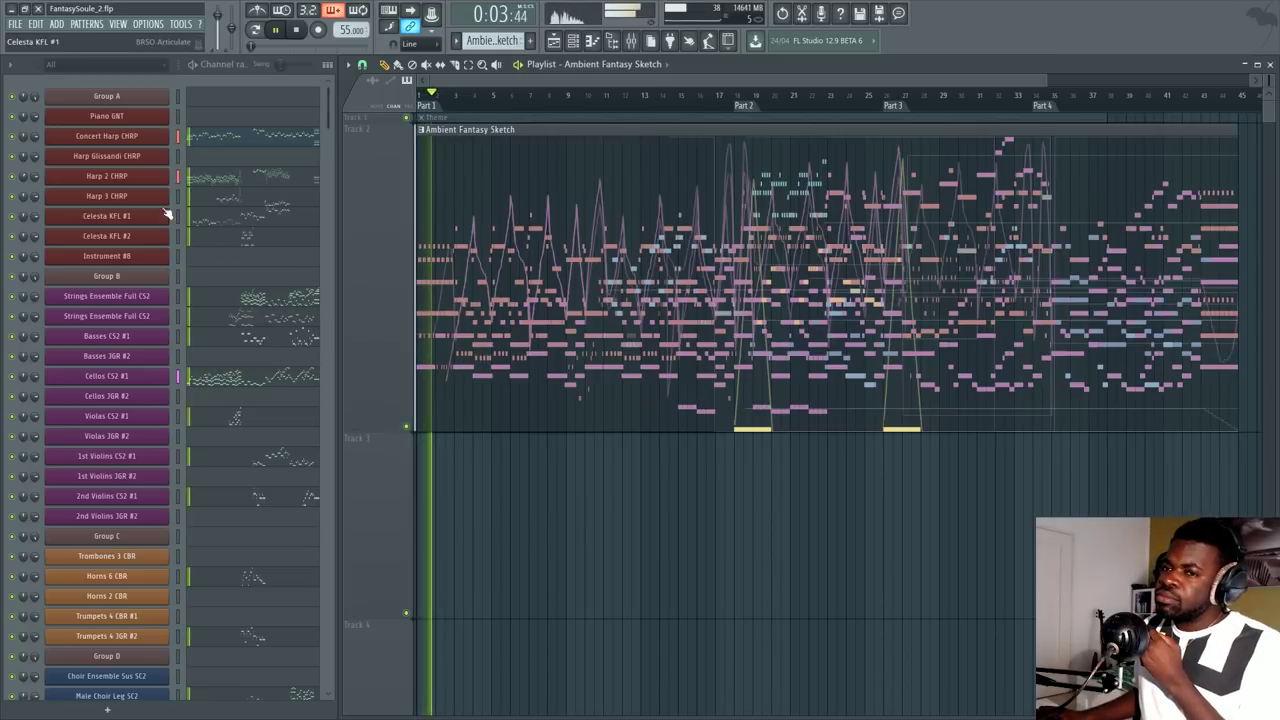
Step: Open the Concert Harp CHRP notes in the piano roll and examine the opening bars during playback
left_click(198, 136)
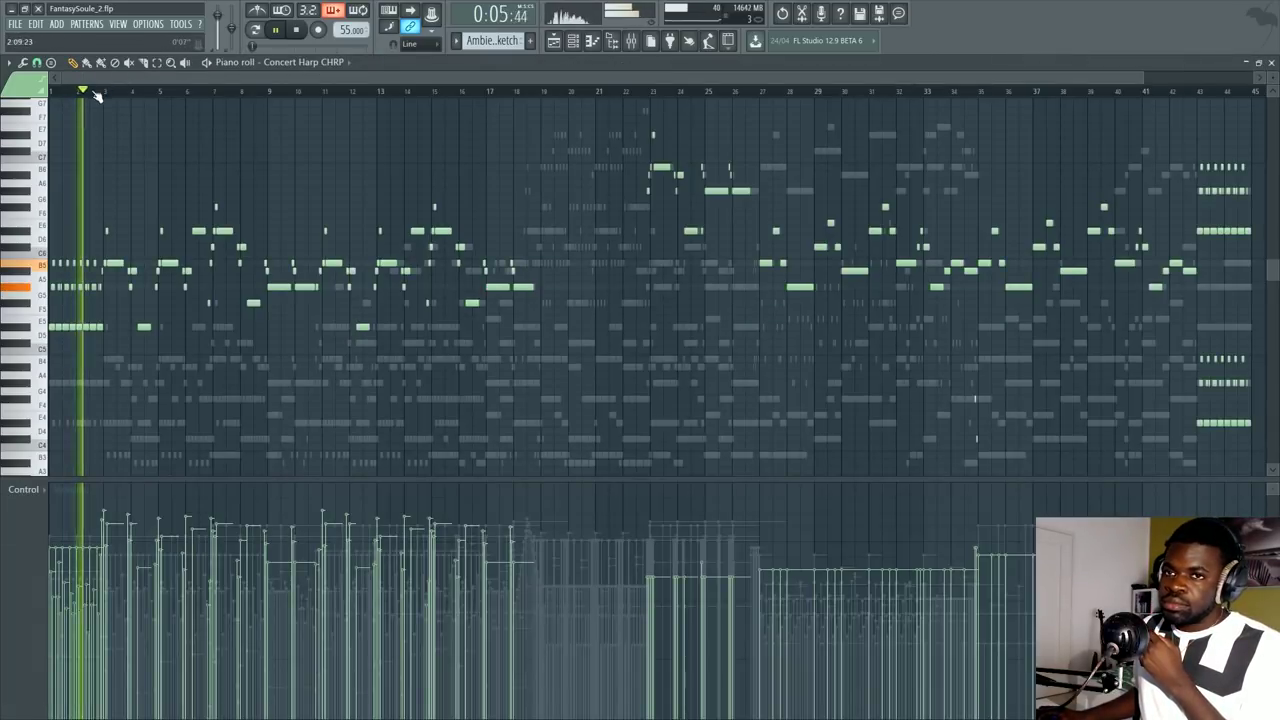
scroll(127, 82, "up", 5)
scroll(216, 102, "up", 3)
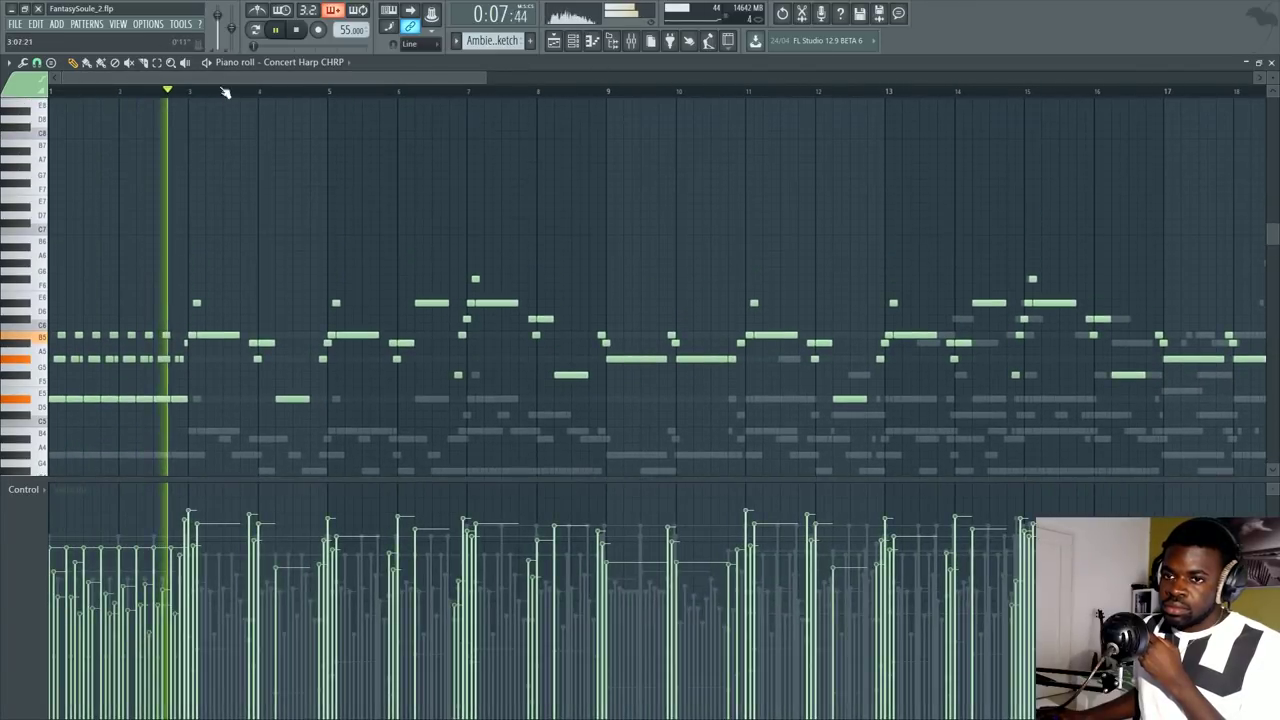
scroll(211, 200, "down", 4)
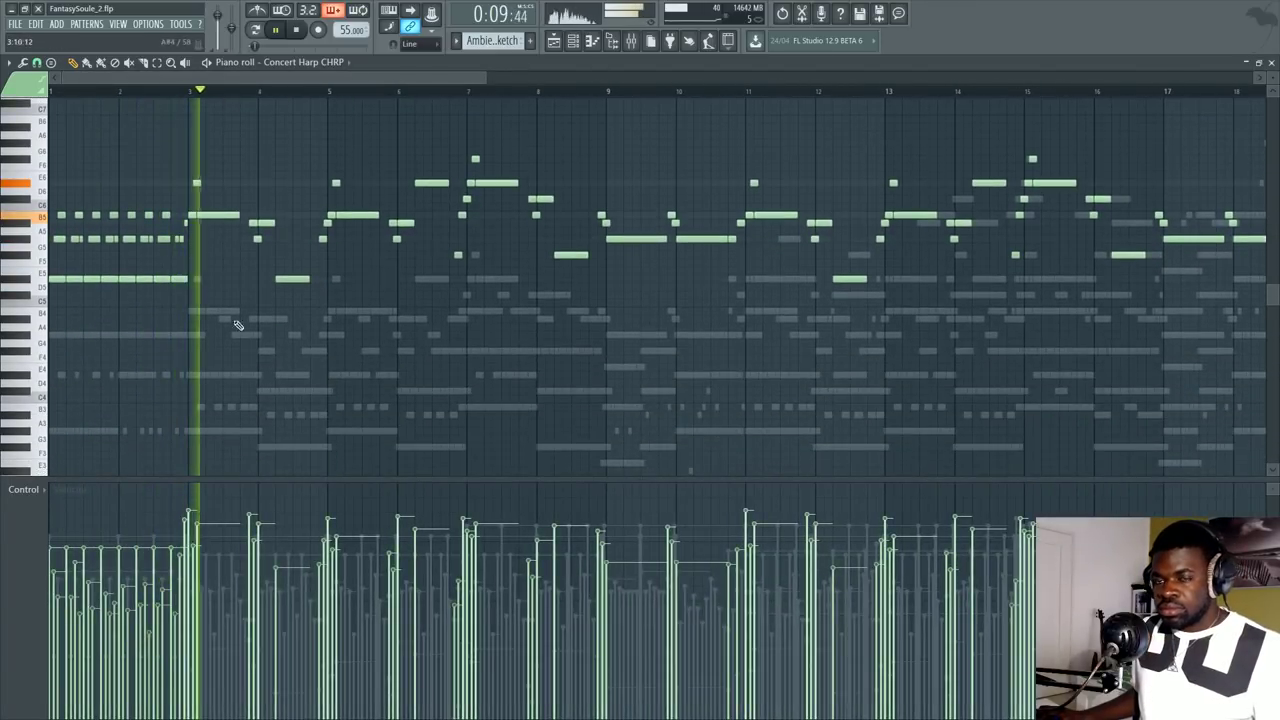
Step: Restore the maximized piano roll and resize it to fill the whole area beside the channel rack
double_click(503, 69)
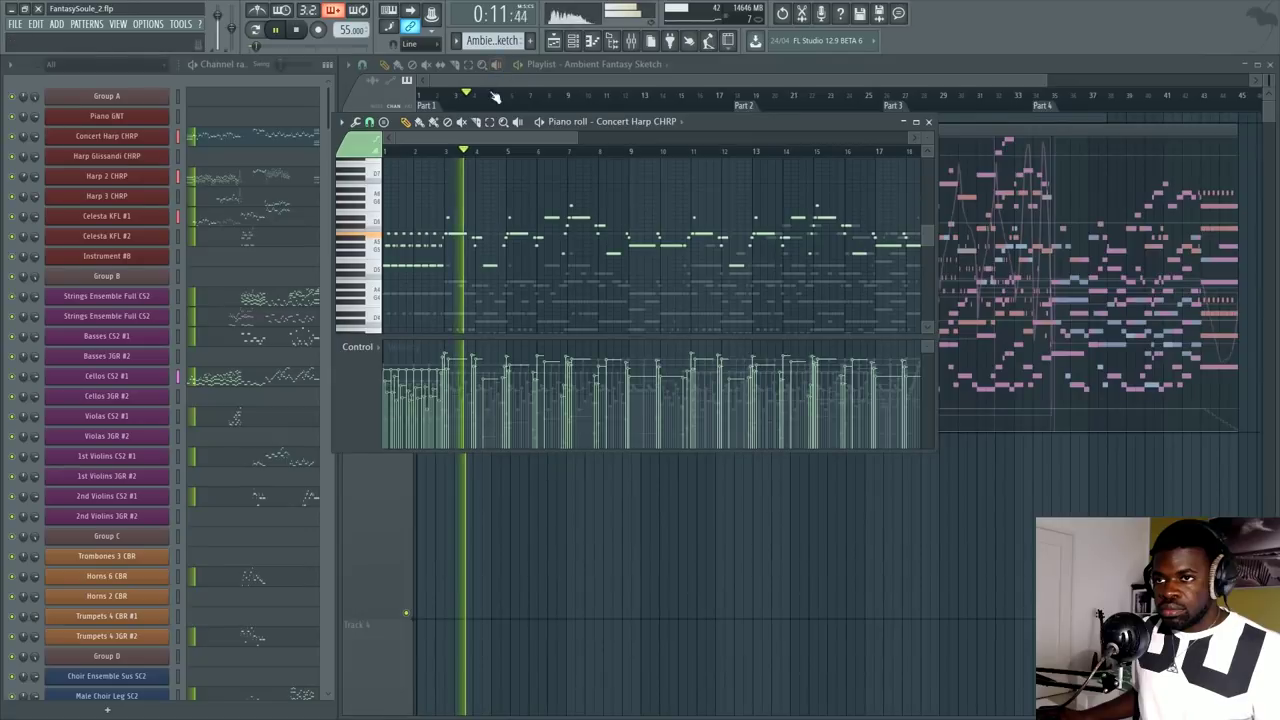
left_click_drag(933, 164, 1274, 170)
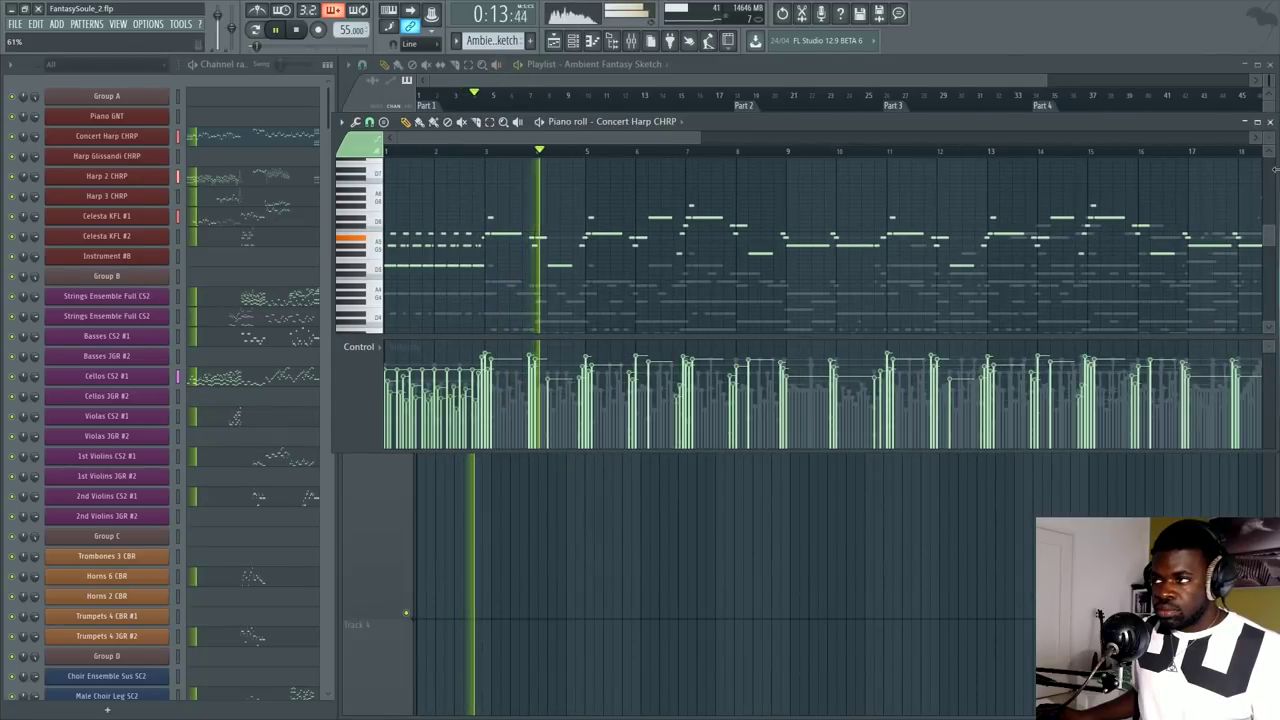
left_click_drag(1019, 117, 1019, 58)
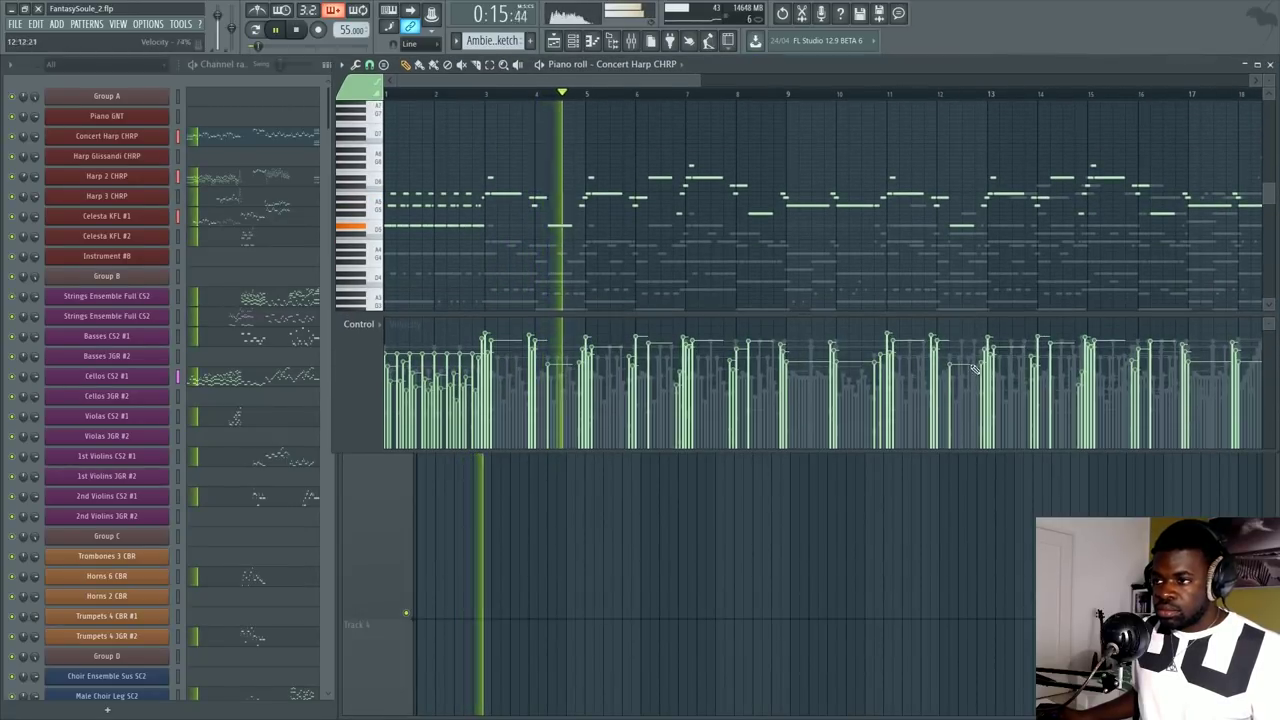
left_click_drag(936, 452, 936, 716)
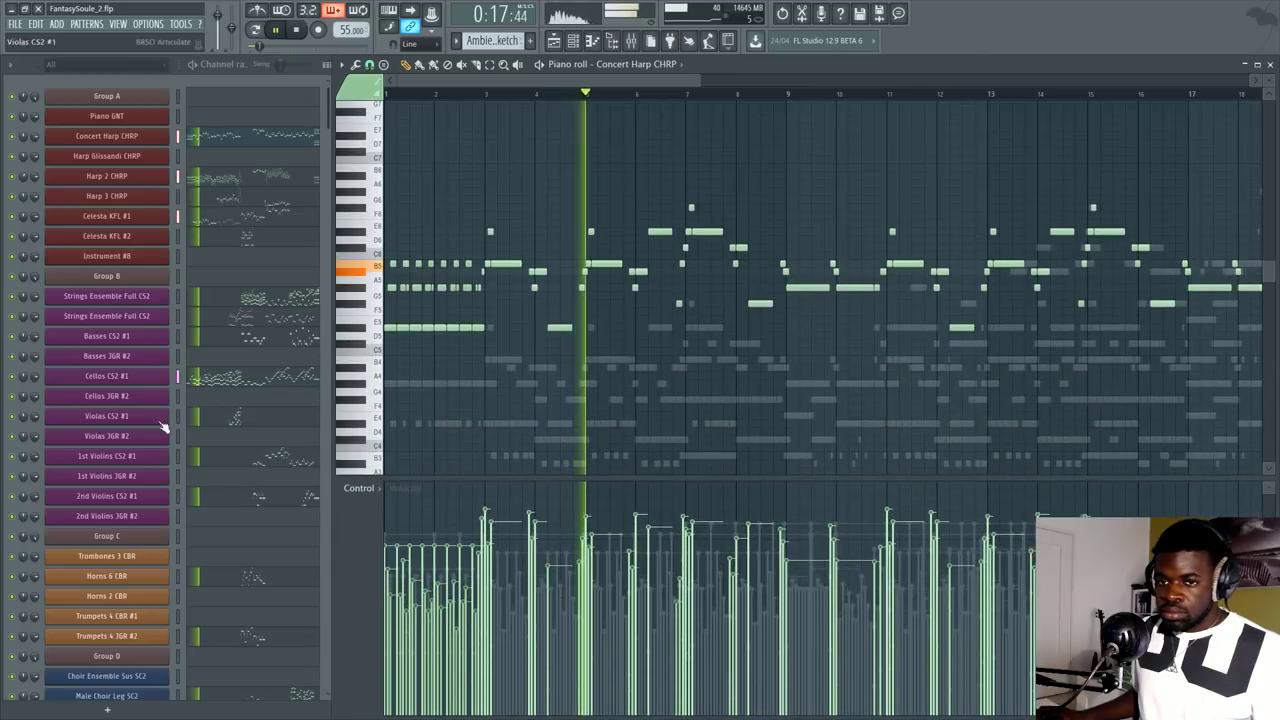
Step: Open the Cellos CS2 #1 notes and display the channel's Dynamics automation beneath them
left_click(208, 376)
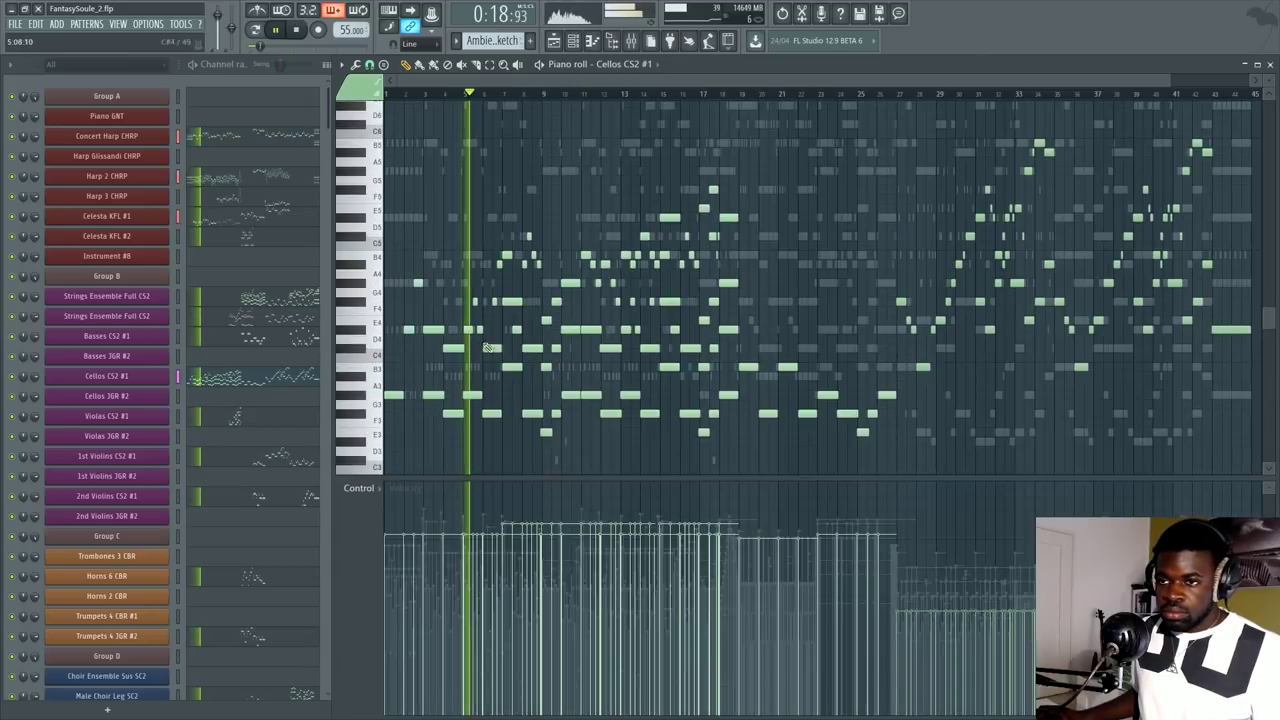
left_click(358, 488)
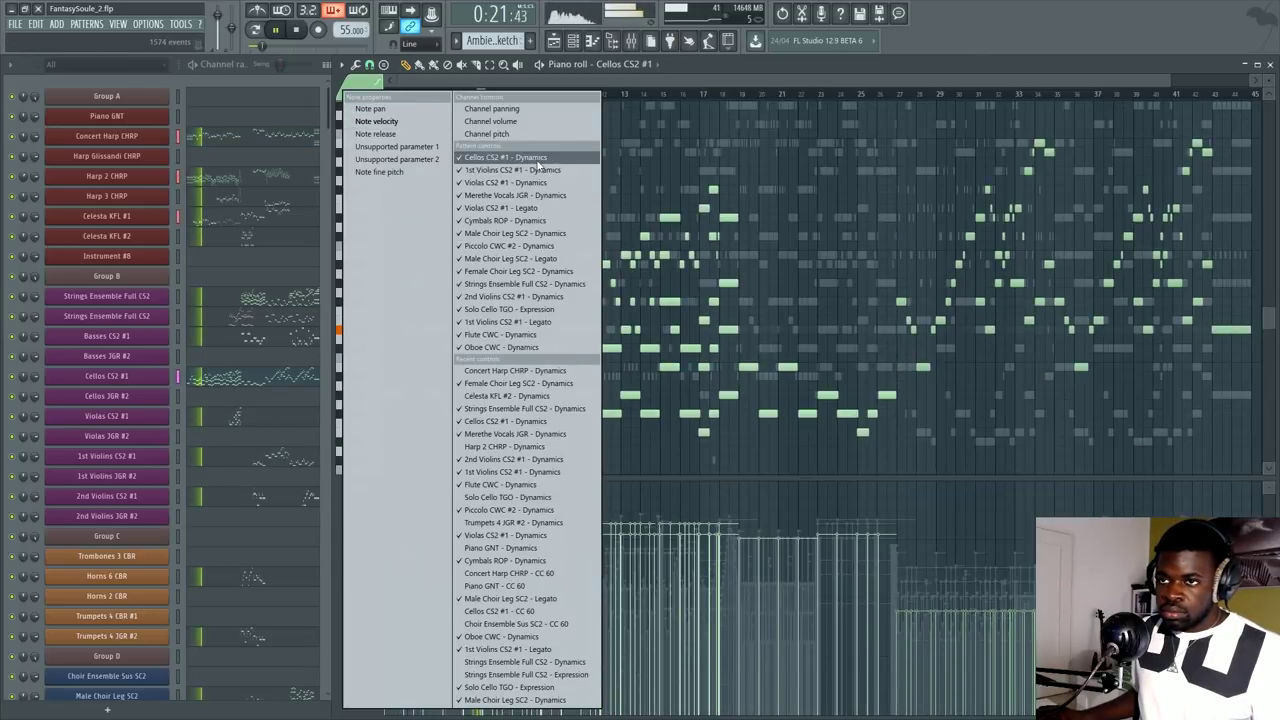
left_click(538, 159)
Step: Open the Celesta KFL #1 notes in the piano roll and examine the melody around bars 7 to 17
scroll(229, 523, "down", 5)
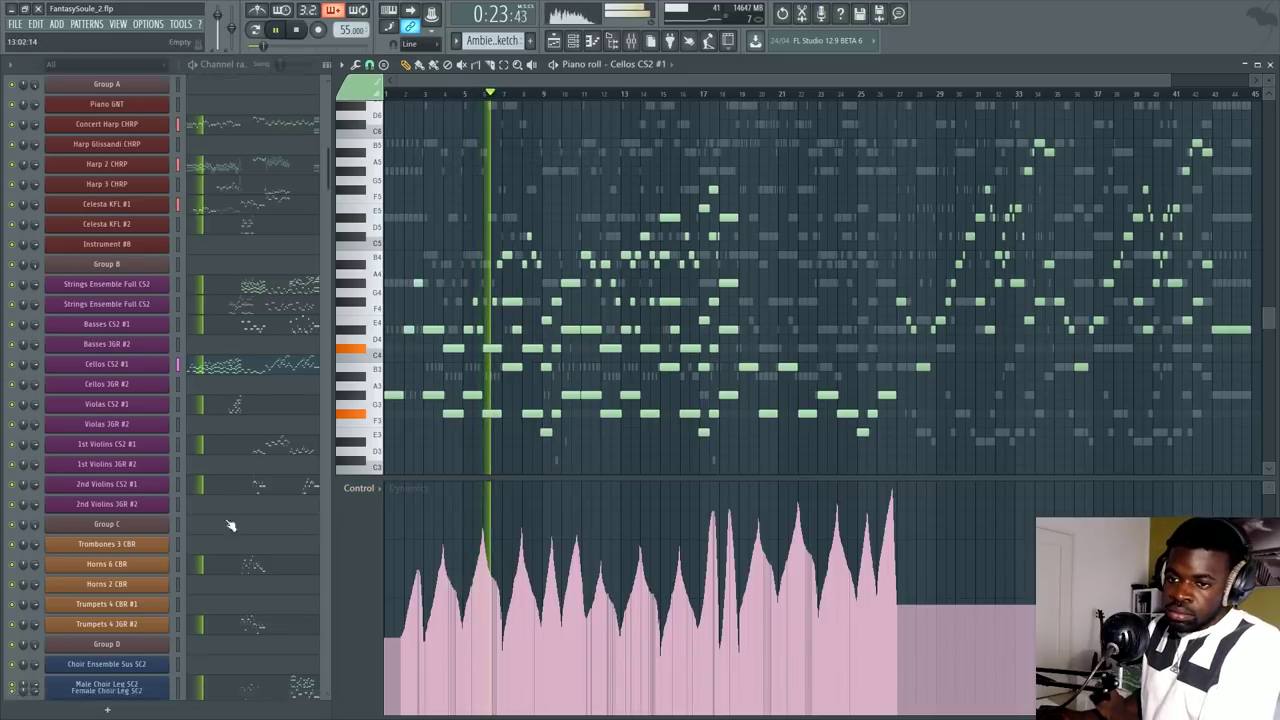
scroll(243, 423, "up", 3)
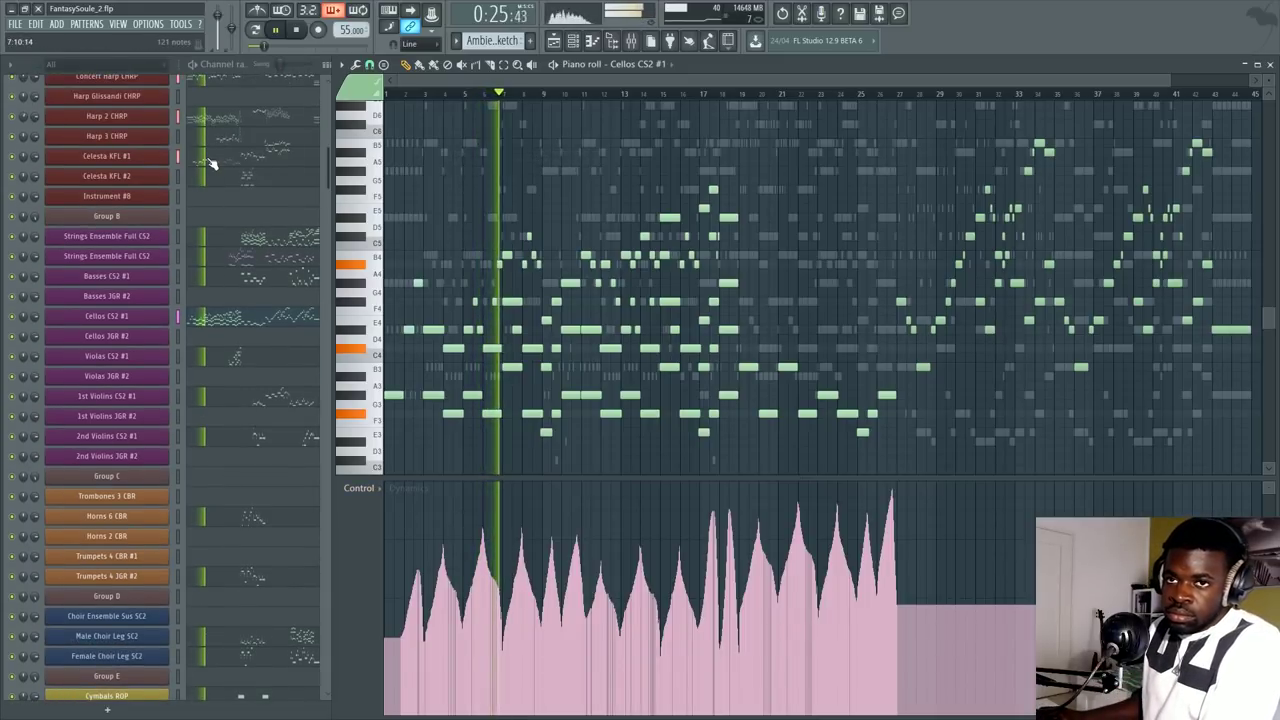
key("F5")
left_click(205, 163)
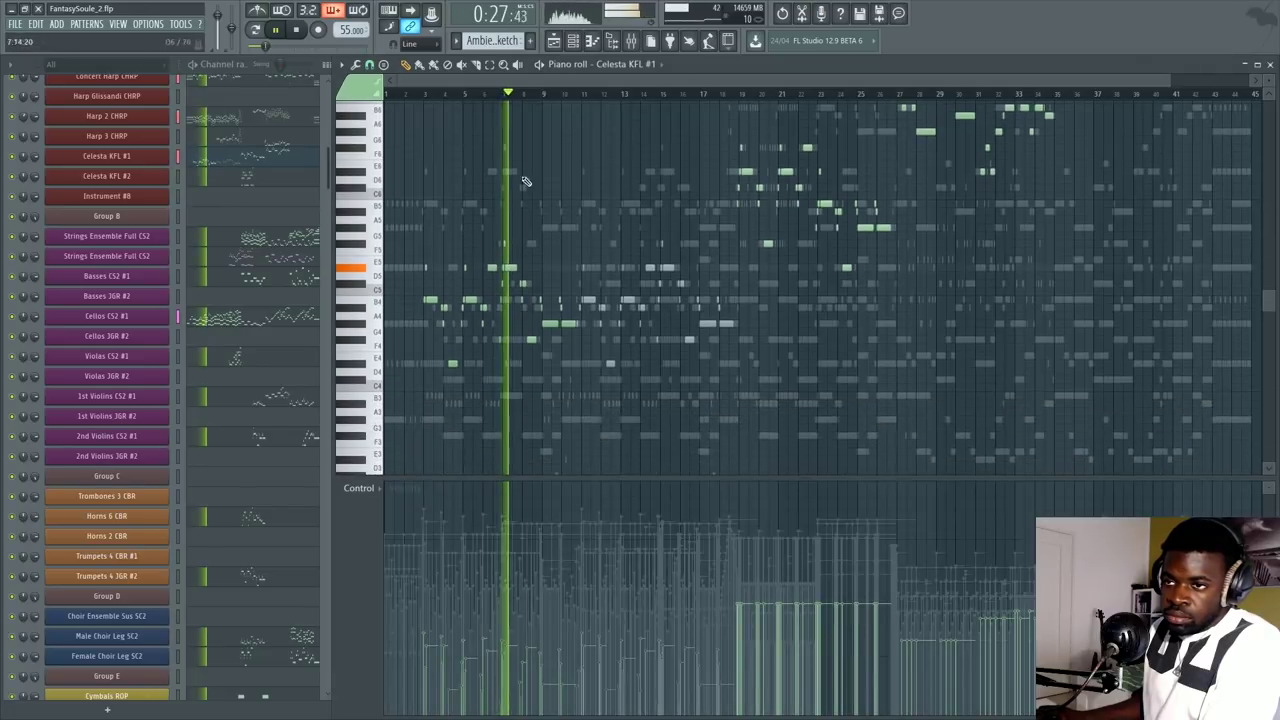
scroll(549, 104, "up", 6)
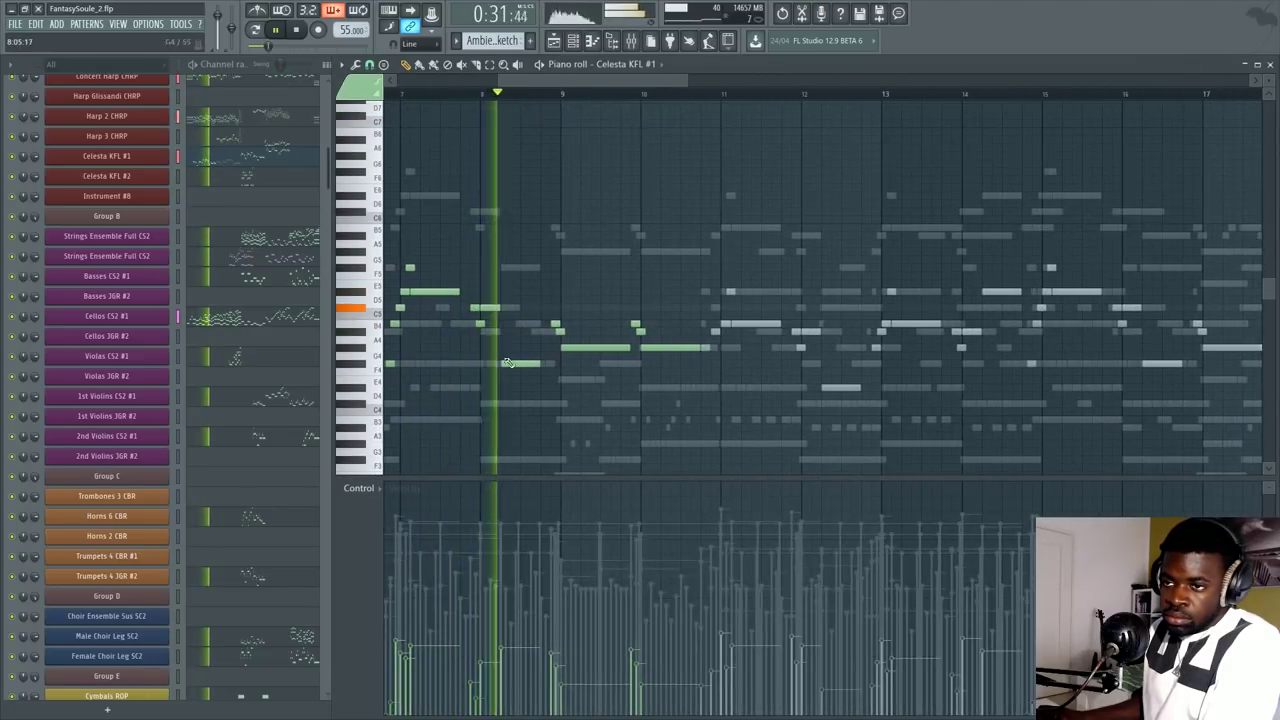
Step: Open the Solo Cello TGO notes from Group G and examine the line from bar 11 onward
scroll(243, 470, "down", 7)
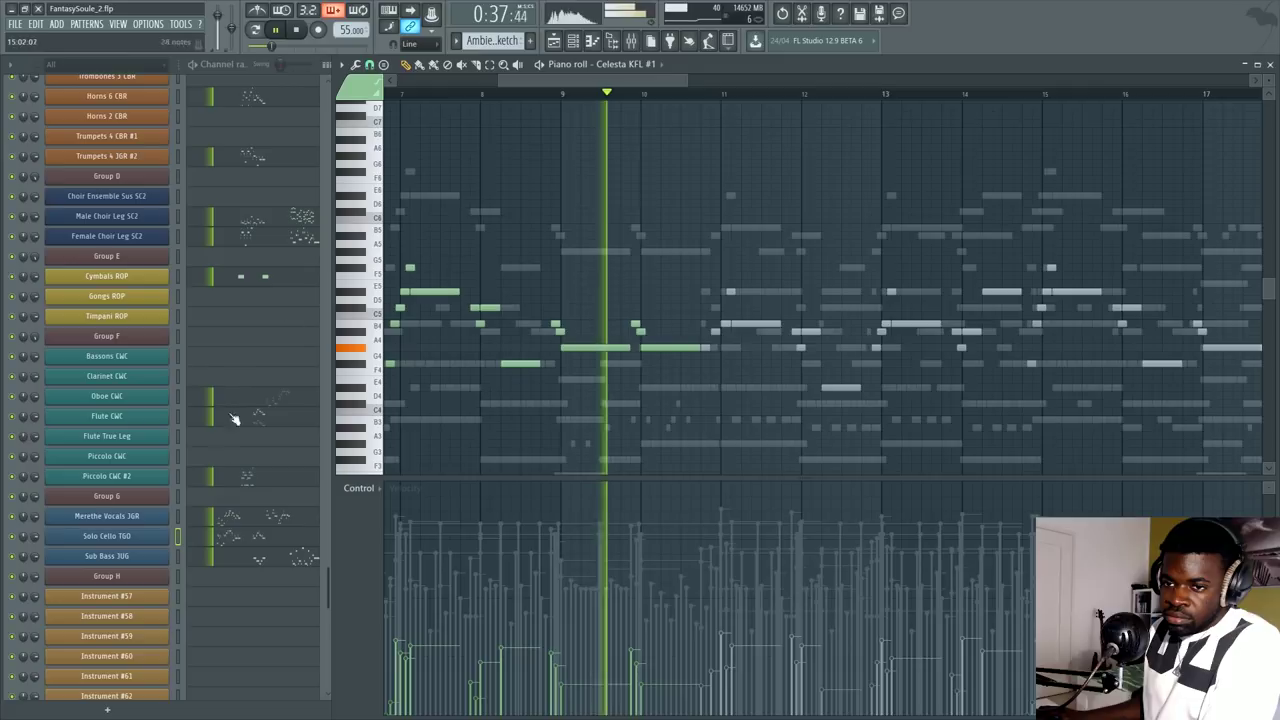
left_click(228, 539)
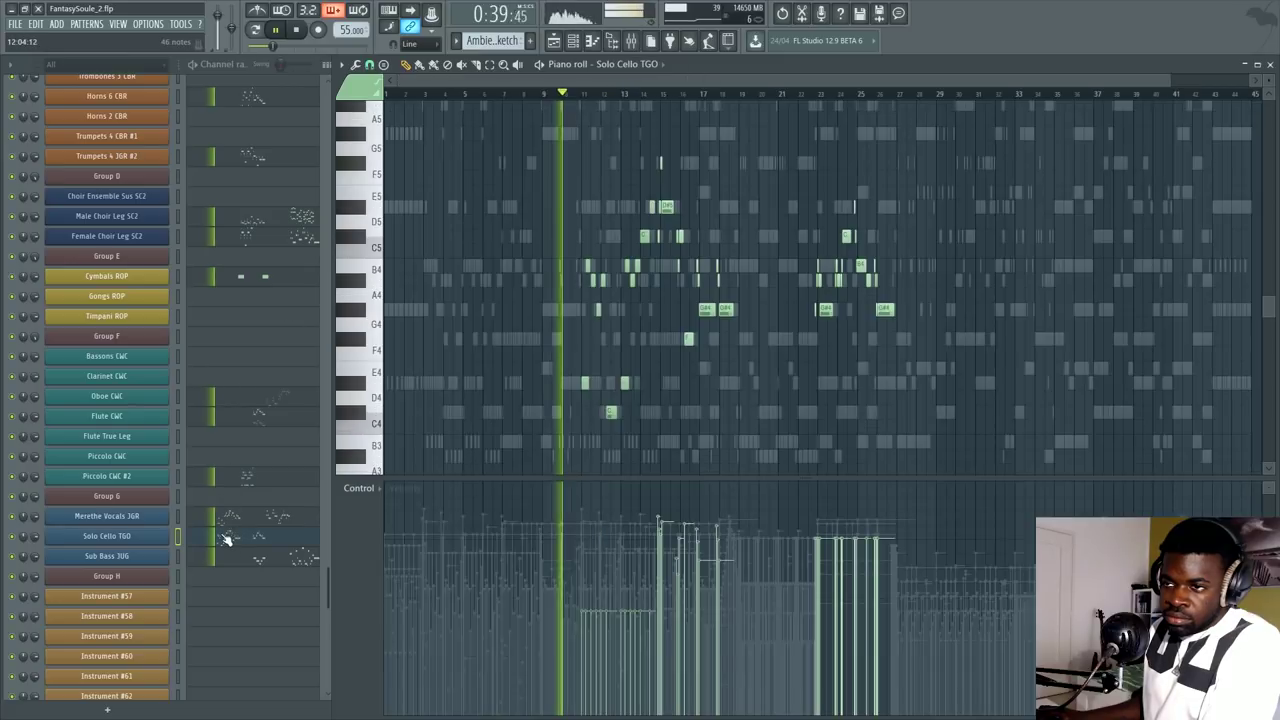
scroll(575, 105, "up", 5)
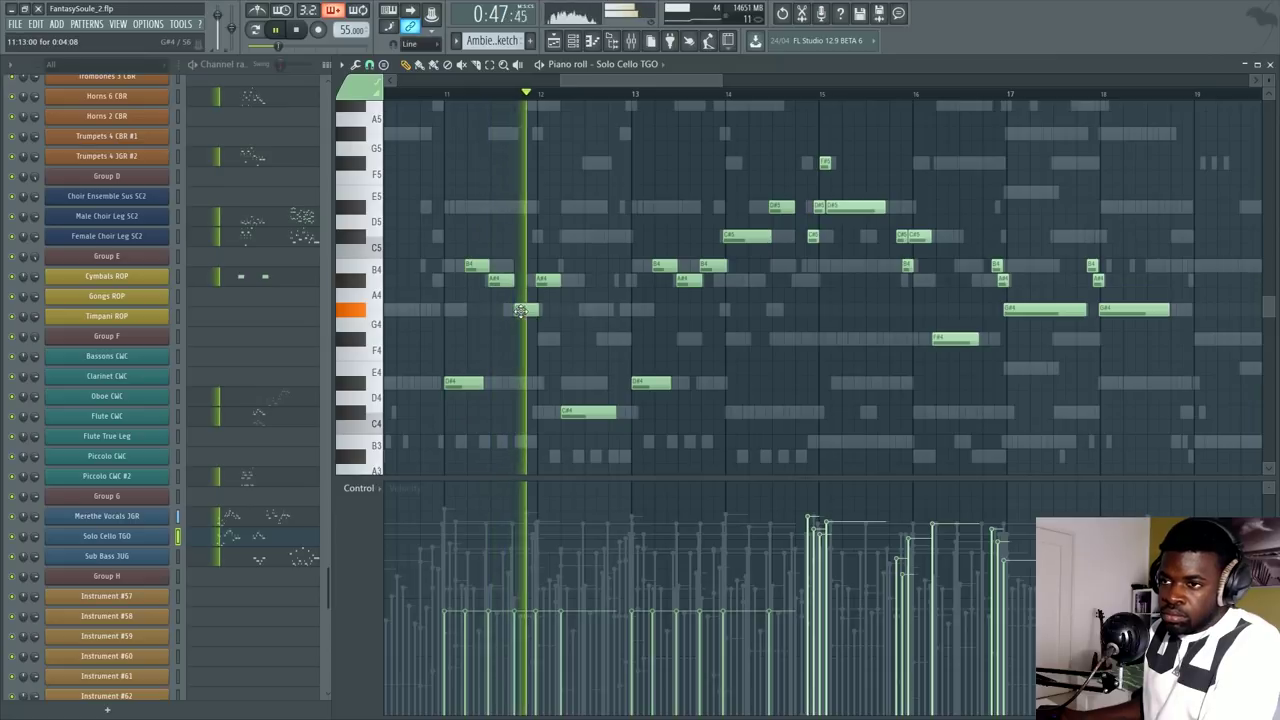
Step: Open the Merethe Vocals JGR notes and follow the vocal melody from bar 11 to bar 18
left_click(270, 515)
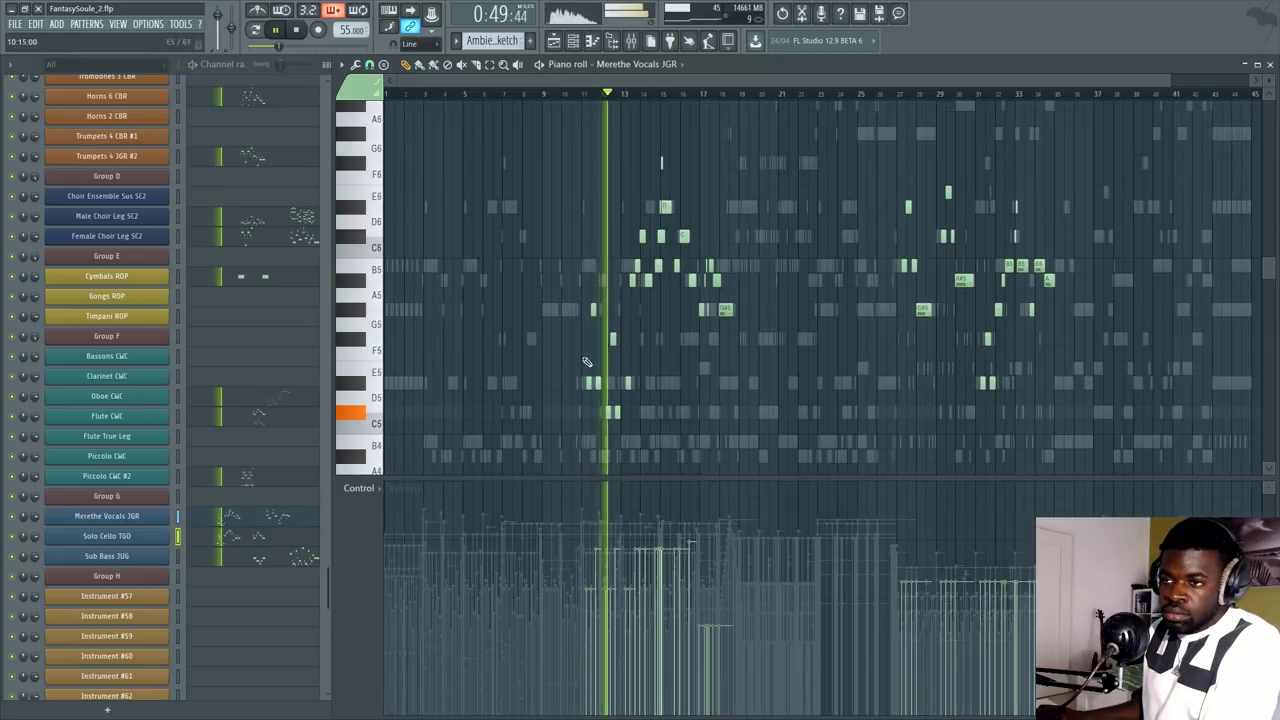
scroll(622, 103, "up", 3)
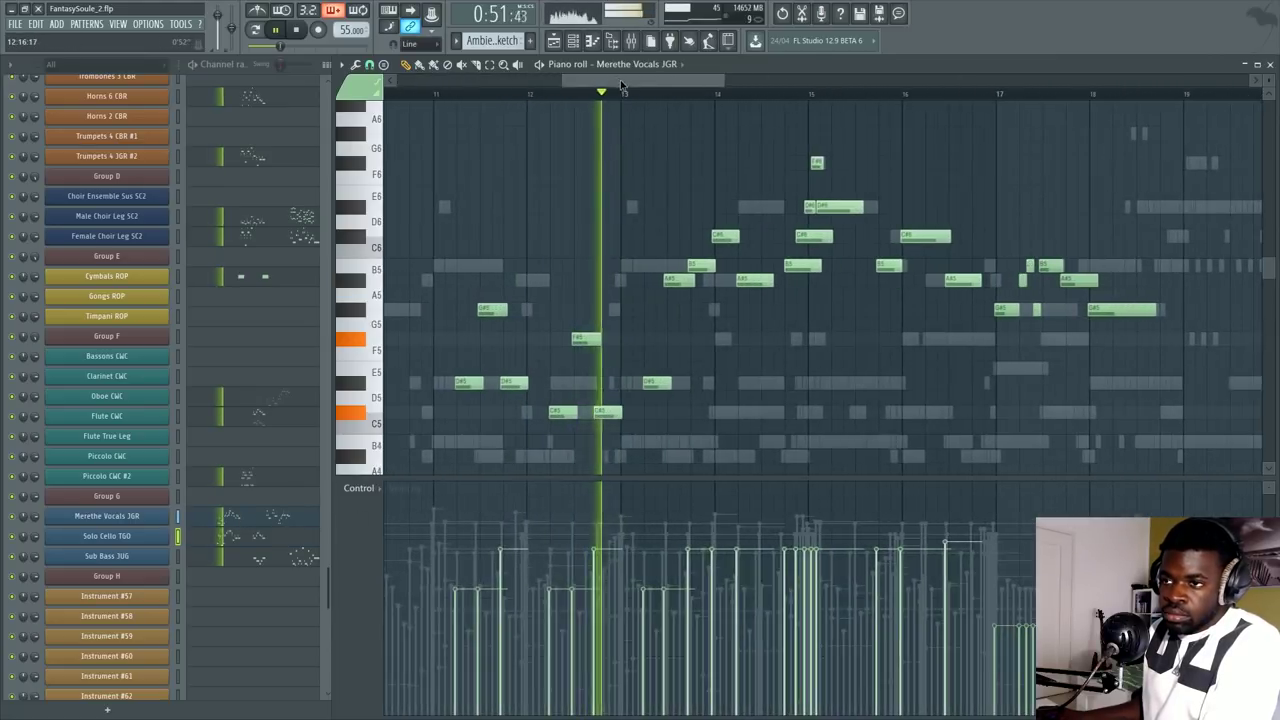
scroll(622, 103, "up", 3)
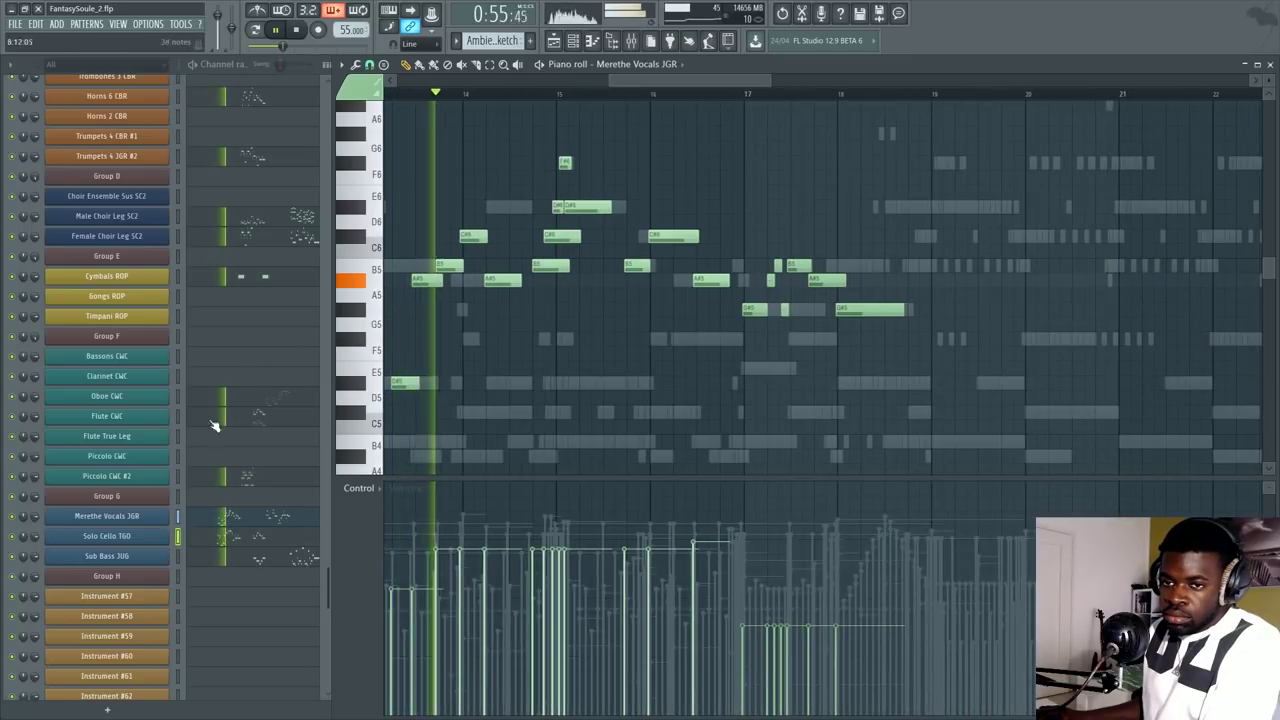
Step: Return to the Cellos CS2 #1 notes and examine bars 13 to 24 with the Dynamics automation displayed
scroll(213, 425, "up", 6)
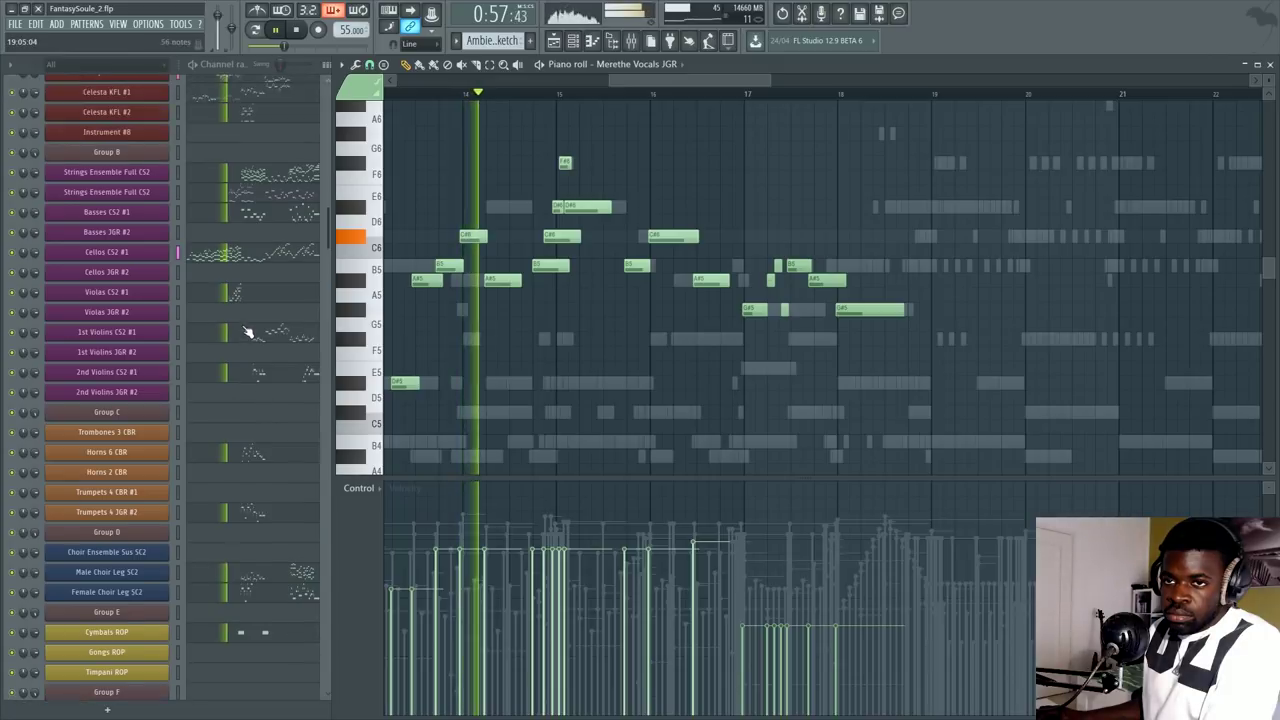
left_click(233, 261)
scroll(698, 98, "up", 4)
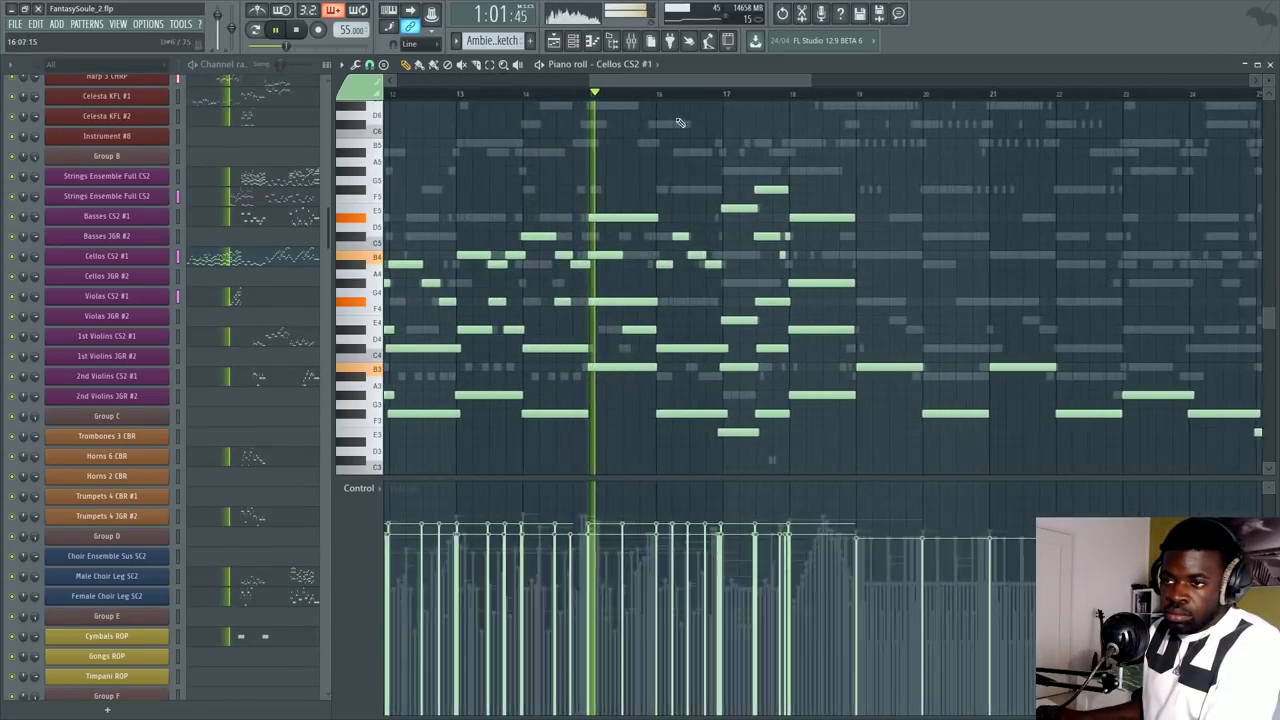
left_click(358, 488)
left_click(489, 158)
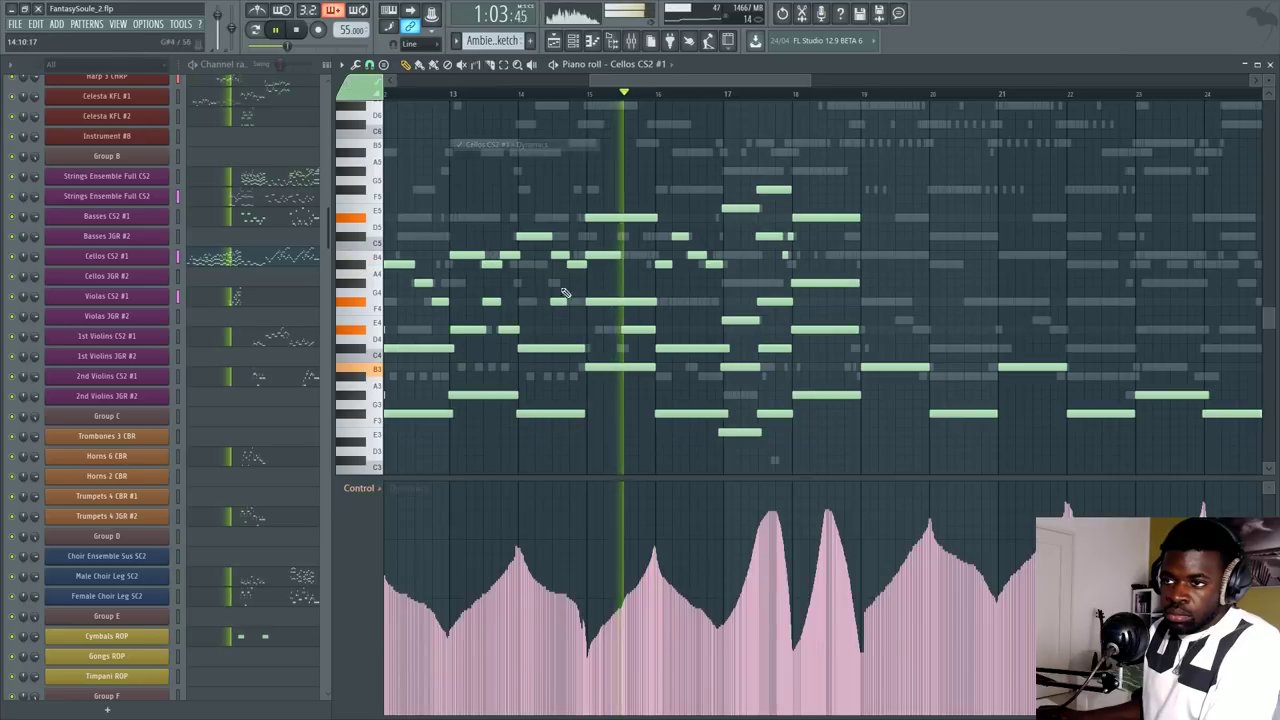
Step: Open the second Strings Ensemble Full CS2 channel's notes and examine the repeated short notes from bar 15 onward
left_click(248, 200)
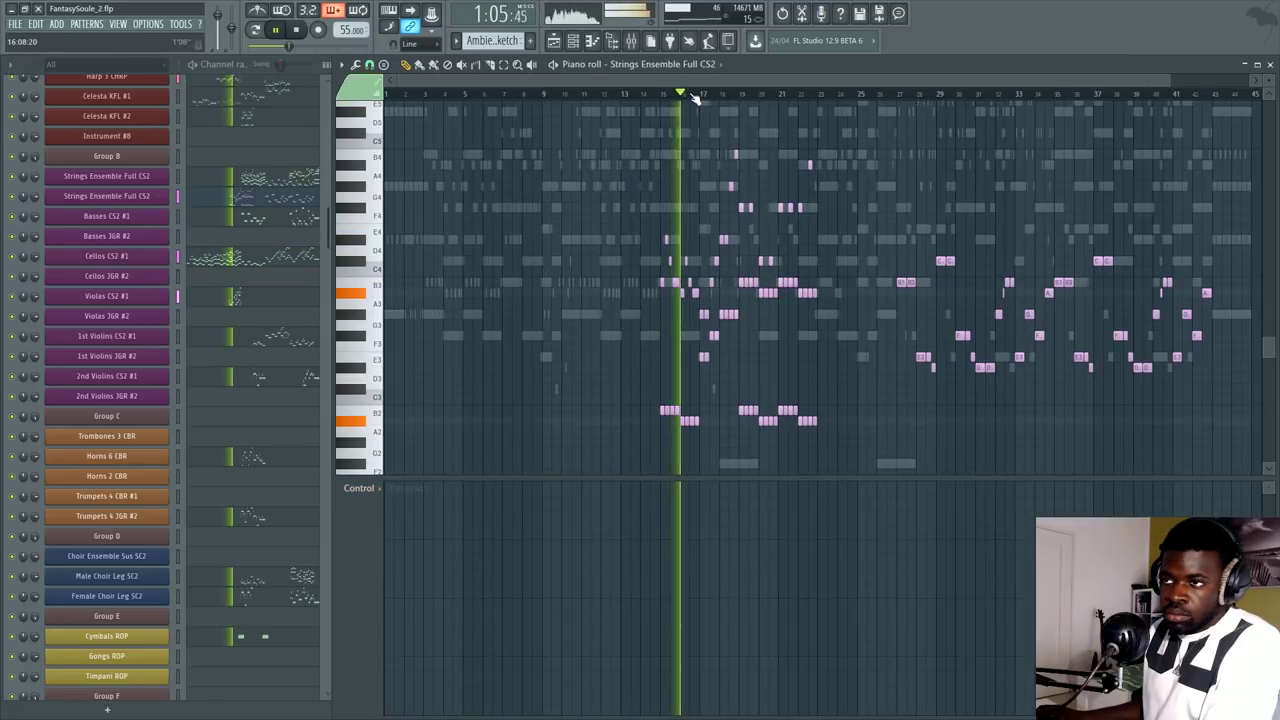
scroll(695, 100, "up", 4)
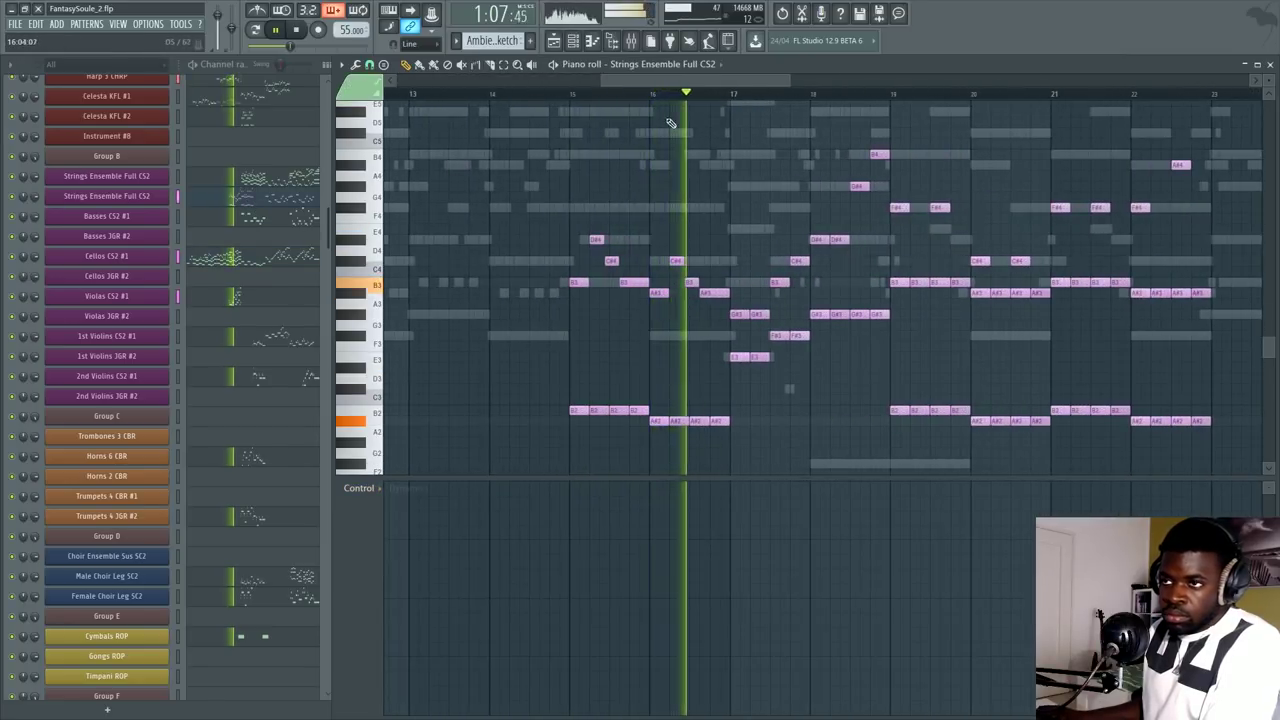
left_click_drag(695, 352, 500, 353)
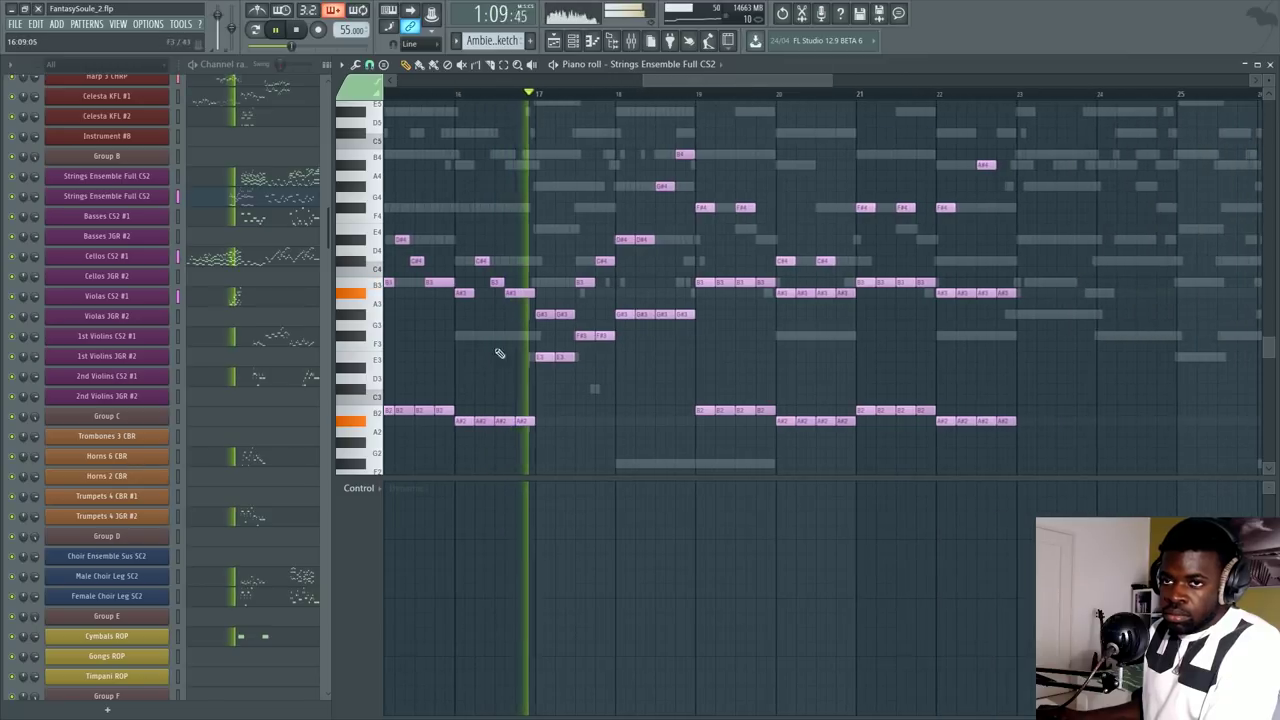
Step: Open the first Strings Ensemble Full CS2 channel's notes and examine the chords from bar 19 onward
scroll(228, 357, "up", 3)
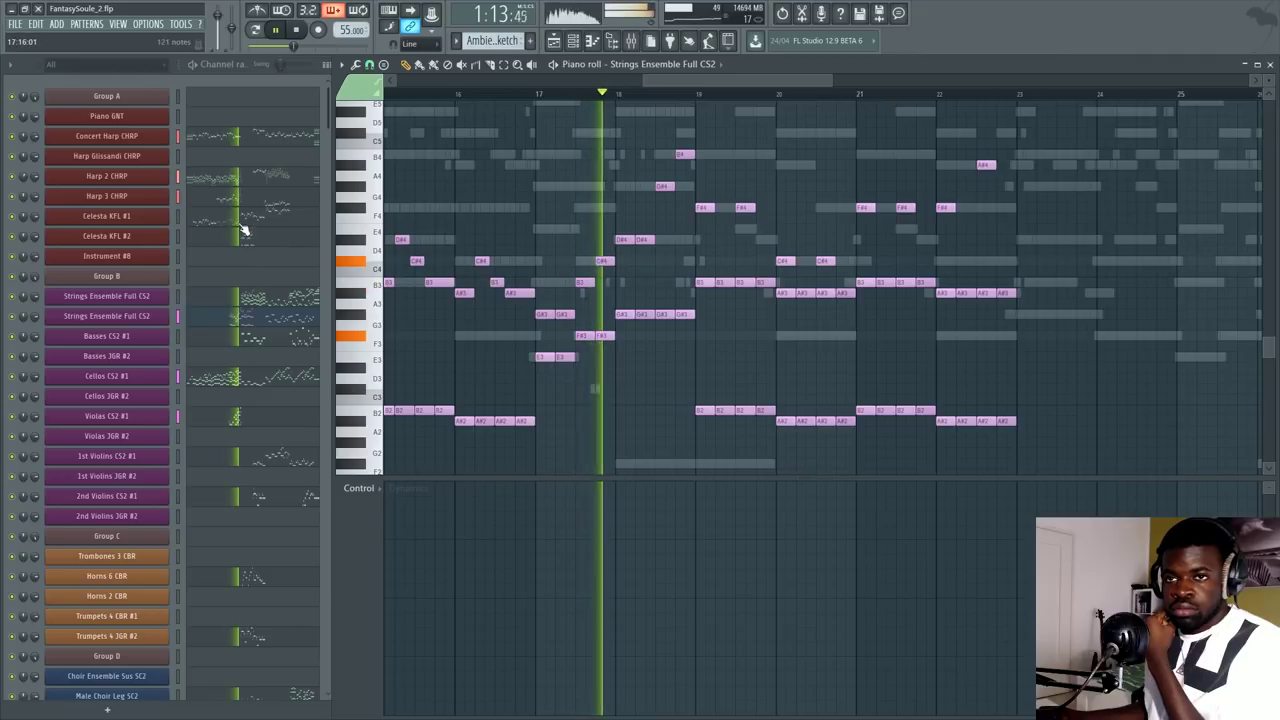
left_click(243, 298)
scroll(797, 97, "up", 4)
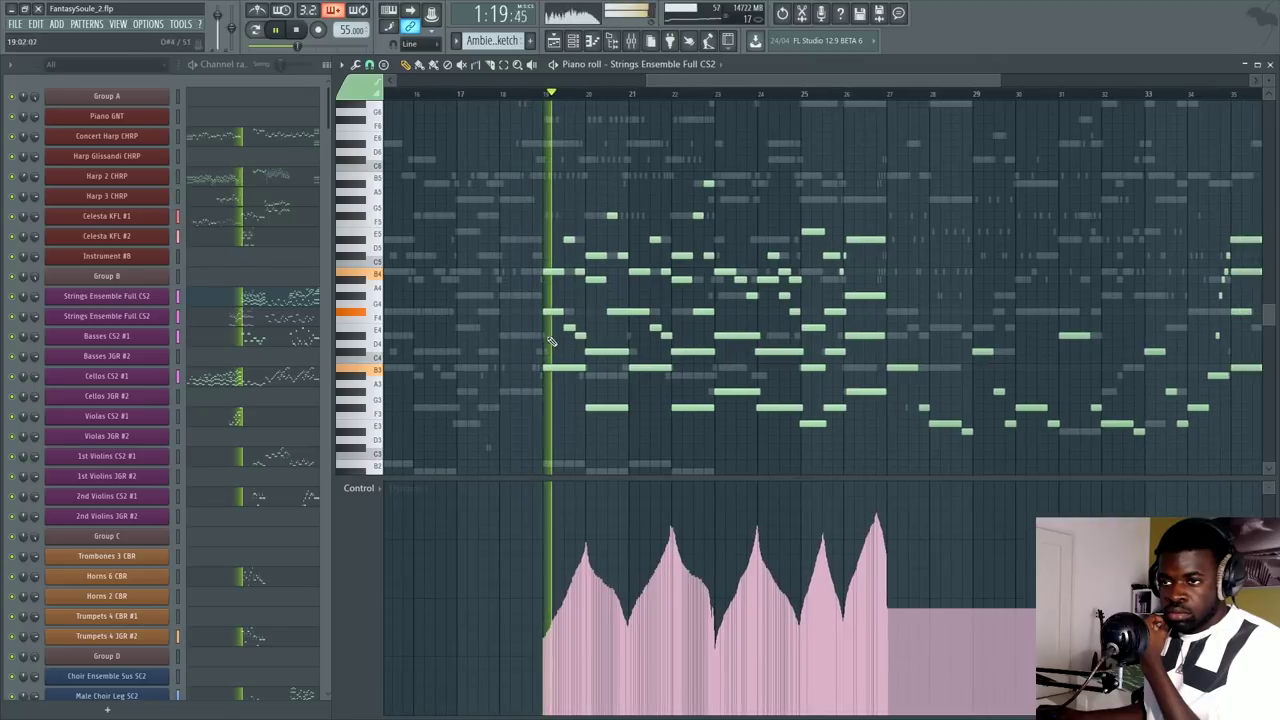
Step: Open the Piccolo CWC #2 notes from Group F and examine the fast pattern in bars 19 to 22
scroll(265, 443, "down", 7)
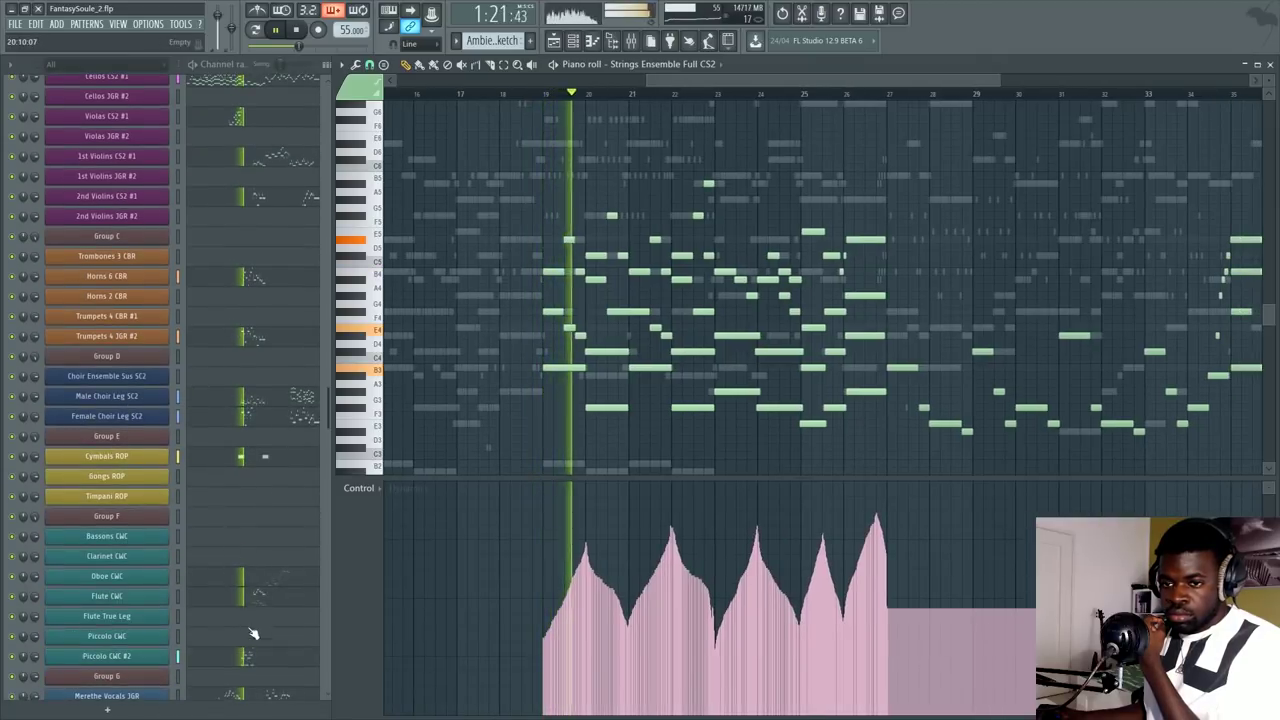
left_click(252, 538)
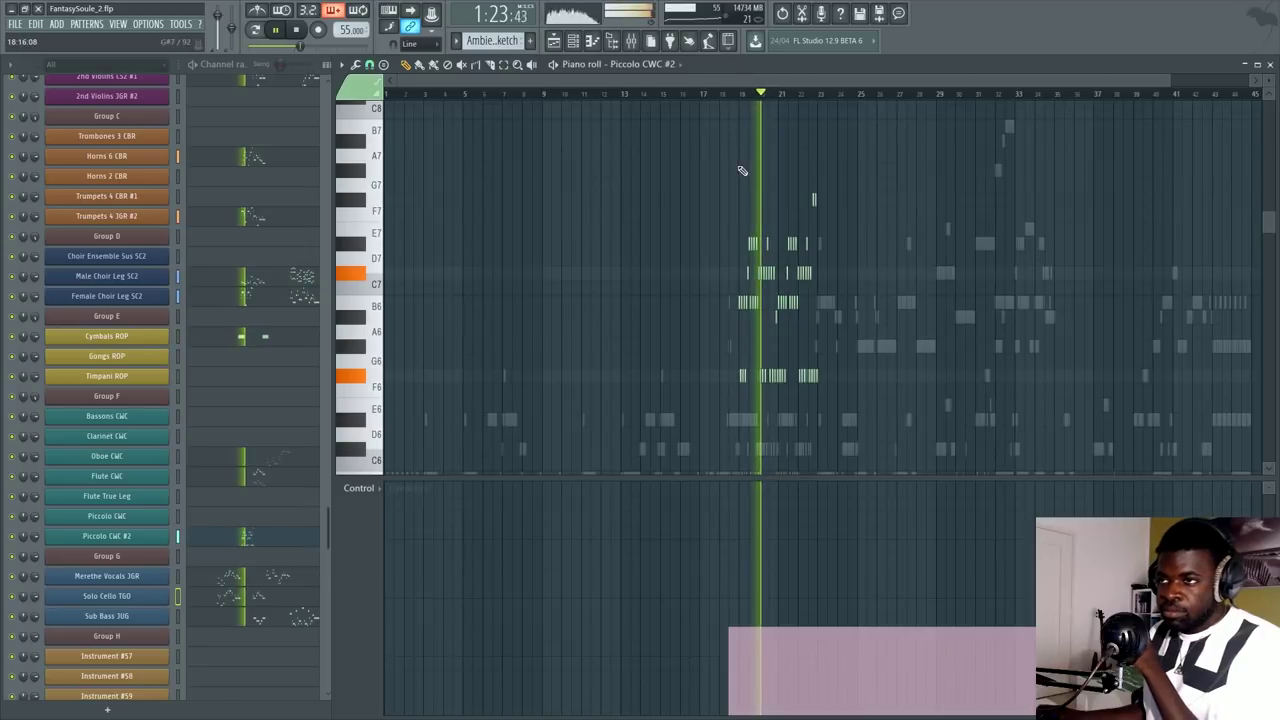
scroll(783, 103, "up", 5)
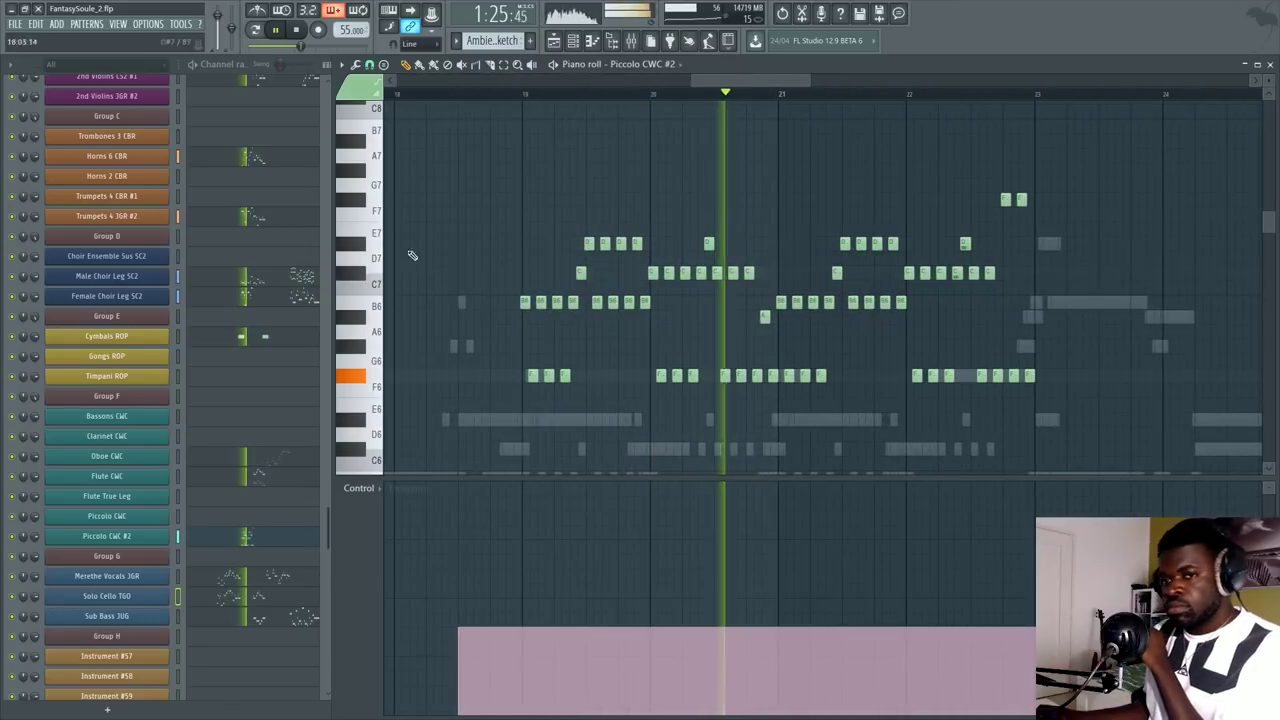
Step: Open the Horns 6 CBR notes in the piano roll and examine the line from bar 19 to bar 26
scroll(250, 325, "up", 1)
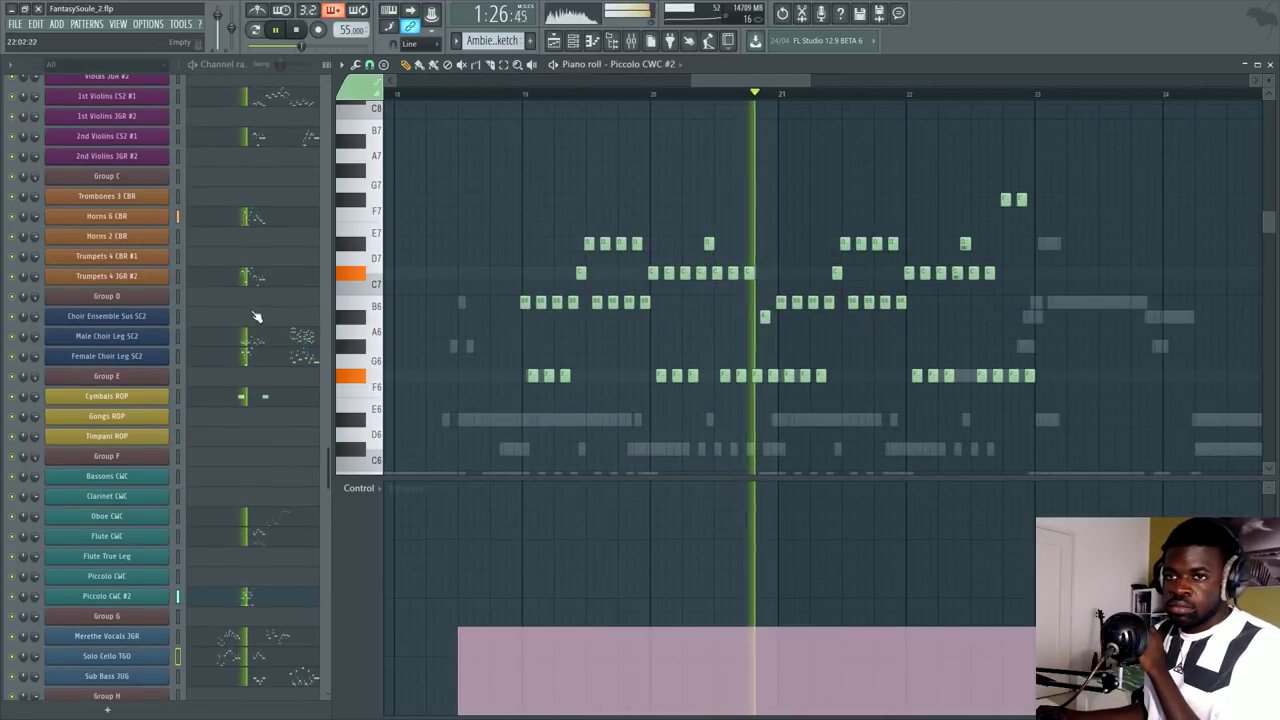
left_click(258, 216)
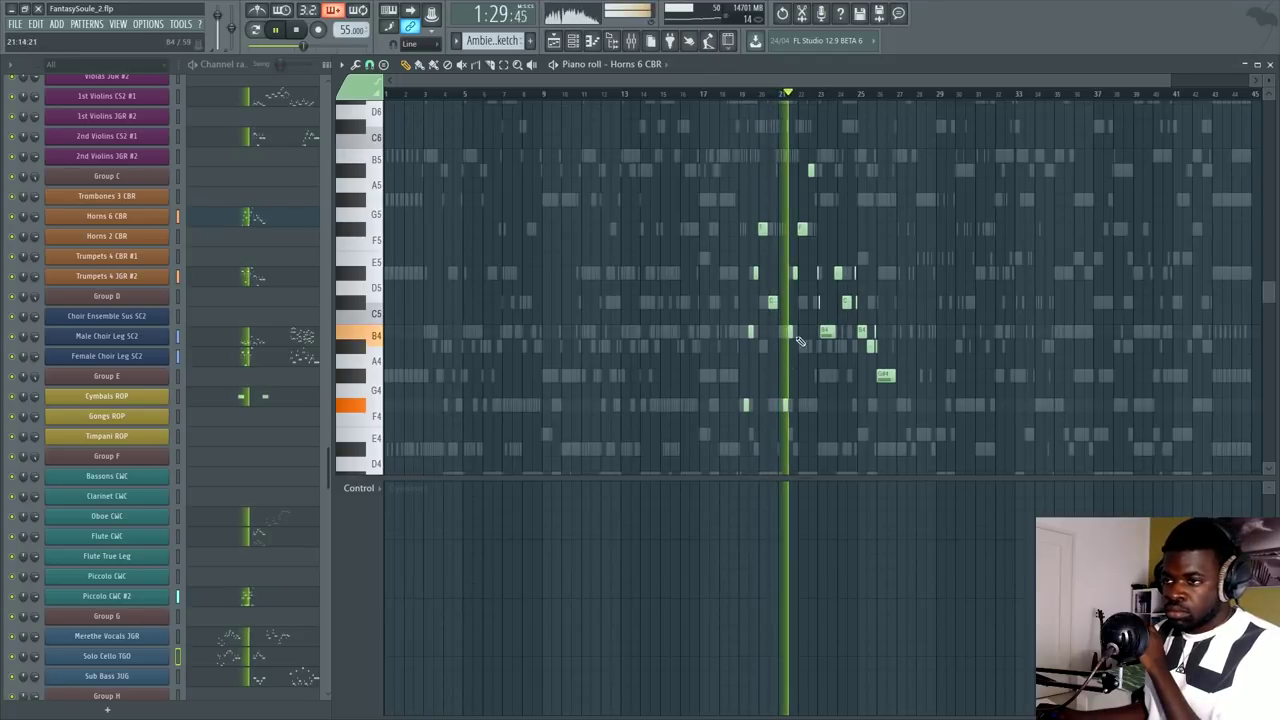
scroll(826, 94, "up", 5)
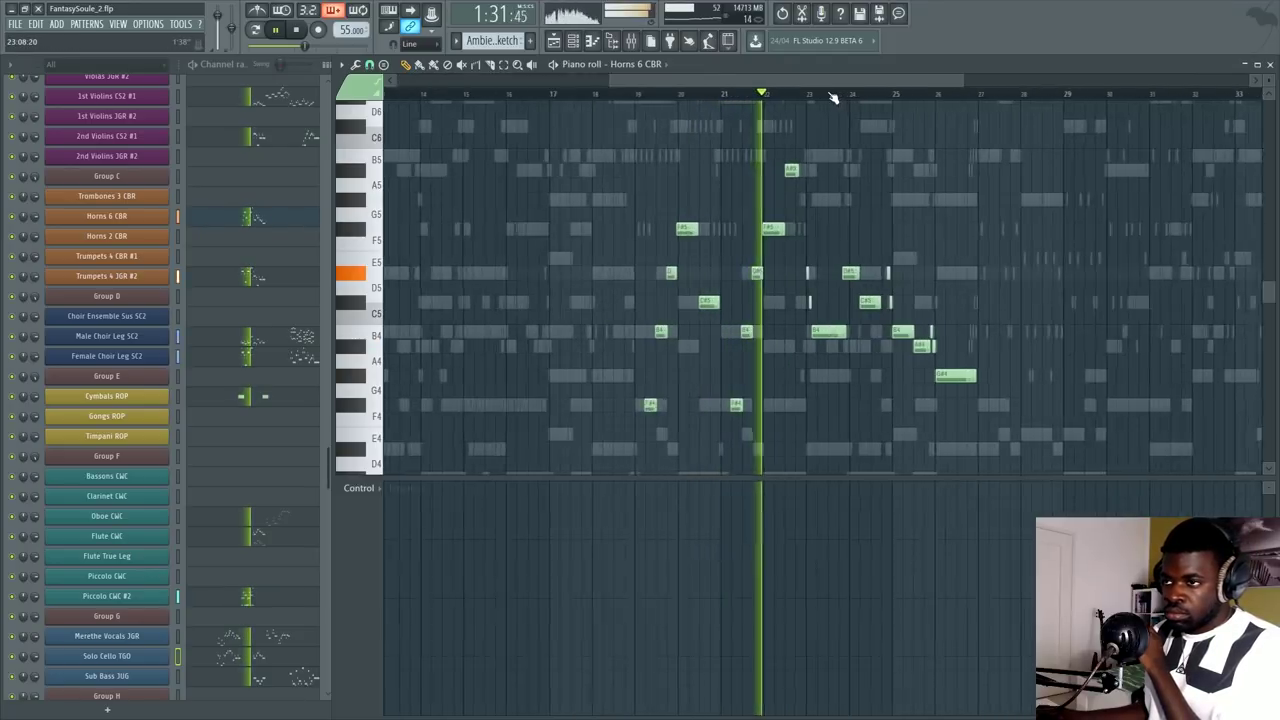
Step: Open the 1st Violins CS2 #1 notes in the piano roll
scroll(205, 405, "up", 4)
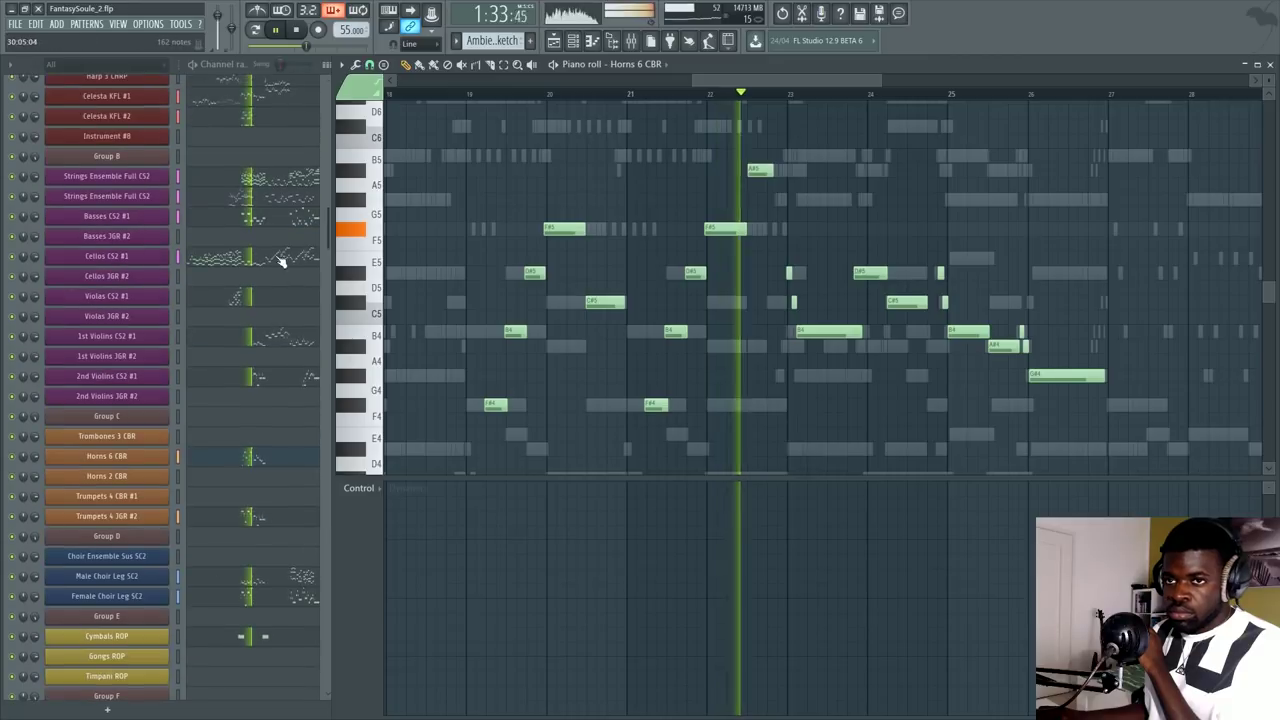
left_click(258, 338)
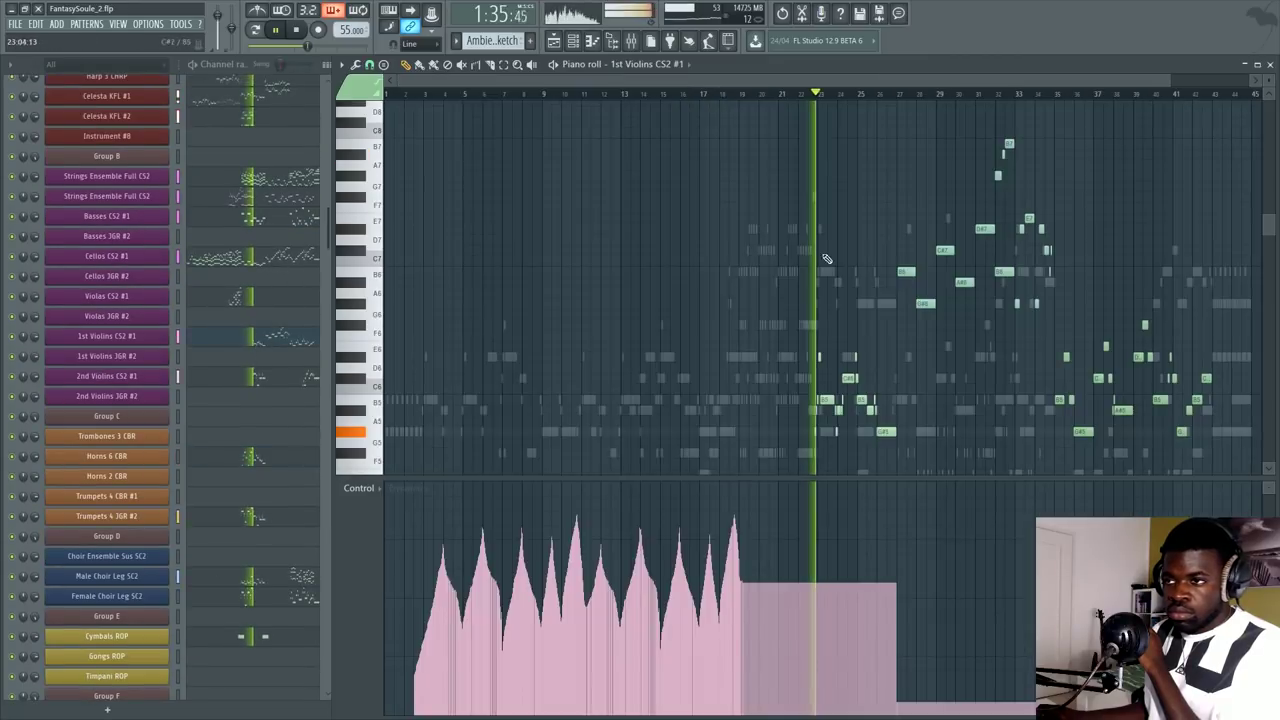
Step: Examine the 1st Violins CS2 #1 melody from bar 23 to bar 26
scroll(851, 97, "up", 5)
scroll(749, 346, "down", 3)
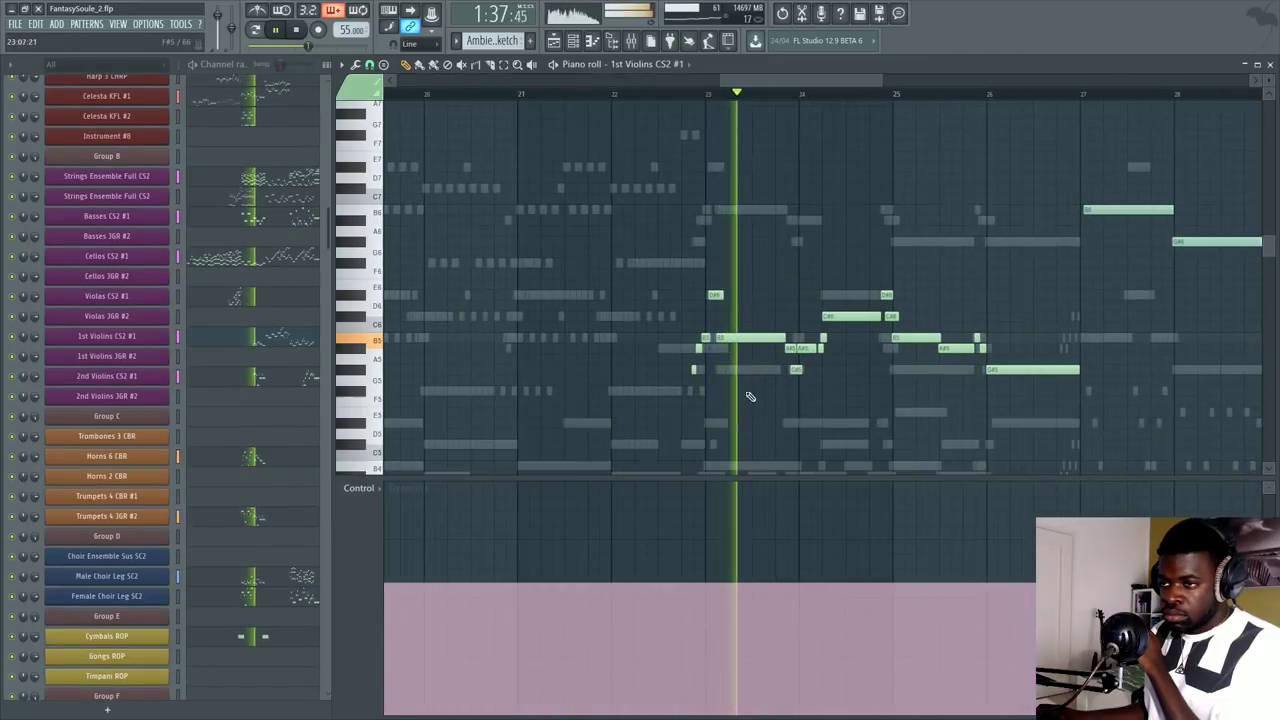
Step: Open the Flute CWC notes in the piano roll and examine the line from bar 23 to bar 26
scroll(240, 540, "down", 2)
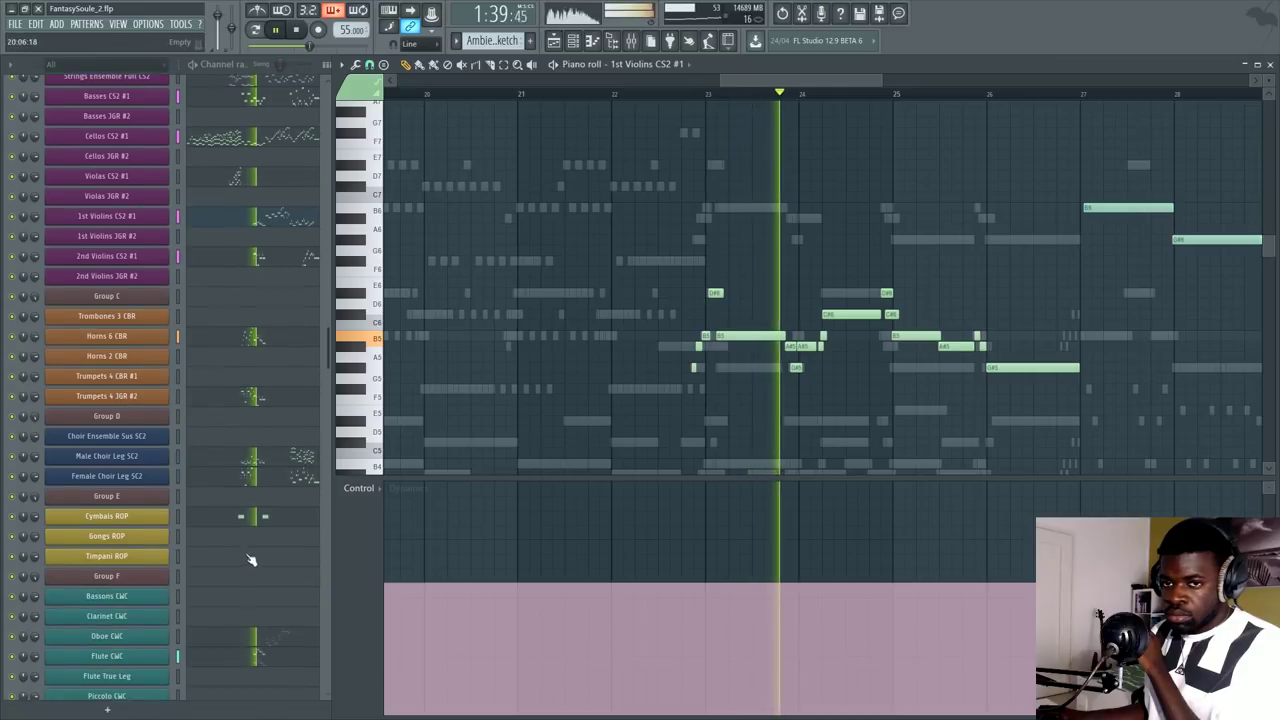
left_click(256, 656)
scroll(897, 103, "up", 5)
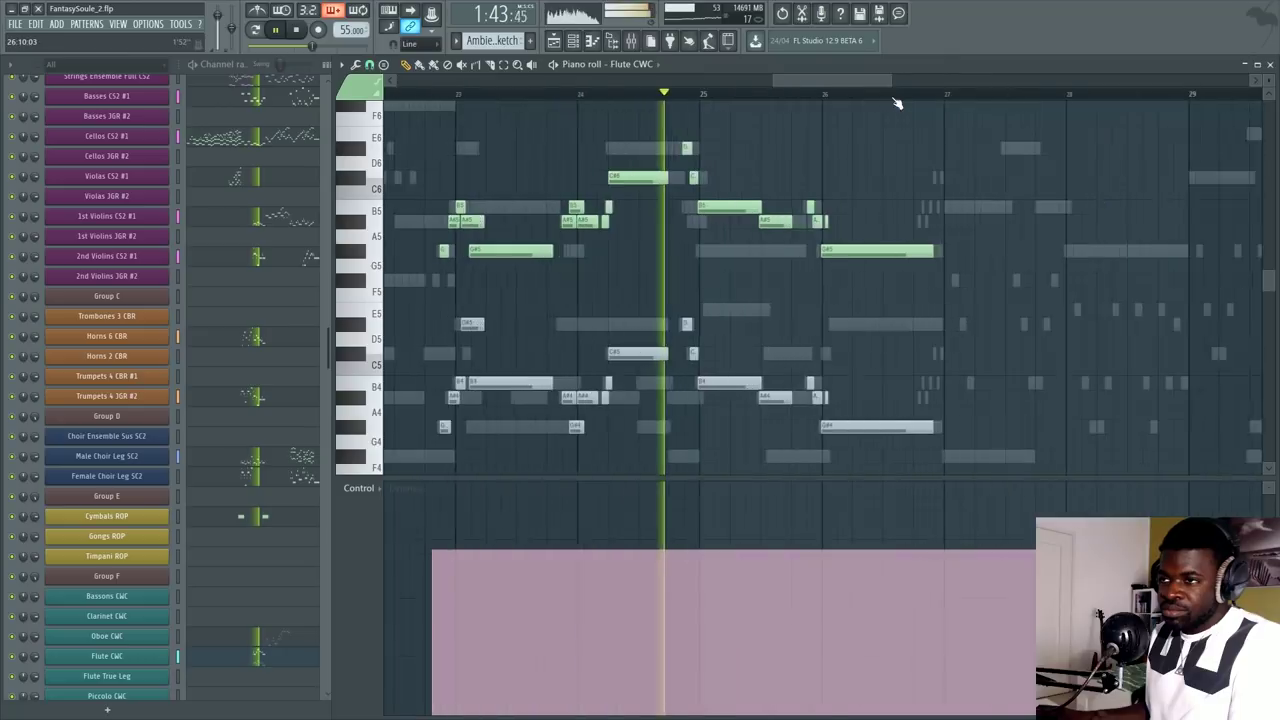
scroll(717, 295, "up", 3)
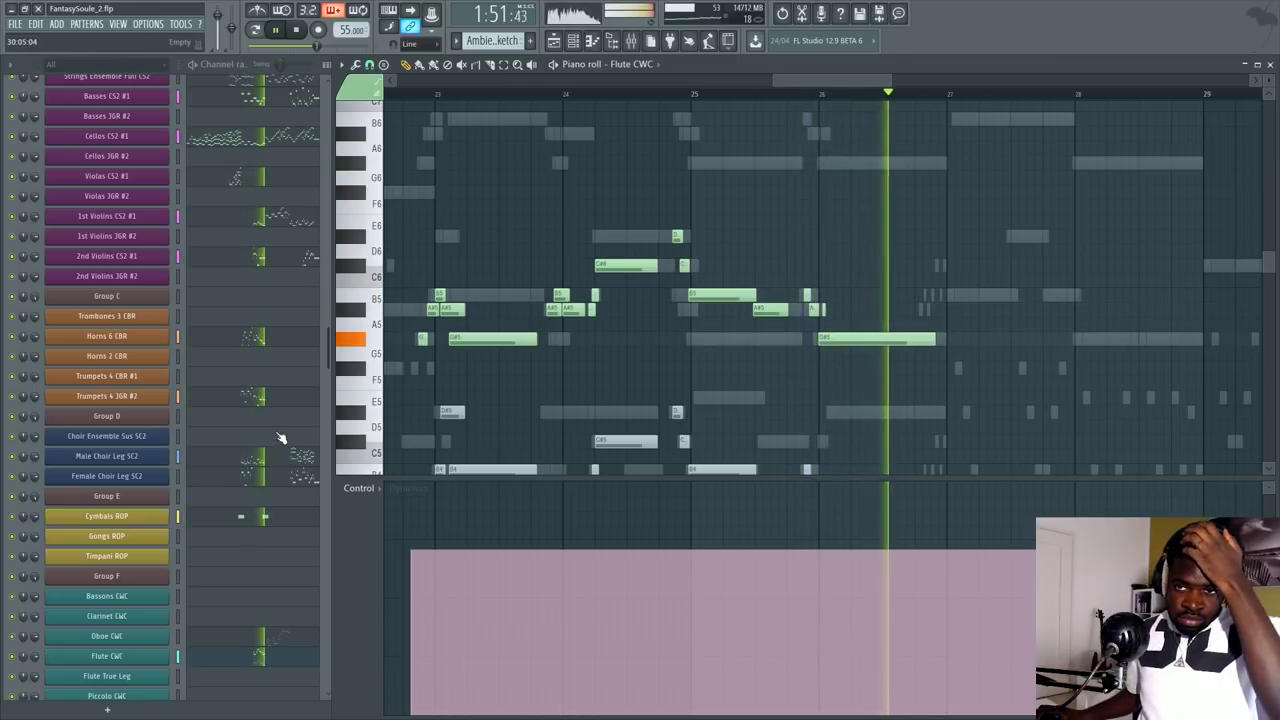
Step: Open the 1st Violins CS2 #1 notes again and examine the long notes from bar 27 onward
scroll(266, 286, "up", 3)
left_click(268, 284)
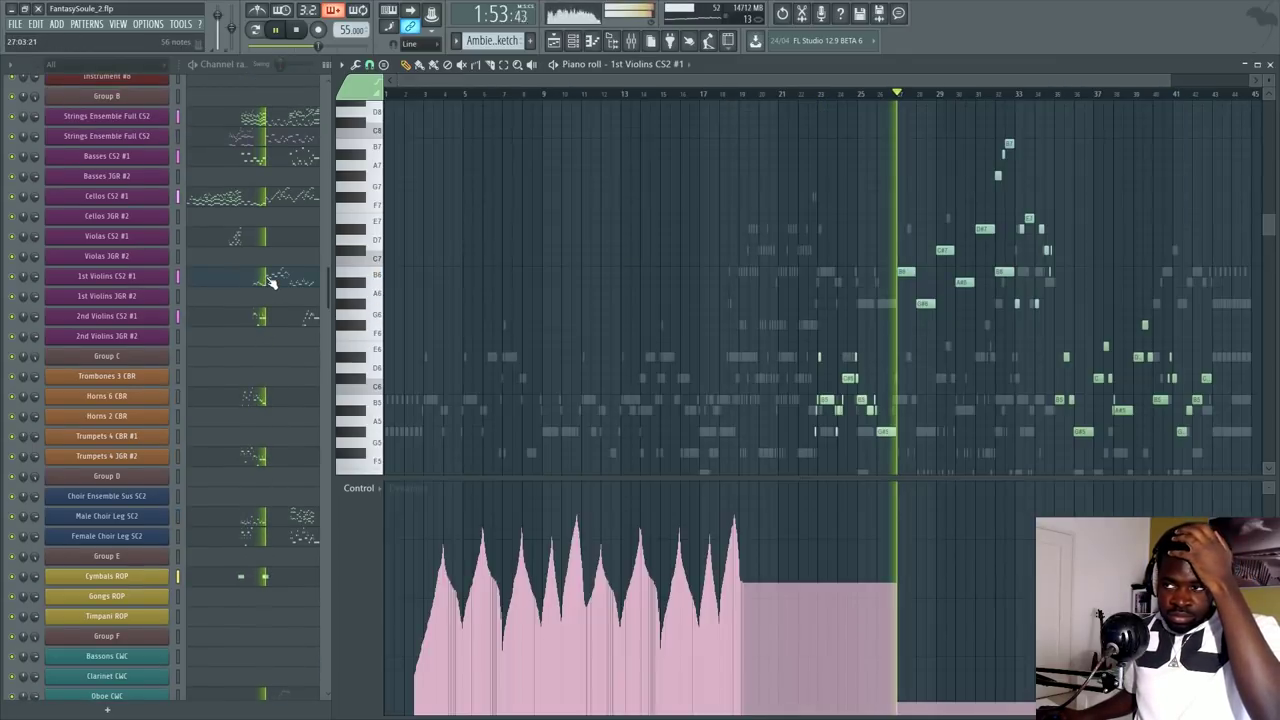
scroll(1003, 96, "up", 5)
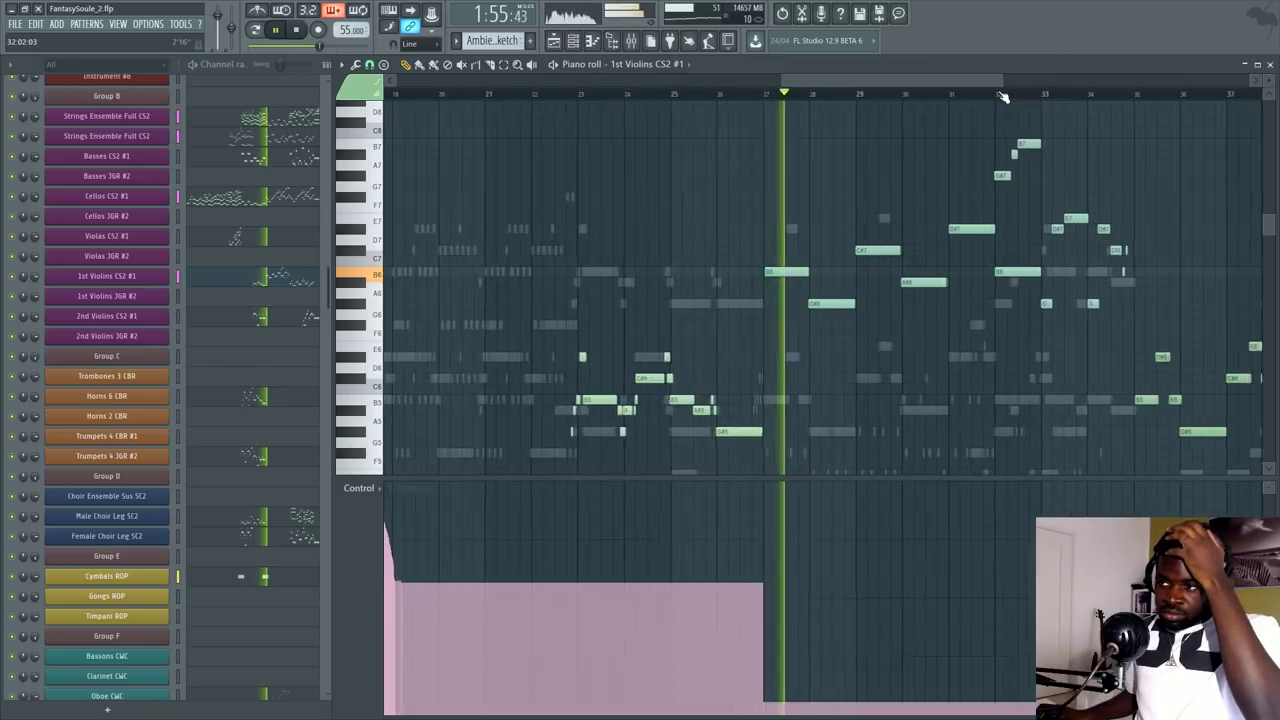
Step: Switch the piano roll to the Concert Harp CHRP notes and examine the melody from bar 27 onward
right_click(593, 360)
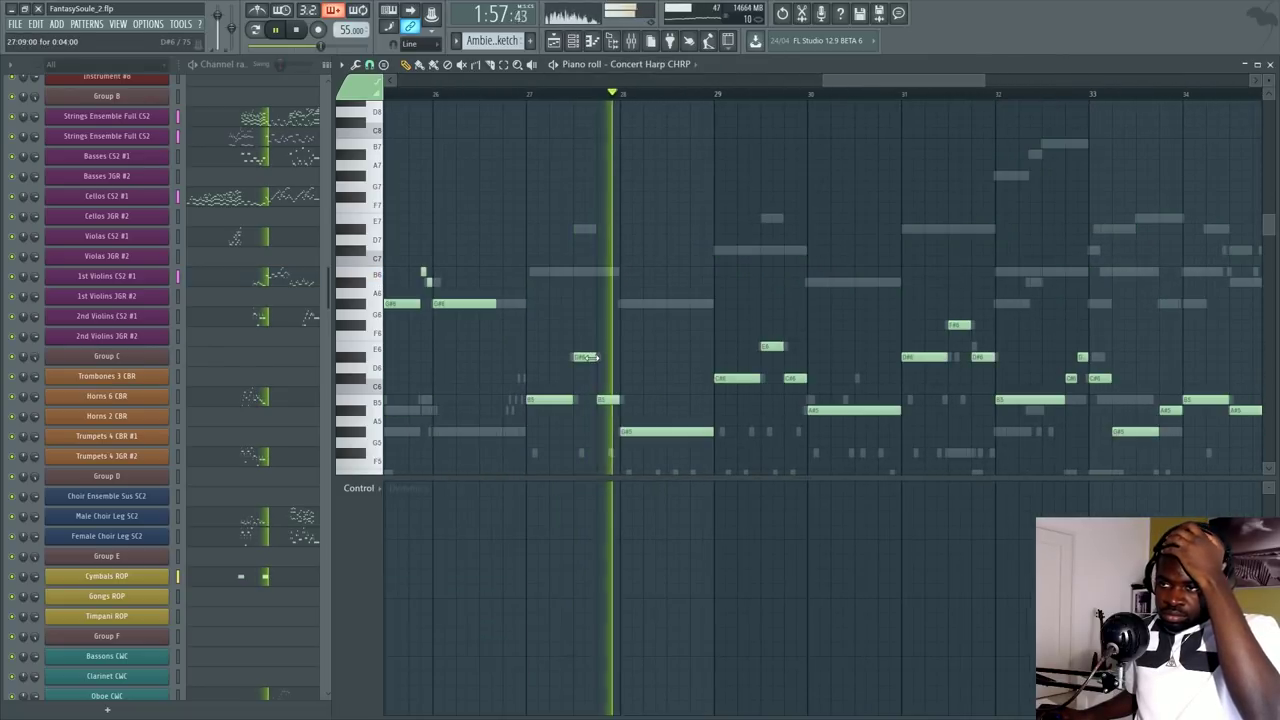
scroll(616, 410, "down", 2)
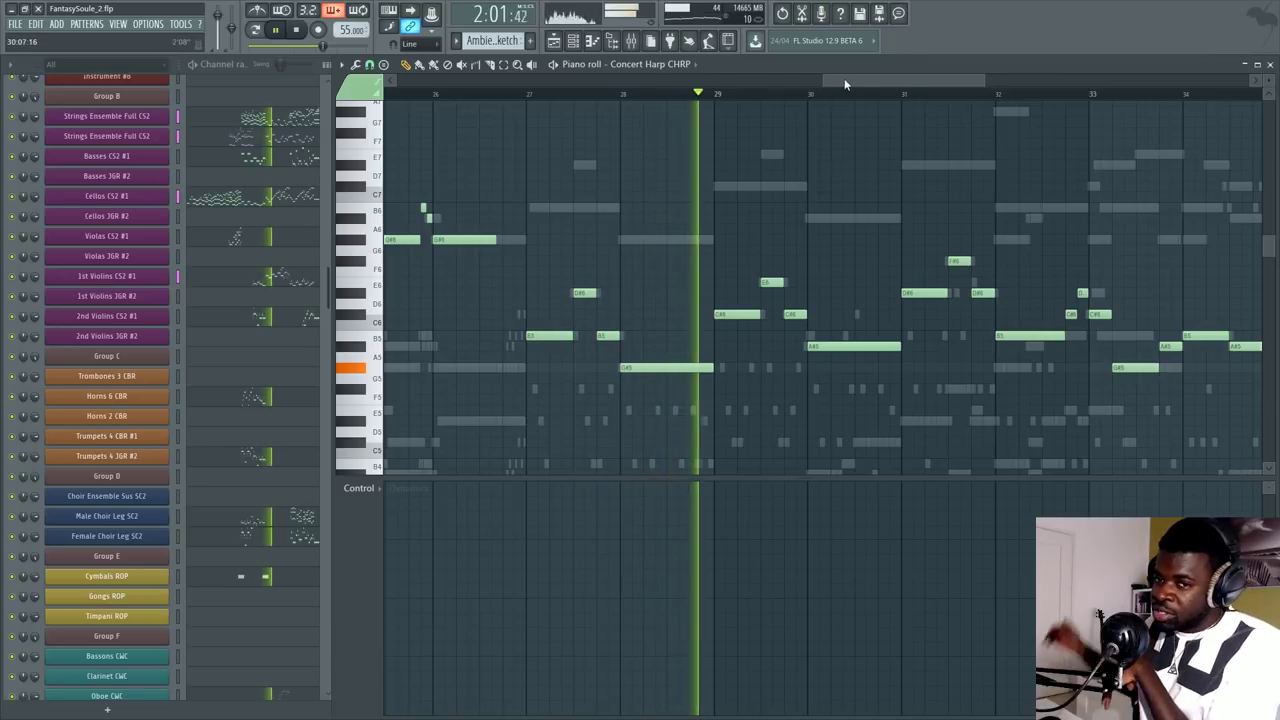
left_click_drag(862, 78, 897, 79)
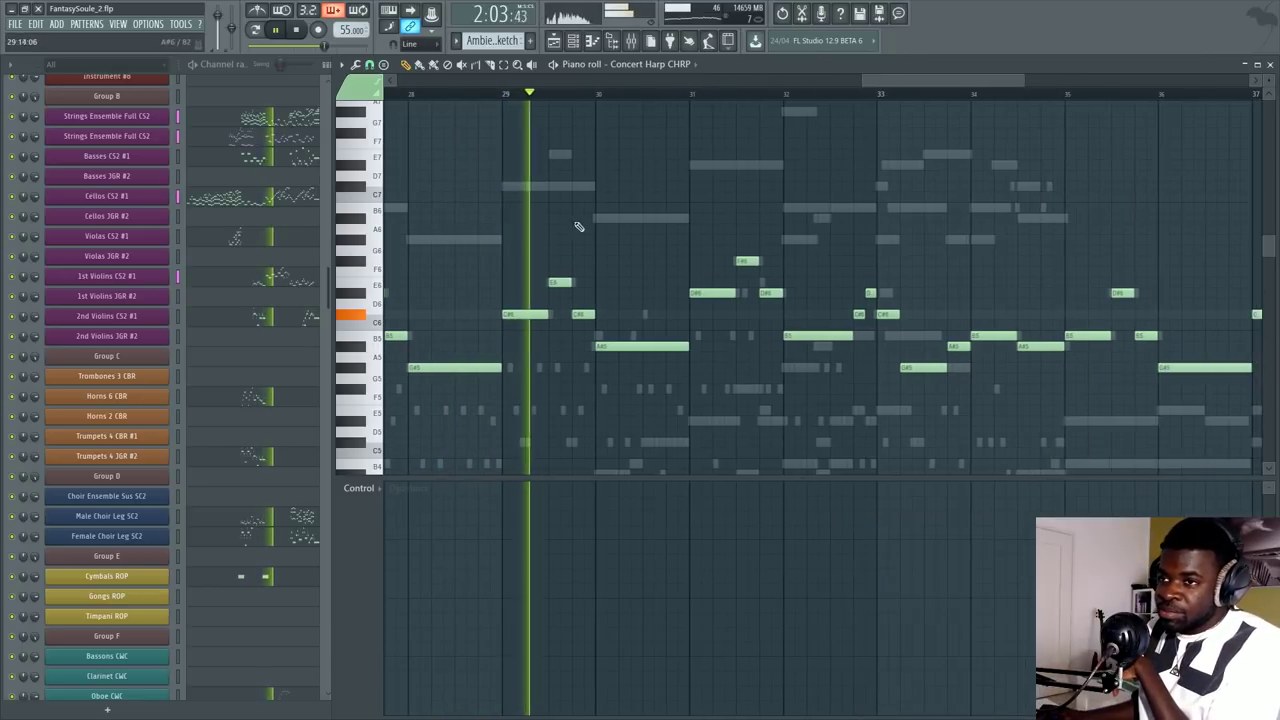
Step: Compare the 1st Violins CS2 #1 line with the Celesta KFL #1 notes from bar 29 to bar 34
right_click(518, 187)
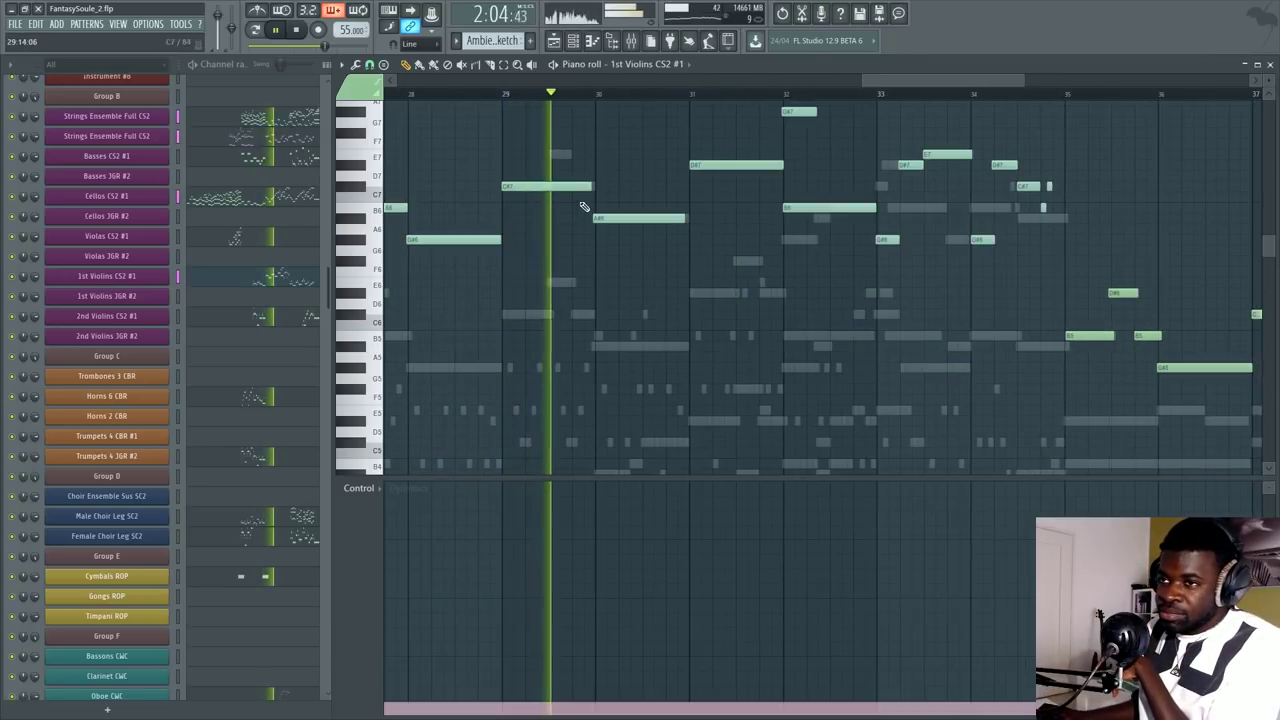
right_click(560, 156)
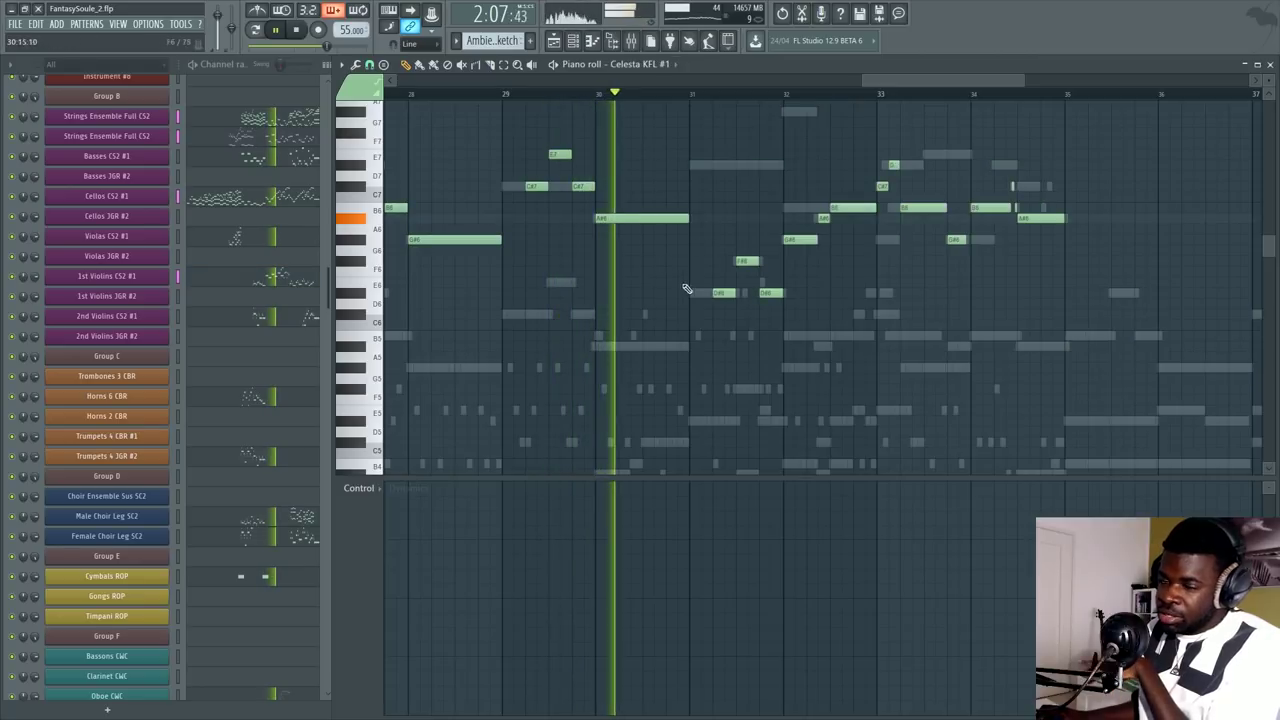
left_click_drag(942, 82, 973, 82)
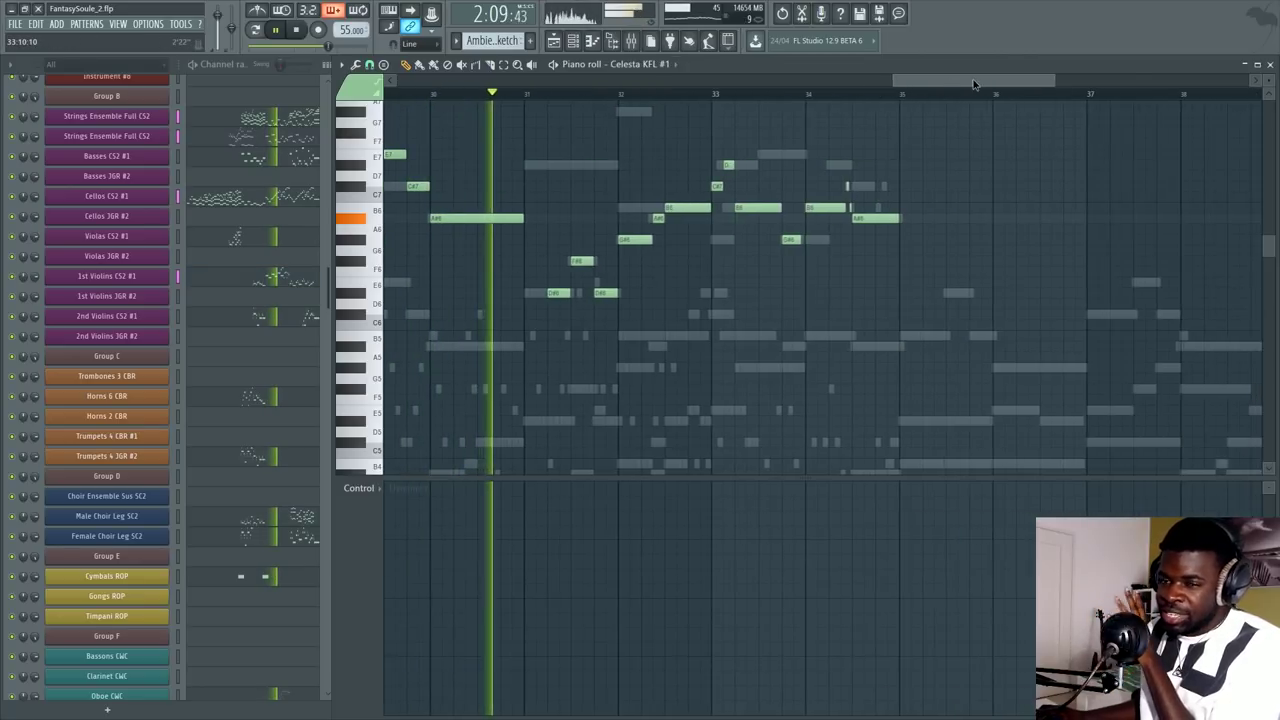
Step: Switch back to the 1st Violins CS2 #1 notes and examine the high passage in bars 31 to 34
right_click(558, 165)
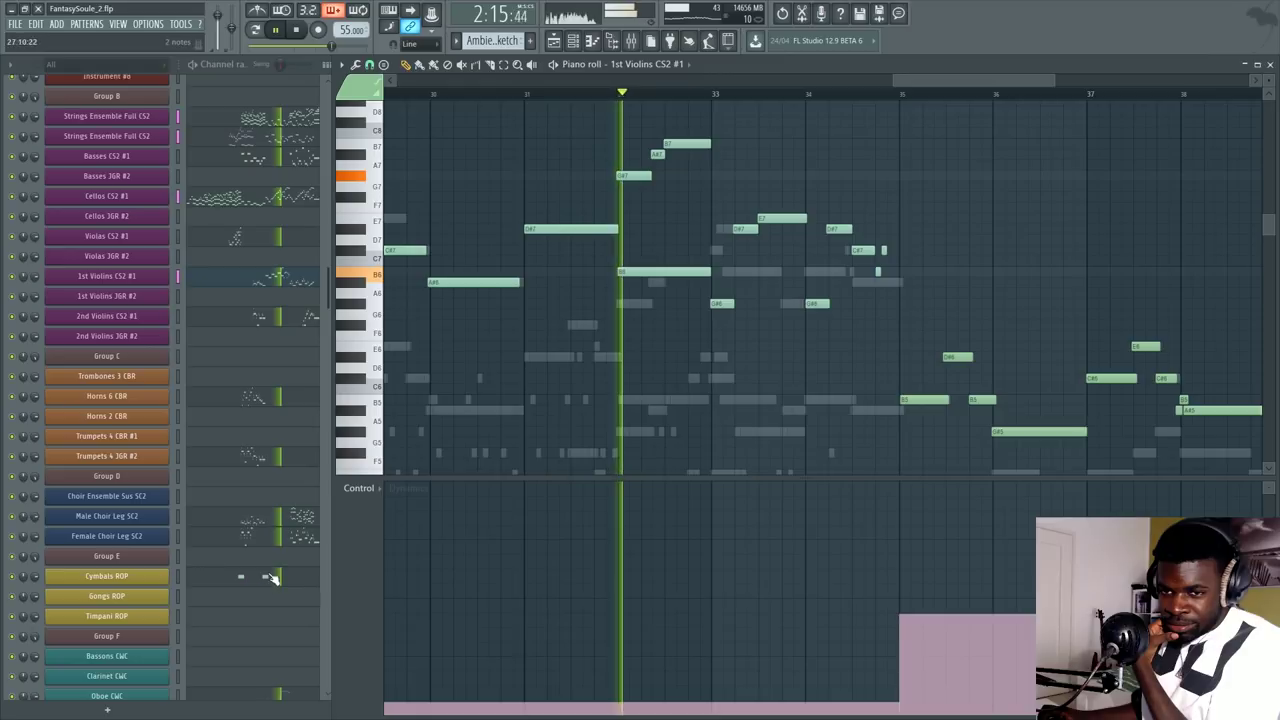
scroll(280, 560, "up", 4)
Step: Open the Merethe Vocals JGR notes from Group G and examine the end of the vocal line in bars 31 to 34
scroll(283, 558, "down", 9)
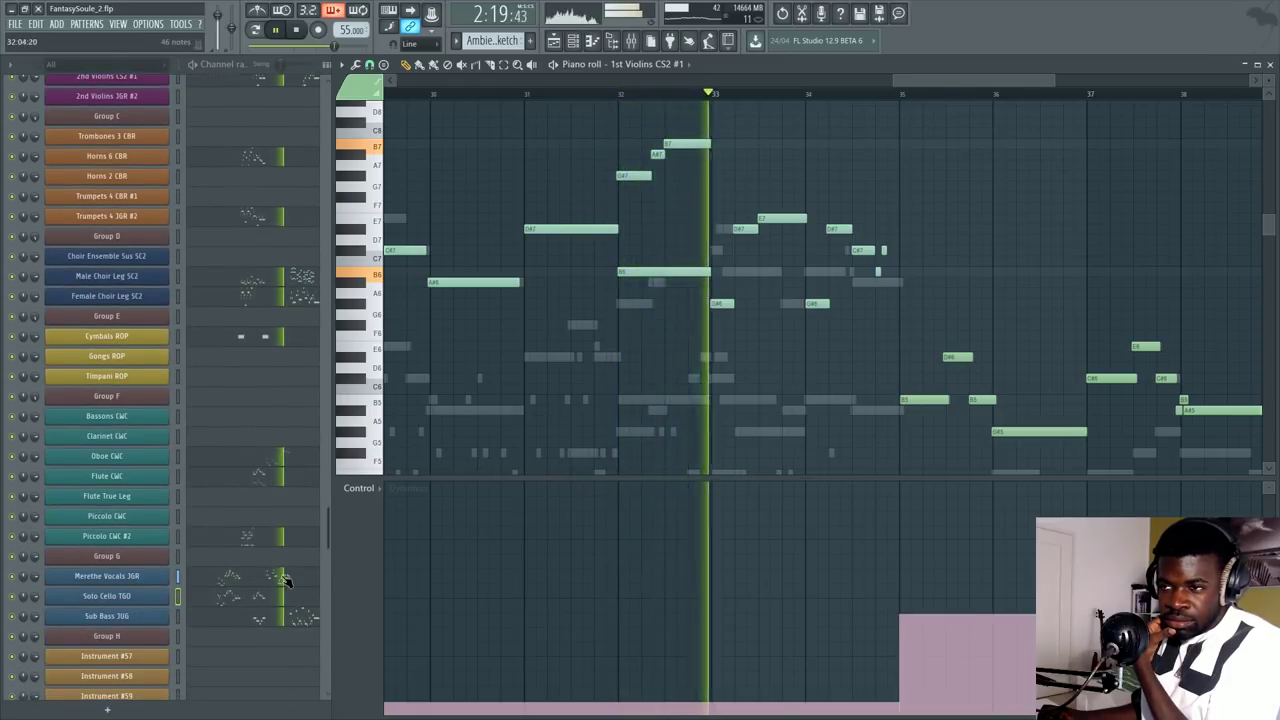
left_click(282, 580)
scroll(1062, 101, "up", 4)
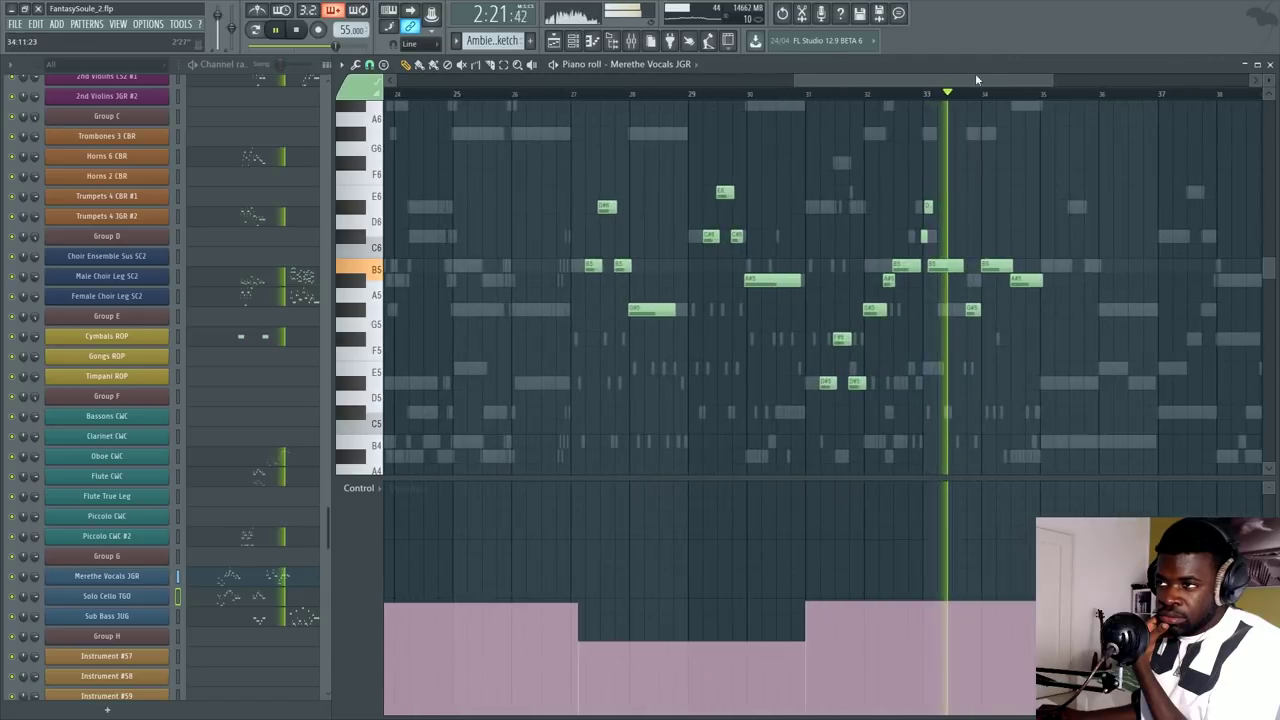
left_click_drag(978, 80, 1085, 92)
scroll(604, 332, "up", 3)
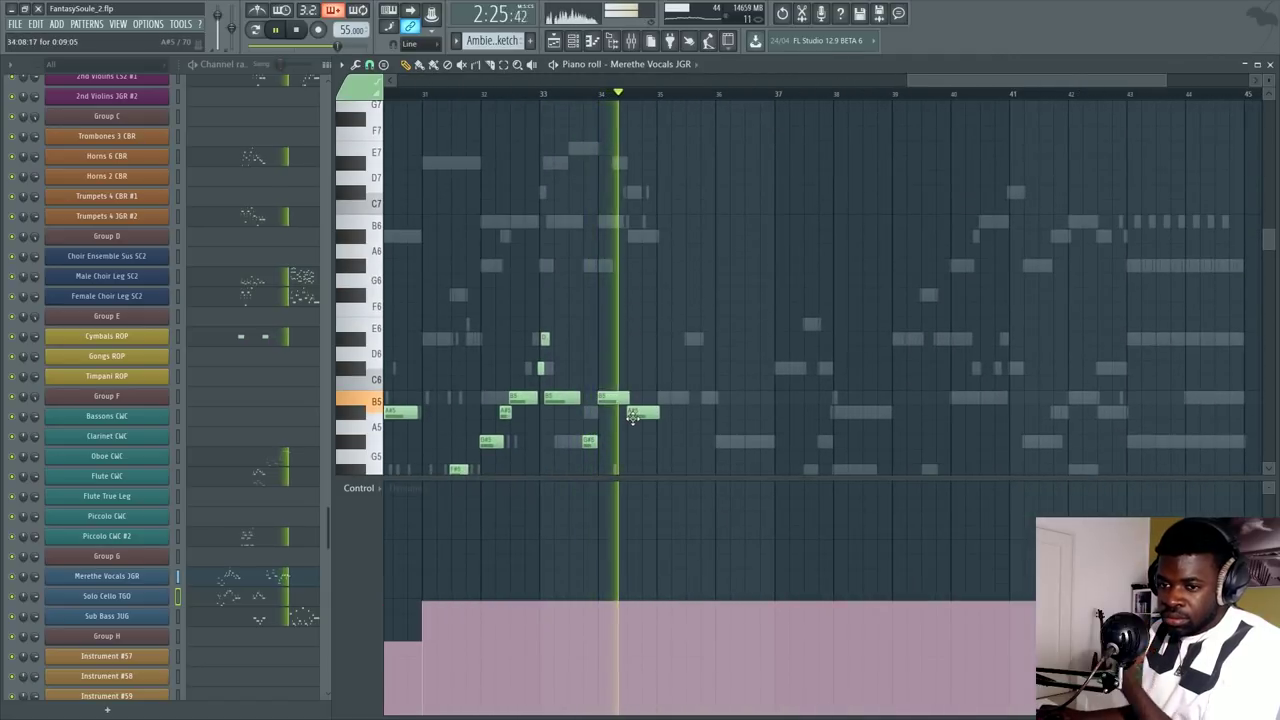
scroll(665, 430, "down", 2)
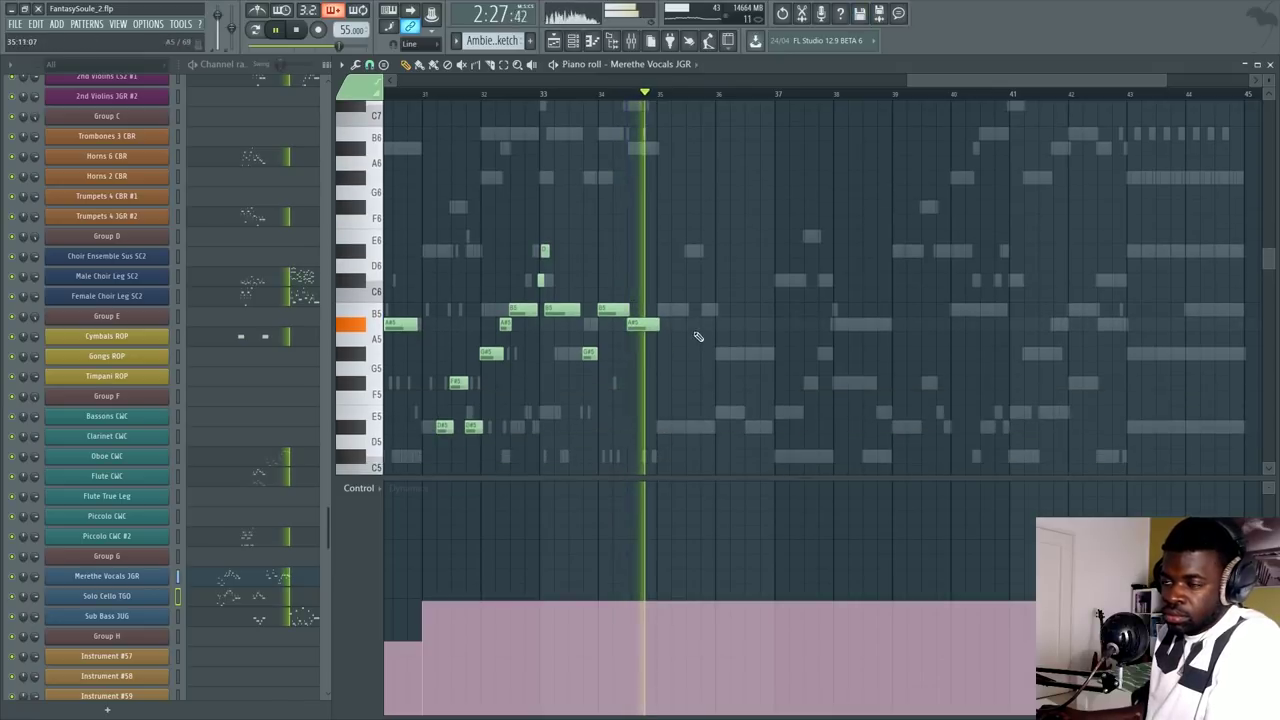
Step: Switch the piano roll to the Female Choir Leg SC2 notes and examine the melody from bar 35 to bar 44
double_click(680, 312)
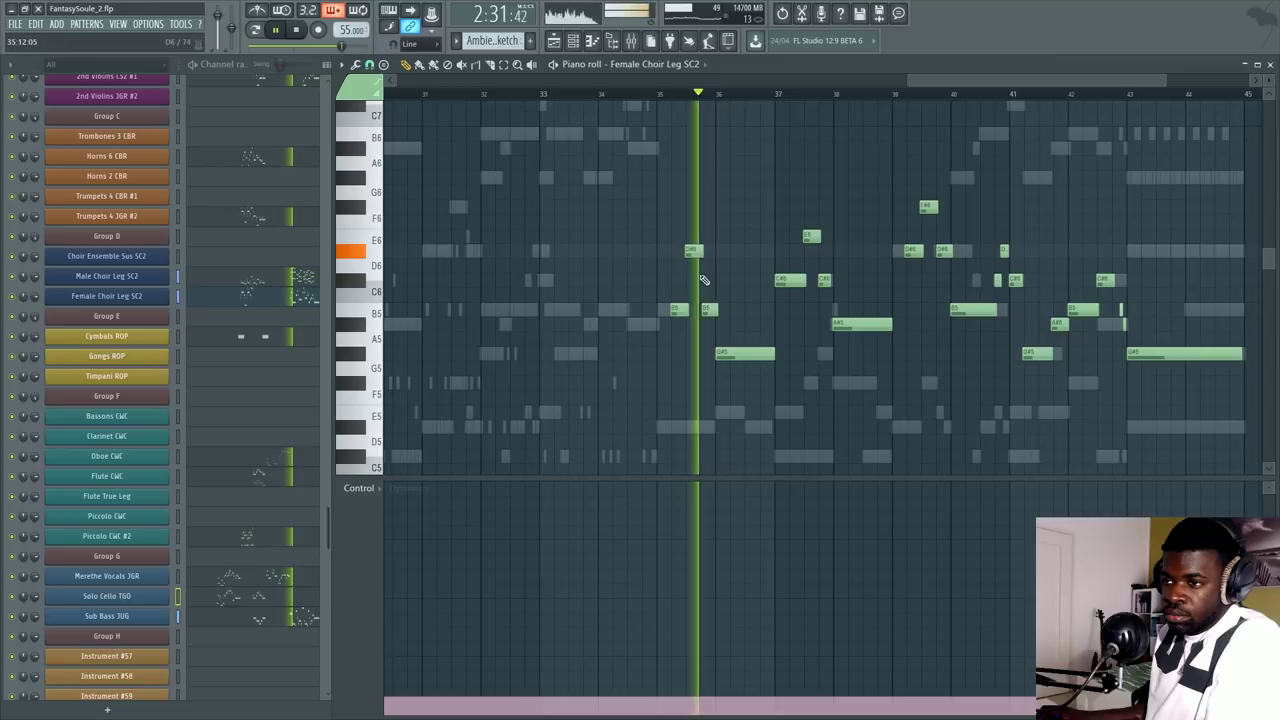
left_click_drag(983, 82, 1020, 85)
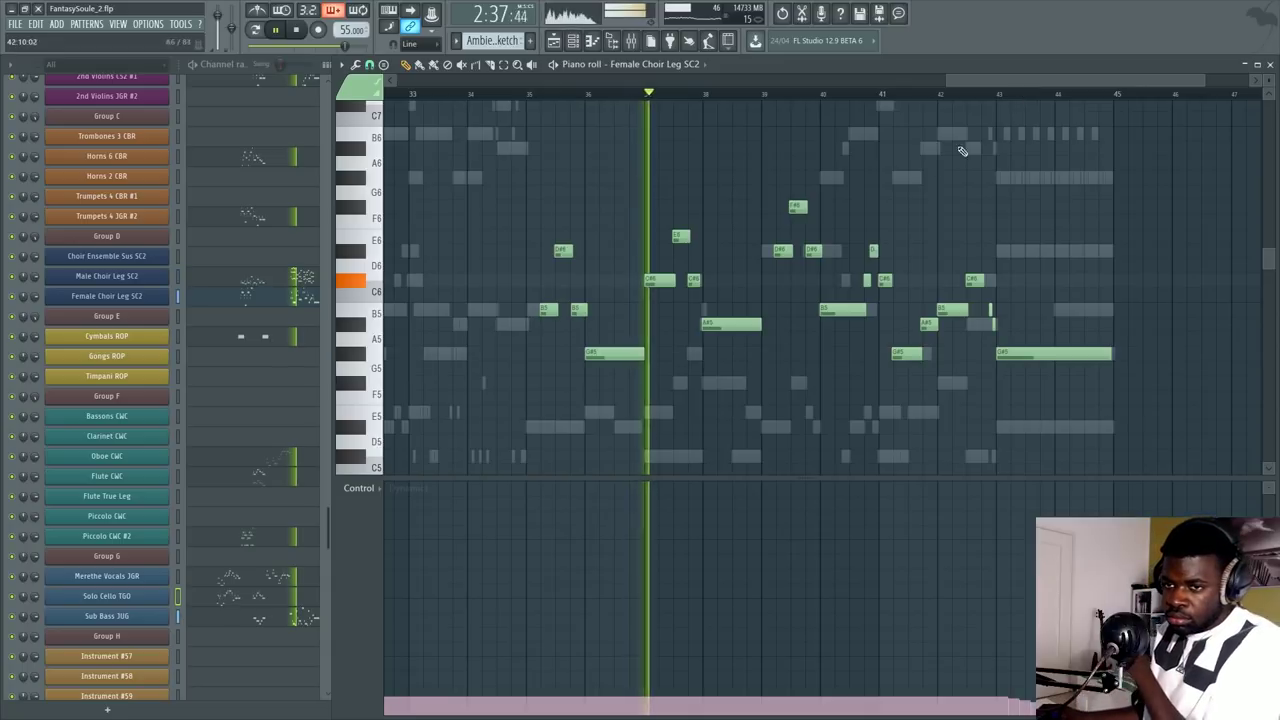
Step: Open the Male Choir Leg SC2 notes and examine the choir harmonies from bar 35 to bar 42
scroll(280, 371, "up", 6)
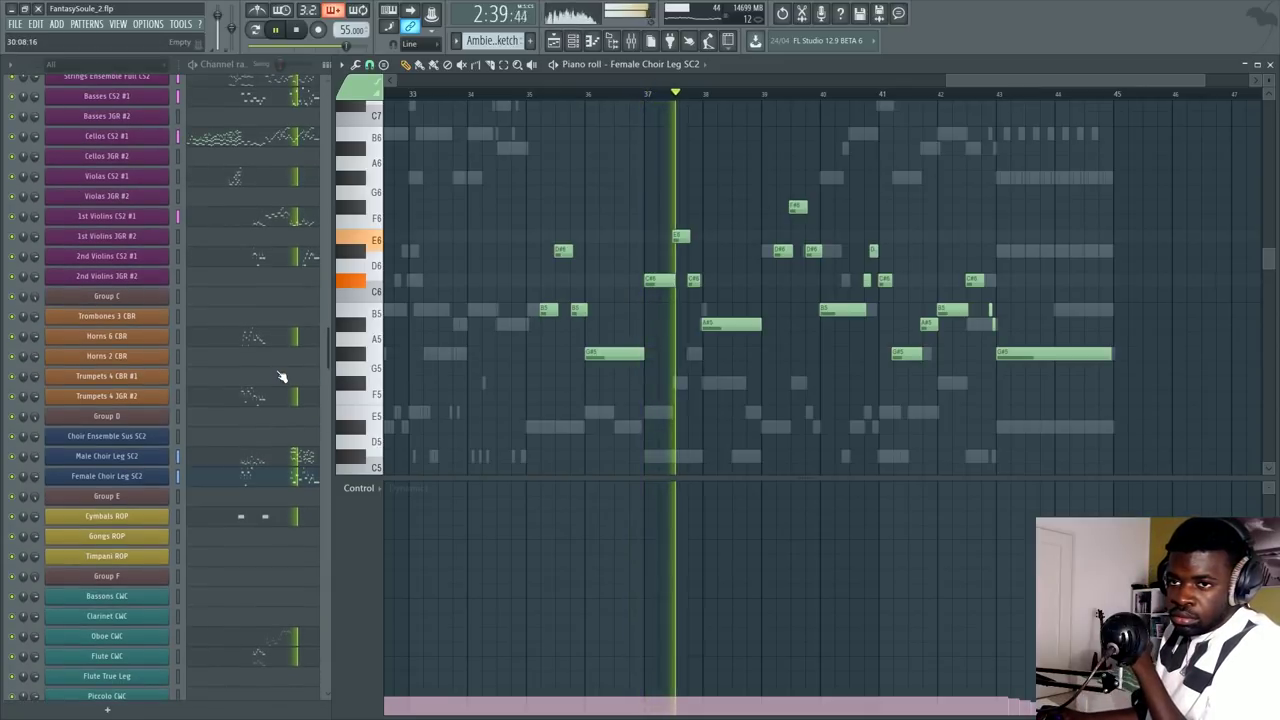
left_click(303, 457)
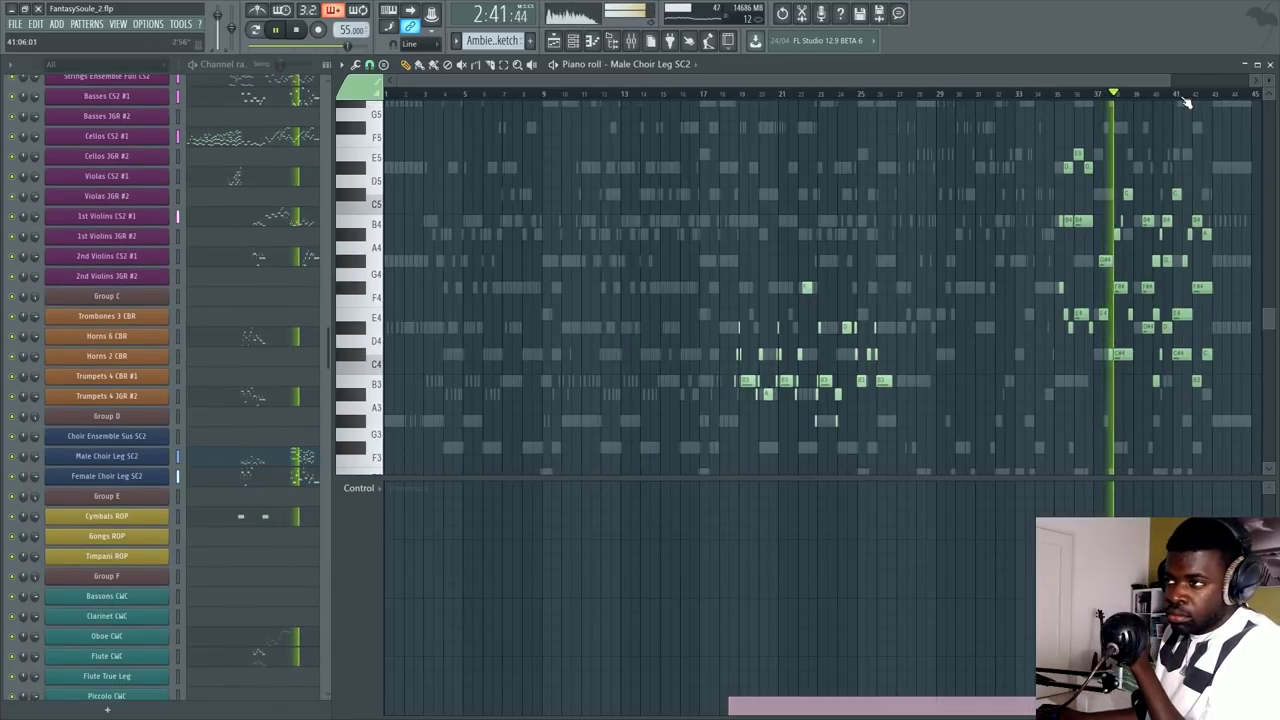
scroll(1185, 101, "up", 6)
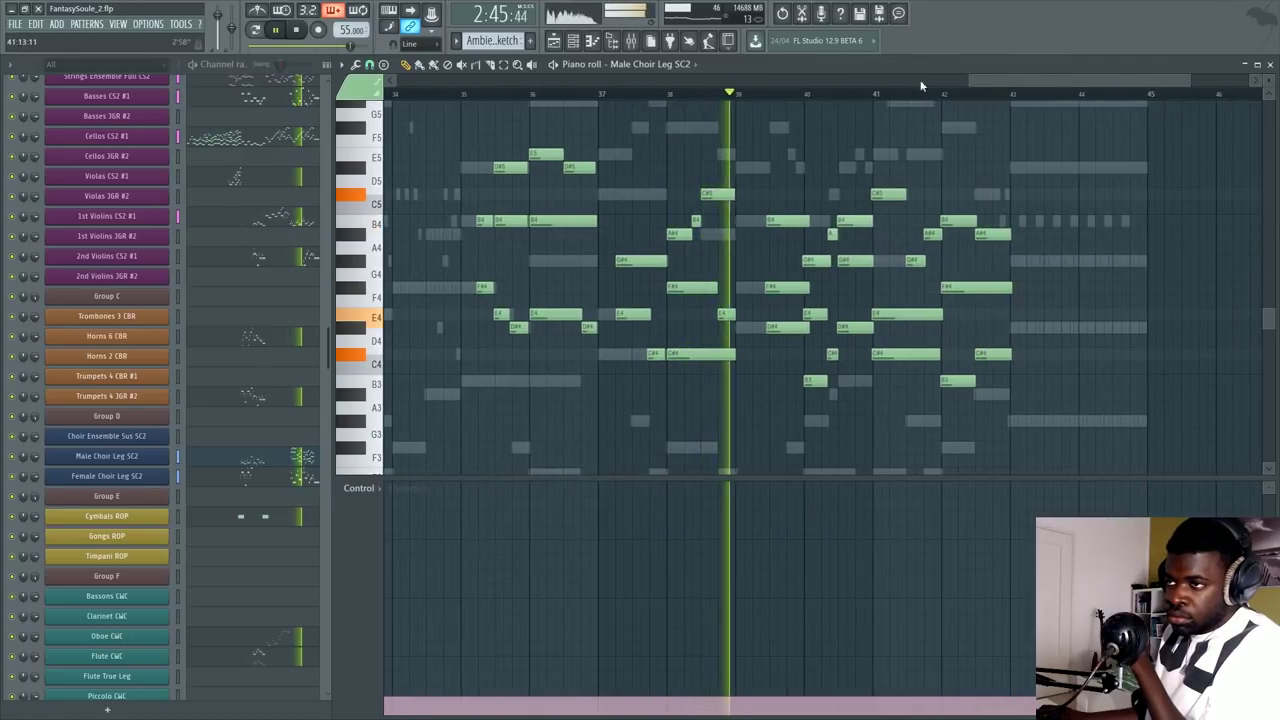
scroll(829, 106, "up", 3)
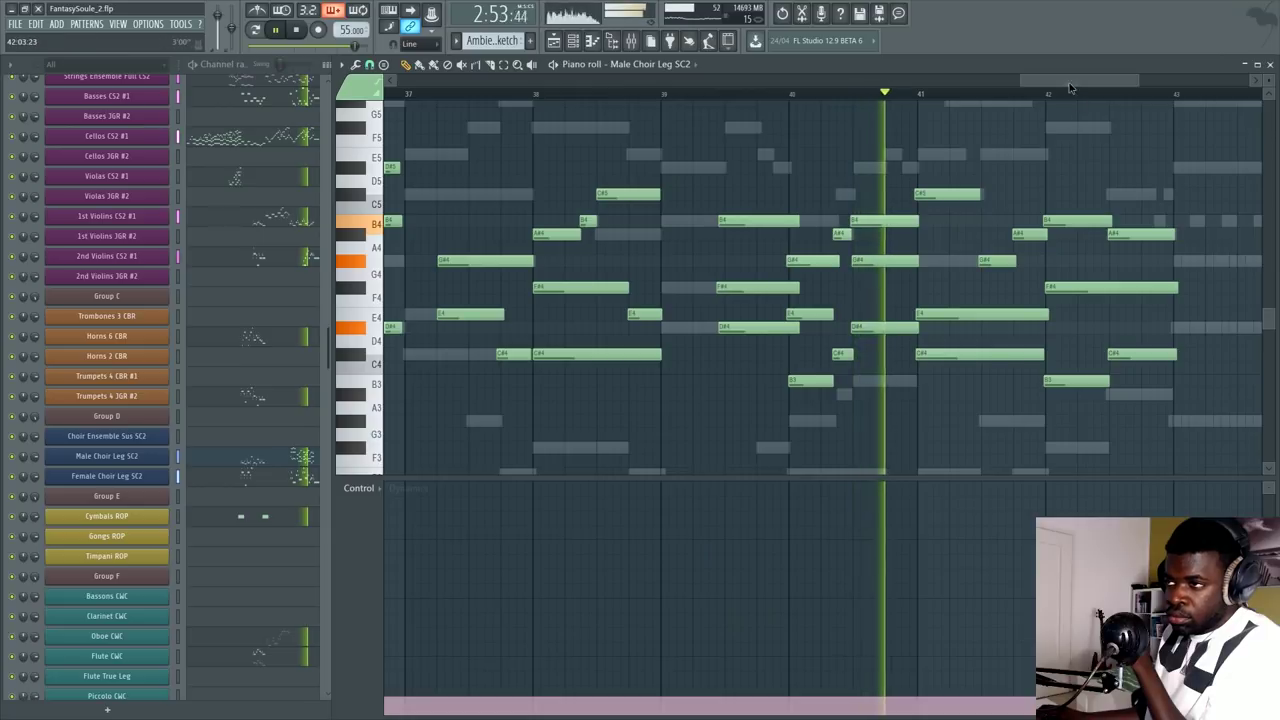
left_click_drag(1040, 81, 1103, 81)
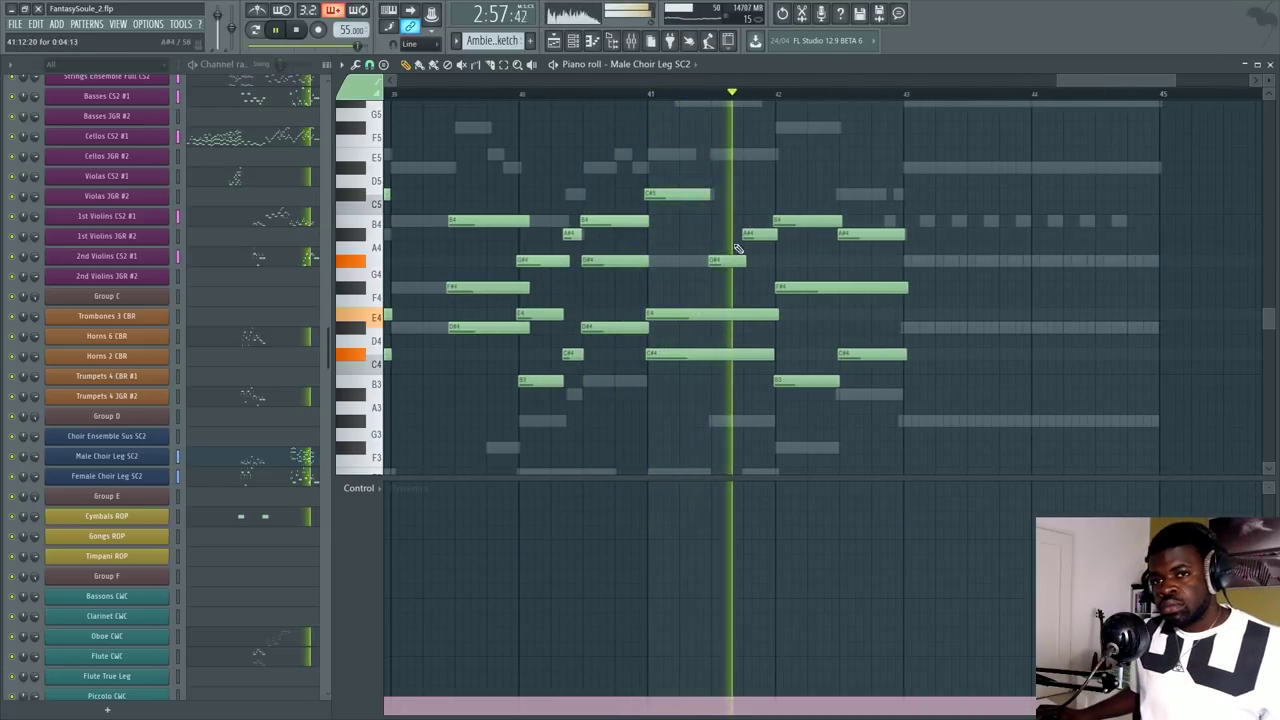
scroll(805, 232, "up", 3)
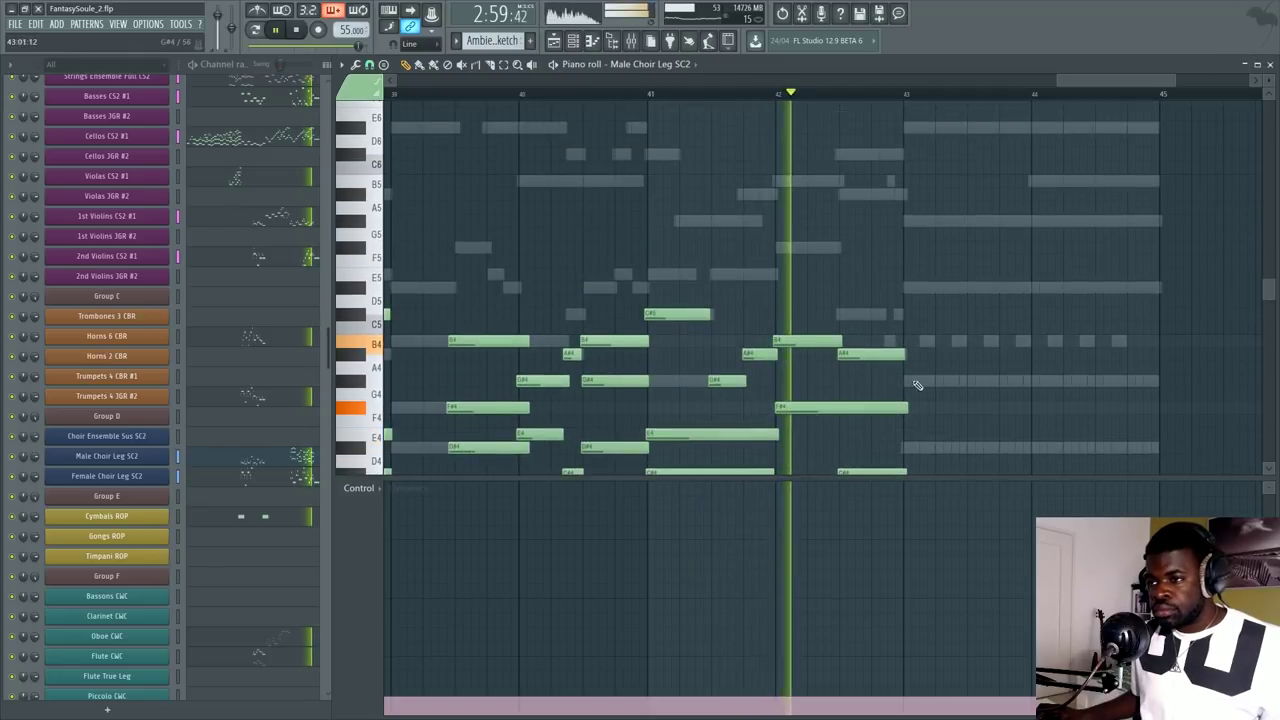
scroll(963, 98, "down", 3)
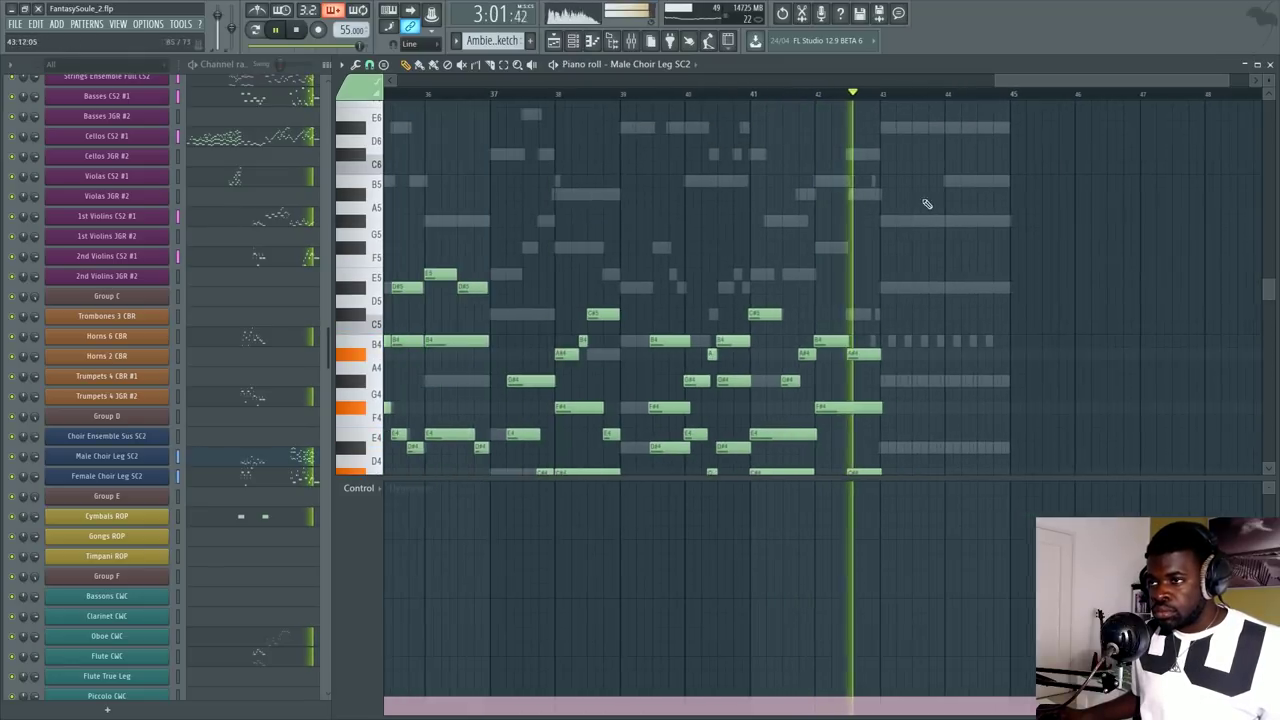
Step: Switch the piano roll to the Strings Ensemble Full CS2 notes and examine the closing chord in bars 43 and 44
right_click(915, 224)
right_click(915, 224)
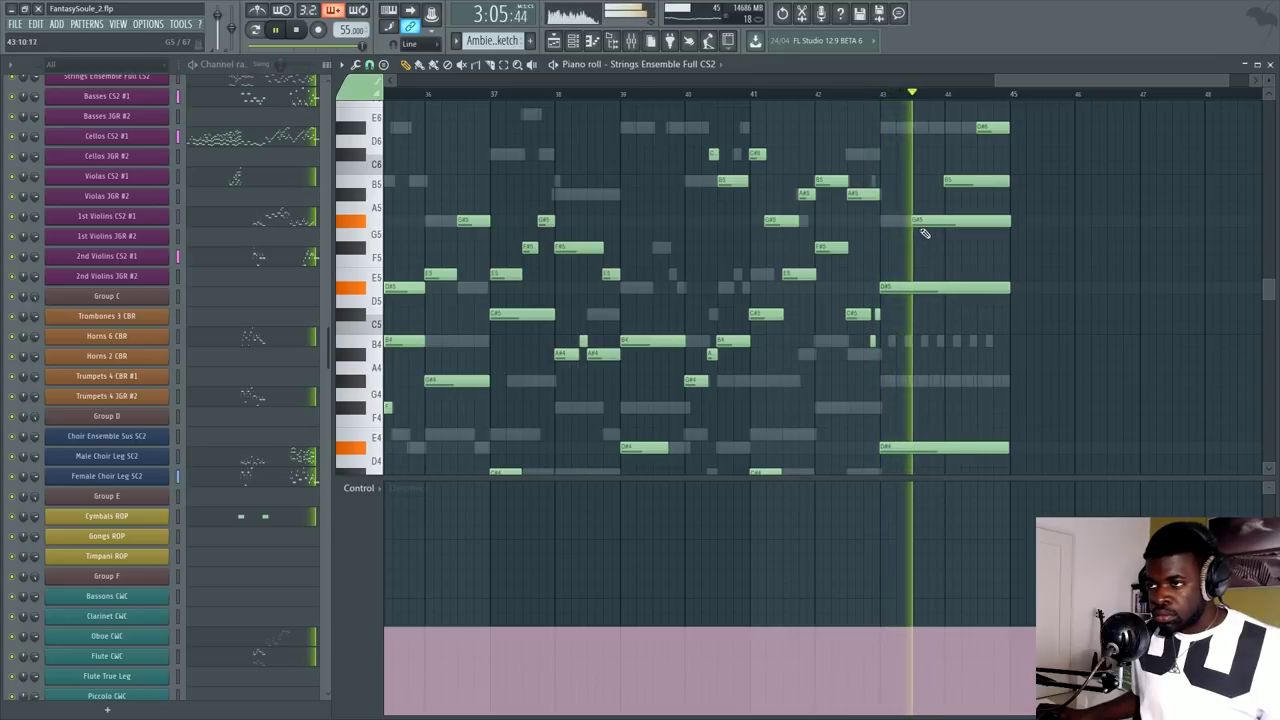
scroll(1000, 95, "up", 2)
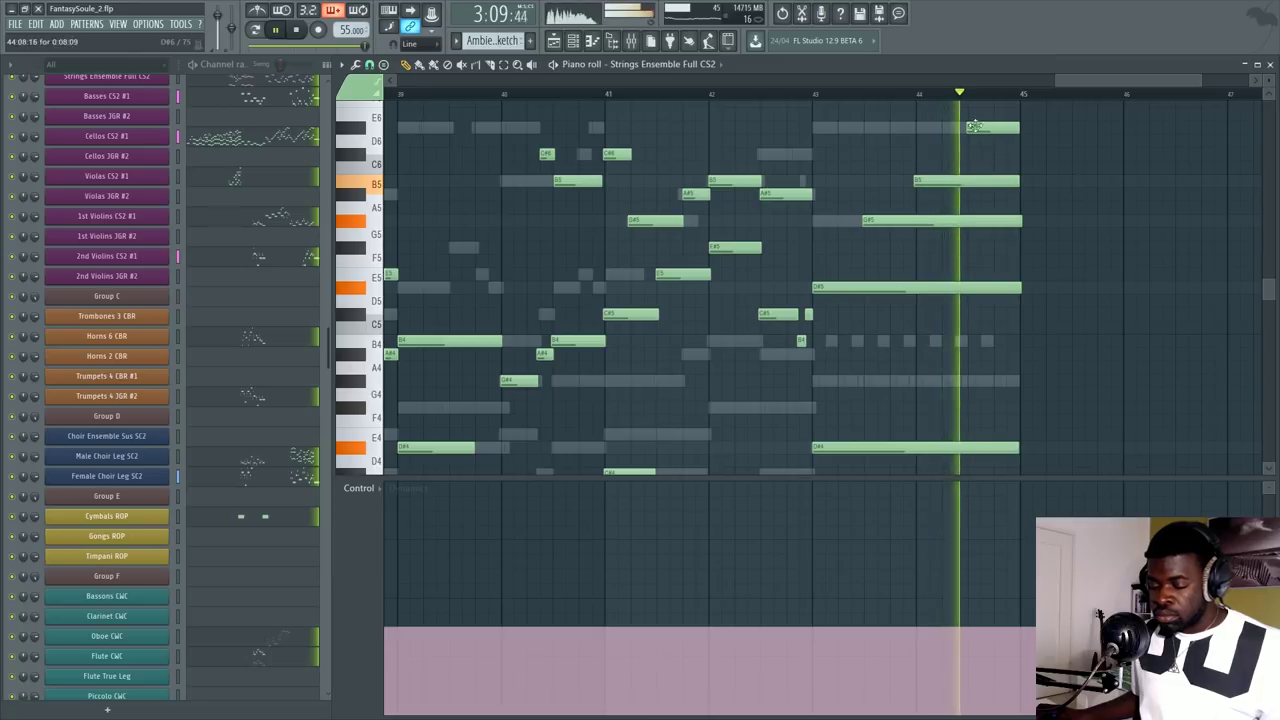
scroll(1000, 190, "up", 3)
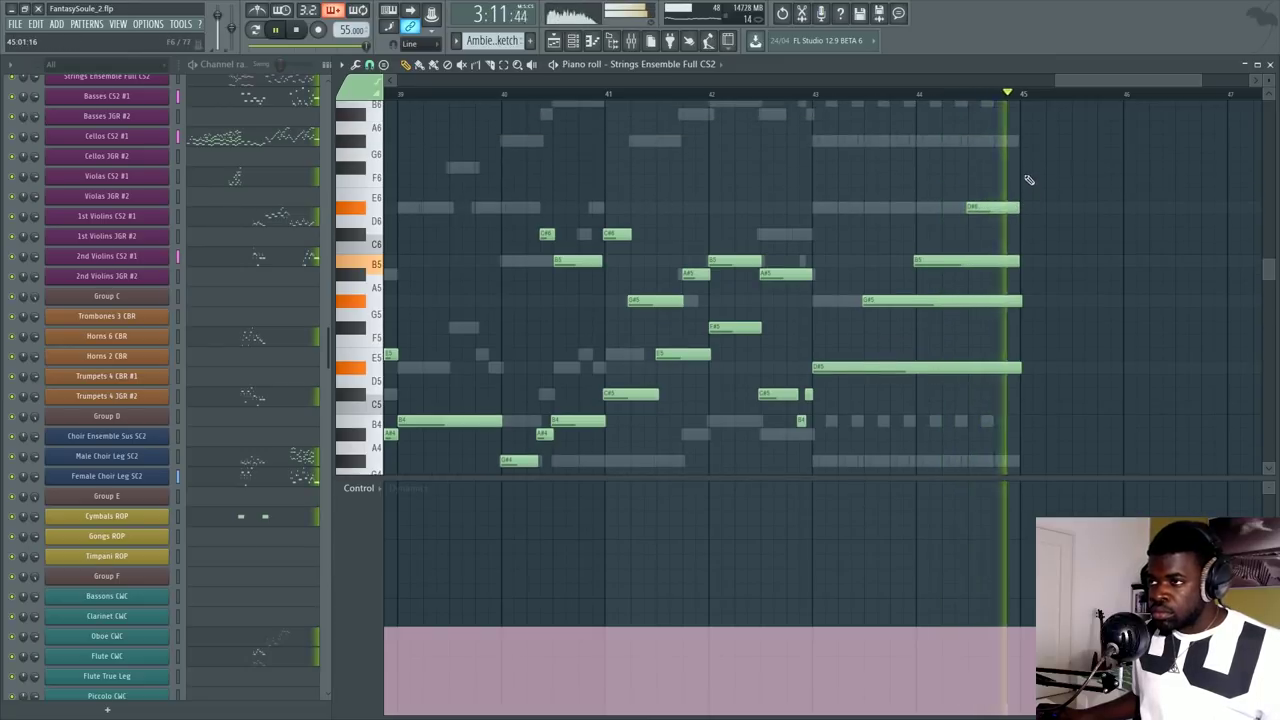
Step: Stop playback and widen the piano roll view to show the Strings Ensemble Full CS2 notes from bar 25 to the end
key("space")
scroll(946, 100, "down", 3)
scroll(888, 169, "down", 2)
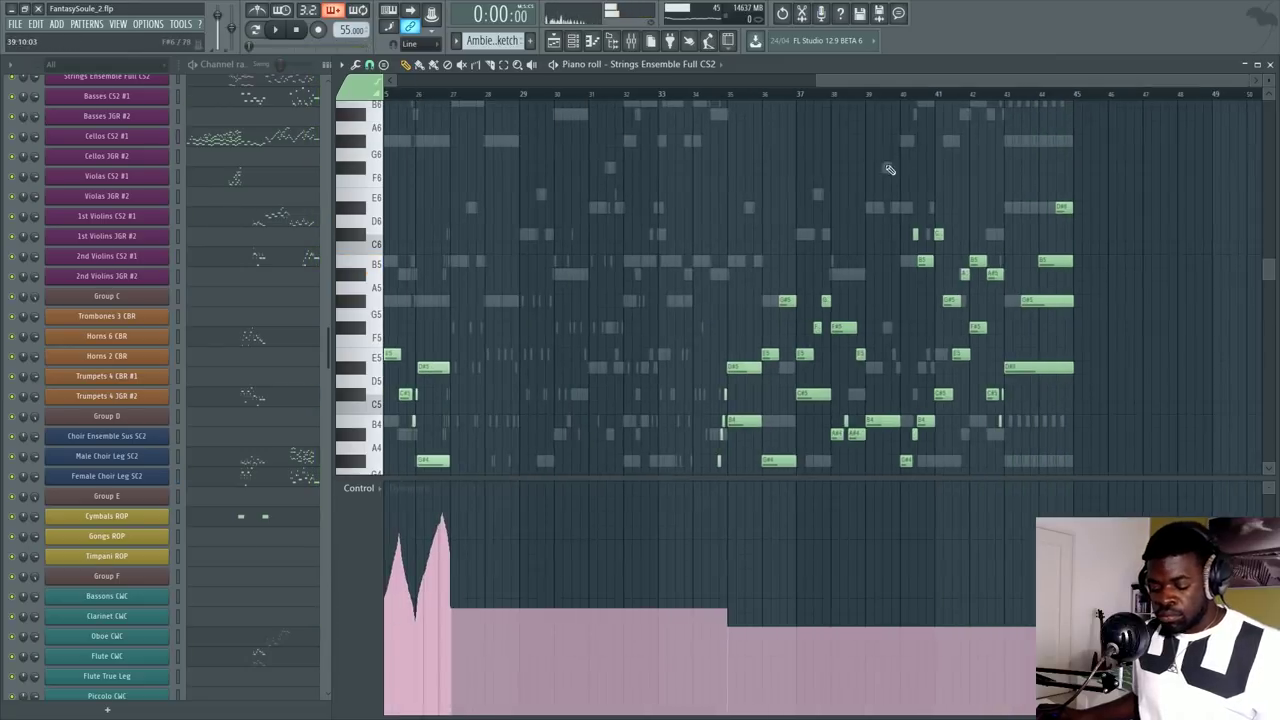
Step: Open the Playlist and examine the Ambient Fantasy Sketch pattern around the Part 2, Part 3 and Part 4 markers
left_click(554, 41)
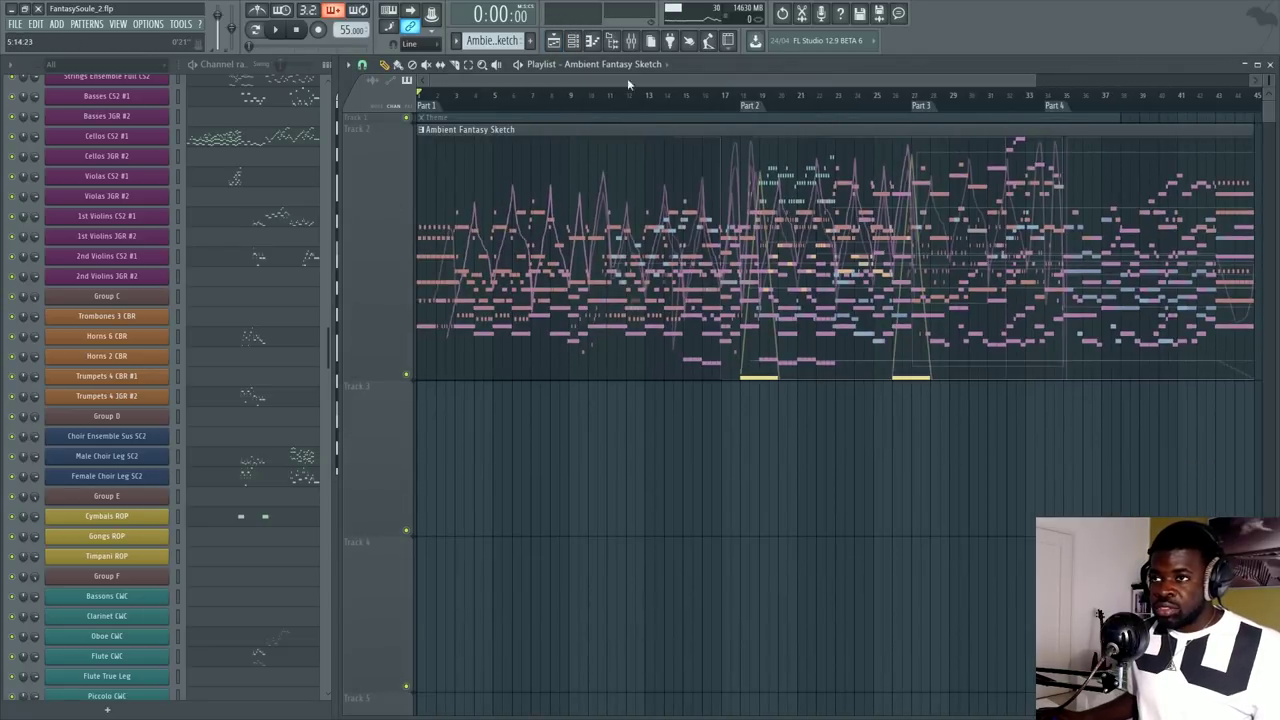
left_click_drag(686, 68, 680, 68)
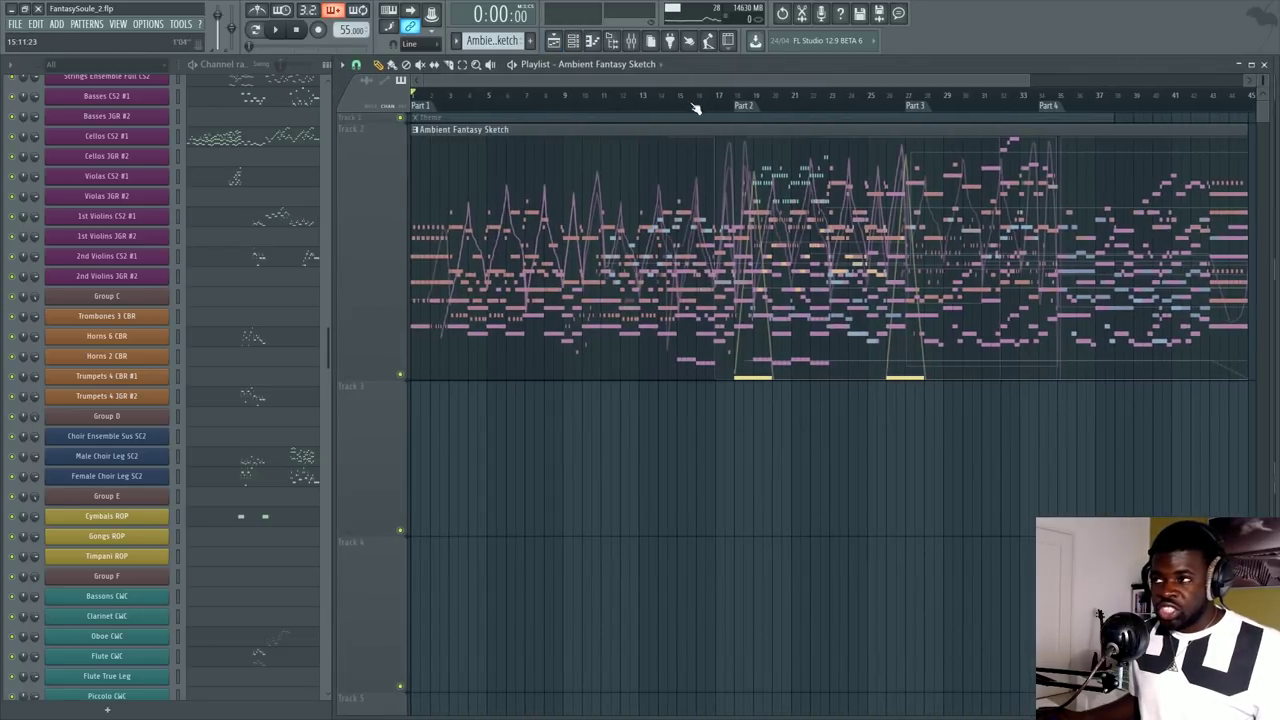
left_click_drag(1268, 132, 1274, 132)
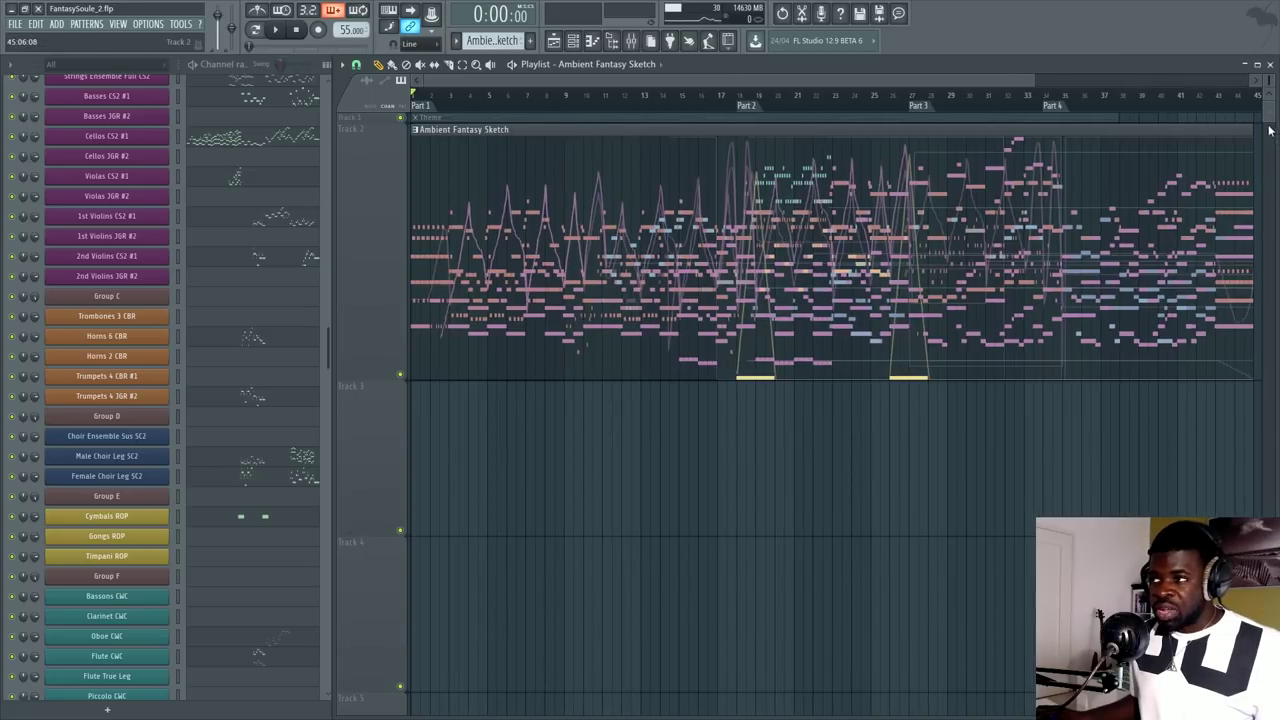
scroll(1262, 126, "down", 2)
scroll(1258, 126, "up", 2)
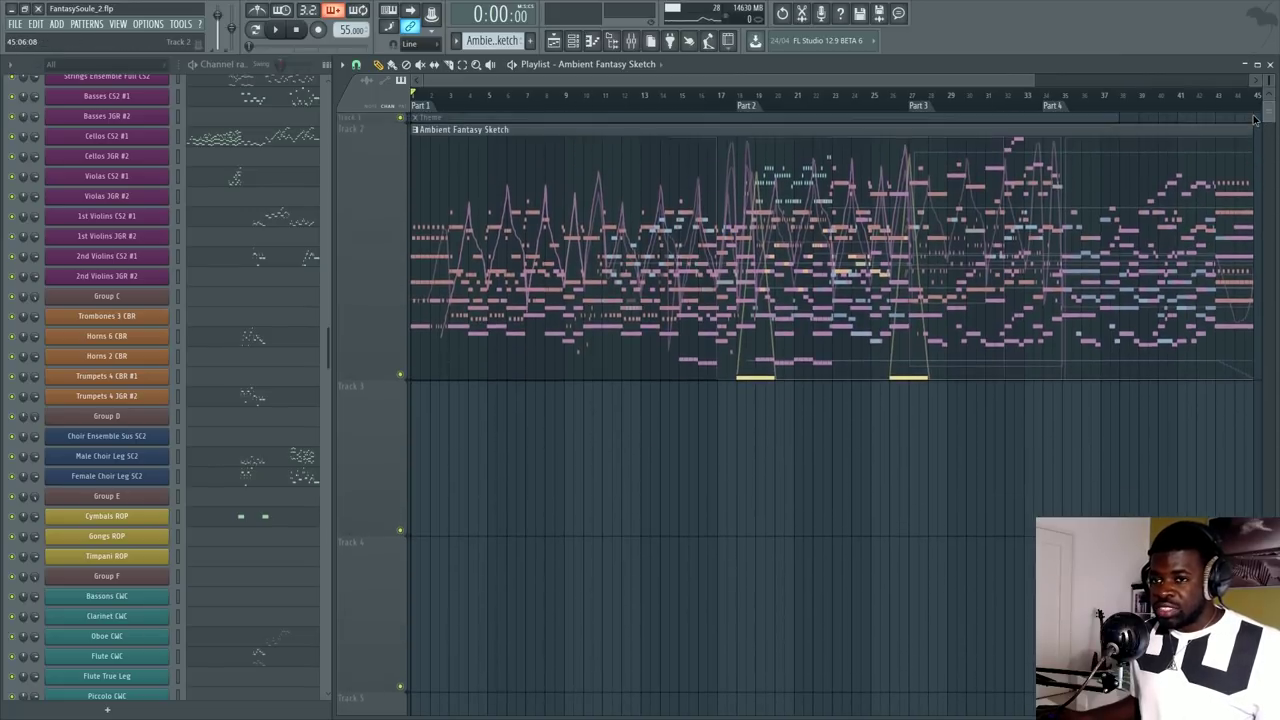
scroll(793, 108, "up", 3)
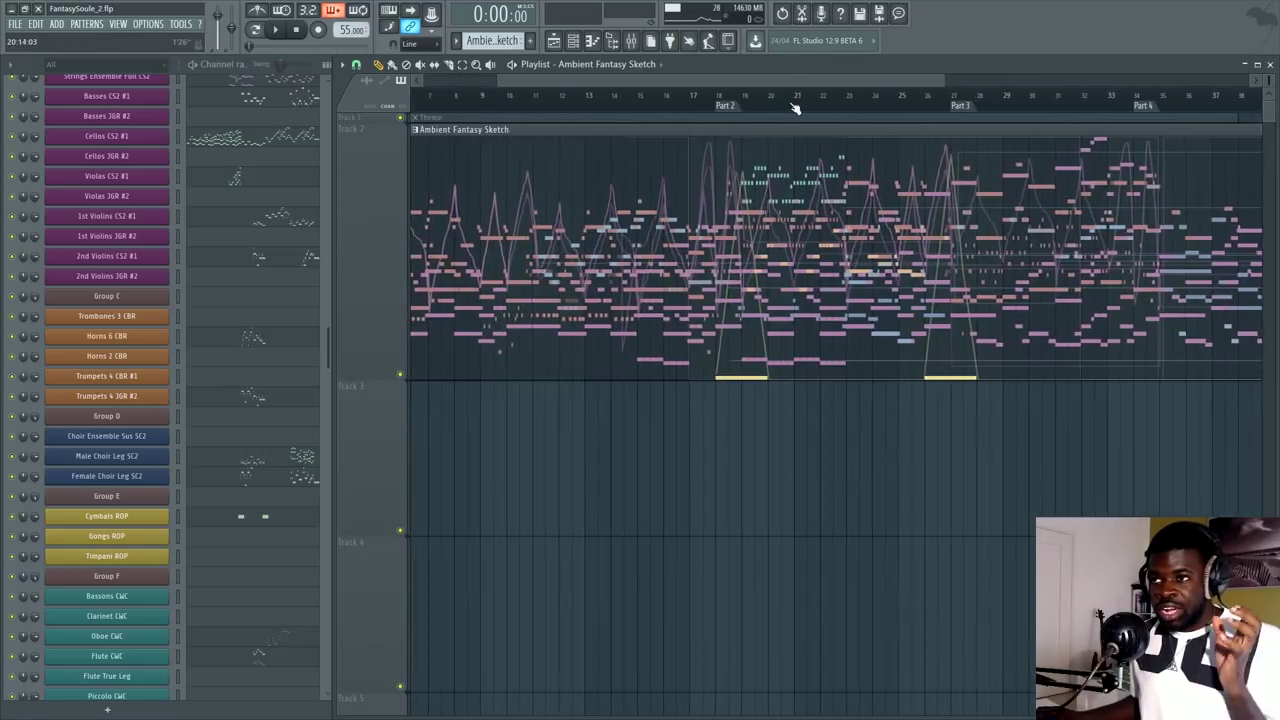
Step: Examine the whole Ambient Fantasy Sketch pattern in the Playlist and highlight the span from Part 1 up to the Part 3 marker
left_click_drag(754, 83, 809, 92)
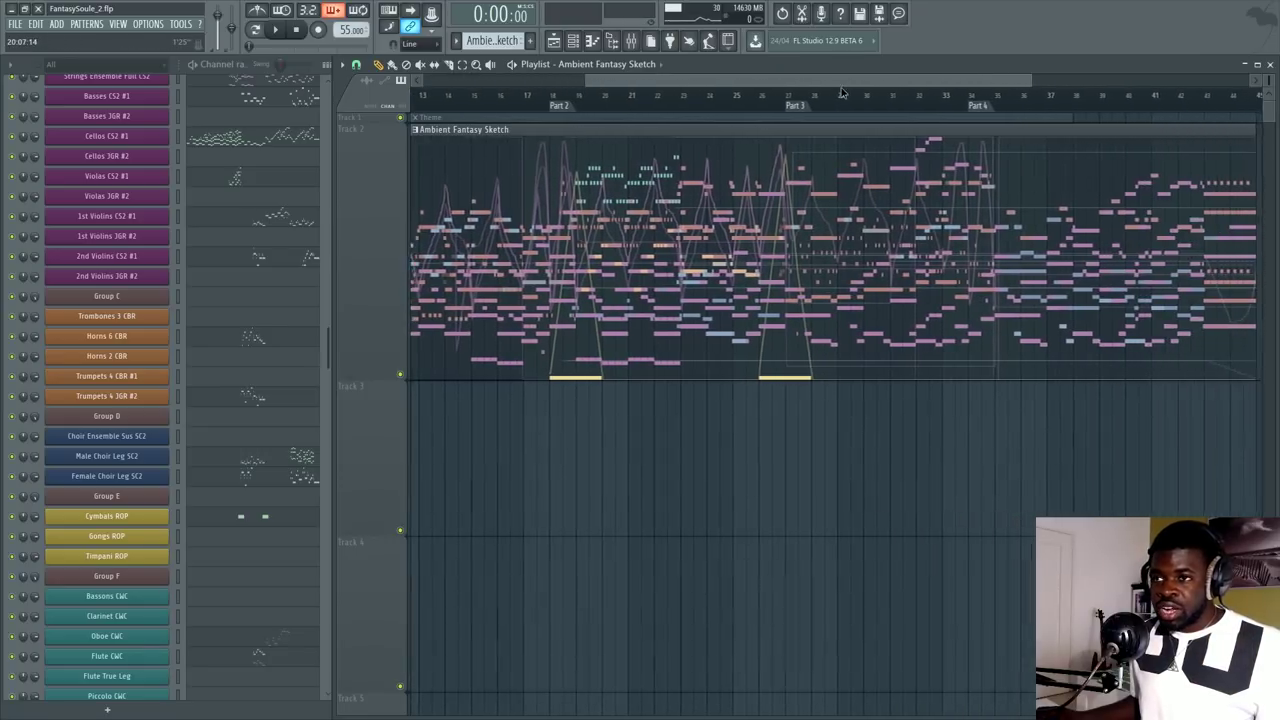
scroll(590, 100, "down", 3)
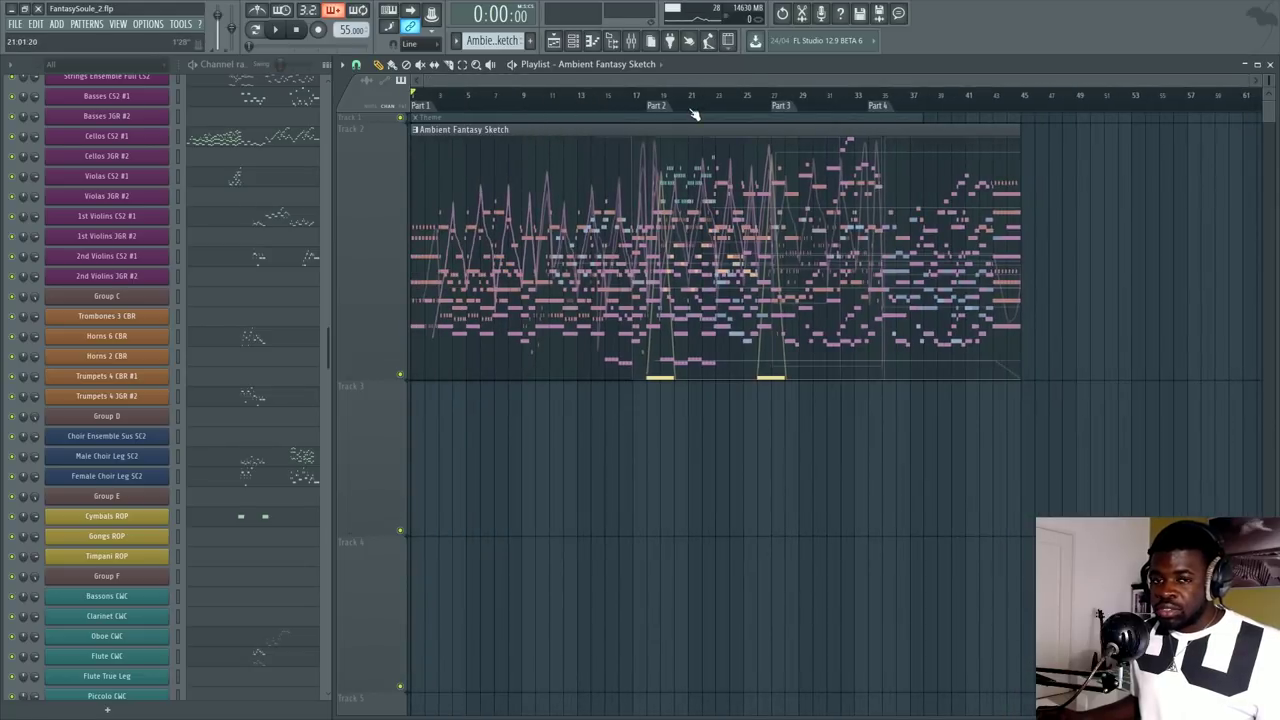
scroll(752, 104, "up", 2)
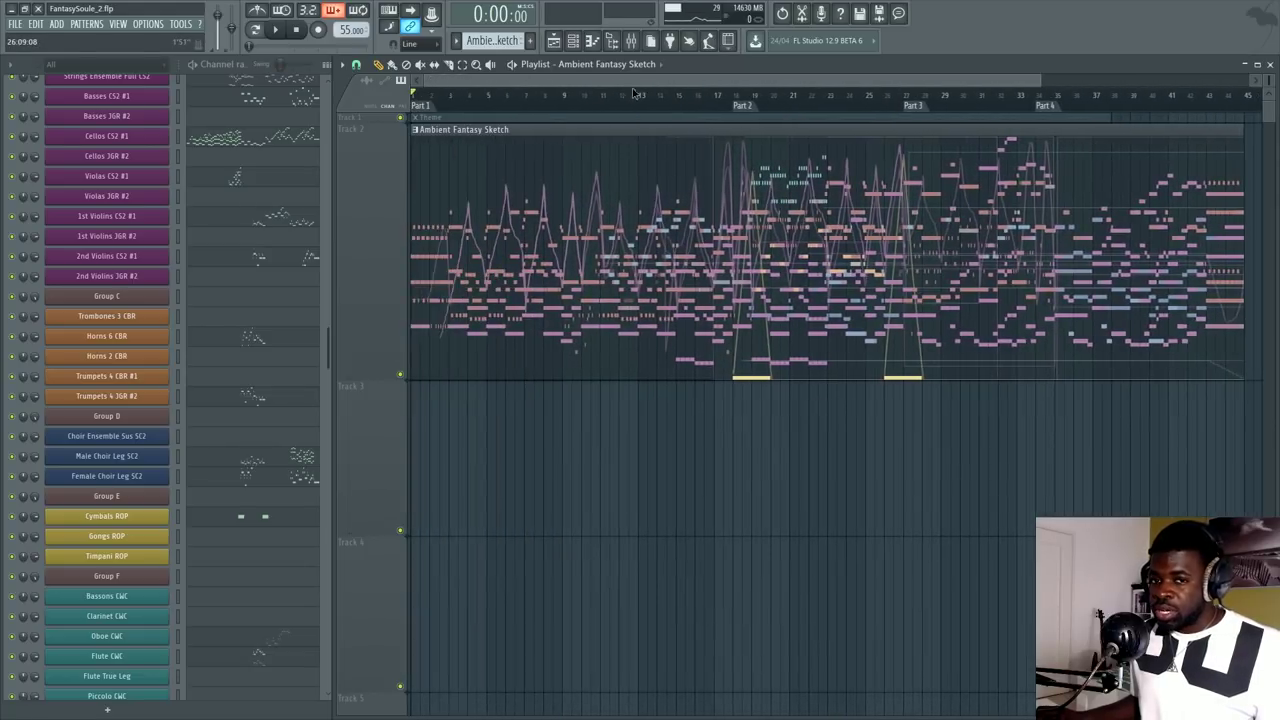
left_click(922, 108)
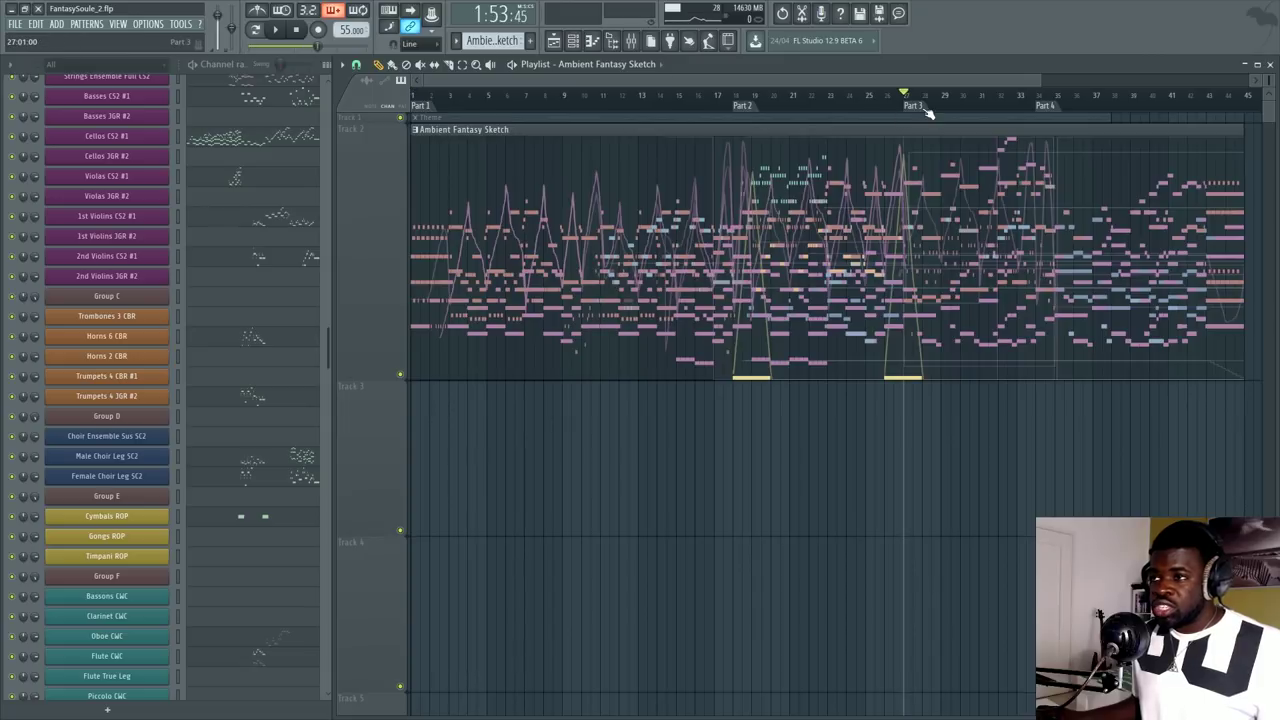
left_click_drag(902, 96, 413, 98)
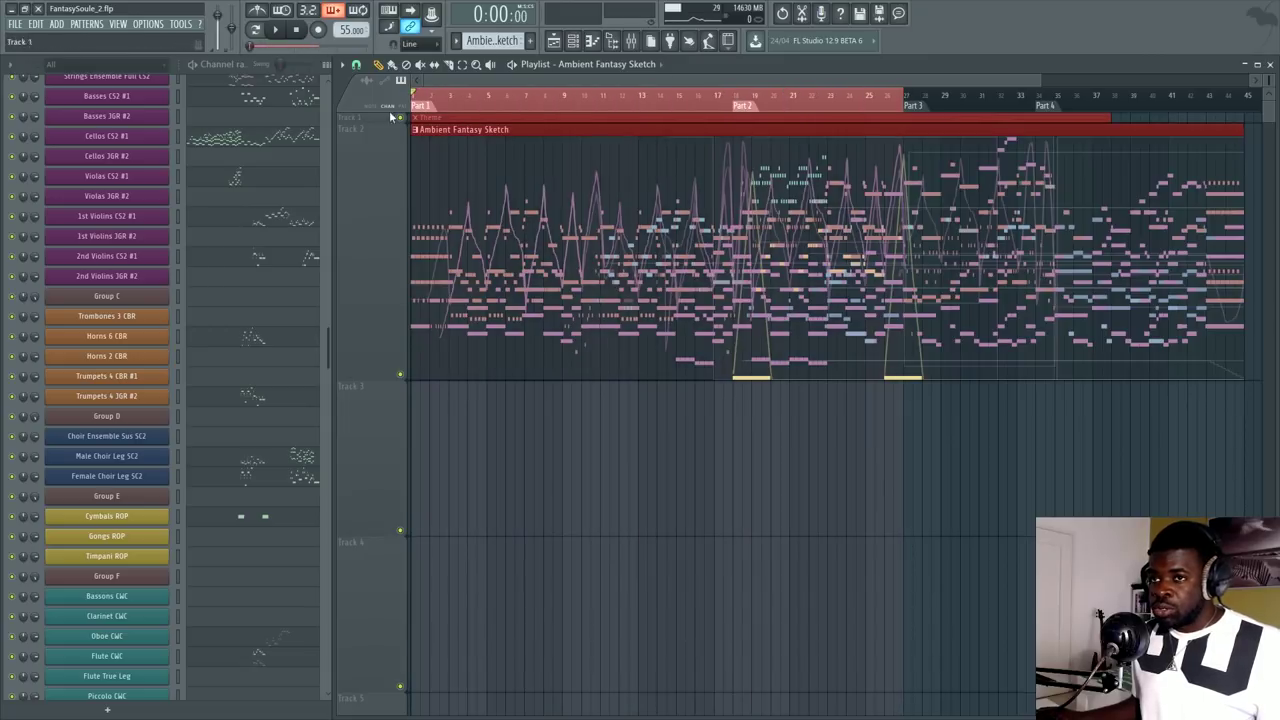
Step: Select the timeline from the Part 3 marker to the end of the pattern and play its opening moment
left_click_drag(907, 98, 1244, 129)
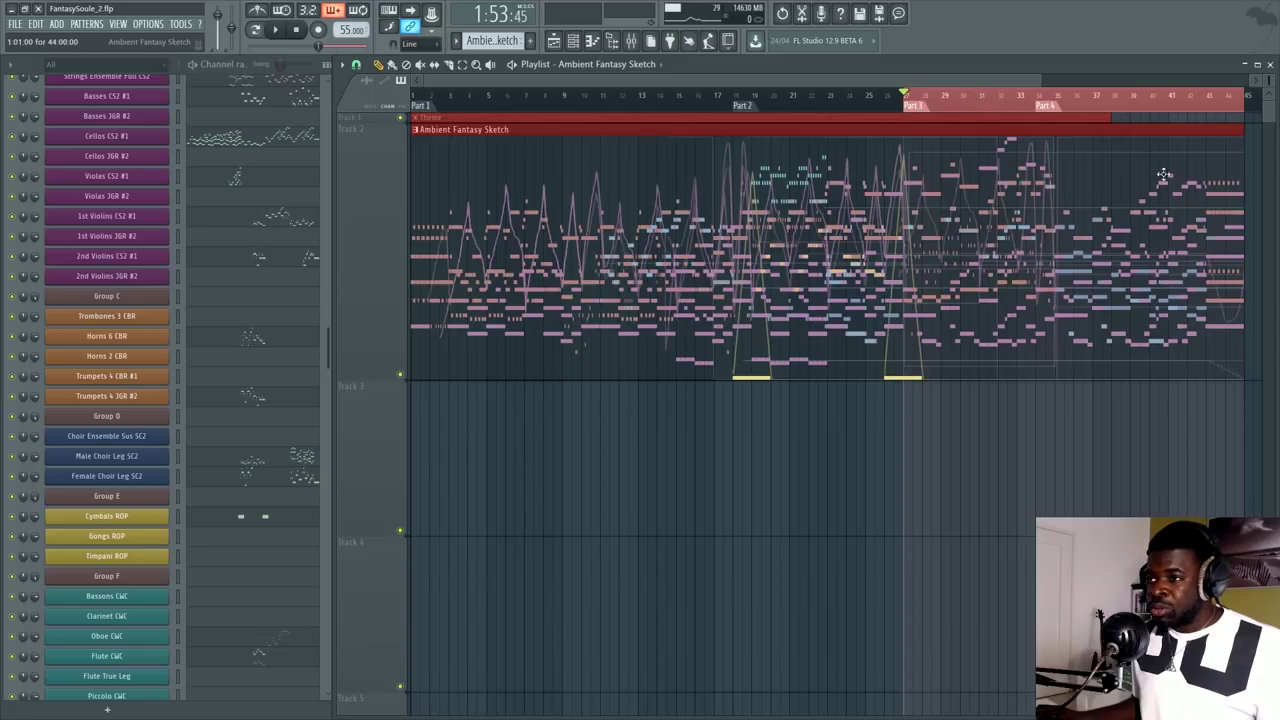
key("space")
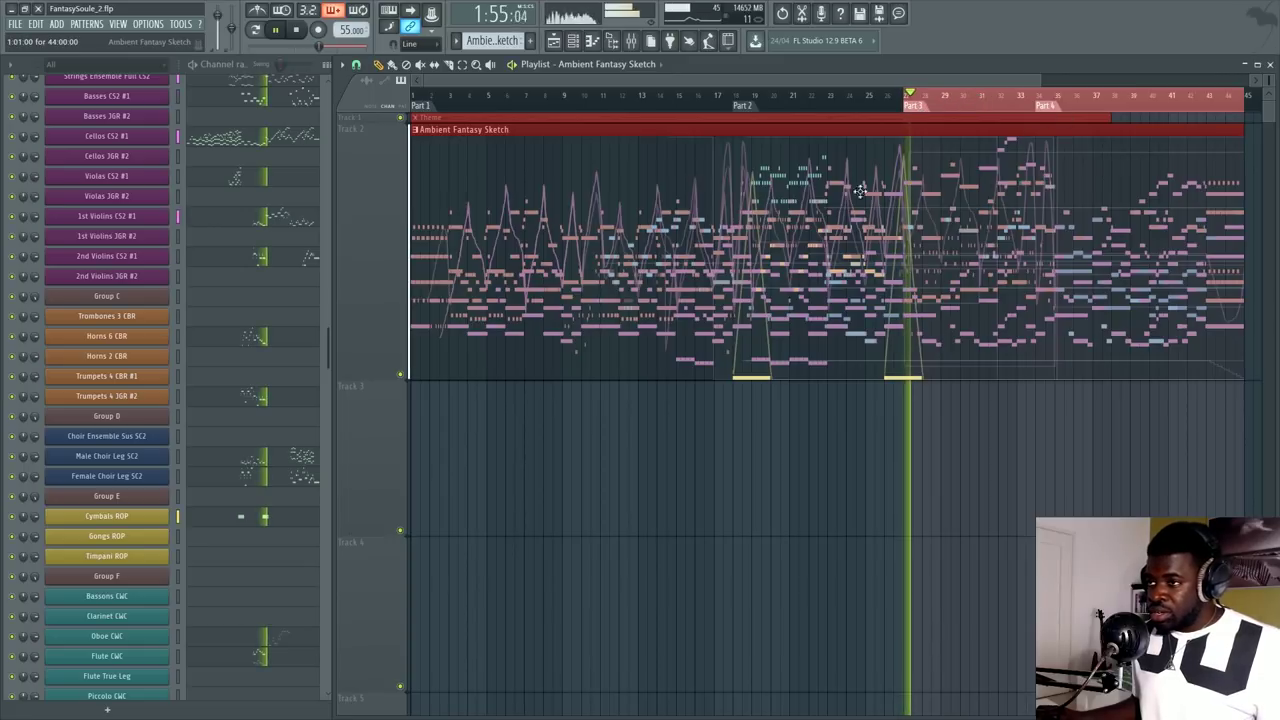
key("space")
Step: Return the time selection to the Part 1 and Part 2 section, ending at the Part 3 marker
left_click(907, 107)
left_click_drag(907, 98, 413, 97)
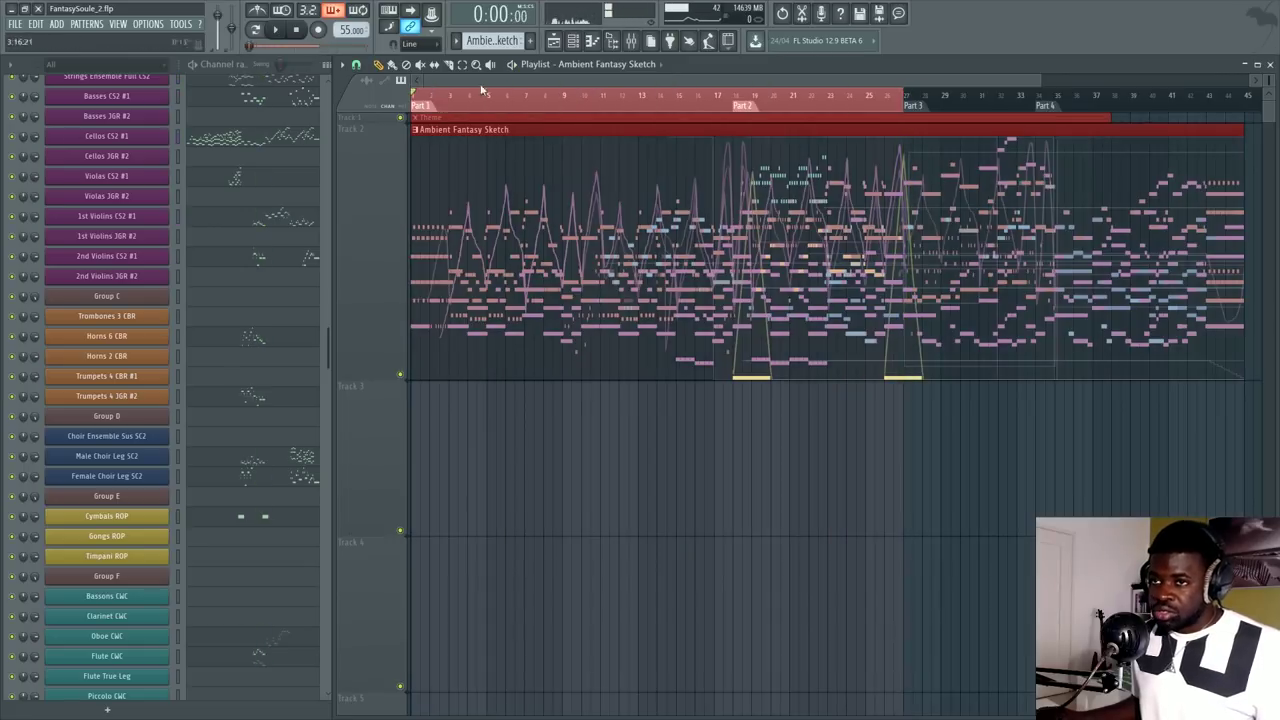
right_click(804, 108)
scroll(729, 155, "down", 2)
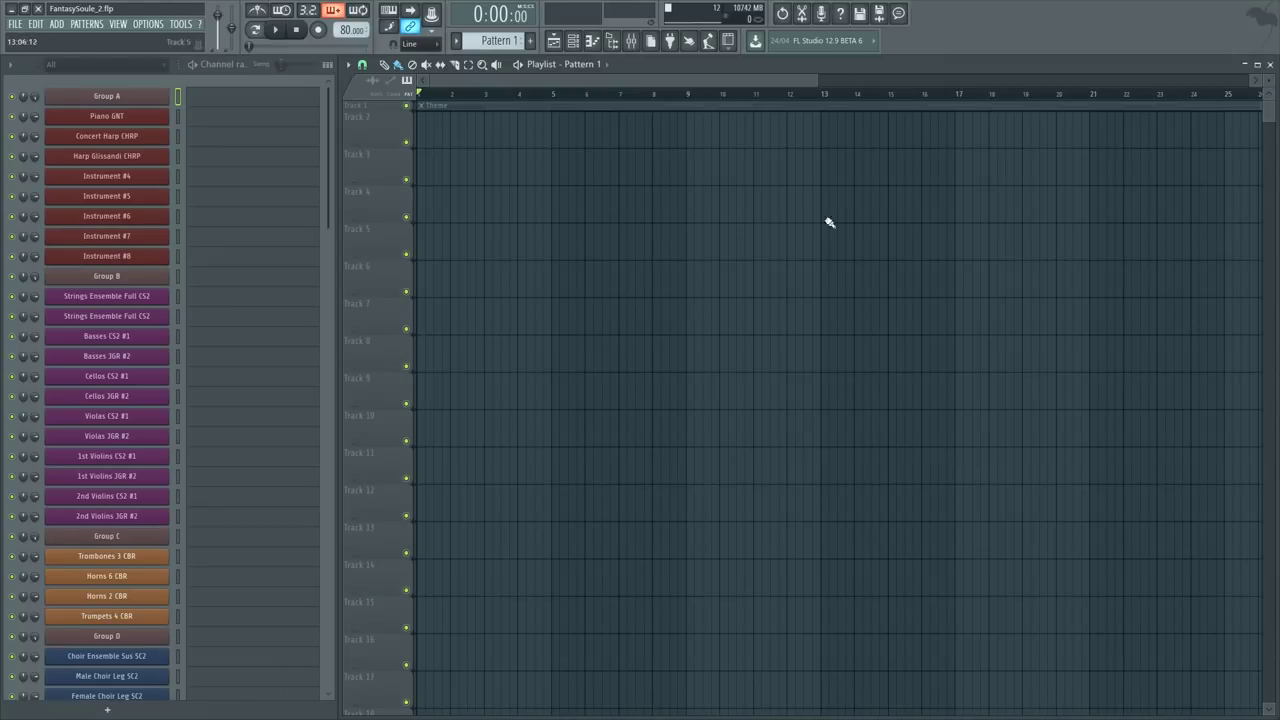
Step: Examine the empty template's Playlist tracks and the Channel rack's instrument groups from Group A to Group H
left_click_drag(688, 80, 688, 109)
scroll(660, 191, "down", 1)
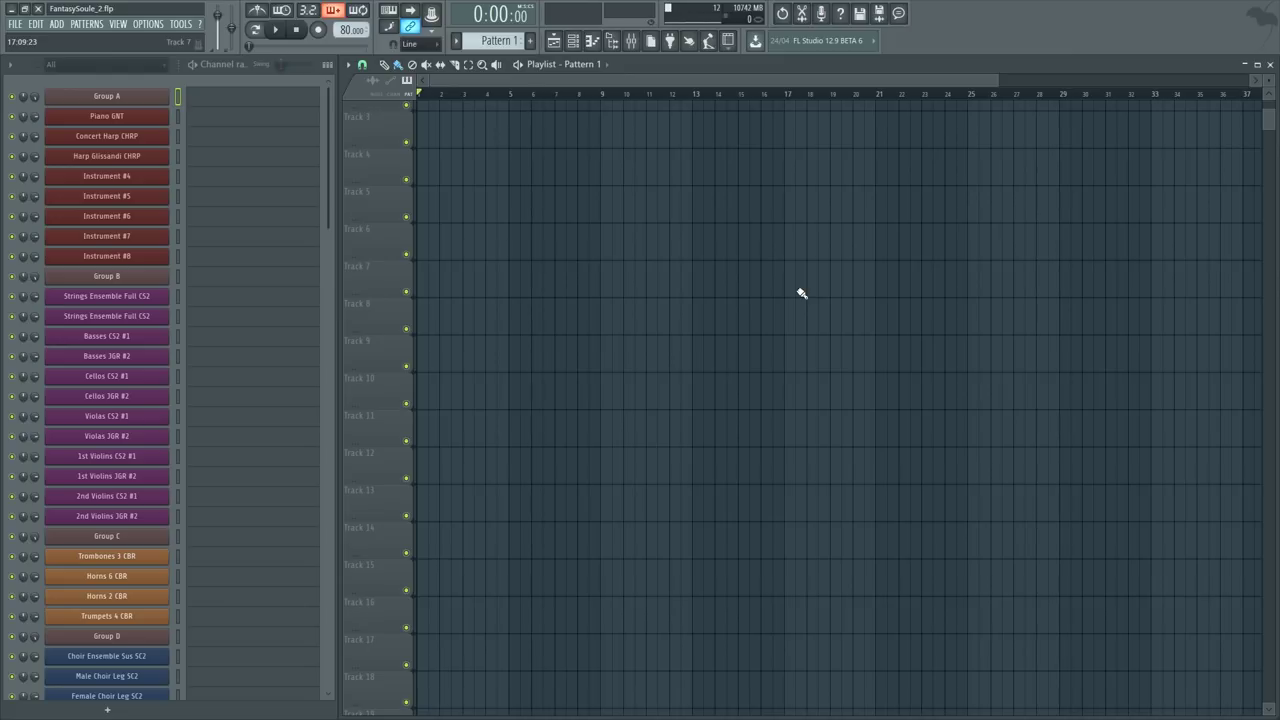
scroll(1262, 125, "up", 1)
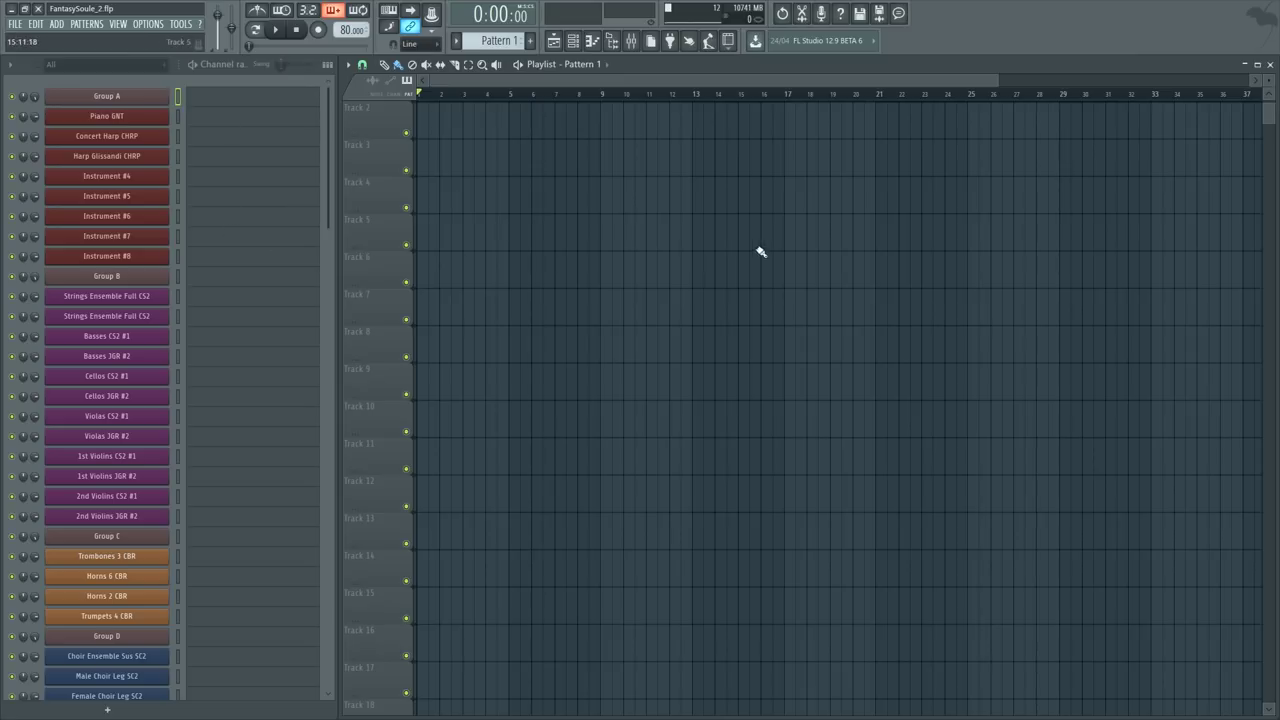
scroll(940, 157, "up", 1)
scroll(179, 272, "down", 8)
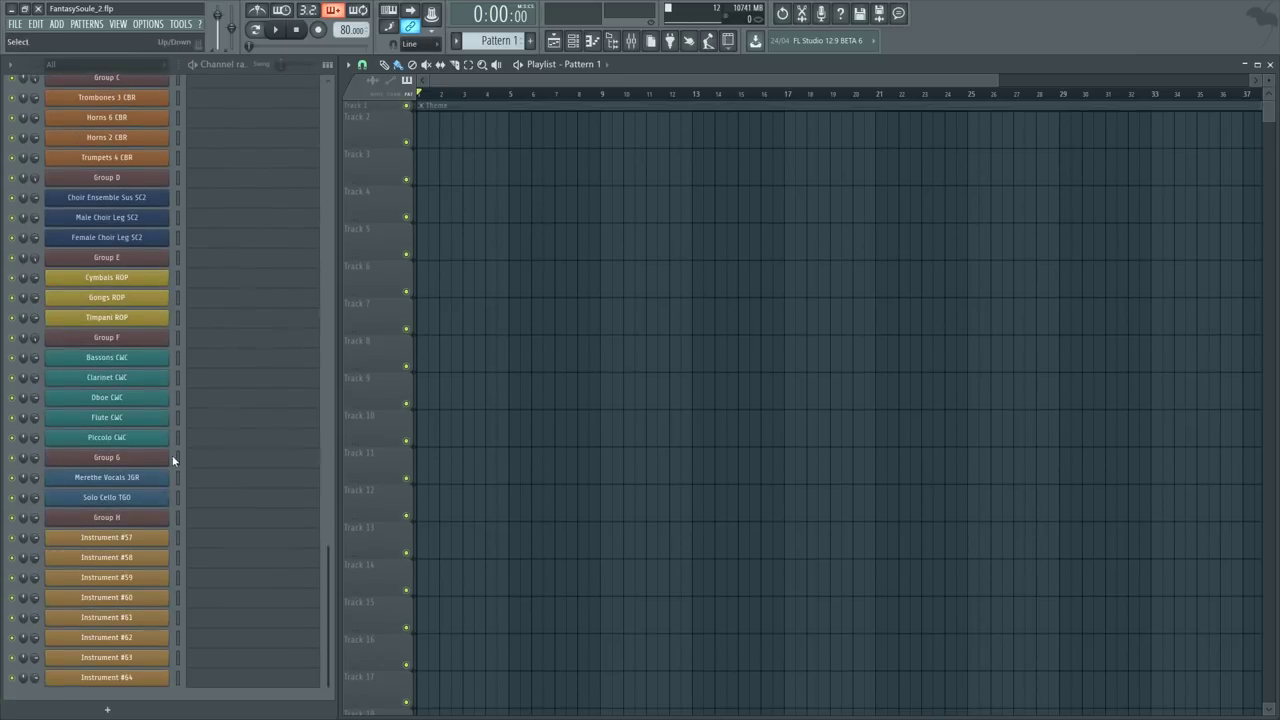
scroll(166, 594, "up", 8)
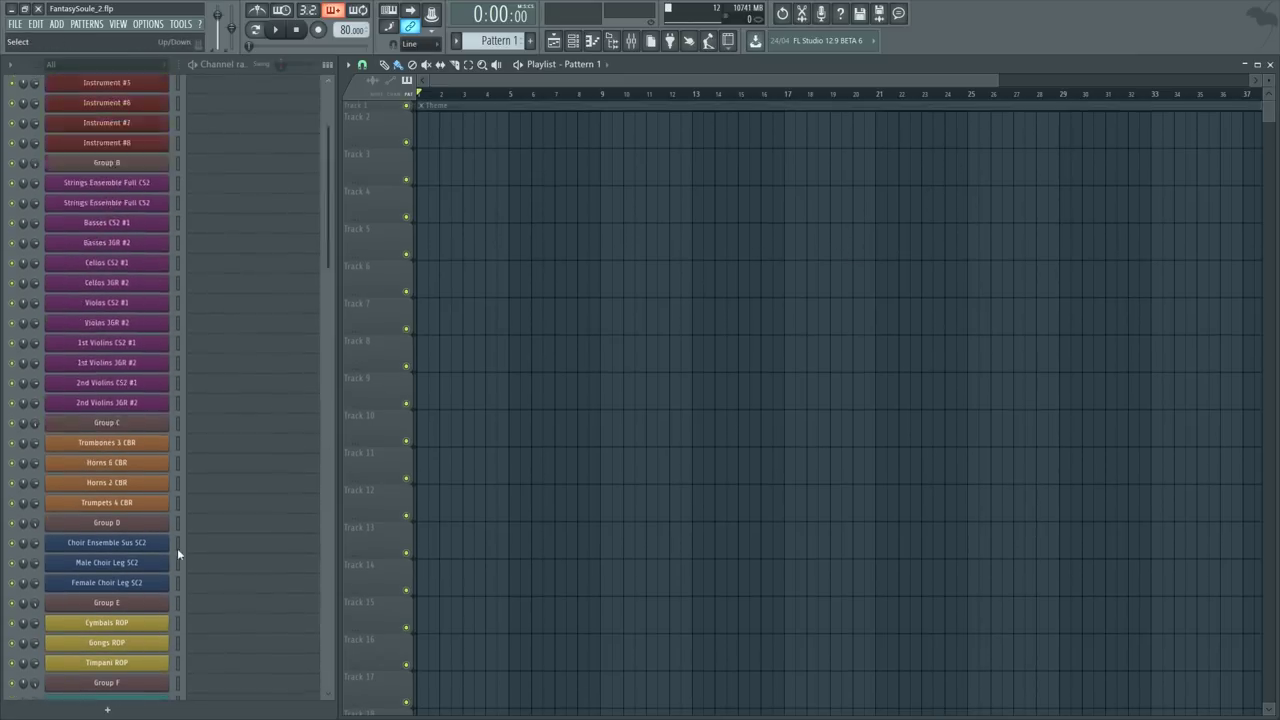
scroll(174, 470, "up", 3)
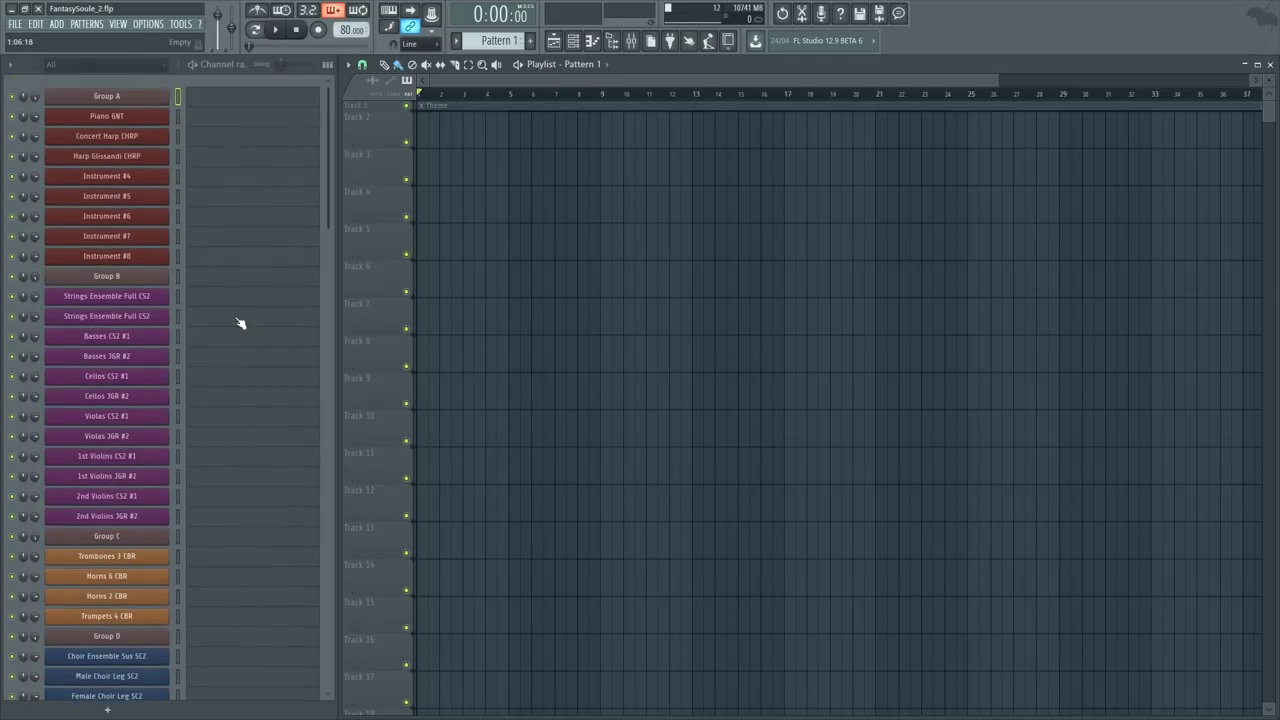
Step: Open the Mixer over the lower part of the Playlist and examine its colour-coded instrument tracks
key("F9")
left_click_drag(481, 438, 630, 380)
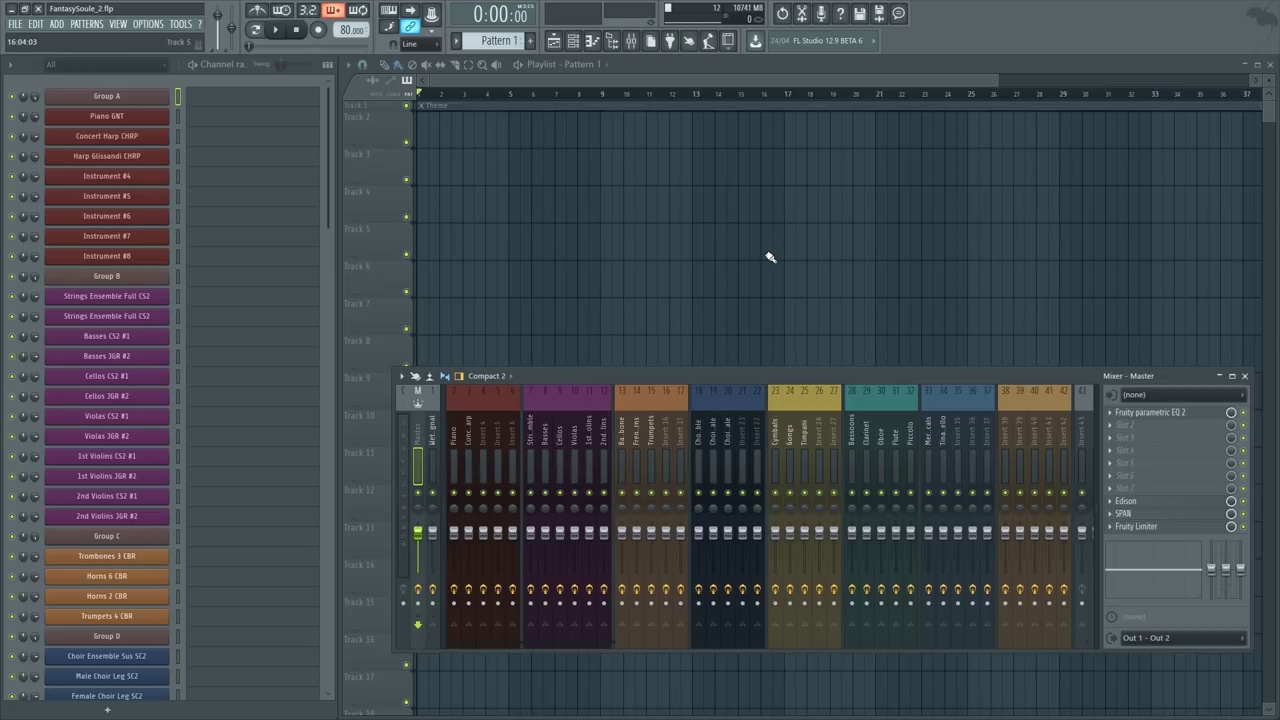
key("F9")
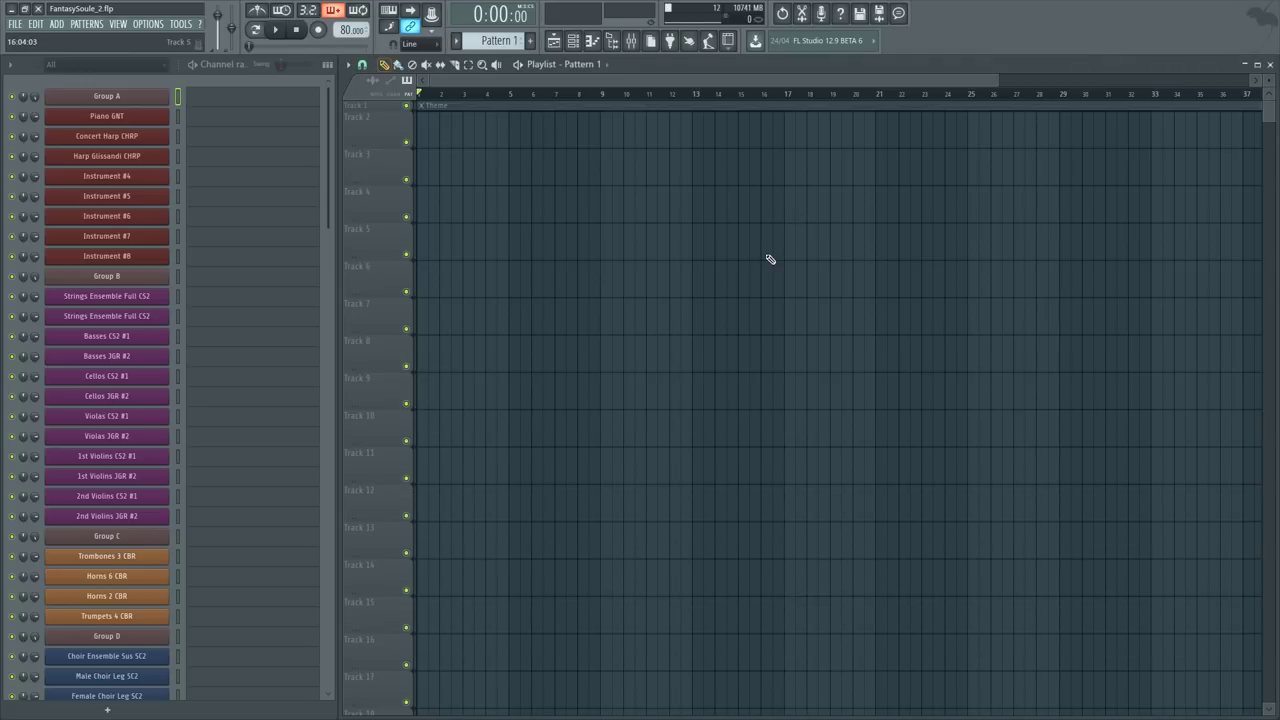
key("F9")
key("F9")
key("F5")
key("F5")
key("F9")
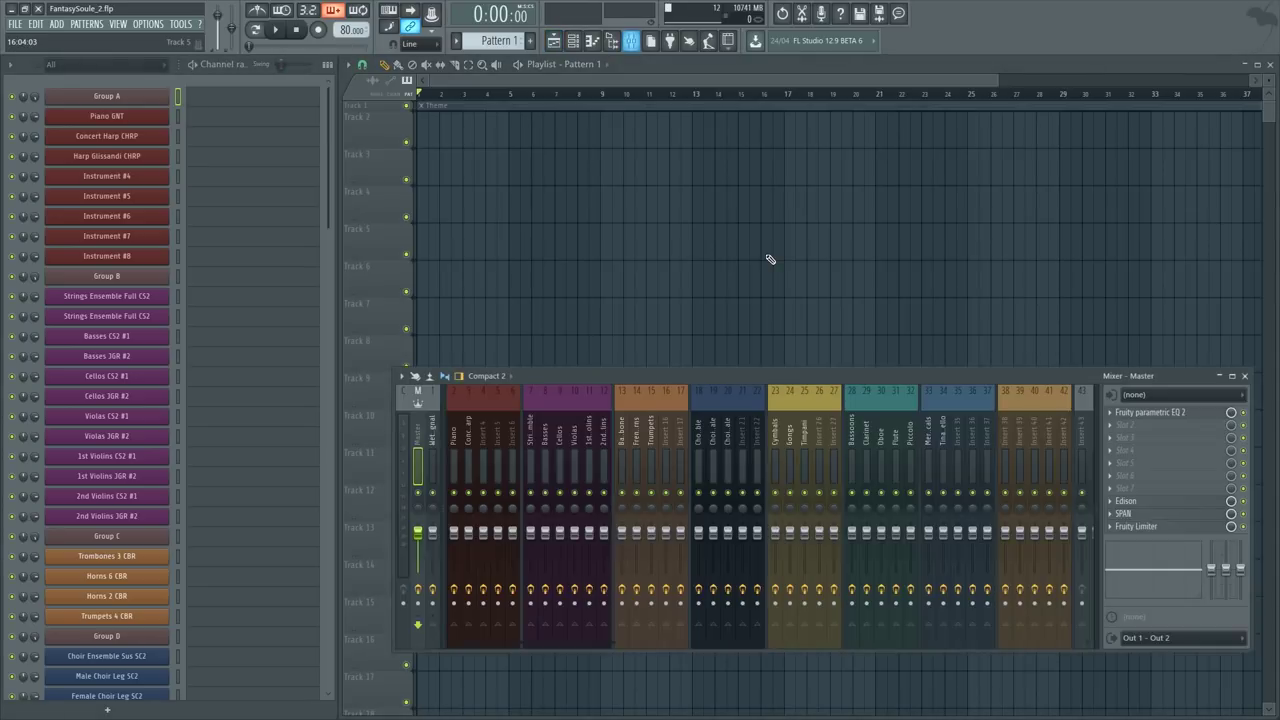
Step: Move the Mixer lower on the Playlist and compare its track groups with the Channel rack instrument groups
scroll(245, 268, "down", 3)
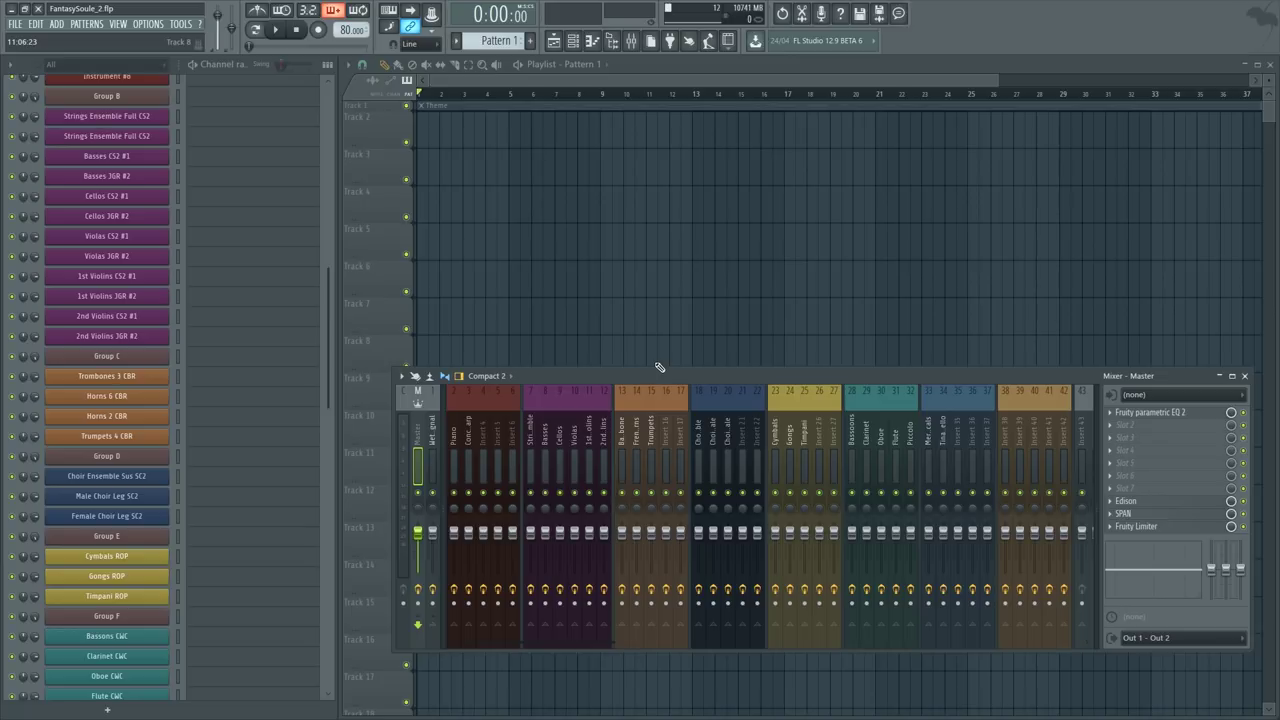
left_click_drag(666, 377, 679, 432)
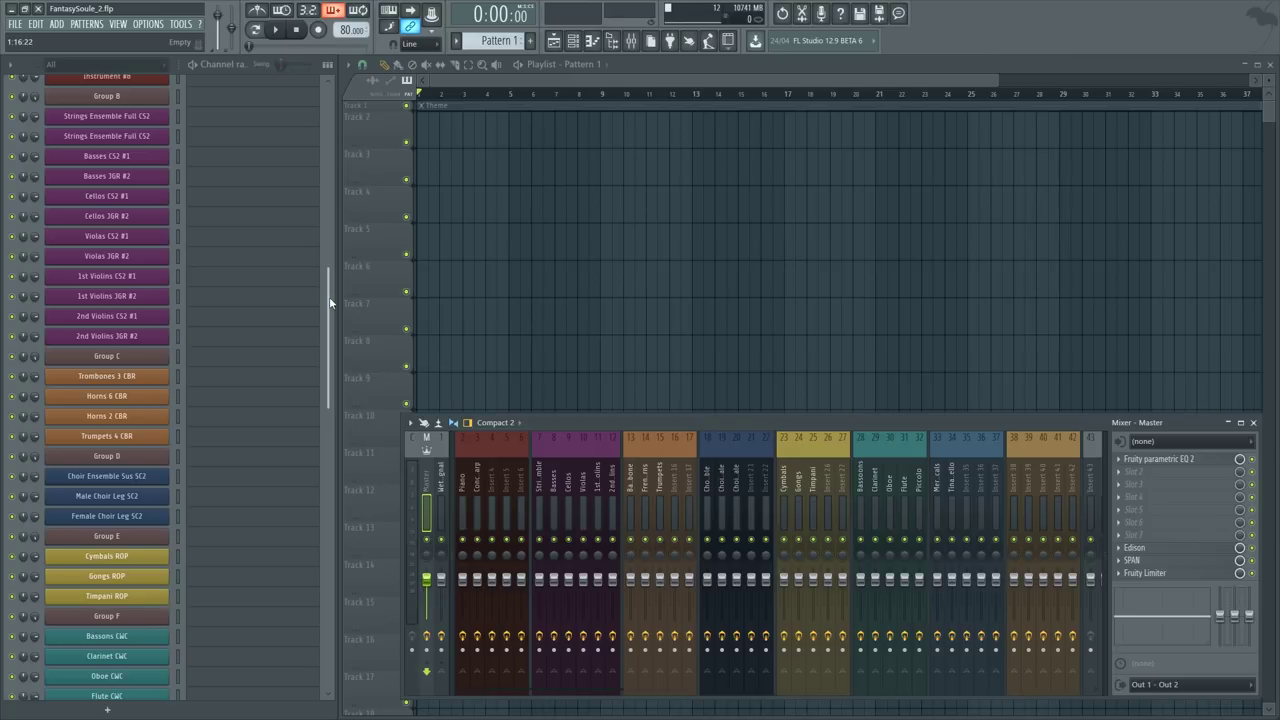
scroll(330, 302, "up", 5)
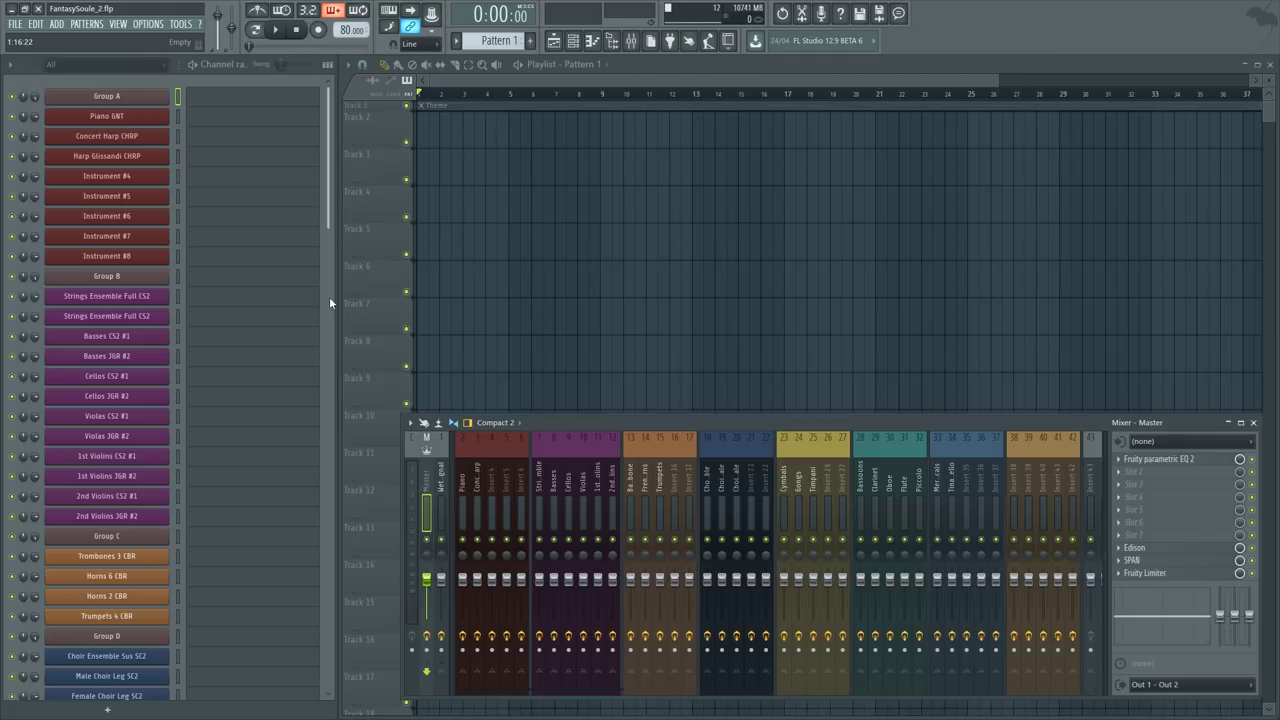
Step: Select the Concert Harp mixer track to view its effect slots, and return to the Playlist
left_click(482, 476)
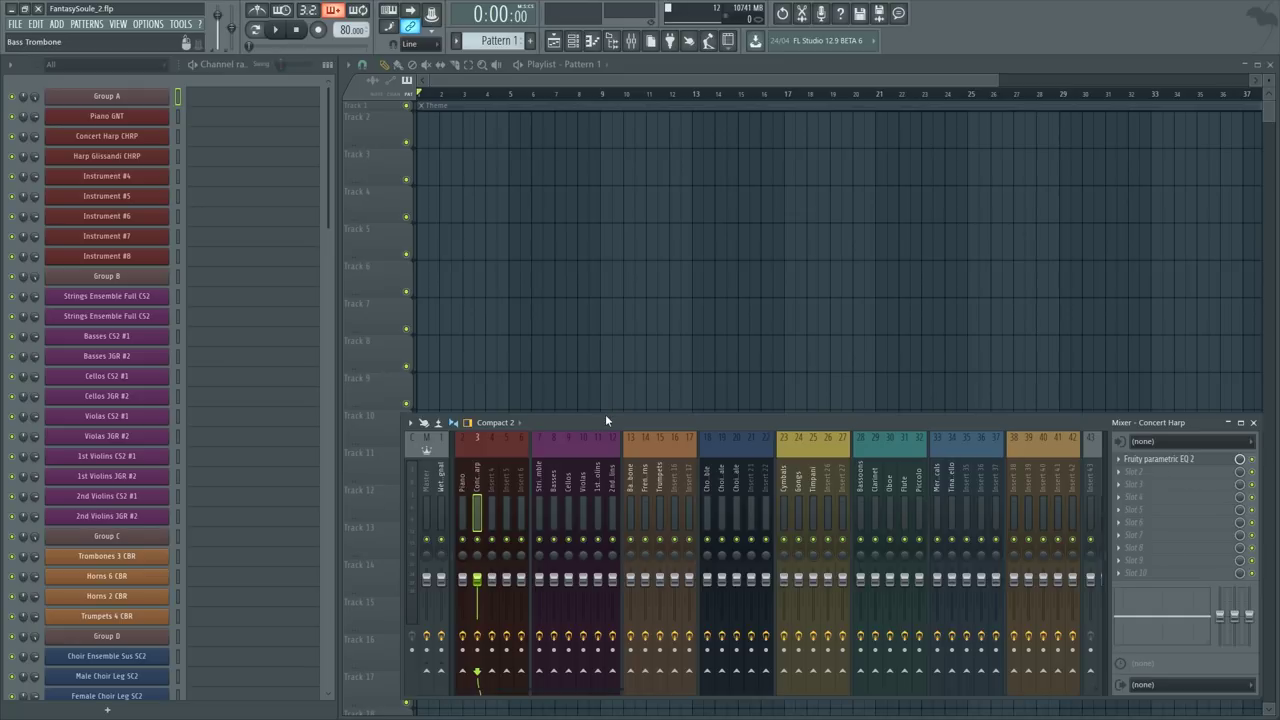
mouse_move(597, 422)
left_mouse_down()
mouse_move(569, 422)
mouse_move(582, 423)
left_mouse_up()
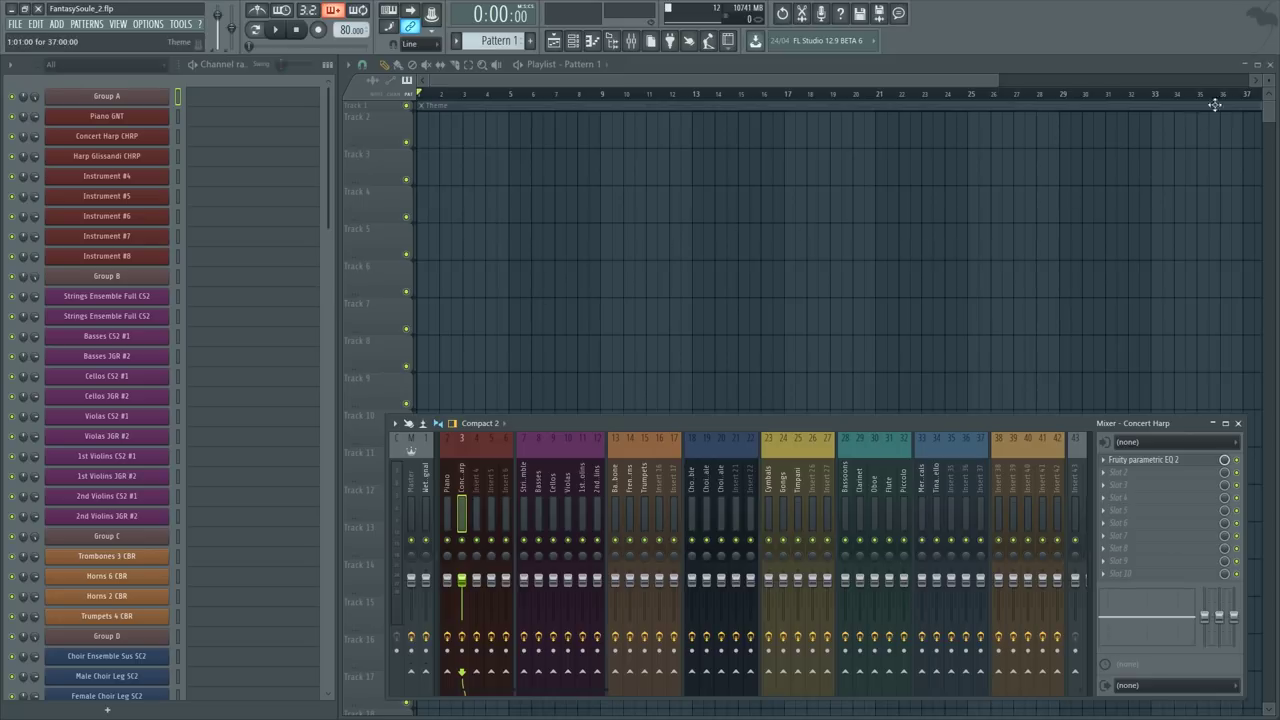
left_click_drag(1268, 107, 1268, 107)
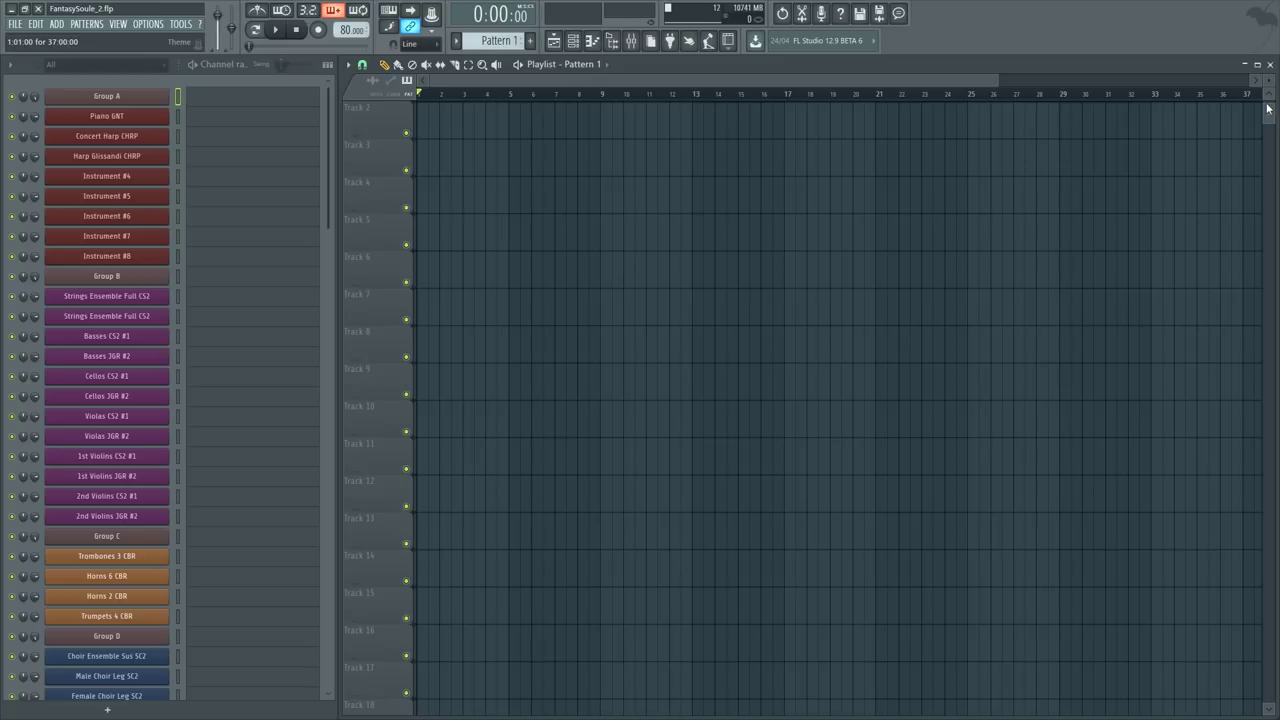
scroll(780, 380, "up", 1)
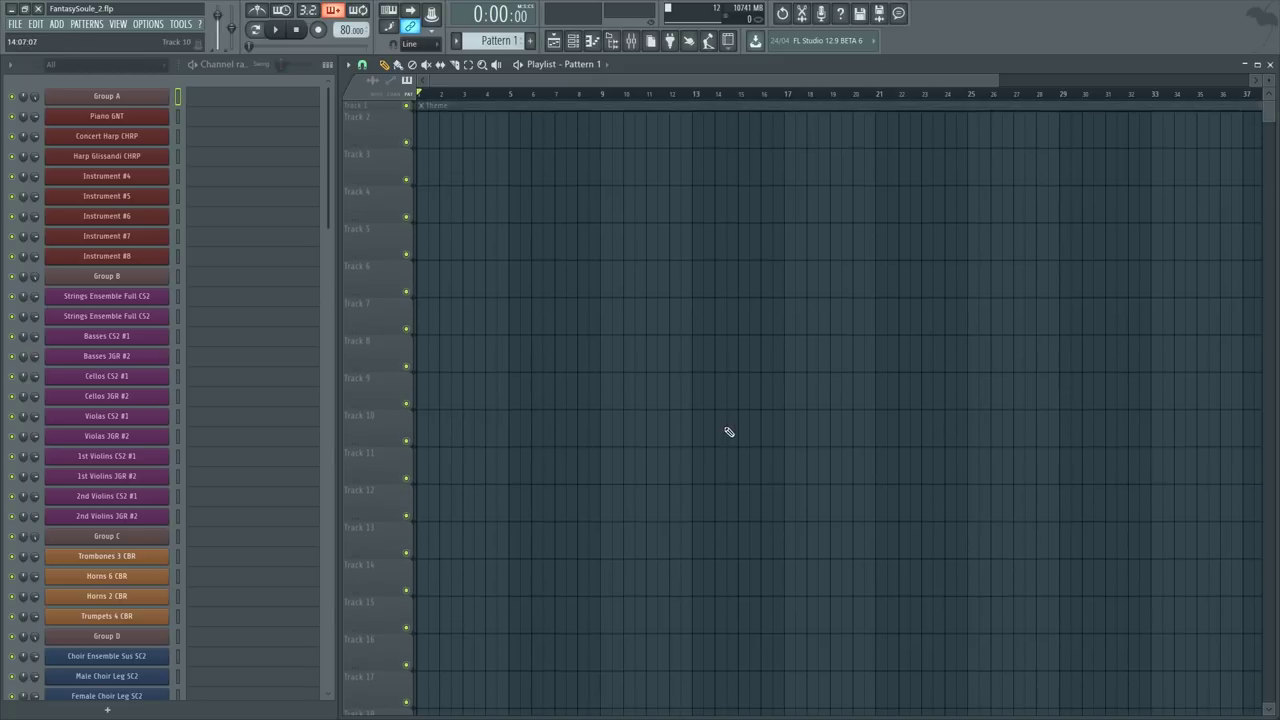
Step: Find the brass instruments under Group C in the Channel rack and select Horns 6 CBR to audition it
scroll(157, 230, "down", 6)
scroll(155, 255, "up", 4)
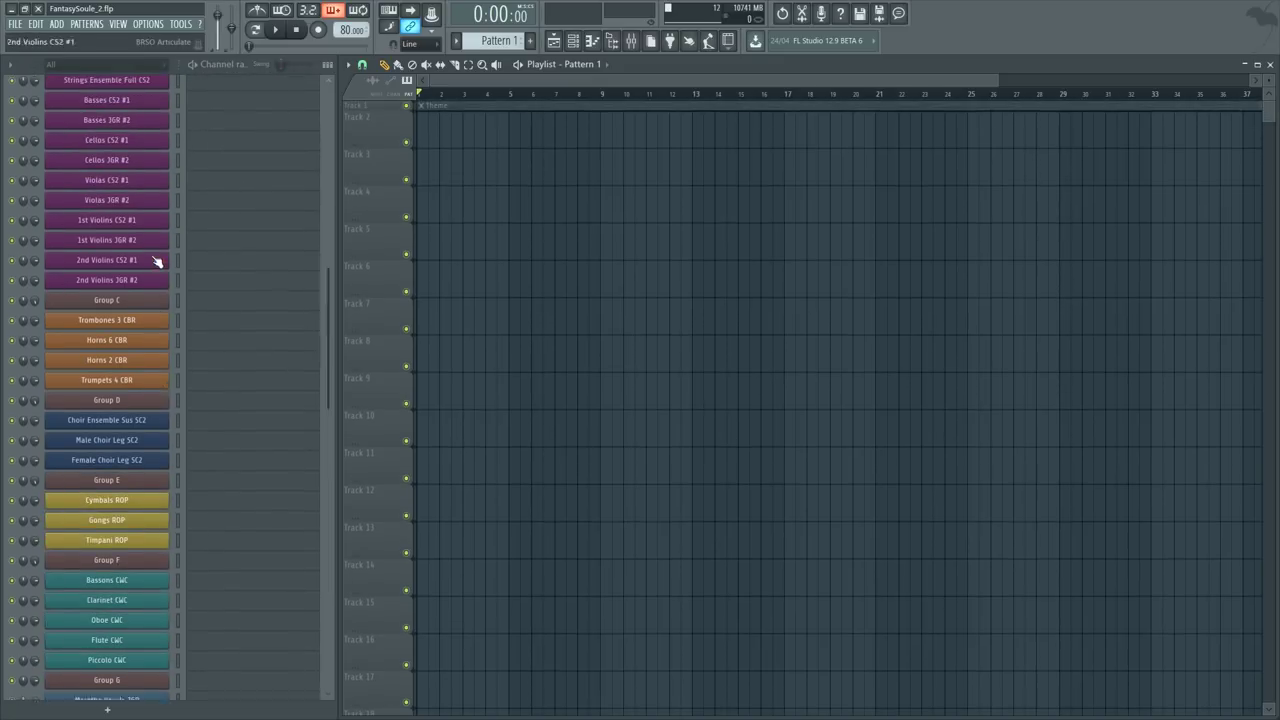
scroll(150, 300, "down", 6)
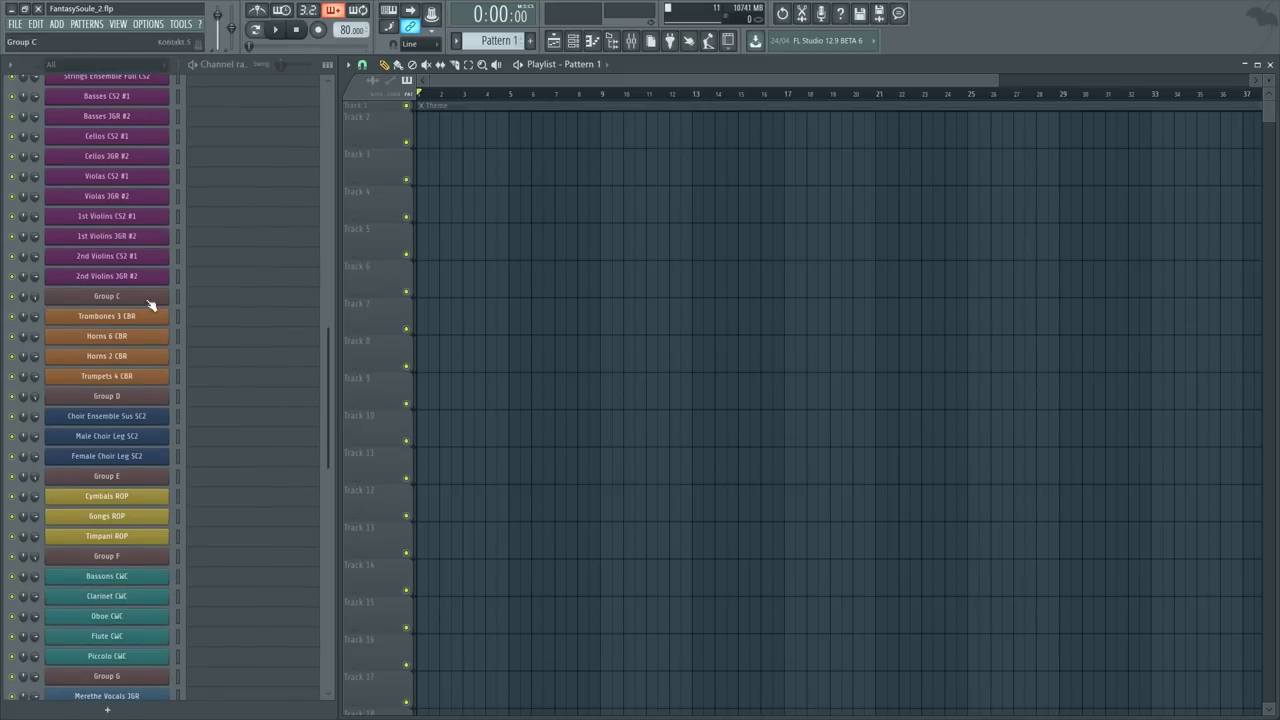
left_click(176, 346)
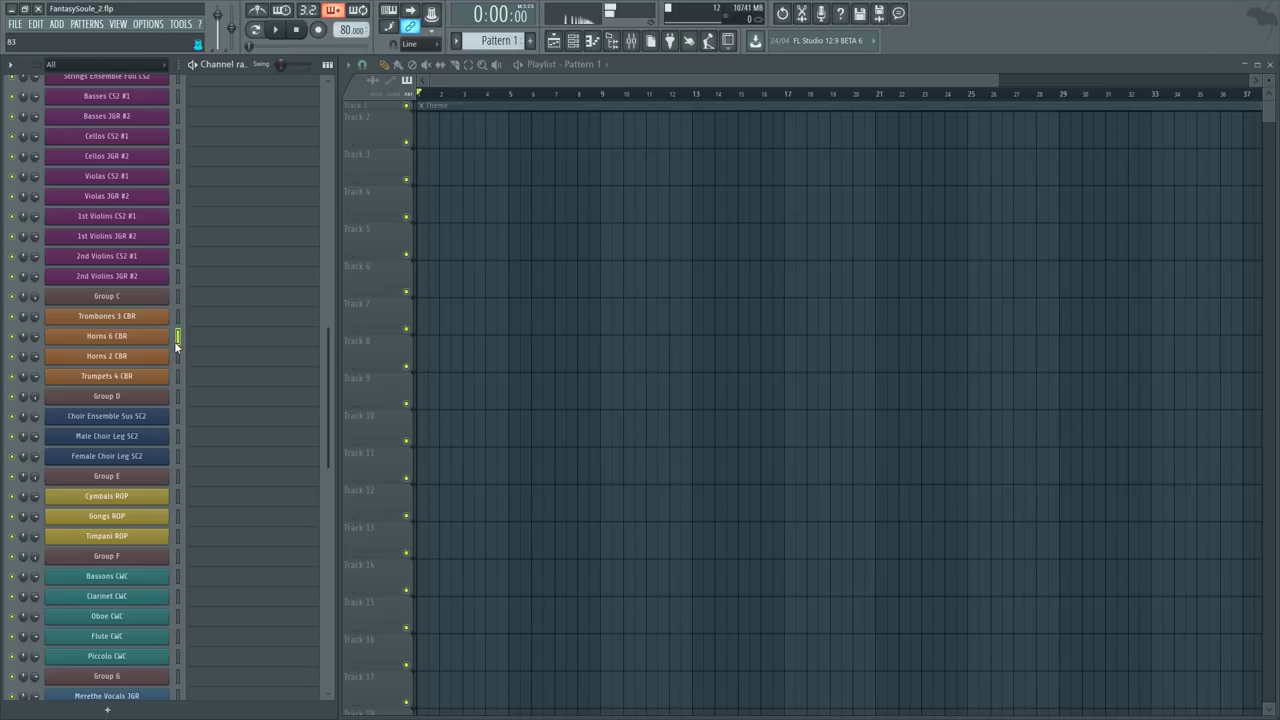
left_click(176, 346)
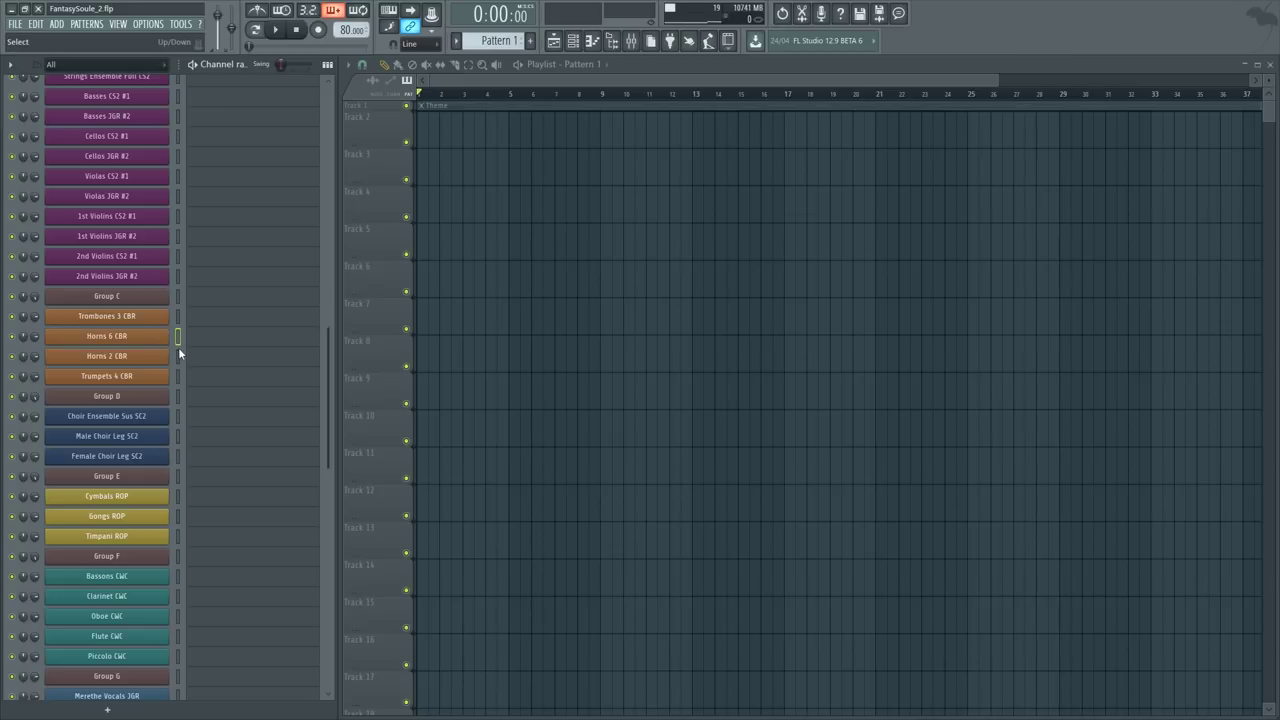
Step: Select Horns 2 CBR and Trumpets 4 CBR in turn, and audition the trumpets
left_click(175, 360)
left_click(178, 377)
key("7")
scroll(210, 420, "up", 3)
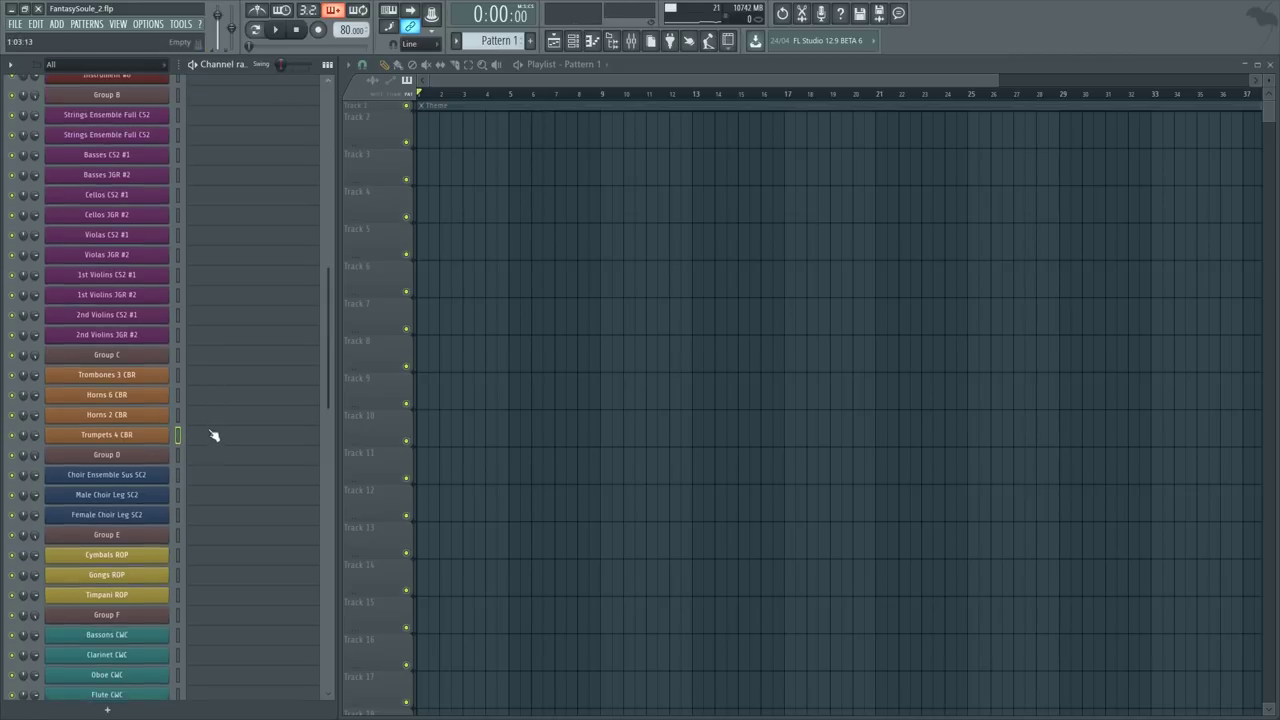
Step: Review the remaining Channel rack groups down to the Group H instruments and back up to the strings
scroll(210, 478, "down", 6)
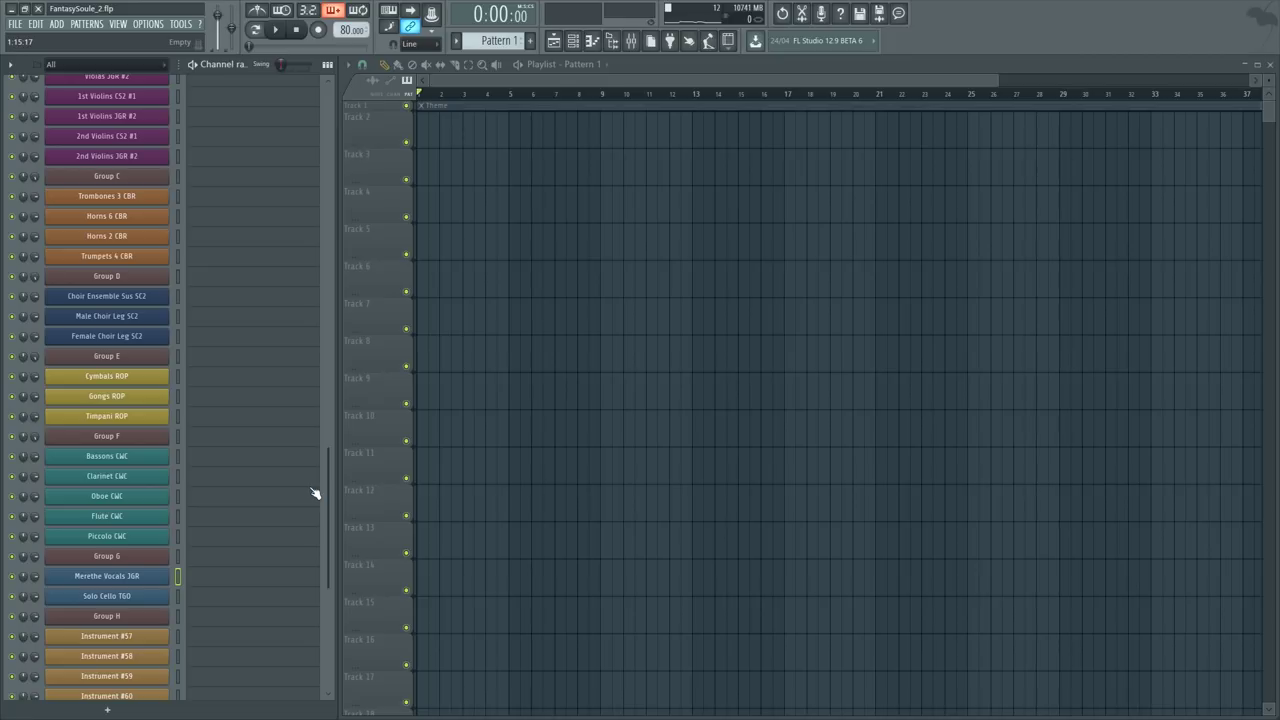
scroll(217, 449, "down", 5)
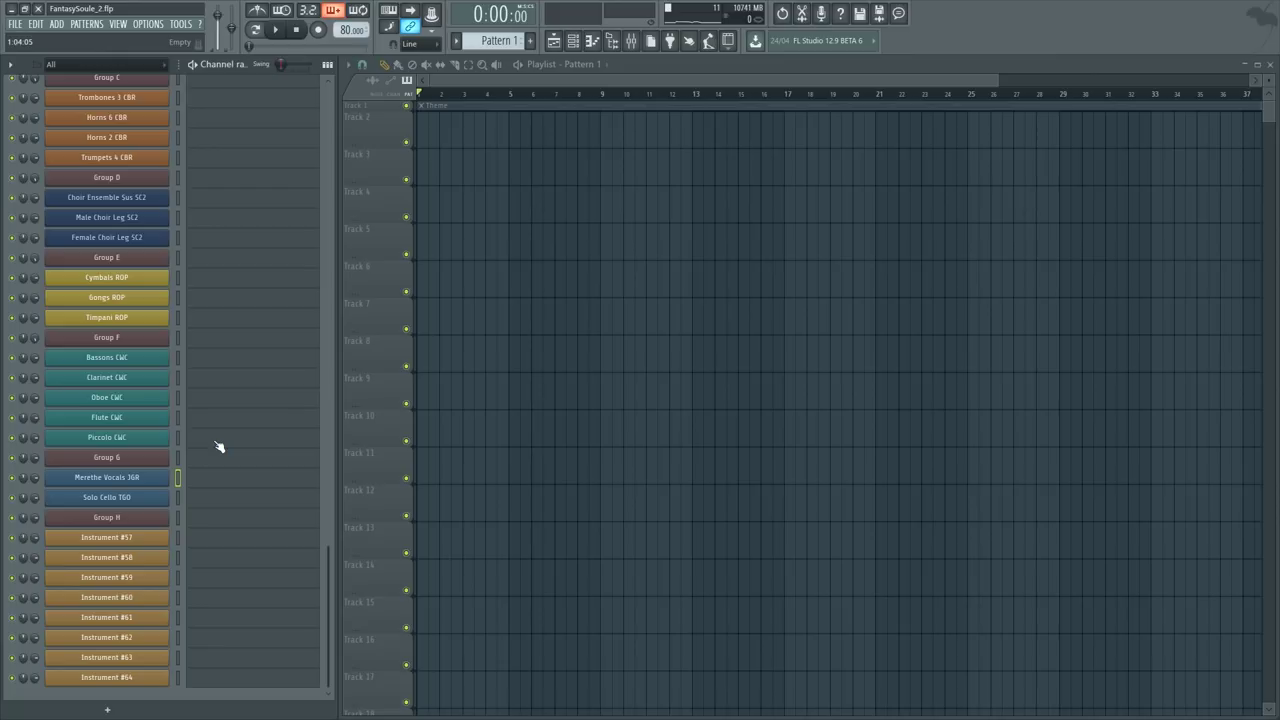
scroll(206, 457, "up", 18)
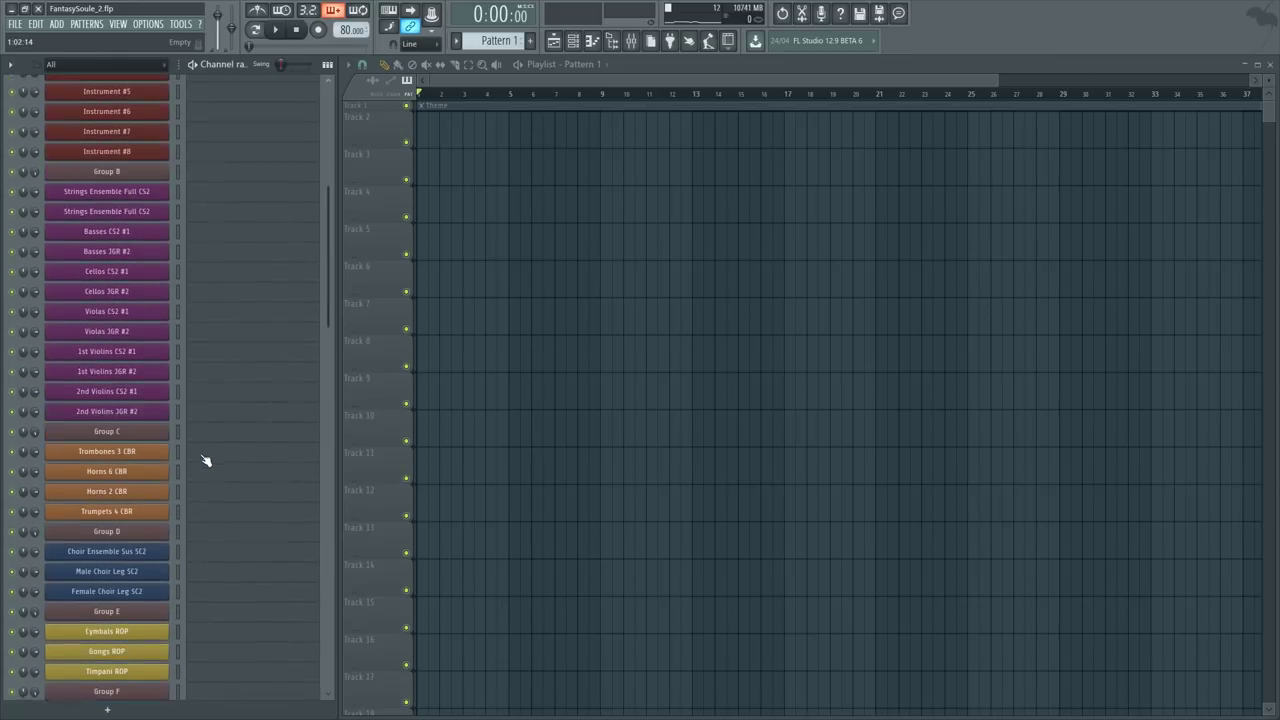
scroll(206, 461, "down", 3)
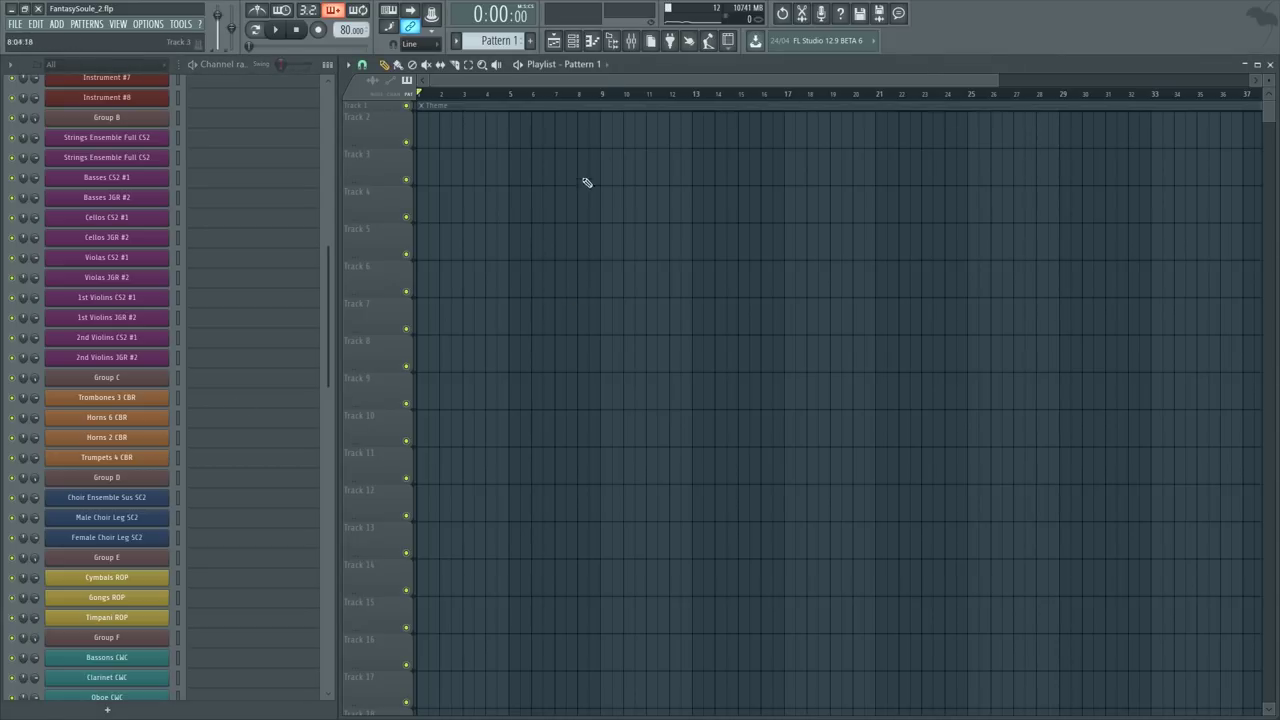
scroll(582, 192, "up", 3)
scroll(535, 158, "down", 3)
Step: Open the Theme pattern's Piano GNT notes in the piano roll and reduce it to a smaller window over the Playlist
double_click(498, 108)
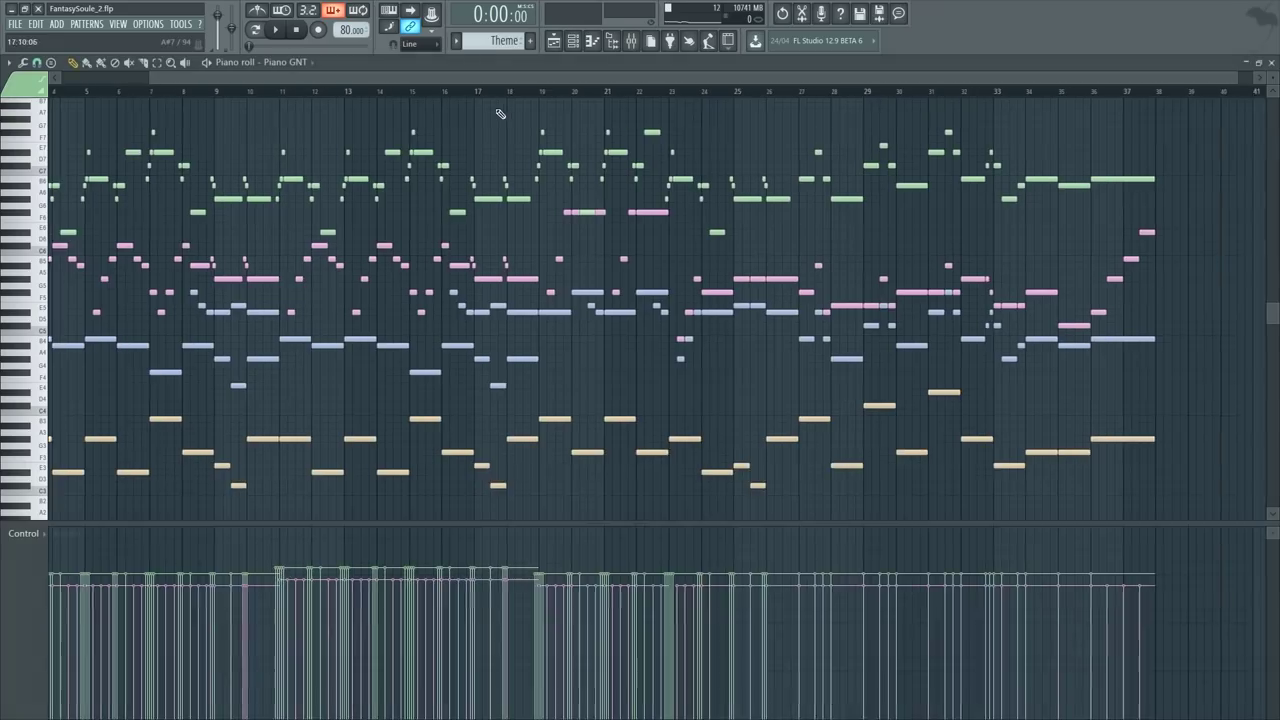
scroll(422, 146, "left", 3)
key("Return")
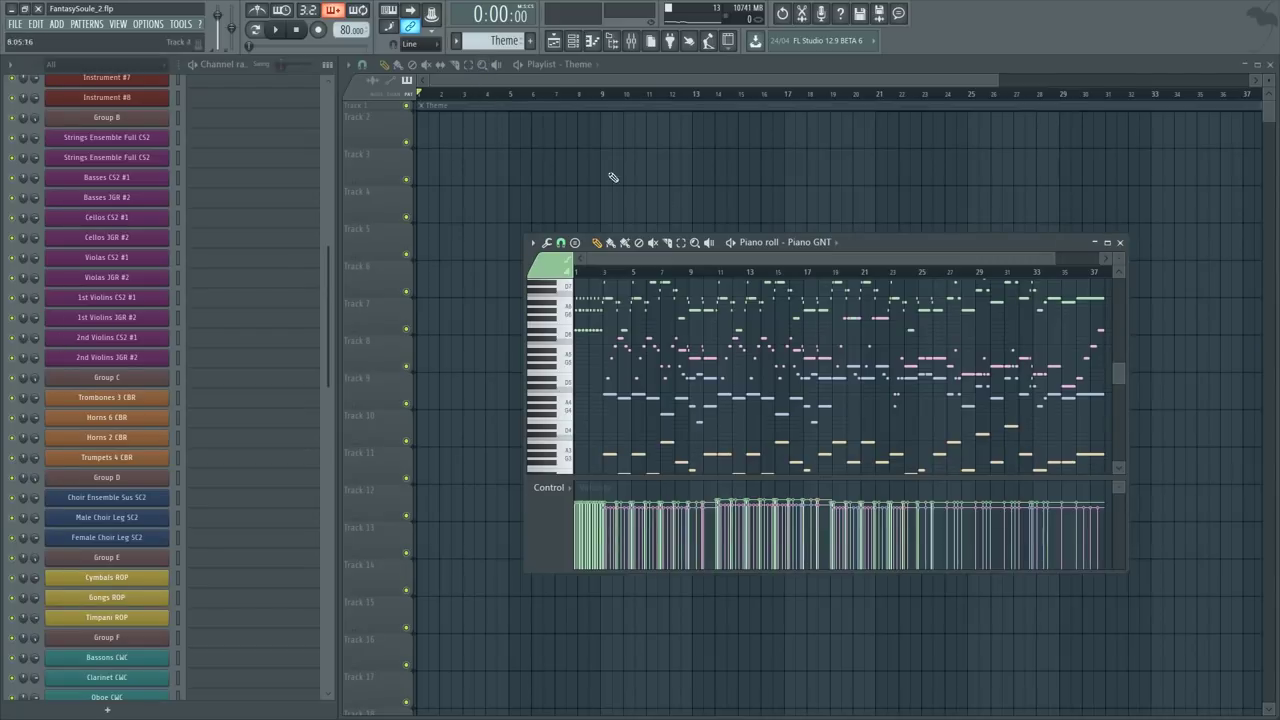
Step: Review the Channel rack down to the Group H instruments and back to Group A, and close the floating piano roll
scroll(206, 306, "down", 5)
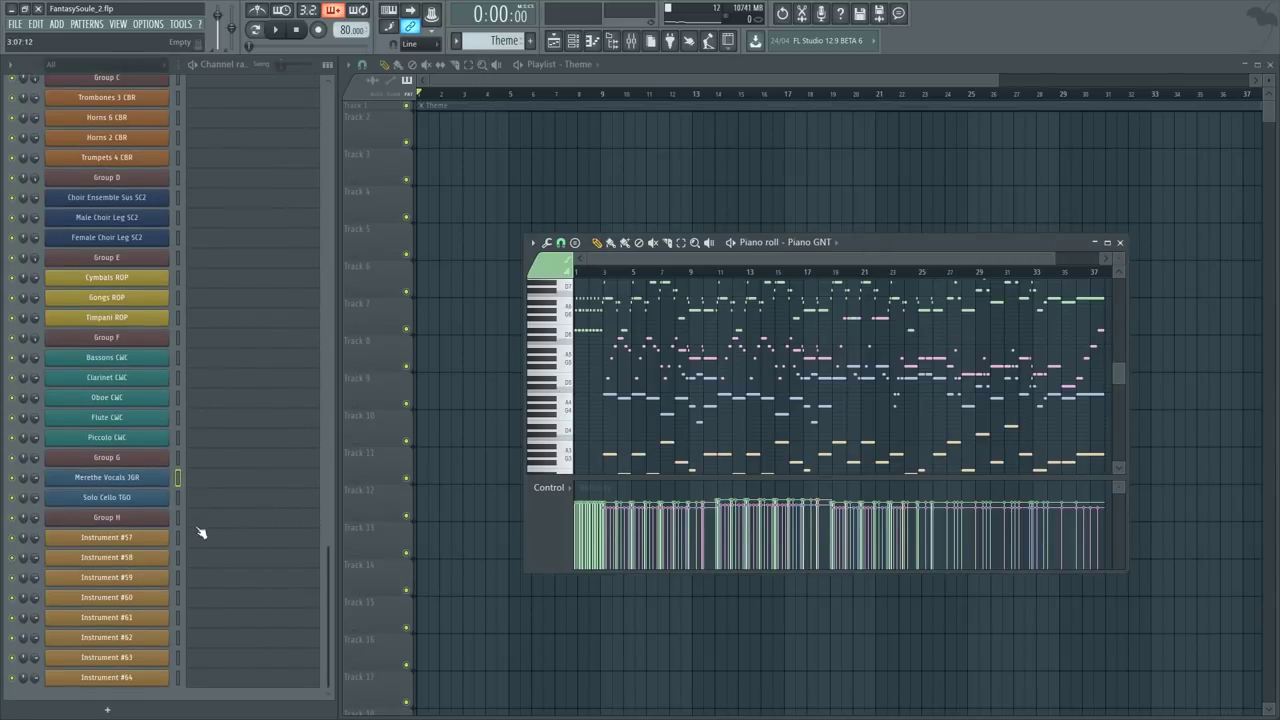
scroll(206, 540, "up", 8)
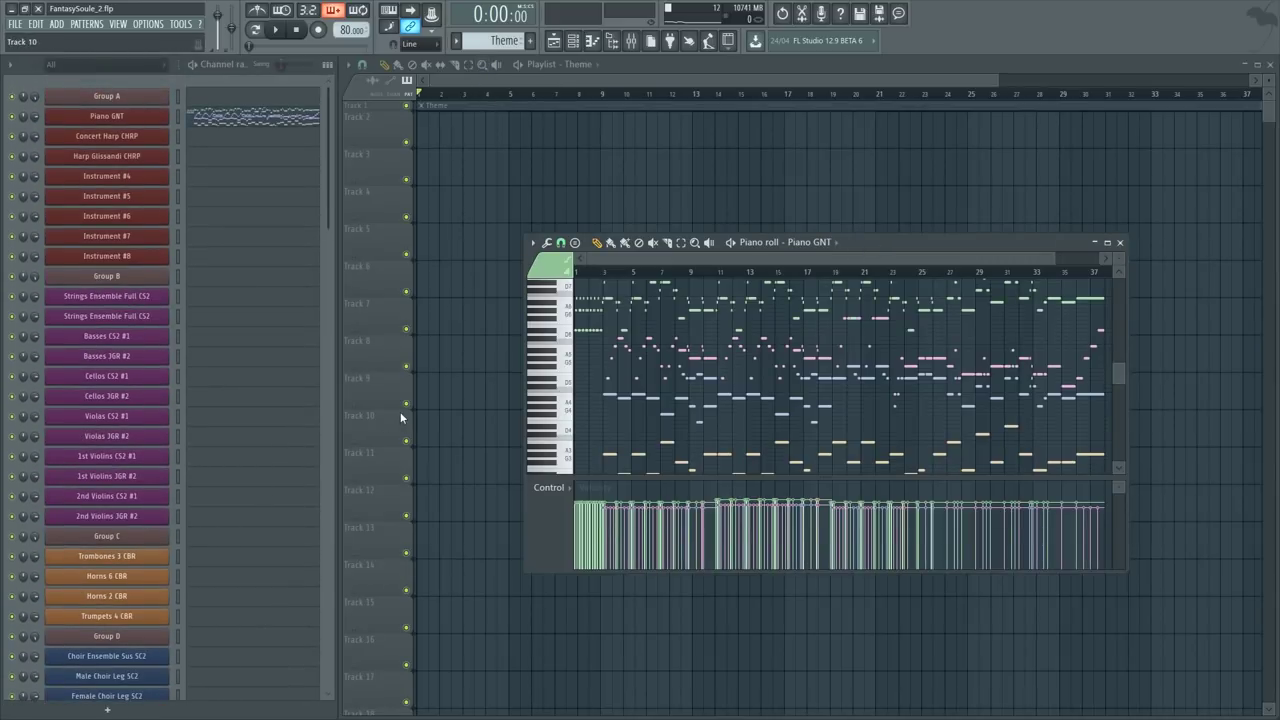
double_click(869, 242)
double_click(550, 64)
left_click(563, 222)
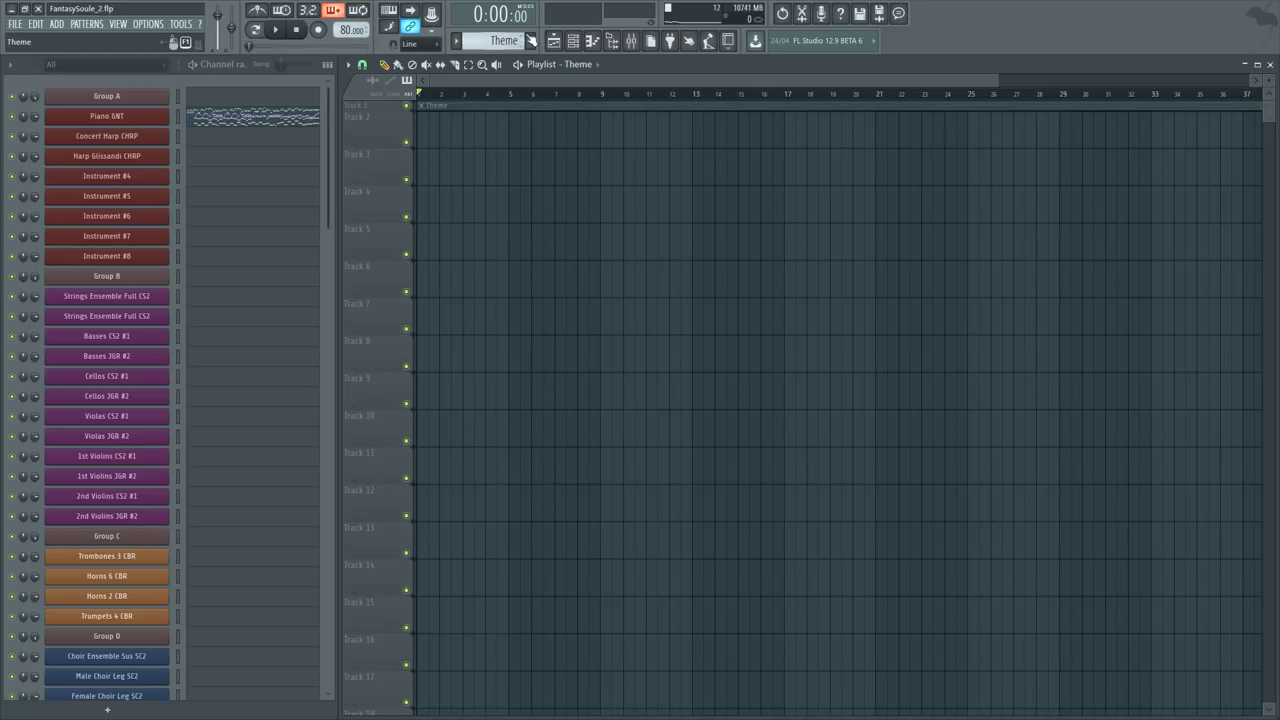
Step: Switch the current pattern to Pattern 1 and look over the empty Playlist tracks
scroll(530, 40, "up", 1)
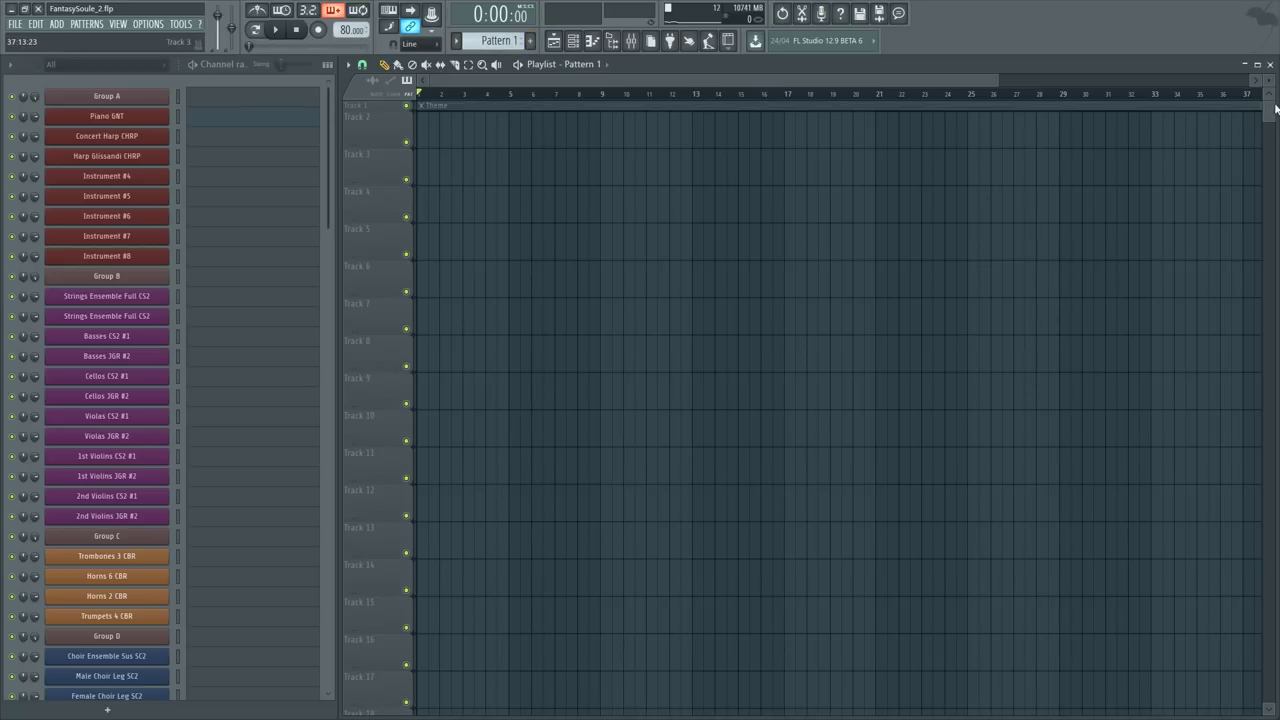
scroll(1275, 108, "down", 1)
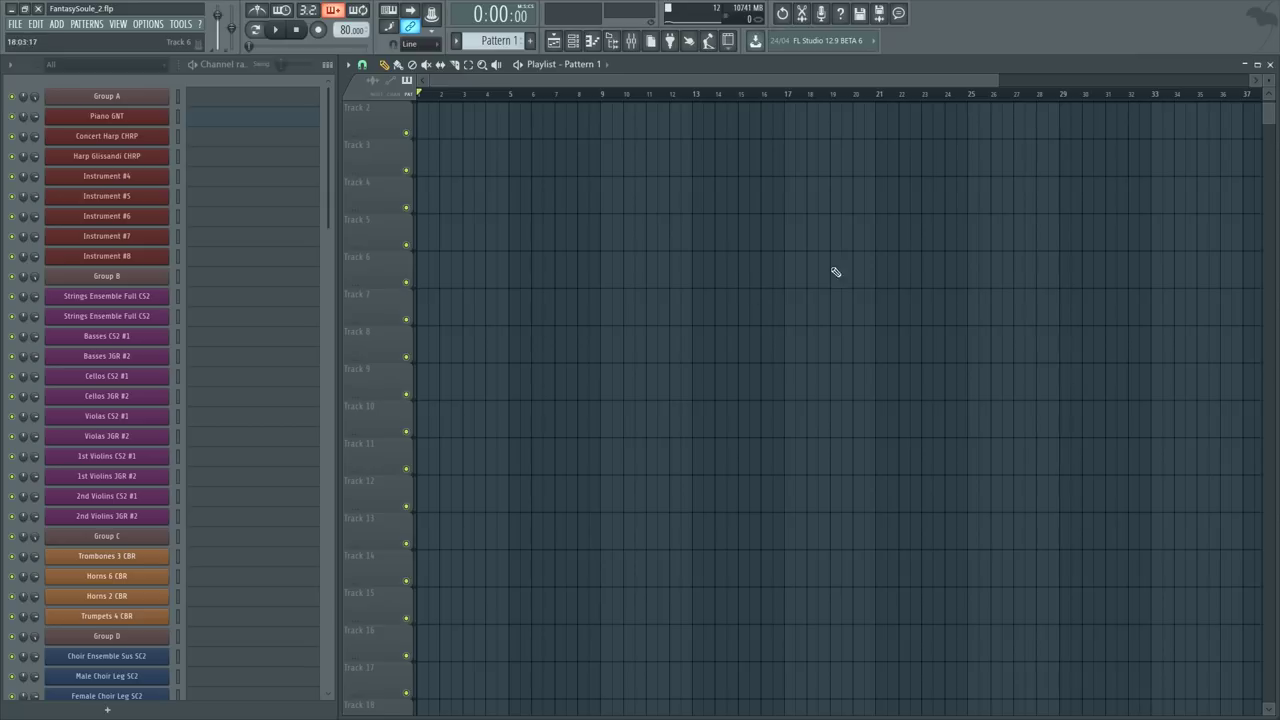
scroll(1270, 120, "down", 1)
left_click_drag(1271, 119, 1269, 117)
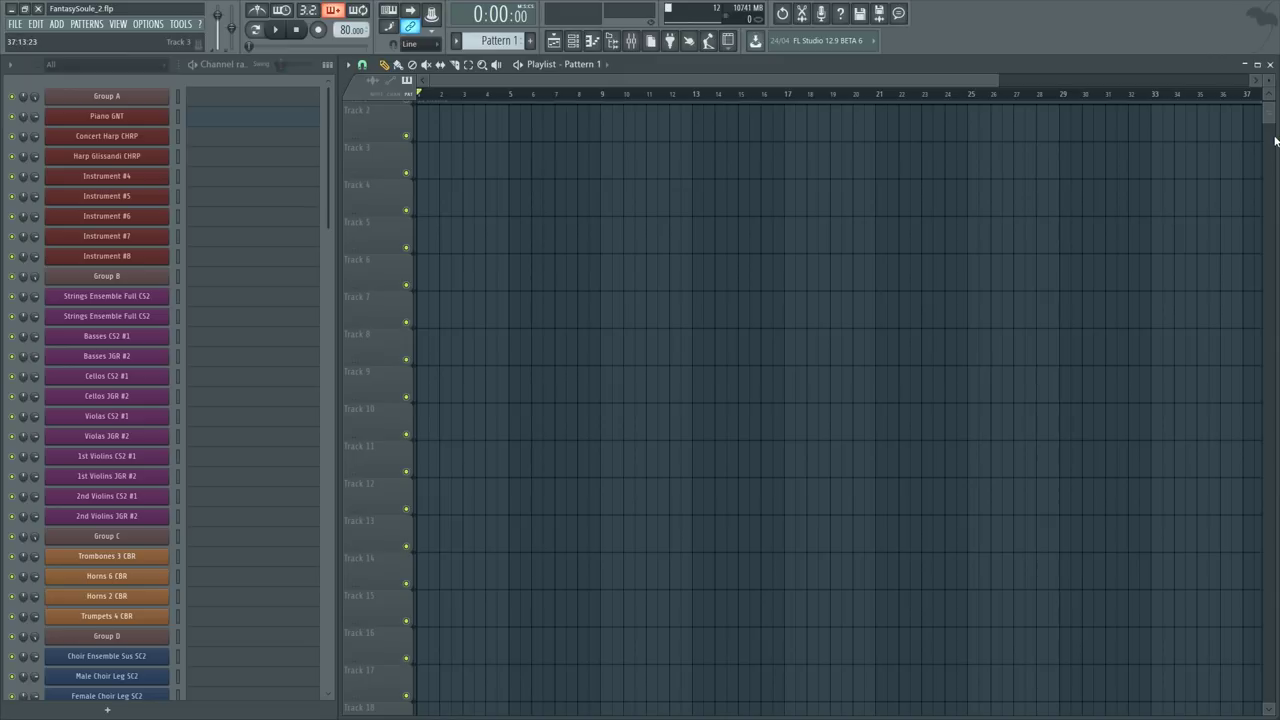
left_click_drag(1269, 117, 1270, 127)
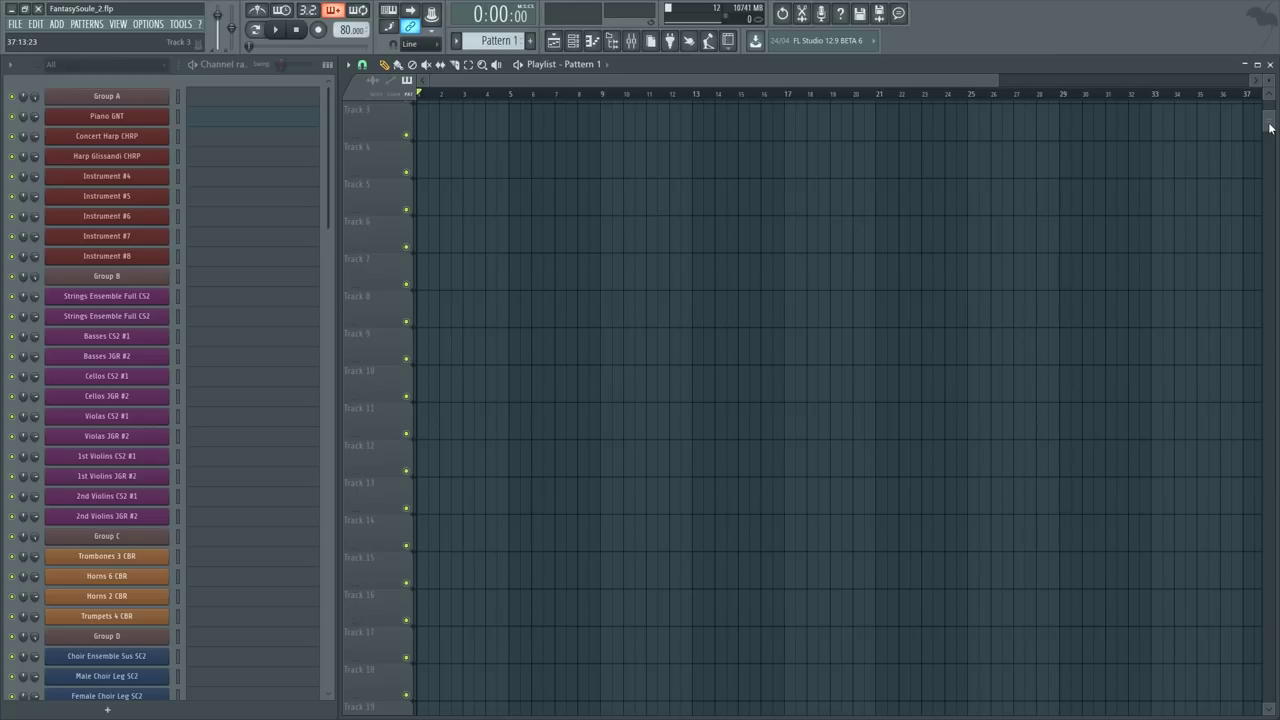
left_click_drag(1270, 127, 1251, 94)
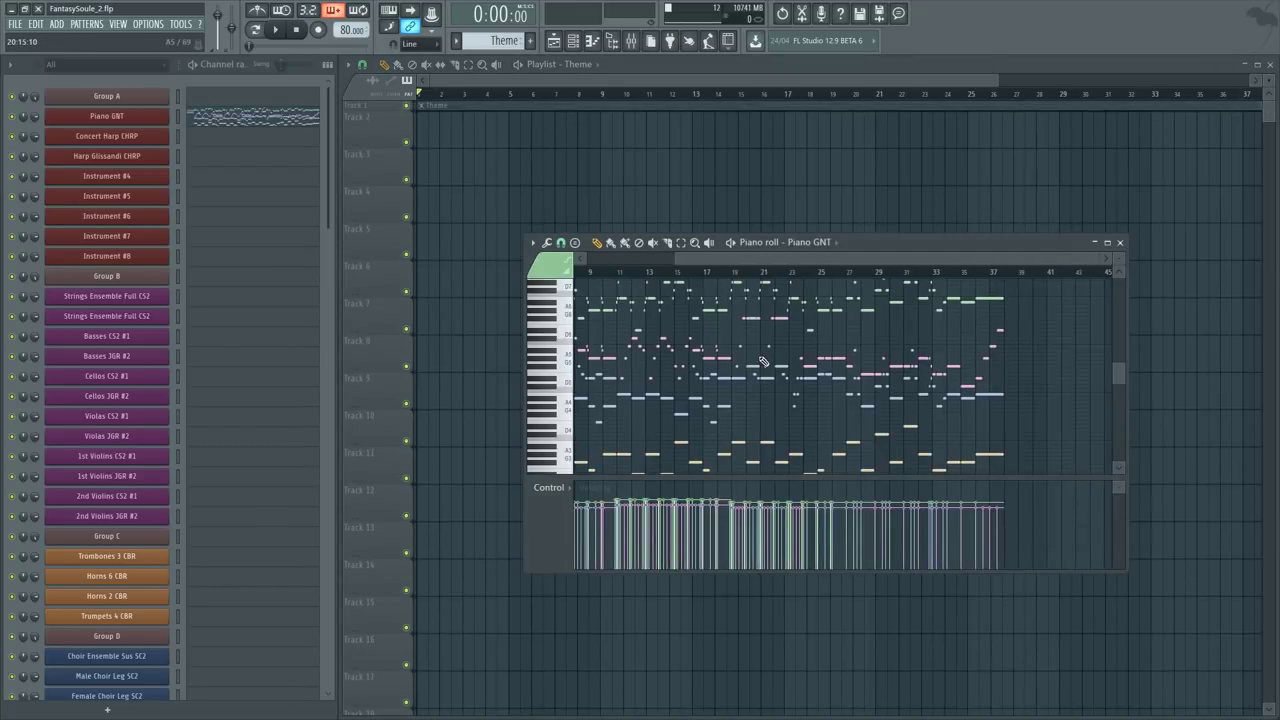
Step: Maximize the Theme pattern's Piano GNT piano roll and temporarily select the lower blue notes from about bar 18 to the end
left_click_drag(988, 259, 902, 260)
double_click(910, 248)
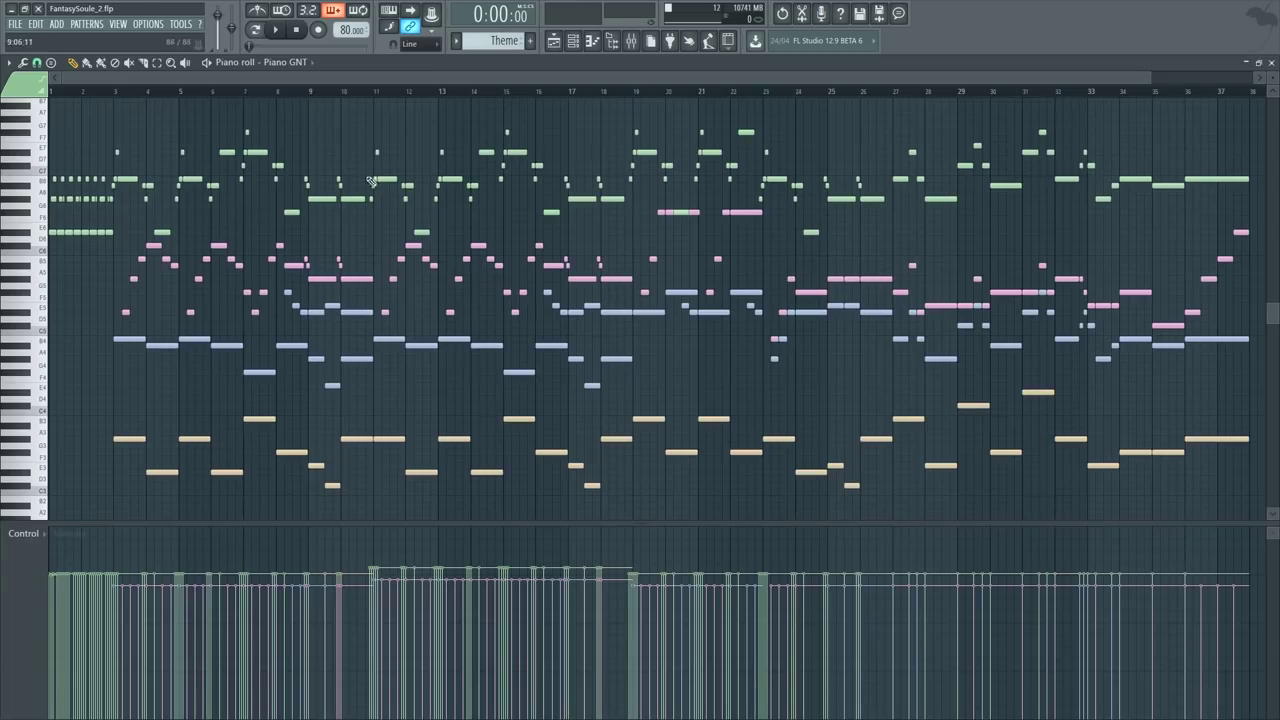
left_click_drag(81, 410, 1275, 543)
left_click(1107, 344, "ctrl")
left_click_drag(1231, 278, 589, 342, "ctrl")
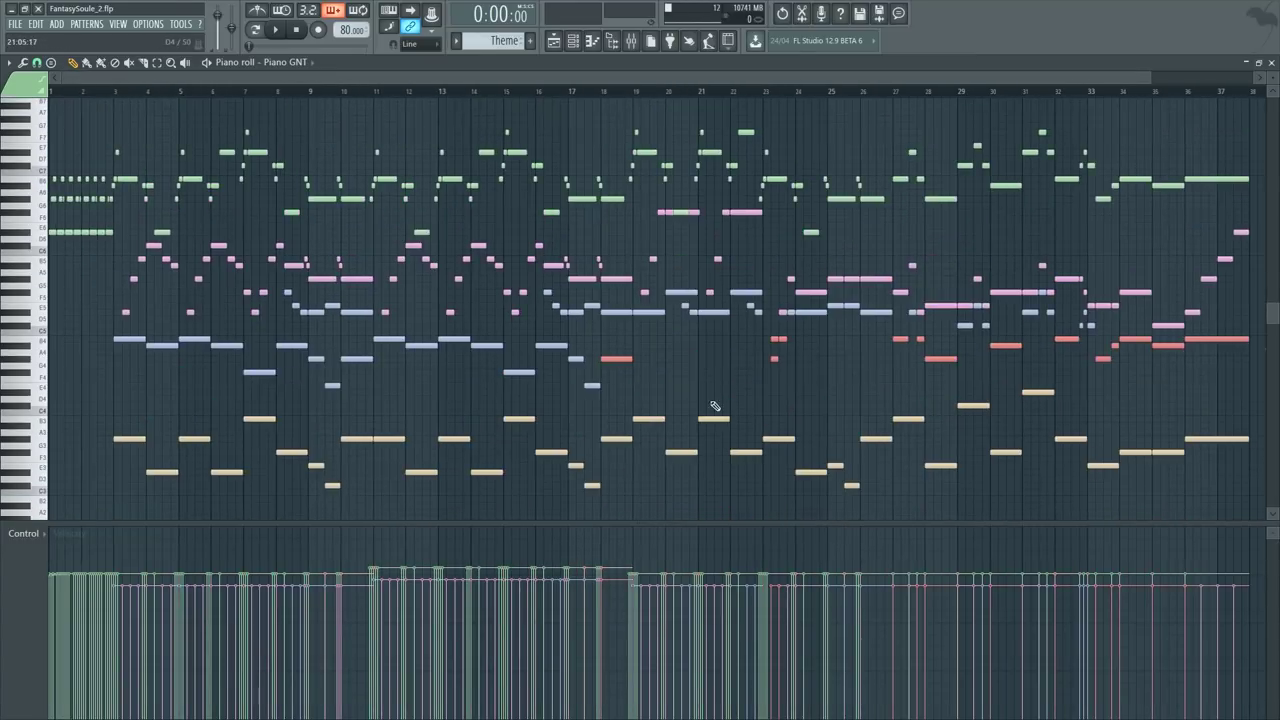
left_click(713, 404, "ctrl")
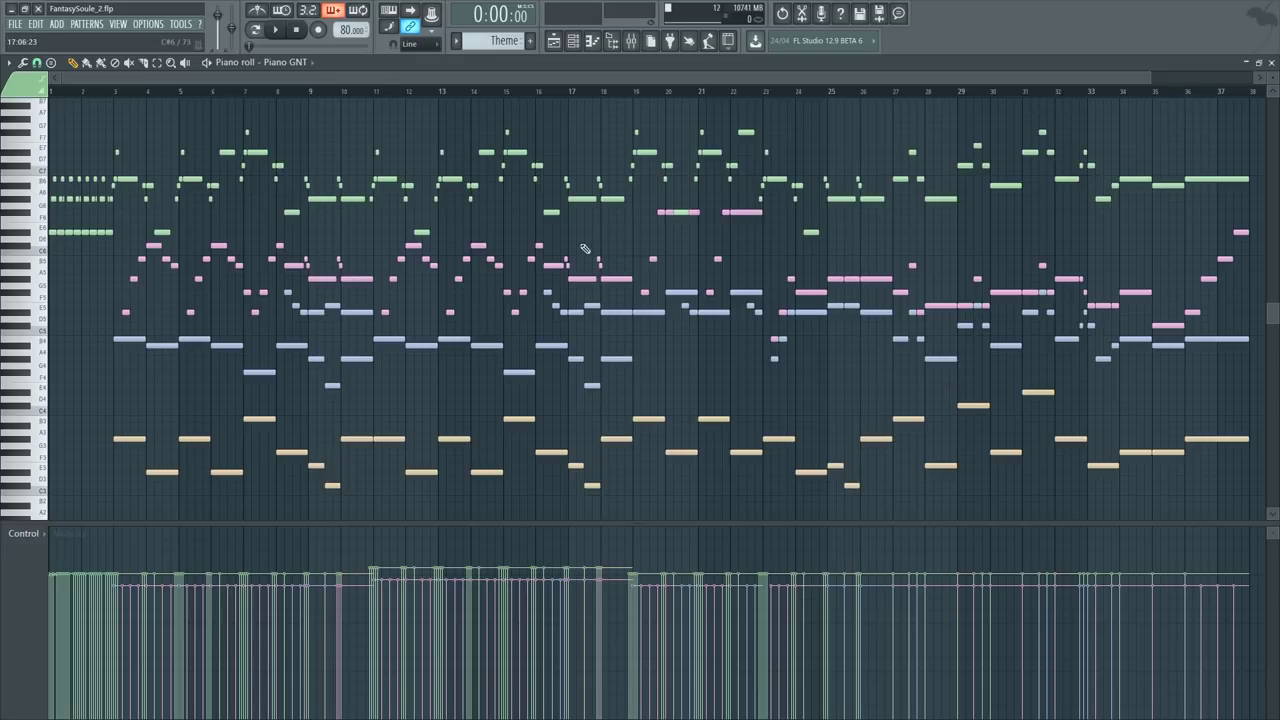
Step: Return to the Playlist beside the Channel rack and switch the current pattern to Pattern 8
key("F5")
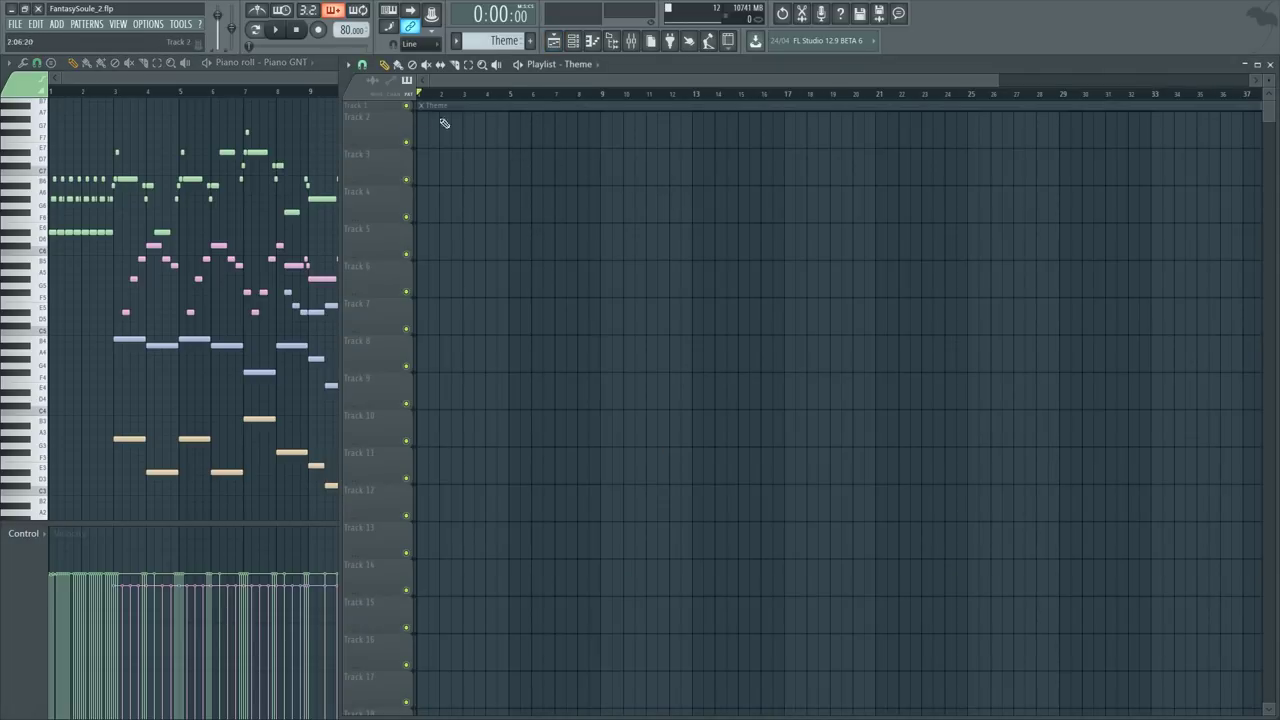
left_click_drag(1269, 119, 1268, 122)
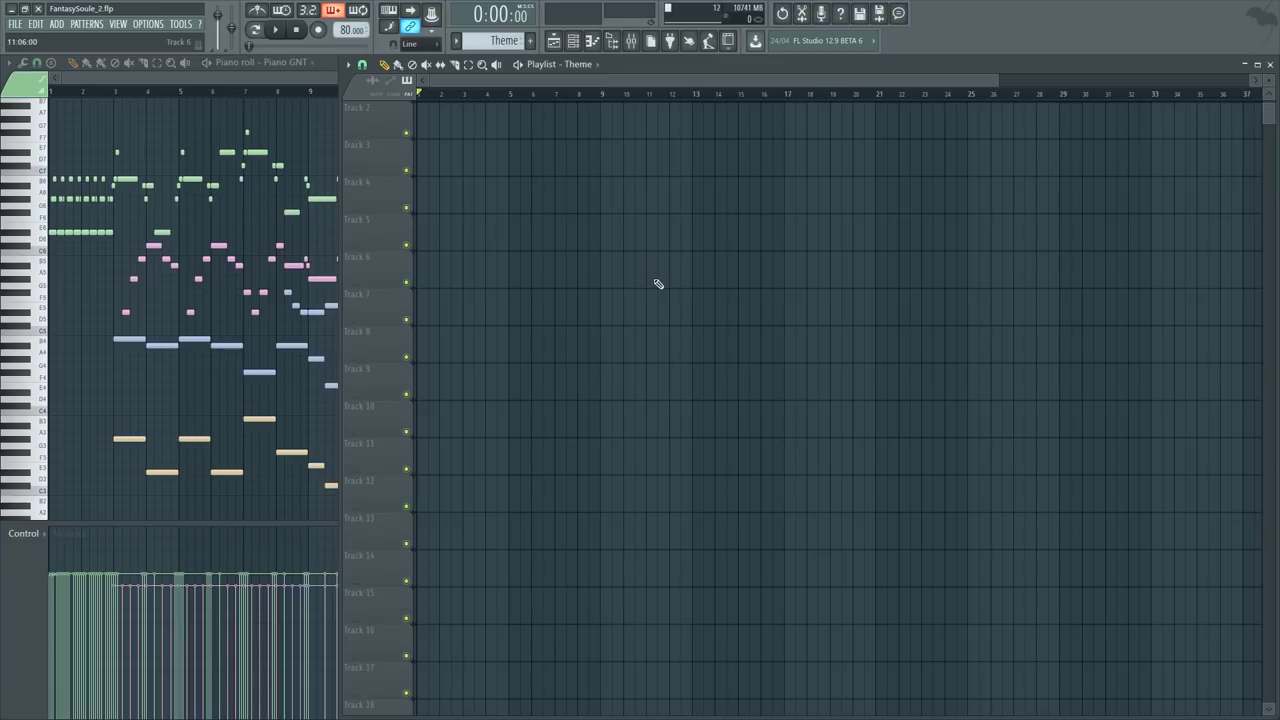
key("F12")
key("F5")
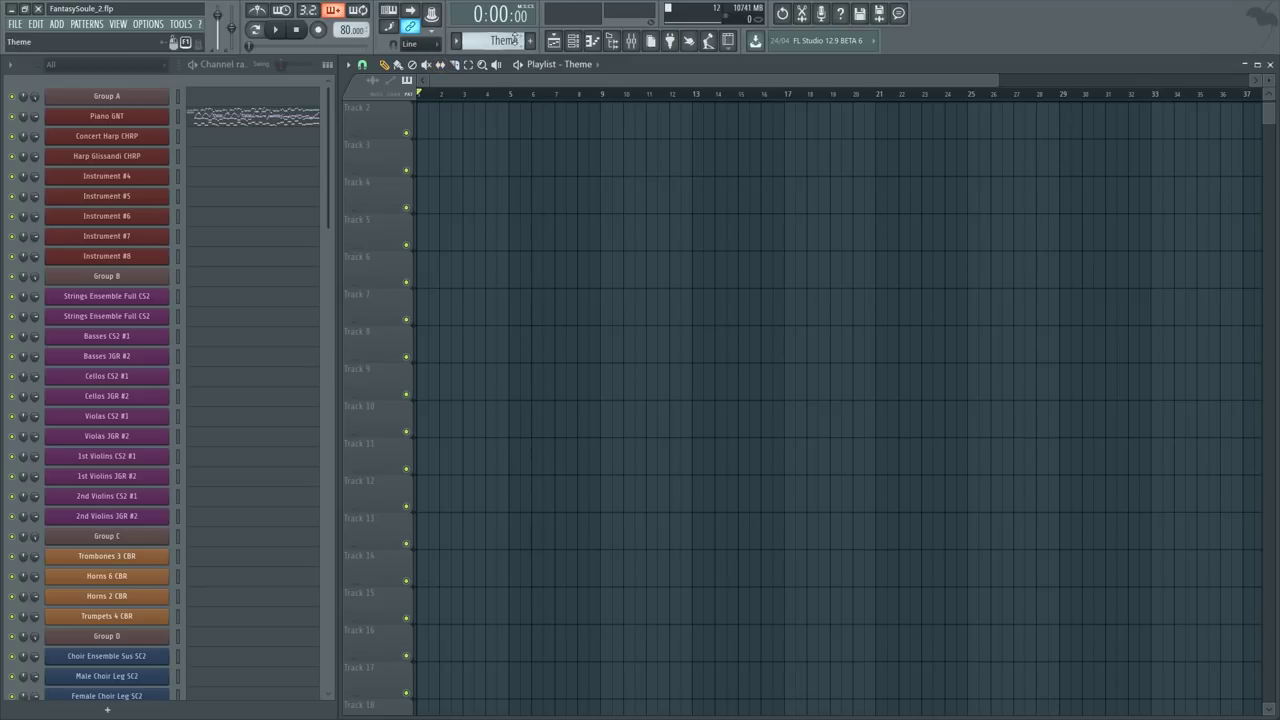
scroll(490, 40, "down", 1)
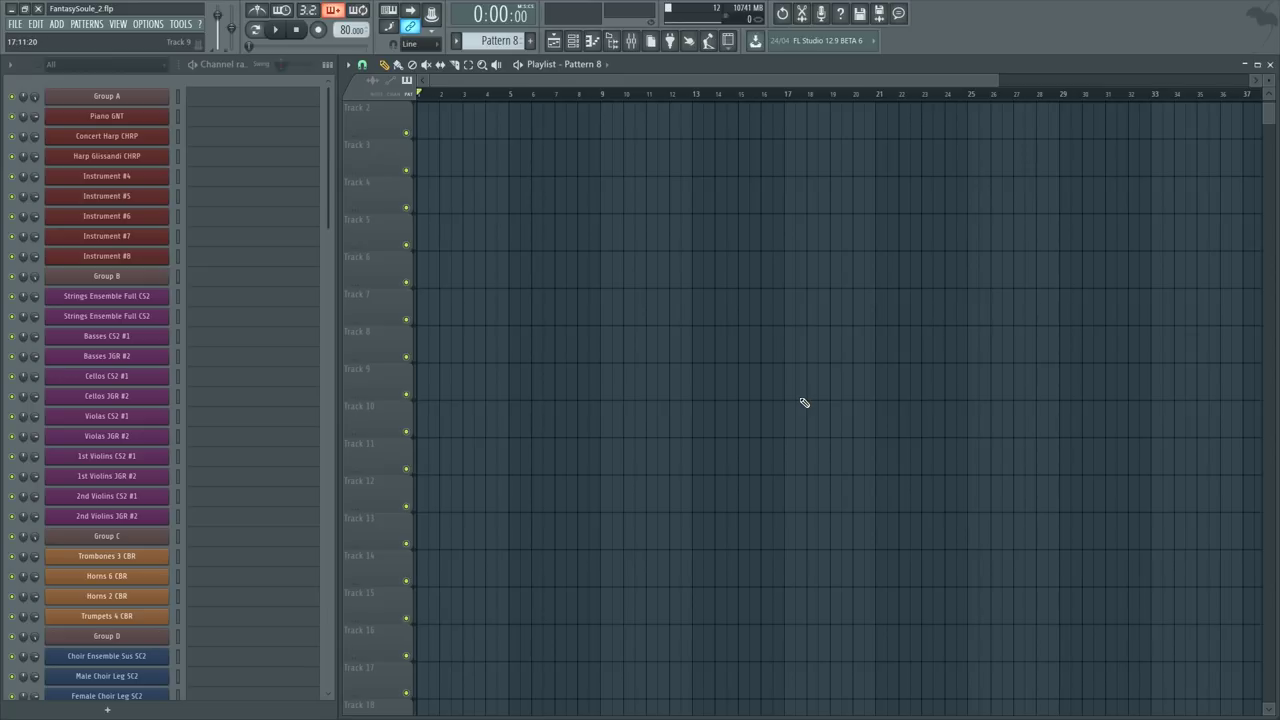
scroll(803, 402, "up", 1)
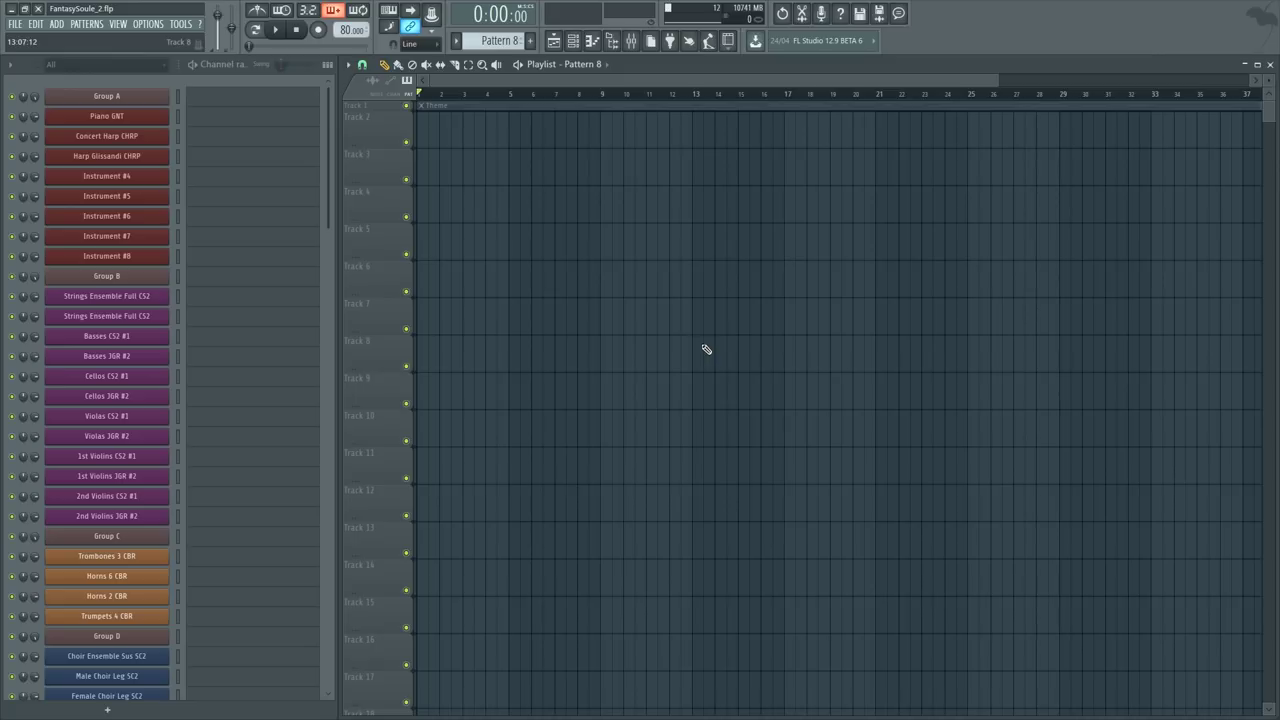
Step: Open the Theme clip's Piano GNT notes, switch playback to pattern mode, and place the playhead just before bar 3
double_click(471, 106)
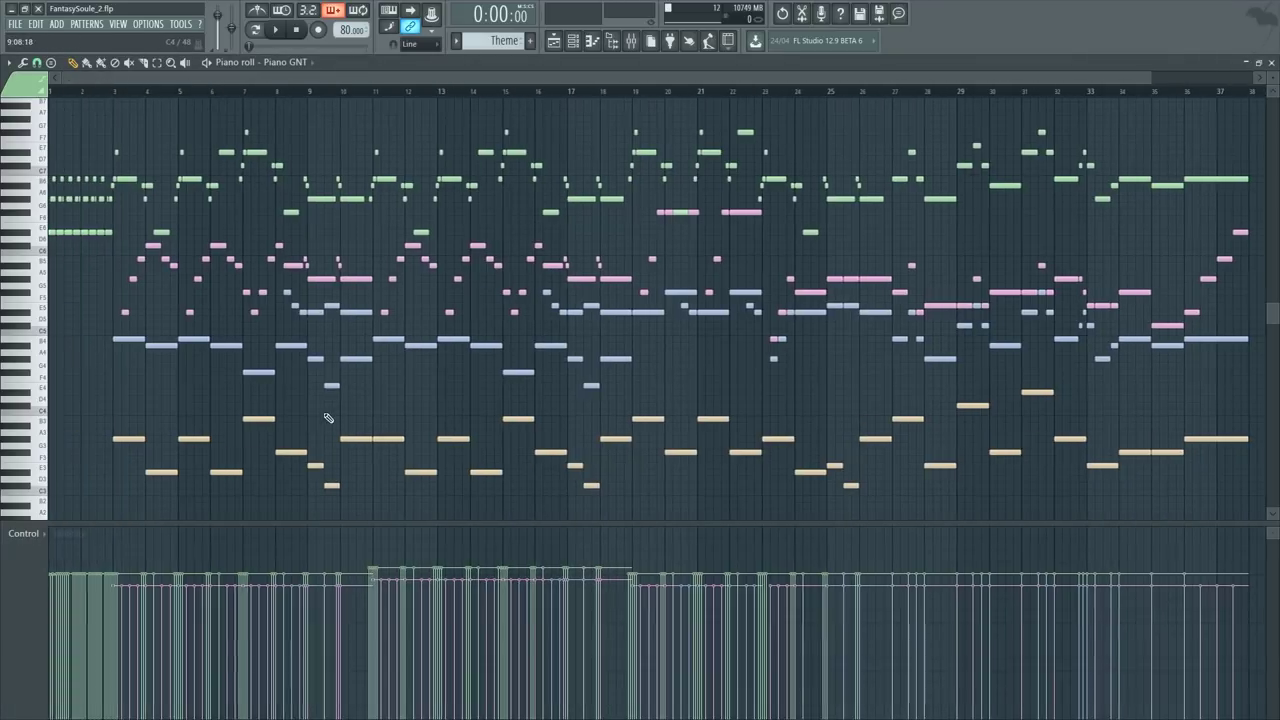
scroll(328, 417, "left", 2)
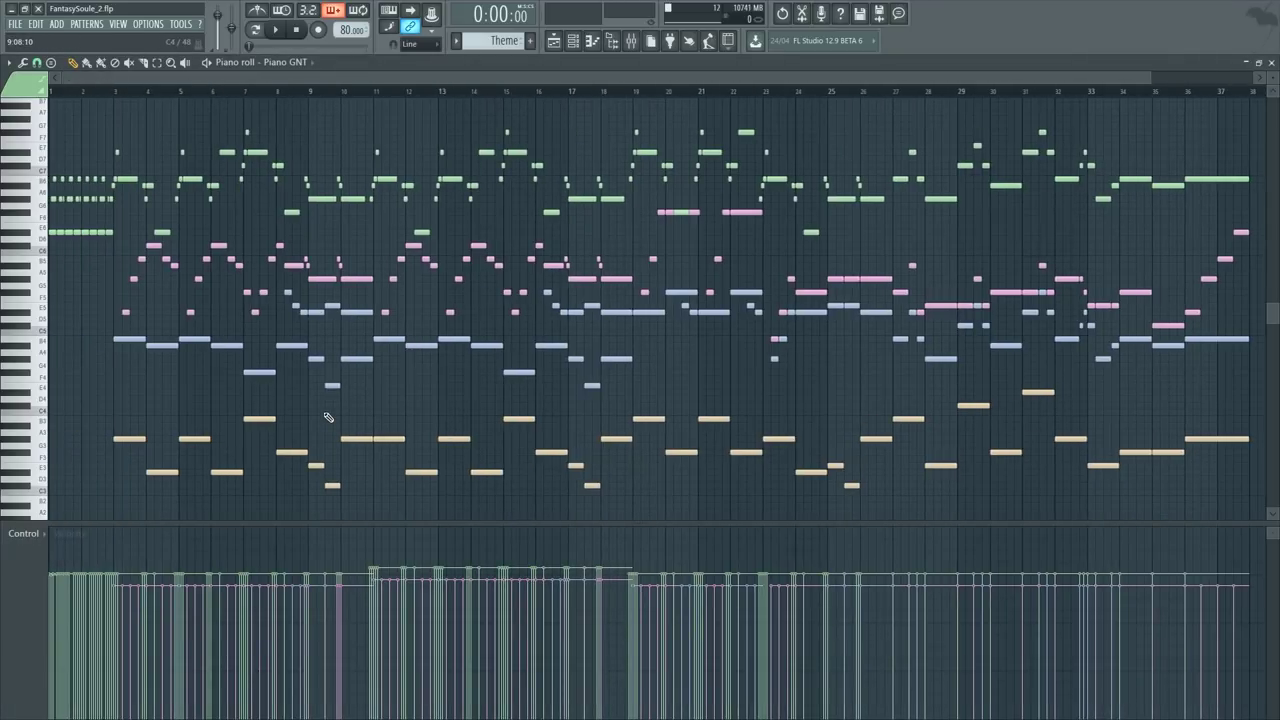
left_click(111, 94)
scroll(256, 76, "up", 3)
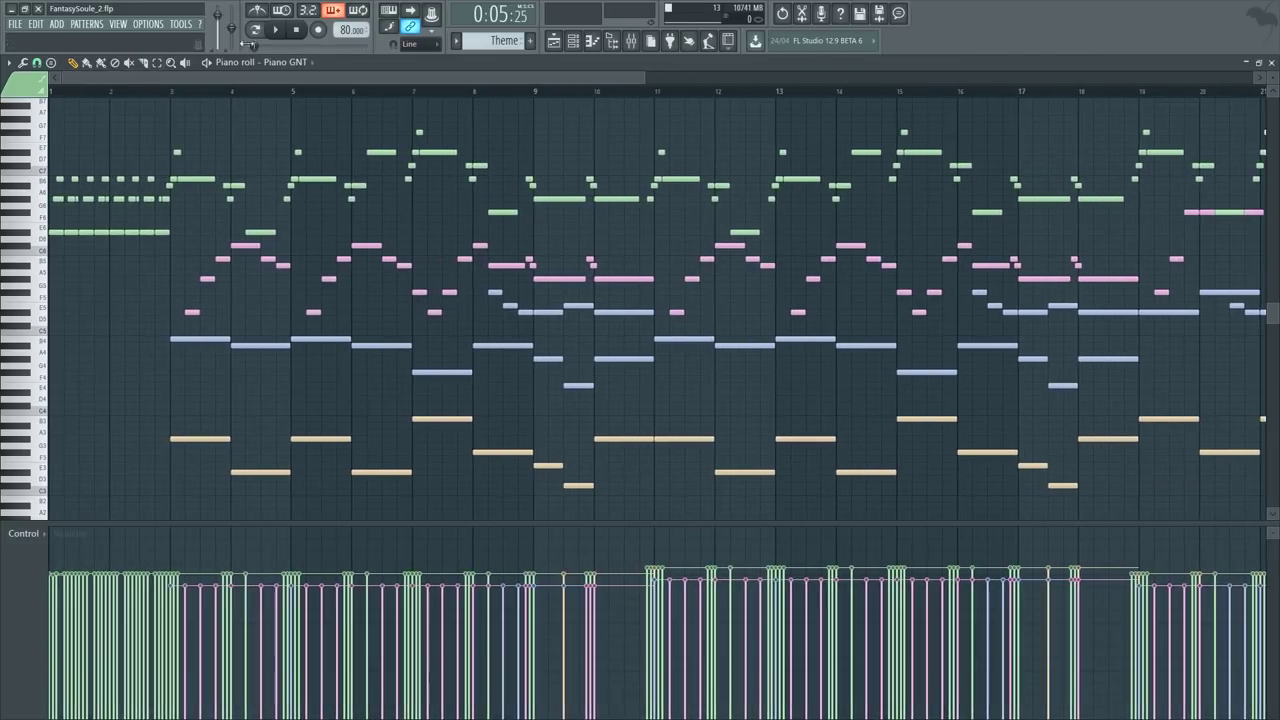
left_click(257, 31)
left_click(165, 94)
scroll(163, 96, "up", 3)
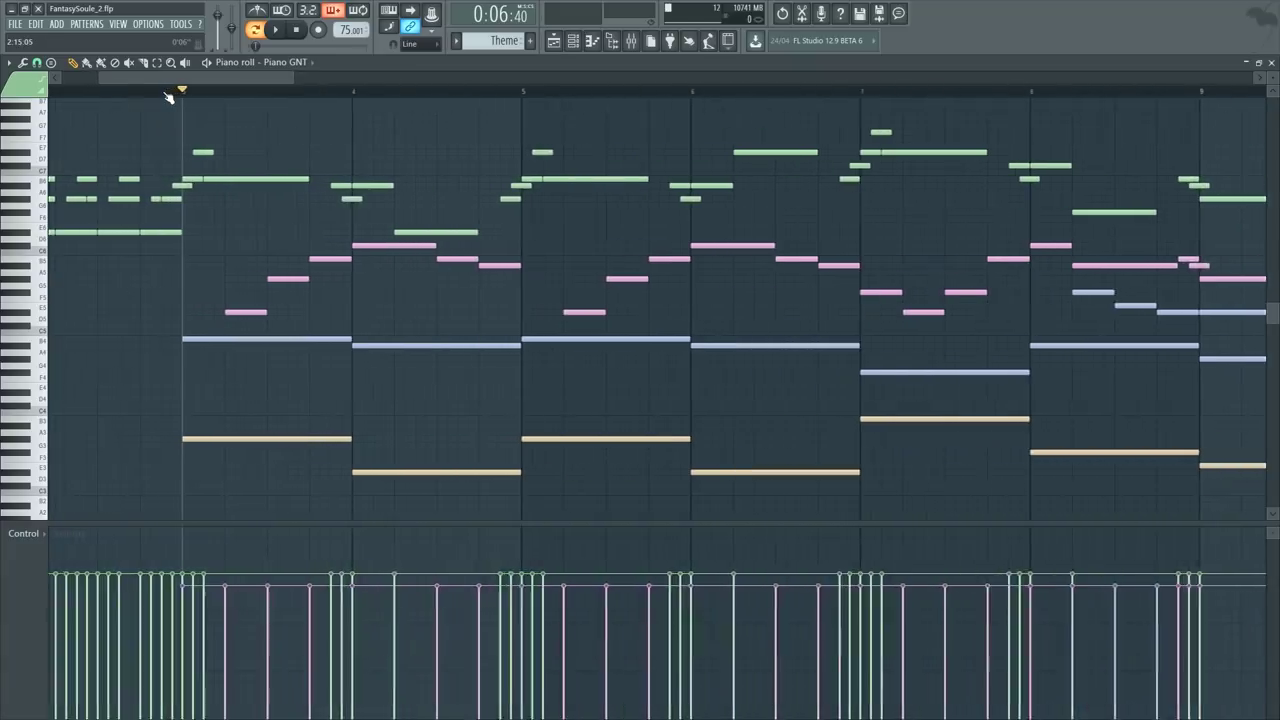
left_click(158, 95)
scroll(160, 95, "down", 2)
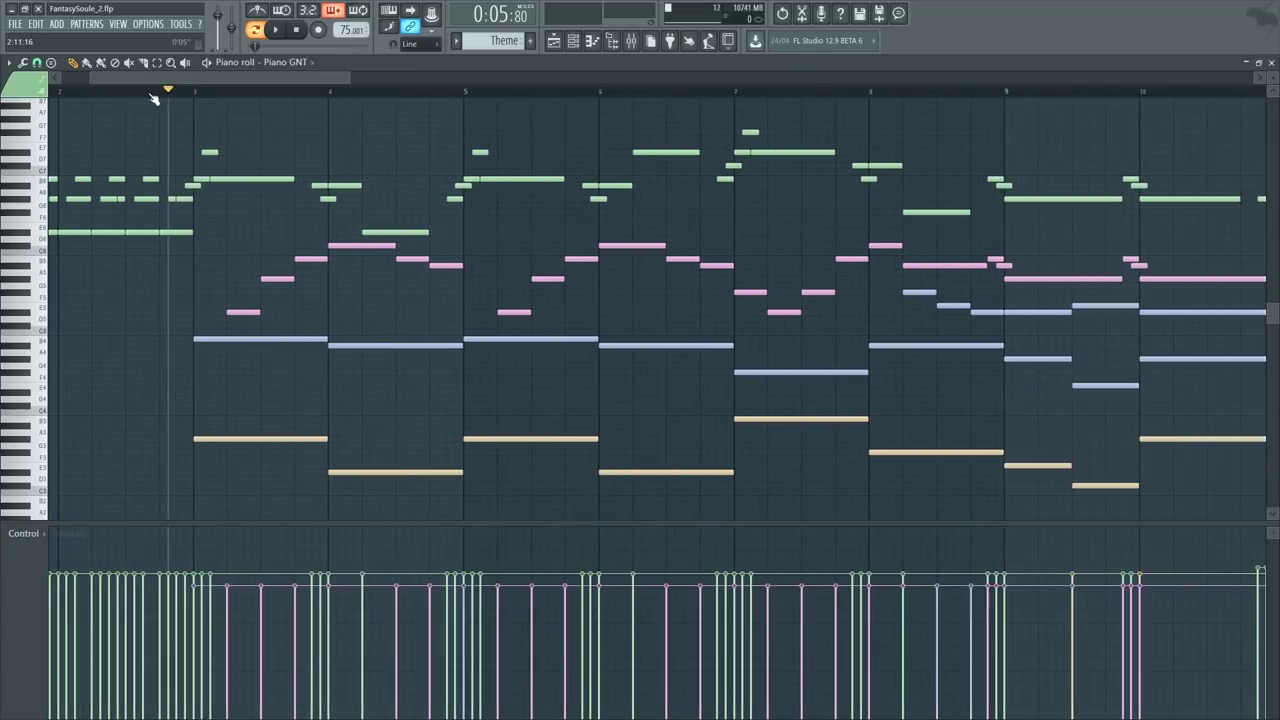
Step: Play the opening passage of the theme from just before bar 3 and stop playback
key("space")
scroll(189, 100, "down", 4)
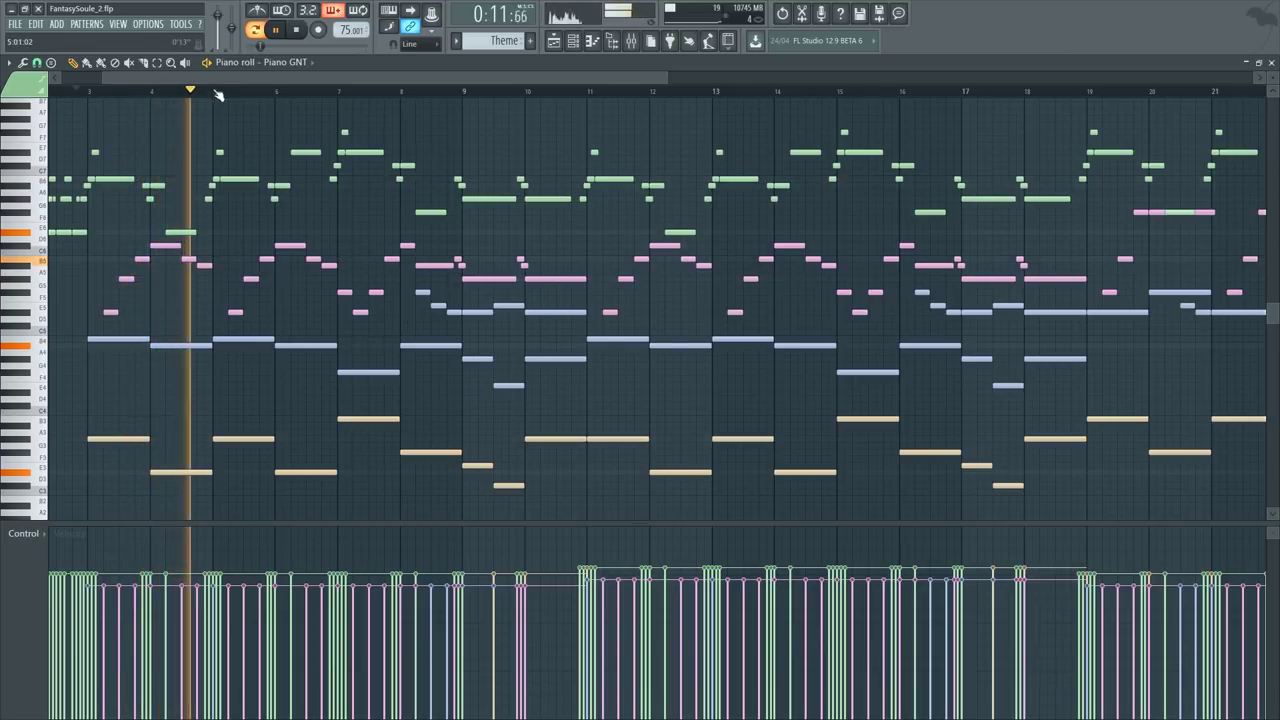
scroll(213, 92, "up", 1)
key("space")
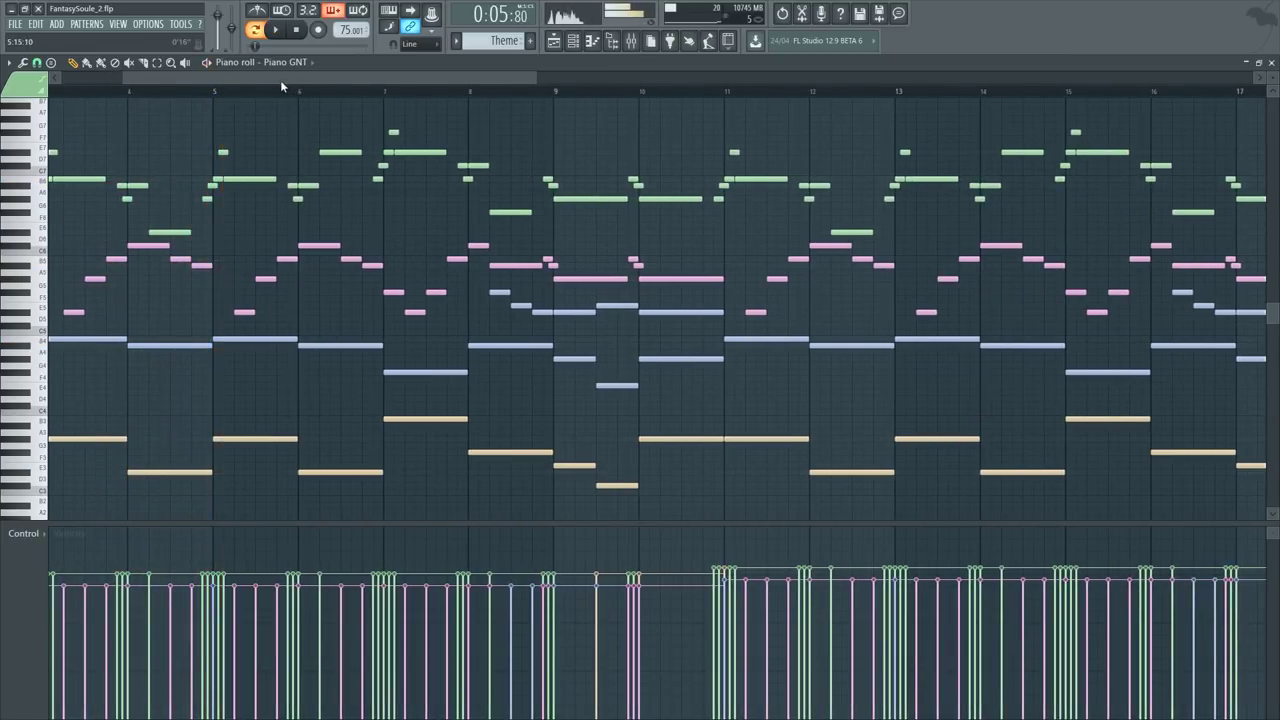
Step: Examine the whole theme in the piano roll and move the playhead to the start of bar 3
scroll(280, 80, "down", 3)
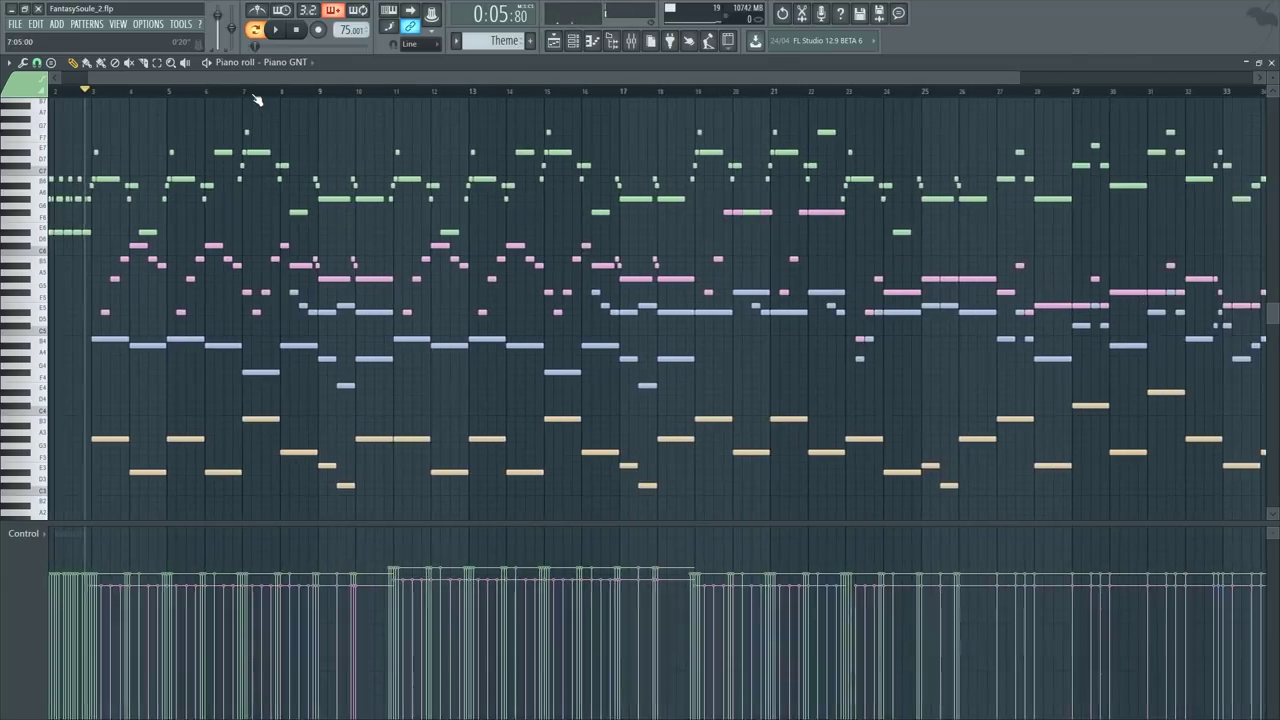
scroll(257, 100, "up", 1)
scroll(257, 95, "down", 2)
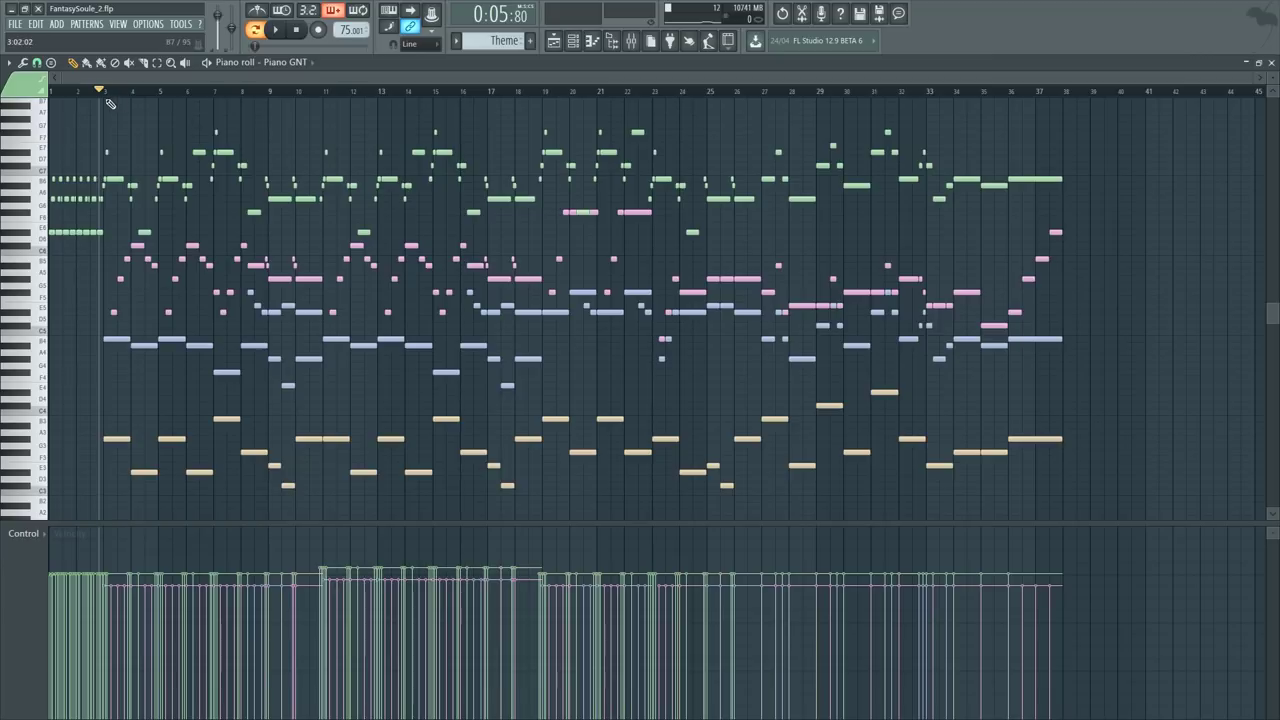
scroll(108, 100, "up", 3)
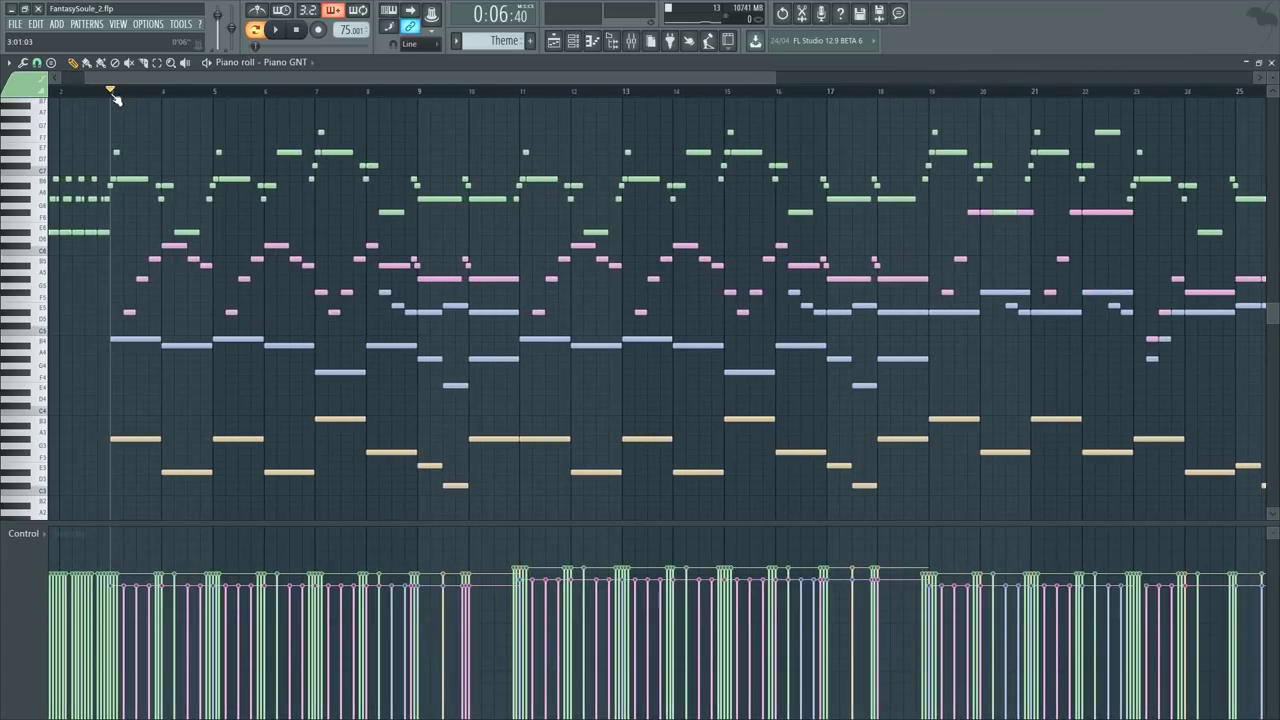
scroll(114, 100, "down", 3)
Step: Show the Playlist and Channel rack again and look over the empty tracks below the Theme clip
key("F5")
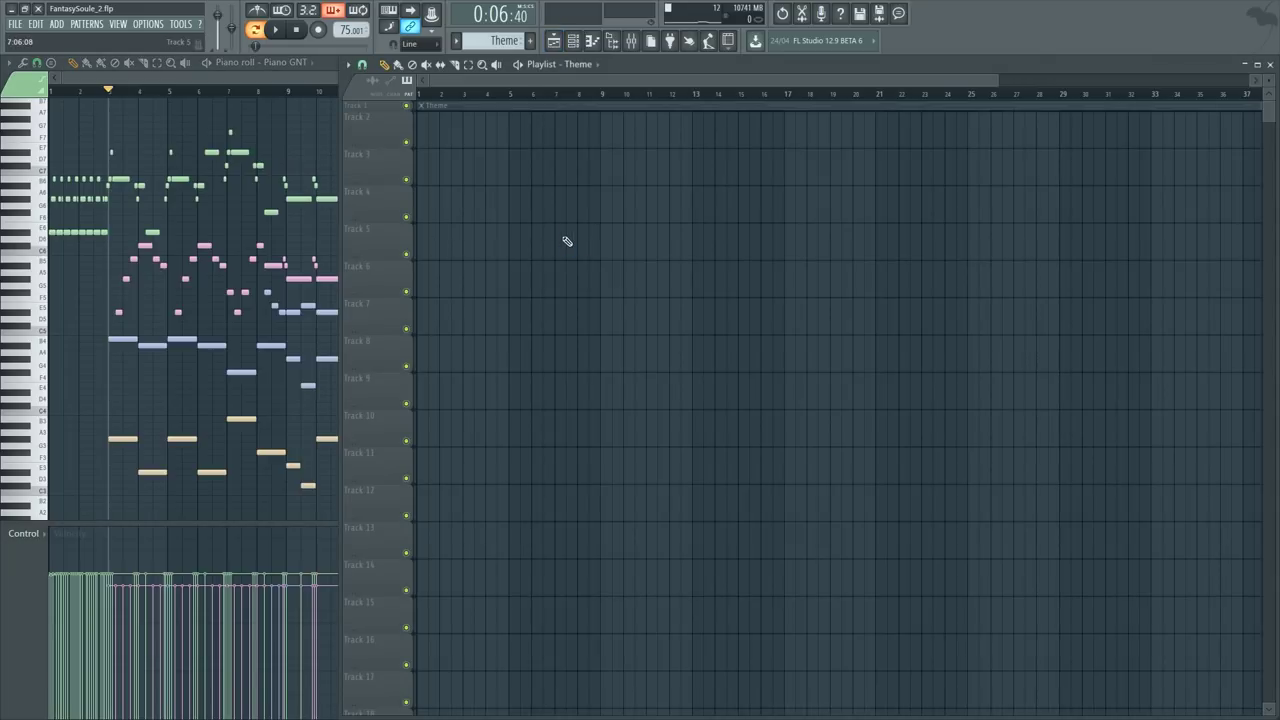
key("F6")
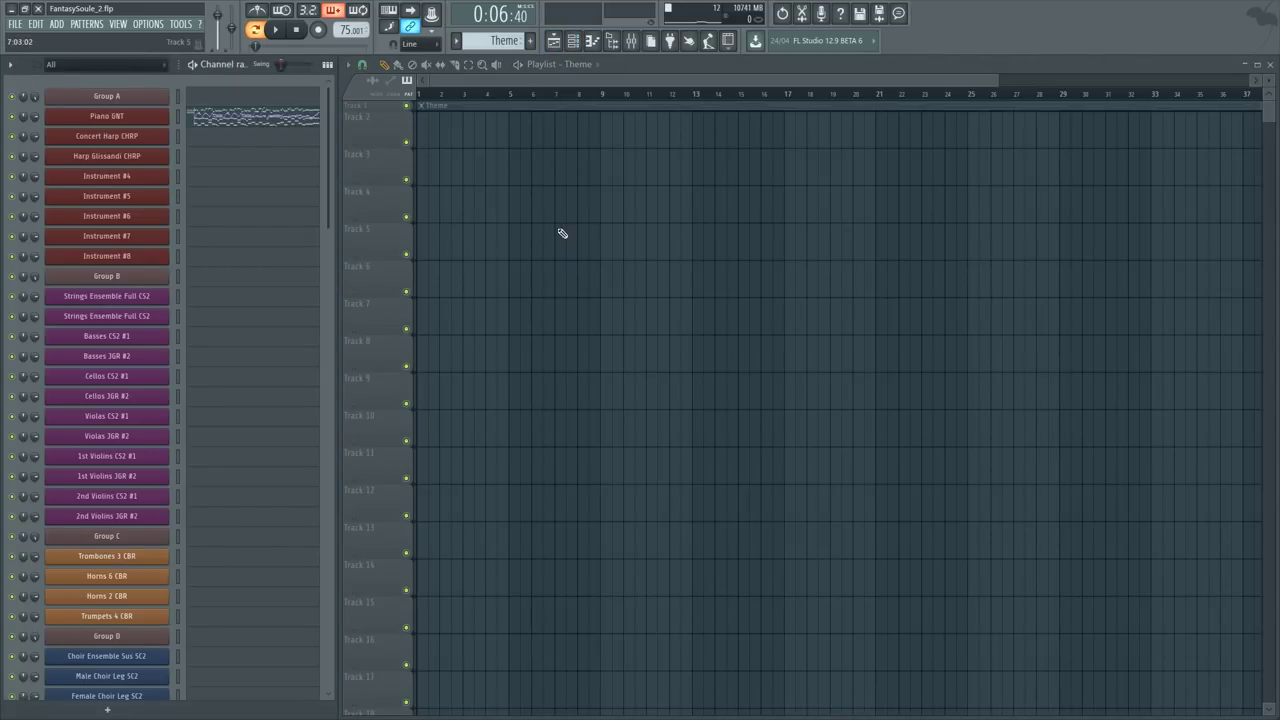
left_click_drag(1266, 114, 1268, 120)
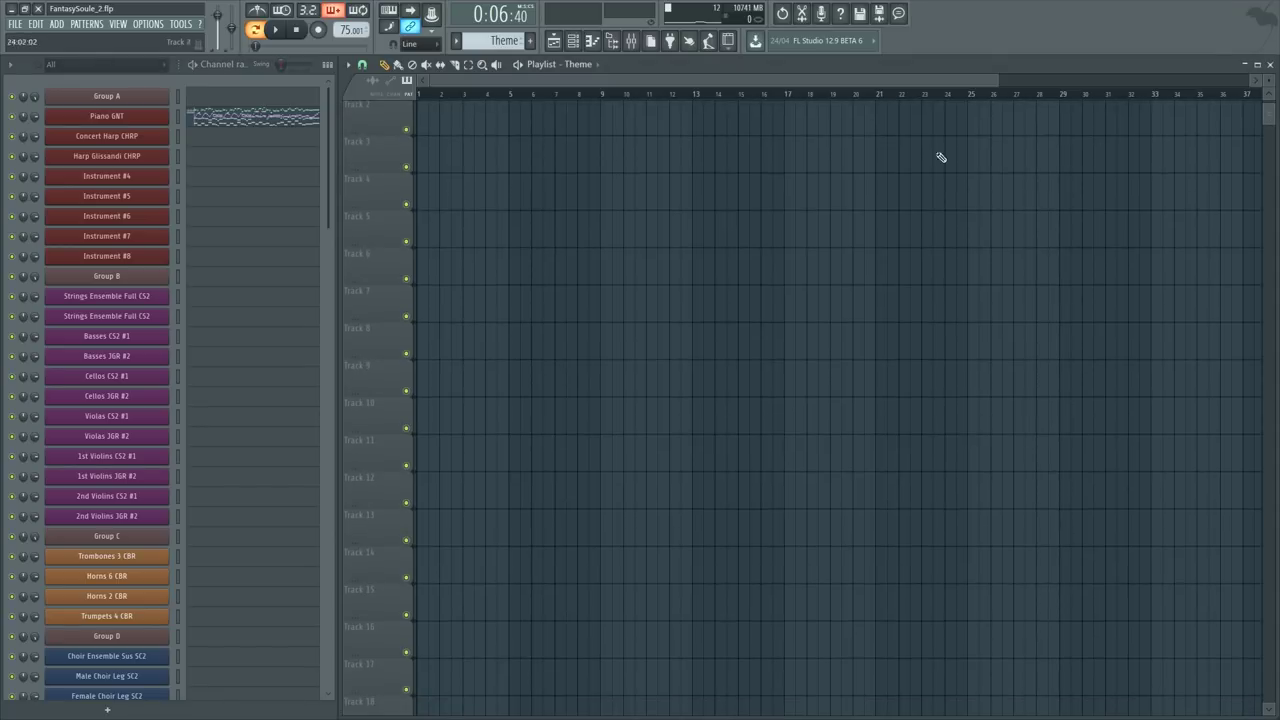
scroll(512, 245, "up", 1)
Step: Recheck the Piano GNT notes in the piano roll, and return to the Playlist and Channel rack to review the instrument groups
left_click(256, 135)
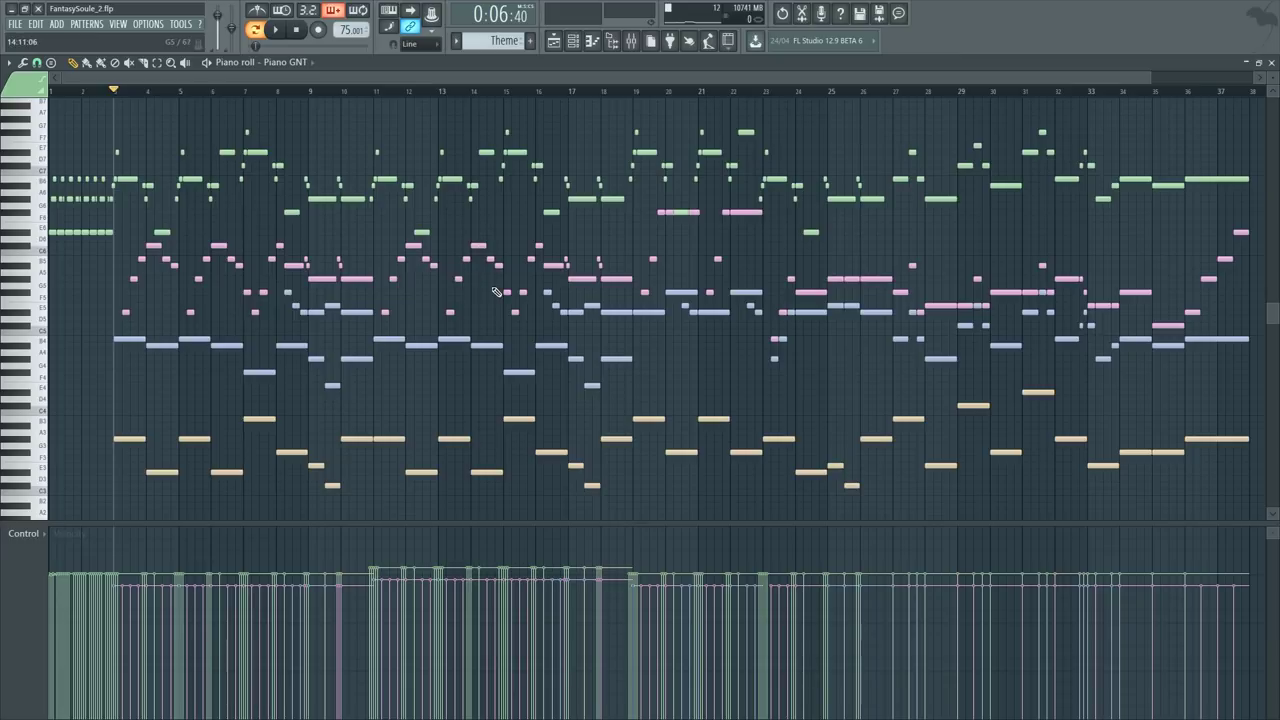
key("F5")
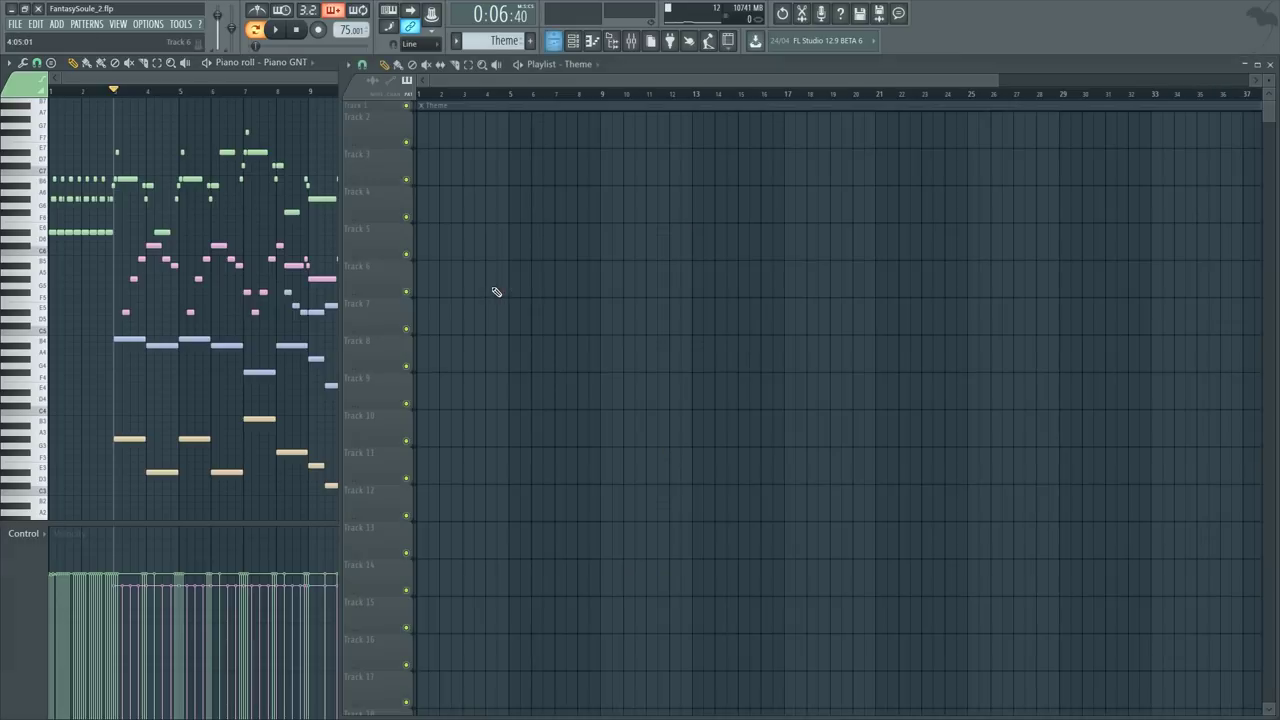
key("F5")
key("F6")
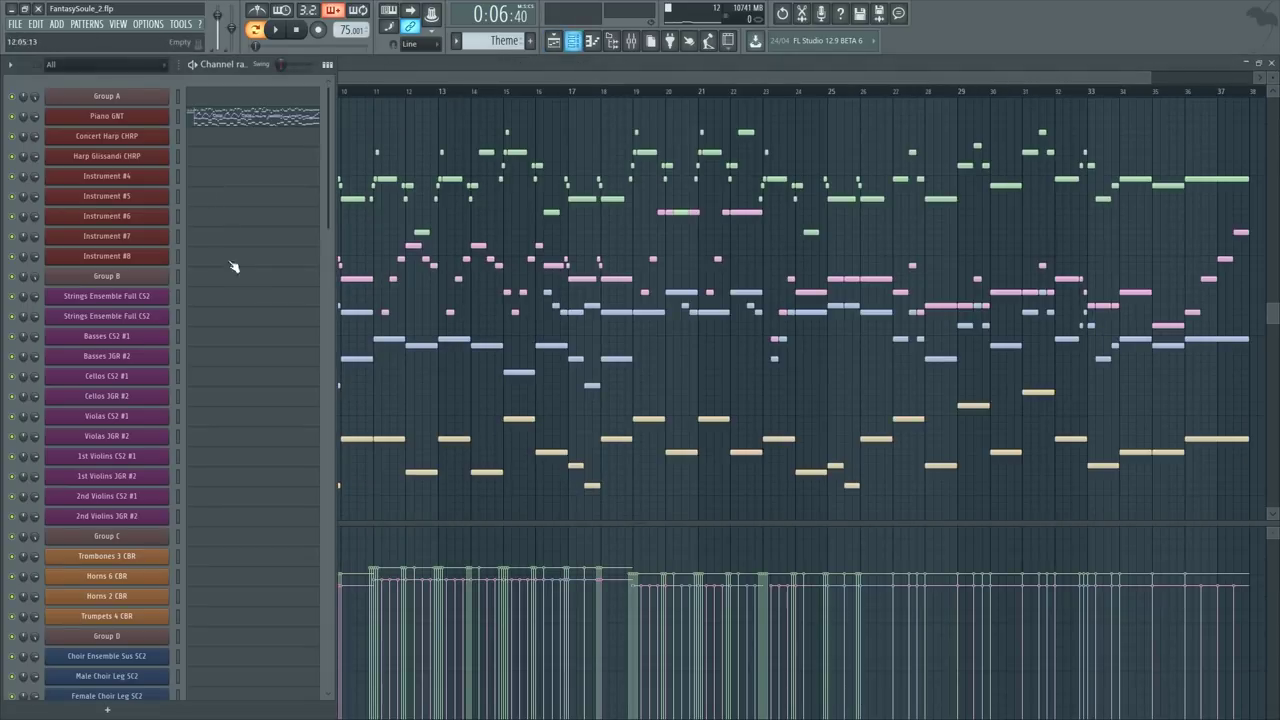
key("F5")
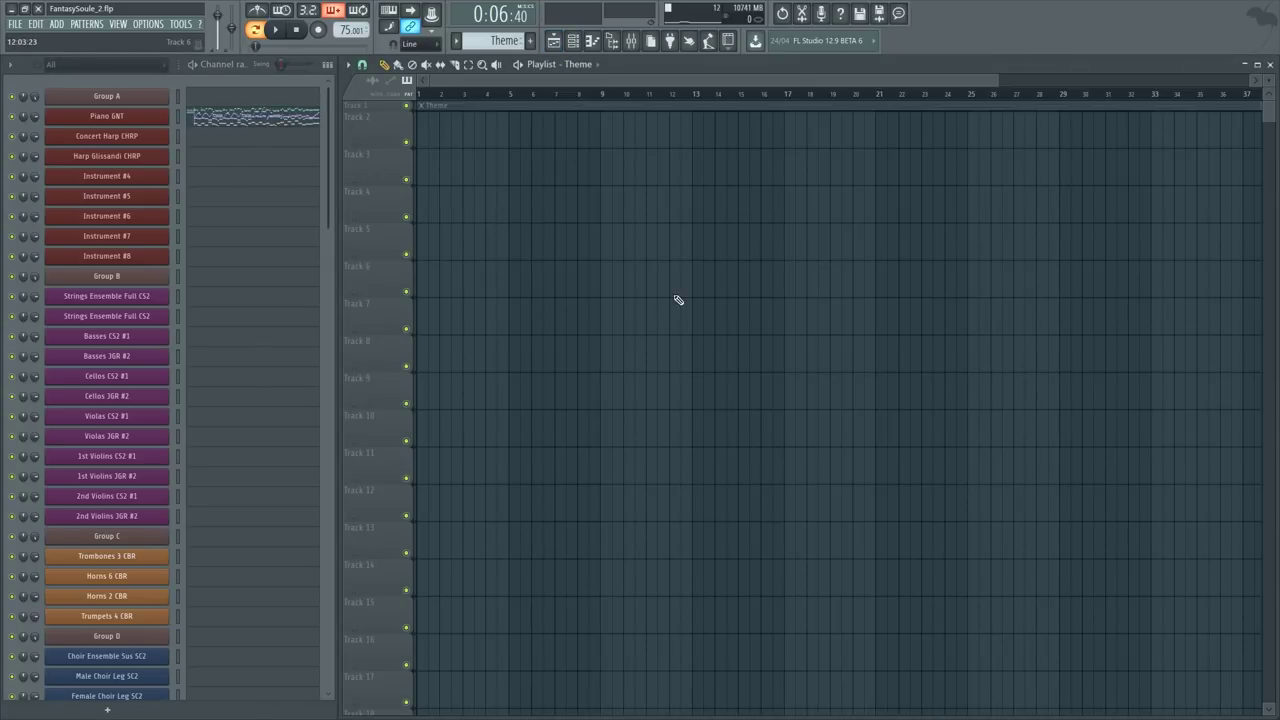
scroll(213, 320, "down", 5)
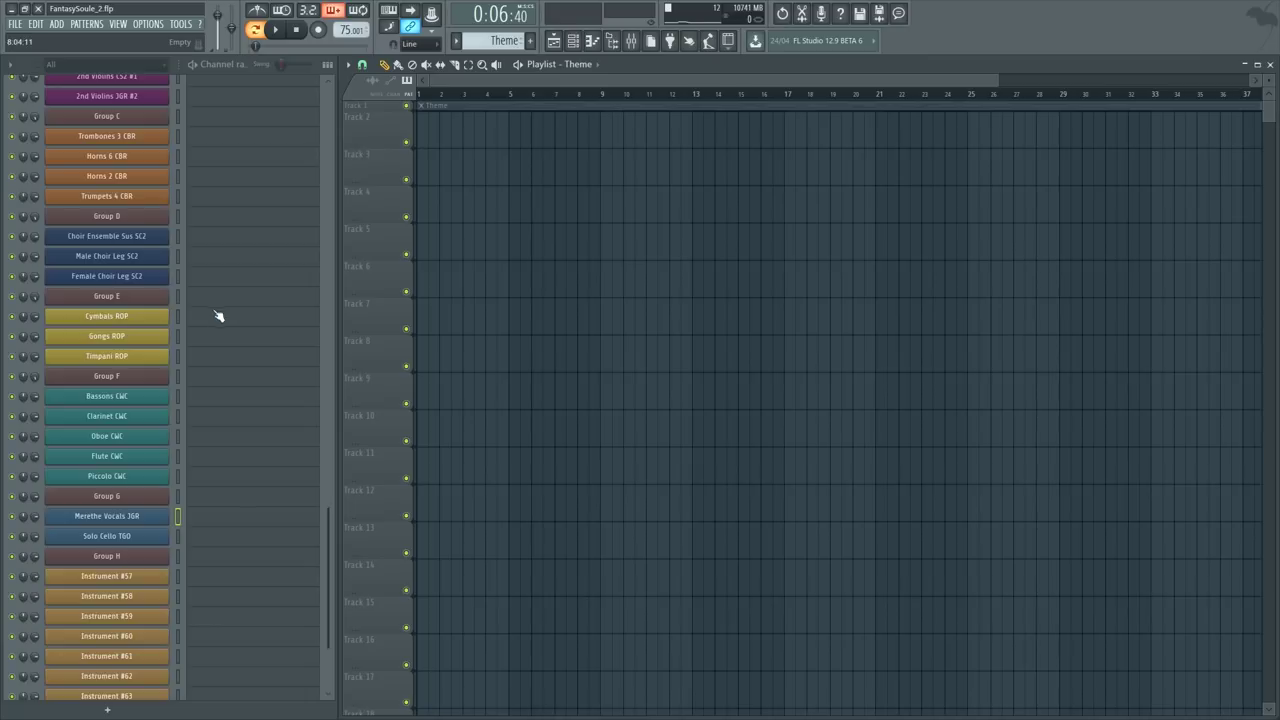
scroll(220, 335, "up", 5)
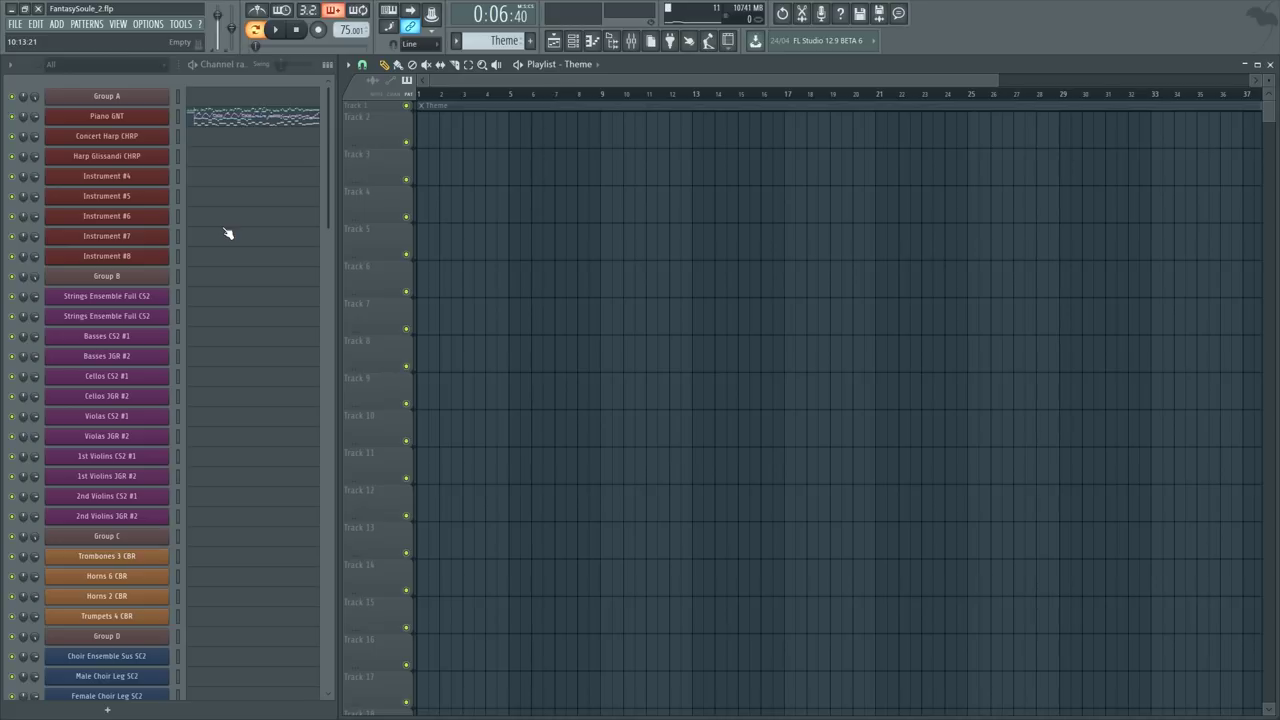
Step: Look over the Channel rack's instrument groups and the empty Playlist tracks, and return the playhead to the start of the Piano GNT notes
scroll(228, 233, "down", 3)
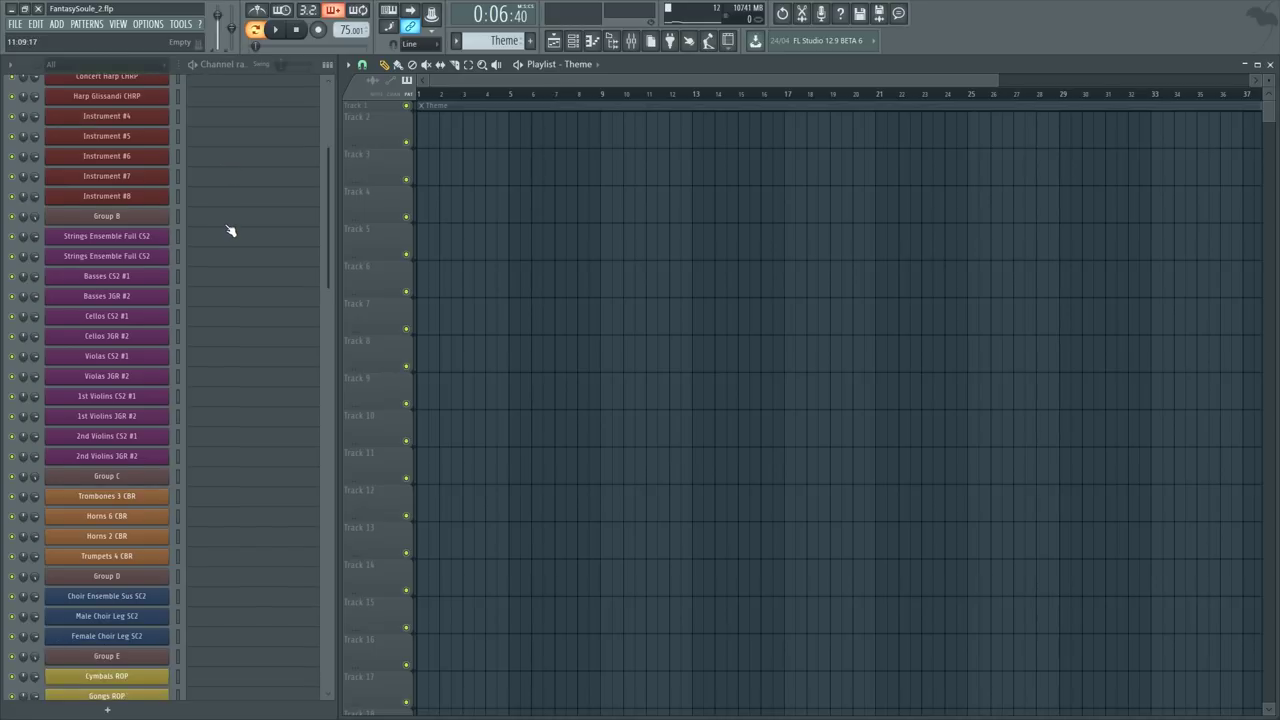
scroll(230, 232, "up", 3)
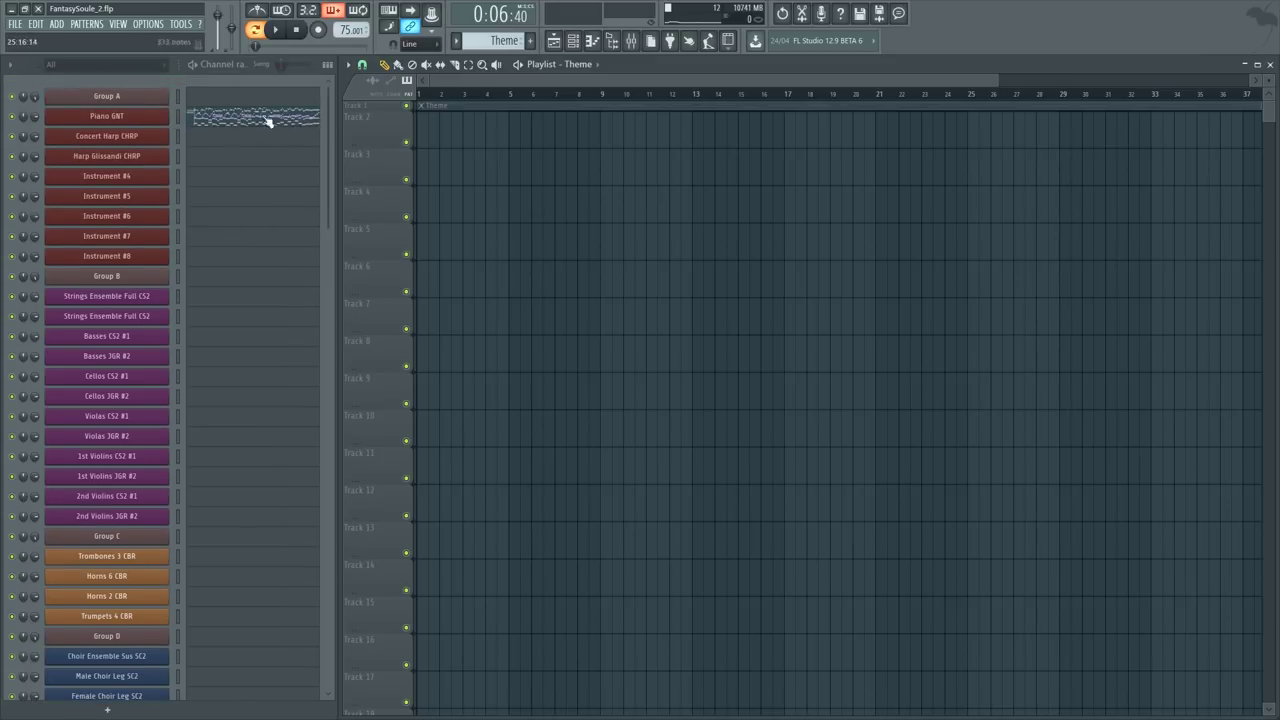
left_click_drag(1272, 120, 1273, 124)
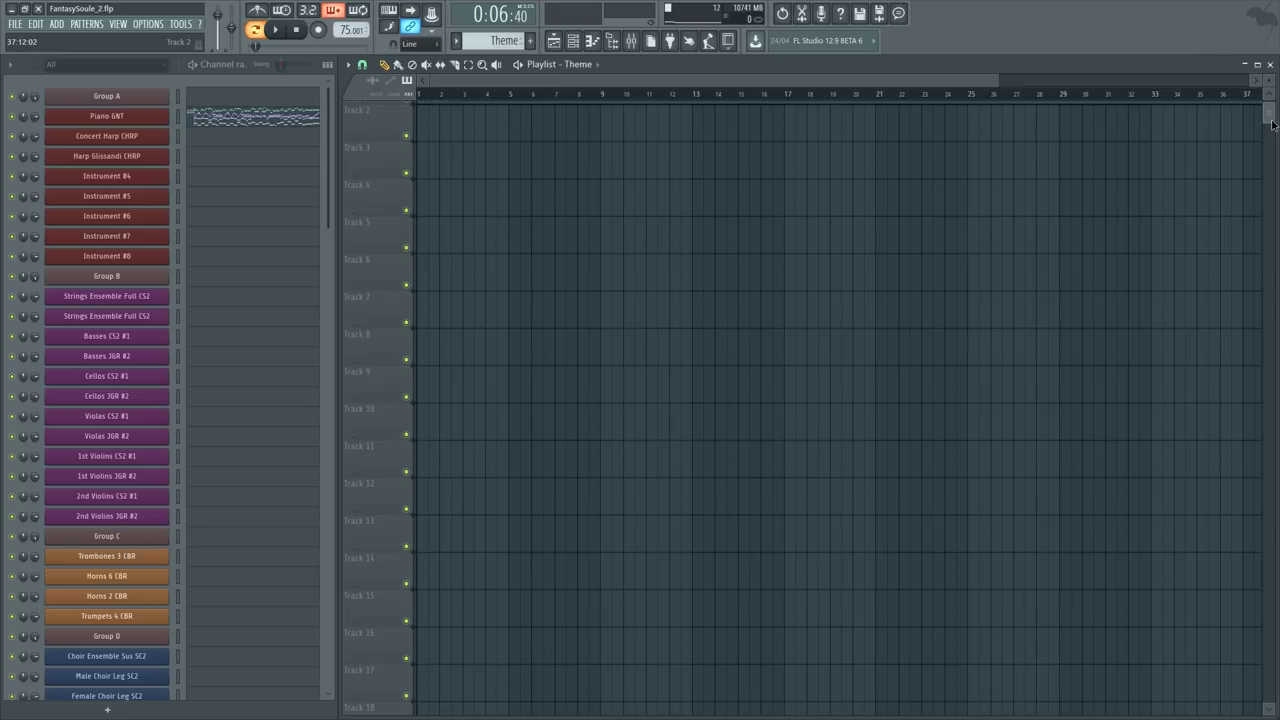
scroll(1272, 110, "up", 1)
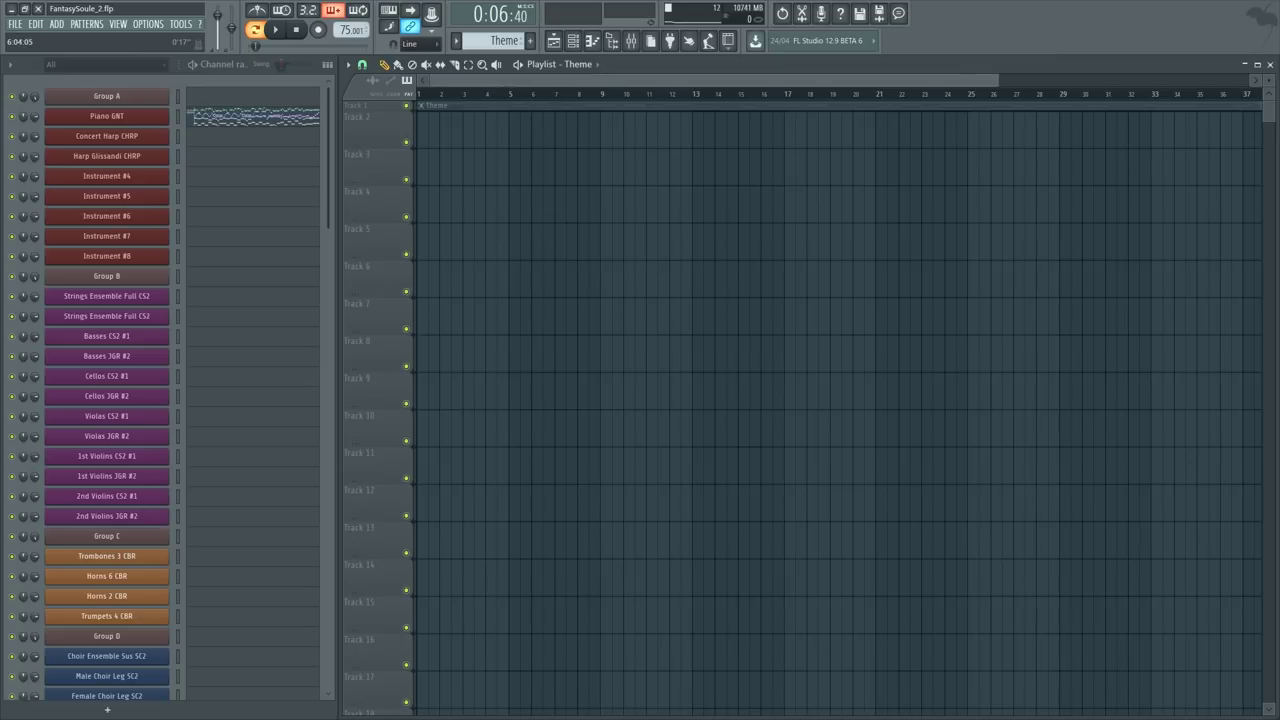
scroll(540, 82, "down", 2)
scroll(540, 82, "up", 1)
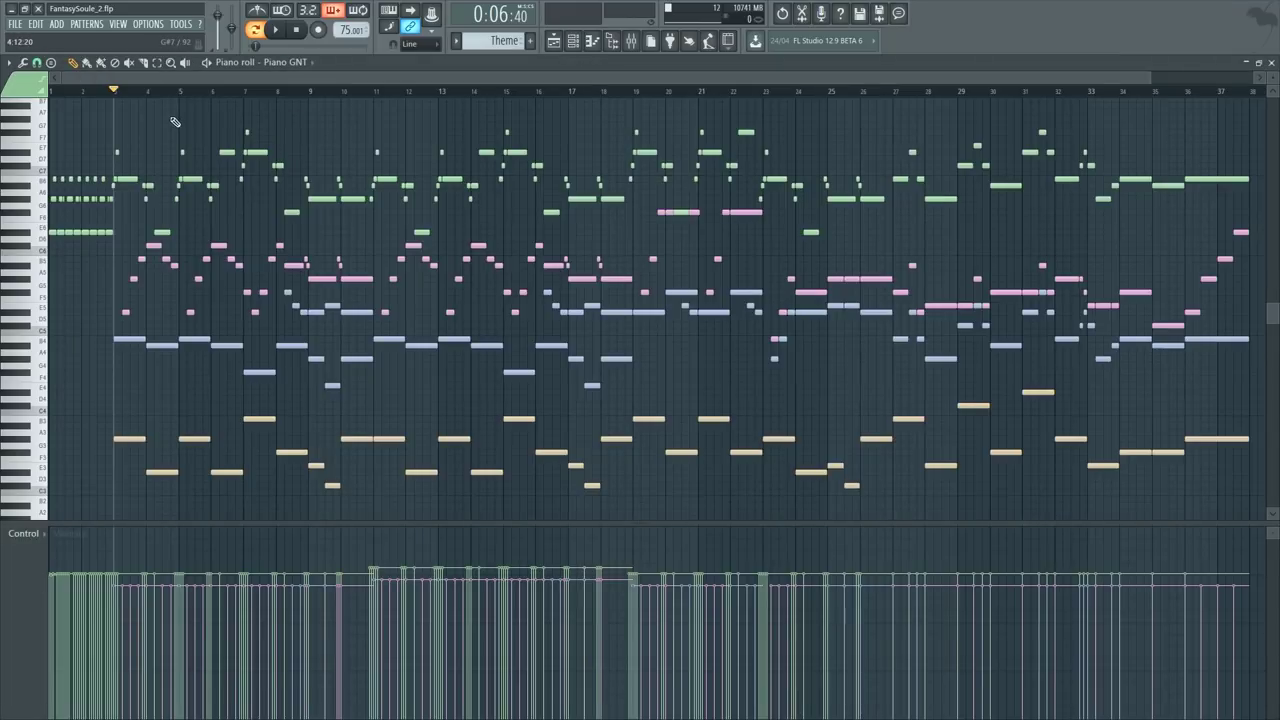
left_click_drag(130, 90, 3, 86)
key("F6")
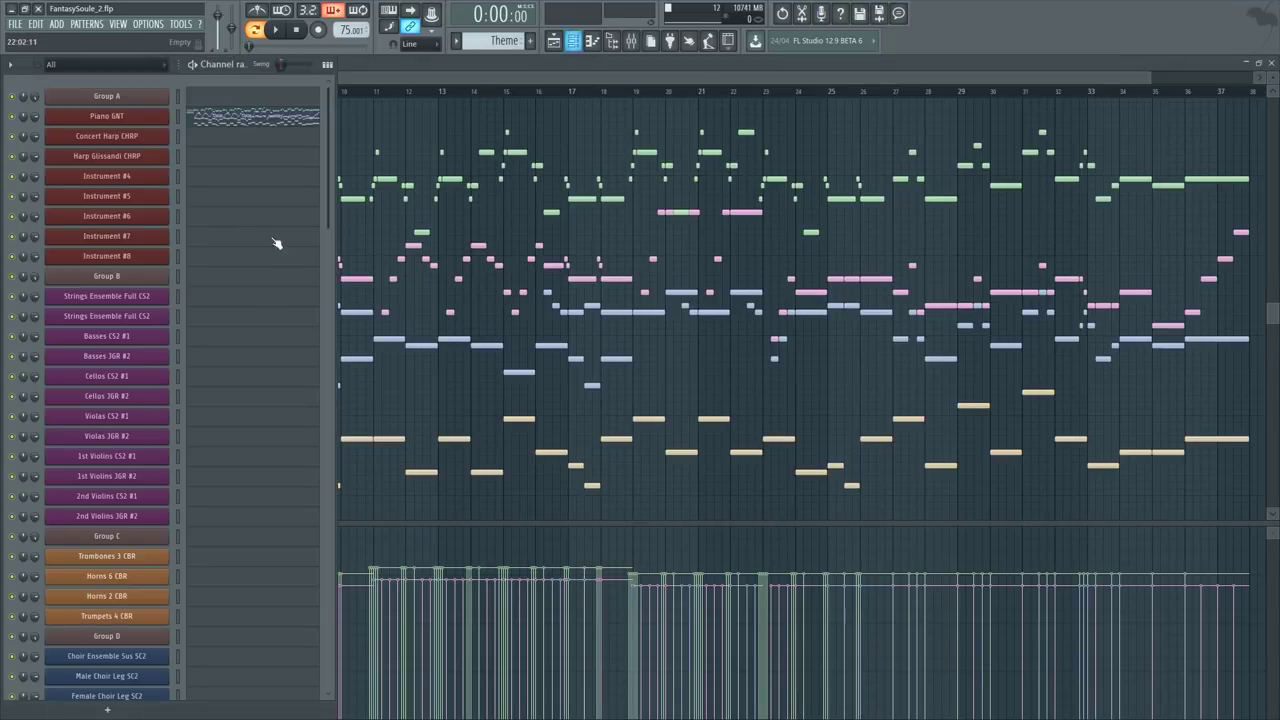
Step: Select the Concert Harp CHRP channel, create a new empty pattern and show the Playlist
left_click(167, 138)
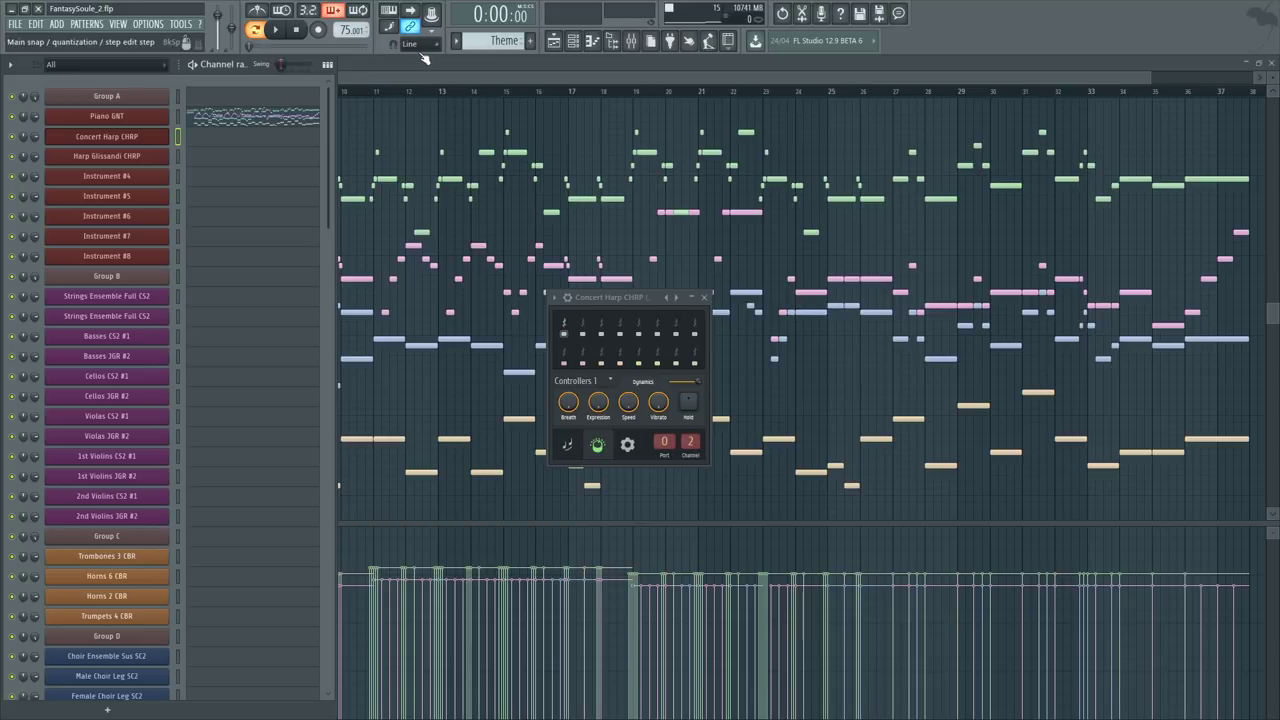
left_click(533, 42)
key("F5")
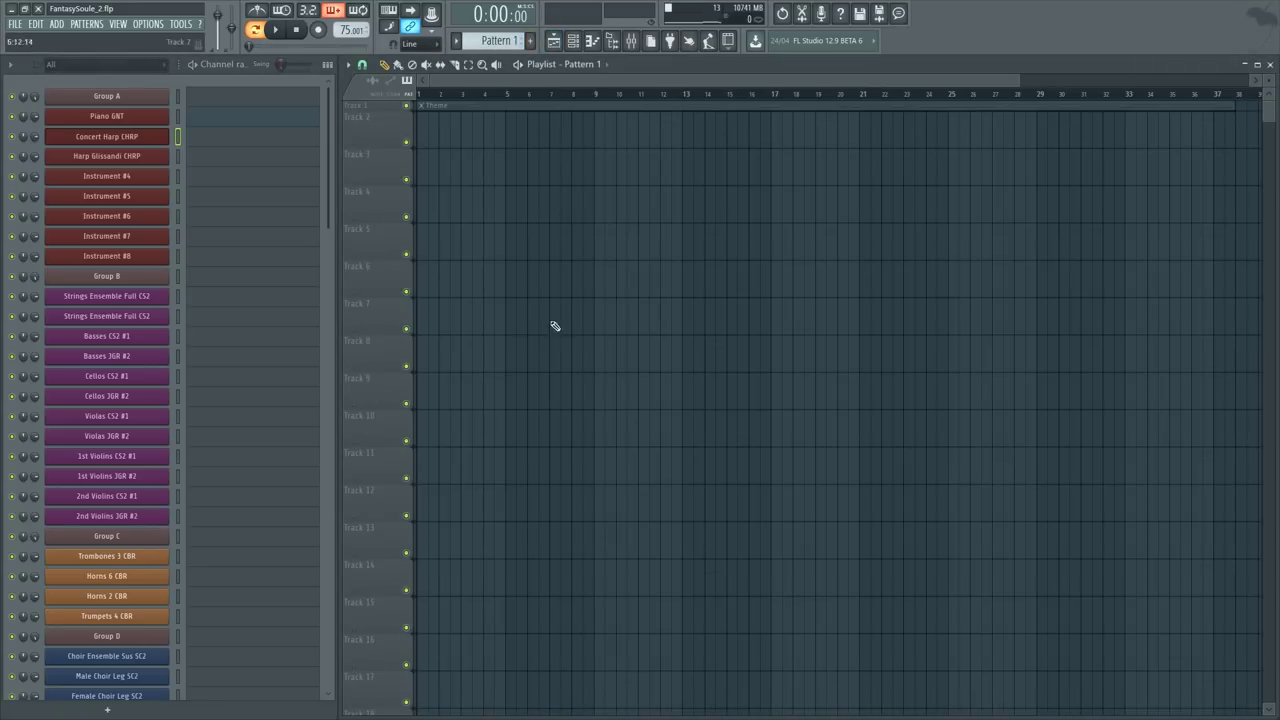
Step: Set the project tempo to 54 BPM with the tempo tapper and close the tapper
right_click(349, 30)
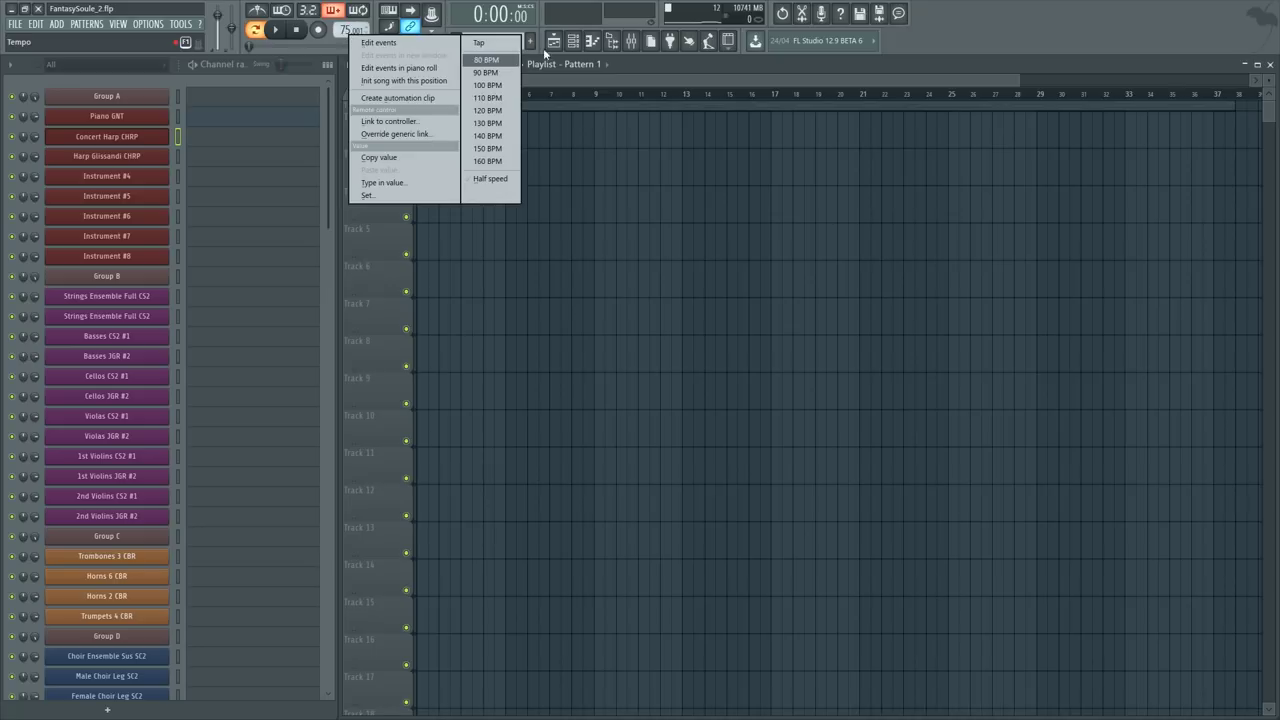
left_click(500, 45)
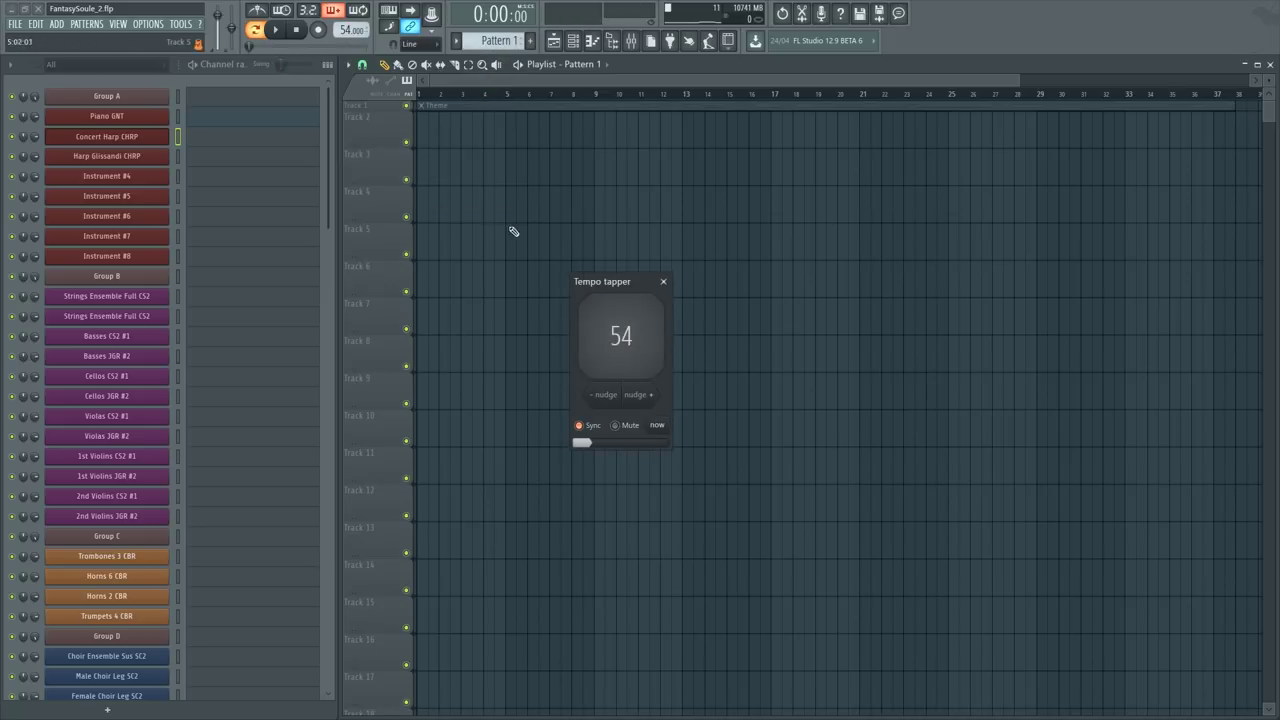
left_click(663, 281)
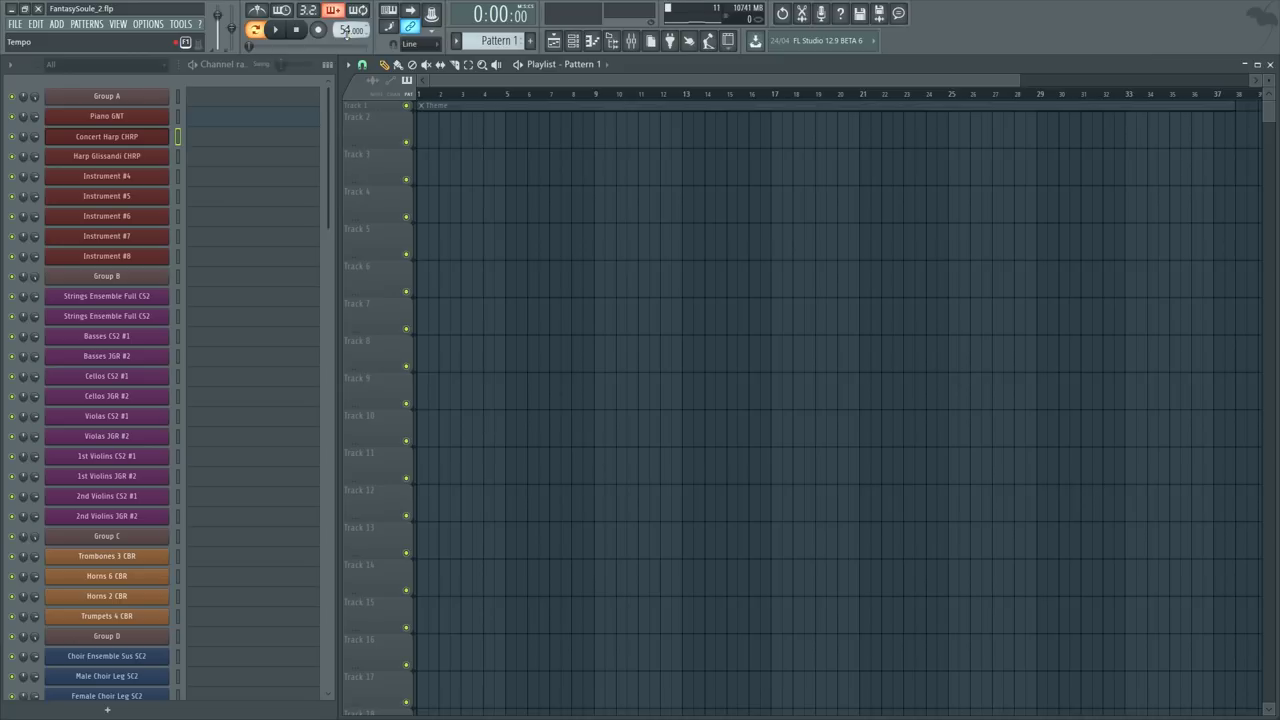
Step: Open the Concert Harp CHRP piano roll and audition harp keys around A4
key("F7")
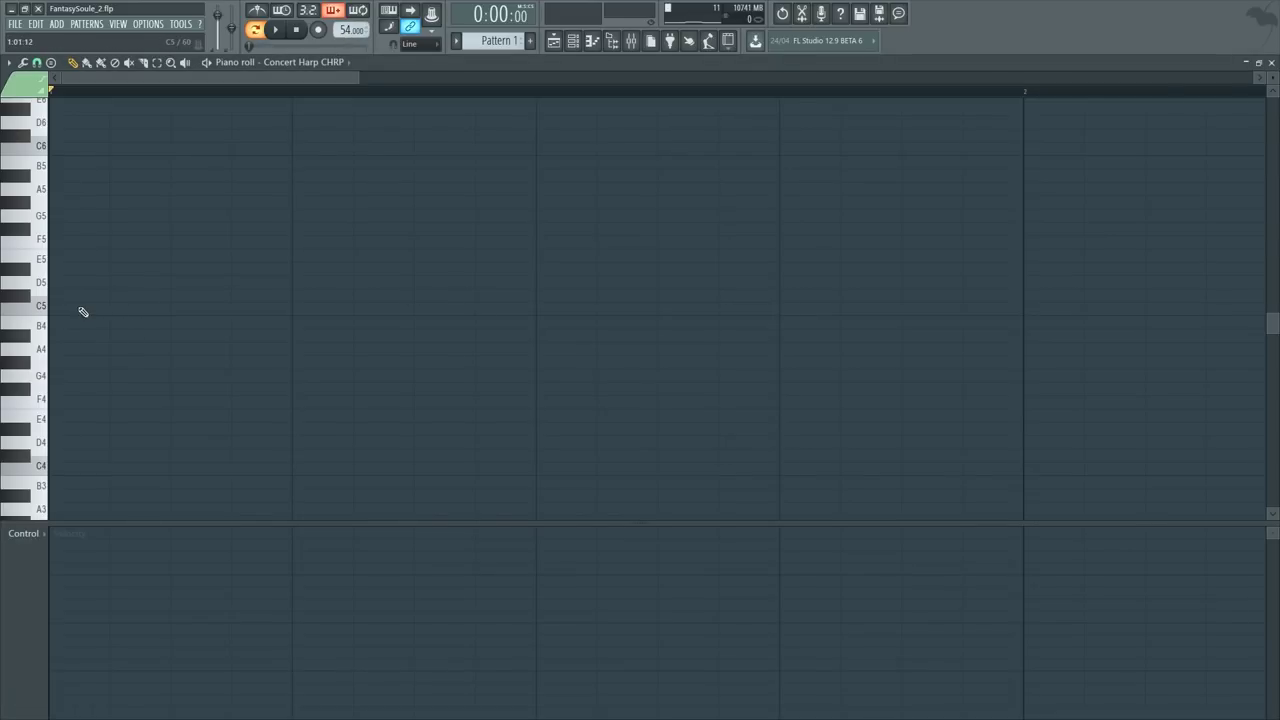
scroll(140, 290, "down", 2)
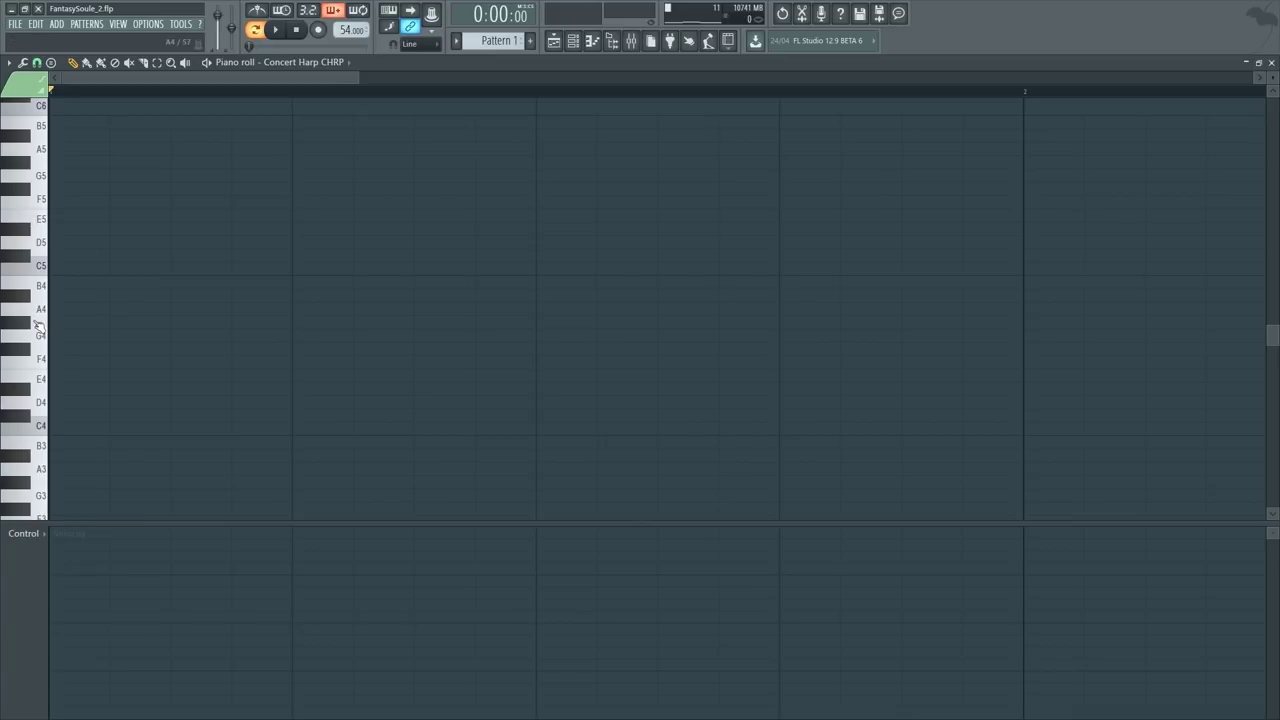
left_click(47, 308)
scroll(47, 298, "up", 1)
scroll(33, 400, "down", 1)
left_click(30, 334)
scroll(40, 300, "up", 6)
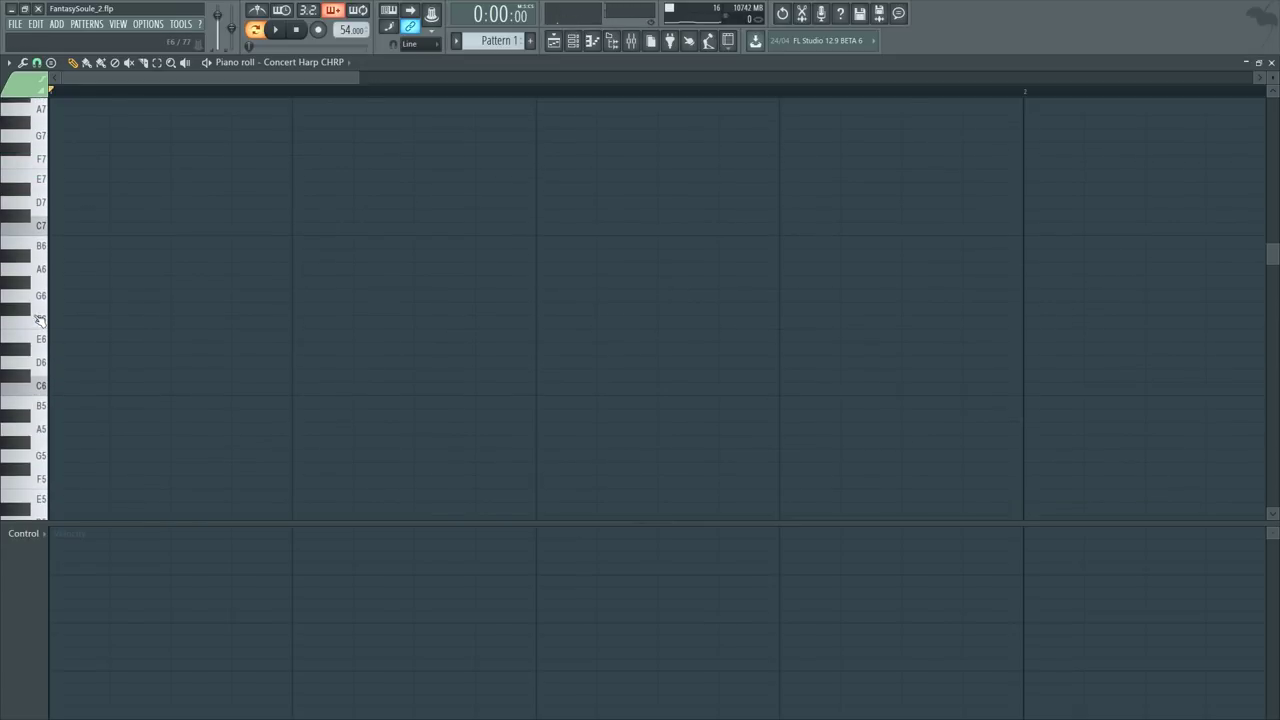
scroll(118, 97, "up", 2)
scroll(105, 96, "up", 1)
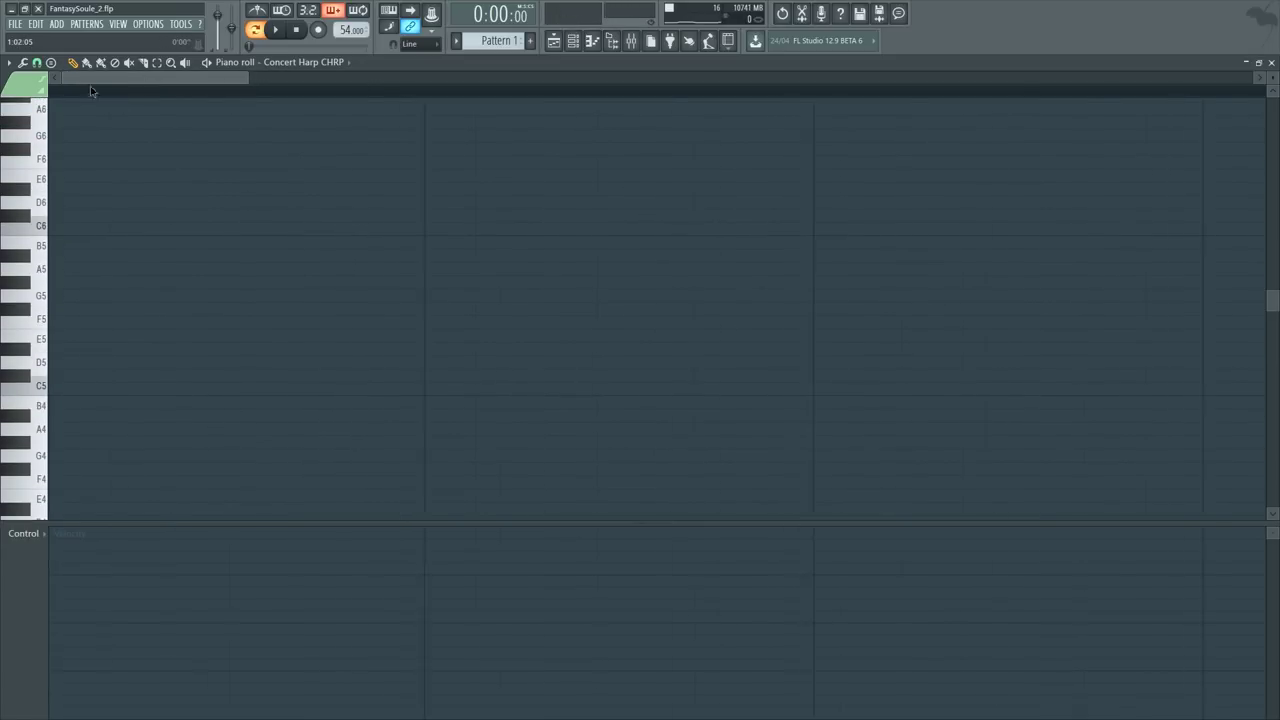
Step: Draw a two-step G#5 note on step 3 of bar 1 and an overlapping A#5 note on step 4
left_click(55, 281)
scroll(166, 103, "down", 2)
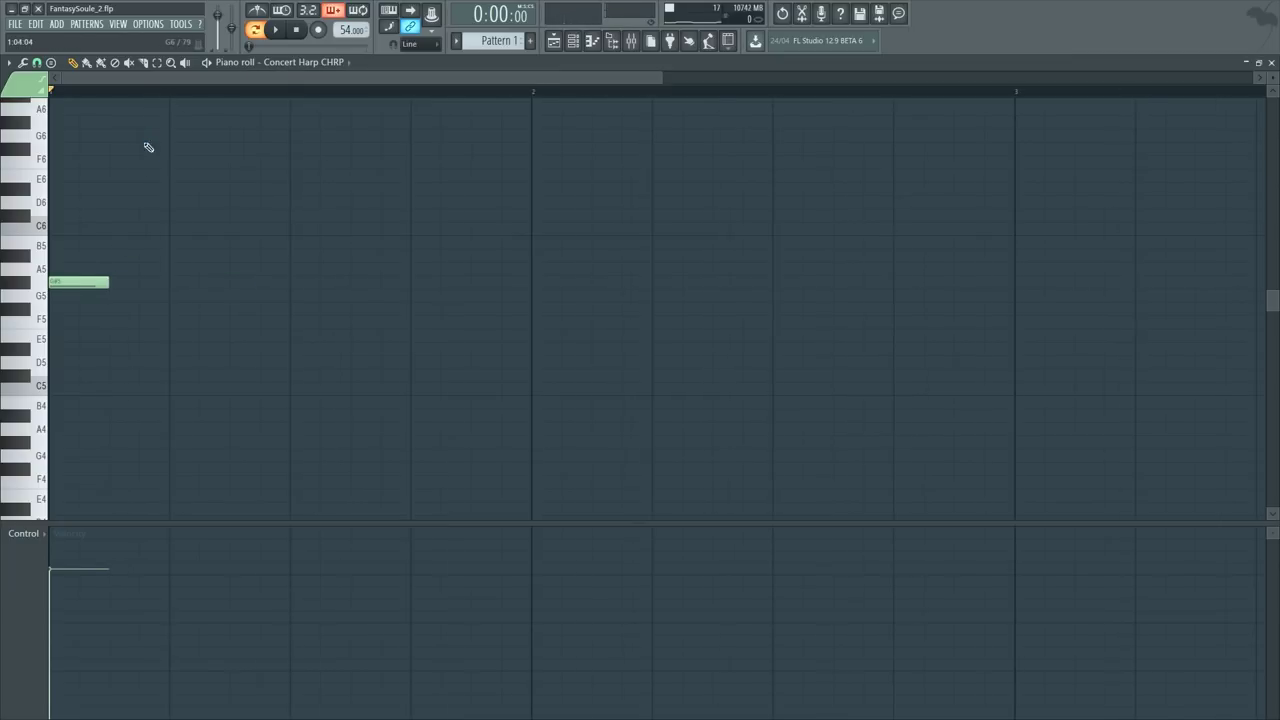
right_click(98, 281)
left_click(113, 282)
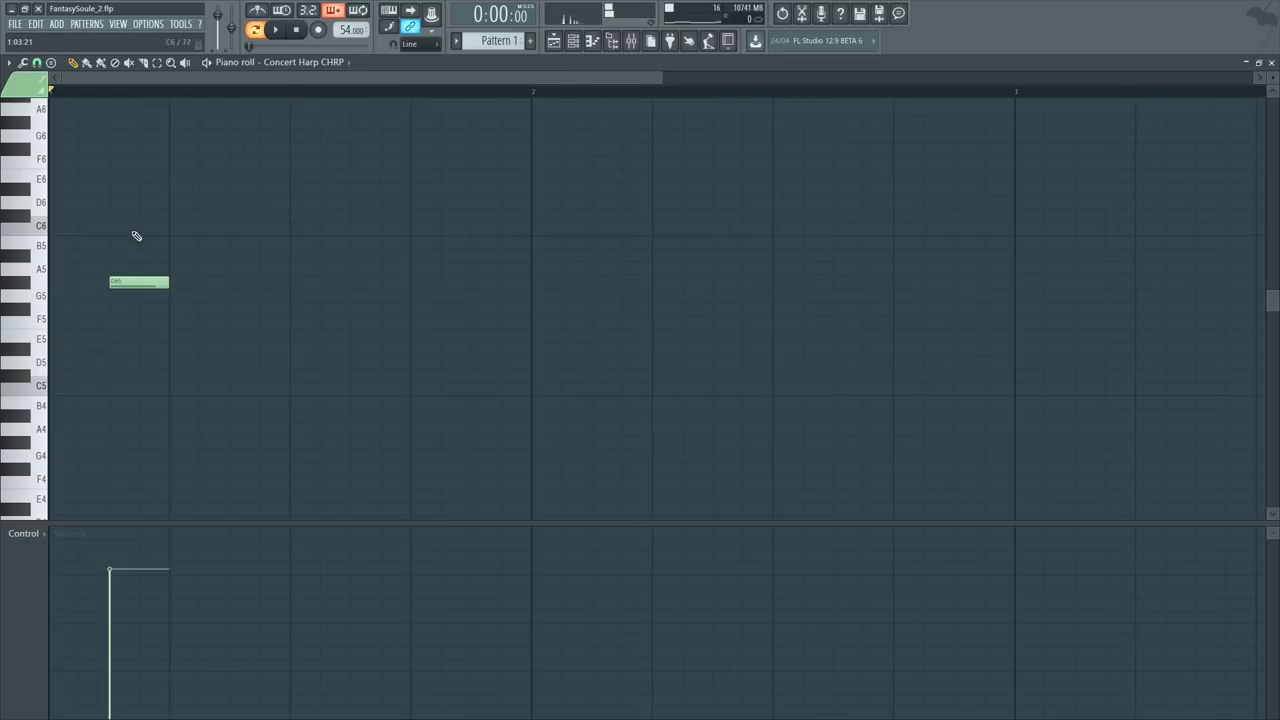
scroll(226, 89, "up", 2)
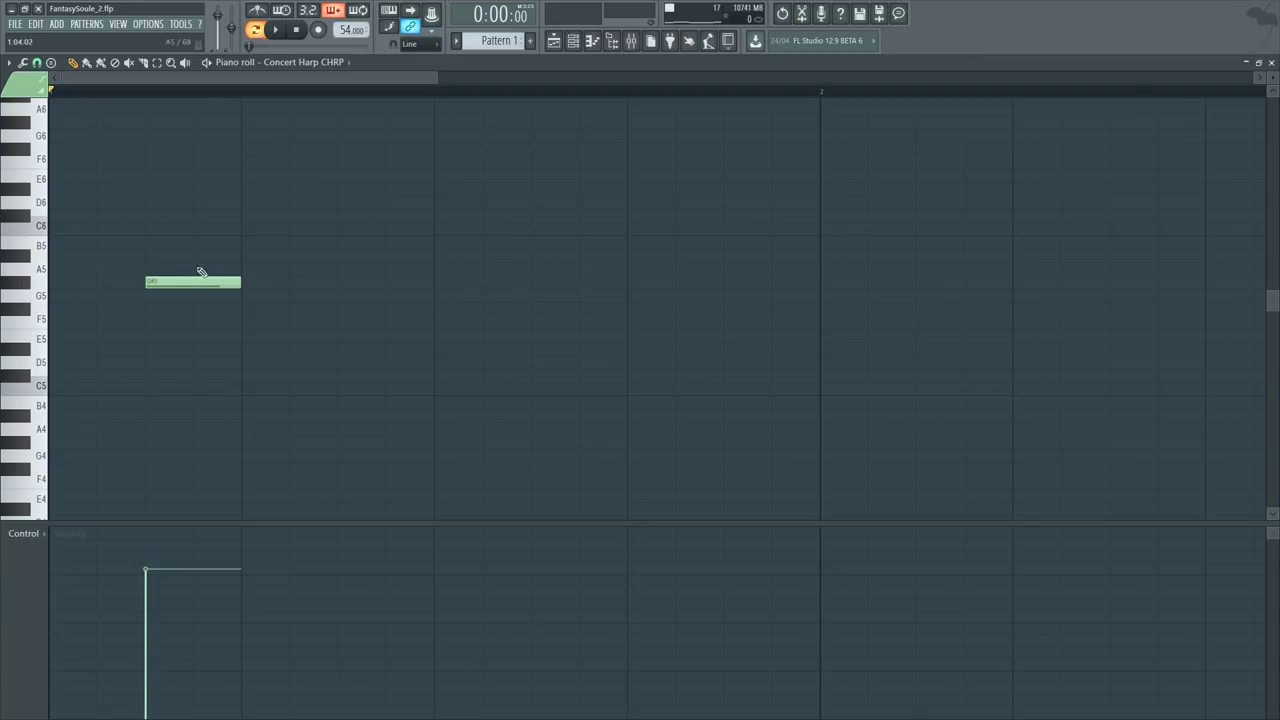
right_click(197, 283)
left_click(150, 283)
left_click(195, 256)
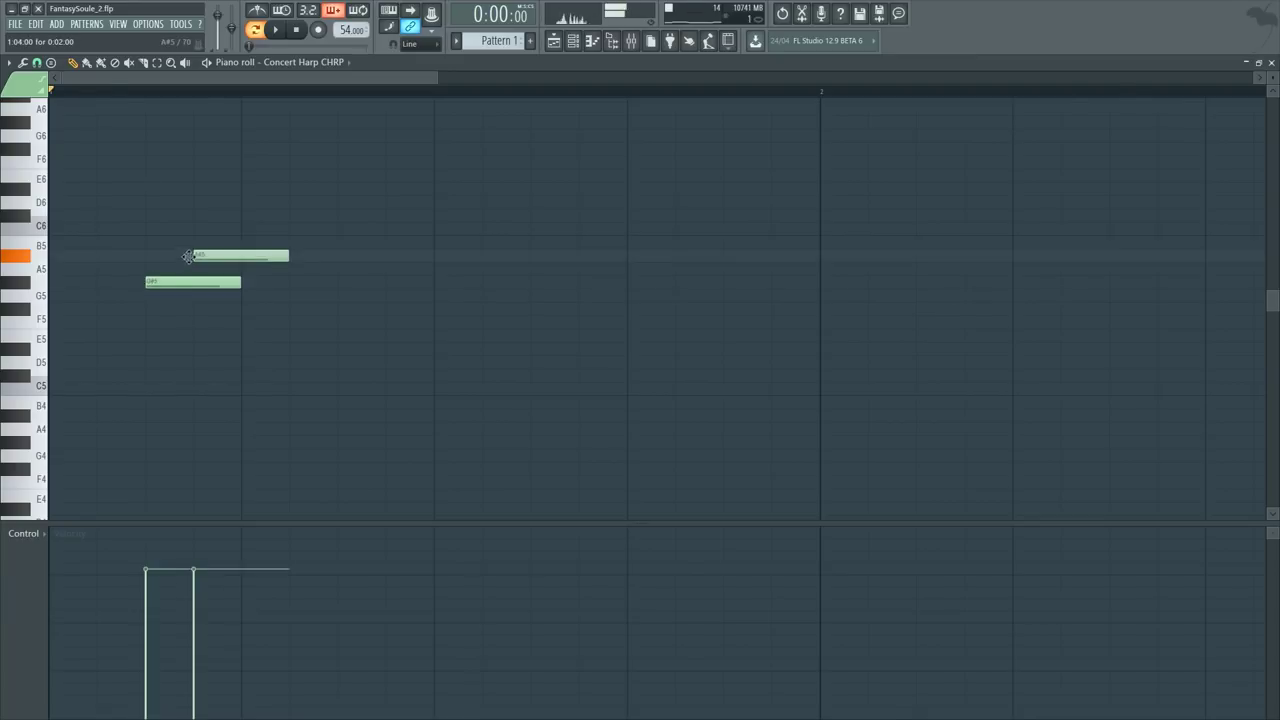
Step: Add a two-step B5 note on step 5 during playback, and slow the tempo to 50 BPM
left_click(270, 31)
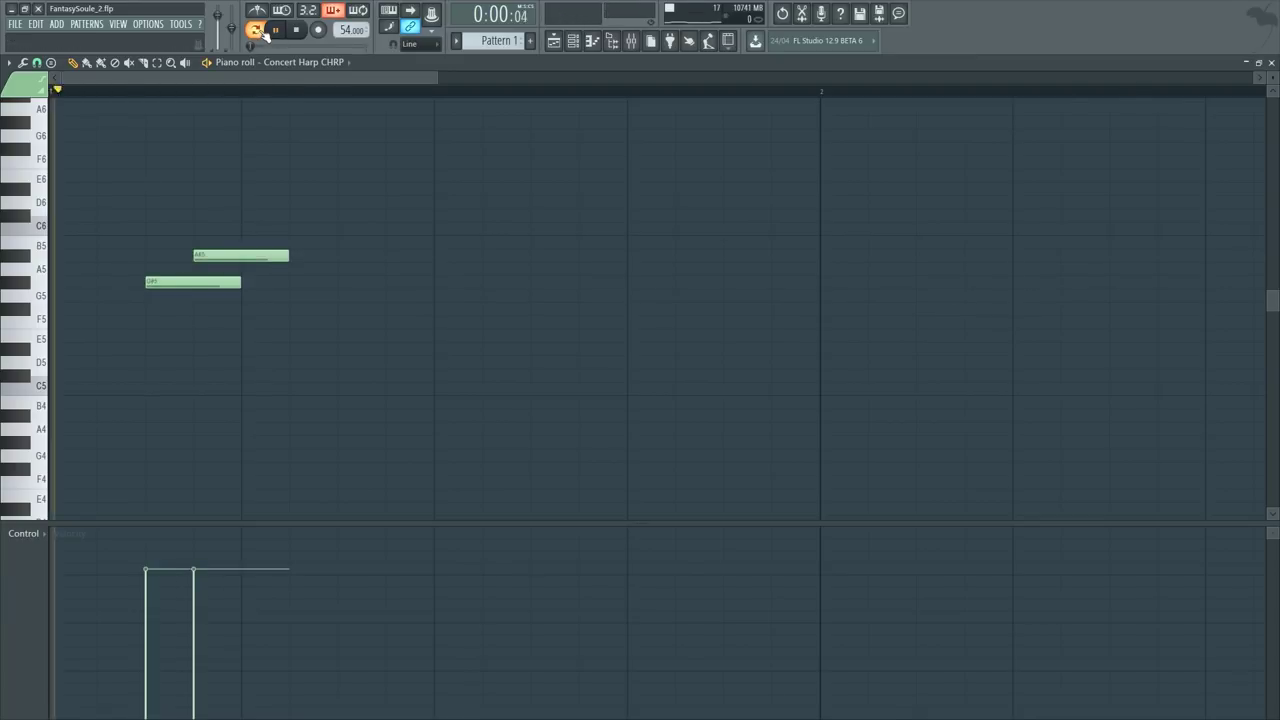
left_click_drag(251, 227, 251, 243)
key("space")
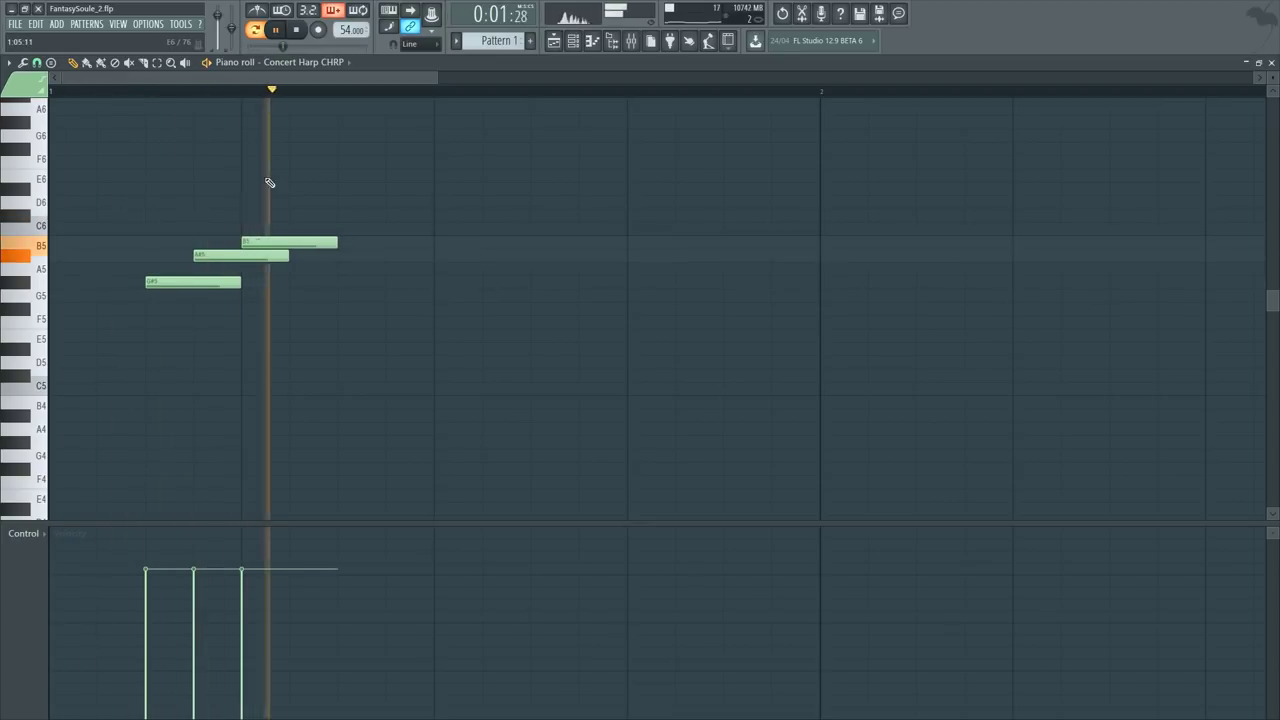
key("space")
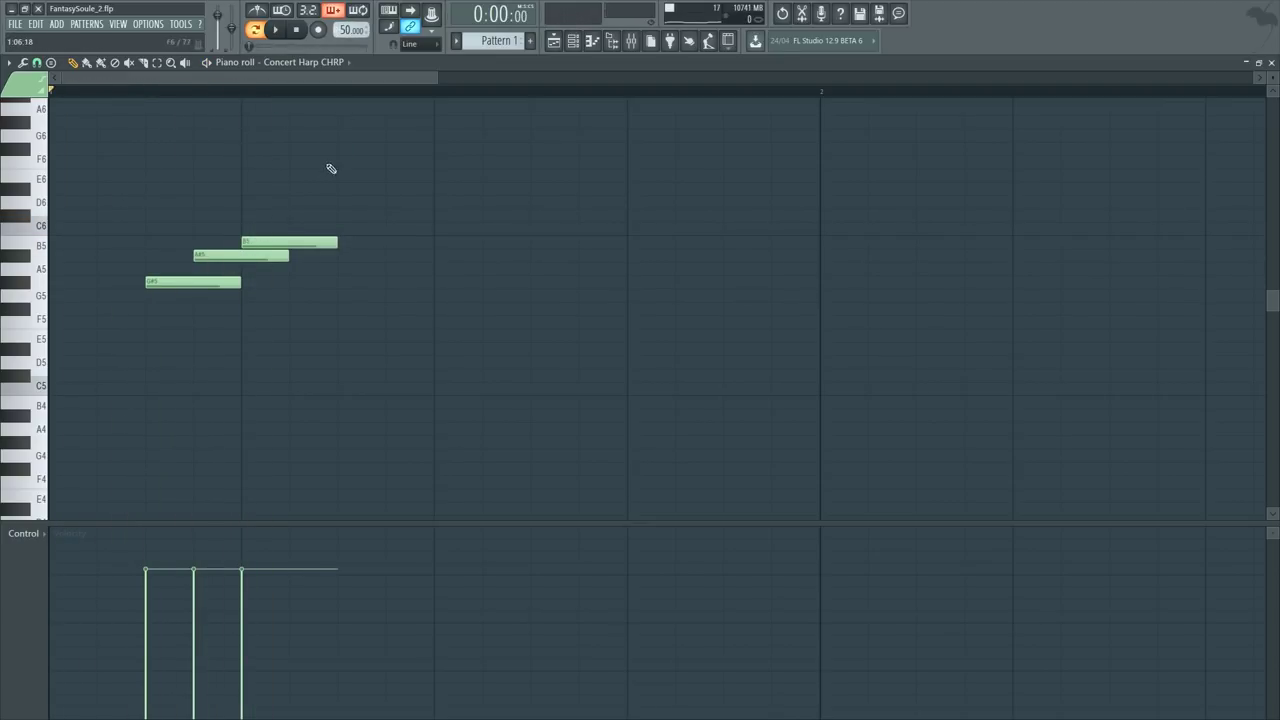
Step: Add a D#6 note on step 6 and a B5 note of about nine steps on step 7, and play the phrase
left_click_drag(294, 160, 312, 190)
left_click_drag(334, 269, 338, 240)
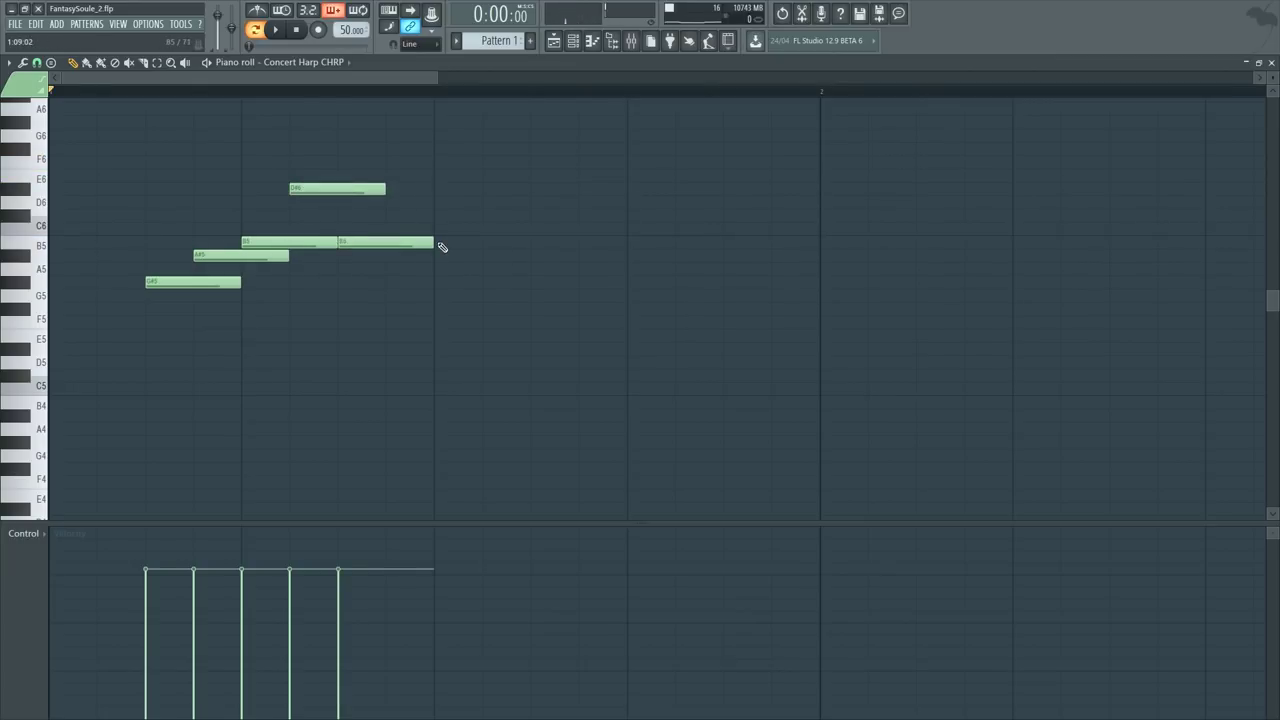
left_click_drag(442, 247, 771, 245)
key("space")
scroll(674, 194, "down", 2)
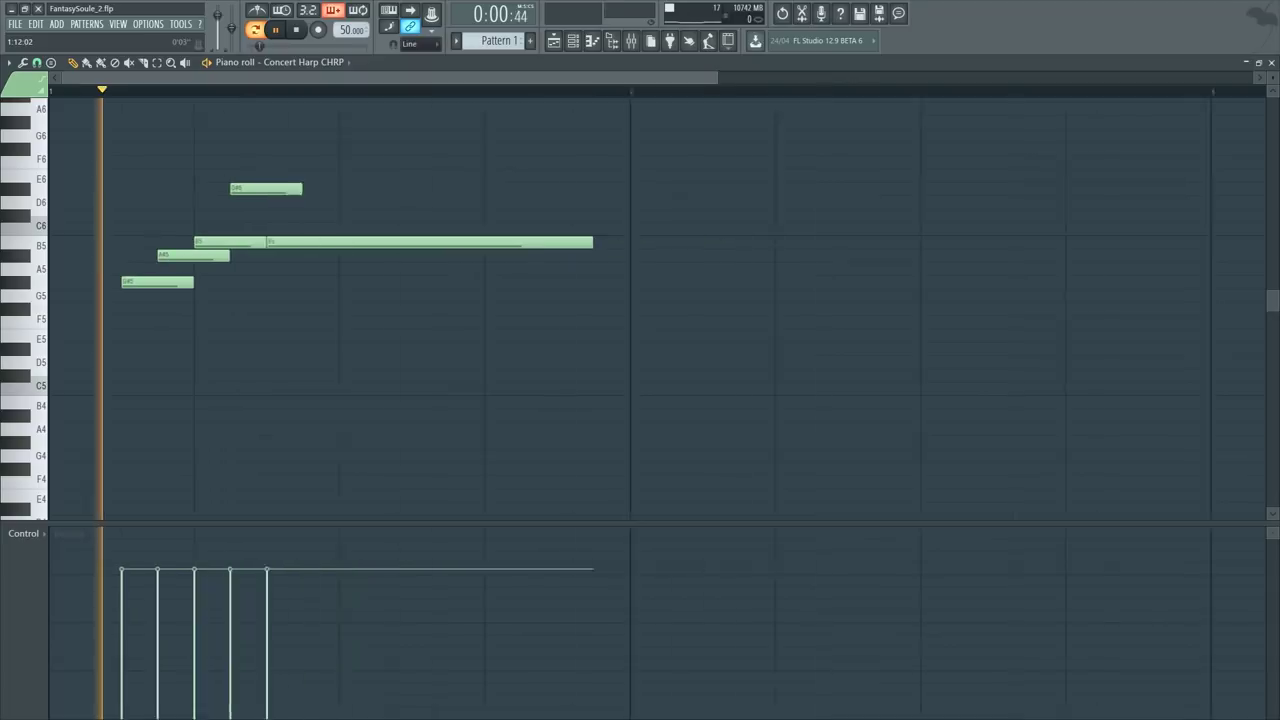
scroll(294, 183, "down", 1)
key("space")
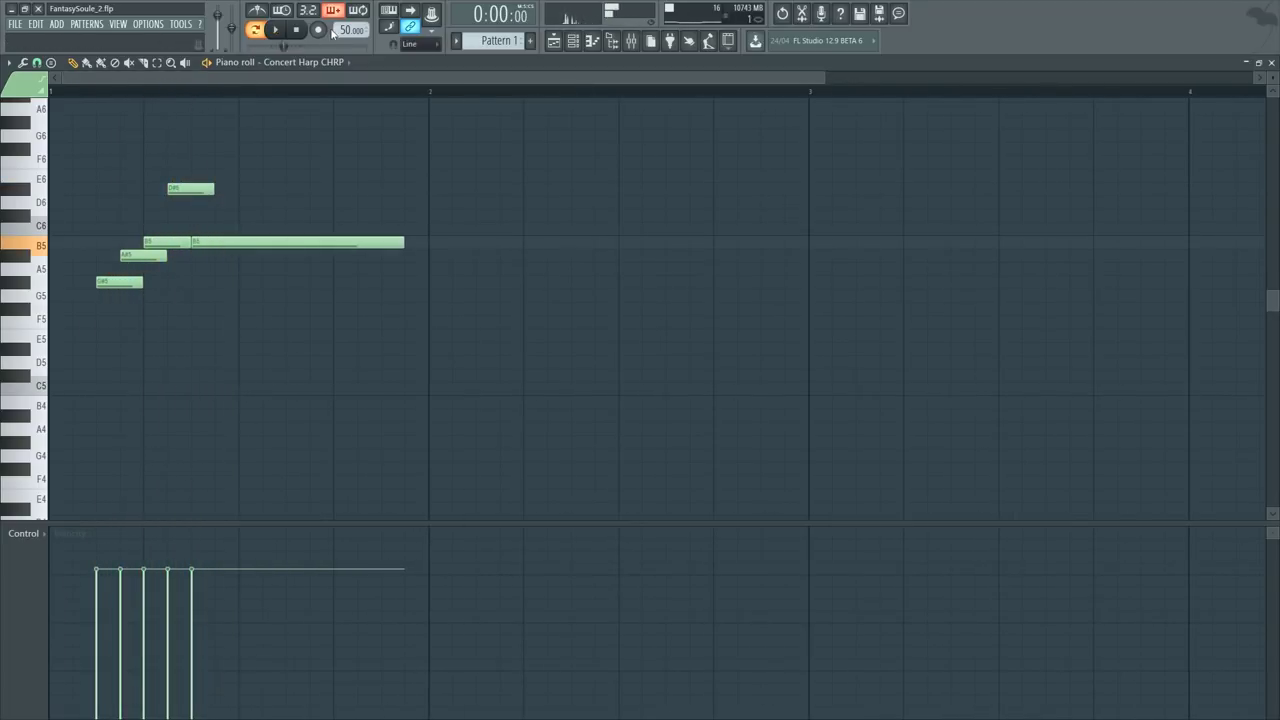
Step: Set the tempo to 54 BPM and shape the five note velocities to rise toward the first B5, with D#6 at about 74%
scroll(340, 30, "up", 4)
left_click(99, 631)
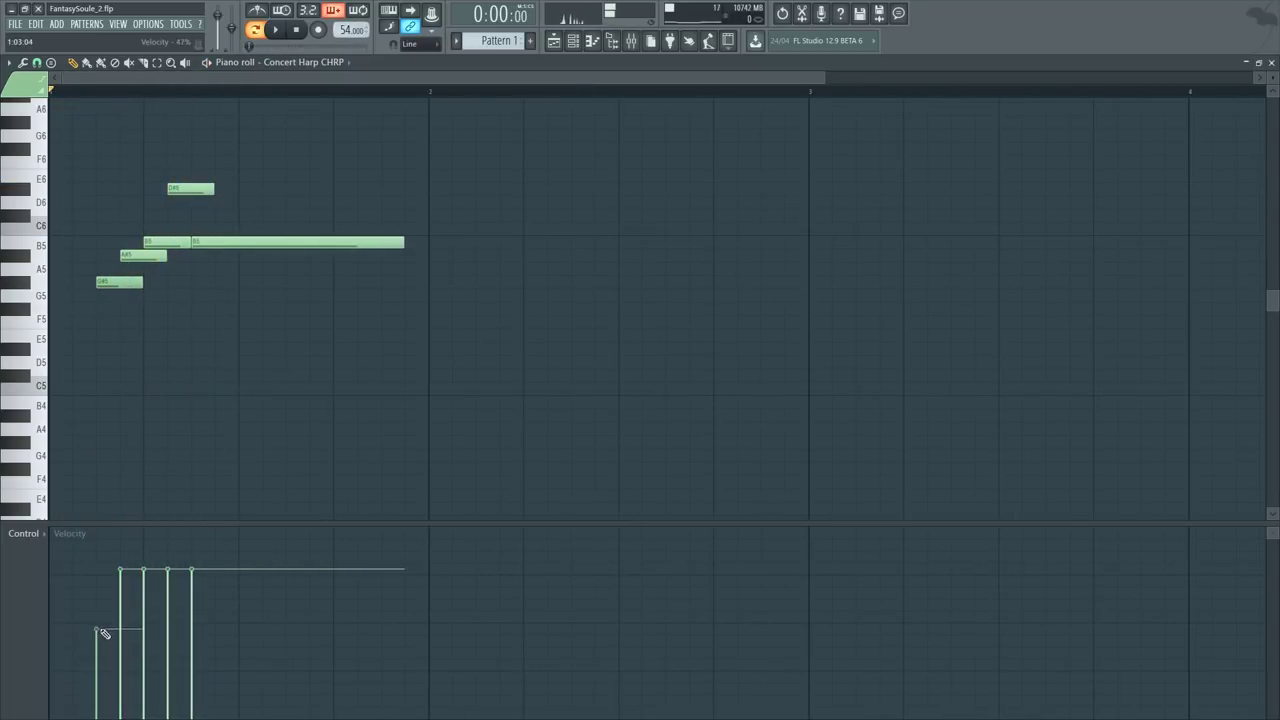
left_click_drag(103, 633, 112, 593)
key("space")
key("space")
left_click(147, 553)
key("space")
left_click(171, 580)
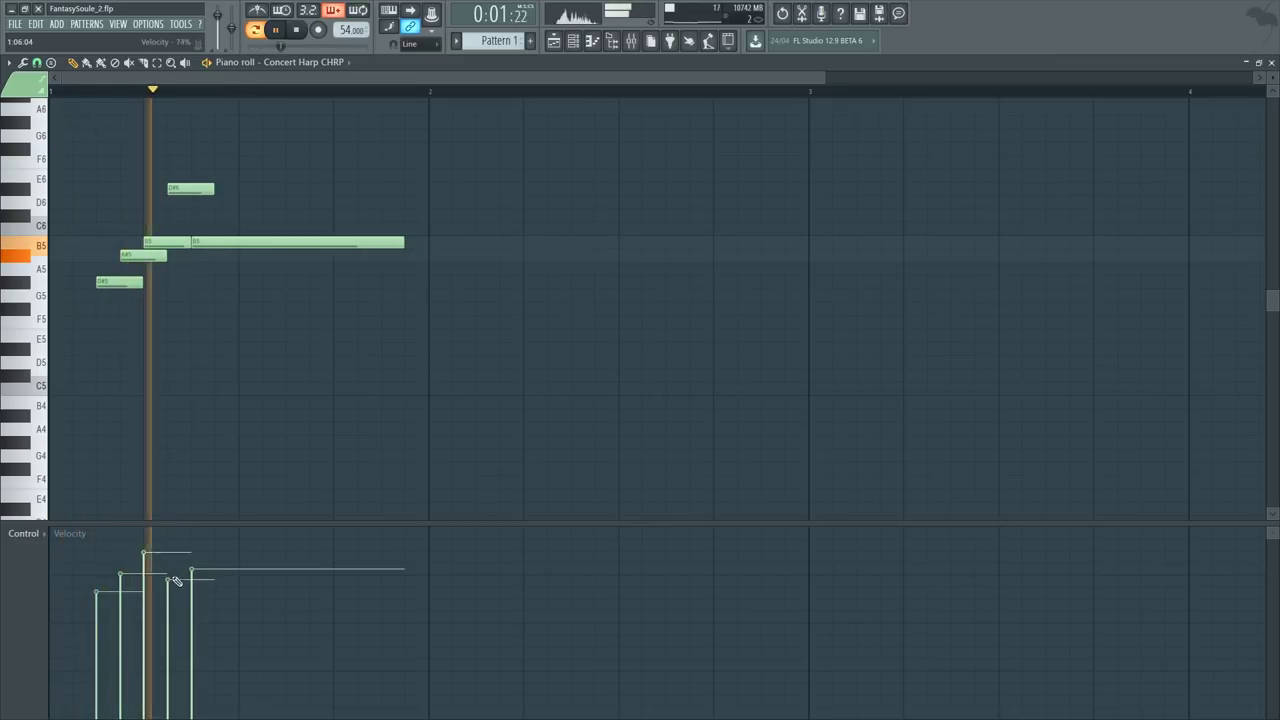
left_click(190, 573)
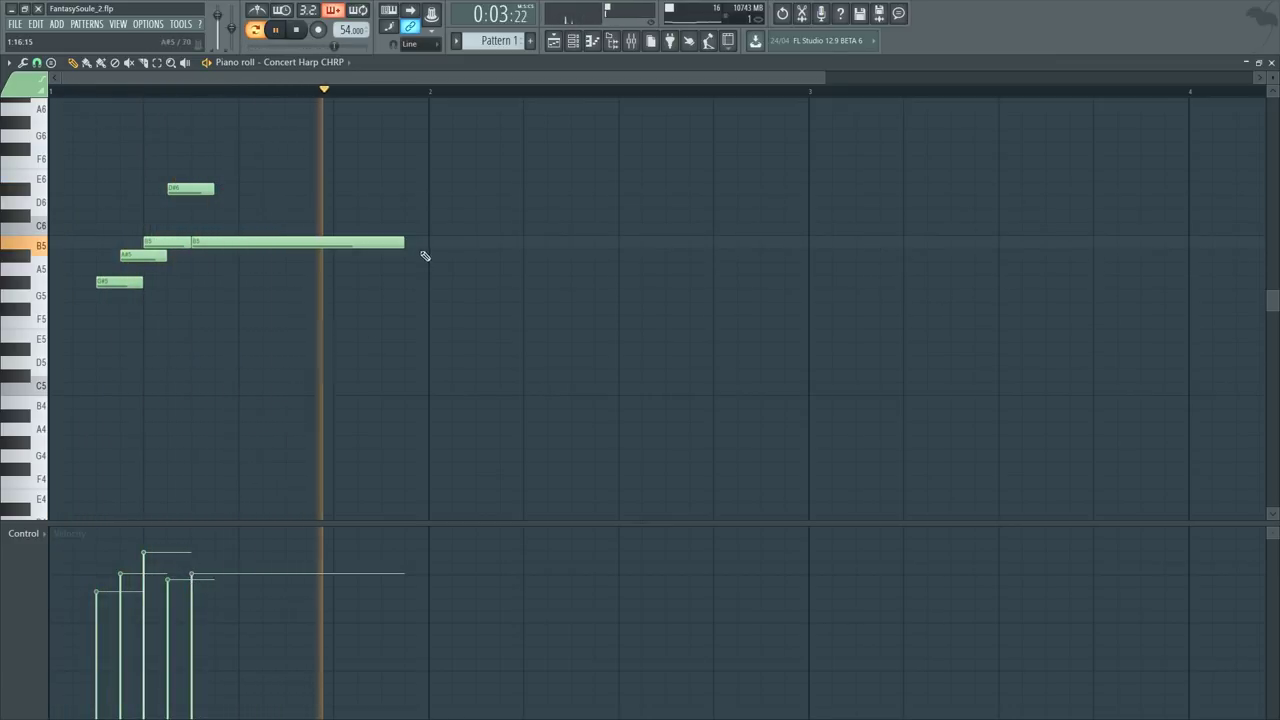
Step: Lengthen the last B5 to the end of bar 1 and duplicate the whole phrase directly after it
left_click_drag(402, 247, 428, 247)
key("space")
key("ctrl+a")
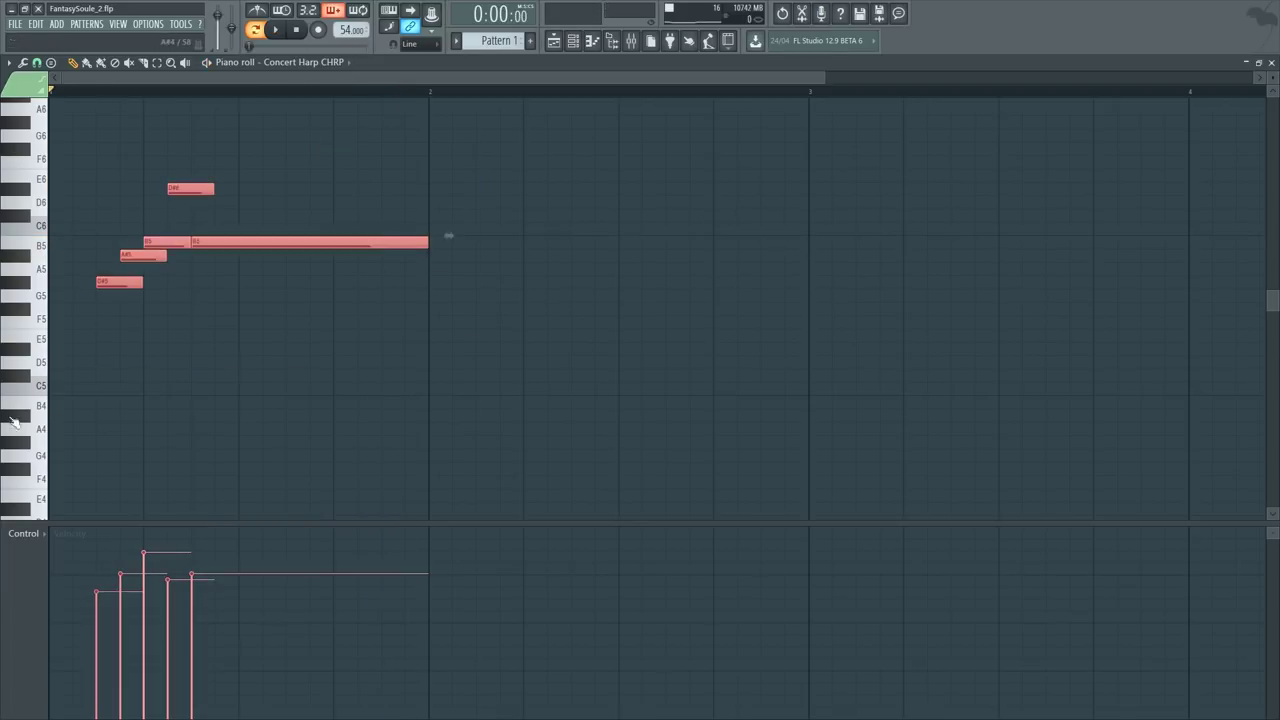
key("ctrl+b")
Step: Play the harp phrase with the metronome switched on and stop playback
left_click(383, 91)
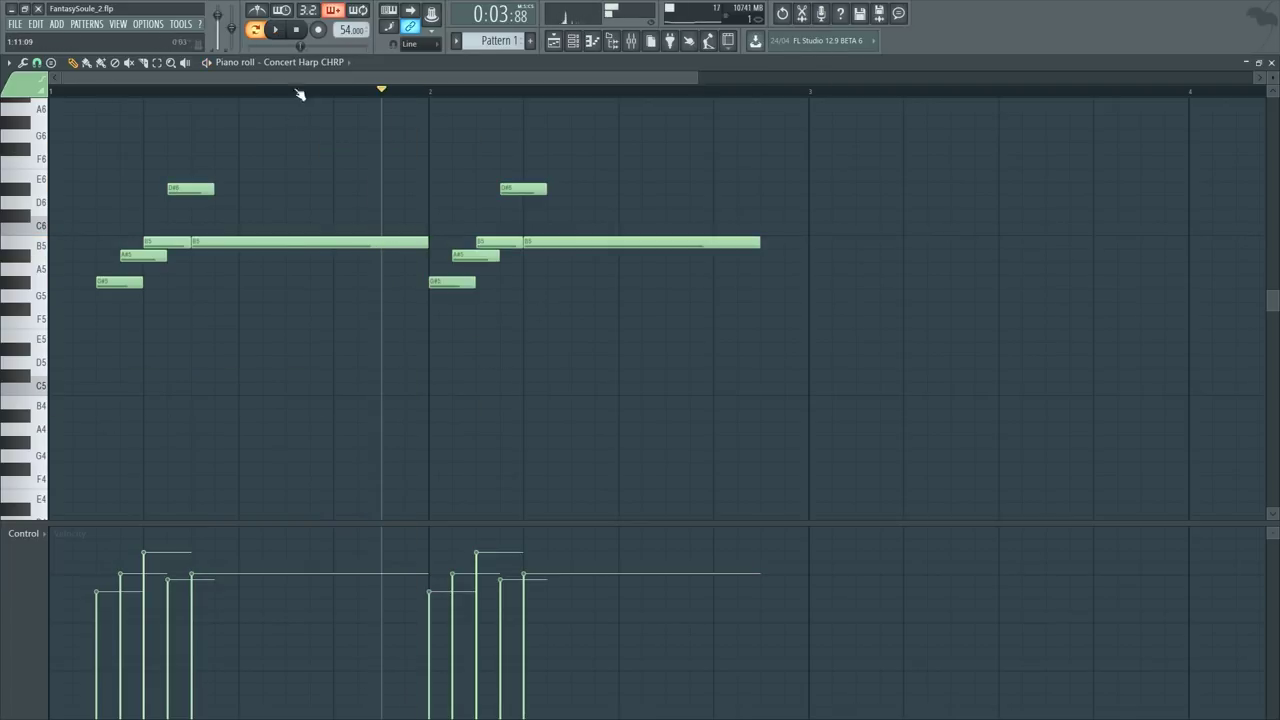
key("space")
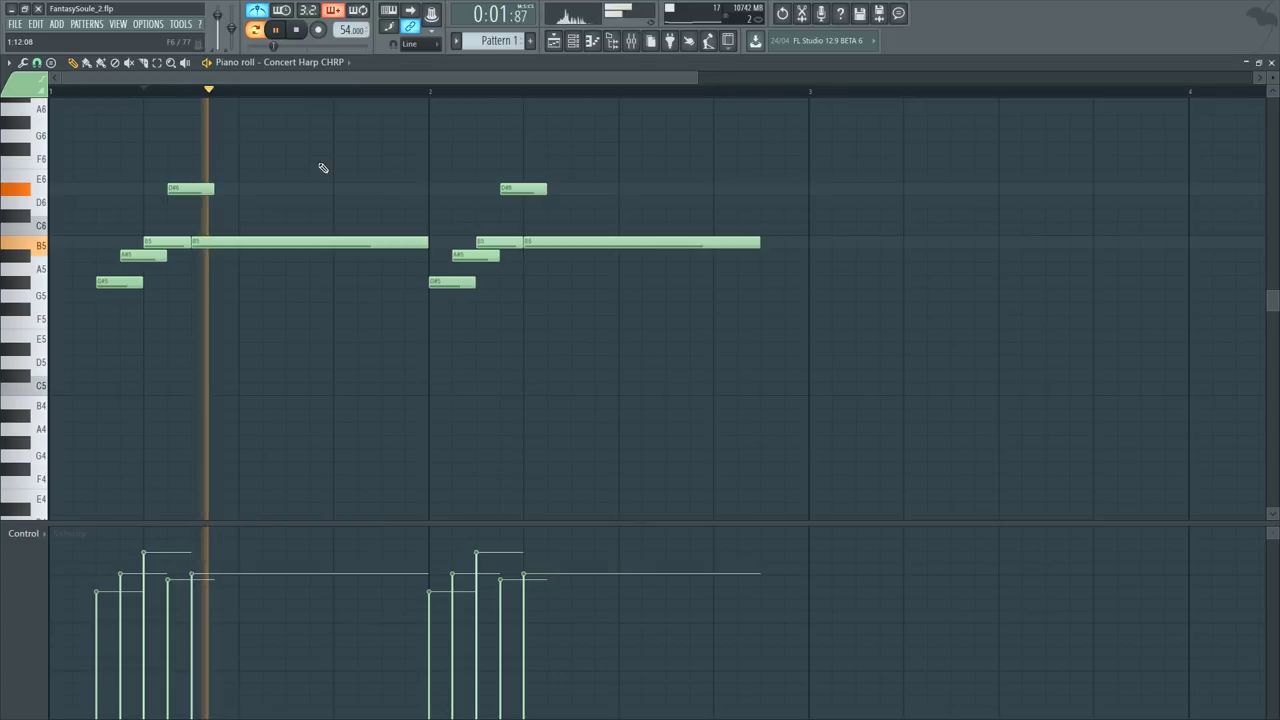
key("space")
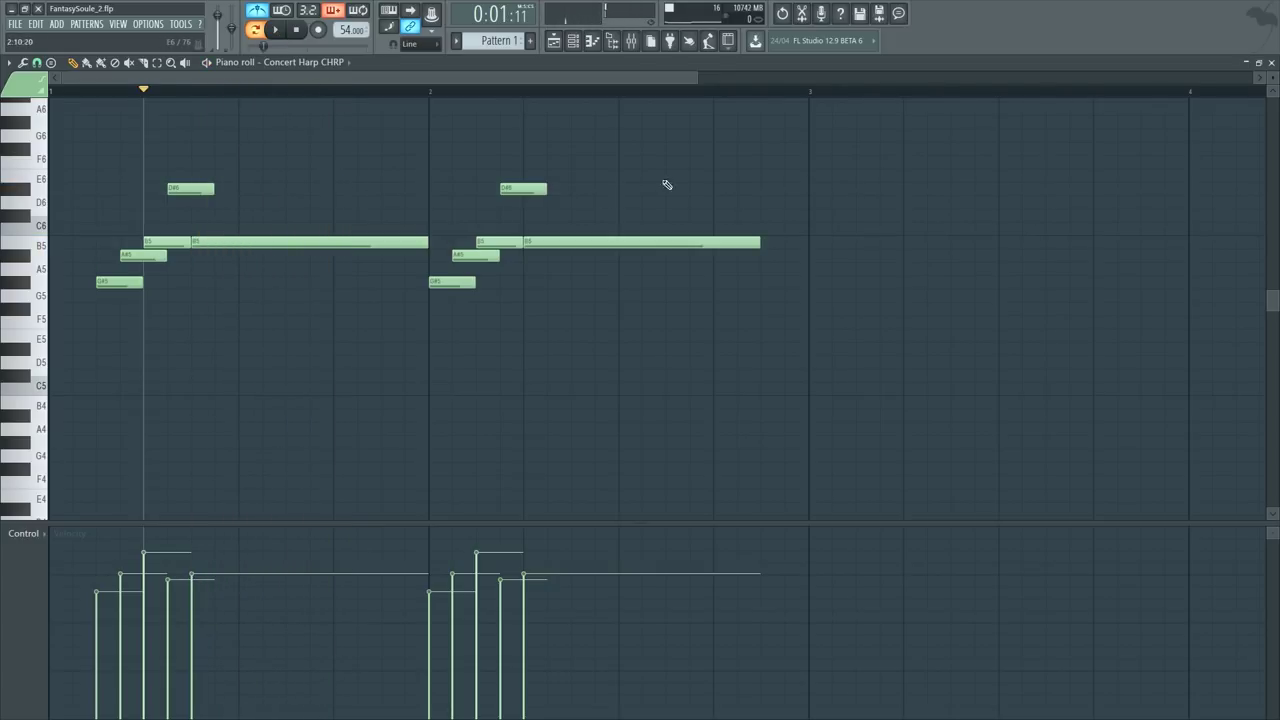
Step: Move both harp phrases so the first starts on step 14 of bar 1, and play them from just before it
key("ctrl+a")
left_click_drag(250, 245, 153, 253)
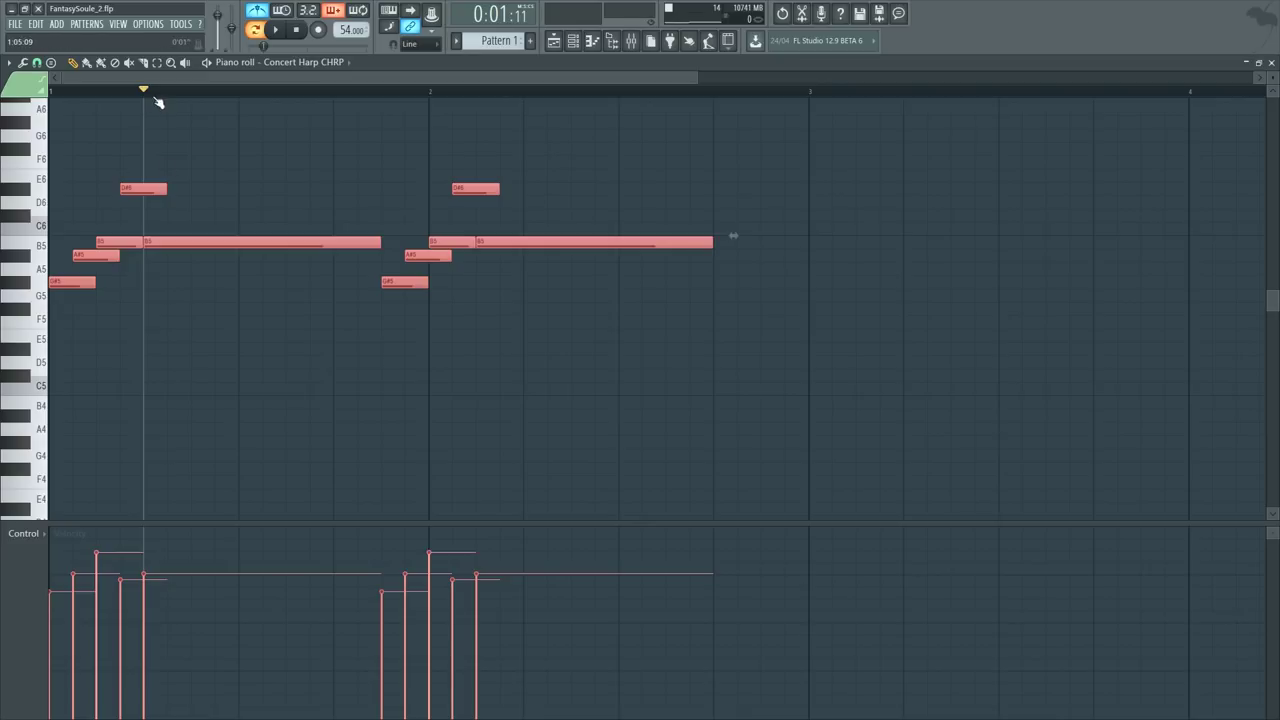
left_click_drag(249, 246, 557, 250)
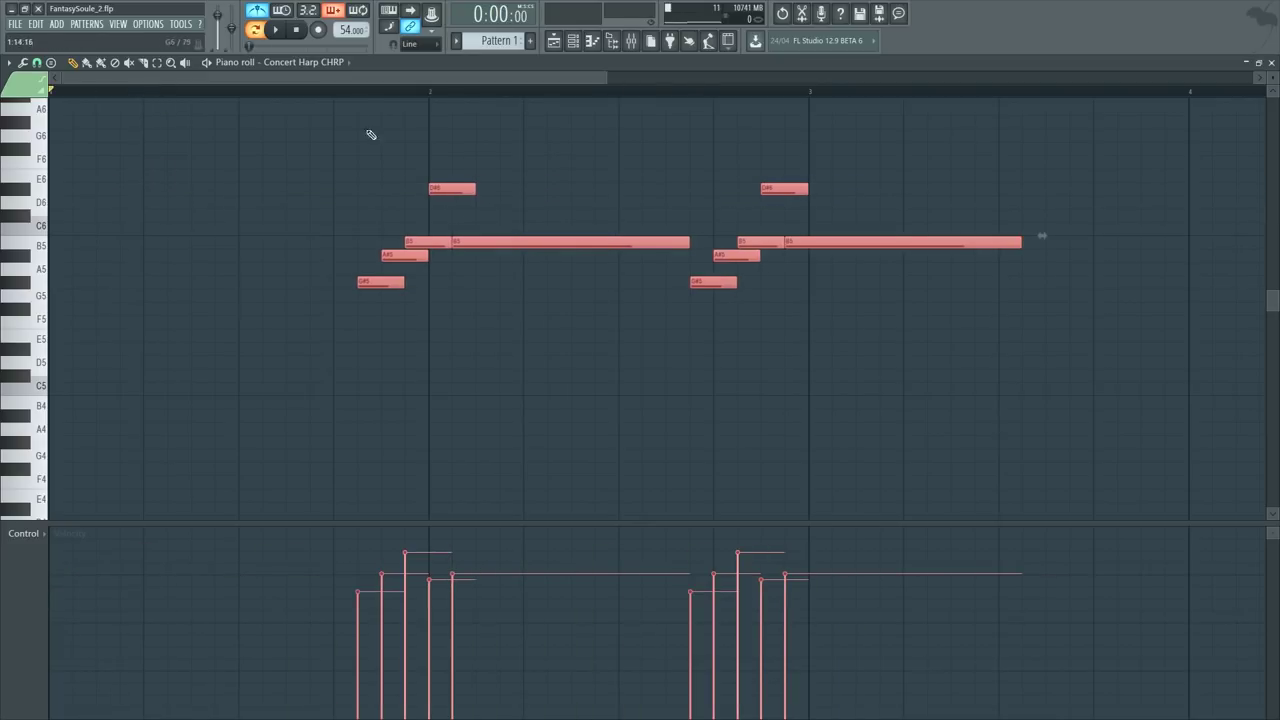
left_click(337, 91)
scroll(334, 100, "down", 5)
key("space")
key("space")
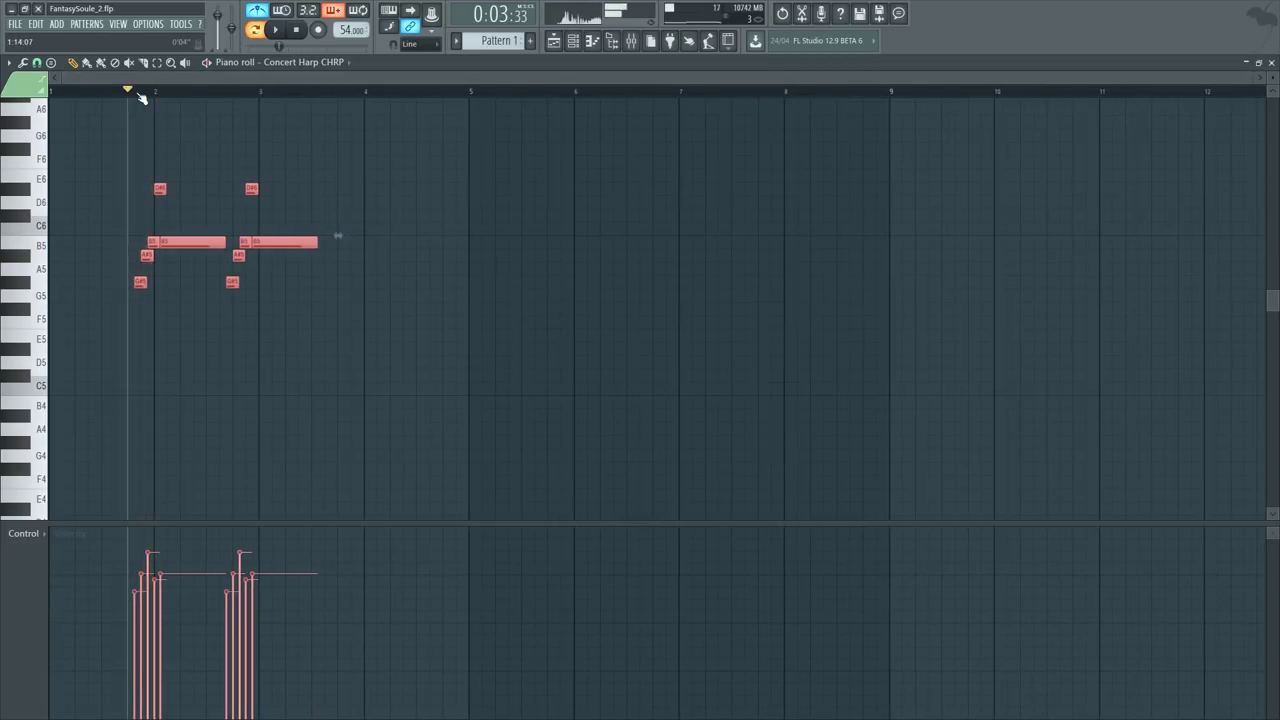
Step: Replay the two harp phrases up close and stop playback
scroll(142, 97, "up", 5)
left_click_drag(336, 243, 351, 242)
key("space")
left_click(265, 160, "ctrl")
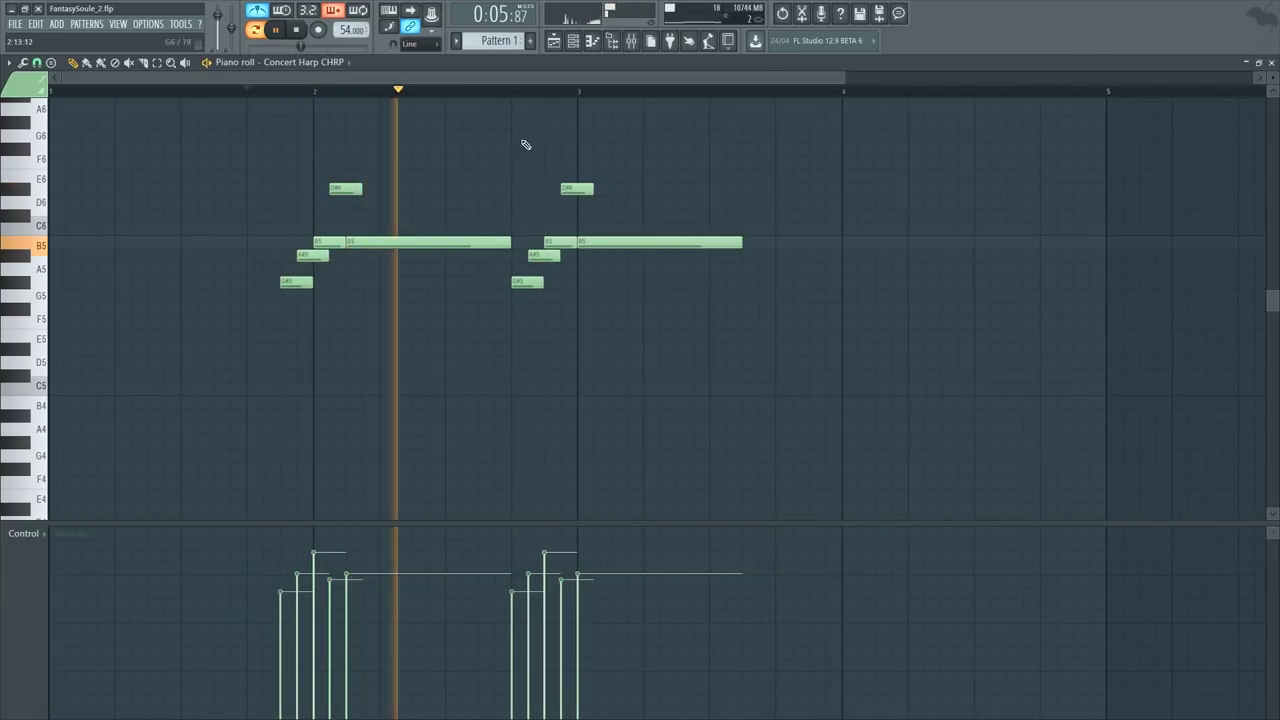
scroll(580, 98, "up", 1)
key("space")
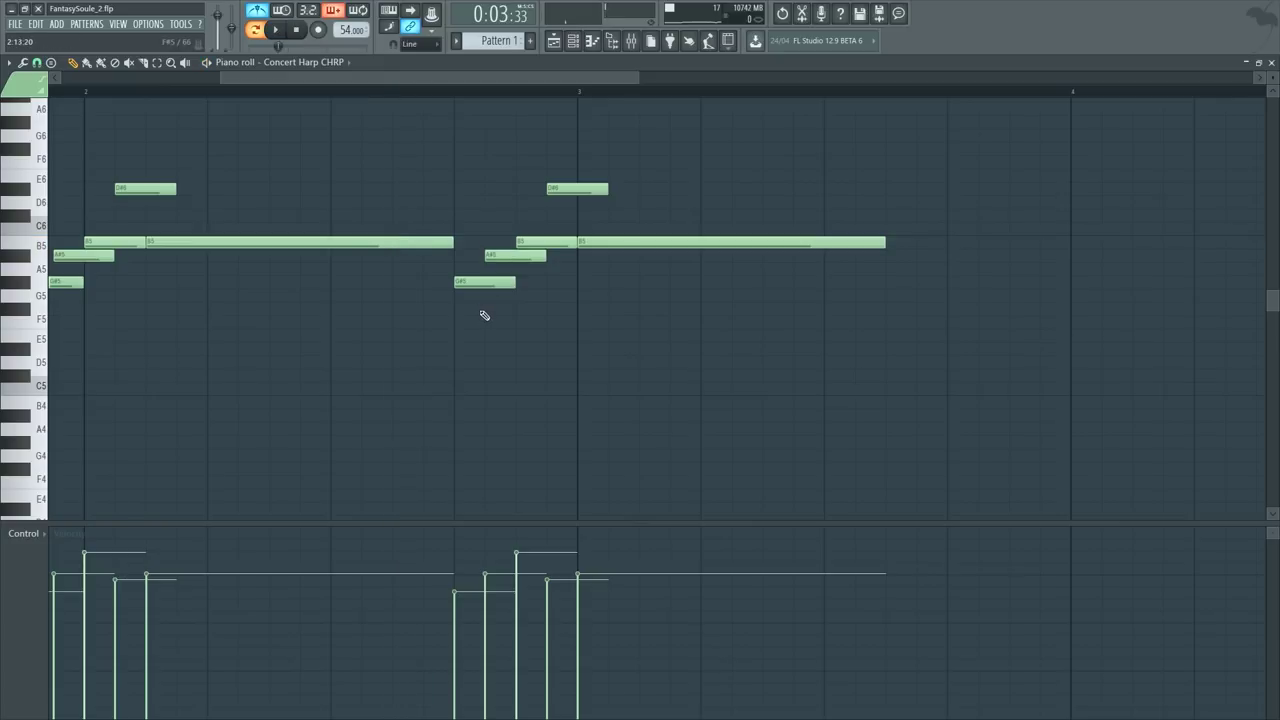
Step: Rework the second harp phrase into three short notes, A#5, G#5 and A#5, around the start of bar 3
left_click_drag(488, 282, 594, 276)
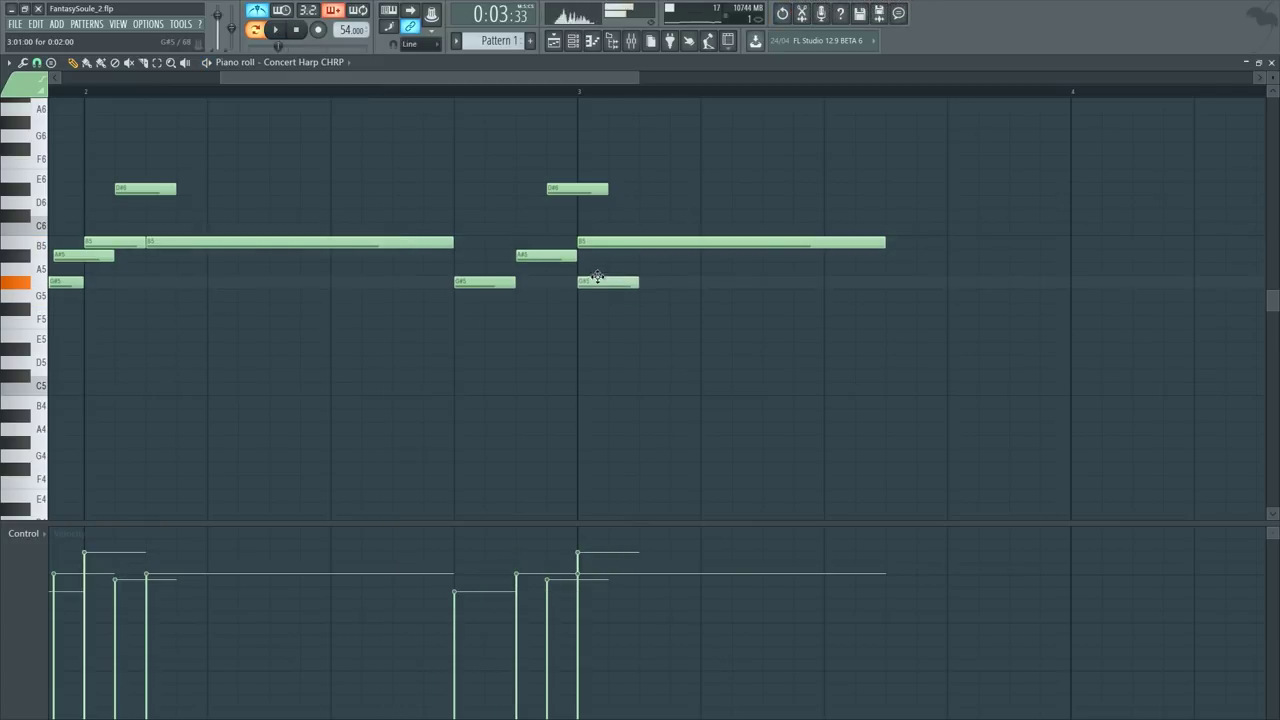
right_click(600, 243)
right_click(565, 189)
right_click(490, 283)
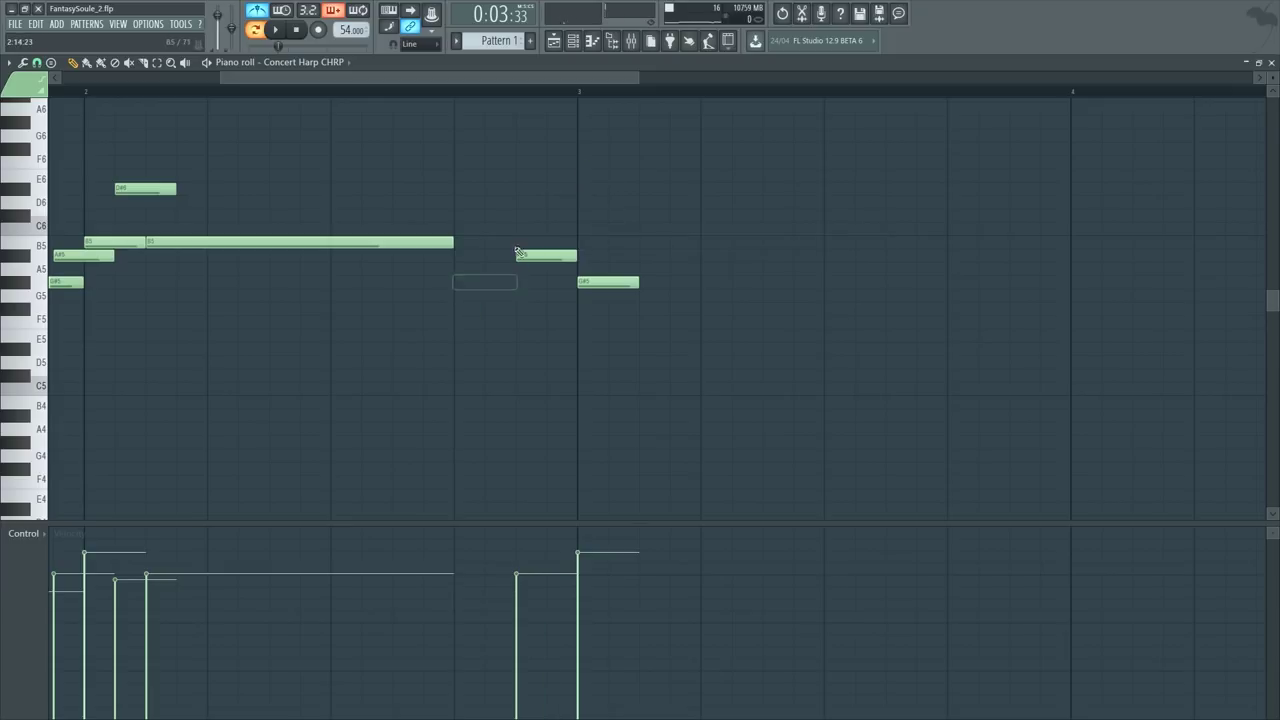
left_click(650, 242)
left_click(461, 100)
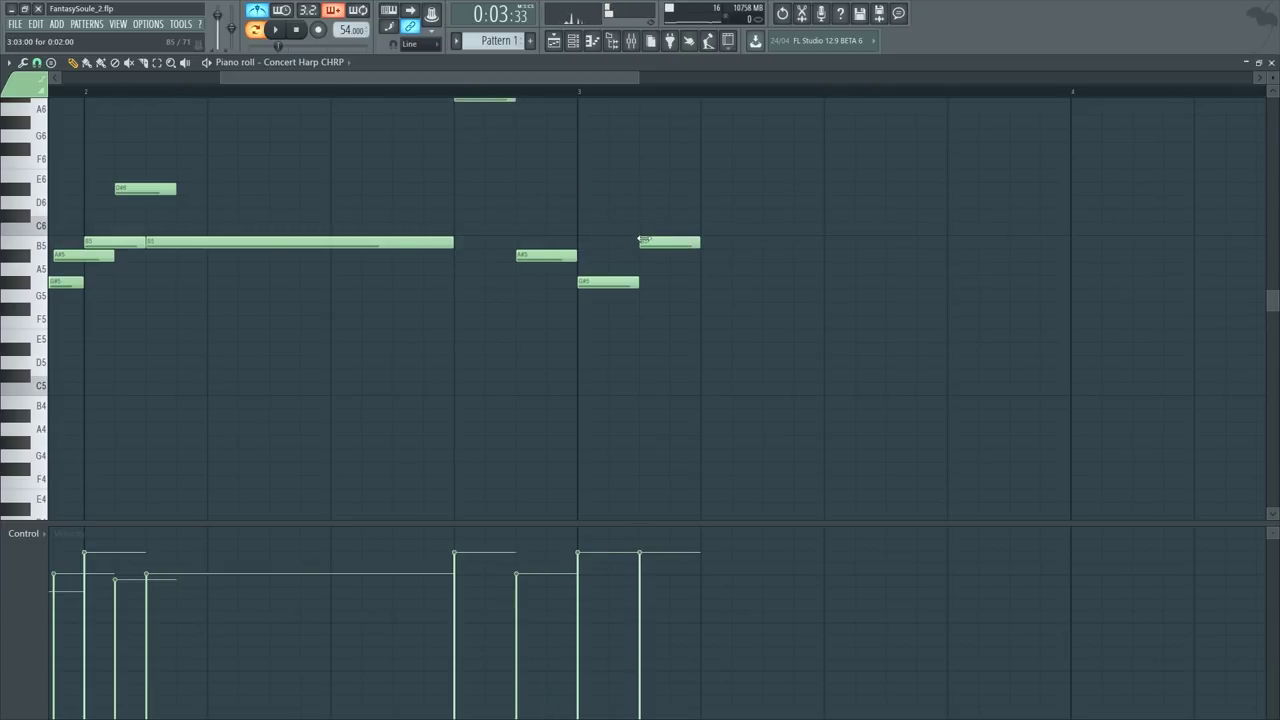
left_click_drag(645, 241, 679, 254)
right_click(491, 104)
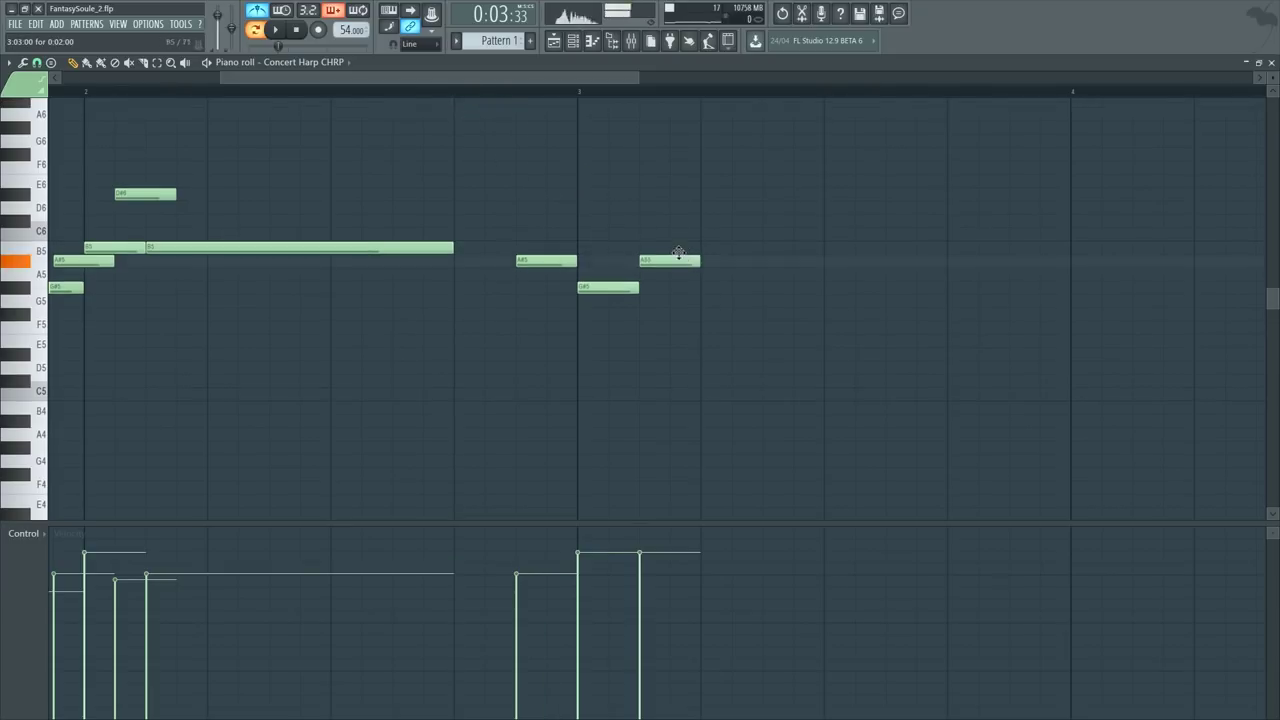
Step: Play the phrase ending, move G#5 to step 16 of bar 2, and start the last A#5 at bar 3 lasting eight steps
key("space")
left_click(411, 99)
right_click(422, 102)
left_click(429, 93)
scroll(431, 97, "down", 2)
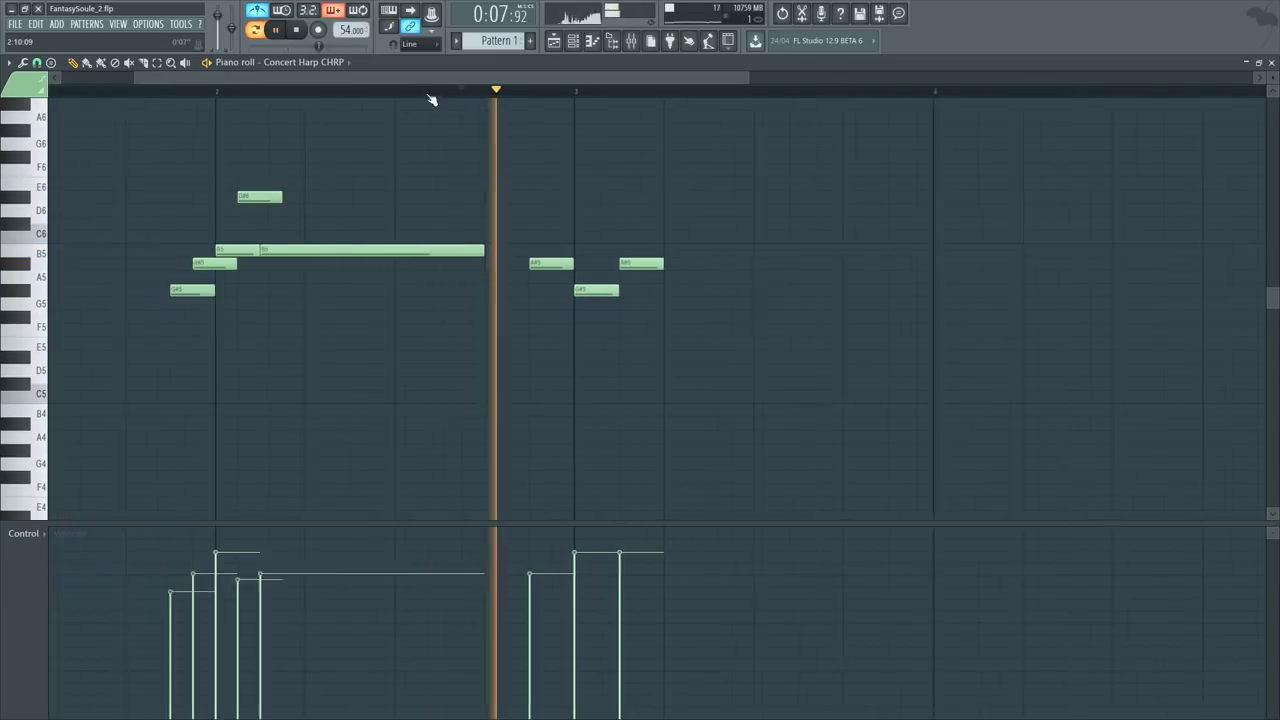
key("space")
left_click_drag(588, 292, 567, 292)
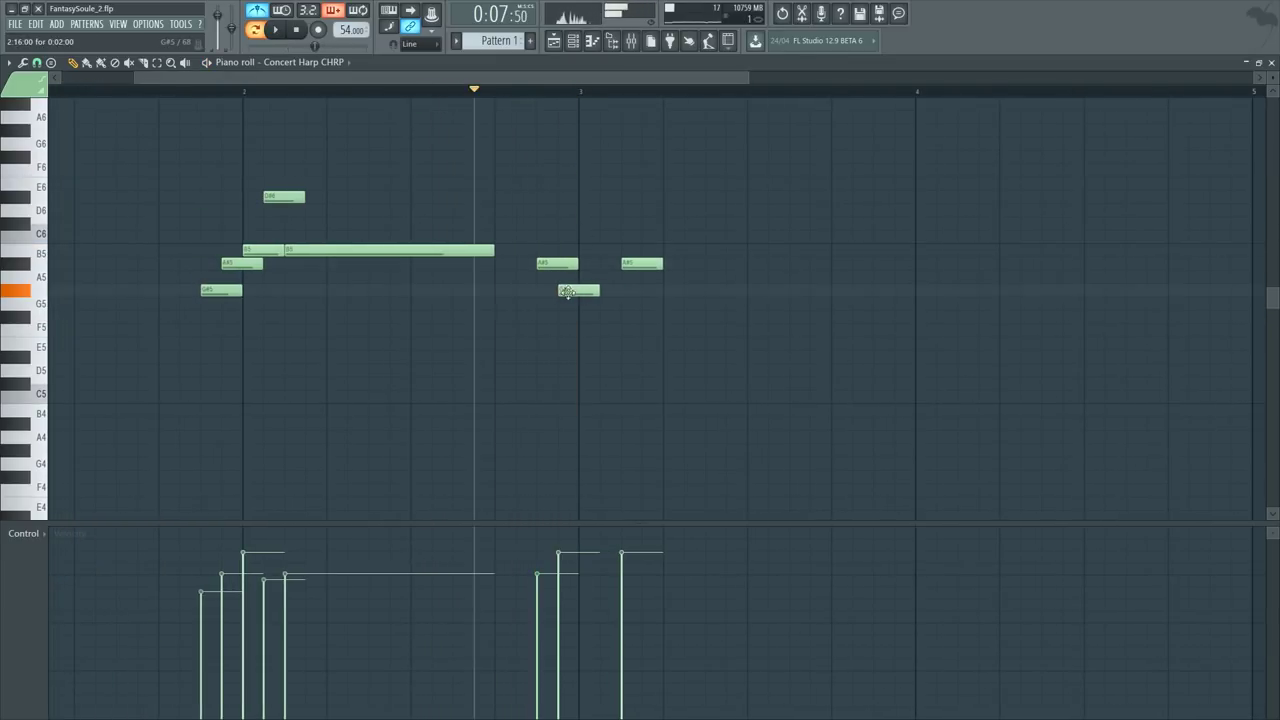
left_click_drag(655, 264, 747, 264)
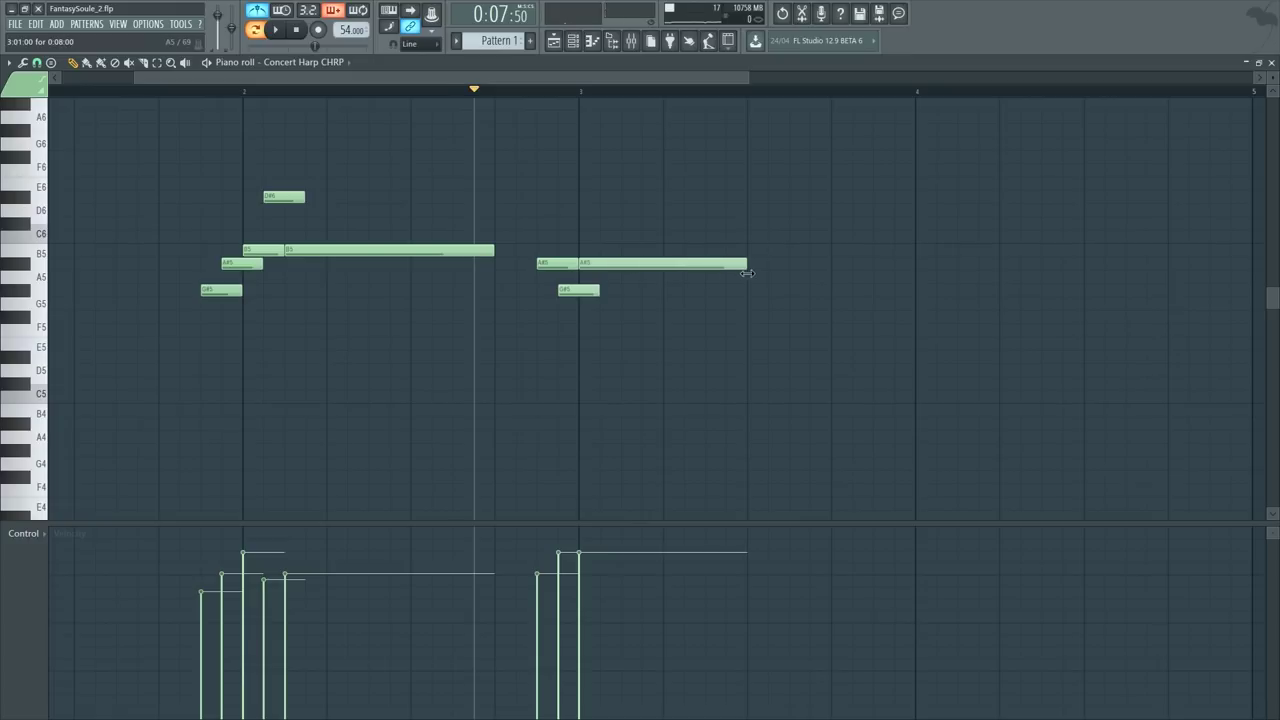
Step: Add an eight-step D#5 on step 5 of bar 3 and play the reworked phrase, stopping playback after each listen
key("space")
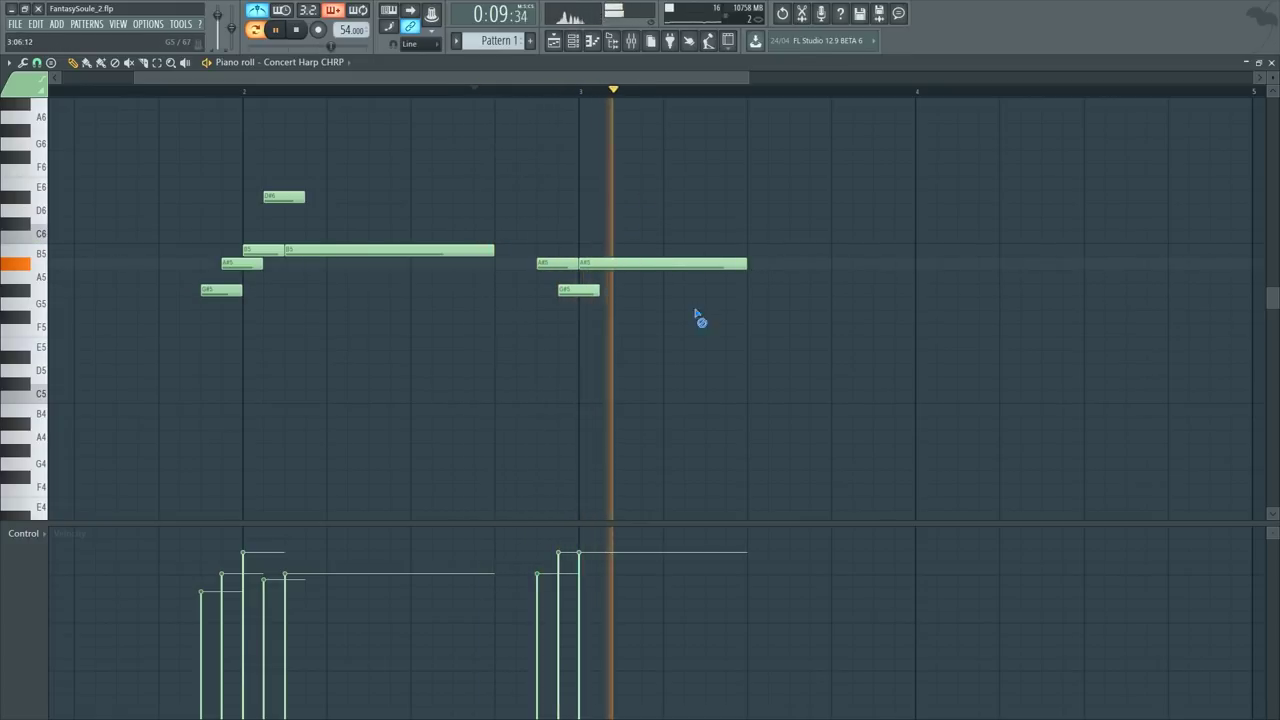
key("space")
left_click_drag(663, 318, 661, 368)
key("space")
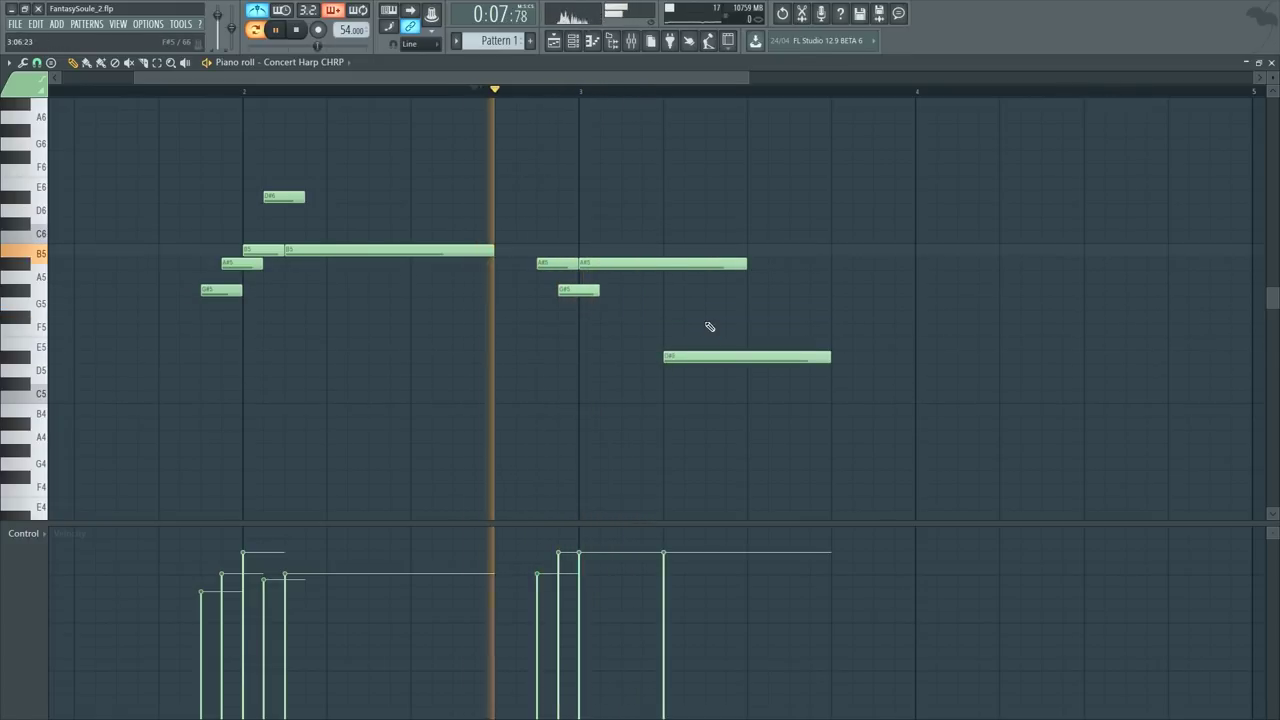
right_click(636, 248, "ctrl")
key("space")
Step: Open the piano part of the Theme pattern from the playlist and select all its green melody notes for copying
key("F5")
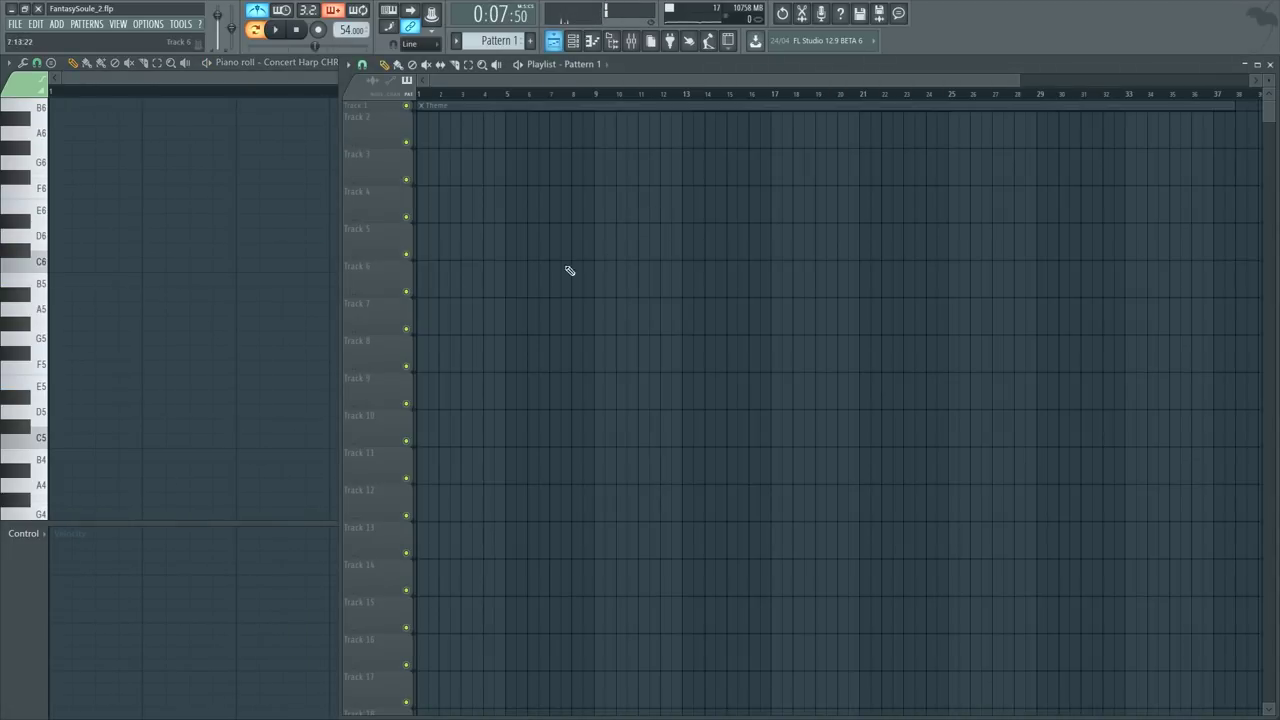
scroll(570, 225, "up", 5, "alt")
double_click(562, 107)
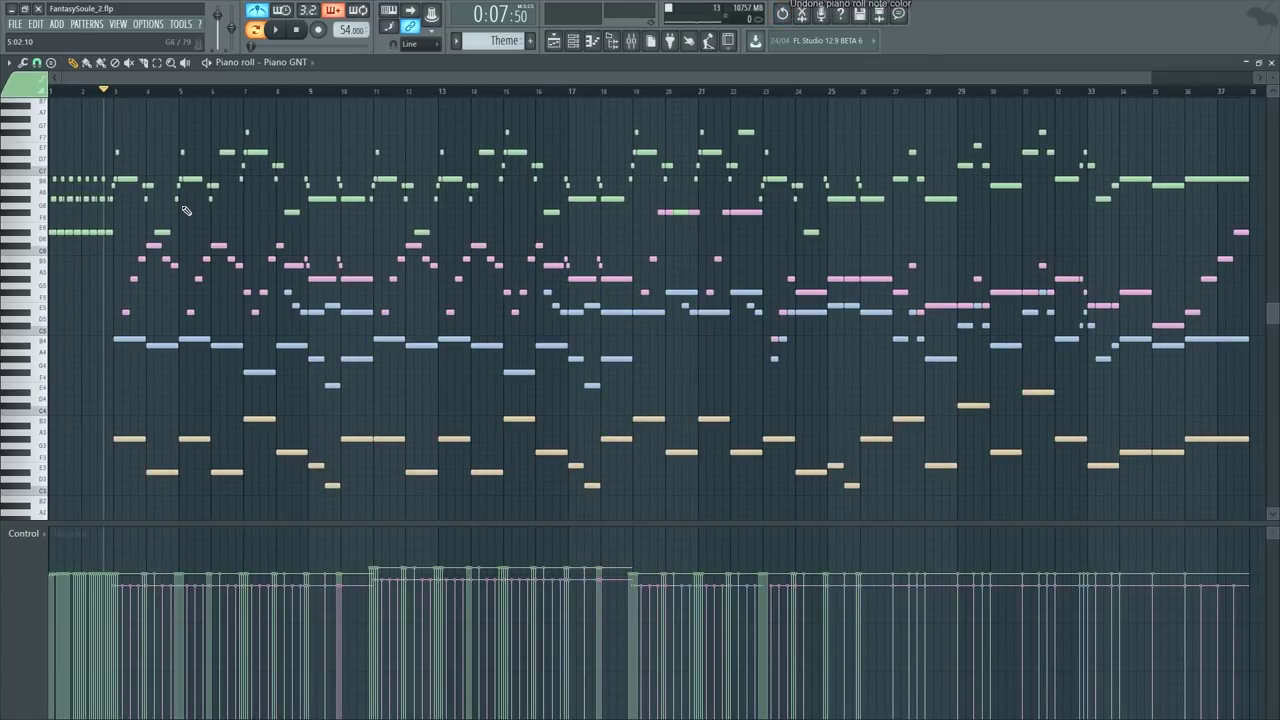
key("alt+c")
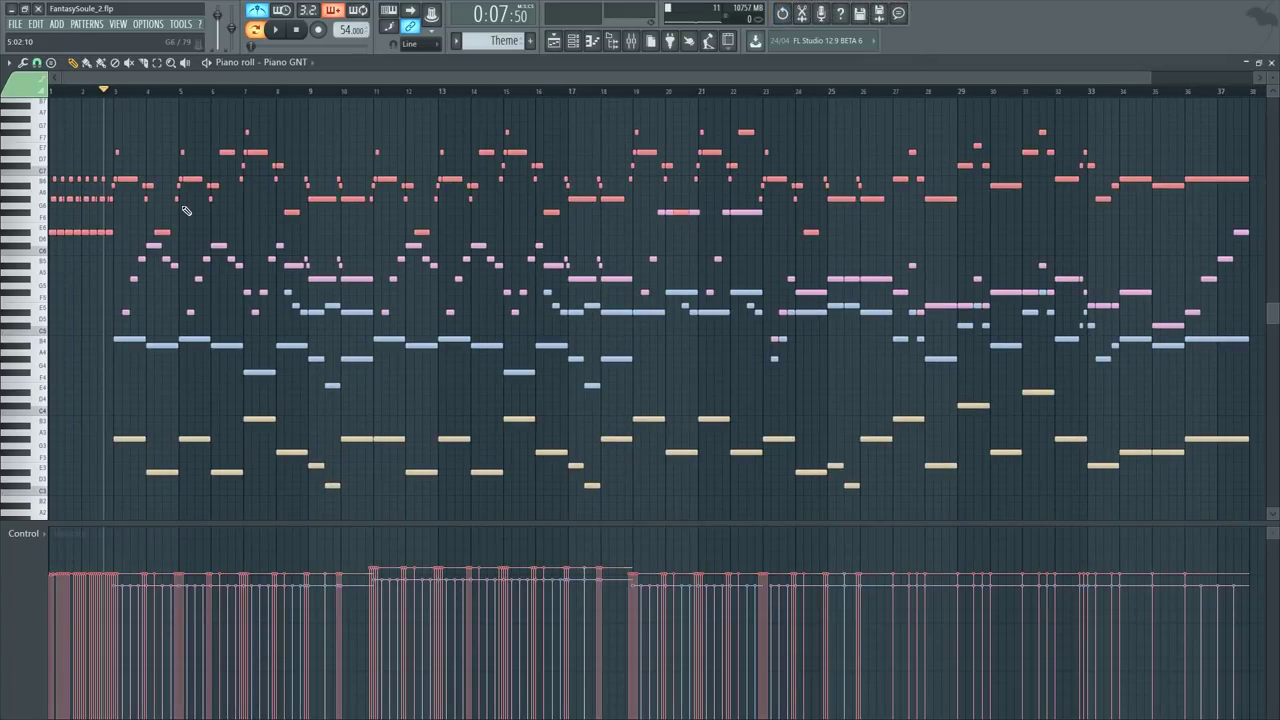
Step: Create the new pattern Pattern 8 and paste the copied melody into its Concert Harp part
key("F5")
key("F6")
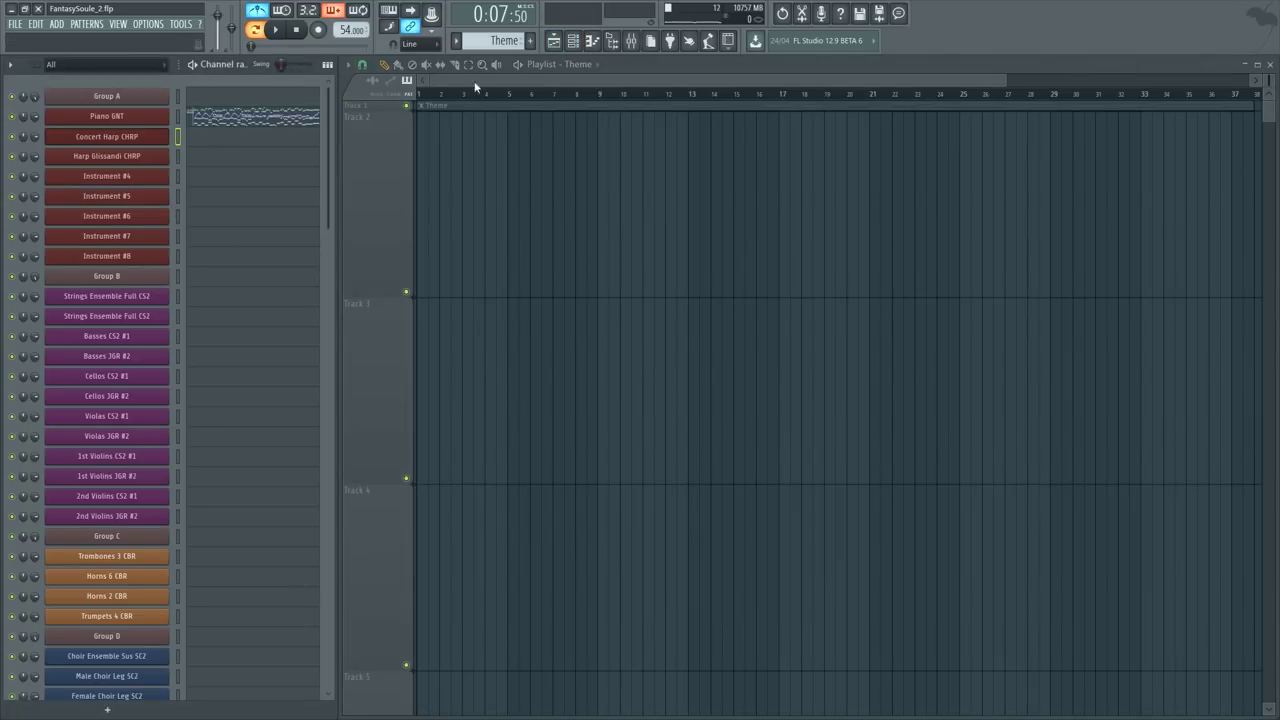
key("F4")
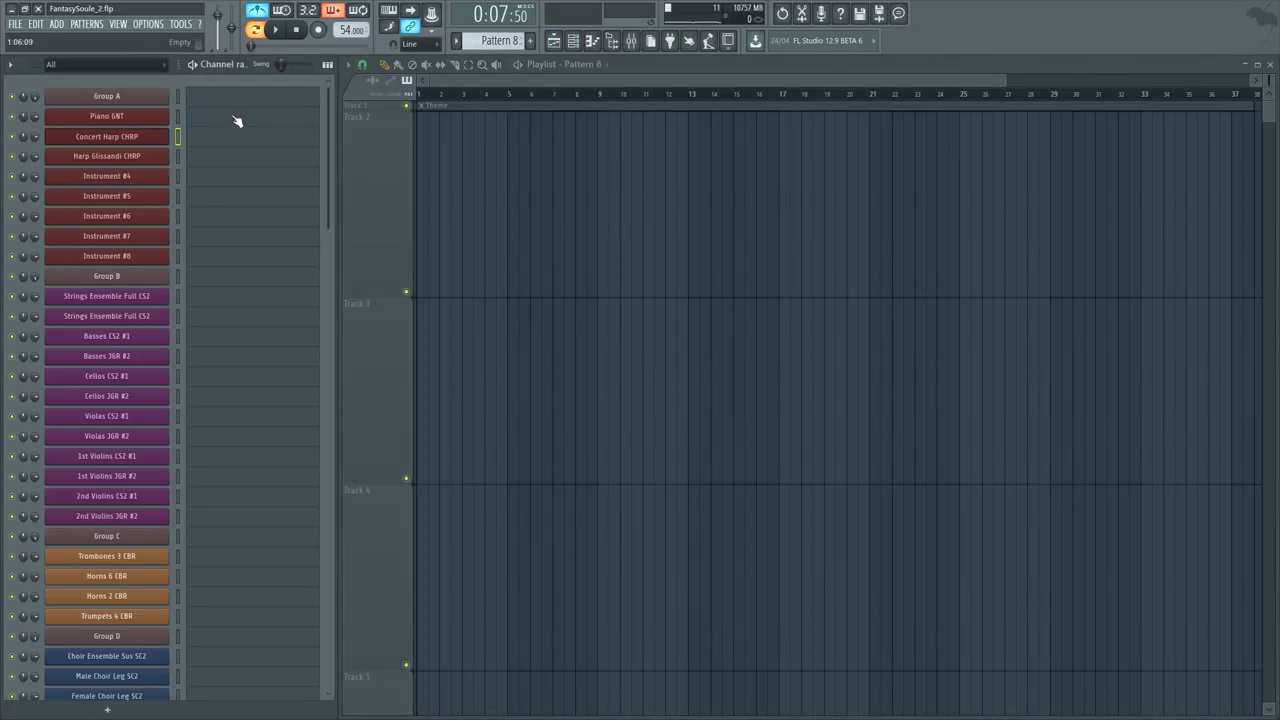
left_click(237, 121)
key("F6")
left_click(220, 139)
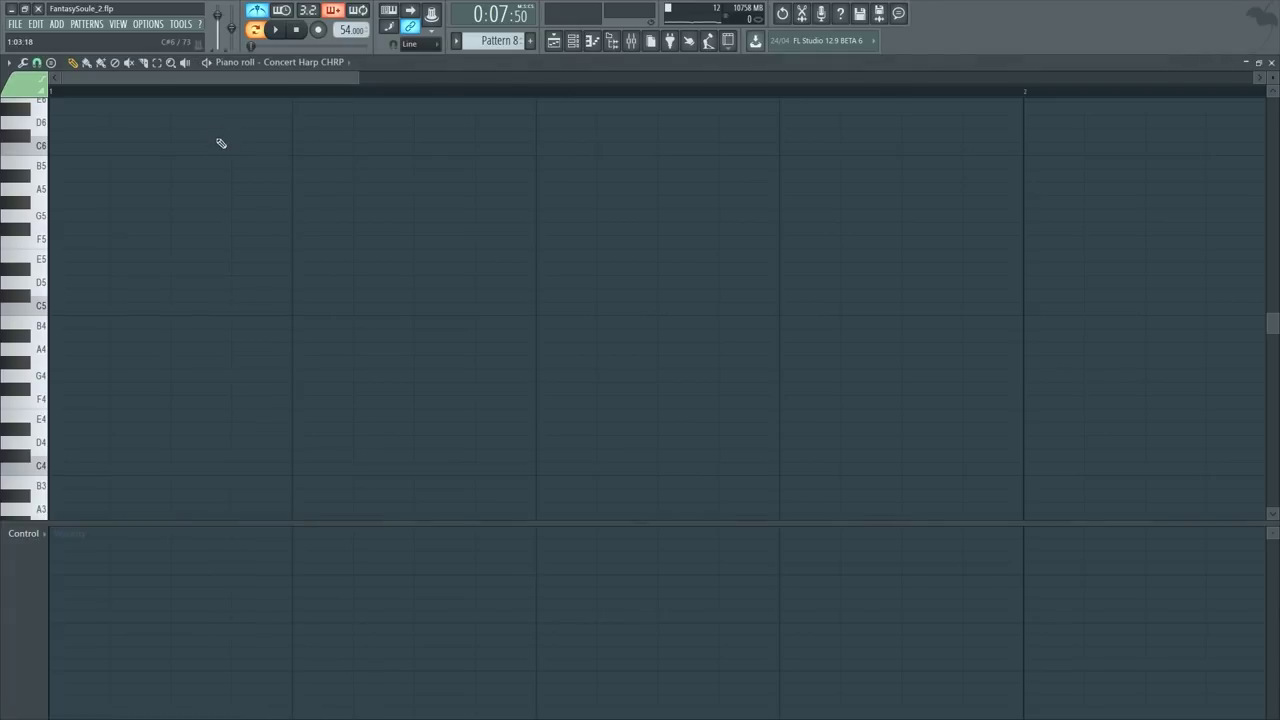
key("ctrl+v")
Step: Delete the repeating introduction notes in bars 1 and 2, keeping the melody's pickup before bar 3
right_click(152, 266, "ctrl")
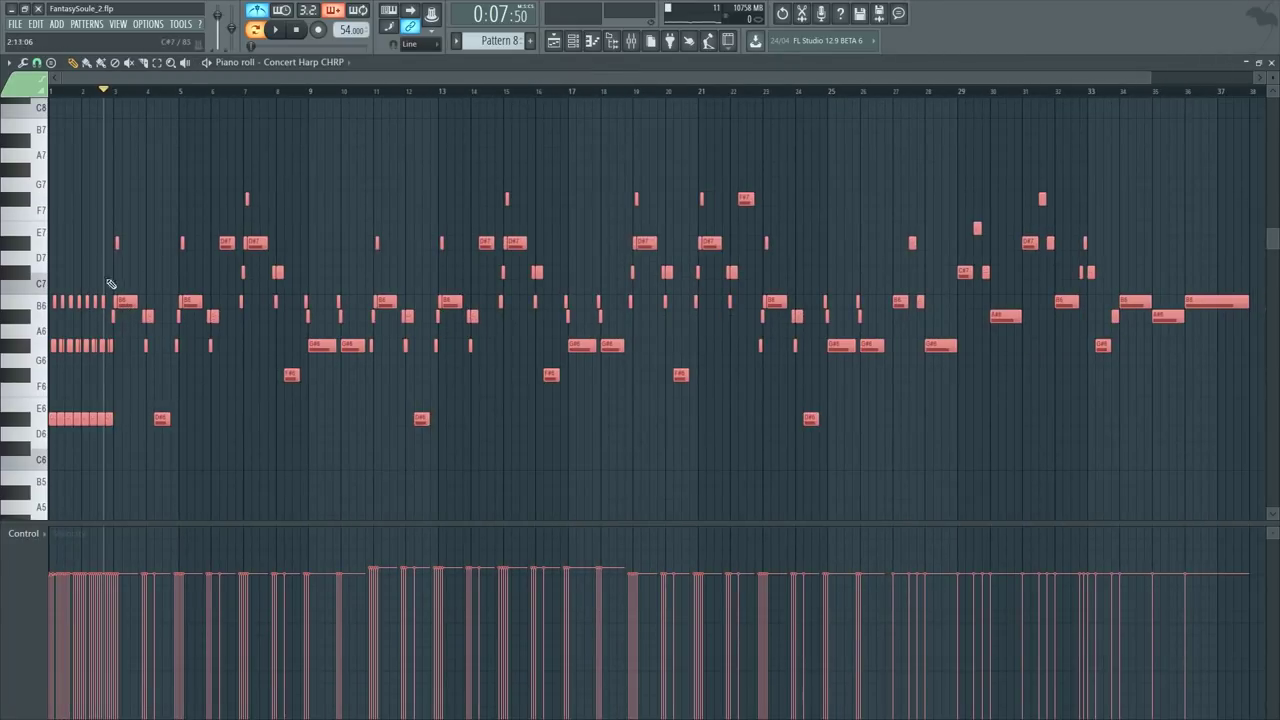
scroll(114, 97, "up", 4)
left_click_drag(138, 79, 101, 80)
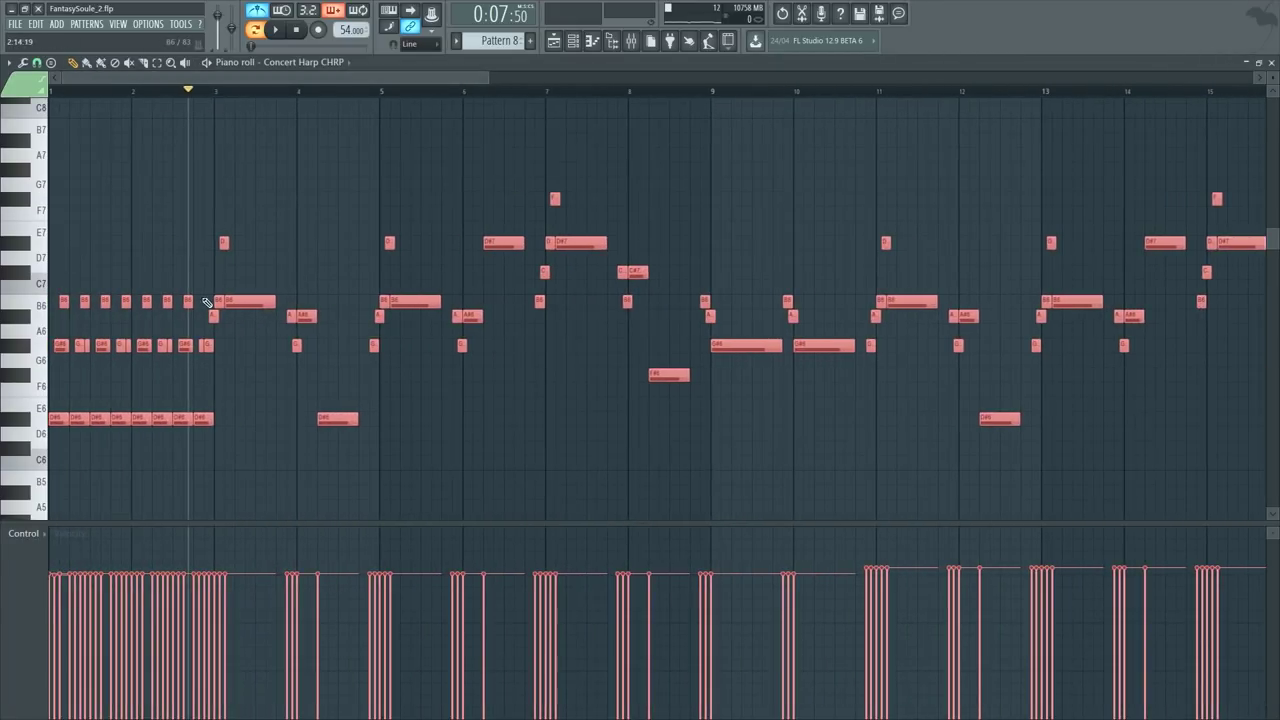
left_click_drag(205, 282, 55, 440)
key("Delete")
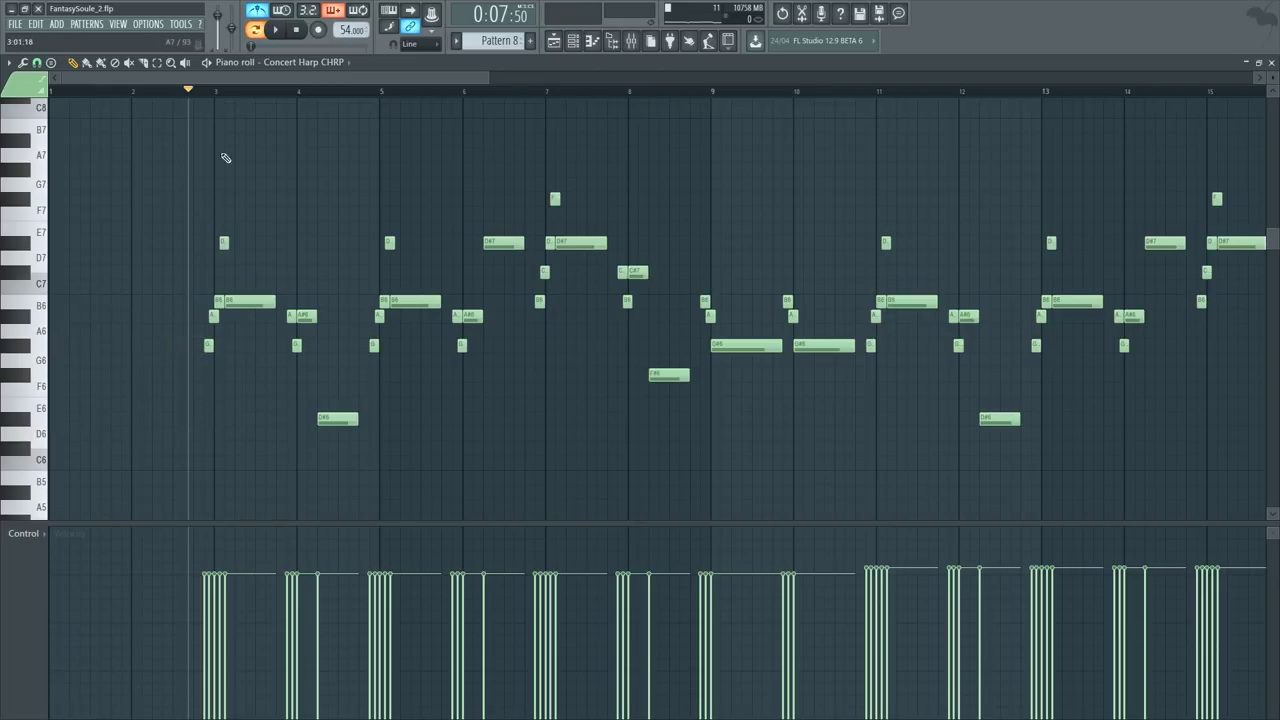
Step: Move all the remaining harp melody notes one bar earlier
key("ctrl+a")
scroll(236, 160, "up", 3)
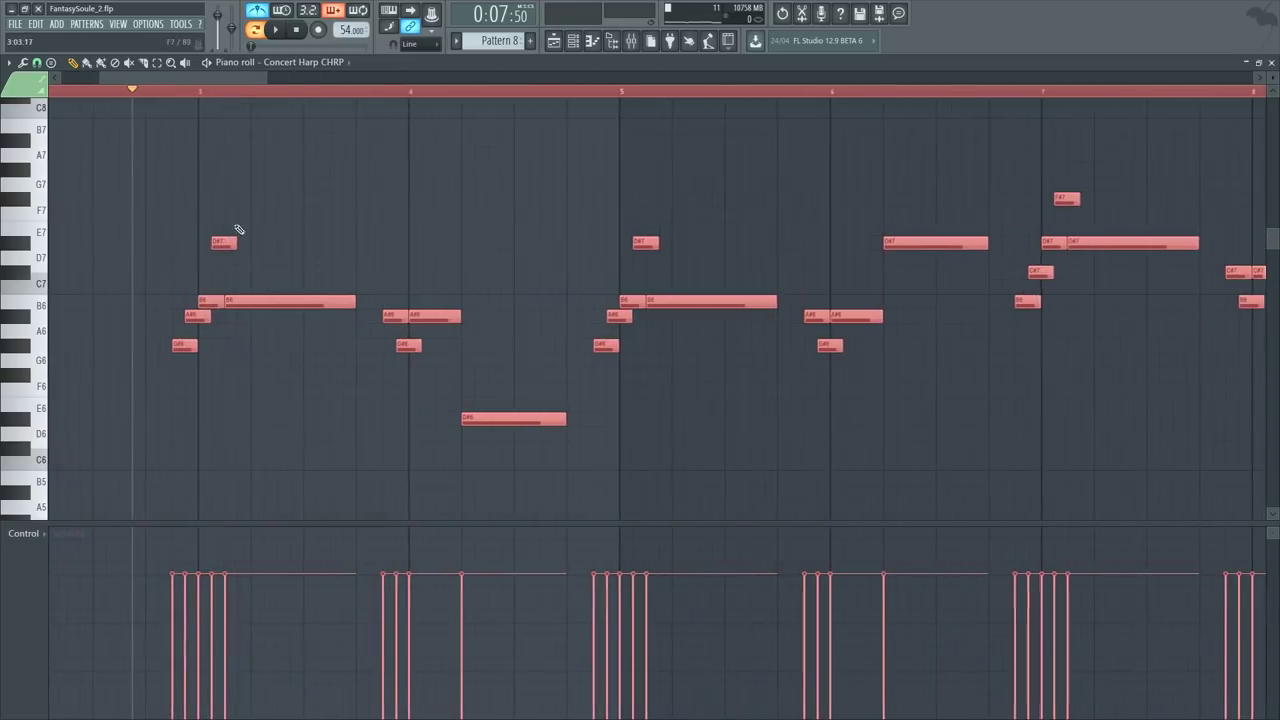
left_click_drag(218, 79, 54, 104)
left_click_drag(543, 303, 308, 304)
Step: Play the harp melody from just before its first note, transpose all notes down one octave, and listen again
left_click(206, 91)
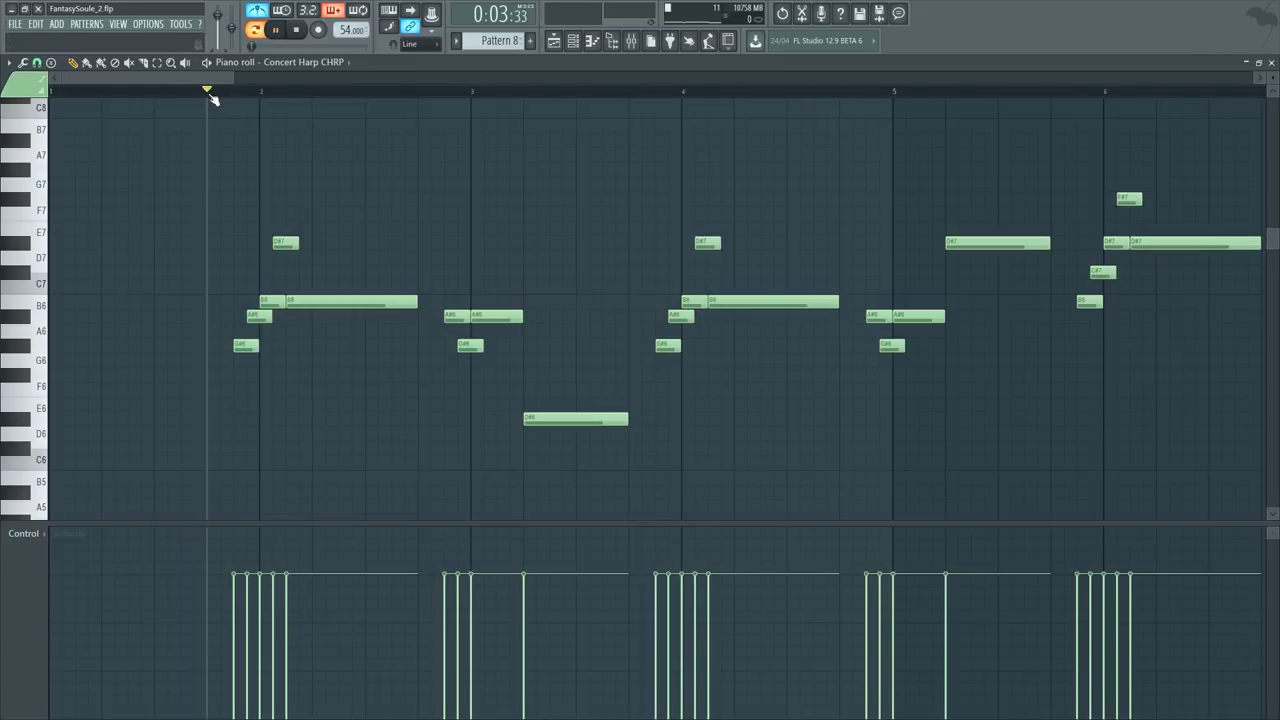
key("space")
key("space")
key("ctrl+a")
key("ctrl+Down")
key("space")
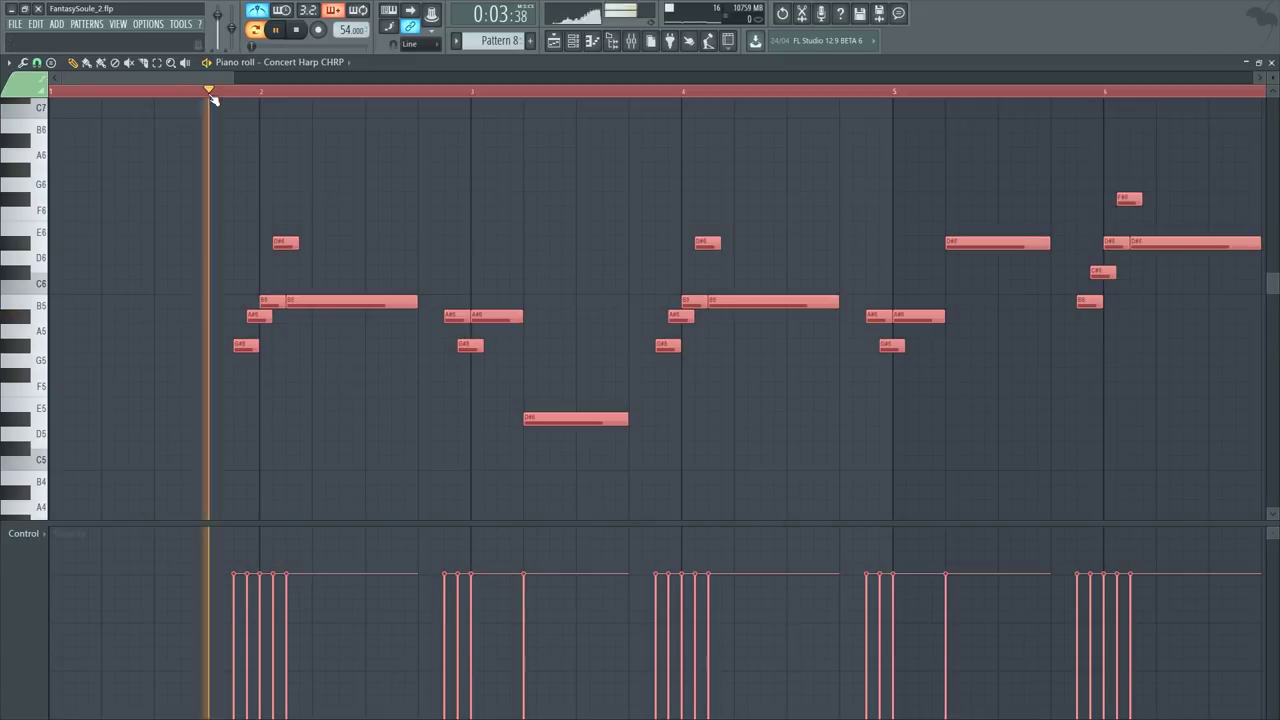
key("ctrl+d")
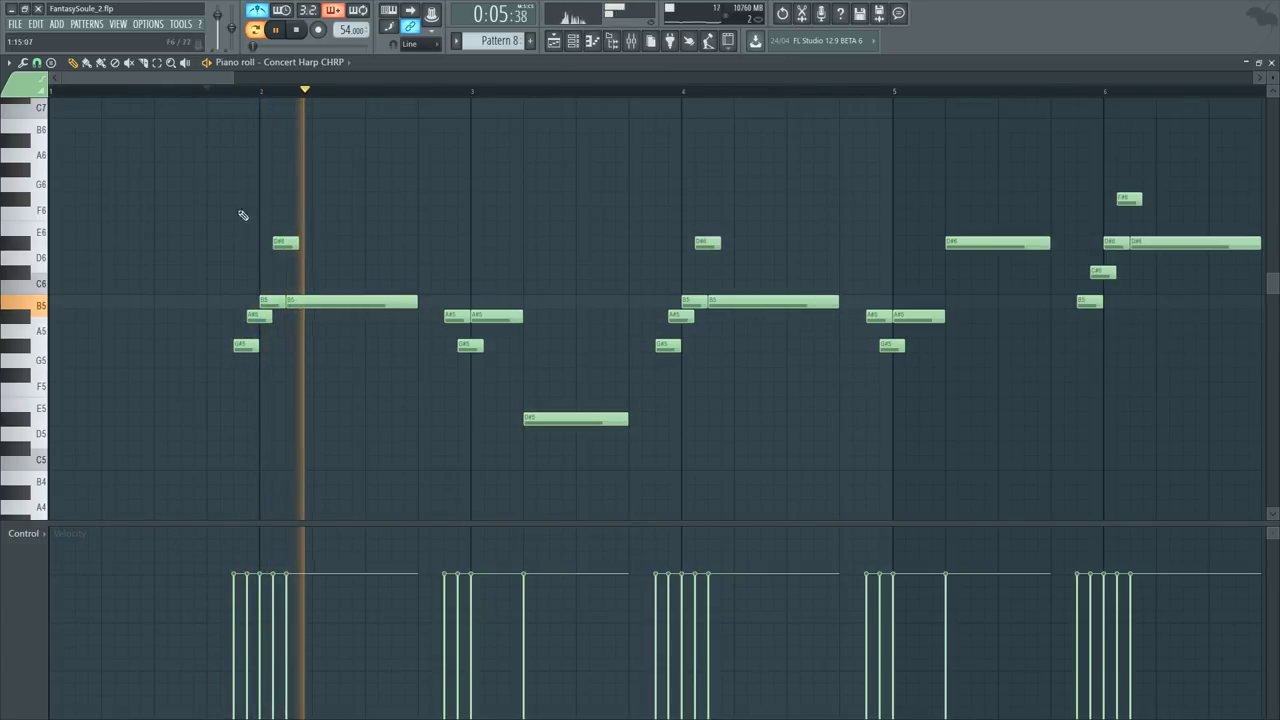
key("space")
Step: Shape the first phrase's velocities to rise toward the first B5, drop at D#6 and recover on the long B5
scroll(231, 420, "up", 4)
scroll(257, 139, "down", 5)
scroll(273, 100, "up", 4)
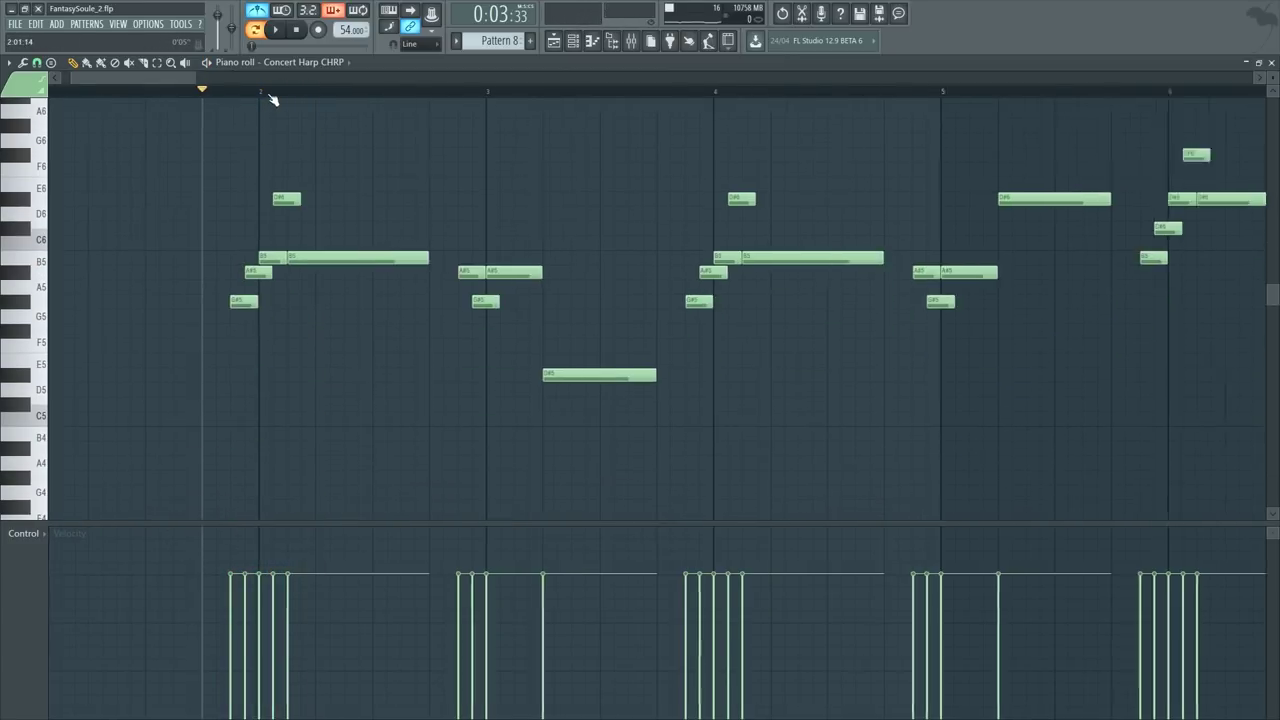
left_click_drag(203, 588, 212, 606)
left_click(250, 551)
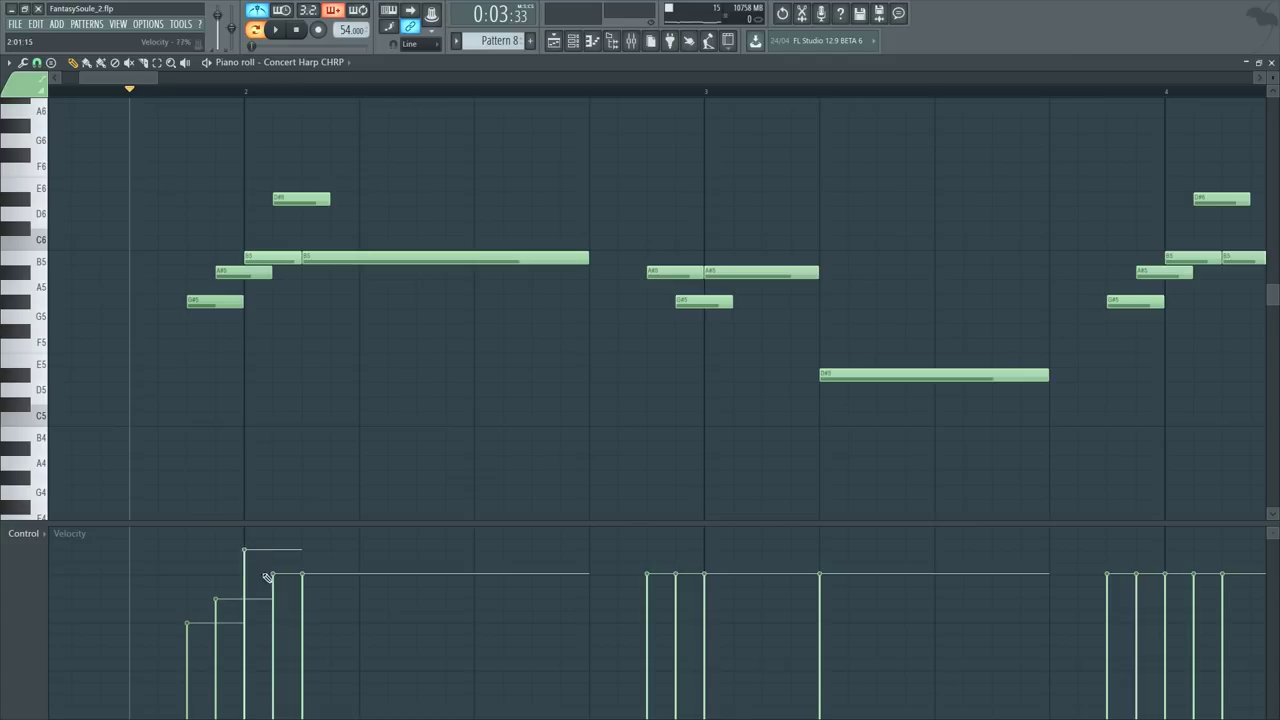
left_click_drag(298, 560, 283, 579)
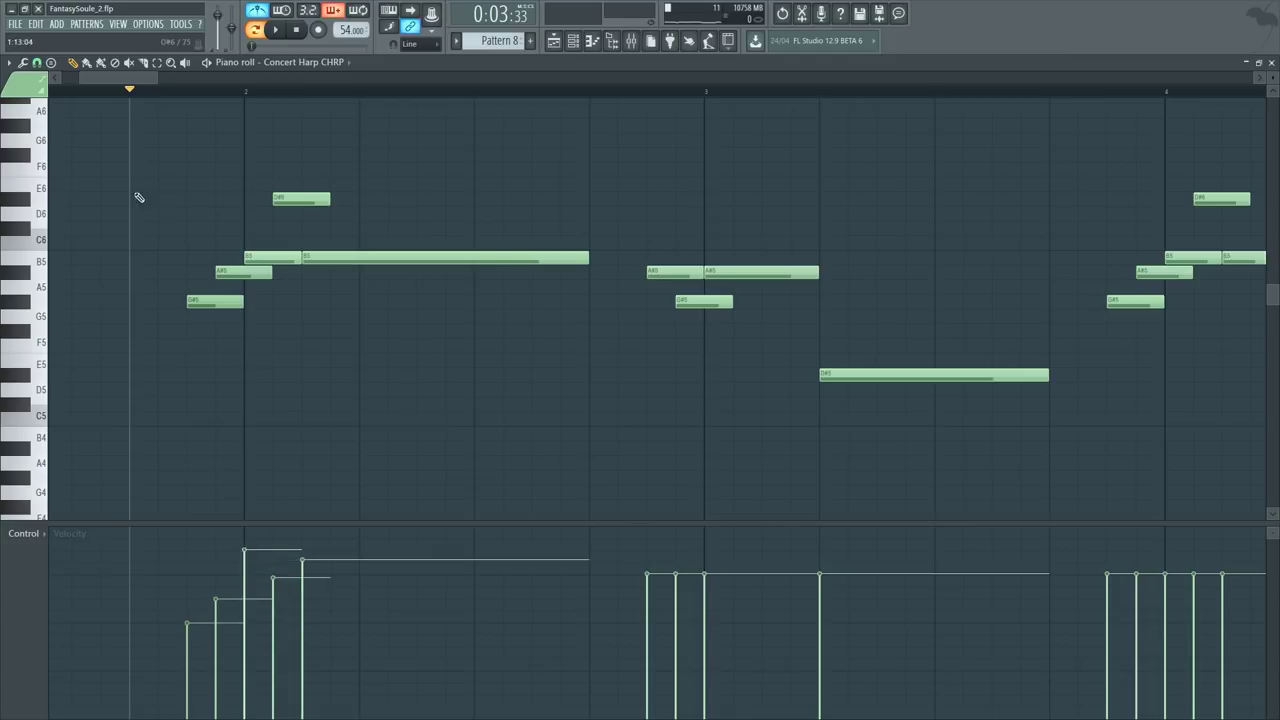
Step: Play the harp melody and raise the velocities of the opening G#5 and A#5
key("space")
scroll(209, 129, "down", 2)
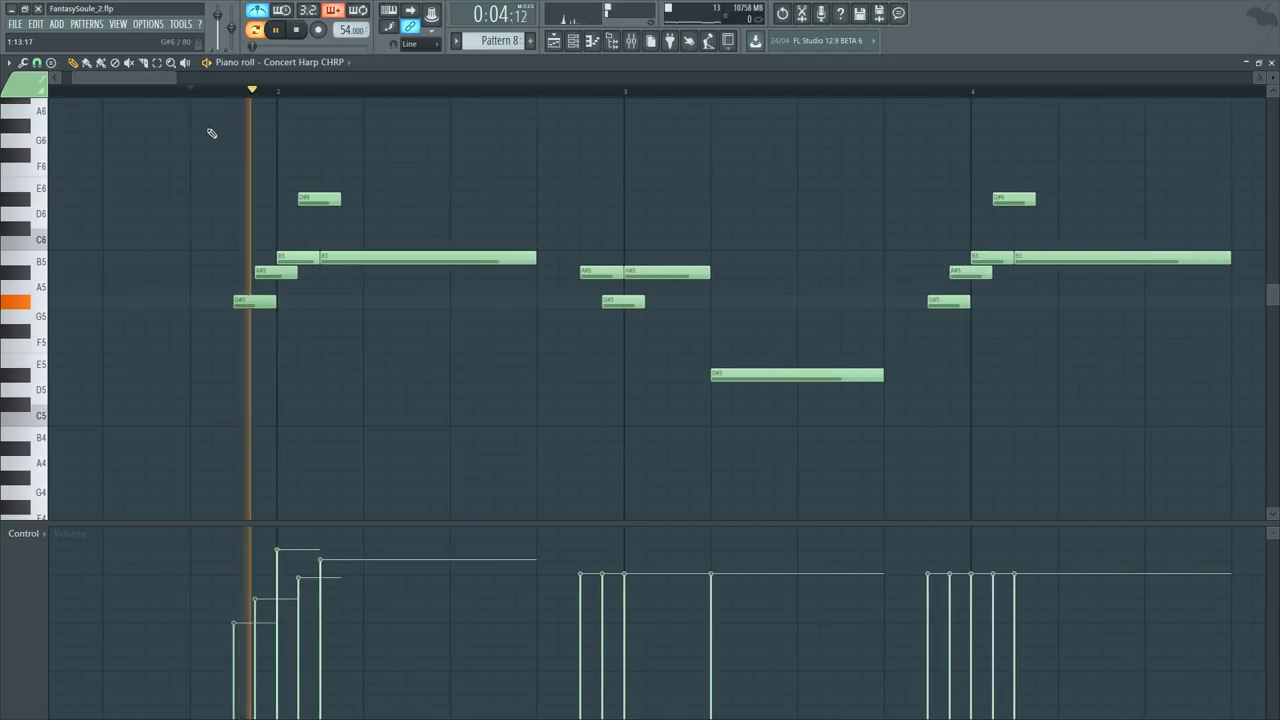
left_click(234, 609)
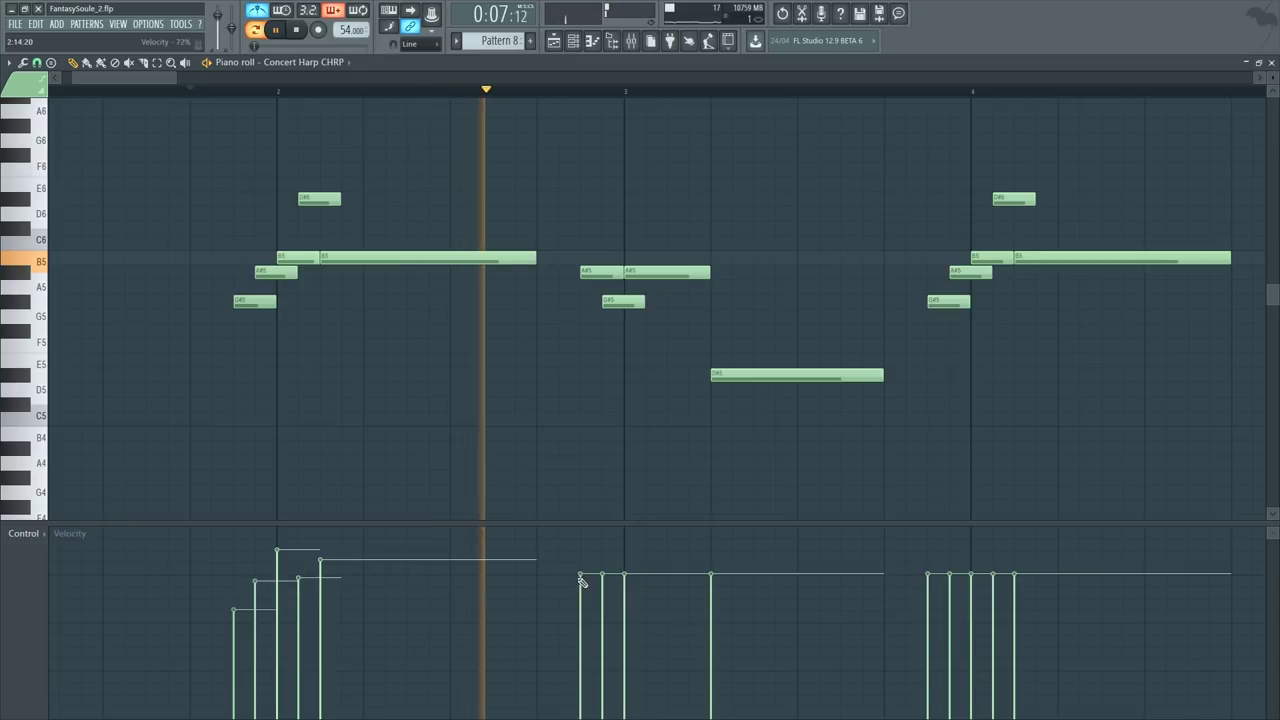
Step: Raise the velocities of both A#5 notes in the second phrase and lower that of the long D#5
left_click_drag(582, 580, 580, 551)
left_click(624, 589)
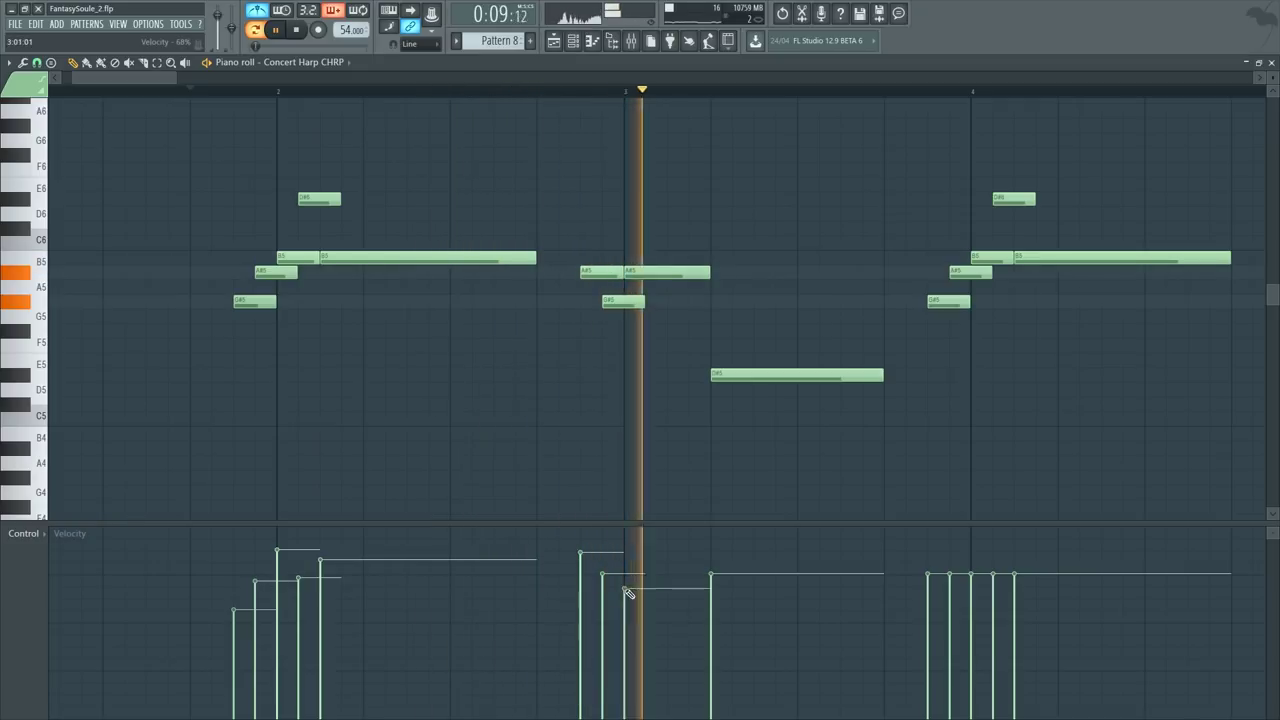
left_click_drag(628, 590, 625, 561)
left_click(707, 597)
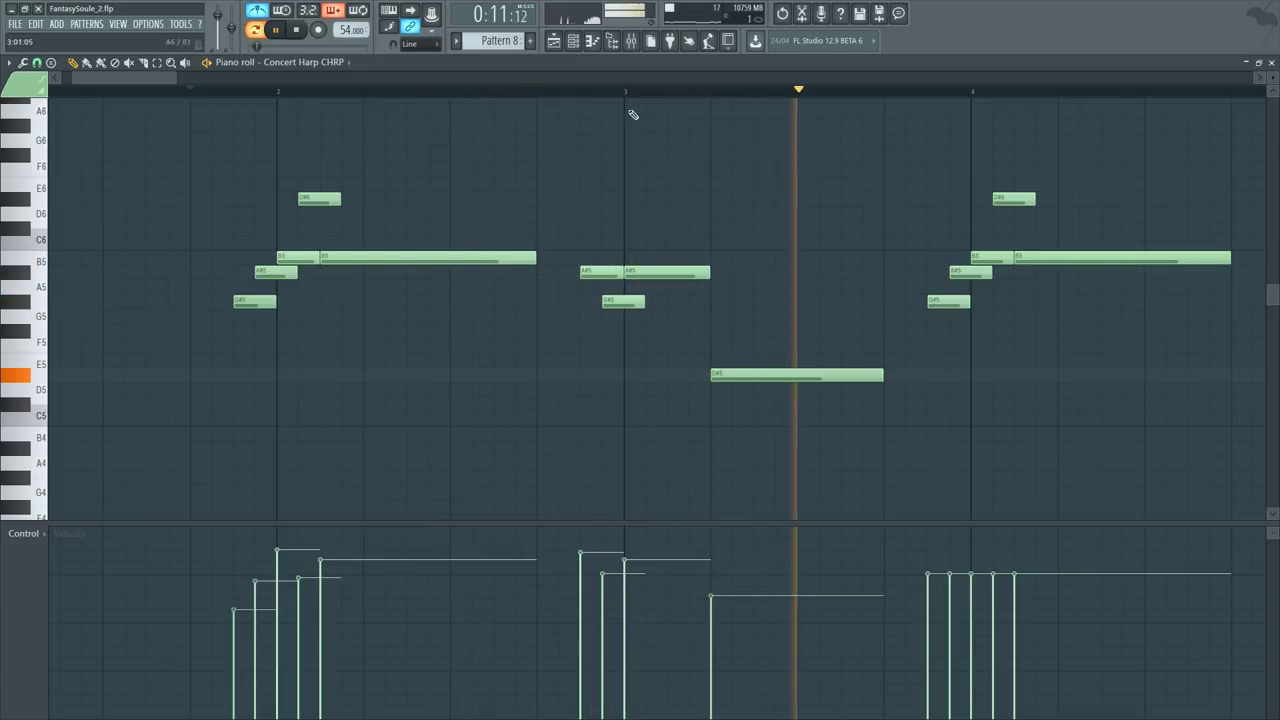
Step: Shape the velocities of the third phrase leading into bar 4, with a softer G#5 and a peak on the first B5
scroll(636, 160, "down", 3)
left_click(501, 593)
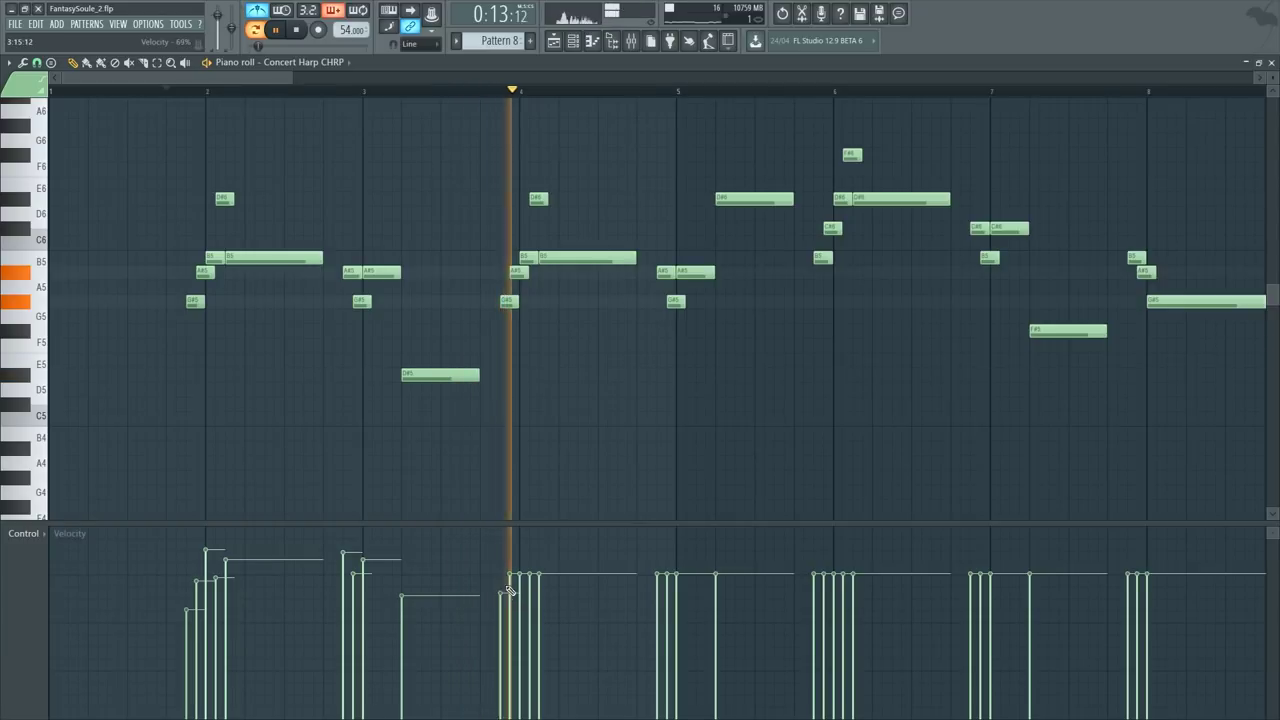
left_click_drag(520, 575, 520, 556)
left_click(529, 581)
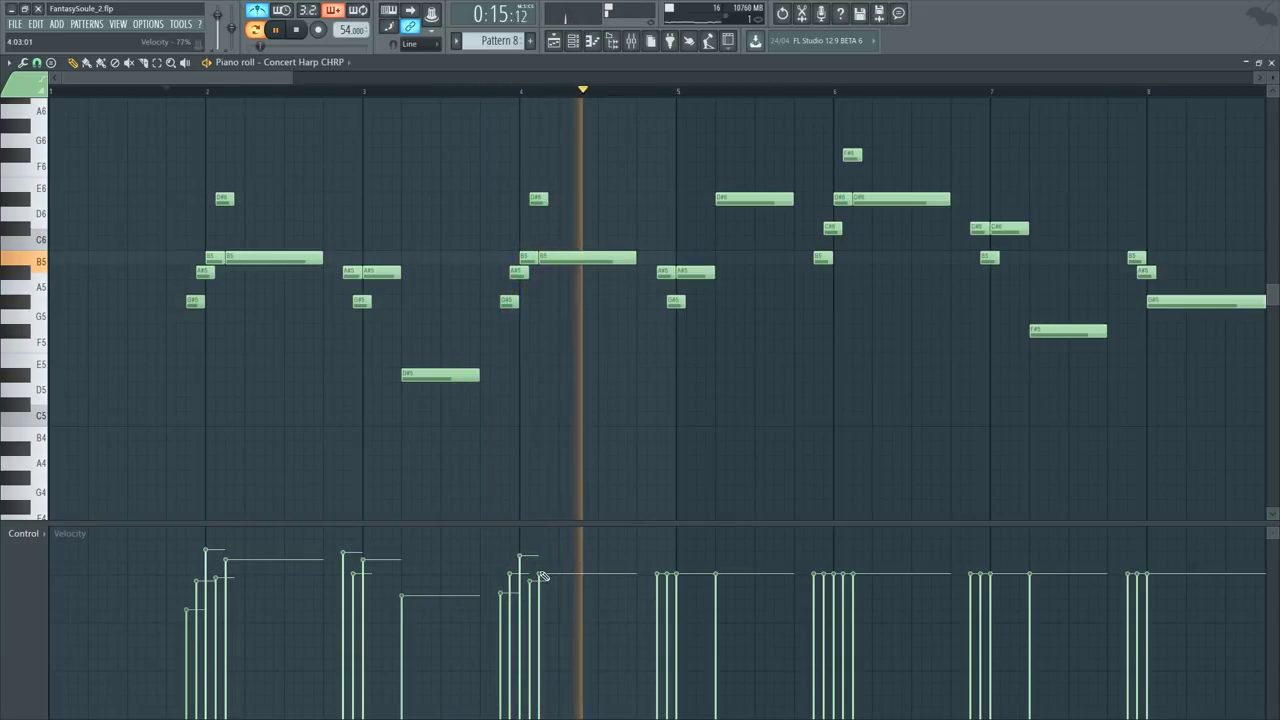
left_click(540, 571)
Step: Soften the first A#5 and G#5 leading into bar 5, and raise the velocities of the second A#5 and long D#6
left_click(658, 584)
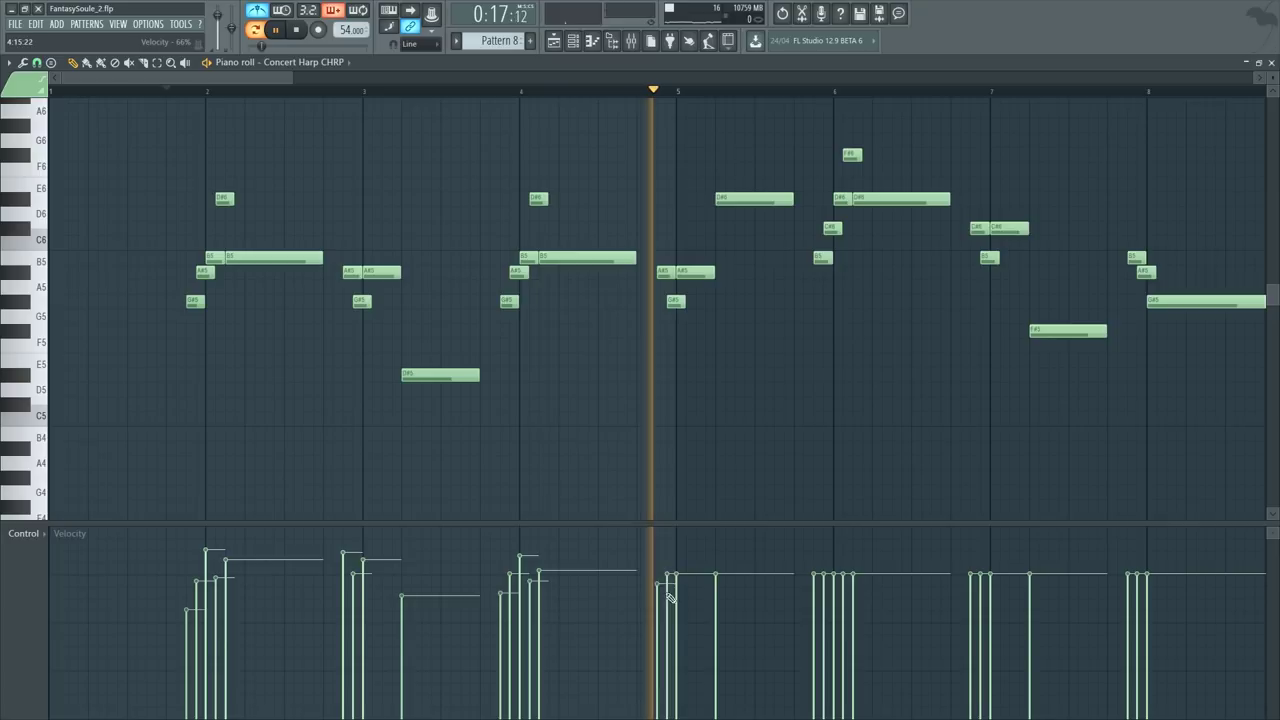
left_click(668, 597)
left_click(677, 553)
left_click_drag(719, 573, 717, 564)
scroll(950, 106, "up", 3)
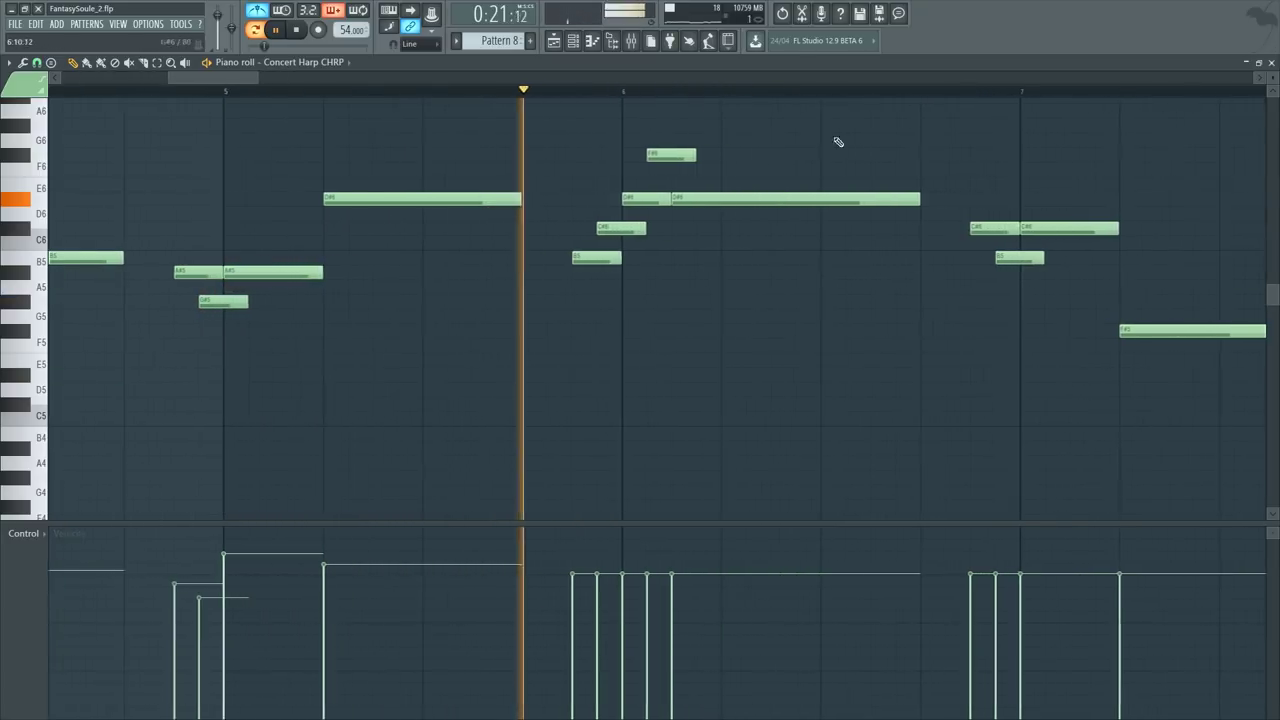
Step: Add a short F#5 pickup note right after the long D#6 in bar 5 and lower its velocity
key("space")
left_click_drag(537, 348, 601, 352)
left_click(579, 334)
key("Delete")
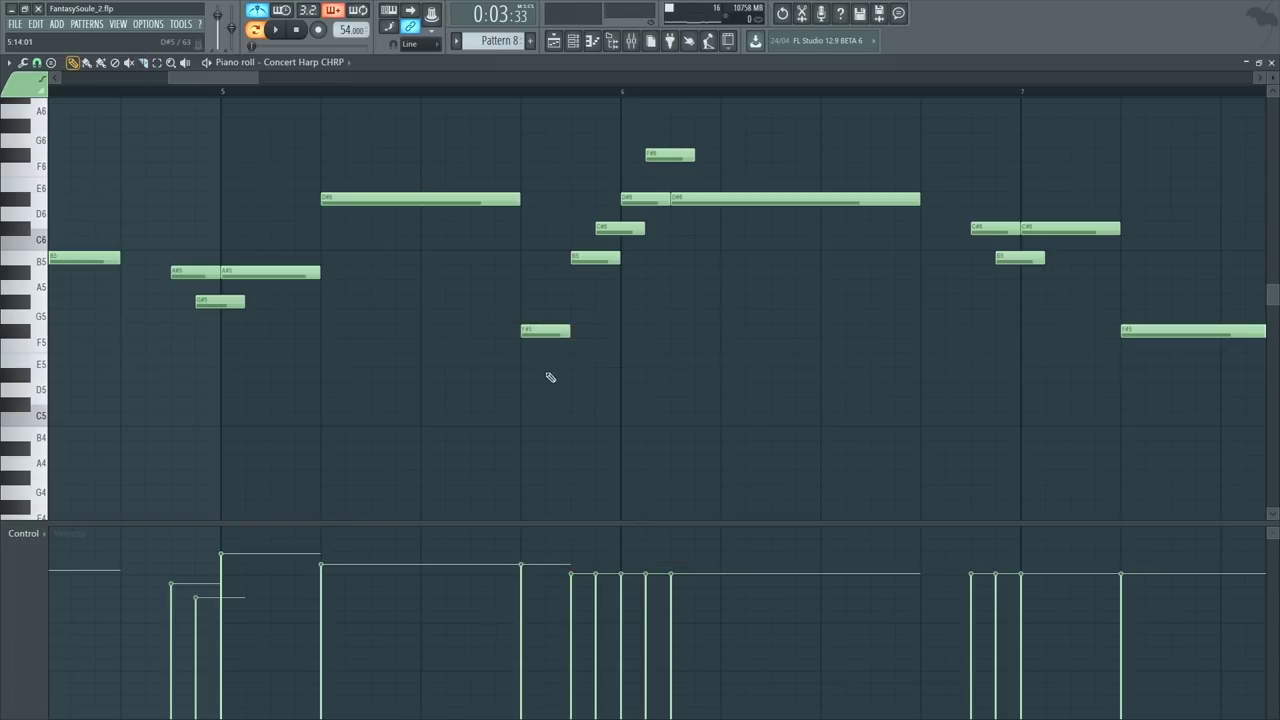
left_click_drag(535, 308, 577, 420)
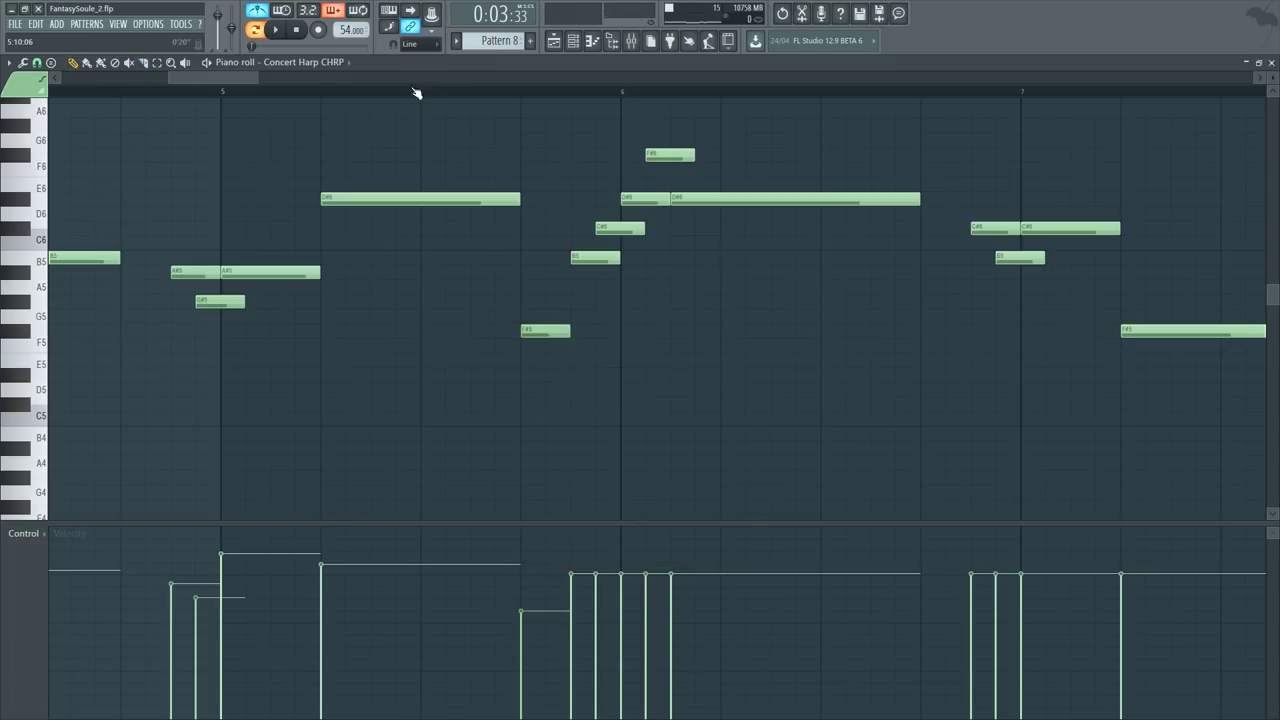
Step: Move the F#5 pickup before bar 6 one step later and lower its velocity further
left_click_drag(257, 78, 302, 80)
key("space")
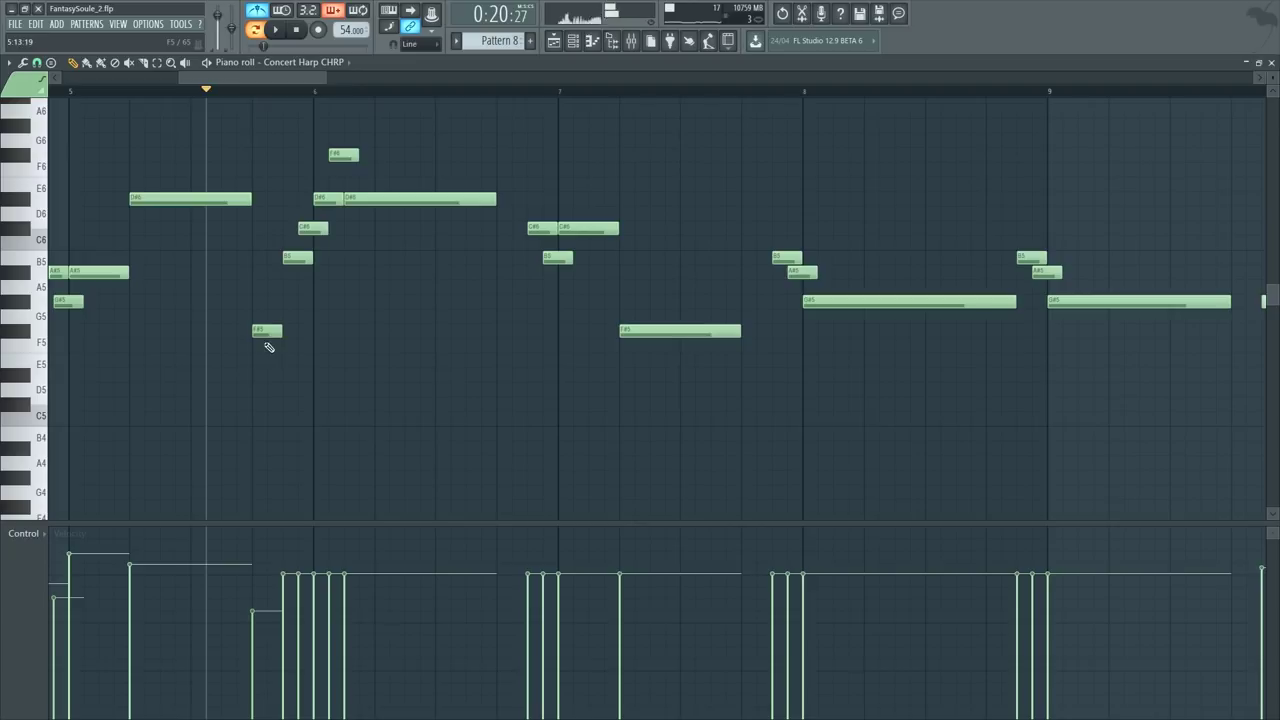
left_click_drag(262, 332, 277, 332)
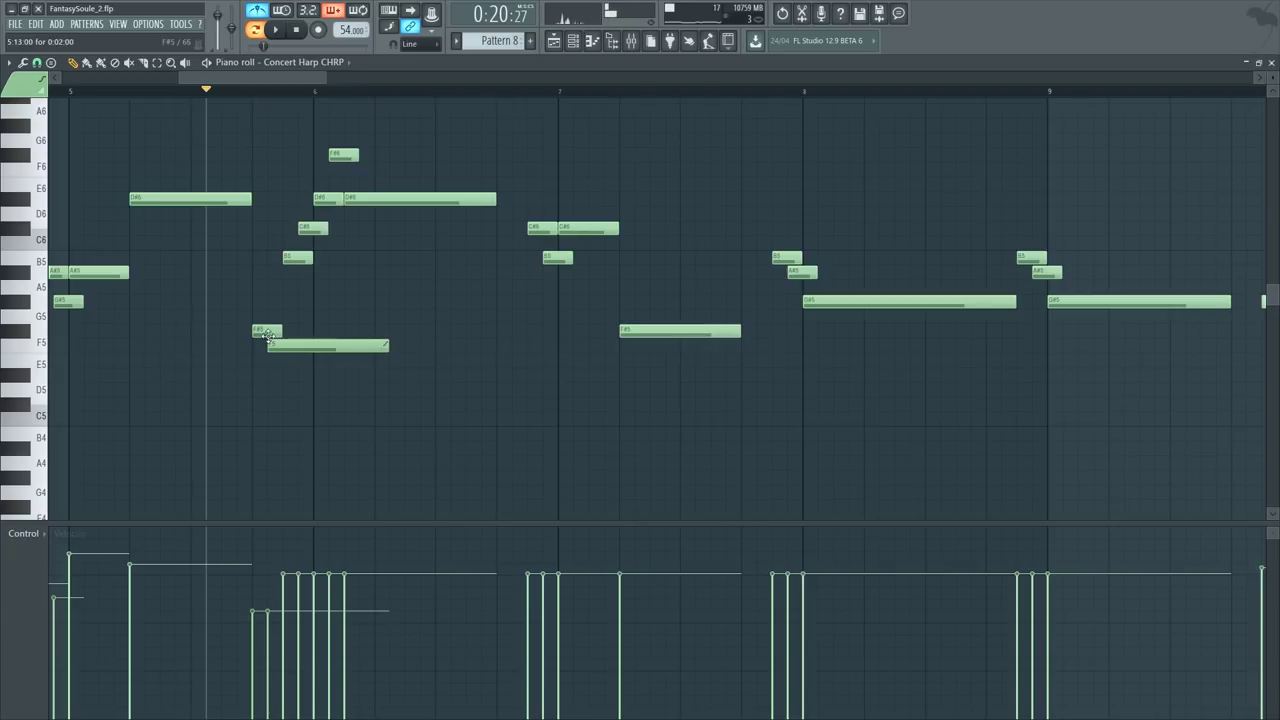
left_click_drag(268, 611, 269, 626)
Step: Shape the velocities of the run into bar 6, with a softer B5, a peak on C#6 and a louder long D#6
key("space")
left_click(284, 597)
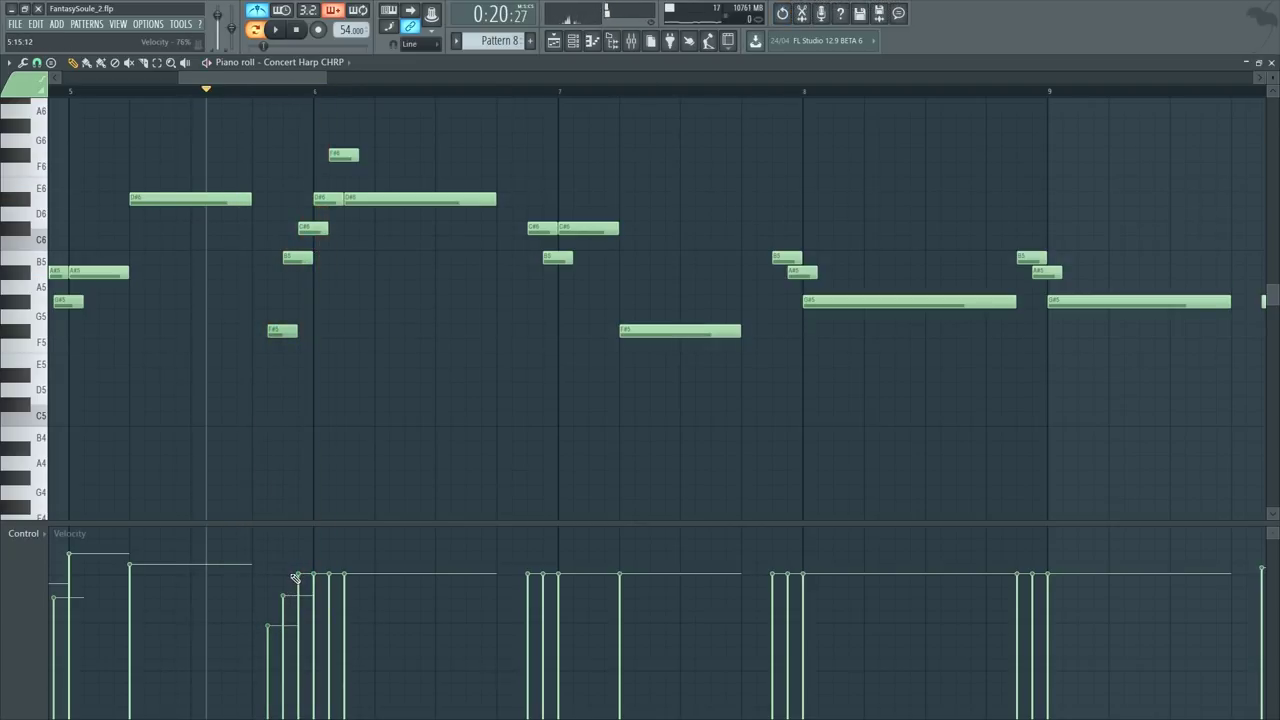
left_click(315, 566)
key("space")
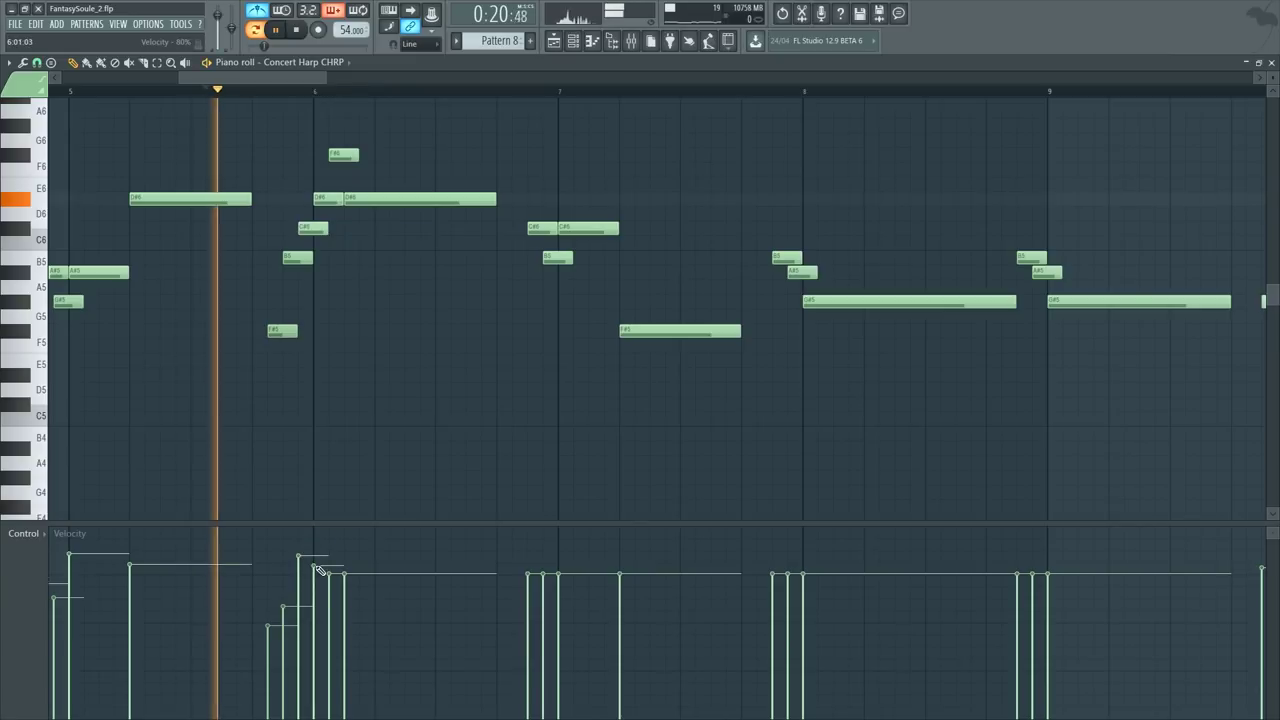
left_click(331, 550)
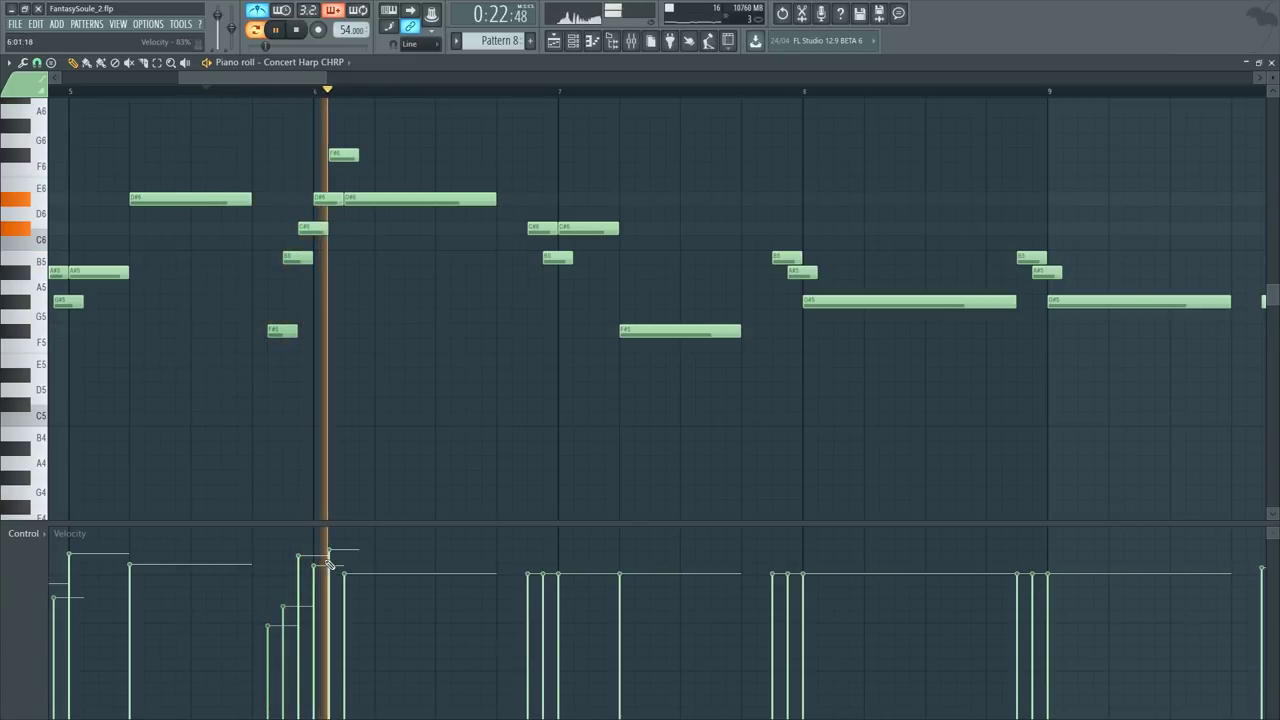
left_click(330, 570)
left_click(343, 567)
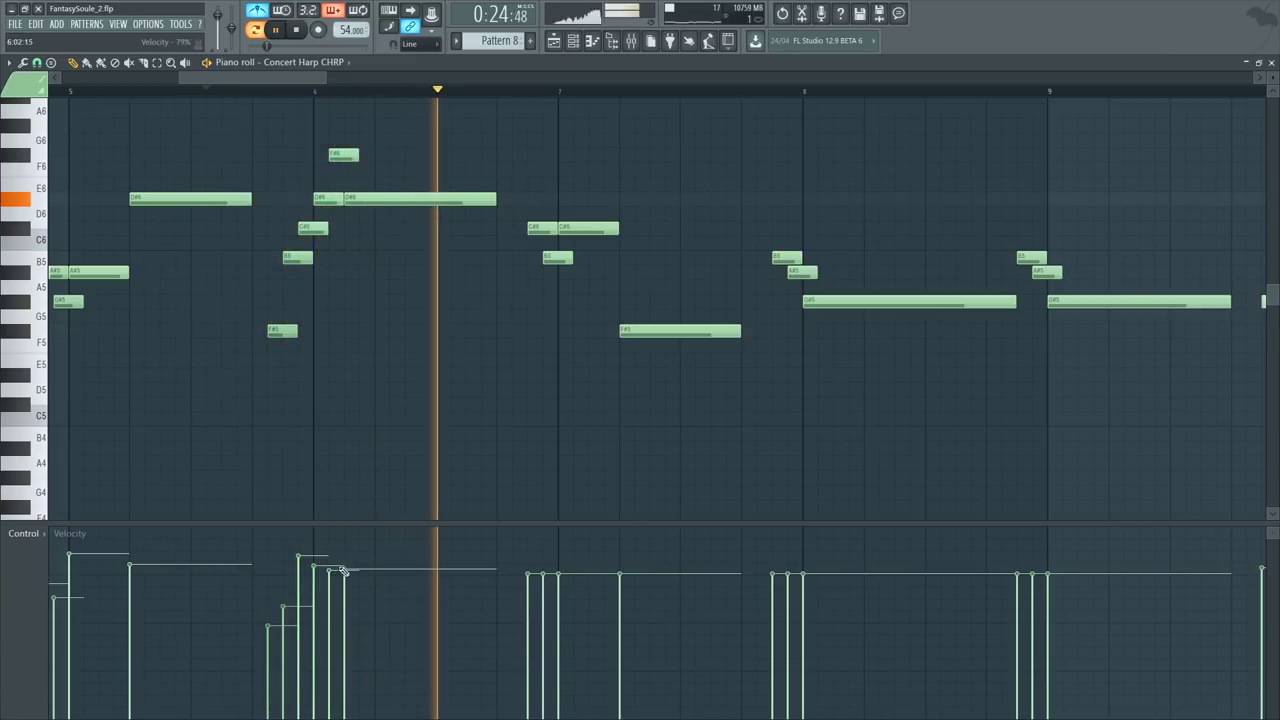
left_click(344, 559)
Step: Soften the first C#6 and B5 leading into bar 7, and raise the velocity of the long F#5
left_click(528, 589)
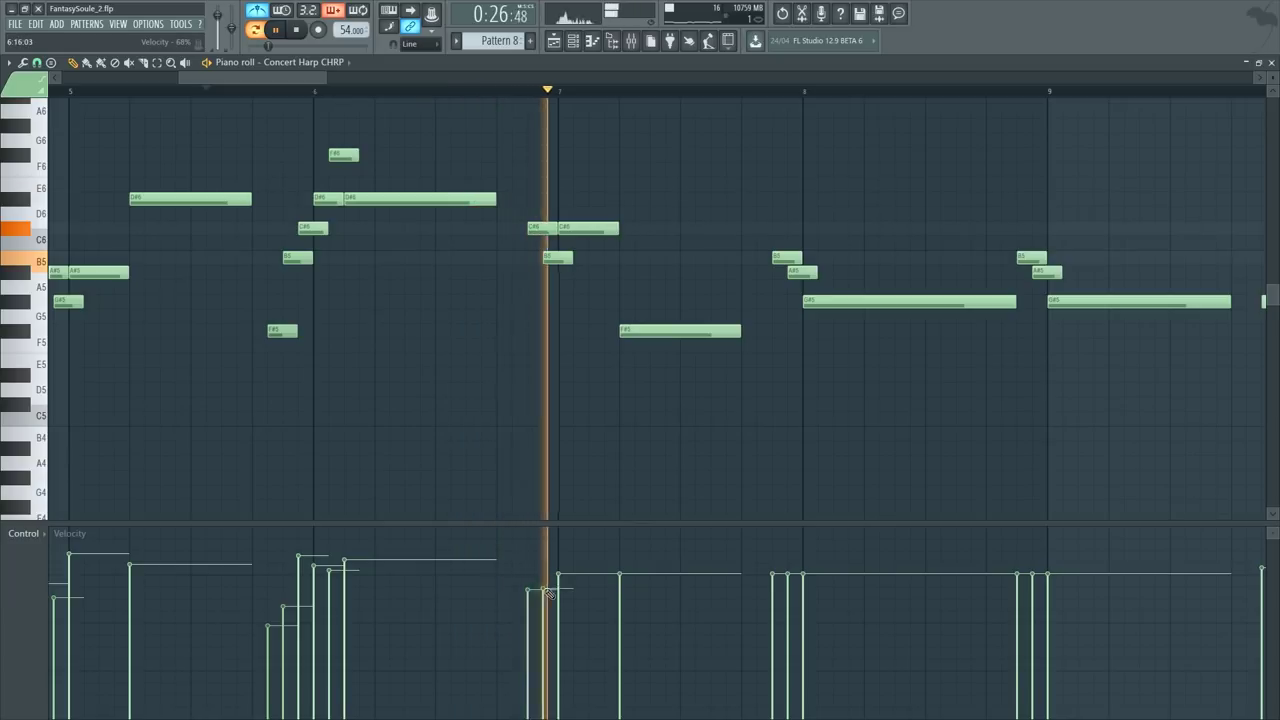
left_click(543, 603)
left_click(621, 602)
left_click(621, 562)
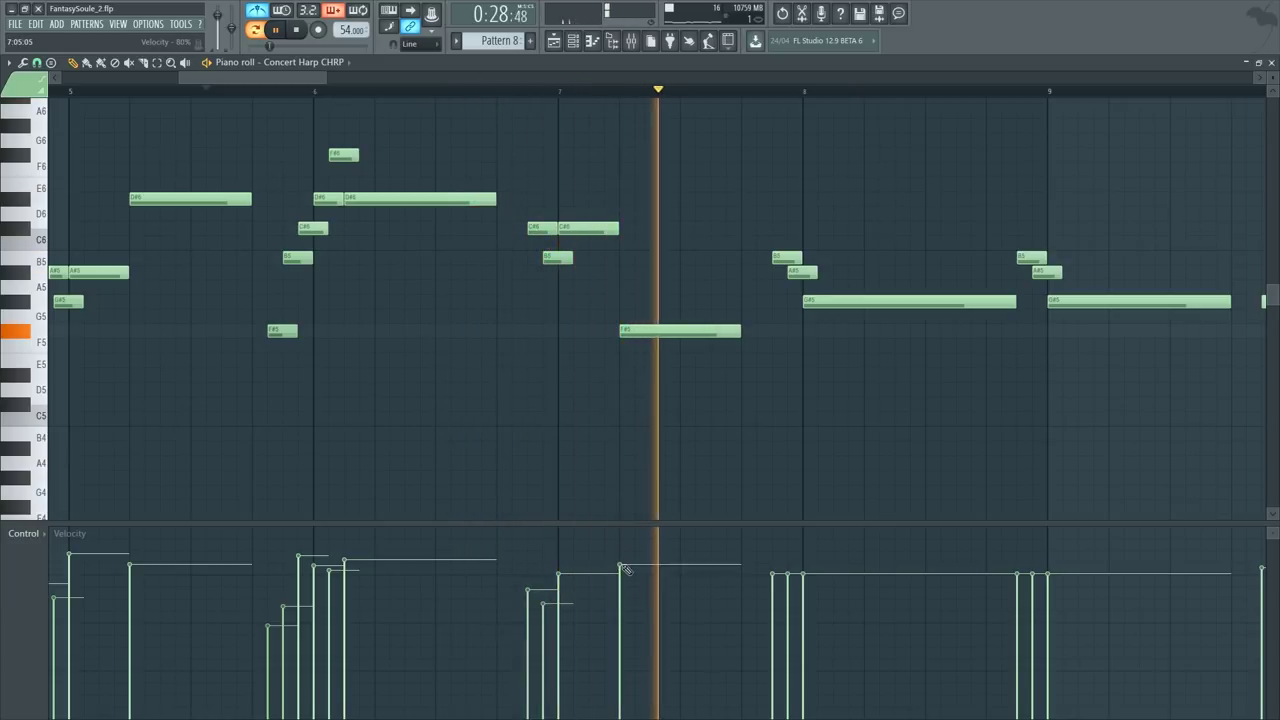
Step: Taper the velocities of both phrases leading into bars 8 and 9 from a louder B5 down to a softer long G#5
left_click(773, 550)
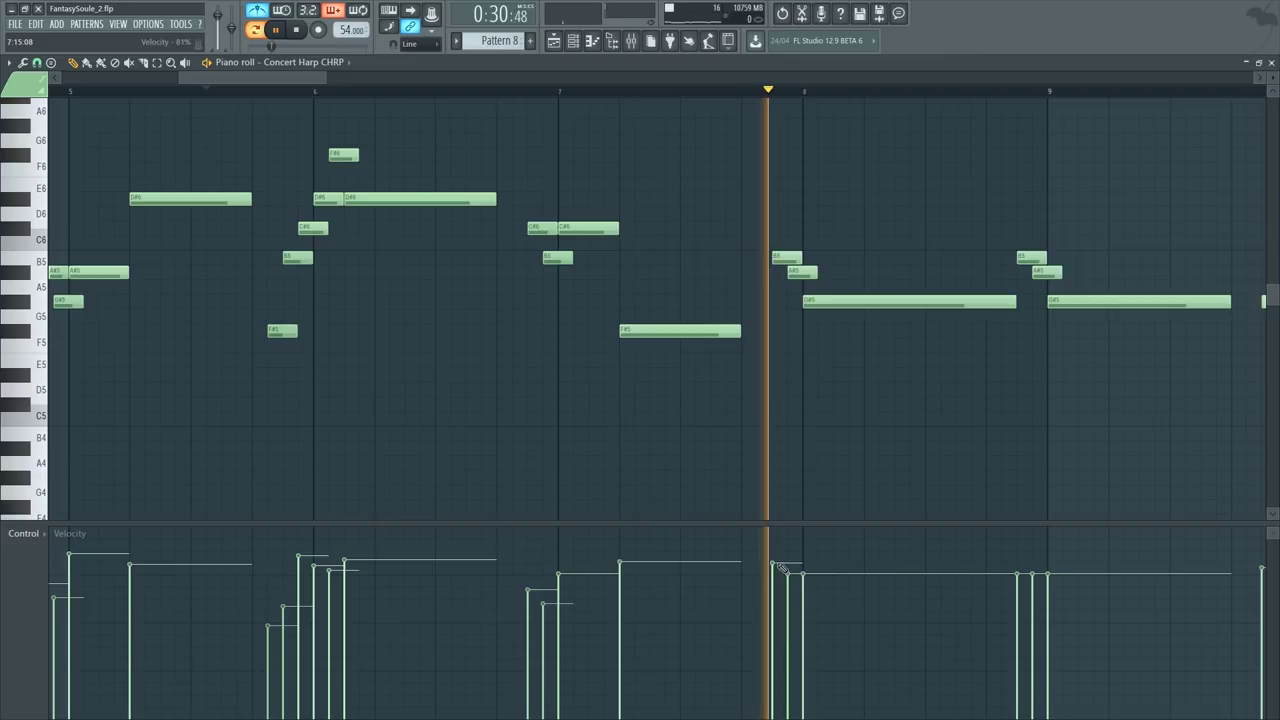
left_click(777, 570)
left_click_drag(777, 568, 808, 591)
left_click(1028, 563)
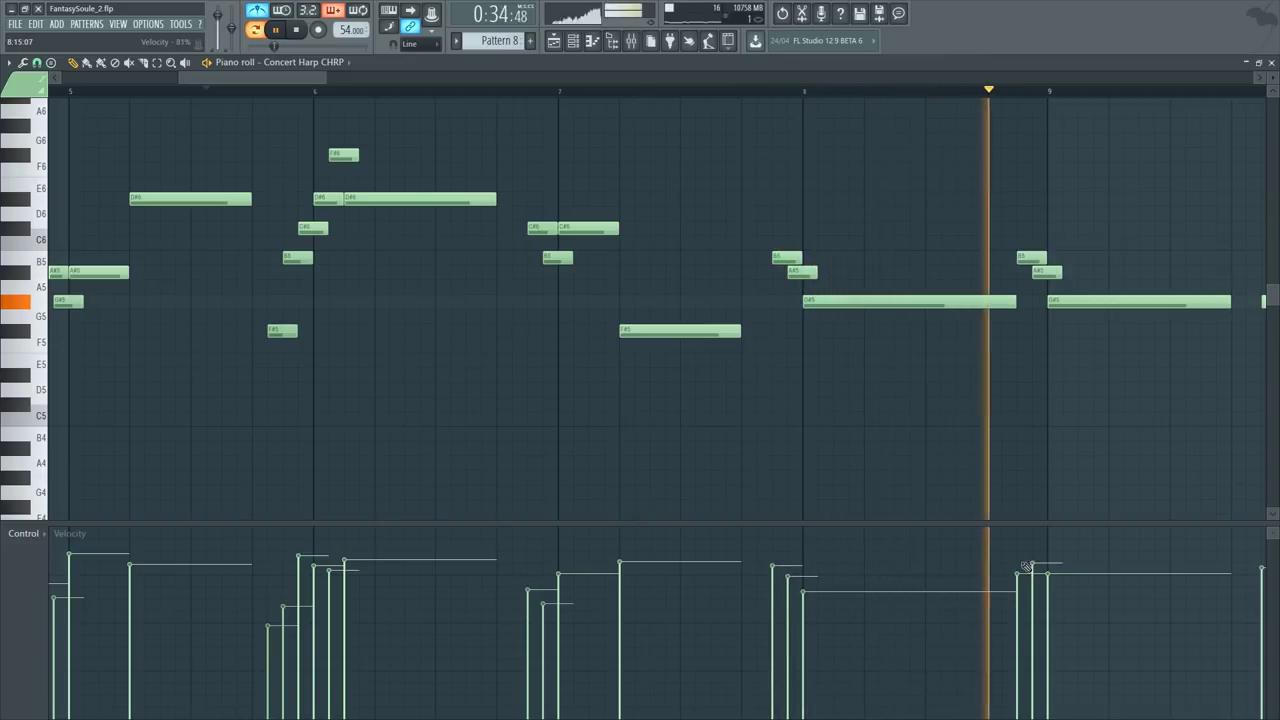
left_click_drag(1021, 563, 1052, 591)
Step: Stop playback and delete all notes from the pickup into bar 10 to the end of the pattern
scroll(933, 373, "down", 5)
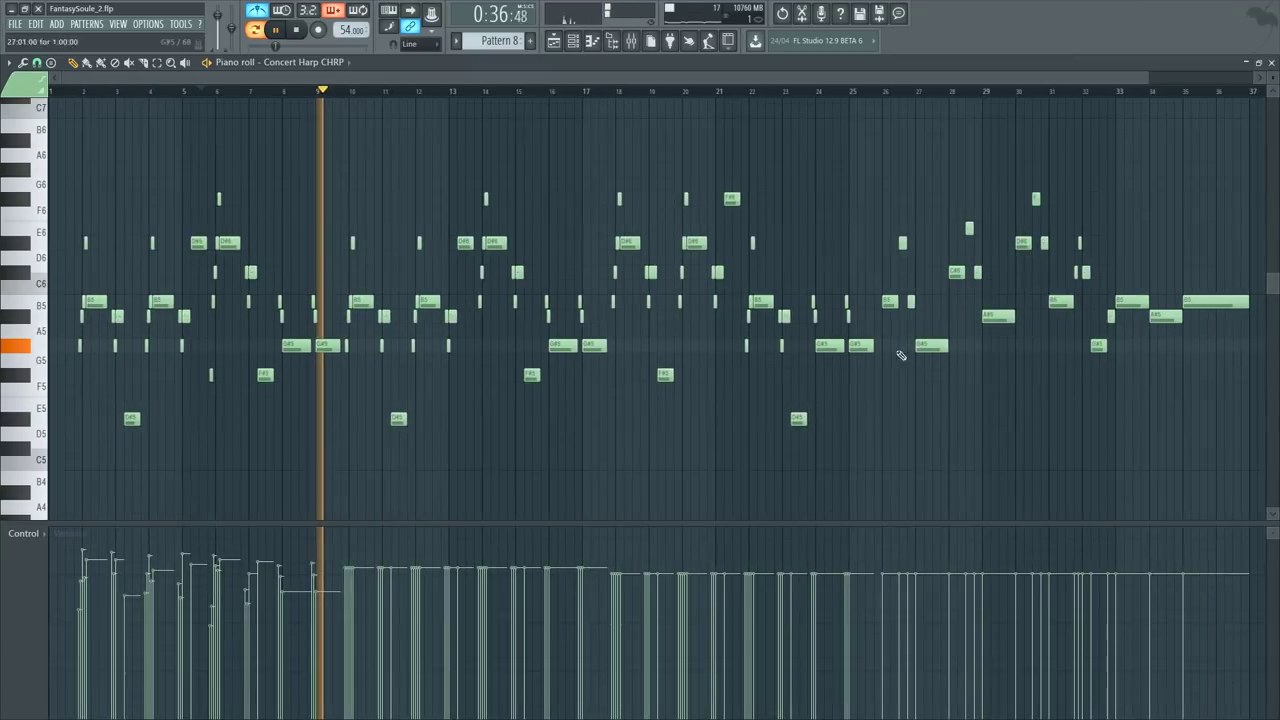
scroll(315, 98, "down", 2)
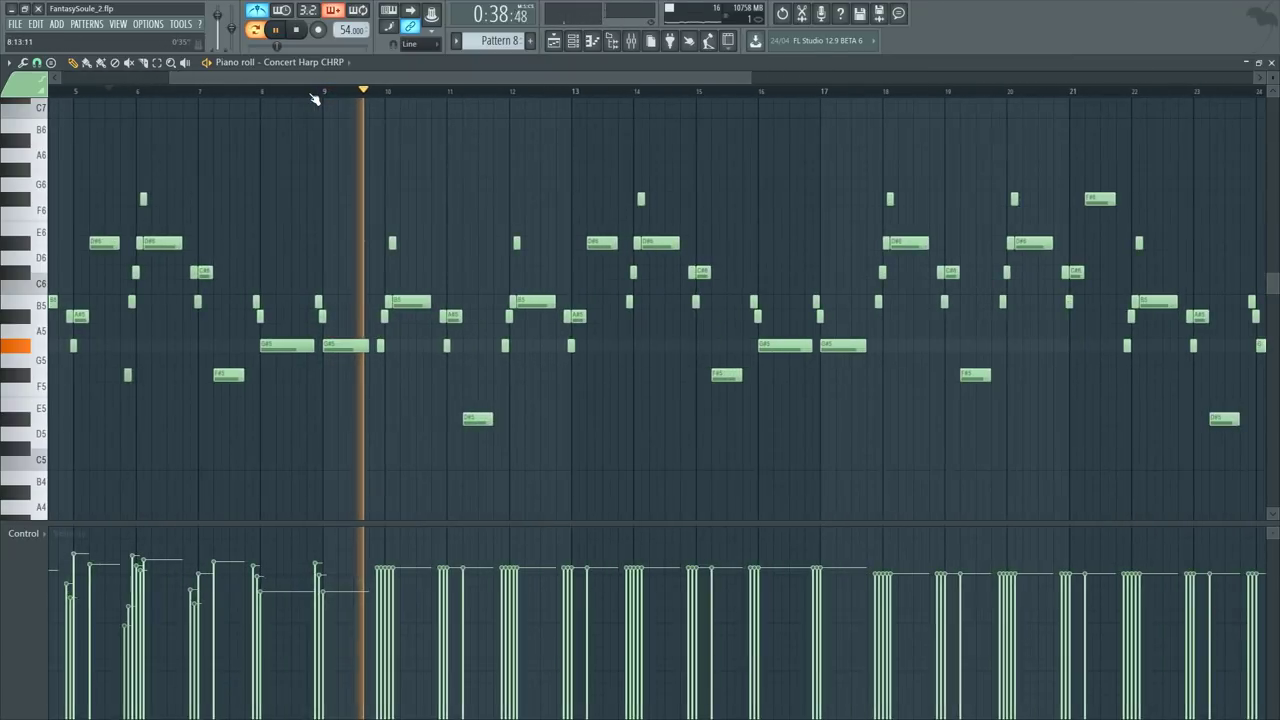
key("space")
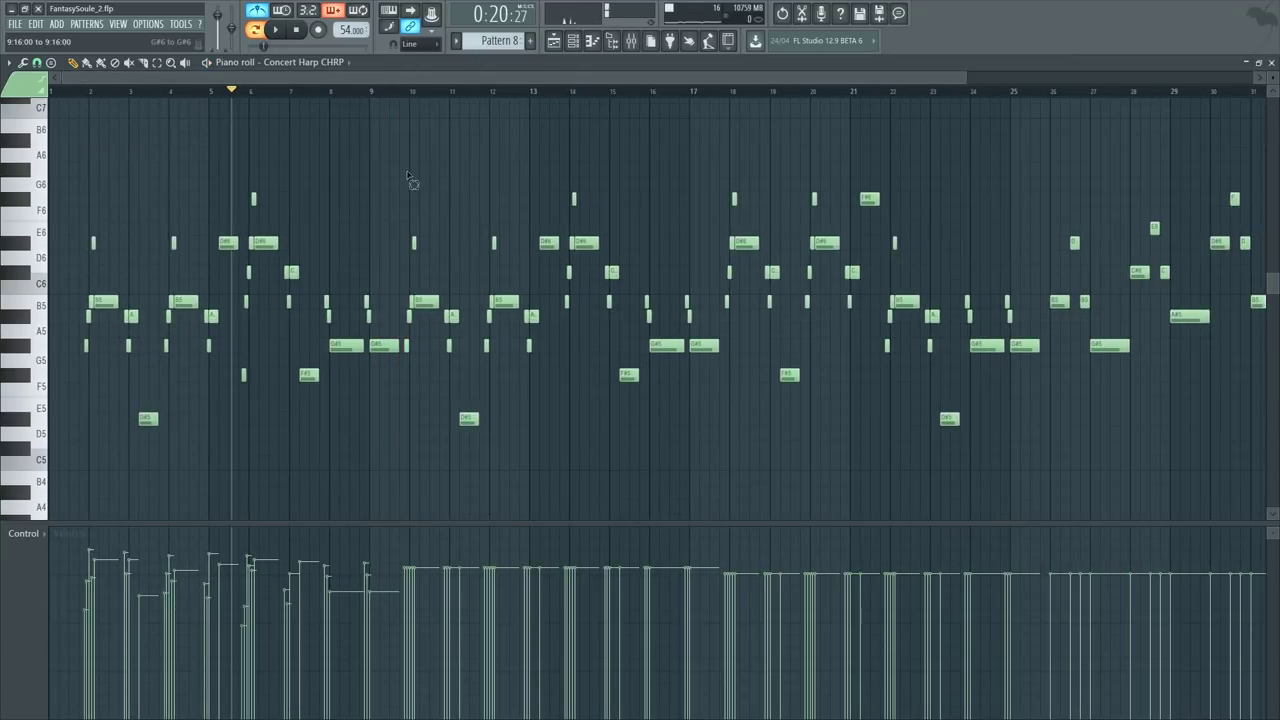
left_click_drag(408, 176, 1268, 512)
scroll(817, 391, "down", 2)
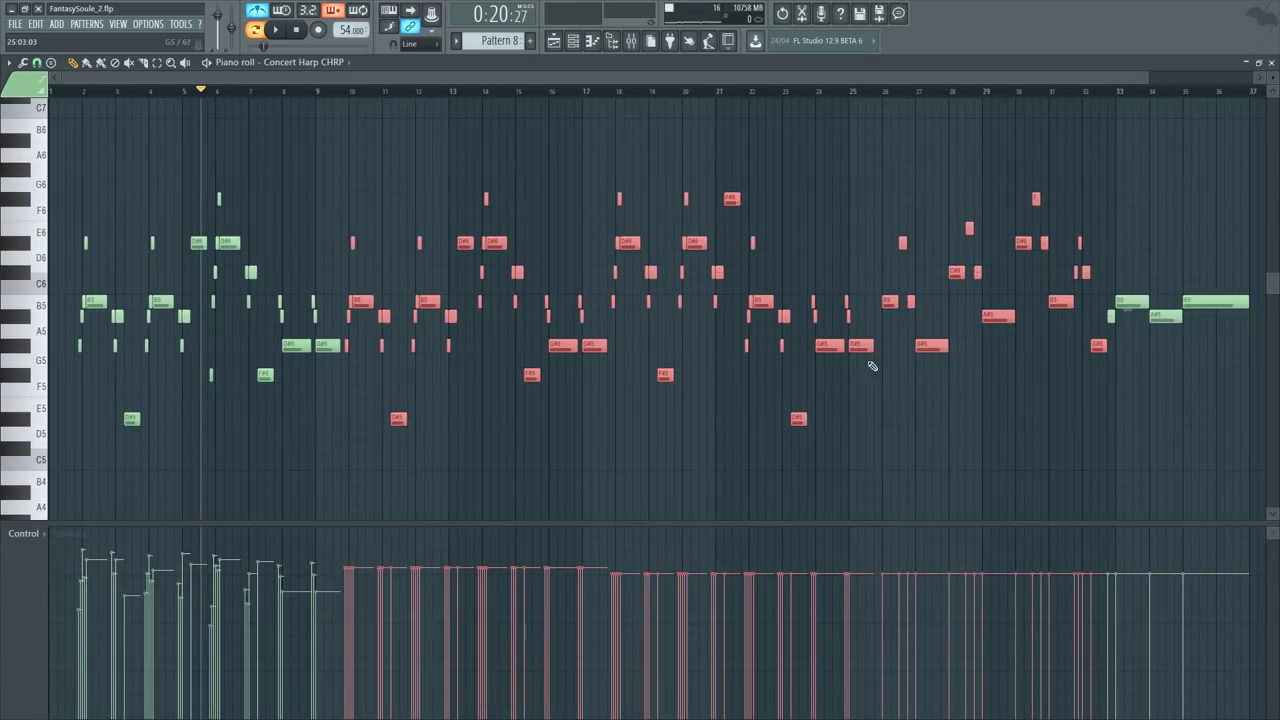
left_click_drag(1108, 275, 1171, 349)
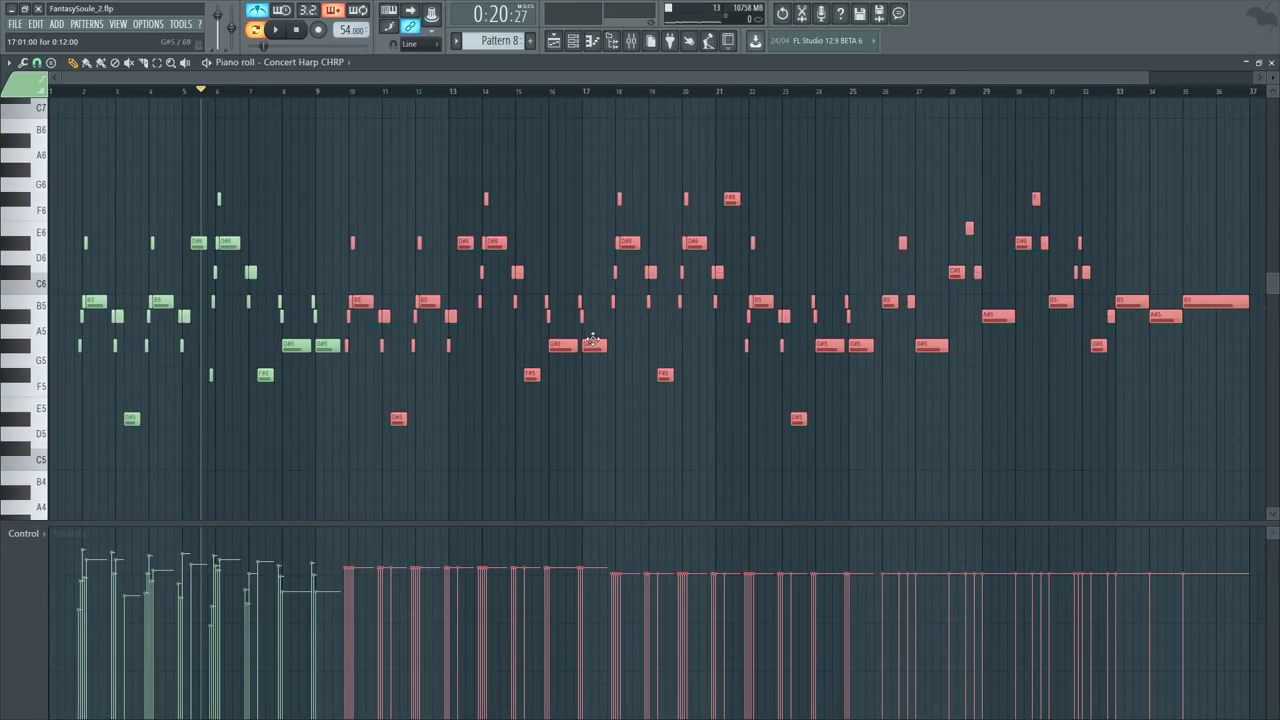
key("Delete")
scroll(374, 200, "up", 4)
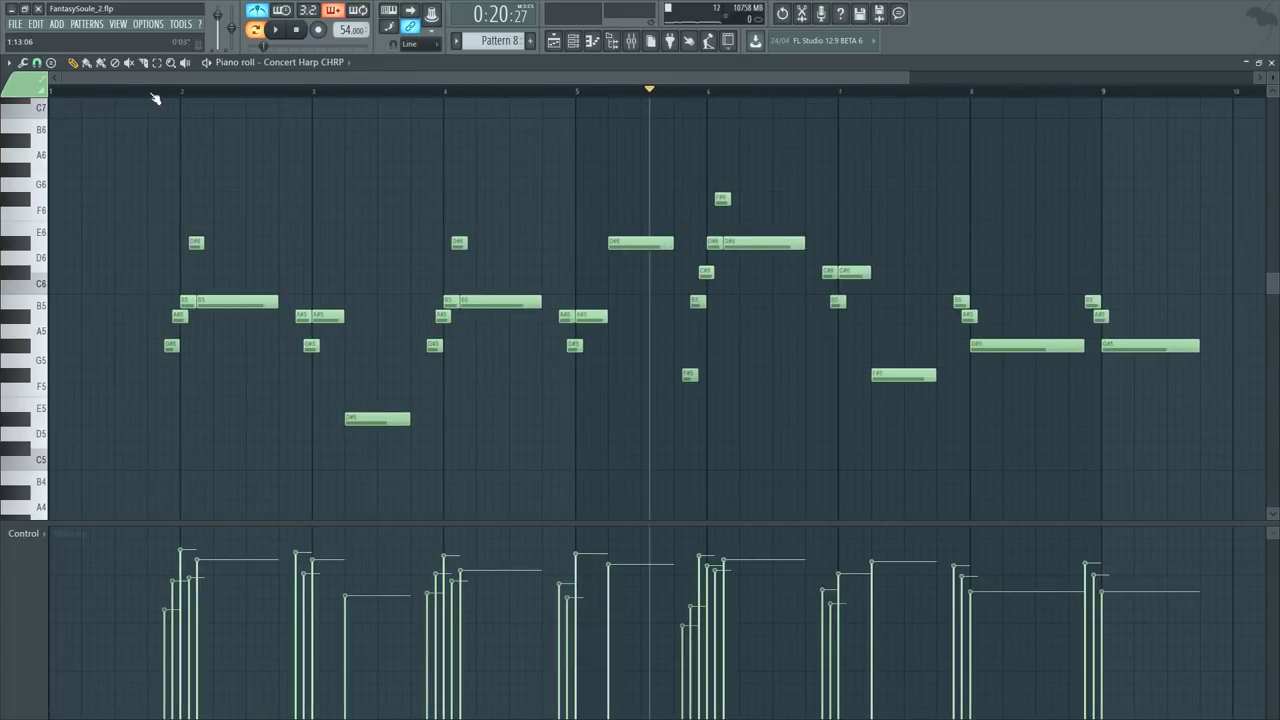
Step: Audition the opening, move its G#5 and A#5 earlier to play back to back before bar 2, and raise the G#5's velocity
left_click(152, 93)
key("space")
scroll(155, 94, "up", 3)
key("space")
left_click_drag(215, 81, 172, 81)
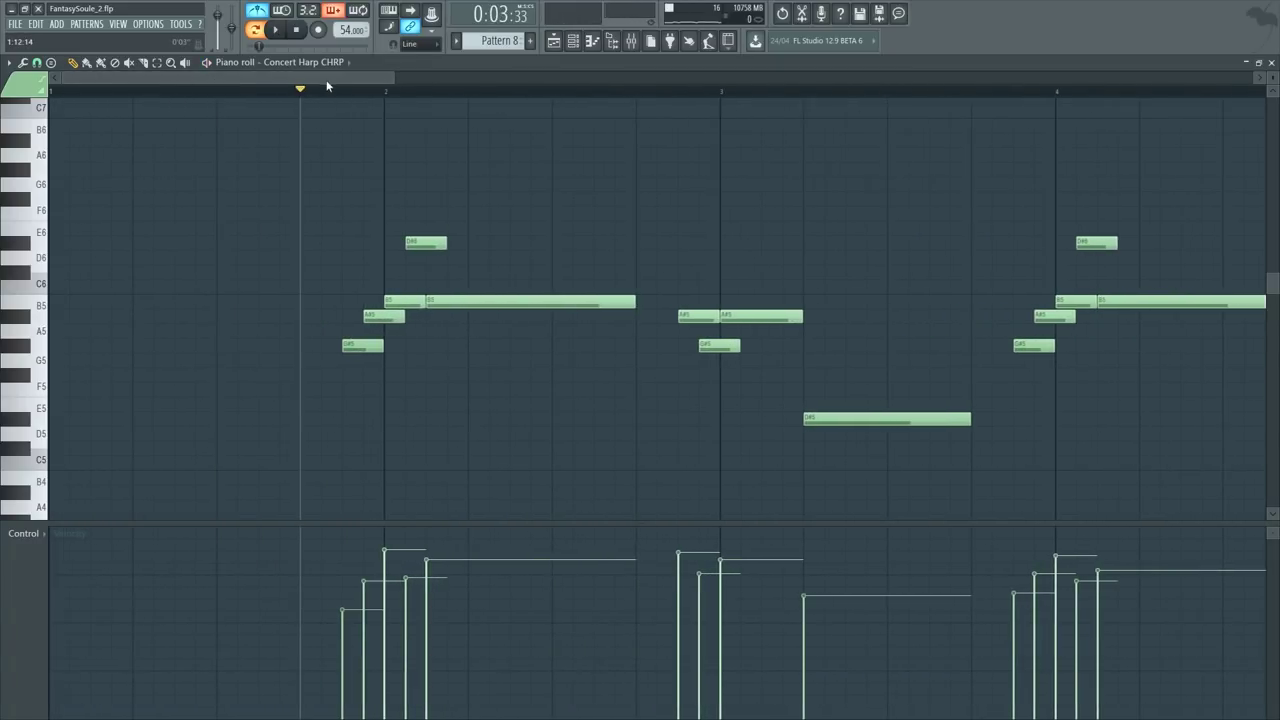
key("space")
left_click(249, 91)
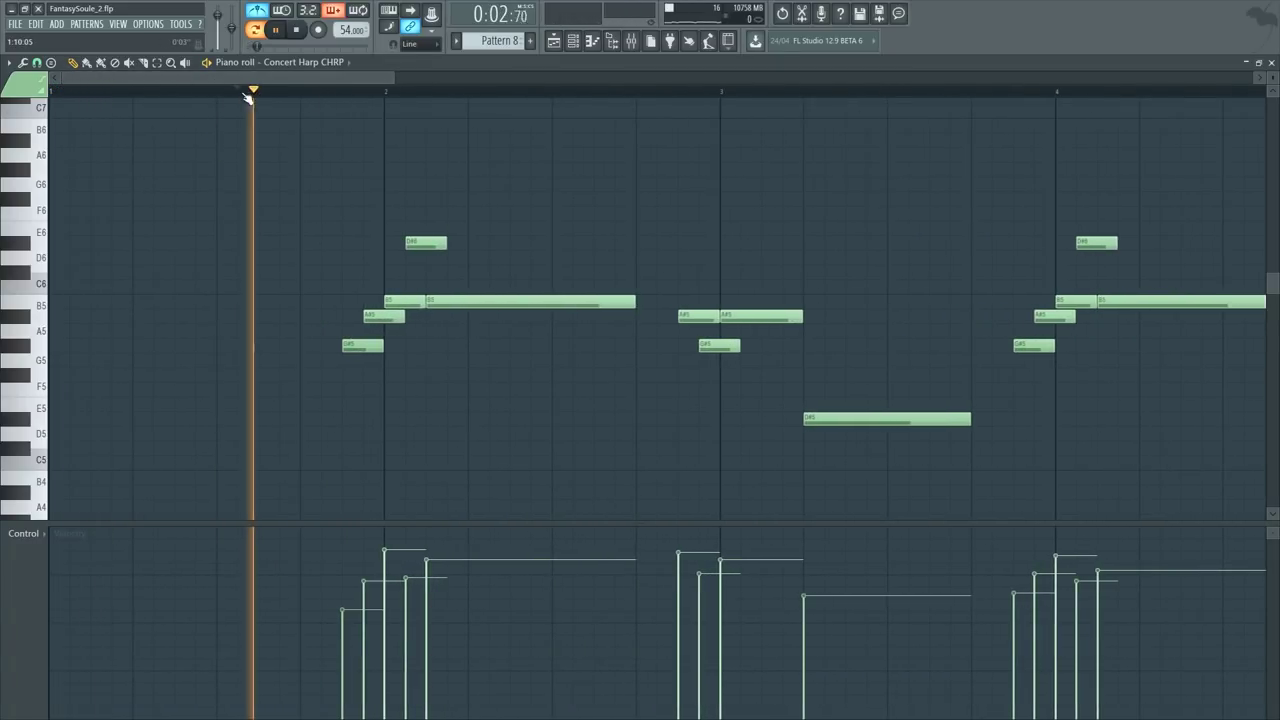
scroll(249, 91, "up", 2)
key("space")
left_click_drag(436, 345, 424, 318)
key("space")
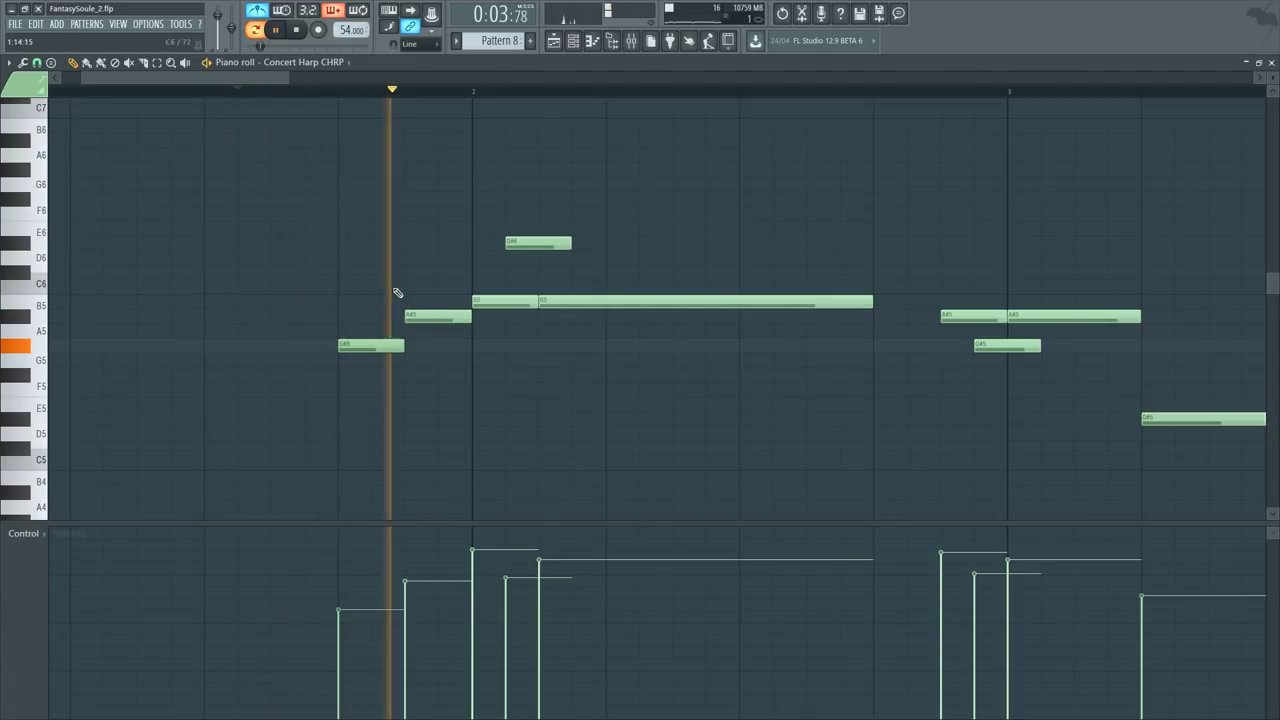
left_click(374, 592)
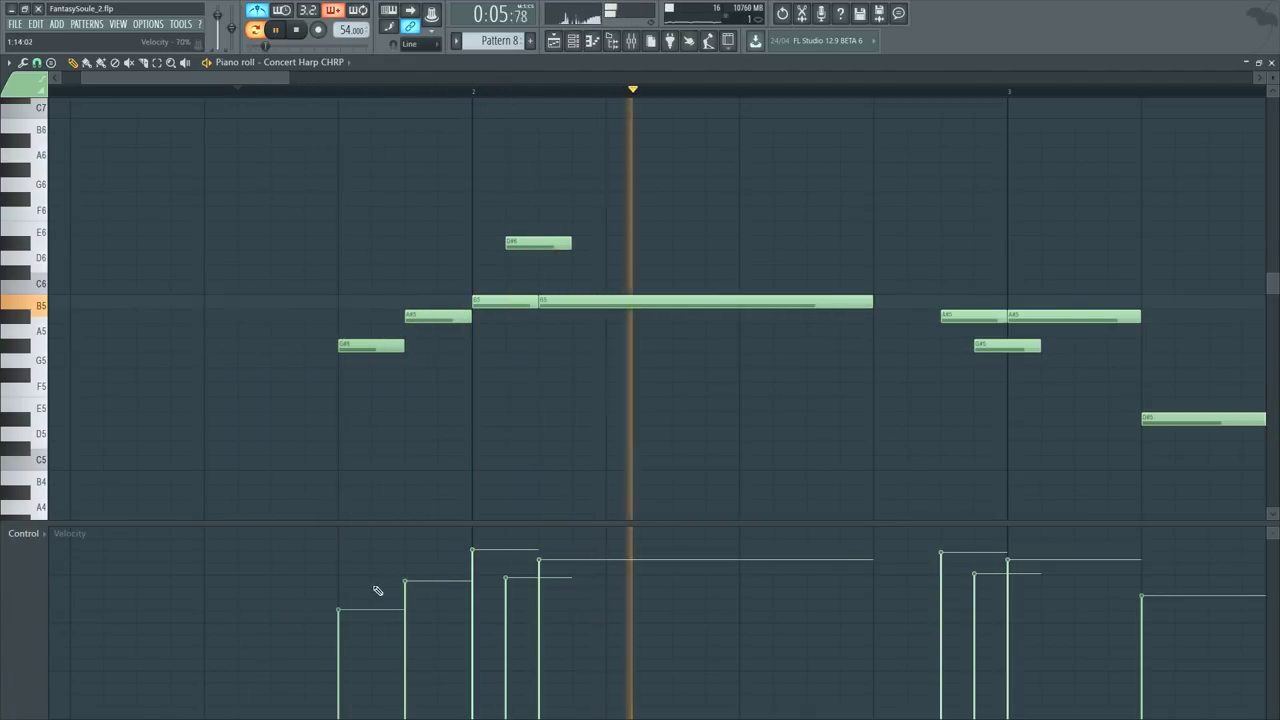
Step: Try a short G#4 accompaniment note under the melody at the start of bar 2
key("space")
scroll(370, 100, "down", 3)
scroll(292, 180, "down", 3)
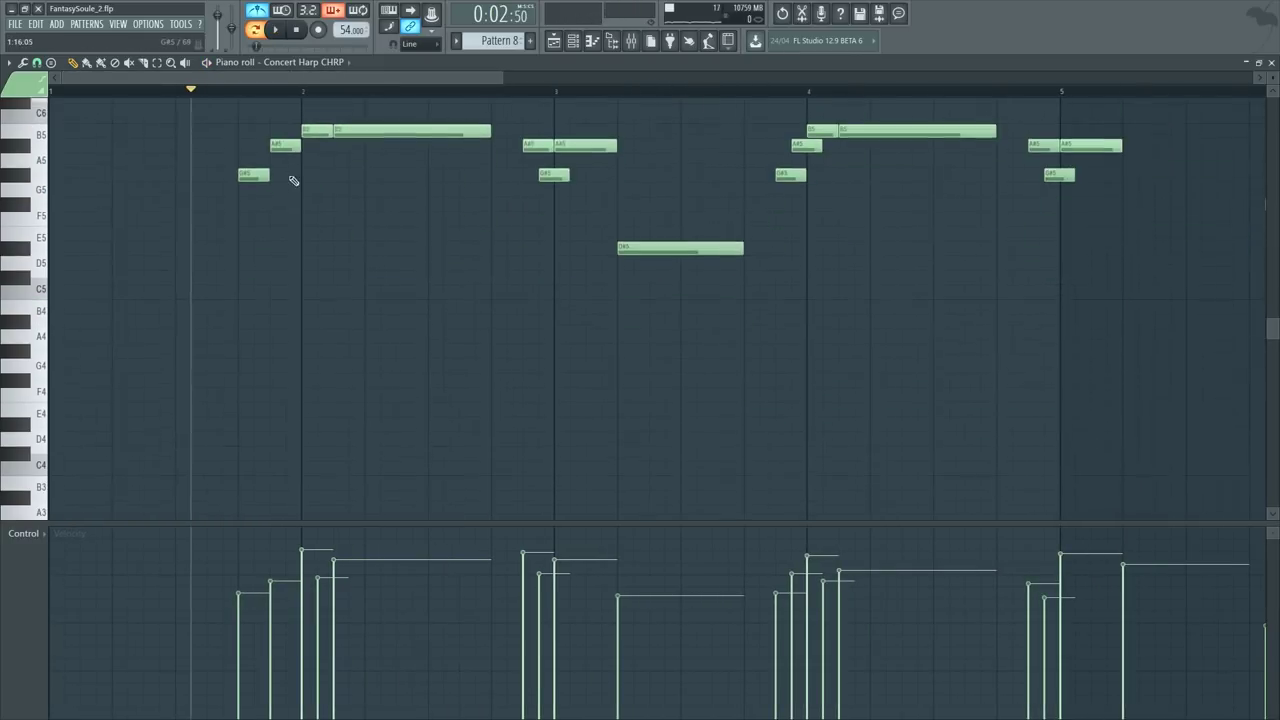
scroll(331, 88, "down", 2)
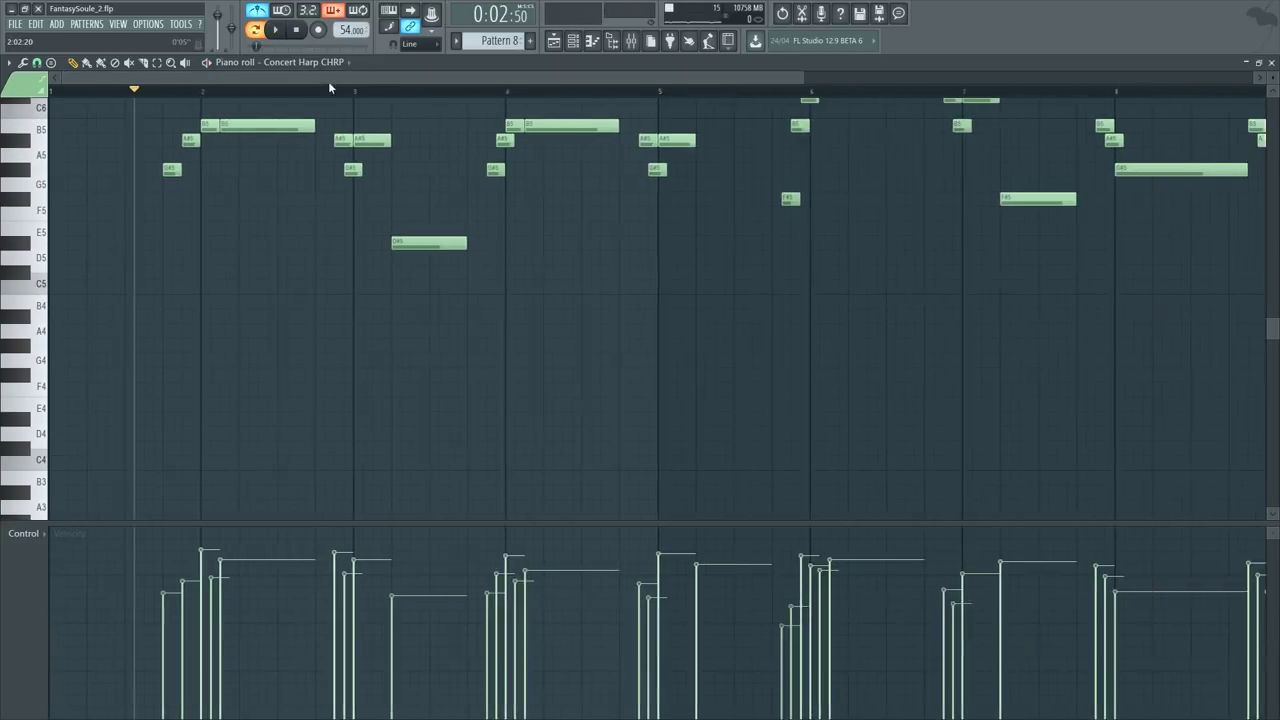
left_click_drag(207, 320, 198, 363)
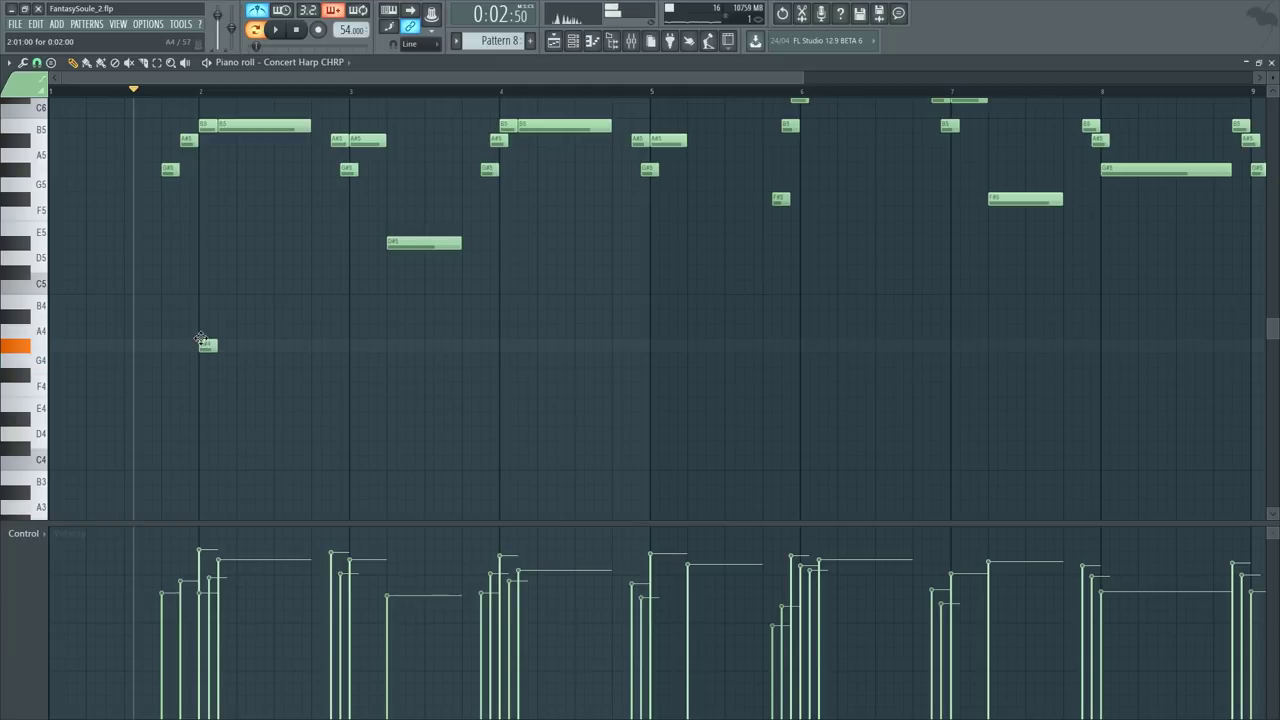
key("space")
scroll(187, 94, "up", 4)
right_click(246, 345)
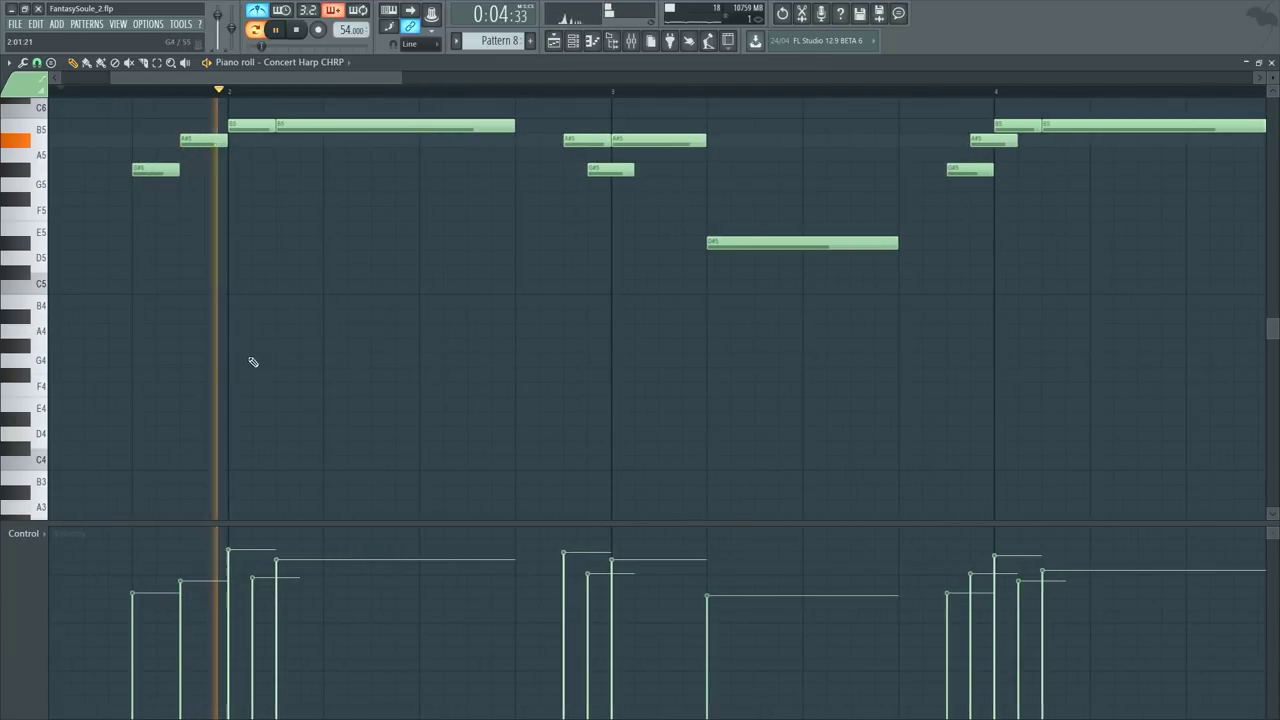
Step: Try a G#4 followed by a D#4 as accompaniment under the melody in bar 2, and play it from there
key("space")
left_click(262, 347)
left_click_drag(279, 395, 272, 420)
left_click(229, 92)
key("space")
scroll(230, 94, "up", 2)
key("space")
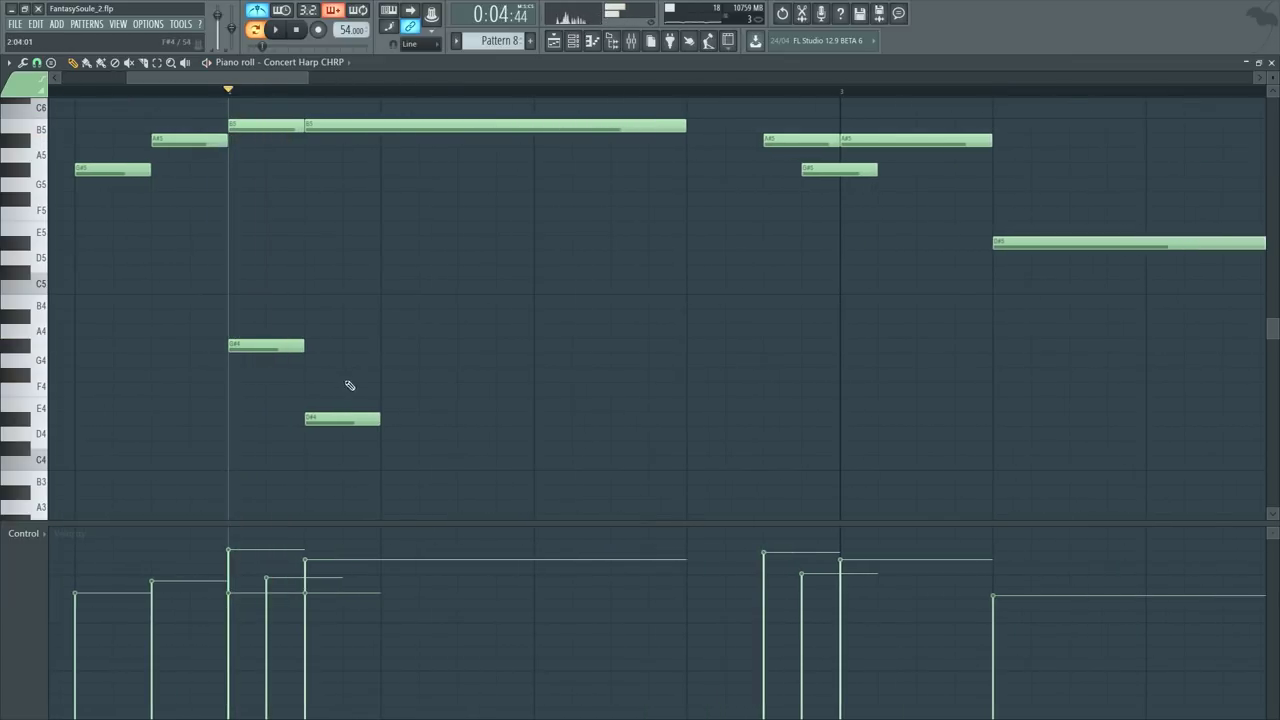
Step: Try extending the bar 2 accompaniment figure with G#3, D#4 and B4 notes, and delete the whole figure
scroll(306, 420, "down", 2)
left_click_drag(304, 431, 305, 479)
left_click_drag(349, 336, 345, 375)
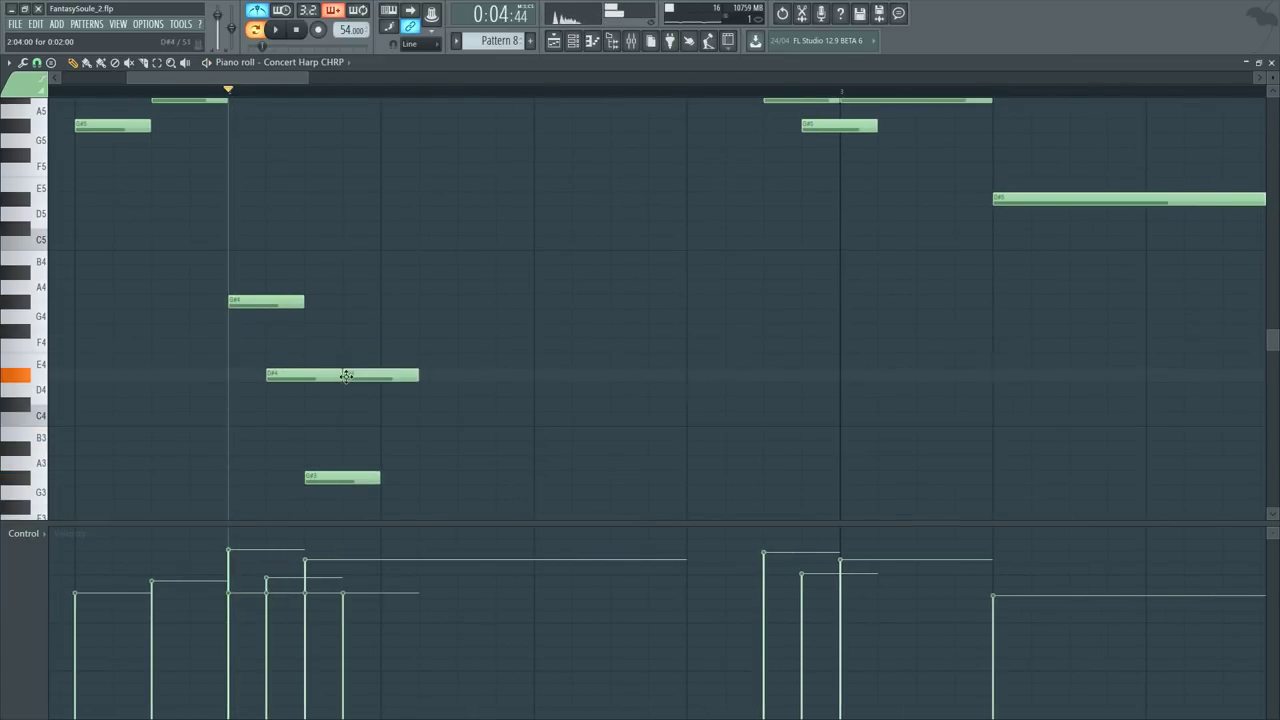
left_click_drag(395, 275, 393, 256)
left_click_drag(468, 222, 221, 523)
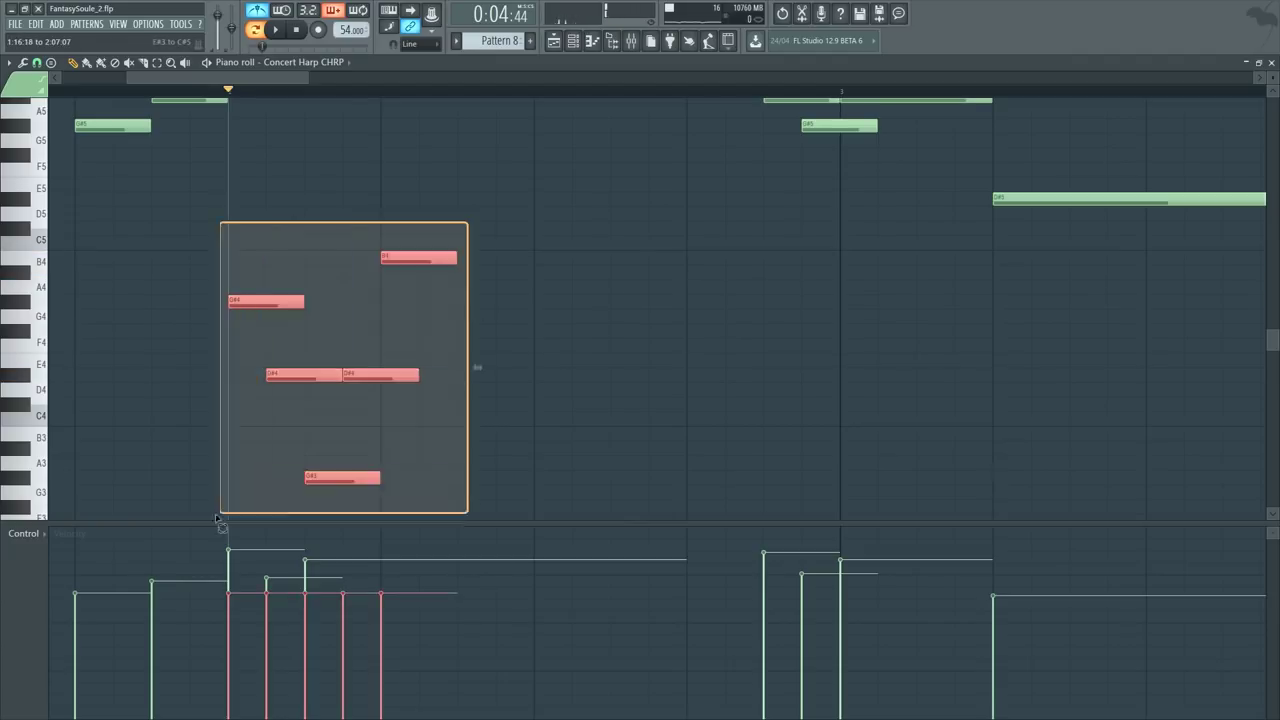
key("Delete")
right_click(315, 419, "ctrl")
Step: Load the 11 Harp 2 patch from the CineHarps library into Group A's Kontakt rack
key("F6")
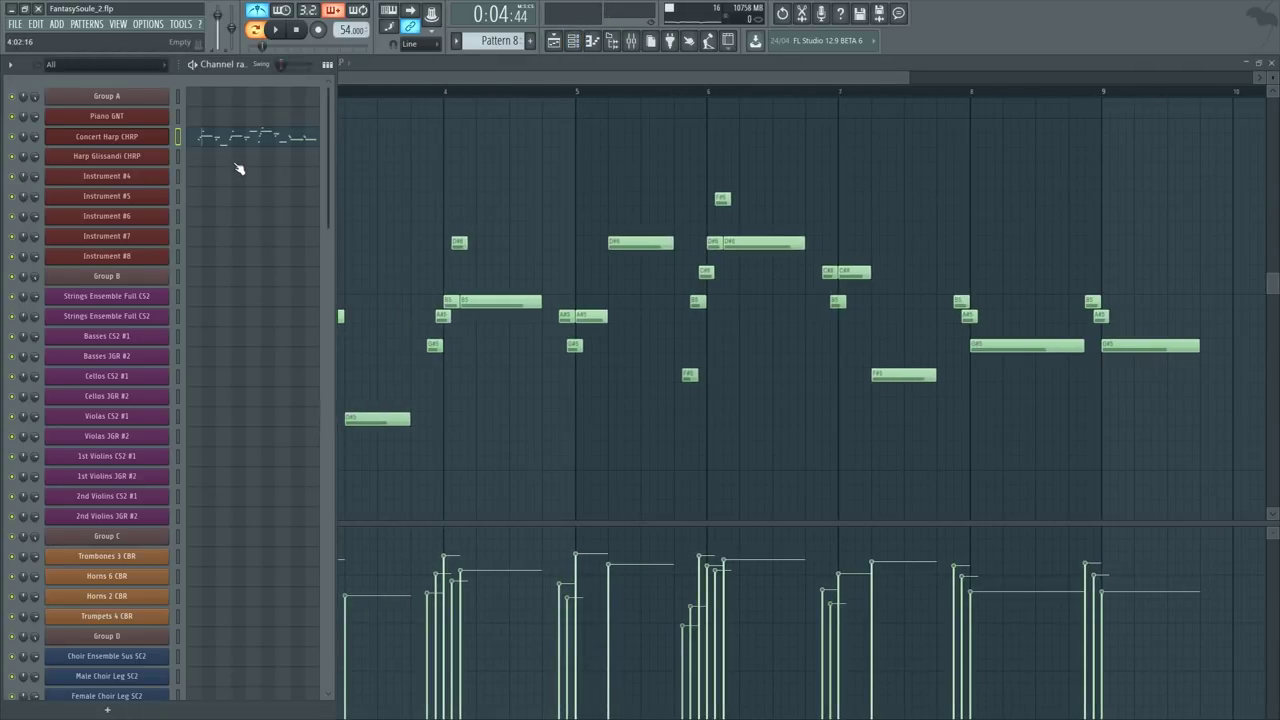
left_click(137, 95)
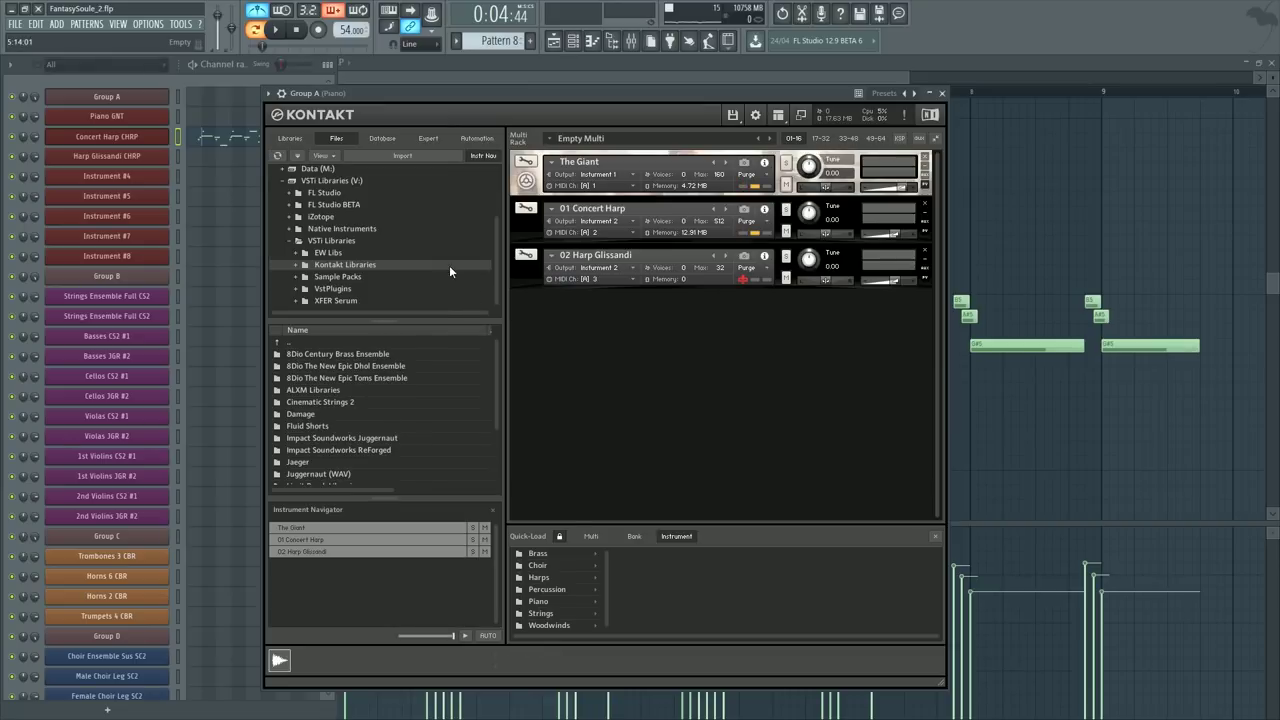
left_click(292, 141)
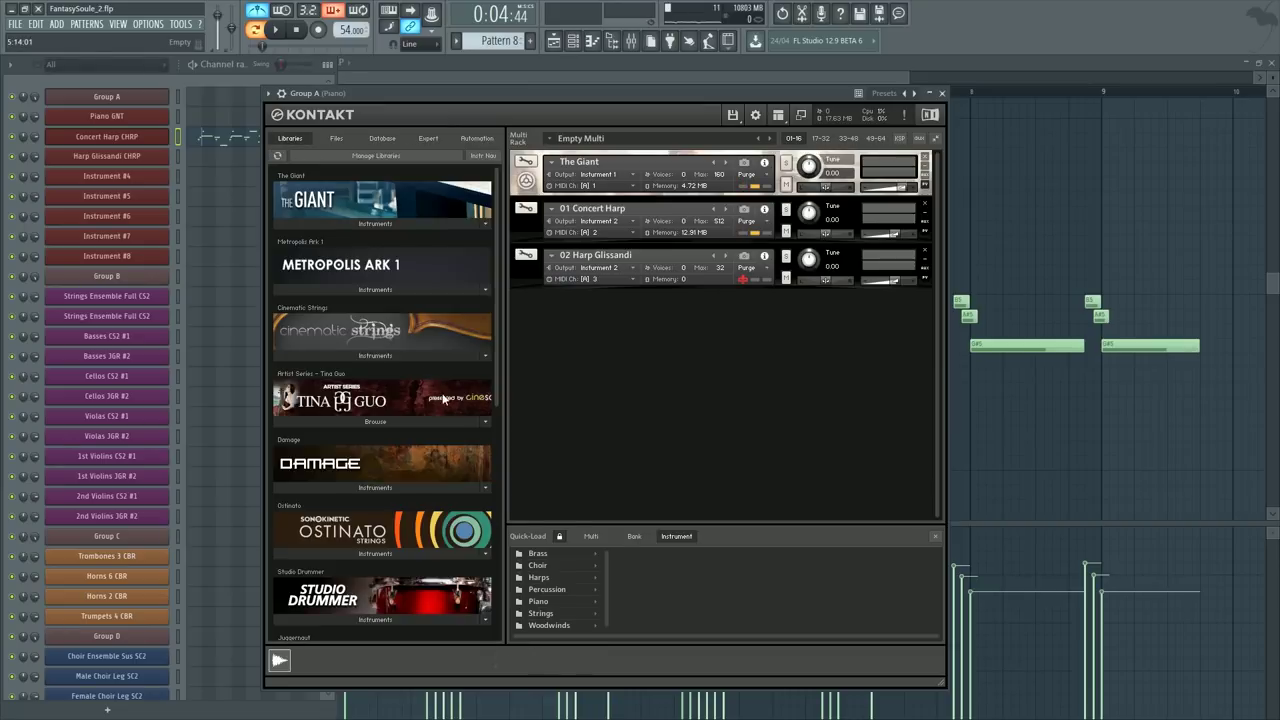
scroll(402, 450, "down", 10)
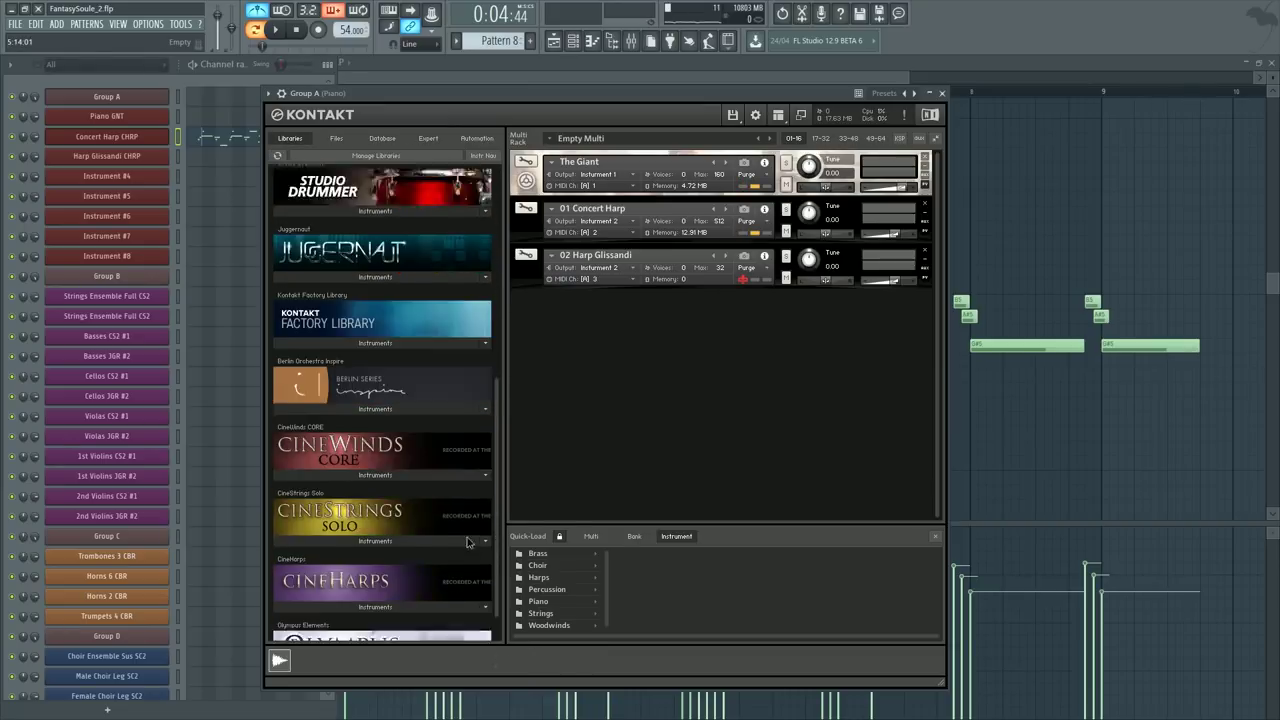
left_click(396, 568)
scroll(370, 562, "down", 3)
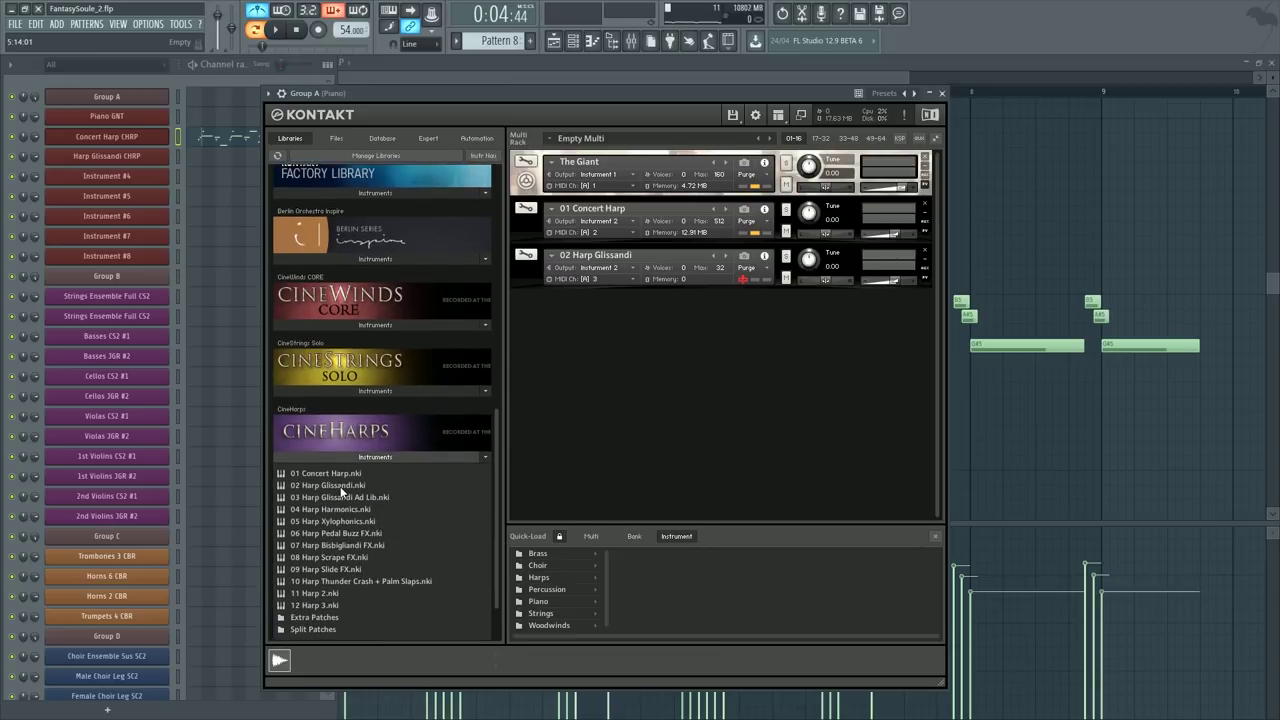
double_click(318, 593)
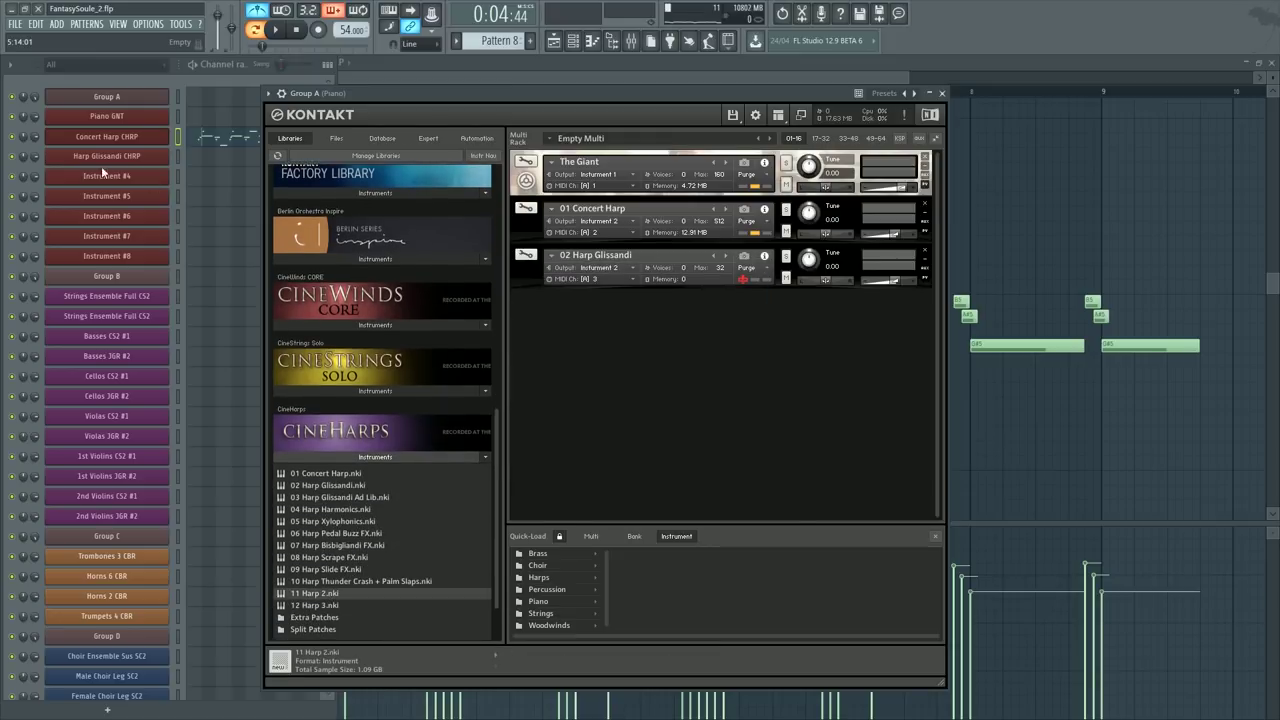
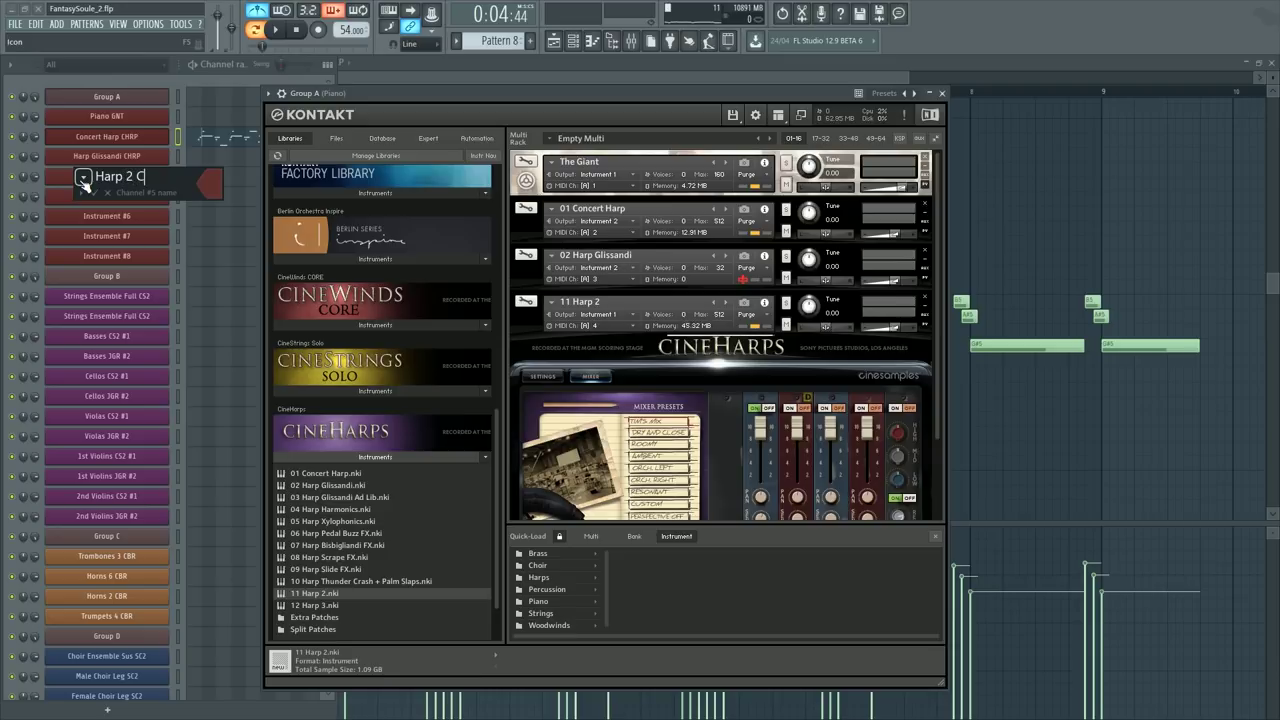
Step: Rename the Instrument #4 channel as Harp 2 CHRP
left_click(83, 178)
middle_click(83, 181)
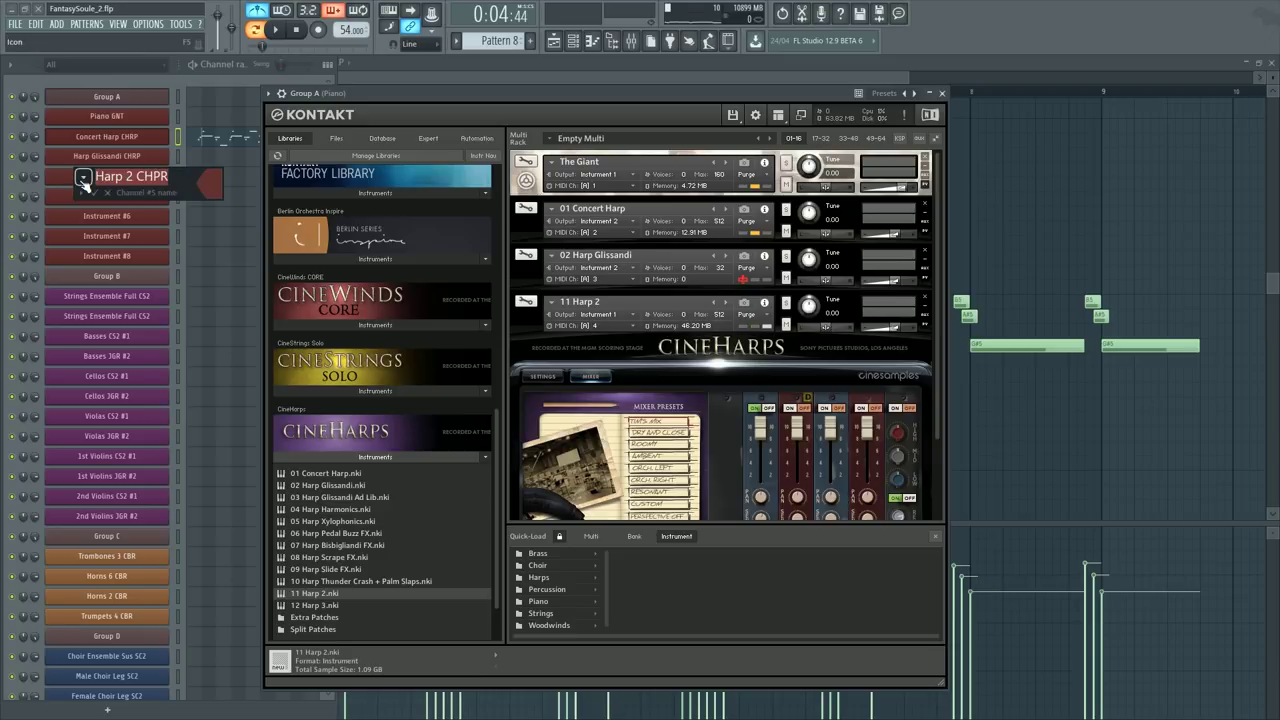
left_click(83, 178)
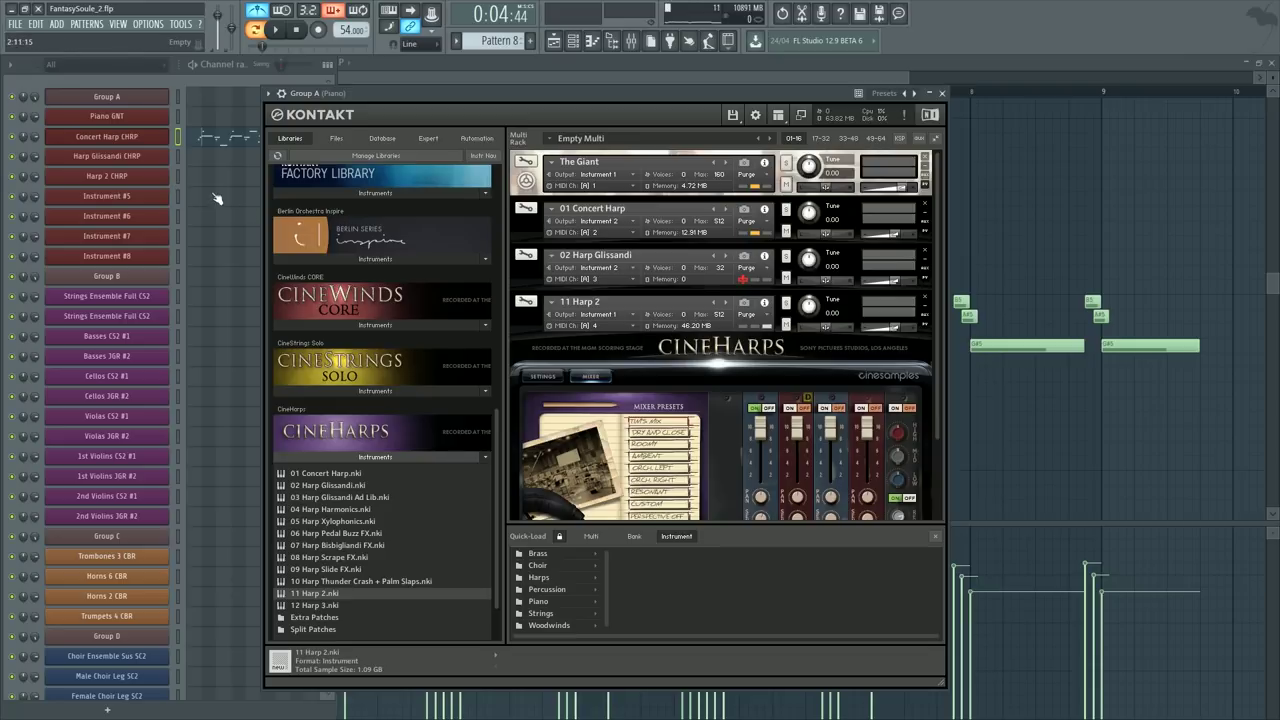
Step: Play from shortly before bar 2 in the Harp 2 CHRP piano roll and place a G#4 at the start of bar 2
left_click(213, 178)
key("space")
key("space")
scroll(186, 100, "up", 4)
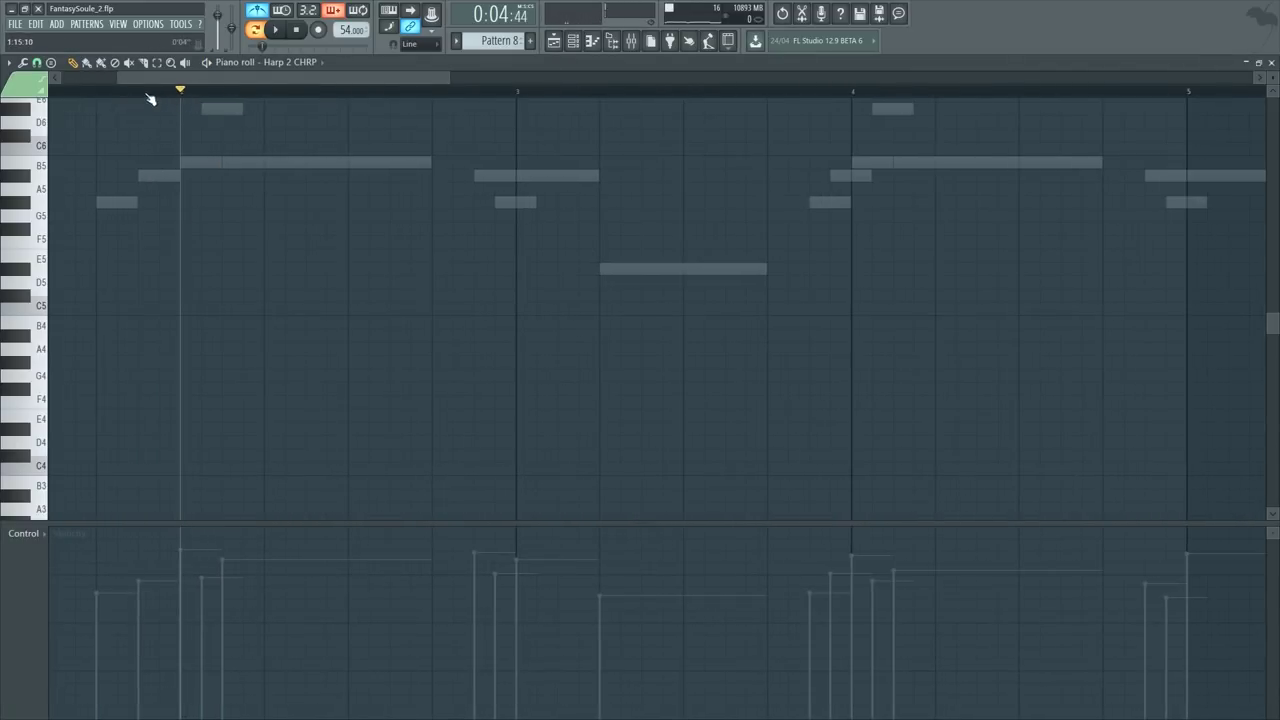
left_click_drag(141, 92, 115, 90)
key("space")
key("space")
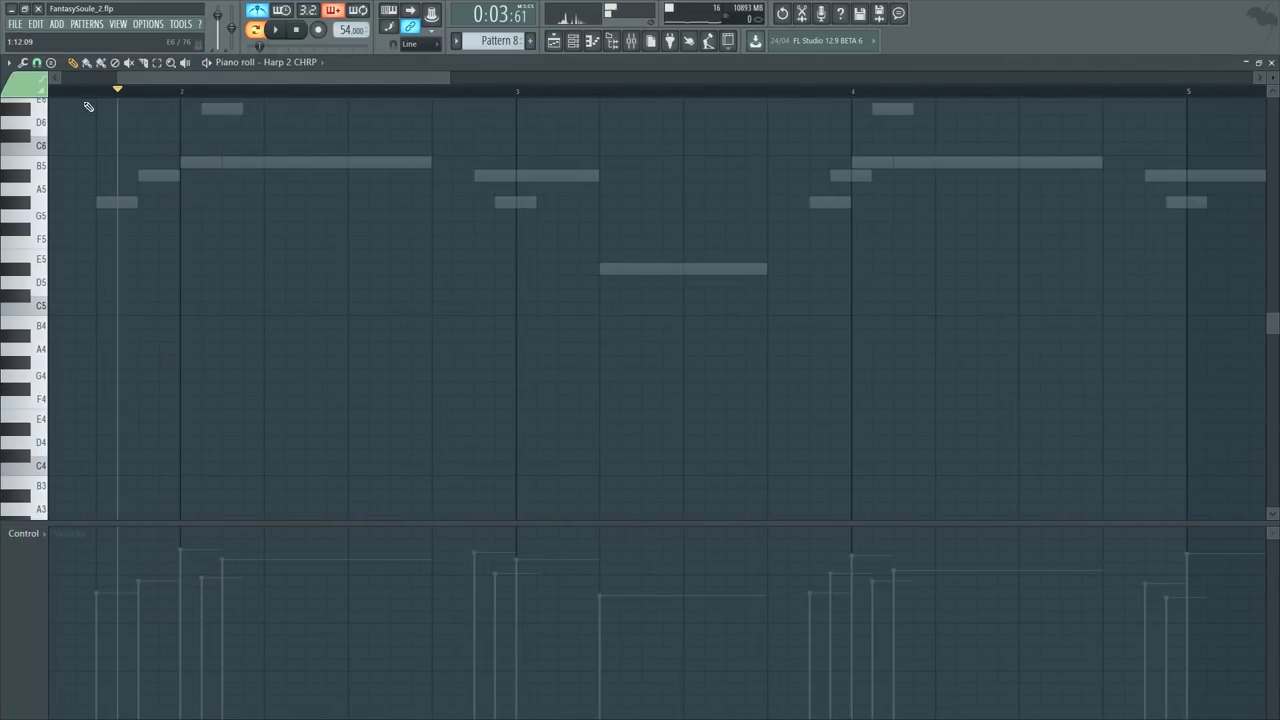
key("space")
scroll(189, 94, "up", 3)
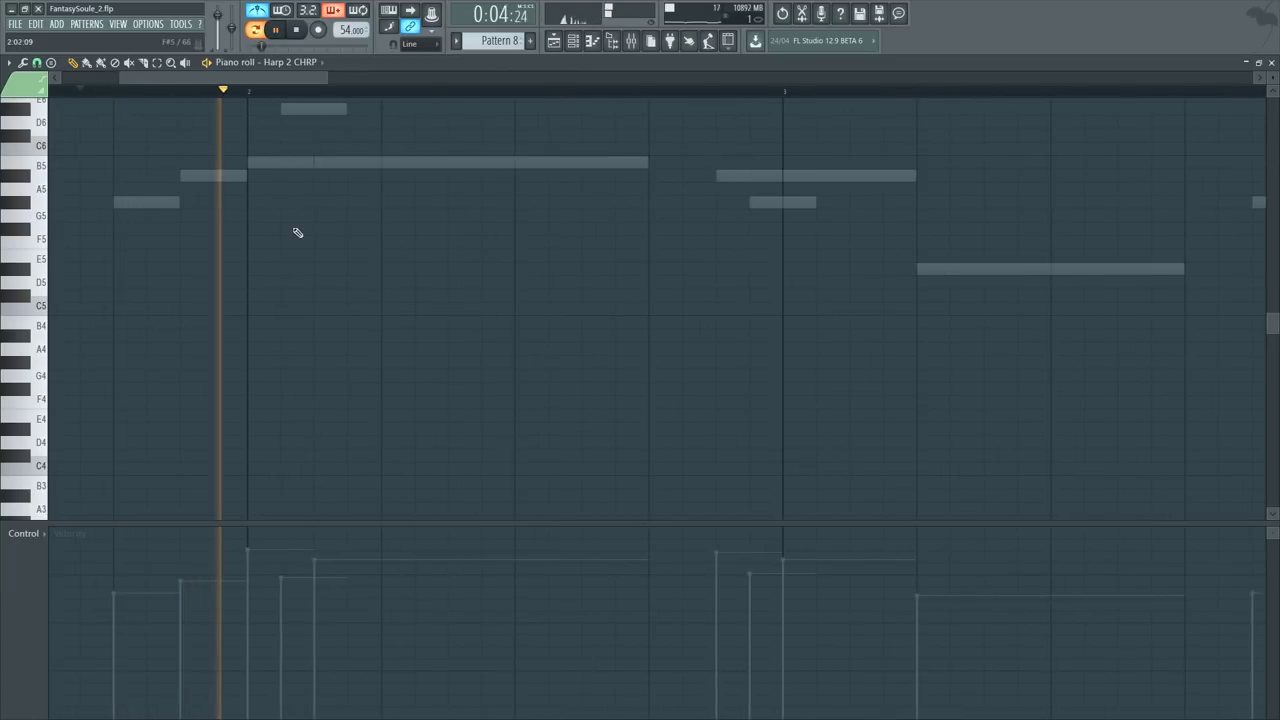
key("space")
mouse_move(250, 257)
left_mouse_down()
mouse_move(243, 437)
mouse_move(253, 348)
mouse_move(257, 371)
left_mouse_up()
Step: Swap the rack's 11 Harp 2 patch for 12 Harp 3, settle on 01 Concert Harp, and play the harp part with it
key("F6")
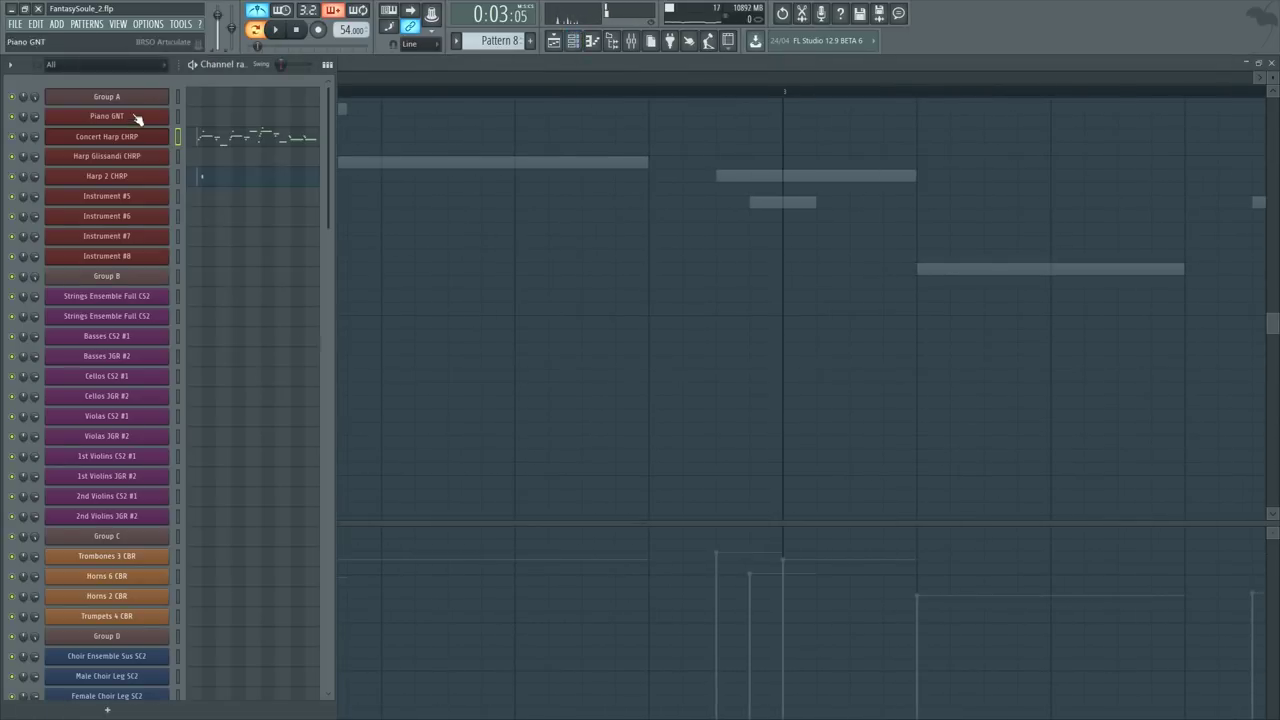
left_click(130, 99)
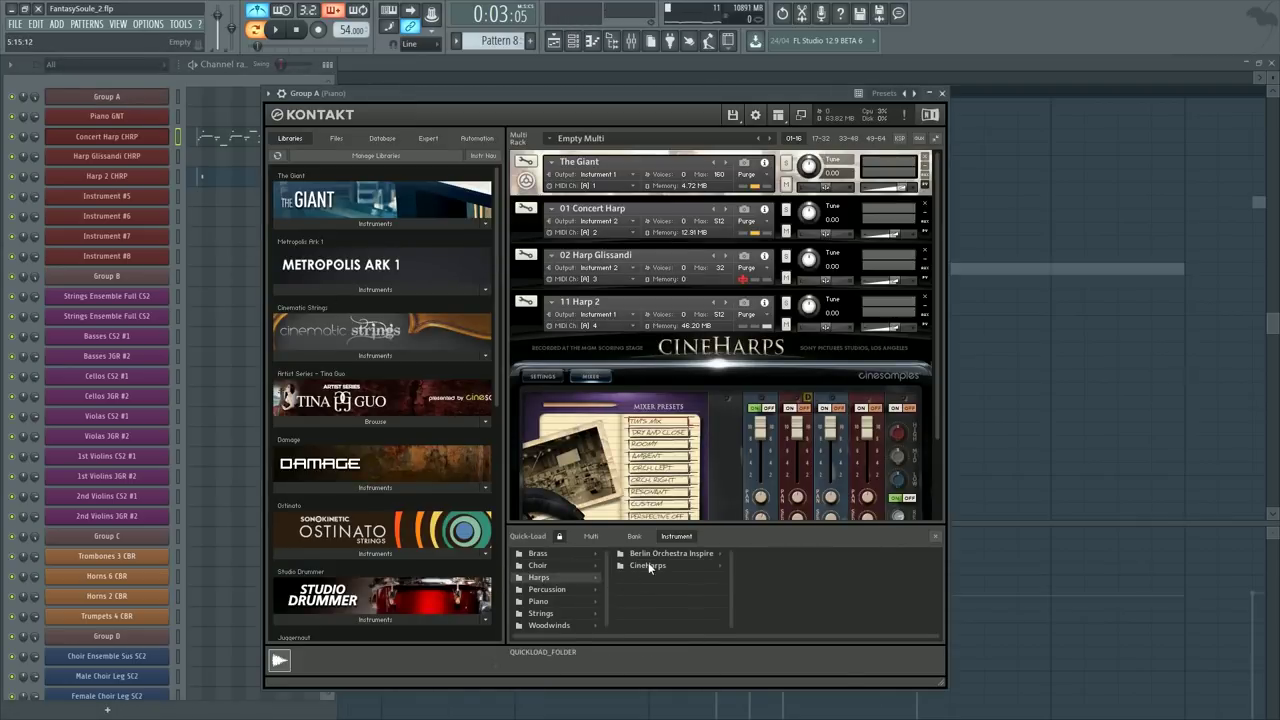
left_click_drag(765, 560, 640, 305)
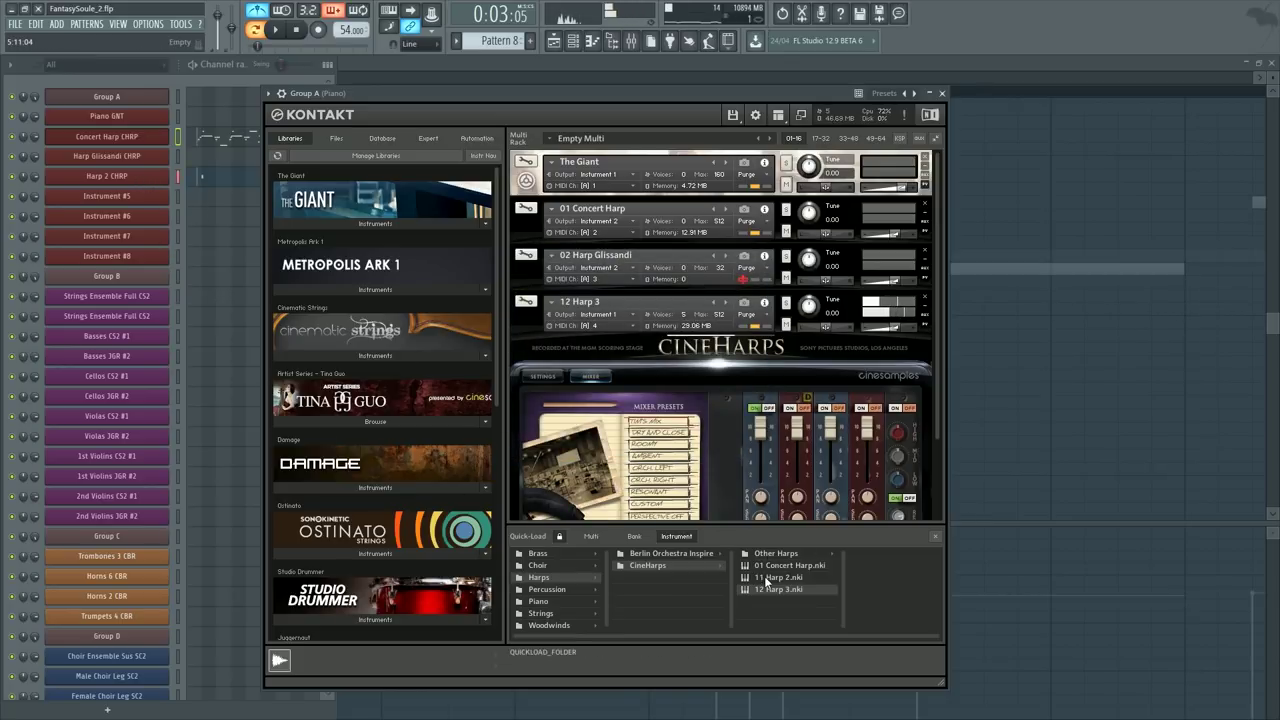
left_click_drag(743, 528, 640, 305)
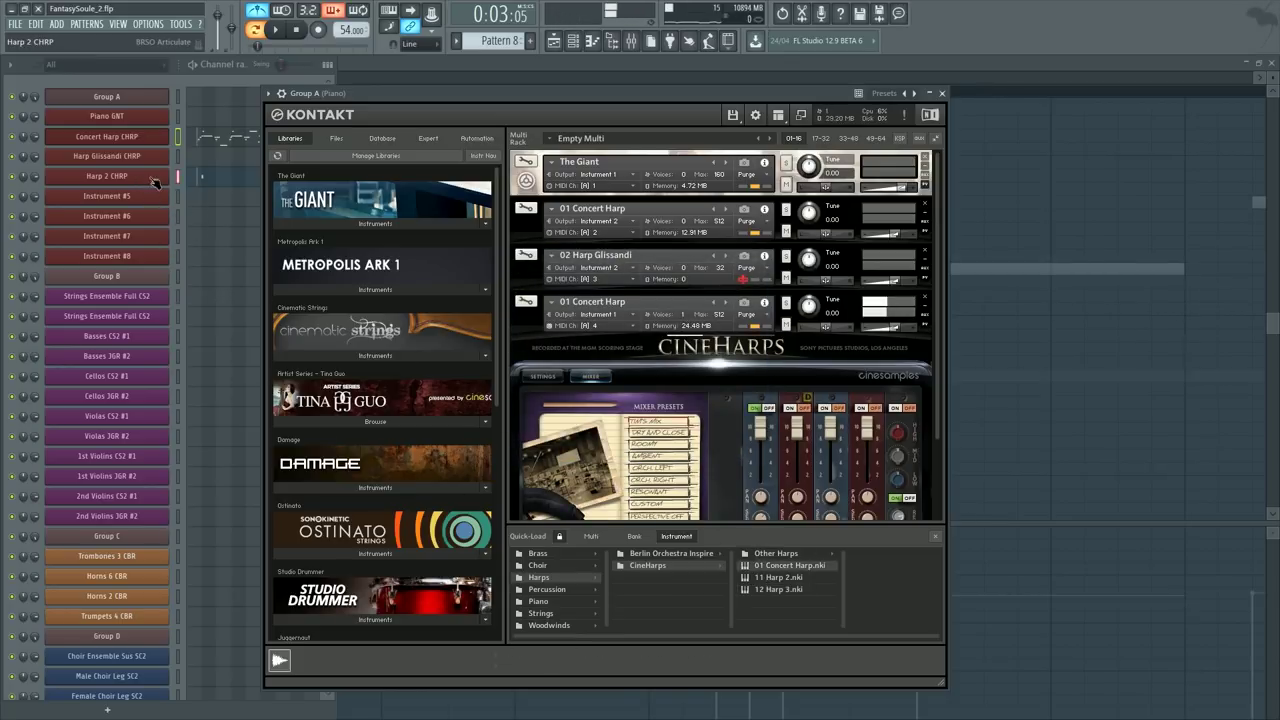
left_click(209, 181)
key("space")
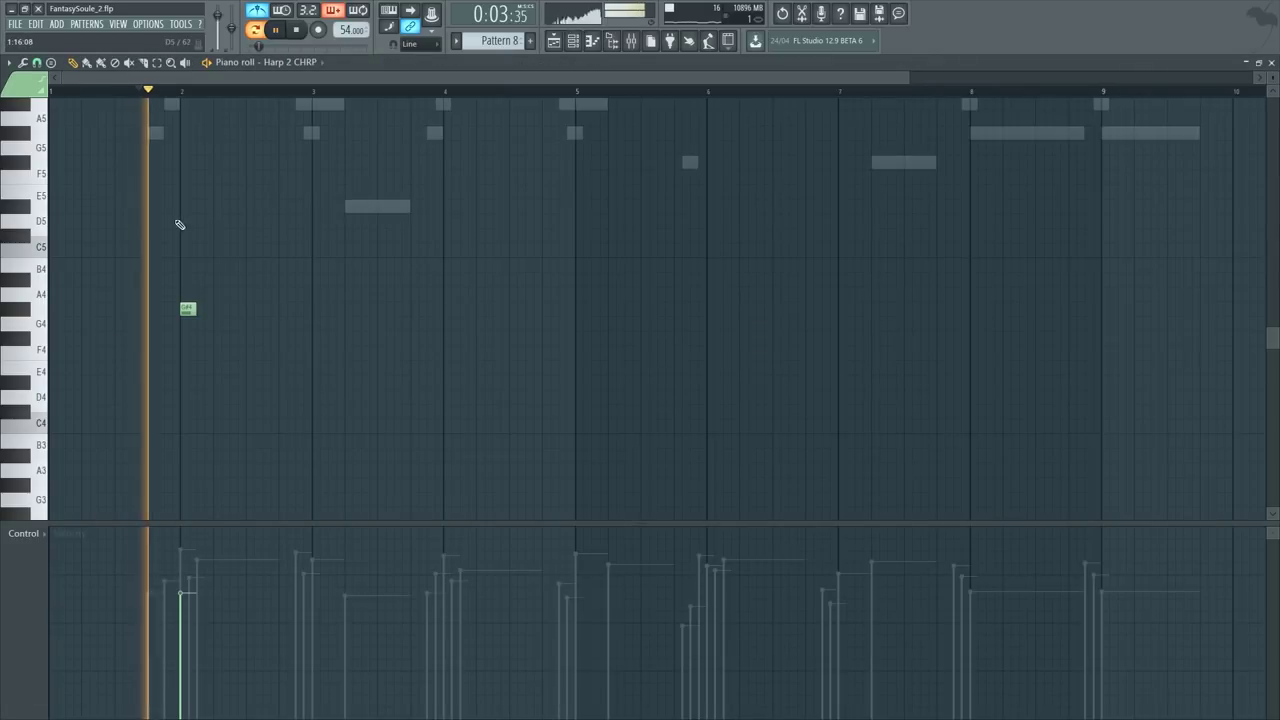
scroll(176, 95, "up", 5)
key("space")
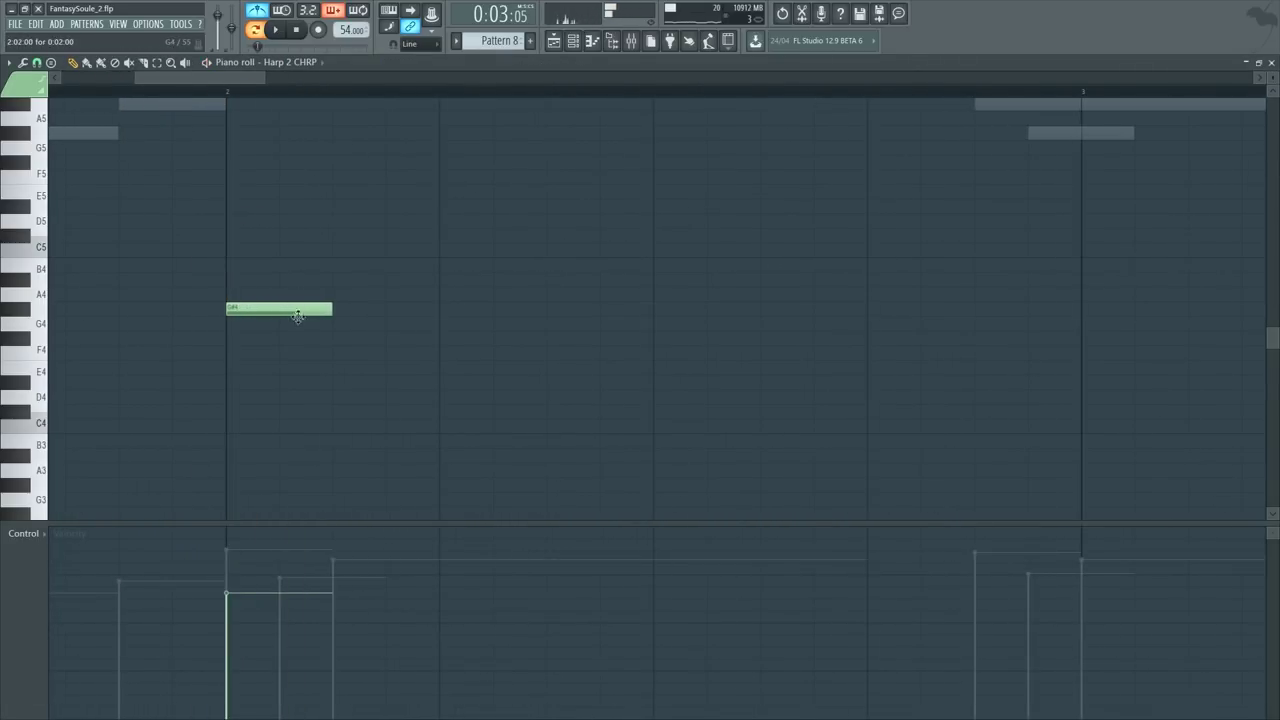
Step: Follow the G#4 in bar 2 with overlapping D#4 and G#3 notes, deleting the stray B3, and give the three notes descending velocities
left_click(339, 380)
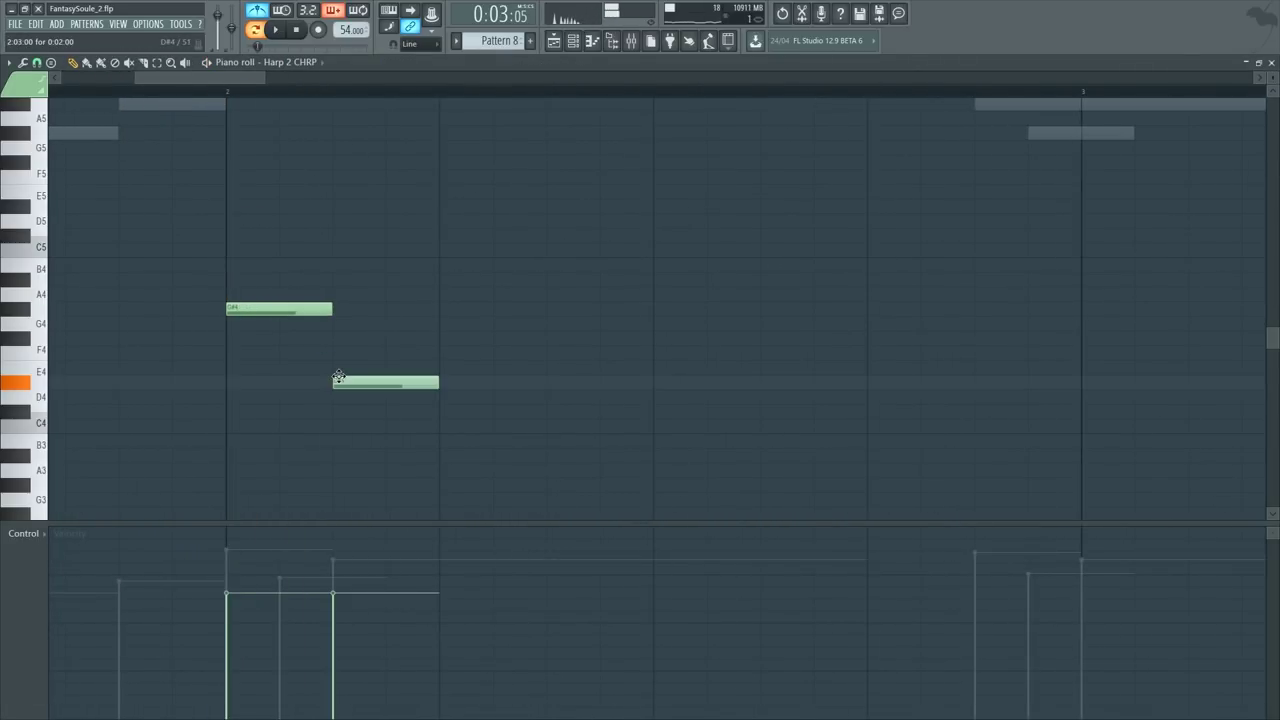
left_click(451, 442)
left_click_drag(364, 377, 337, 385)
left_click(336, 447)
right_click(352, 450)
scroll(338, 415, "down", 2)
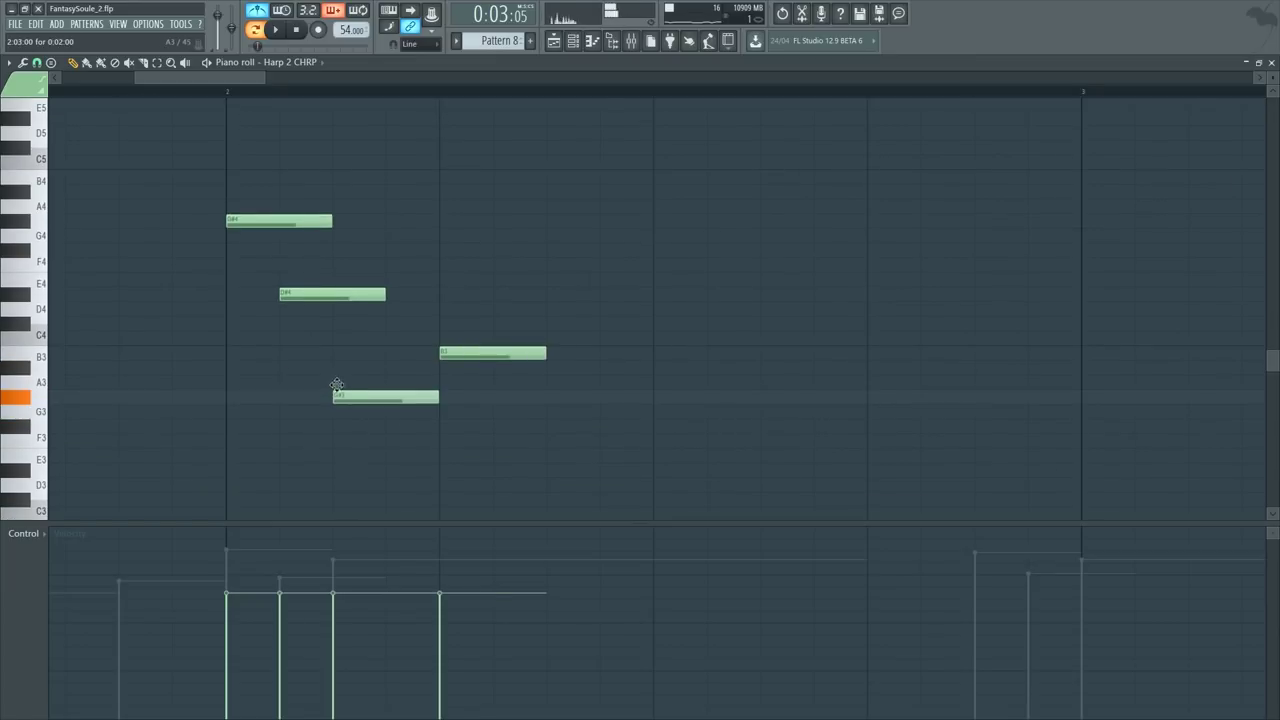
right_click(455, 353)
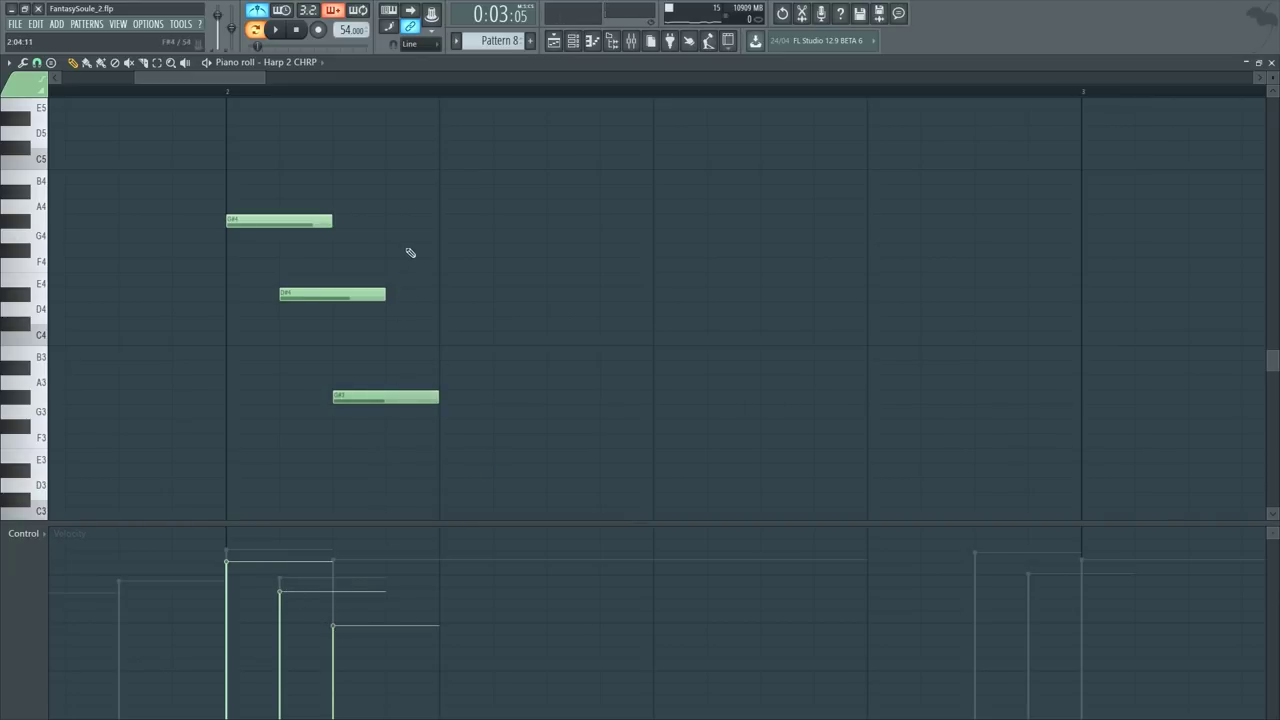
Step: Continue the bar 2 figure with staggered, overlapping D#4, B4, D#4 and B3 notes
left_click_drag(400, 238, 395, 311)
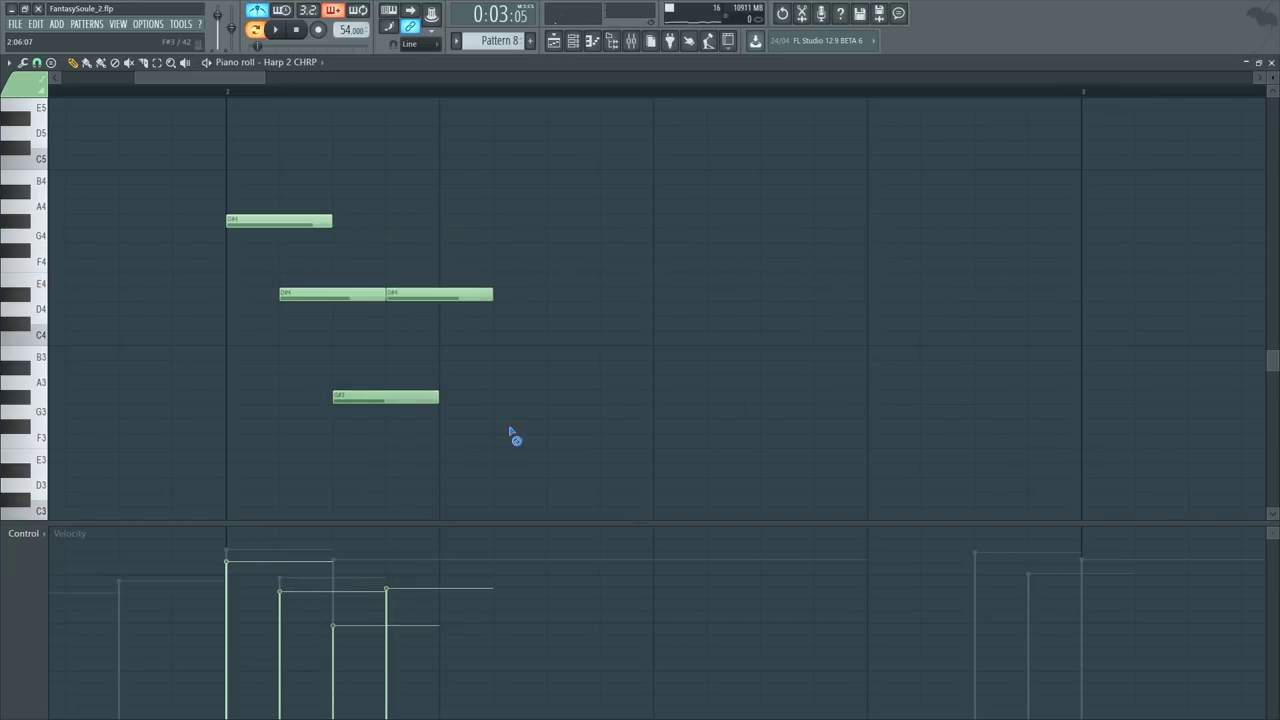
scroll(287, 310, "up", 2)
left_click_drag(447, 252, 450, 265)
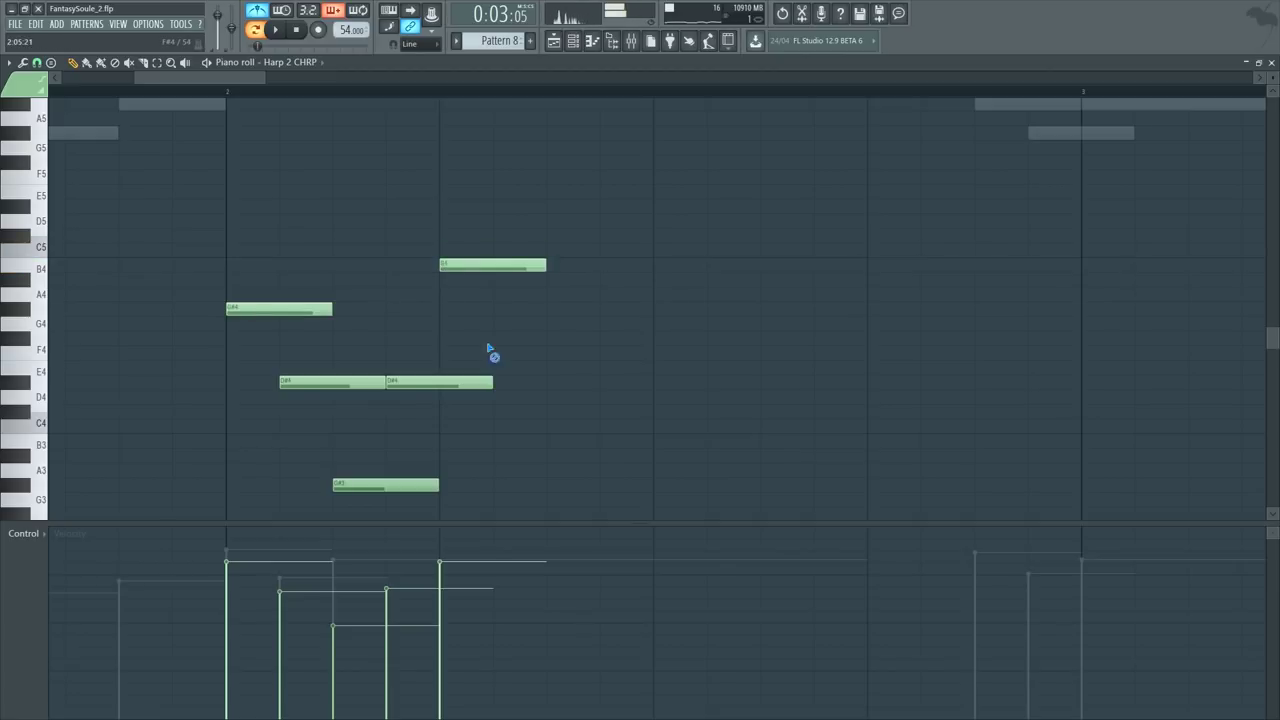
scroll(500, 78, "down", 2)
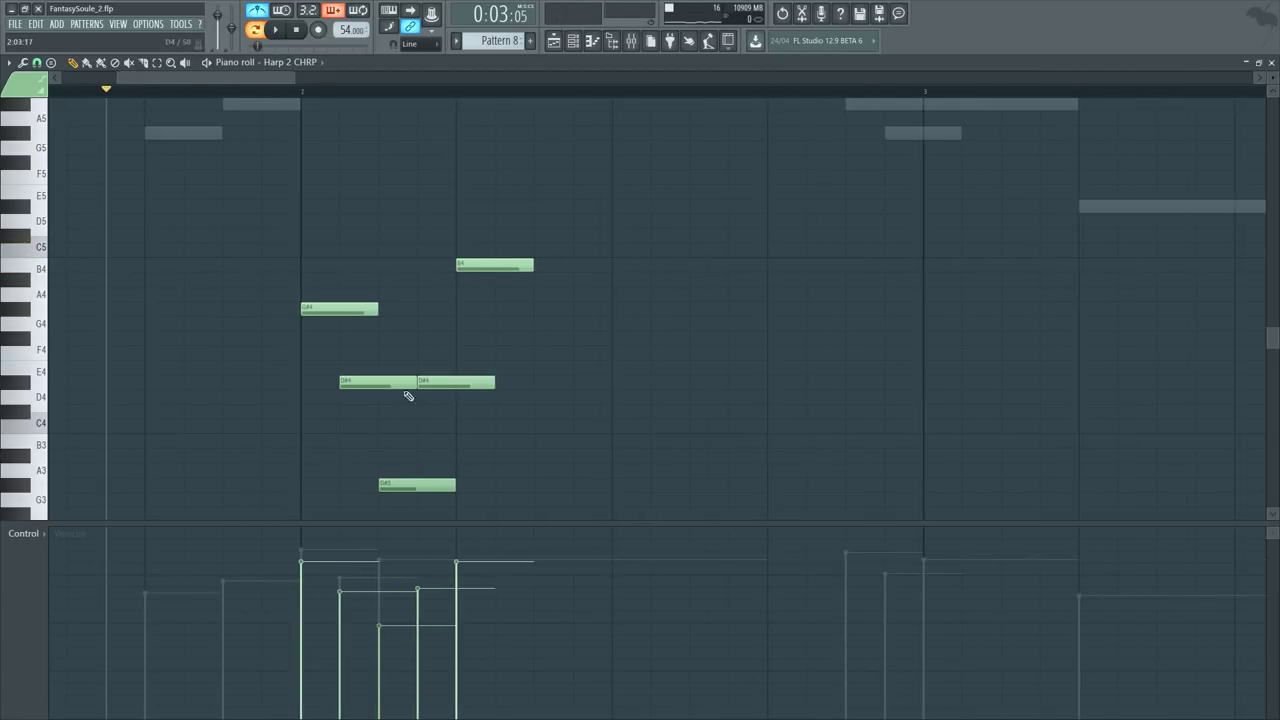
left_click(502, 380)
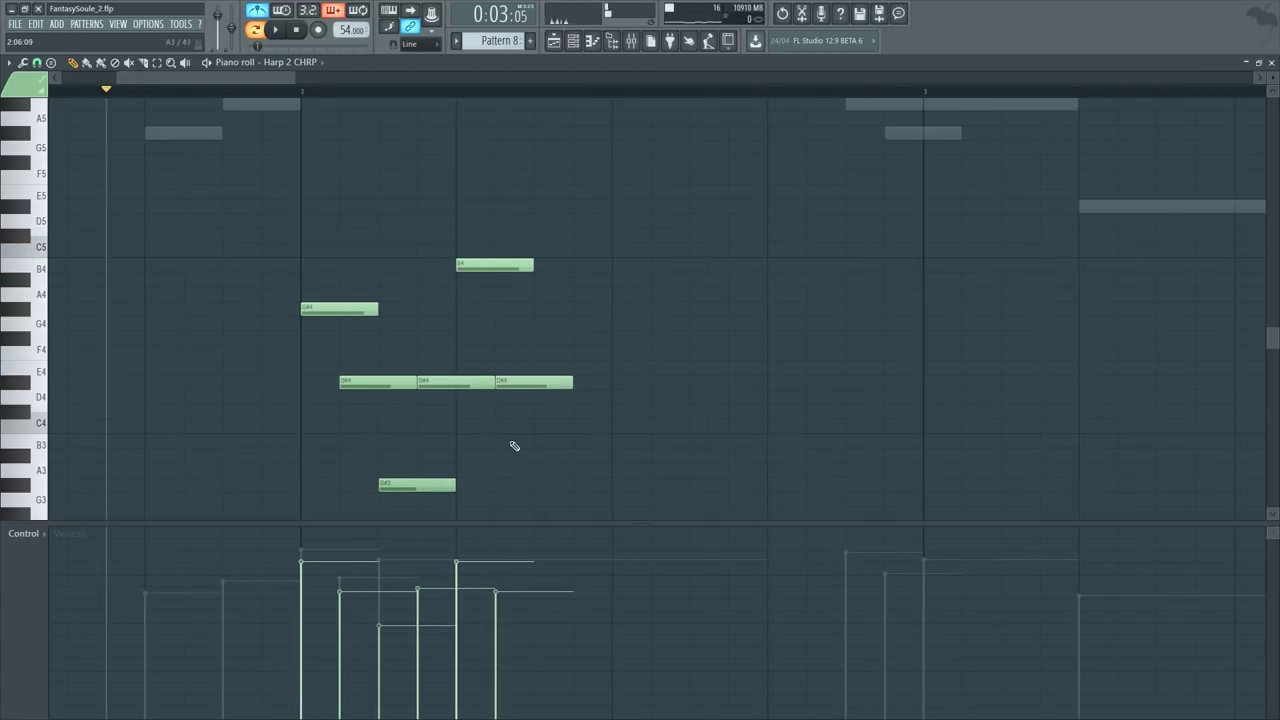
left_click_drag(510, 423, 548, 441)
left_click(505, 250)
key("ctrl+z")
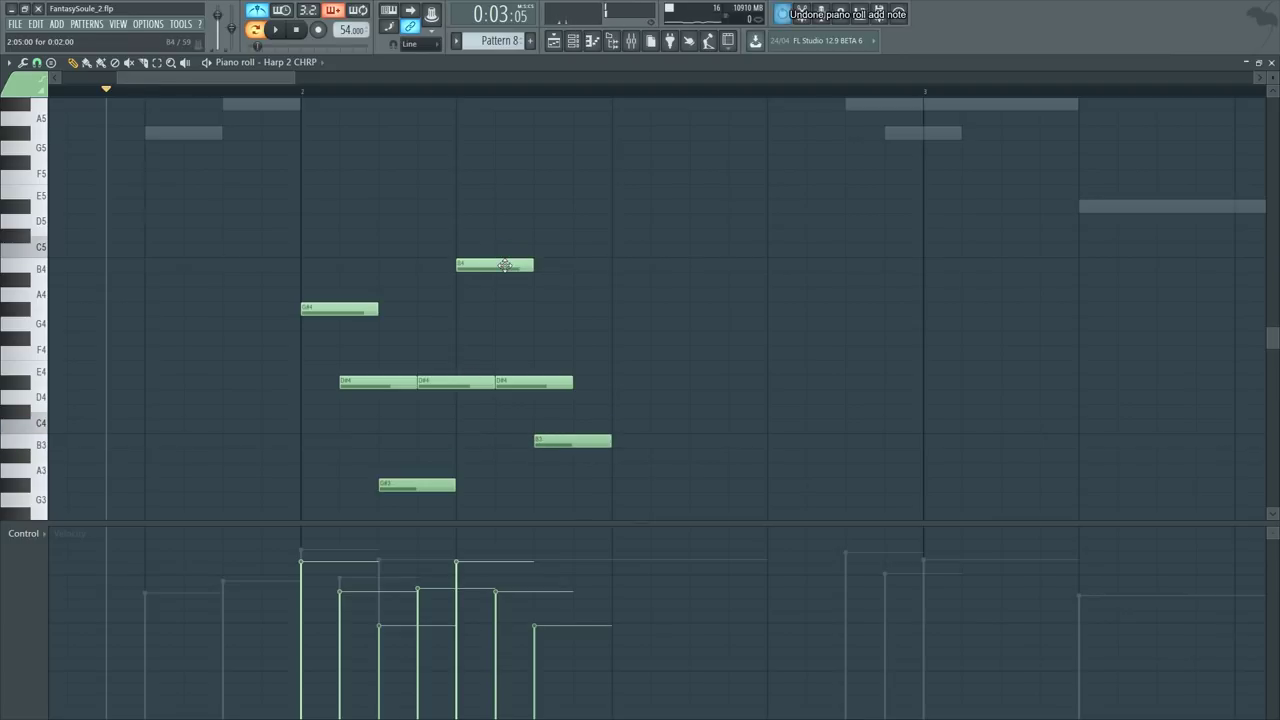
Step: Add an A#4 one step after the B3 and play the figure from bar 2
left_click_drag(598, 293, 609, 268)
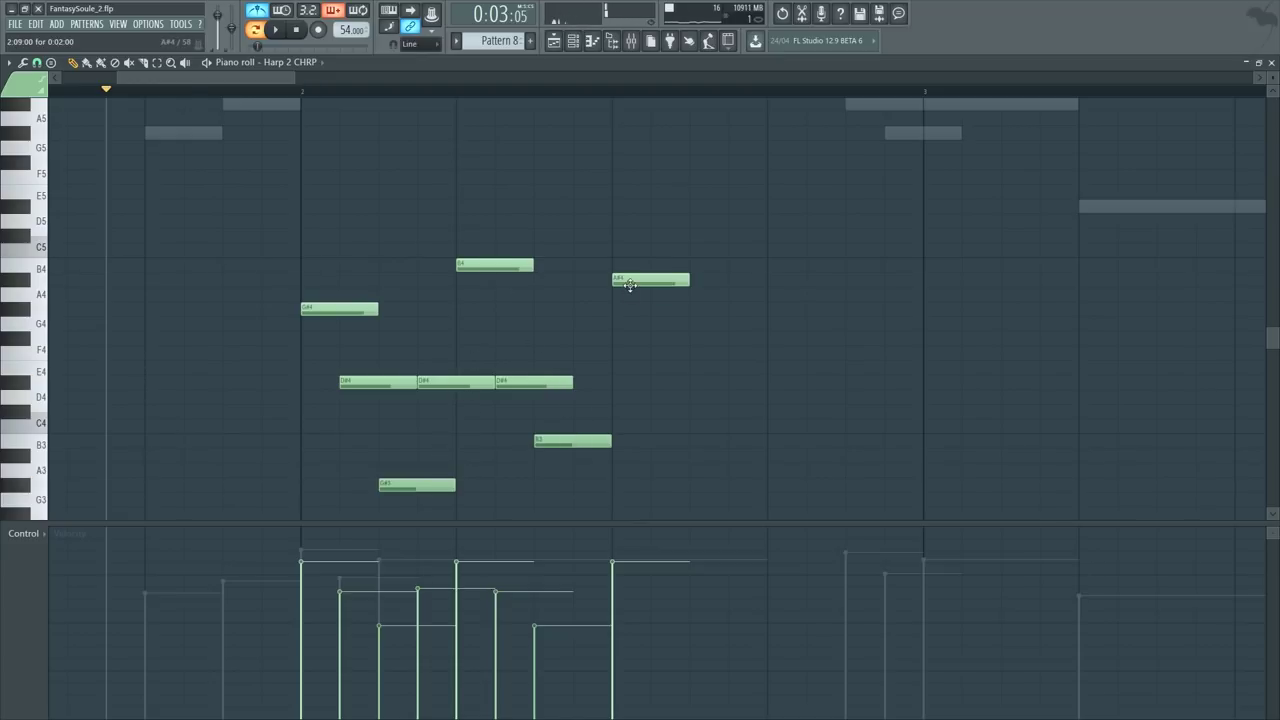
left_click_drag(609, 281, 570, 281)
left_click(303, 91)
key("space")
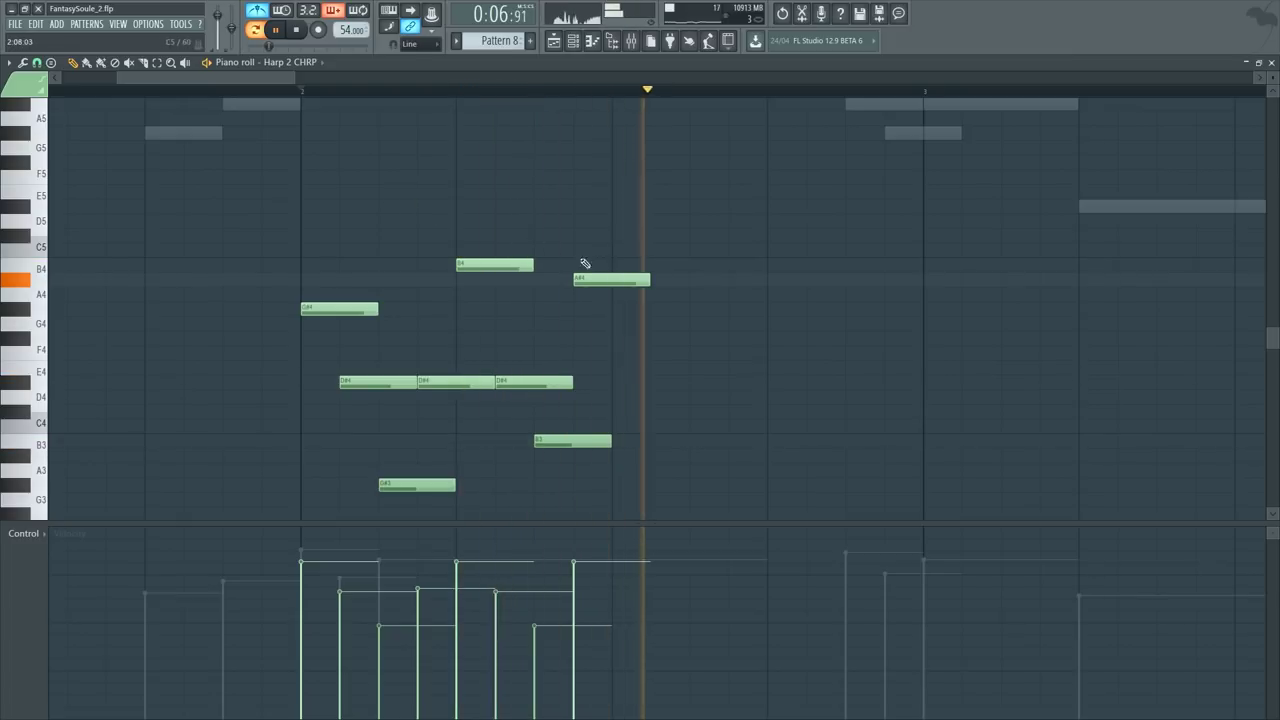
key("space")
Step: Extend the figure after the A#4 with descending, overlapping D#4, B3 and G3 notes
left_click(625, 382)
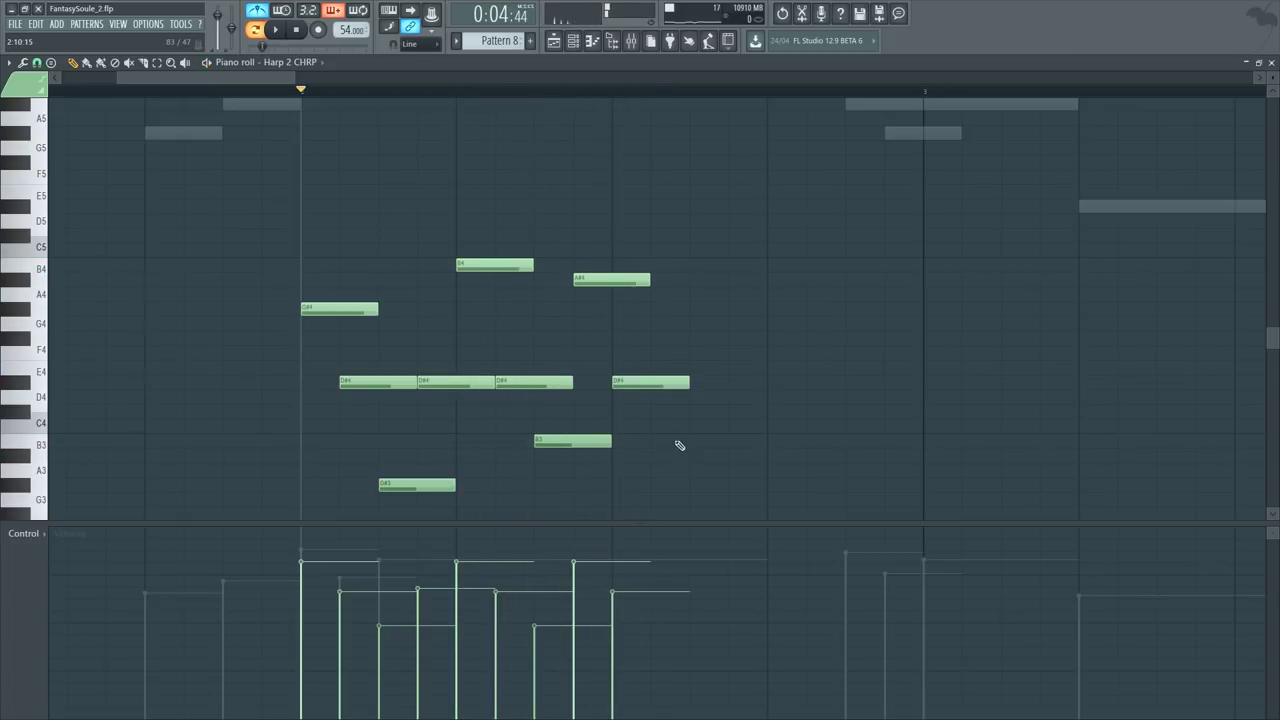
left_click_drag(679, 445, 680, 487)
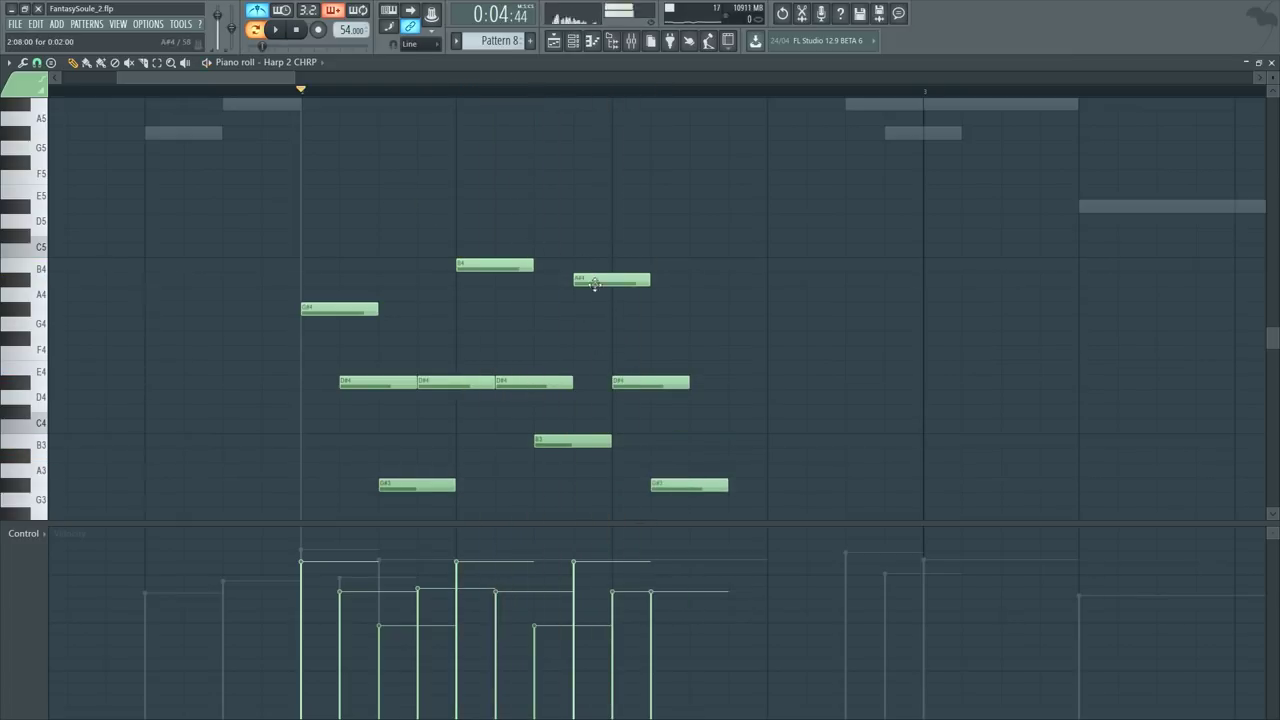
scroll(640, 385, "down", 3)
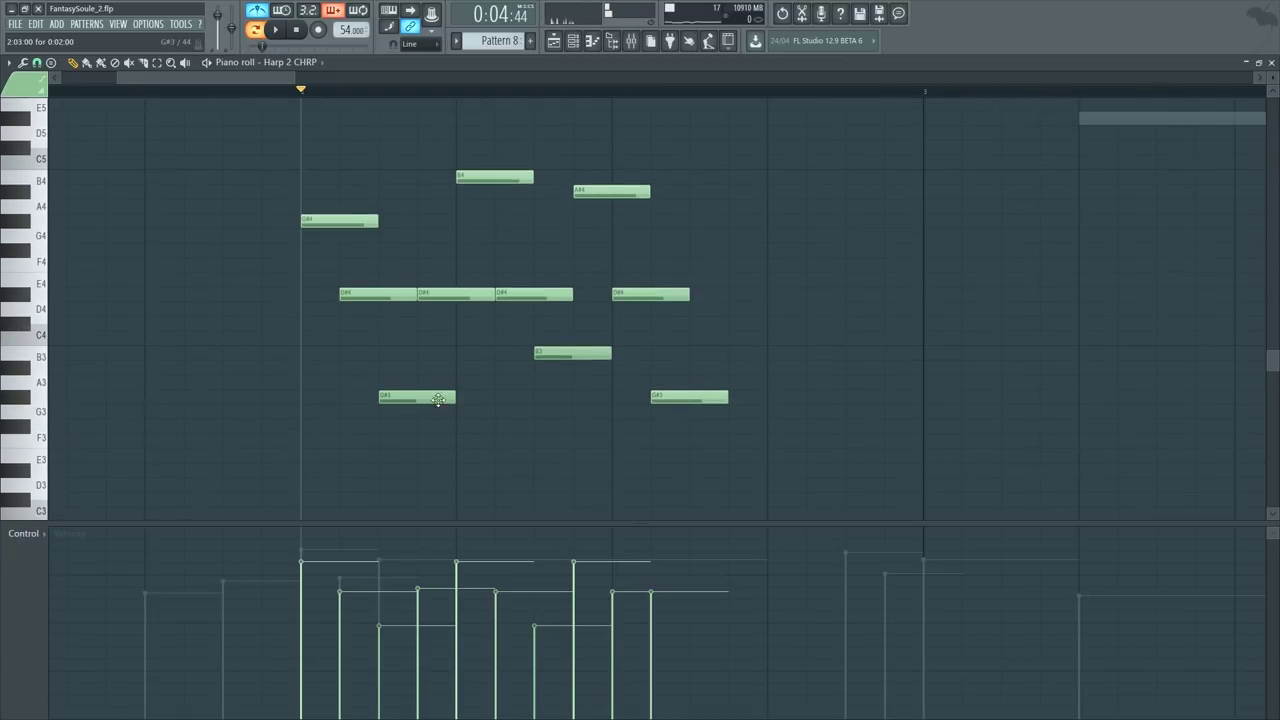
left_click_drag(657, 405, 680, 350)
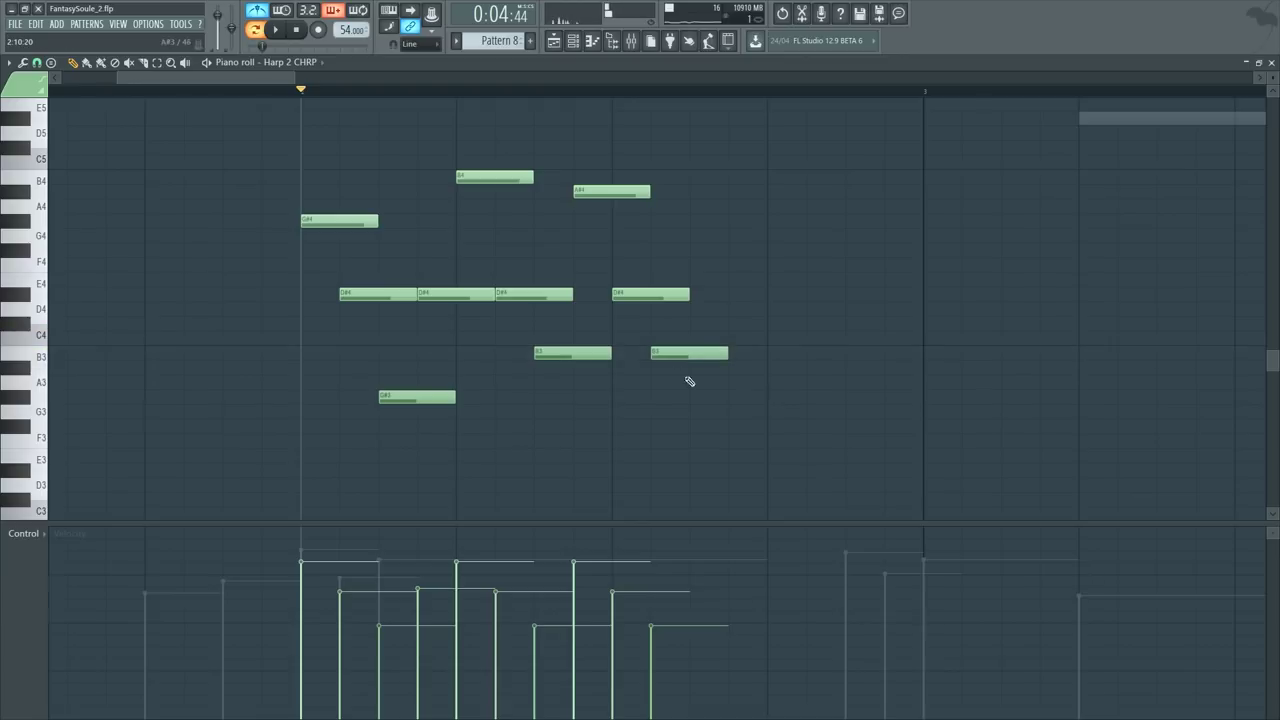
left_click(697, 410)
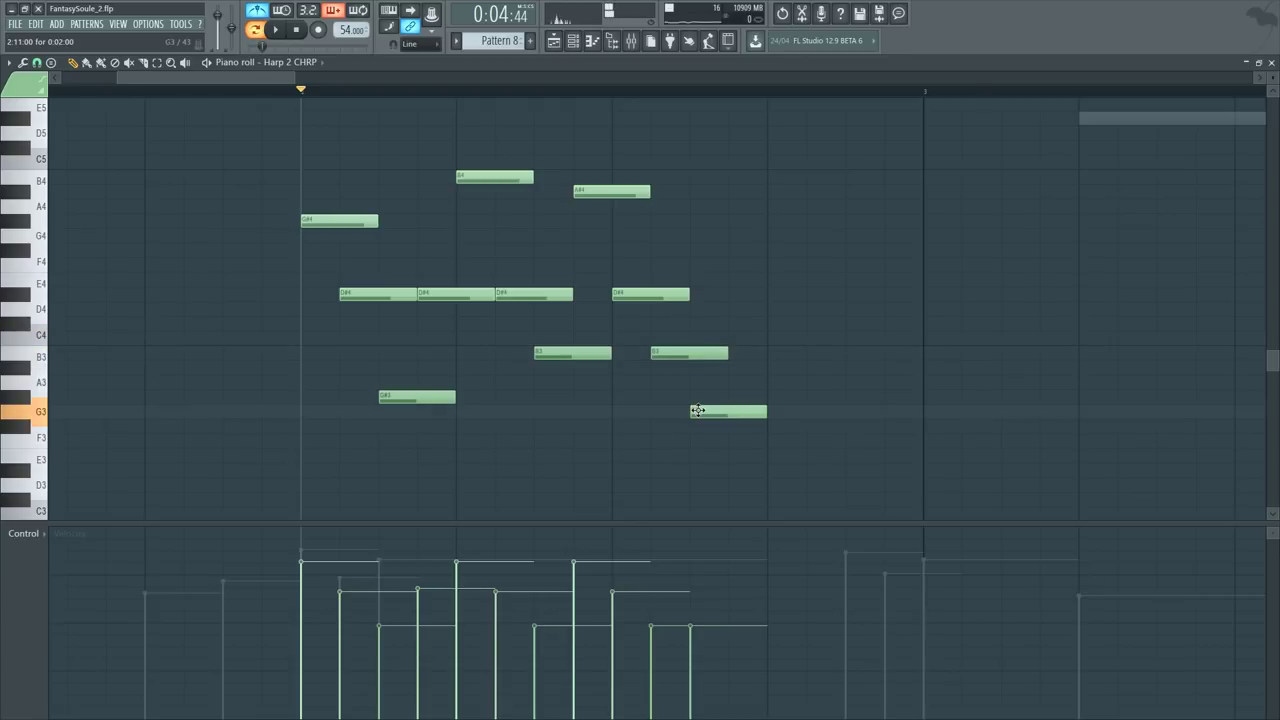
left_click_drag(697, 410, 702, 380)
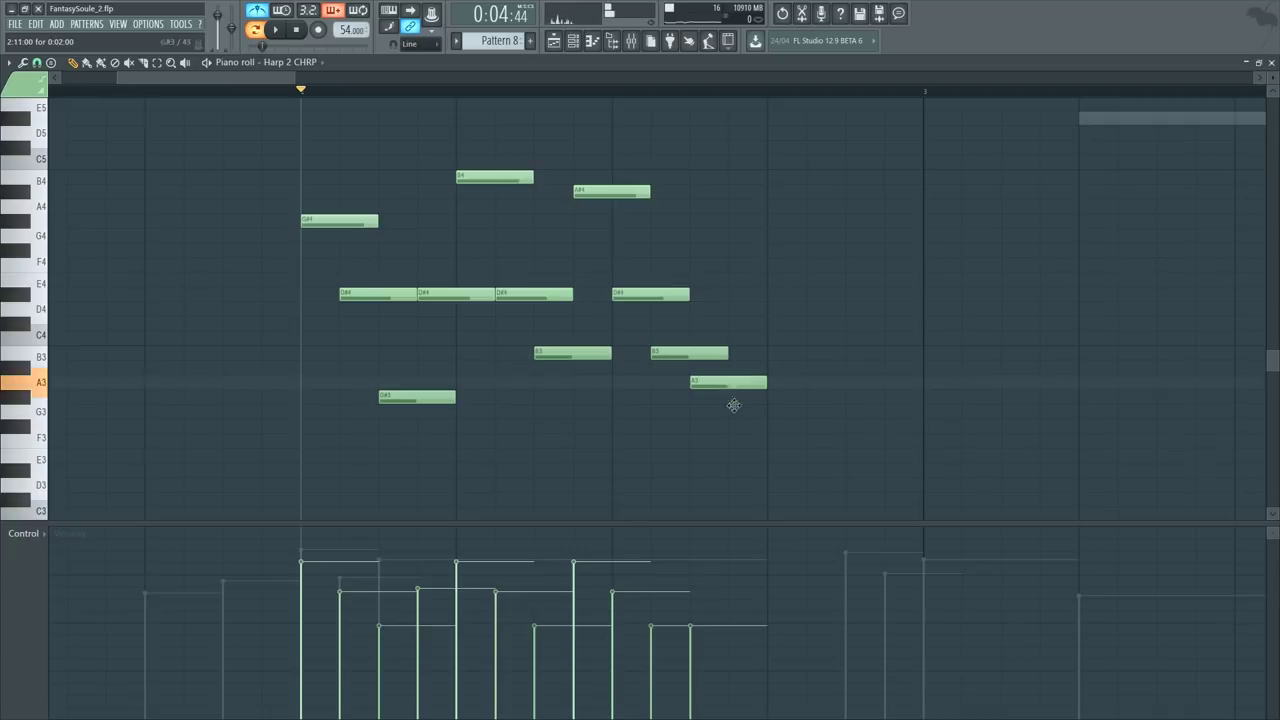
left_click_drag(734, 405, 734, 422)
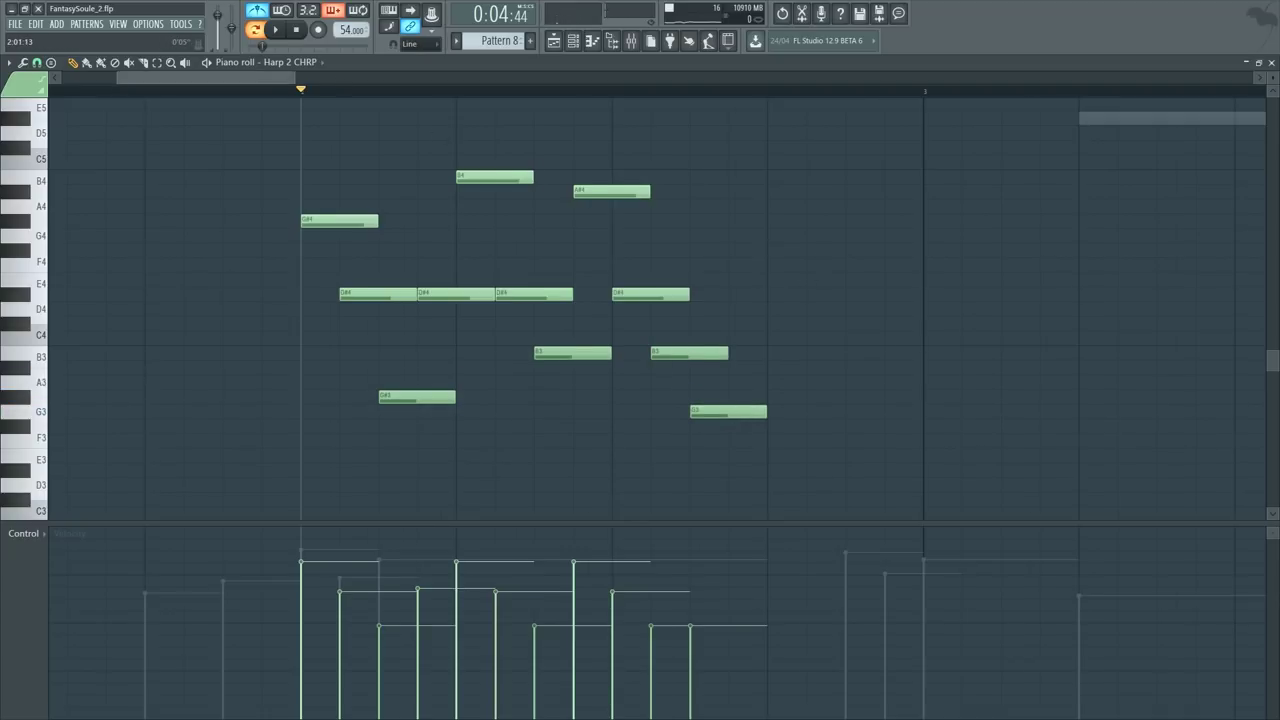
Step: Play the harp figure from the middle of bar 2 to check the notes around the B4 and A#4
scroll(335, 120, "down", 1)
key("space")
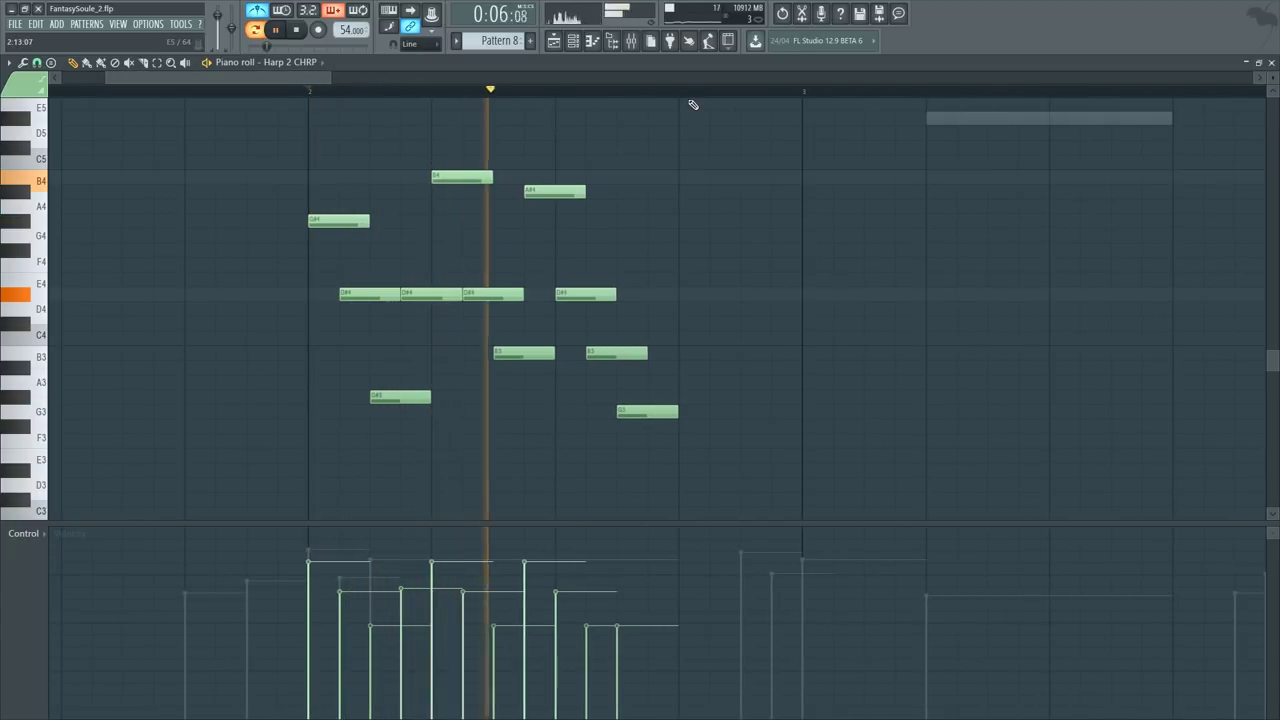
key("space")
scroll(680, 110, "up", 1)
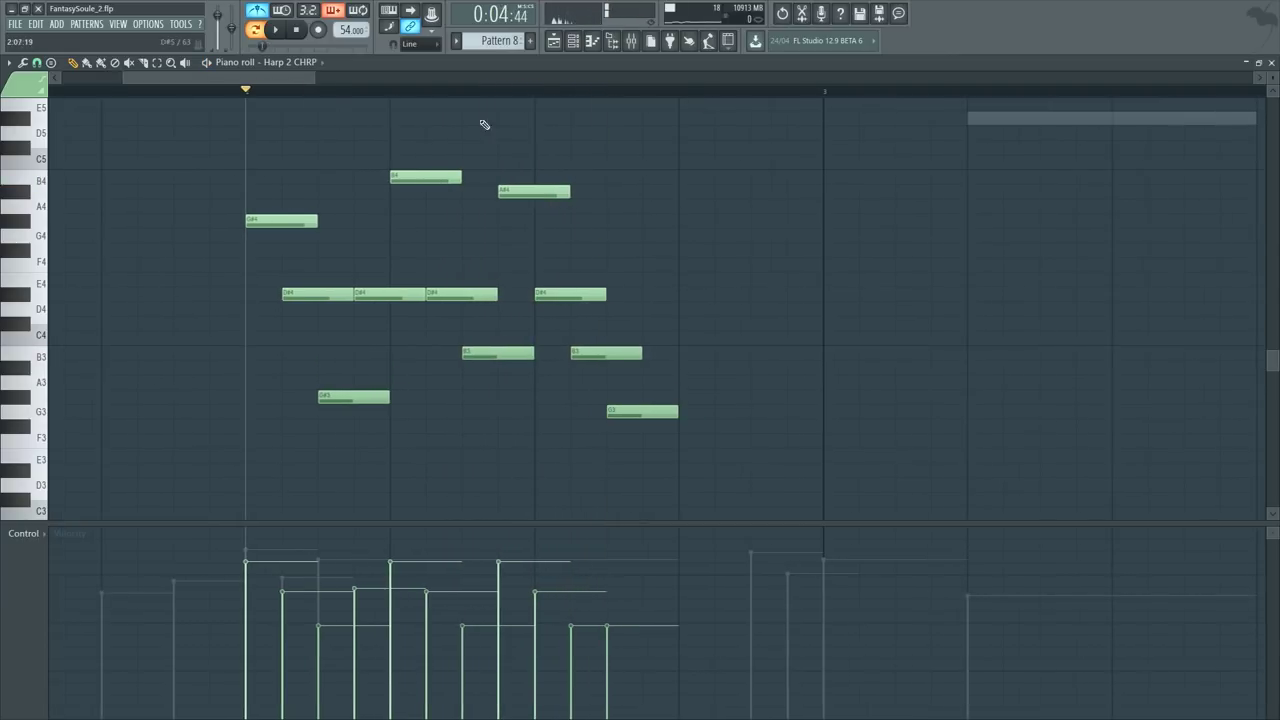
left_click(393, 91)
key("space")
key("space")
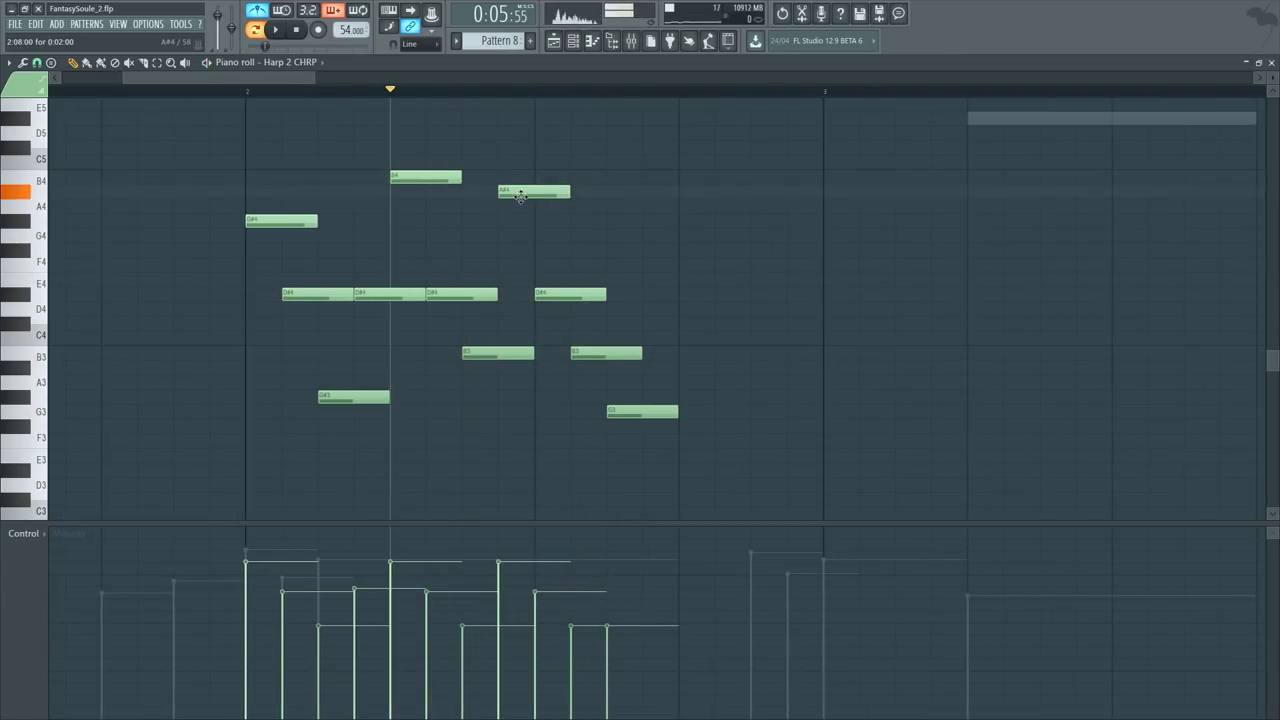
Step: Try a C#4 after the A#4, delete it with the D#4, B3 and G3 that follow the A#4, and play the remaining figure
left_click_drag(578, 309, 578, 323)
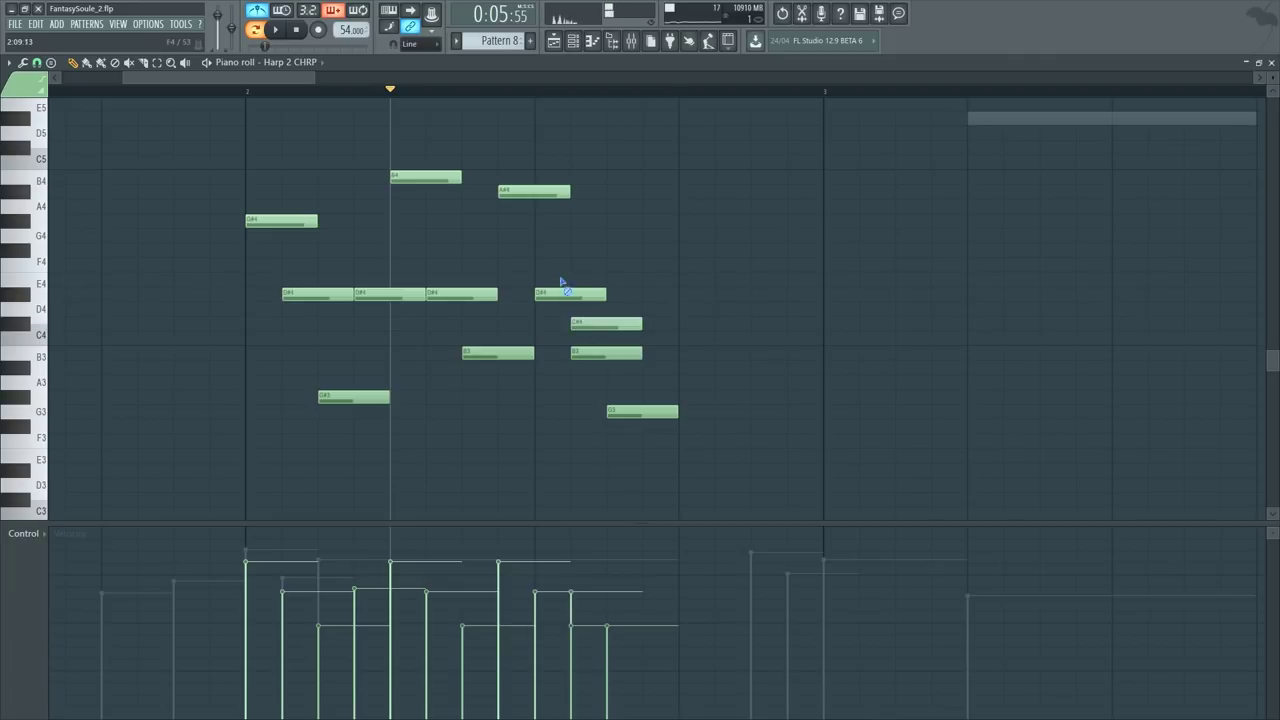
right_click(580, 353)
right_click(576, 323)
right_click(563, 292)
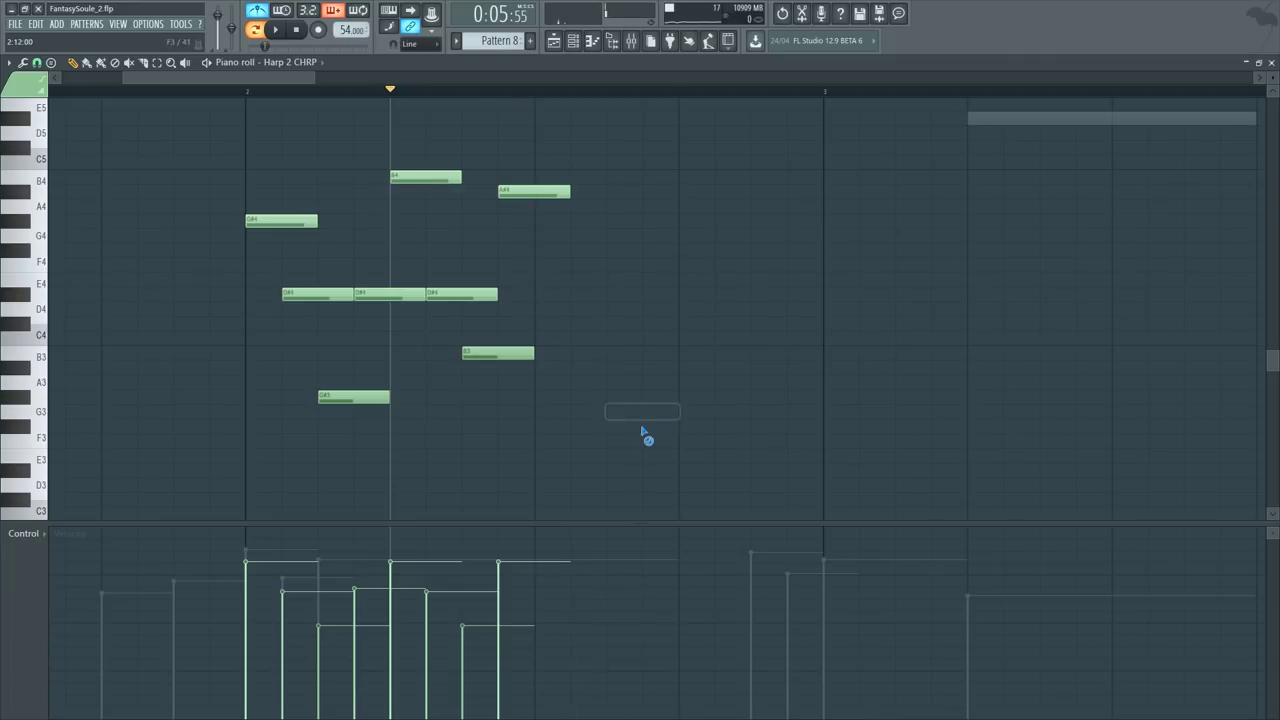
left_click(468, 92)
key("space")
key("space")
Step: Lengthen the upper G#4, B4 and A#4 notes in bar 2 together to four steps each
left_click_drag(208, 141, 560, 263)
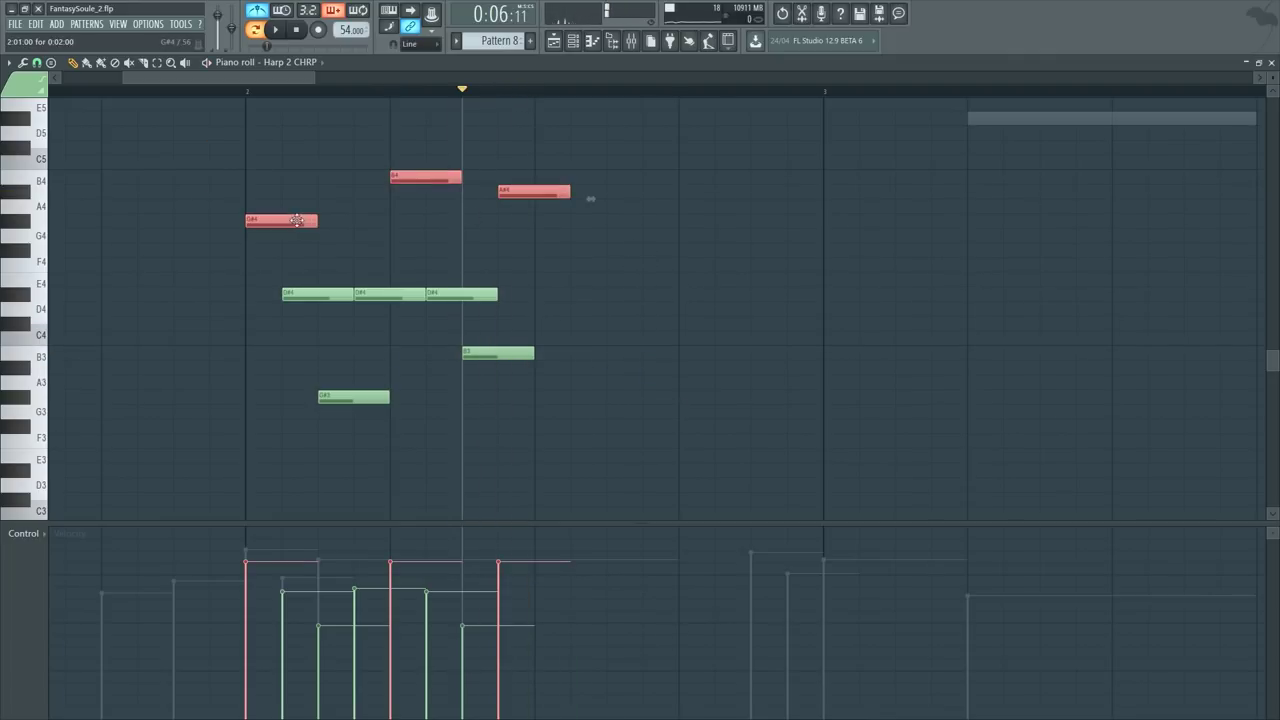
left_click(319, 219)
key("ctrl+z")
left_click_drag(319, 219, 375, 220)
key("ctrl+d")
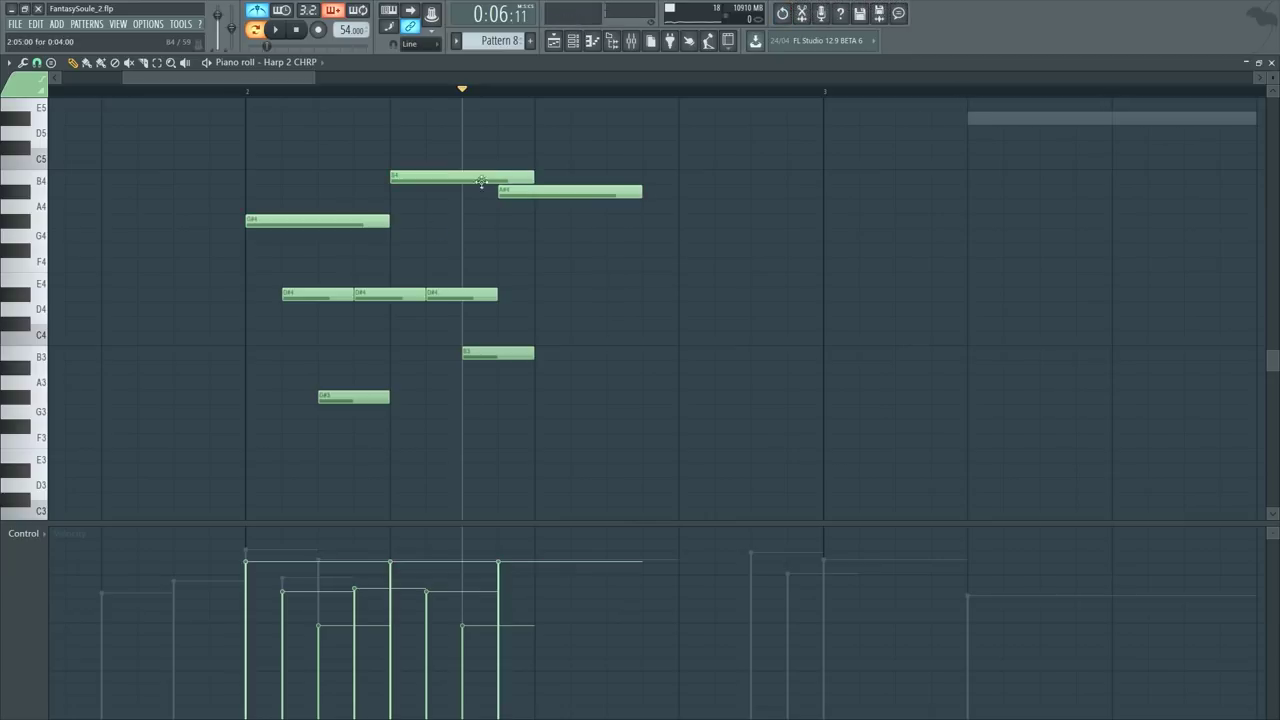
Step: Mute the lower D#4, G#3 and B3 notes, trim the B4 to end at the A#4, and play the upper melody
left_click_drag(250, 258, 571, 420)
key("t")
left_click(452, 296)
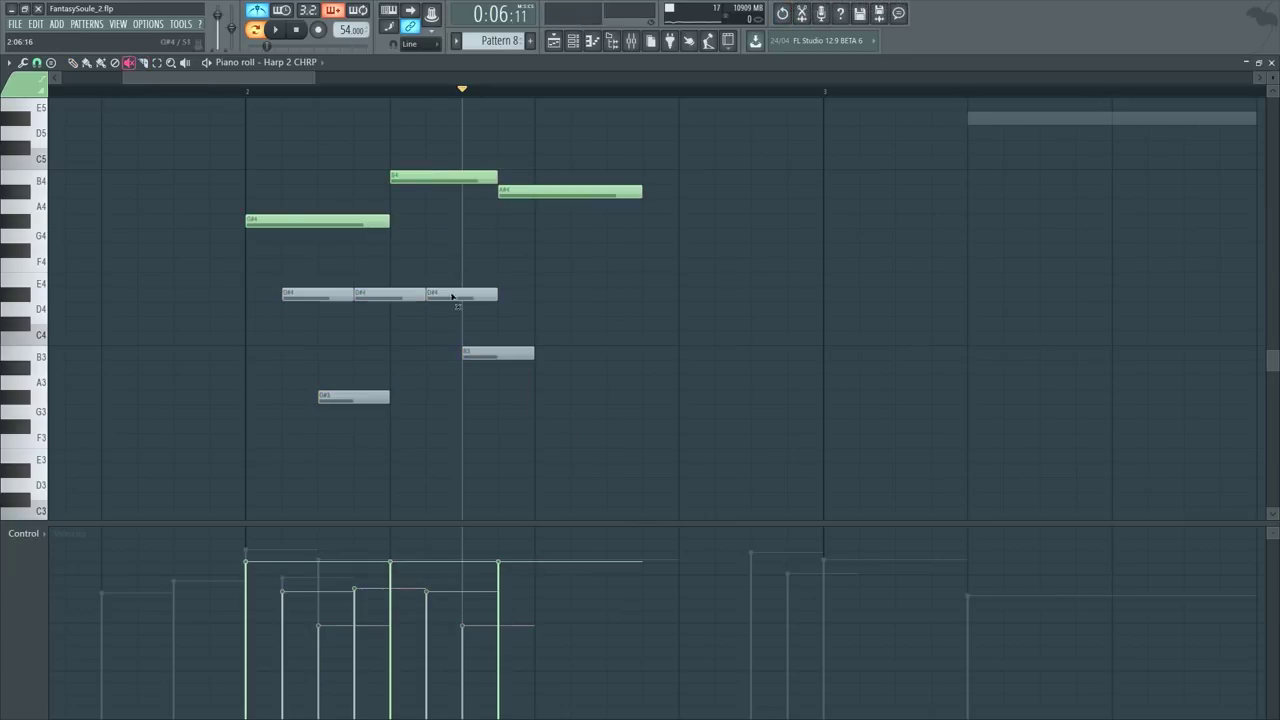
key("space")
key("p")
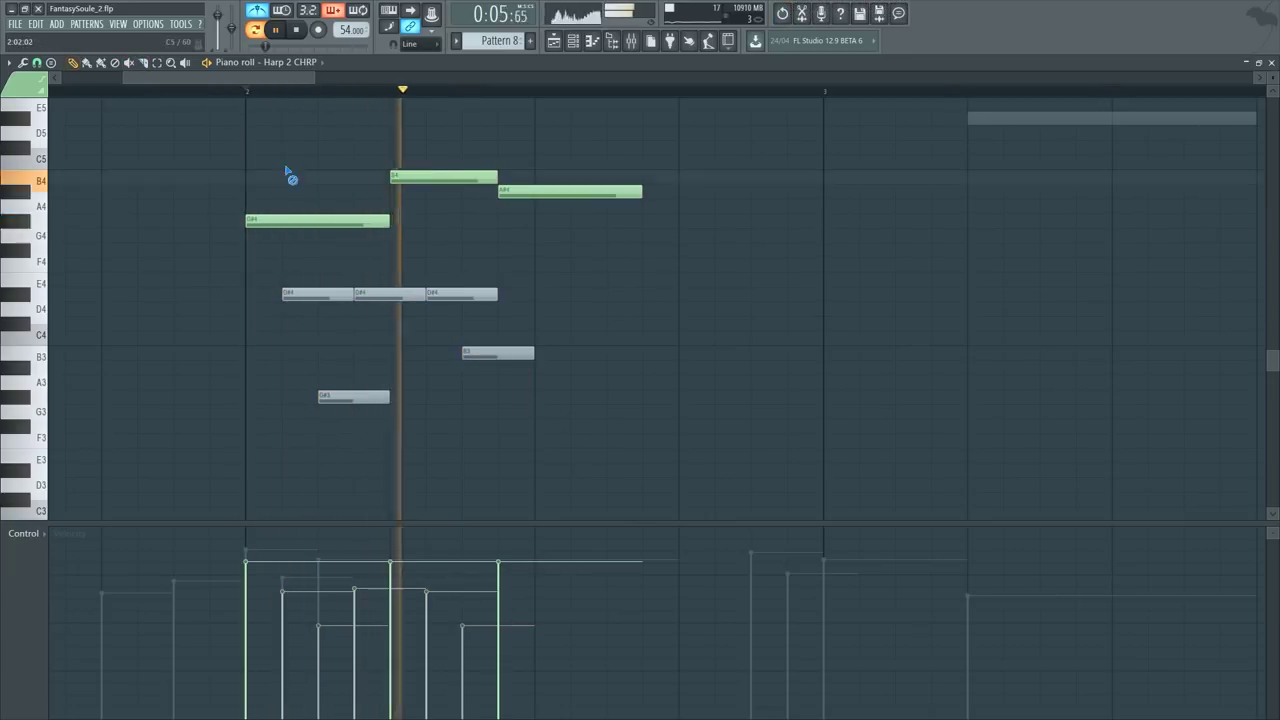
key("space")
Step: Add a G#4 after the A#4, trim the A#4 to meet it, and extend the new G#4 to seven steps
left_click(608, 221)
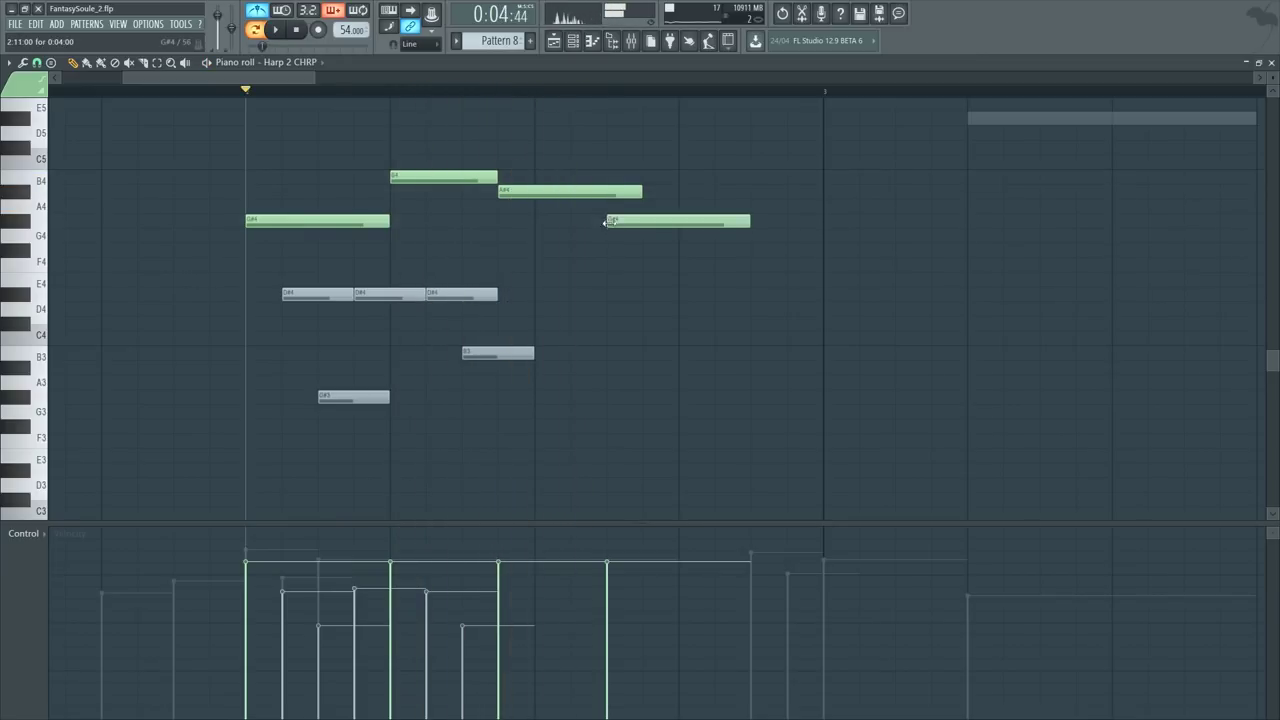
left_click_drag(617, 167, 594, 103)
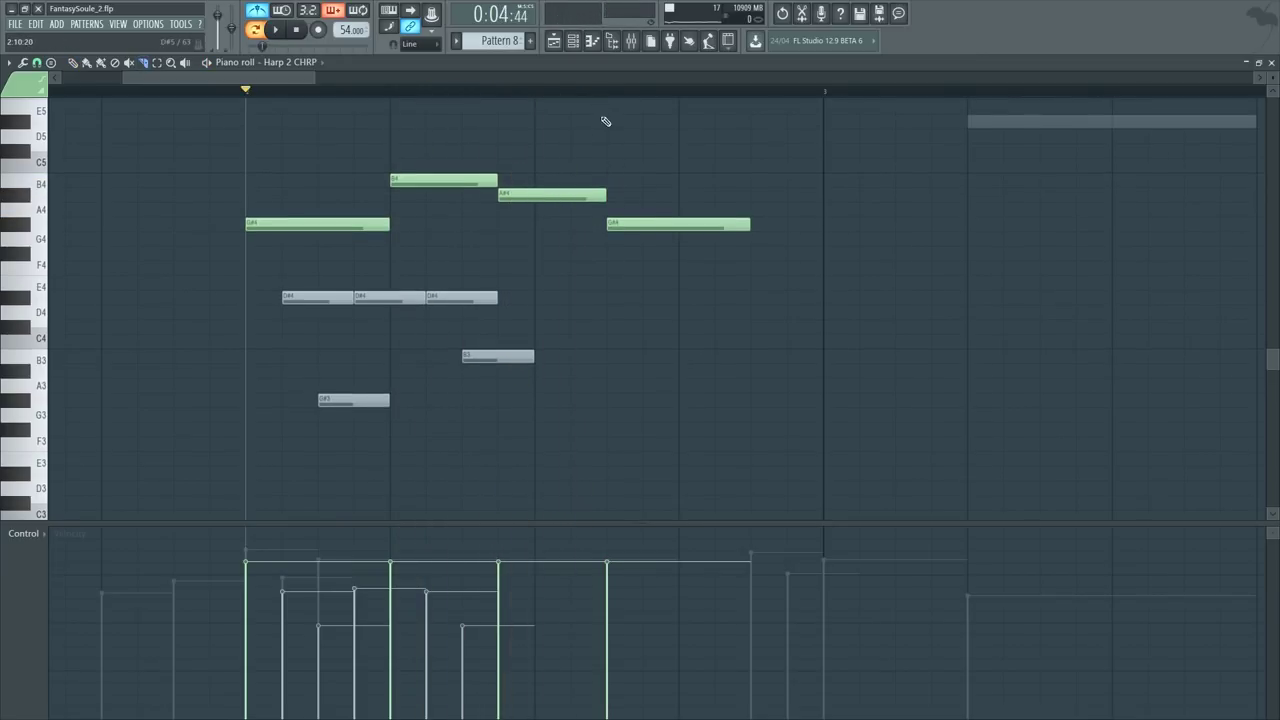
key("p")
key("space")
left_click_drag(748, 224, 857, 224)
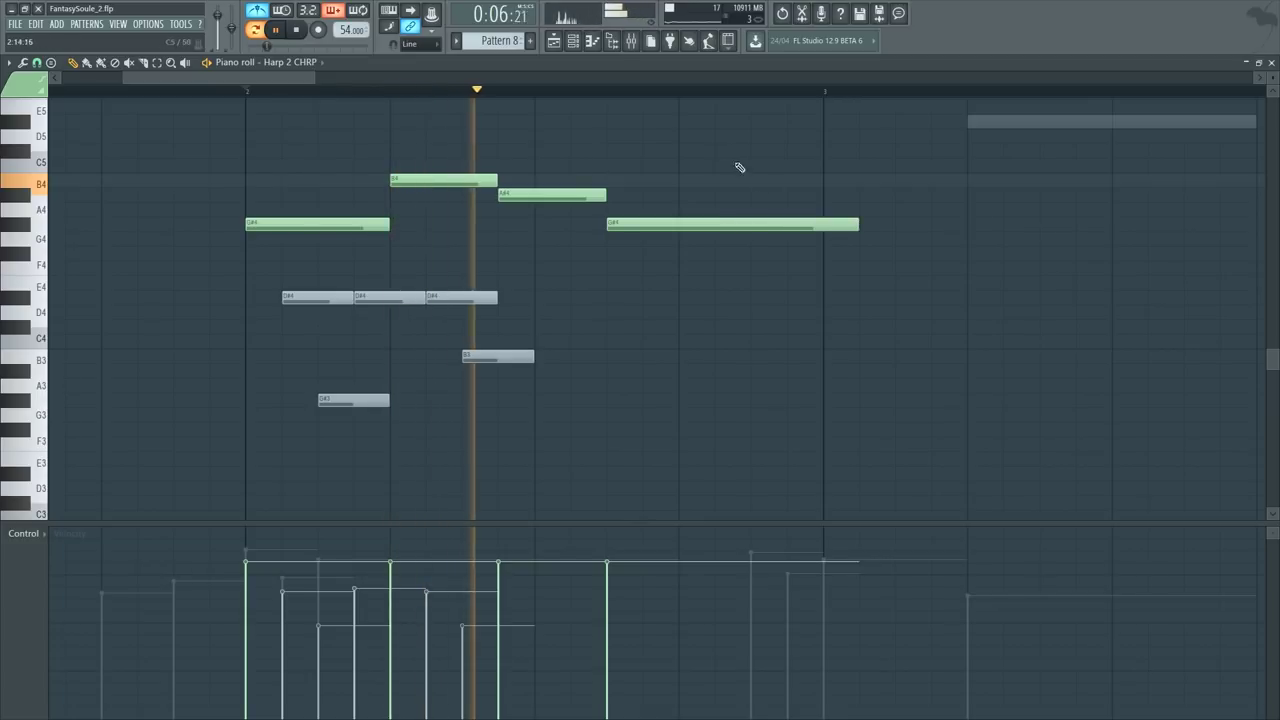
Step: Turn the long G#4 into two consecutive three-step G#4 notes ending at bar 3, and play them
scroll(700, 165, "down", 2)
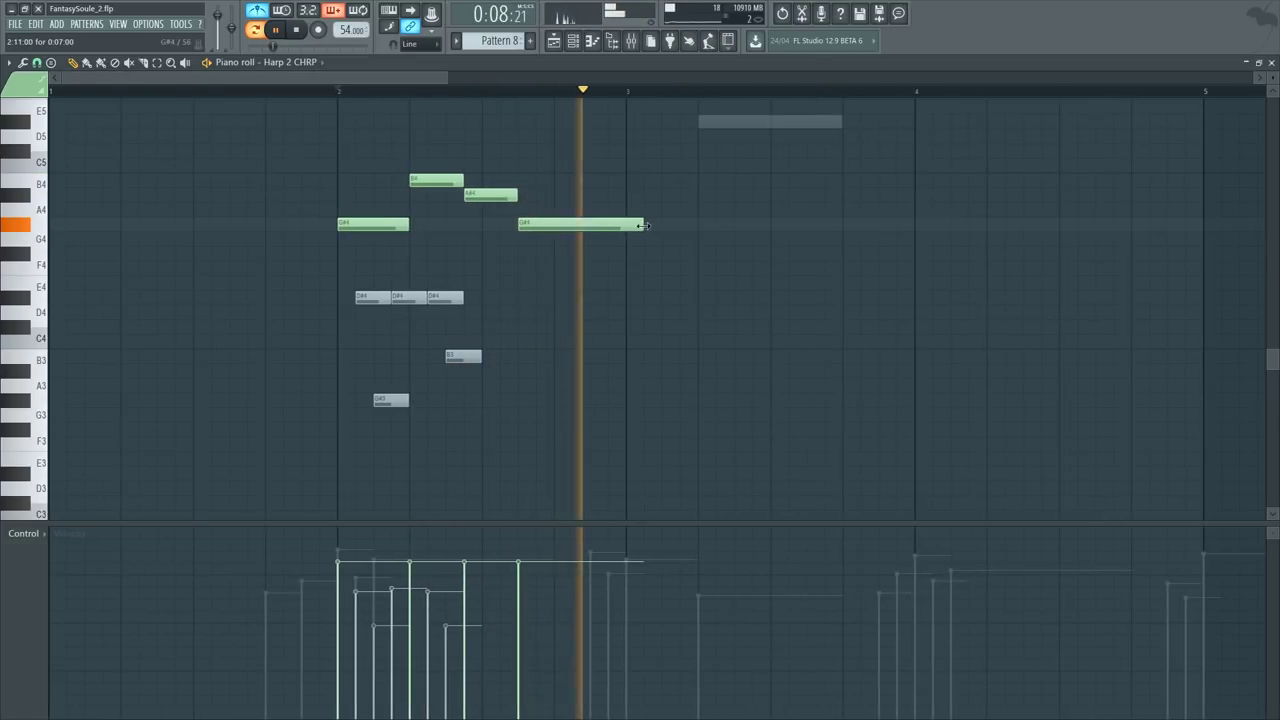
left_click_drag(643, 225, 572, 235)
key("p")
key("space")
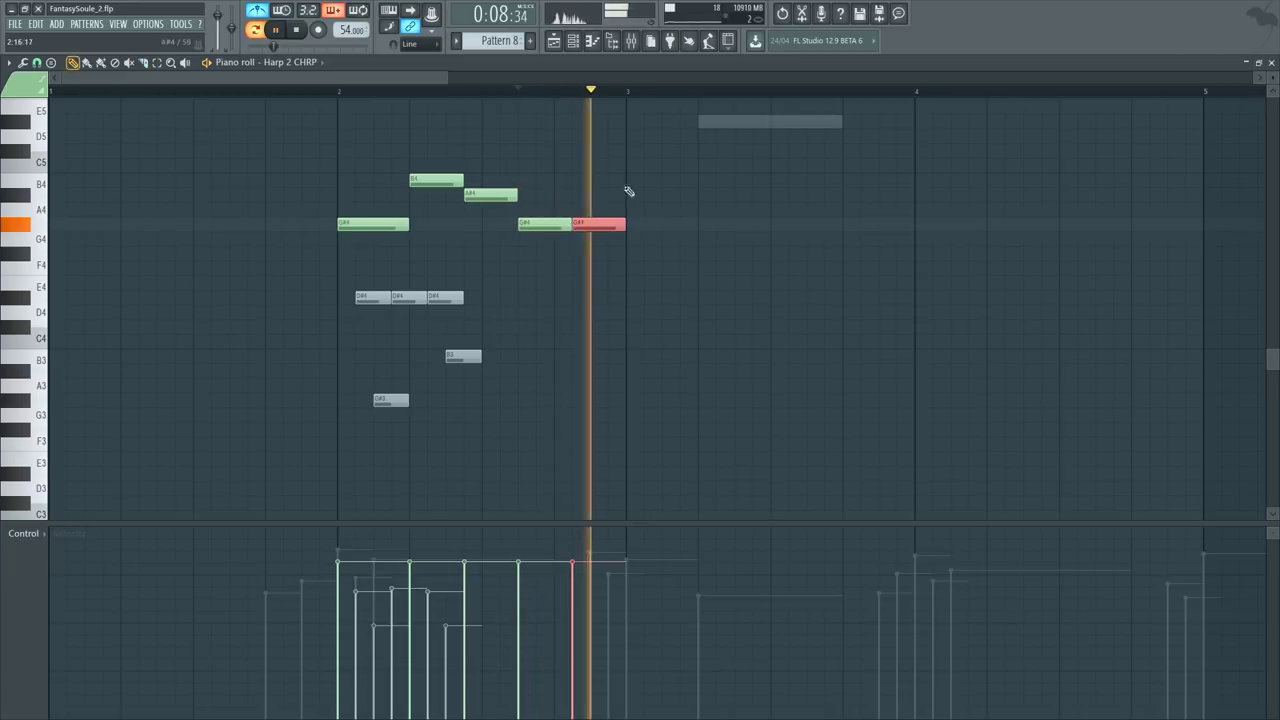
Step: Duplicate the bar 2 melody into bar 3, lowering the copy's first note and its last two notes to F#4
key("ctrl+d")
left_click_drag(677, 158, 352, 247, "ctrl")
key("ctrl+b")
key("space")
left_click(589, 288, "ctrl")
left_click_drag(684, 213, 667, 261)
key("ctrl+z")
left_click(706, 180)
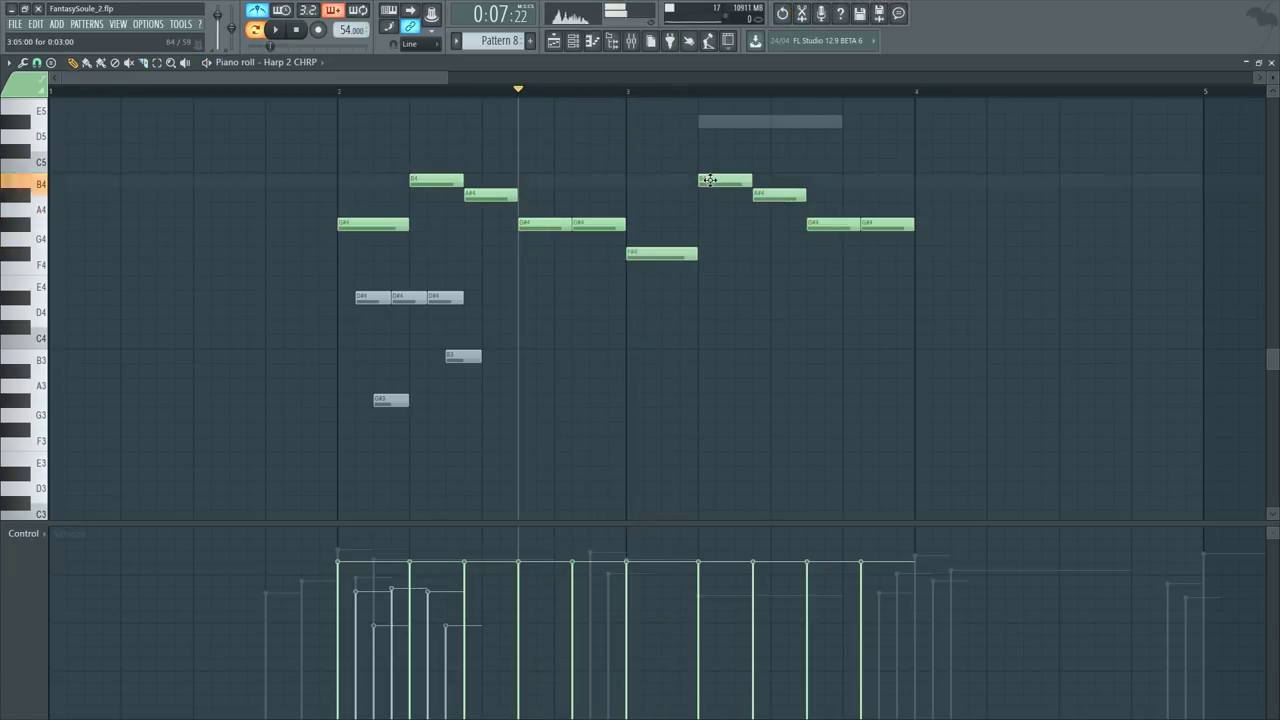
left_click_drag(810, 226, 871, 256)
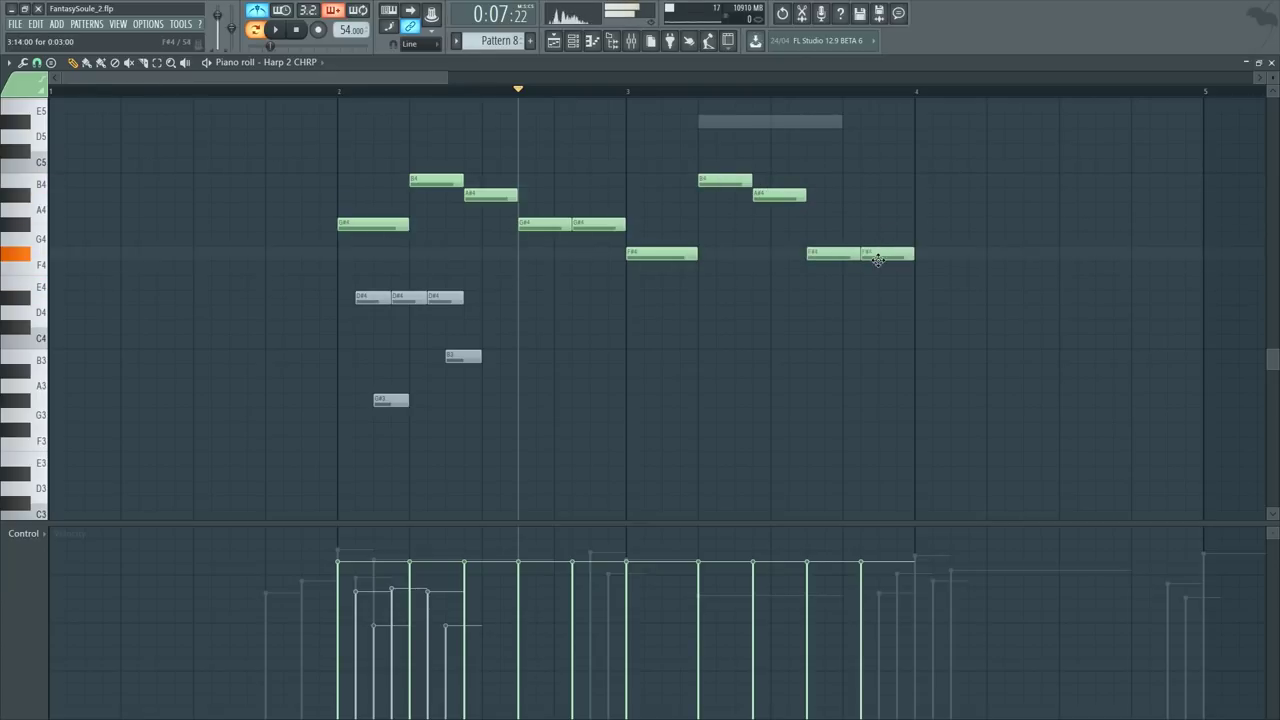
Step: Select the two-bar upper melody, unmute the D#4, G#3 and B3 notes beneath it, and play from bar 2
left_click_drag(353, 130, 503, 202)
left_click_drag(585, 215, 909, 274)
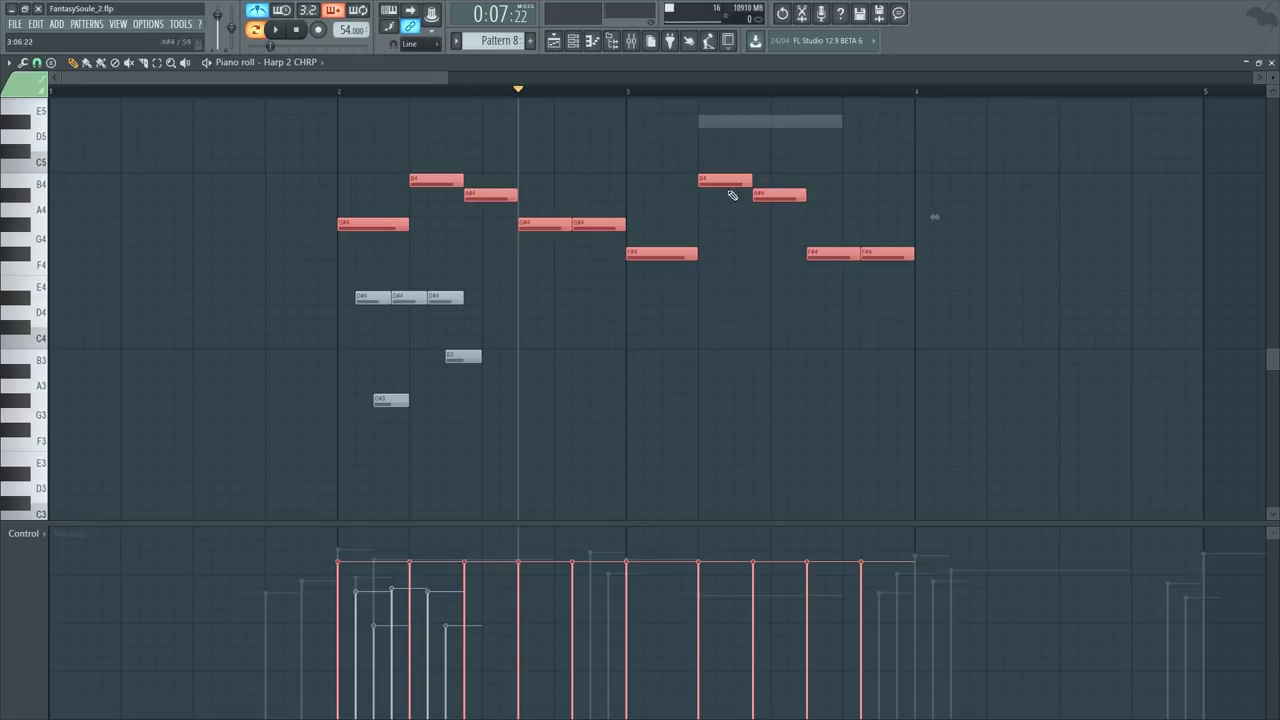
scroll(731, 194, "down", 3)
left_click(181, 91)
scroll(183, 97, "up", 4)
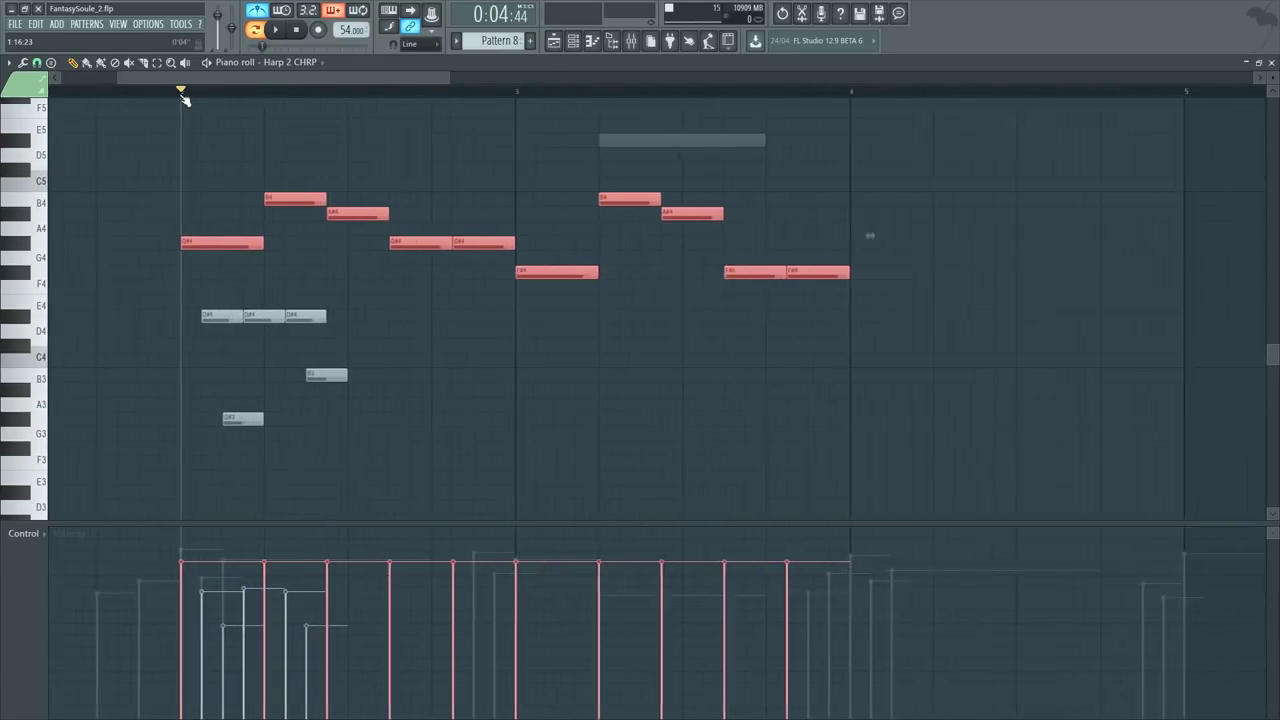
key("t")
key("ctrl+d")
key("space")
Step: Solo the Harp 2 CHRP channel in the channel rack and play its part alone
key("F6")
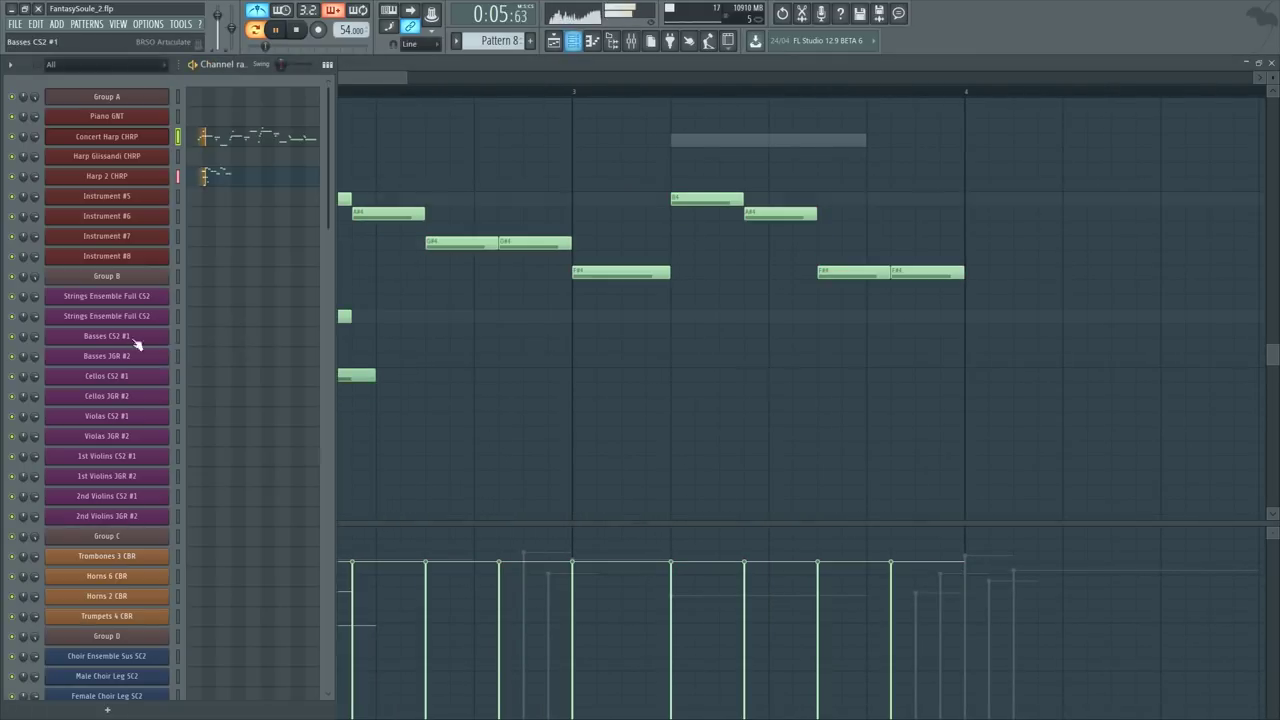
key("space")
key("space")
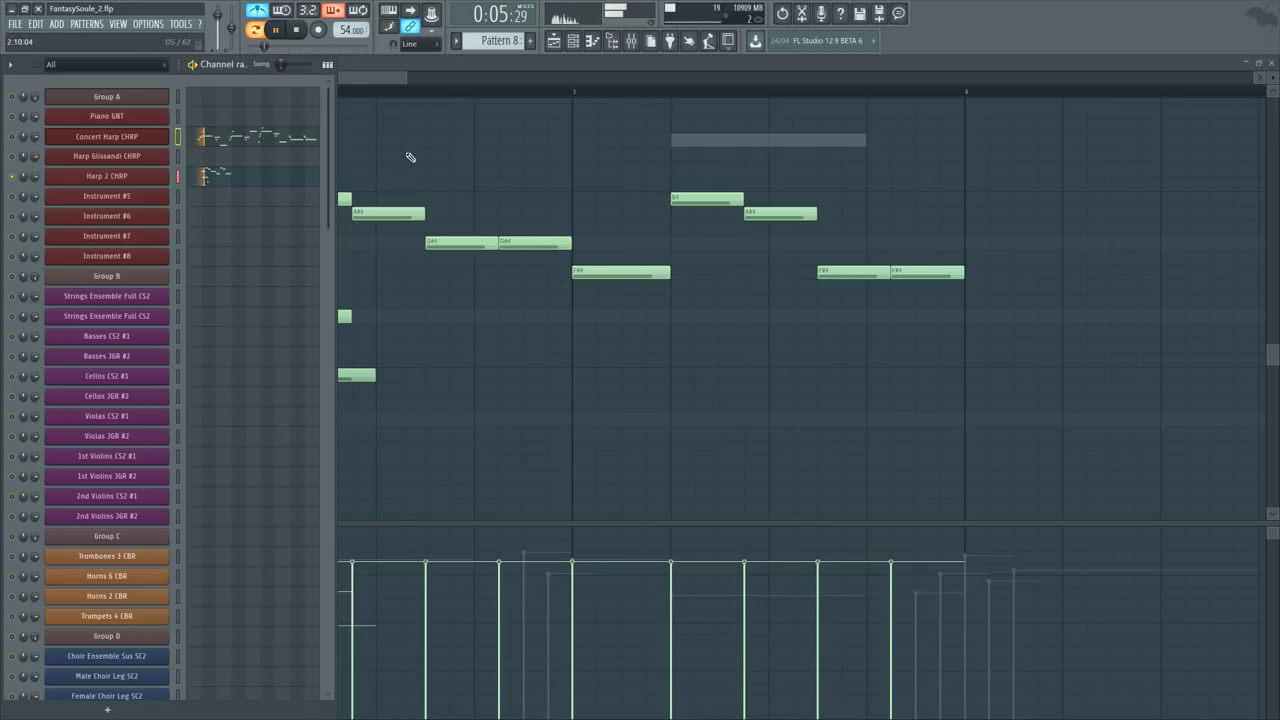
key("F6")
key("space")
Step: Raise the G#3 under the opening G#4 to B3 with a stronger velocity, and play the figure from bar 2
left_click_drag(192, 298, 393, 436)
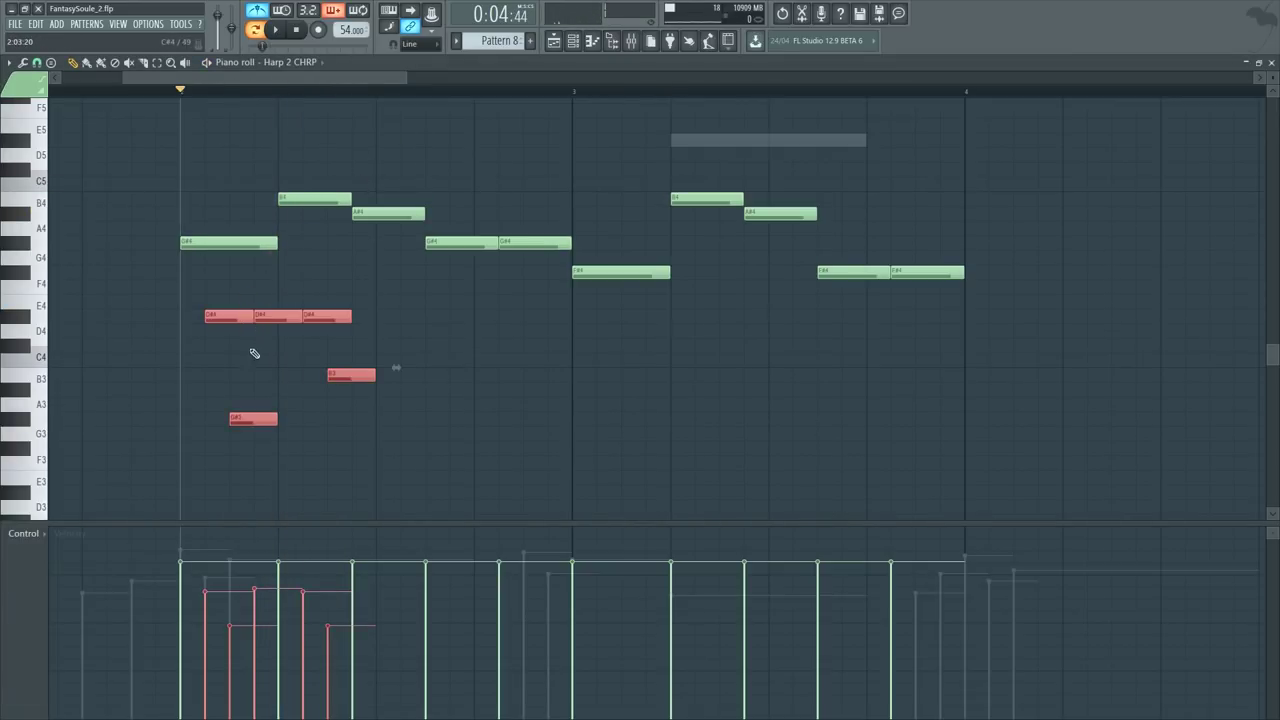
key("ctrl+d")
mouse_move(253, 419)
left_mouse_down()
mouse_move(258, 348)
mouse_move(258, 388)
mouse_move(260, 373)
left_mouse_up()
key("space")
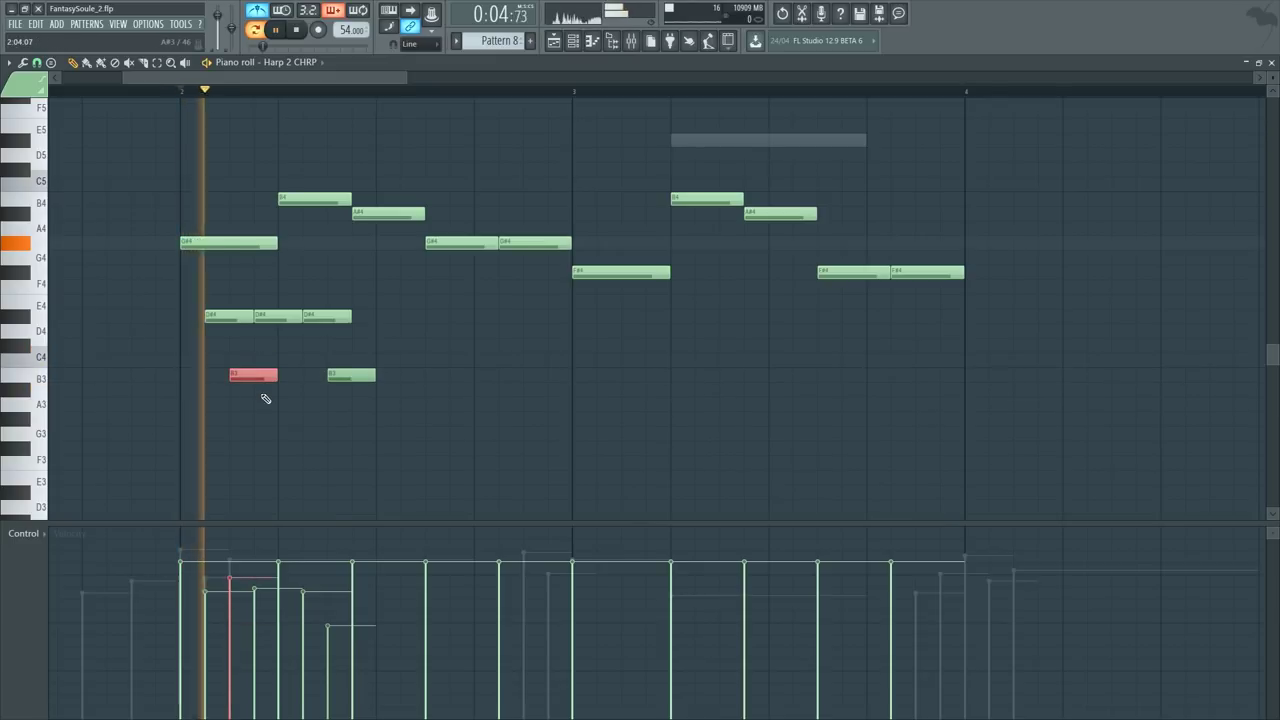
key("space")
key("ctrl+d")
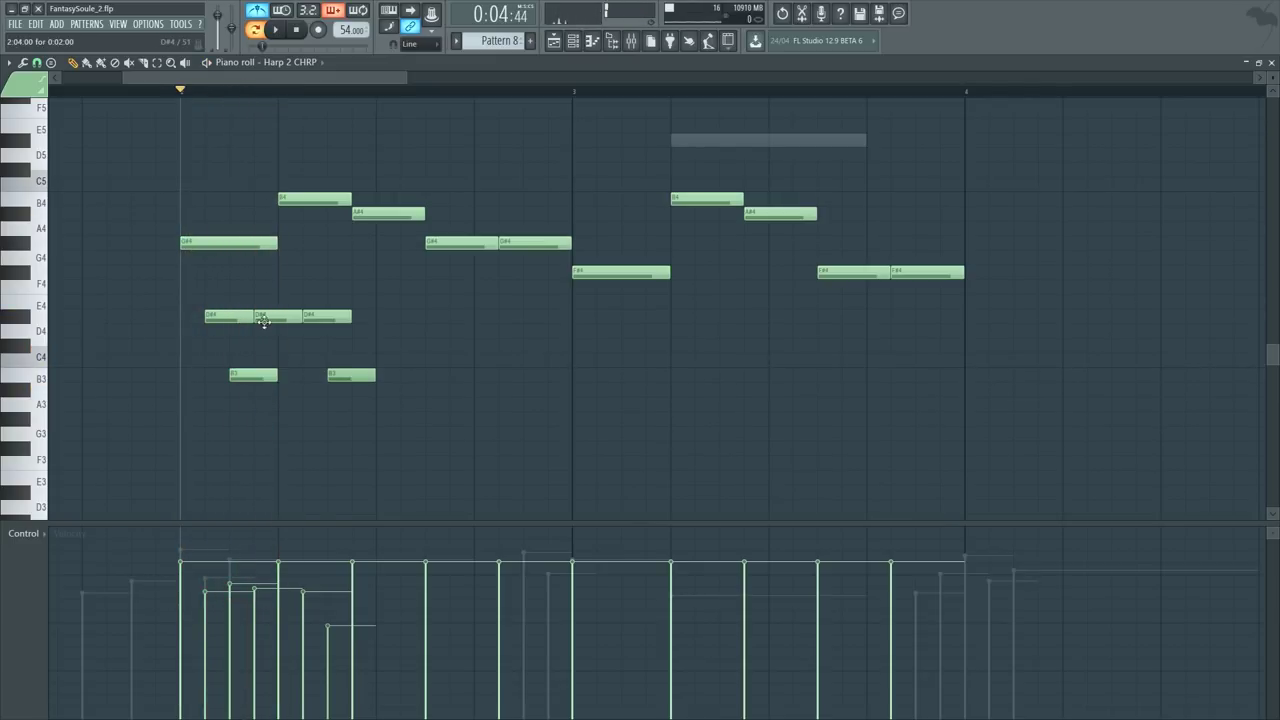
key("space")
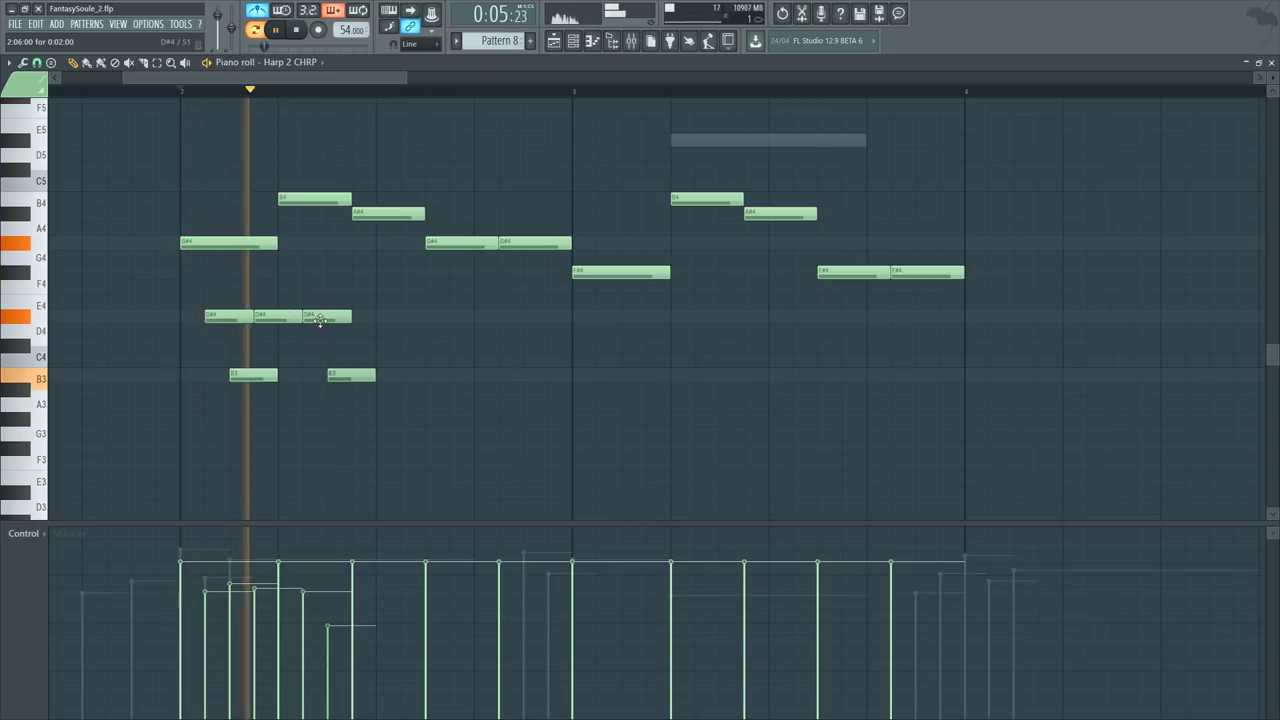
key("space")
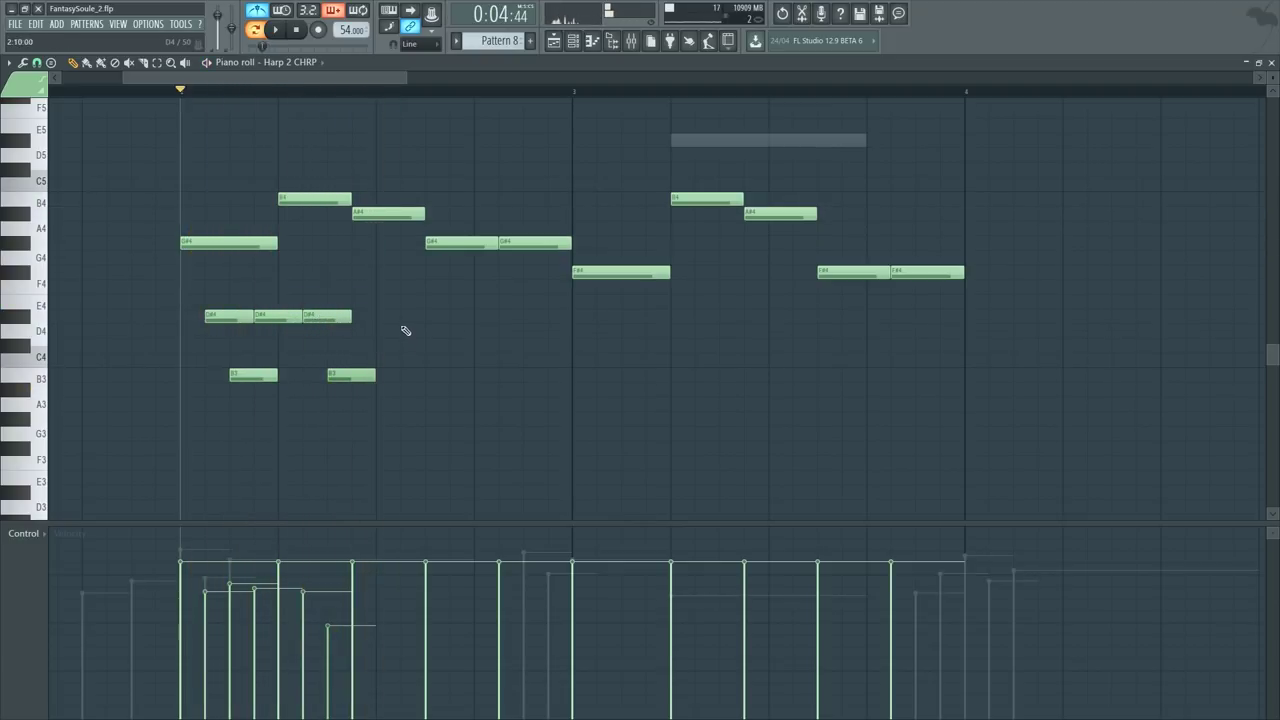
Step: Add overlapping D#4 and G#3 notes under the A#4, play them, and lower the G#3 velocity to about 56%
mouse_move(400, 318)
left_mouse_down()
mouse_move(400, 225)
mouse_move(422, 226)
mouse_move(391, 319)
left_mouse_up()
left_click_drag(410, 389, 414, 420)
key("space")
scroll(393, 93, "up", 4)
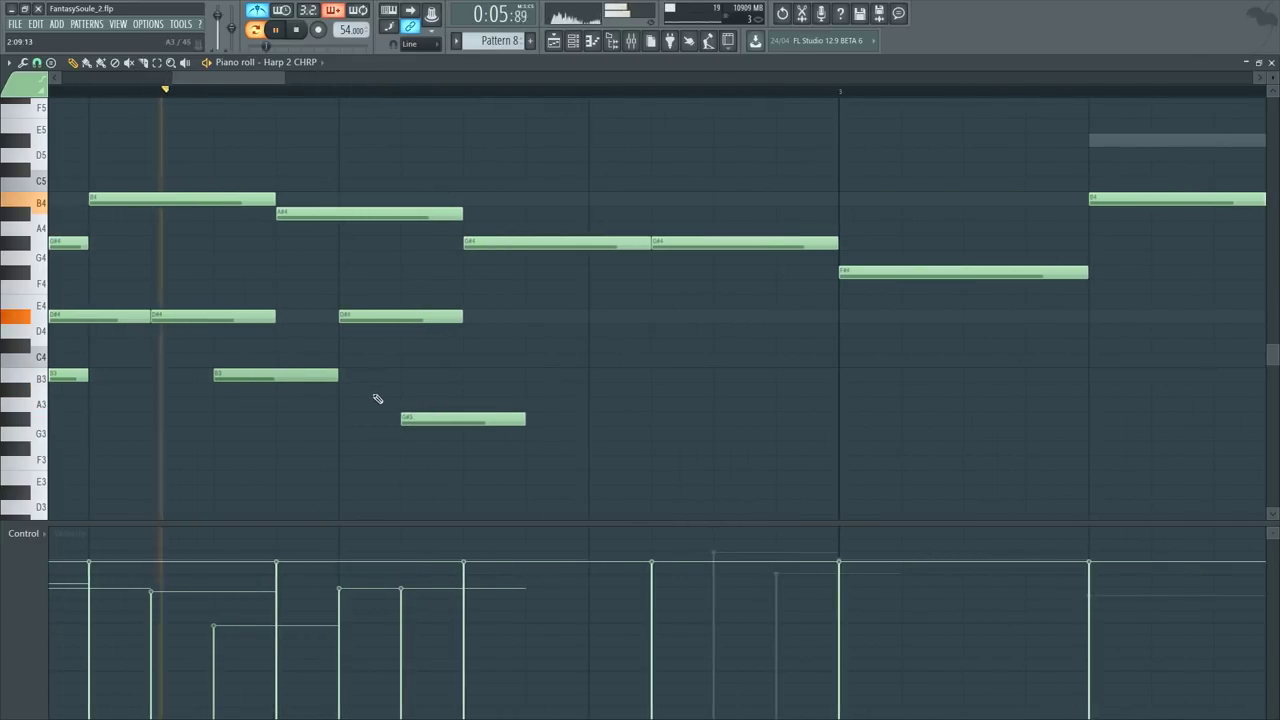
key("space")
left_click_drag(401, 600, 403, 613)
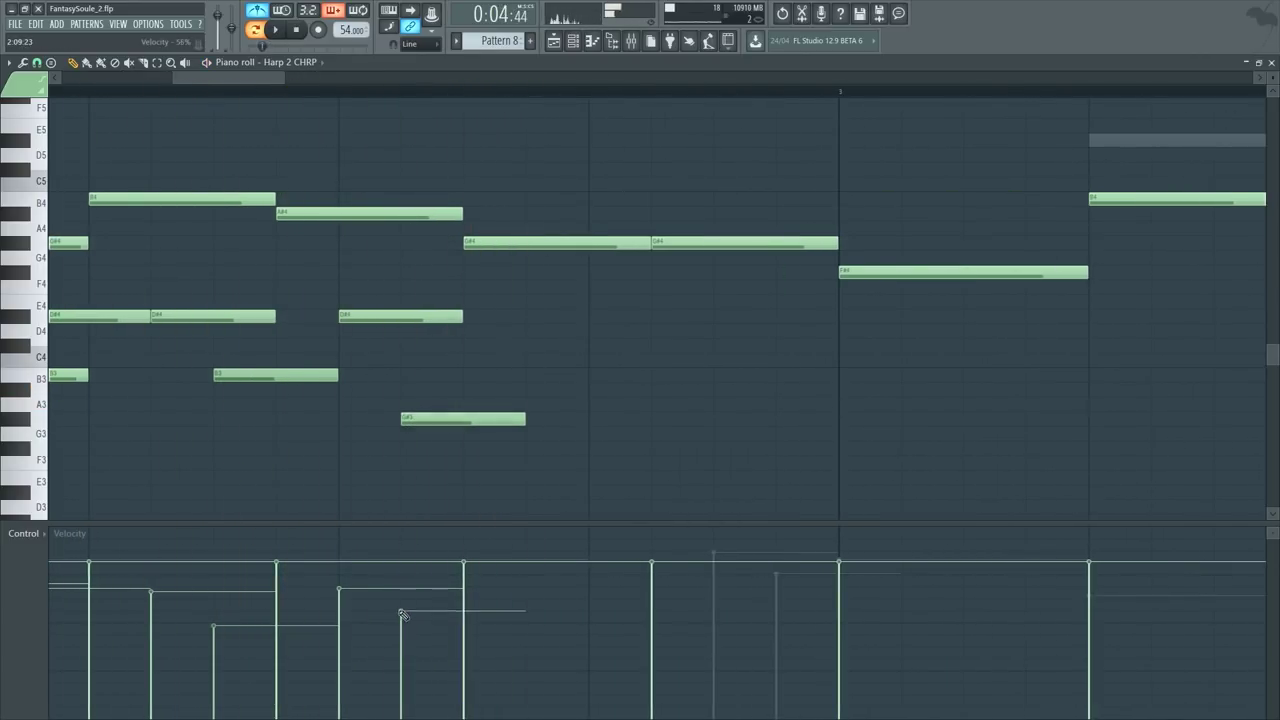
Step: Move the new G#3 under the A#4 up to B3 and play the figure from the middle of bar 2
left_click_drag(452, 416, 415, 373)
left_click(239, 92)
key("space")
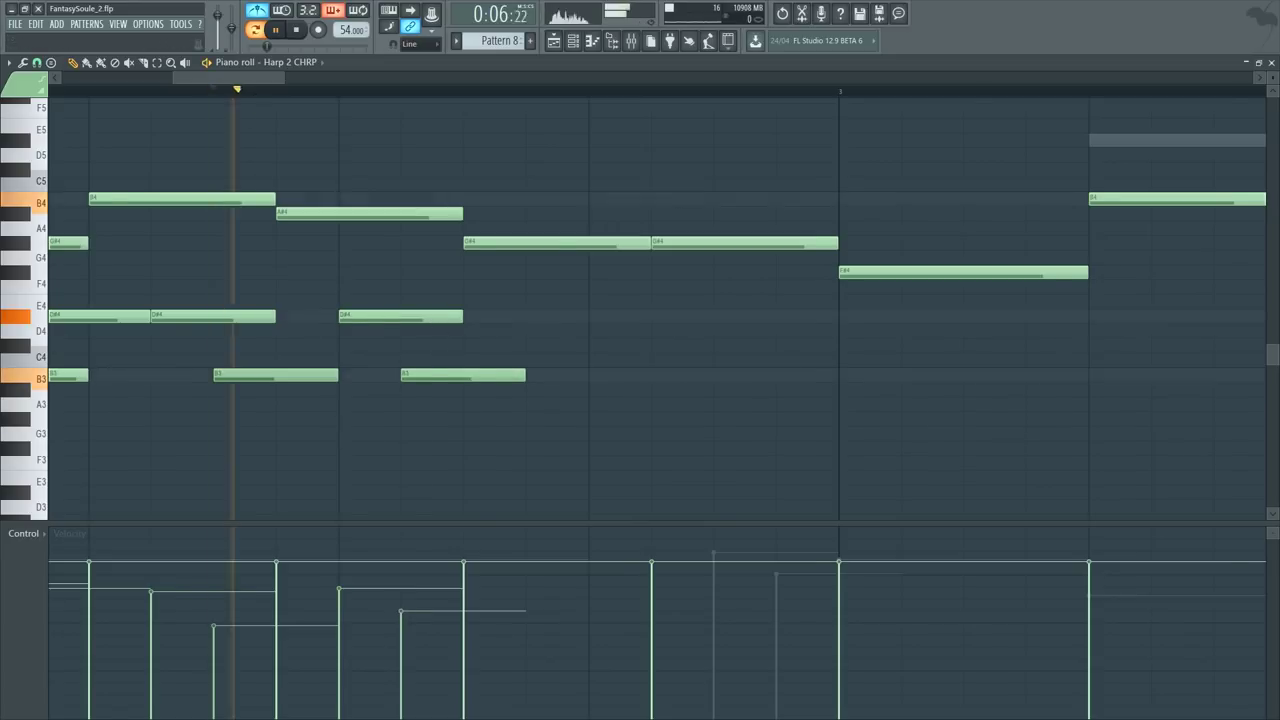
scroll(376, 335, "down", 2)
key("space")
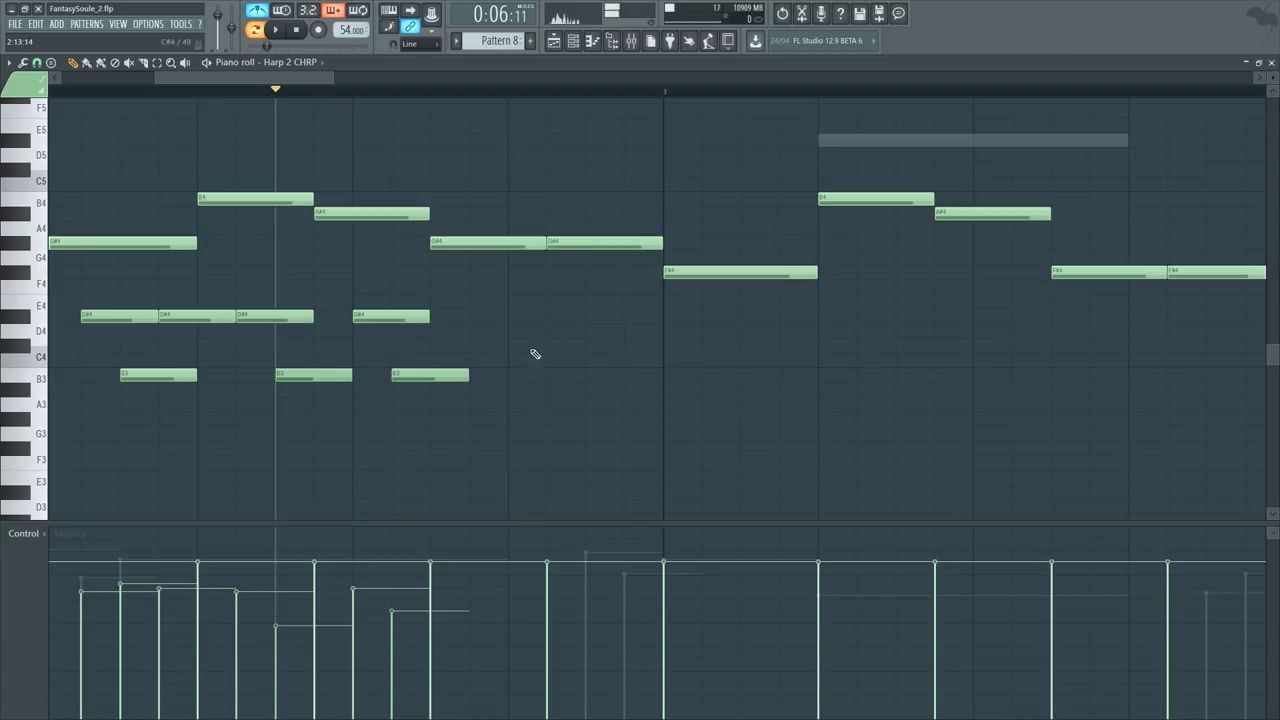
Step: Add descending, overlapping D#4, G#3 and D#3 notes under the G#4 notes at the end of bar 2, and play them
left_click(483, 318)
left_click_drag(520, 377, 522, 408)
scroll(569, 436, "down", 1)
left_click_drag(550, 362, 550, 377)
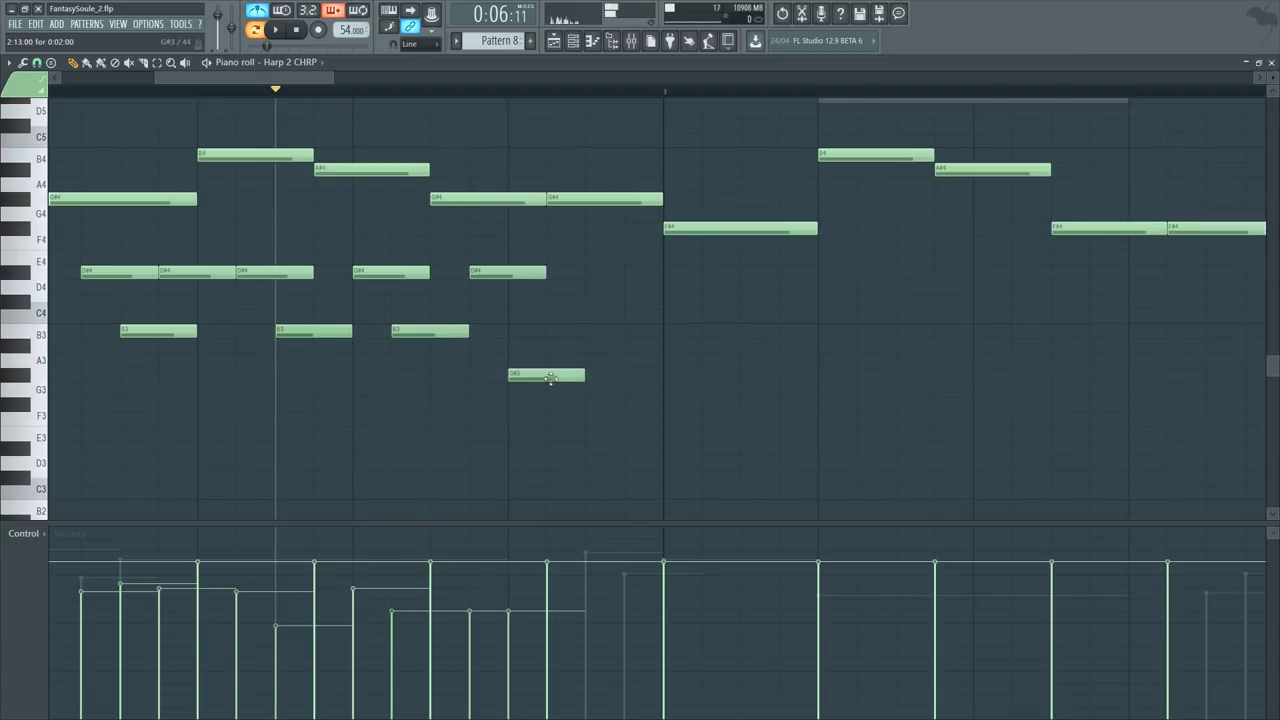
left_click_drag(578, 436, 543, 448)
key("space")
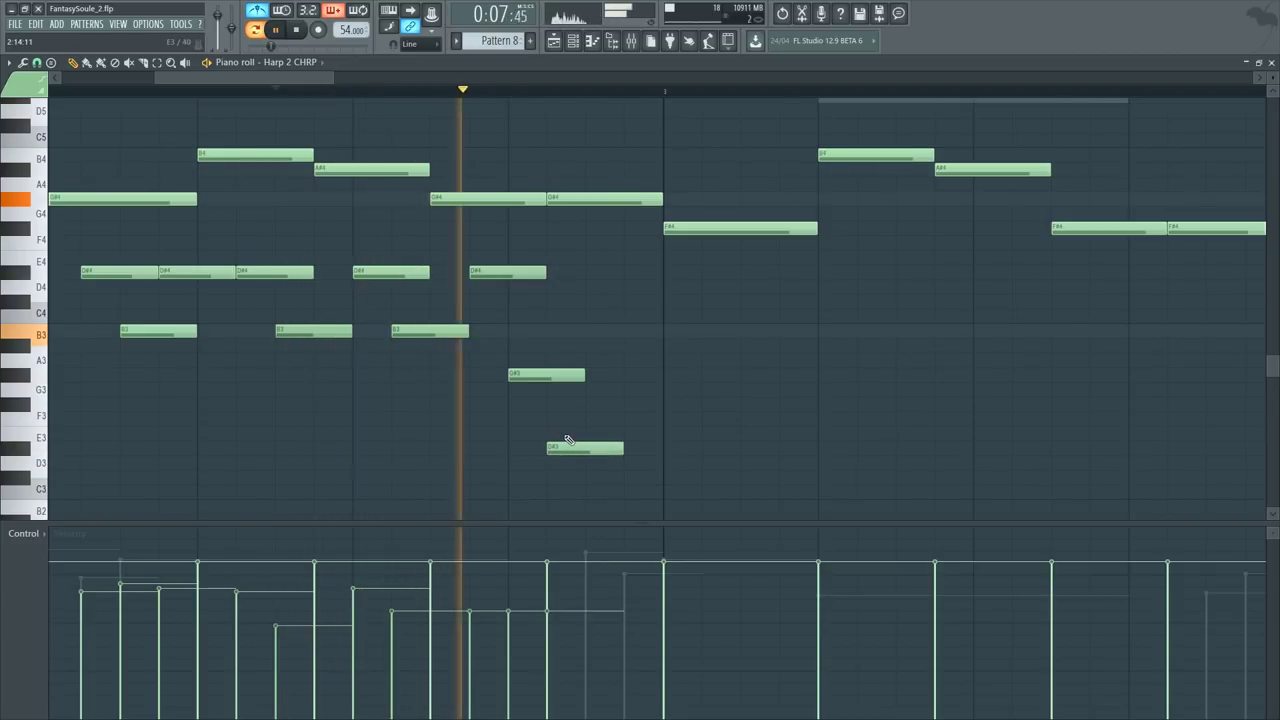
key("space")
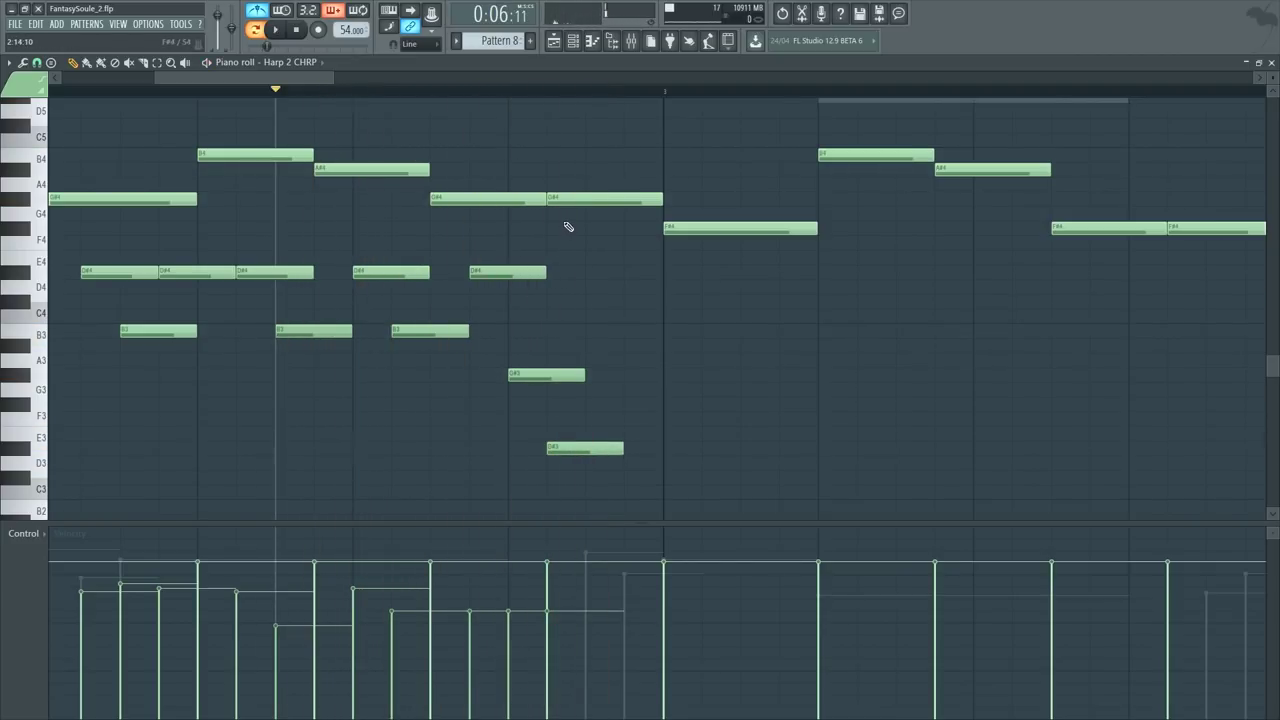
Step: Delete the second G#4 at the end of bar 2, extend the first G#4 to bar 3, and start playback
left_click(566, 197)
right_click(560, 200)
left_click(543, 200)
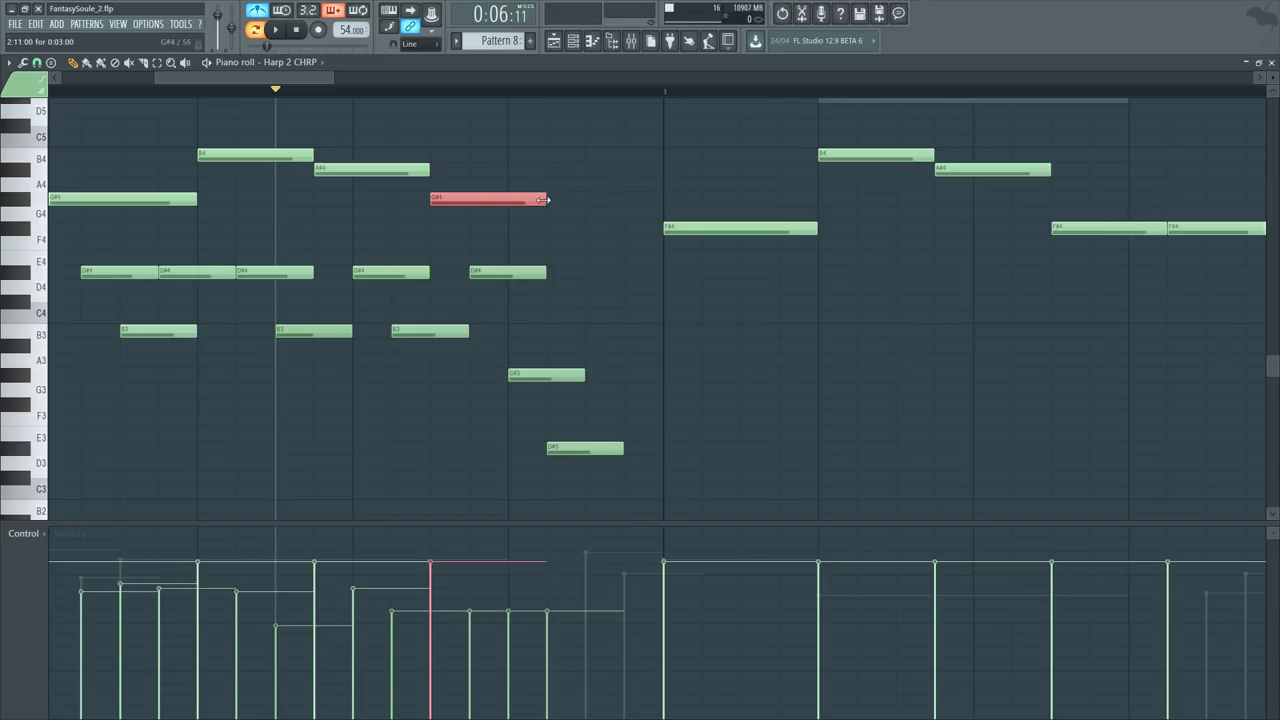
left_click_drag(543, 200, 662, 197)
key("space")
Step: Give the closing D#4, G#3 and D#3 of bar 2 descending velocities down to about 55%
mouse_move(480, 222)
left_mouse_down()
mouse_move(580, 306)
mouse_move(648, 504)
left_mouse_up()
mouse_move(470, 577)
left_mouse_down()
mouse_move(480, 594)
mouse_move(553, 617)
left_mouse_up()
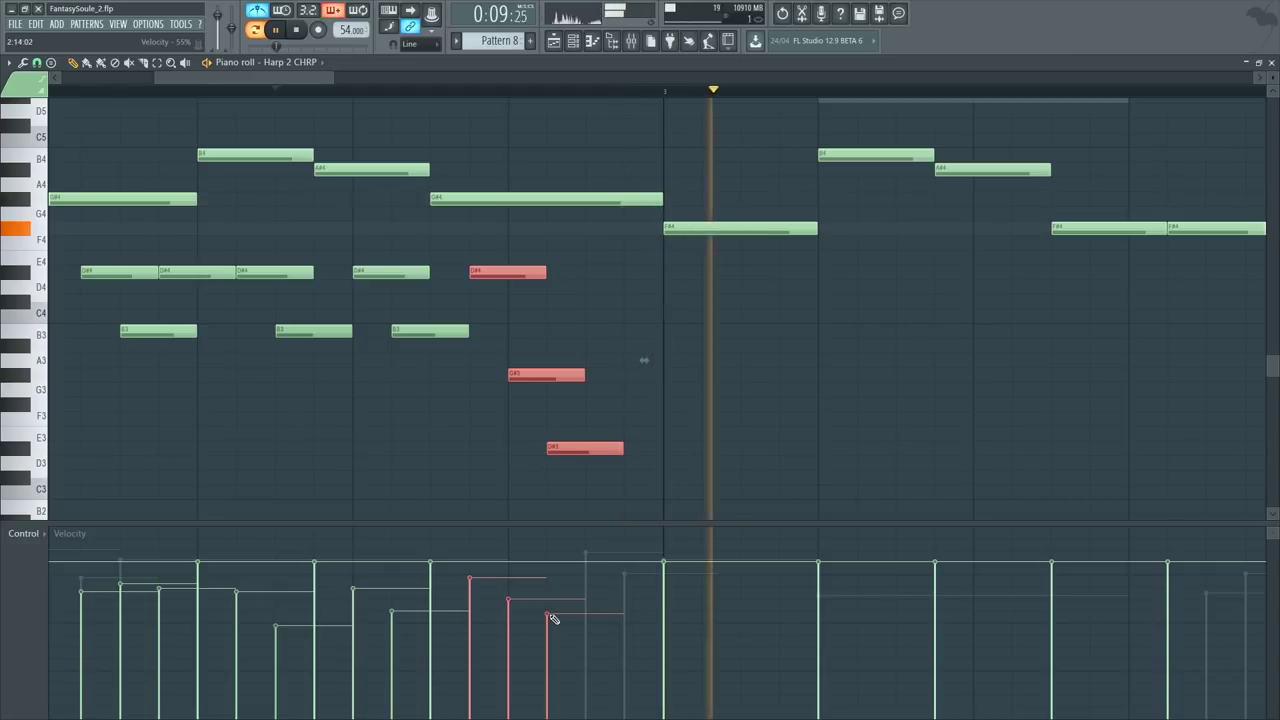
left_click(634, 380)
key("space")
scroll(304, 122, "down", 5)
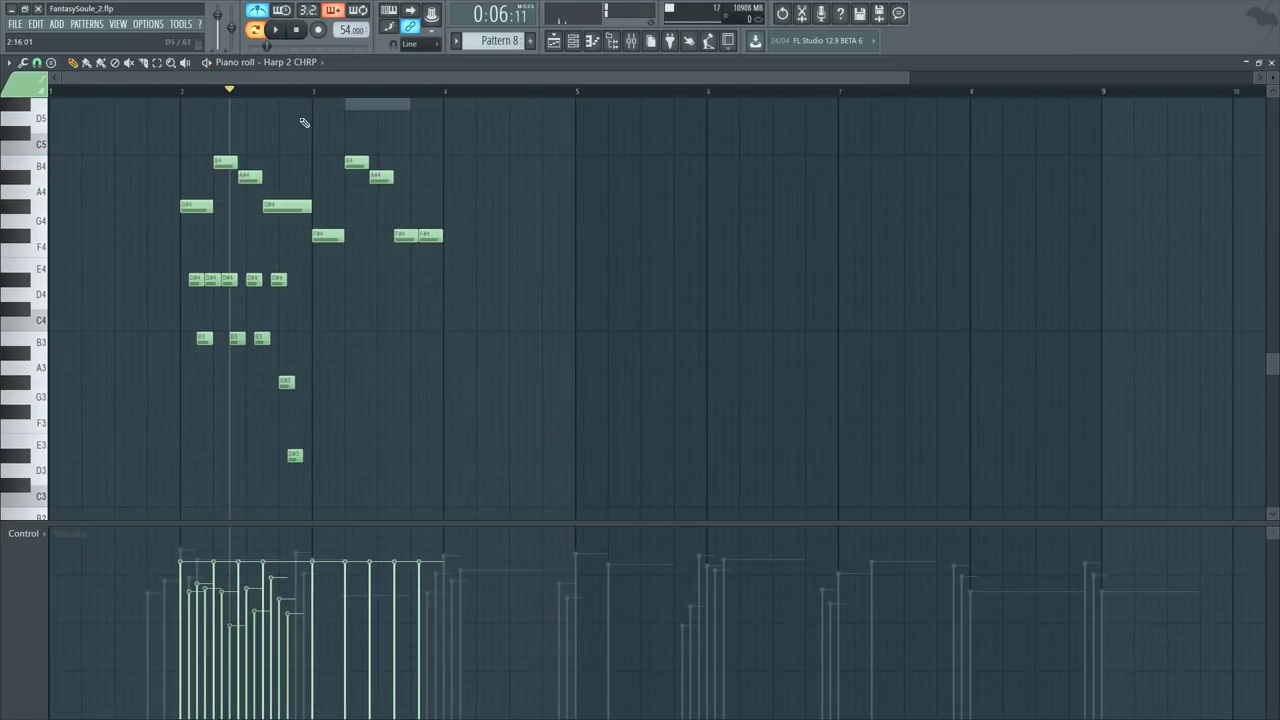
Step: Transpose all notes of the Harp 2 part up one octave and play from the start of bar 2
left_click(171, 94)
key("space")
scroll(190, 95, "up", 1)
key("ctrl+a")
key("ctrl+Up")
key("space")
key("space")
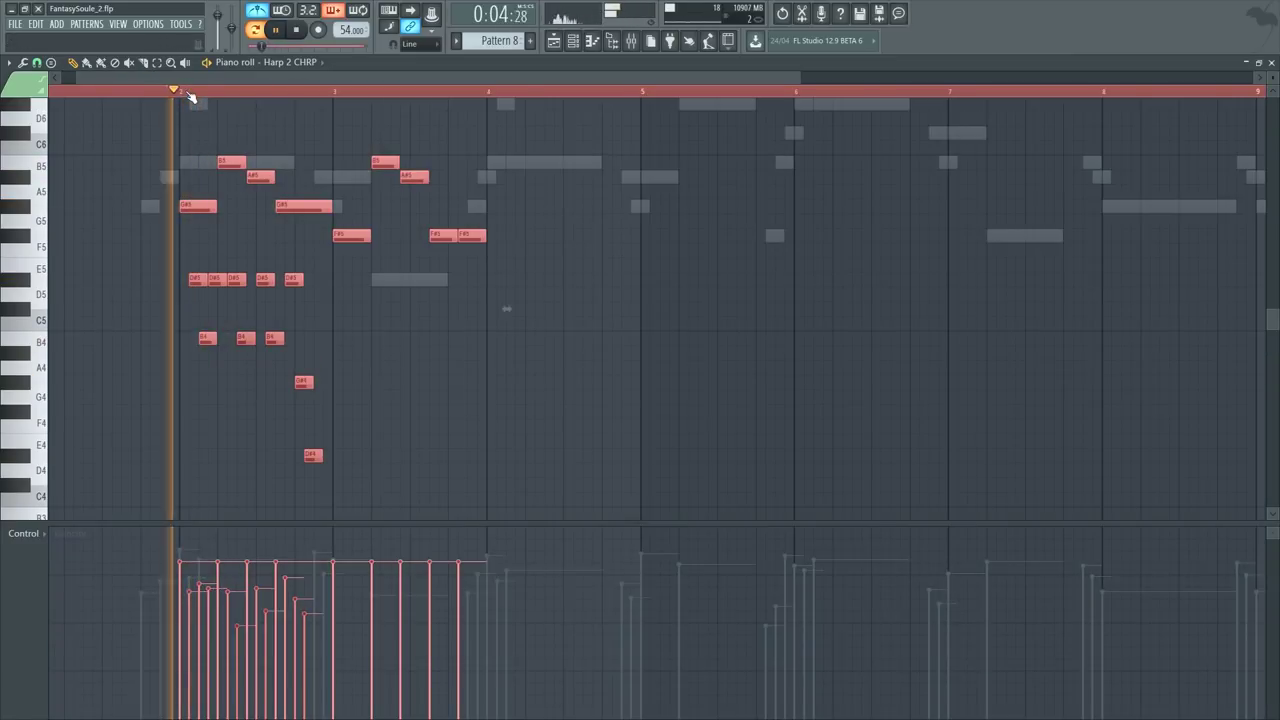
key("ctrl+d")
Step: Raise the closing G#4 and D#4 of bar 2 to B4 and G#4, add a B4 after them, and play the figure
scroll(190, 95, "up", 2)
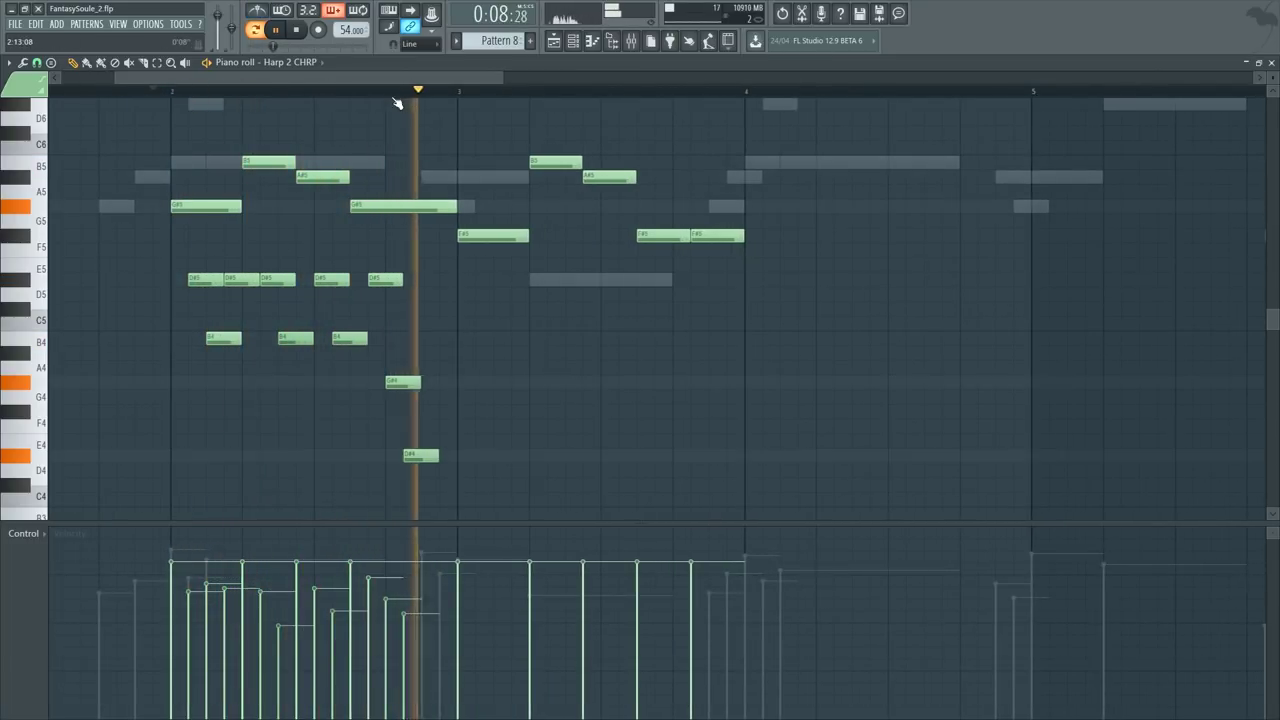
key("space")
scroll(372, 121, "up", 2)
left_click(353, 92)
left_click_drag(415, 382, 412, 340)
left_click_drag(462, 452, 455, 338)
left_click(488, 338)
left_click_drag(517, 279, 489, 269)
right_click(492, 279)
key("space")
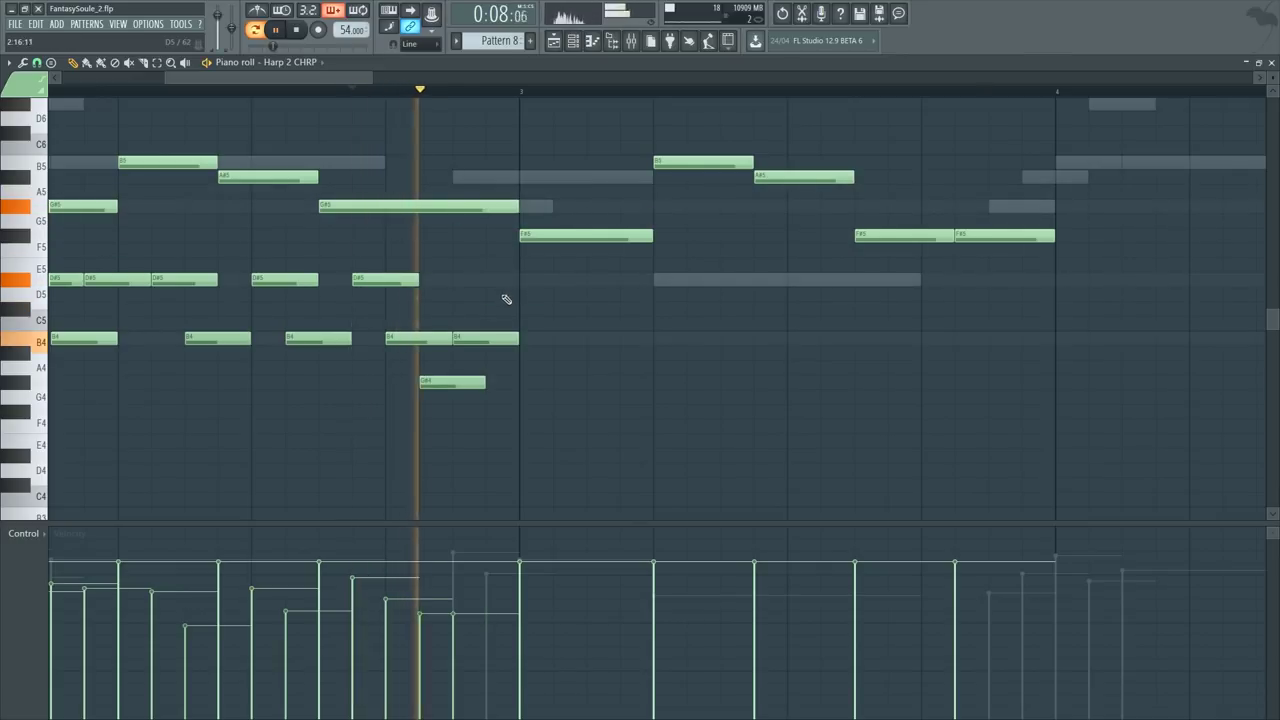
Step: Add a D#5 at the very end of bar 2, overlapping into bar 3, and play the figure
key("space")
left_click(490, 279)
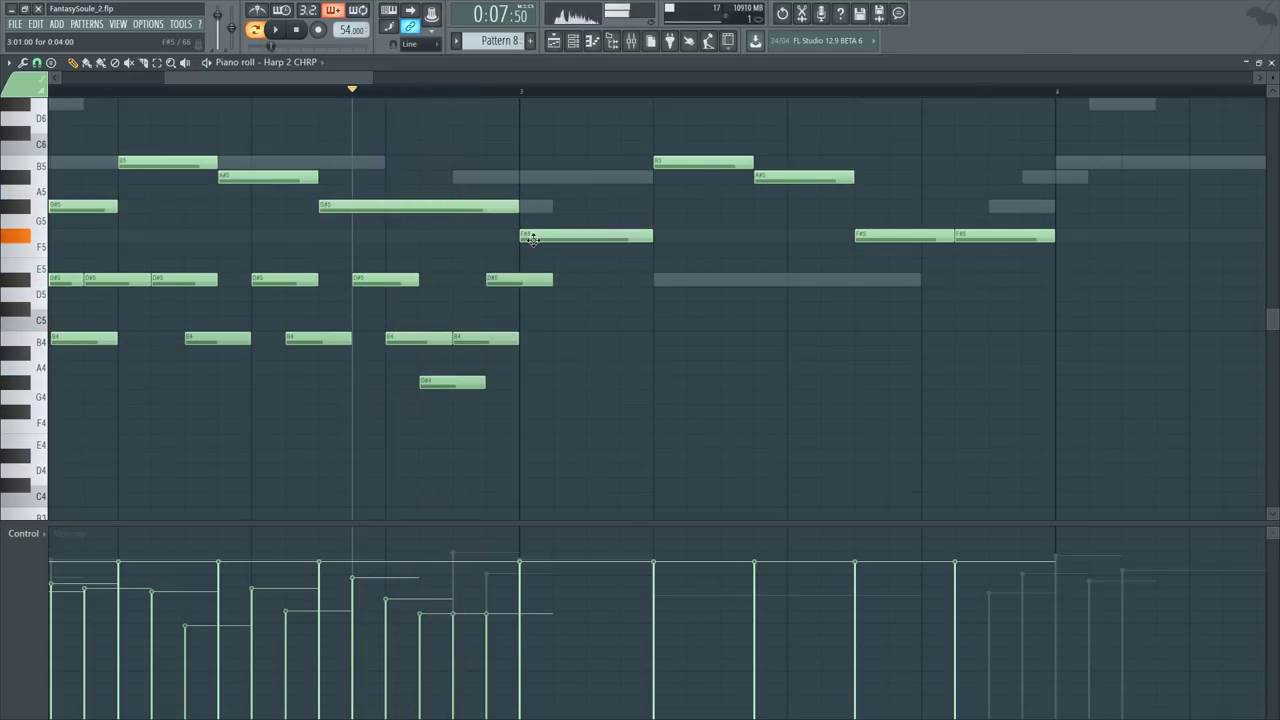
key("space")
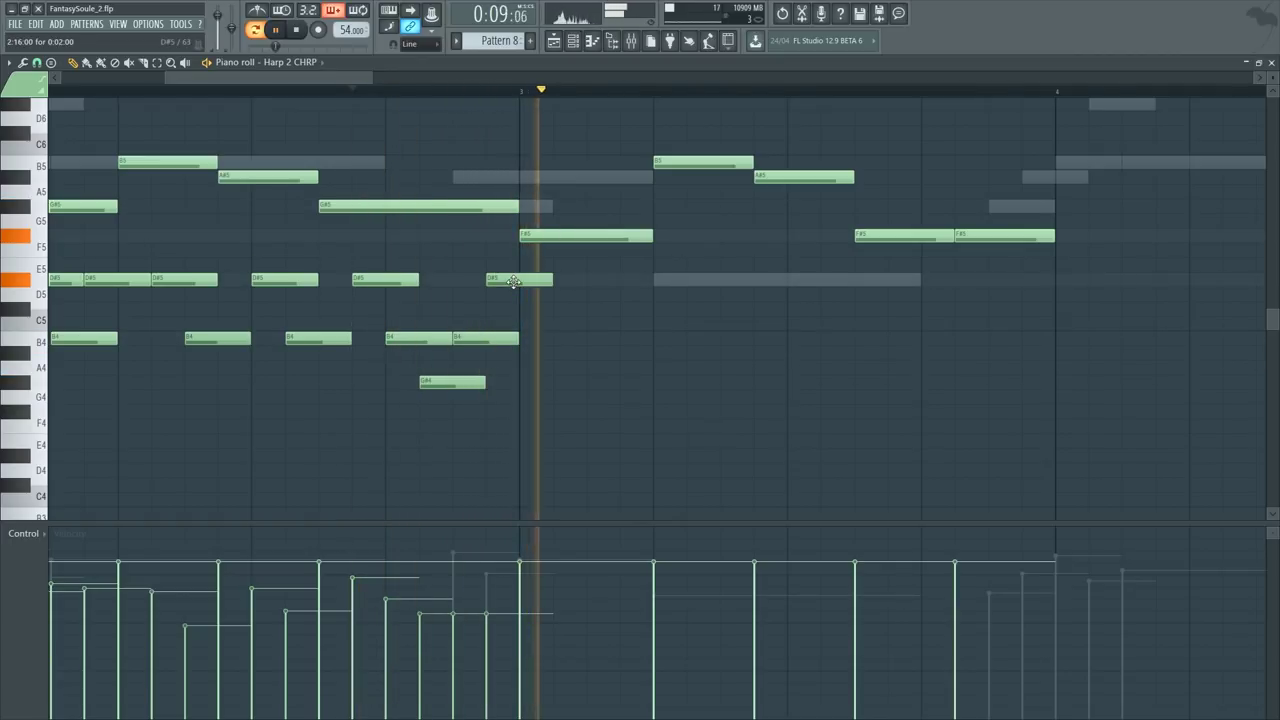
key("space")
Step: Try raising the opening F#5 of bar 3 to G#5 and play the transition
left_click_drag(553, 236, 551, 206)
key("space")
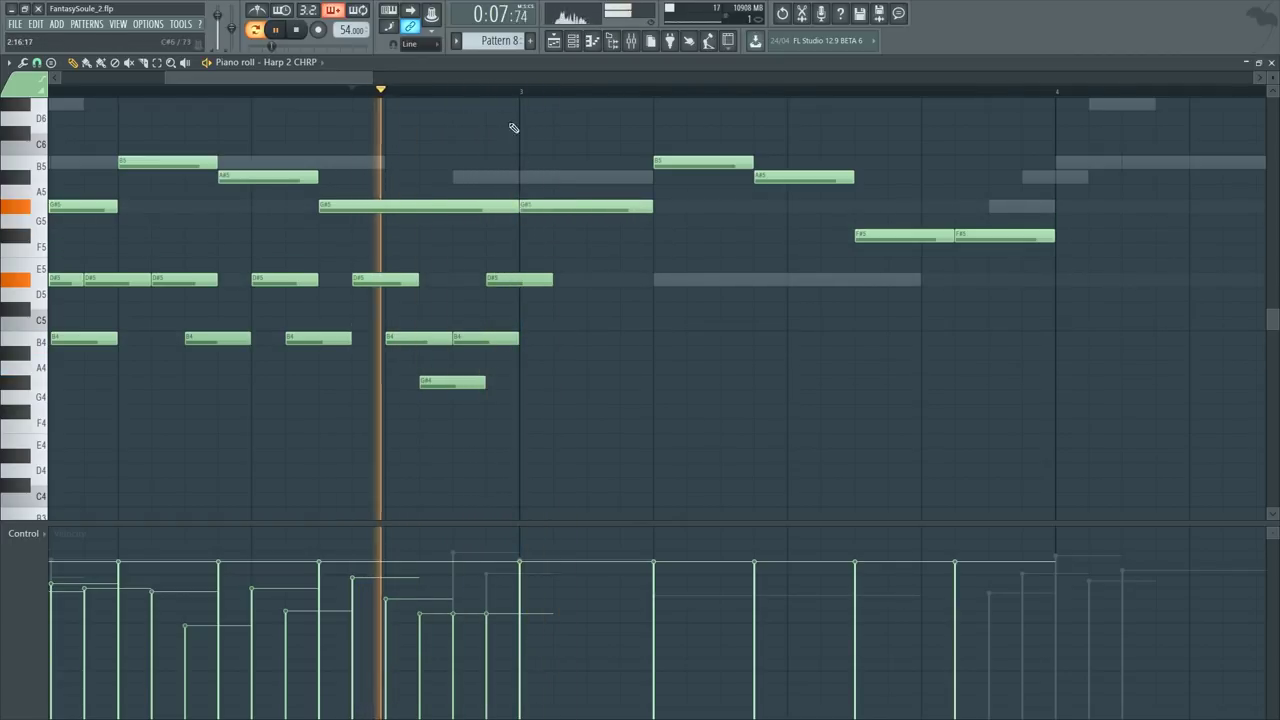
scroll(540, 141, "down", 4, "ctrl")
key("space")
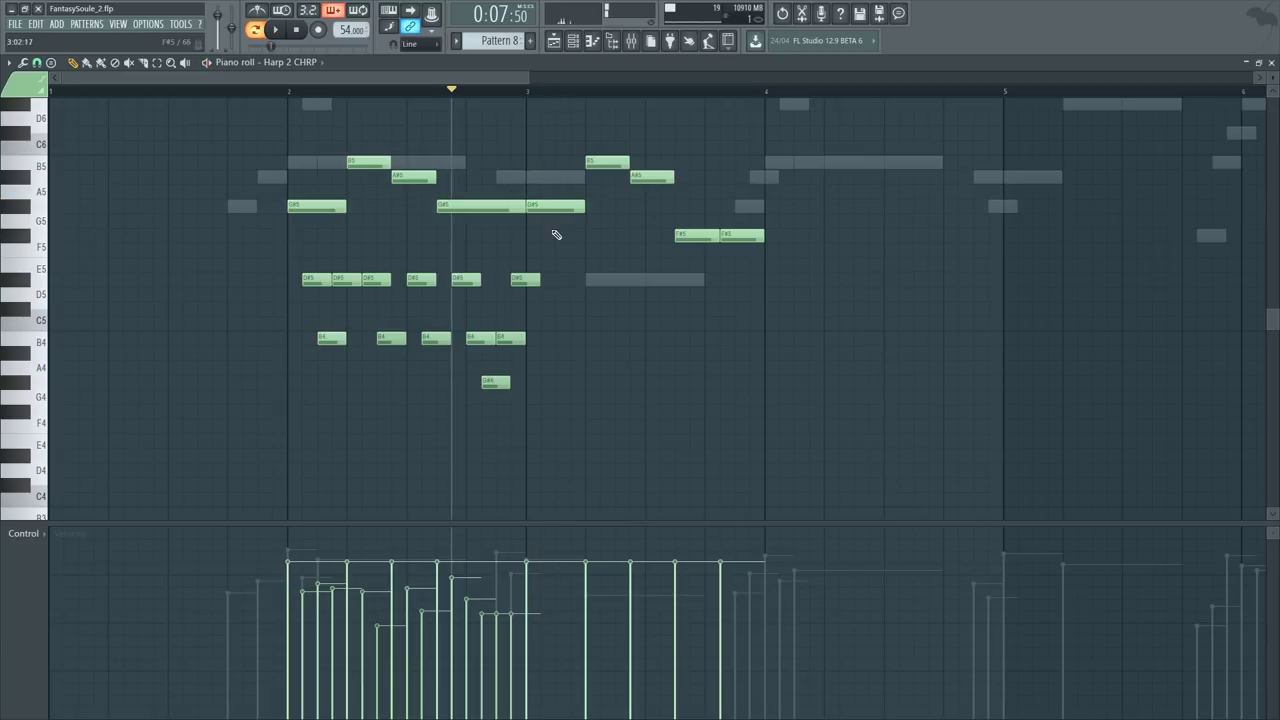
Step: Try shortening the opening G#5 of bar 3 to half its length and following it with a new F#5
left_click(558, 234)
key("space")
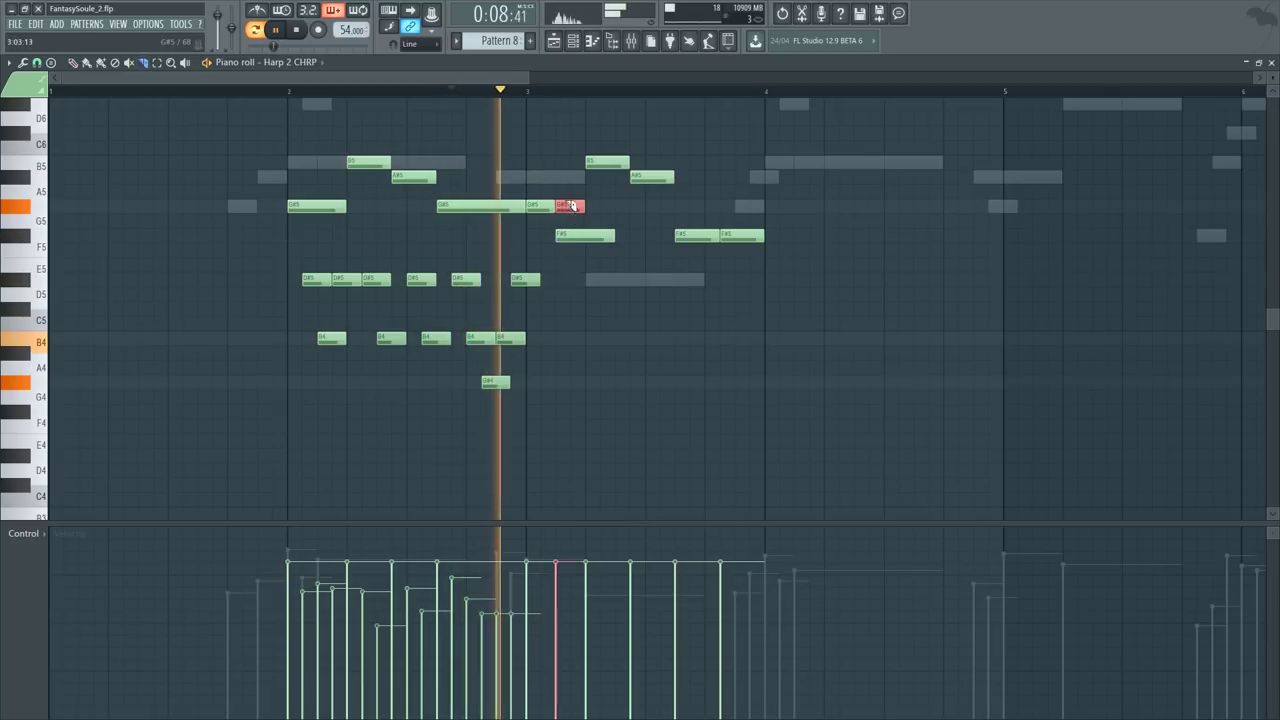
key("space")
key("space")
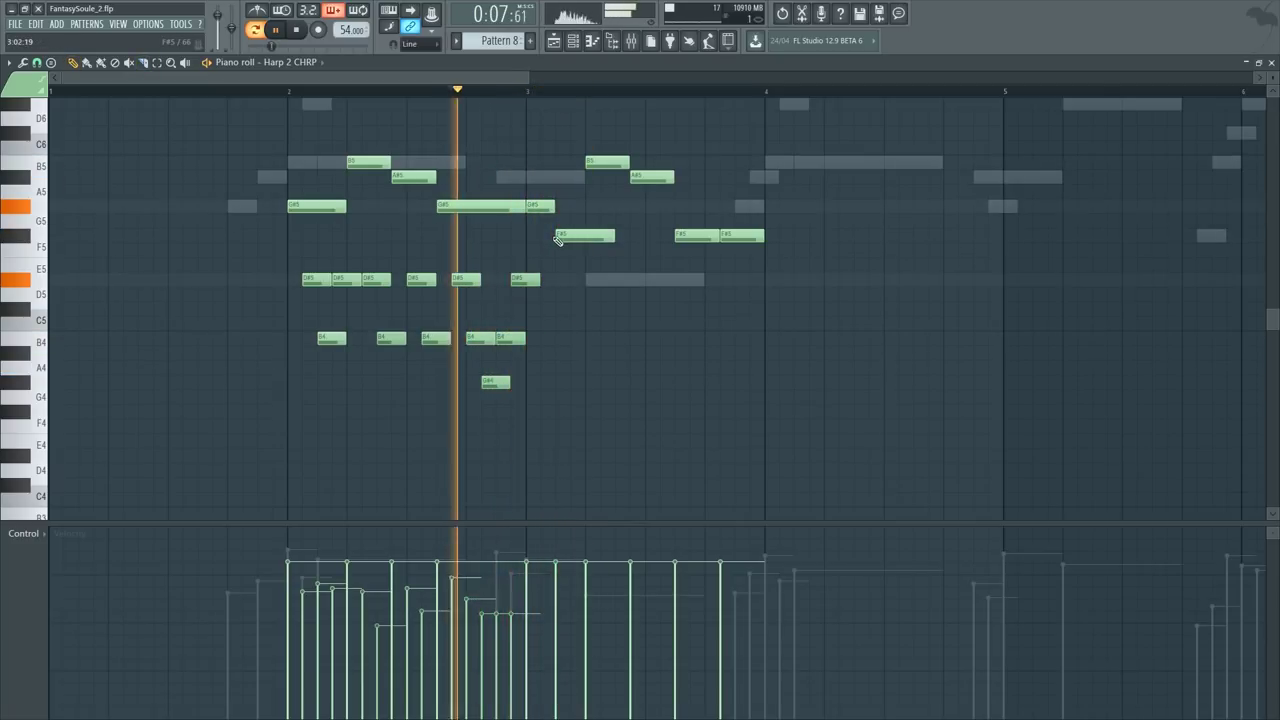
Step: Try starting the new F#5 of bar 3 slightly earlier and play from the start of bar 2
left_click_drag(557, 234, 546, 234)
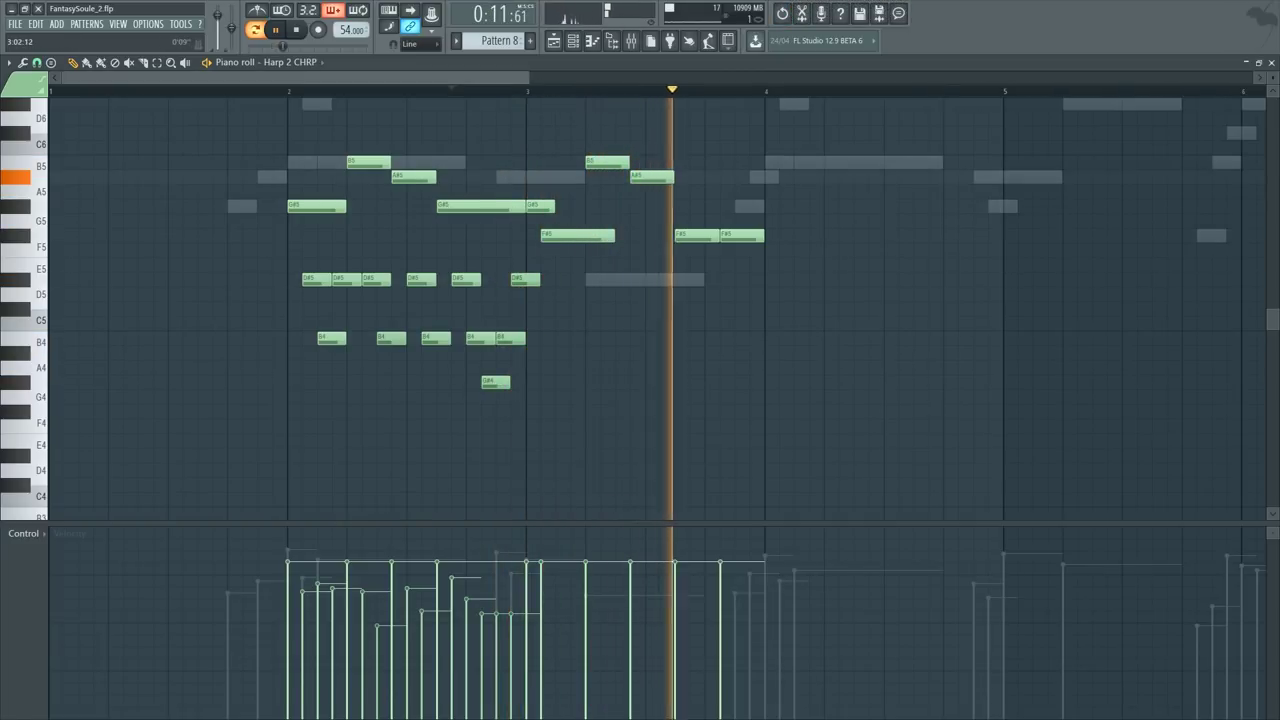
left_click_drag(529, 78, 641, 78)
left_click(246, 92)
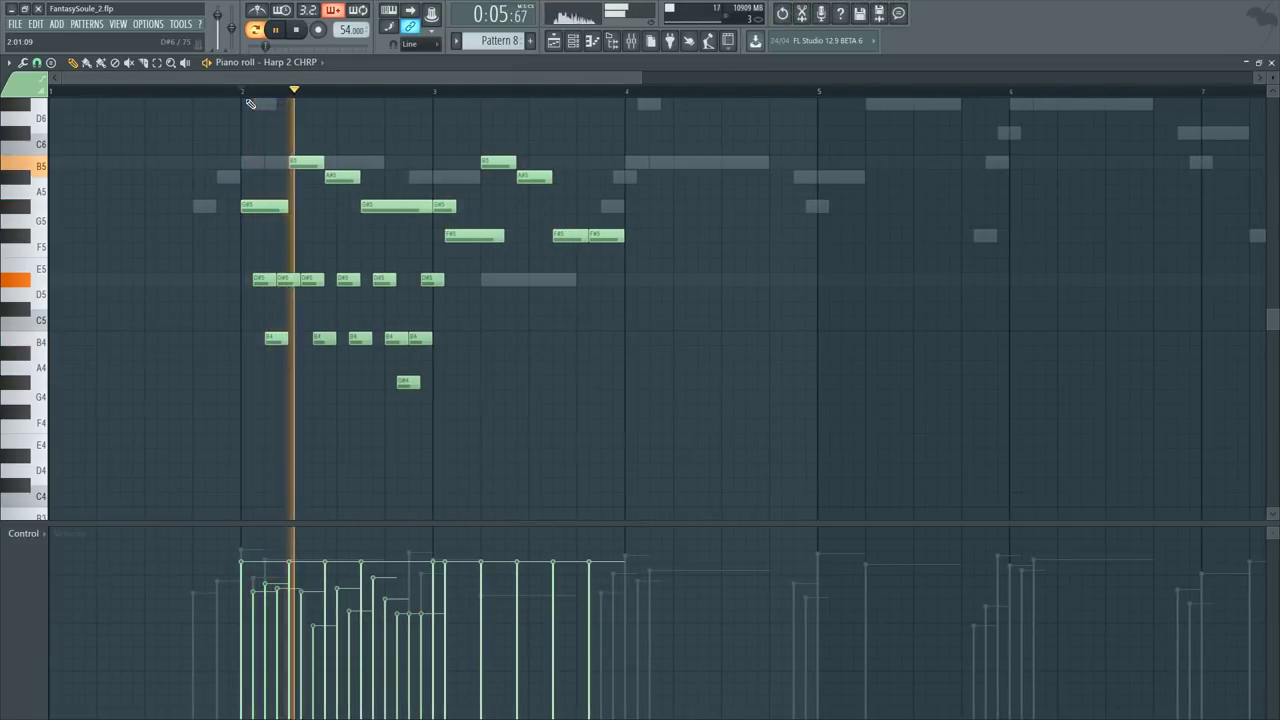
scroll(368, 103, "up", 6)
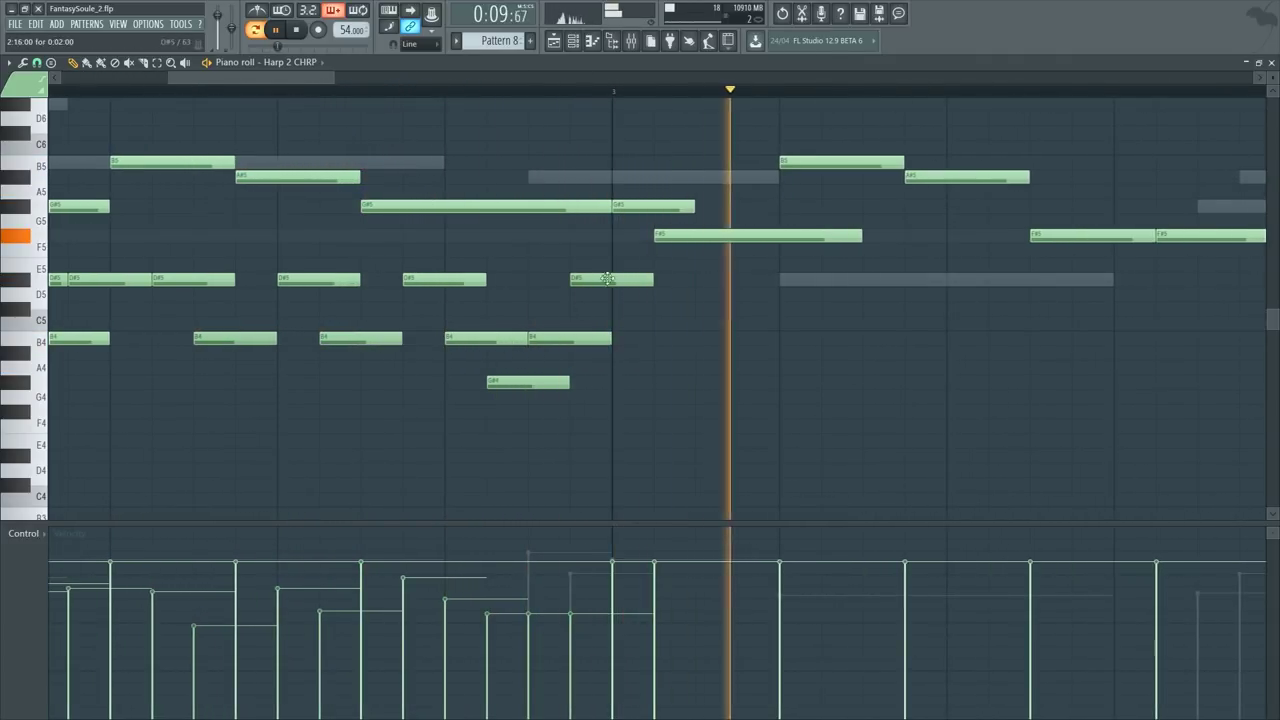
Step: Delete the short G#5 opening bar 3, move the F#5 to the start of that bar, and play from mid-bar 2
key("space")
left_click_drag(626, 205, 883, 236)
key("ctrl+g")
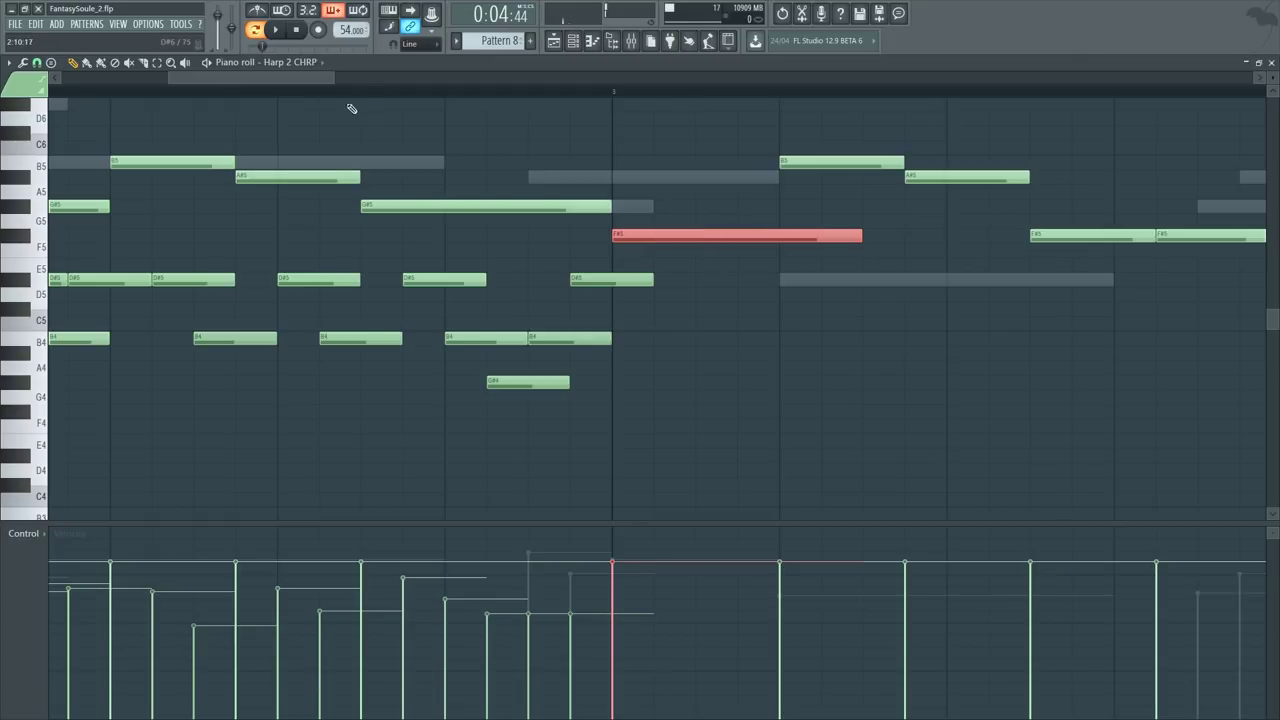
left_click(360, 91)
key("space")
left_click(539, 144, "ctrl")
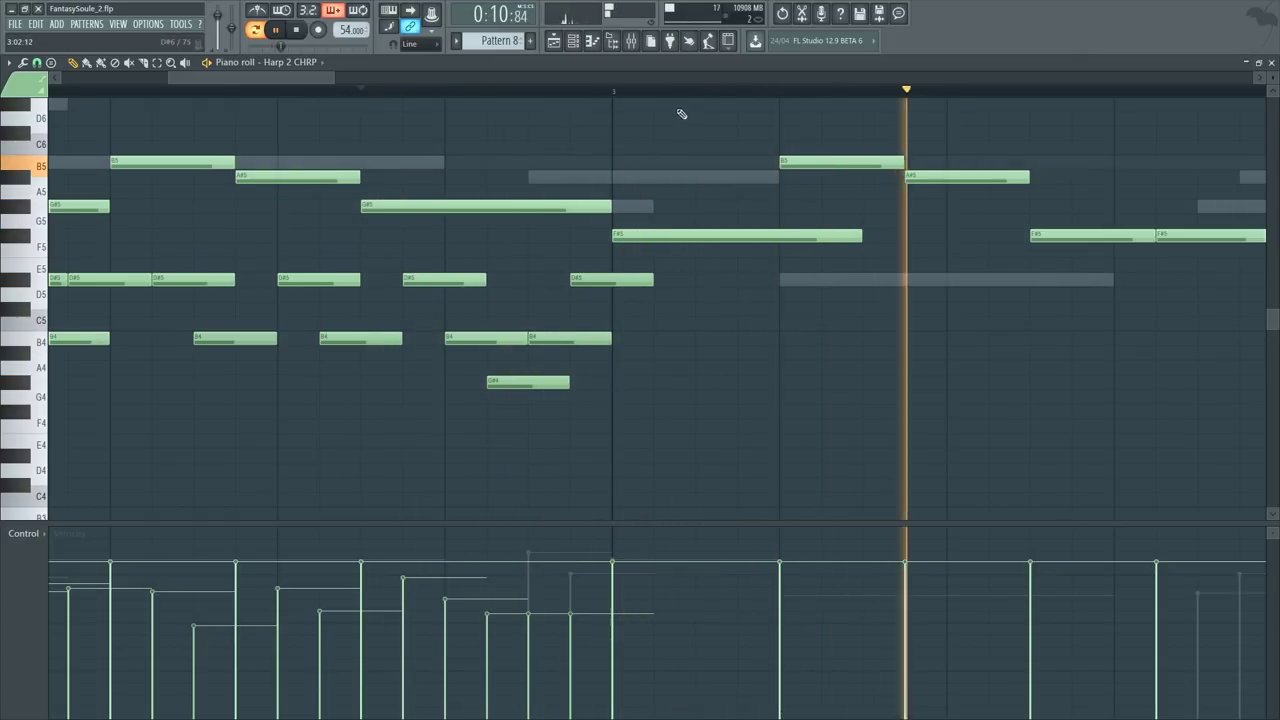
Step: Cut the opening F#5 of bar 3 where the B5 begins and delete its tail
key("Page_Down")
key("c")
left_click_drag(633, 239, 612, 258)
key("Delete")
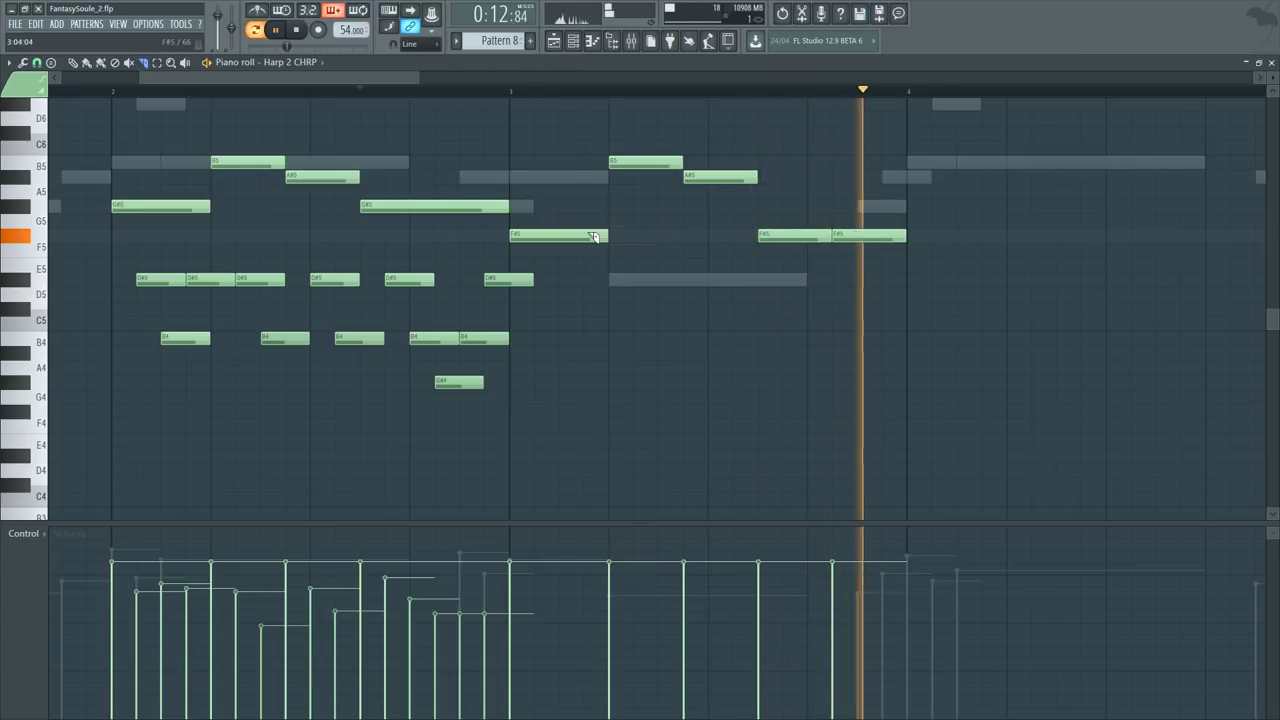
Step: Duplicate all of bar 2's lower D#5, B4 and G#4 accompaniment notes into bar 3 and play the result
key("p")
key("space")
key("space")
left_click_drag(117, 271, 591, 434)
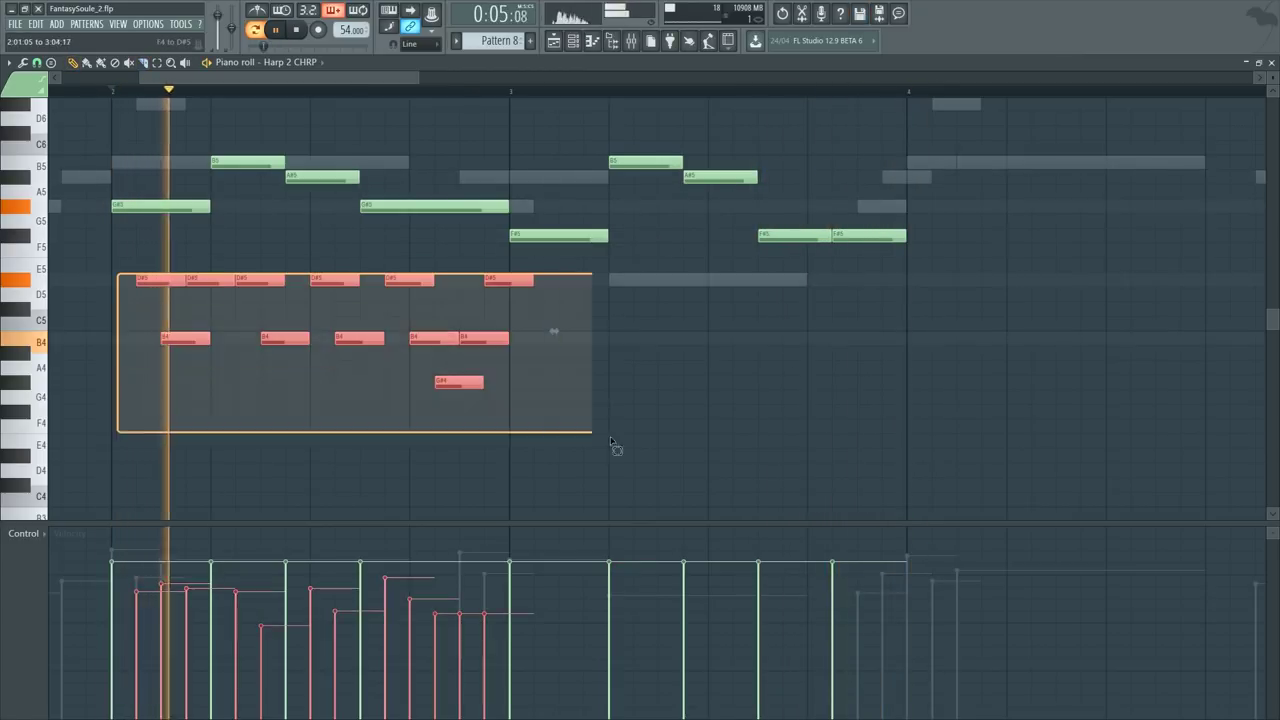
key("ctrl+b")
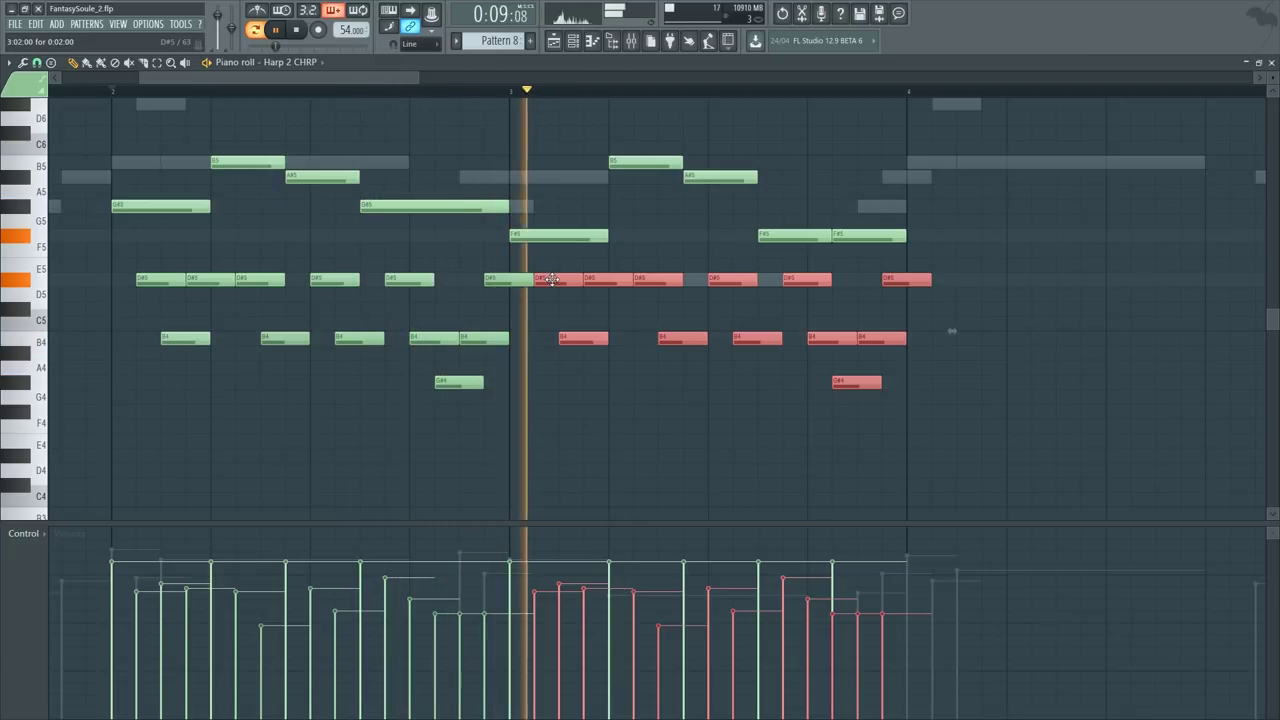
key("space")
key("ctrl+d")
Step: Lower the copied bar 3 accompaniment, moving every D#5 to C#5, every B4 to A#4, and the G#4 to G4
left_click_drag(555, 279, 570, 351)
left_click_drag(637, 317, 977, 431)
left_click_drag(876, 336, 868, 351)
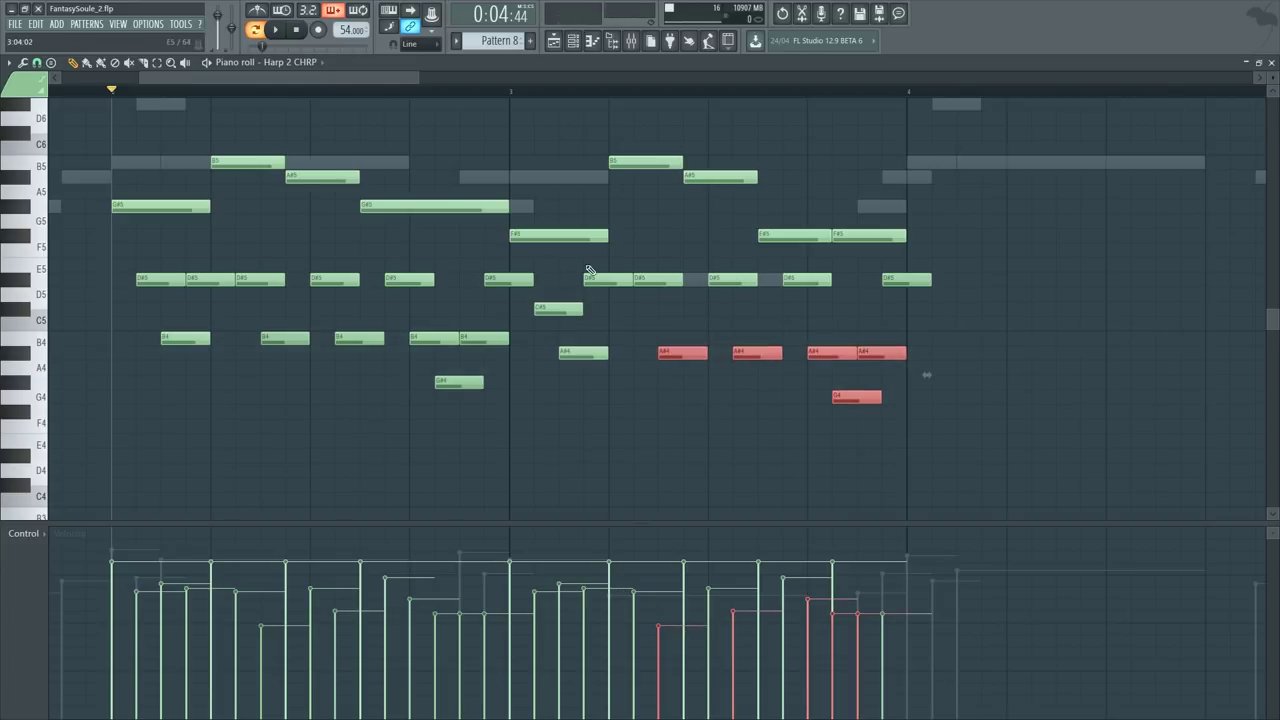
left_click_drag(584, 260, 906, 317)
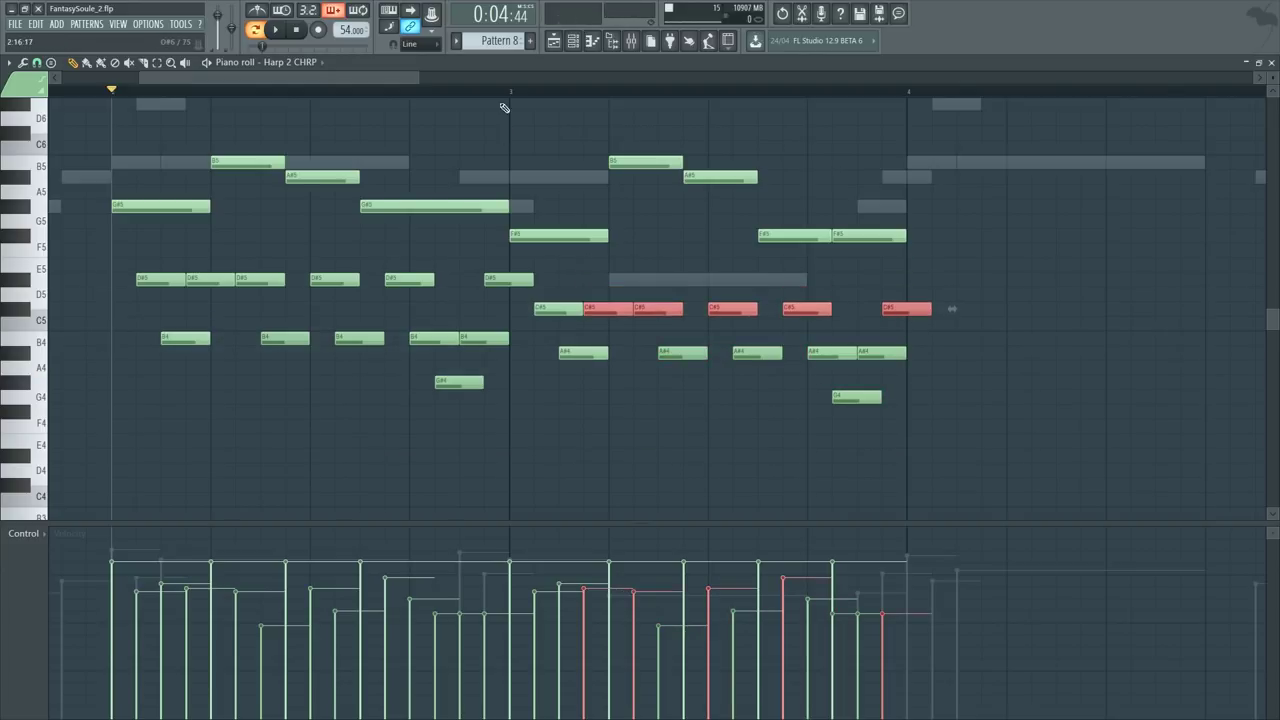
Step: Play from the end of bar 2 into bar 3 to check the new accompaniment, then deselect the notes
scroll(503, 78, "down", 3)
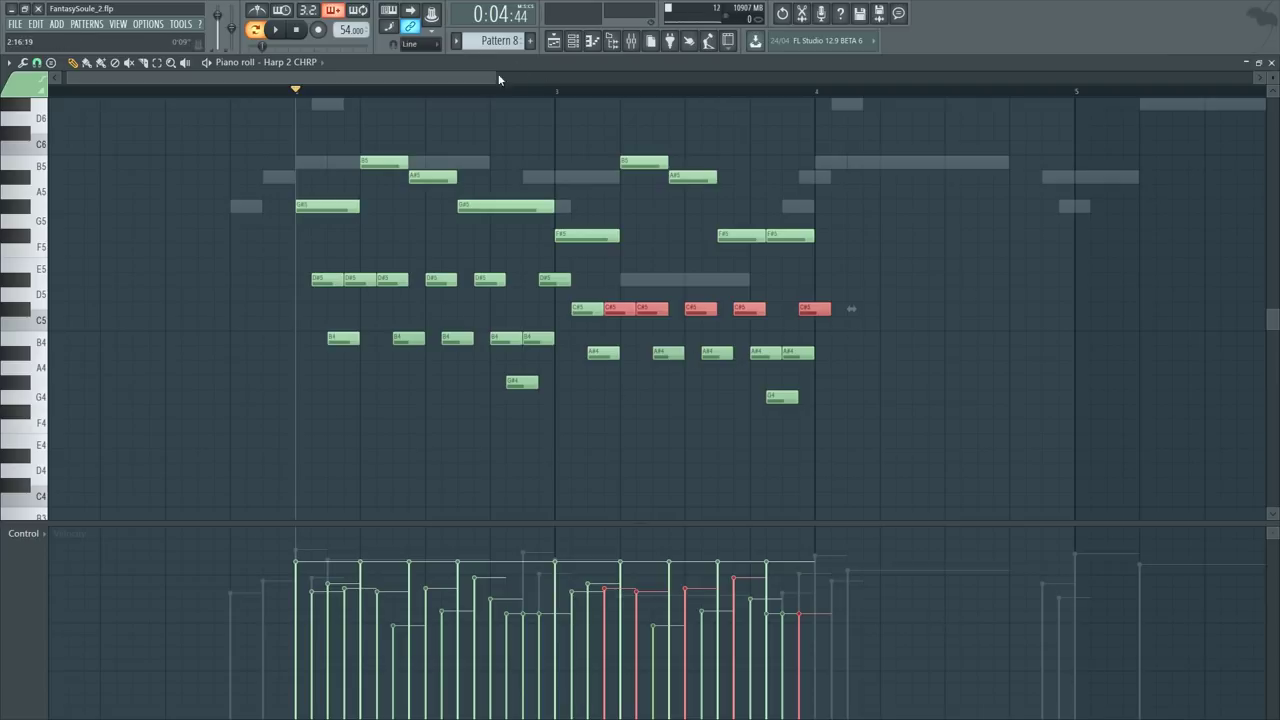
left_click(518, 91)
key("space")
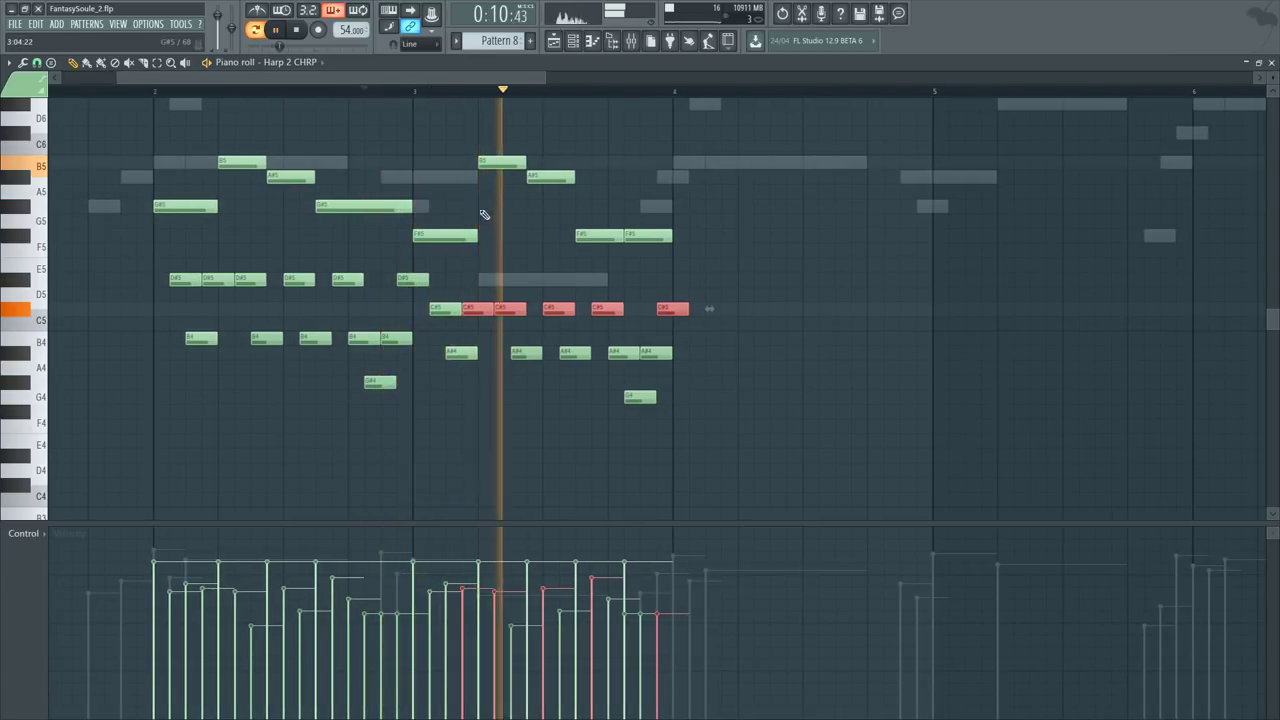
key("space")
key("ctrl+d")
left_click_drag(455, 87, 477, 92)
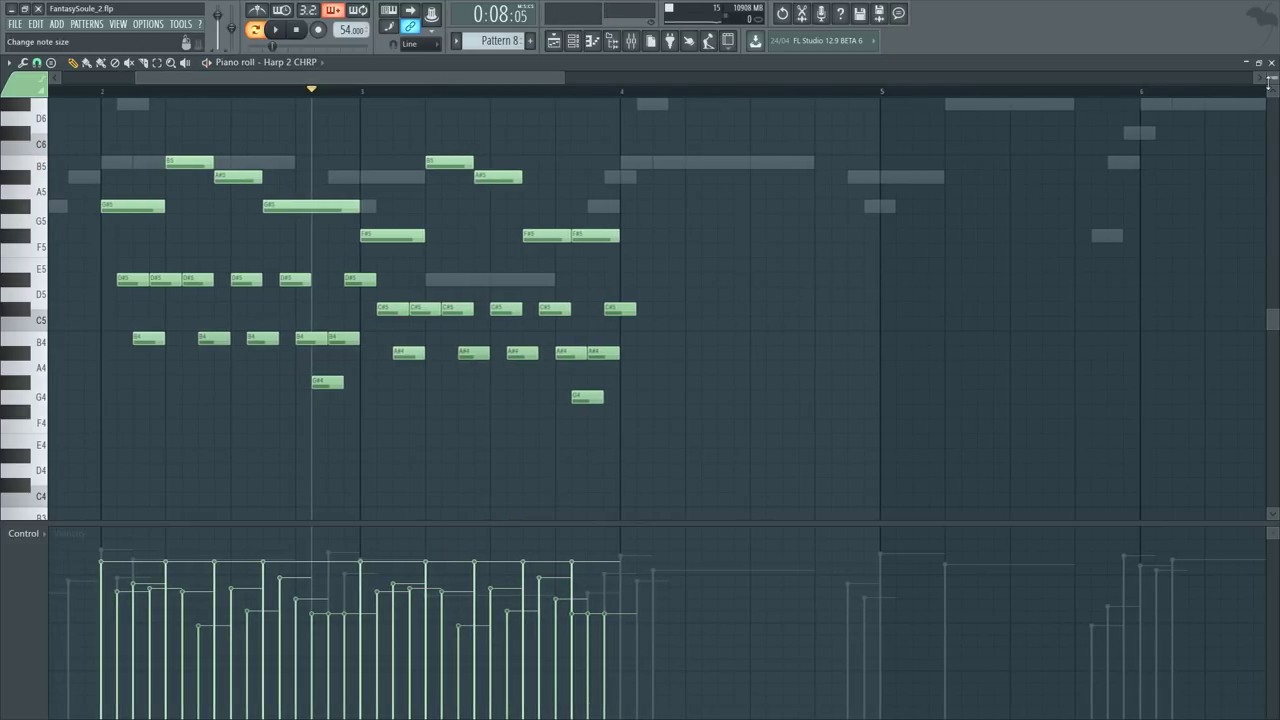
Step: Enlarge the note rows and play bars 2 and 3 from the start of bar 2 to review melody and arpeggio together
left_click_drag(1272, 78, 1272, 70)
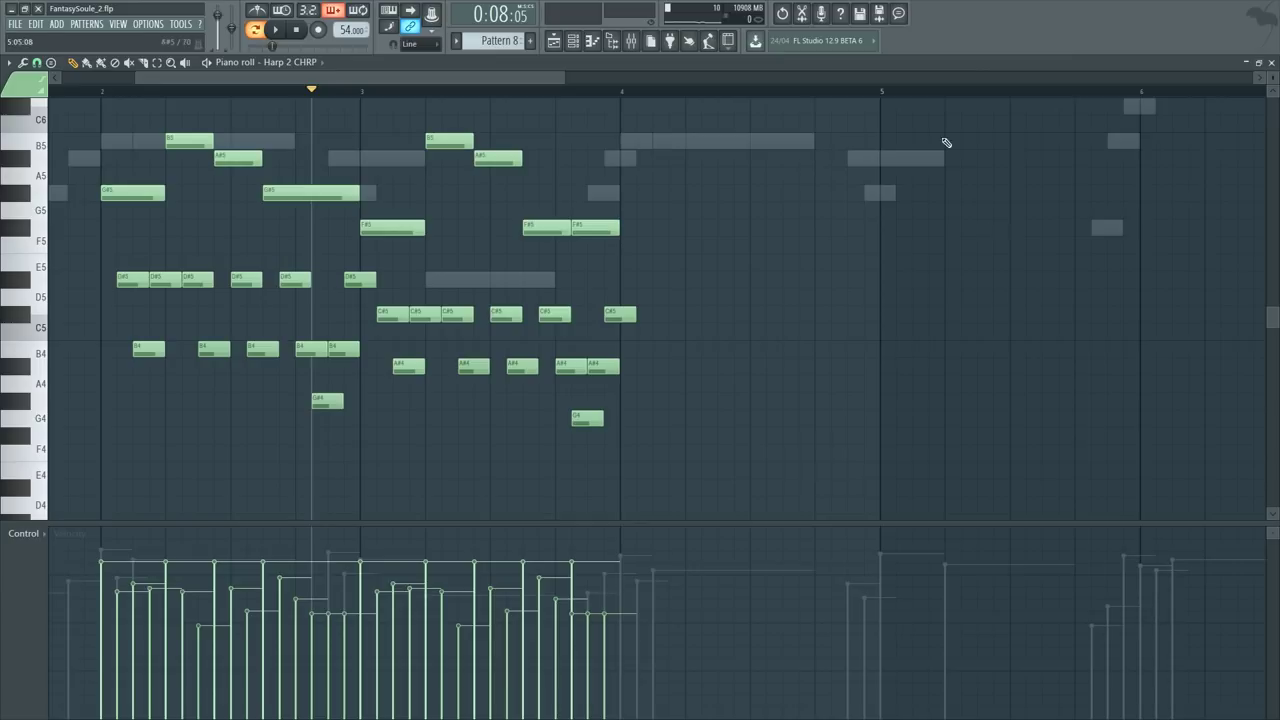
scroll(267, 95, "down", 2)
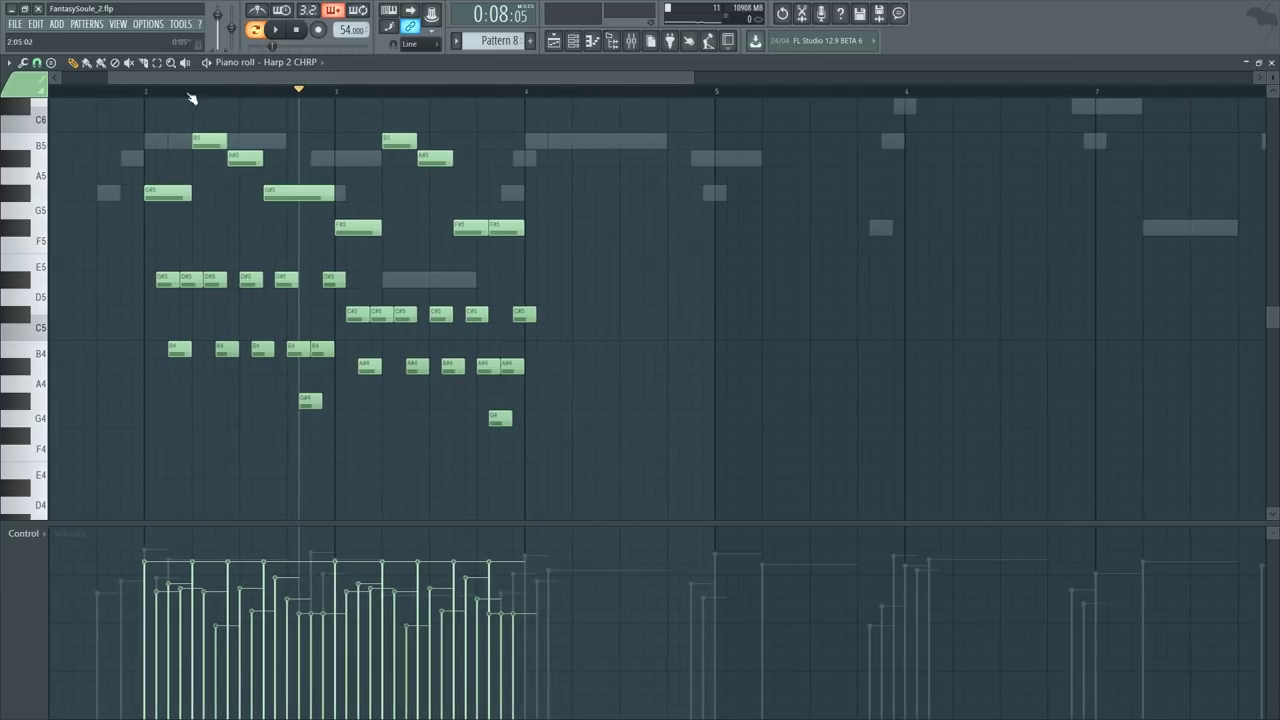
left_click(147, 92)
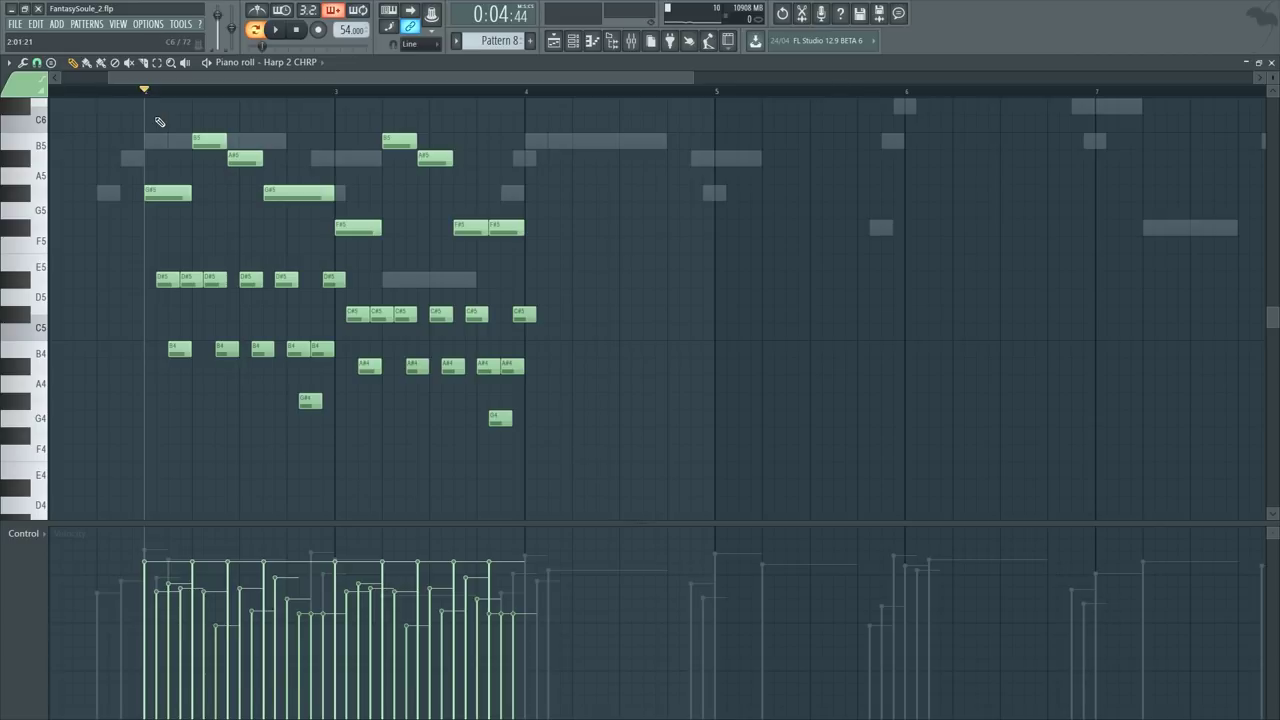
scroll(149, 103, "up", 3)
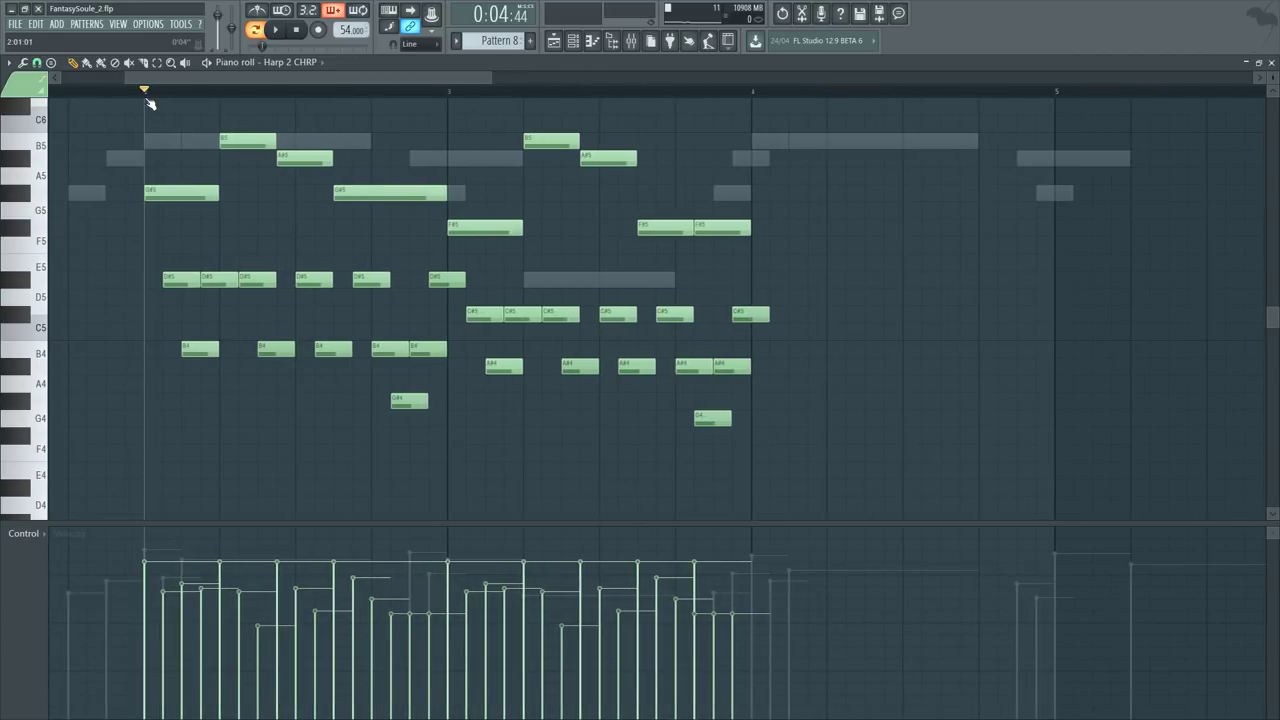
scroll(170, 96, "down", 2)
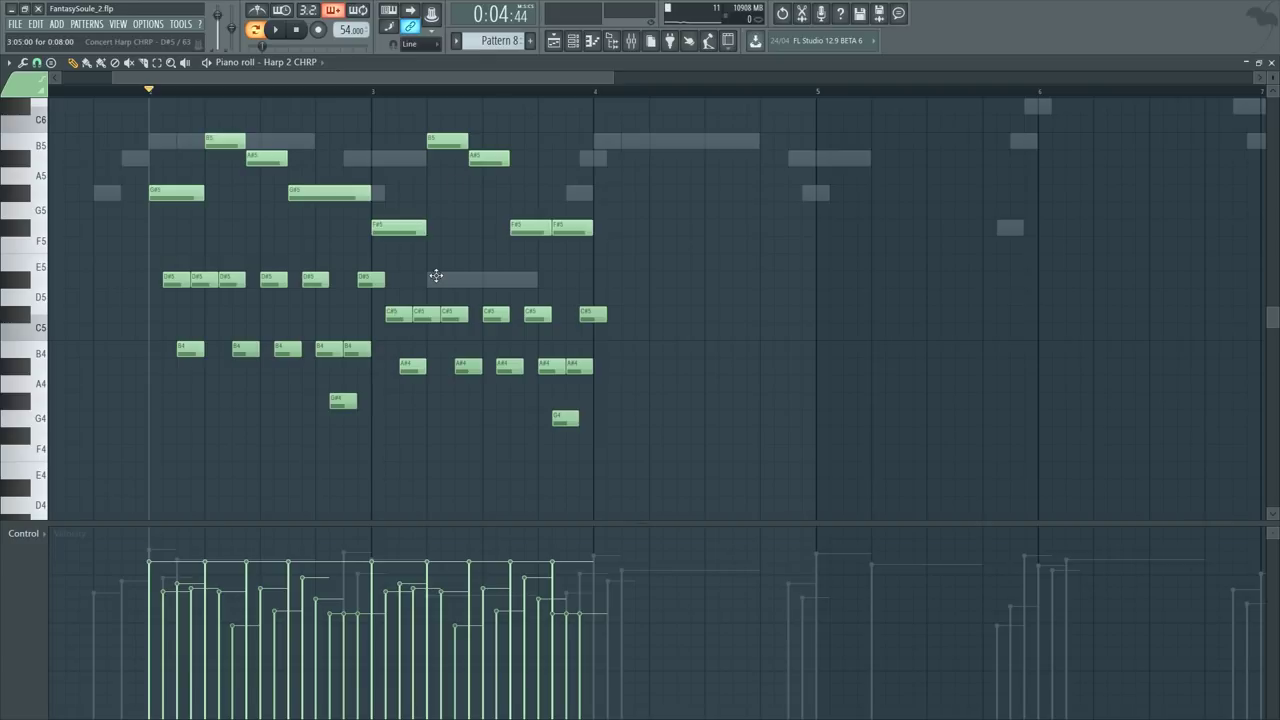
scroll(257, 263, "up", 3)
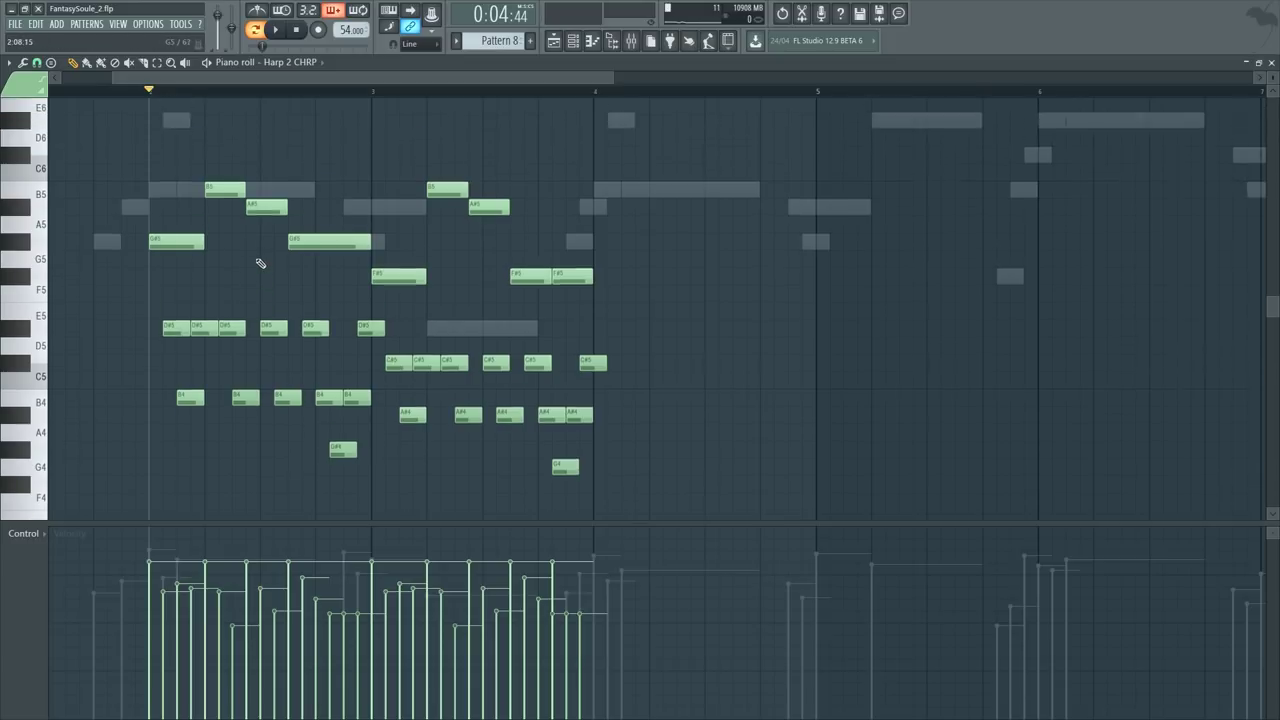
scroll(307, 259, "down", 3)
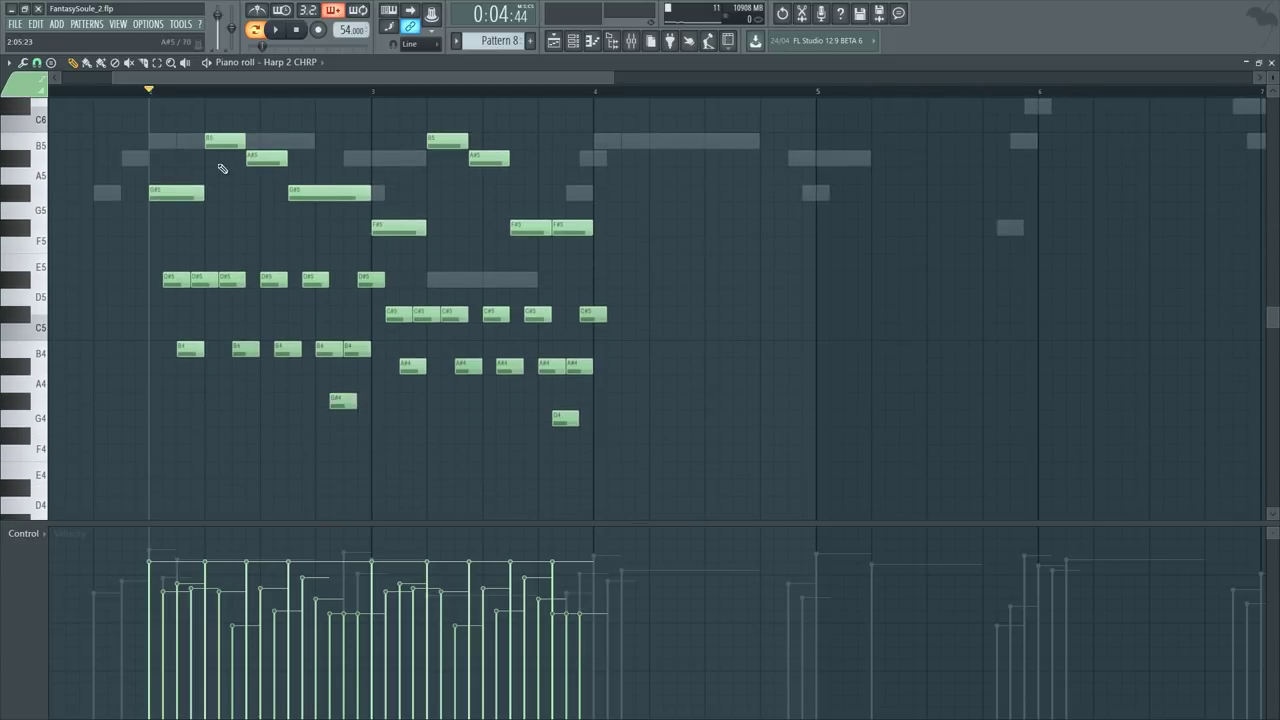
scroll(123, 366, "up", 3)
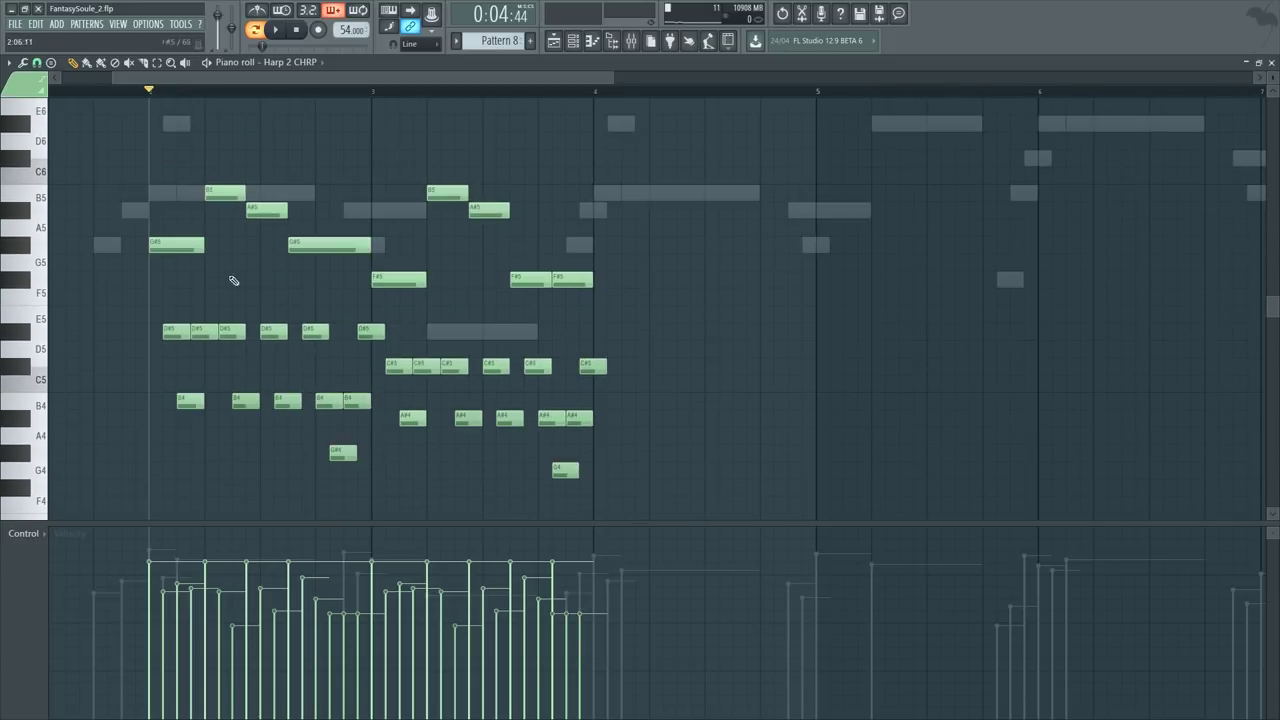
key("space")
scroll(230, 100, "up", 2)
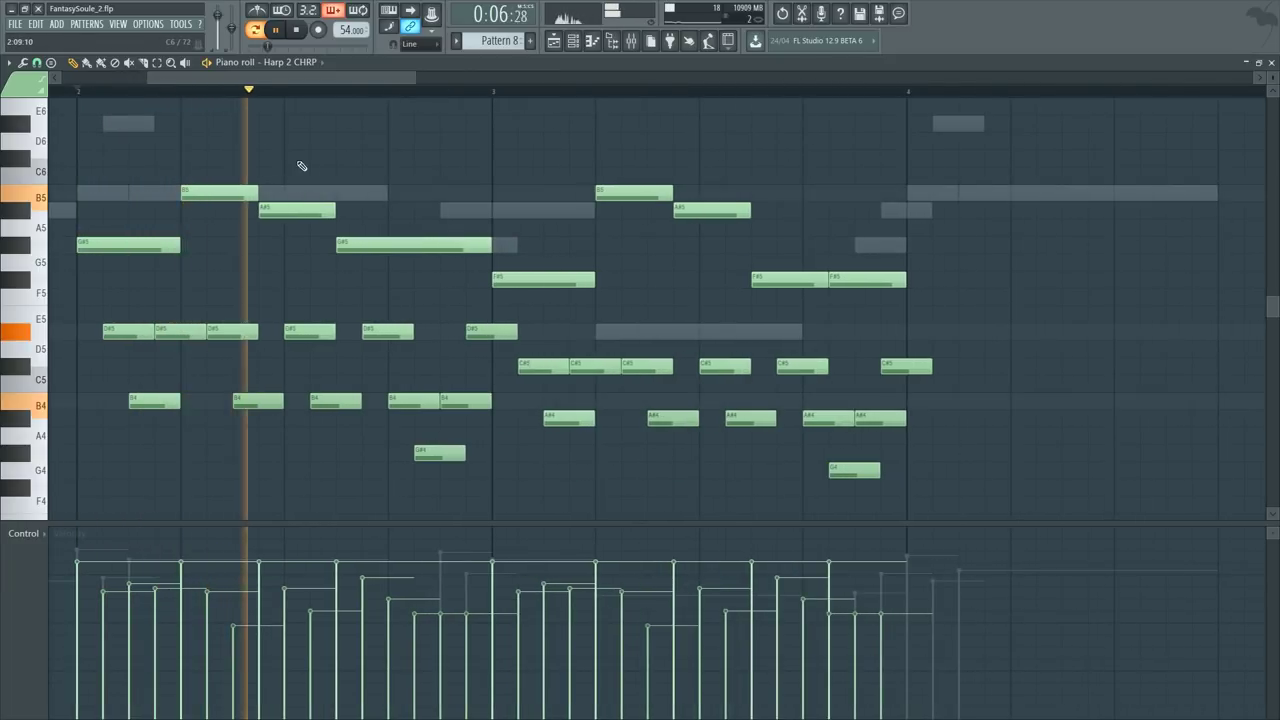
left_click_drag(352, 75, 392, 75)
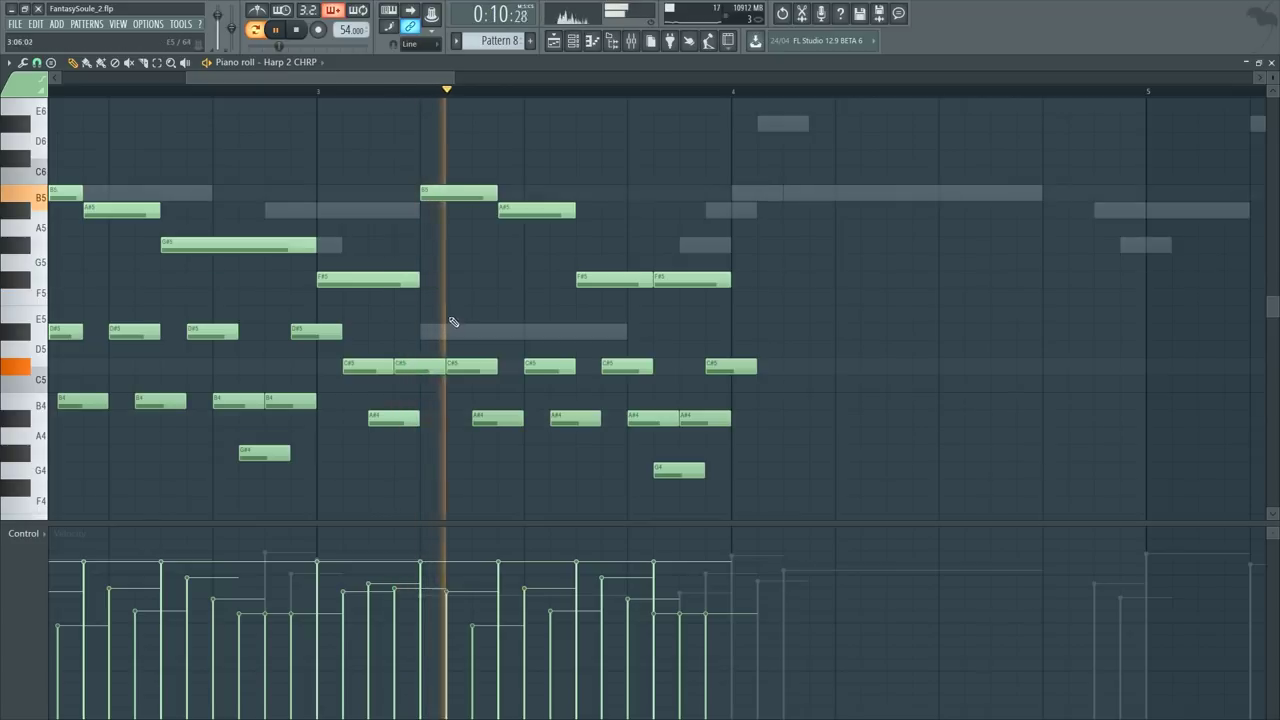
Step: Lower bar 3's melody B5 to A#5 and the following A#5 to G#5, and play from the start of bar 3
key("space")
left_click(334, 93)
mouse_move(452, 193)
left_mouse_down()
mouse_move(452, 228)
mouse_move(452, 212)
left_mouse_up()
left_click_drag(540, 217, 537, 256)
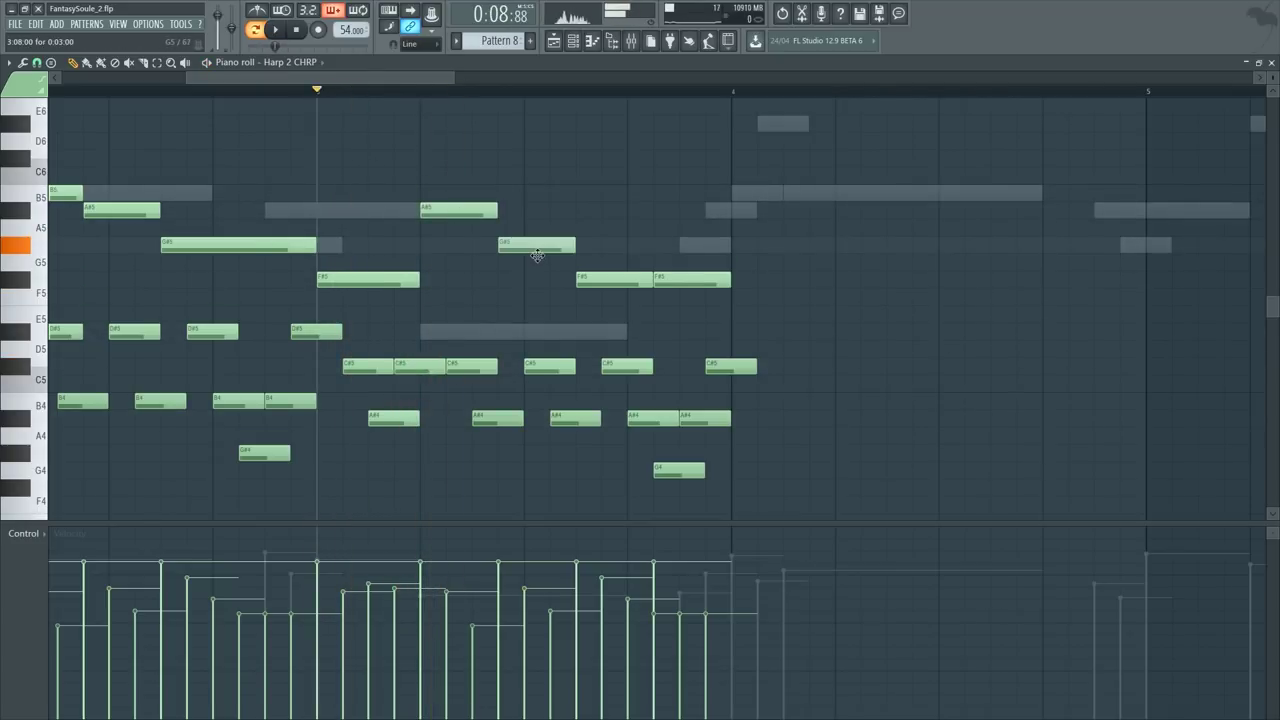
left_click_drag(604, 295, 603, 278)
key("space")
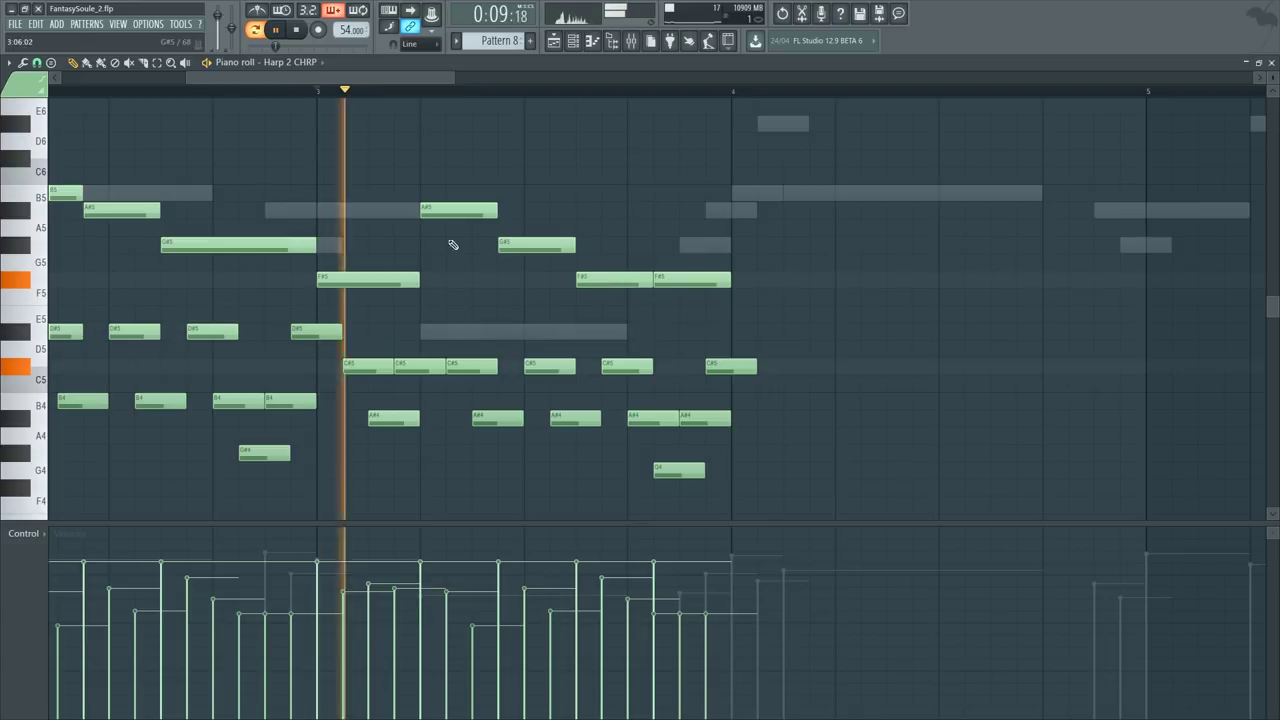
key("space")
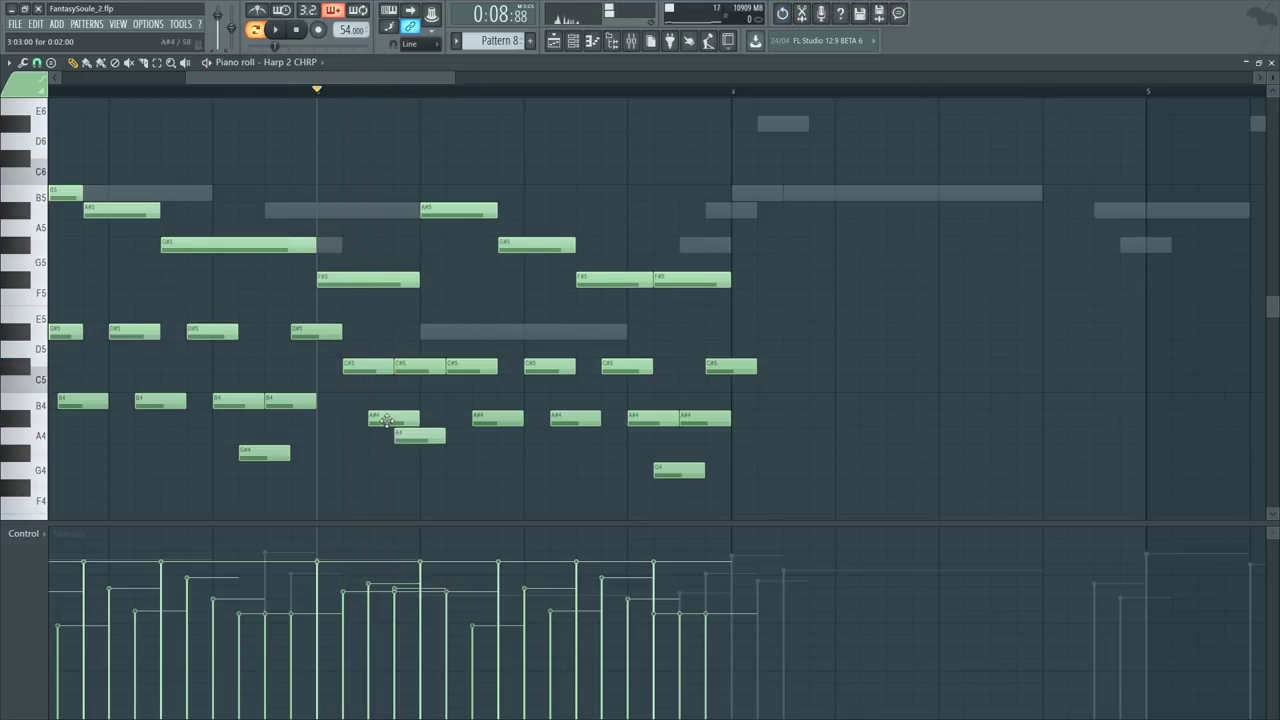
Step: Set the two lowest accompaniment notes in bar 3, one early and one near the bar's end, to F#4
right_click(402, 435)
left_click(391, 420)
scroll(438, 413, "down", 2)
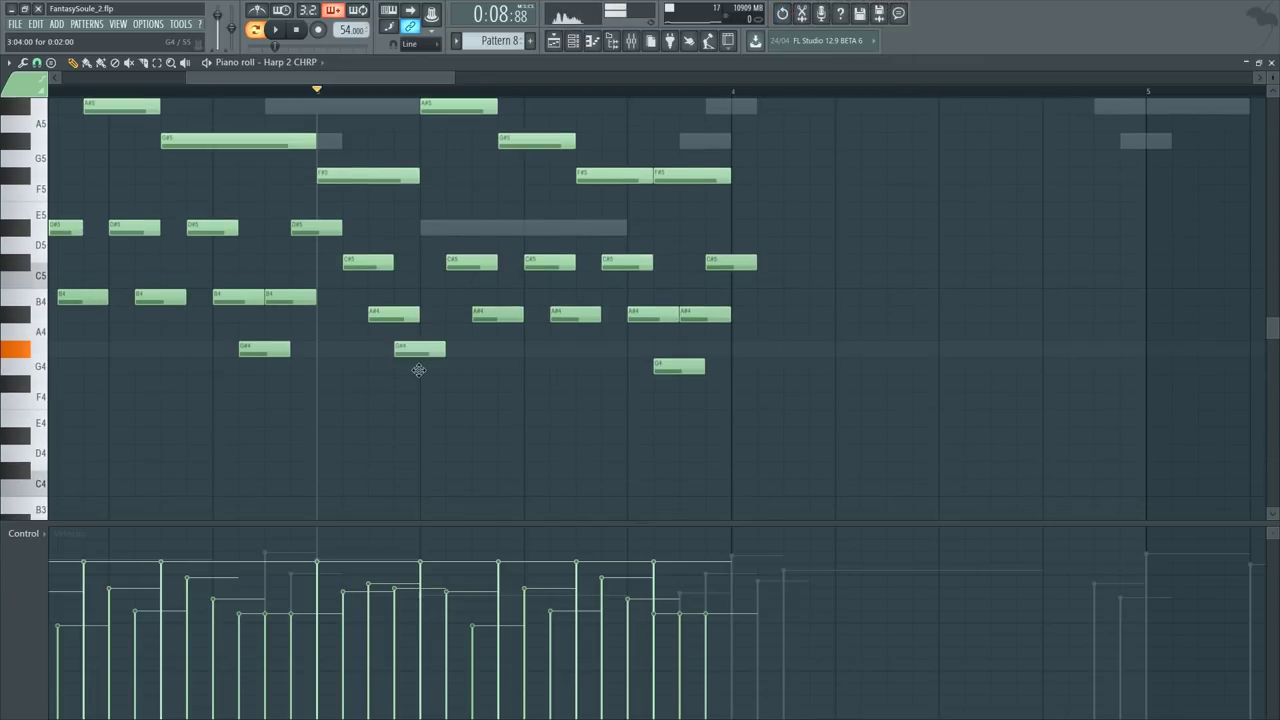
left_click_drag(418, 370, 422, 400)
scroll(442, 250, "up", 2)
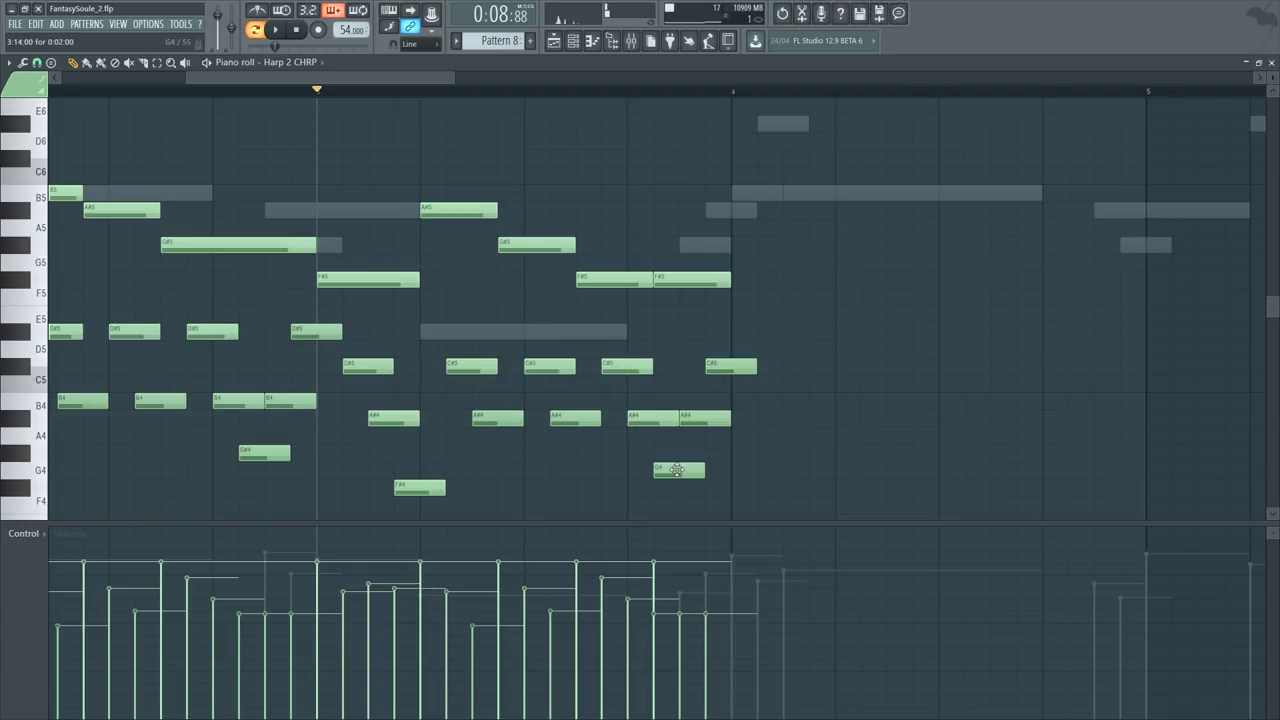
left_click_drag(677, 469, 678, 491)
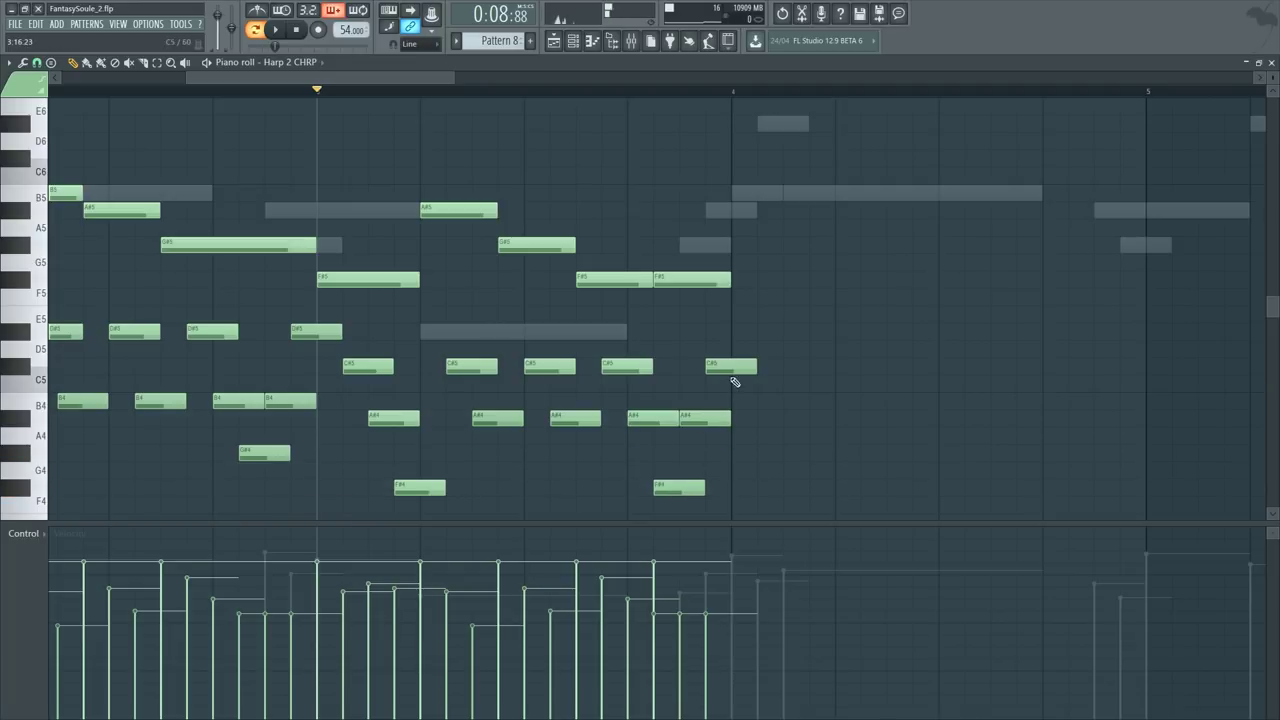
Step: Play bar 3 and raise its early low F#4 accompaniment note to C#5
key("space")
scroll(657, 357, "down", 3)
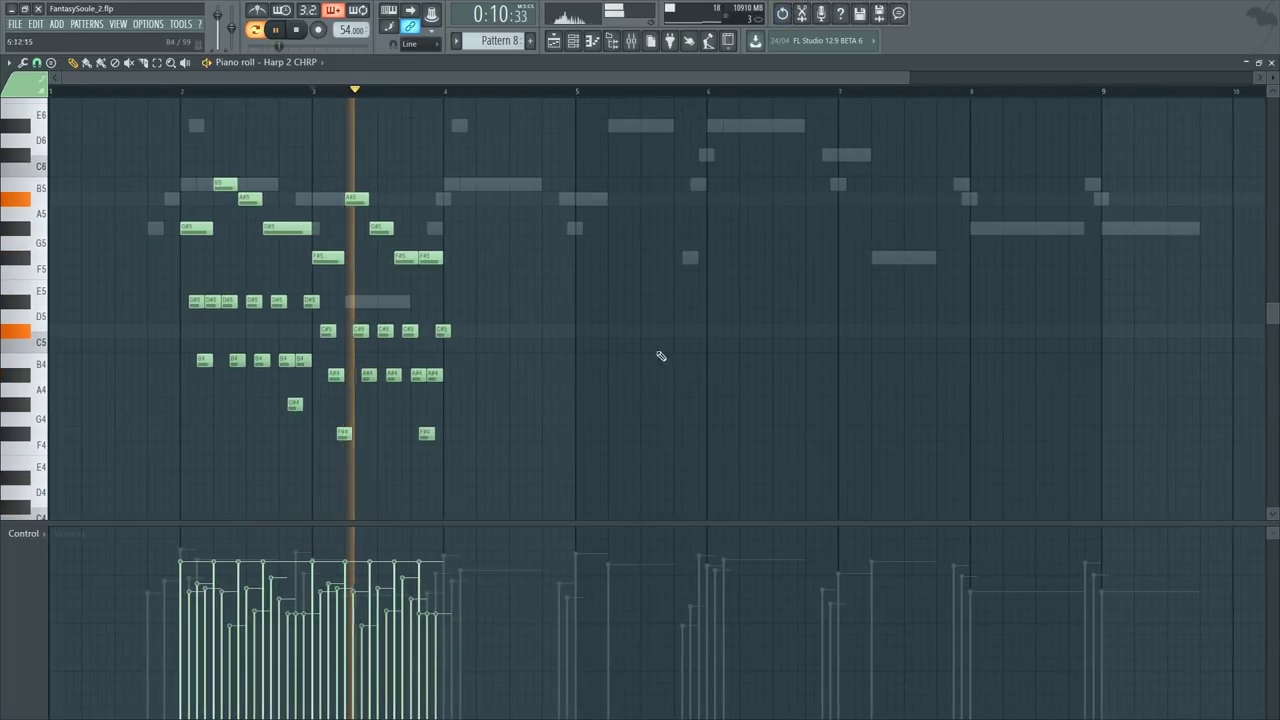
left_click_drag(343, 434, 343, 331)
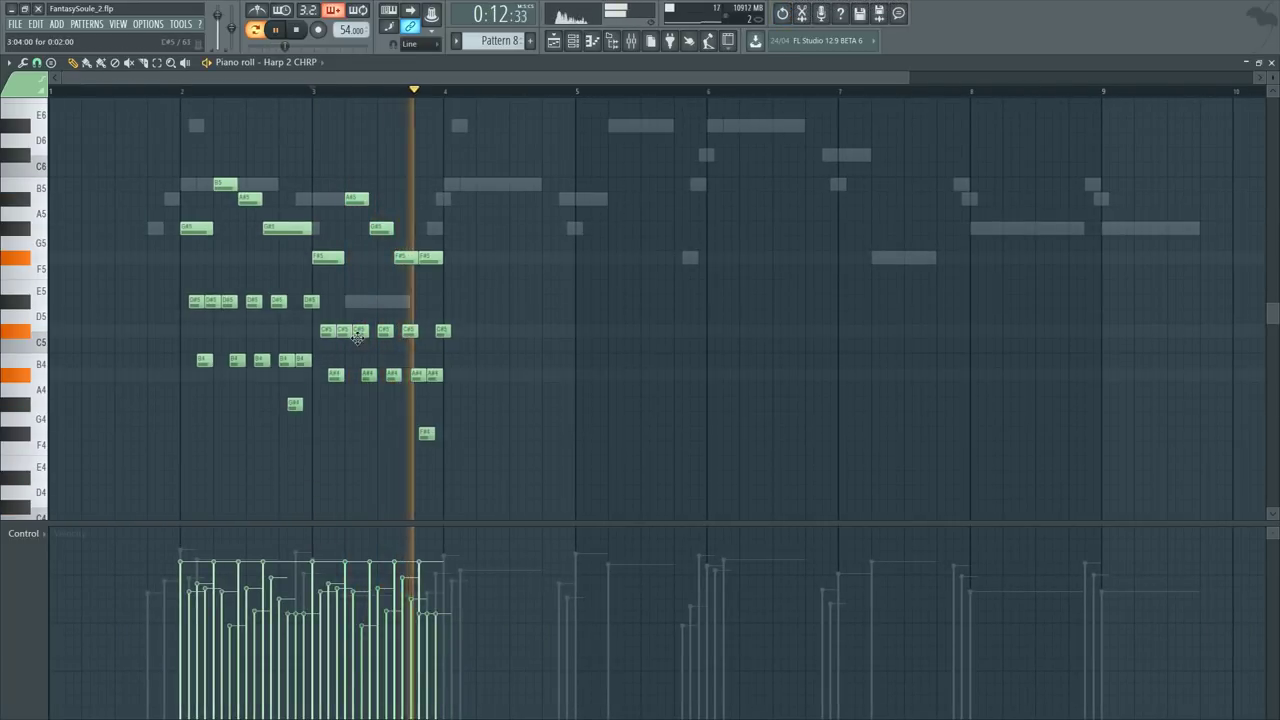
Step: Delete bar 3's last melody F#5 and lengthen the F#5 before it to the end of the bar
scroll(350, 100, "up", 3)
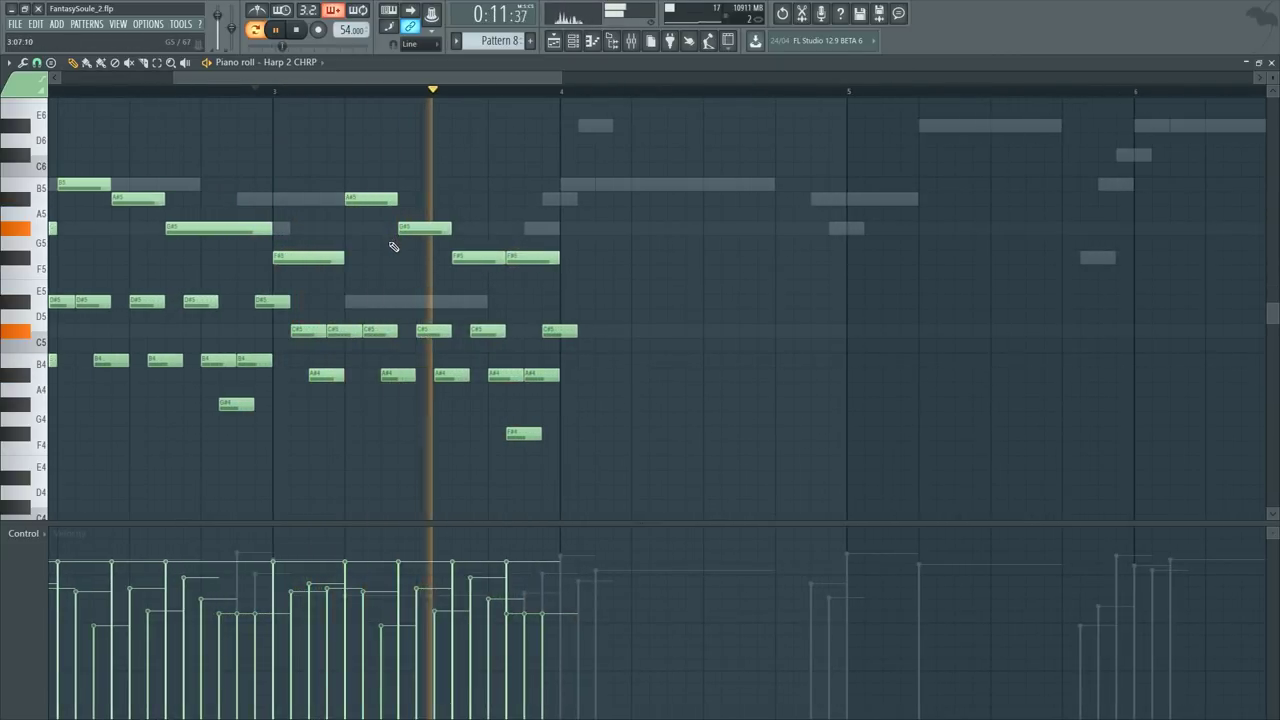
key("space")
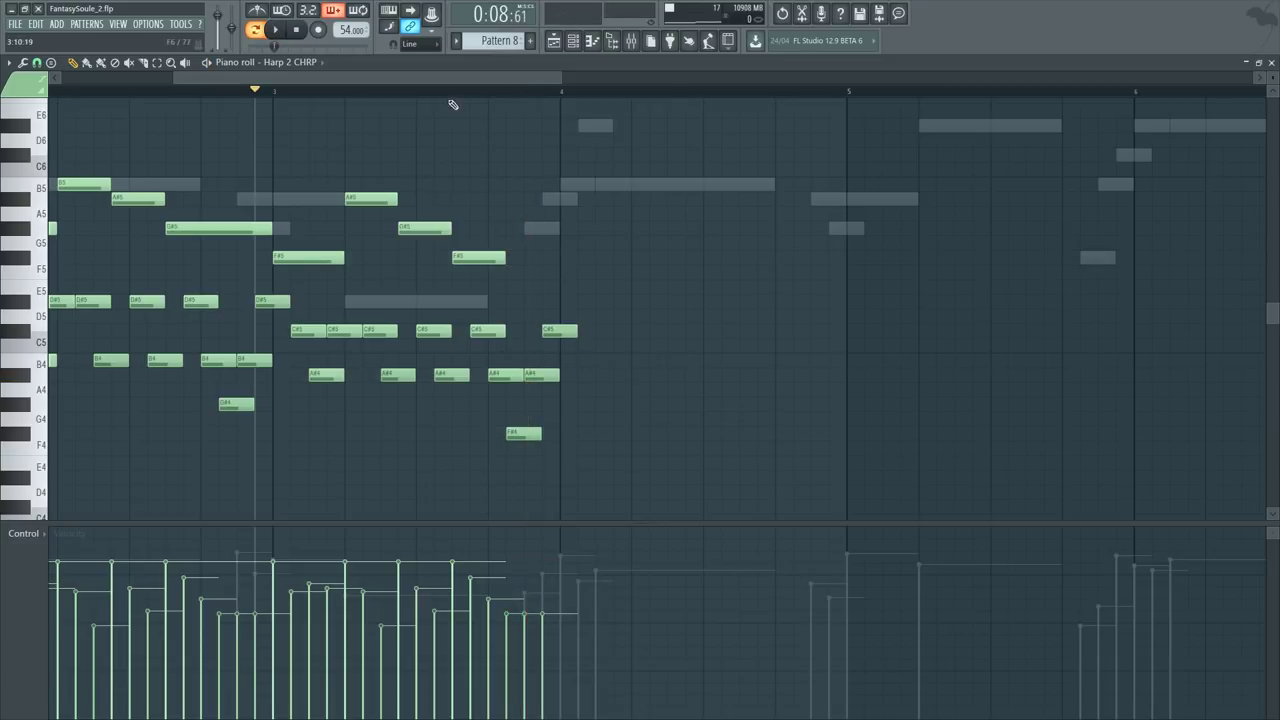
key("space")
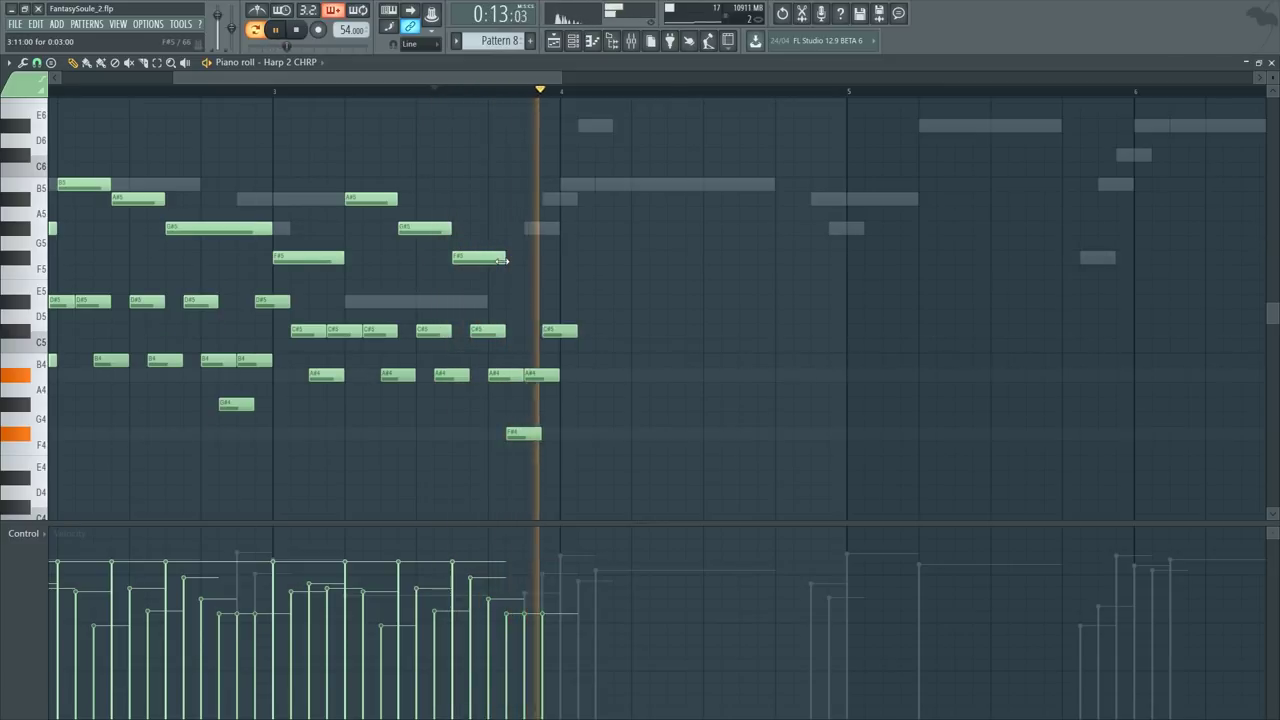
left_click_drag(502, 261, 530, 265)
scroll(530, 78, "down", 3)
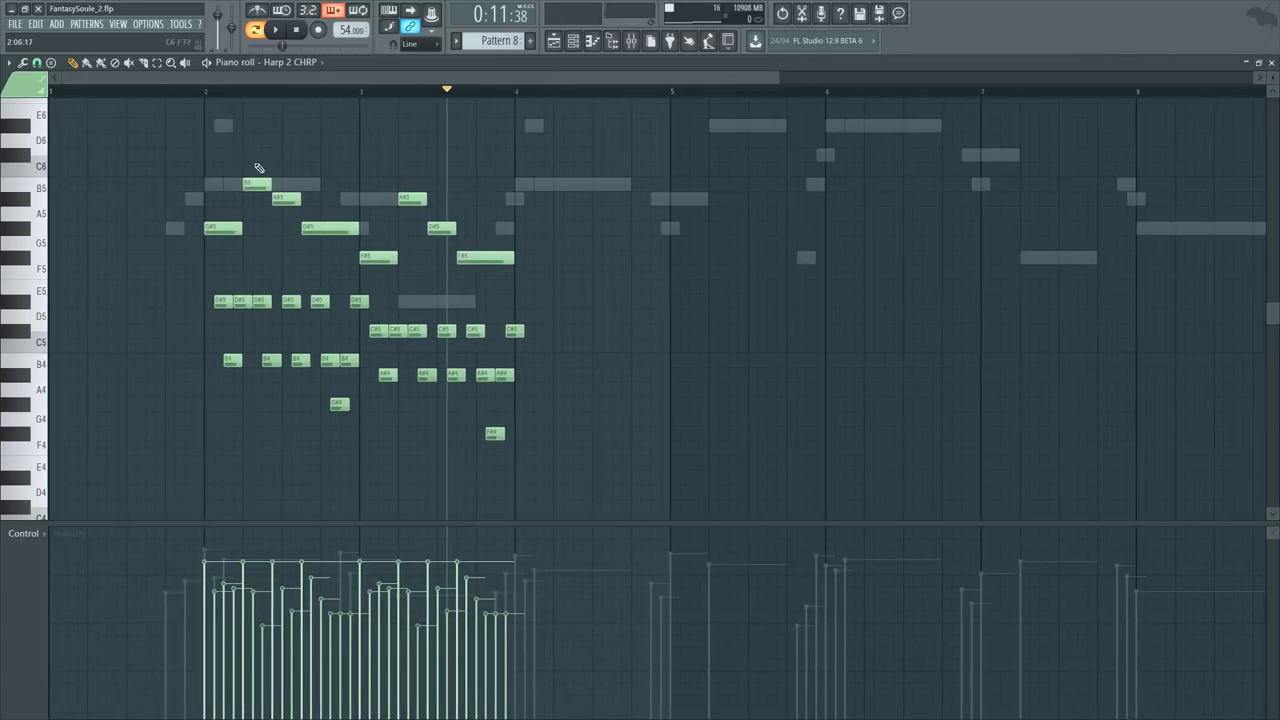
Step: Duplicate the melody and arpeggios of bars 2–3, align the copy with the start of bar 4, and deselect it
left_click(195, 93)
key("space")
left_click_drag(108, 134, 562, 492)
key("ctrl+b")
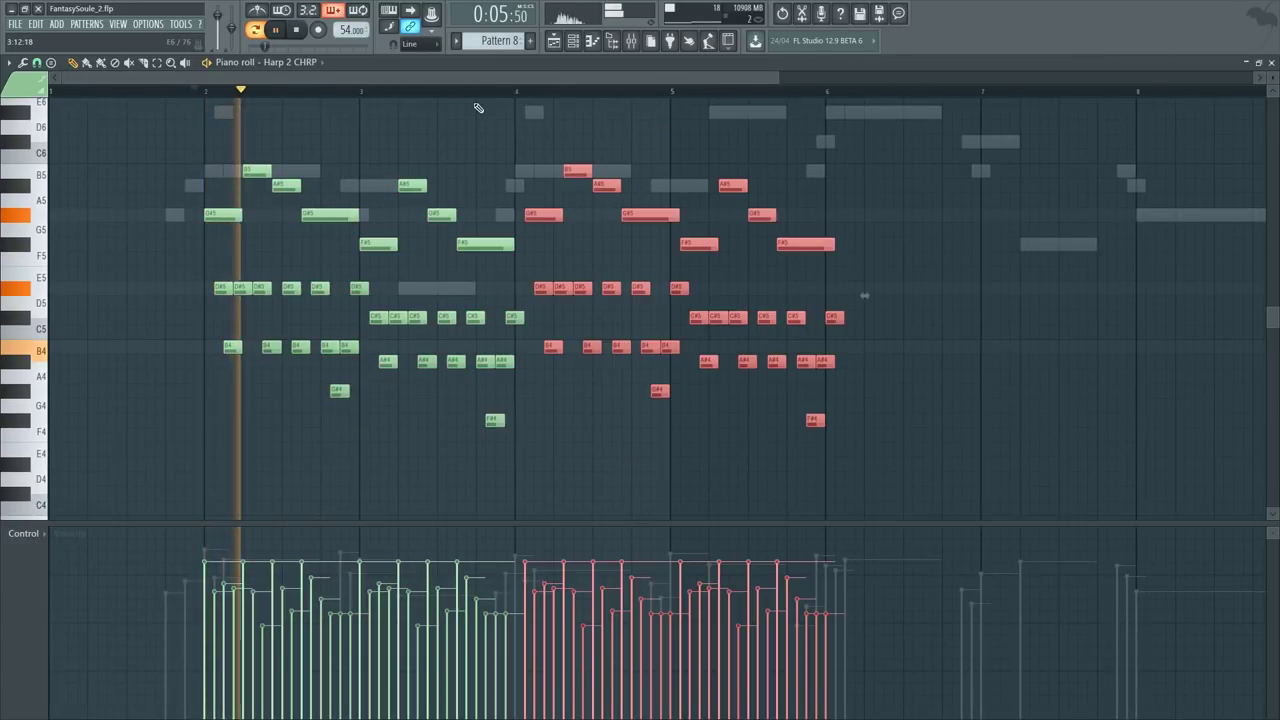
key("shift+Left")
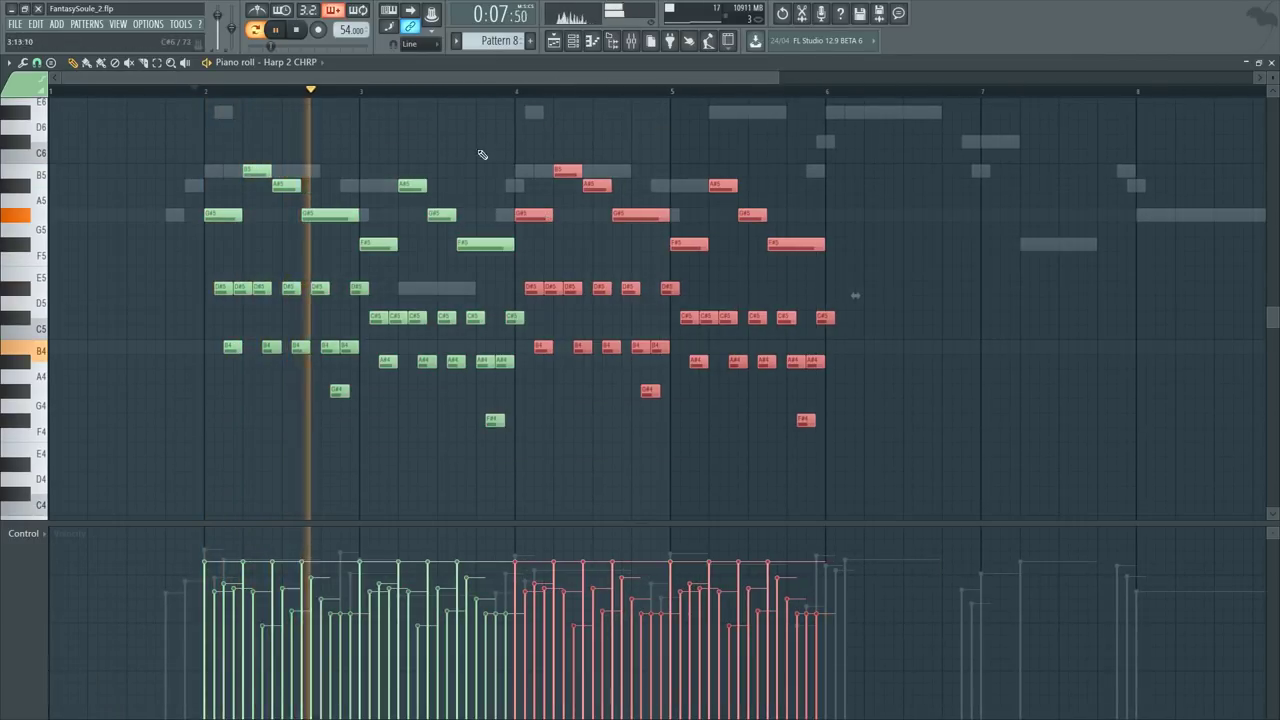
key("ctrl+d")
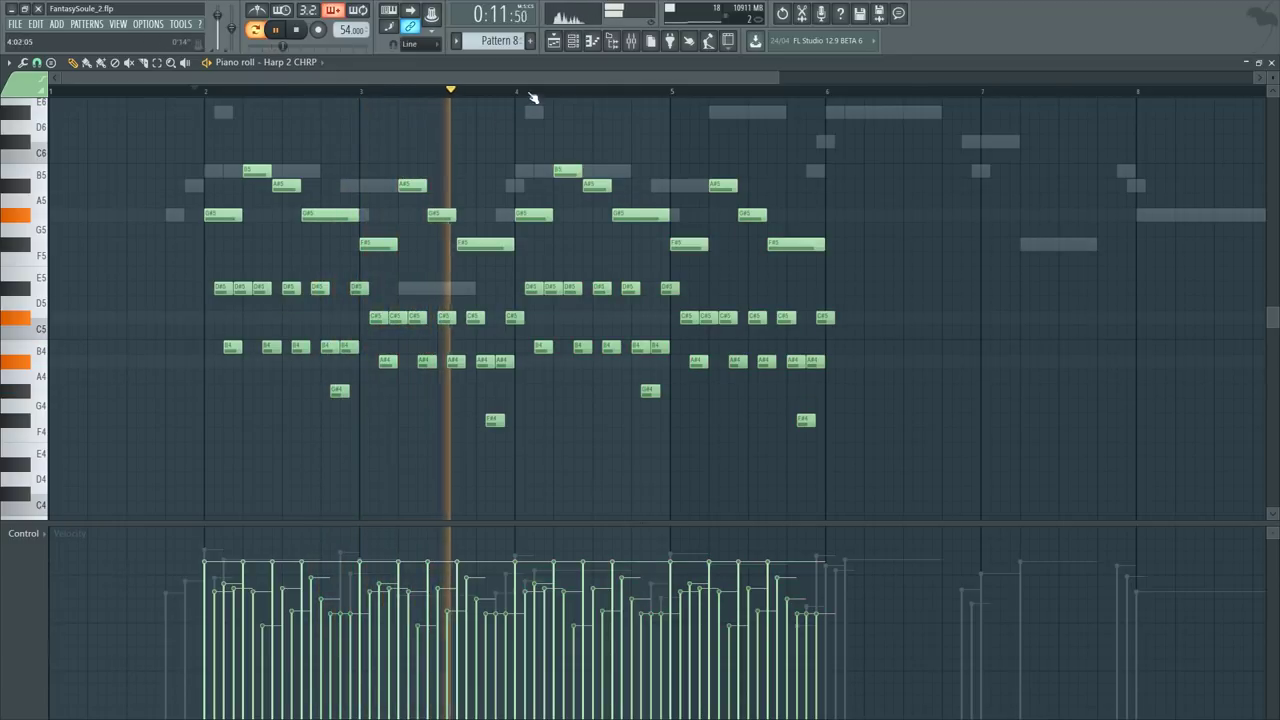
Step: Play the original phrase and its copy in bars 4–5 to review how the repeat sounds
scroll(563, 93, "up", 2)
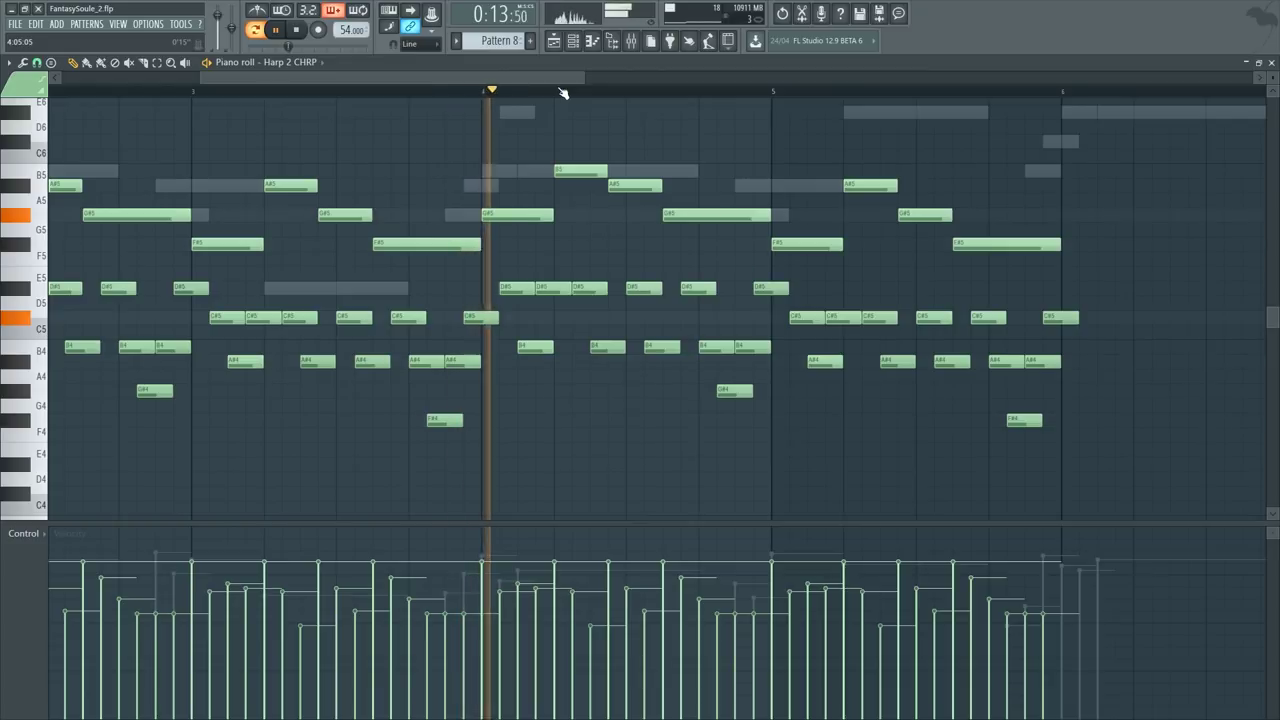
scroll(620, 93, "down", 2)
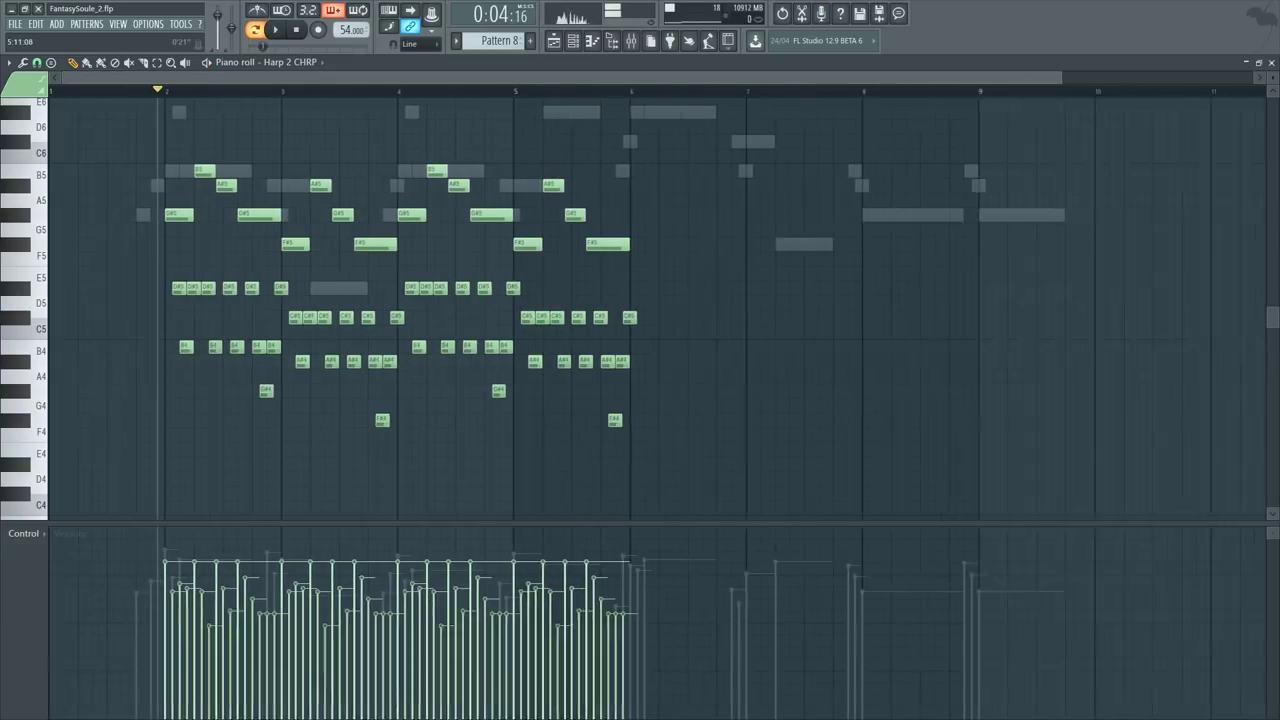
scroll(277, 307, "down", 1)
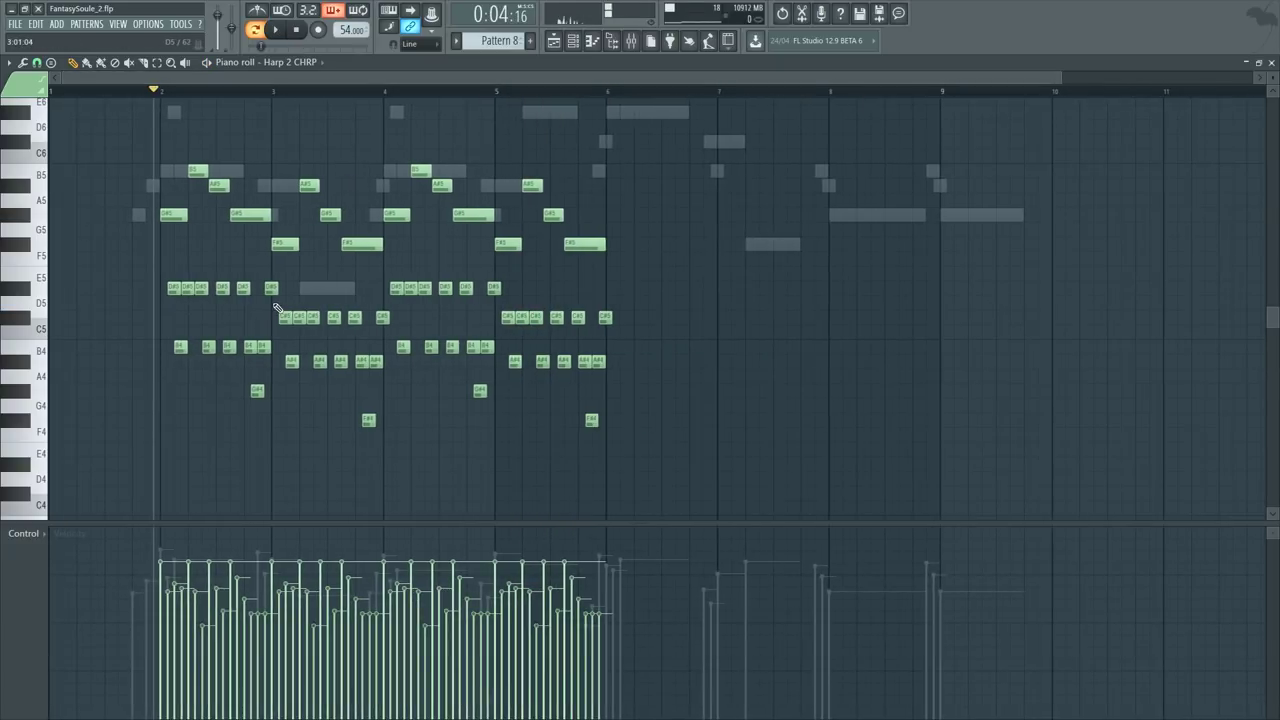
left_click(478, 93)
scroll(540, 110, "up", 10)
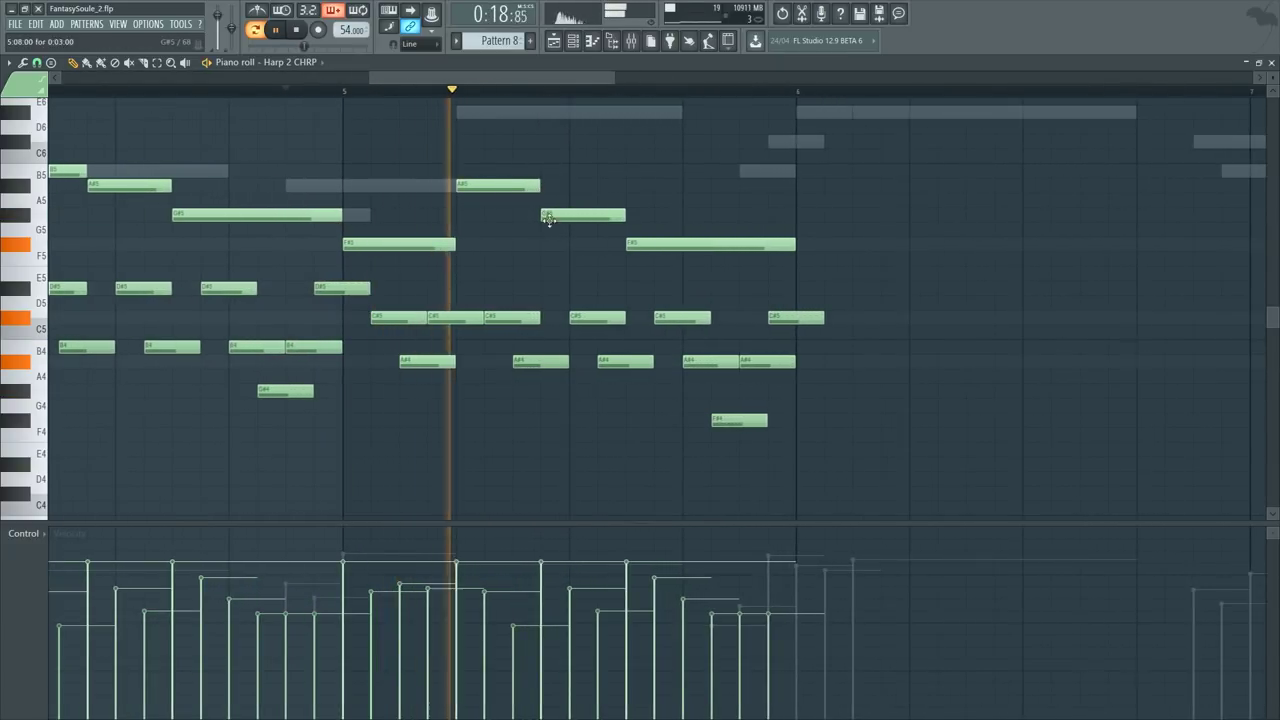
Step: Try raising the melody G#5 in bar 5 to C#6, play it from the preceding A#5, and undo the change
key("space")
left_click_drag(550, 217, 558, 130)
key("ctrl+z")
left_click(461, 92)
key("space")
key("space")
key("ctrl+z")
left_click_drag(558, 209, 558, 136)
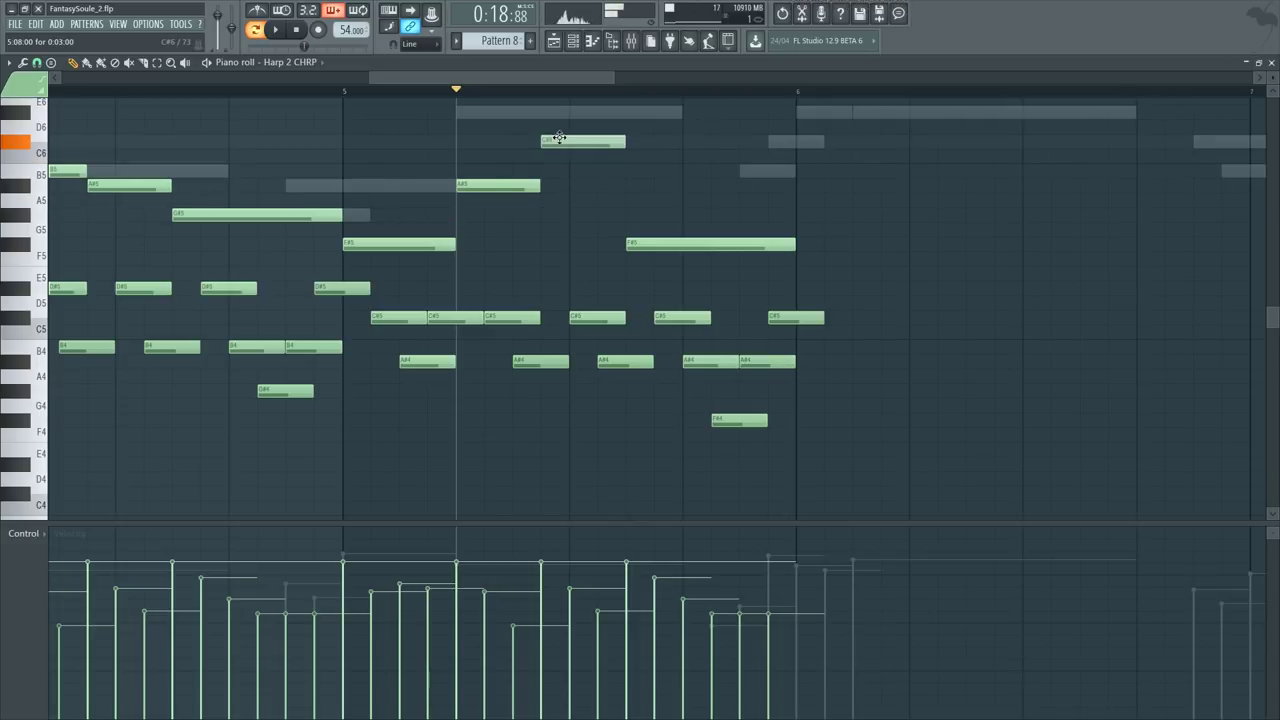
key("space")
key("space")
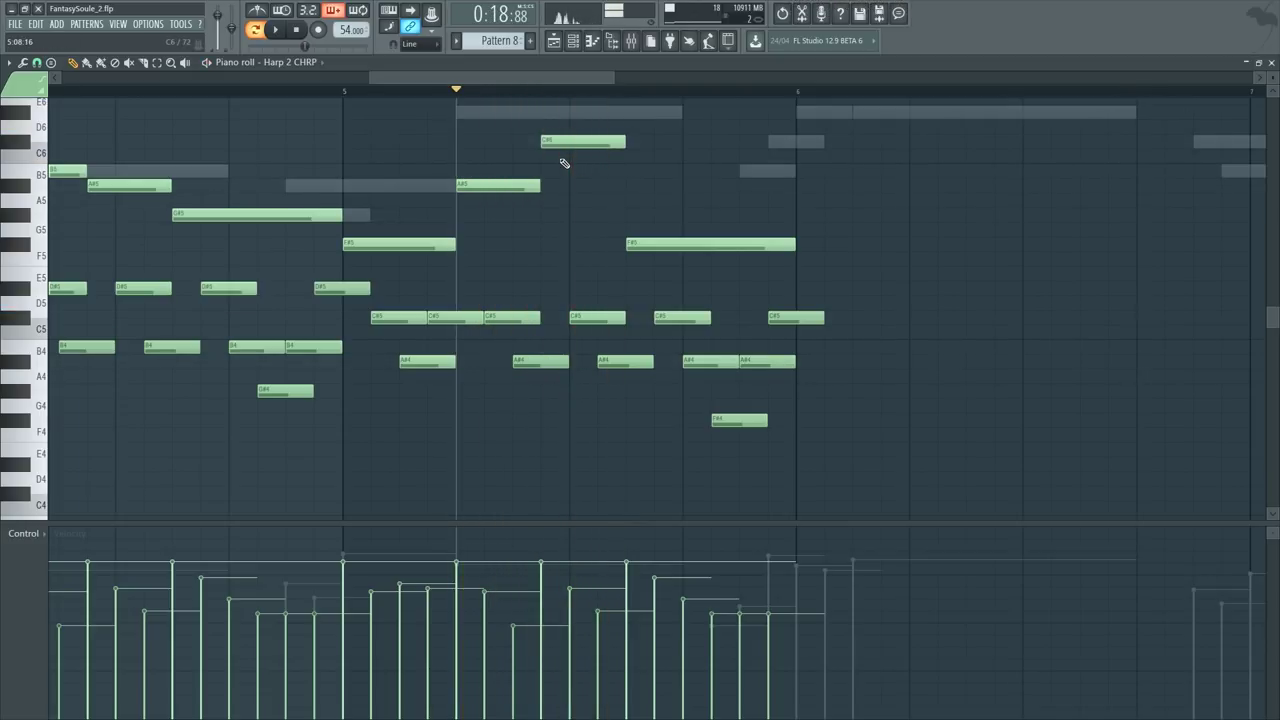
key("ctrl+z")
Step: Check the two harp channels in the channel rack and play both parts from just before bar 2
right_click(565, 168, "ctrl")
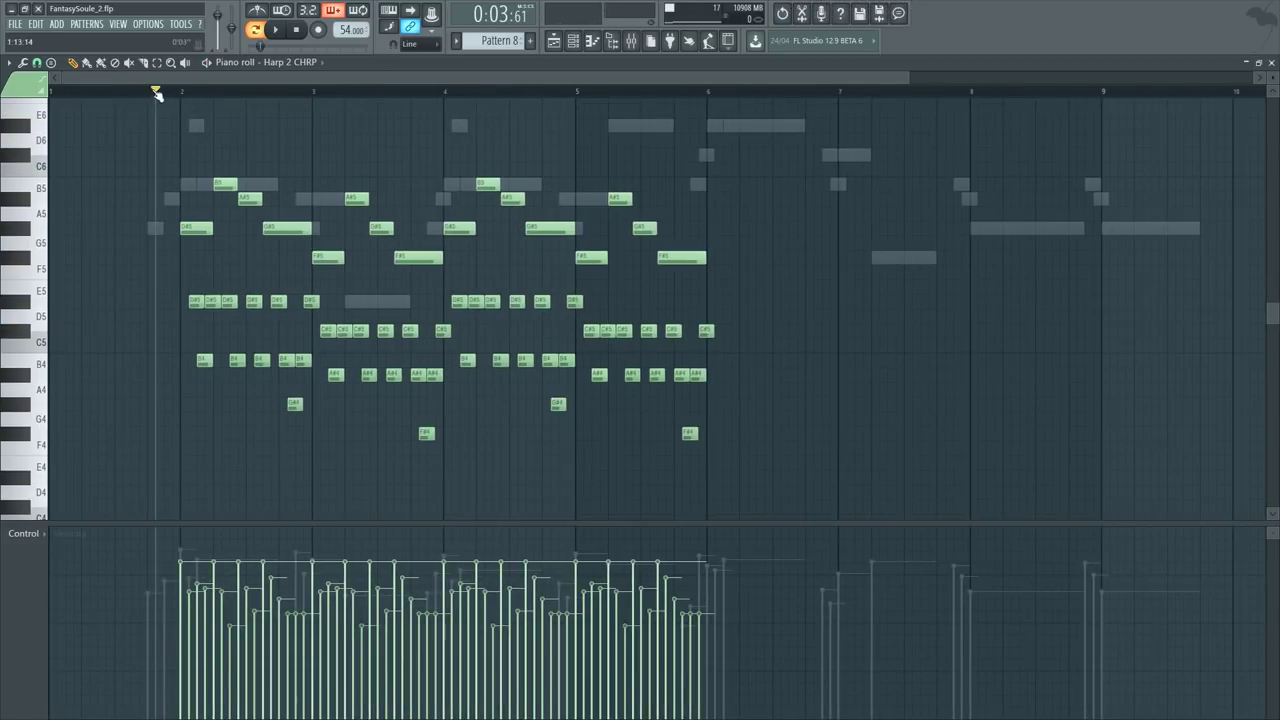
key("F5")
key("F5")
key("F6")
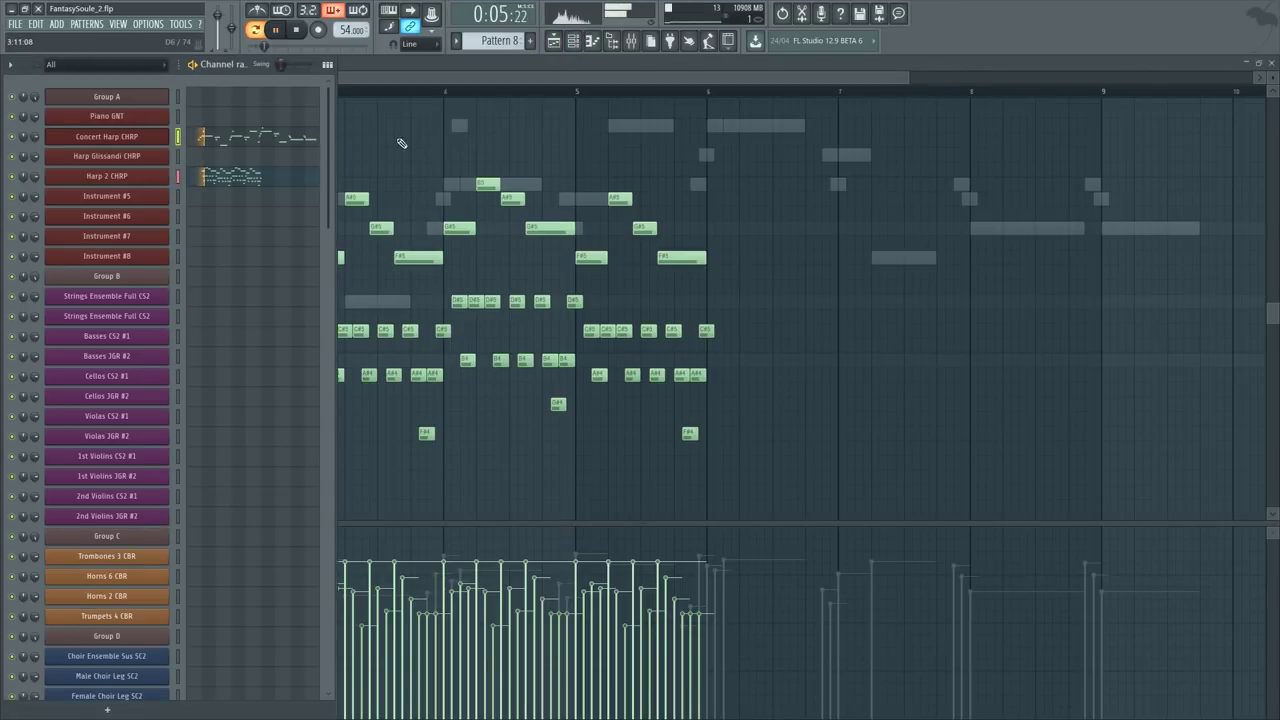
key("F6")
left_click(138, 90)
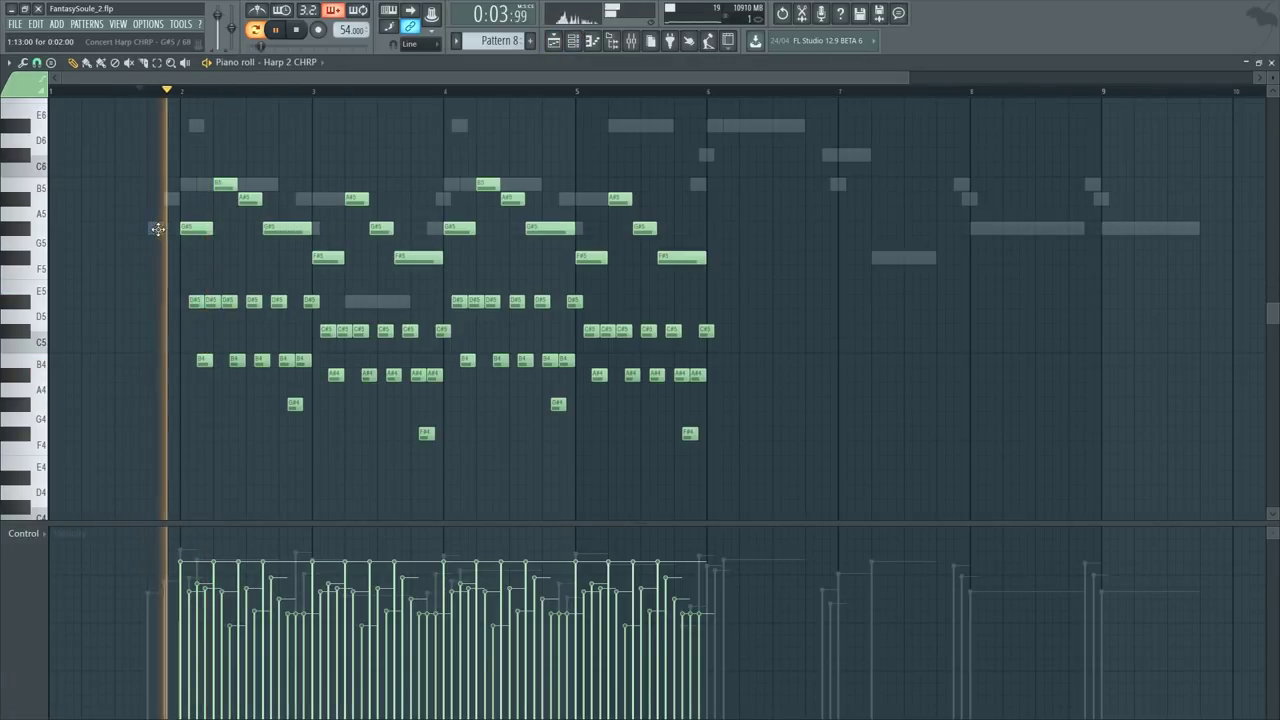
Step: Transpose all Harp 2 notes down one octave, deselect them, and follow the playback into bar 4
key("ctrl+a")
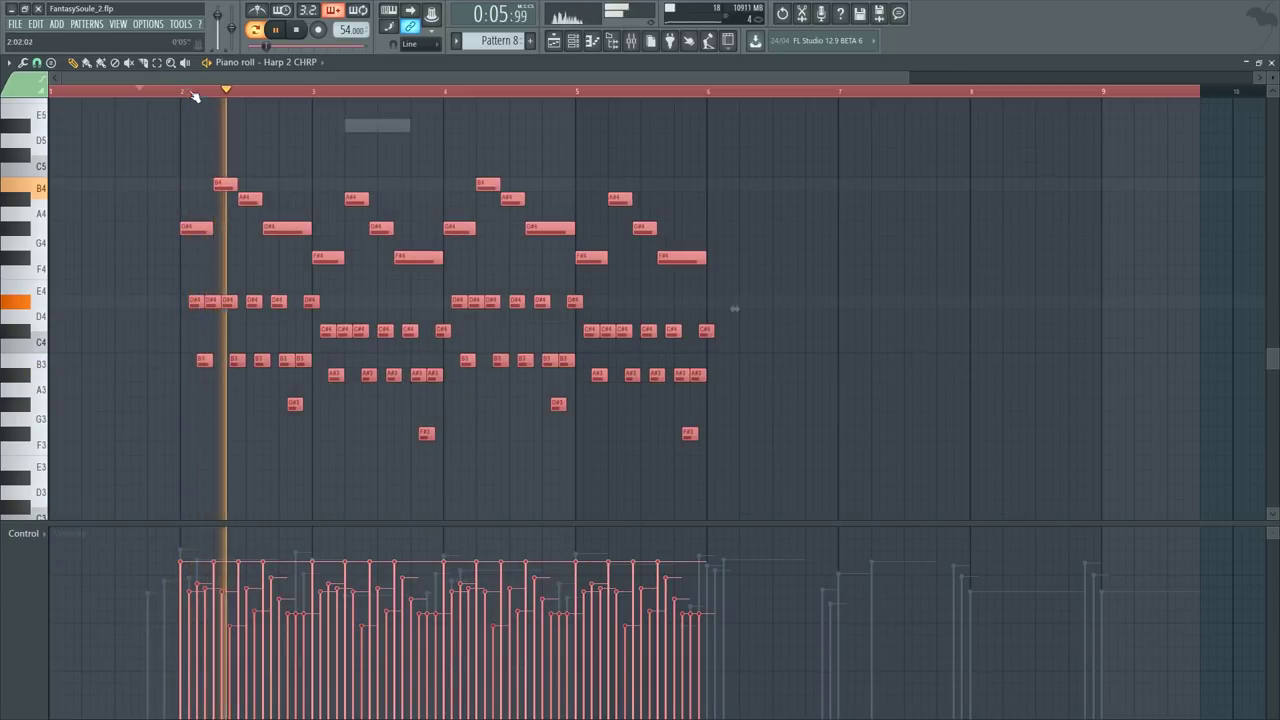
key("ctrl+d")
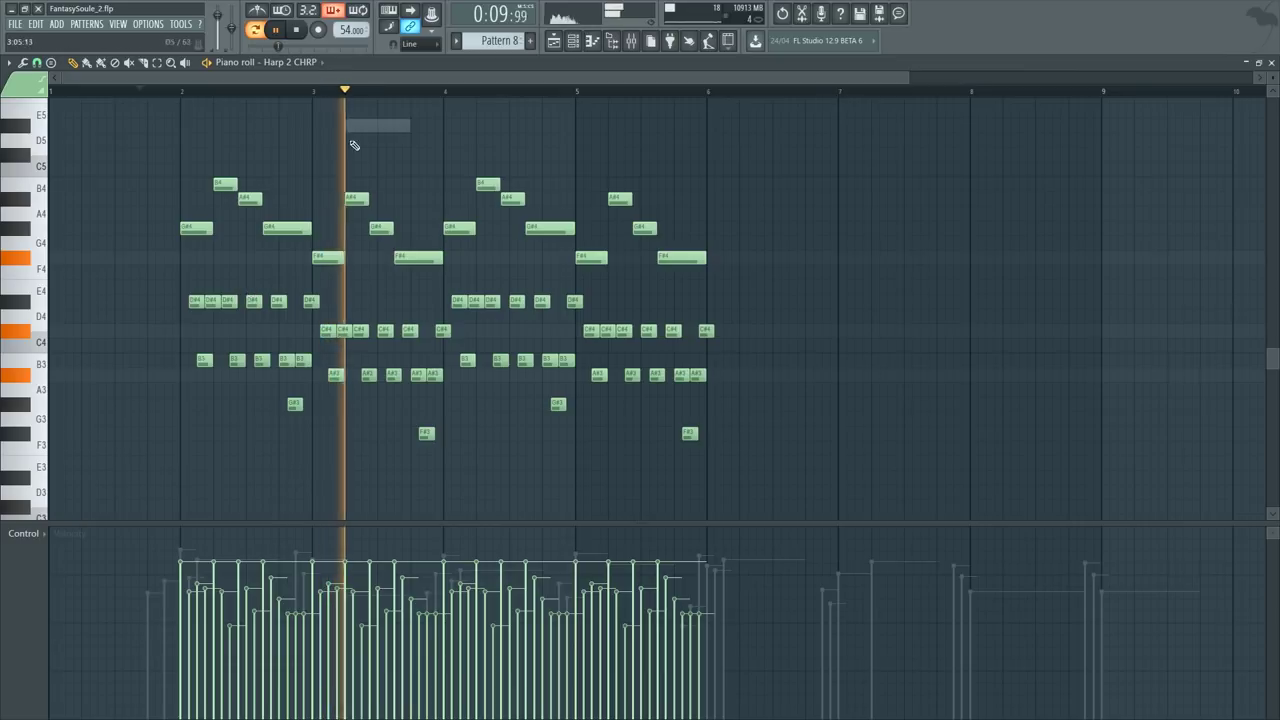
scroll(372, 94, "up", 4)
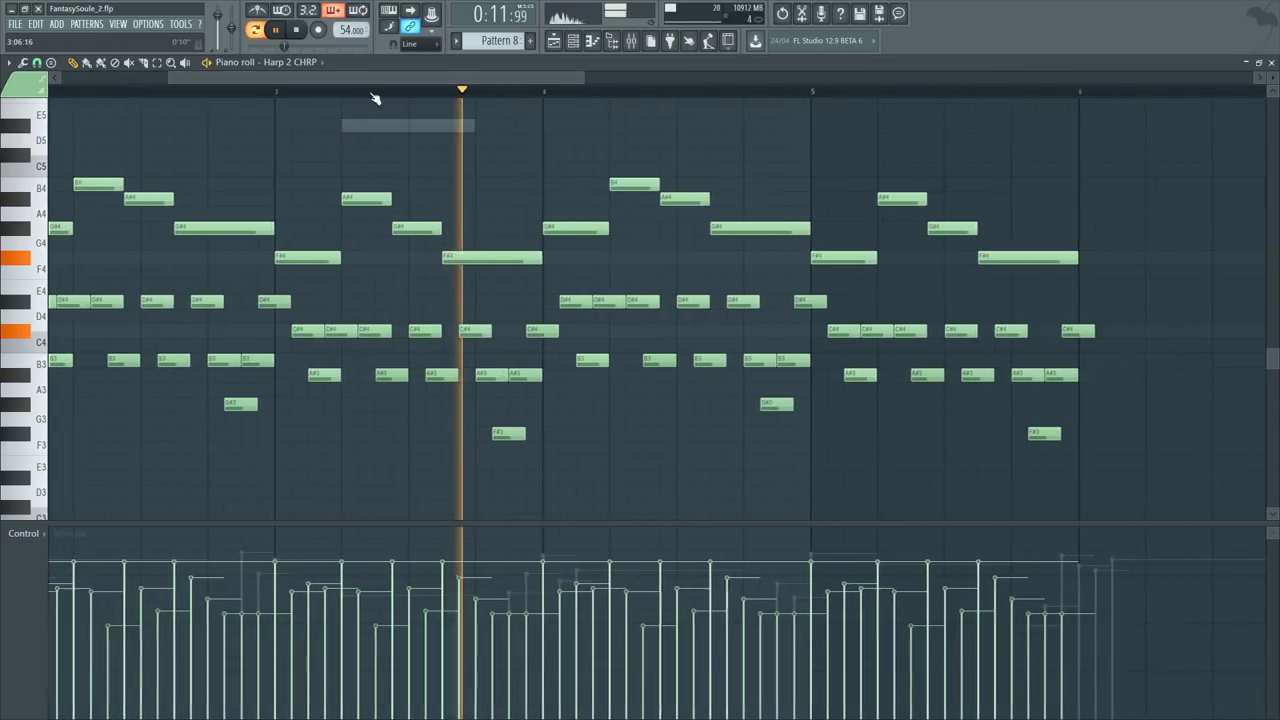
left_click_drag(497, 80, 561, 83)
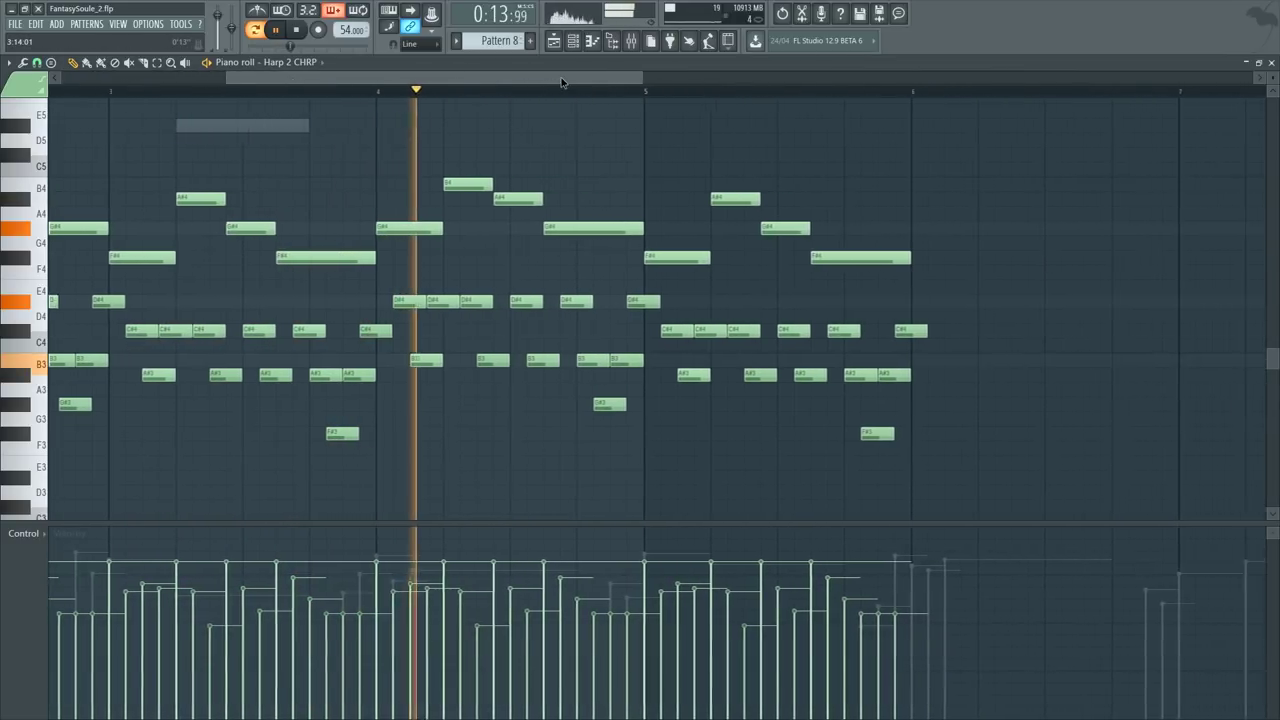
scroll(564, 76, "down", 3)
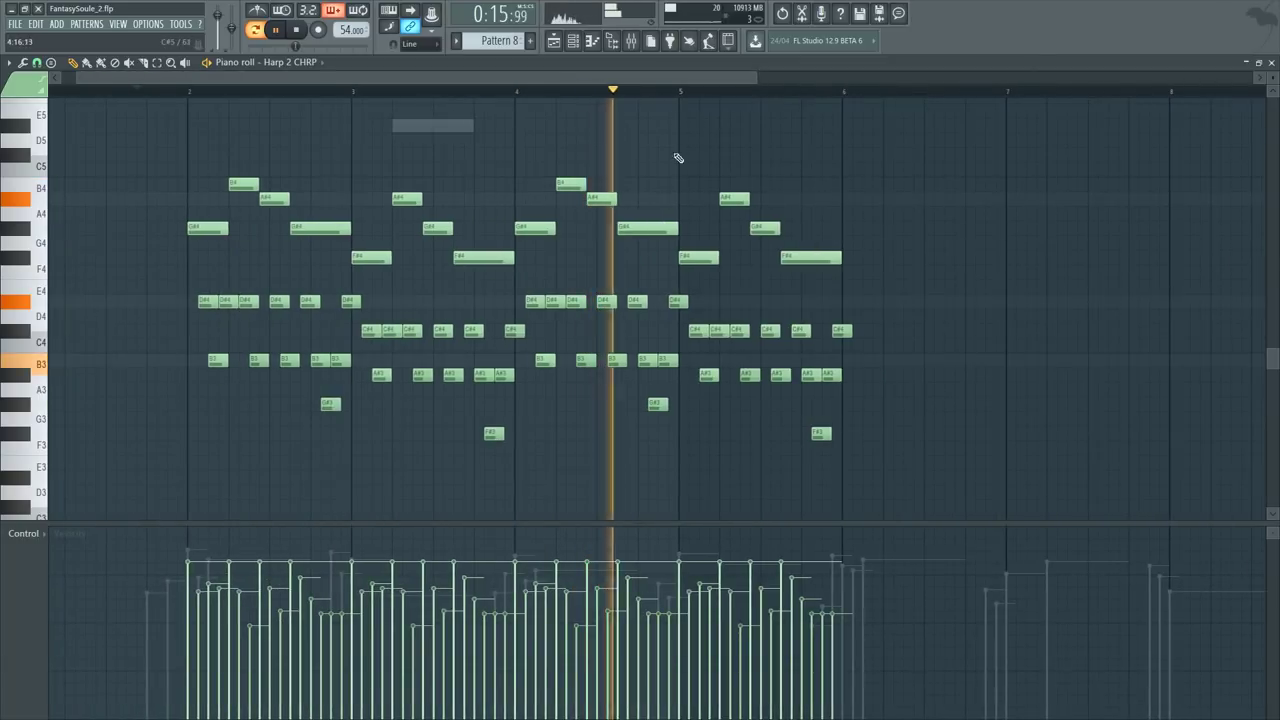
Step: Raise the long closing melody G#4 in bar 4 to B4 and play from the bar's first B4
key("space")
left_click_drag(630, 226, 605, 162)
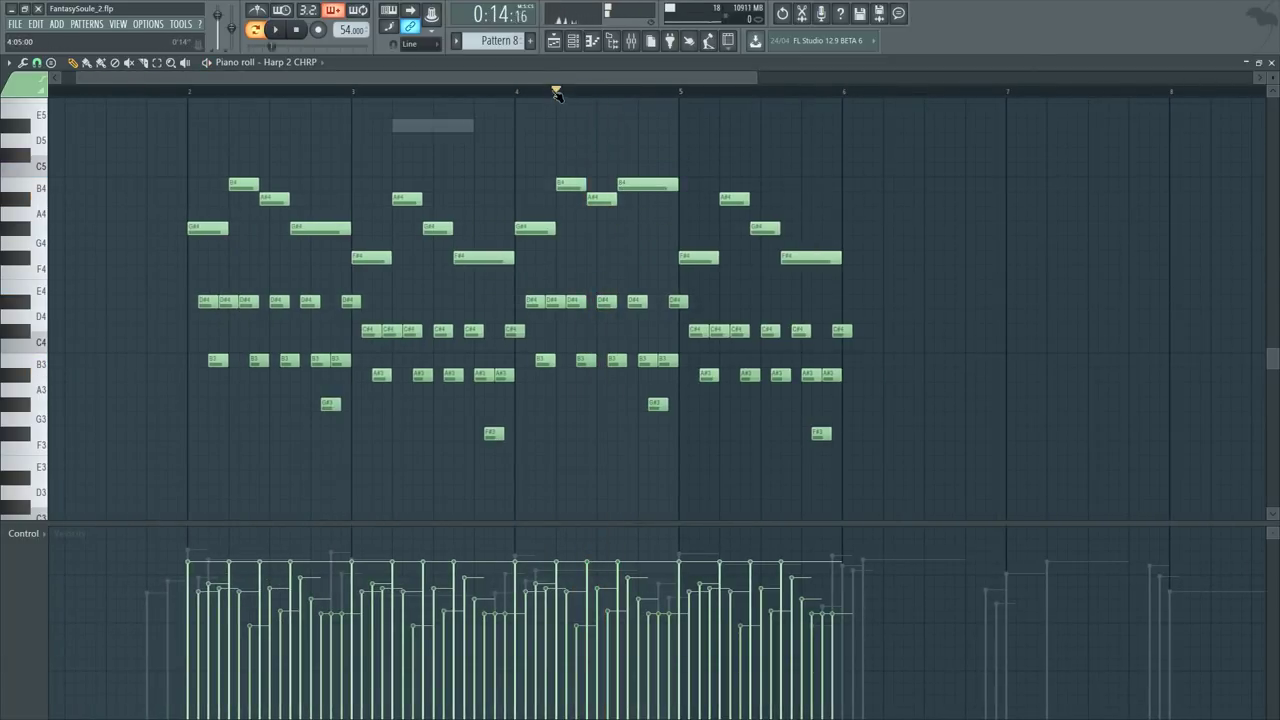
key("space")
scroll(683, 91, "up", 4)
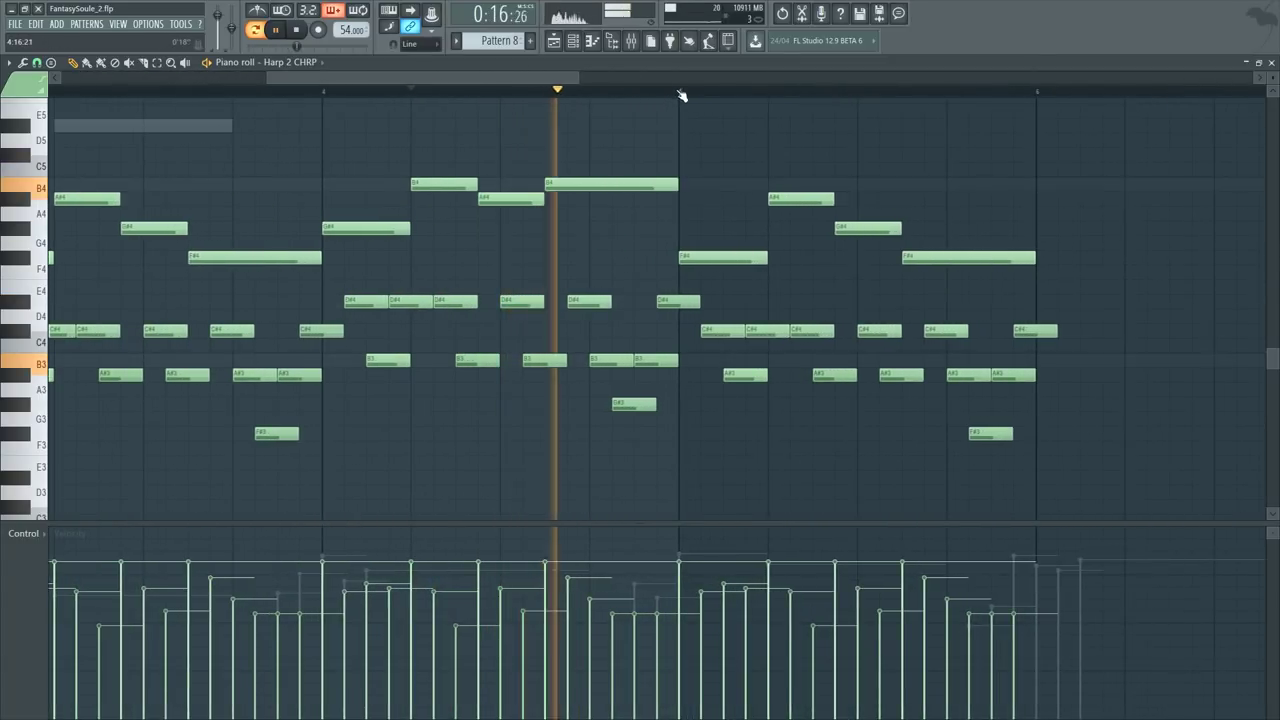
key("space")
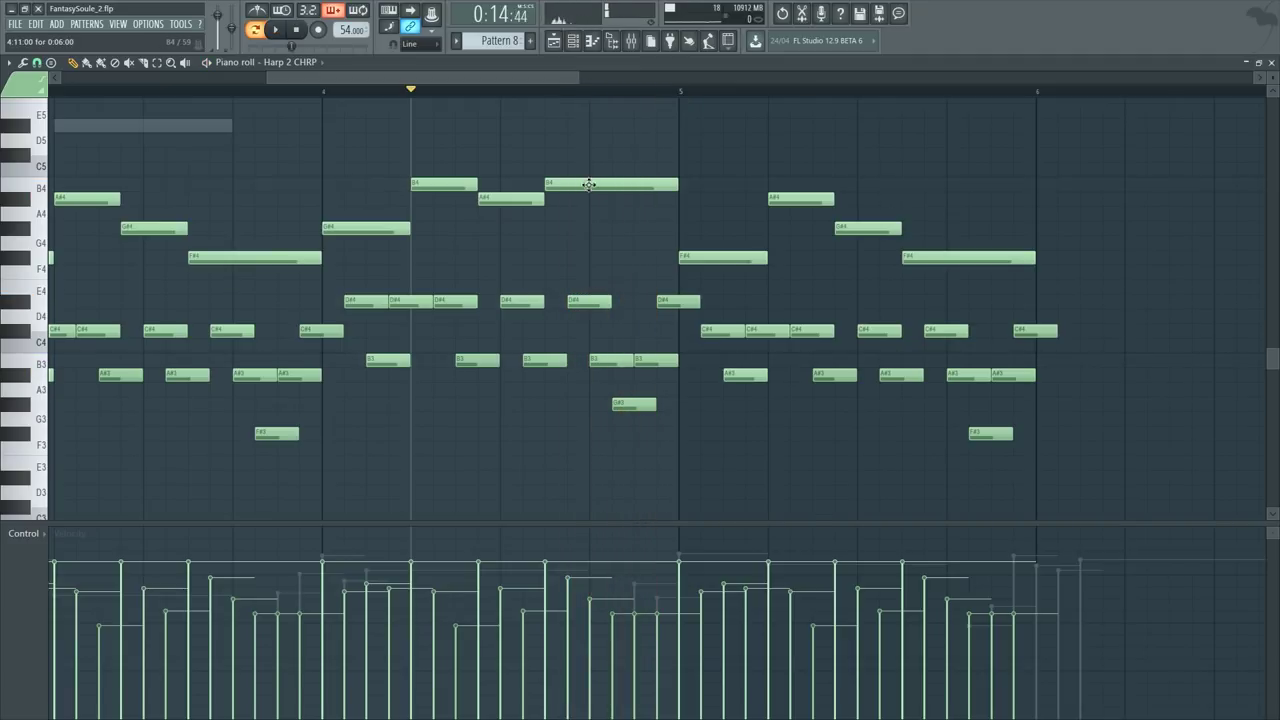
Step: Raise bar 4's last B3 accompaniment note to D#4 and the final D#4 after it to G#4
left_click(590, 294)
key("ctrl+z")
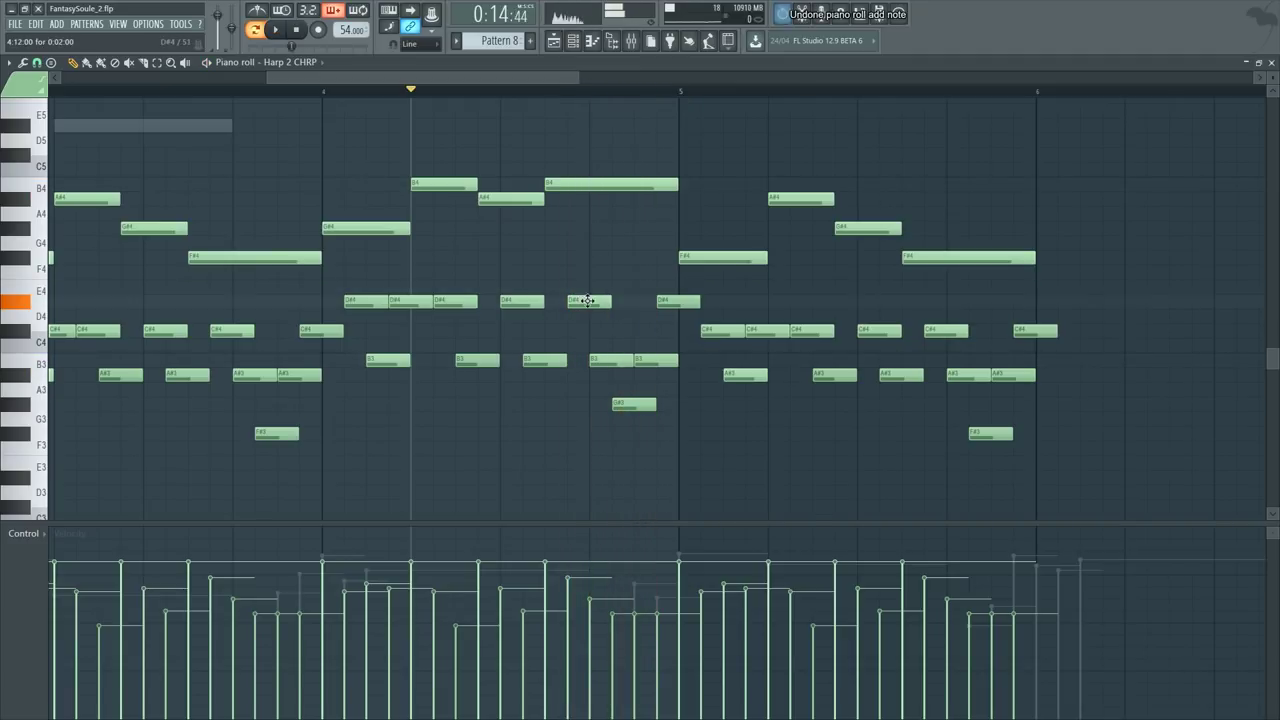
left_click(654, 360)
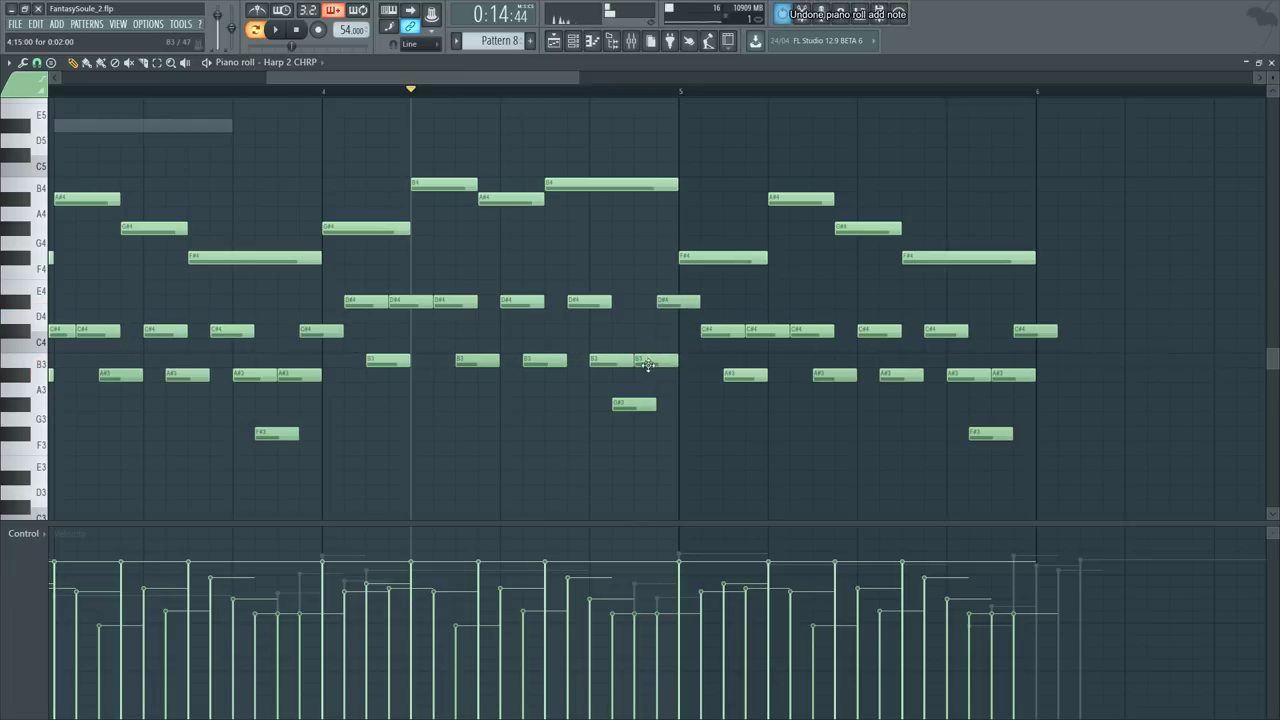
left_click_drag(648, 365, 642, 283)
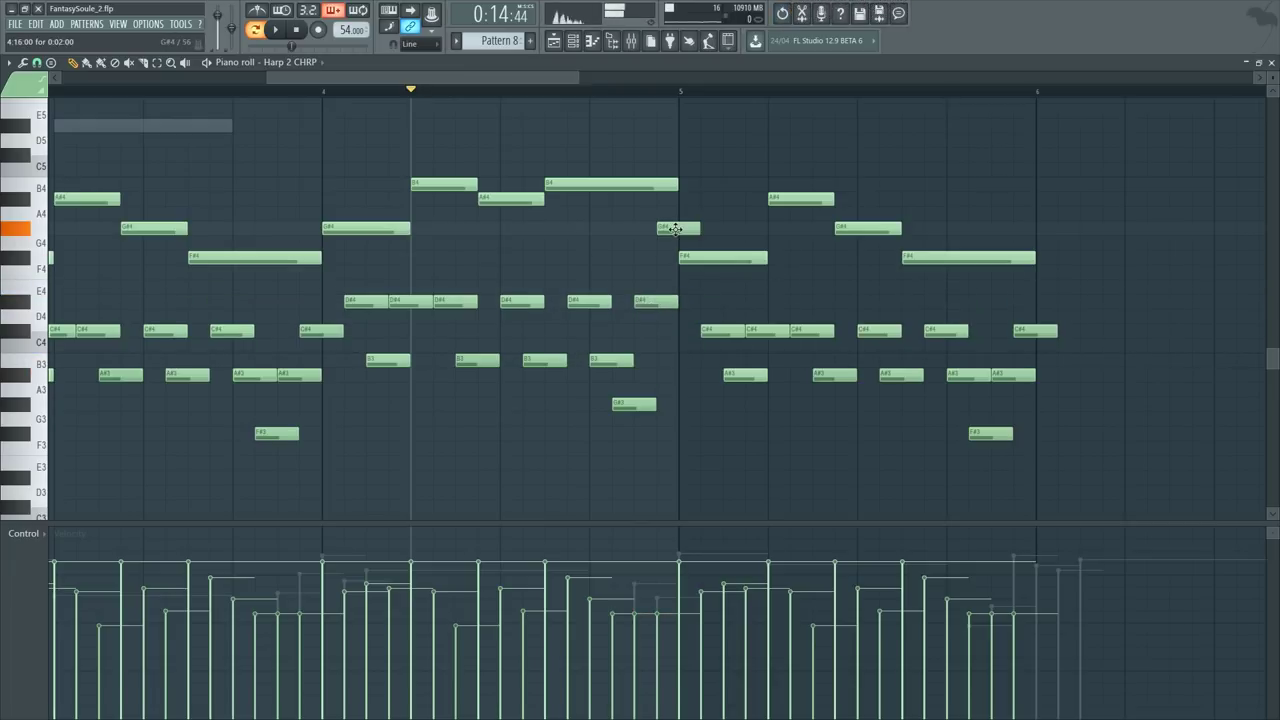
Step: Raise bar 4's final G#4 to B4, shorten the long B4 to meet it, and trim it at the bar line
key("space")
left_click(643, 187)
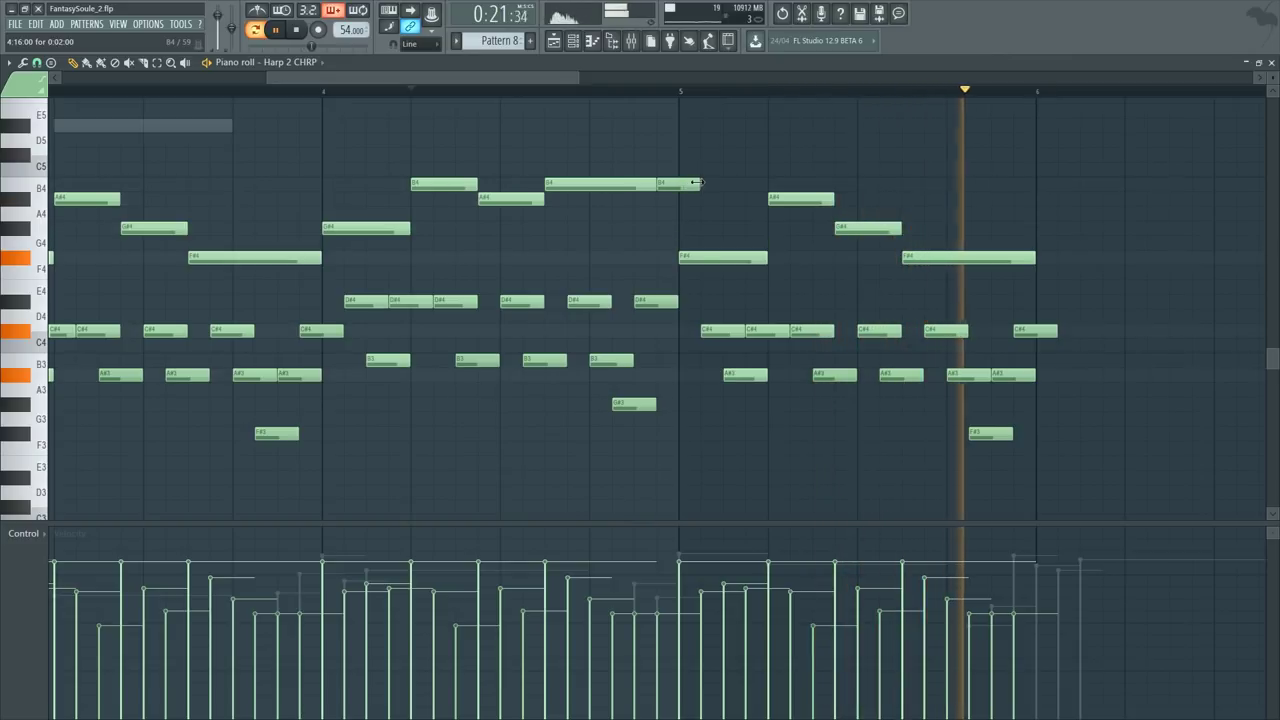
left_click_drag(700, 182, 679, 182)
Step: Raise bar 5's last A#3 to B3 and ramp up the velocities of the bar's last two accompaniment notes
key("space")
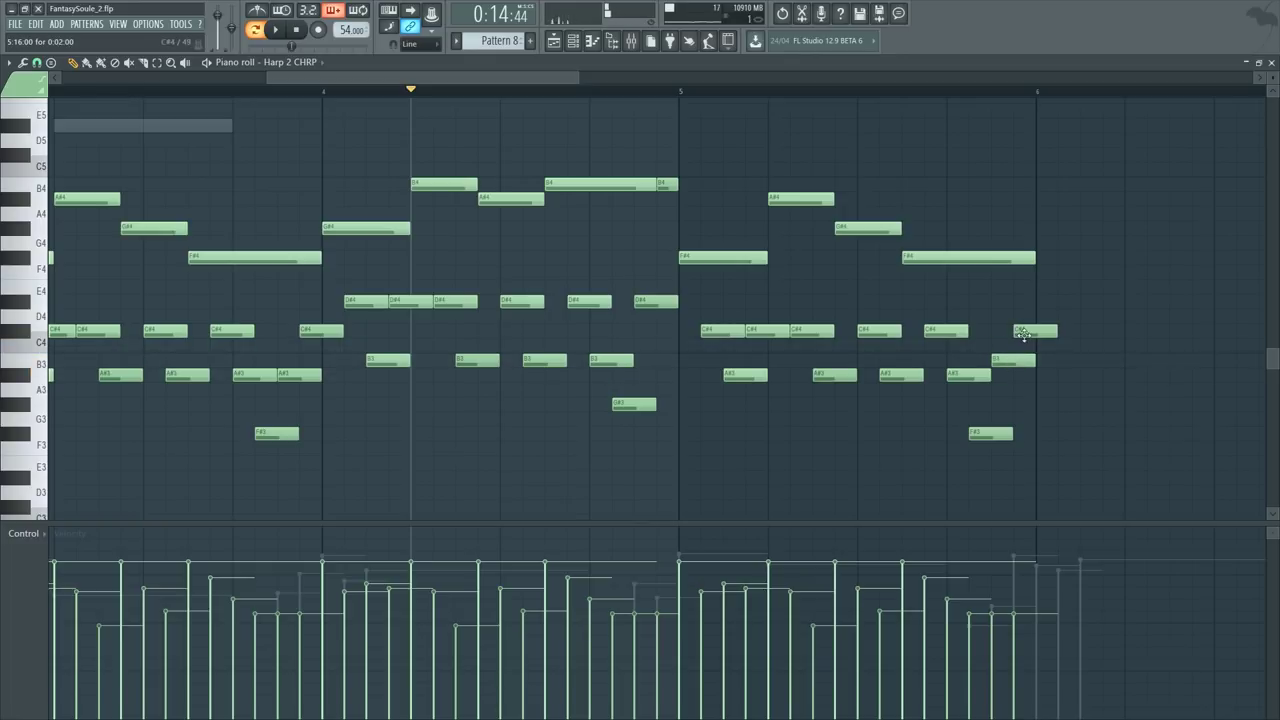
key("space")
left_click_drag(1076, 339, 1016, 366)
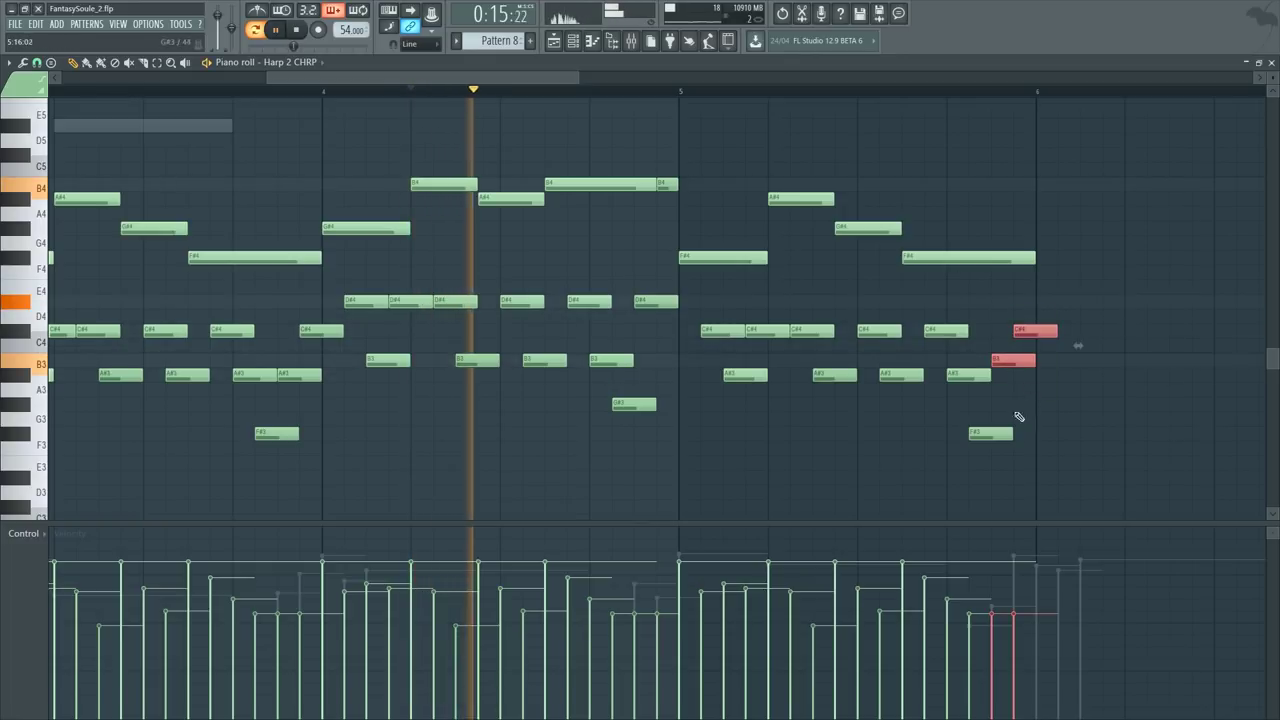
left_click_drag(998, 592, 1016, 568)
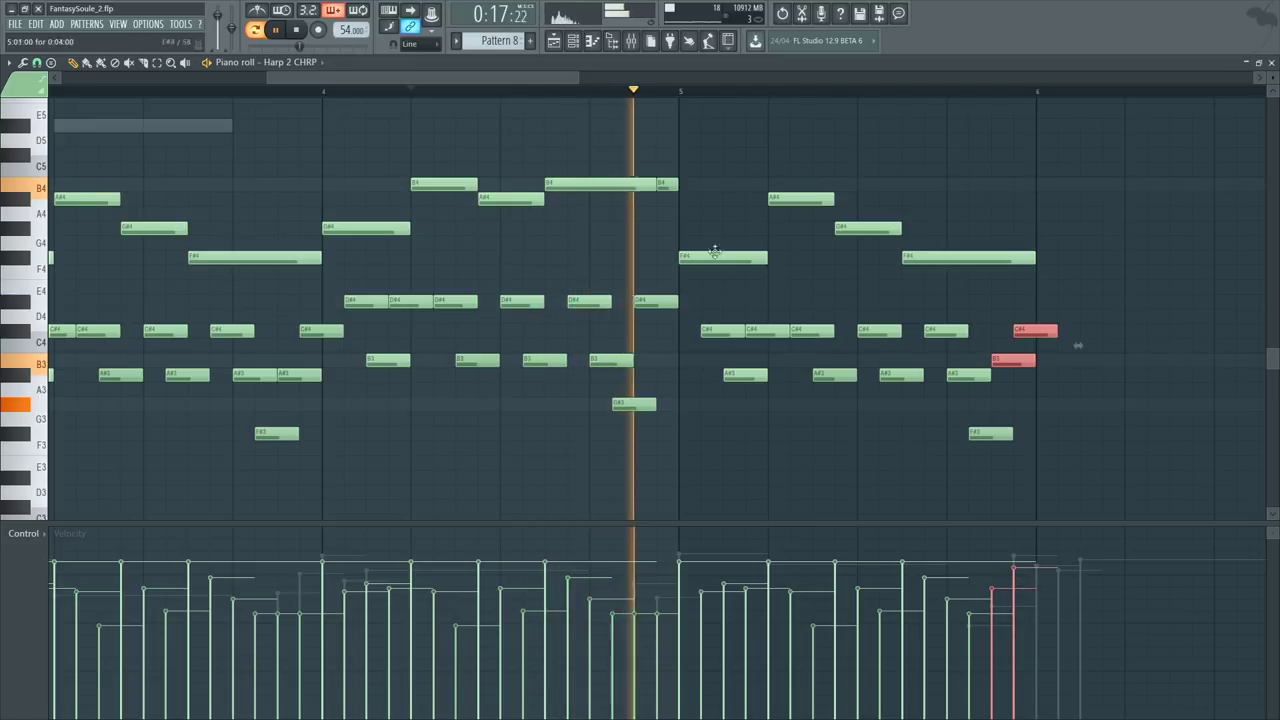
Step: Ramp up the velocities of bar 4's last D#4 and final short B4, and stop the playback
left_click_drag(697, 176, 675, 198)
left_click_drag(674, 325, 662, 302)
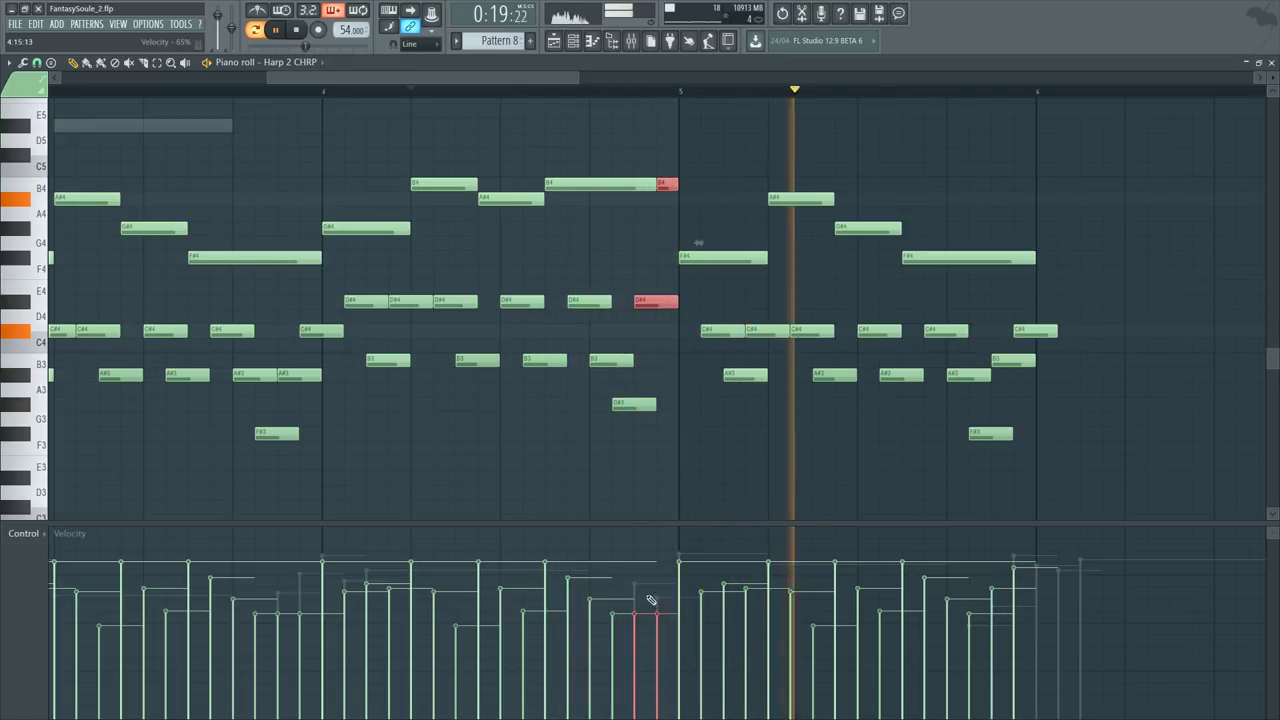
left_click_drag(635, 596, 660, 573)
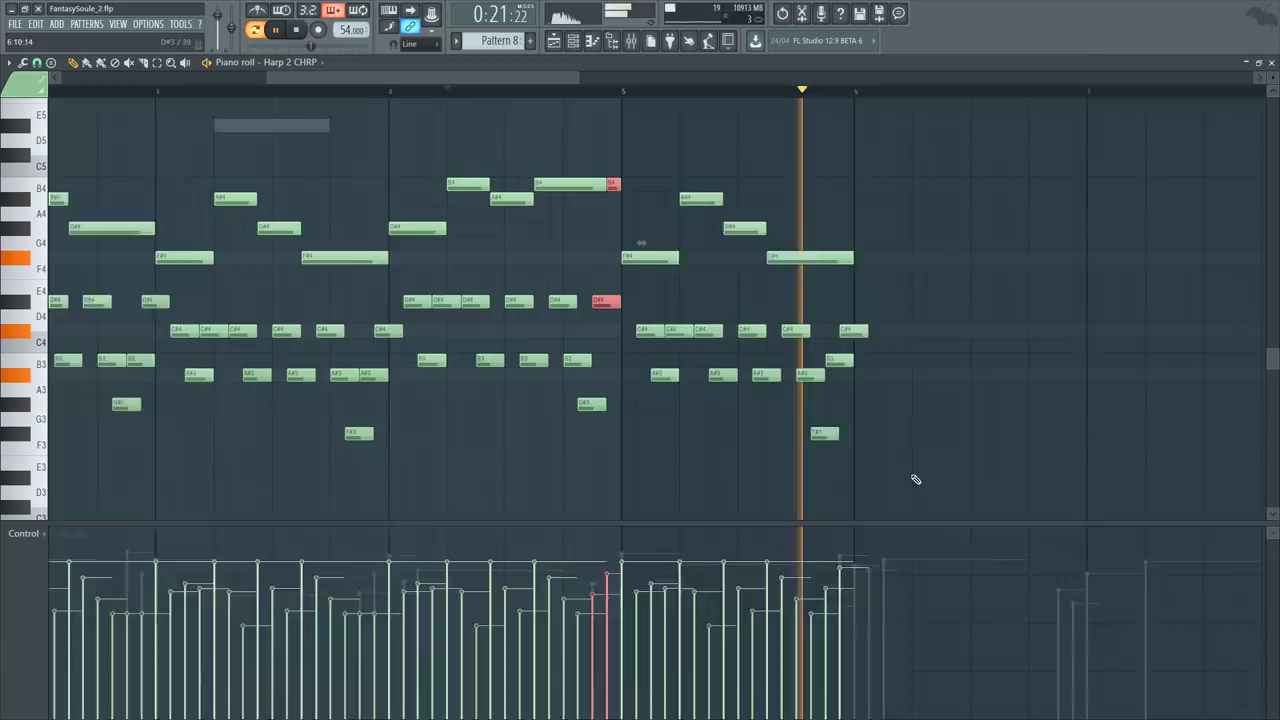
key("space")
Step: Duplicate all Harp 2 notes of bars 2–5, align the copy with the start of bar 6, and deselect it
scroll(1051, 94, "down", 3)
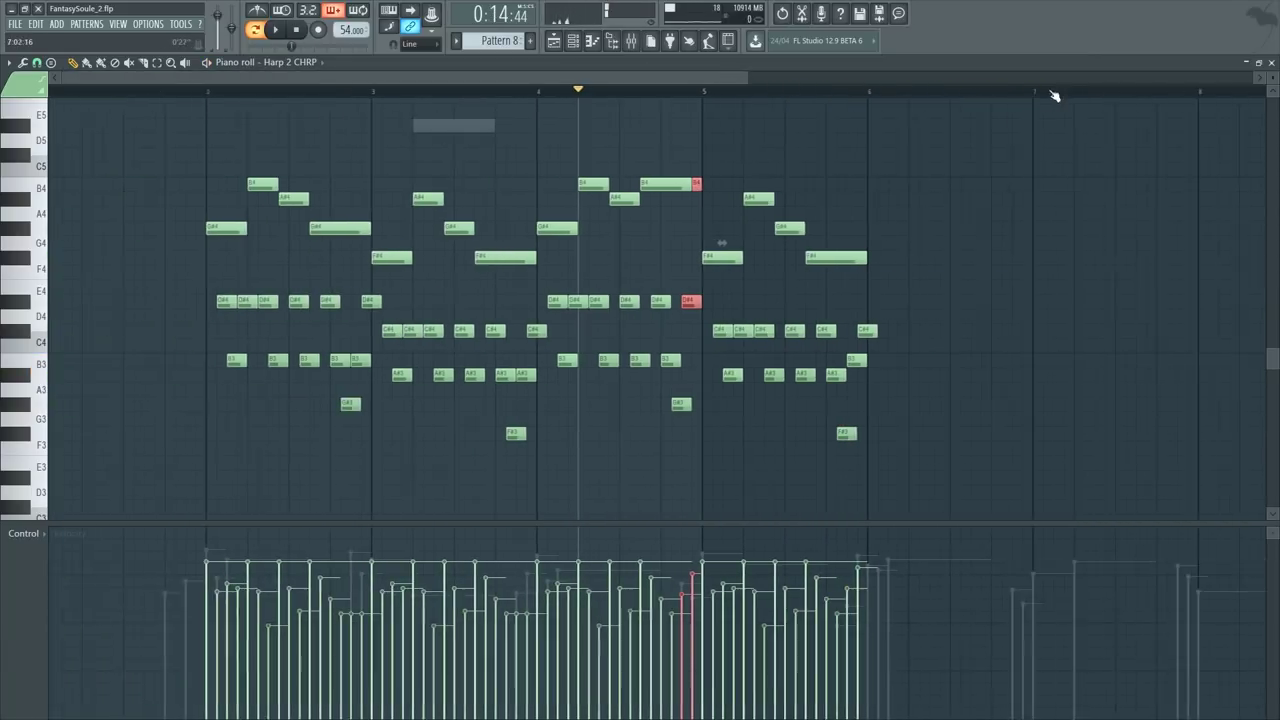
scroll(972, 97, "up", 1)
scroll(972, 97, "down", 2)
left_click_drag(682, 132, 103, 437)
key("ctrl+b")
scroll(634, 95, "up", 4)
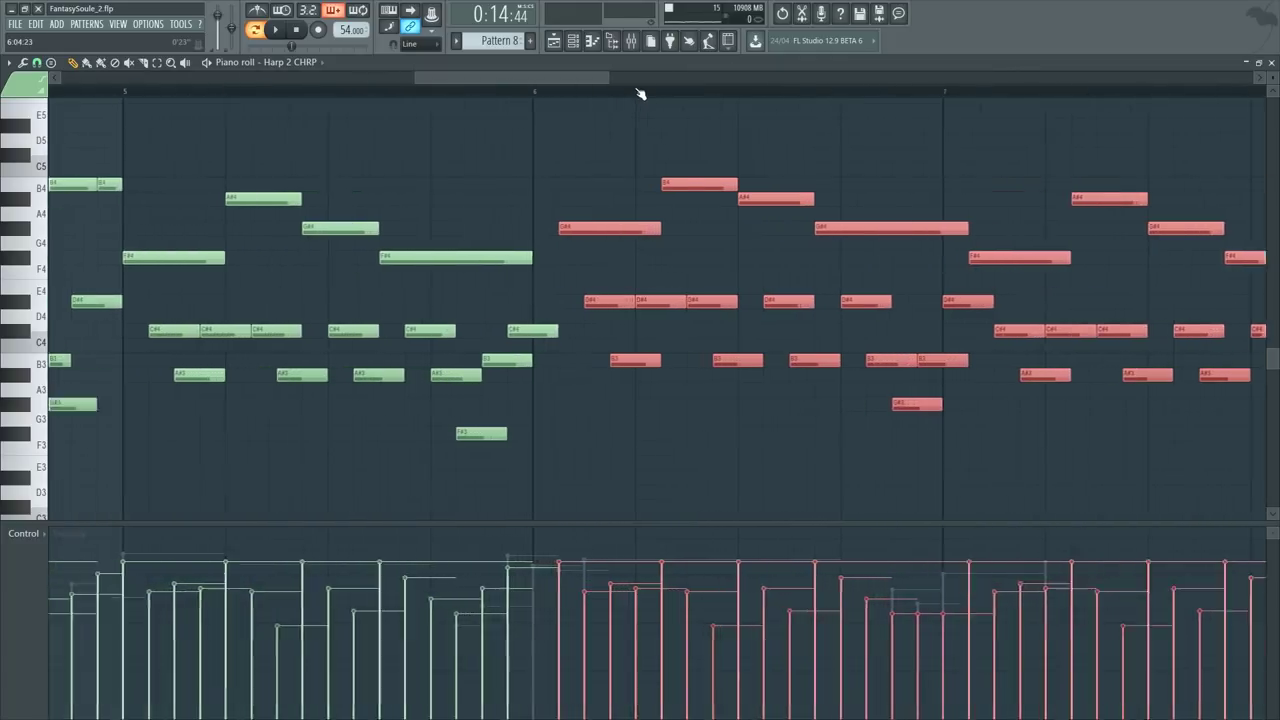
left_click_drag(594, 229, 568, 227)
key("ctrl+d")
scroll(587, 74, "down", 4)
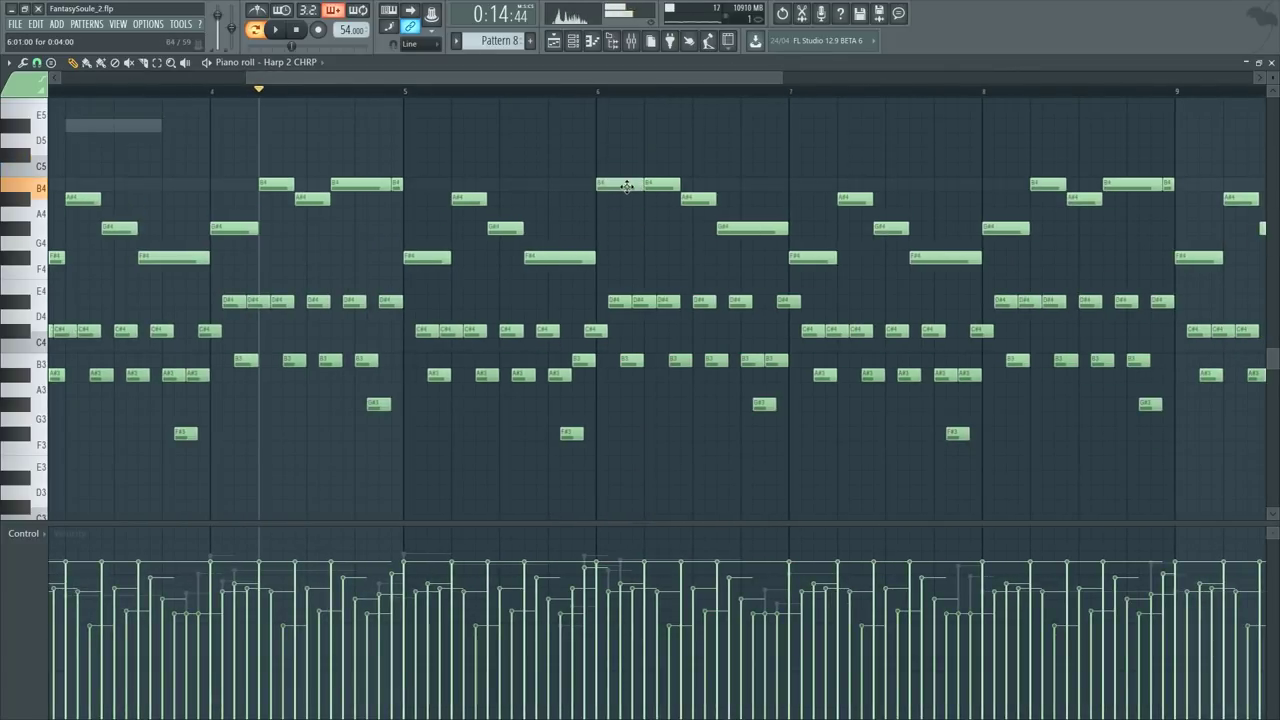
Step: Raise bar 6's four melody notes to B4, D#5, C#5 and a long B4
left_click_drag(673, 182, 673, 125)
scroll(703, 285, "up", 5)
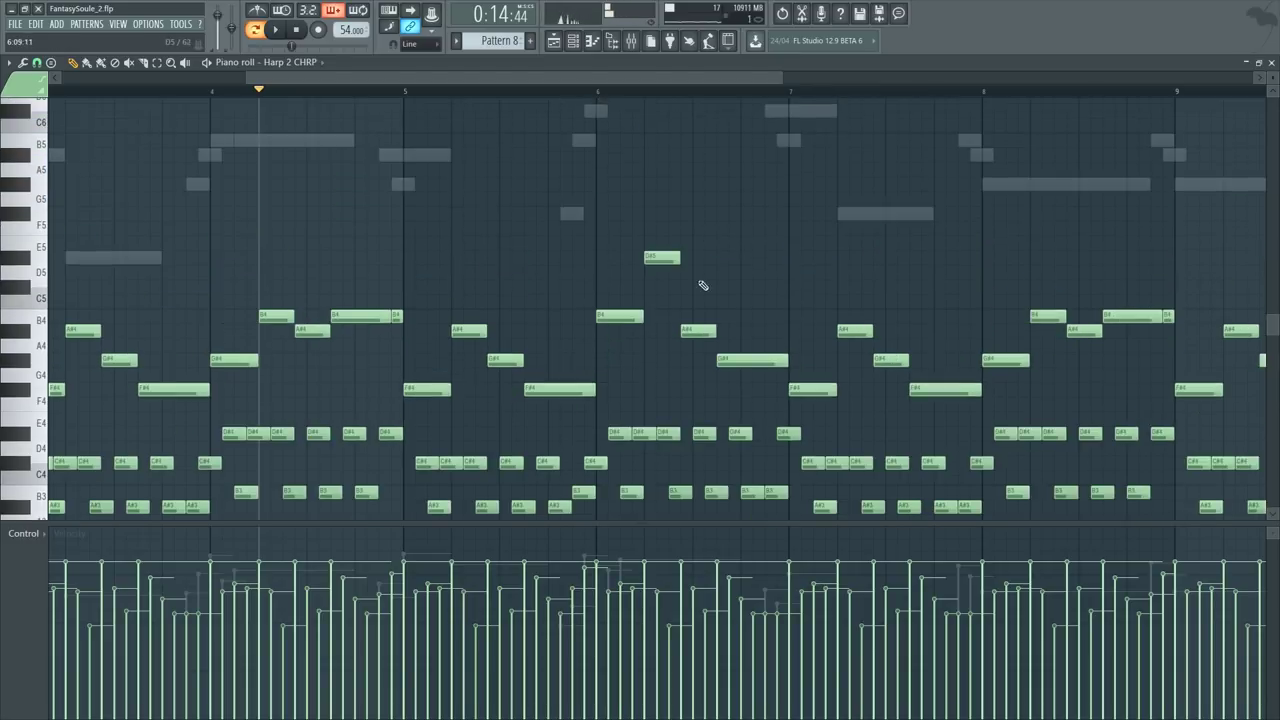
scroll(720, 295, "down", 5)
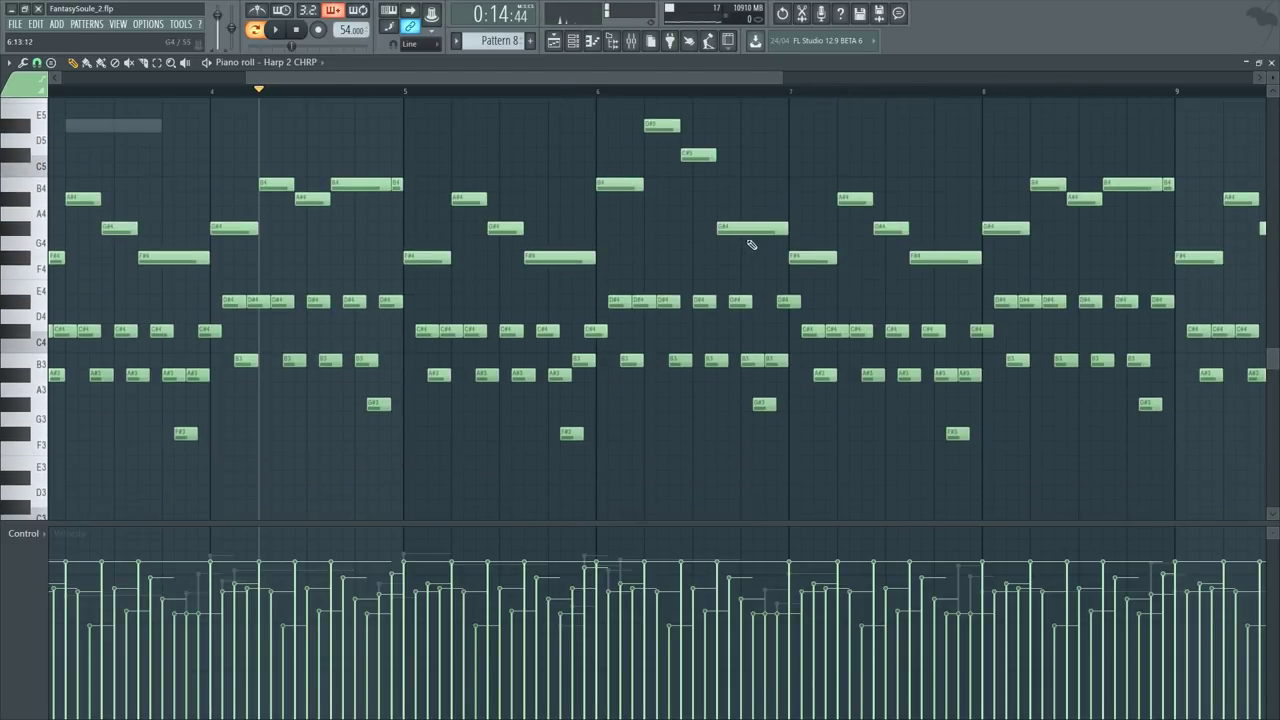
left_click_drag(752, 230, 760, 171)
Step: Raise bar 7's four melody notes to A#4, C#5, B4 and a long A#4
left_click_drag(728, 80, 780, 106)
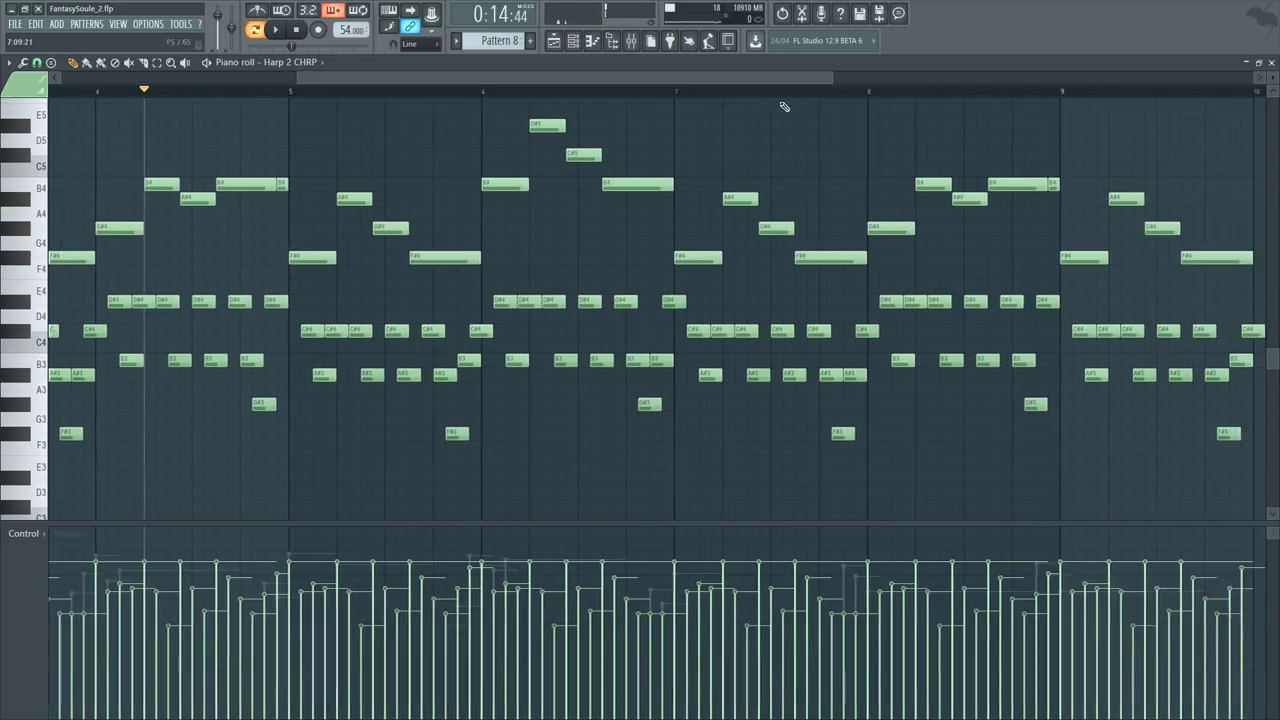
left_click_drag(700, 258, 710, 199)
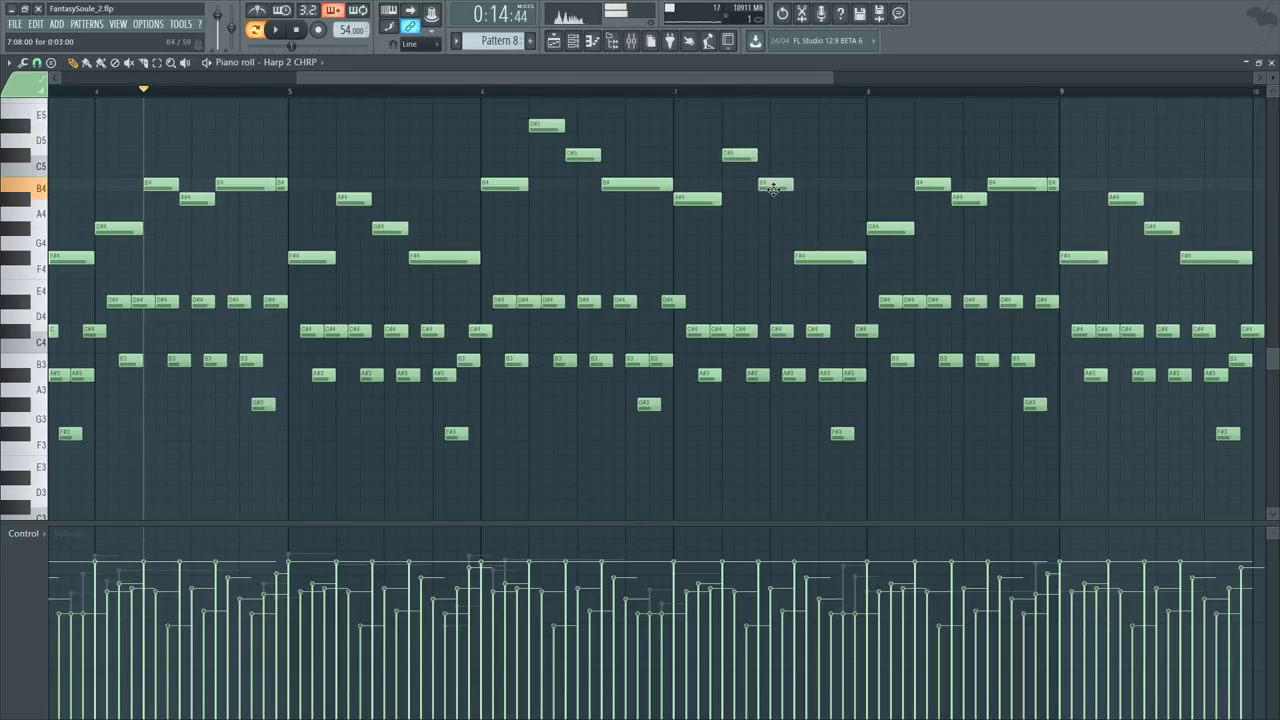
left_click_drag(817, 262, 820, 202)
Step: Delete all the duplicated Harp 2 notes in bars 8 and 9
scroll(830, 170, "down", 2)
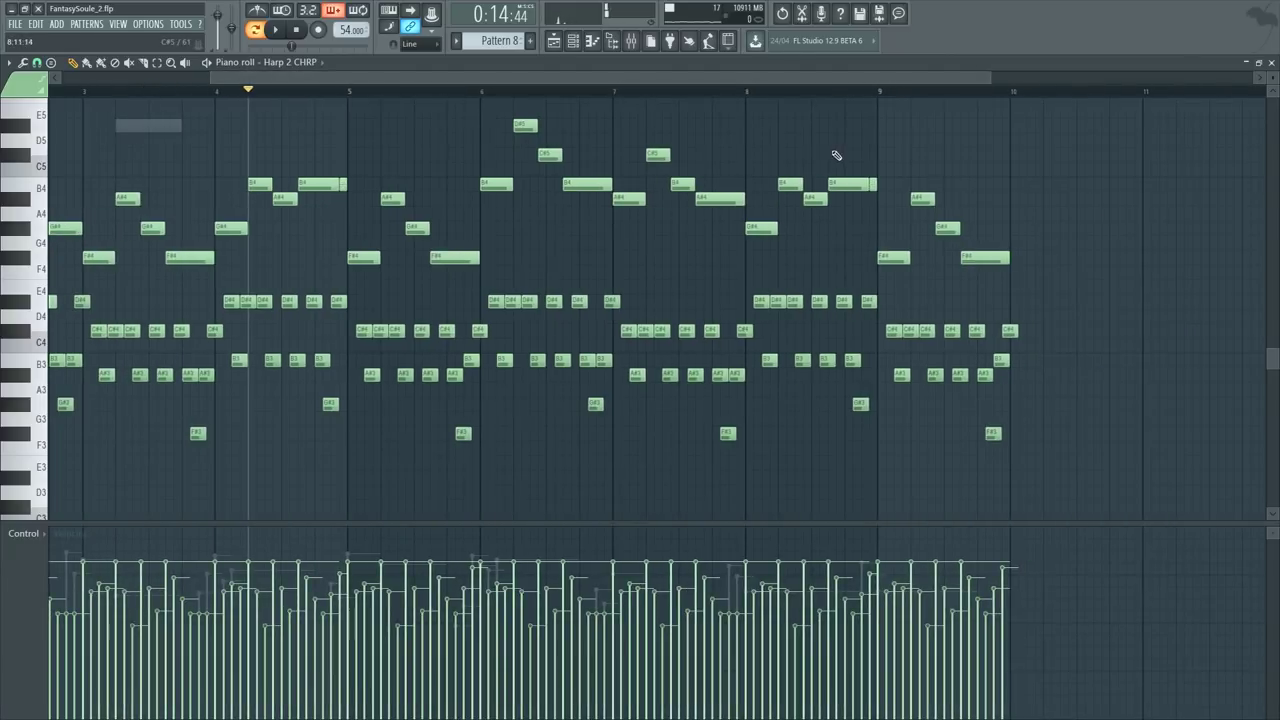
left_click_drag(775, 160, 1045, 478)
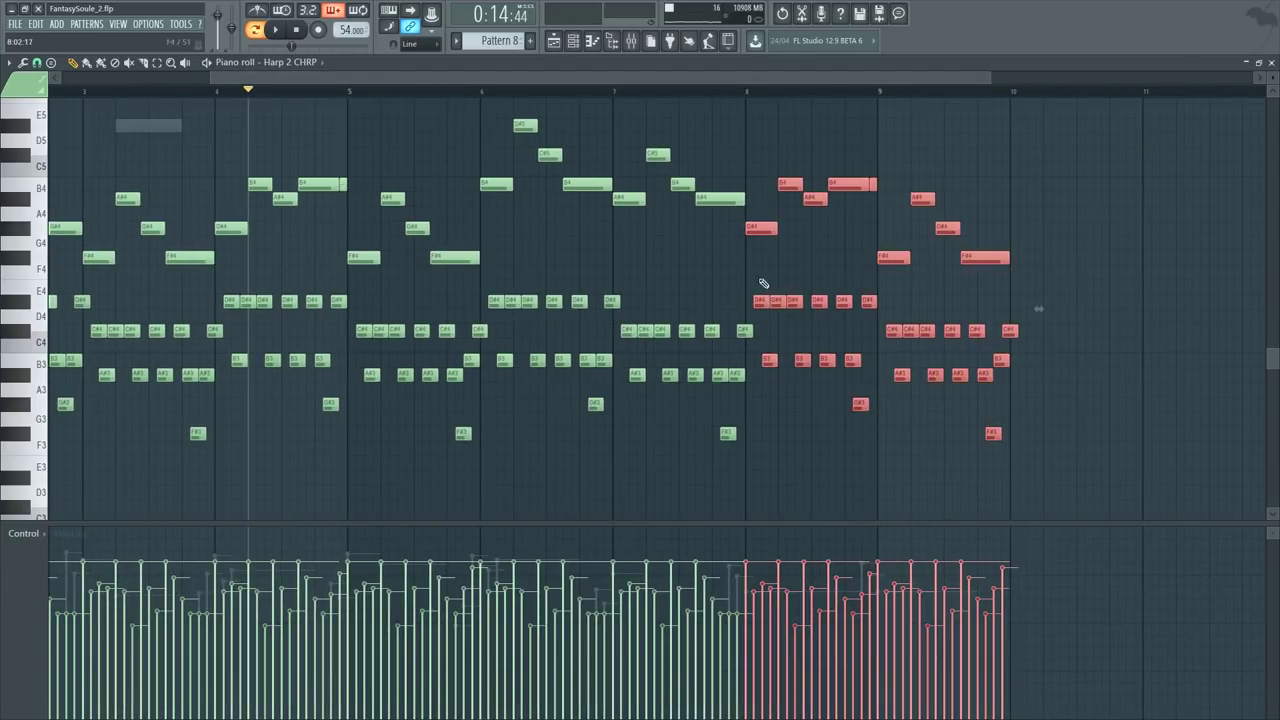
key("Delete")
scroll(510, 100, "up", 2)
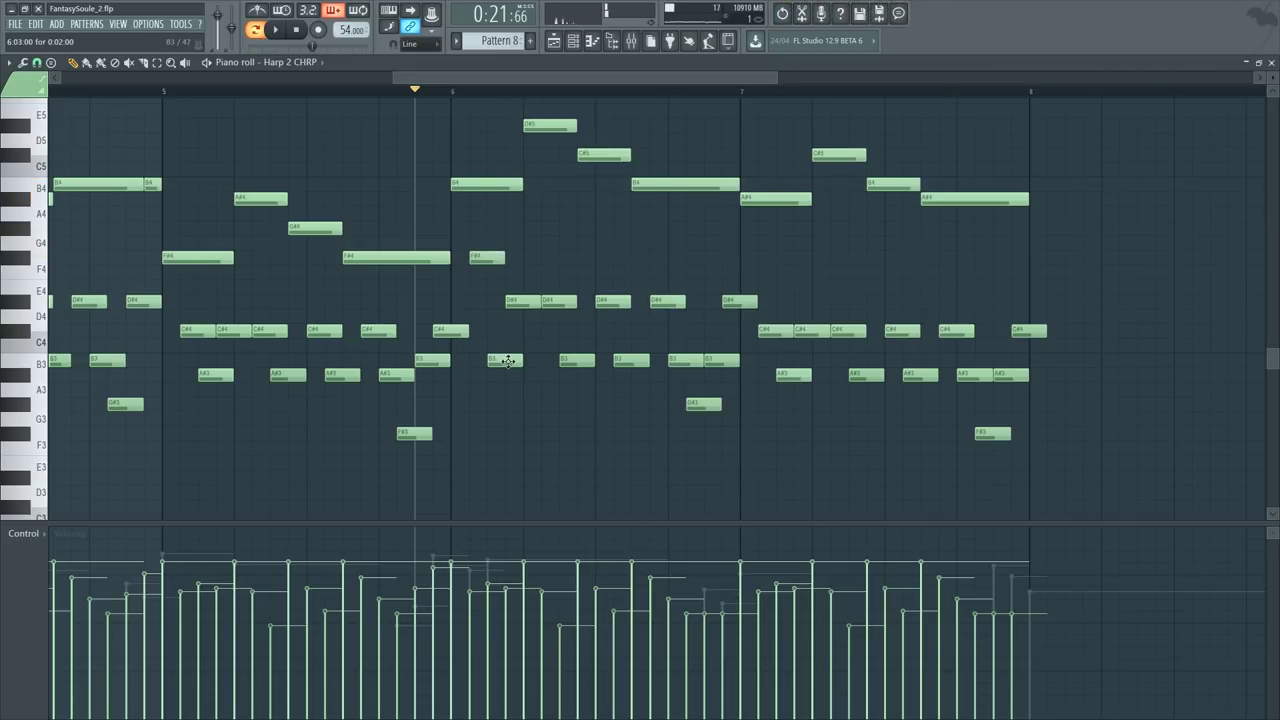
Step: Raise the bar 6 arpeggio so its upper notes sit on F#4, its lower notes on D#4 and its lowest on B3
left_click_drag(507, 361, 502, 291)
left_click(517, 350, "ctrl")
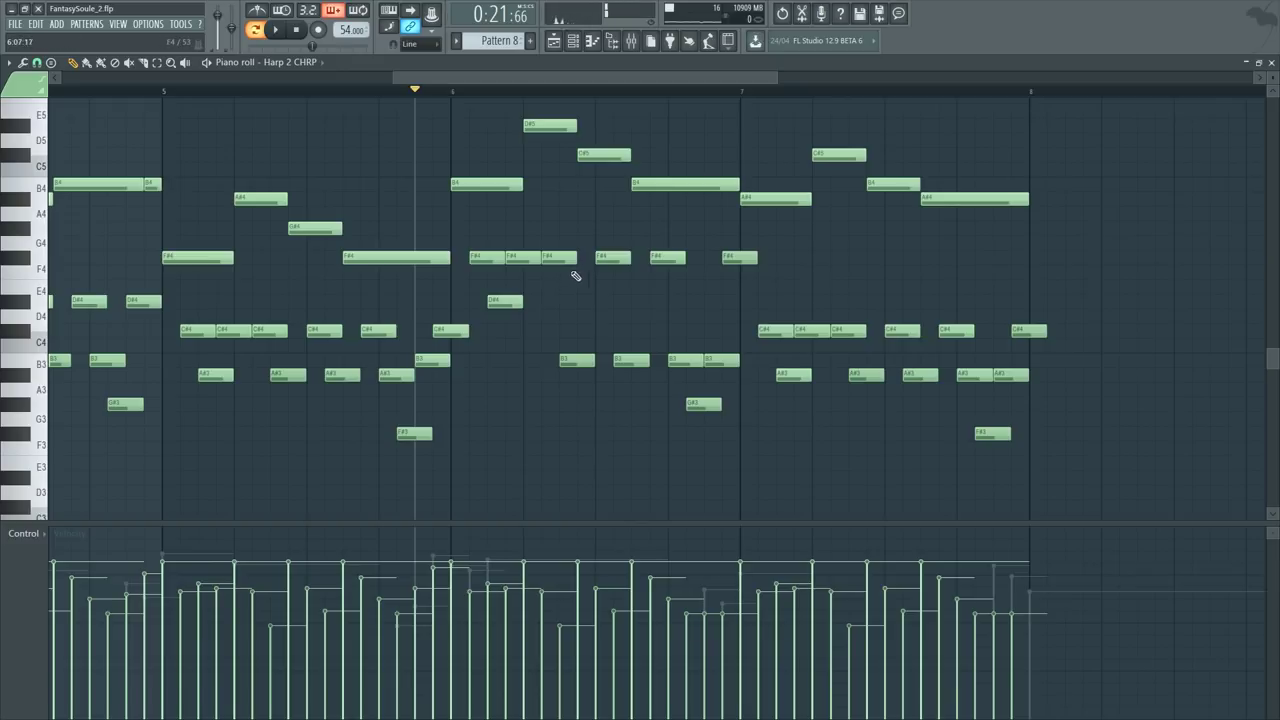
left_click_drag(560, 353, 723, 423)
left_click_drag(720, 360, 715, 301)
left_click(645, 388)
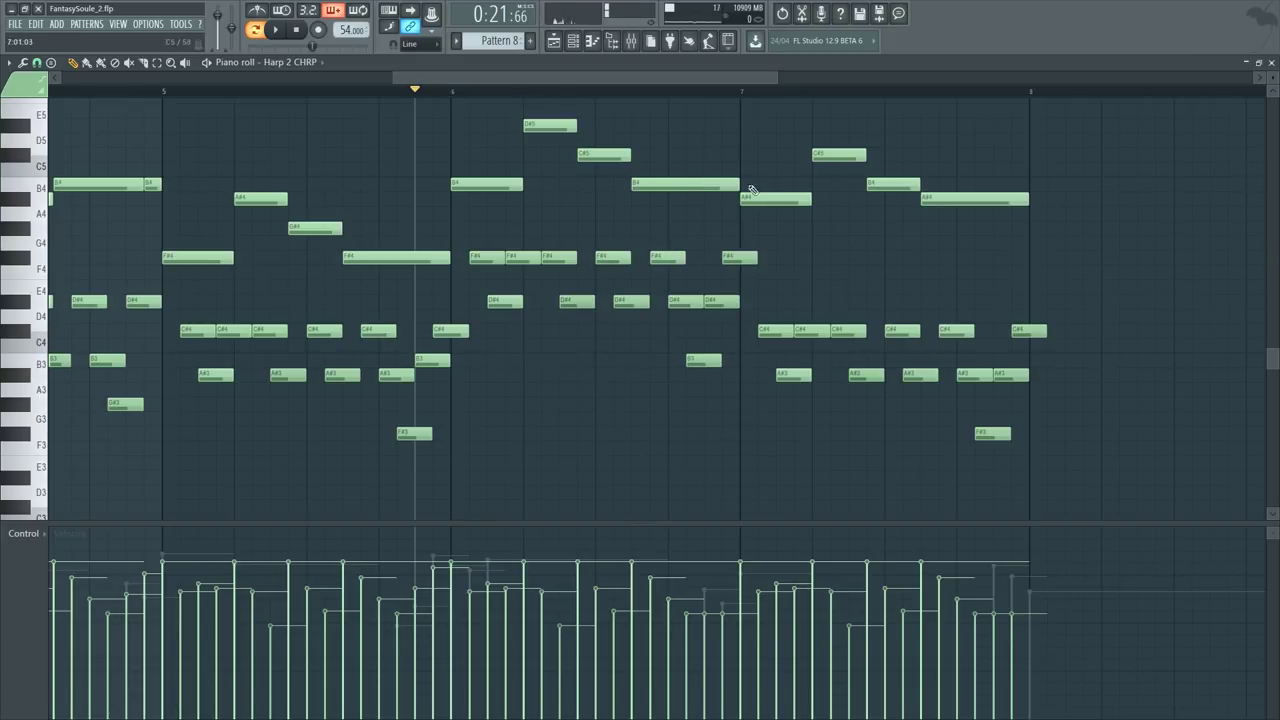
Step: Raise the bar 7 arpeggio so its upper notes sit on F#4, its lower notes on C#4 and D#4, and its lowest on B3
scroll(796, 143, "down", 1)
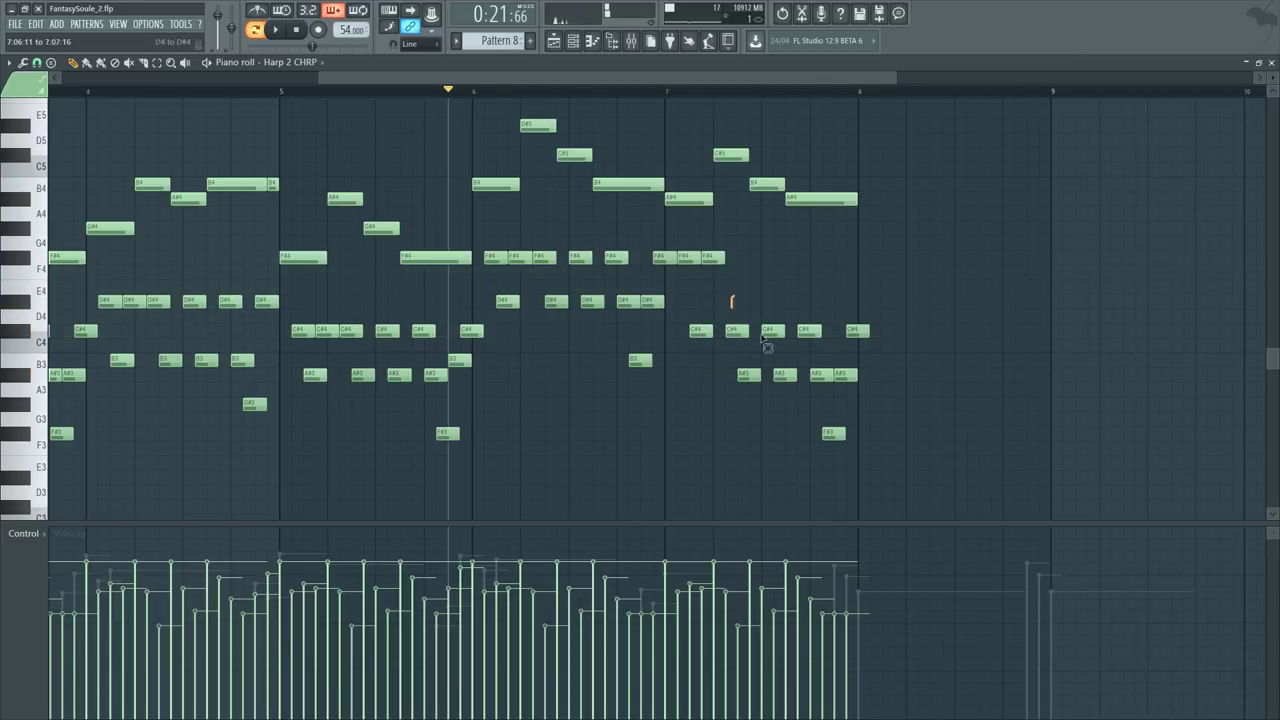
left_click_drag(762, 341, 868, 440)
left_click_drag(738, 333, 735, 260)
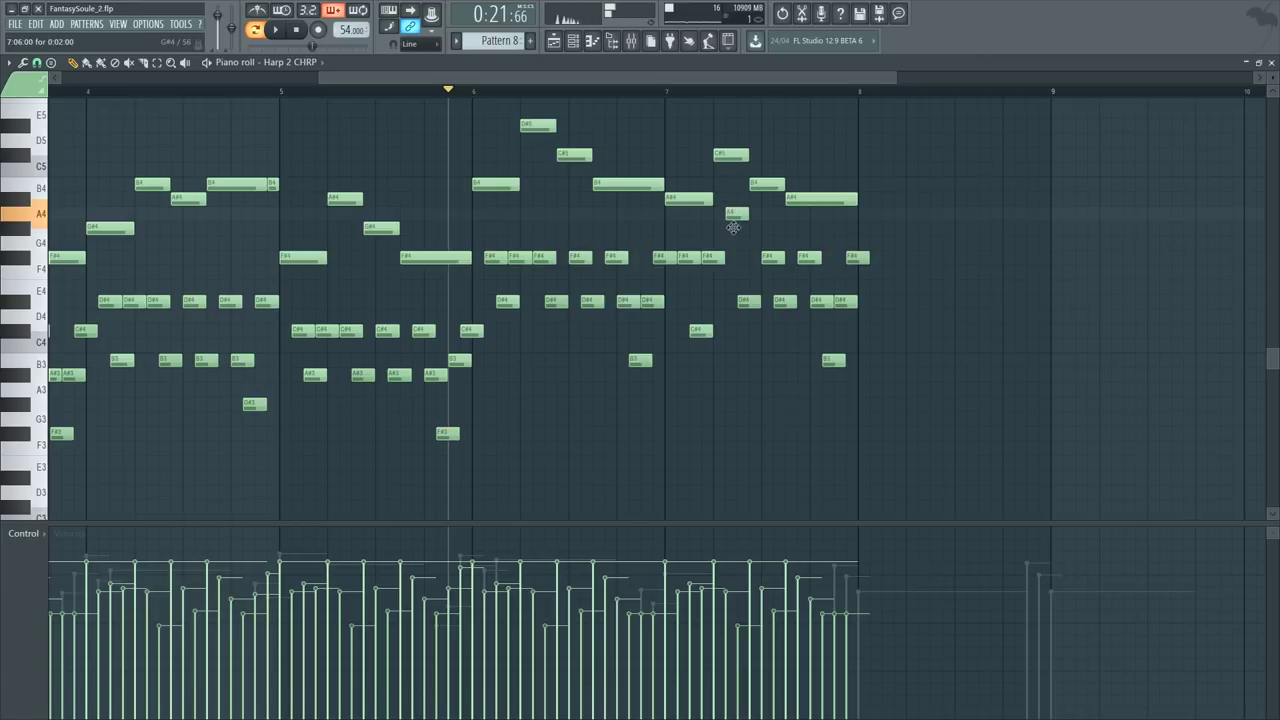
Step: Play back the Harp 2 arpeggio from bar 6 through bar 7
left_click(646, 94)
key("space")
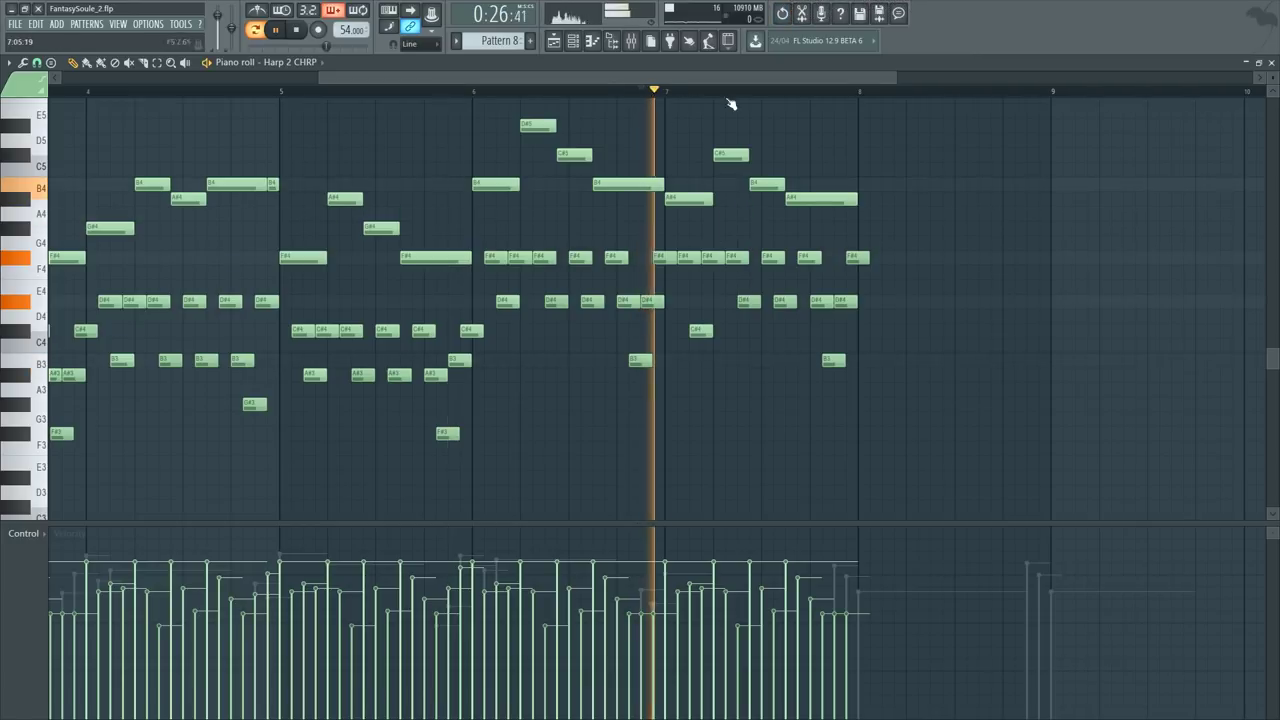
left_click(451, 93)
scroll(497, 93, "up", 3)
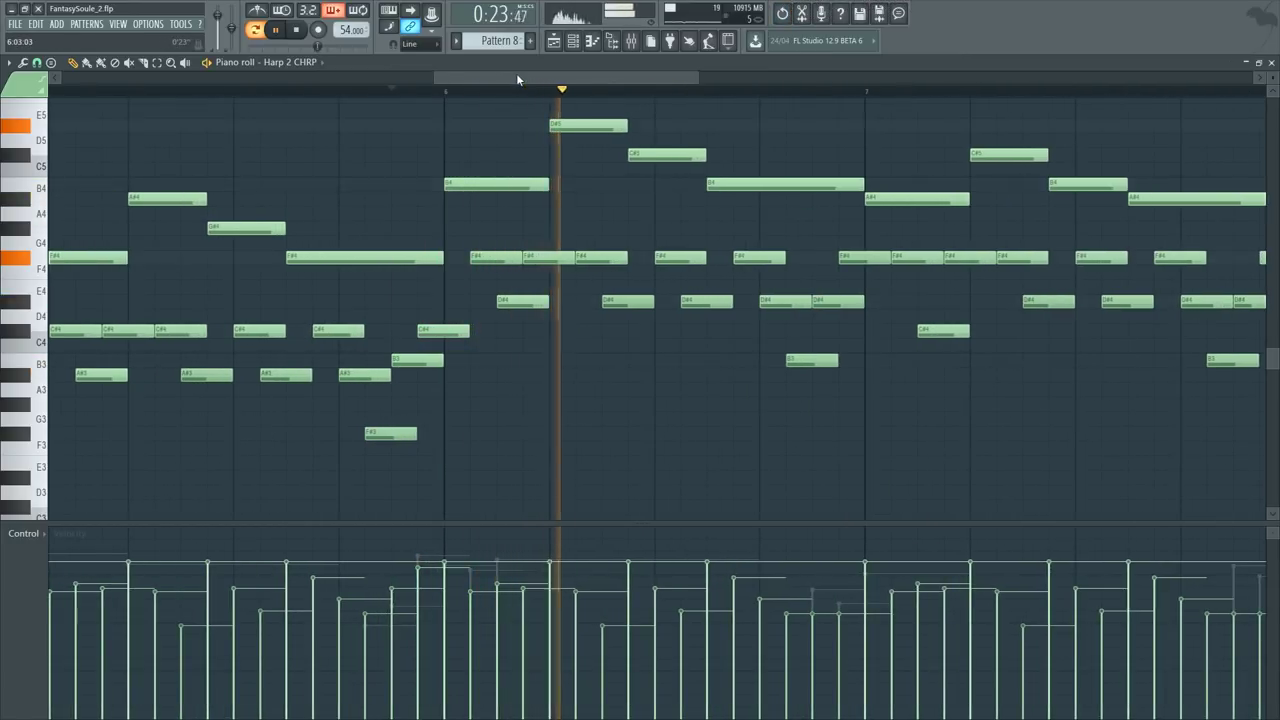
scroll(567, 92, "down", 2)
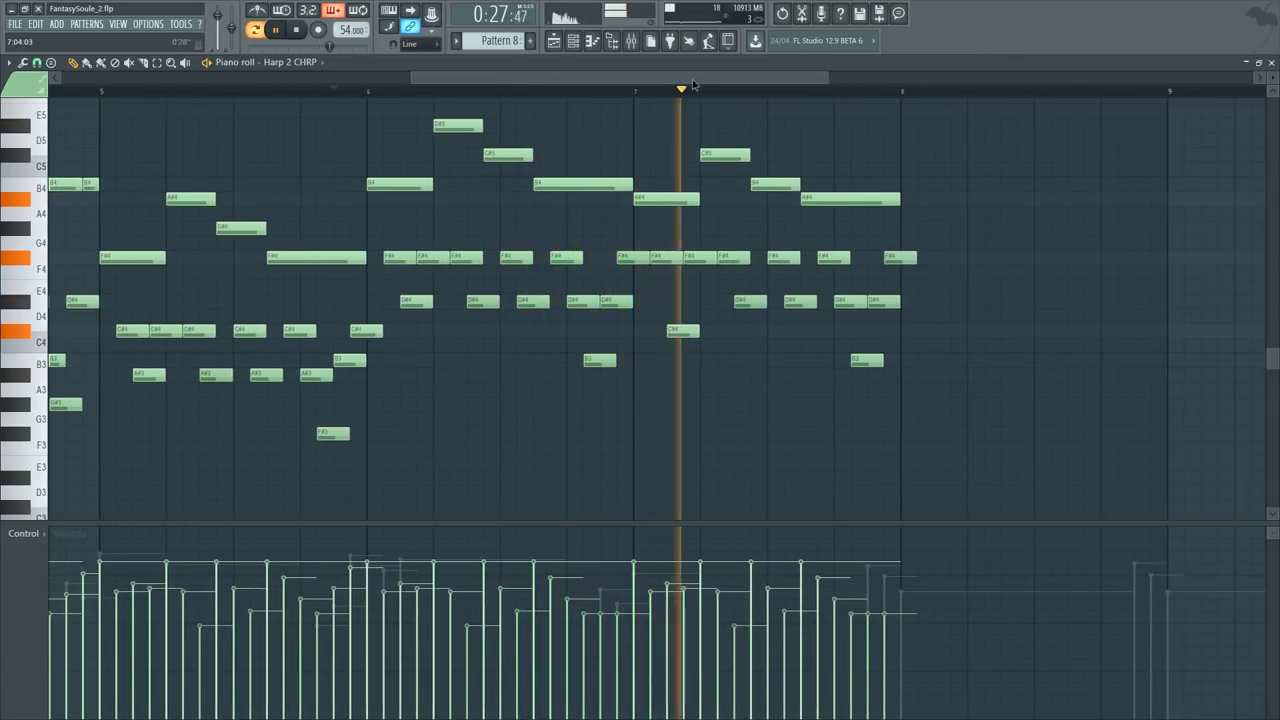
key("space")
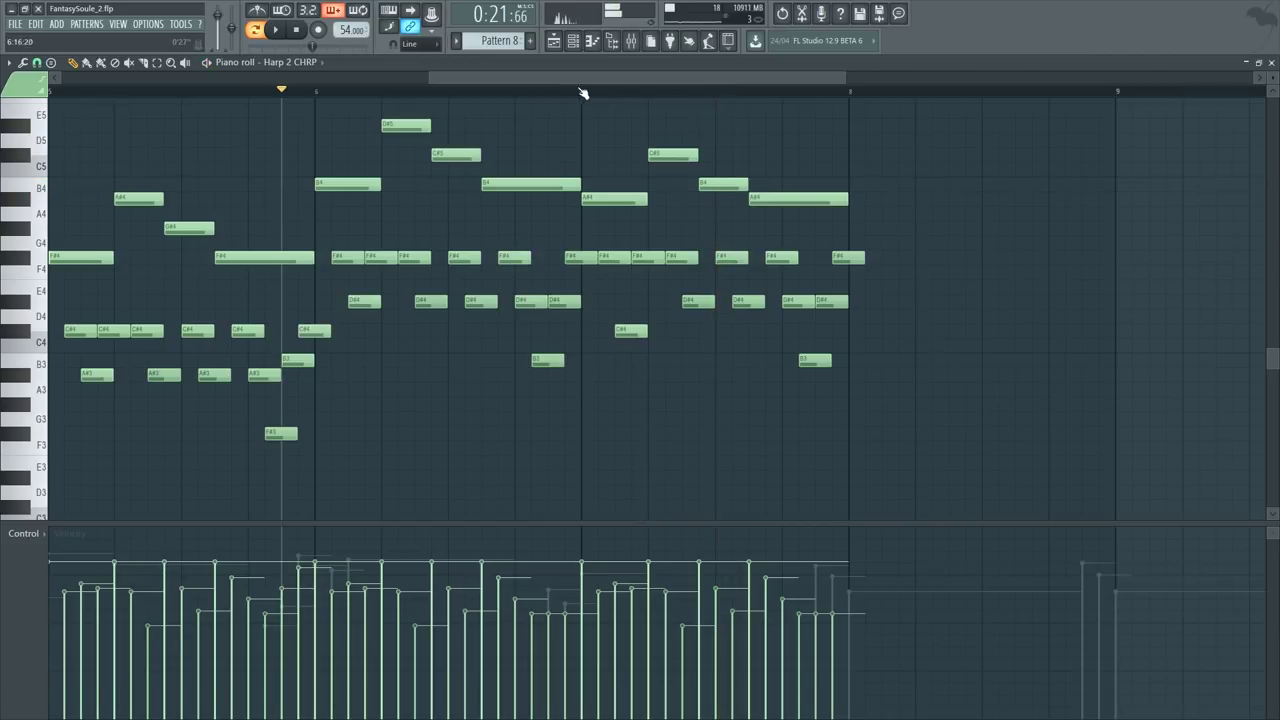
Step: Examine the Concert Harp melody around bar 7, and return to the Harp 2 notes
scroll(630, 245, "up", 5)
scroll(590, 230, "down", 3)
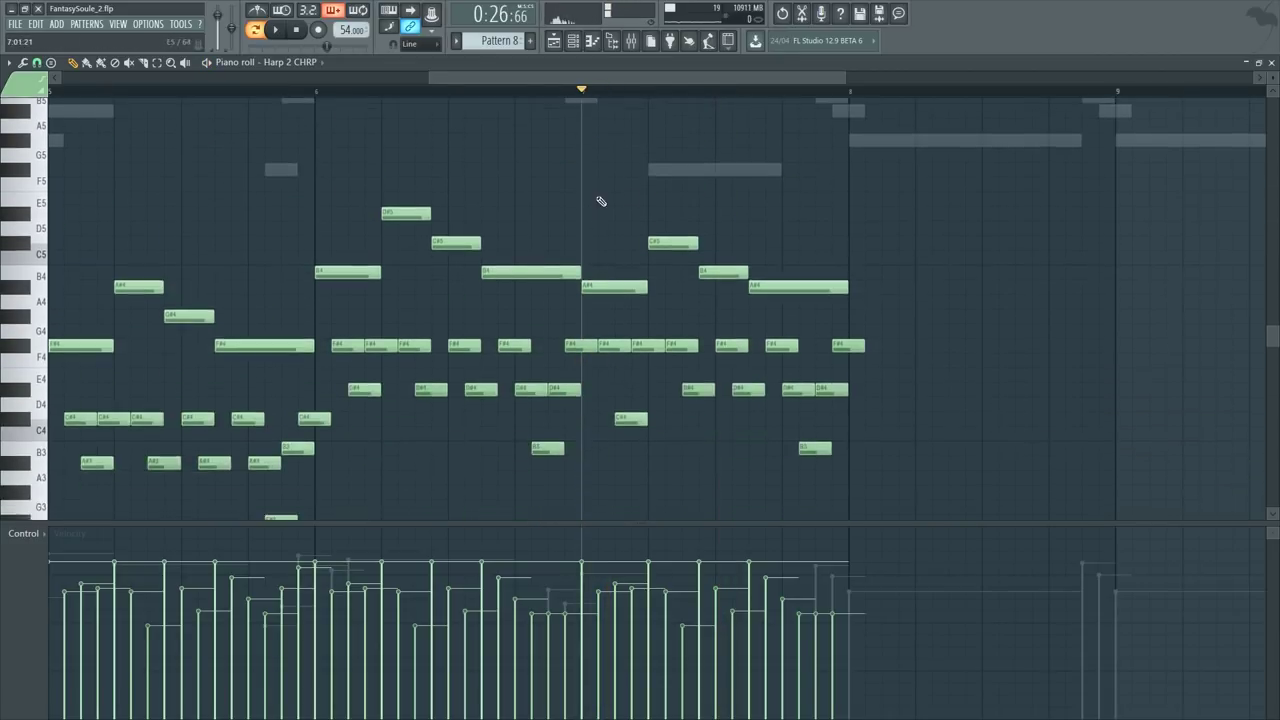
scroll(603, 190, "up", 2)
double_click(604, 157)
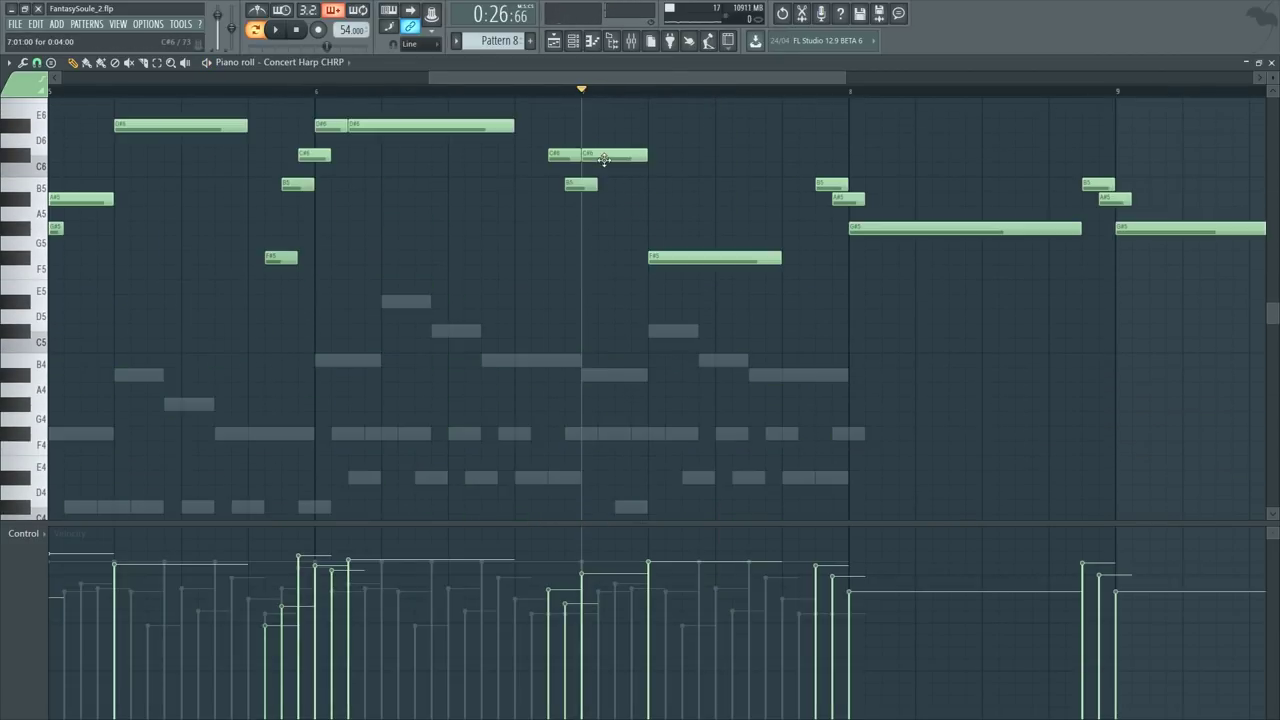
double_click(618, 382)
Step: Undo the stray note edits in bar 7 and play the passage back
scroll(600, 330, "down", 3)
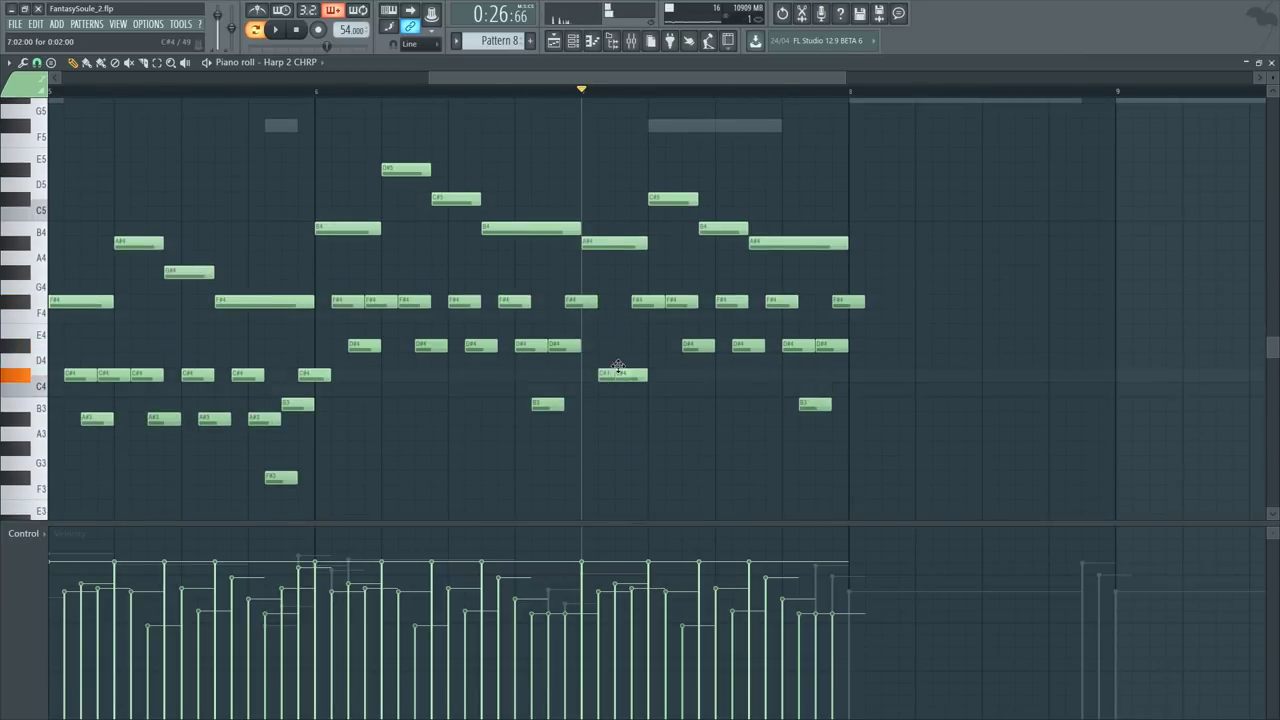
key("ctrl+z")
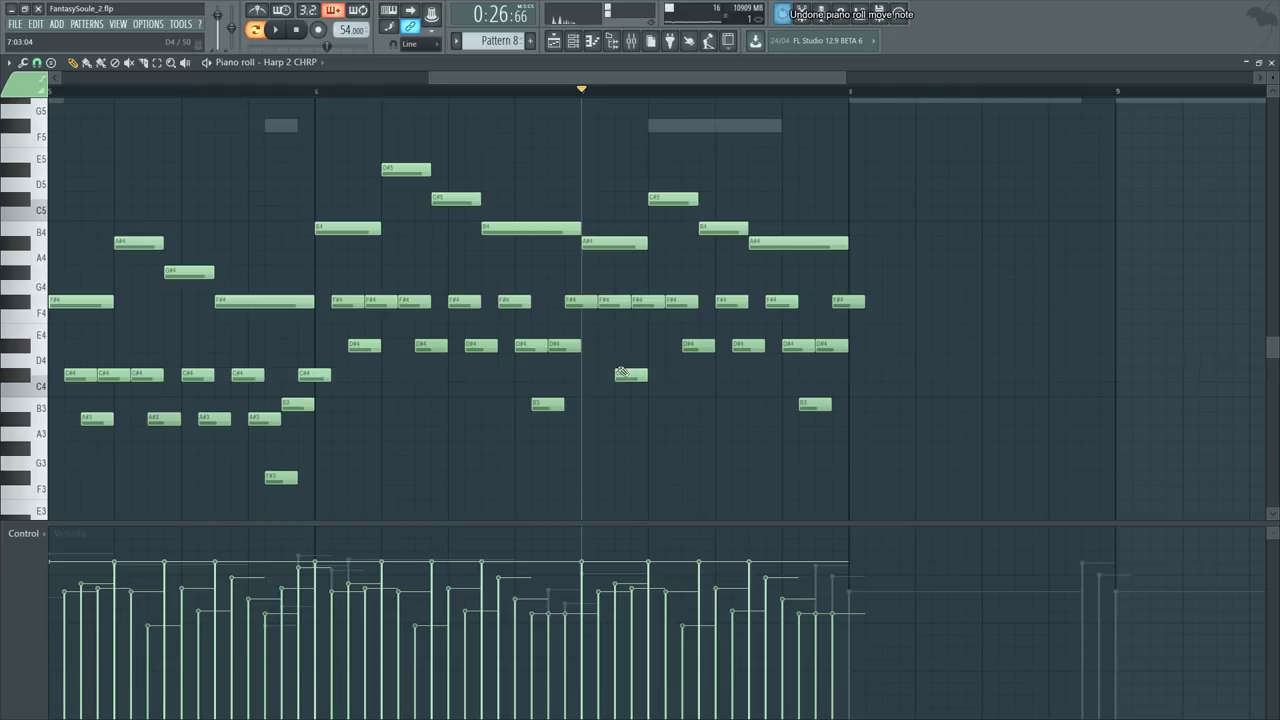
left_click(548, 91)
scroll(600, 94, "up", 3)
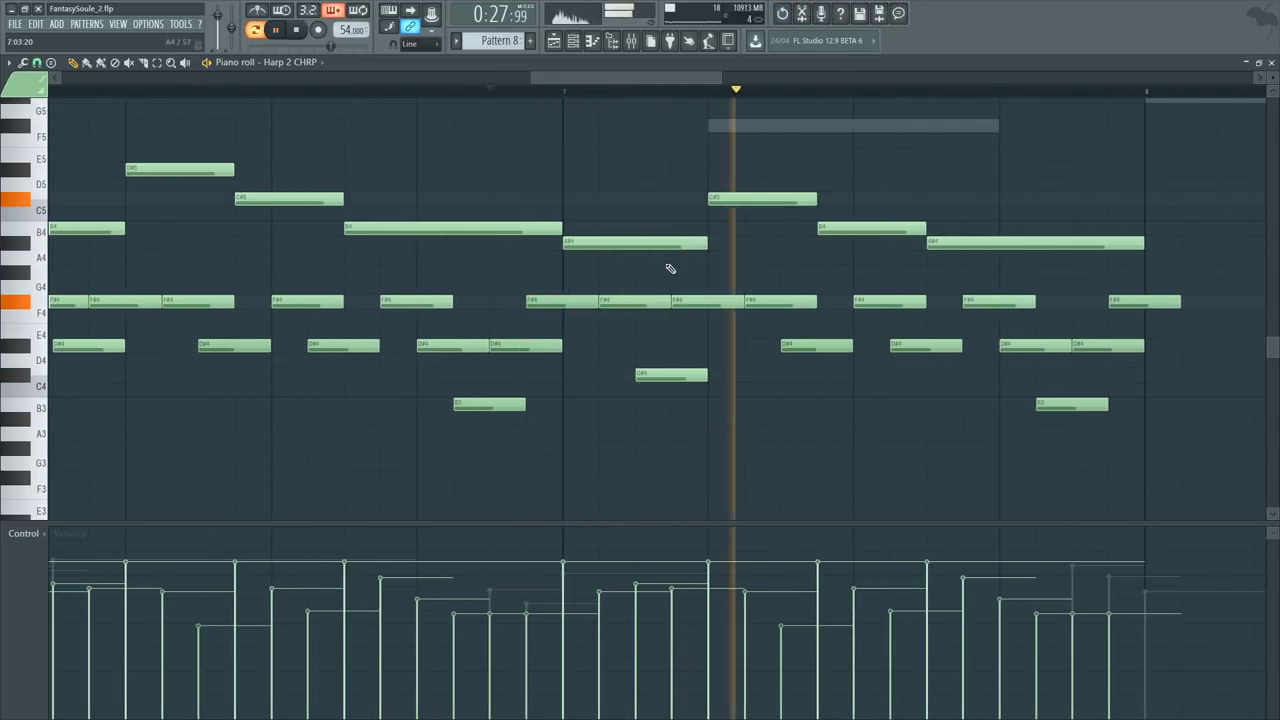
key("ctrl+z")
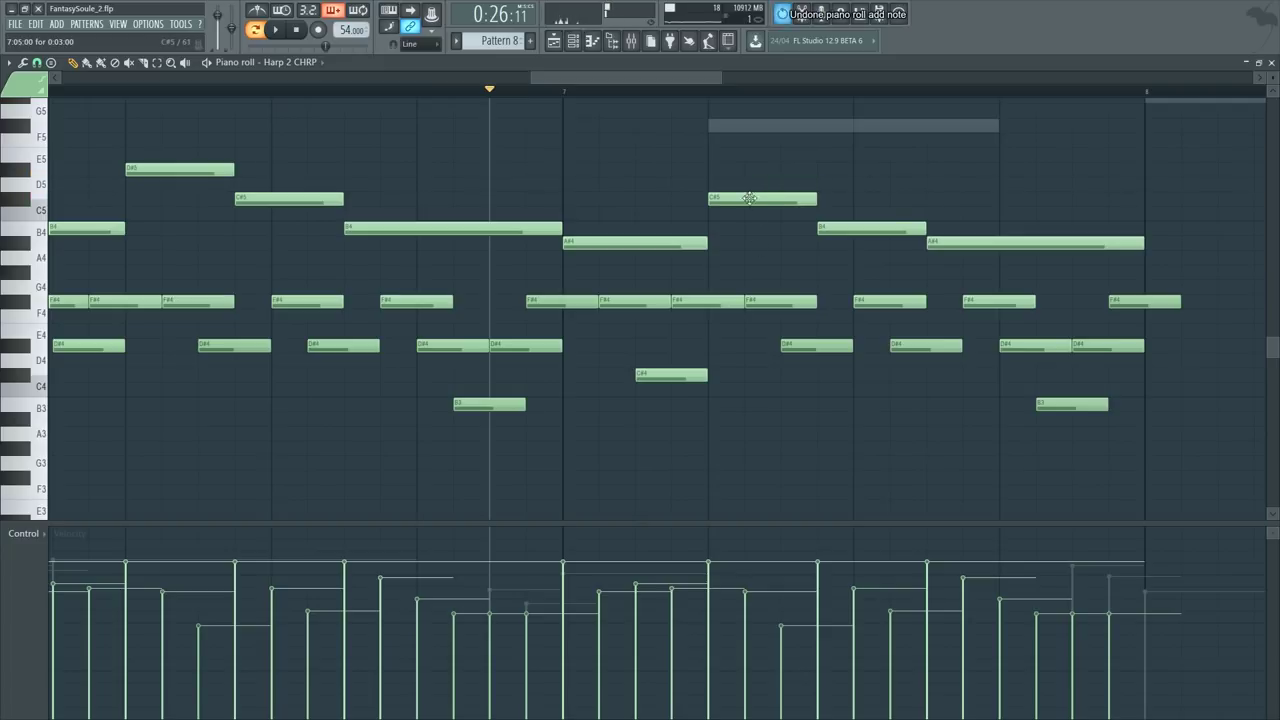
Step: Lower the D#4 notes in the rest of bar 7 to C#4 and play the passage back
left_click_drag(803, 346, 805, 380)
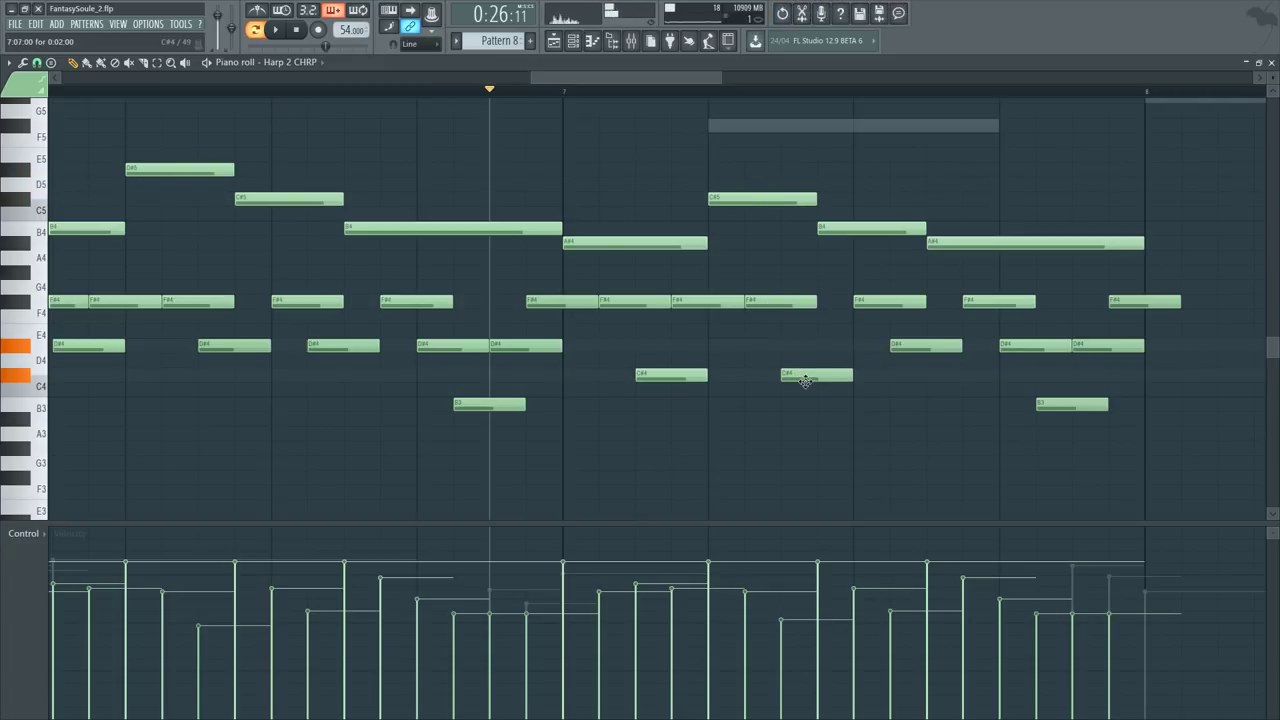
left_click_drag(862, 347, 1148, 374)
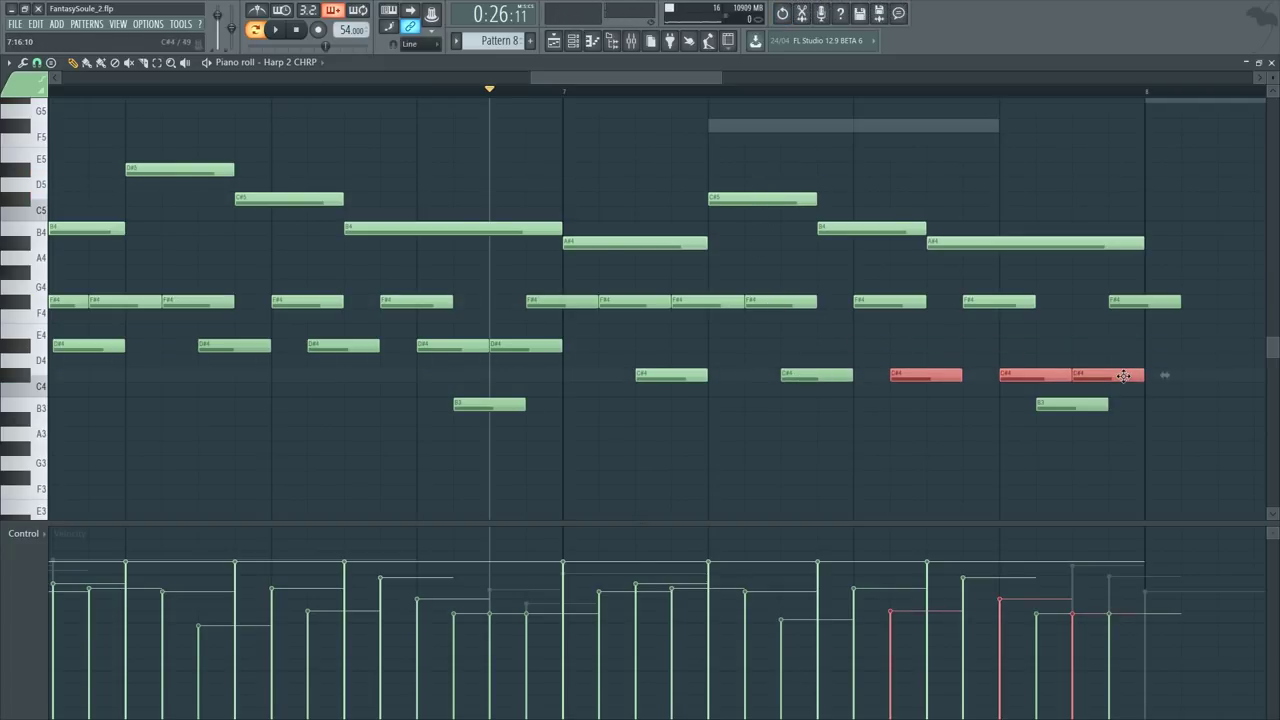
key("space")
scroll(620, 93, "down", 2)
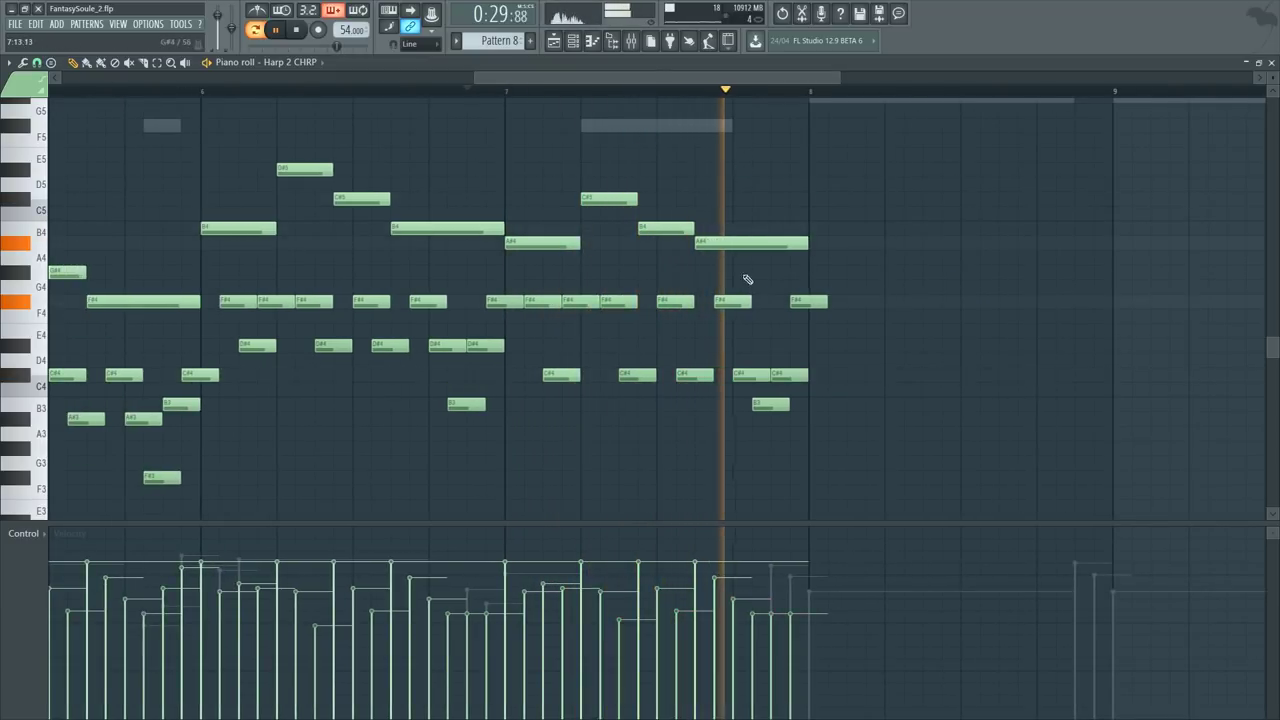
key("space")
Step: Lower the lowest note near the end of bar 7 to G#3 and audition the ending
left_click_drag(762, 403, 767, 451)
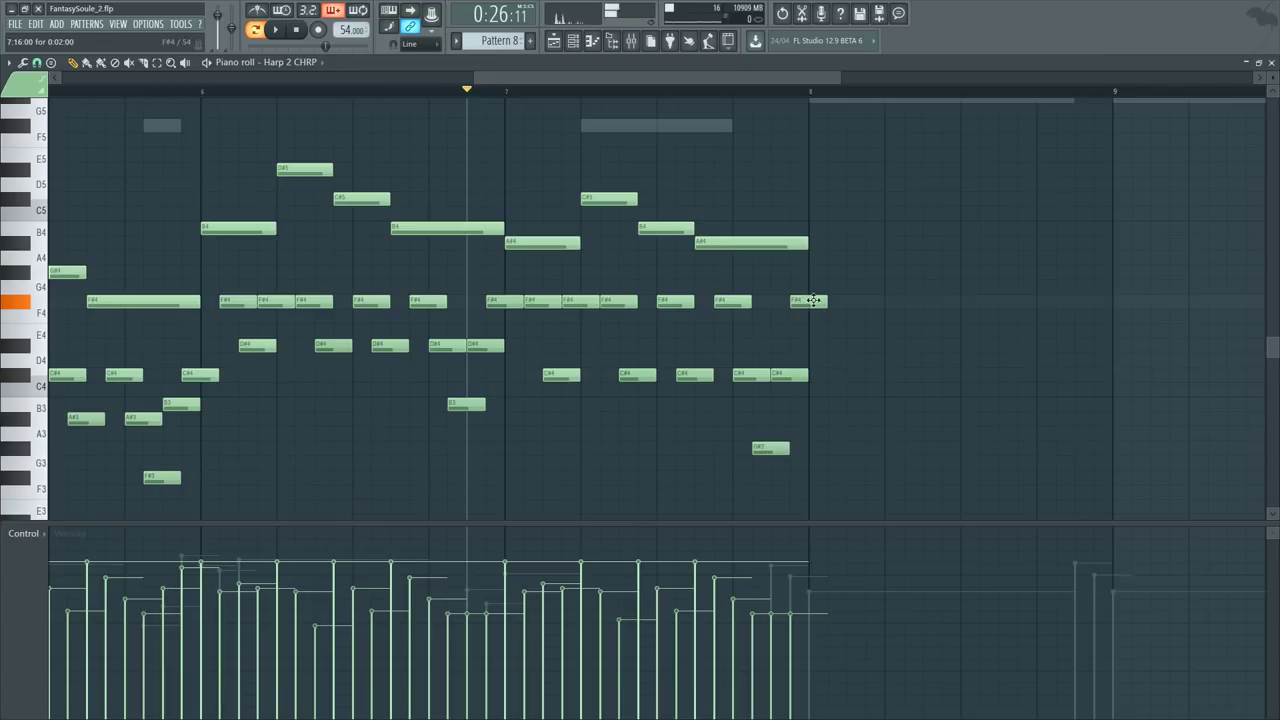
key("space")
scroll(840, 270, "down", 3)
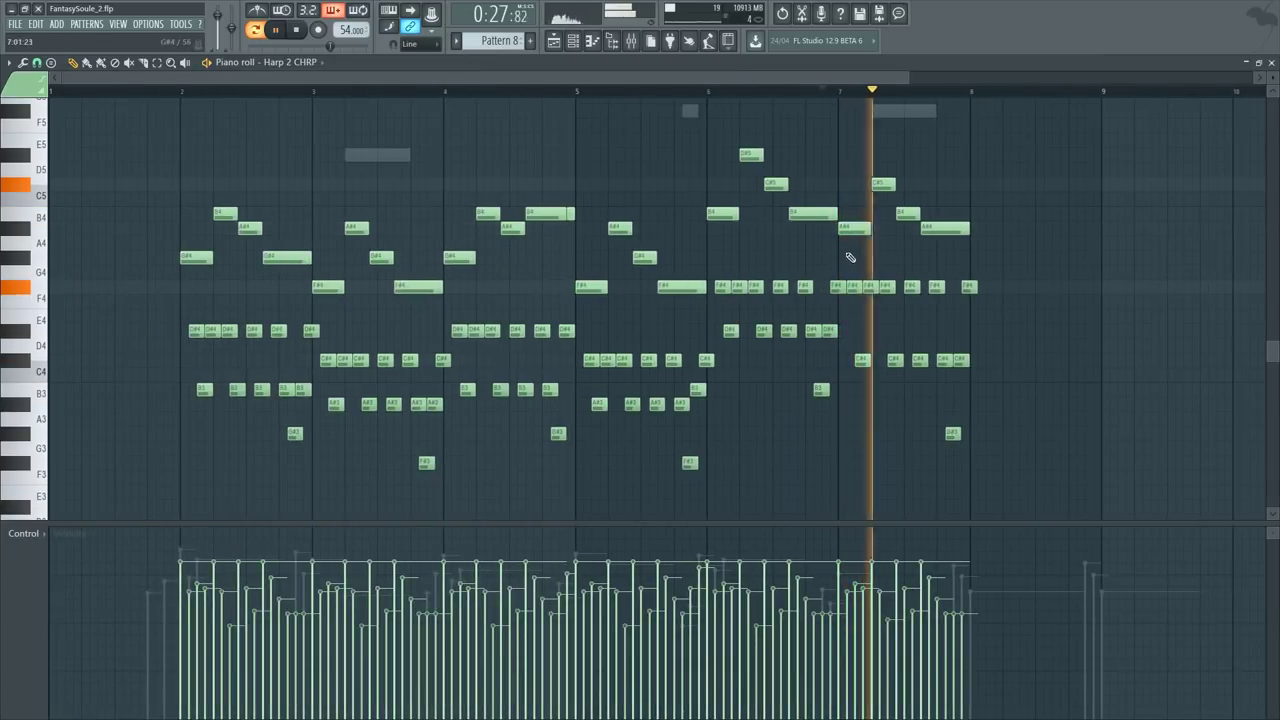
scroll(990, 101, "up", 3)
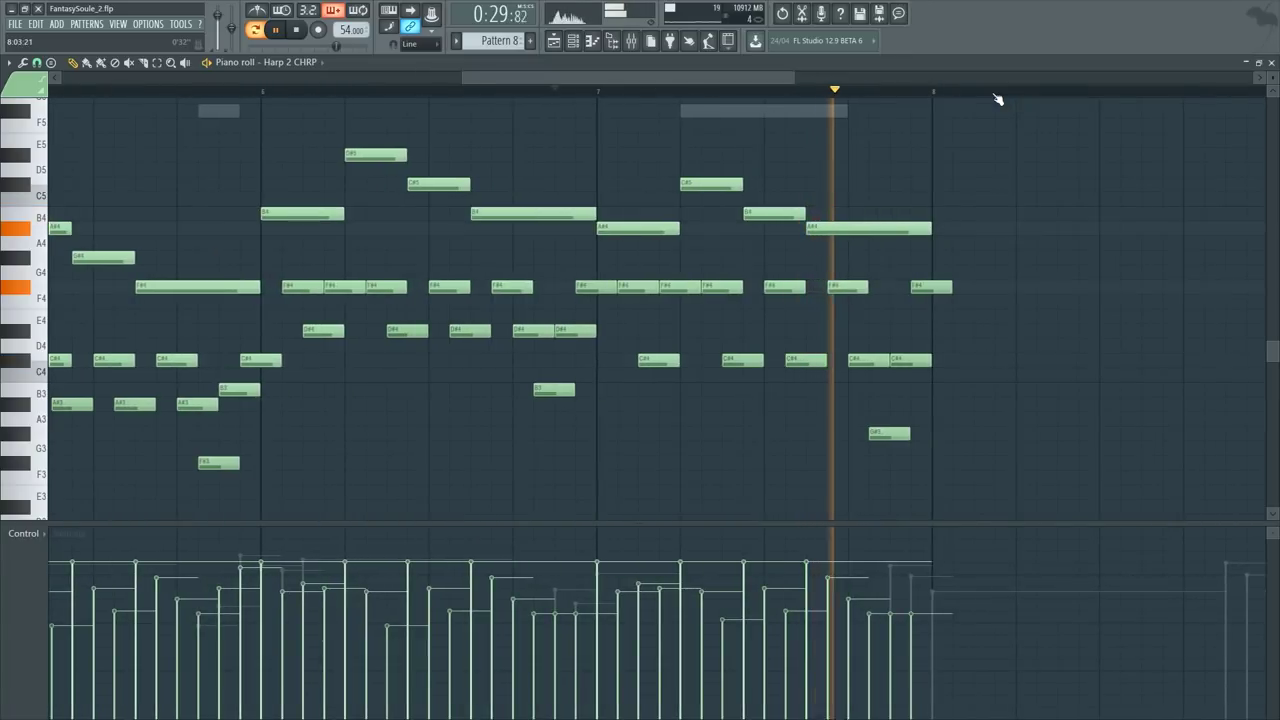
scroll(997, 100, "down", 3)
key("space")
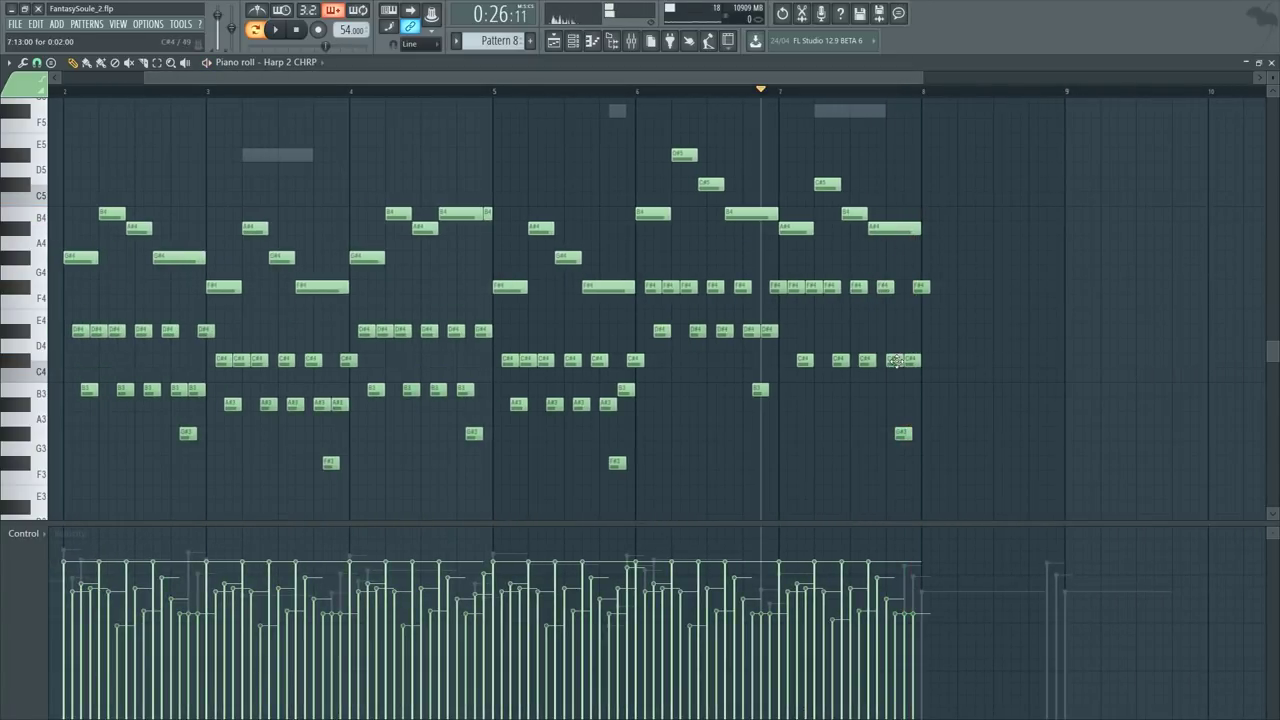
Step: Raise the lowest note near the end of bar 7 to A#3 and play it back
left_click_drag(903, 432, 901, 377)
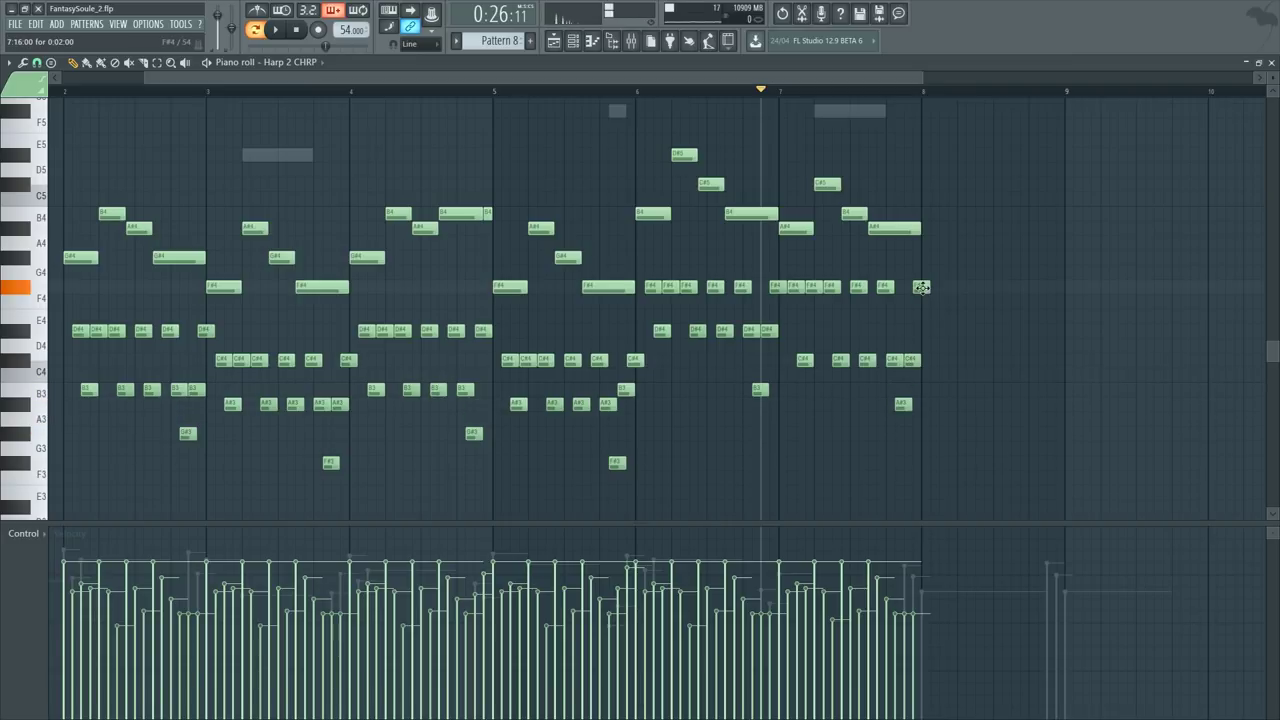
key("space")
scroll(950, 100, "up", 4)
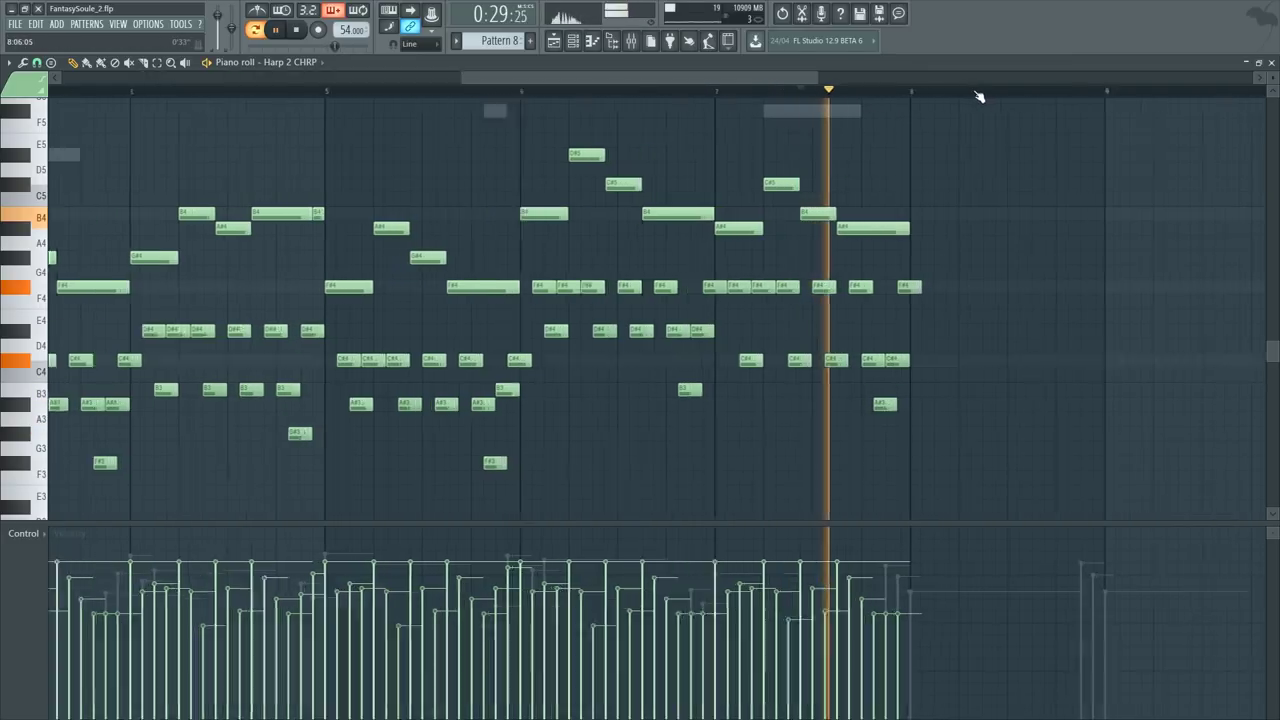
key("space")
Step: Raise the last C#4 note of bar 7 to B4 and play back the bar's ending
left_click_drag(674, 362, 685, 215)
key("space")
scroll(688, 220, "up", 1)
scroll(686, 320, "up", 6)
scroll(689, 323, "down", 4)
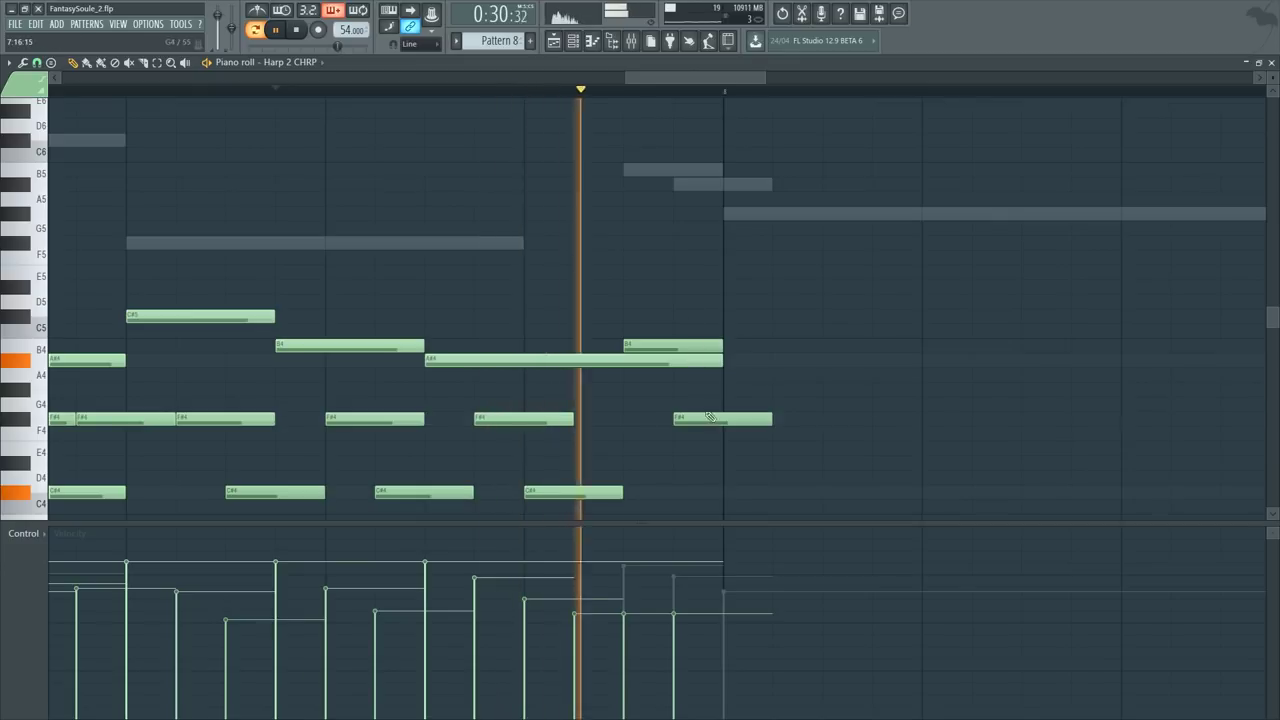
key("space")
Step: Raise the final F#4 of bar 7 to A#4, shorten the long A#4 to end where the closing B4 starts, and play it back
left_click_drag(705, 413, 703, 363)
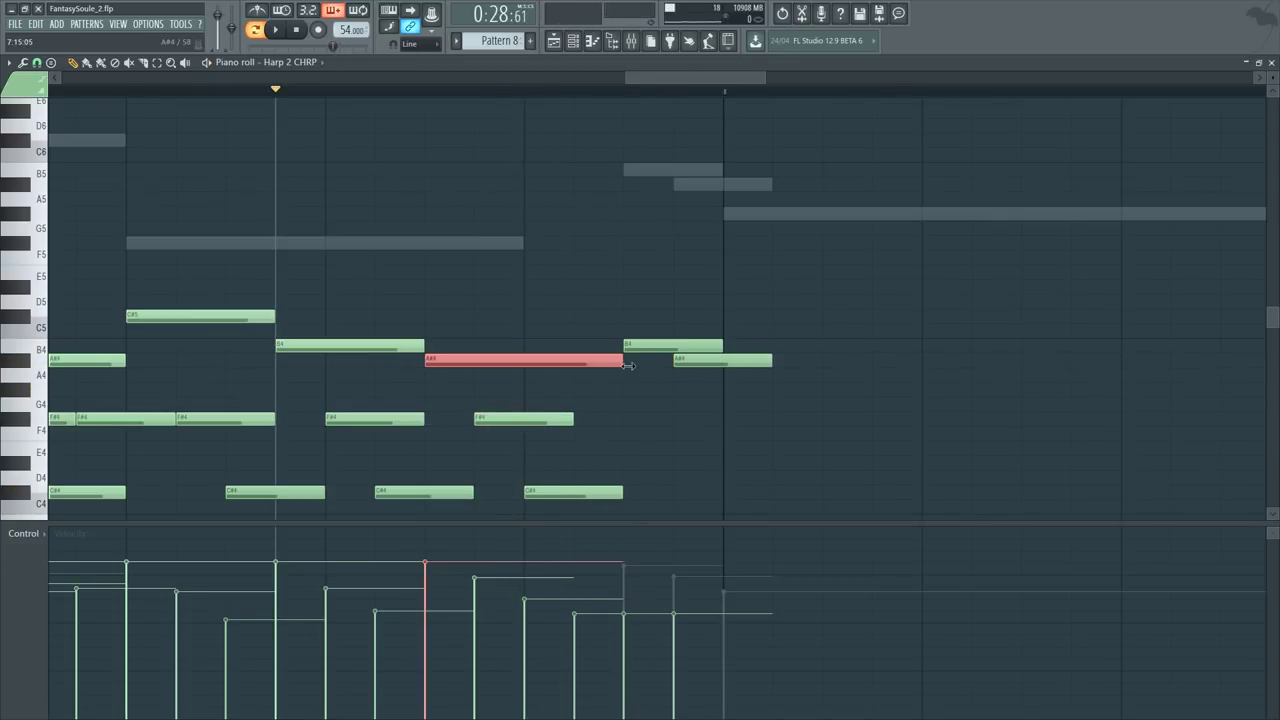
scroll(699, 78, "down", 4)
key("space")
scroll(685, 240, "down", 3)
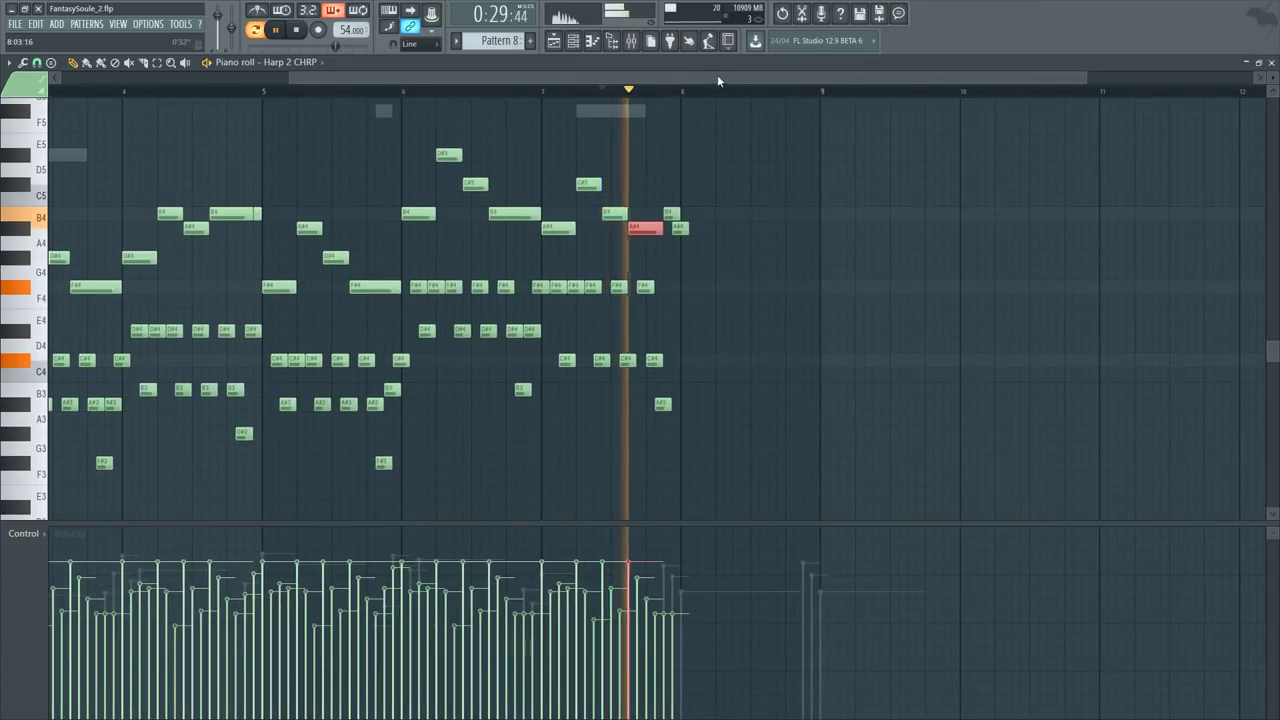
Step: Increase the velocity of the closing B4 and A#4 notes at the end of bar 7
scroll(716, 78, "up", 2)
mouse_move(566, 163)
left_mouse_down()
mouse_move(623, 243)
mouse_move(645, 240)
mouse_move(638, 264)
left_mouse_up()
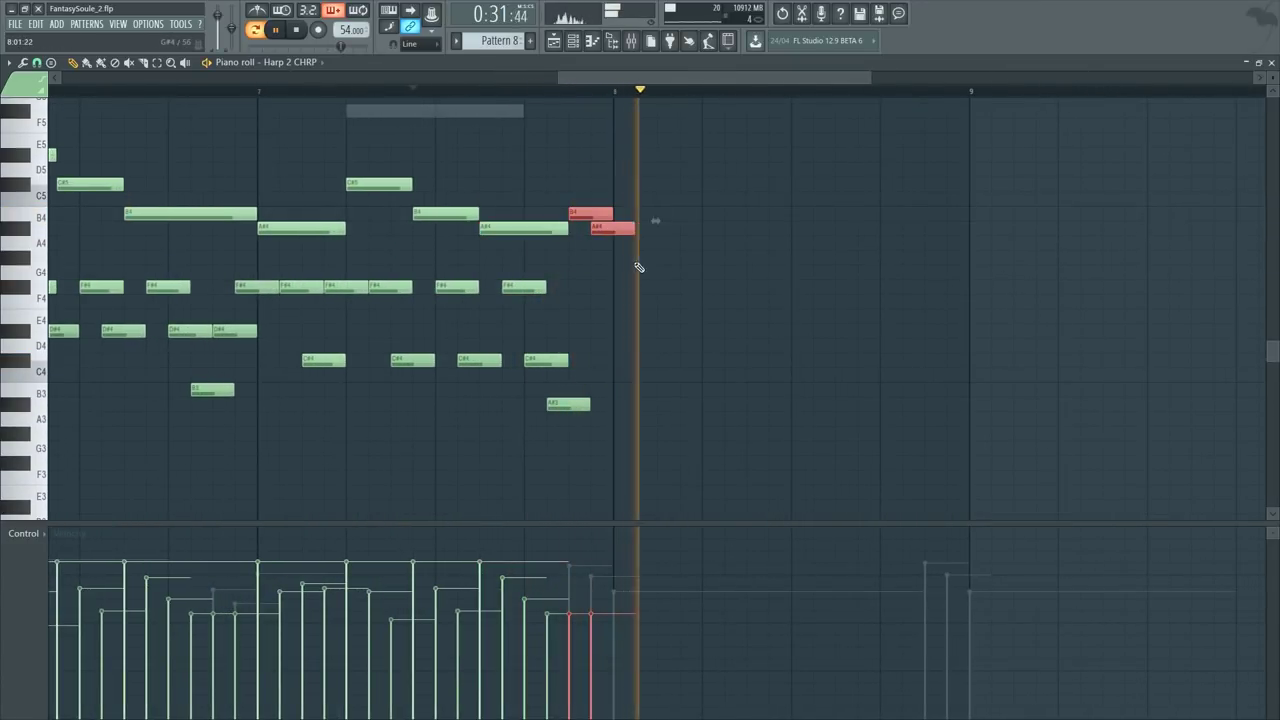
left_click_drag(604, 571, 566, 571)
key("space")
left_click(675, 335)
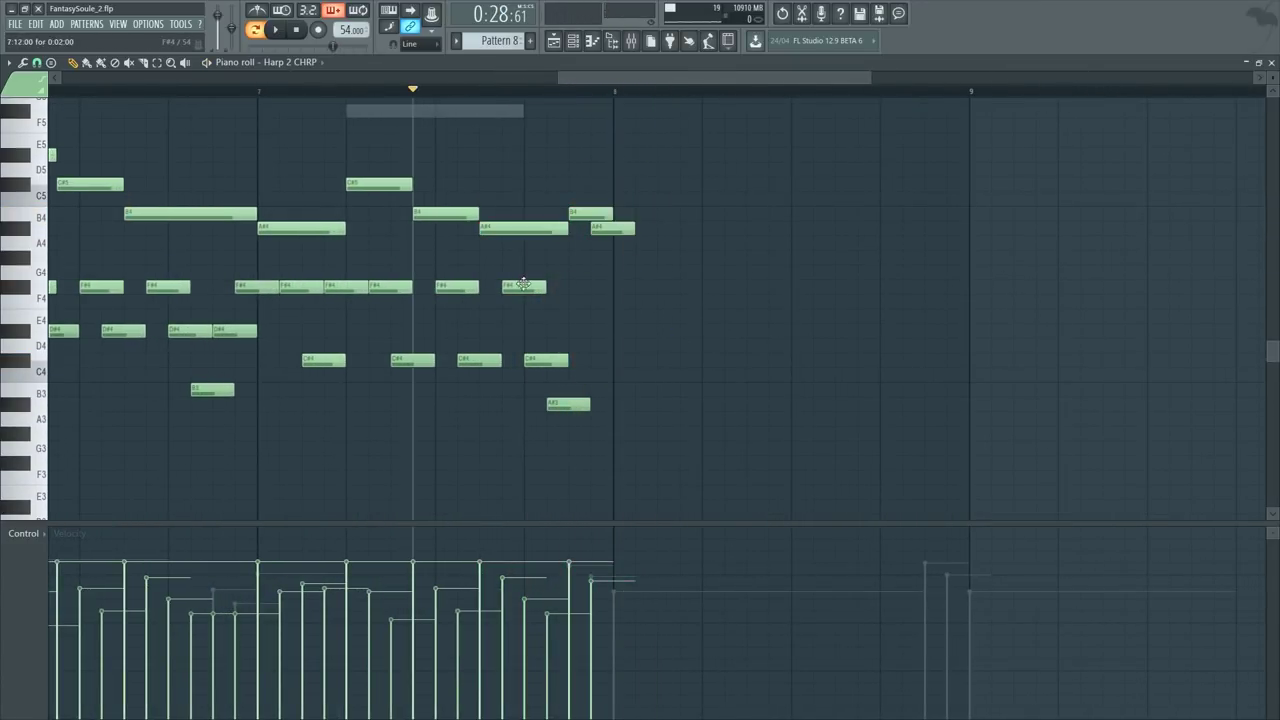
Step: Raise the low A#3 note near the end of bar 7 to F#4 and play back the ending
left_click_drag(569, 406, 570, 288)
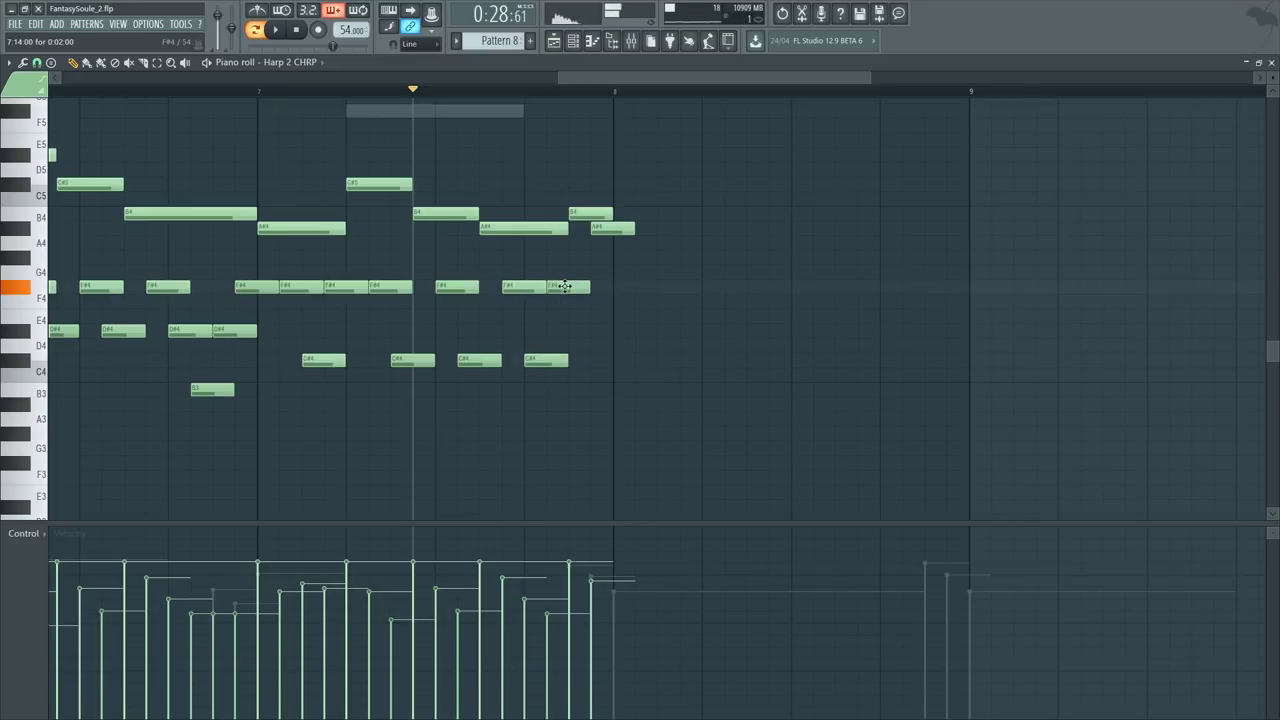
key("space")
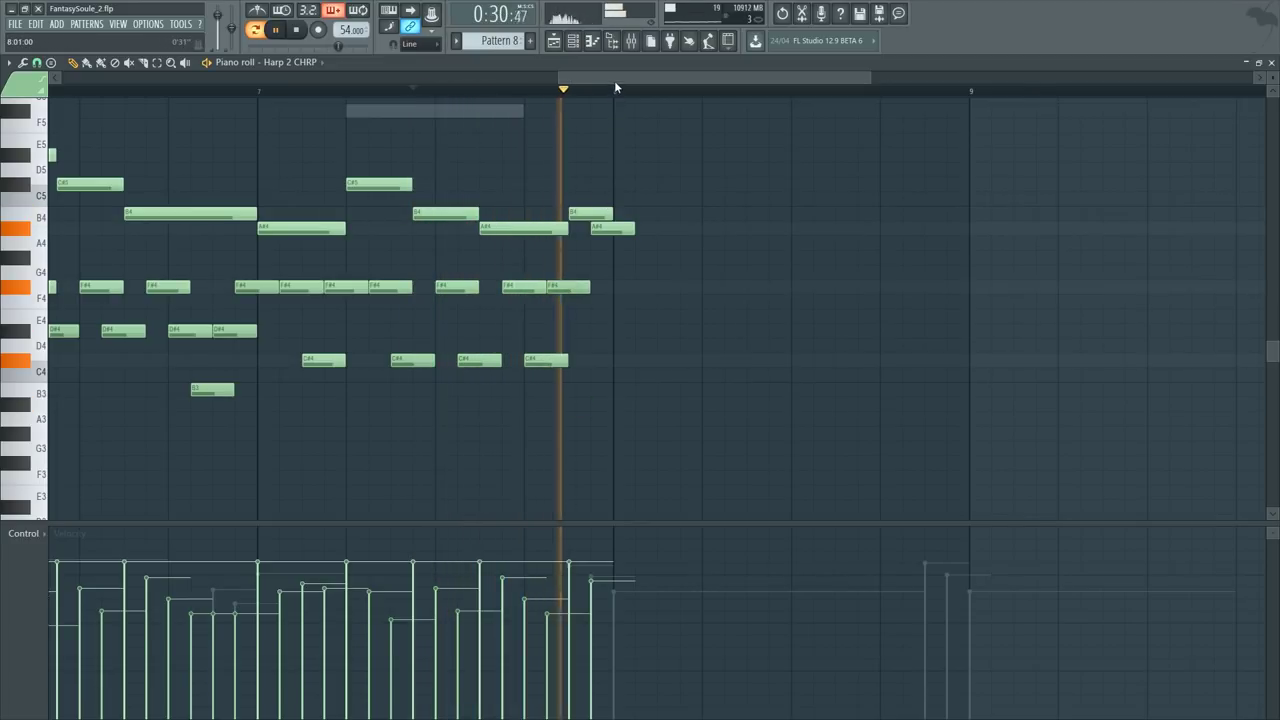
scroll(519, 118, "down", 1)
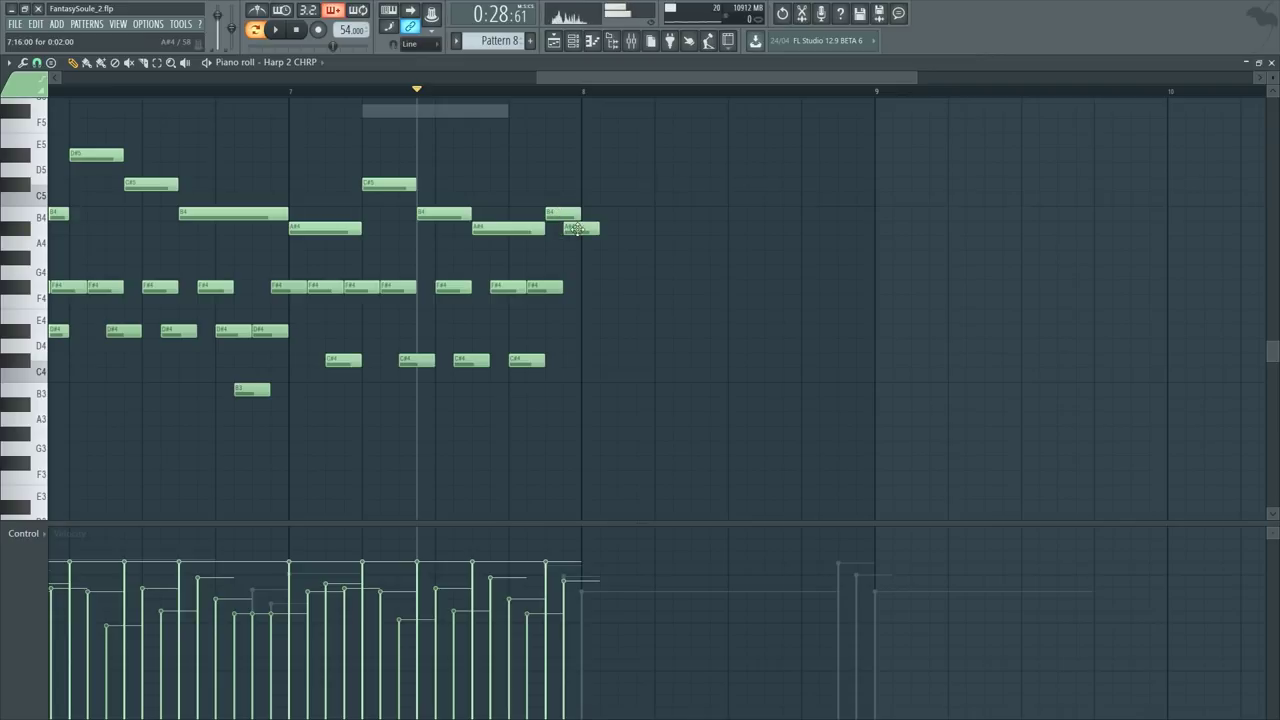
Step: Add two 12-step notes in bar 8, an E4 at the start of the bar and a C#4 from step 9
left_click_drag(571, 256, 785, 316)
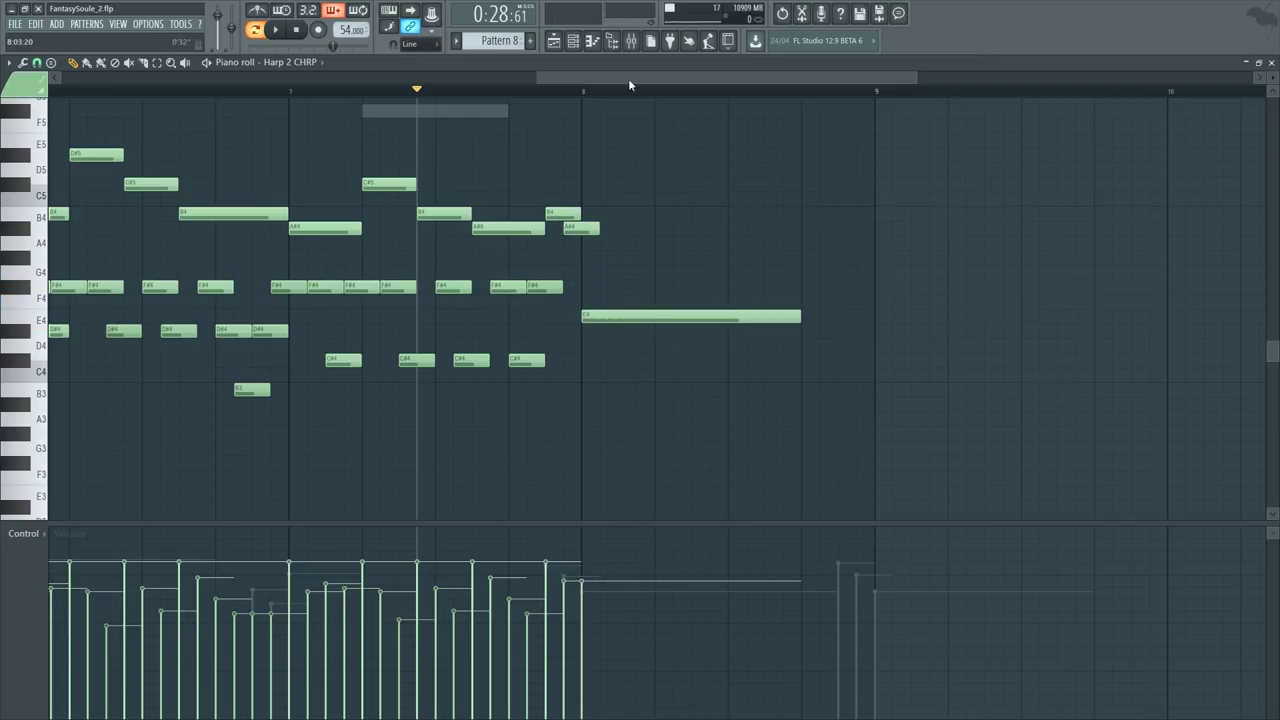
scroll(548, 94, "down", 2)
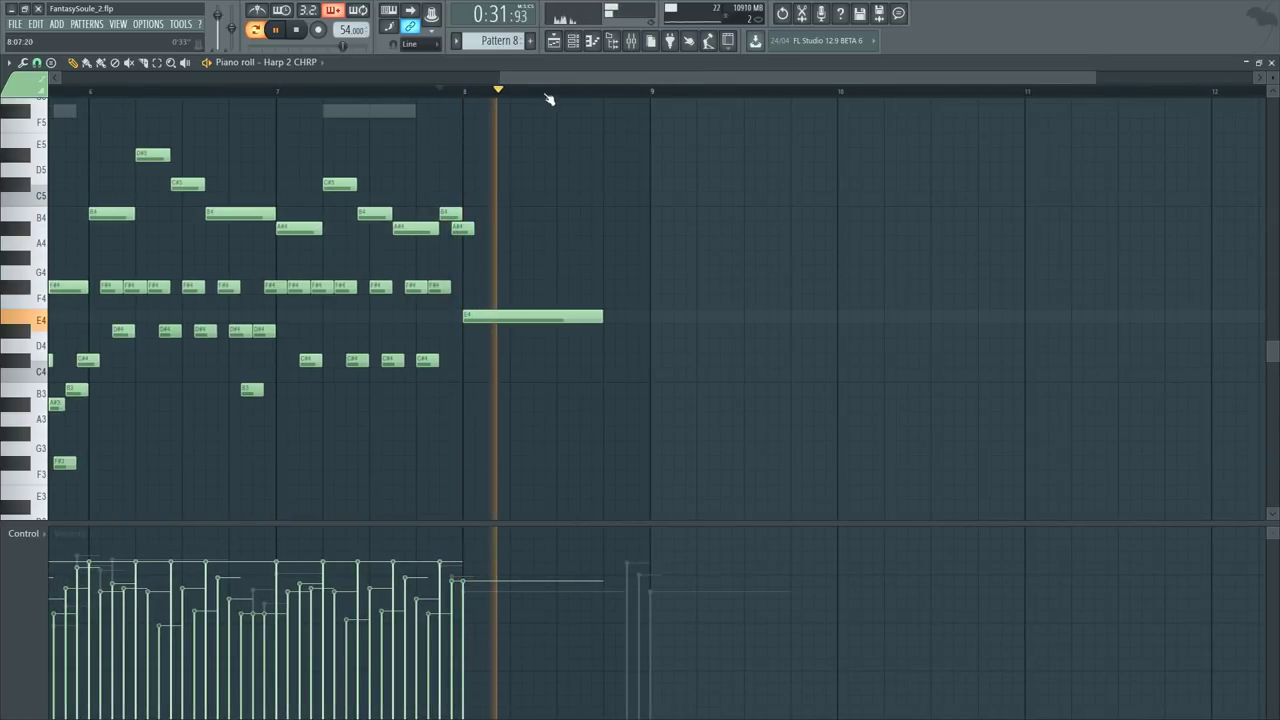
scroll(549, 97, "up", 3)
left_click(567, 375)
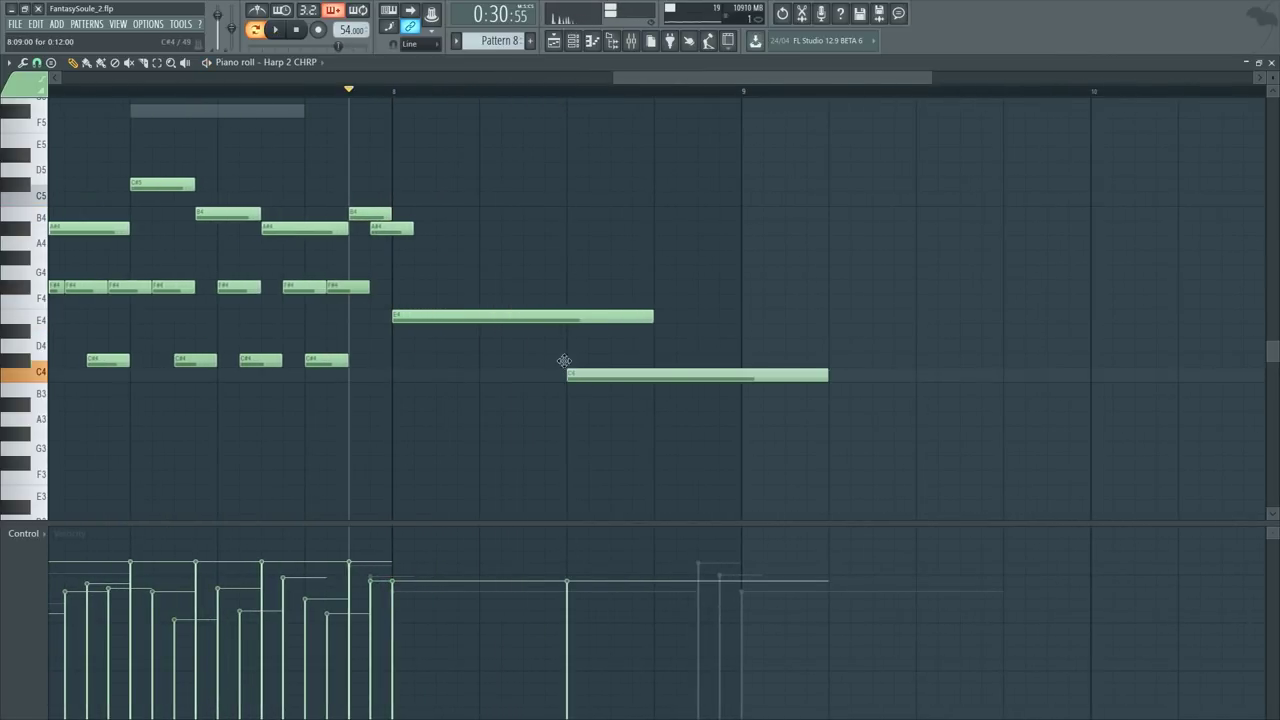
left_click_drag(564, 361, 566, 360)
Step: Shorten the bar 8 E4 to end where the C#4 starts, and trim the C#4 to end at step 16
left_click(585, 316)
left_click_drag(588, 299, 626, 337)
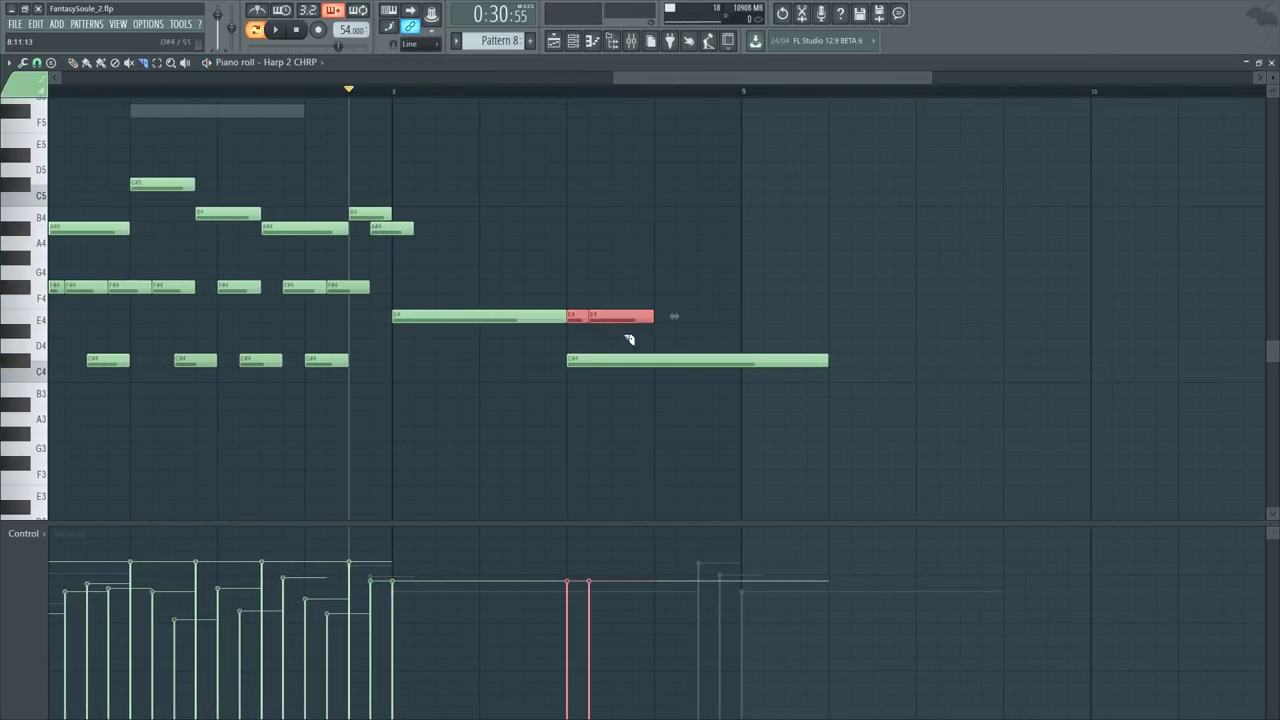
key("Delete")
left_click(717, 361)
key("Delete")
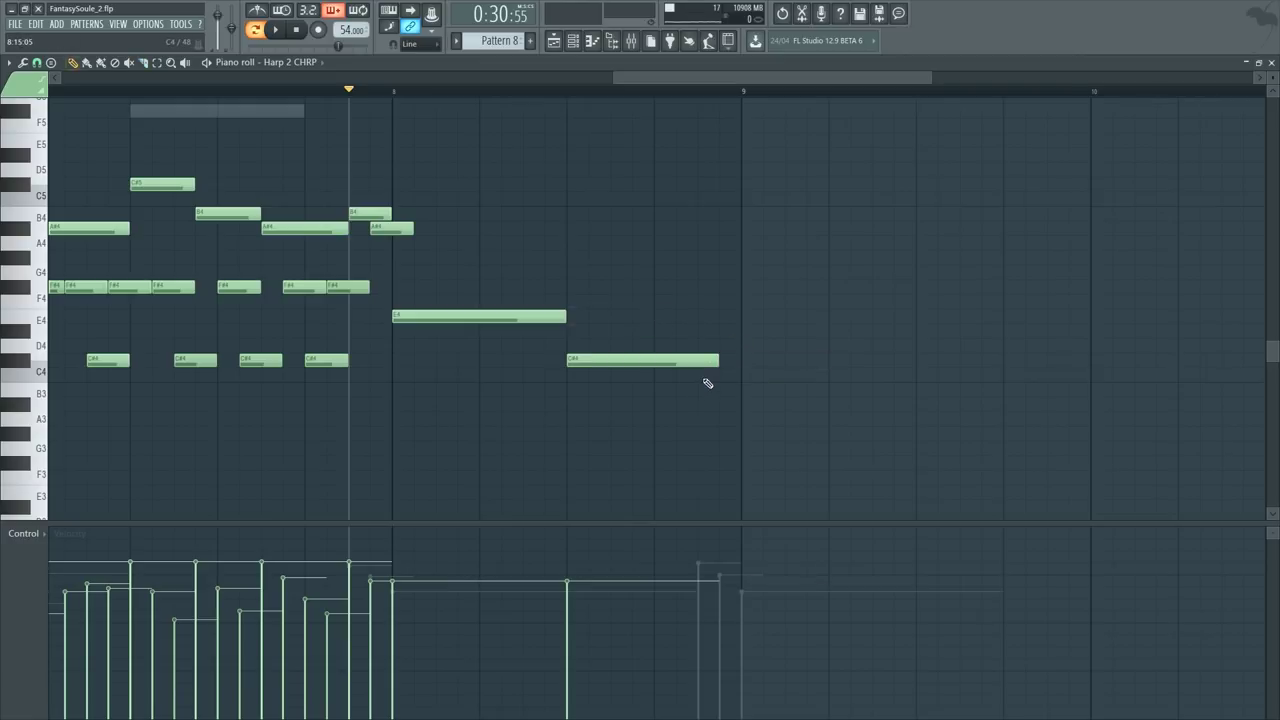
Step: Add one-step B3 and C#4 notes at steps 15 and 16 of bar 8, plus a 12-step D#4 in bar 9, and play back
left_click_drag(700, 433, 729, 414)
left_click(717, 377)
left_click(746, 328)
left_click_drag(978, 361, 739, 361)
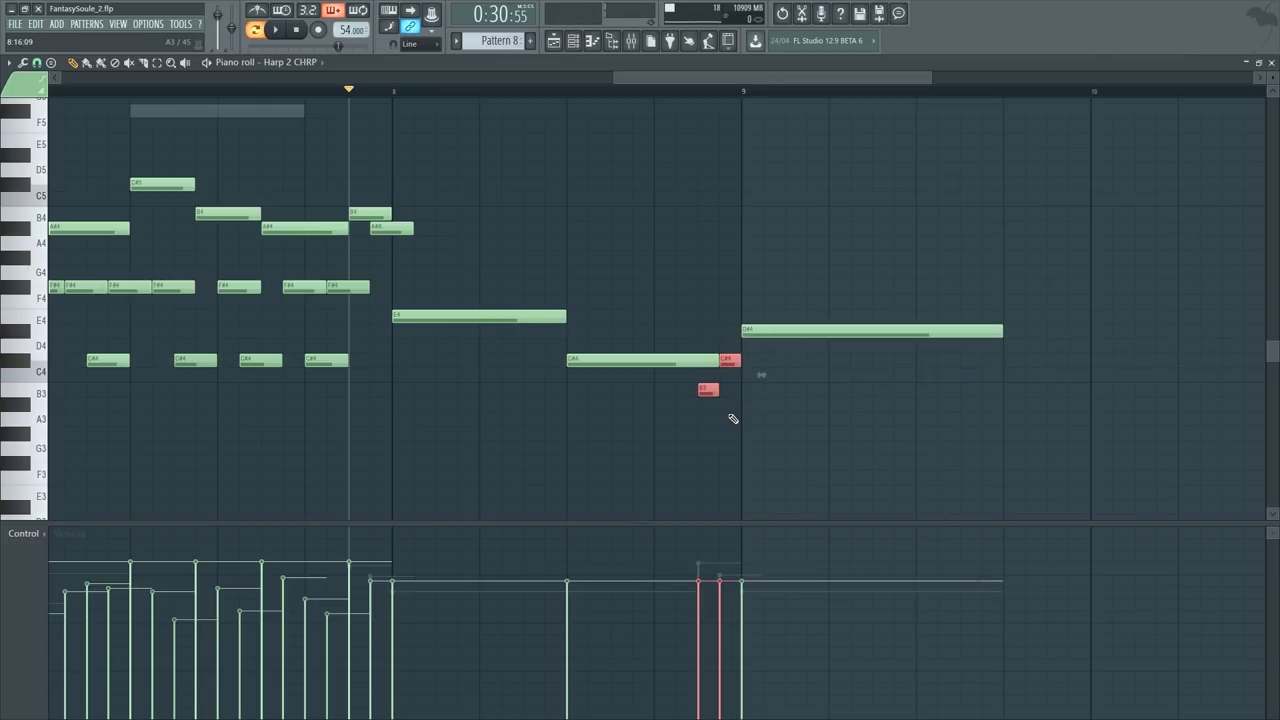
left_click(1000, 393)
scroll(1000, 390, "up", 5)
scroll(1000, 388, "down", 3)
key("space")
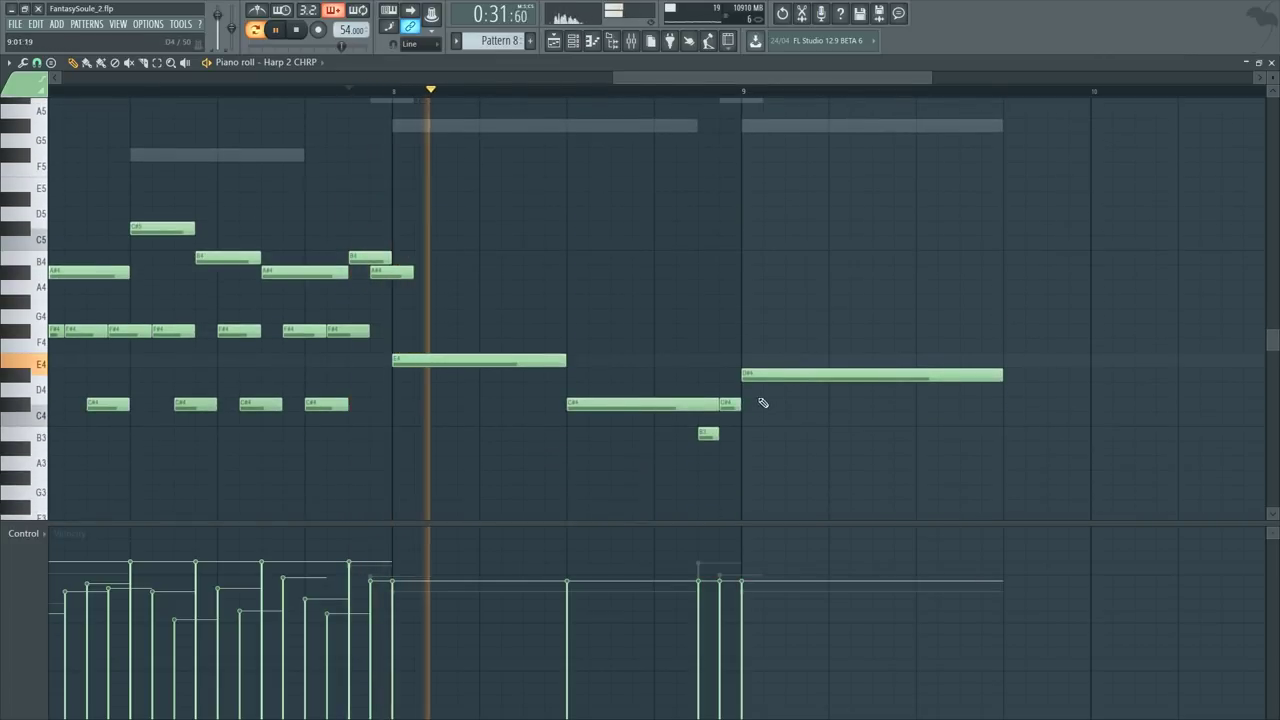
Step: Shorten the long C#4 of bar 8 to end where the short B3 starts, and listen to the ending
left_click_drag(719, 404, 737, 443)
scroll(743, 460, "up", 4)
scroll(743, 477, "down", 4)
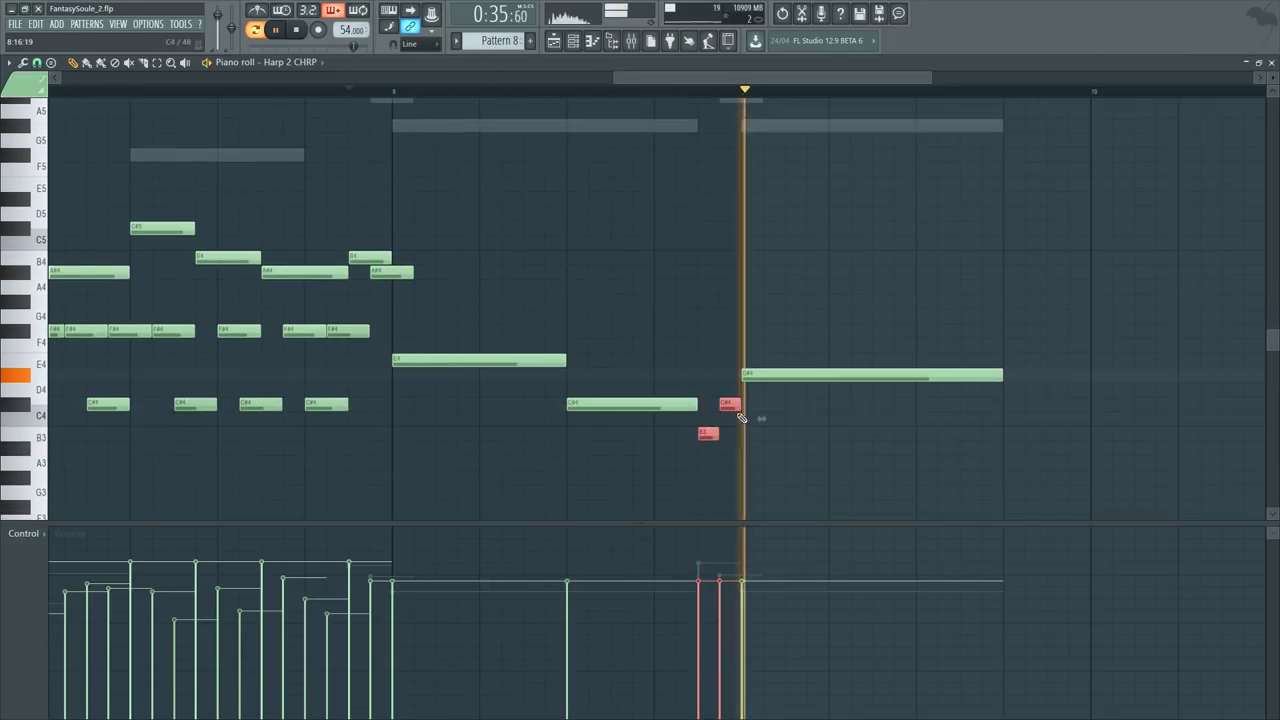
left_click(736, 421)
key("space")
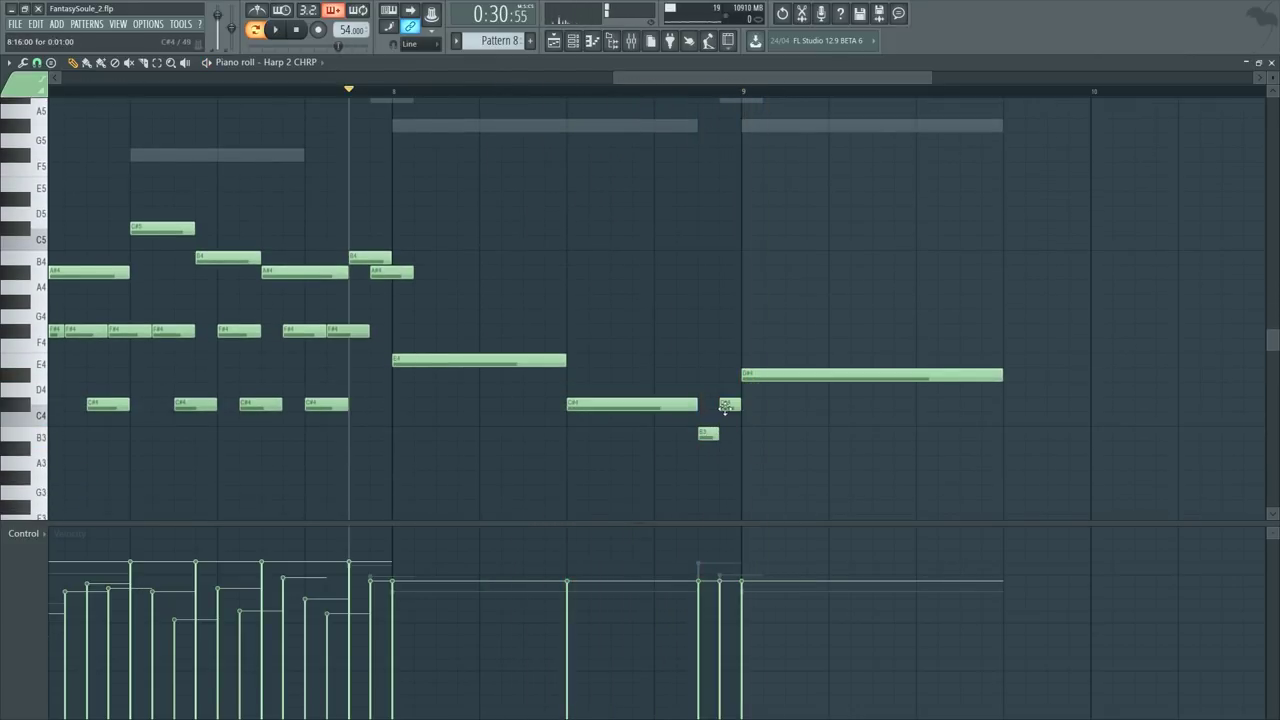
Step: Try lowering the closing one-step C#4 of bar 8 to A#3 and compare both versions on playback
mouse_move(735, 455)
left_mouse_down()
mouse_move(737, 470)
mouse_move(734, 436)
left_mouse_up()
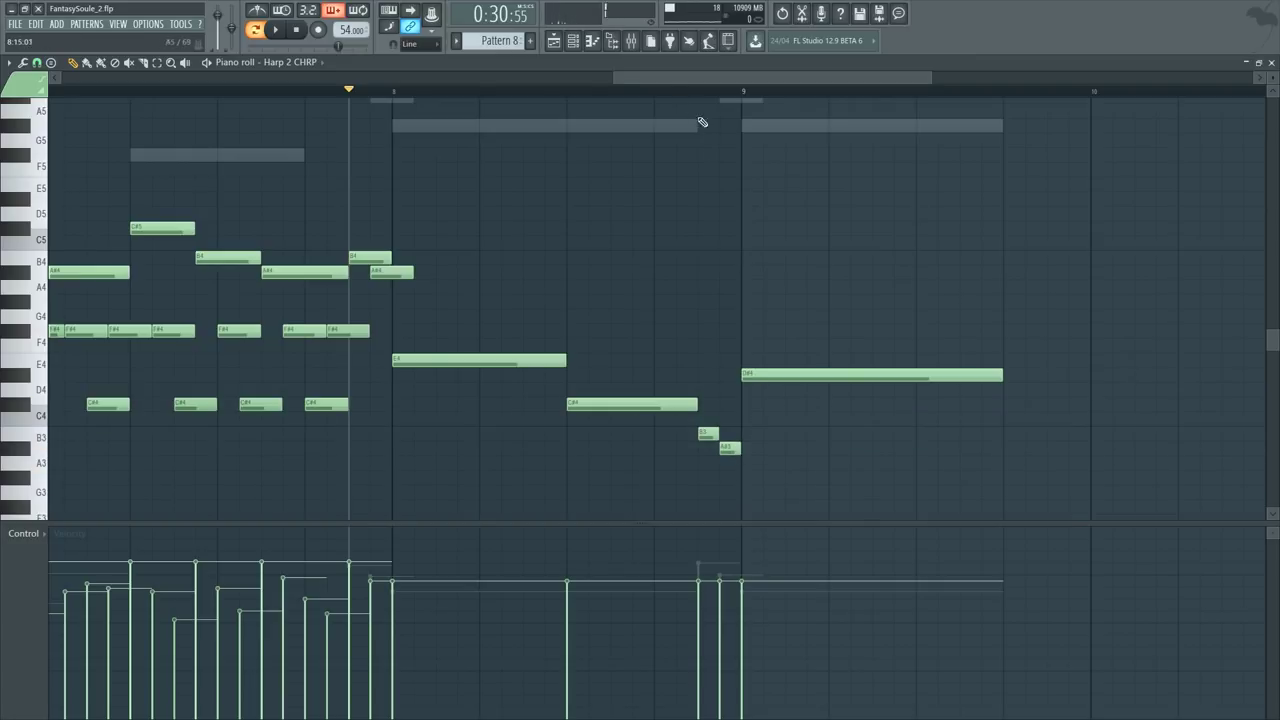
left_click(660, 92)
key("space")
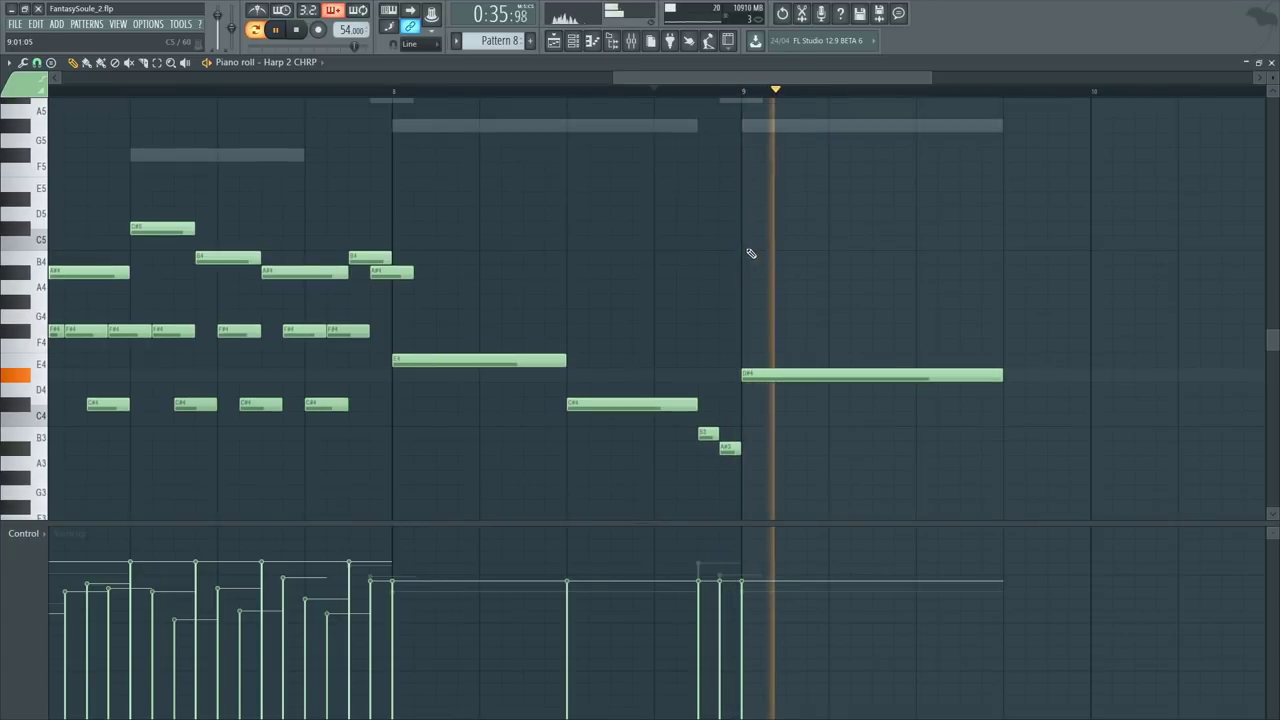
scroll(745, 252, "up", 3)
key("space")
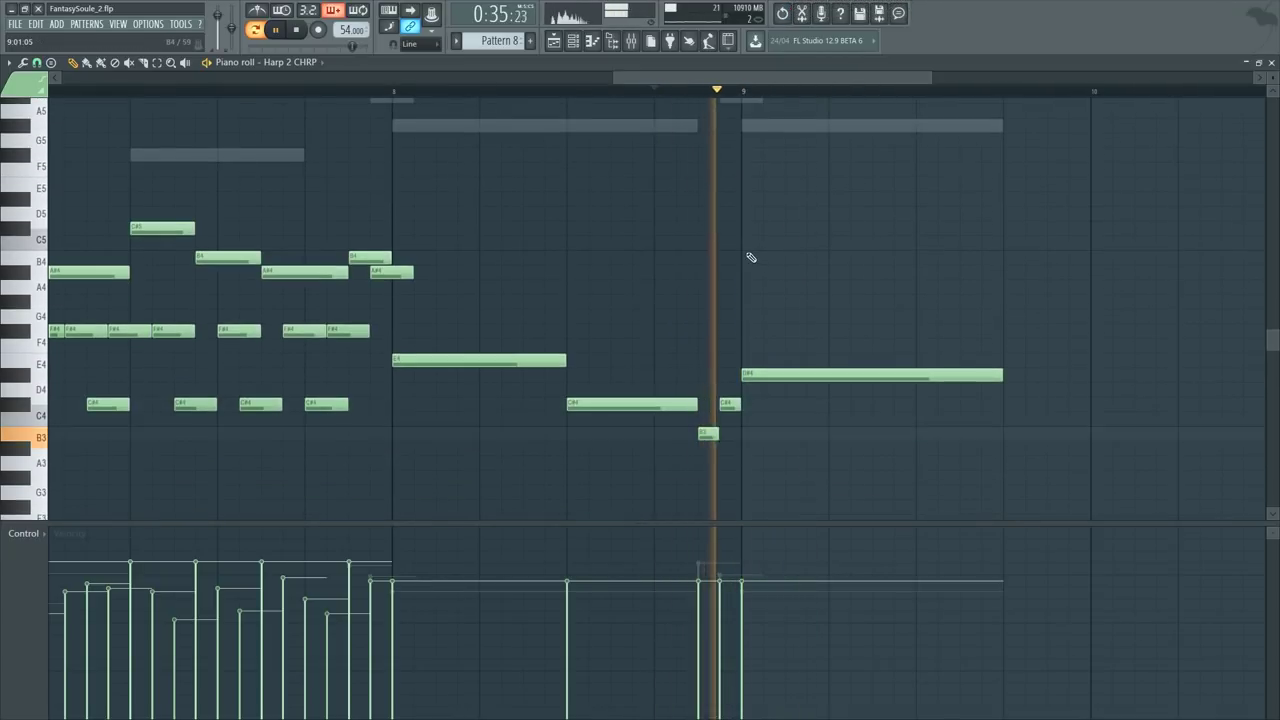
Step: Play back the harp line from the middle of bar 7
scroll(714, 183, "down", 3)
scroll(763, 87, "down", 3)
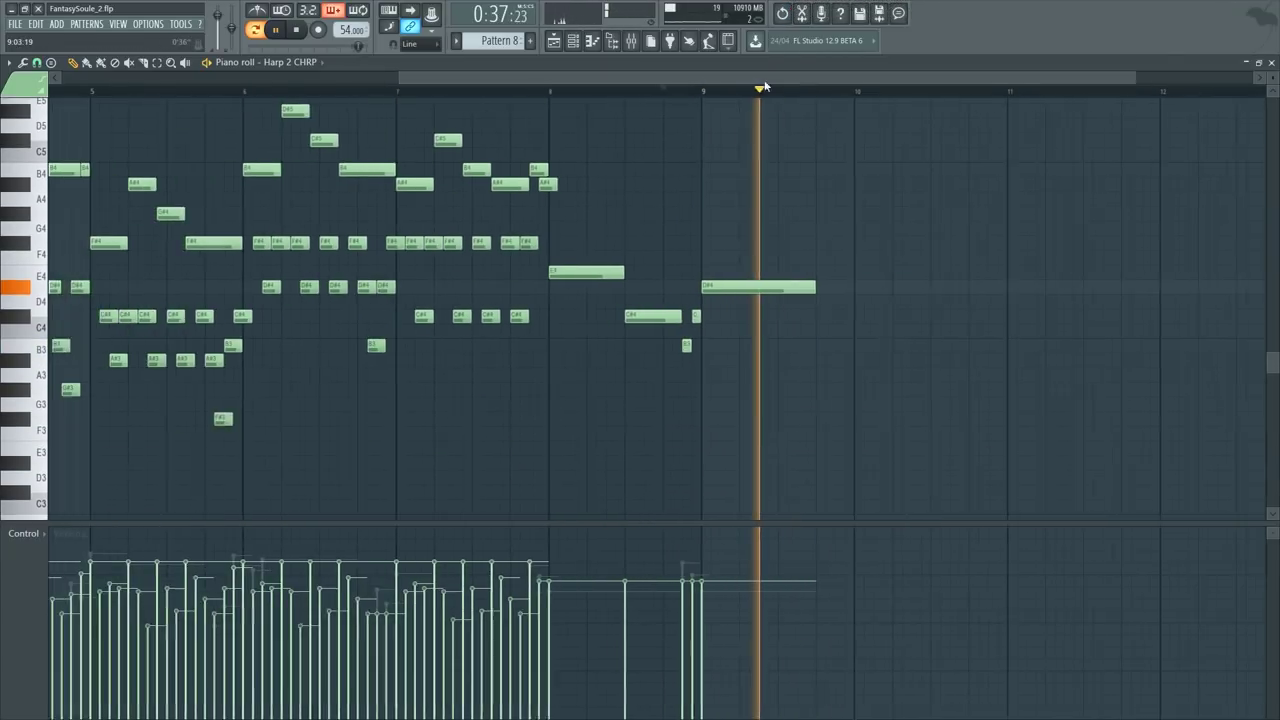
left_click_drag(763, 87, 480, 94)
scroll(480, 92, "up", 3)
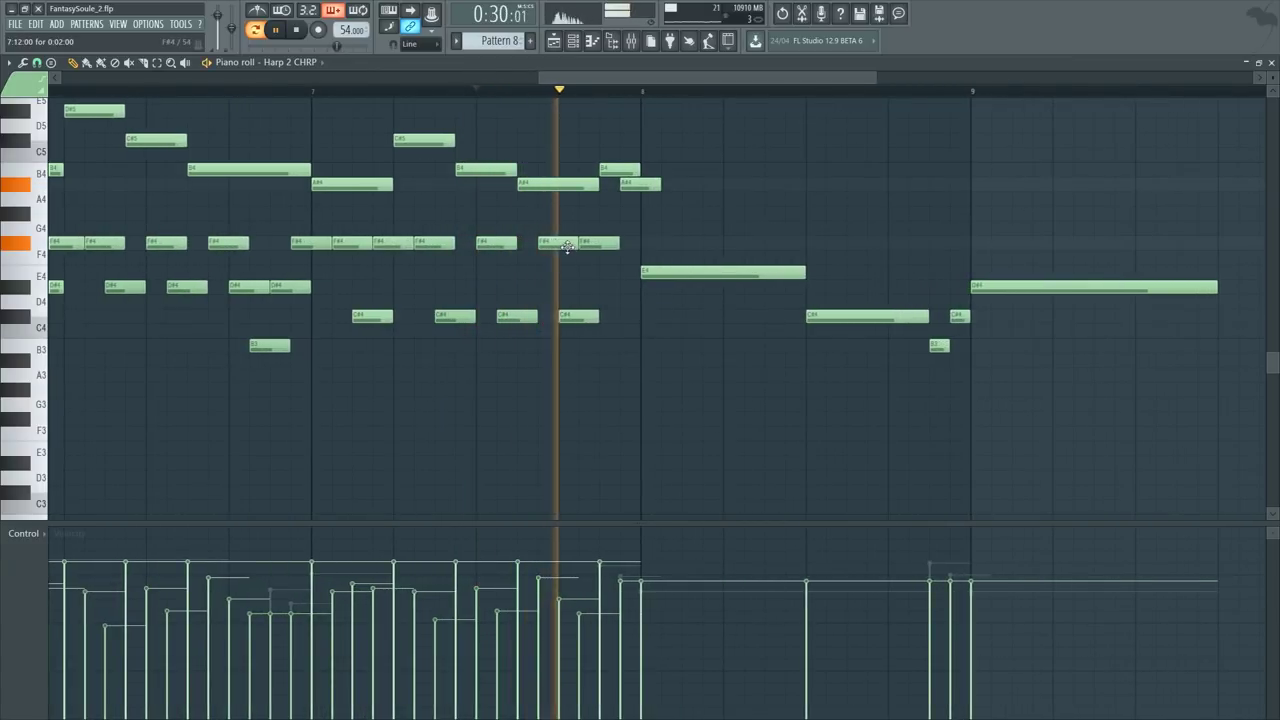
key("space")
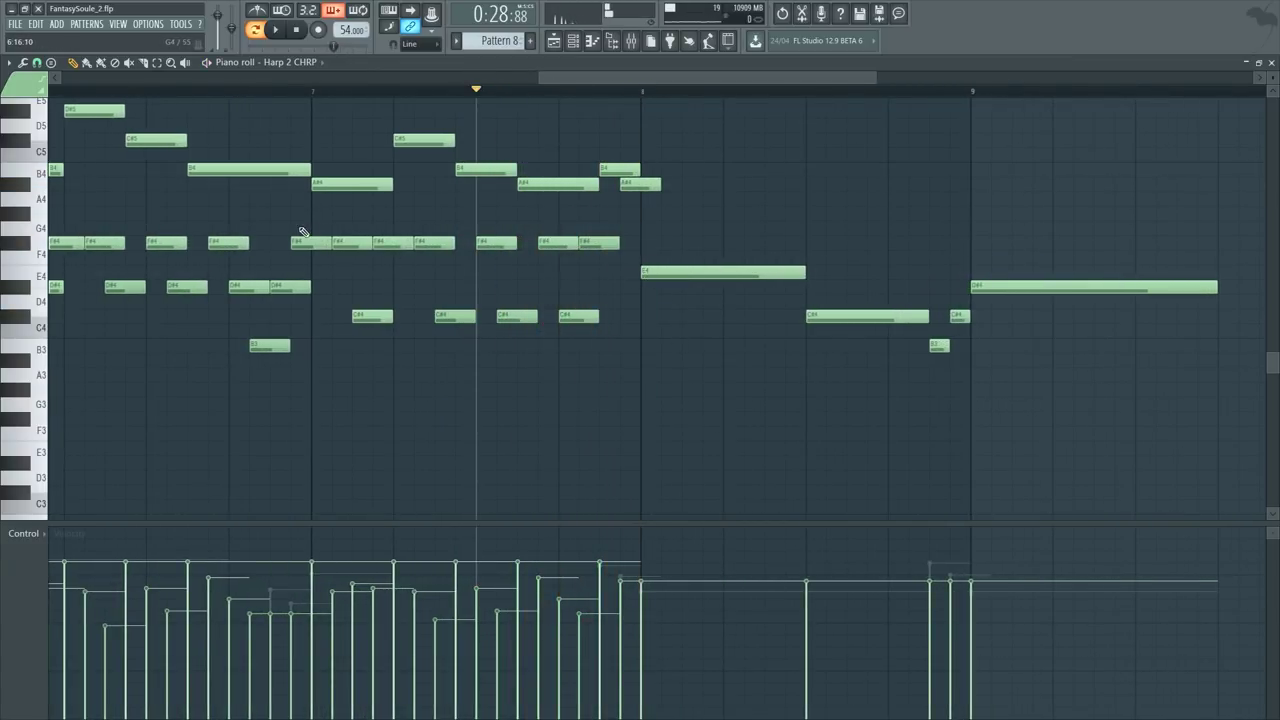
Step: Copy the F#4 and C#4 accompaniment notes of bar 7 into bar 8, transposed down to G#3 and D#3
left_click_drag(368, 223, 681, 387)
left_click(681, 352)
scroll(792, 96, "up", 2)
scroll(731, 203, "down", 3)
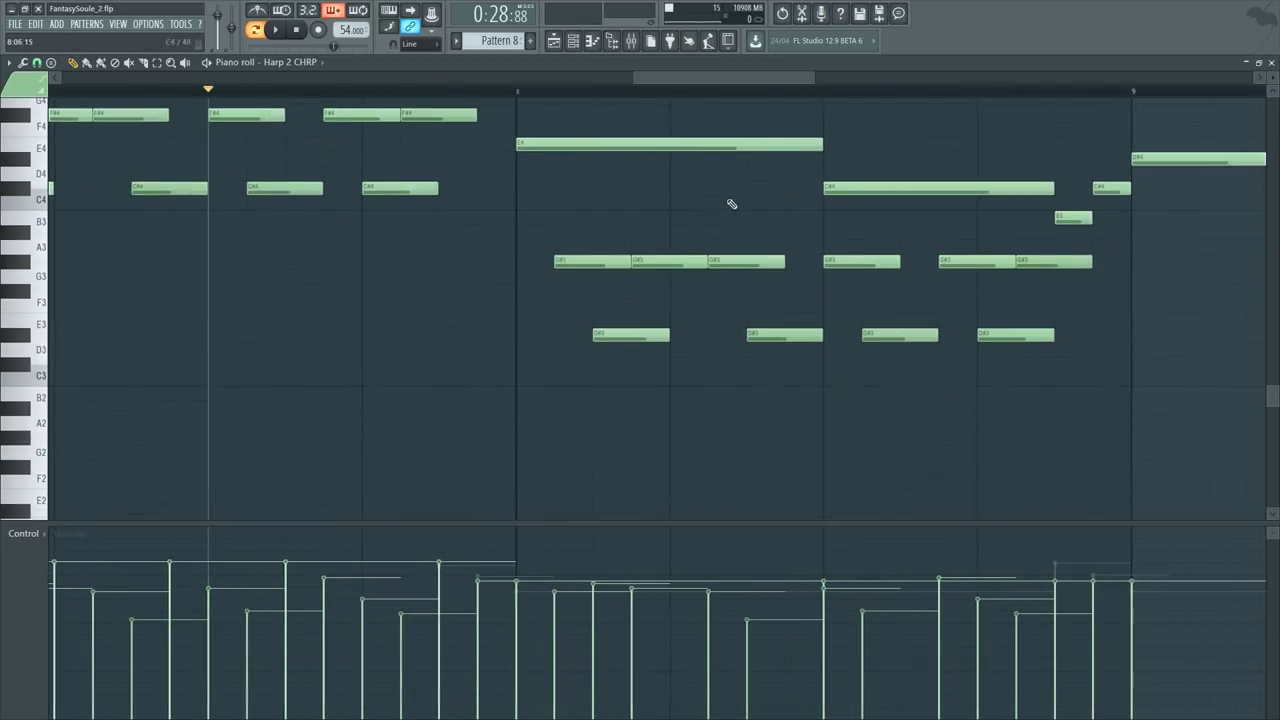
Step: Reshape the copied notes at steps 2 to 7 of bar 8 into B3, G#3, E3, G#3, B3 and G#3
left_click_drag(594, 257, 594, 219)
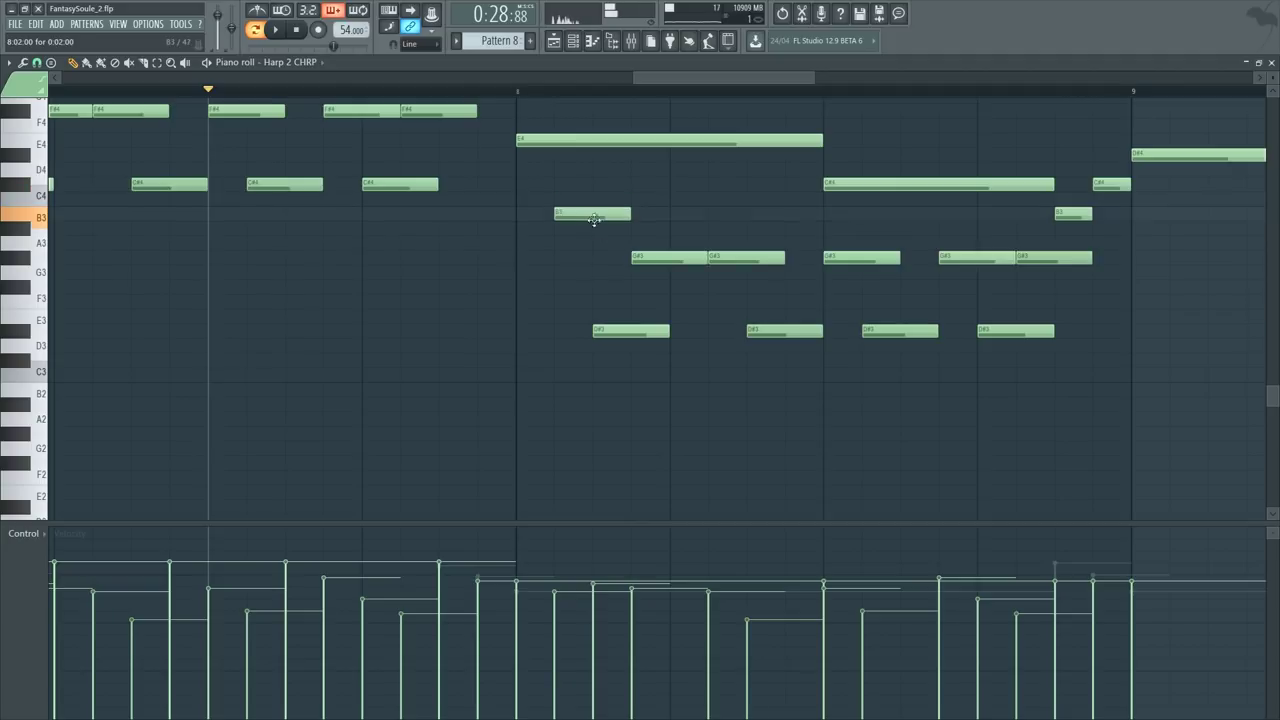
left_click_drag(628, 331, 658, 326)
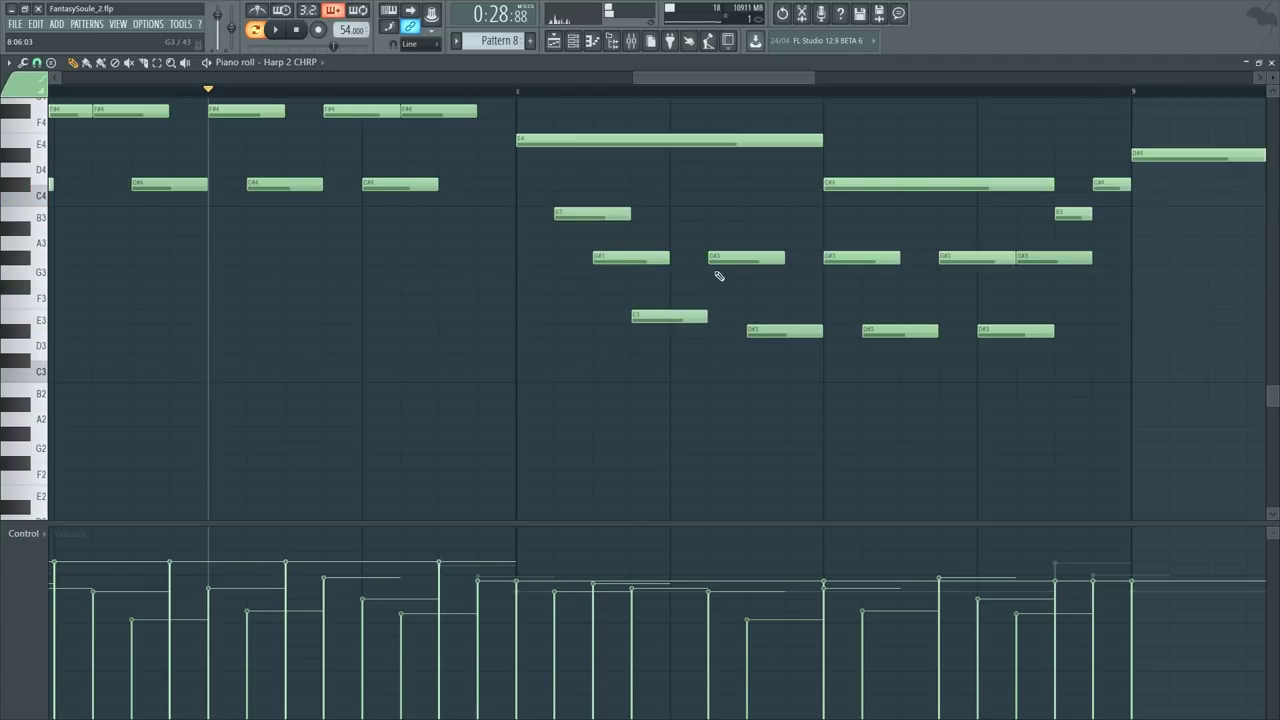
scroll(520, 96, "down", 3)
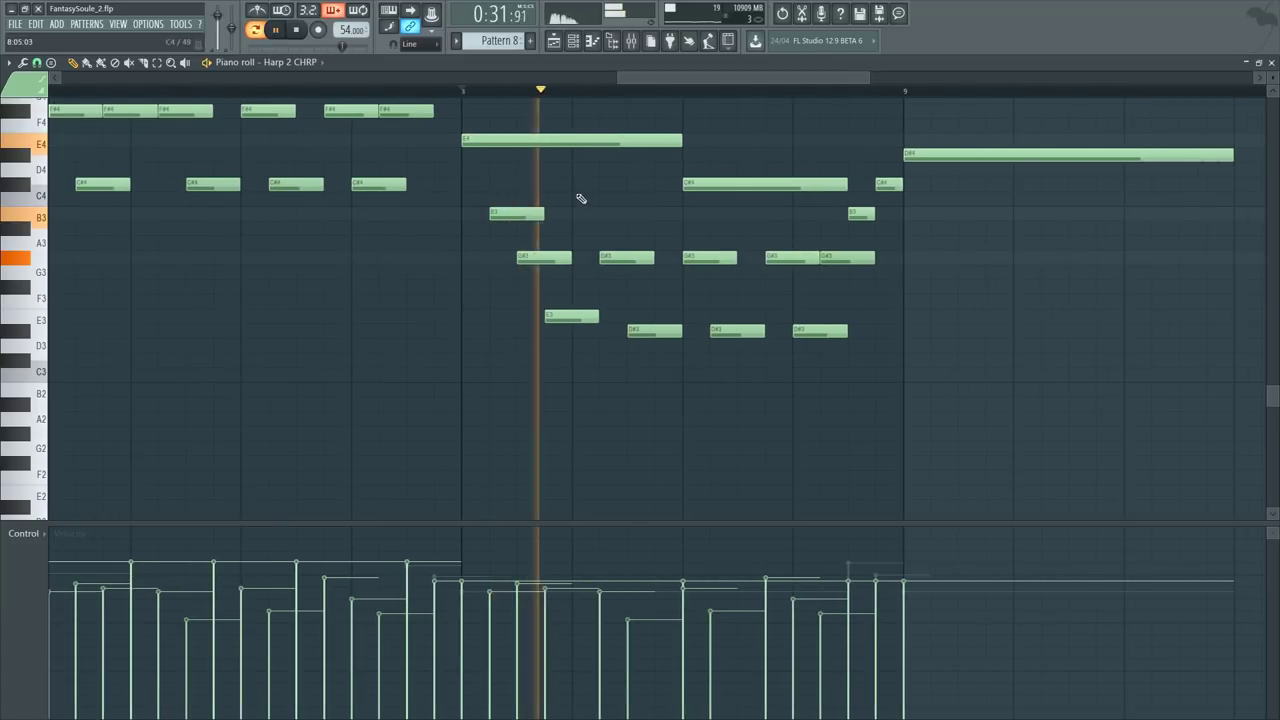
left_click_drag(609, 253, 606, 251)
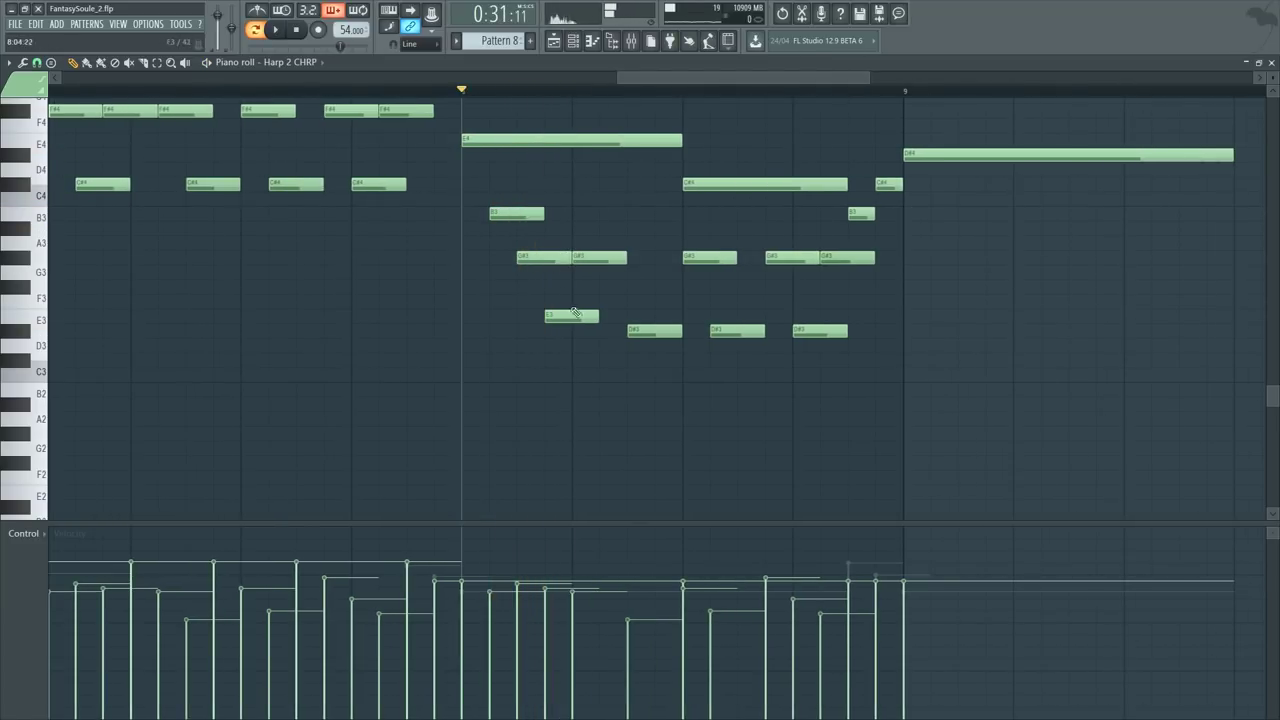
left_click(612, 216)
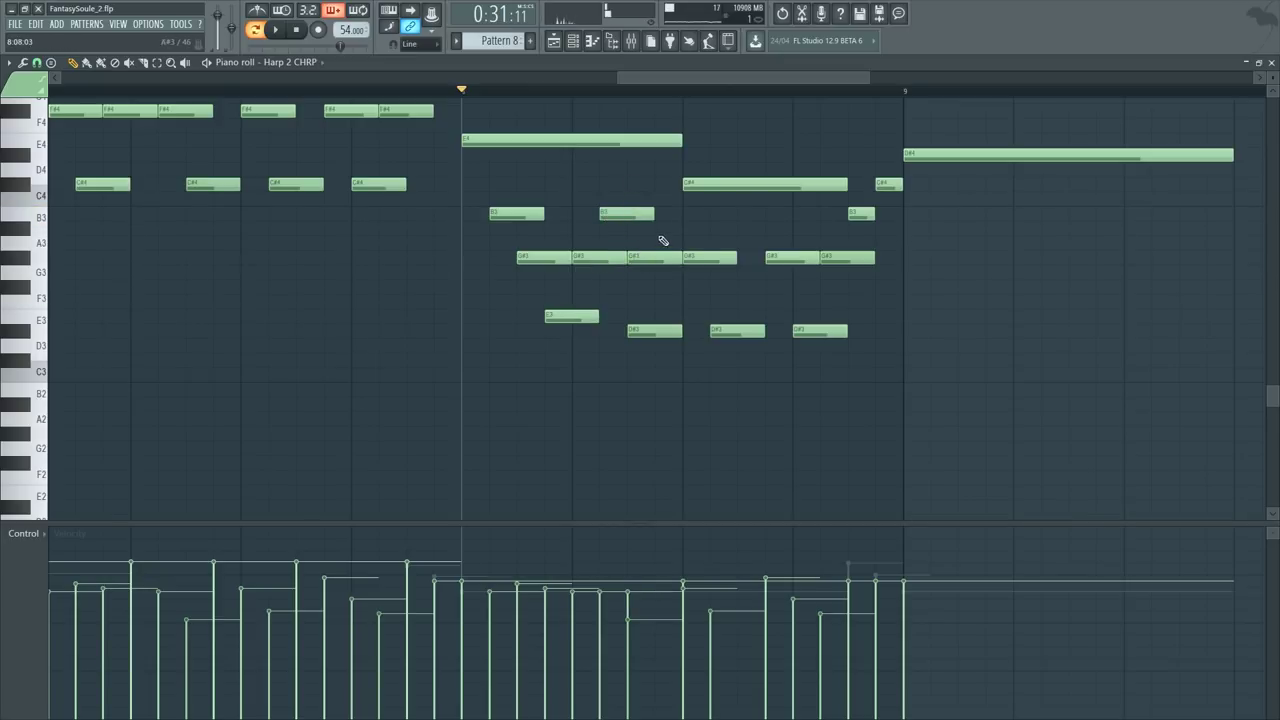
Step: Remove the copied G#3 at step 9 and D#3 at step 7, add a B3 at step 8, and play back bar 8
right_click(658, 260)
right_click(706, 260)
key("ctrl+z")
right_click(708, 262)
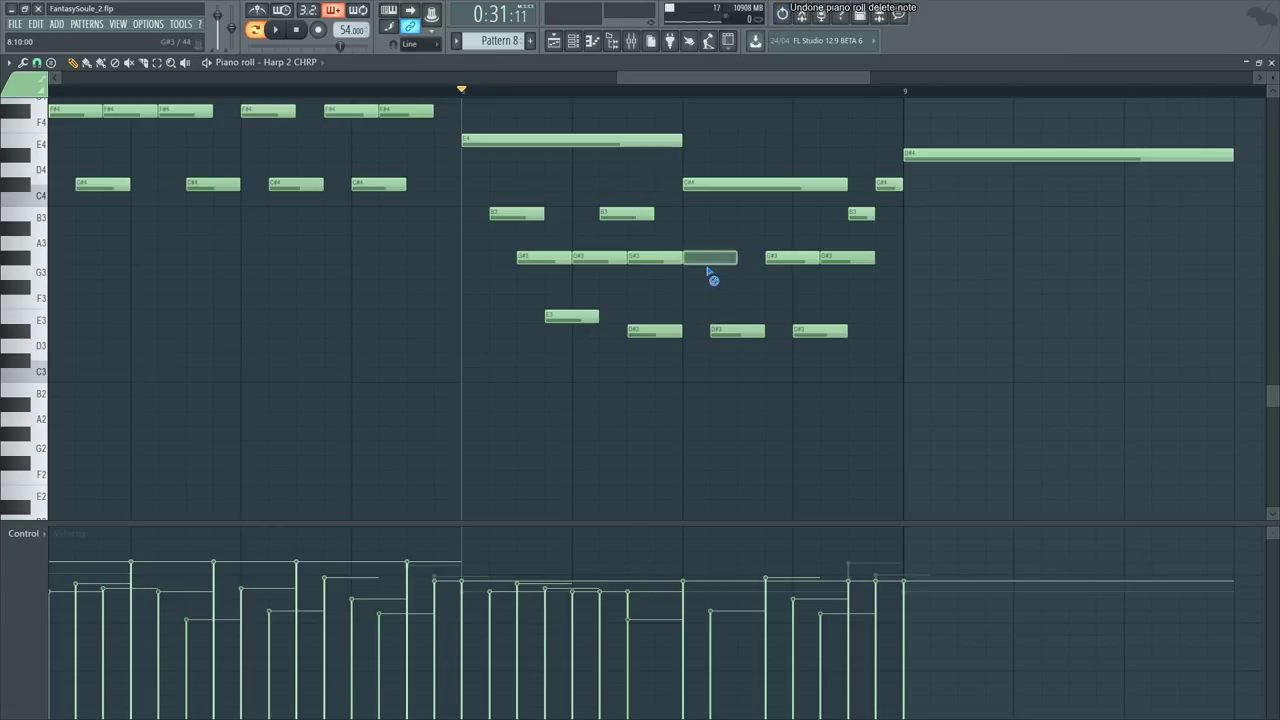
right_click(660, 334)
left_click(684, 219)
key("space")
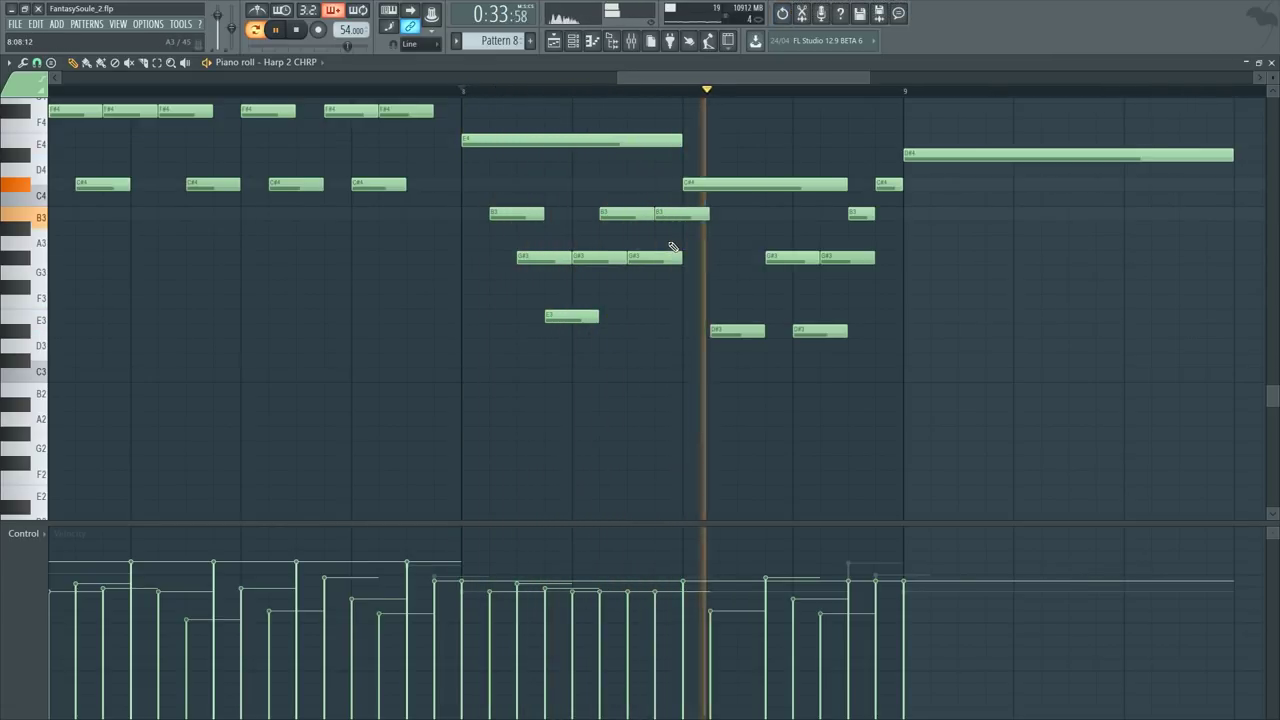
Step: Delete the remaining copied G#3 and D#3 notes in the second half of bar 8 and play it back
key("space")
left_click_drag(758, 248, 949, 425)
key("Delete")
key("space")
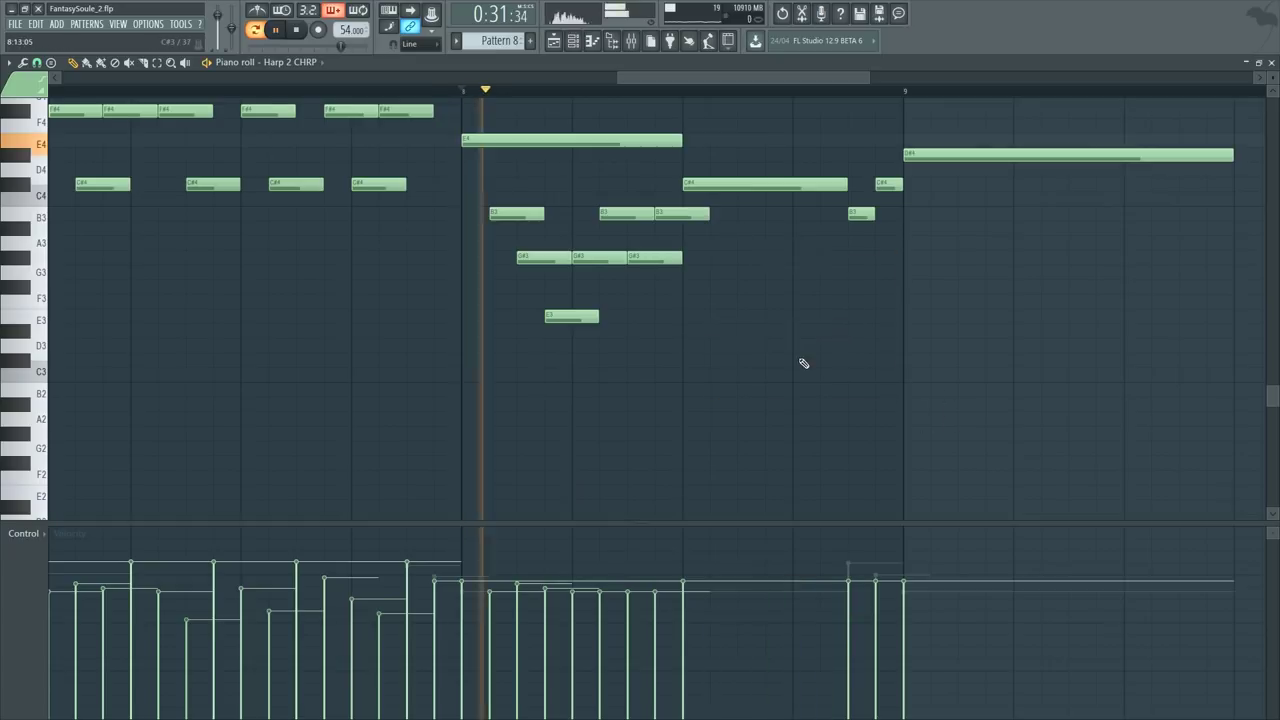
scroll(800, 363, "up", 3)
scroll(800, 363, "down", 2)
key("space")
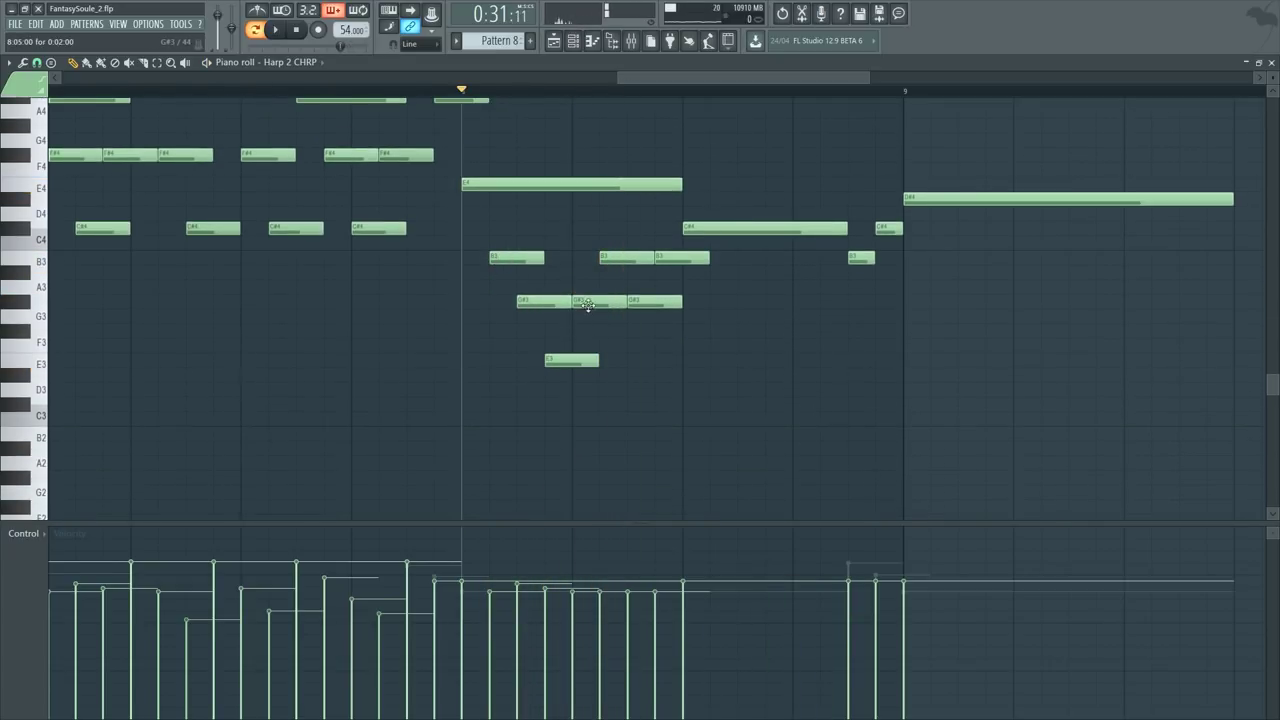
Step: Rework the rising half of the bar 8 arpeggio to E3, G#3 and B3 at steps 5, 6 and 7, and play back
left_click_drag(591, 301, 651, 251)
key("space")
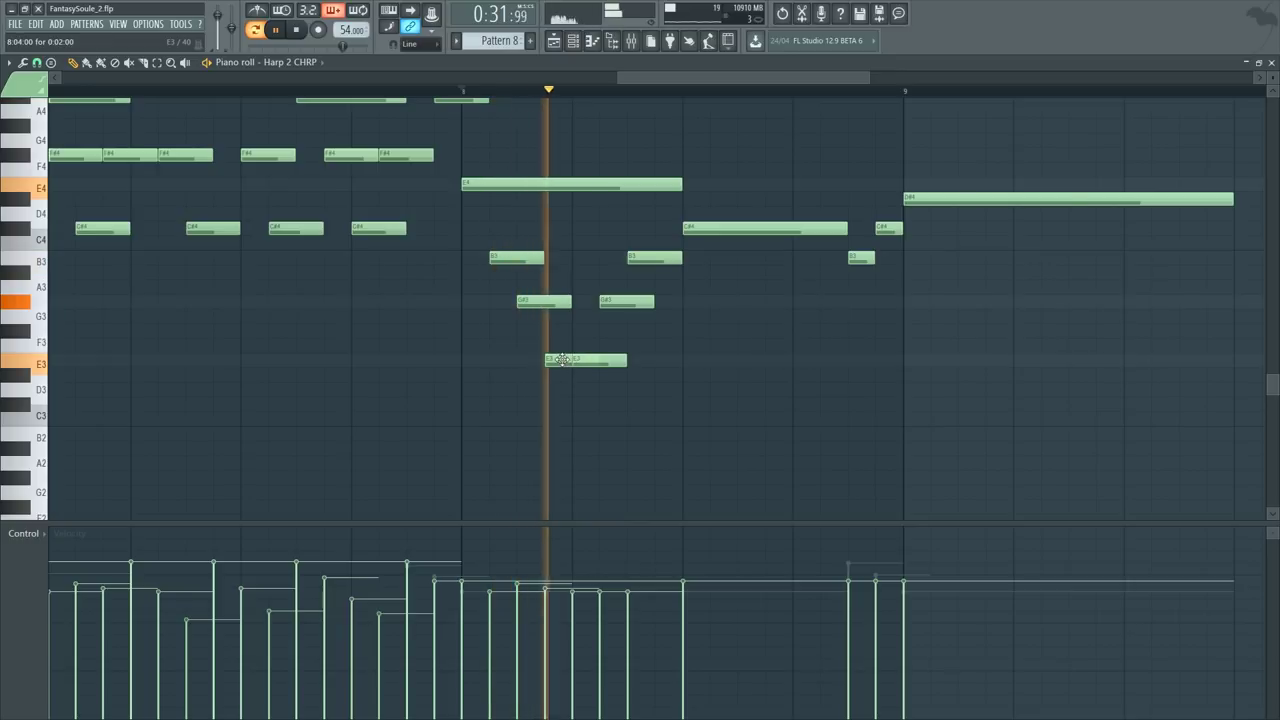
left_click(590, 362)
left_click(669, 333)
key("space")
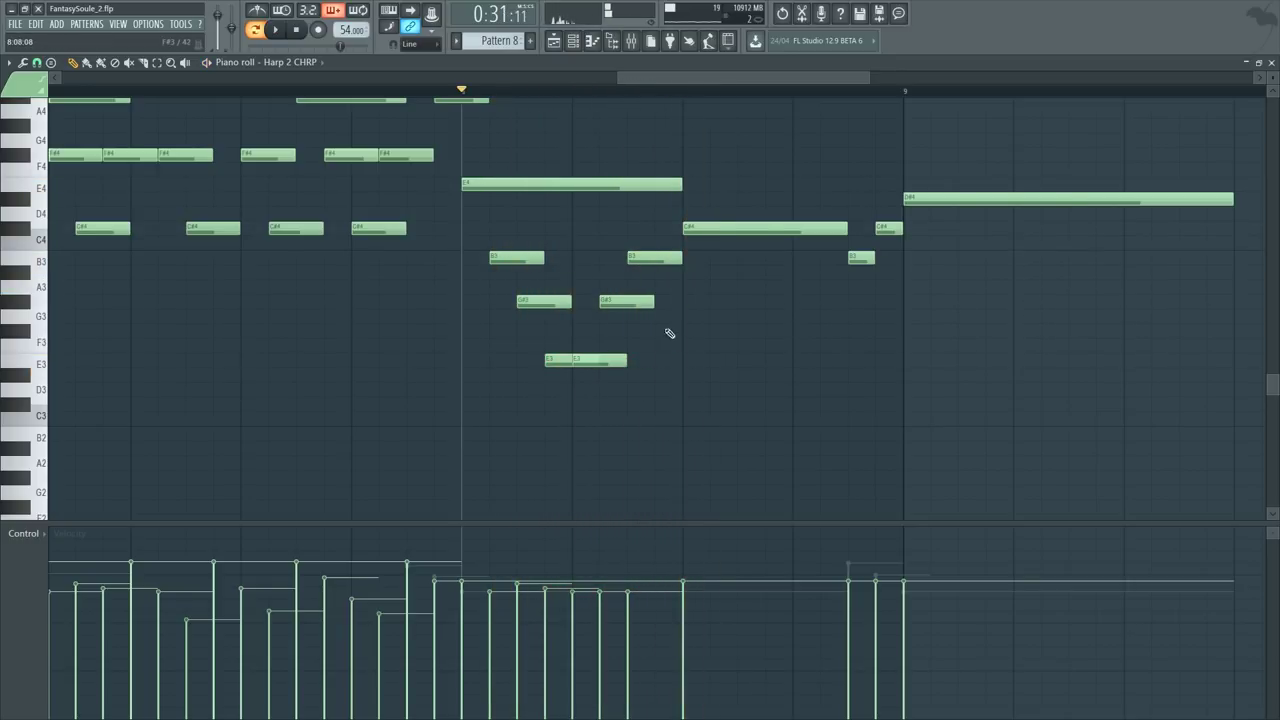
Step: Add a two-step E4 at step 8 of bar 8, raise the long C#4 to F#4, and play back
left_click_drag(662, 234, 664, 183)
left_click_drag(716, 224, 540, 388)
key("space")
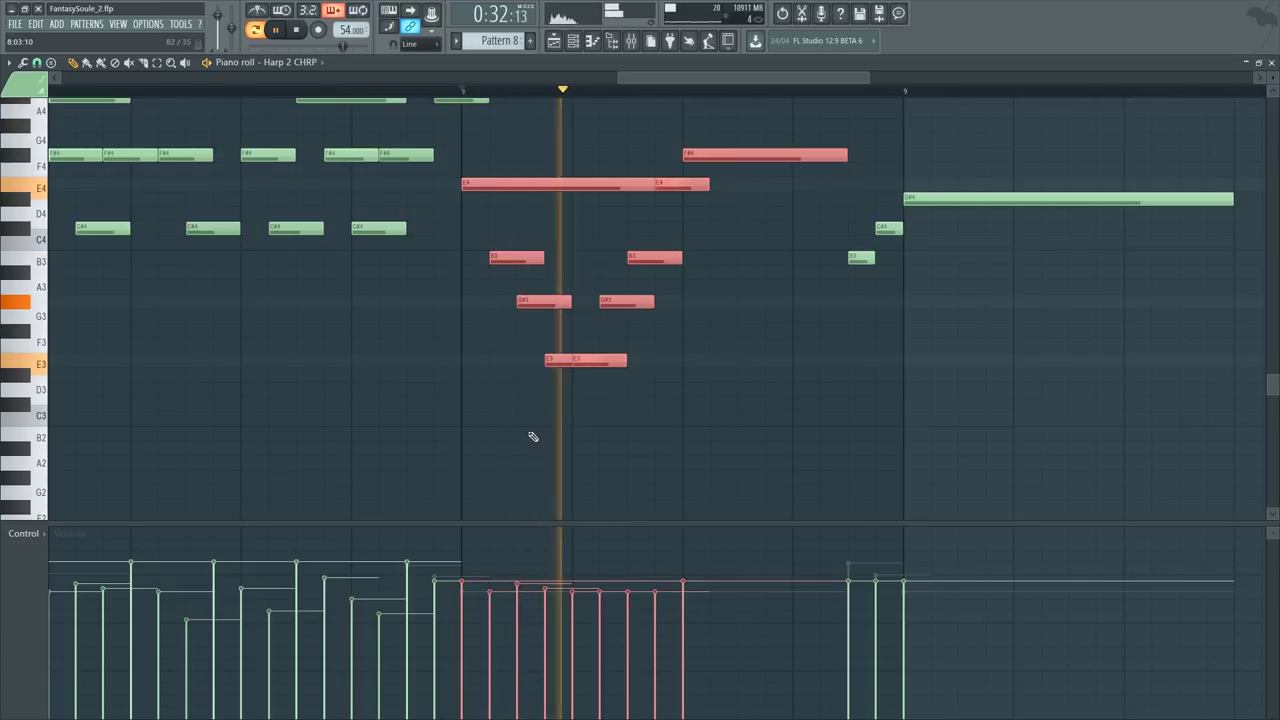
left_click(634, 187, "ctrl")
scroll(645, 238, "up", 2)
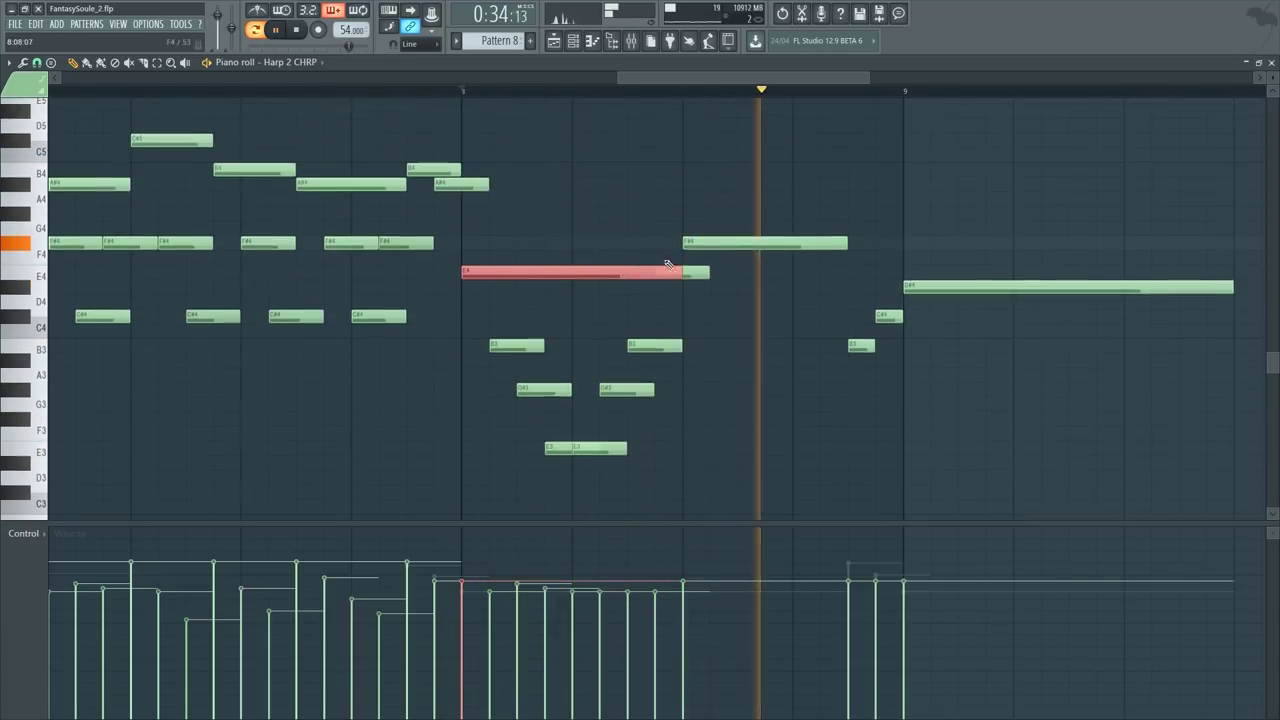
key("space")
key("space")
Step: Shorten the long E4 to end where the second E4 starts, and trim the six low arpeggio notes to one step each
left_click_drag(680, 274, 411, 500)
left_click_drag(680, 347, 675, 382)
key("ctrl+z")
left_click_drag(495, 329, 737, 473)
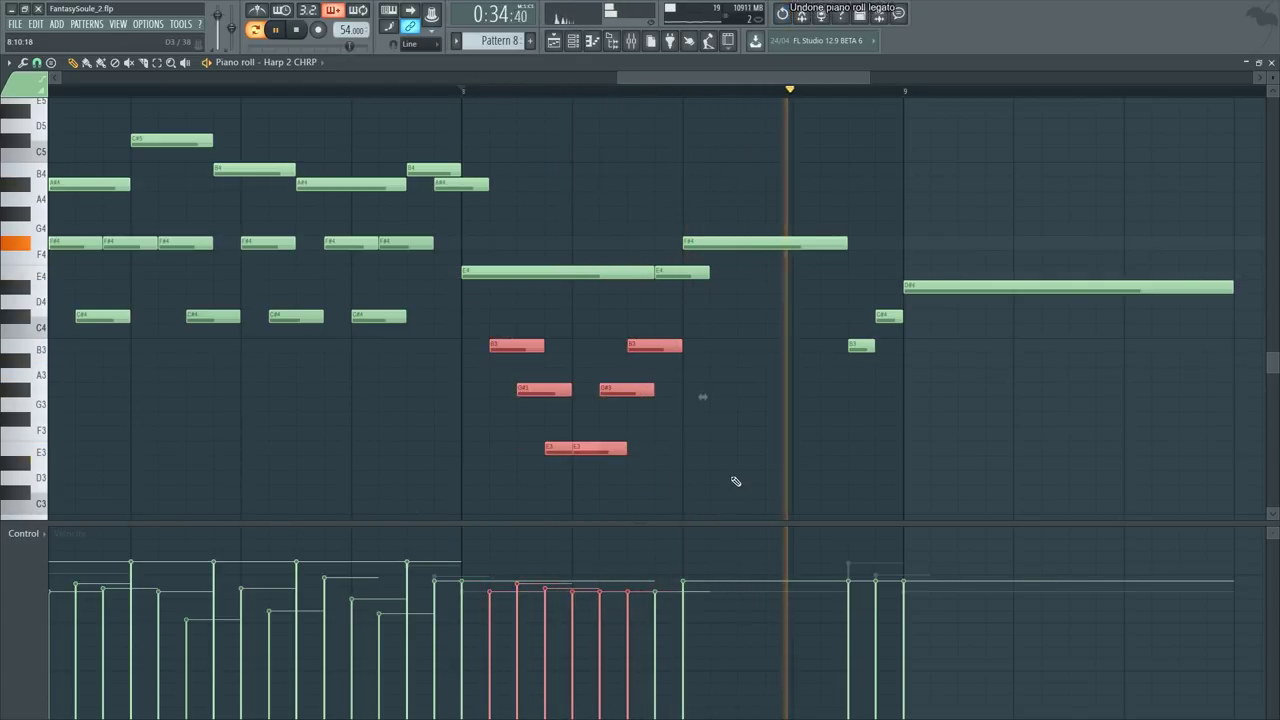
key("ctrl+l")
Step: Play back the transition from the end of bar 7 into bar 8
left_click(324, 91)
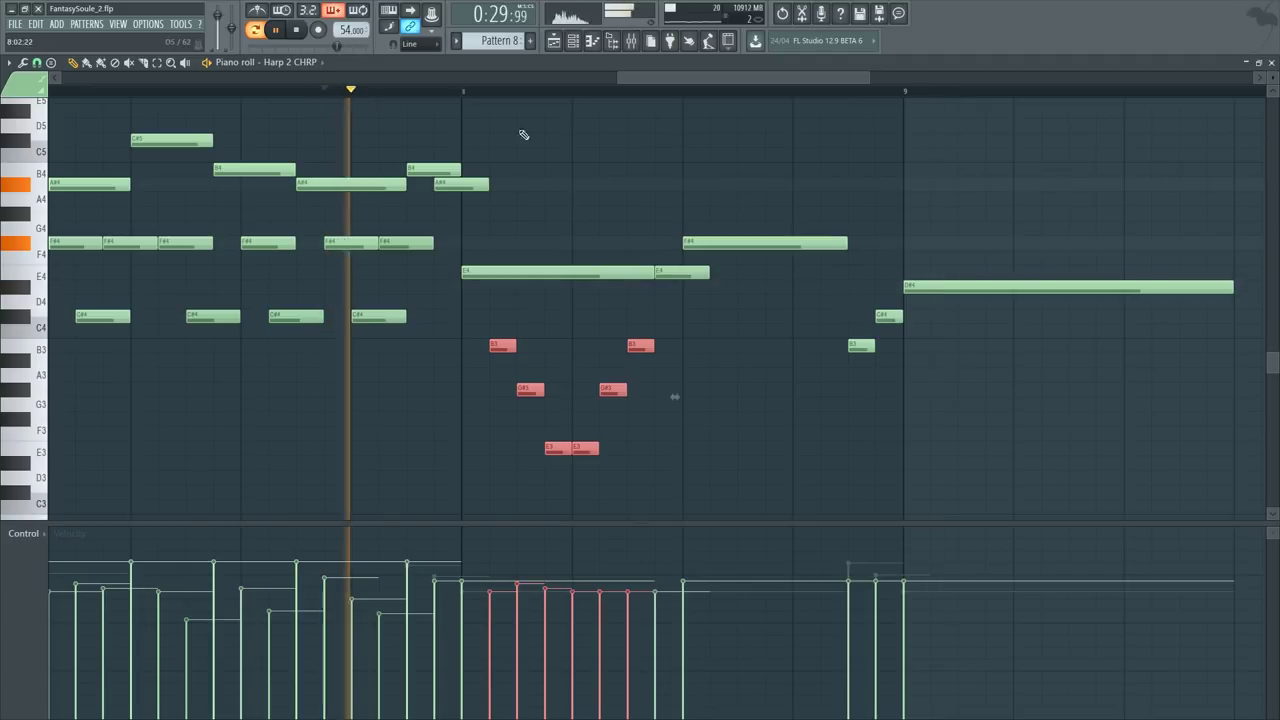
left_click(540, 132, "ctrl")
scroll(622, 150, "up", 1)
scroll(634, 170, "up", 2)
scroll(636, 186, "down", 2)
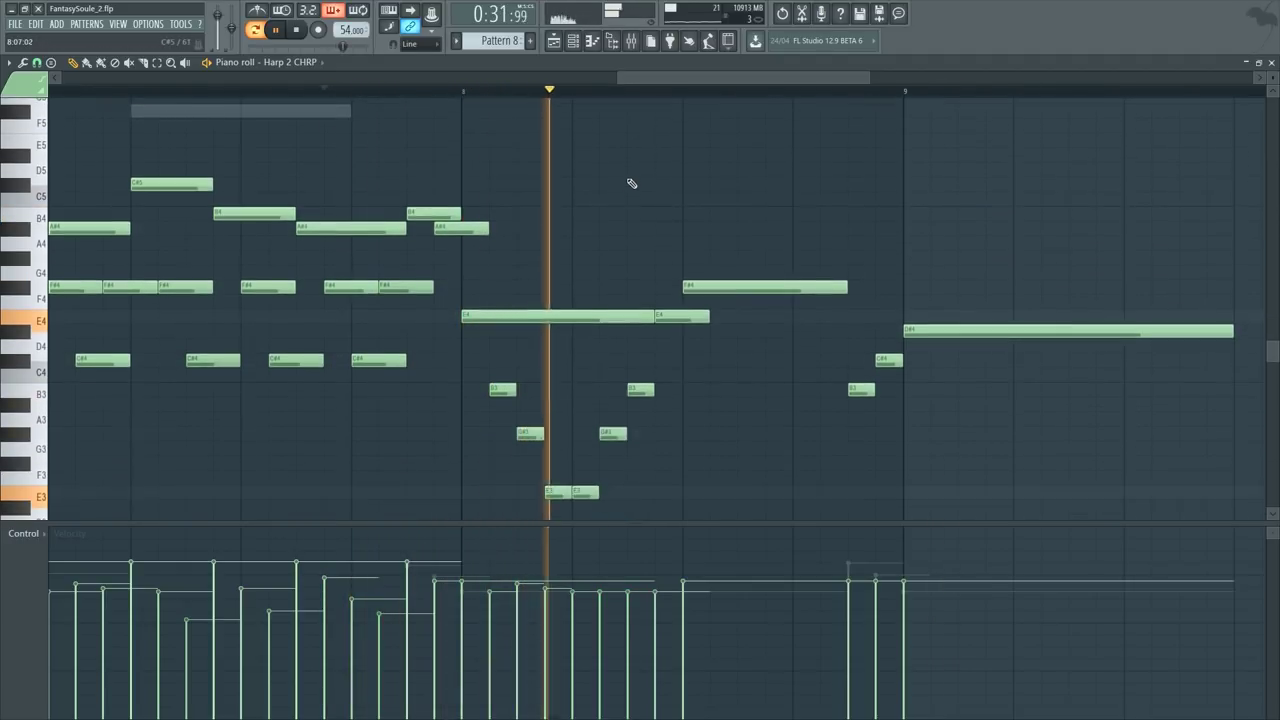
scroll(665, 224, "down", 1)
key("space")
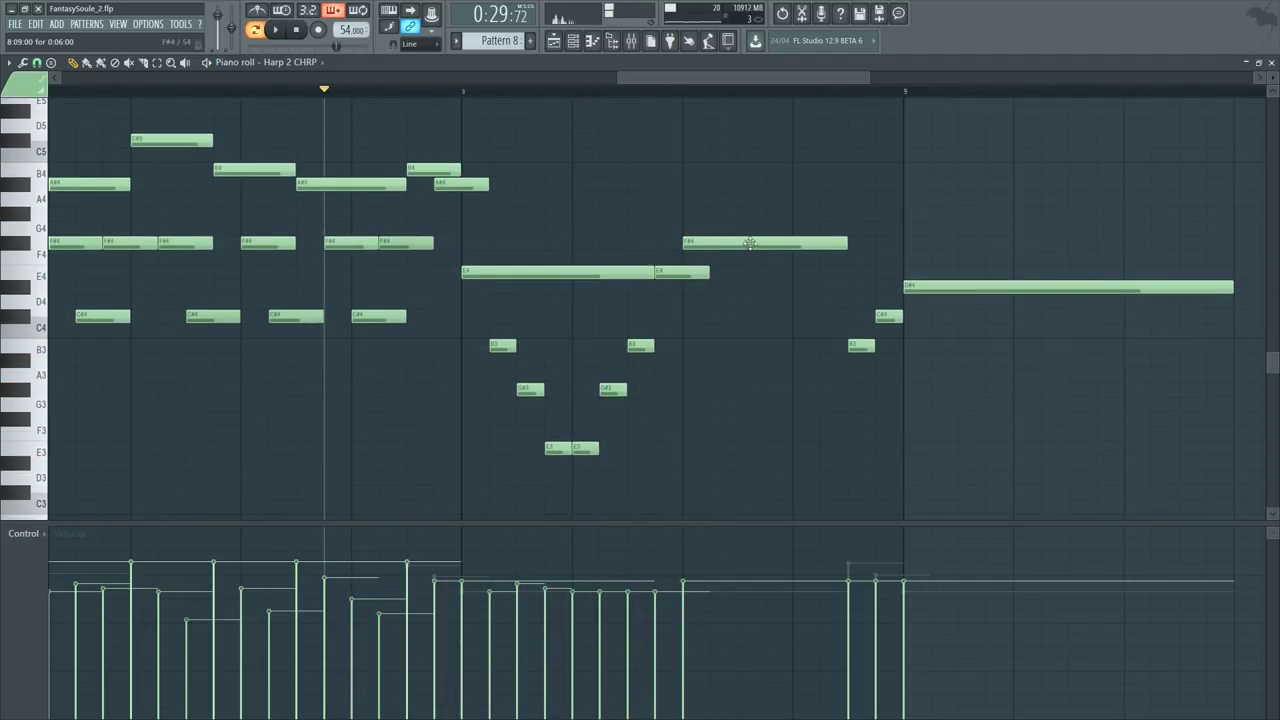
Step: Lower the long F#4 of bar 8 to C#4 and play back from step 8
left_click_drag(750, 245, 751, 327)
left_click(655, 91)
key("space")
scroll(650, 150, "down", 2)
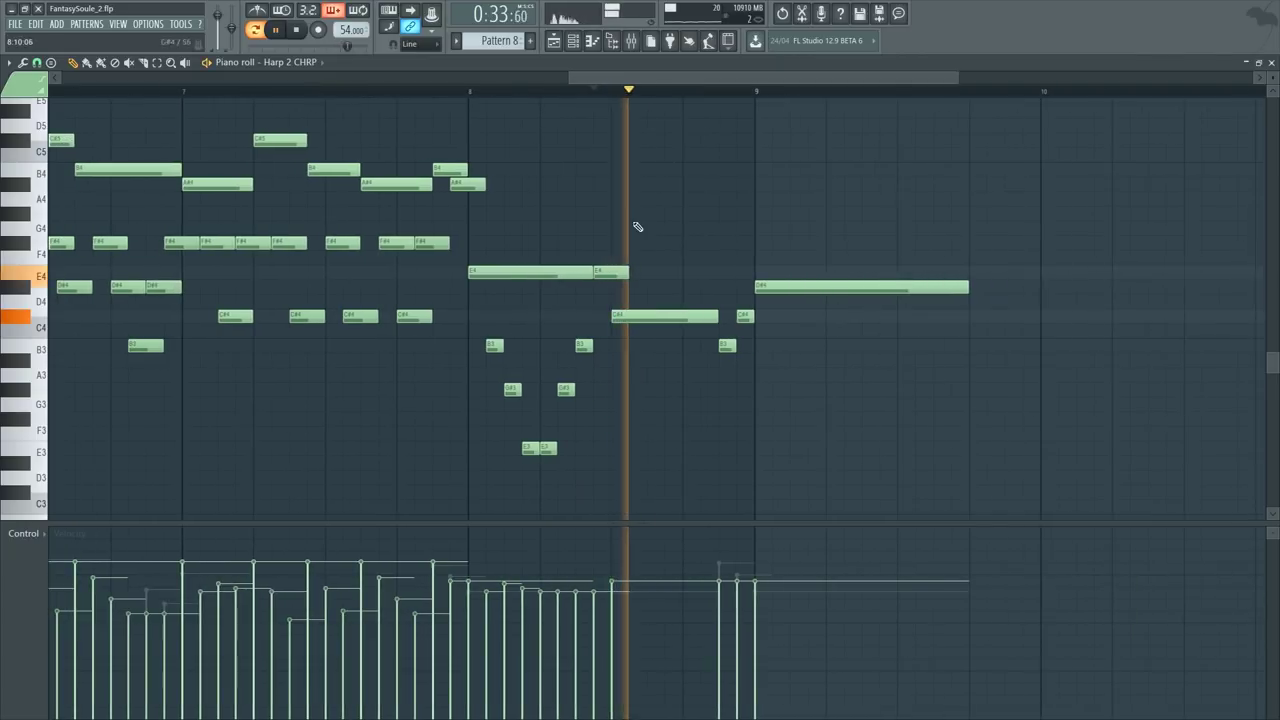
left_click_drag(754, 298, 739, 356)
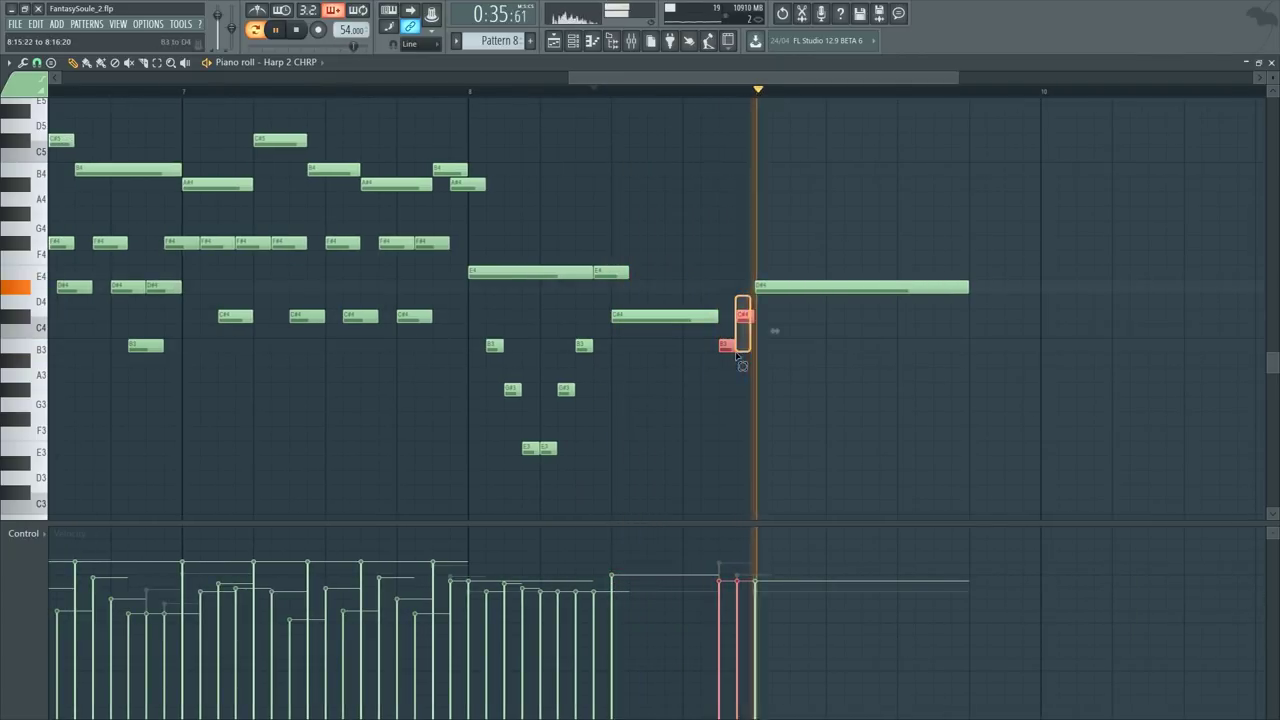
Step: Copy the six low arpeggio notes of bar 8 to start at step 10 and transpose the copy down two semitones
left_click_drag(496, 338, 627, 464)
key("space")
key("ctrl+b")
left_click(601, 335)
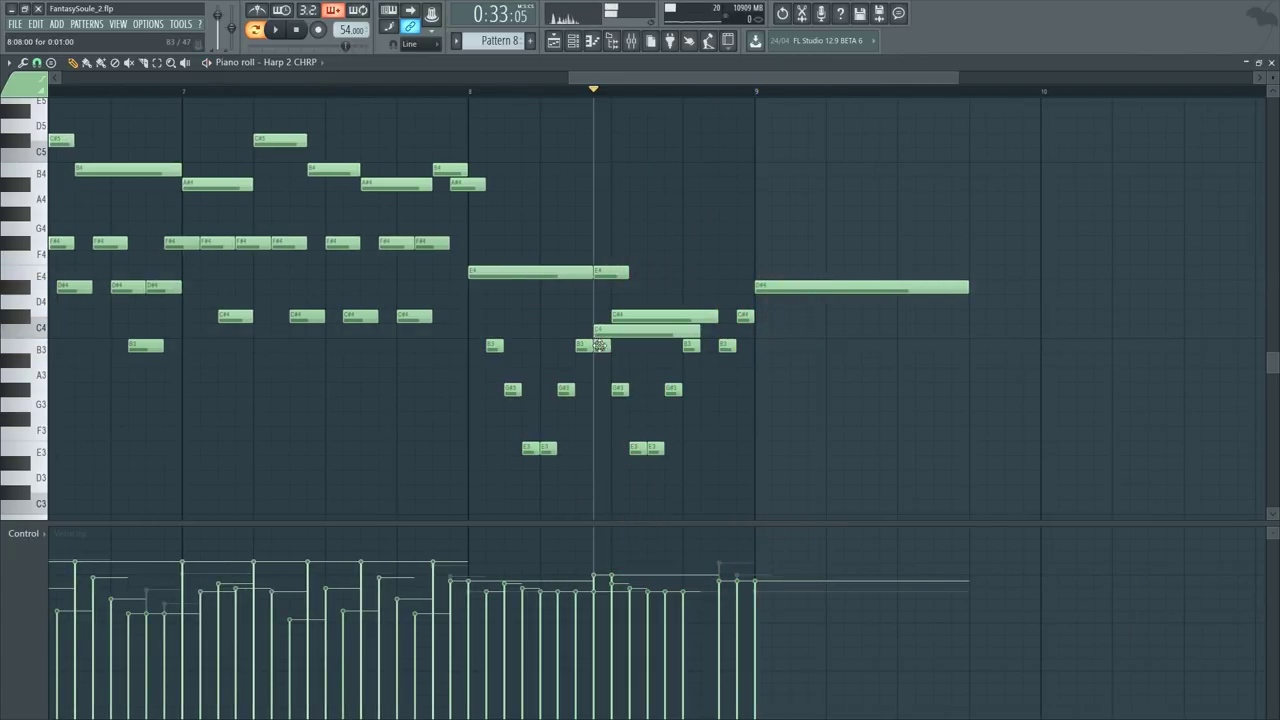
key("ctrl+z")
left_click_drag(599, 347, 634, 351)
key("shift+Down")
key("shift+Down")
scroll(920, 406, "down", 1)
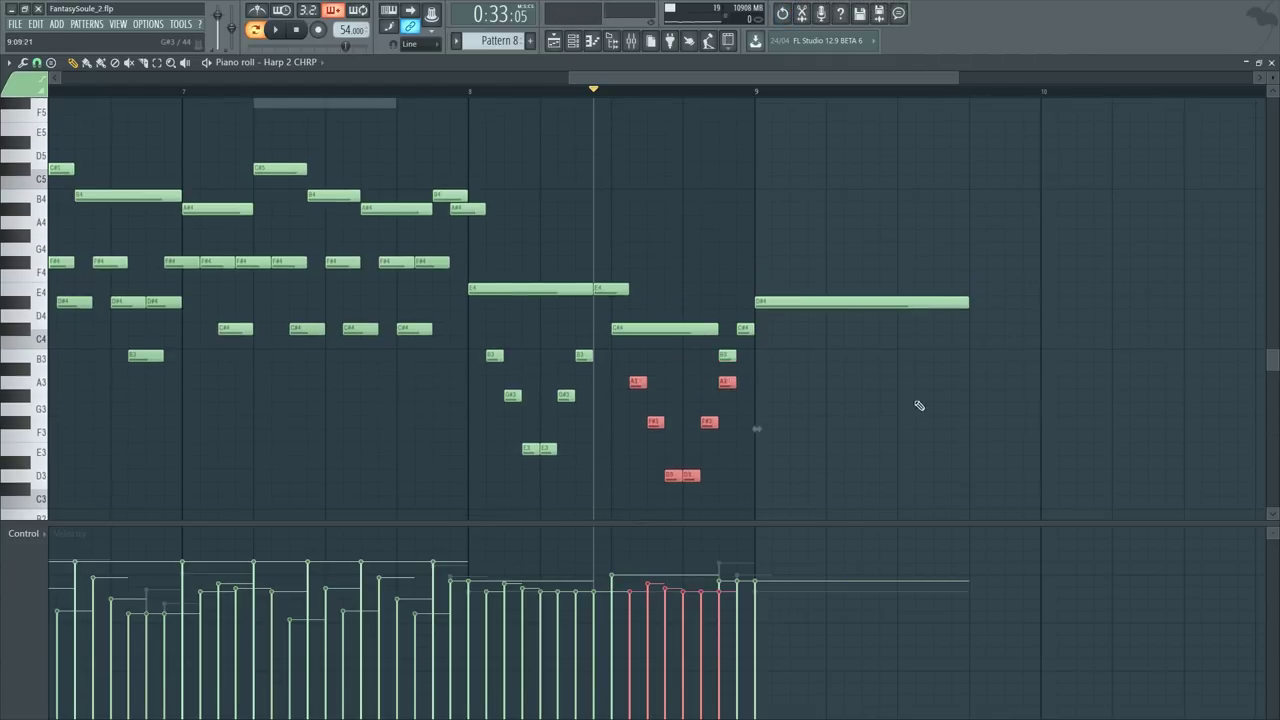
left_click(920, 406, "ctrl")
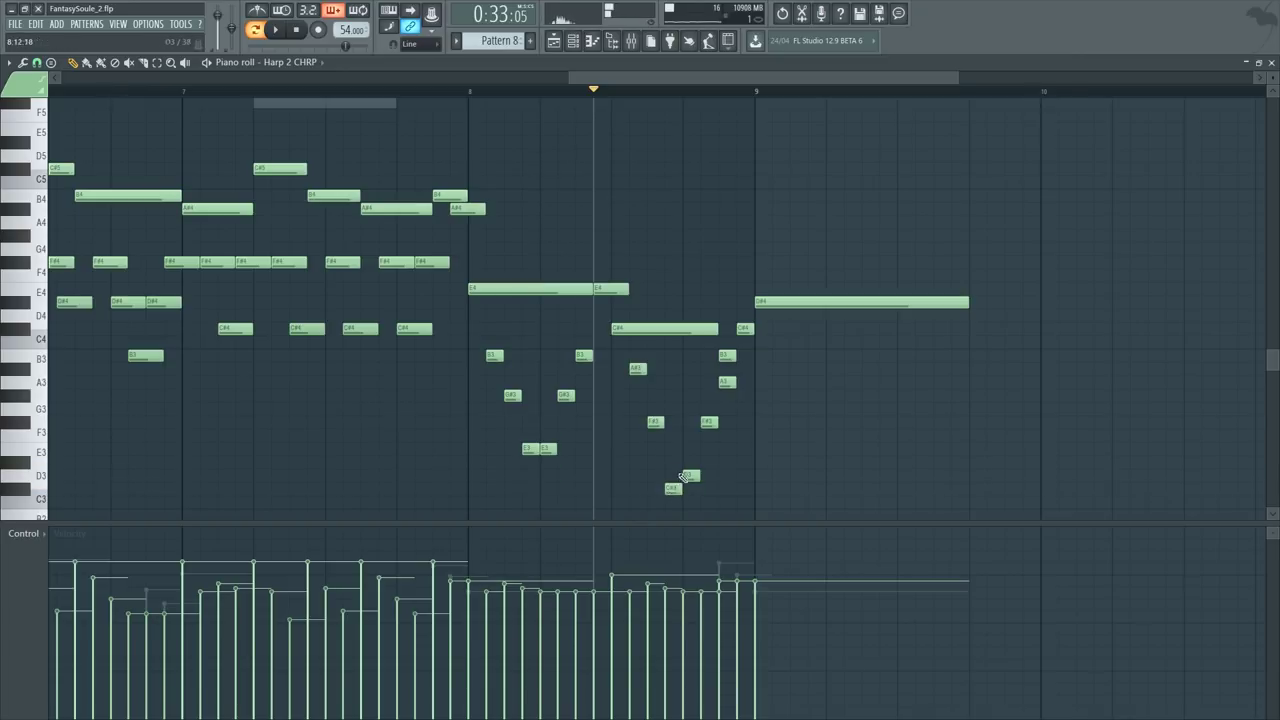
Step: Play back the second half of bar 8 and lower its D3 arpeggio note at step 13 to C#3
scroll(690, 370, "down", 3)
key("space")
scroll(727, 100, "up", 2)
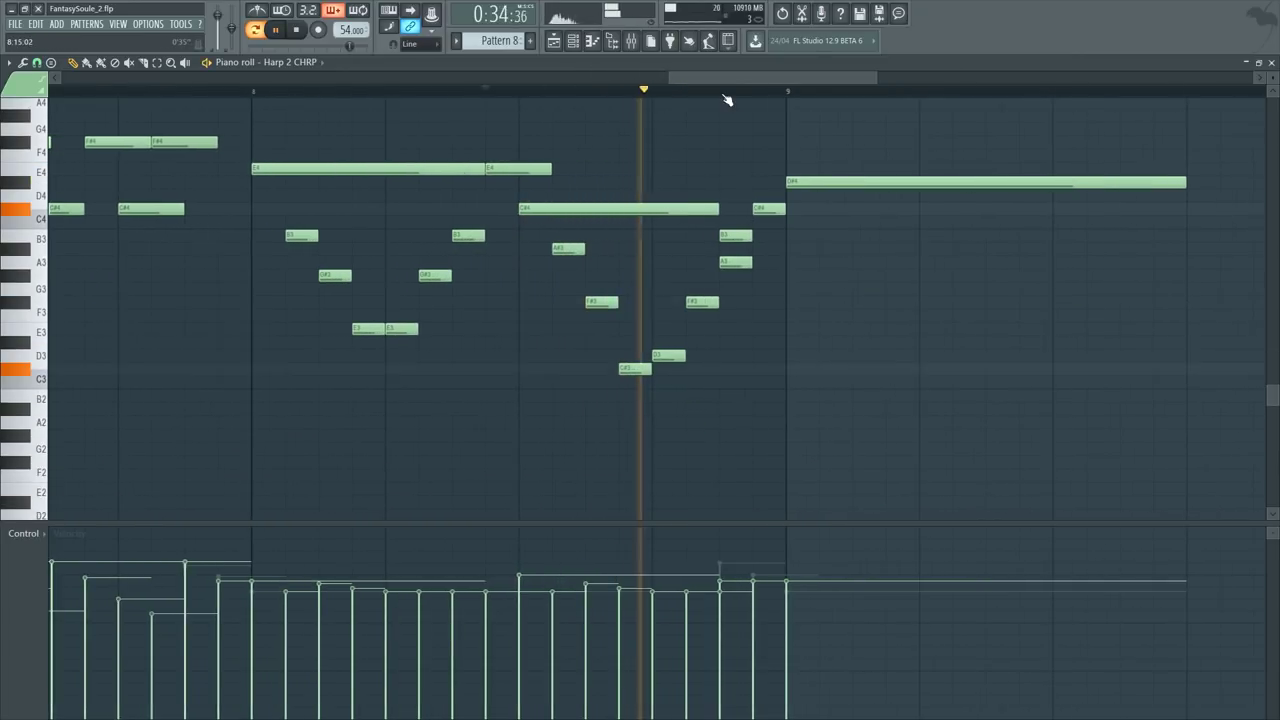
key("space")
left_click_drag(668, 369, 668, 370)
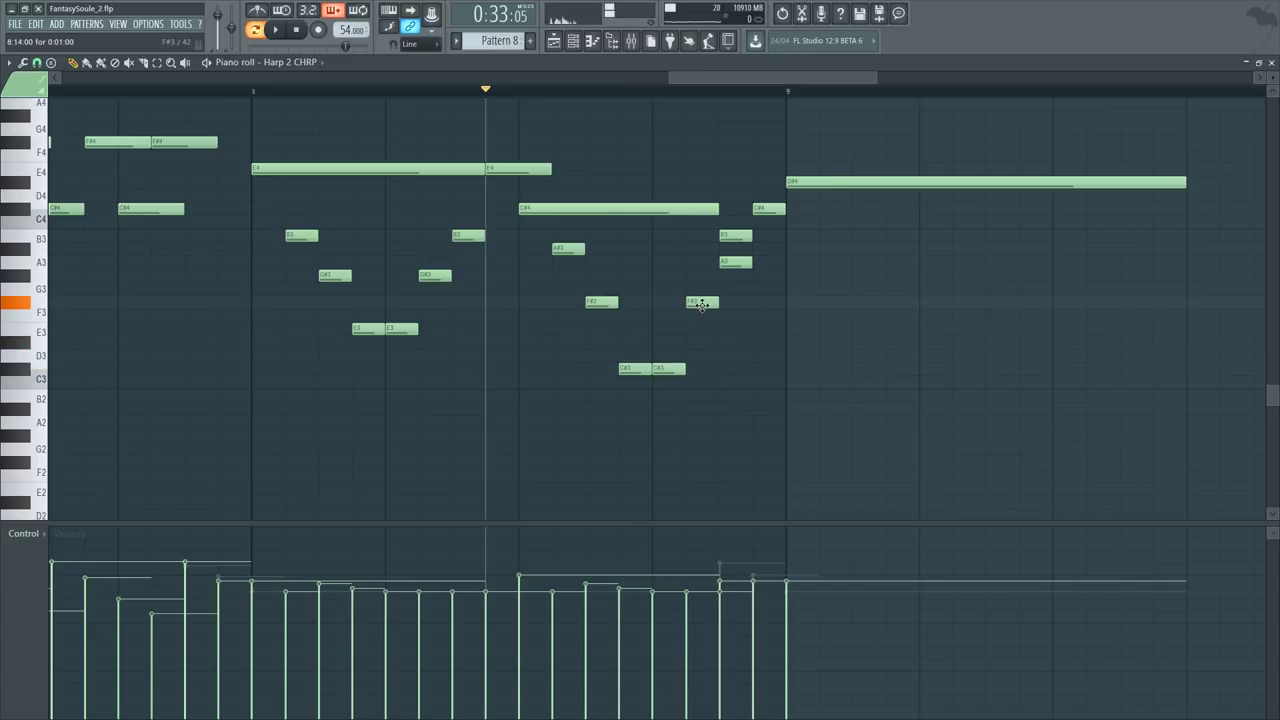
Step: Delete the A3 below the B3 near the end of bar 8 and play back from the middle of the bar
key("space")
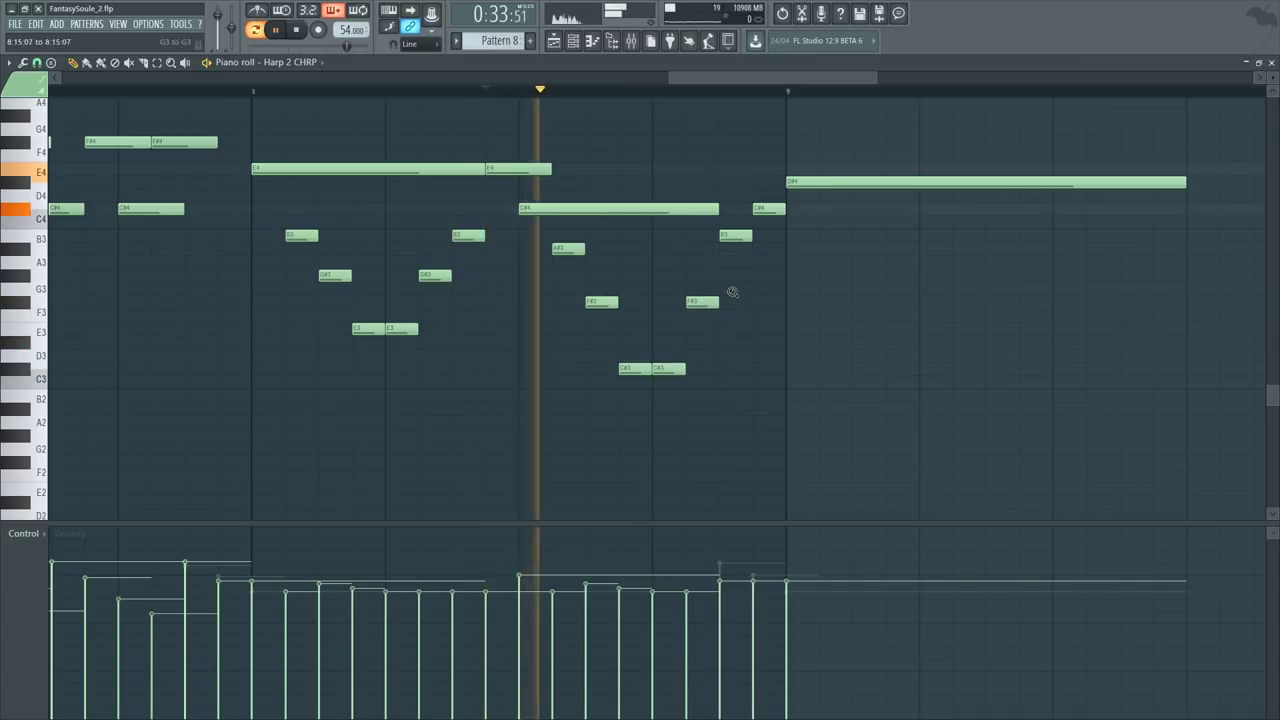
scroll(731, 291, "down", 3)
scroll(733, 294, "up", 3)
key("space")
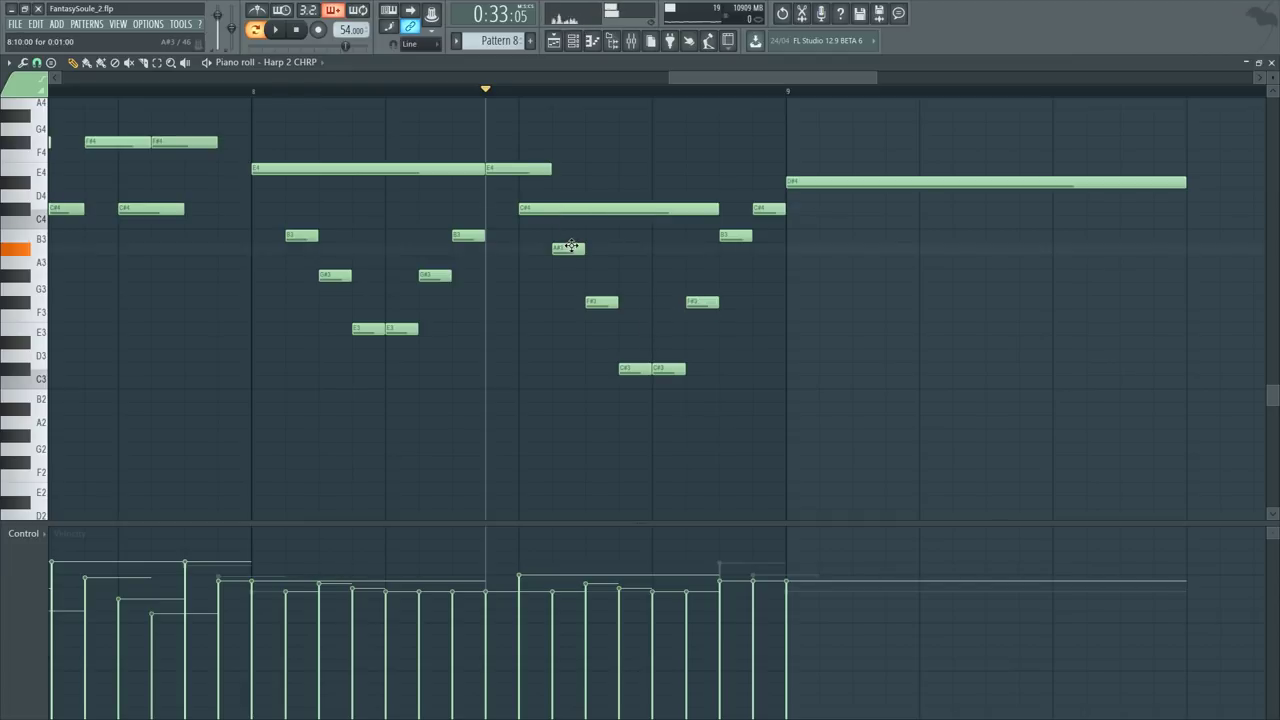
left_click_drag(569, 223, 572, 199)
left_click_drag(591, 306, 585, 273)
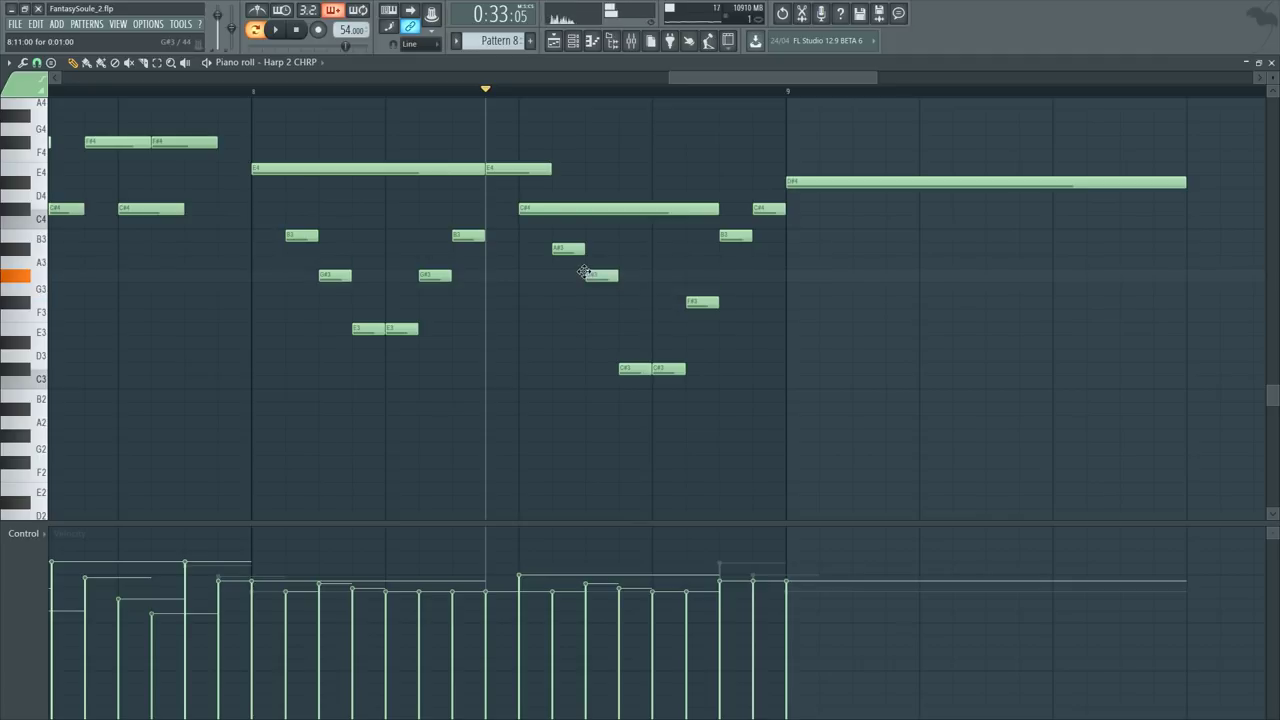
key("ctrl+z")
Step: Play back the lowered arpeggio in the second half of bar 8
key("space")
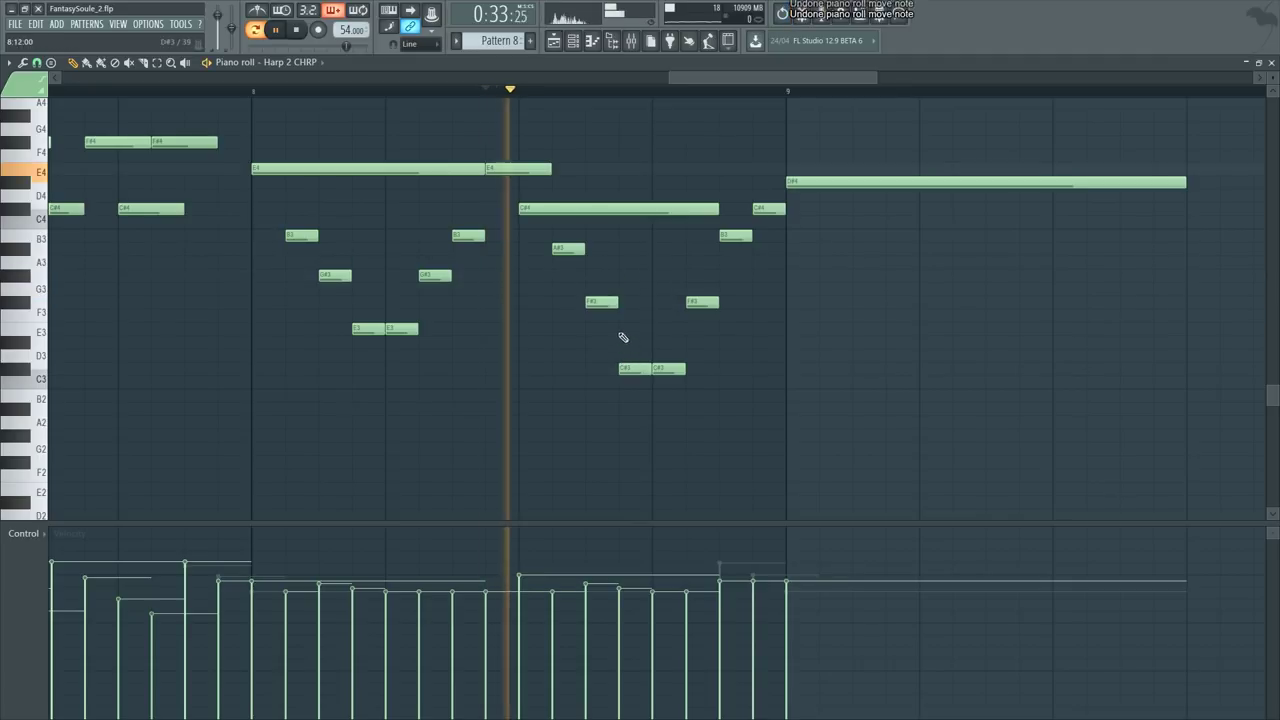
scroll(694, 100, "down", 3)
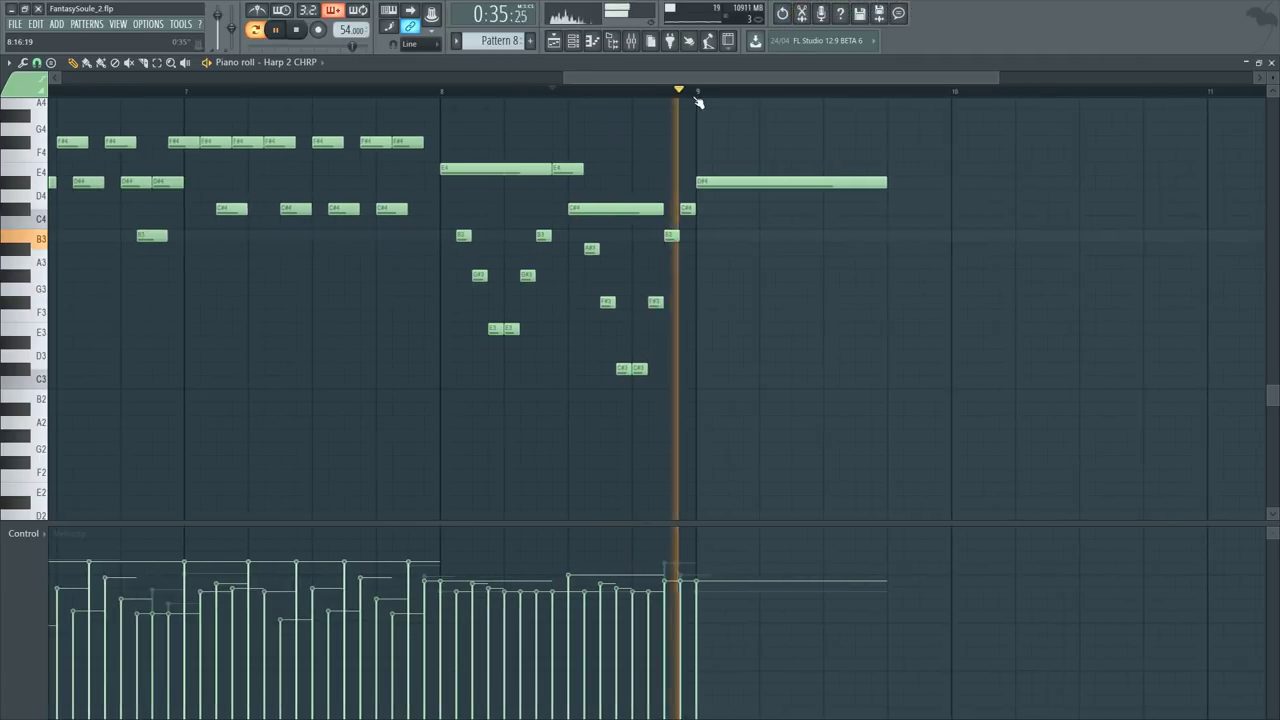
key("space")
Step: Add a one-step A3 note at step 2 of bar 9 and play back from the second half of bar 8
scroll(560, 212, "up", 2)
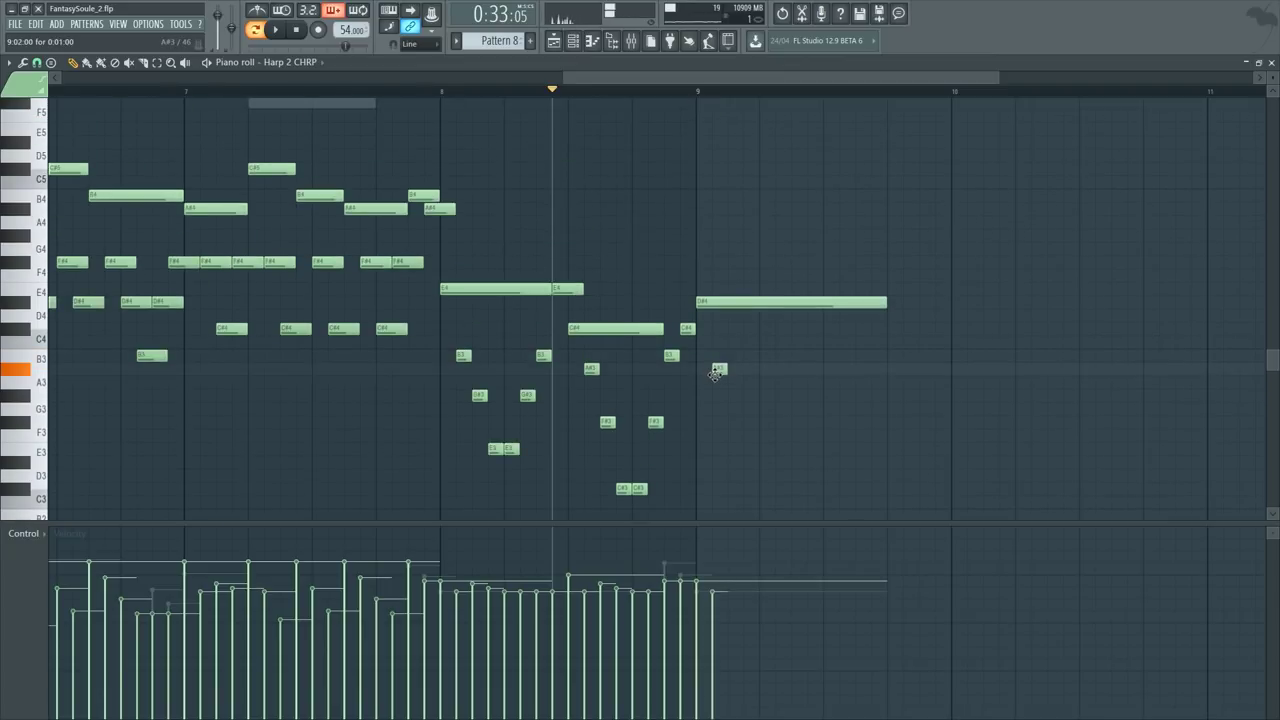
scroll(659, 133, "down", 2)
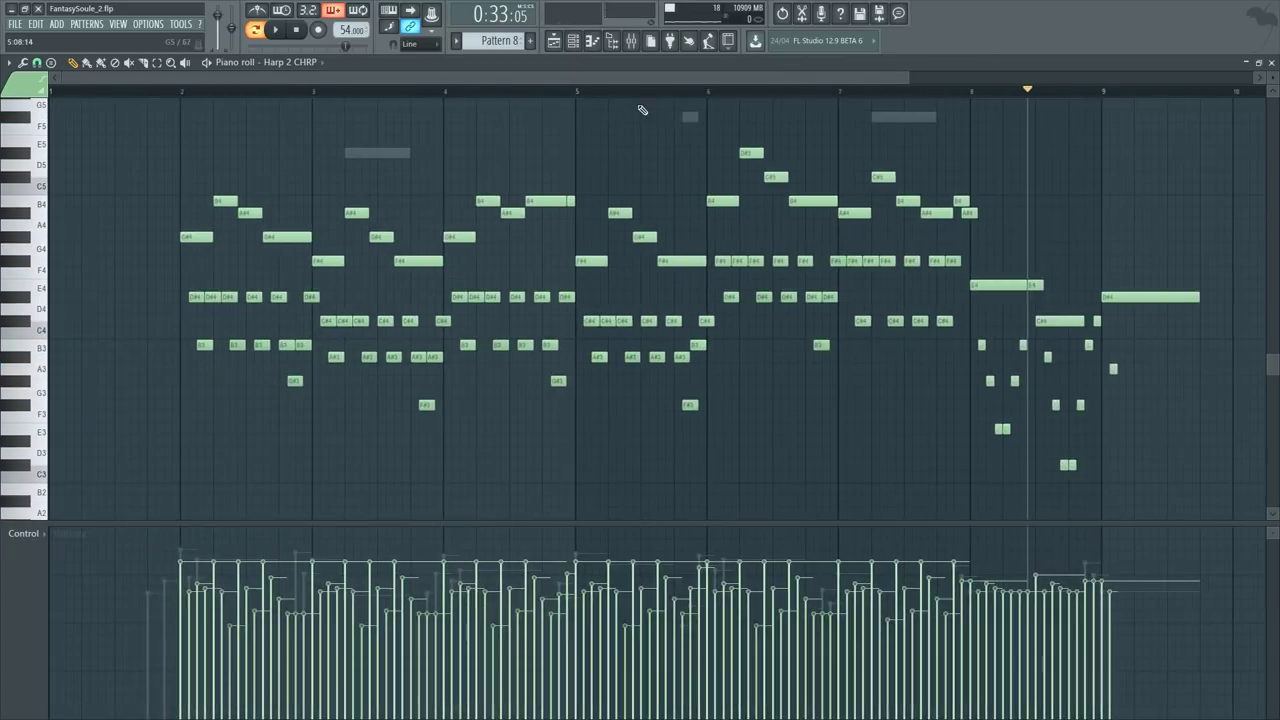
mouse_move(567, 95)
left_mouse_down()
mouse_move(281, 112)
mouse_move(478, 107)
left_mouse_up()
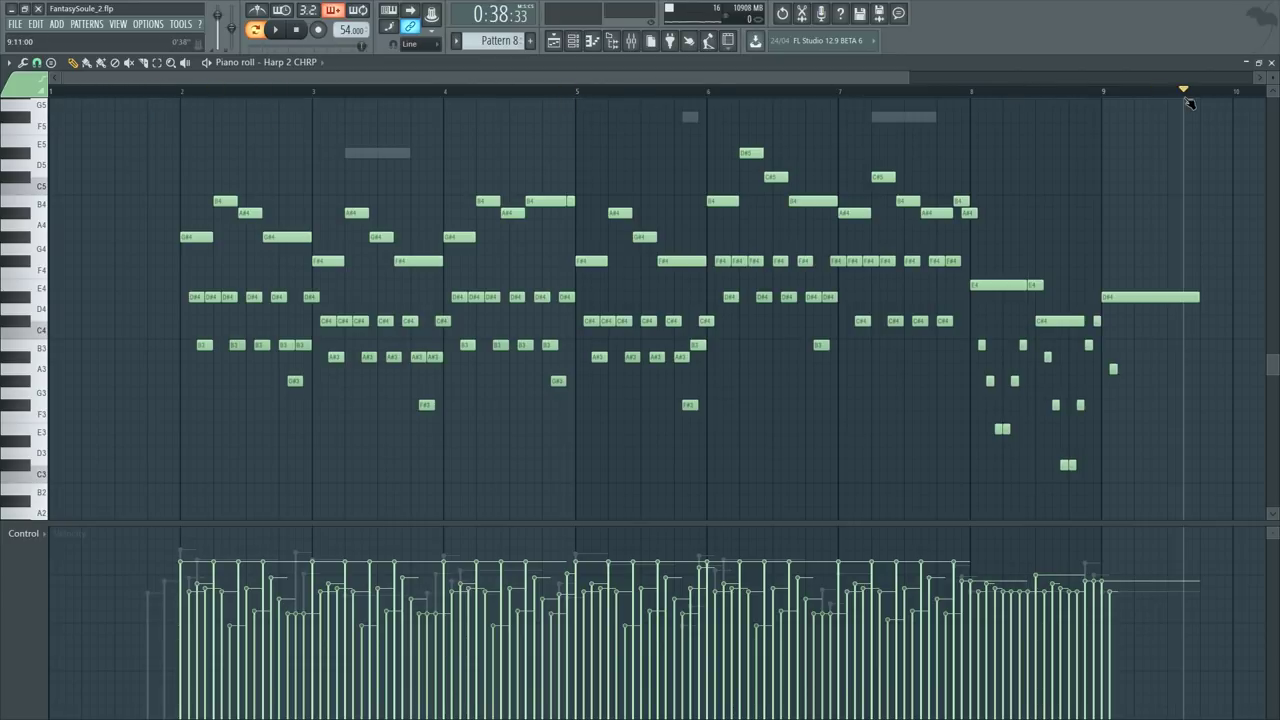
scroll(1236, 92, "up", 3)
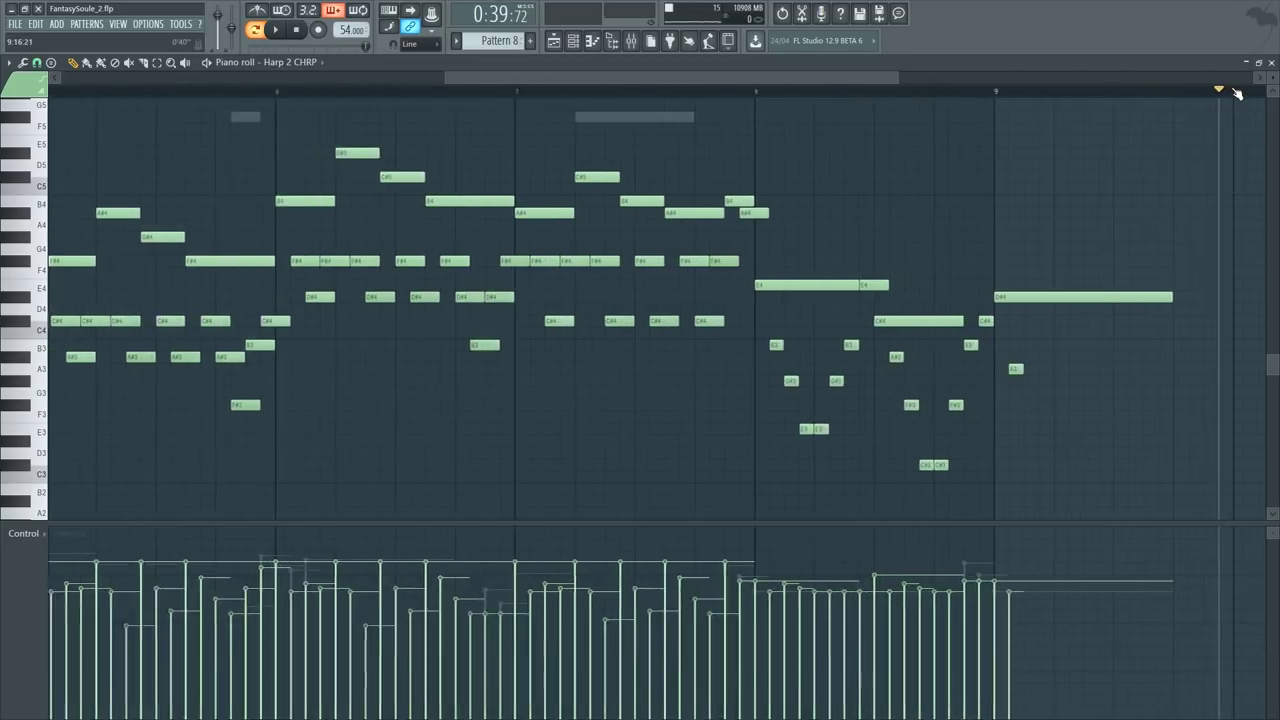
scroll(843, 94, "down", 3)
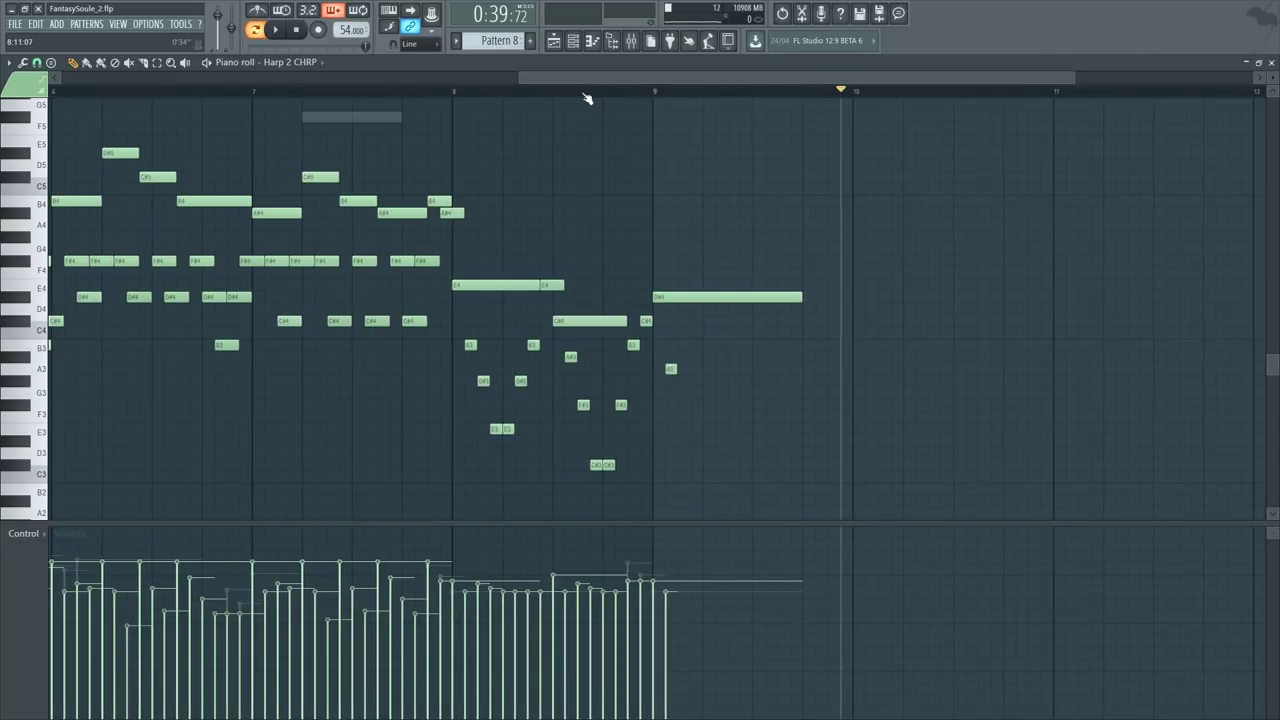
left_click(580, 93)
key("space")
scroll(652, 94, "up", 3)
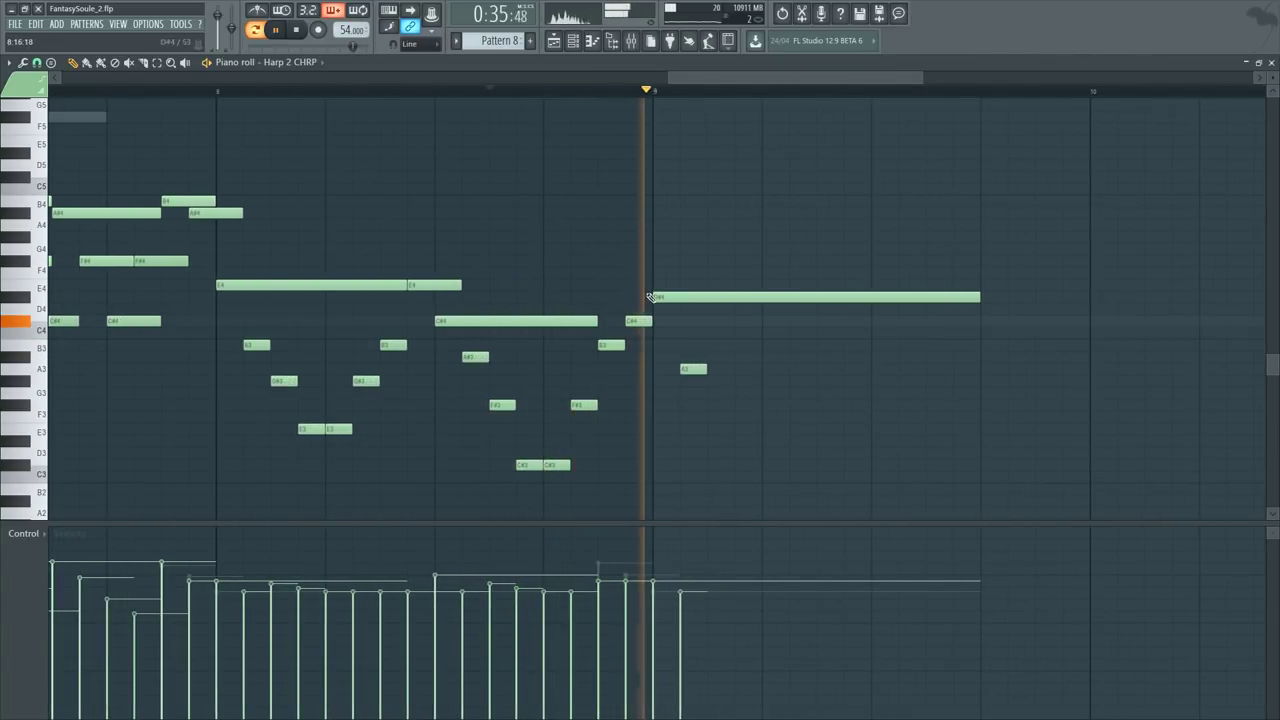
key("space")
Step: Raise the low note at step 2 of bar 9 to B3, and add G#3 at step 3 and D#4 at step 4
scroll(697, 352, "down", 3)
scroll(697, 352, "down", 1)
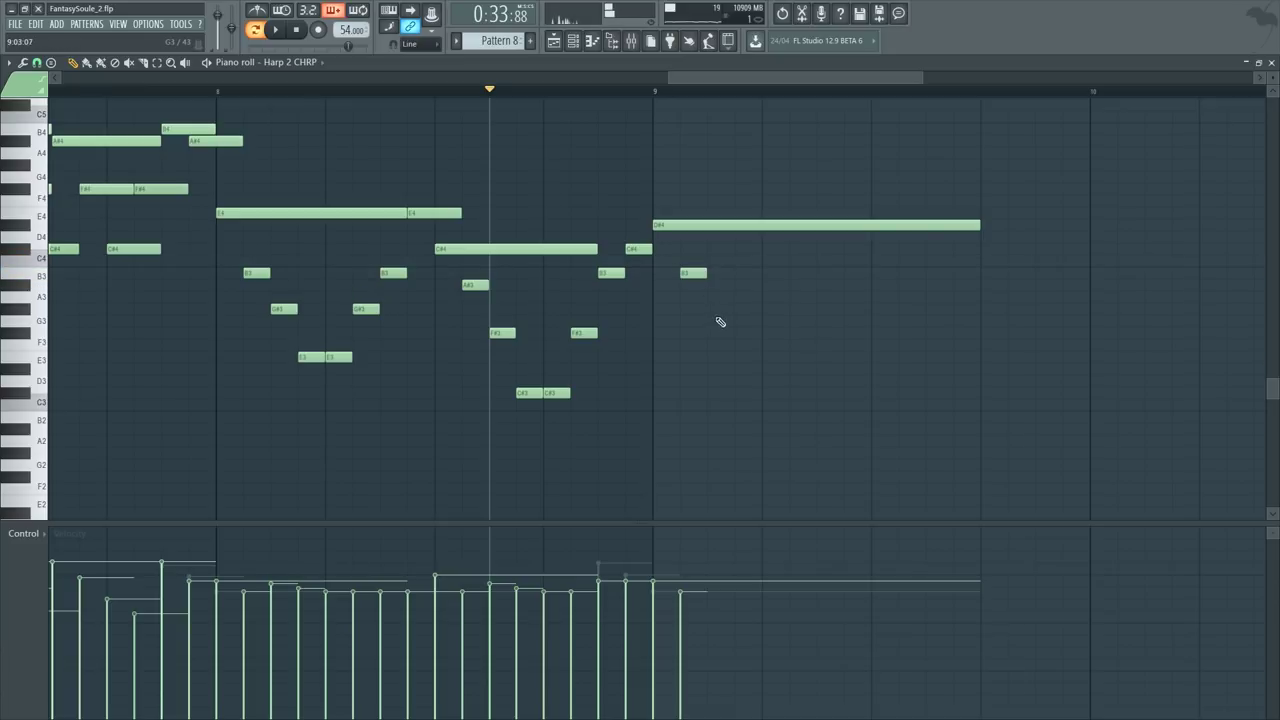
left_click_drag(738, 361, 743, 331)
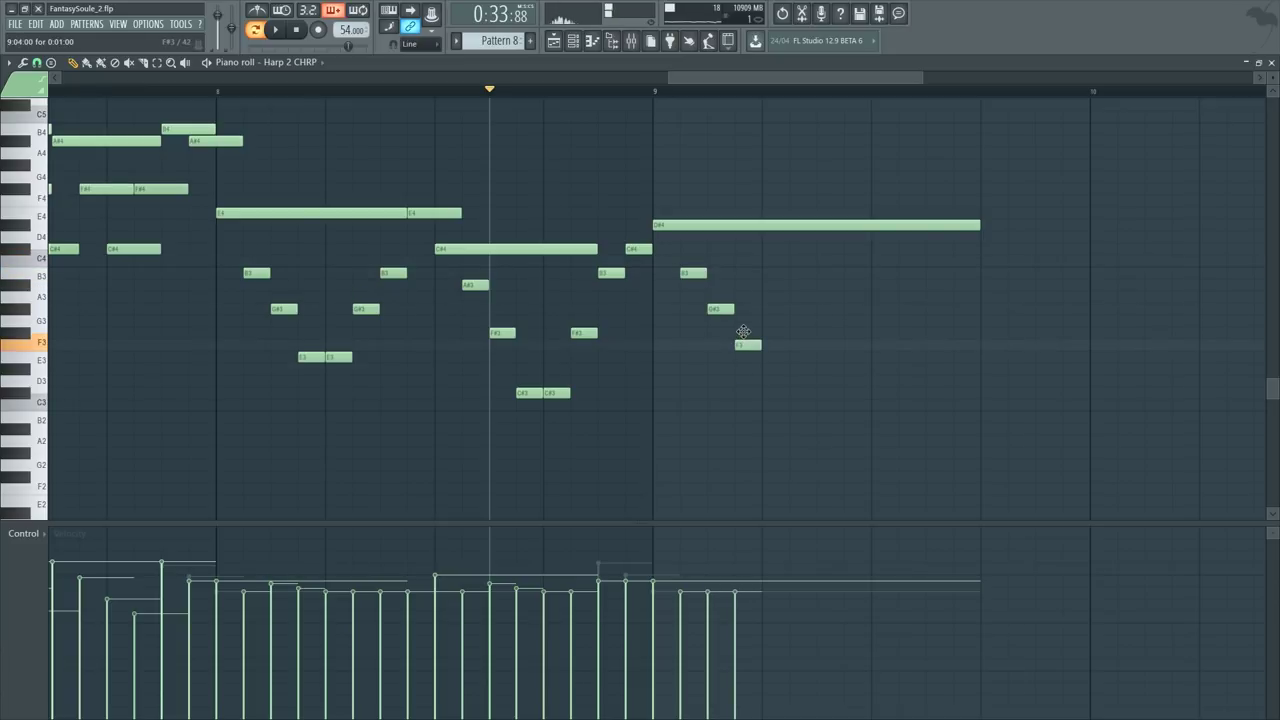
left_click(667, 225)
left_click(696, 271)
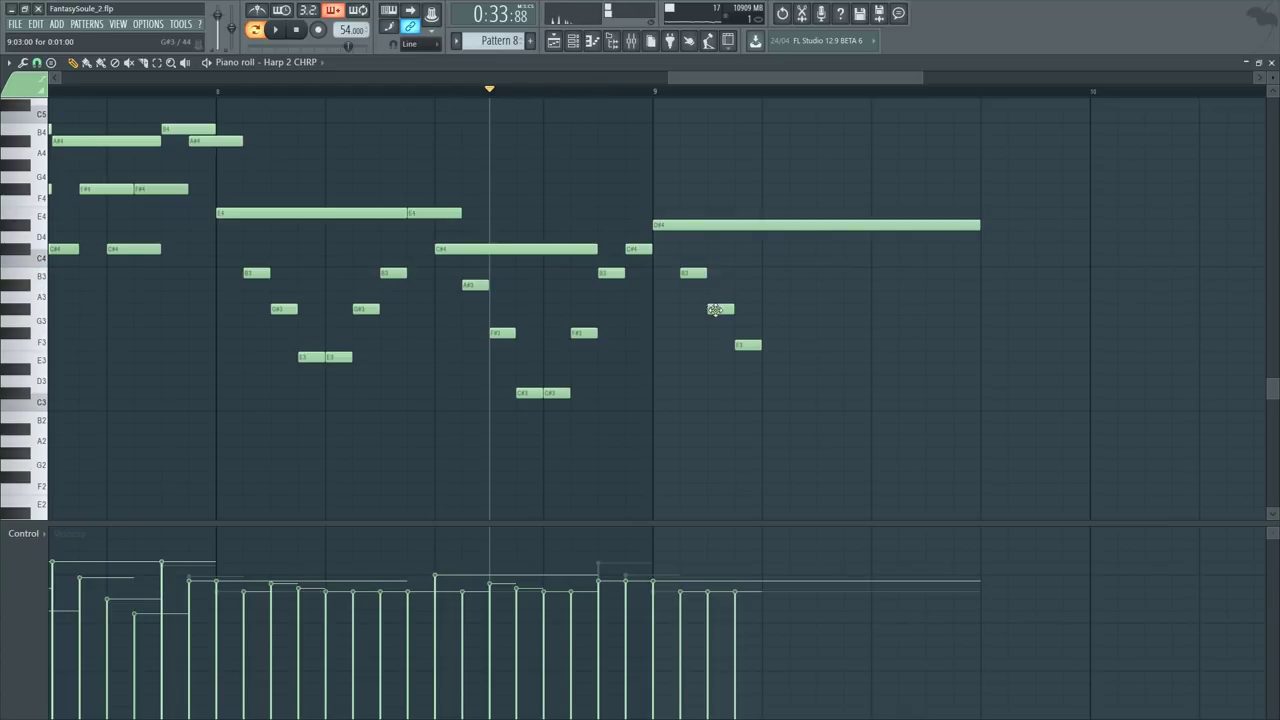
left_click(716, 308)
left_click_drag(758, 343, 743, 221)
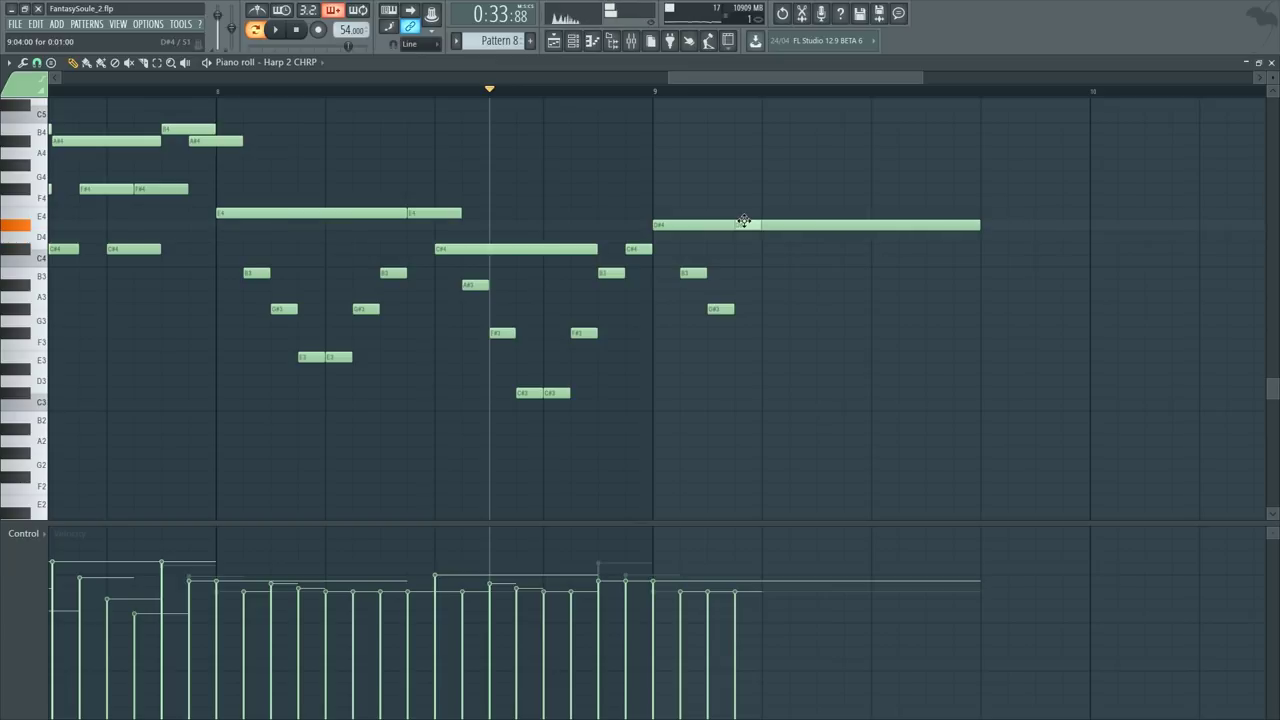
Step: Shorten the long D#4 at the start of bar 9 to one step and play back the transition from bar 8
scroll(711, 251, "up", 1)
key("space")
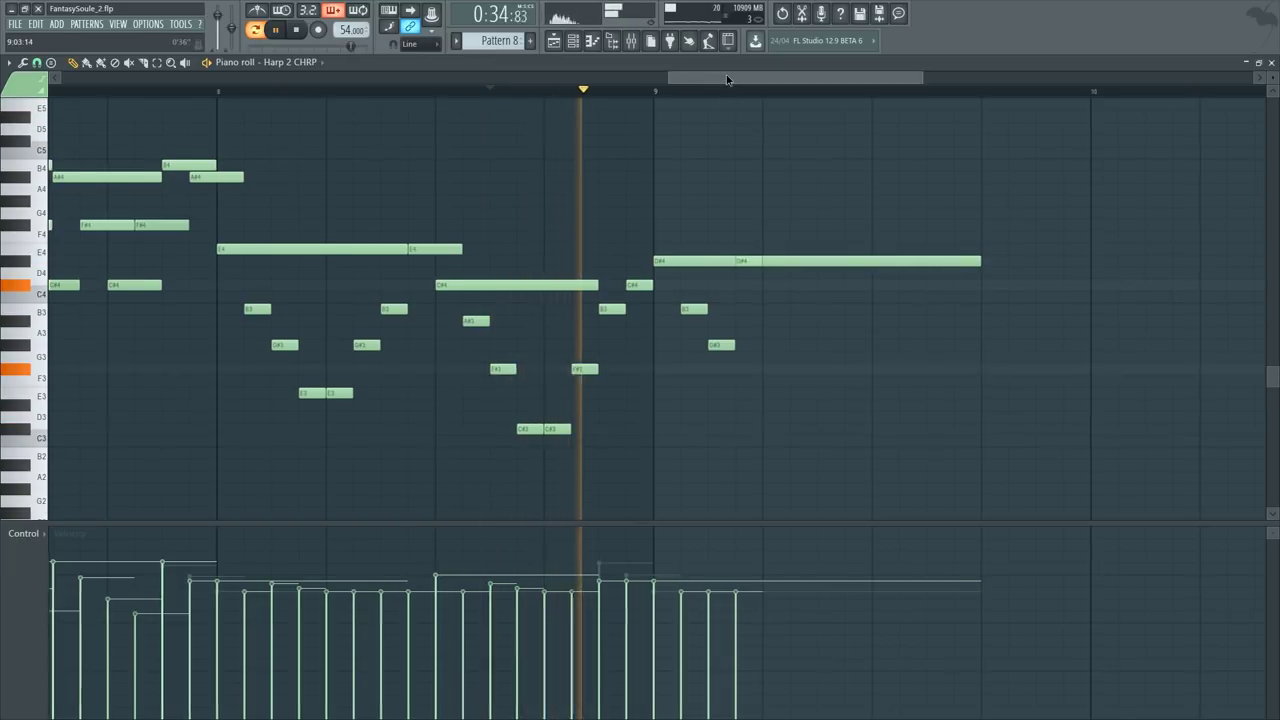
left_click_drag(728, 78, 761, 78)
key("space")
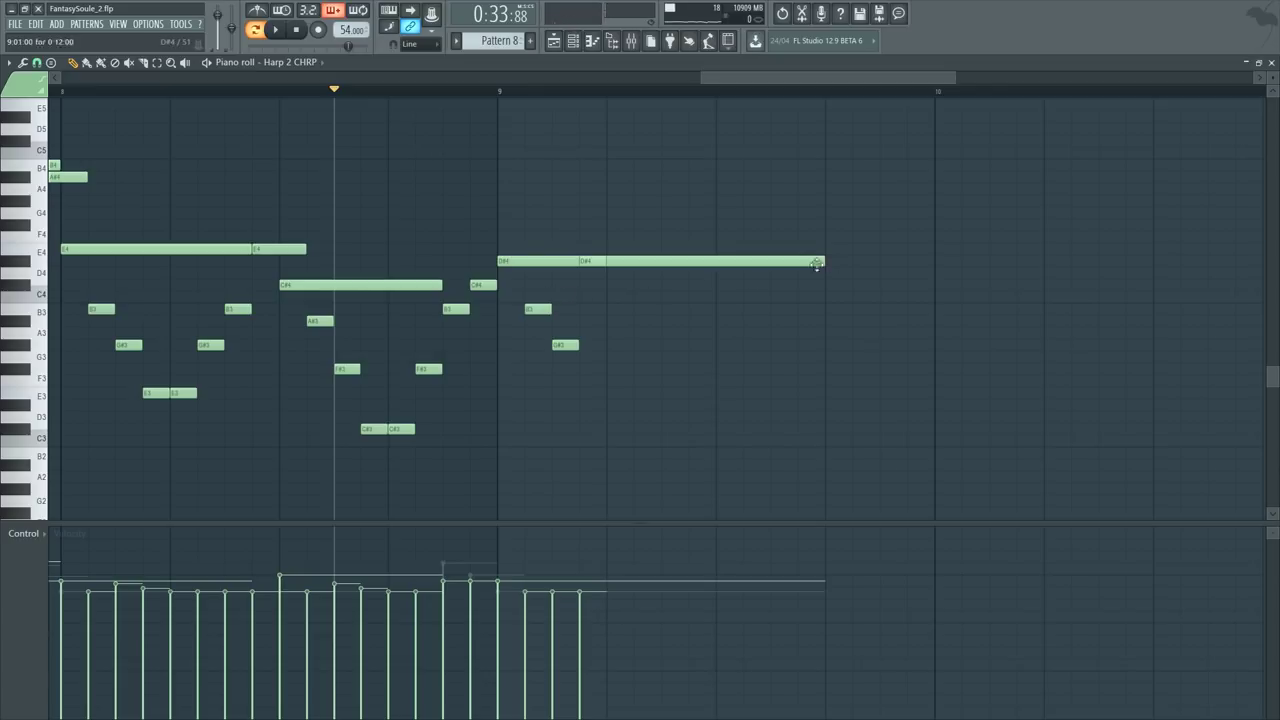
left_click_drag(822, 260, 536, 298)
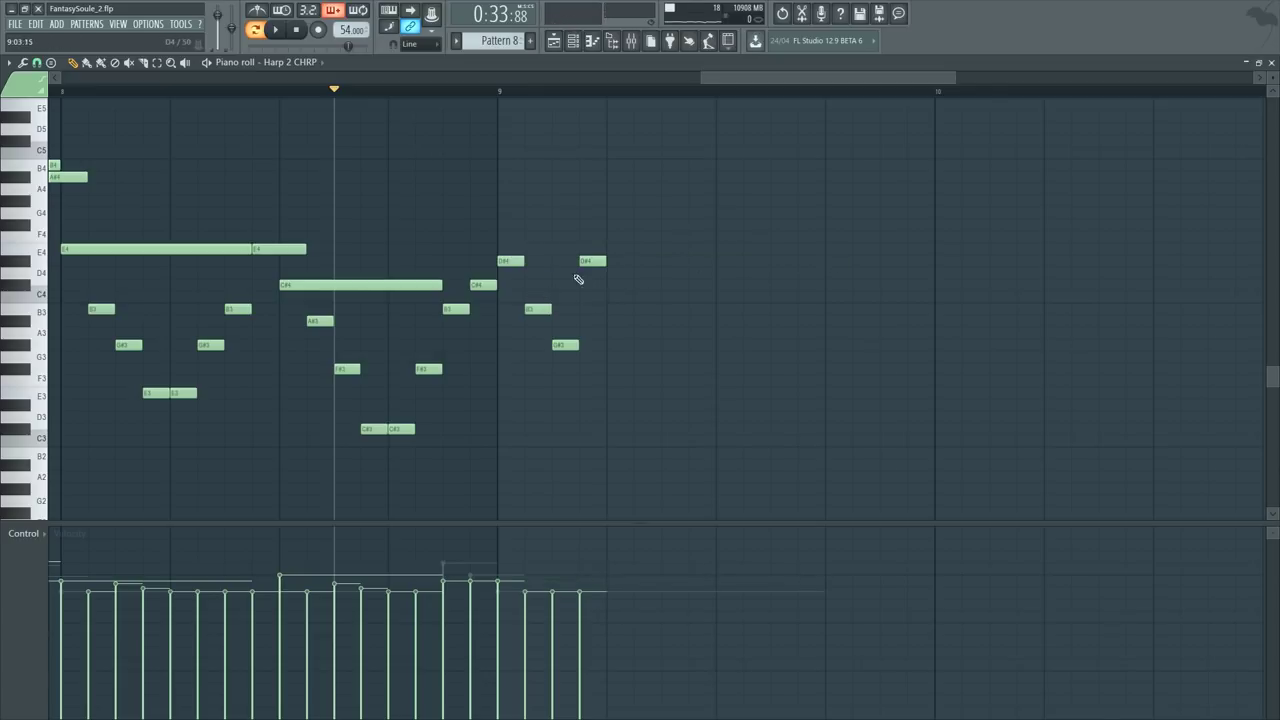
scroll(600, 294, "up", 5)
key("space")
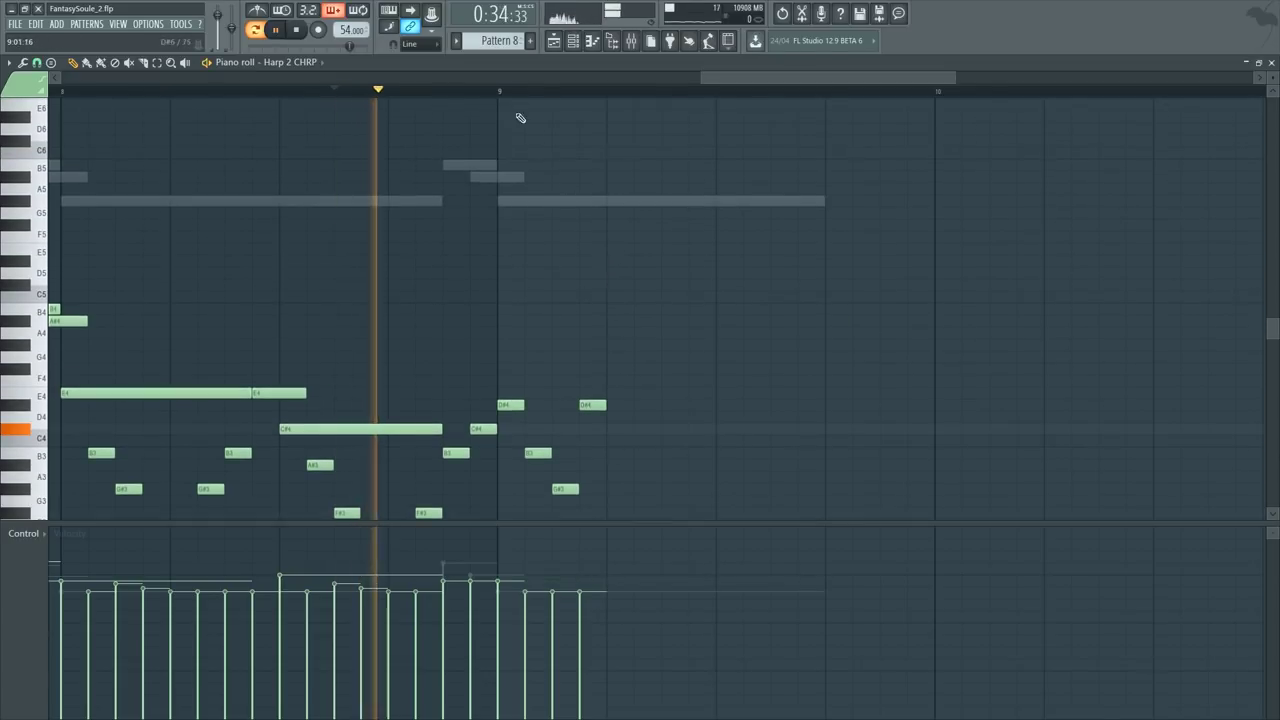
Step: Set playback to start at bar 9, add a one-step B4 at step 9, and play back
left_click(506, 98)
key("space")
scroll(608, 203, "up", 2, "ctrl")
scroll(600, 260, "down", 2)
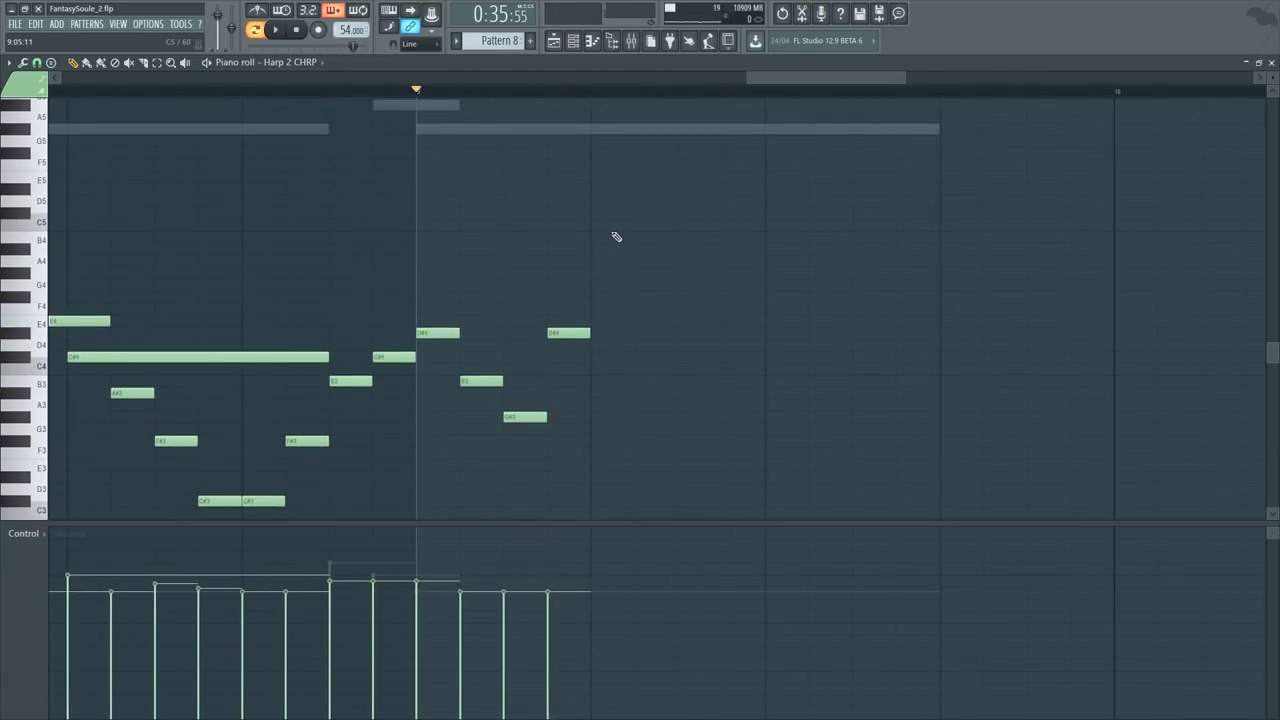
scroll(616, 237, "up", 1)
left_click_drag(764, 143, 771, 277)
key("space")
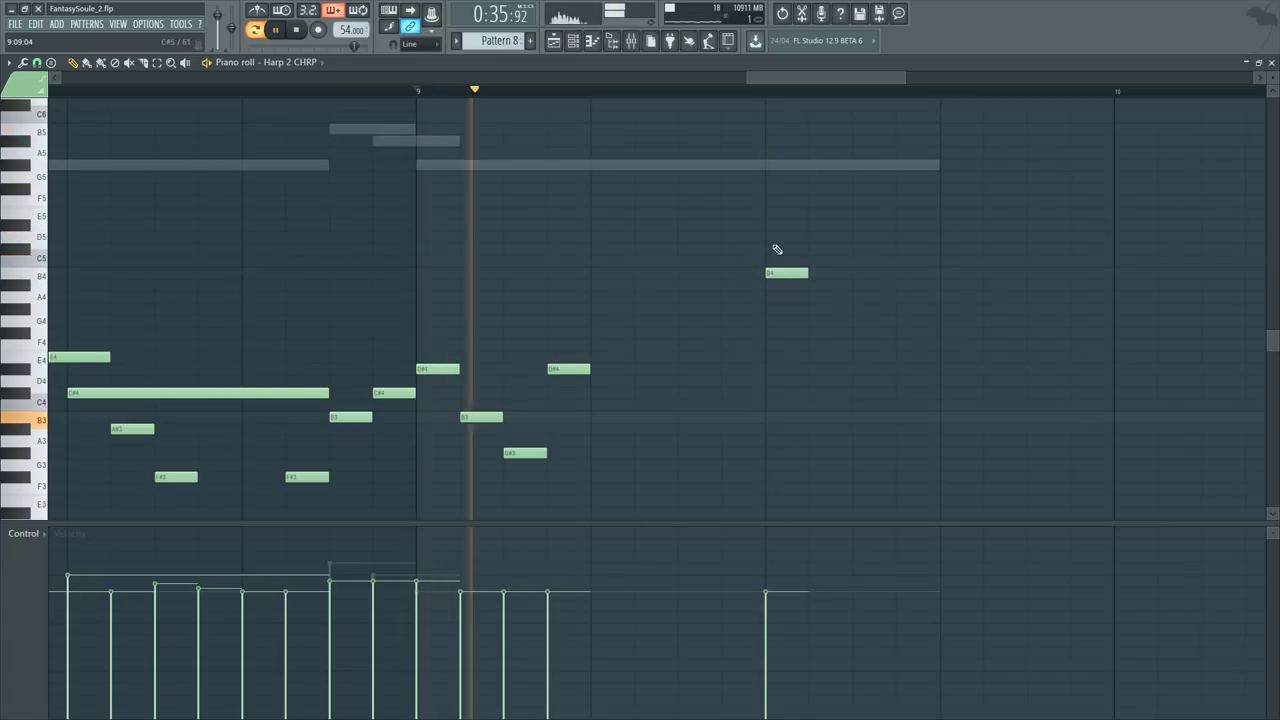
key("space")
Step: Continue down from the B4 in bar 9 with one-step notes G#4, D#4, B3 and G#3 at steps 10 to 13
left_click(815, 297)
left_click_drag(820, 312, 871, 367)
left_click(870, 358)
scroll(891, 343, "down", 3)
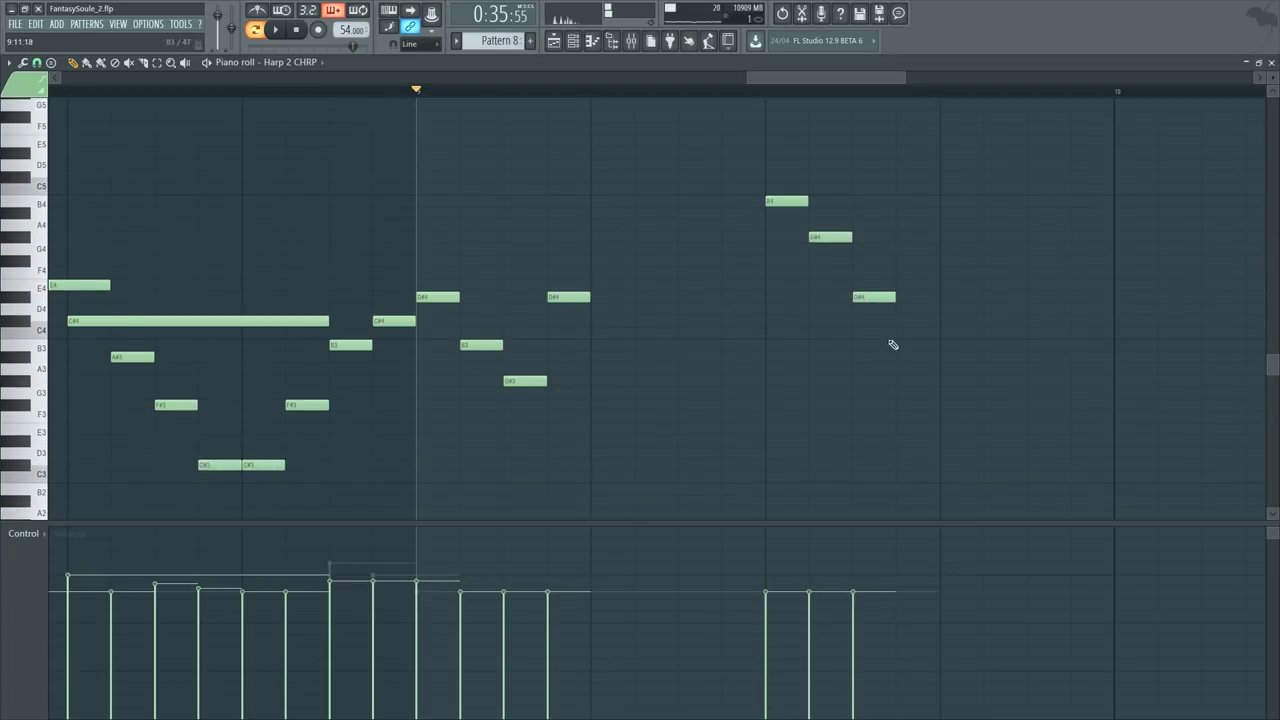
left_click_drag(898, 320, 899, 344)
left_click(945, 380)
Step: Extend the descending run to the end of bar 9 with D#3, B2 and A#2 at steps 14 to 16
scroll(957, 394, "down", 3)
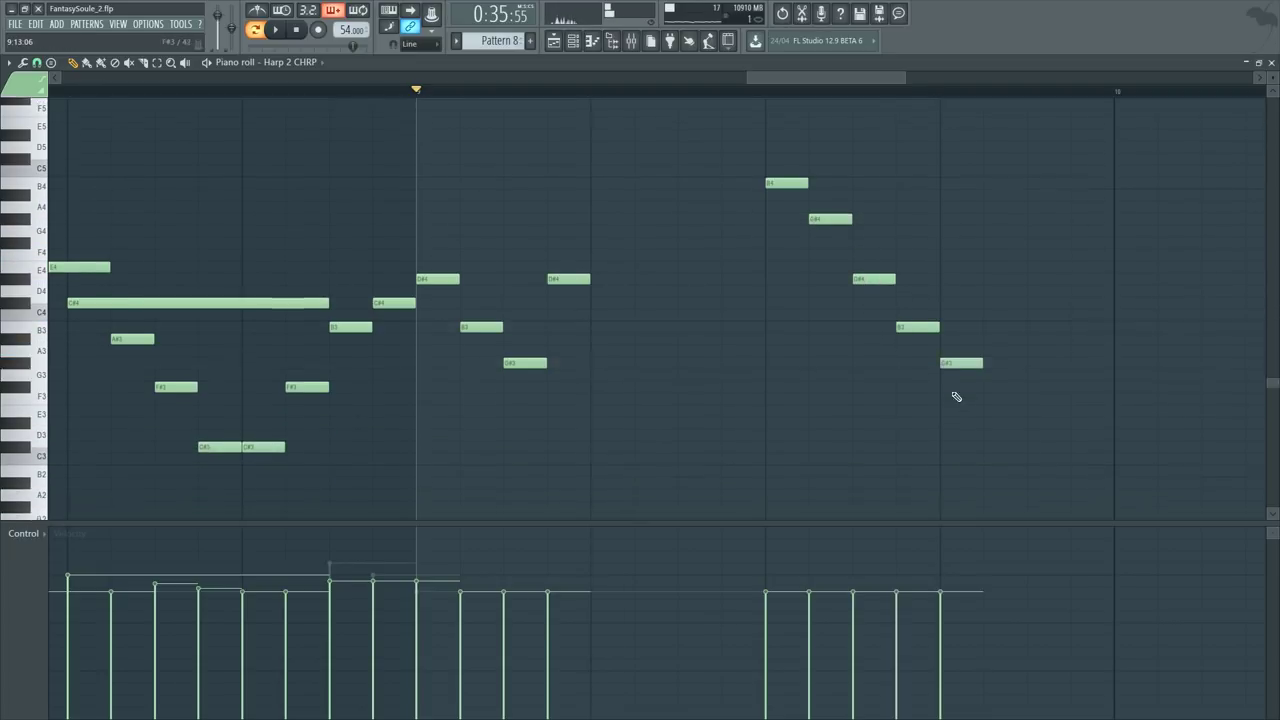
left_click(1000, 368)
scroll(1033, 405, "down", 2)
left_click_drag(1030, 392, 1027, 379)
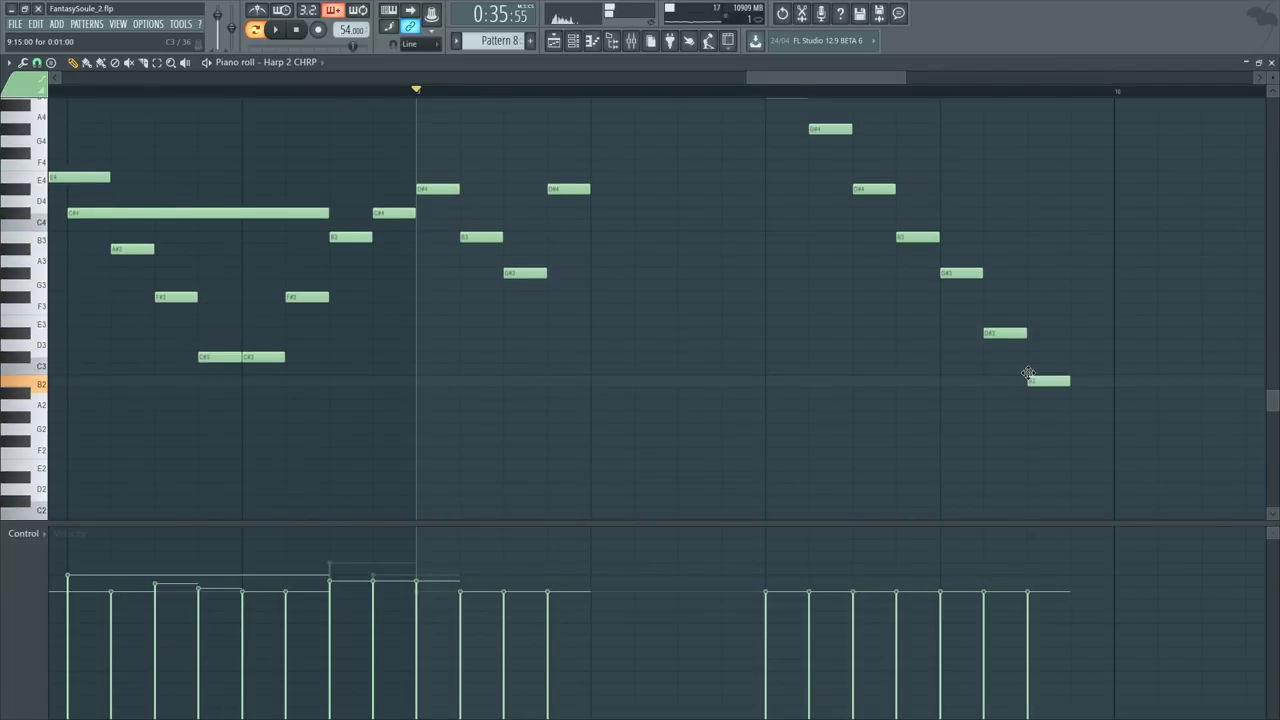
left_click(1073, 405)
Step: Add B3, D#4 and G#4 at steps 6 to 8 of bar 9 leading up to the B4, and play back the bar
scroll(820, 303, "up", 4)
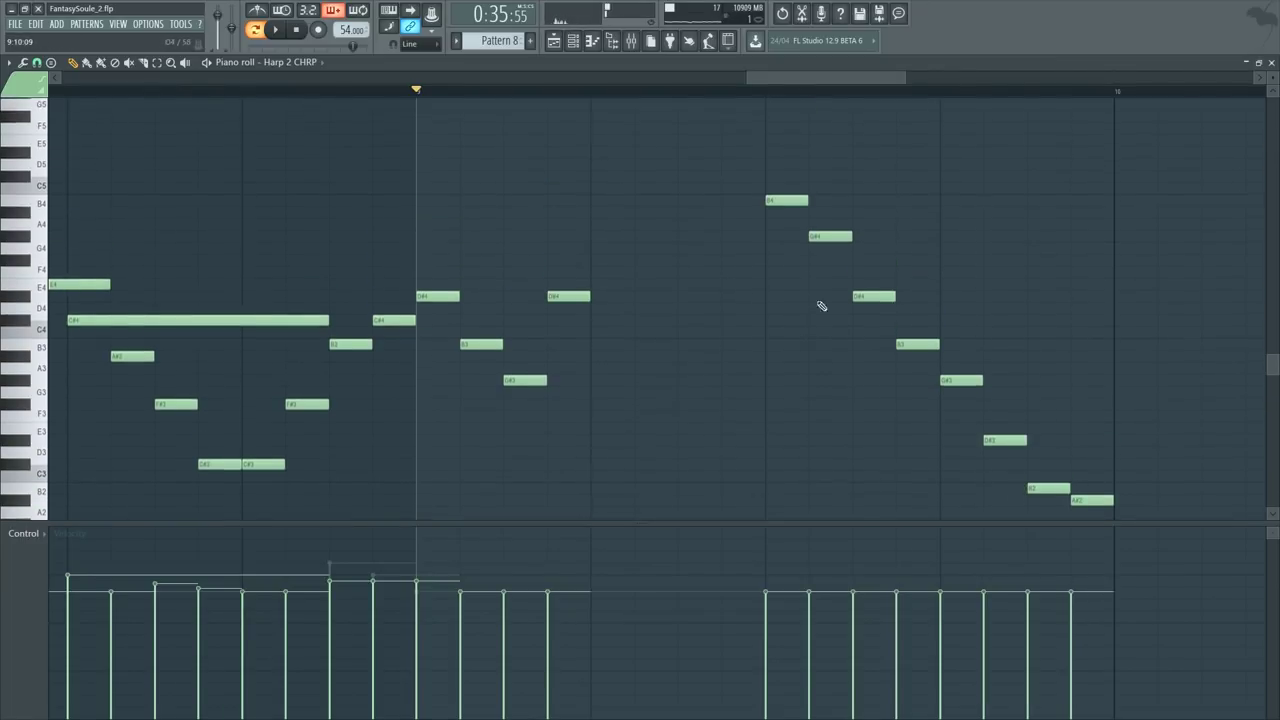
left_click(726, 236)
left_click_drag(676, 272, 677, 297)
mouse_move(637, 338)
left_mouse_down()
mouse_move(623, 338)
mouse_move(634, 349)
left_mouse_up()
key("space")
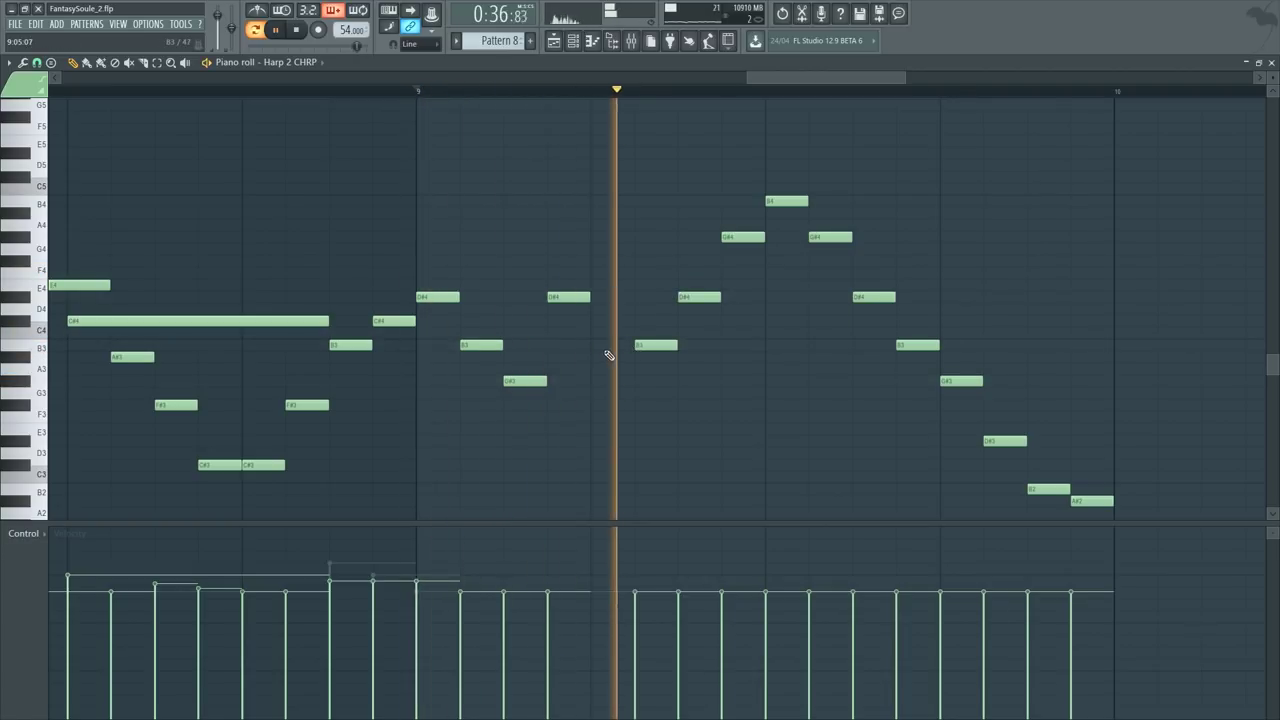
key("space")
Step: Lower the D#4 at step 4 of bar 9 to D#3, add G#3 at step 5, and play back the bar
left_click_drag(563, 295, 565, 441)
left_click(600, 381)
key("space")
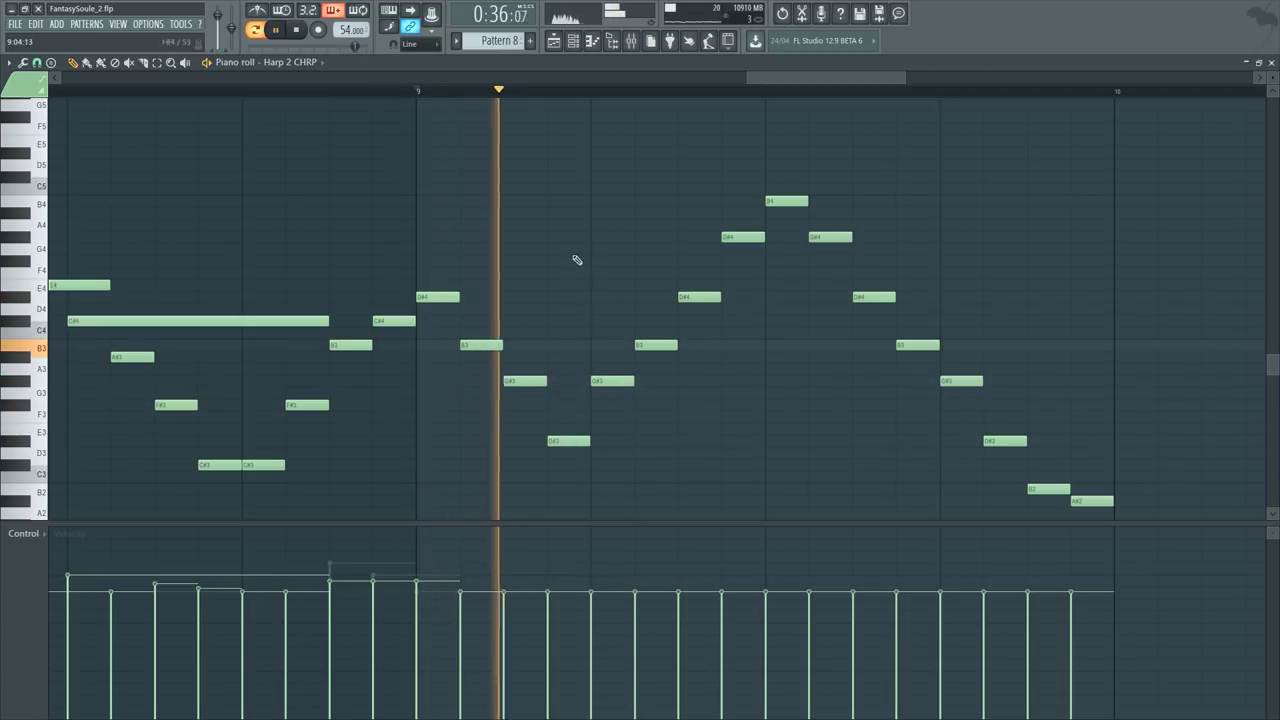
scroll(741, 108, "down", 6)
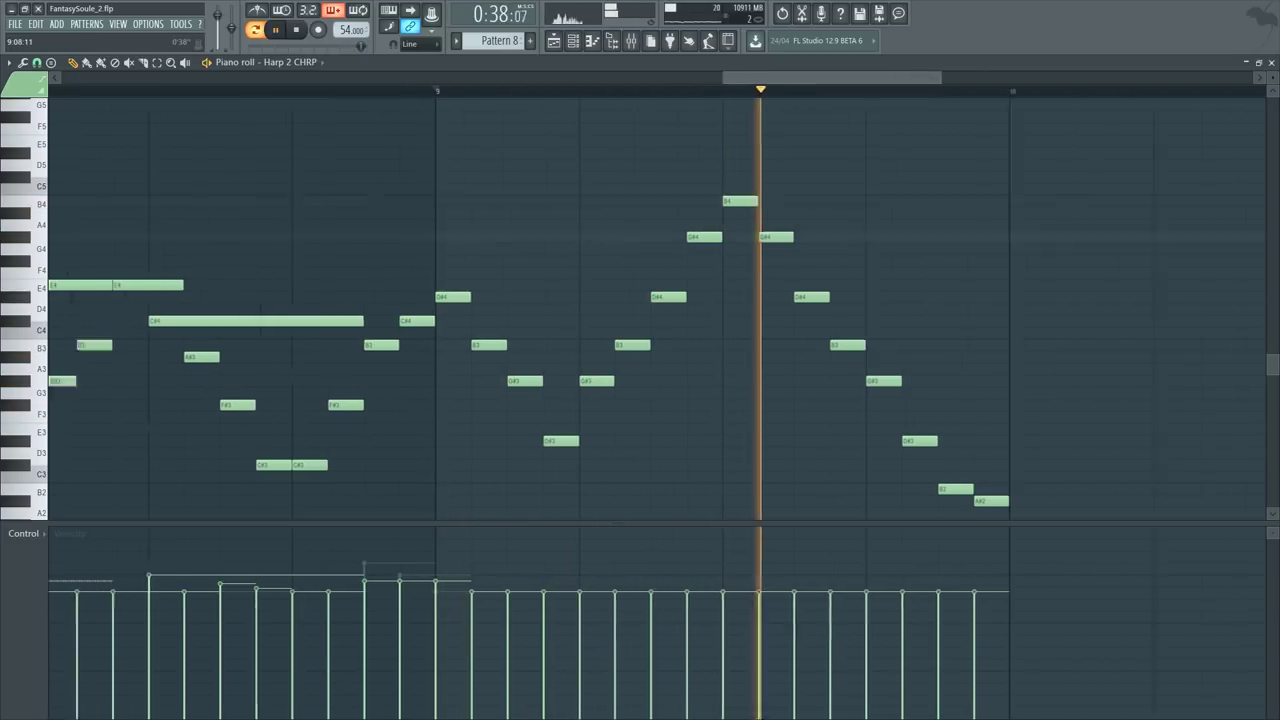
scroll(754, 262, "down", 3)
key("space")
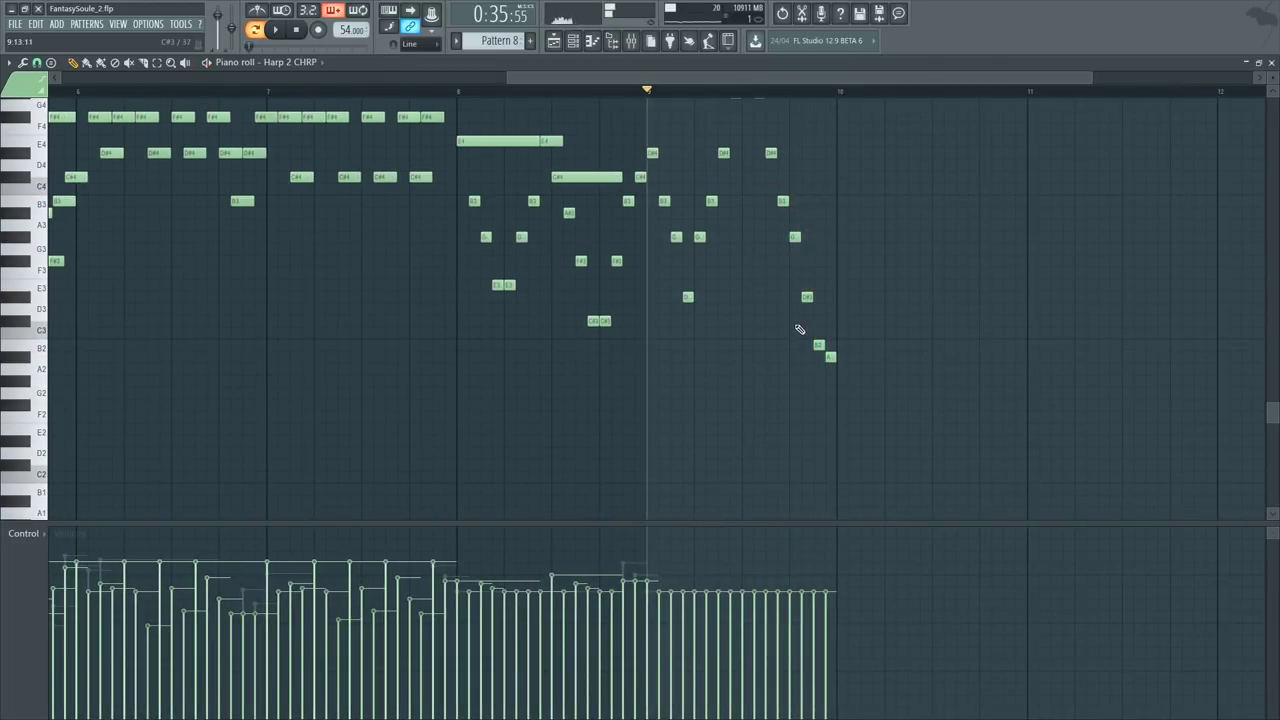
Step: Play back the transition from the second half of bar 8 into bar 9
scroll(661, 346, "up", 3)
left_click_drag(603, 149, 936, 498, "ctrl")
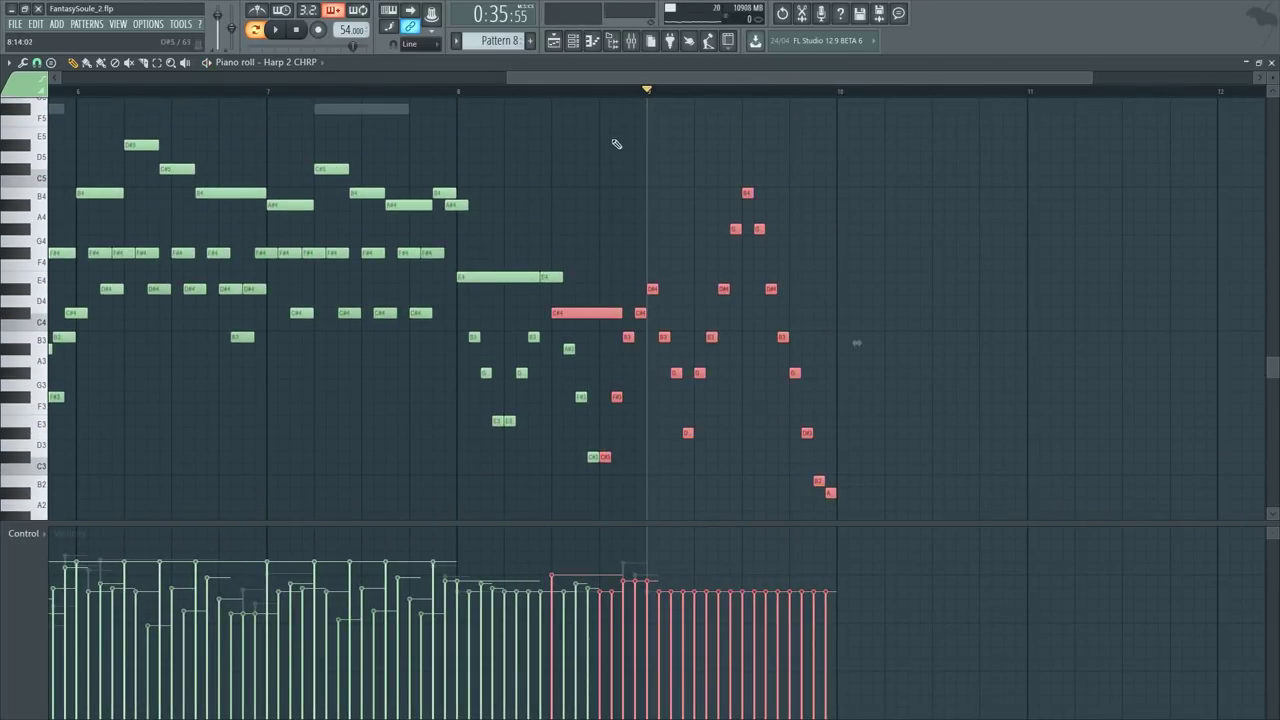
left_click(575, 90)
key("space")
scroll(677, 94, "up", 4)
key("ctrl+d")
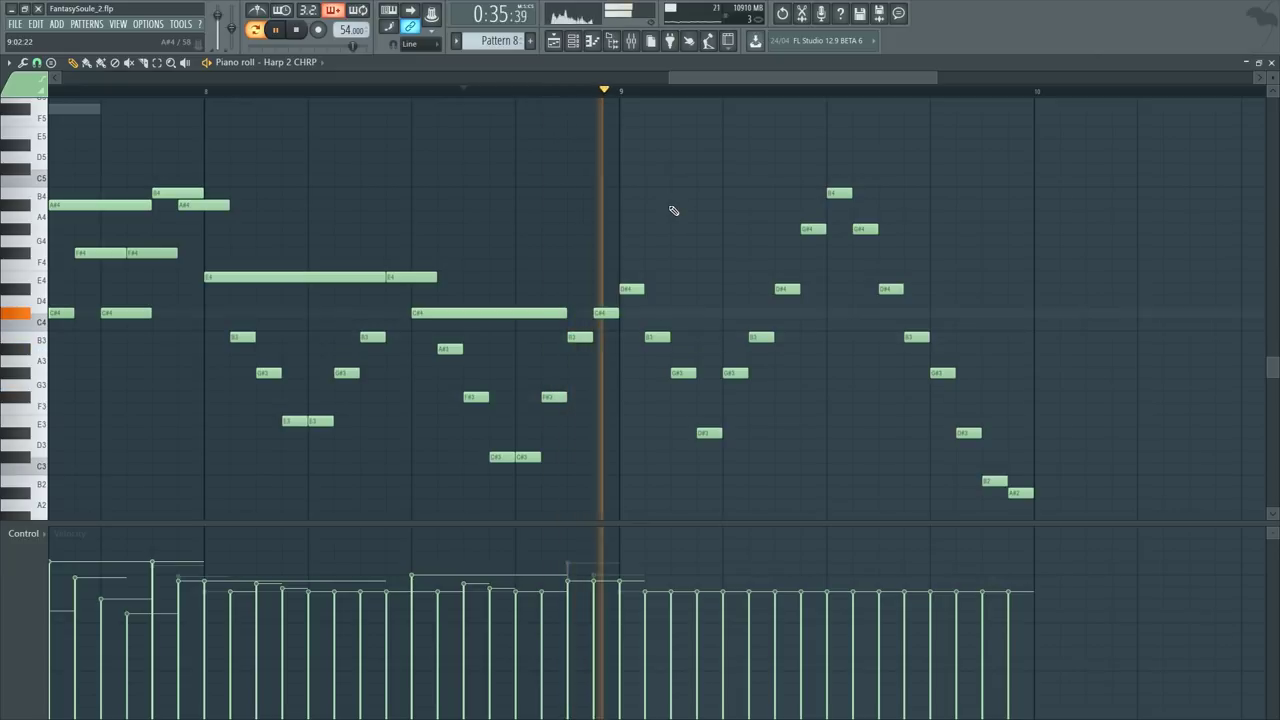
key("space")
Step: Transpose the notes of bar 9 up one octave and change its first three notes to G#4, A#4 and B4
scroll(722, 108, "down", 4)
left_click_drag(672, 145, 1031, 540, "ctrl")
key("ctrl+d")
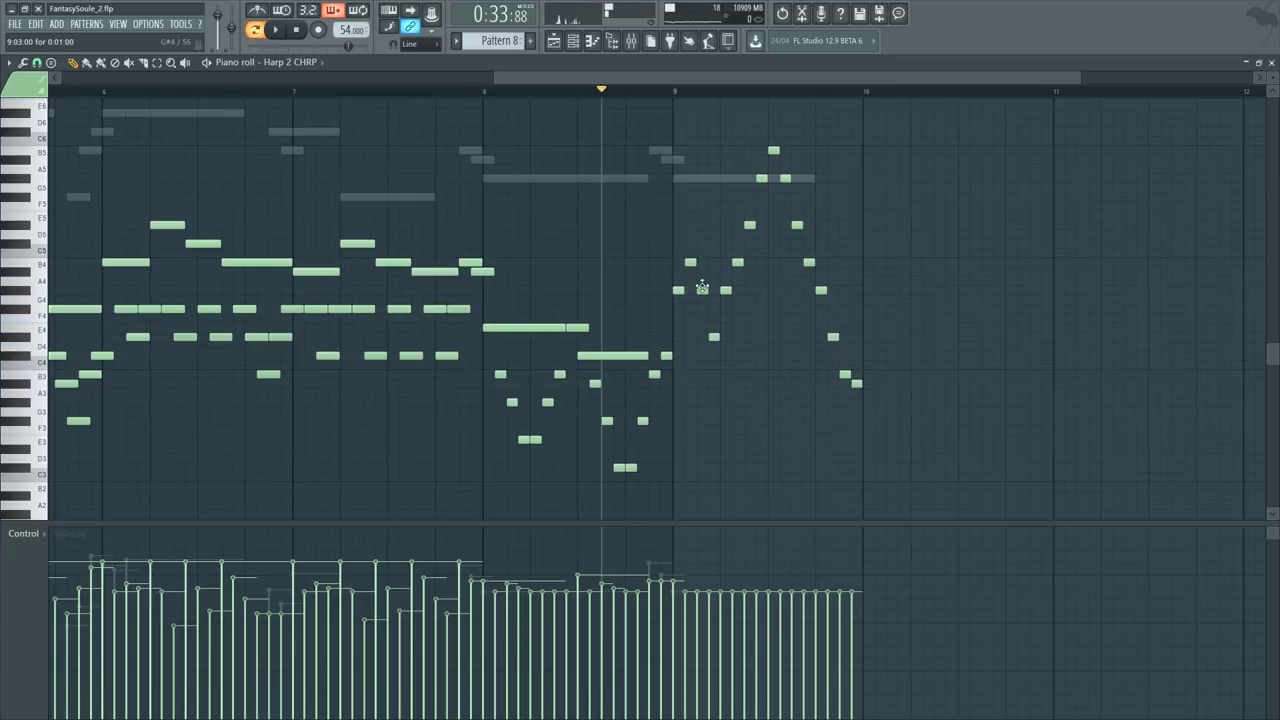
left_click_drag(690, 262, 653, 261)
scroll(752, 101, "up", 3)
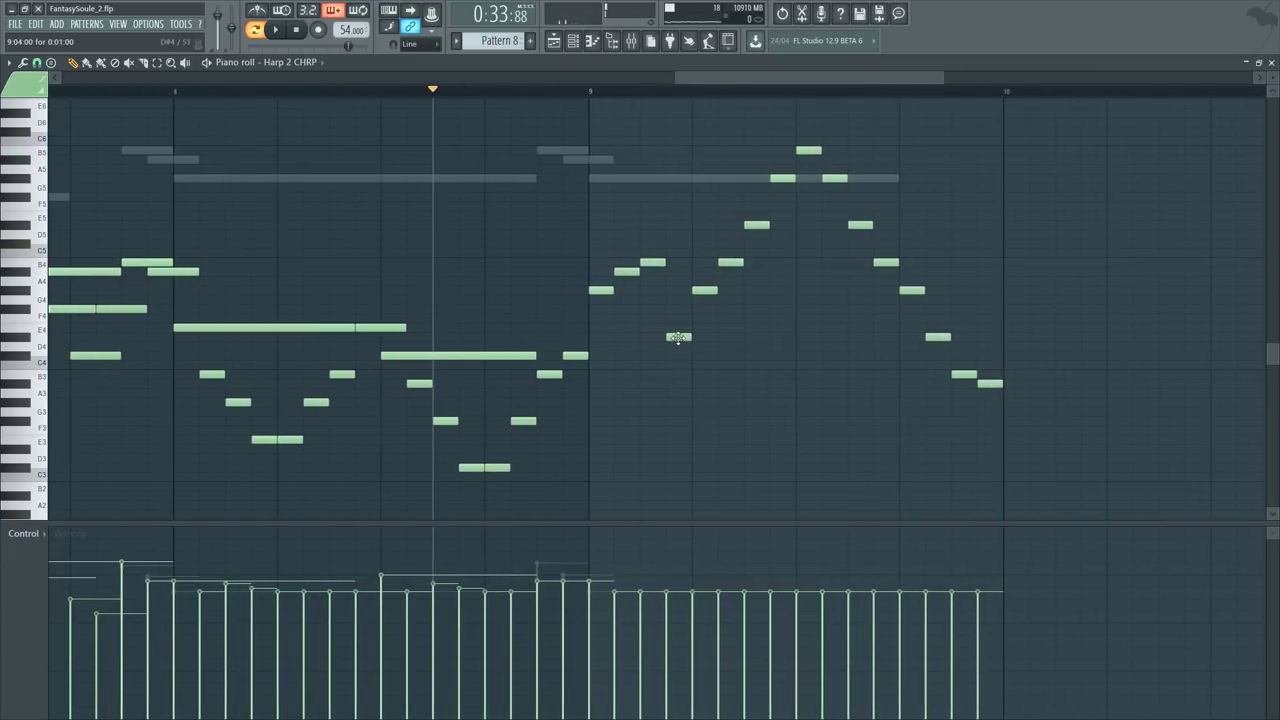
Step: Try bar 9's second and third notes an octave lower at A#3 and B3, and play back the transition from bar 8
left_click_drag(678, 338, 675, 225)
scroll(688, 260, "up", 1)
mouse_move(704, 322)
left_mouse_down()
mouse_move(703, 286)
mouse_move(705, 300)
mouse_move(725, 290)
mouse_move(725, 253)
mouse_move(752, 220)
mouse_move(751, 257)
mouse_move(750, 204)
mouse_move(766, 214)
mouse_move(760, 260)
mouse_move(704, 340)
mouse_move(700, 318)
left_mouse_up()
left_click_drag(679, 253, 679, 367)
left_click_drag(653, 291, 652, 404)
left_click_drag(625, 299, 626, 411)
key("space")
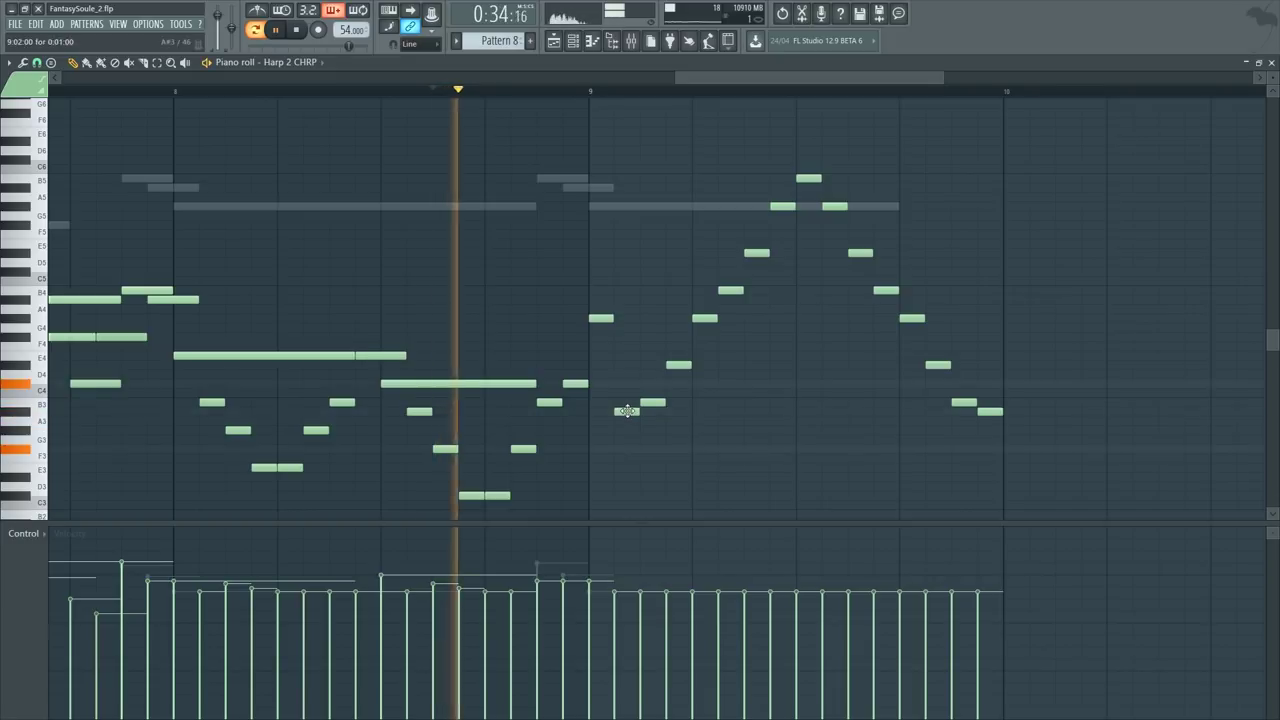
scroll(586, 349, "down", 3)
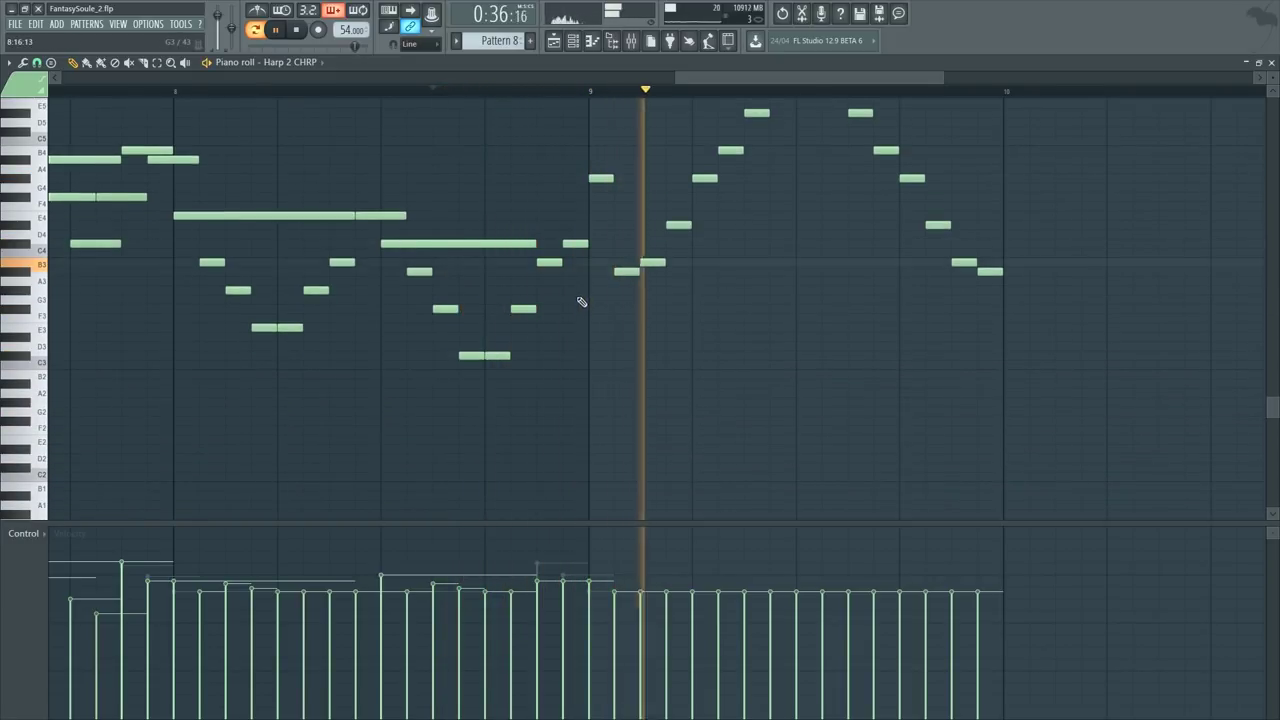
key("space")
Step: Change the first three notes of bar 9 to D#4, B3 and G#3 so they descend, and play back the bar
left_click(603, 178)
left_click_drag(603, 178, 650, 231)
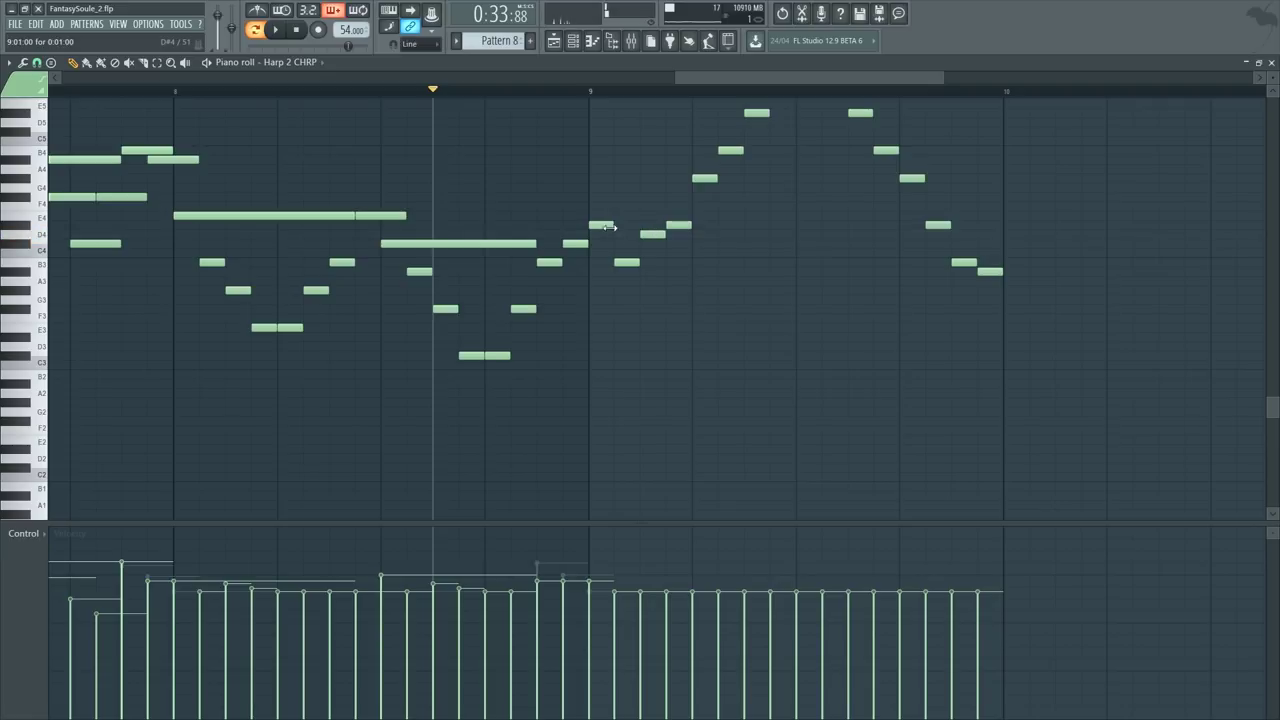
left_click(607, 226)
left_click(622, 262)
left_click_drag(653, 236, 654, 293)
key("space")
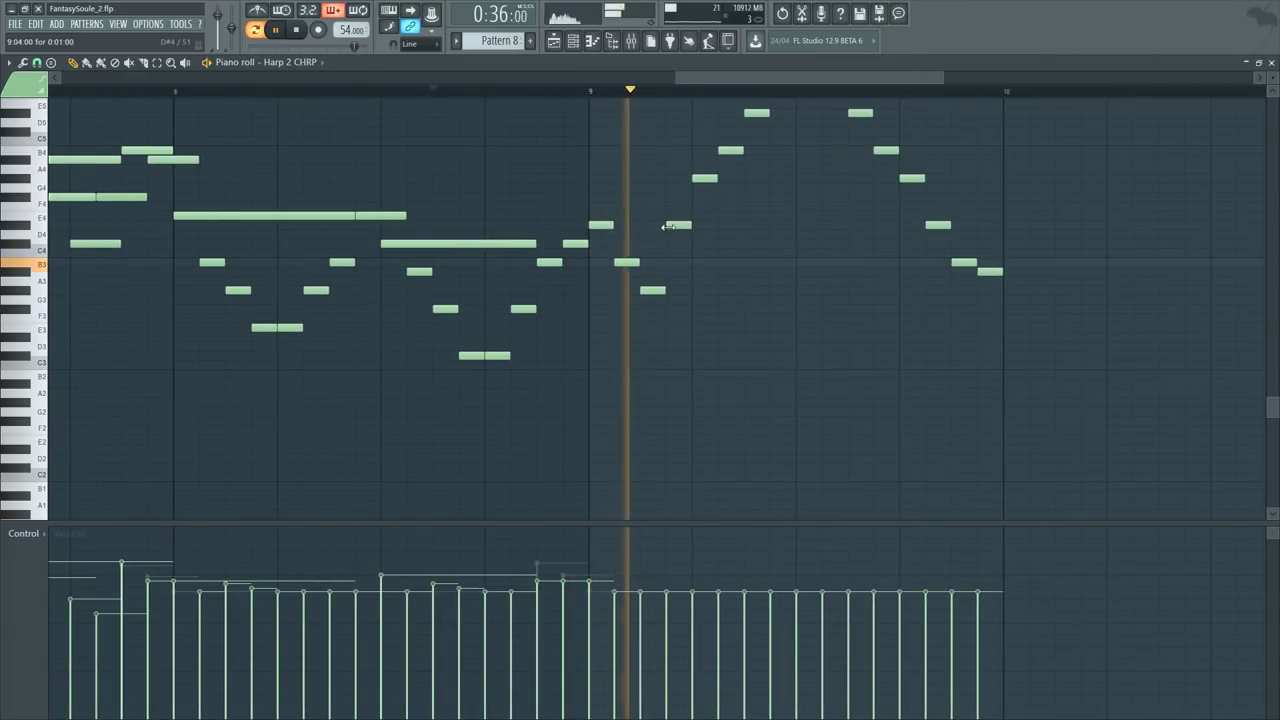
scroll(657, 306, "up", 3)
scroll(659, 309, "down", 4)
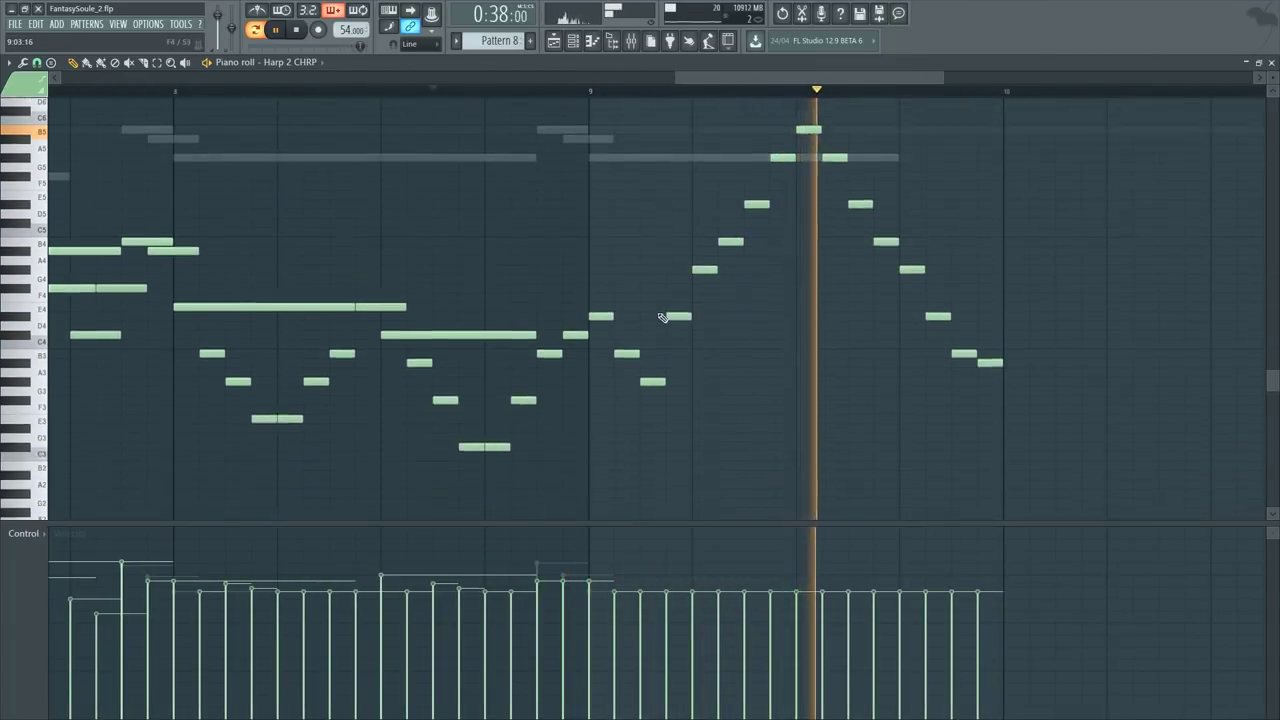
scroll(829, 95, "down", 2)
key("space")
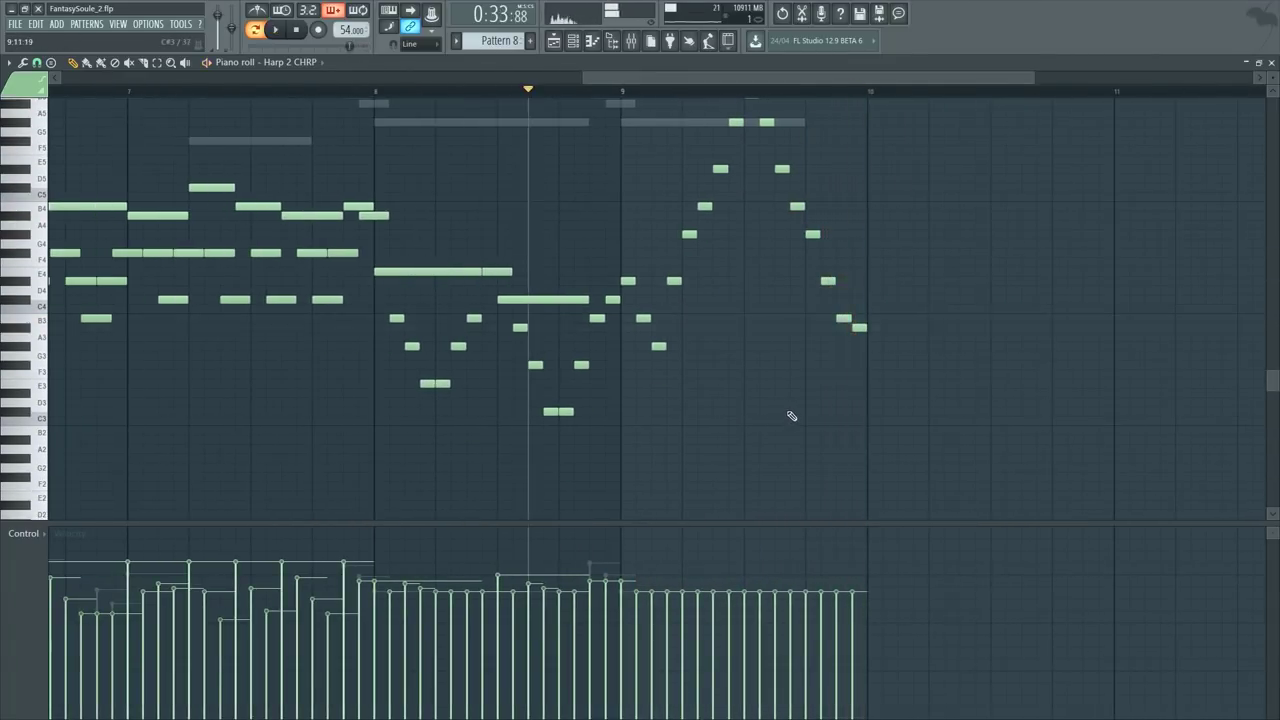
Step: Shape the velocities of bar 9's run to rise gradually toward the B5 peak and fall again, and play back the bar
scroll(883, 206, "up", 1)
left_click_drag(934, 120, 611, 483)
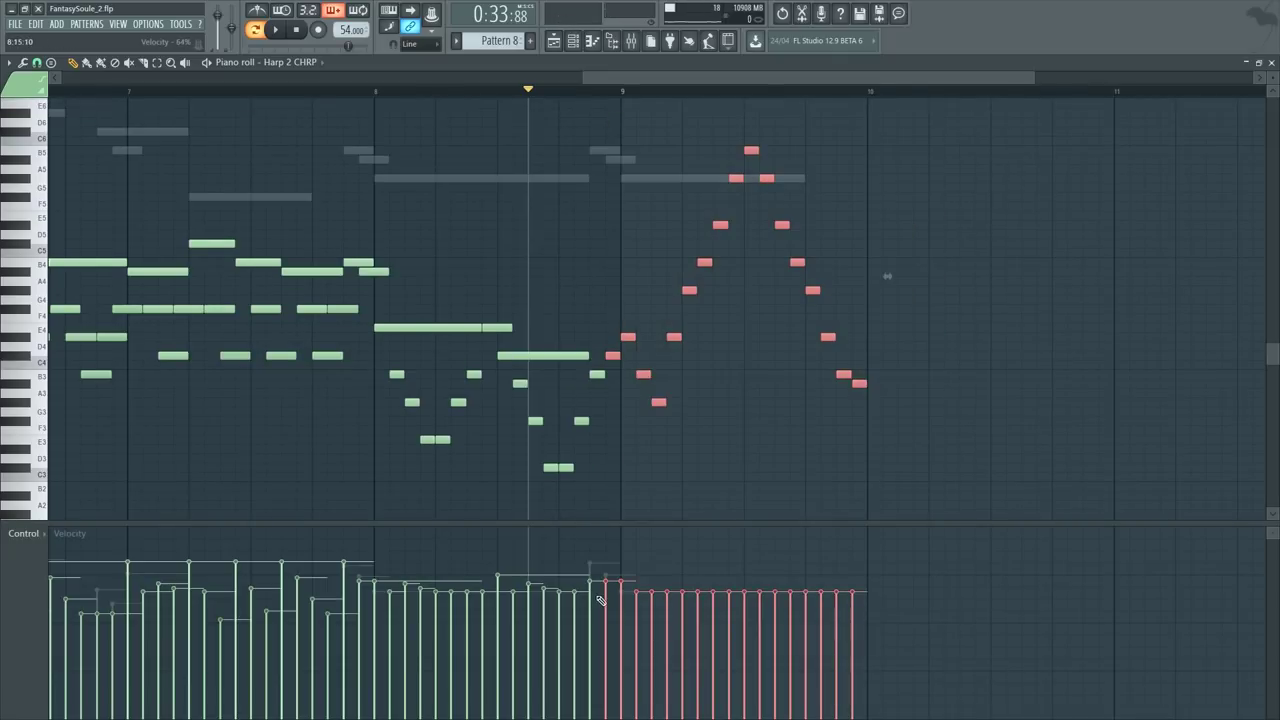
key("space")
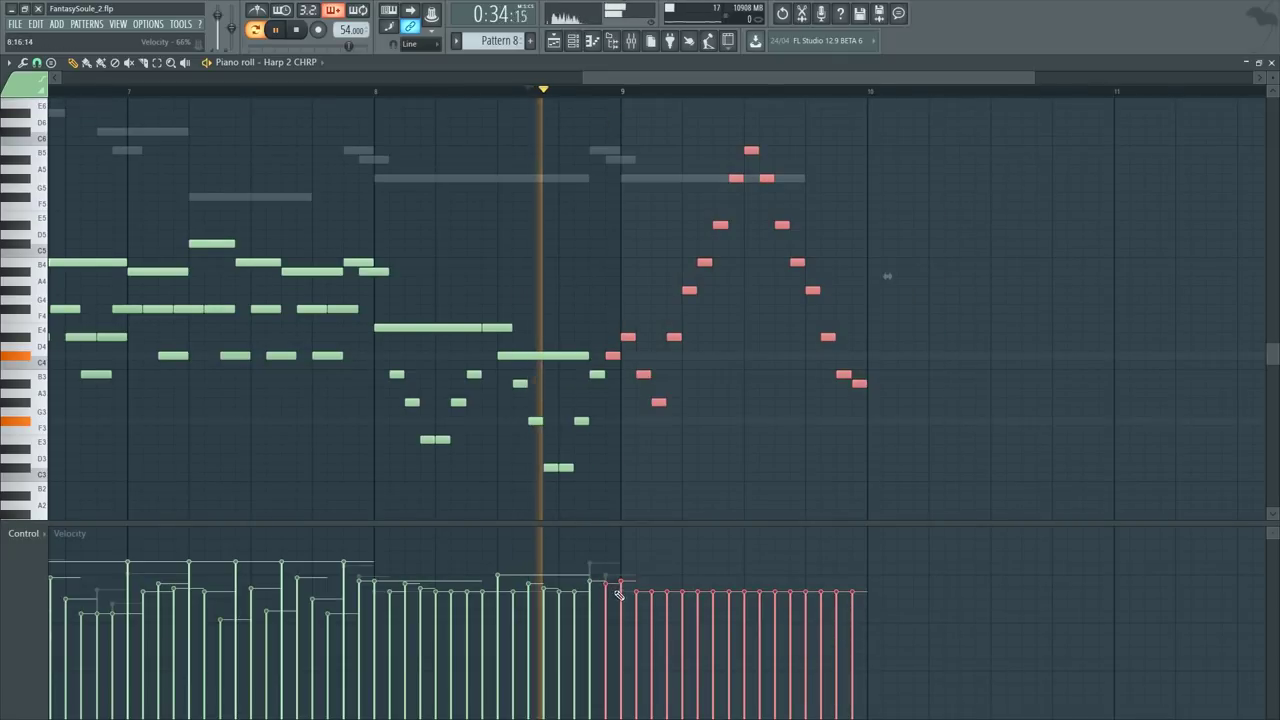
key("space")
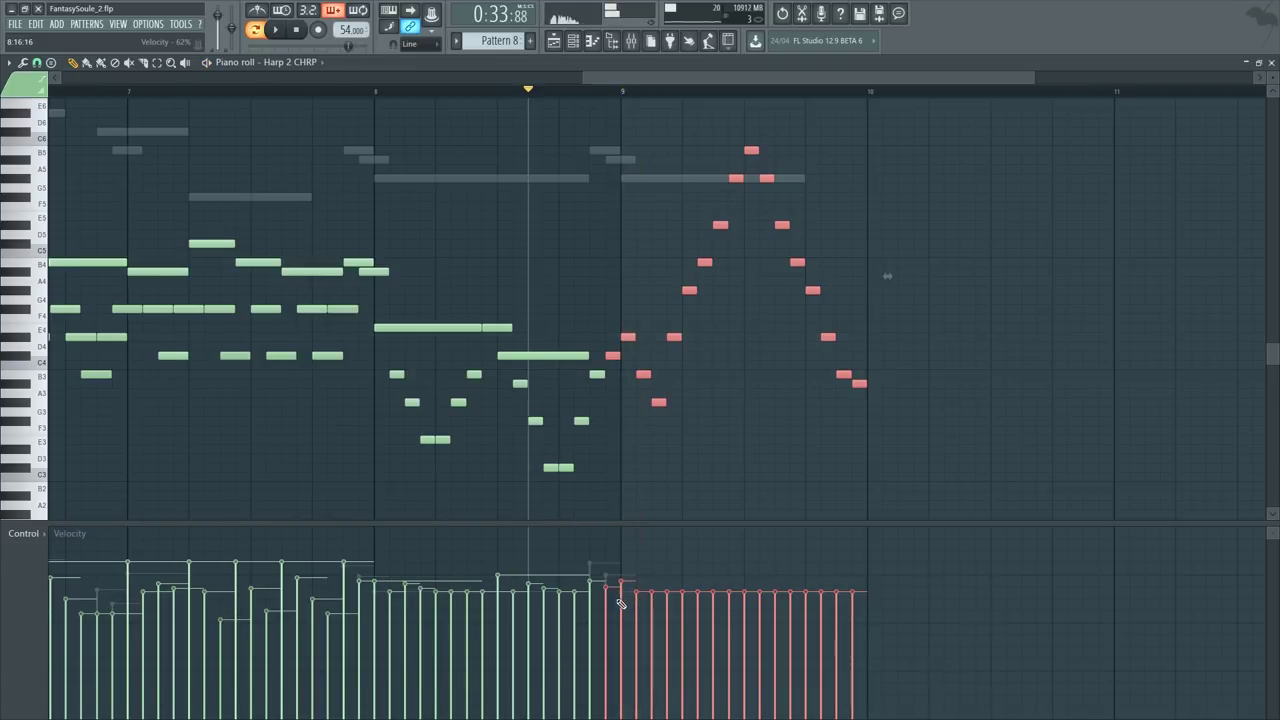
mouse_move(636, 628)
left_mouse_down()
mouse_move(745, 548)
mouse_move(834, 627)
left_mouse_up()
key("space")
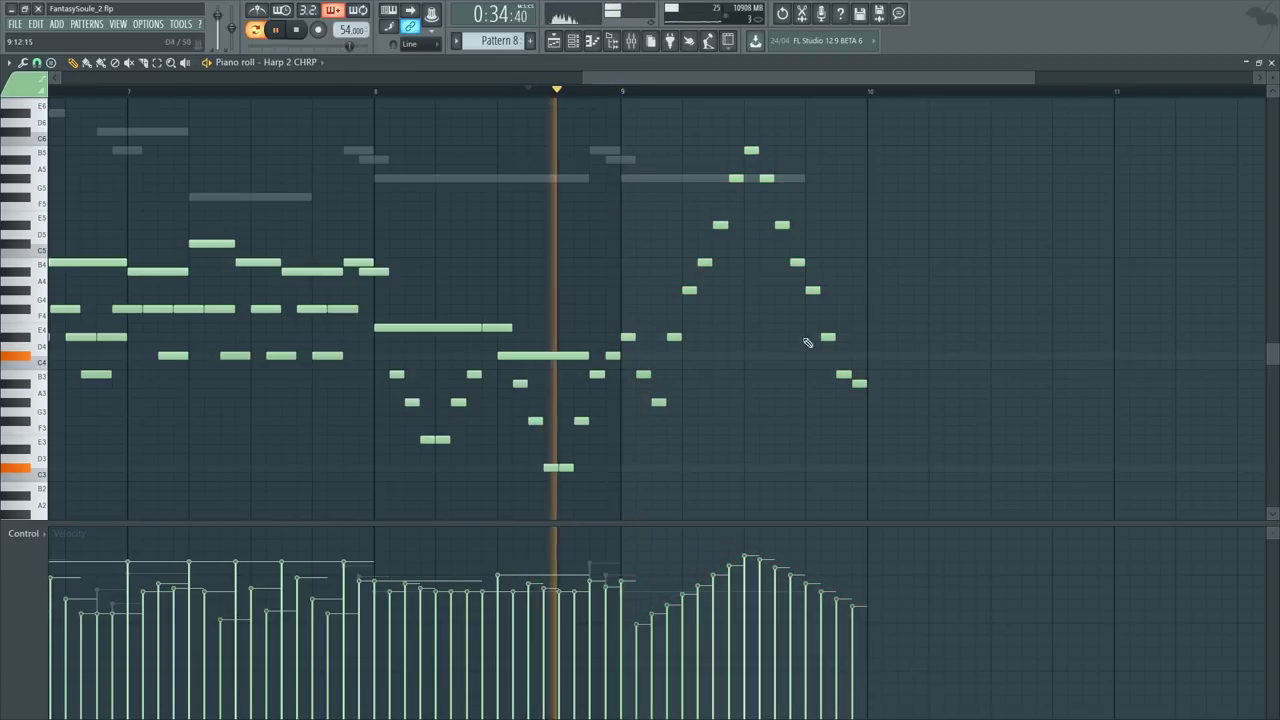
left_click_drag(917, 128, 634, 513)
scroll(749, 434, "down", 3)
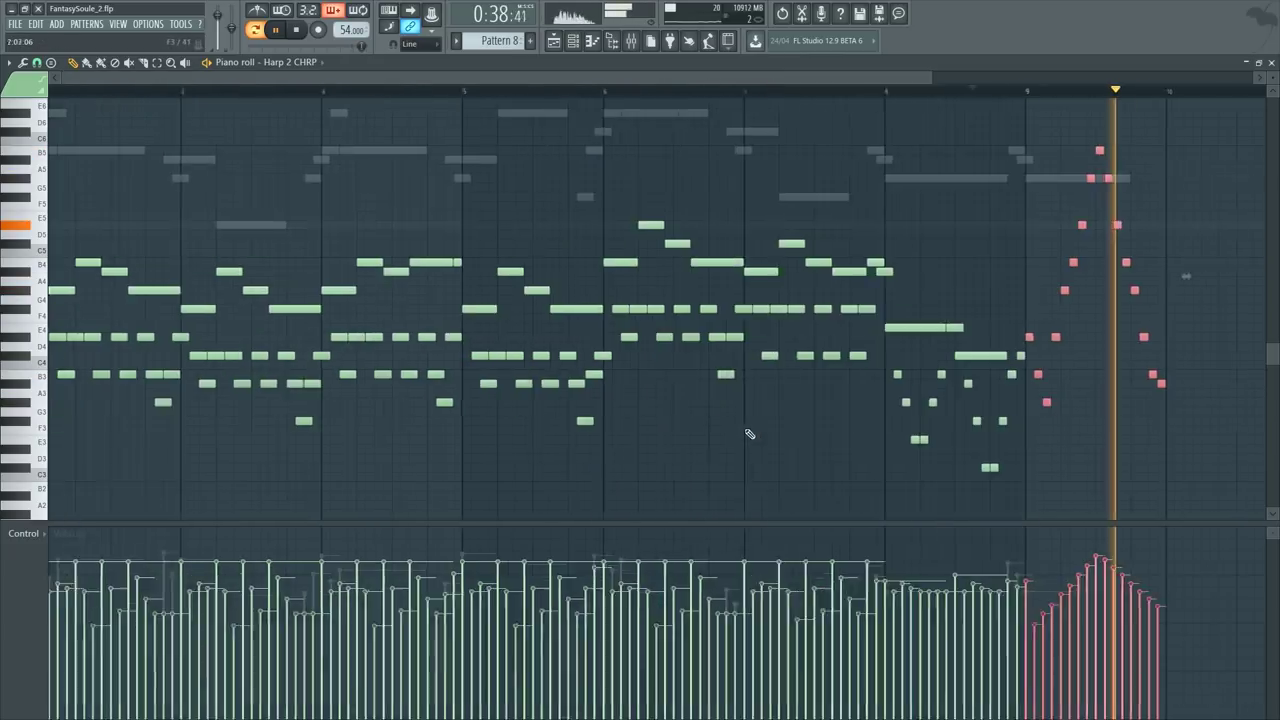
scroll(749, 434, "up", 3)
left_click(746, 373, "ctrl")
key("space")
Step: Set the playback position in bar 1, just before the harp accompaniment starts at bar 2
scroll(737, 366, "down", 3)
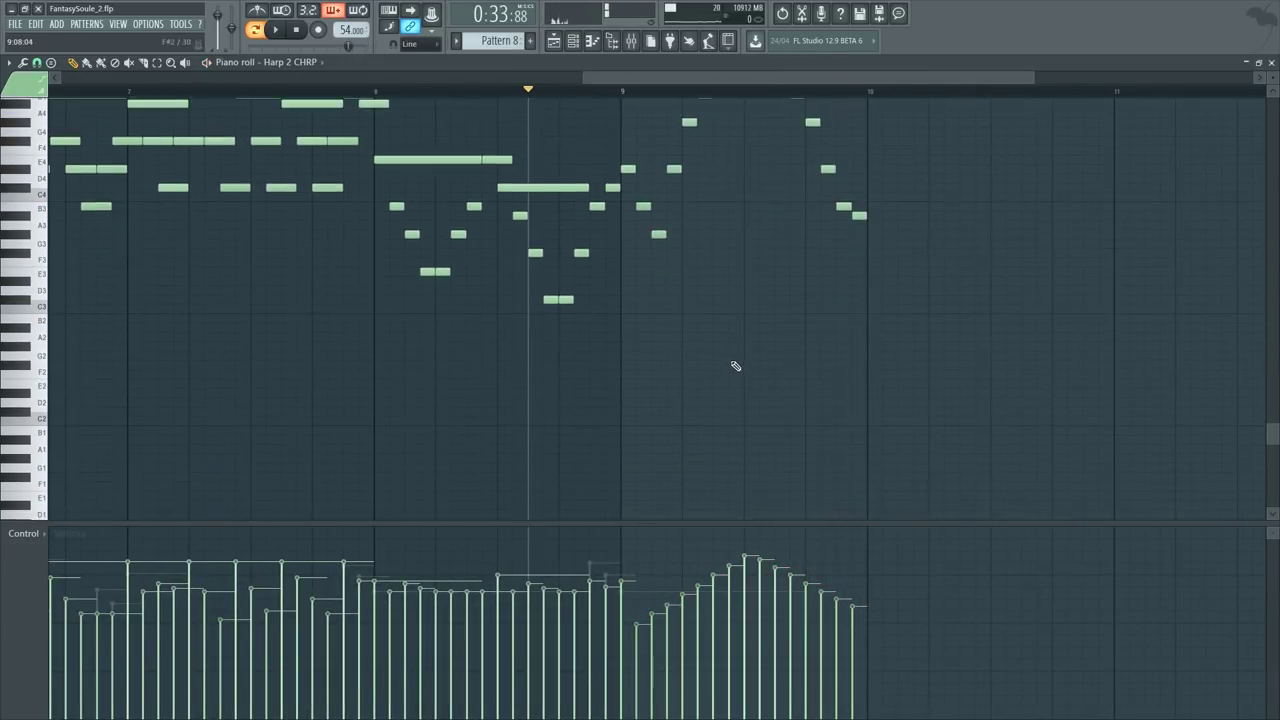
scroll(746, 360, "up", 3)
scroll(749, 357, "down", 3)
left_click(161, 91)
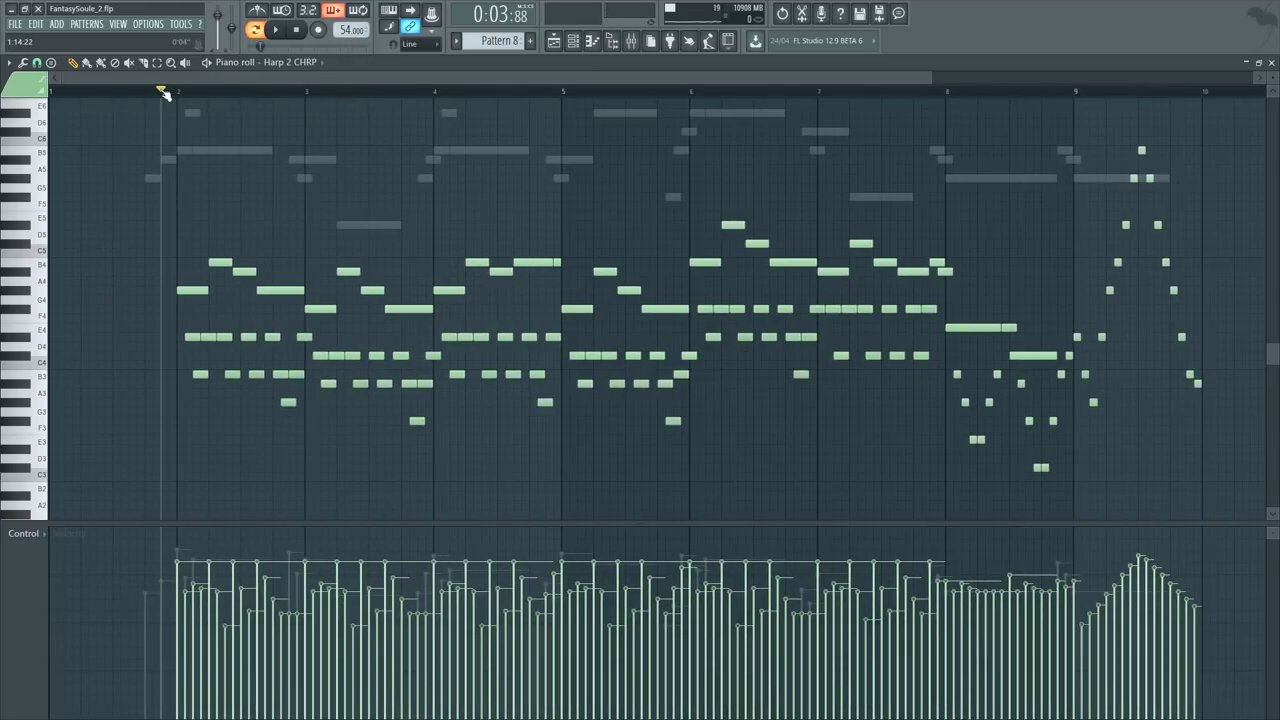
Step: Inspect the harp instruments loaded in Group A's Kontakt rack and close the plugin
key("F6")
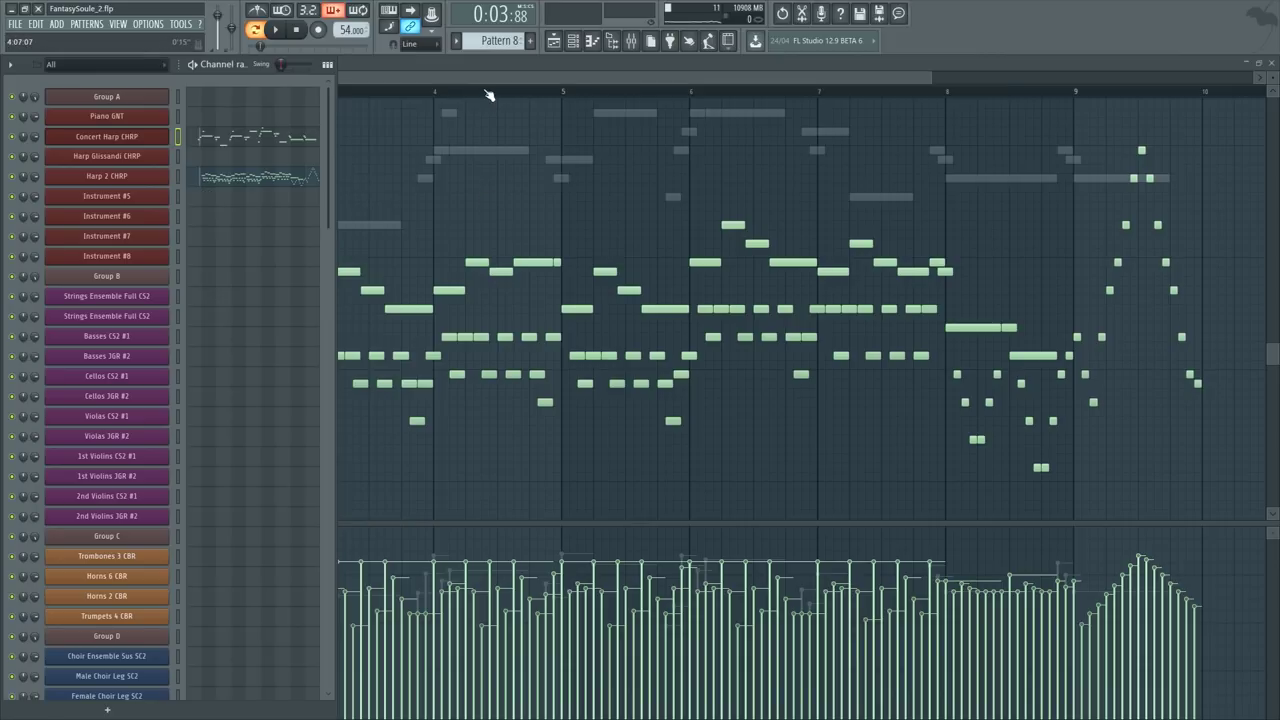
key("F6")
scroll(489, 94, "down", 3)
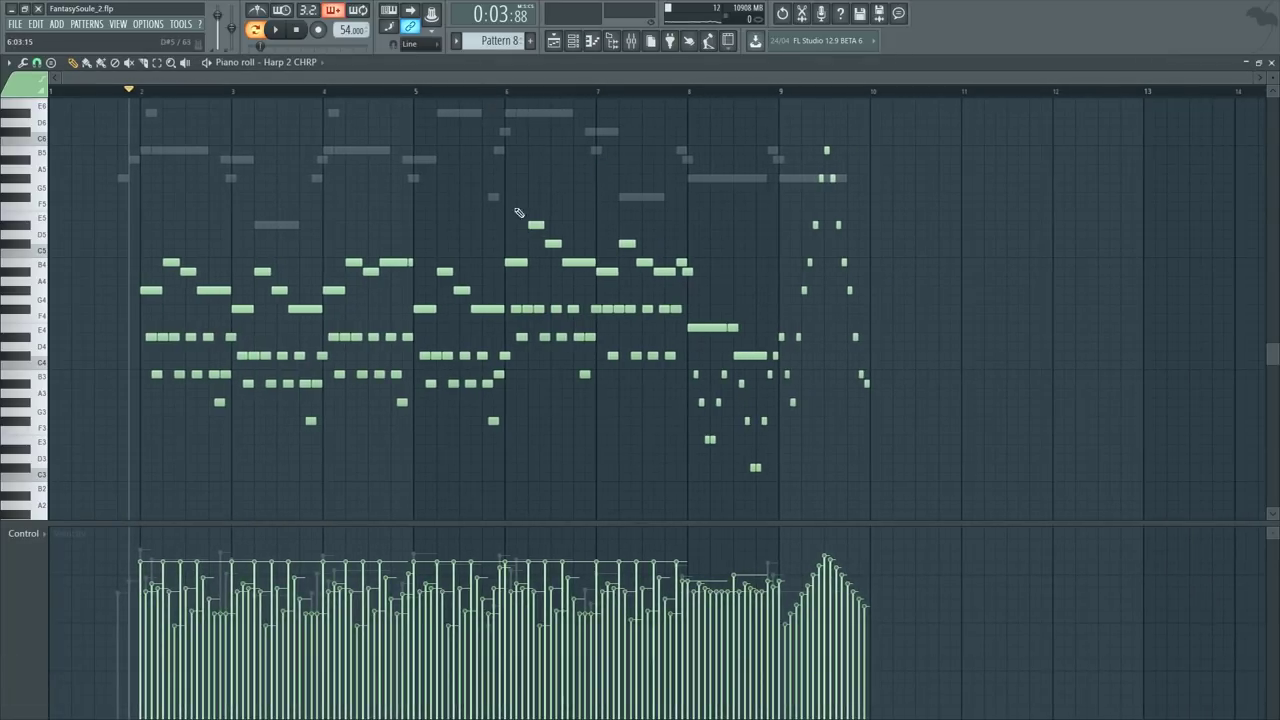
key("F6")
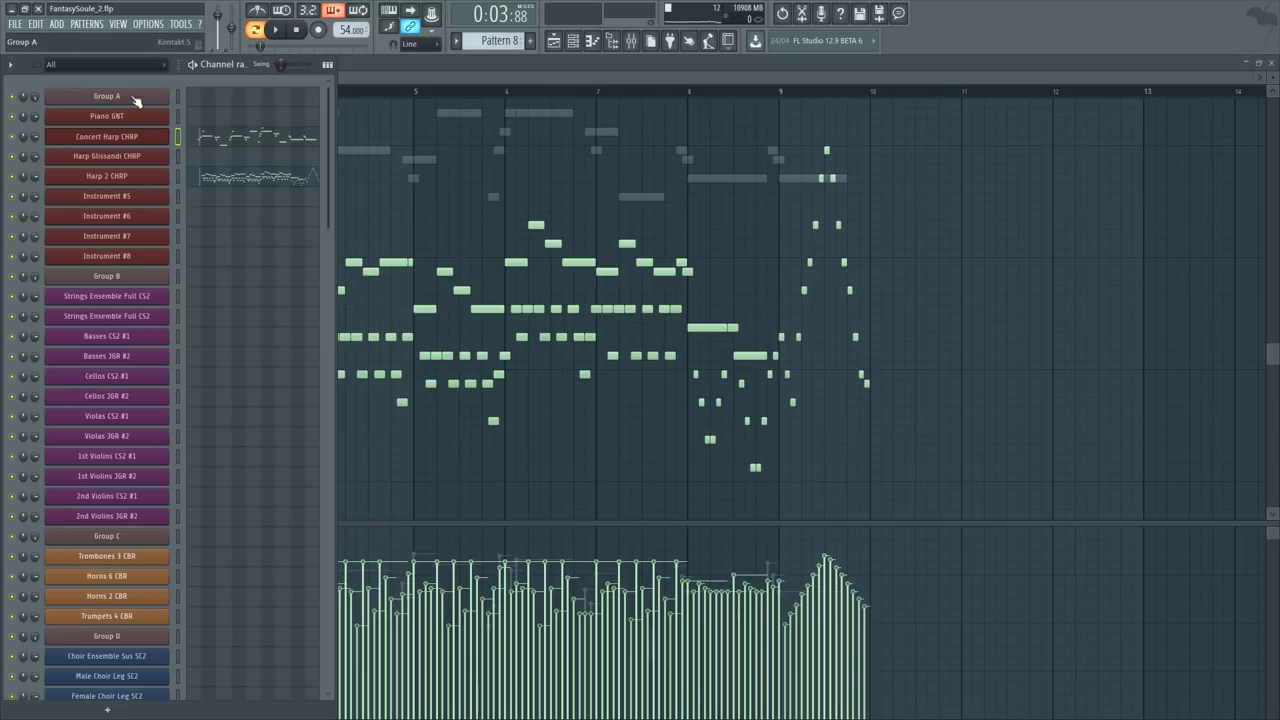
left_click(136, 98)
left_click(522, 333)
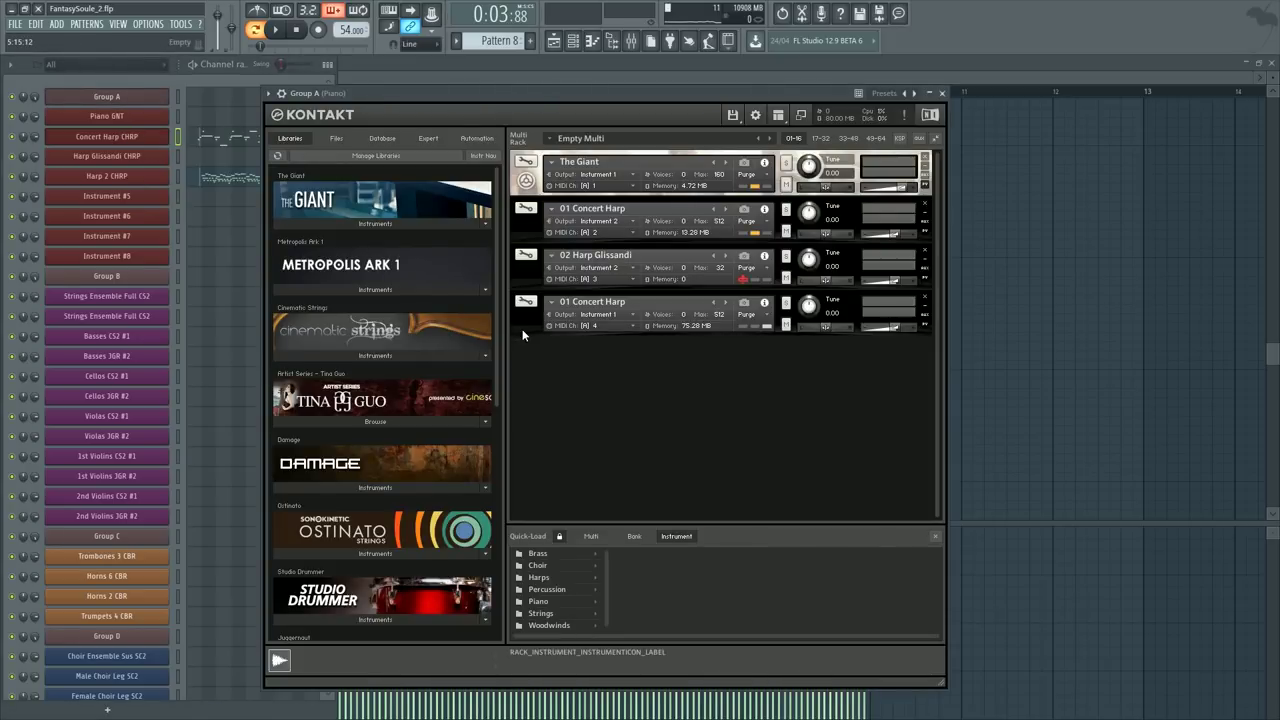
left_click(941, 93)
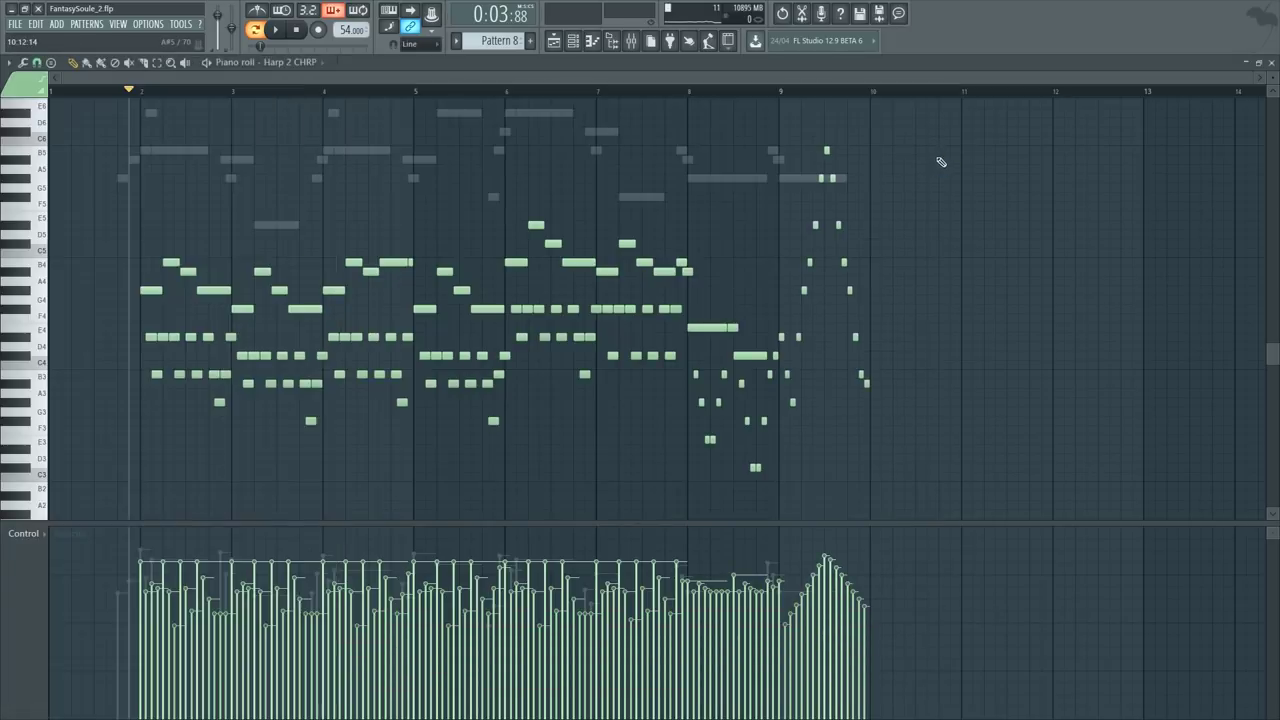
Step: Play the pattern from the start and check the mixer and the output routing of the second Concert Harp in Kontakt
key("space")
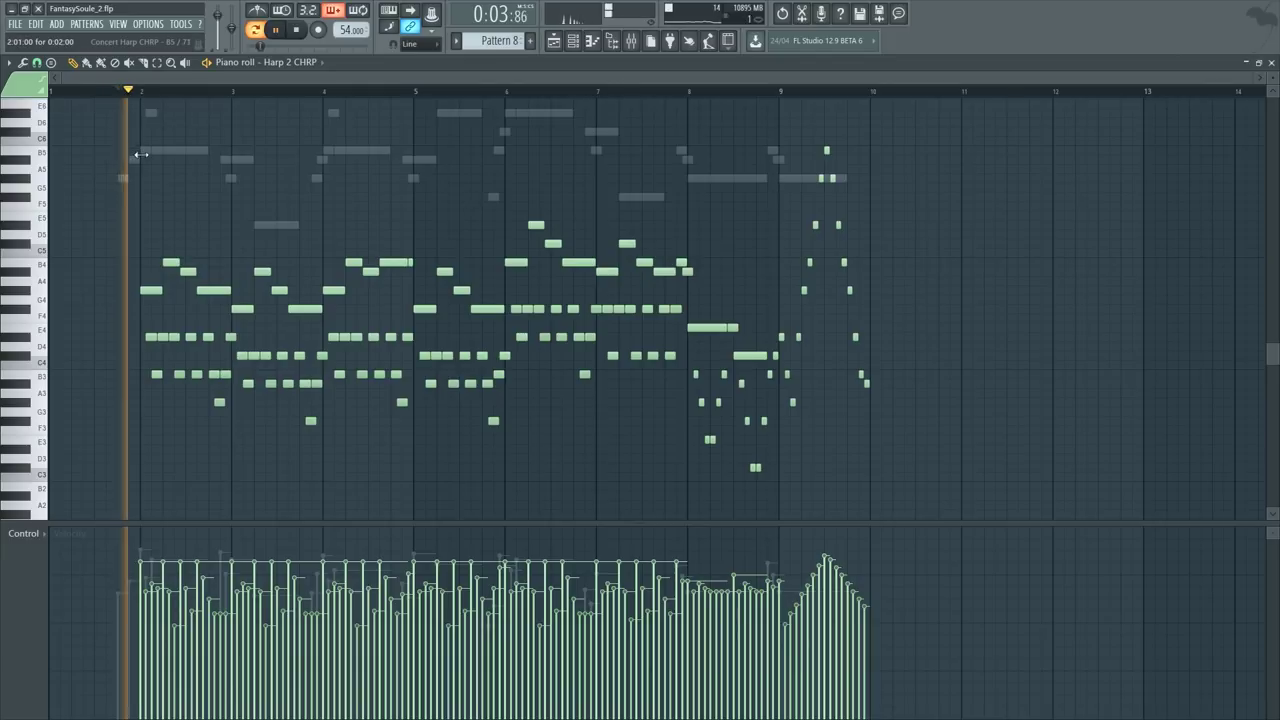
key("F6")
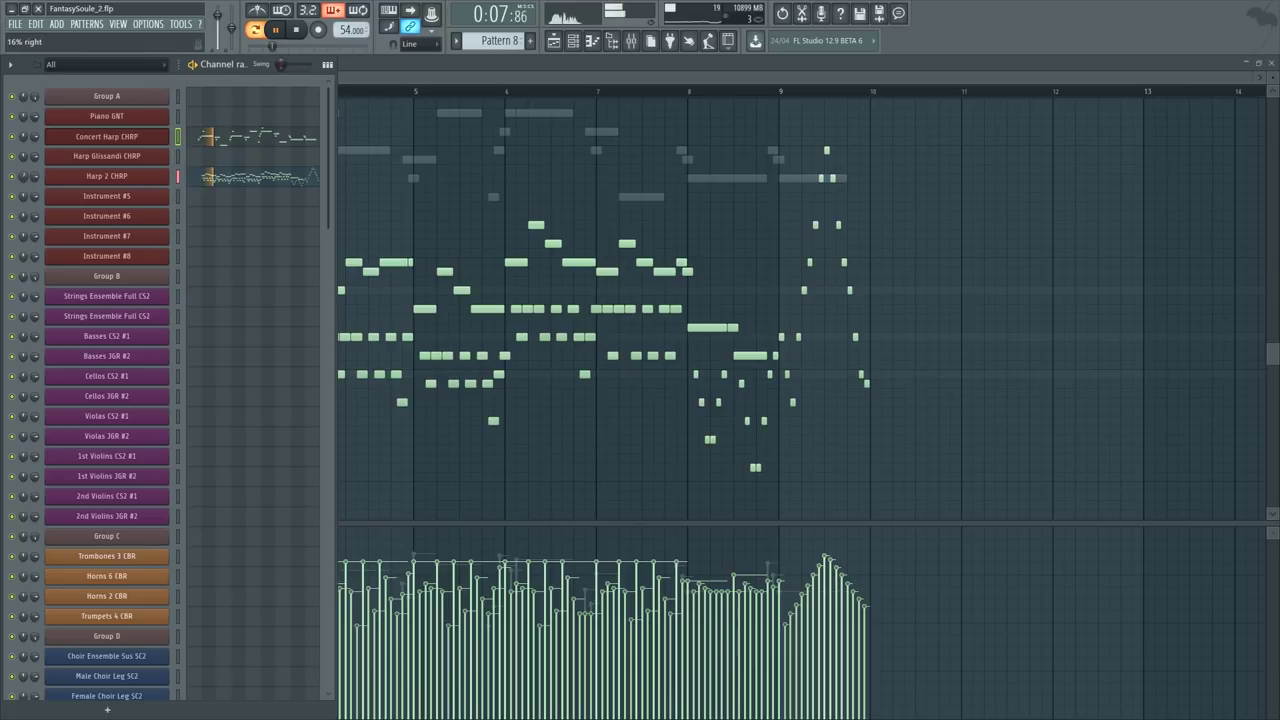
key("F9")
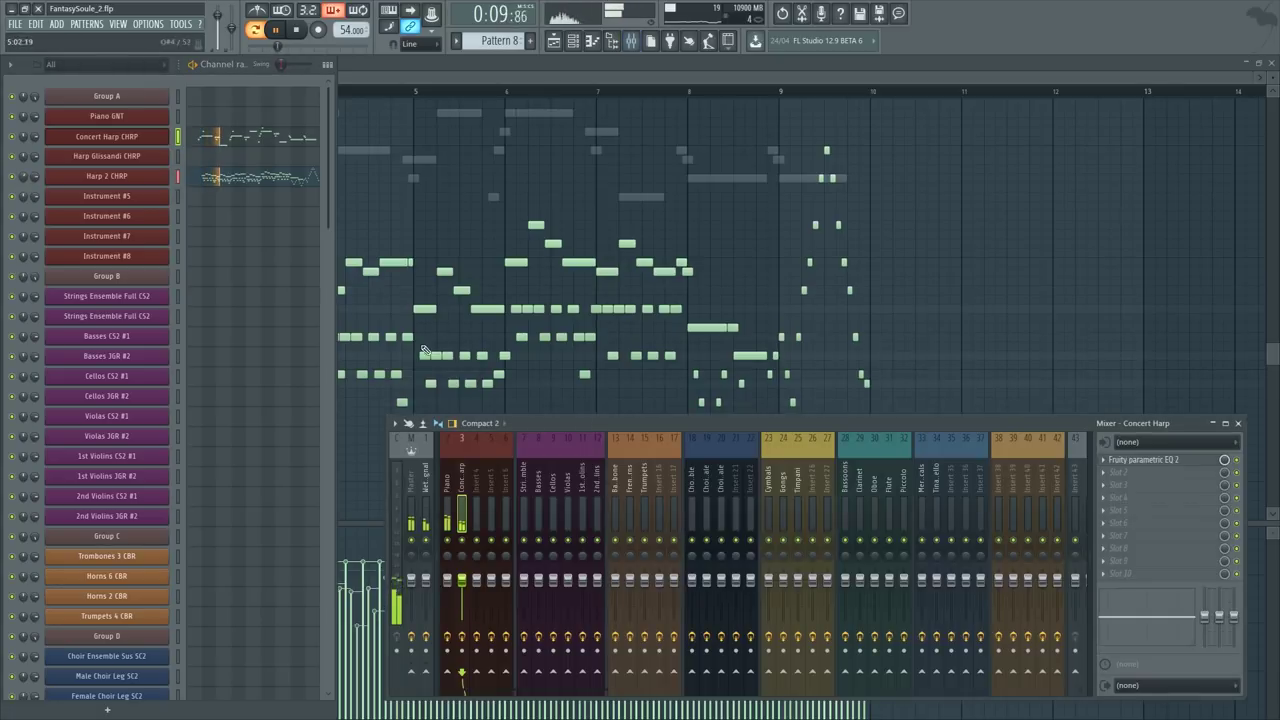
left_click(118, 99)
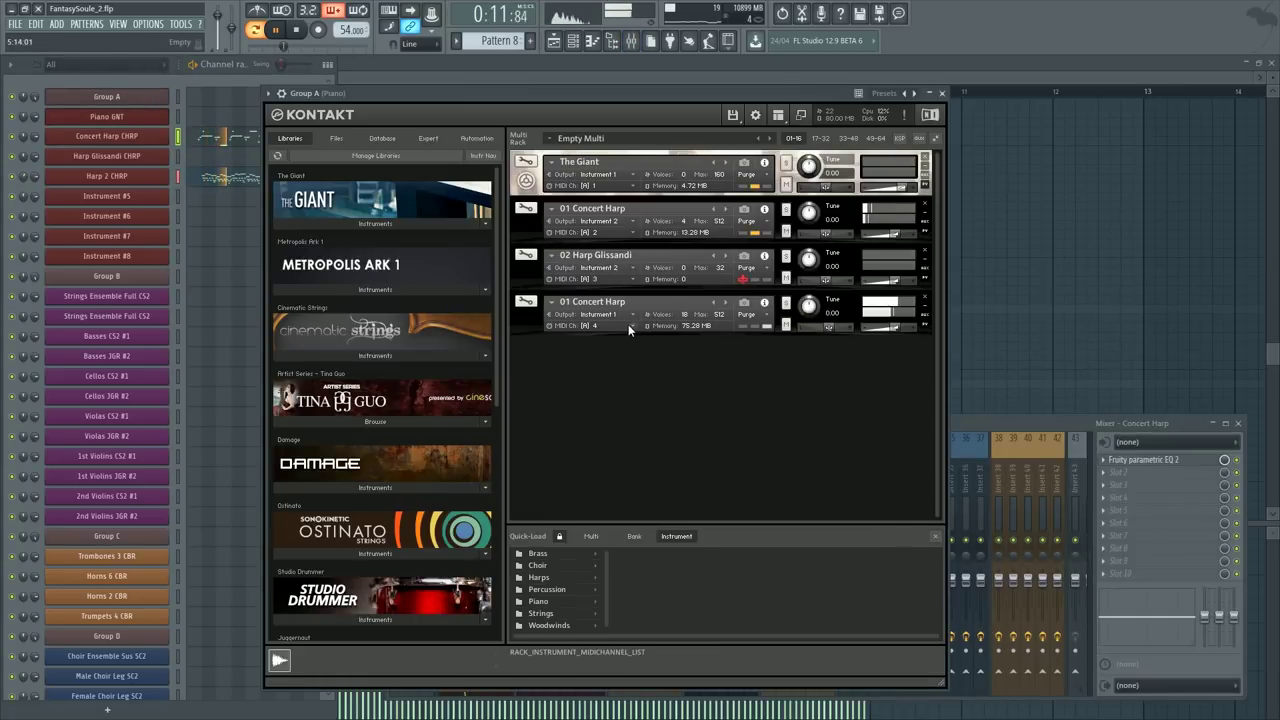
left_click(612, 315)
left_click(248, 205)
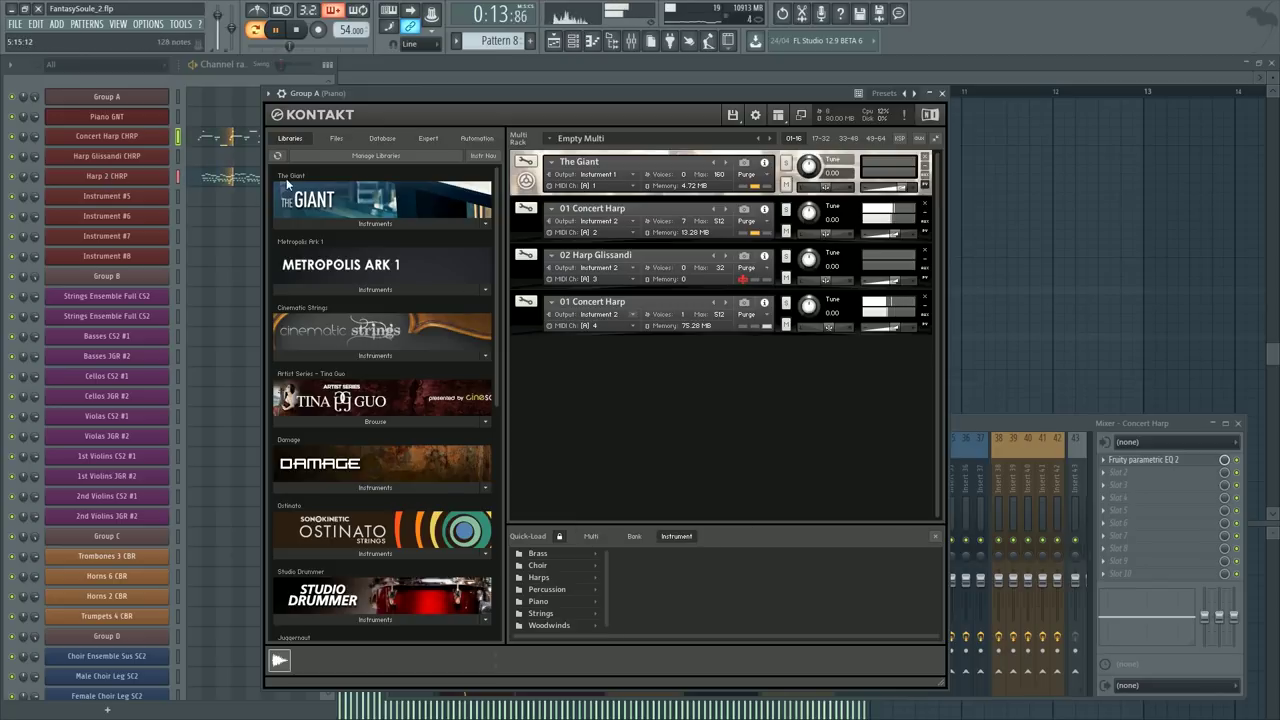
left_click(243, 94)
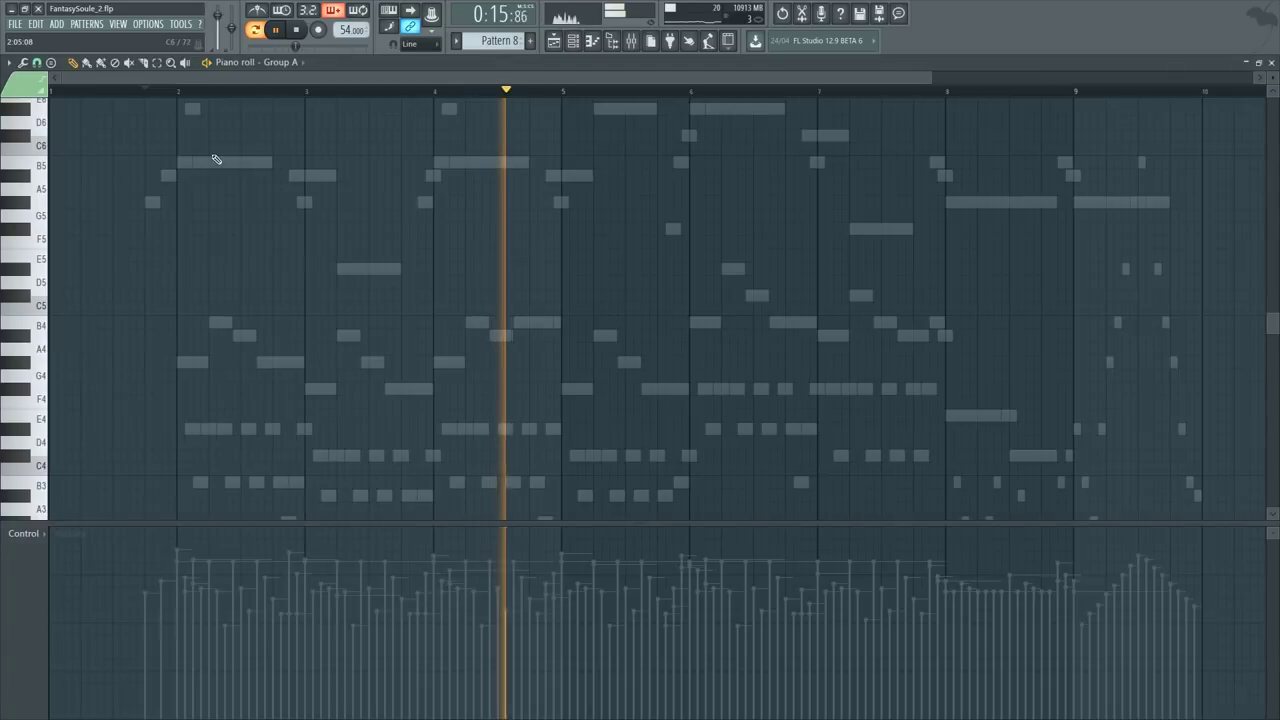
Step: Stop playback and look through the channel rack's instrument groups from Group A down to Group H
key("F6")
key("space")
scroll(210, 374, "down", 5)
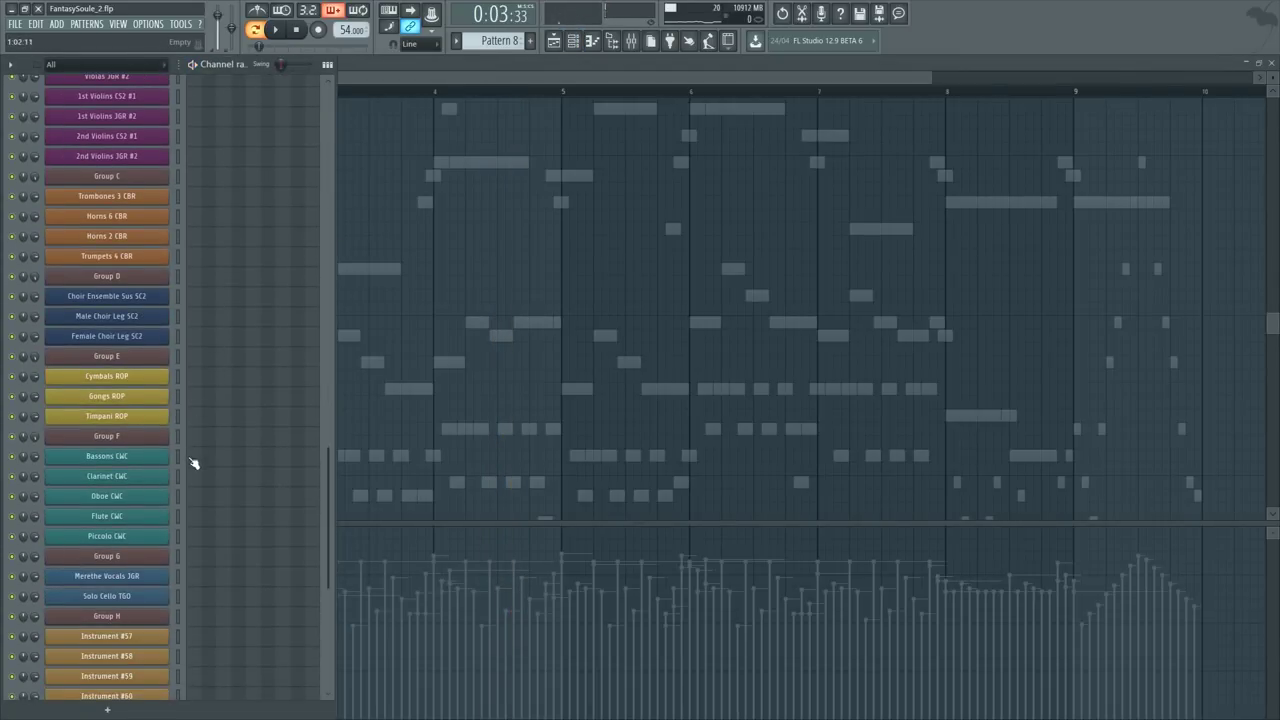
scroll(194, 463, "down", 5)
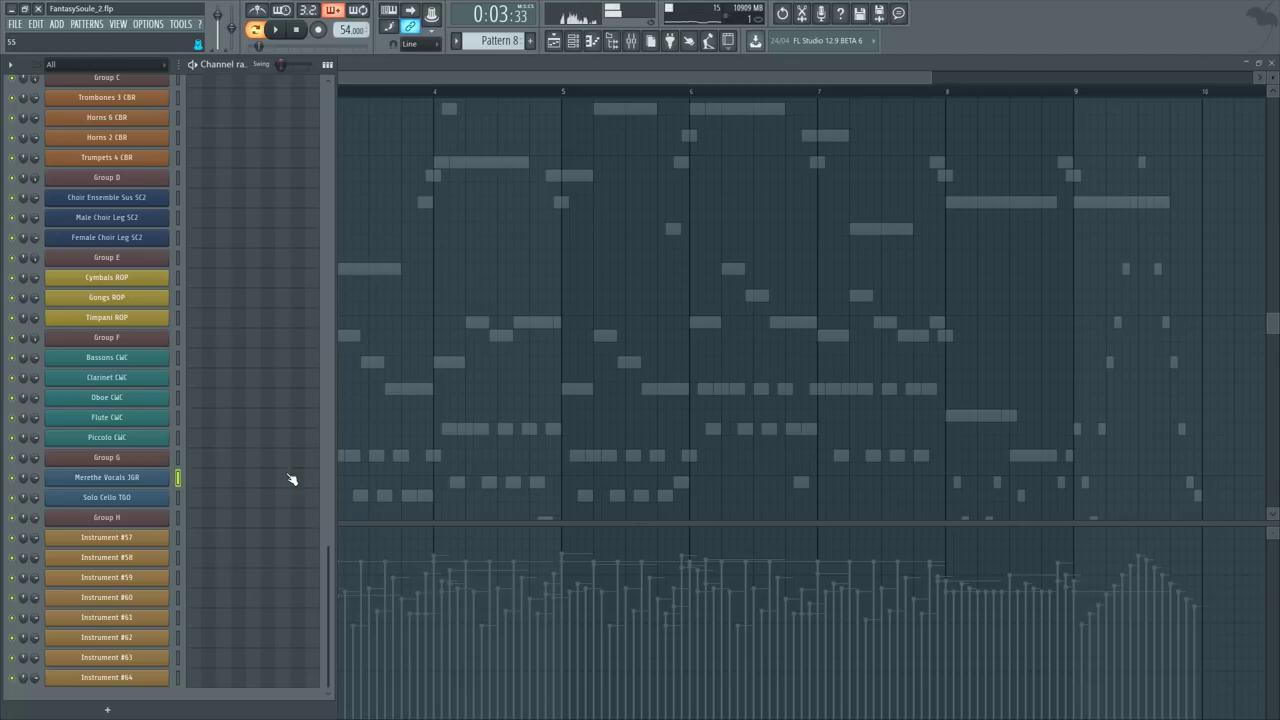
scroll(234, 326, "up", 8)
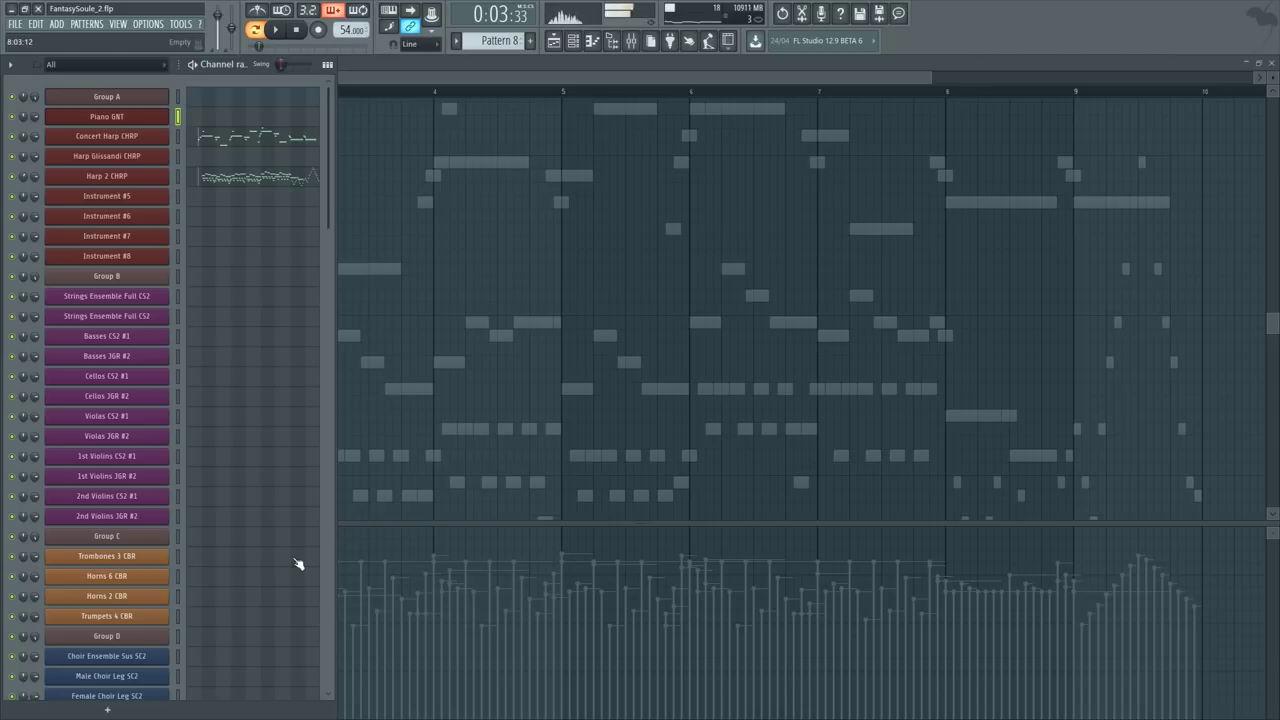
scroll(197, 408, "down", 7)
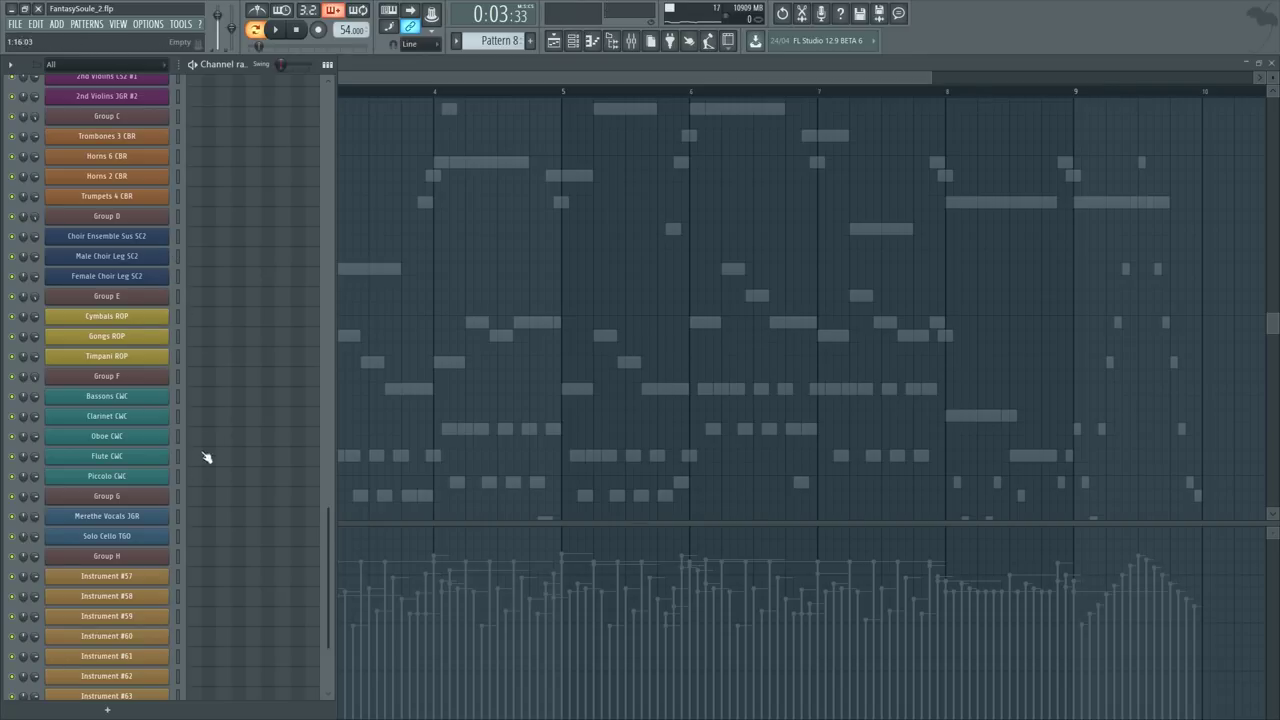
scroll(190, 478, "down", 1)
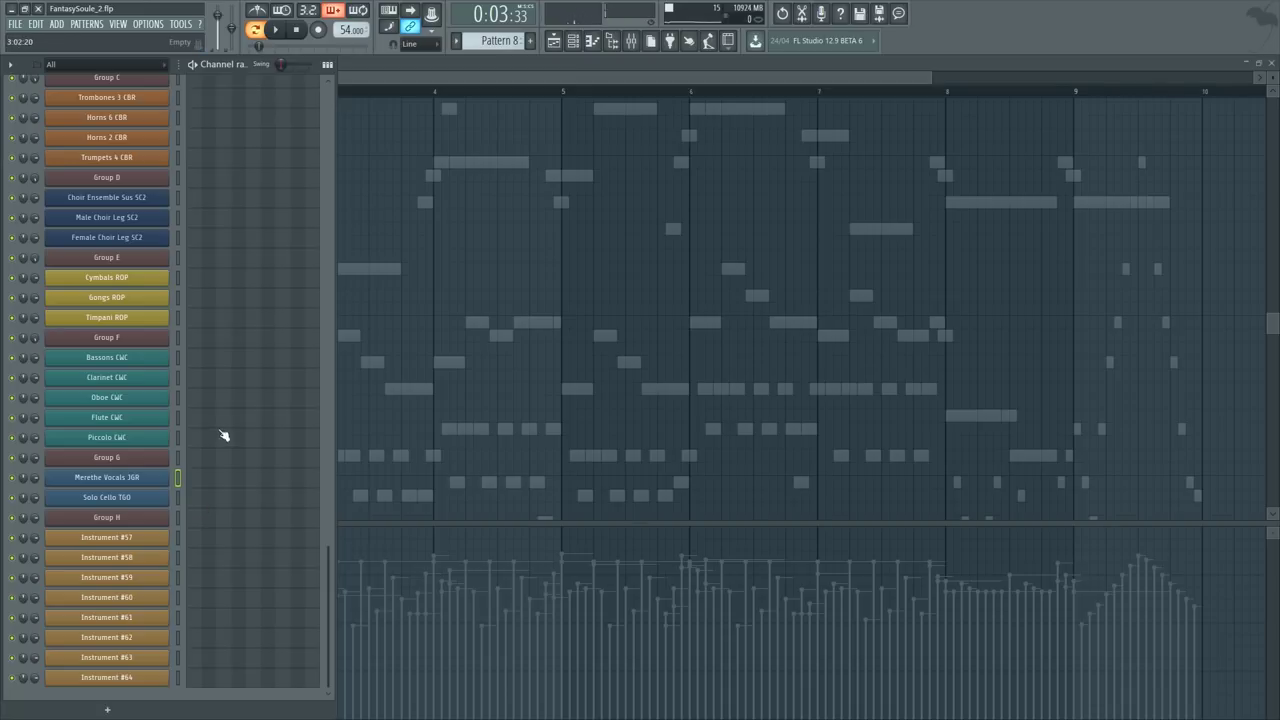
key("F6")
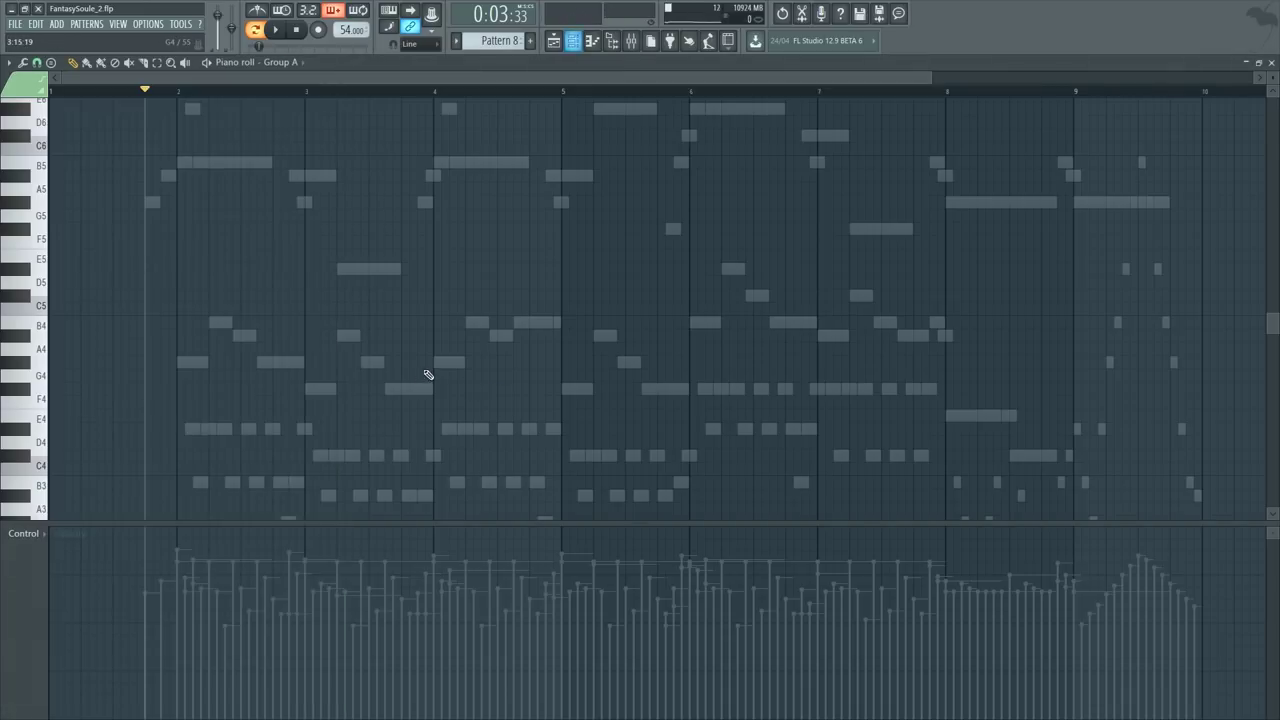
Step: Play the pattern from the start and switch the piano roll from Group A back to the Harp 2 notes
scroll(398, 320, "down", 2)
key("space")
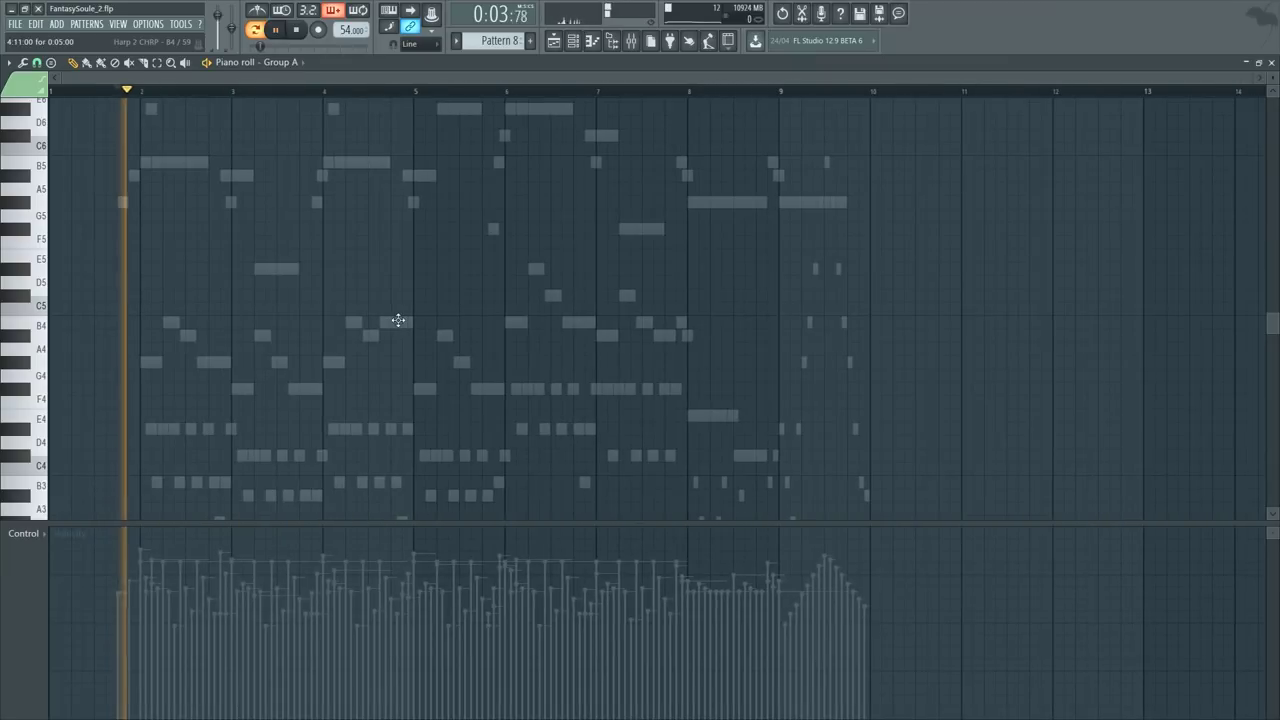
right_click(226, 360)
right_click(226, 360)
right_click(219, 330, "ctrl")
Step: Look over the channel rack's instruments again while the harps play, and return to the Harp 2 notes
key("F6")
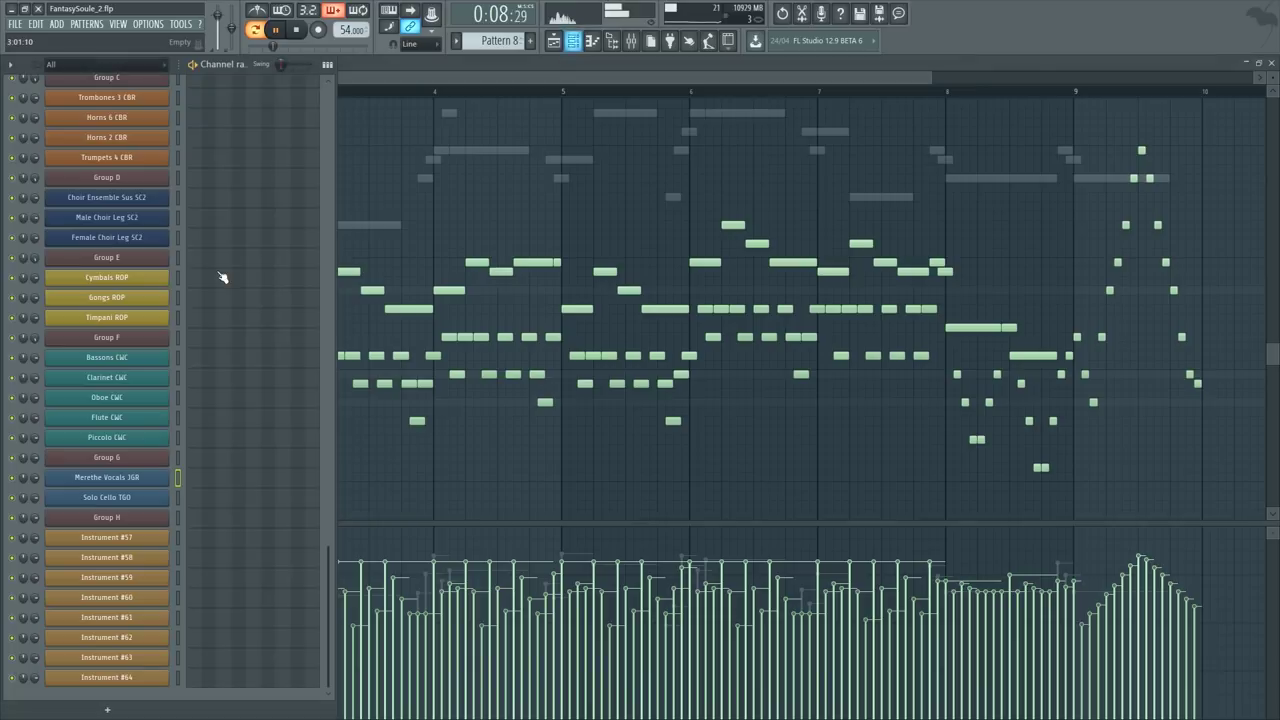
scroll(233, 472, "up", 5)
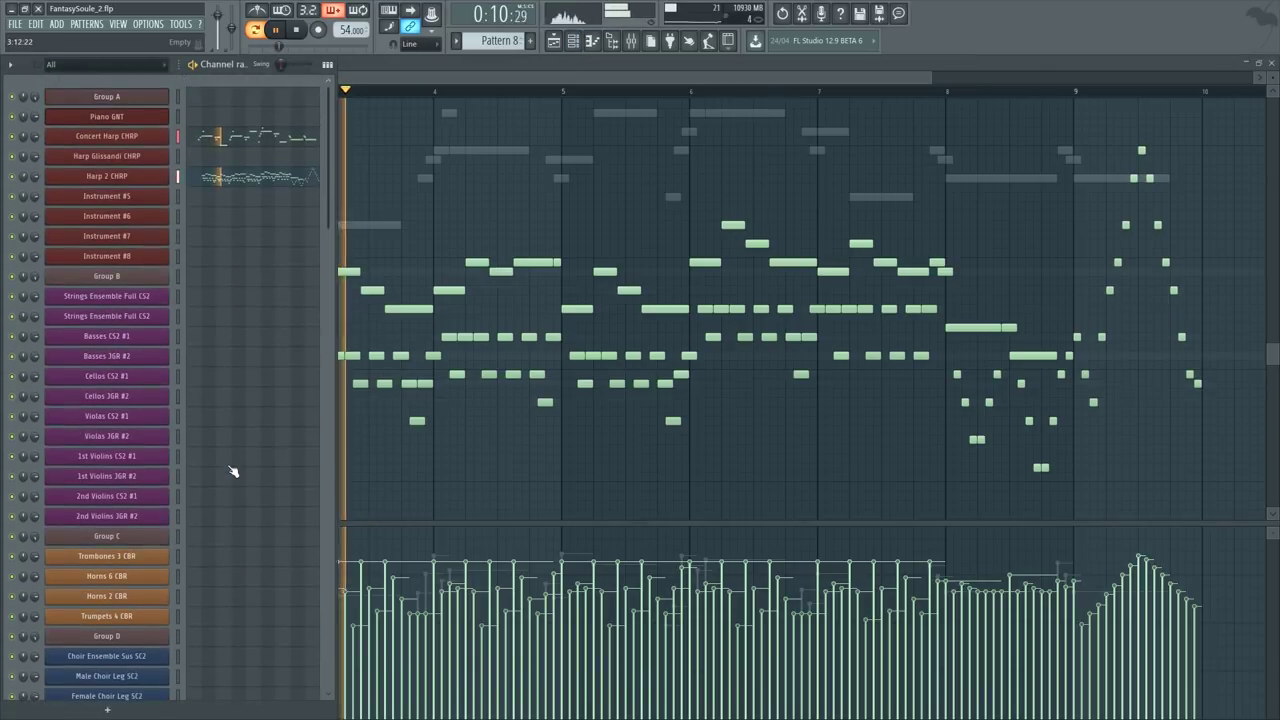
scroll(233, 472, "down", 3)
scroll(233, 472, "down", 3)
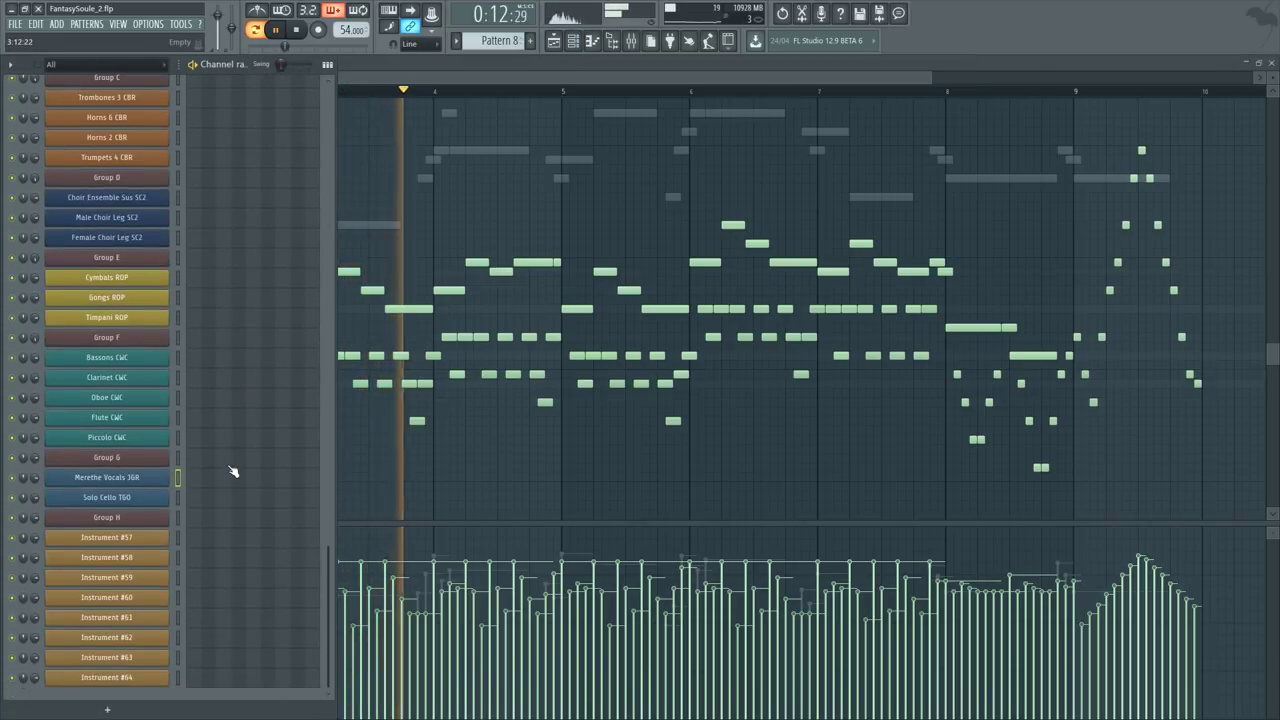
key("F6")
scroll(578, 201, "up", 5)
scroll(578, 201, "down", 5)
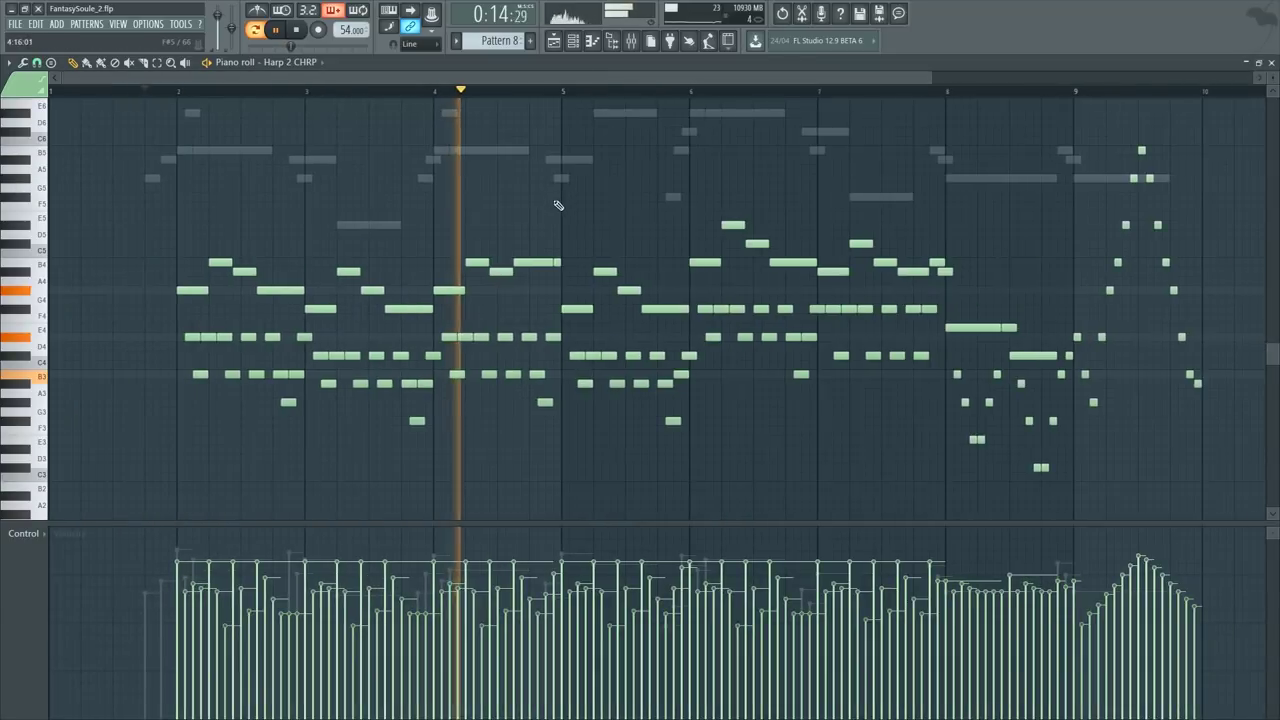
Step: Jump playback ahead to the closing bars, listen to the bar 9 run and stop
left_click(818, 91)
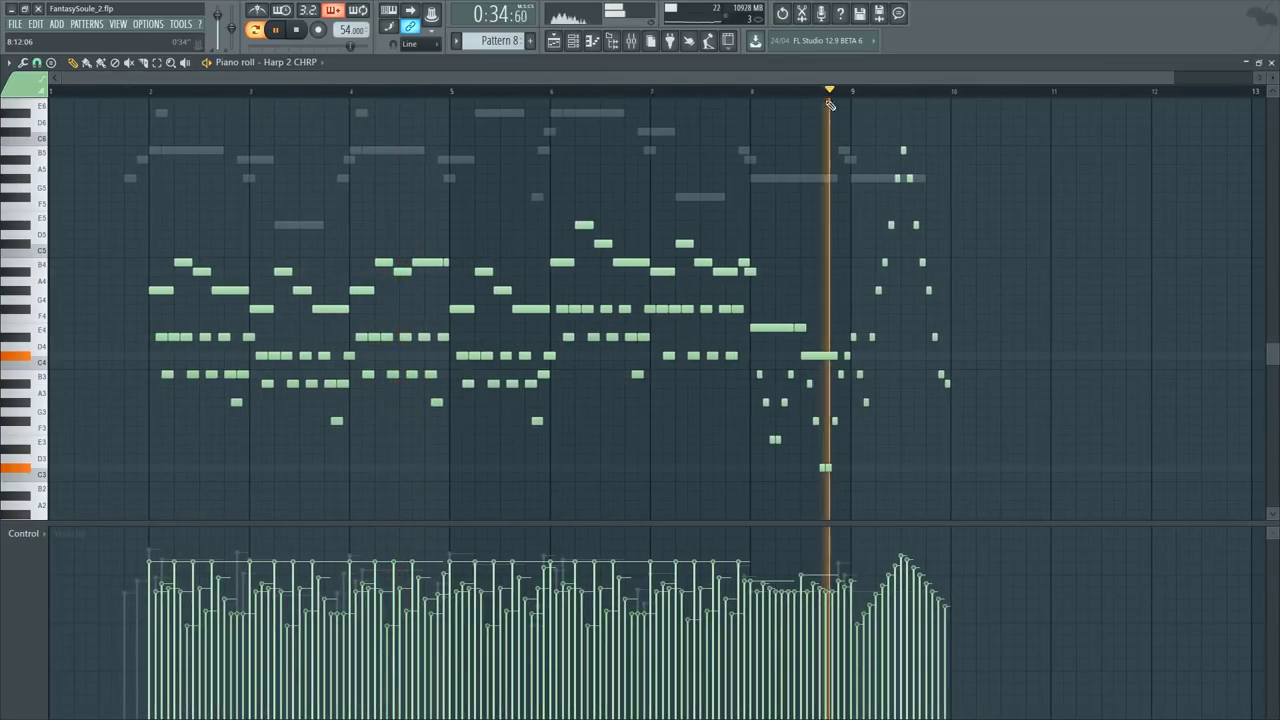
scroll(916, 98, "up", 2)
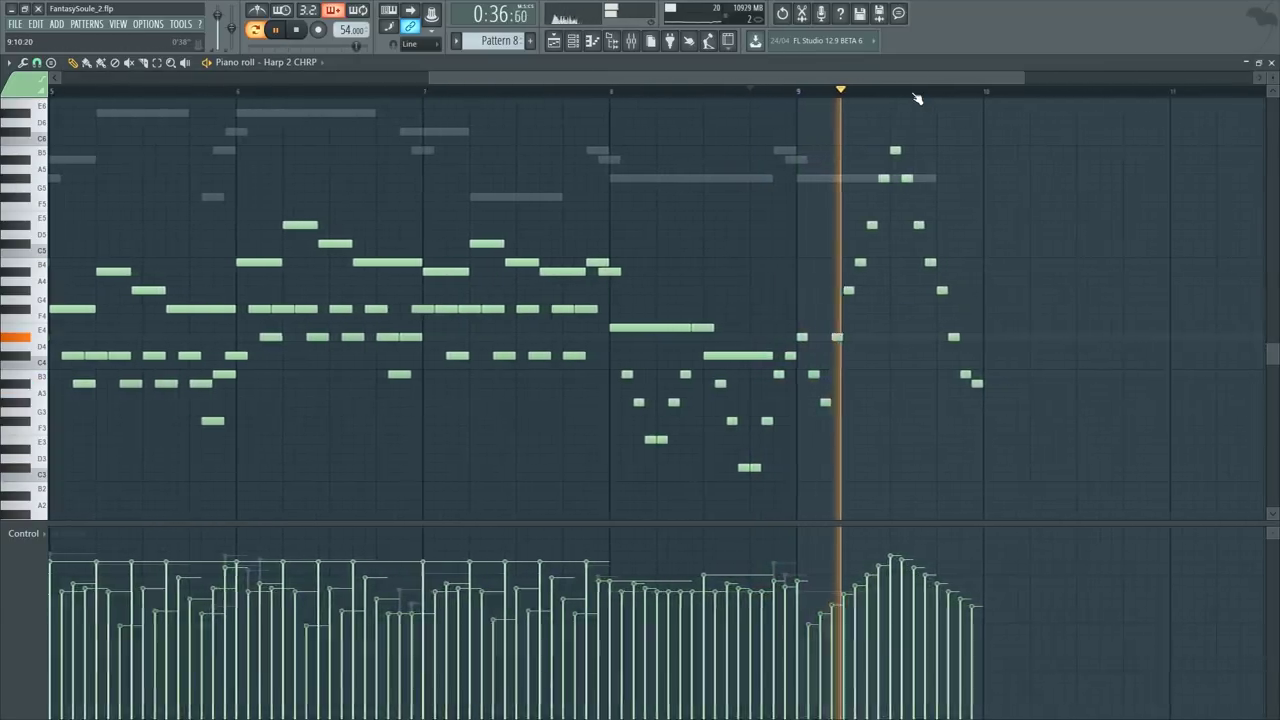
scroll(905, 100, "down", 2)
key("space")
scroll(757, 113, "up", 3)
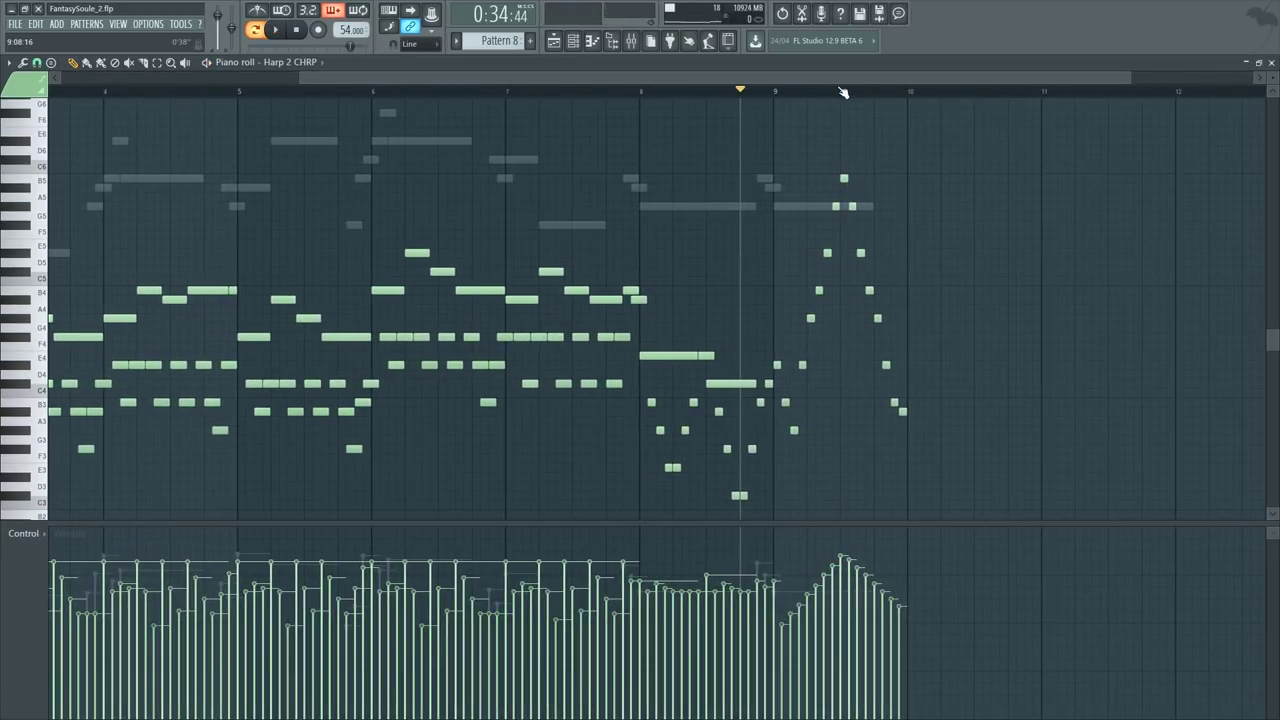
Step: Select the whole Harp 2 run in bar 9, move it to bar 1 and mute it
scroll(843, 93, "down", 2)
left_click_drag(999, 118, 70, 526)
scroll(809, 266, "up", 3)
left_click_drag(800, 120, 965, 540)
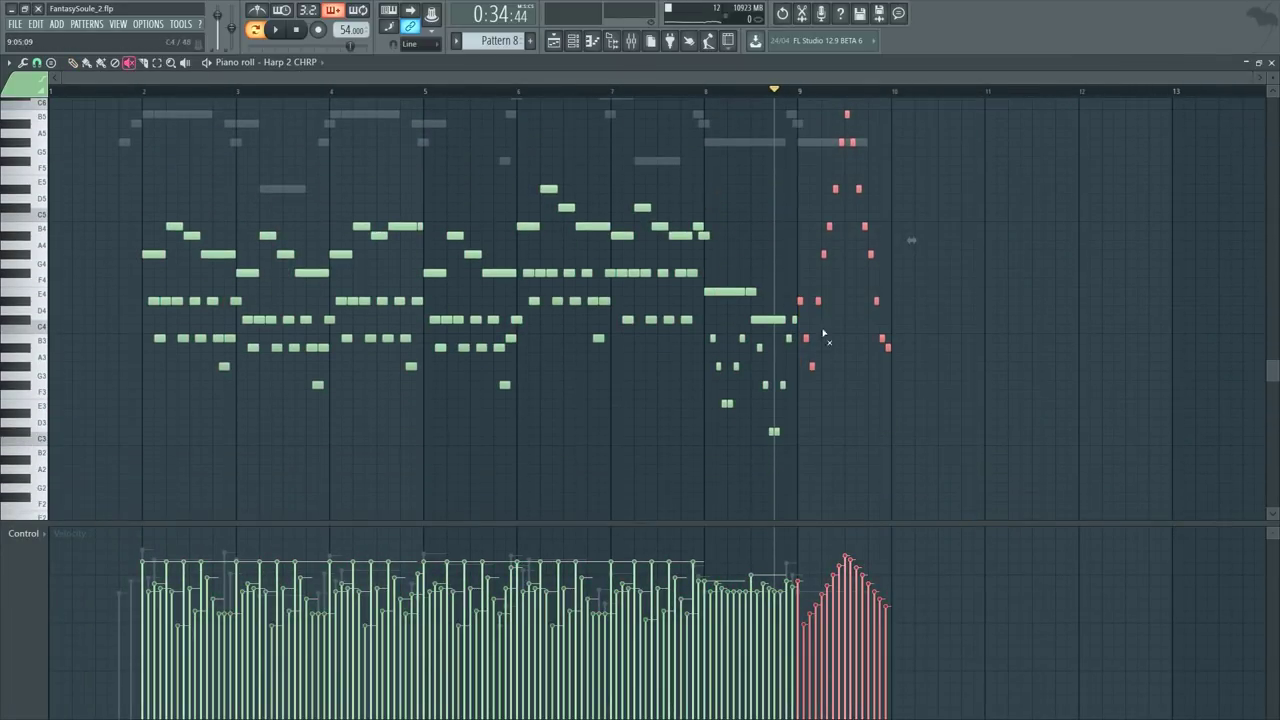
left_click_drag(792, 250, 868, 382)
key("ctrl+alt+z")
scroll(804, 78, "down", 3)
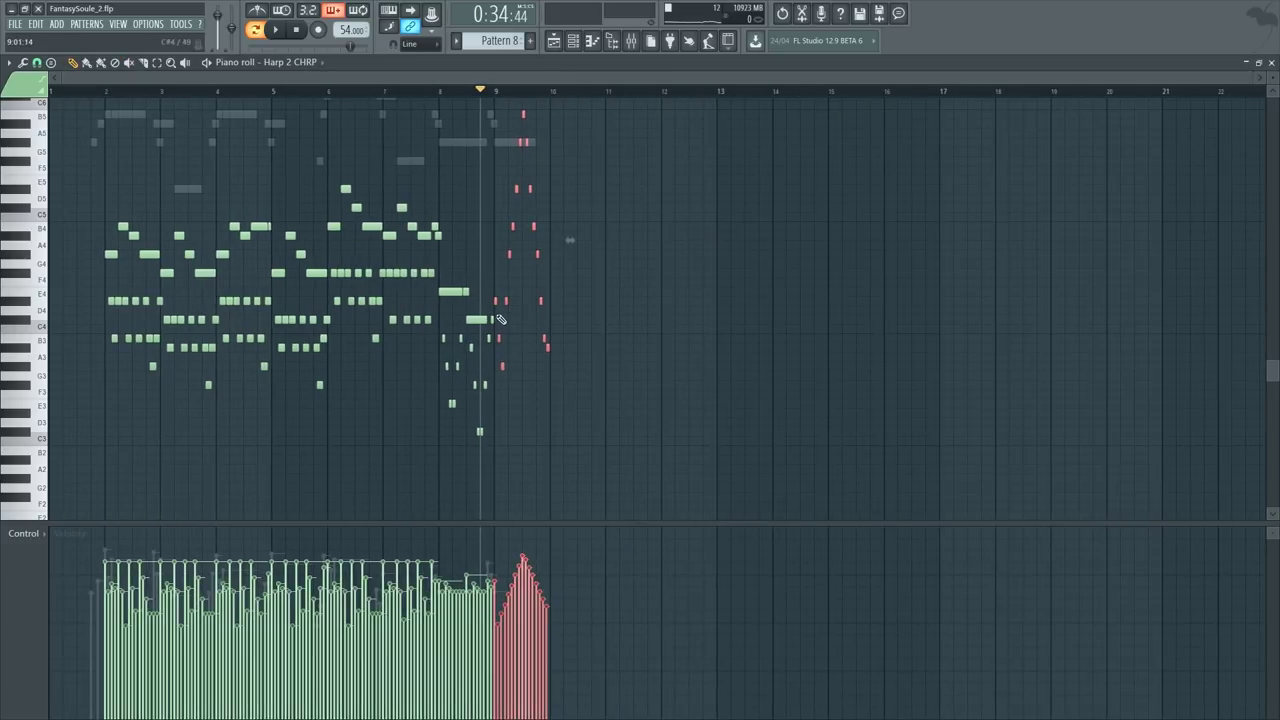
left_click_drag(546, 344, 3, 360)
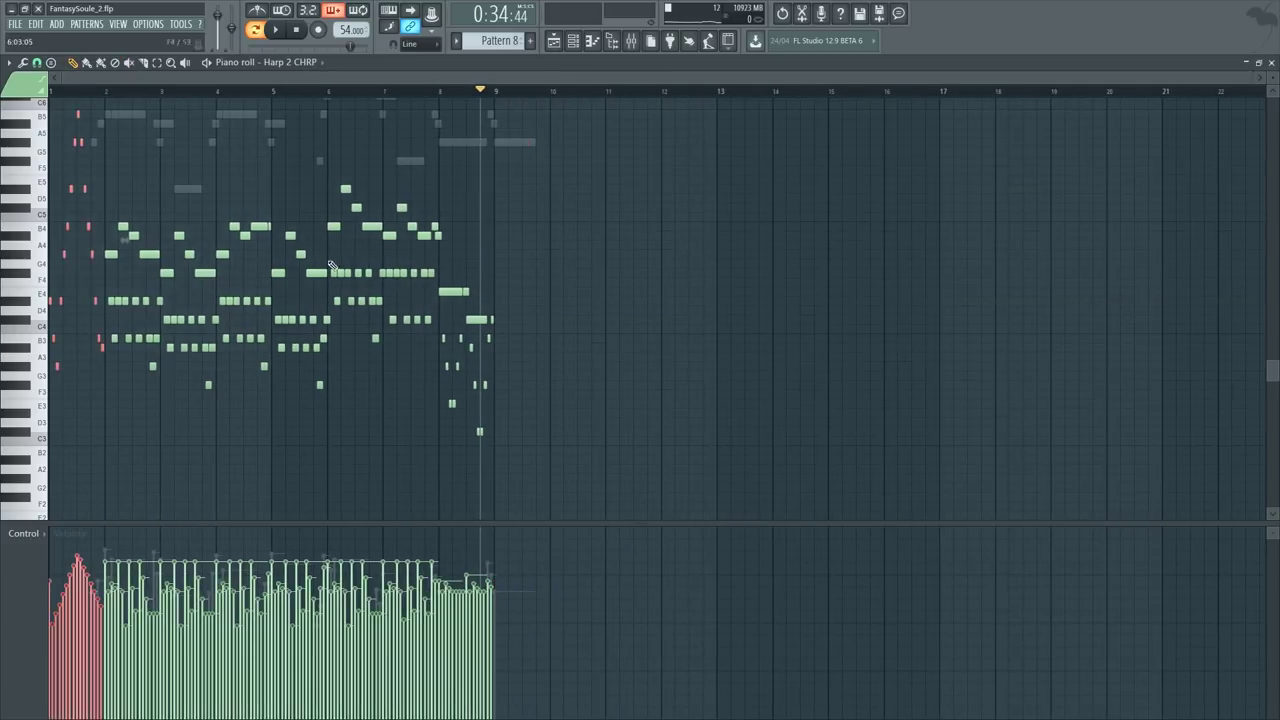
left_click(113, 185)
Step: Play from the middle of bar 8 to hear the lead-in to the emptied bar 9
left_click(462, 90)
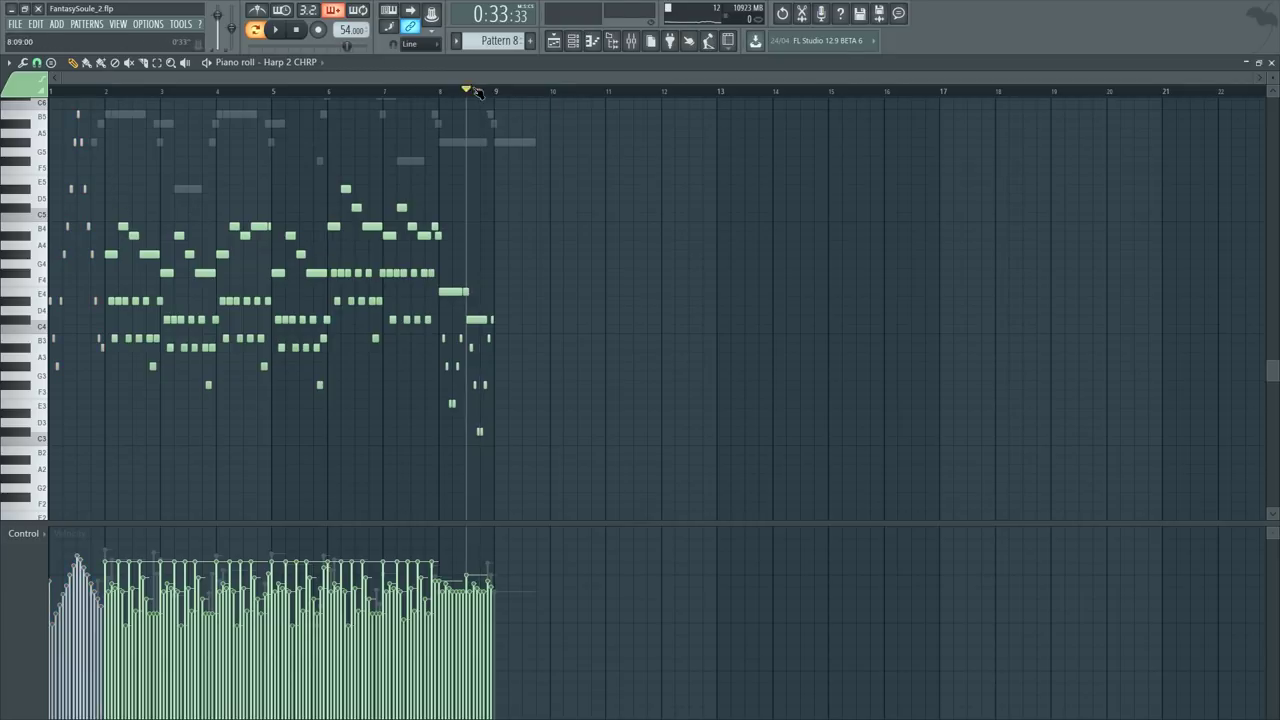
key("space")
scroll(497, 100, "up", 3)
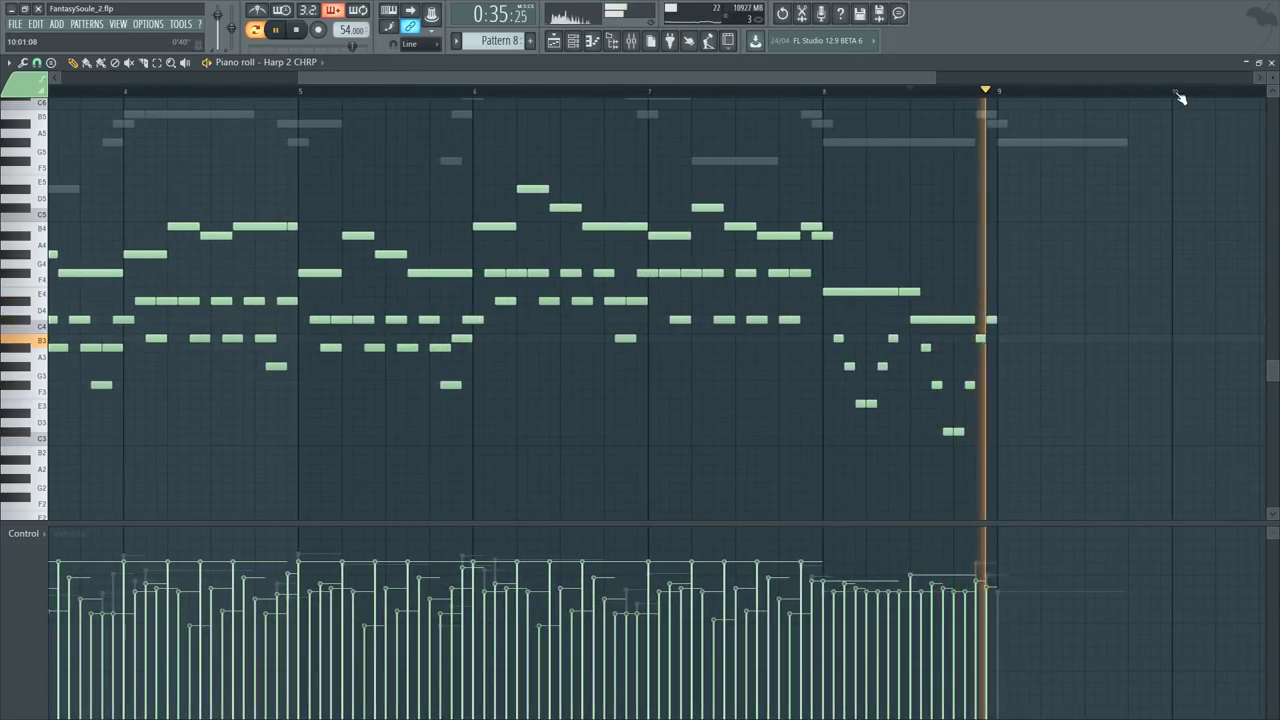
key("space")
Step: Place a sustained D#4 note at the start of bar 9 on the top line
scroll(1178, 99, "up", 2)
scroll(1180, 97, "up", 2)
mouse_move(571, 292)
left_mouse_down()
mouse_move(571, 327)
mouse_move(571, 292)
mouse_move(551, 288)
mouse_move(563, 306)
left_mouse_up()
right_click(575, 299)
left_click(427, 318)
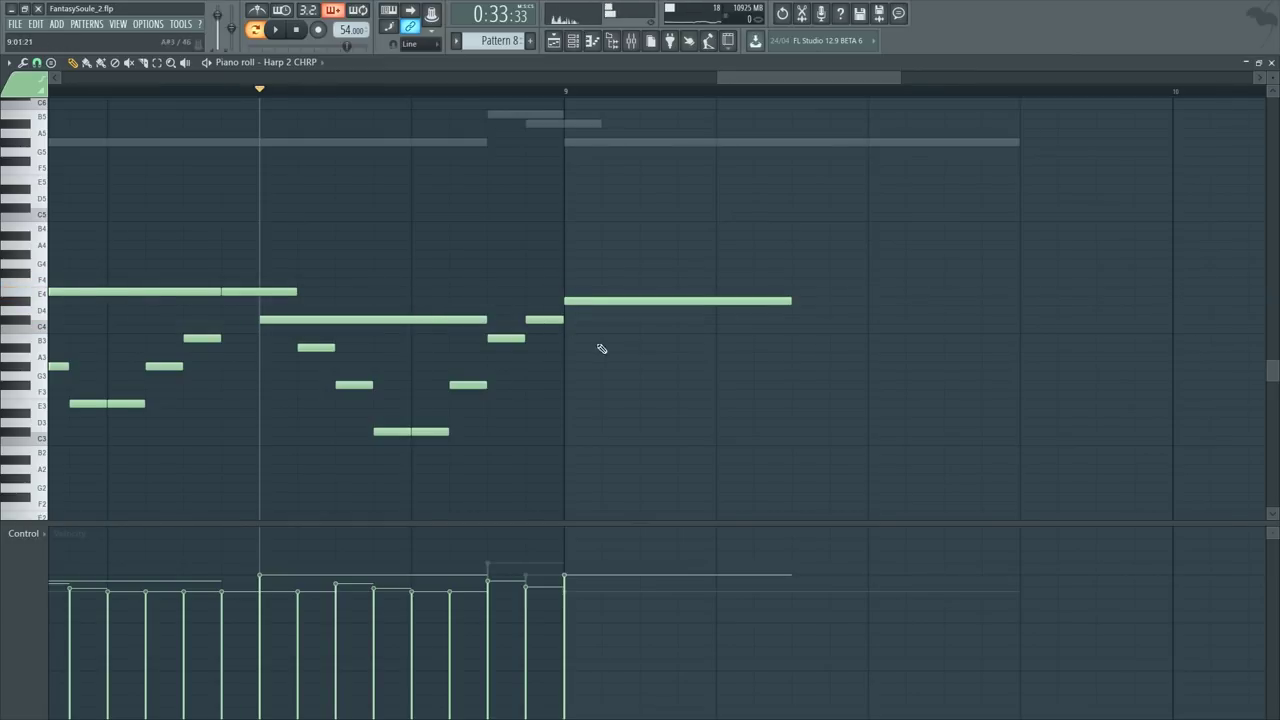
Step: Add descending B3, G#3 and D#3 notes beneath it and lengthen the D#4 to 12 steps
left_click_drag(601, 344, 603, 354)
left_click(645, 368)
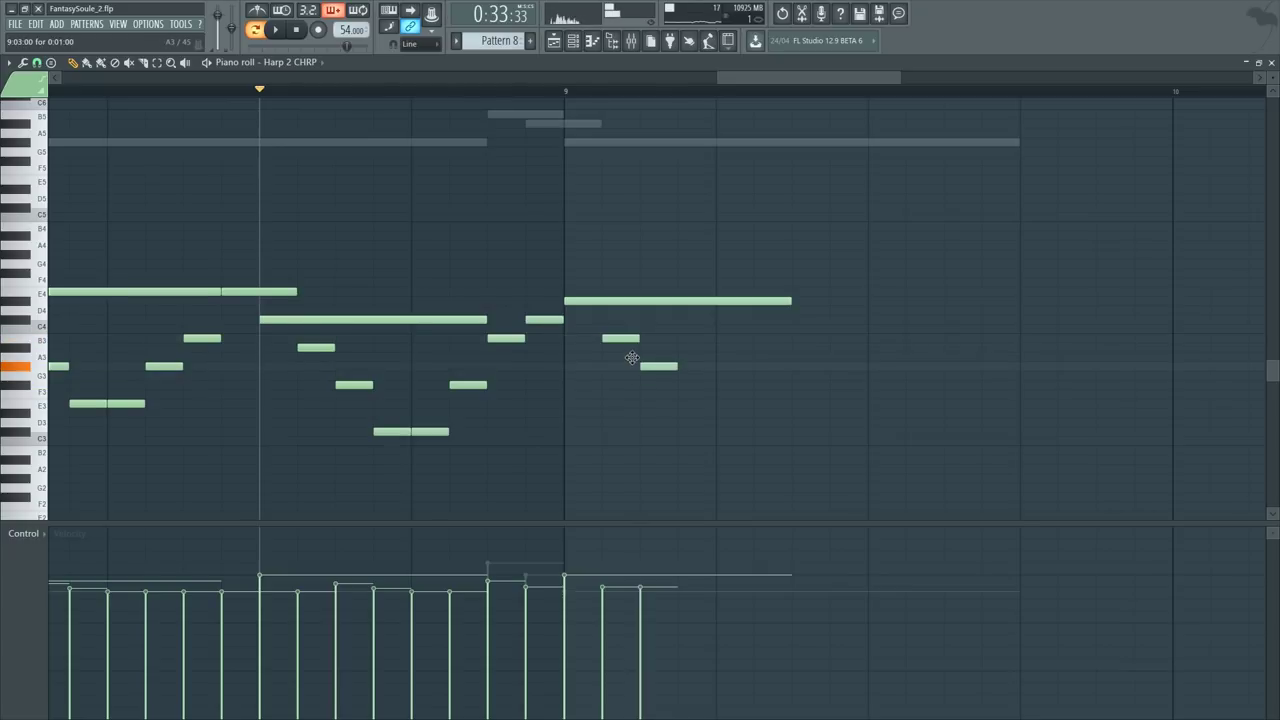
left_click(692, 412)
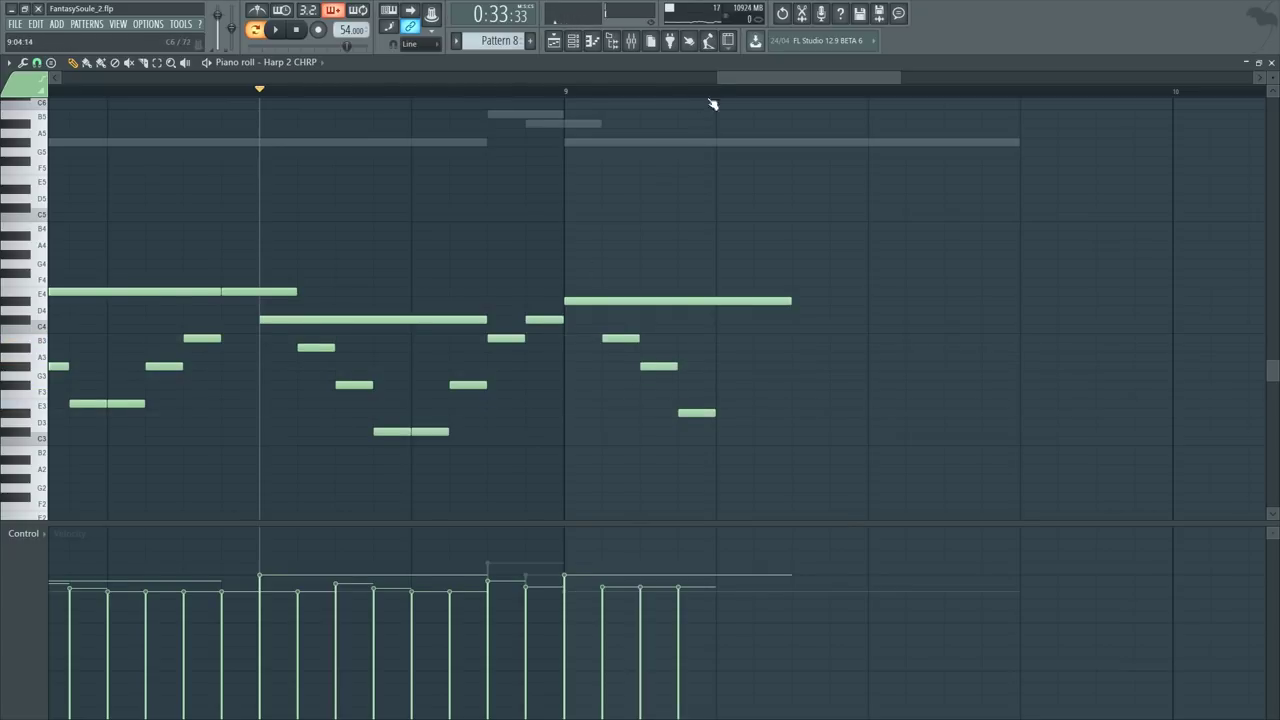
scroll(713, 104, "down", 3)
left_click_drag(665, 302, 794, 307)
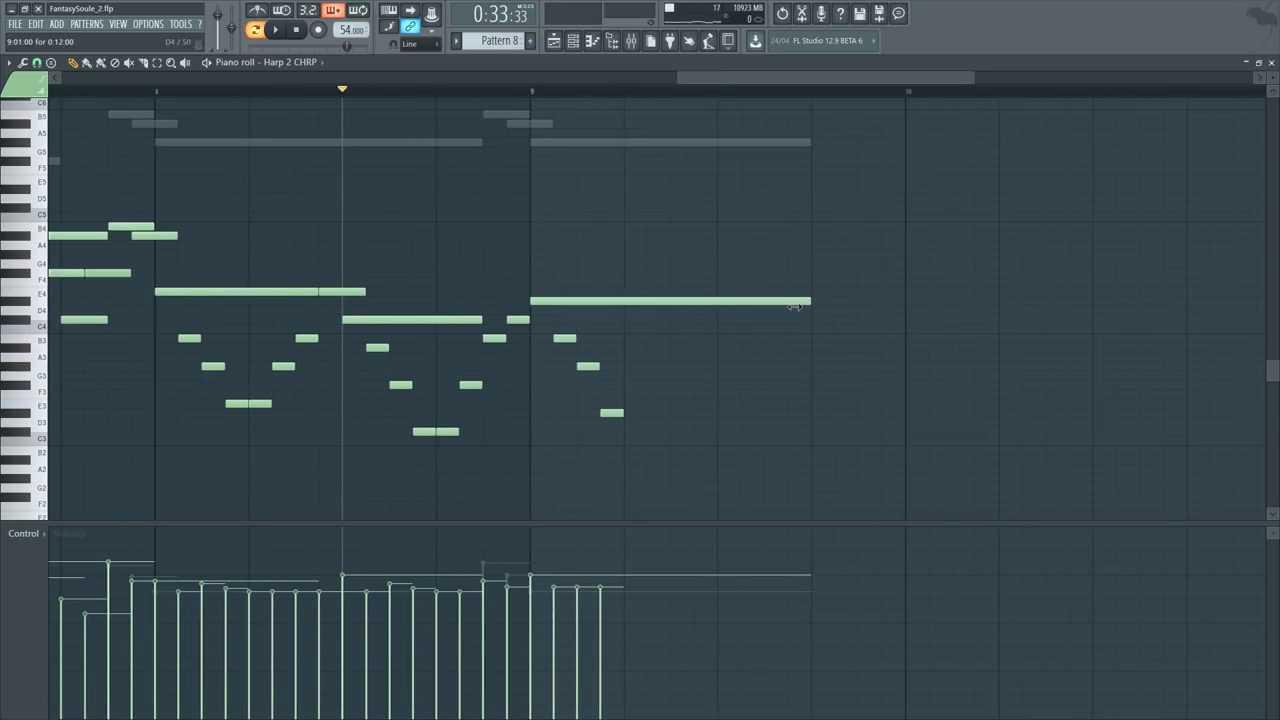
scroll(720, 97, "down", 2)
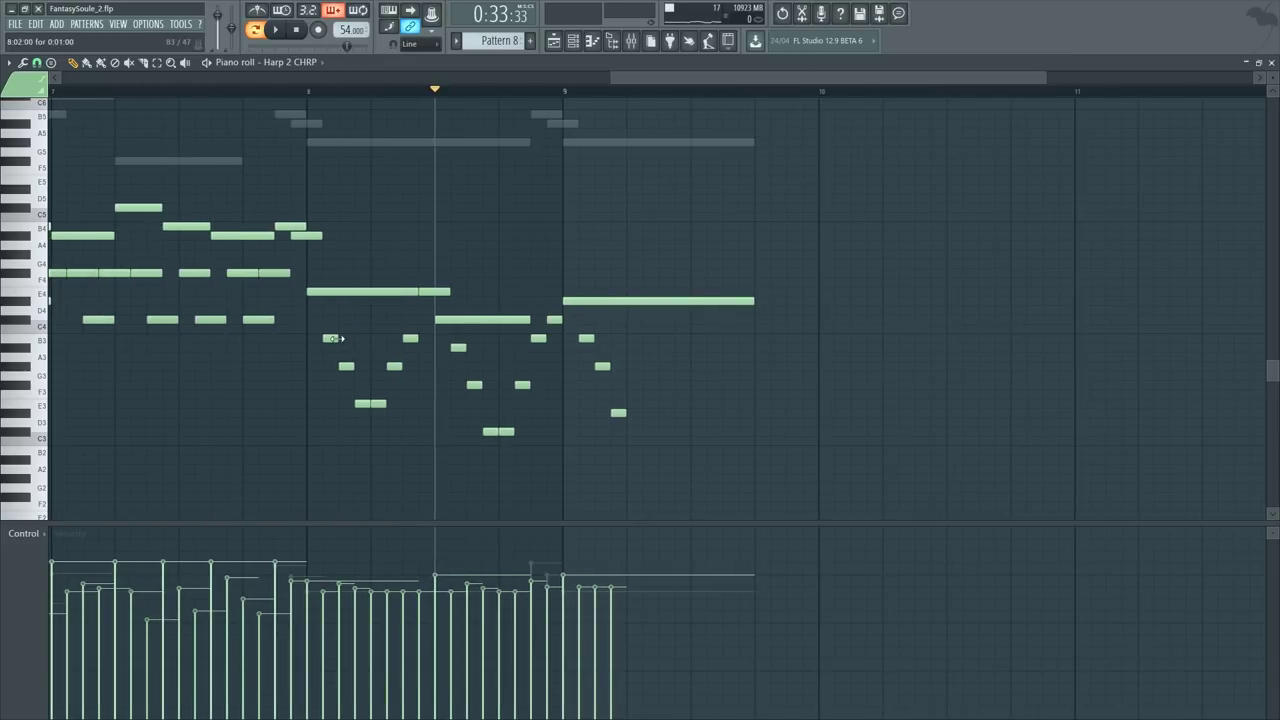
Step: Replace bar 9's three low notes with a copy of bar 8's first six-note arpeggio and audition it
left_click_drag(330, 334, 417, 446)
left_click_drag(578, 326, 634, 438)
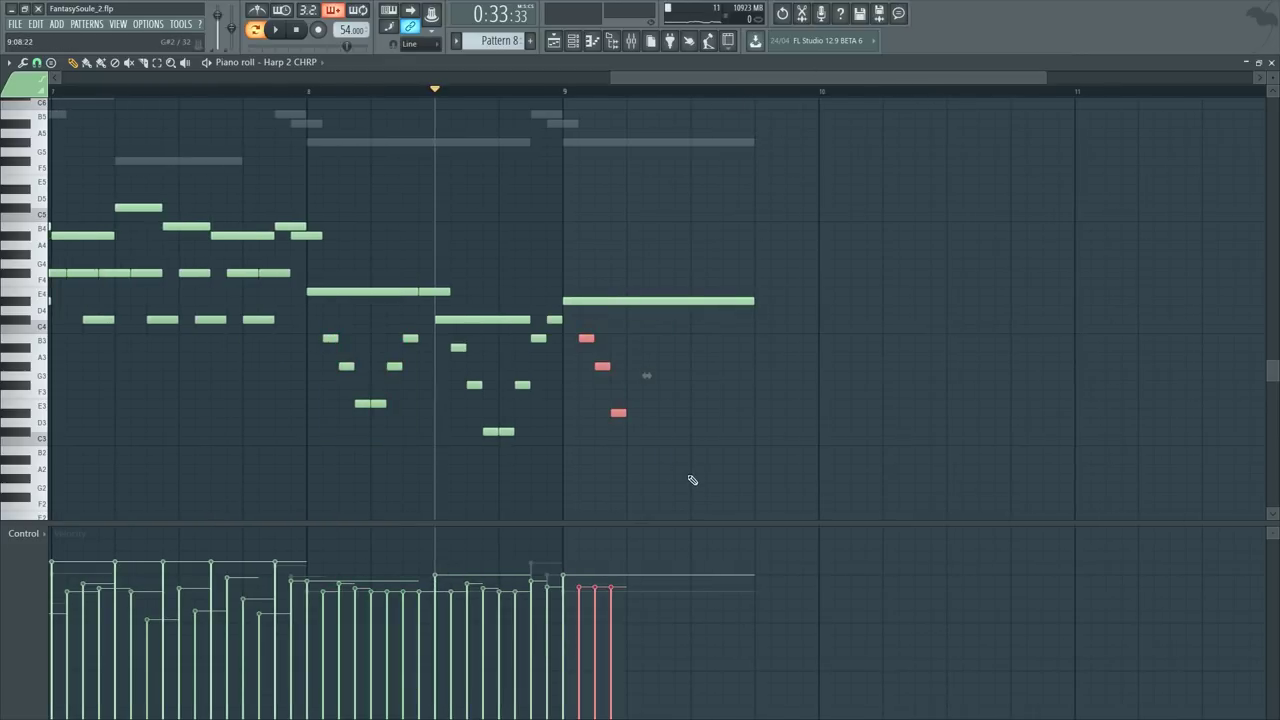
key("Delete")
key("ctrl+v")
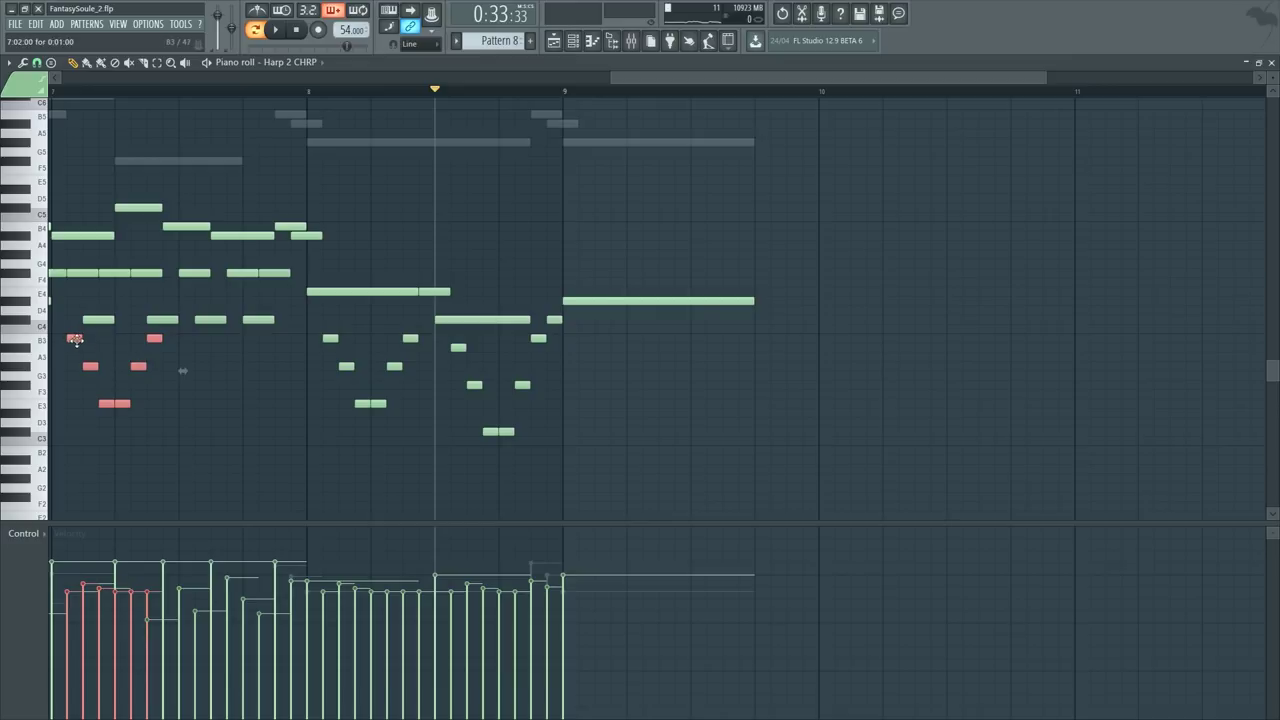
left_click_drag(85, 347, 589, 340)
key("space")
left_click(622, 335)
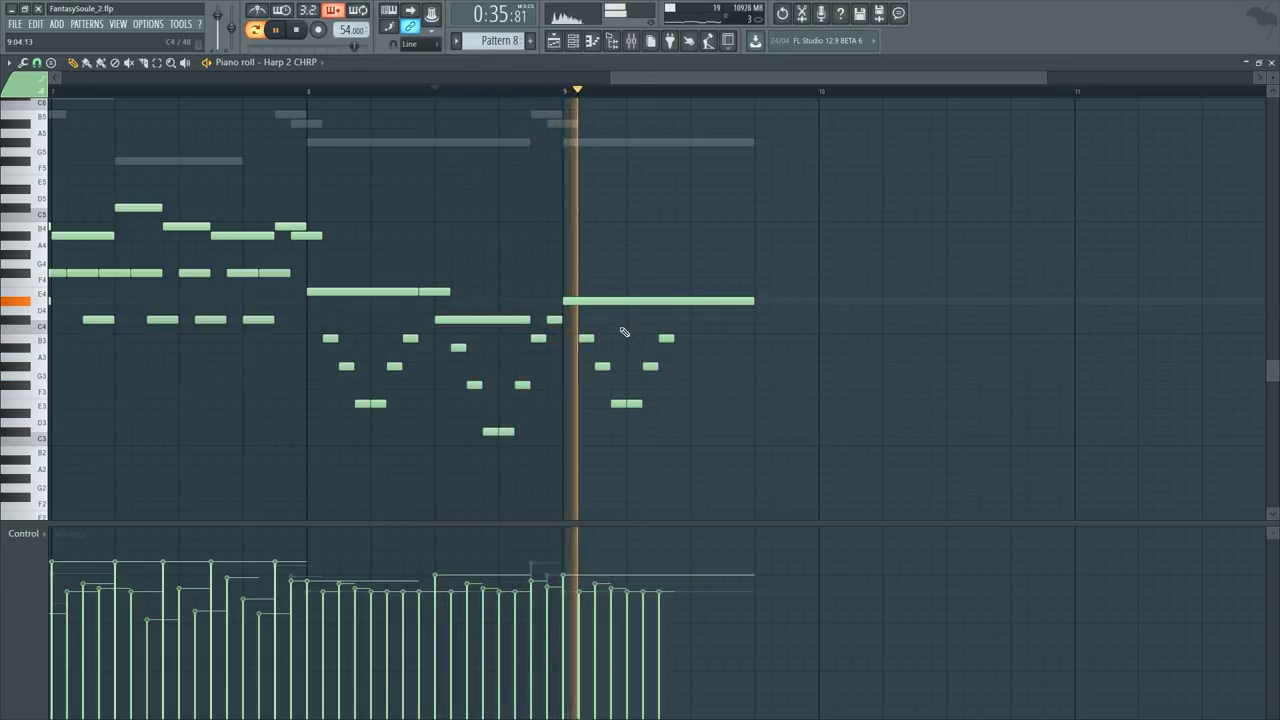
key("space")
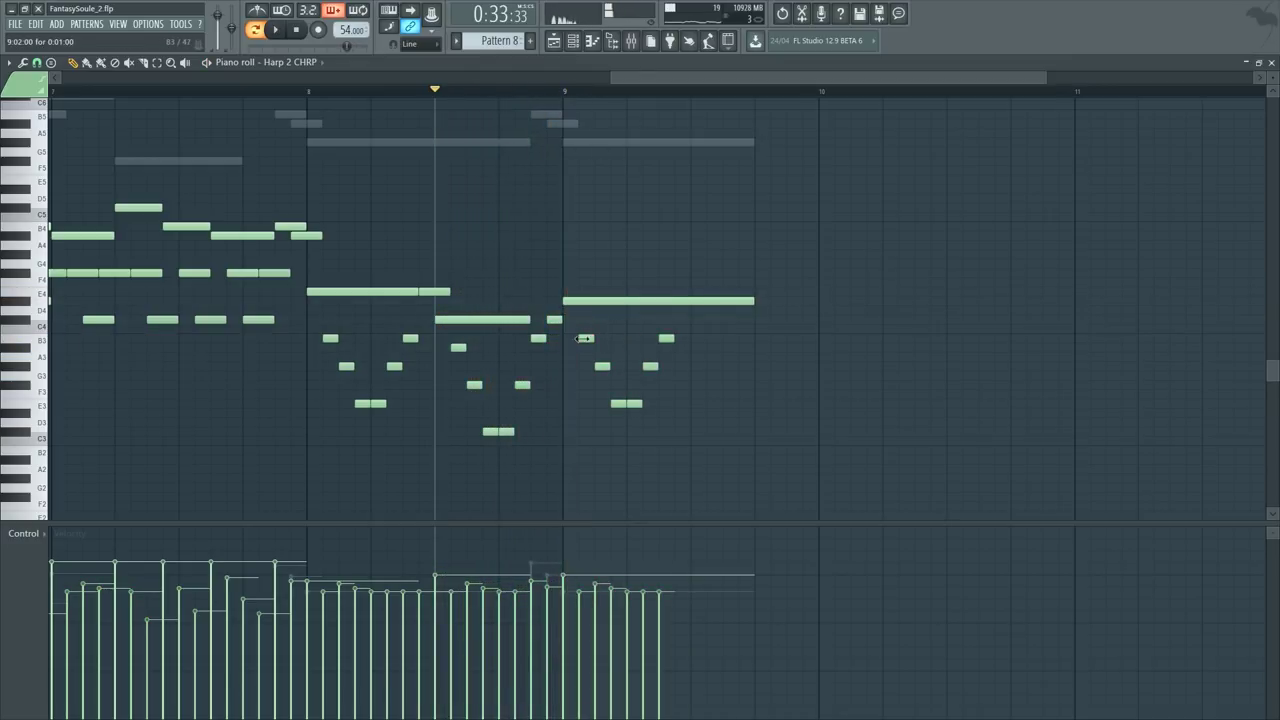
Step: Lower the two lowest notes of the bar 9 arpeggio to D#3 and B2 and audition from bar 9
left_click(617, 404)
left_click_drag(617, 404, 636, 451)
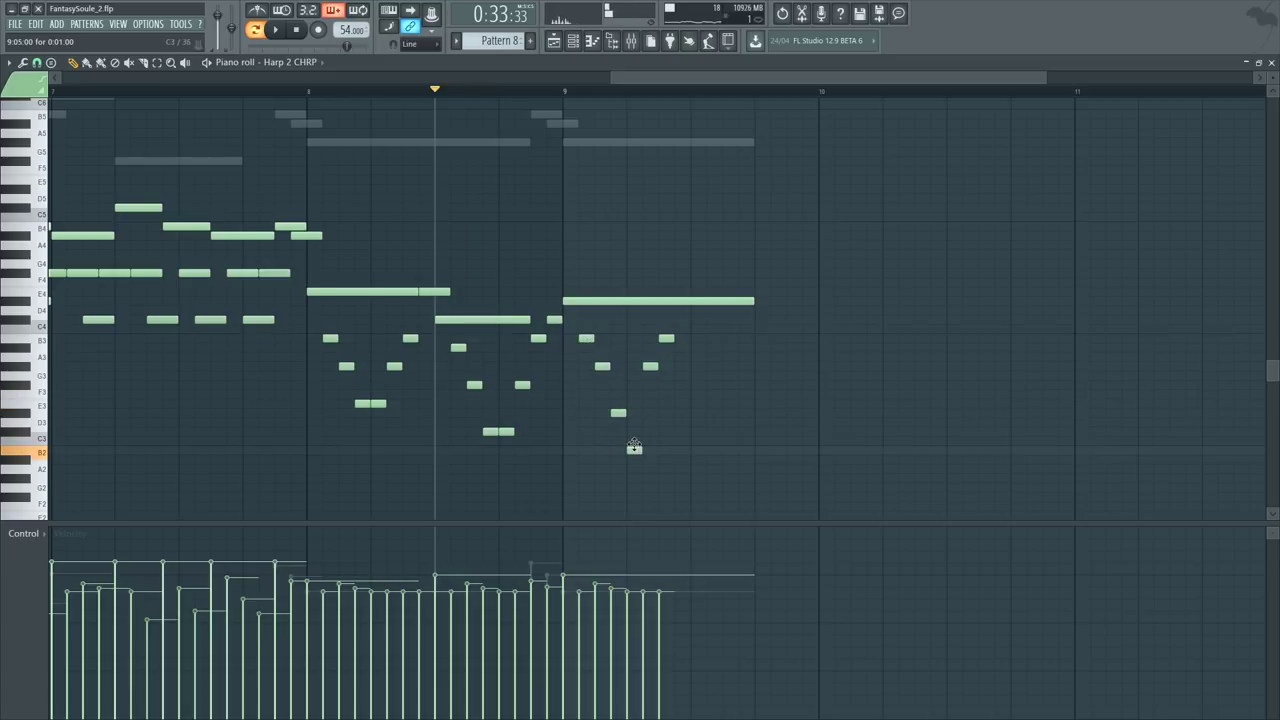
right_click(599, 412, "ctrl")
right_click(601, 413, "ctrl")
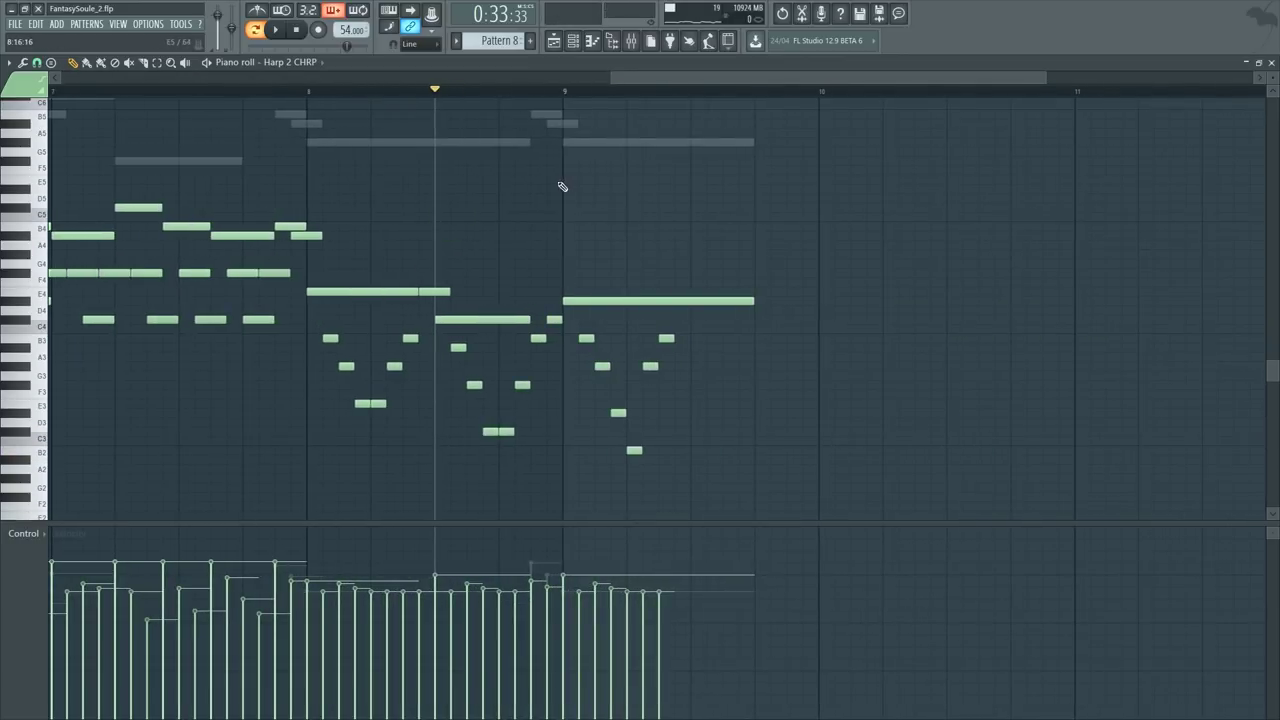
scroll(672, 100, "up", 5)
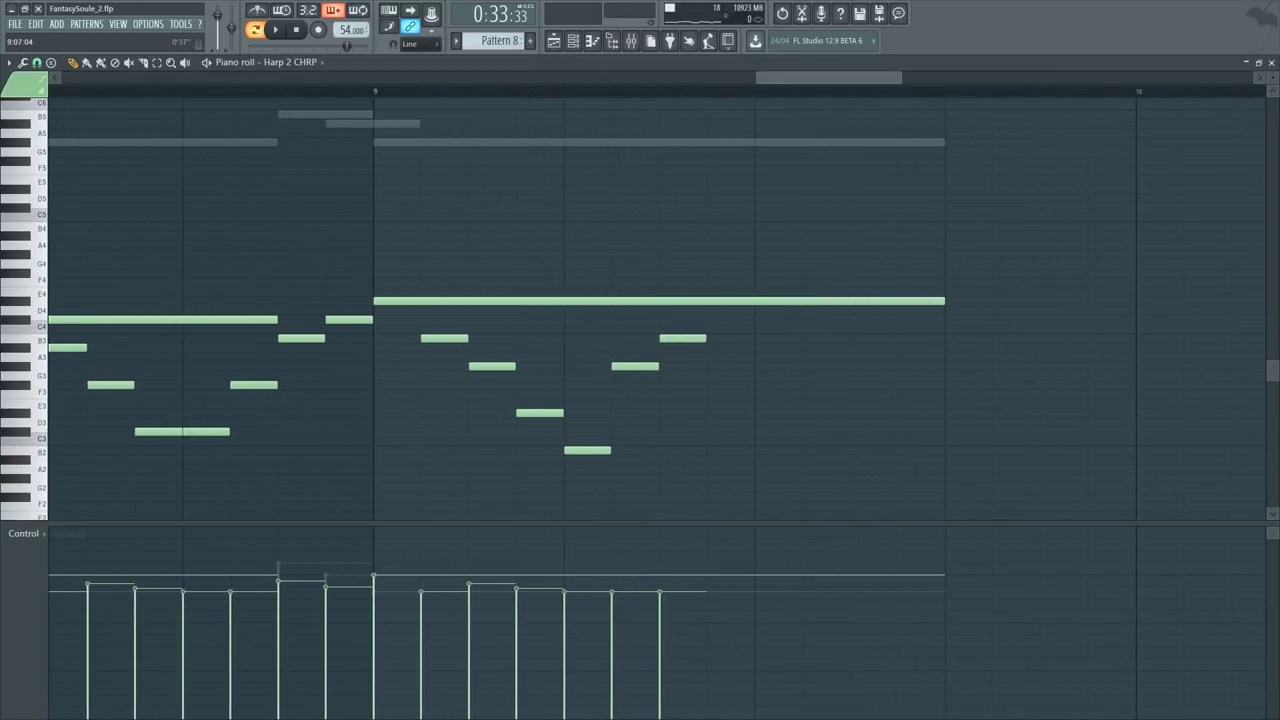
scroll(436, 138, "down", 1)
left_click(376, 92)
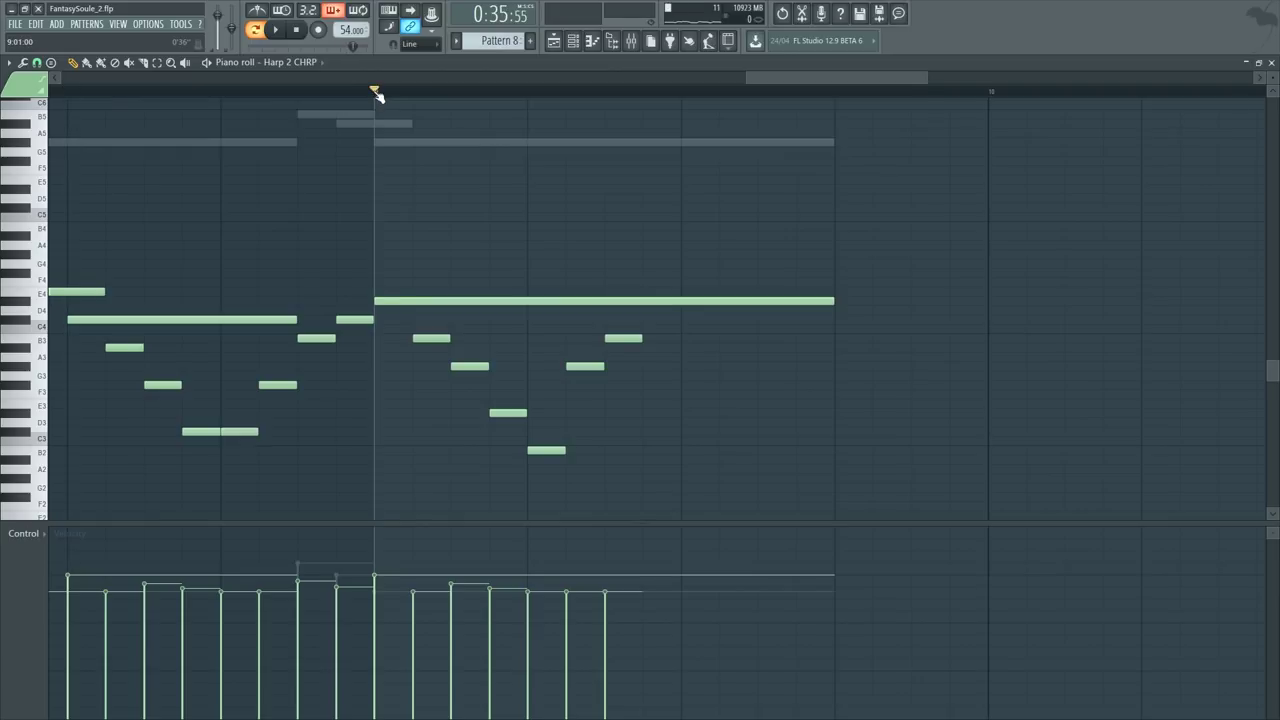
key("space")
key("space")
Step: Delete the bar 9 arpeggio notes that follow the low D#3
left_click(526, 367)
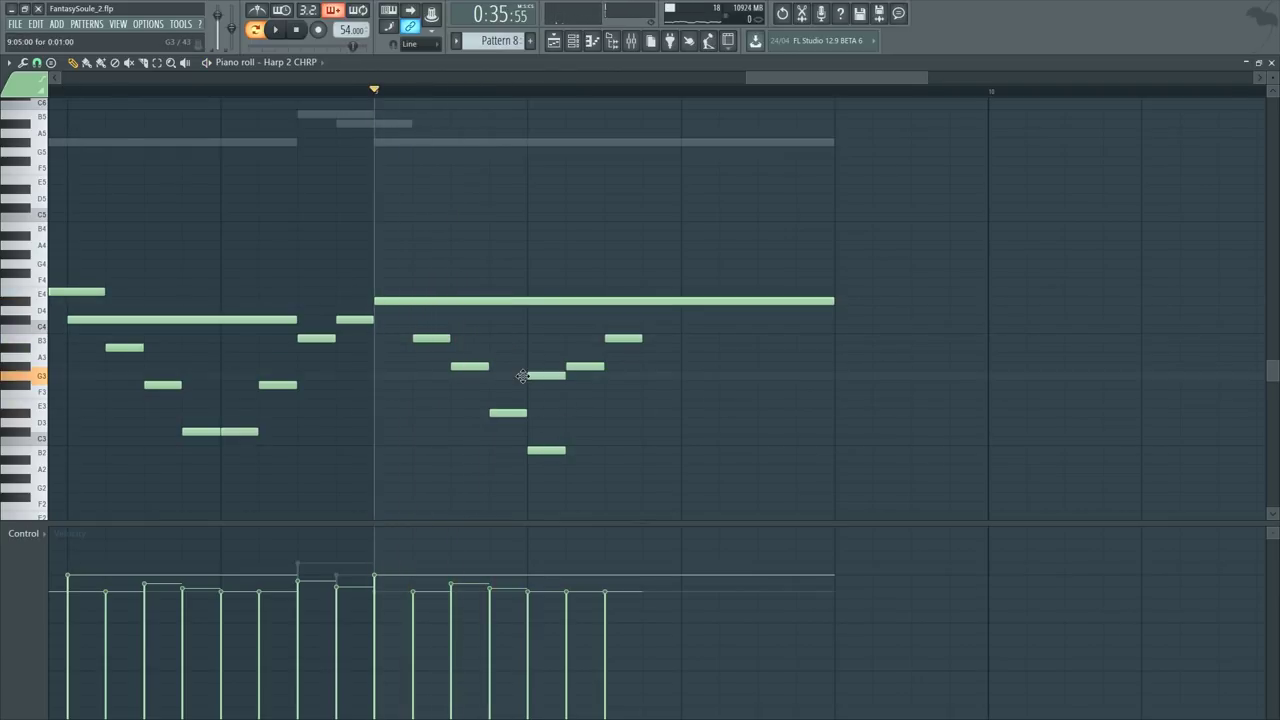
left_click_drag(520, 361, 688, 520)
key("space")
key("space")
key("Delete")
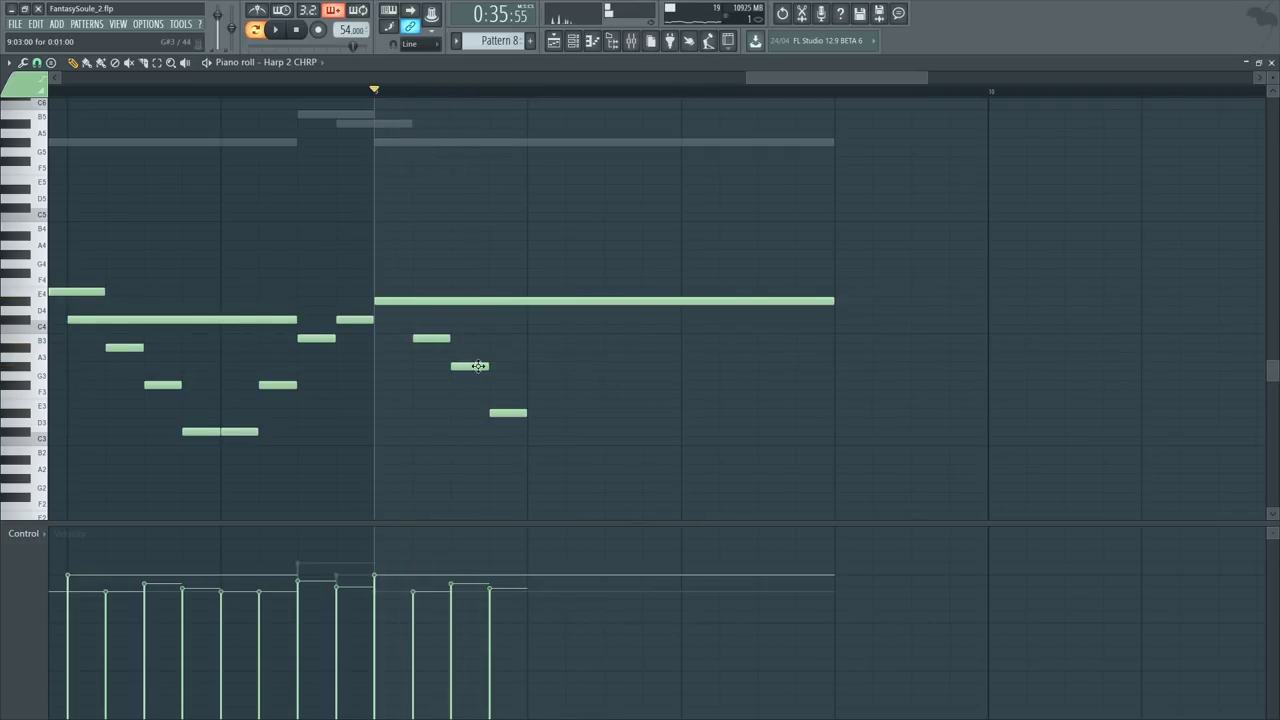
Step: Add a rising line of G#3, A#3, B3 and C#4 after the D#3 and audition bar 9
left_click_drag(530, 358, 565, 346)
left_click(558, 337)
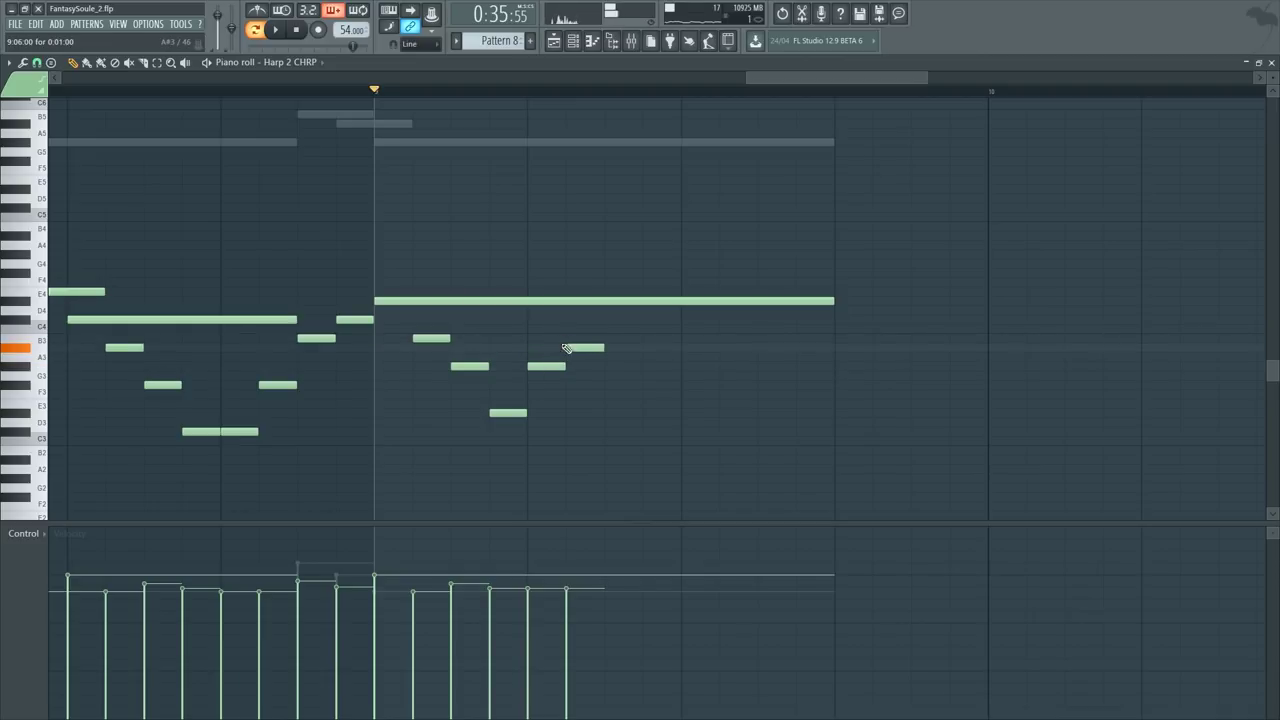
left_click(608, 338)
left_click(645, 320)
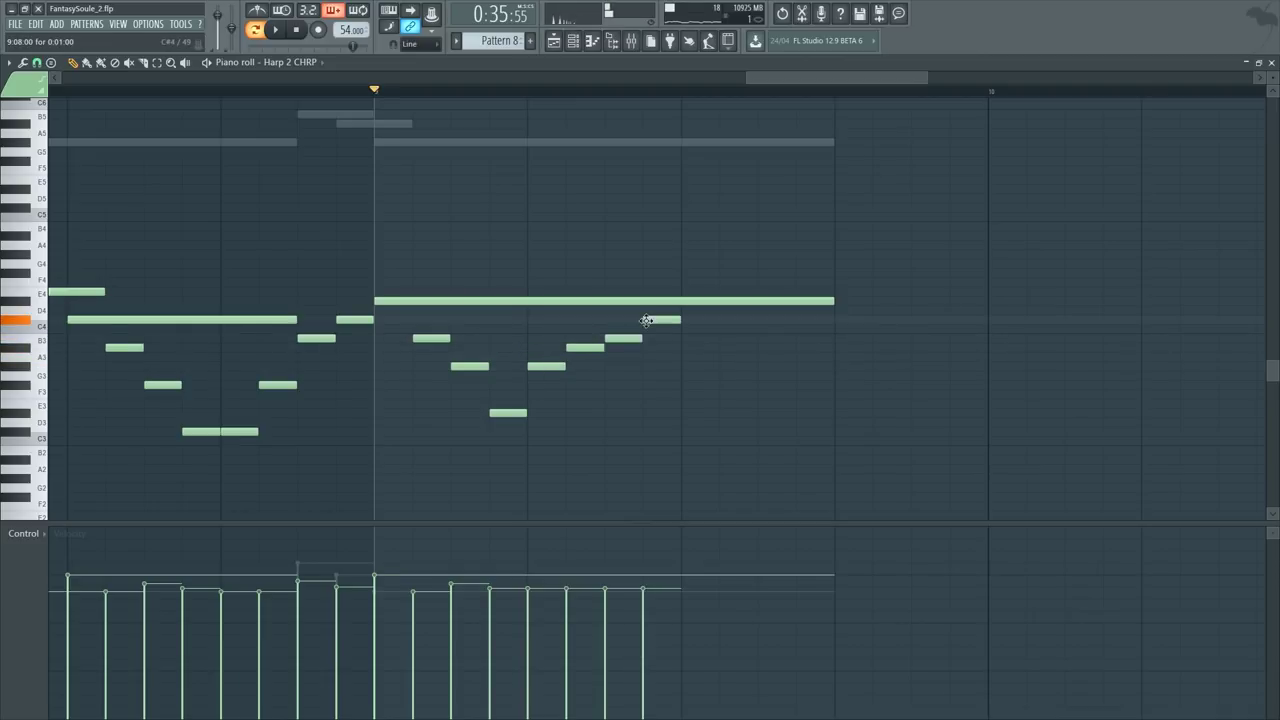
key("space")
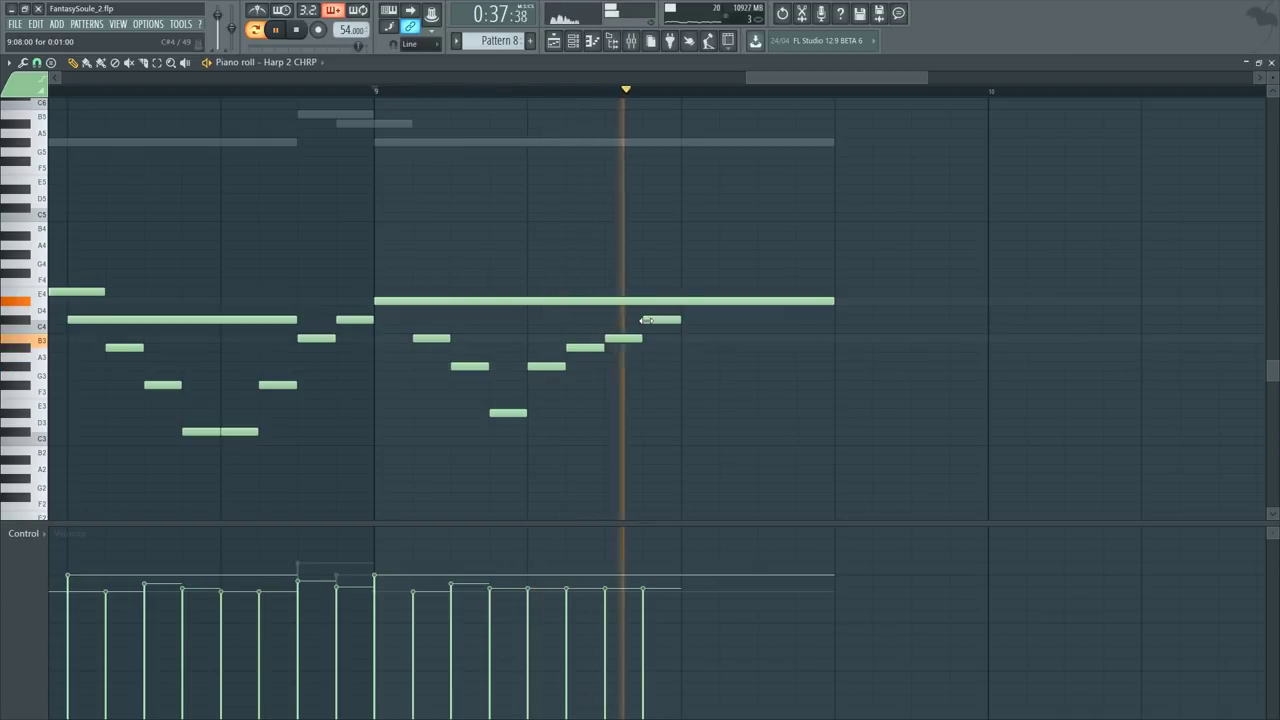
key("space")
Step: Continue the run to bar 10 with one-step notes D#4, B3, D#4, G#4, B4, G#4, D#4 and B3
mouse_move(684, 281)
left_mouse_down()
mouse_move(683, 305)
mouse_move(717, 343)
mouse_move(756, 318)
mouse_move(755, 289)
mouse_move(789, 253)
left_mouse_up()
mouse_move(836, 200)
left_mouse_down()
mouse_move(836, 236)
mouse_move(877, 258)
left_mouse_up()
left_click_drag(912, 300, 908, 298)
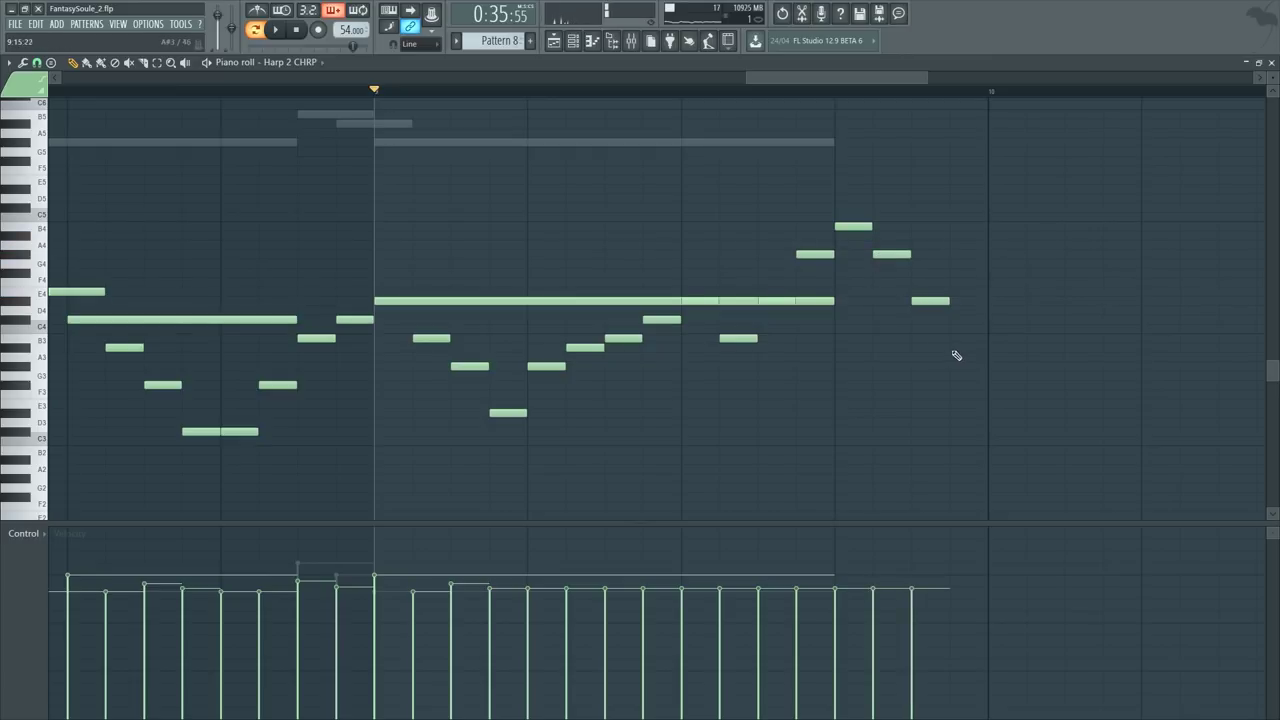
left_click_drag(951, 340, 949, 342)
Step: Shorten bar 9's sustained D#4 to 8 steps so it ends at the run's D#4, and audition the bar
key("space")
left_click(563, 300)
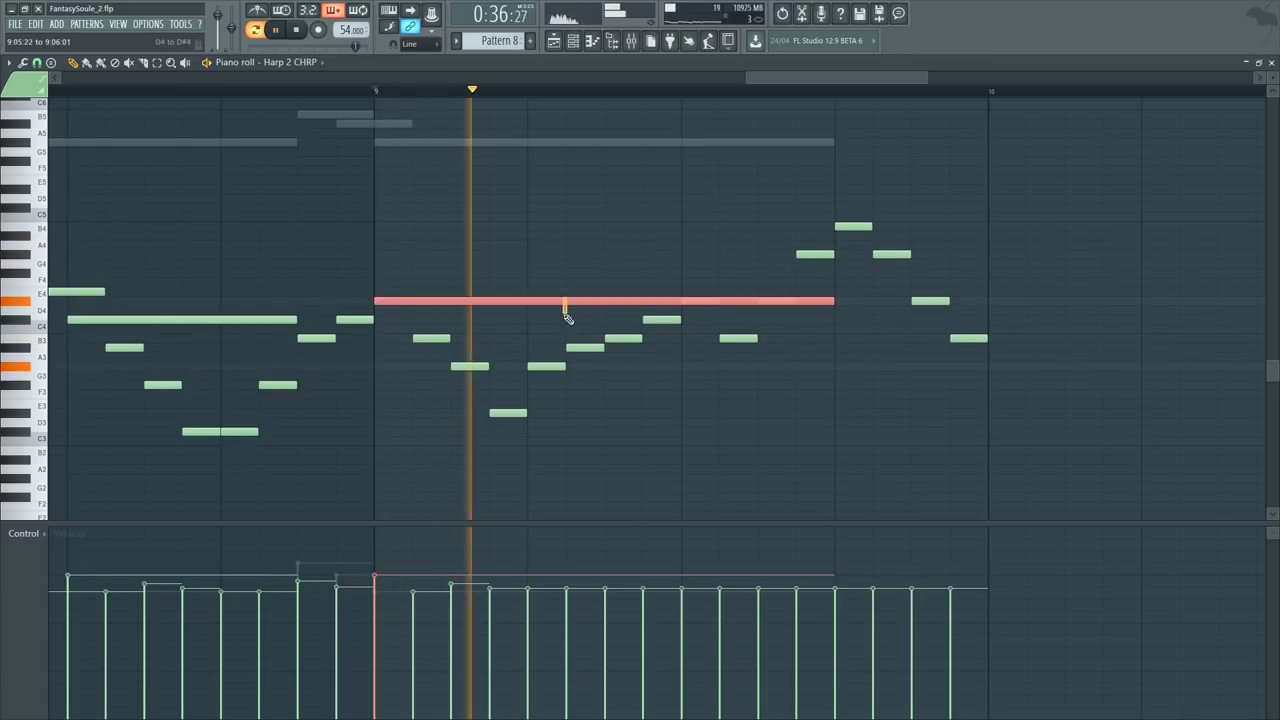
left_click_drag(828, 300, 682, 300)
key("space")
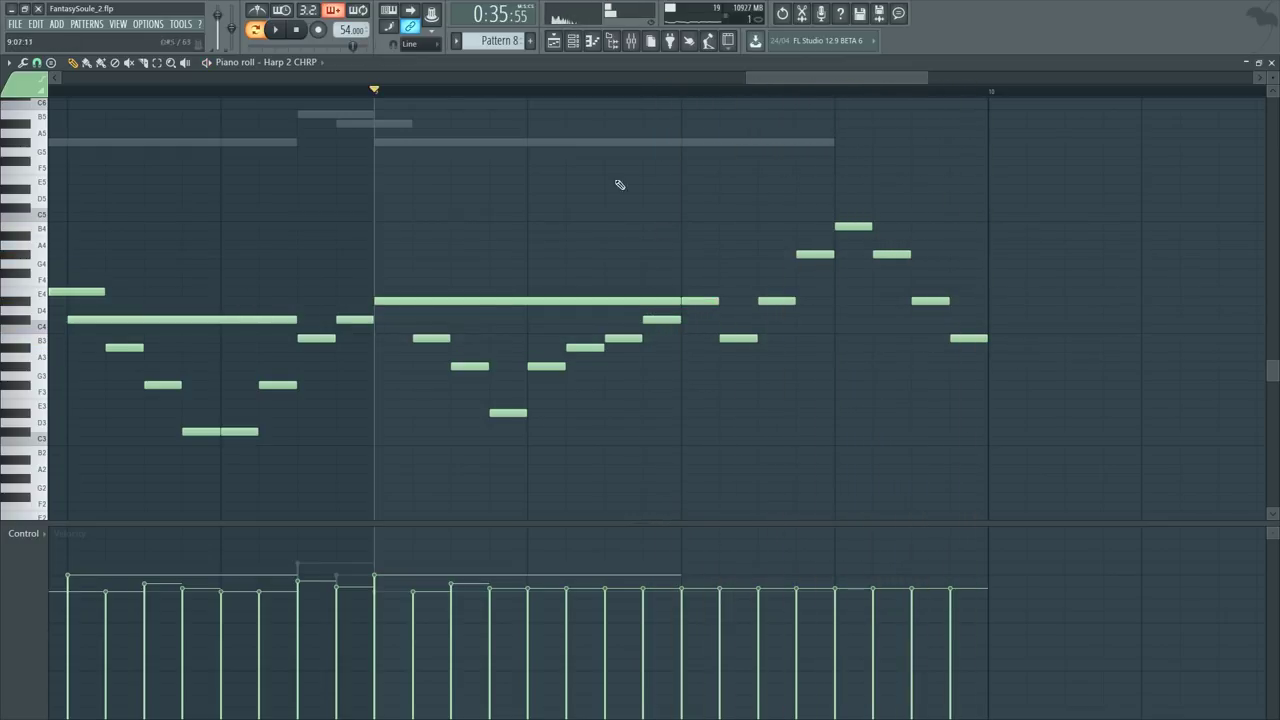
scroll(581, 104, "up", 2)
key("space")
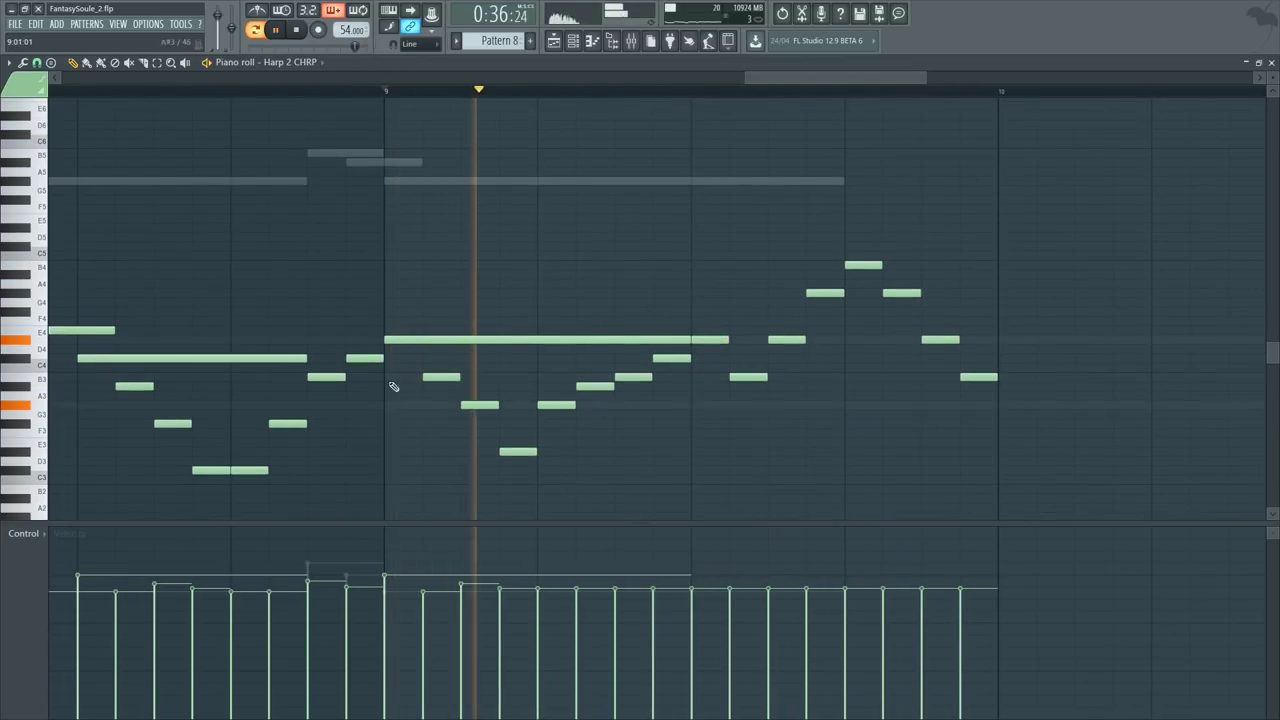
key("space")
Step: Select bar 9's lower notes, lower and vary the velocities of those in its first half, audition and deselect them
left_click_drag(457, 376, 842, 496)
mouse_move(423, 590)
left_mouse_down()
mouse_move(426, 632)
mouse_move(491, 606)
mouse_move(623, 646)
mouse_move(657, 606)
left_mouse_up()
key("space")
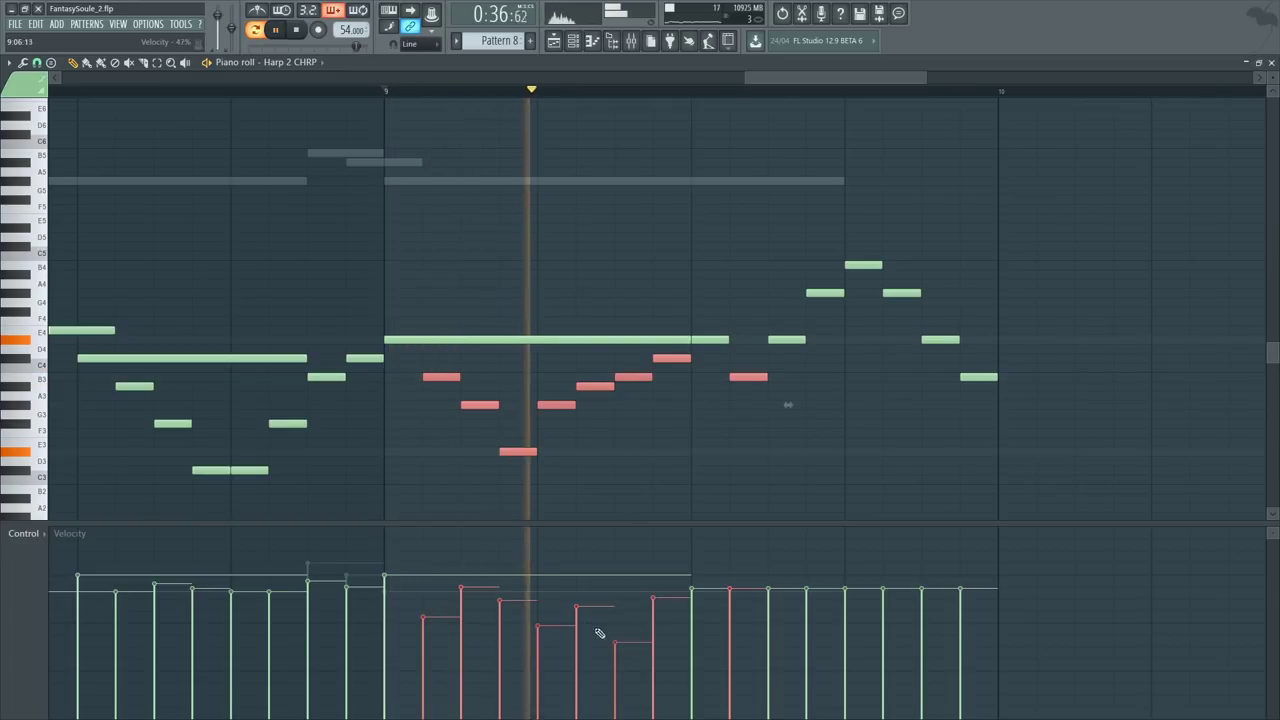
left_click(540, 600)
key("space")
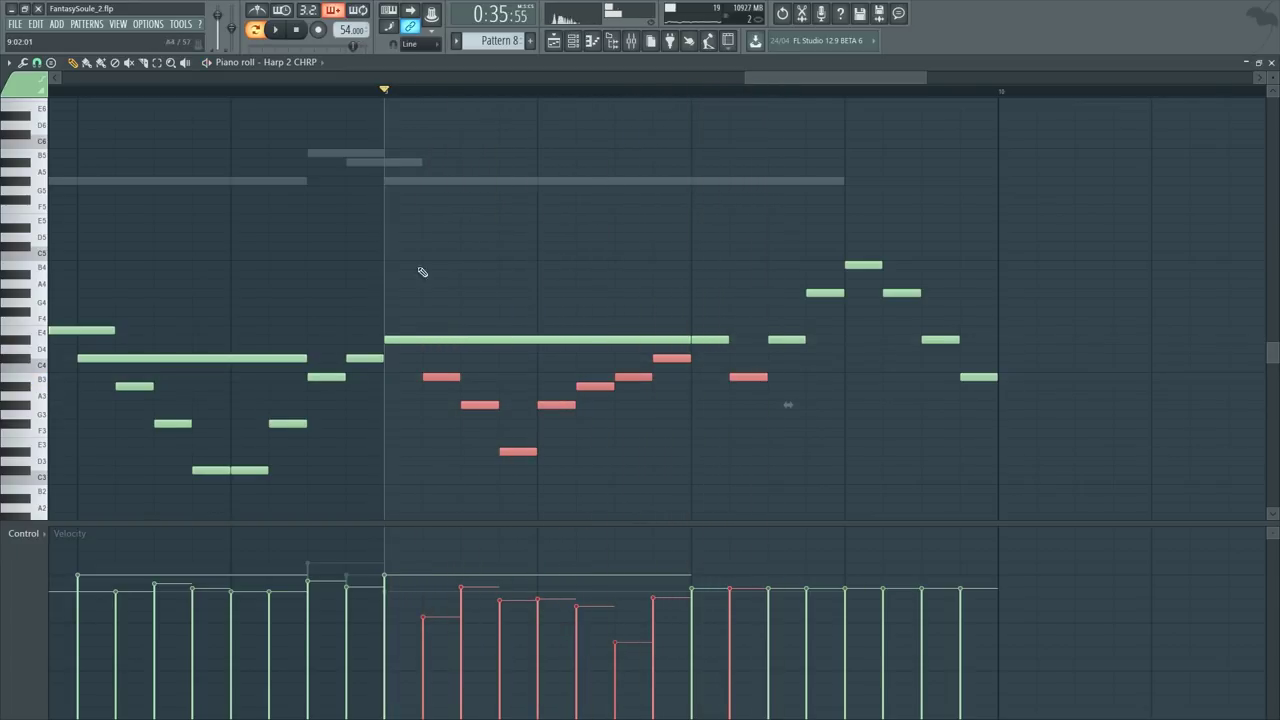
key("space")
key("space")
left_click(459, 399, "ctrl")
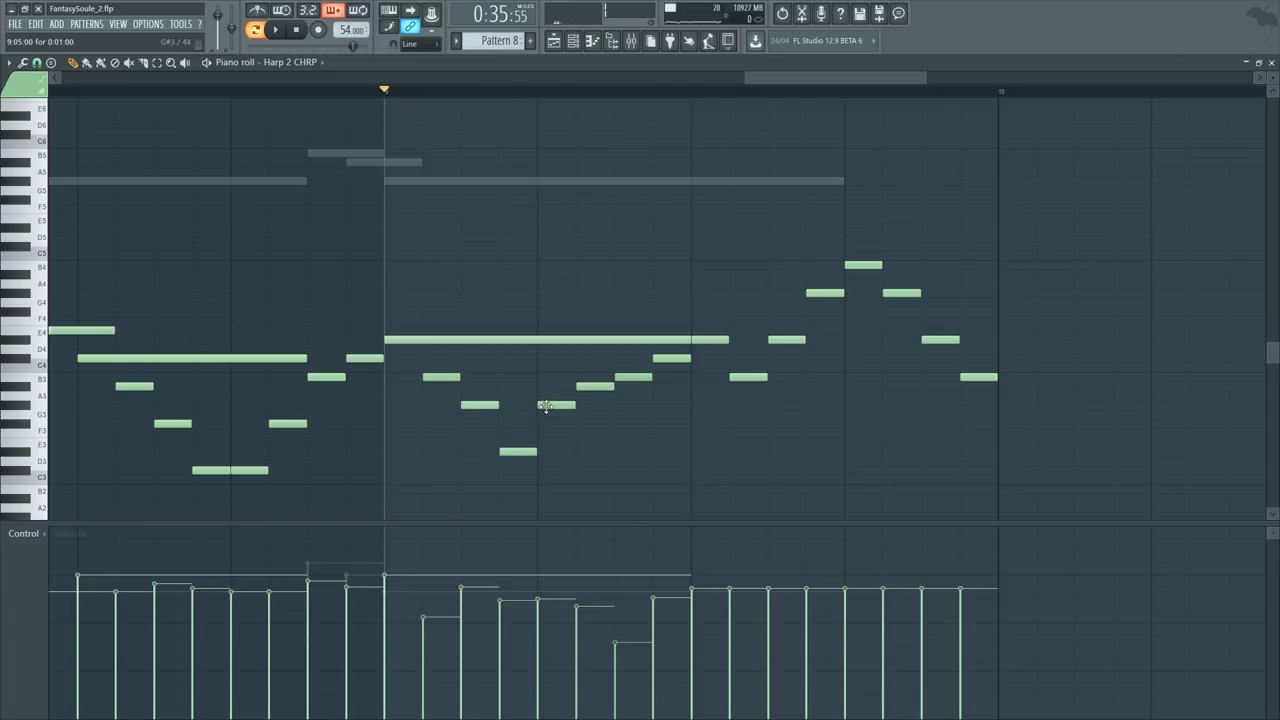
Step: Try a lower pitch for the G#3 that follows the D#3 in bar 9, audition it and undo the change
mouse_move(545, 405)
left_mouse_down()
mouse_move(560, 337)
mouse_move(552, 414)
left_mouse_up()
key("space")
key("space")
key("ctrl+z")
Step: Play the start of bar 9 again to check the rising line around the A#3
key("space")
key("space")
left_click(591, 389)
key("space")
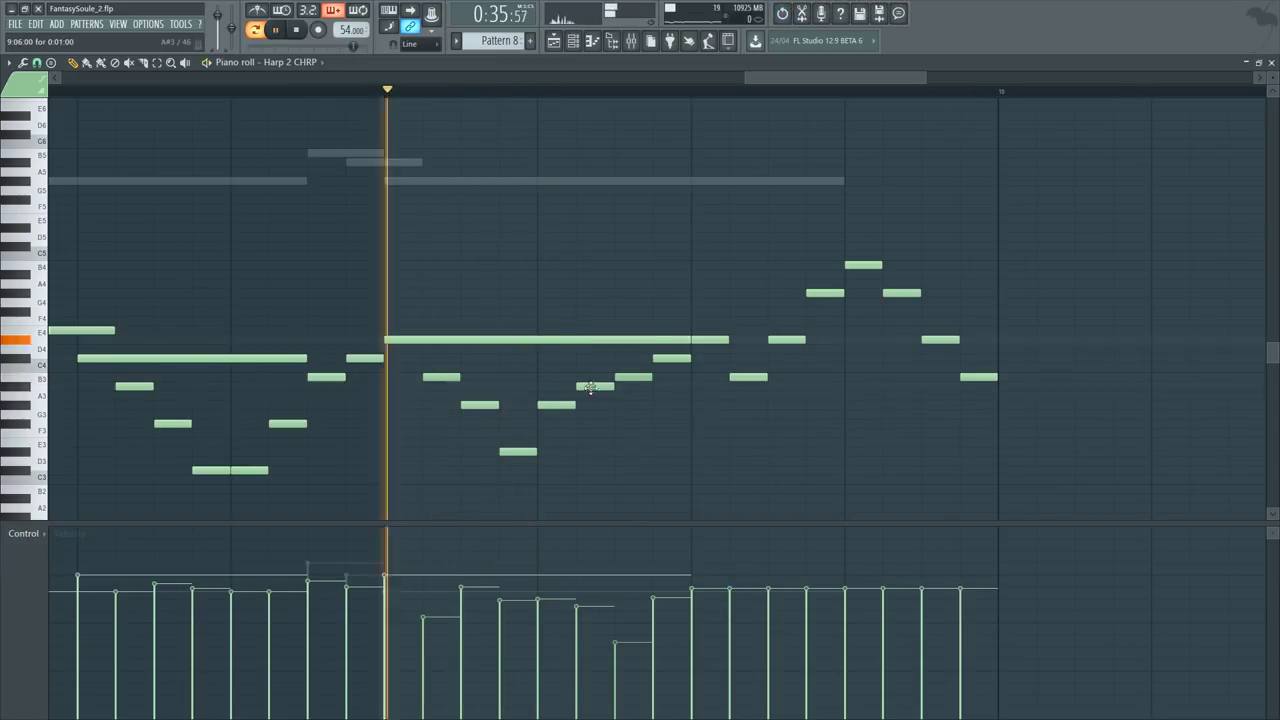
key("space")
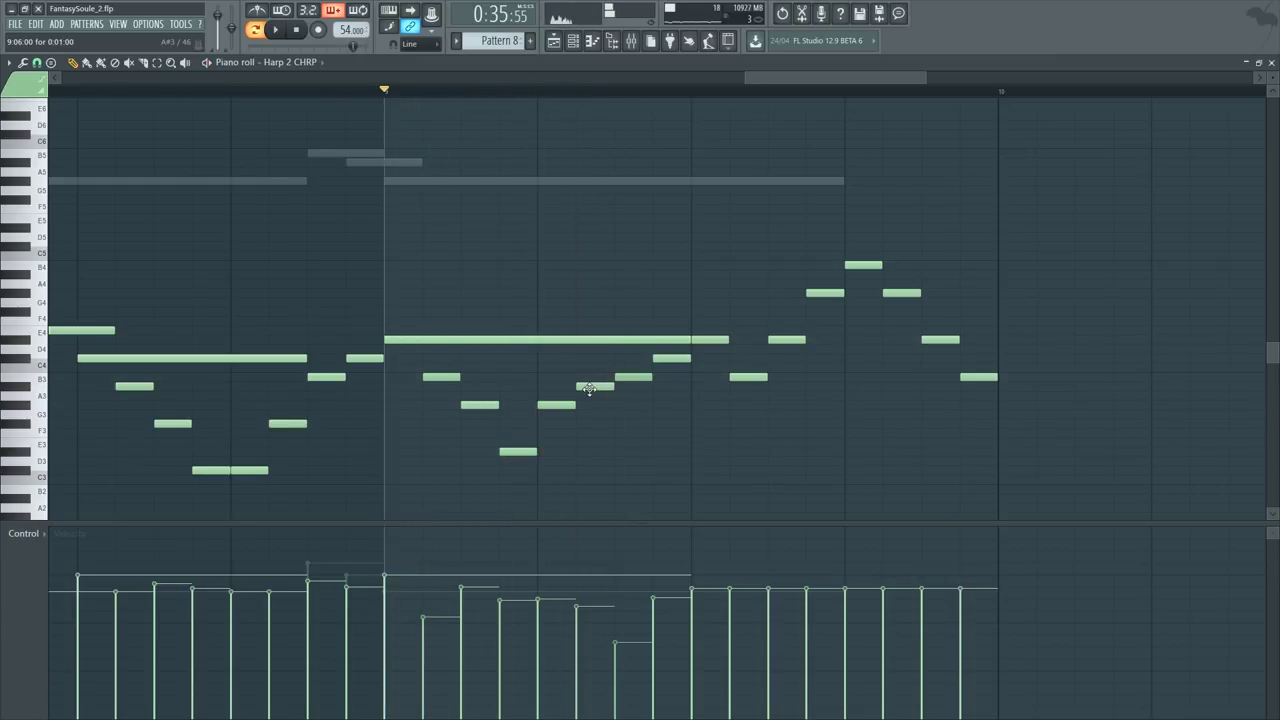
Step: Play bar 9 from its start once more to check the accompaniment's rising line
left_click(676, 362)
left_click_drag(709, 340, 711, 338)
key("space")
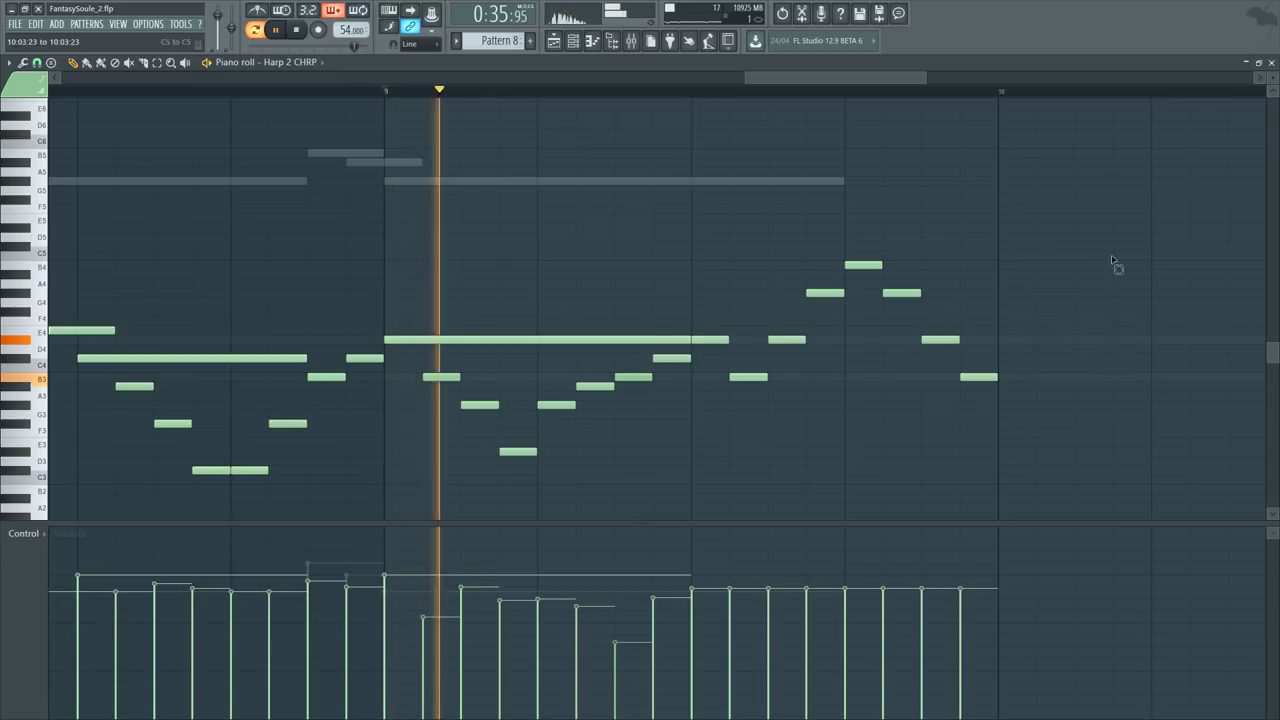
left_click_drag(1110, 252, 713, 438)
key("space")
Step: Select bar 9's run notes and reshape their velocities, dipping through the second half and rising towards the final B3
left_click_drag(700, 351, 346, 523)
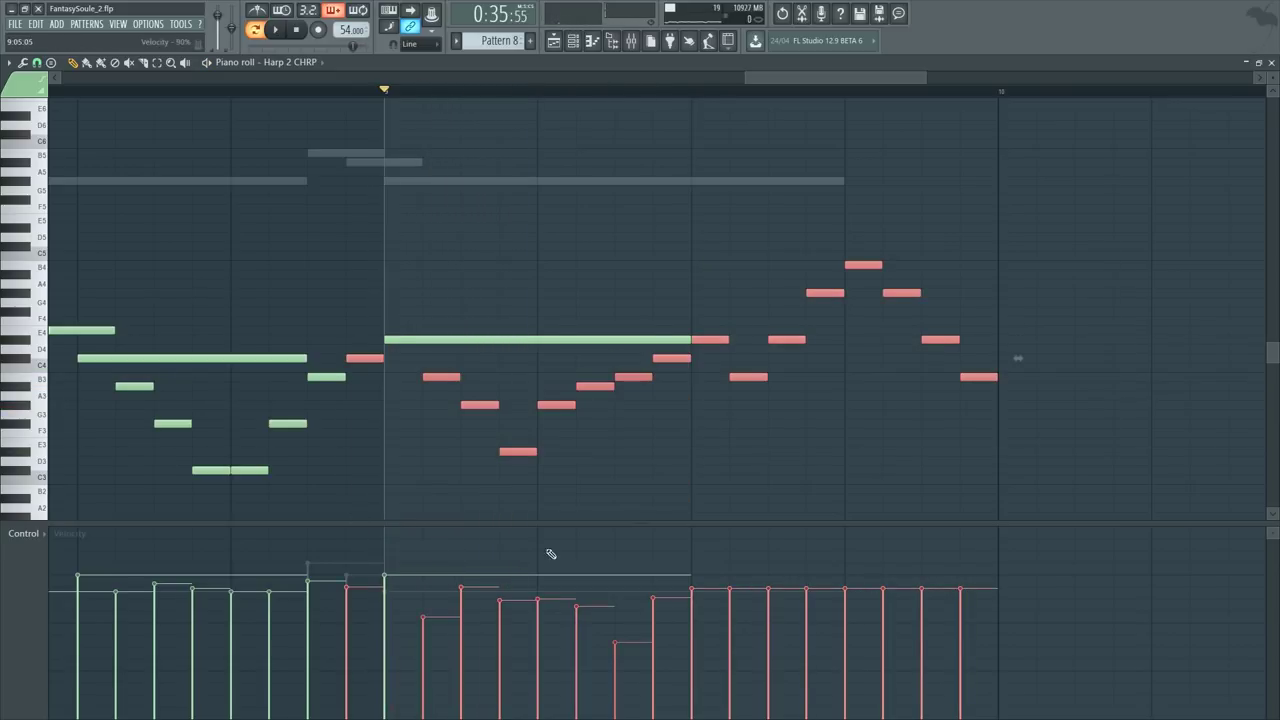
left_click_drag(421, 351, 977, 534)
left_click_drag(718, 221, 1022, 453)
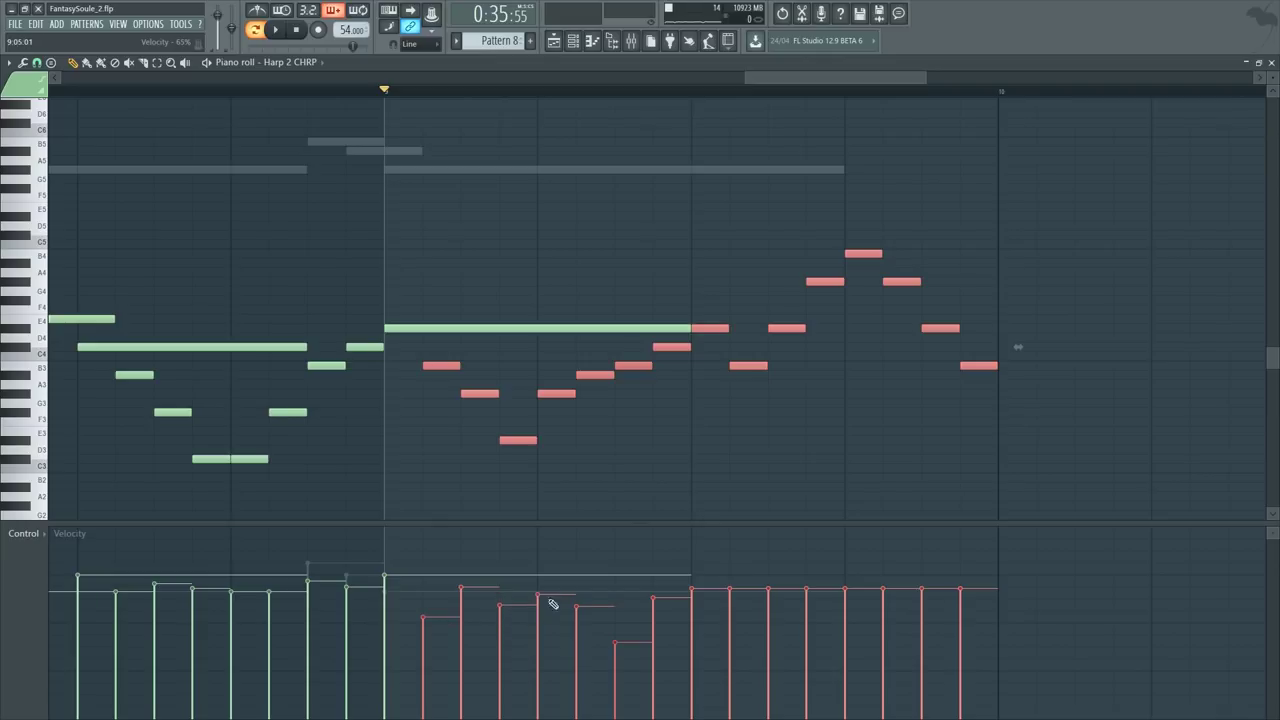
left_click(614, 620)
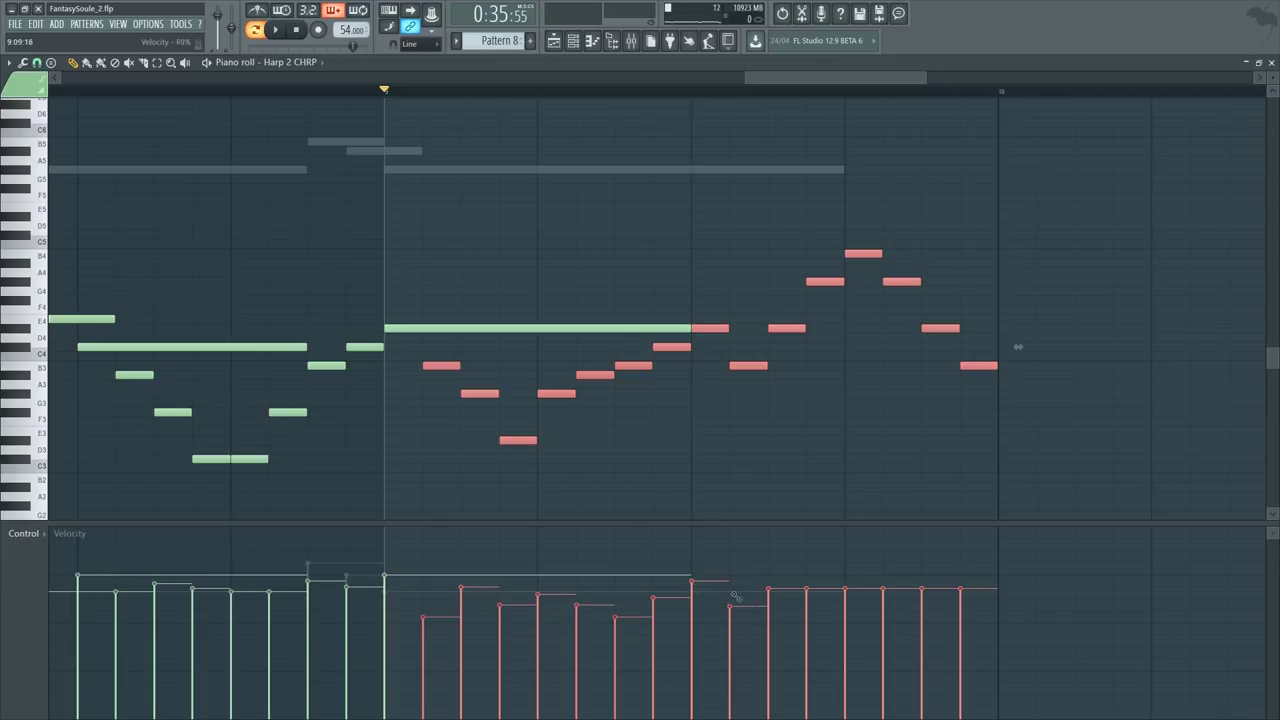
mouse_move(735, 597)
left_mouse_down()
mouse_move(838, 626)
mouse_move(974, 584)
mouse_move(1027, 551)
left_mouse_up()
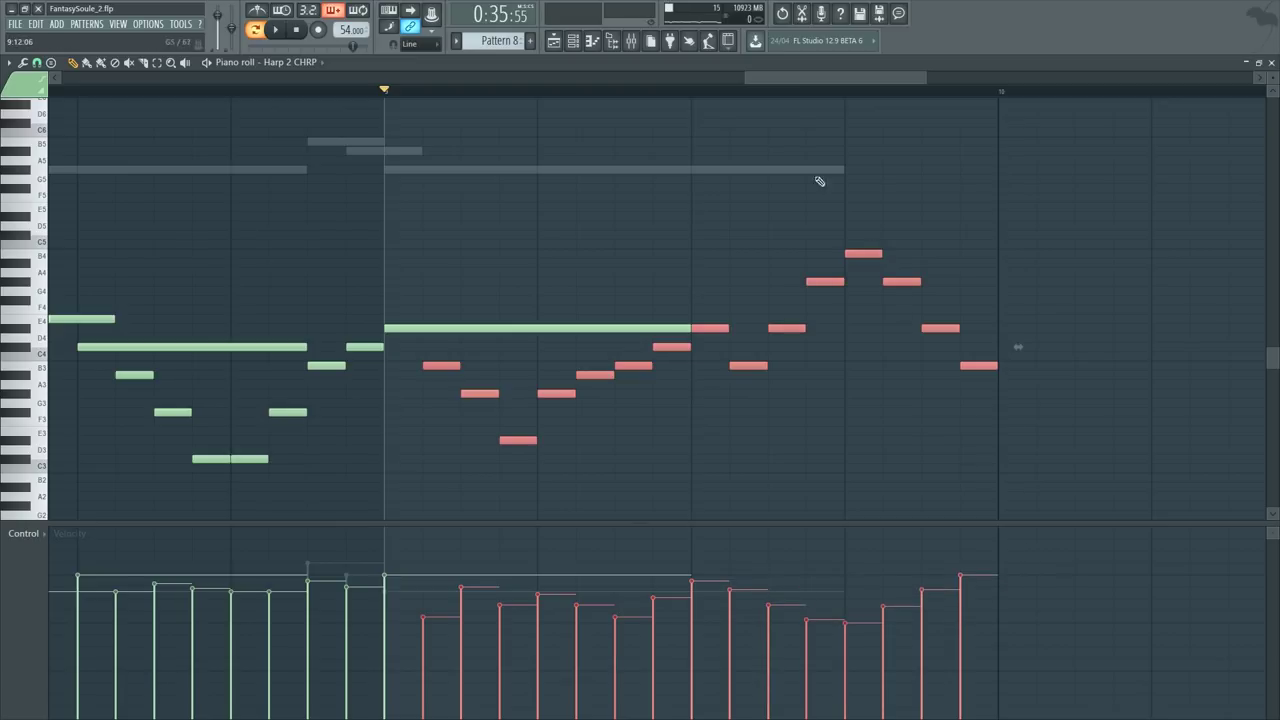
Step: Audition bar 9 with its reshaped velocities and clear the note selection
scroll(910, 349, "down", 6)
key("space")
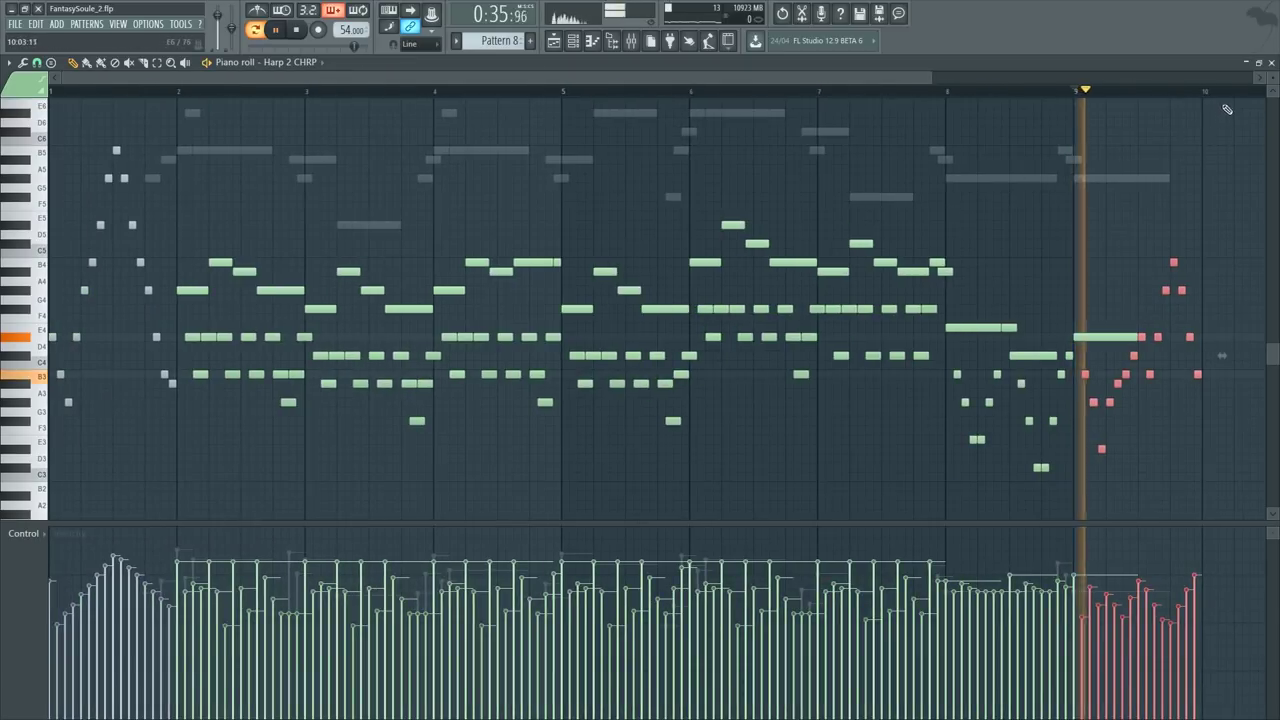
scroll(1222, 104, "up", 3)
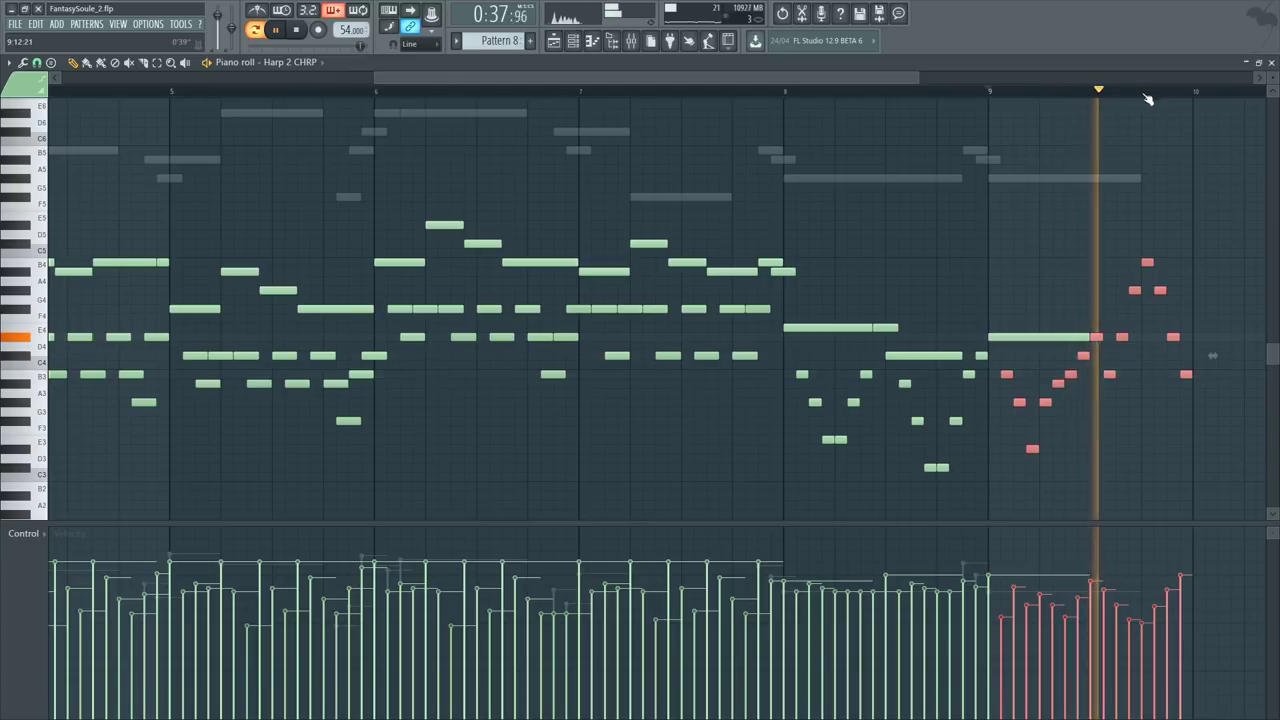
scroll(1160, 100, "down", 2)
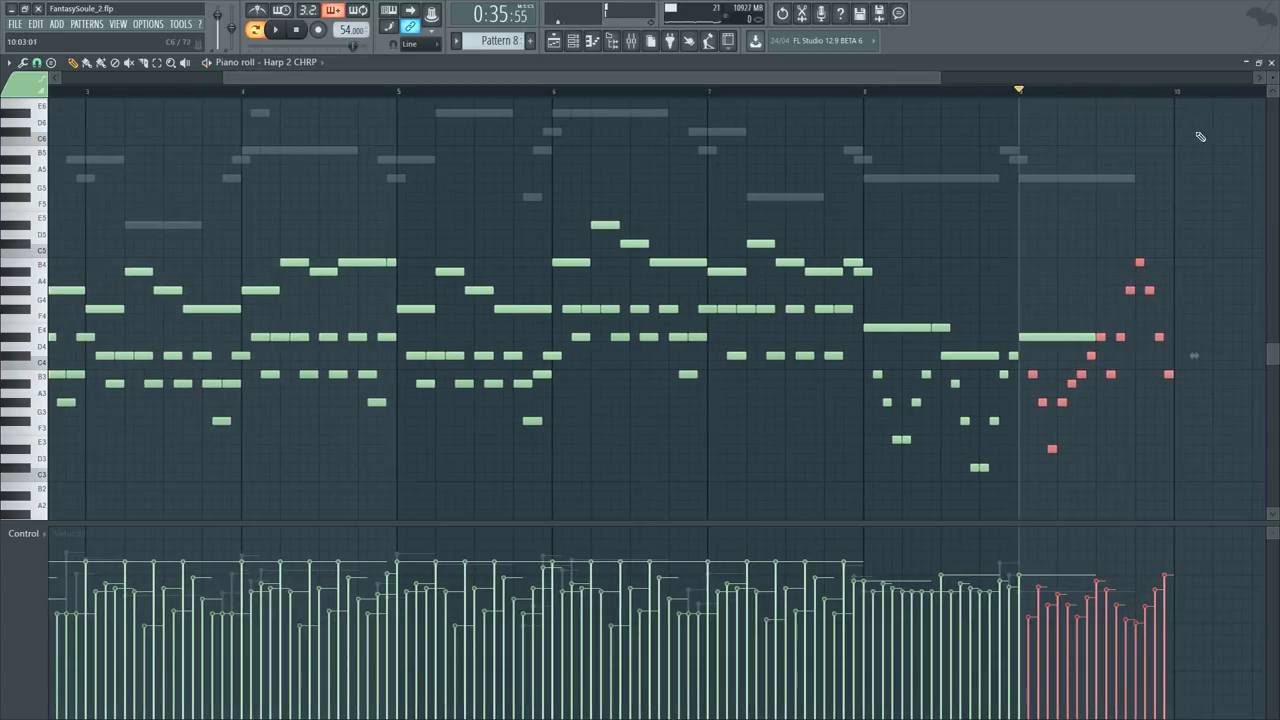
scroll(1200, 136, "up", 4)
left_click(1019, 338)
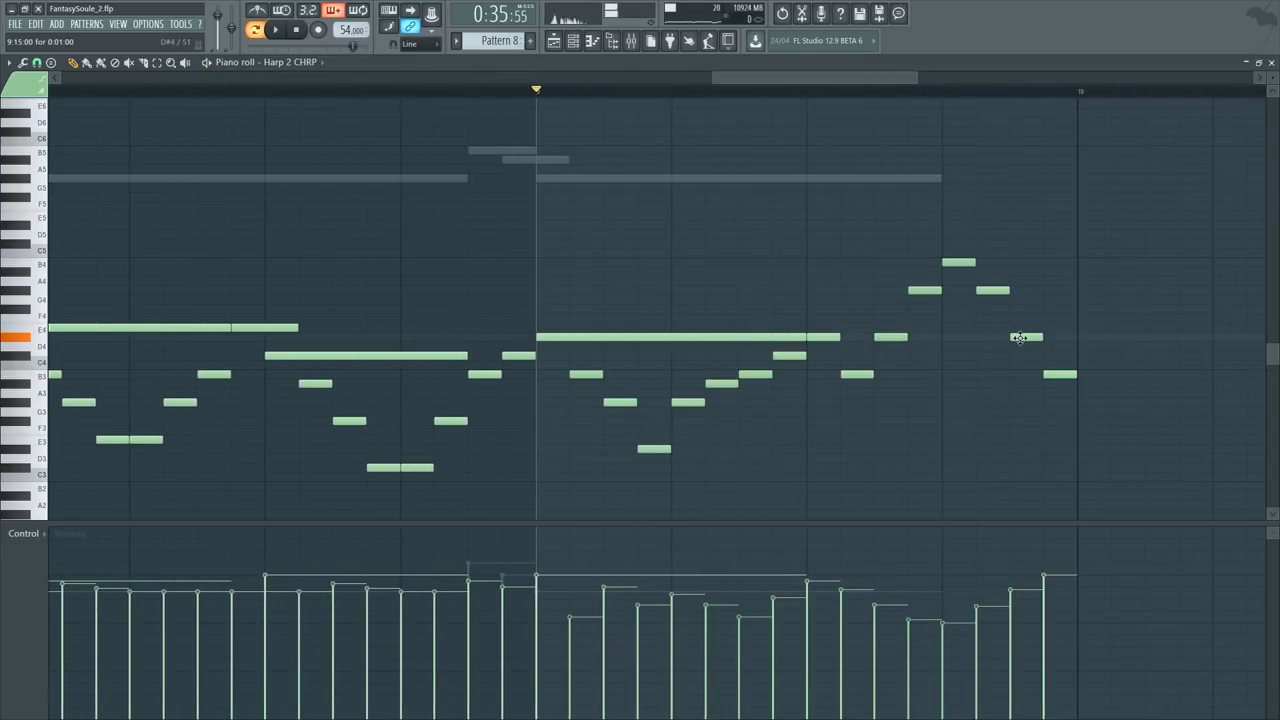
Step: Select the Harp 2 notes of bars 2 to 9 and duplicate them into bars 10 to 17
scroll(1075, 109, "down", 4)
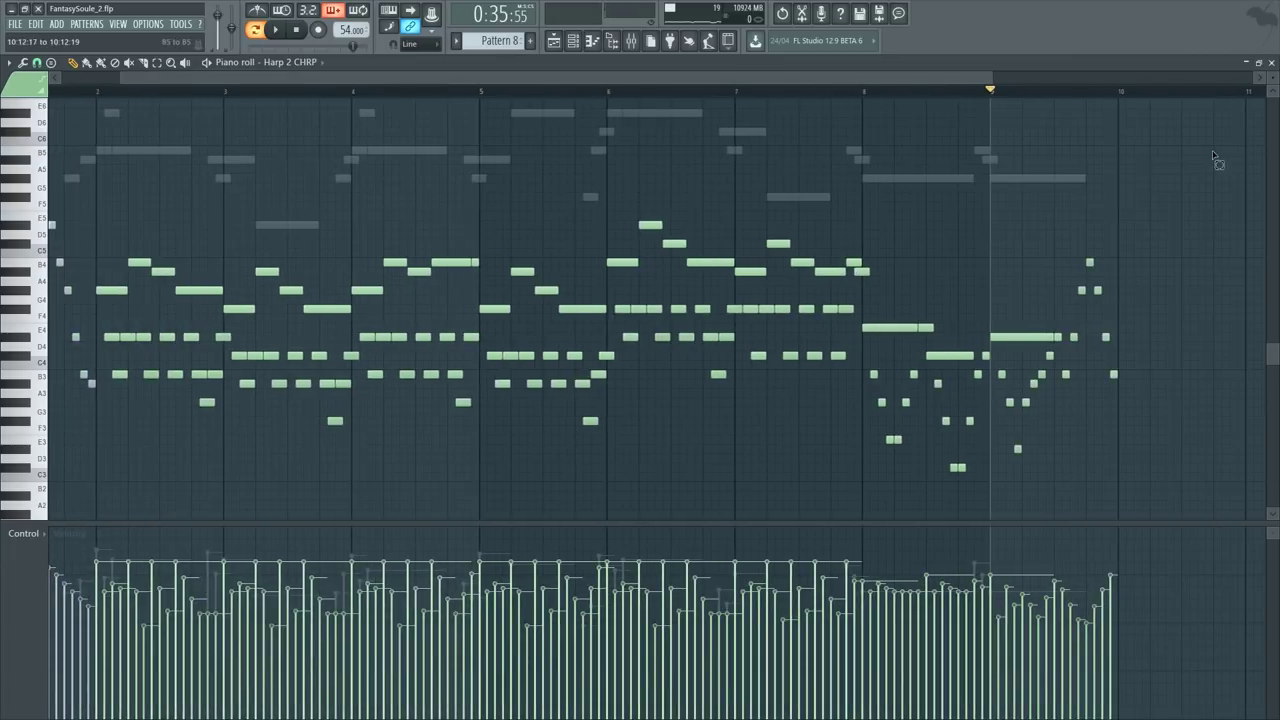
left_click_drag(1213, 152, 197, 494)
key("ctrl+b")
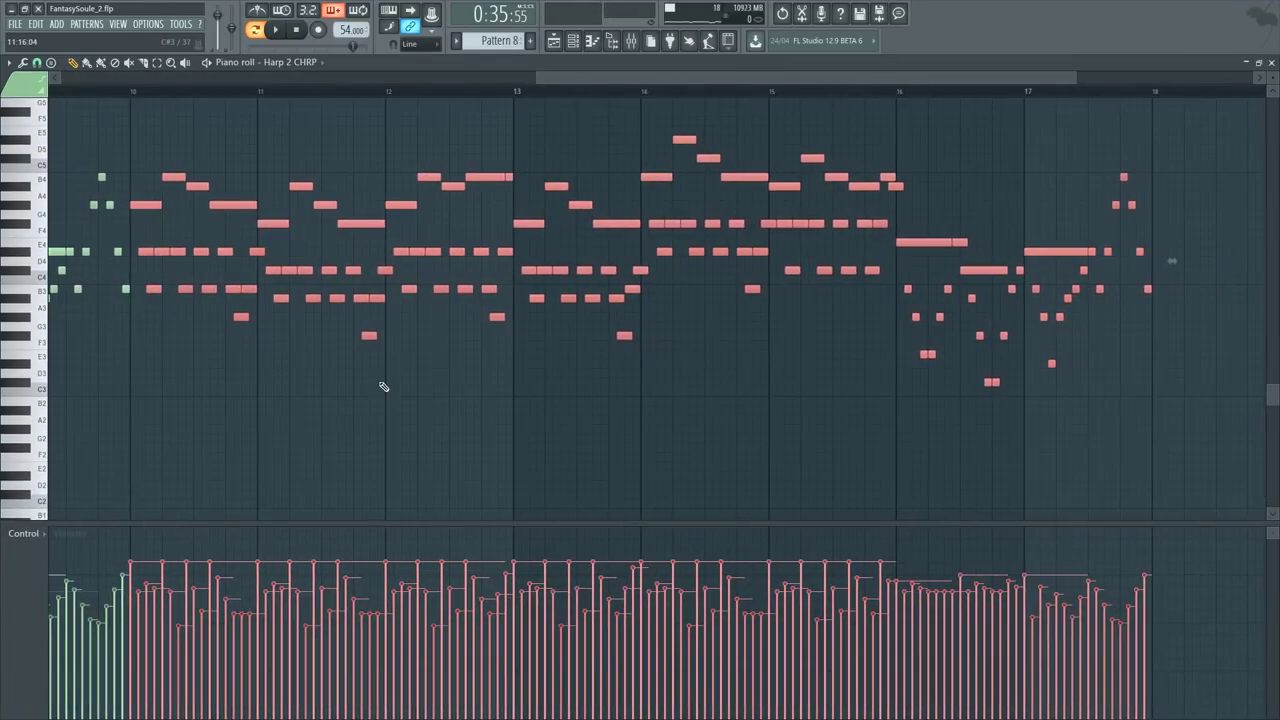
right_click(384, 387, "ctrl")
scroll(691, 91, "up", 3)
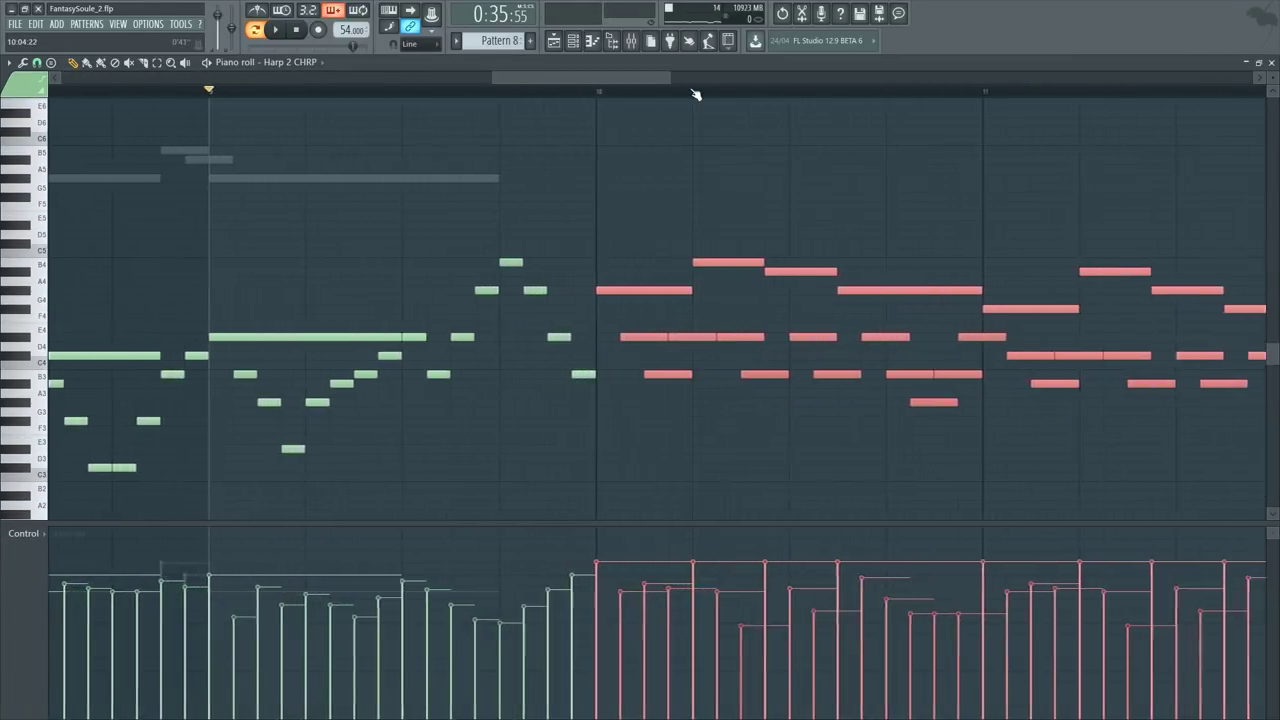
scroll(691, 91, "down", 3)
Step: Switch to the Concert Harp notes, duplicate the whole melody after bar 9 and shift the copy one bar earlier
right_click(653, 179)
right_click(653, 179)
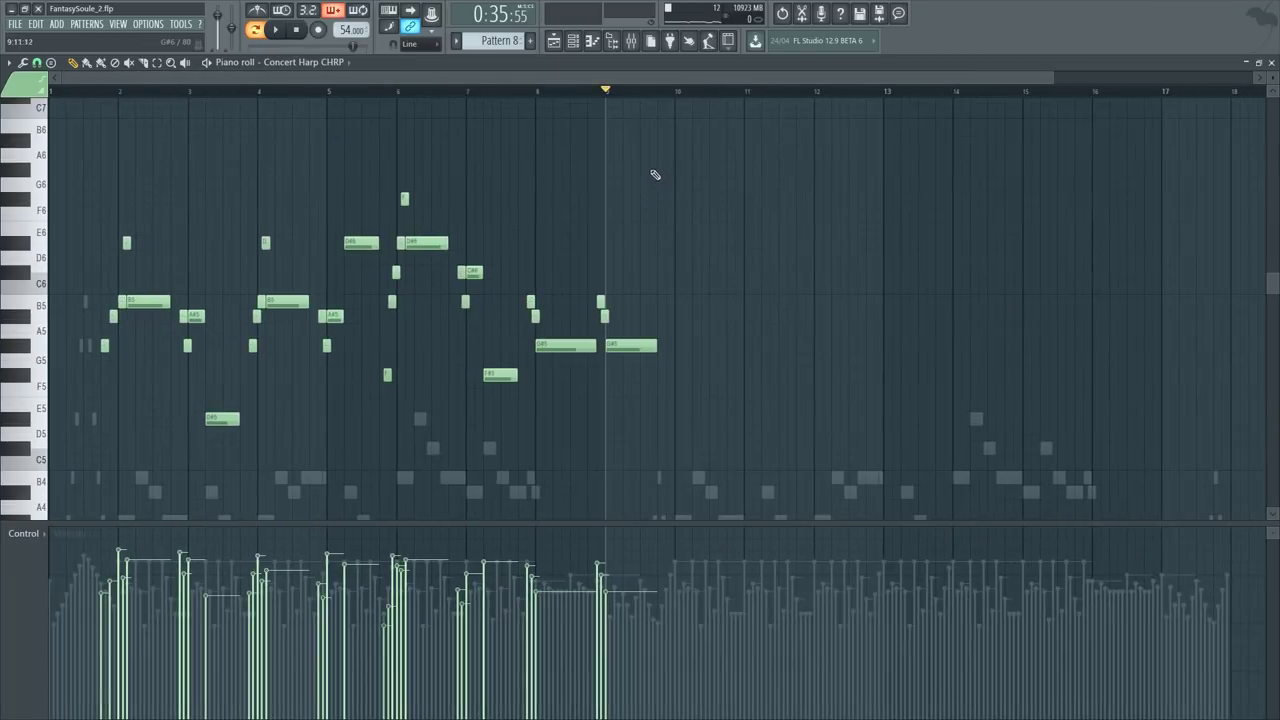
left_click_drag(680, 89, 3, 150)
key("ctrl+b")
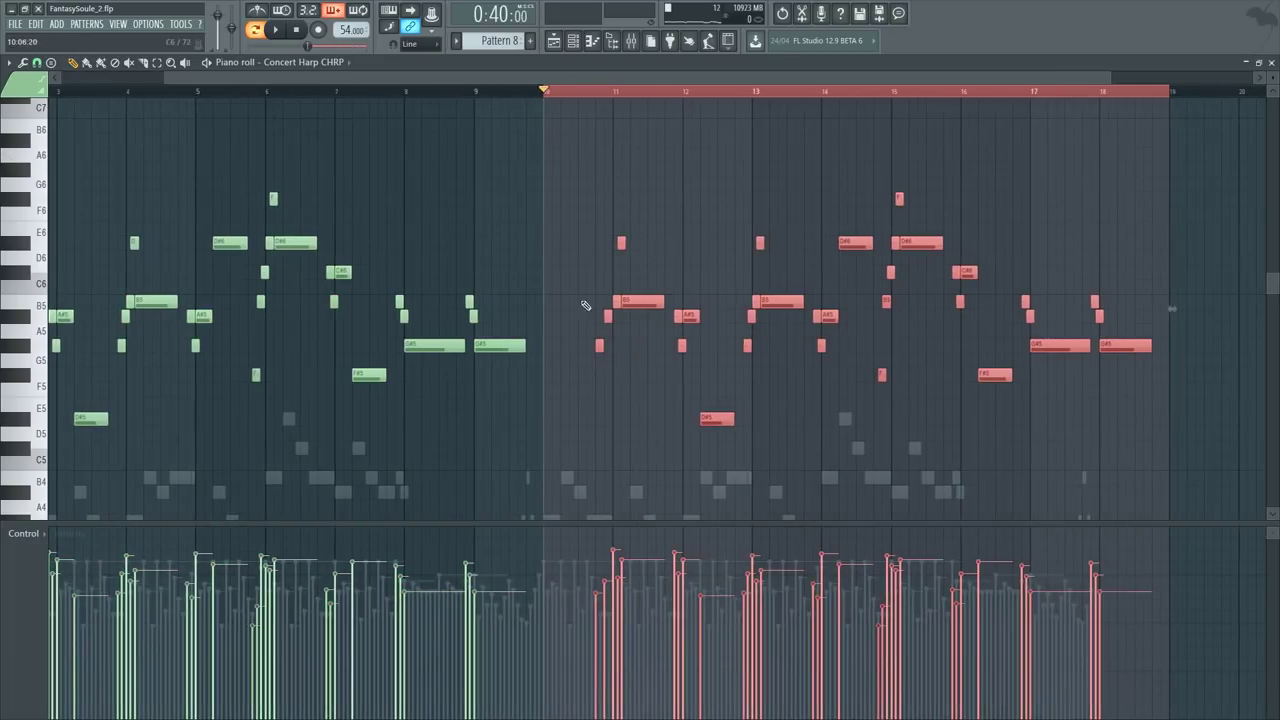
left_click_drag(632, 306, 564, 310)
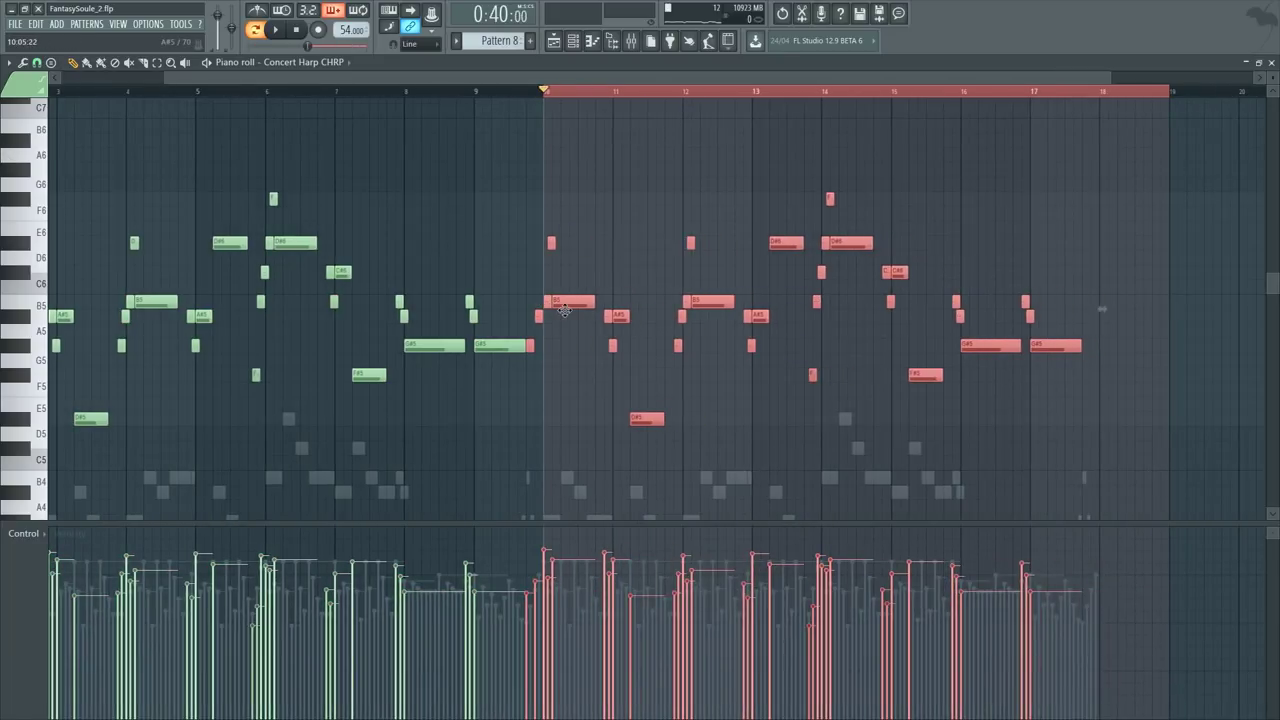
Step: Play the transition into bar 10 and deselect the copied Concert Harp notes
left_click(529, 88)
key("space")
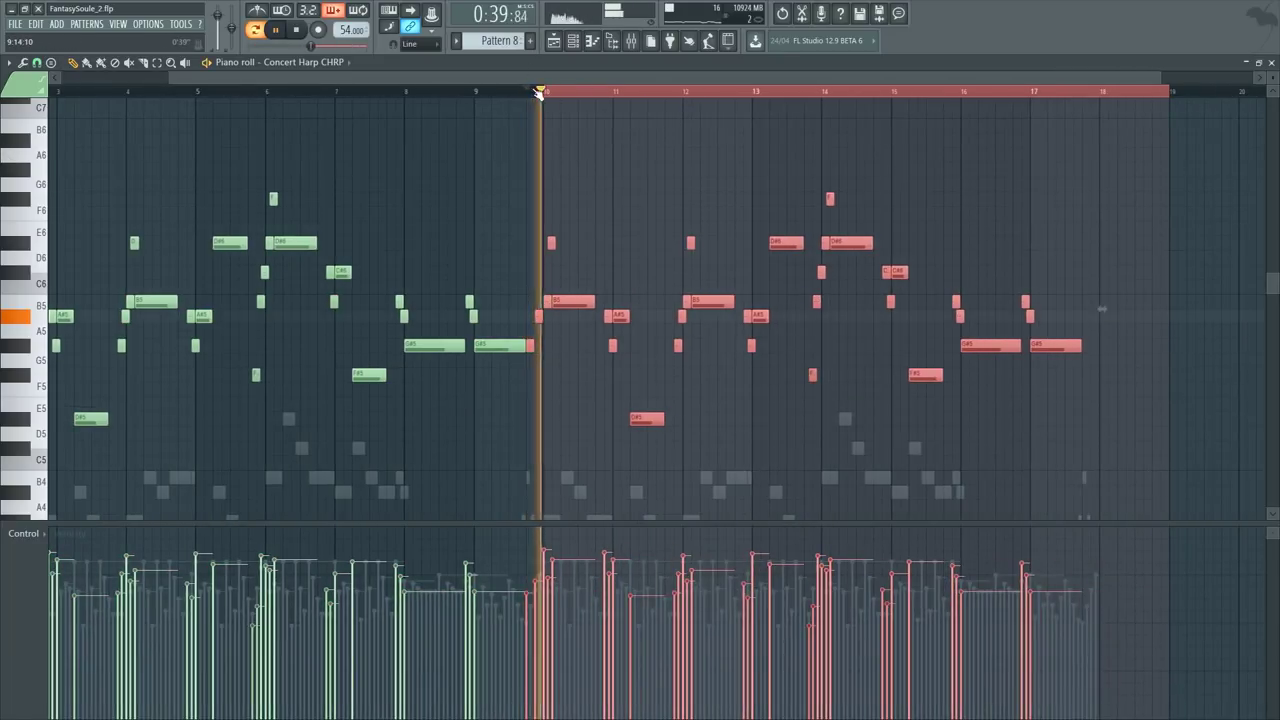
scroll(538, 92, "up", 5)
key("ctrl+d")
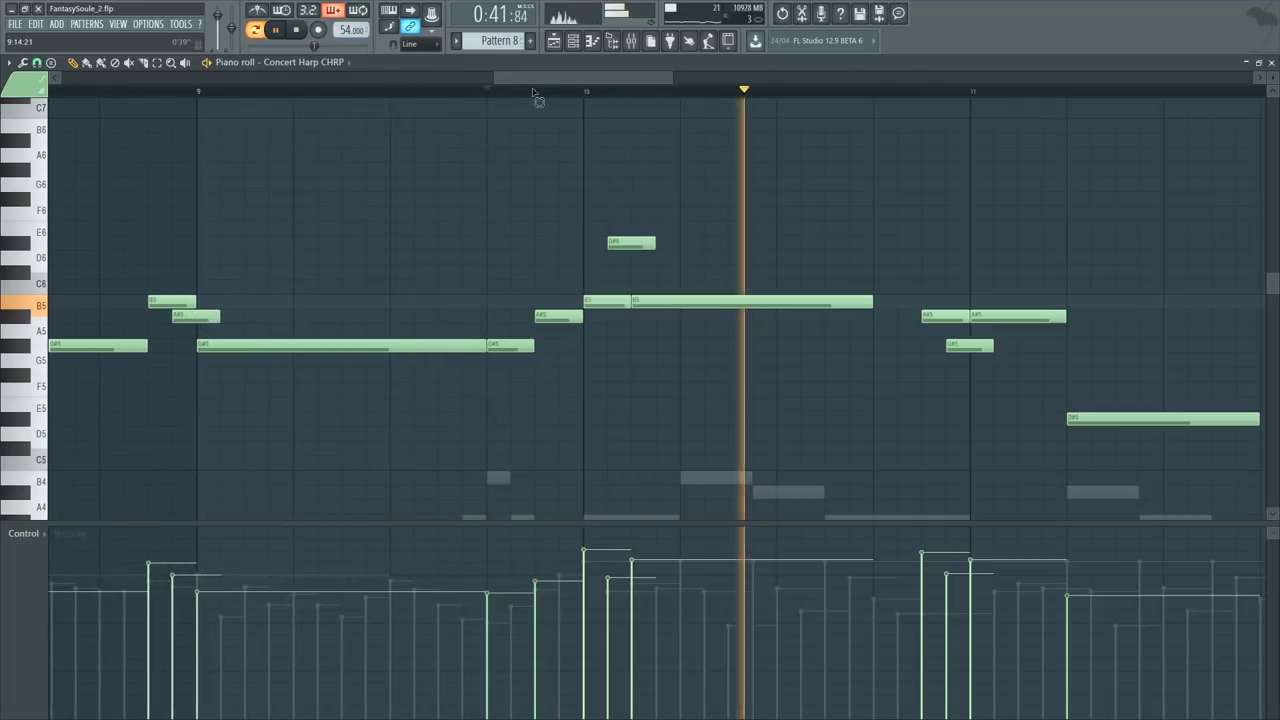
scroll(534, 92, "down", 6)
key("space")
Step: Play from the end of bar 8 towards bar 10 and bring up the Harp 2 notes while listening
left_click_drag(637, 92, 510, 92)
scroll(598, 149, "down", 5)
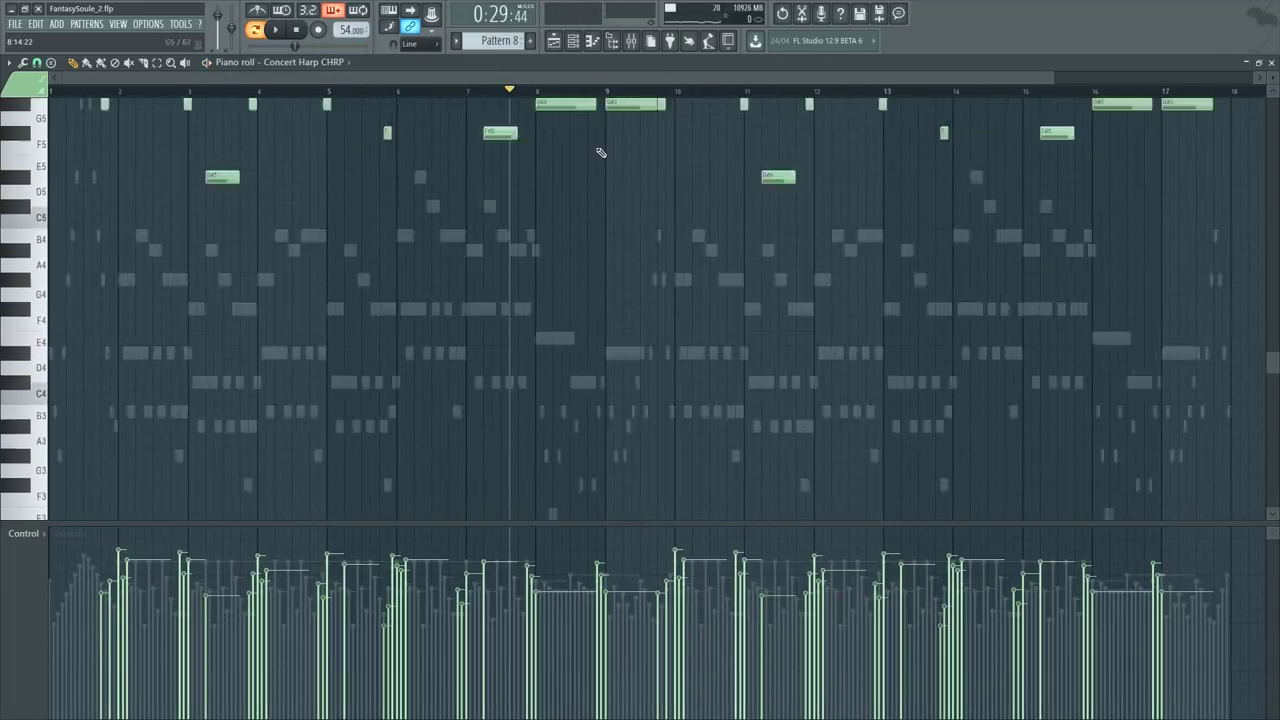
scroll(604, 180, "up", 2)
left_click(598, 94)
key("space")
scroll(624, 148, "up", 4)
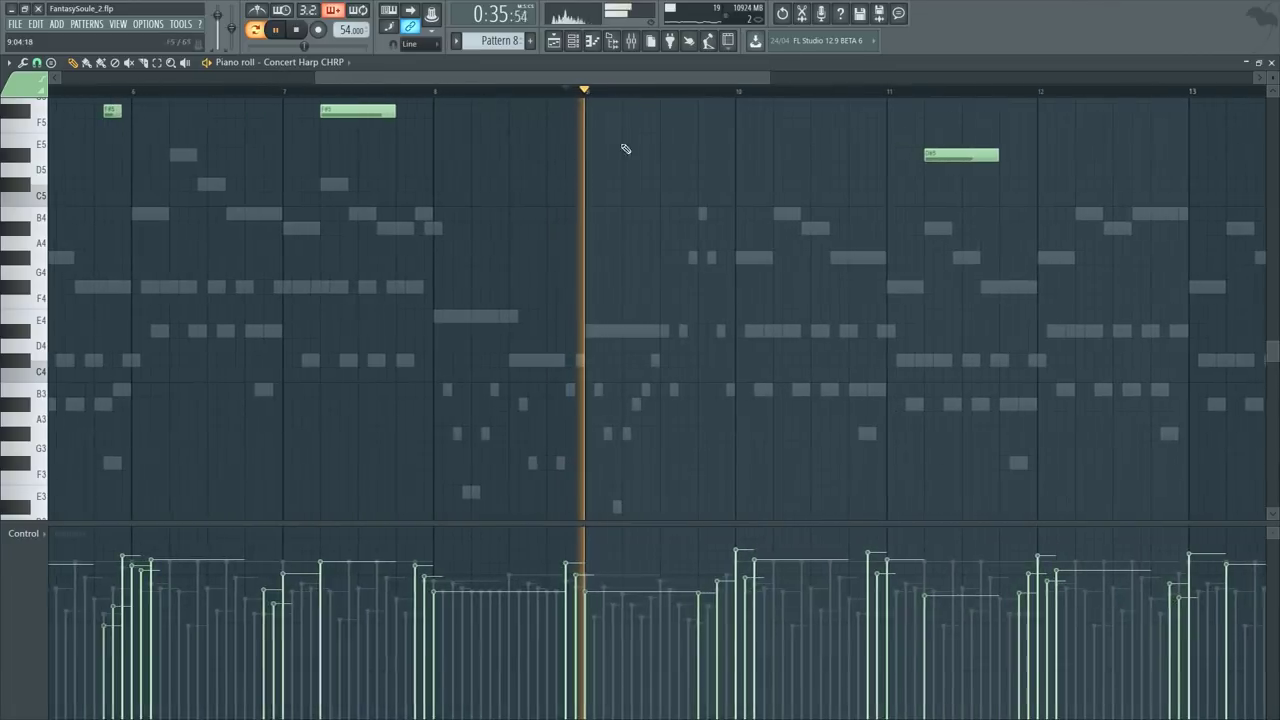
right_click(651, 333)
right_click(651, 333)
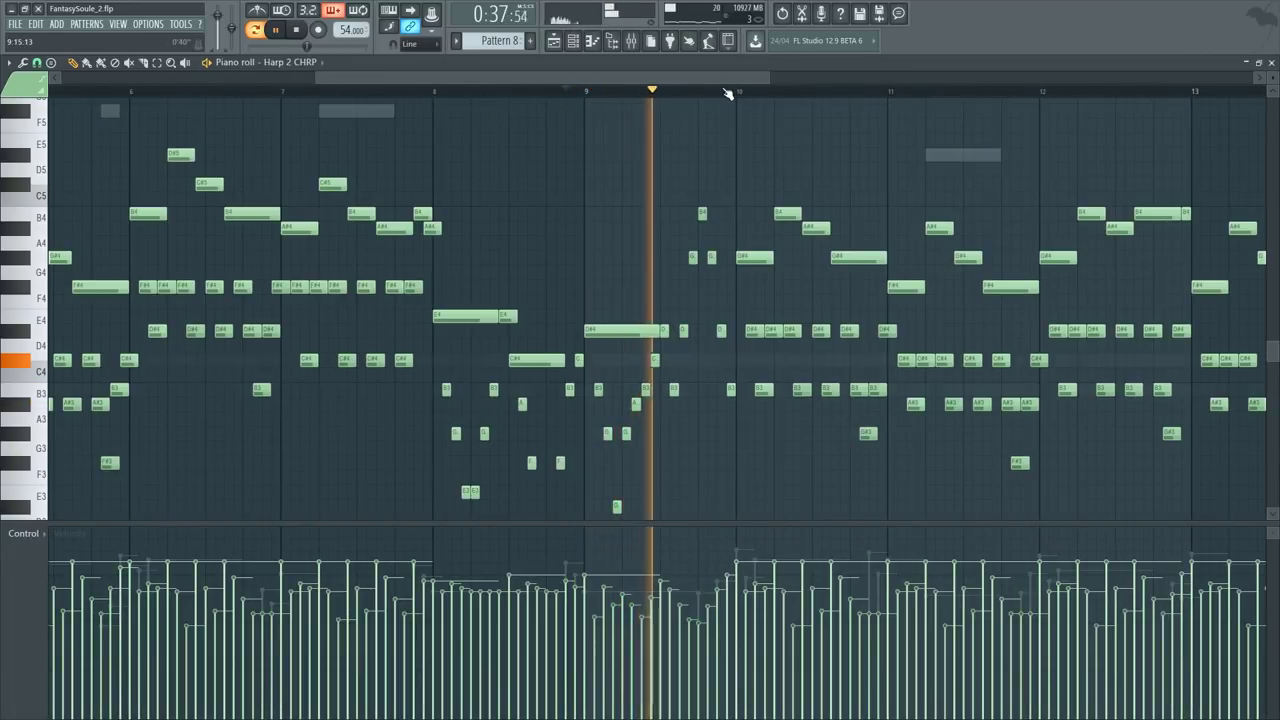
scroll(728, 93, "up", 3)
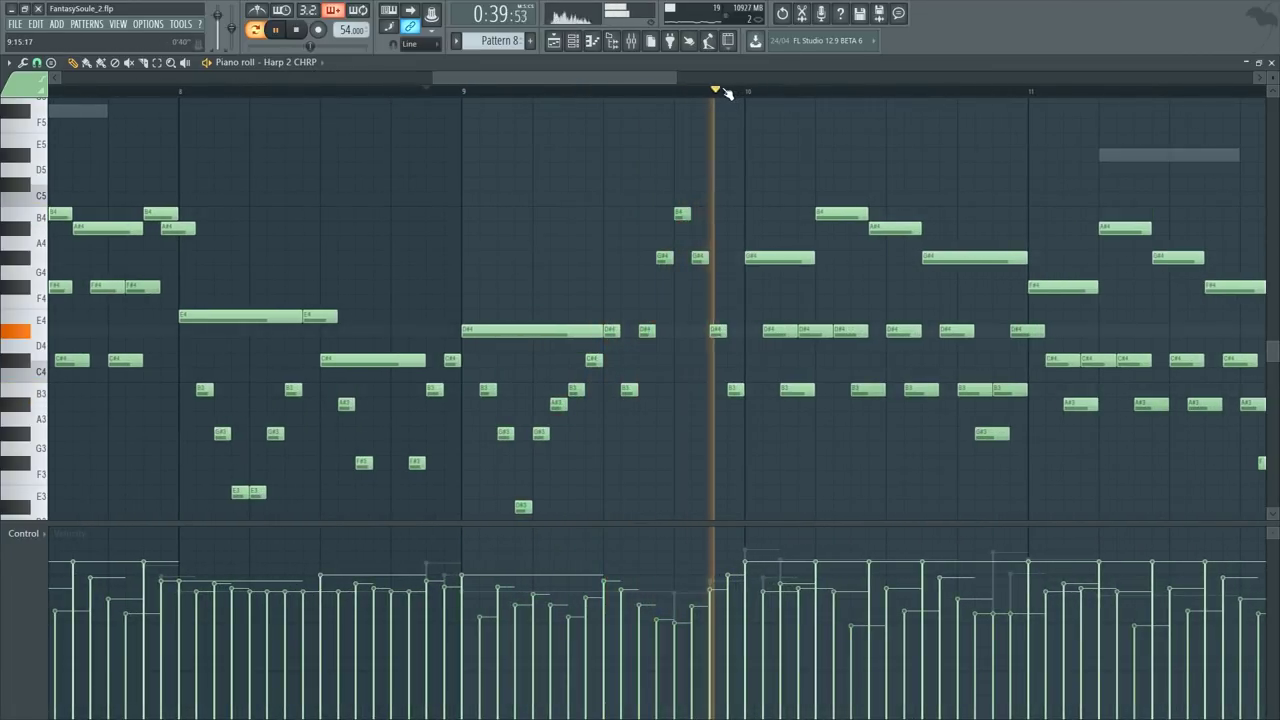
key("space")
Step: Show the channel rack, look through its instrument channels and open Group A's Kontakt instance
key("F6")
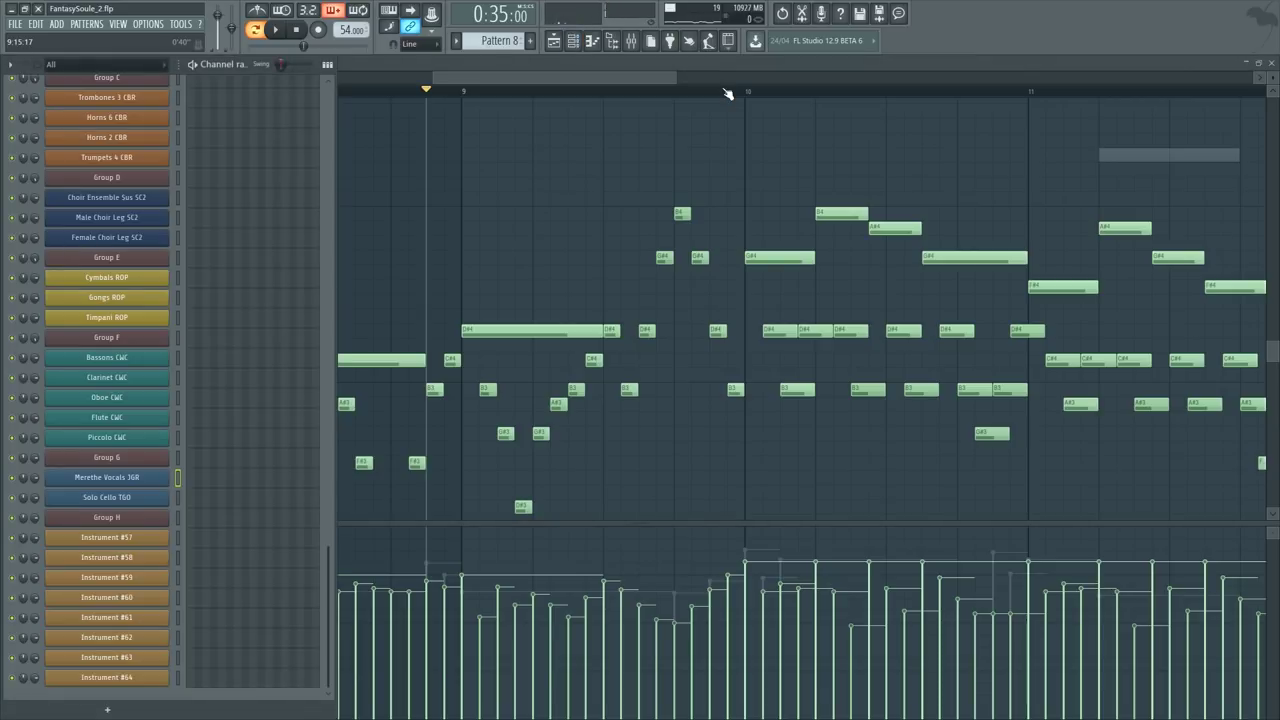
scroll(215, 350, "up", 8)
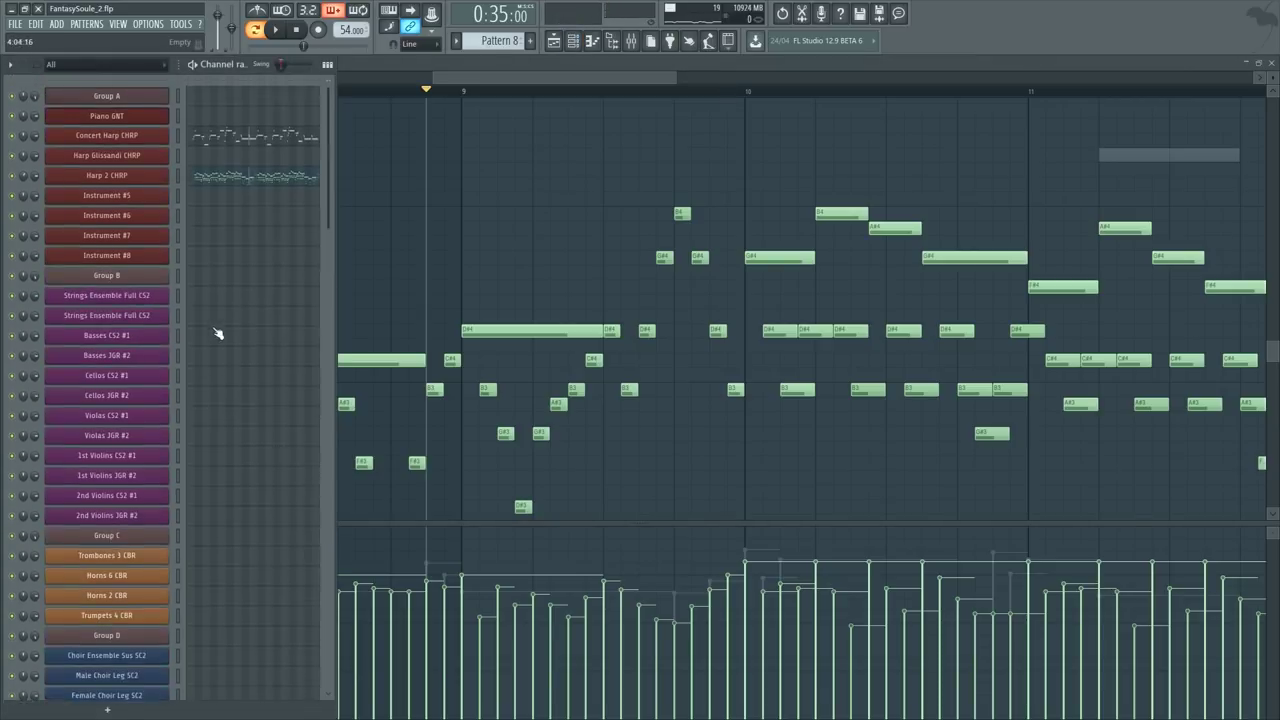
left_click(325, 66)
left_click(324, 66)
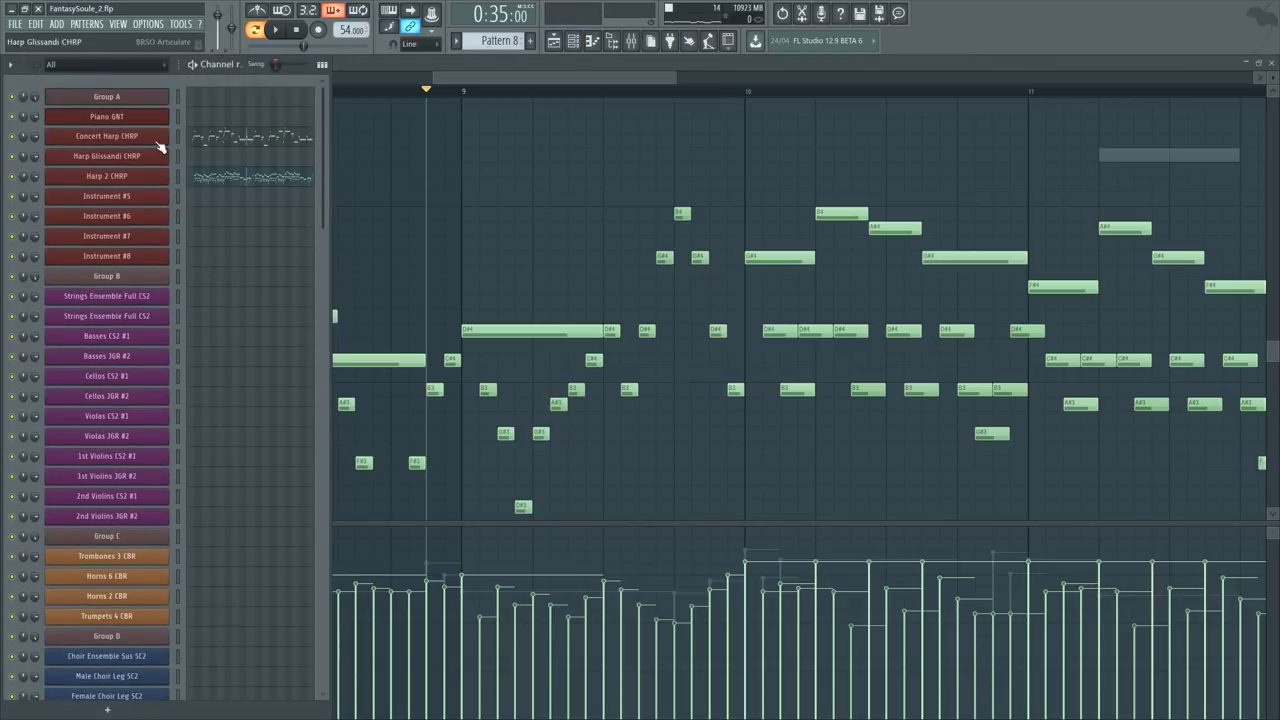
scroll(251, 286, "down", 3)
scroll(246, 291, "up", 3)
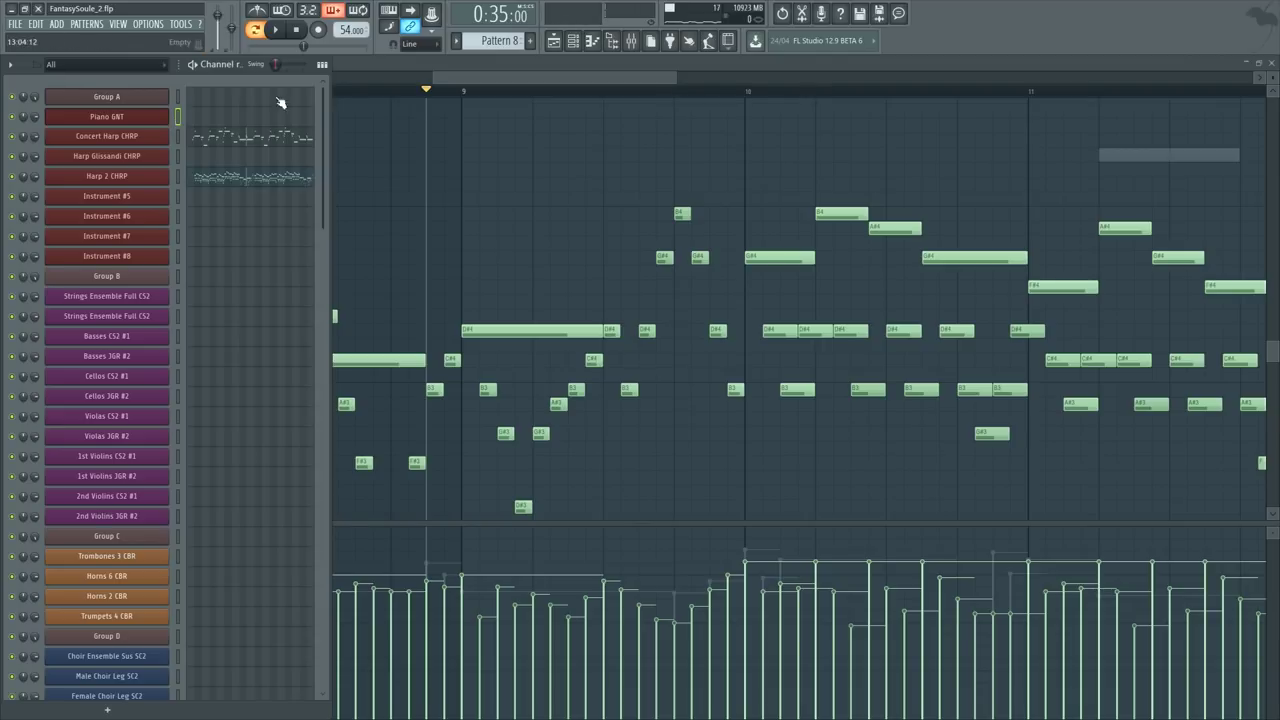
left_click(124, 101)
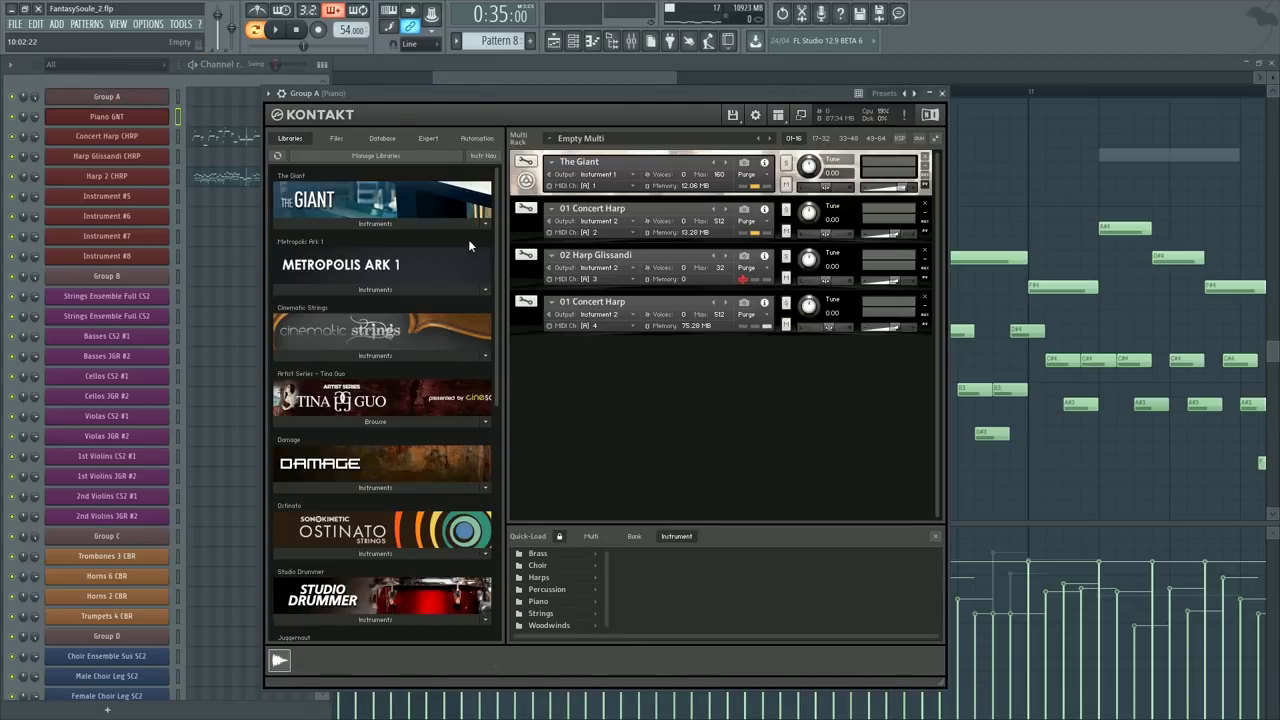
Step: Browse Kontakt's Percussion and Piano quick-load folders and save the project
left_click(547, 579)
left_click(549, 591)
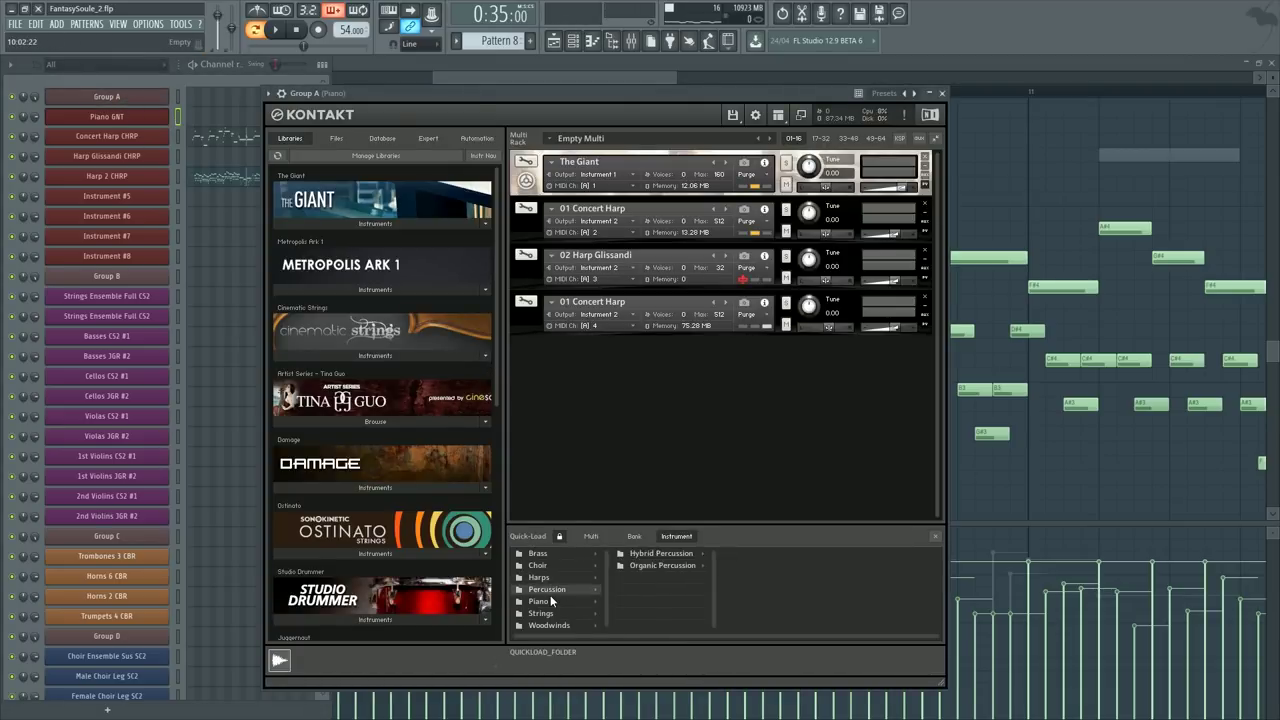
left_click(554, 601)
left_click(16, 24)
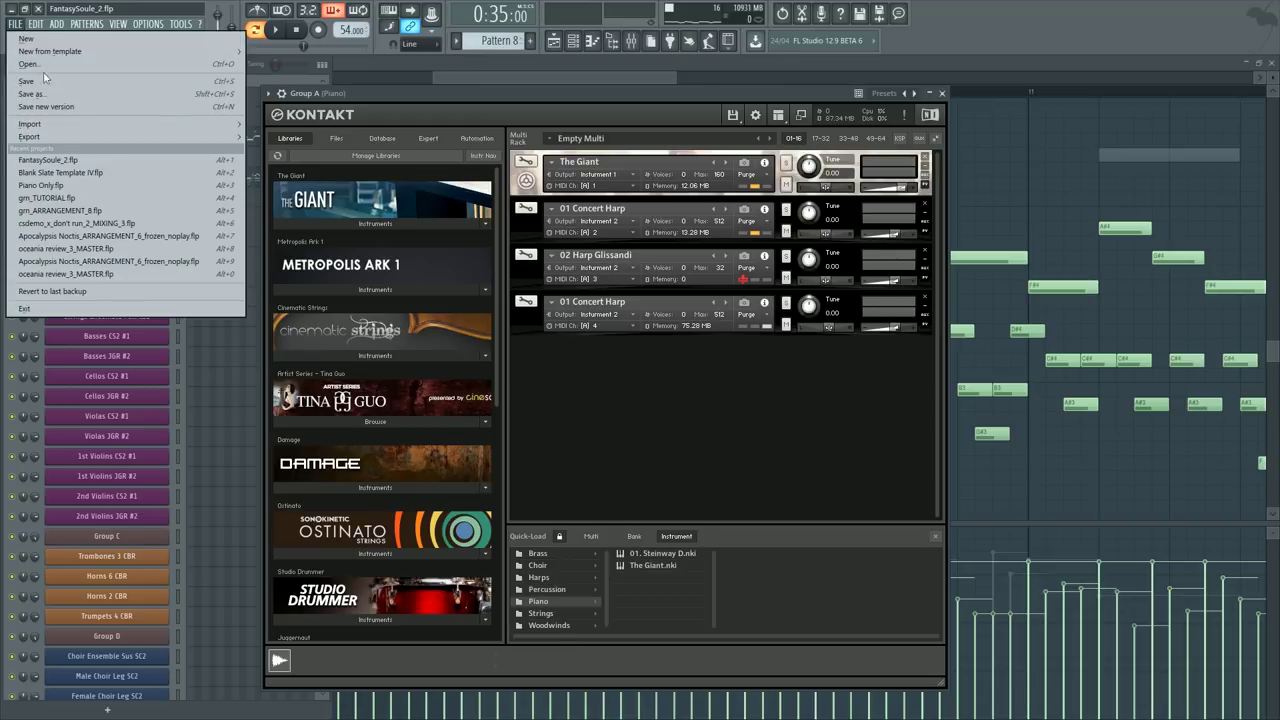
left_click(48, 83)
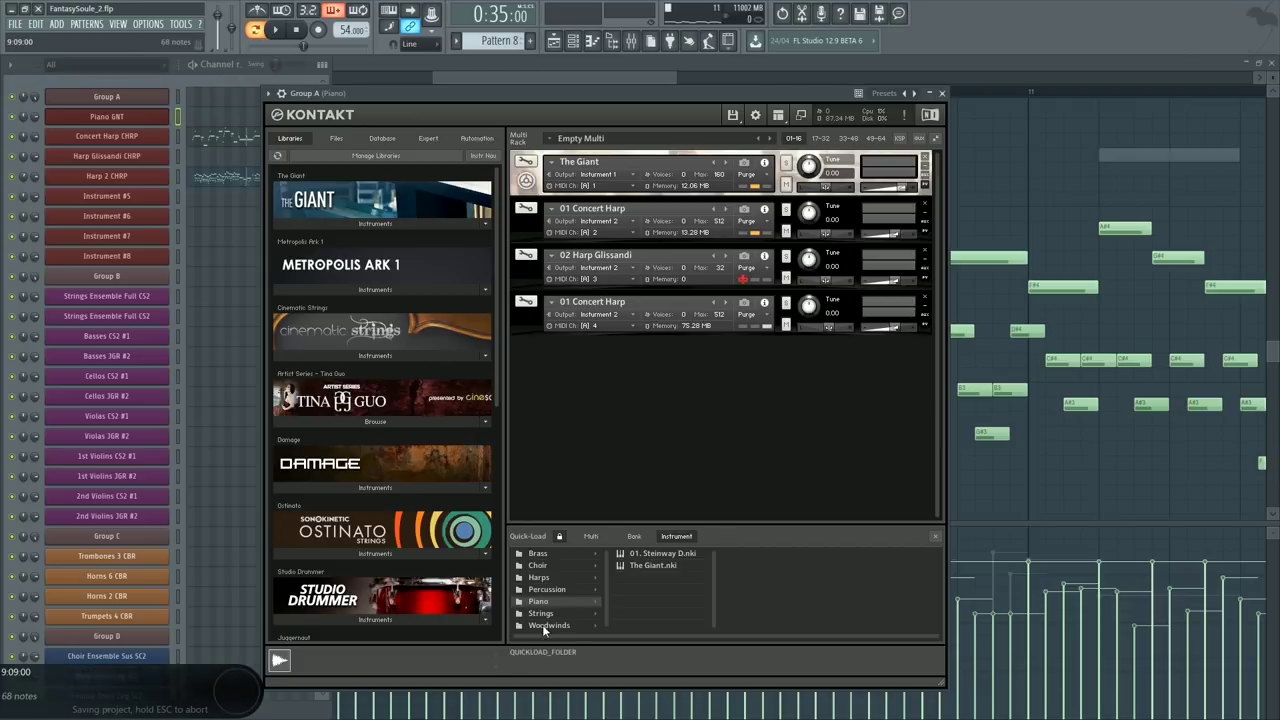
Step: Load Glockenspiel.nki from the Kontakt Factory Library's VSL Percussion folder into Group A's Kontakt rack
left_click(600, 589)
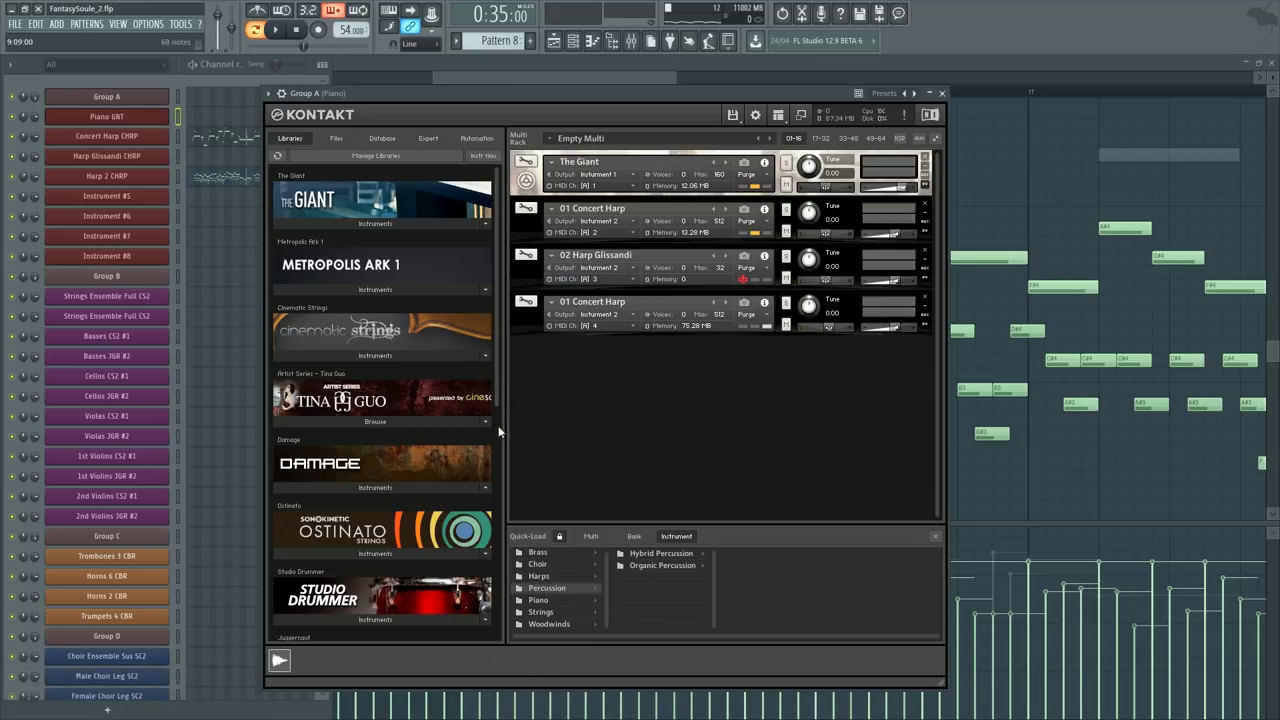
scroll(499, 410, "down", 7)
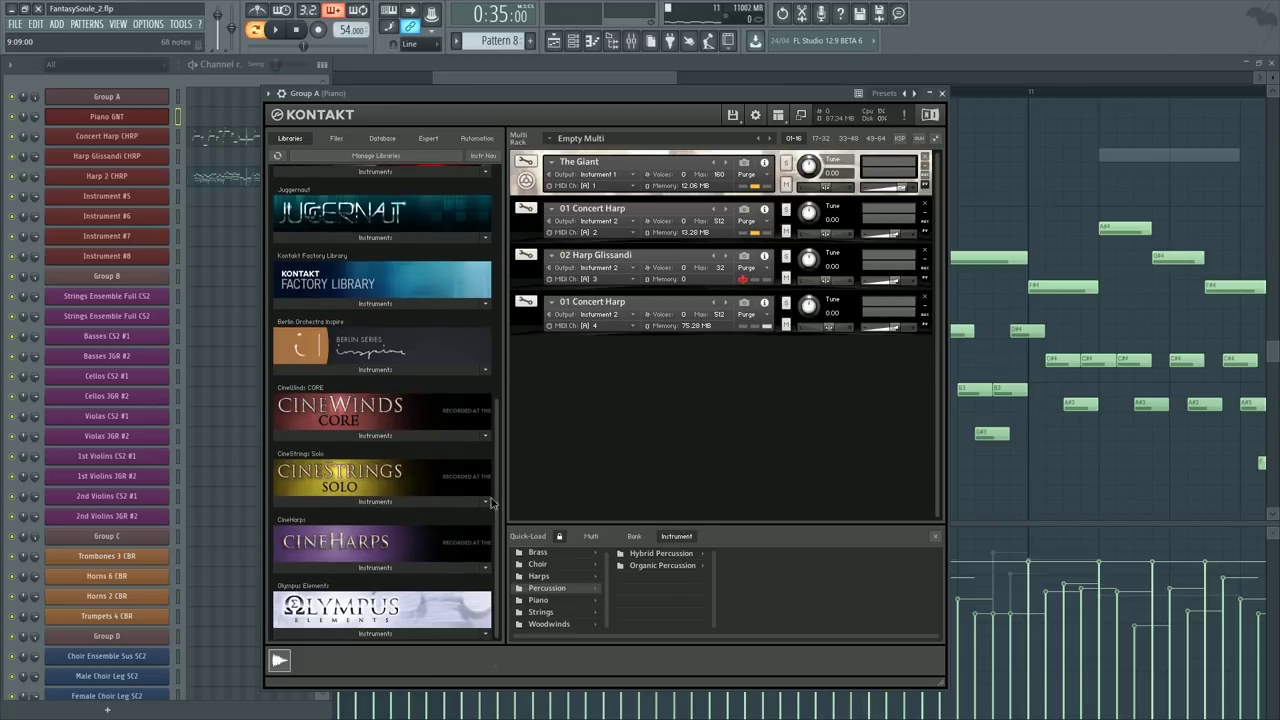
scroll(491, 503, "up", 7)
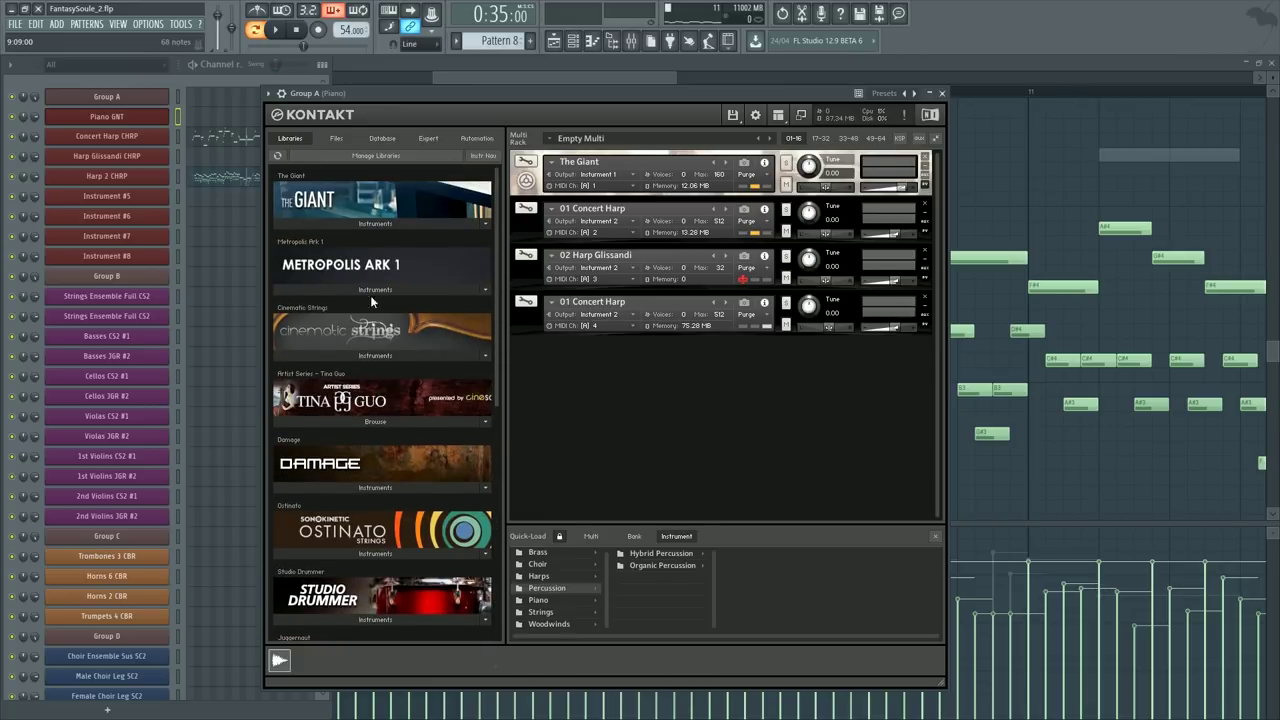
scroll(371, 301, "down", 3)
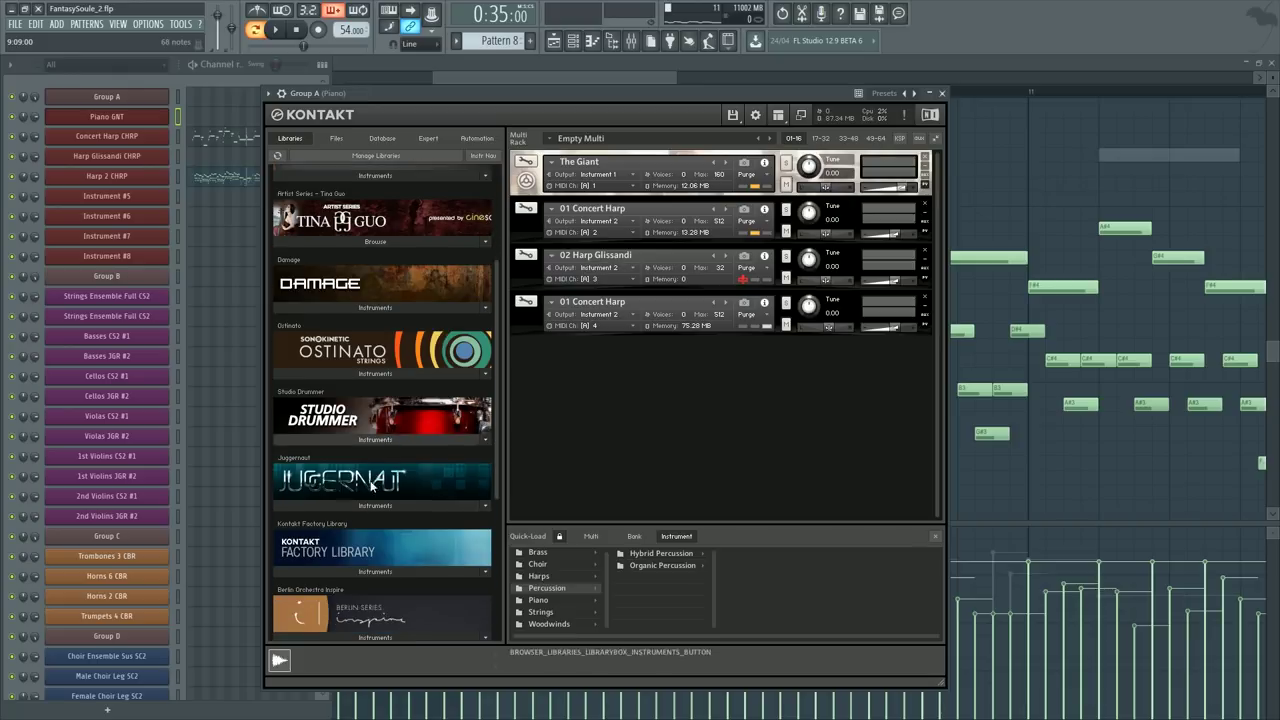
left_click(378, 570)
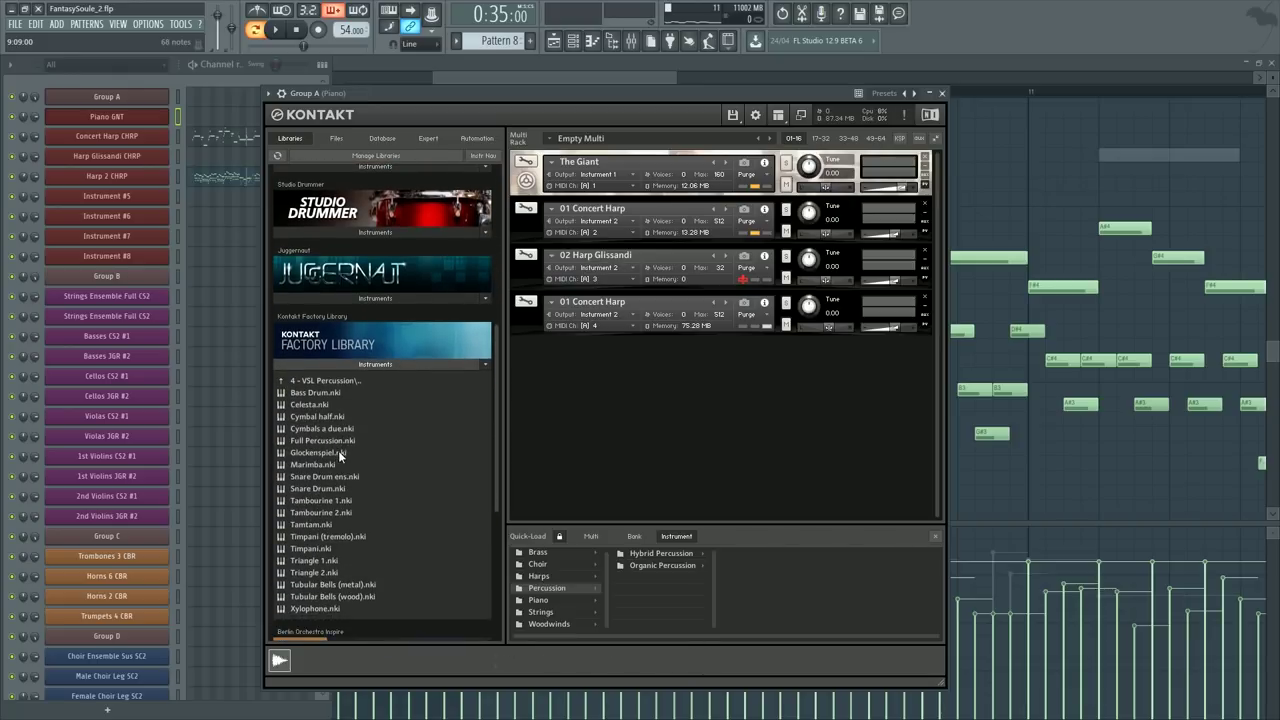
double_click(338, 452)
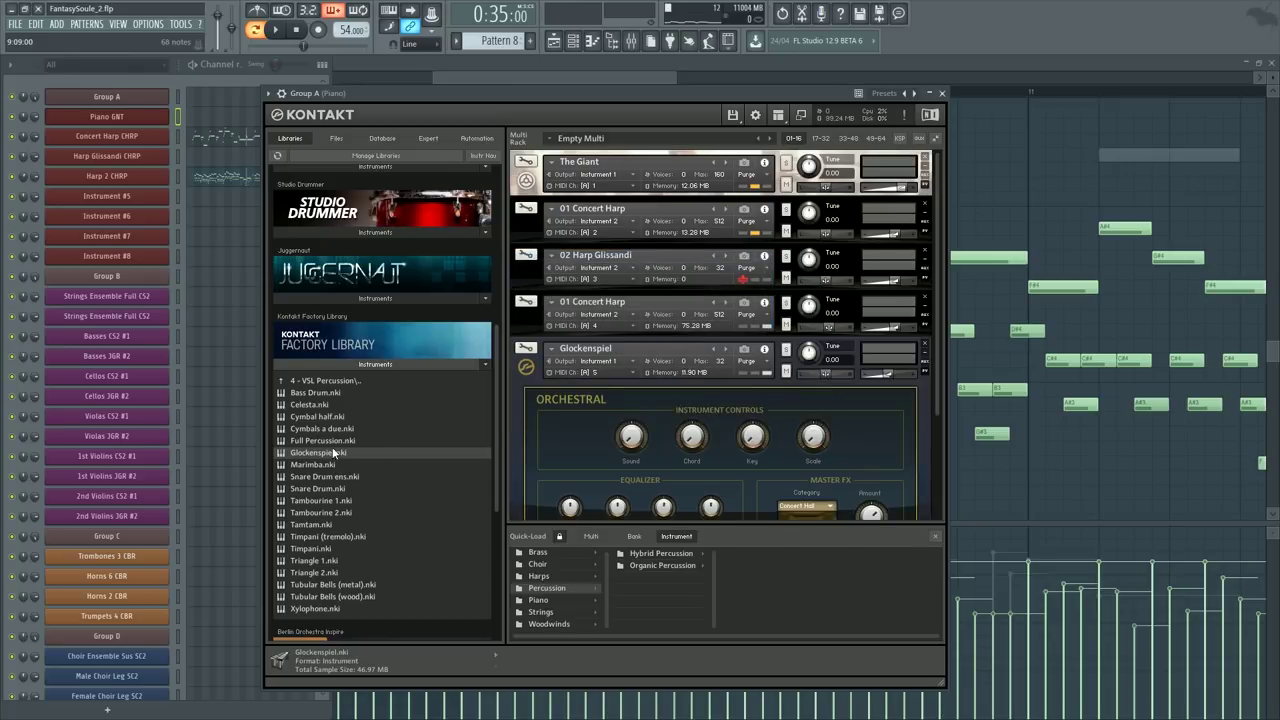
Step: Select Instrument #5, check its MIDI port and channel against the Glockenspiel in Kontakt, and audition the instrument
left_click(178, 197)
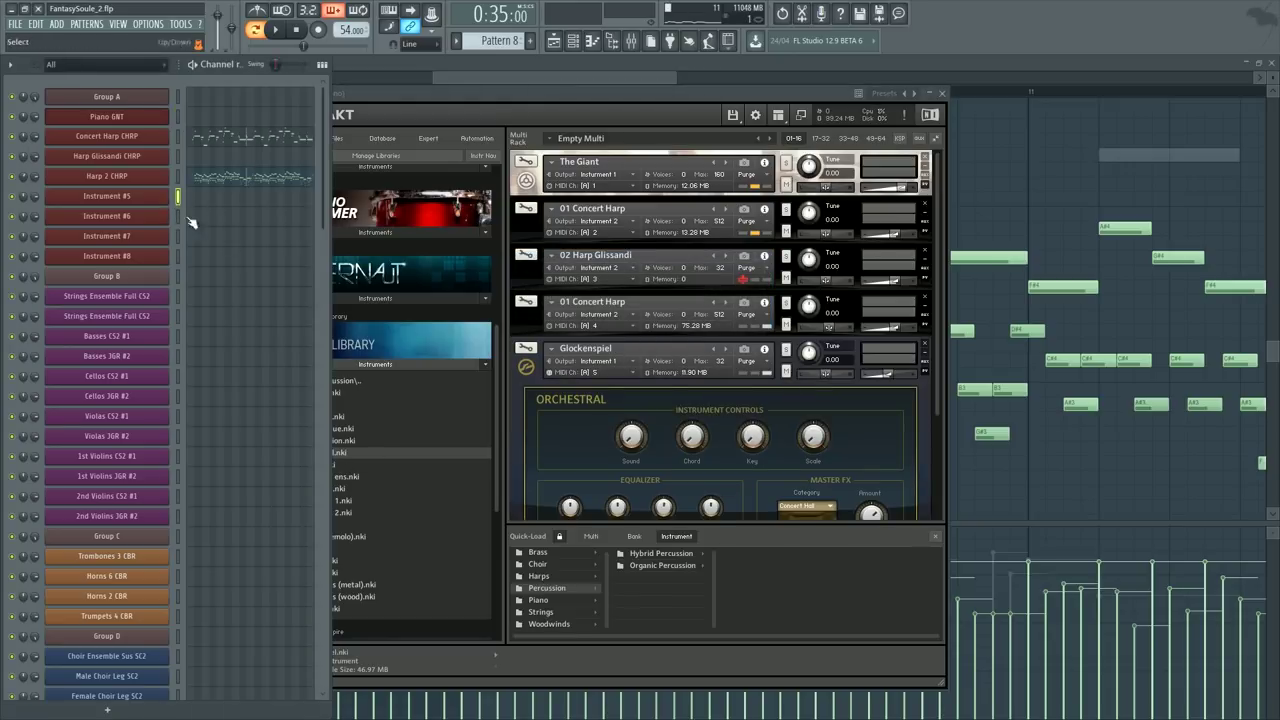
left_click(646, 385)
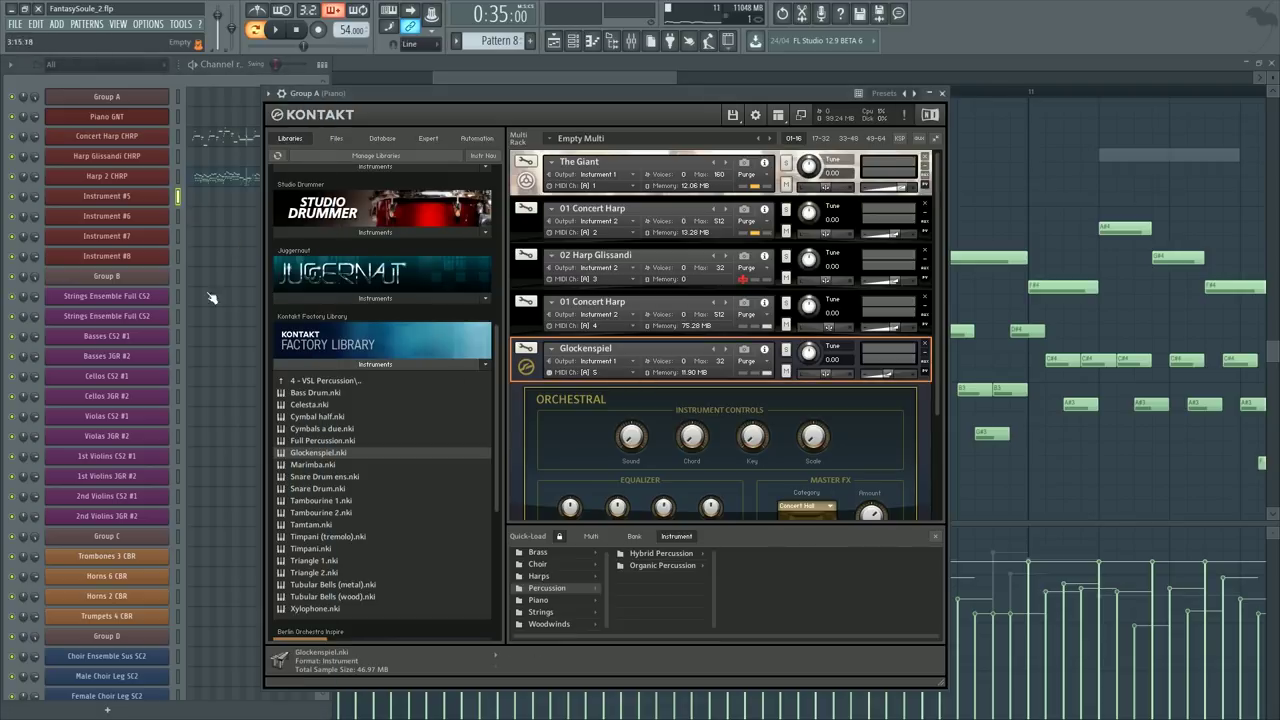
left_click(154, 199)
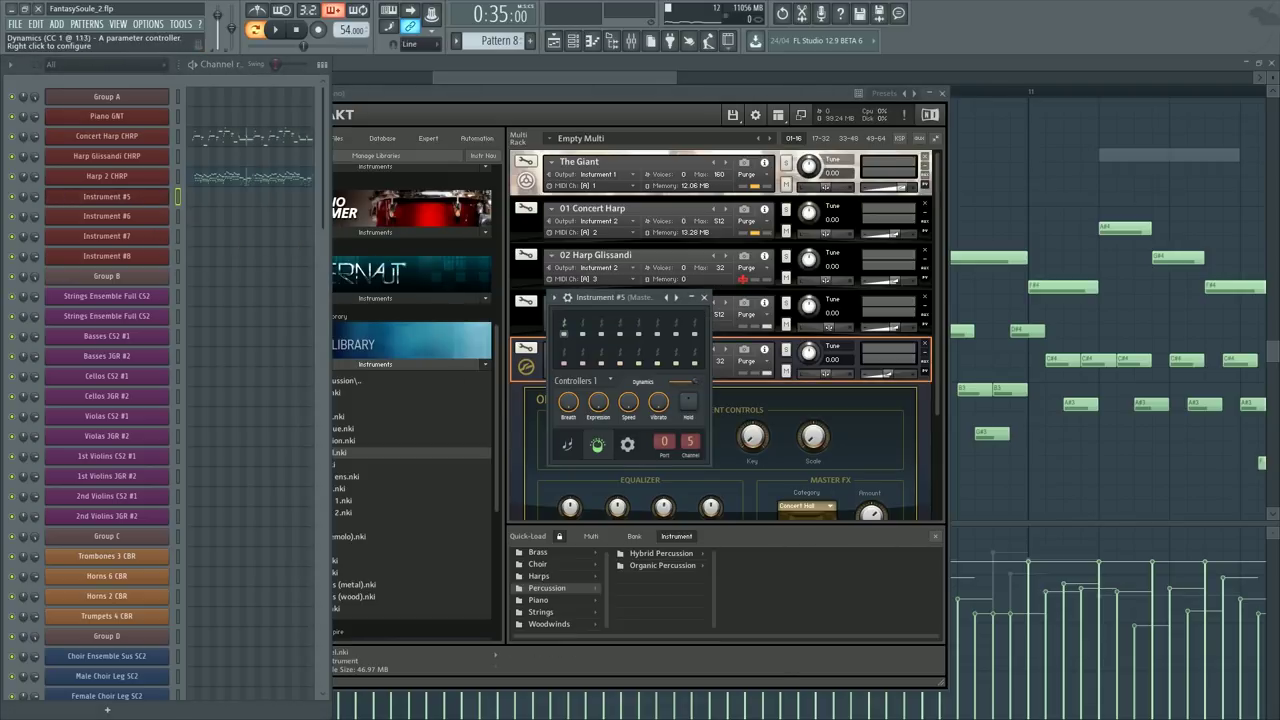
left_click(907, 394)
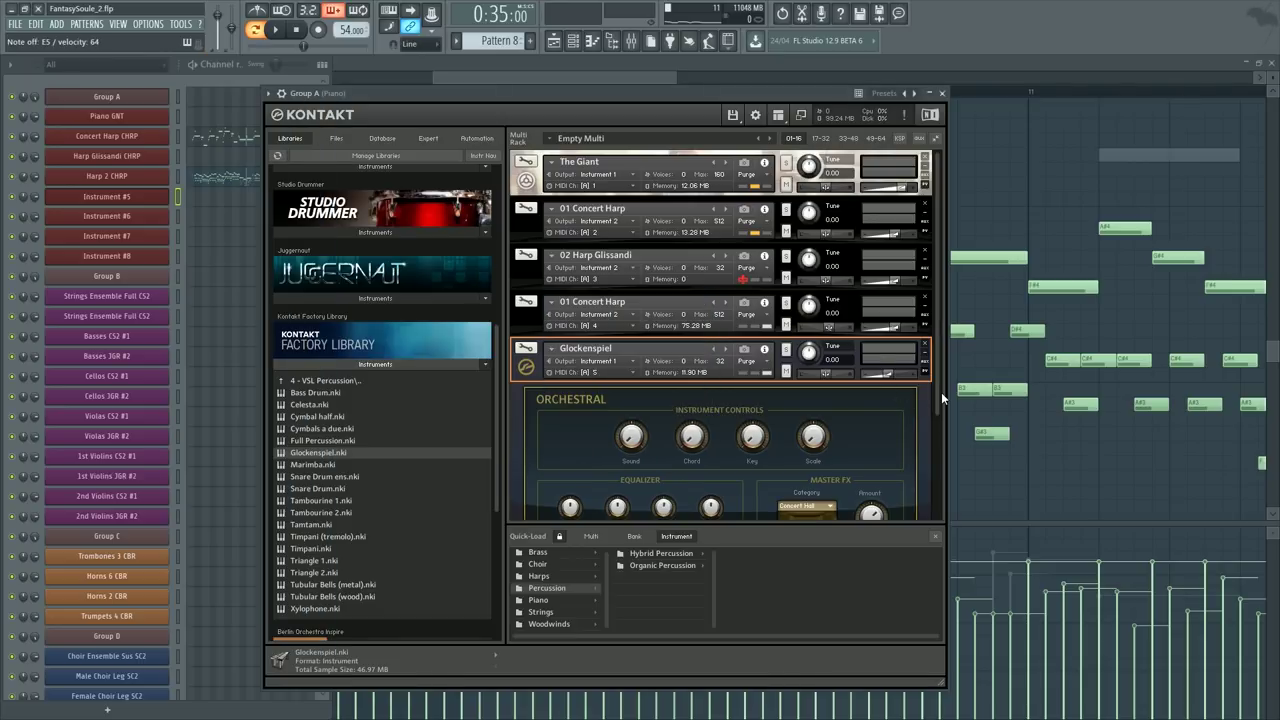
left_click(276, 31)
left_click(296, 31)
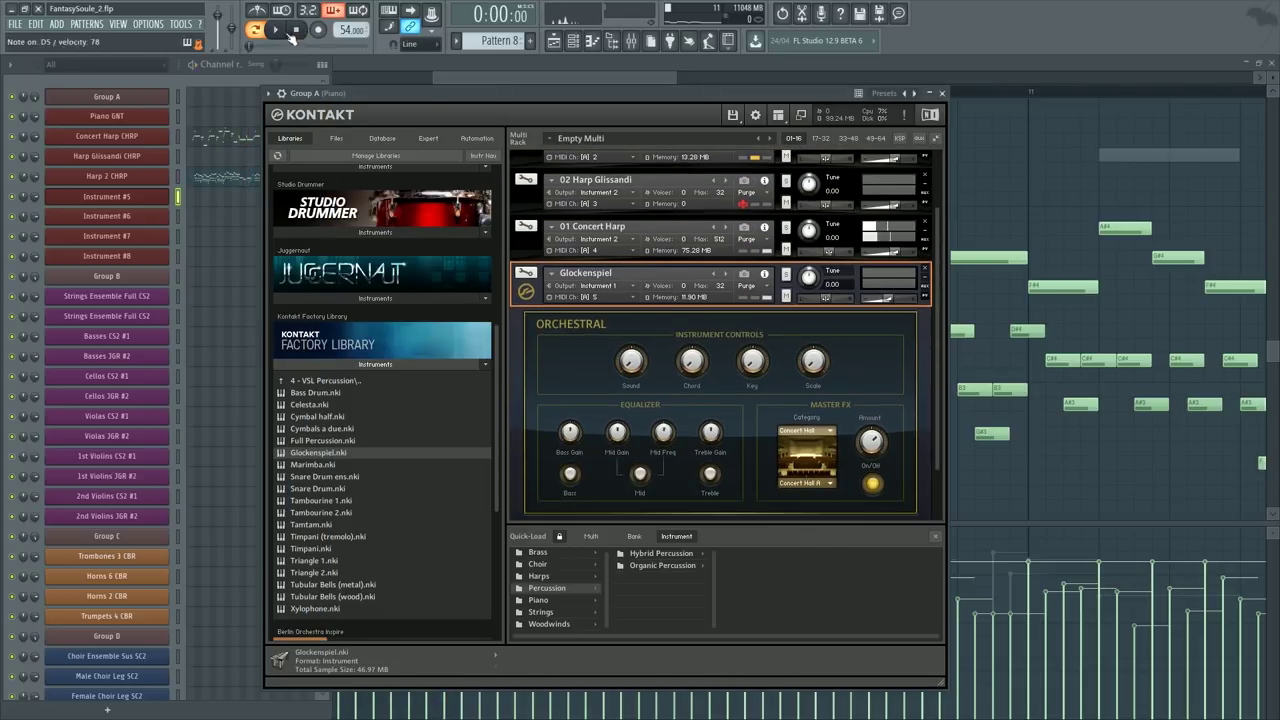
Step: Hide Kontakt's Quick-Load browser
scroll(818, 481, "down", 2)
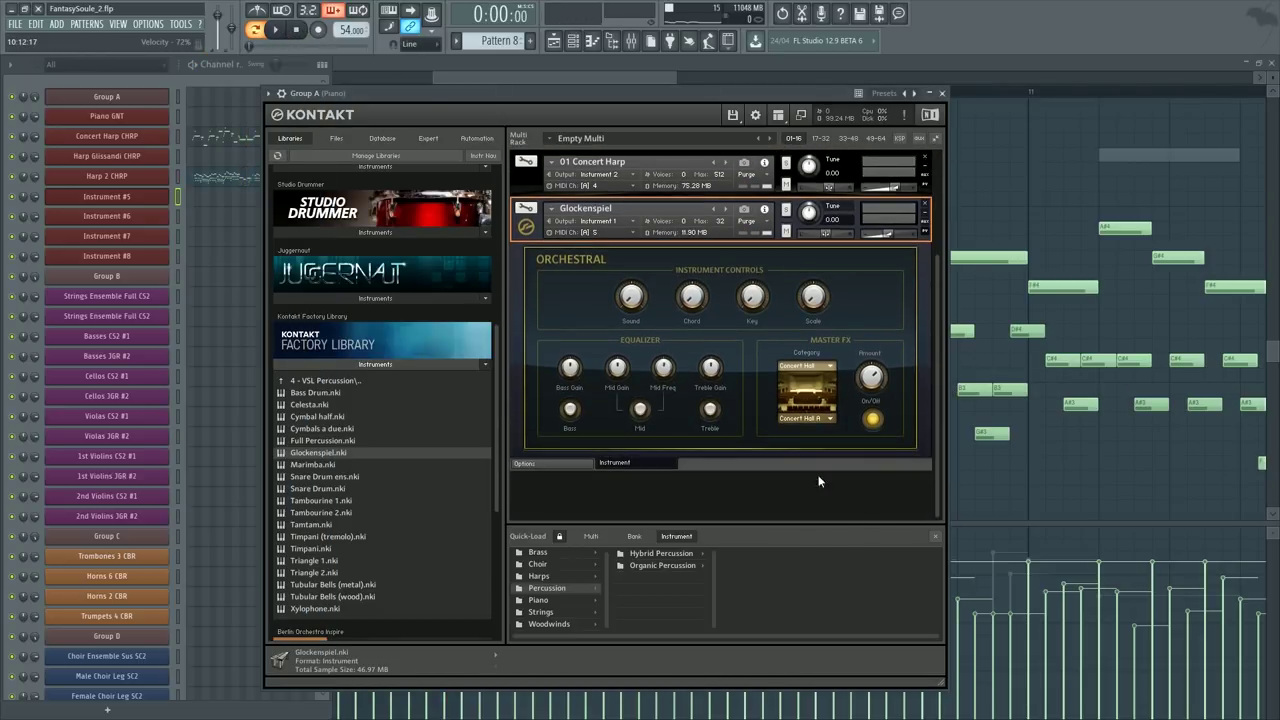
left_click(779, 116)
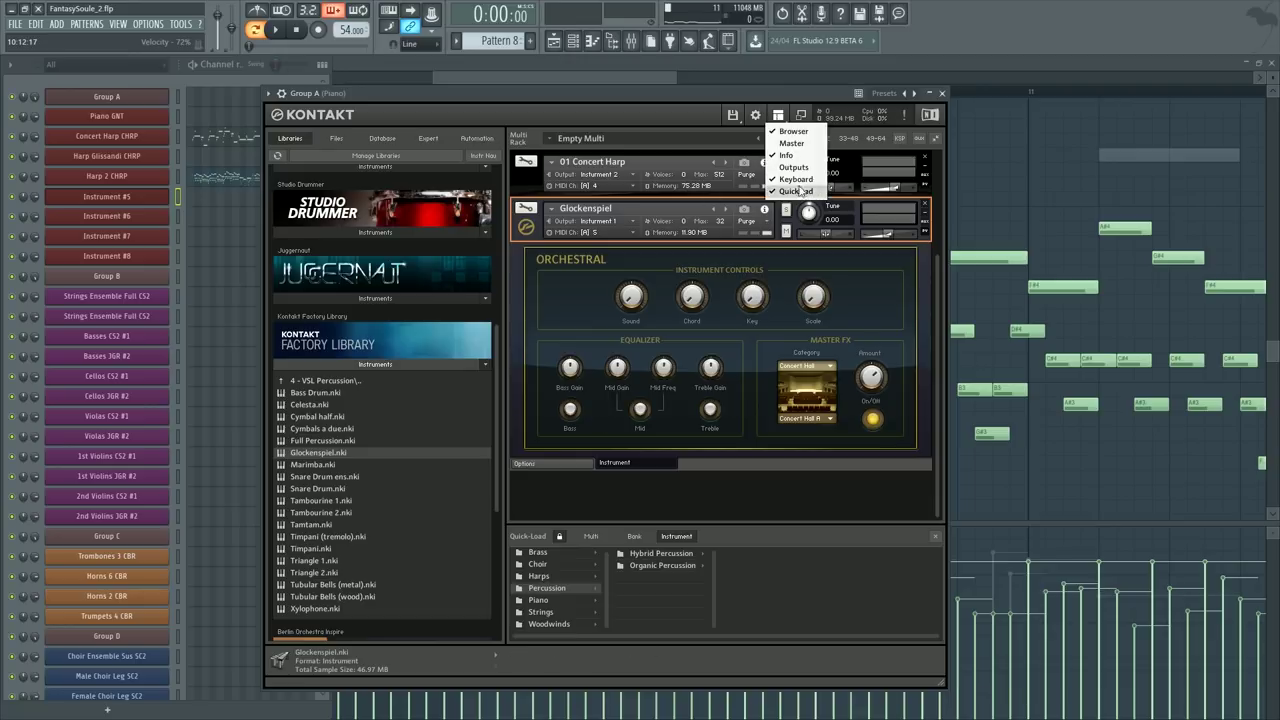
left_click(796, 190)
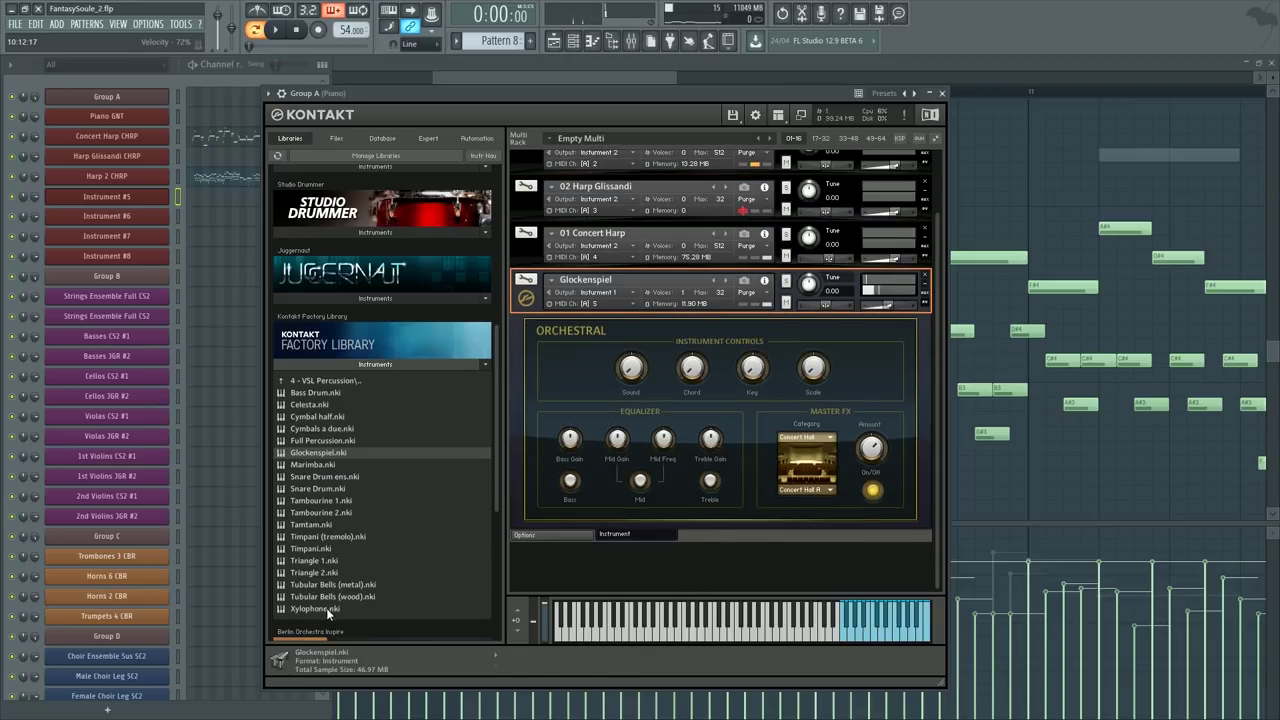
Step: Replace the Glockenspiel with Celesta.nki, switch off its master effect and show its options
double_click(309, 405)
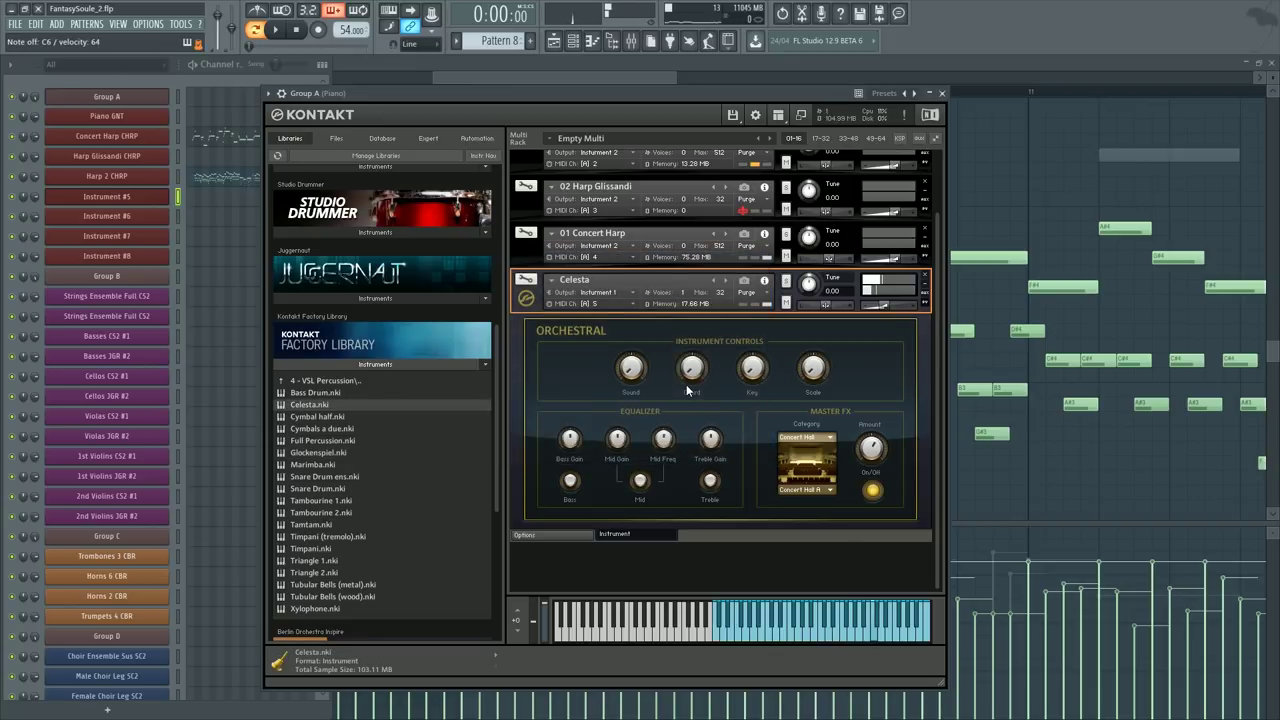
left_click(873, 490)
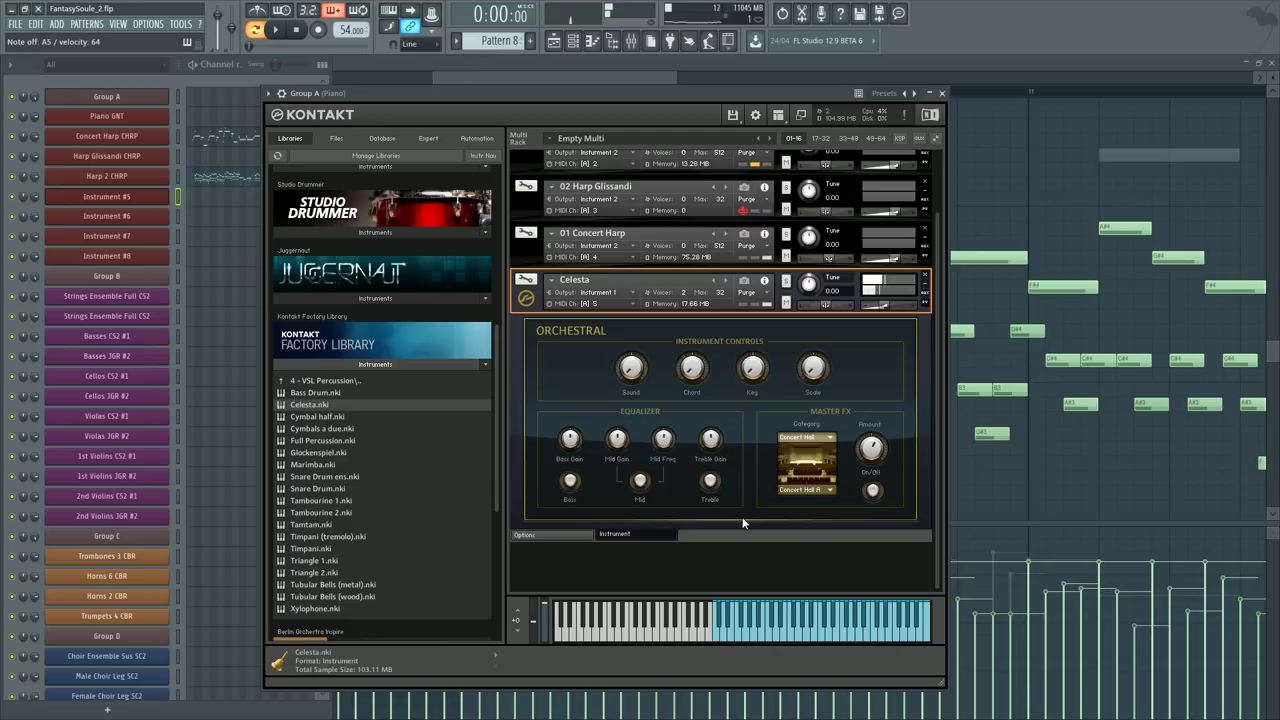
left_click(555, 535)
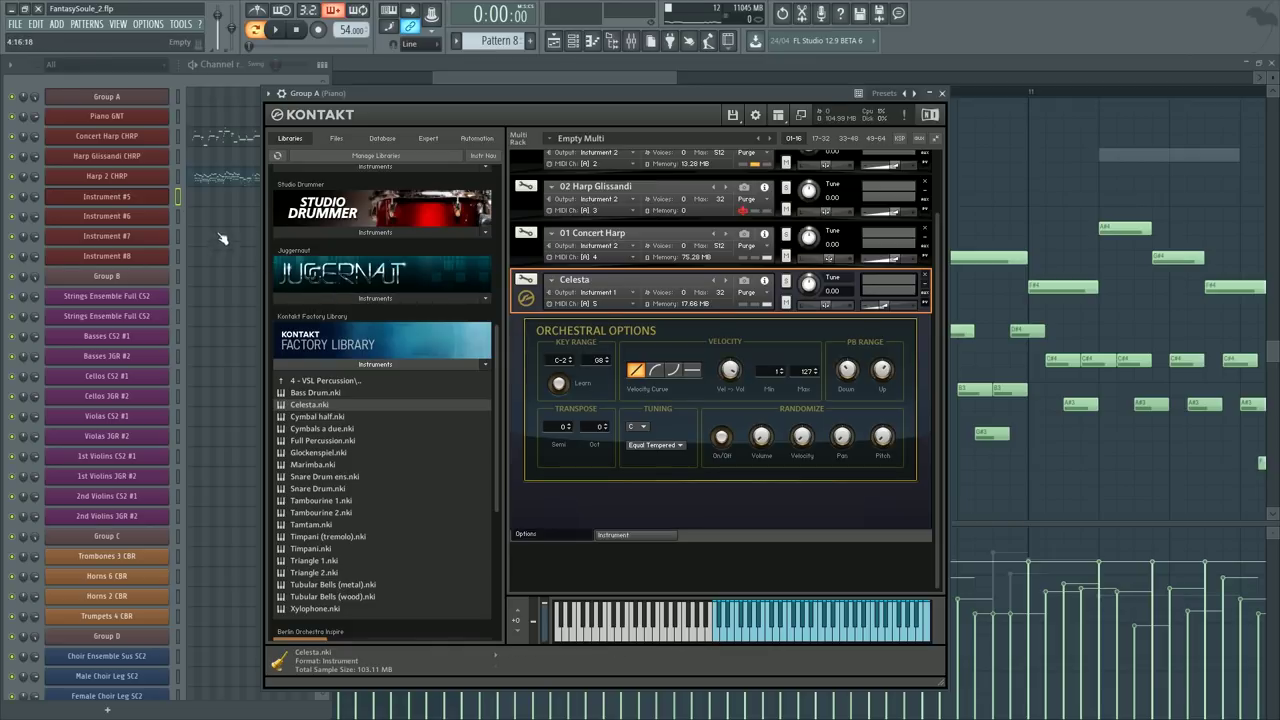
Step: Compare Instrument #5's empty piano roll with Harp 2's notes and listen from bar 9 to the start of bar 10
left_click(222, 198)
key("space")
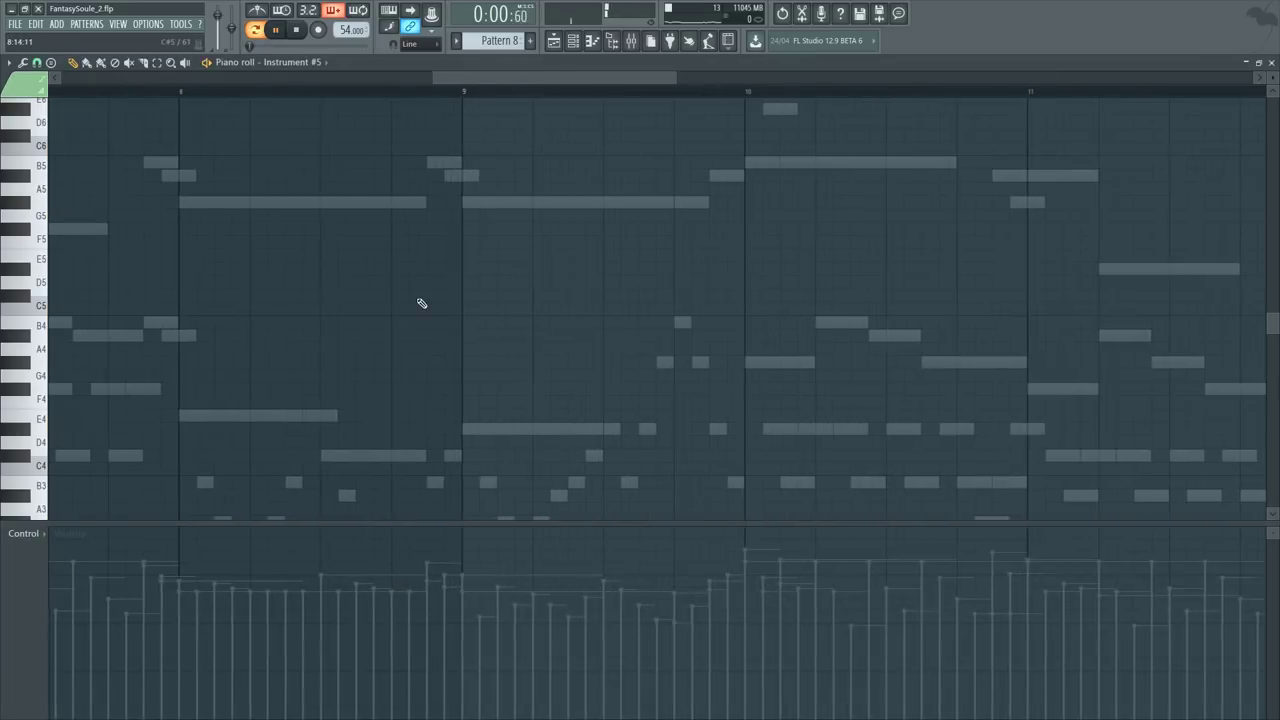
key("space")
scroll(521, 223, "down", 4)
key("F6")
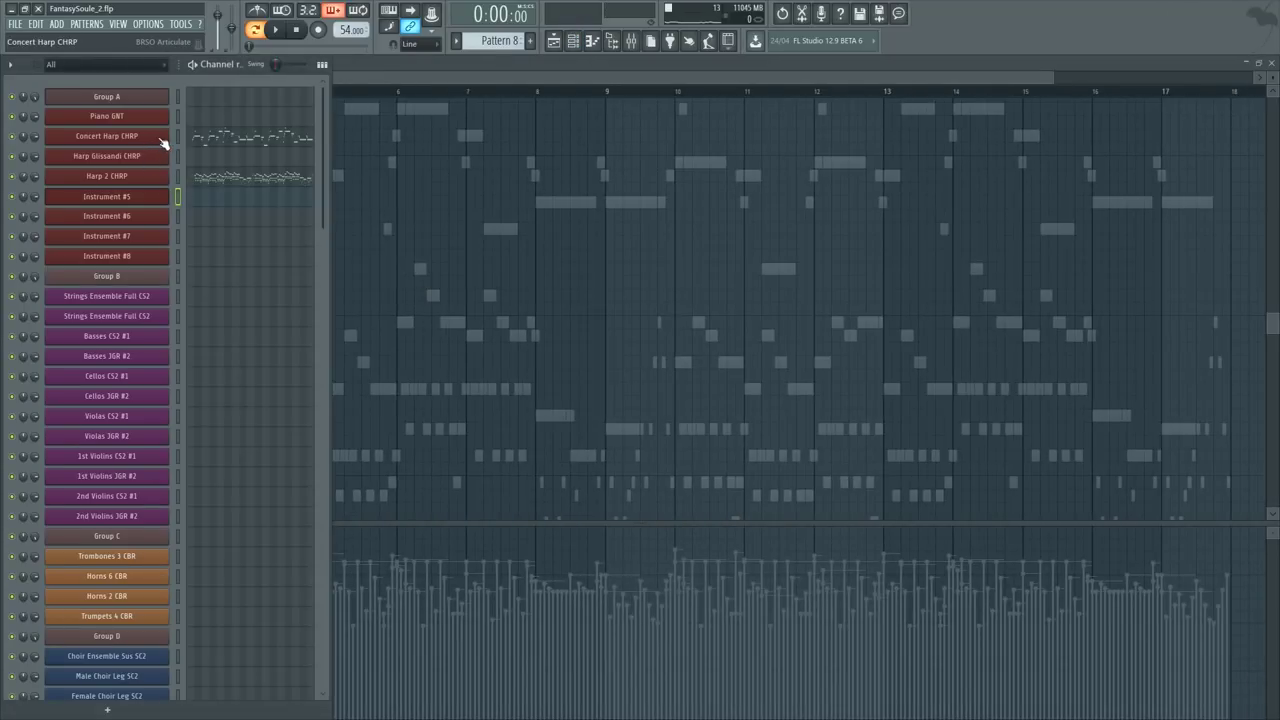
left_click(240, 176)
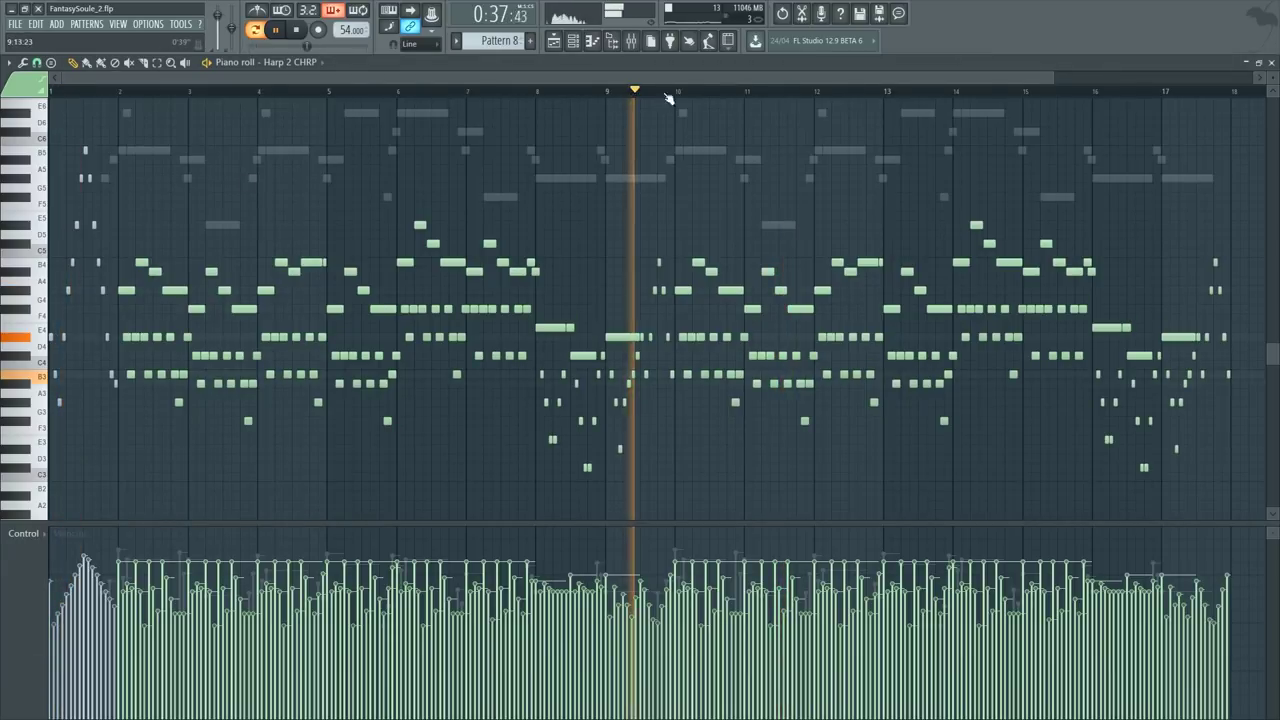
scroll(671, 100, "up", 4)
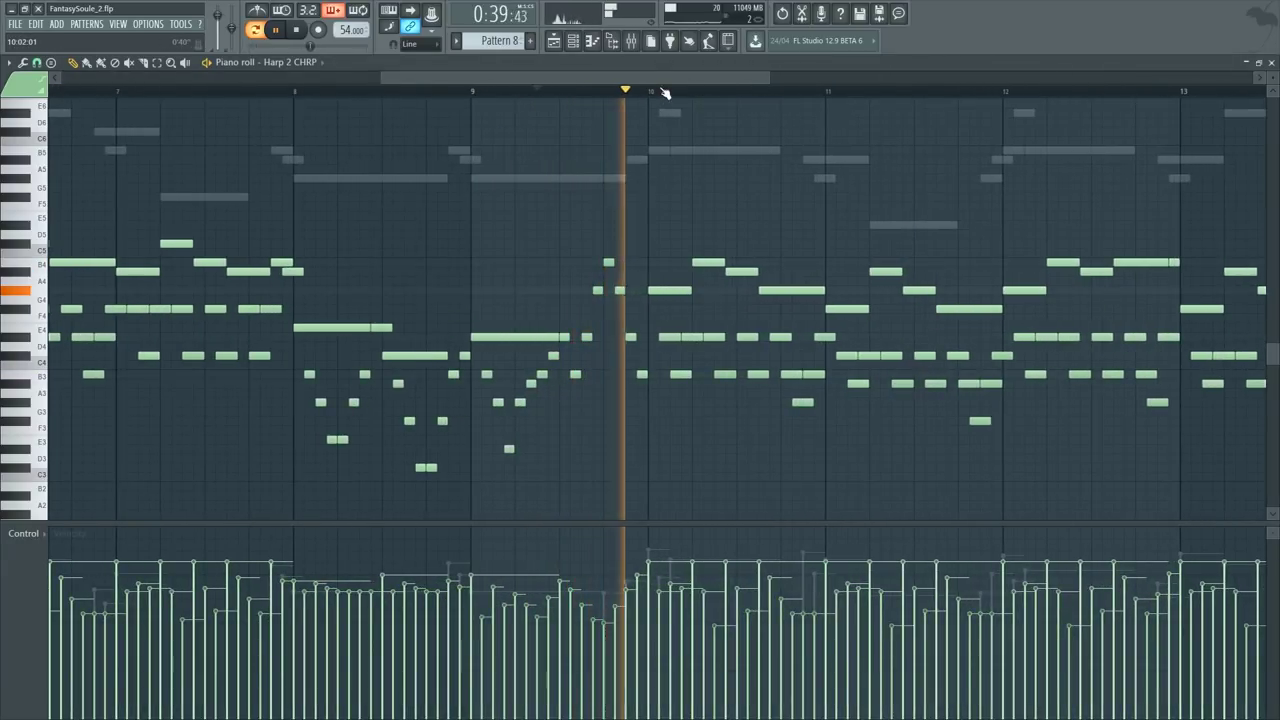
scroll(668, 96, "up", 3)
key("space")
key("F6")
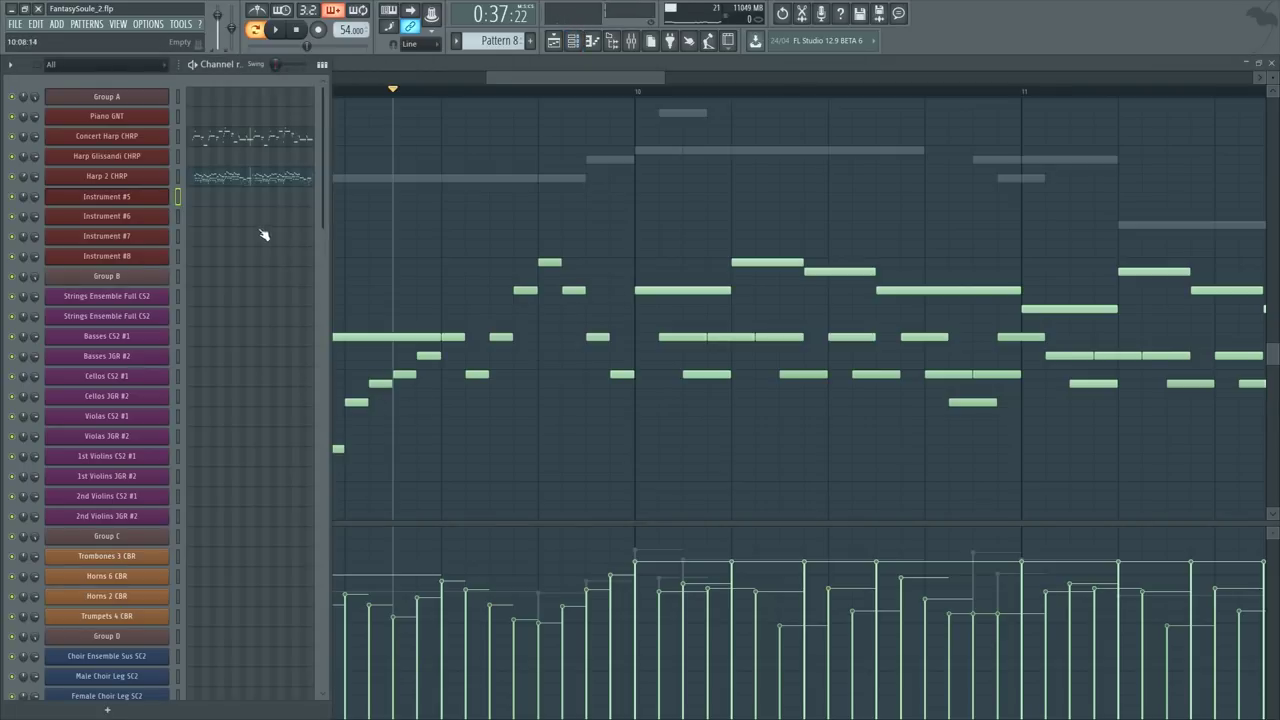
Step: Open Instrument #5's piano roll and play the second half of bar 9 to find the entry point
left_click(238, 201)
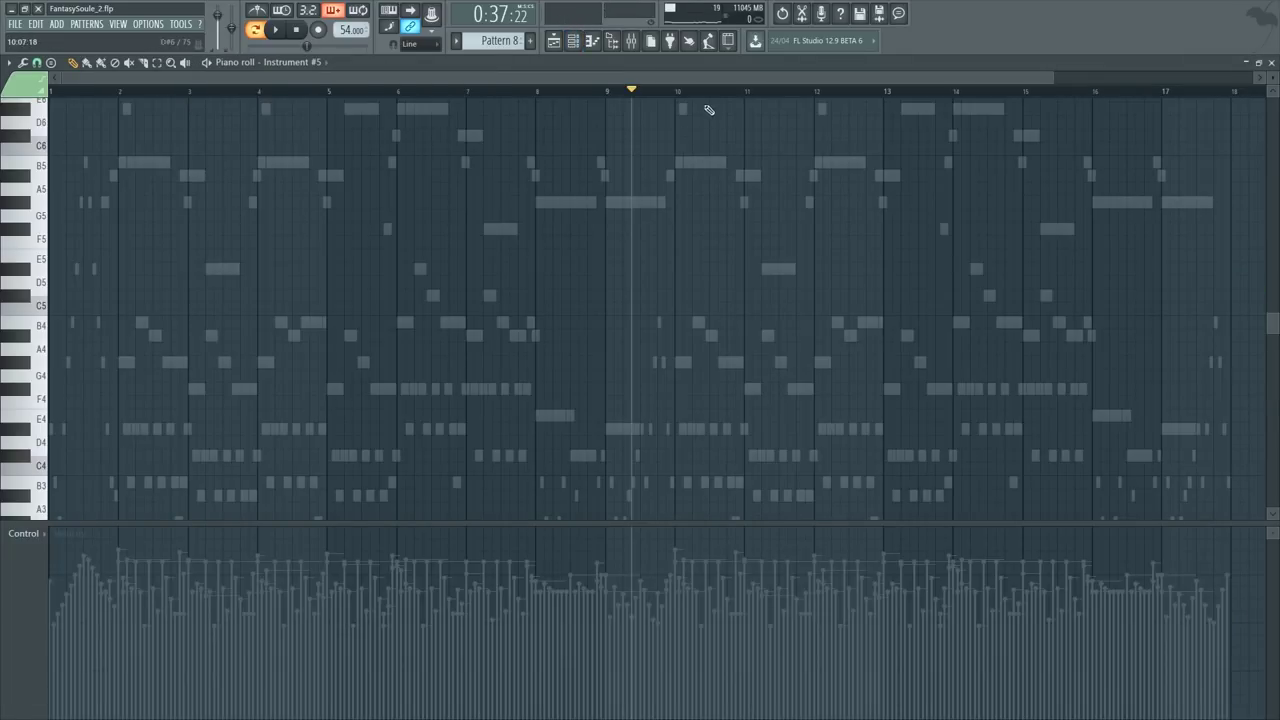
left_click(659, 95)
key("space")
scroll(708, 96, "up", 4)
key("space")
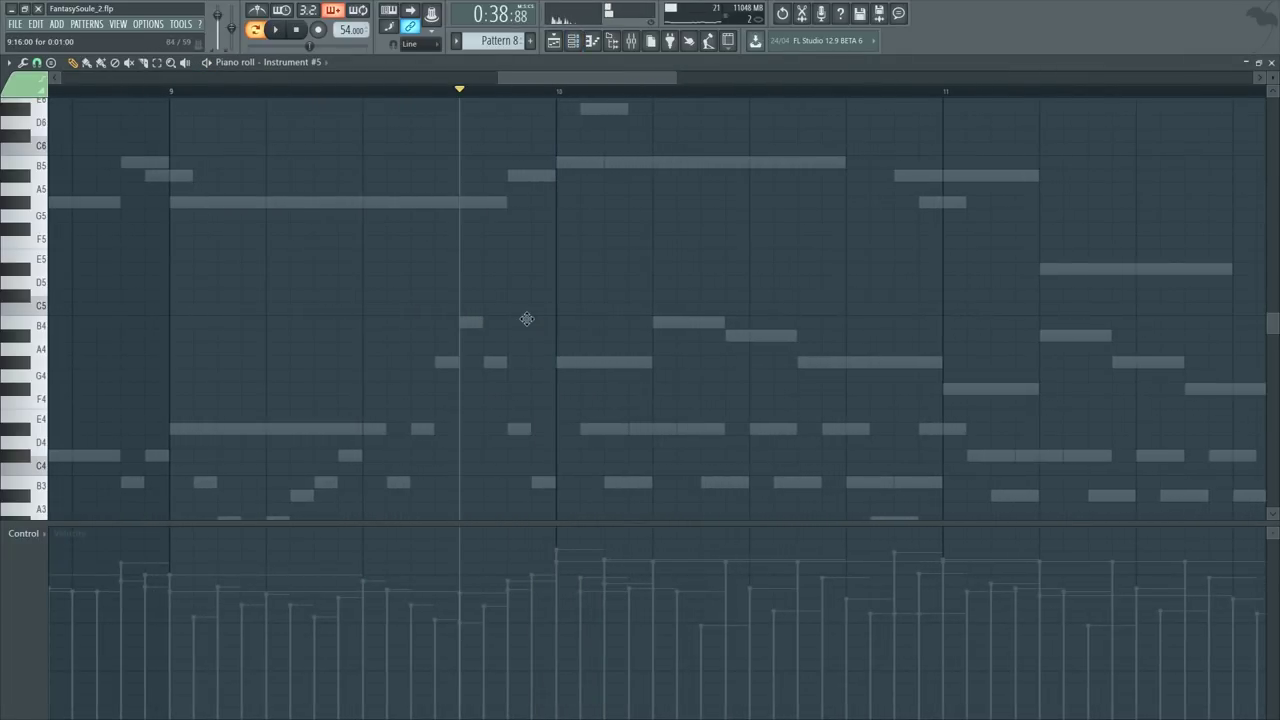
Step: Switch to the Concert Harp notes and select the melody from the A#5 just before bar 10 through bar 17
left_click_drag(527, 318, 522, 365)
right_click(522, 365)
scroll(536, 278, "up", 3)
left_click_drag(514, 283, 513, 323)
right_click(514, 325)
right_click(526, 294)
right_click(526, 294)
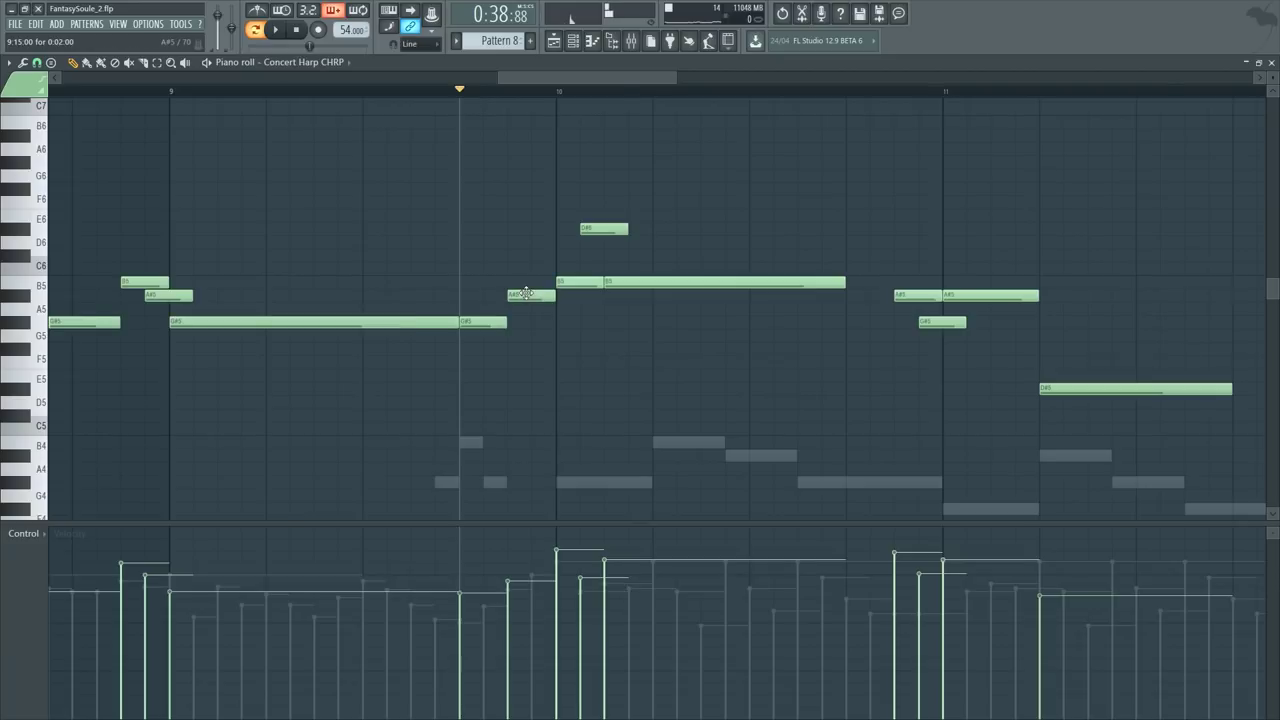
scroll(530, 295, "down", 5)
left_click_drag(657, 157, 1270, 500)
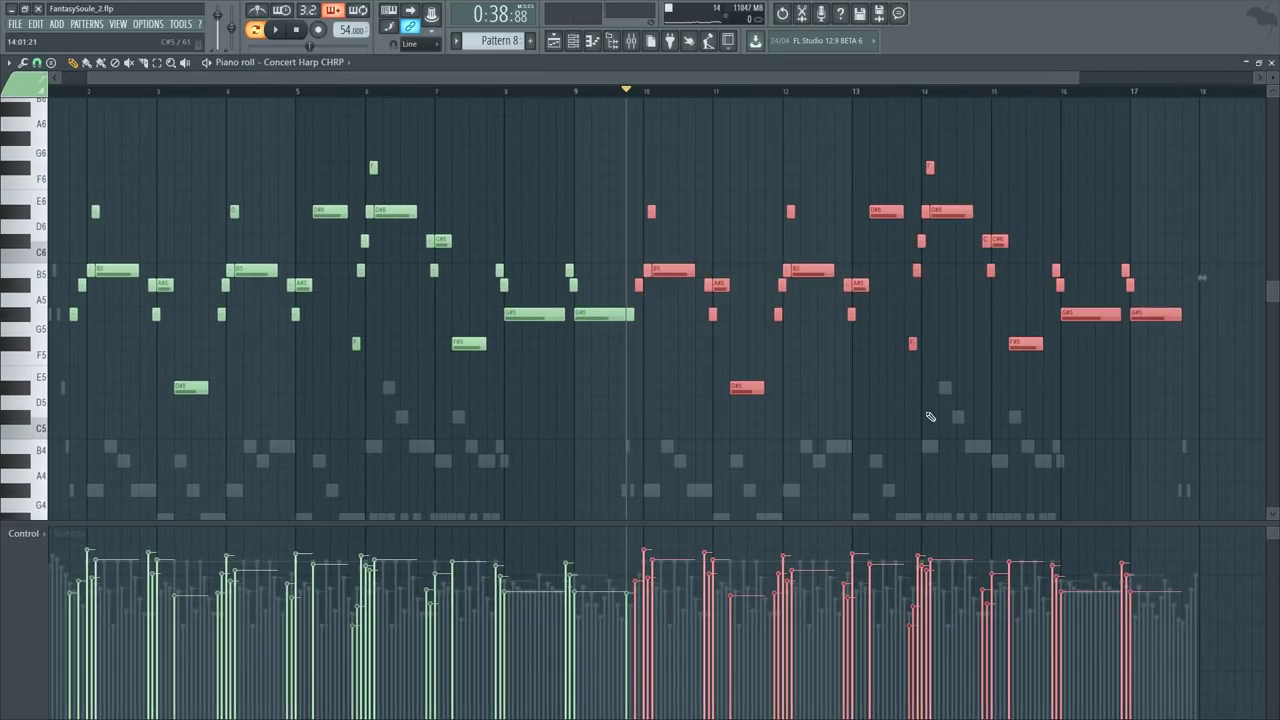
Step: Paste the harp melody into Instrument #5, starting at the end of bar 9, and lower its velocities slightly
key("F6")
left_click(253, 205)
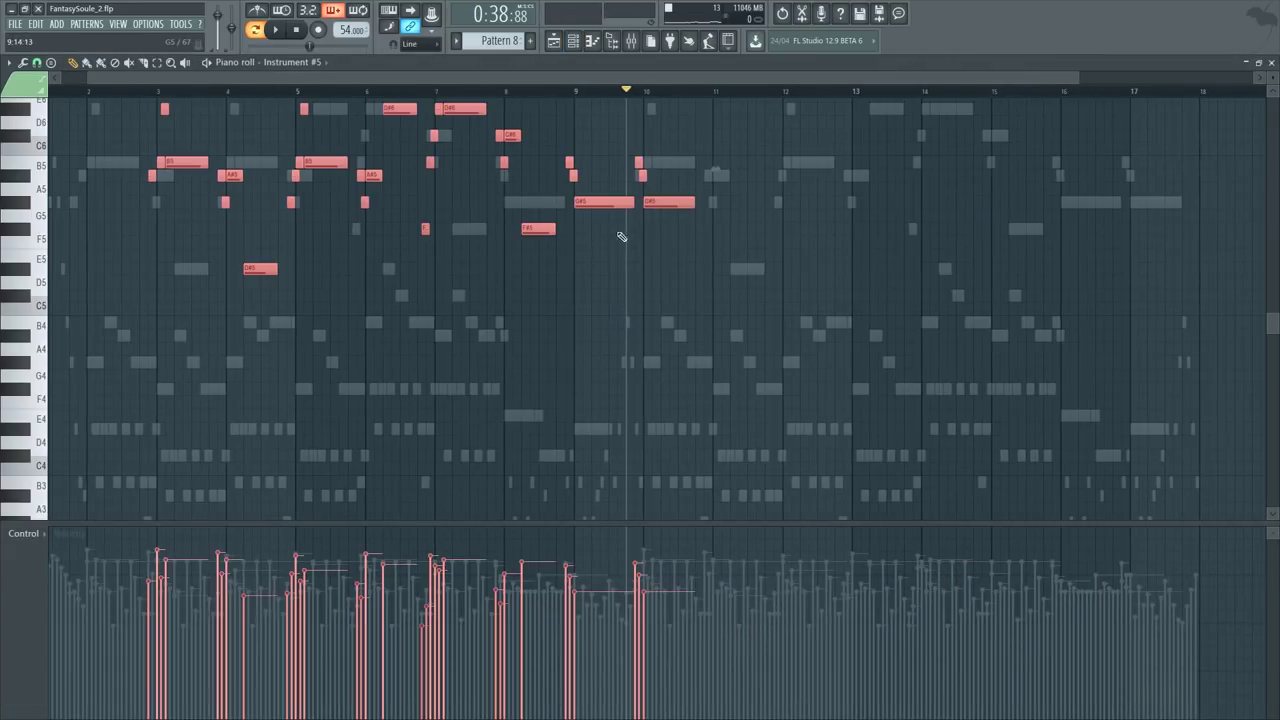
left_click_drag(253, 184, 718, 177)
scroll(922, 281, "down", 5)
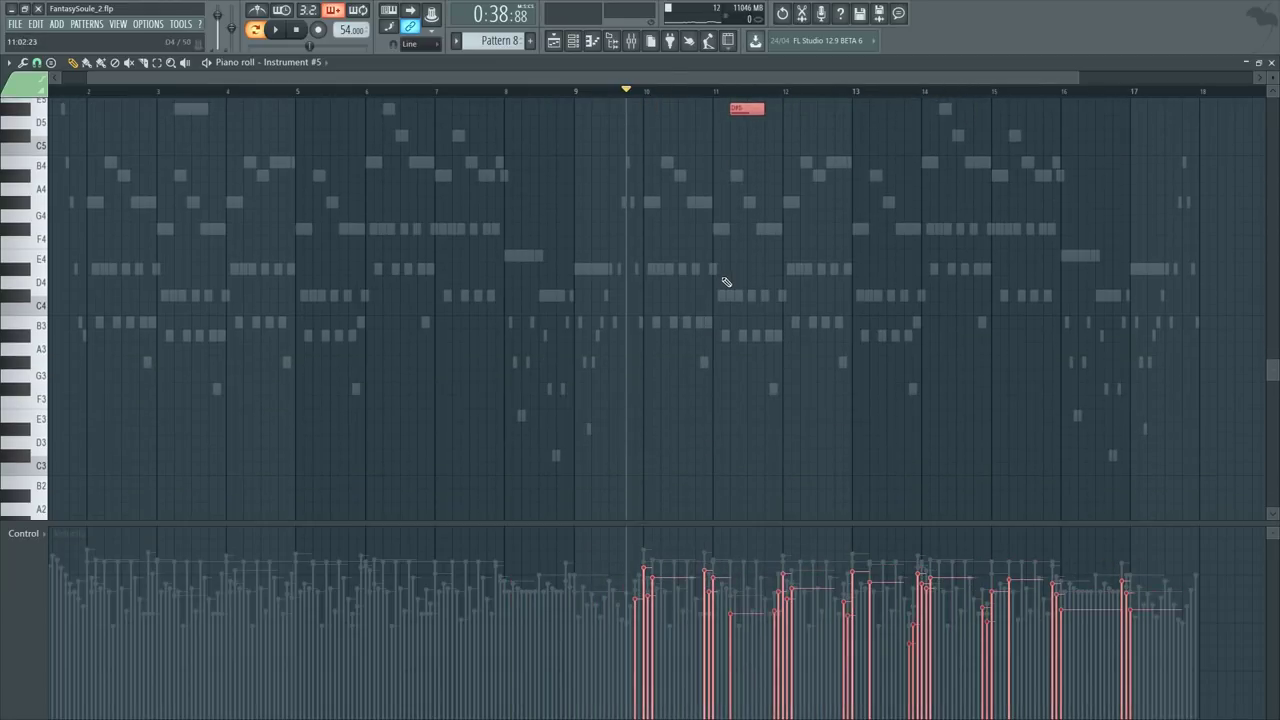
Step: Play the pasted melody from the end of bar 9 into bar 10 and reduce its velocities further
key("space")
scroll(675, 121, "up", 6)
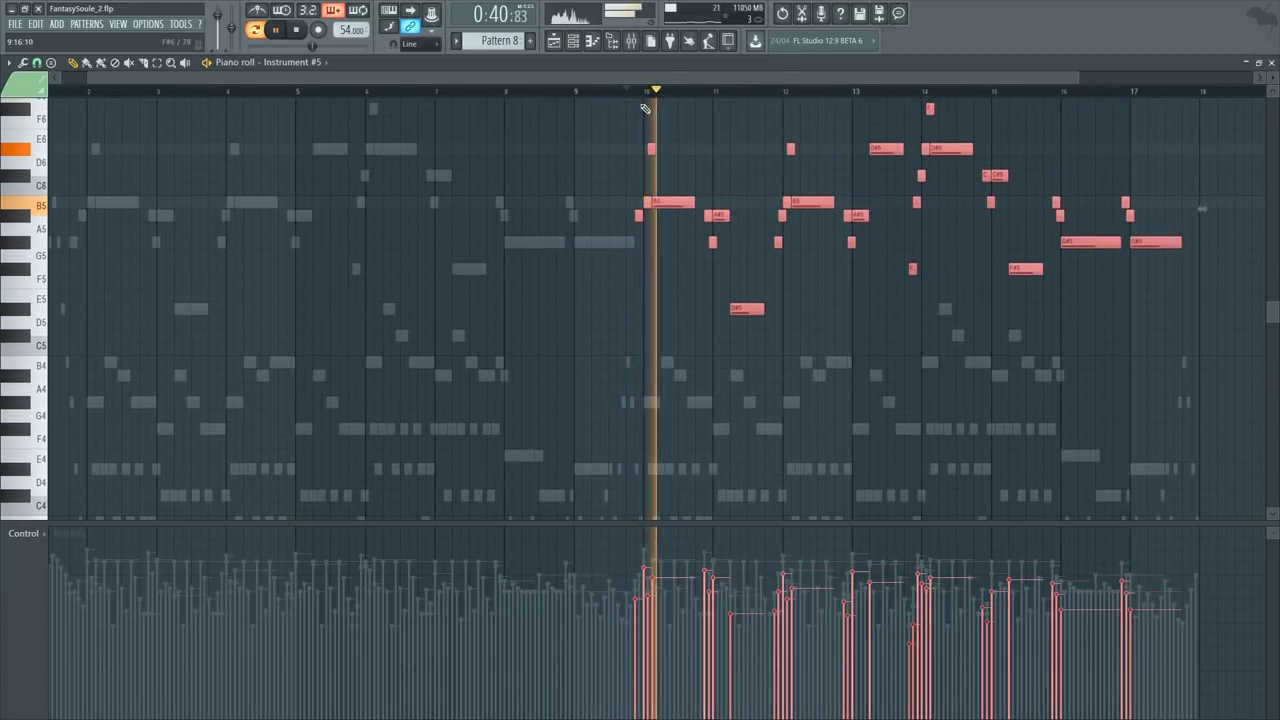
scroll(617, 100, "up", 2)
left_click(614, 92)
scroll(665, 94, "up", 5)
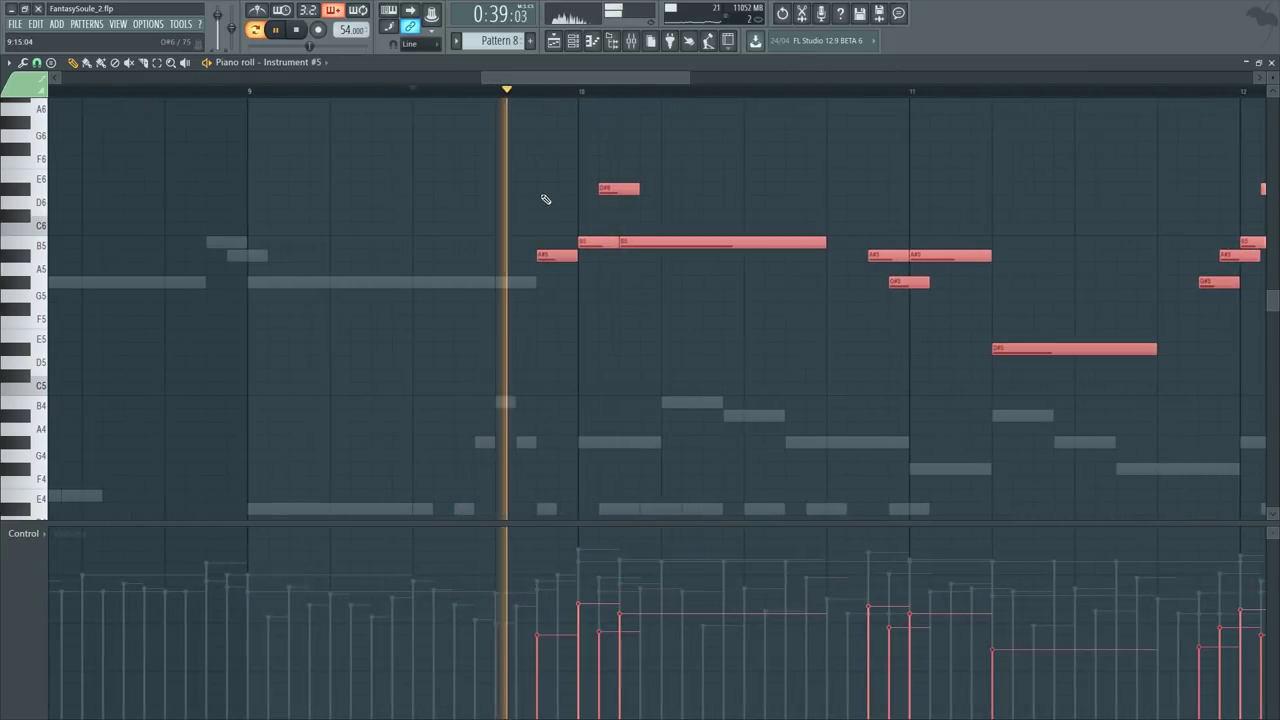
key("space")
Step: Transpose the pasted melody up one octave and add a G#6 lead-in note before the A#6 in bar 9
scroll(575, 163, "up", 3)
key("ctrl+d")
scroll(555, 195, "down", 5)
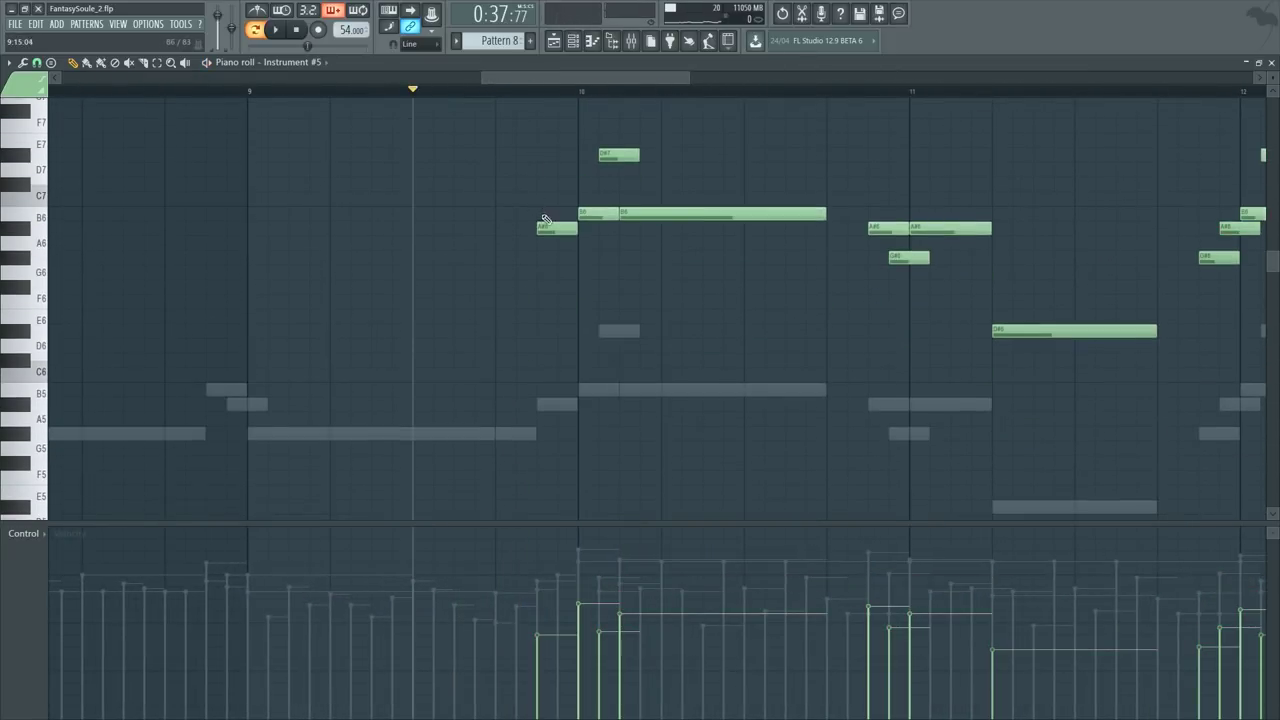
key("space")
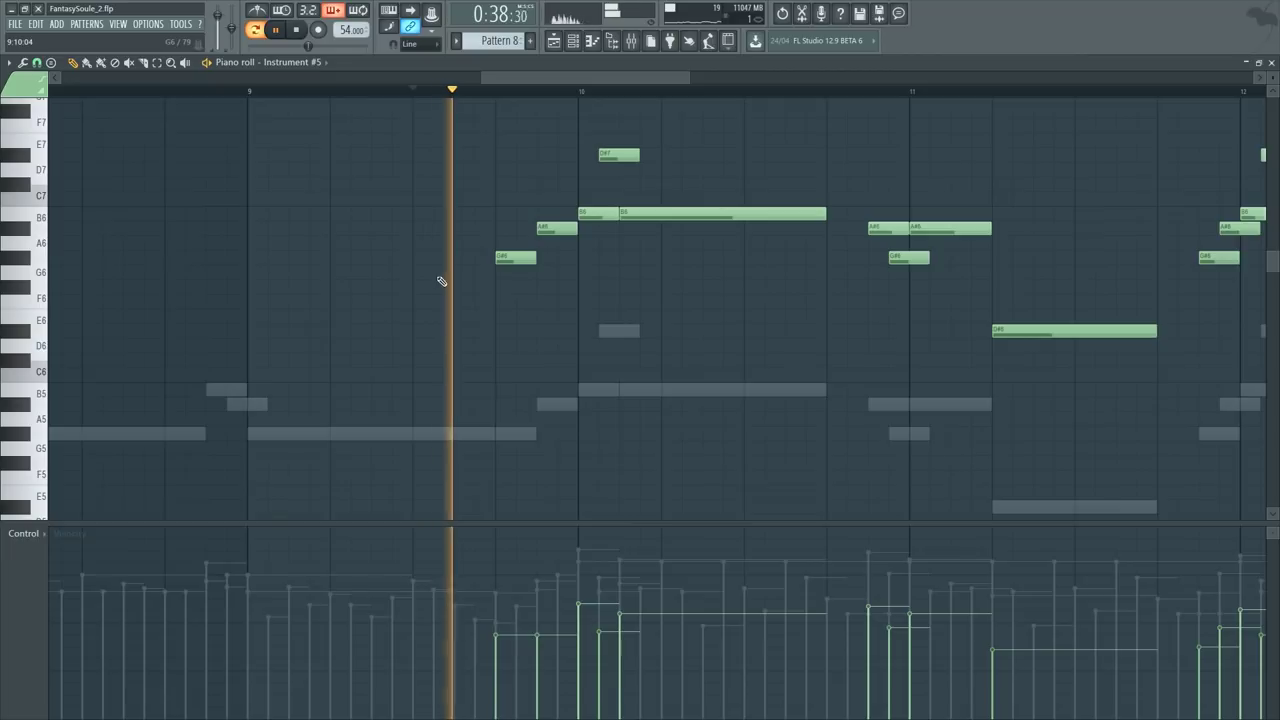
Step: Lower the velocities of all Instrument #5 notes again while playing on through bars 10 and 11
scroll(443, 280, "down", 4)
scroll(443, 280, "up", 3)
scroll(463, 277, "up", 8)
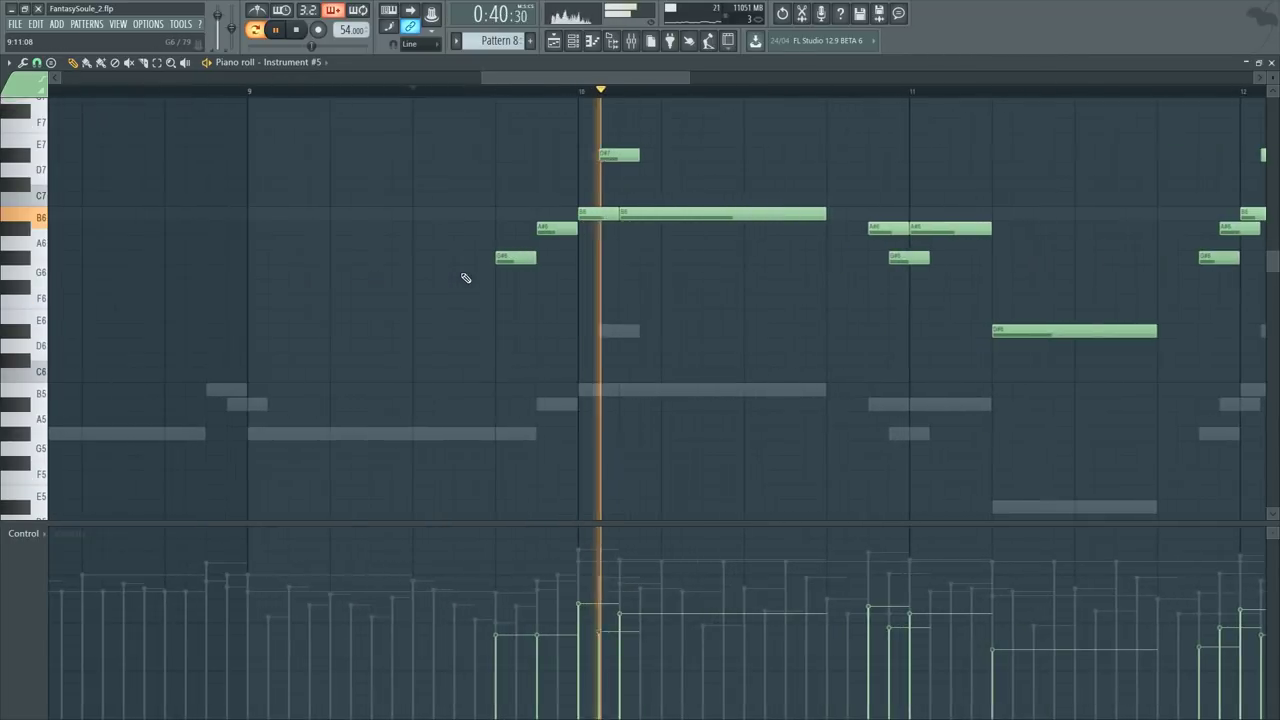
key("ctrl+a")
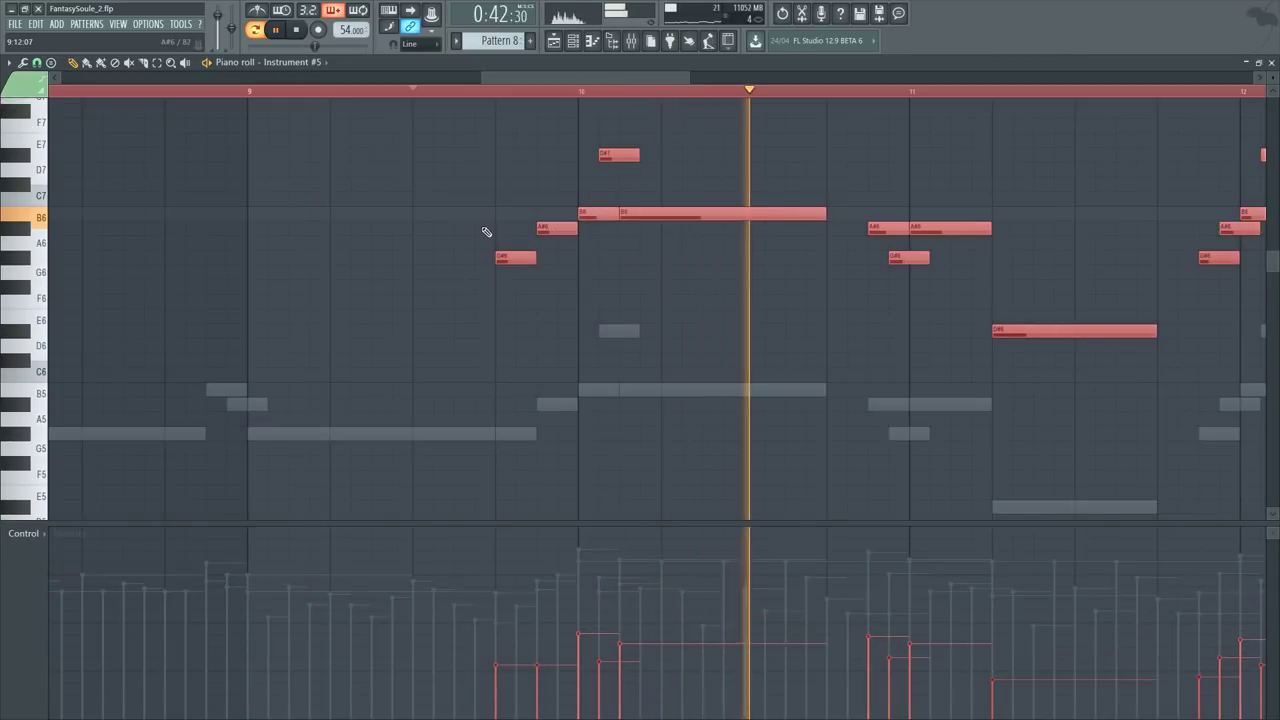
scroll(691, 134, "down", 5)
scroll(691, 134, "up", 3)
key("ctrl+d")
scroll(791, 103, "up", 5)
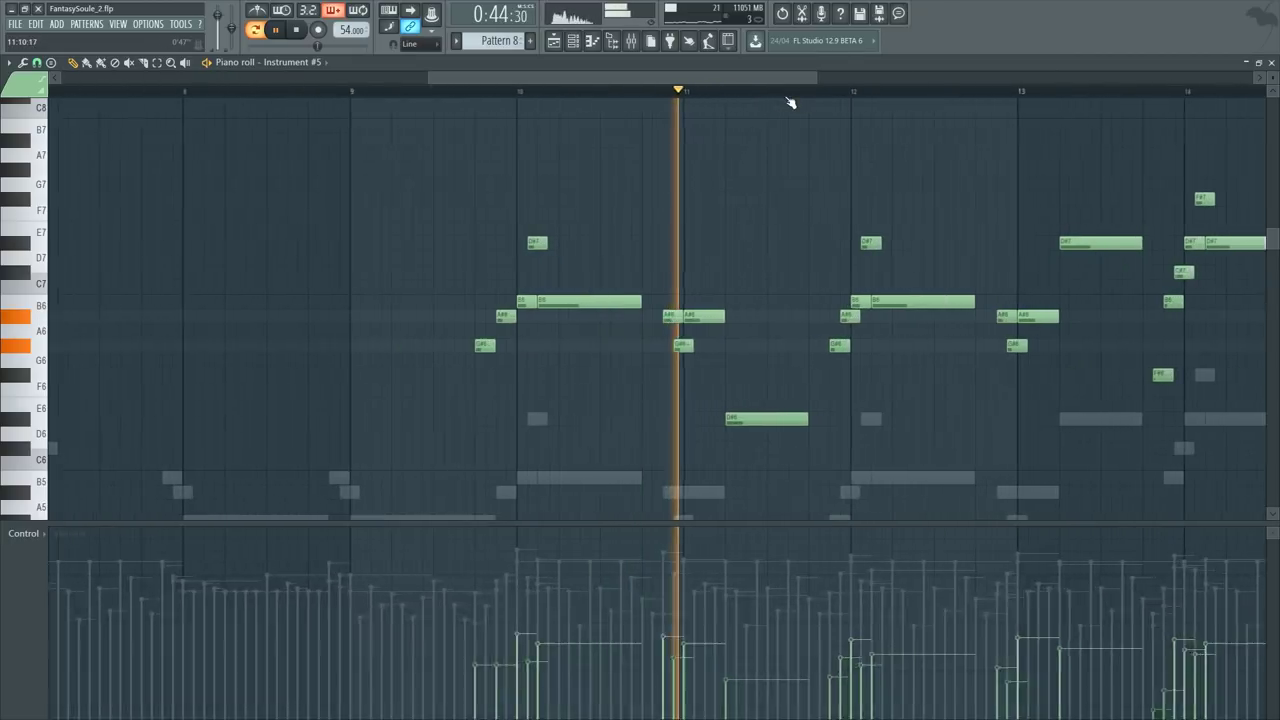
scroll(1026, 129, "down", 7)
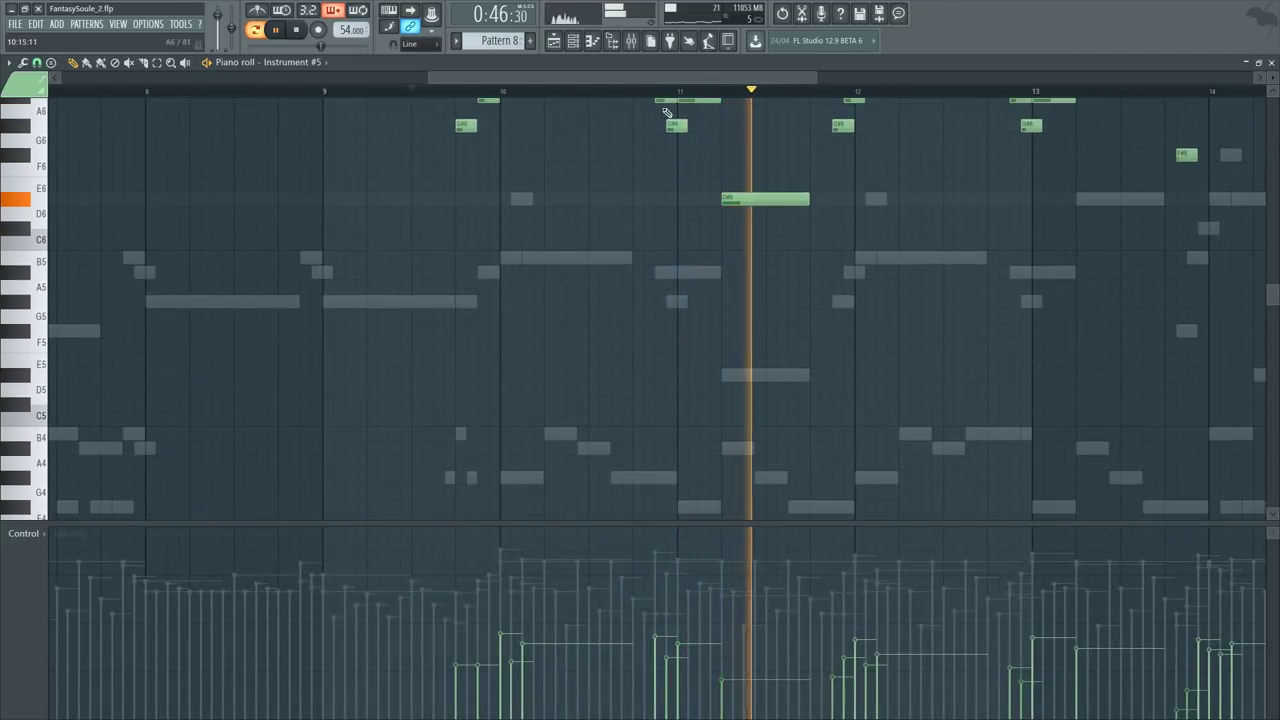
scroll(503, 248, "down", 2)
Step: Rename the Instrument #5 channel as Celesta KFL and stop playback
key("F6")
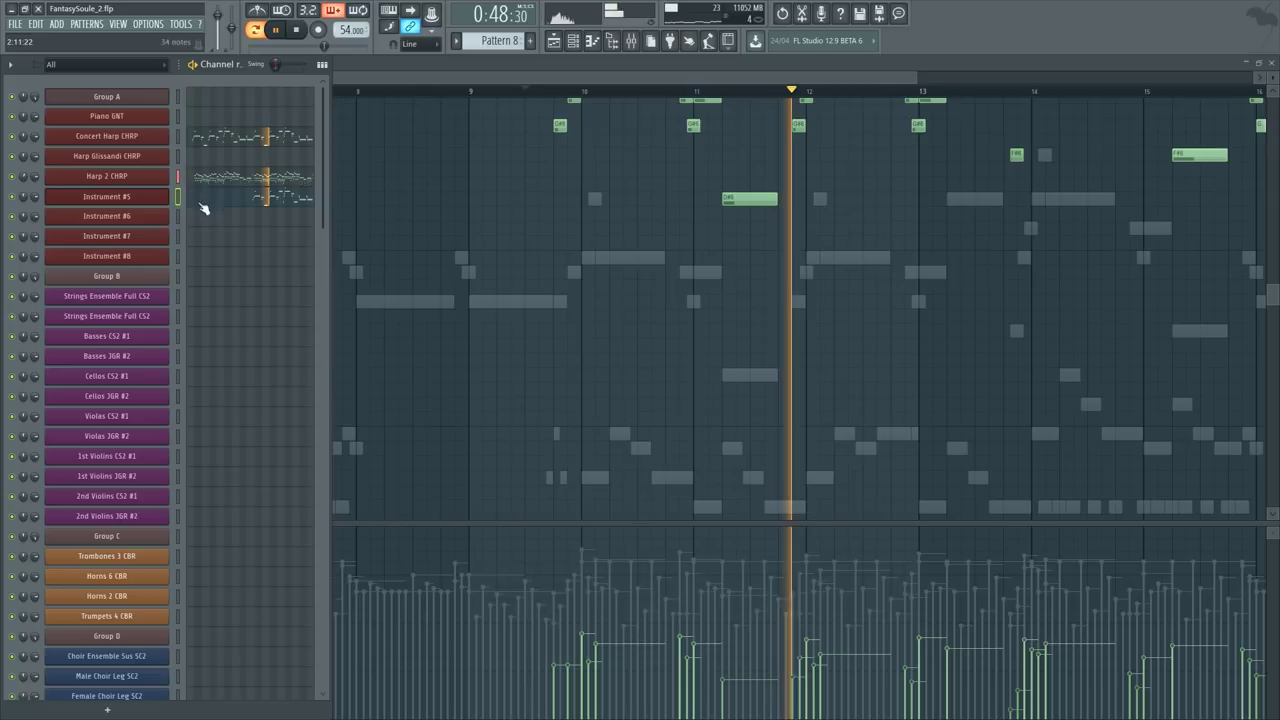
middle_click(137, 200)
type("Celesta KFL")
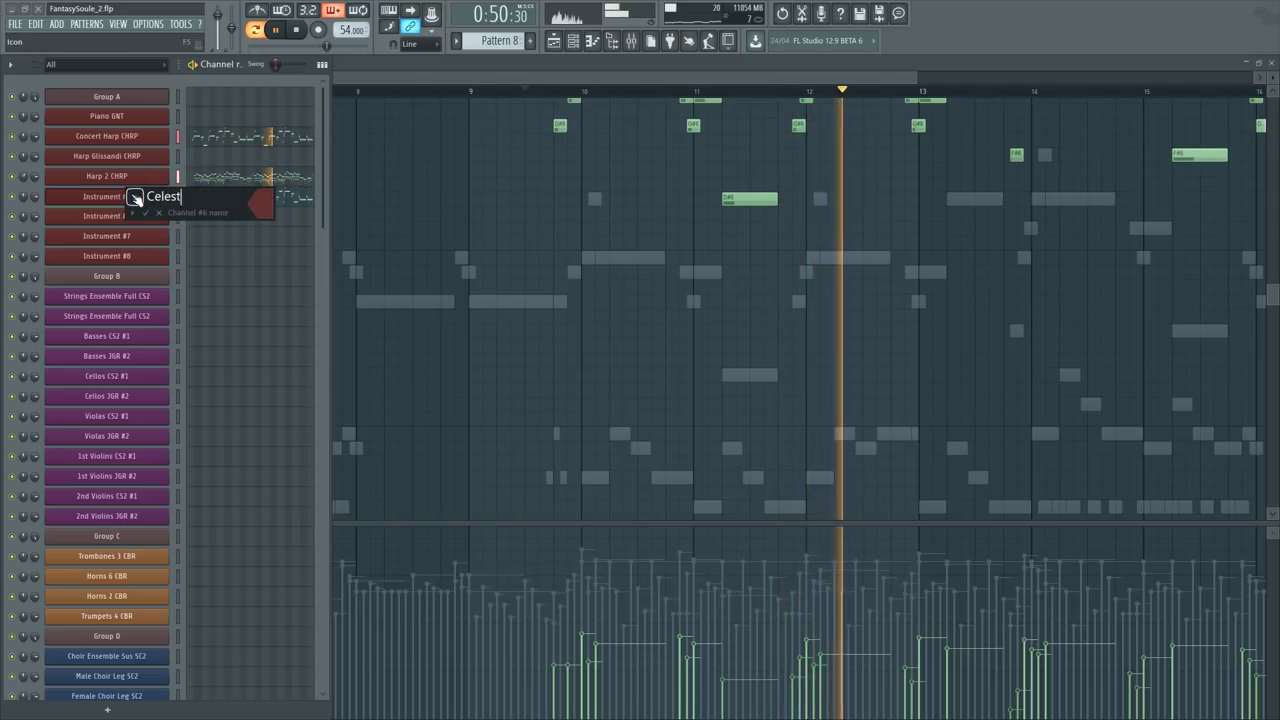
key("Return")
key("space")
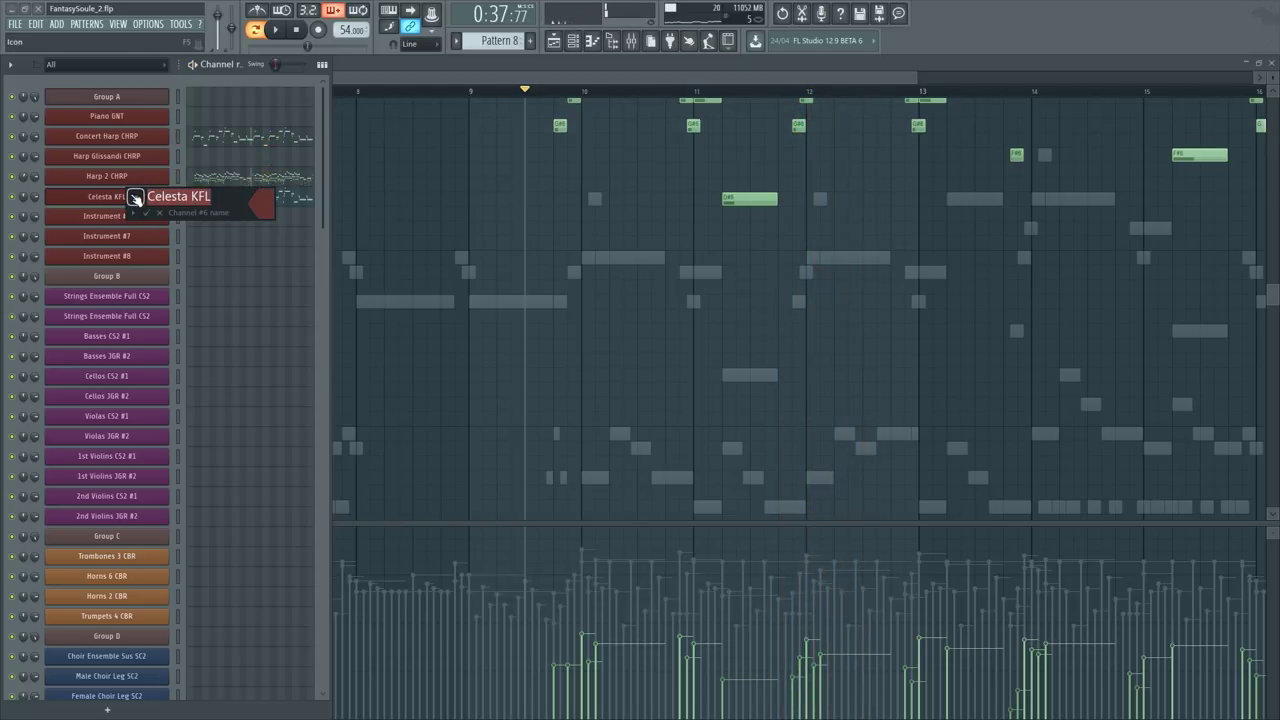
Step: Open Group A's Kontakt instance and route the Celesta's output to Instrument 3
key("F6")
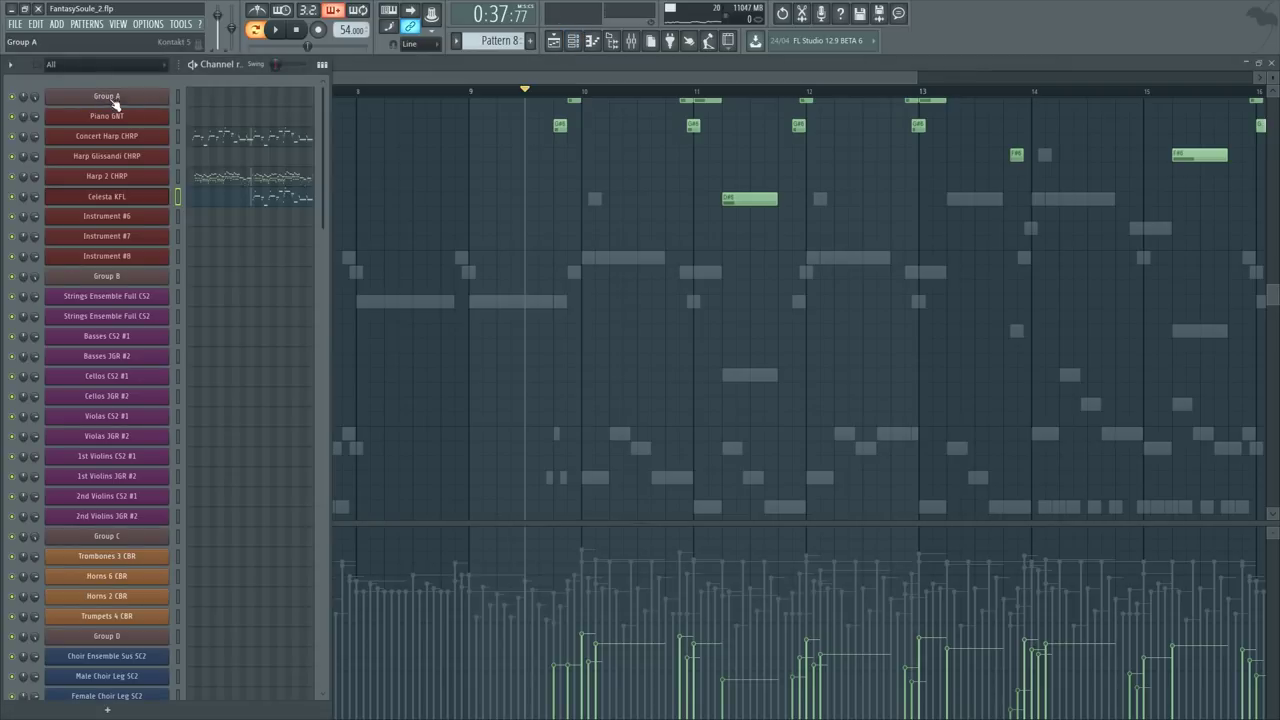
left_click(113, 99)
left_click(631, 362)
left_click(630, 422)
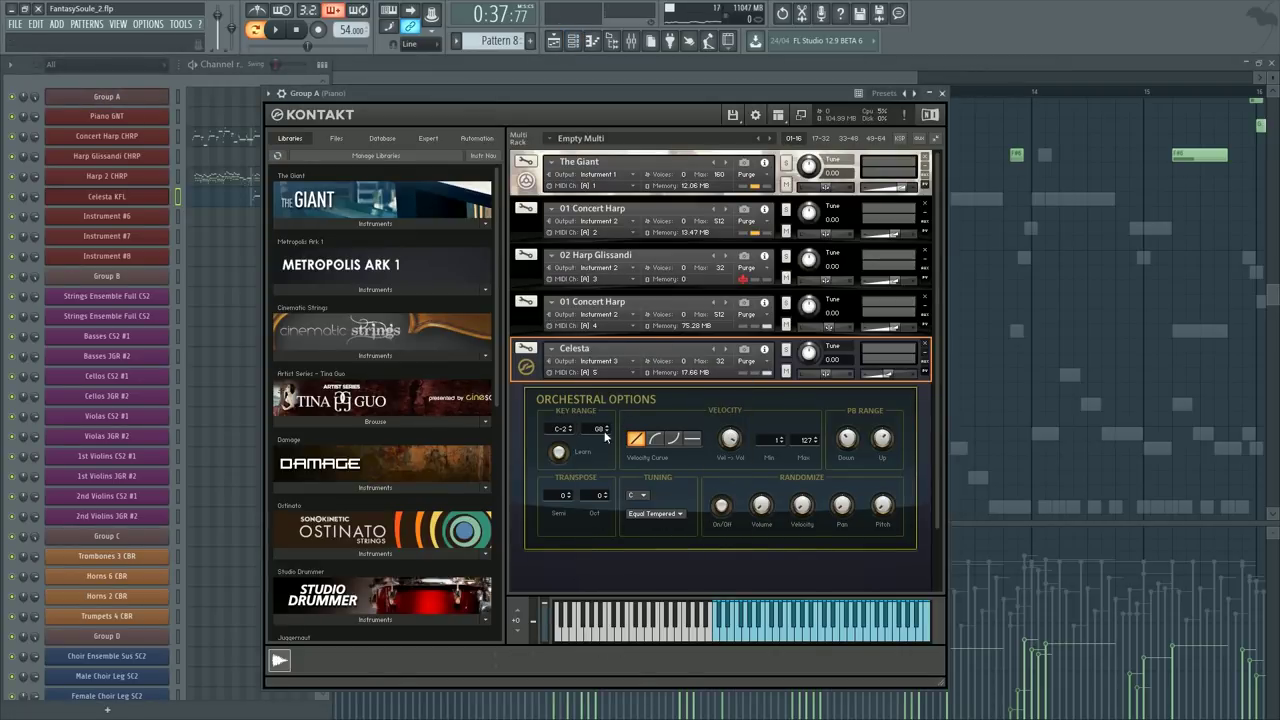
Step: Name mixer insert 4 Celesta KFL and shorten the name to Celesta
key("F9")
middle_click(480, 479)
type("Celesta KFL")
key("Return")
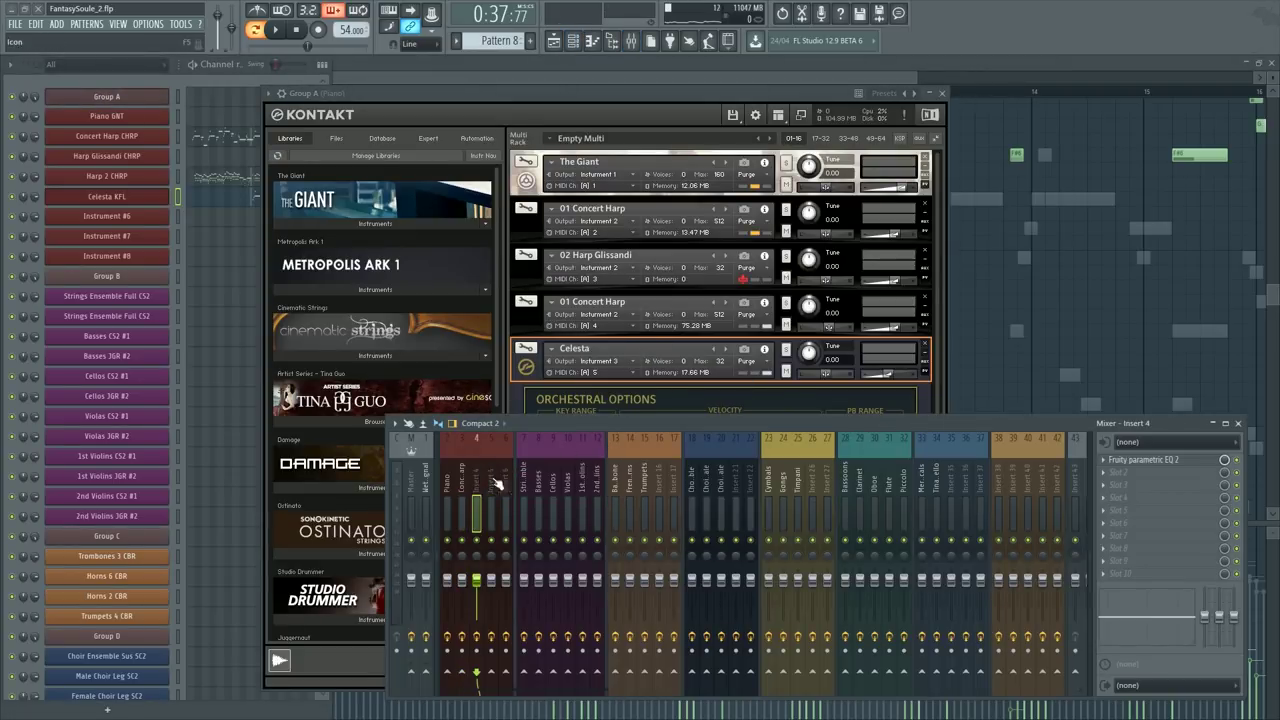
middle_click(477, 483)
key("End")
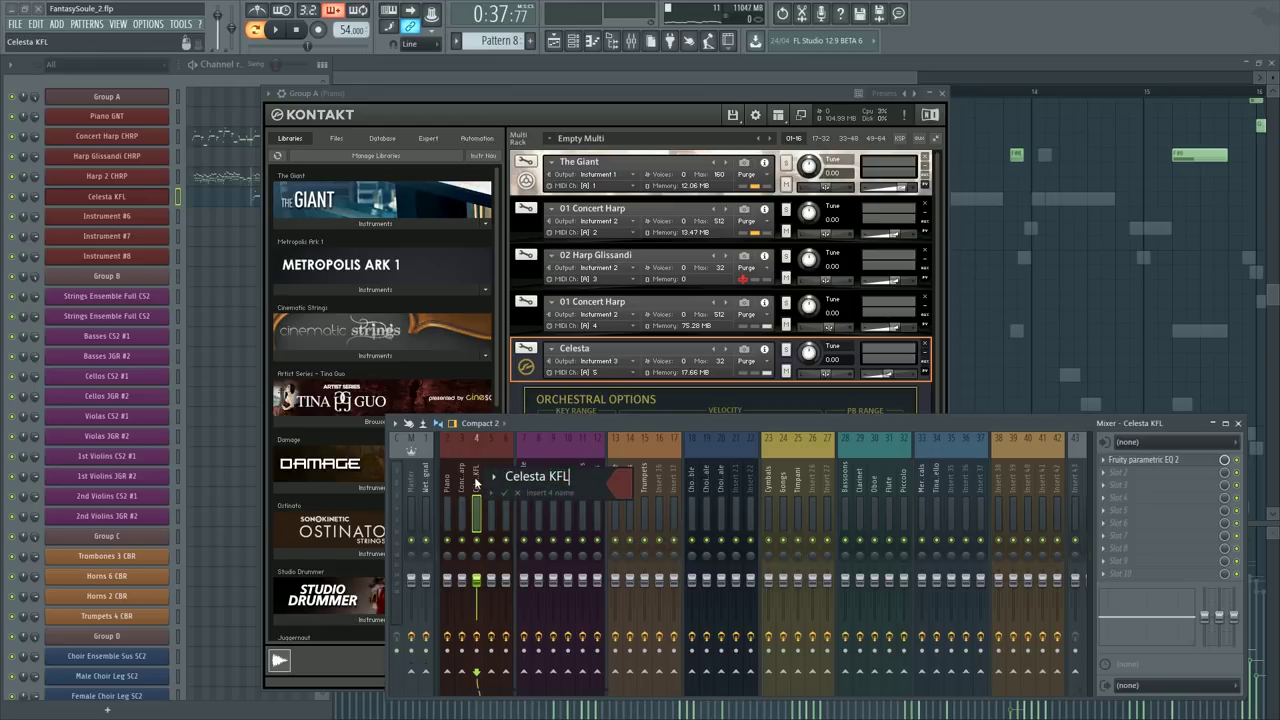
key("Return")
Step: Load 01 Concert Harp.nki from the CineHarps library below the Celesta and route its output to Instrument 2
left_click(537, 365)
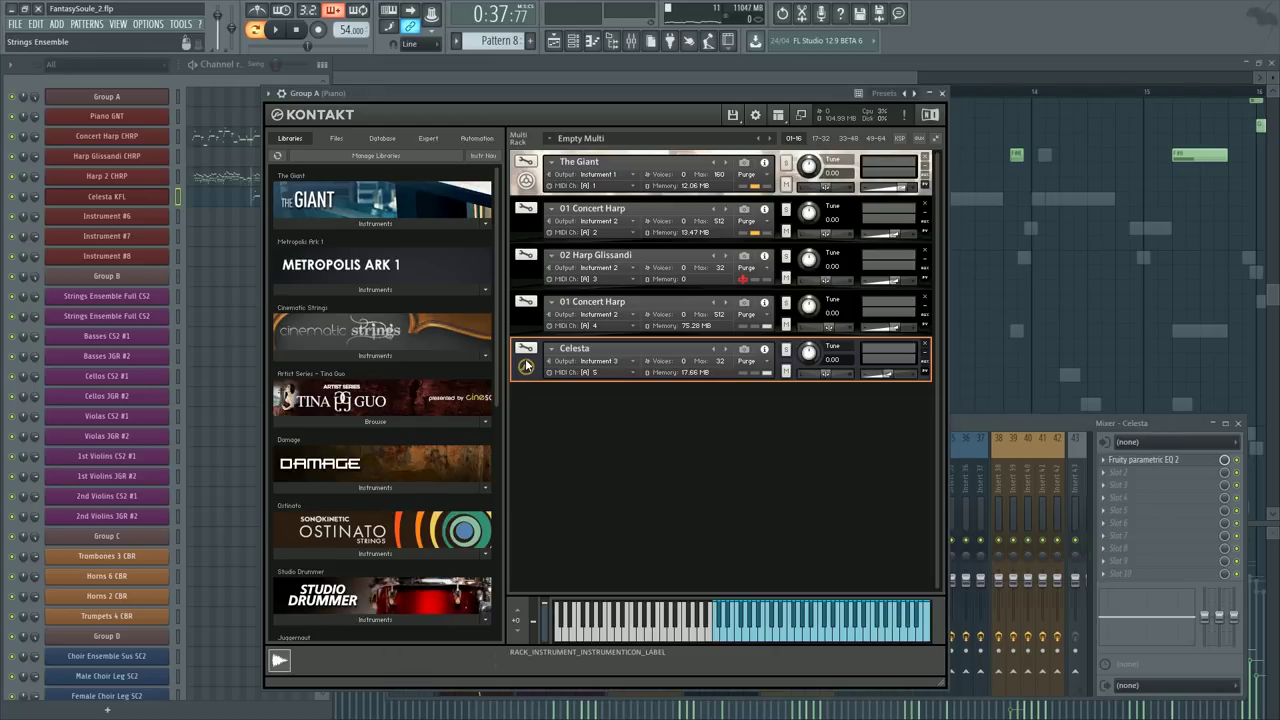
scroll(486, 284, "down", 6)
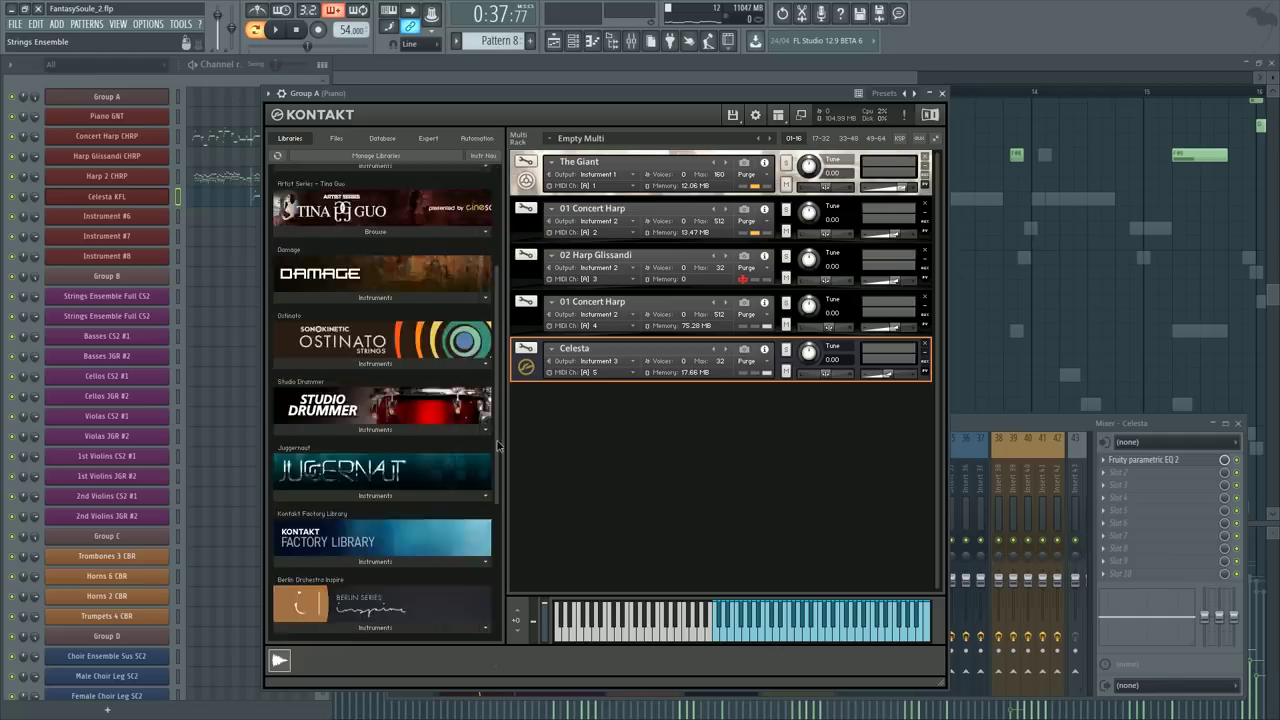
left_click(390, 567)
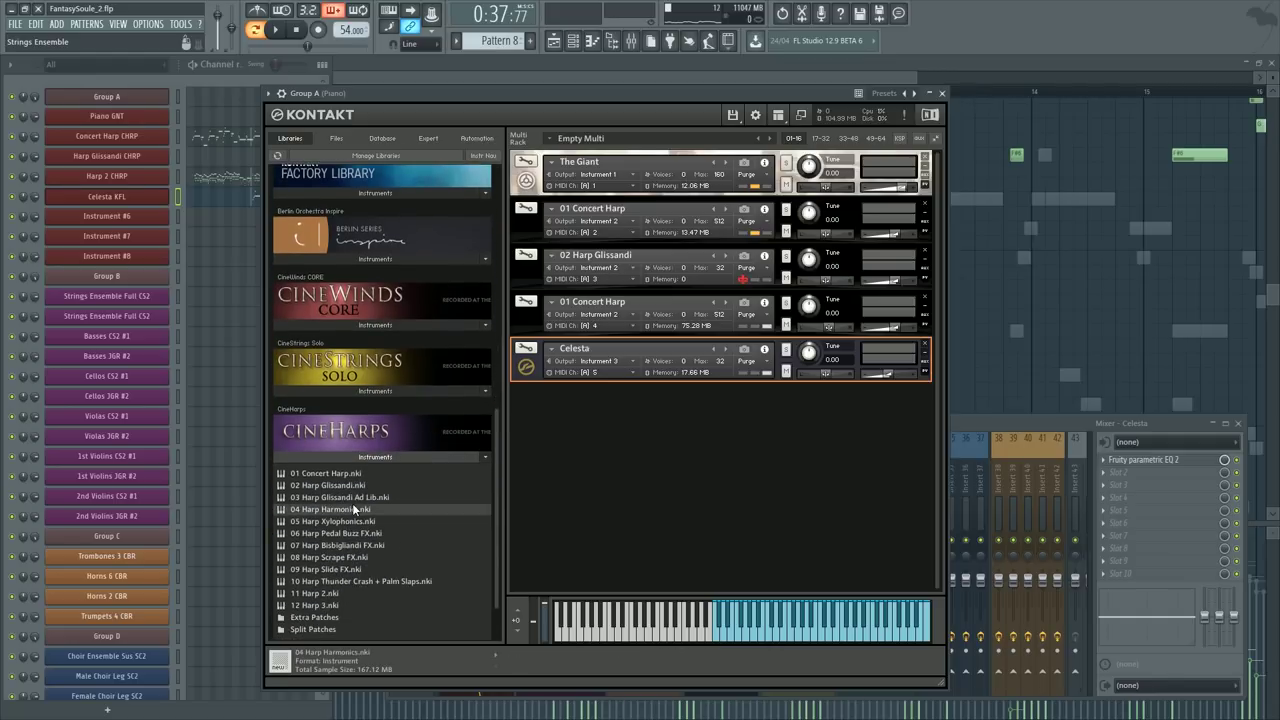
double_click(360, 473)
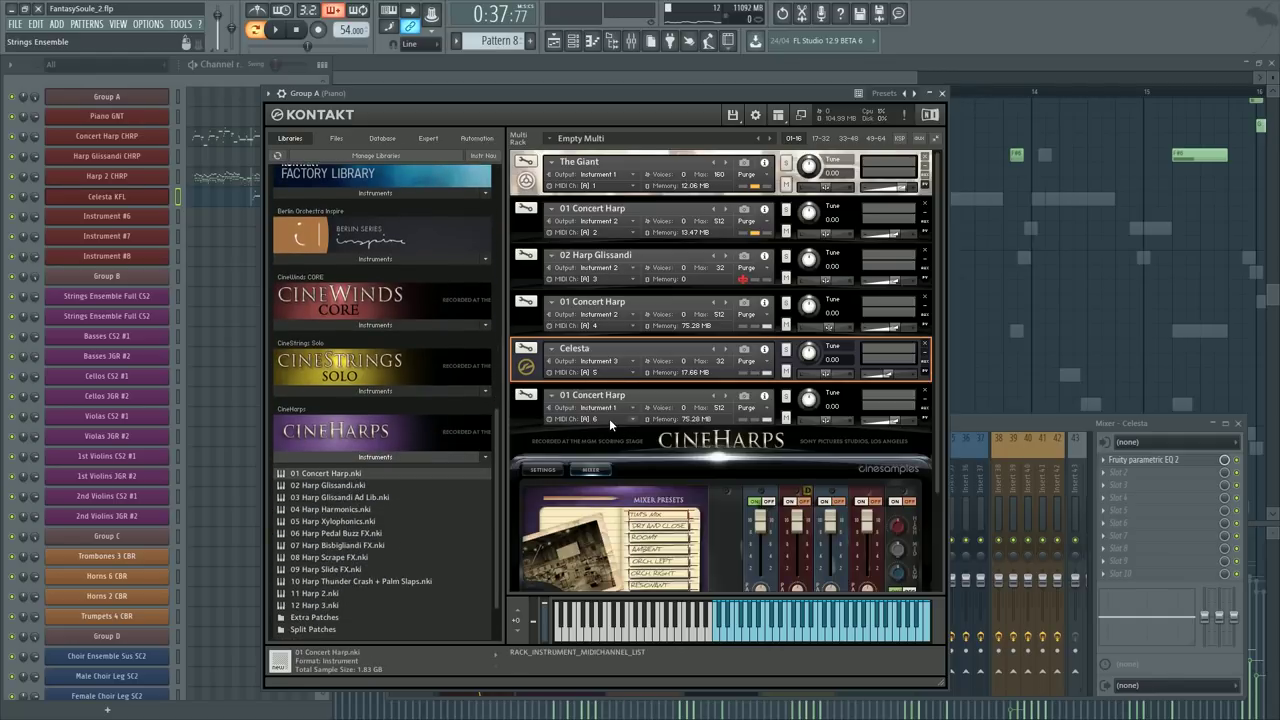
left_click(609, 409)
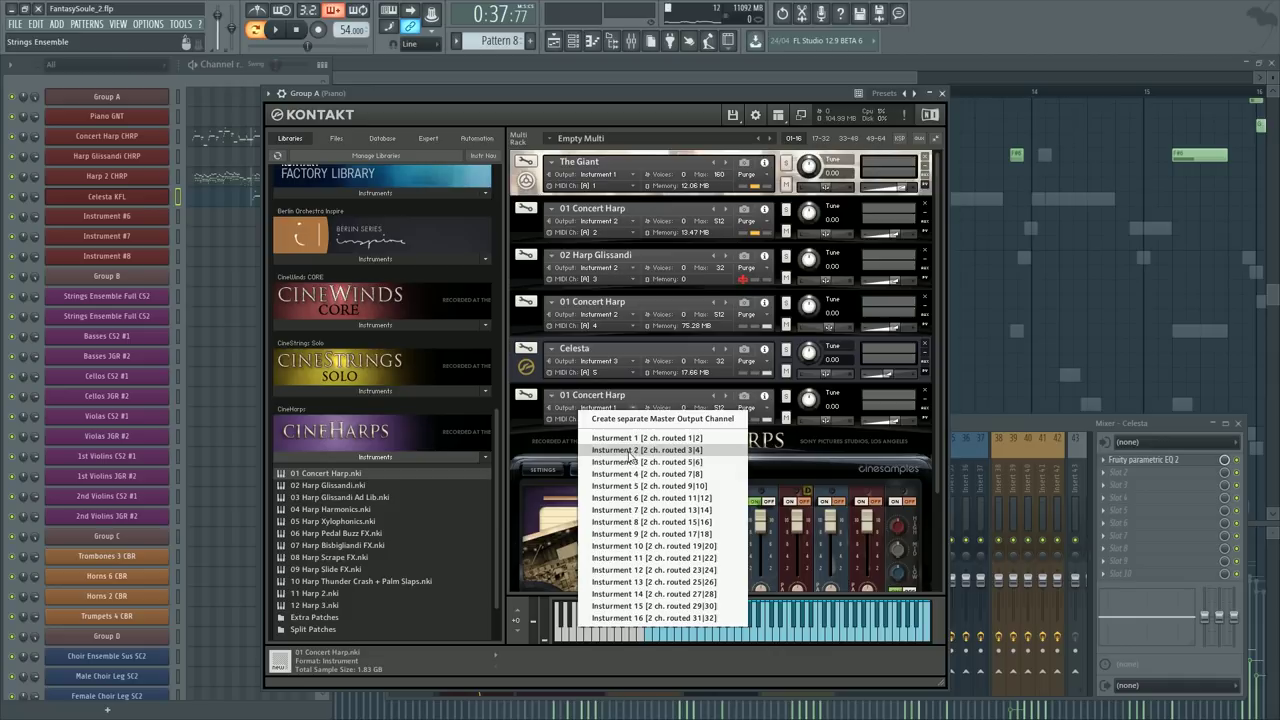
left_click(623, 450)
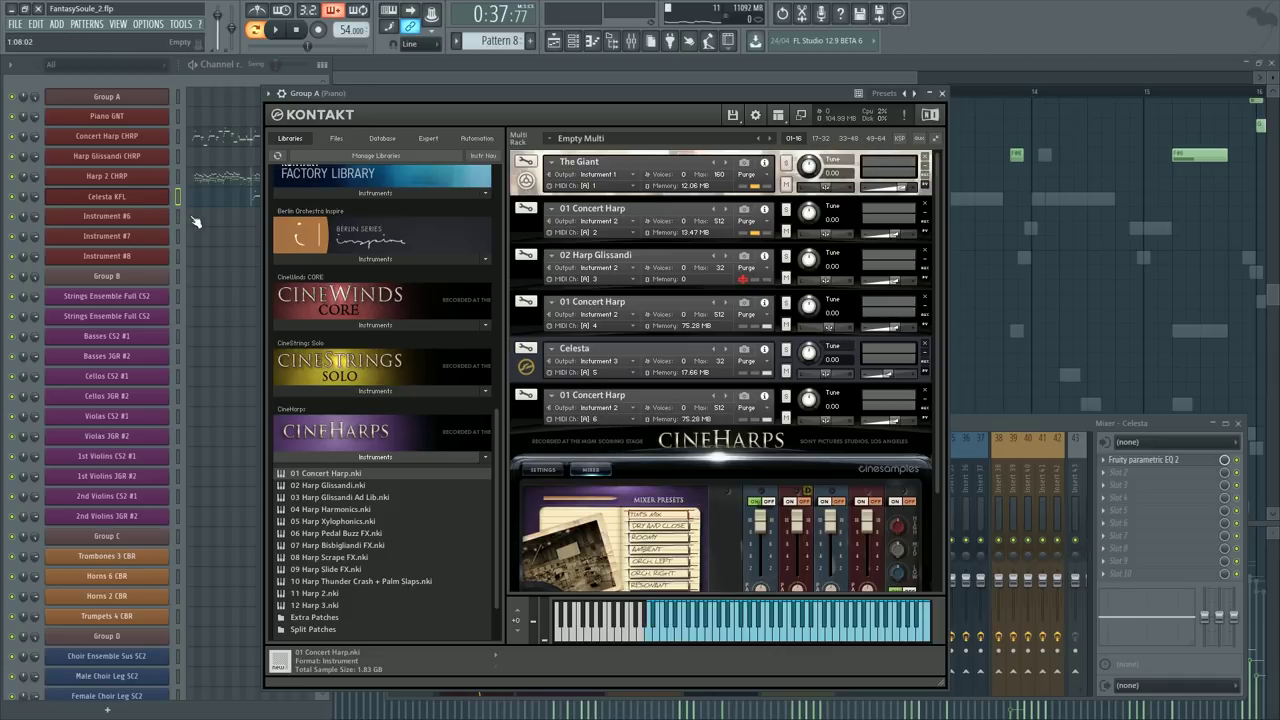
Step: Rename the Instrument #6 channel as Harp 3 CHRP and open its empty piano roll
left_click(121, 222, "shift")
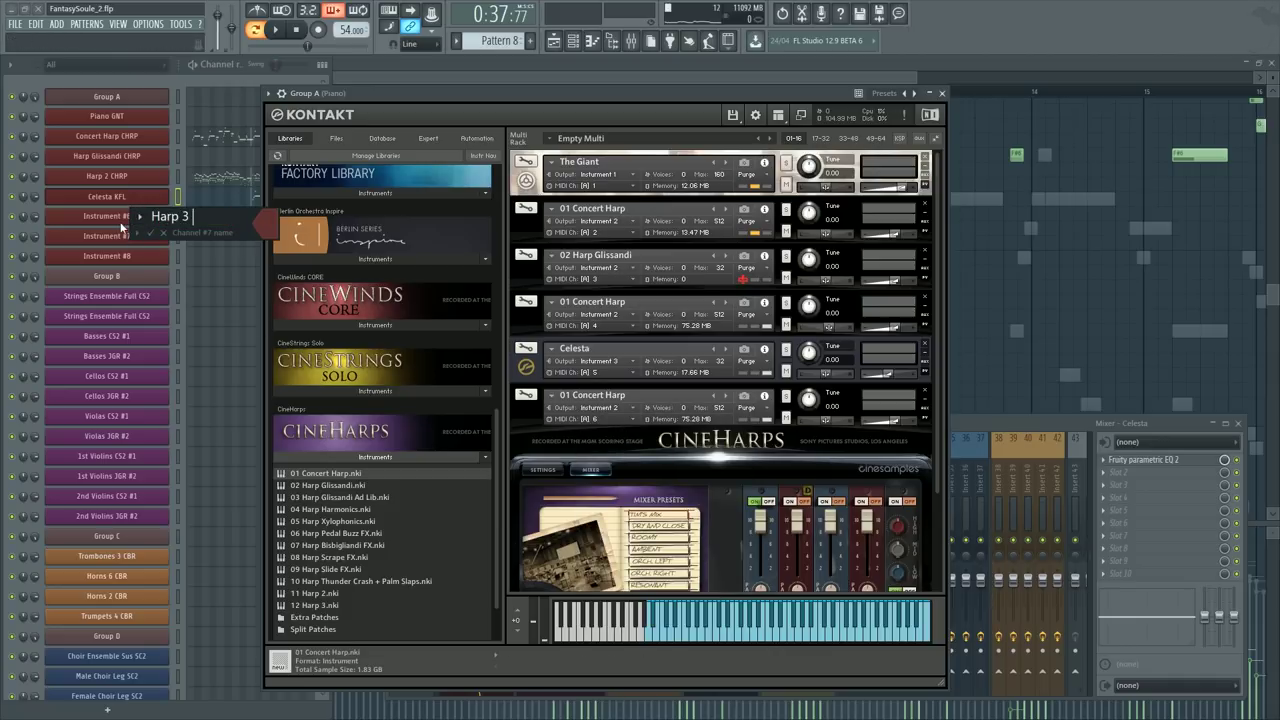
key("Return")
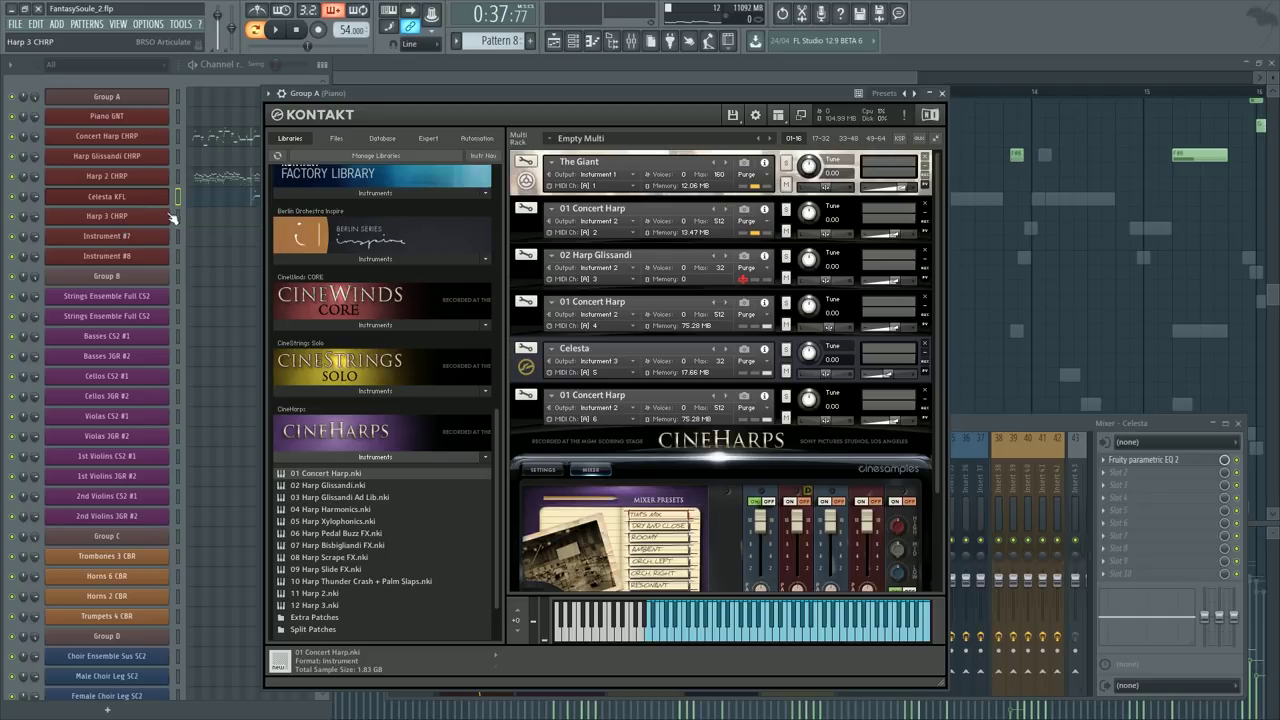
left_click(174, 217)
key("F6")
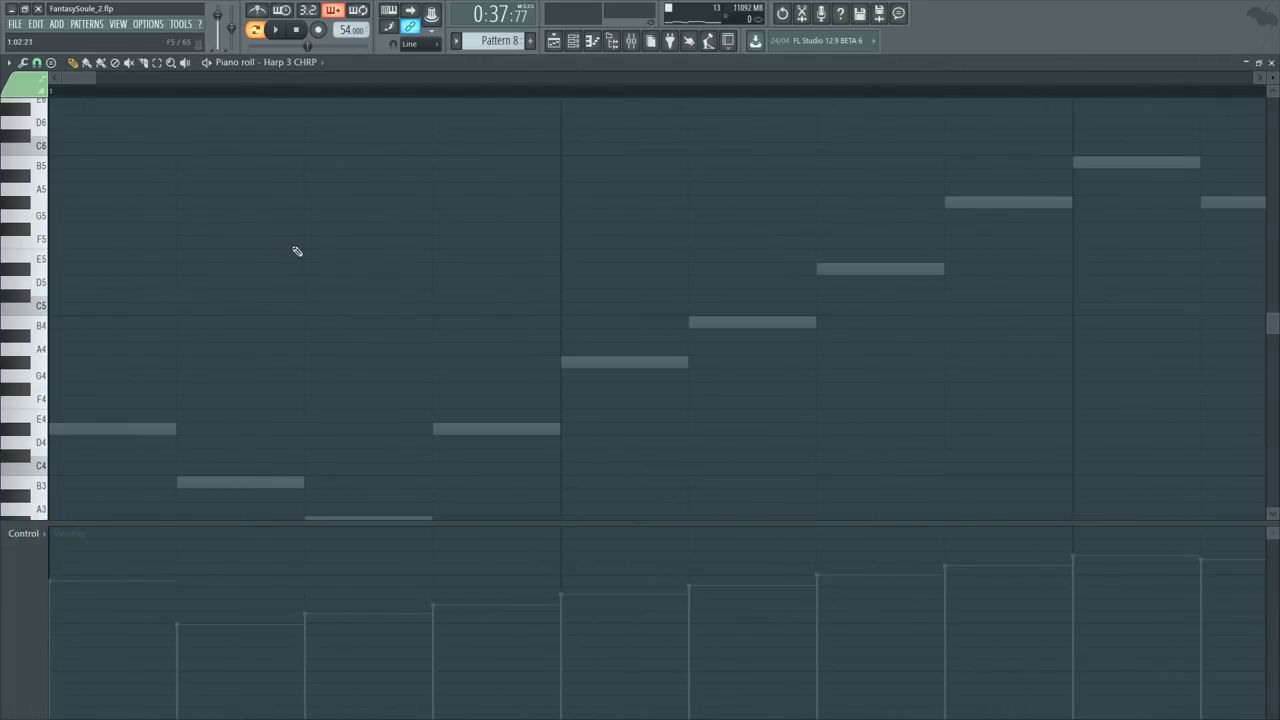
key("F6")
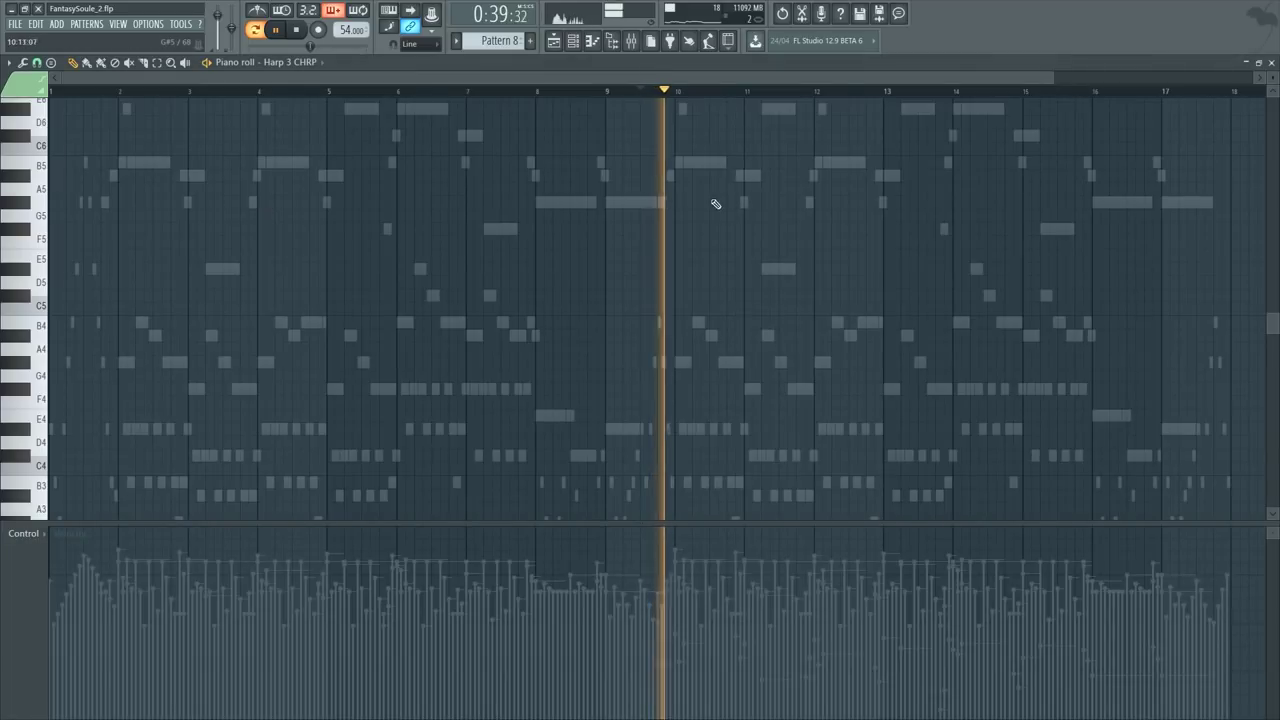
key("space")
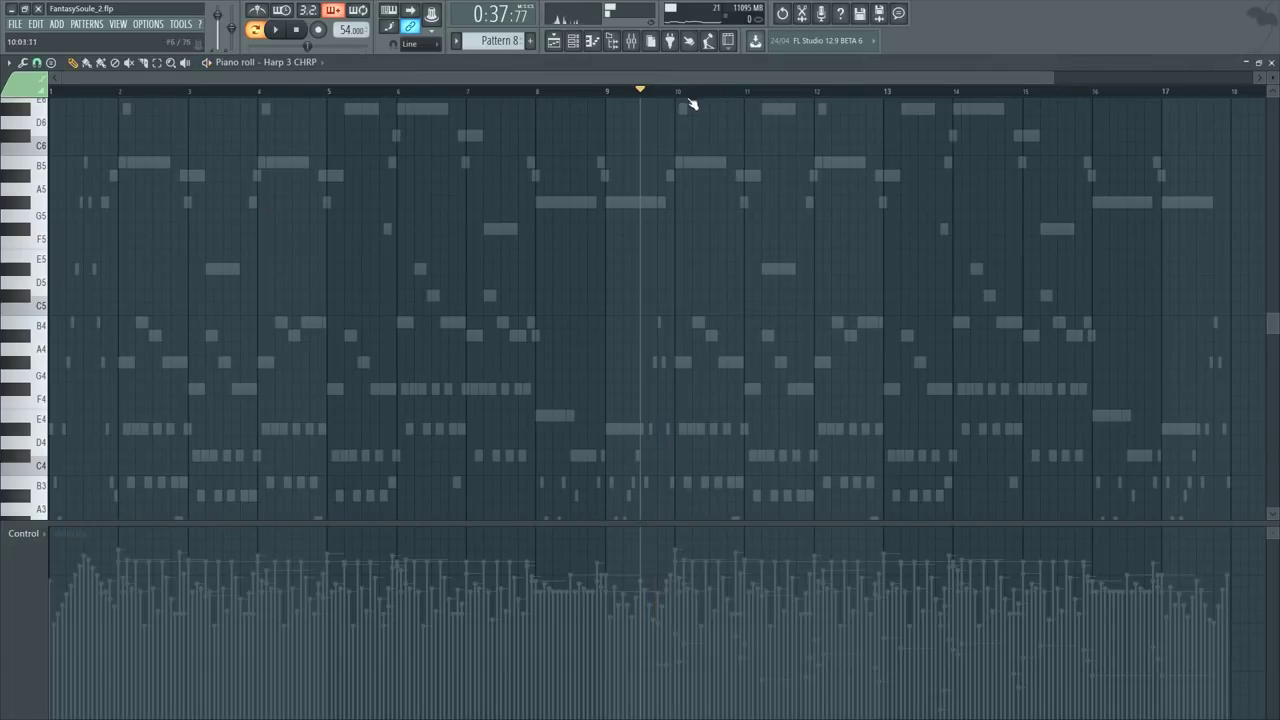
Step: Place a D#5 note and a C#5 note back to back in the last beat of bar 9
scroll(690, 104, "up", 3)
scroll(694, 103, "up", 2)
left_click_drag(411, 251, 401, 184)
left_click_drag(472, 207, 473, 181)
scroll(427, 274, "up", 3)
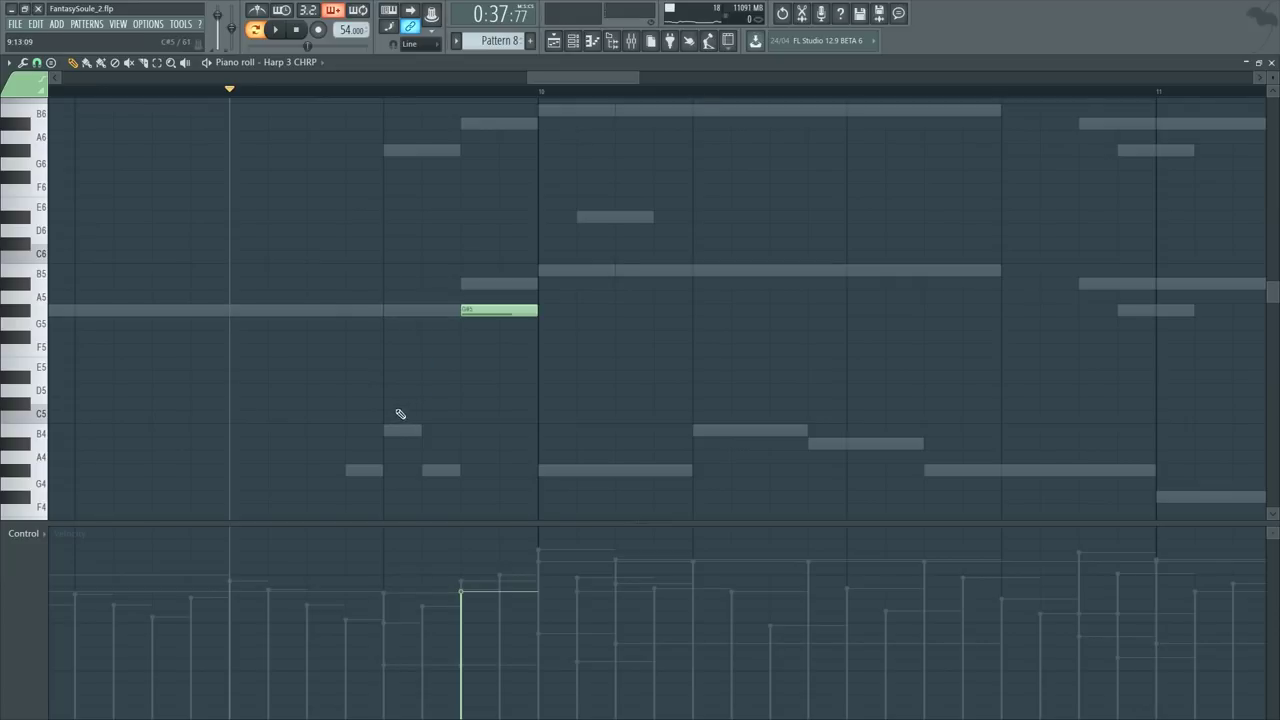
left_click_drag(390, 404, 398, 378)
left_click_drag(475, 310, 480, 373)
left_click_drag(386, 318, 611, 463)
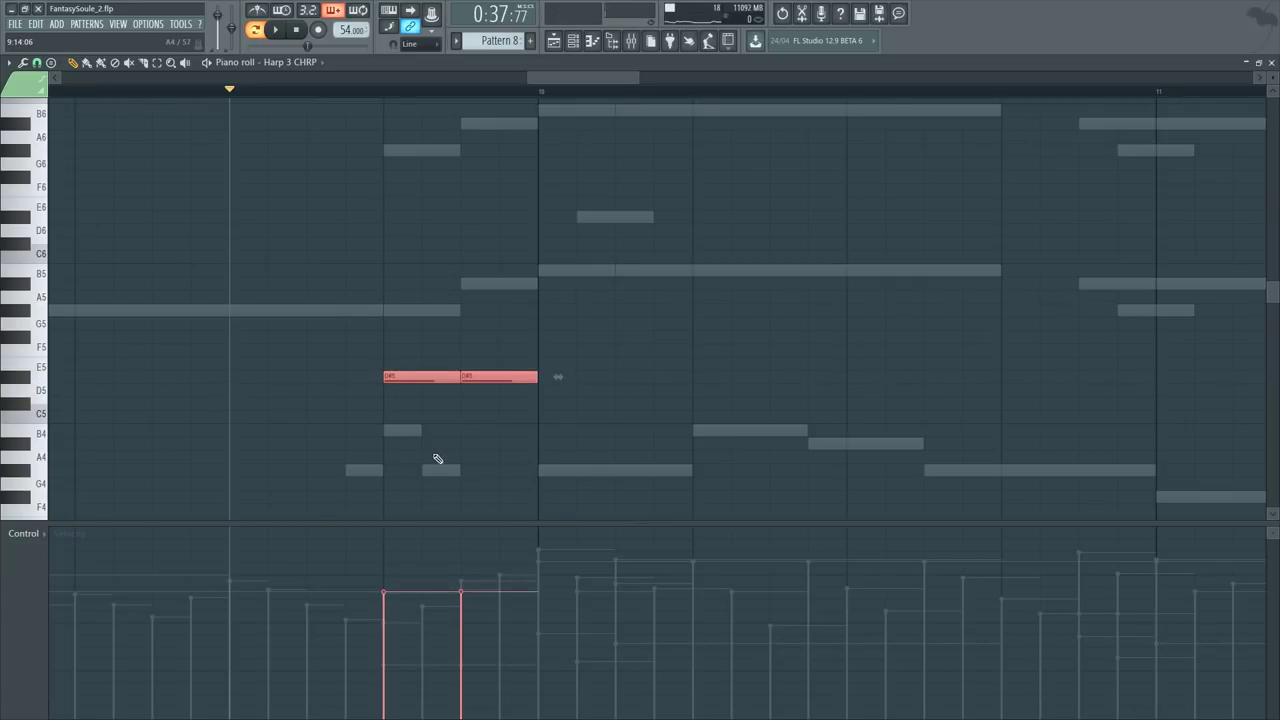
left_click(437, 458)
mouse_move(500, 390)
left_mouse_down()
mouse_move(489, 431)
mouse_move(495, 398)
left_mouse_up()
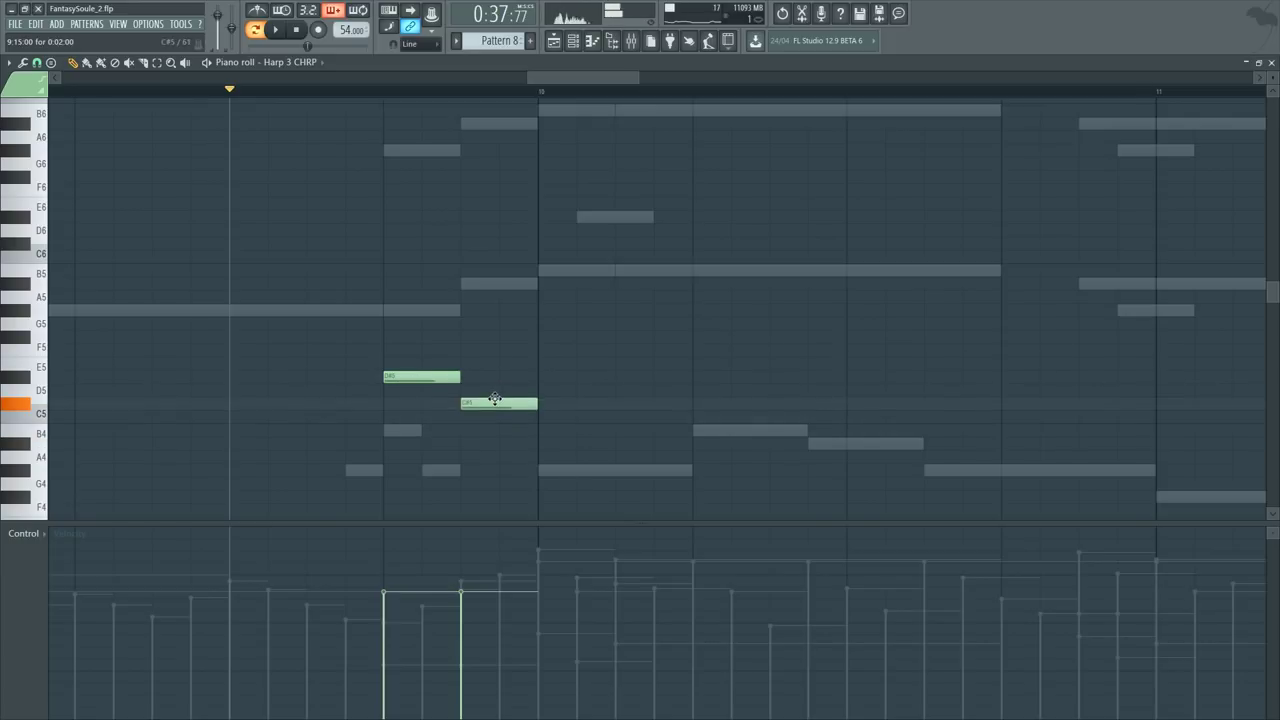
Step: Set the D#5 velocity to about 71% and the C#5 slightly lower while playing back the two notes
left_click_drag(385, 347, 512, 440)
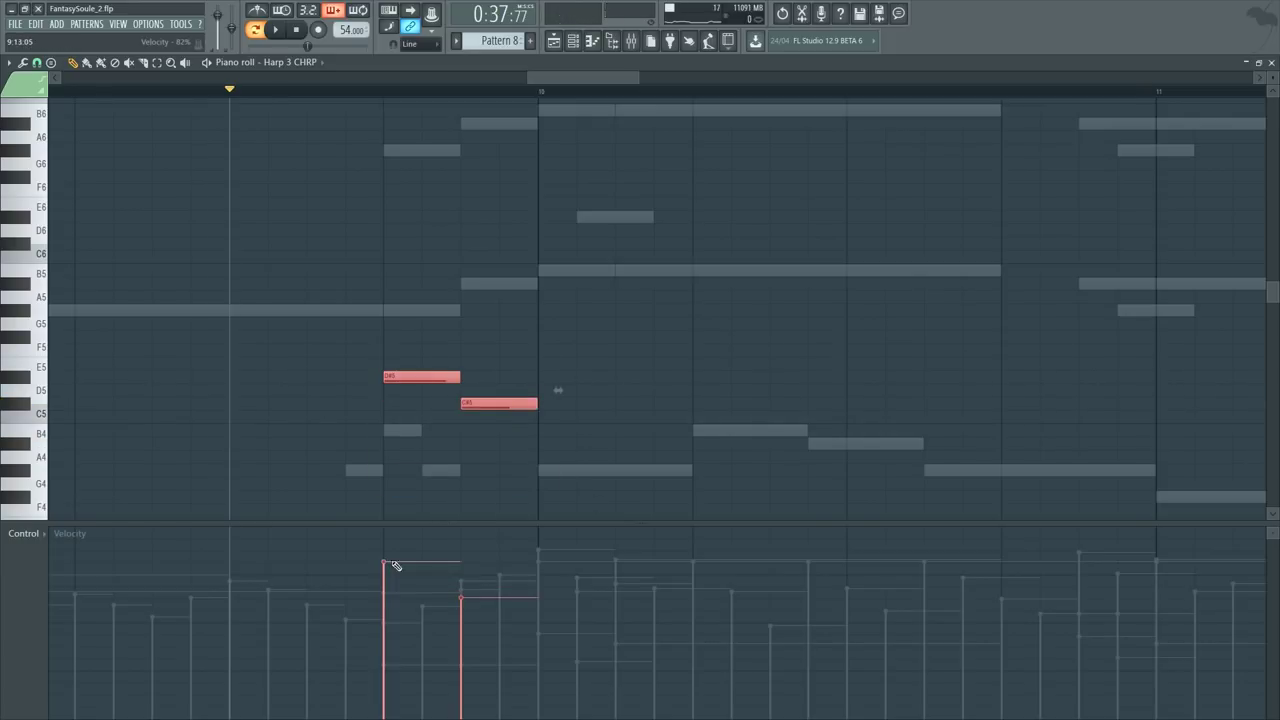
key("space")
mouse_move(396, 566)
left_mouse_down()
mouse_move(429, 591)
mouse_move(403, 586)
left_mouse_up()
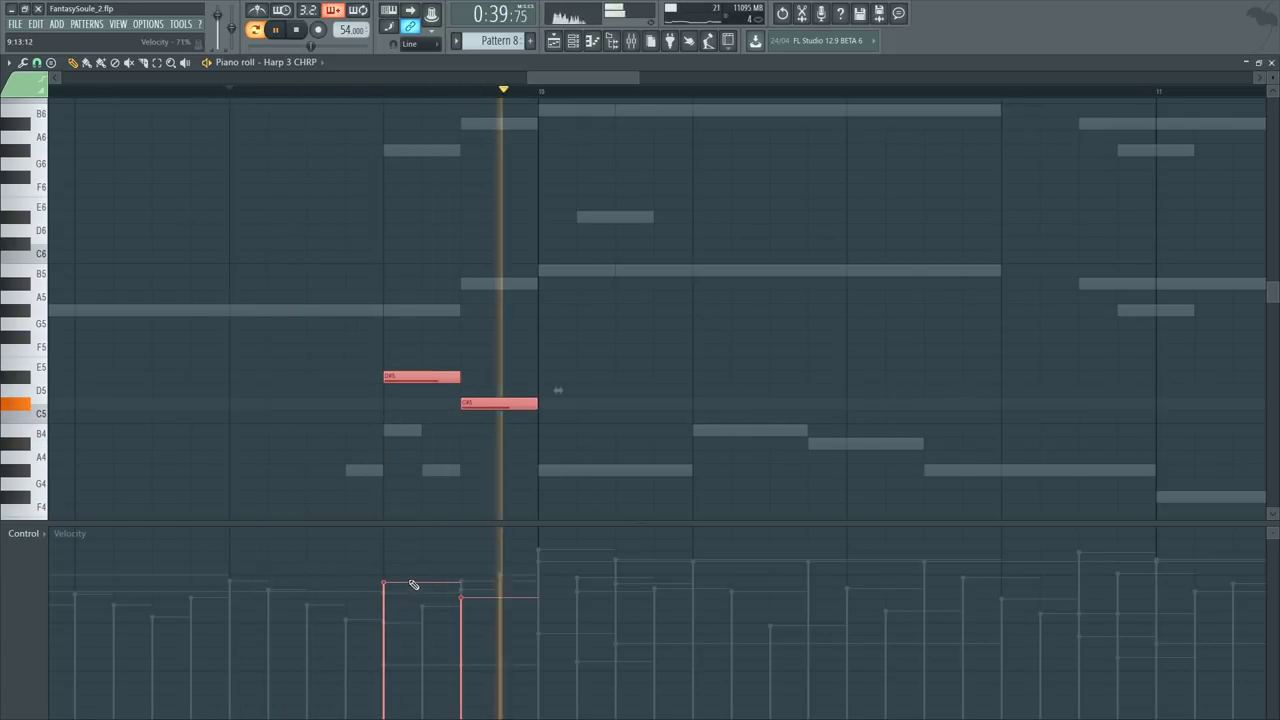
key("space")
left_click(578, 417)
Step: Add a short D#5, a short B4 and a long D#5 at the start of bar 10, and play the phrase
scroll(556, 381, "down", 2)
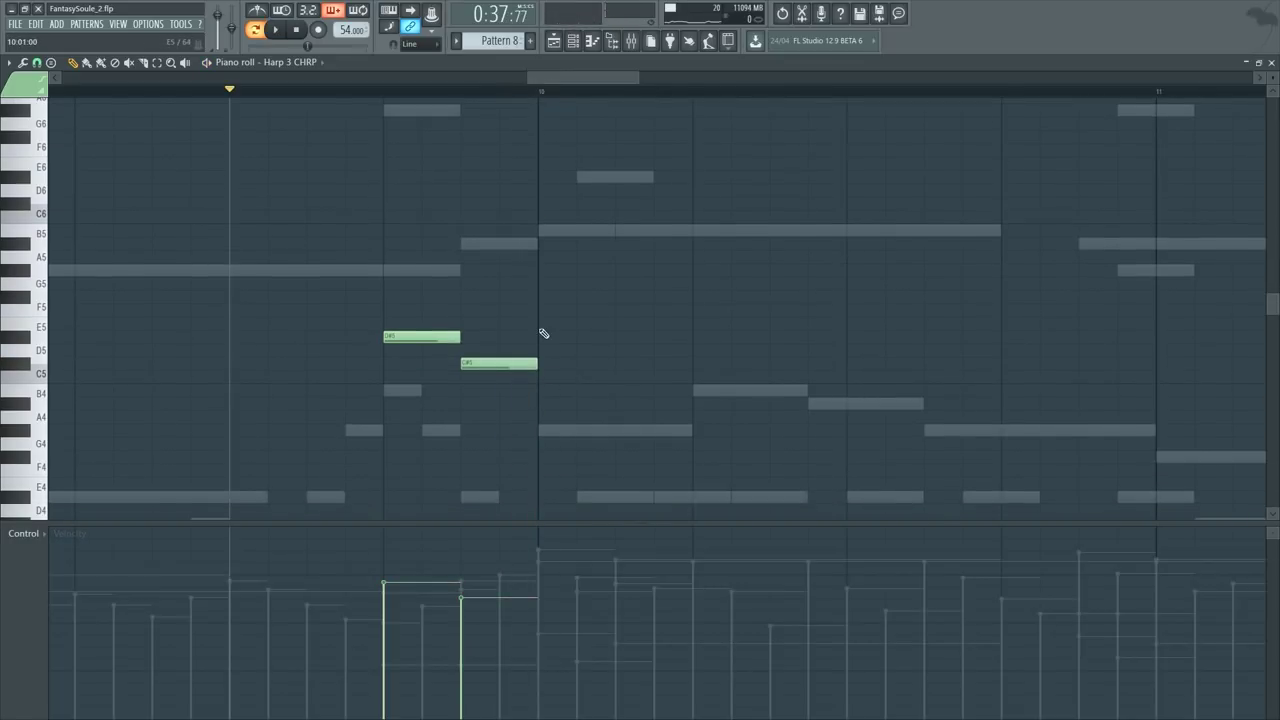
left_click_drag(541, 329, 542, 342)
left_click(618, 390)
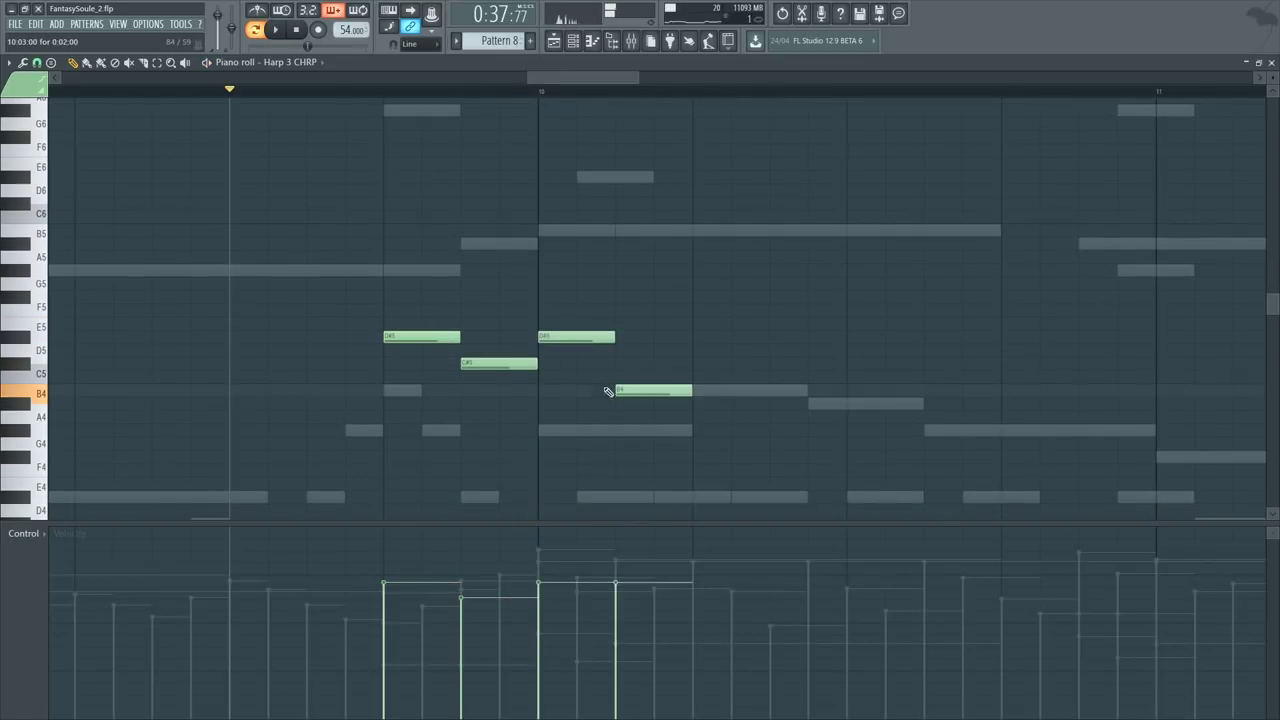
mouse_move(695, 322)
left_mouse_down()
mouse_move(704, 343)
mouse_move(842, 358)
left_mouse_up()
scroll(782, 97, "up", 1)
scroll(788, 80, "down", 3)
key("space")
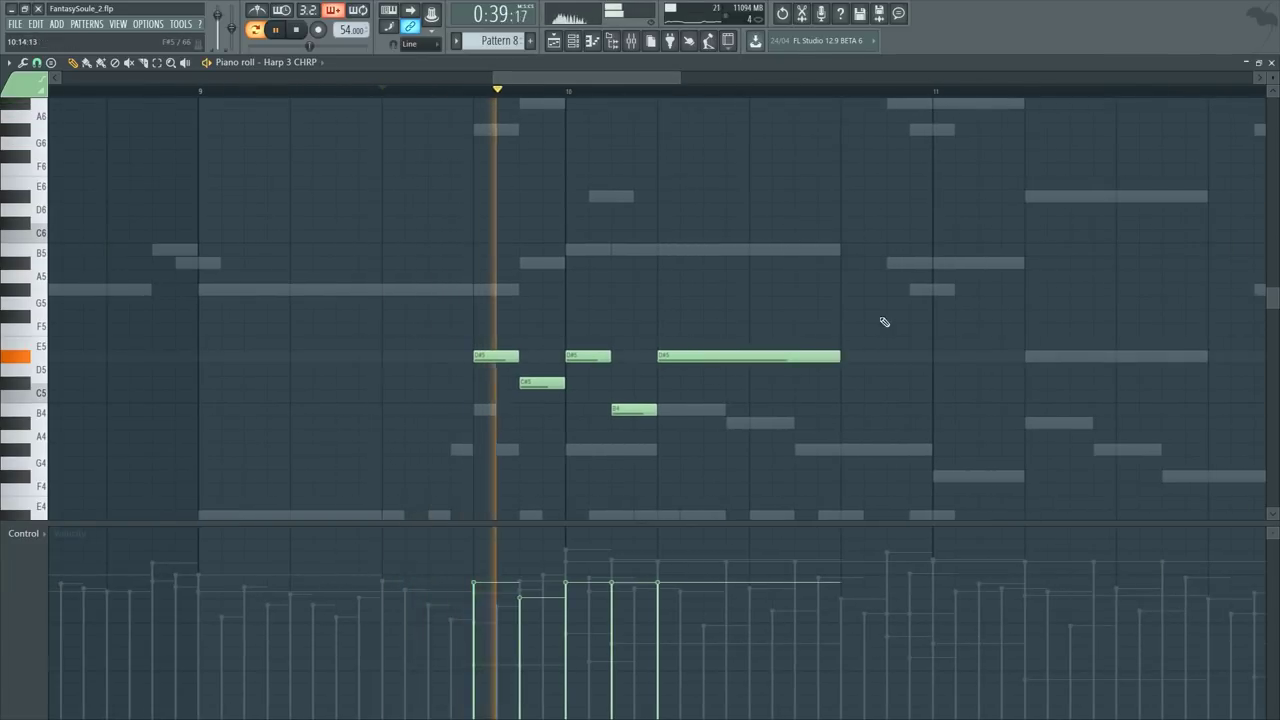
left_click_drag(886, 317, 432, 456)
key("space")
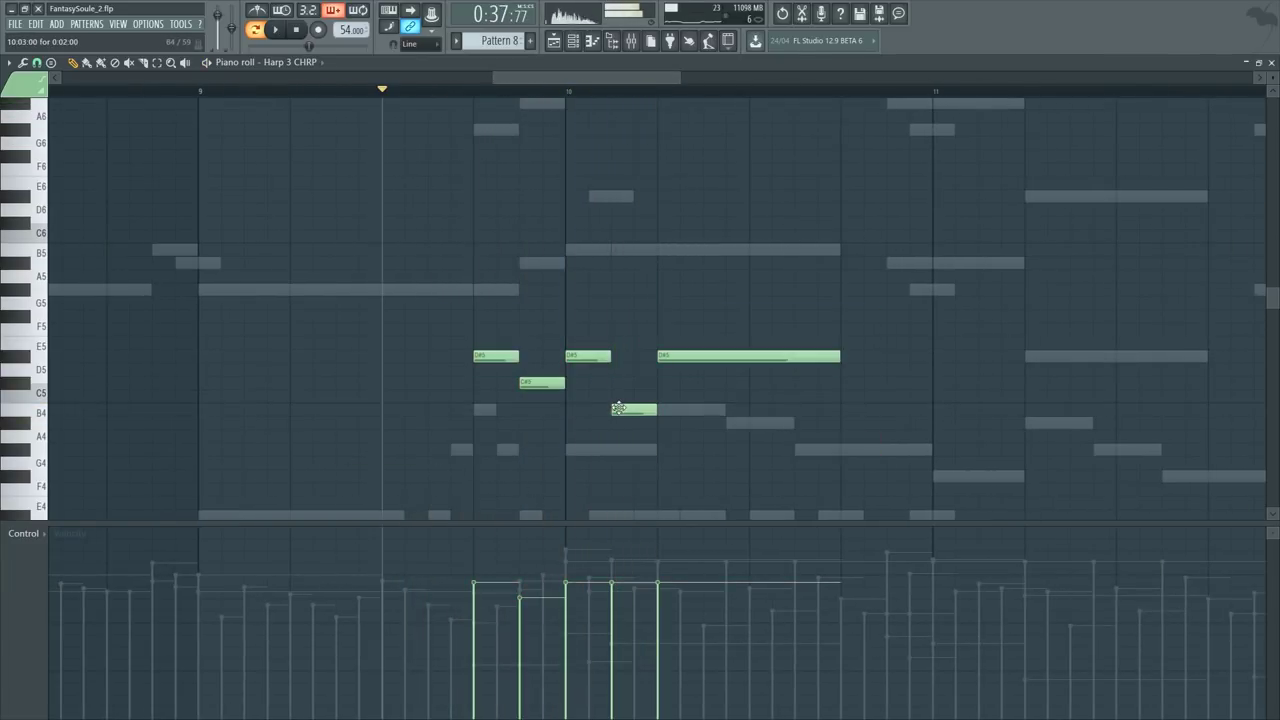
Step: Shift bar 10's B4 and long D#5 earlier and lower the velocities of the bar's first two notes
left_click_drag(622, 409, 600, 409)
left_click_drag(691, 356, 585, 465)
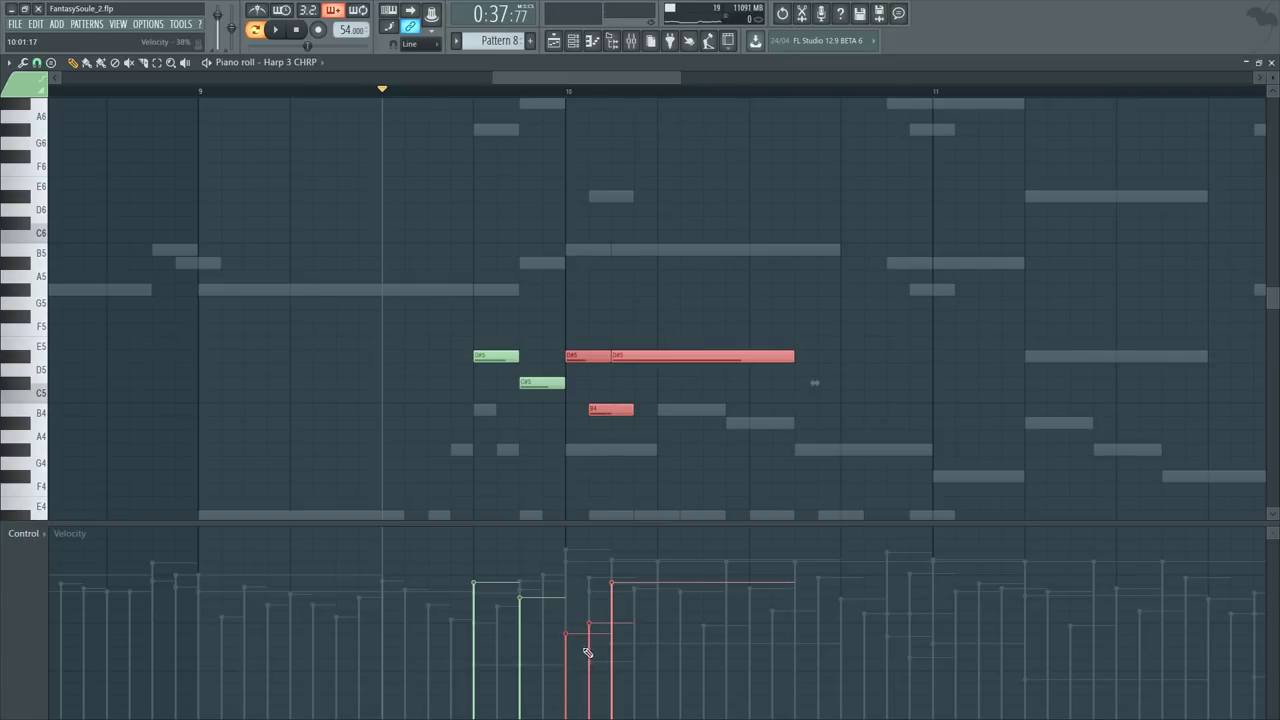
key("space")
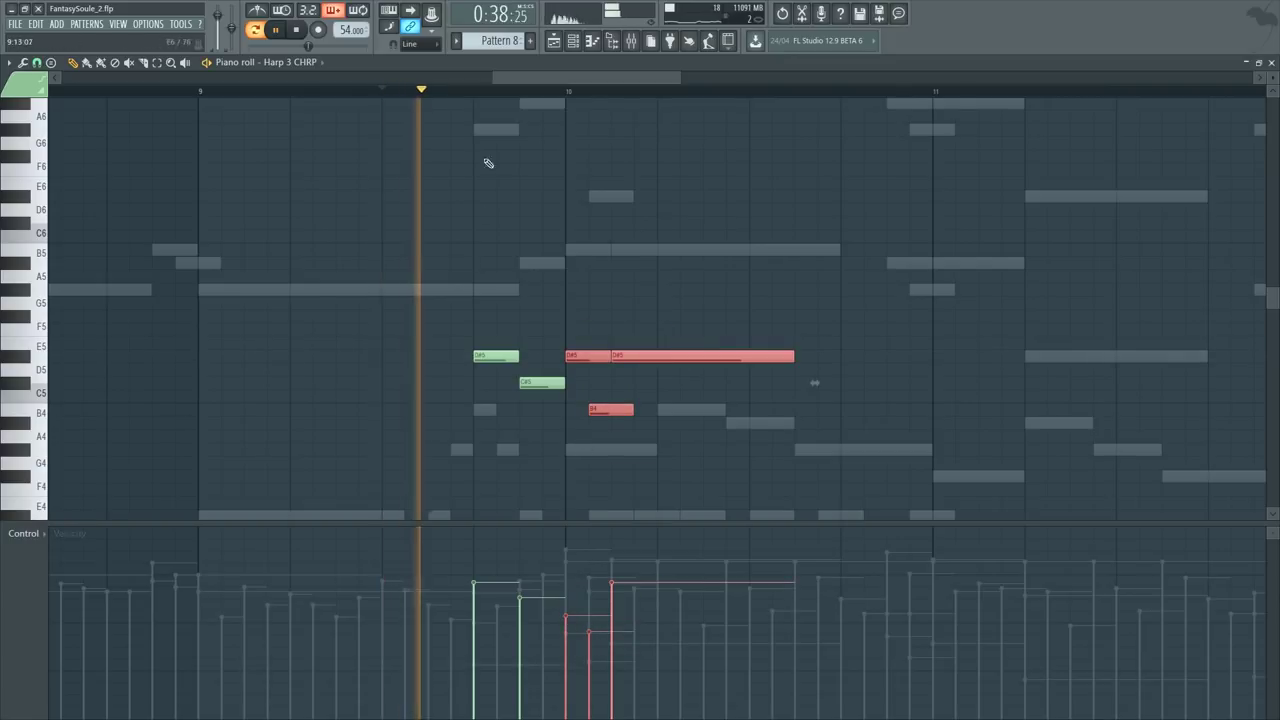
Step: Apply quick legato to all Harp 3 CHRP notes and listen to the phrase
left_click_drag(509, 79, 522, 79)
left_click_drag(378, 284, 814, 486)
key("ctrl+l")
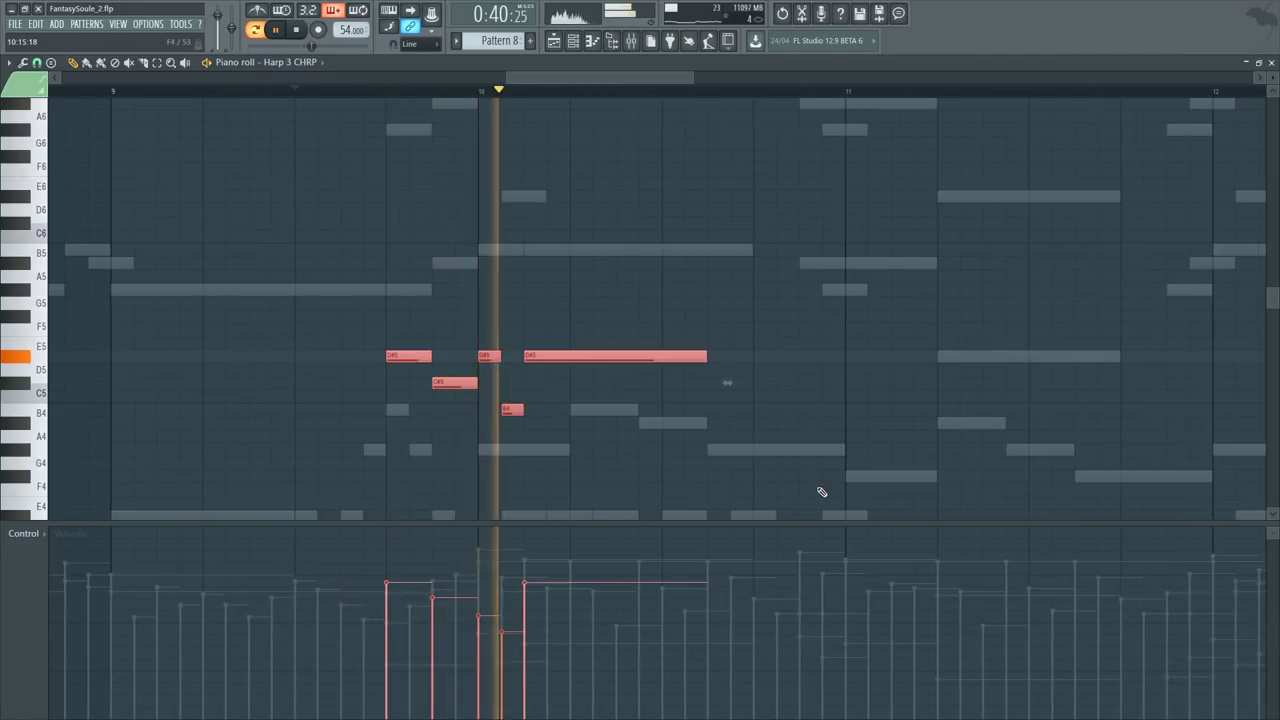
left_click(589, 240, "ctrl")
scroll(466, 99, "up", 3)
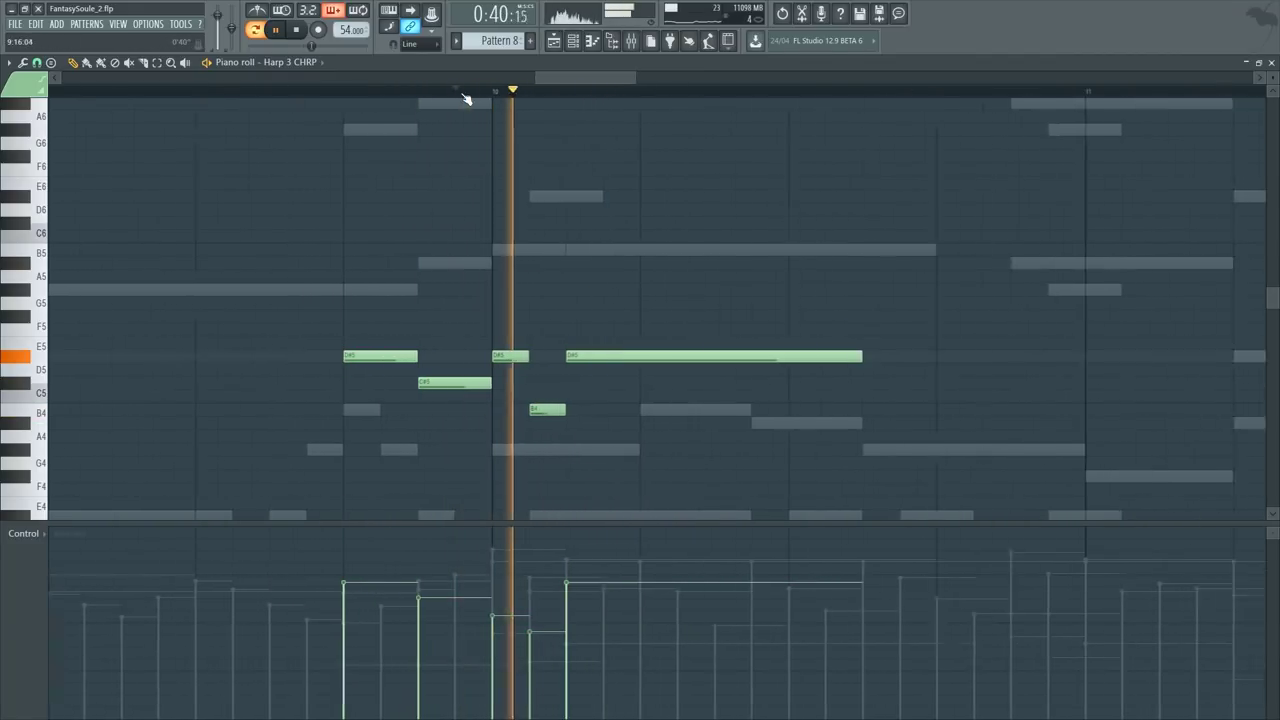
key("space")
Step: Move bar 10's B4 note up to D#5, play the phrase, and lengthen the final D#5 to 10 steps
left_click_drag(553, 409, 553, 356)
key("space")
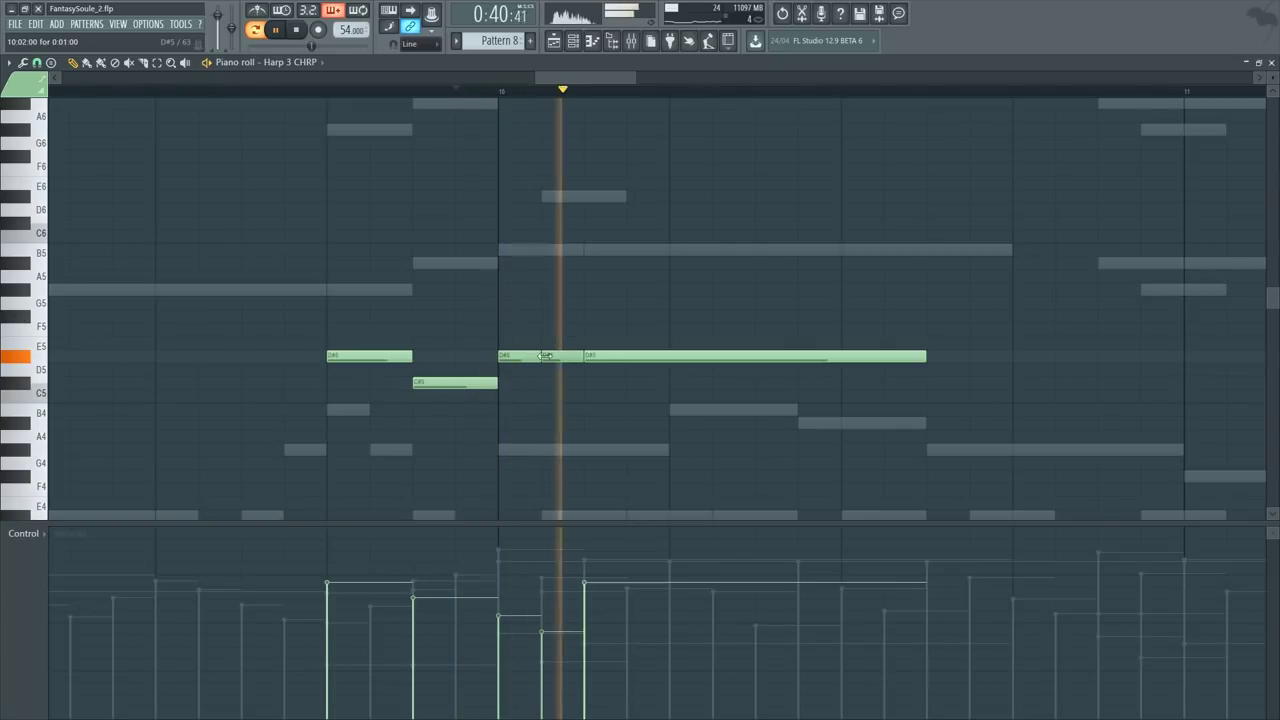
scroll(814, 91, "up", 2)
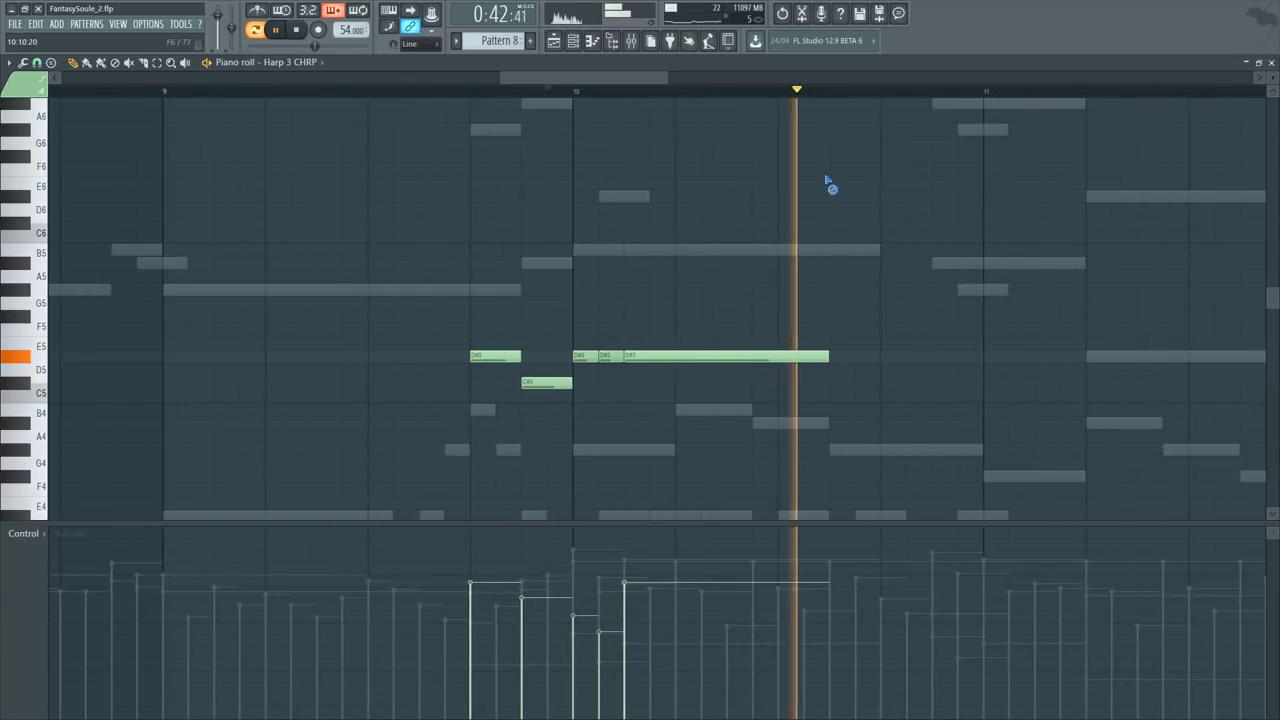
key("space")
left_click_drag(829, 357, 879, 358)
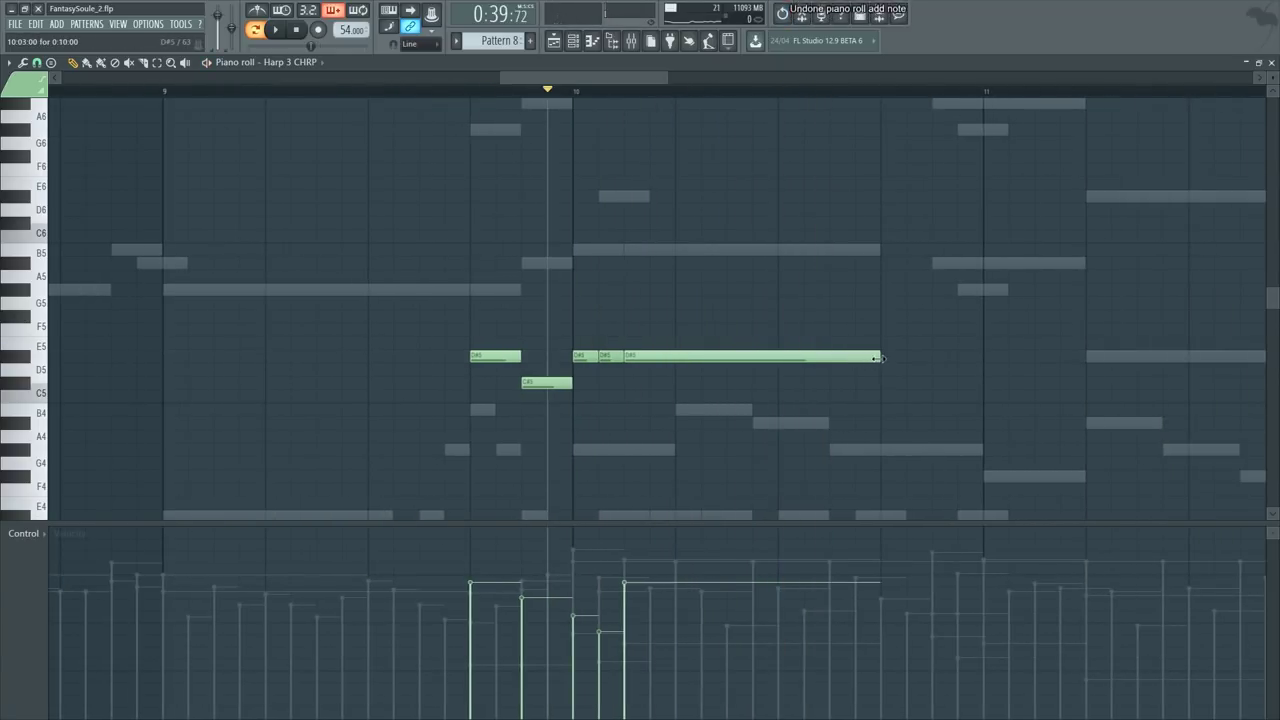
Step: Copy the whole five-note phrase to the end of bar 10, starting with the Concert Harp's A#5, and play it back
scroll(663, 97, "down", 2)
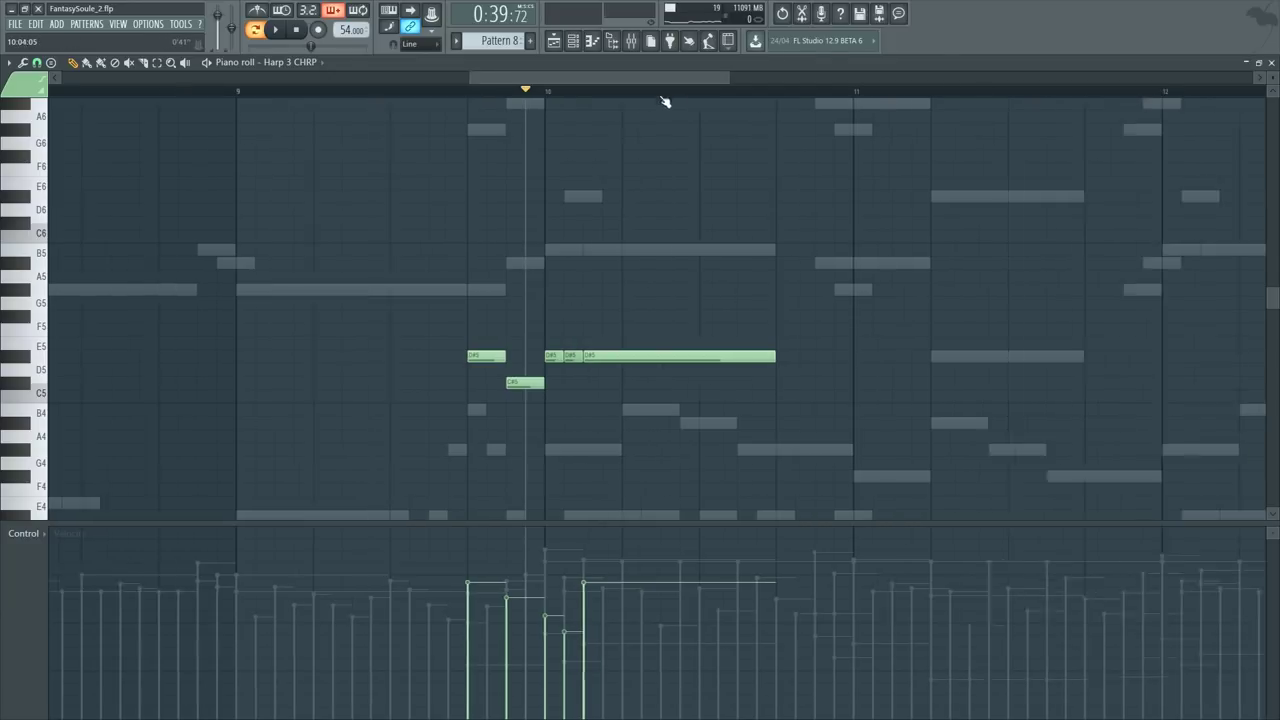
double_click(583, 245)
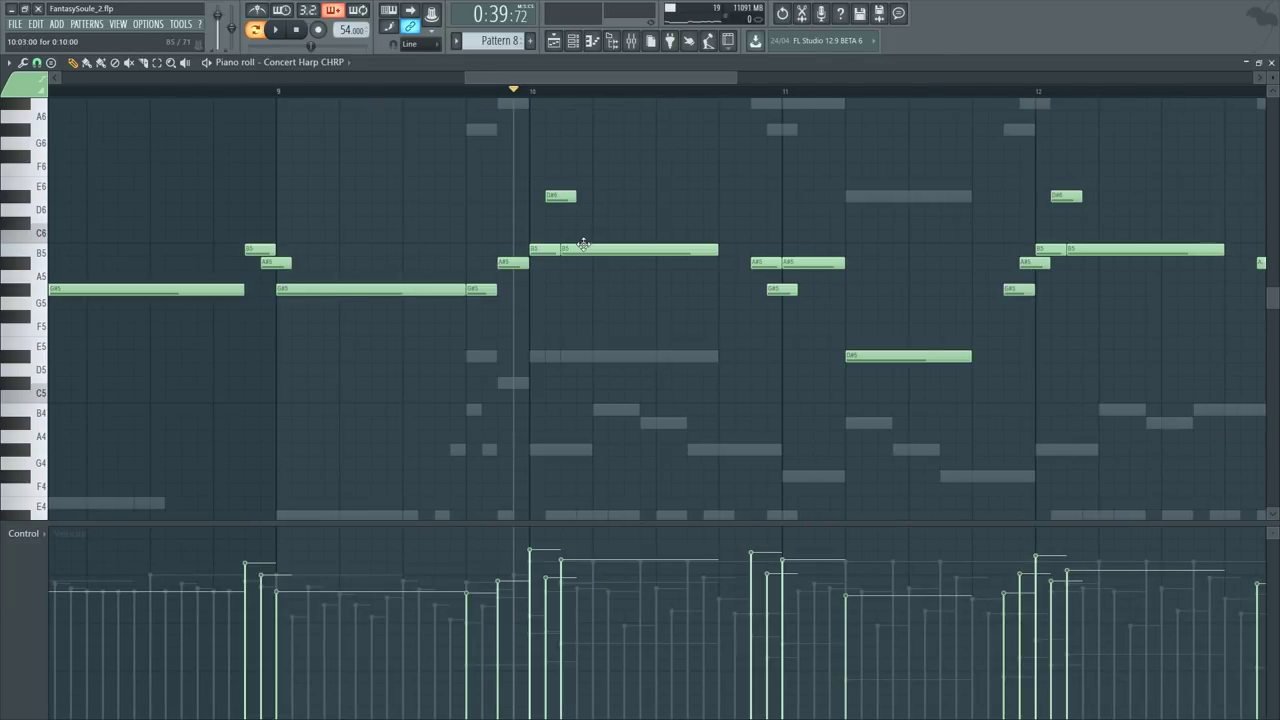
double_click(573, 357)
left_click_drag(733, 356, 765, 356)
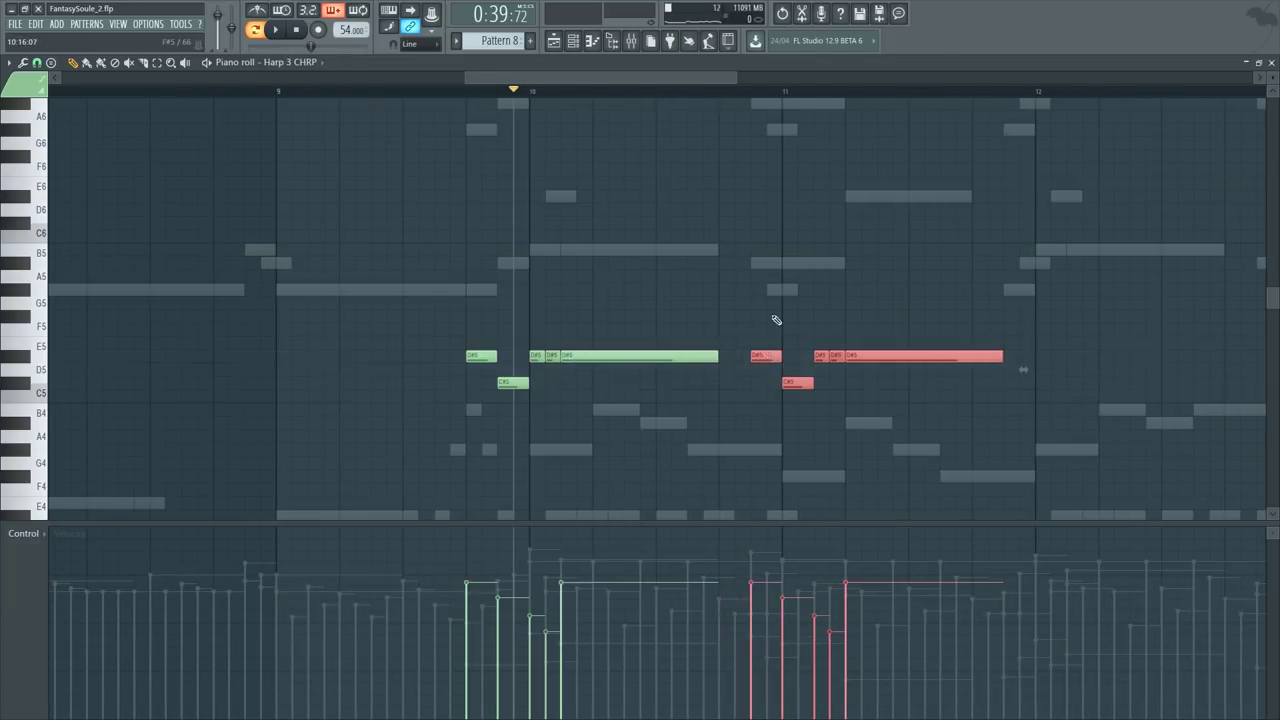
key("space")
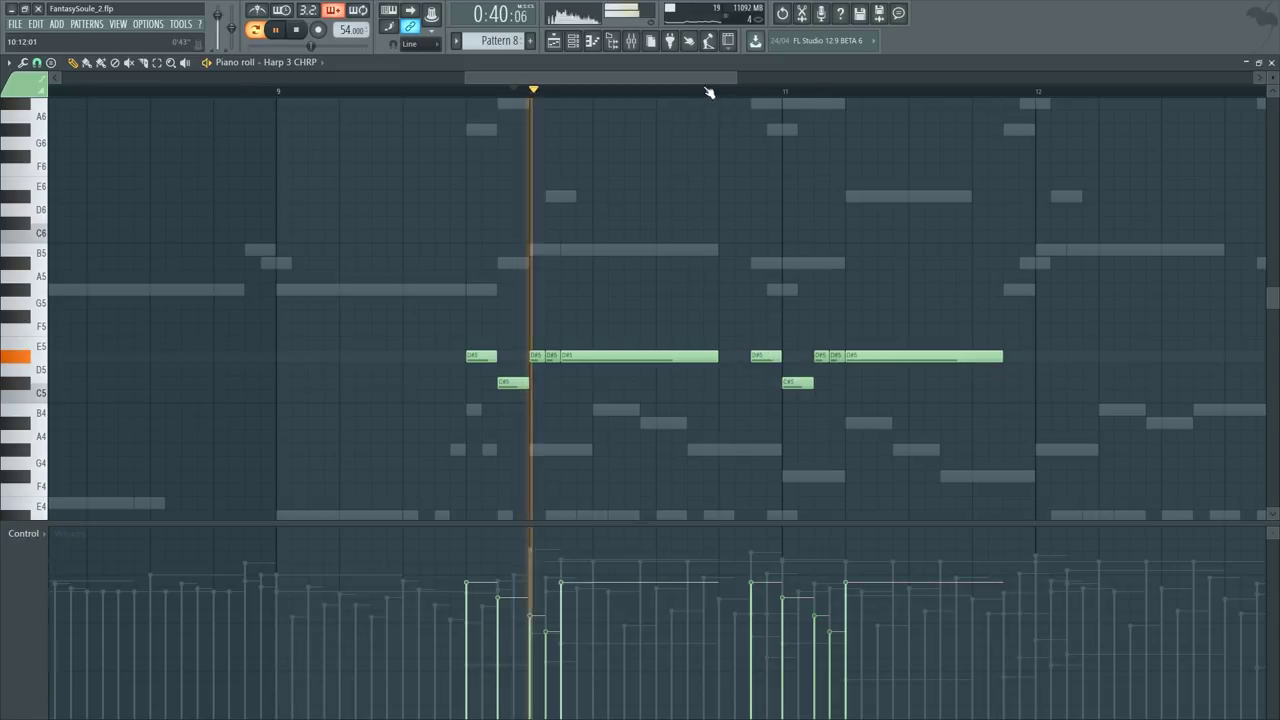
scroll(723, 90, "up", 4)
scroll(559, 213, "up", 2)
scroll(570, 300, "up", 2)
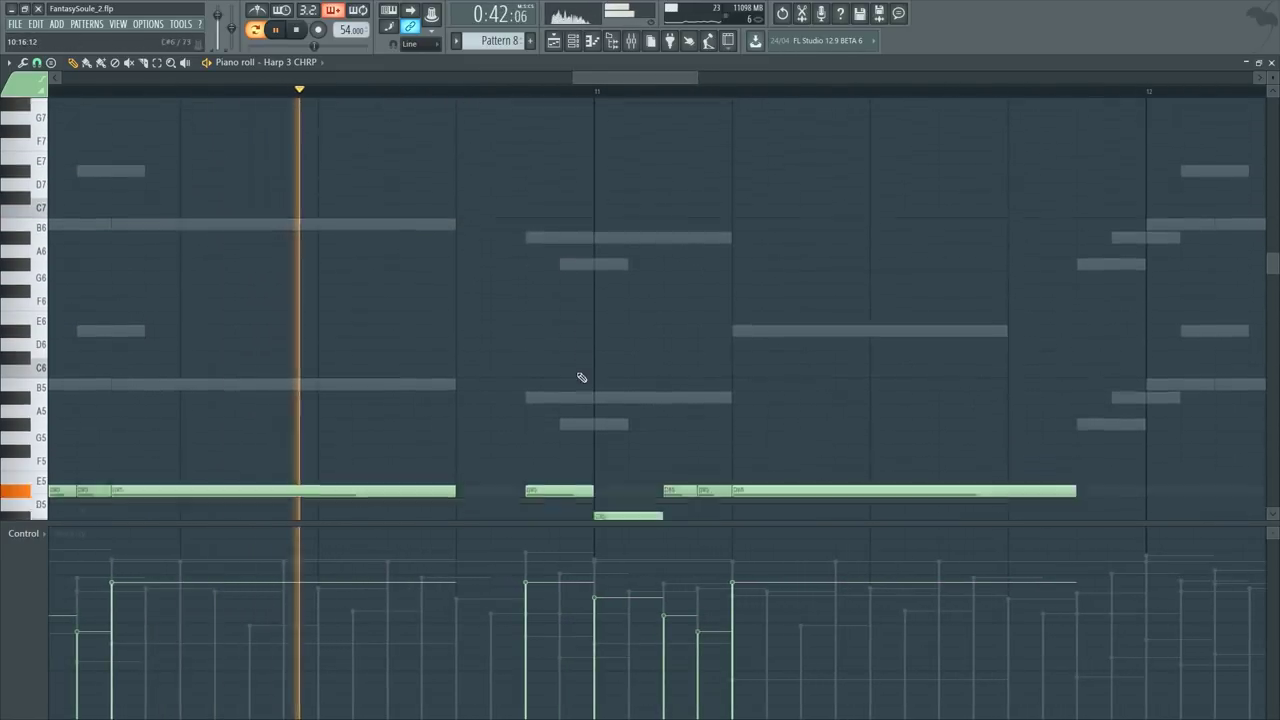
scroll(590, 385, "down", 4)
key("space")
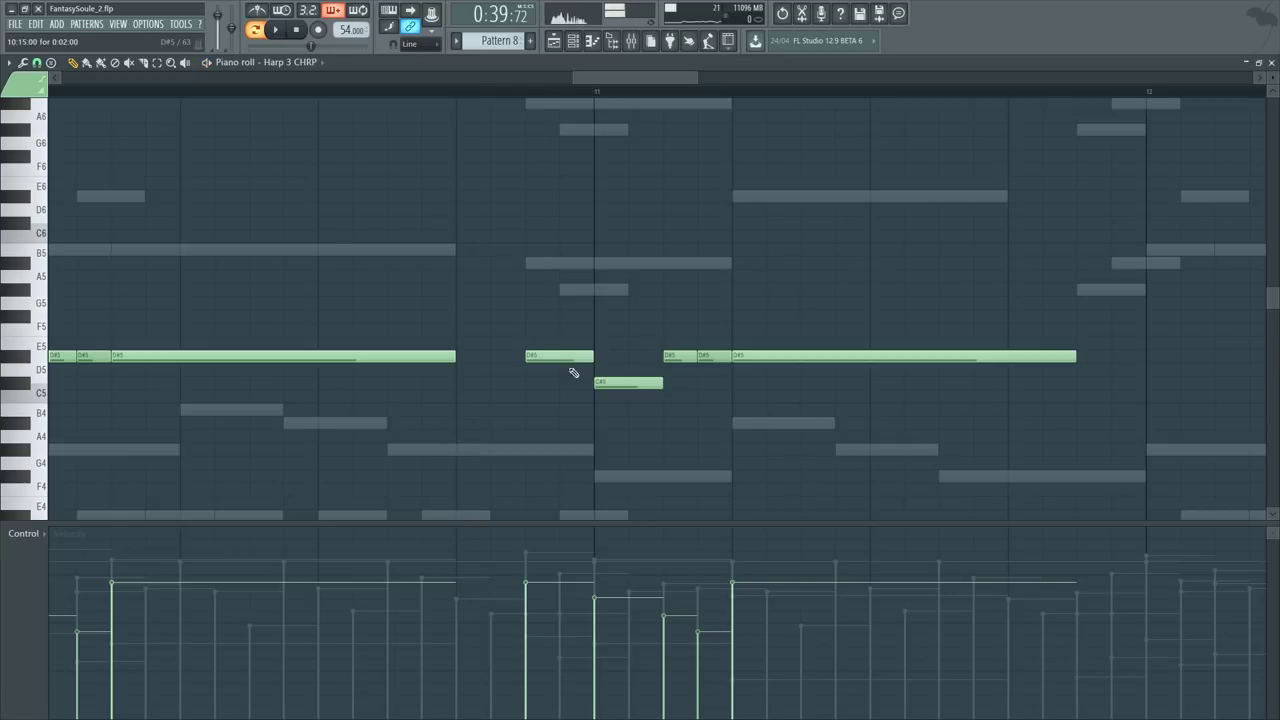
Step: Move bar 11's C#5 earlier, extend the preceding phrase's D#5 up to the long note, drop that long note to A#4, and play it
left_click_drag(627, 392, 602, 388)
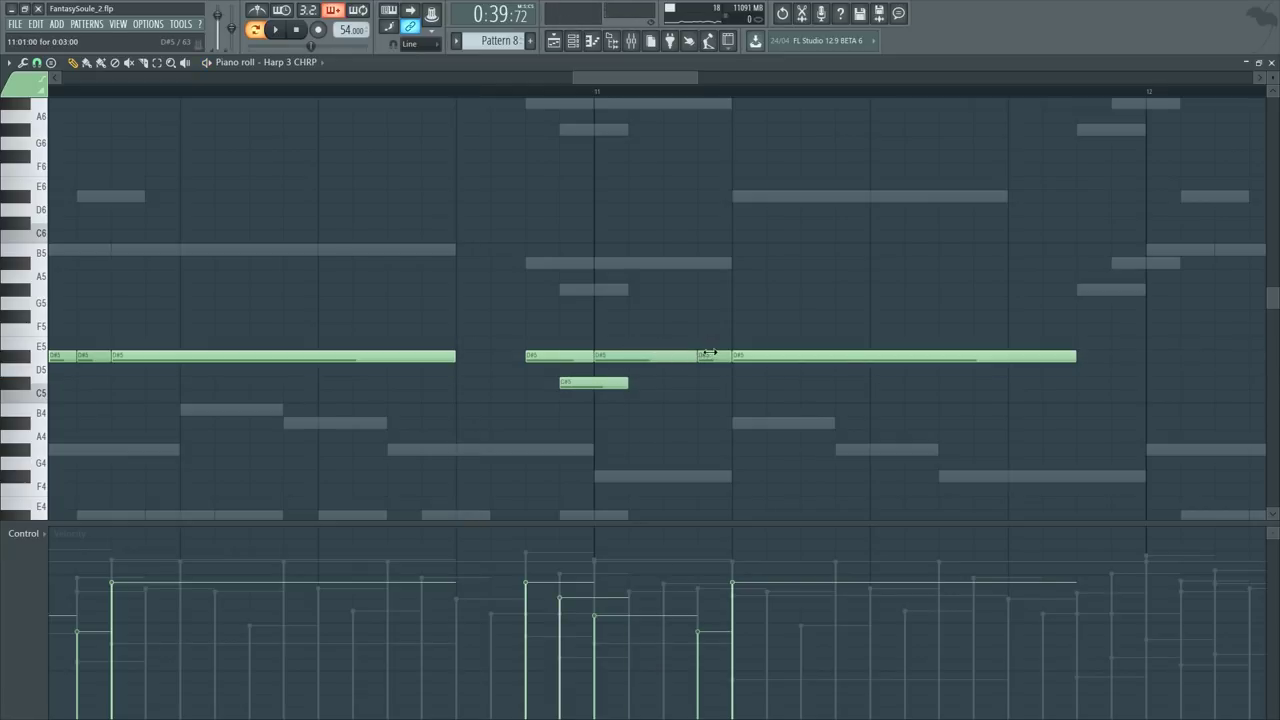
left_click_drag(709, 352, 718, 352)
left_click_drag(718, 352, 768, 432)
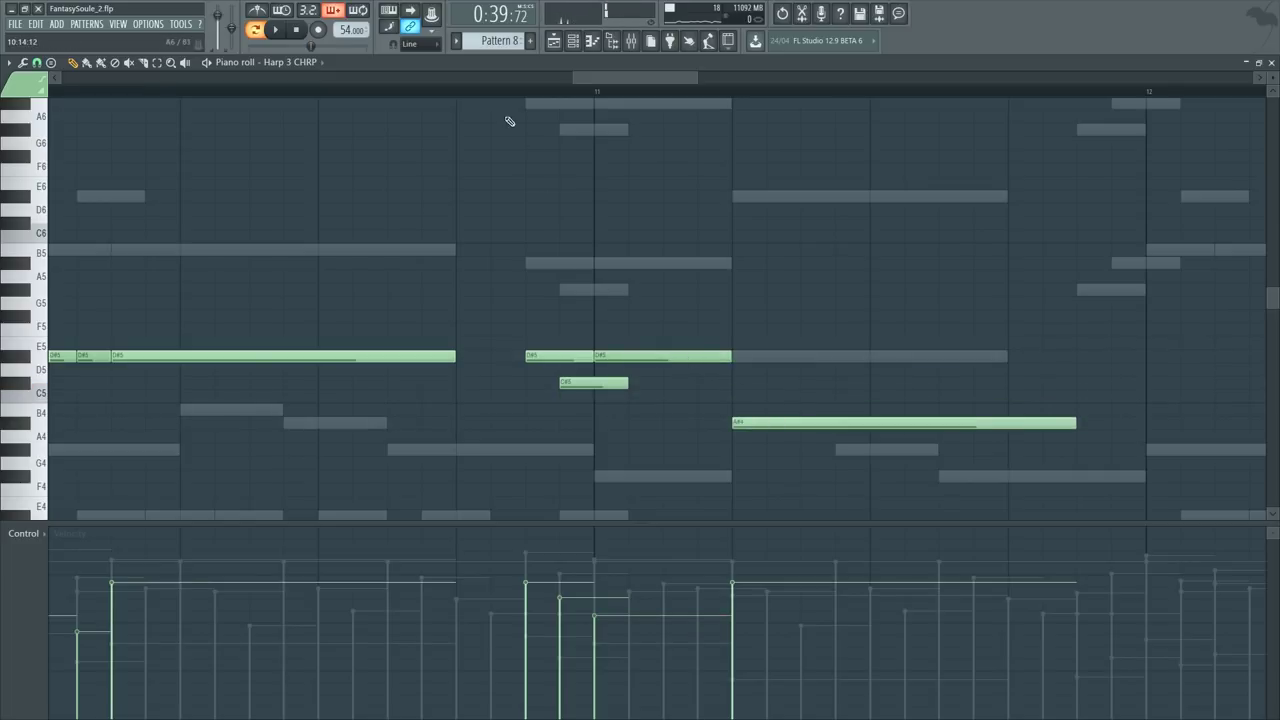
left_click(491, 88)
key("space")
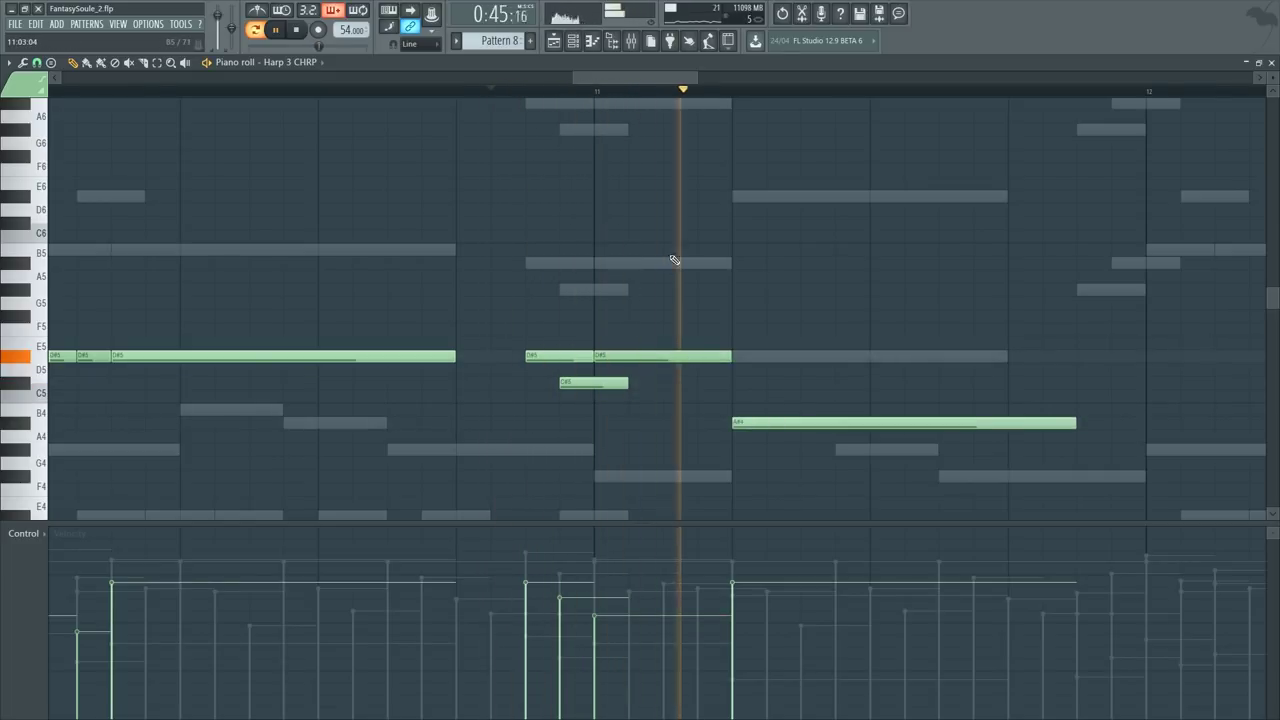
key("space")
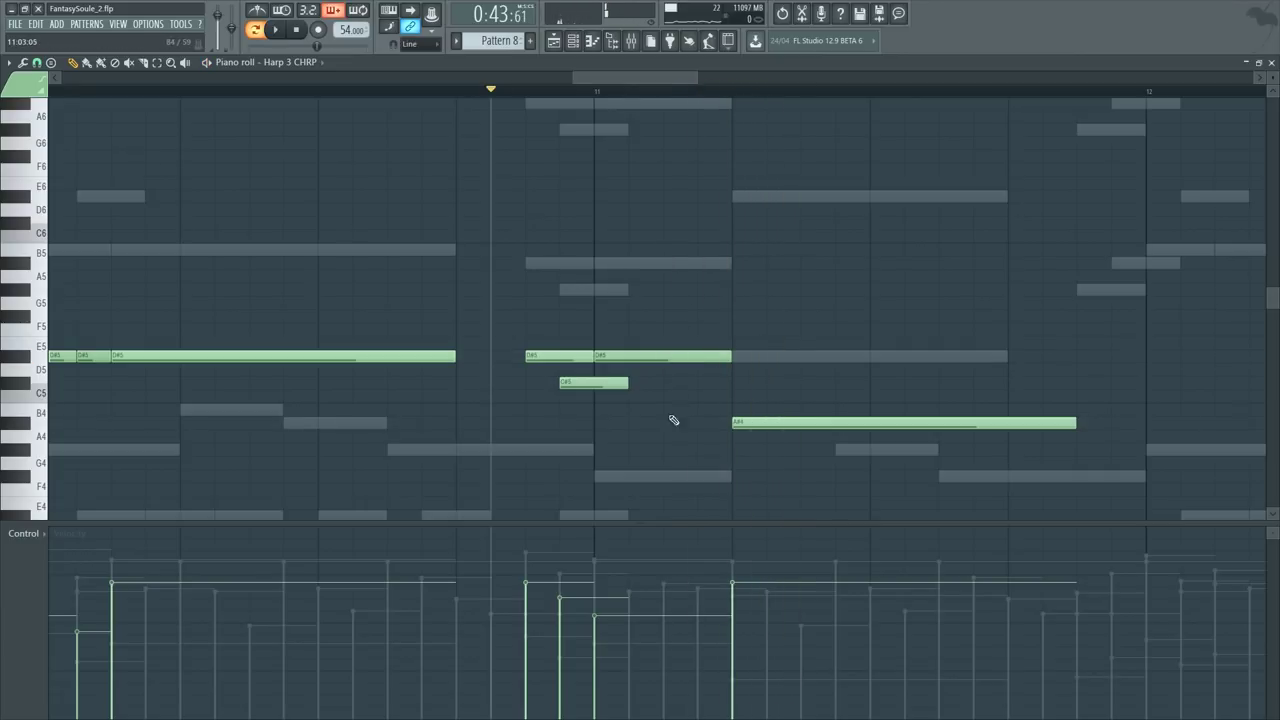
Step: Raise the long note in bar 11 to C#5, lead into it with short A#4 and B4 notes, and play the phrase
scroll(676, 443, "down", 3)
left_click_drag(677, 371, 634, 386)
key("ctrl+l")
key("space")
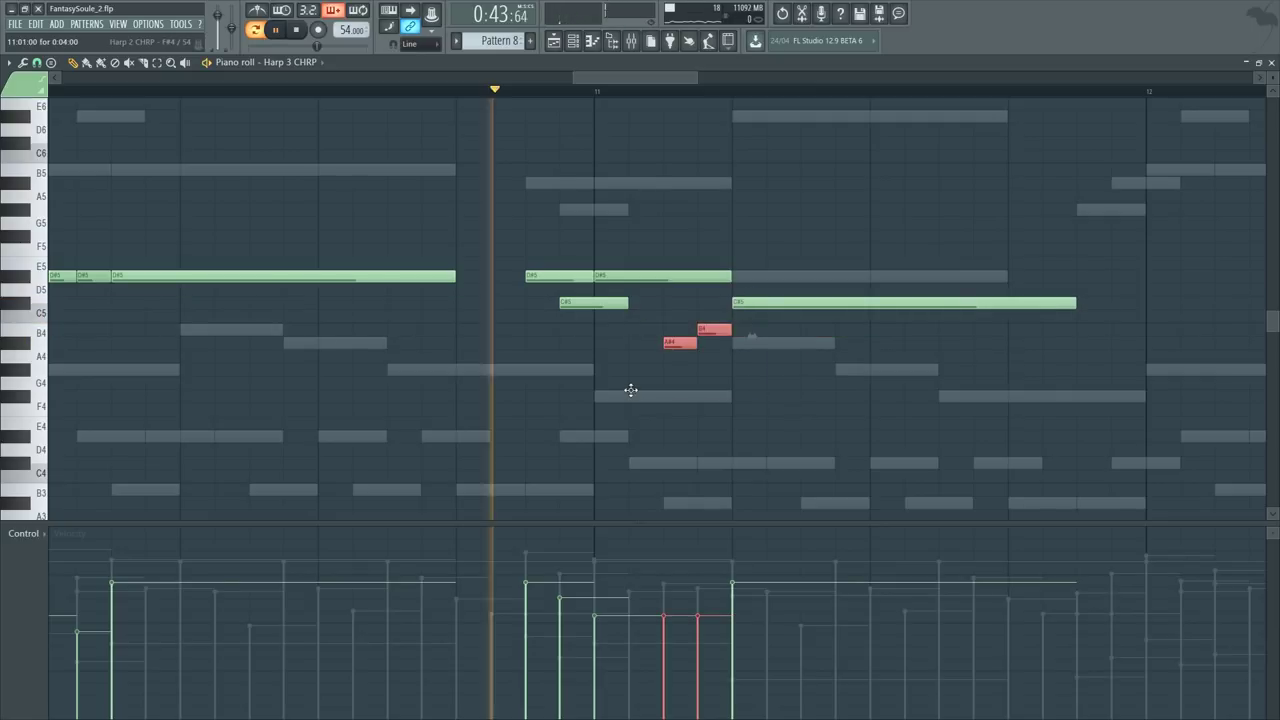
left_click(654, 412)
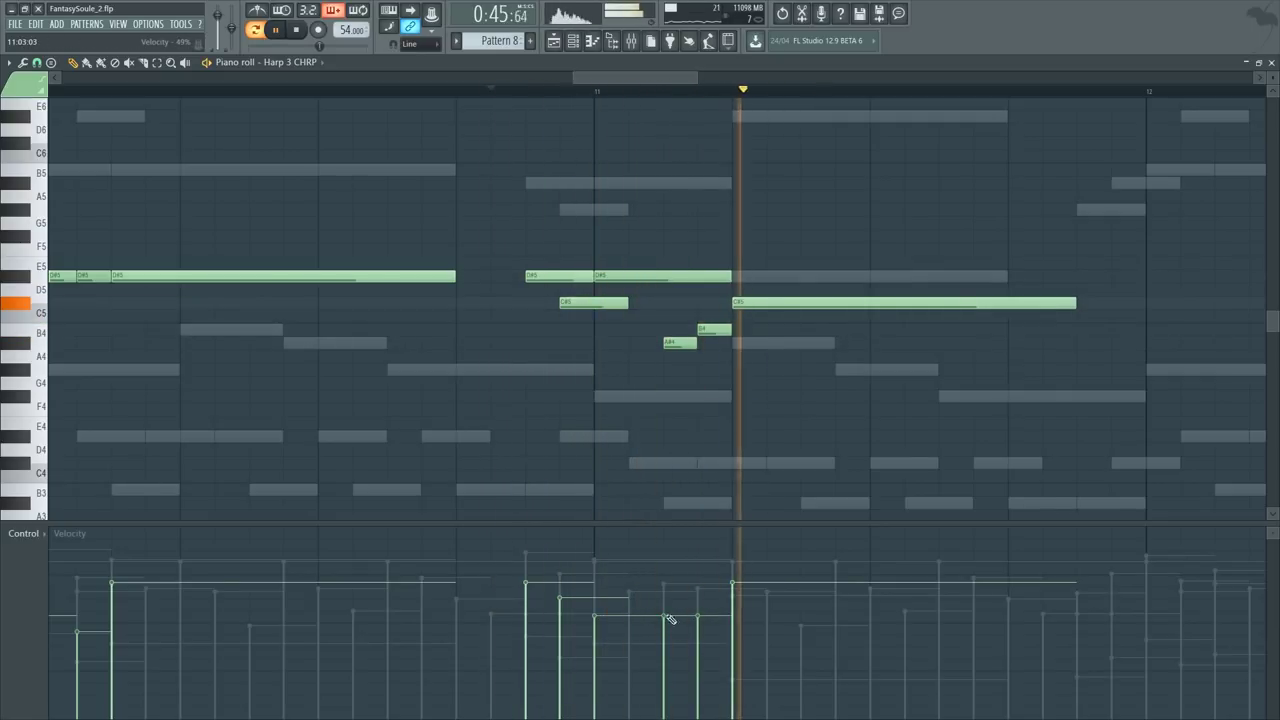
key("space")
Step: Switch to a finer snap and shift the short A#4 and B4 later, with the B4 overlapping the start of the long C#5
left_click_drag(752, 328, 670, 390)
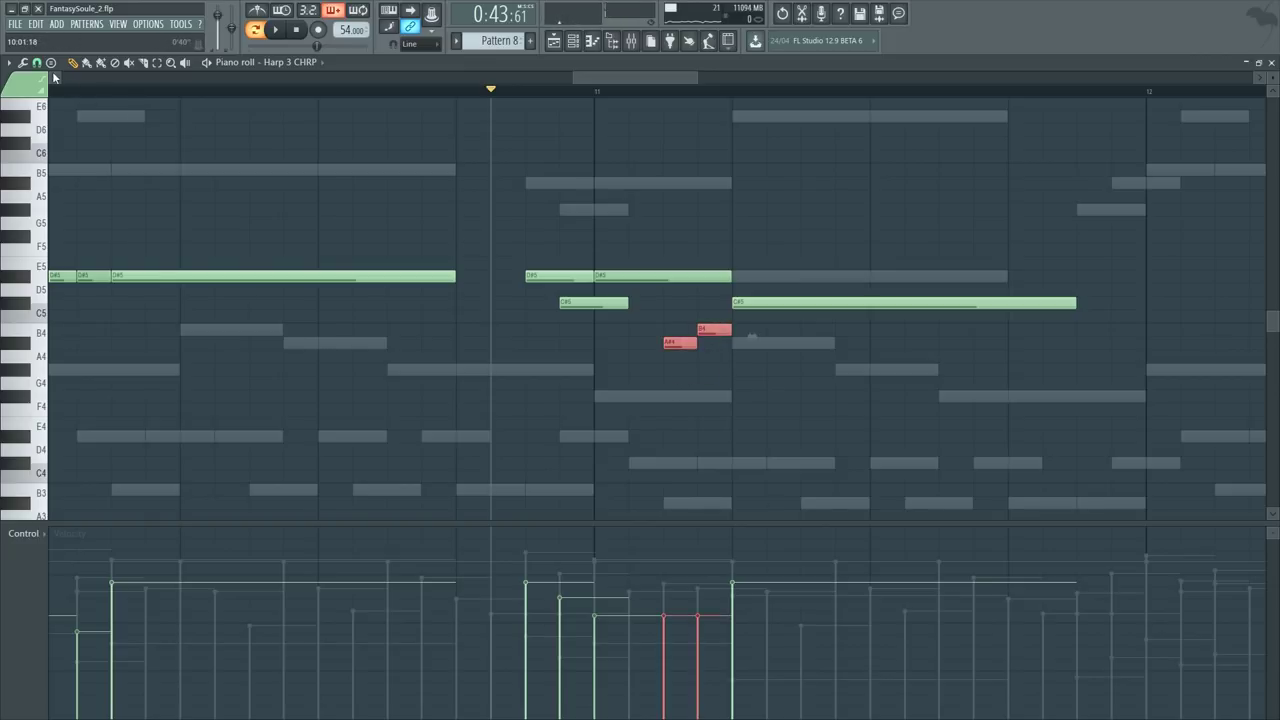
left_click(37, 62)
left_click(66, 216)
left_click(37, 62)
left_click(58, 151)
left_click_drag(714, 330, 747, 330)
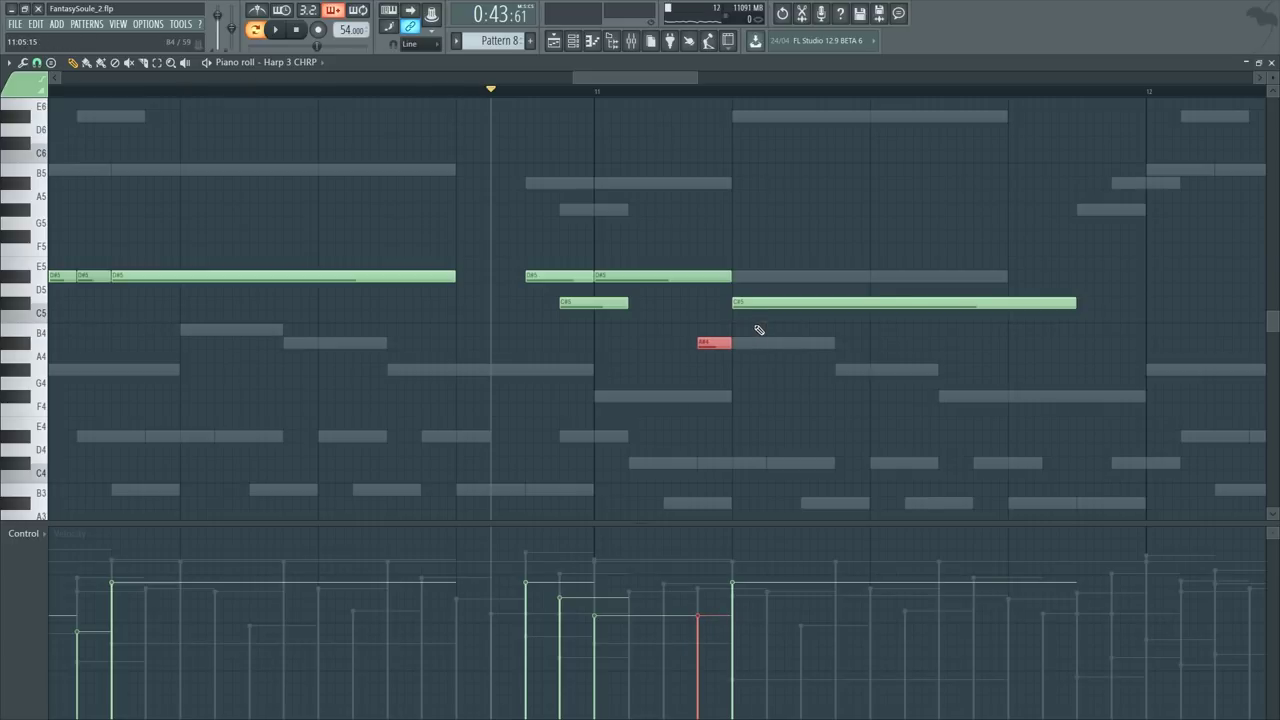
left_click(758, 329)
left_click_drag(748, 330, 731, 334)
key("space")
Step: Set lower velocities on the short A#4 and B4 than on the long C#5, with the B4 slightly louder than the A#4, during playback
left_click_drag(777, 298, 700, 364)
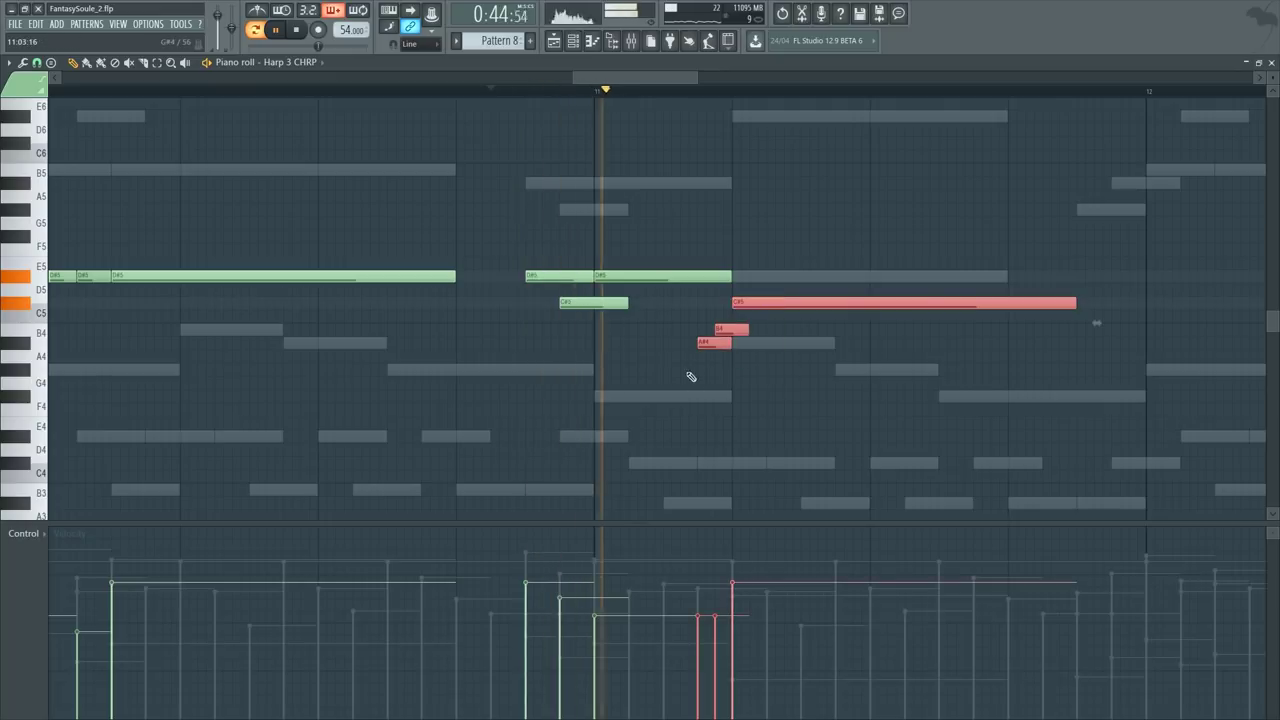
left_click(690, 637)
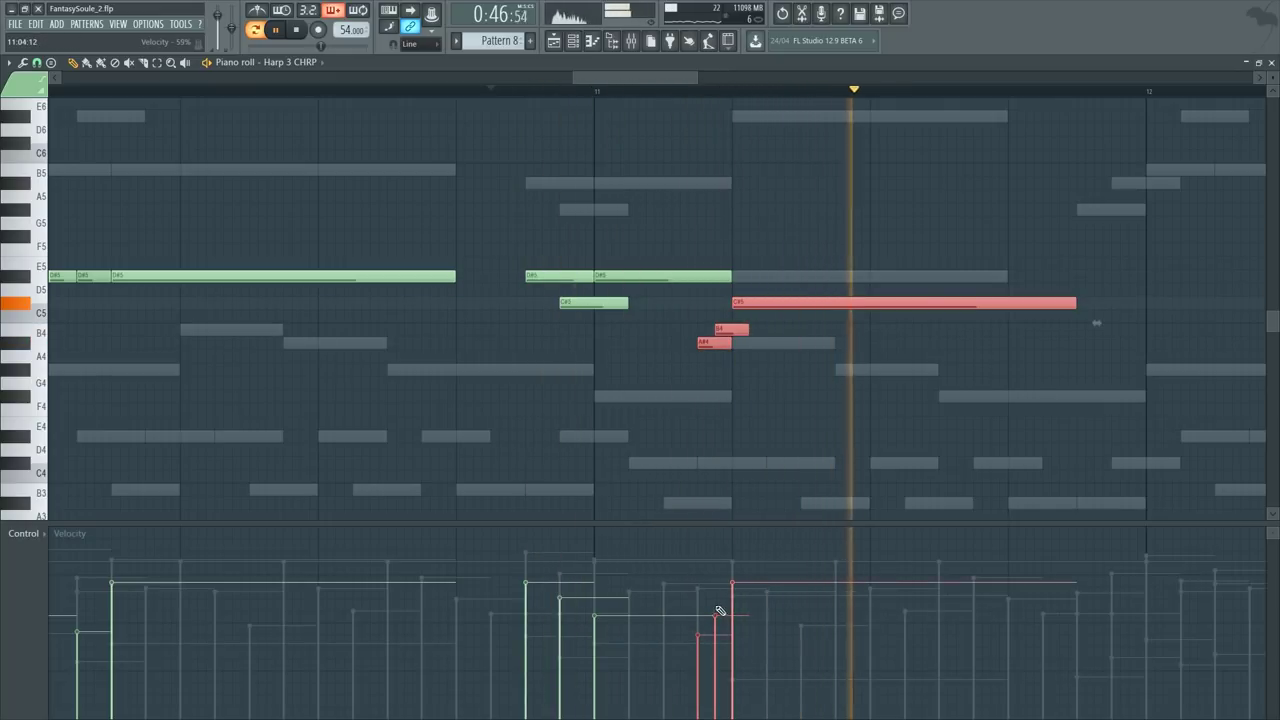
left_click(716, 606)
left_click(702, 627)
key("space")
Step: Shorten bar 11's long C#5 to 8 steps, matching the ghost note above it, and play the phrase
key("ctrl+d")
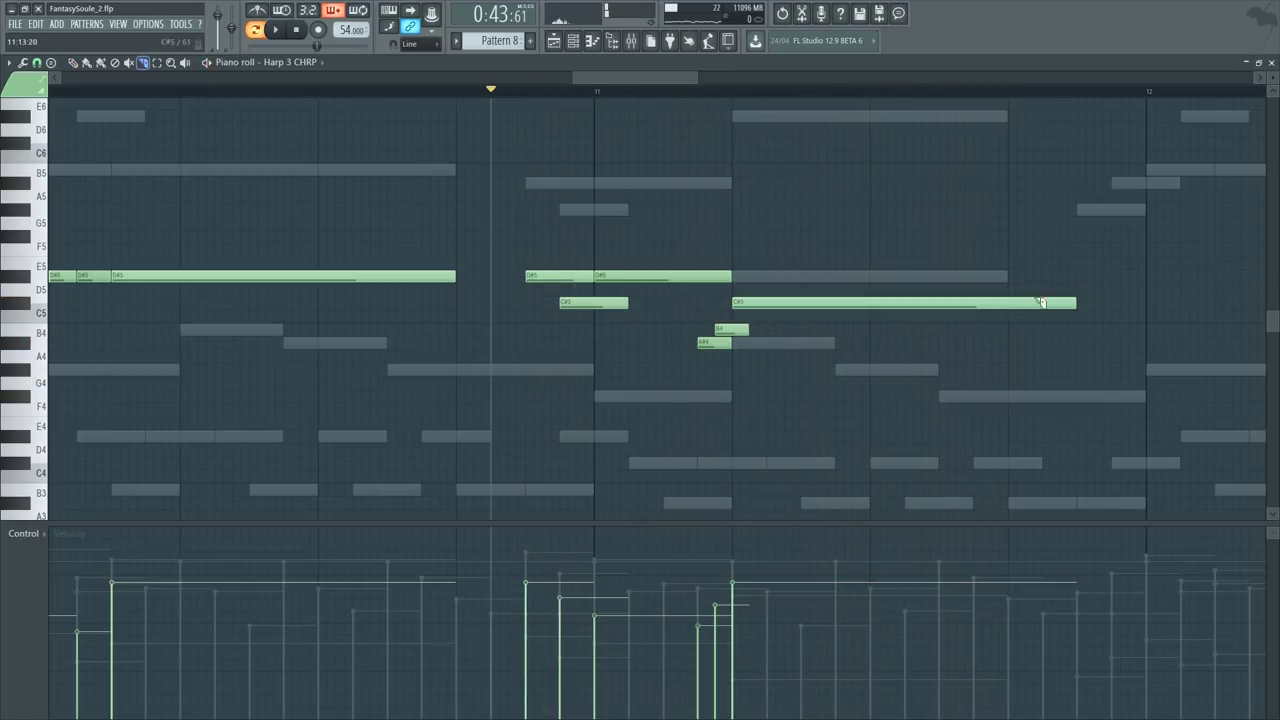
right_click(1028, 300)
key("space")
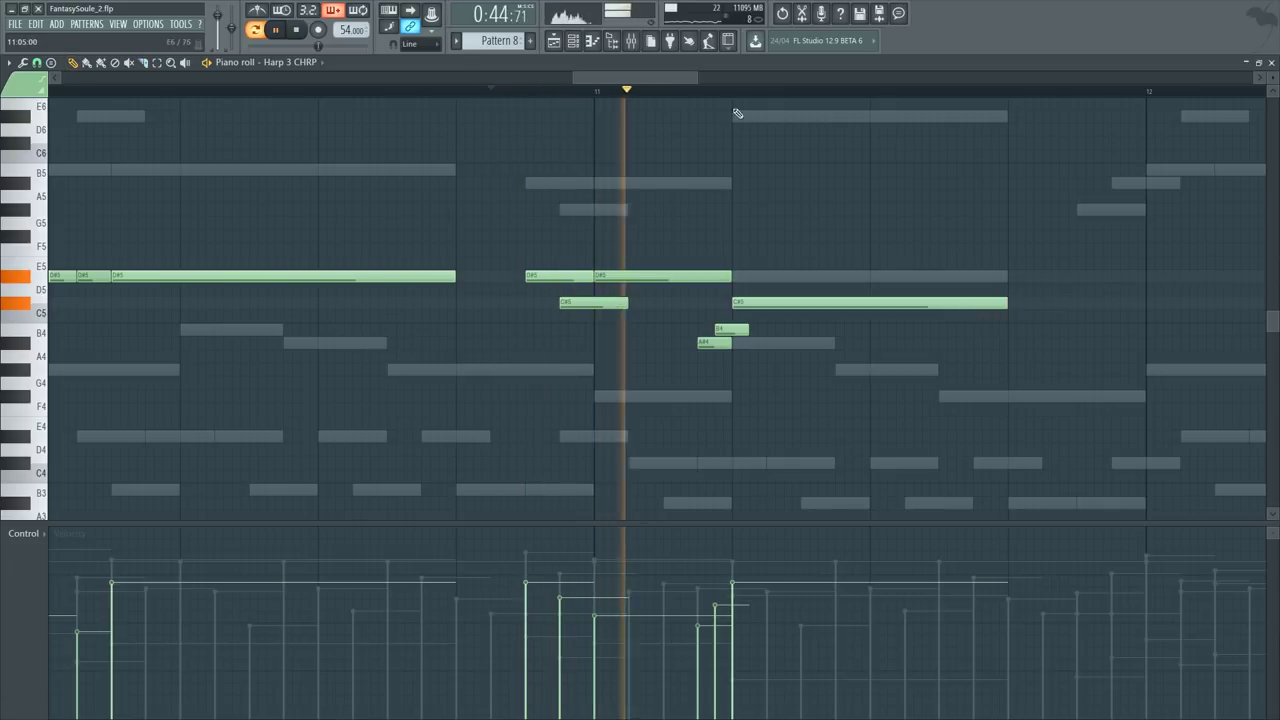
scroll(660, 89, "down", 2)
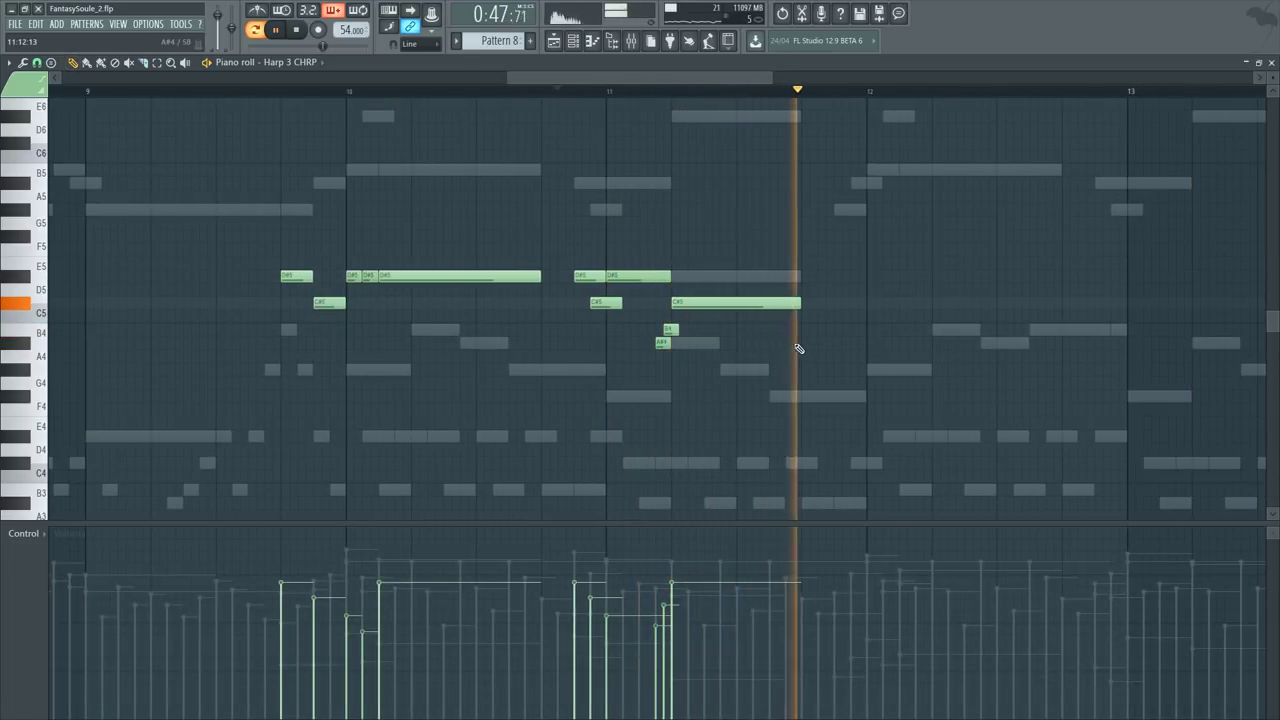
key("space")
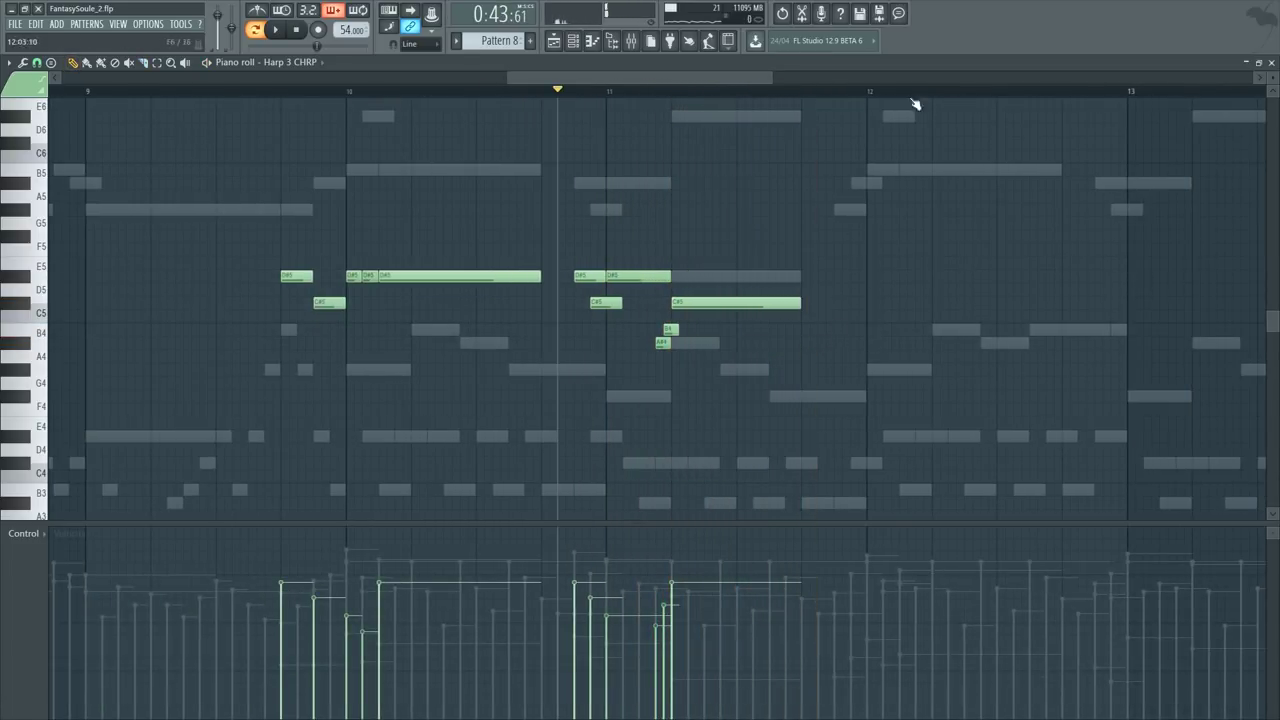
Step: Fill the end of bar 11 with four one-step notes G#4, A#4, D#5 and C#5, and play them back
scroll(918, 101, "up", 3)
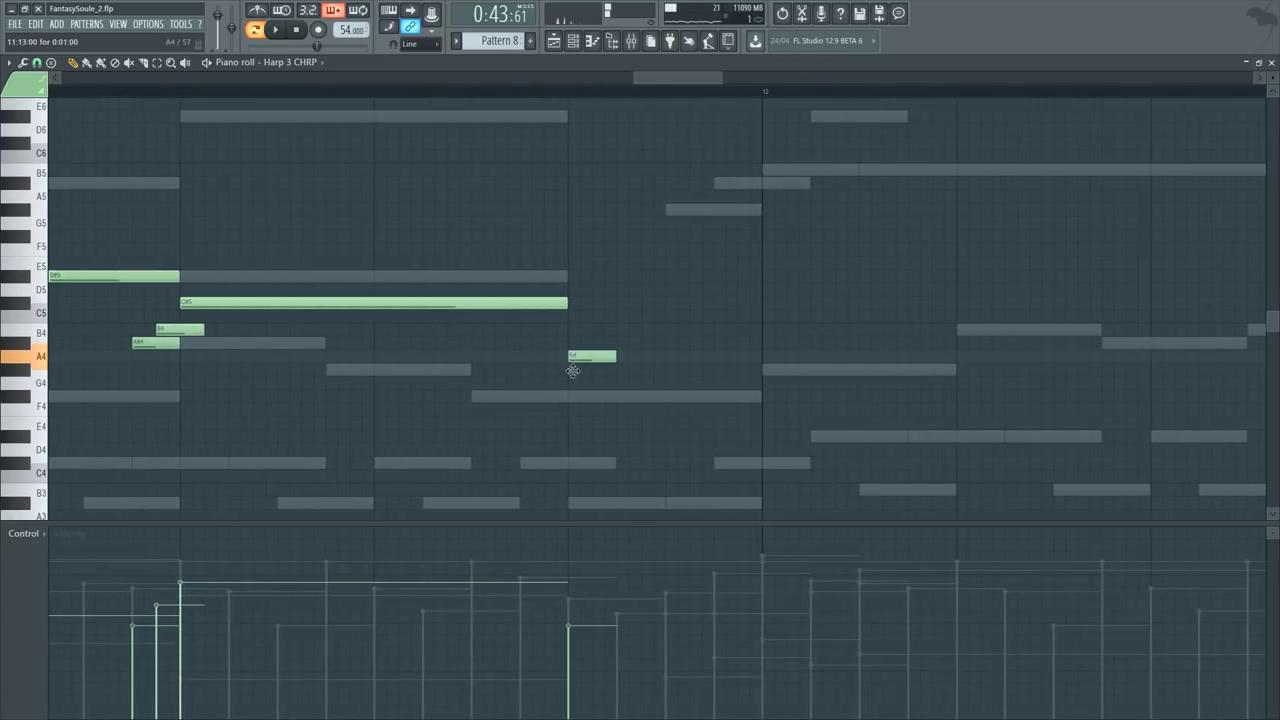
left_click_drag(572, 371, 572, 371)
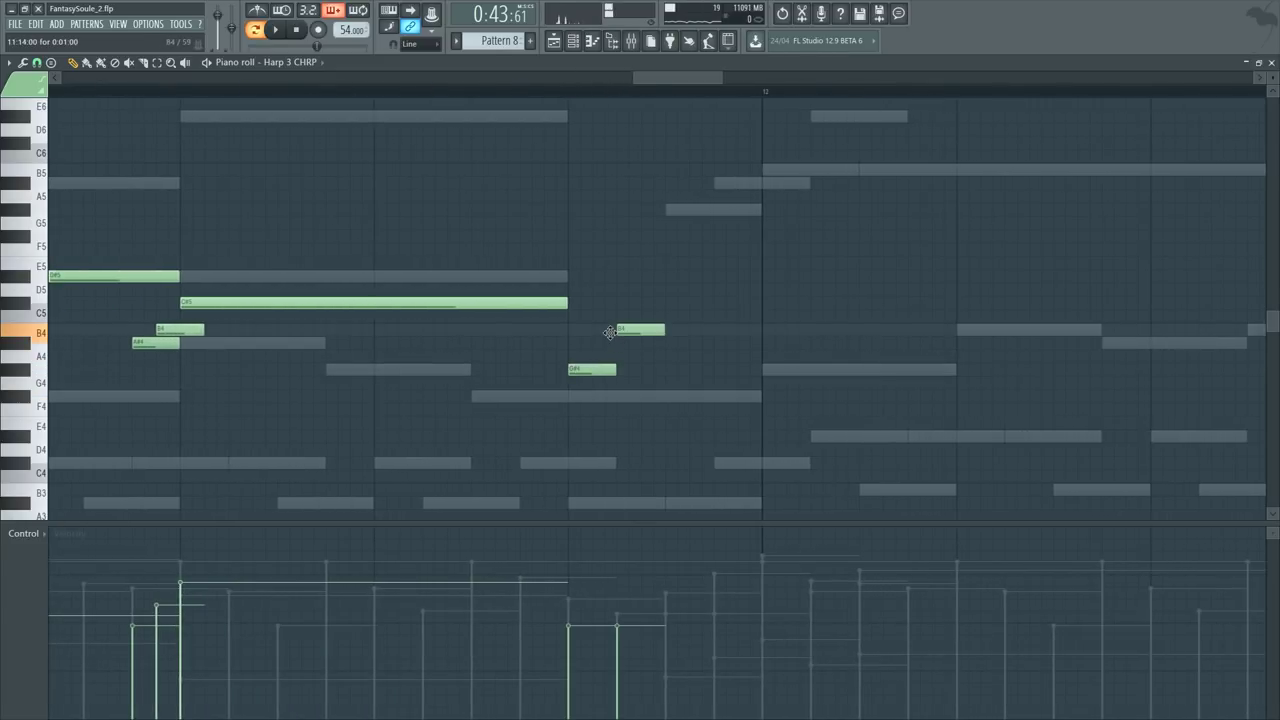
left_click_drag(609, 332, 608, 352)
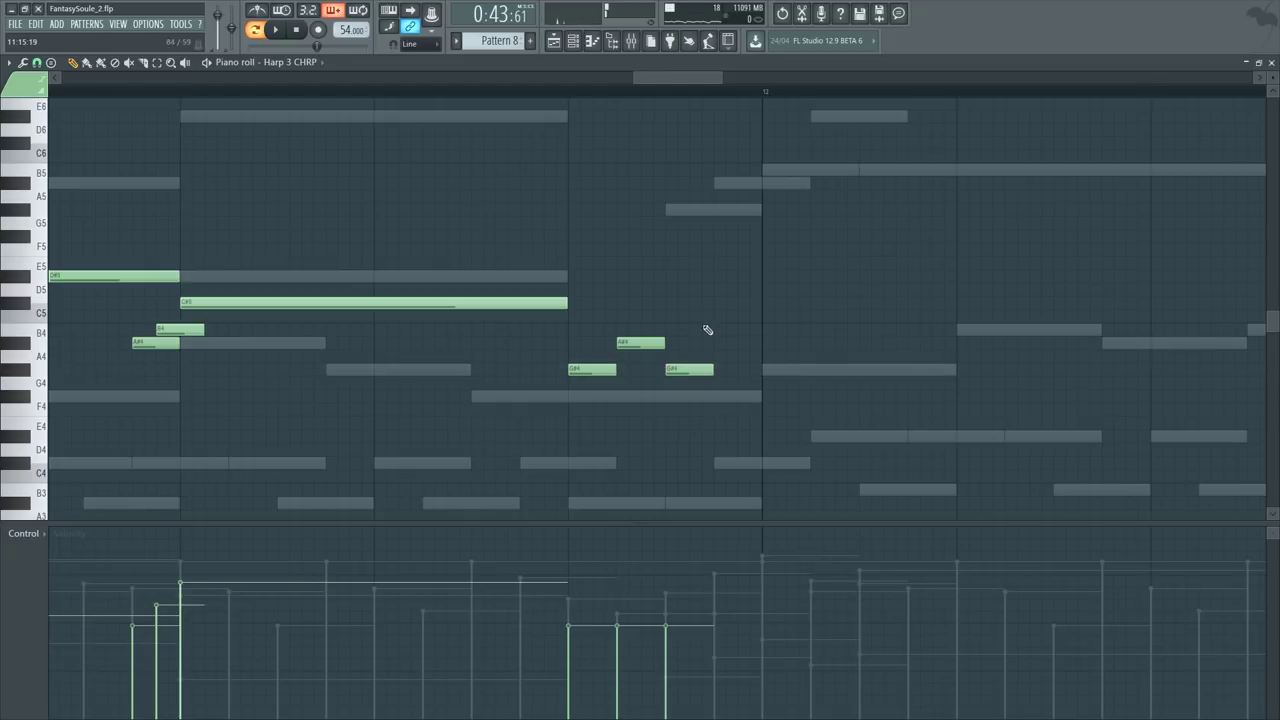
mouse_move(702, 297)
left_mouse_down()
mouse_move(706, 266)
mouse_move(720, 314)
mouse_move(716, 295)
left_mouse_up()
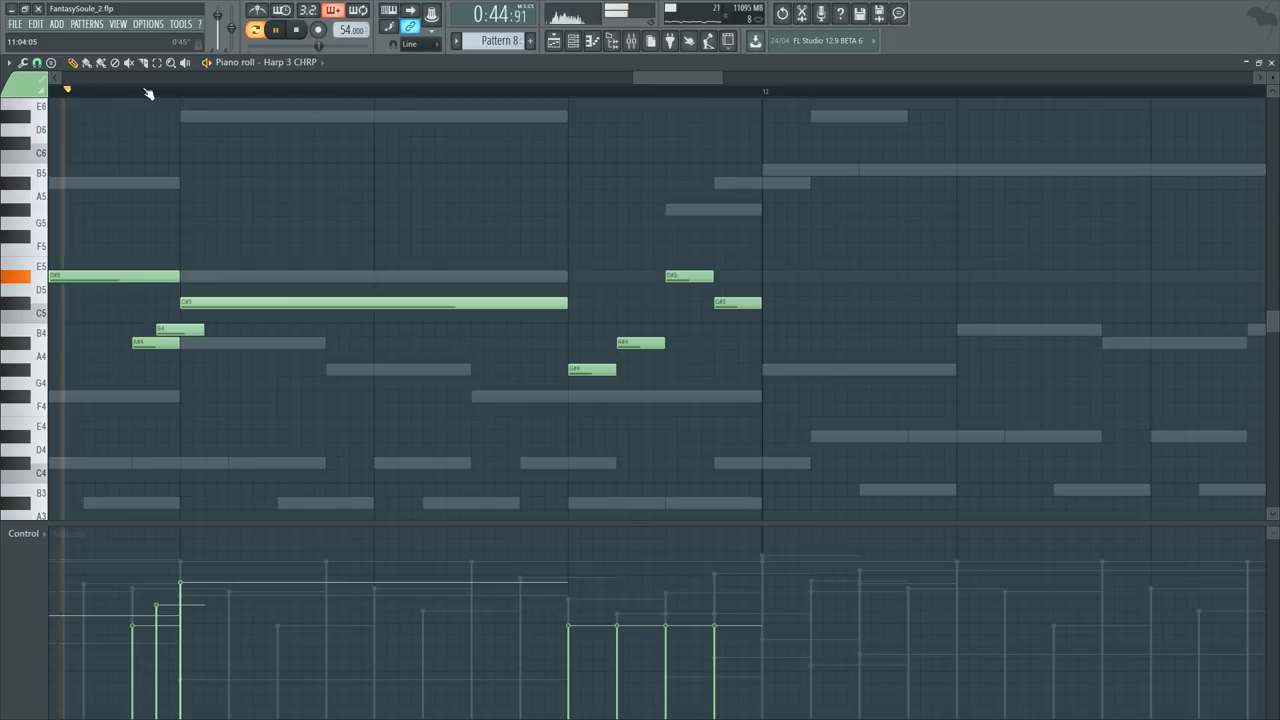
scroll(150, 94, "down", 3)
key("space")
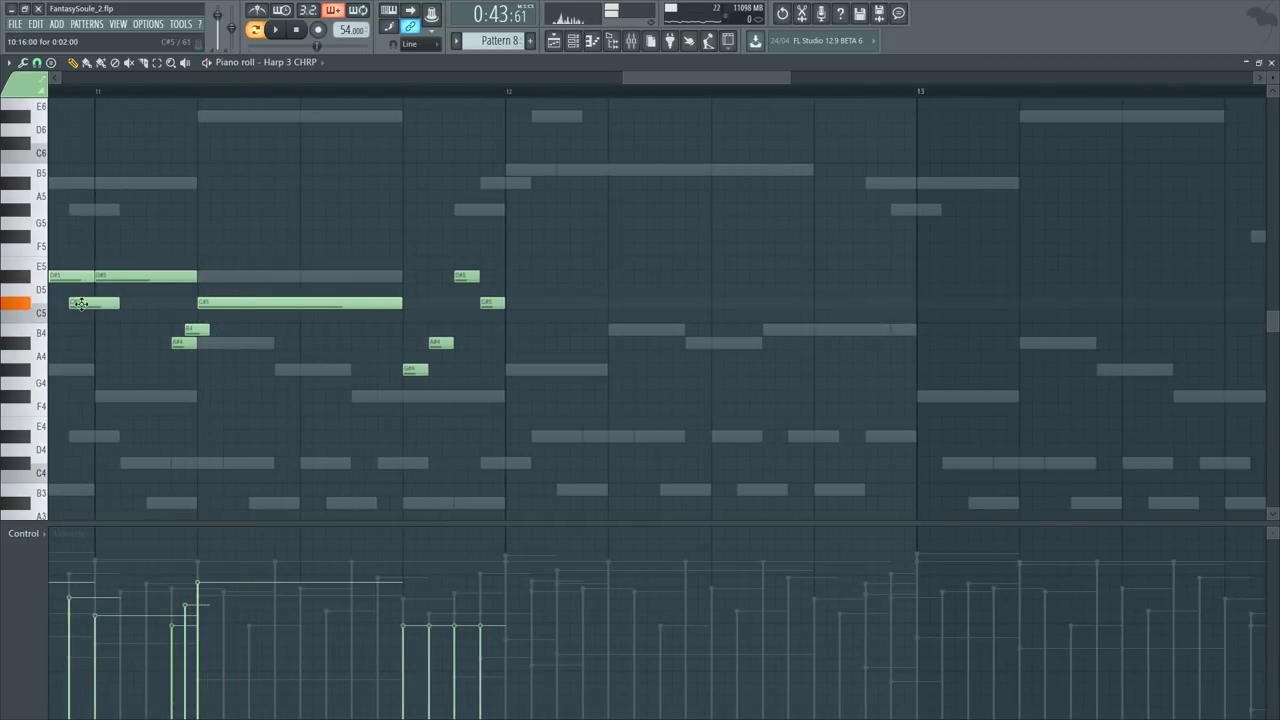
Step: Move the D#5 at the start of bar 11 down to A#4, ending where the short A#4 begins, and play it
left_click_drag(110, 276, 110, 342)
key("space")
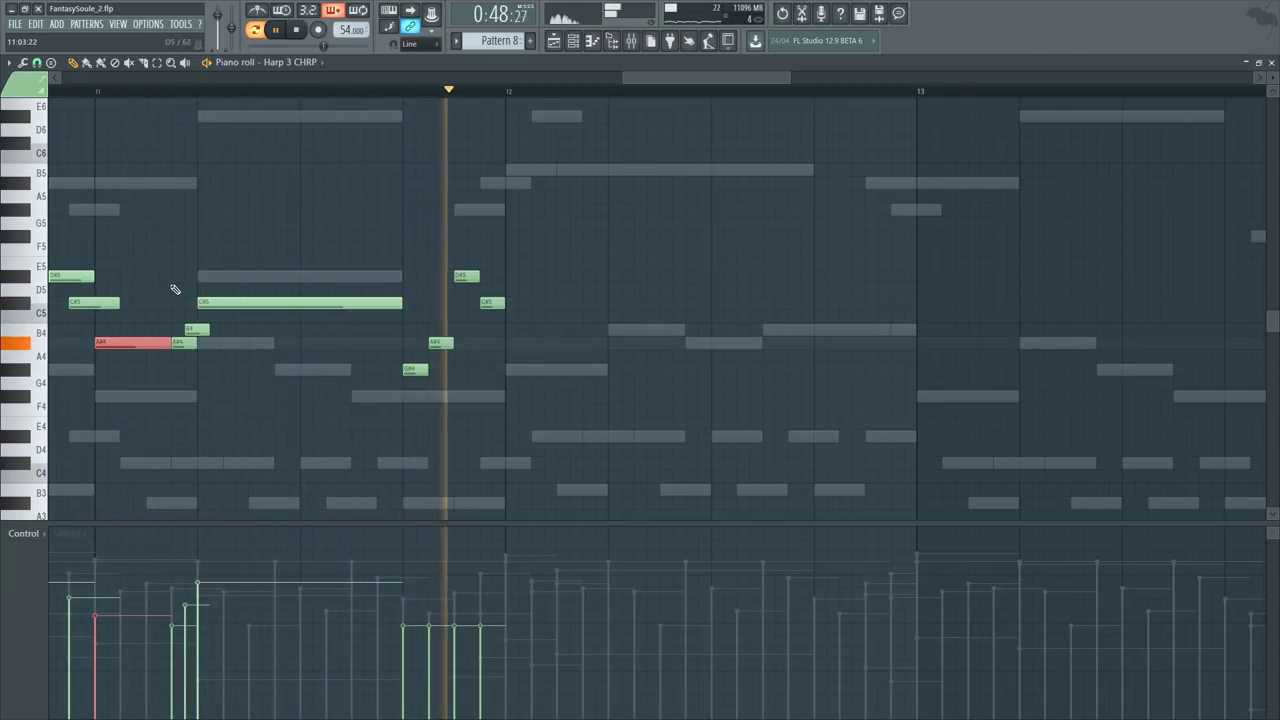
key("space")
Step: Raise the velocities of bar 11's last four notes, climbing to the D#5 and easing on the C#5, while playing them
left_click(398, 93)
key("space")
scroll(410, 94, "up", 3)
key("space")
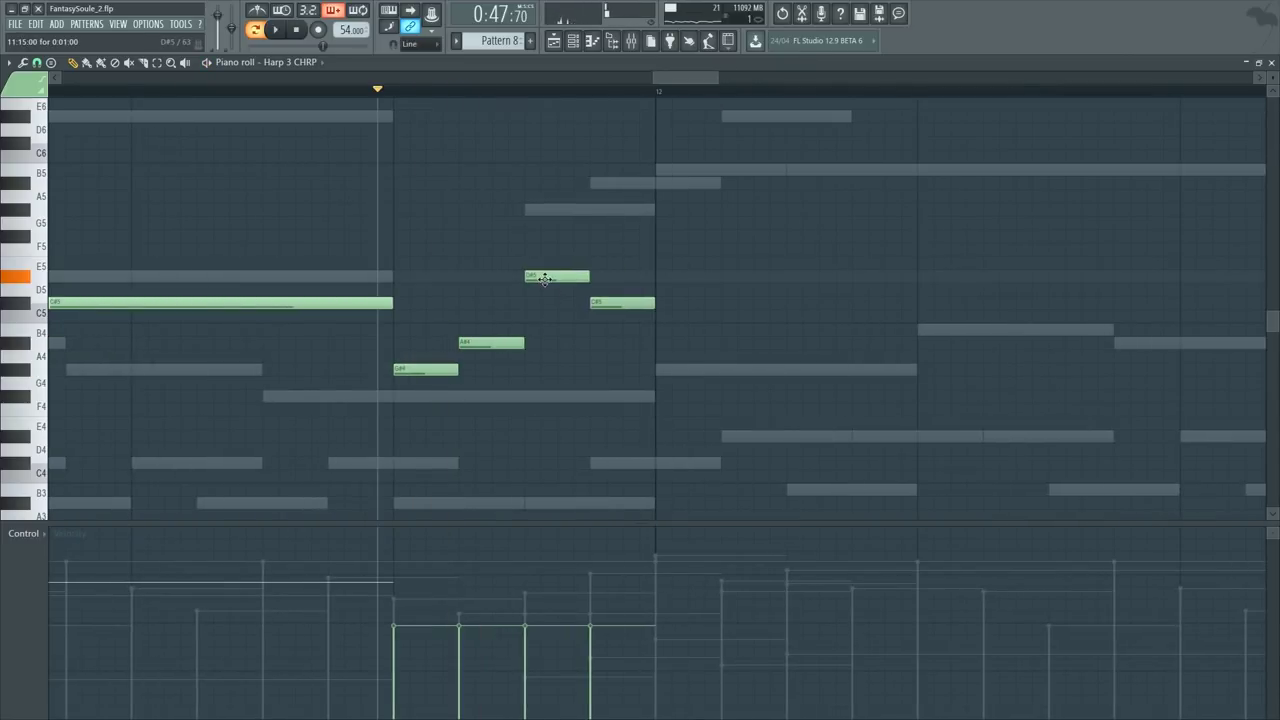
left_click_drag(531, 297, 434, 405)
left_click(415, 605)
key("space")
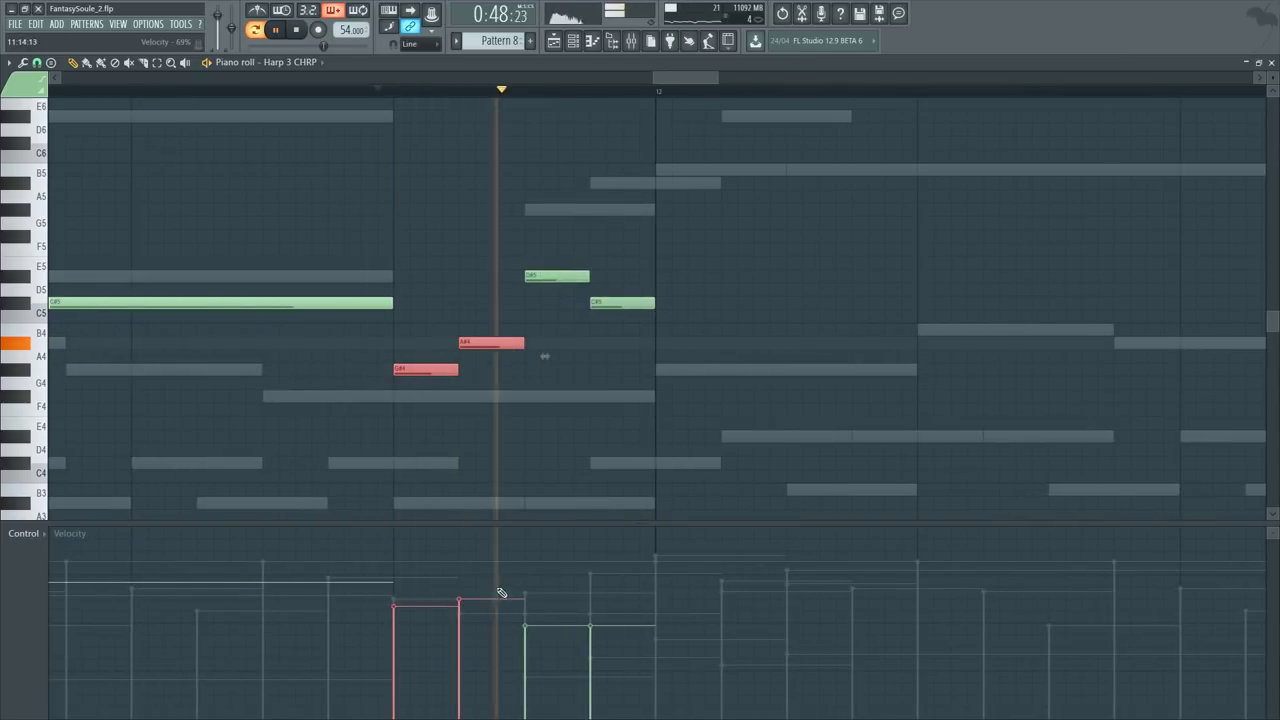
left_click(562, 422, "ctrl")
key("space")
left_click_drag(526, 577, 591, 594)
key("space")
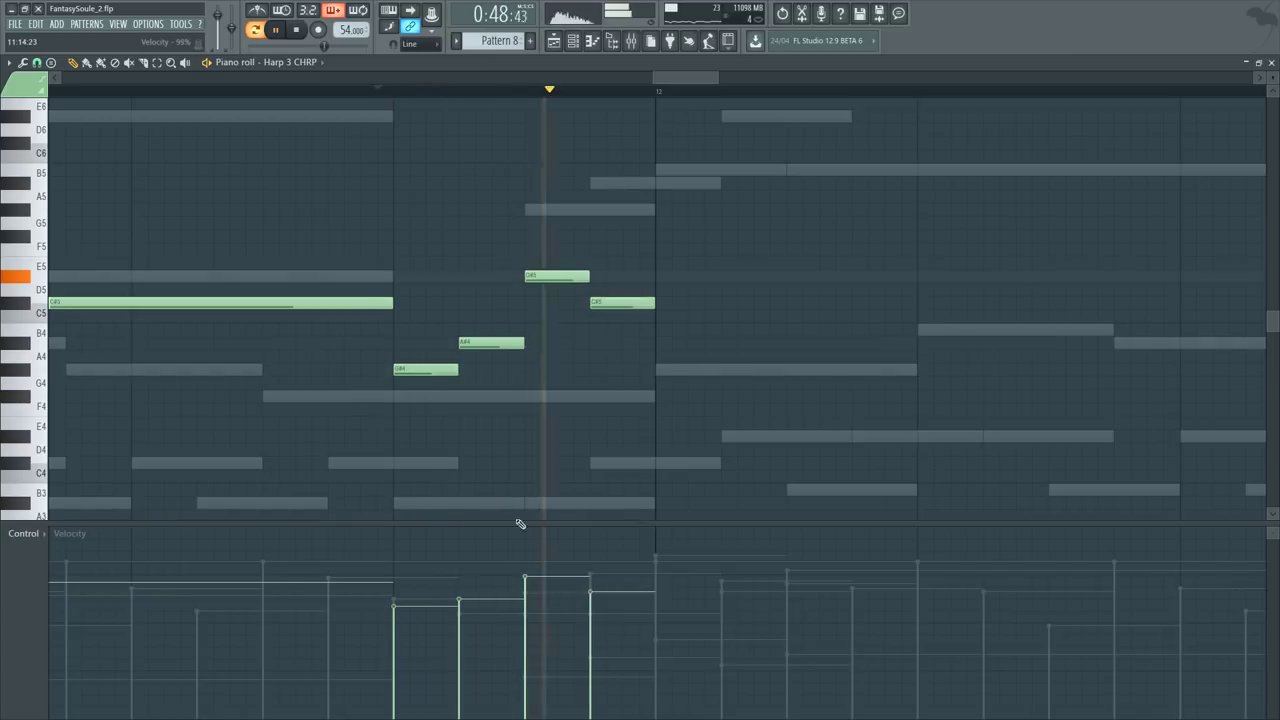
key("space")
Step: Try raising the A#4 among bar 11's last four notes to C#5, play it, and undo the change
left_click_drag(510, 333, 509, 299)
key("ctrl+z")
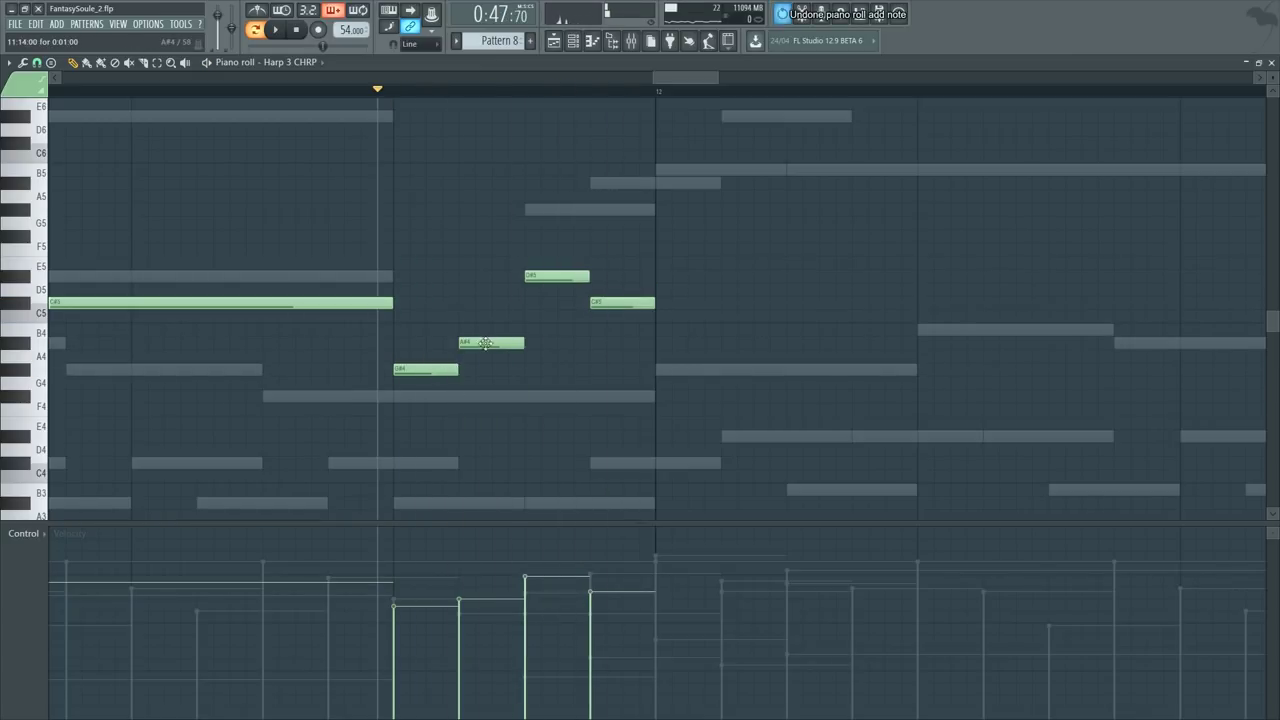
left_click_drag(484, 342, 486, 300)
key("space")
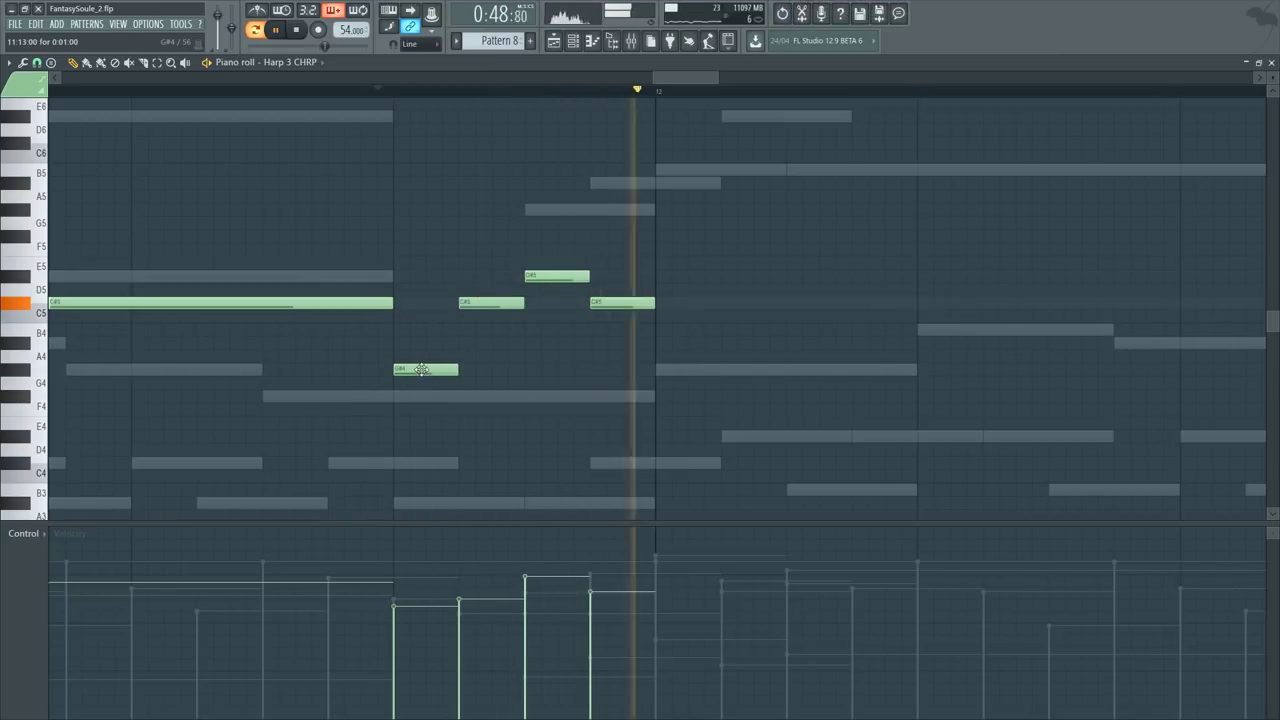
key("ctrl+z")
key("space")
key("space")
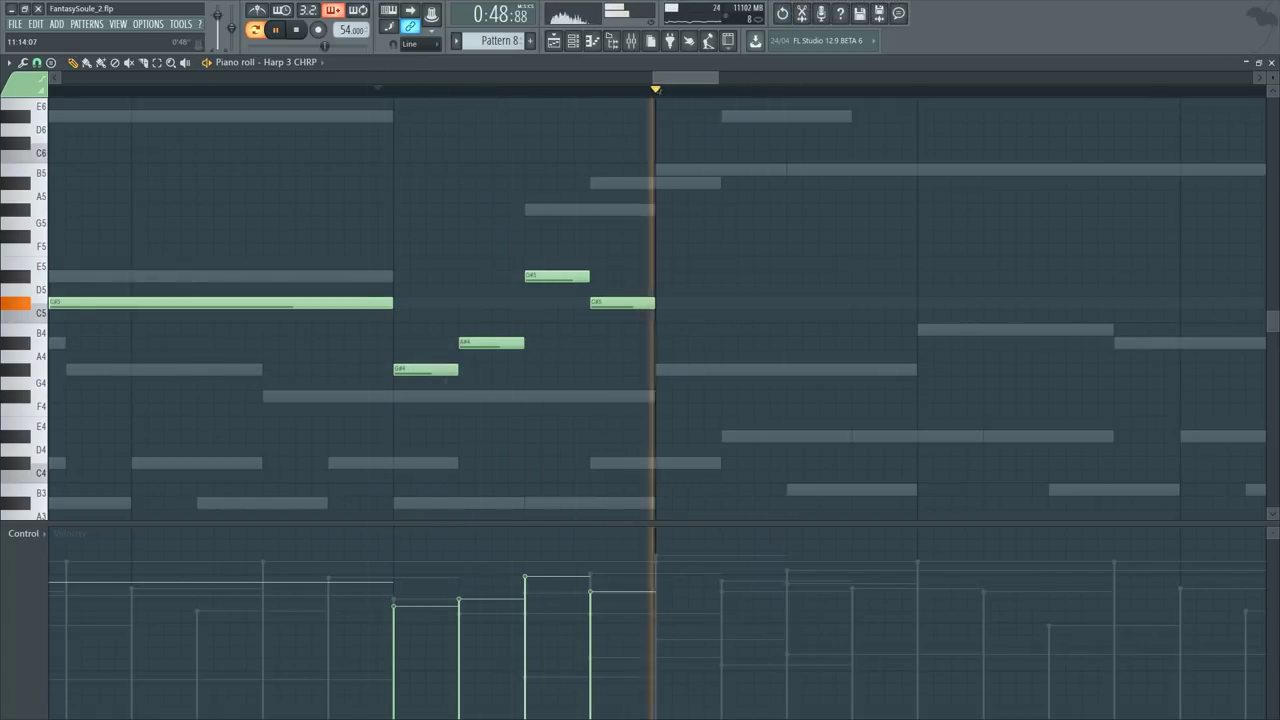
Step: Play the harmony from just before bar 10 and copy bar 10's three D#5 notes to the start of bar 12
scroll(575, 220, "down", 3)
key("space")
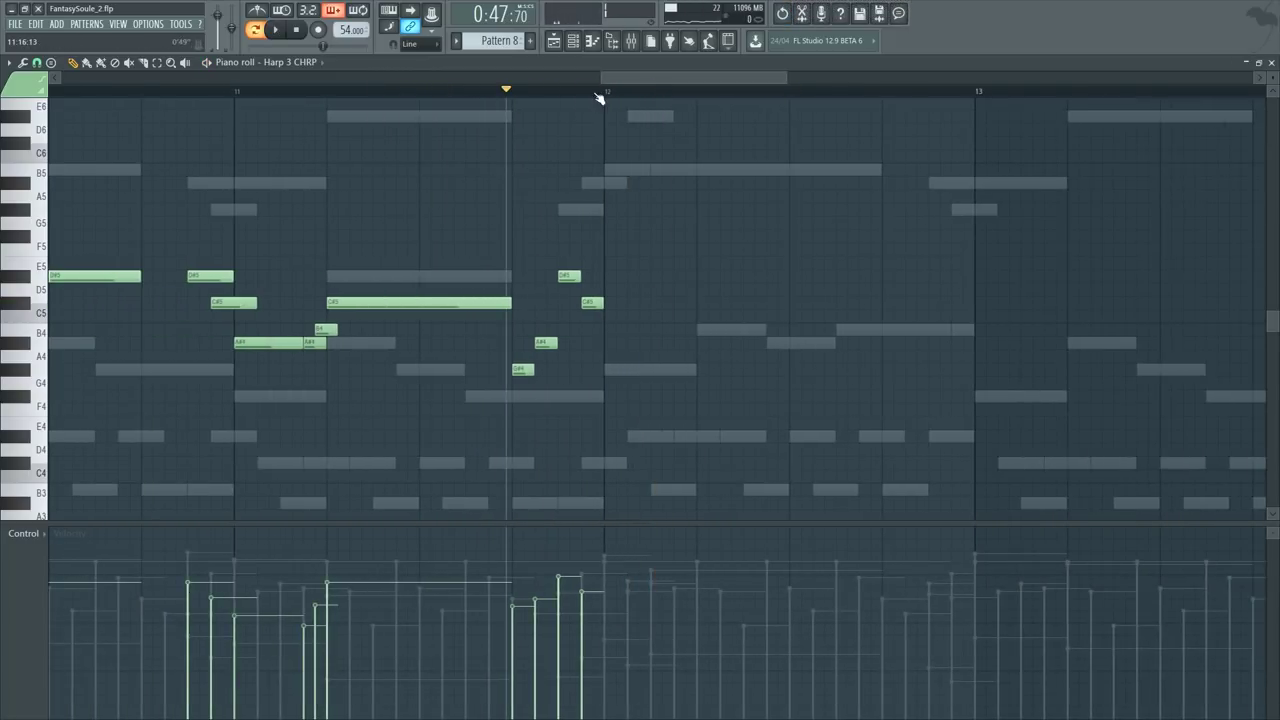
scroll(598, 97, "down", 2)
scroll(350, 91, "down", 2)
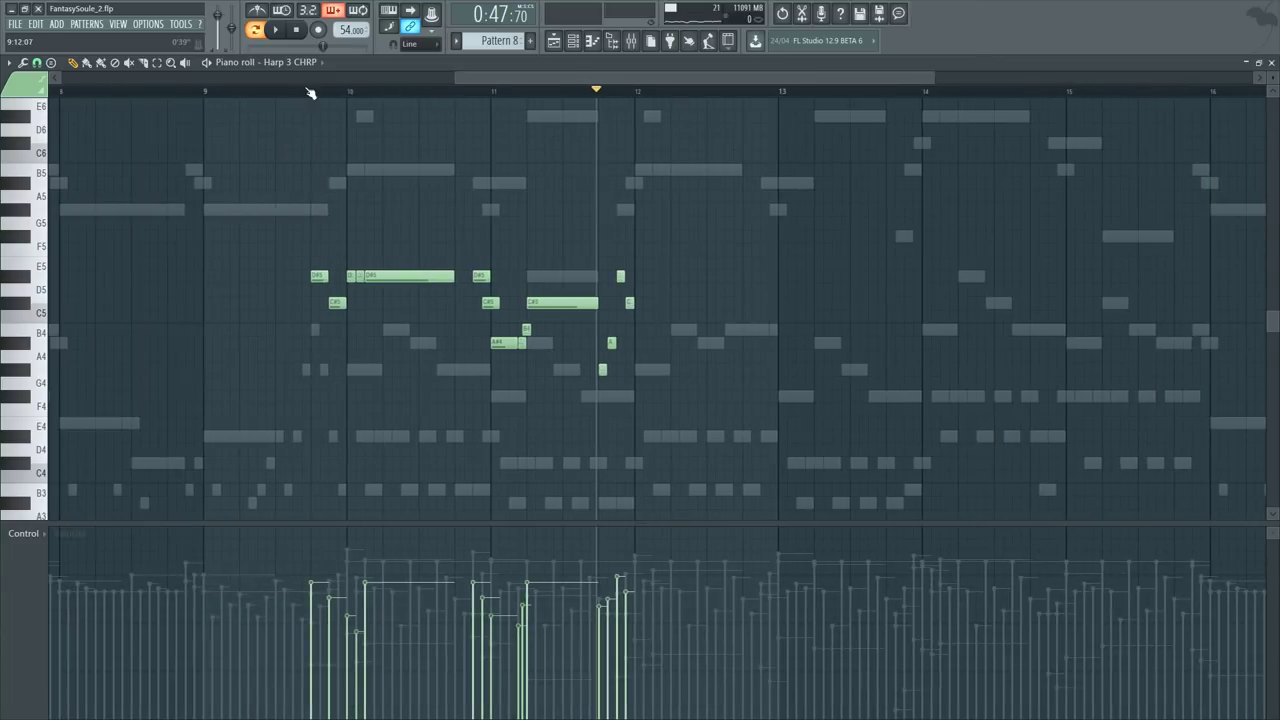
left_click(337, 91)
key("space")
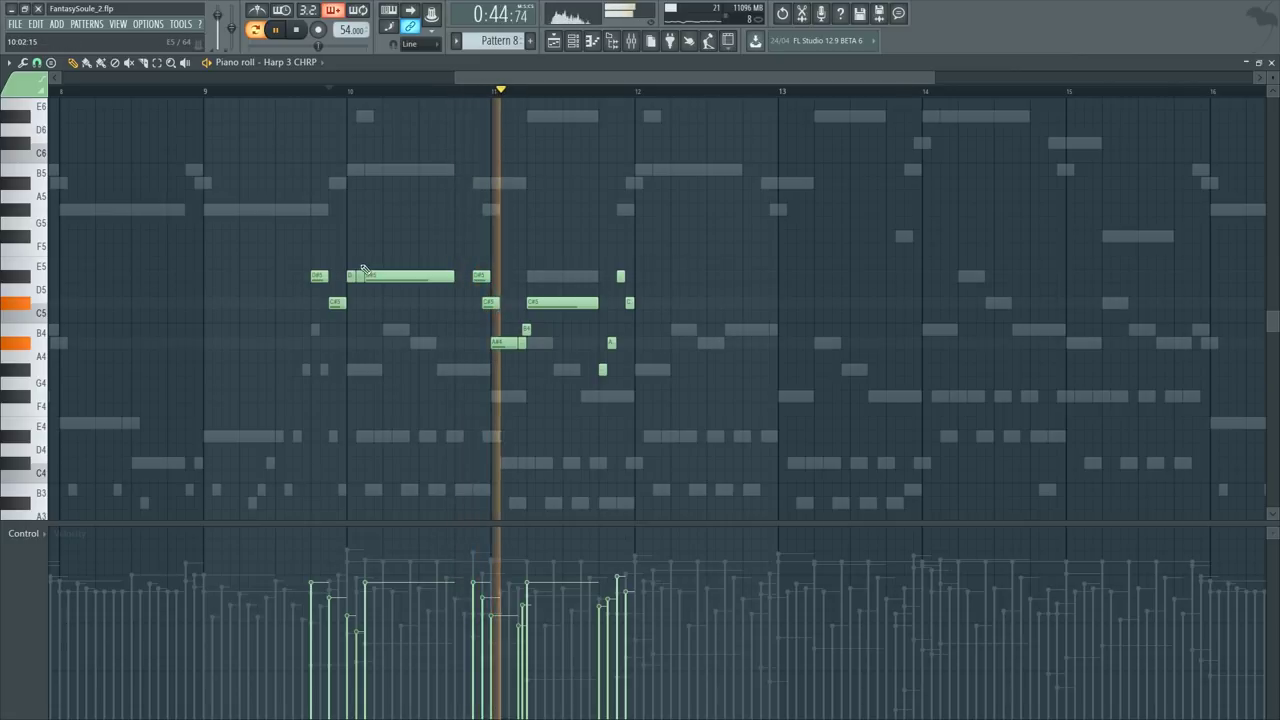
left_click_drag(345, 259, 675, 277)
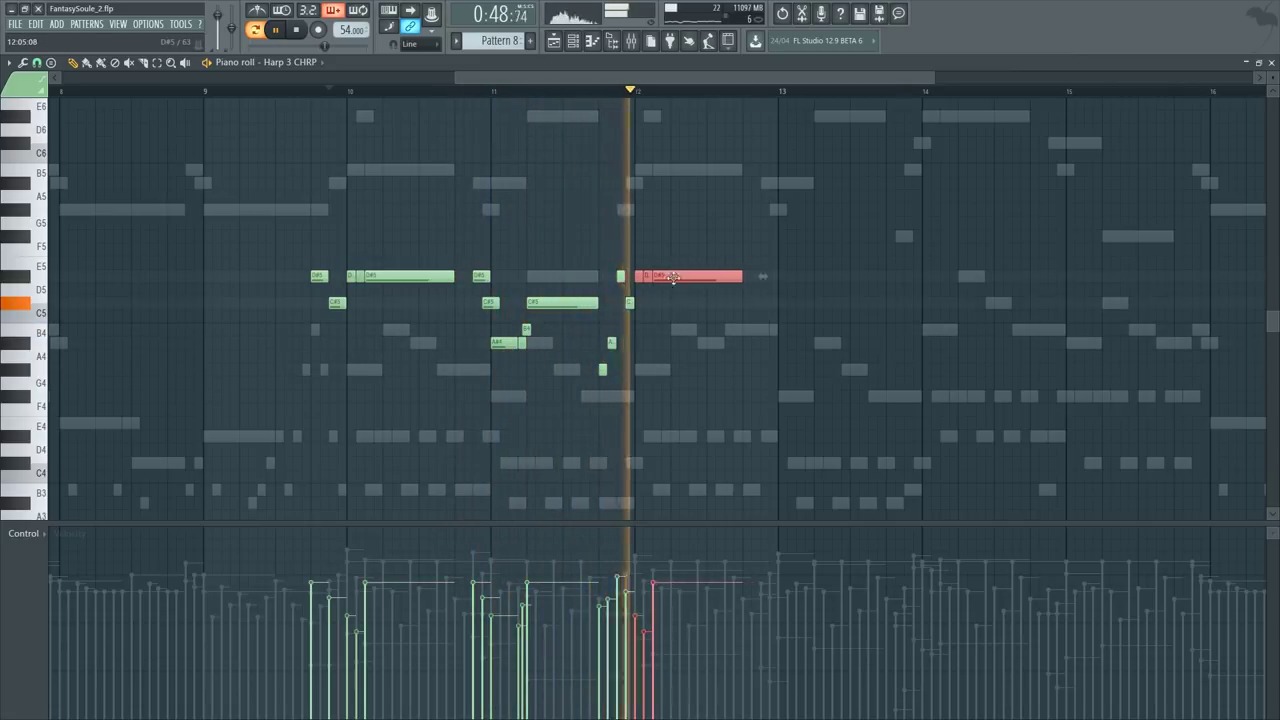
scroll(640, 96, "up", 3)
scroll(669, 111, "down", 3)
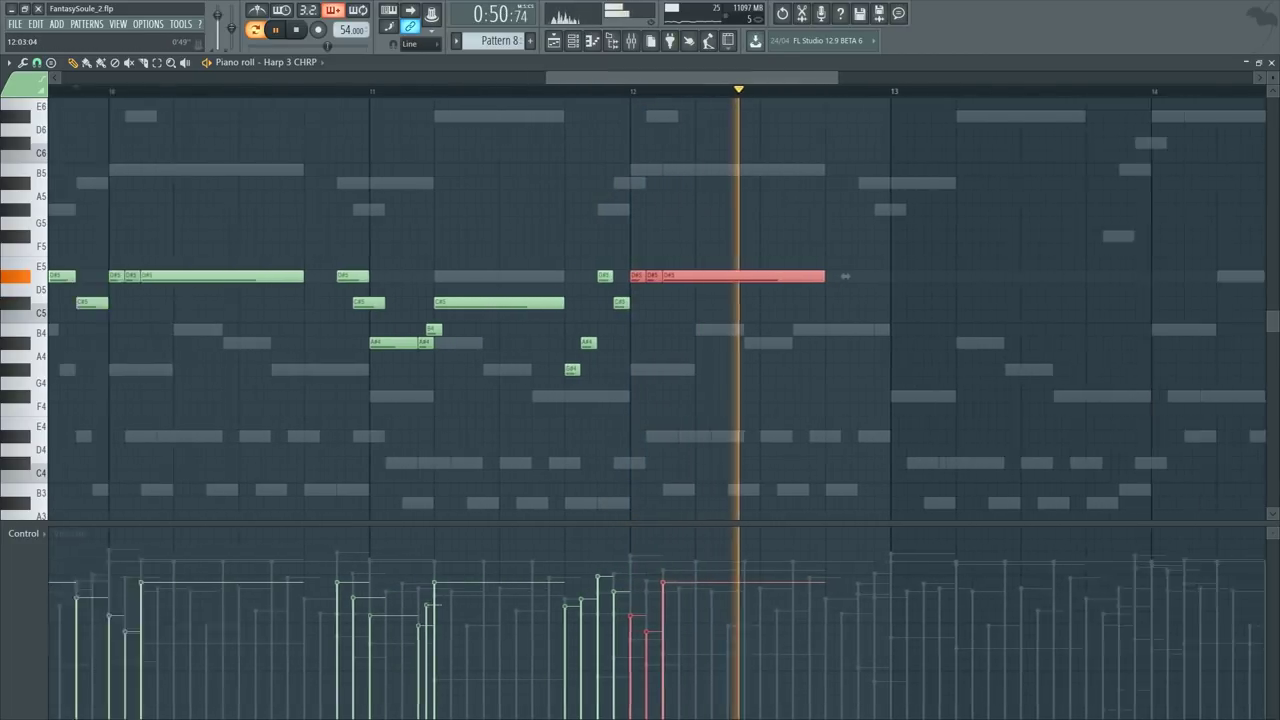
key("space")
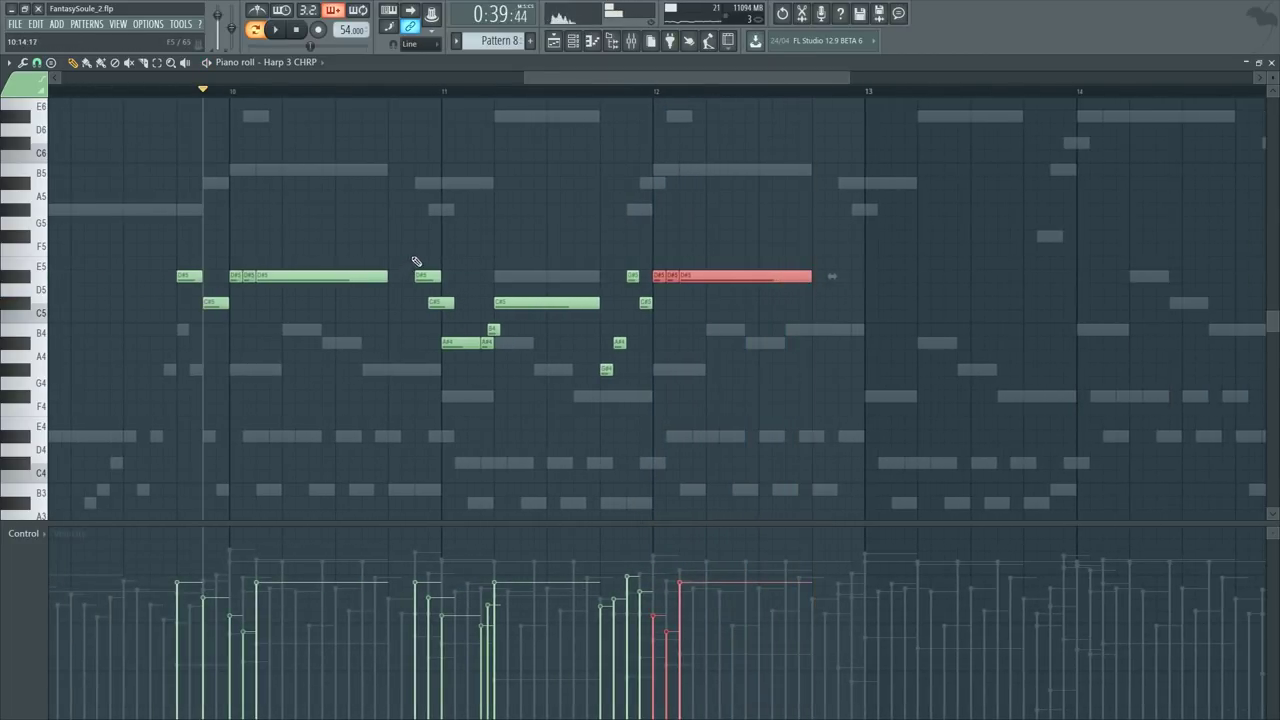
Step: Copy the six-note phrase around the start of bar 11 two bars later, so its D#5 starts just before bar 13
left_click_drag(414, 247, 503, 366)
key("ctrl+b")
left_click_drag(612, 276, 849, 274)
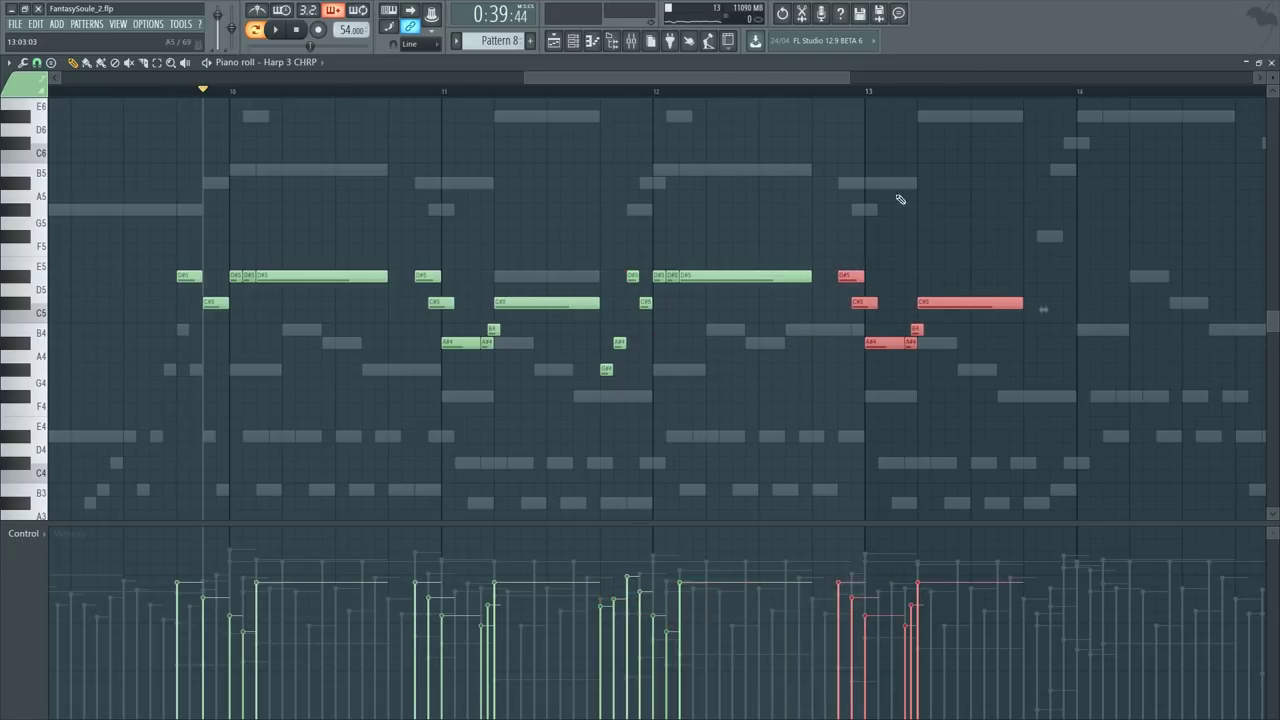
Step: Move the A#4 at the start of bar 13 up to F#5 and play the phrase
scroll(970, 95, "up", 4)
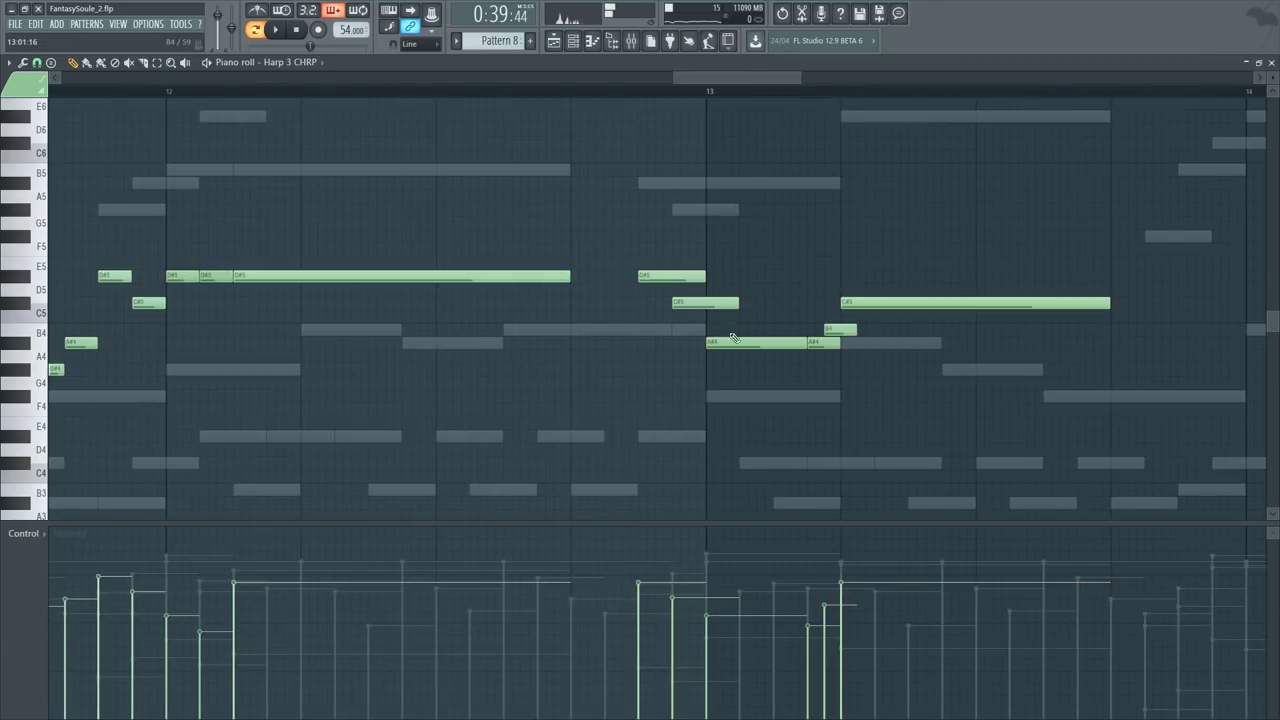
left_click_drag(778, 341, 778, 236)
key("space")
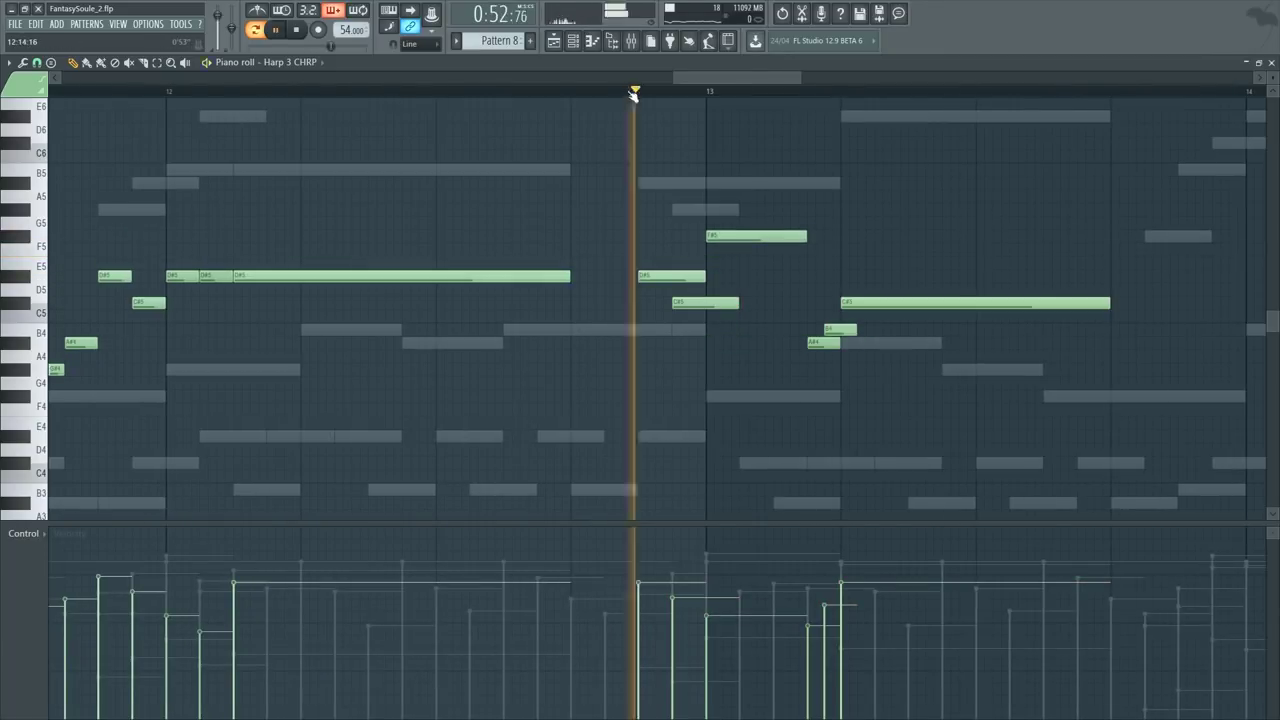
Step: Move the two short notes before bar 13's long C#5 to C#5 and A#4
left_click_drag(726, 72, 749, 86)
key("space")
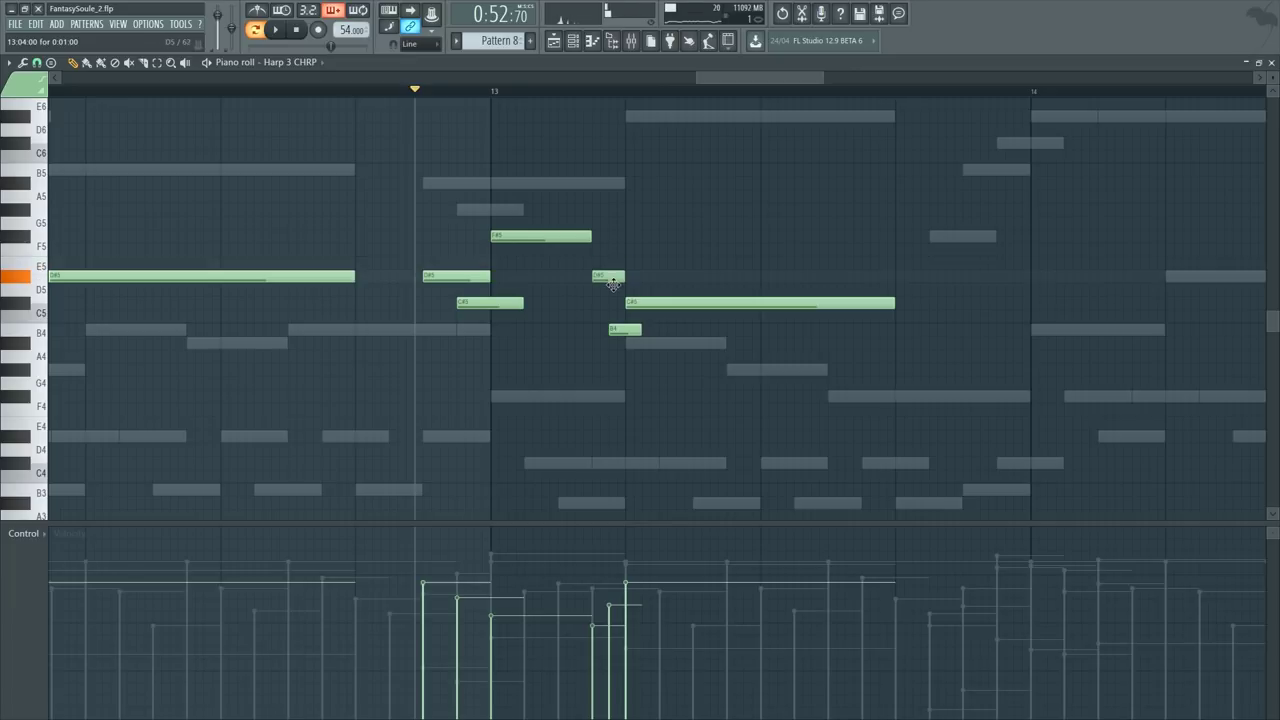
left_click_drag(620, 328, 618, 250)
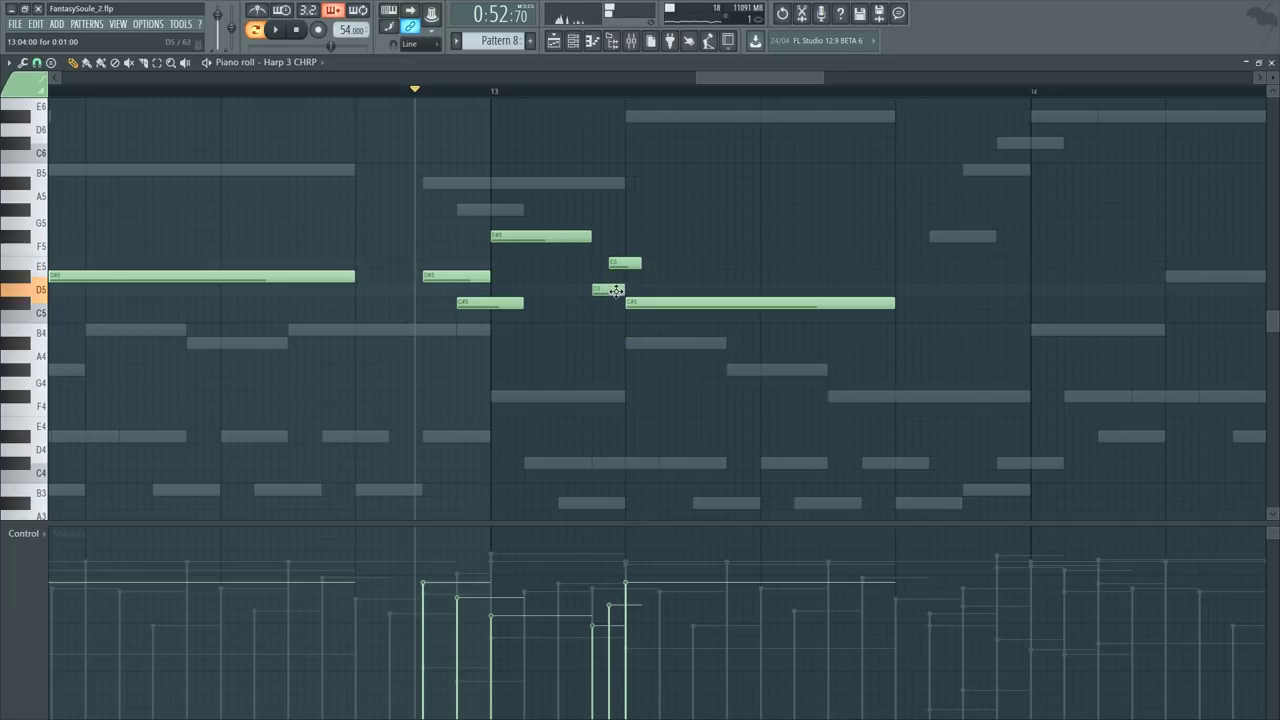
key("ctrl+z")
Step: Try lowering bar 13's long C#5 to F#4, play it, and undo the move
left_click_drag(623, 262, 644, 396)
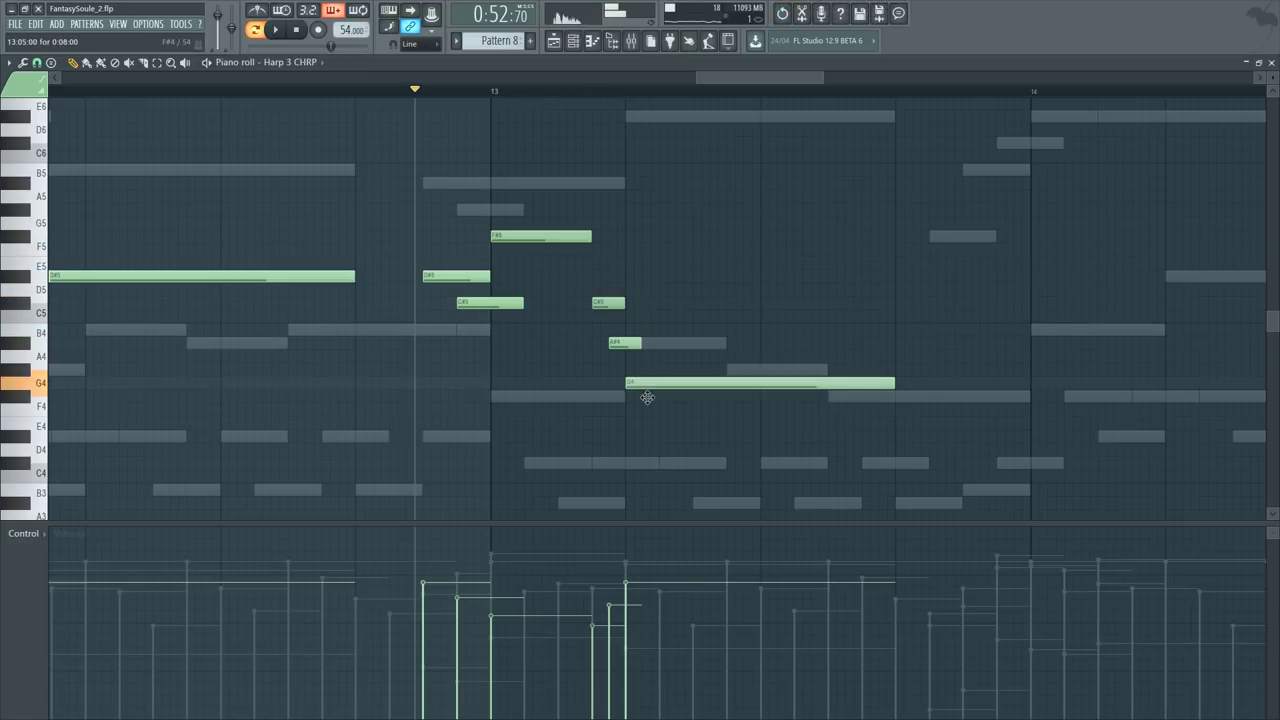
key("space")
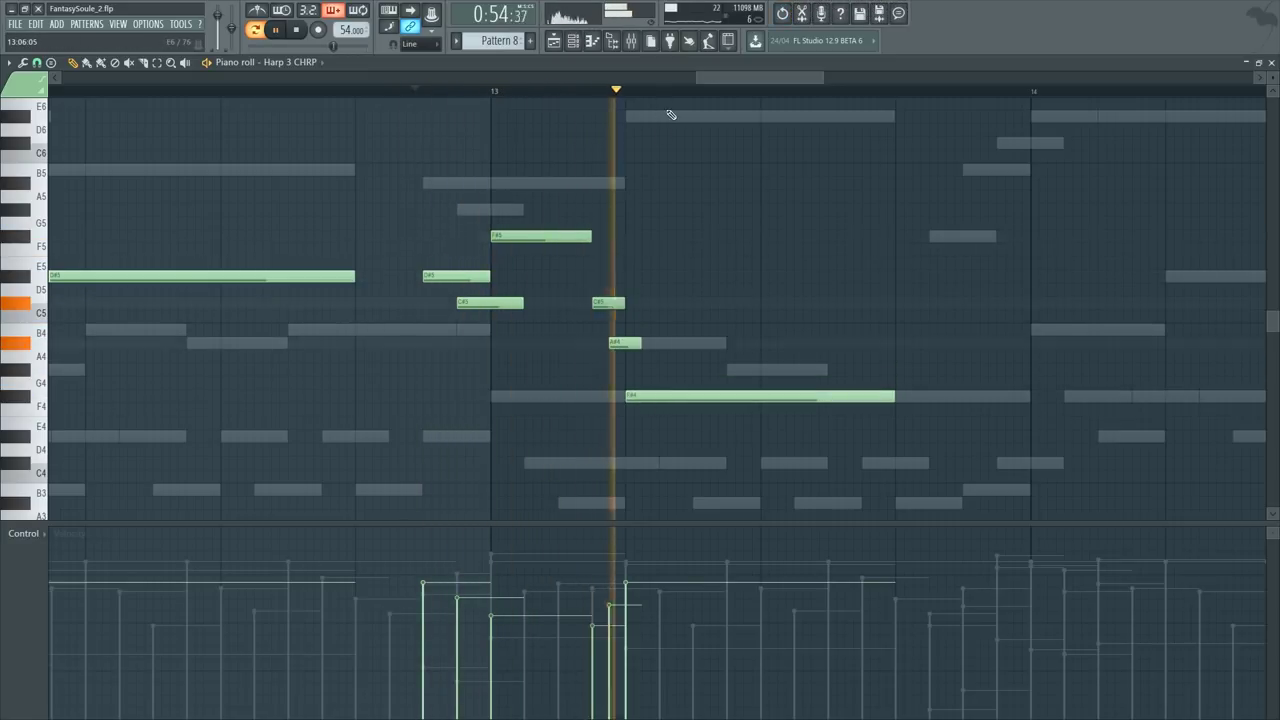
key("space")
key("ctrl+z")
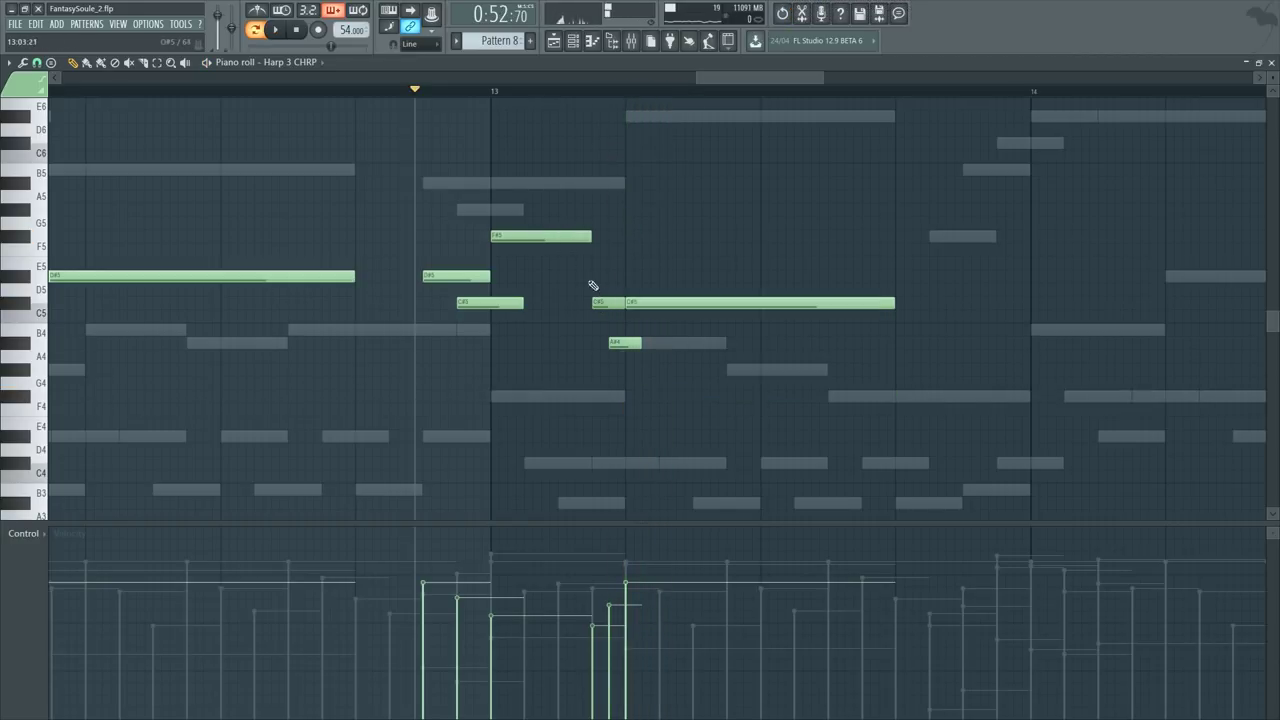
Step: Try raising bar 13's long C#5 to F#5 and A#5, play it, and return the note to C#5
left_click_drag(640, 301, 633, 222)
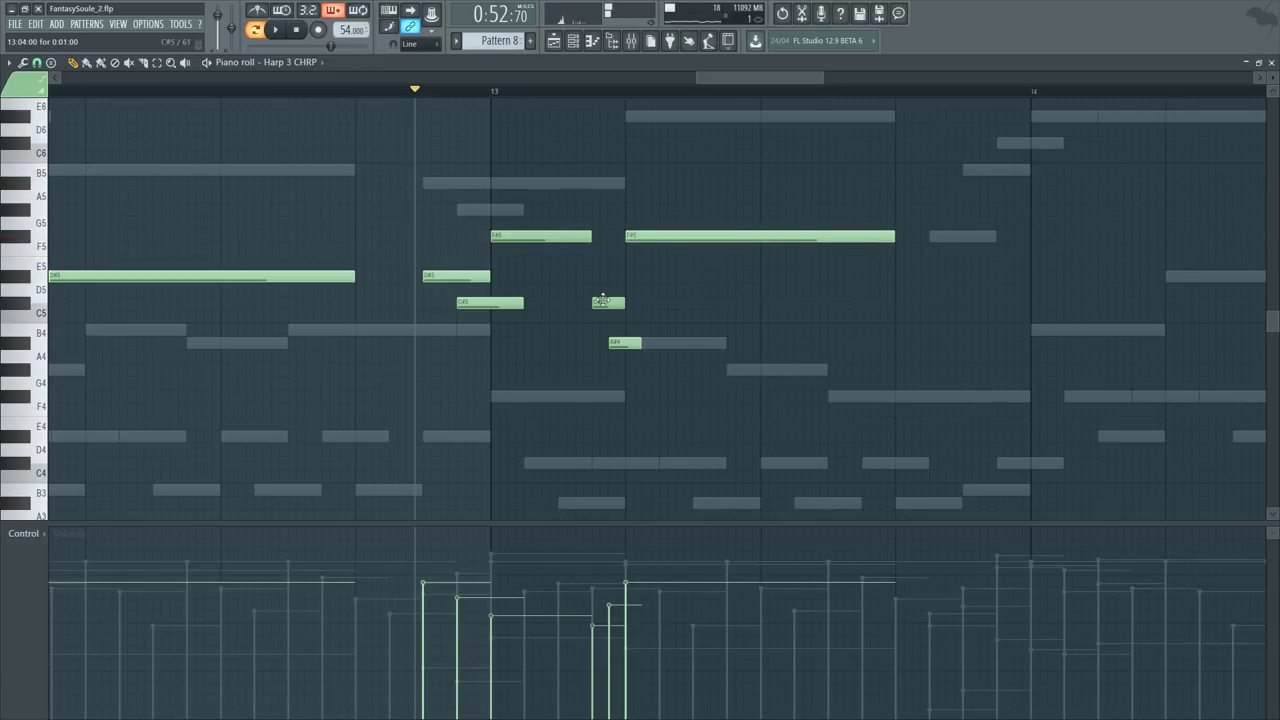
left_click_drag(653, 236, 652, 181)
key("space")
scroll(657, 79, "down", 2)
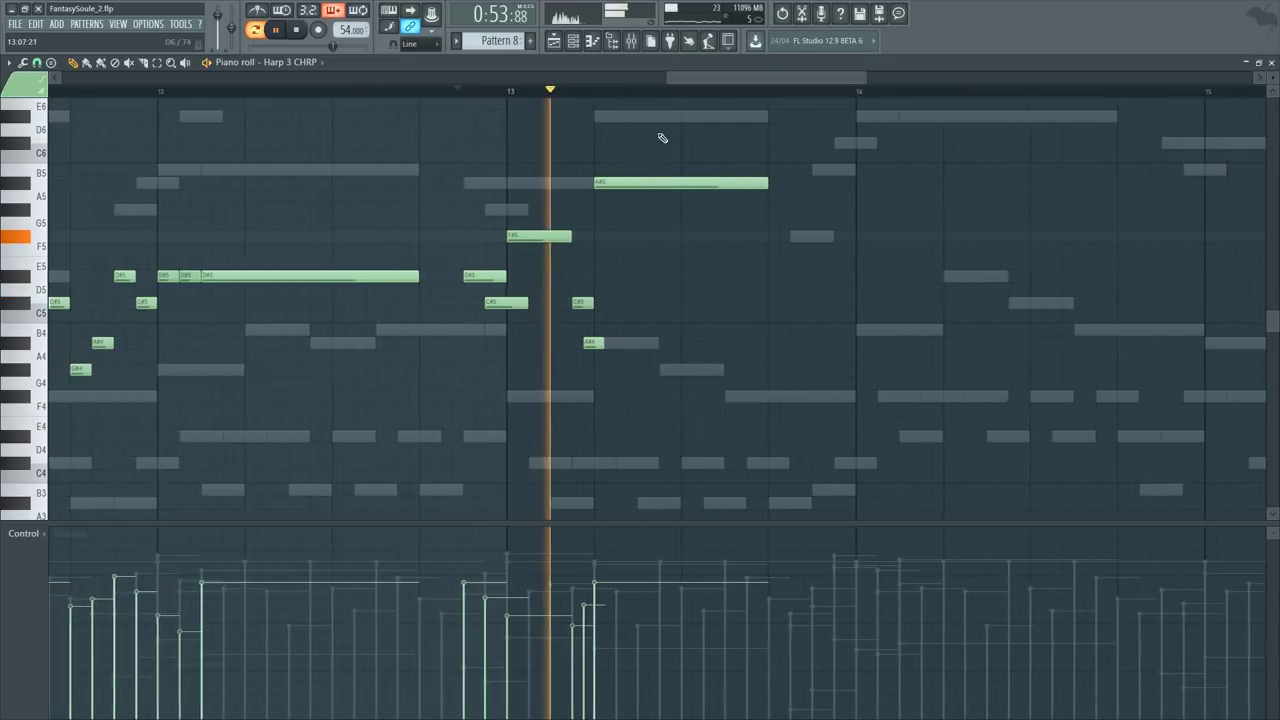
key("space")
left_click_drag(630, 180, 634, 312)
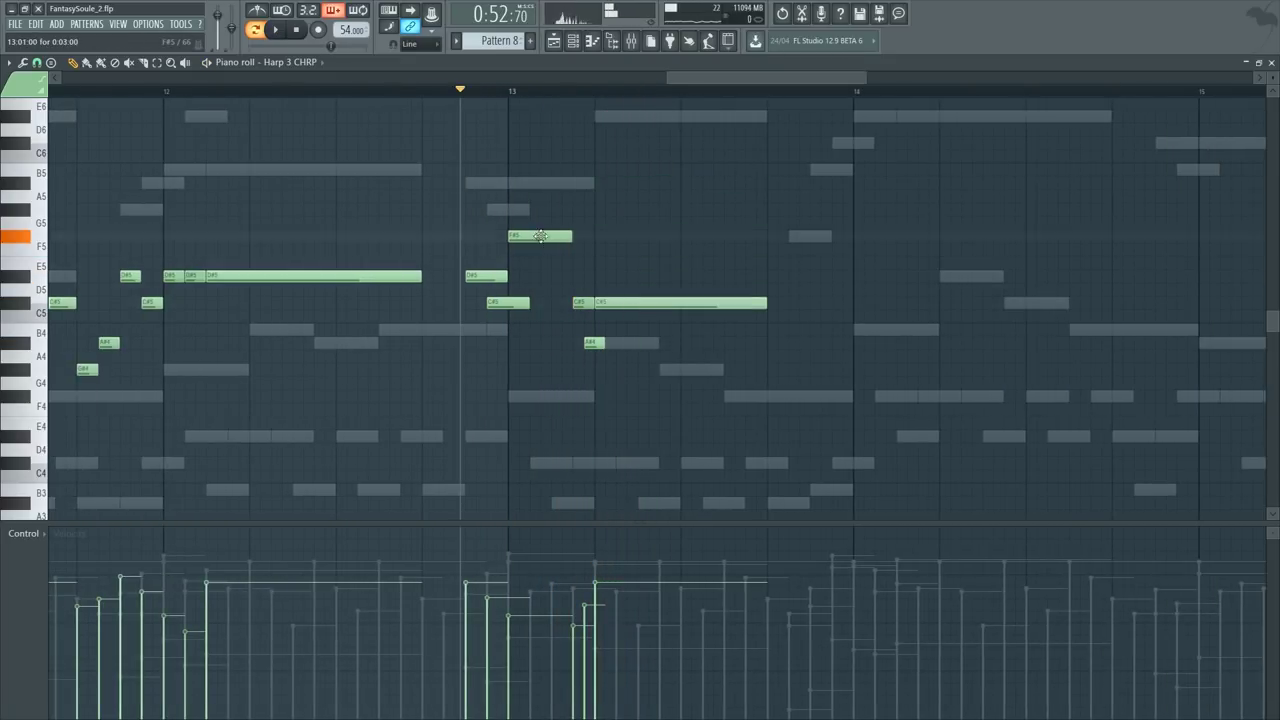
Step: Play the harp phrase through bar 13 to check how its long C#5 fits the melody
key("space")
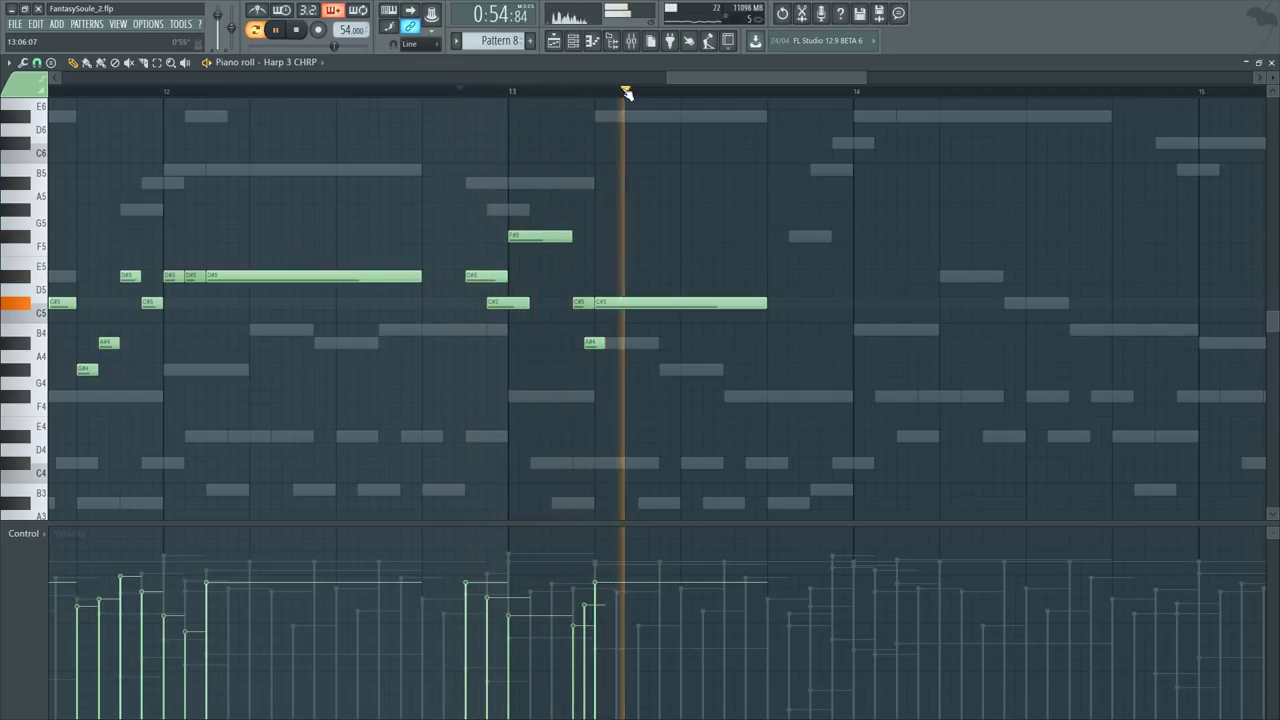
key("space")
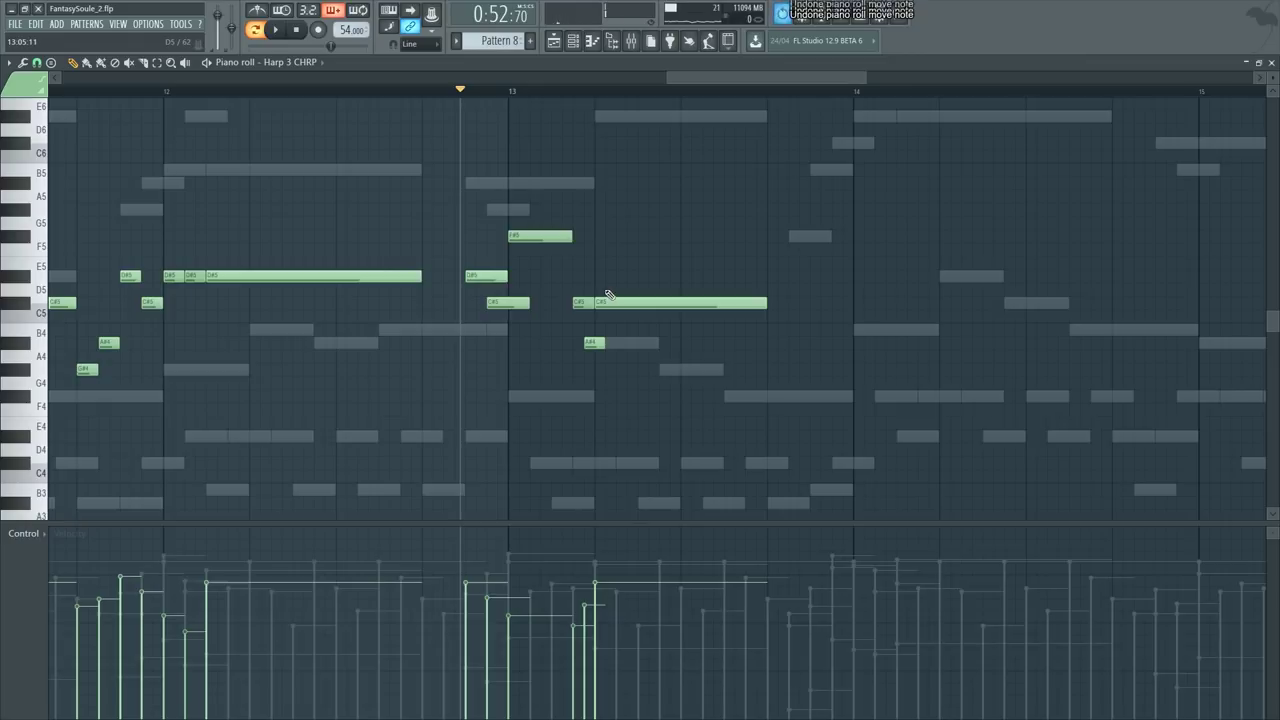
key("ctrl+z")
key("ctrl+z")
key("ctrl+z")
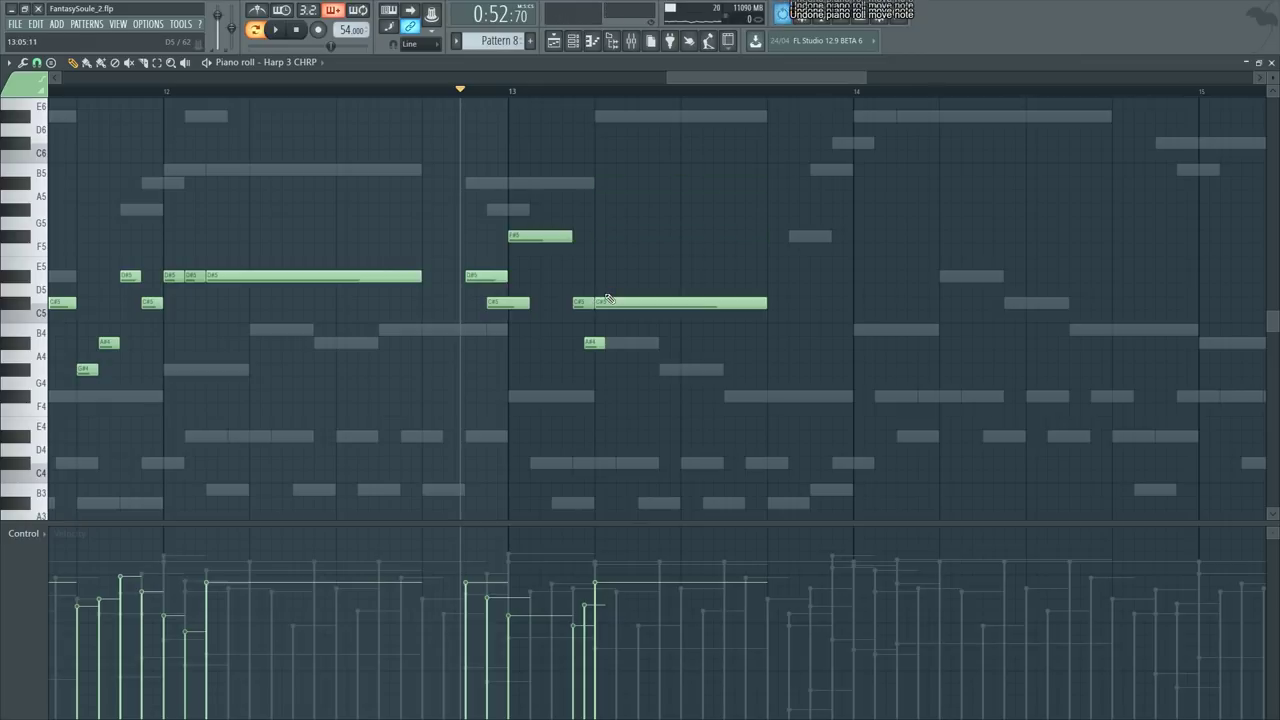
key("space")
scroll(616, 93, "up", 2)
scroll(616, 93, "up", 2)
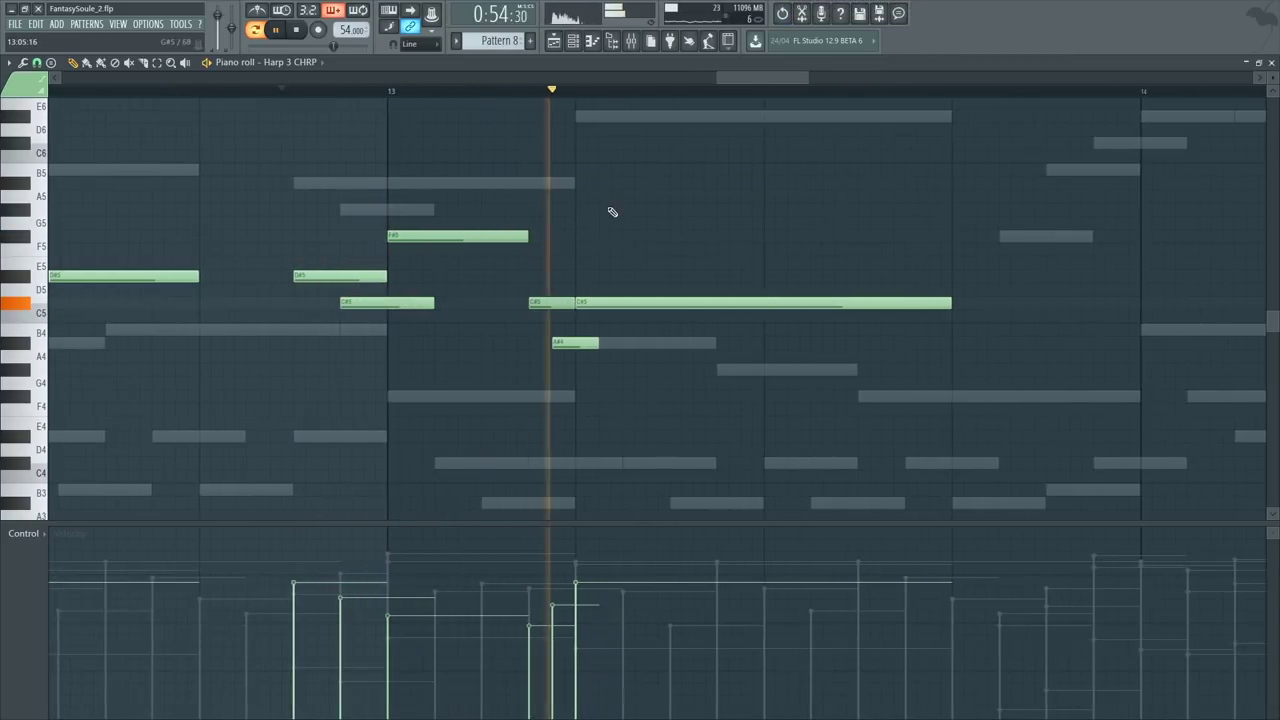
left_click_drag(711, 118, 708, 180)
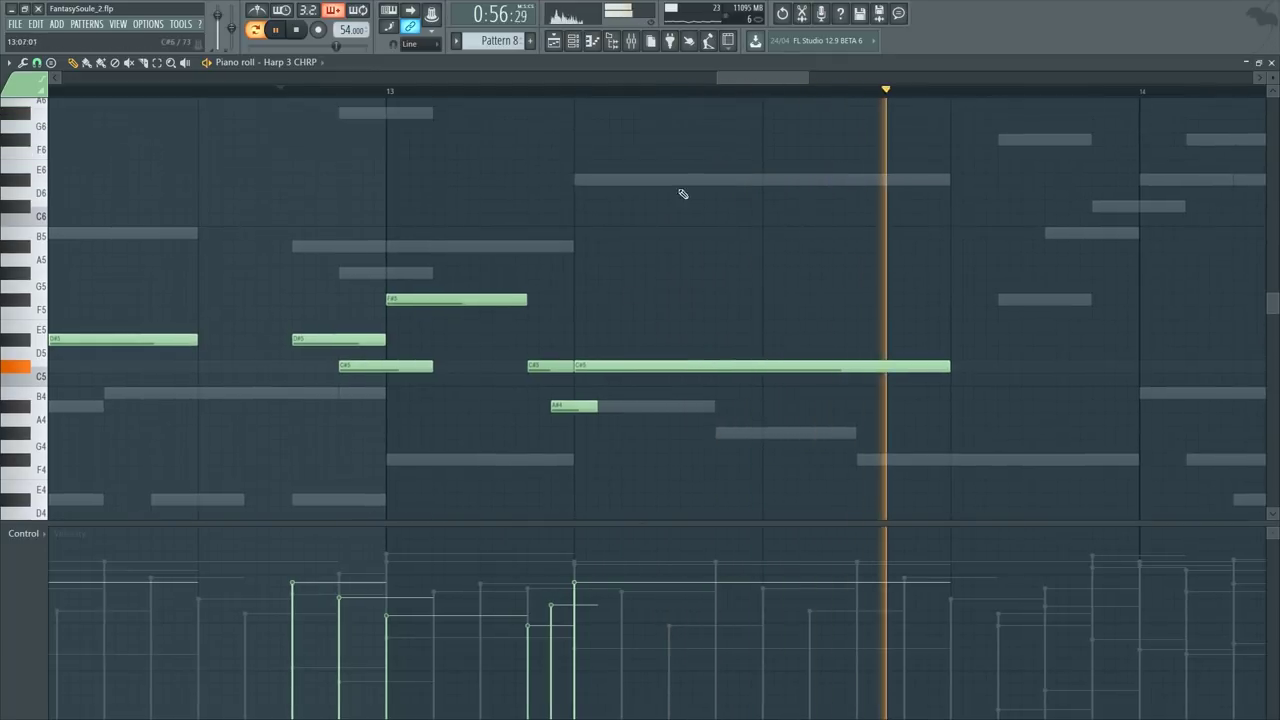
scroll(803, 94, "down", 3)
key("space")
scroll(770, 277, "down", 1)
scroll(770, 277, "down", 2)
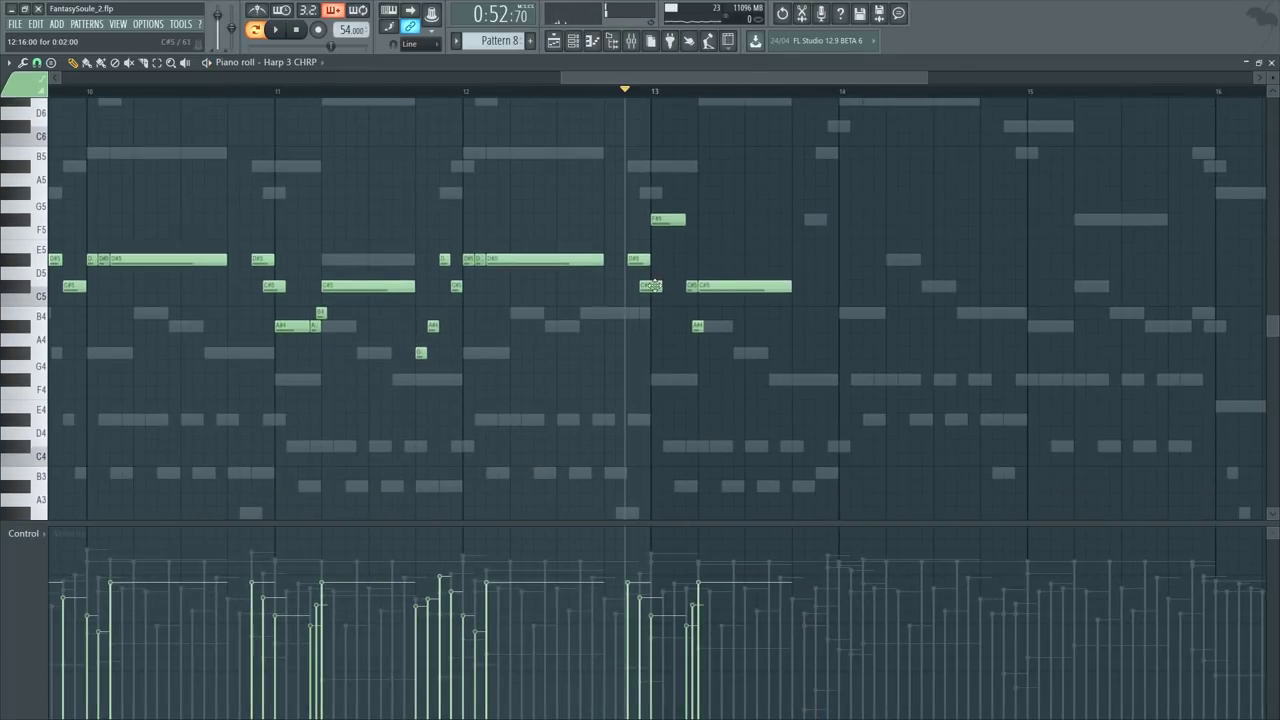
scroll(800, 97, "down", 1)
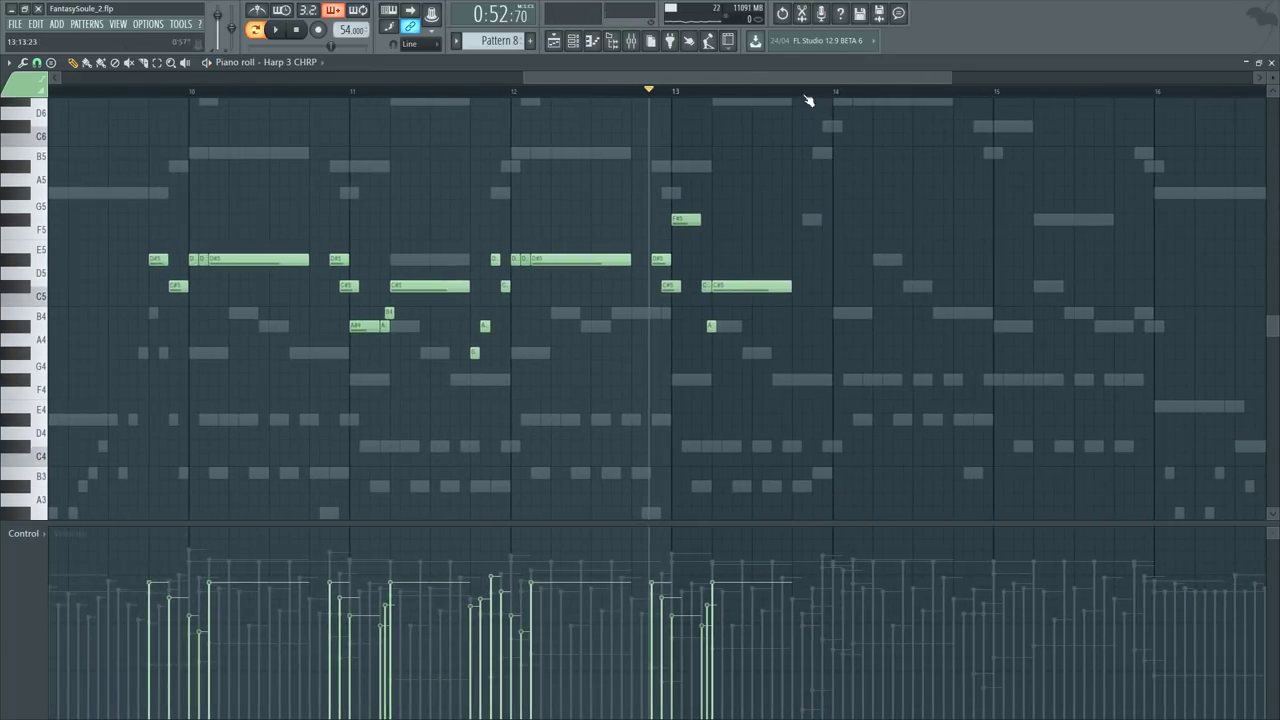
Step: Play from just before bar 10, duplicate the harp harmony of bars 10 to 13 into bars 14 to 17, and clear the selection
key("space")
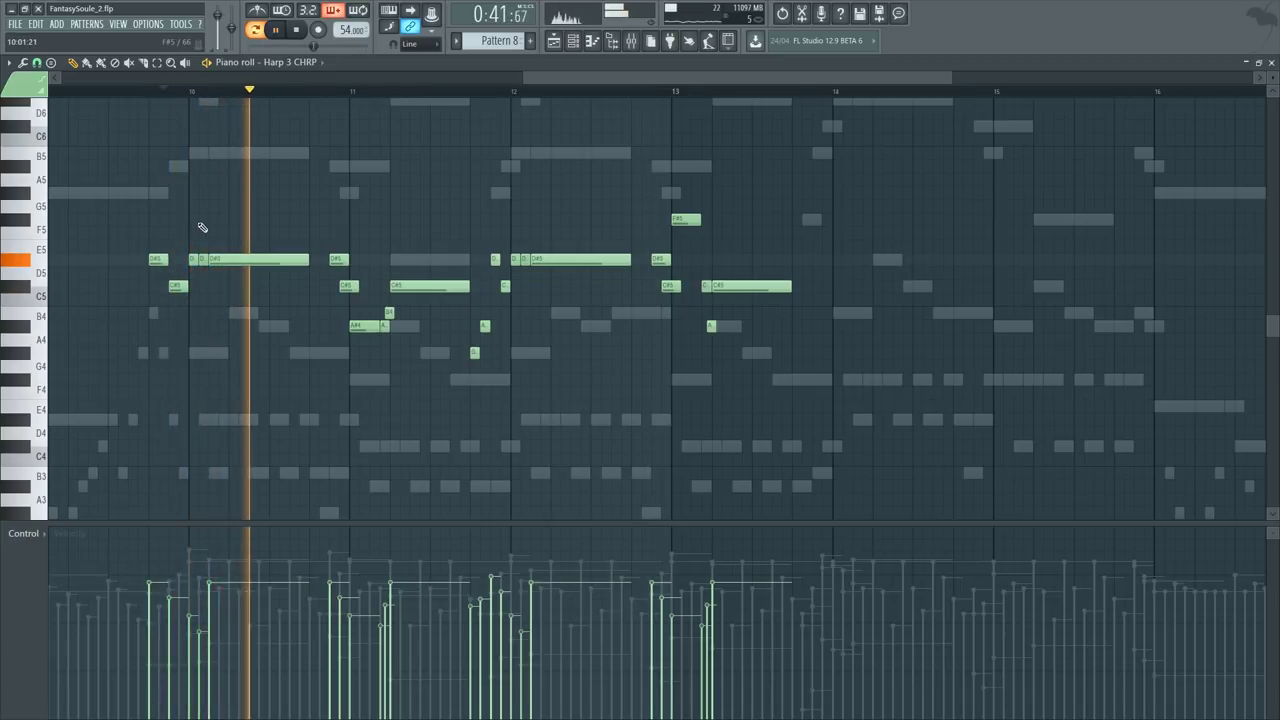
left_click_drag(198, 217, 715, 358)
key("ctrl+b")
scroll(855, 325, "right", 3)
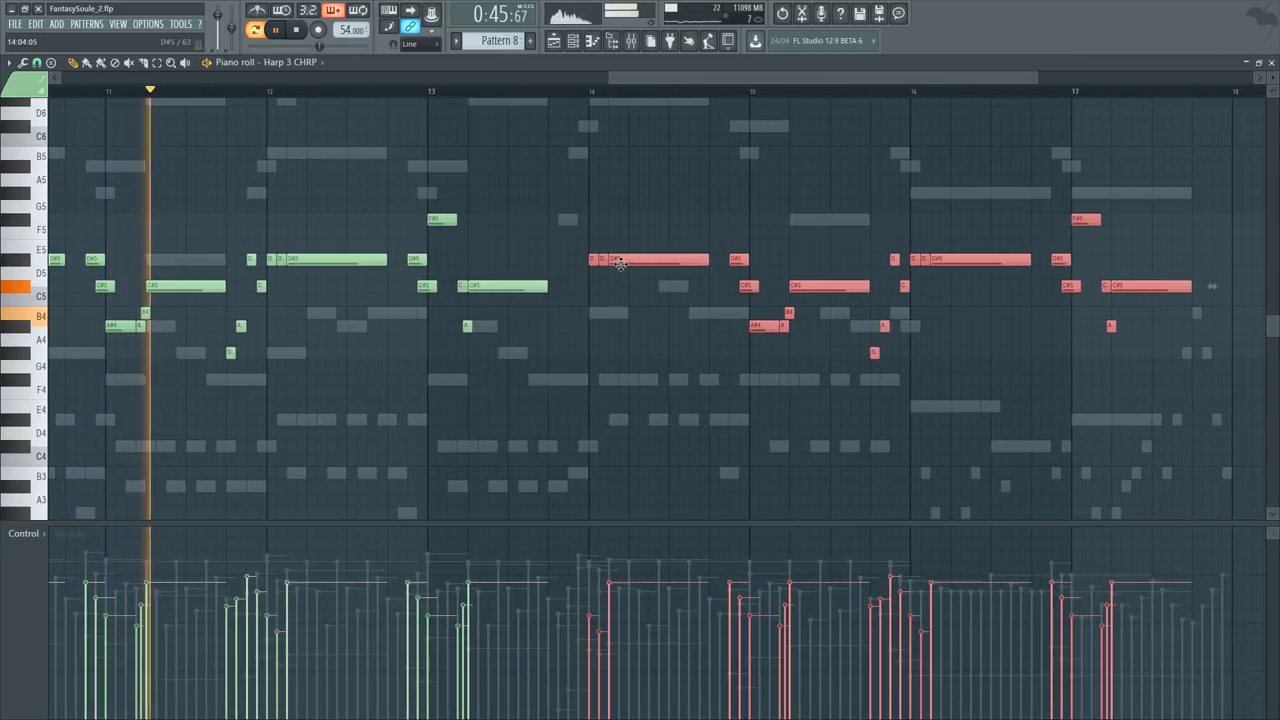
scroll(188, 100, "up", 2)
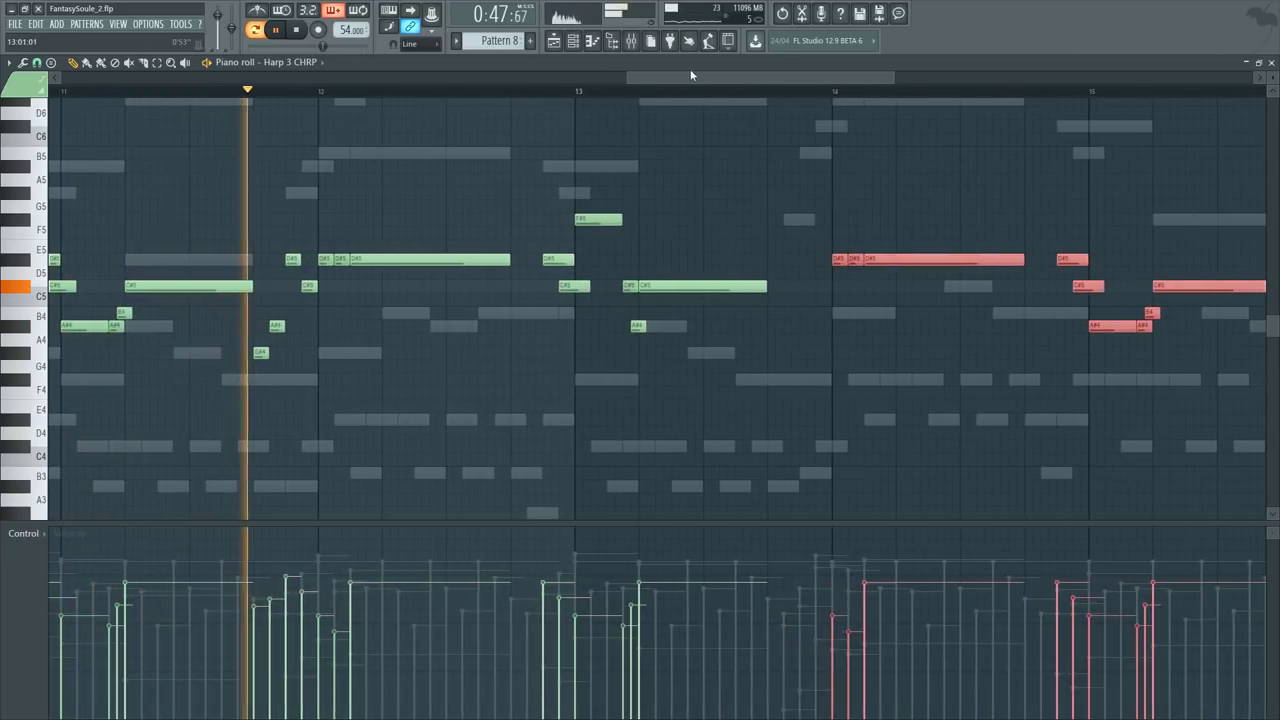
left_click_drag(690, 78, 628, 82)
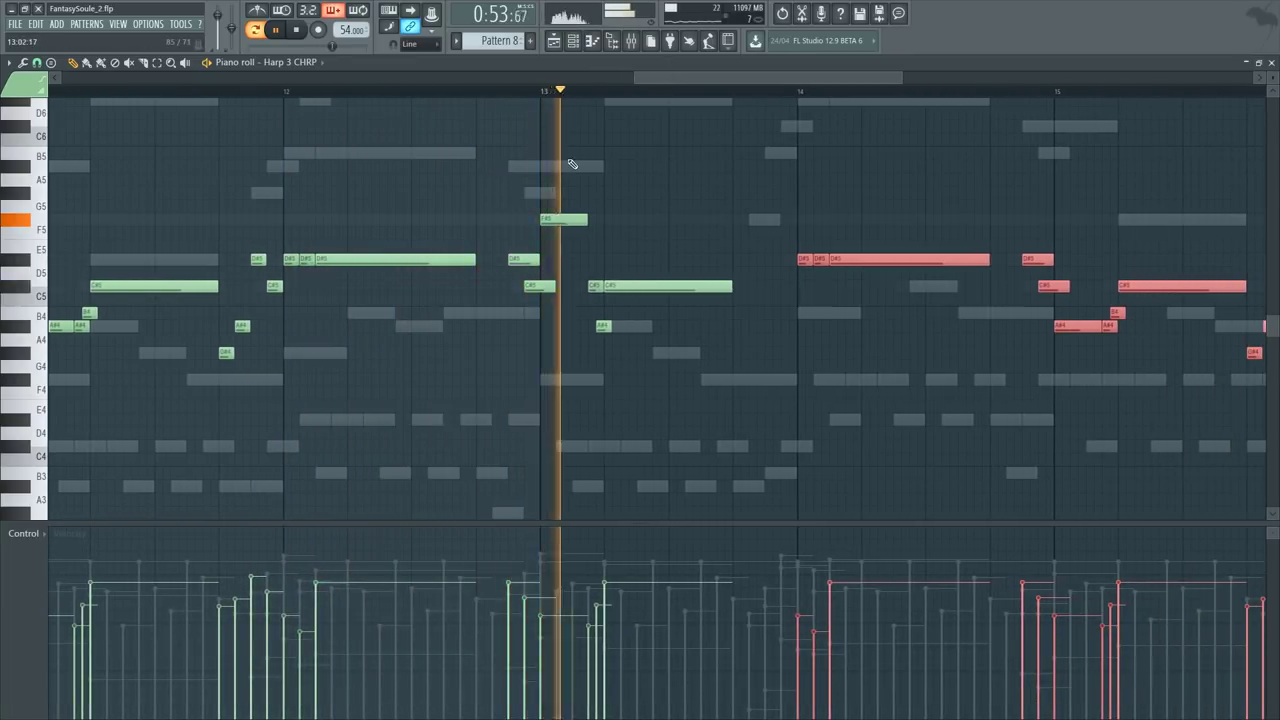
right_click(645, 206)
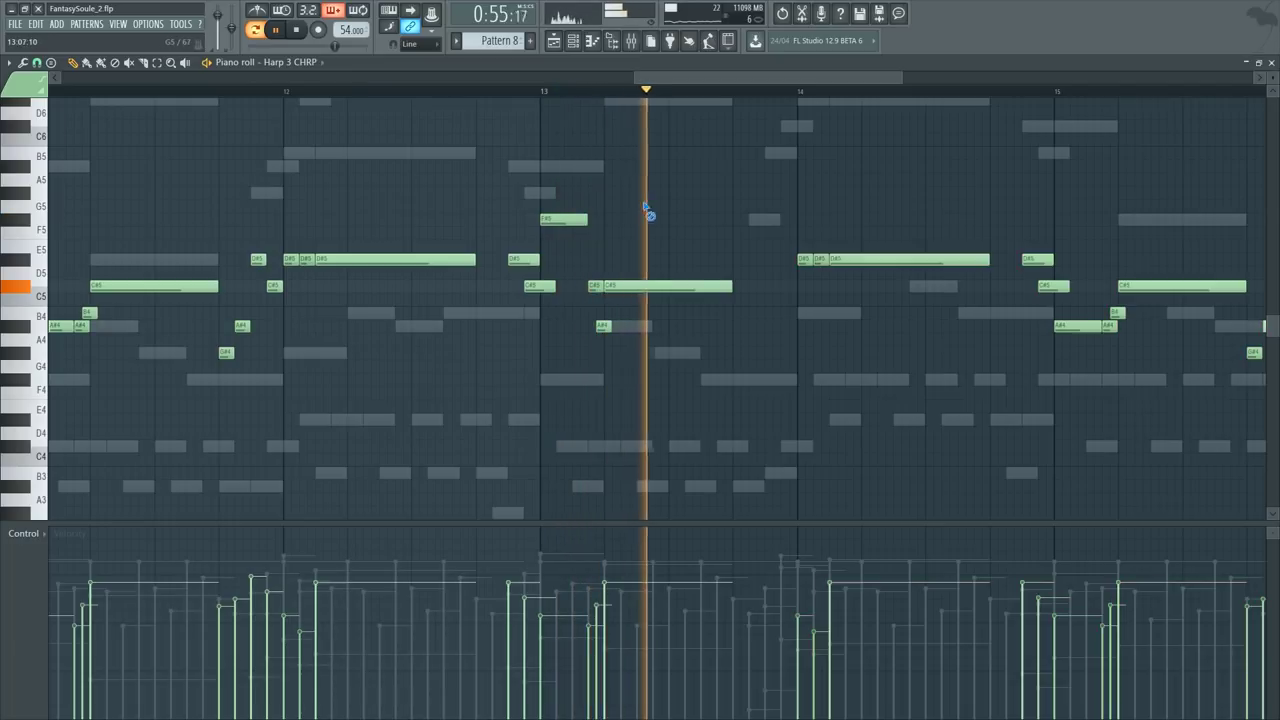
Step: Lower bar 13's two short notes to A#4 and F#4, shift the F#4 slightly later, and play the phrase
left_click(532, 91)
scroll(549, 92, "up", 3)
key("space")
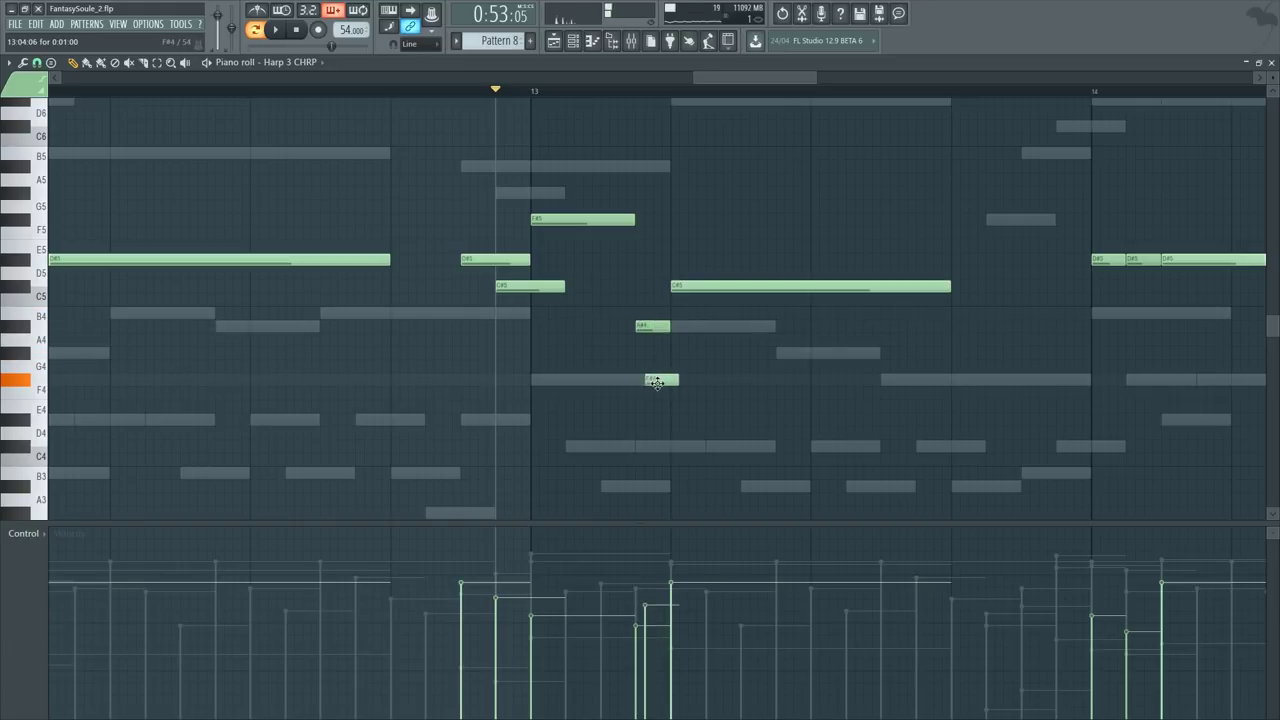
left_click_drag(657, 383, 665, 383)
key("space")
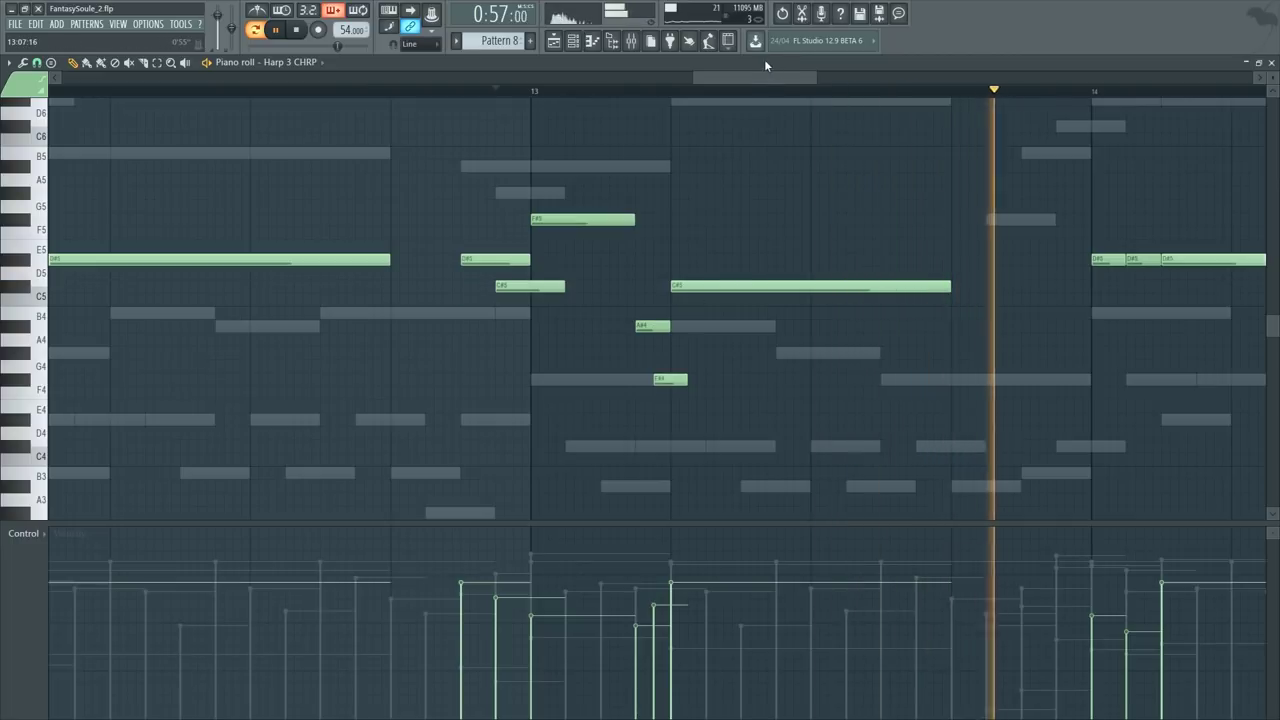
key("space")
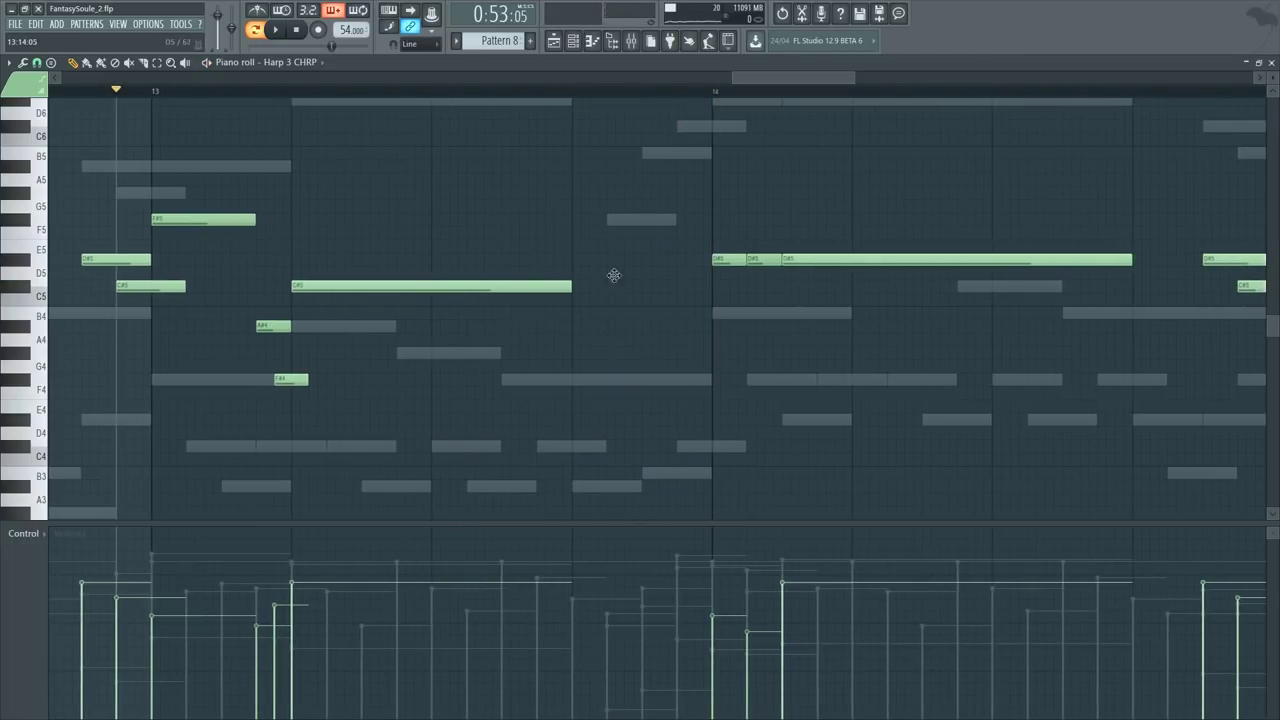
Step: Try a long note leading into bar 14 at D#5 and at B4, and delete it
left_click_drag(614, 275, 606, 253)
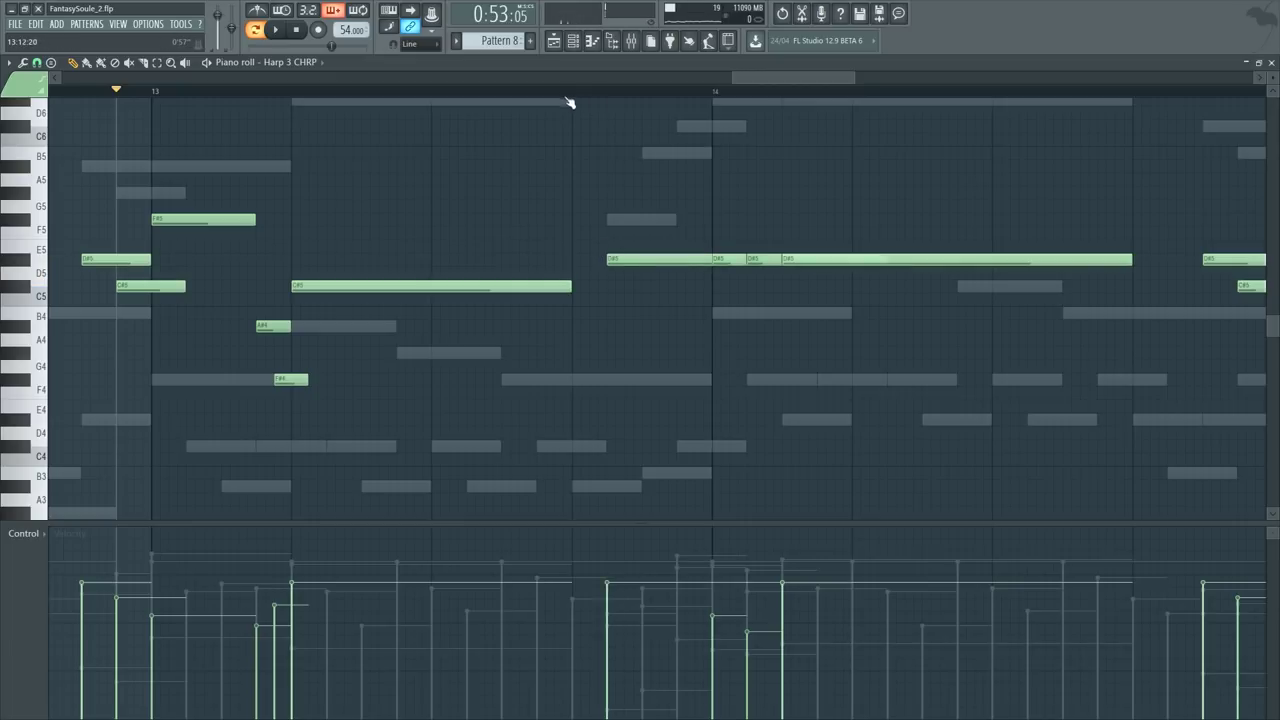
scroll(565, 100, "up", 2)
key("space")
scroll(720, 240, "up", 3)
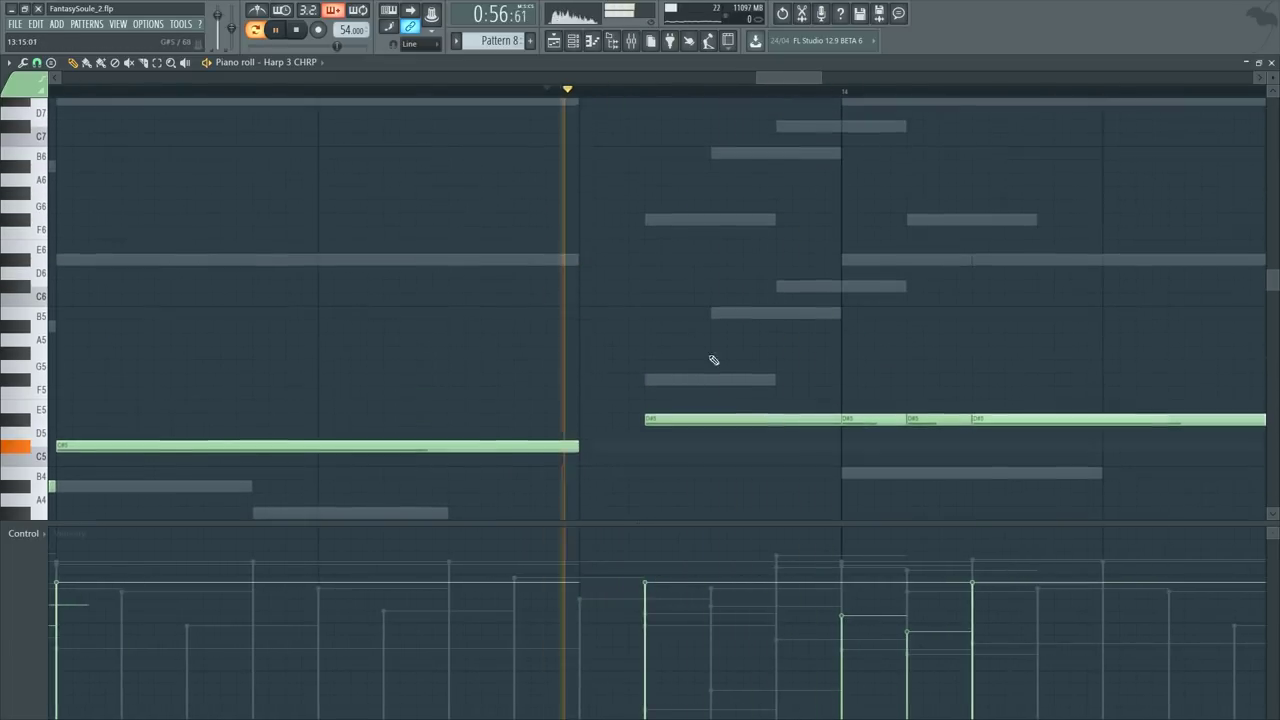
scroll(705, 377, "down", 2)
left_click_drag(681, 298, 683, 342)
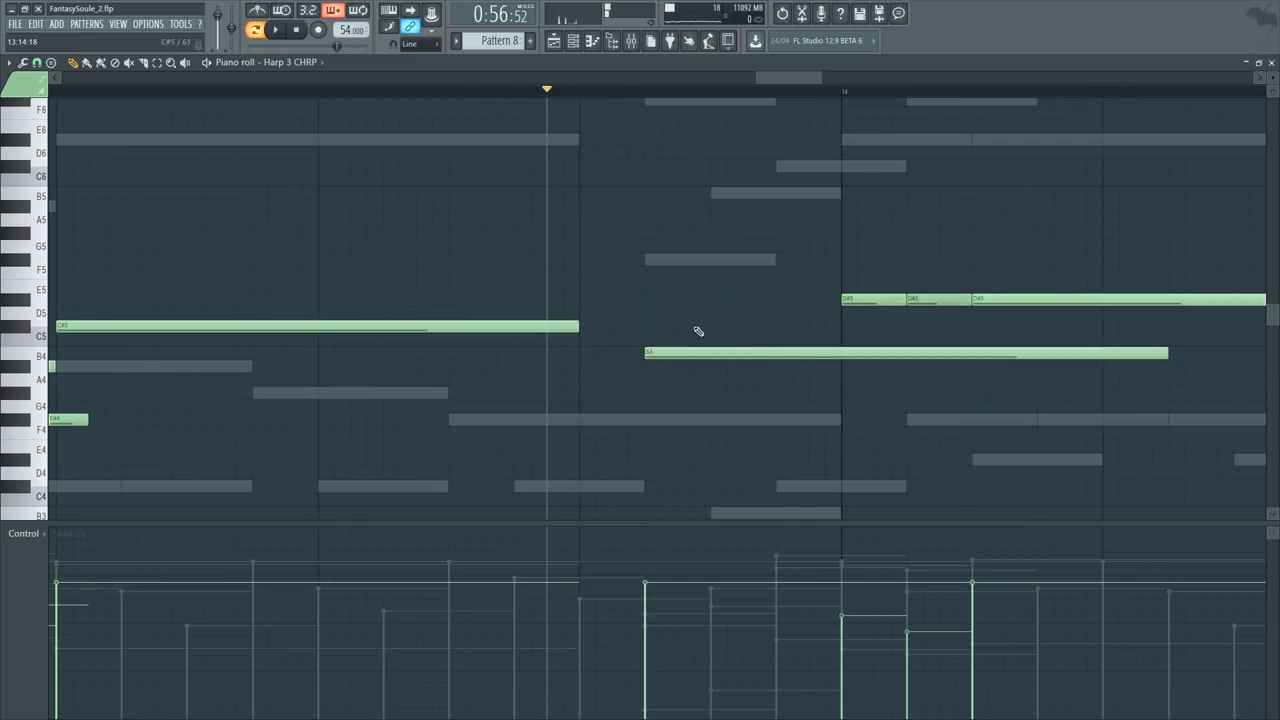
right_click(700, 351)
Step: Play the gap before bar 14, try a D#5 starting closer to the bar line, and delete it
key("space")
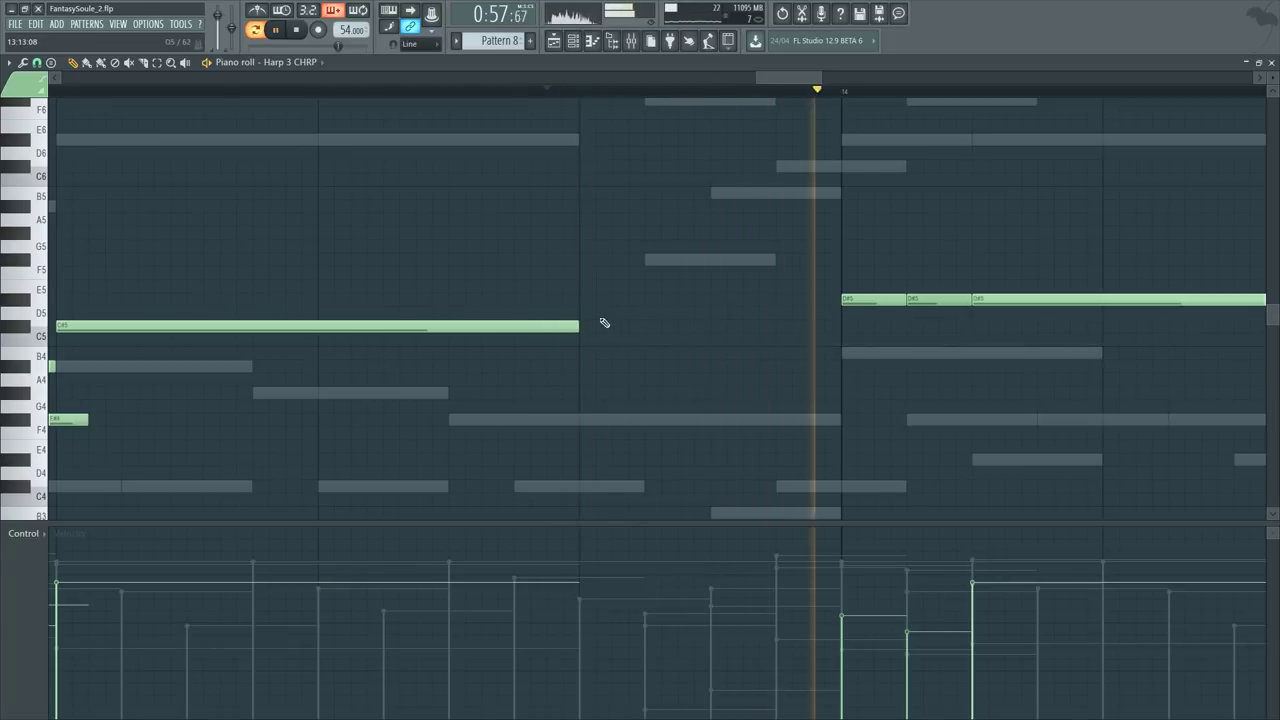
key("space")
left_click_drag(670, 333, 753, 293)
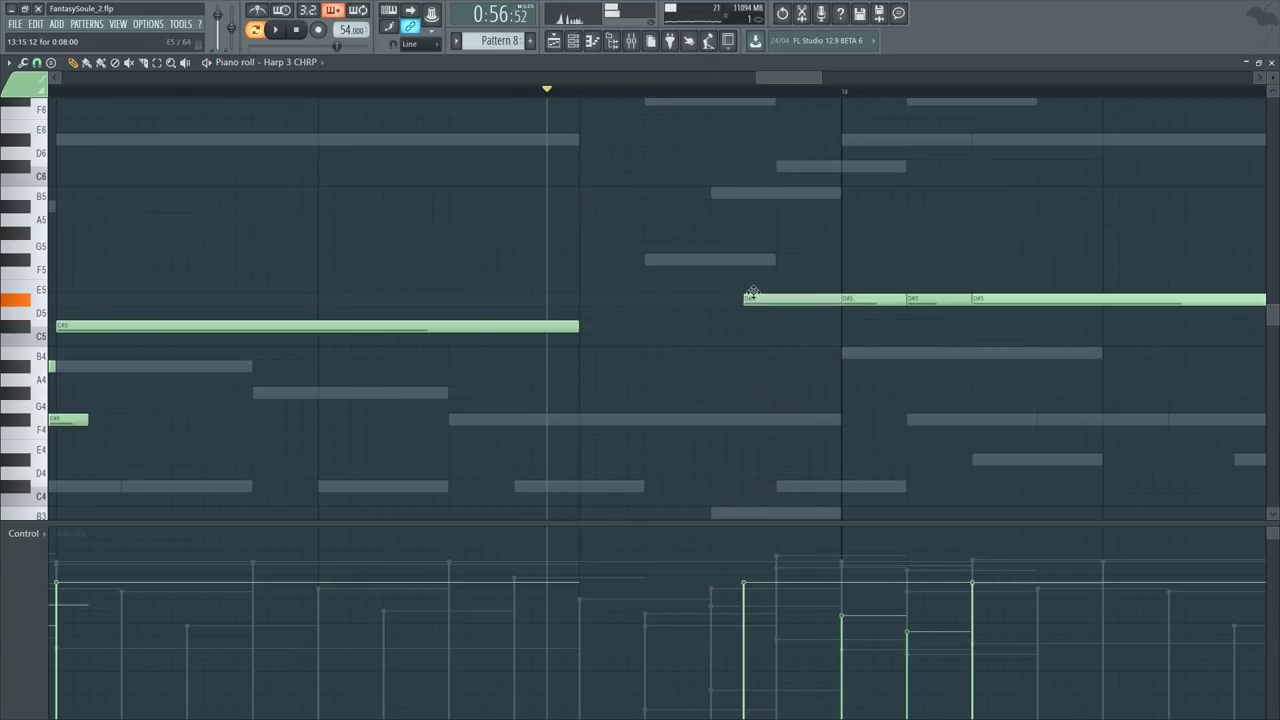
key("space")
right_click(768, 303)
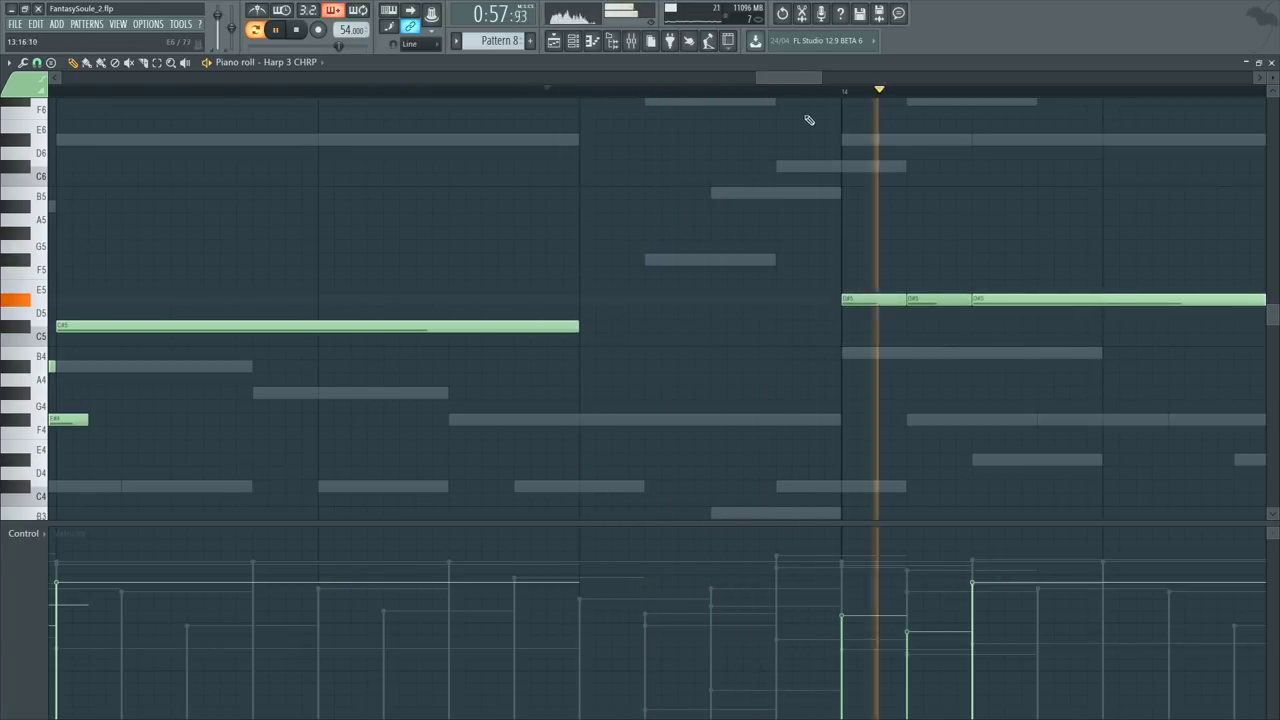
Step: Add a B4, D#5, C#5 pickup leading into bar 14 and play it
left_click_drag(821, 78, 911, 78)
key("space")
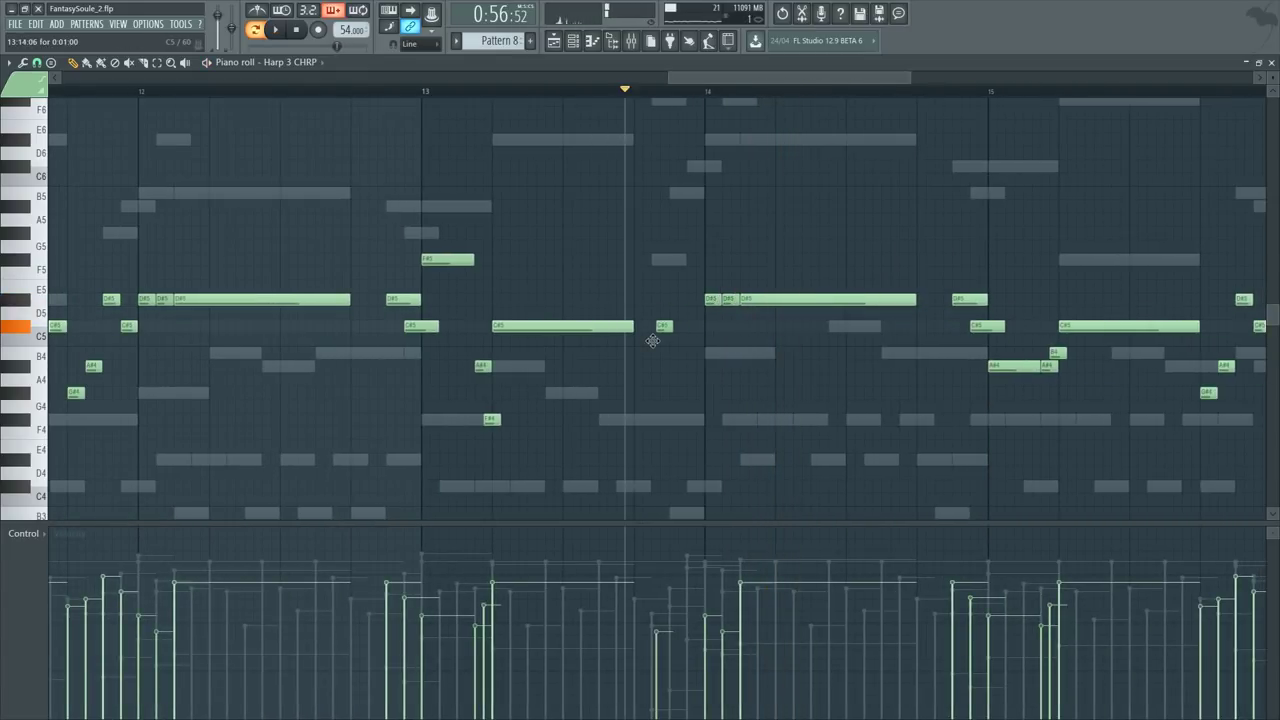
scroll(714, 95, "up", 3)
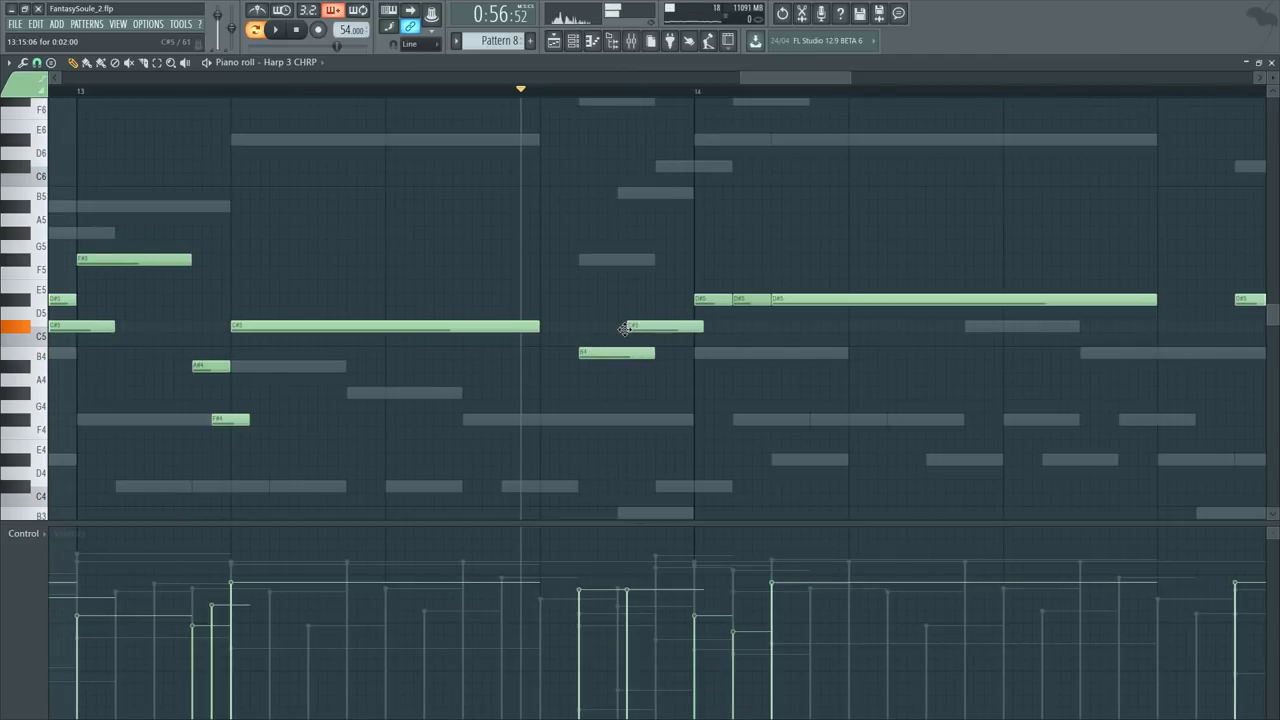
left_click_drag(652, 330, 660, 330)
key("space")
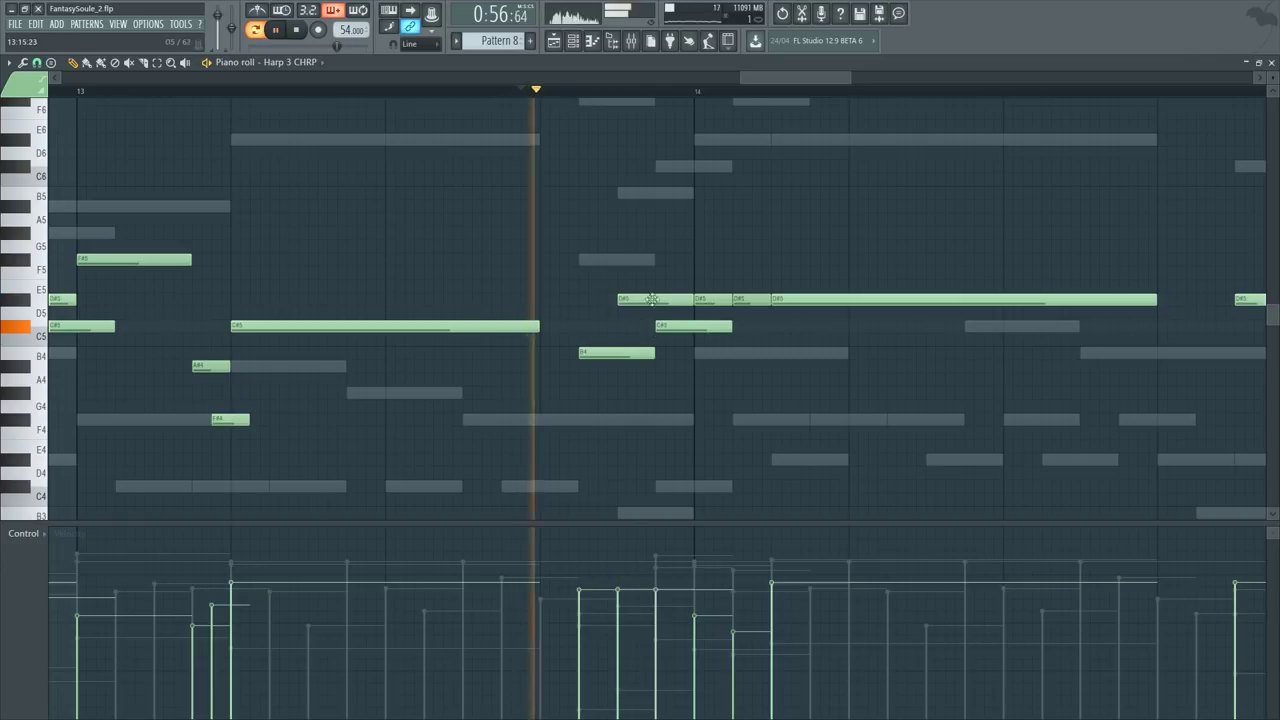
Step: Lower the velocities of the three pickup notes before bar 14, with the D#5 softest, and halve their lengths
left_click_drag(623, 251, 660, 400)
mouse_move(578, 614)
left_mouse_down()
mouse_move(629, 646)
mouse_move(657, 611)
left_mouse_up()
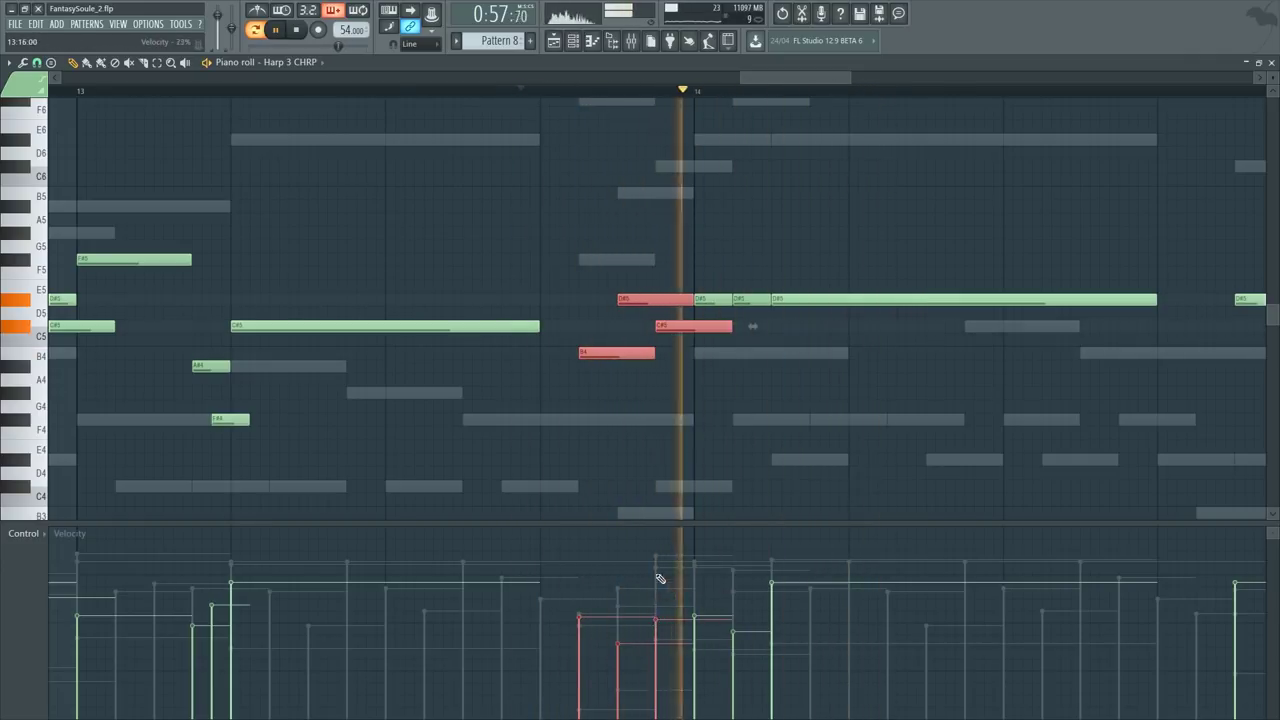
left_click_drag(618, 241, 655, 441)
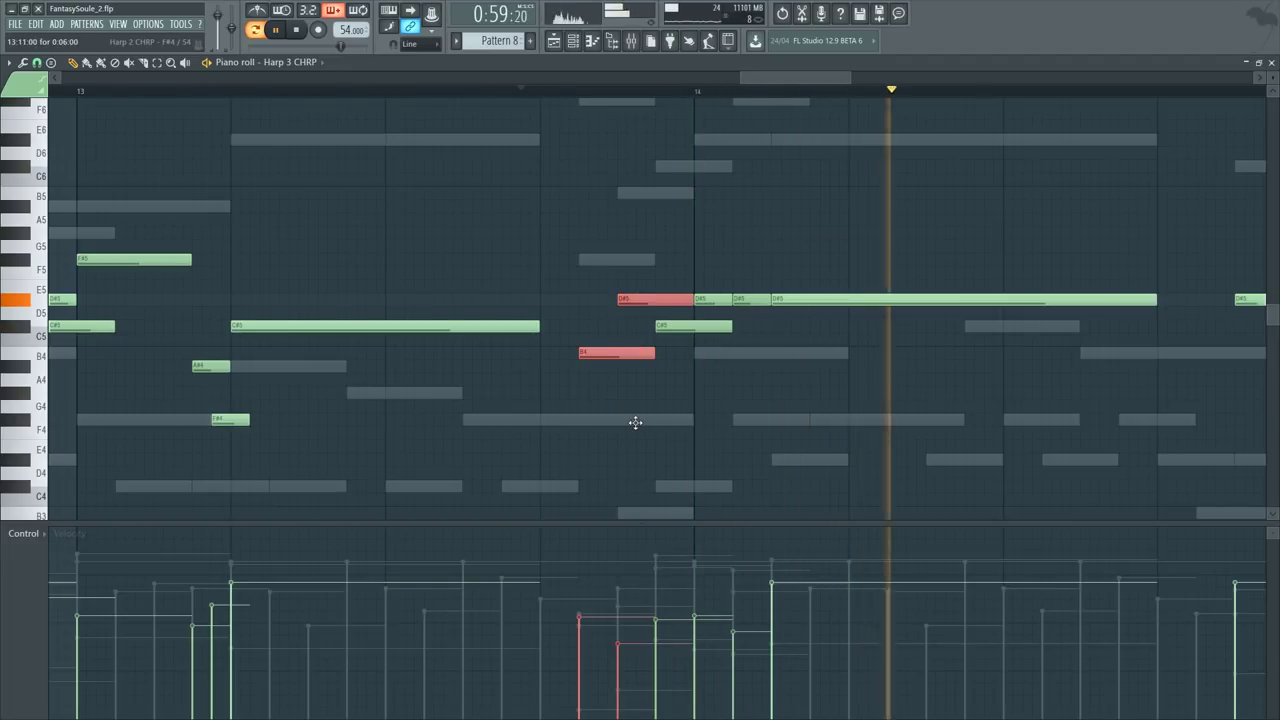
left_click(675, 327, "ctrl+shift")
left_click_drag(689, 300, 655, 302)
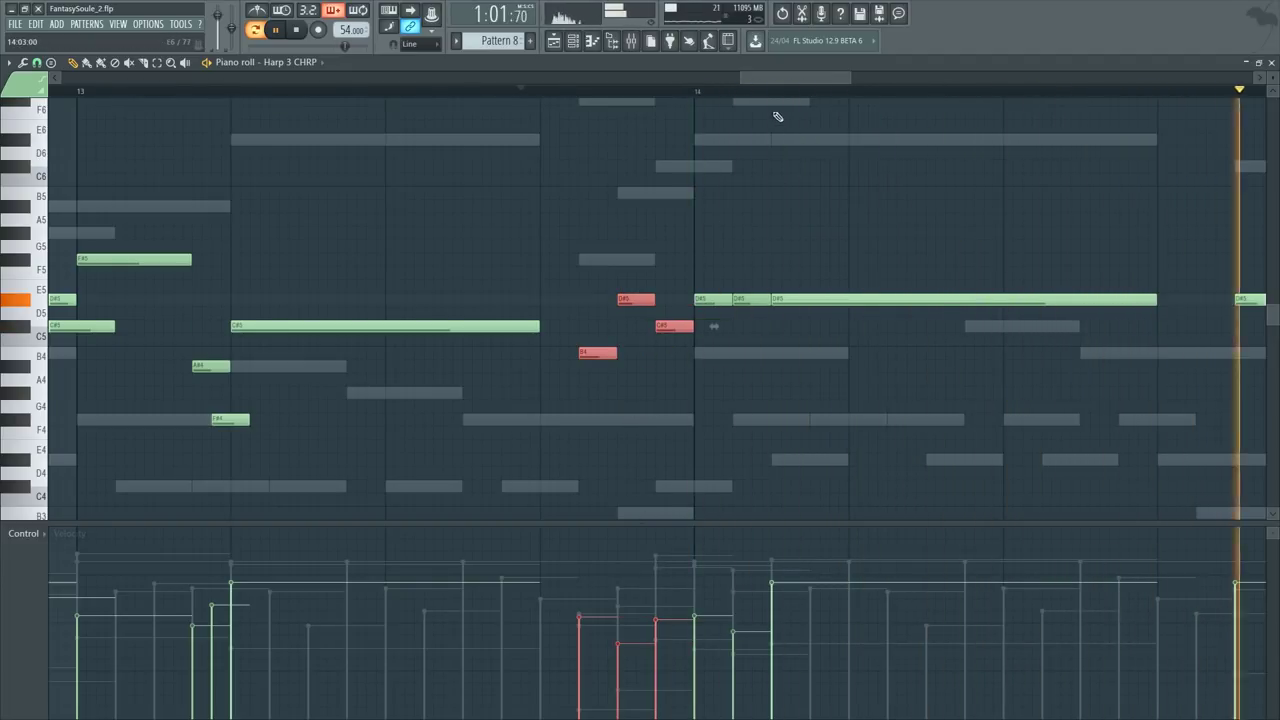
Step: Raise the A#4 opening bar 15 to F#5 and the short A#4 following it to C#5
scroll(797, 91, "down", 3)
key("space")
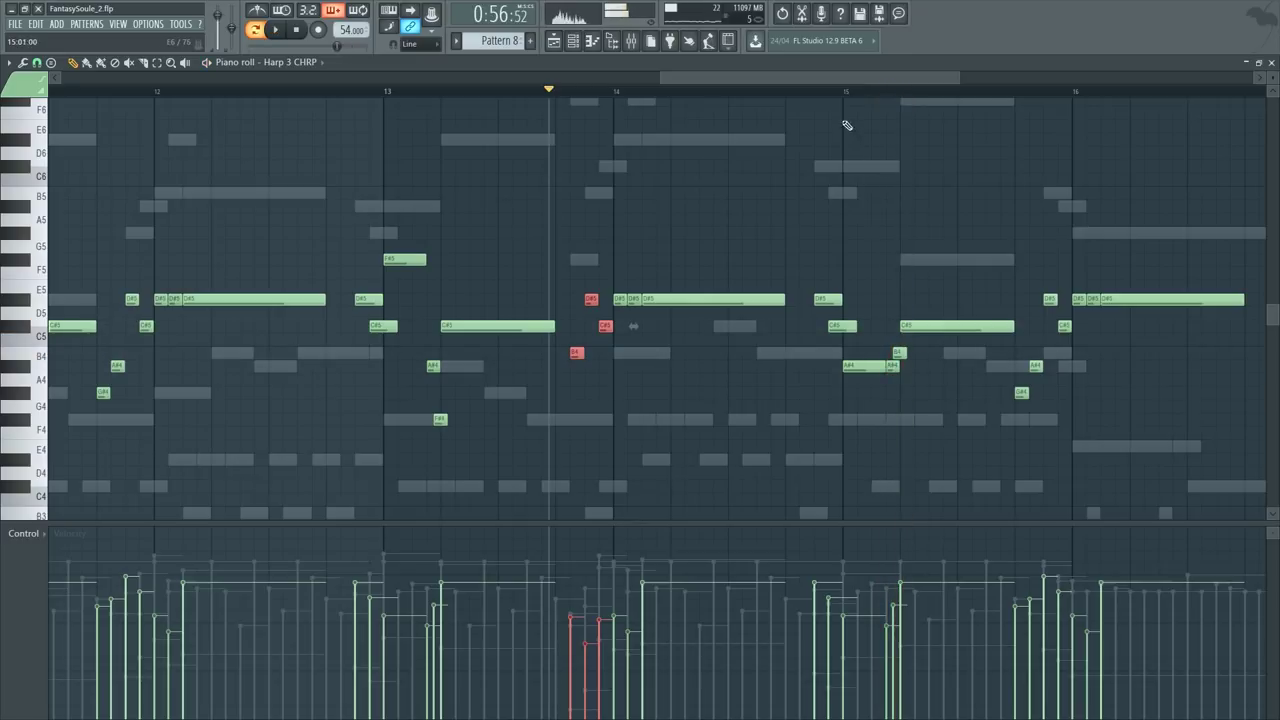
key("space")
scroll(957, 95, "up", 4)
key("space")
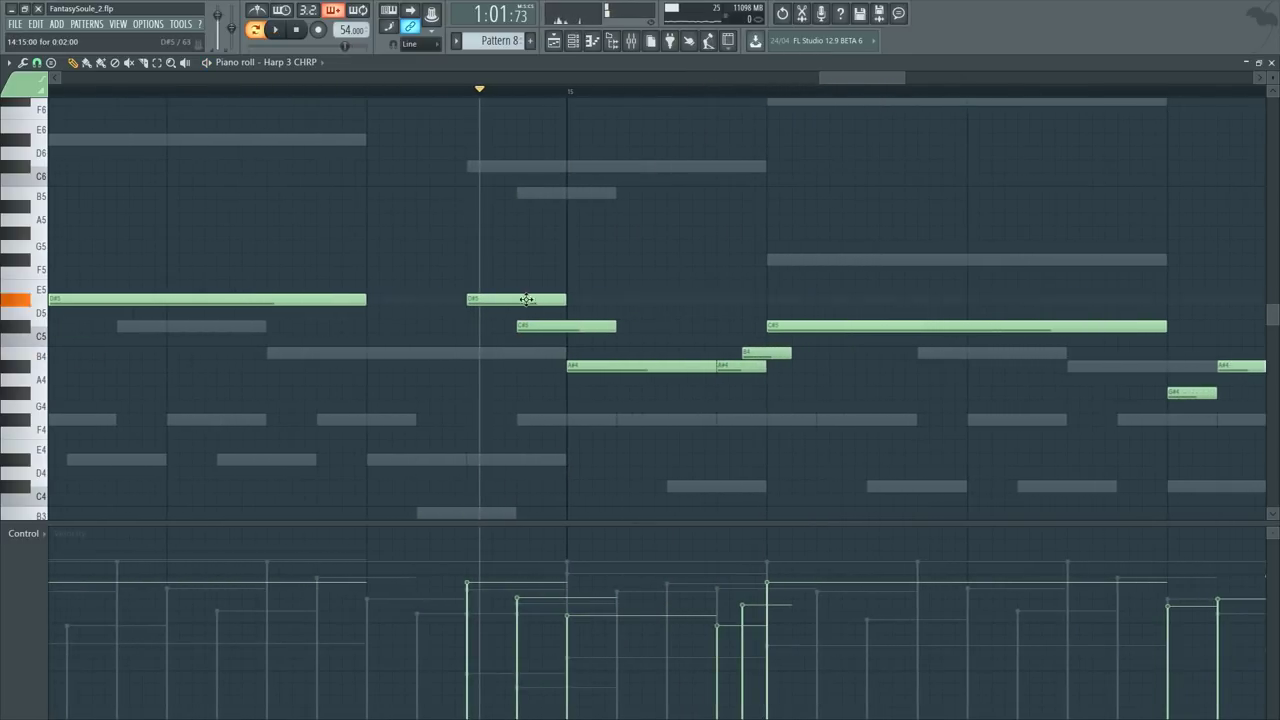
left_click_drag(596, 270, 594, 248)
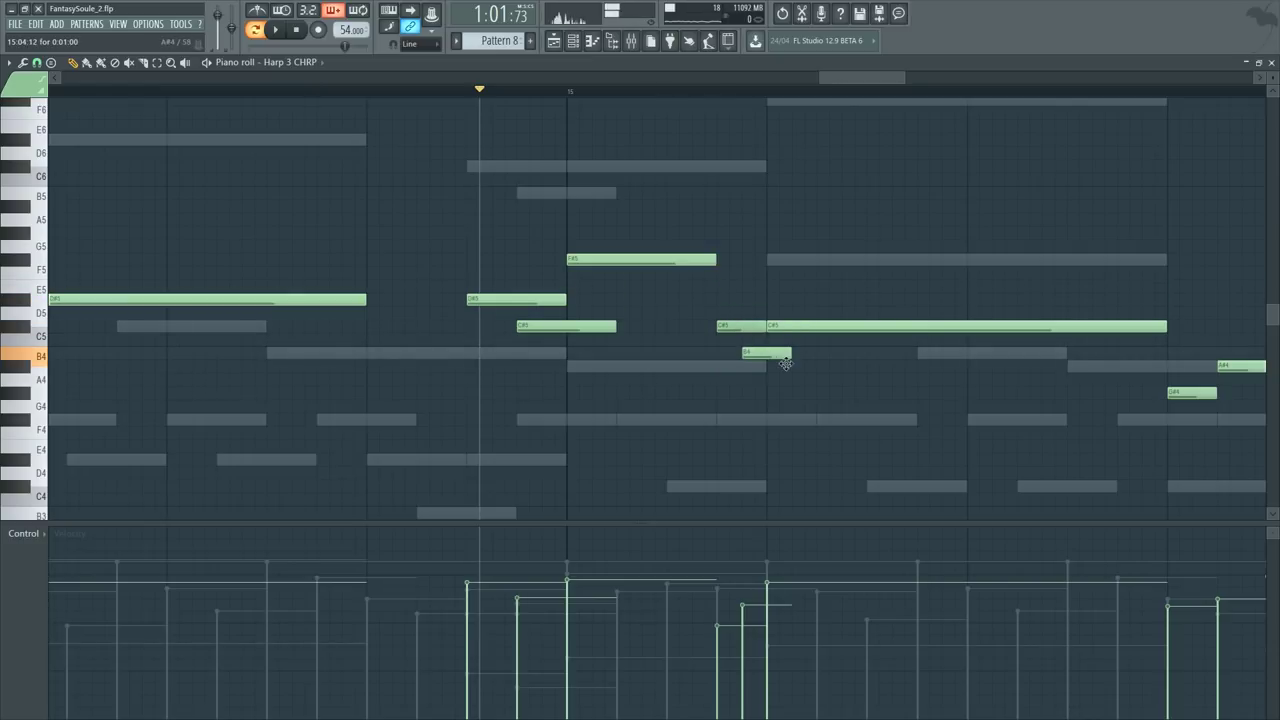
Step: Lower the long C#5 in bar 15 to F#4 and the short B4 before it to A#4, and play the passage
left_click_drag(813, 331, 812, 430)
left_click(653, 248)
key("ctrl+z")
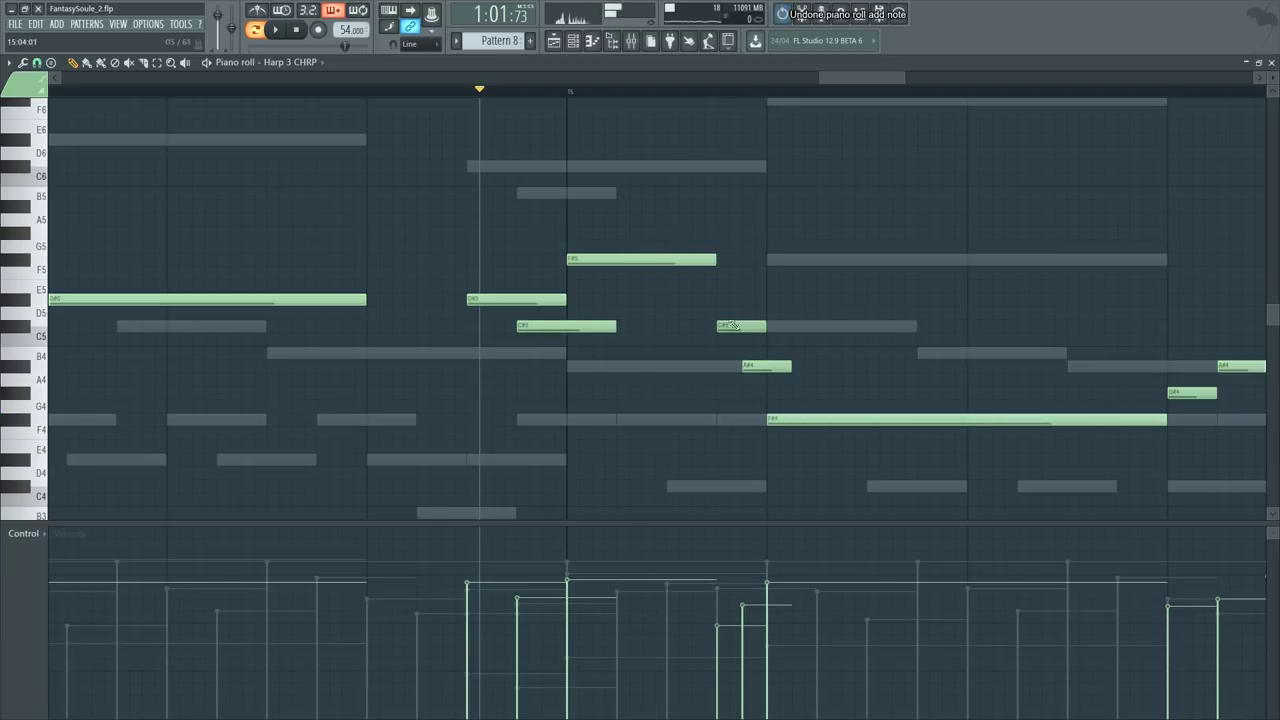
right_click(760, 353)
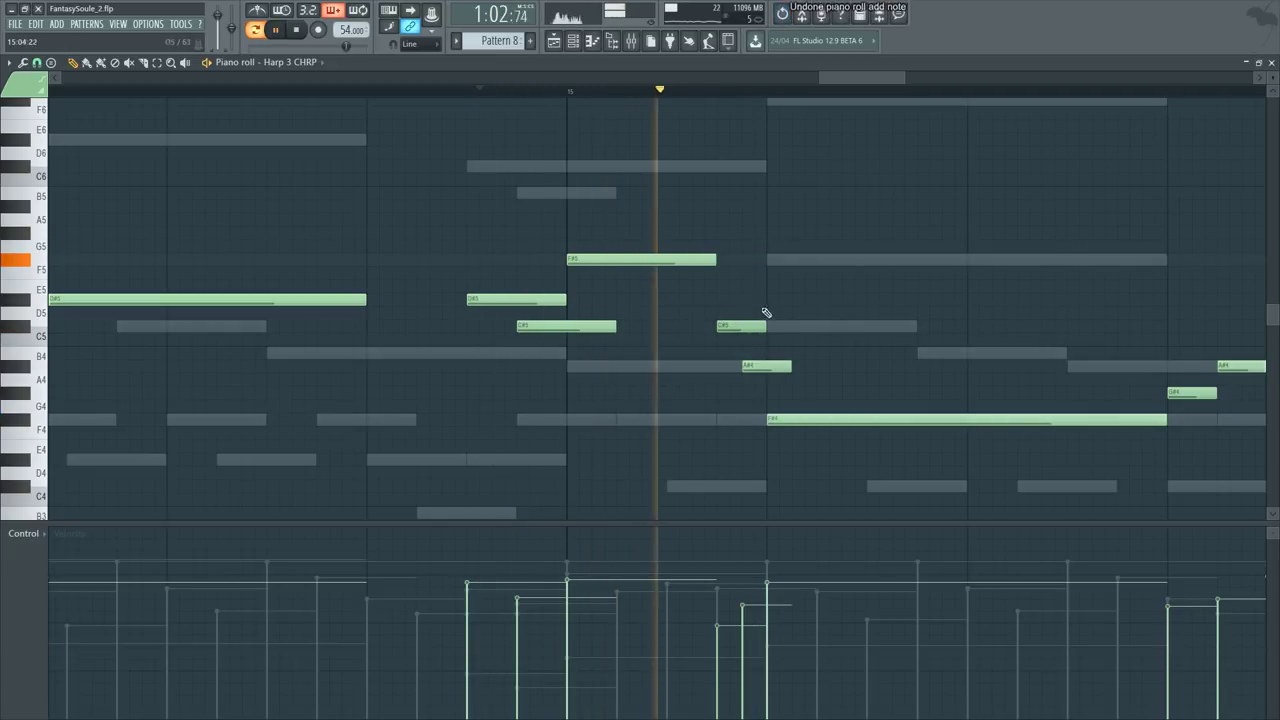
left_click_drag(843, 79, 857, 80)
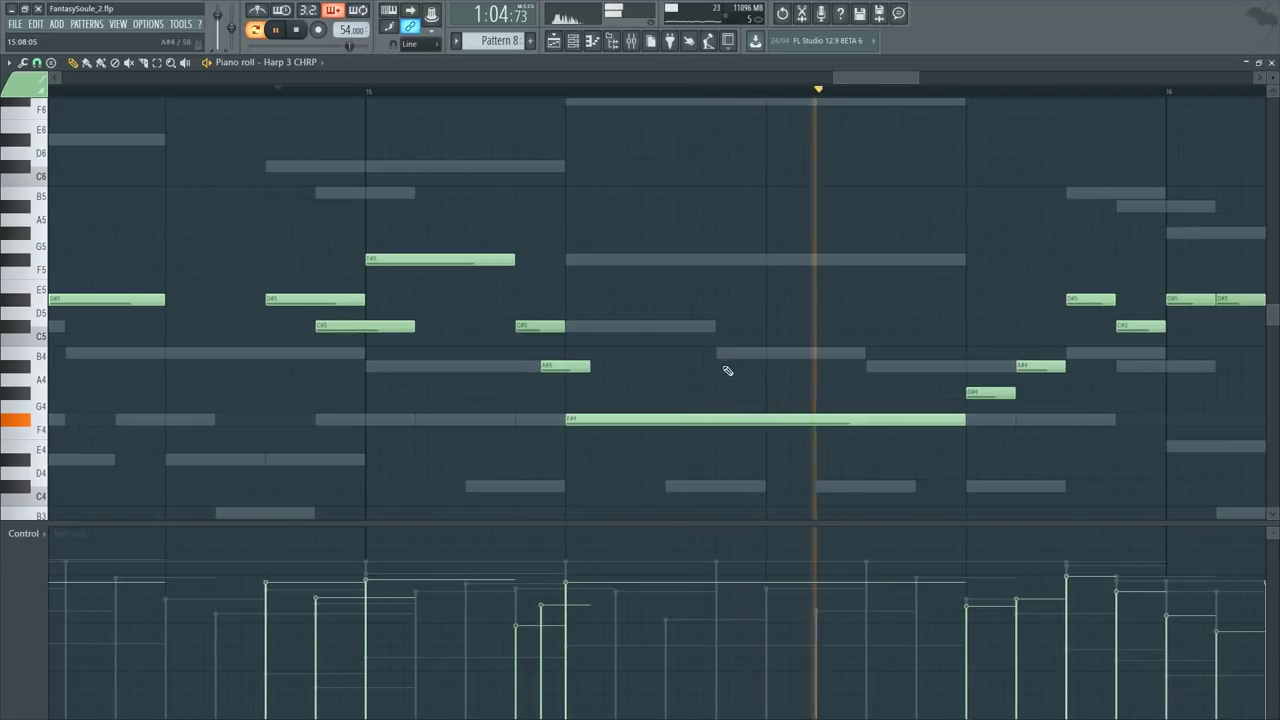
key("space")
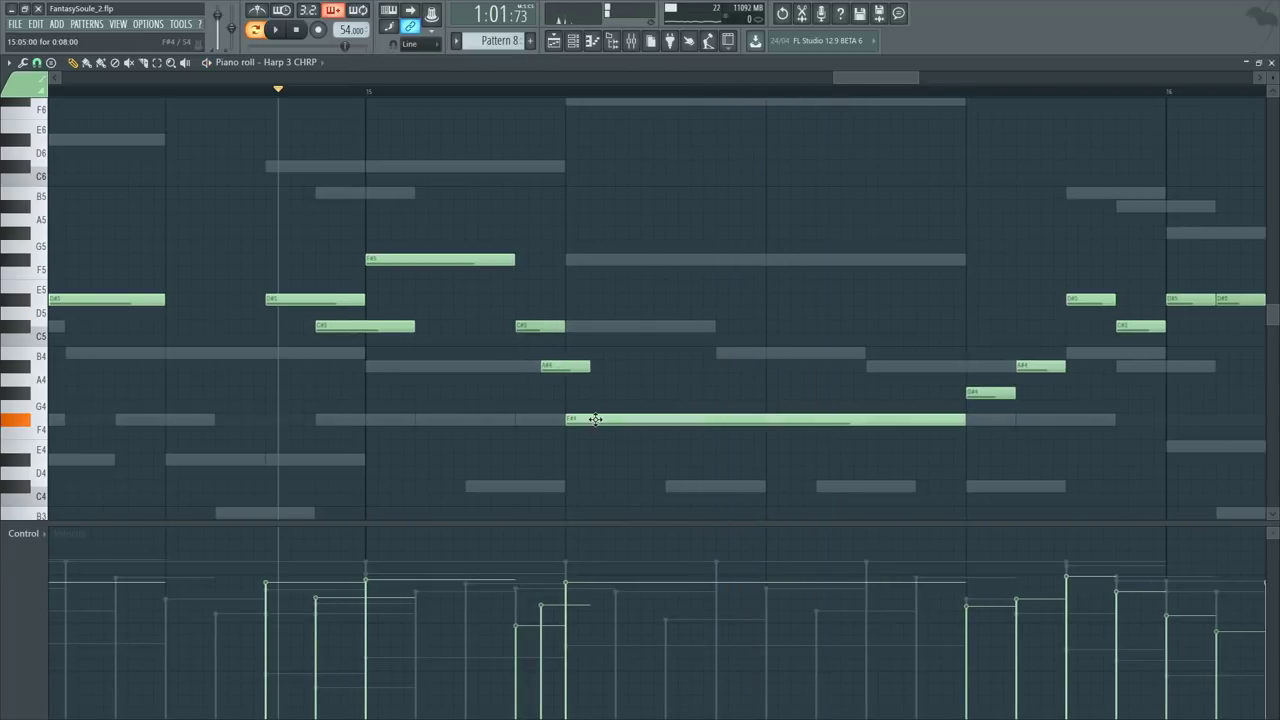
Step: Try the long note in bar 15 at A#5 with the short note before it at F#5, and play the passage
left_click_drag(594, 419, 587, 259)
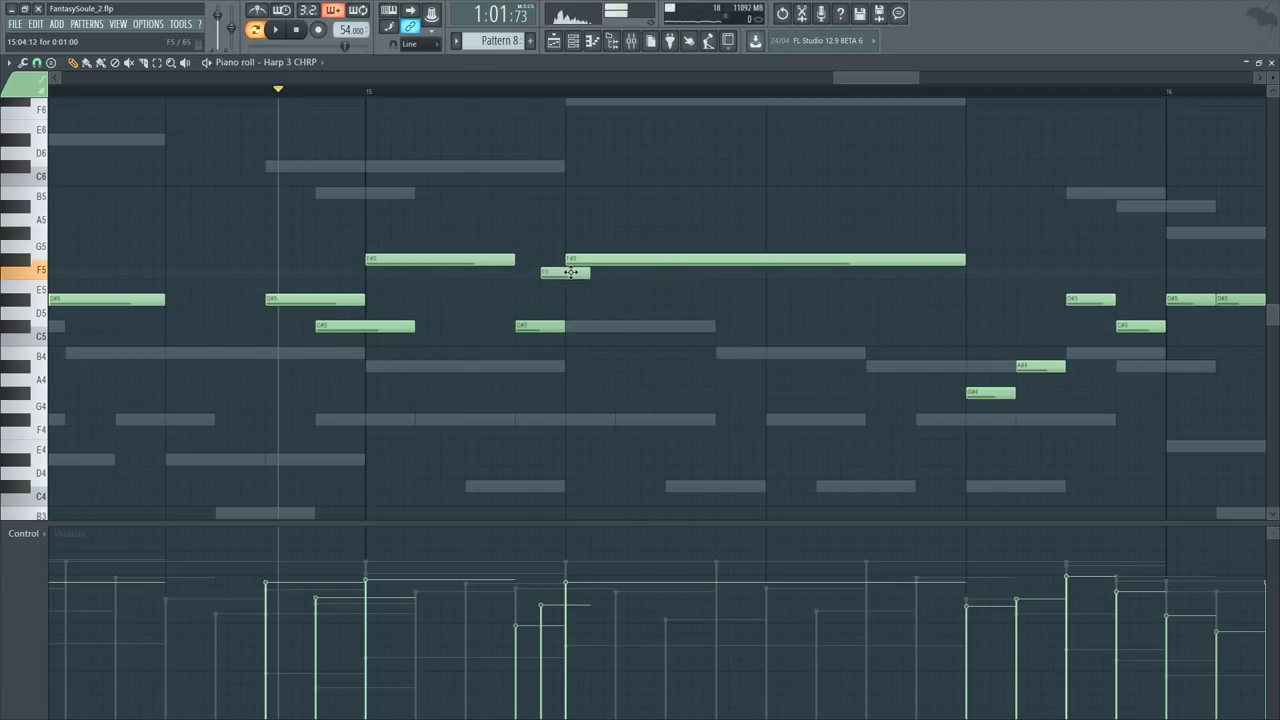
left_click_drag(593, 259, 611, 208)
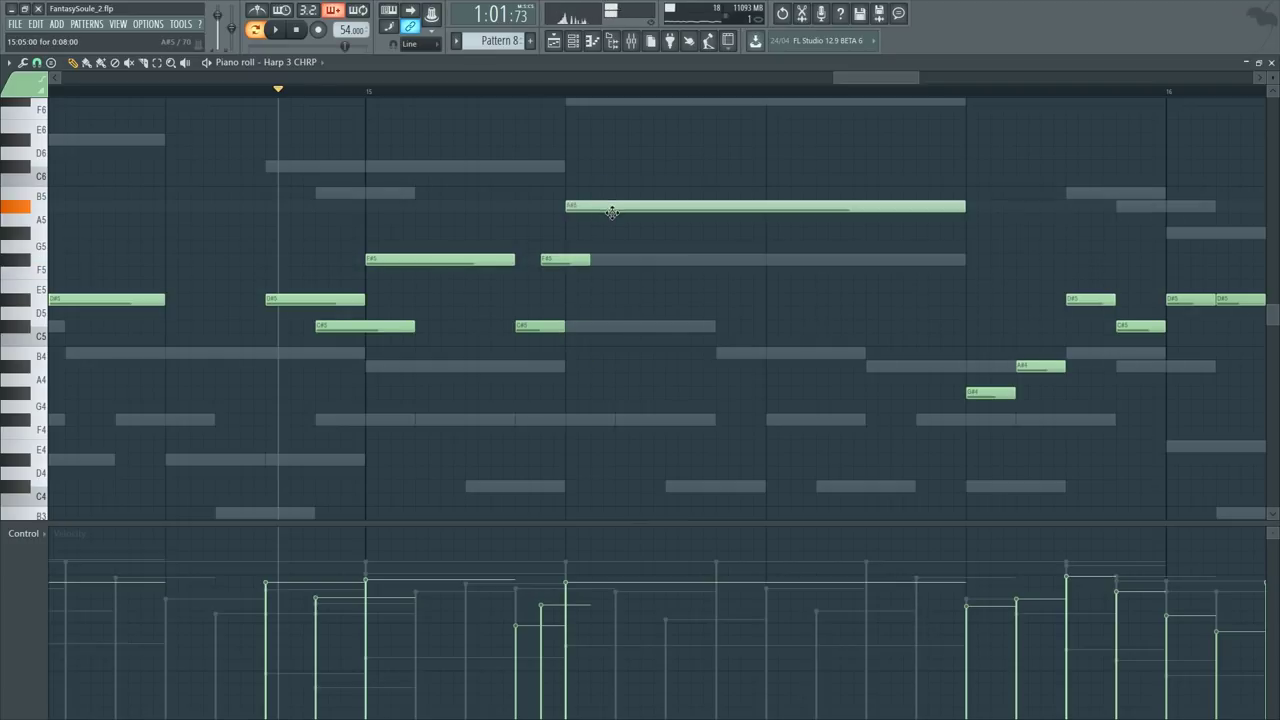
key("space")
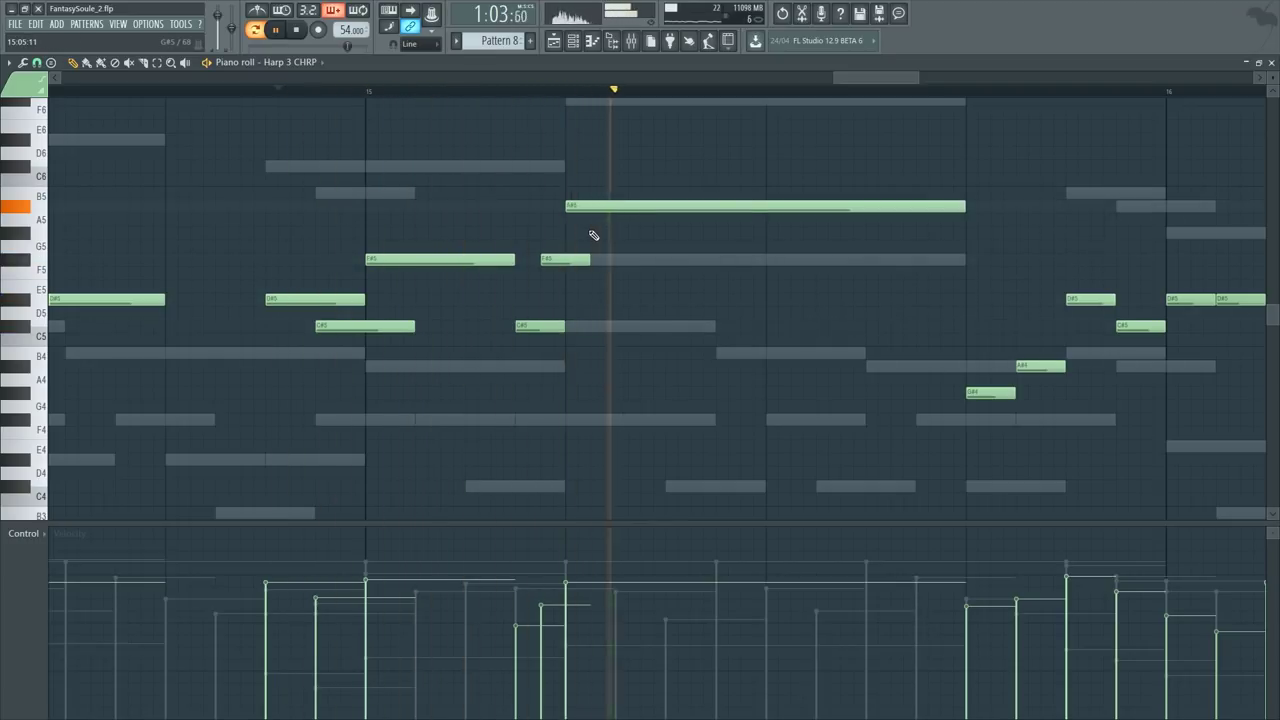
key("space")
Step: Add a B5 at the middle of bar 15, shorten the long A#5 to end where it starts, and play the transition
scroll(711, 189, "down", 2)
left_click(713, 178)
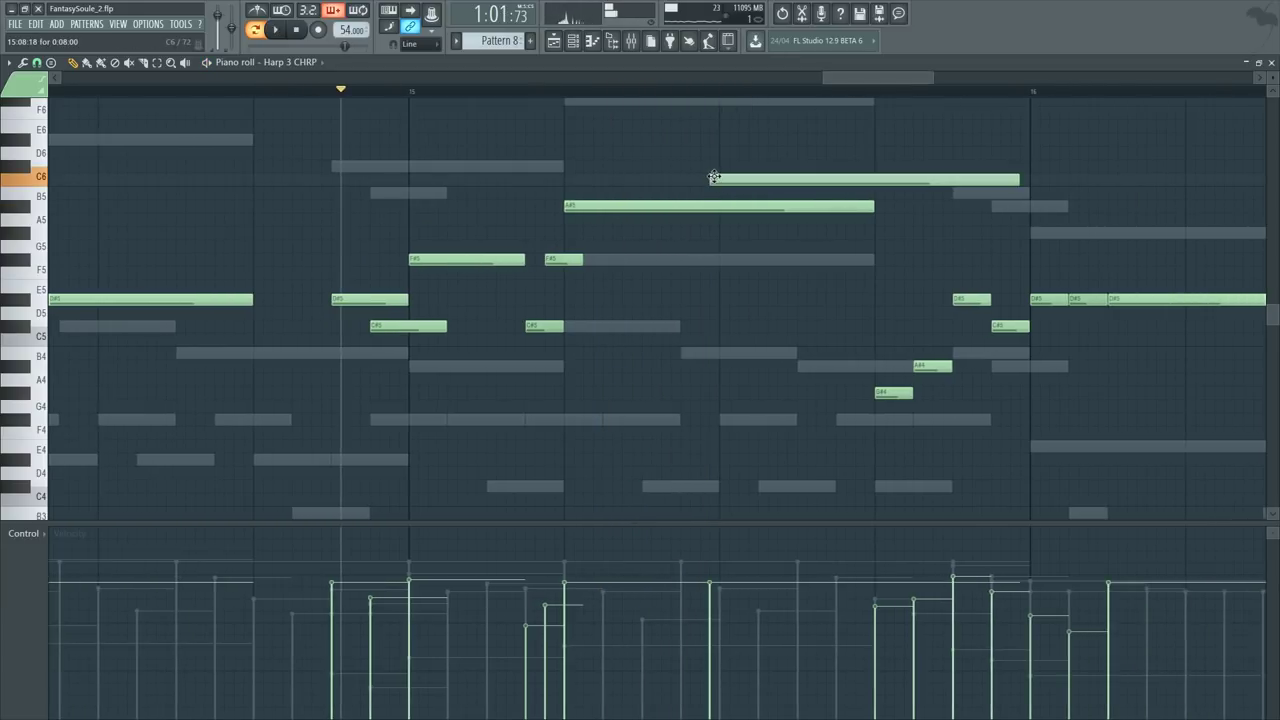
left_click_drag(724, 185, 724, 191)
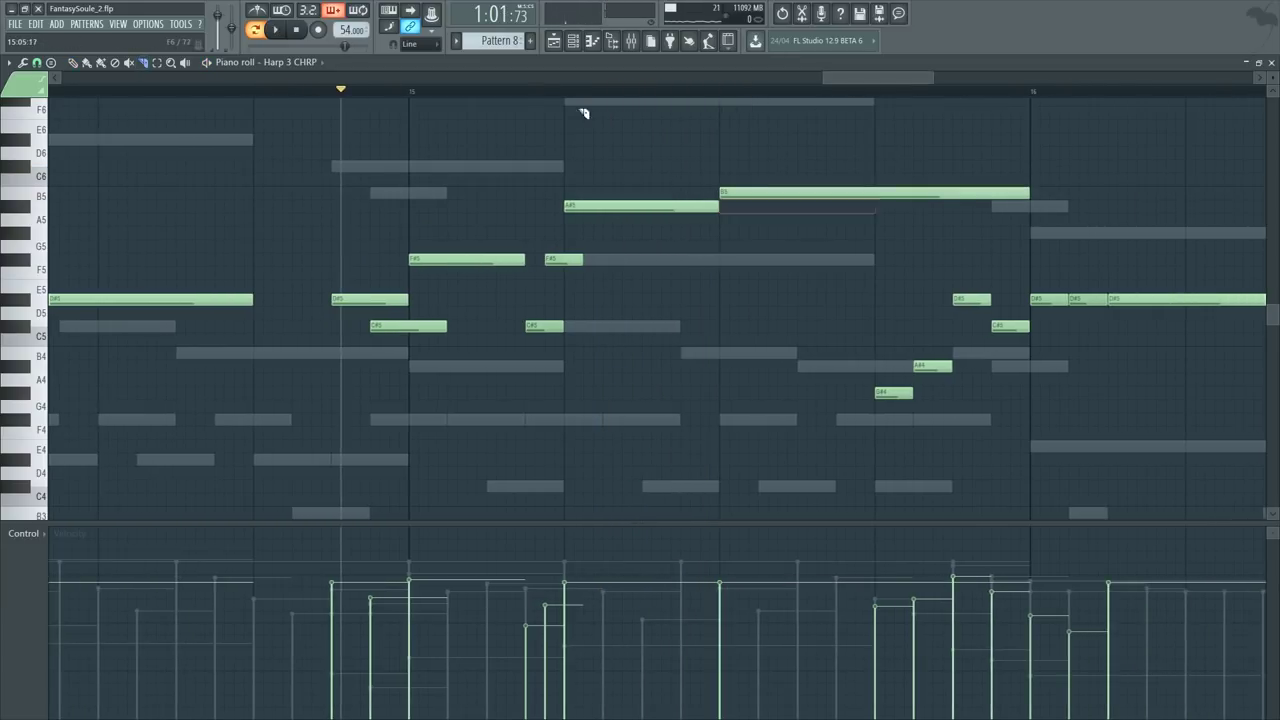
left_click(502, 91)
key("space")
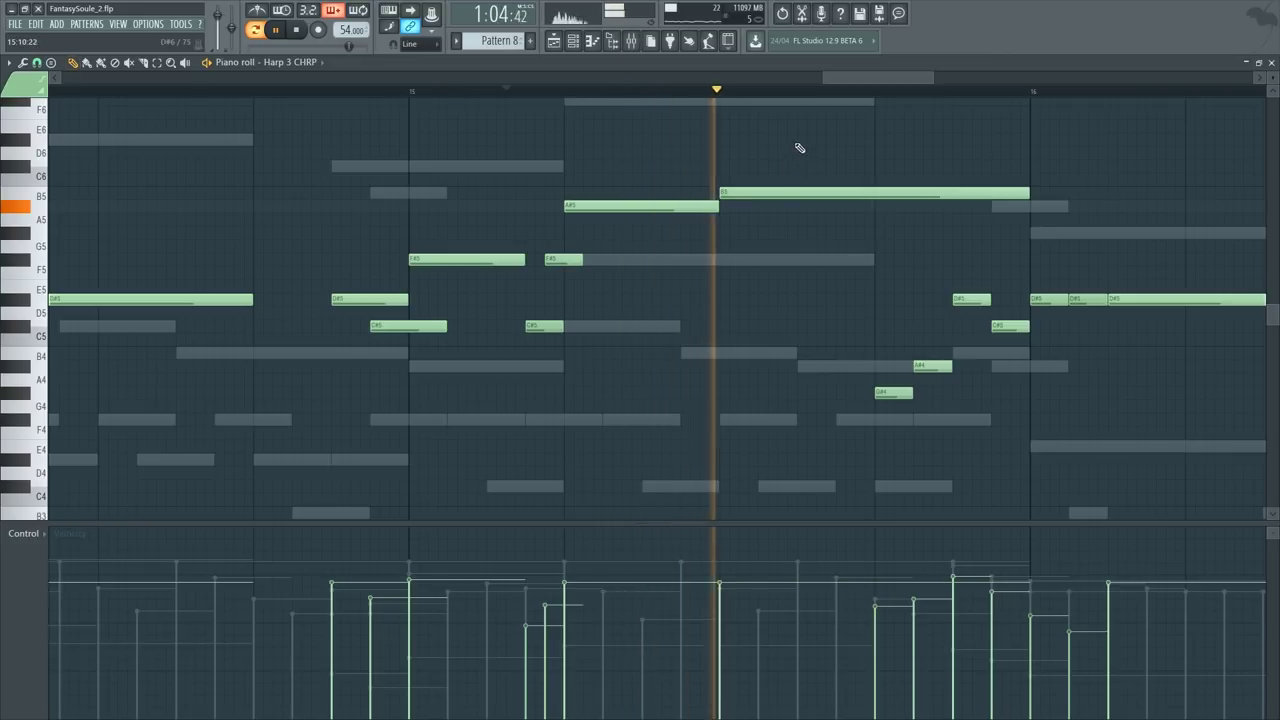
key("space")
Step: Replay bar 15, try starting the B5 later at 15:11, and undo the resize
scroll(879, 99, "up", 2)
key("space")
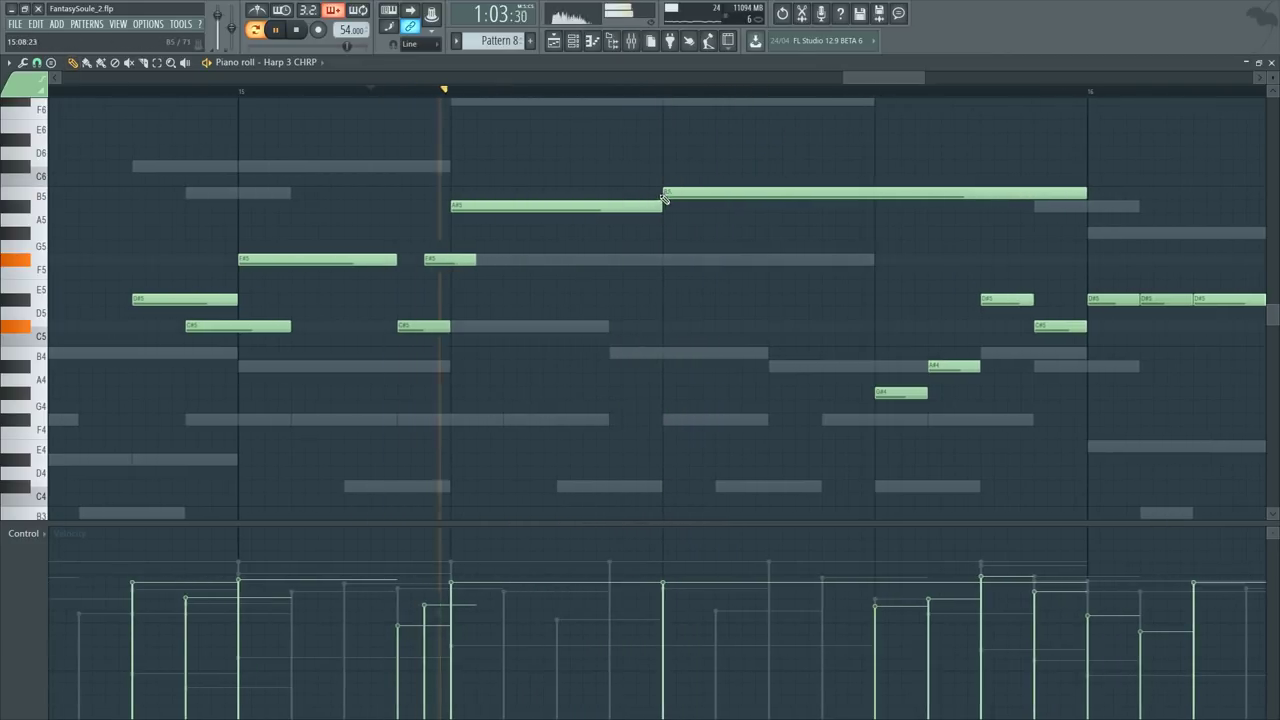
key("space")
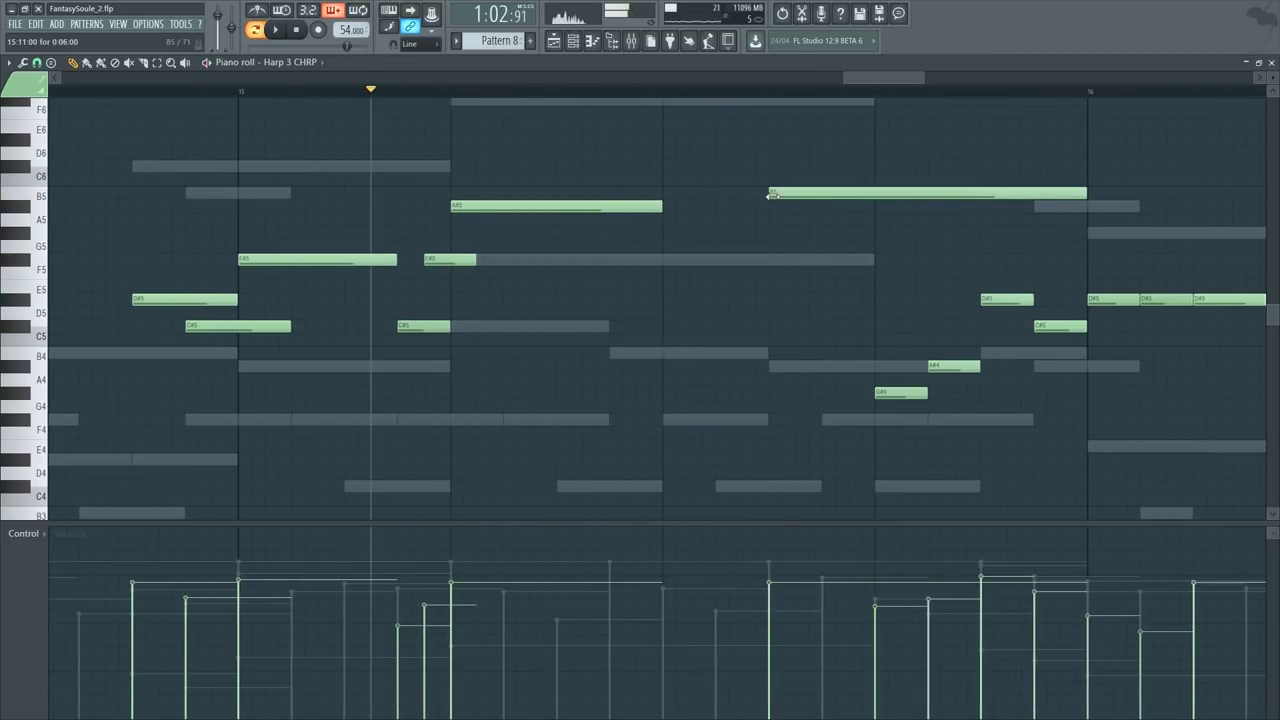
key("space")
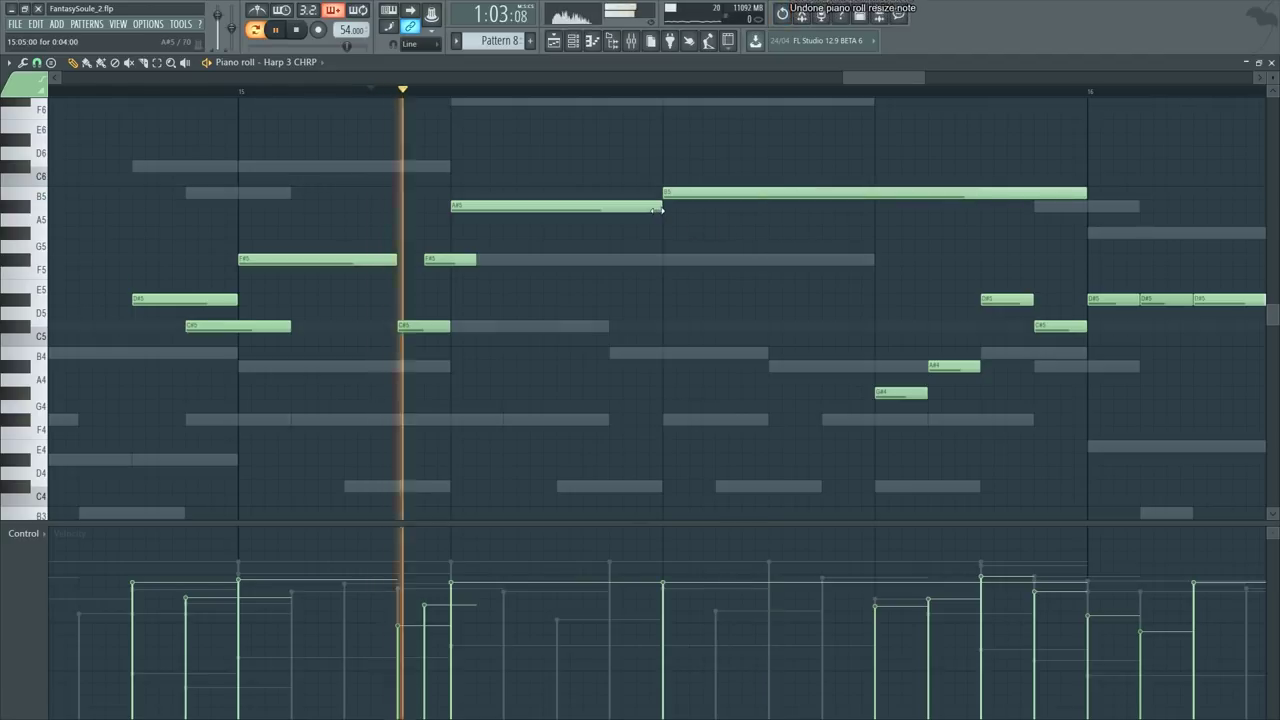
key("space")
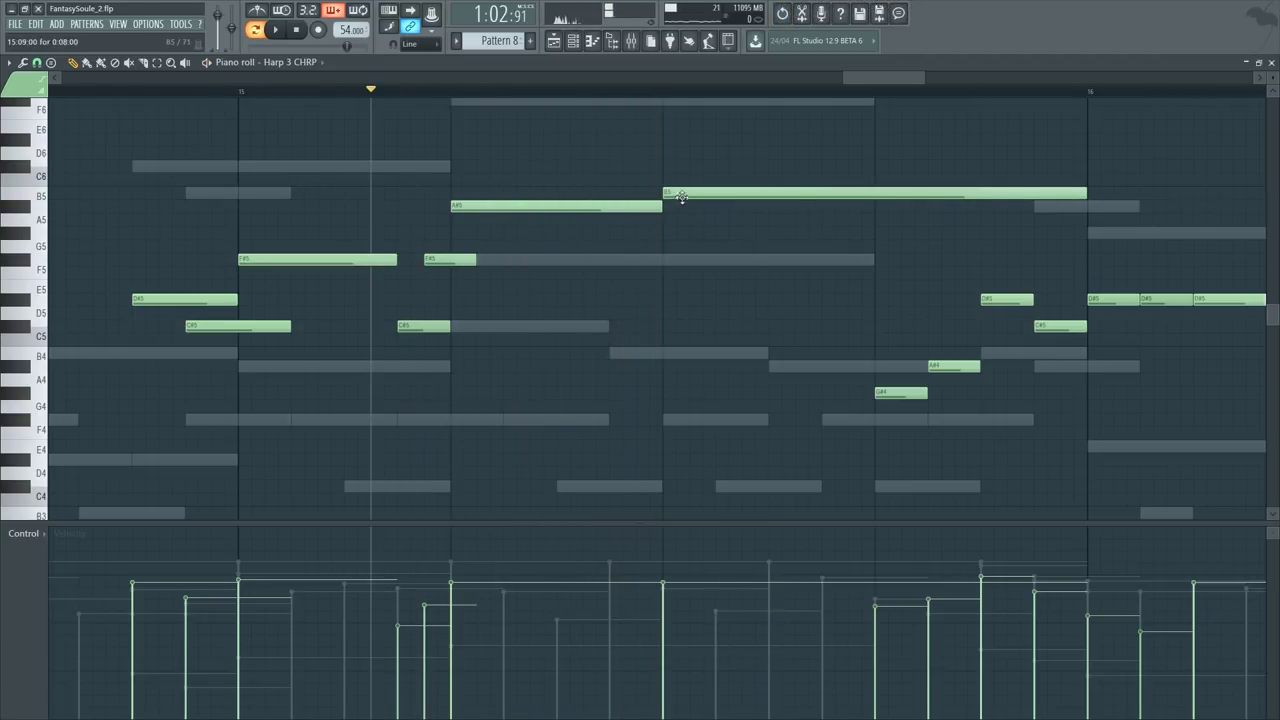
Step: Add an A#5 on the last beat of bar 15, trim the B5 to end where it starts, and play bar 15
left_click(879, 207)
key("space")
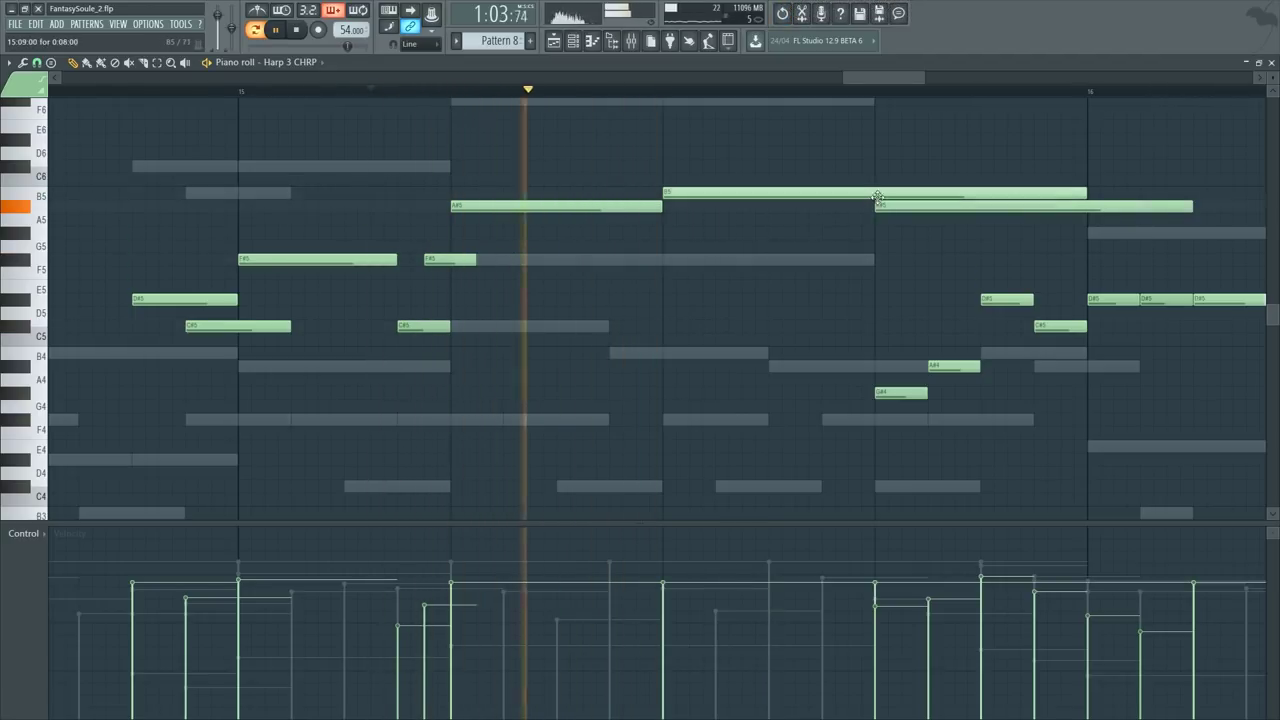
right_click(890, 194, "shift")
right_click(892, 196)
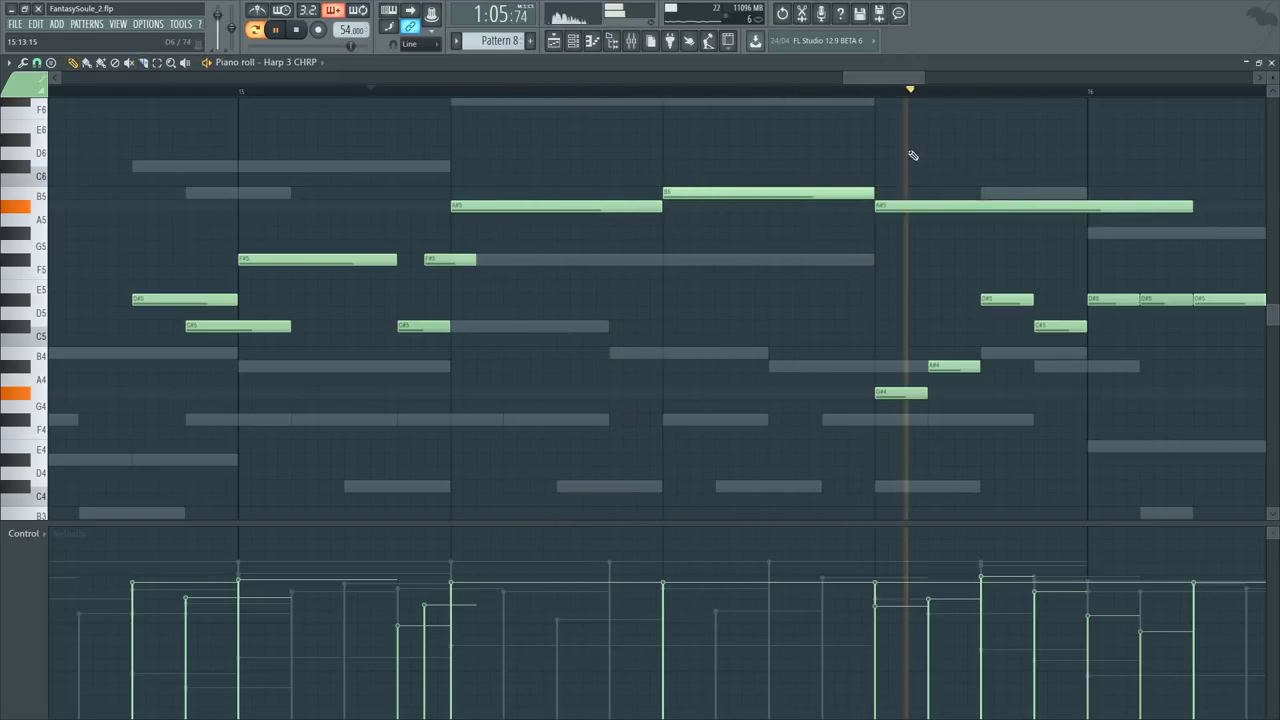
scroll(950, 98, "down", 2)
key("space")
Step: Replace the repeated D#5 notes in bar 16 with two E5 notes meeting at the second beat, and play from bar 15
left_click_drag(874, 282, 812, 410)
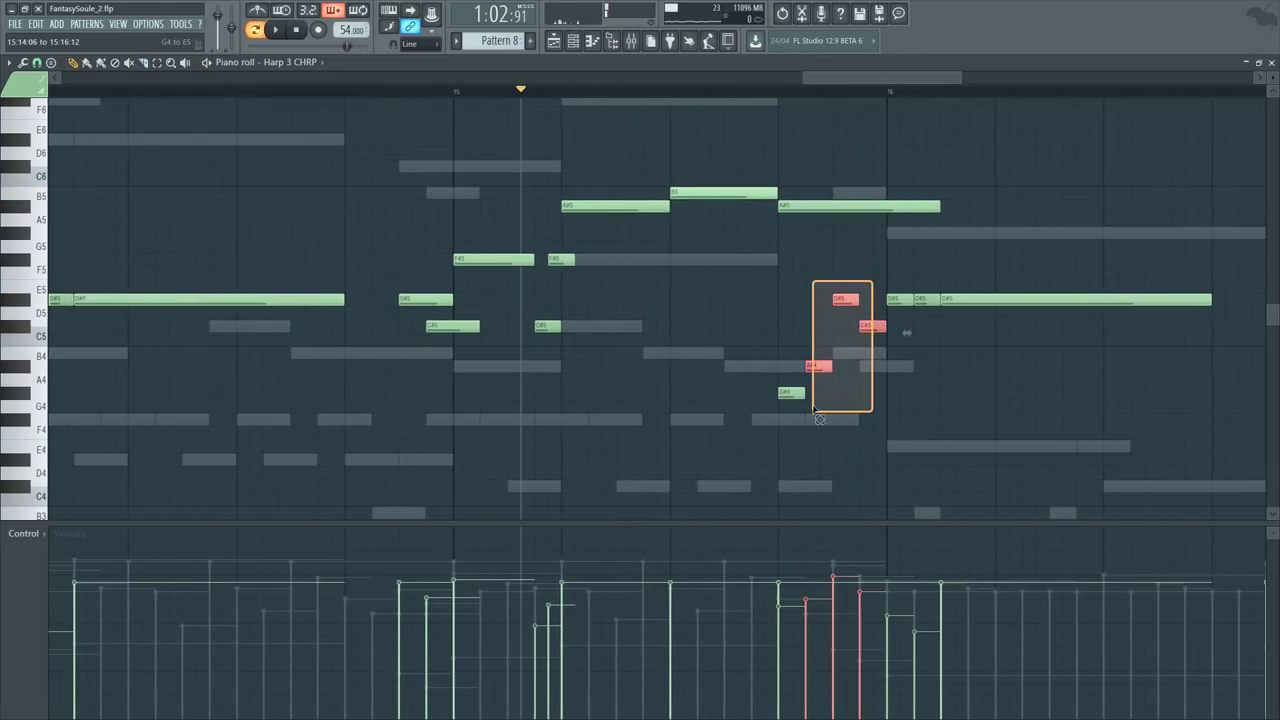
left_click(813, 311, "ctrl")
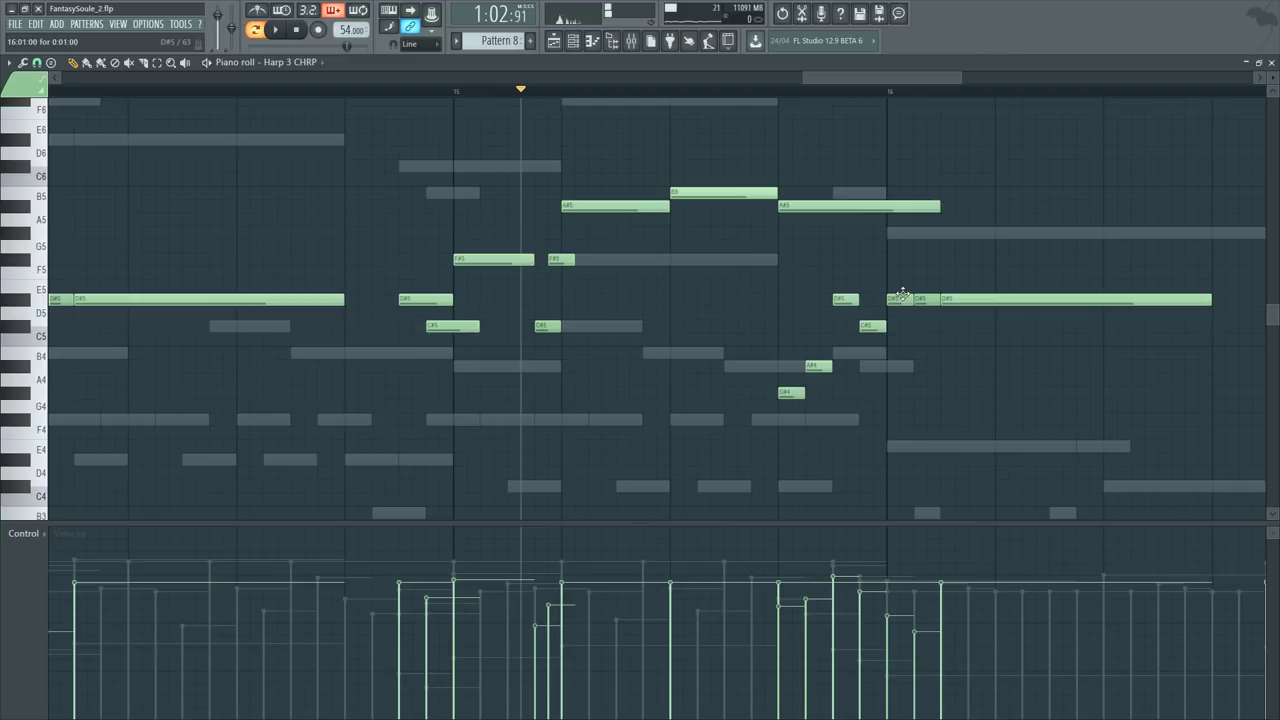
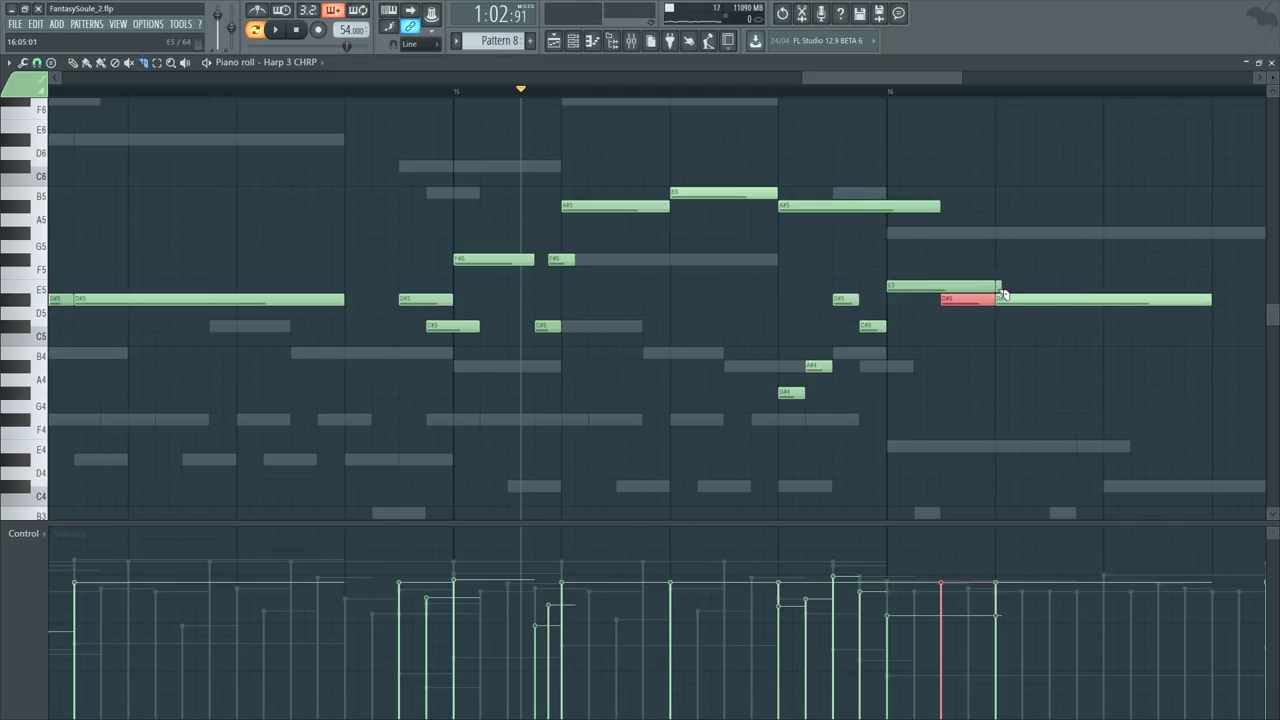
left_click_drag(1009, 306, 1007, 290)
scroll(1004, 305, "up", 1)
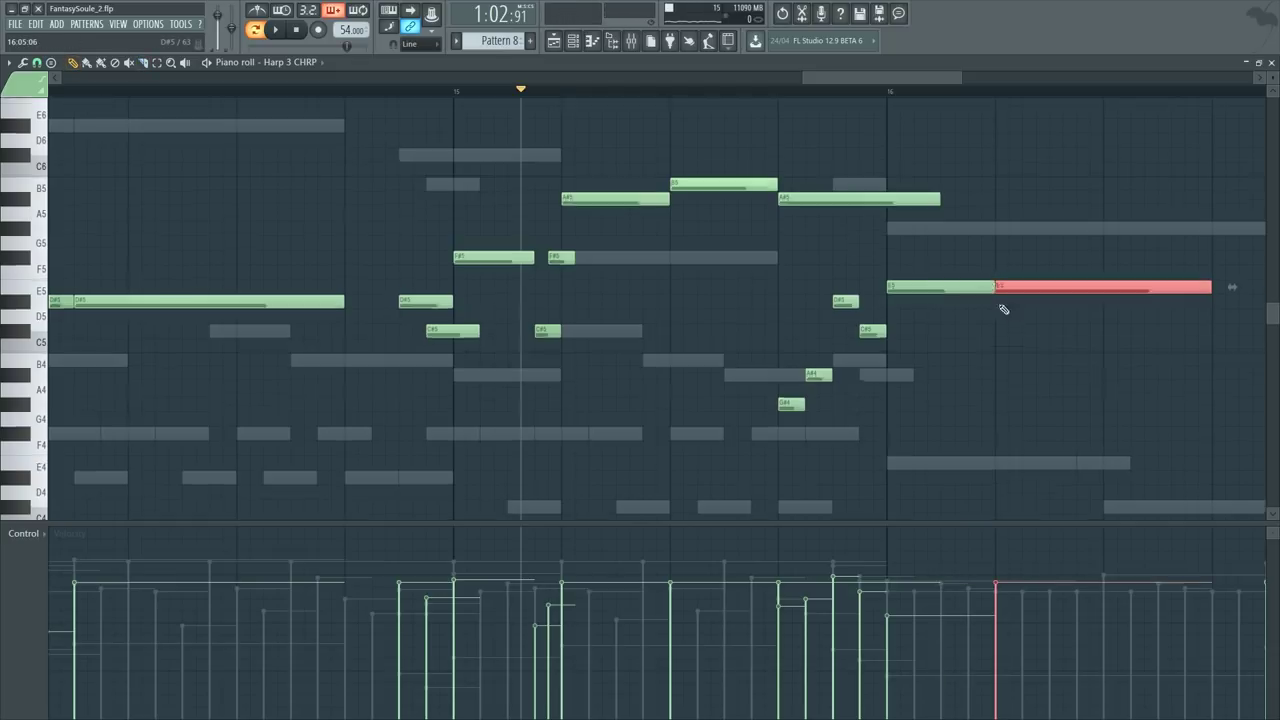
key("space")
scroll(771, 109, "down", 3)
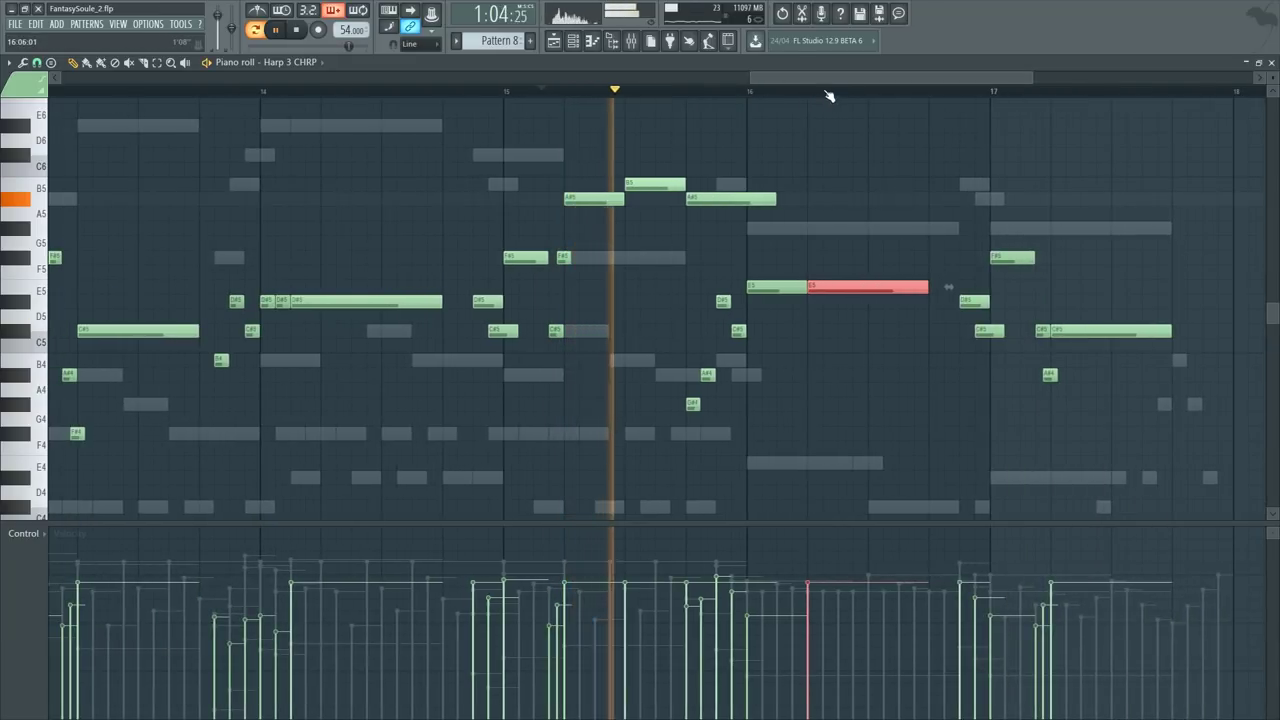
scroll(823, 93, "up", 3)
key("space")
Step: Lower the first A#5 in bar 15 to C#5 and the short F#5 before it to A#4, and play the change
left_click(351, 198)
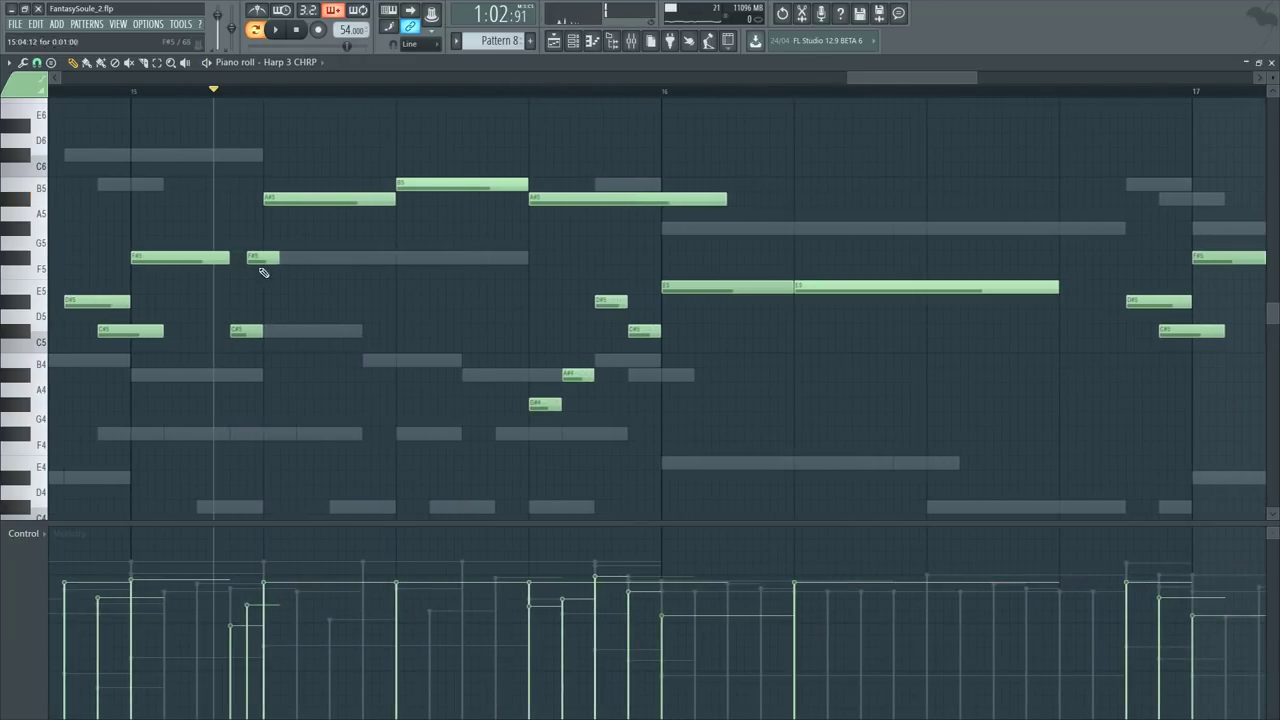
key("space")
key("space")
left_click_drag(318, 199, 312, 400)
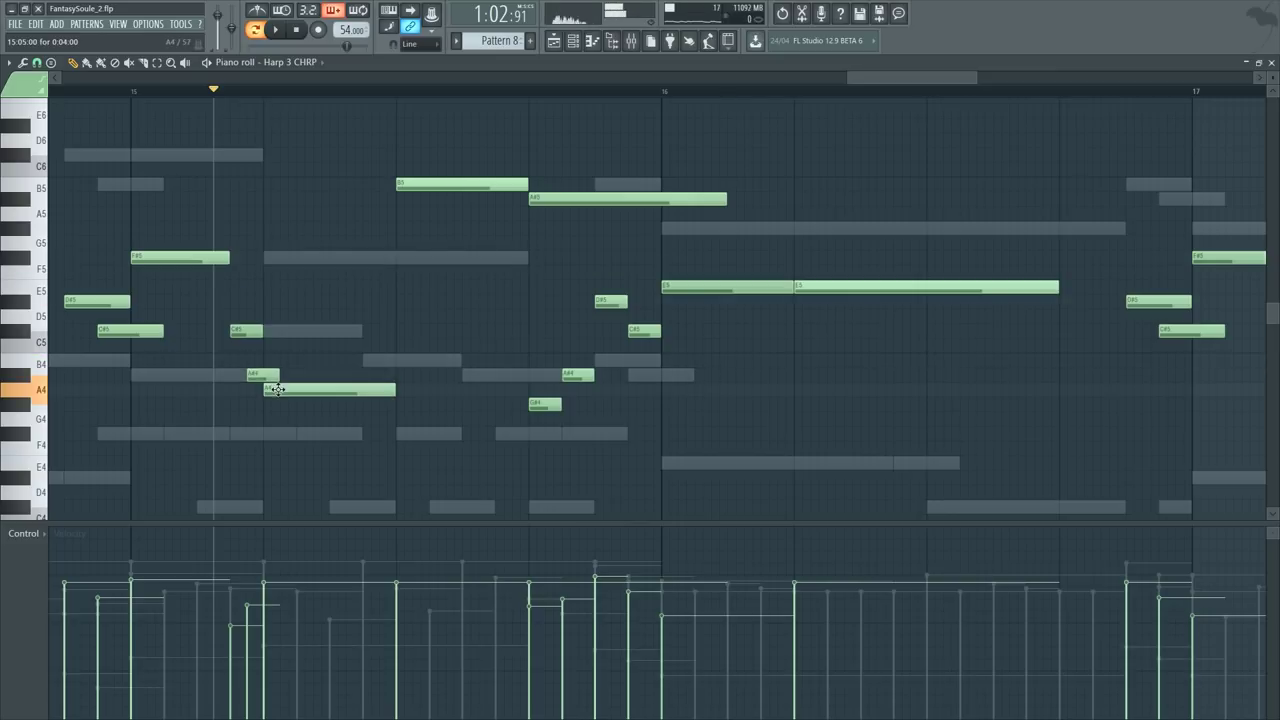
left_click_drag(282, 402, 272, 334)
key("space")
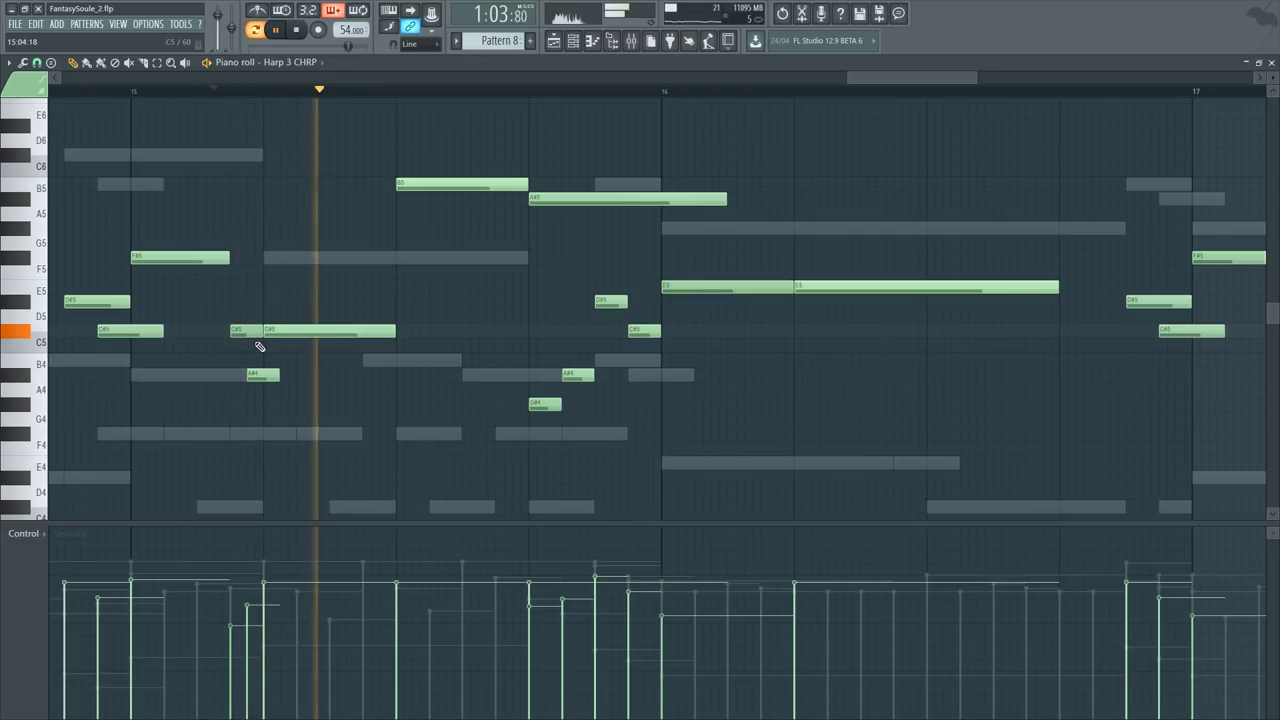
key("space")
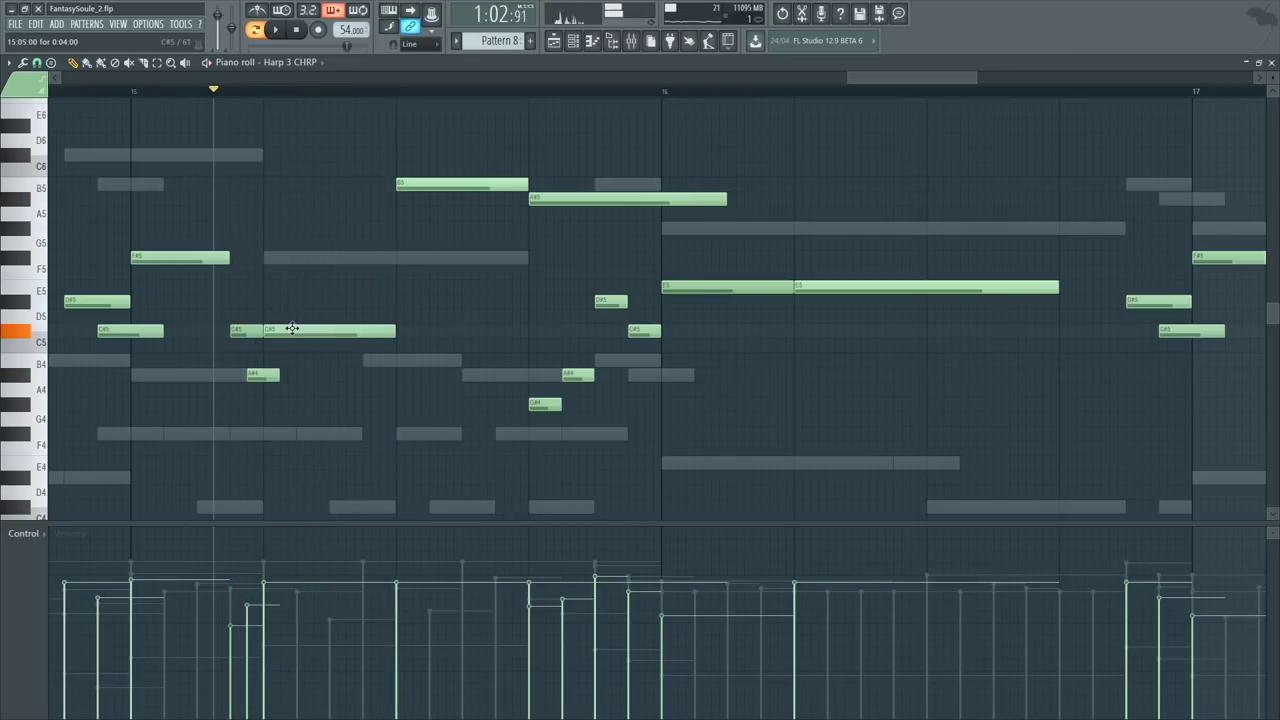
Step: Play the harp harmony from the D#5 pickup before bar 15
left_click(66, 90)
key("space")
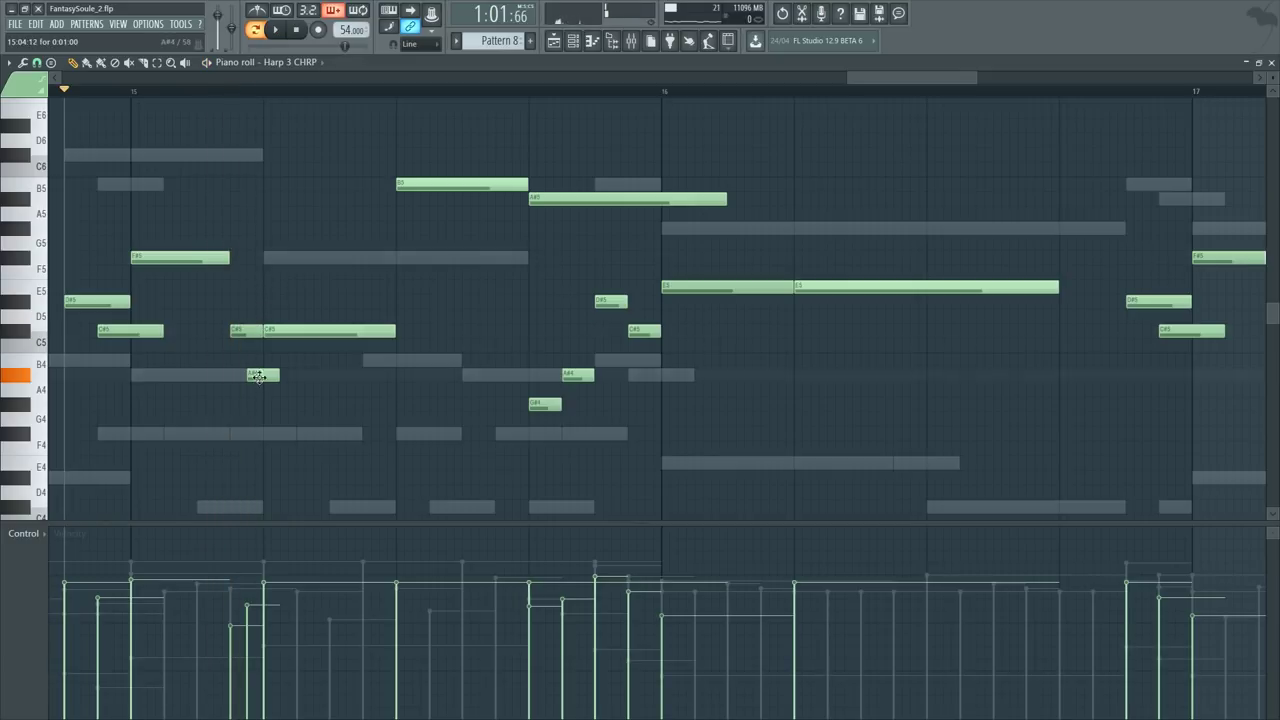
key("F6")
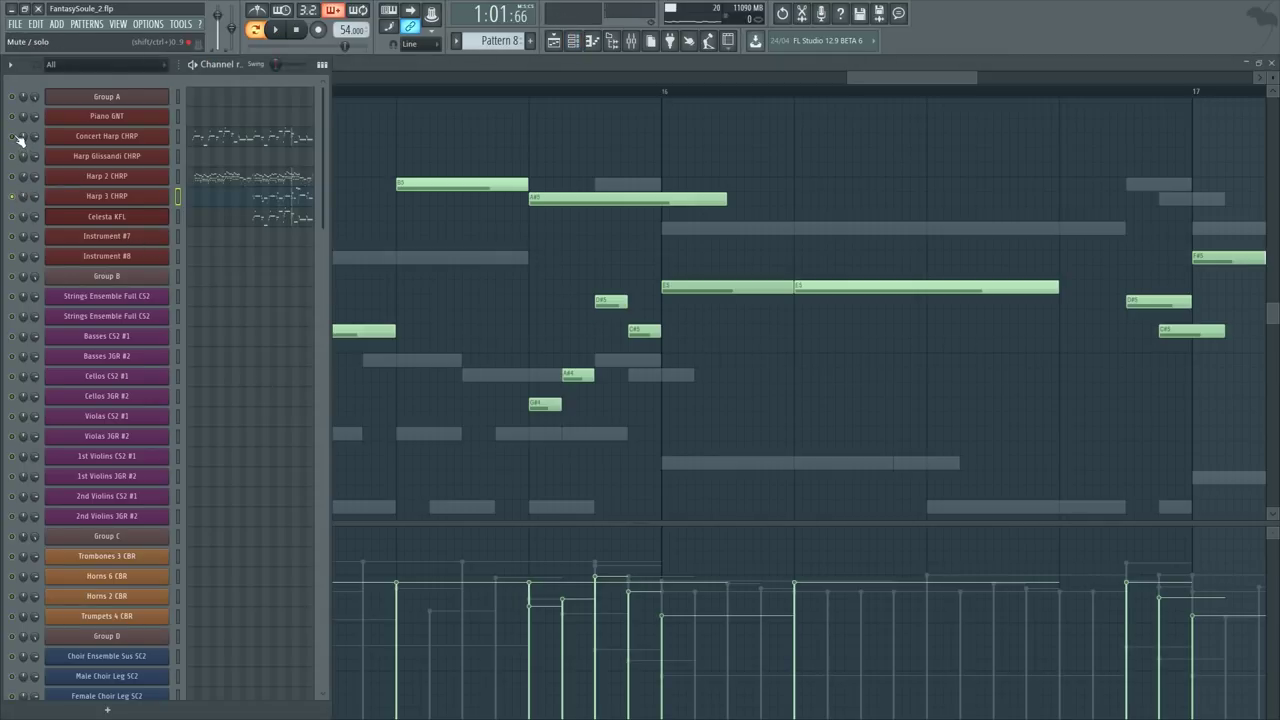
key("F6")
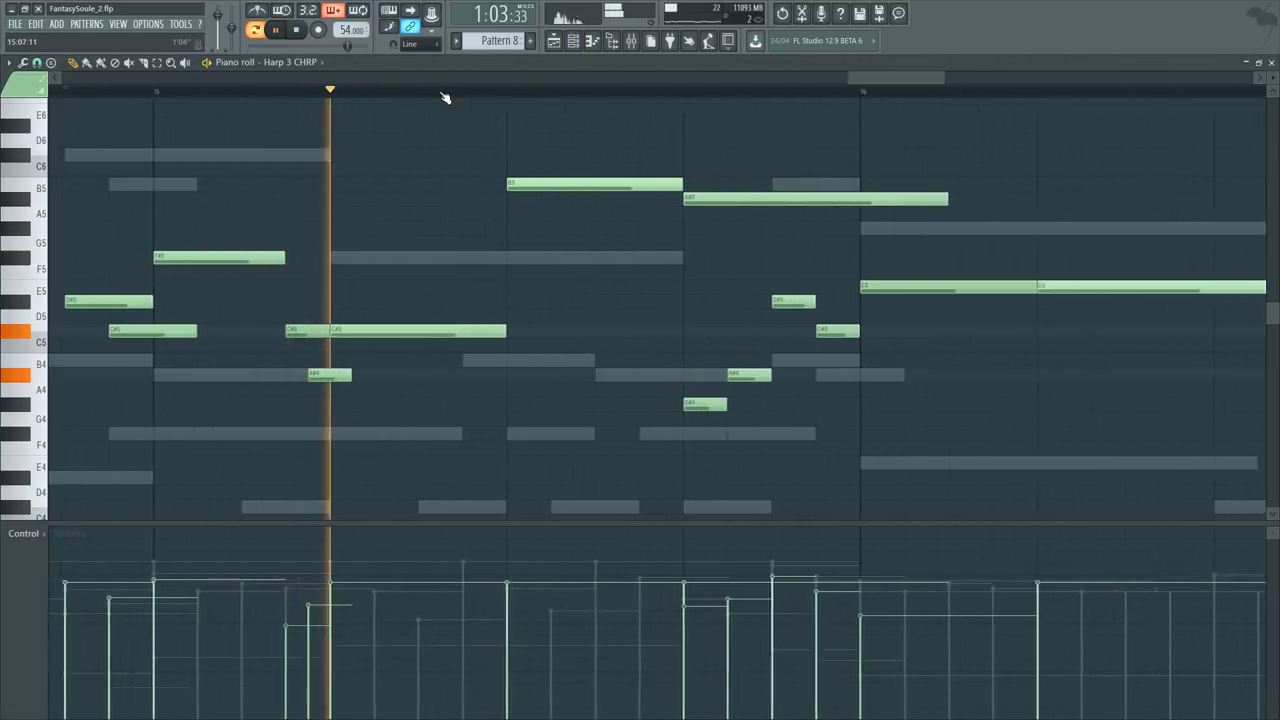
key("space")
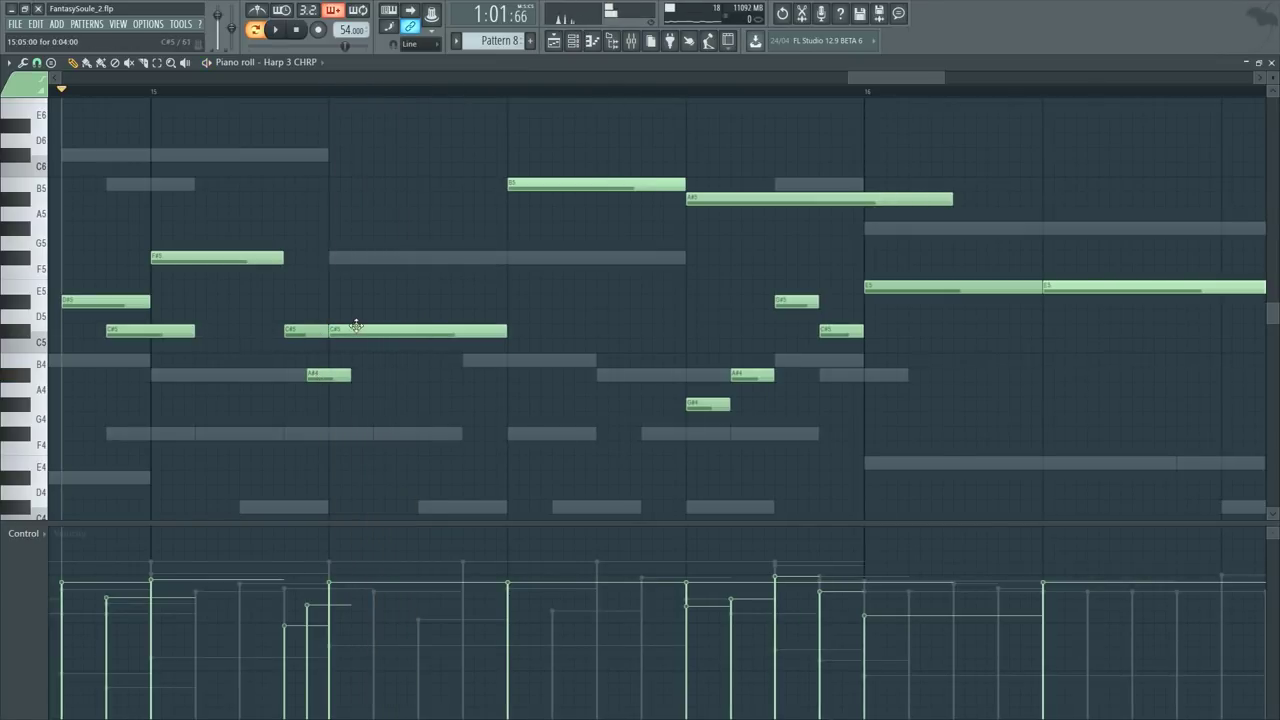
Step: Lower the C#5 on the second beat of bar 15 to F#4 and play from the pickup before bar 15
left_click_drag(356, 326, 353, 428)
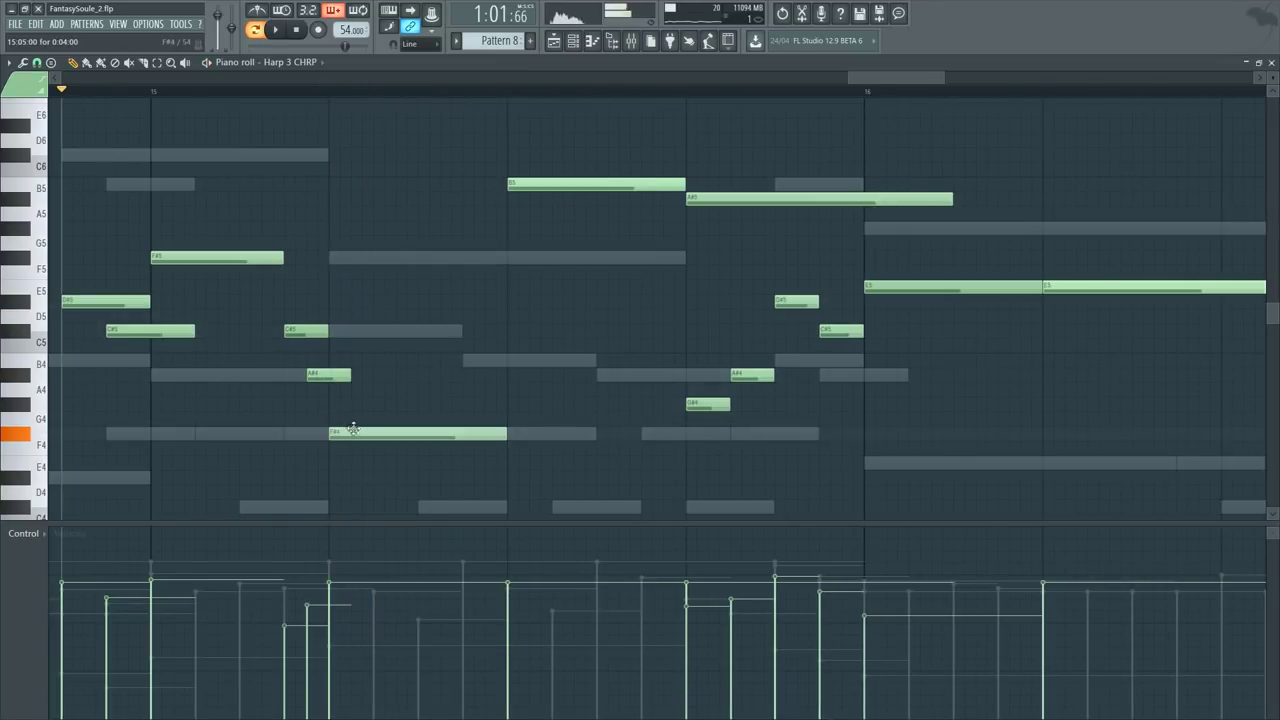
key("space")
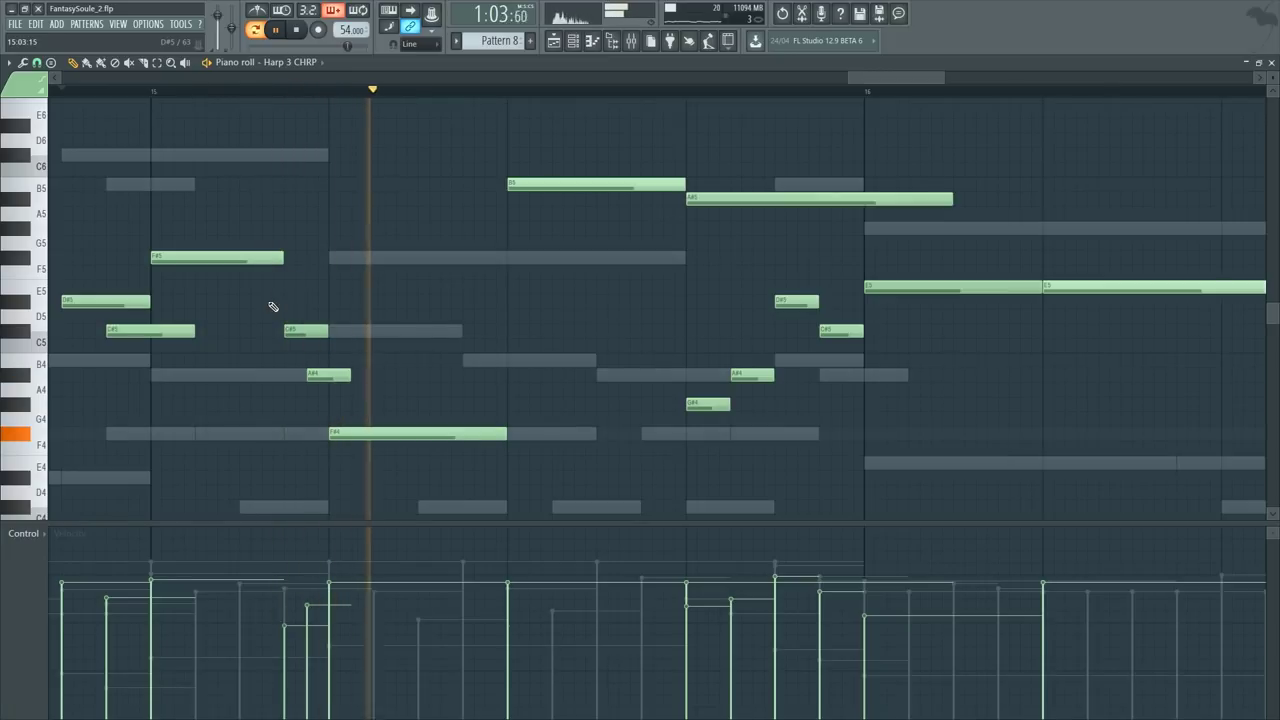
key("space")
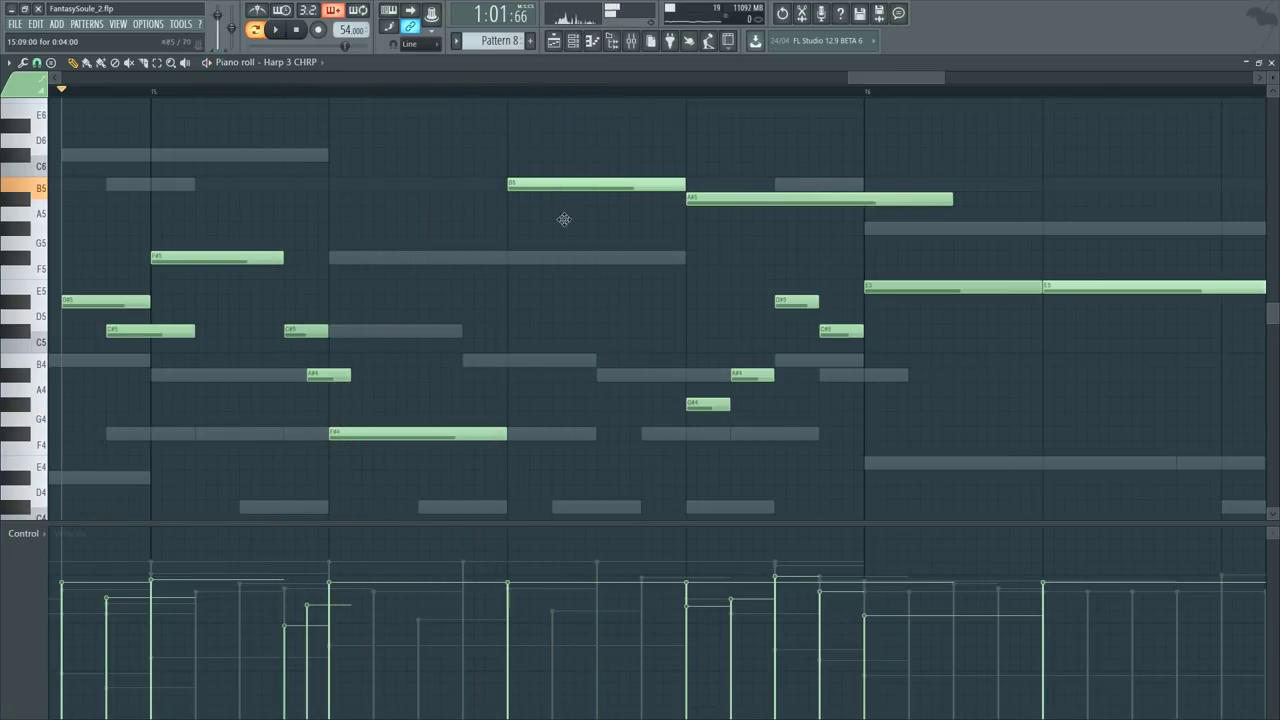
Step: Delete the B5 note on the third beat of bar 15 and play from the D#5 pickup before the bar
left_click_drag(564, 219, 554, 431)
right_click(556, 185)
key("space")
right_click(556, 419)
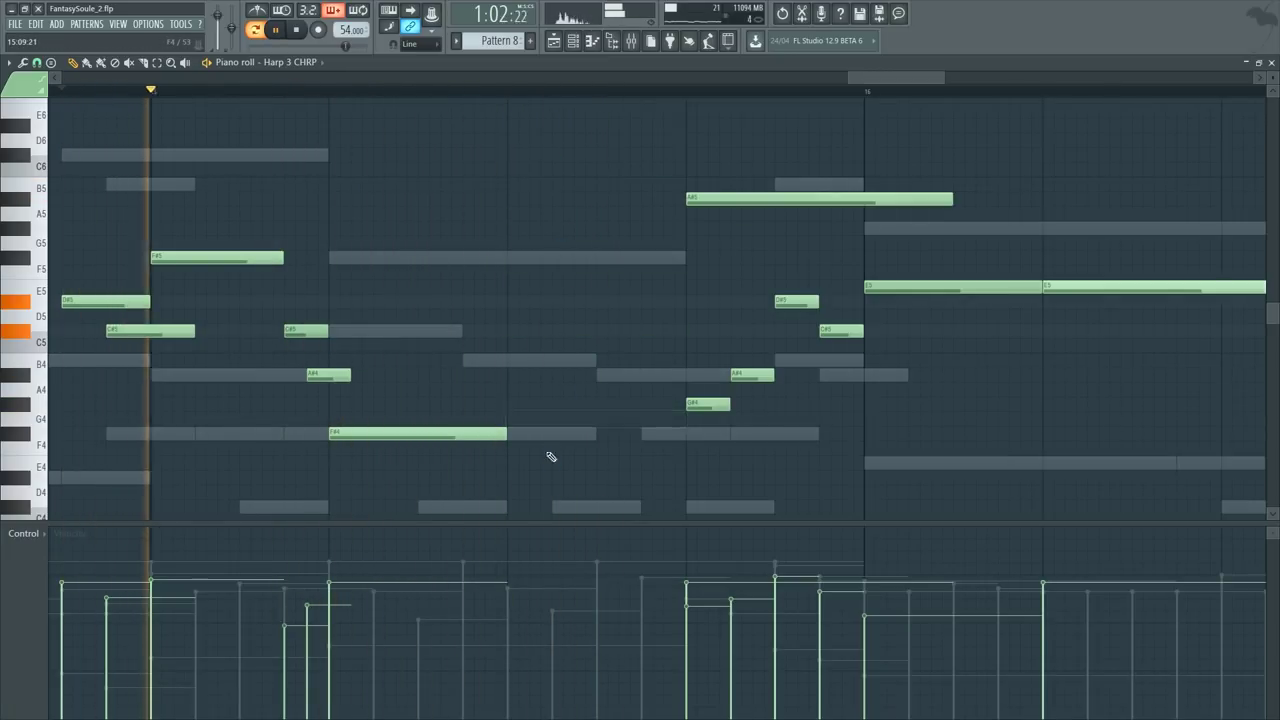
key("space")
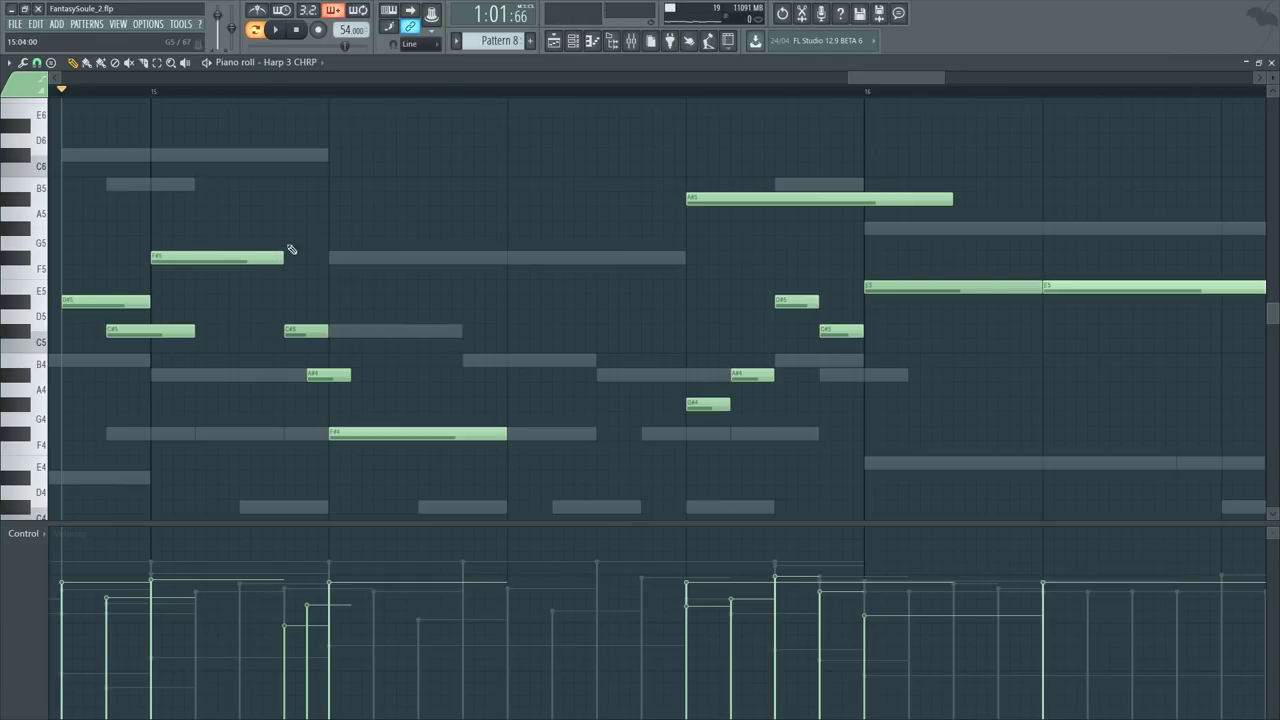
Step: Raise the second-beat F#4 in bar 15 to A#5, lengthened to two beats, and the short A#4 before it to F#5
left_click_drag(324, 204, 325, 189)
key("space")
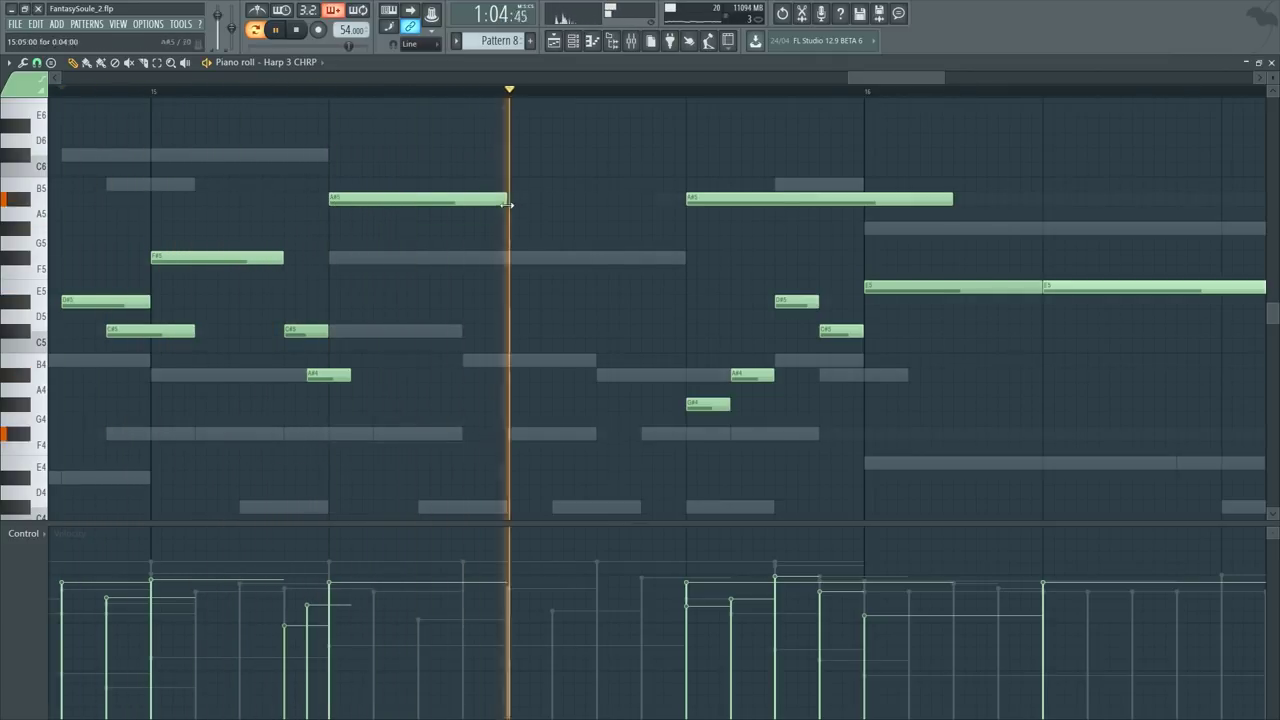
left_click_drag(506, 198, 674, 198)
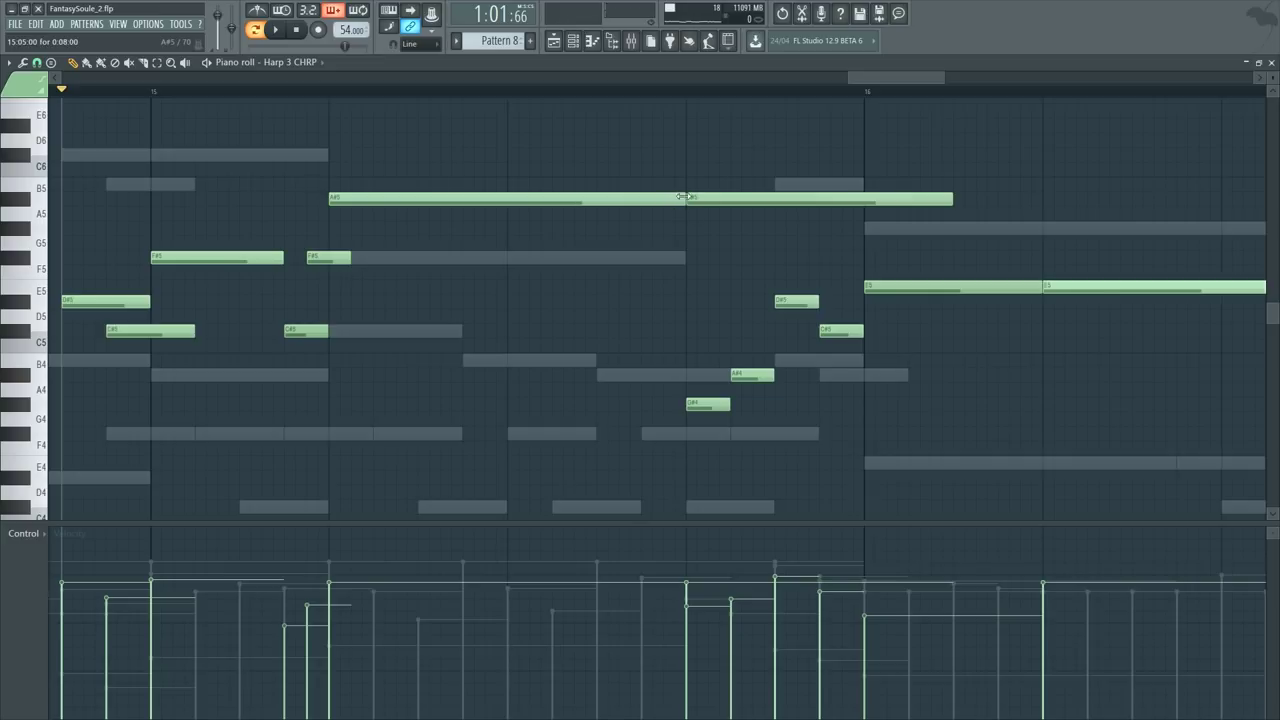
Step: Delete the A#5 on the fourth beat of bar 15 and play from the short F#5 before the second beat
left_click(720, 199)
key("Delete")
left_click(346, 92)
key("space")
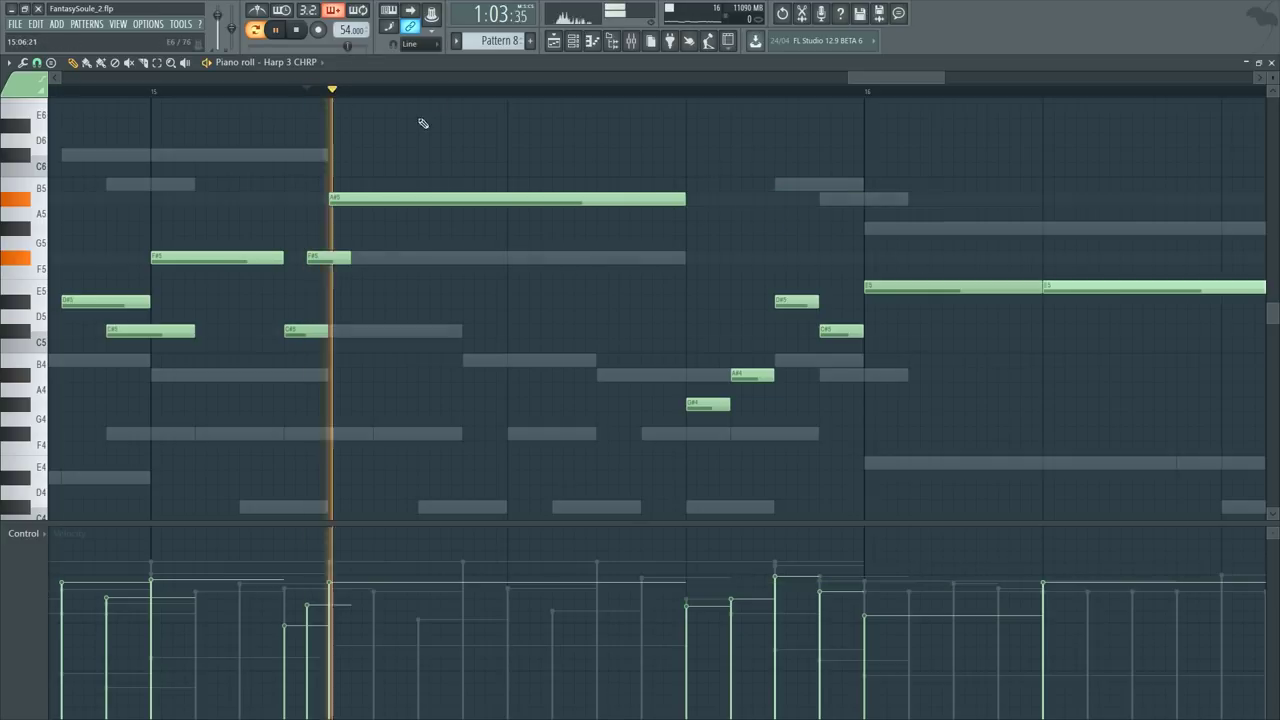
Step: Try the G#4 on the fourth beat of bar 15 at F#5, and delete that note
scroll(722, 205, "up", 3, "ctrl")
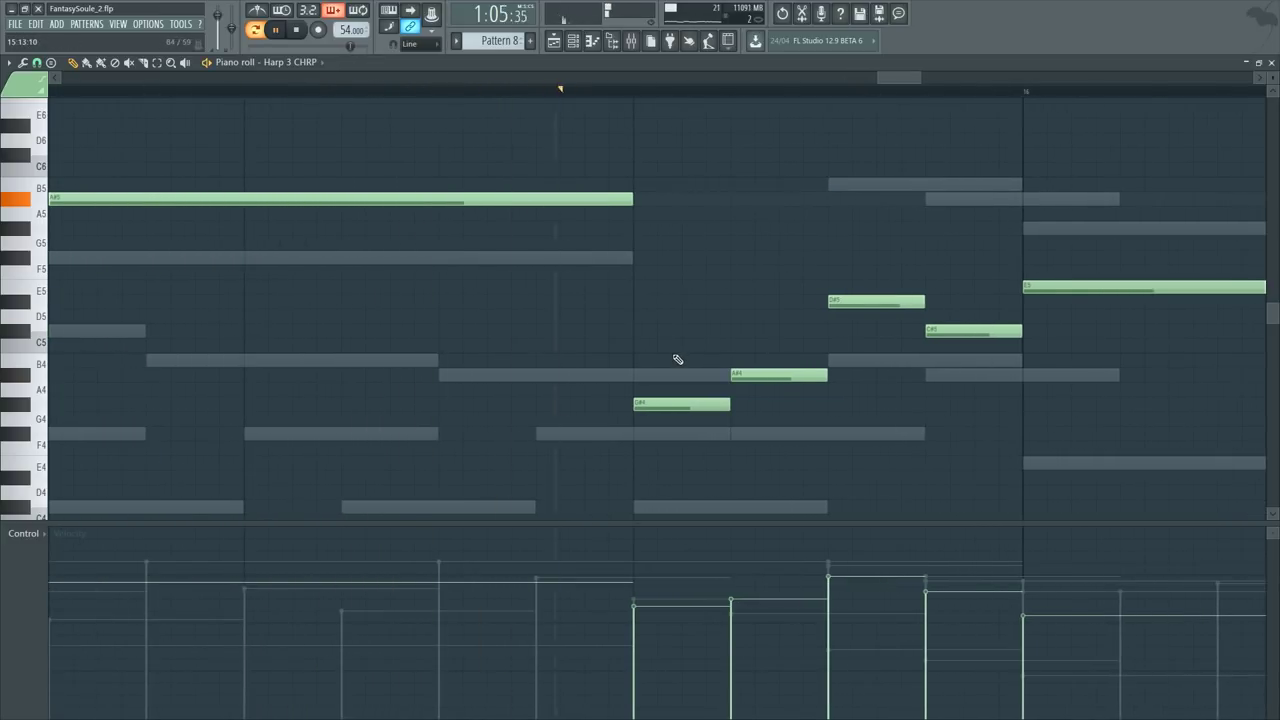
left_click_drag(662, 398, 668, 245)
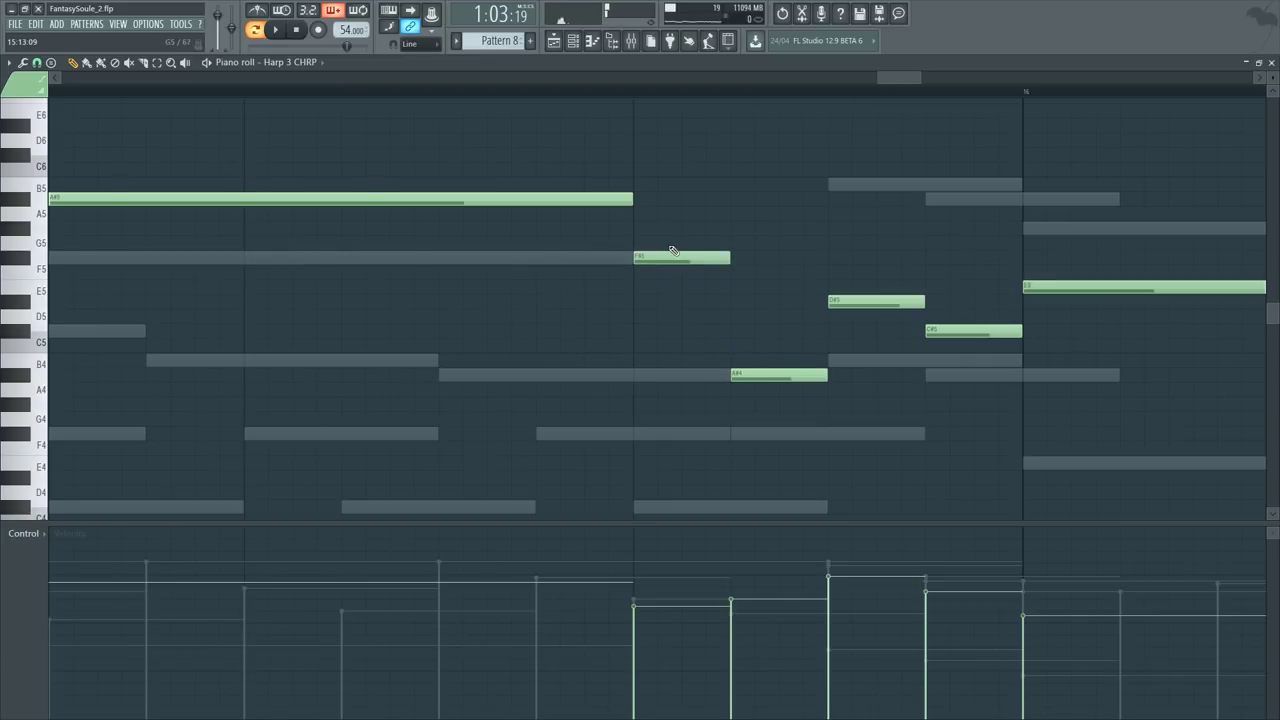
right_click(696, 244)
right_click(693, 258)
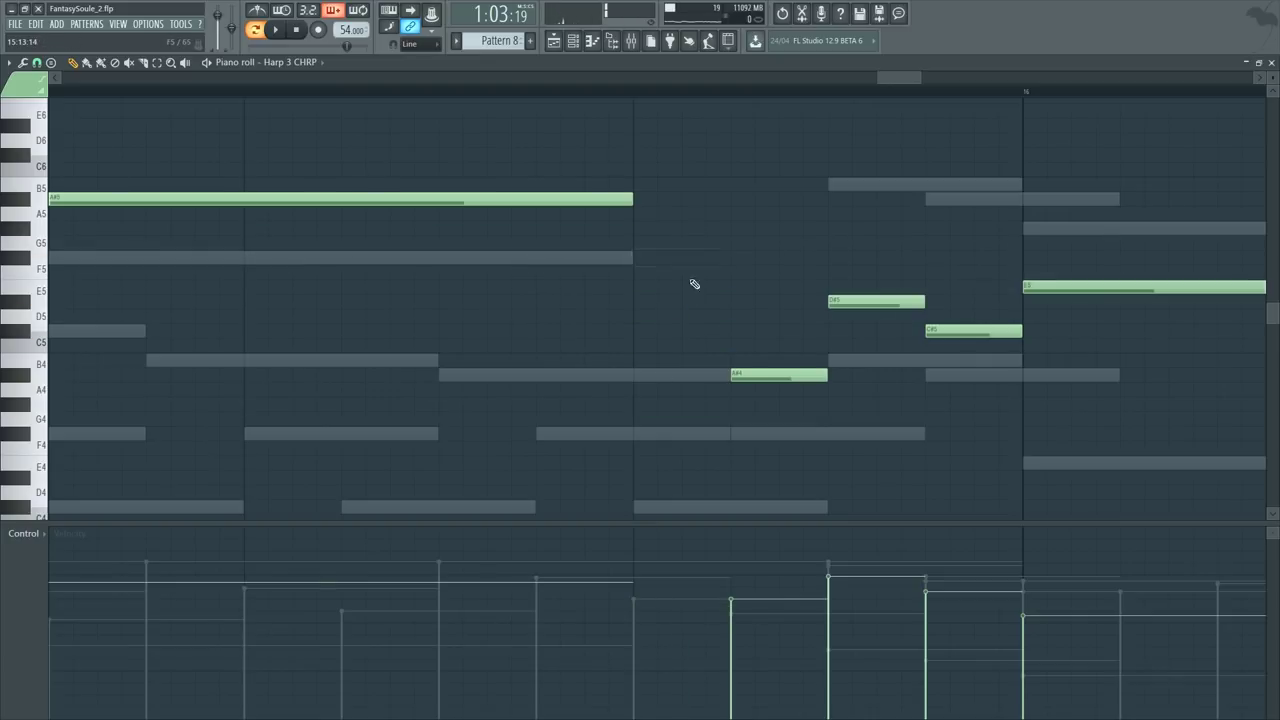
Step: Delete the short A#4 pickup note just before bar 16 in the Harp 3 CHRP melody and play back the passage
left_click(618, 90)
key("space")
key("space")
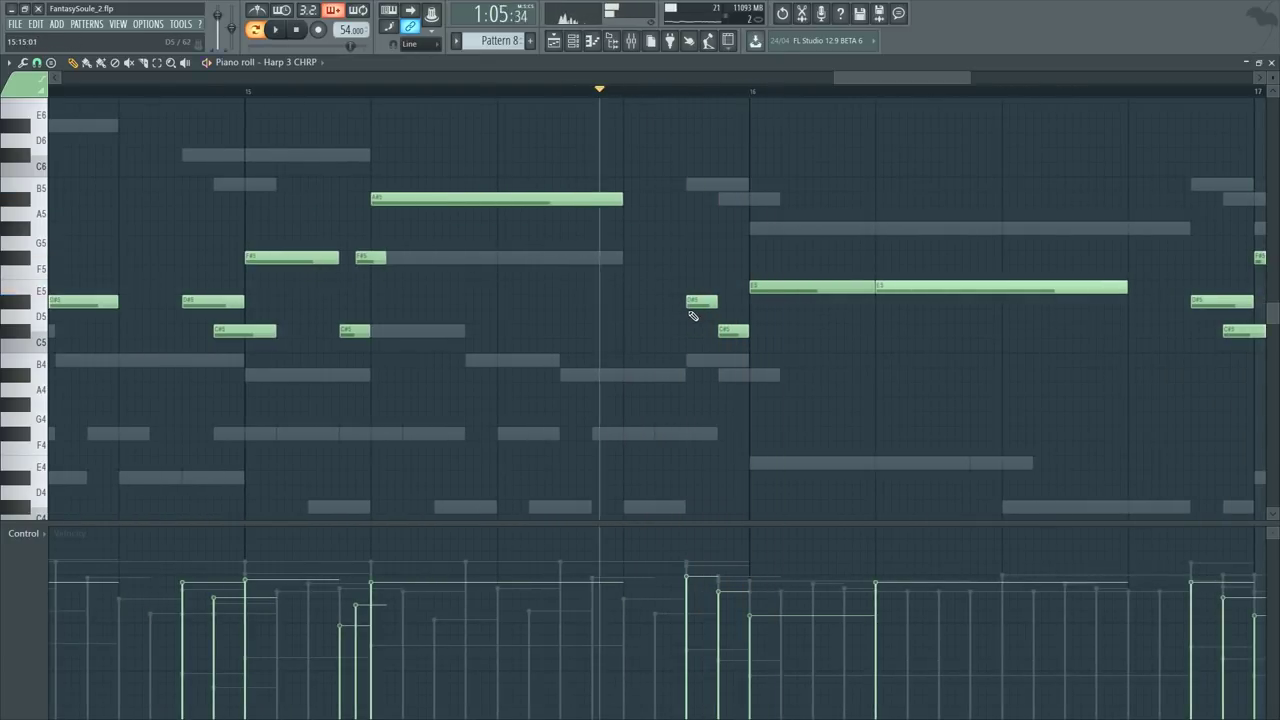
right_click(650, 272)
key("space")
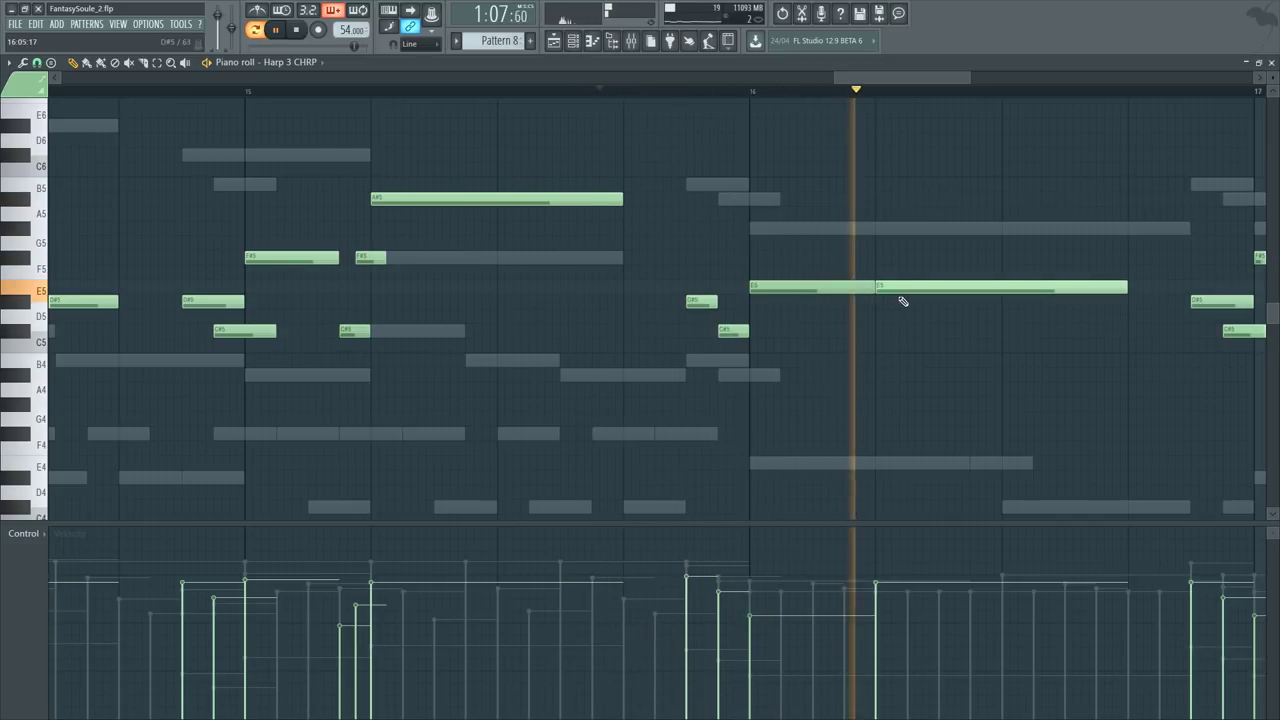
Step: Merge the two adjacent E5 notes in bar 16 into one long note, raise its velocity and replay it
left_click_drag(900, 278, 858, 306)
key("ctrl+g")
left_click(770, 577)
key("space")
key("space")
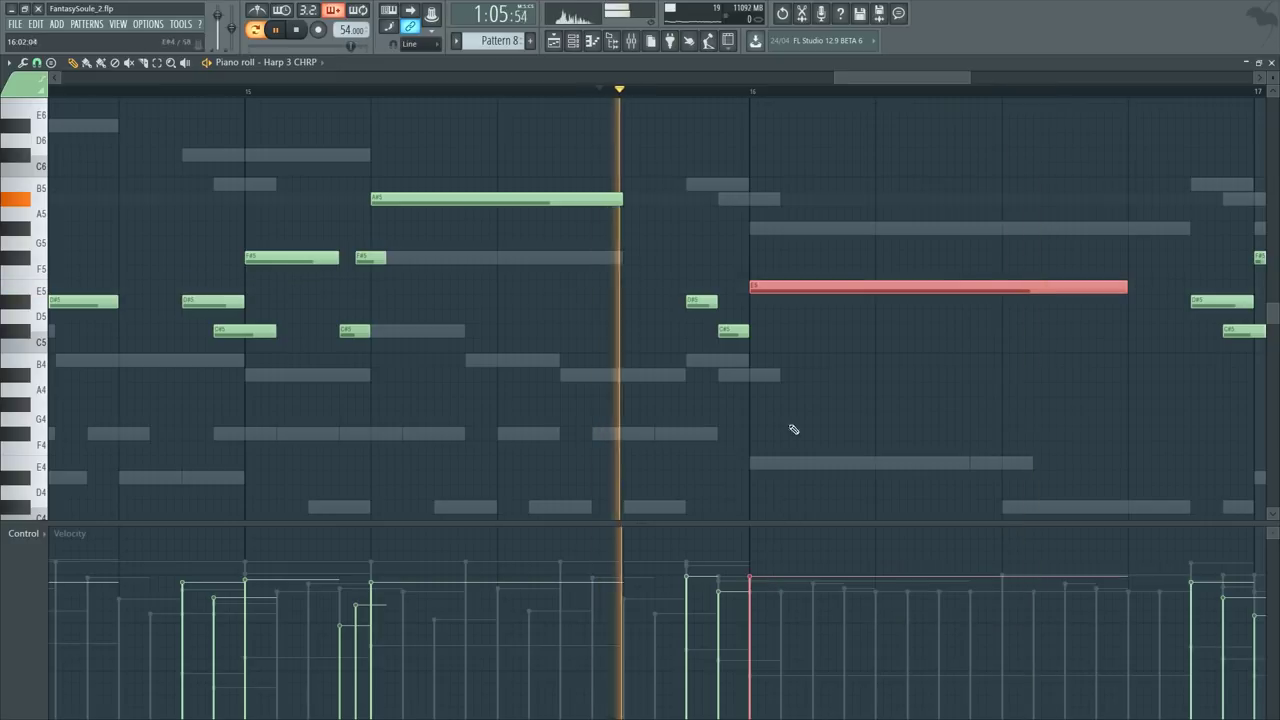
Step: Add a long C#5 note from the middle of bar 16, overlapping the end of the E5 note
left_click_drag(804, 105, 814, 147)
scroll(838, 91, "down", 1)
scroll(838, 91, "down", 3)
left_click(846, 186, "ctrl")
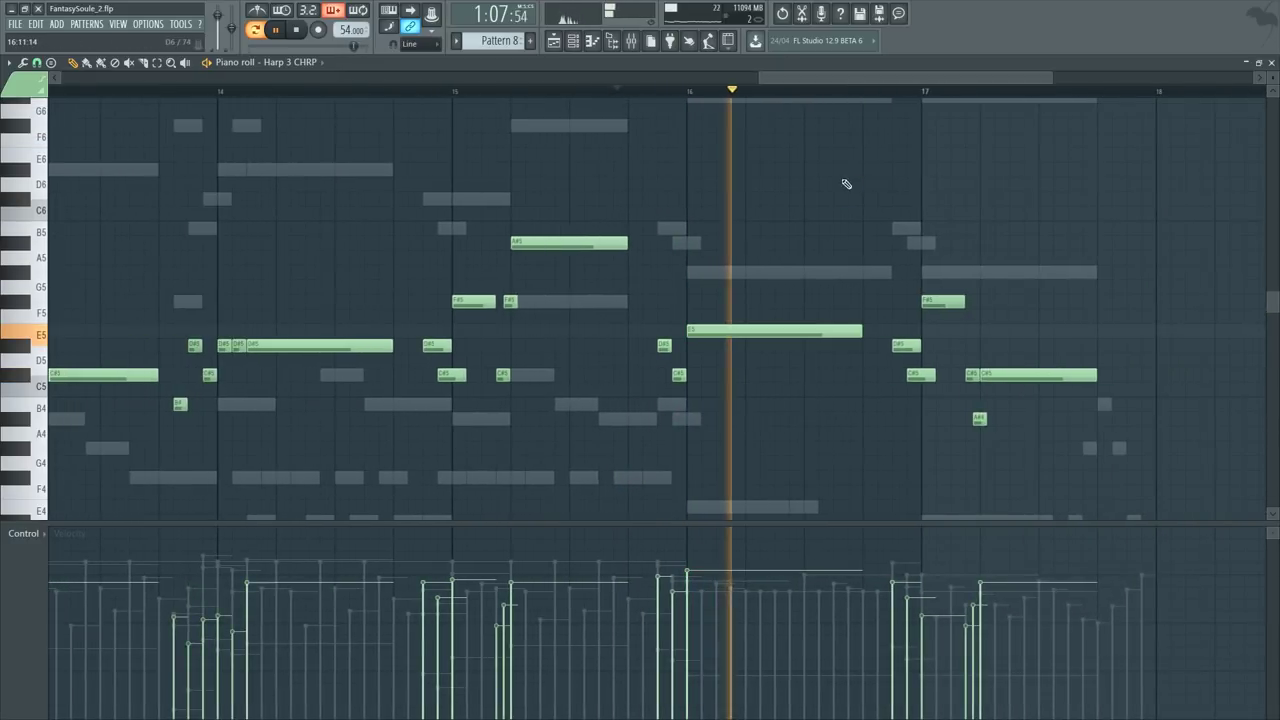
left_click_drag(917, 78, 832, 78)
key("space")
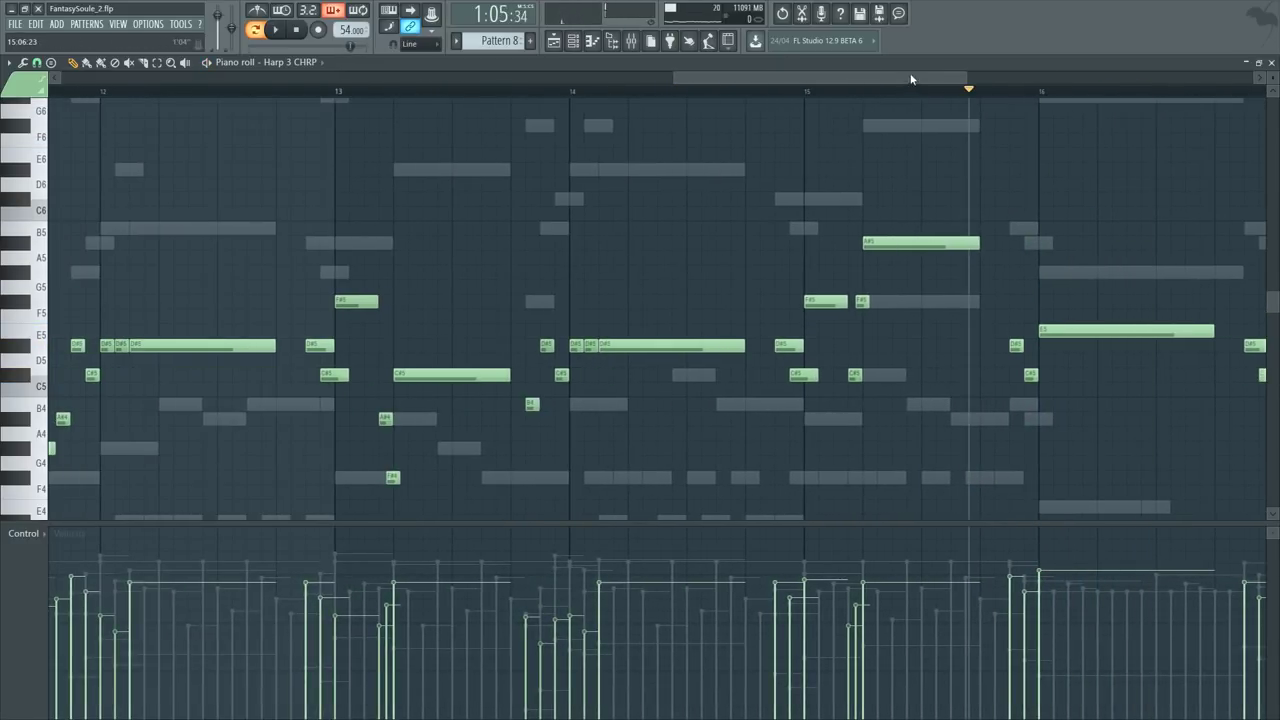
left_click_drag(911, 78, 1021, 78)
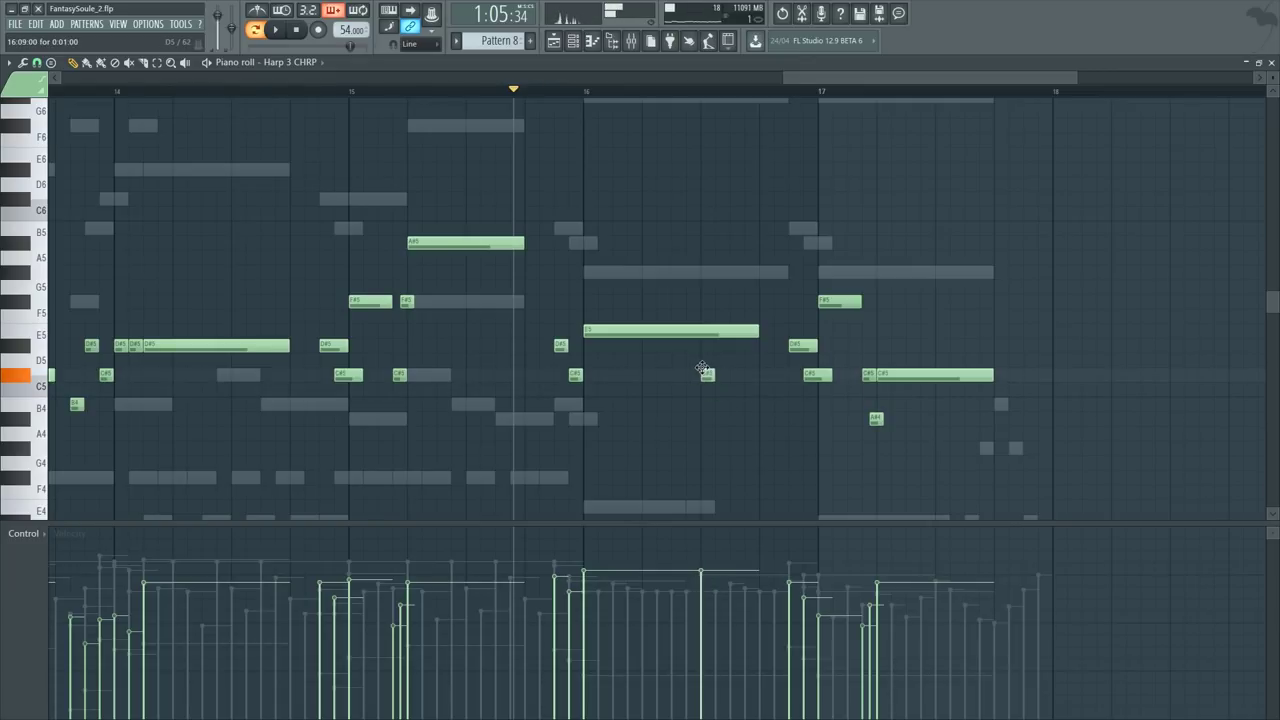
left_click(759, 335, "ctrl")
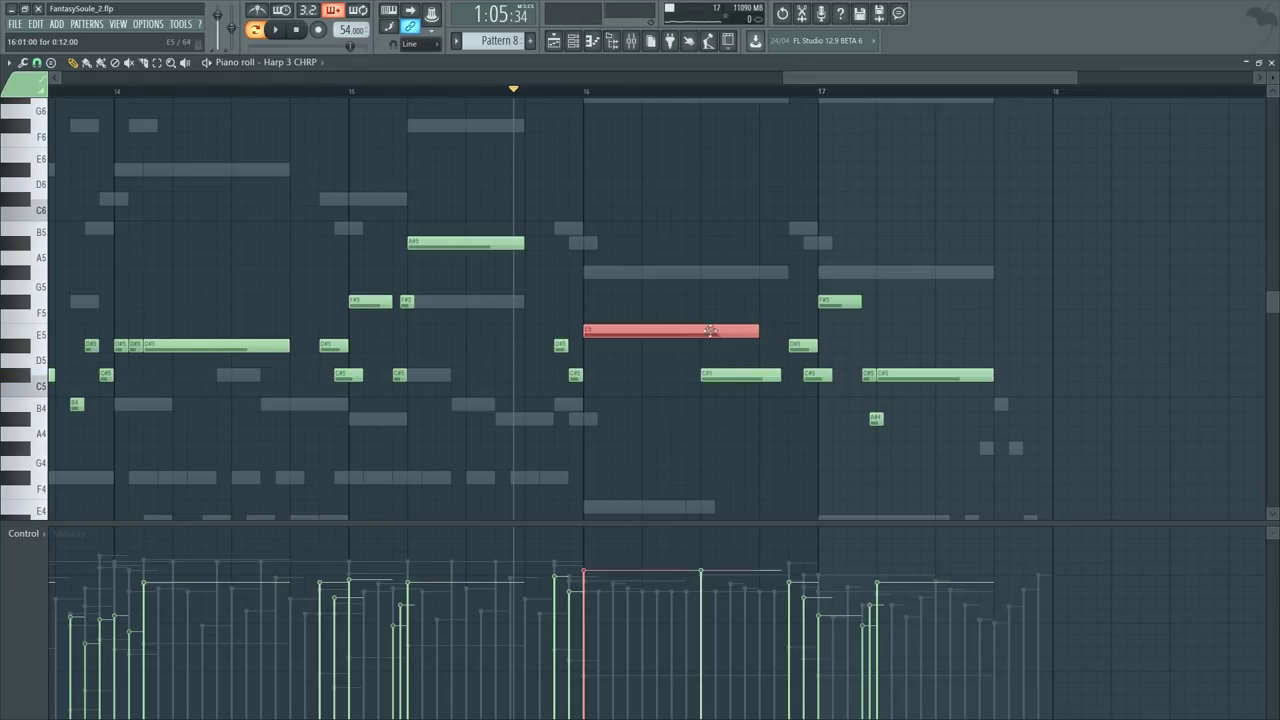
Step: Cut the bar 16 E5 note off where the C#5 note begins and play back the result
key("c")
left_click(705, 332)
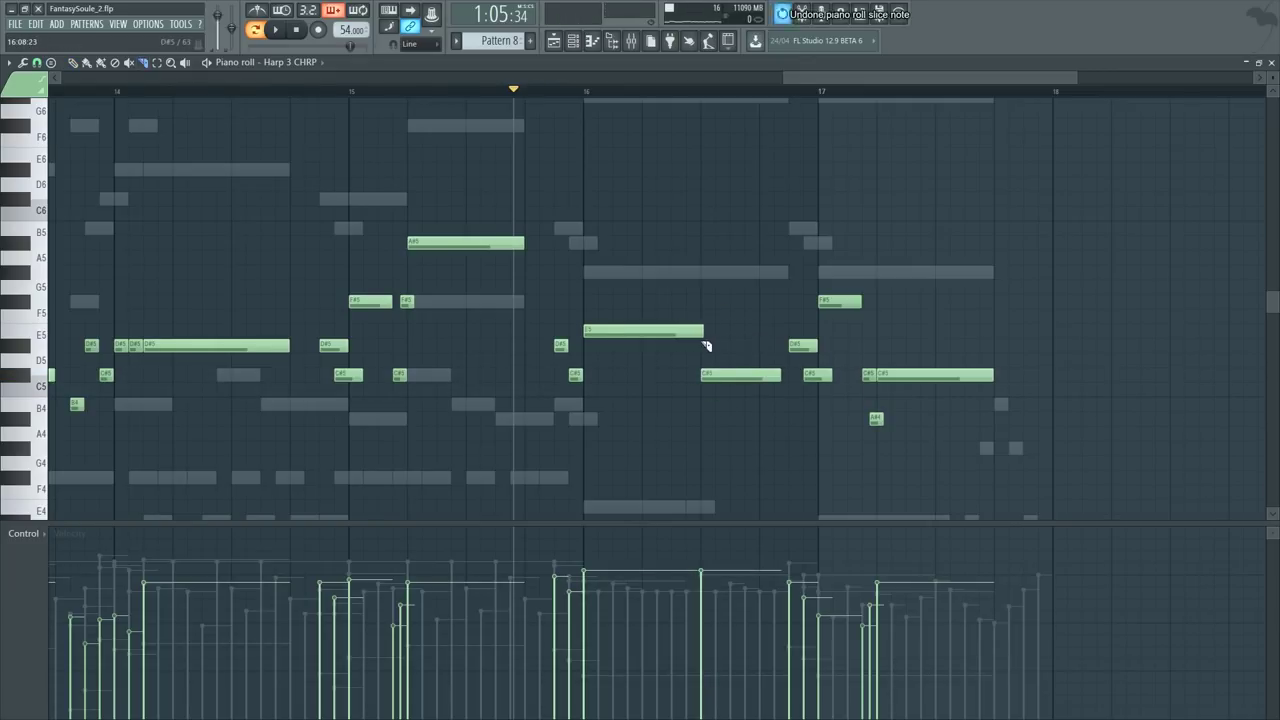
left_click(646, 91)
key("space")
key("p")
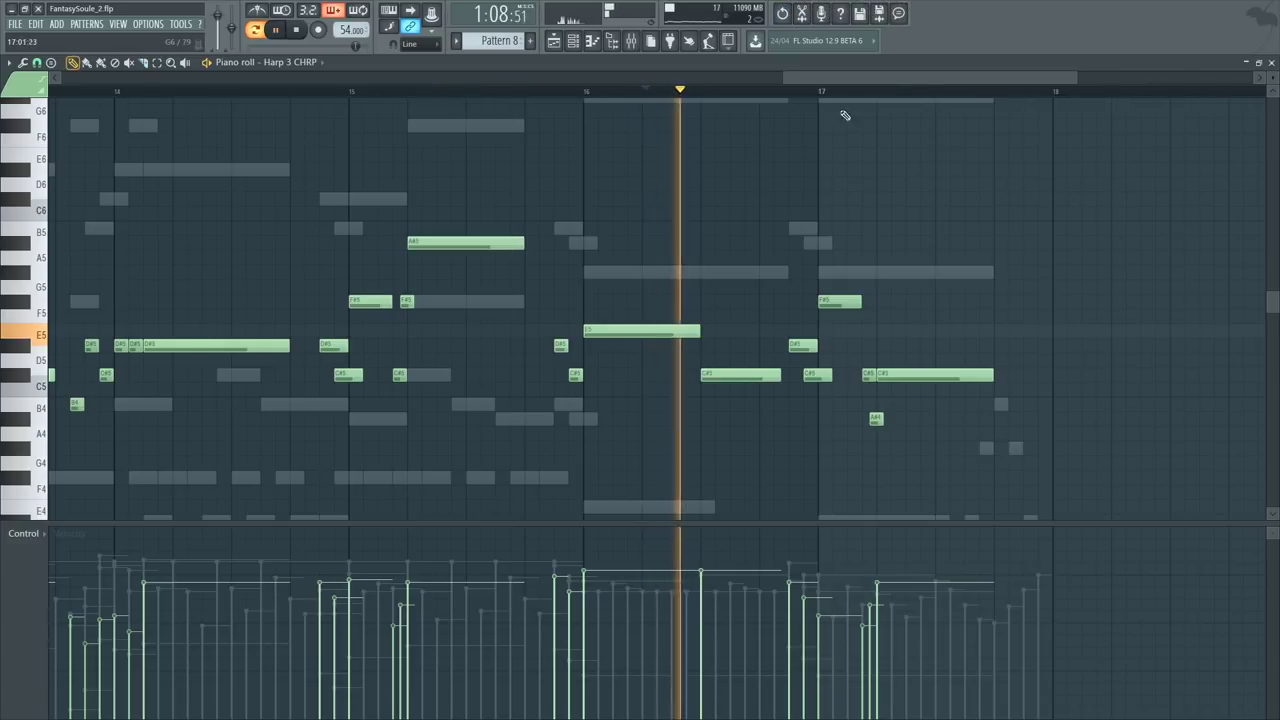
Step: Lower the D#5 pickup before bar 17 to B4 and bar 17's F#5 to D#5, deleting the other notes of bar 17
scroll(852, 92, "up", 1)
scroll(852, 92, "up", 2)
key("space")
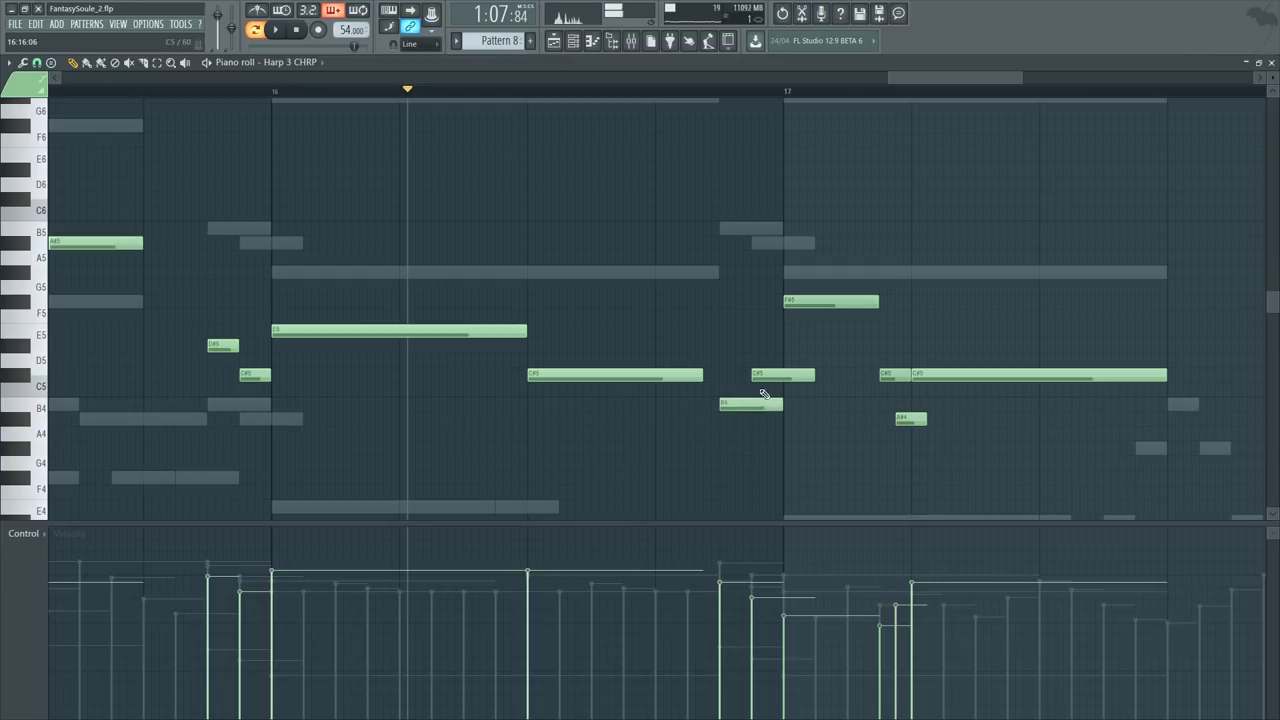
left_click_drag(821, 304, 1125, 487)
key("Delete")
key("space")
scroll(592, 260, "down", 6)
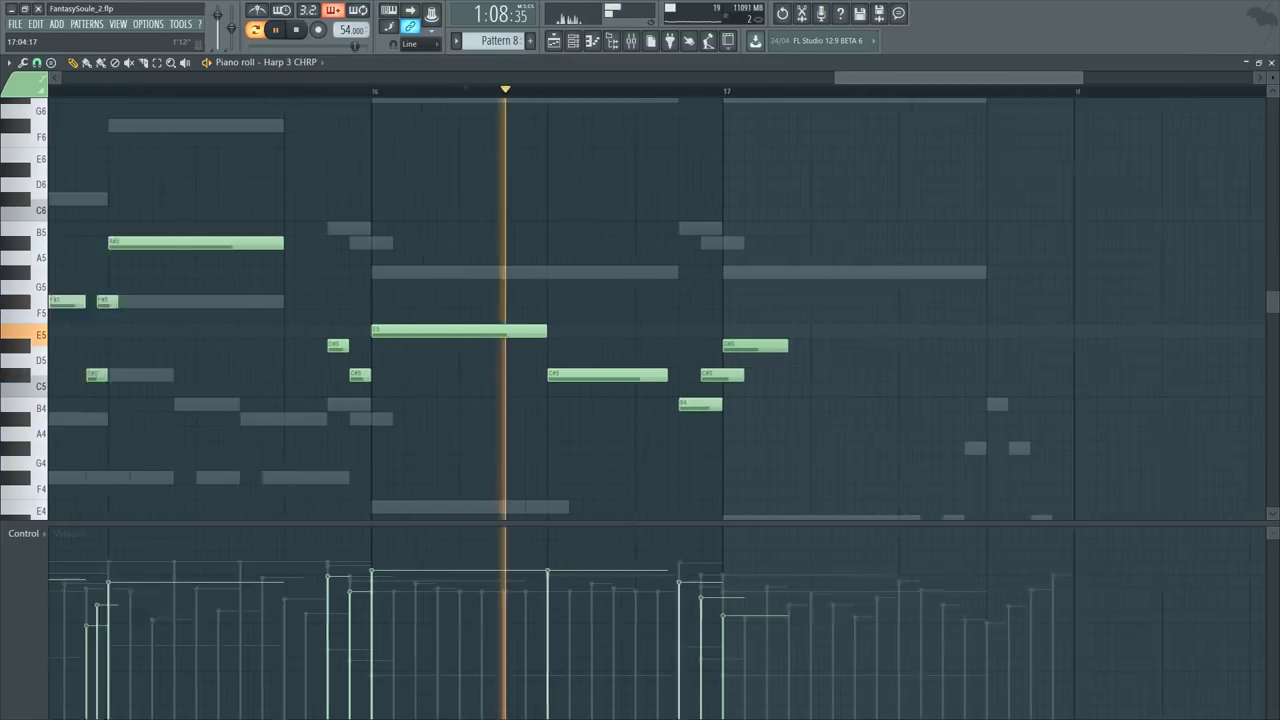
left_click_drag(440, 323, 958, 272)
Step: Cut the opening arpeggio in bar 1 from the Harp 2 CHRP channel
key("F6")
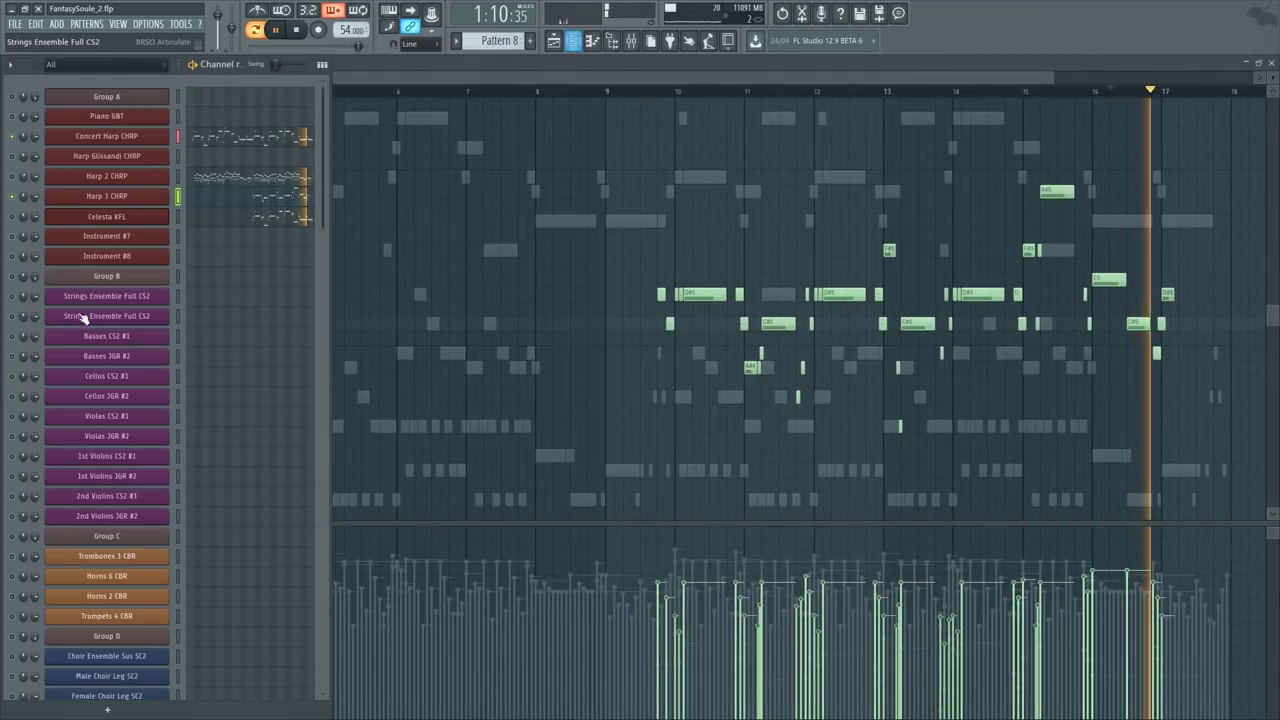
key("space")
left_click(207, 188)
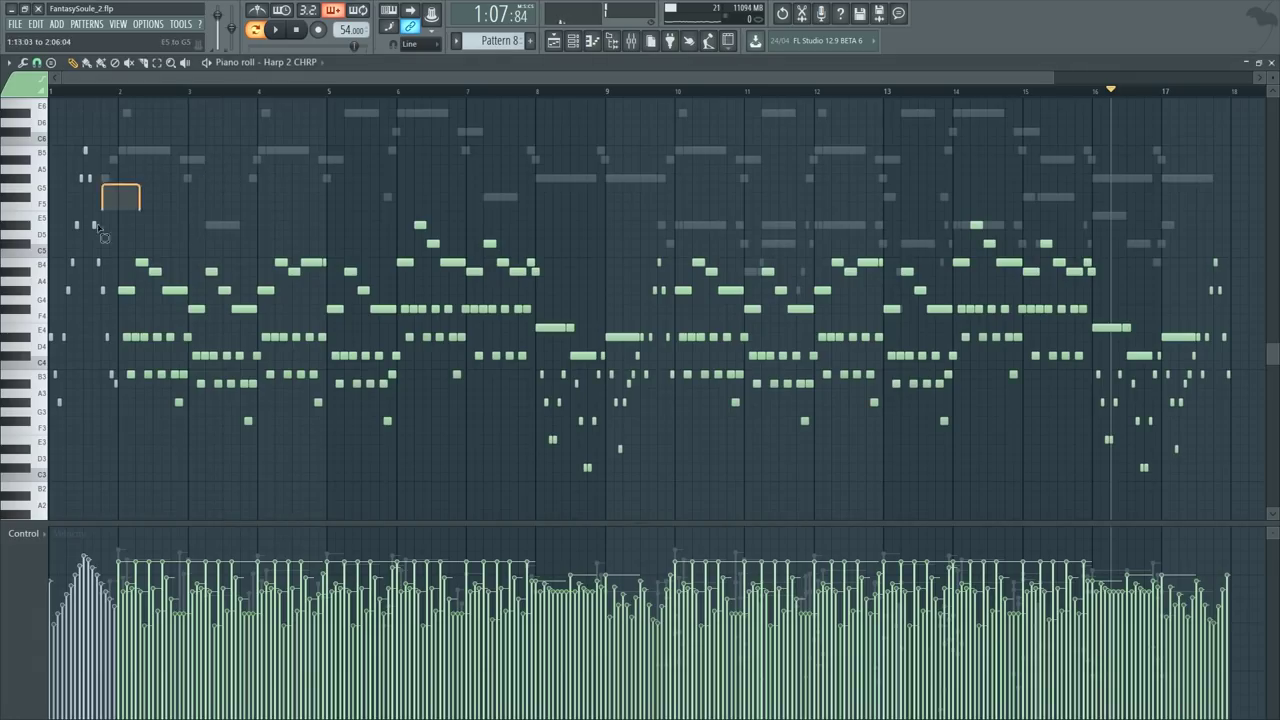
left_click_drag(98, 228, 56, 268)
key("Delete")
Step: Paste the arpeggio into the Harp 3 CHRP channel and move it to start exactly at bar 17
key("F6")
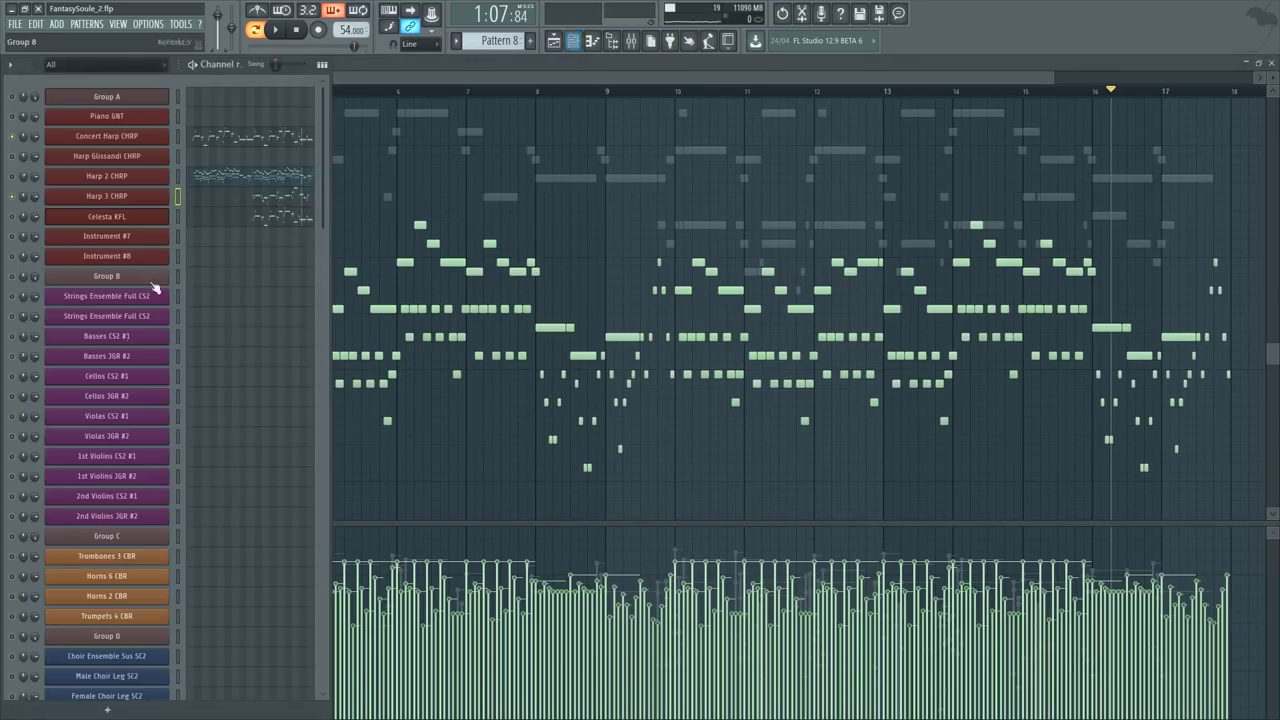
left_click(266, 203)
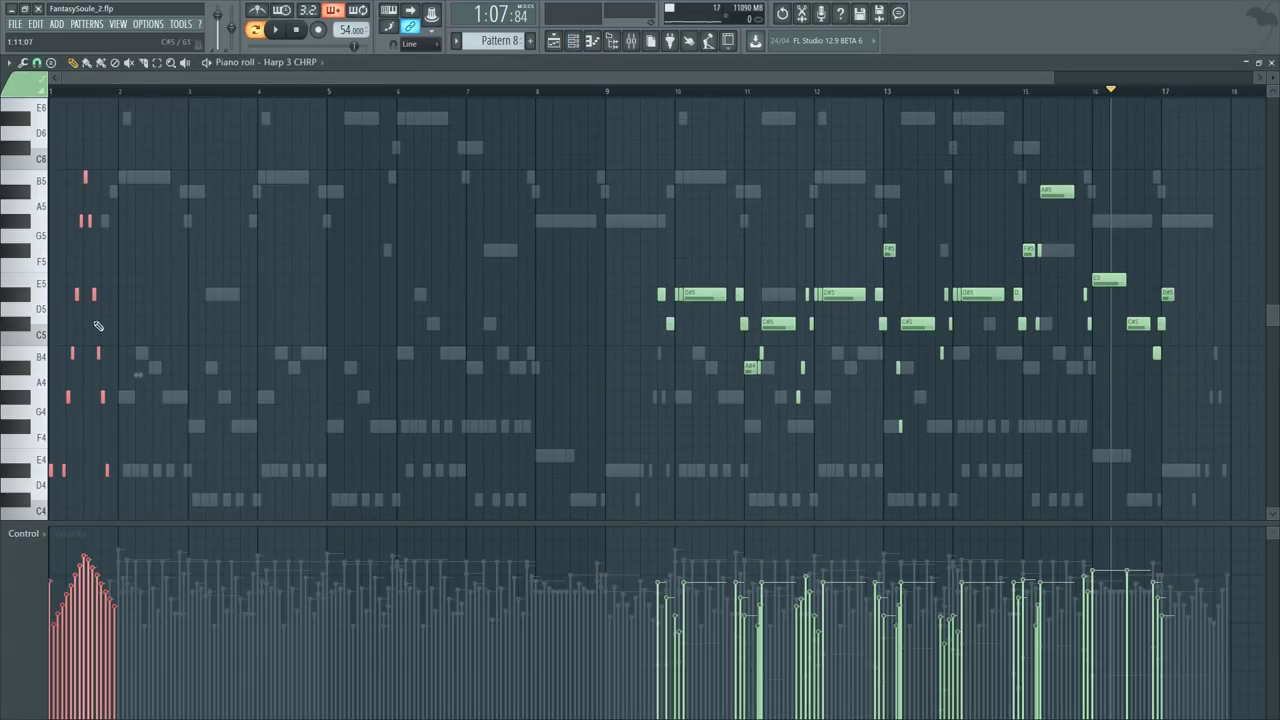
left_click_drag(60, 470, 1128, 470)
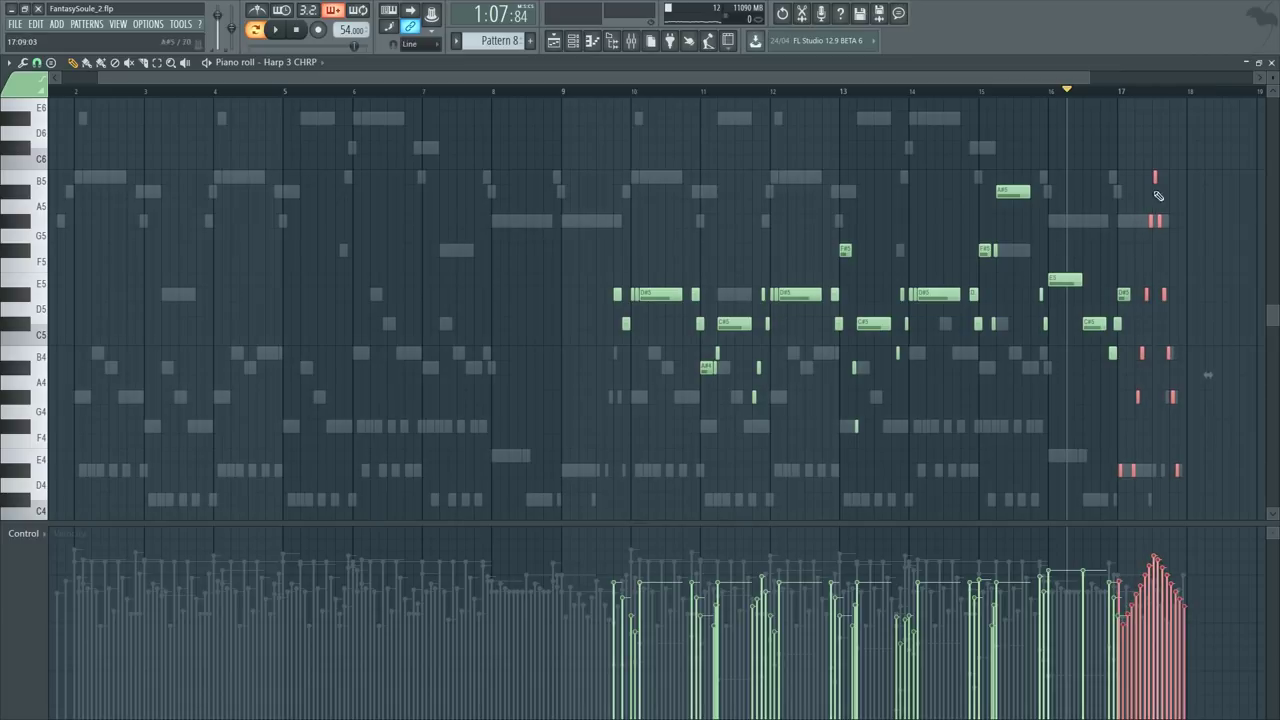
key("space")
scroll(1218, 111, "up", 8)
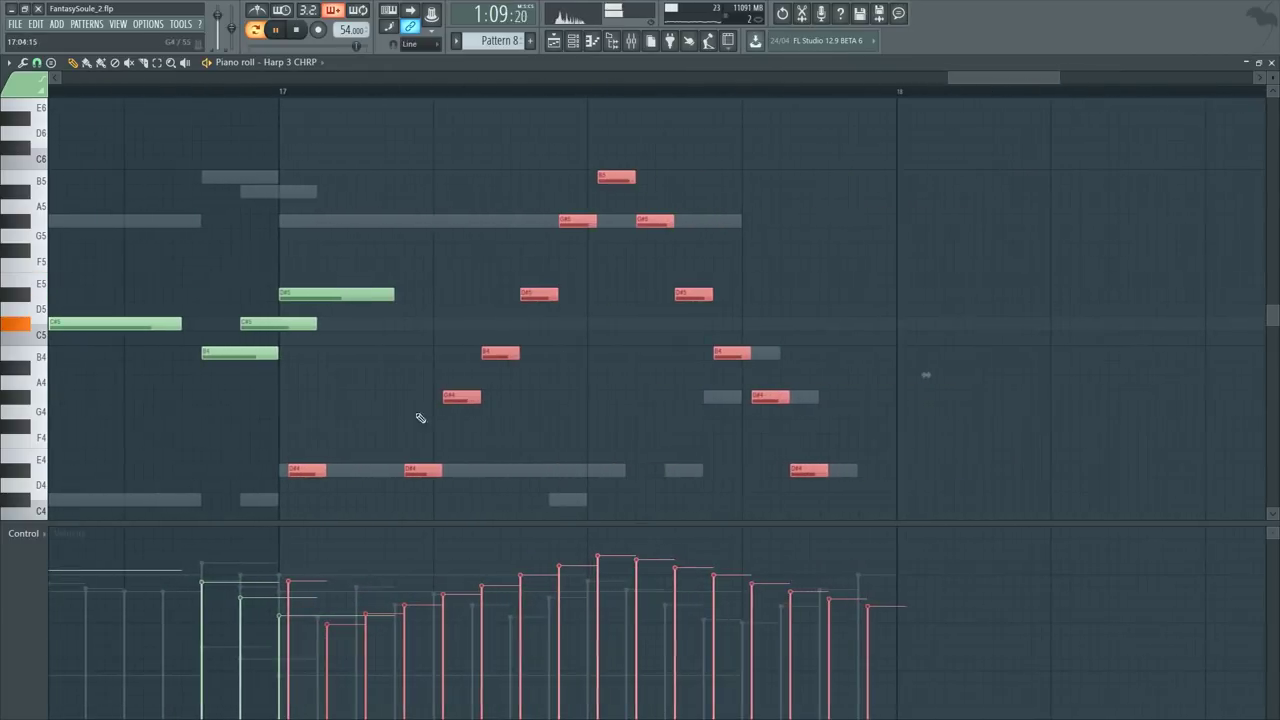
key("ctrl+d")
left_click_drag(307, 470, 351, 525)
scroll(366, 430, "down", 5)
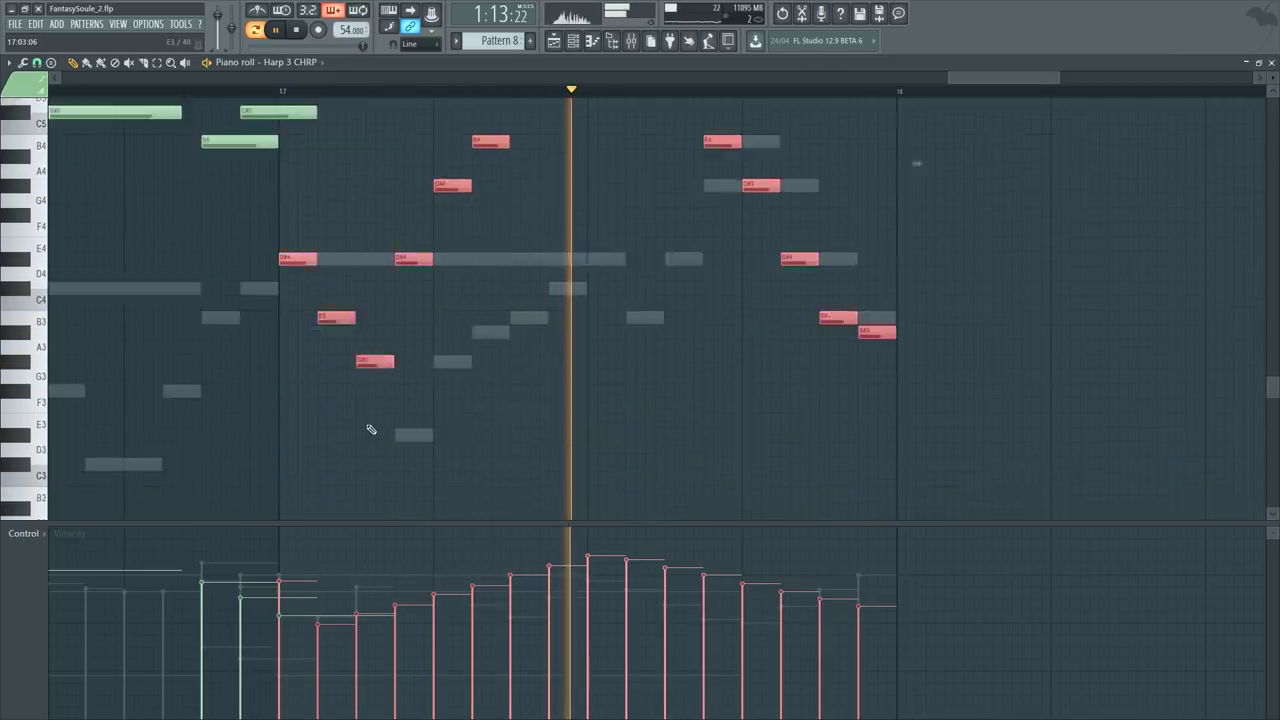
Step: Transpose the bar 17 arpeggio up one octave and delete the held D#5 note overlapping its first note
key("ctrl+Up")
scroll(378, 415, "up", 7)
scroll(376, 414, "up", 1)
key("ctrl+d")
right_click(343, 401)
key("space")
key("space")
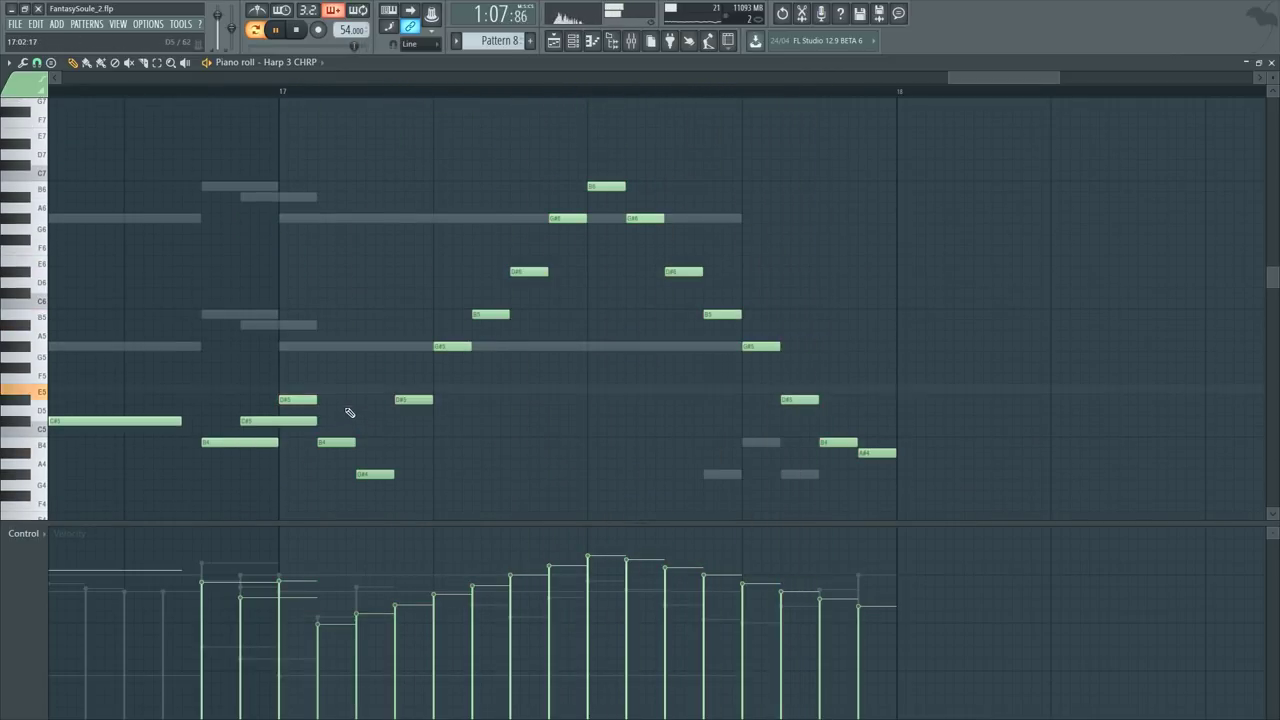
Step: Slice the C#5 pickup note at the bar 17 line and remove the part that overlaps the arpeggio
left_click_drag(282, 424, 282, 427)
right_click(300, 425)
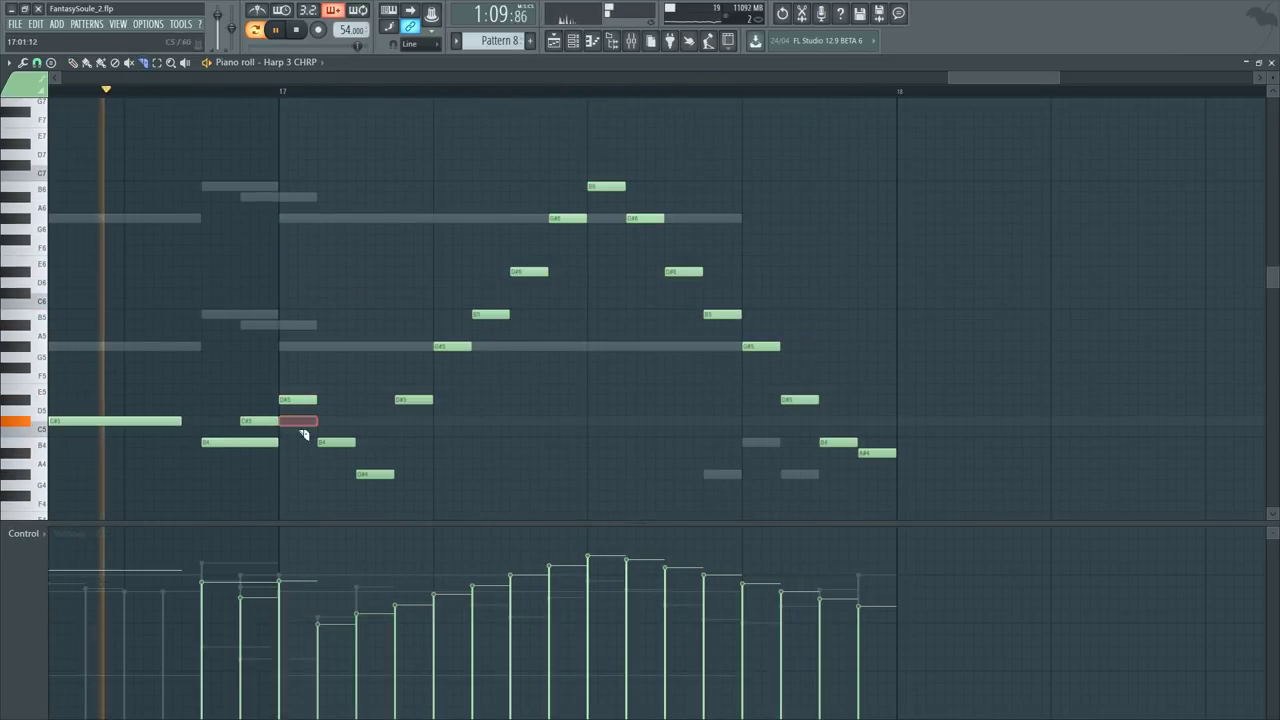
right_click(490, 395, "ctrl")
right_click(503, 383, "ctrl")
left_click_drag(314, 363, 453, 502)
key("p")
key("ctrl+d")
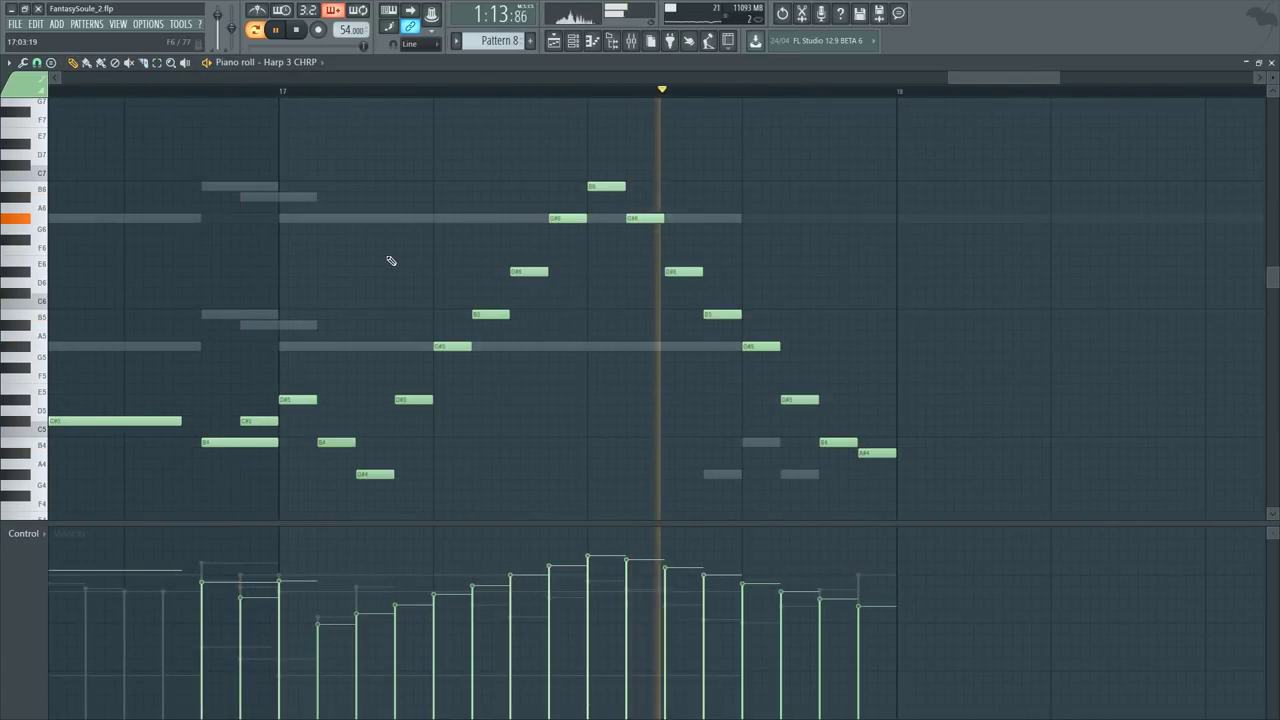
scroll(716, 117, "down", 3)
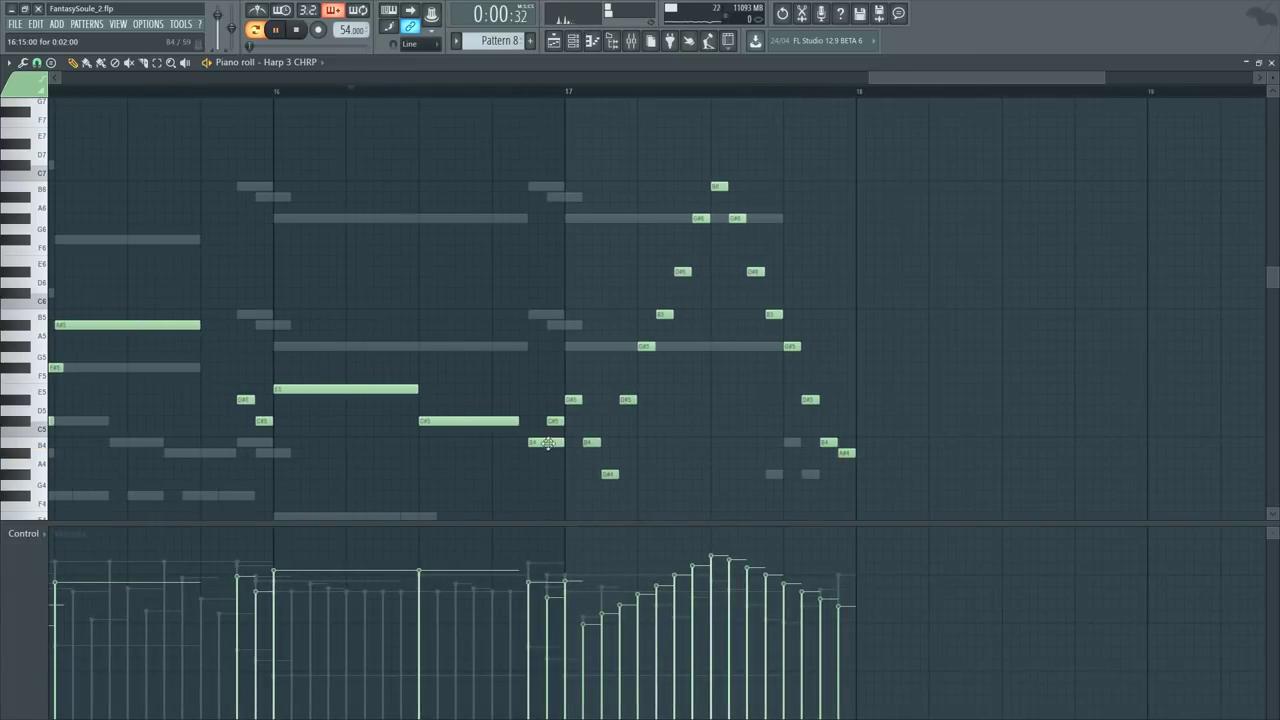
scroll(743, 474, "down", 3)
left_click_drag(808, 331, 896, 264)
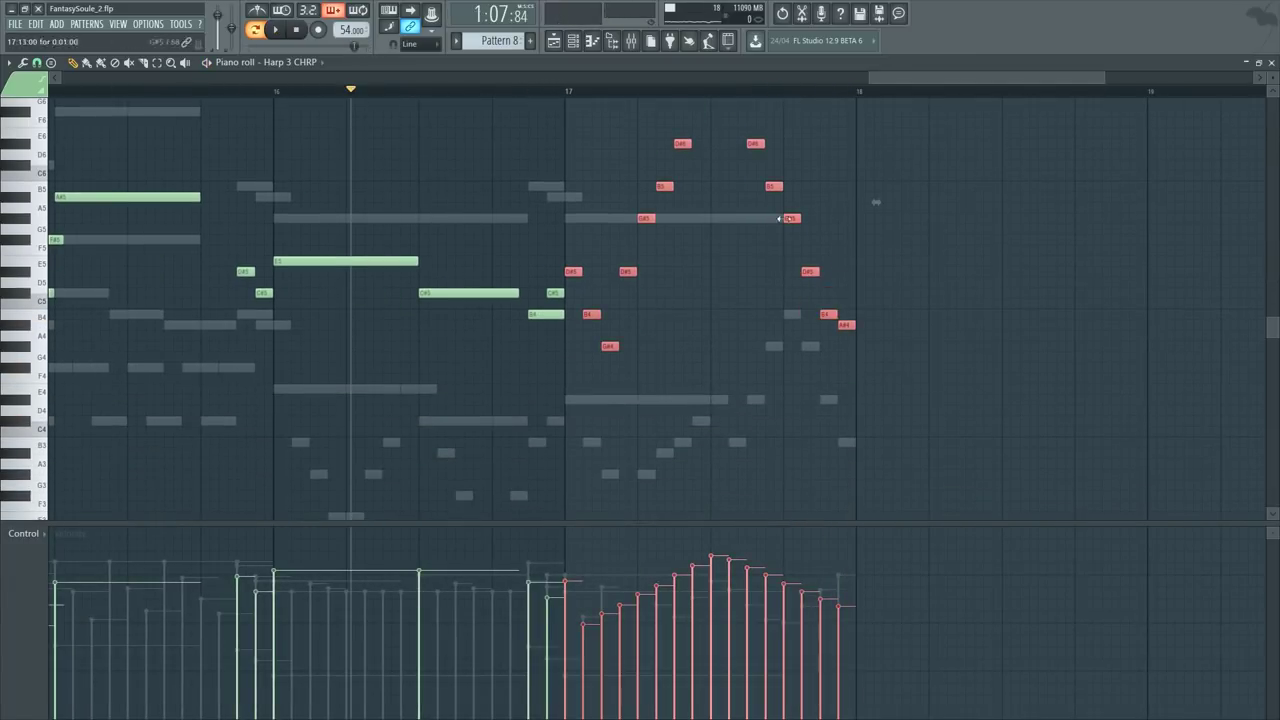
scroll(876, 202, "down", 4)
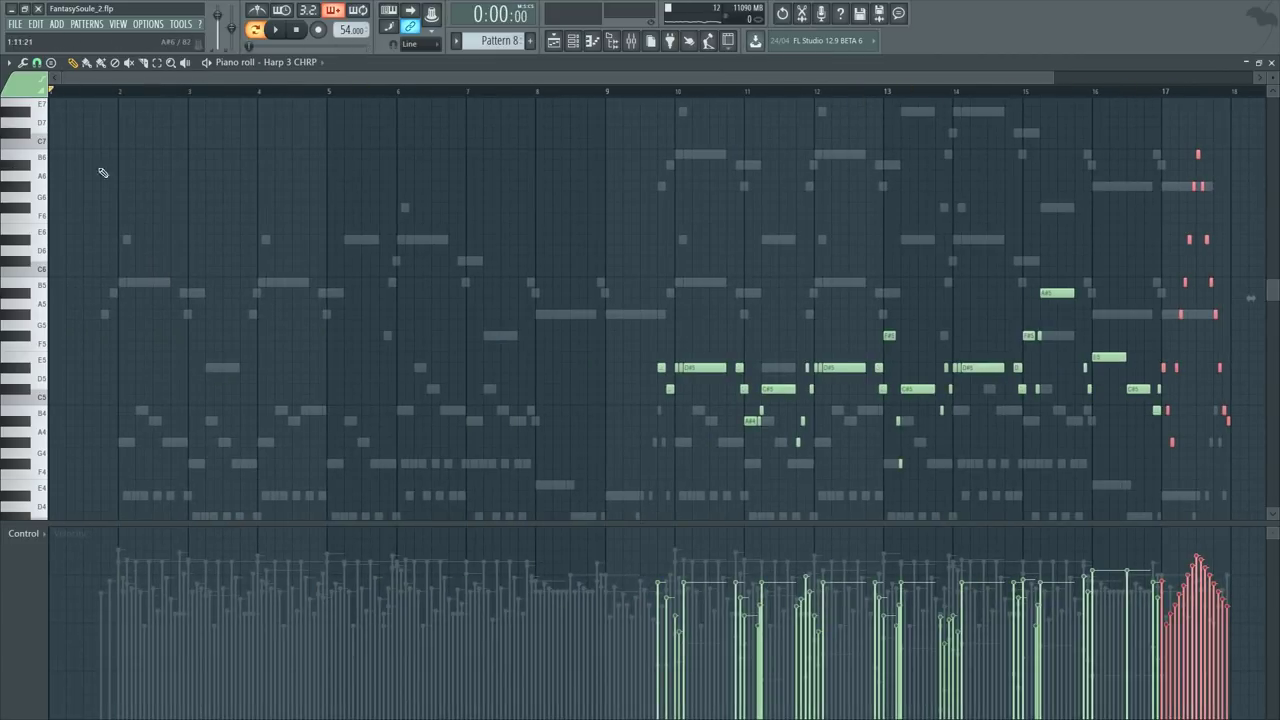
right_click(188, 174, "ctrl")
right_click(204, 176, "ctrl")
key("ctrl+d")
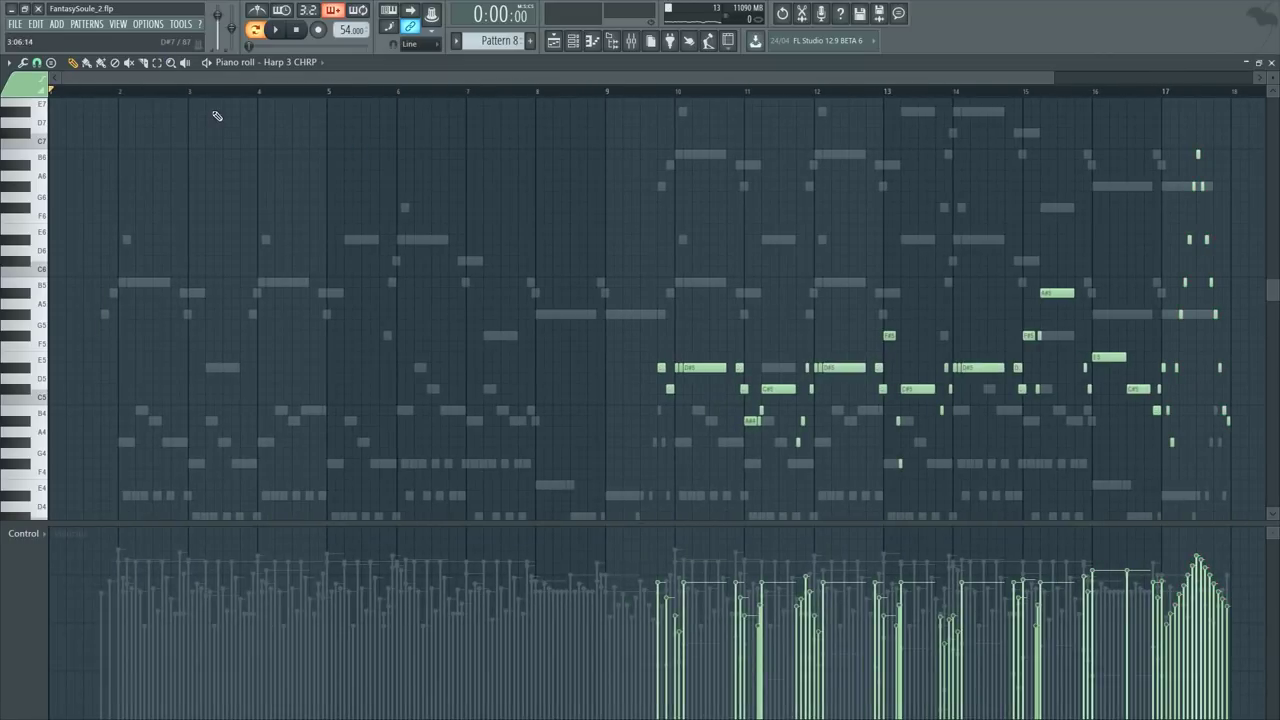
Step: Show the playlist and save the project
key("F5")
left_click(15, 23)
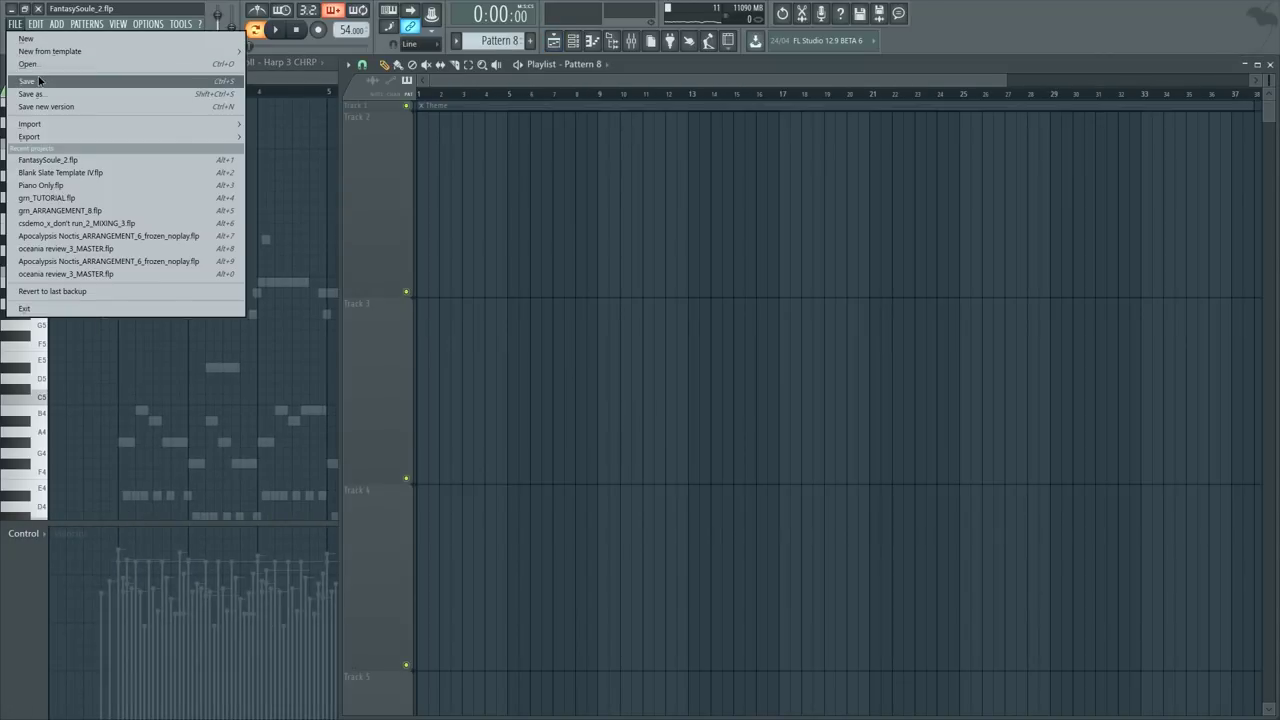
left_click(40, 80)
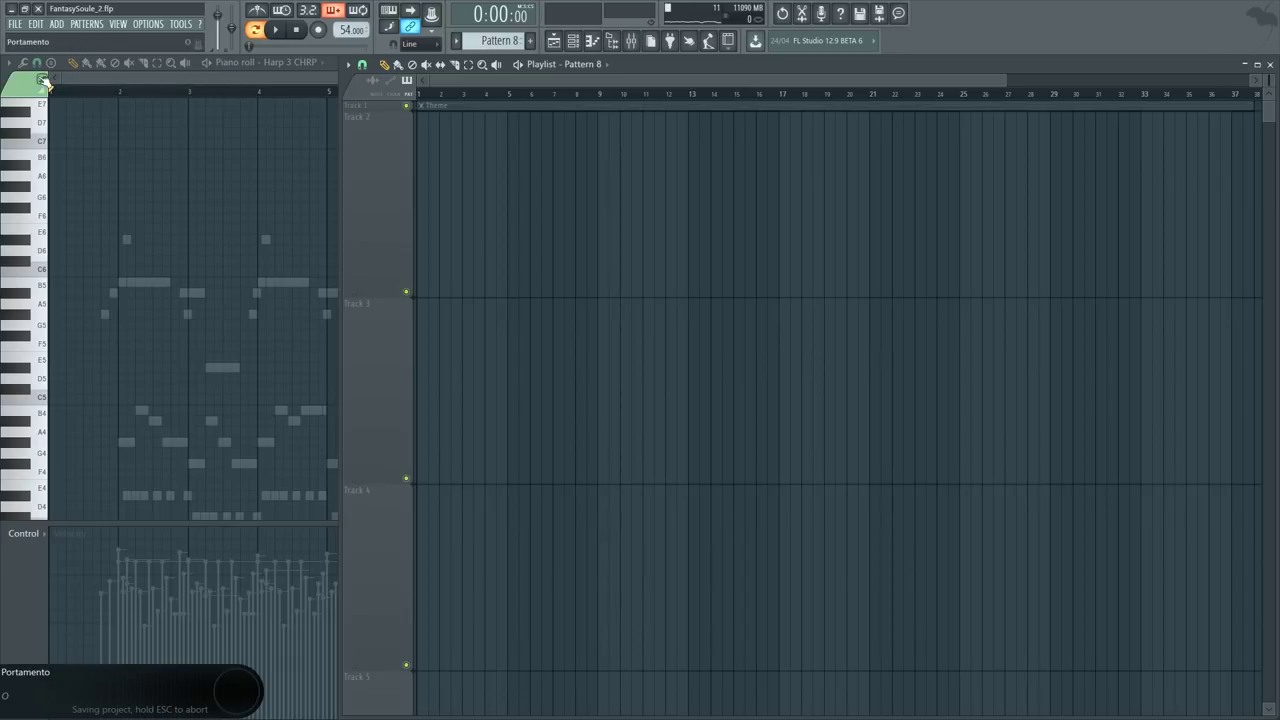
Step: Unmute all channels in the channel rack and look through the instrument list
key("F6")
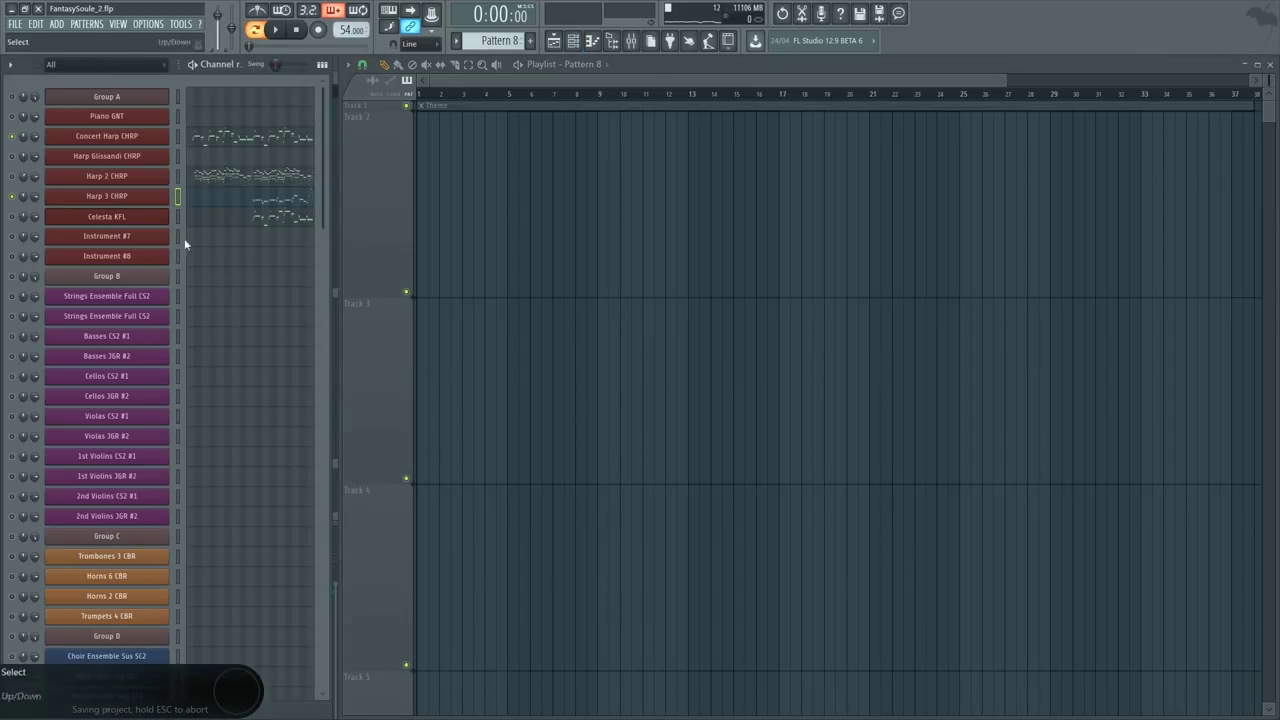
scroll(181, 356, "down", 10)
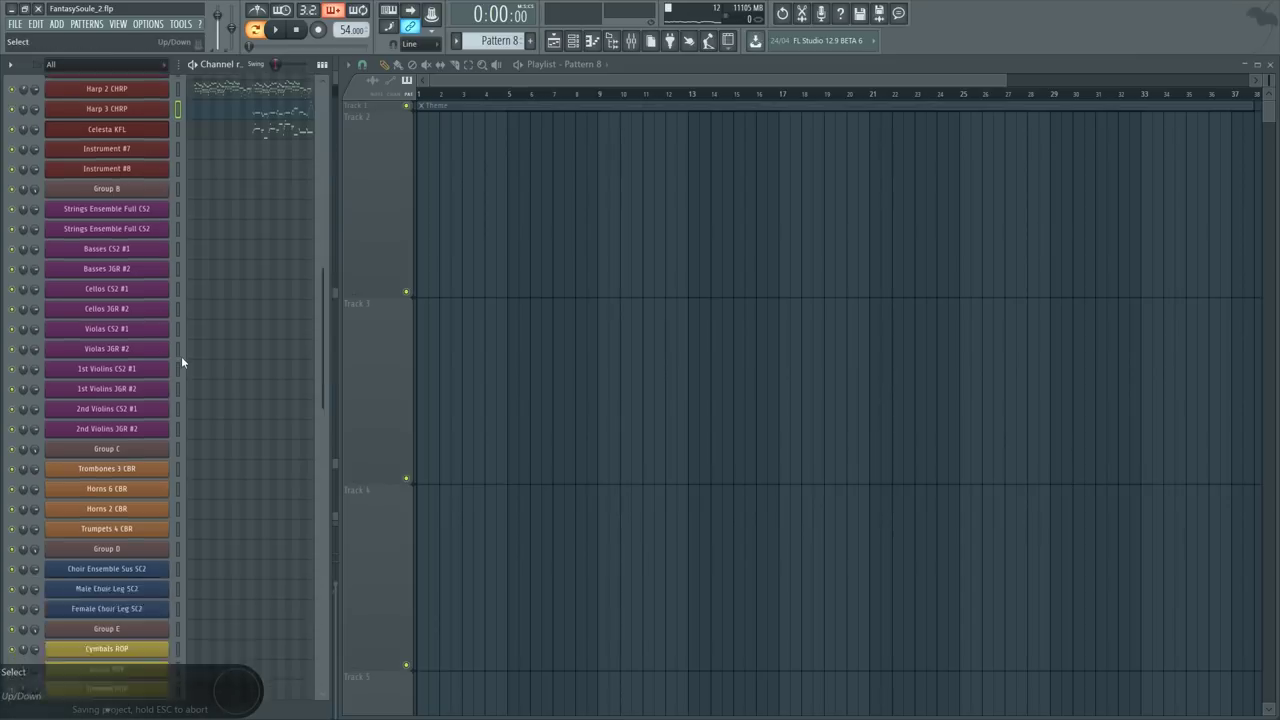
scroll(181, 356, "down", 2)
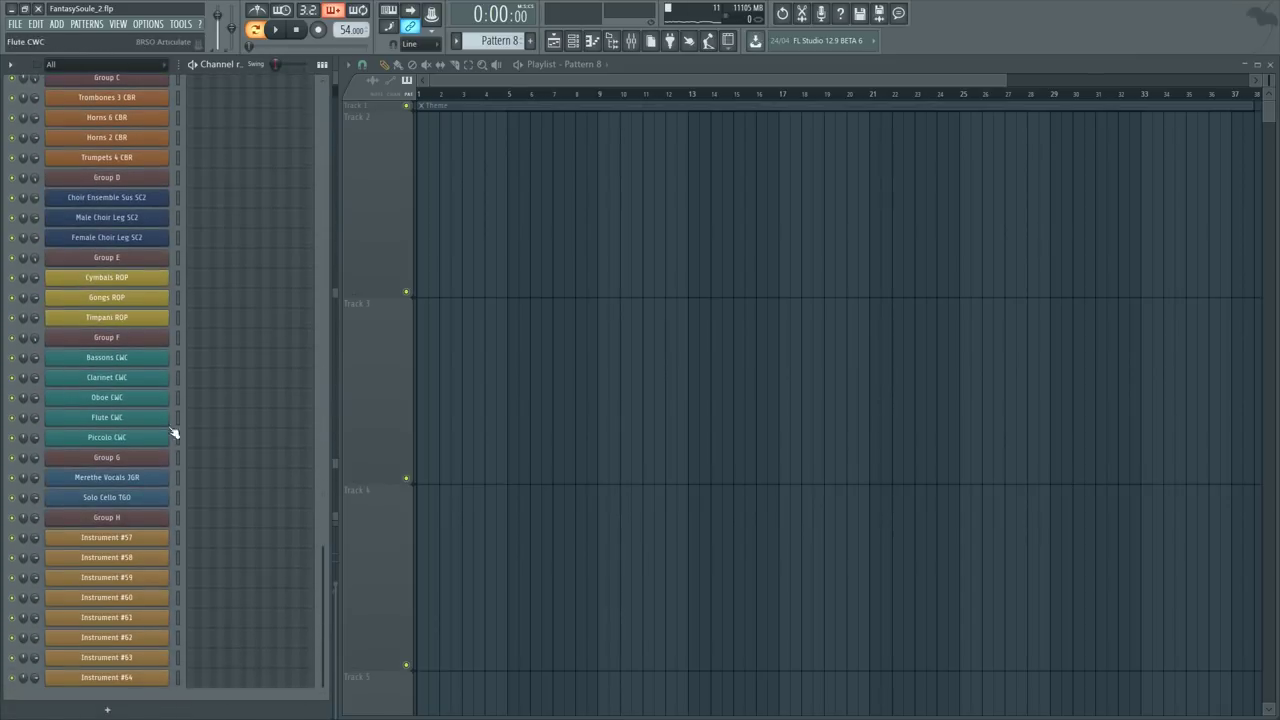
scroll(205, 440, "up", 11)
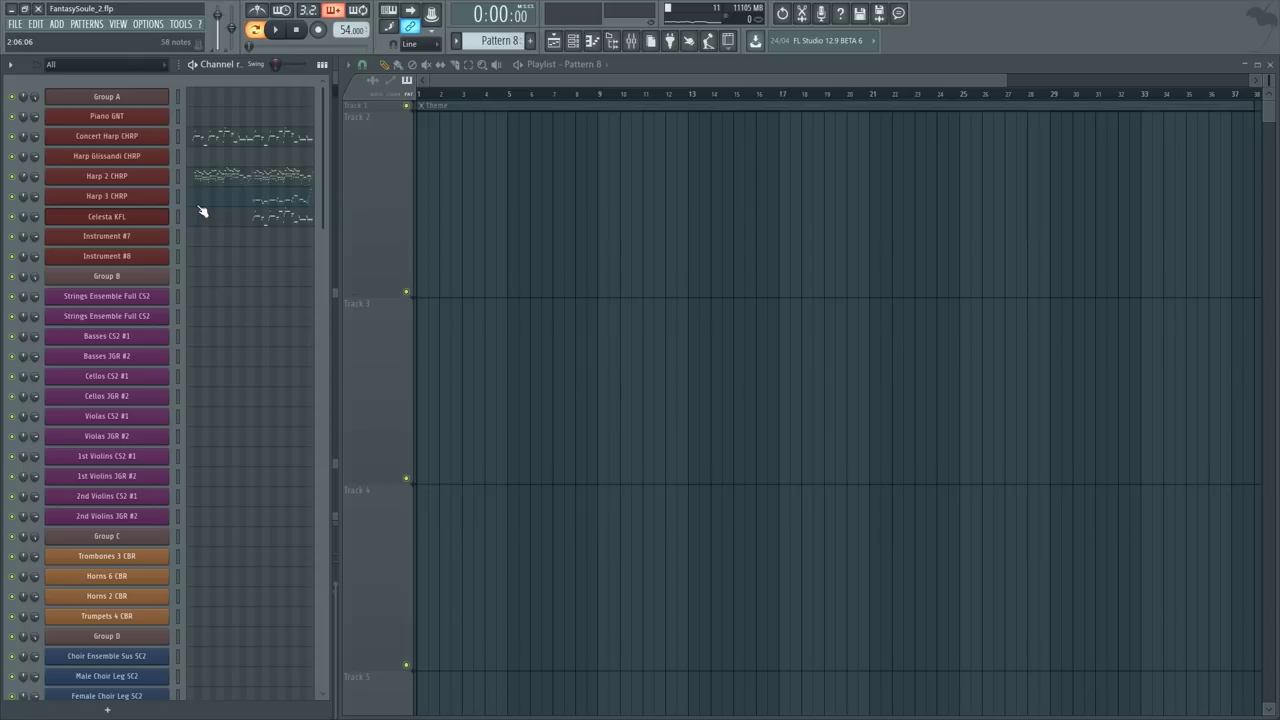
Step: Select the Merethe Vocals JGR channel in the channel rack
scroll(201, 211, "down", 7)
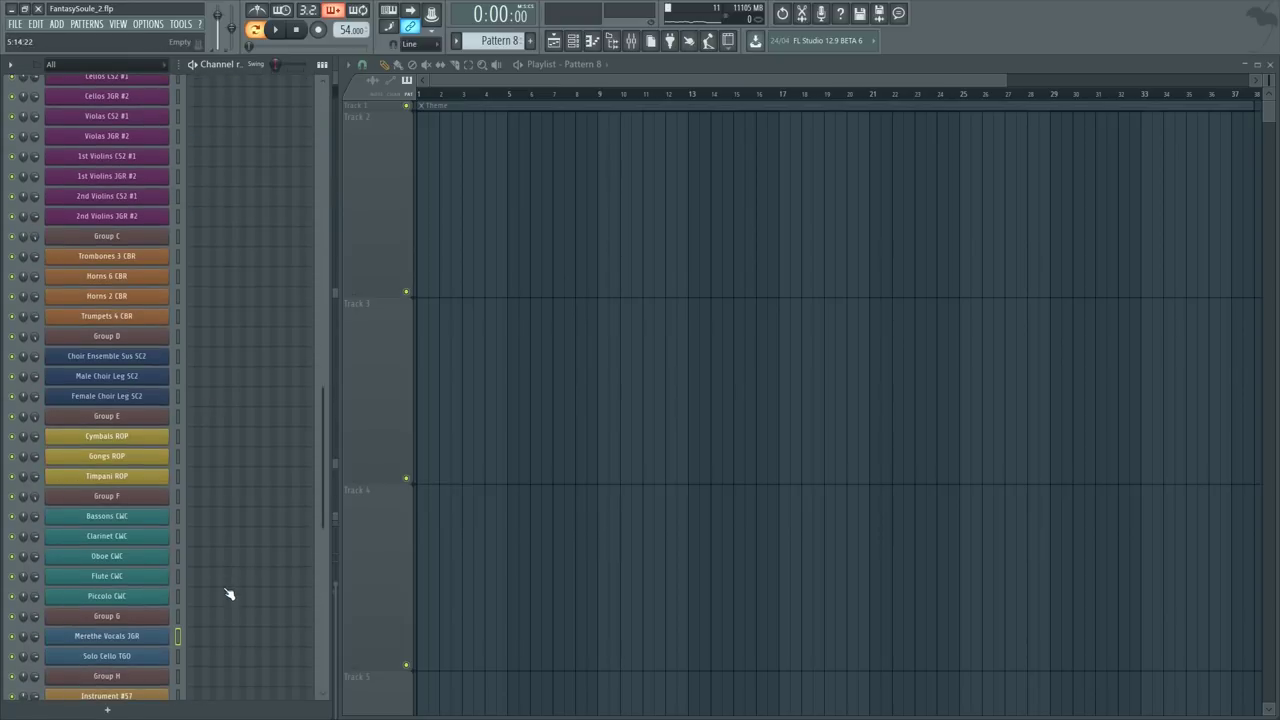
scroll(230, 632, "up", 5)
scroll(227, 631, "down", 2)
Step: Play the pattern and set the project tempo to 55 BPM
key("space")
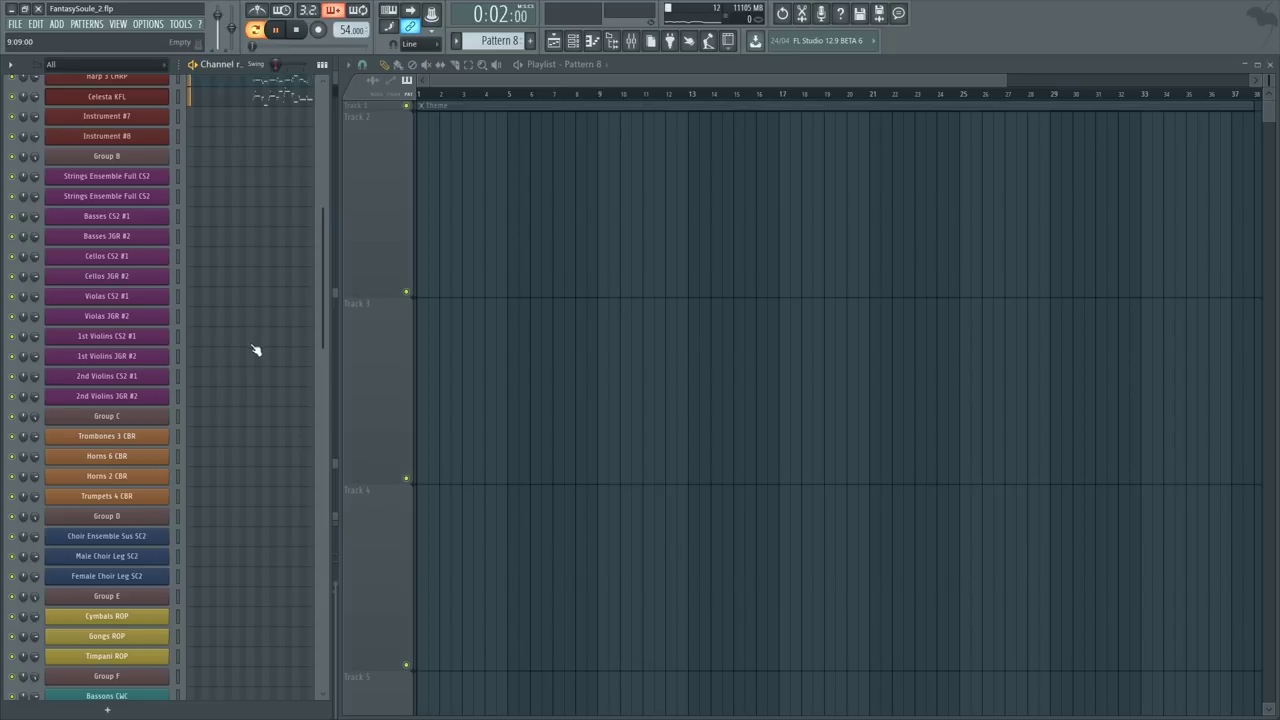
scroll(254, 352, "up", 3)
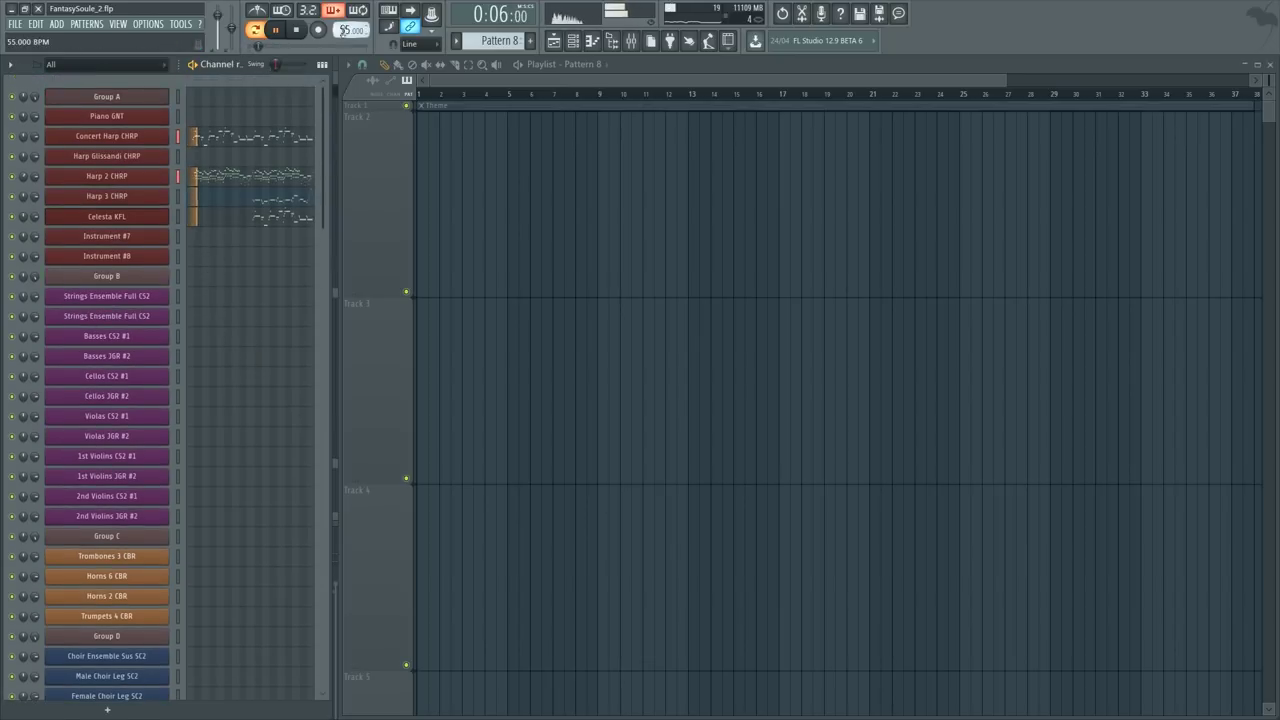
scroll(231, 457, "down", 8)
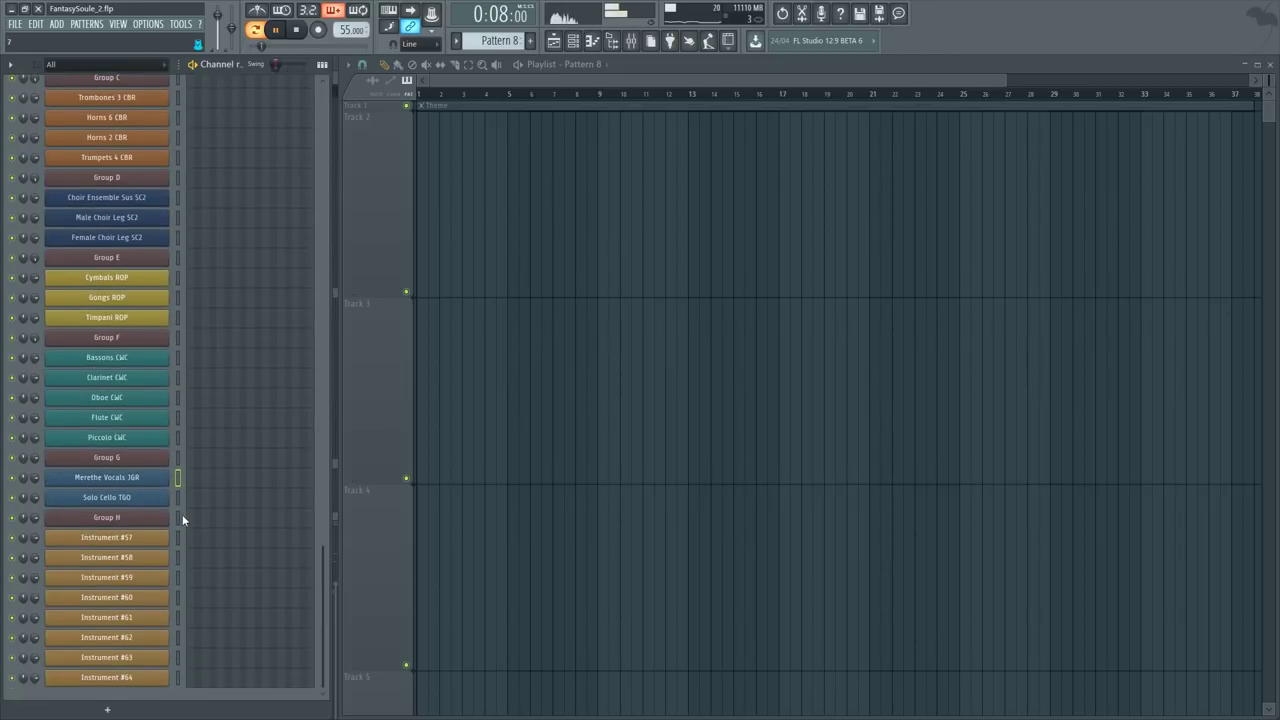
Step: Open the Harp 3 CHRP piano roll and play Pattern 8 from bar 9
scroll(223, 506, "up", 8)
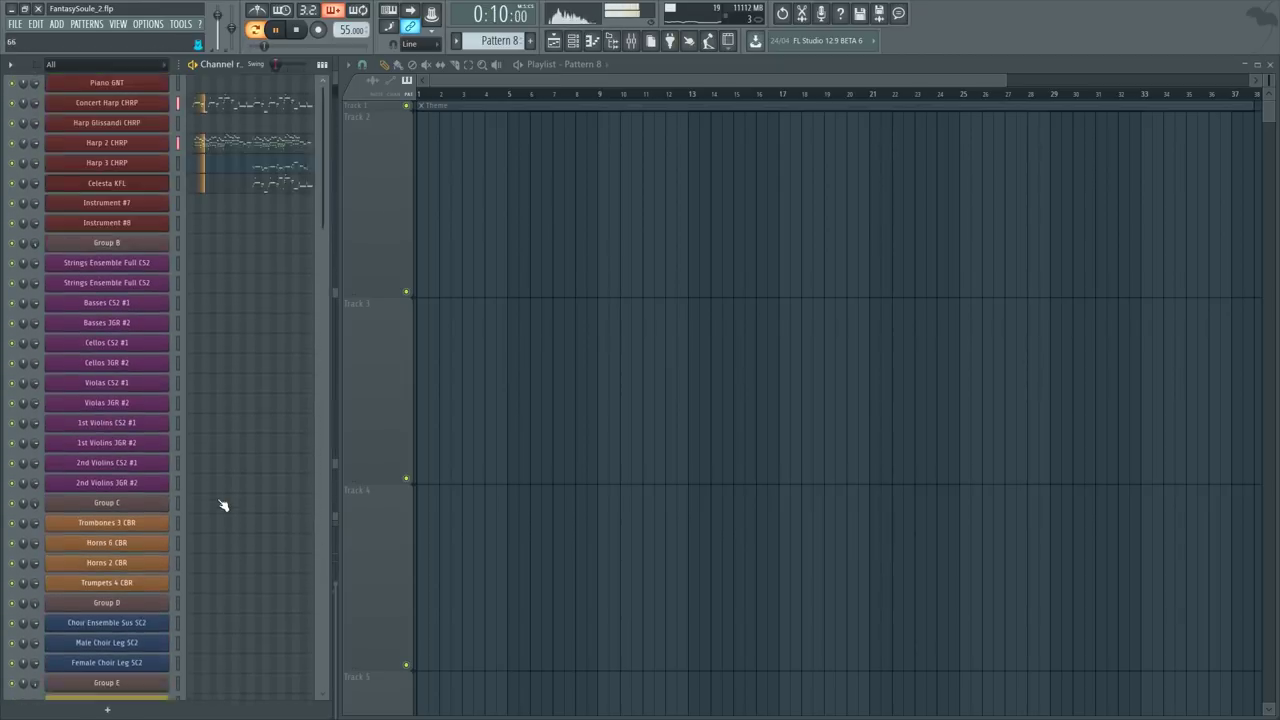
left_click(256, 206)
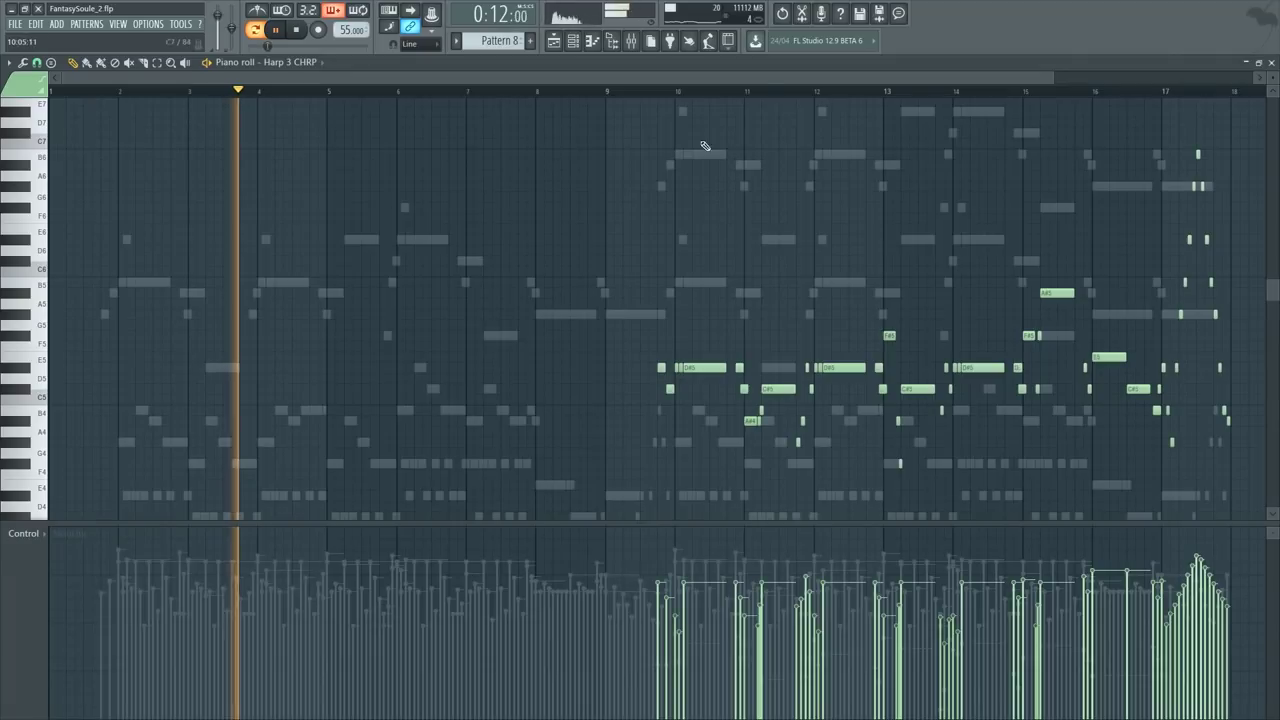
left_click(630, 92)
key("F6")
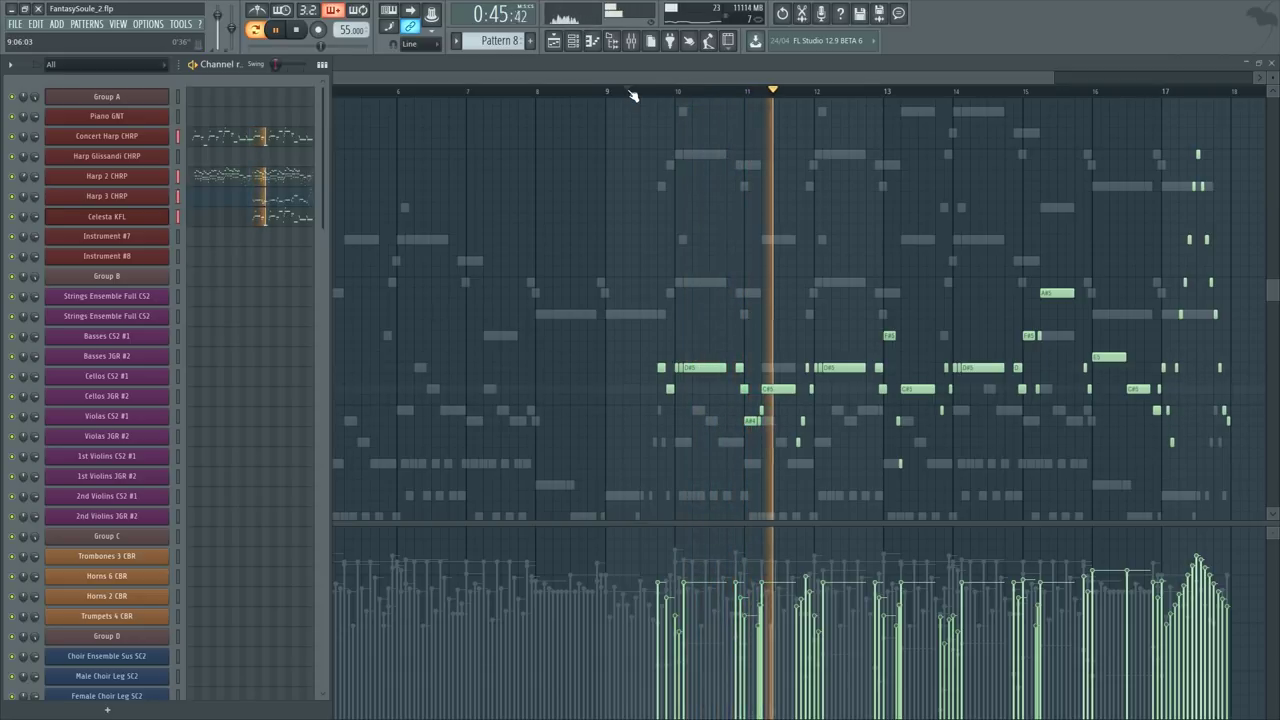
key("space")
key("F6")
scroll(783, 96, "up", 3)
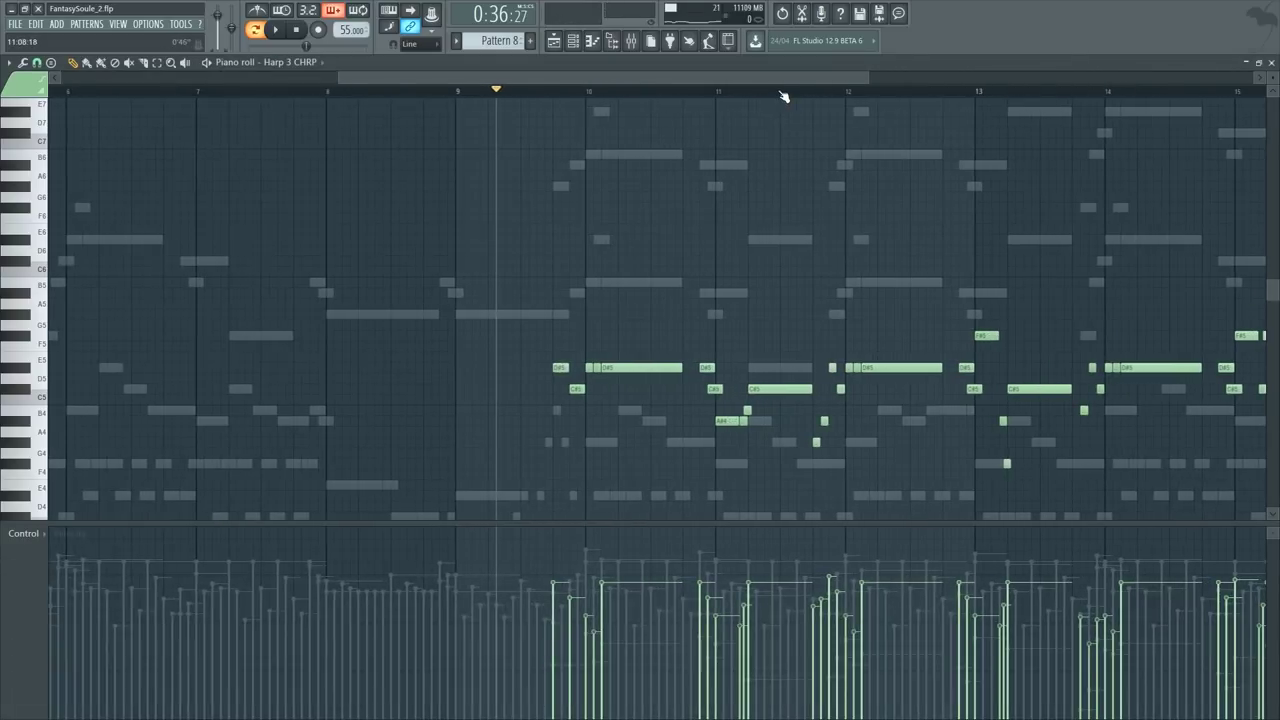
Step: Show the Merethe Vocals JGR channel in the channel rack and play the pattern from bar 9 through the second half
key("F6")
scroll(271, 337, "down", 8)
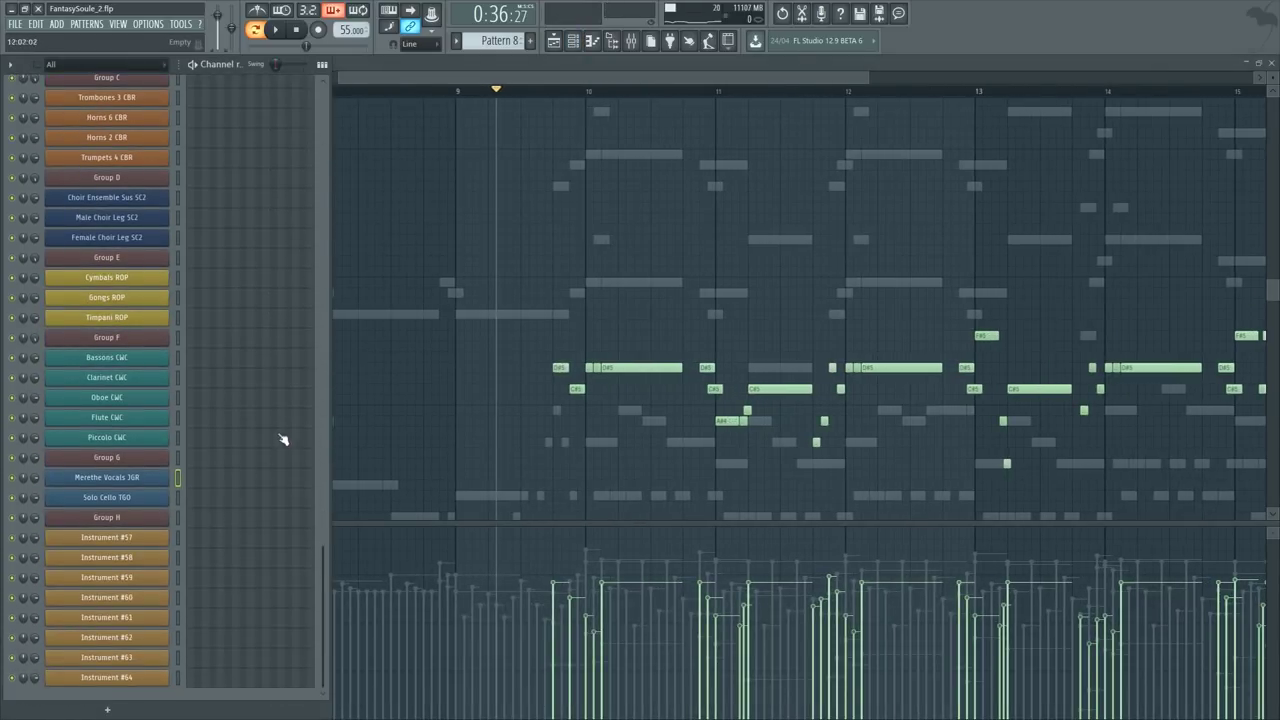
key("space")
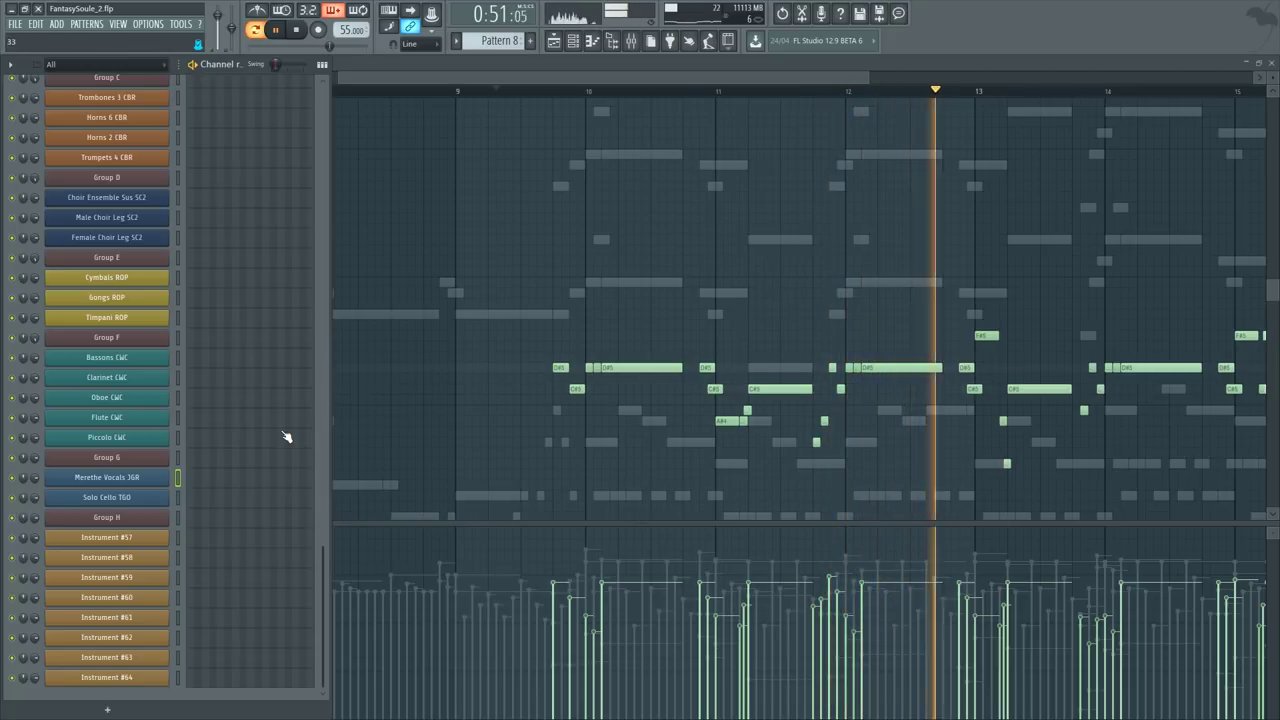
key("space")
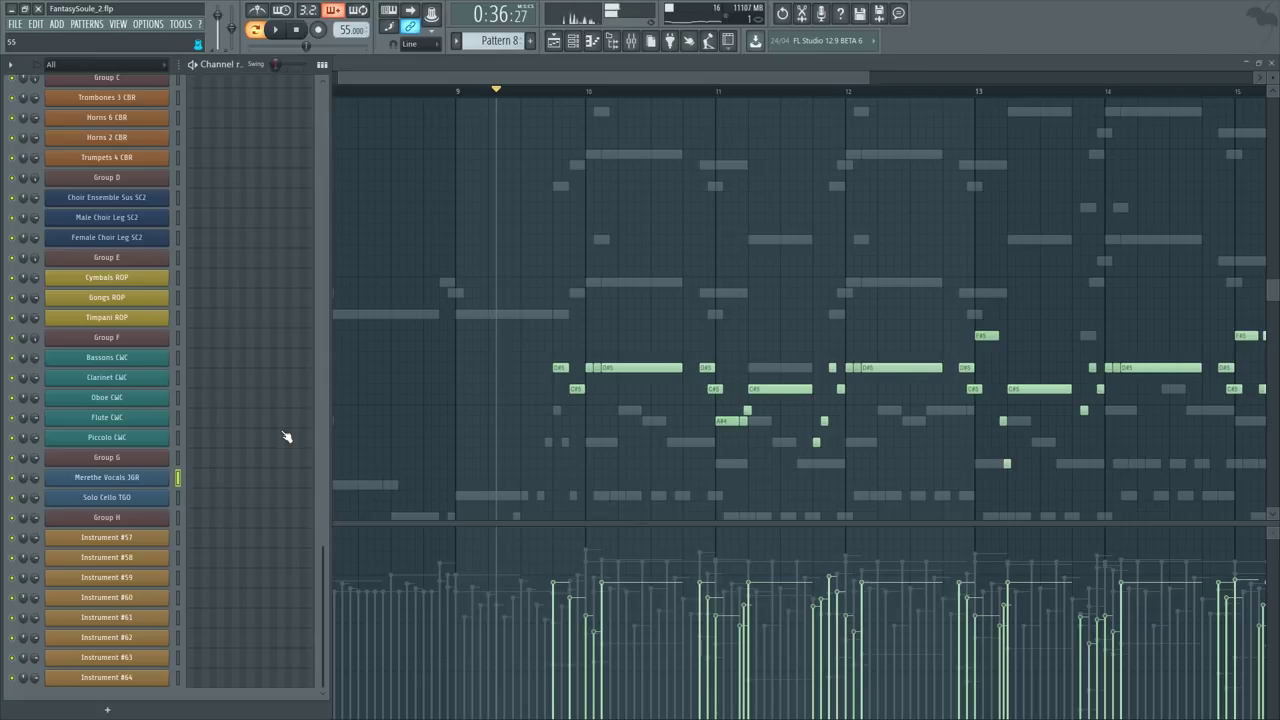
Step: Open the Merethe Vocals JGR piano roll and play the pattern from the end of bar 9
key("F6")
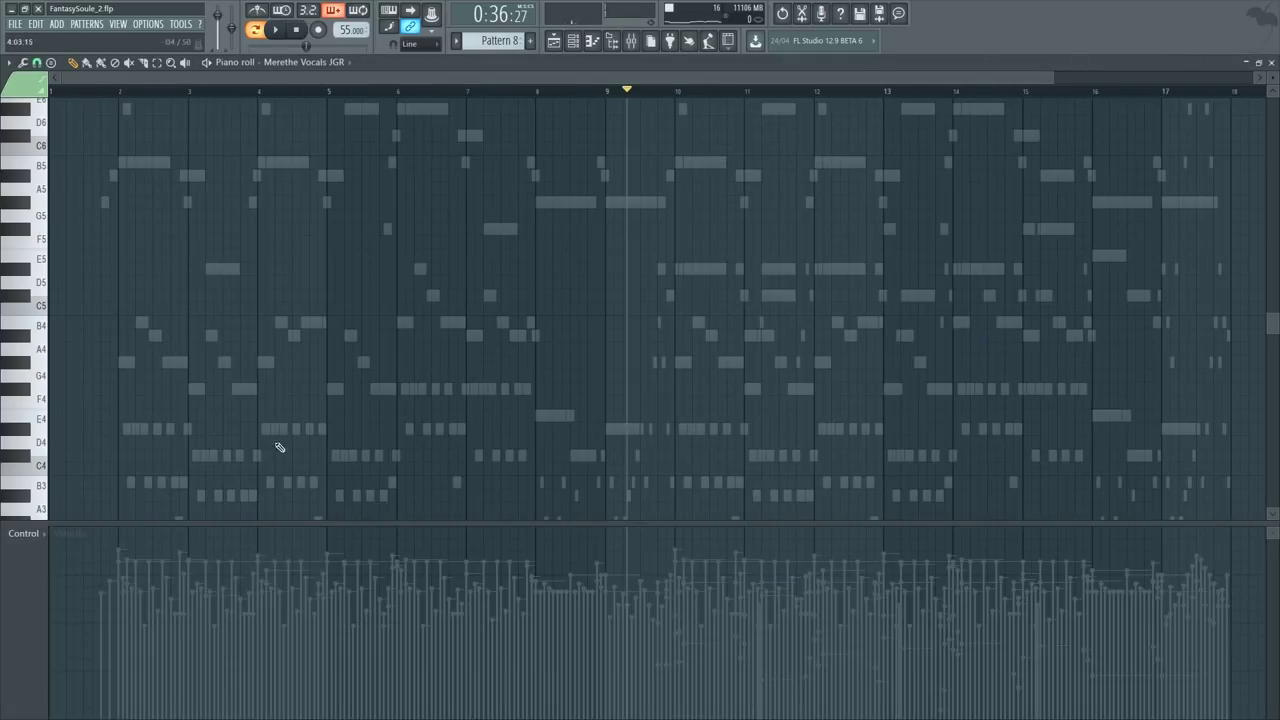
key("F6")
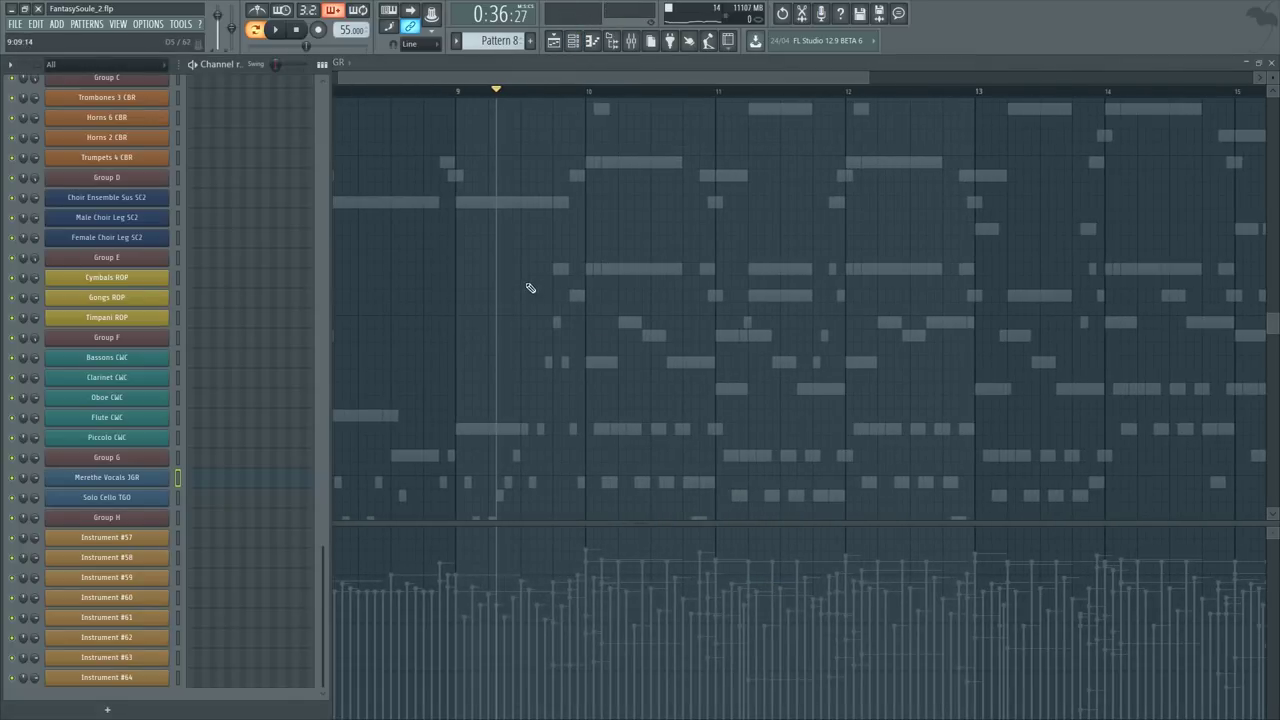
key("space")
key("F6")
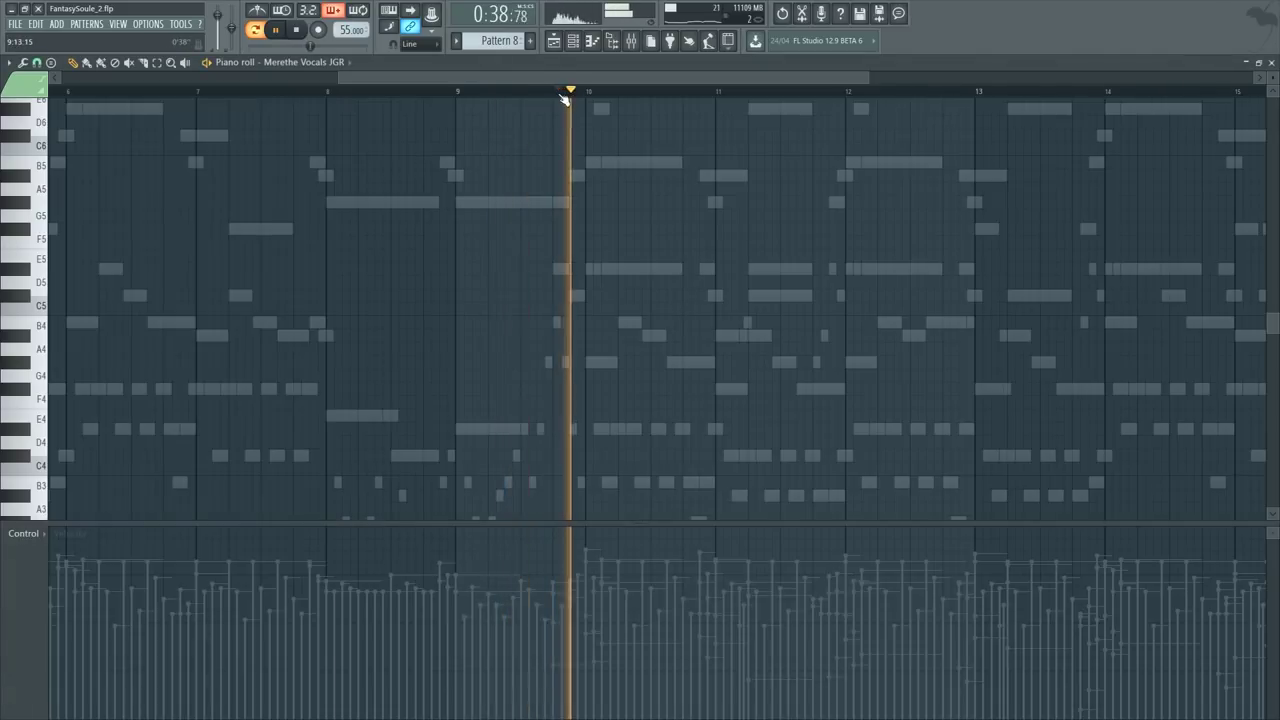
Step: Stop playback, mute the Harp 3 CHRP channel and return to the Merethe Vocals JGR channel in the rack
key("F6")
key("space")
scroll(245, 318, "up", 7)
scroll(250, 320, "up", 1)
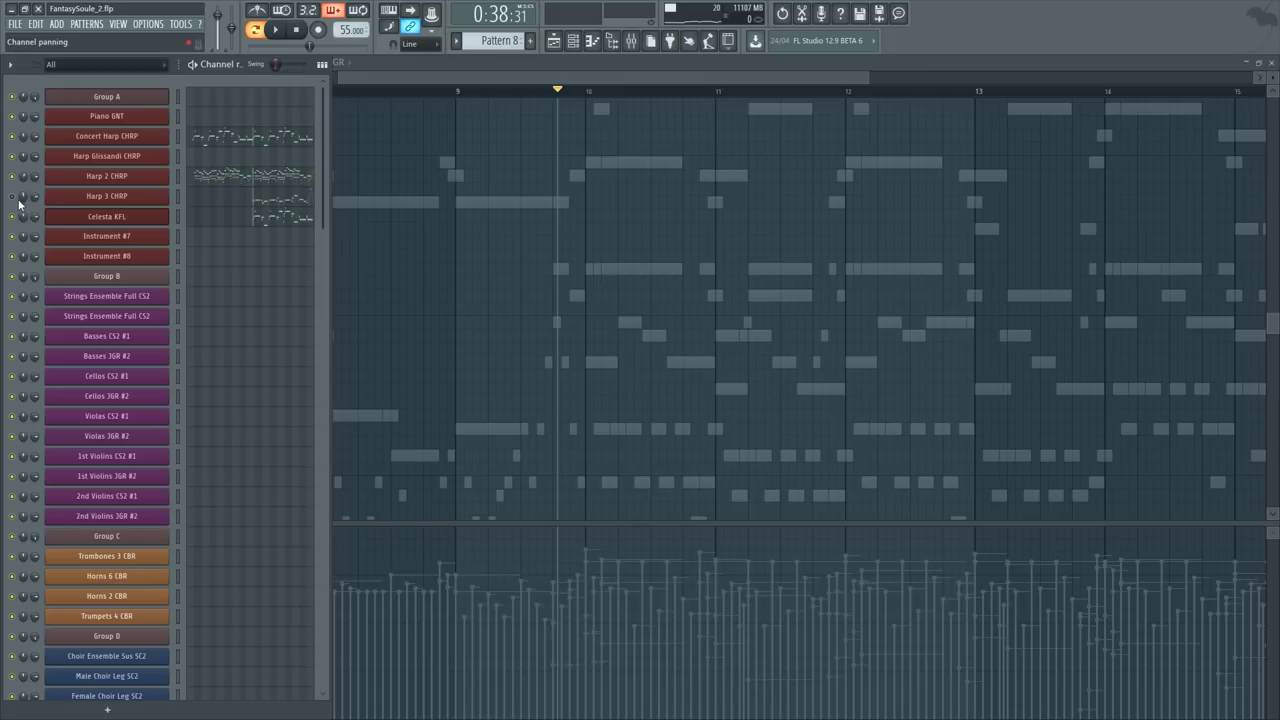
scroll(286, 423, "down", 8)
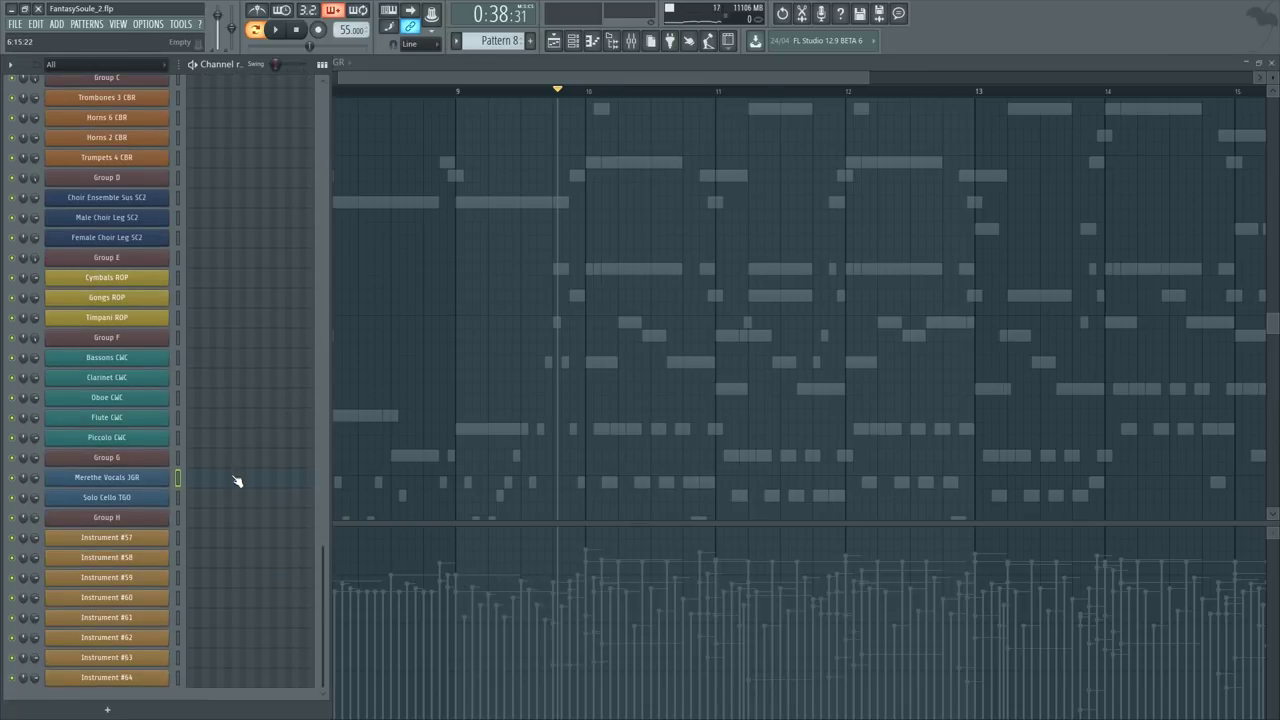
Step: Play the passage into bar 10 and add a D#5 note to the Merethe Vocals piano roll near bar 10's second beat
key("space")
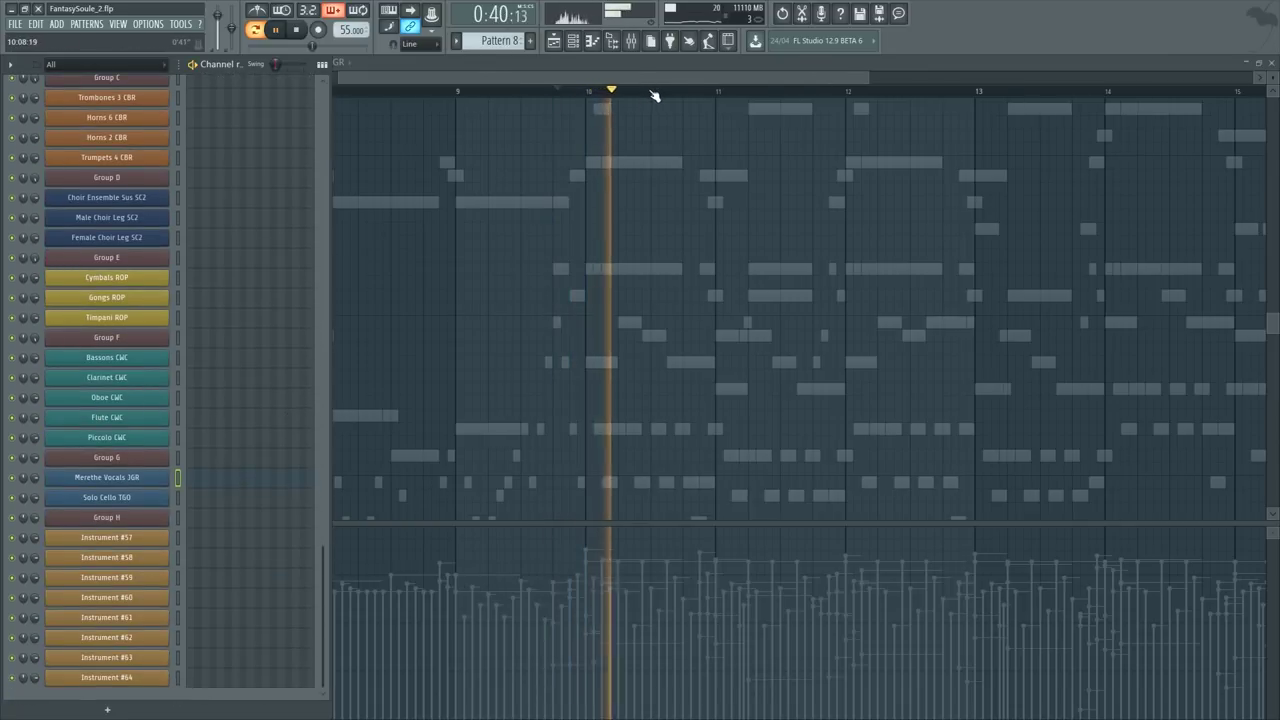
key("space")
scroll(654, 96, "up", 3)
key("F6")
key("F6")
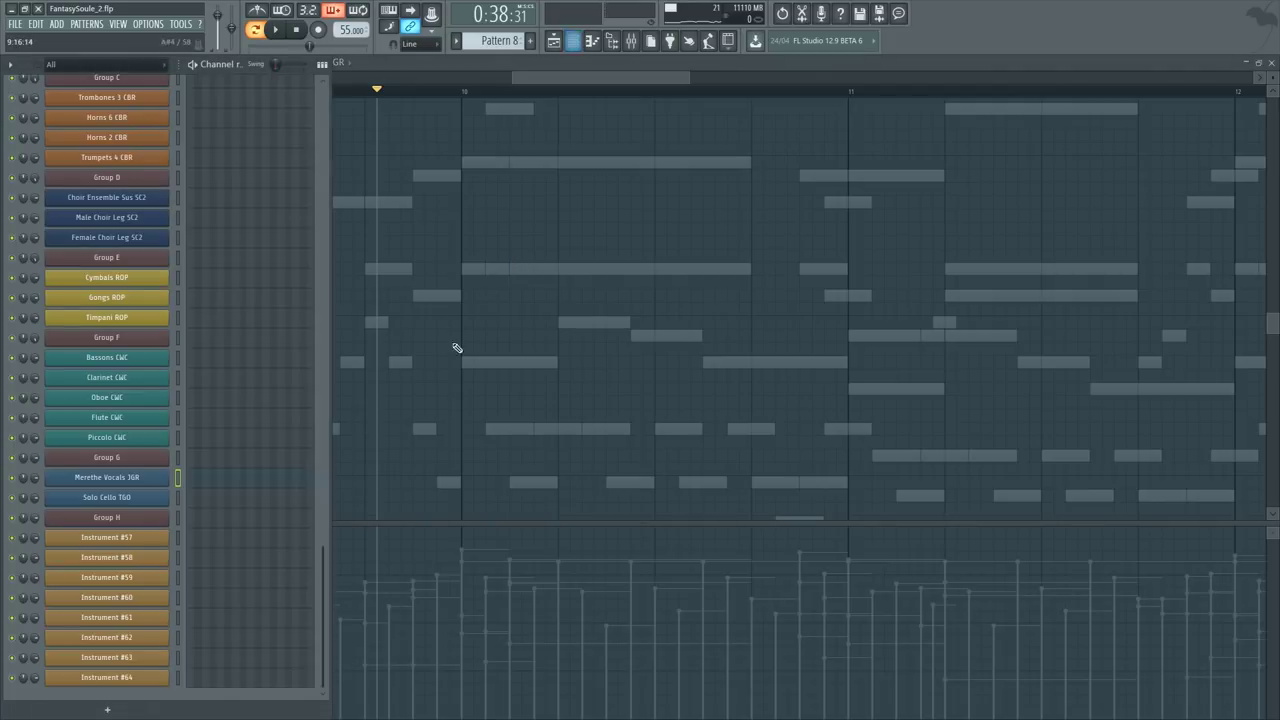
key("F6")
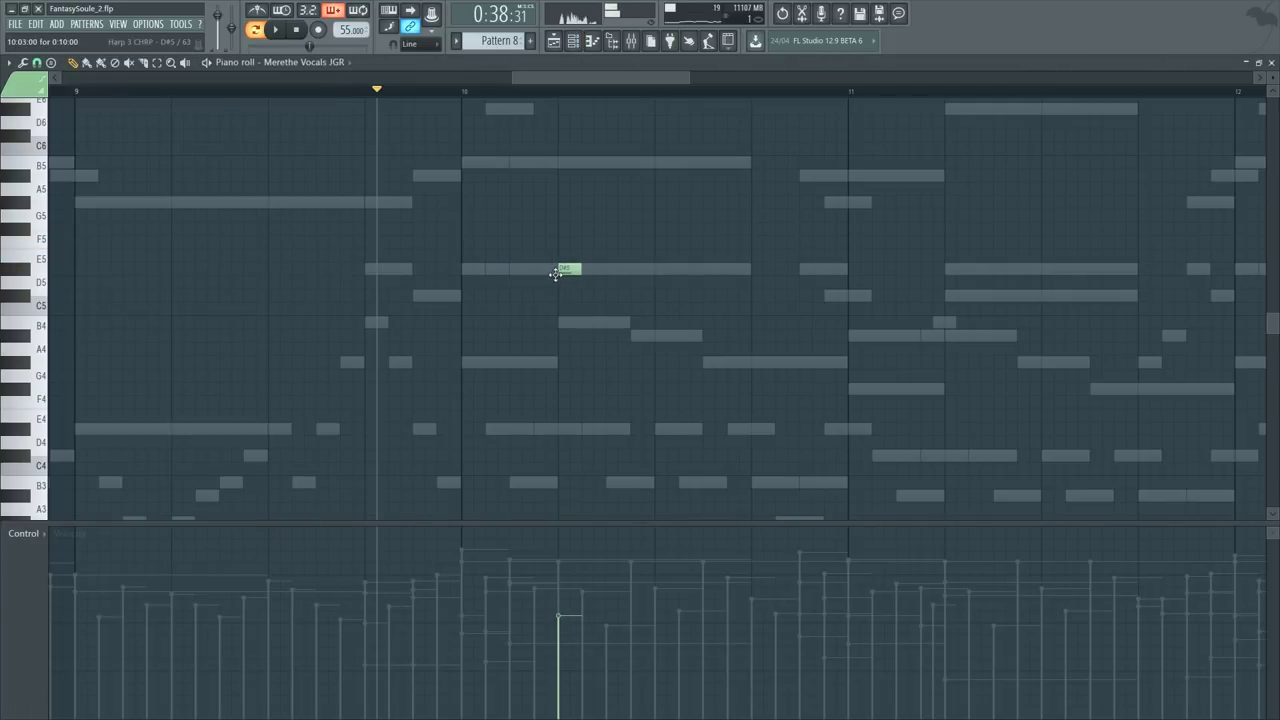
Step: Show the Merethe Vocals Dynamics controller events in the piano roll and set a low constant level from early bar 10 onward
key("F6")
left_click(141, 478)
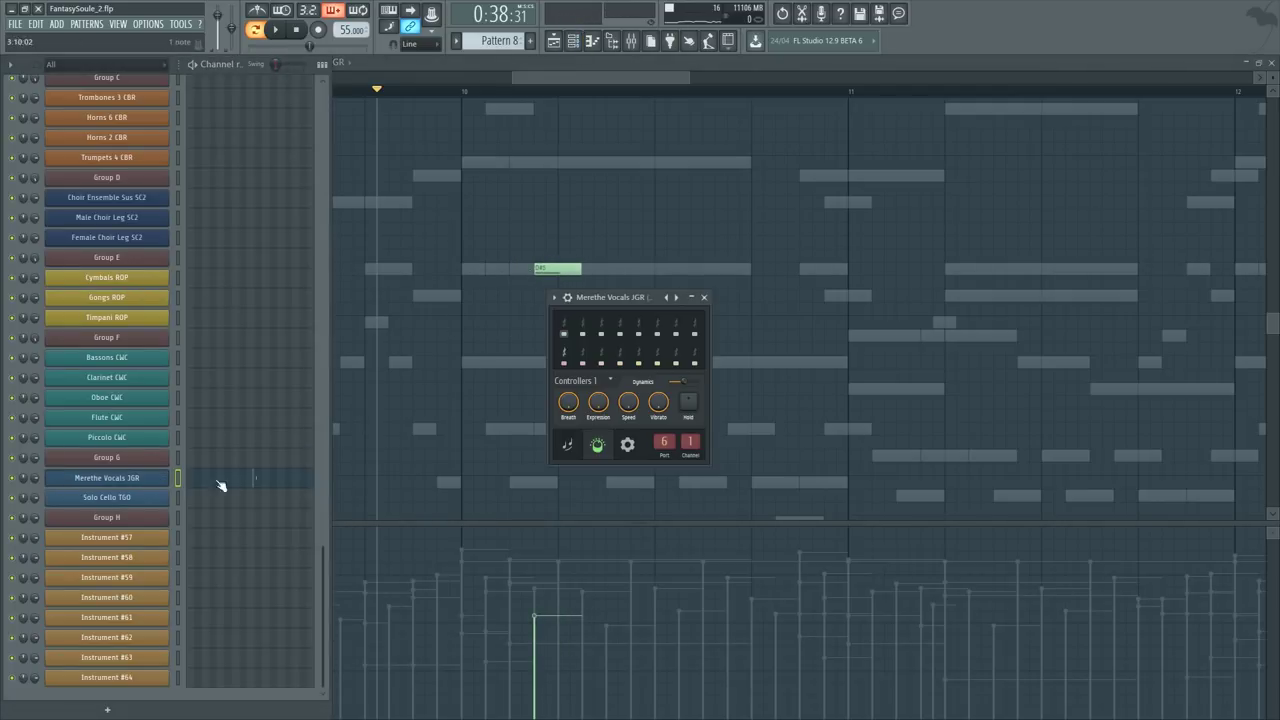
right_click(673, 380)
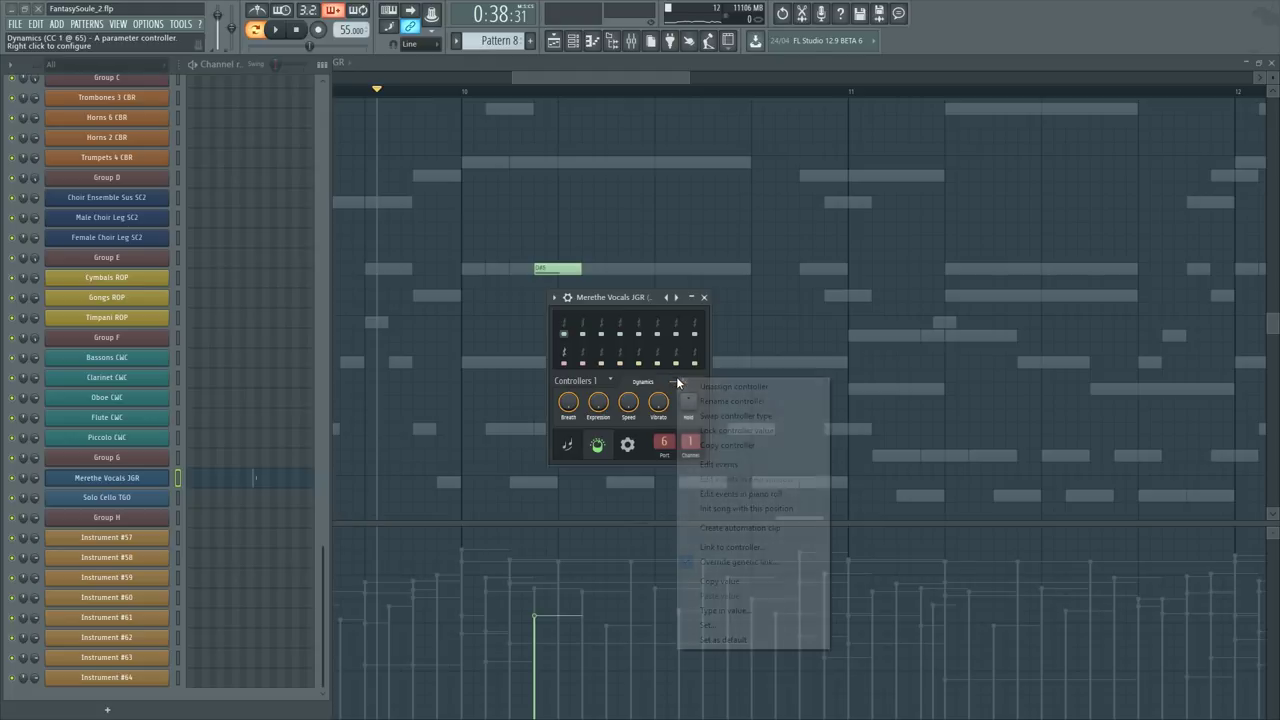
left_click(735, 494)
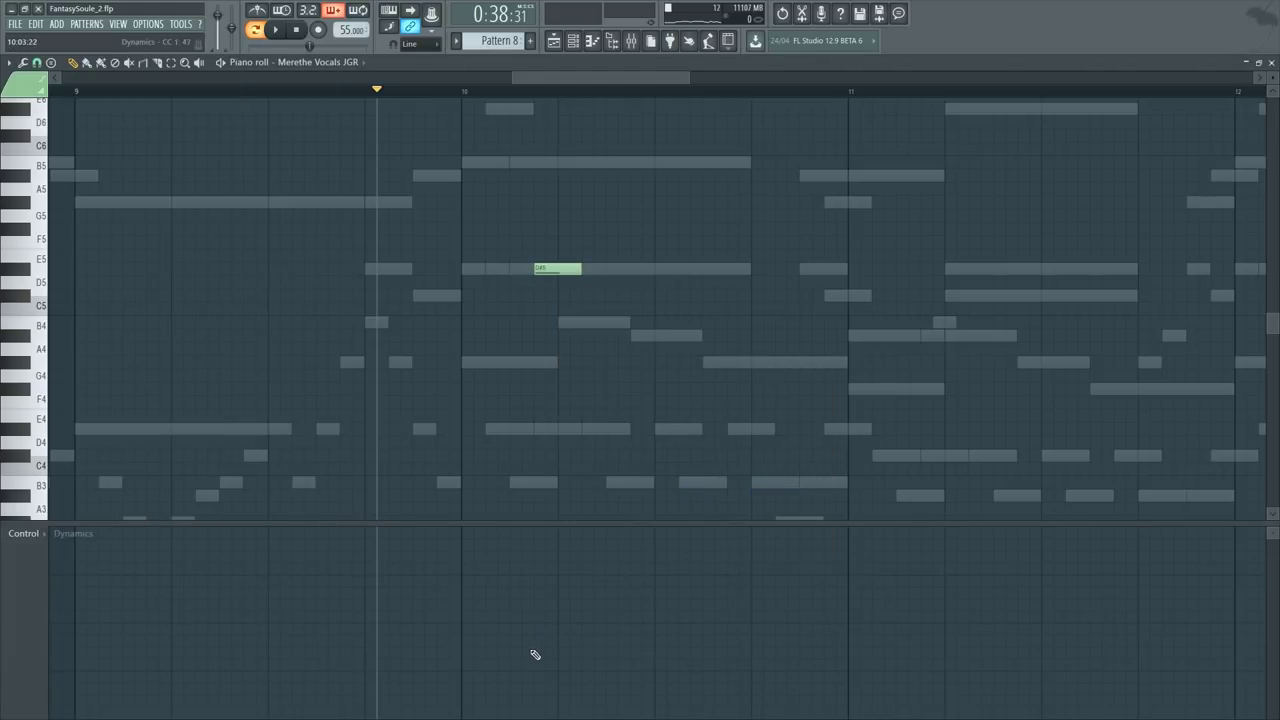
left_click(529, 669)
Step: Play the passage and shift the D#5 vocal note slightly later, just before bar 10's second beat
key("space")
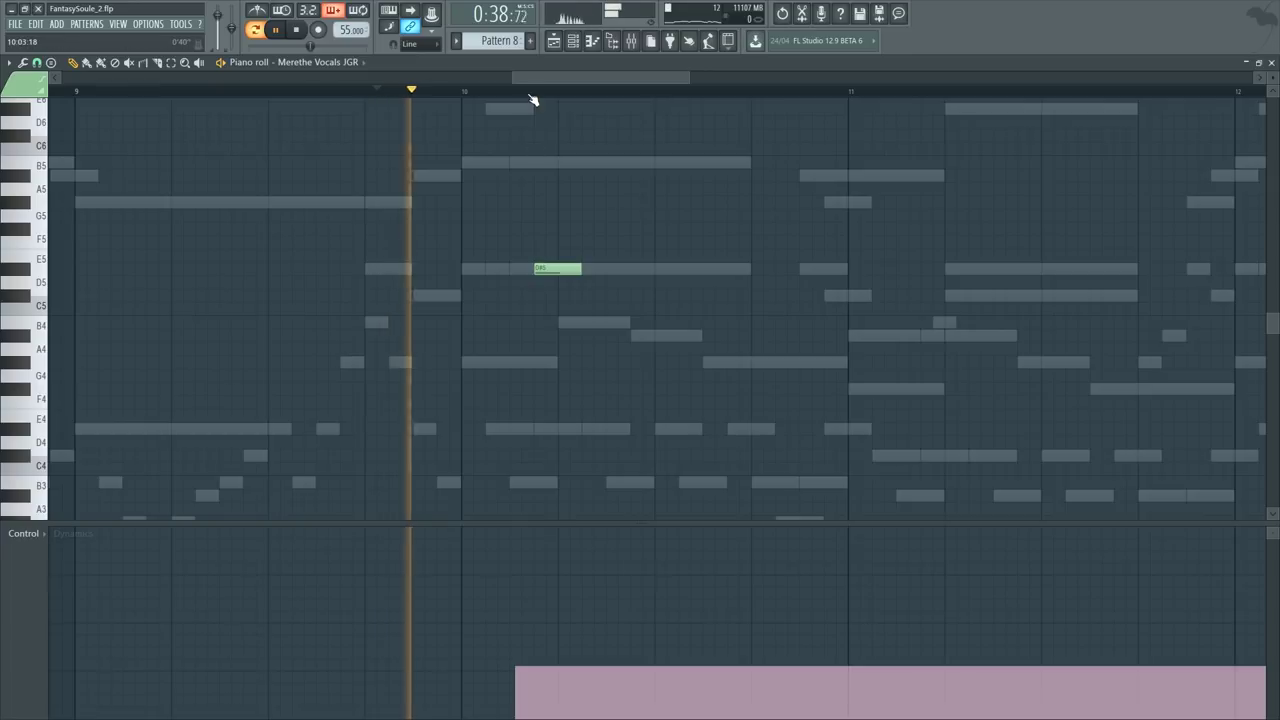
scroll(563, 100, "up", 3)
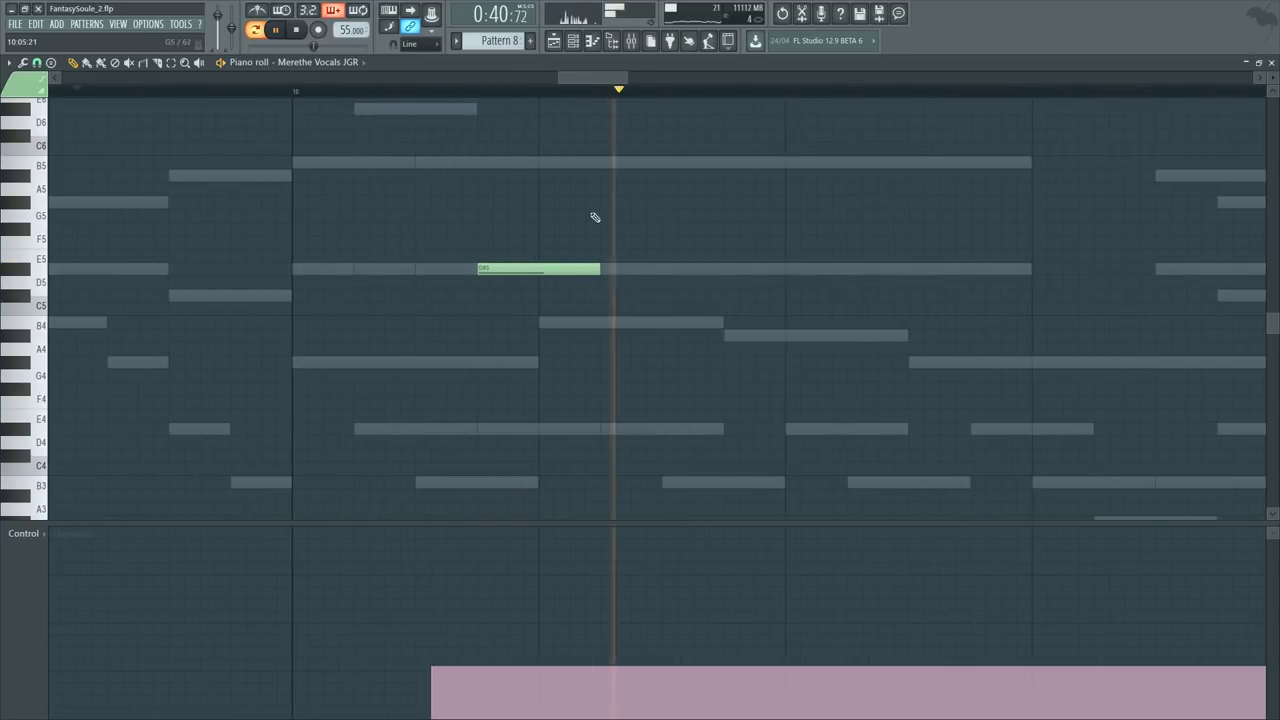
key("space")
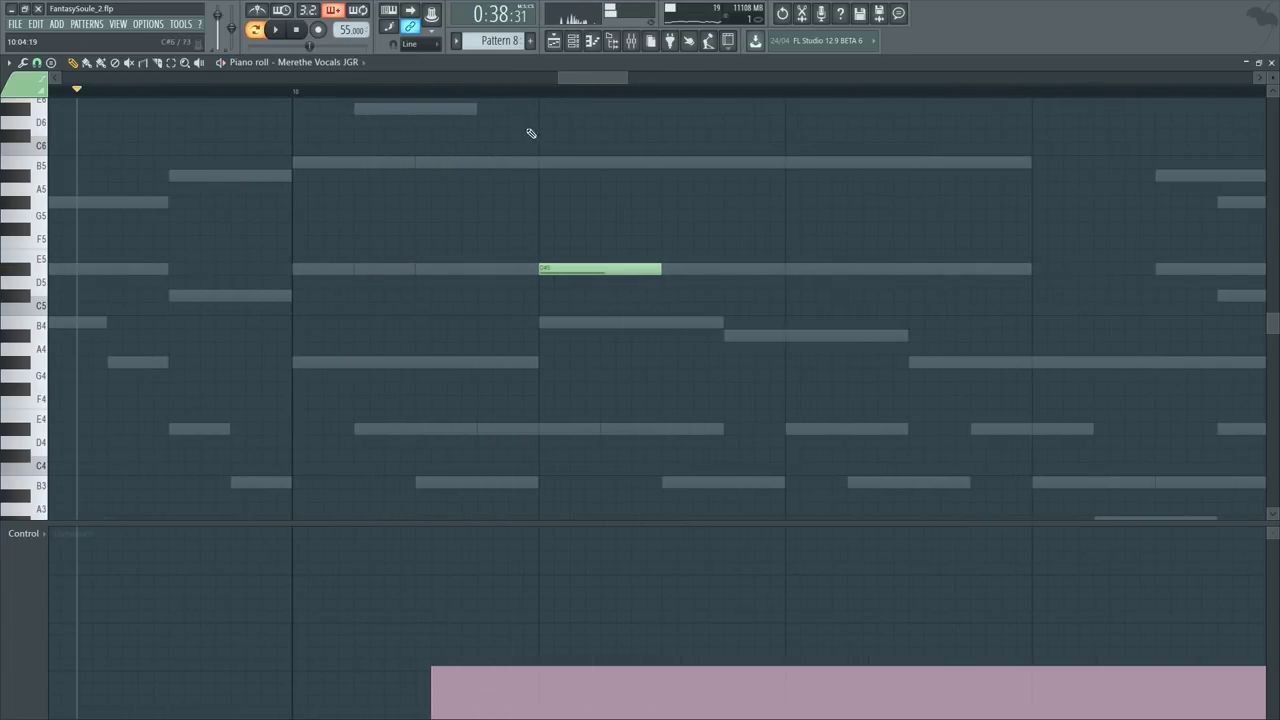
scroll(500, 93, "down", 2)
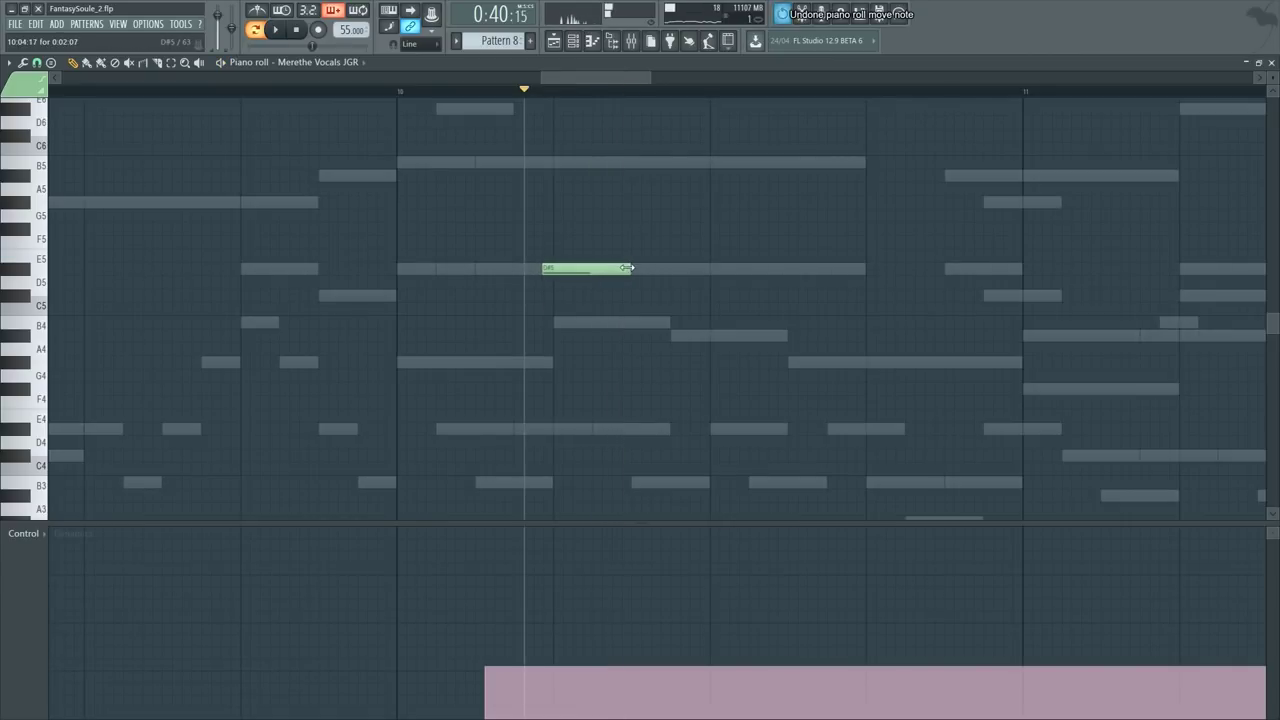
Step: Lengthen the D#5 note in bar 10 and add an equally long, overlapping G#5 note after it
left_click_drag(626, 267, 736, 268)
left_click(708, 216)
left_click_drag(700, 223, 702, 203)
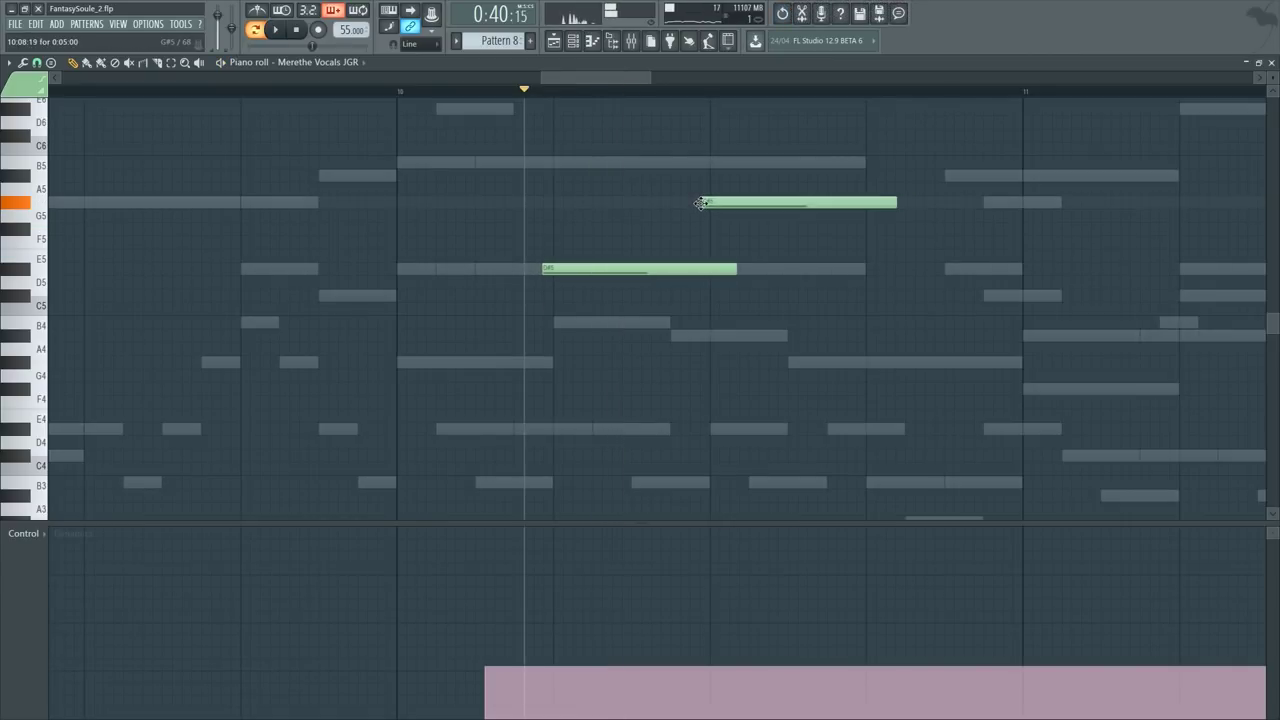
Step: Try starting the G#5 note earlier in bar 10 and play the passage
scroll(672, 100, "down", 2)
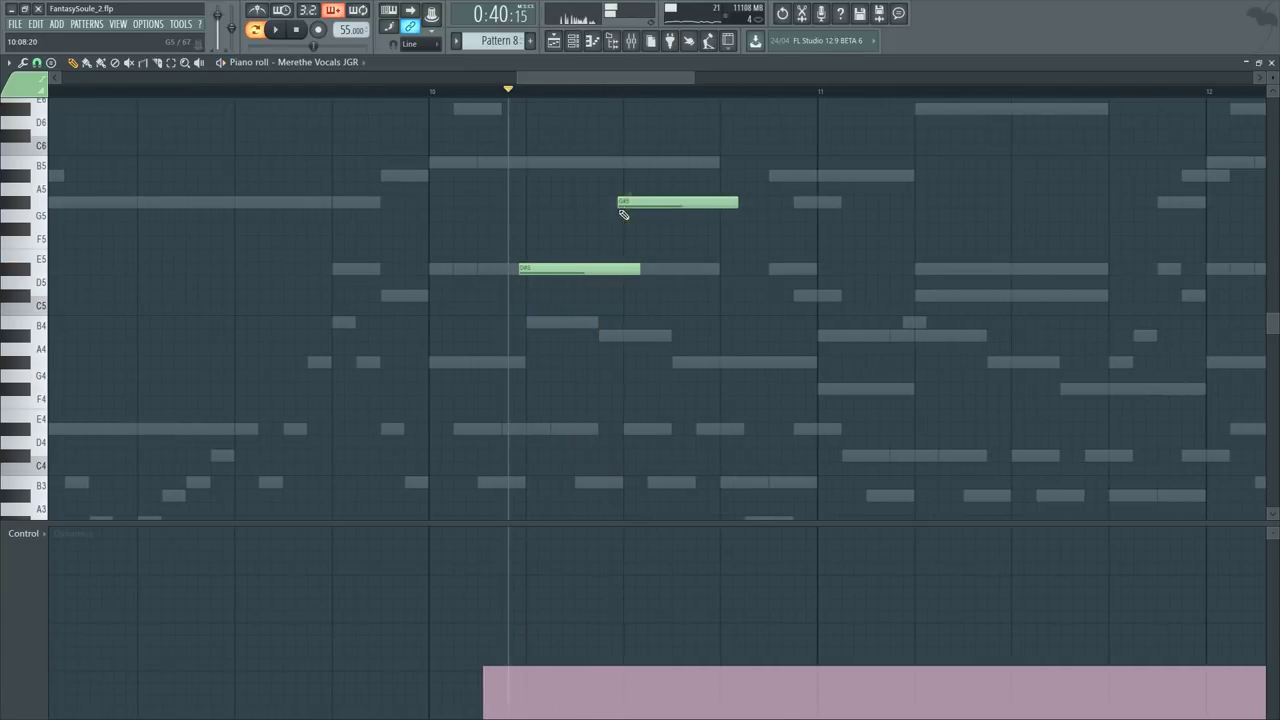
left_click_drag(589, 205, 583, 205)
key("space")
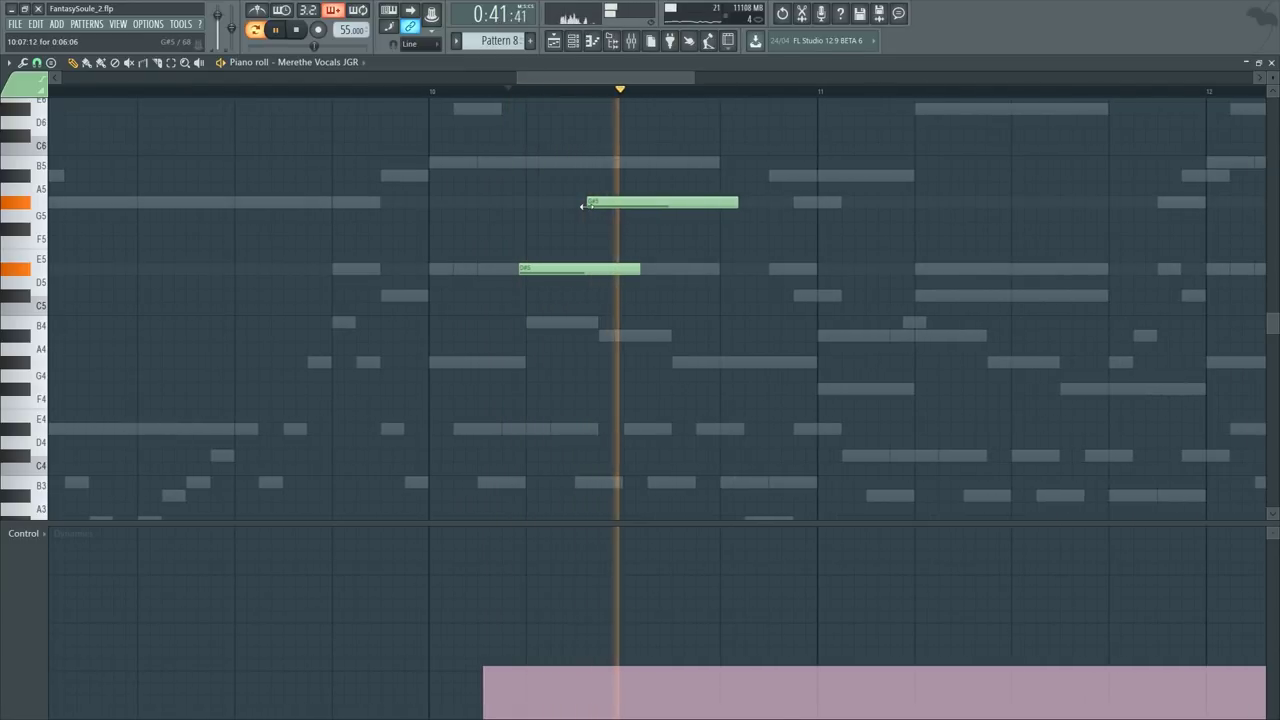
key("space")
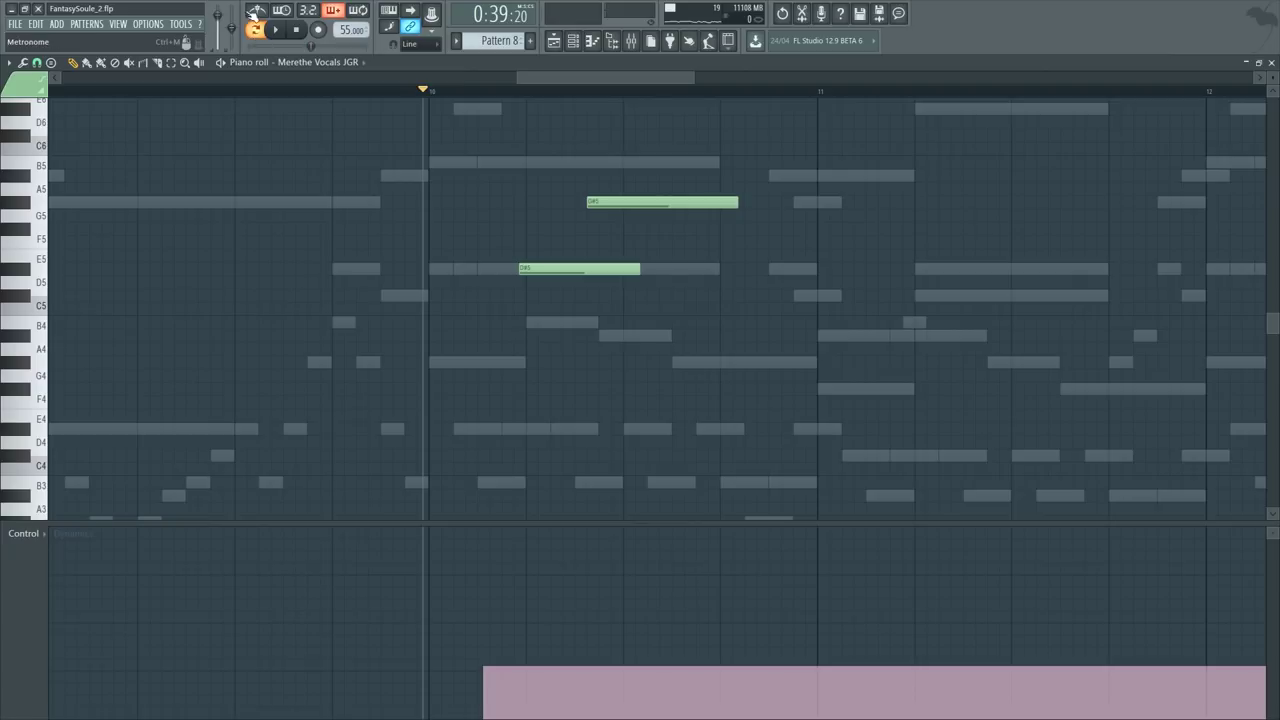
Step: Enable the metronome and play the D#5 to G#5 phrase of bar 10 against it
key("space")
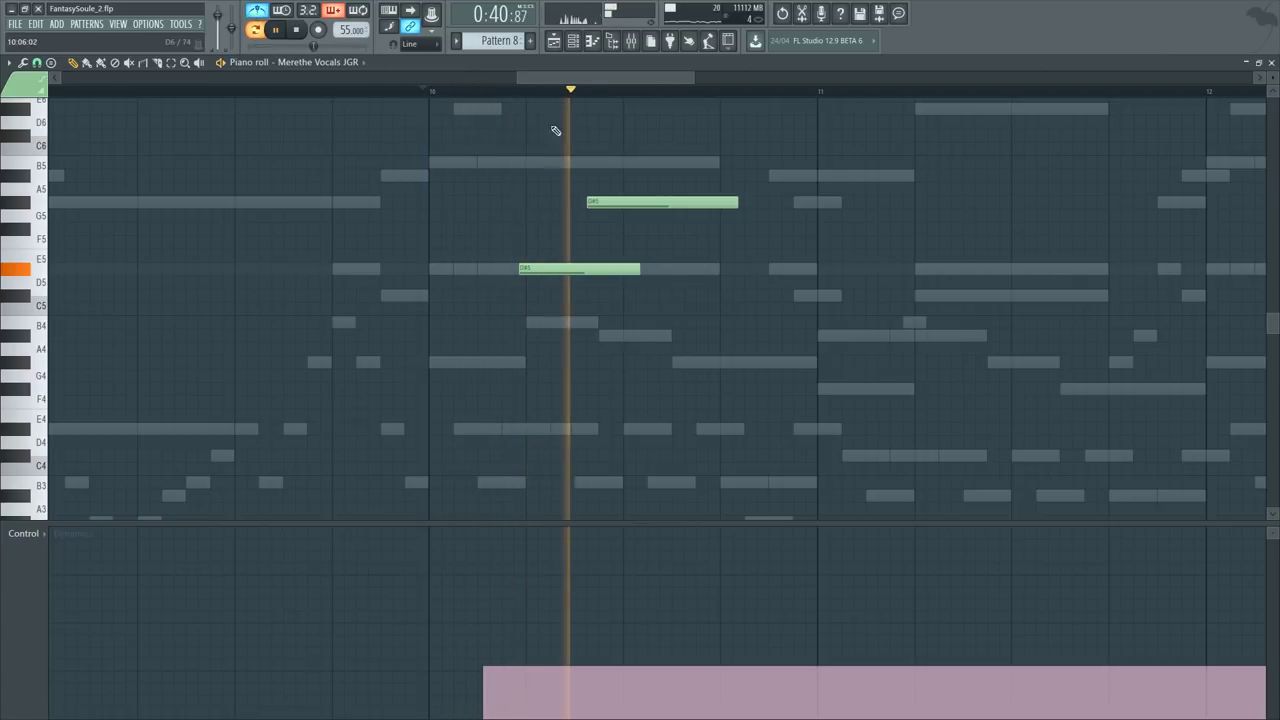
key("space")
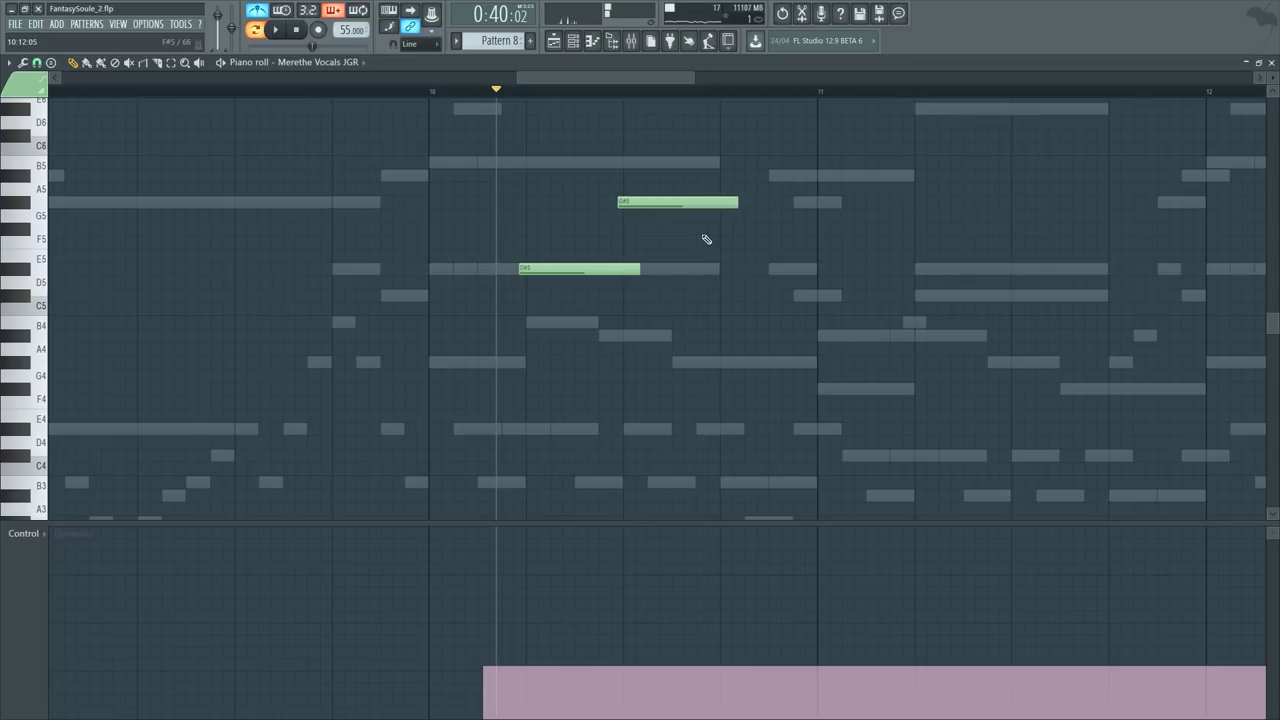
Step: Add a second, shorter D#5 note overlapping the end of the G#5 note in bar 10 and play the phrase
left_click(706, 270)
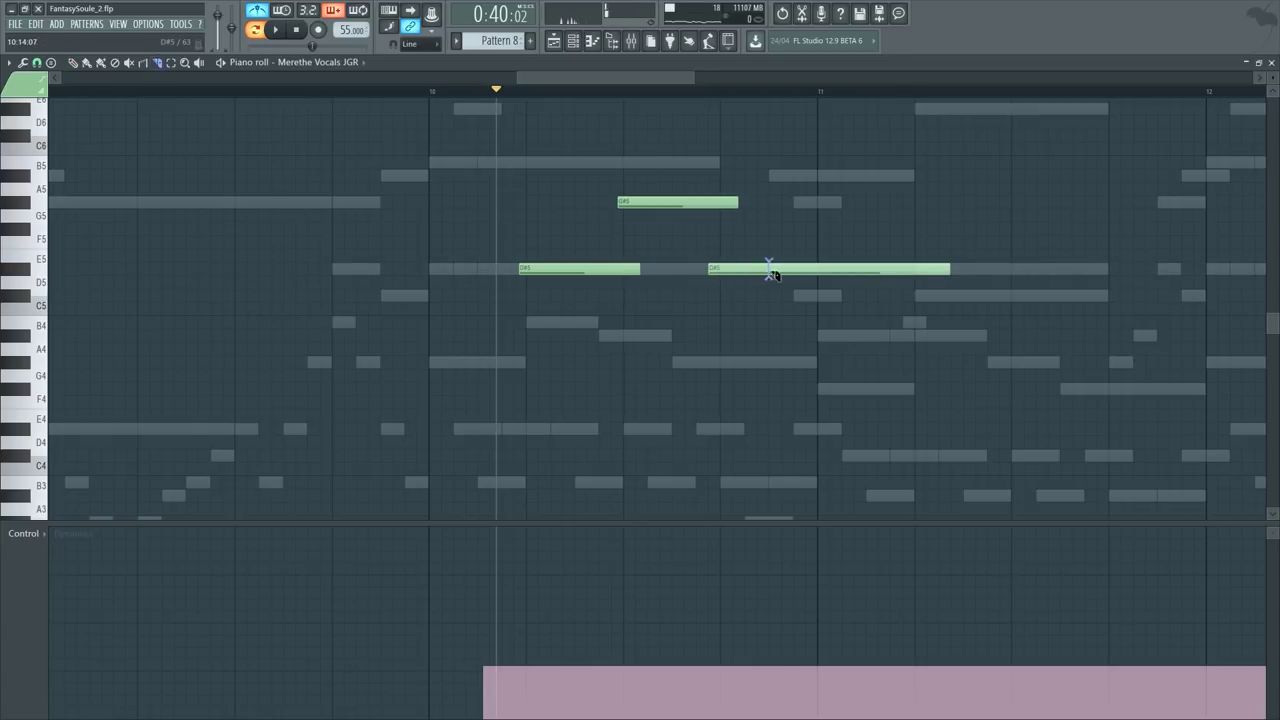
left_click_drag(773, 273, 771, 271)
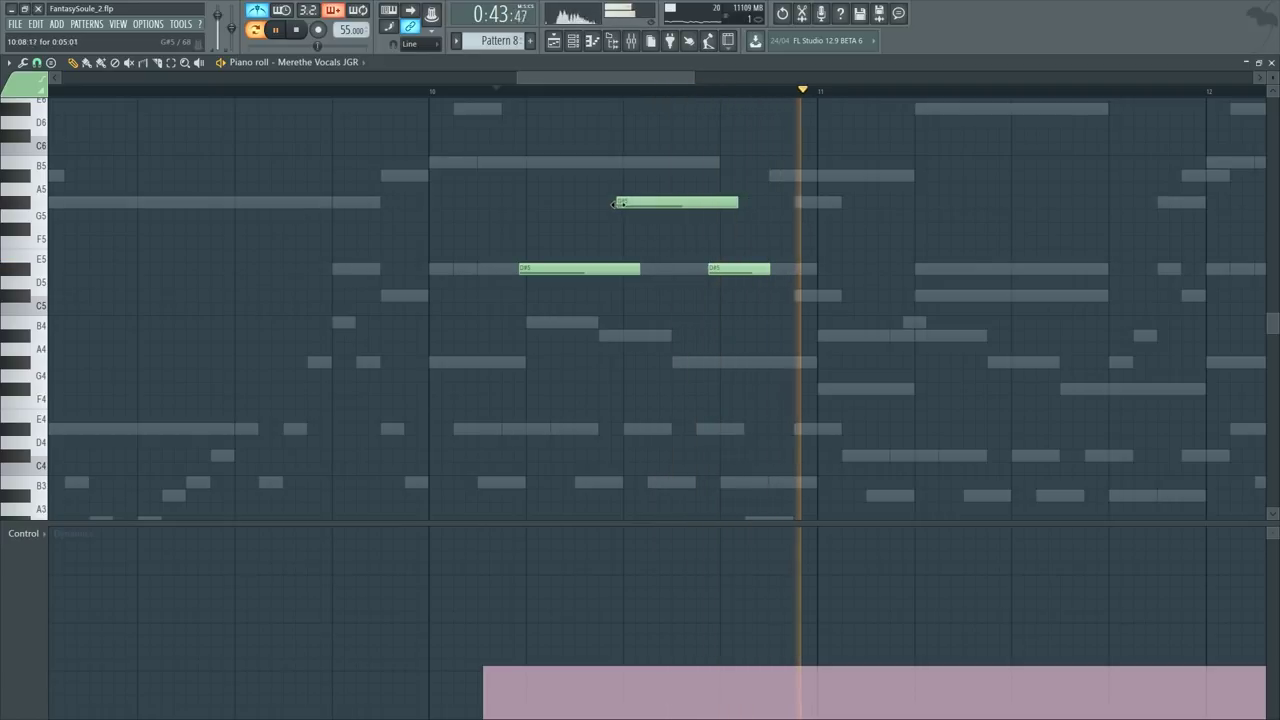
key("space")
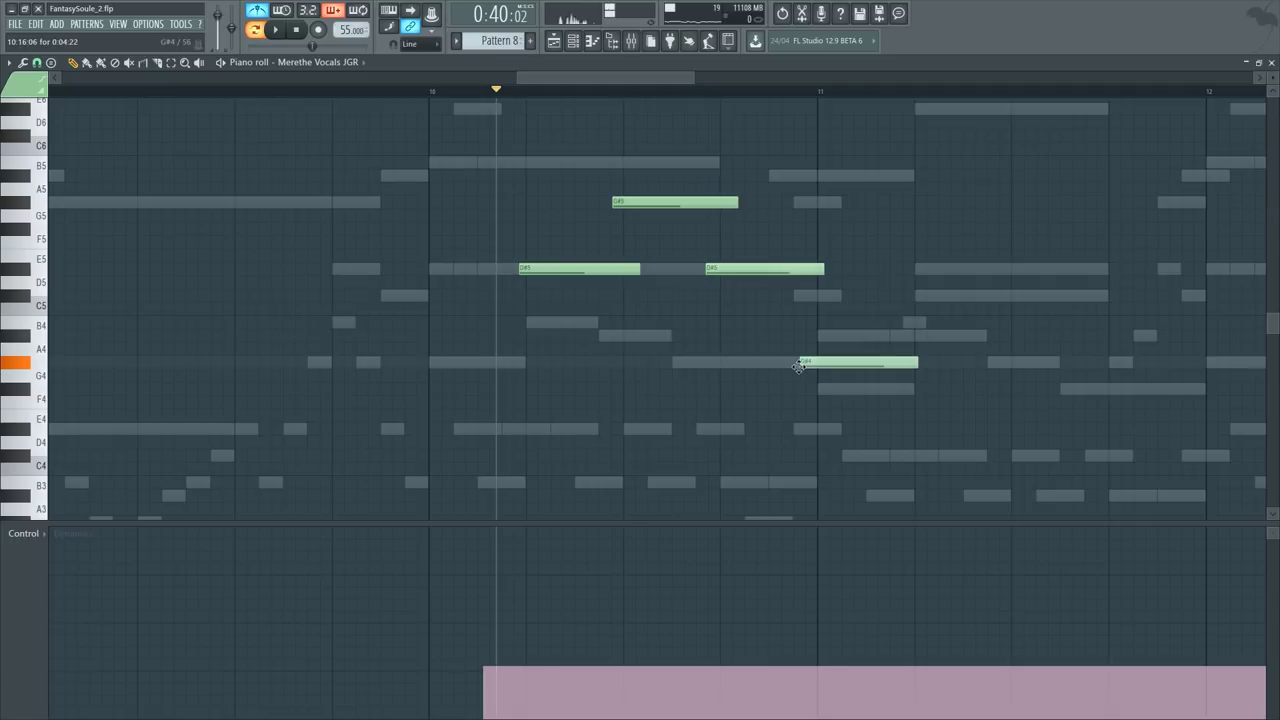
Step: Try a C#5 note at the start of bar 11 and play the phrase
left_click_drag(798, 366, 816, 296)
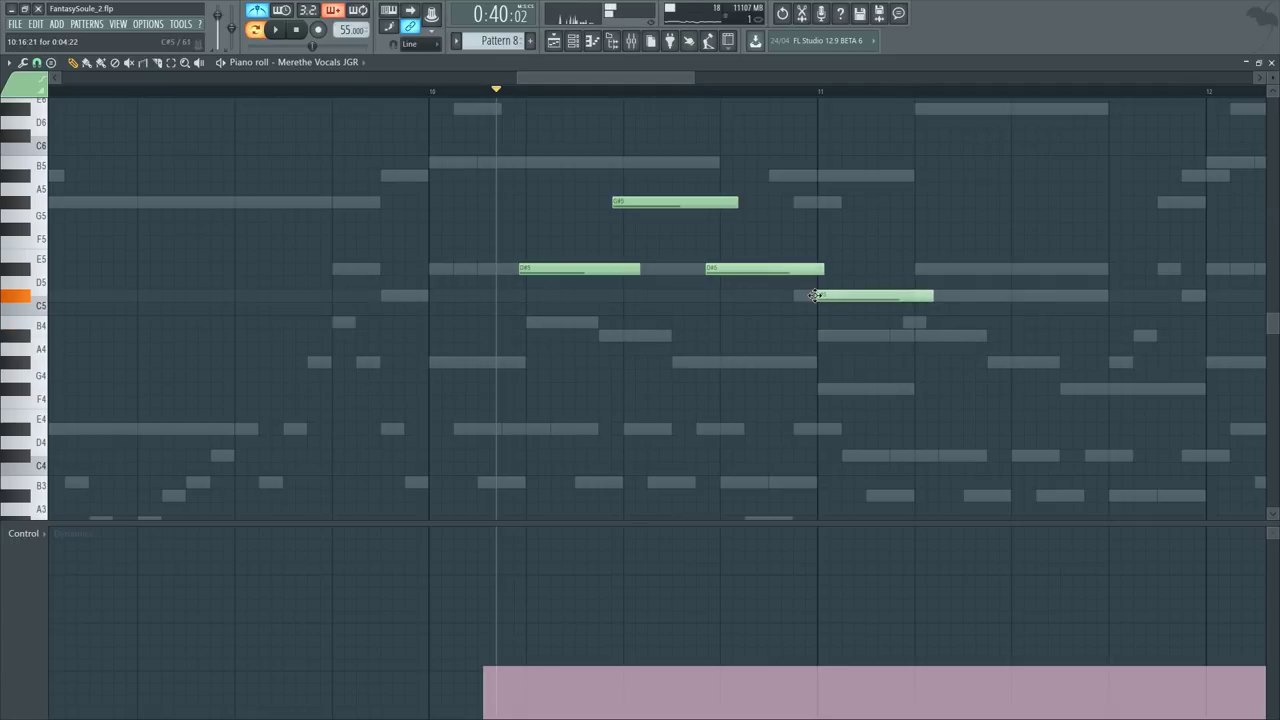
key("space")
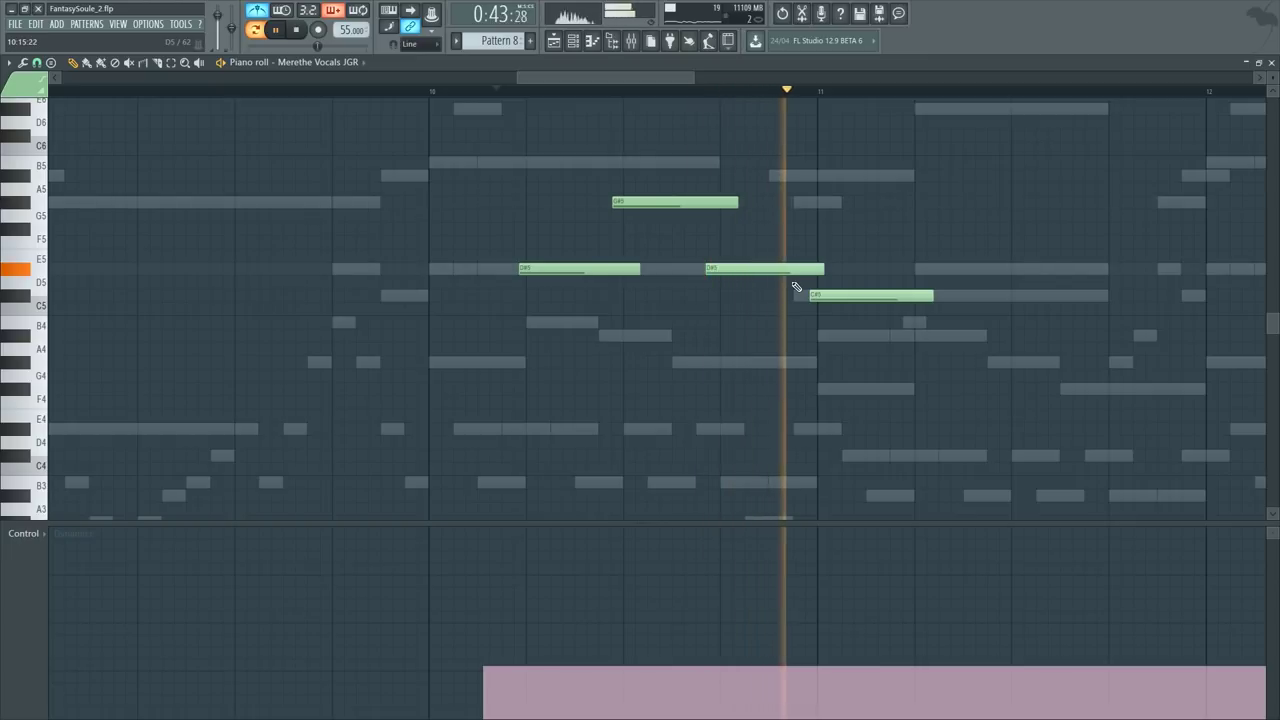
key("space")
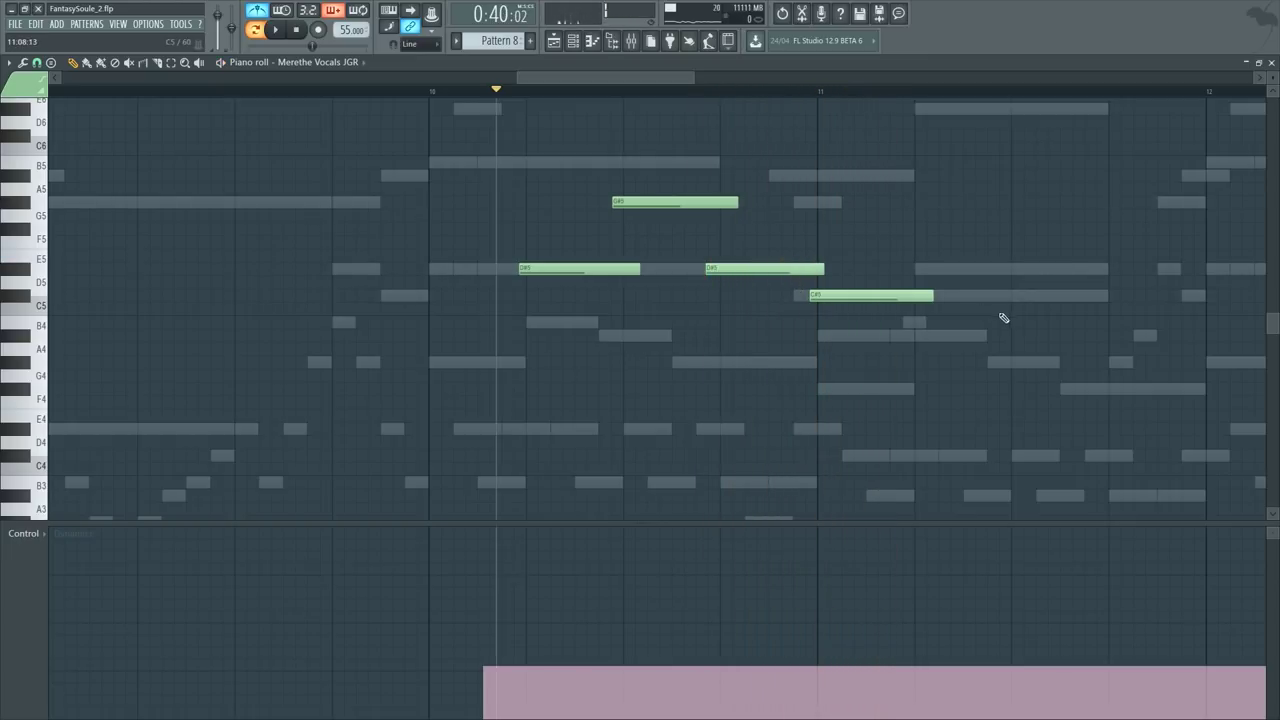
Step: Duplicate the bar 10 vocal phrase into bar 11 and lower its first note from D#5 to C#5
left_click_drag(428, 95, 818, 95)
key("ctrl+b")
left_click(963, 268)
left_click_drag(963, 268, 964, 303)
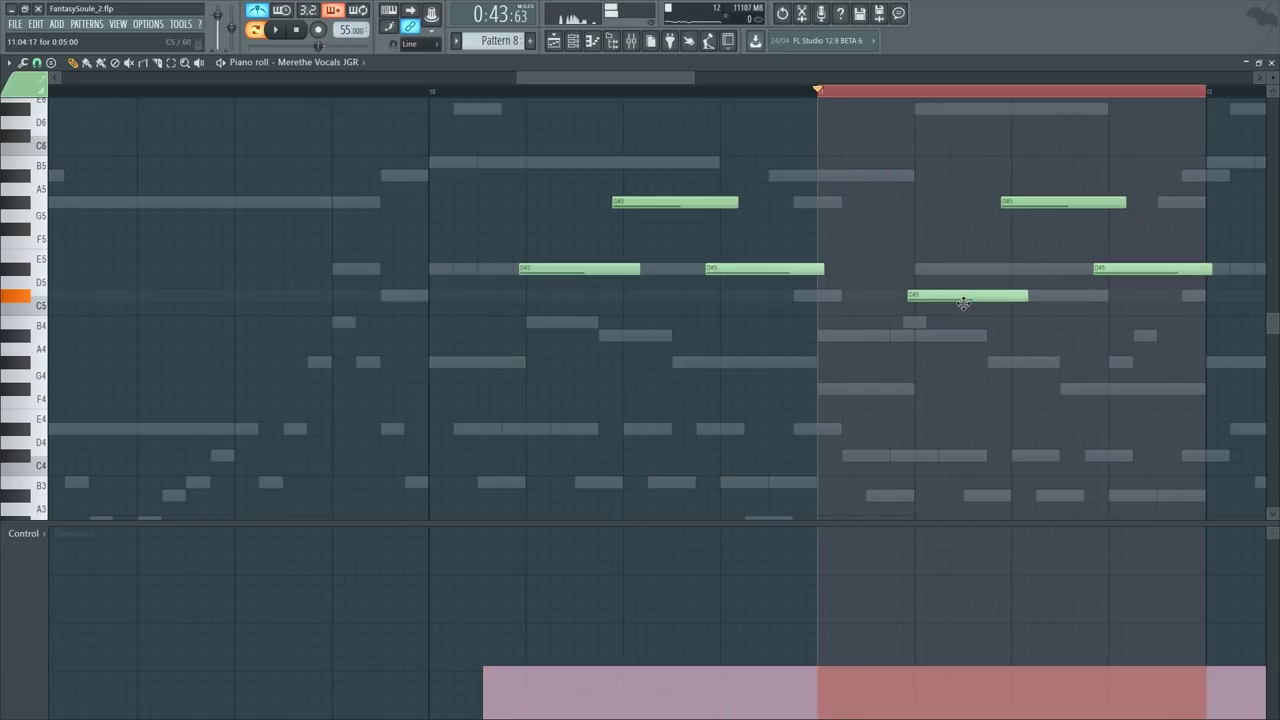
Step: Lower the G#5 note in bar 11 to F#5 and the bar's final D#5 note to C#5
left_click_drag(1025, 207, 1039, 231)
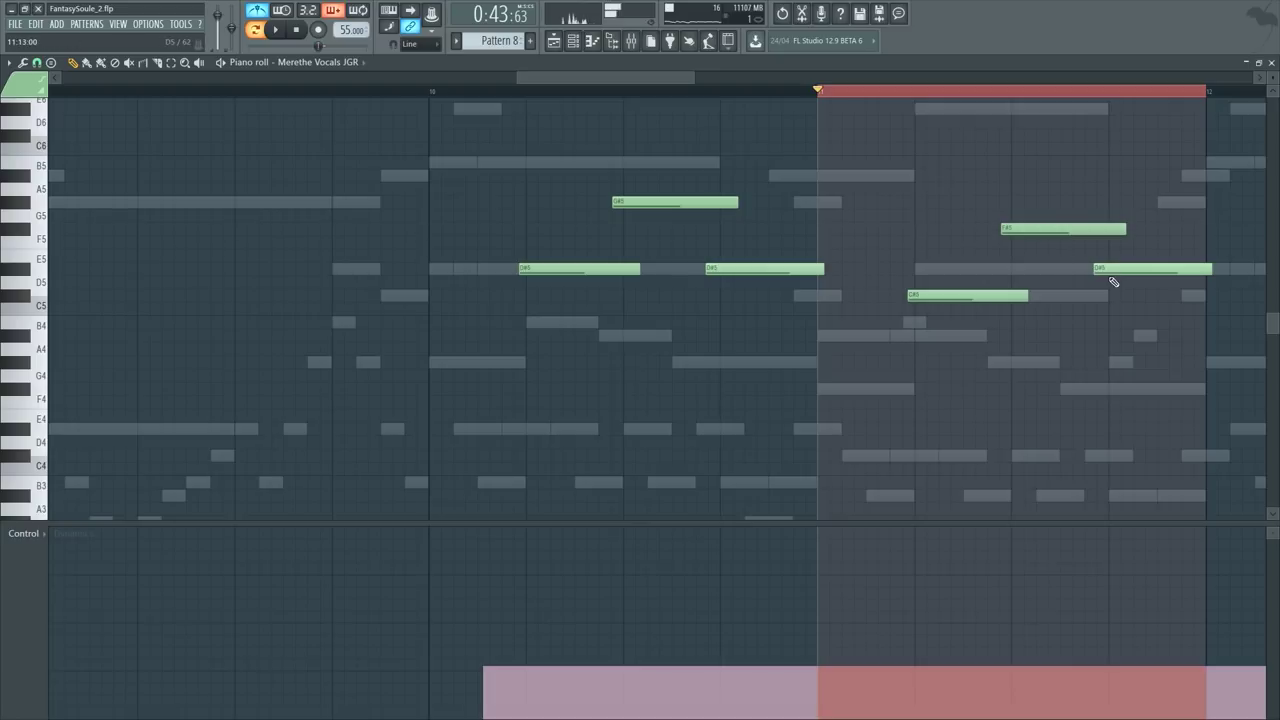
left_click_drag(1116, 268, 1116, 295)
left_click(964, 95, "ctrl")
scroll(821, 115, "down", 3)
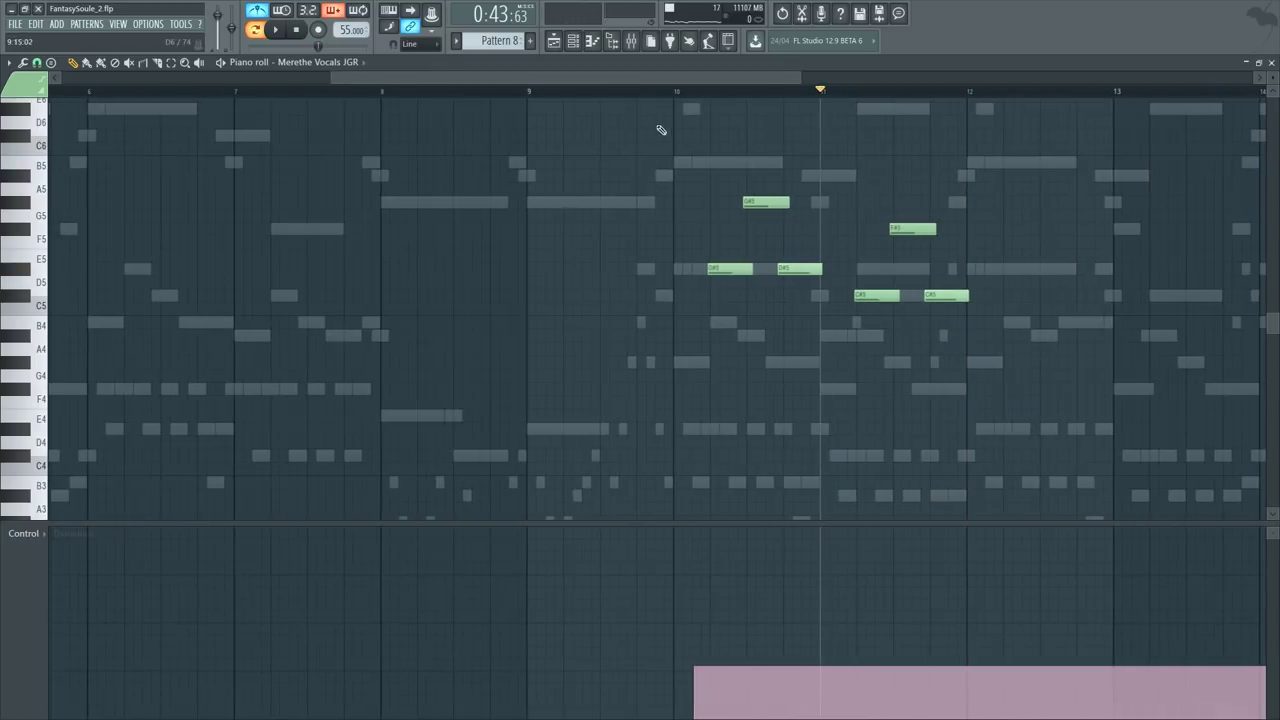
Step: Set grid snapping to Line and duplicate the vocal phrase of bars 10 and 11 into bars 12 and 13
left_click_drag(688, 97, 968, 120)
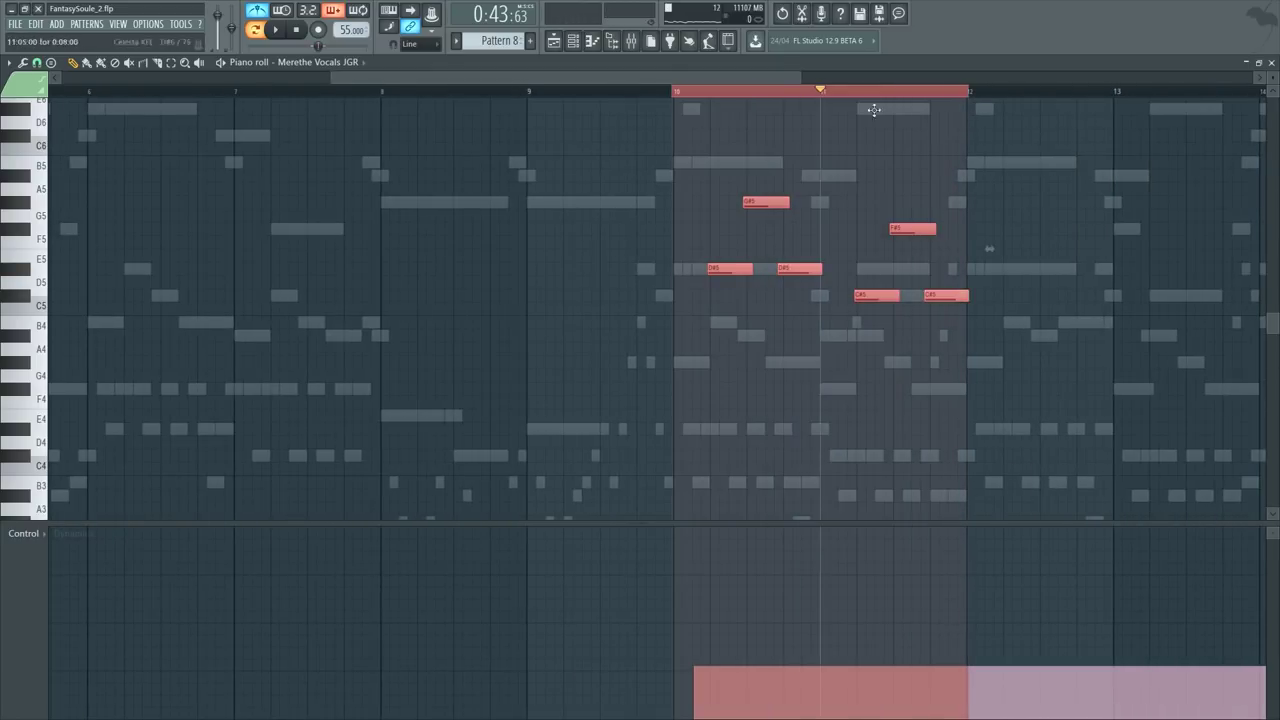
left_click(268, 90, "ctrl")
left_click(37, 63)
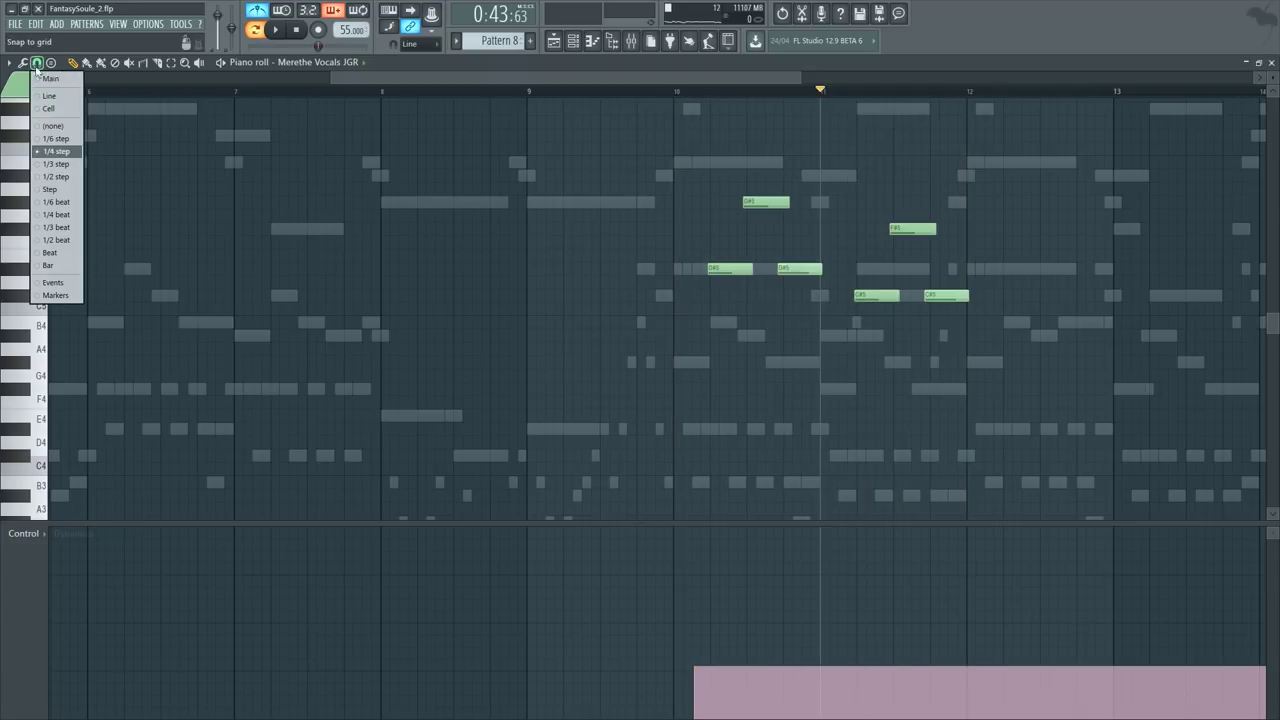
left_click(56, 98)
left_click_drag(682, 97, 980, 135)
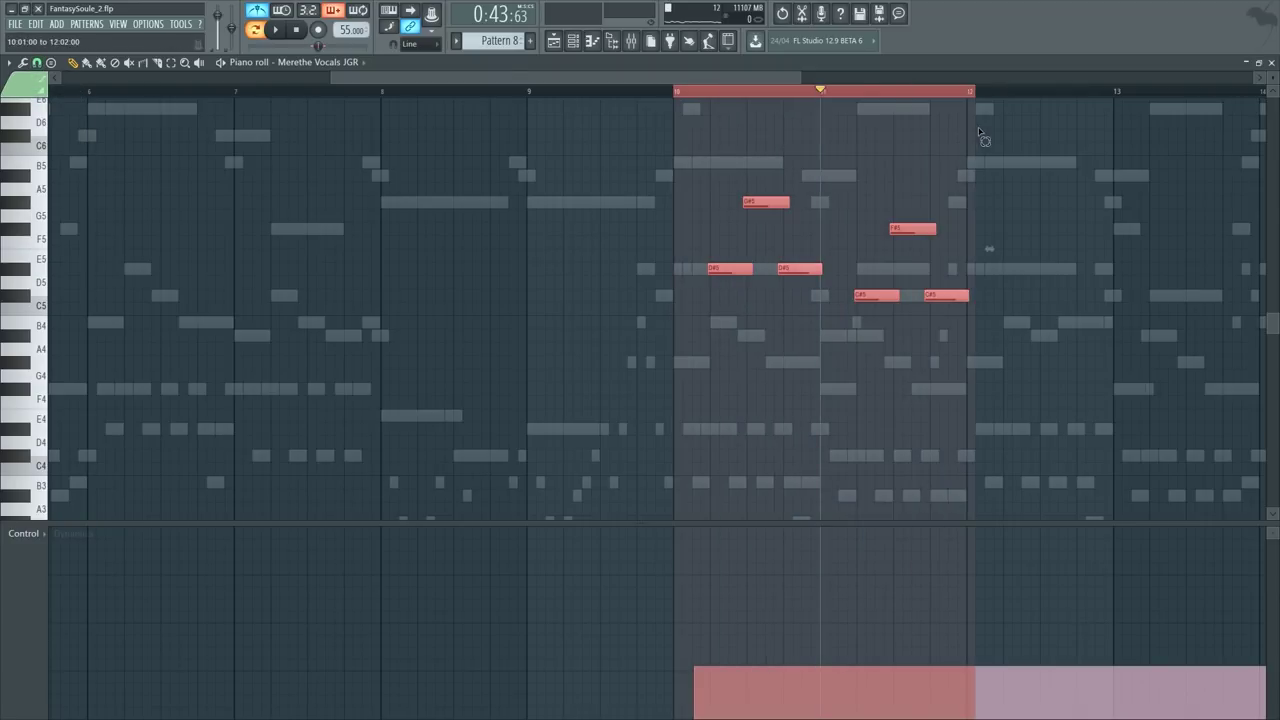
key("ctrl+b")
right_click(889, 226, "ctrl")
right_click(889, 226, "ctrl")
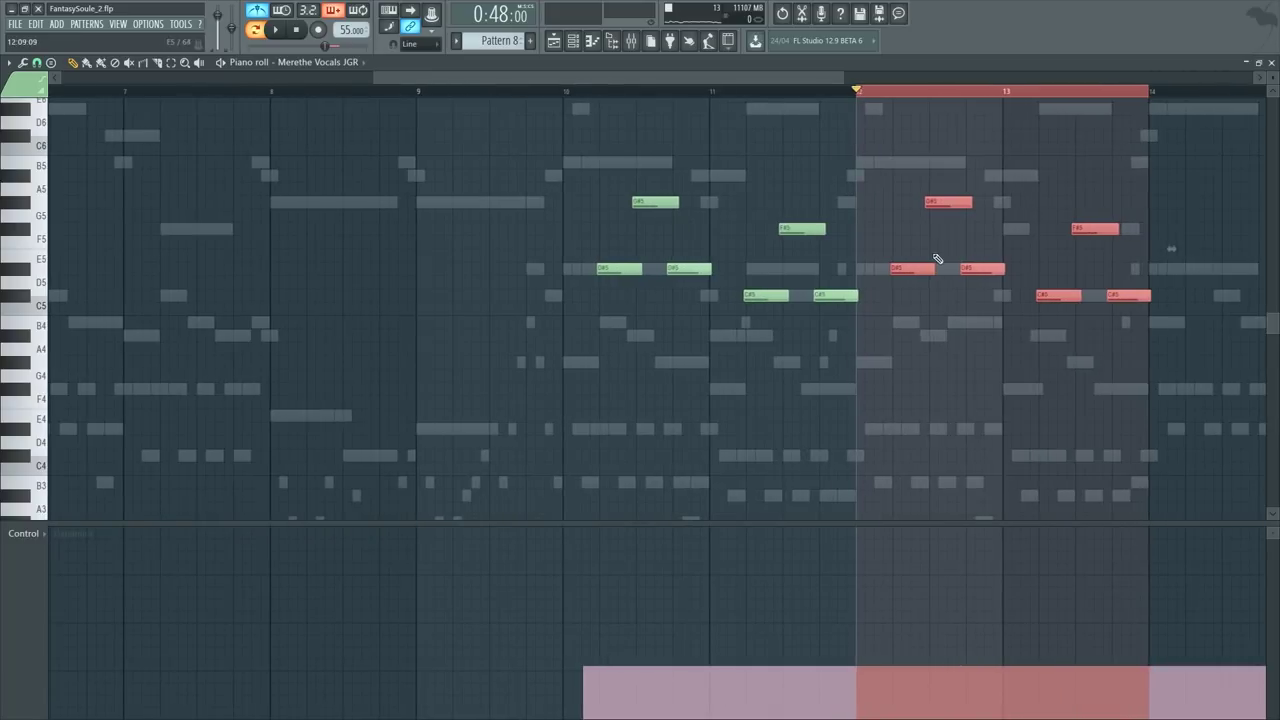
Step: Raise the last vocal note of bar 12 to A#5 and play the phrase from the start of bar 12
left_click(923, 269)
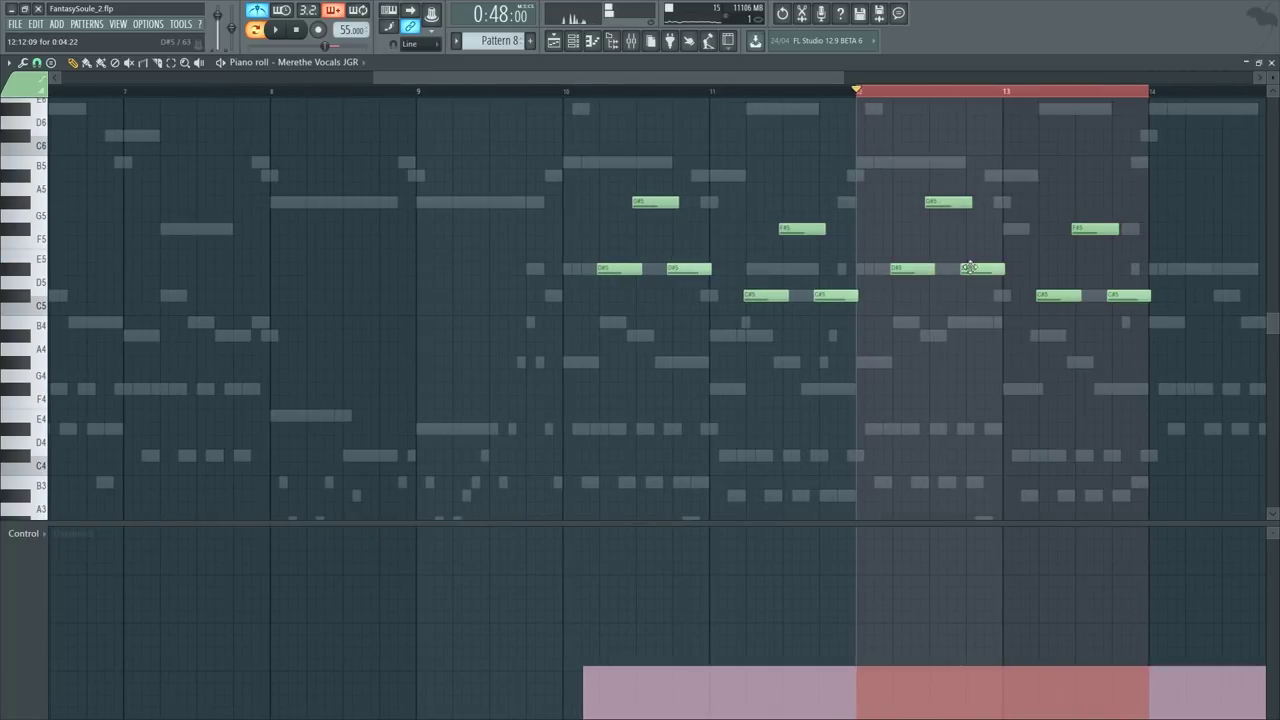
left_click(874, 91)
key("space")
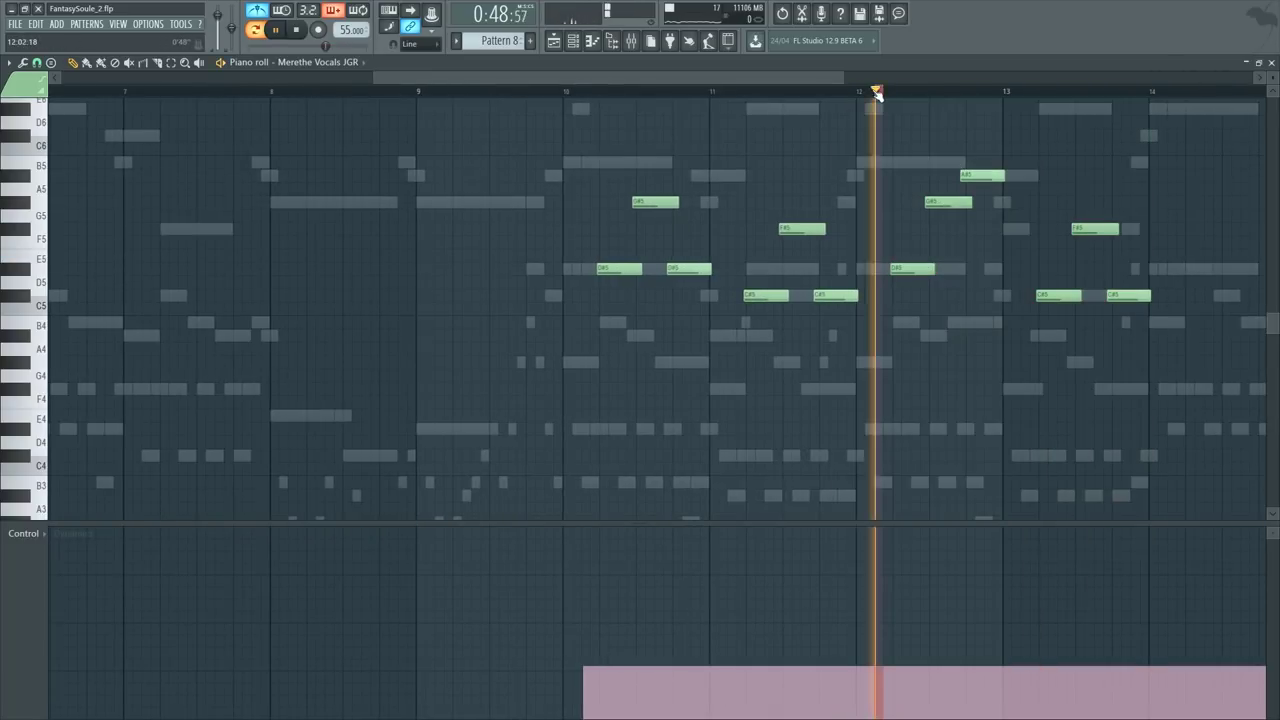
left_click_drag(751, 86, 826, 93)
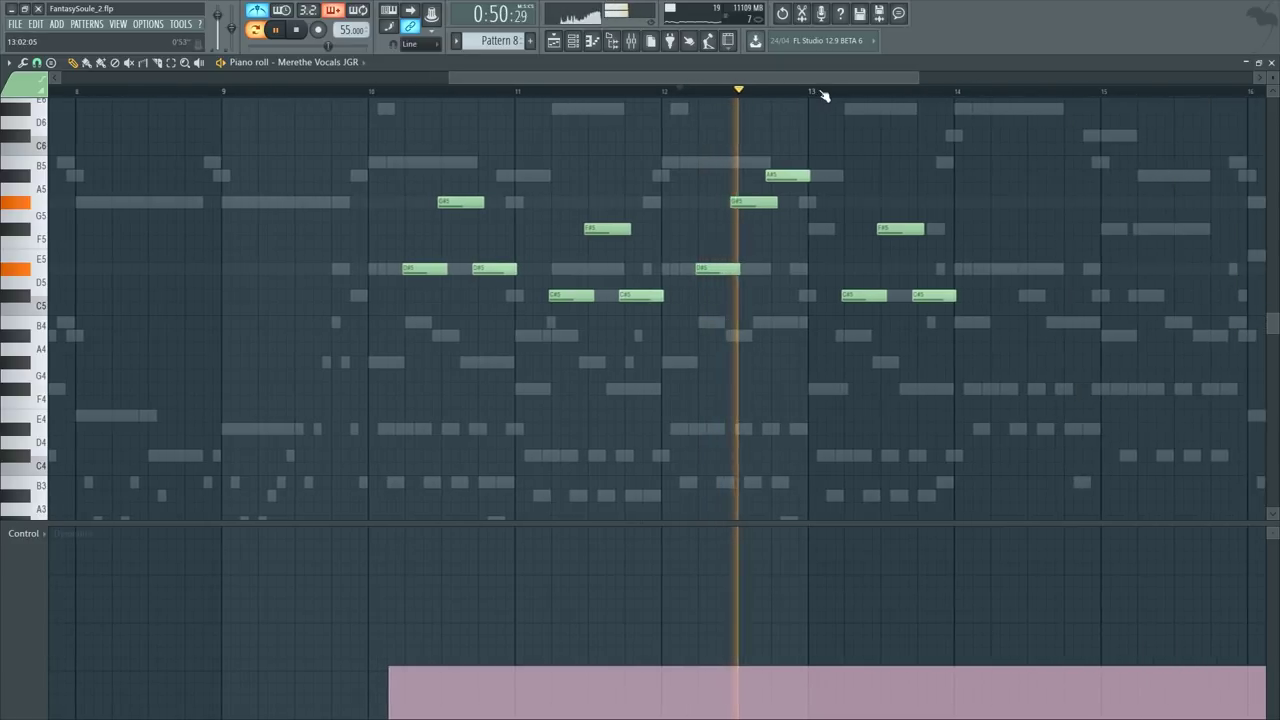
Step: Raise the second and third vocal notes of bar 12 to A#5 and B5, and play the phrase
scroll(827, 94, "up", 4)
left_click_drag(765, 194, 765, 240)
key("space")
scroll(650, 250, "down", 4)
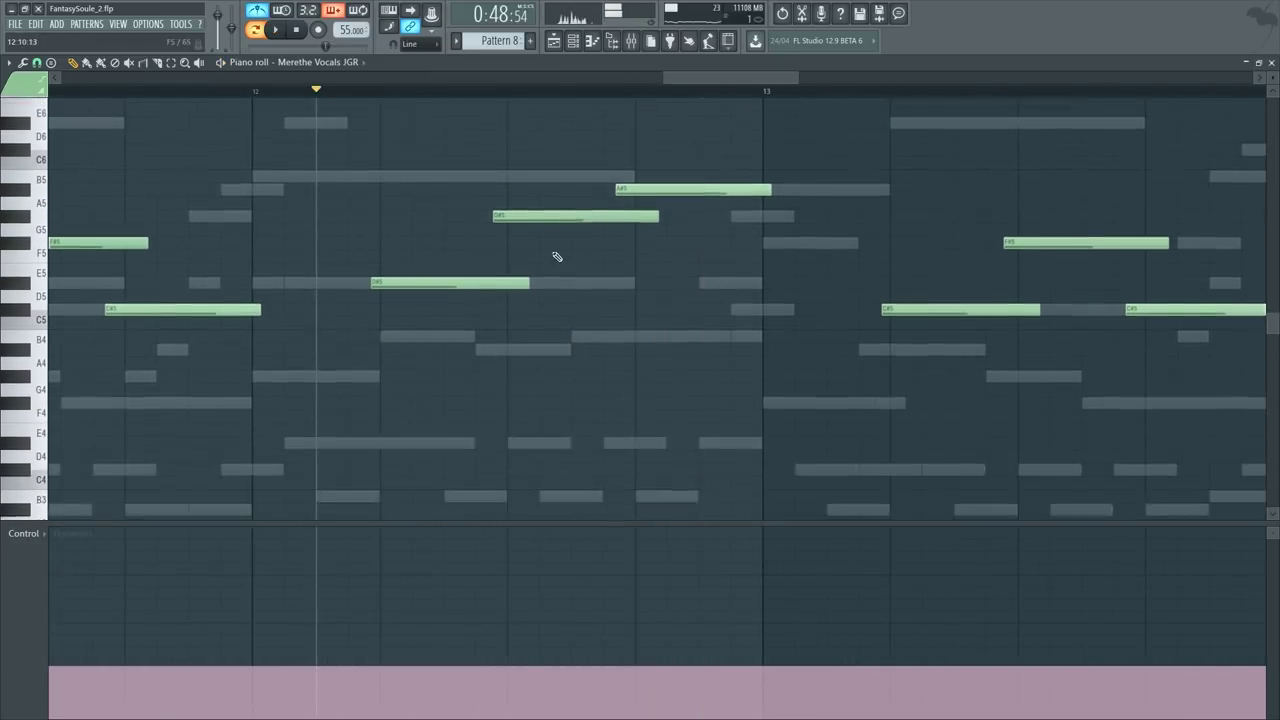
left_click_drag(525, 203, 543, 184)
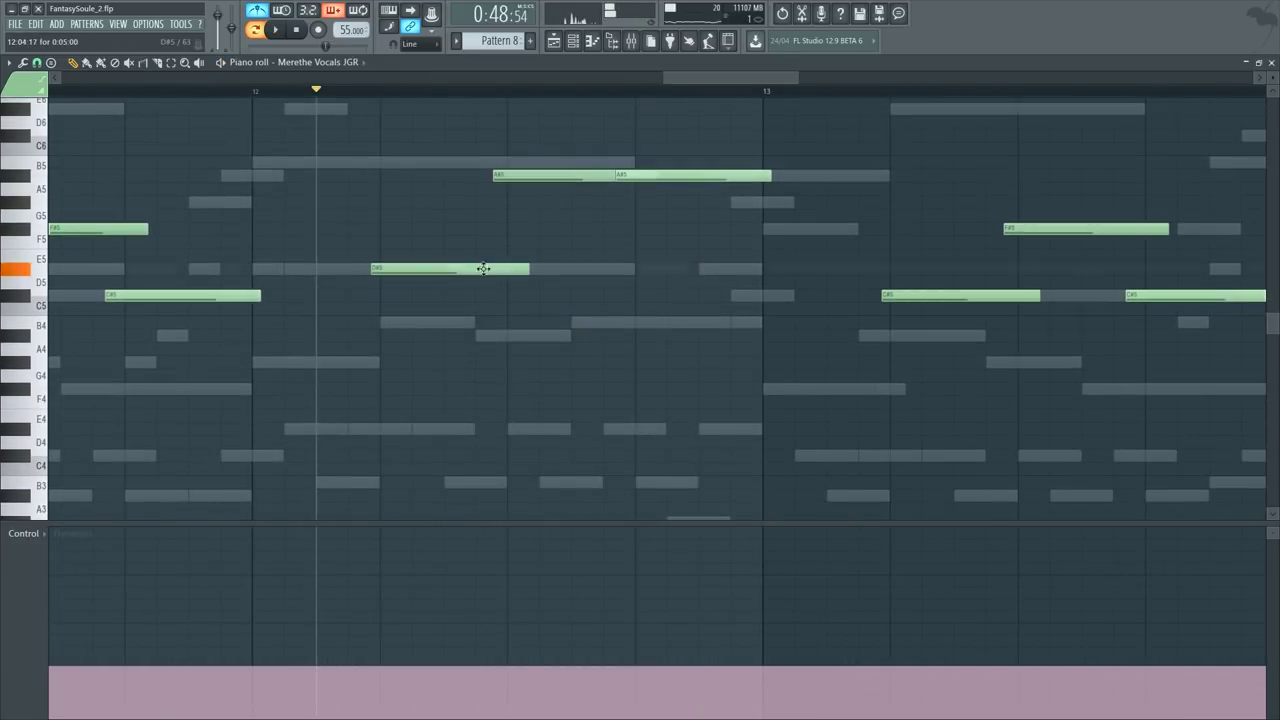
mouse_move(652, 180)
left_mouse_down()
mouse_move(652, 148)
mouse_move(652, 163)
left_mouse_up()
key("space")
scroll(674, 98, "down", 3)
scroll(676, 94, "down", 1)
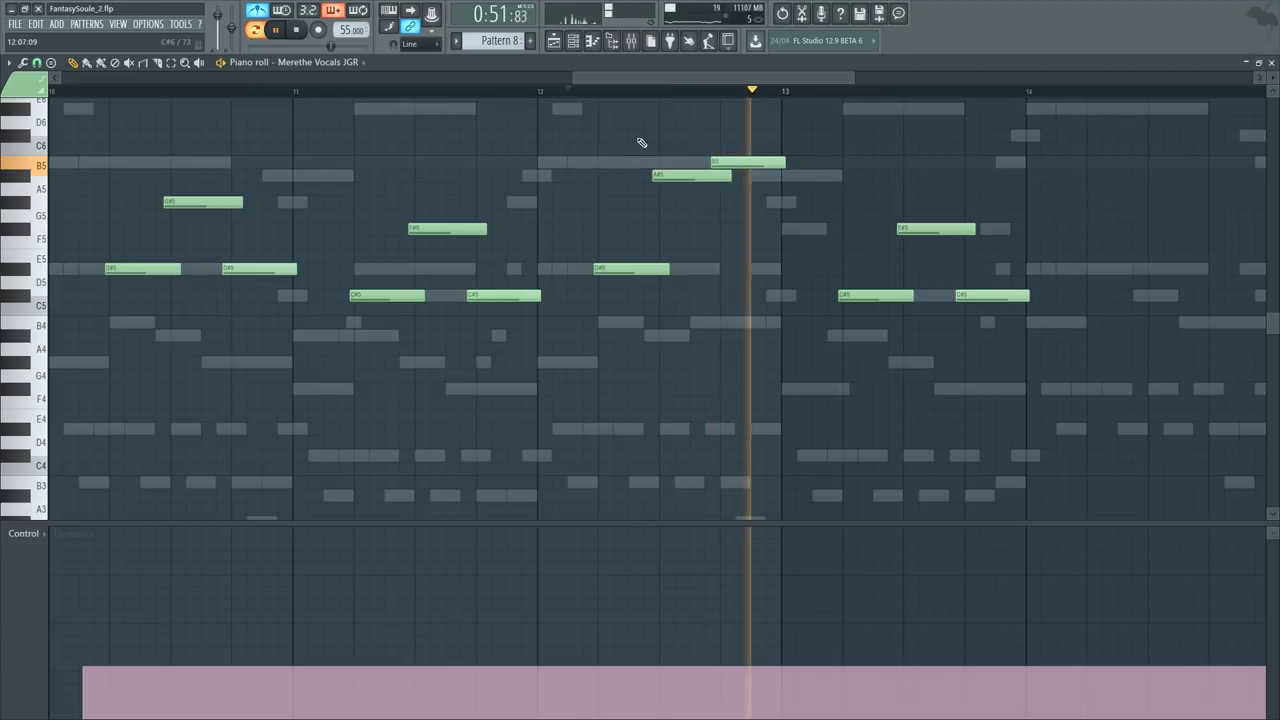
key("space")
Step: Add a C#6 note overlapping the end of bar 12's B5 note, followed by an A#5 note in bar 13
scroll(781, 246, "up", 3)
left_click_drag(776, 242, 773, 259)
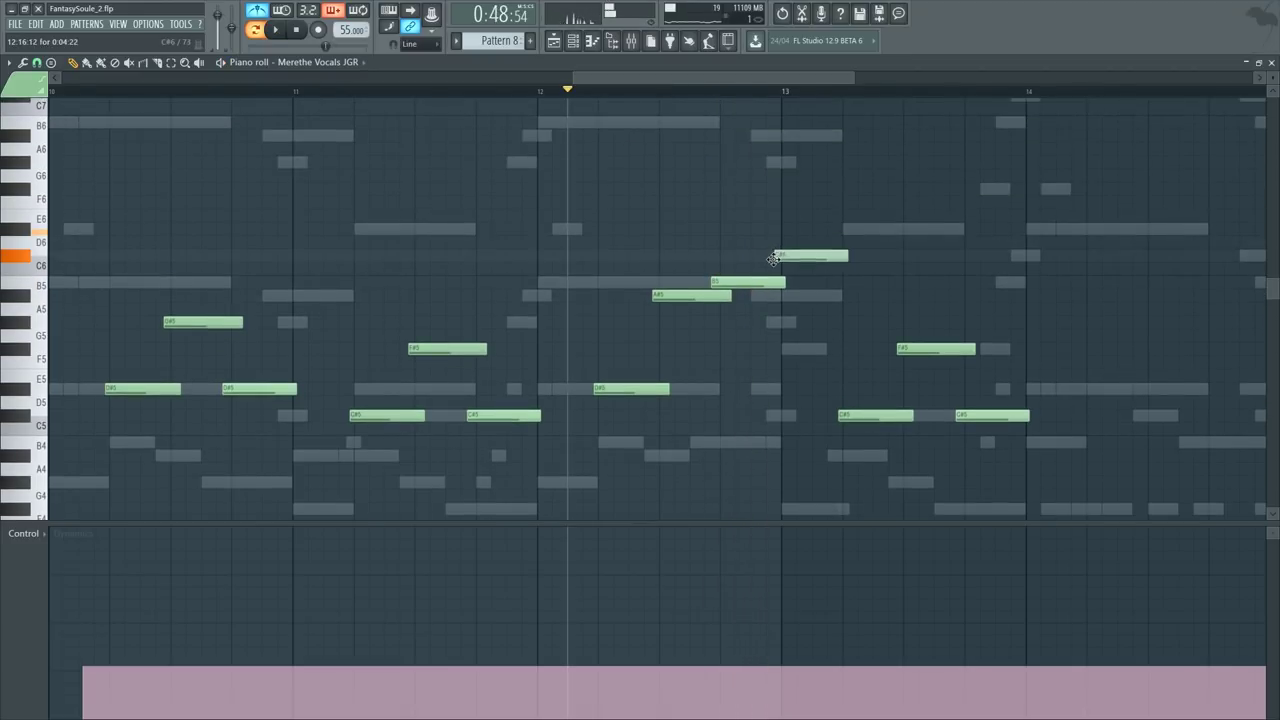
scroll(945, 100, "up", 3)
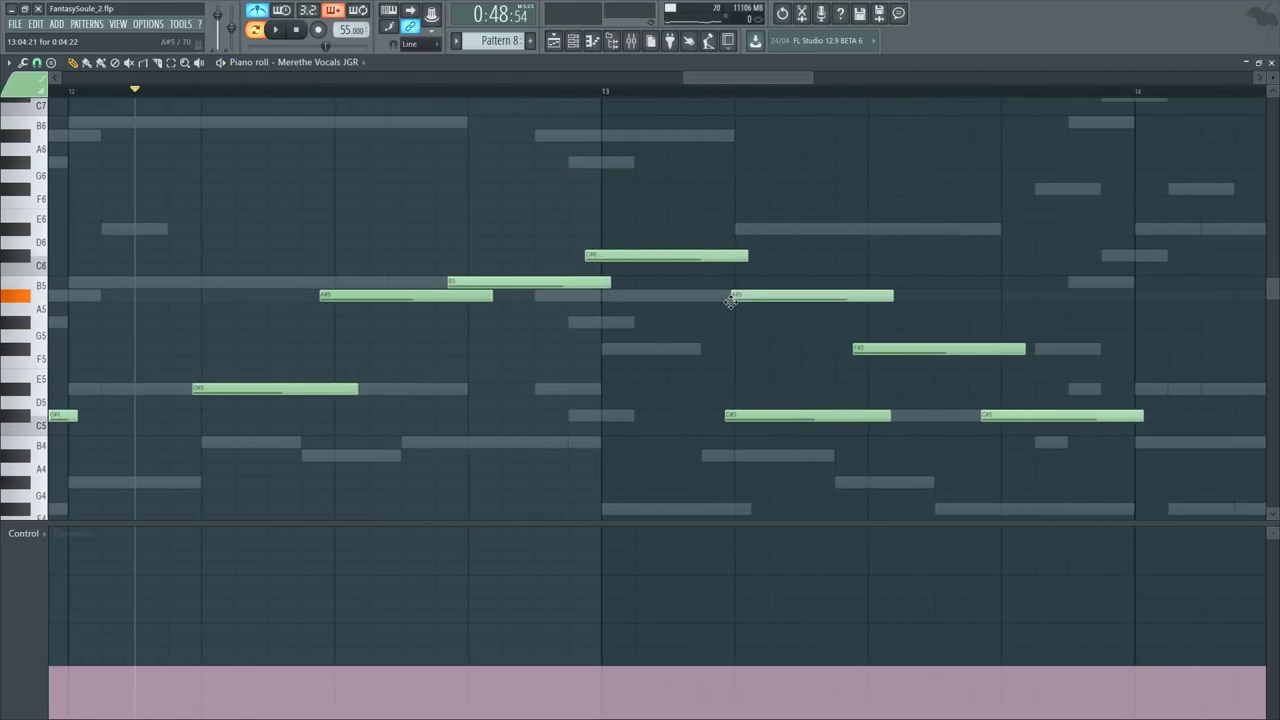
Step: Delete the duplicated first C#5 and F#5 notes from bar 13
left_click_drag(811, 314, 920, 434)
left_click_drag(894, 342, 789, 457)
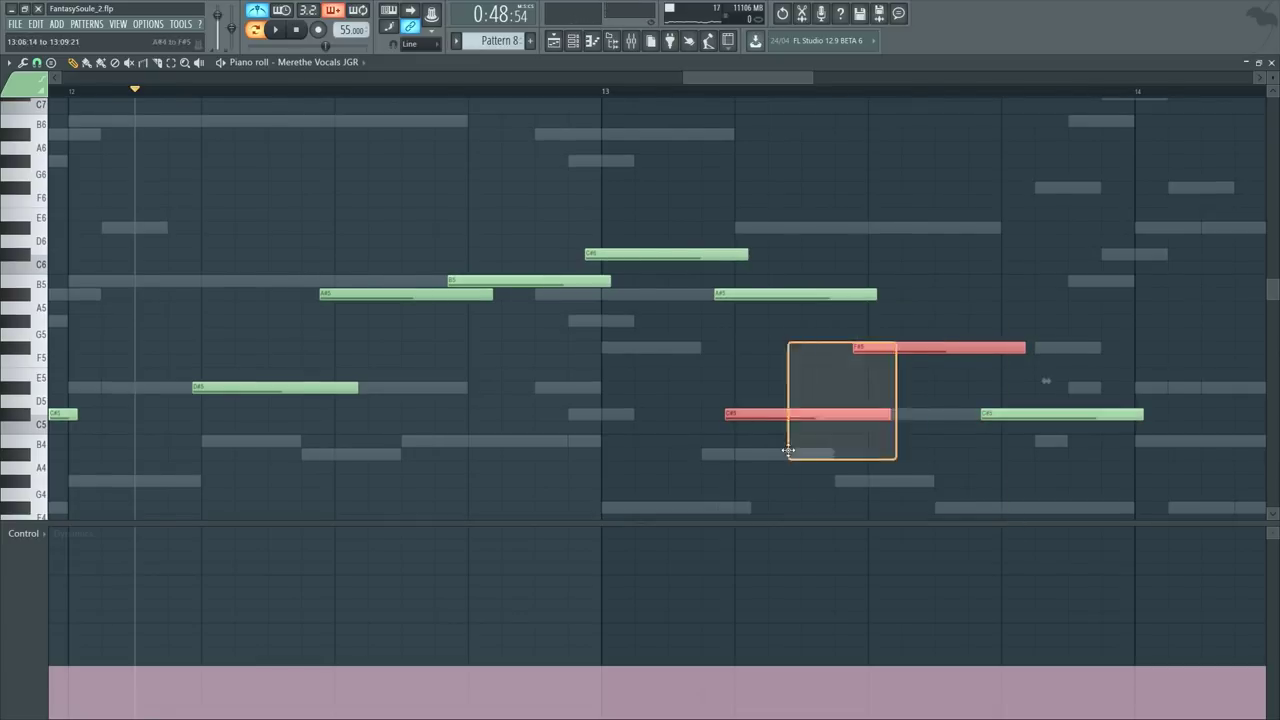
key("Delete")
Step: Lengthen bar 13's A#5 note to beat 4 and start bar 12's A#5 slightly earlier while playing the phrase
key("space")
left_click_drag(875, 293, 995, 274)
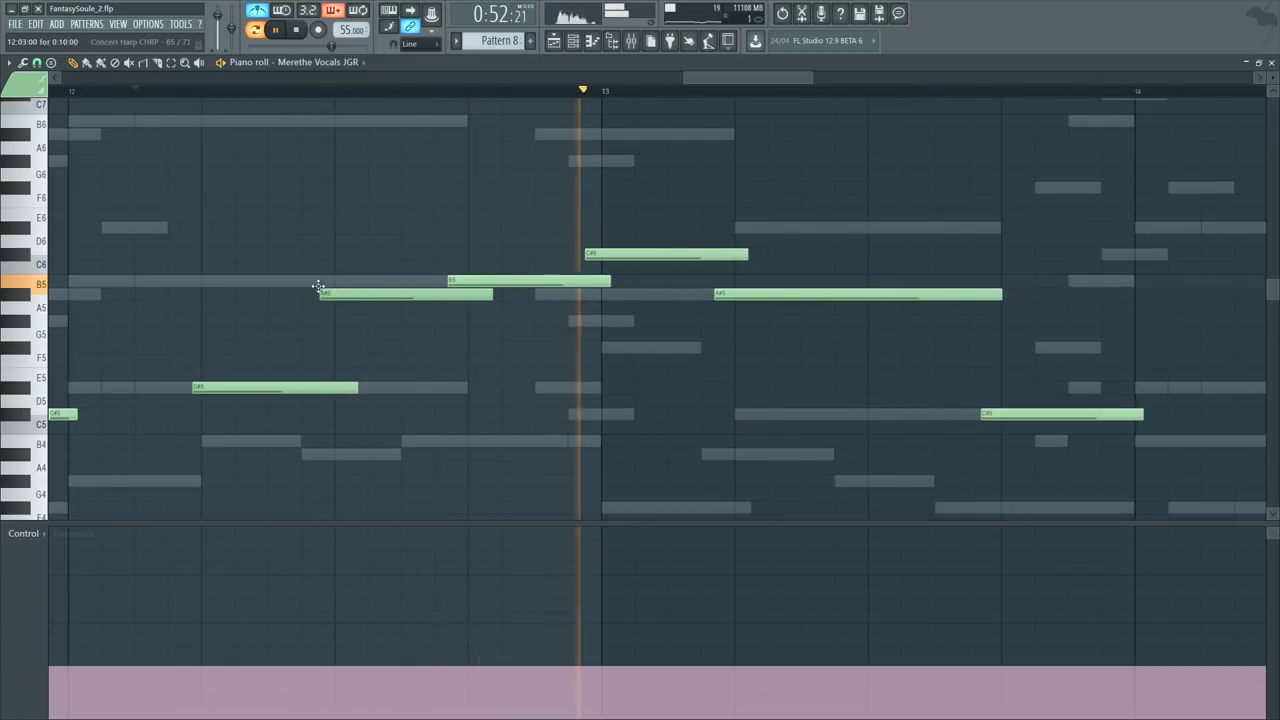
left_click_drag(315, 301, 309, 301)
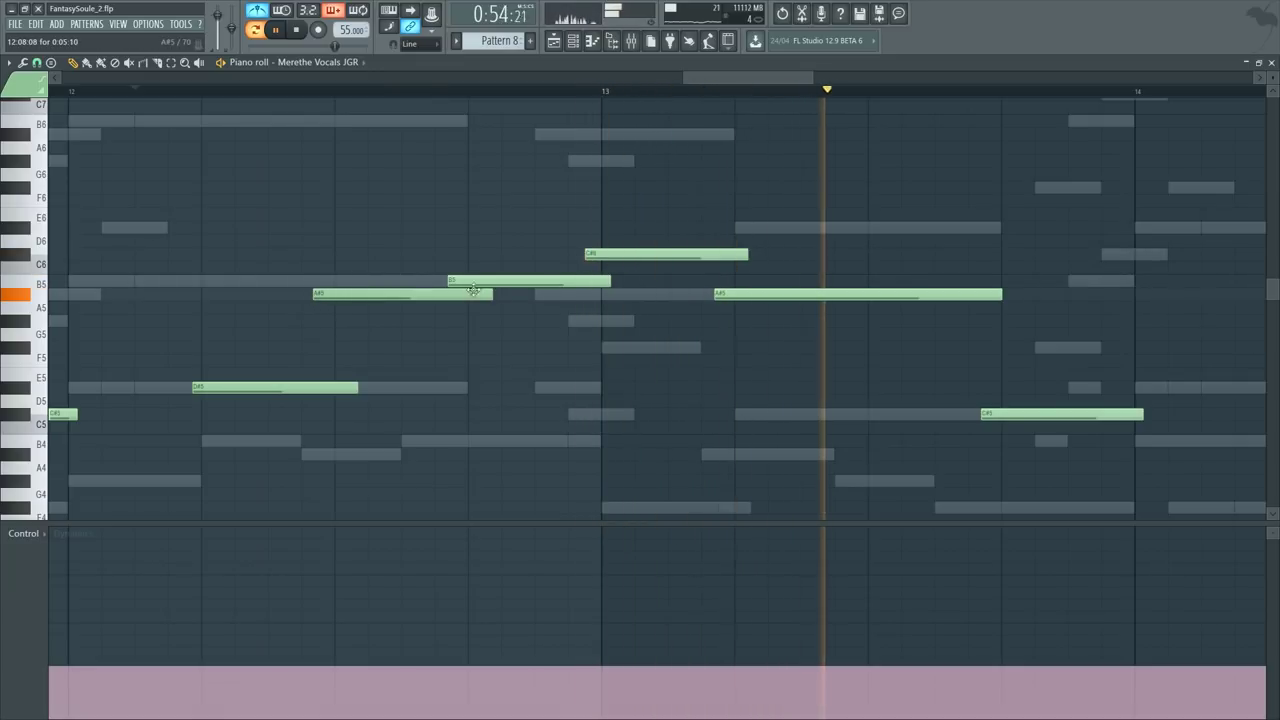
key("space")
Step: Extend the C#6 note to the middle of bar 13, start the A#5 note there, and delete the bar's remaining C#5 note
scroll(669, 262, "down", 3)
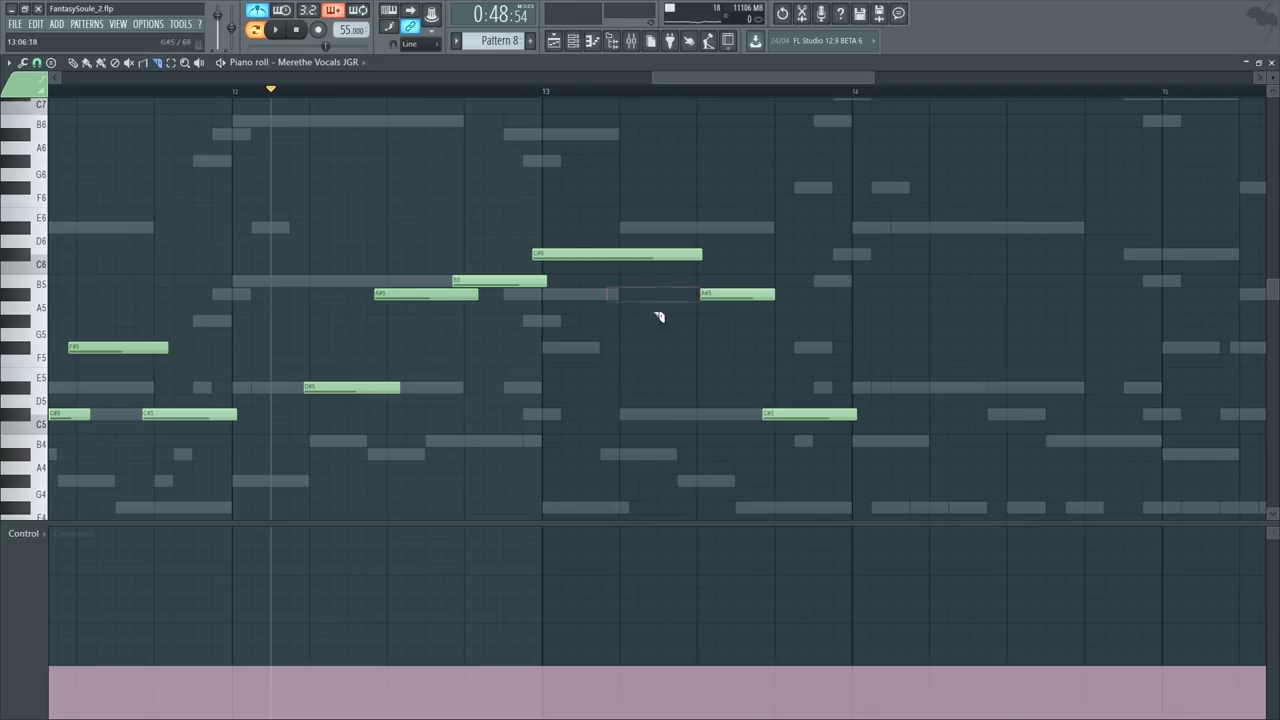
key("space")
left_click_drag(700, 294, 690, 296)
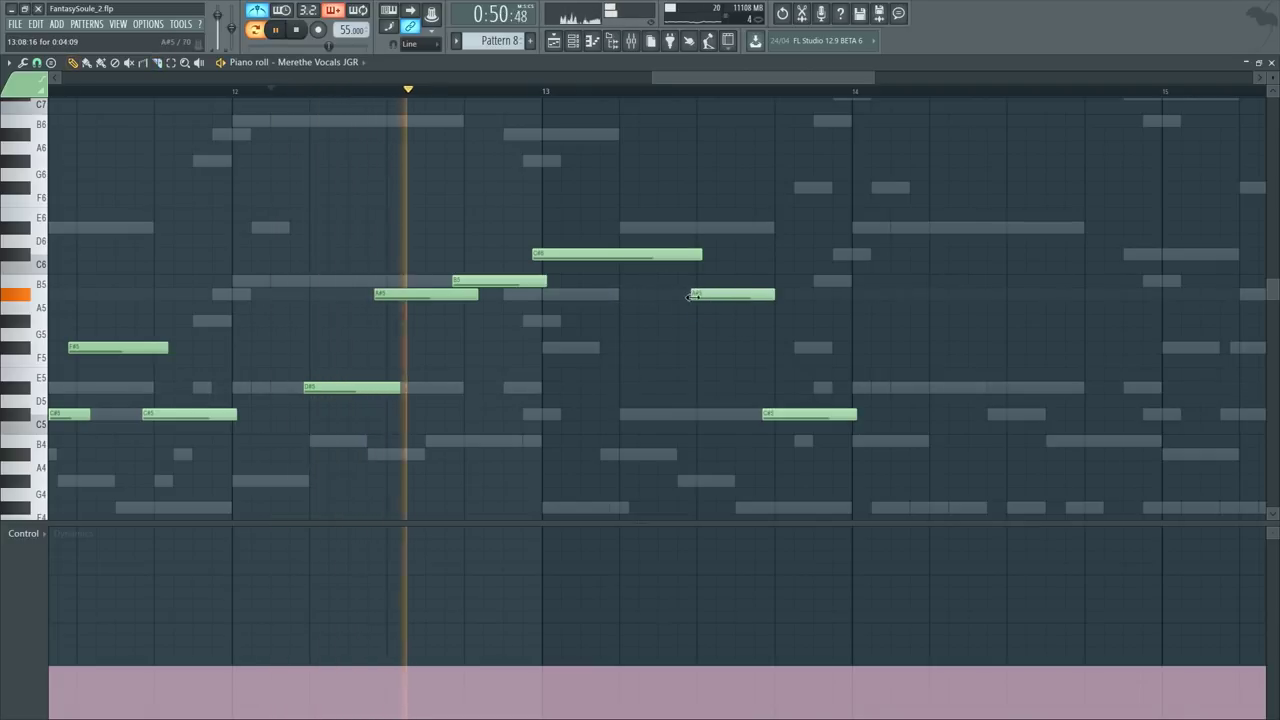
right_click(800, 413)
left_click_drag(775, 294, 794, 294)
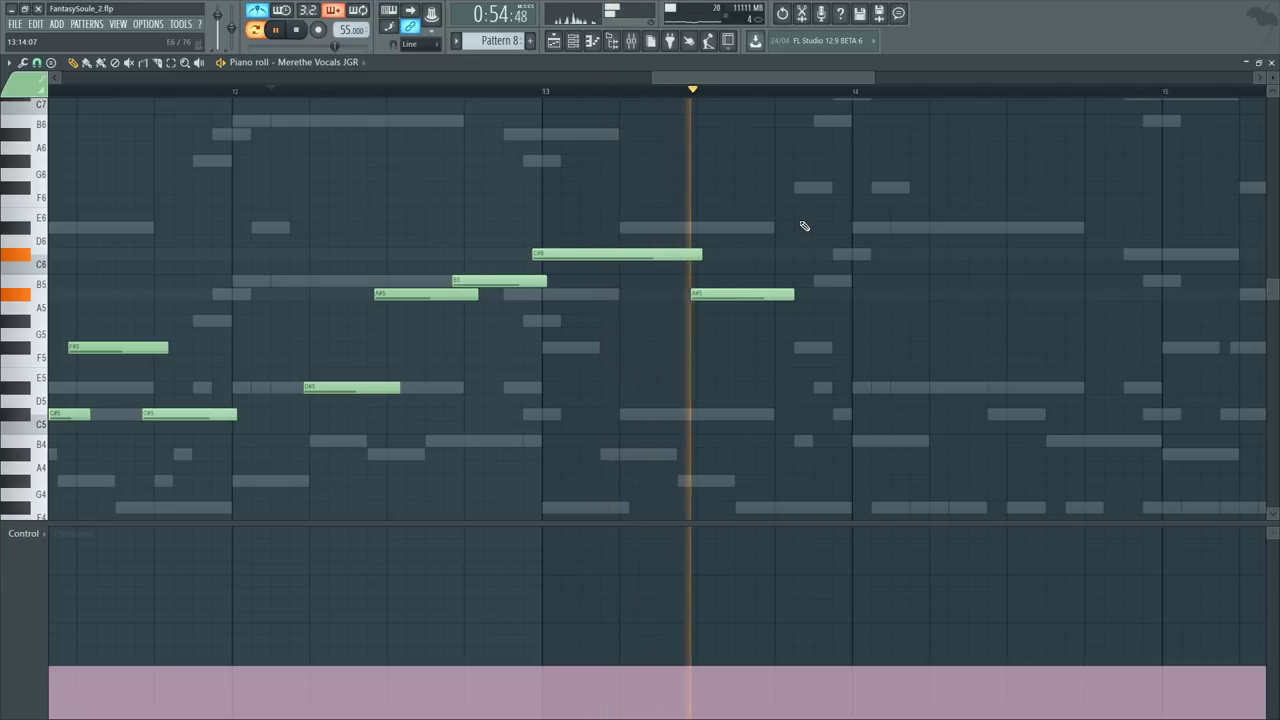
key("space")
Step: Try a long D#6 note in bar 13 in place of the A#5 note, and undo the replacement
left_click(637, 237)
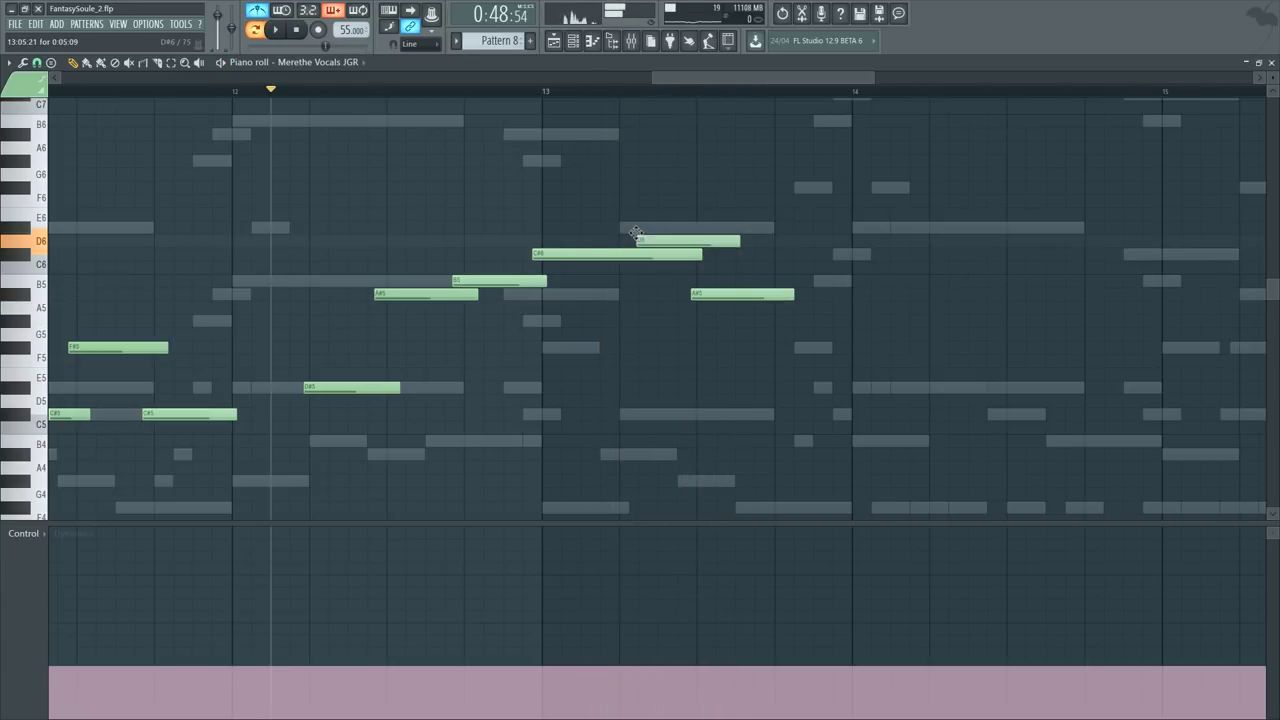
left_click_drag(617, 224, 617, 226)
right_click(760, 295)
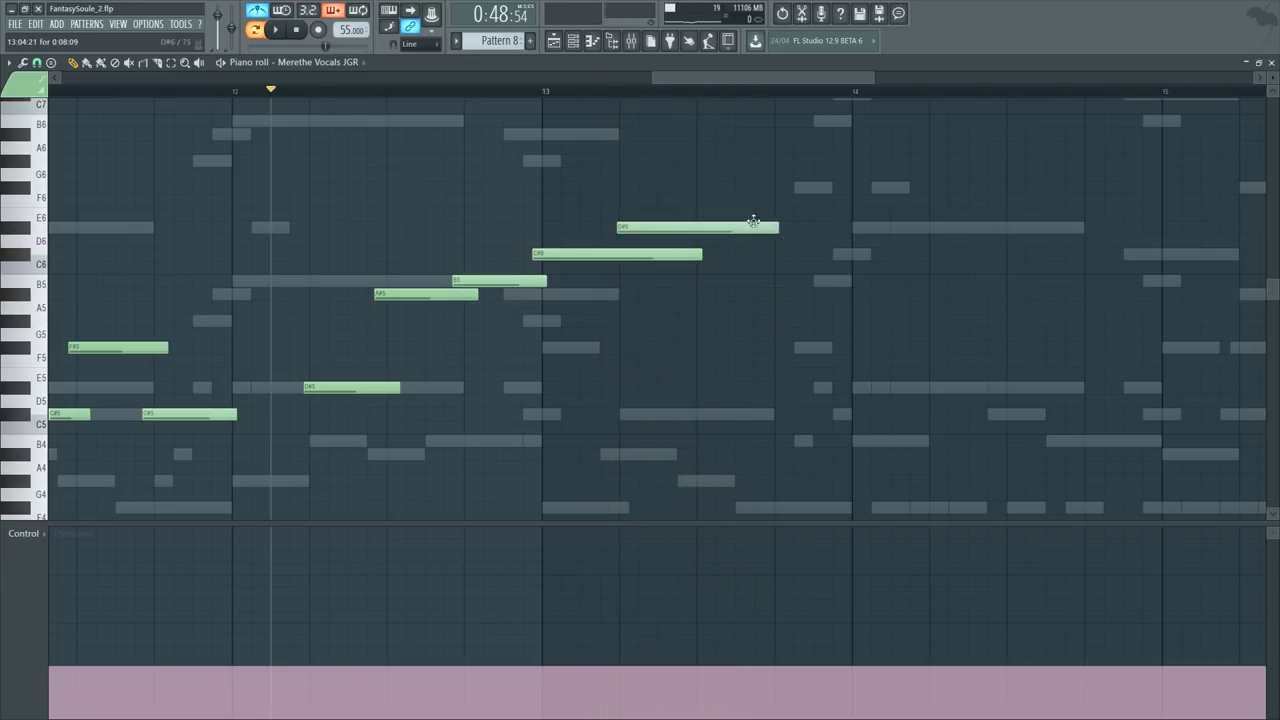
left_click(524, 91)
key("ctrl+z")
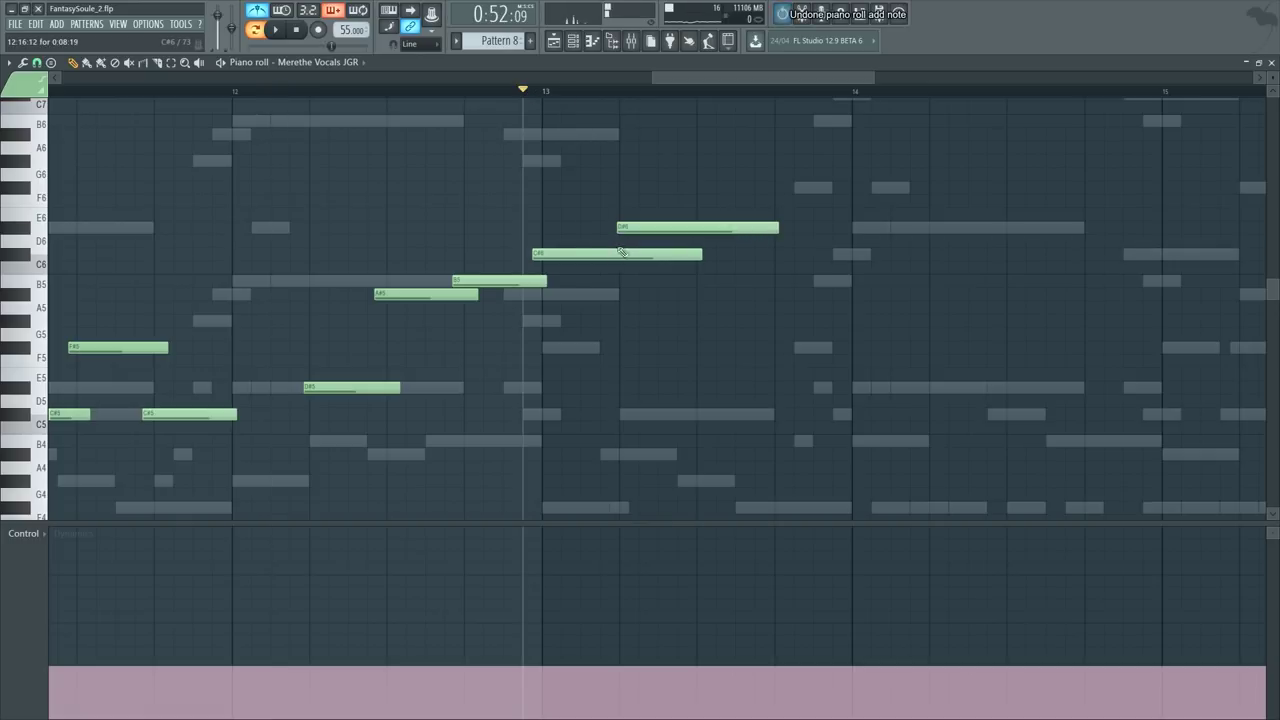
mouse_move(625, 232)
left_mouse_down()
mouse_move(625, 170)
mouse_move(633, 234)
left_mouse_up()
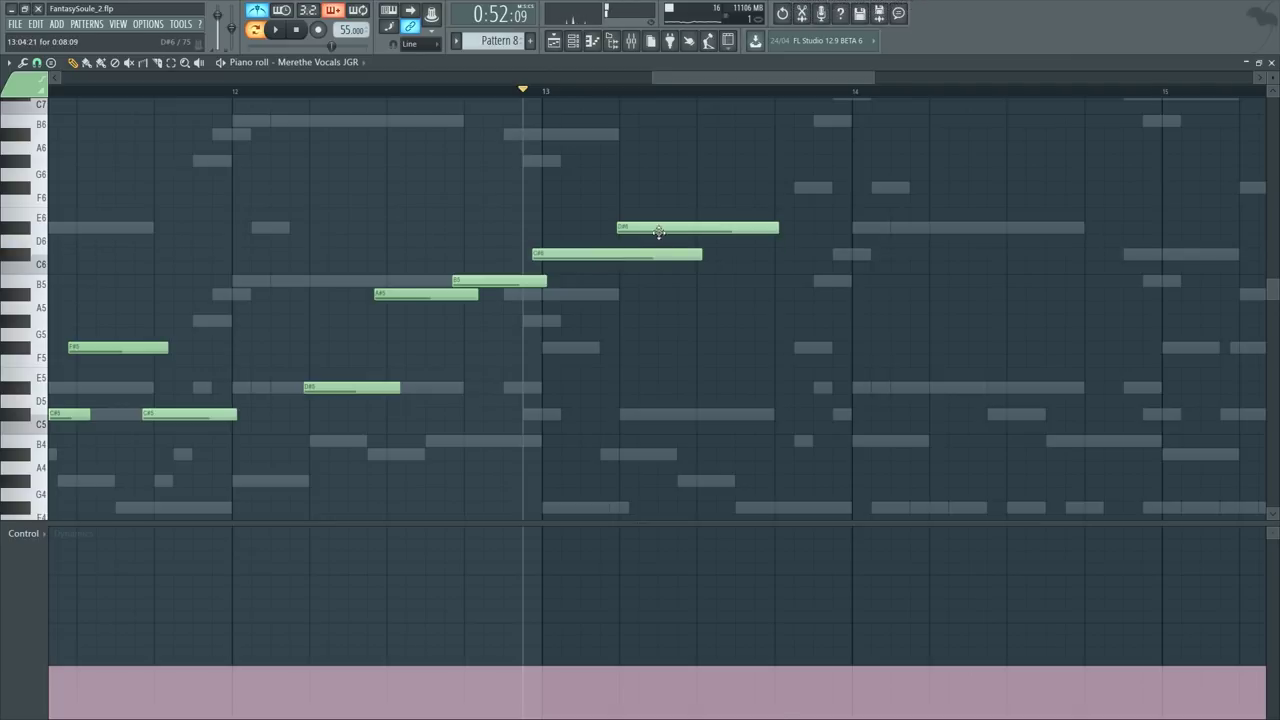
key("ctrl+z")
key("ctrl+z")
key("ctrl+z")
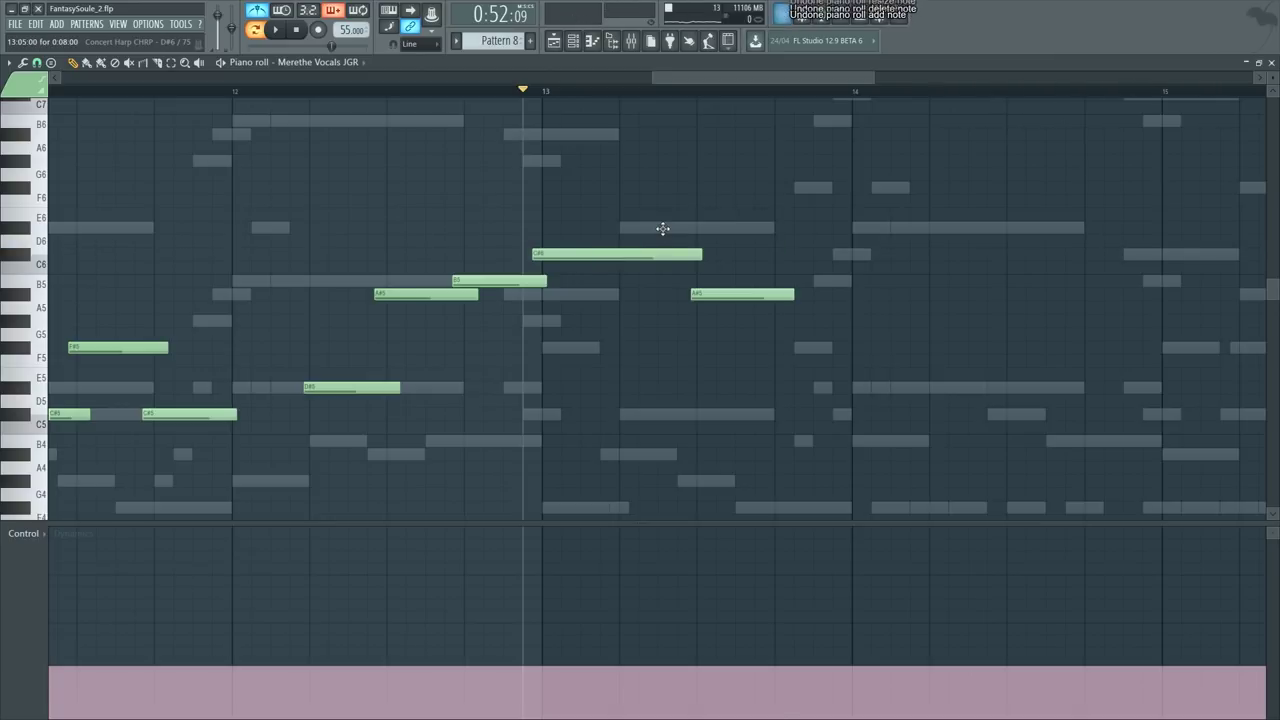
Step: Raise bar 13's A#5 note to B5, add a short A#5 note overlapping its end, and play from the end of bar 12
key("space")
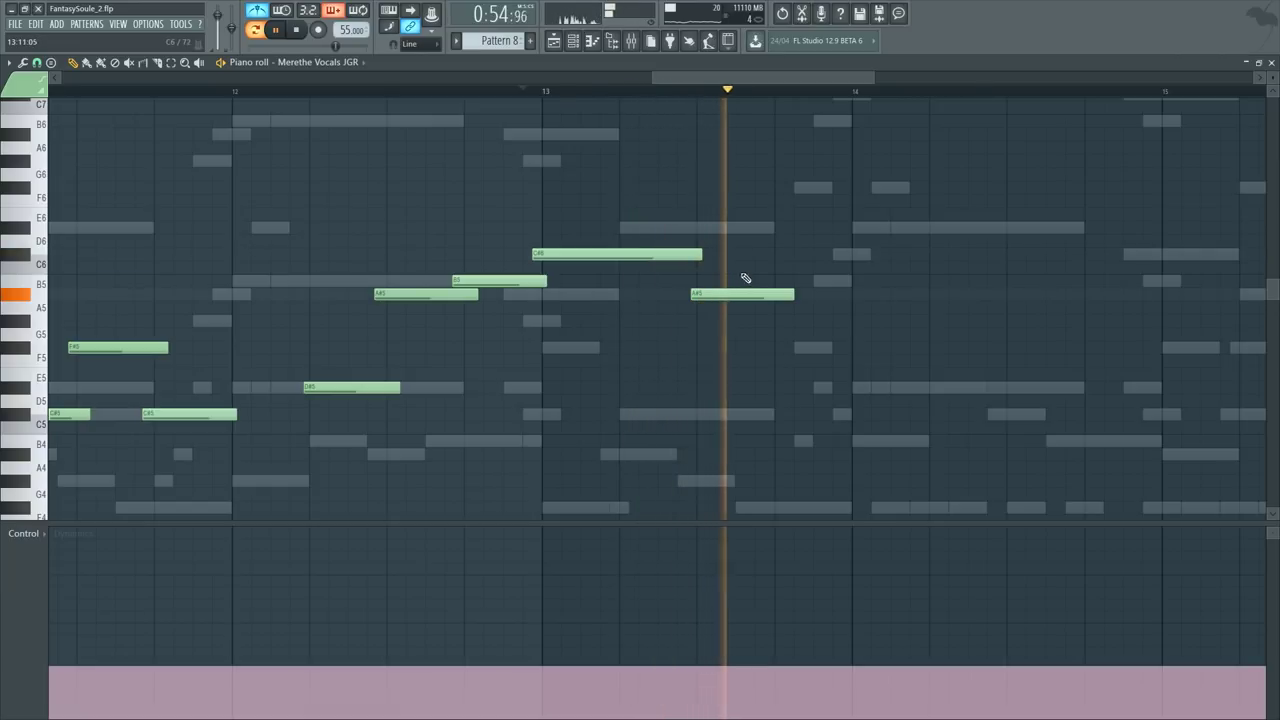
key("space")
mouse_move(751, 289)
left_mouse_down()
mouse_move(751, 268)
mouse_move(765, 291)
left_mouse_up()
key("space")
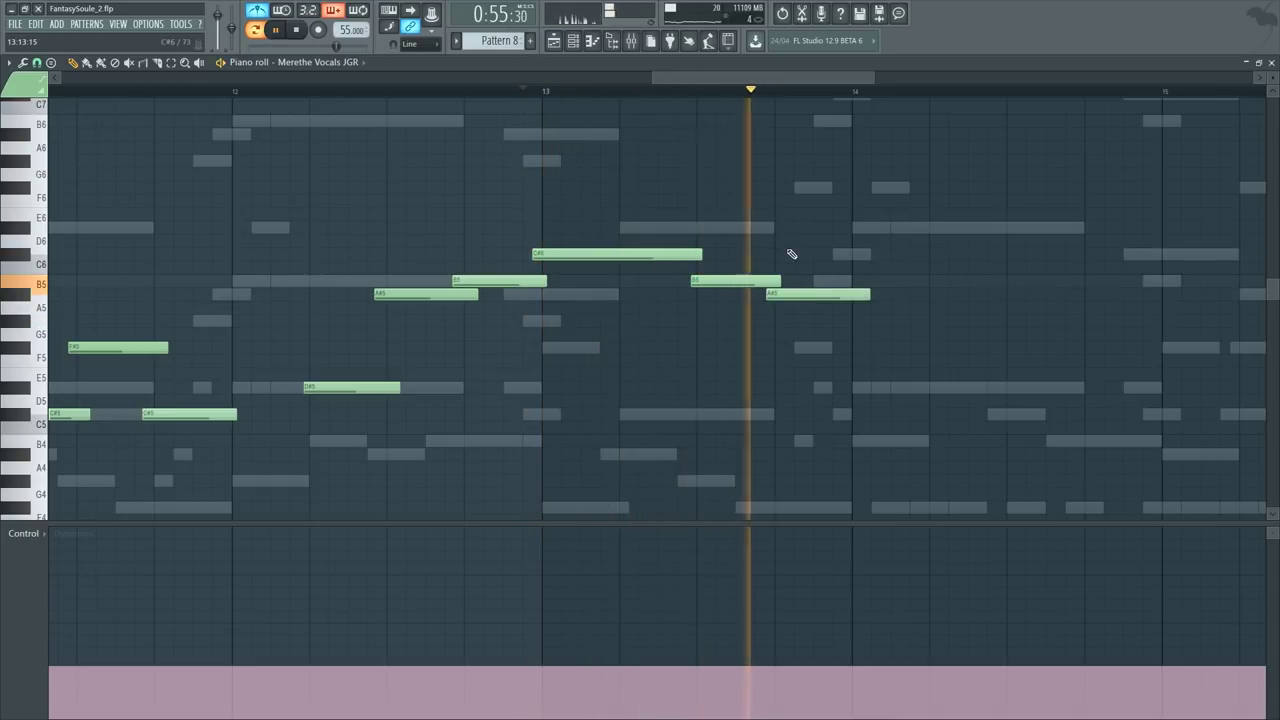
key("space")
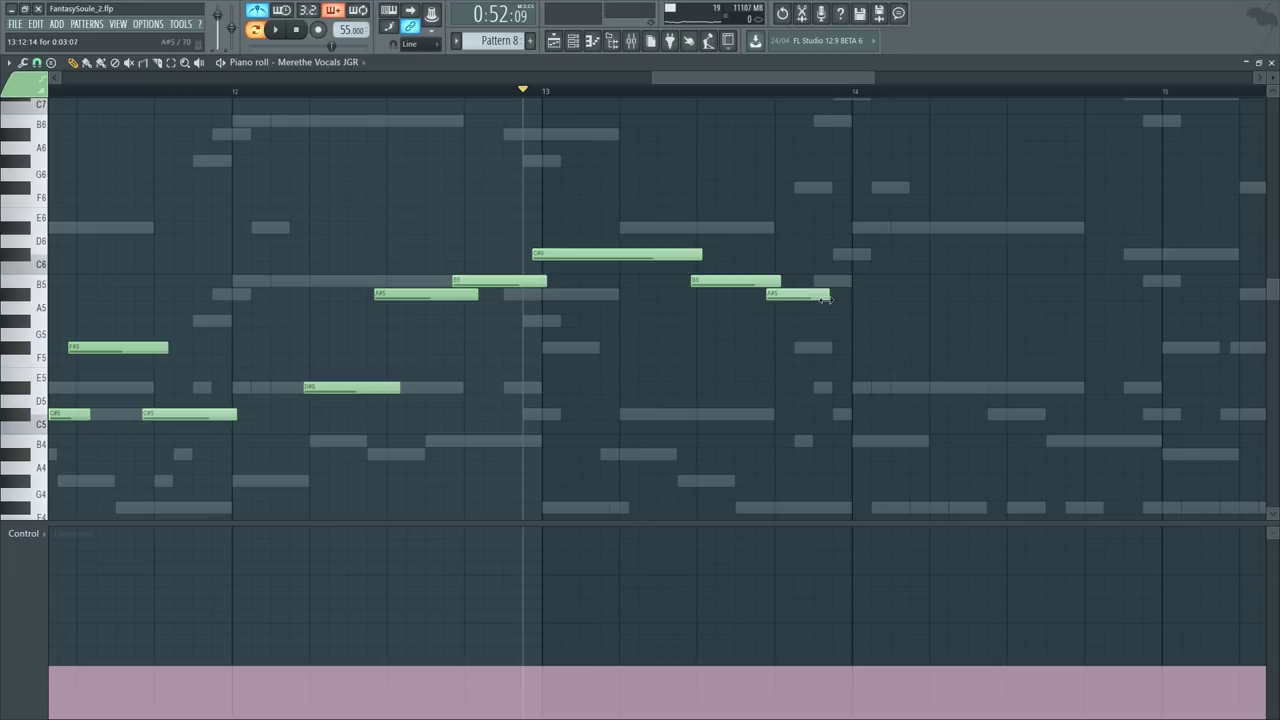
Step: Add a run of short B5, C#6, D#6, F#6 and D#6 notes from the last beat of bar 13 into bar 14
scroll(948, 102, "up", 4)
scroll(776, 325, "down", 4)
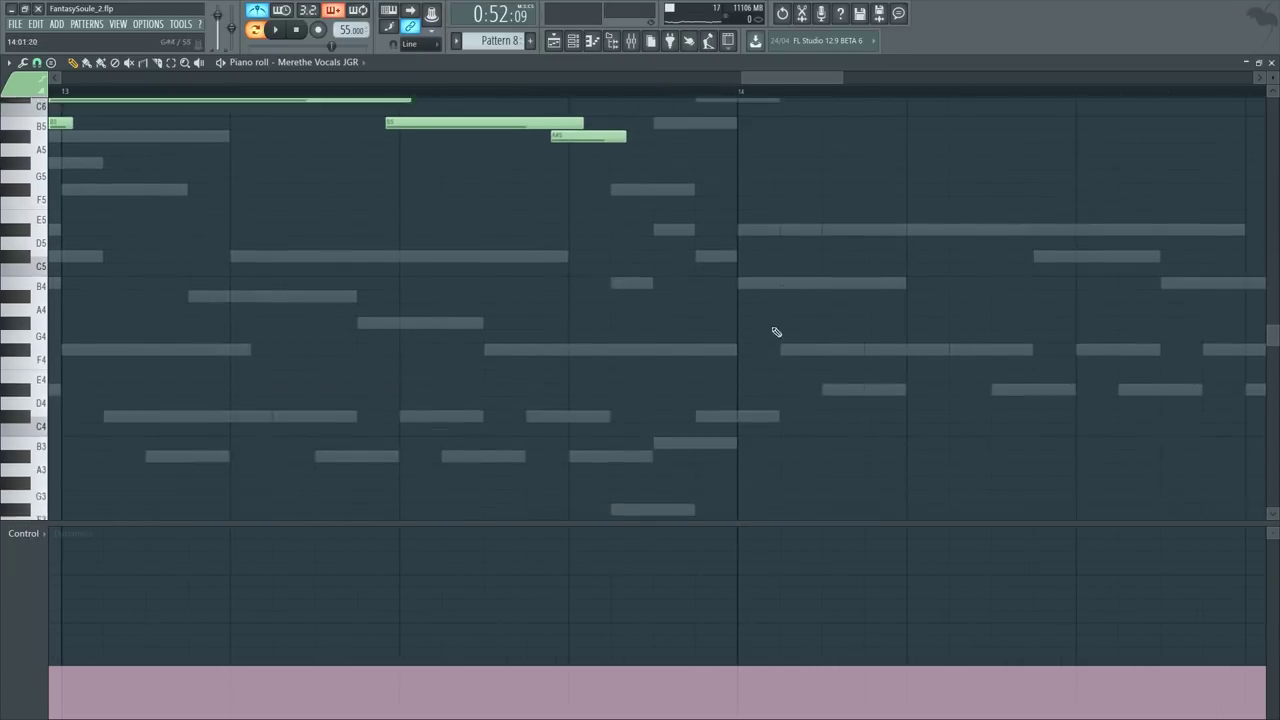
scroll(772, 328, "up", 3)
mouse_move(669, 265)
left_mouse_down()
mouse_move(662, 235)
mouse_move(788, 125)
mouse_move(781, 148)
mouse_move(821, 200)
mouse_move(828, 173)
mouse_move(836, 184)
left_mouse_up()
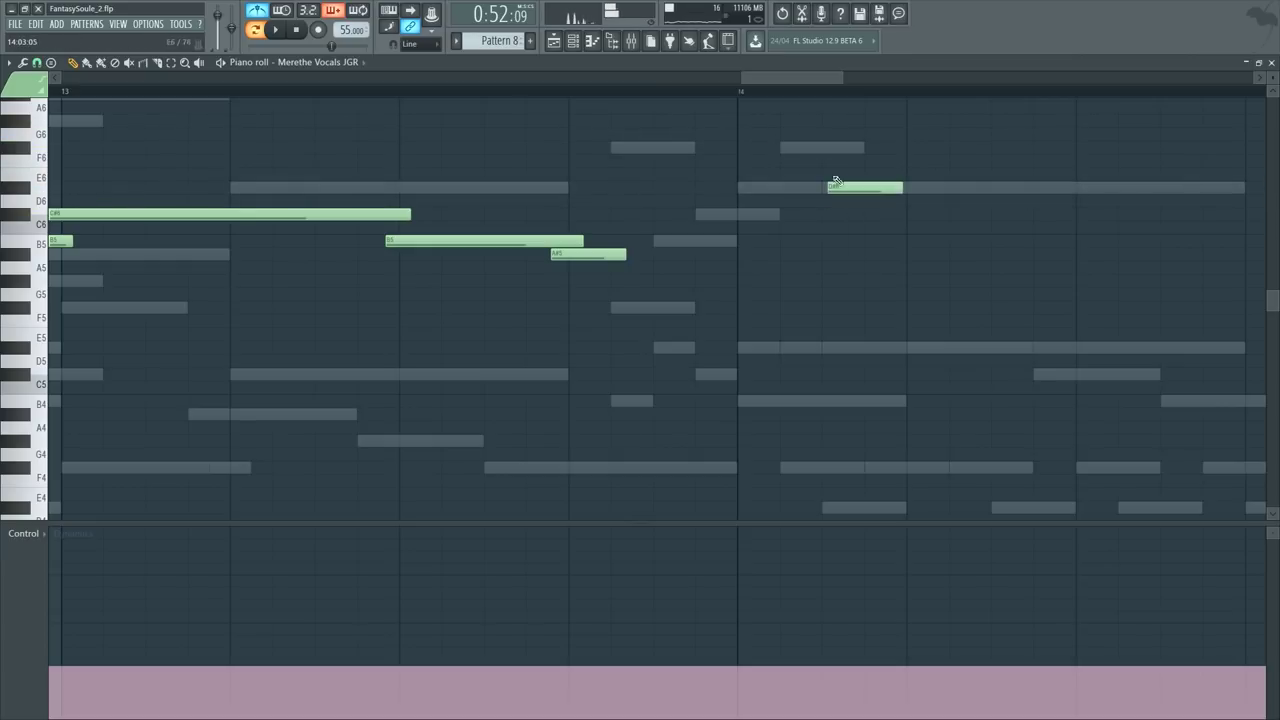
scroll(890, 91, "down", 5)
scroll(819, 212, "up", 2)
scroll(819, 212, "up", 2)
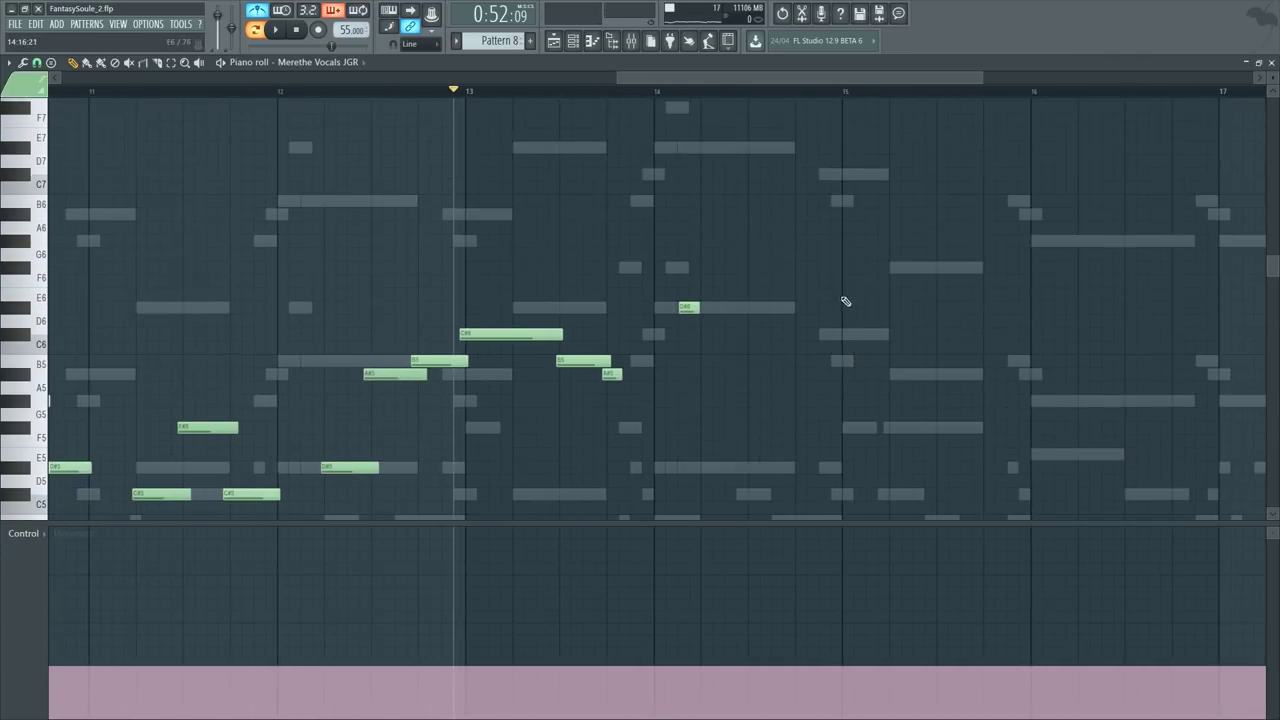
left_click(596, 92)
scroll(670, 200, "up", 4)
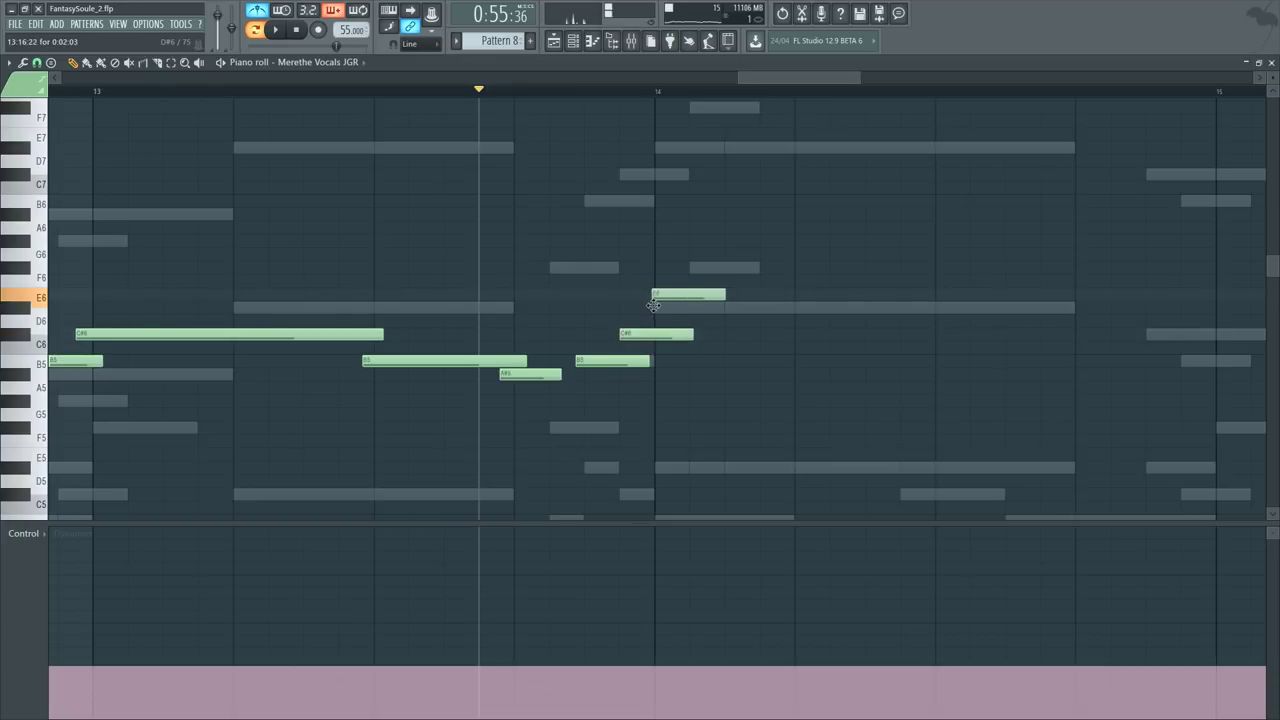
left_click_drag(768, 302, 727, 318)
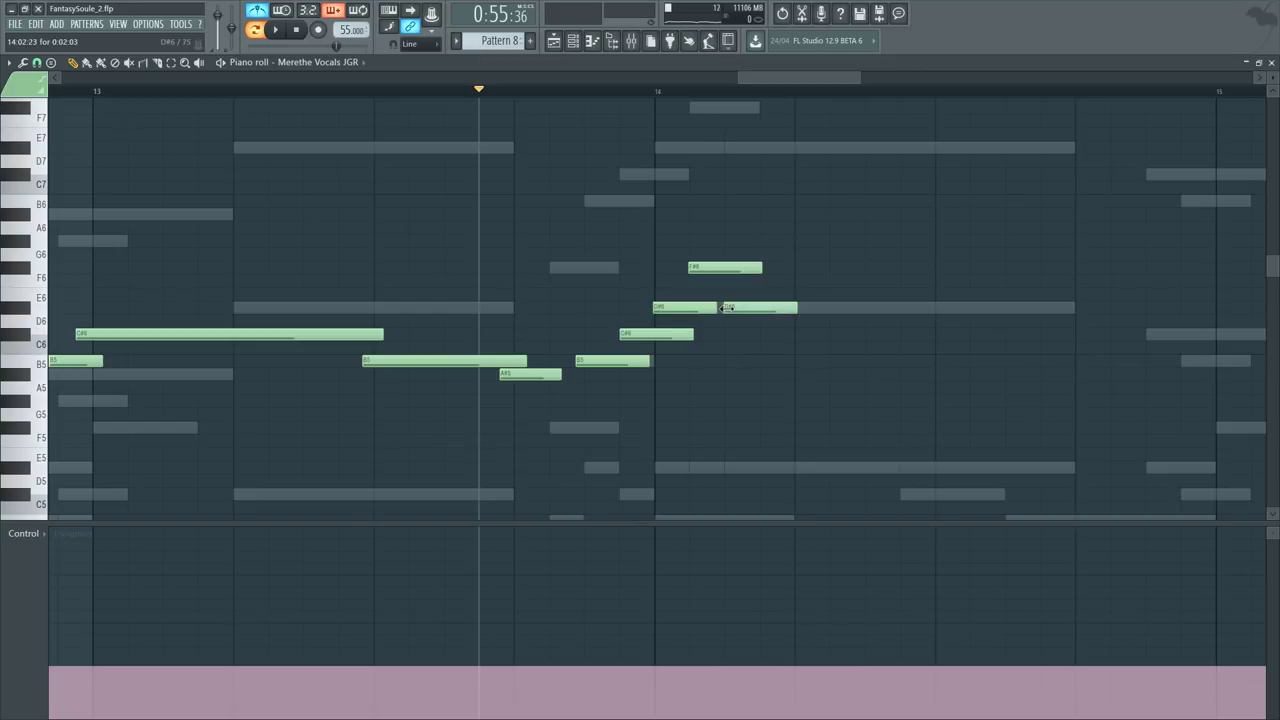
Step: Start the run's B5, C#6 and both D#6 notes slightly earlier, and play the run from late bar 13
left_click_drag(726, 291, 570, 360)
left_click(572, 361)
key("ctrl+z")
key("space")
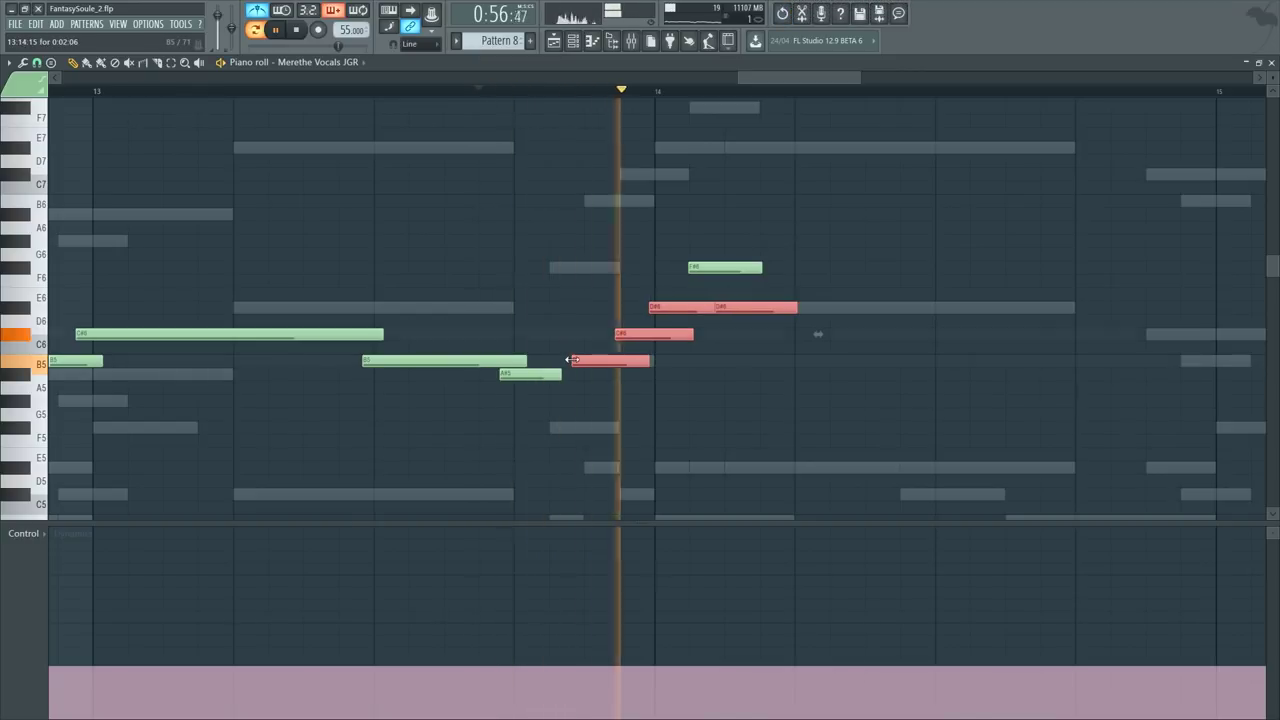
key("space")
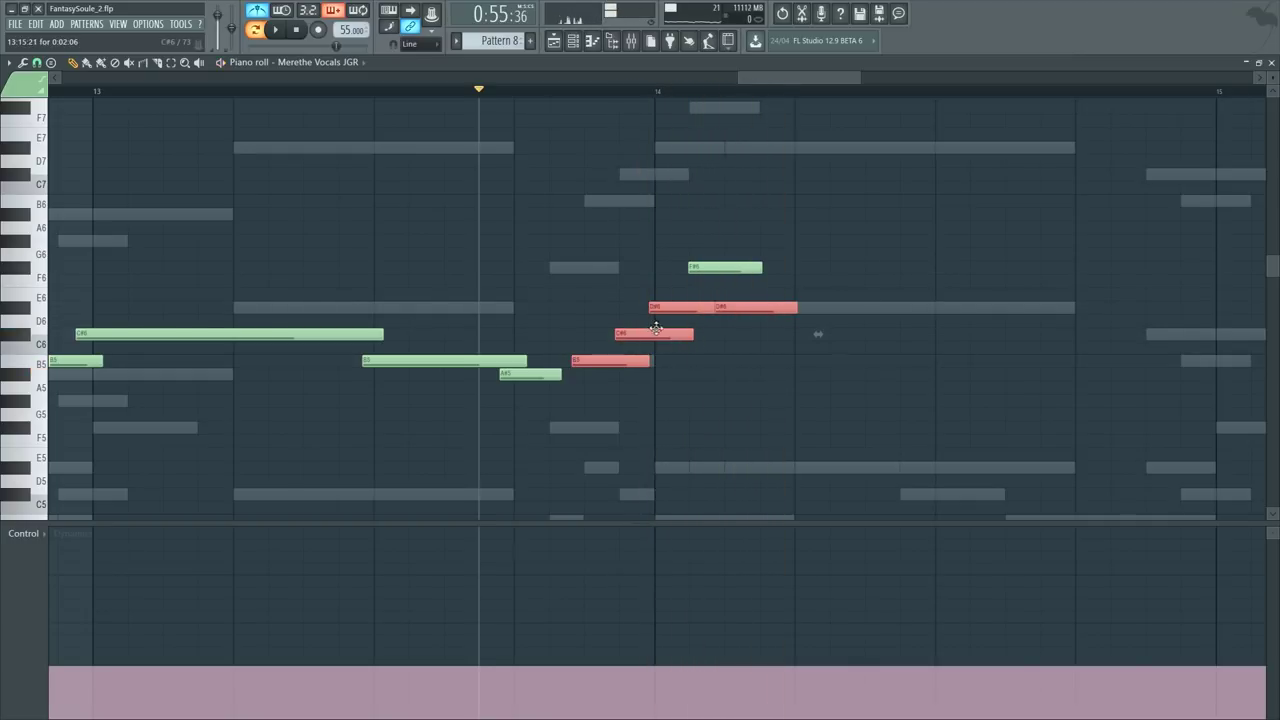
Step: Shift the whole run of B5, C#6, D#6, F#6 and D#6 notes slightly earlier and play it
left_click(706, 307, "ctrl")
left_click_drag(769, 277, 617, 361)
key("space")
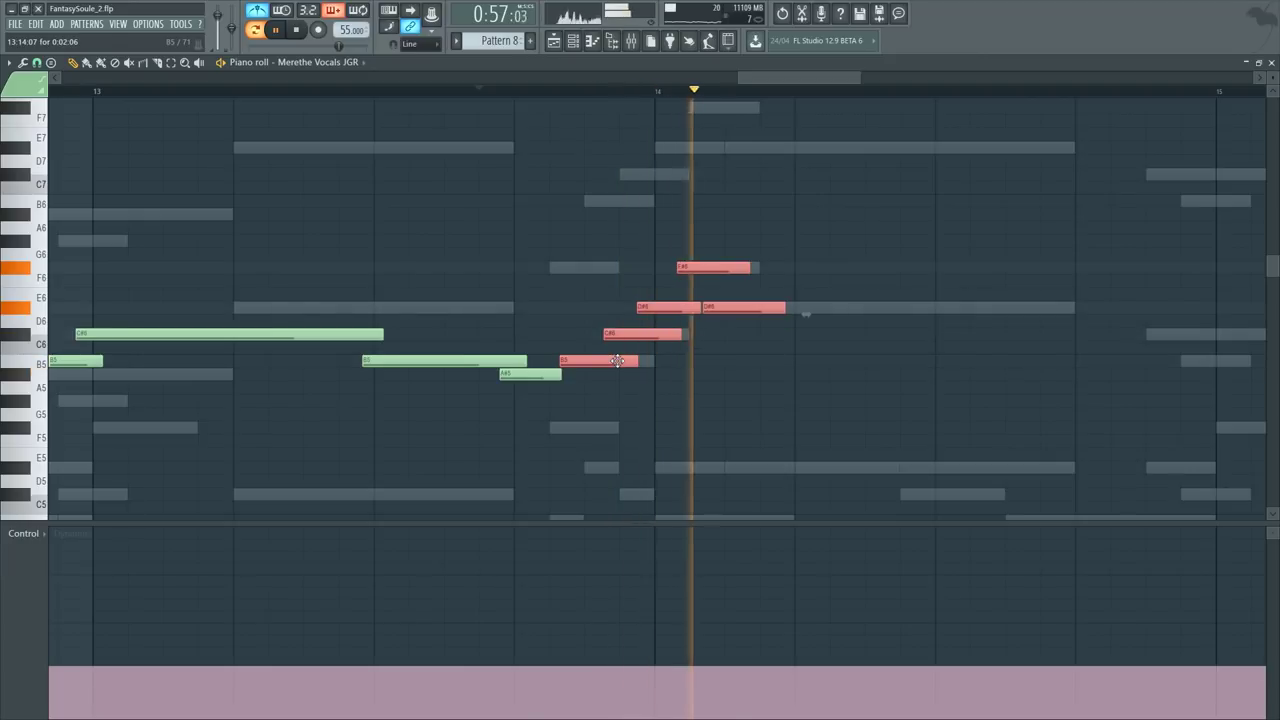
left_click(760, 400)
key("space")
Step: Extend the run's last D#6 note to about the middle of bar 14 and play from the middle of bar 13
left_click_drag(786, 307, 1029, 328)
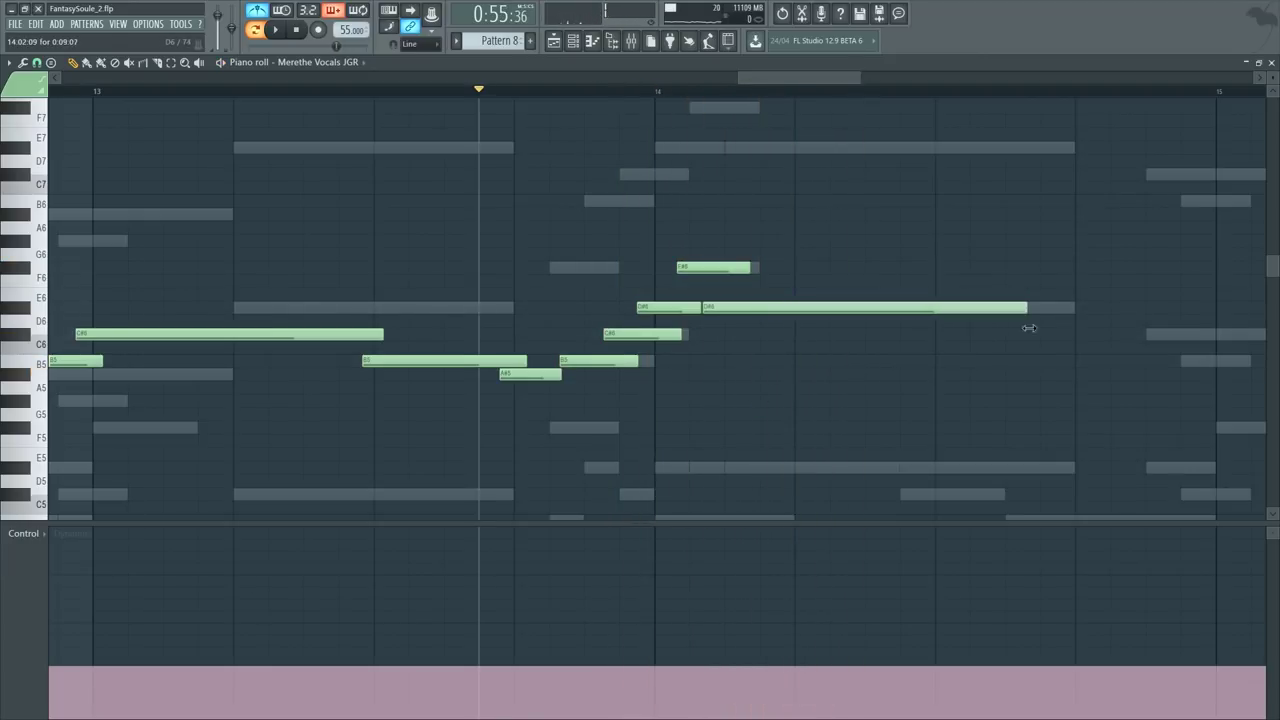
scroll(622, 415, "down", 2)
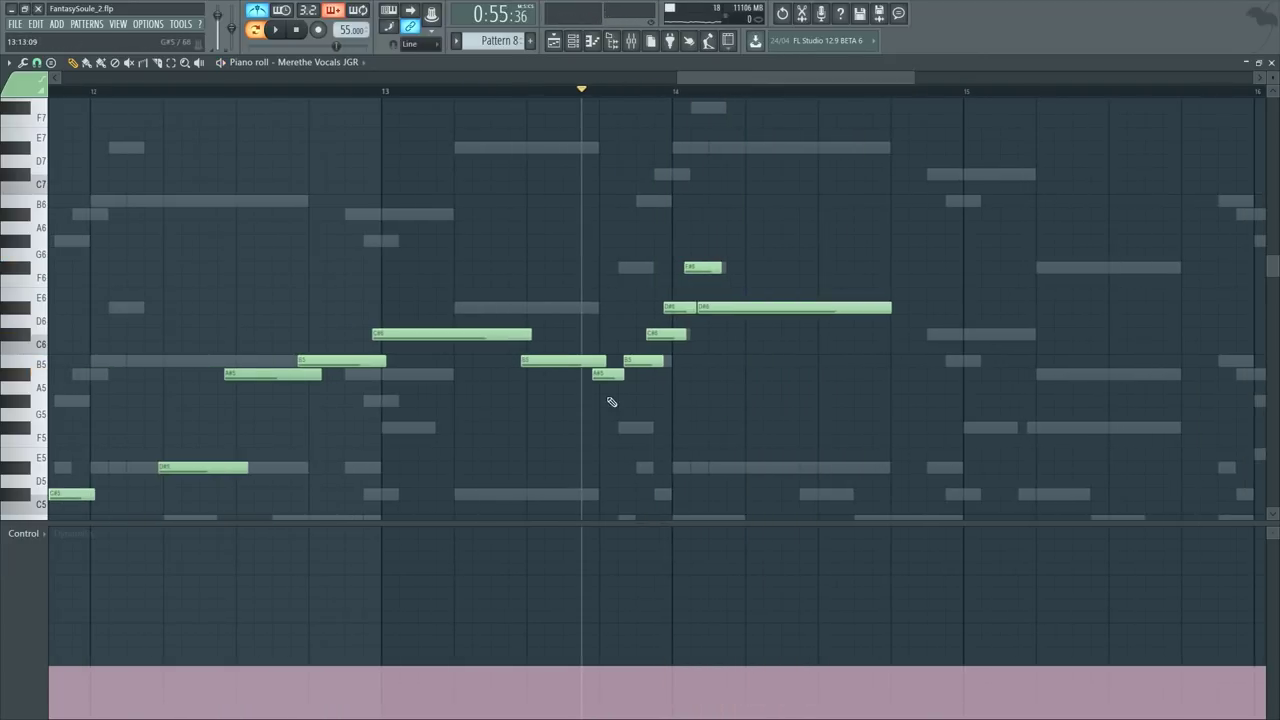
left_click_drag(630, 101, 638, 133)
left_click(525, 95)
key("space")
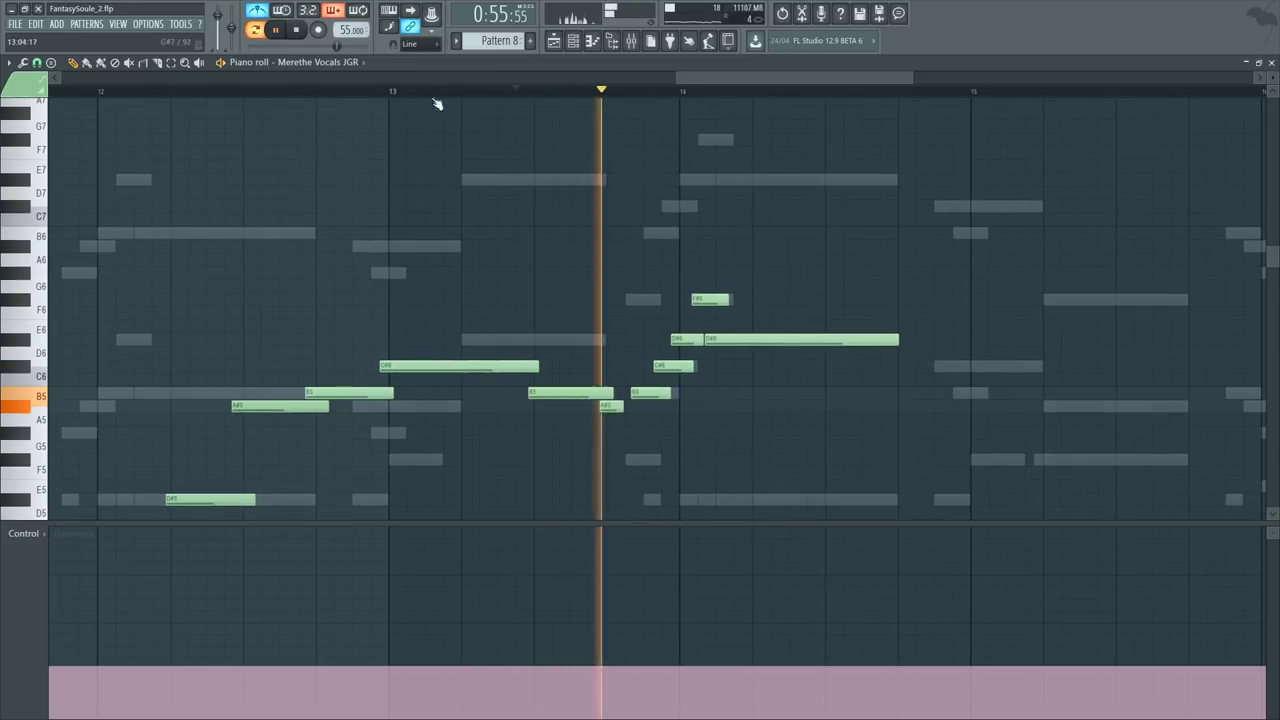
scroll(517, 177, "down", 3)
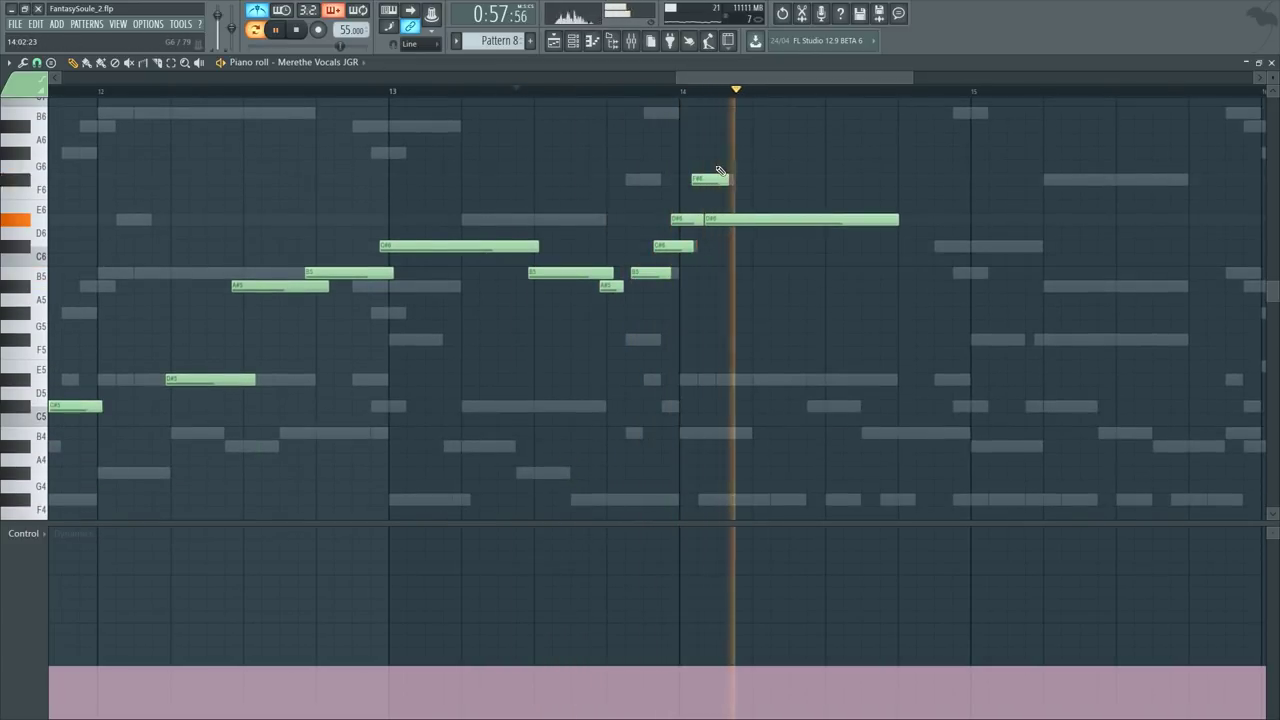
key("space")
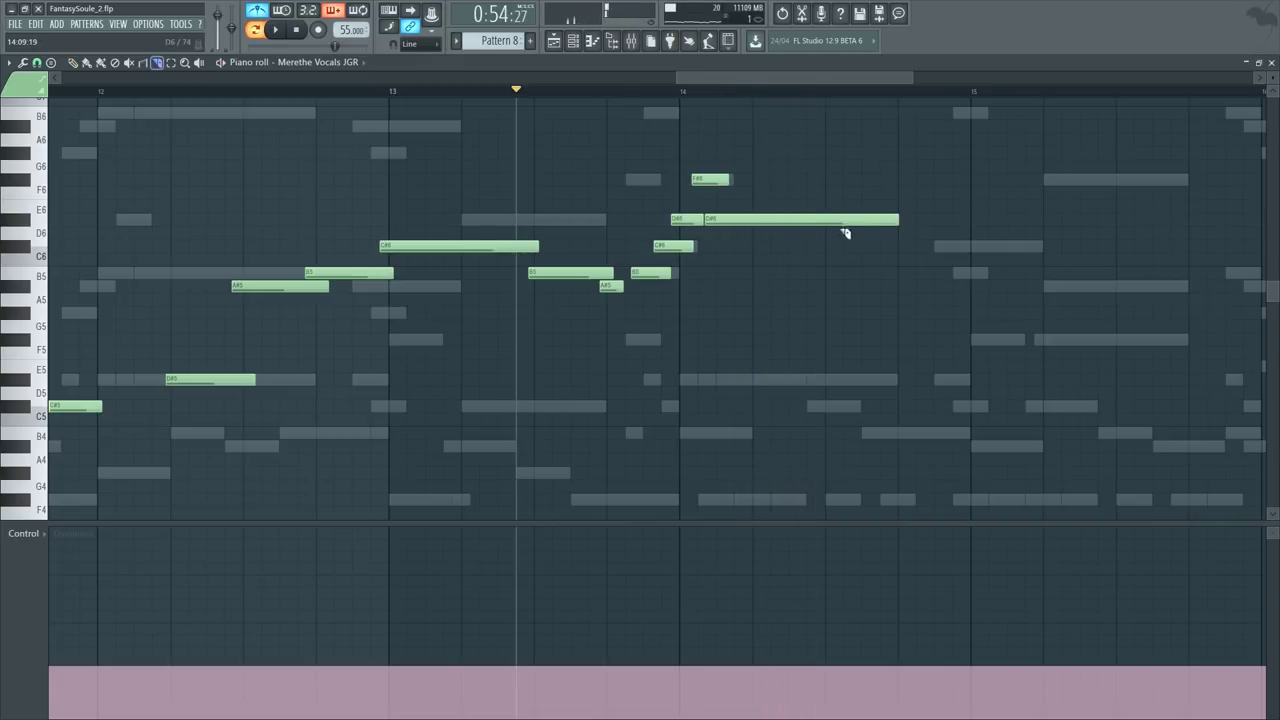
key("space")
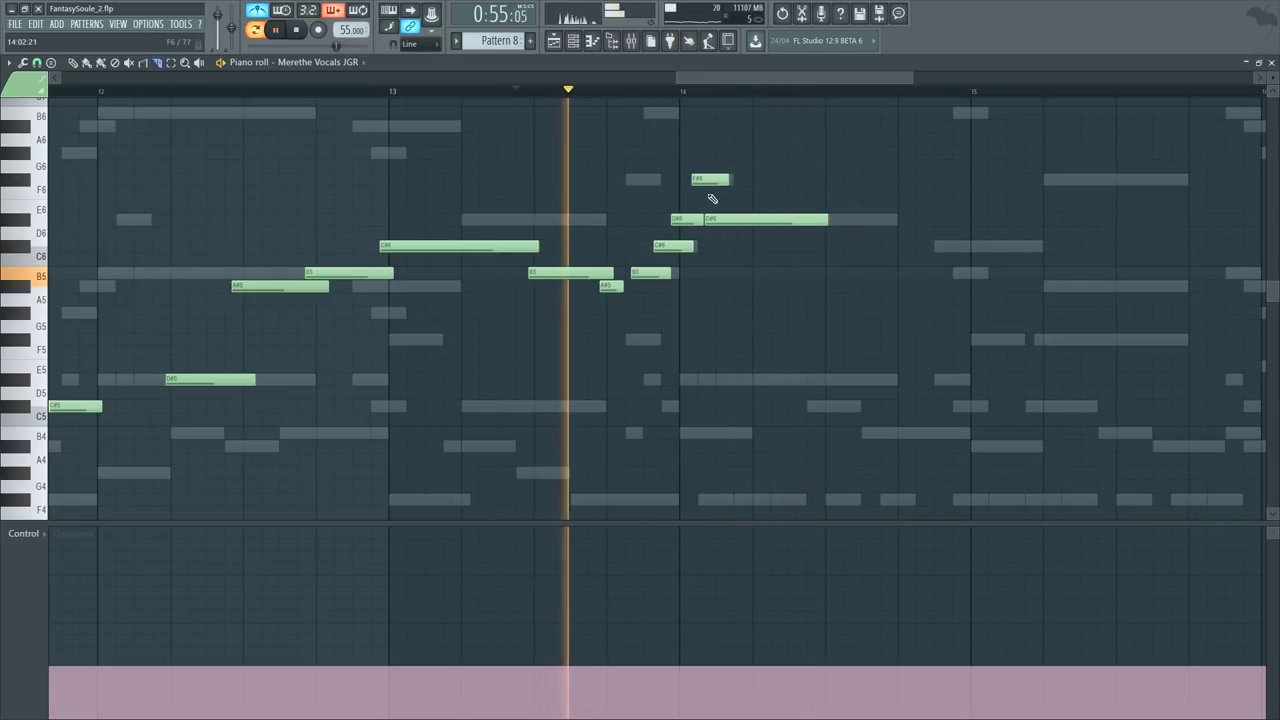
Step: Turn off the metronome and play from the last part of bar 13
left_click(257, 9)
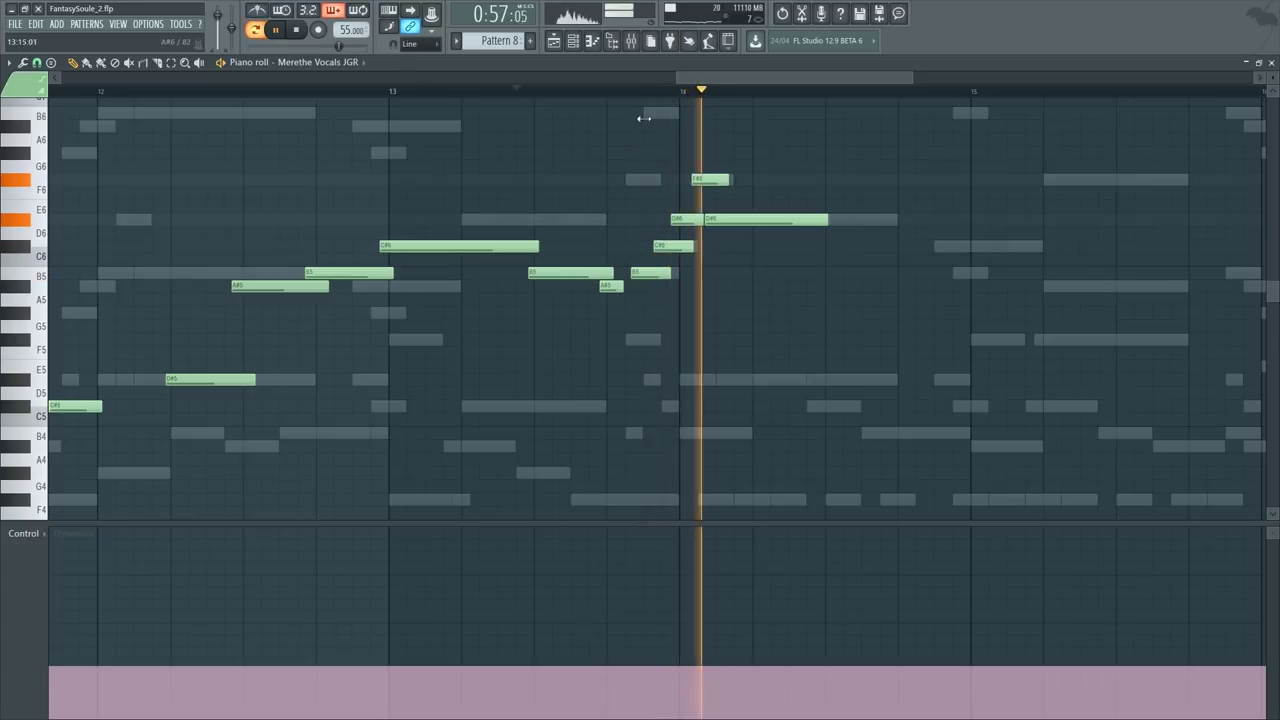
left_click(592, 91)
scroll(608, 94, "up", 2)
scroll(622, 97, "up", 2)
key("space")
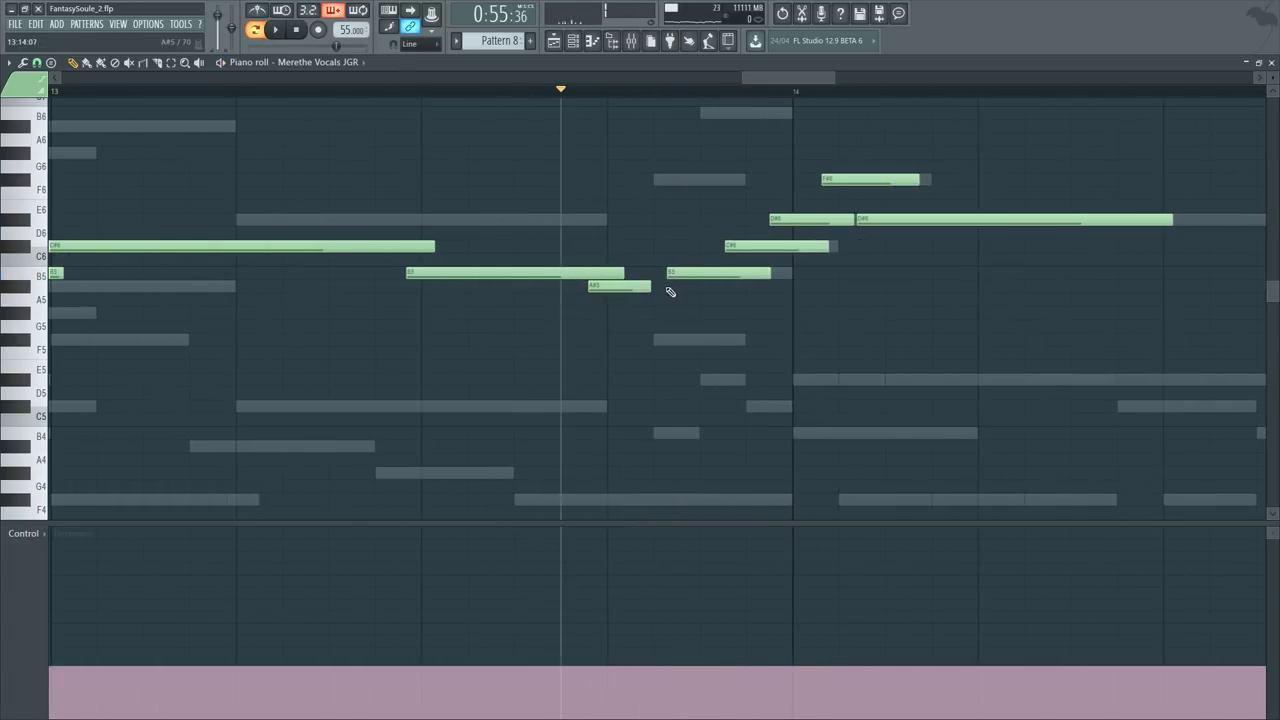
Step: Remove the run's short B5 and C#6 notes and lengthen the neighbouring A#5 and first D#6 notes towards each other
key("space")
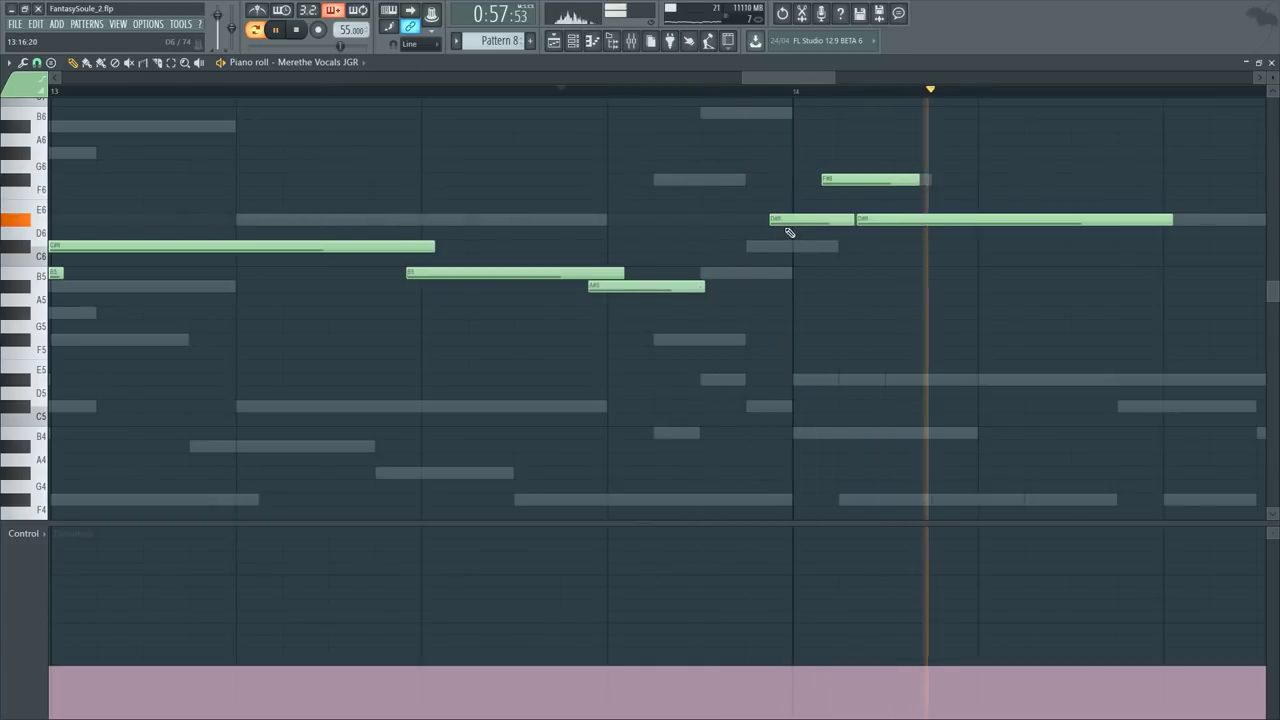
left_click_drag(770, 219, 758, 219)
key("space")
scroll(845, 103, "down", 2)
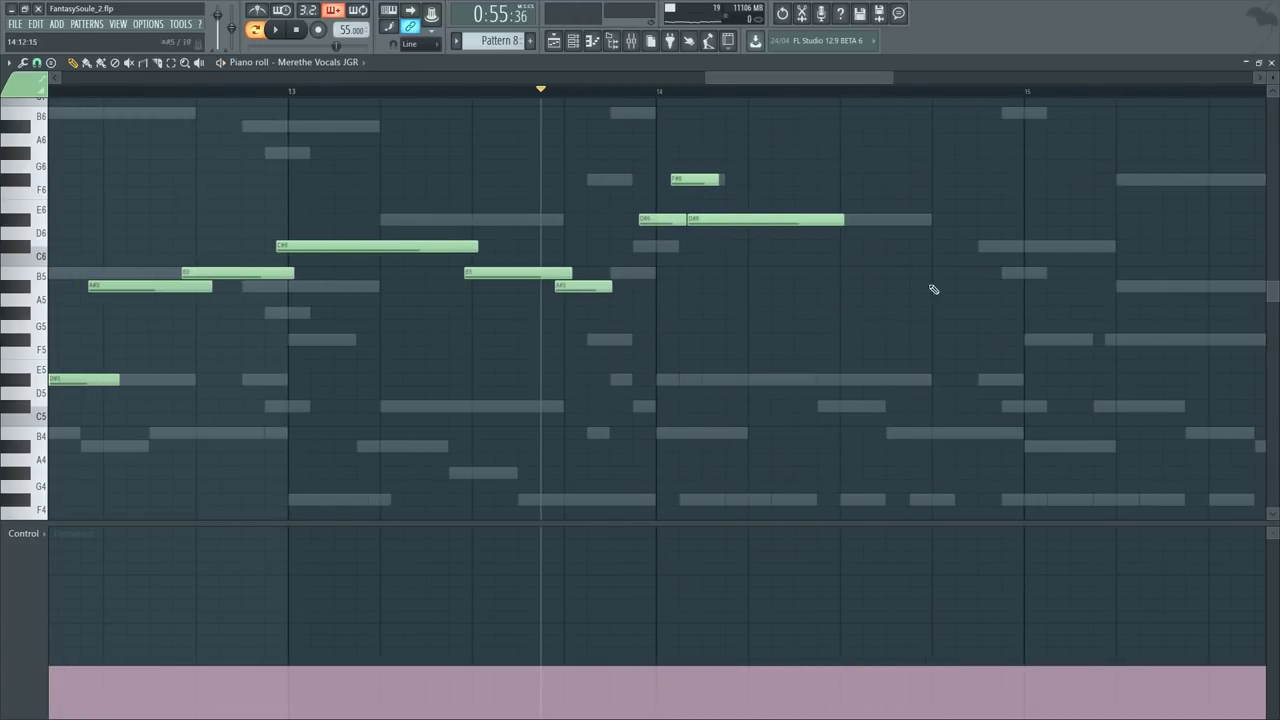
Step: Add short C#6 and B5 notes at the end of bar 14, followed by longer C#6 and F#6 notes in bar 15
scroll(896, 72, "right", 2)
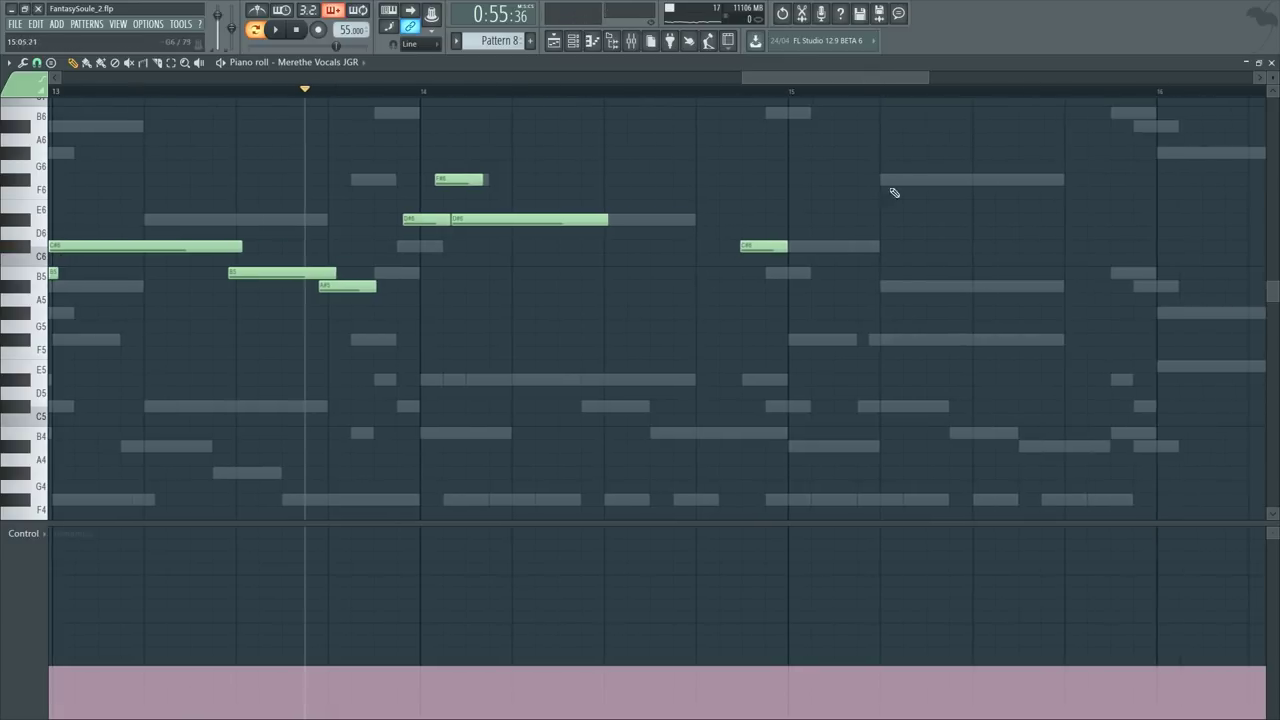
left_click(763, 286)
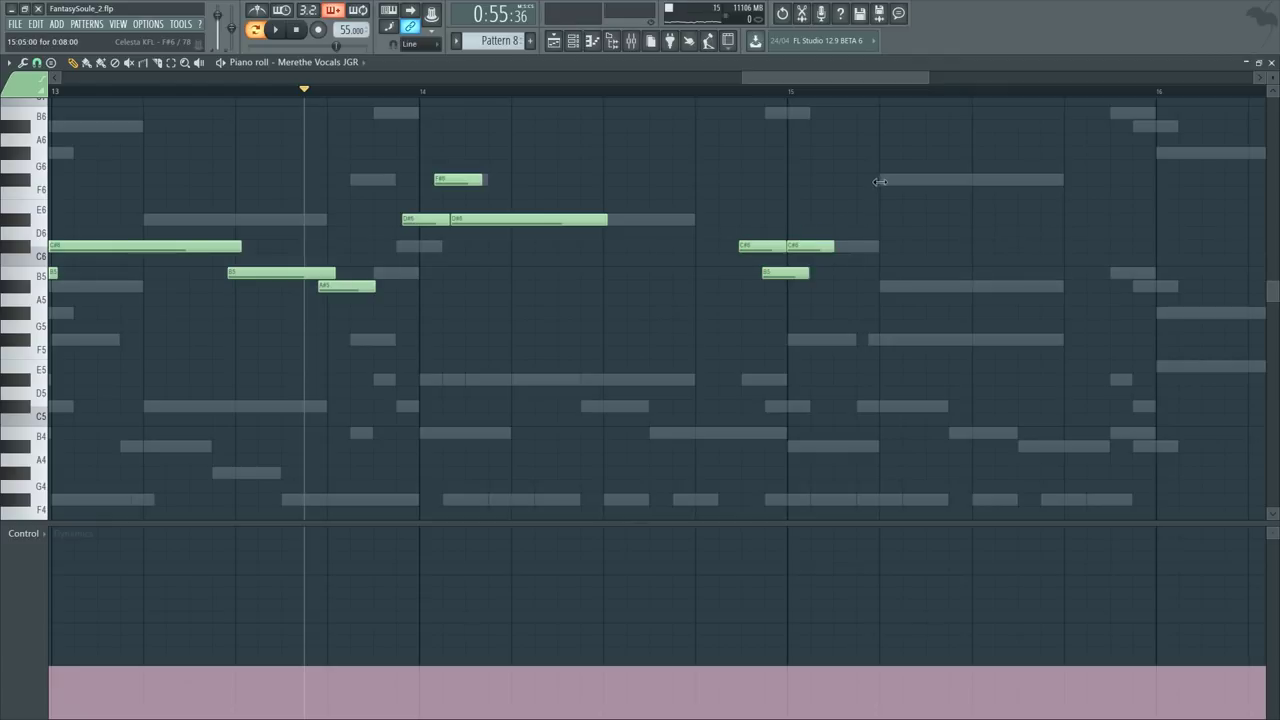
left_click_drag(877, 155, 875, 183)
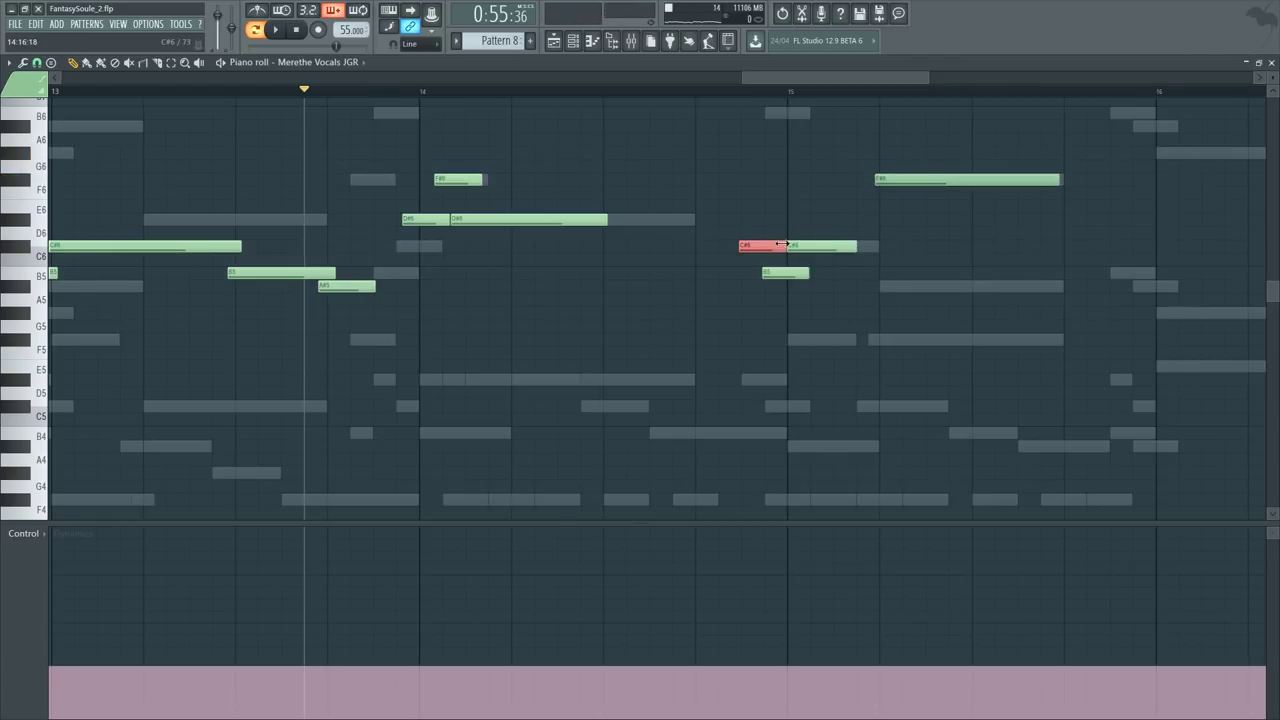
left_click(718, 90)
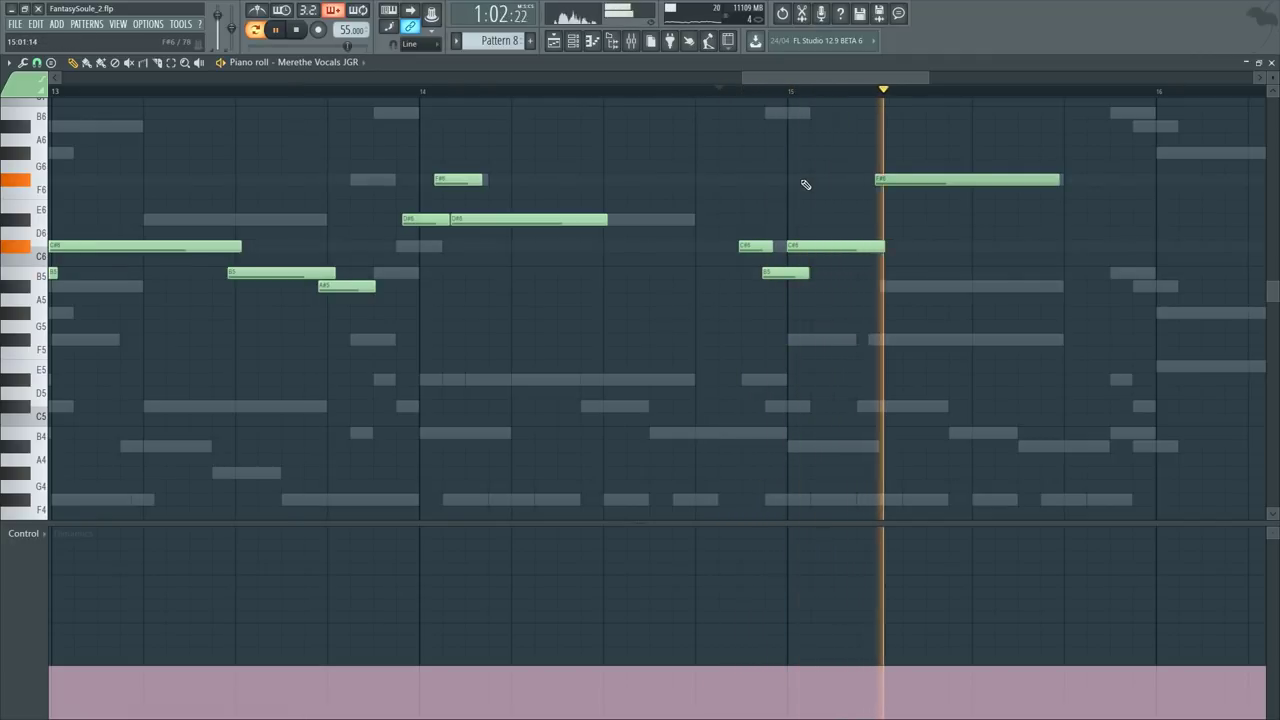
key("space")
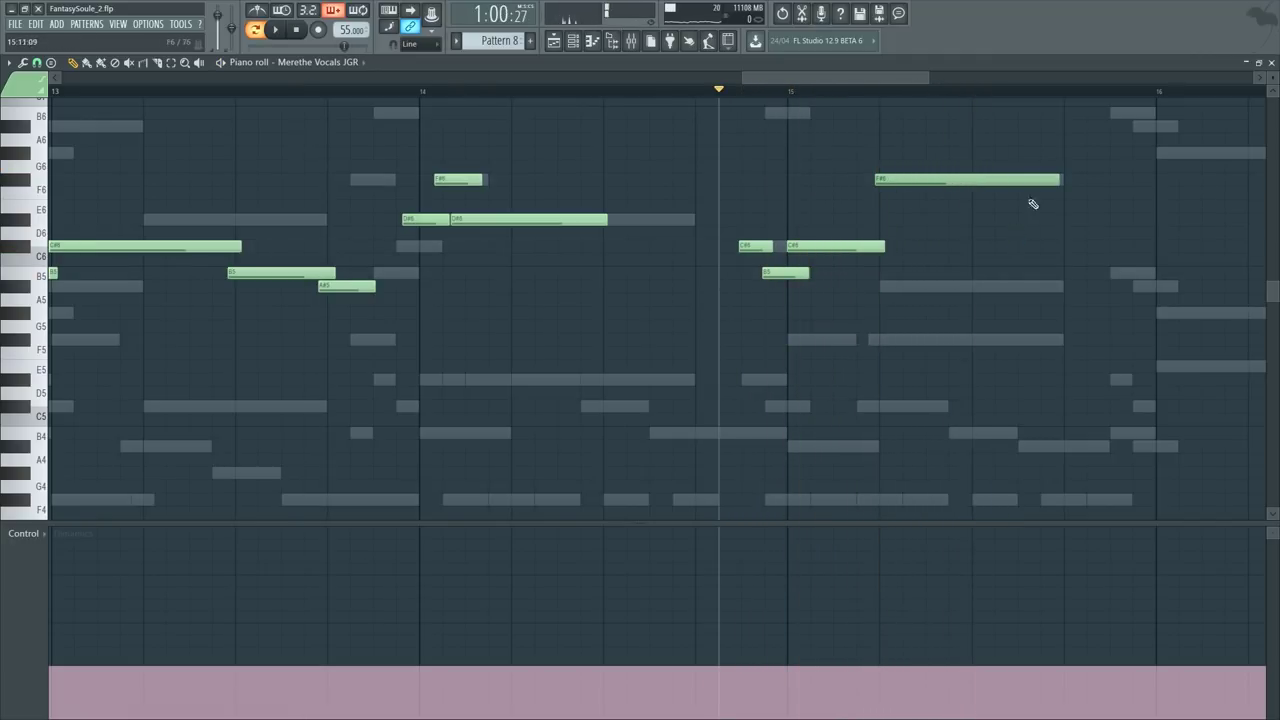
Step: Replace the short C#6 and B5 notes at the end of bar 14 with longer C#6 and B5 notes across its second half
left_click_drag(862, 81, 907, 88)
scroll(573, 262, "down", 3)
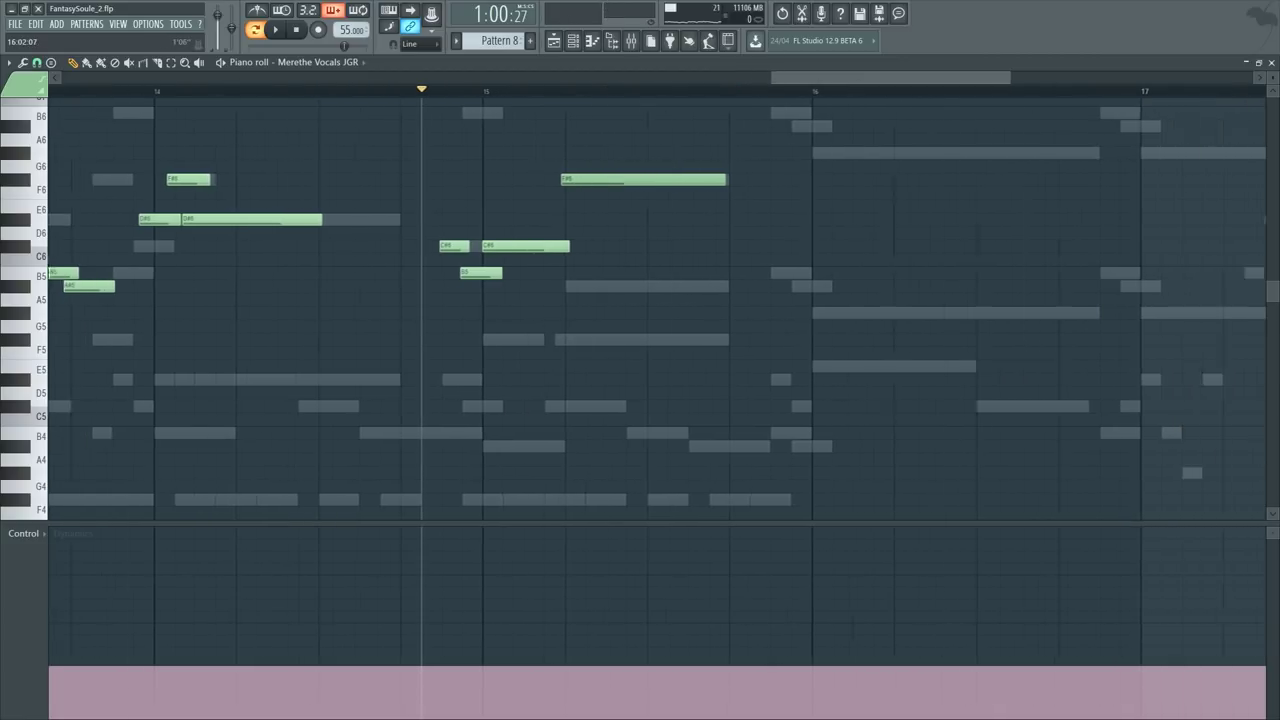
left_click(271, 90)
scroll(277, 91, "up", 2)
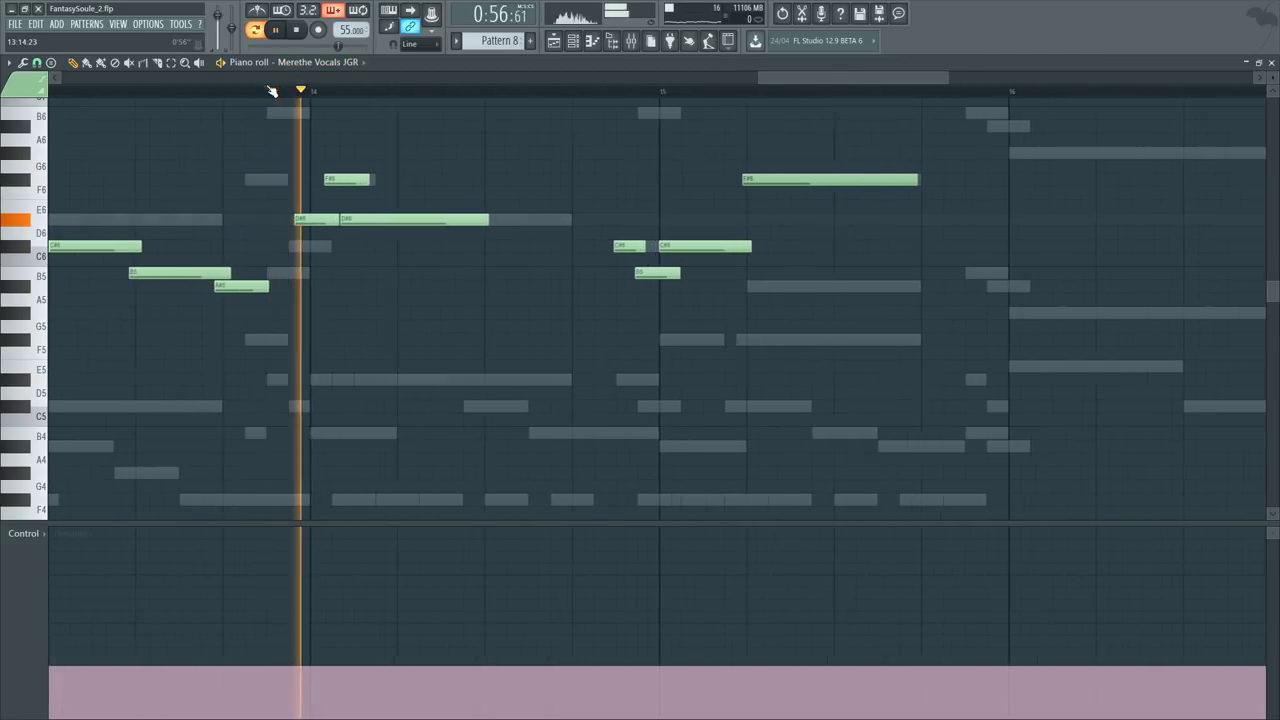
key("space")
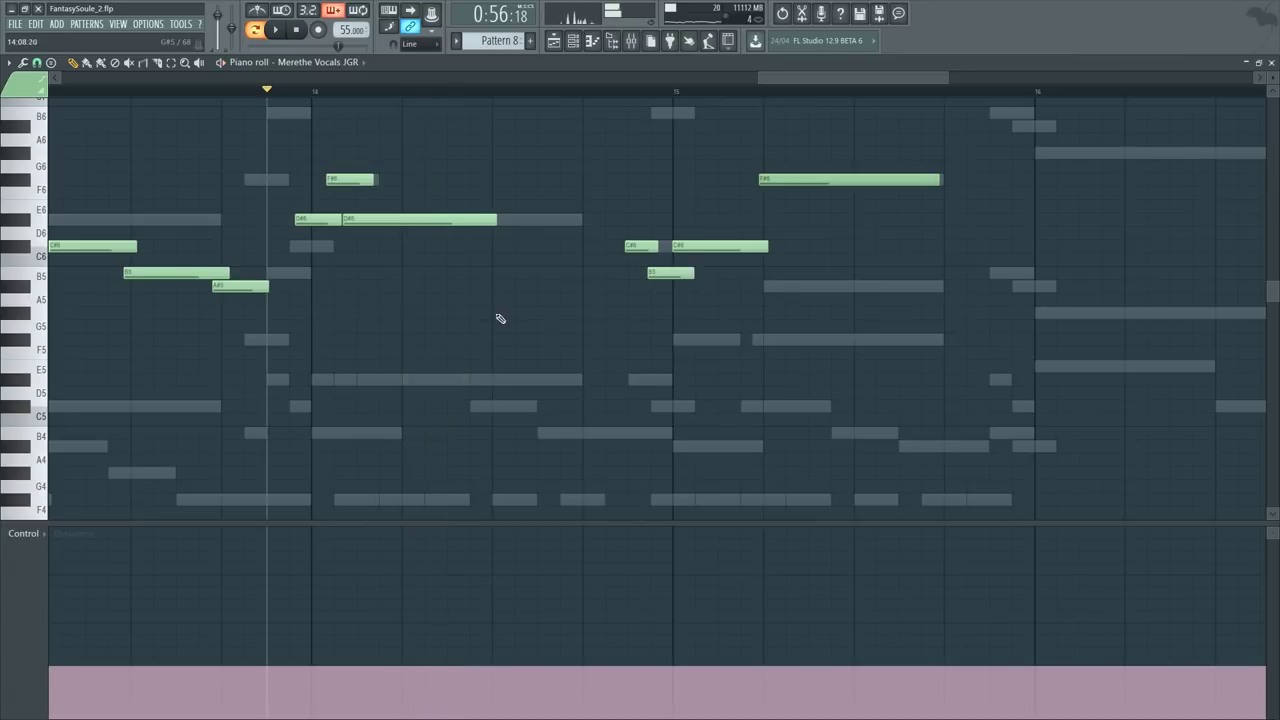
left_click_drag(486, 301, 489, 246)
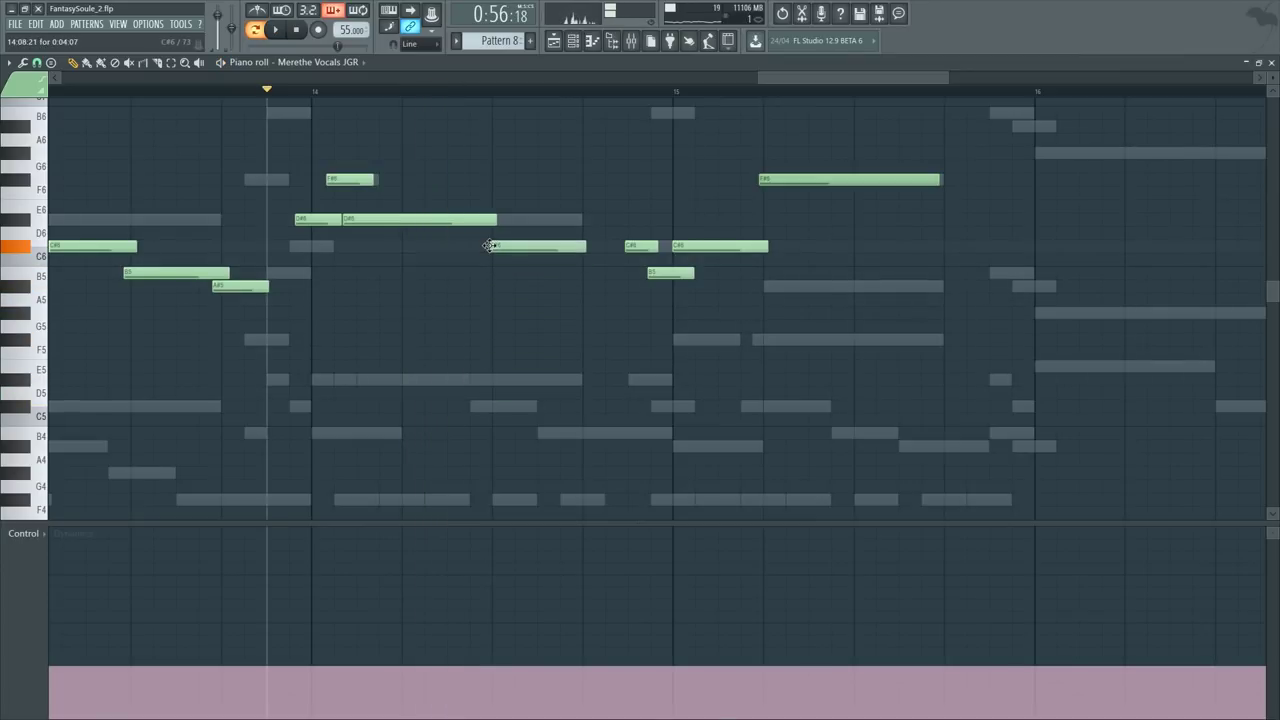
left_click_drag(574, 294, 578, 256)
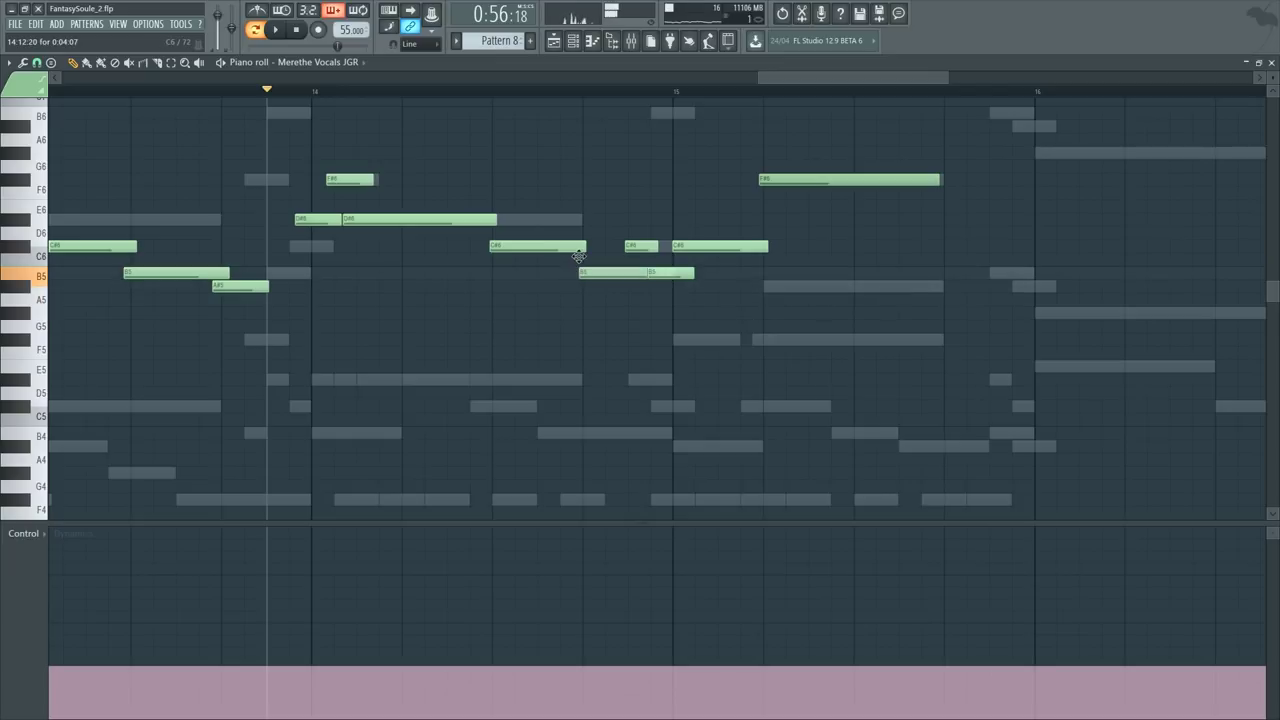
right_click(680, 272)
key("space")
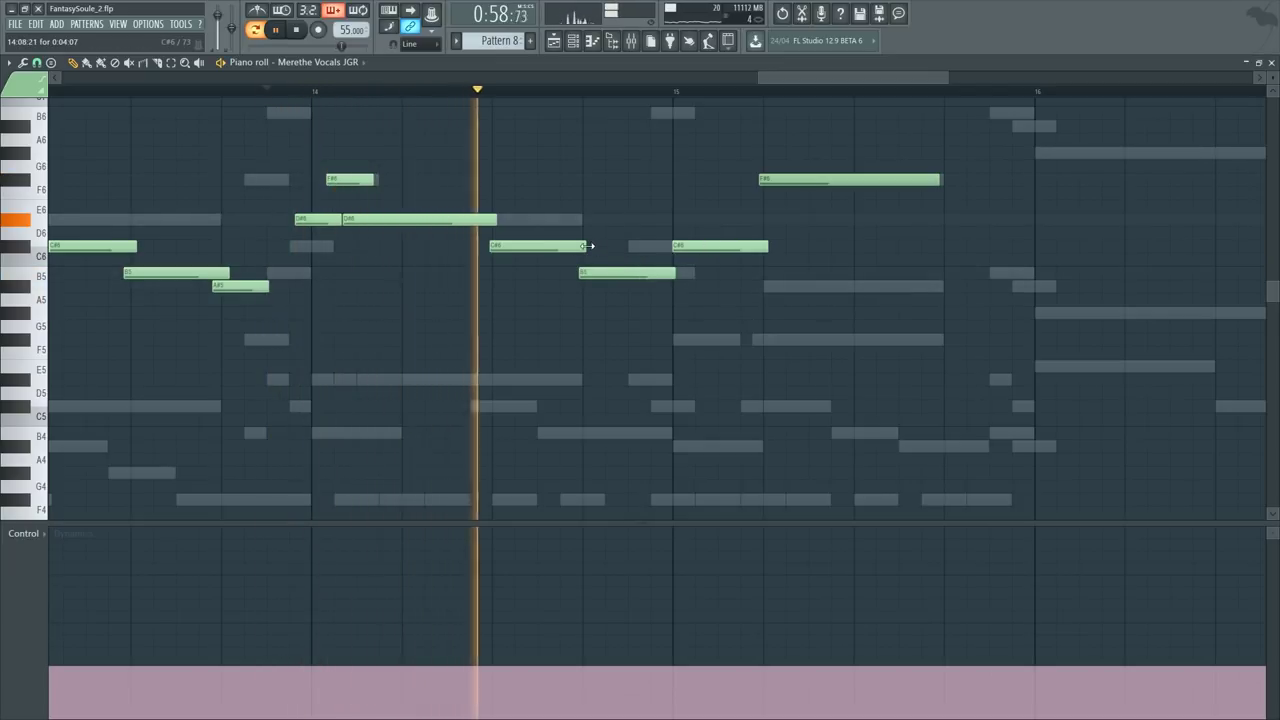
Step: Extend the starts of bar 14's C#6 and B5 notes and bar 15's C#6 and F#6 notes slightly earlier
left_click_drag(471, 229, 584, 294)
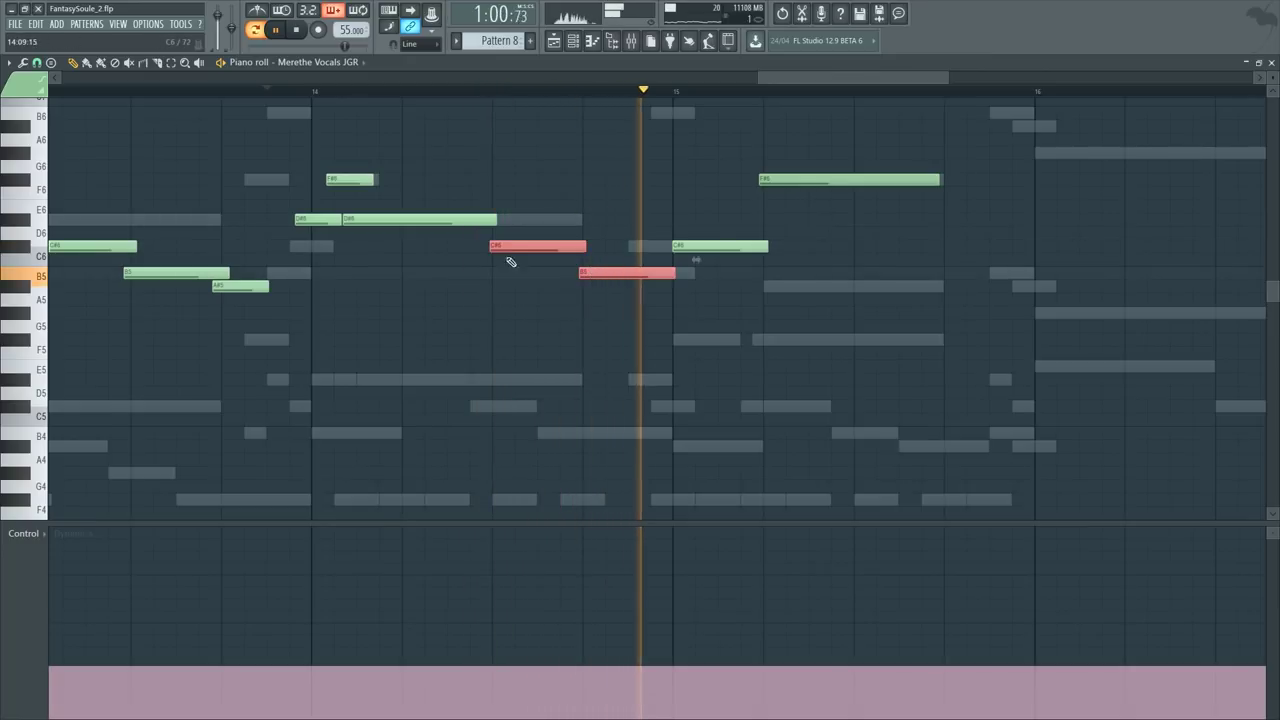
left_click_drag(490, 246, 486, 247)
left_click(669, 229, "ctrl")
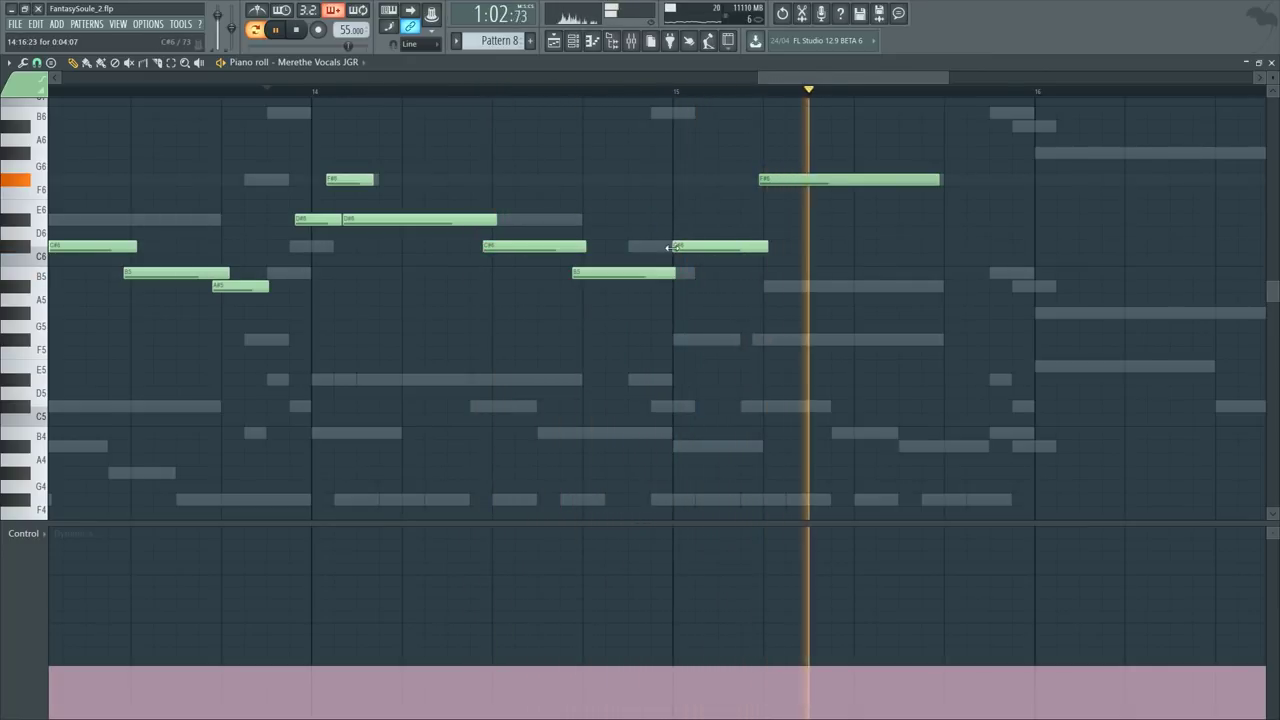
left_click_drag(674, 247, 668, 247)
left_click_drag(761, 179, 750, 179)
key("space")
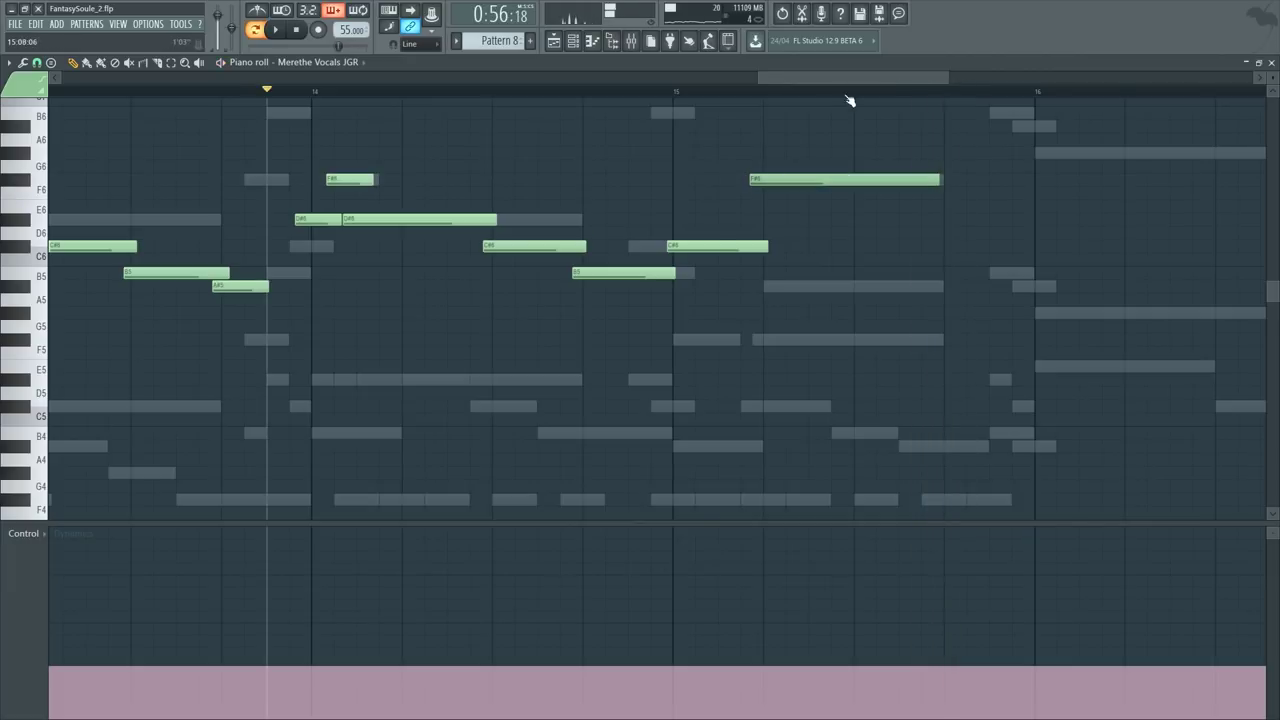
Step: Add long E6 and C#6 notes across bar 16 and a D#6 note at bar 17, and play from late bar 15
scroll(857, 109, "down", 2)
scroll(870, 304, "up", 4)
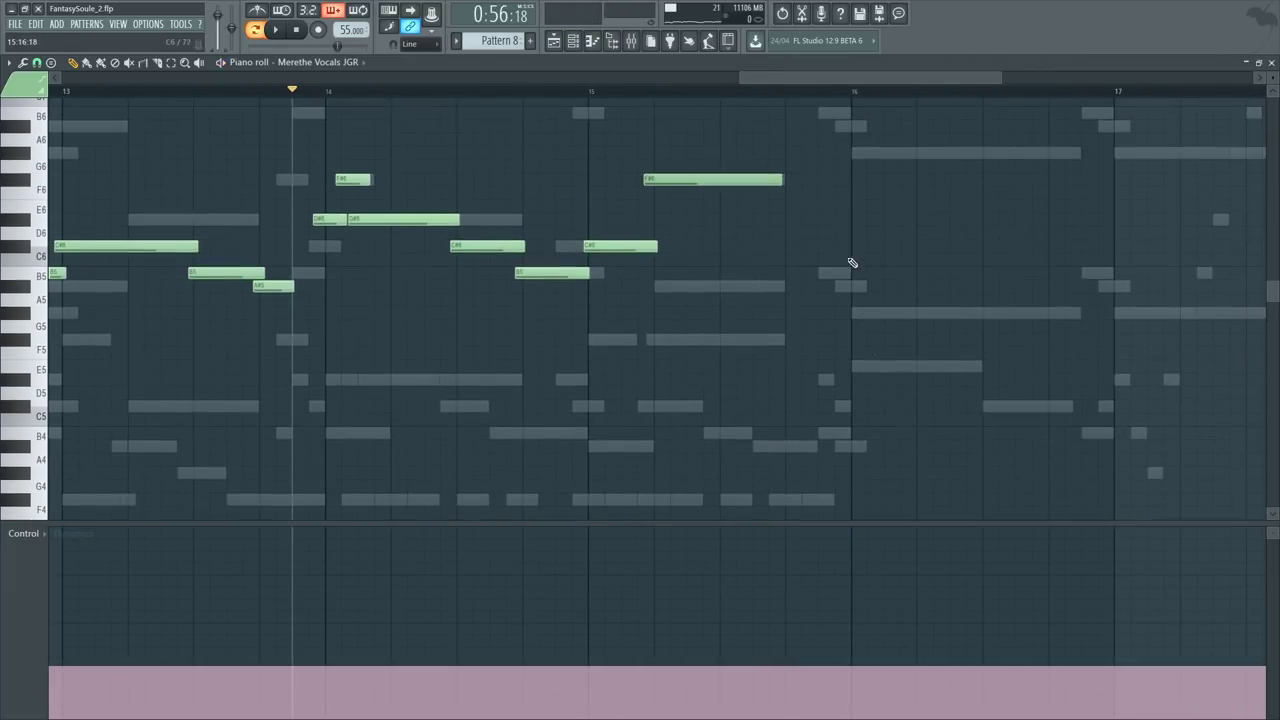
left_click_drag(845, 400, 845, 207)
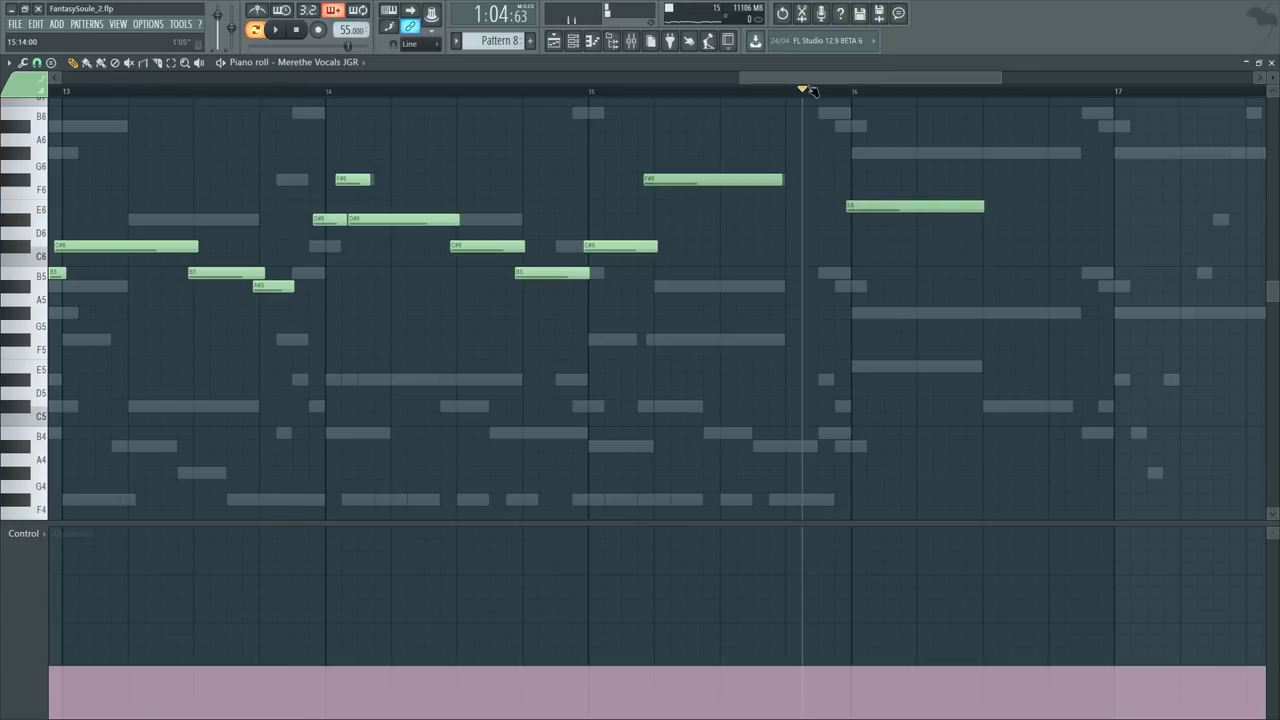
key("space")
scroll(814, 203, "down", 1)
left_click_drag(884, 206, 926, 205)
key("space")
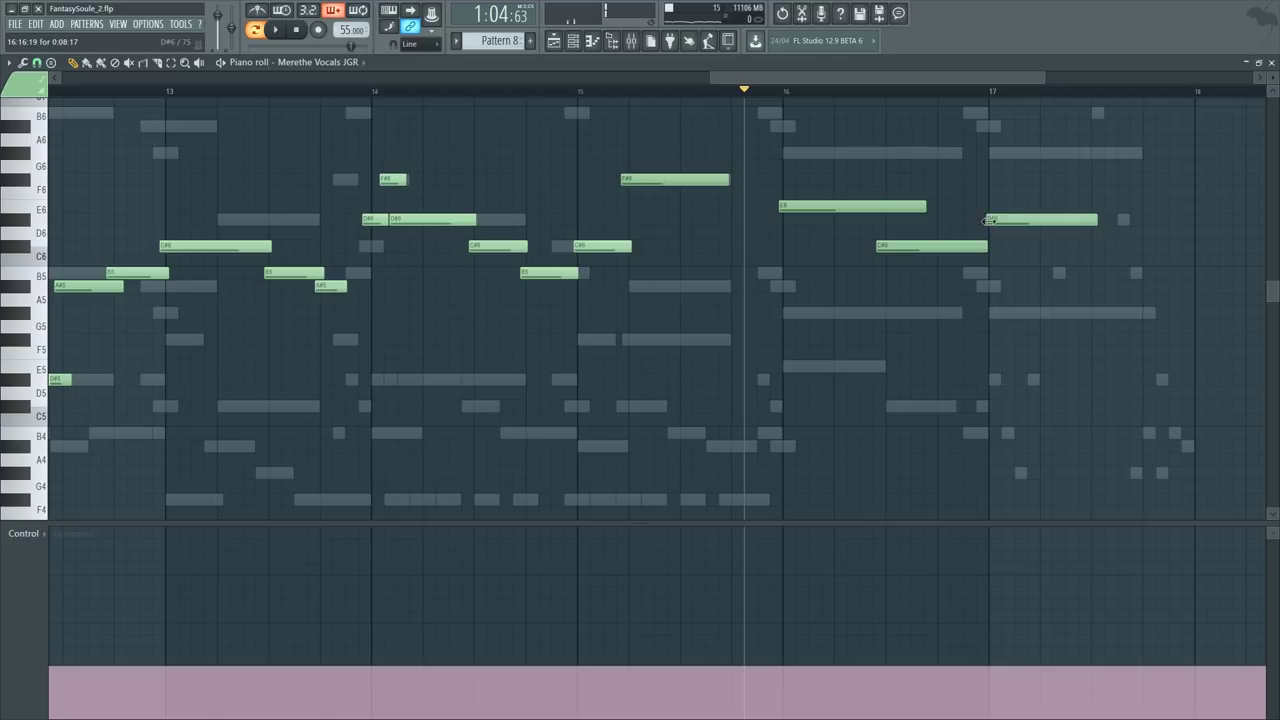
key("space")
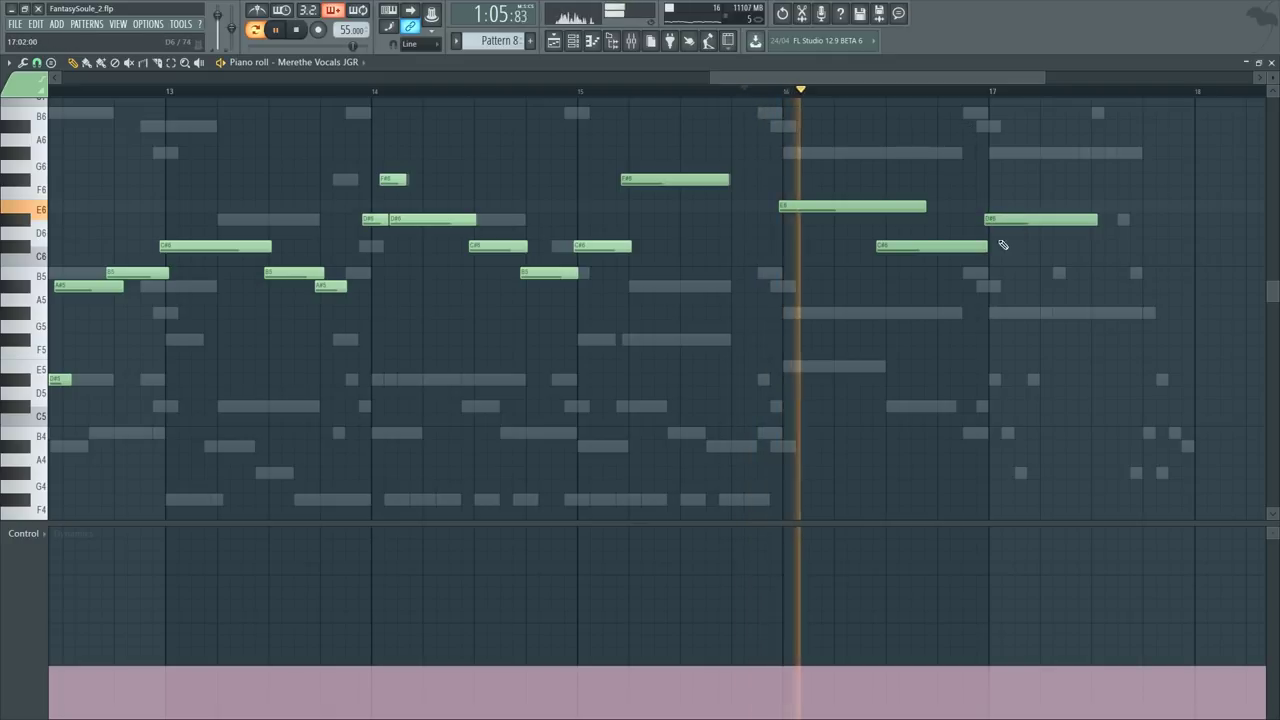
key("space")
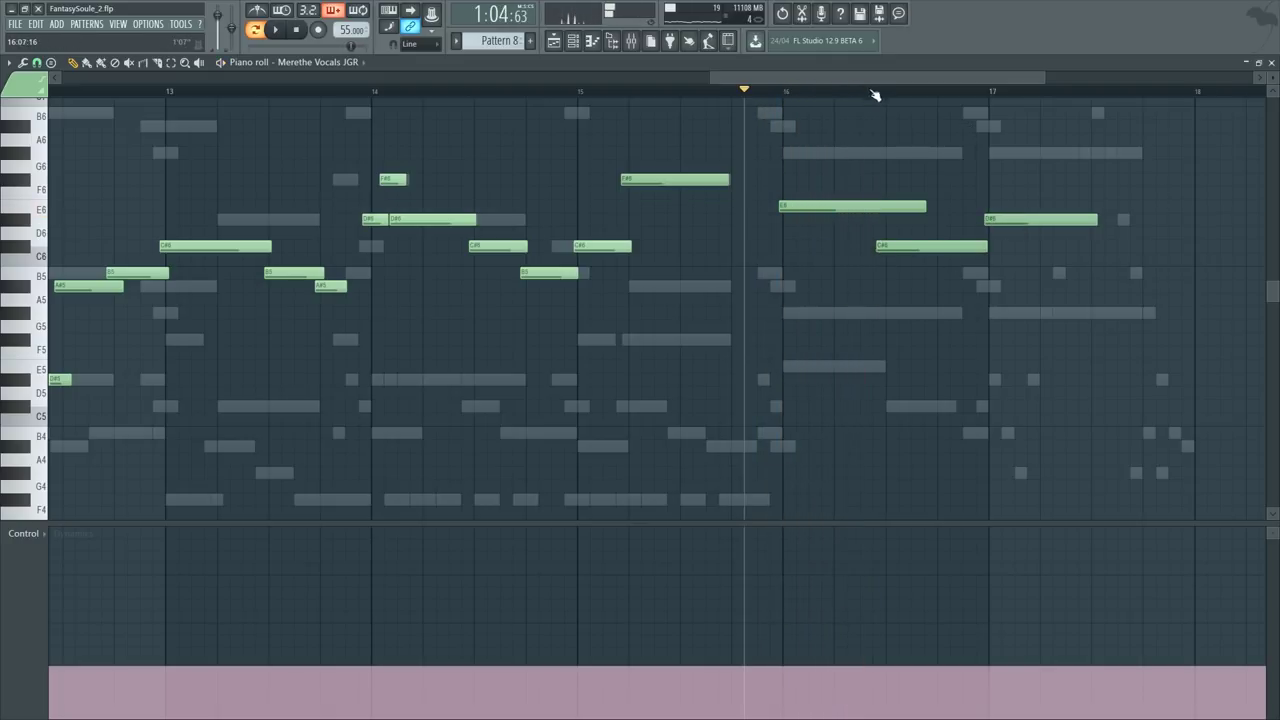
Step: Slice the E6 note where the C#6 note begins in mid bar 16 and delete the cut-off tail
scroll(874, 82, "down", 3)
key("space")
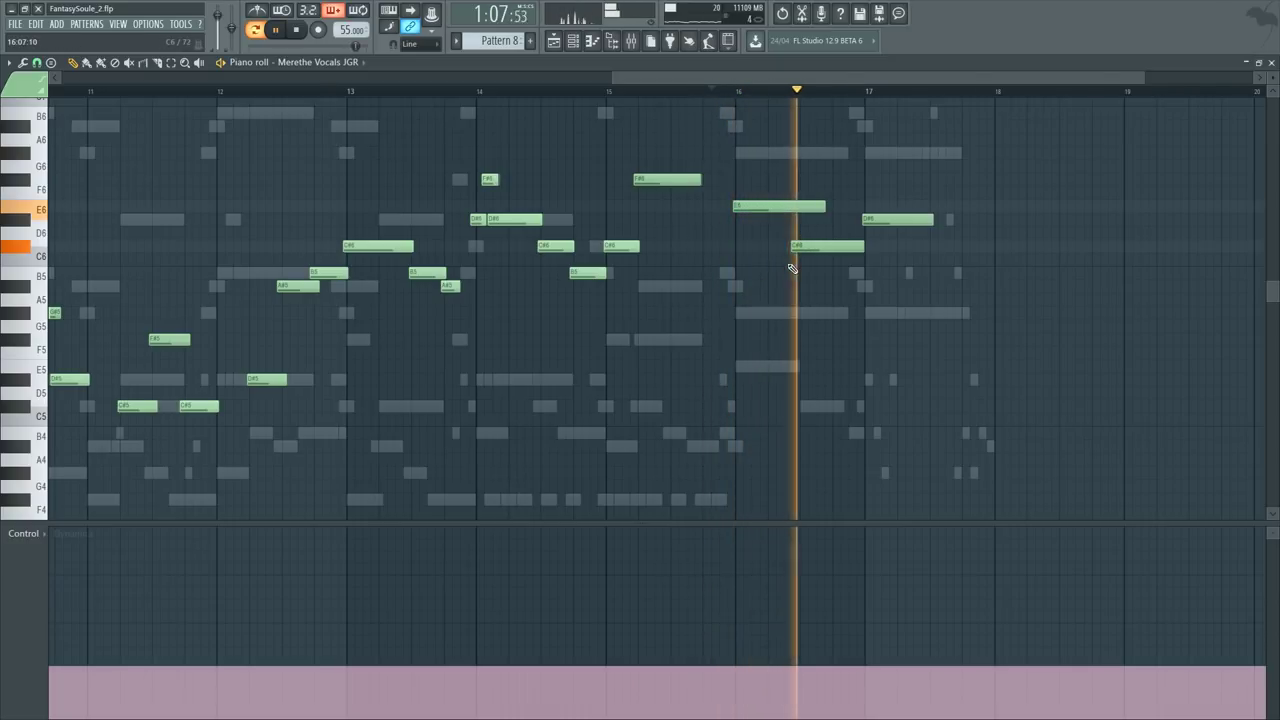
key("c")
right_click(798, 212)
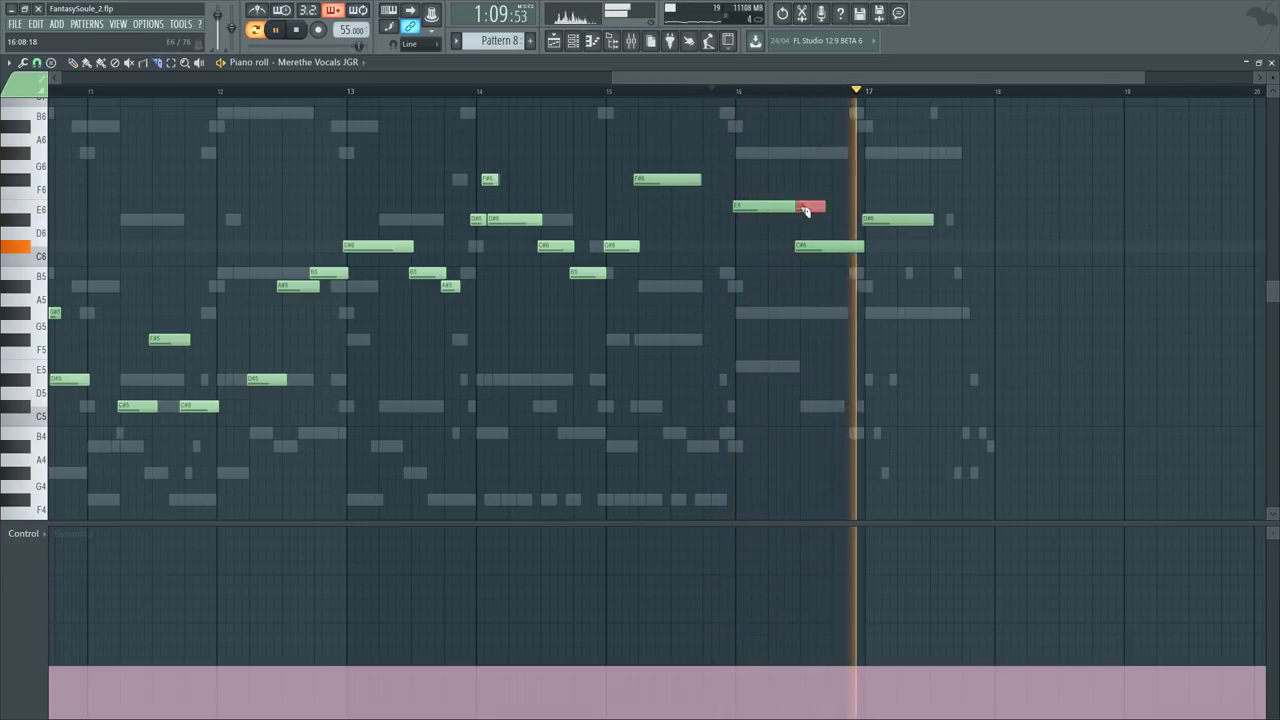
key("p")
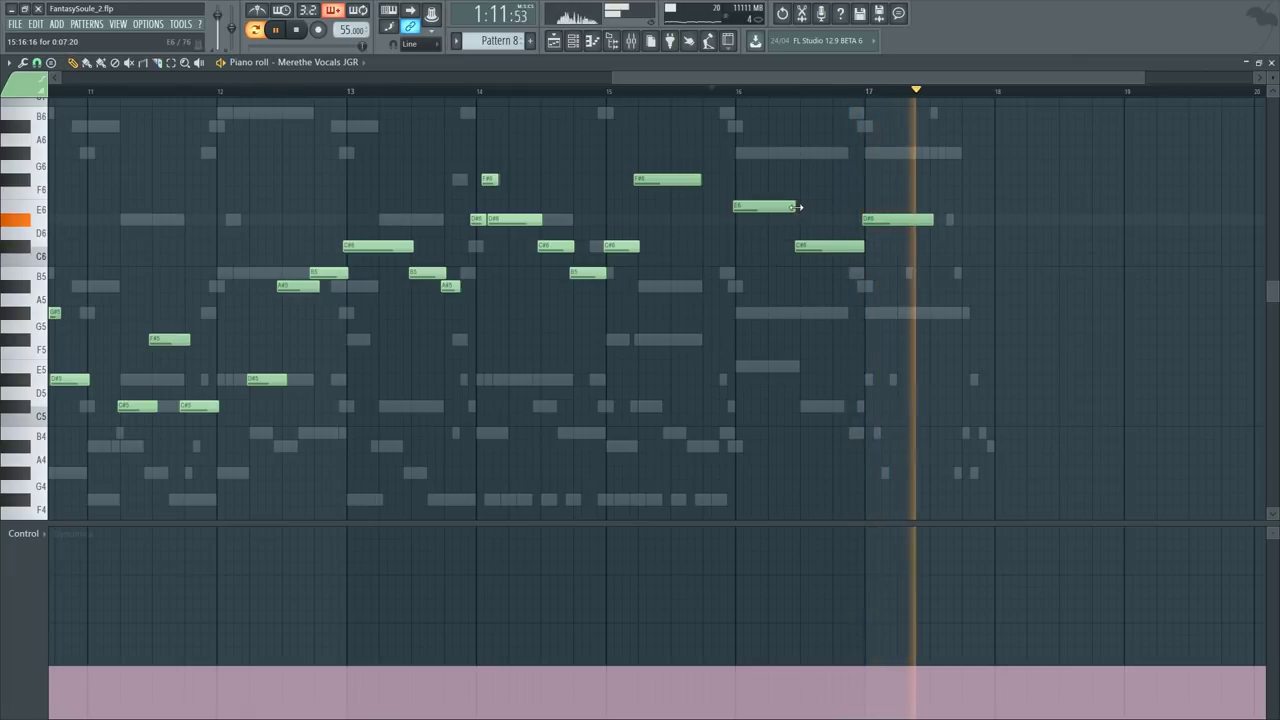
Step: Extend the E6 note to slightly overlap the C#6 note, and lengthen the D#6 note to near the end of bar 17
left_click_drag(795, 207, 801, 206)
scroll(970, 120, "up", 3)
key("space")
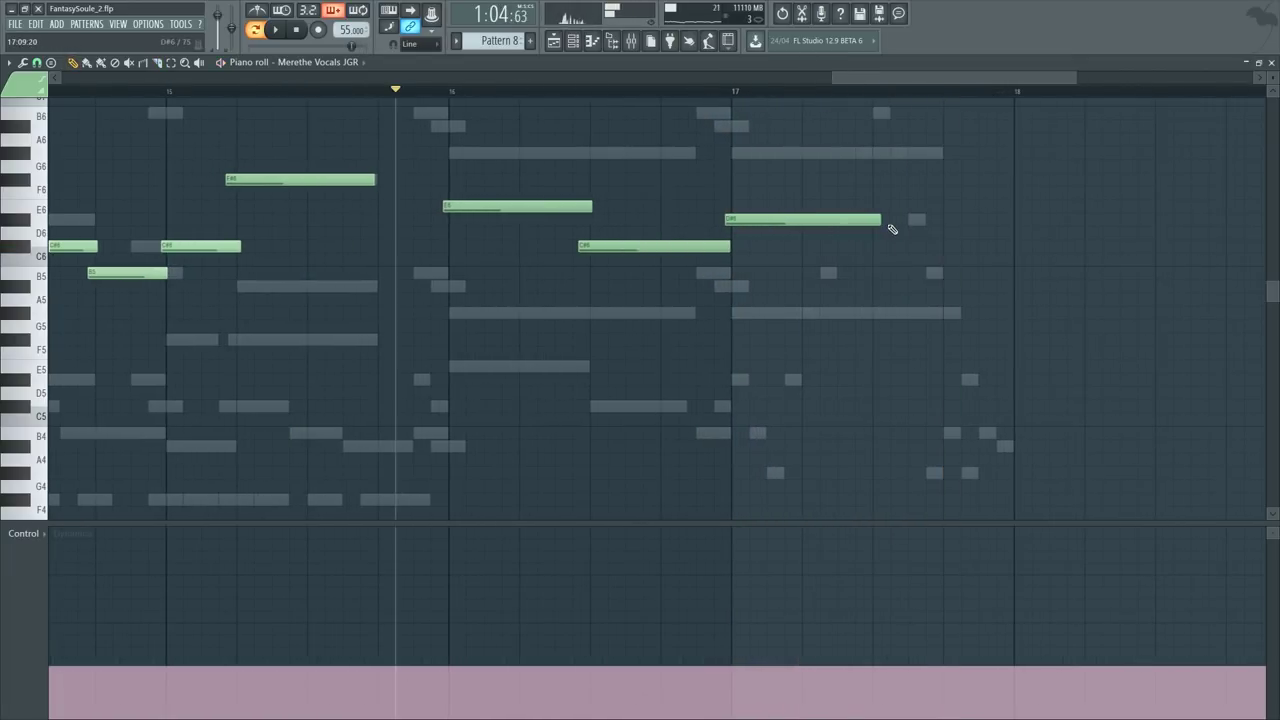
scroll(1003, 216, "down", 4)
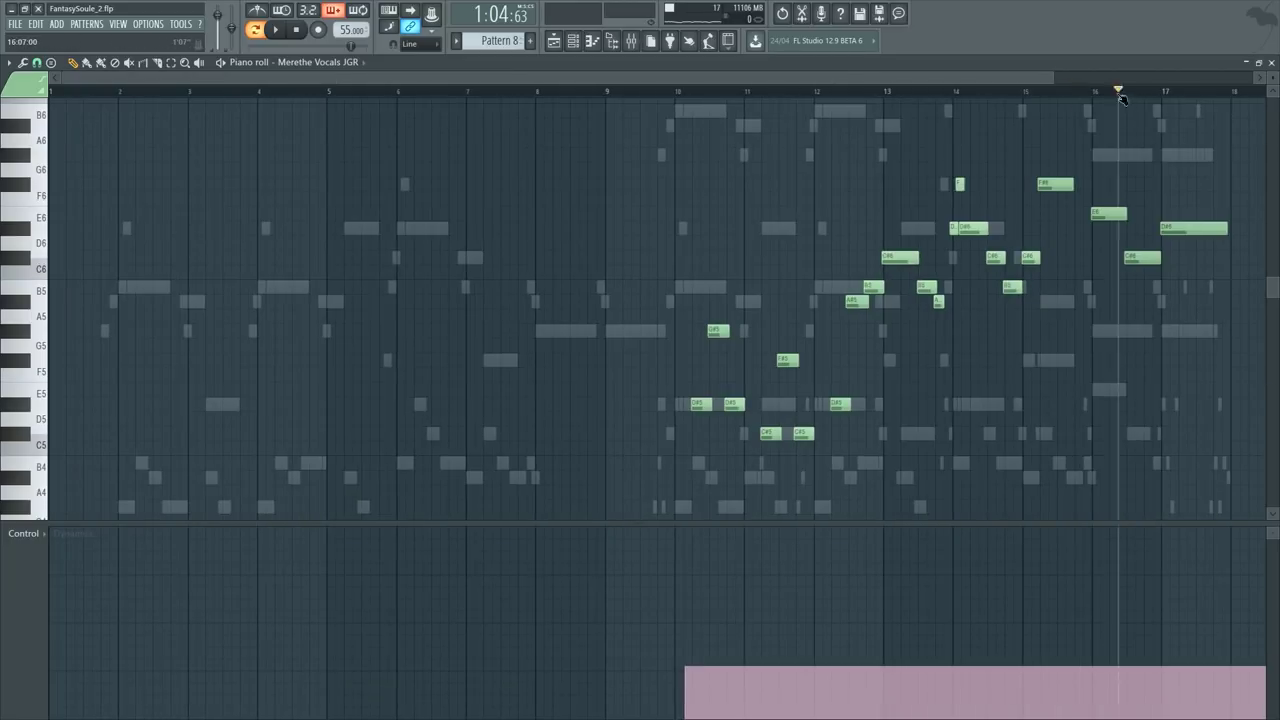
Step: Bring up the channel rack and mixer during playback from just before bar 10, and select the Merethe Vocals mixer track
key("F6")
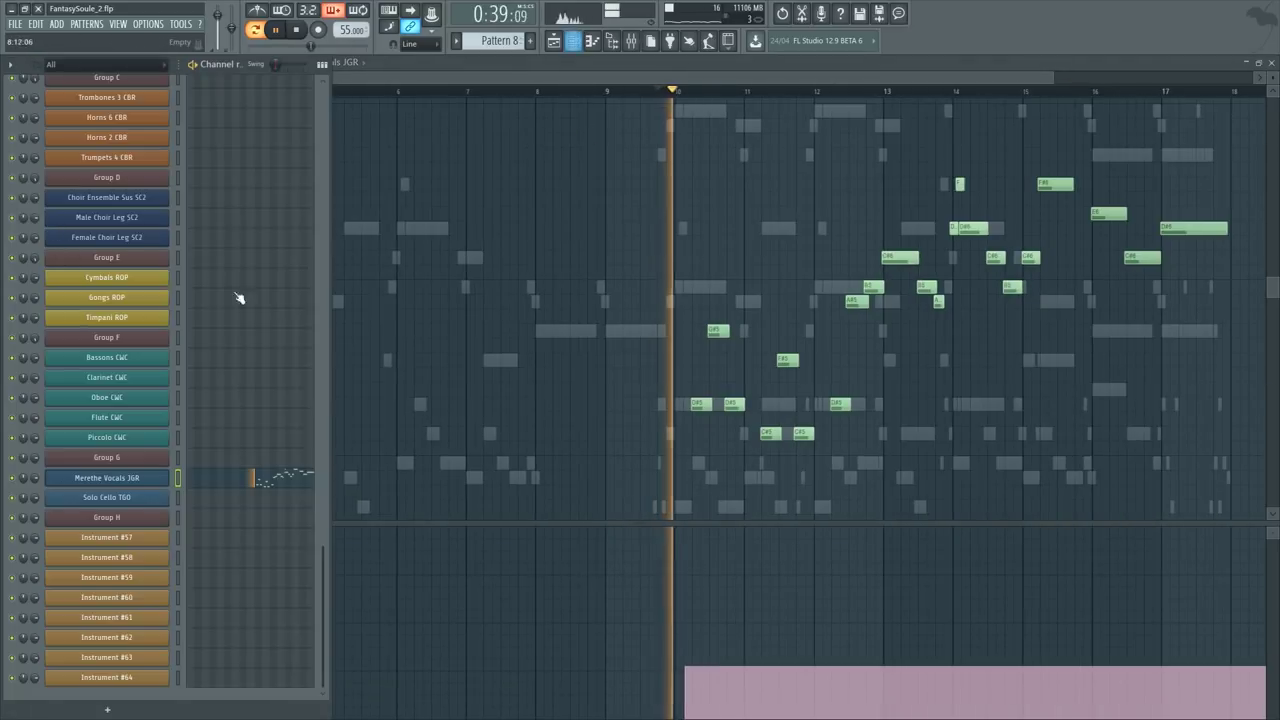
key("space")
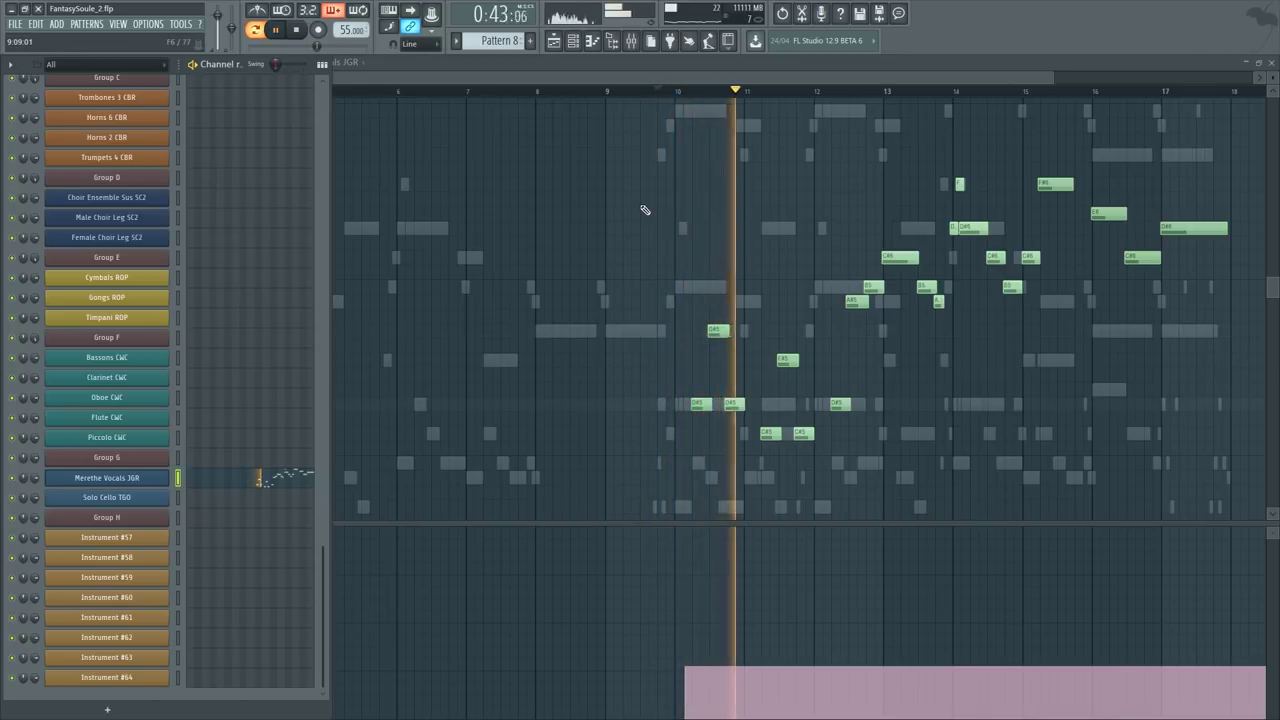
key("F9")
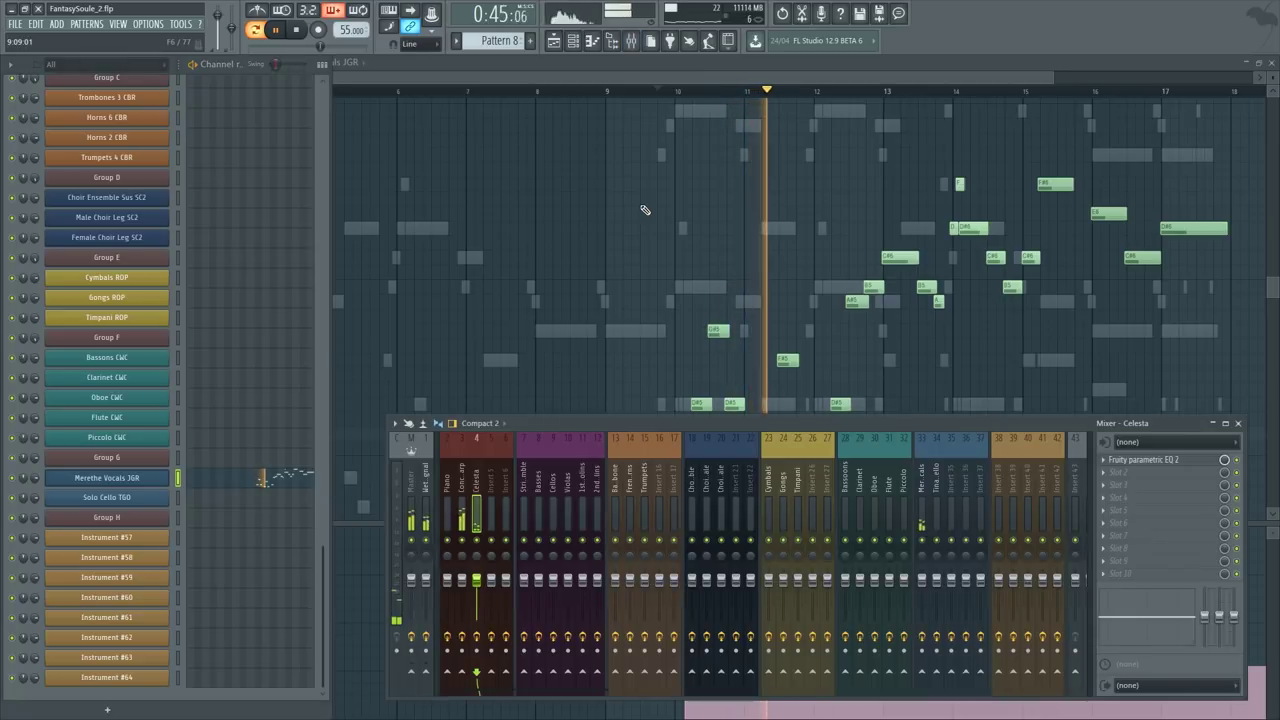
left_click(929, 502)
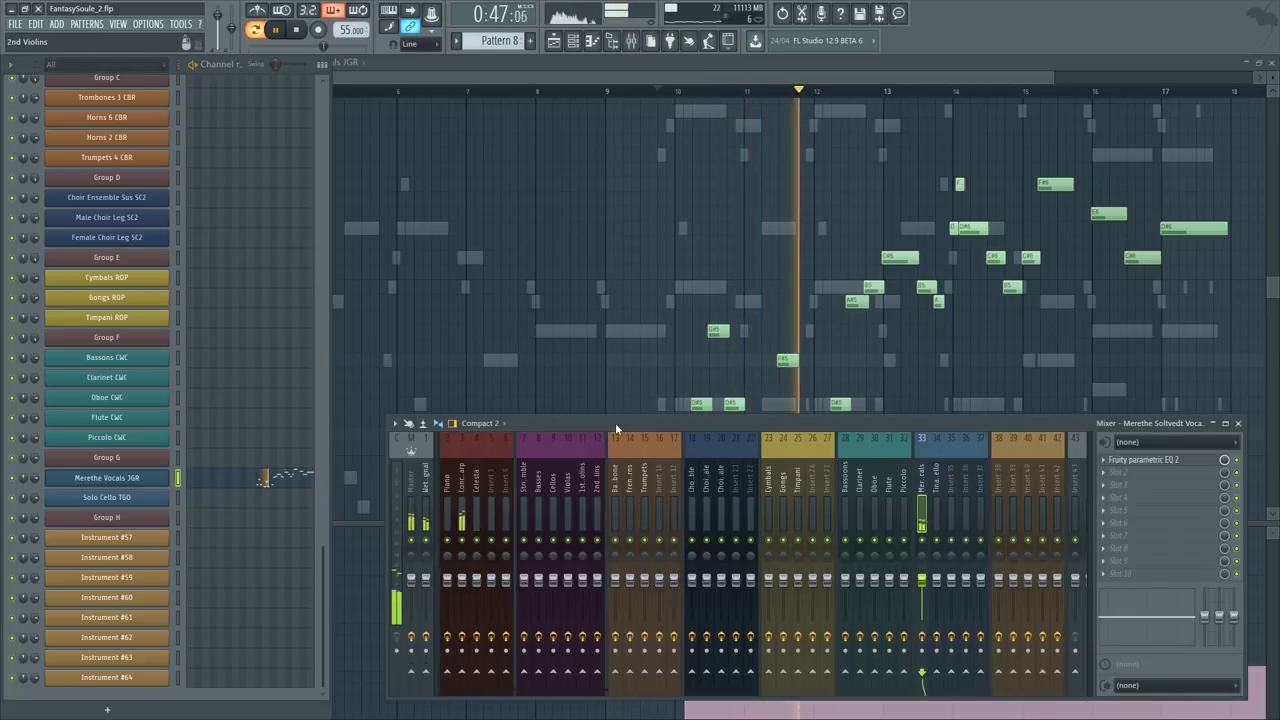
Step: Open the Fruity X-Y-Z Controller on the Solo Vocals mixer track and adjust its position during playback
left_click_drag(615, 427, 507, 324)
scroll(900, 390, "down", 5)
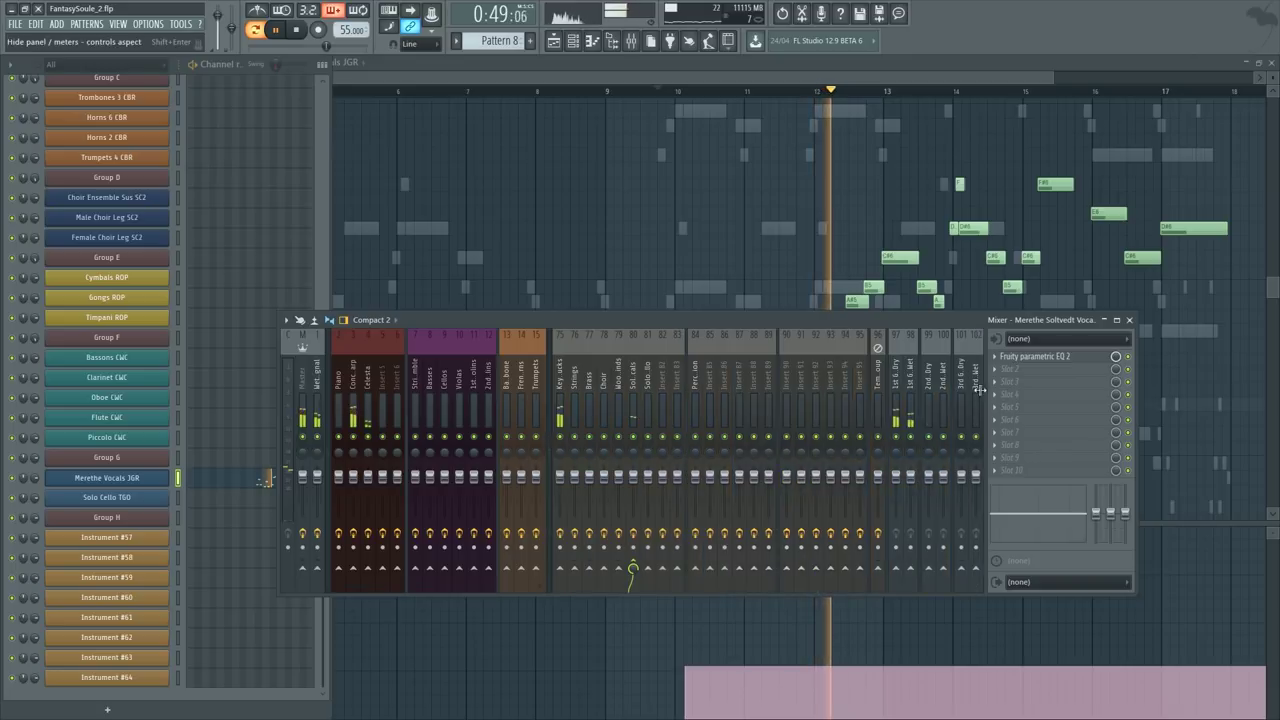
left_click(636, 386)
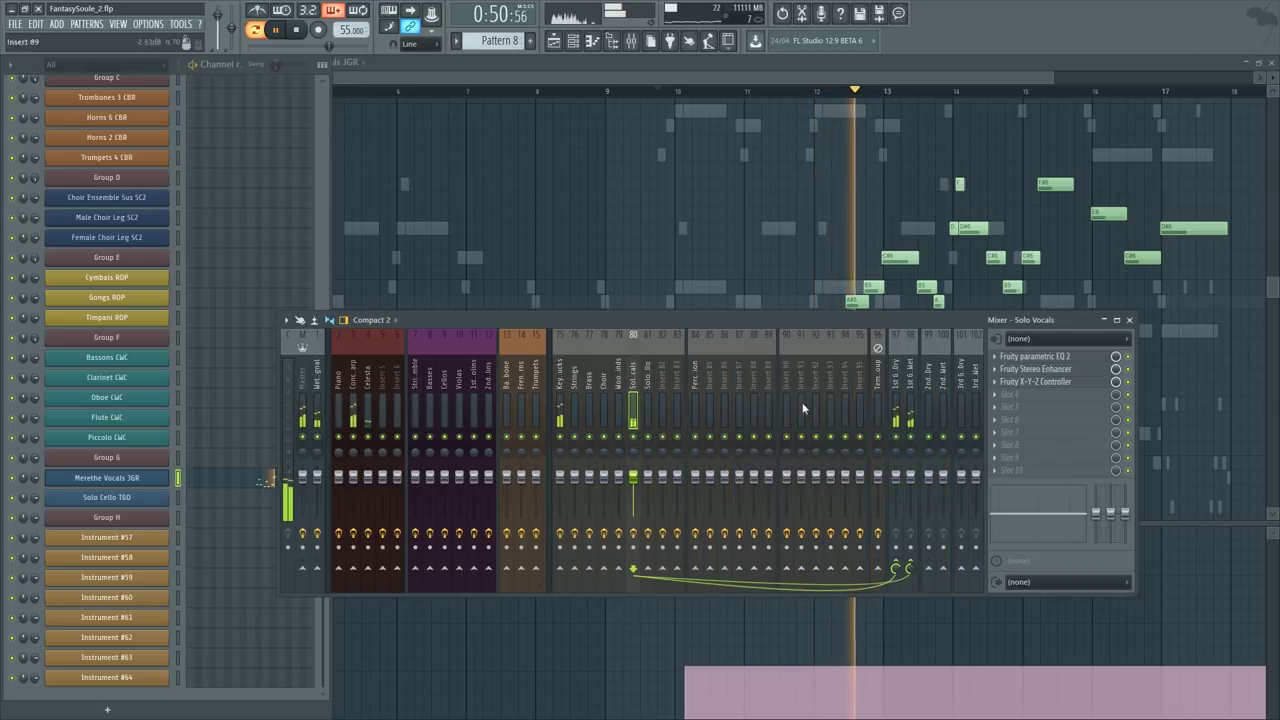
left_click(1040, 381)
left_click_drag(194, 356, 194, 334)
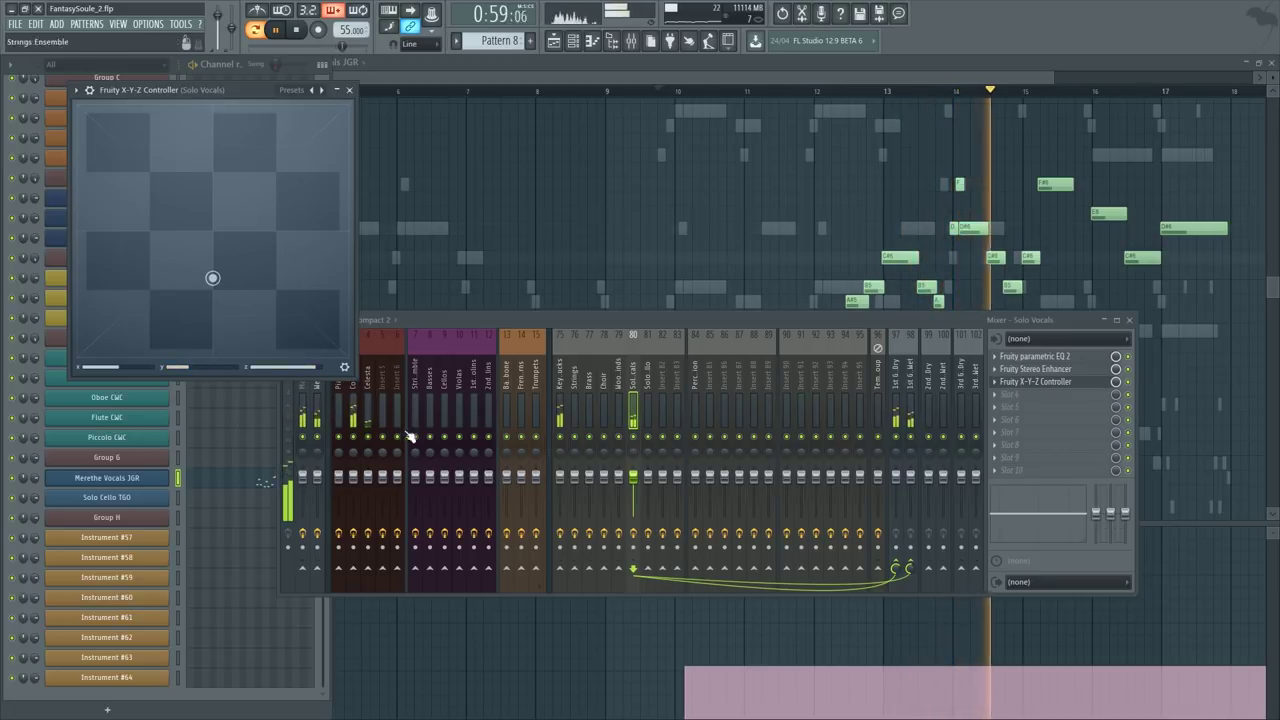
Step: Reselect the Merethe Vocals mixer track and return to the melody in the piano roll
scroll(571, 393, "up", 5)
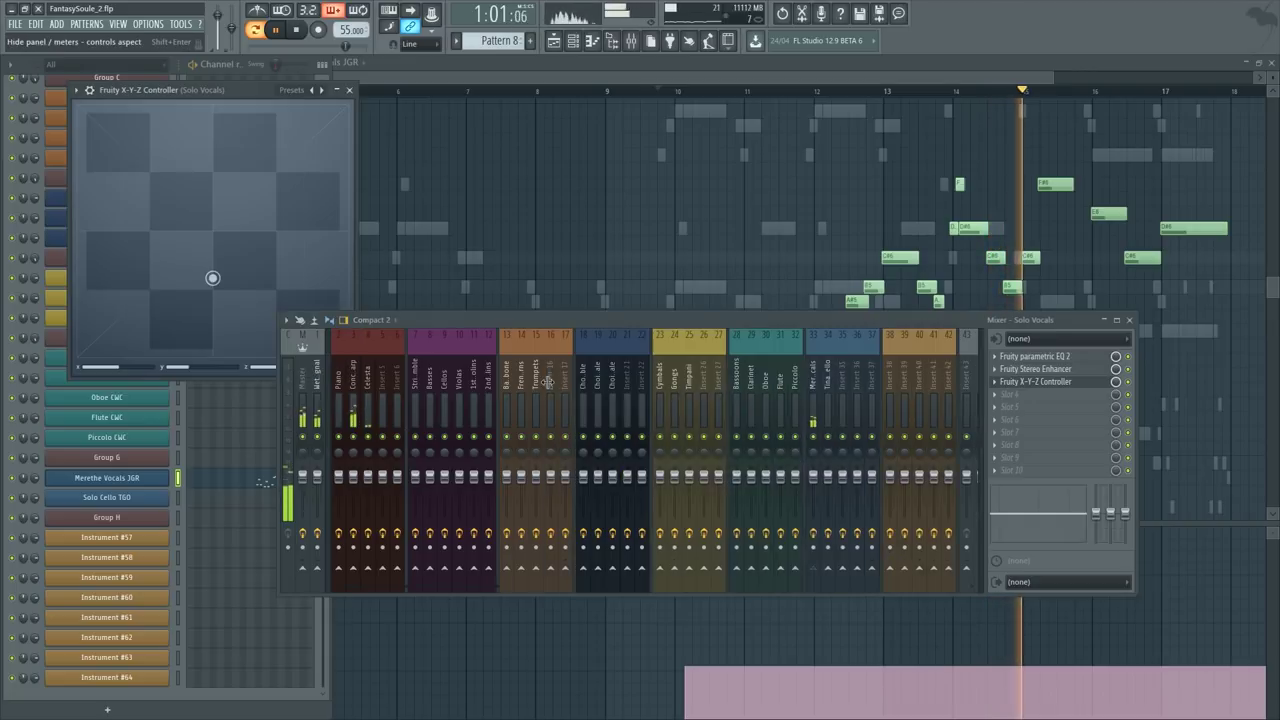
left_click(813, 456)
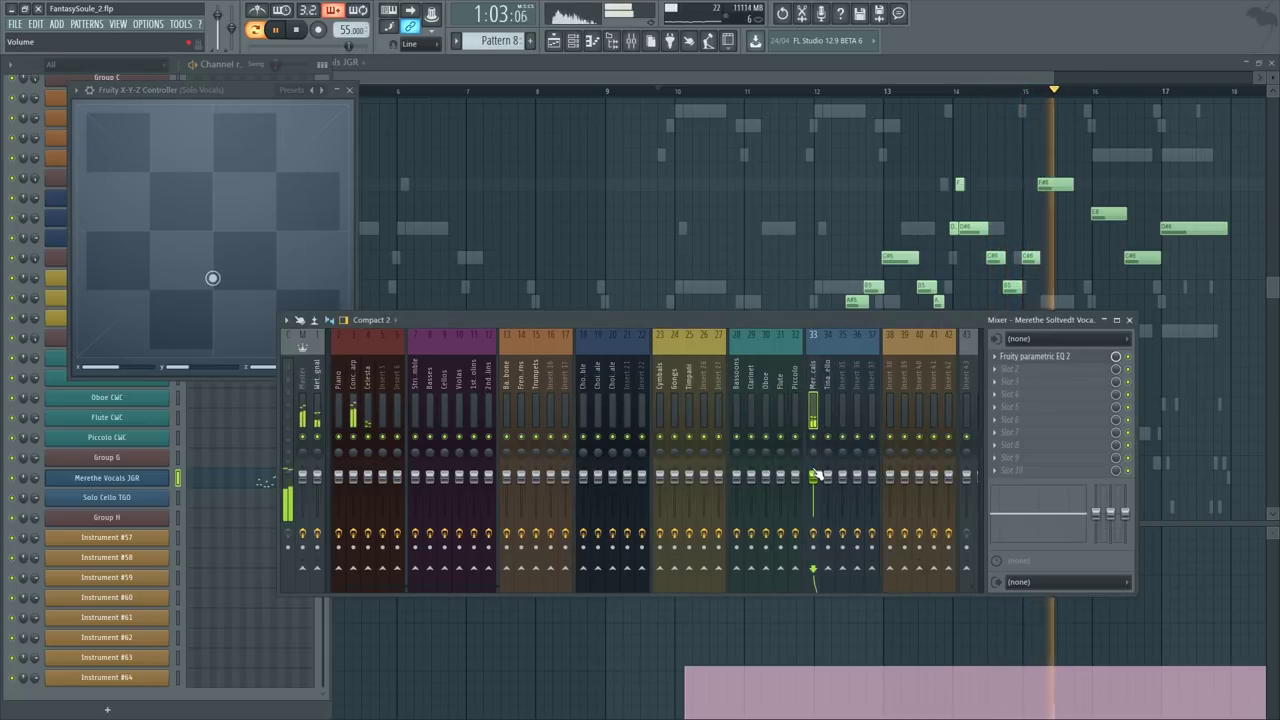
left_click(754, 234)
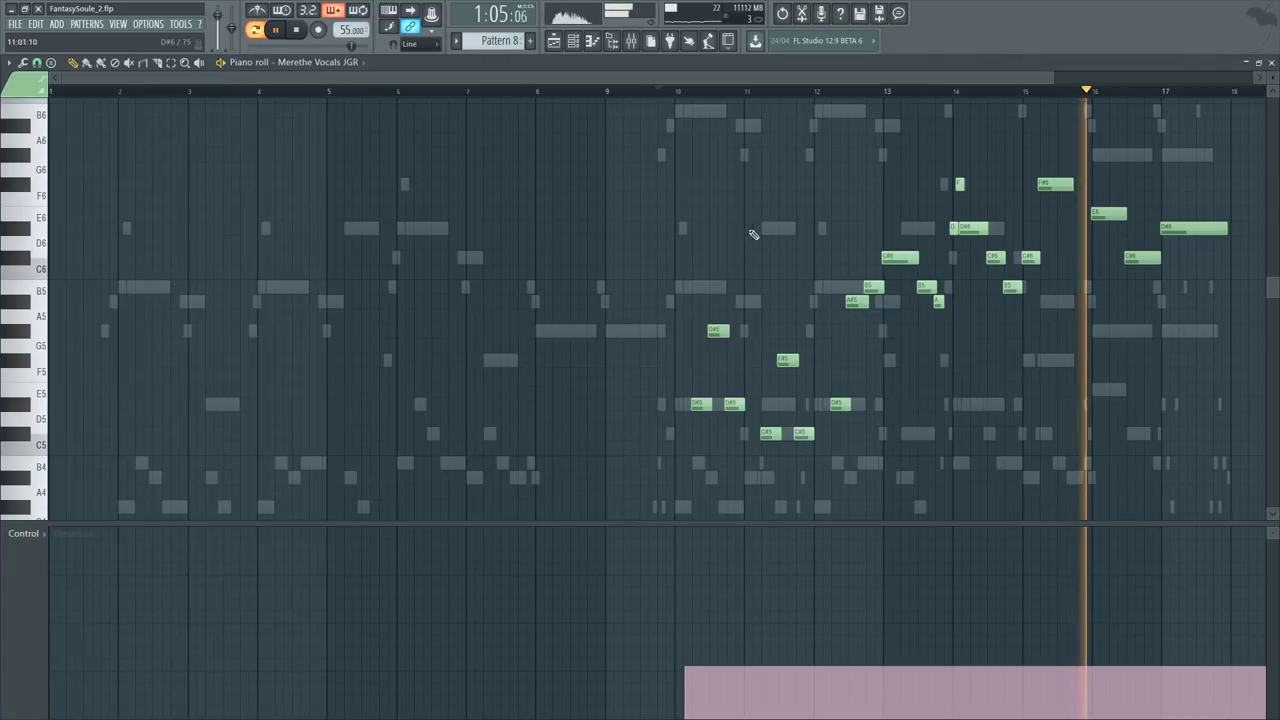
Step: Play the vocal melody from just before bar 10, and replay it from late bar 12
scroll(1235, 100, "up", 2)
key("space")
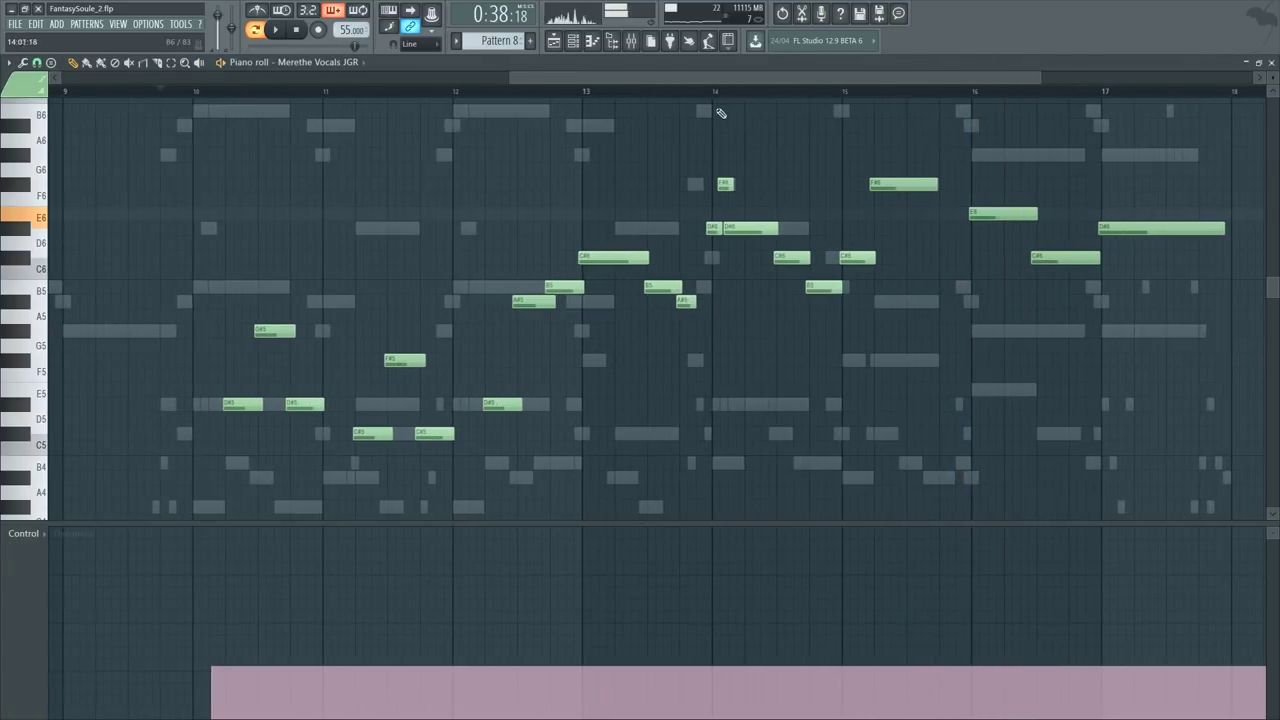
key("space")
scroll(580, 100, "up", 1)
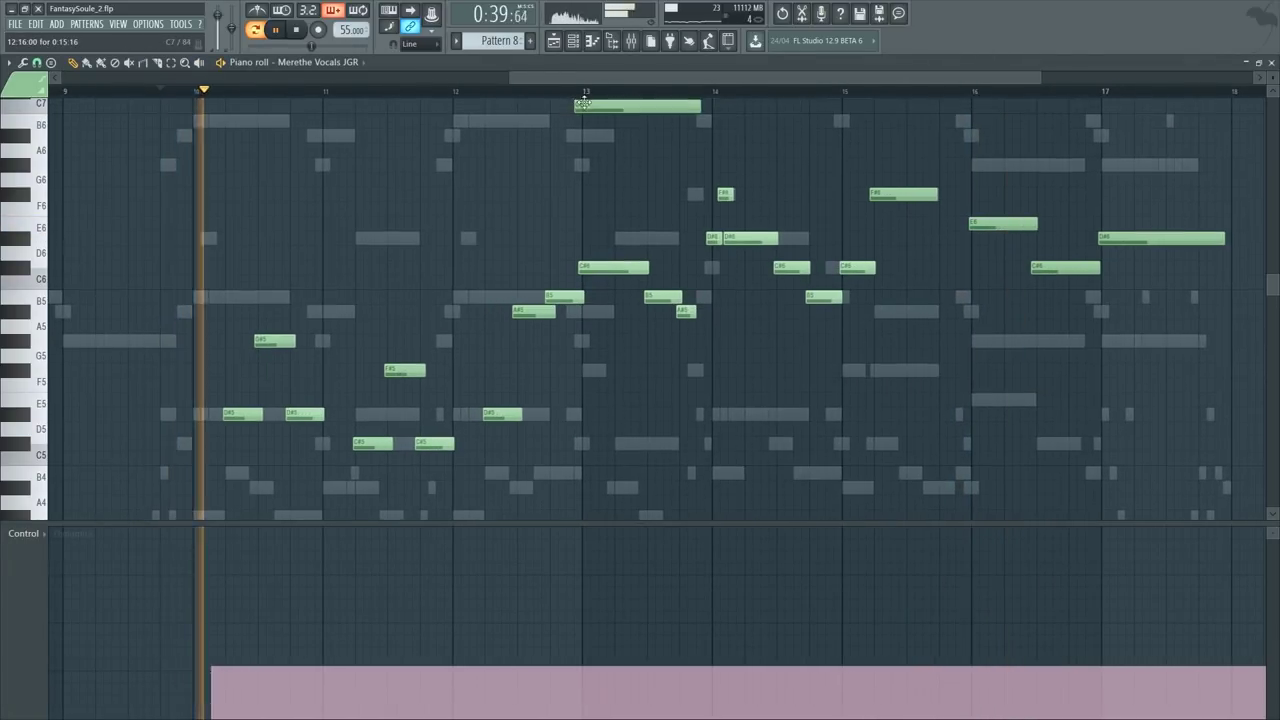
left_click(576, 93)
scroll(640, 100, "up", 2)
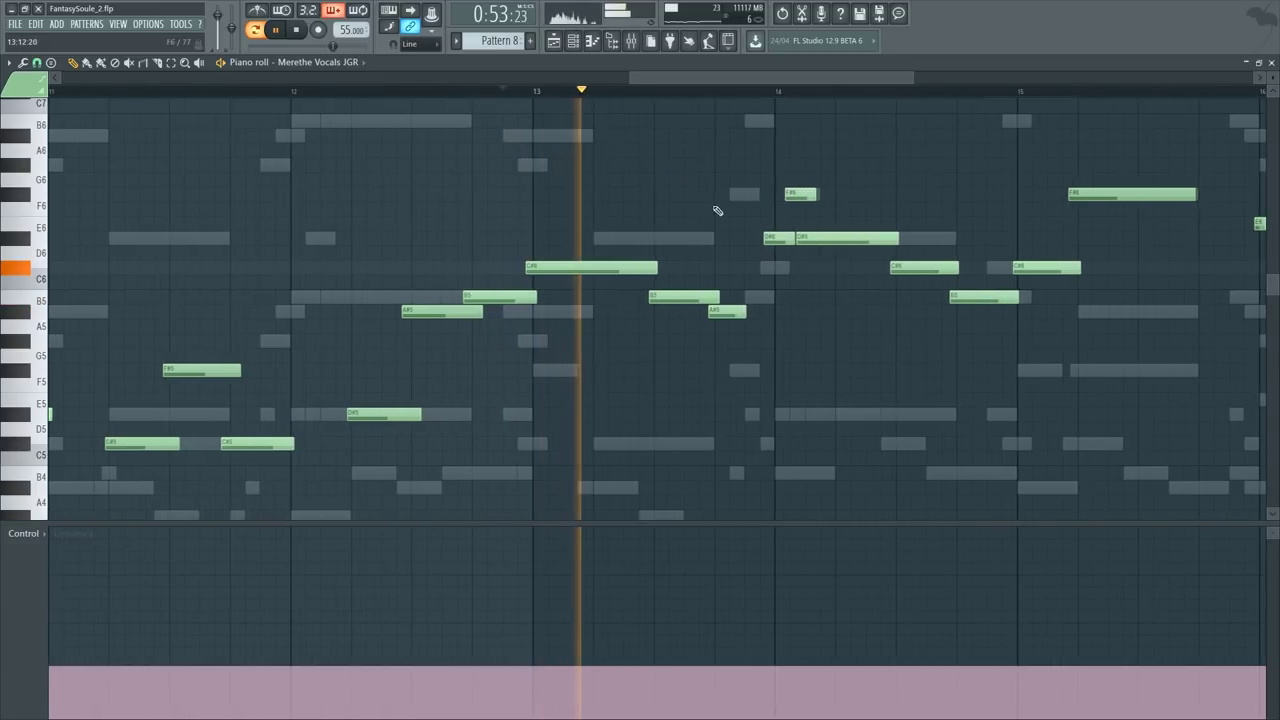
Step: Try deleting the short A#5 note late in bar 13, and replay from late bar 12
right_click(736, 311)
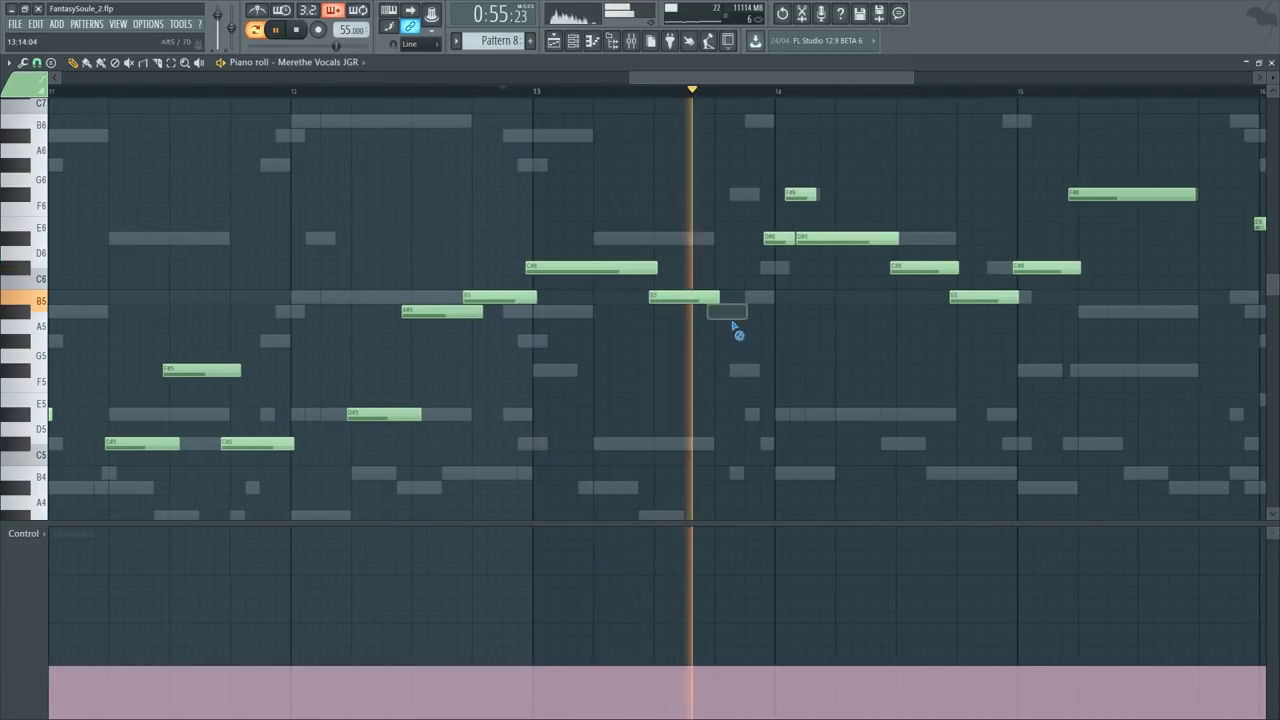
key("space")
key("space")
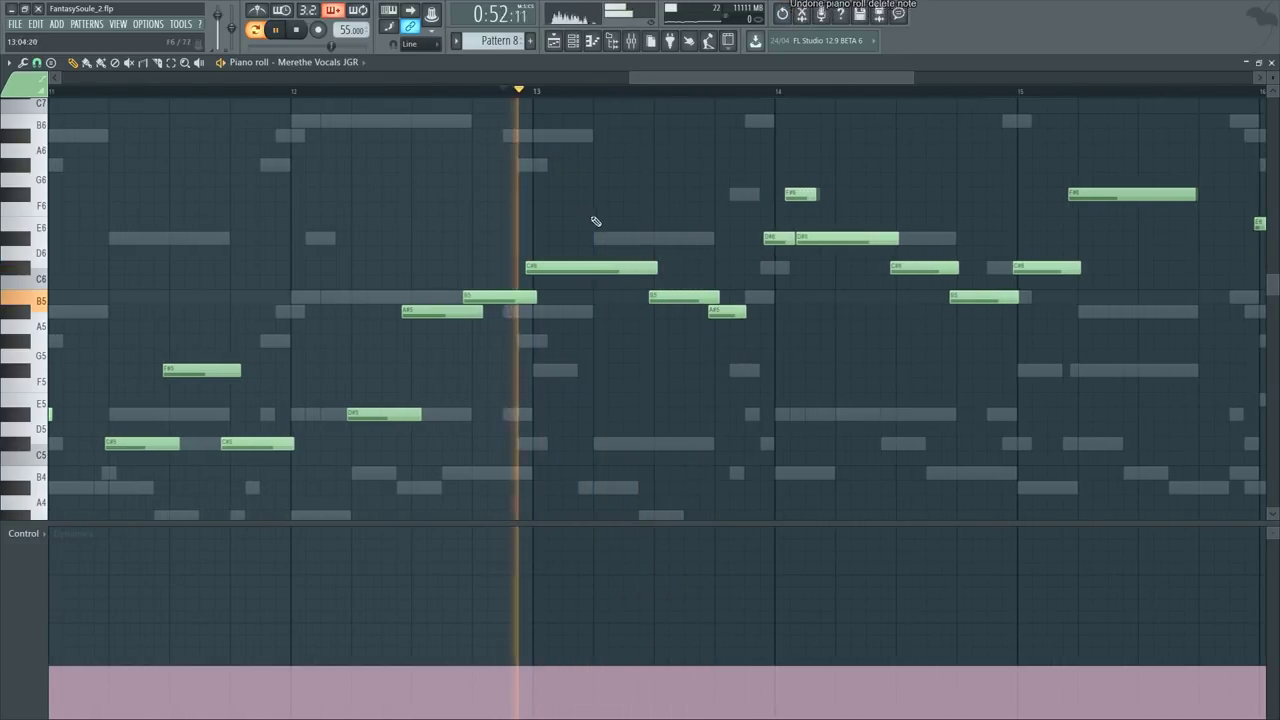
Step: Move bar 13's B5 note down to A#5 and earlier to about a quarter into the bar, and delete the short A#5 note
key("space")
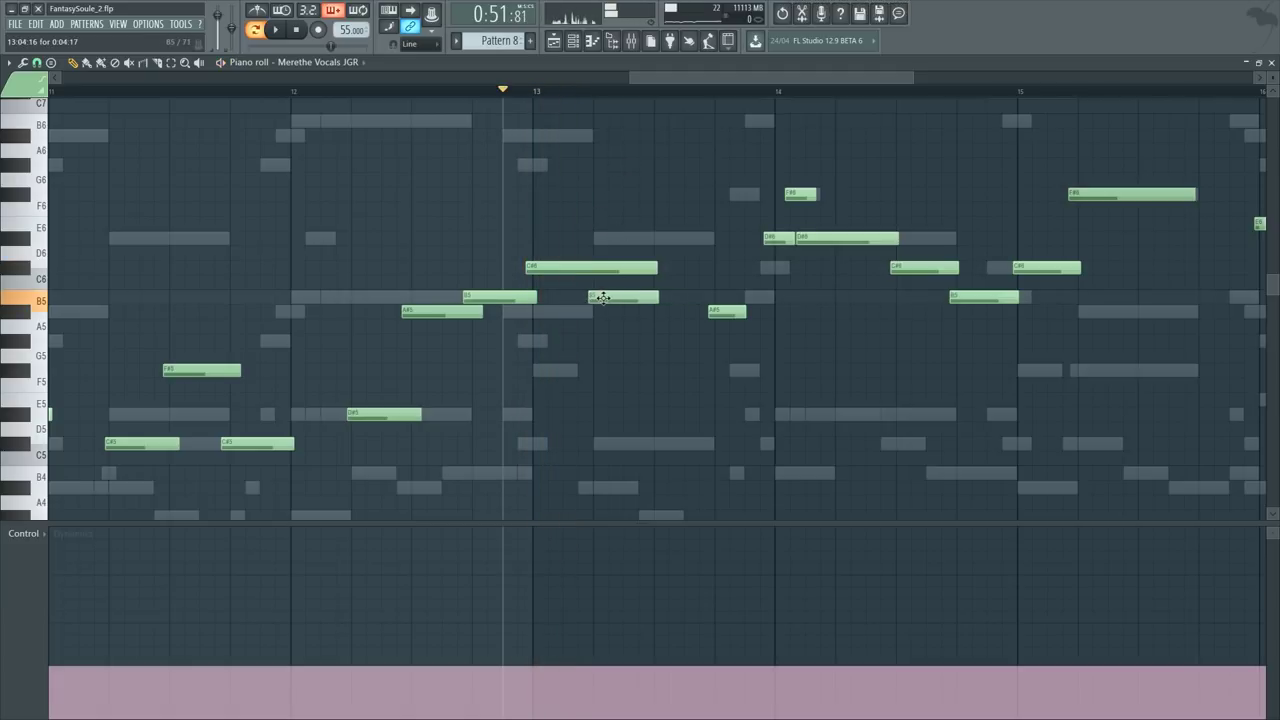
key("space")
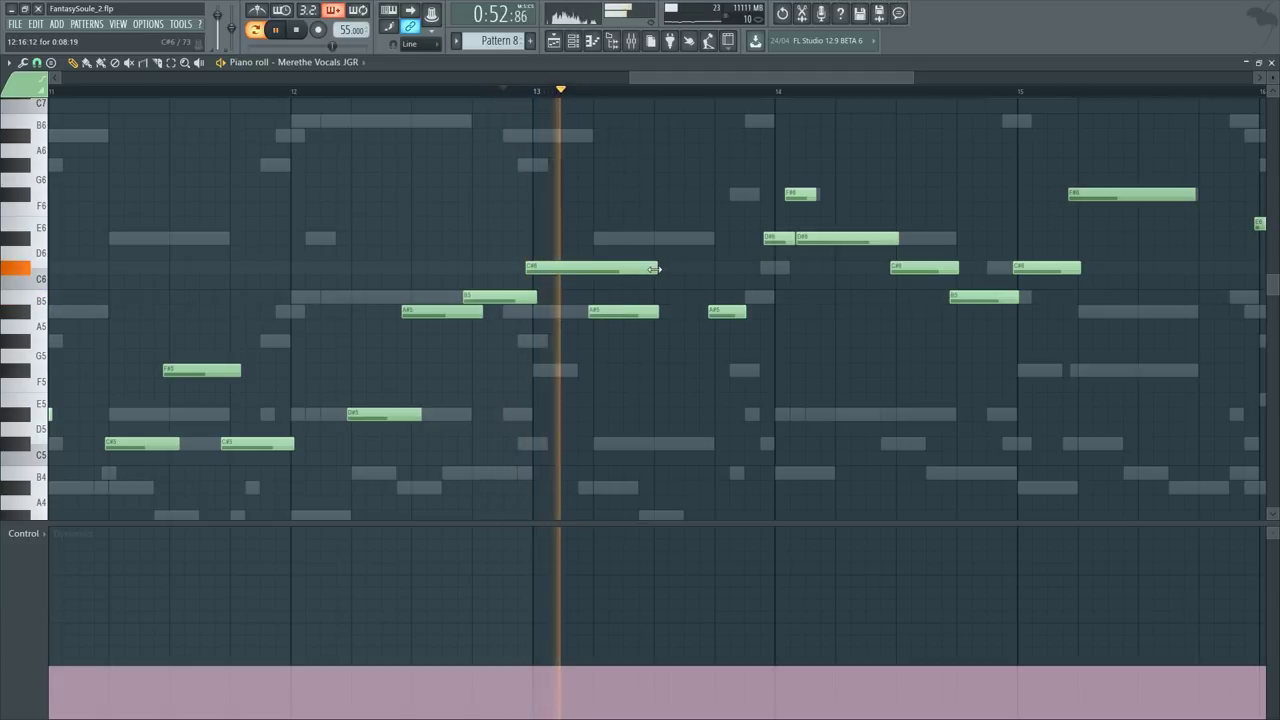
right_click(727, 311)
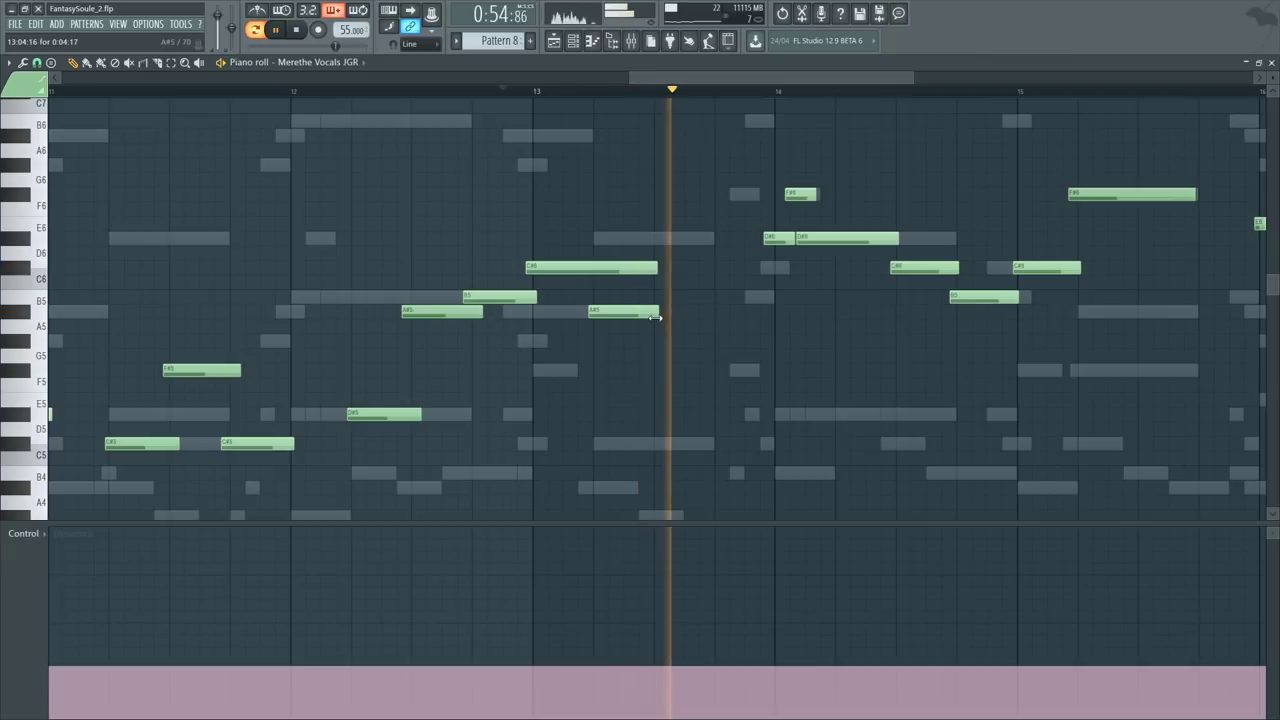
Step: Lengthen bar 13's A#5 note to about three quarters of the bar, and shorten the preceding C#6 to slightly overlap its start
left_click_drag(657, 314, 715, 316)
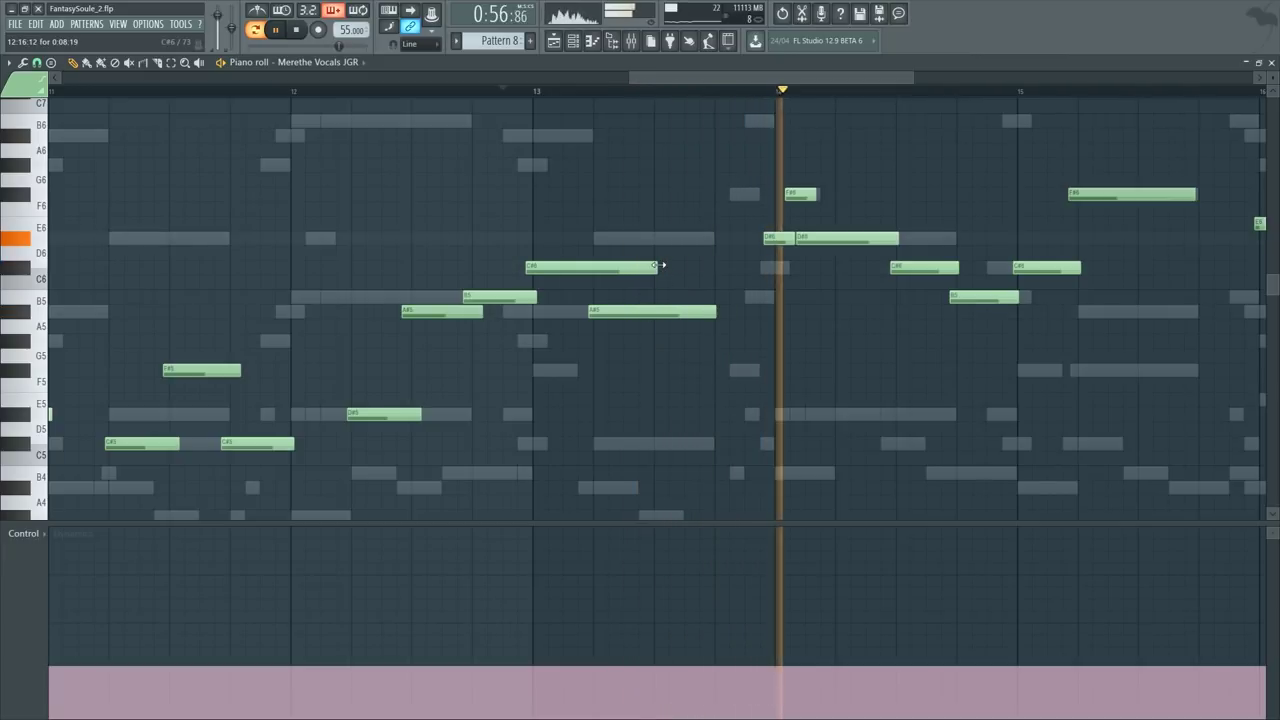
left_click_drag(656, 269, 598, 271)
key("space")
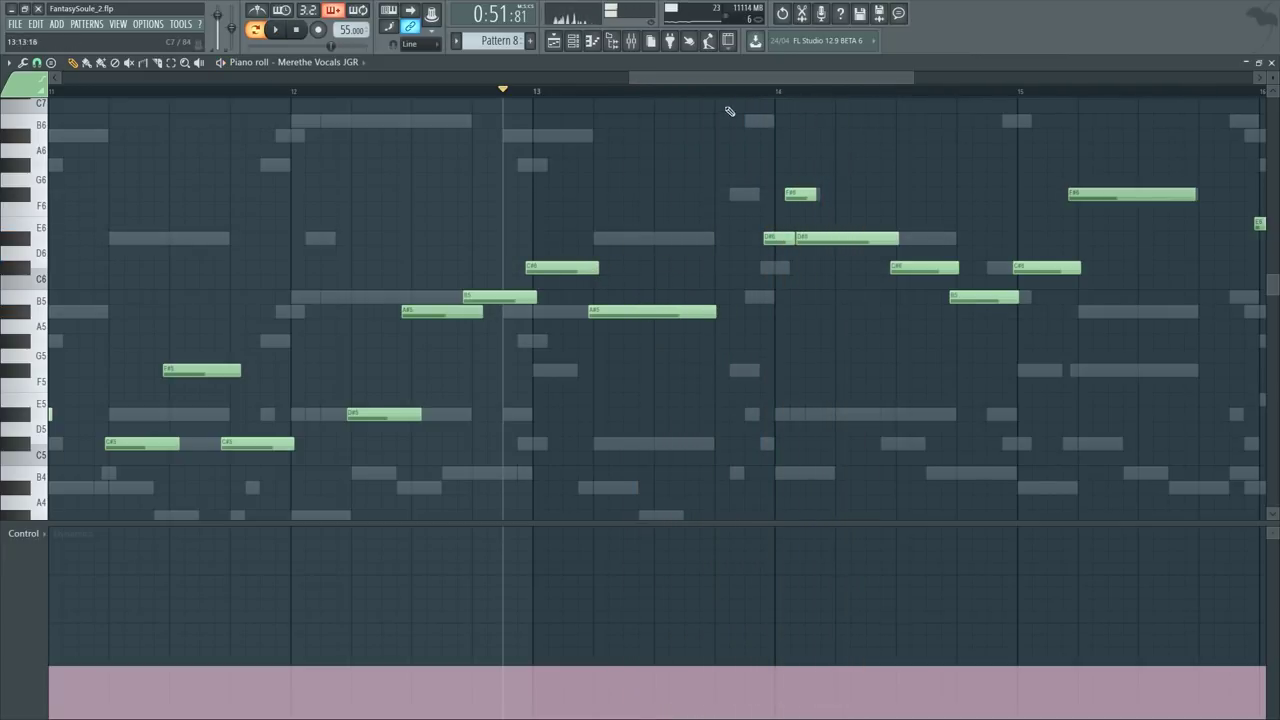
Step: Replay bar 13 and shorten its A#5 note to a length of 0:06:12
scroll(686, 100, "up", 2, "ctrl")
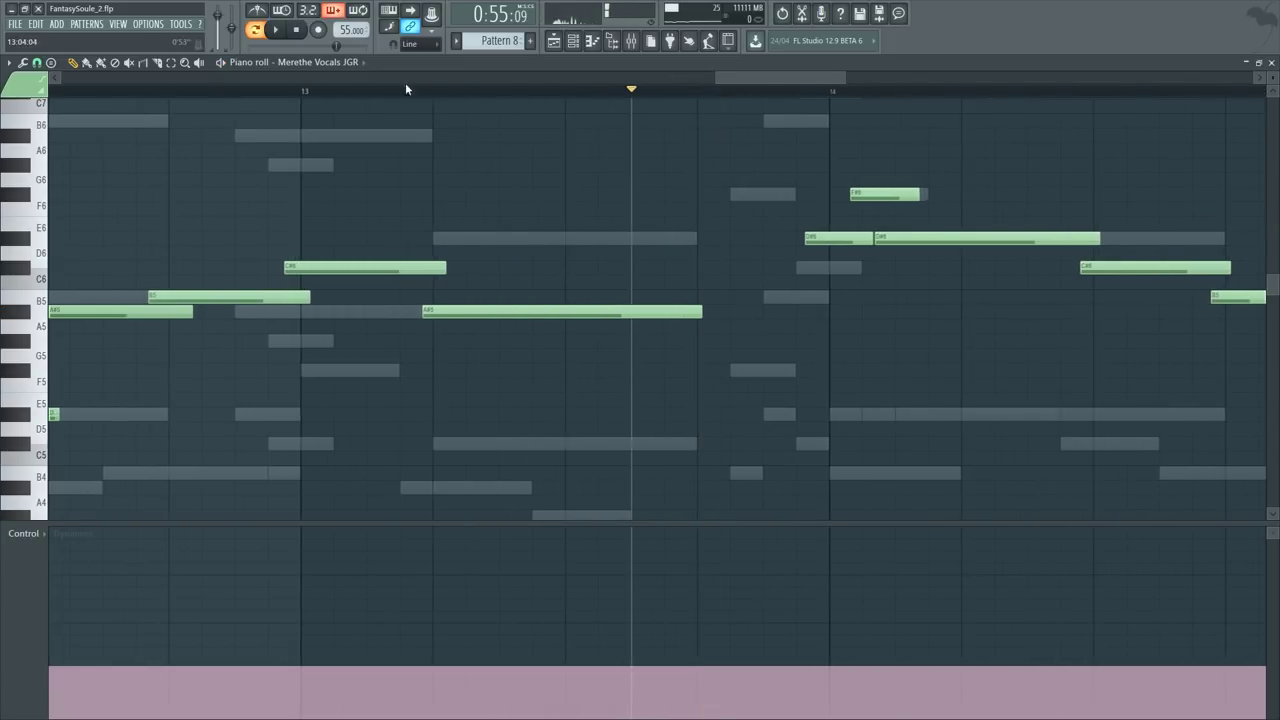
key("space")
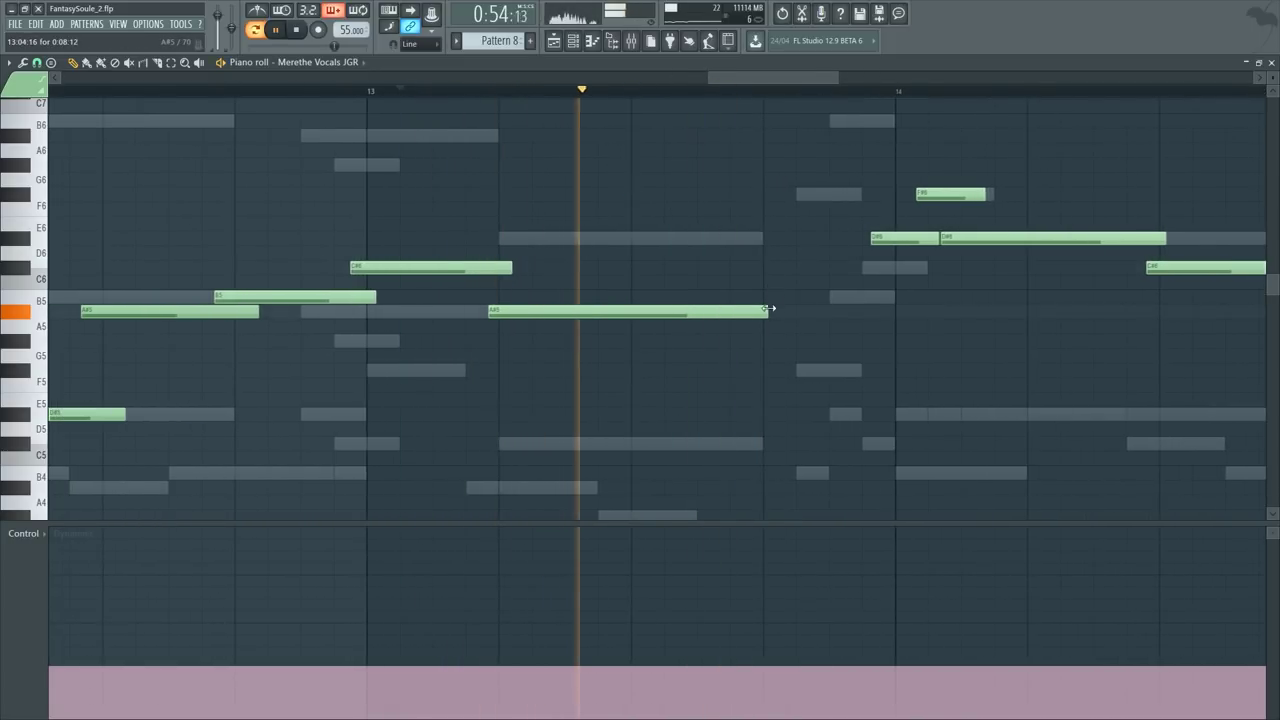
left_click_drag(769, 309, 705, 310)
Step: Add overlapping B5 and C#6 notes, each 0:06:12 long, late in bar 13 leading into bar 14, and shift both slightly earlier
key("space")
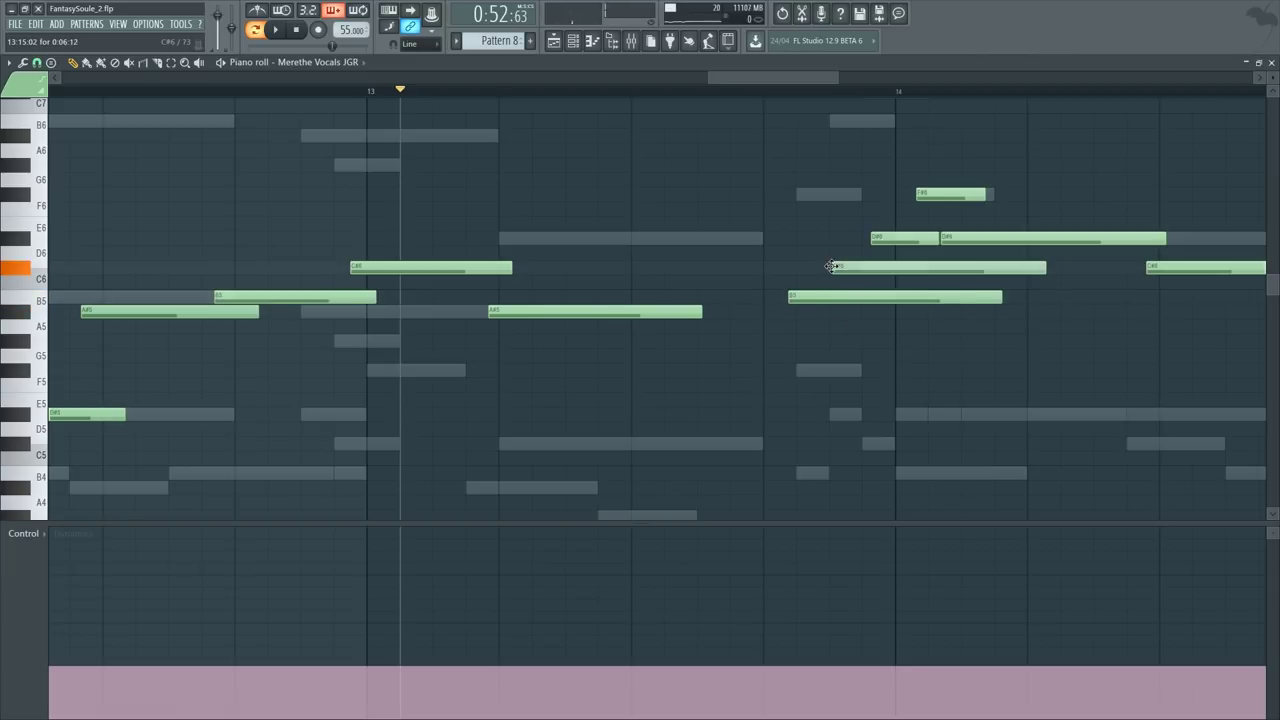
key("space")
mouse_move(819, 298)
left_mouse_down()
mouse_move(791, 299)
mouse_move(839, 272)
left_mouse_up()
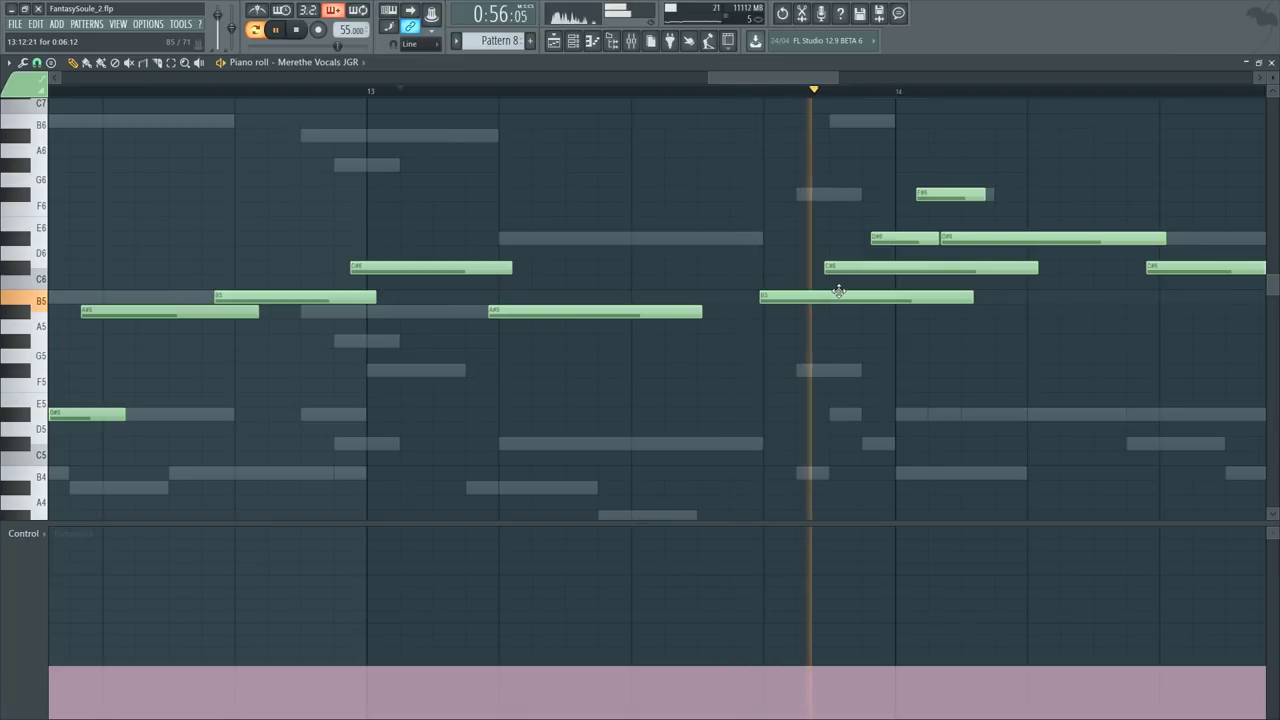
key("space")
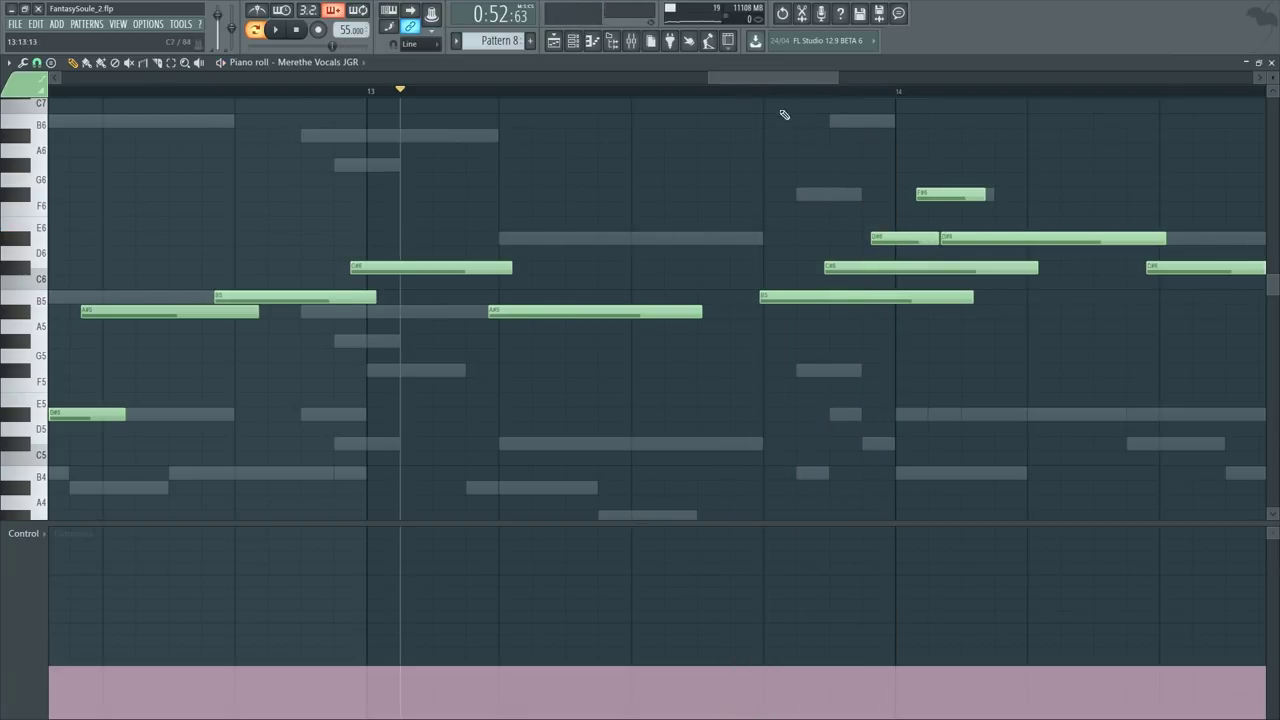
Step: Play the new notes from late bar 13 into bar 14, and undo the stray note added beside bar 14's F#6
left_click(730, 91)
key("space")
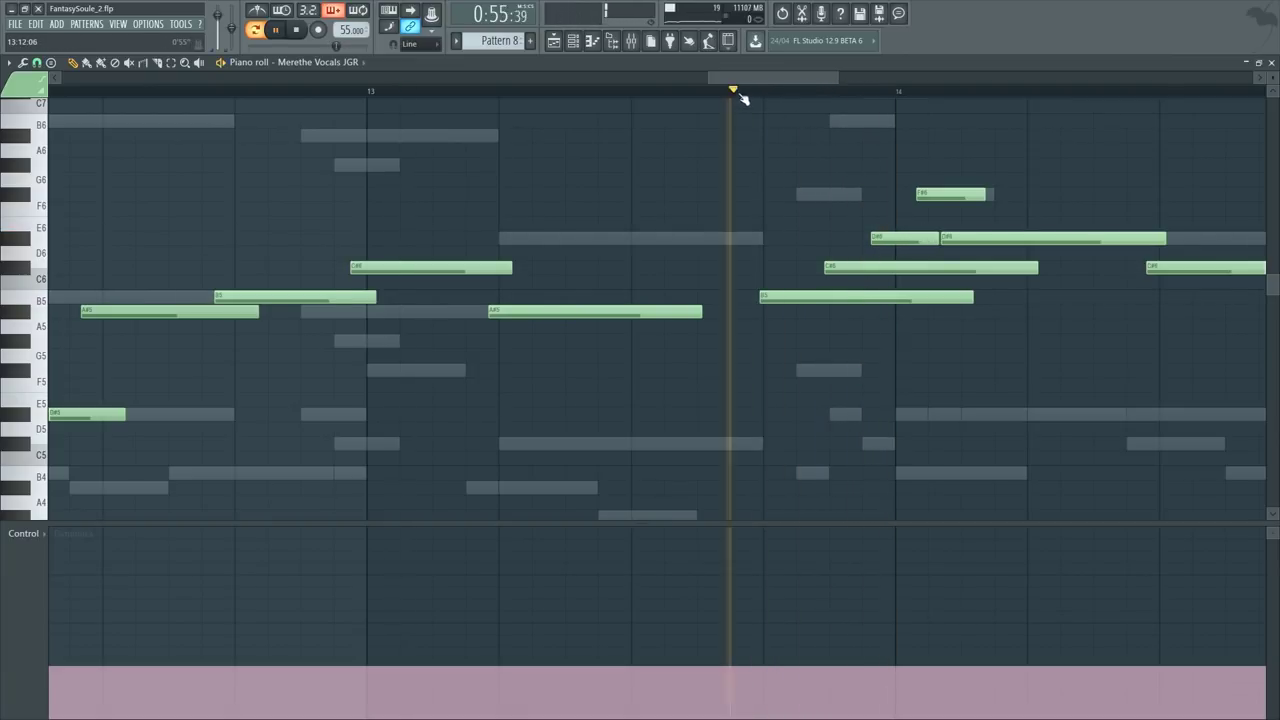
left_click(911, 193)
key("ctrl+z")
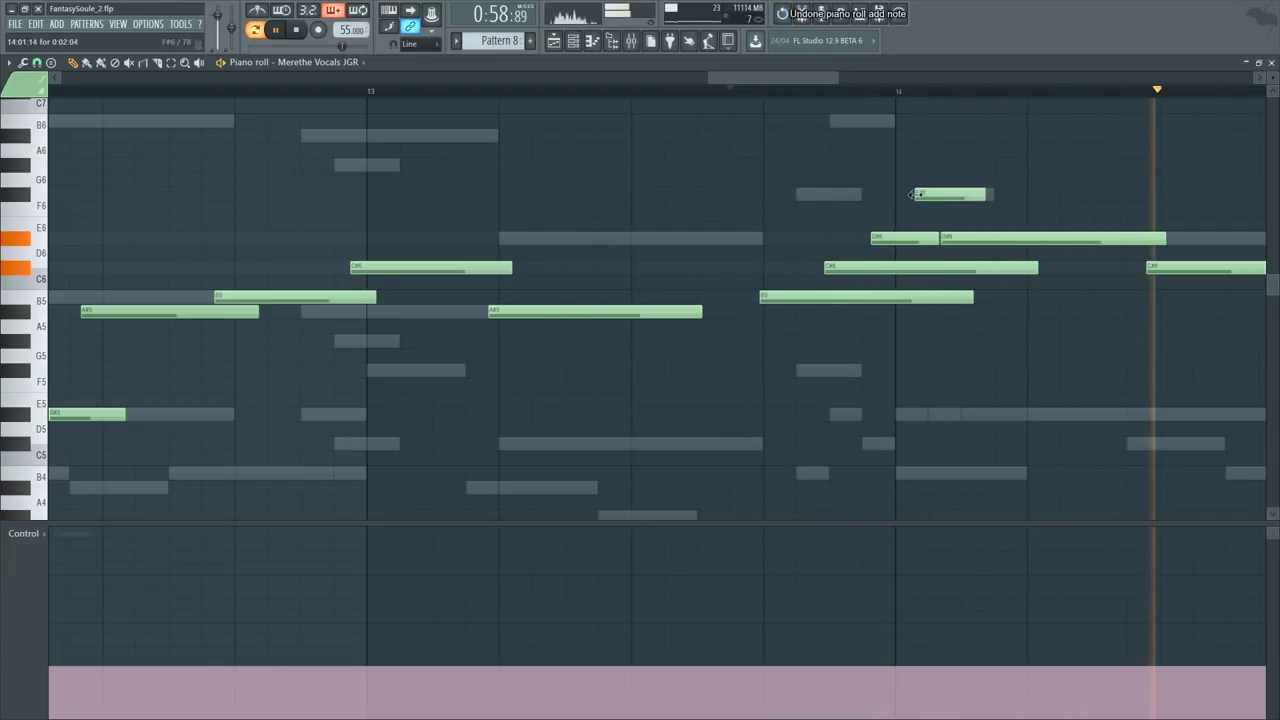
Step: Delete the C#6 note in the middle of bar 14 and lengthen the long D#6 note before it to 0:08:04
scroll(895, 100, "down", 2)
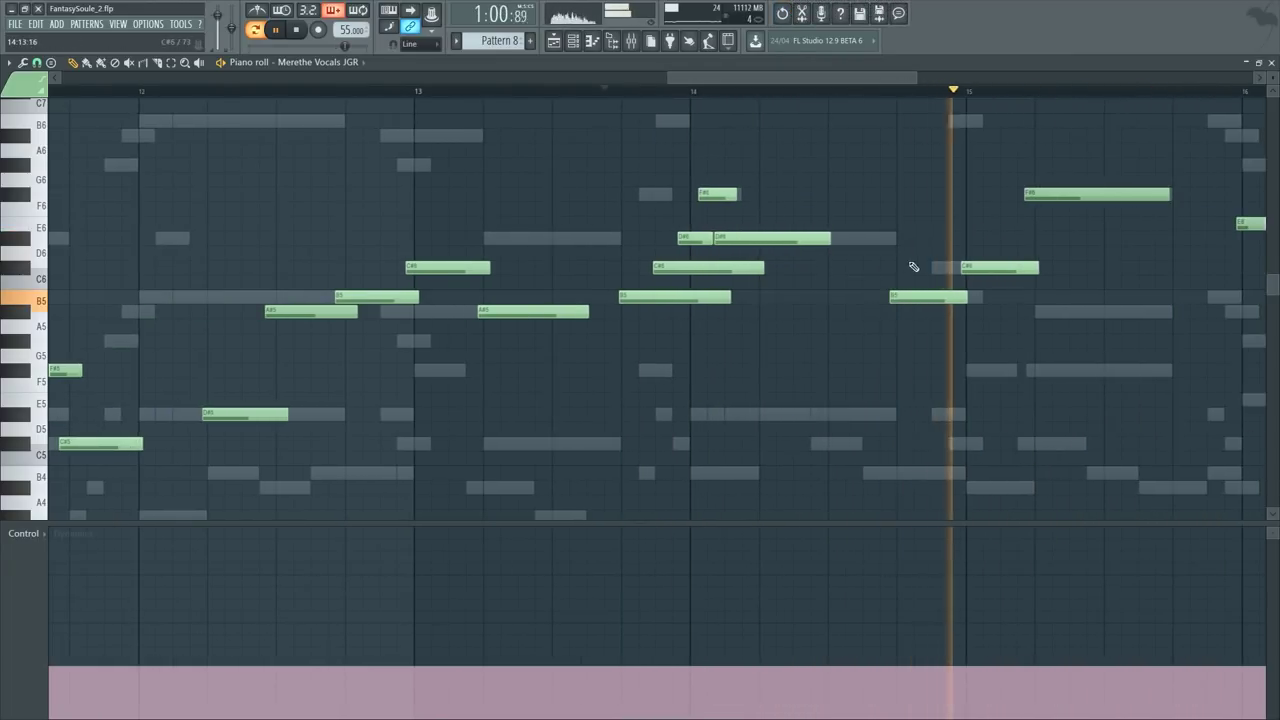
key("space")
key("space")
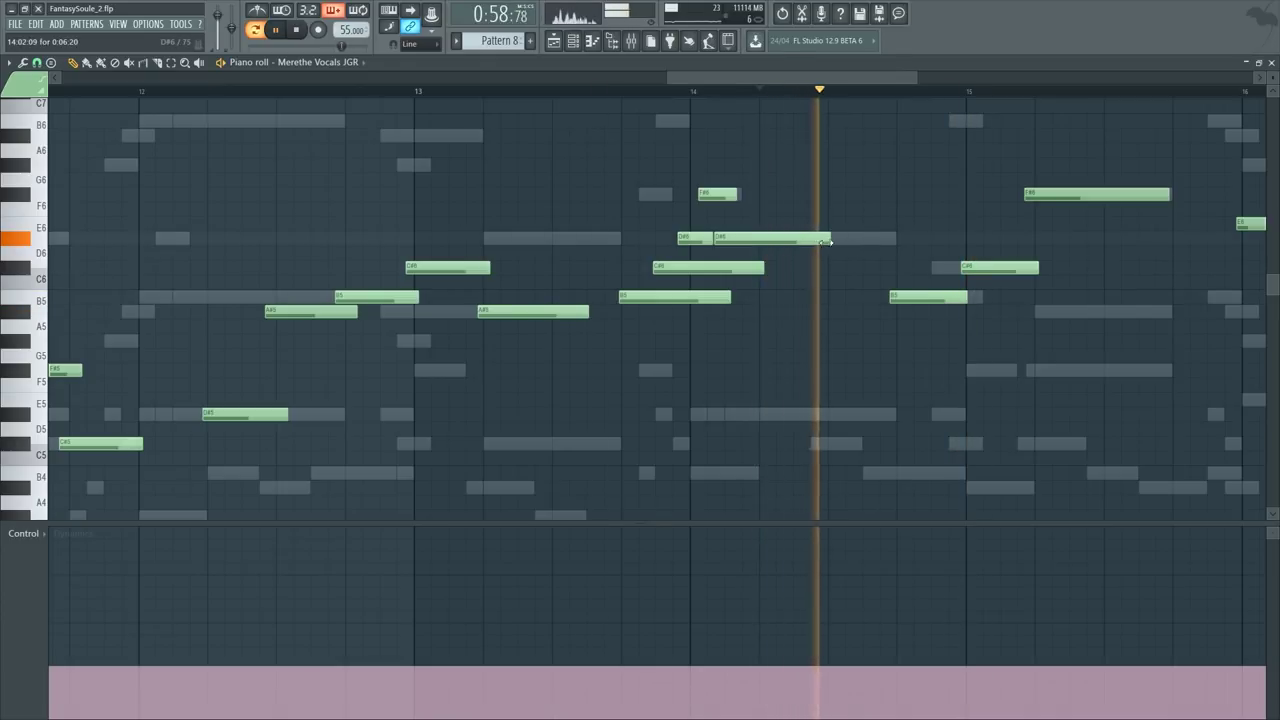
left_click_drag(825, 239, 854, 239)
key("ctrl+z")
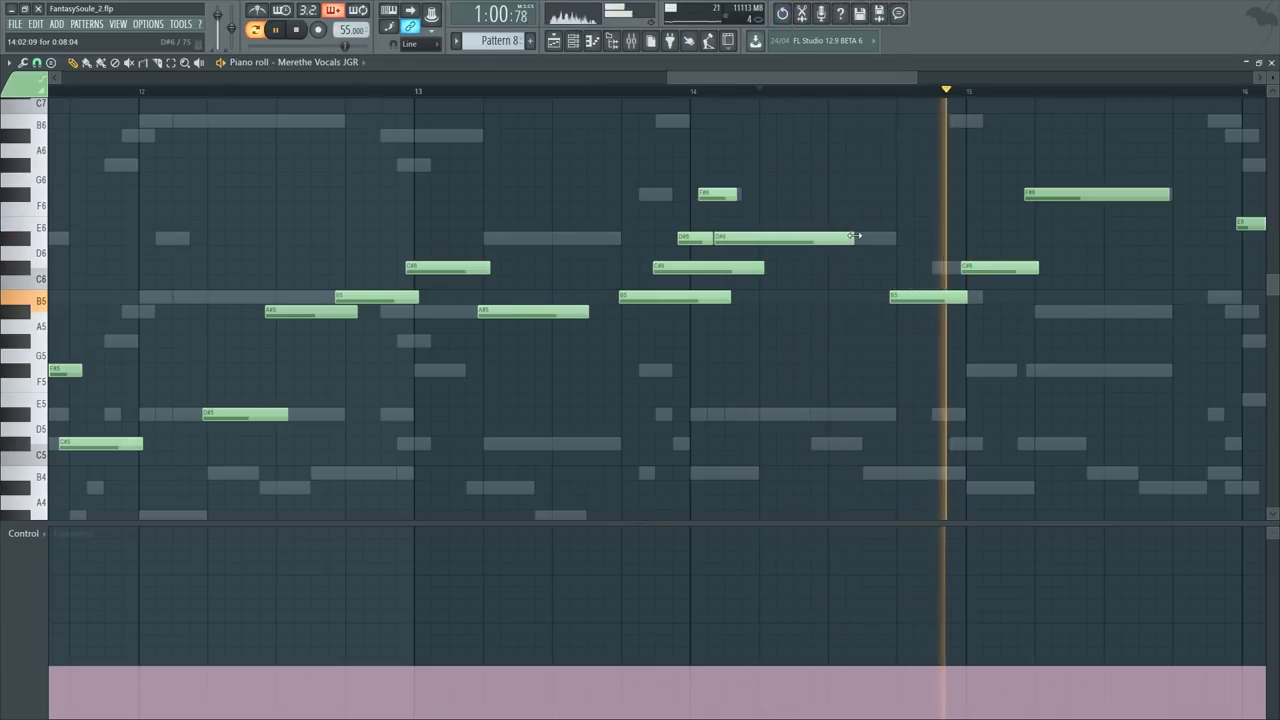
key("space")
Step: Move the C#6 note at the start of bar 15 down to A#5 and lengthen it slightly, playing from late bar 14
scroll(1002, 125, "up", 2)
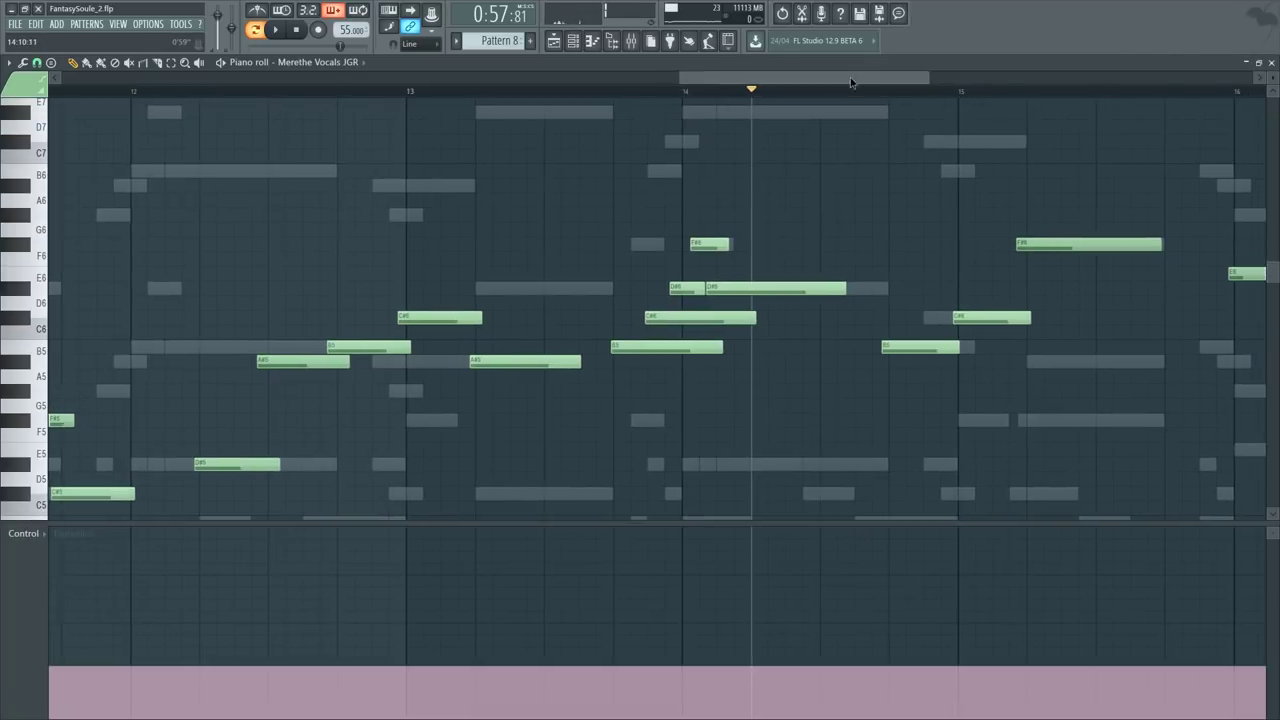
scroll(705, 319, "right", 4)
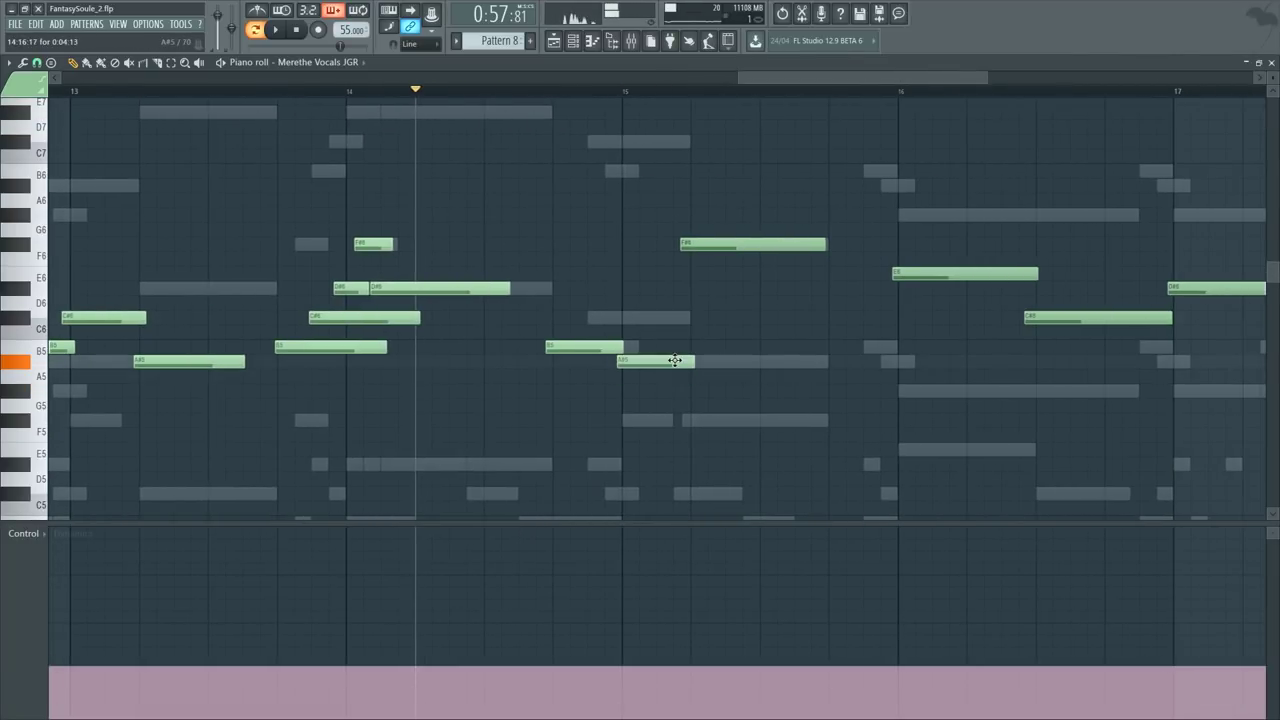
key("space")
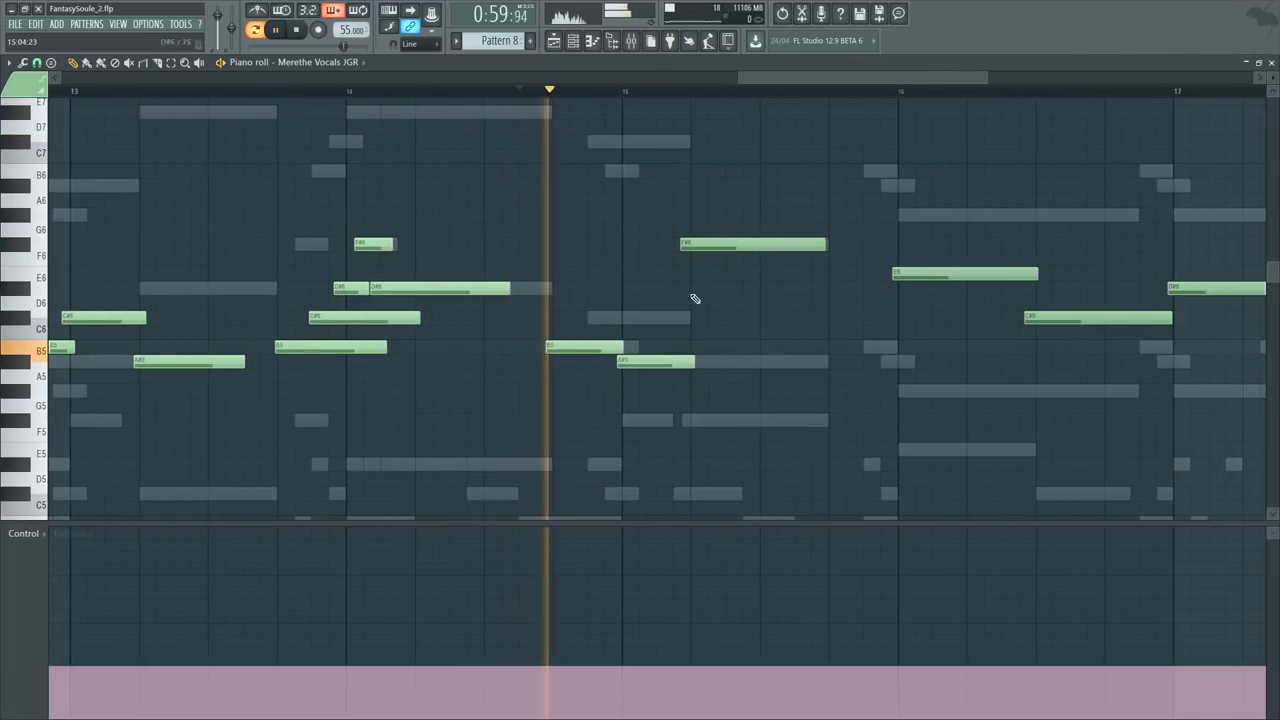
left_click_drag(694, 361, 716, 361)
Step: Shift bar 15's F#6 note later in the bar and lengthen the A#5 note to just past mid-bar
left_click_drag(707, 243, 760, 243)
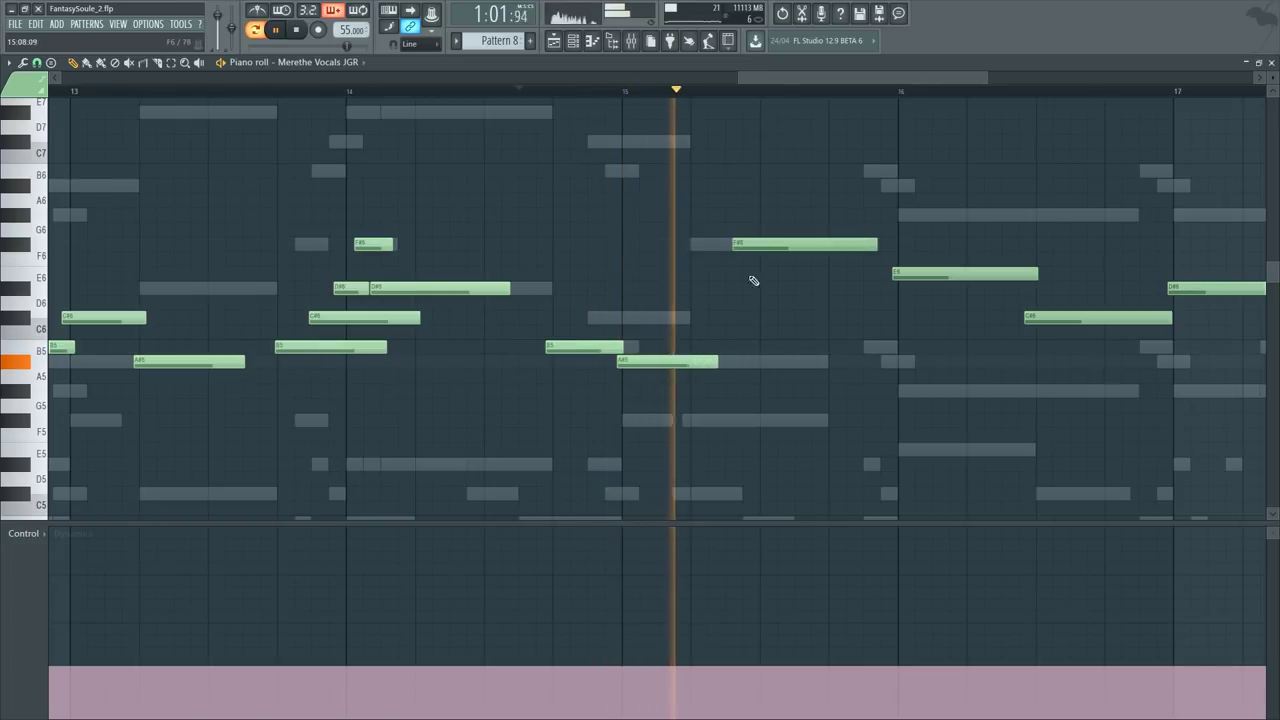
left_click_drag(717, 361, 774, 340)
key("space")
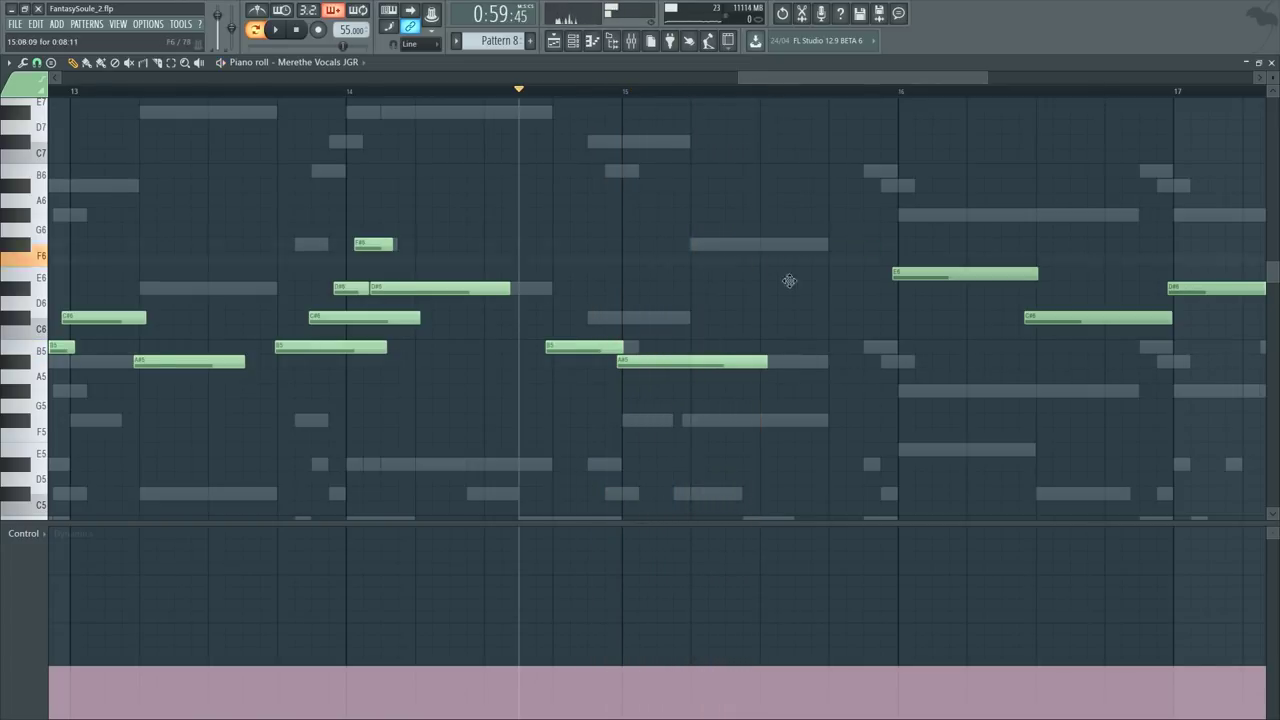
Step: Move the A#5 note at the start of bar 15 up to C#6 and play the passage from bar 14
key("space")
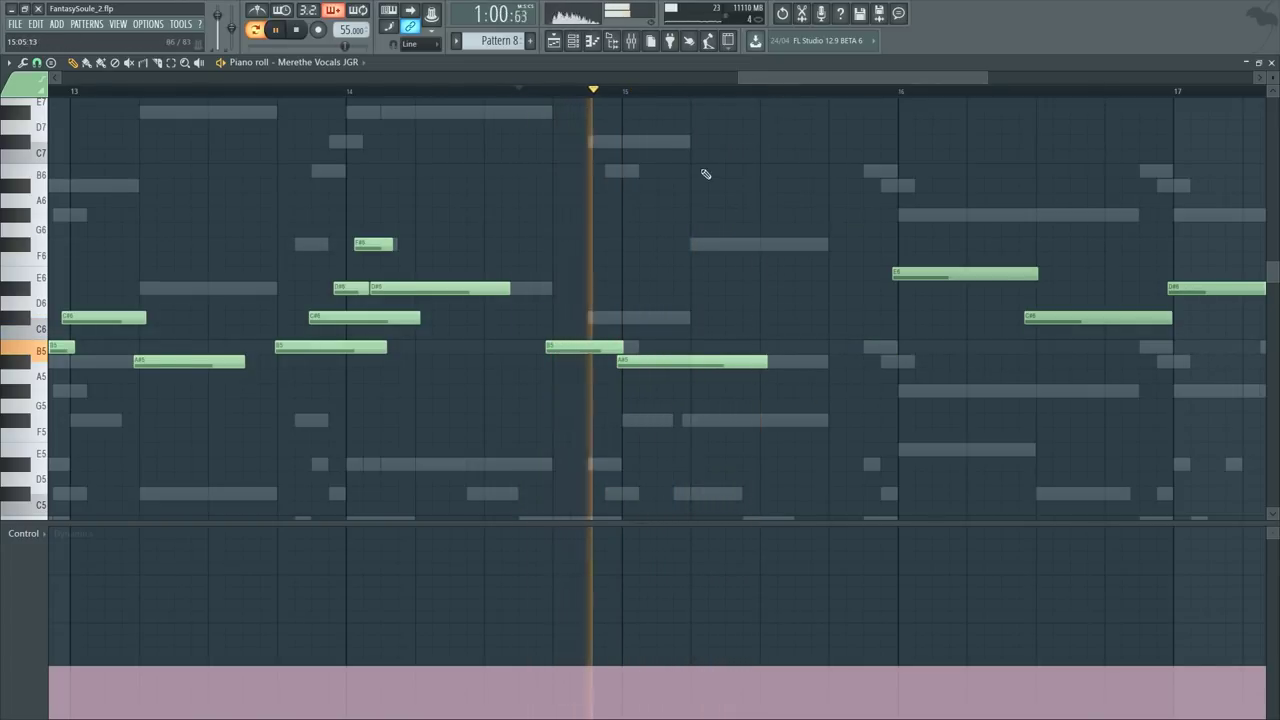
scroll(764, 78, "down", 2)
key("space")
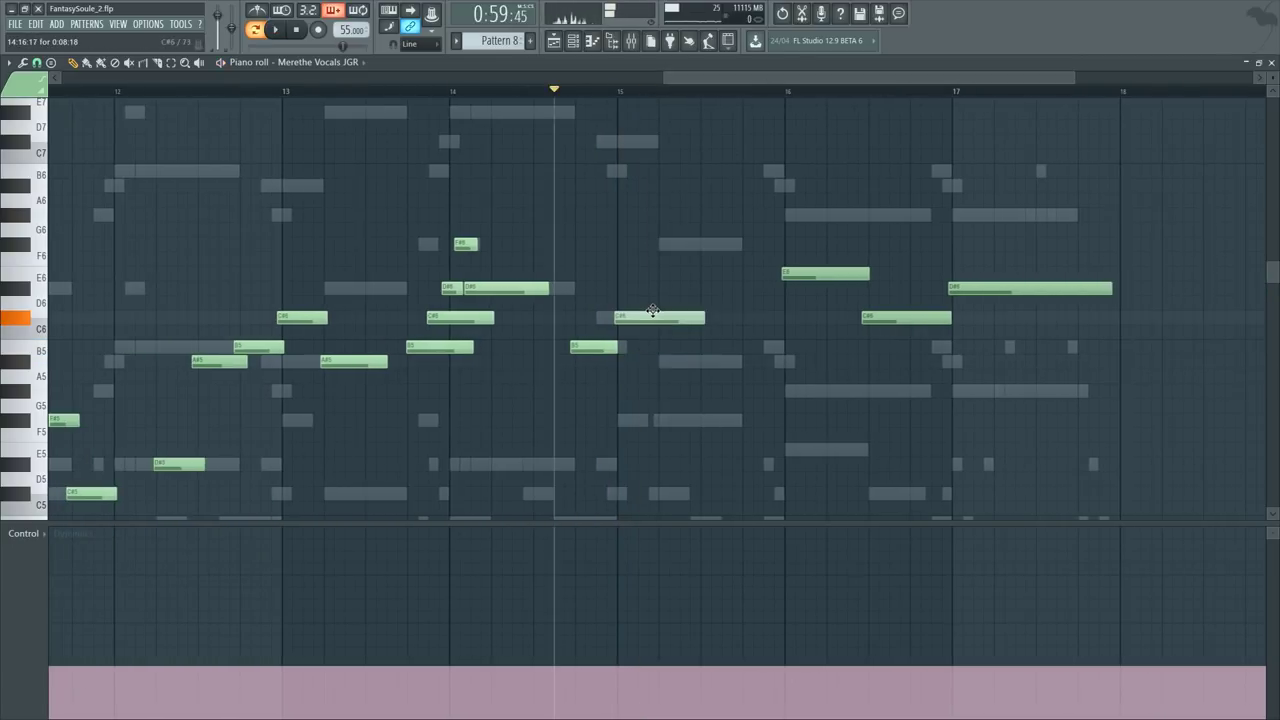
key("space")
scroll(710, 91, "up", 2)
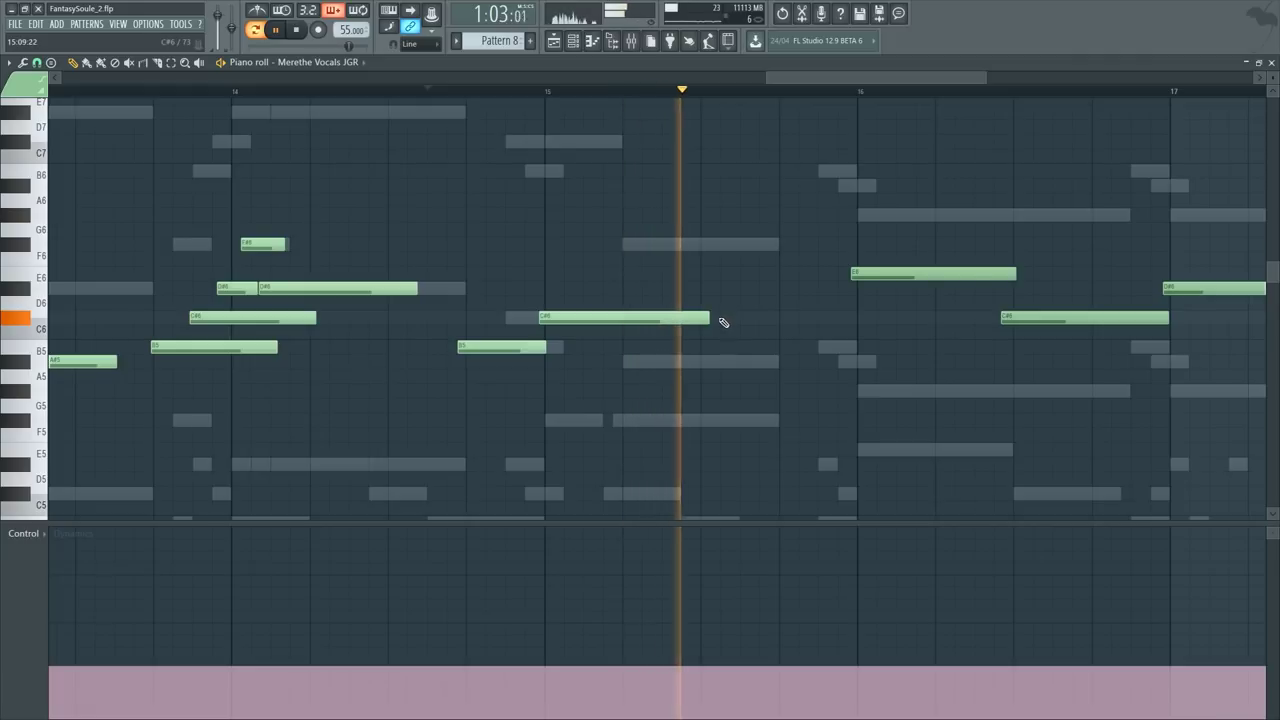
key("space")
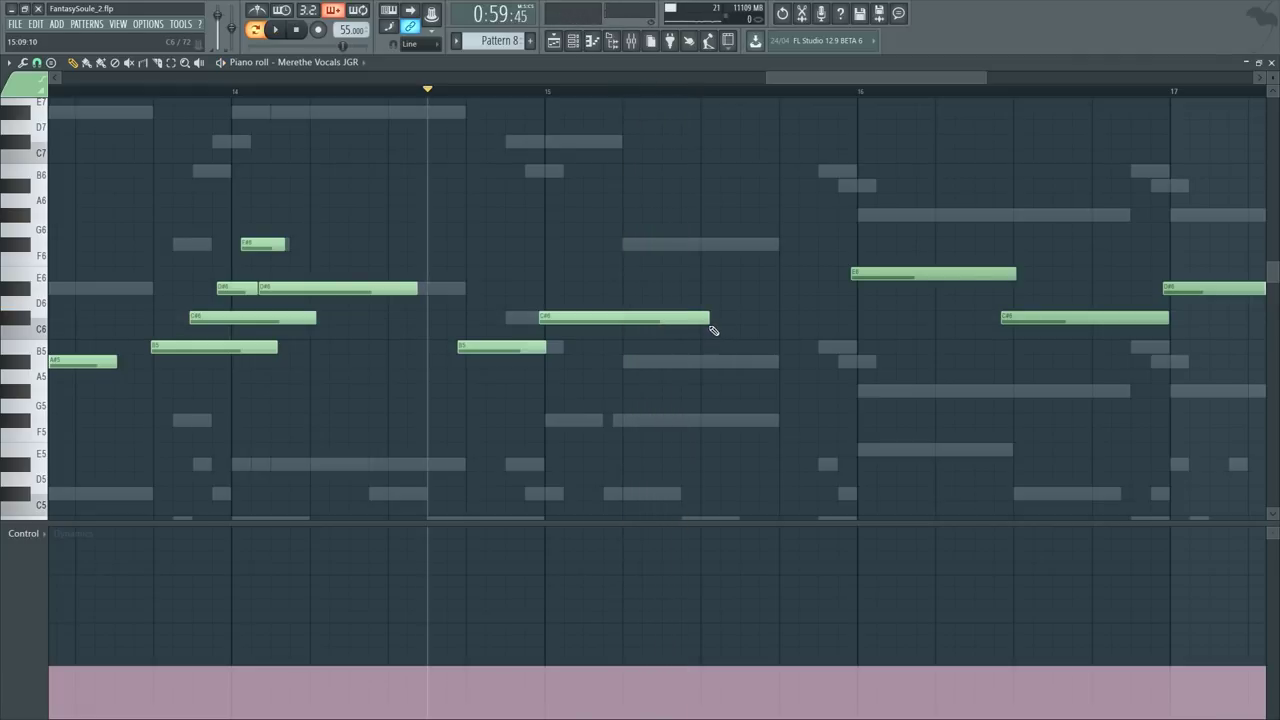
Step: Add an A#5 note from the middle of bar 15, play the passage, and shorten the note to end before bar 16
left_click(710, 361)
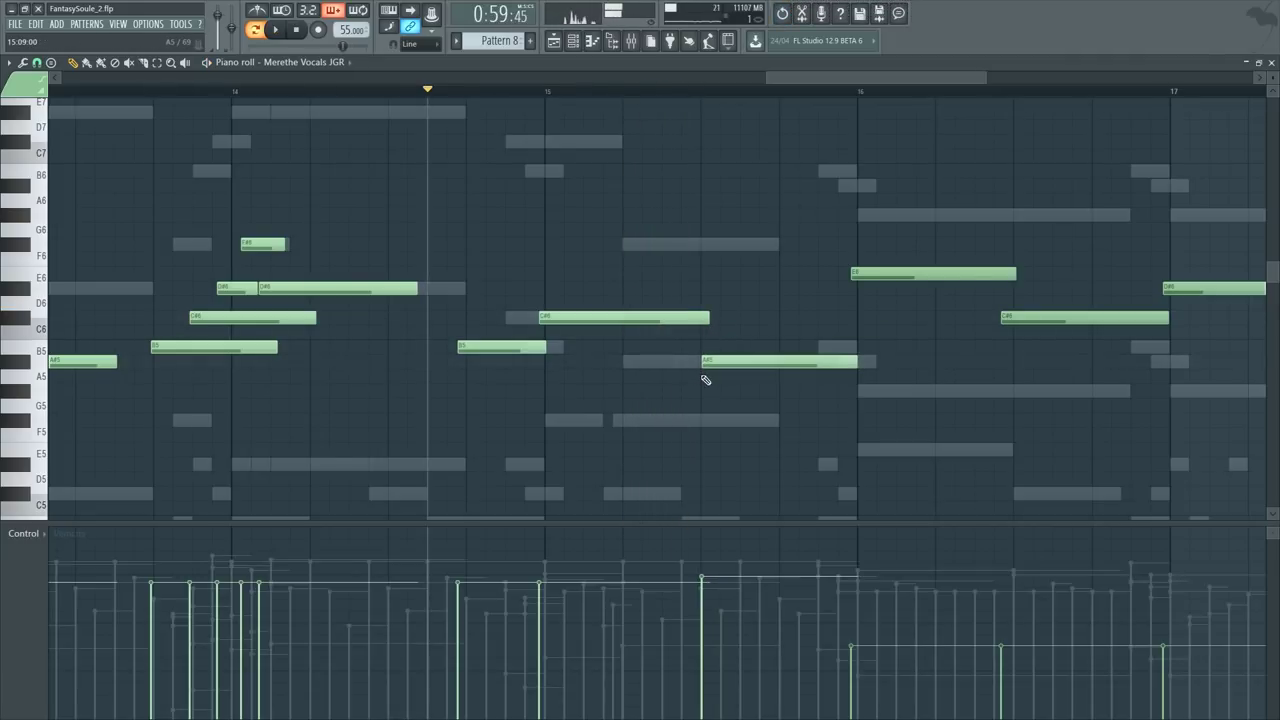
key("space")
scroll(714, 120, "down", 2)
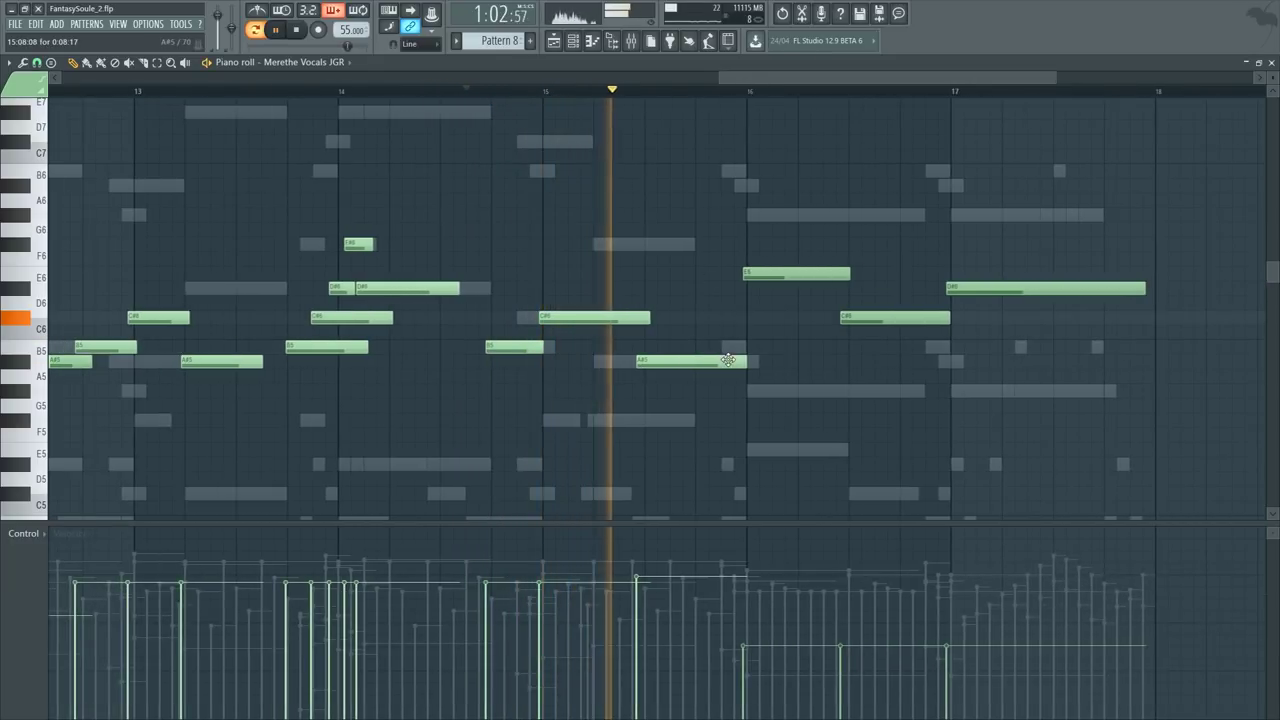
left_click_drag(747, 361, 716, 360)
key("space")
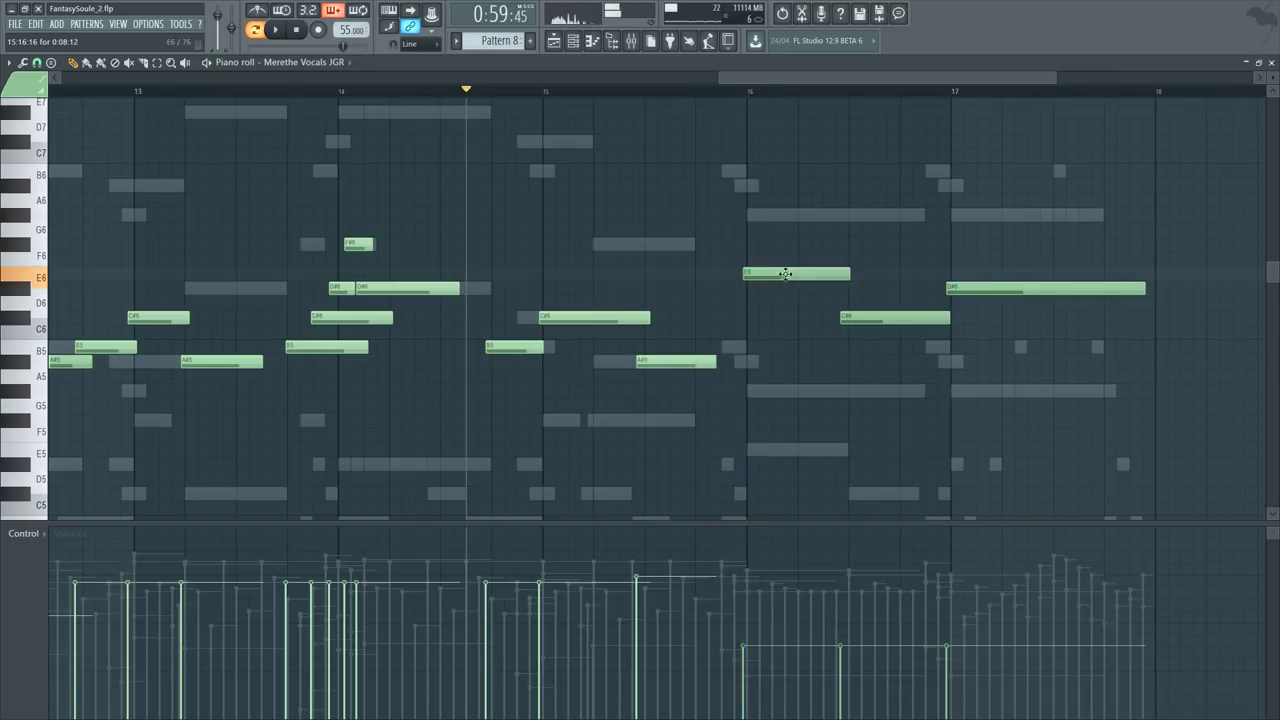
Step: Move the E6 note at the start of bar 16 down to G#5 and play from late bar 15
left_click_drag(779, 274, 779, 384)
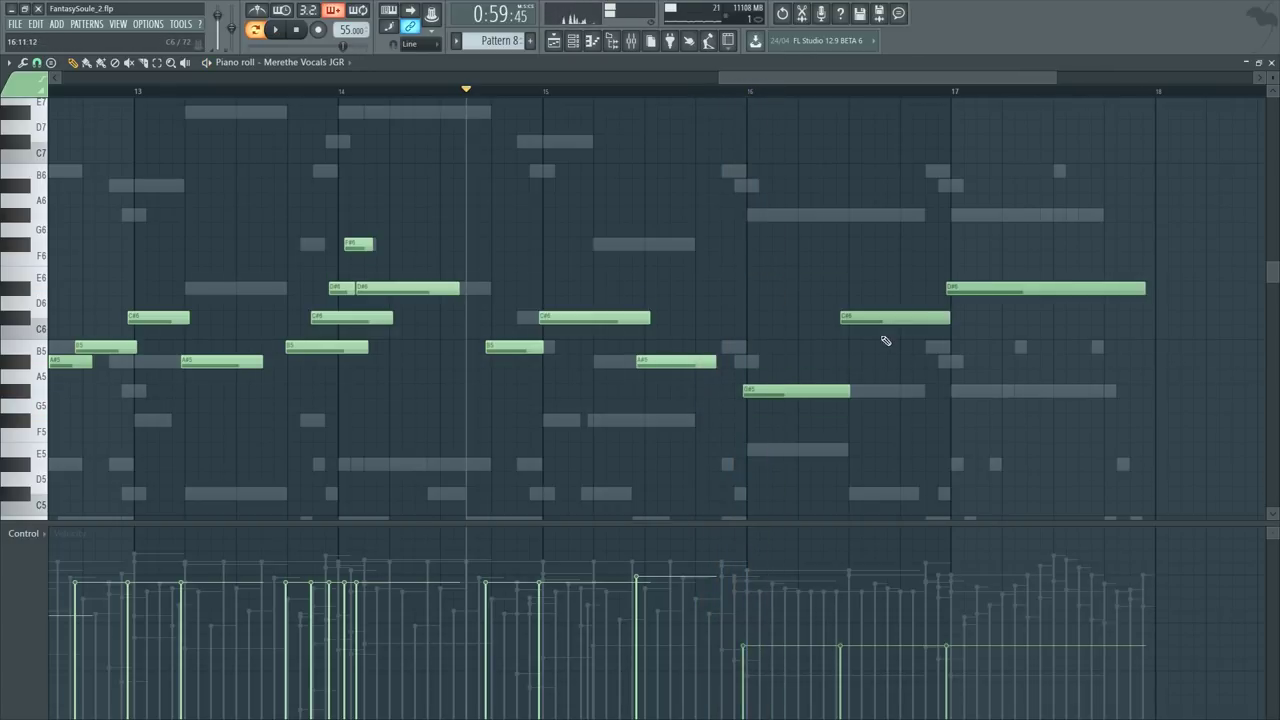
left_click(724, 93)
key("space")
scroll(969, 97, "up", 3)
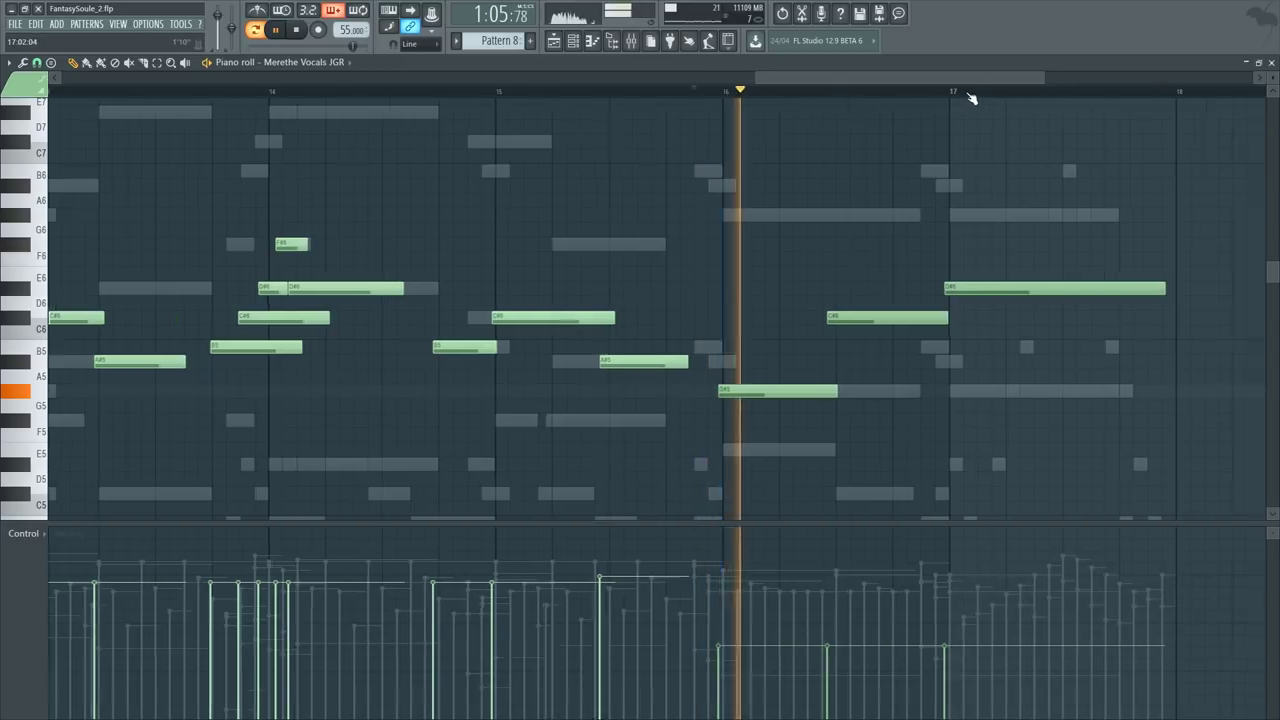
key("space")
Step: Add a run of short A#5, B5 and G#5 notes before mid-bar 16, ending in a longer B5, and shorten the opening G#5
left_click(608, 360)
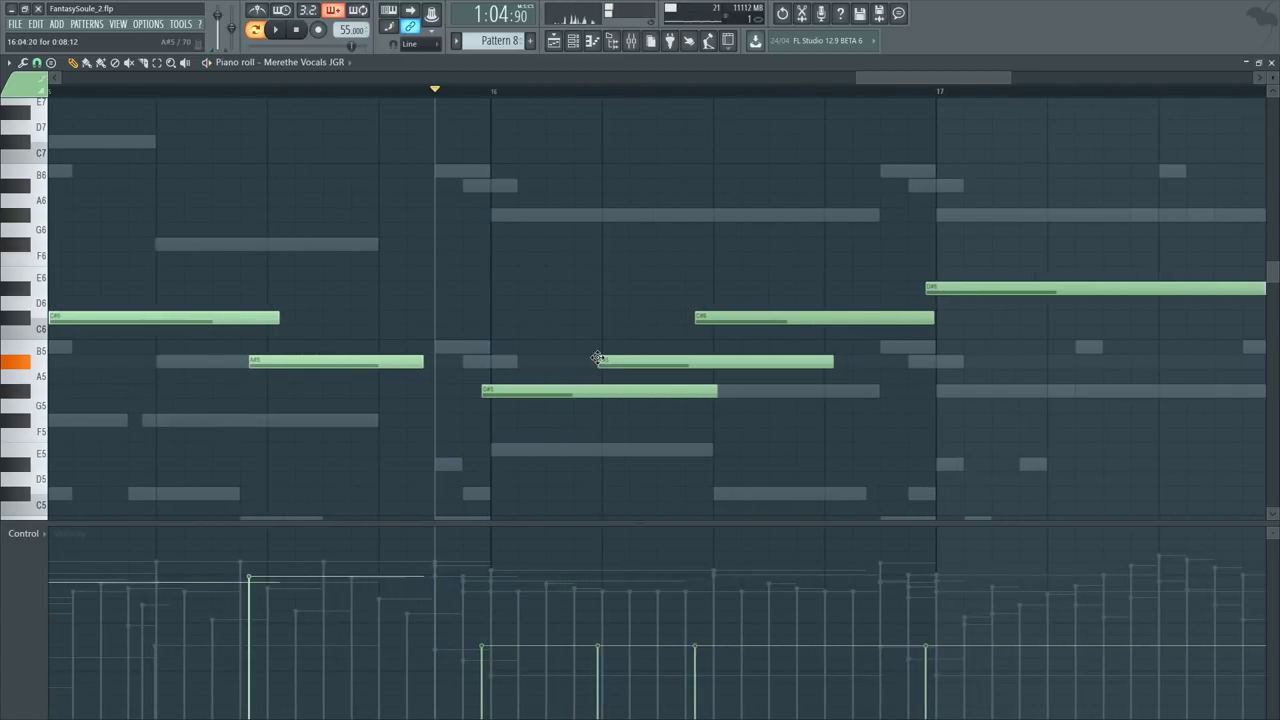
left_click(622, 333)
left_click_drag(624, 350, 619, 357)
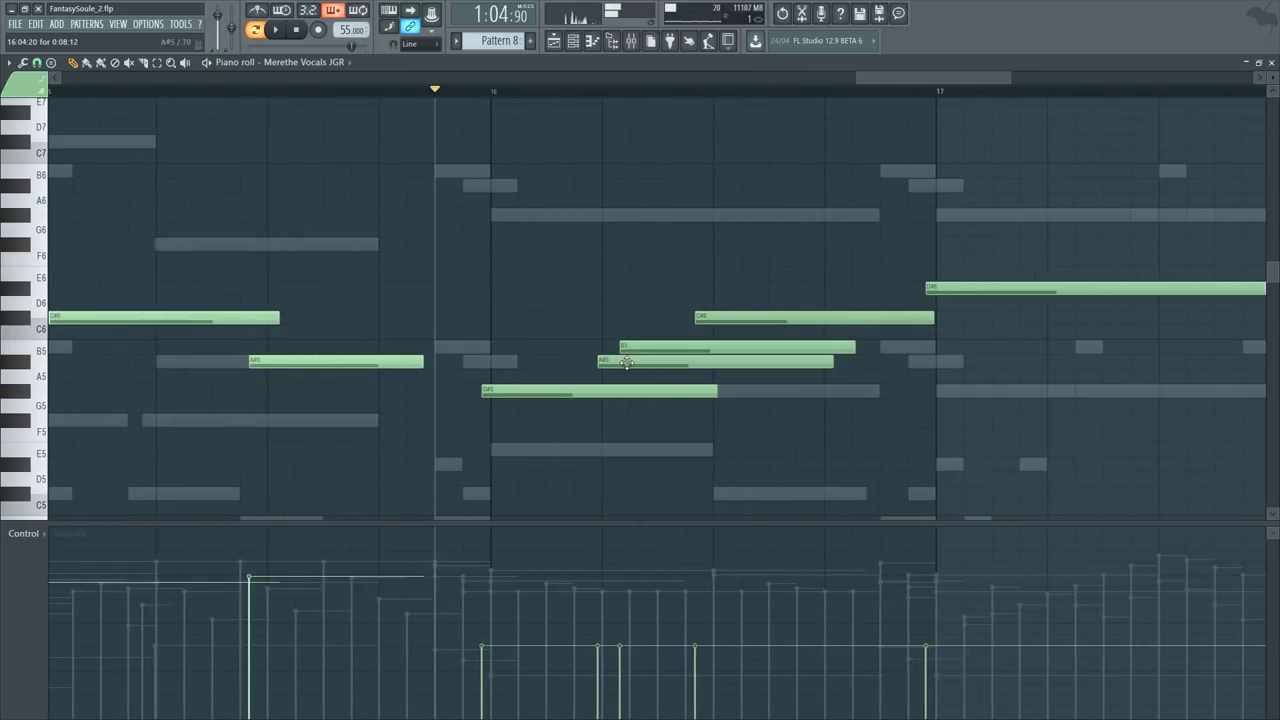
left_click(631, 365)
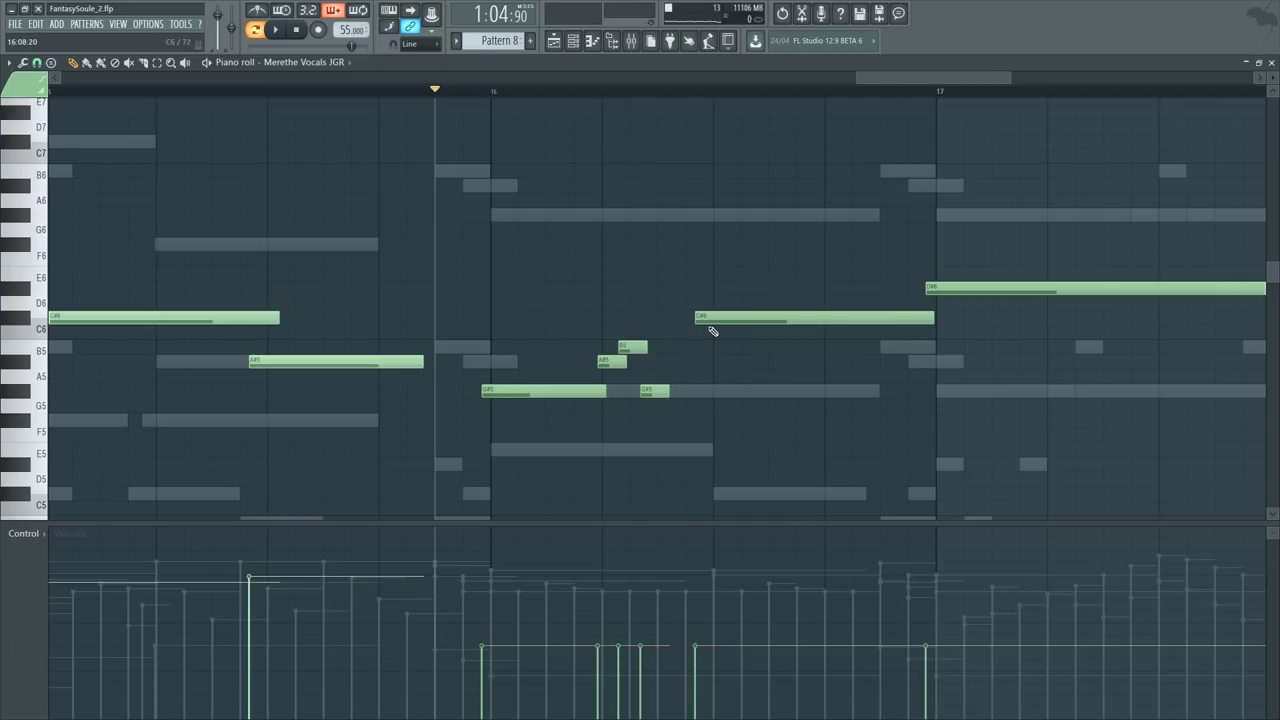
left_click_drag(657, 344, 655, 345)
key("space")
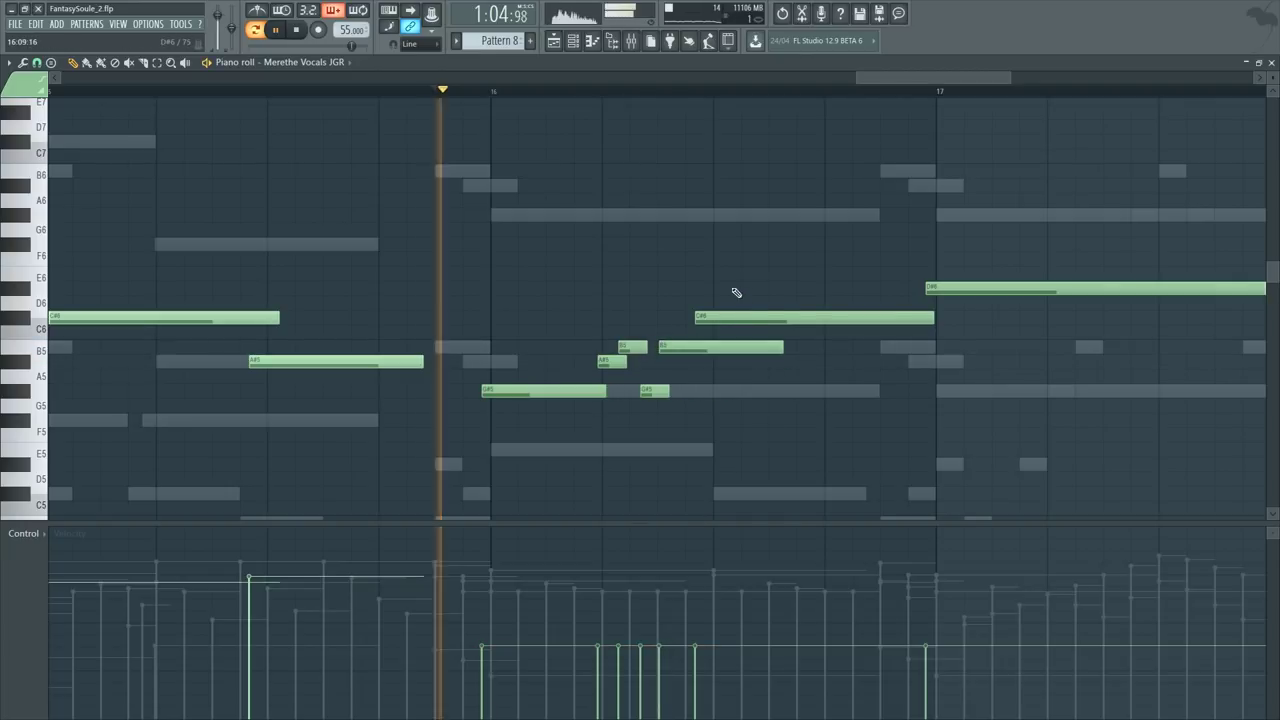
Step: Delete the C#6 note in bar 16 and fine-tune the timing of the short run and its closing B5 while playing it back
right_click(745, 318)
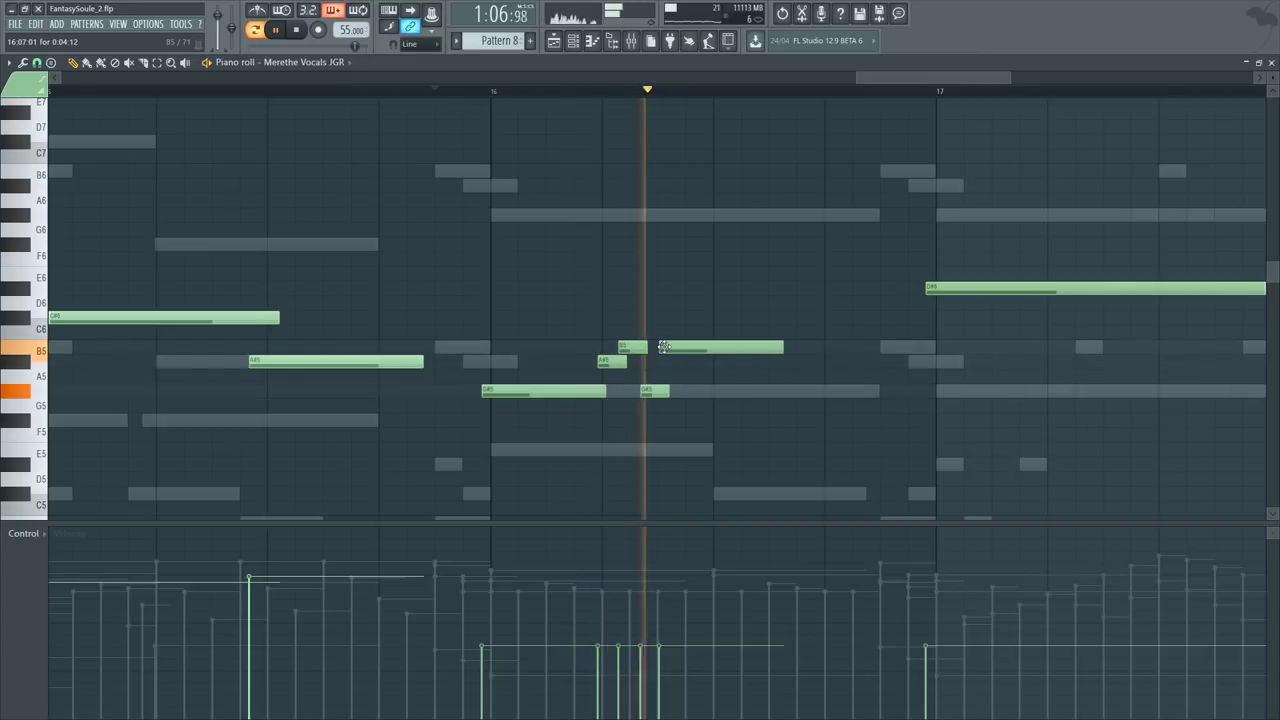
key("space")
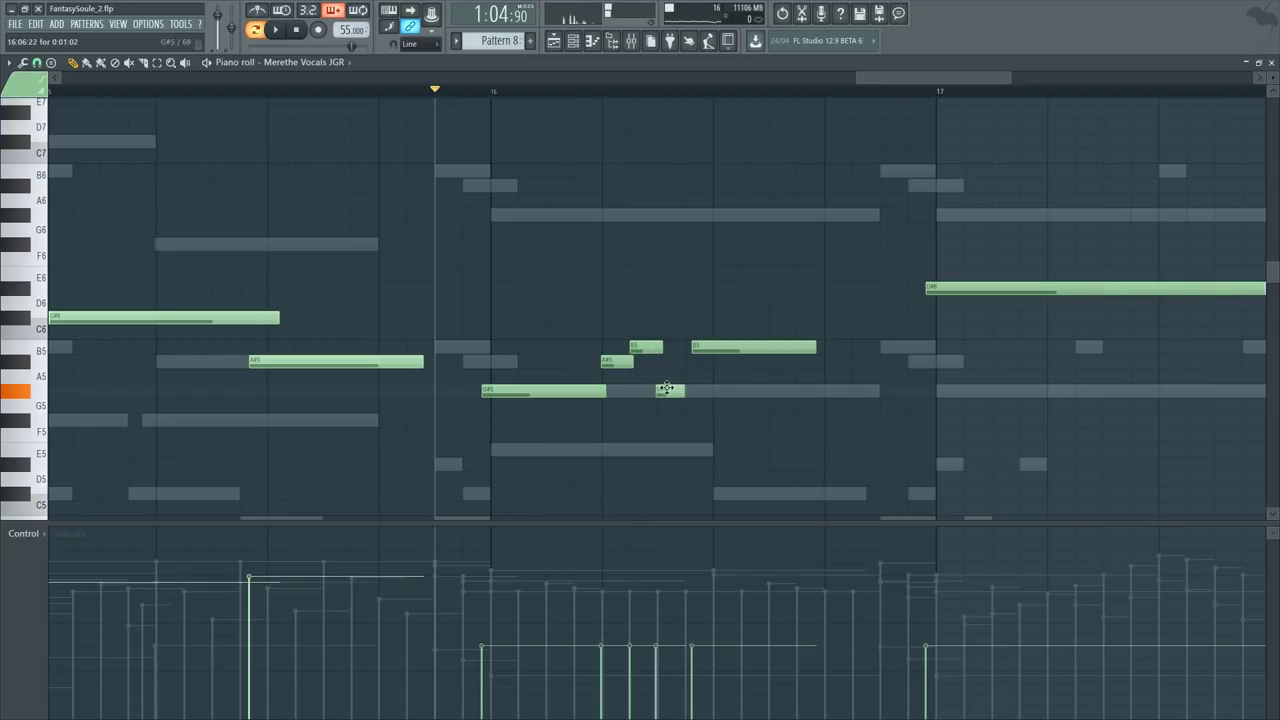
key("space")
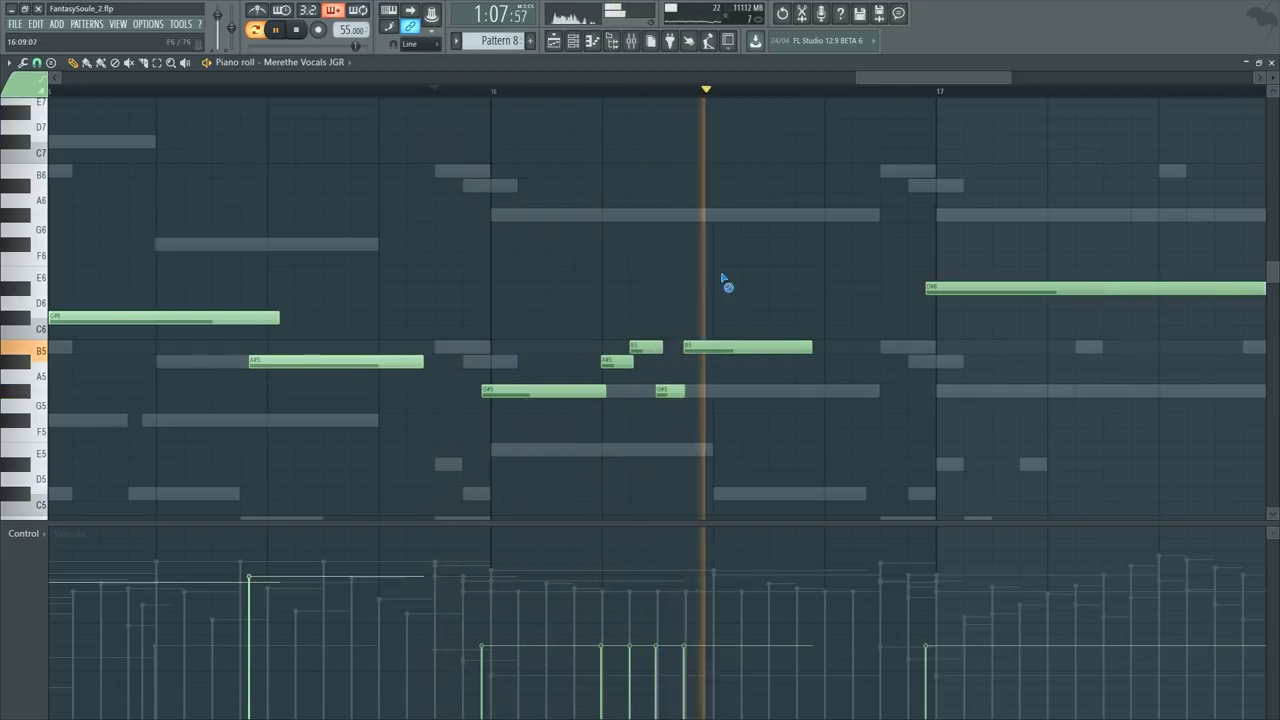
key("space")
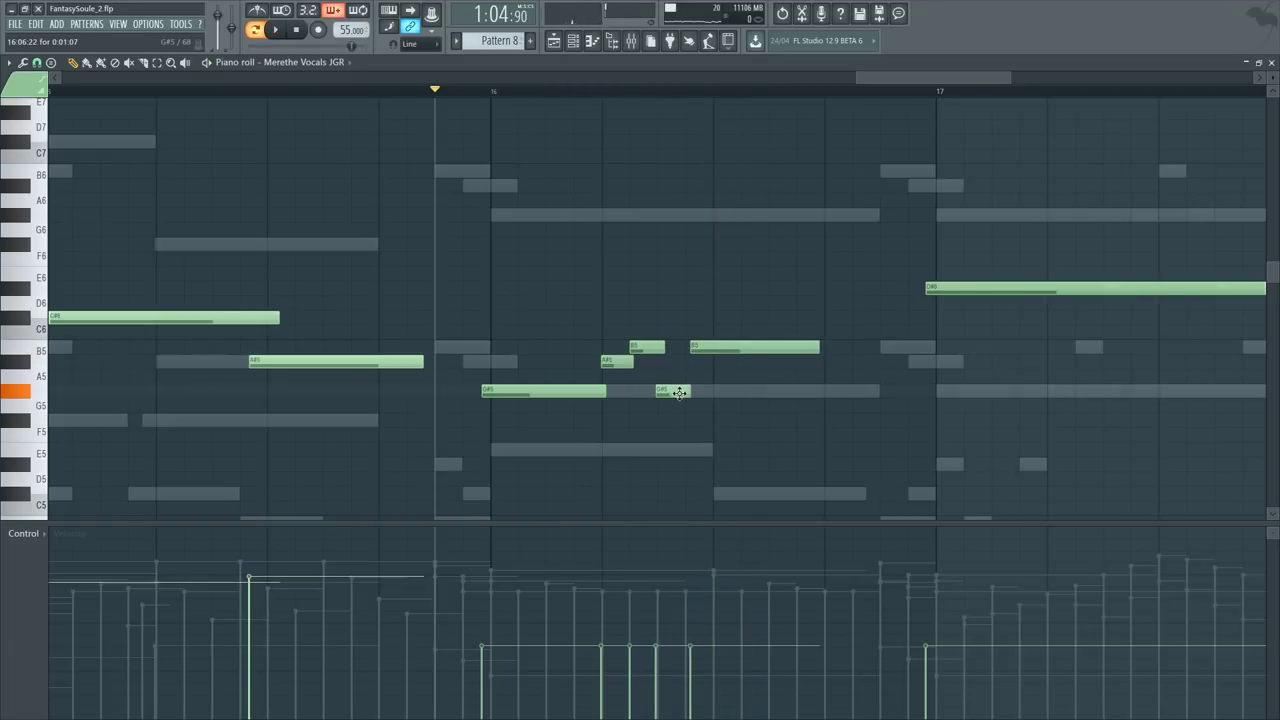
key("space")
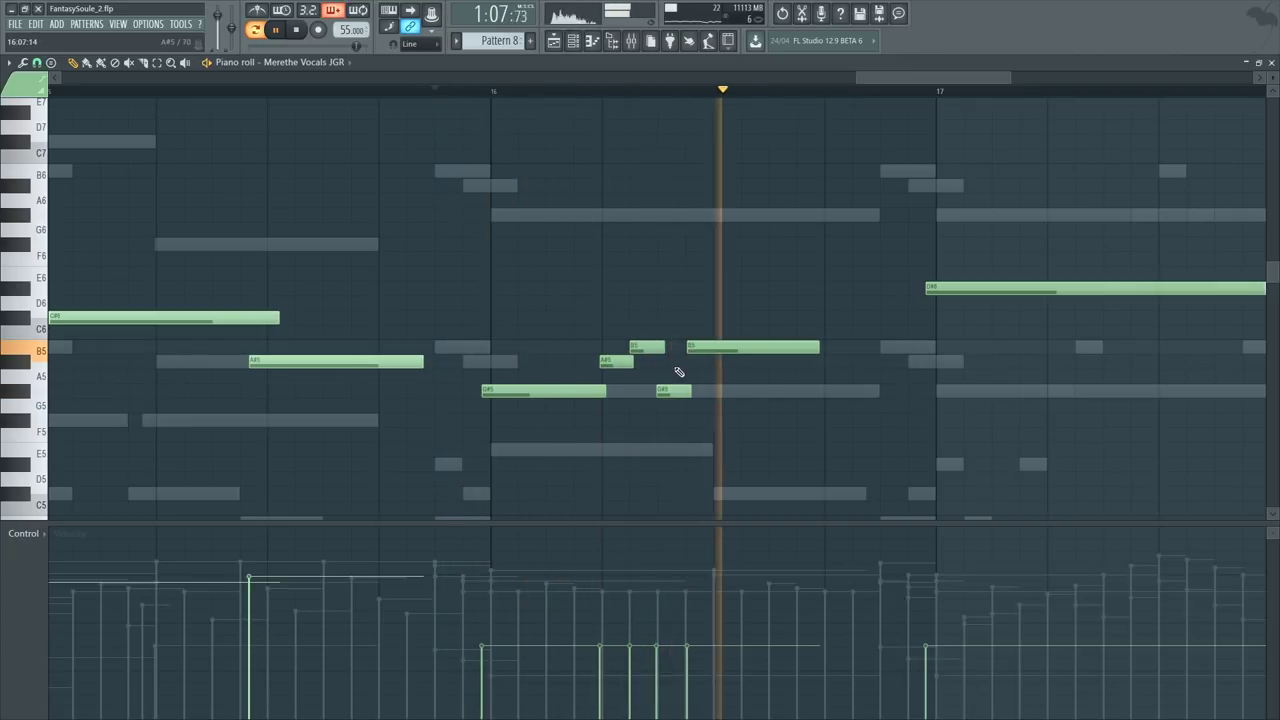
key("space")
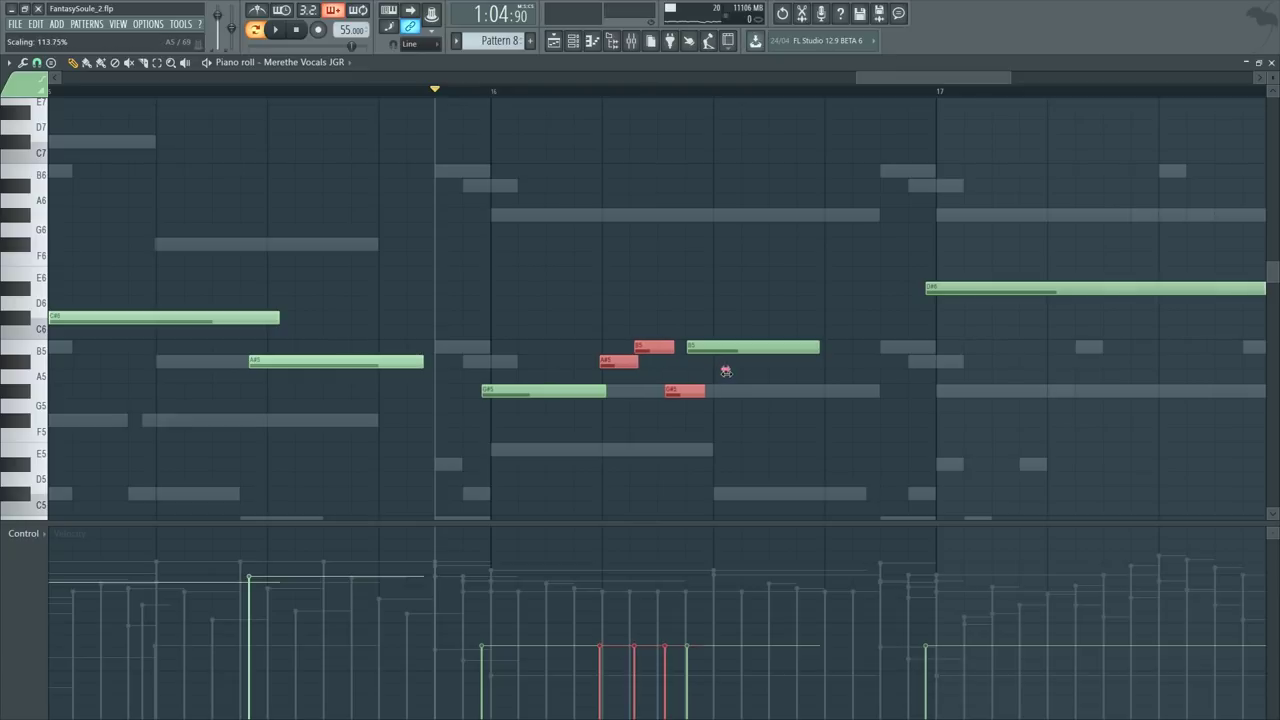
Step: Stretch bar 16's three short notes to about 114% and shift the closing B5 slightly later to follow them
left_click_drag(708, 343, 724, 343)
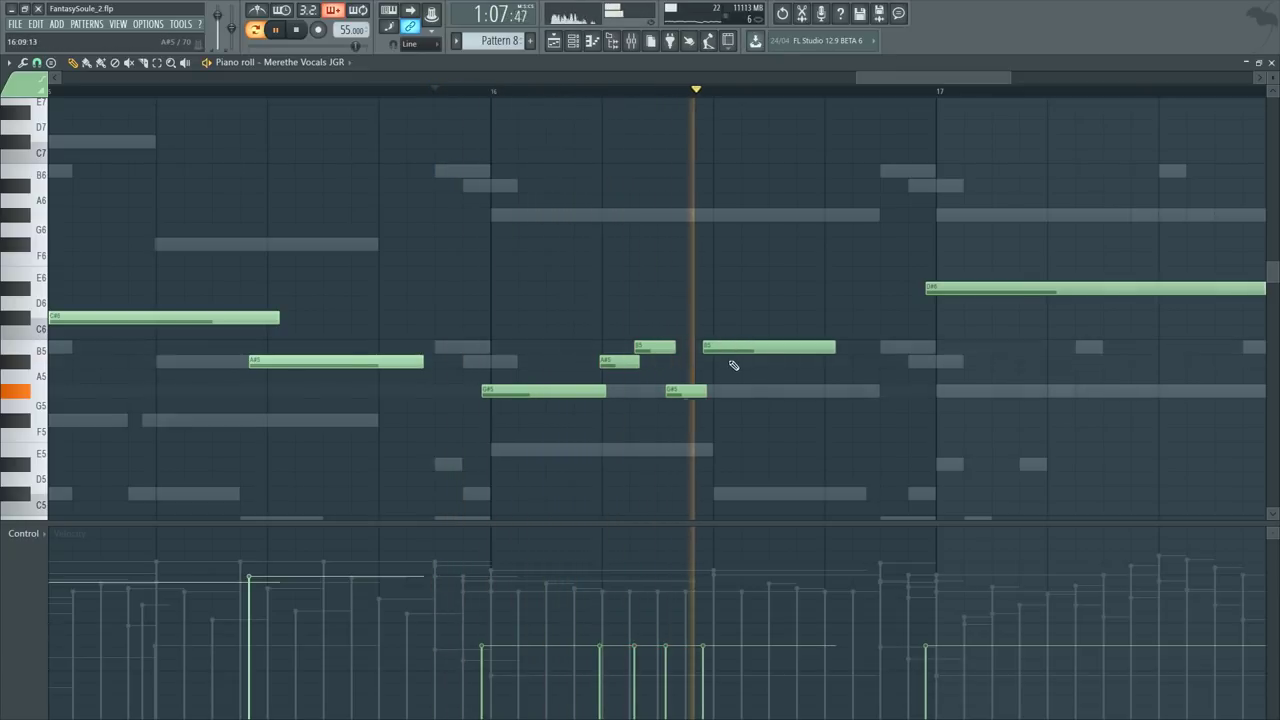
left_click_drag(727, 349, 723, 350)
key("space")
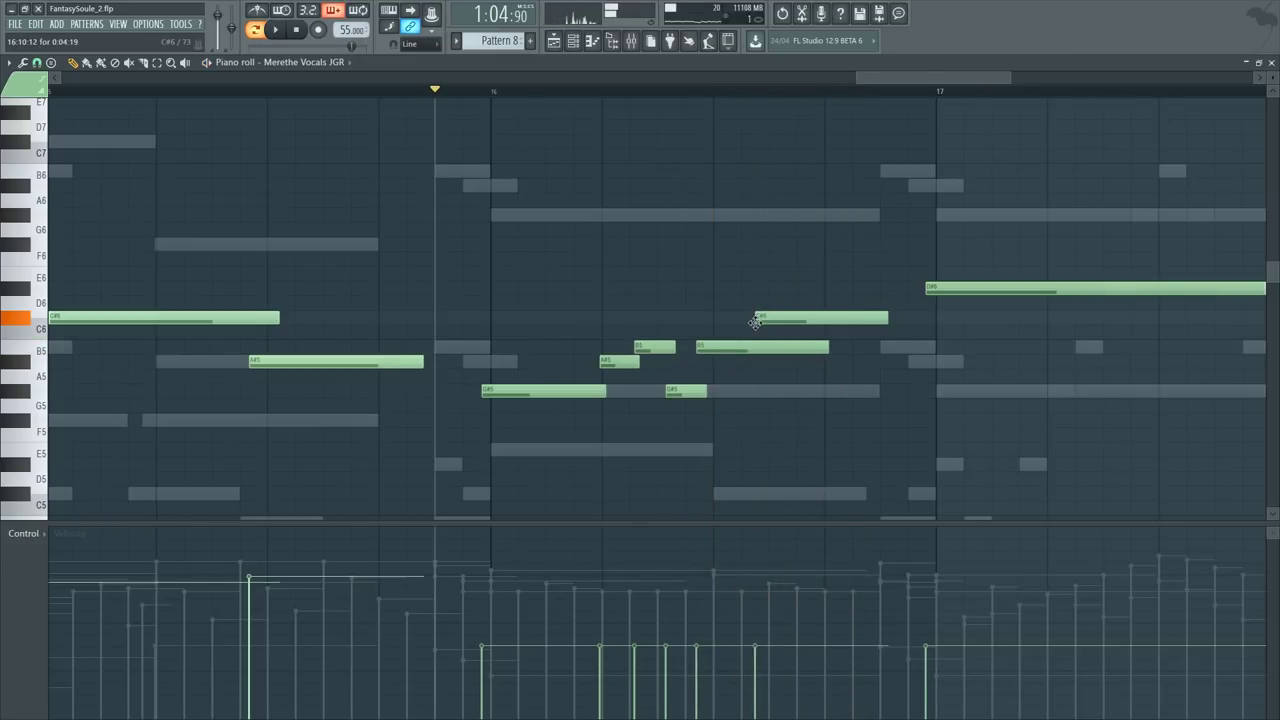
Step: Undo the C6 note added late in bar 16, place the C#6 later in the bar, and extend the B5 to meet it
key("space")
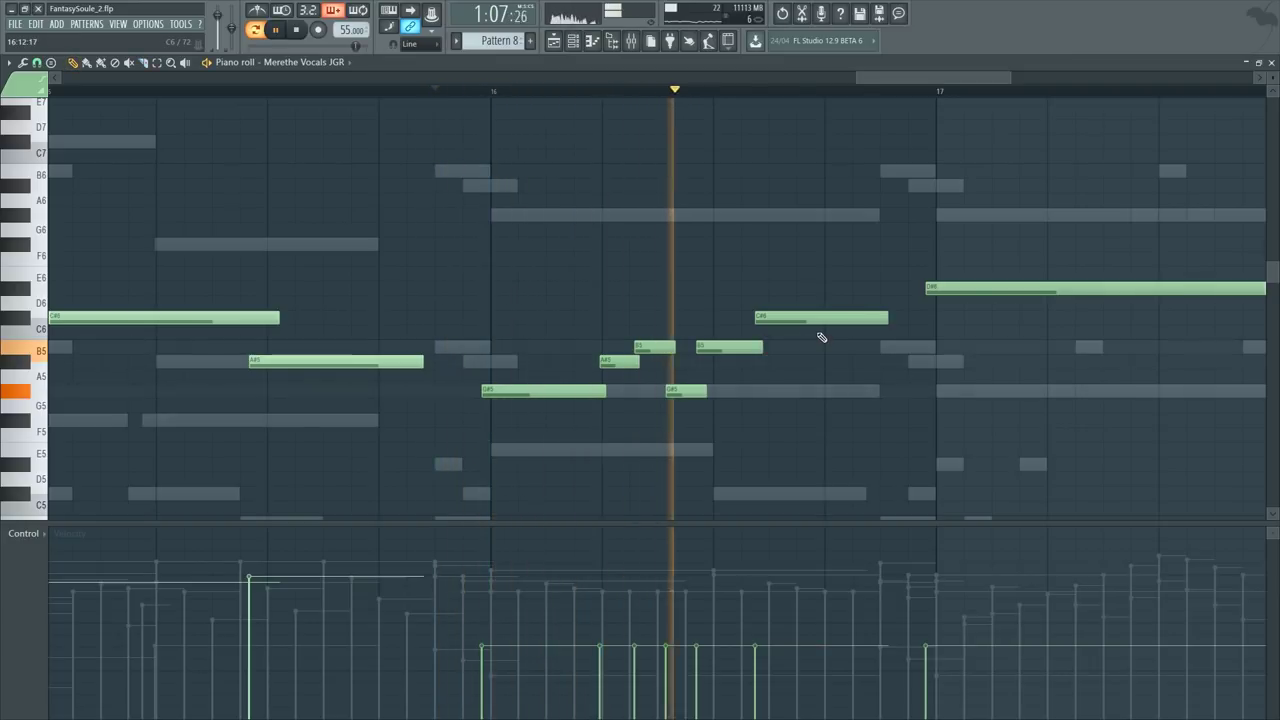
key("space")
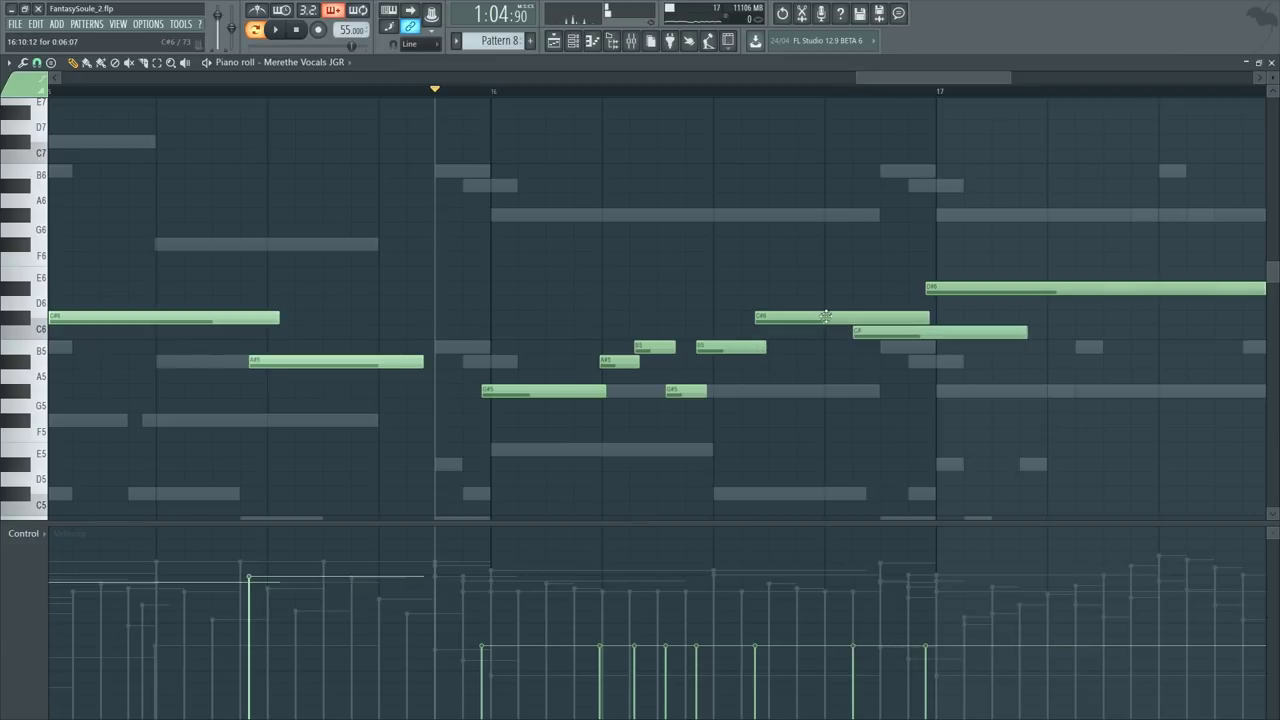
key("ctrl+z")
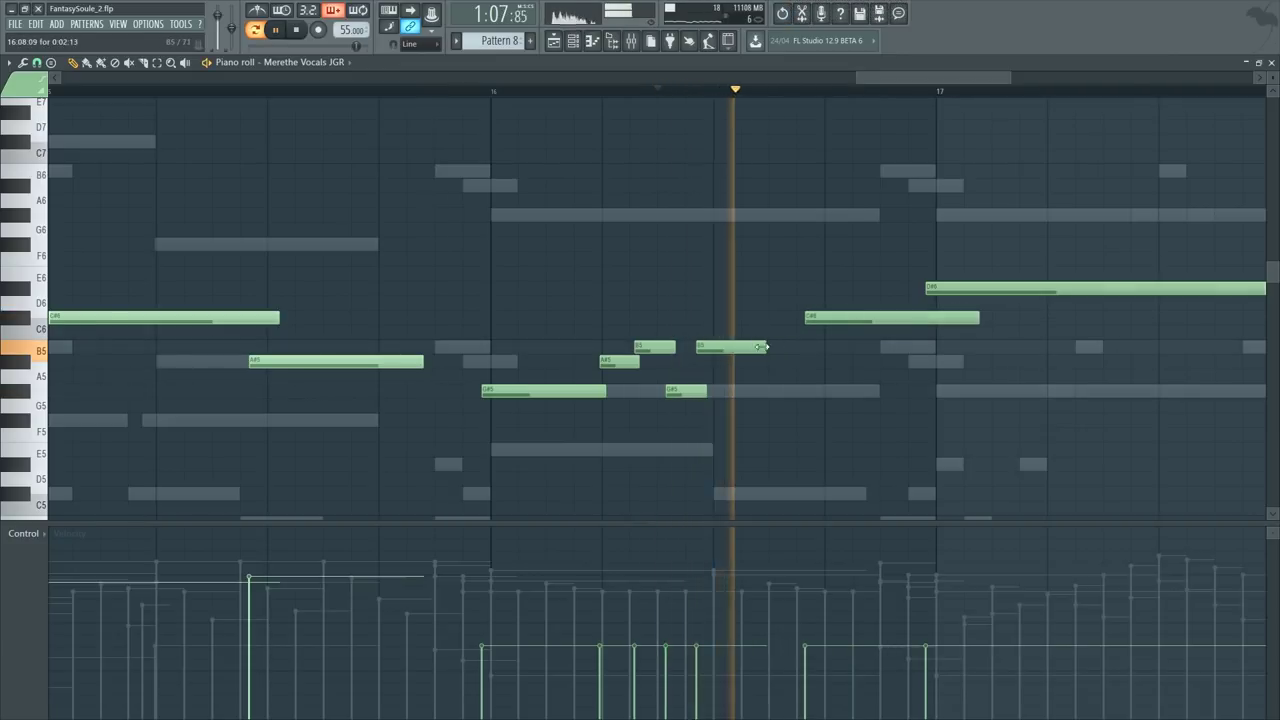
left_click_drag(763, 345, 813, 345)
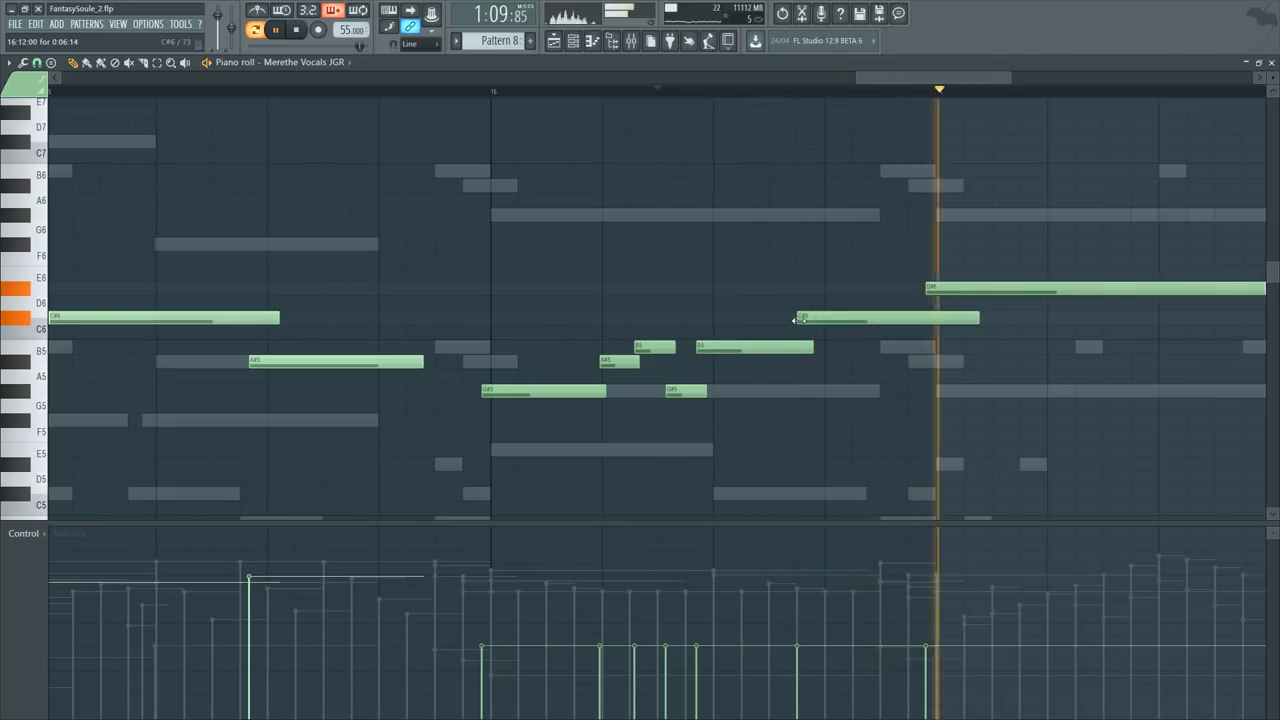
Step: Shorten the long D#6 note in bar 17 so it ends about three quarters through the bar
scroll(942, 191, "down", 3, "ctrl")
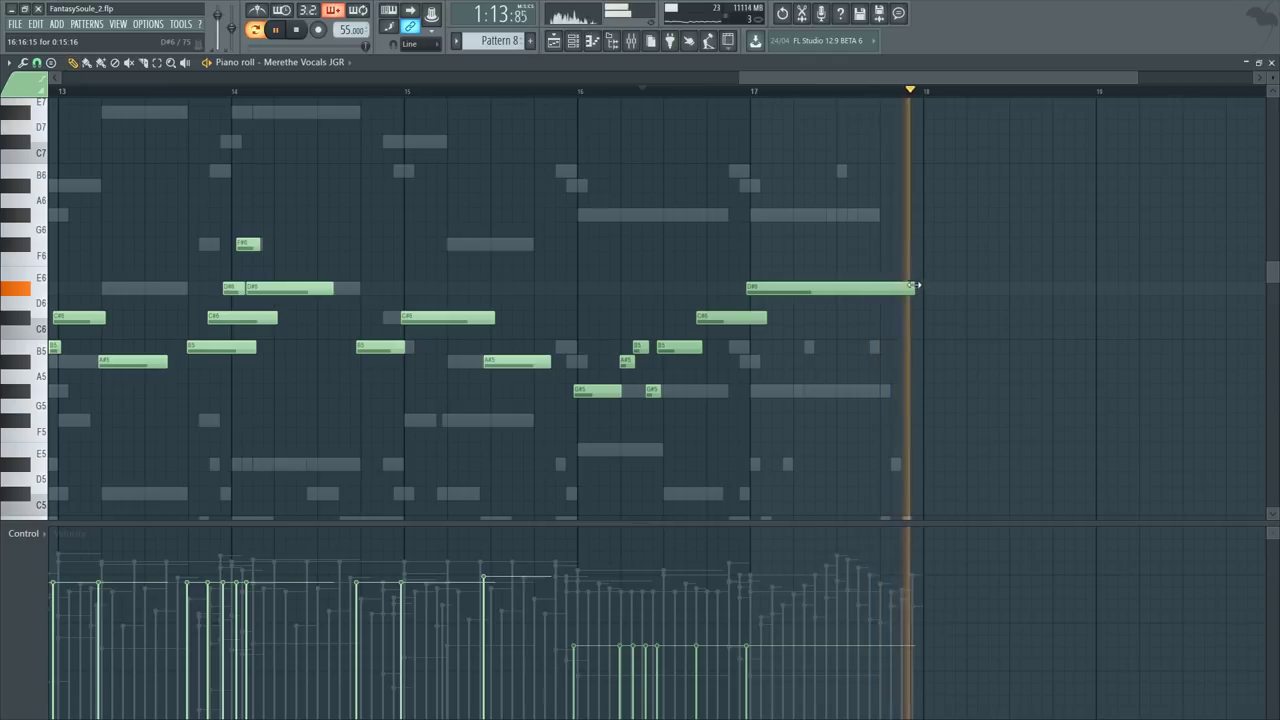
left_click_drag(910, 289, 880, 290)
Step: Open the Harp 3 CHRP part through its ghost notes and copy its rising and falling arpeggio in bar 17
scroll(883, 297, "down", 6)
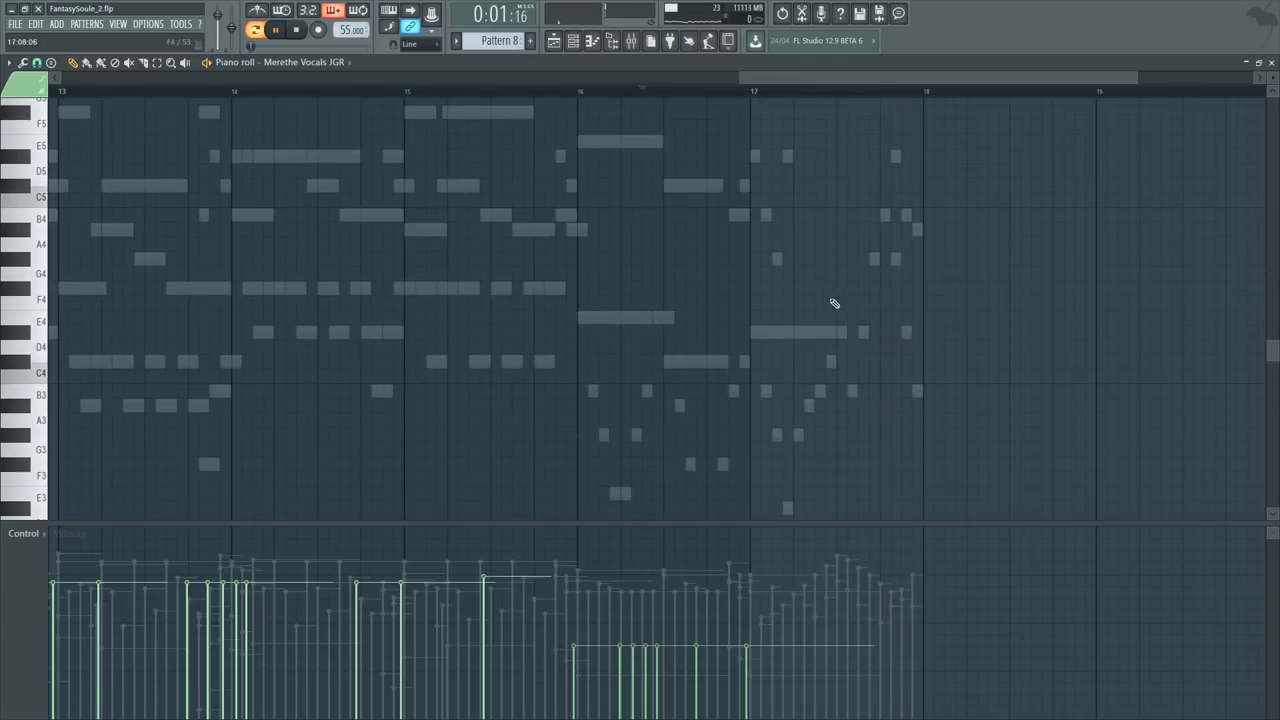
double_click(817, 394)
scroll(812, 338, "up", 3)
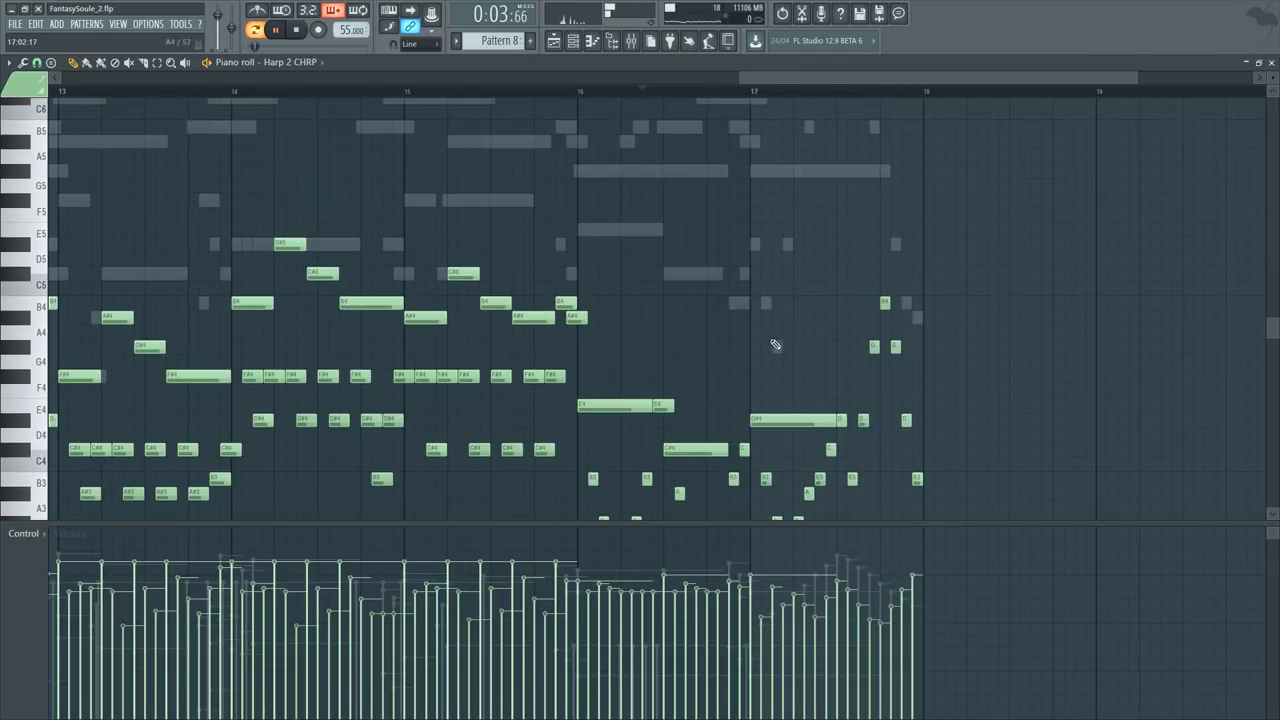
right_click(777, 347)
right_click(777, 347)
left_click_drag(768, 408, 754, 432)
scroll(754, 346, "up", 2)
scroll(757, 352, "down", 2)
scroll(760, 357, "down", 4)
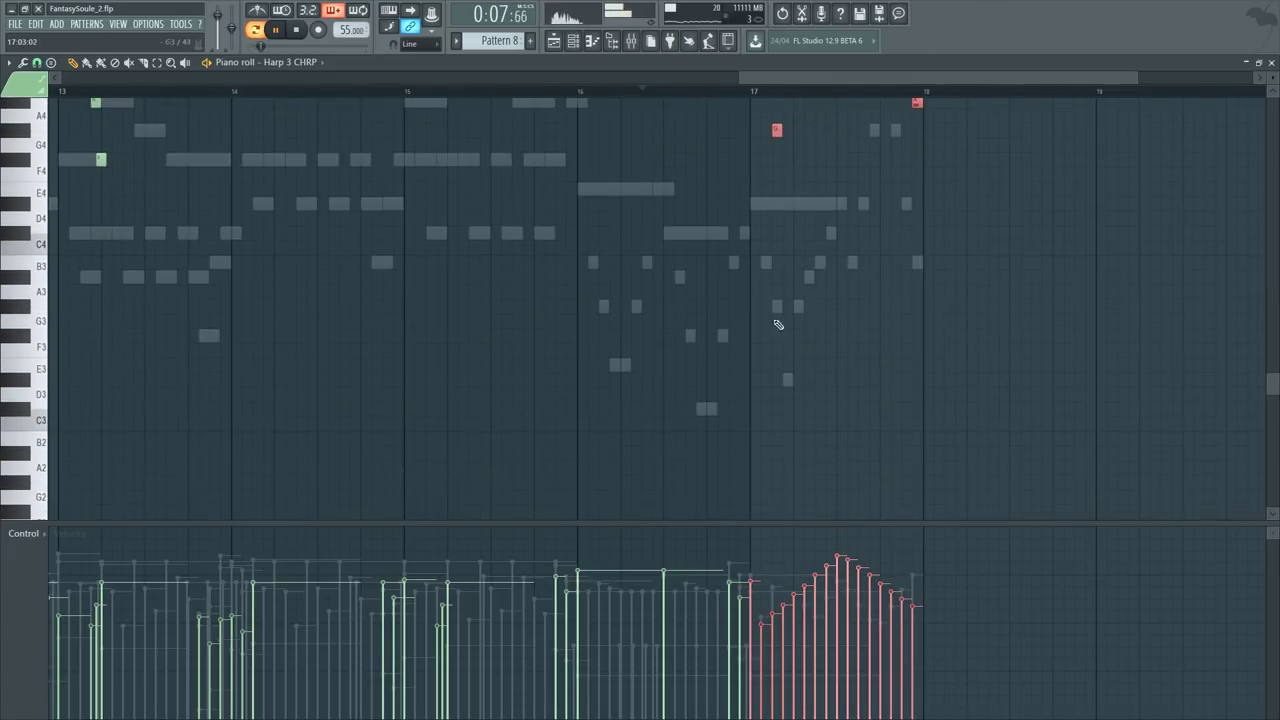
key("space")
Step: Return to the Harp 2 CHRP part and mute its existing short notes in bar 17
right_click(777, 305)
right_click(777, 305)
scroll(780, 312, "up", 1)
left_click_drag(764, 319, 880, 518)
scroll(874, 241, "up", 3)
left_click_drag(970, 190, 856, 525)
key("t")
left_click(843, 382)
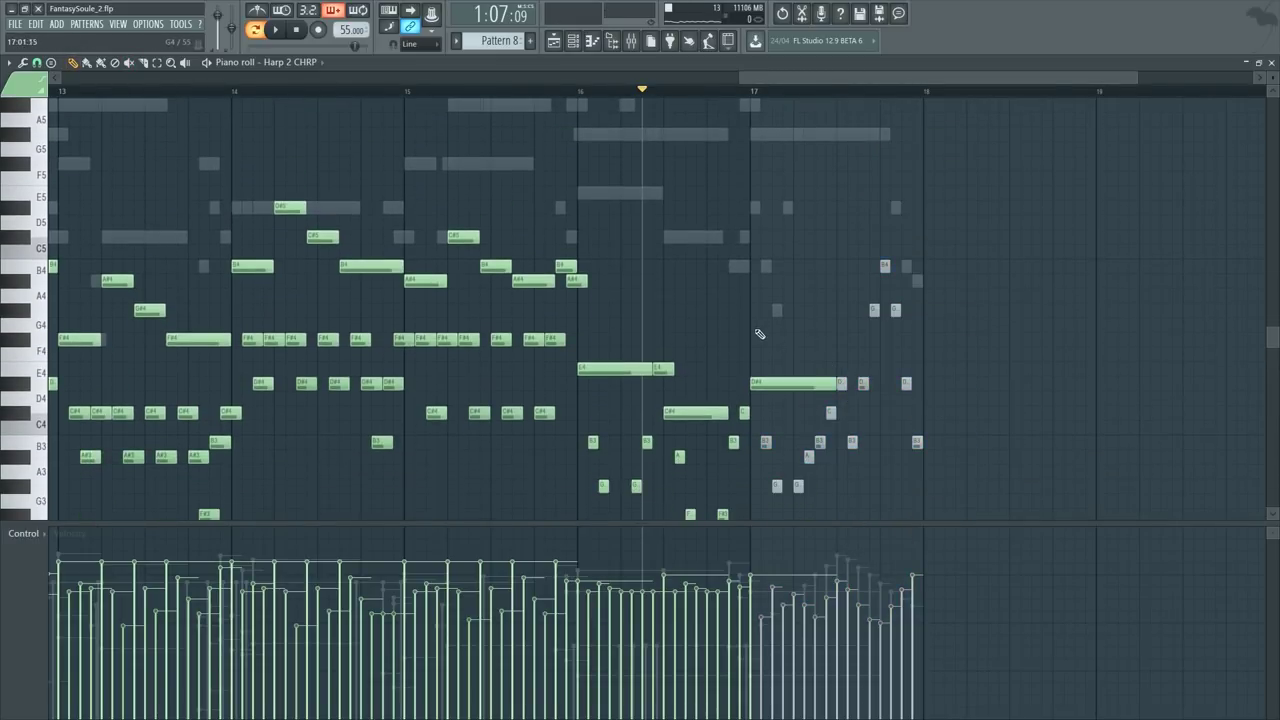
Step: Paste the Harp 3 arpeggio into bar 17 of Harp 2 CHRP and transpose it down one octave
key("ctrl+v")
left_click_drag(226, 265, 912, 298)
scroll(913, 298, "down", 3)
key("ctrl+Down")
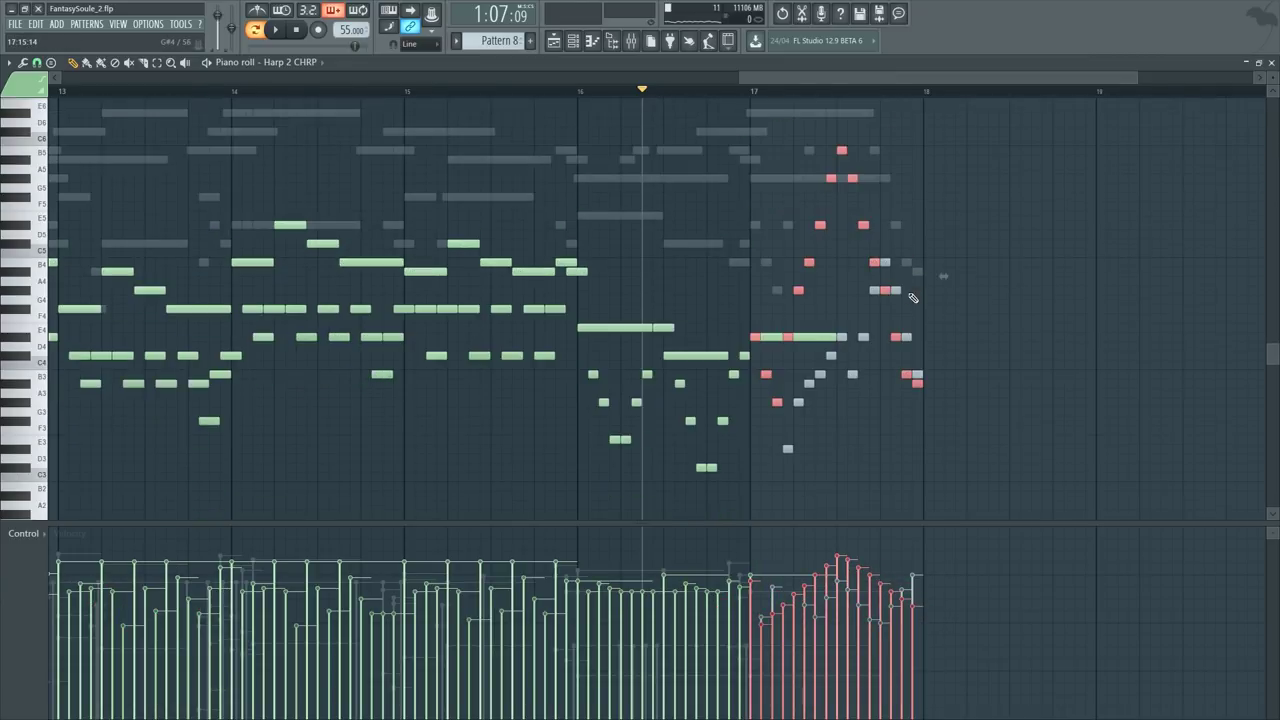
scroll(880, 314, "down", 2)
Step: Delete the long D#4 and the muted original notes from bar 17 of Harp 2 CHRP
right_click(827, 280)
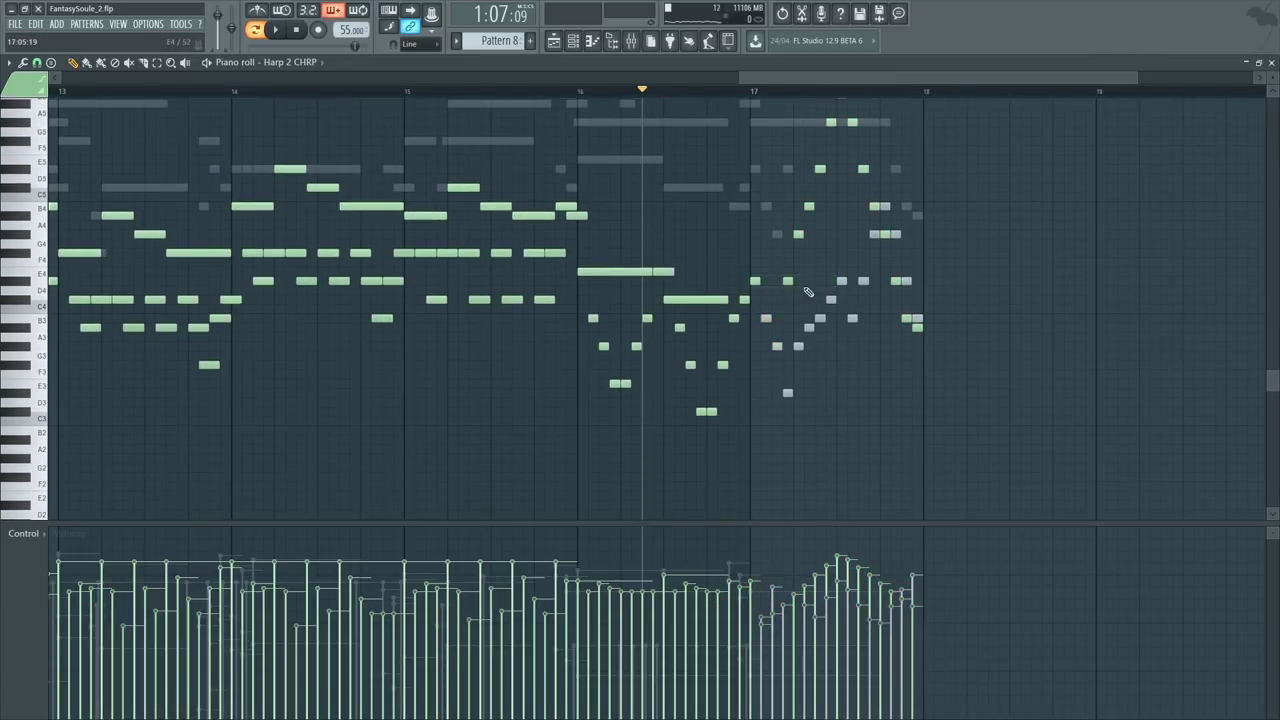
left_click_drag(809, 297, 837, 340)
key("Delete")
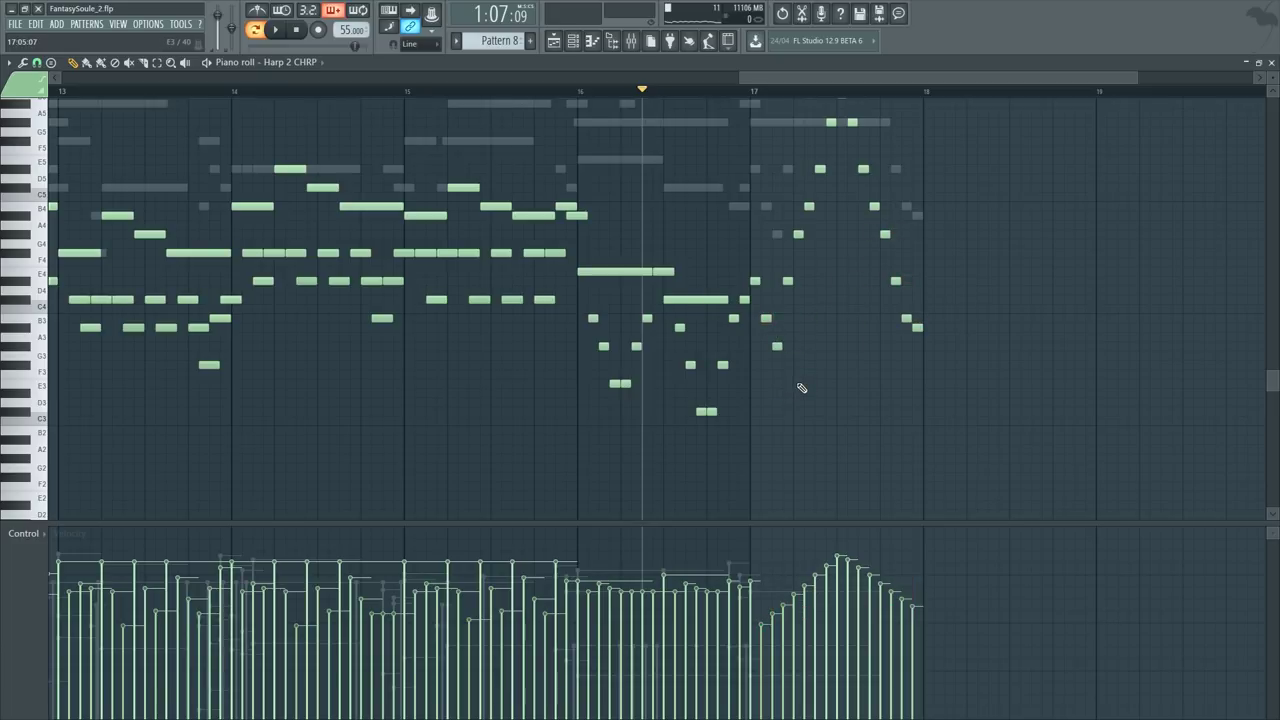
Step: Select the whole pasted arpeggio in bar 17 of Harp 2 CHRP and raise its note velocities
left_click_drag(753, 383, 942, 108)
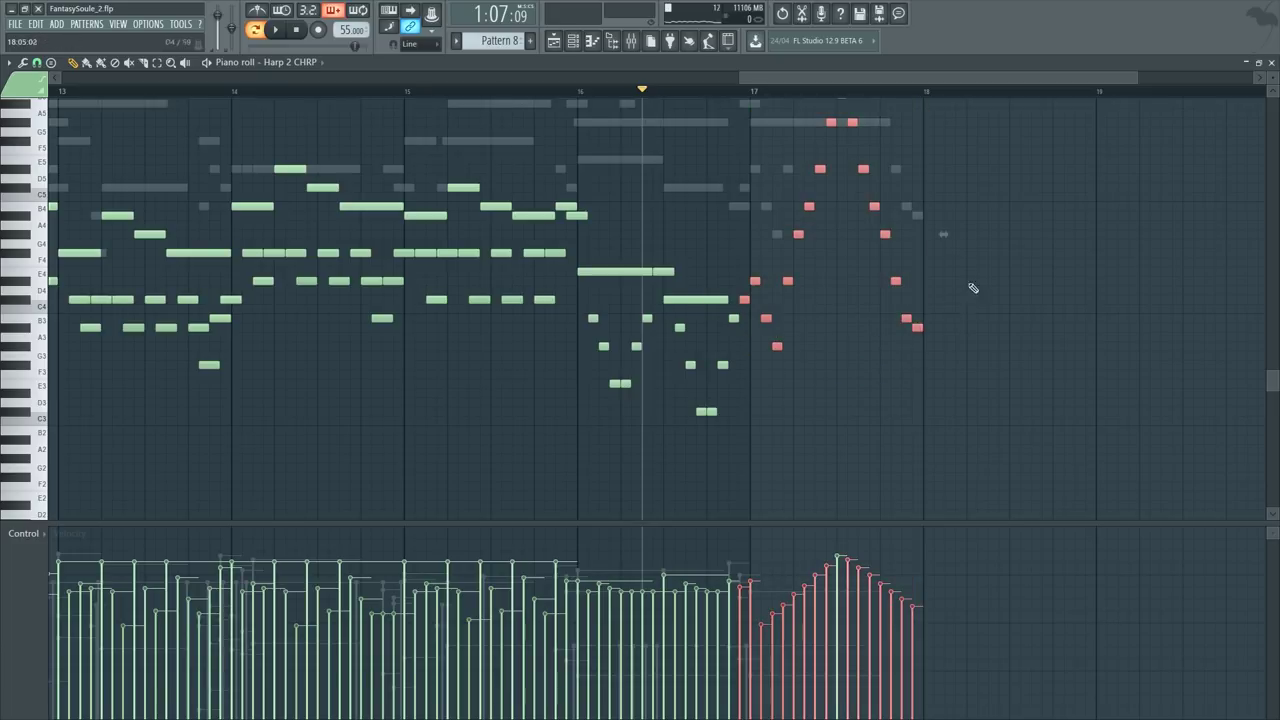
scroll(970, 276, "up", 3)
left_click_drag(1000, 194, 752, 525)
scroll(785, 470, "up", 4)
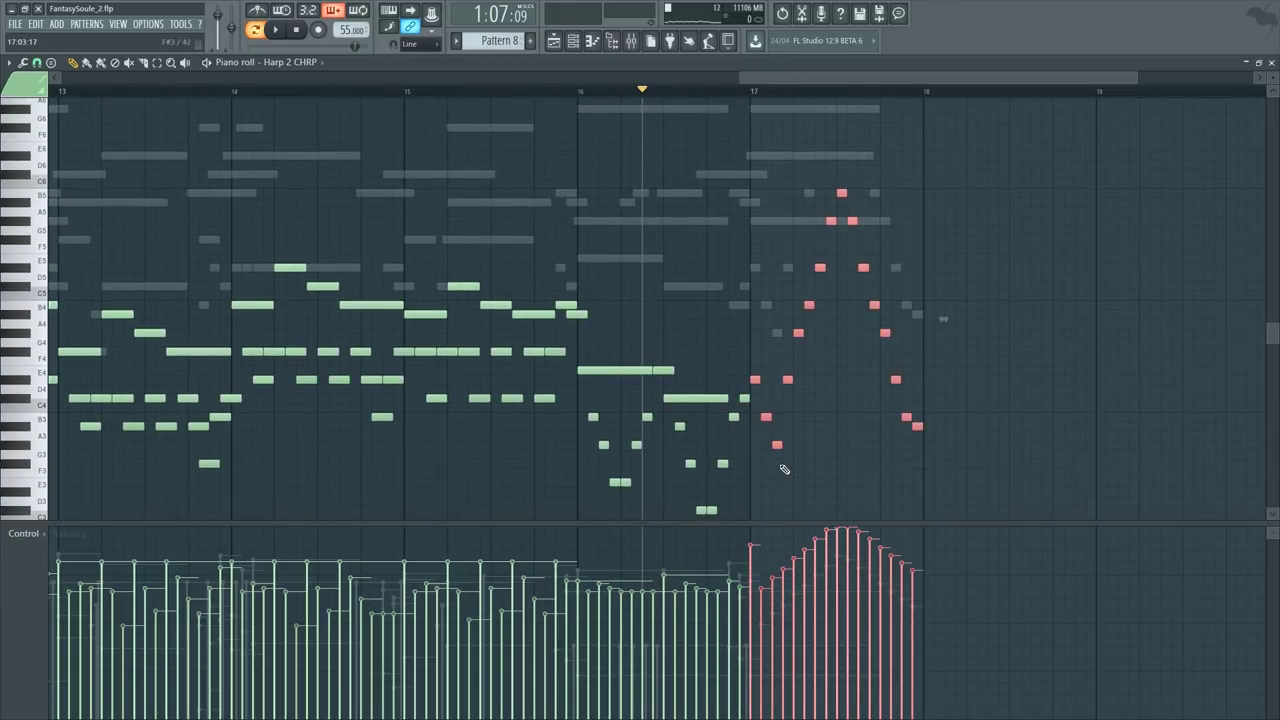
Step: Undo the last velocity increases on the bar 17 arpeggio in Harp 2 CHRP and play the transition from bar 16
key("ctrl+z")
key("ctrl+z")
key("ctrl+z")
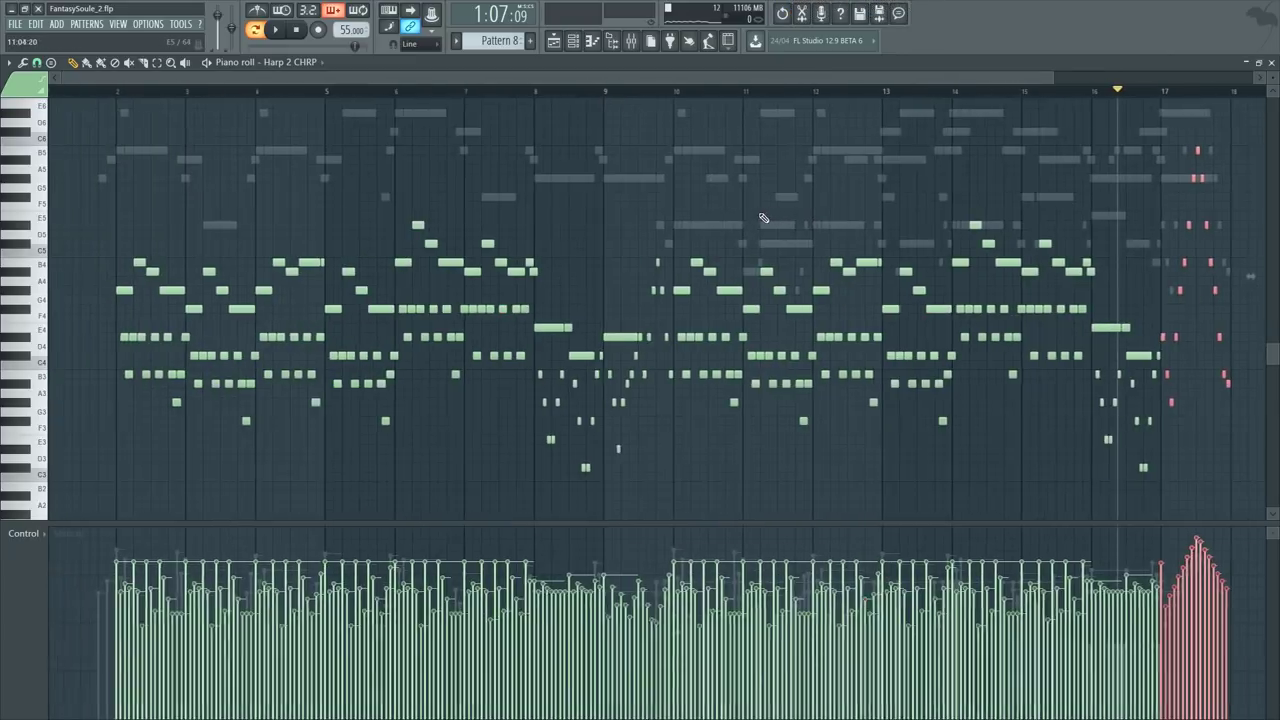
scroll(766, 214, "down", 3, "ctrl")
key("space")
scroll(1120, 150, "up", 3, "ctrl")
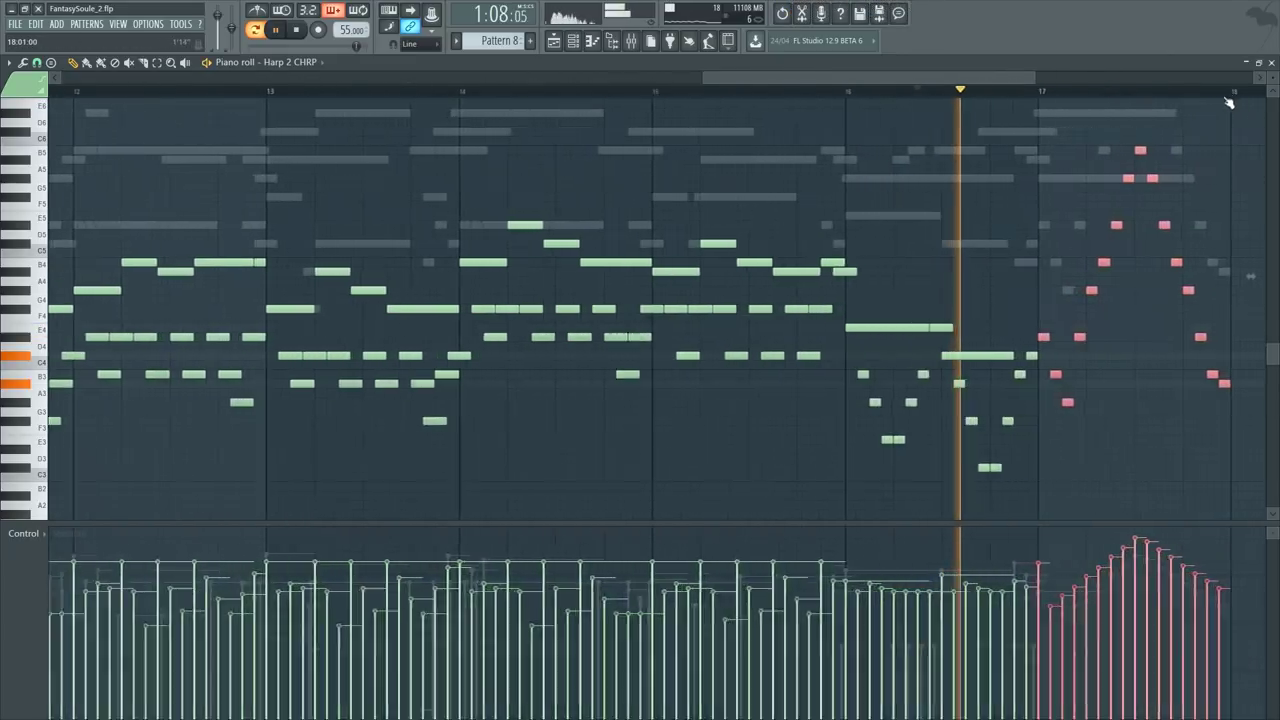
Step: Switch to the Concert Harp CHRP part and review the arrangement from bar 1 through bar 17 against the other parts
double_click(1008, 160)
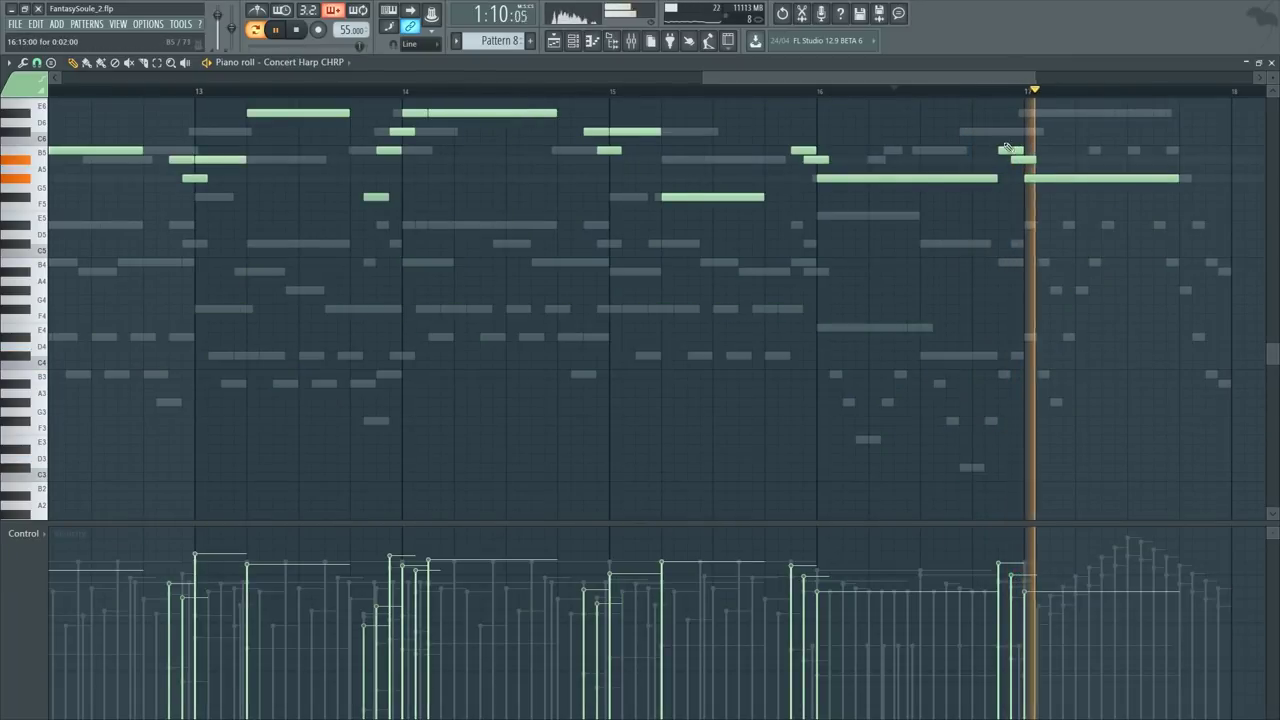
left_click_drag(1005, 79, 1059, 80)
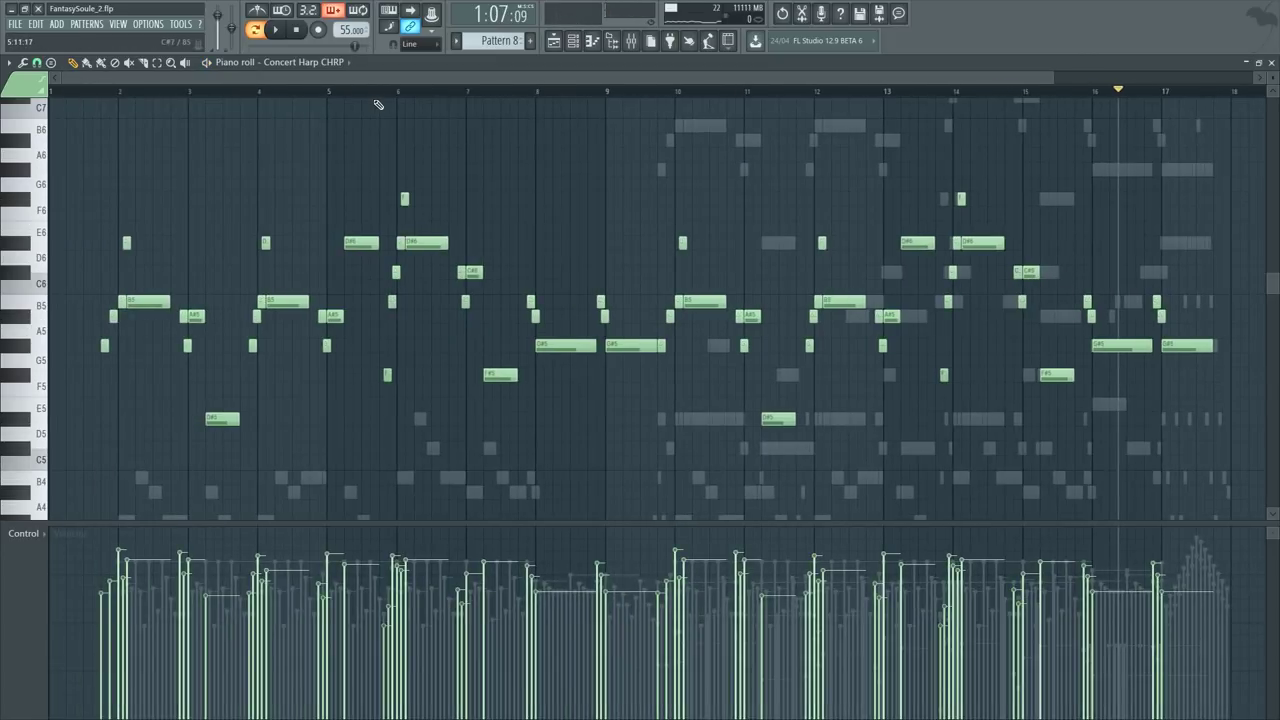
left_click_drag(108, 93, 597, 96)
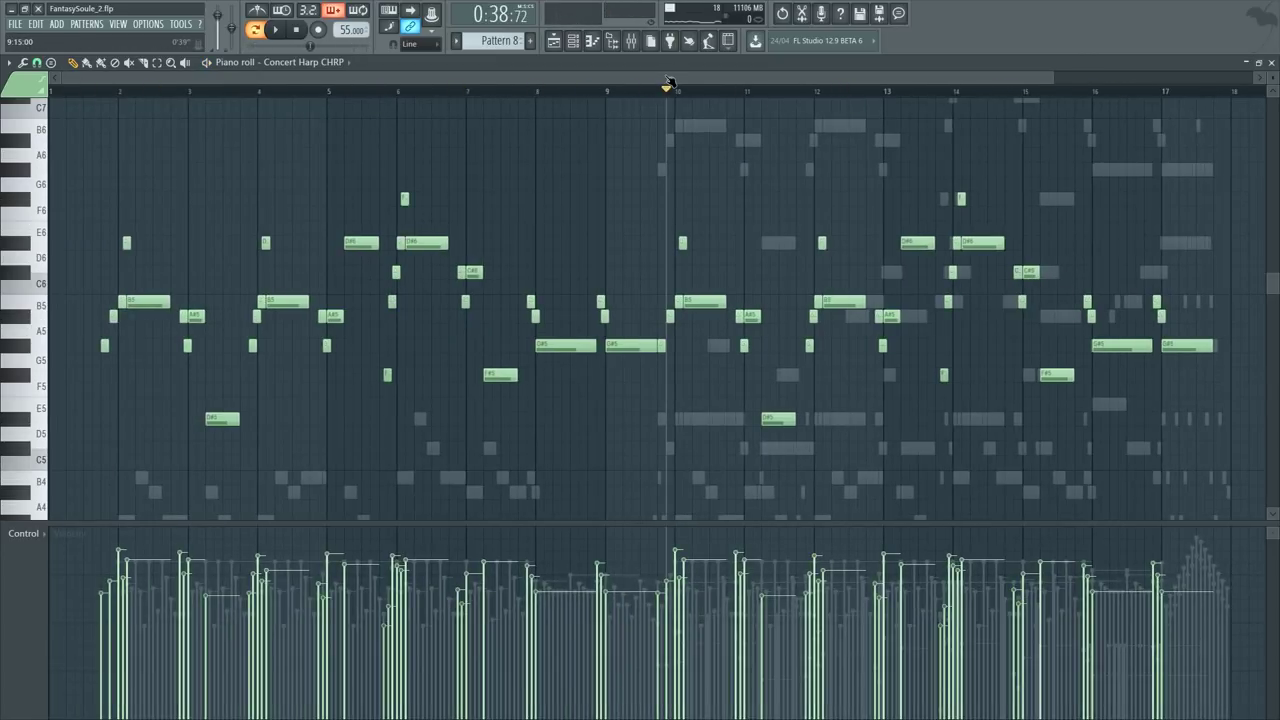
key("F6")
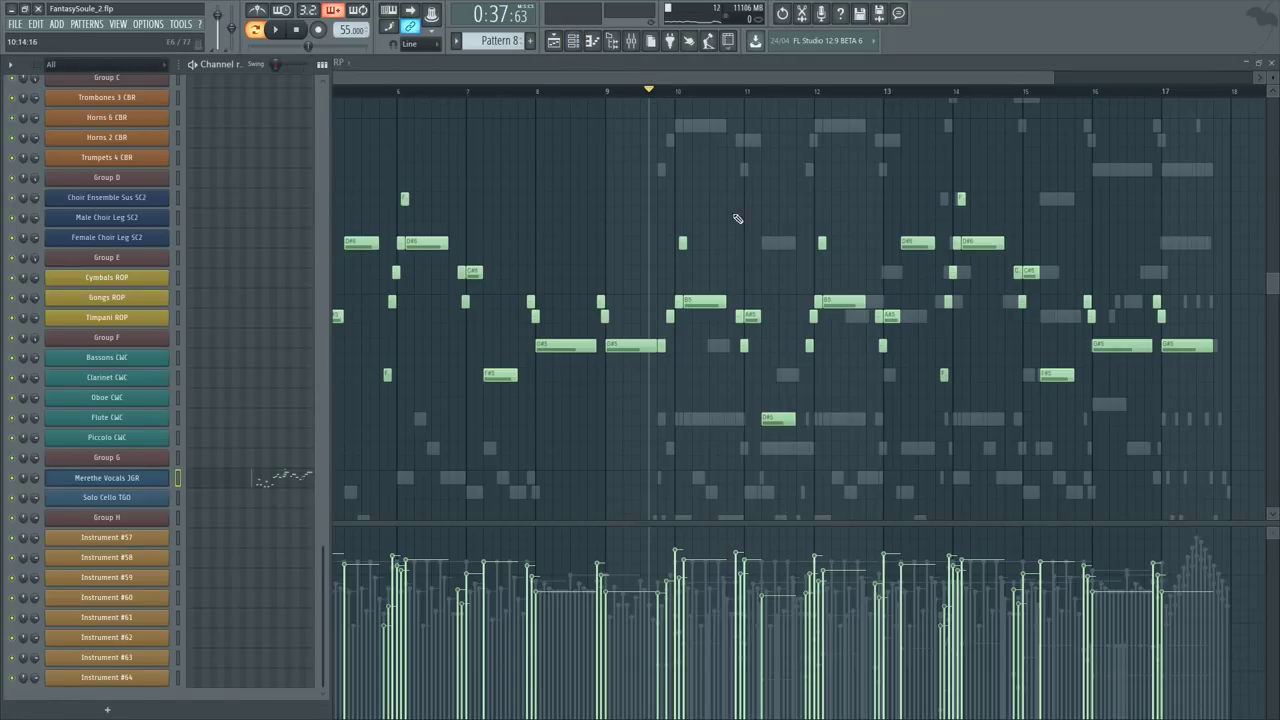
key("F6")
scroll(532, 107, "down", 3)
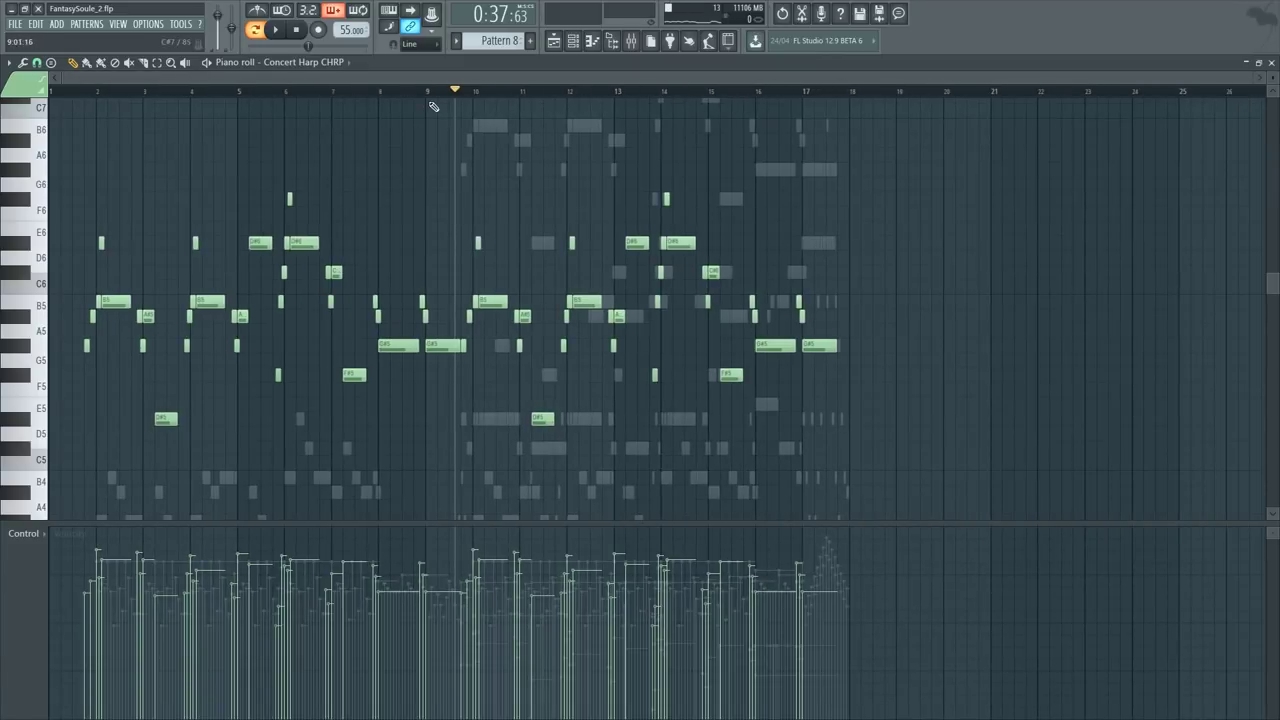
left_click(471, 99)
left_click_drag(471, 97, 856, 133)
left_click(838, 137)
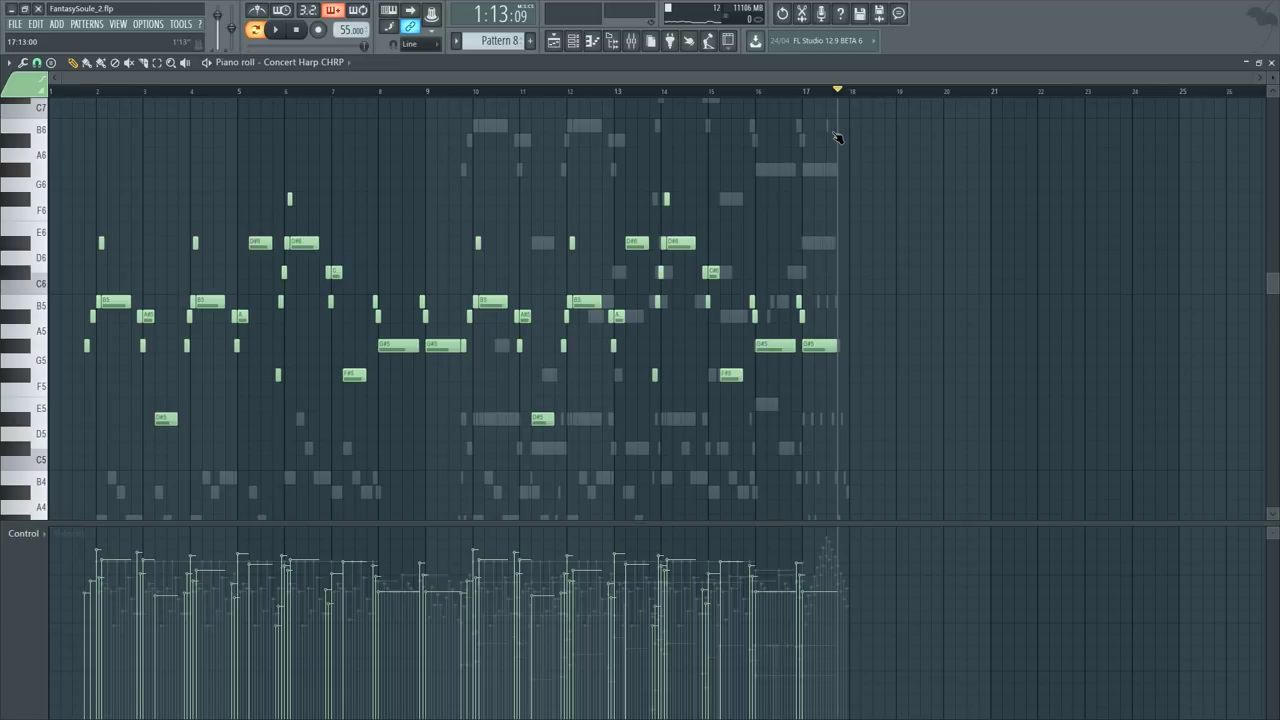
scroll(592, 125, "up", 2)
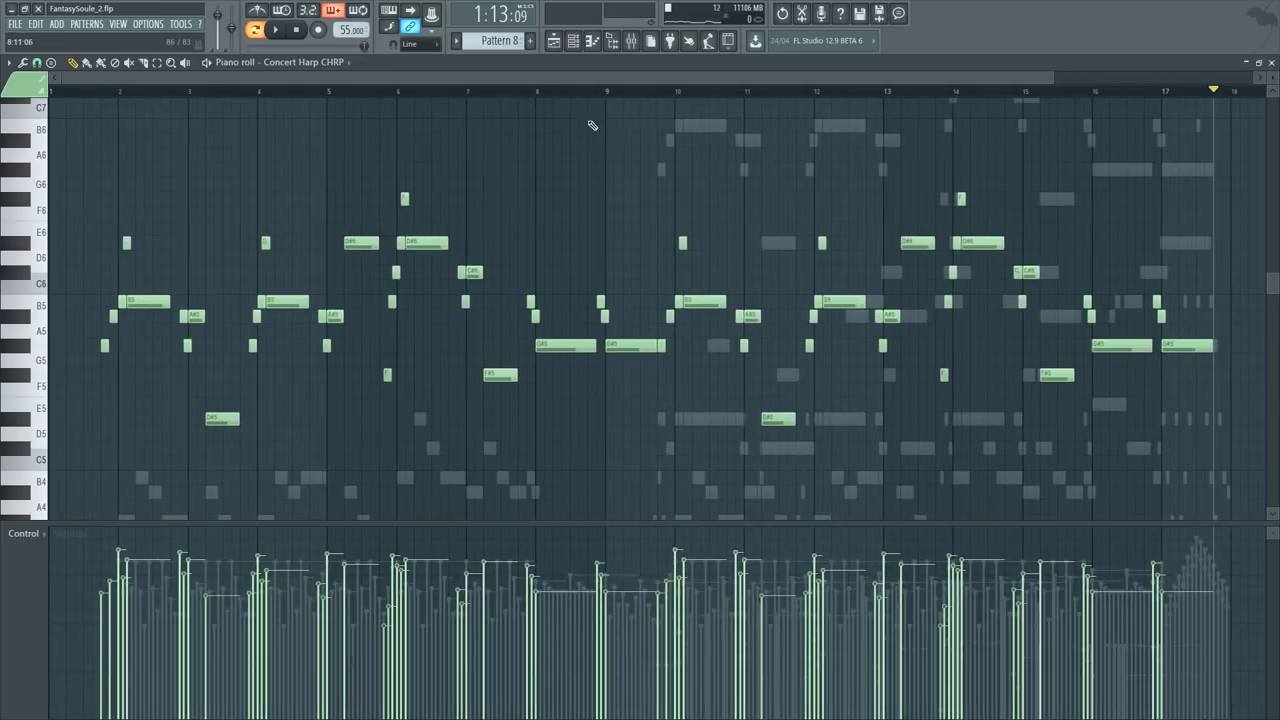
Step: Return the playhead to the beginning of bar 1 and save the FantasySoule_2 project
scroll(717, 96, "down", 1)
left_click_drag(717, 95, 74, 118)
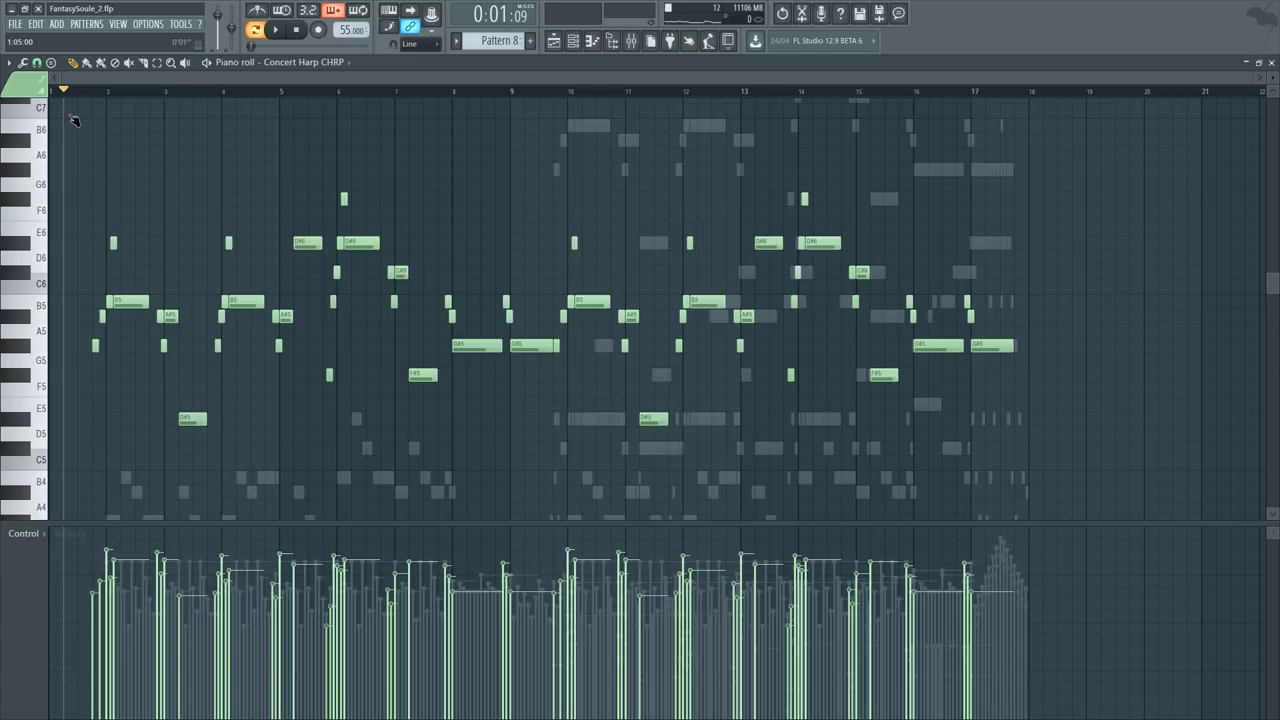
left_click(15, 23)
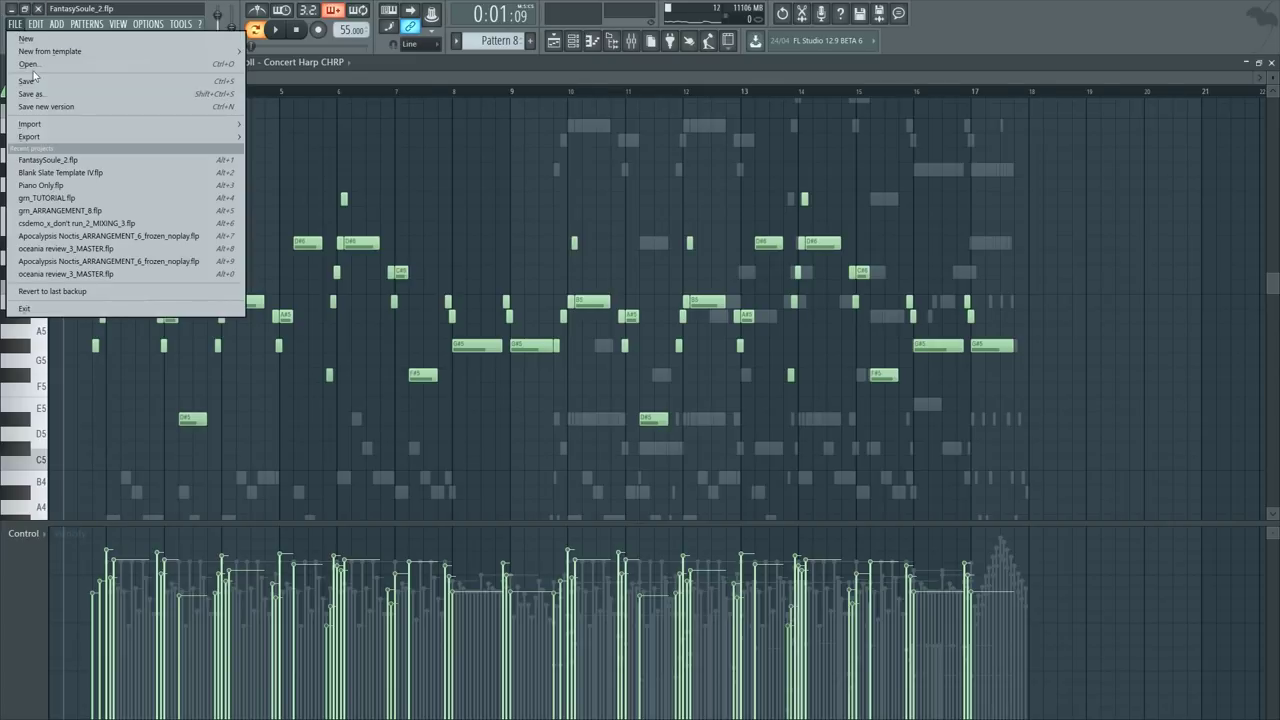
left_click(40, 83)
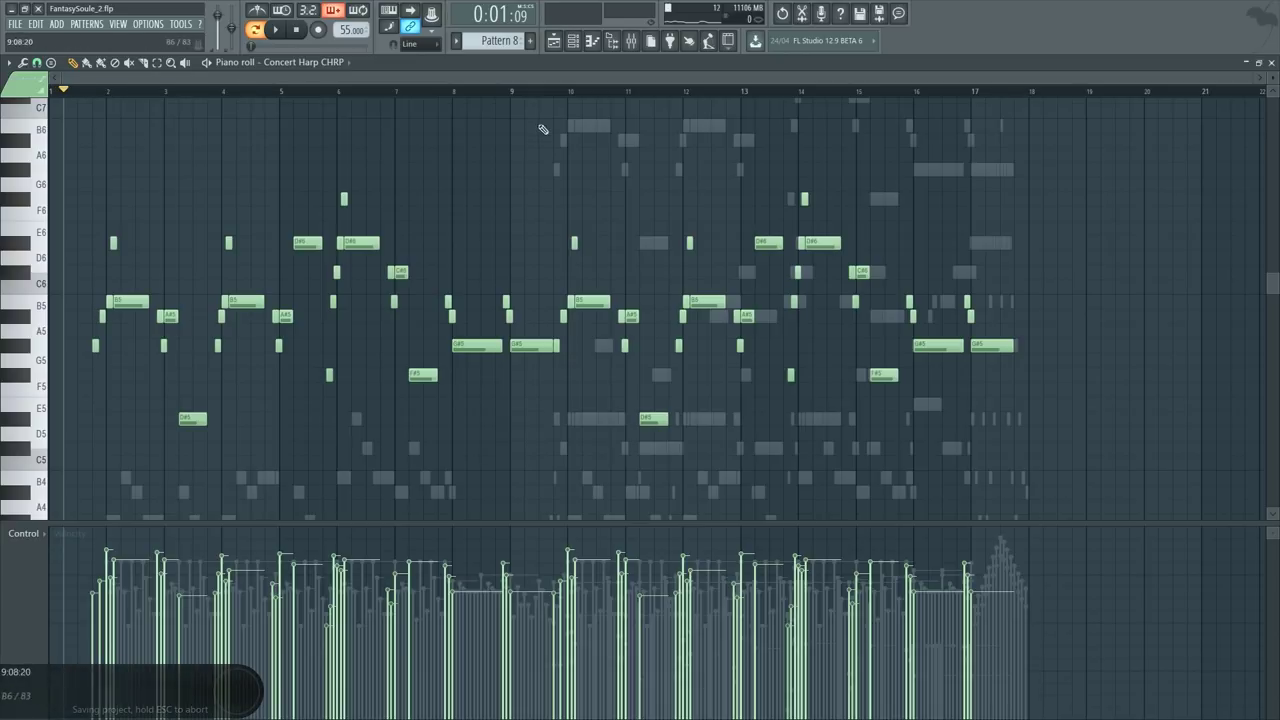
Step: Look through the instrument channels from the harps to the vocals and select Choir Ensemble Sus SC2 to audition the choirs
scroll(376, 153, "down", 2, "ctrl")
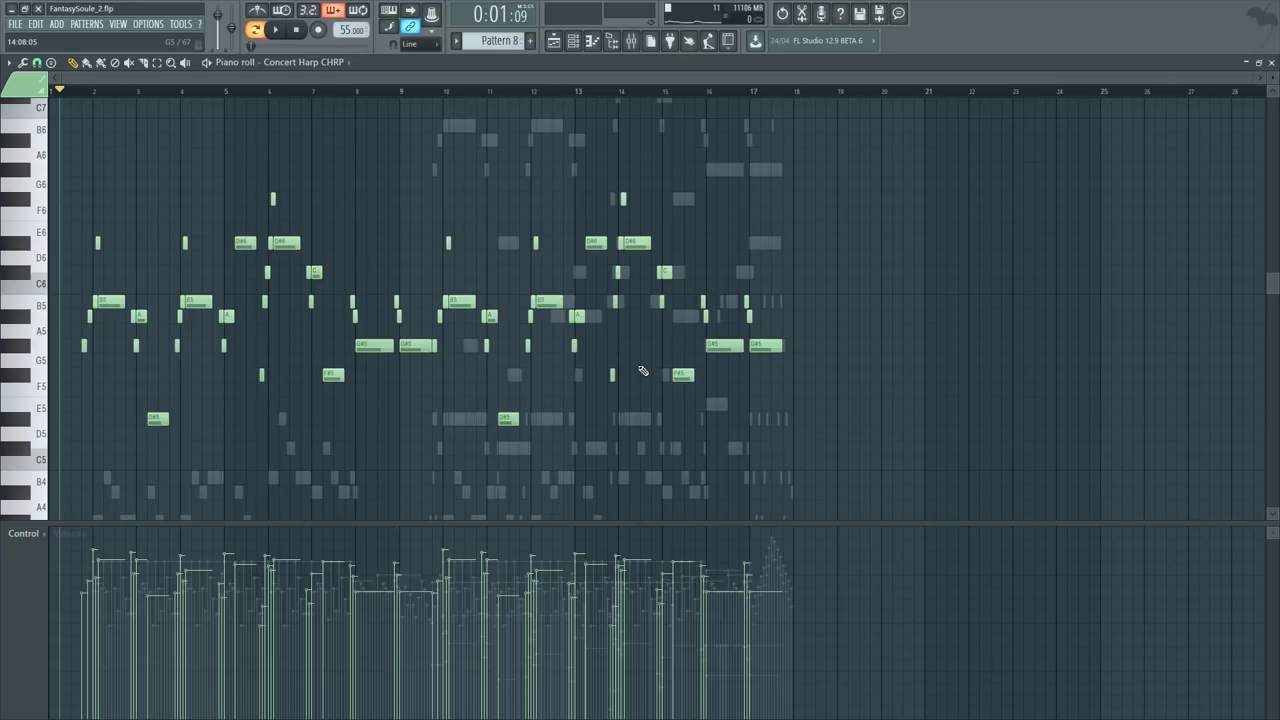
key("F6")
scroll(234, 223, "up", 5)
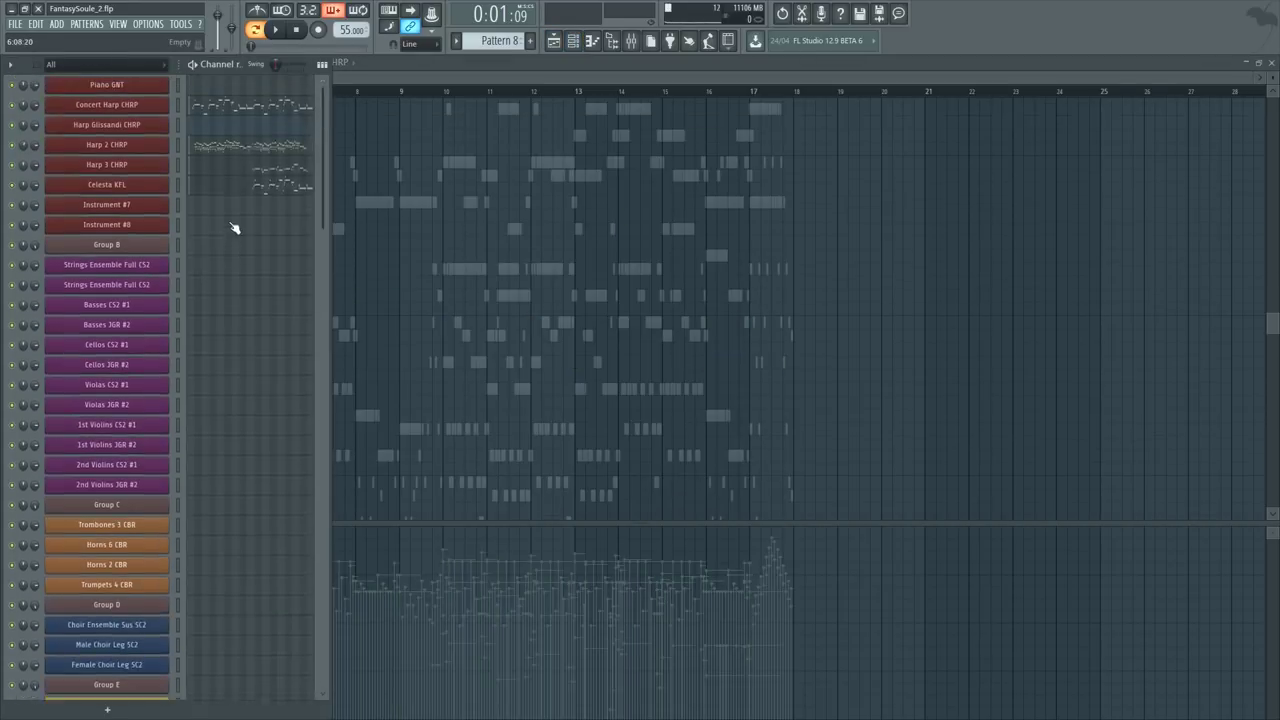
scroll(220, 254, "down", 5)
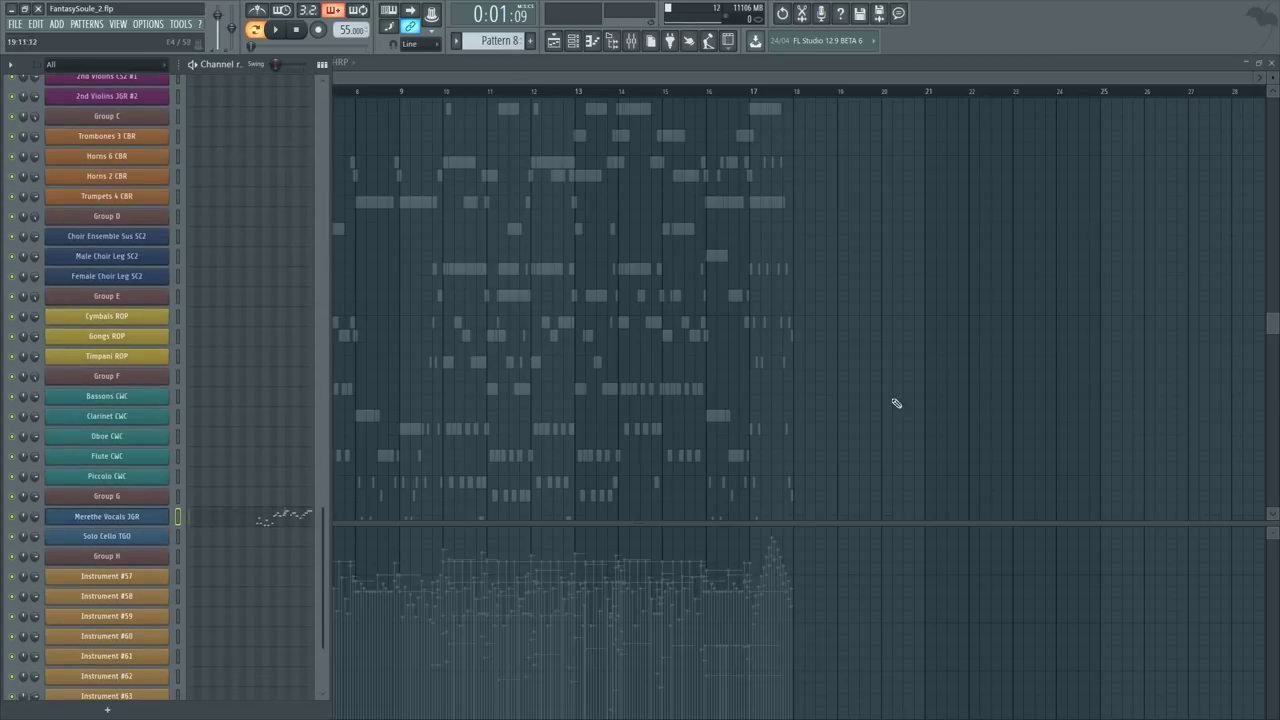
scroll(210, 350, "up", 5)
scroll(225, 330, "down", 6)
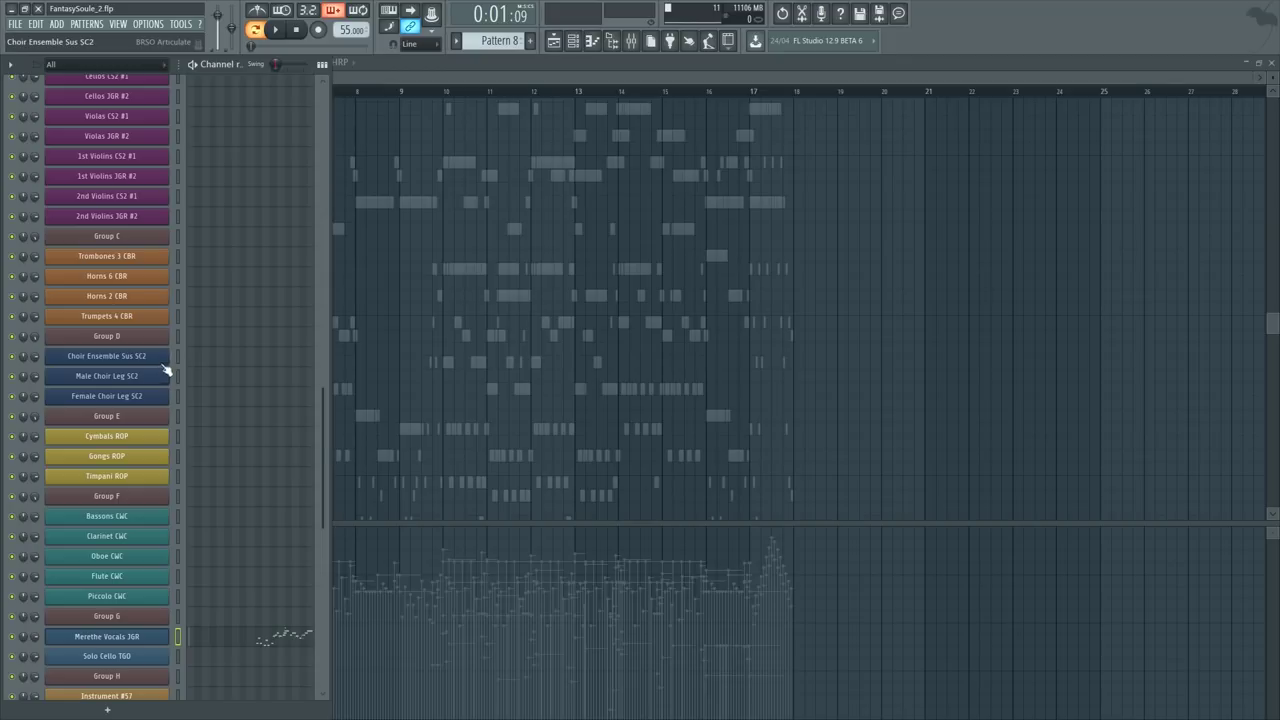
left_click(177, 356)
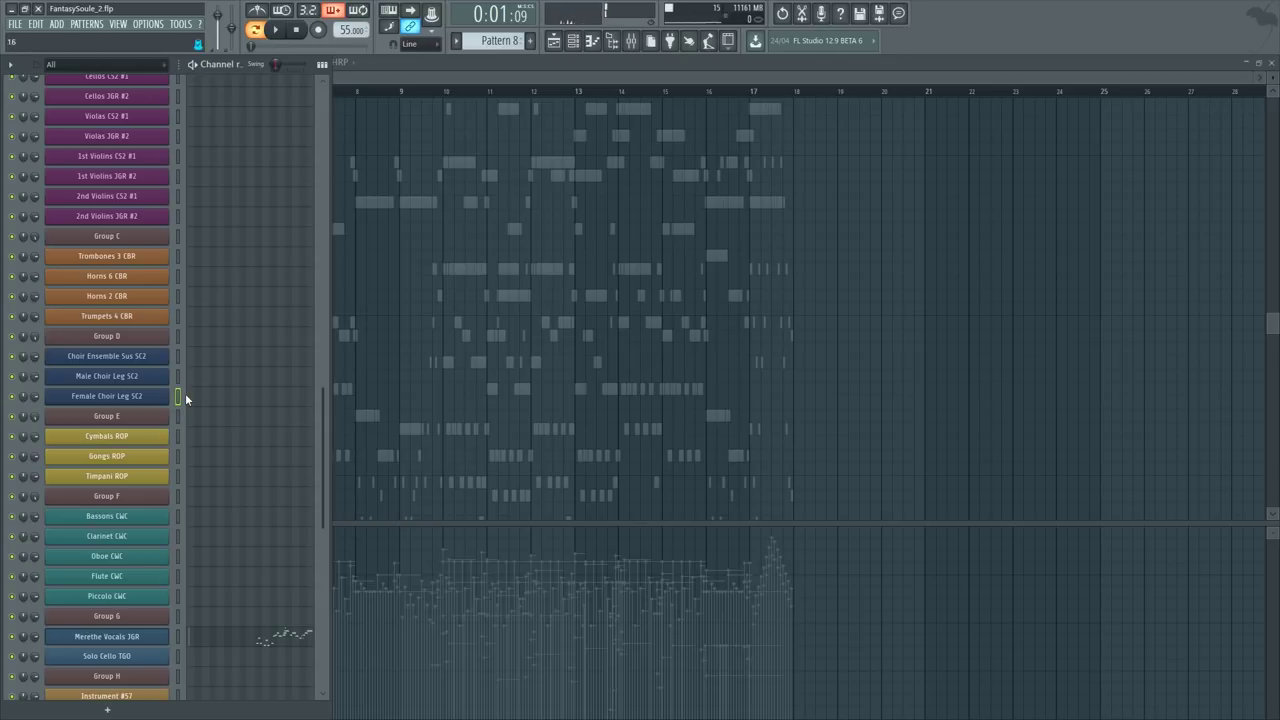
Step: Play the pattern from bar 1 with the Choir Ensemble Sus SC2 part open, and return to the strings channels
key("space")
left_click(230, 360)
scroll(408, 362, "down", 2)
scroll(450, 340, "up", 2)
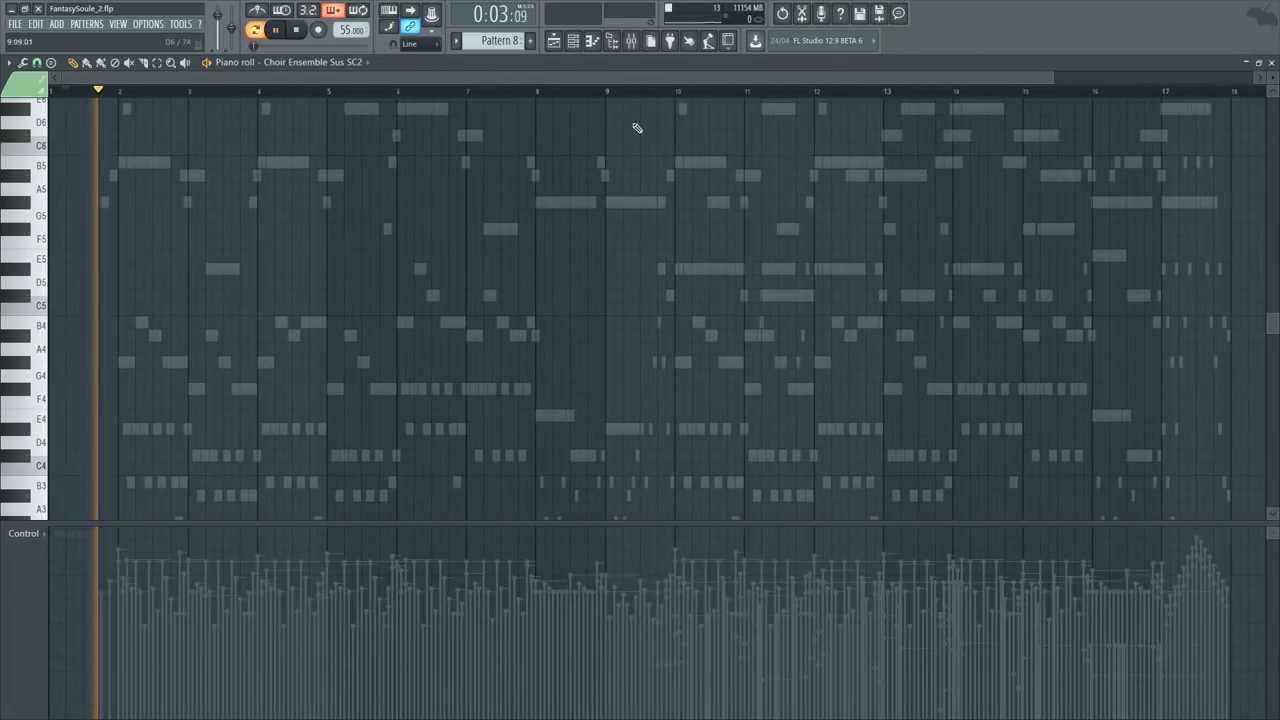
key("F6")
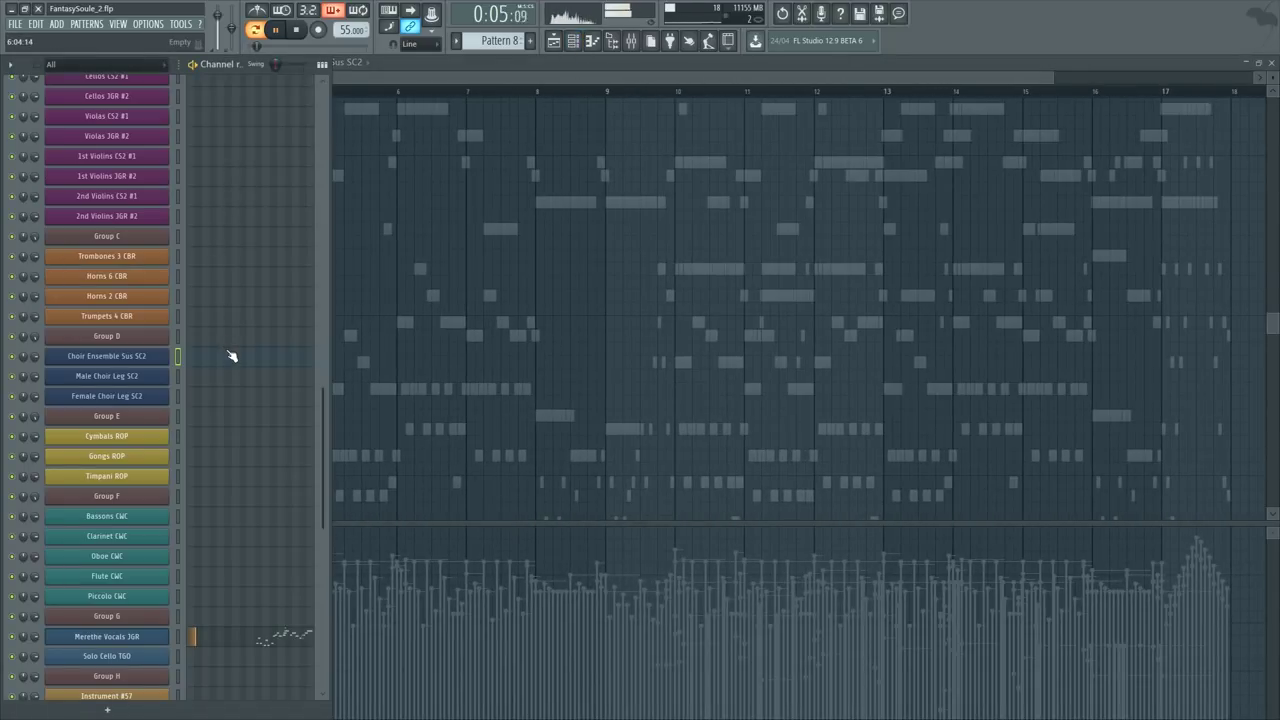
scroll(225, 550, "up", 5)
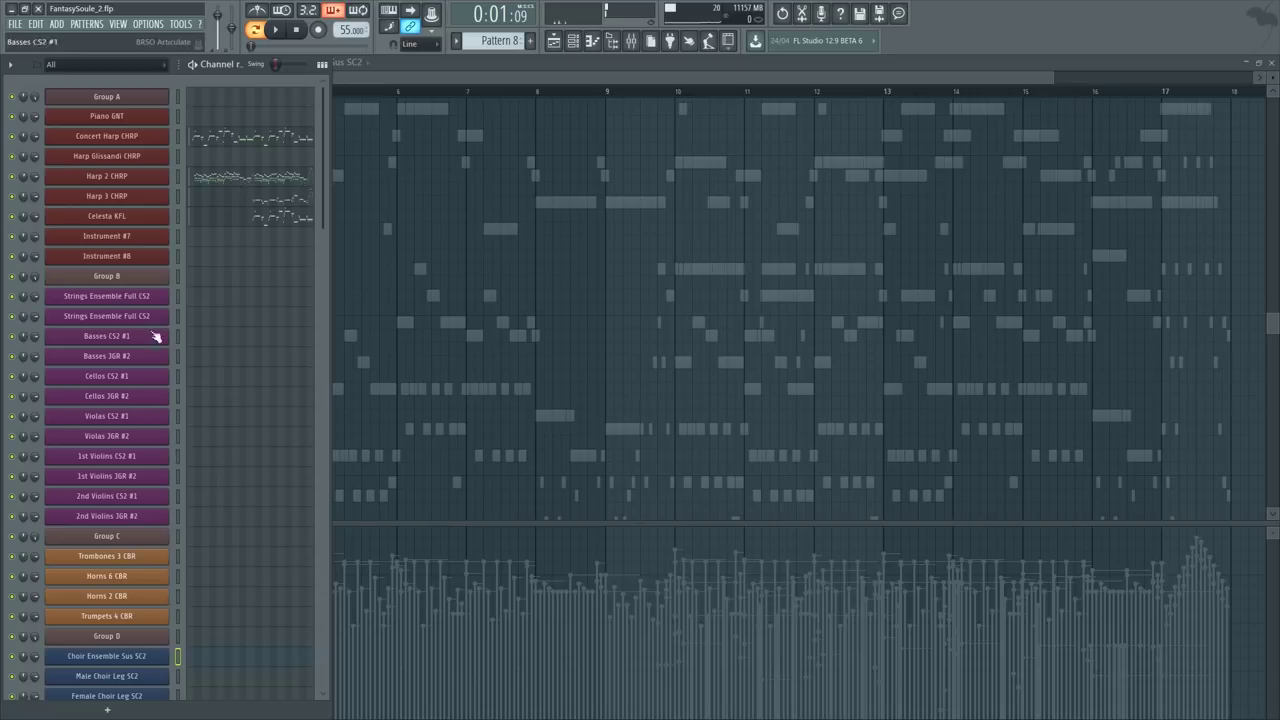
Step: Select Cellos CS2 #1 to audition it and turn off Legato for the Cellos instrument in the Group B Kontakt rack
left_click(177, 297)
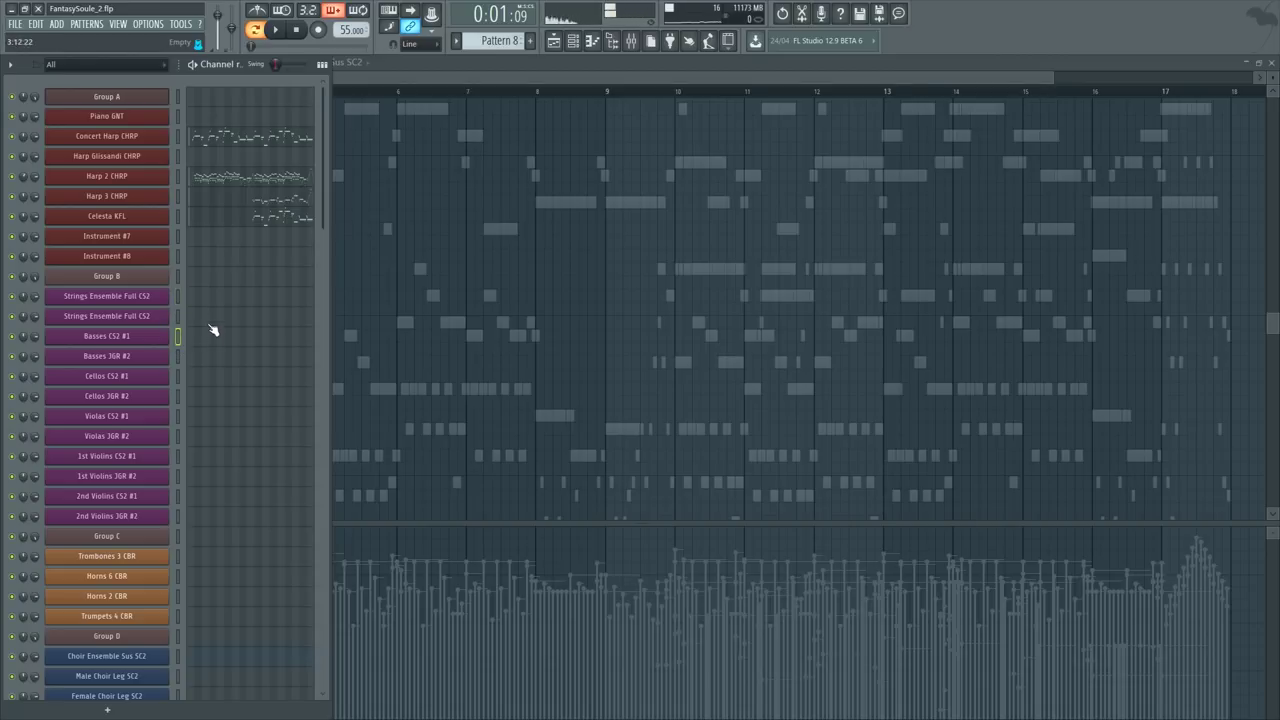
left_click(178, 378)
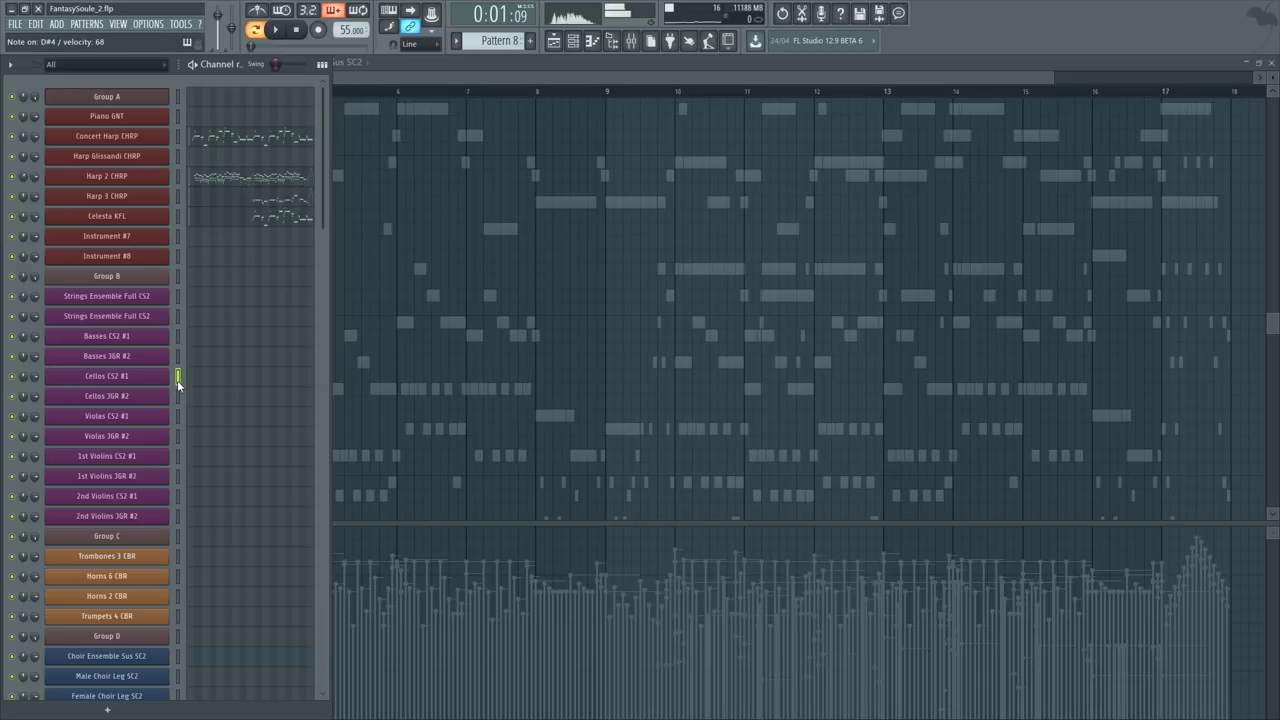
left_click(134, 296)
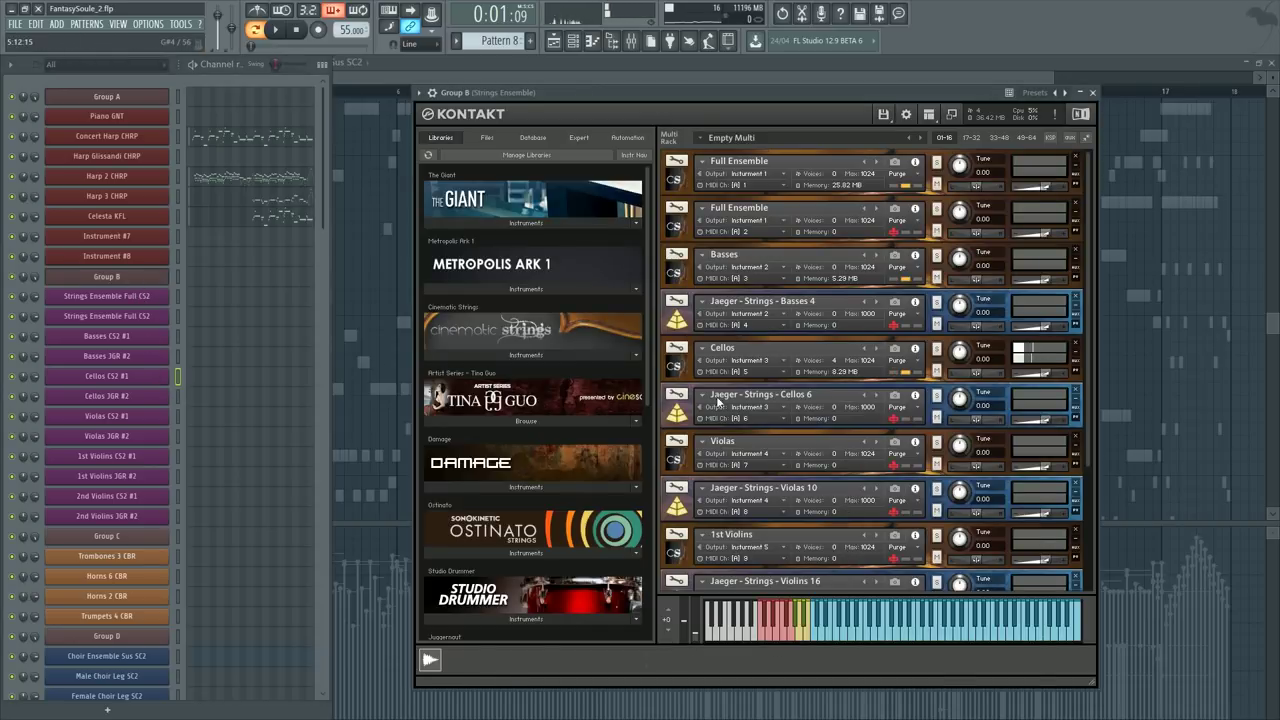
left_click(676, 358)
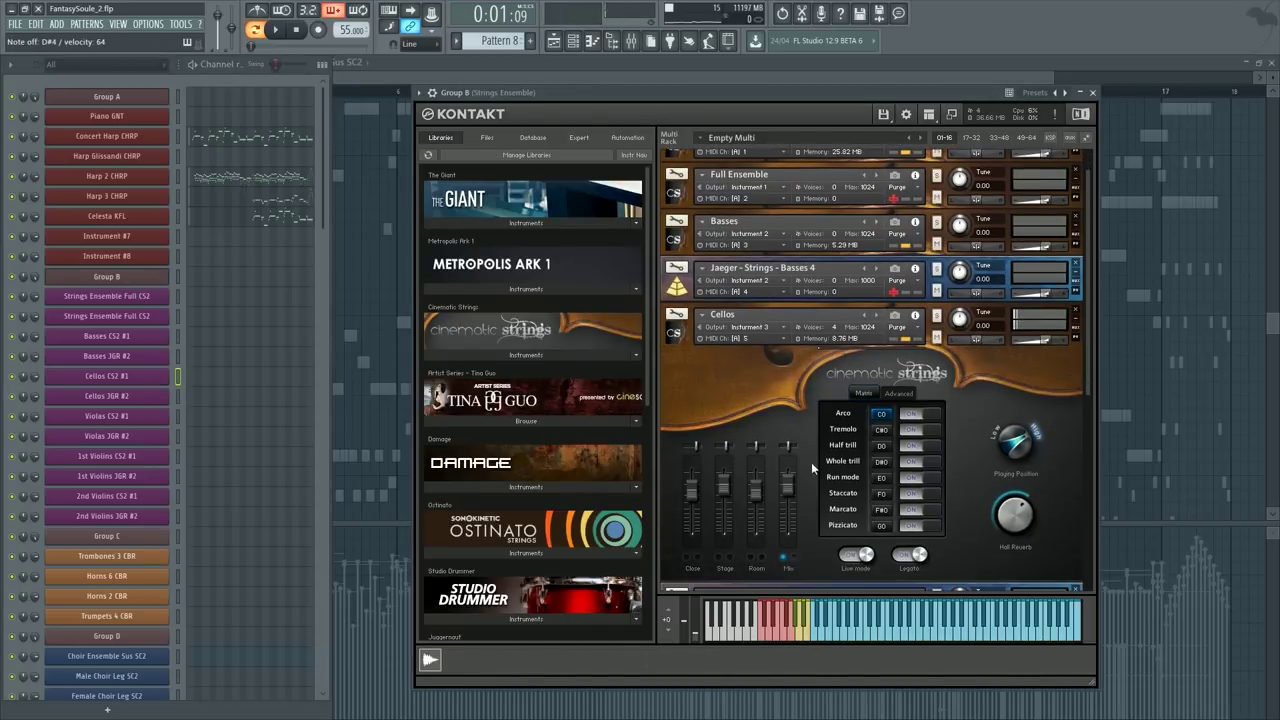
scroll(811, 462, "down", 1)
left_click(904, 507)
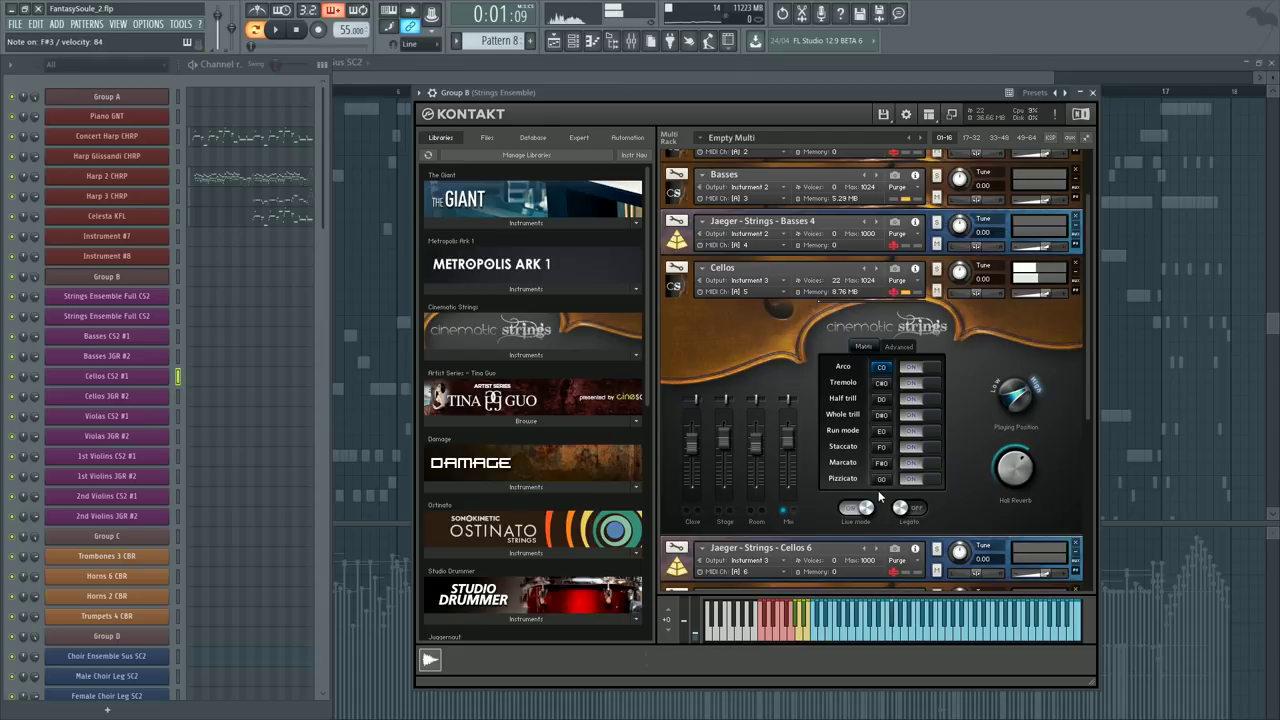
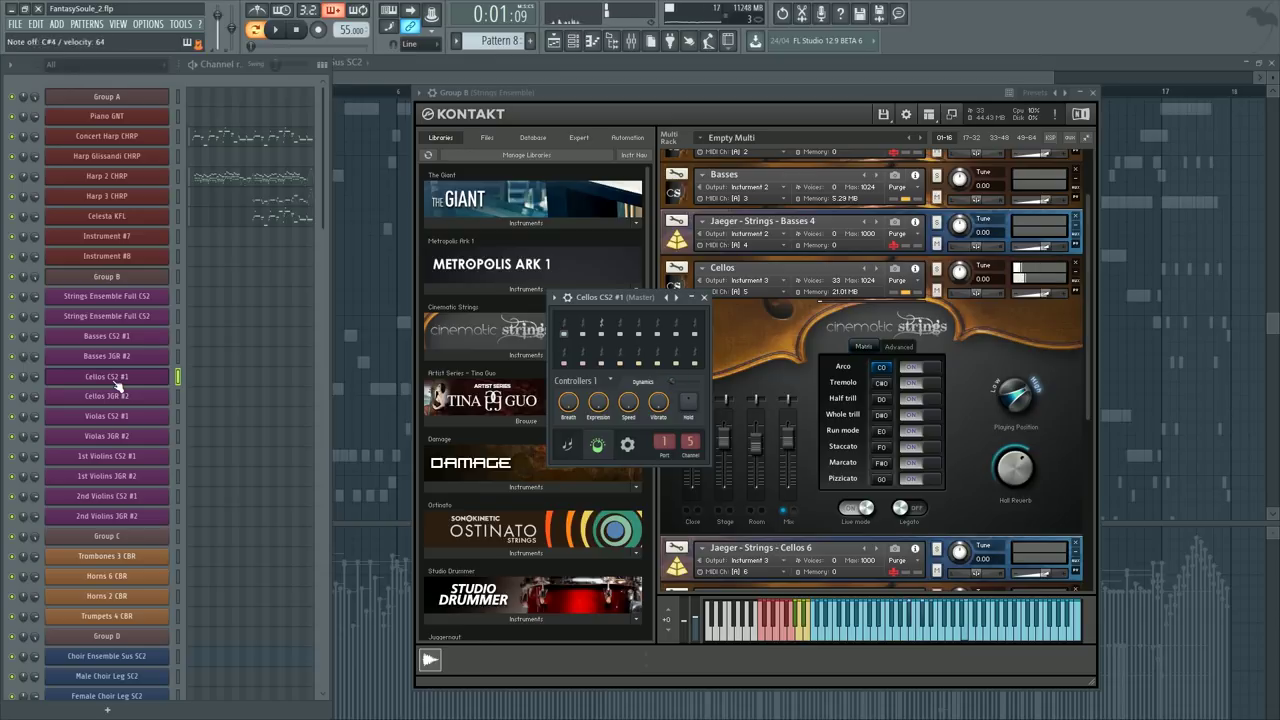
left_click(703, 297)
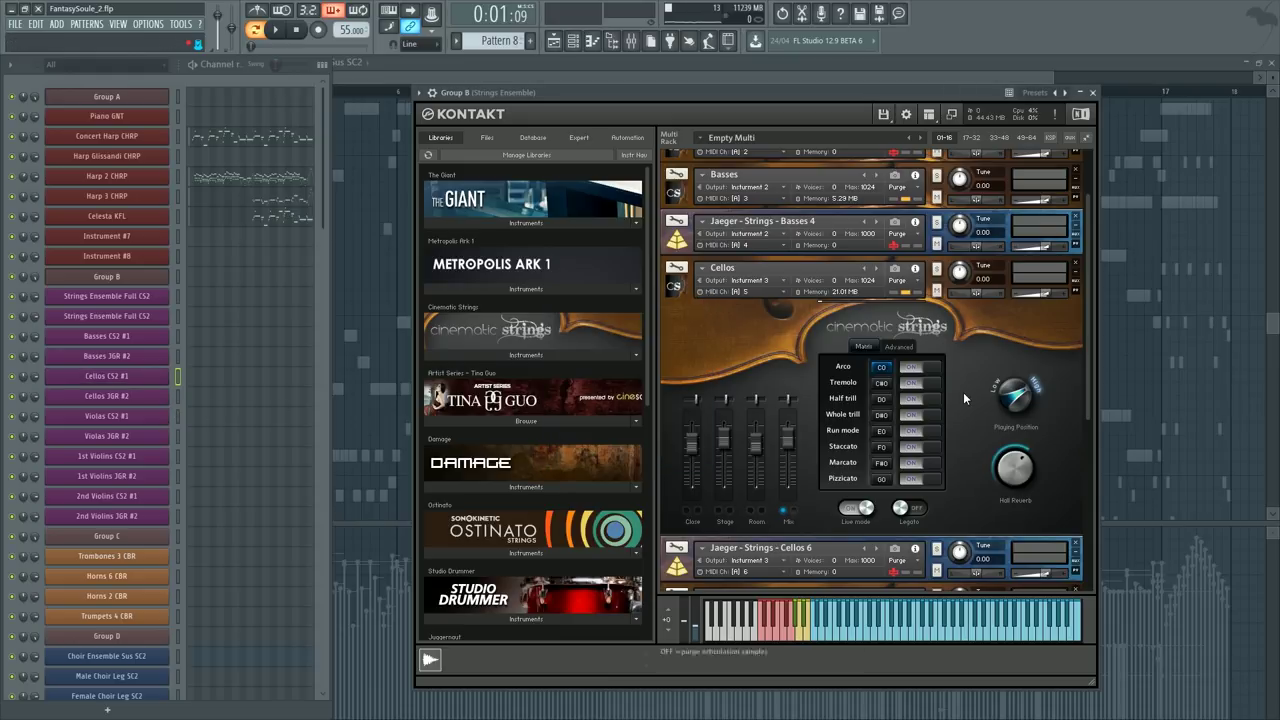
Step: Open the Cellos CS2 #1 part and listen to the opening harps of the pattern from bar 1
left_click(226, 385)
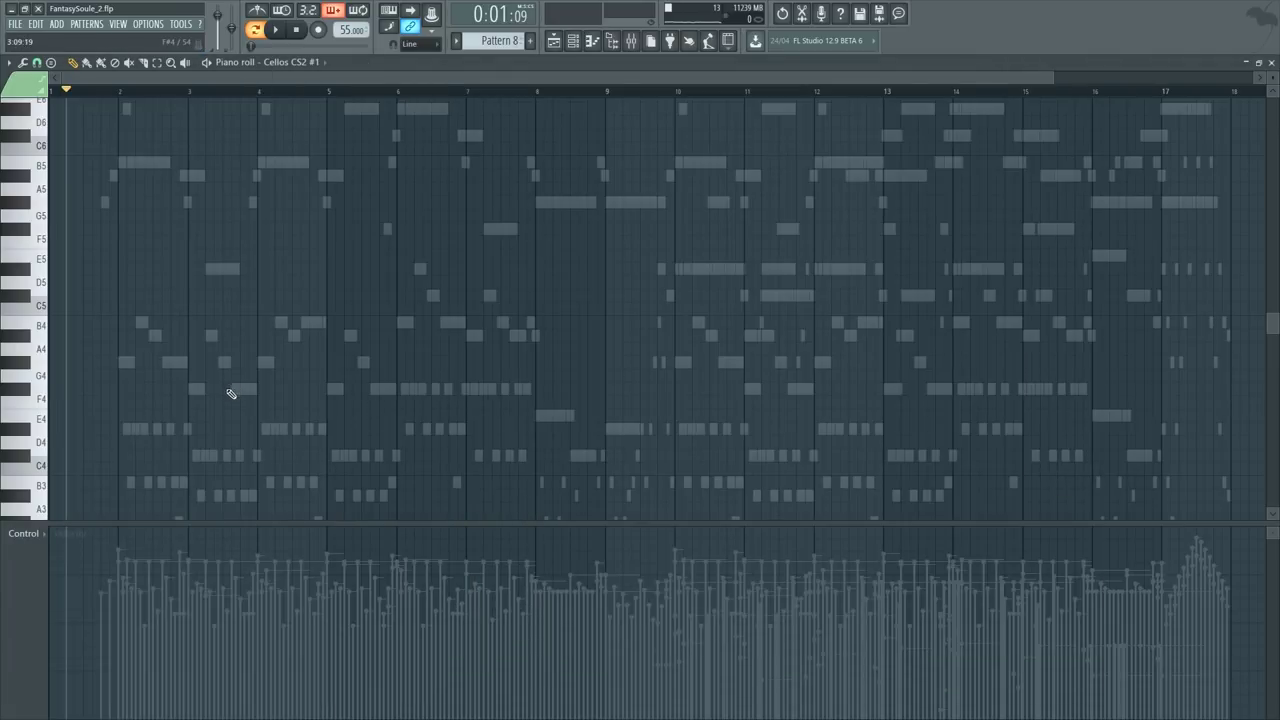
key("F6")
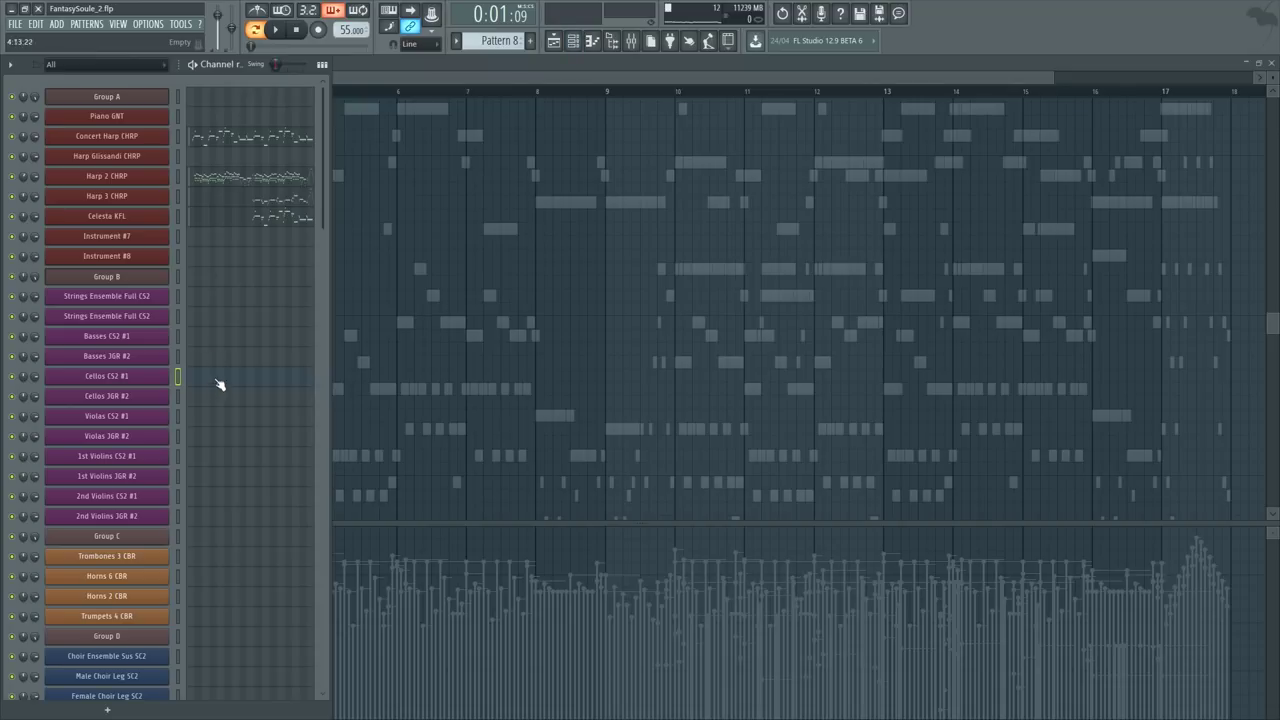
left_click(213, 381)
left_click(213, 381)
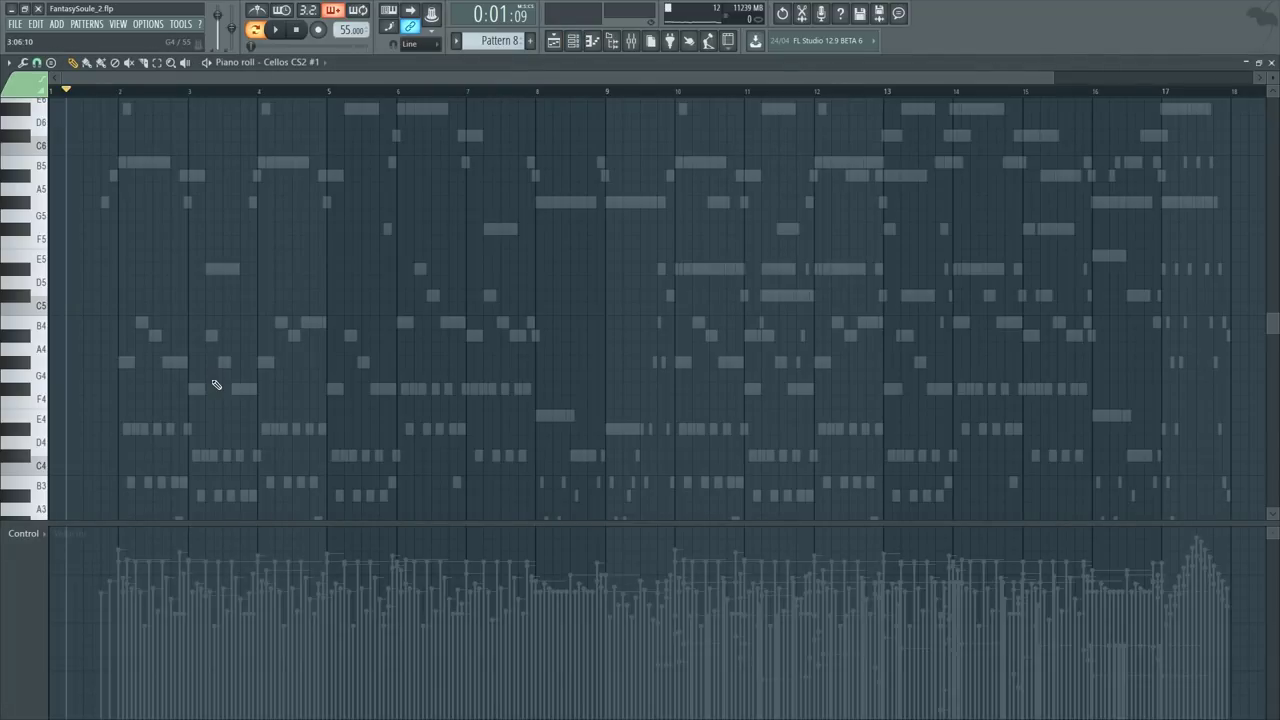
key("space")
key("F6")
key("F6")
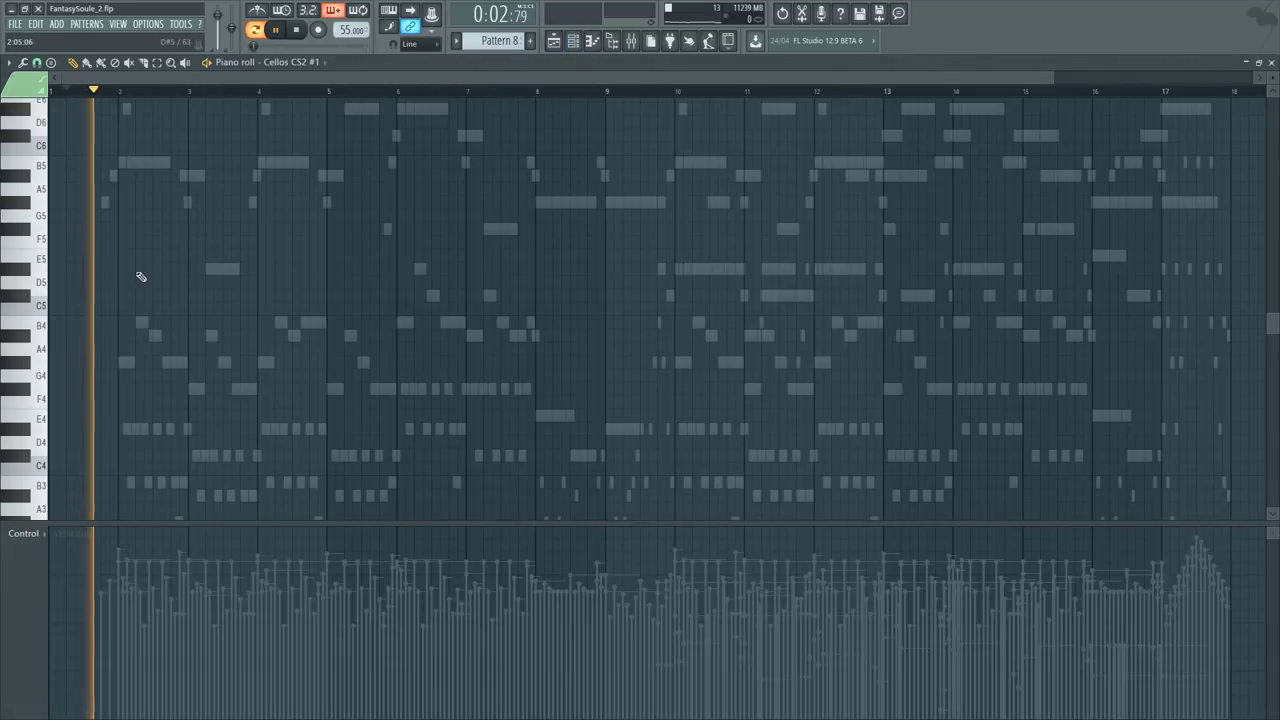
key("F6")
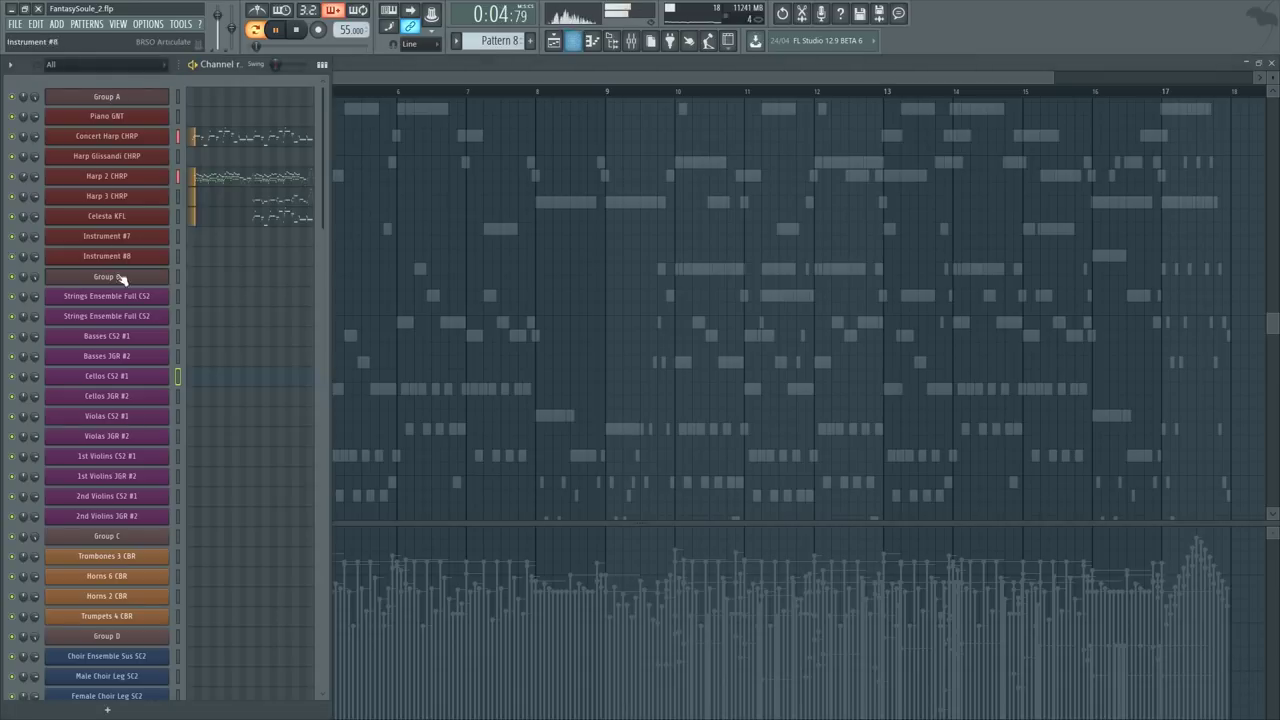
key("space")
Step: In the Cellos CS2 #1 part, place D#4 and G#3 notes at bar 2 and lengthen both to slightly past bar 3
left_click(206, 378)
left_click(210, 373)
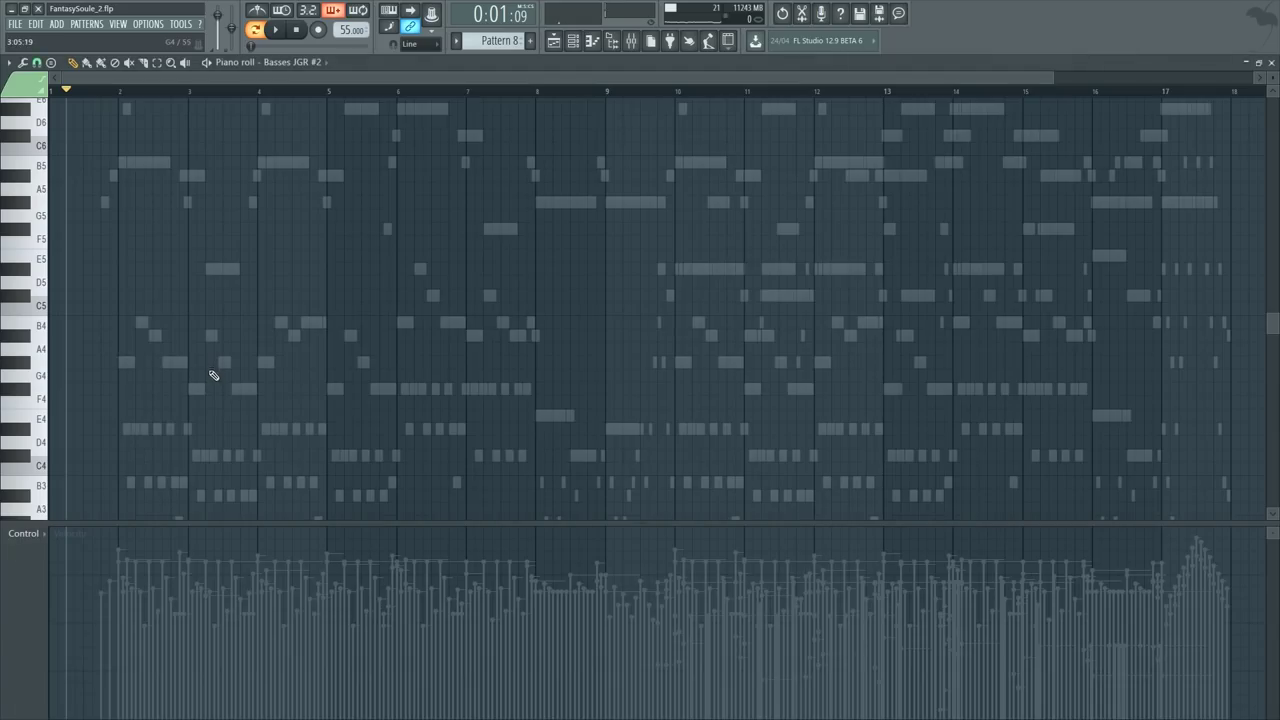
key("F6")
key("F6")
scroll(89, 100, "up", 6)
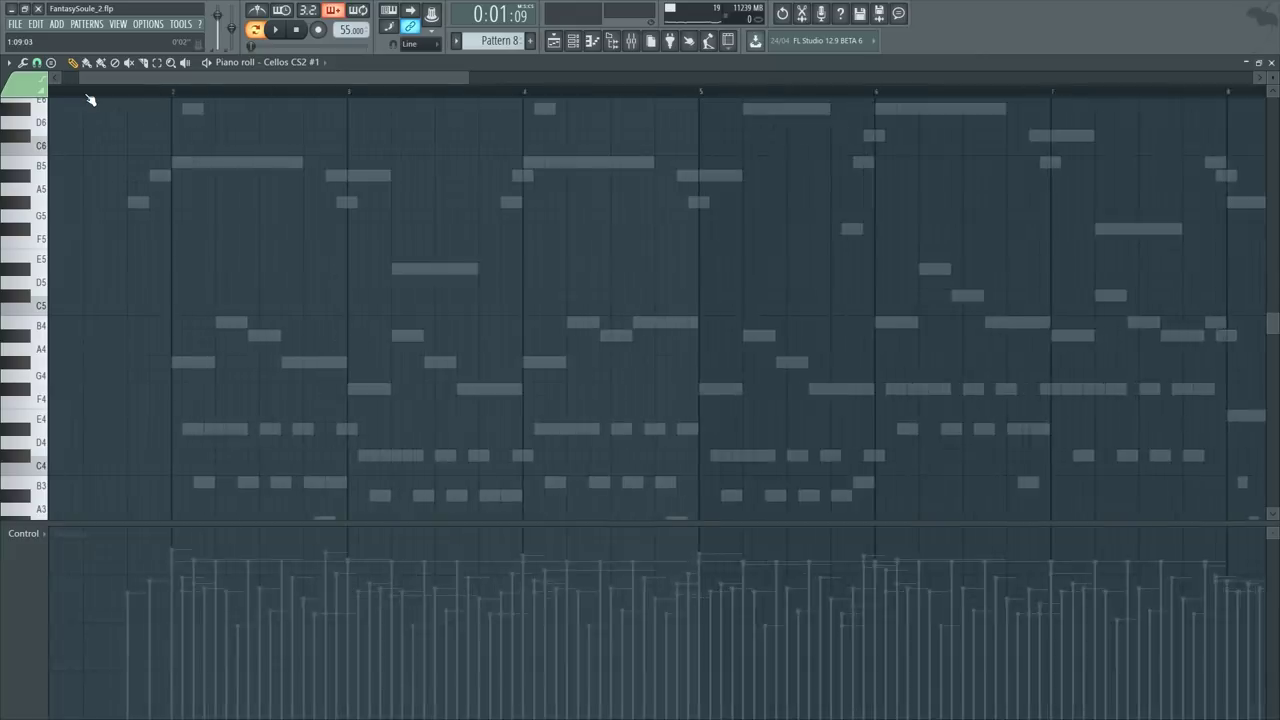
scroll(335, 250, "down", 3)
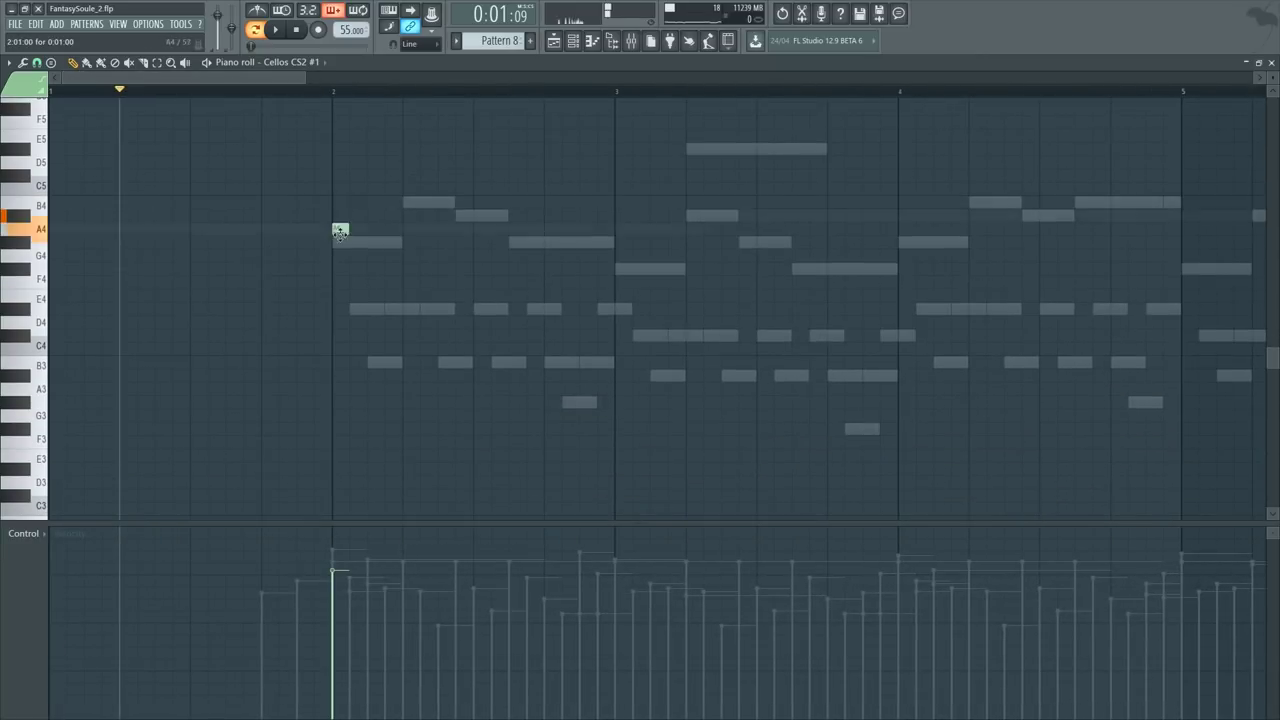
left_click(342, 308)
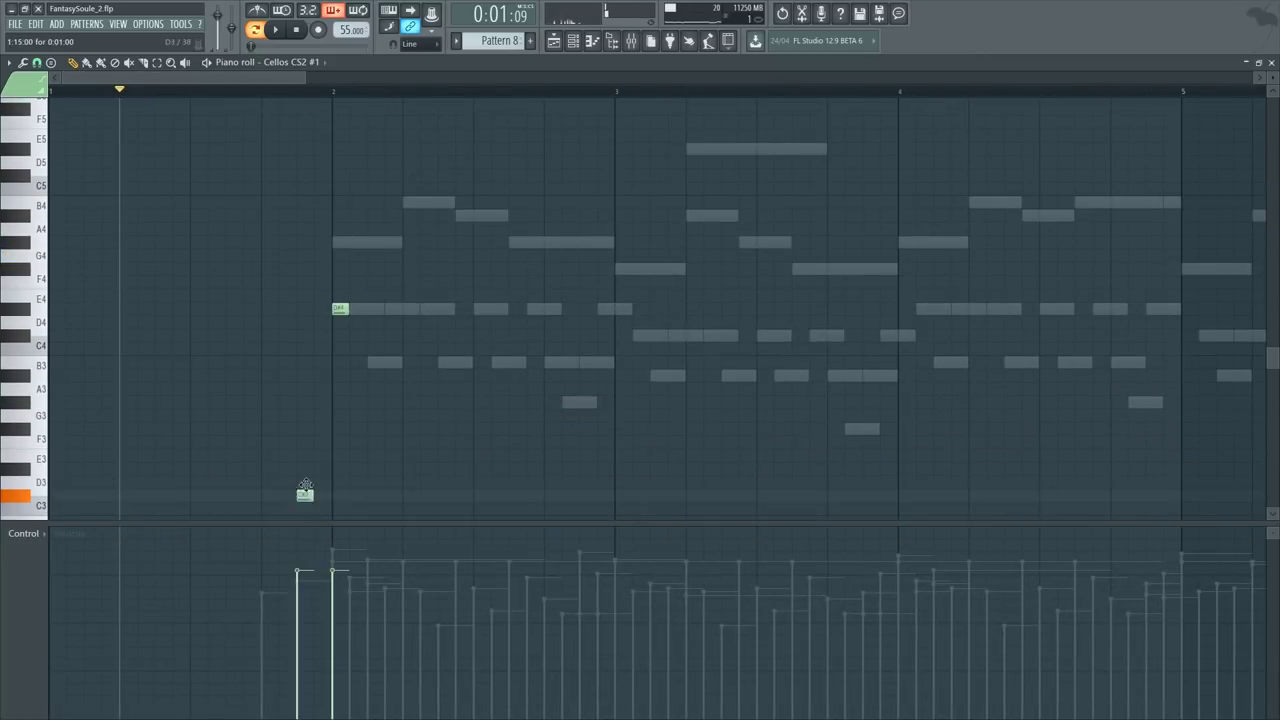
left_click_drag(337, 449, 333, 391)
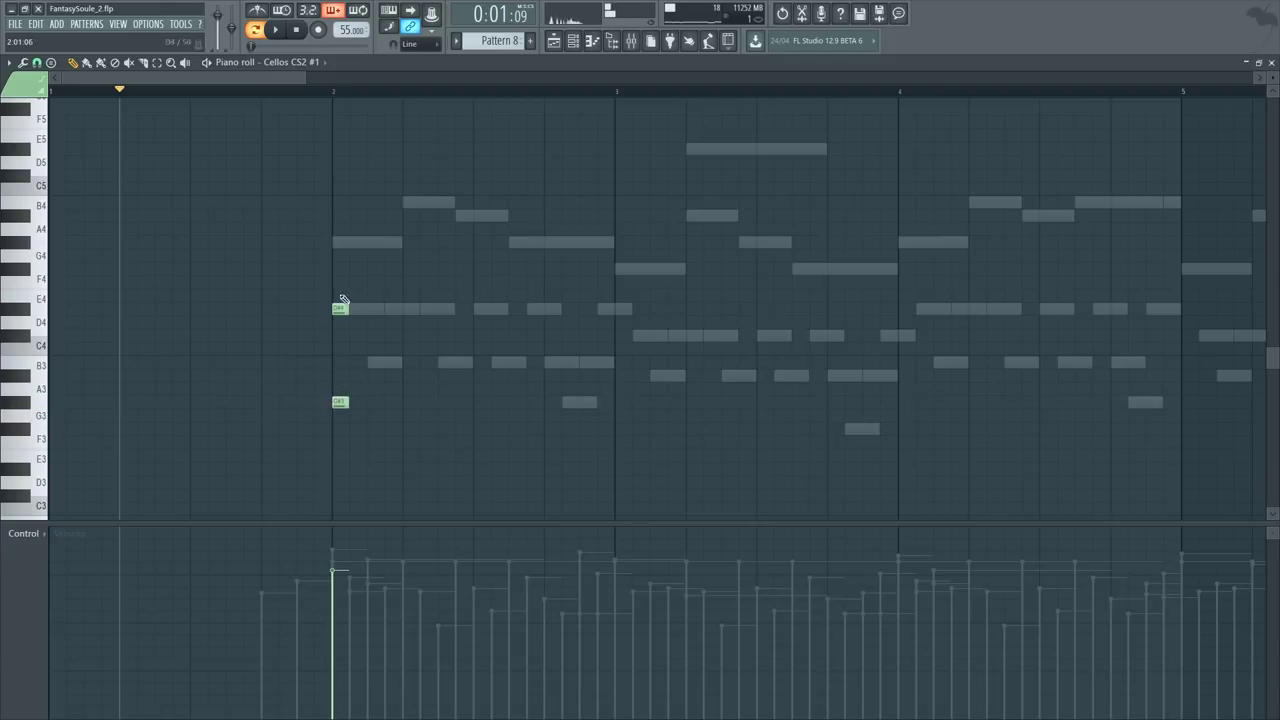
left_click_drag(340, 238, 352, 448)
left_click_drag(344, 402, 604, 419)
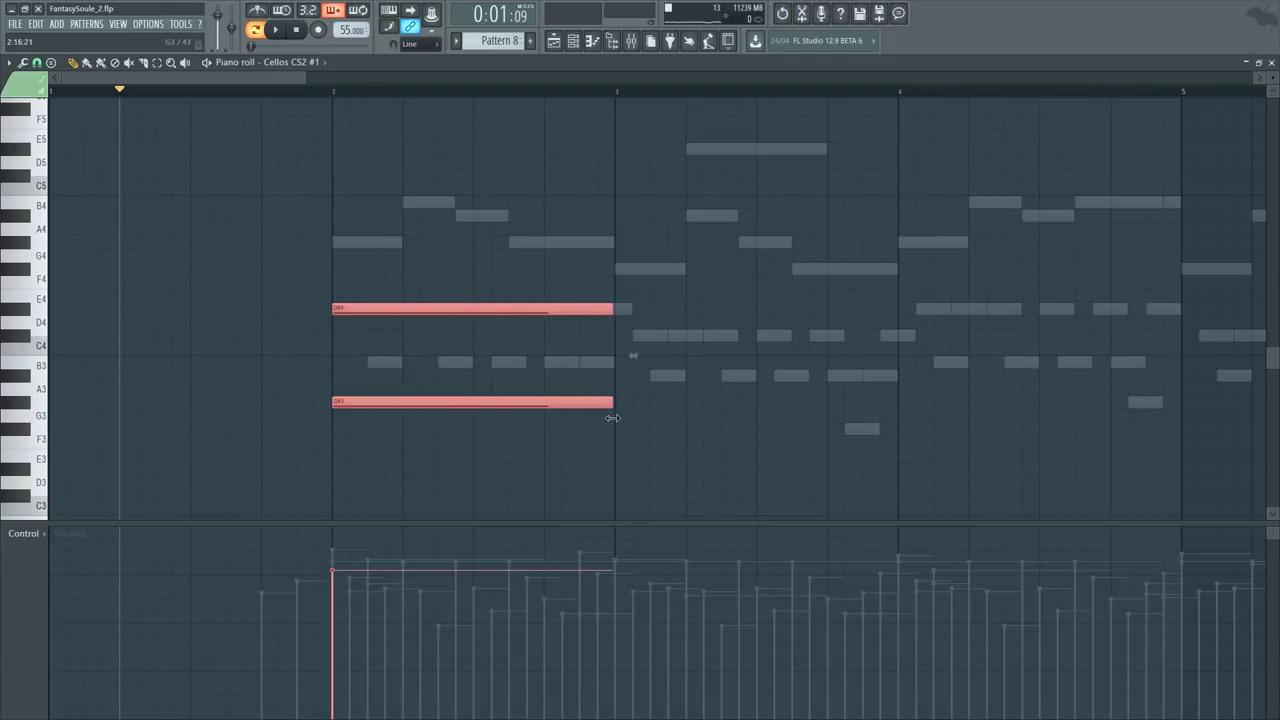
left_click(601, 357, "ctrl")
left_click(598, 308)
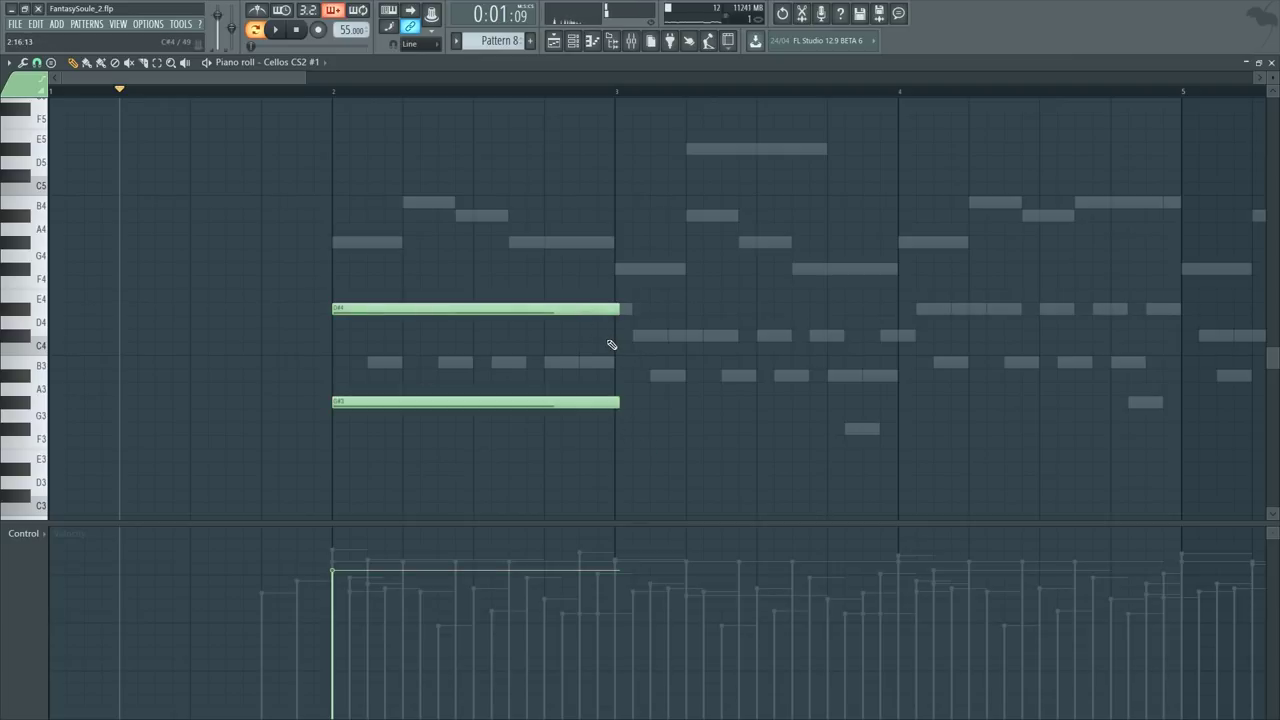
Step: Add C#4 and F#3 as a one-bar chord starting just before bar 3, and make the first chord start slightly before bar 2
left_click(613, 339)
left_click_drag(610, 339, 605, 337)
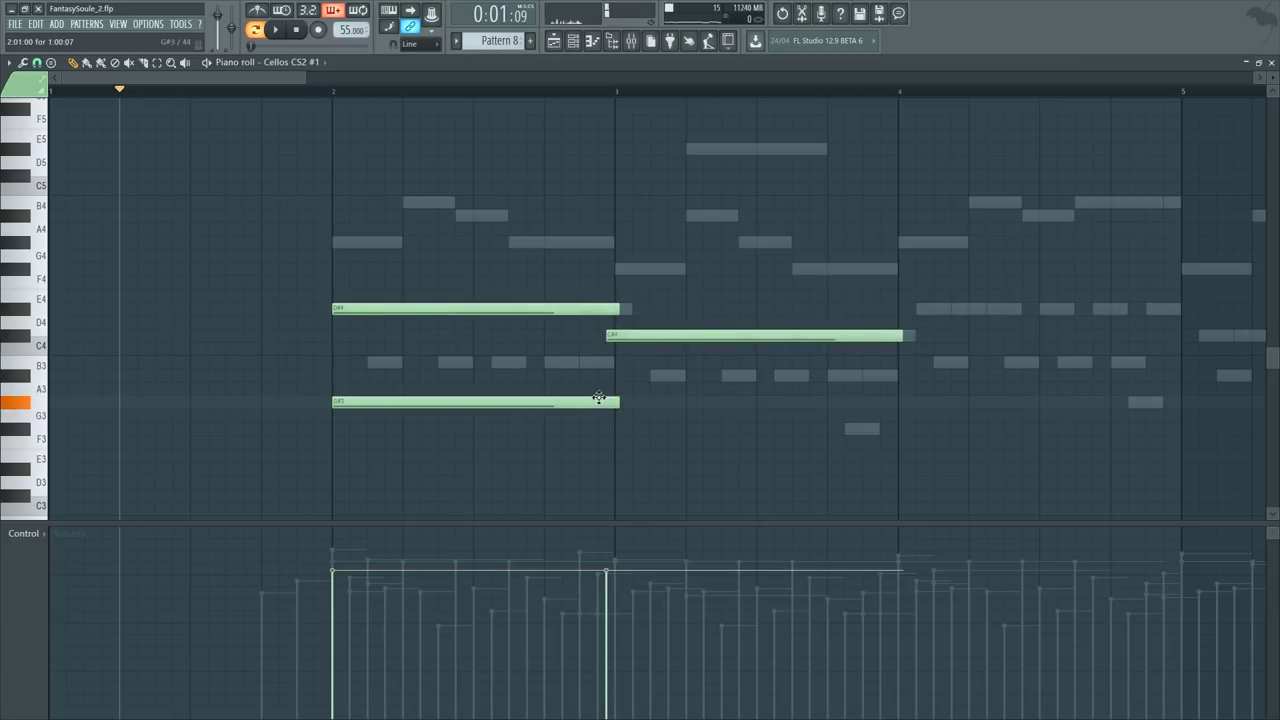
left_click_drag(614, 450, 612, 428)
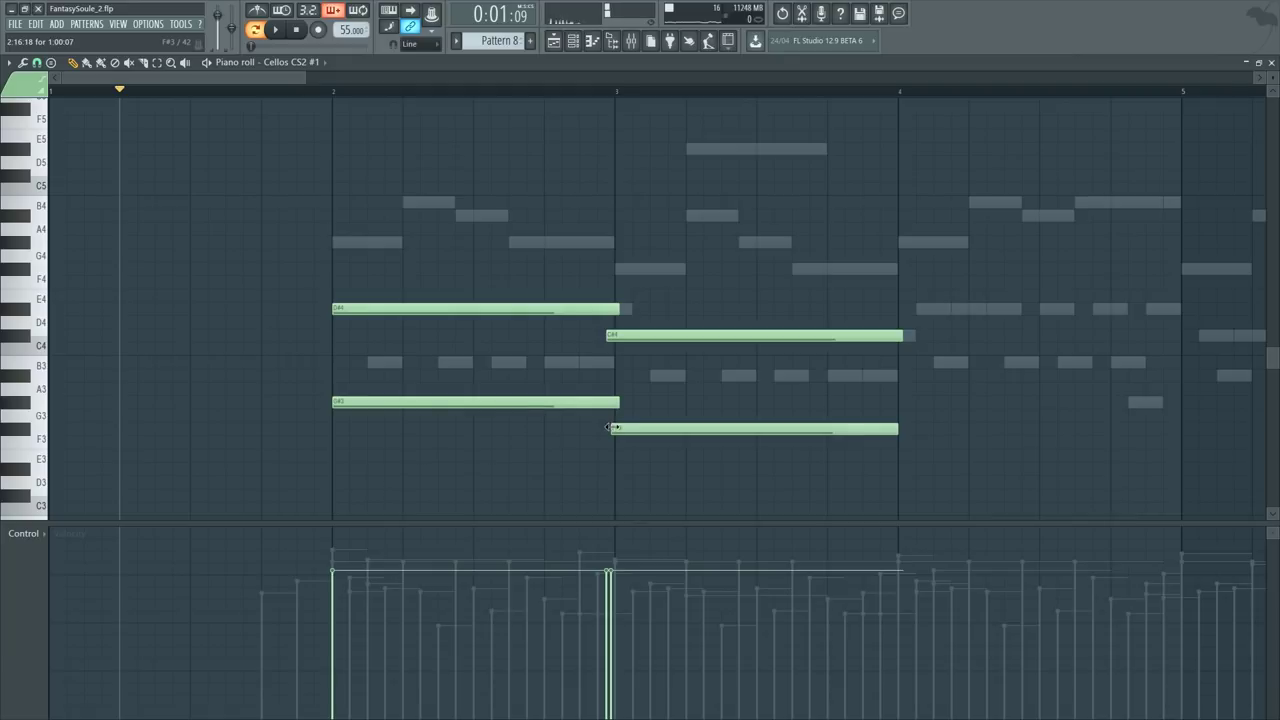
left_click_drag(336, 283, 321, 401)
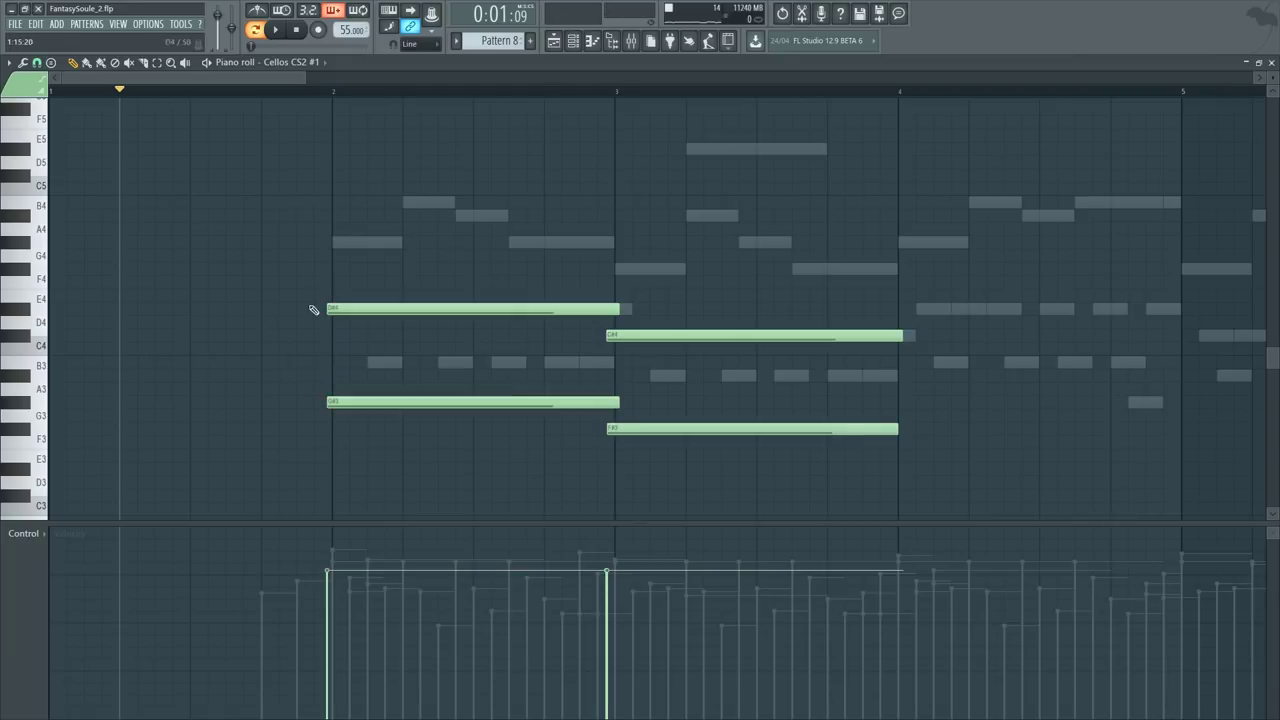
Step: Duplicate the two cello chords of bars 2 and 3 into bars 4 and 5, nudged to start slightly before bar 4
scroll(519, 94, "down", 3)
left_click_drag(543, 277, 487, 418)
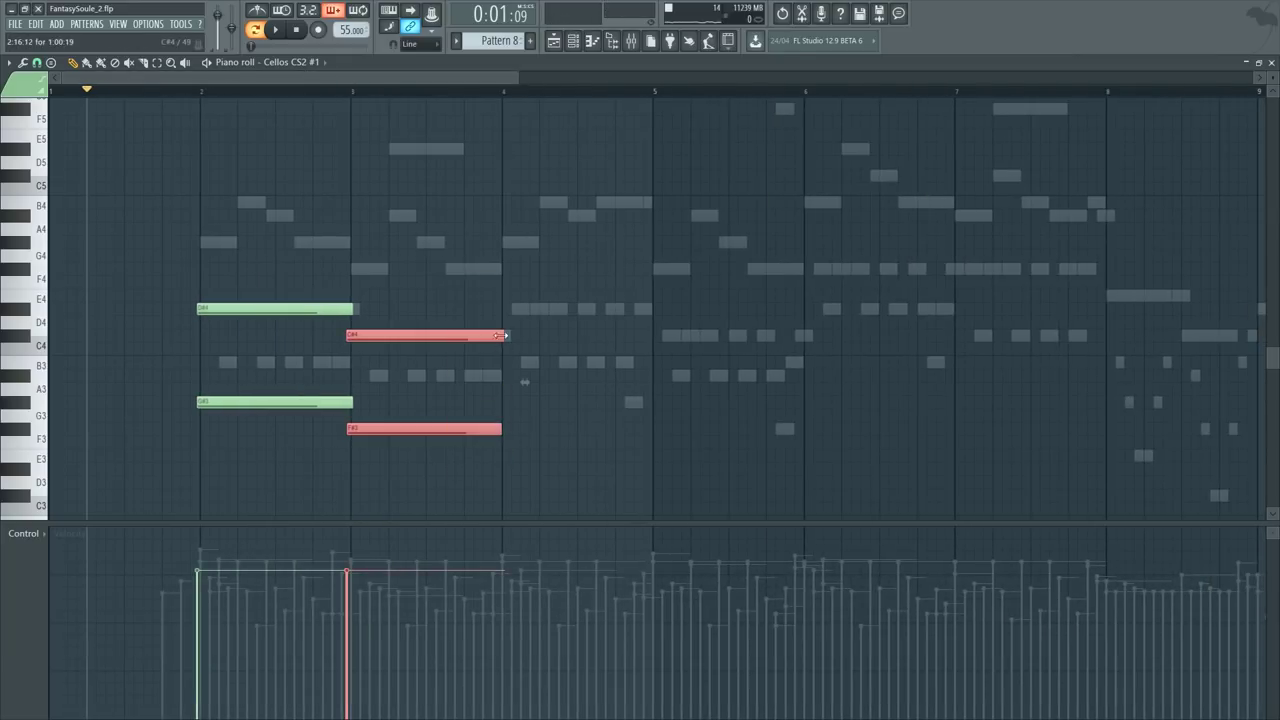
key("ctrl+d")
key("ctrl+a")
key("ctrl+b")
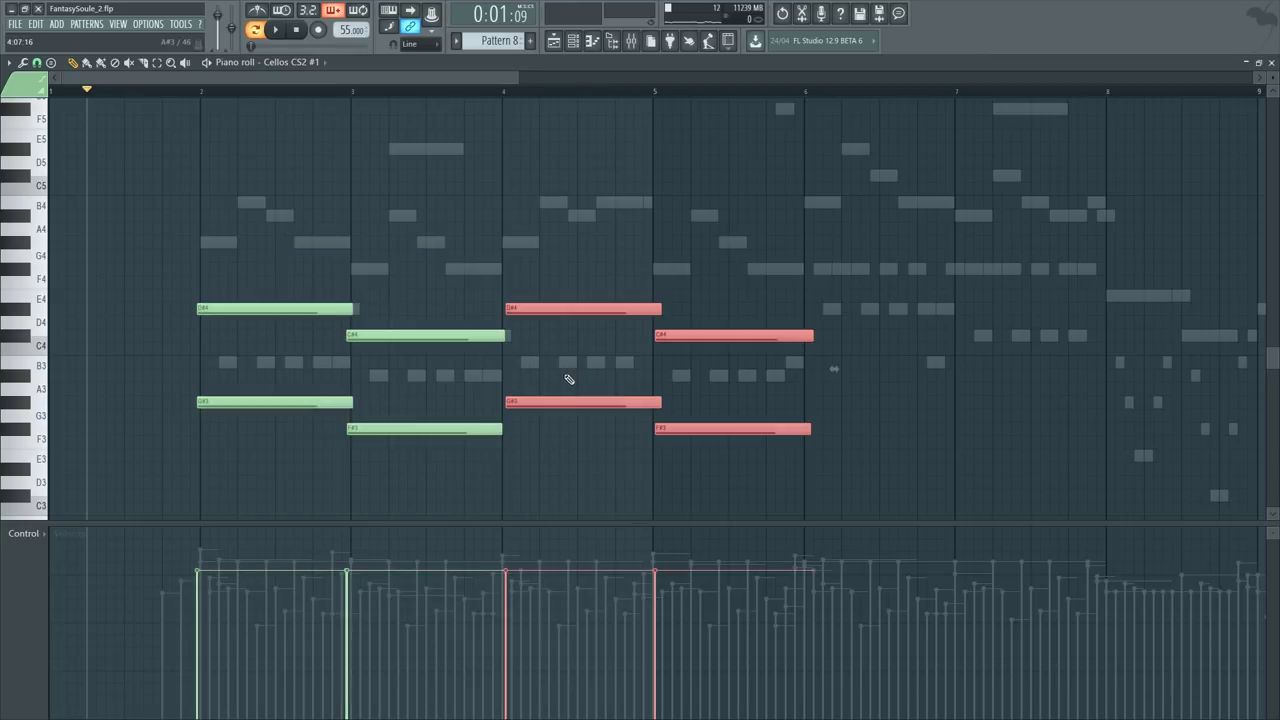
left_click_drag(557, 308, 552, 308)
key("ctrl+d")
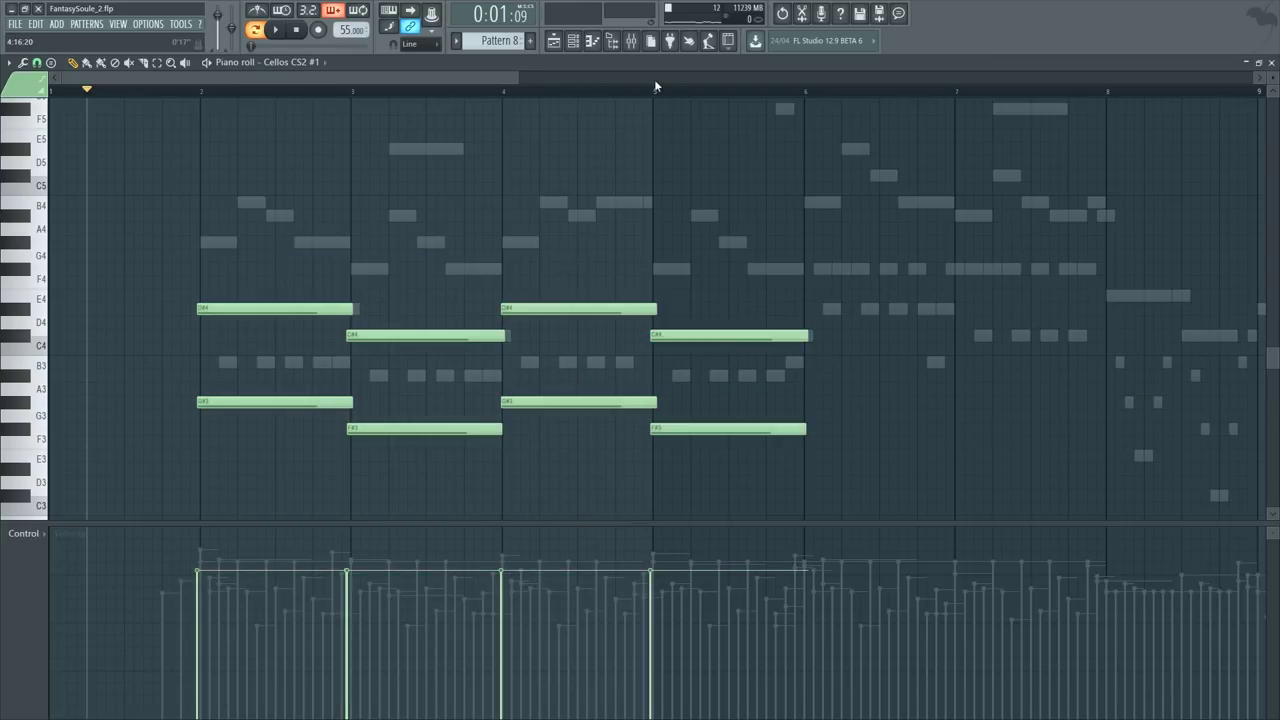
Step: Add an F#4 note from the middle of bar 5, trim it at bar 6, and cut off the second half of the bar 5 C#4
scroll(648, 93, "up", 2)
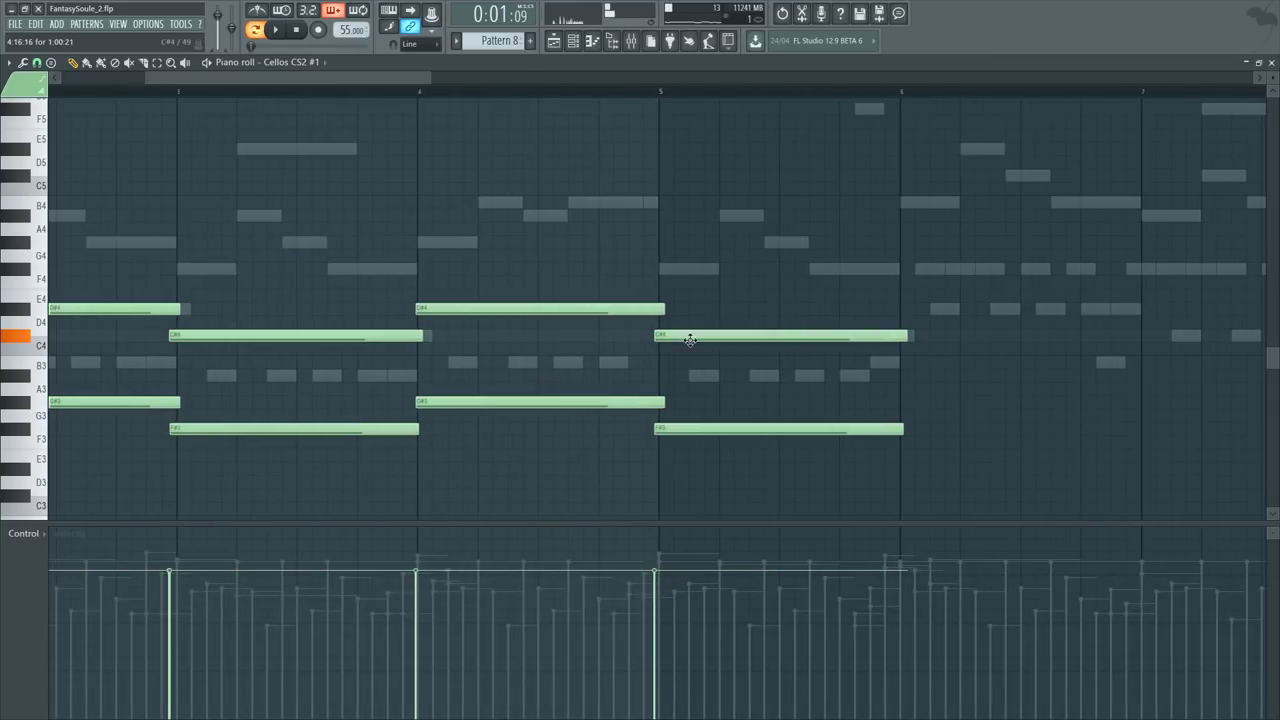
left_click_drag(766, 270, 779, 270)
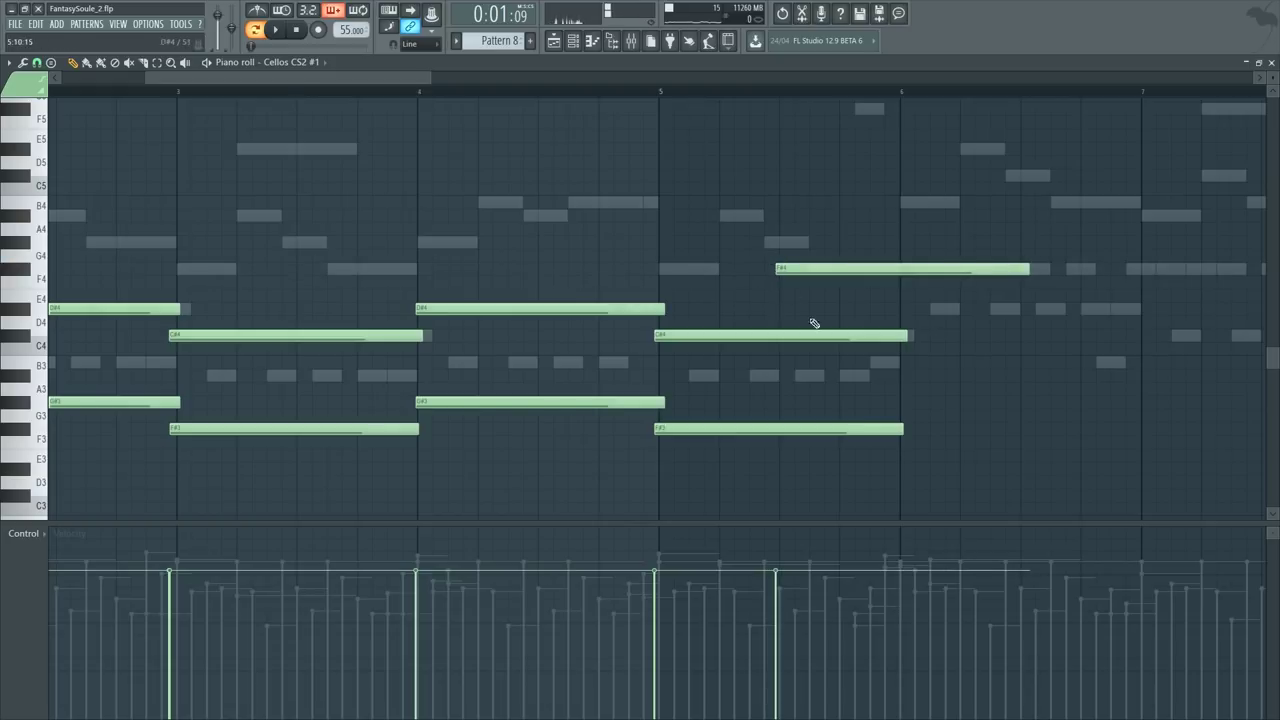
left_click(785, 336)
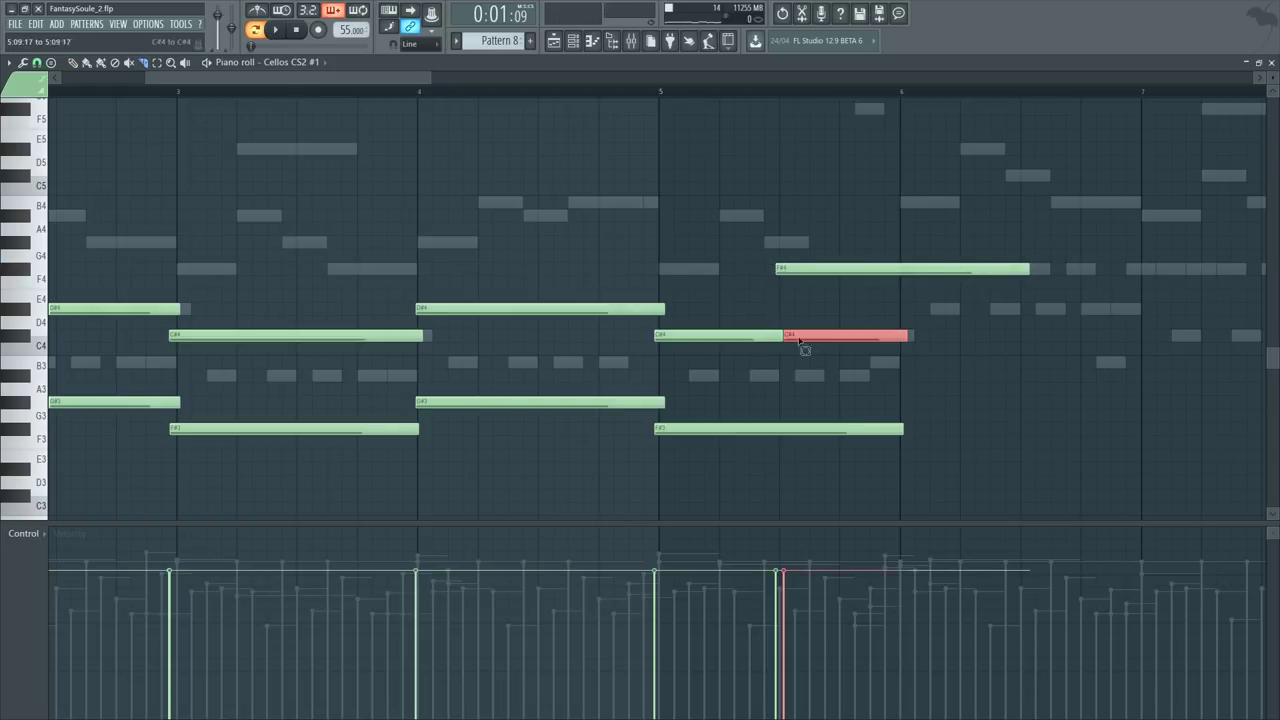
key("Delete")
left_click(902, 272)
key("Delete")
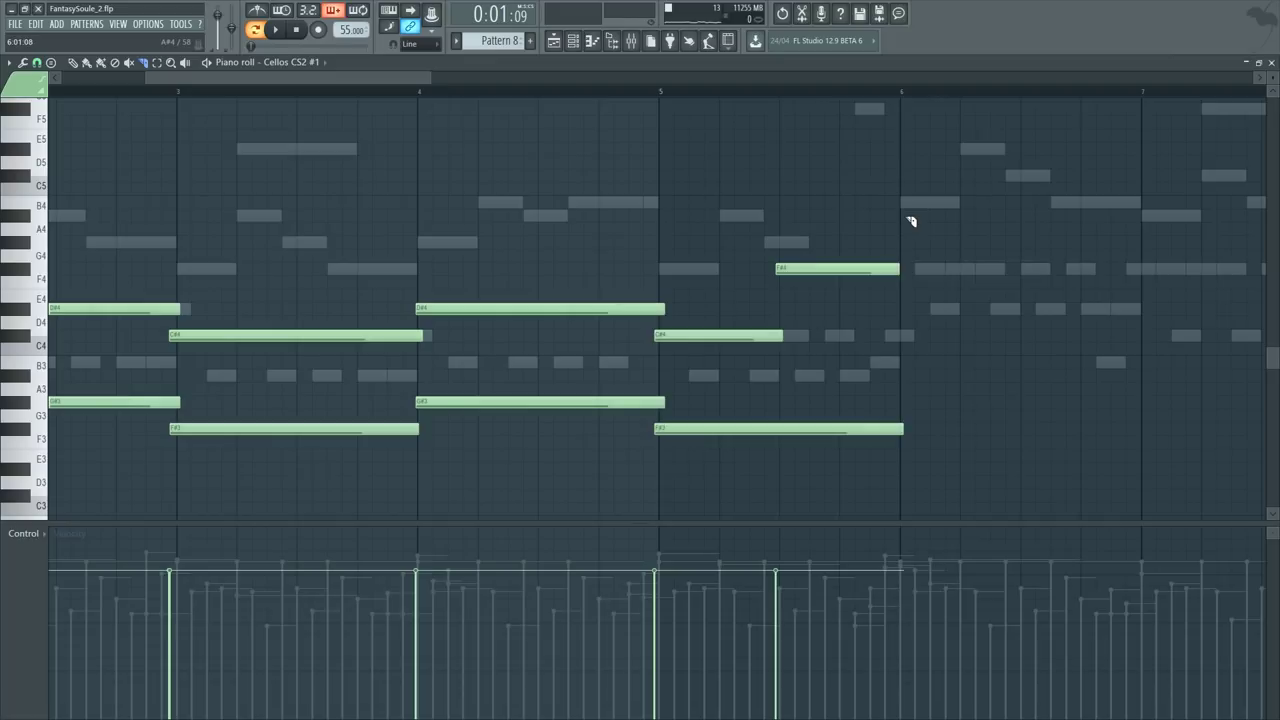
Step: Extend the F#4 note slightly past bar 6 and lengthen the bar 5 C#4 to the end of the bar again
scroll(918, 110, "down", 3)
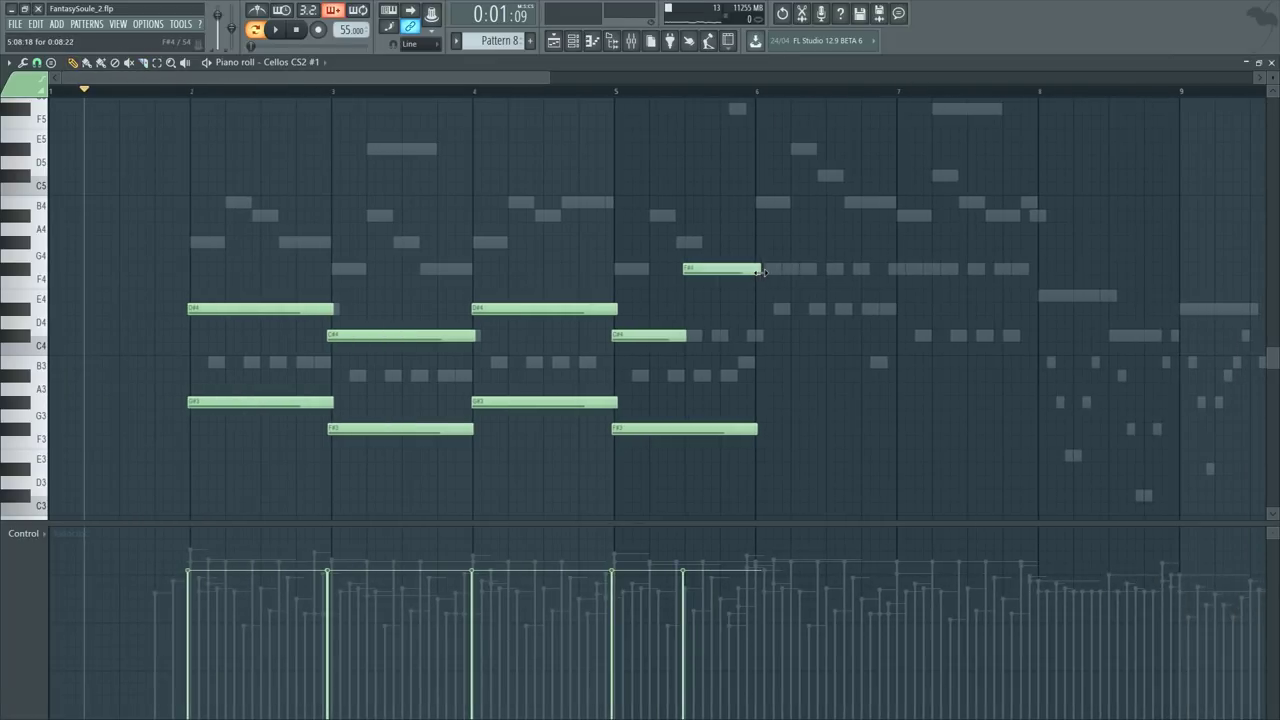
left_click(690, 347)
key("ctrl+z")
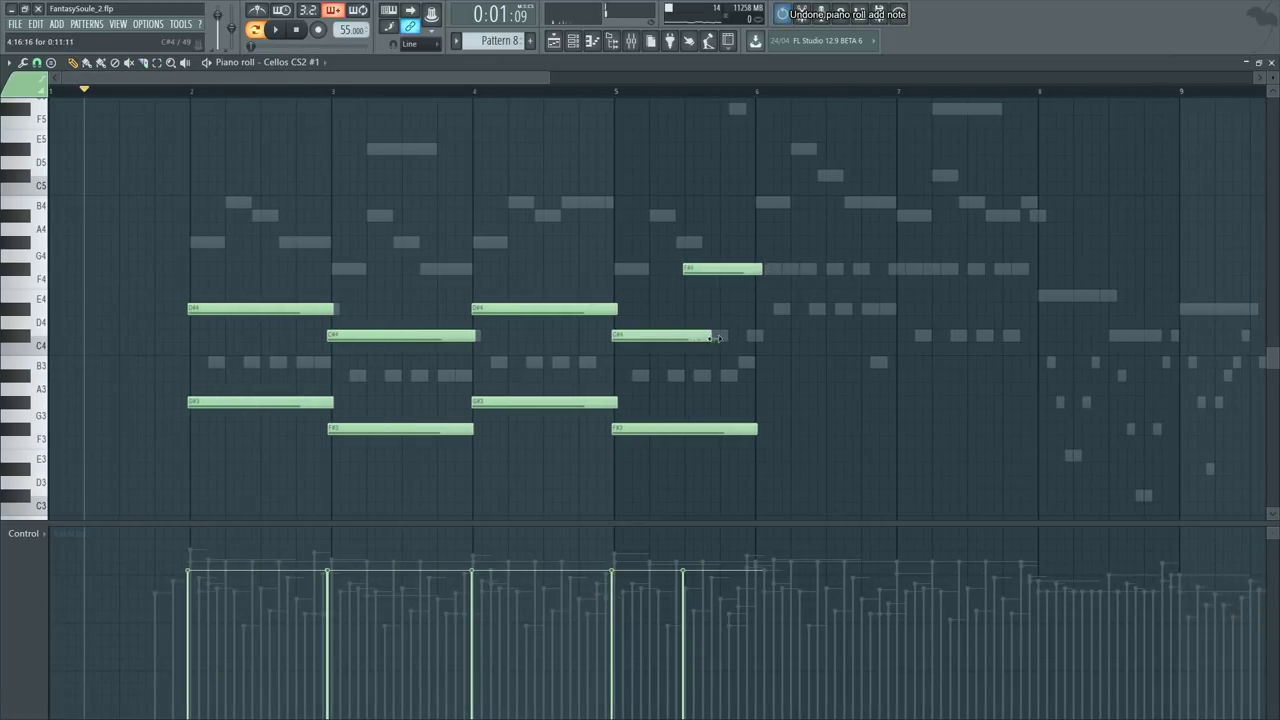
left_click_drag(686, 335, 762, 335)
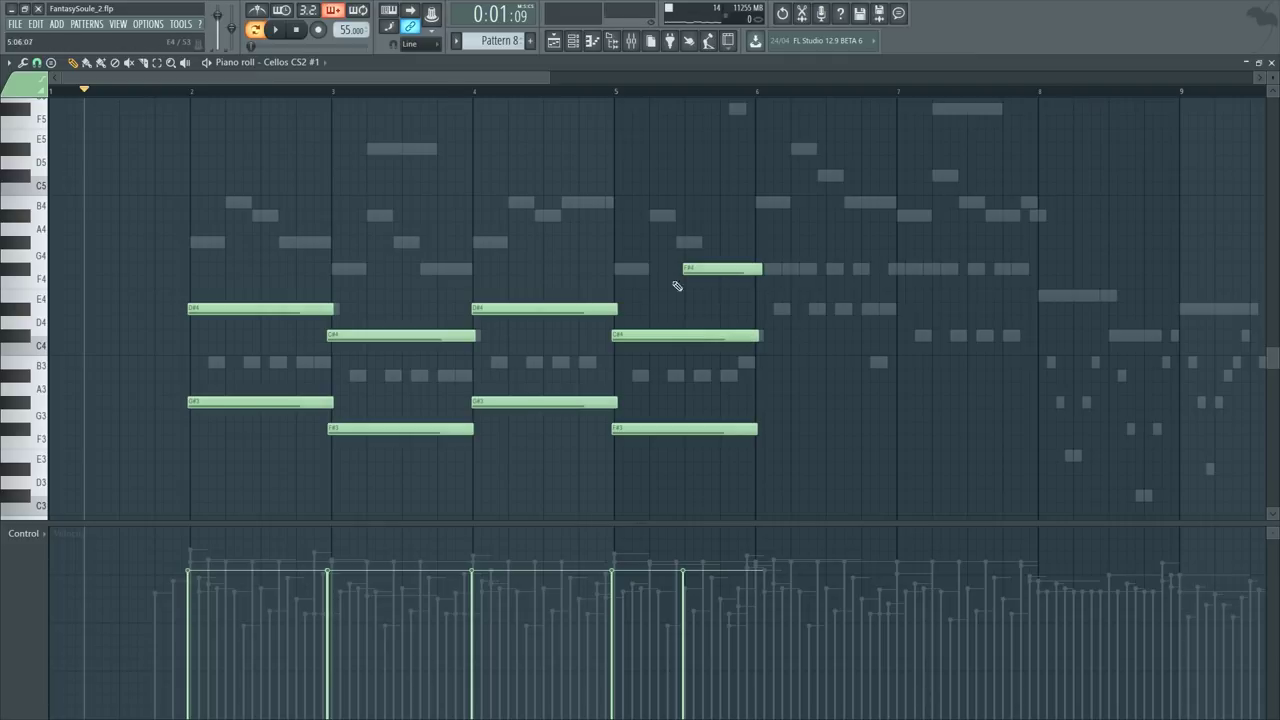
Step: Duplicate the four cello chords without the F#4 into bars 6 to 9, nudged to start slightly before bar 6
left_click_drag(706, 284, 57, 506)
key("ctrl+b")
left_click_drag(613, 311, 608, 311)
left_click(614, 322, "ctrl")
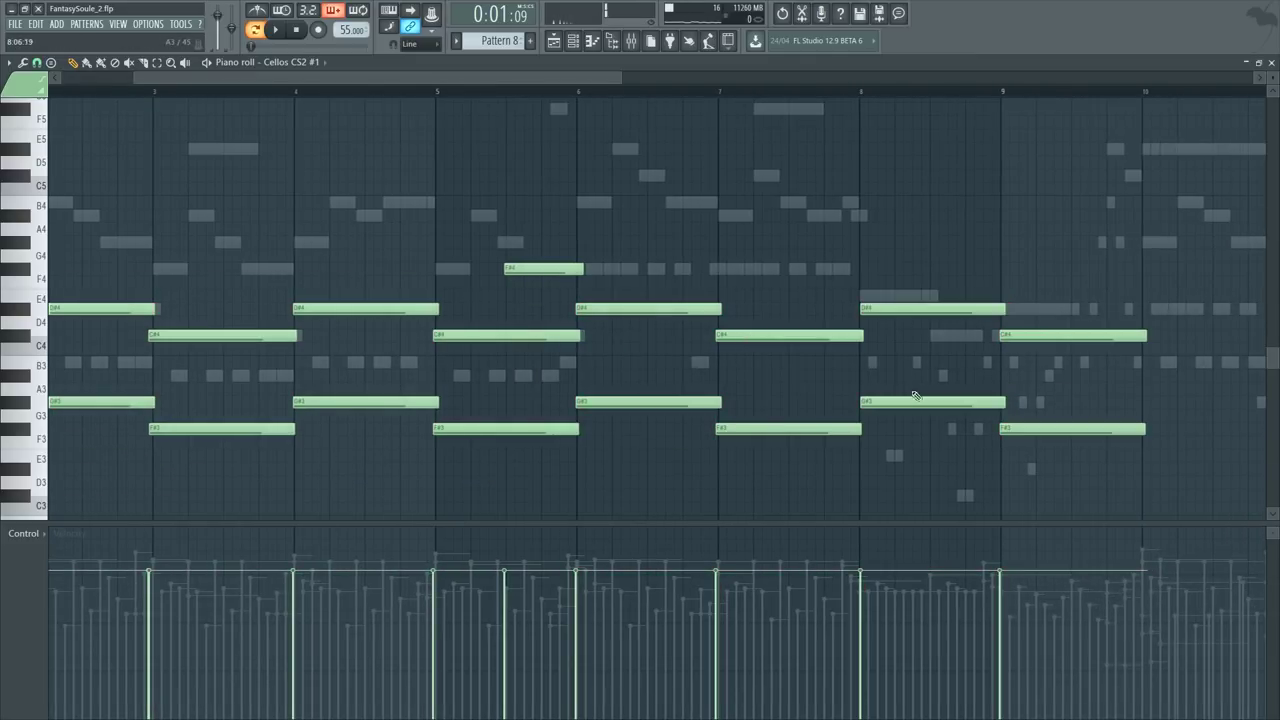
Step: Delete the duplicated D#4/G#3 and C#4/F#3 chords in bars 8 and 9
right_click(972, 310)
right_click(1108, 430)
right_click(1065, 336)
right_click(962, 403)
Step: Add one-bar low notes: E3 just before bar 8, C#3 around the middle of bar 8, and D#3 just before bar 9
left_click_drag(862, 455, 852, 458)
scroll(946, 389, "down", 3)
scroll(1094, 100, "up", 4)
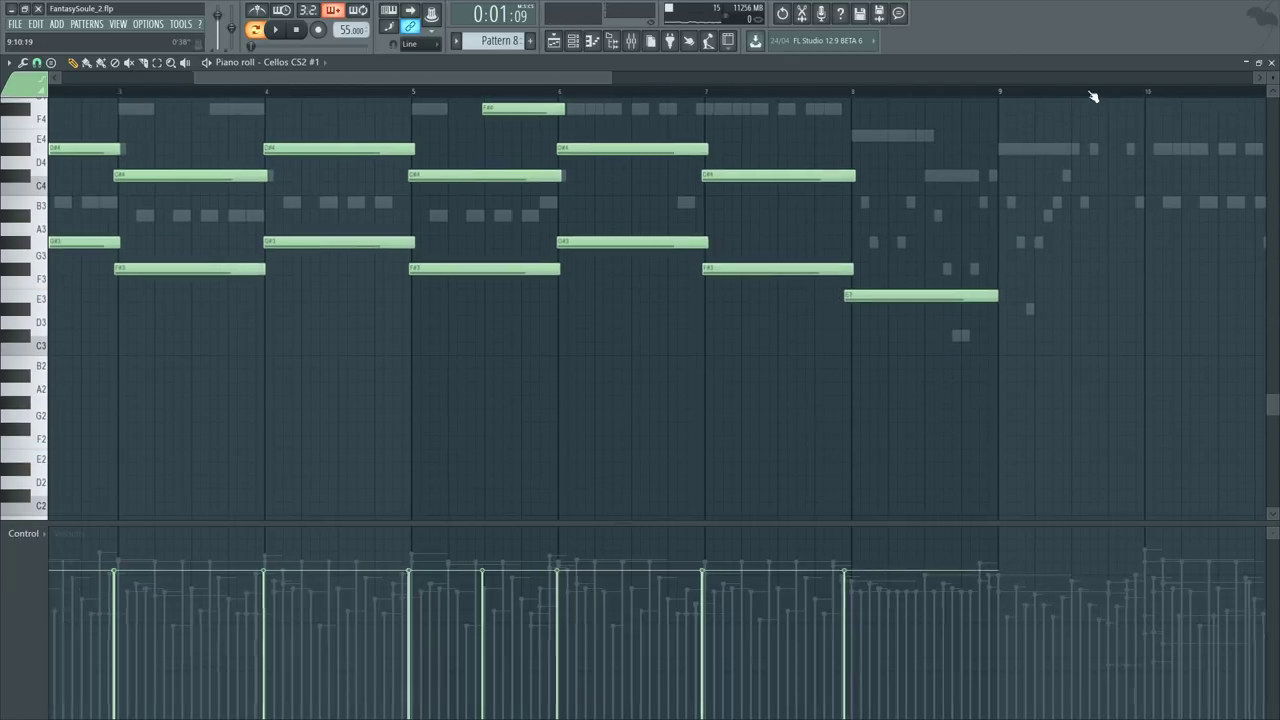
left_click_drag(742, 360, 734, 326)
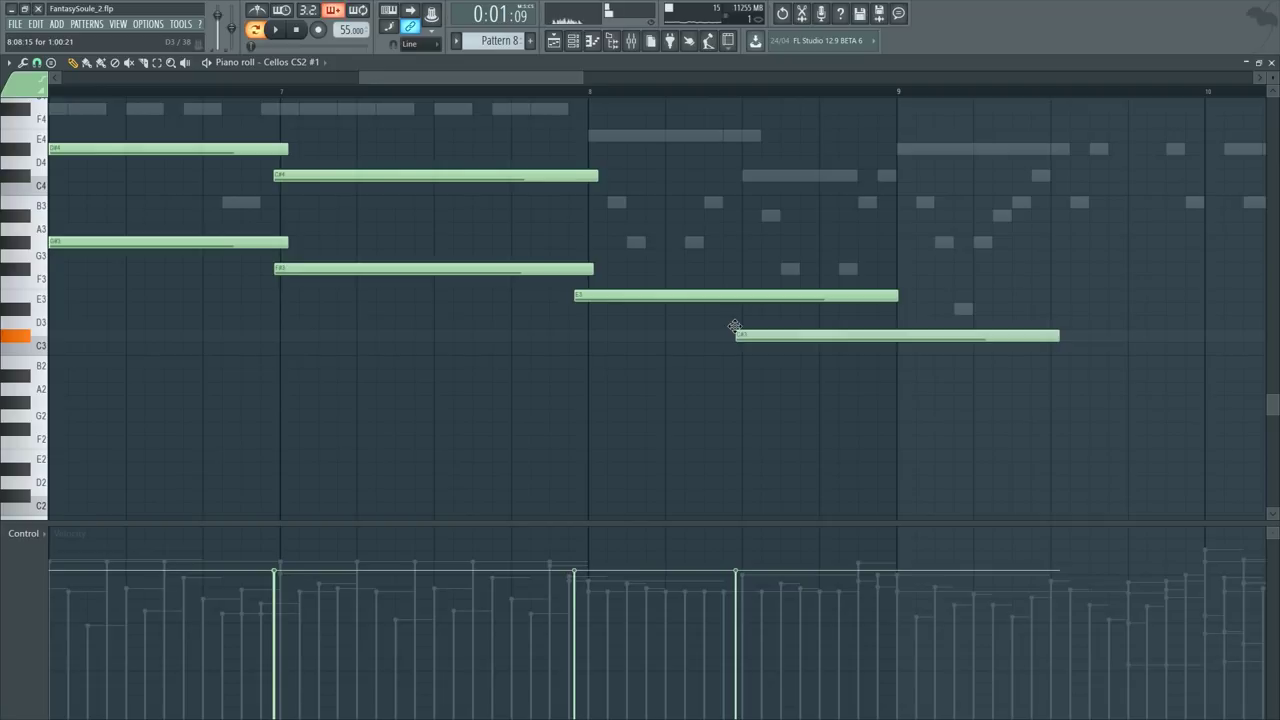
left_click_drag(899, 270, 892, 311)
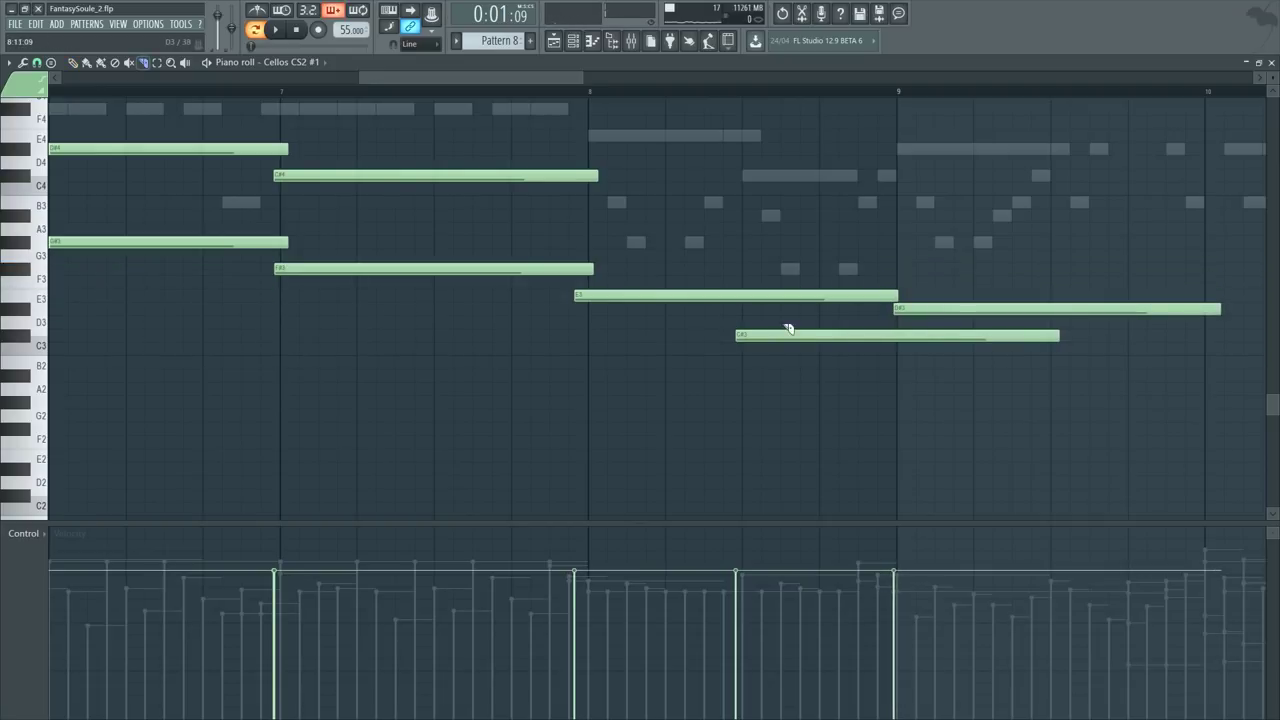
Step: Trim the E3 to the middle of bar 8, the C#3 to the start of bar 9 and the D#3 to the start of bar 10
left_click_drag(742, 287, 742, 304)
key("Delete")
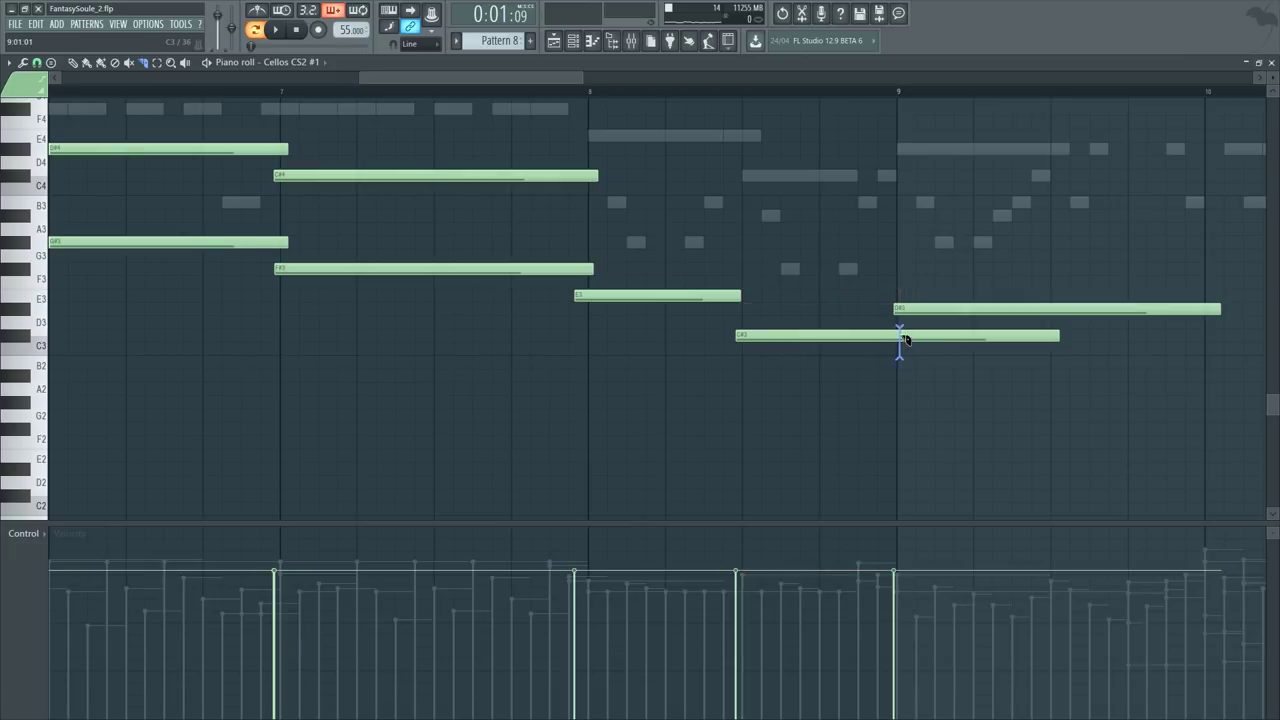
left_click_drag(904, 340, 905, 346)
key("Delete")
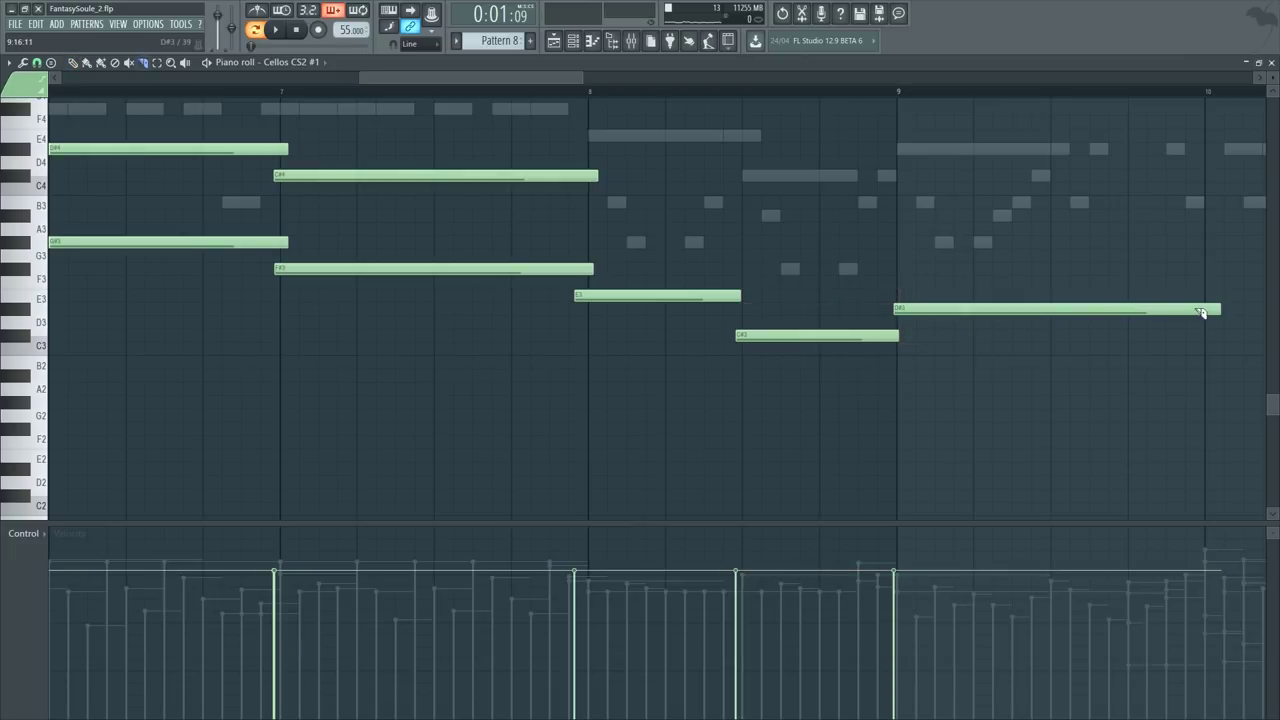
left_click_drag(1201, 312, 1184, 312)
Step: Examine how the cello chords and low notes line up with the harp notes through bars 2 to 10
scroll(731, 106, "down", 4)
scroll(738, 96, "down", 2)
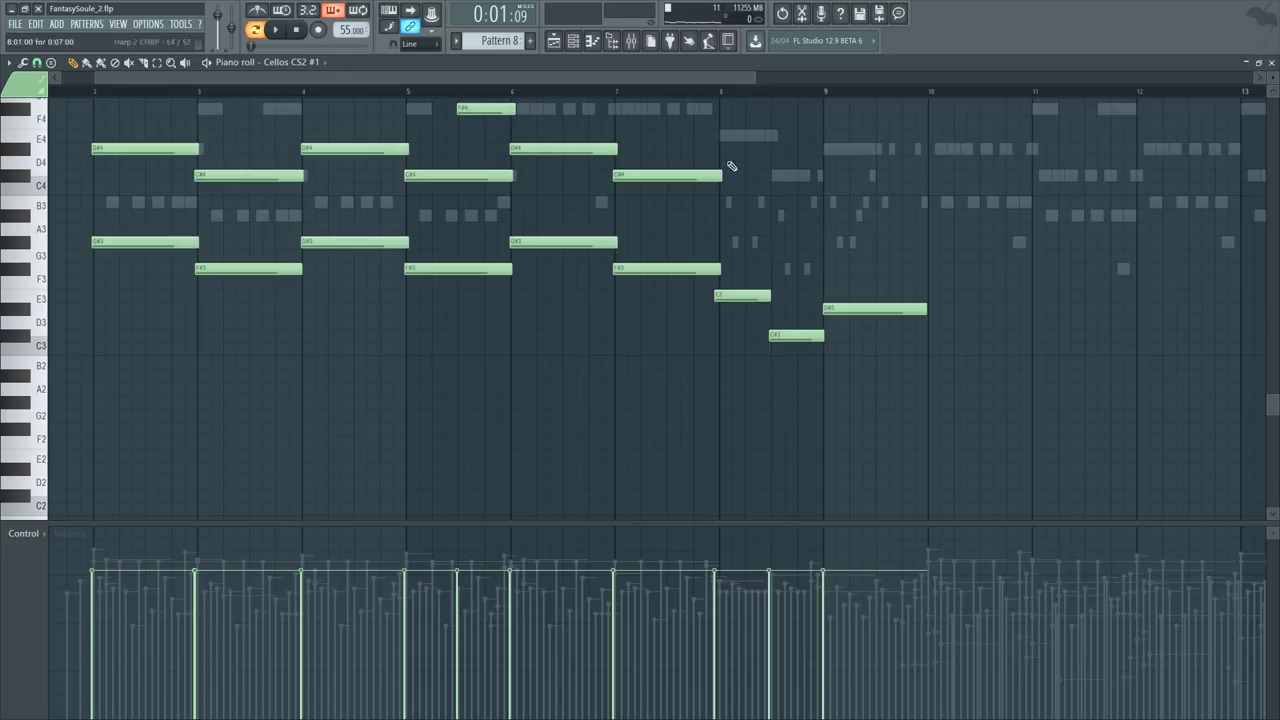
scroll(658, 227, "down", 2)
scroll(541, 270, "up", 4)
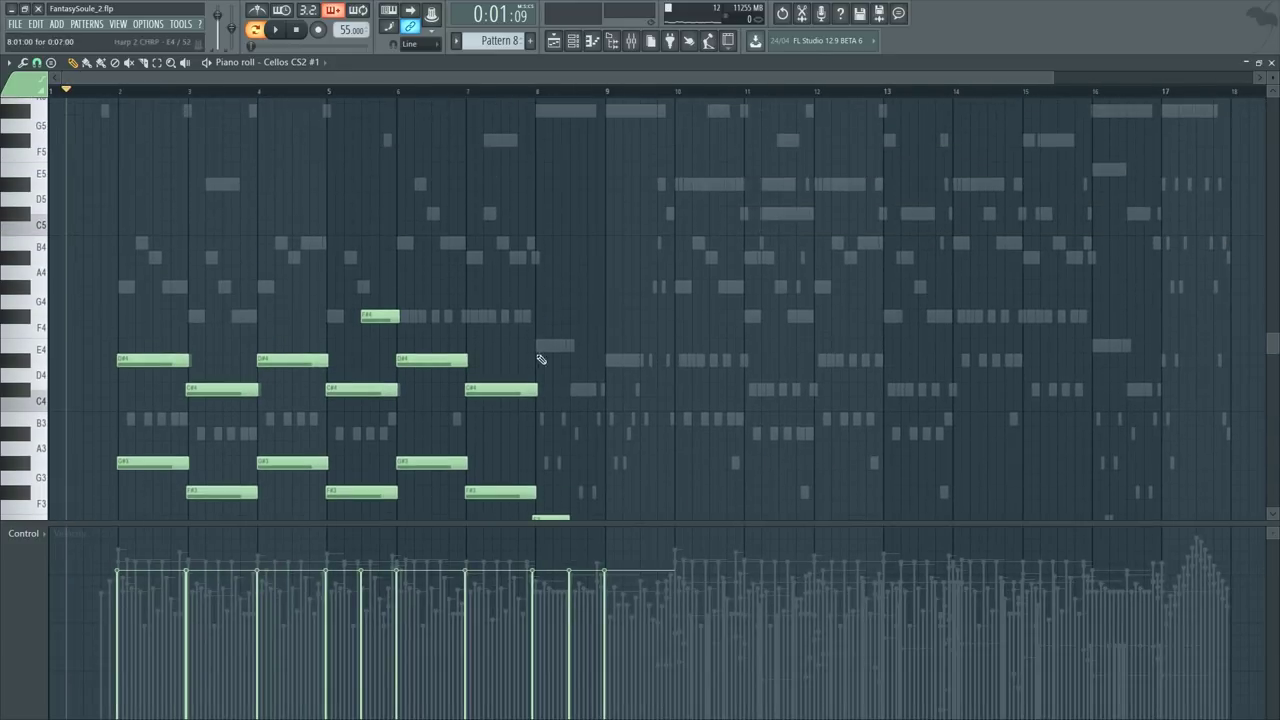
scroll(550, 358, "down", 3)
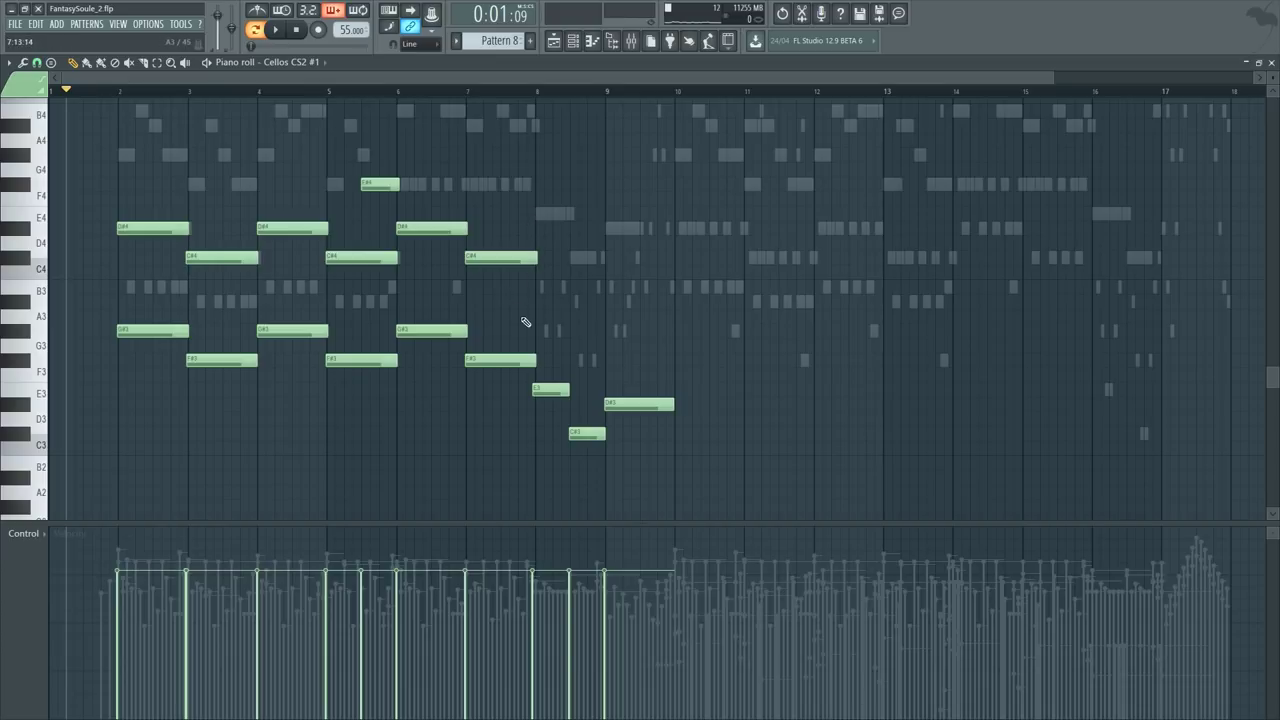
scroll(570, 127, "up", 4)
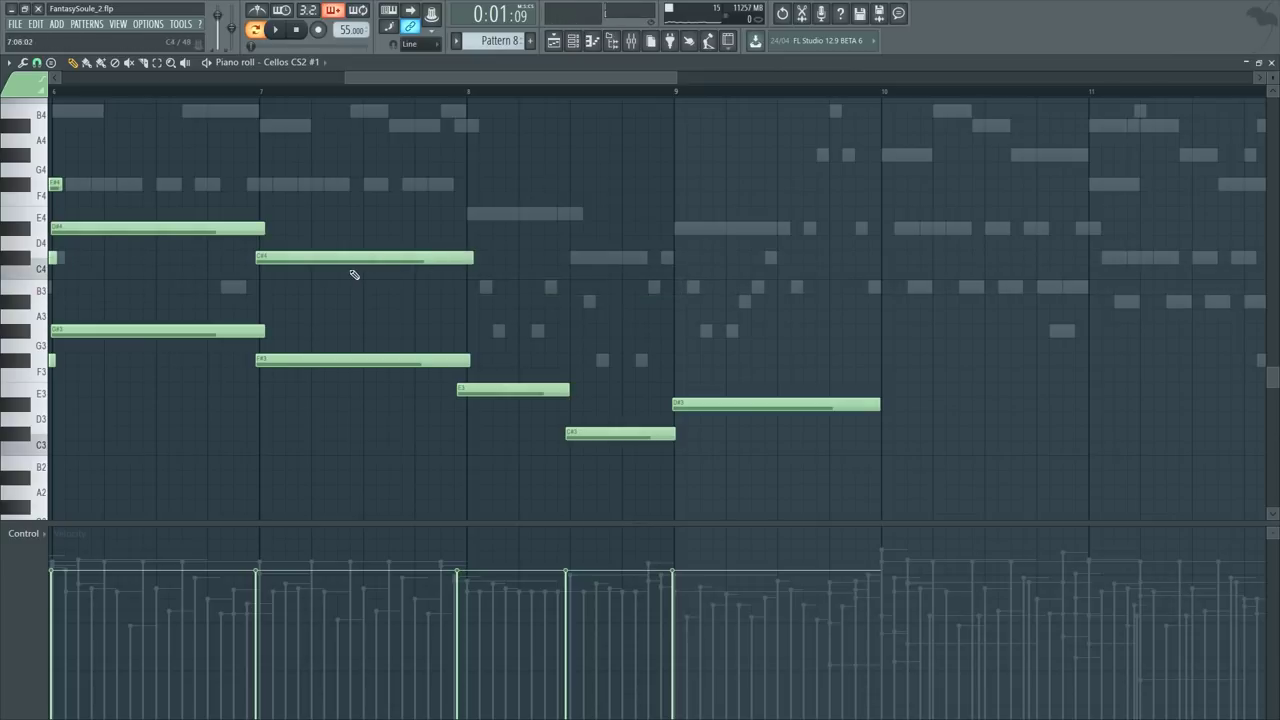
scroll(375, 140, "down", 2)
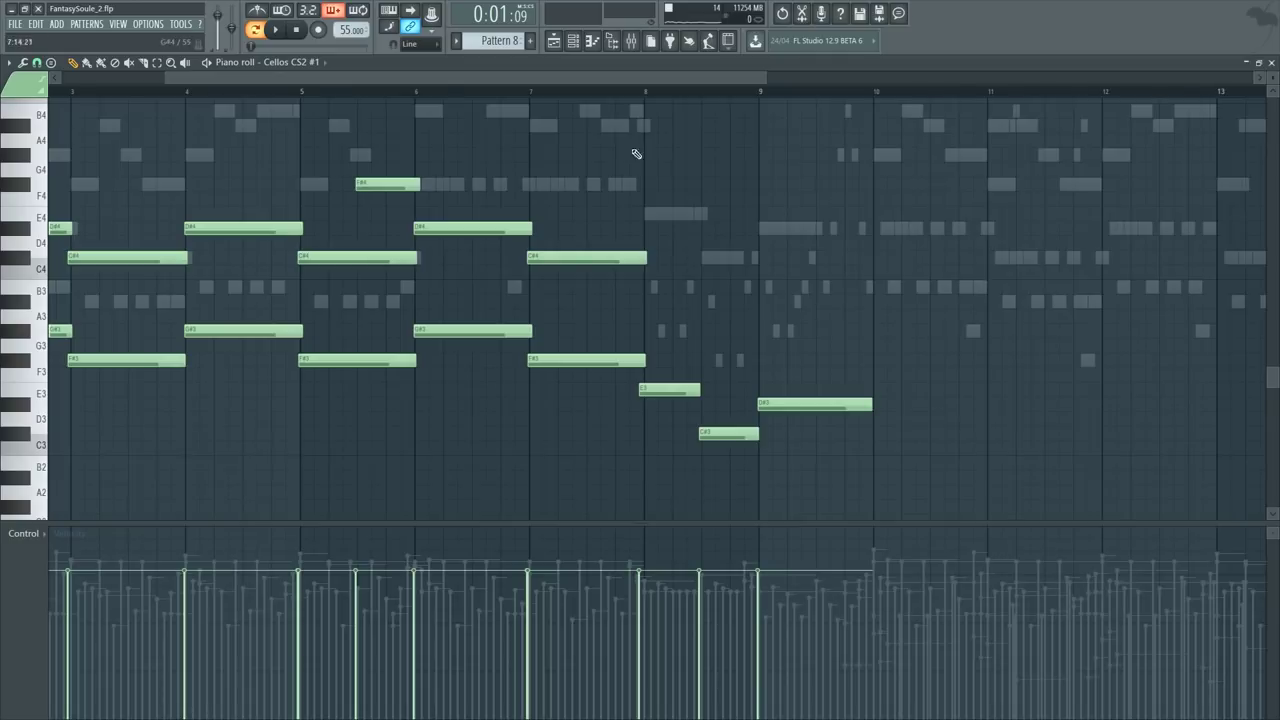
scroll(640, 130, "up", 2)
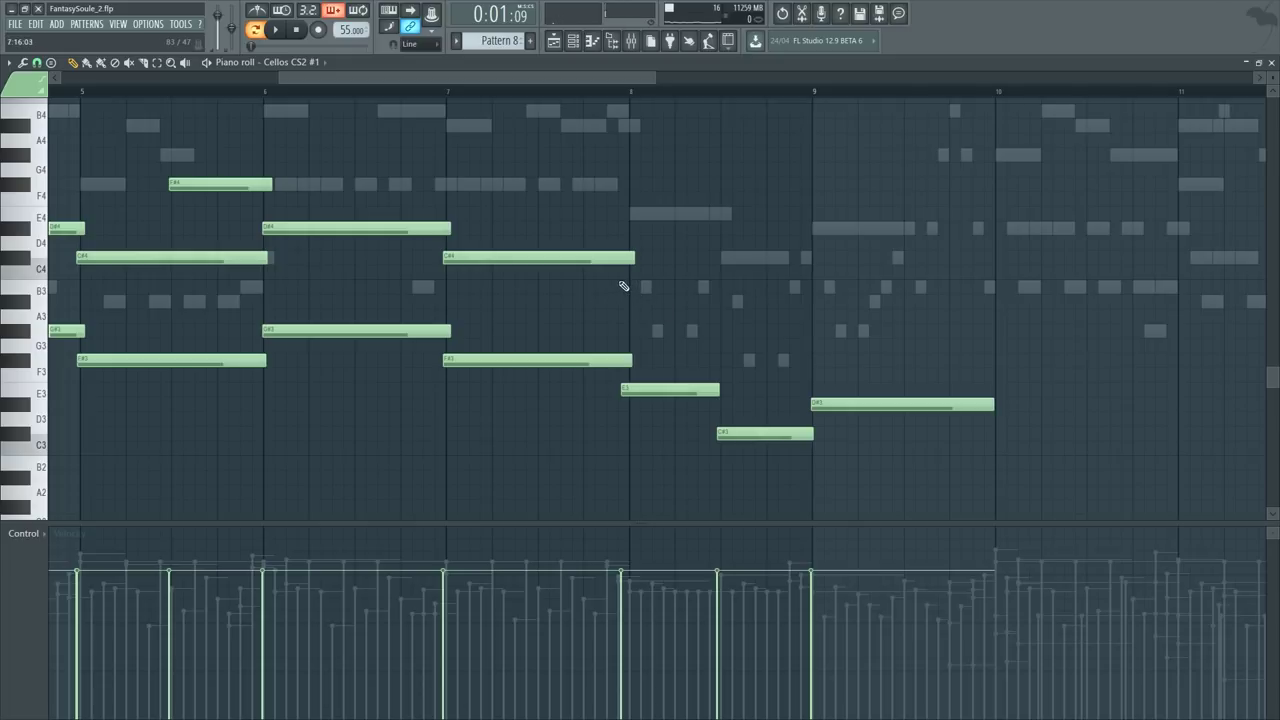
Step: Play the pattern from bar 6 to hear the cello chords together with the other parts
left_click(264, 93)
key("space")
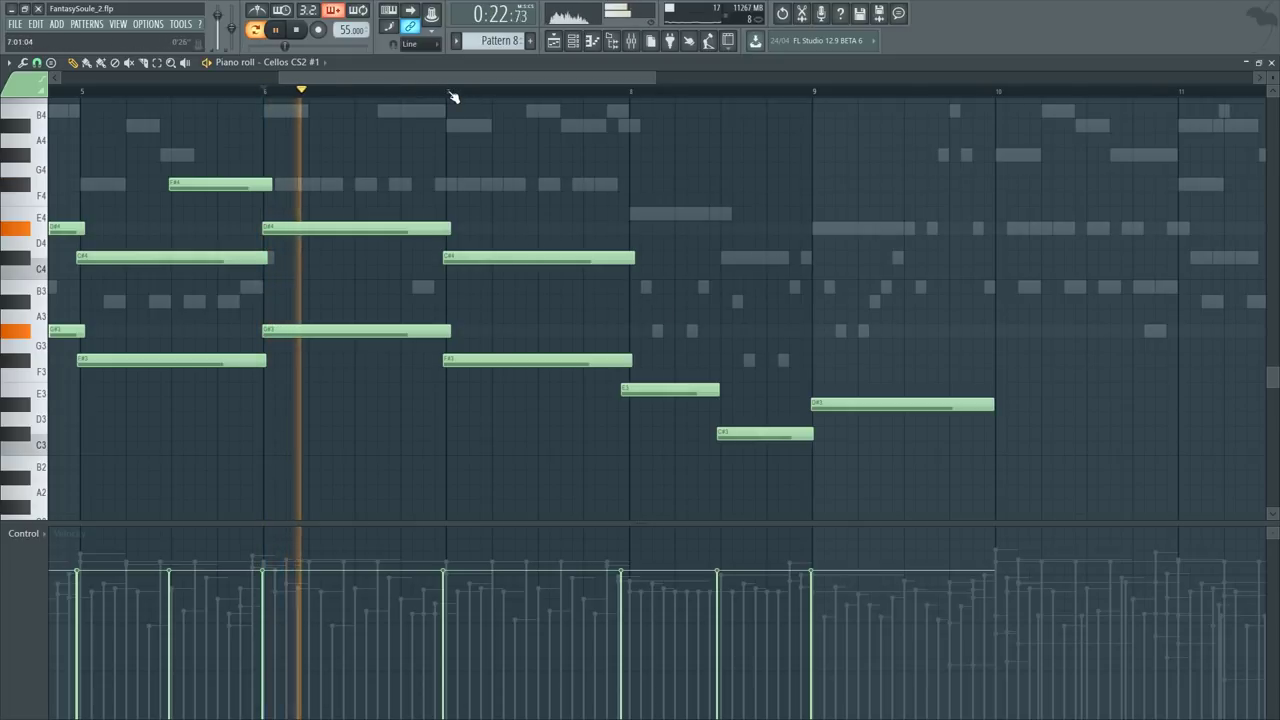
key("F6")
key("F6")
scroll(470, 88, "down", 2)
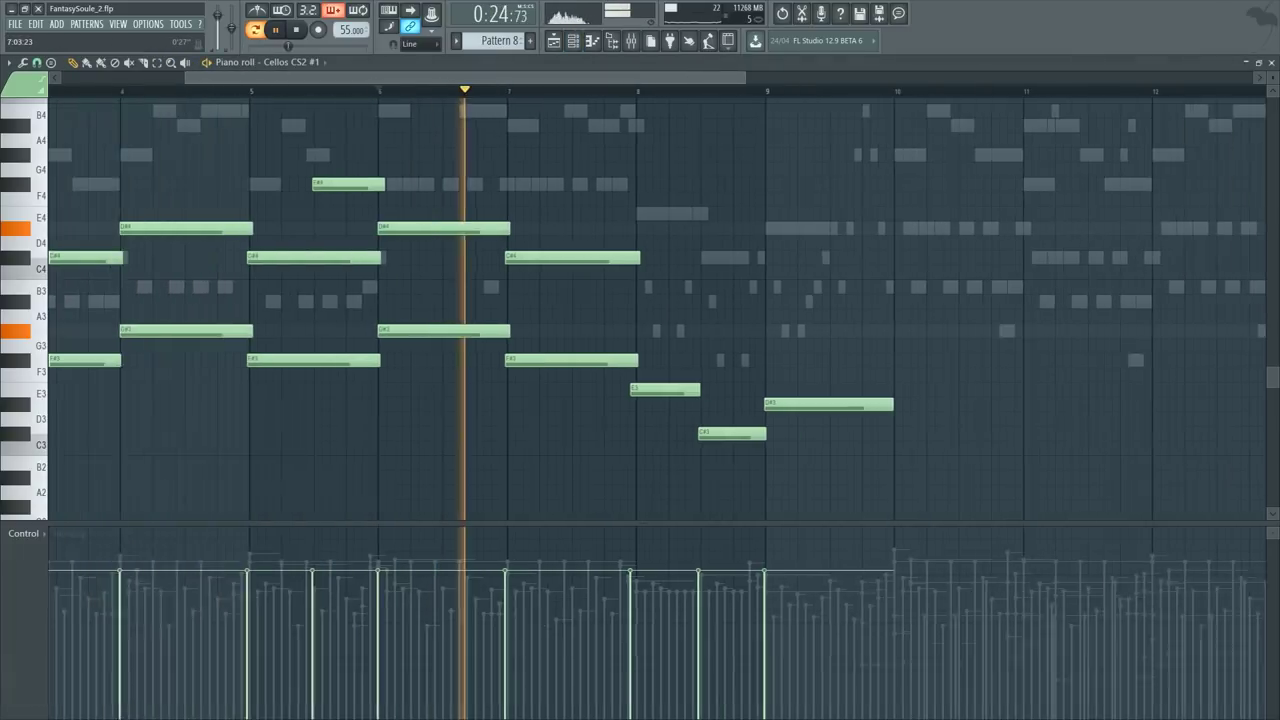
scroll(472, 80, "down", 2)
Step: Stop playback and replay the pattern from just before bar 2 to hear the cello part from its start
key("space")
left_click_drag(464, 92, 74, 98)
key("space")
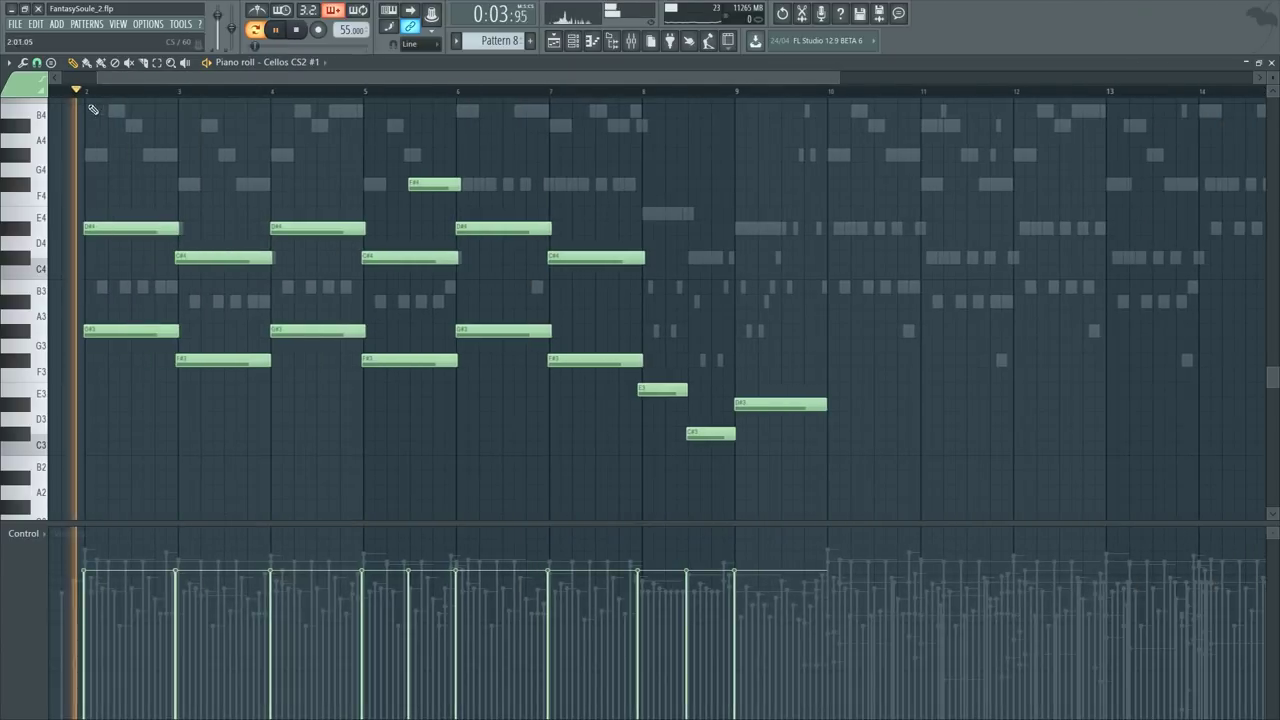
Step: Bring up the Group B Kontakt rack from the channel list and inspect its strings instruments while the pattern plays
key("F6")
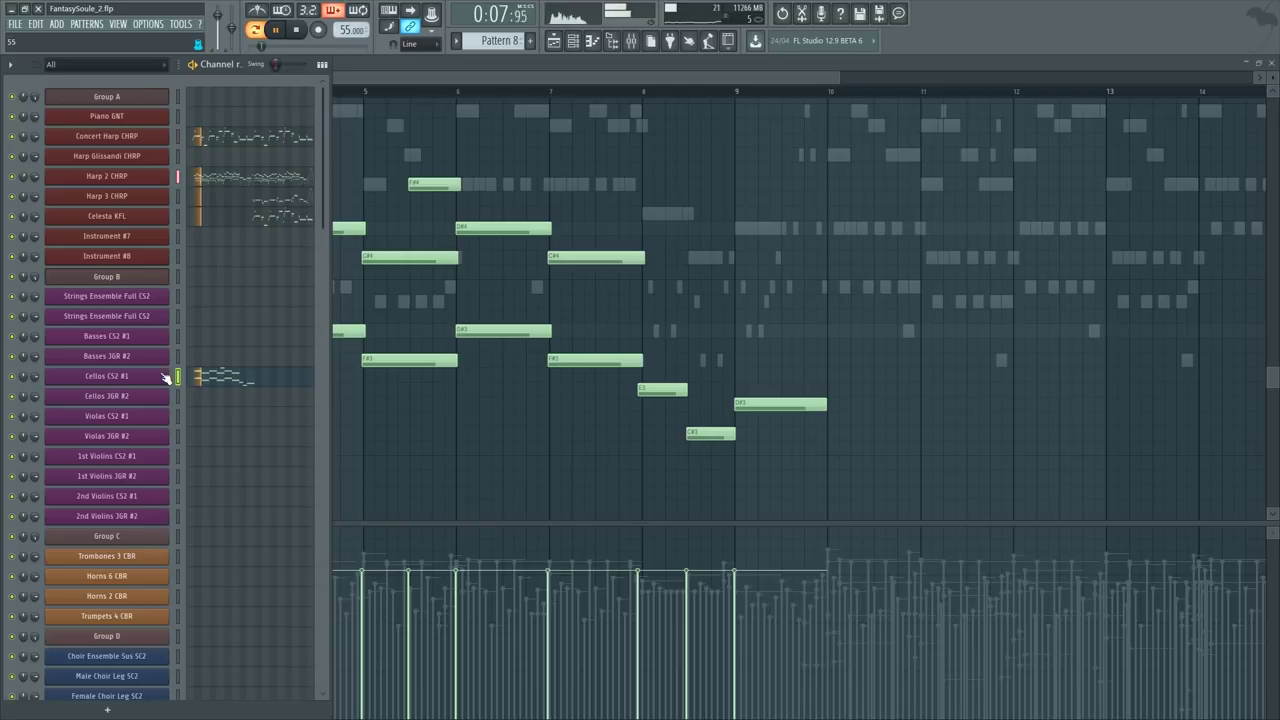
key("F6")
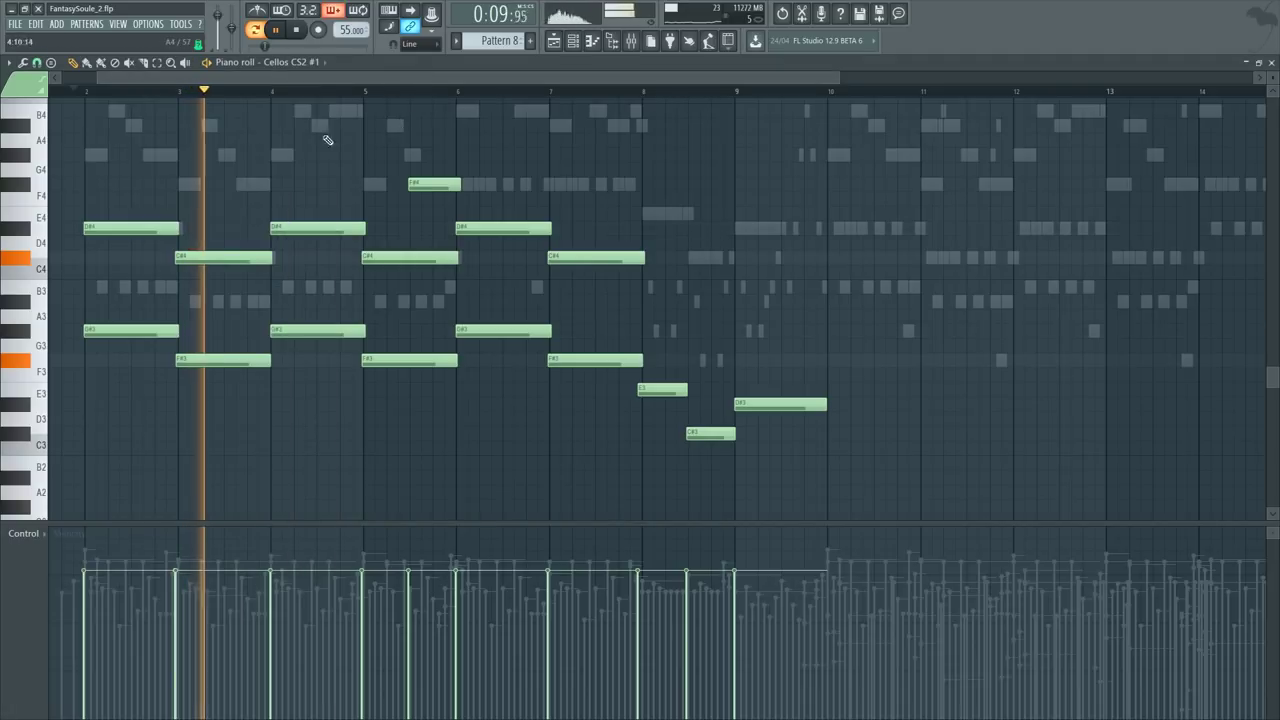
key("F6")
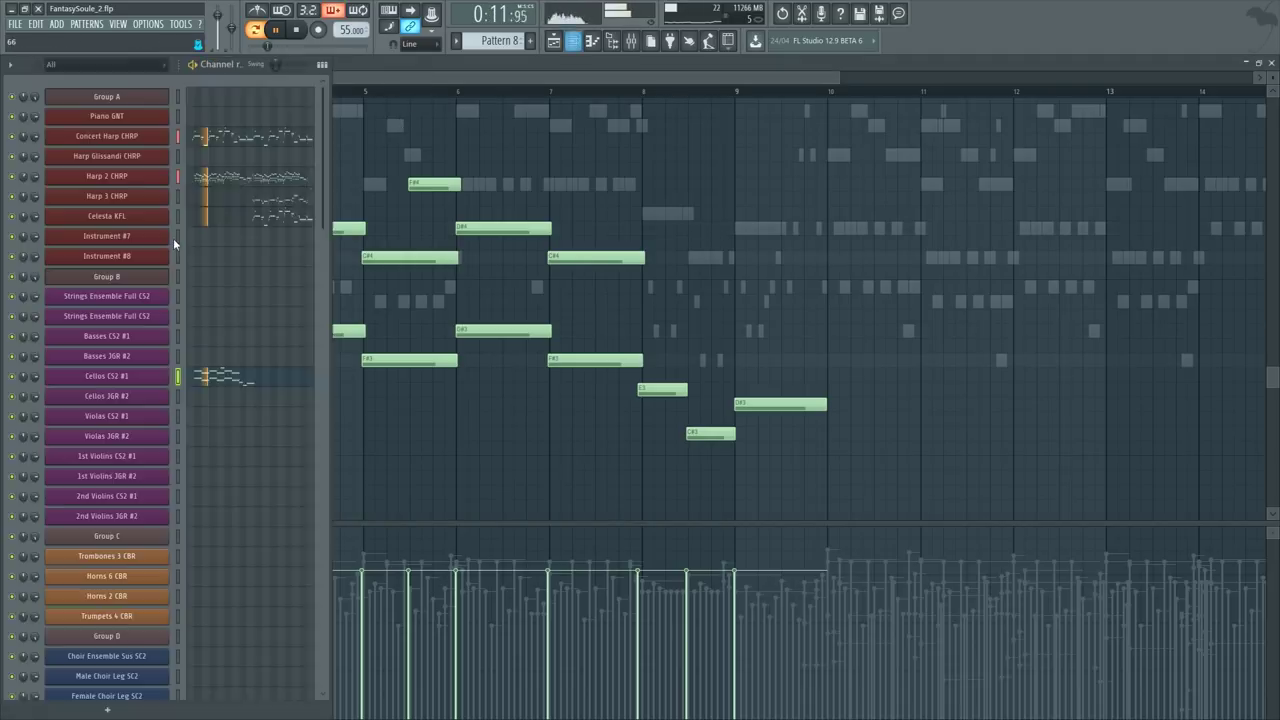
left_click(141, 277)
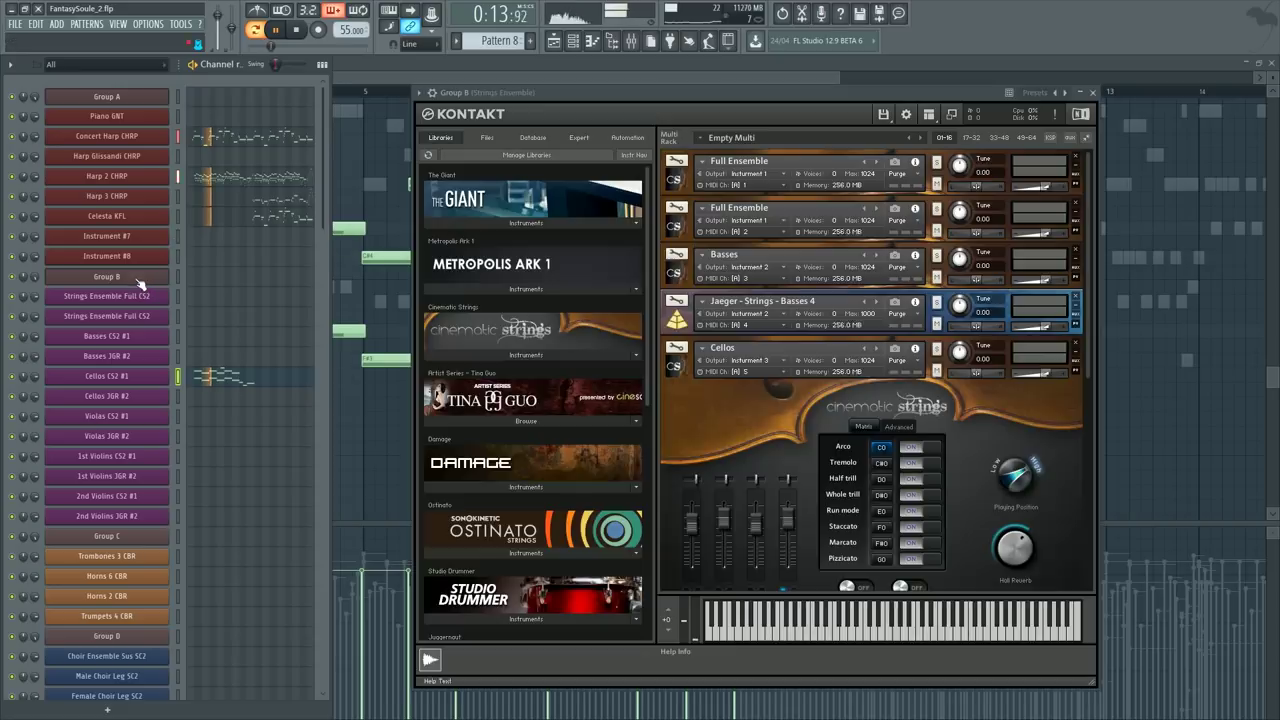
right_click(387, 329)
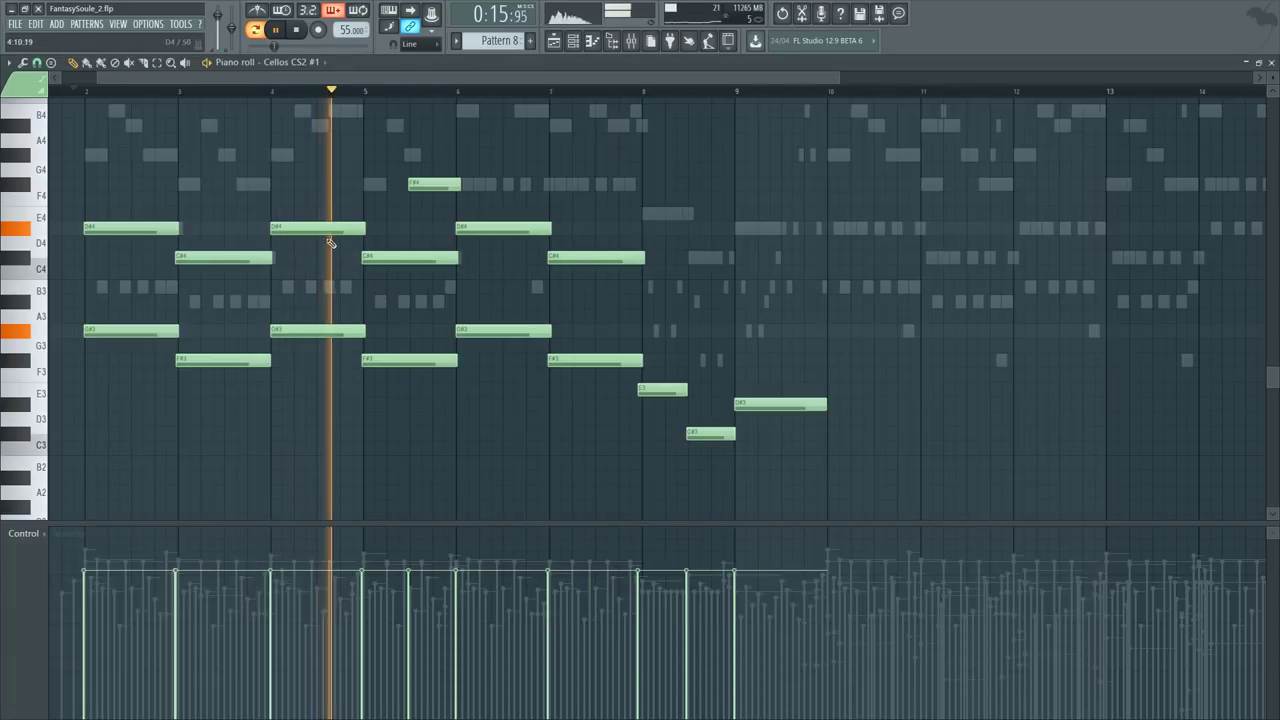
Step: Restart playback from bar 4 to hear the cello chord there against the harp melody
key("space")
left_click(276, 92)
key("space")
scroll(313, 108, "up", 4)
scroll(316, 120, "up", 1)
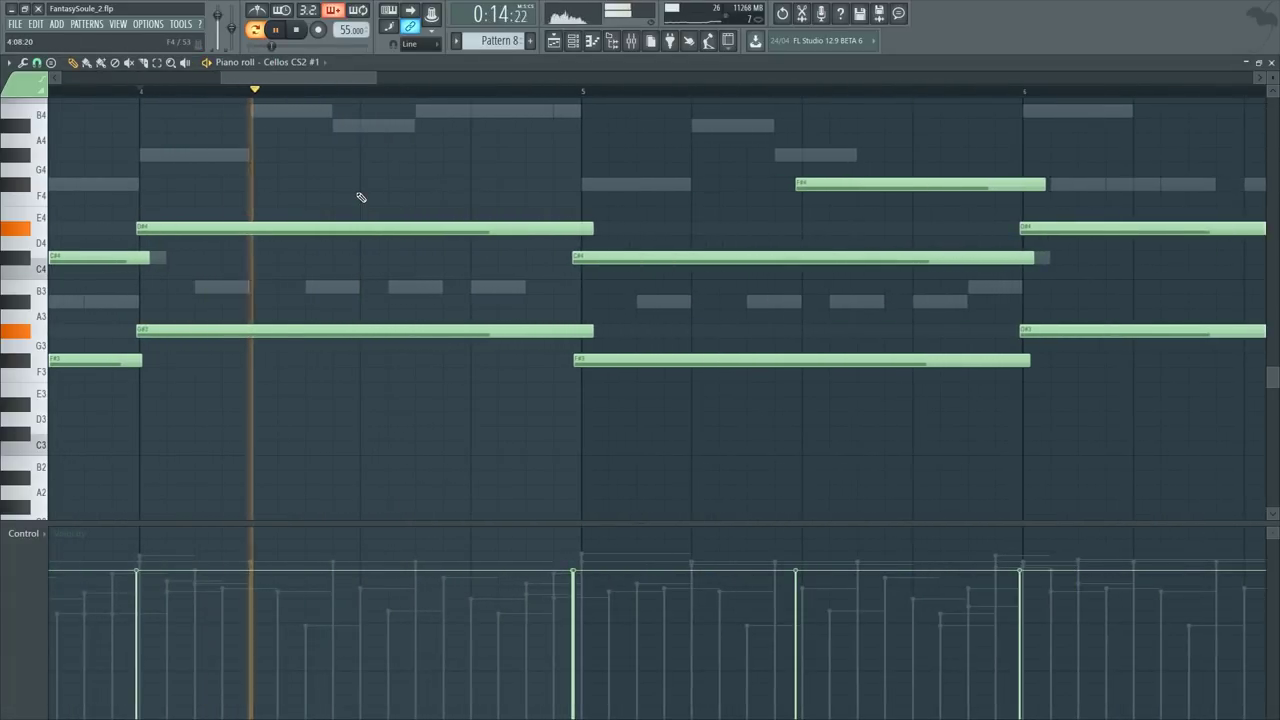
Step: Add a short F#4 midway through bar 4 and cut out the part of the D#4 beneath it, keeping the D#4's last beat
key("space")
left_click(355, 169)
left_click_drag(355, 169, 343, 183)
left_click(468, 230)
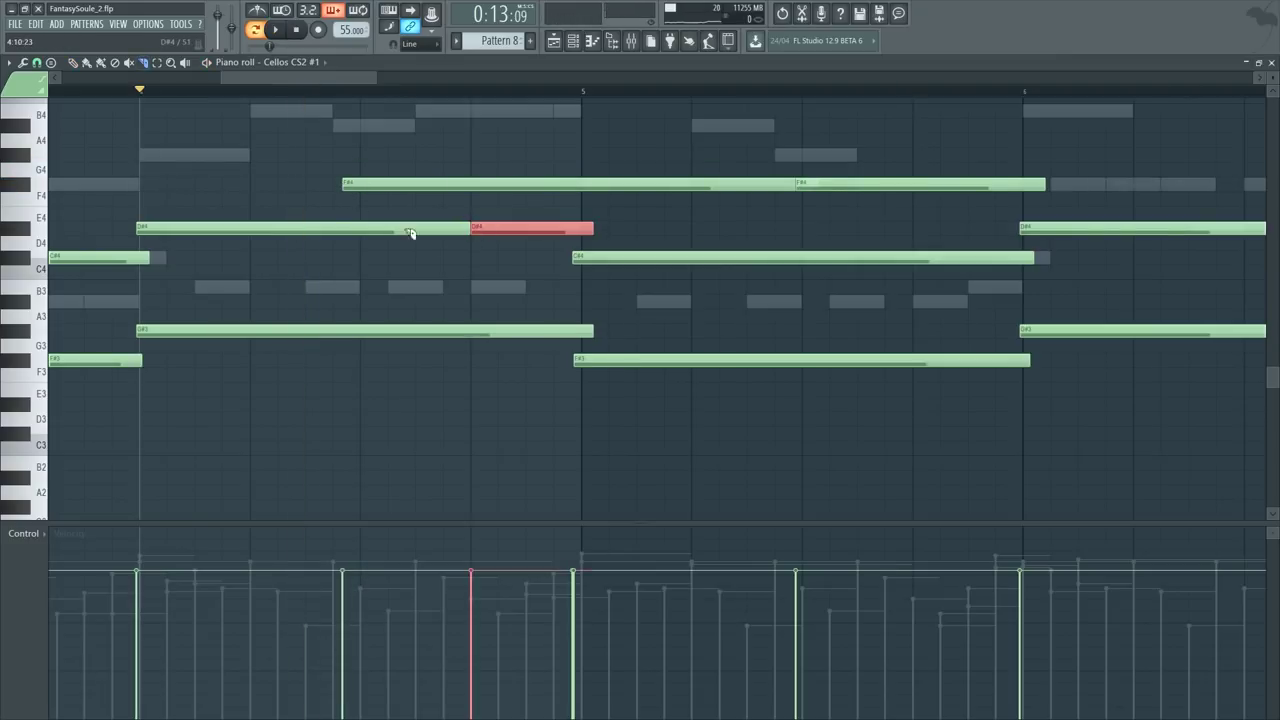
left_click(357, 229)
key("Delete")
left_click(473, 185)
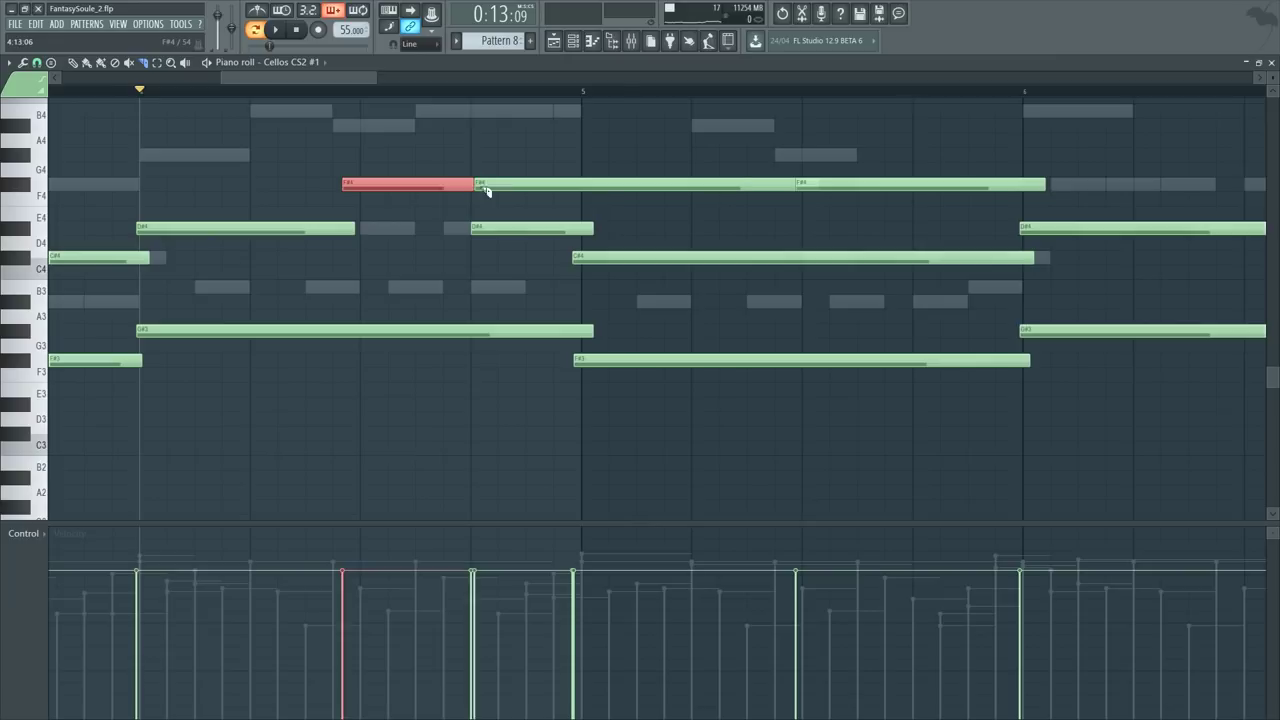
right_click(486, 186)
Step: Try an E4 starting near the end of bar 4 and play the bar from its start
left_click(530, 215)
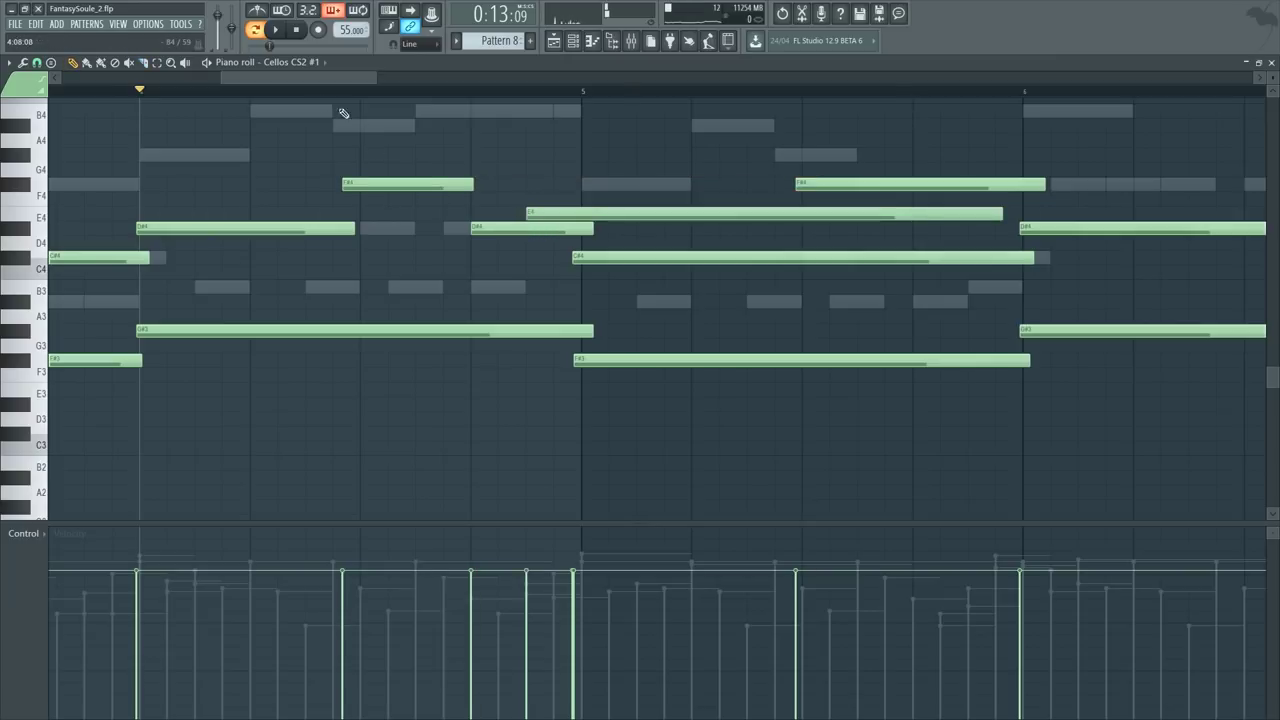
key("space")
scroll(371, 109, "up", 1)
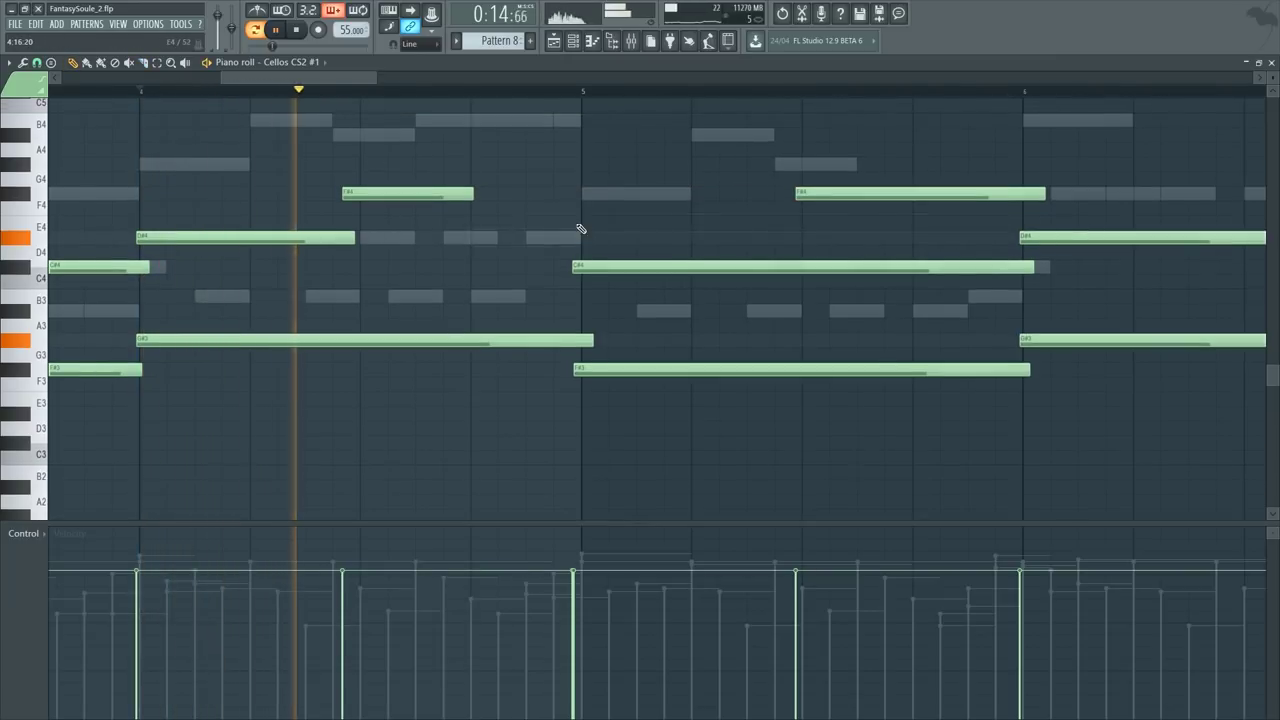
right_click(578, 226)
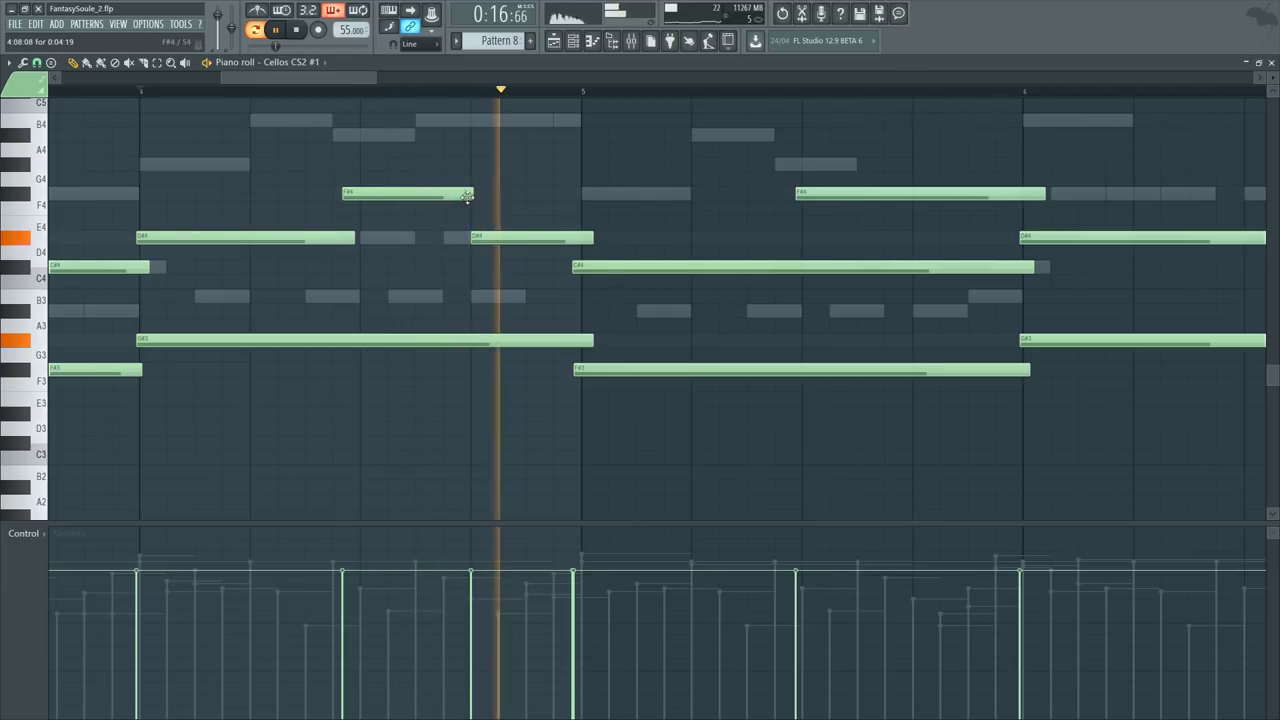
Step: Lengthen the bar 4 F#4 slightly to overlap the following D#4 and play on into bar 5
left_click_drag(471, 194, 483, 194)
key("space")
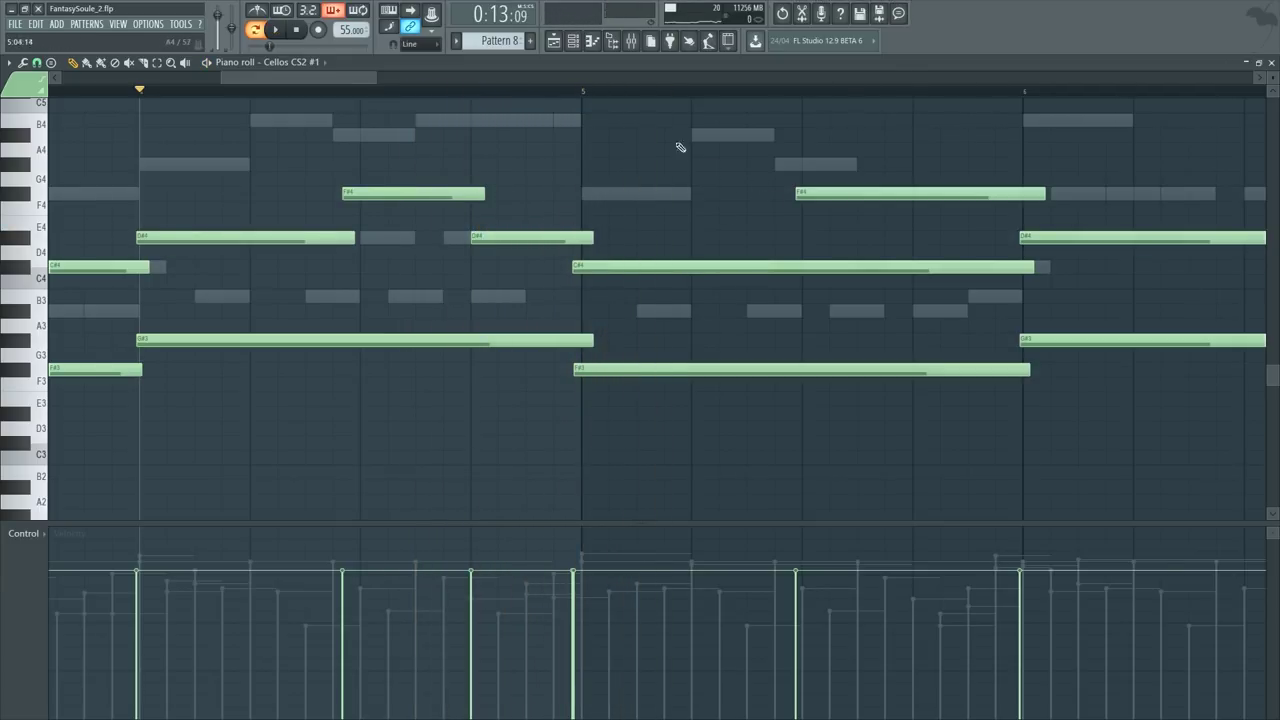
key("space")
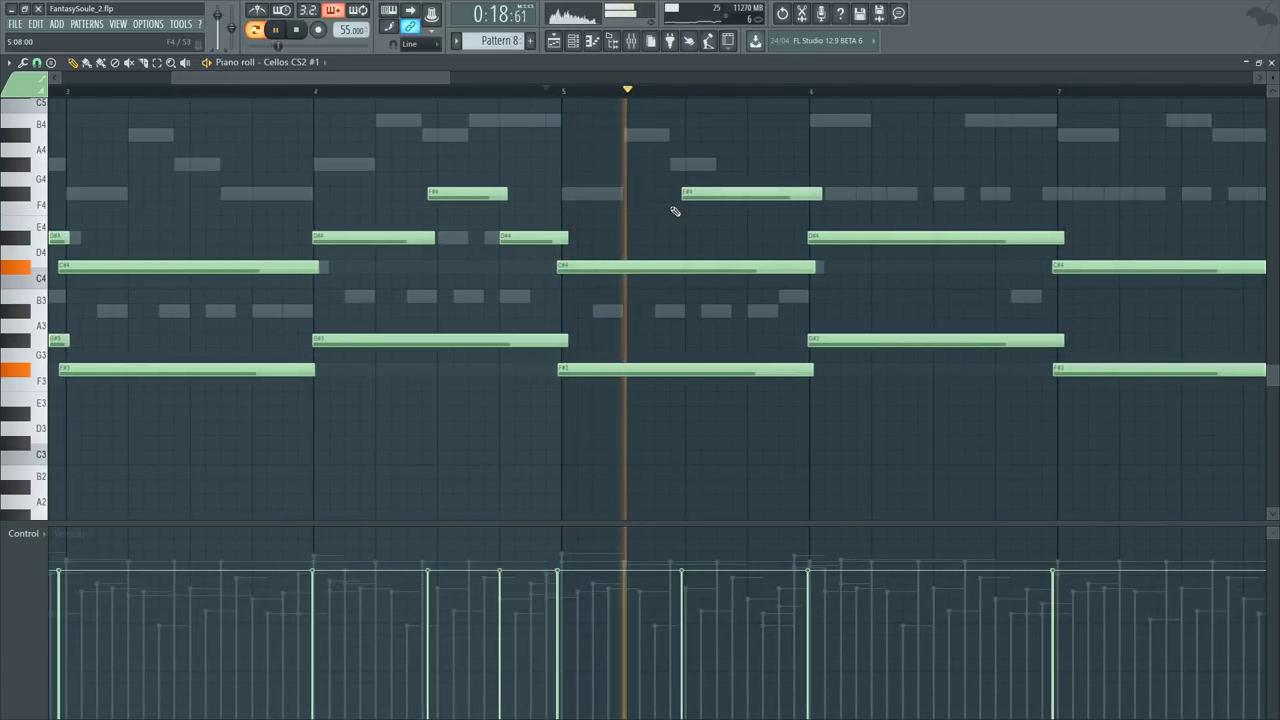
key("space")
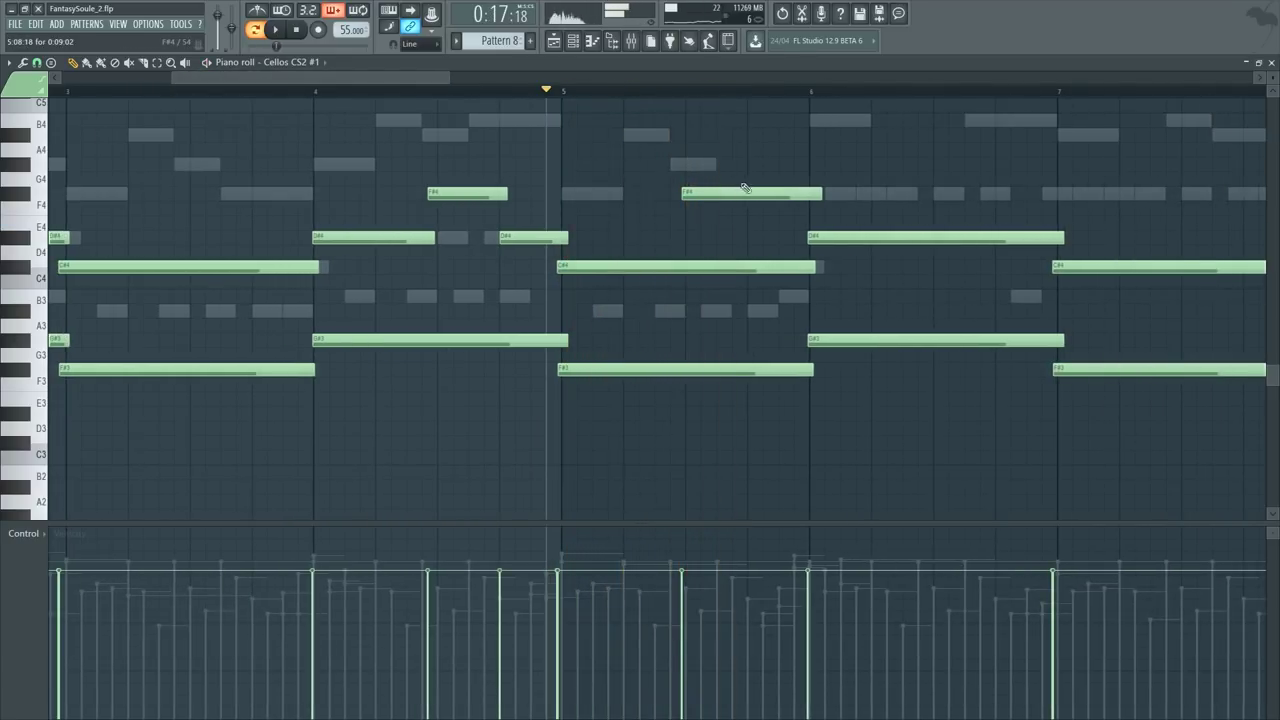
Step: Add a short A#4 late in bar 5 above the F#4 and play the end of the bar
left_click(747, 136)
scroll(738, 203, "up", 3)
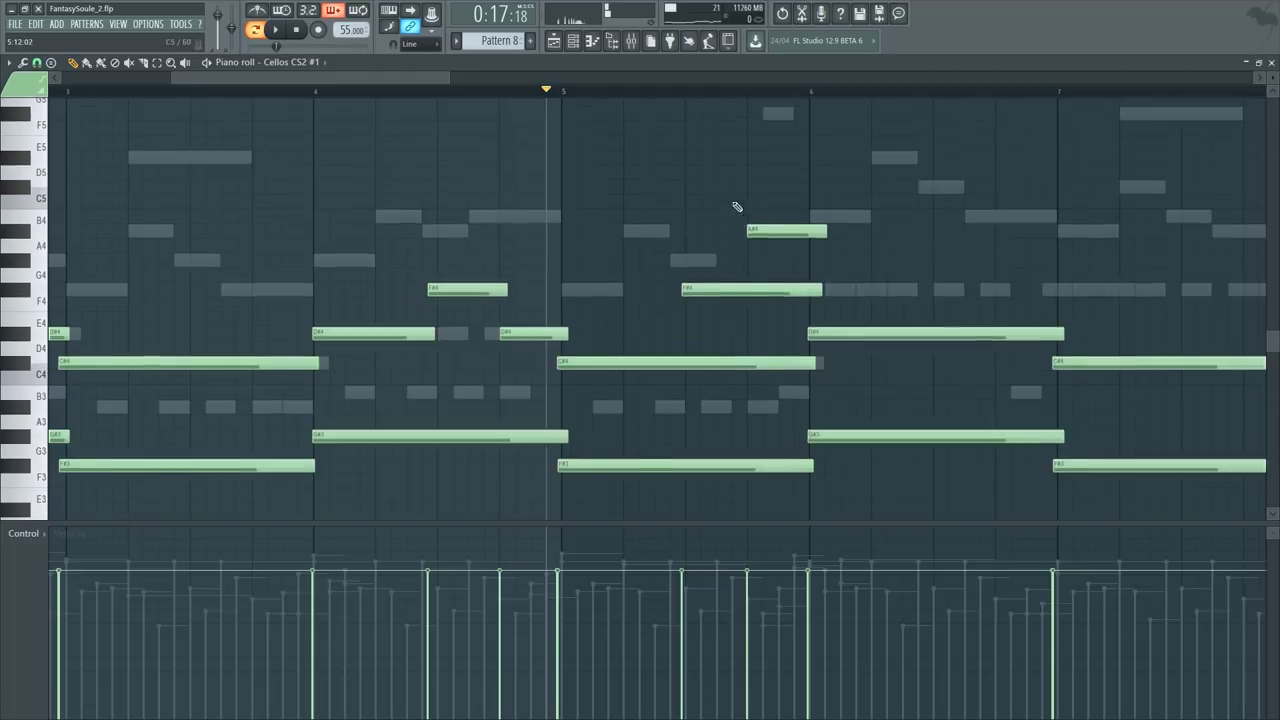
left_click(671, 91)
key("space")
scroll(347, 77, "down", 2)
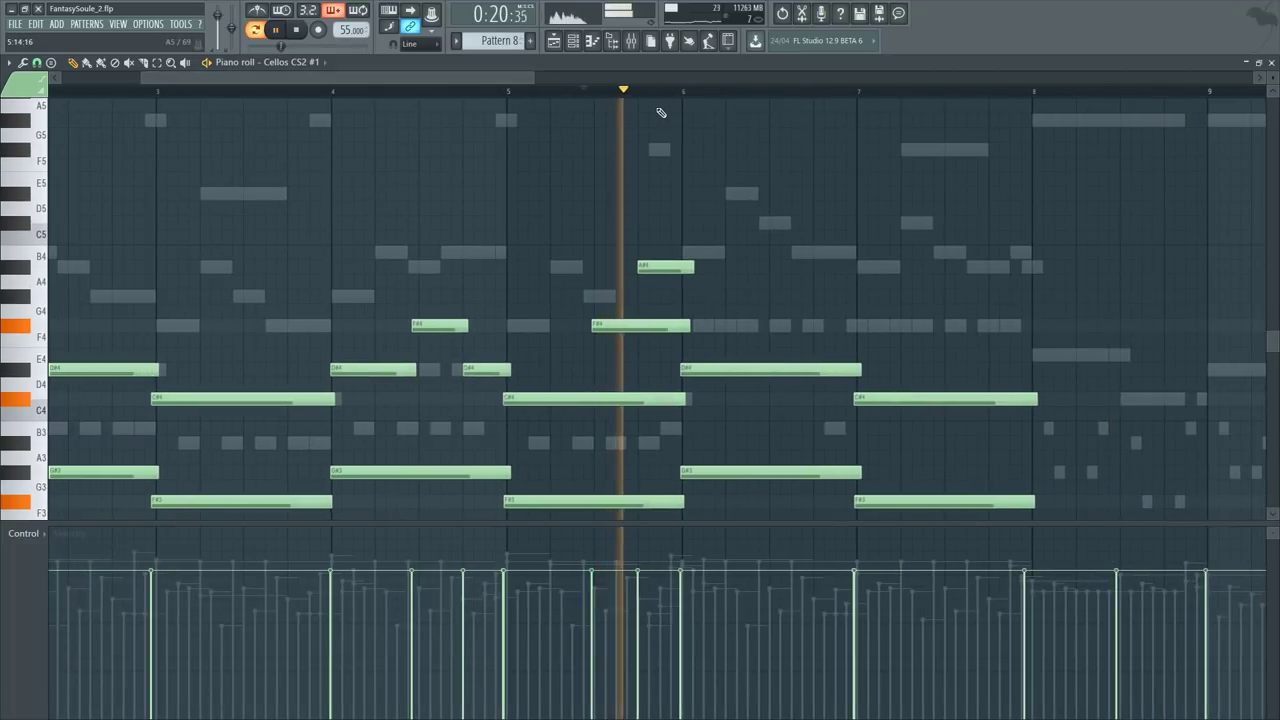
key("space")
Step: Slice the bar 5 F#4 where the A#4 starts and delete the remainder after the cut
scroll(688, 101, "up", 2)
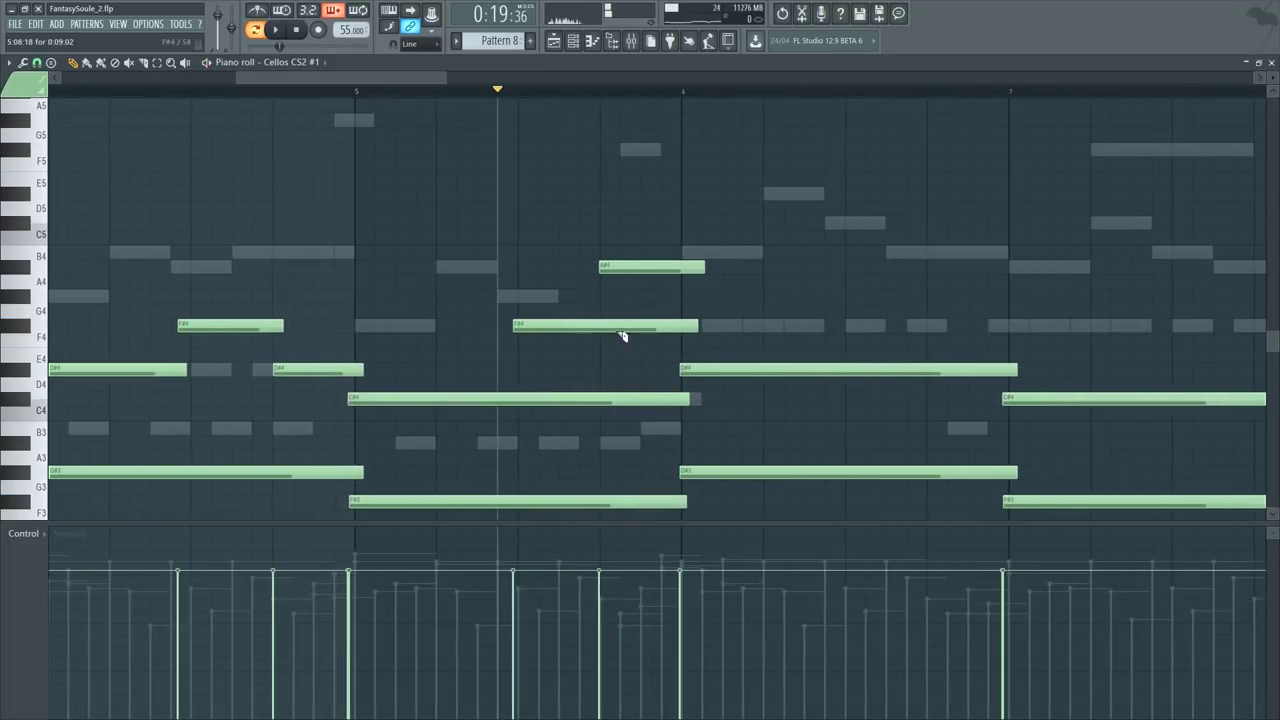
right_click(640, 326)
key("ctrl+z")
left_click_drag(606, 315, 606, 336)
left_click(642, 328, "ctrl")
key("ctrl+z")
key("p")
right_click(645, 320)
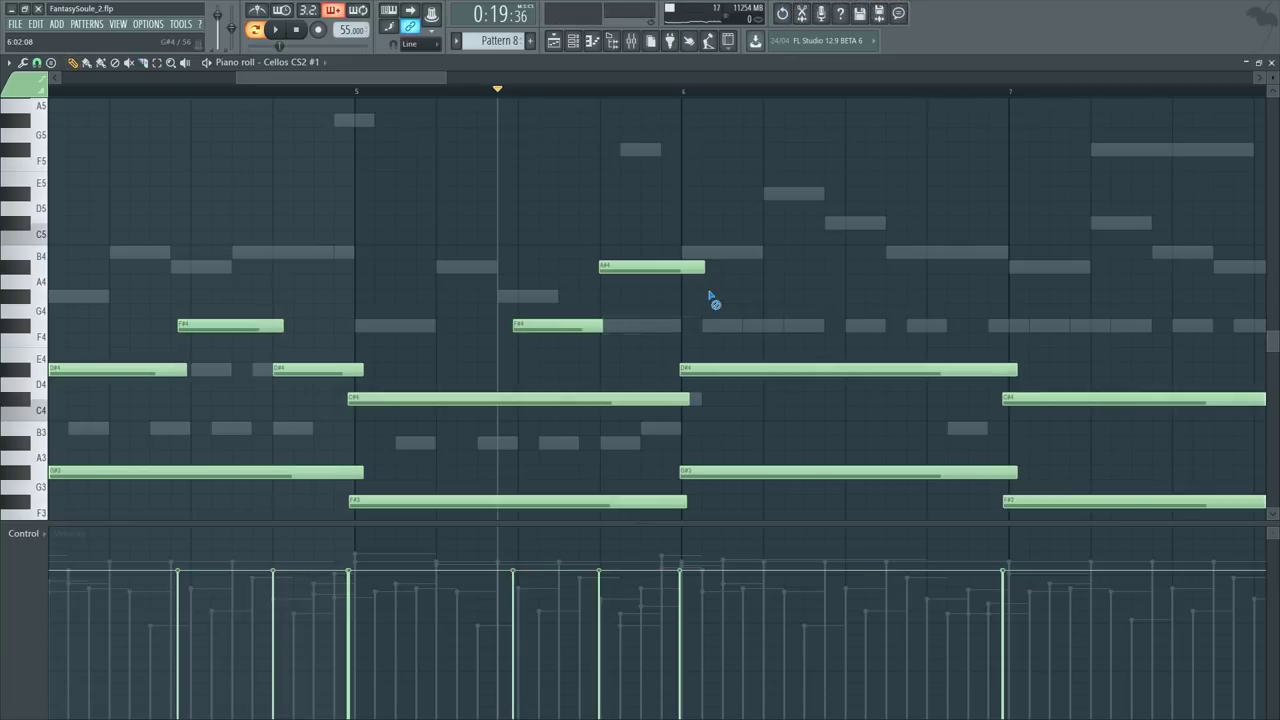
Step: Try a short B4 at the start of bar 6, lengthening it slightly while playing the transition from bar 5
left_click_drag(695, 284, 680, 248)
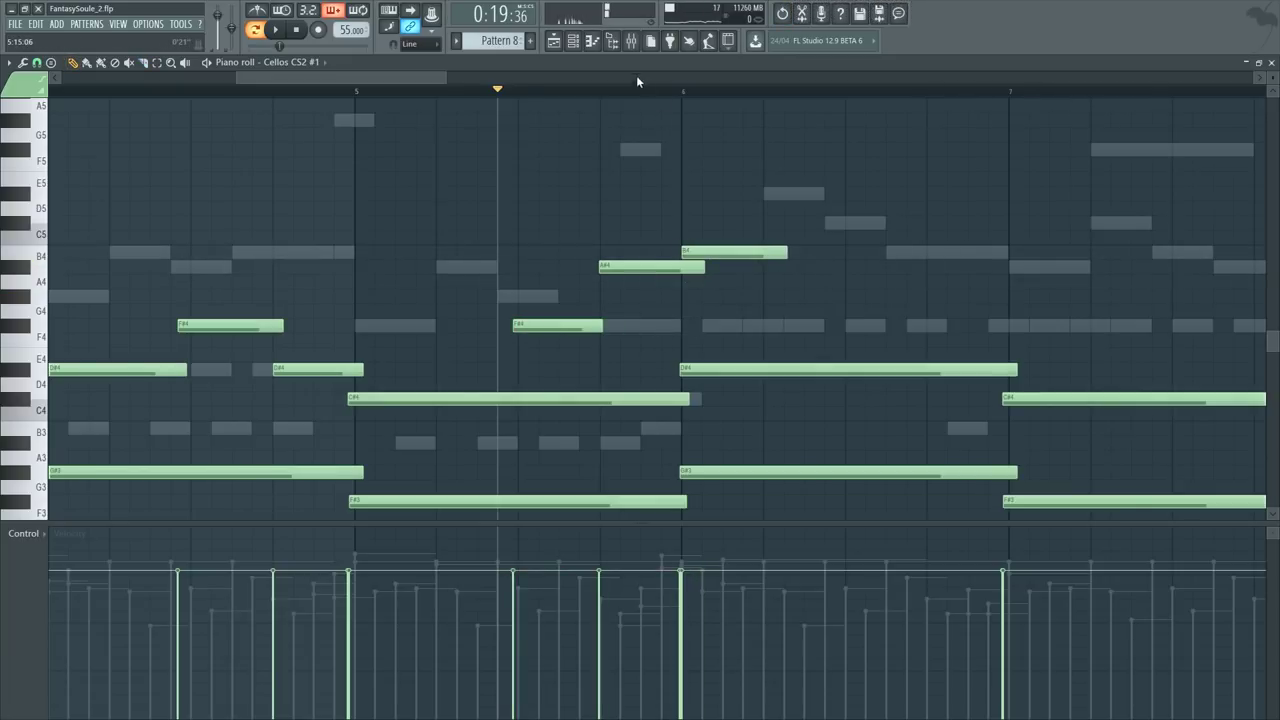
key("space")
left_click(606, 91)
scroll(617, 117, "down", 1)
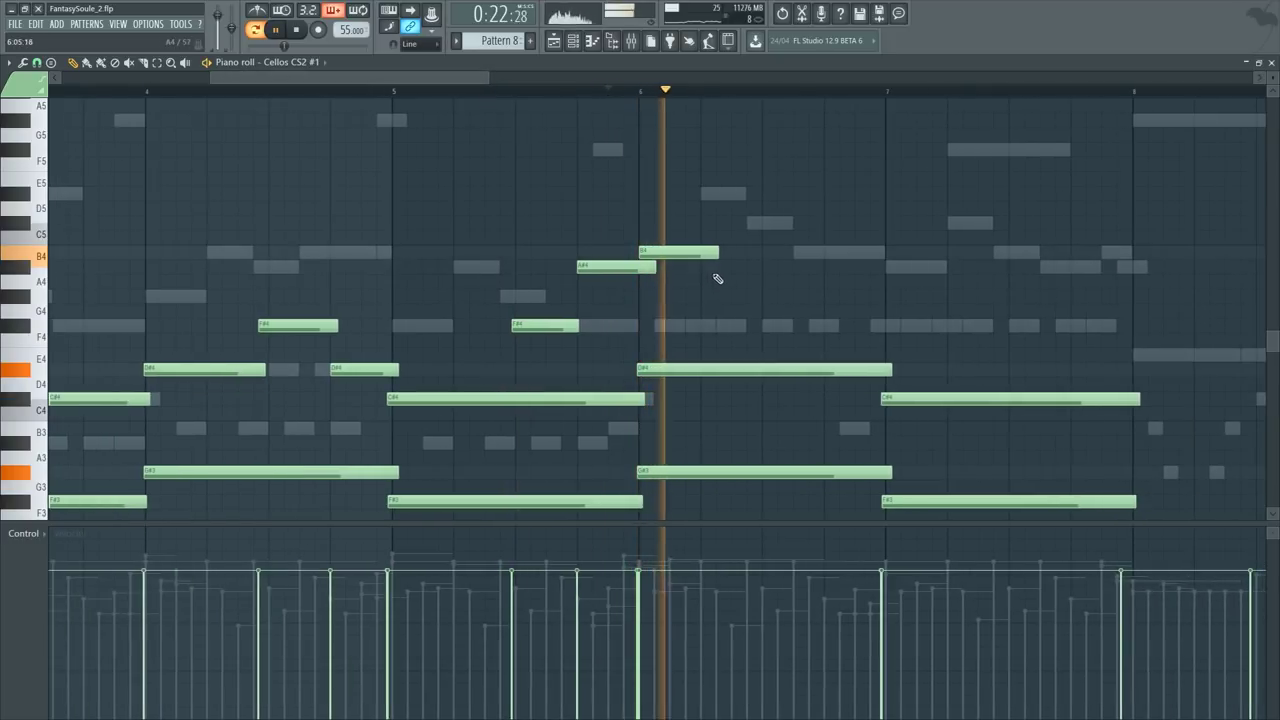
left_click_drag(718, 254, 742, 254)
key("space")
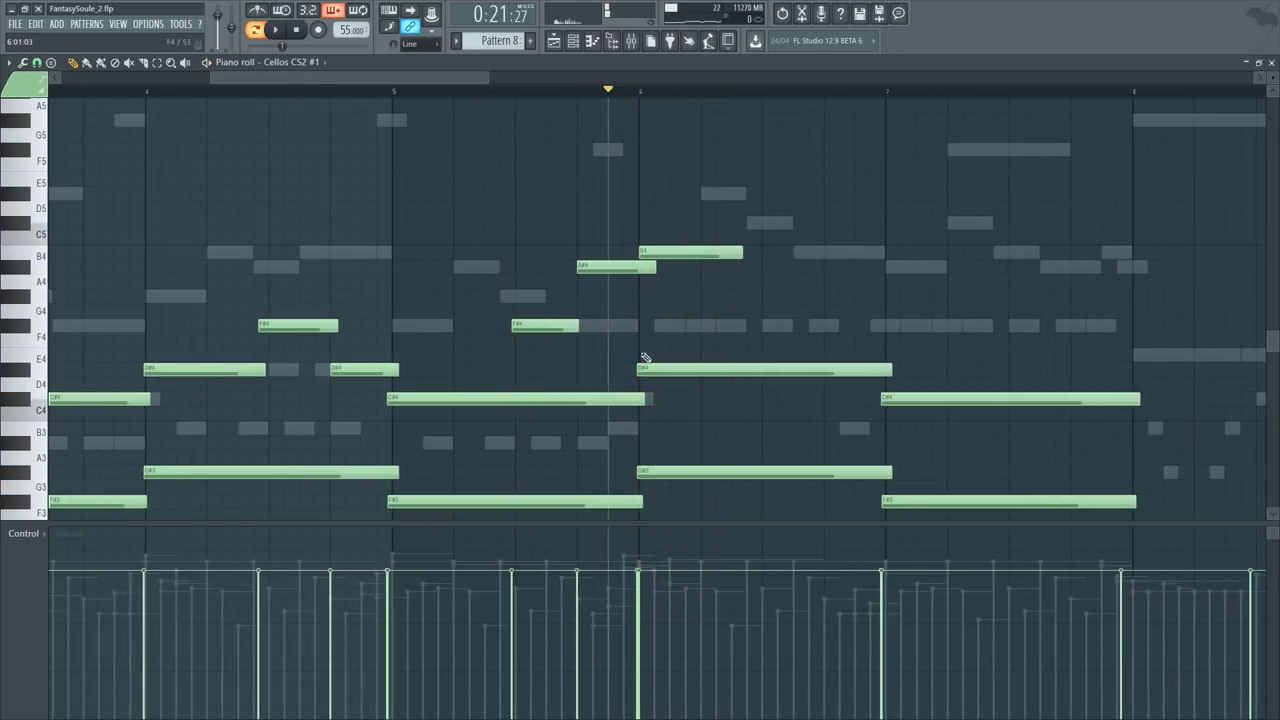
Step: Delete the sustained D#4 and G#3 chord and the short B4 from bar 6, playing the lead-in to the bar
scroll(650, 372, "down", 4)
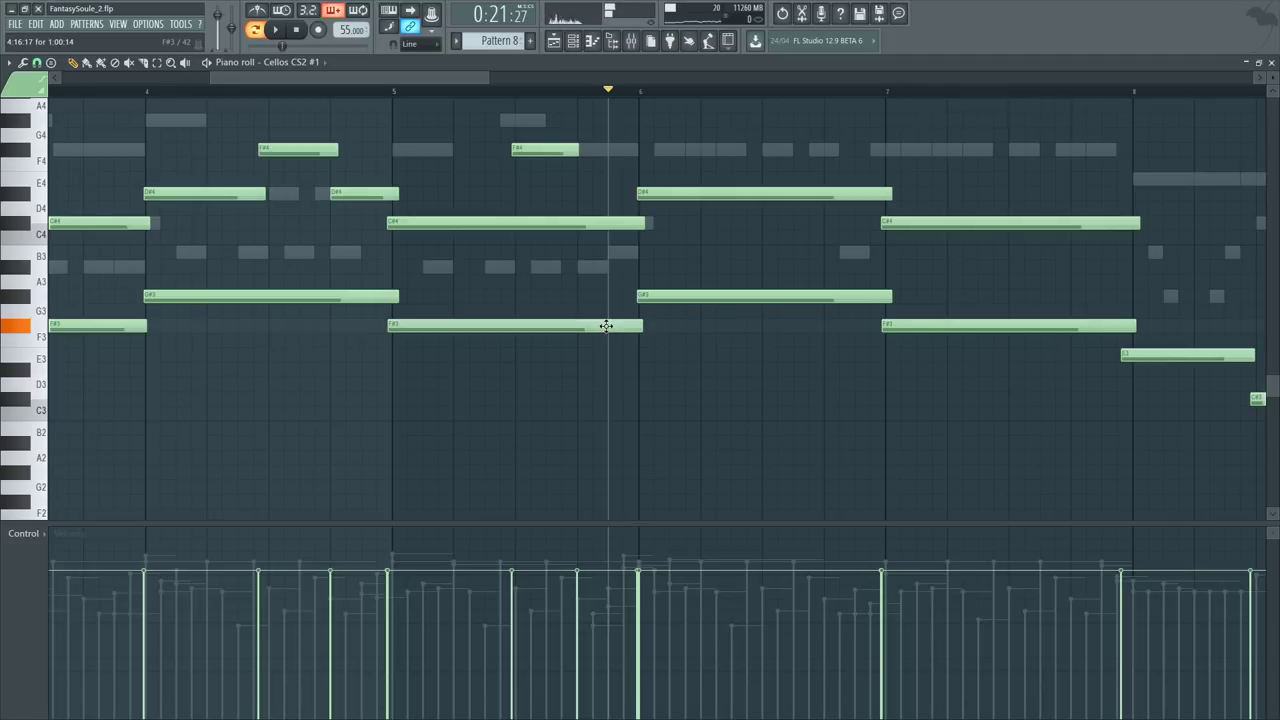
scroll(606, 323, "up", 2)
left_click_drag(679, 383, 677, 340)
right_click(670, 341)
right_click(650, 282)
key("space")
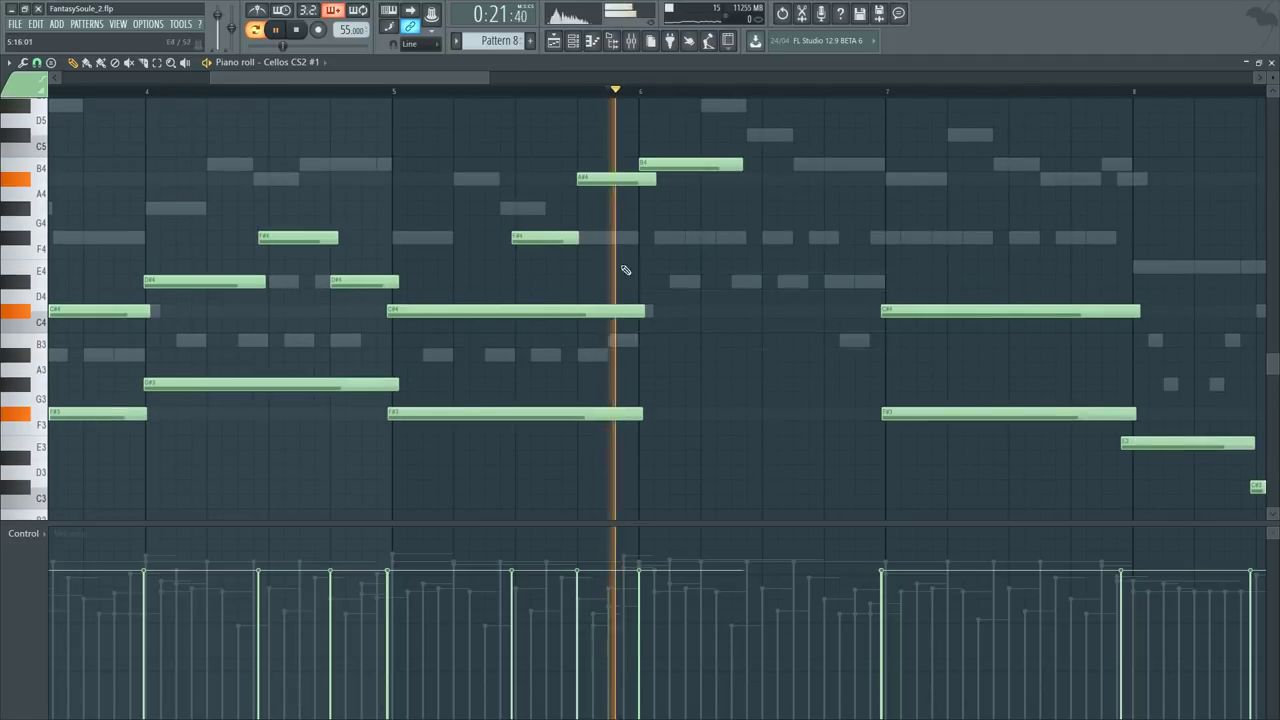
key("space")
scroll(680, 109, "up", 1)
scroll(684, 108, "down", 1)
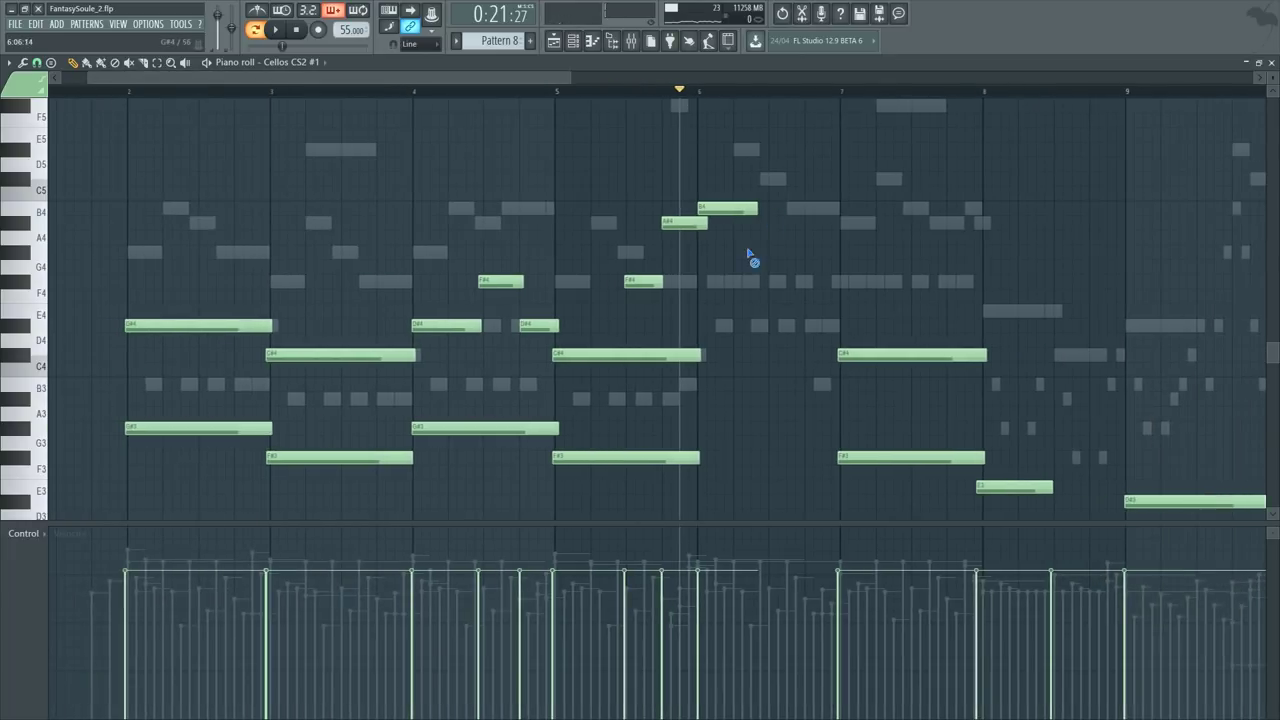
right_click(722, 208)
scroll(797, 91, "up", 2)
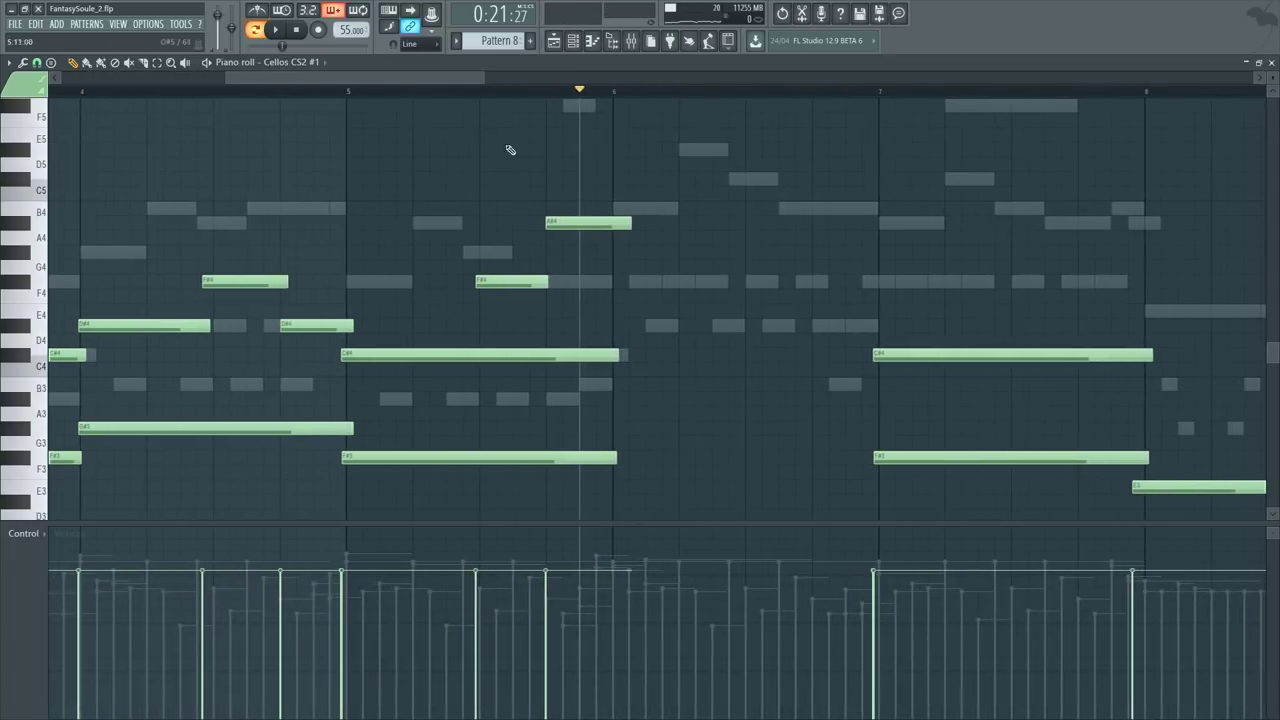
Step: Replay from bar 5 and copy that bar's C#4 and F#3 pair into bar 6, lowered to B3 and E3
left_click(336, 93)
key("space")
left_click_drag(565, 349, 645, 488)
key("ctrl+b")
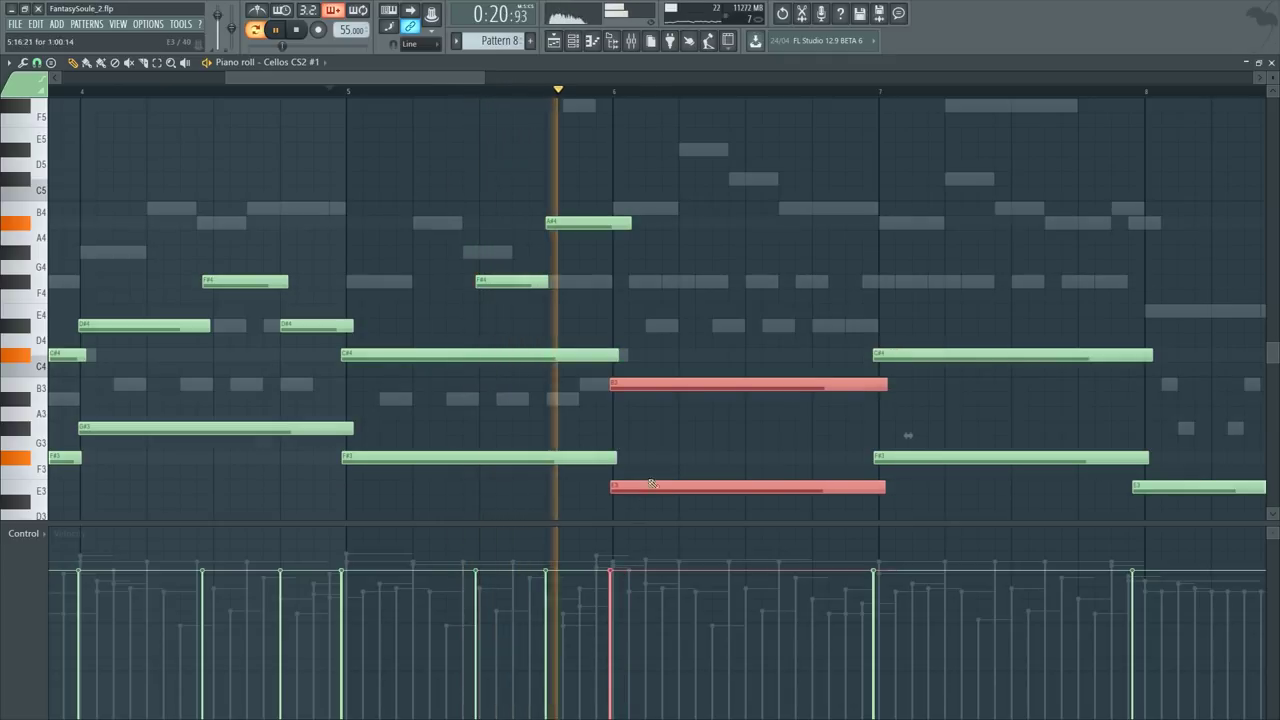
Step: Raise the bar 6 B3 an octave to B4 and the E3 to B3
key("space")
scroll(650, 480, "down", 5)
left_click_drag(484, 78, 577, 78)
scroll(640, 213, "up", 3)
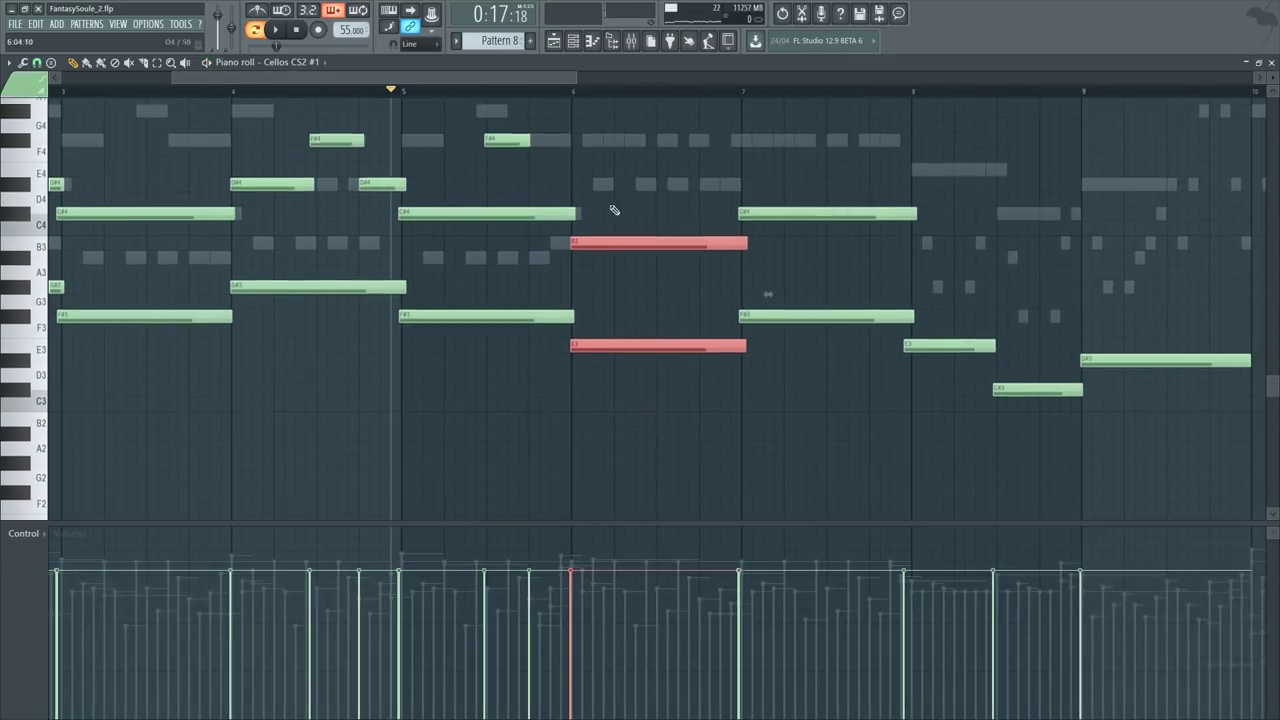
left_click(615, 213, "ctrl")
left_click_drag(614, 254, 606, 182)
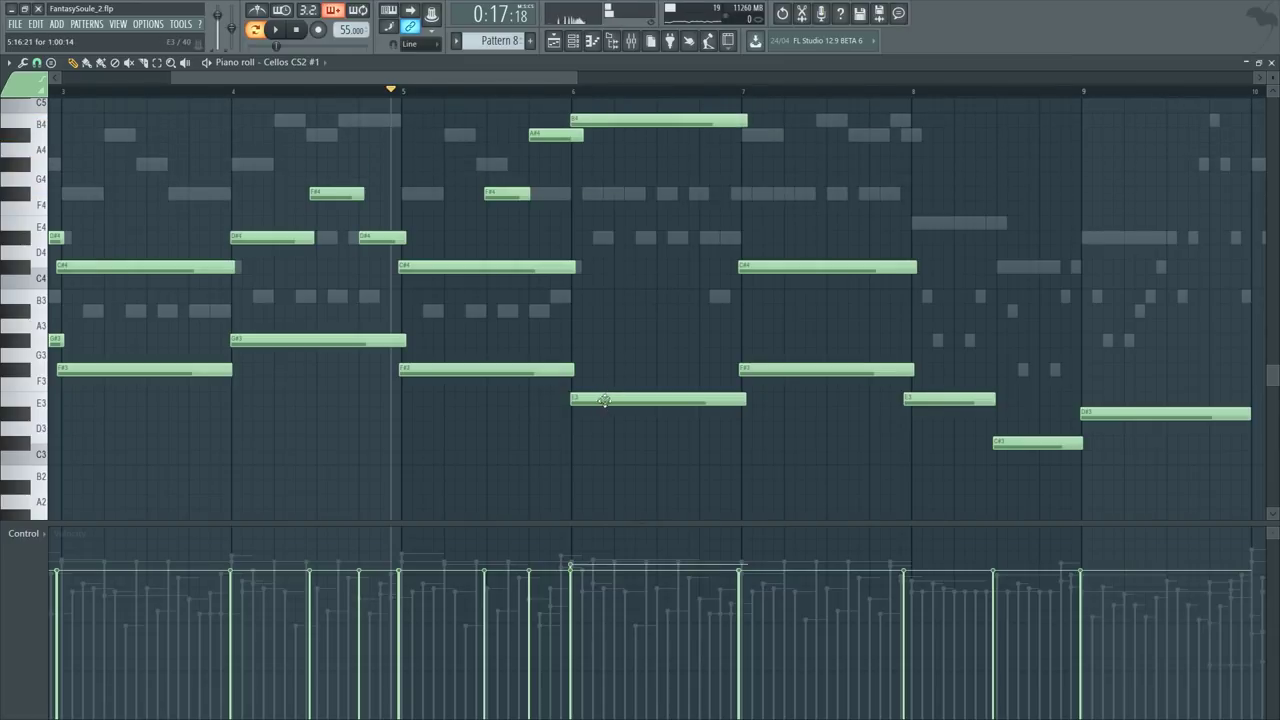
left_click_drag(604, 400, 607, 290)
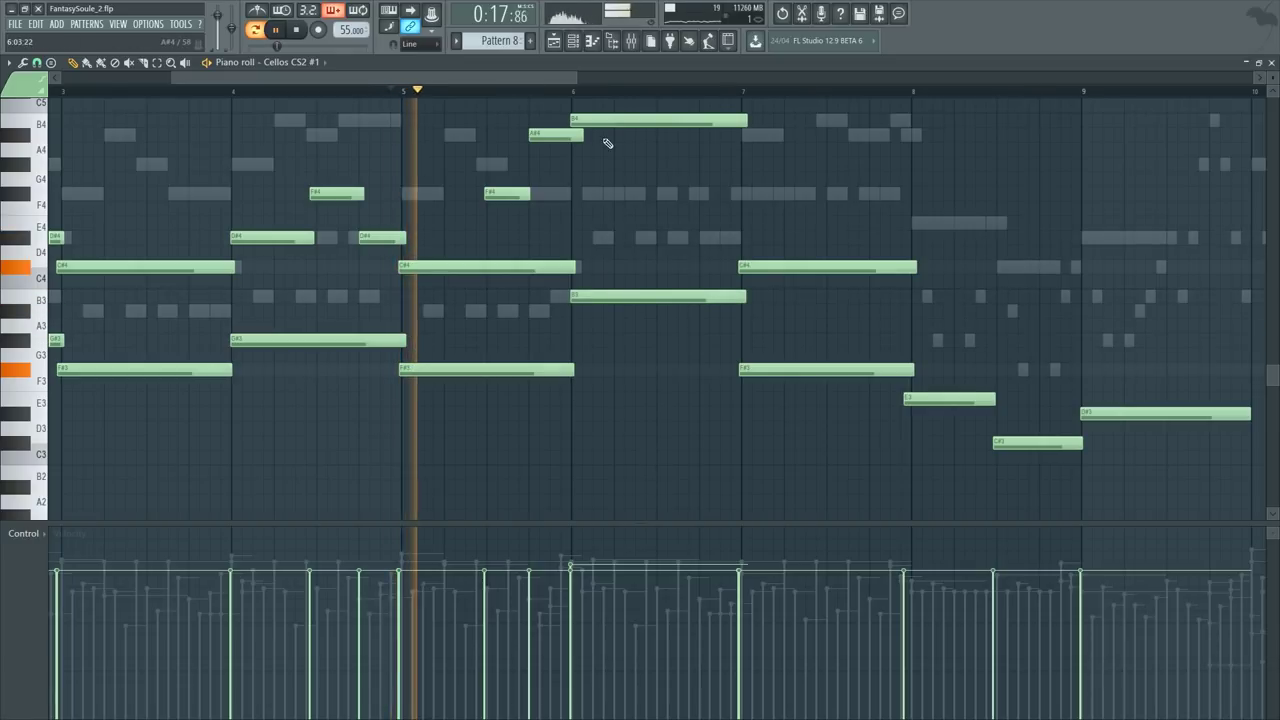
Step: Add a full-bar F#4 between the B3 and B4 in bar 6 and play the chord from just before the bar
scroll(563, 92, "up", 2)
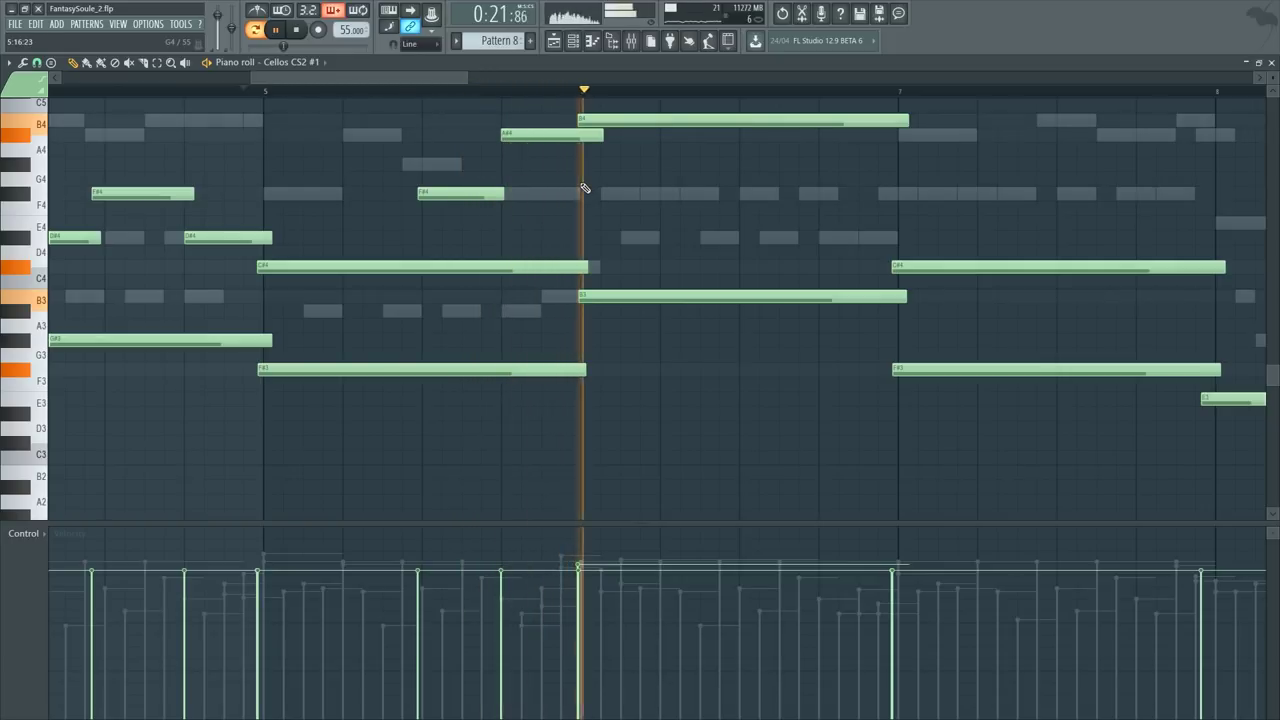
key("space")
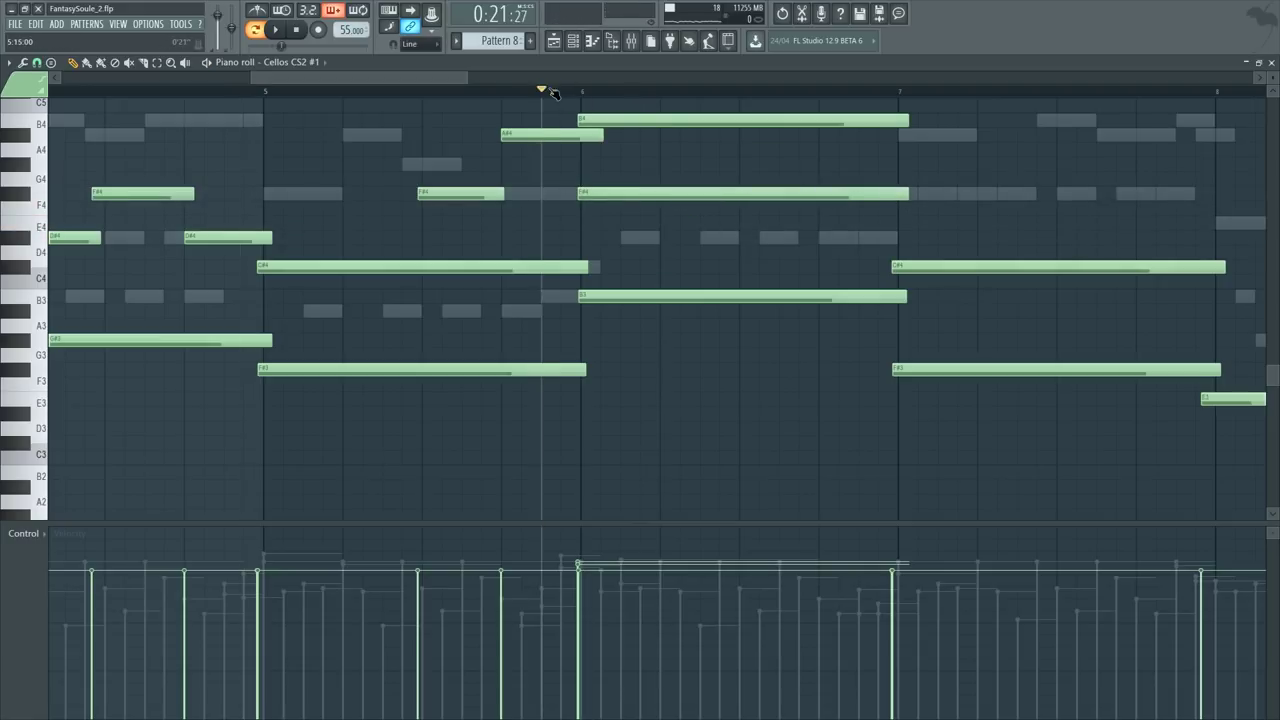
scroll(554, 92, "down", 2)
key("space")
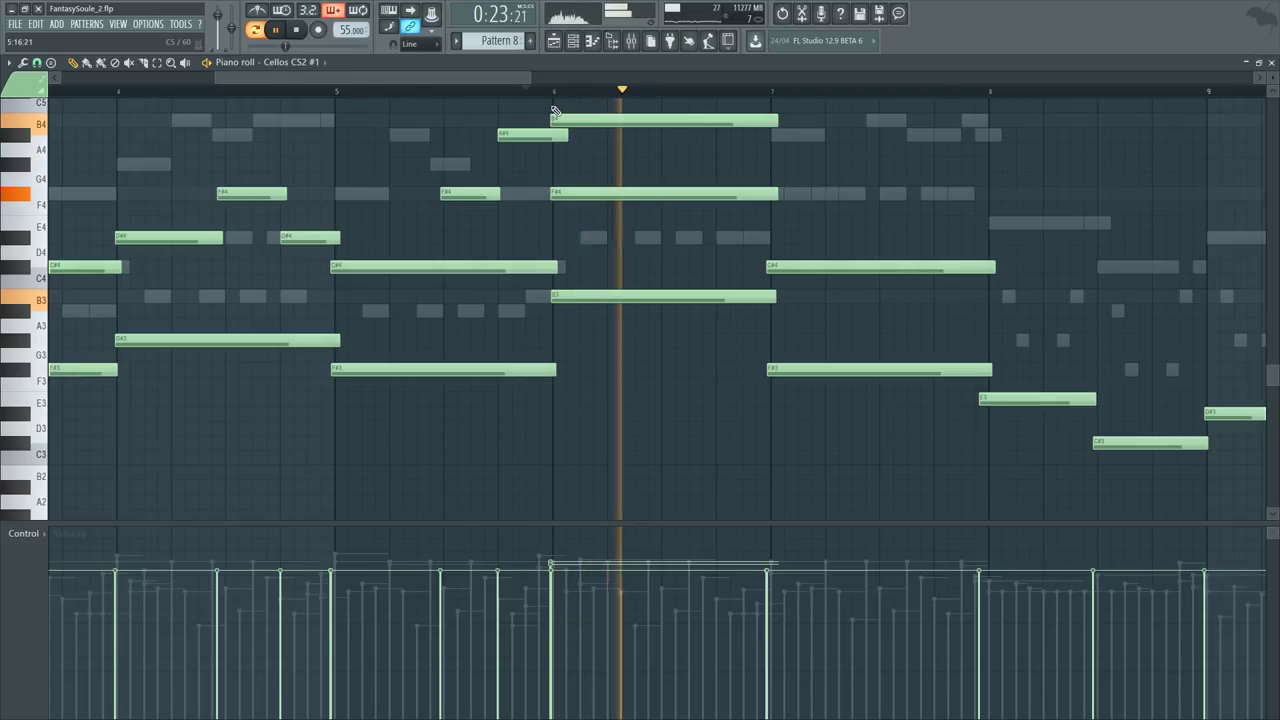
key("space")
Step: Remove the D5 and B4 from bar 6 and the A#4 from bar 5, and replay from just before bar 6
scroll(673, 179, "up", 3)
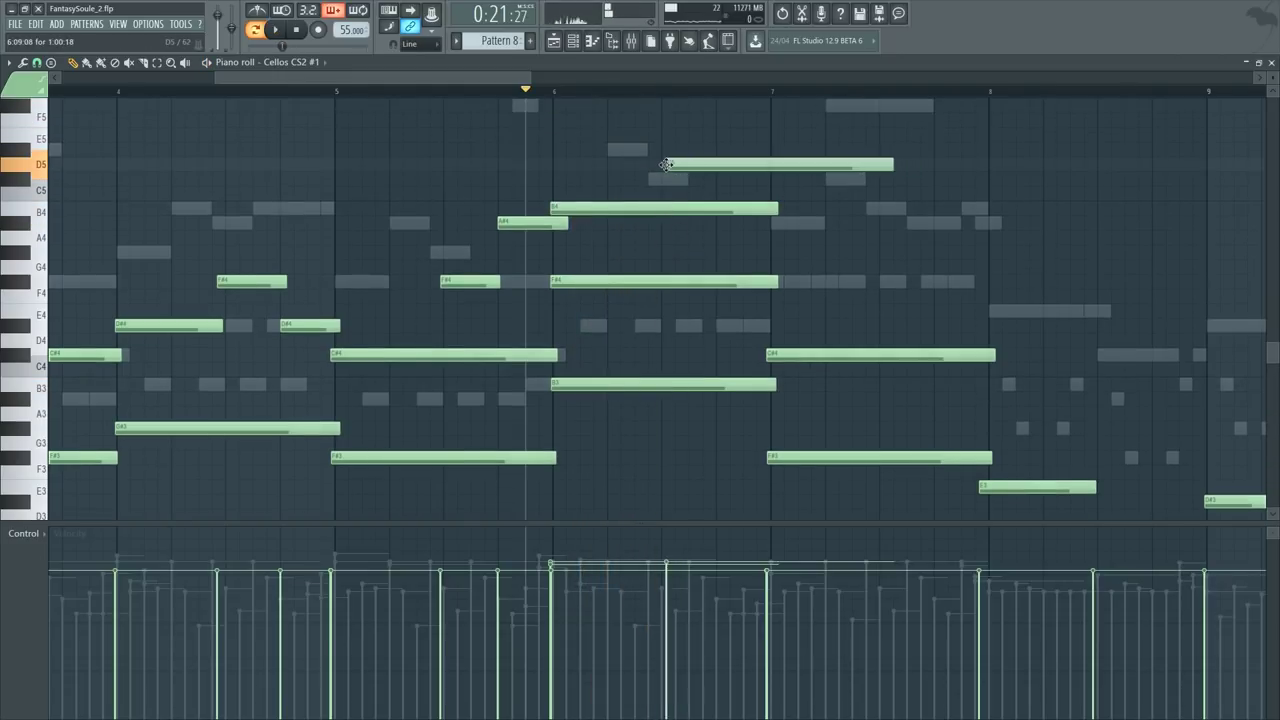
right_click(676, 162)
right_click(595, 208)
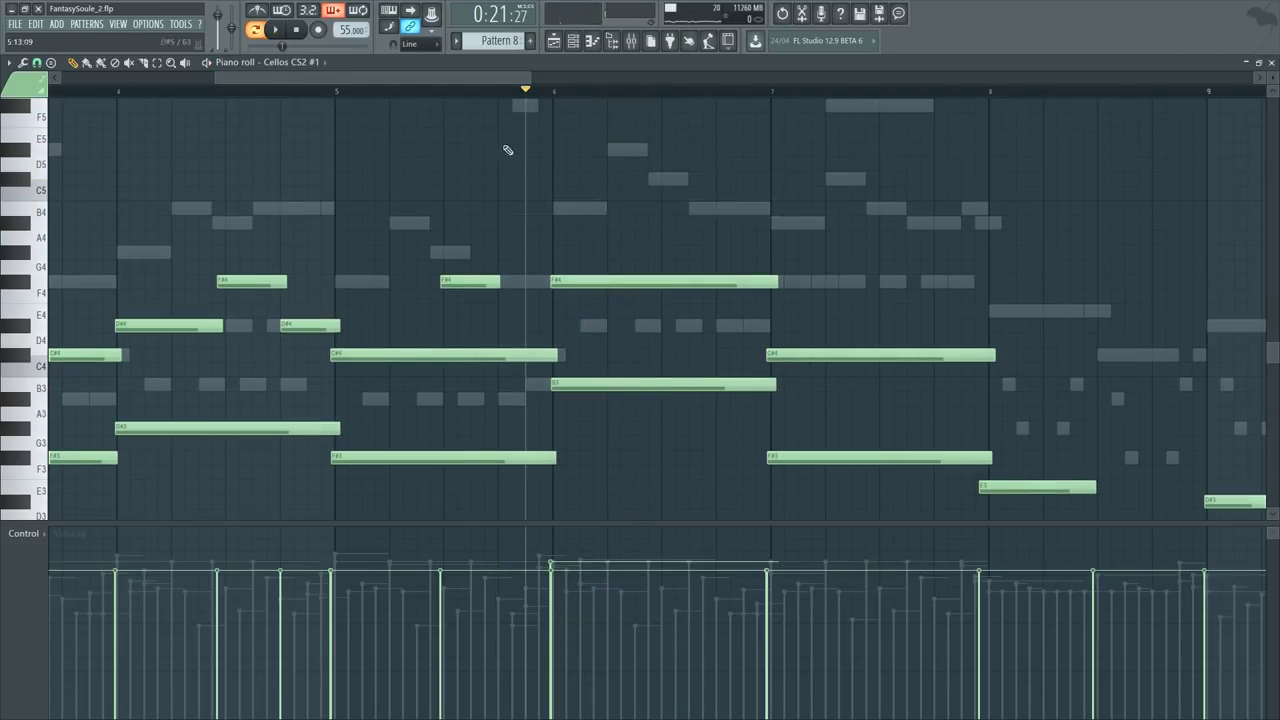
key("space")
scroll(566, 97, "down", 2)
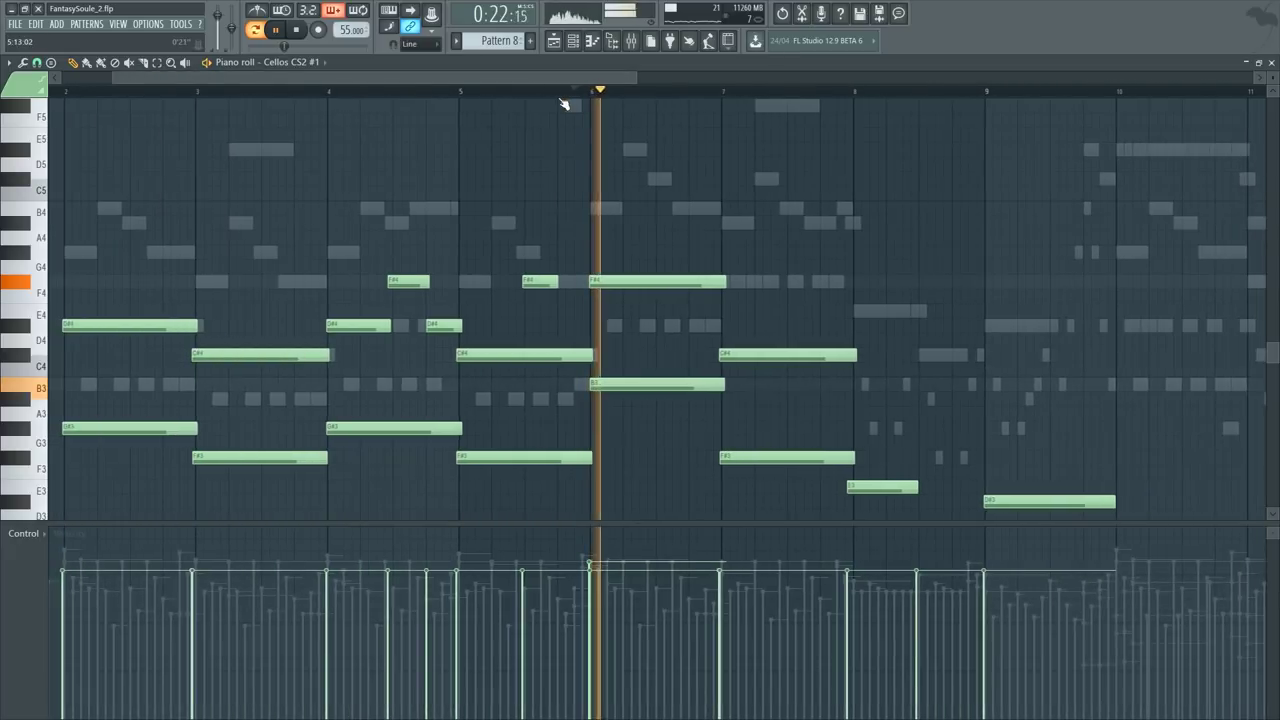
Step: Delete the short F#4 from bar 5, and replace the second half of bar 6's long F#4 with a D#4
right_click(540, 281)
left_click(342, 90)
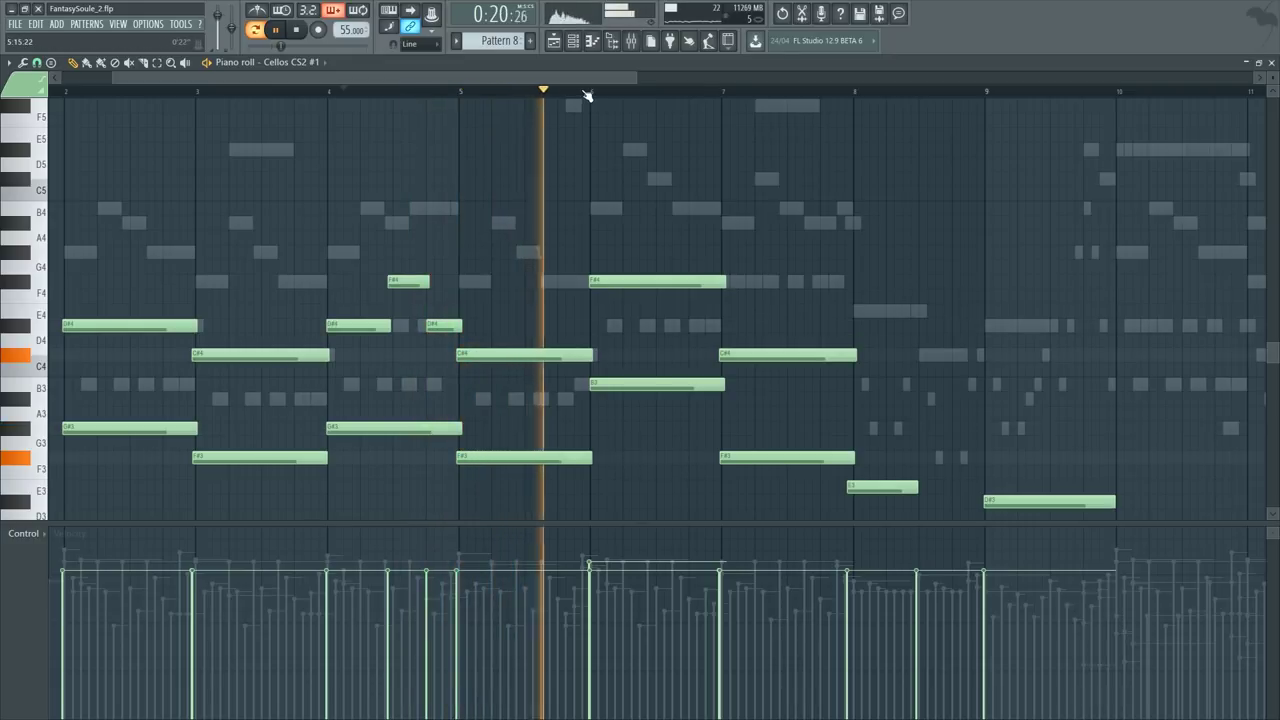
scroll(587, 95, "up", 3)
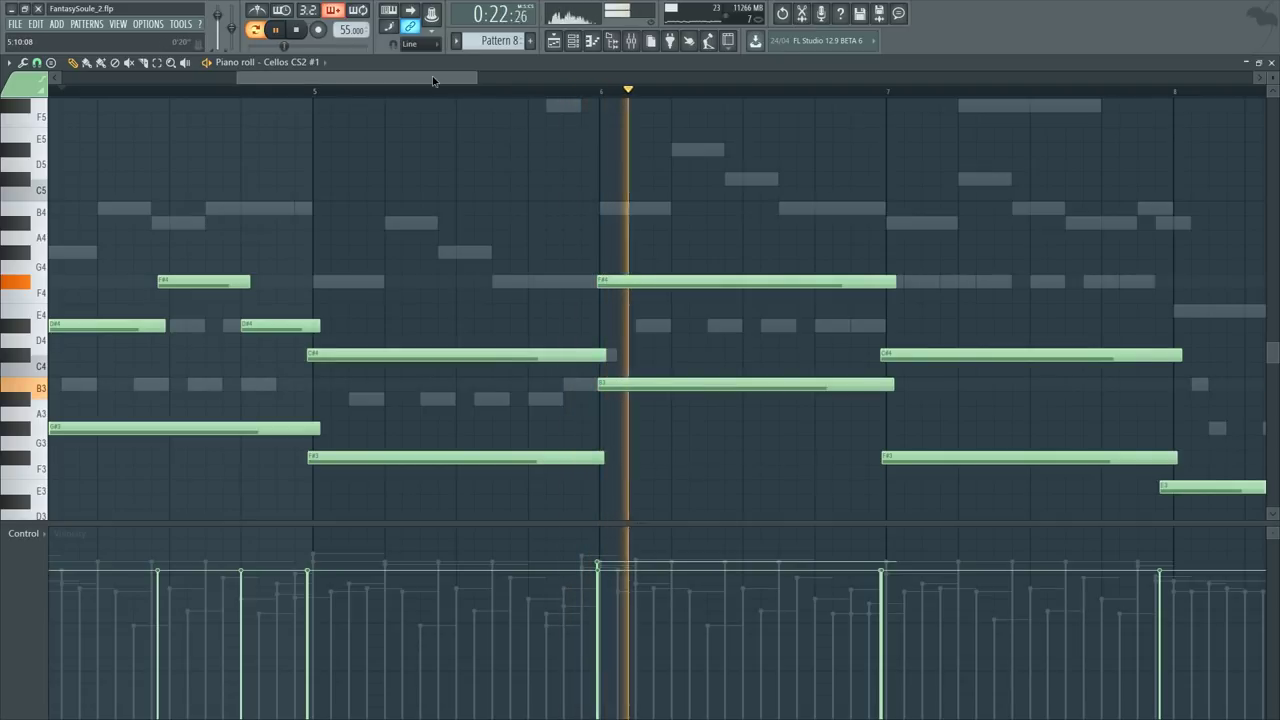
left_click_drag(433, 80, 461, 81)
key("space")
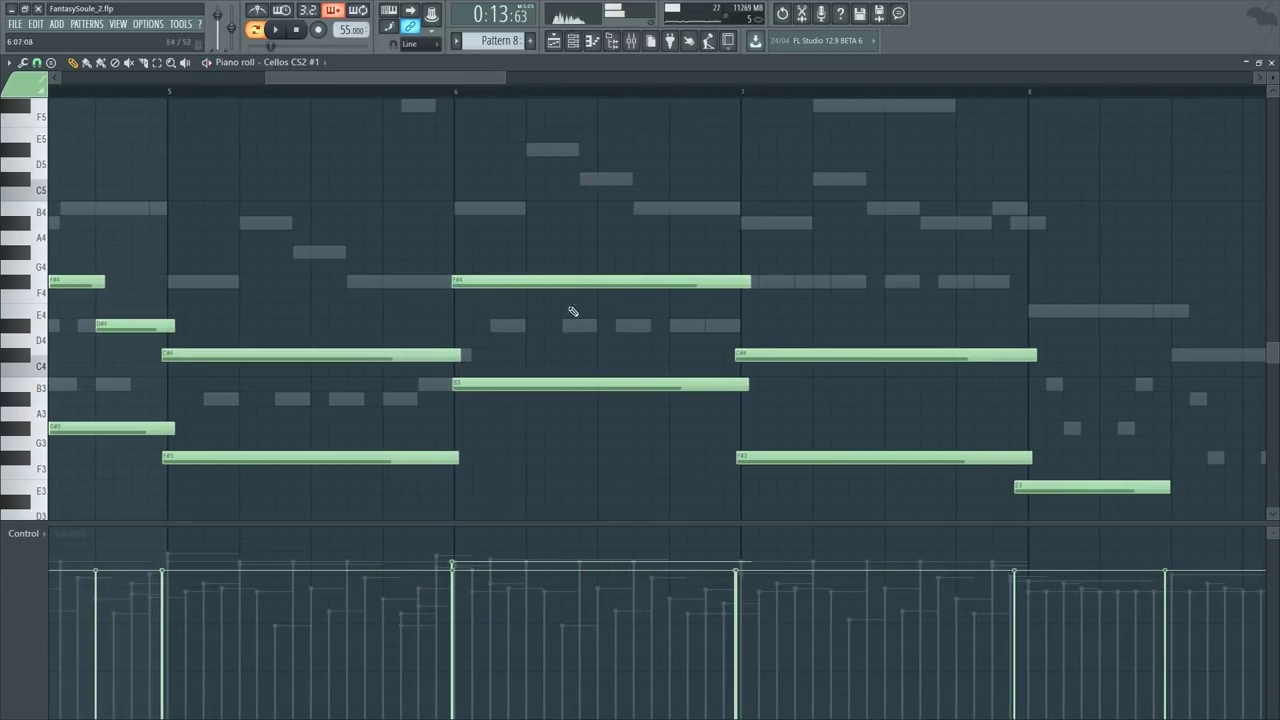
left_click(591, 324)
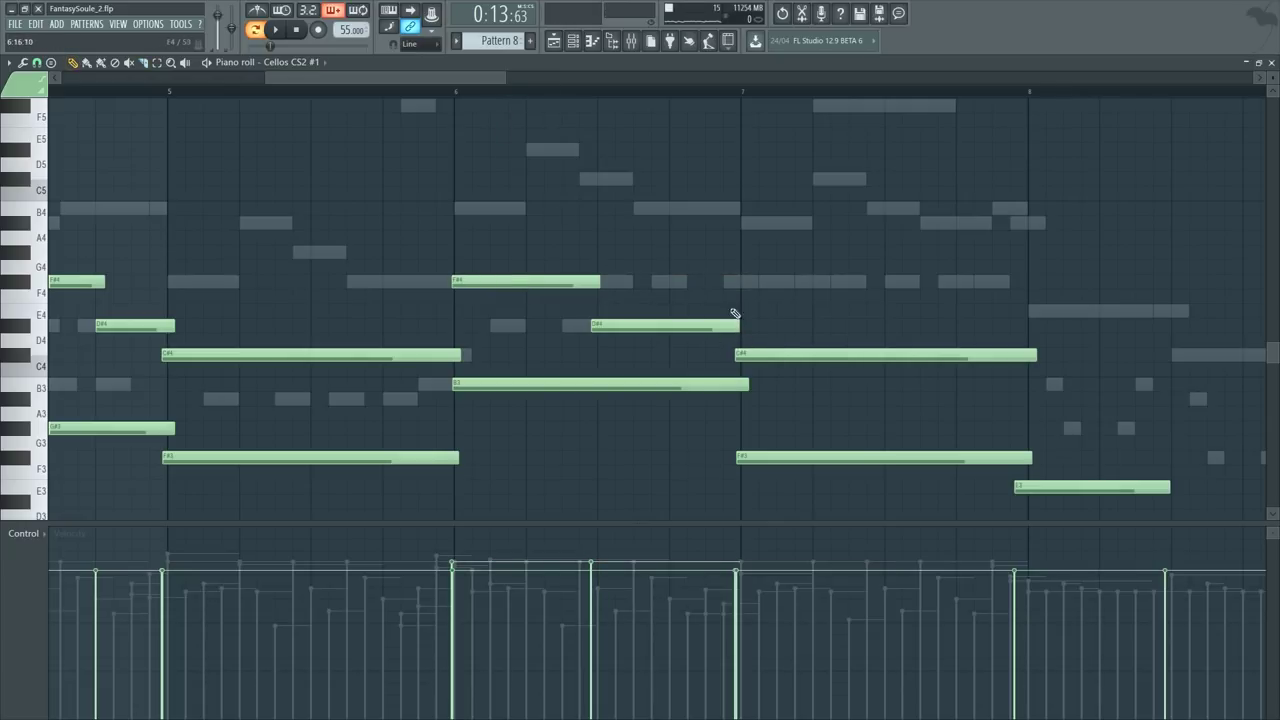
Step: Try a full-bar A#4 over the bar 7 chord, remove it and listen to the passage
left_click_drag(736, 247, 739, 218)
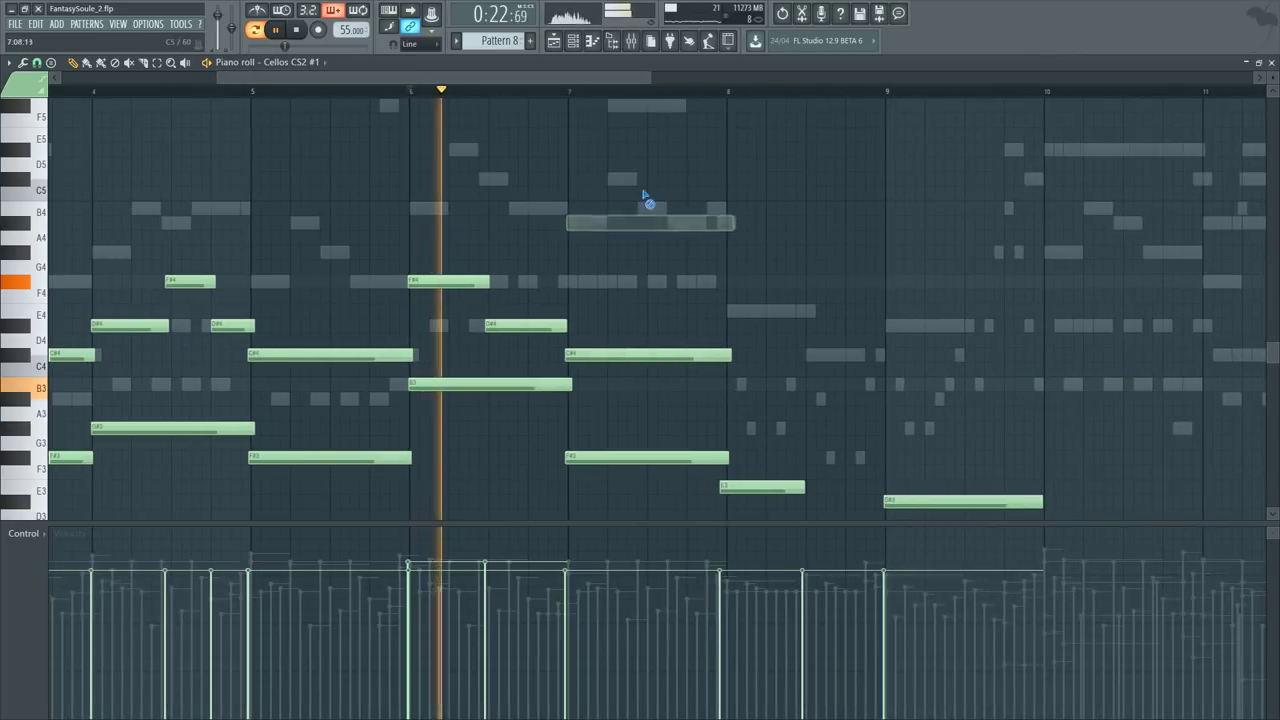
scroll(600, 190, "down", 3)
scroll(552, 175, "up", 2)
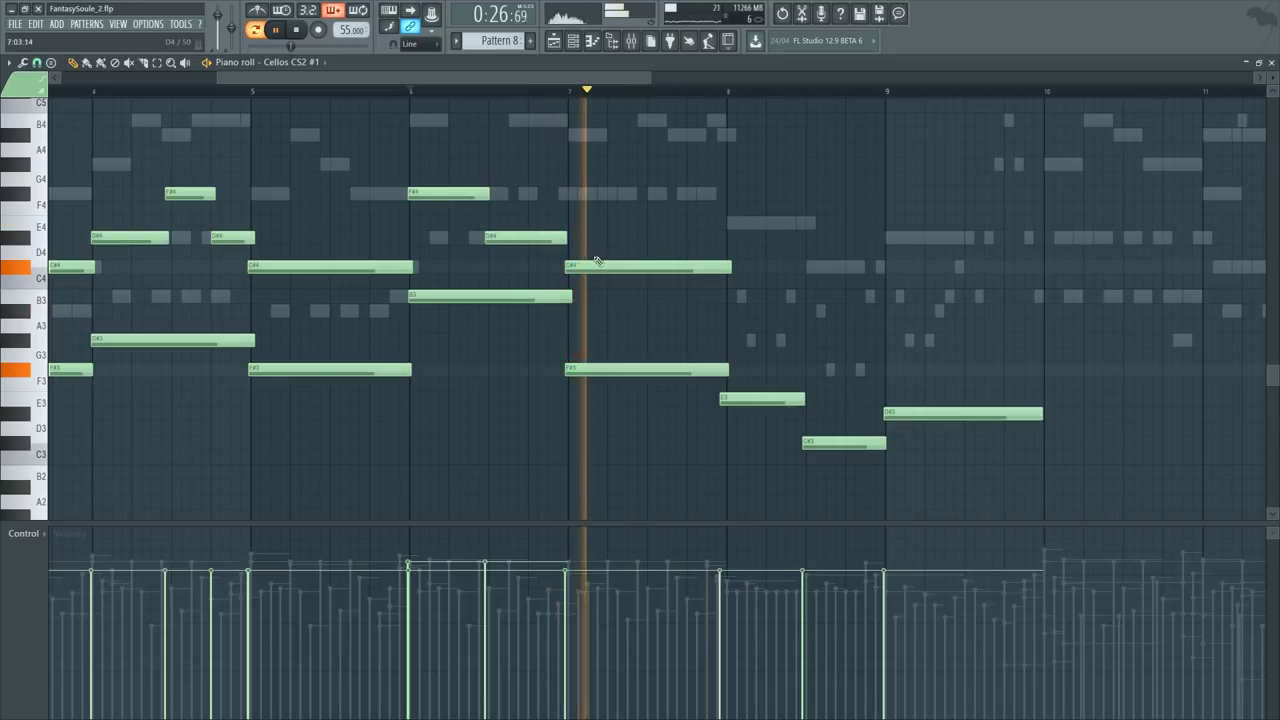
key("space")
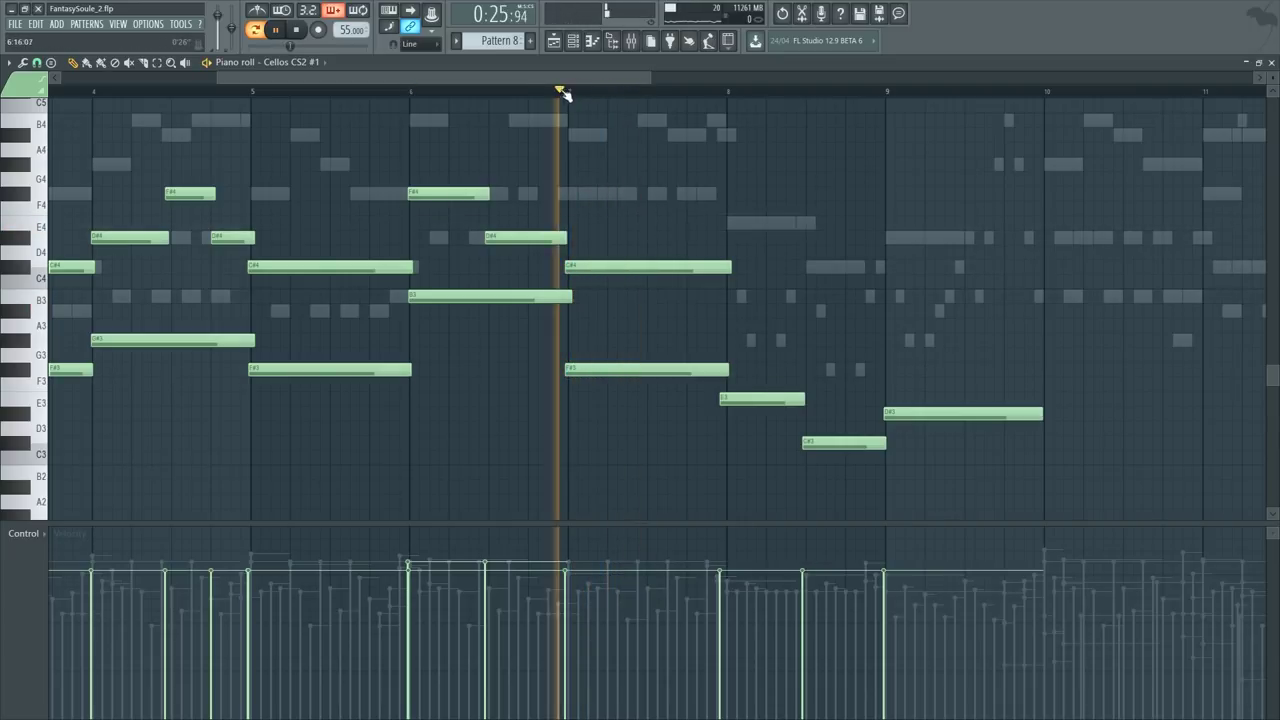
Step: Add a half-bar B3 above the E3 in bar 8, followed by a half-bar C#4 above the C#3
scroll(664, 94, "up", 2)
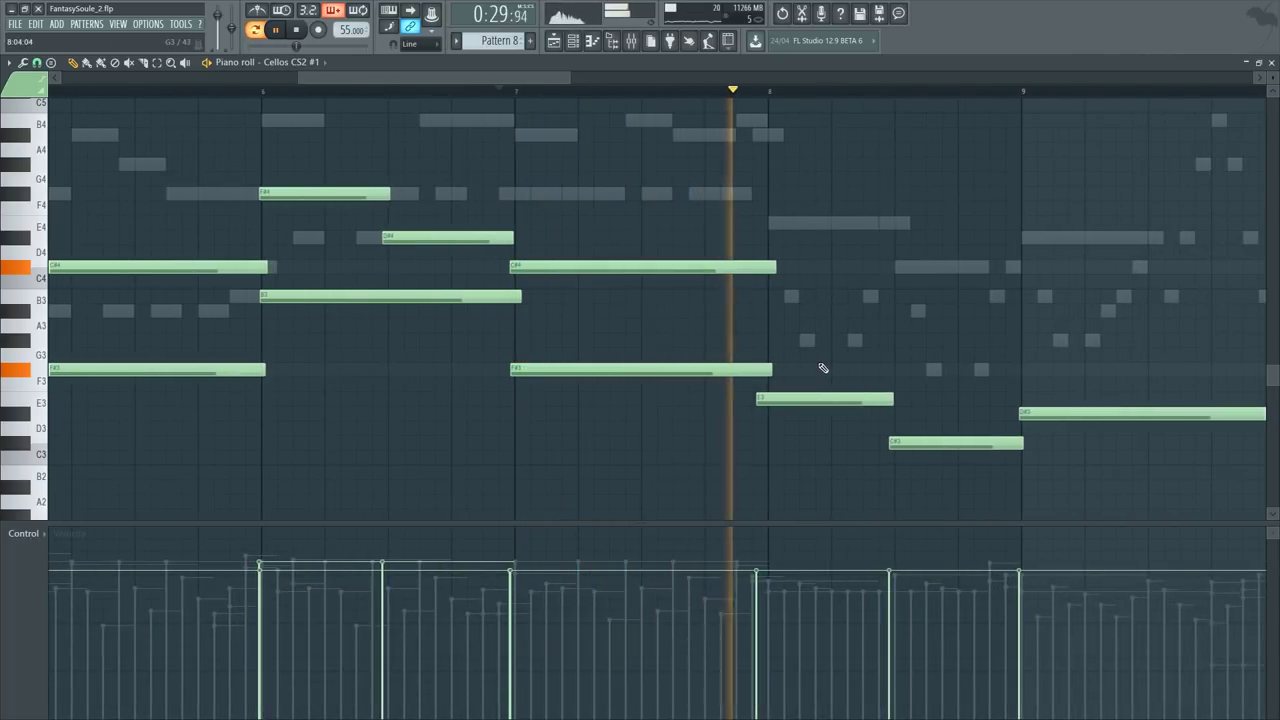
key("space")
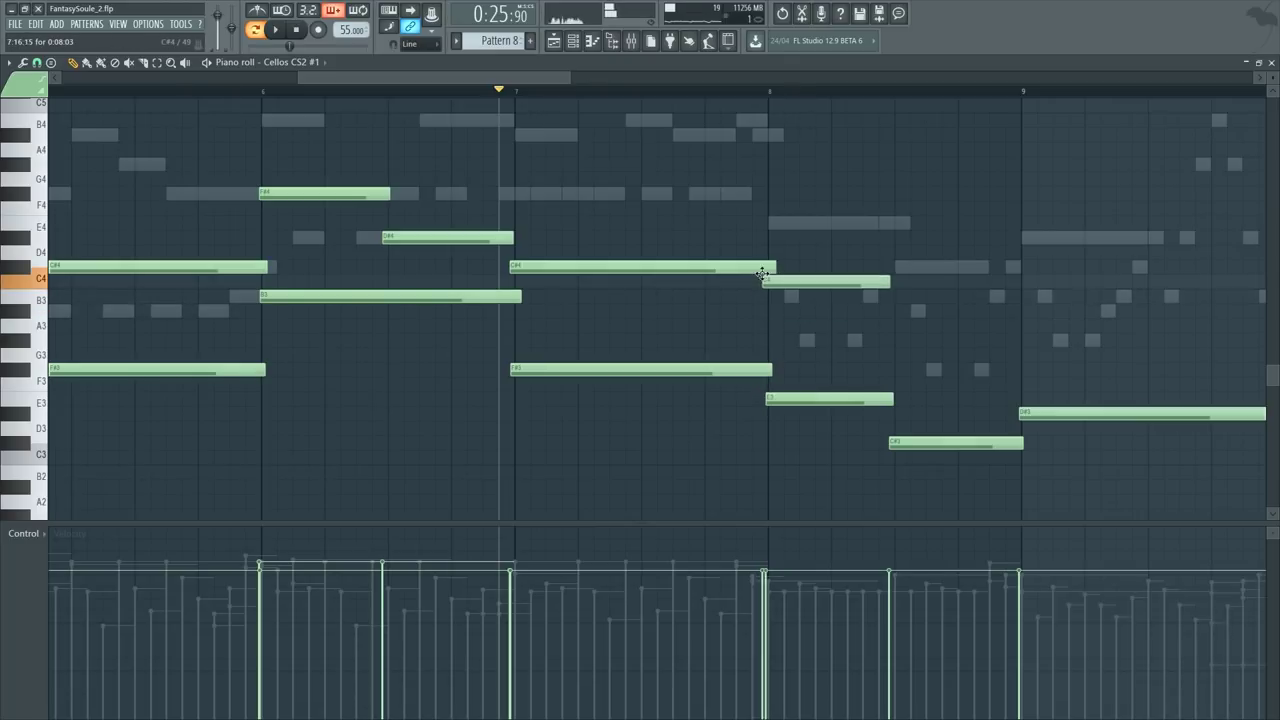
left_click_drag(762, 255, 770, 307)
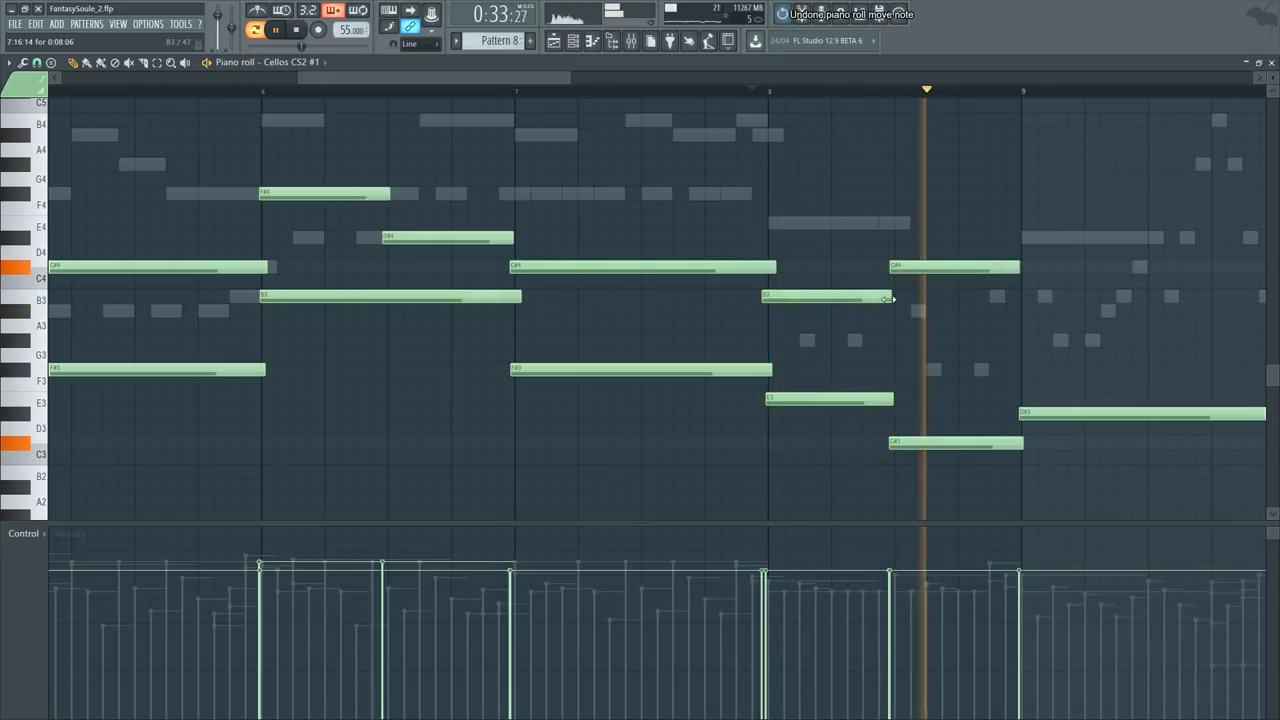
Step: Raise the C#3 in bar 8's second half to F#3, delay its start slightly and play the passage
key("space")
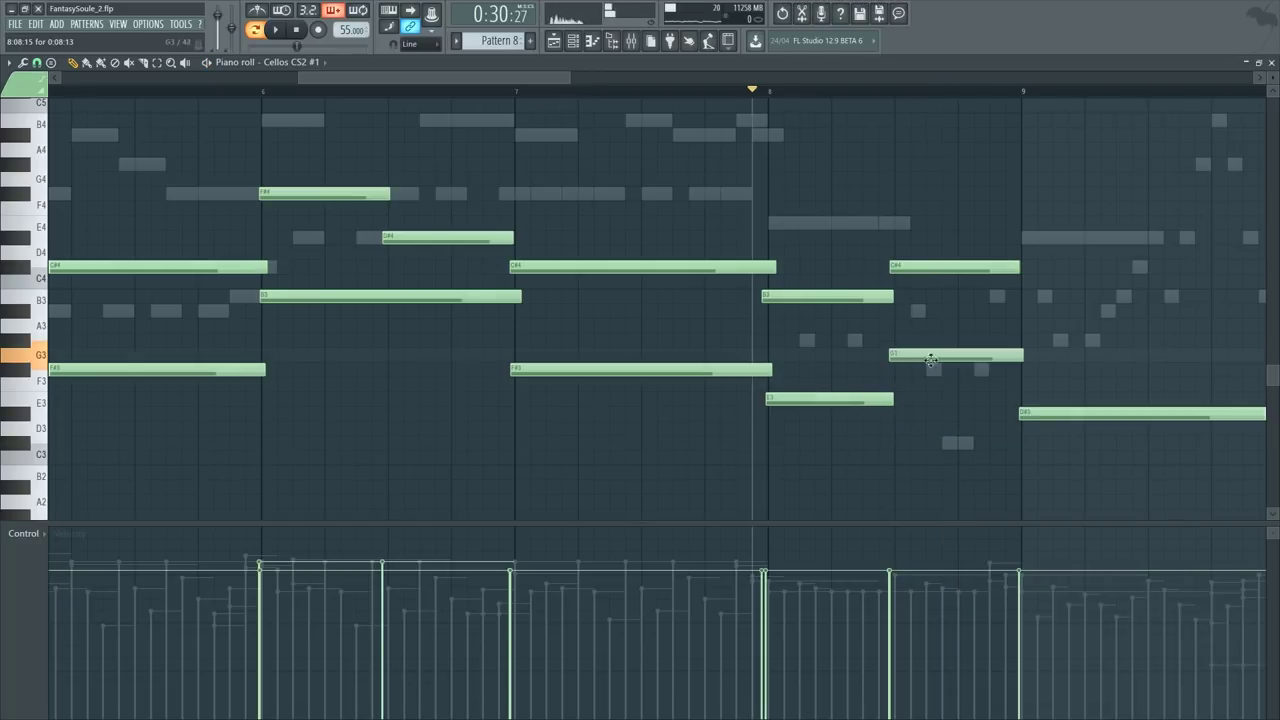
left_click_drag(514, 71, 572, 71)
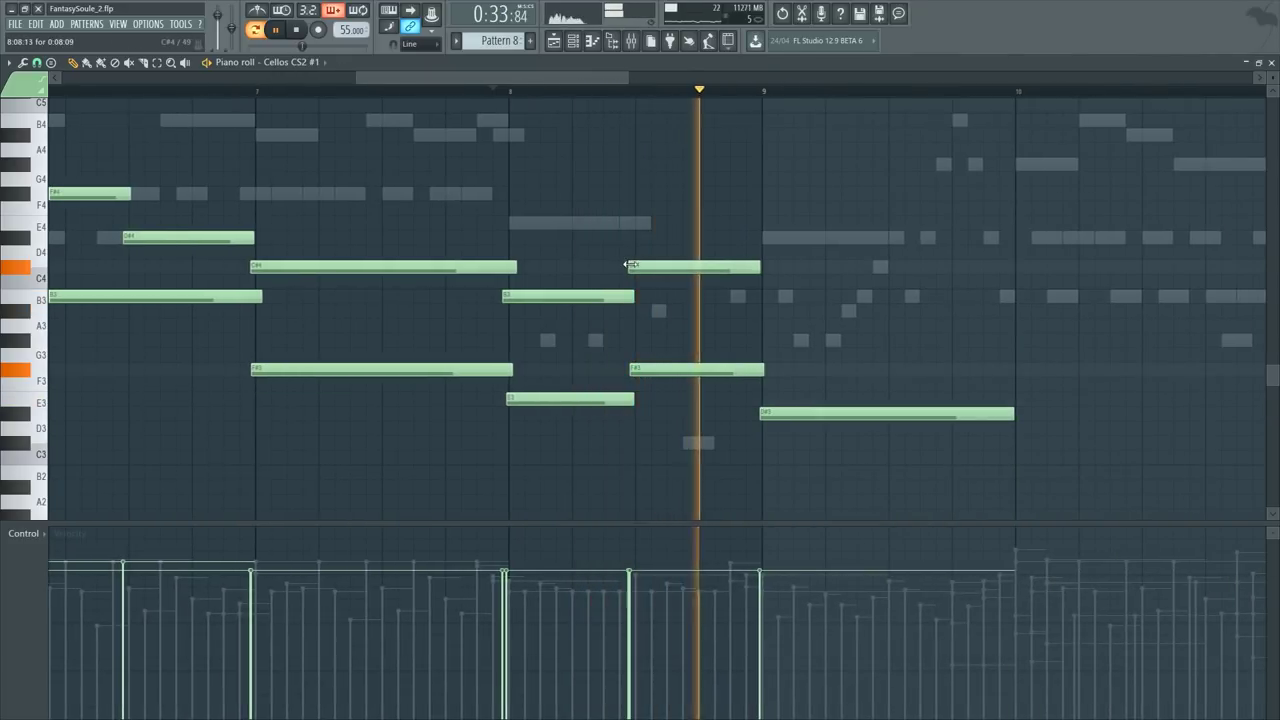
left_click_drag(637, 364, 641, 364)
key("space")
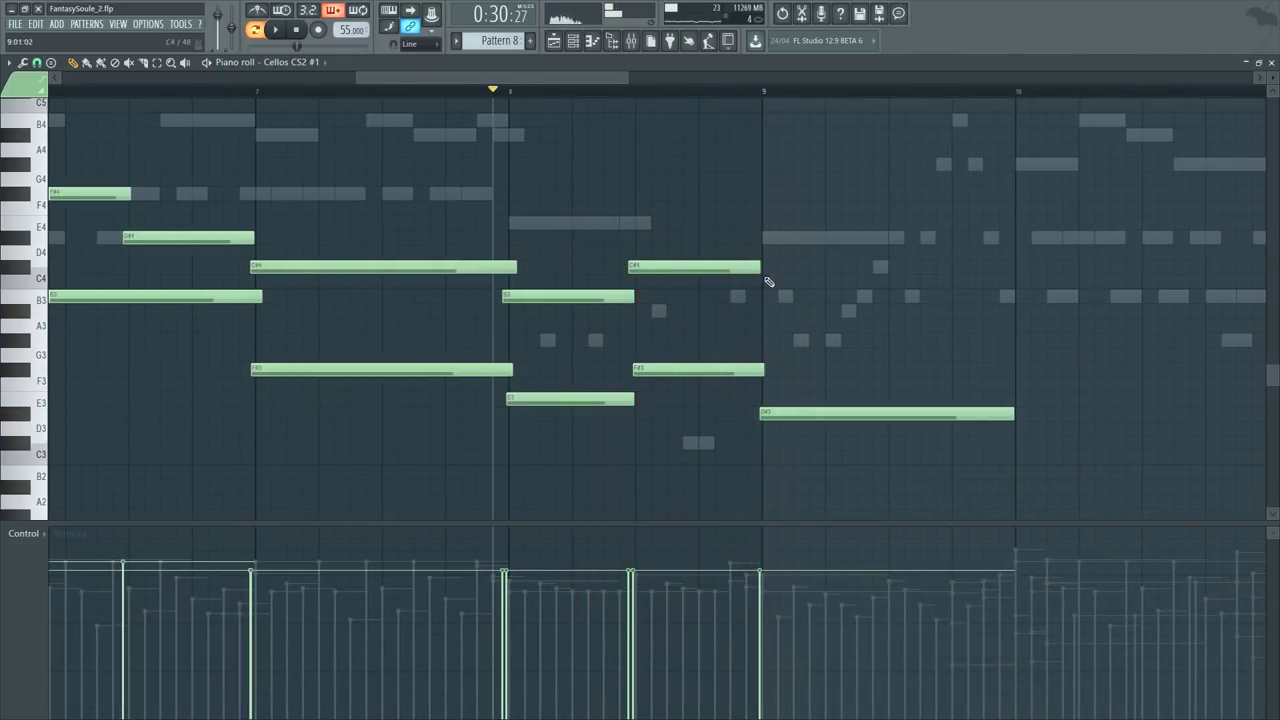
Step: Raise the bar 9 D#3 to G#3 and add a full-bar D#4 above it
left_click_drag(794, 409, 795, 338)
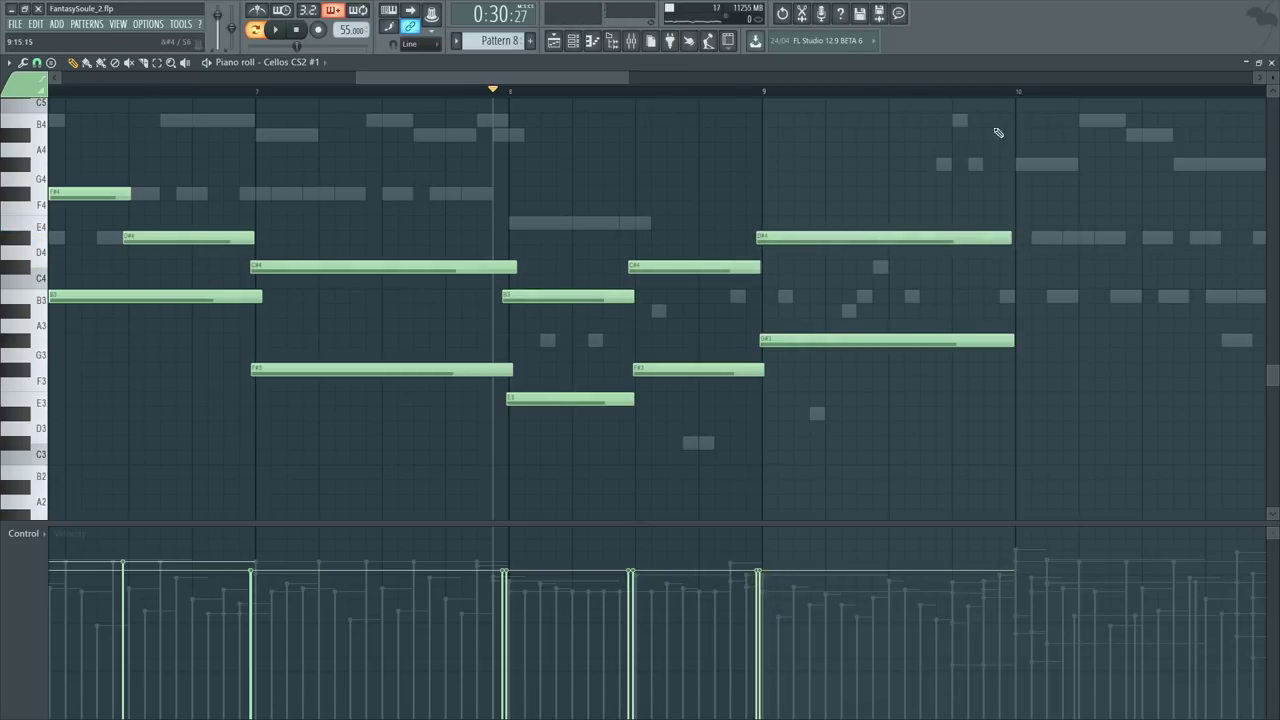
scroll(951, 131, "down", 3)
scroll(600, 98, "down", 3)
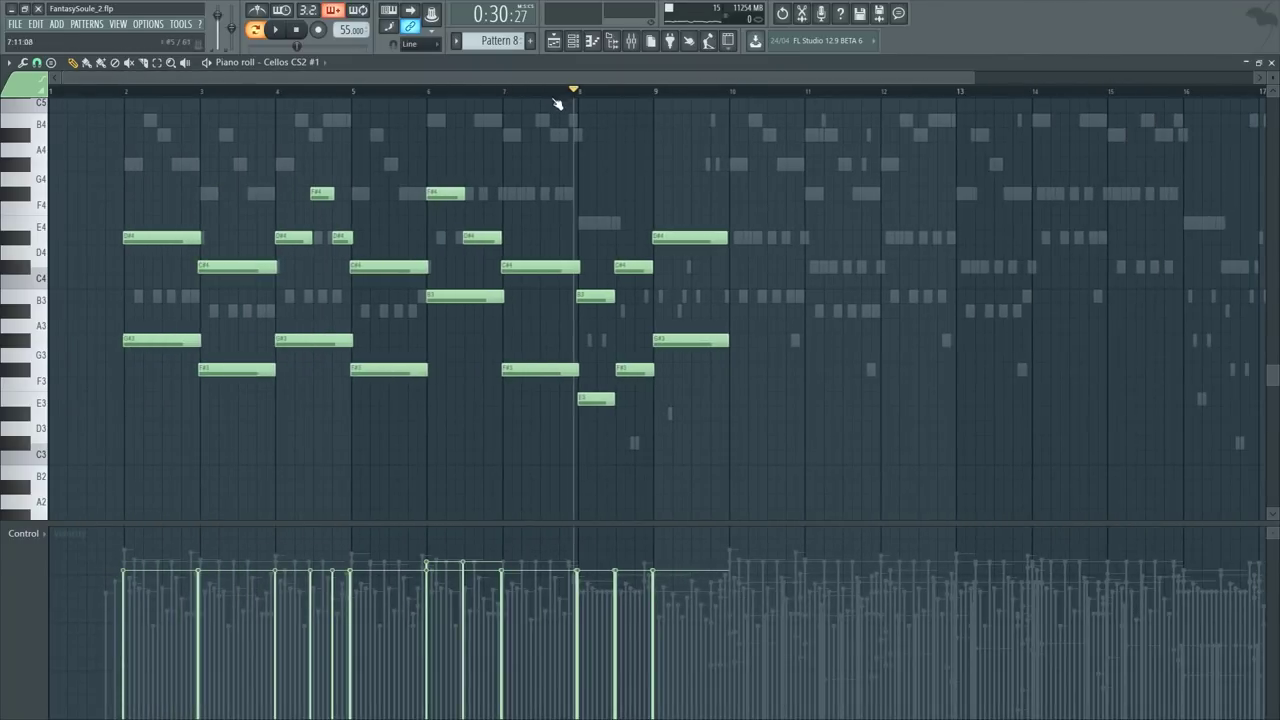
Step: Open the Group B Kontakt strings and examine the Cellos patch's advanced settings and main articulations
key("F7")
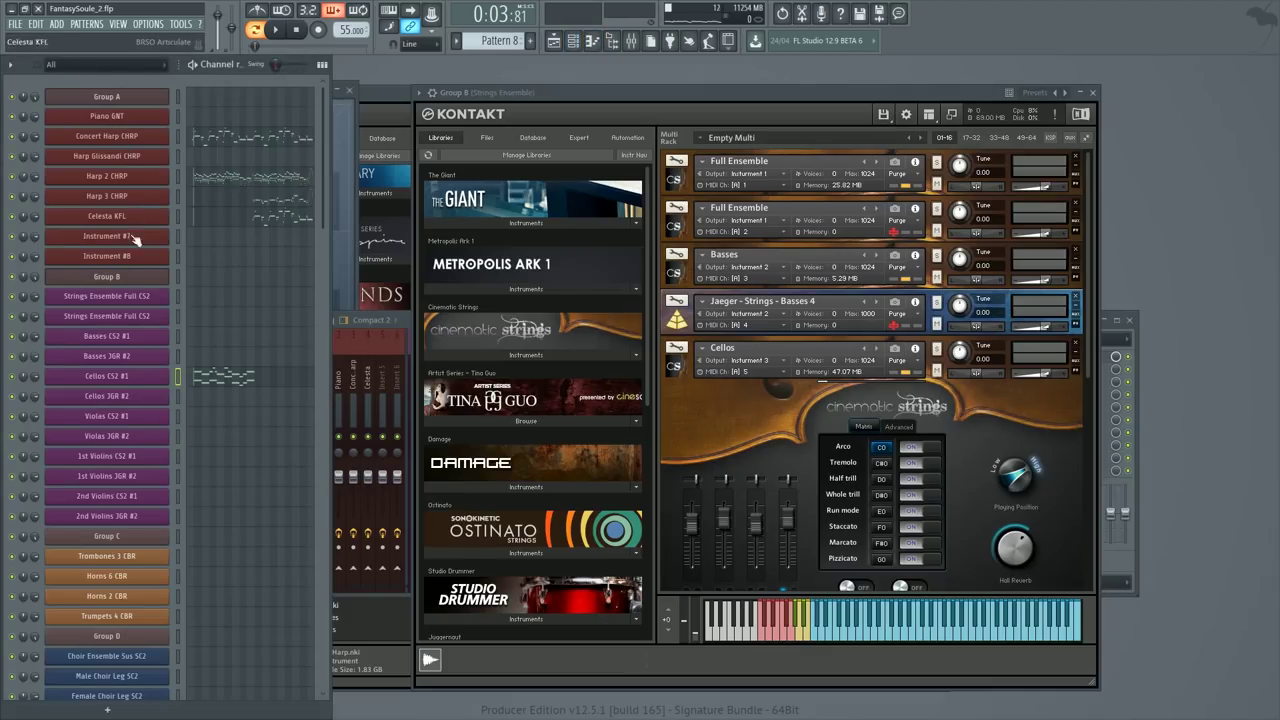
left_click(131, 276)
left_click(131, 276)
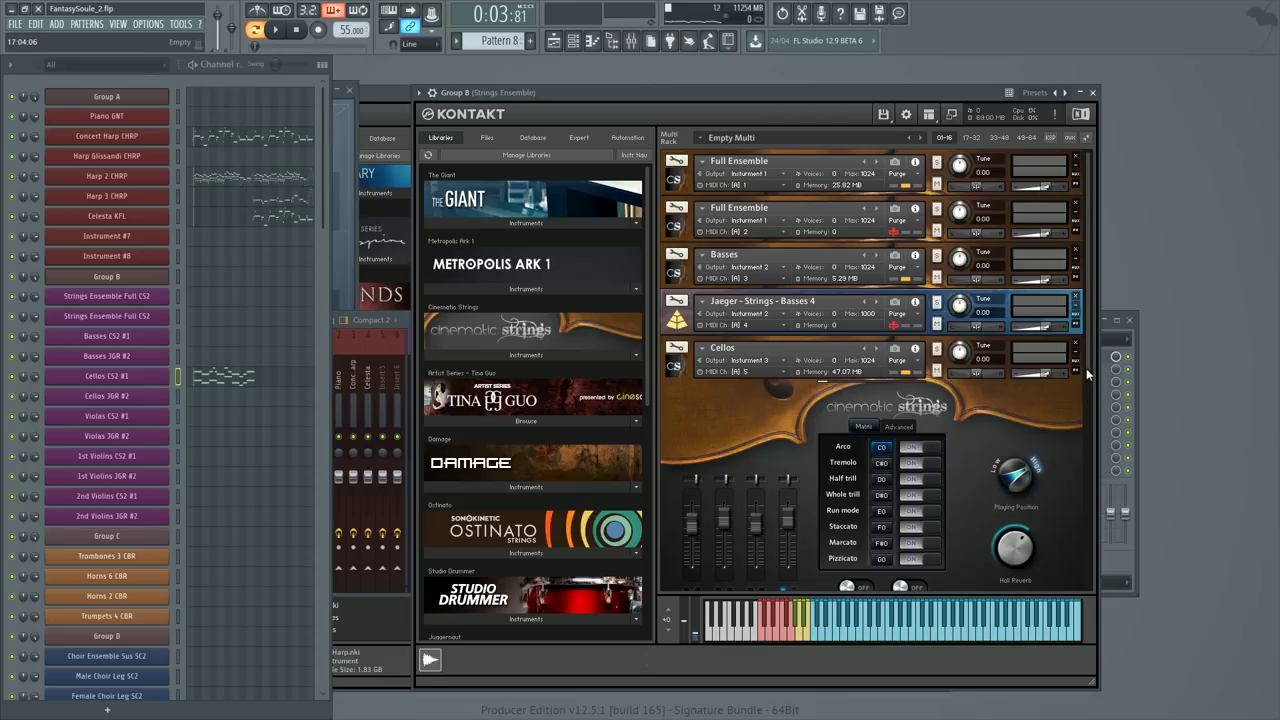
scroll(903, 312, "down", 3)
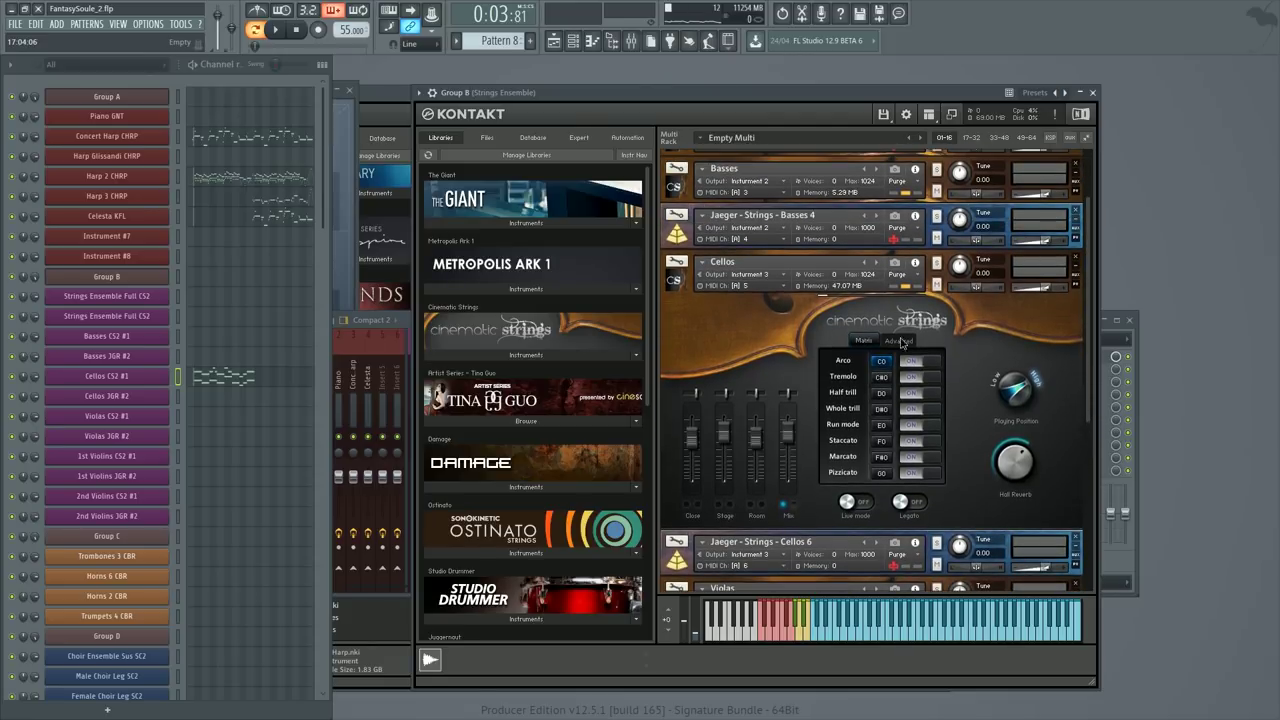
left_click(899, 341)
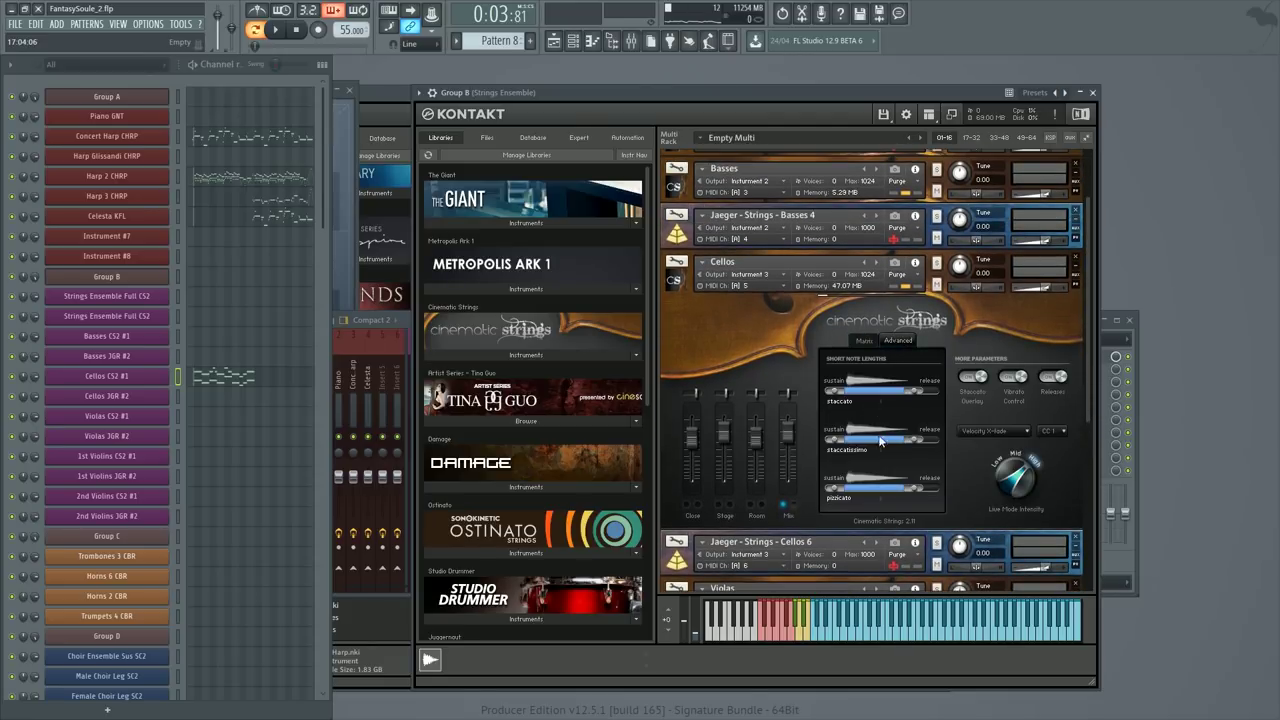
left_click(864, 341)
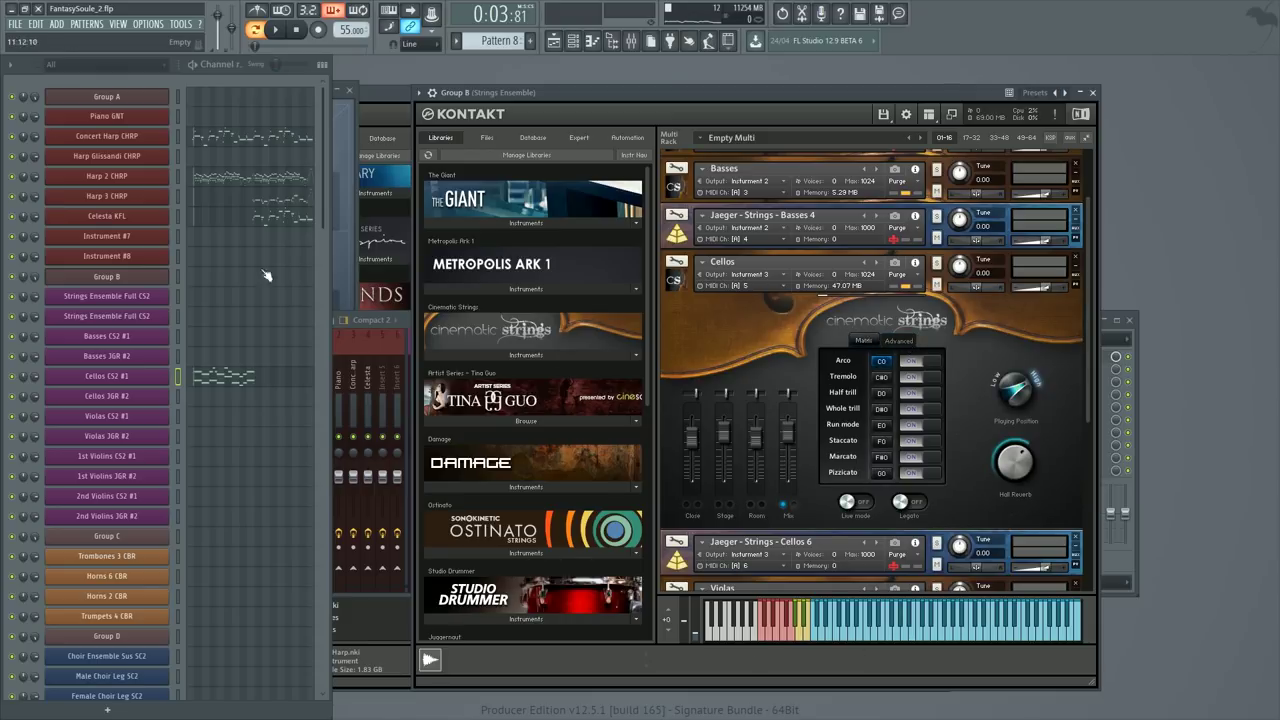
Step: Extend the starts of all Cellos CS2 #1 notes slightly earlier and play from just before bar 2
left_click(217, 381)
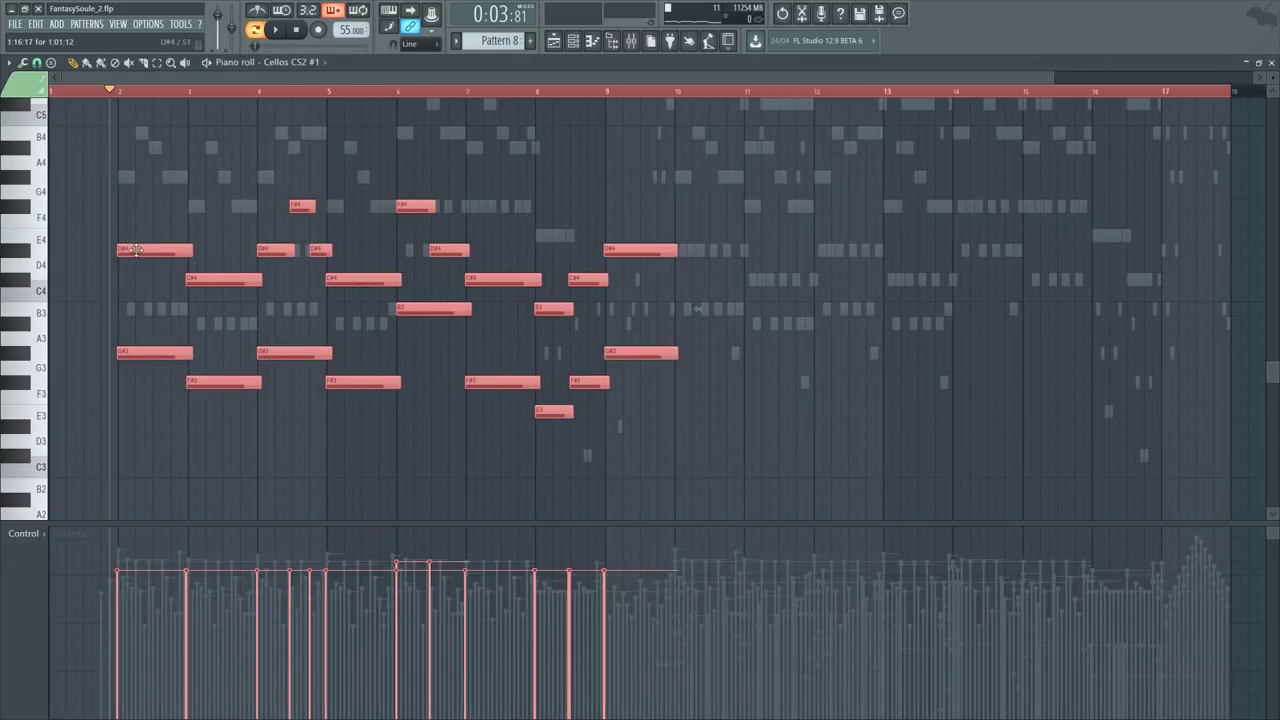
left_click_drag(136, 250, 117, 251)
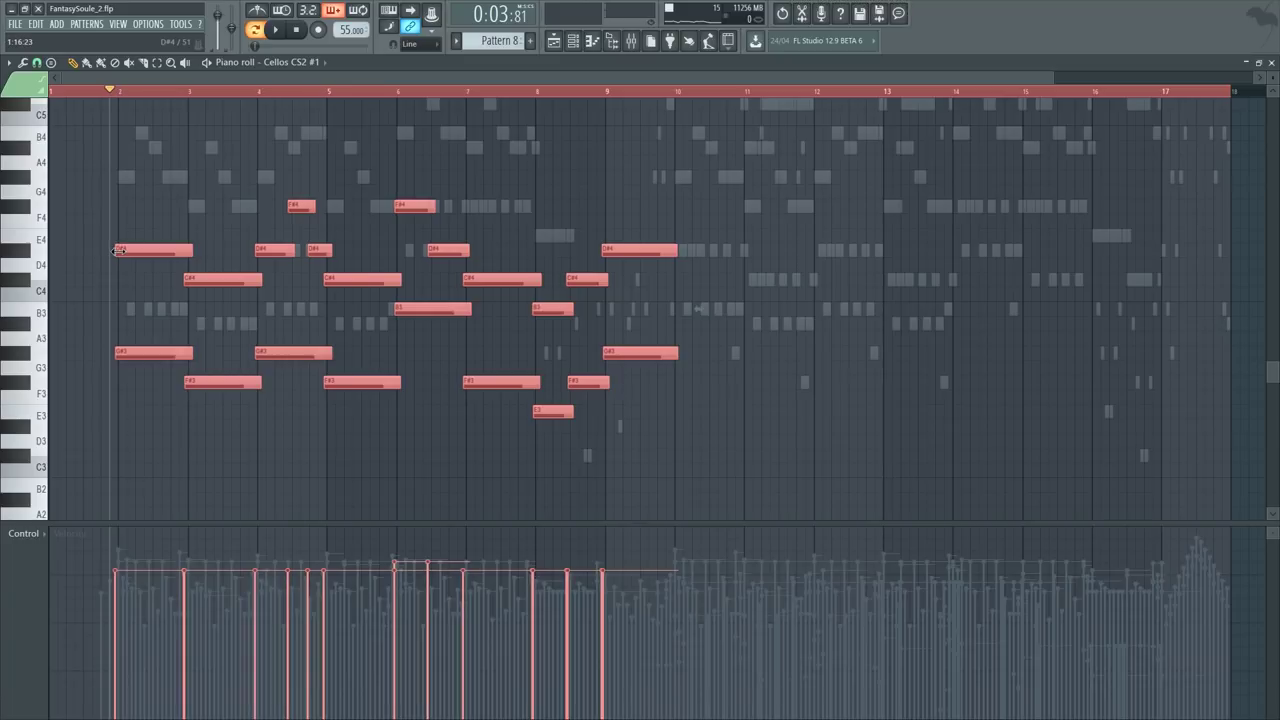
scroll(99, 94, "up", 3)
left_click(100, 93, "ctrl")
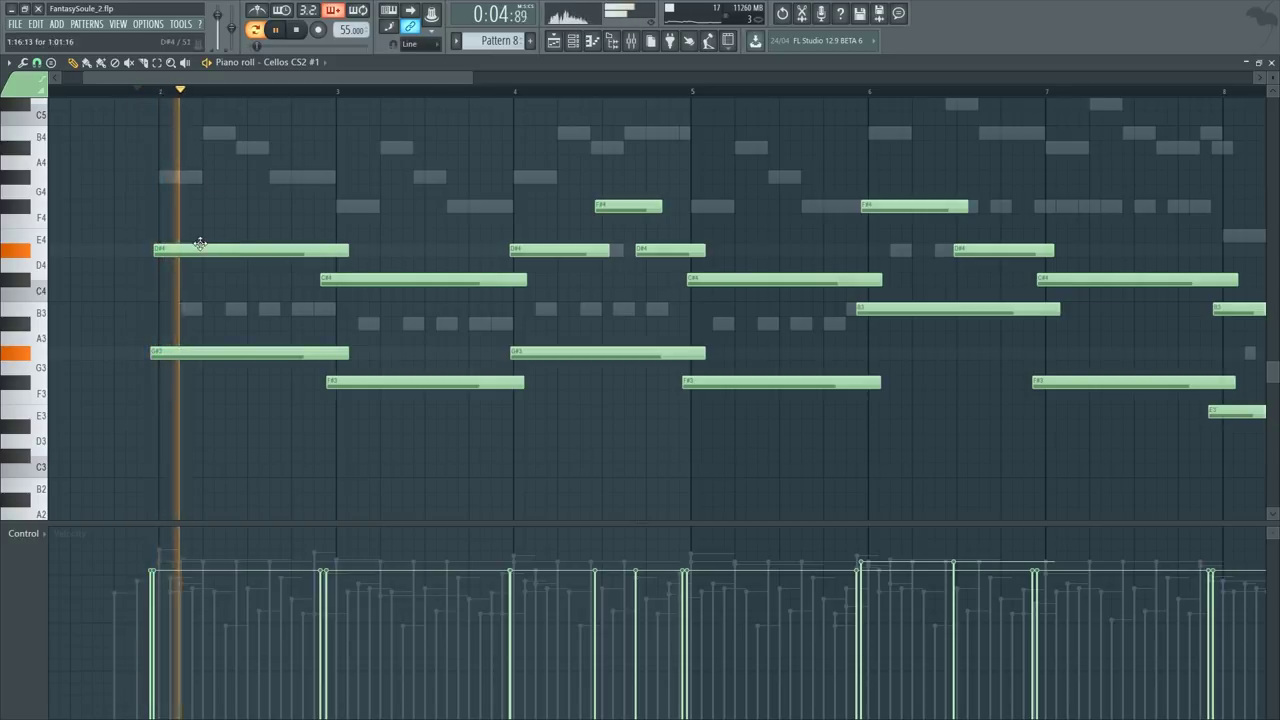
Step: Align the starts of the bar 2 D#4 and G#3, and start bar 3's F#3 slightly after its C#4
key("F6")
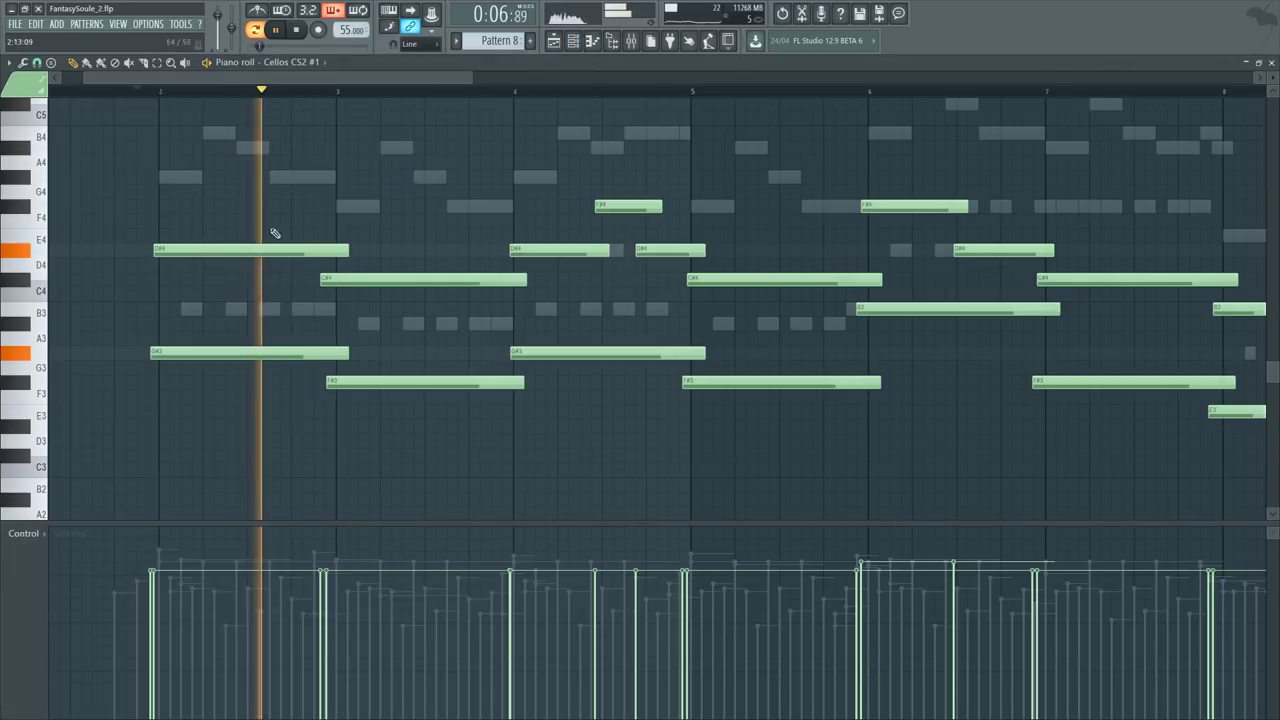
key("F6")
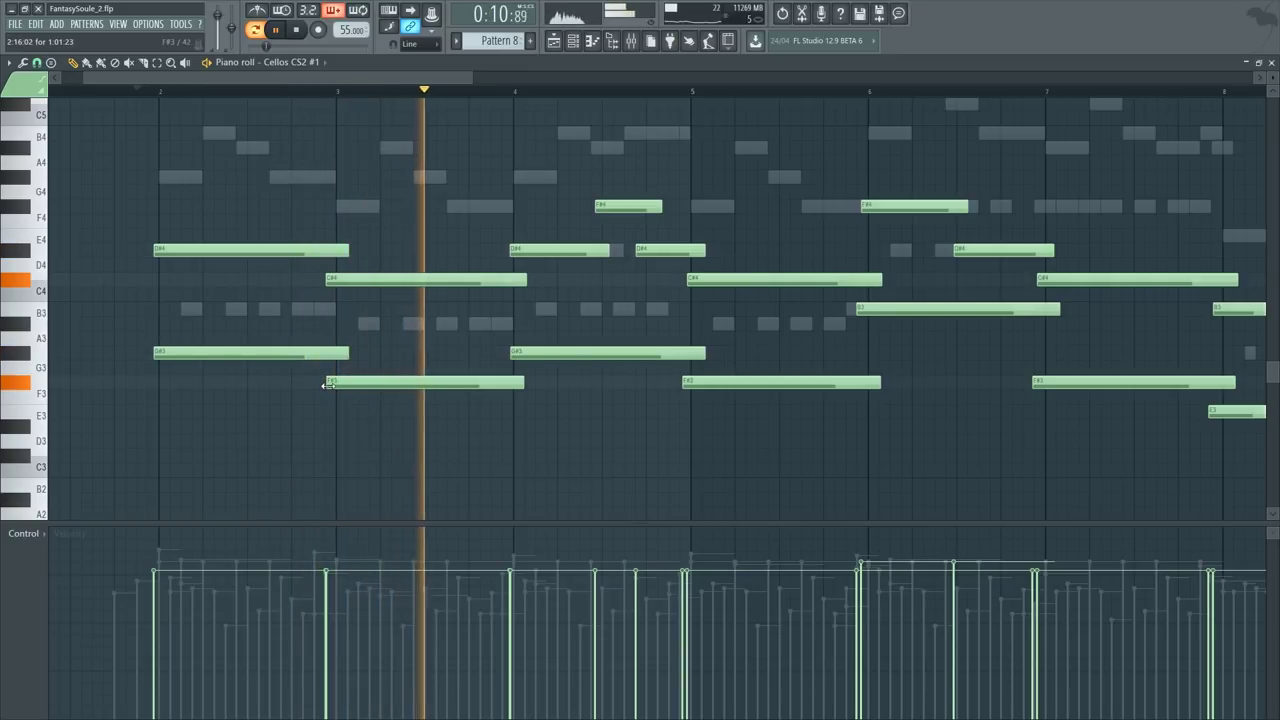
left_click_drag(328, 383, 333, 383)
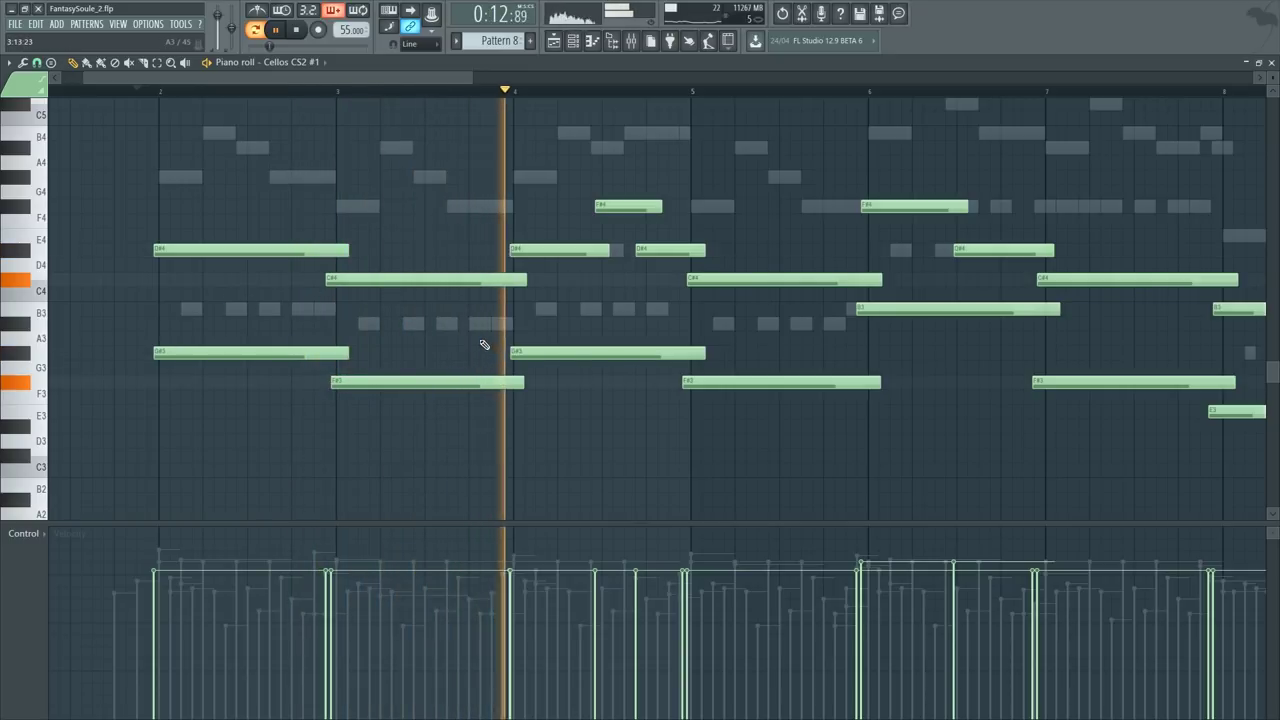
Step: Delay the starts of the D#4, F#4 and second D#4 in bar 4 slightly, and replay from the middle of the bar
left_click_drag(511, 249, 517, 249)
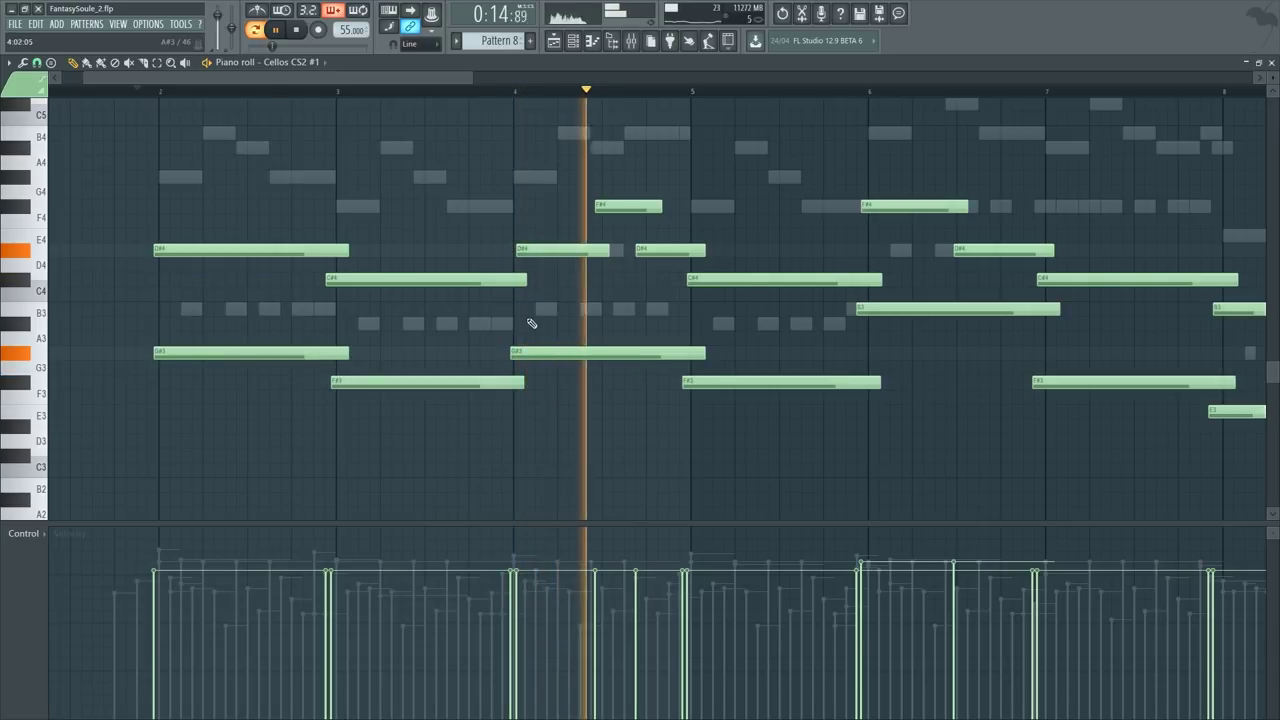
left_click_drag(596, 207, 601, 209)
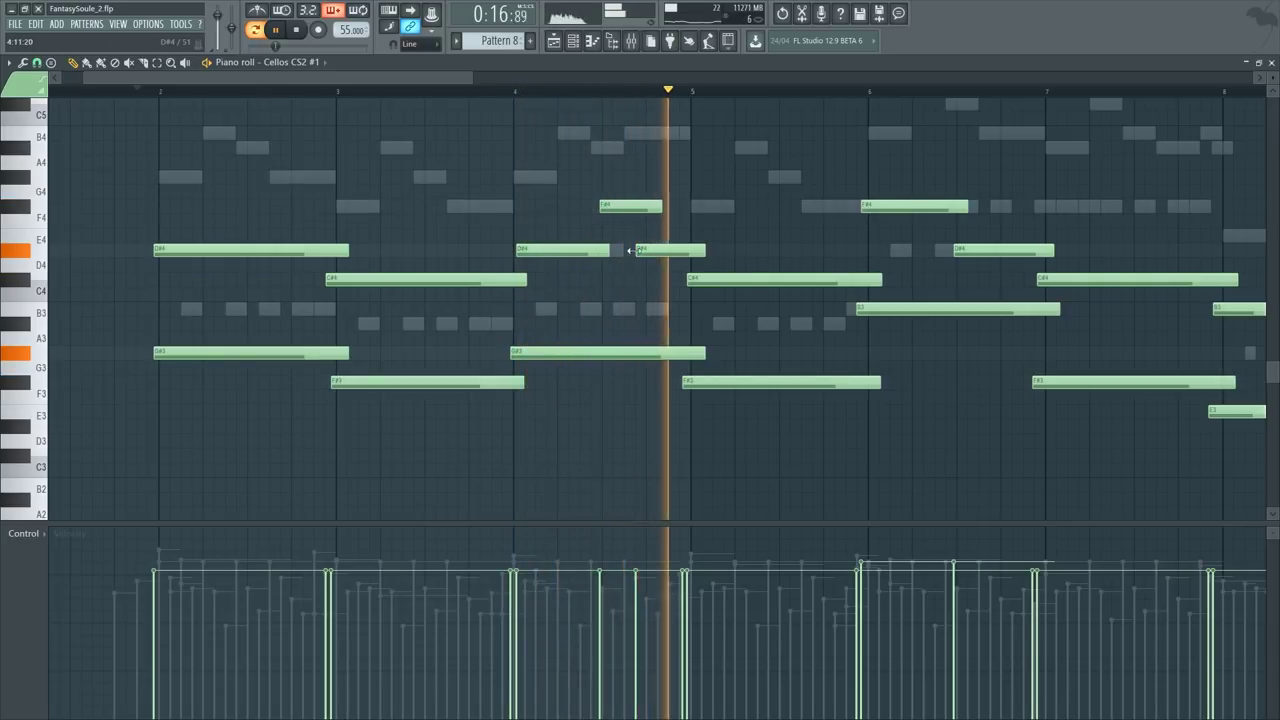
left_click_drag(637, 249, 647, 249)
left_click(583, 93)
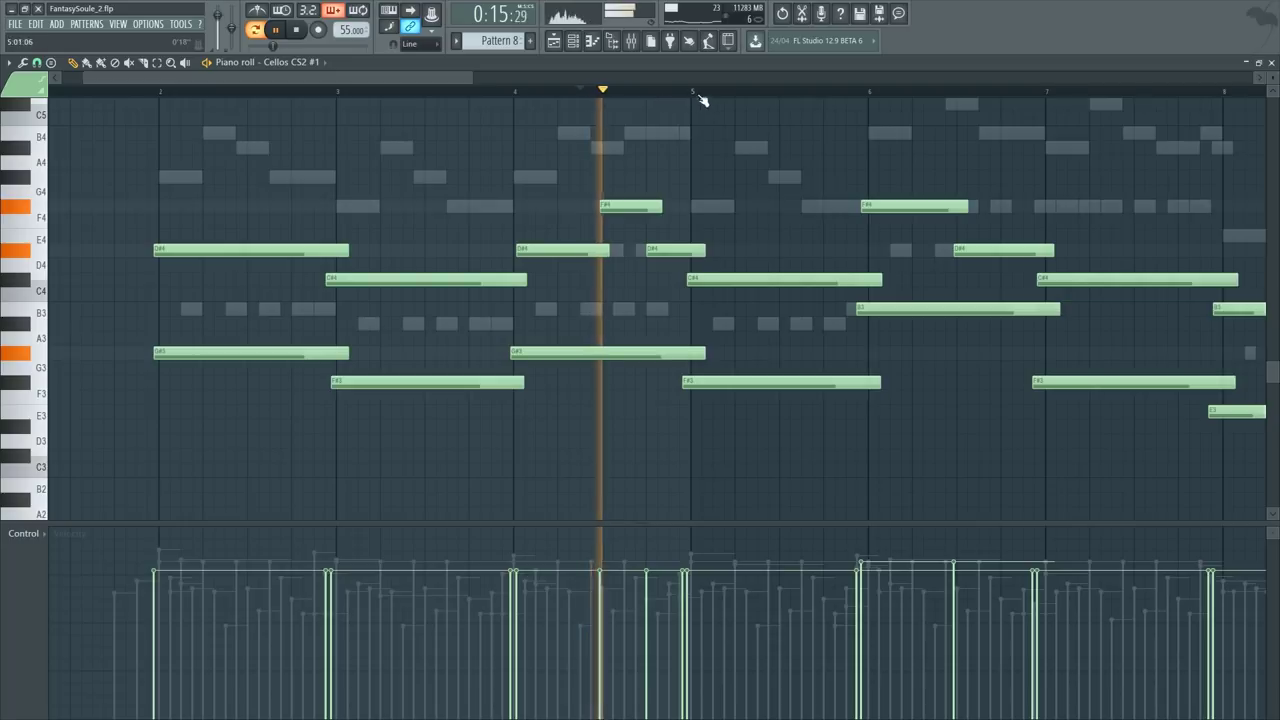
Step: Shorten the end of bar 4's F#4, start the following D#4 slightly earlier and replay the melody
scroll(701, 100, "up", 2, "ctrl")
left_click_drag(598, 250, 603, 211)
key("space")
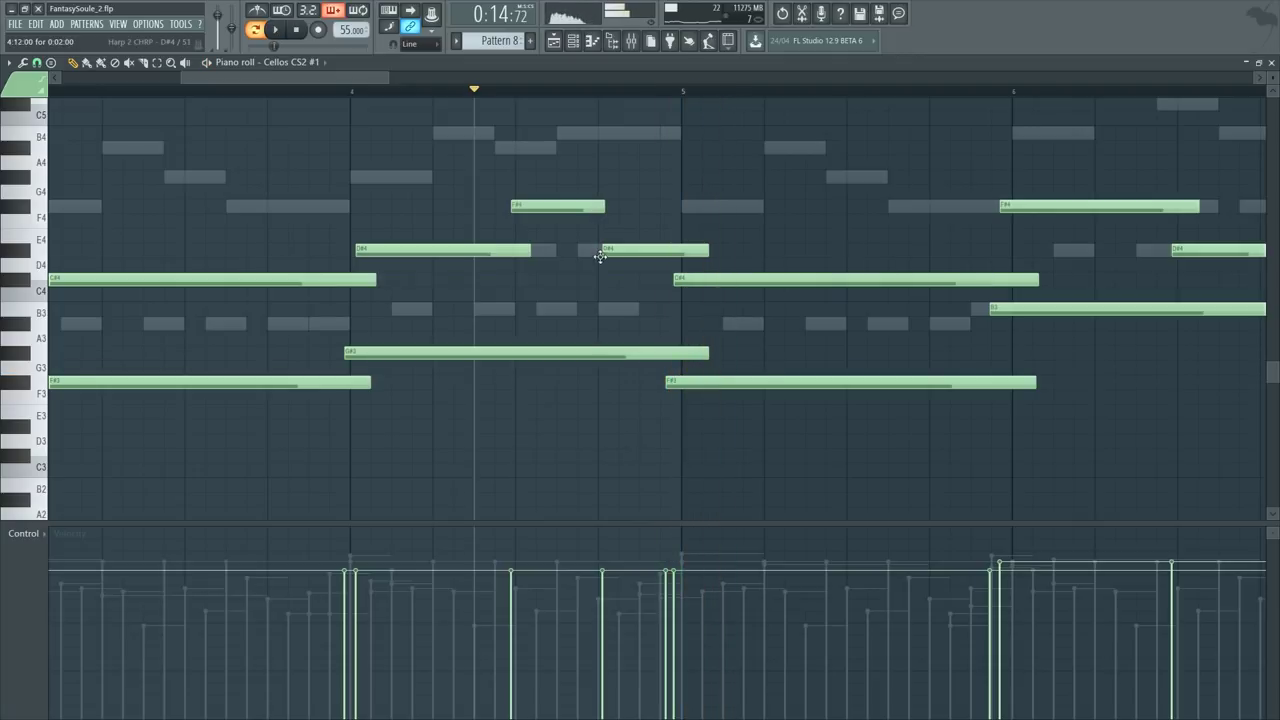
key("space")
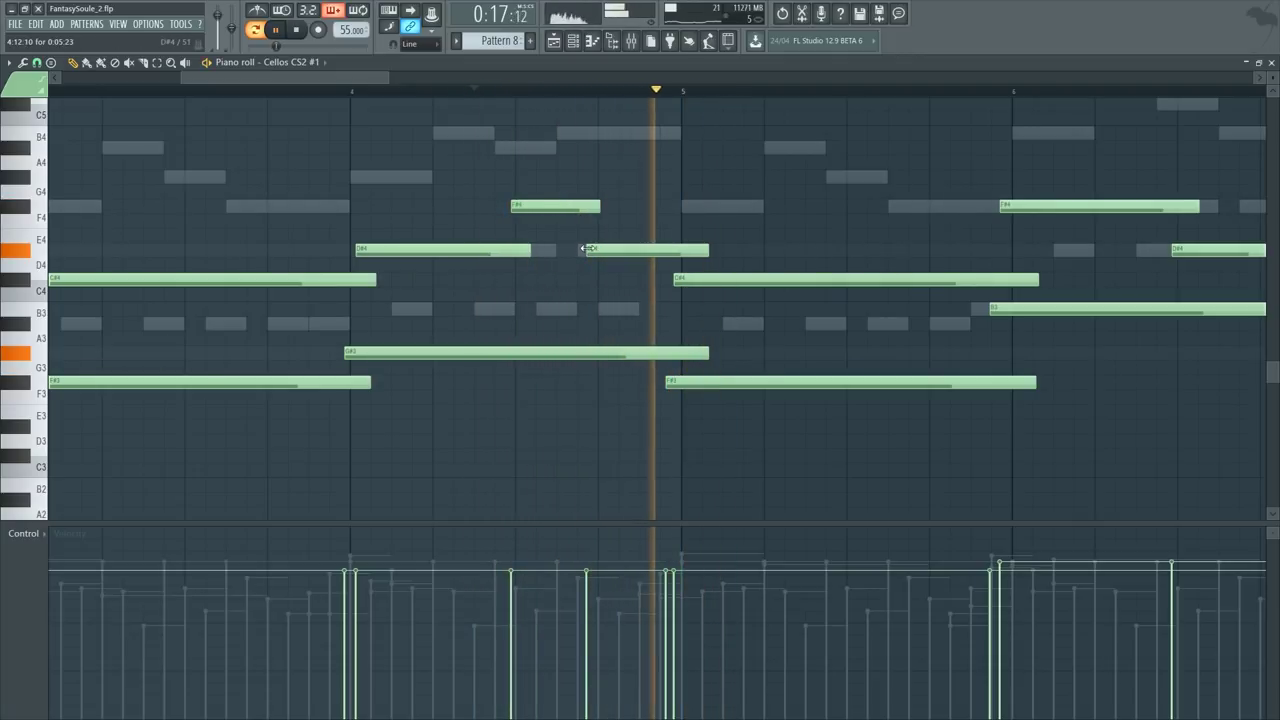
Step: Trim the starts of the F#3 and C#4 leading into bar 5 so both enter slightly later
left_click_drag(670, 388, 673, 388)
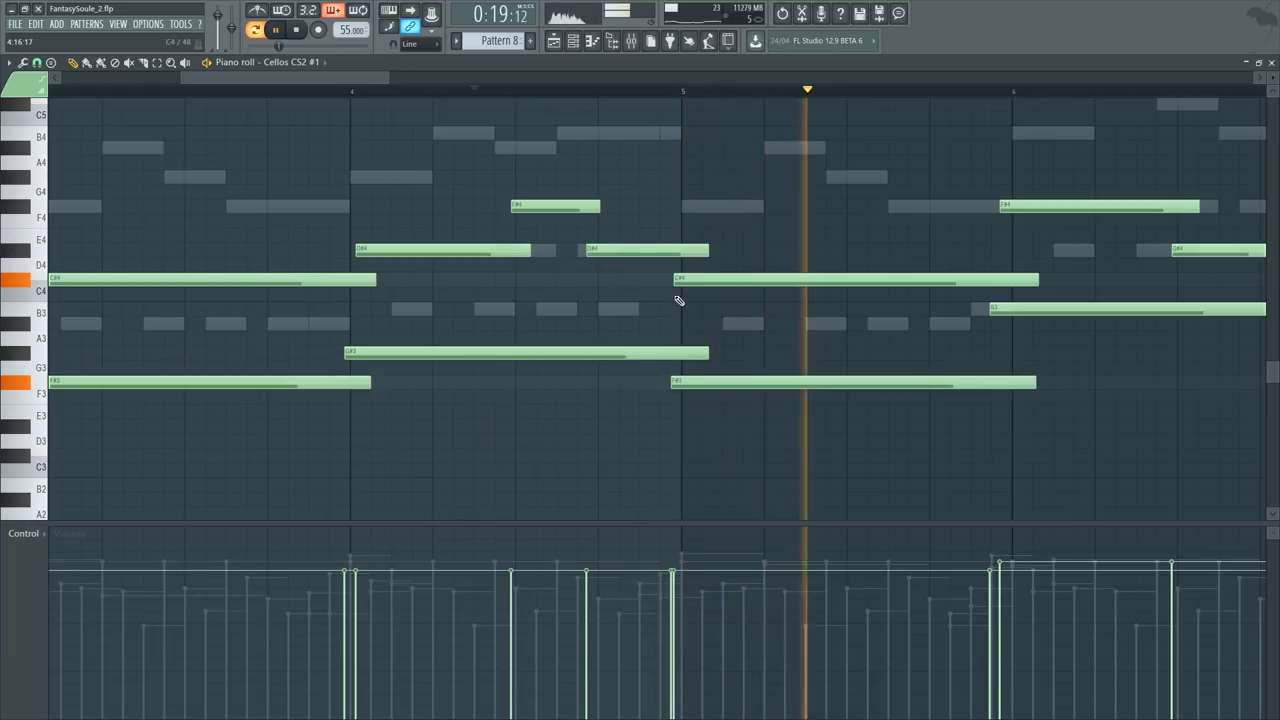
left_click_drag(675, 280, 680, 280)
key("space")
Step: Add a long F#4 from the middle of bar 5 into bar 6 and play from just before bar 5
mouse_move(843, 238)
left_mouse_down()
mouse_move(842, 190)
mouse_move(842, 211)
left_mouse_up()
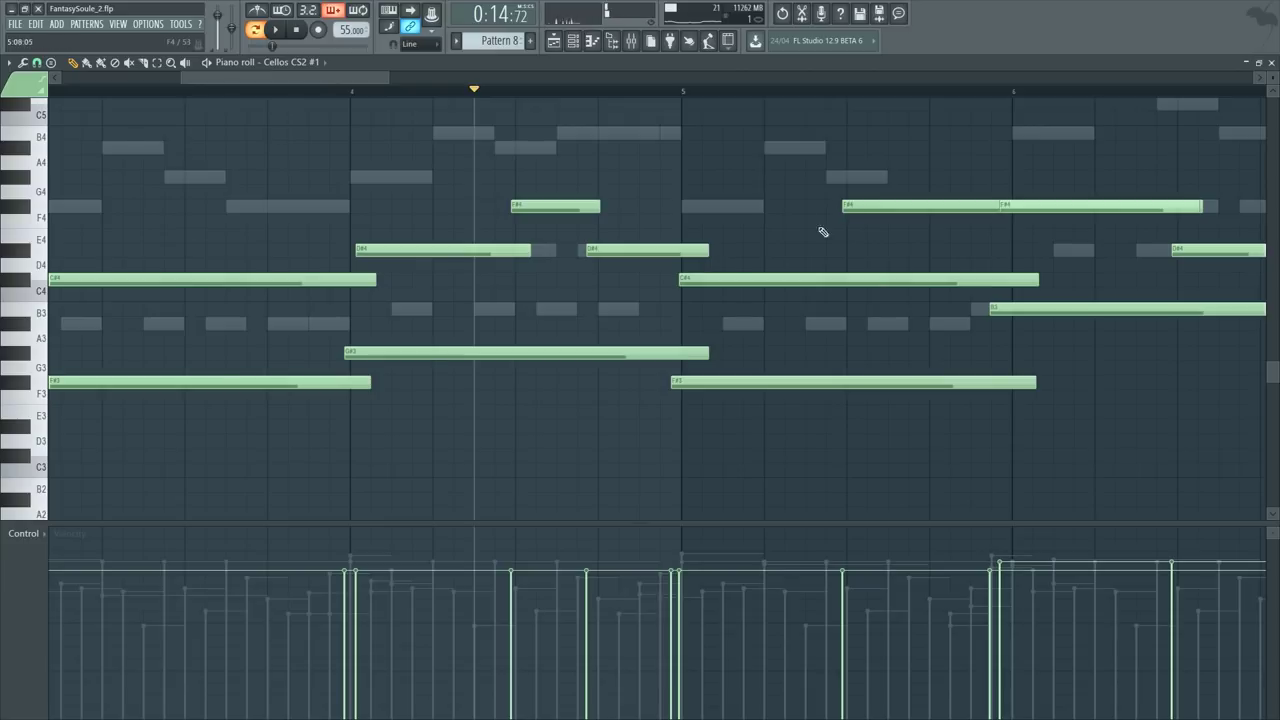
left_click(641, 92)
key("space")
scroll(650, 150, "down", 2)
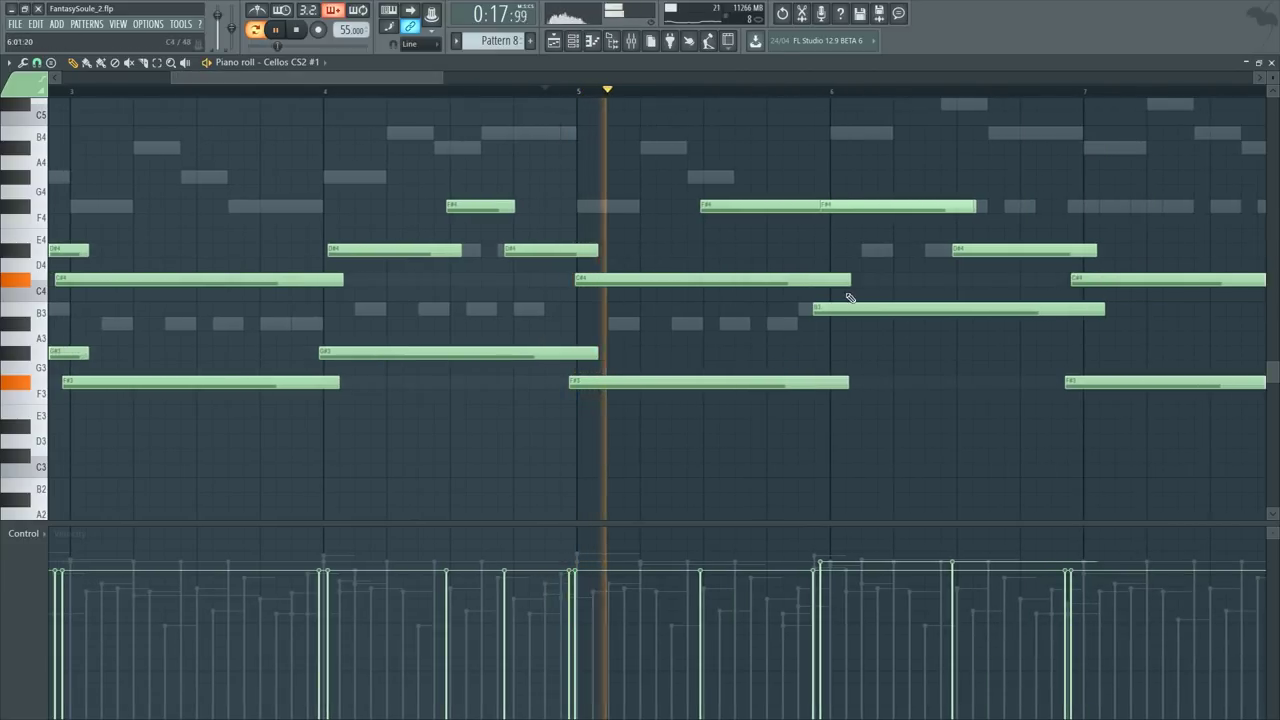
key("space")
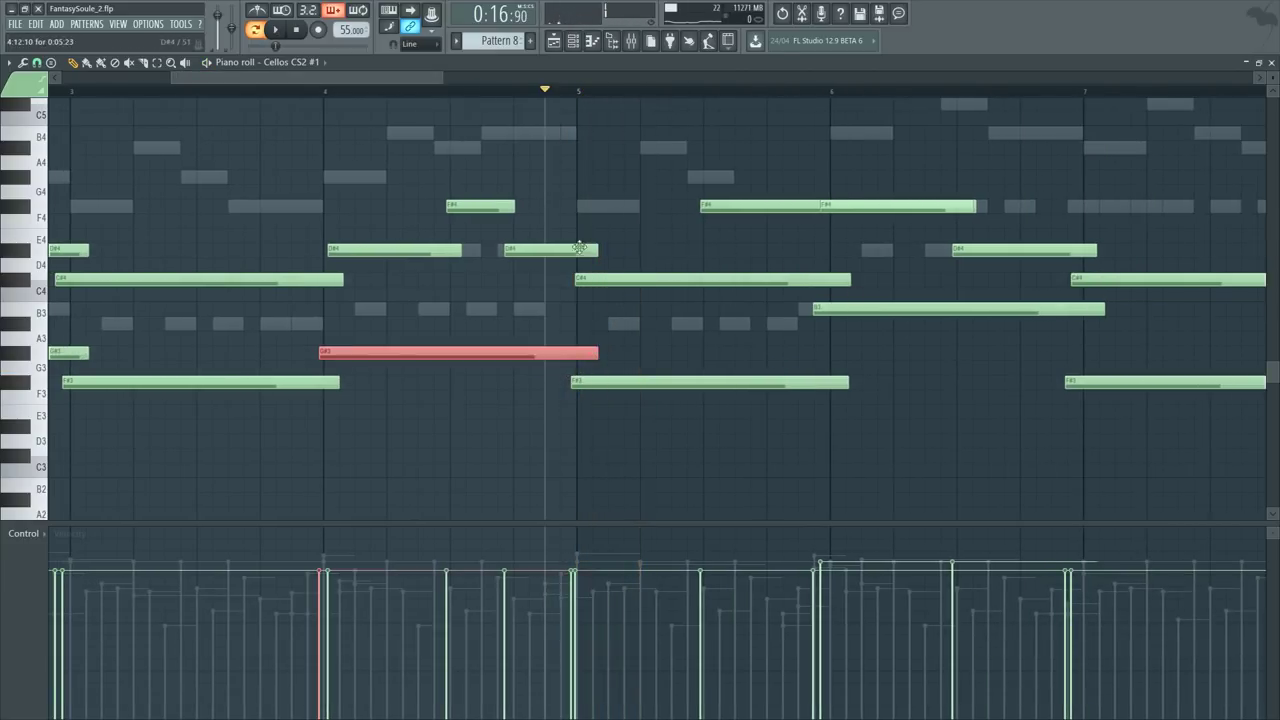
Step: Play from the end of bar 4 and shorten that bar's G#3 and second D#4 to end near the bar 5 line
key("space")
left_click_drag(572, 248, 575, 248)
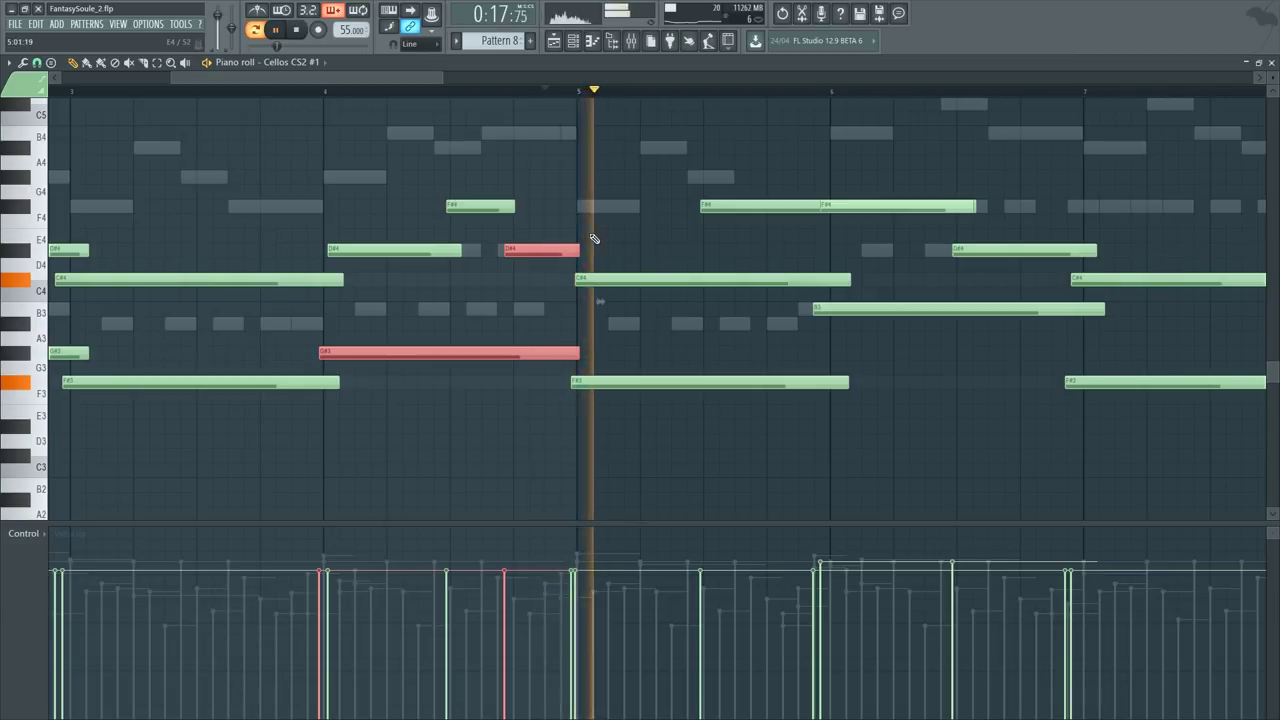
left_click(601, 238, "ctrl")
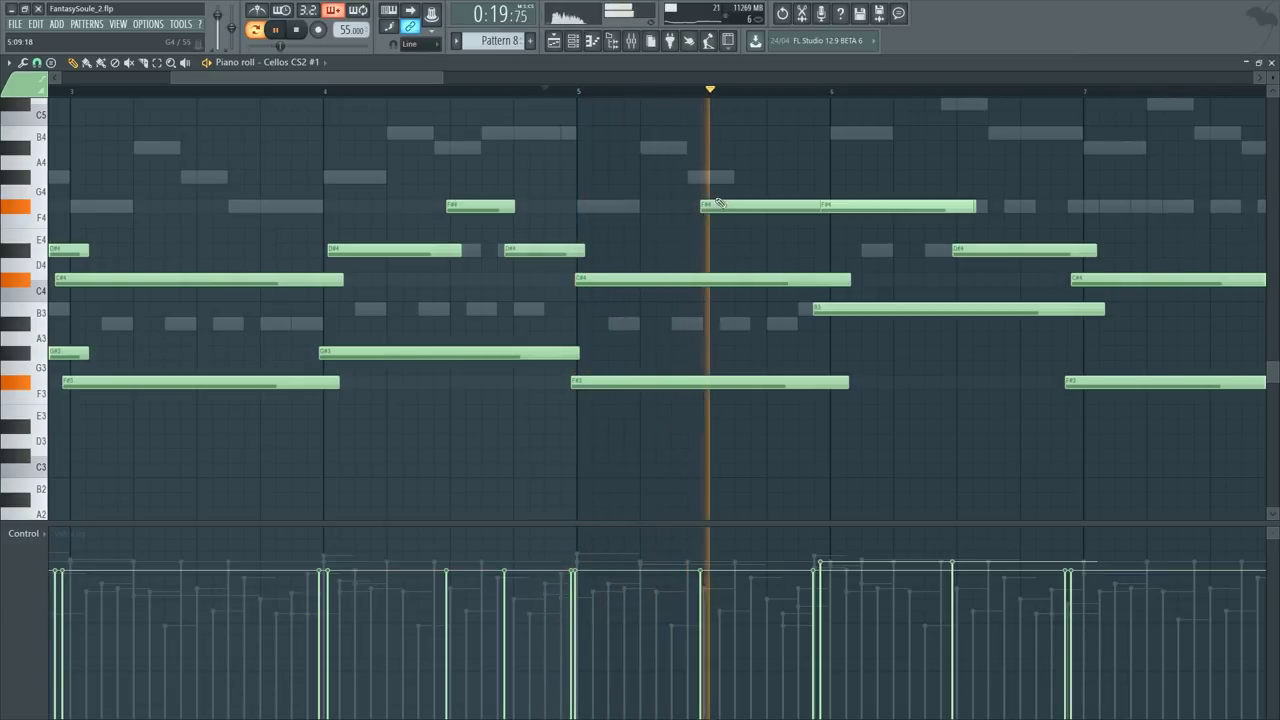
Step: Shorten the F#4 in the middle of bar 5, add an A#4 leading into bar 6, and play the passage
key("space")
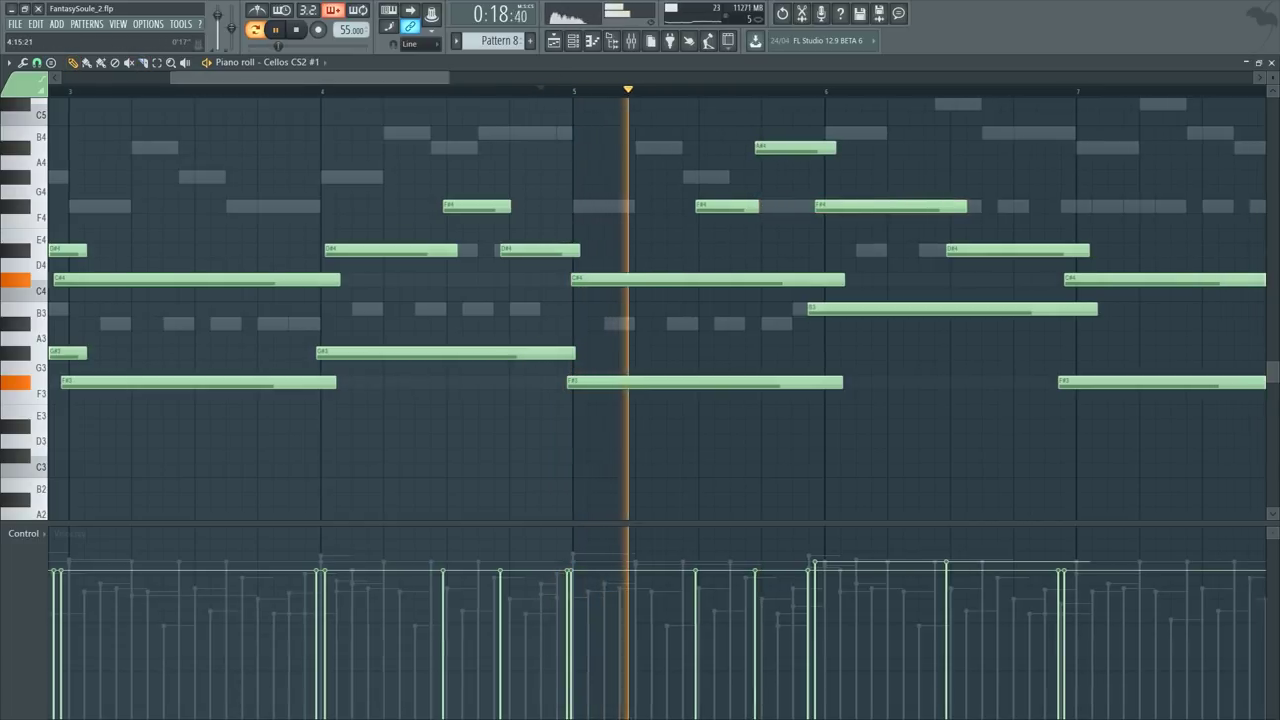
scroll(633, 167, "down", 2)
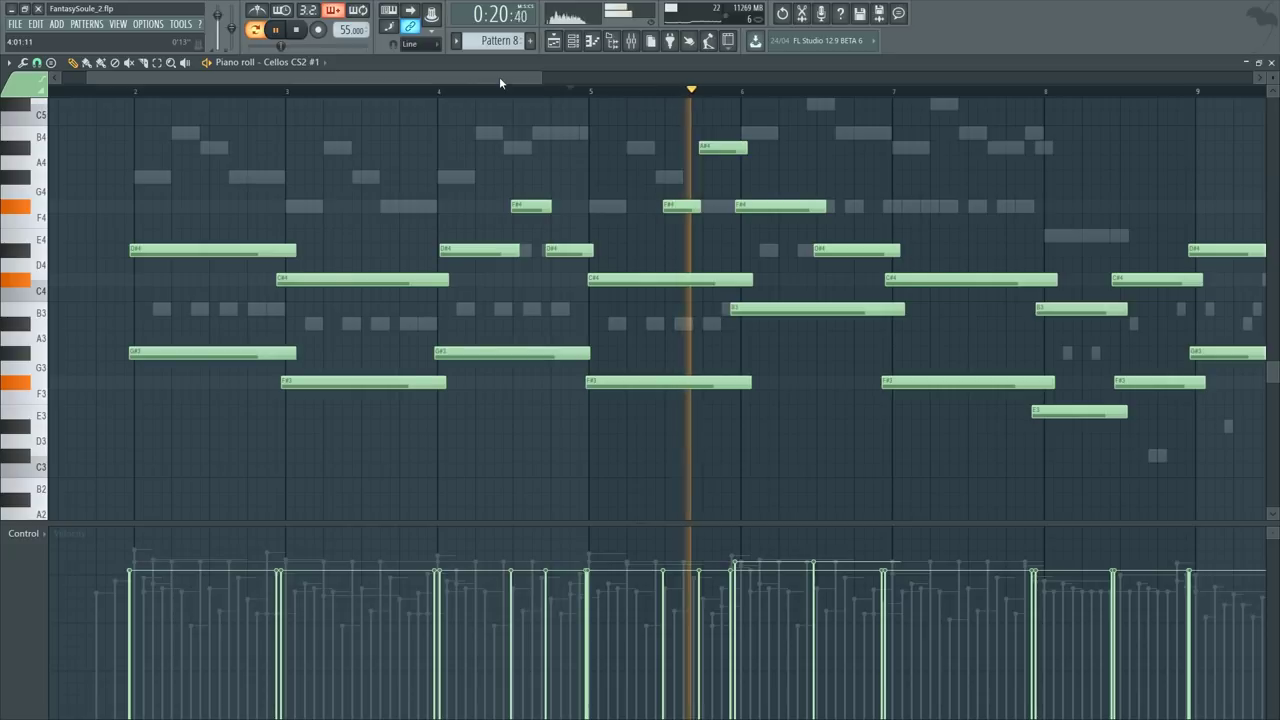
left_click_drag(499, 76, 527, 84)
key("space")
scroll(718, 93, "up", 4)
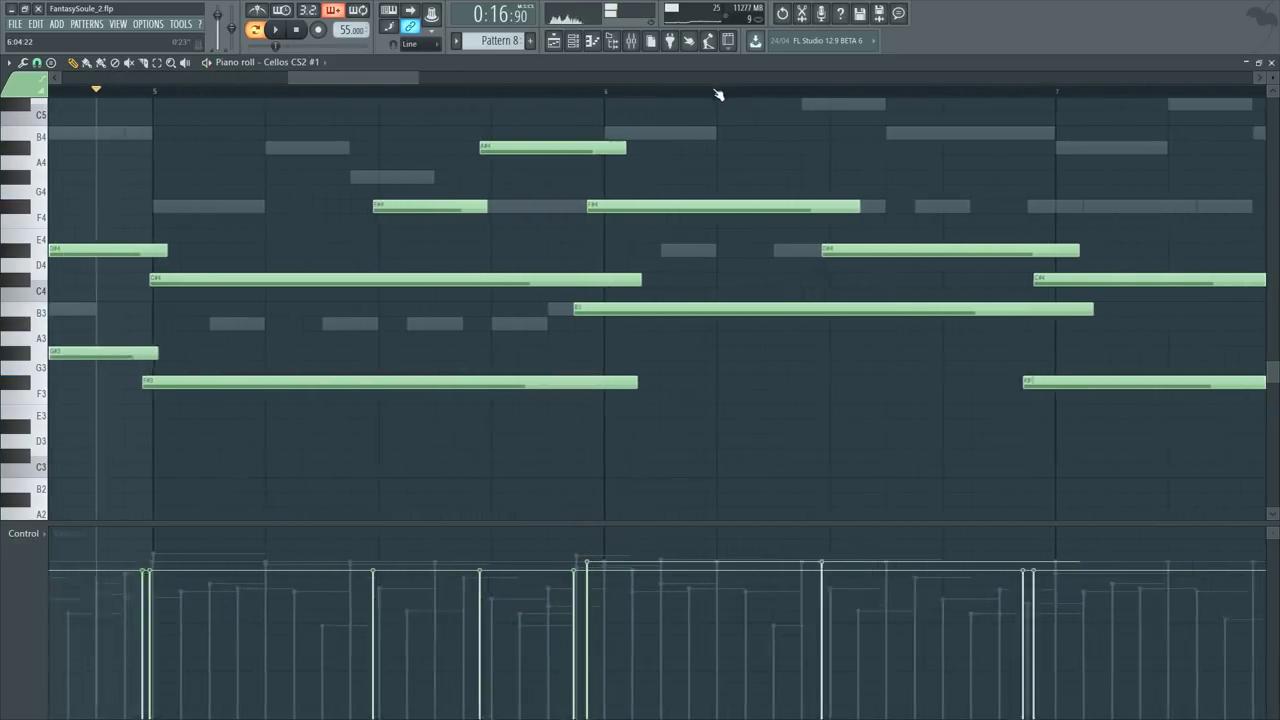
Step: Cut bar 5's C#4 and F#3 off near the bar 6 line and play the transition
key("c")
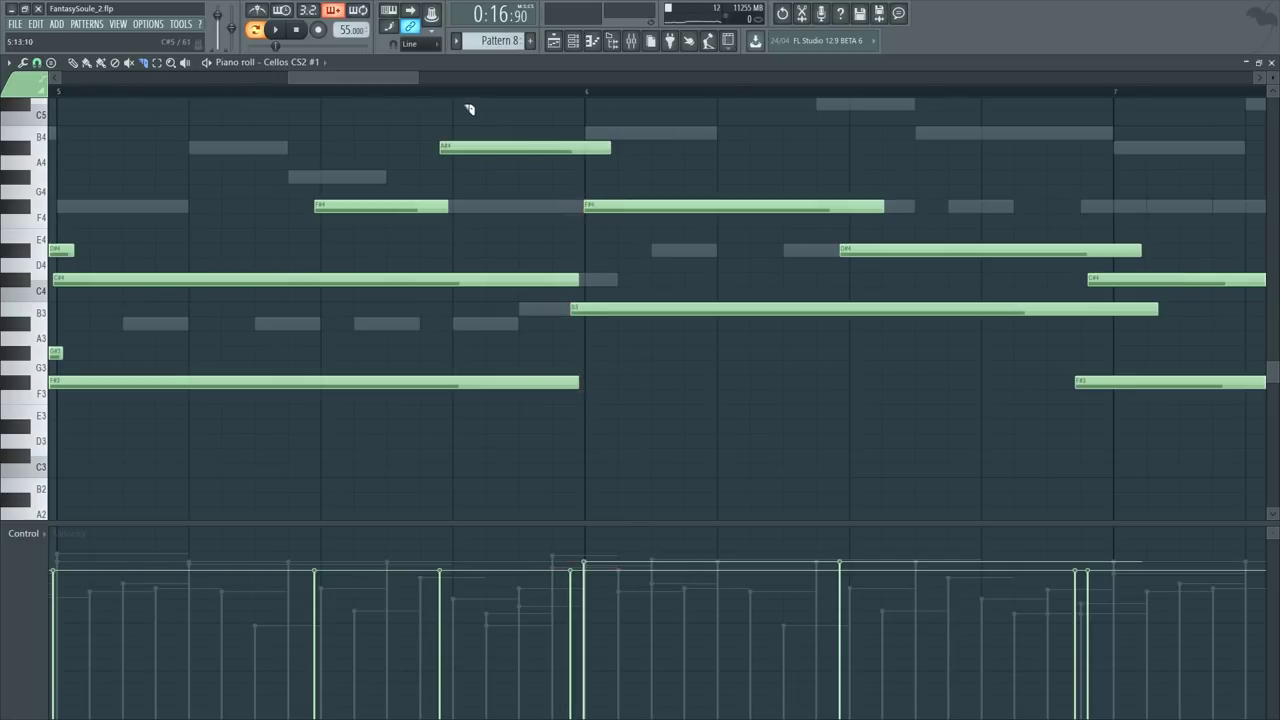
scroll(392, 97, "down", 2)
key("space")
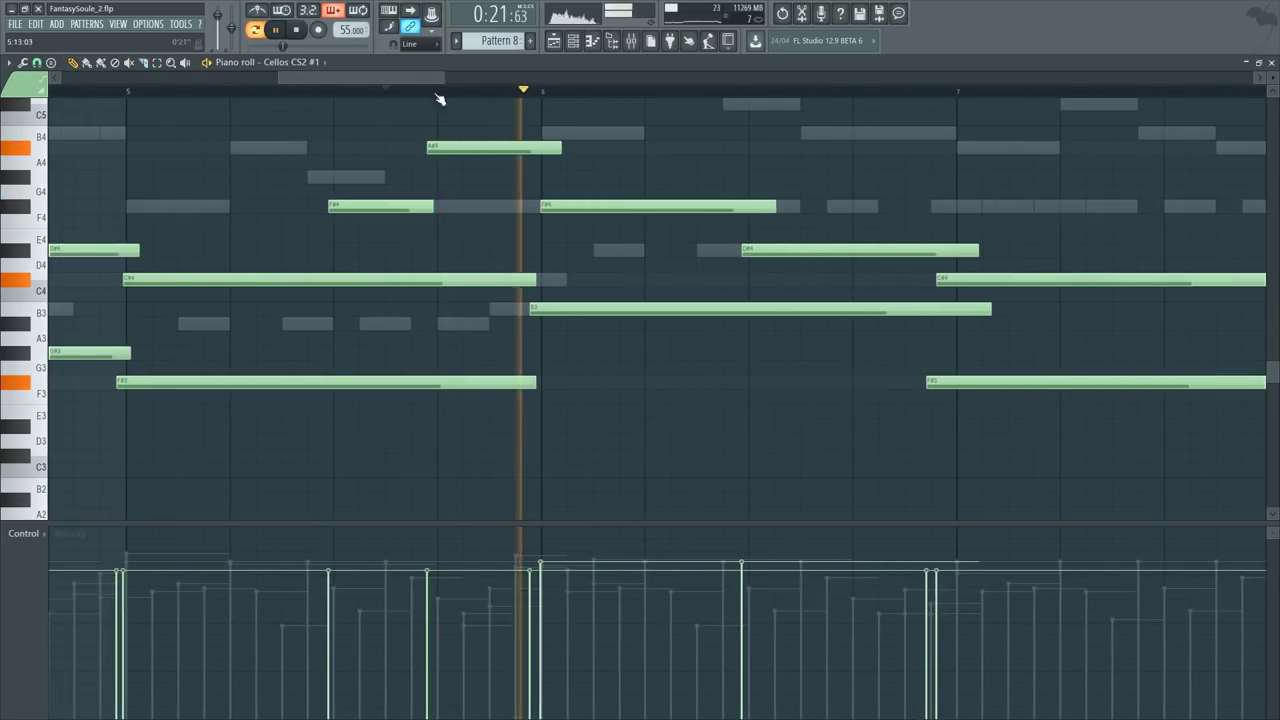
left_click_drag(367, 74, 386, 79)
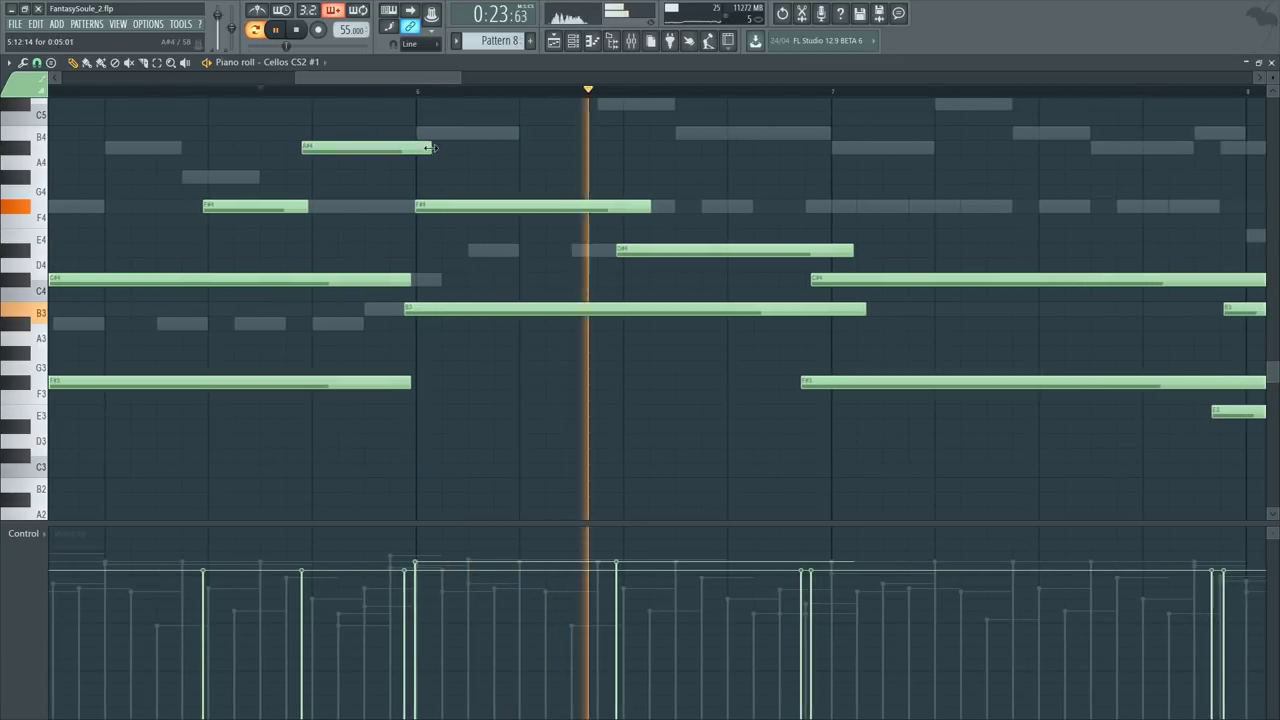
Step: Replay bar 6, shorten its F#4, B3 and D#4, and move the starts of C#4 and F#3 to the bar 7 line
scroll(440, 96, "down", 2)
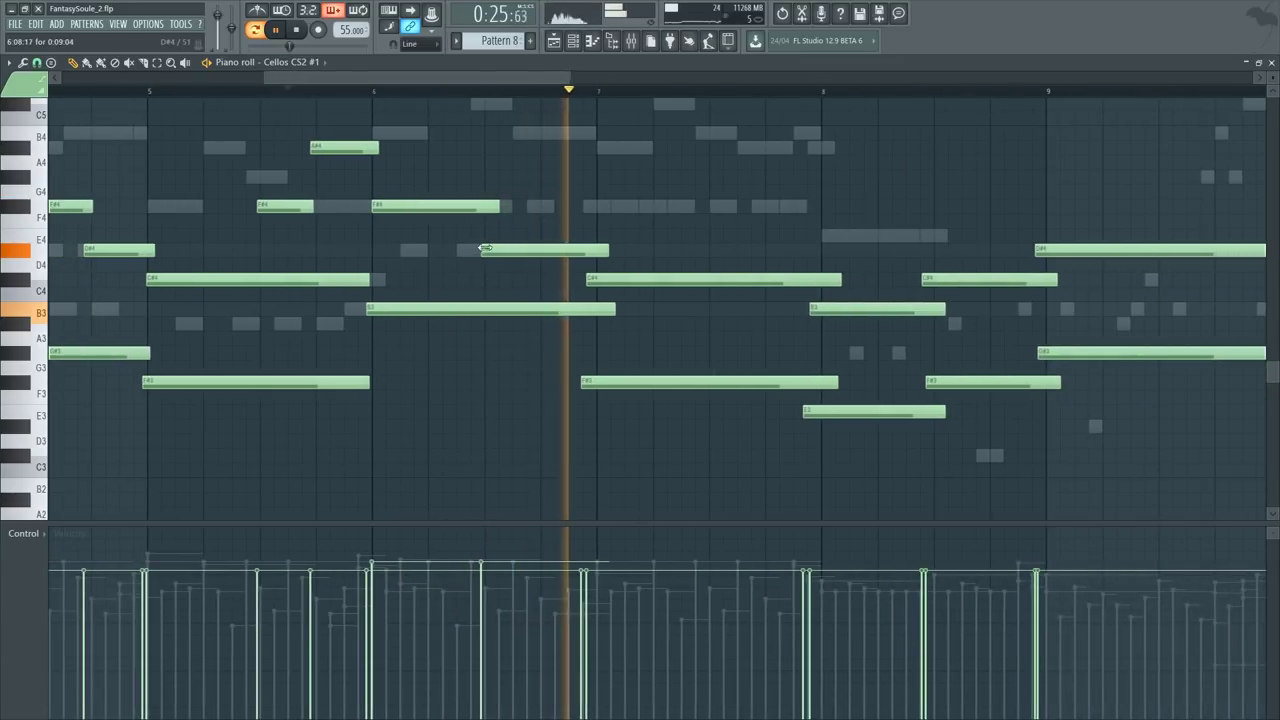
left_click(351, 92)
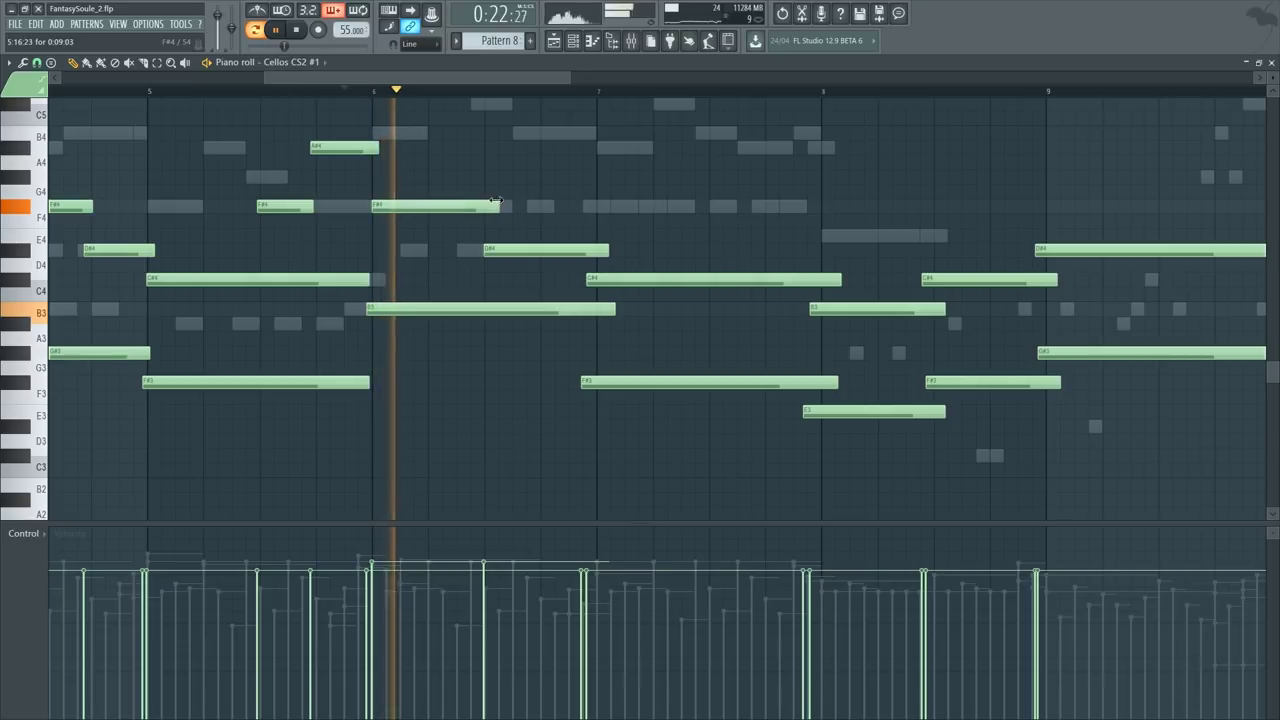
left_click_drag(497, 207, 485, 207)
left_click_drag(586, 280, 607, 308)
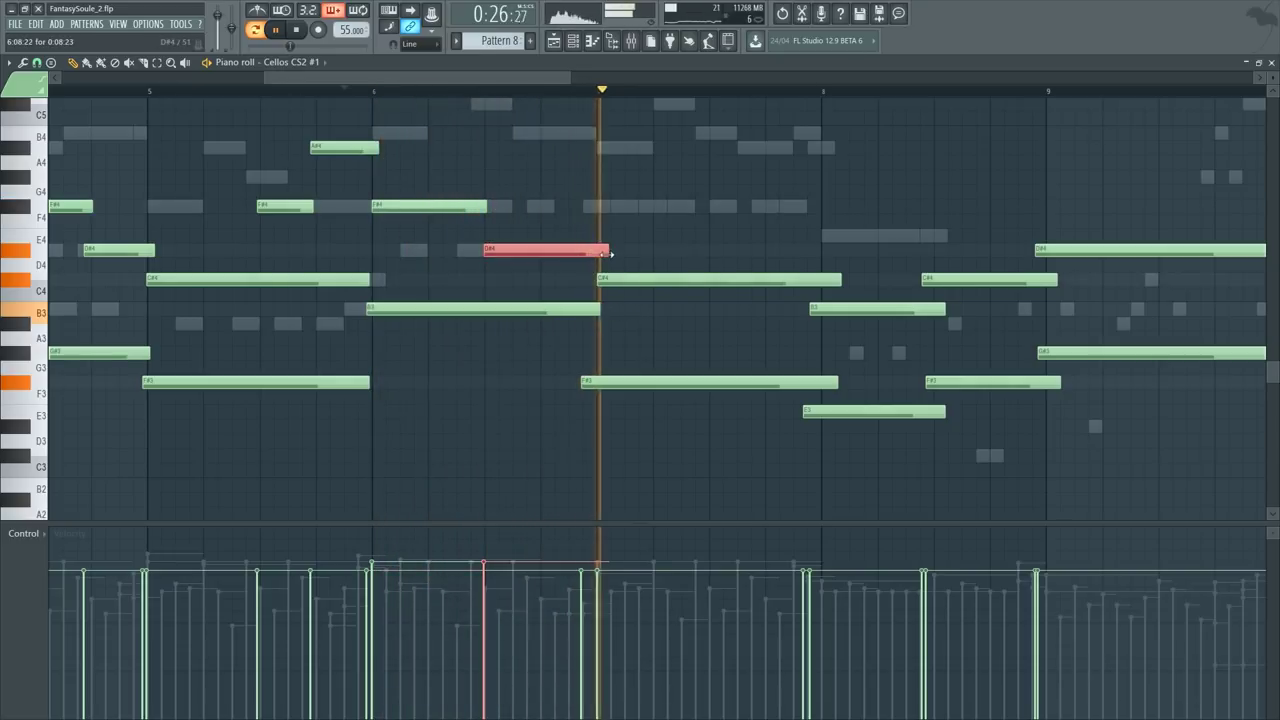
left_click_drag(606, 251, 597, 254)
key("space")
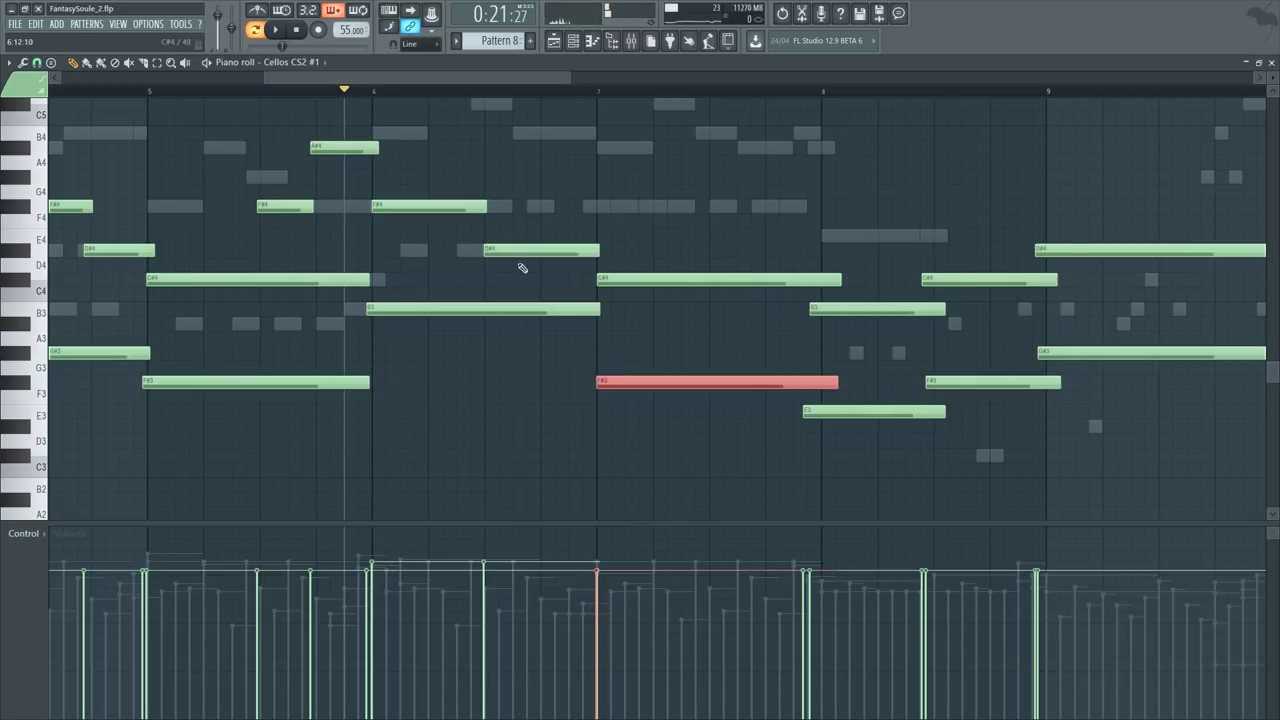
Step: Add a B4 over the first half of bar 6, extend the F#4 across the bar, and play from late bar 5
left_click(306, 92)
key("space")
scroll(428, 135, "up", 3)
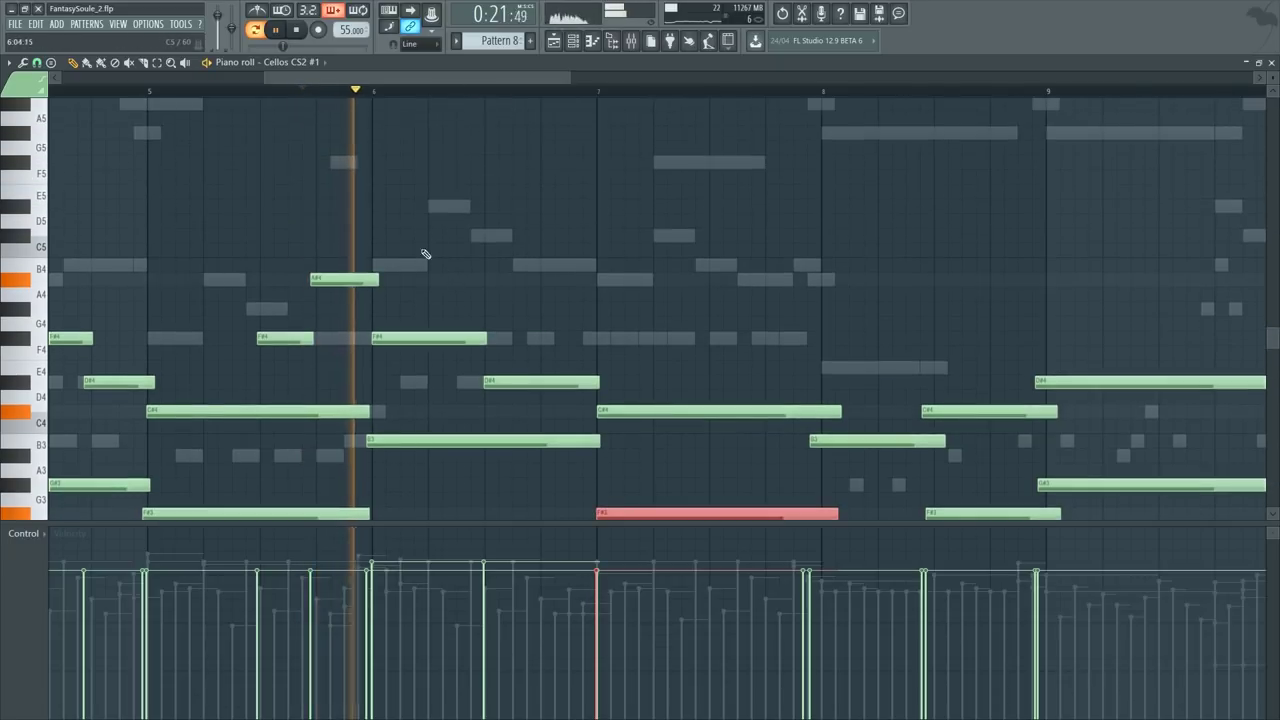
key("space")
left_click(364, 239)
left_click_drag(364, 240, 370, 268)
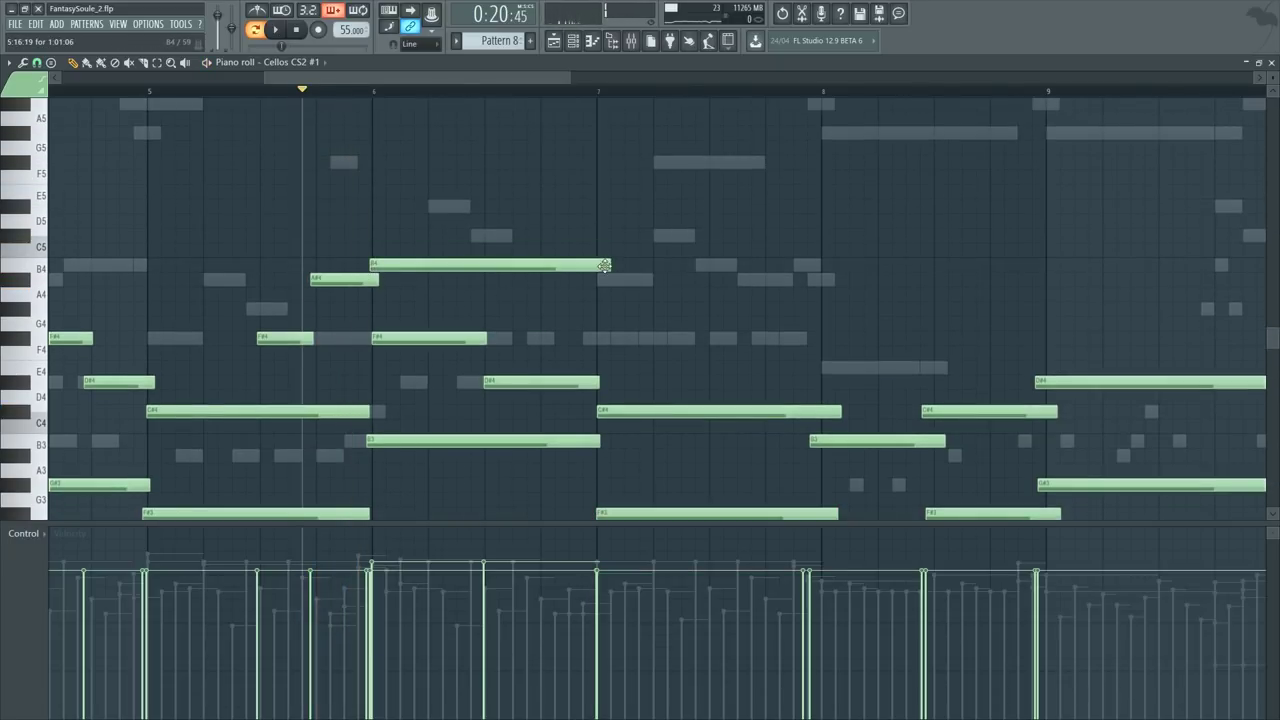
left_click_drag(488, 283, 490, 338)
key("space")
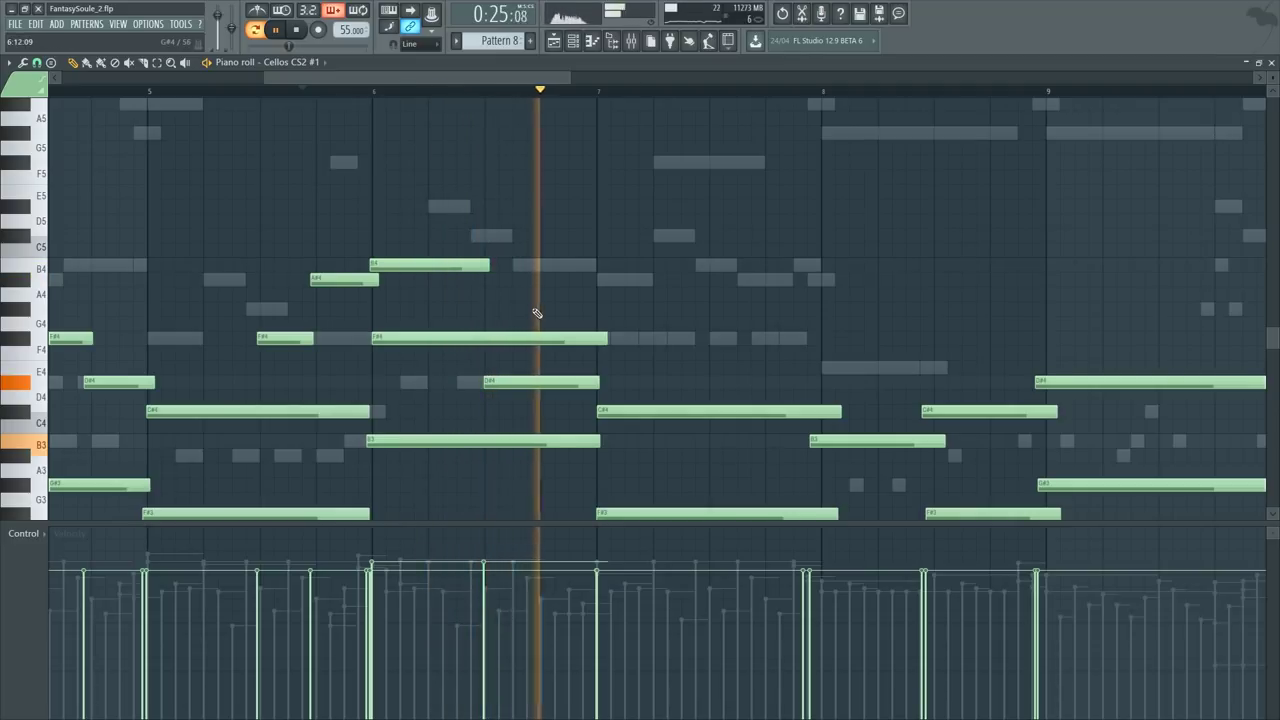
Step: Add an A#4 over the first half of bar 7 and play from just before the bar
key("space")
left_click_drag(600, 314, 596, 272)
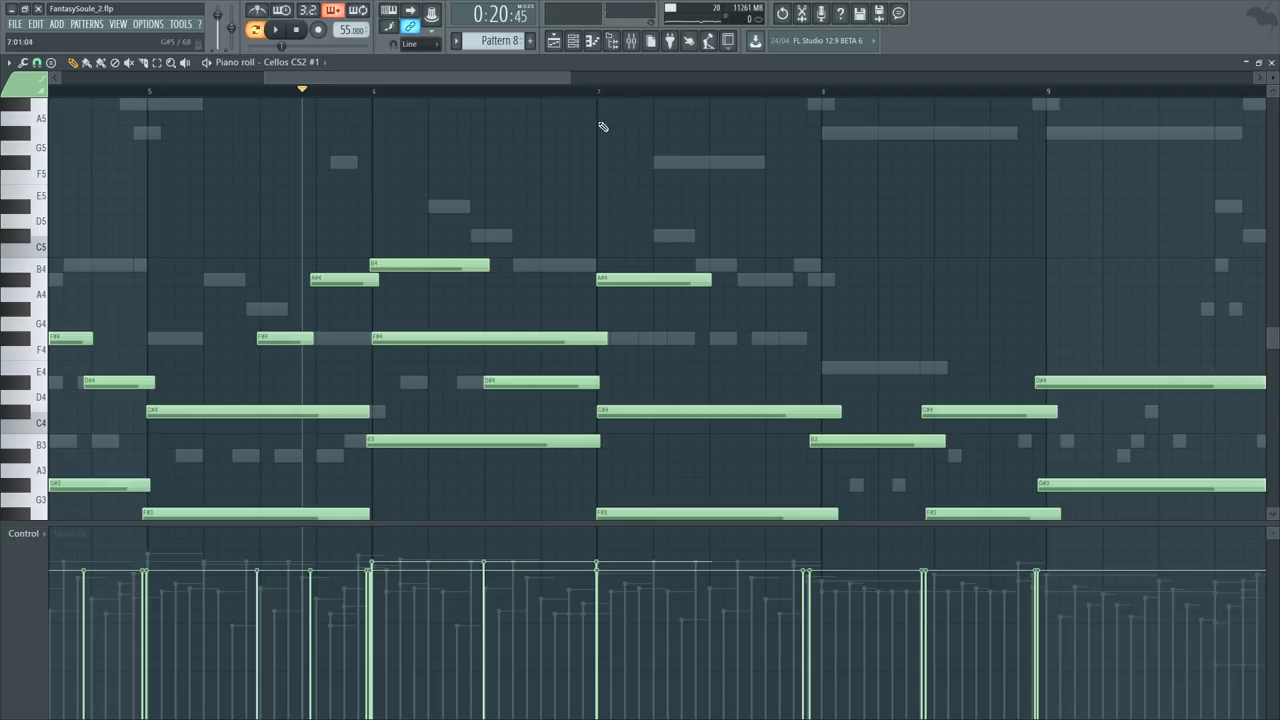
left_click(568, 91)
key("space")
left_click_drag(531, 77, 557, 78)
key("space")
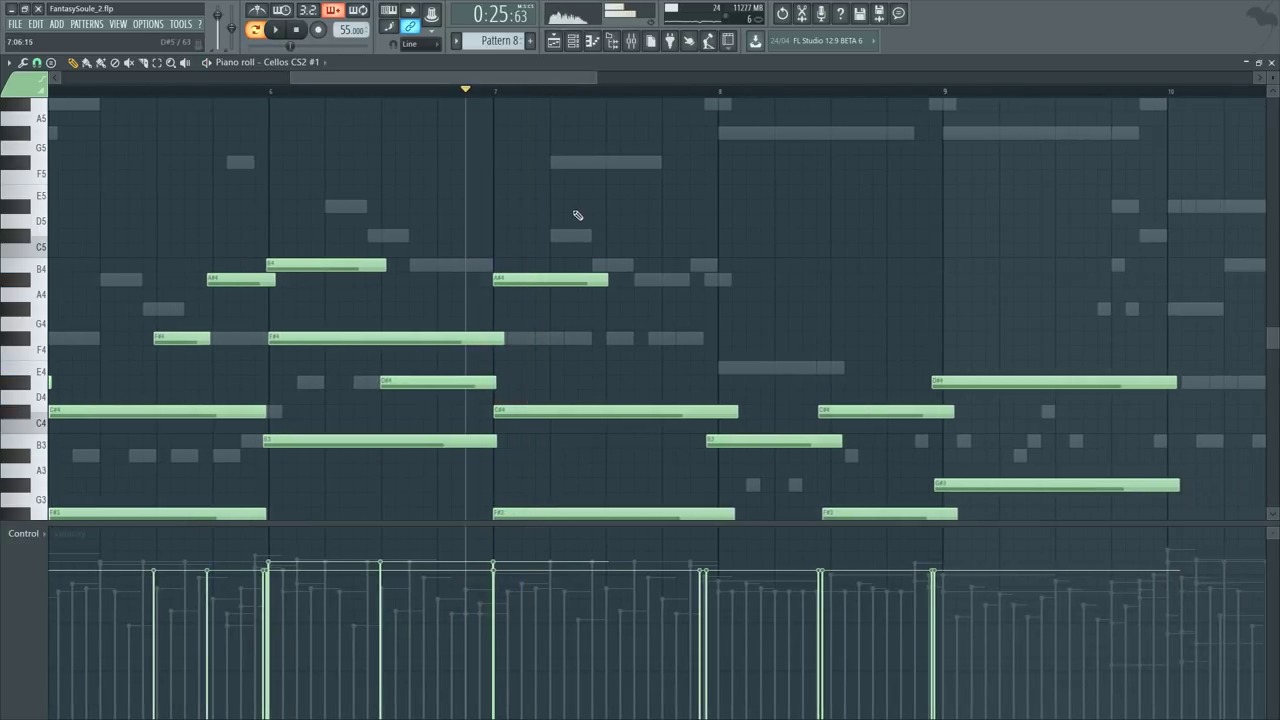
Step: Add a C#5 on beat two of bar 7, then slice the A#4 there and delete its second half
left_click_drag(577, 215, 551, 240)
left_click_drag(556, 285, 562, 298)
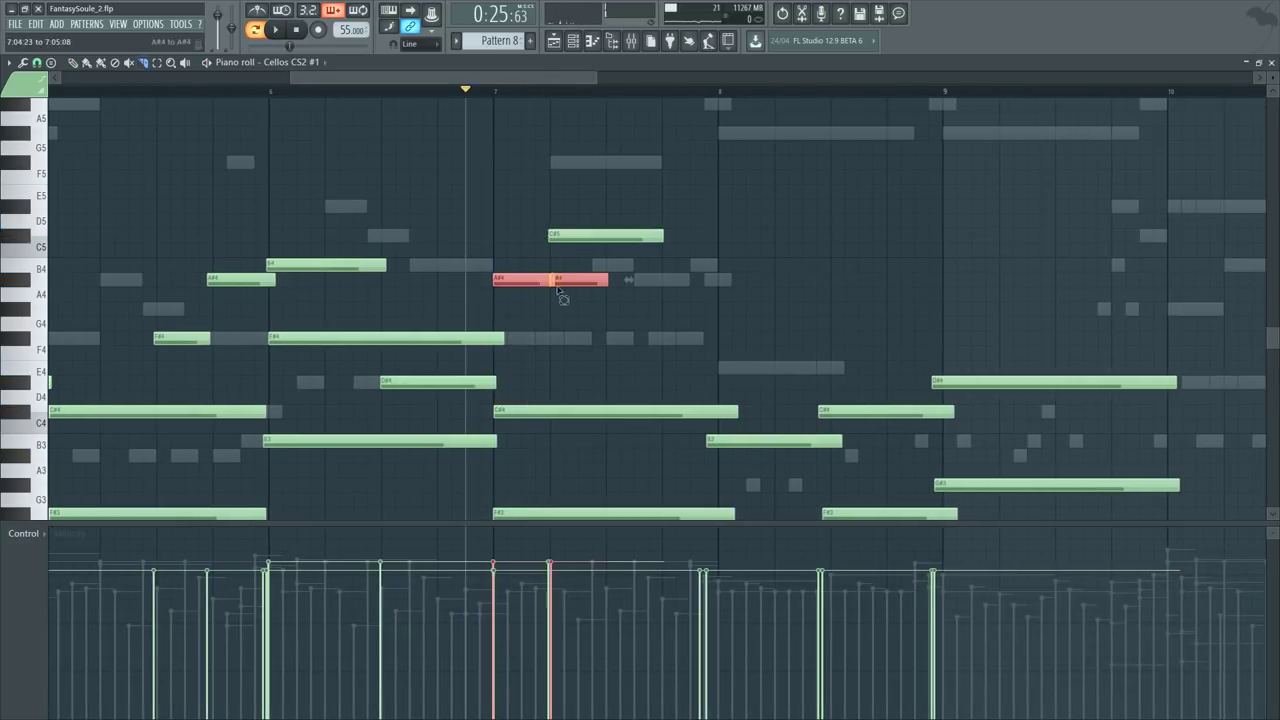
right_click(590, 280)
key("ctrl+z")
left_click(582, 281, "ctrl")
right_click(577, 284)
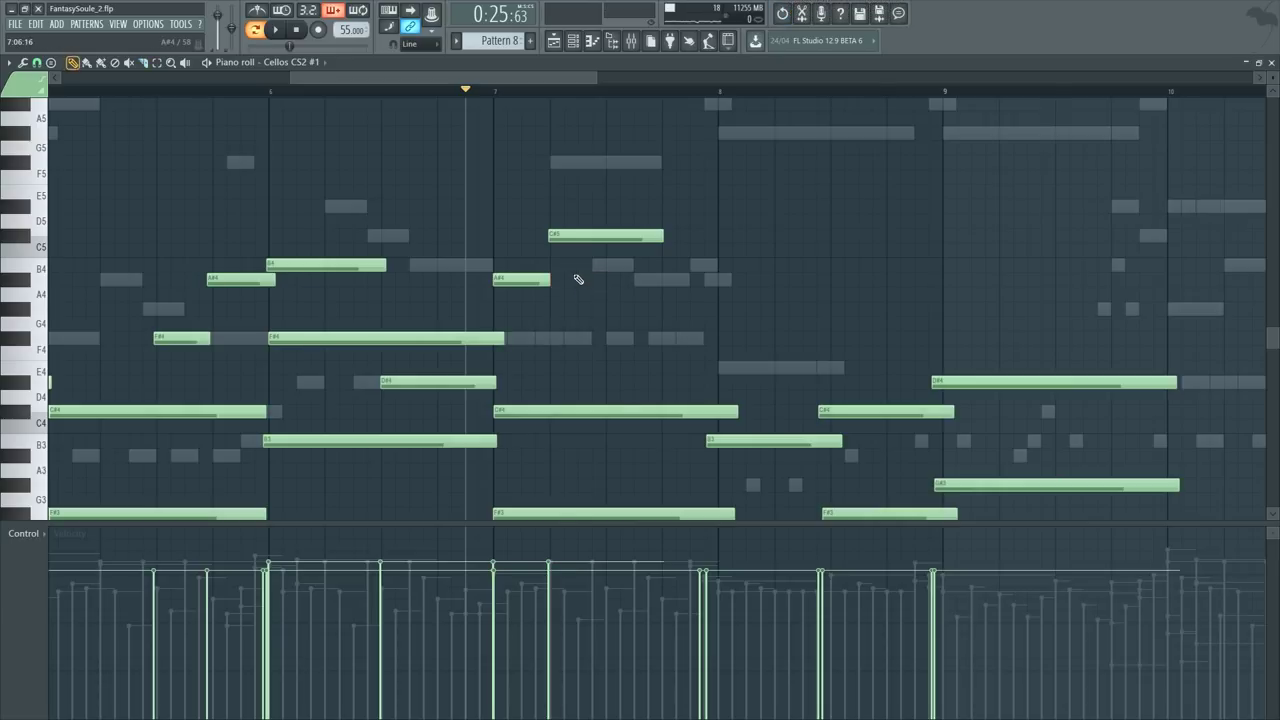
Step: Add a B4 after bar 7's C#5, shorten the C#5 to meet it, and play the phrase
left_click(590, 263)
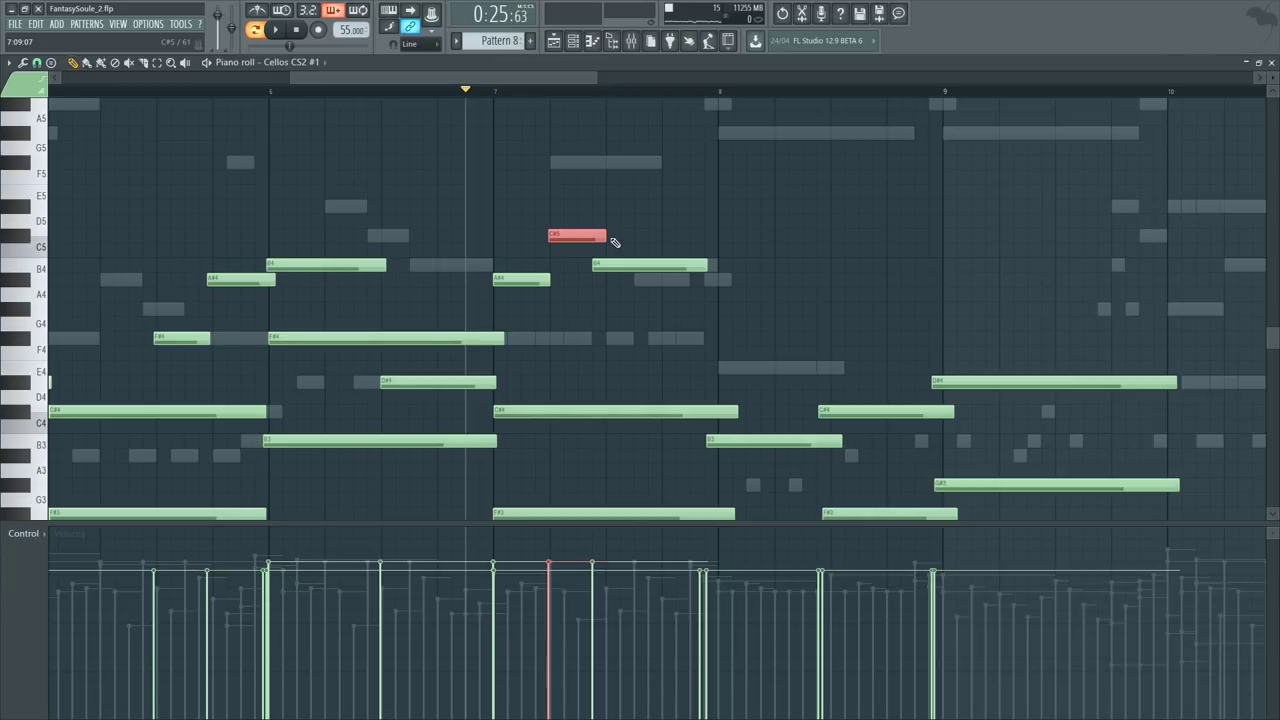
left_click(522, 92)
key("space")
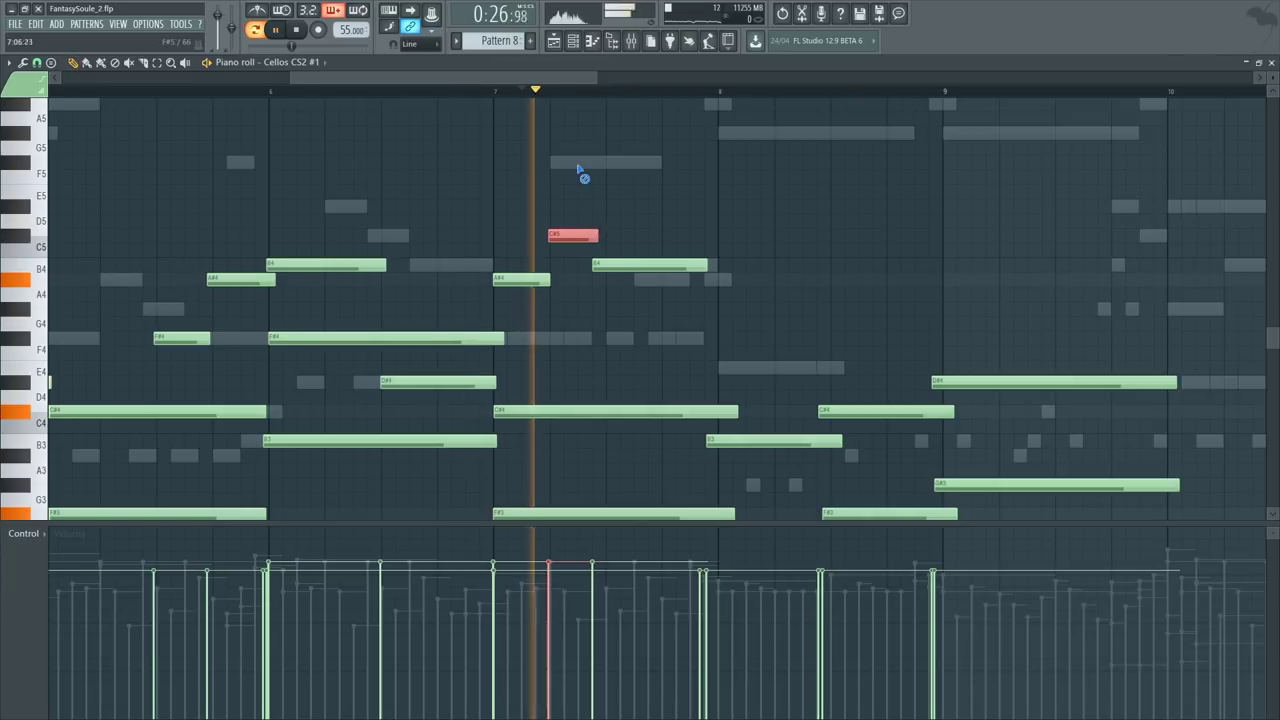
left_click(643, 217, "ctrl")
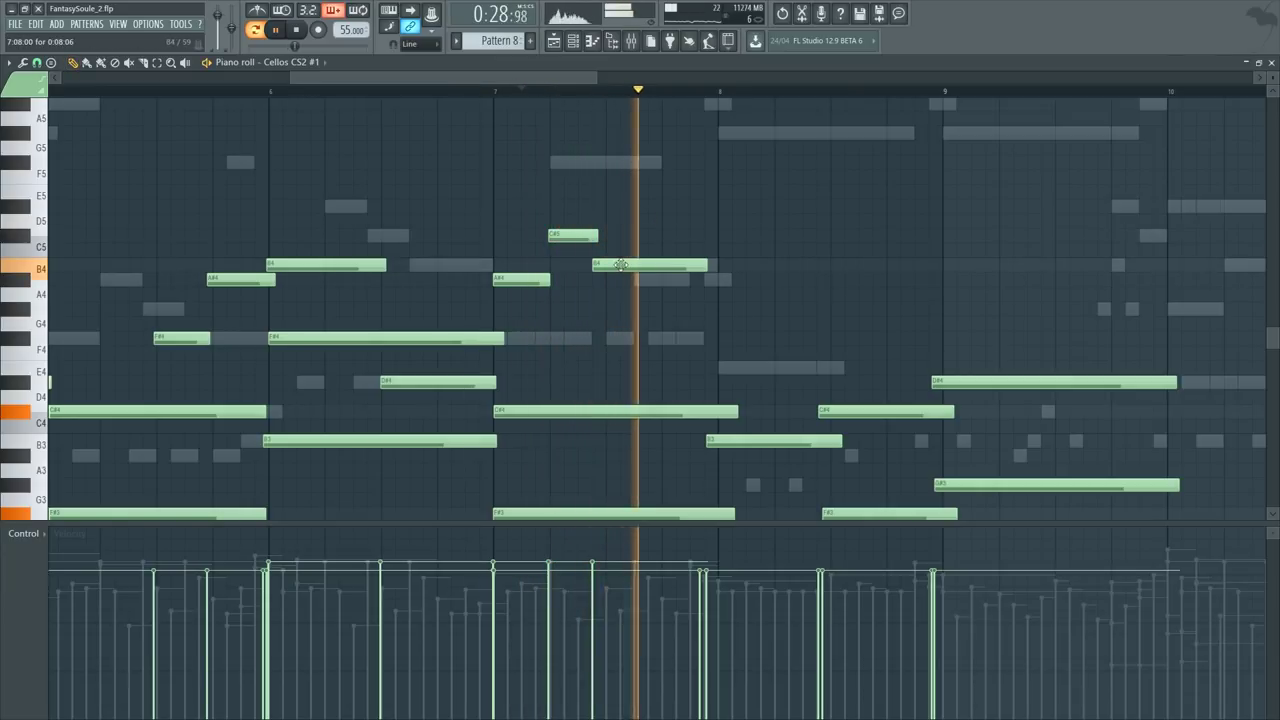
key("space")
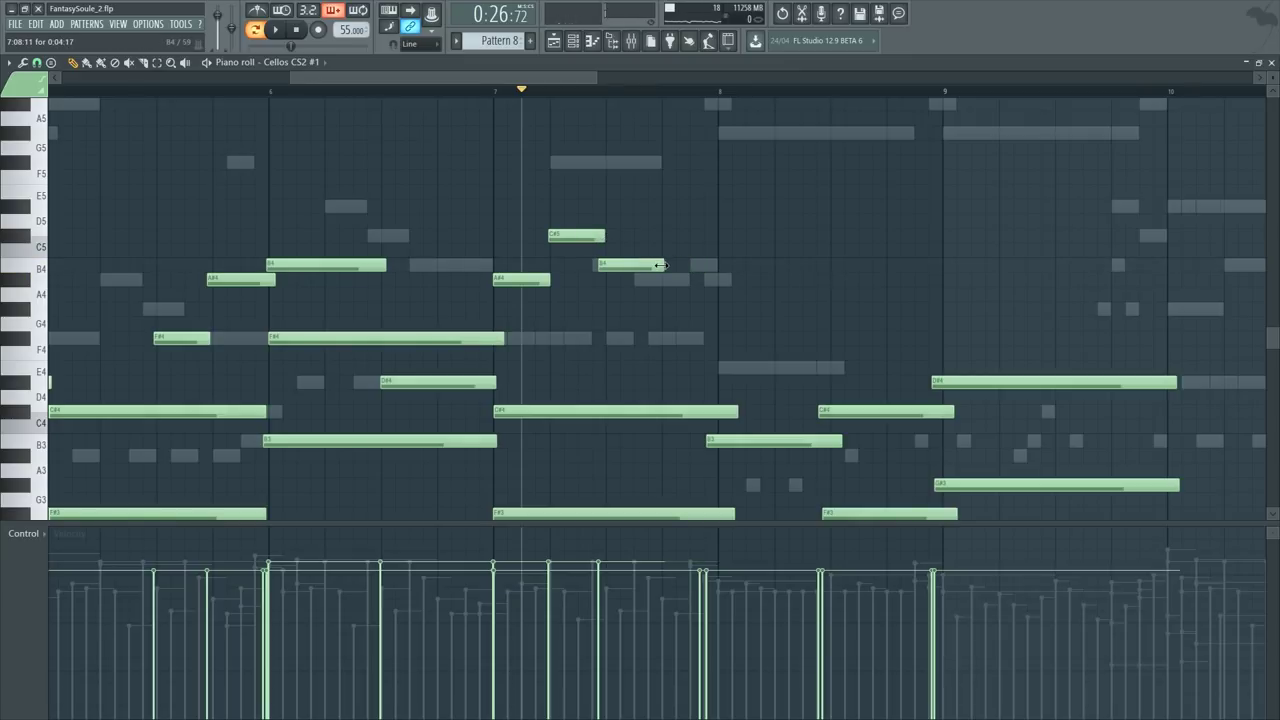
Step: Shorten bar 7's B4, add an A#4 on the last beat up to bar 8, and replay the phrase
mouse_move(676, 265)
left_mouse_down()
mouse_move(655, 297)
mouse_move(661, 273)
left_mouse_up()
key("space")
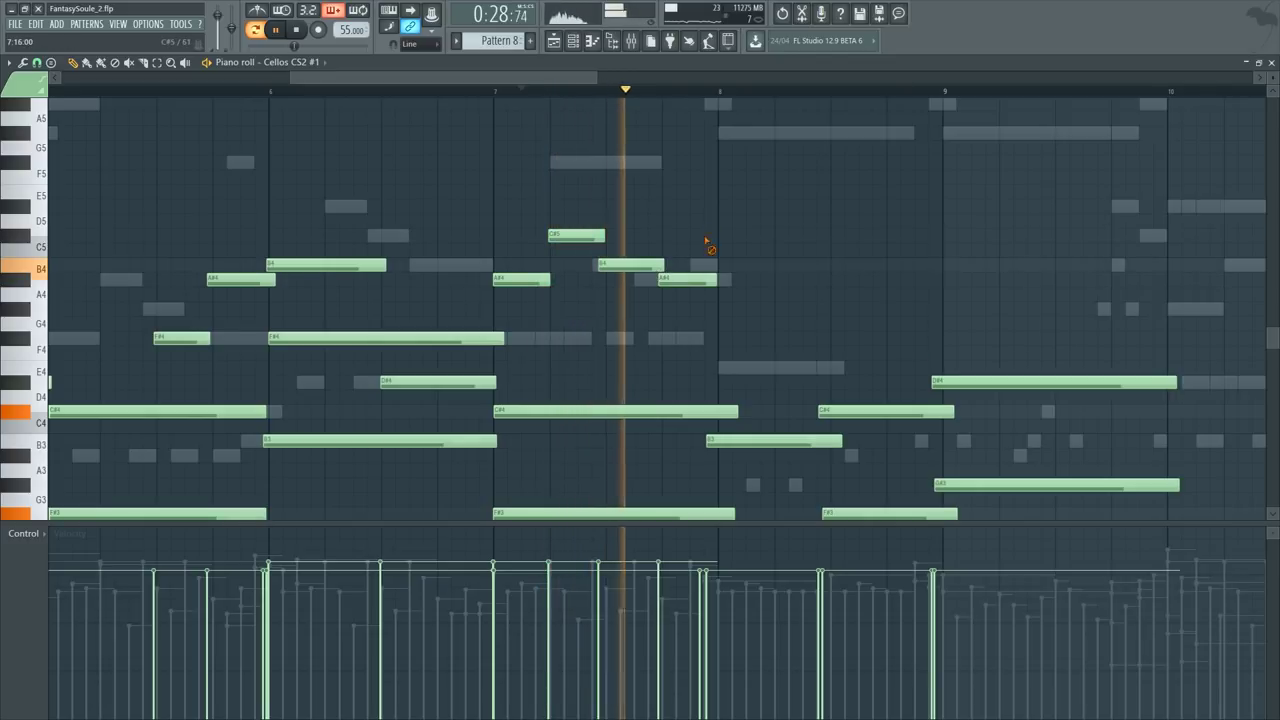
key("space")
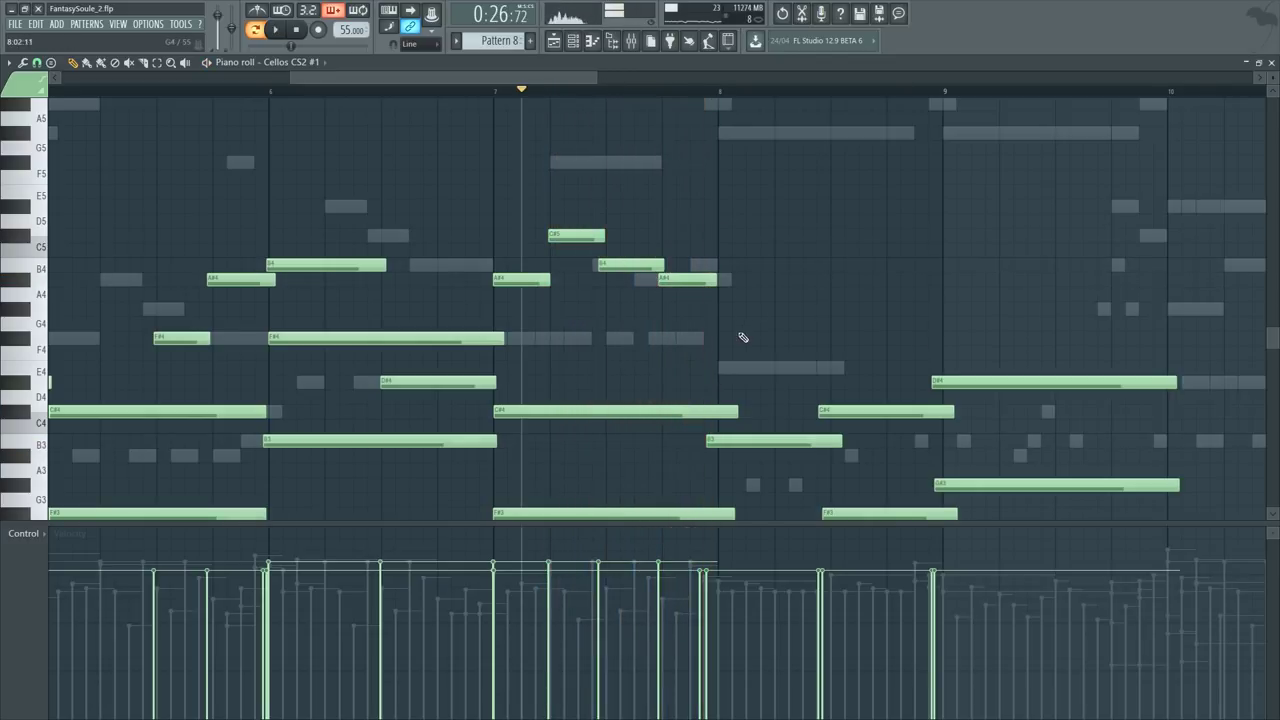
Step: Add a G#4 and an E4 over the first half of bar 8 and play from the end of bar 7
left_click_drag(727, 350, 718, 381)
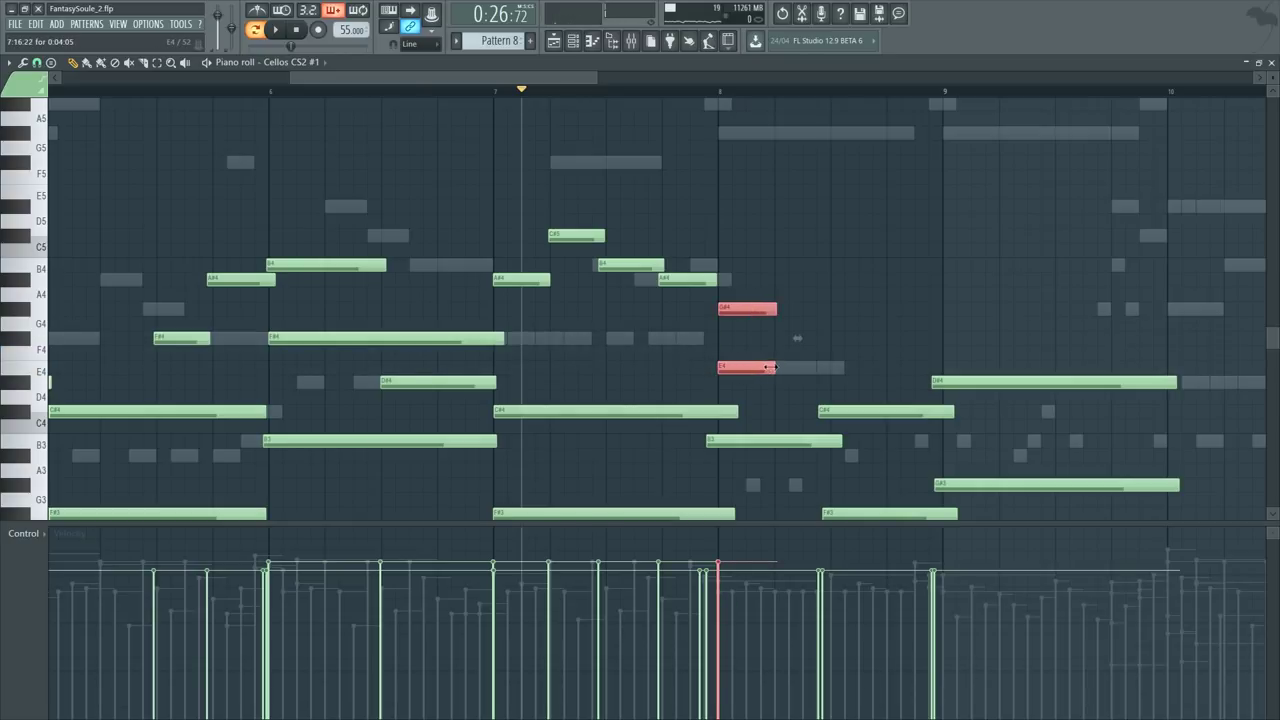
left_click(688, 92)
key("space")
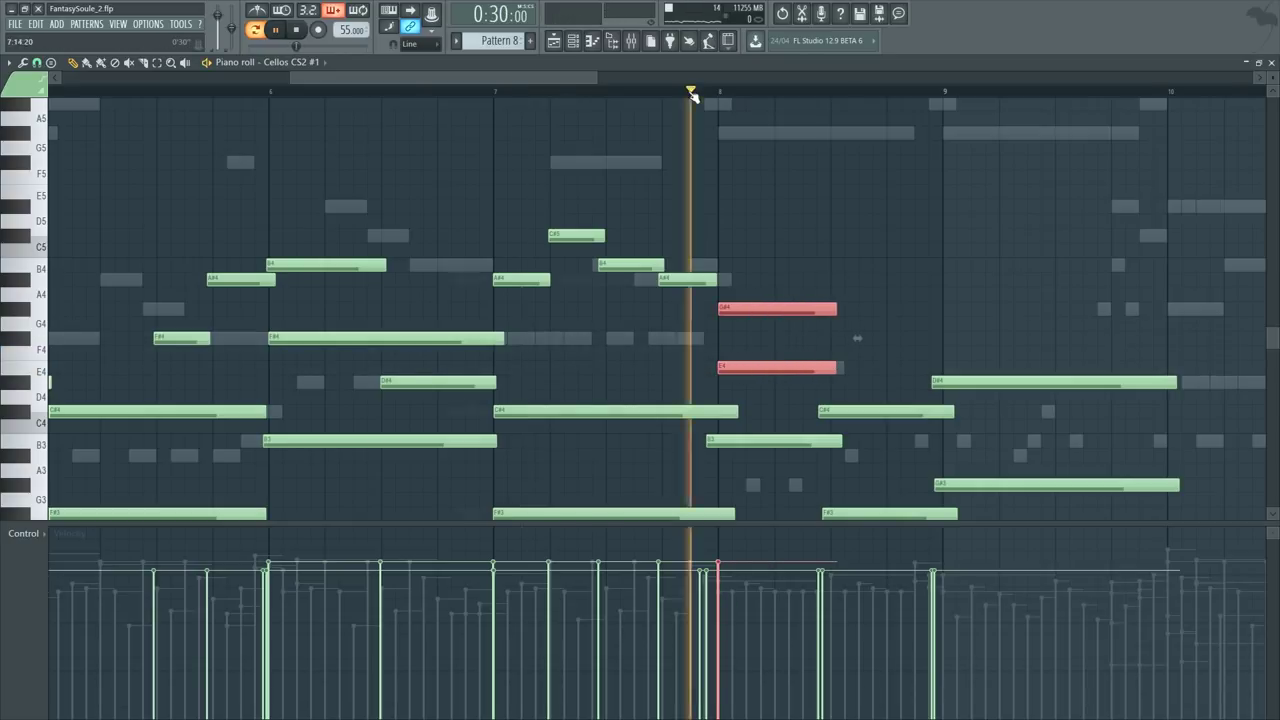
scroll(993, 101, "up", 1)
right_click(719, 240)
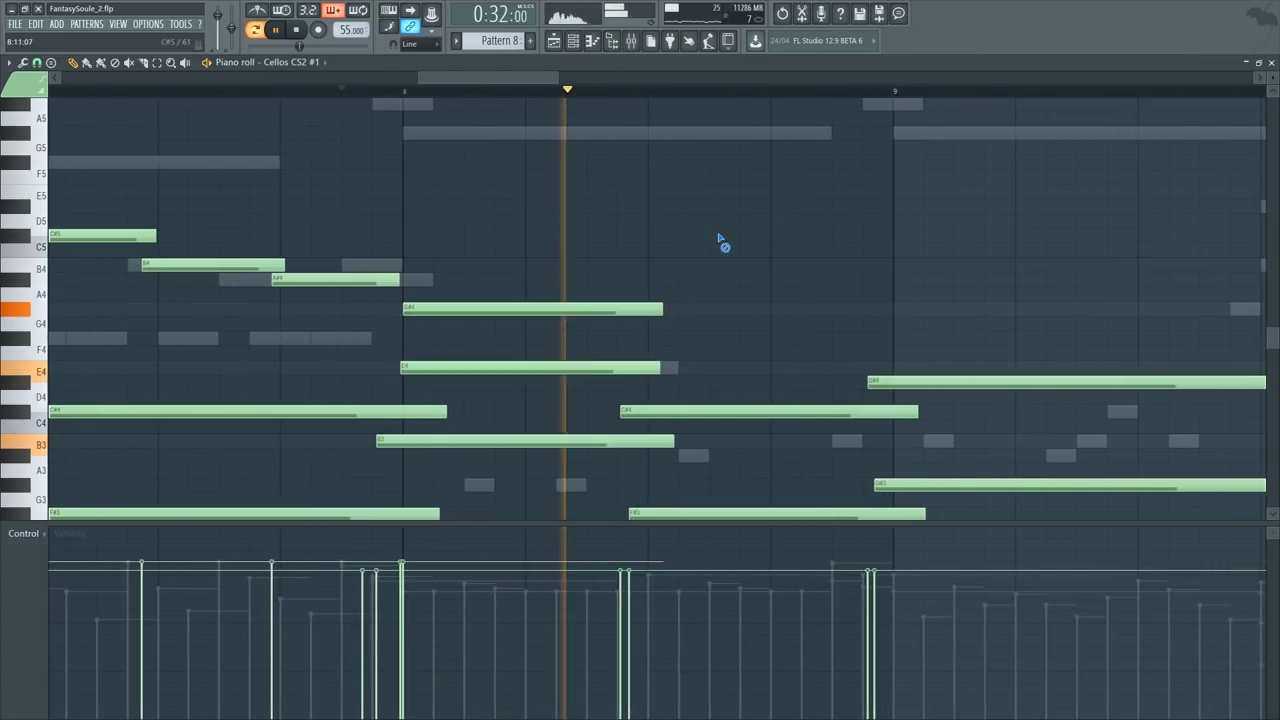
key("space")
Step: Delete the E4 in the first half of bar 8 and play the chord with only the G#4 on top
scroll(700, 315, "up", 2)
scroll(666, 373, "down", 1)
scroll(663, 371, "down", 3)
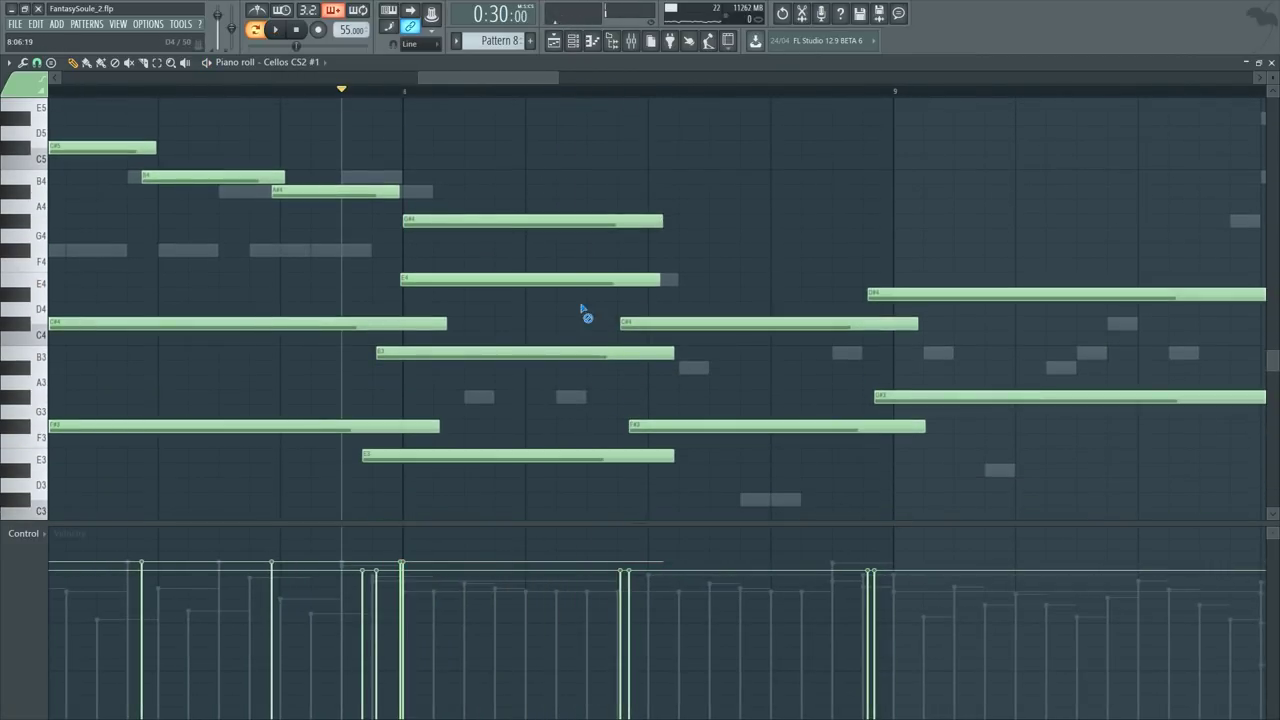
right_click(575, 281)
key("space")
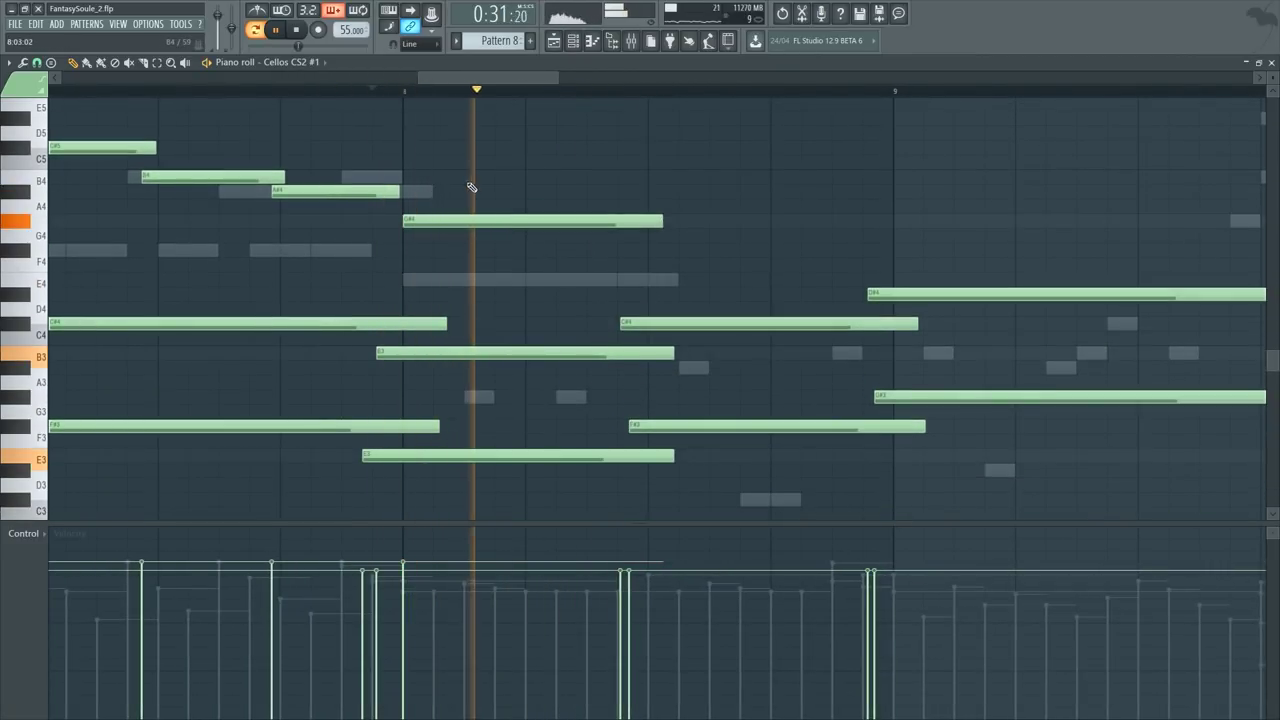
Step: Move bar 8's G#4 down to E4, start it slightly before the bar line, and replay the chord
key("space")
left_click_drag(452, 228, 389, 285)
key("space")
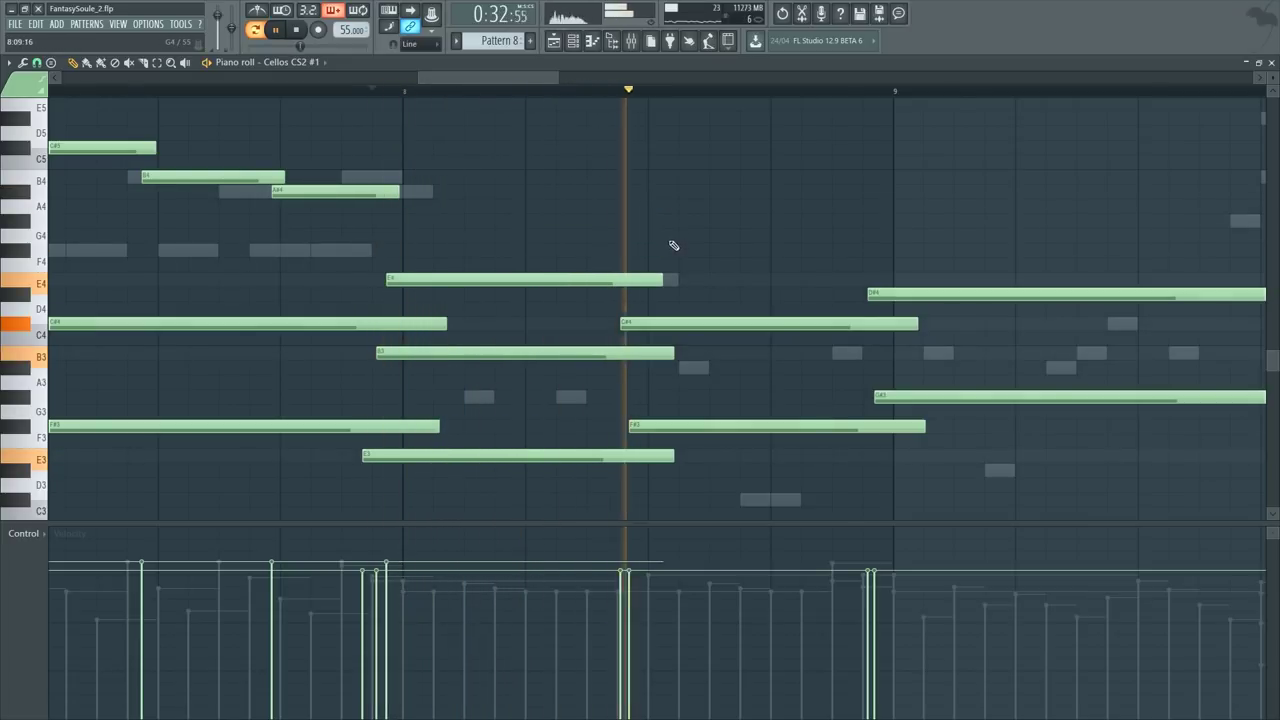
Step: Delay the starts of the C#4 and F#3 in the middle of bar 8
left_click_drag(622, 321, 649, 321)
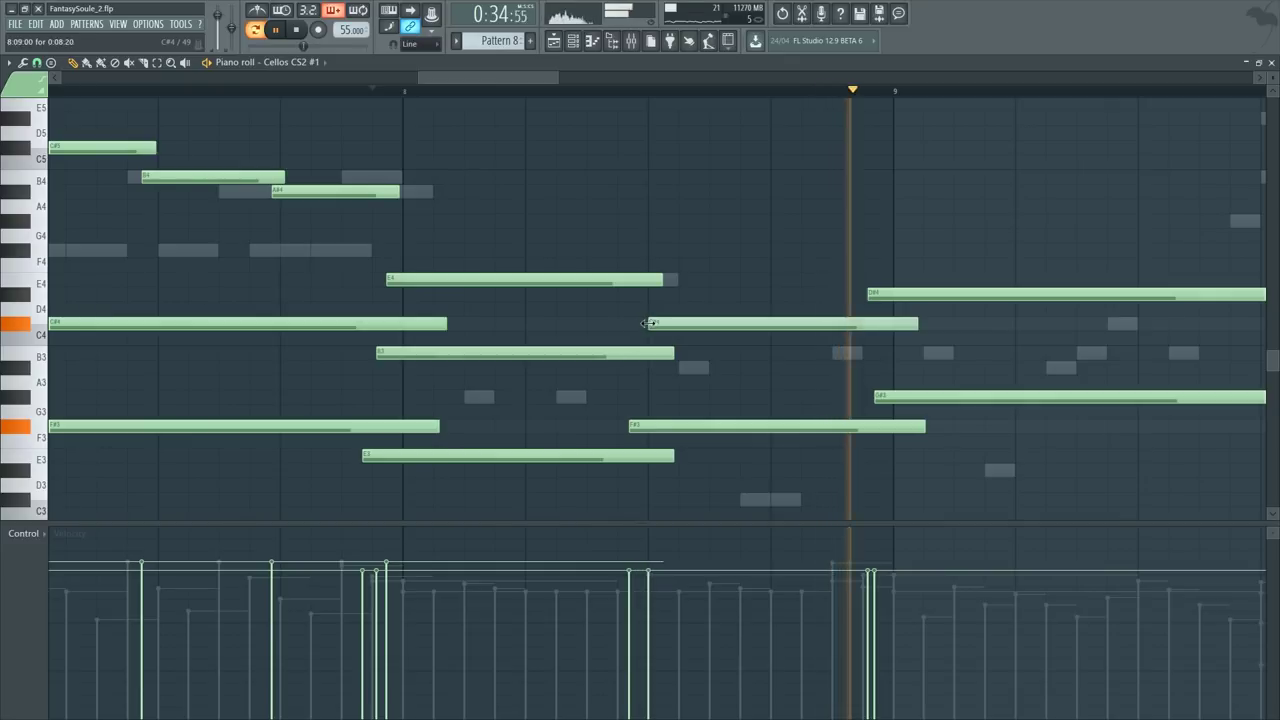
left_click_drag(630, 426, 662, 426)
key("space")
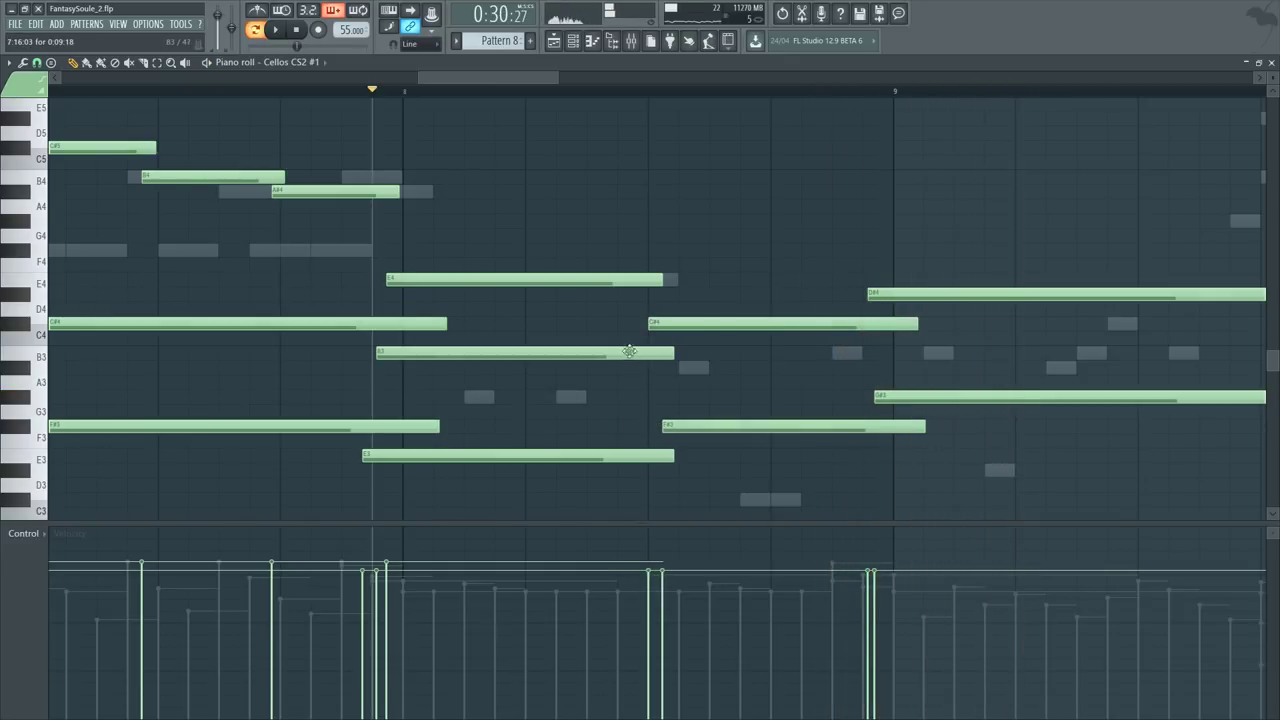
Step: Trim the end of bar 8's B3 slightly and add an F#4 from mid-bar 8 into the start of bar 9
left_click(634, 268)
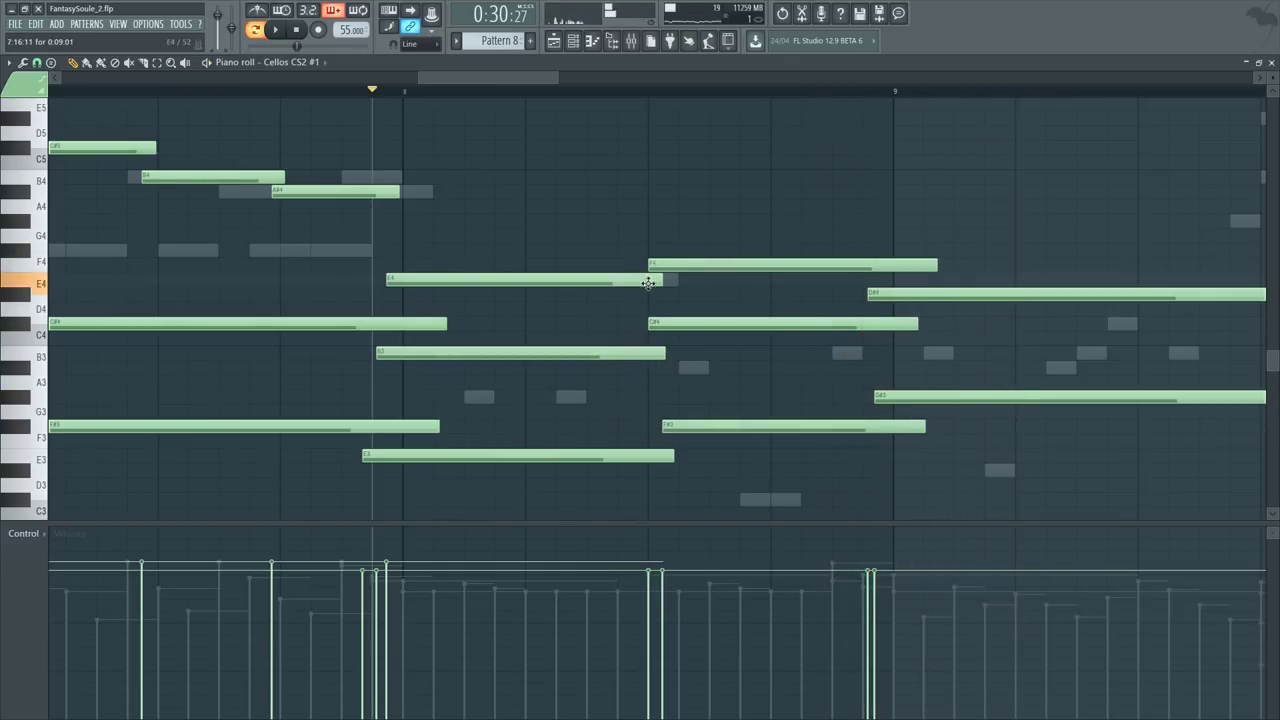
right_click(656, 267)
left_click(655, 255)
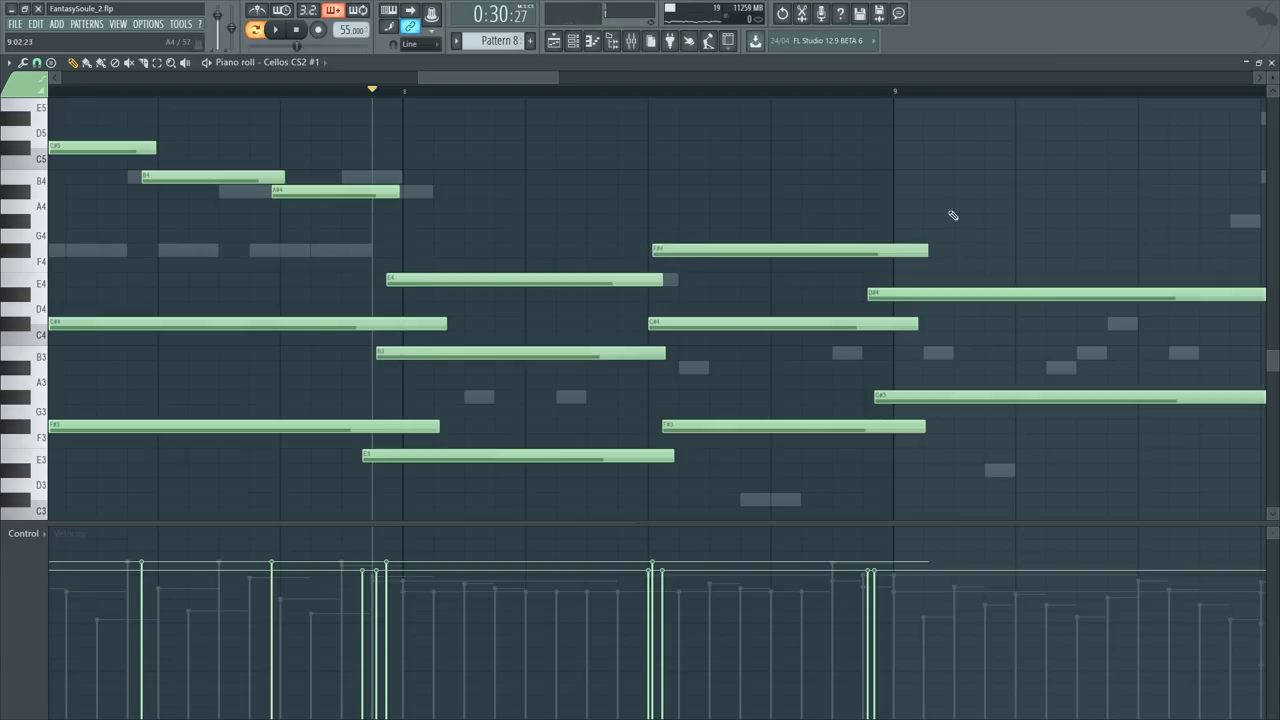
Step: Add a G#4 just before the bar 9 line and start the D#4 and G#3 below it slightly later
left_click_drag(912, 220, 883, 234)
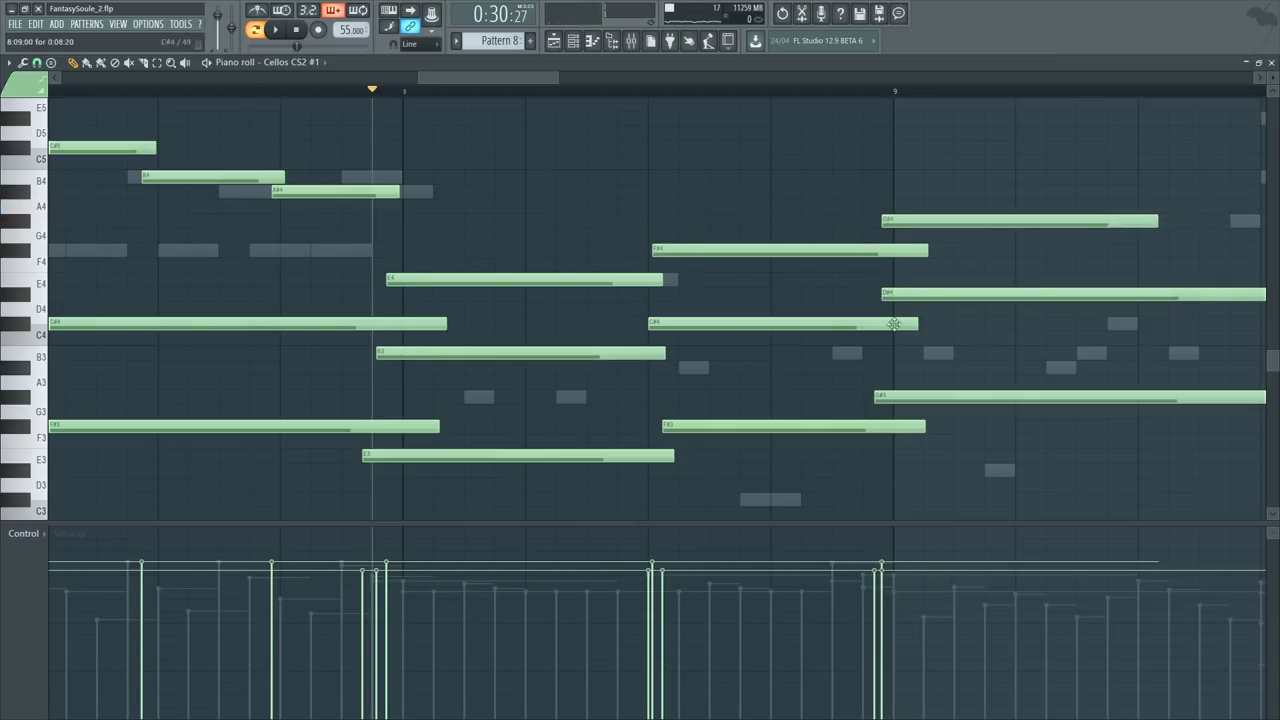
left_click_drag(888, 397, 896, 397)
Step: Shorten the C#4, F#3 and F#4 of mid-bar 8 together so they end around the bar 9 line, and play the passage
left_click_drag(854, 463, 858, 320)
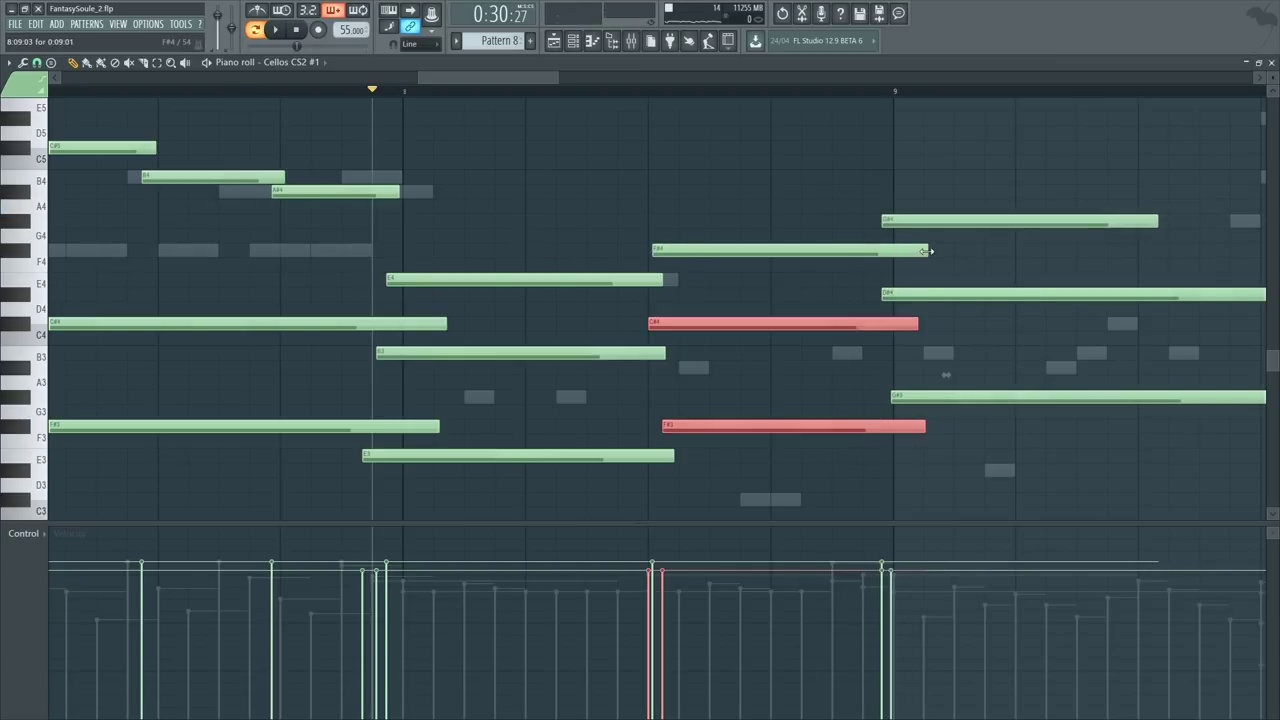
left_click(927, 251, "ctrl+shift")
left_click_drag(927, 251, 899, 263)
key("space")
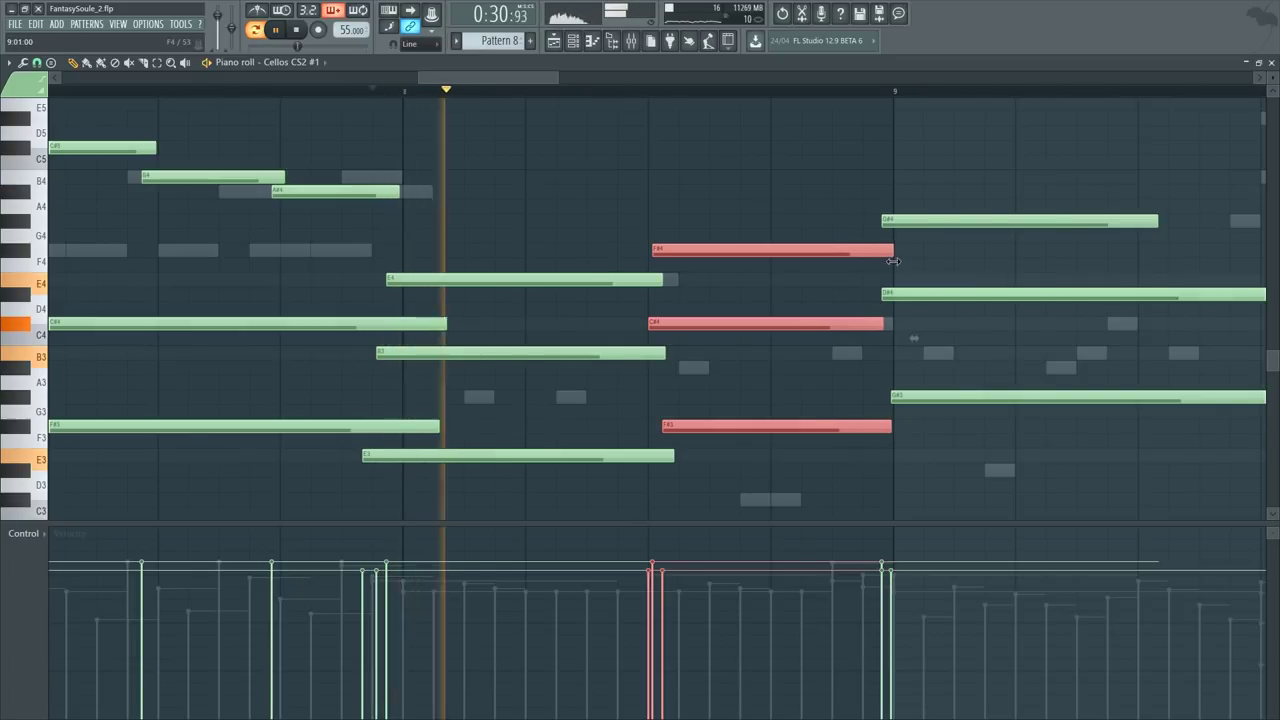
scroll(920, 338, "down", 2)
left_click(796, 165, "ctrl")
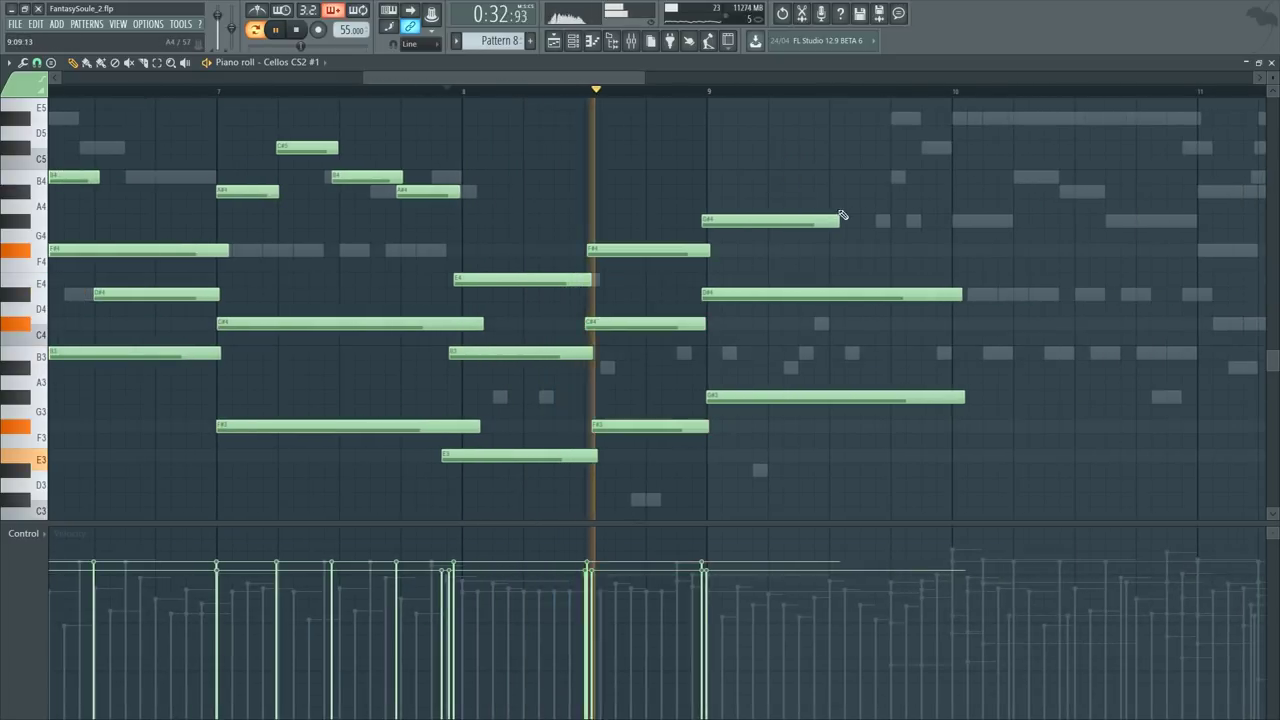
Step: Lengthen bar 9's G#4 to the bar 10 line and start the F#4 and F#3 of mid-bar 8 slightly earlier
left_click_drag(839, 217, 957, 217)
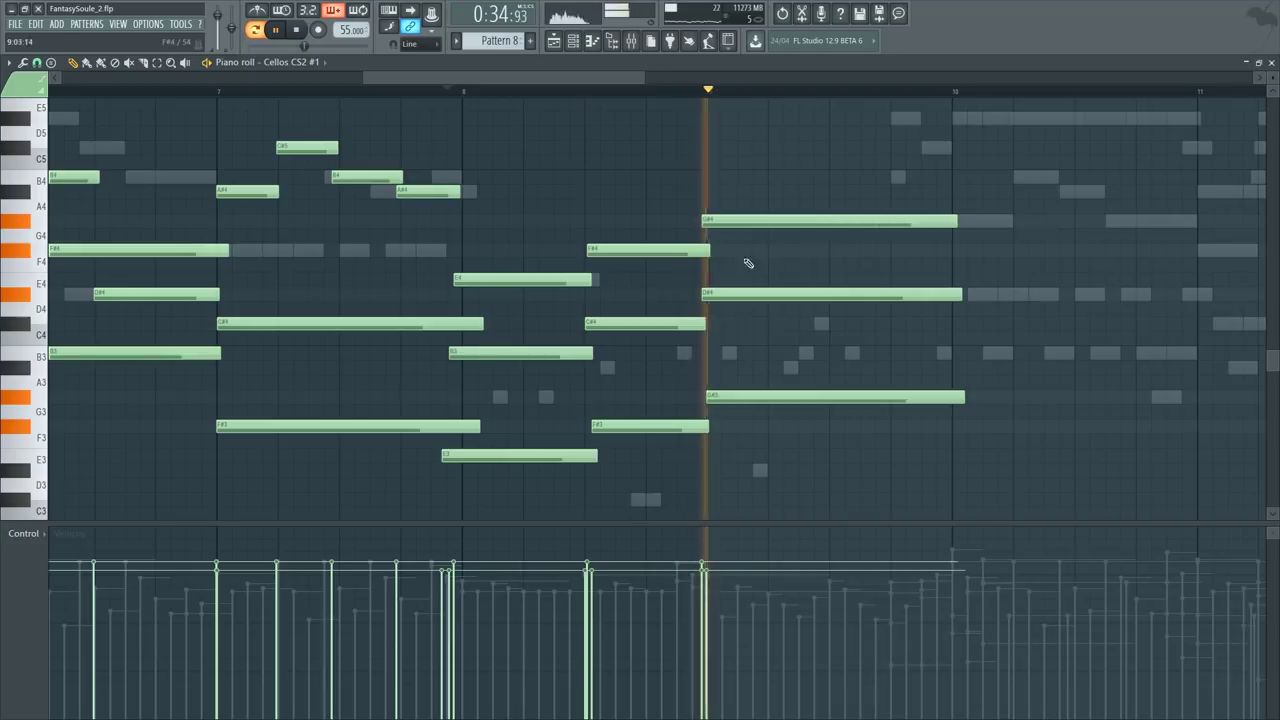
left_click_drag(588, 251, 581, 251)
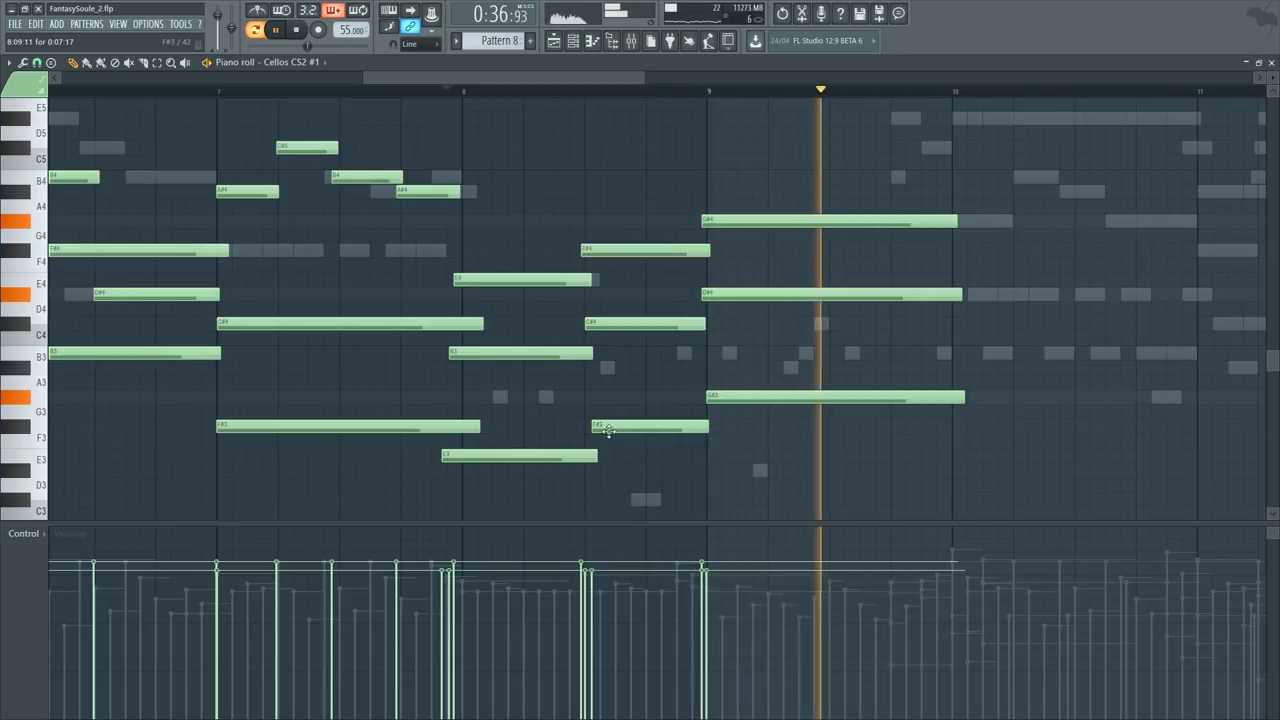
left_click_drag(591, 427, 583, 427)
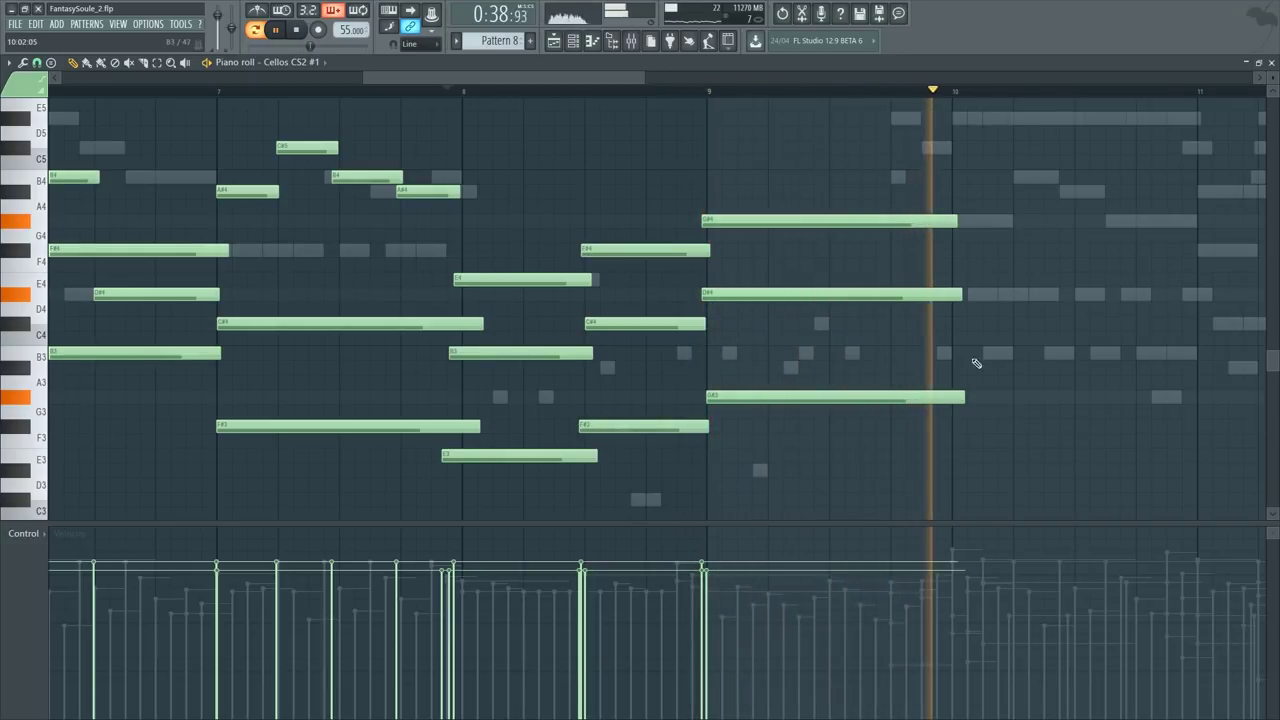
key("space")
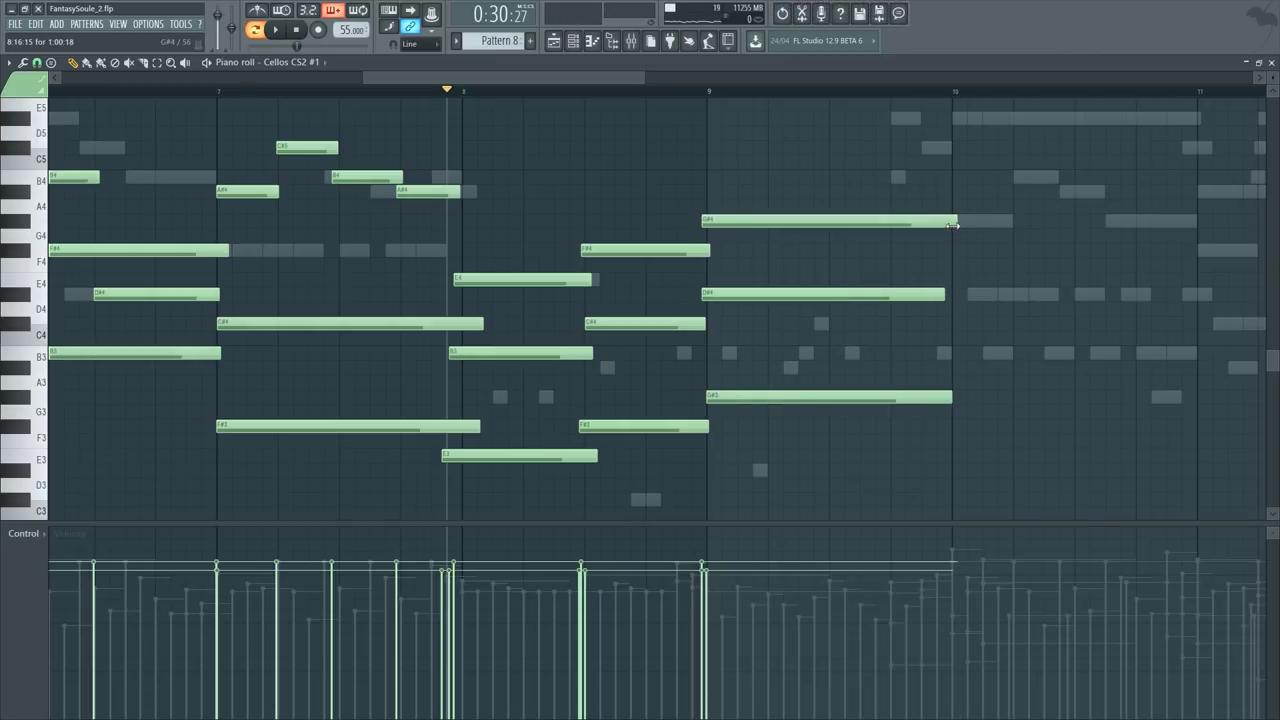
Step: Duplicate the cello notes of bars 2 to 9 into bars 10 to 17 and set the playback position to bar 10
scroll(940, 246, "down", 5)
key("ctrl+a")
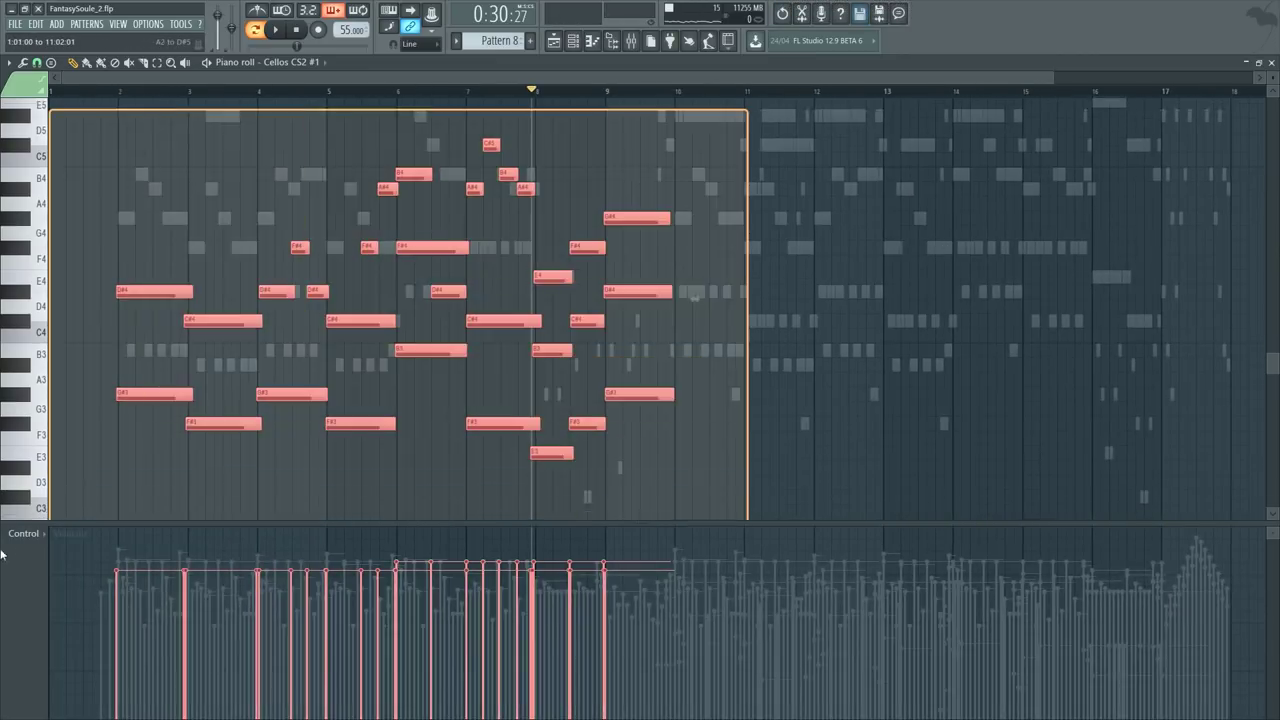
scroll(424, 206, "down", 1)
left_click_drag(677, 107, 118, 107)
key("ctrl+b")
left_click(677, 93)
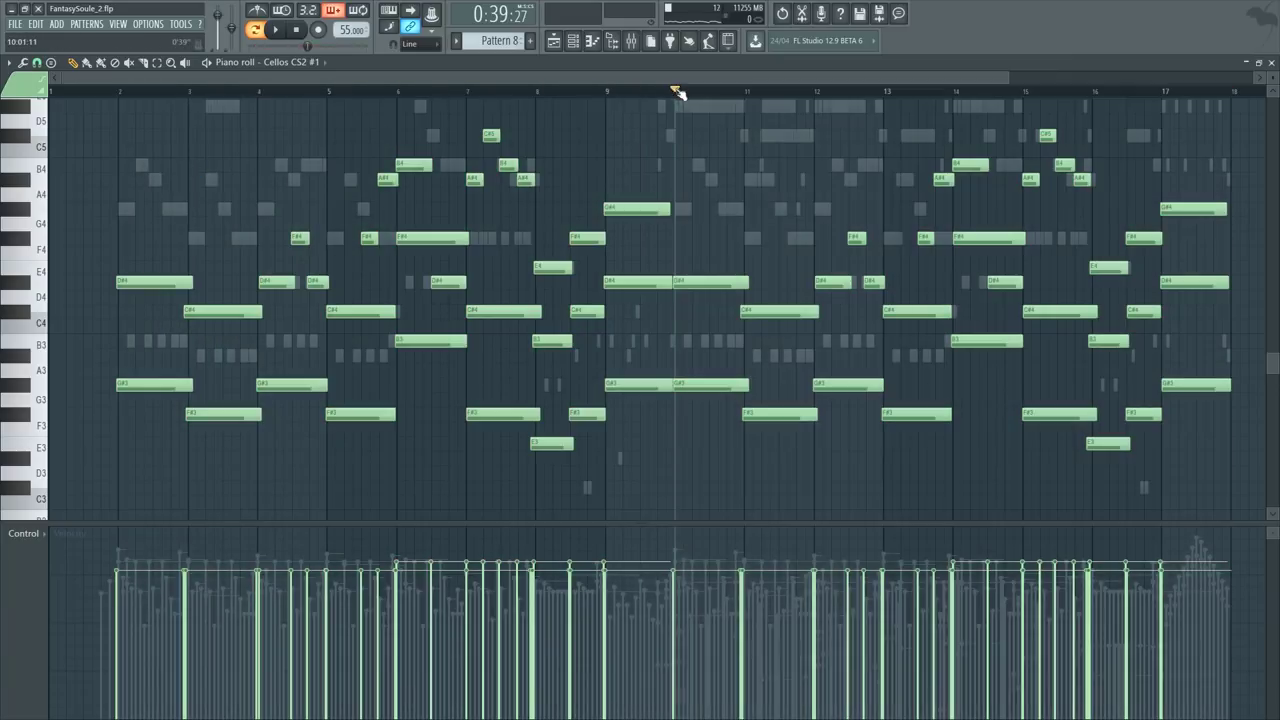
Step: Trim the starts of the D#4 and G#3 notes at bar 10 so they stop overlapping the notes held through bar 9
key("space")
scroll(689, 255, "up", 5)
key("space")
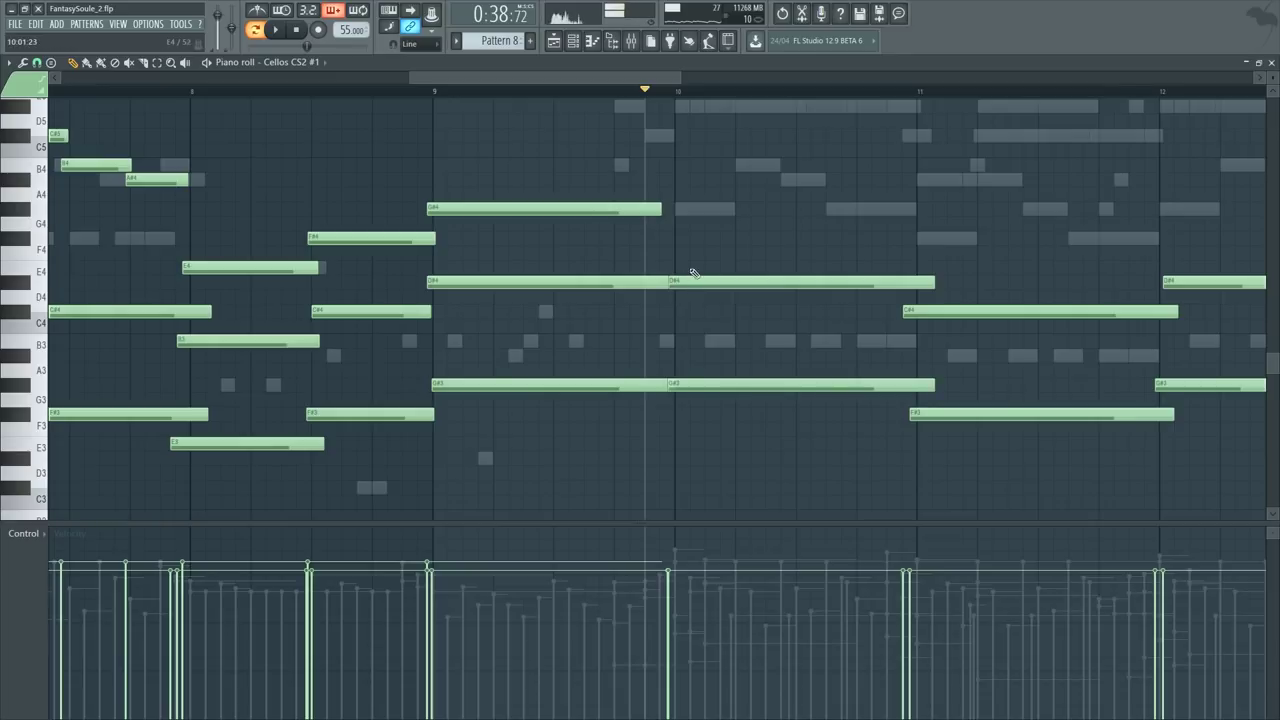
left_click_drag(700, 266, 704, 432)
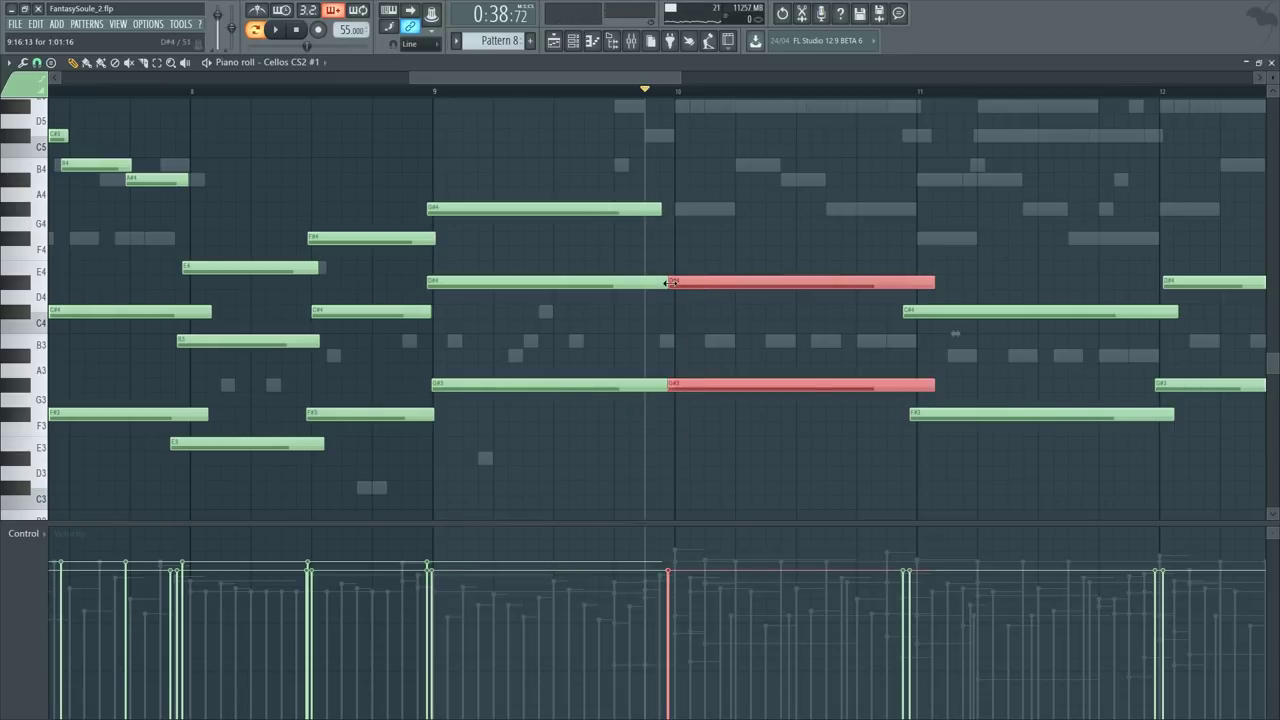
left_click_drag(637, 351, 647, 404)
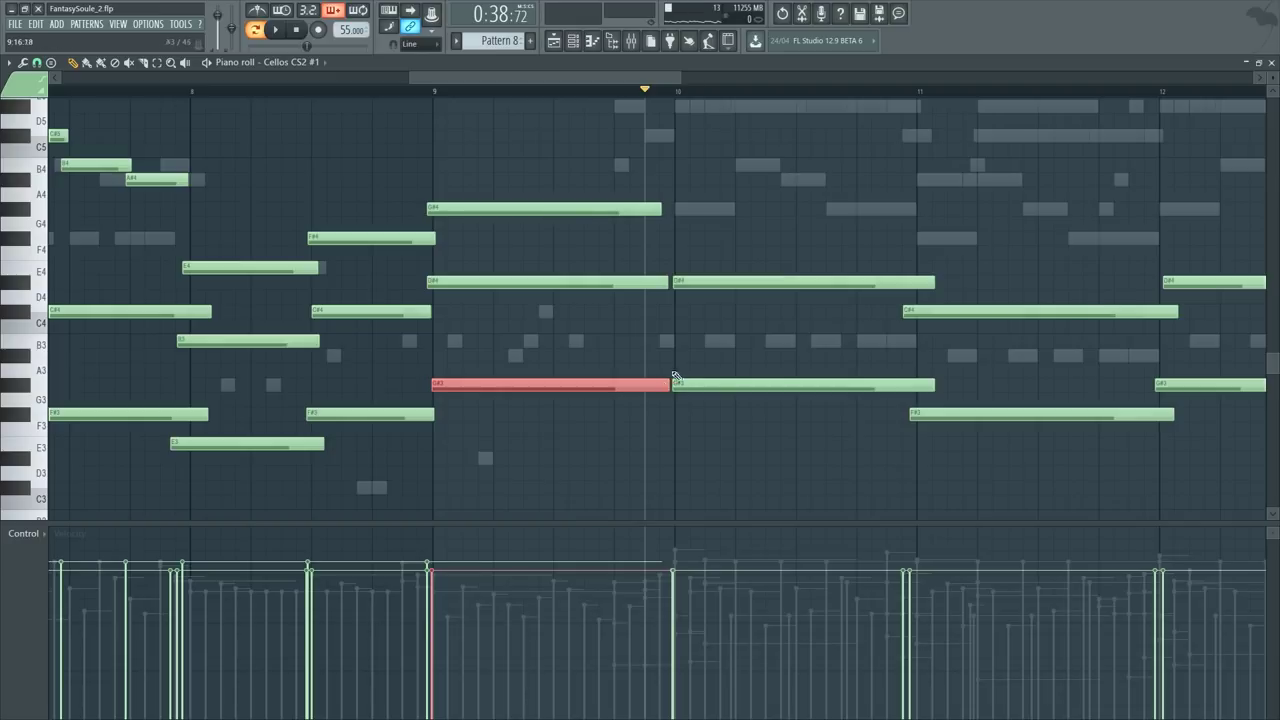
scroll(675, 378, "down", 5)
key("space")
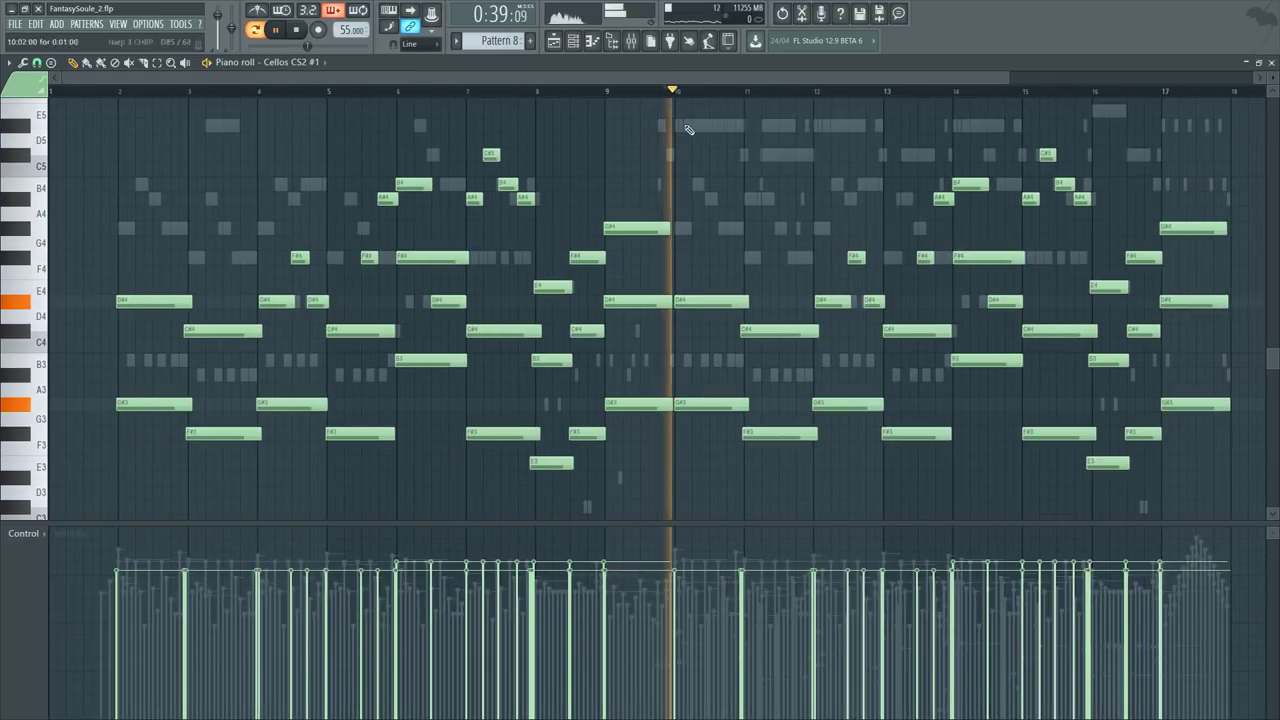
Step: Try a G#4 note at the start of bar 10 followed by a B4 note, audition them and remove the B4
key("space")
scroll(737, 98, "up", 5)
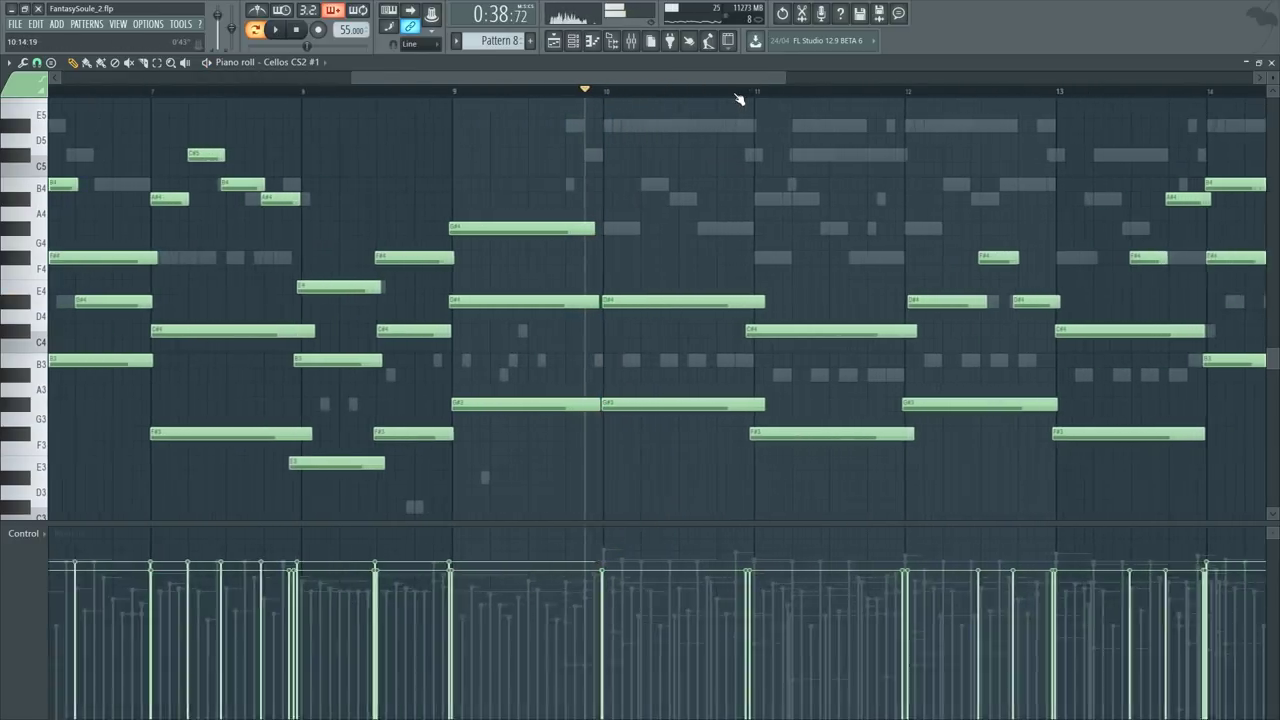
left_click_drag(508, 201, 487, 231)
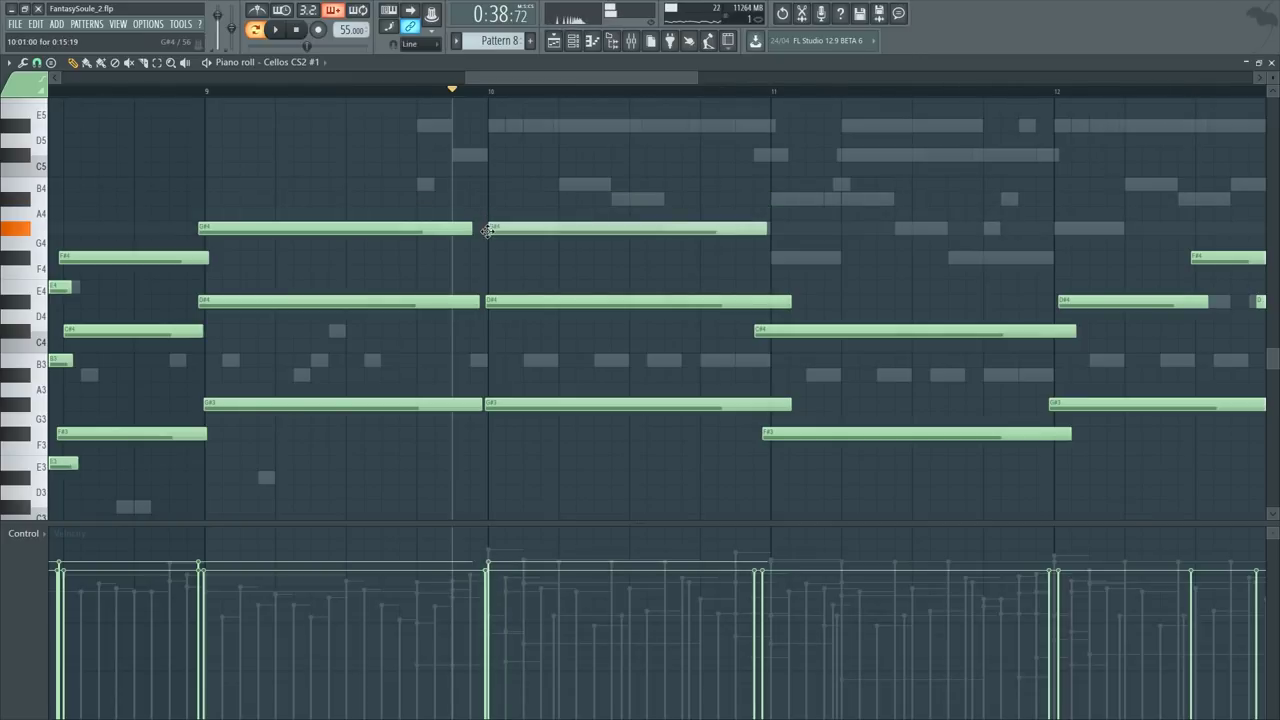
left_click_drag(537, 192, 560, 181)
key("space")
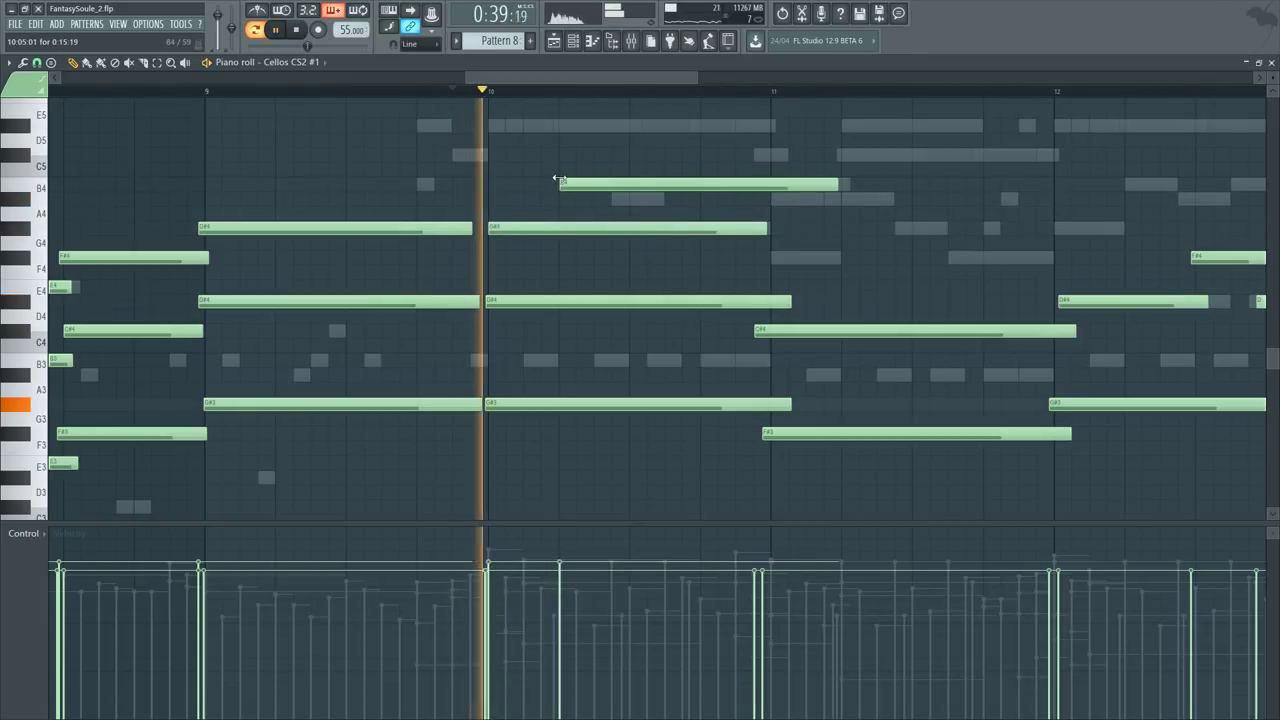
right_click(598, 183)
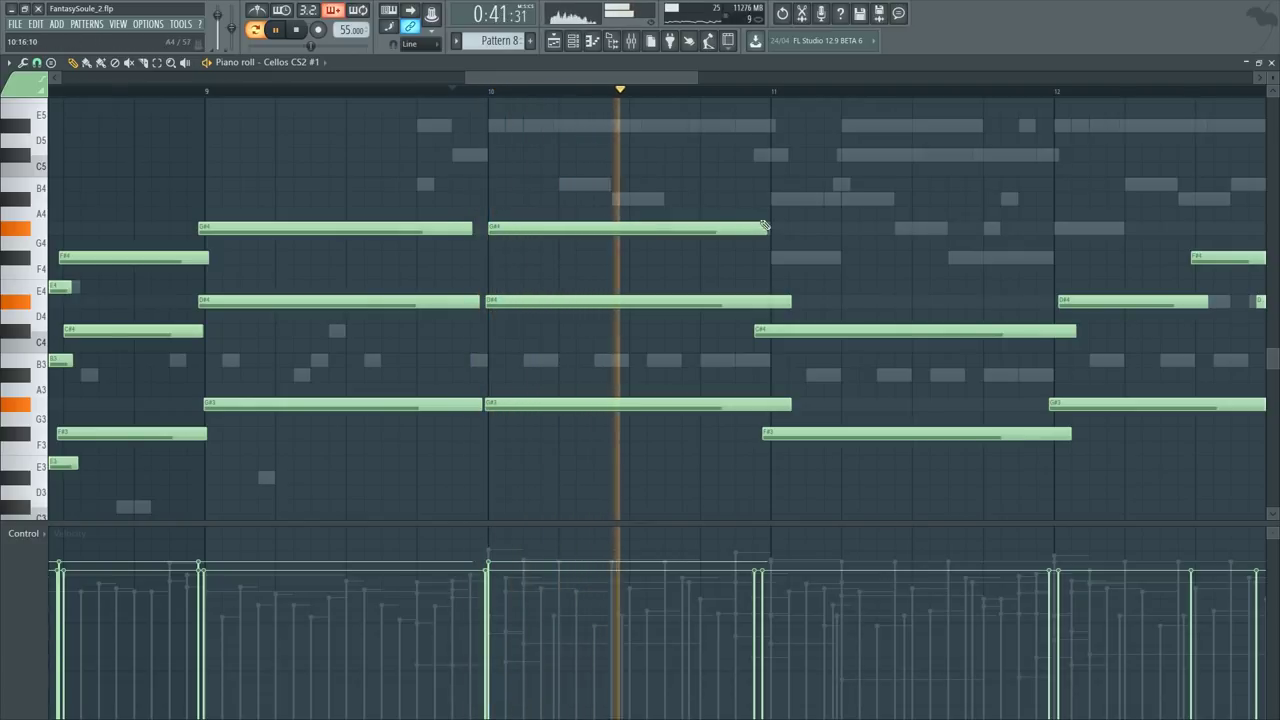
Step: Try a B4 note near the middle of bar 10 above the G#4 and play the passage back
key("space")
mouse_move(638, 175)
left_mouse_down()
mouse_move(630, 197)
mouse_move(630, 184)
left_mouse_up()
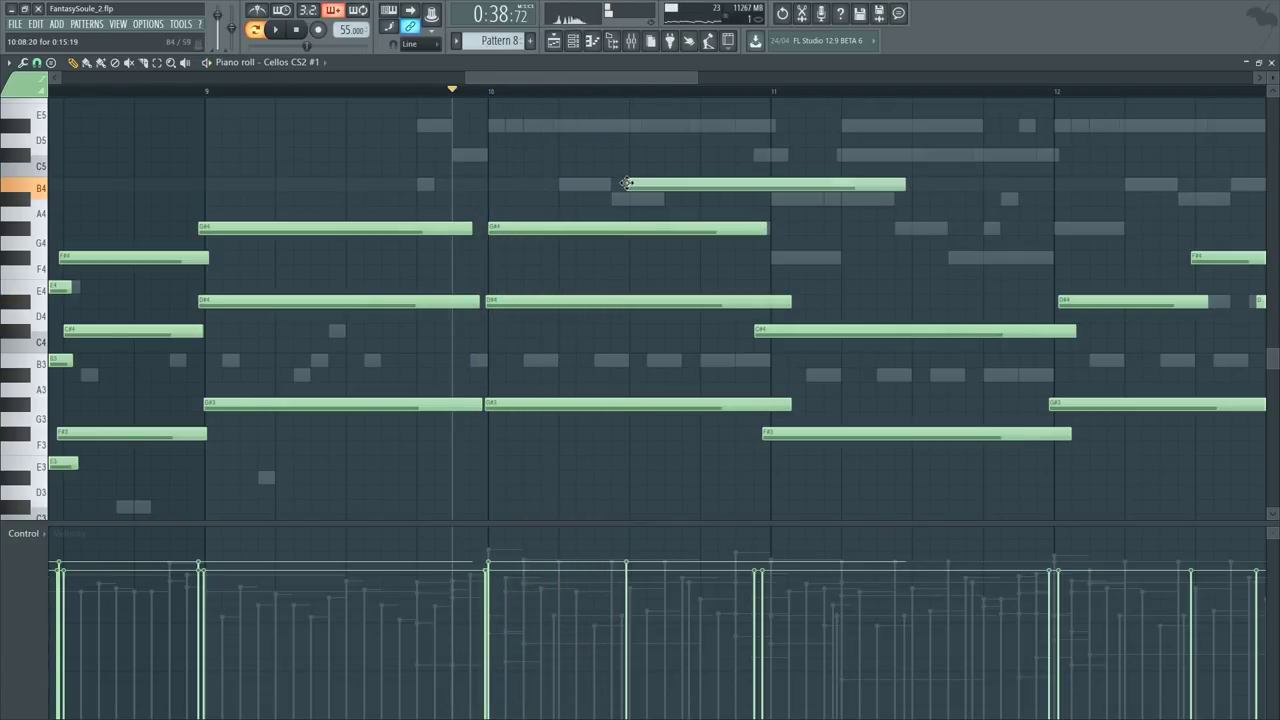
key("space")
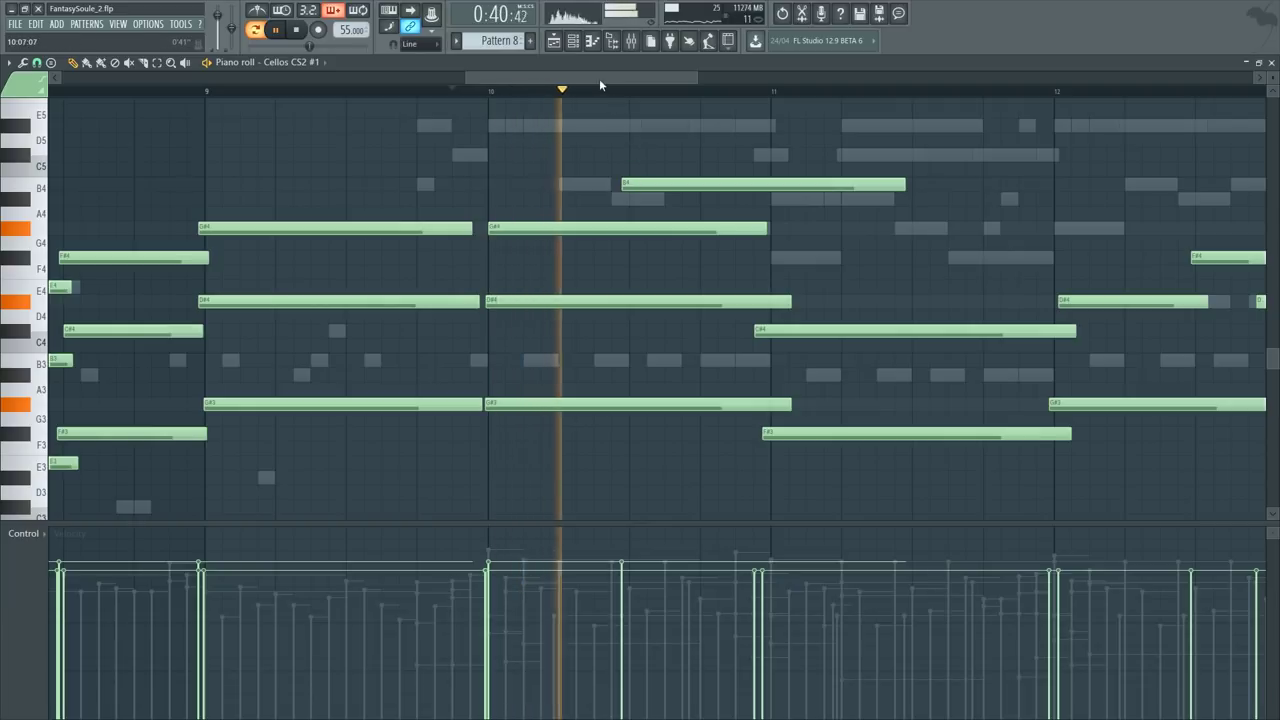
left_click_drag(599, 78, 636, 78)
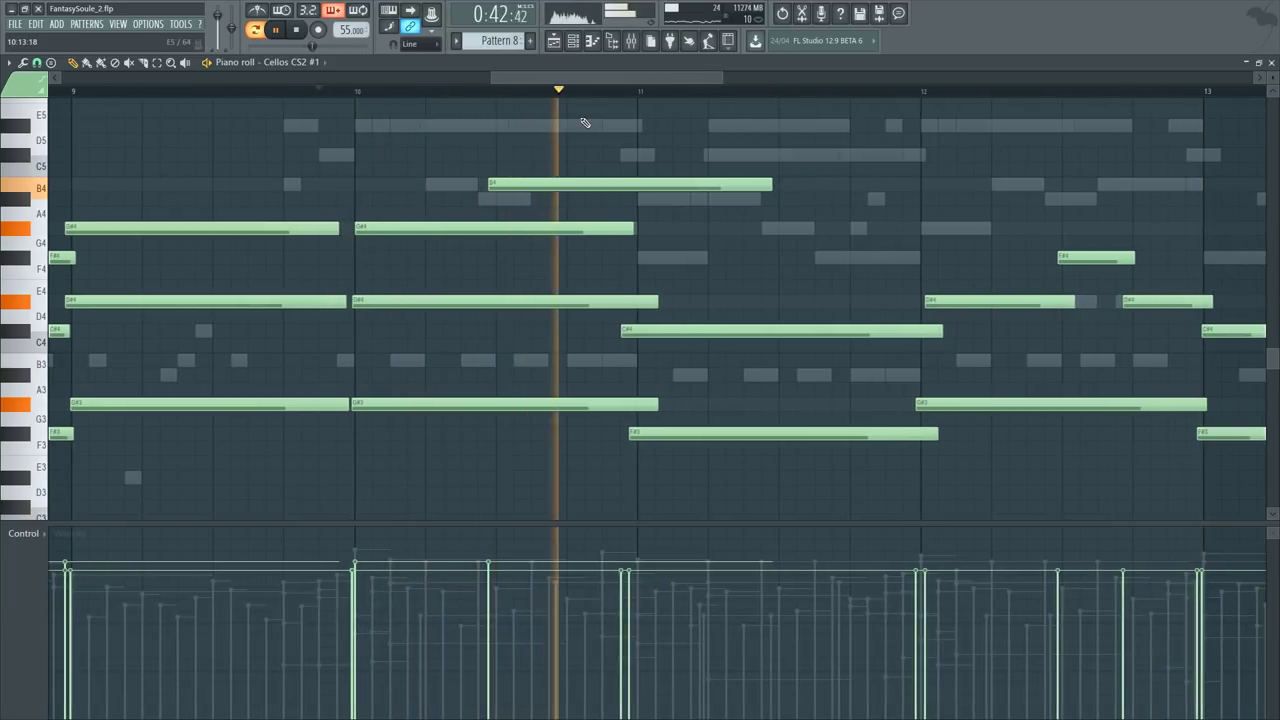
Step: Try a G#4–B4–G#4 melody in bar 10 by cutting the G#4 and B4 short and adding a second G#4
key("space")
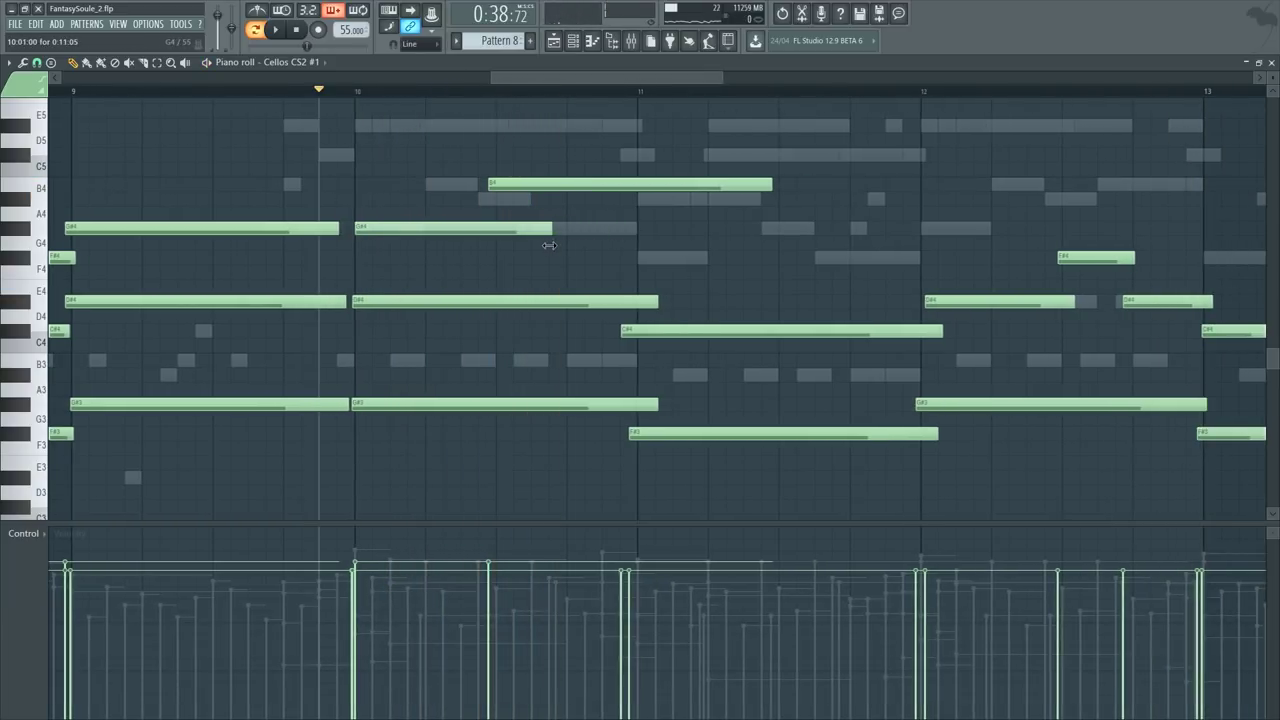
mouse_move(562, 256)
left_mouse_down()
mouse_move(564, 273)
mouse_move(566, 215)
mouse_move(562, 226)
left_mouse_up()
right_click(578, 190)
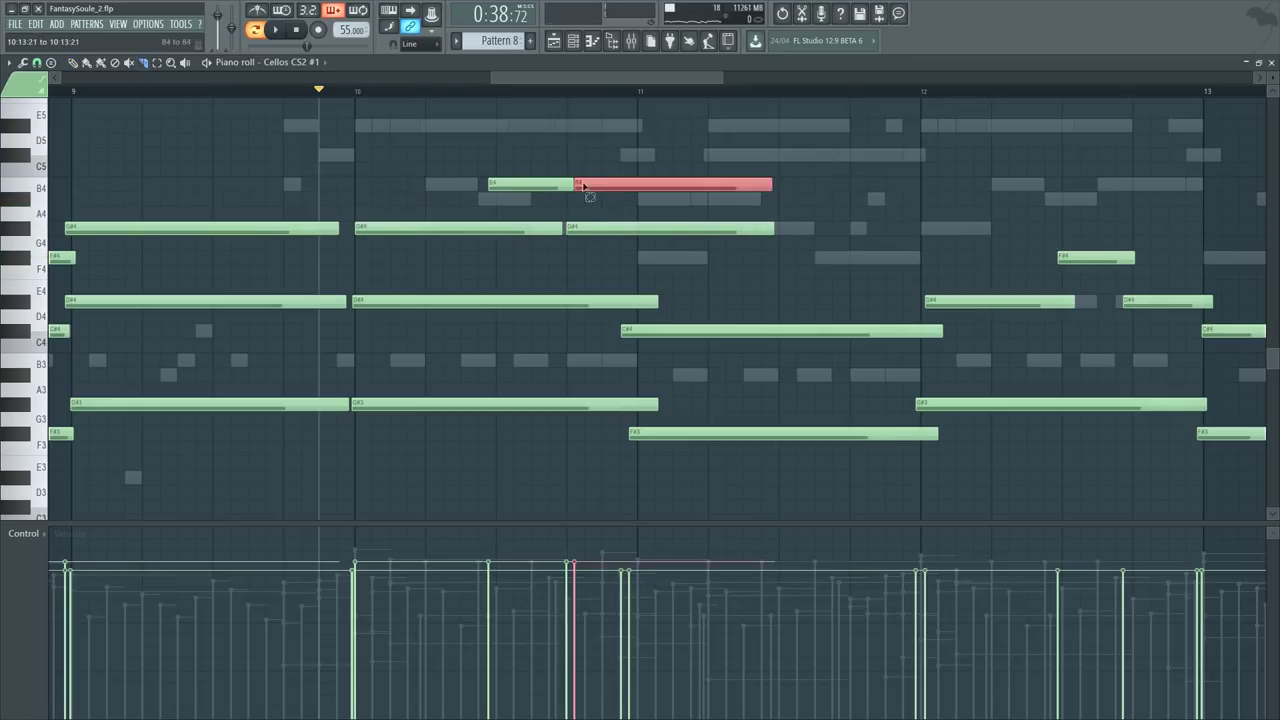
right_click(521, 235)
scroll(595, 236, "down", 2)
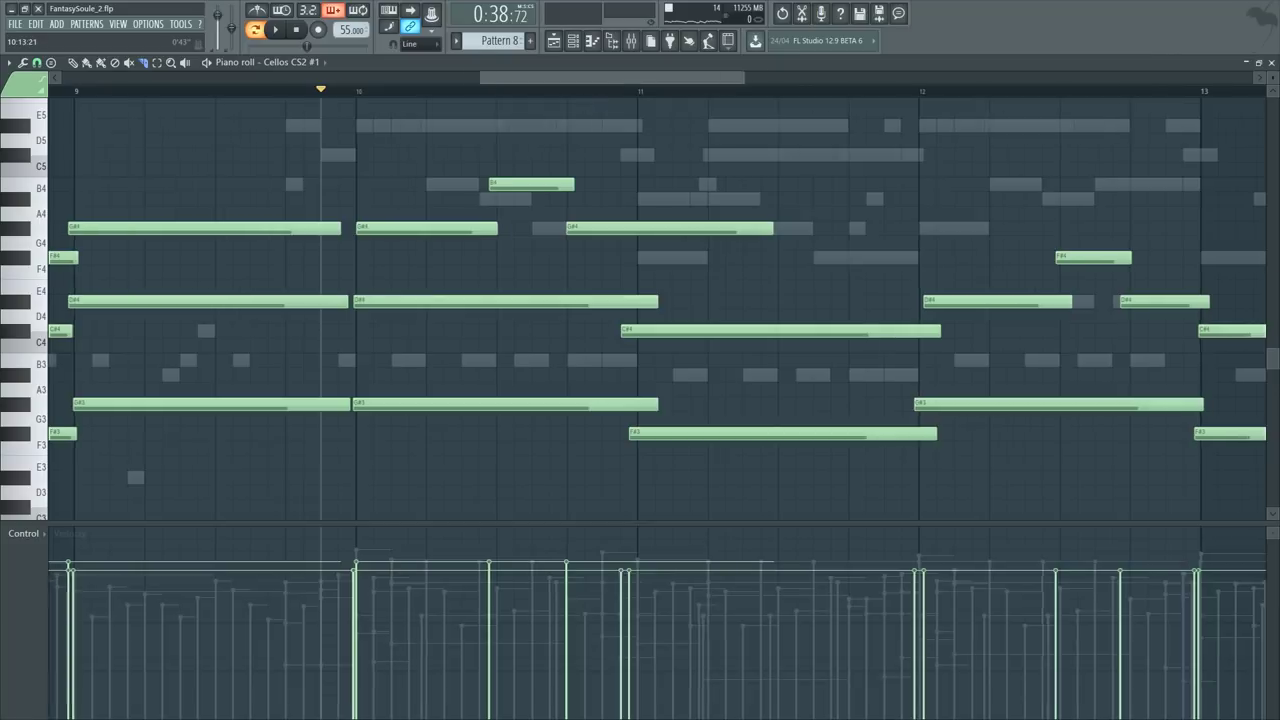
Step: Delete the trial G#4 and B4 melody notes from bar 10
left_click_drag(505, 164, 628, 275)
key("Delete")
key("F6")
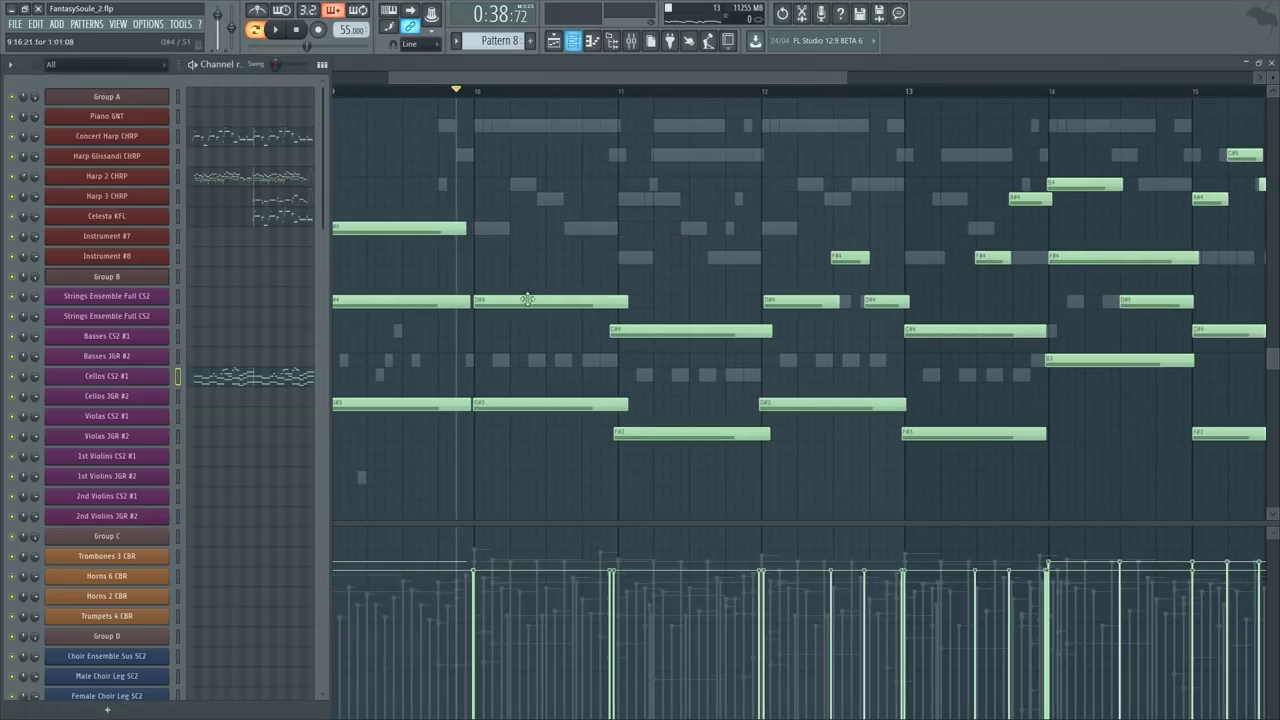
key("F6")
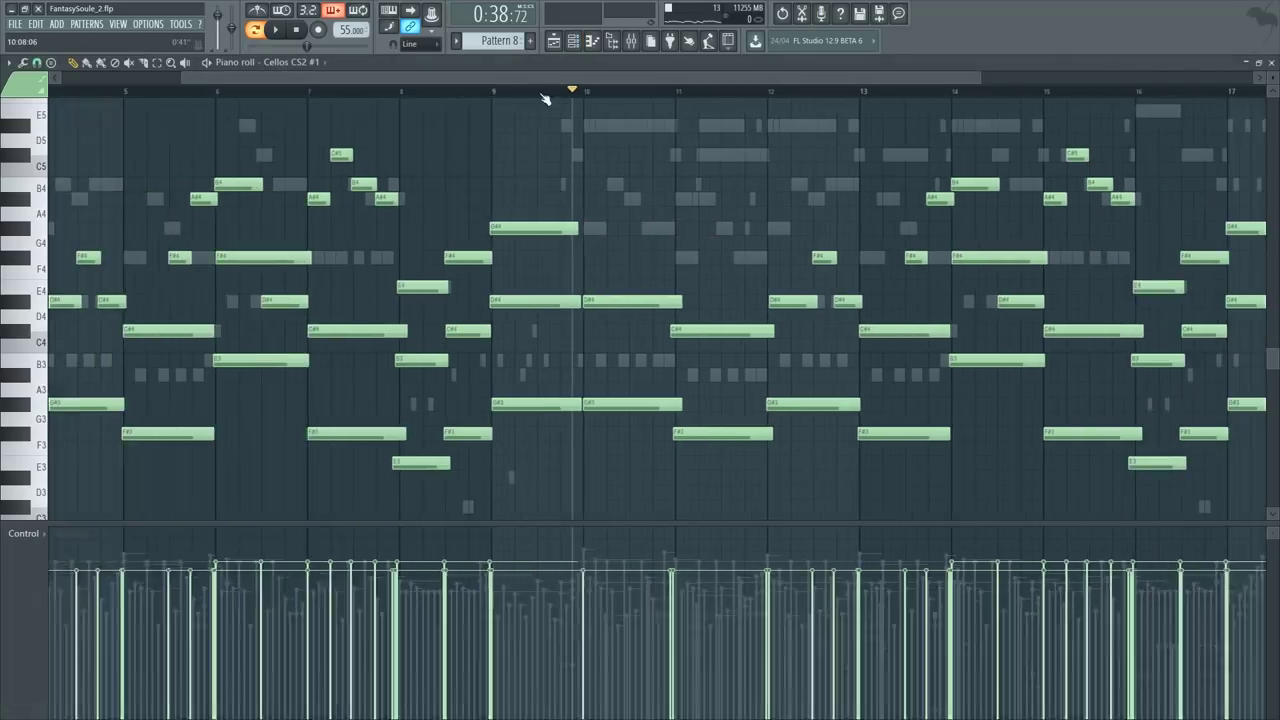
key("space")
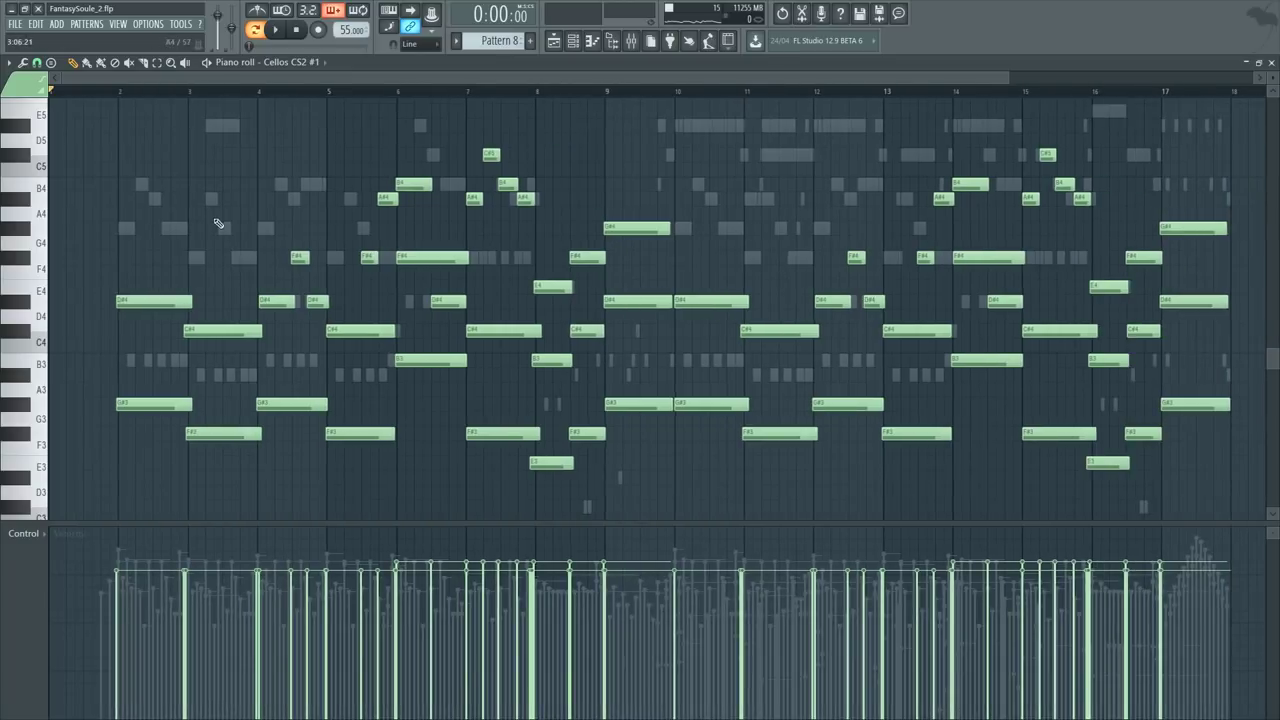
Step: Arm recording and open the Cellos CS2 #1 channel settings, with the channel rack moved clear of the pattern start
key("F6")
left_click(156, 380)
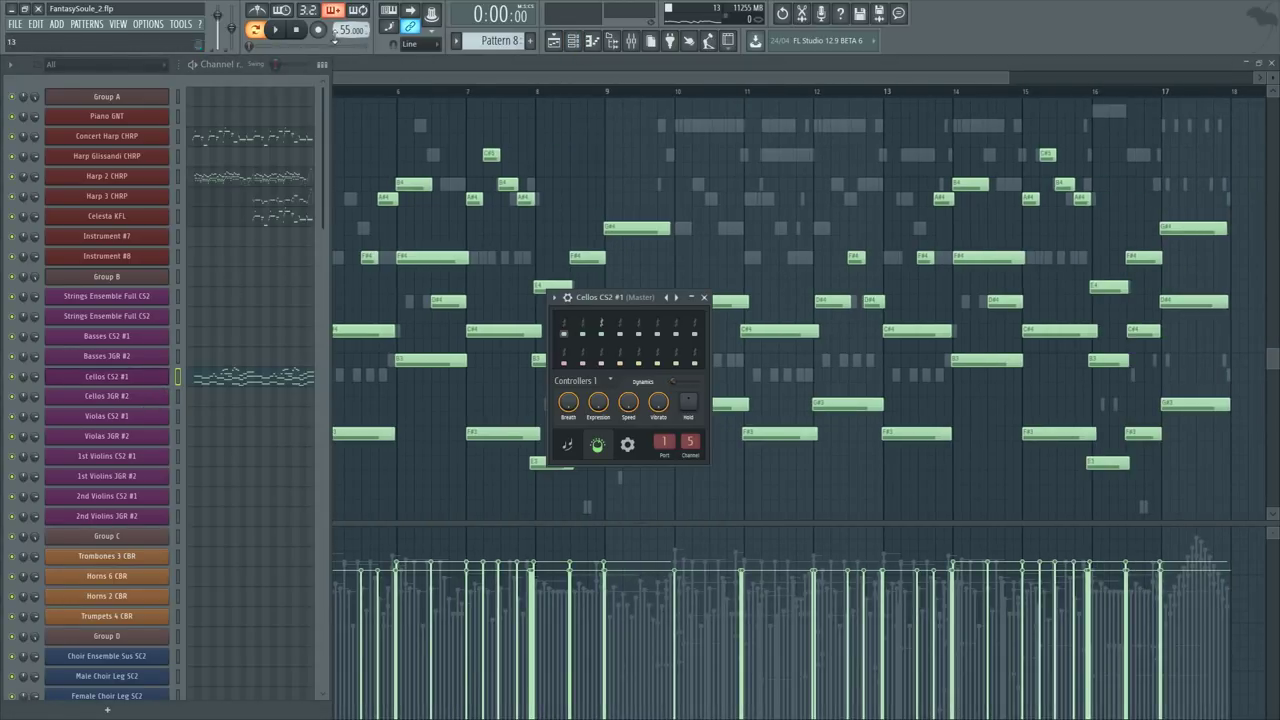
key("F6")
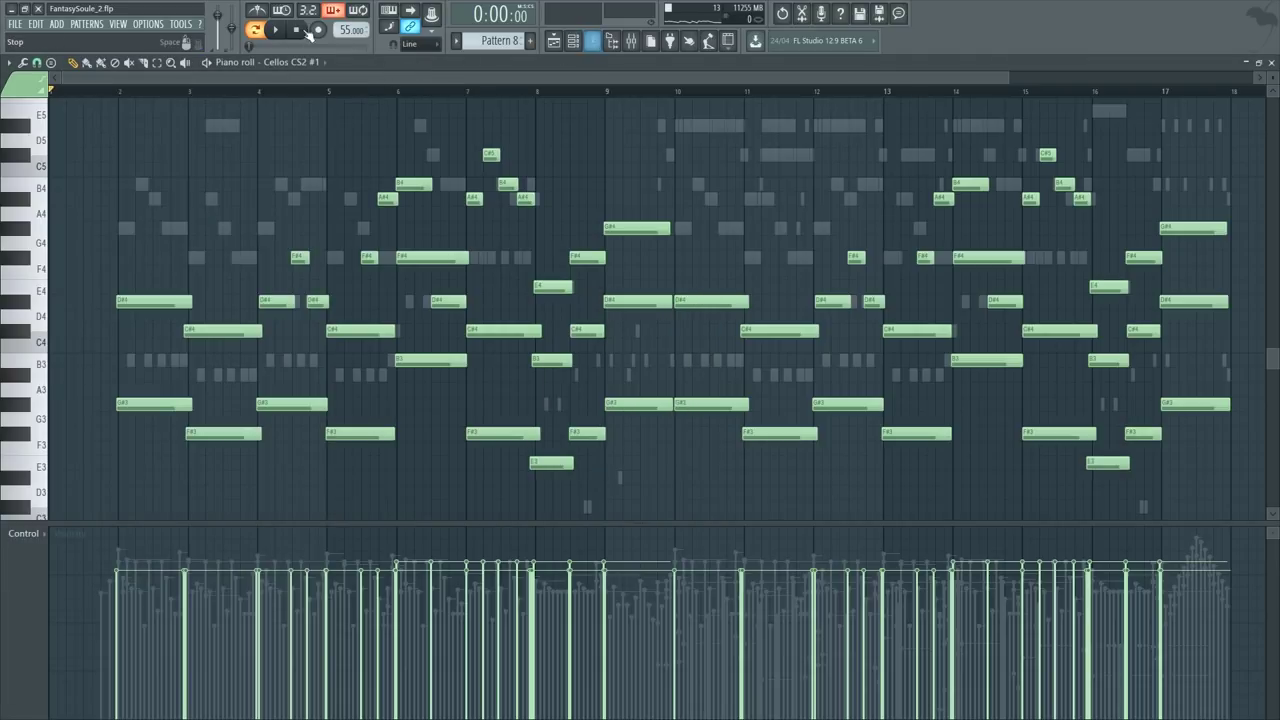
left_click(318, 29)
key("F6")
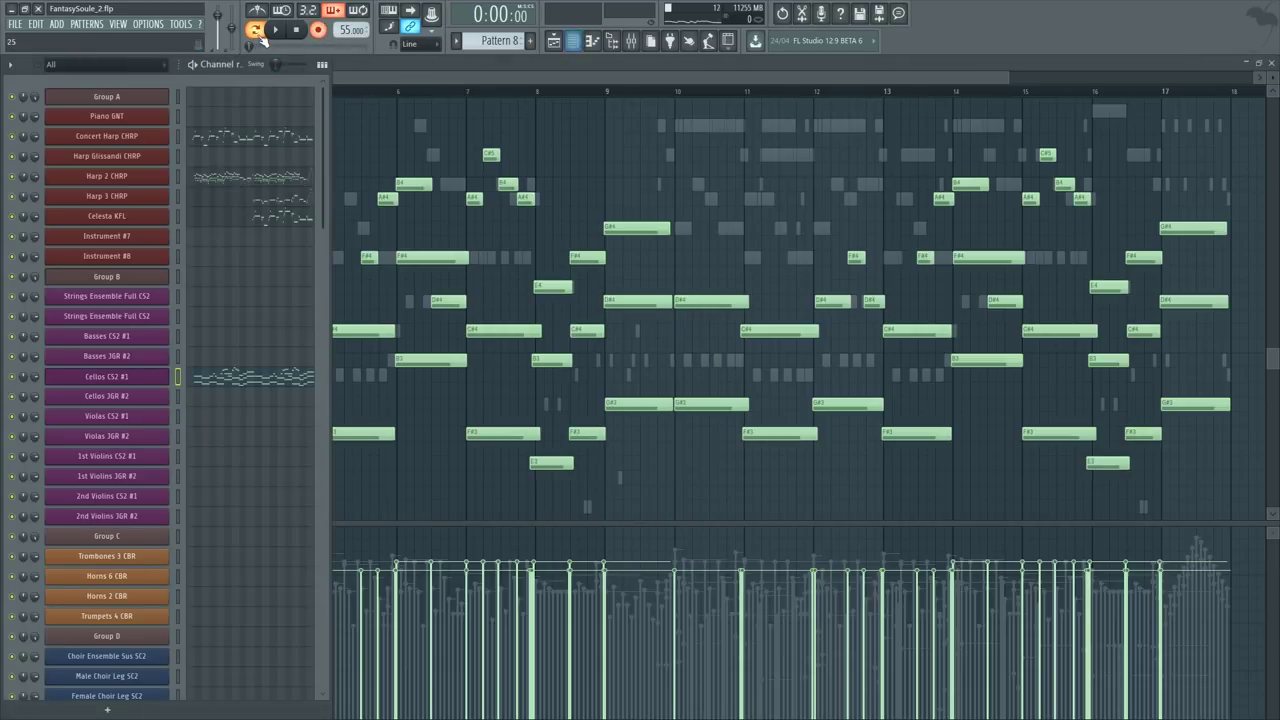
left_click_drag(244, 66, 689, 145)
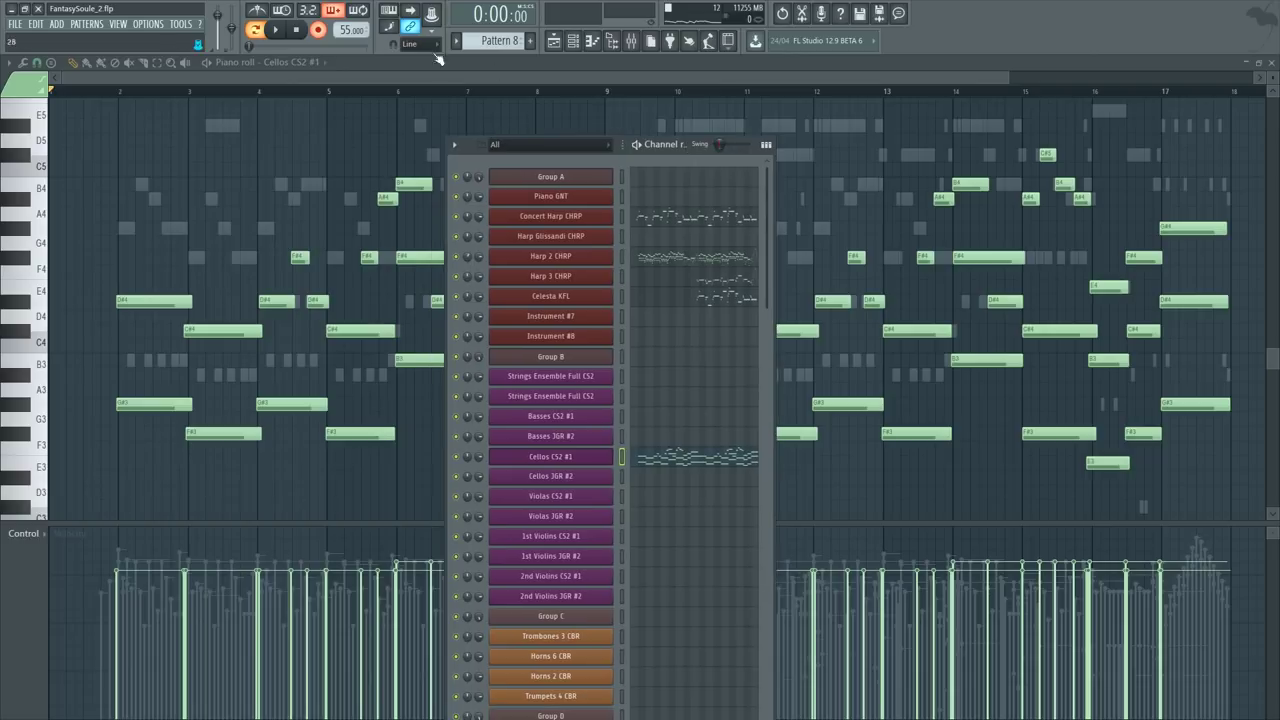
left_click(580, 458)
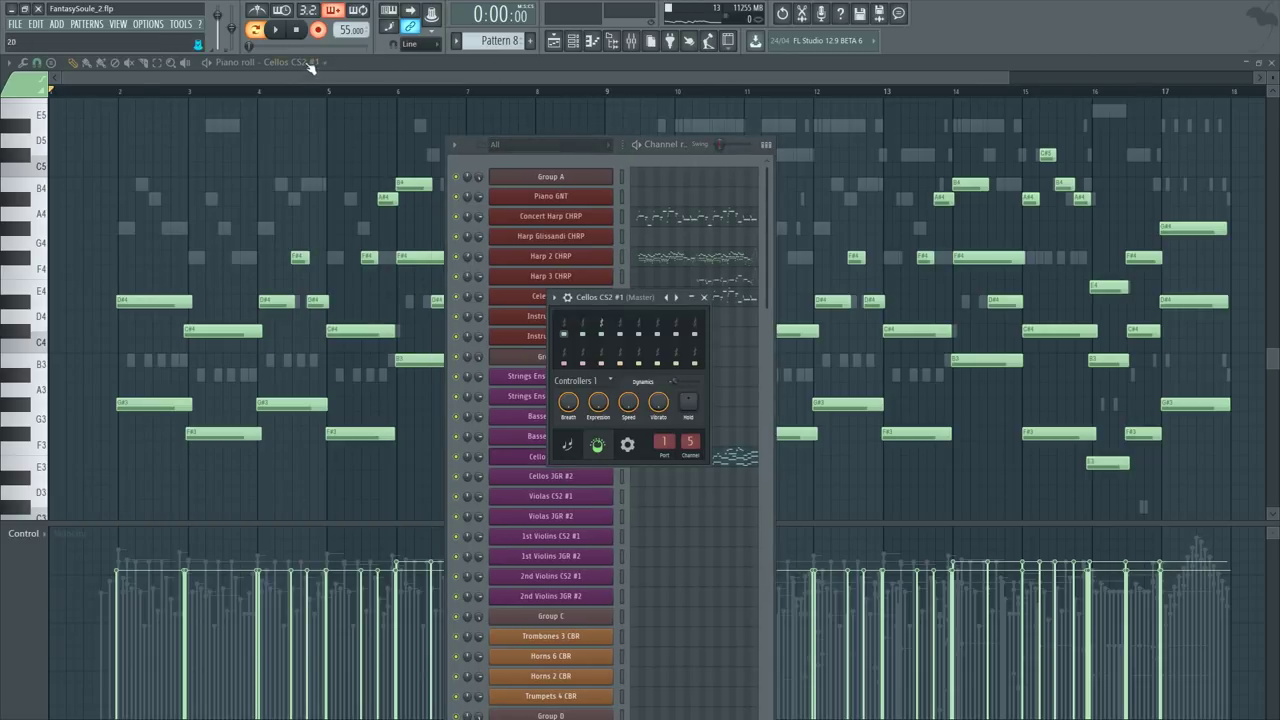
Step: Record the Cellos CS2 #1 Dynamics movements from the pattern start to bar 10, keeping the instrument window beside the channel rack
left_click(278, 30)
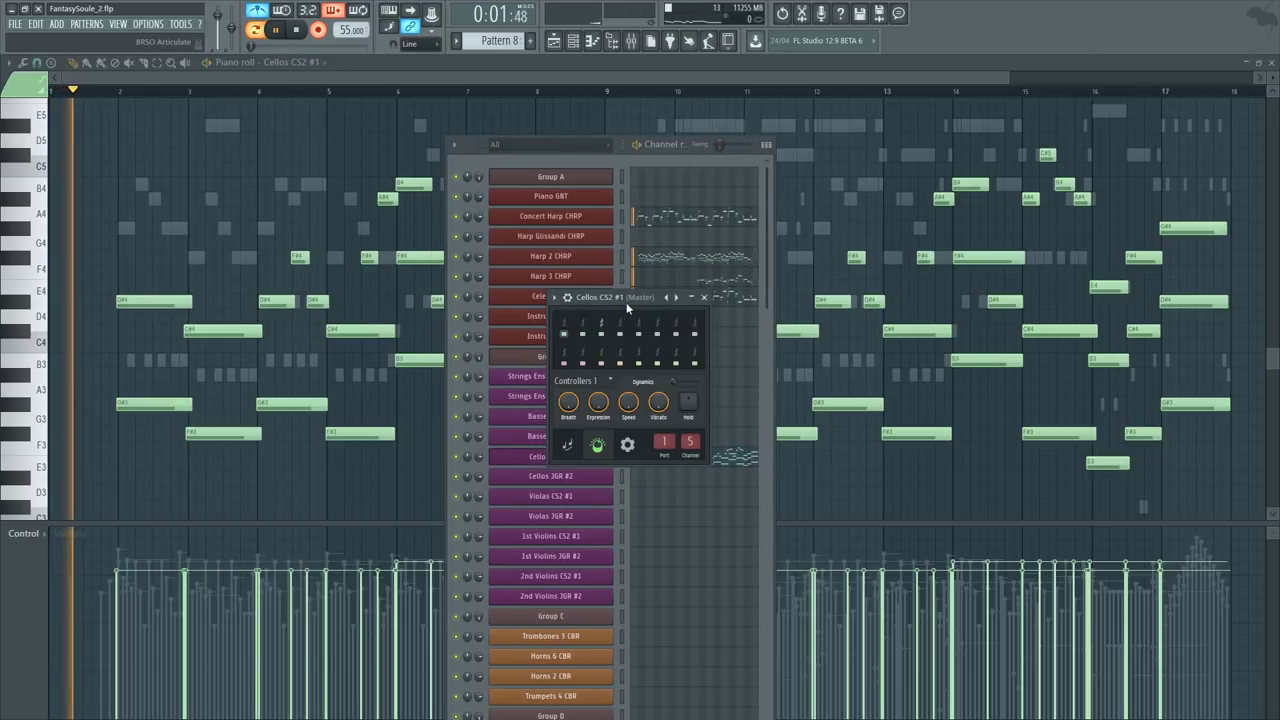
left_click_drag(624, 301, 853, 285)
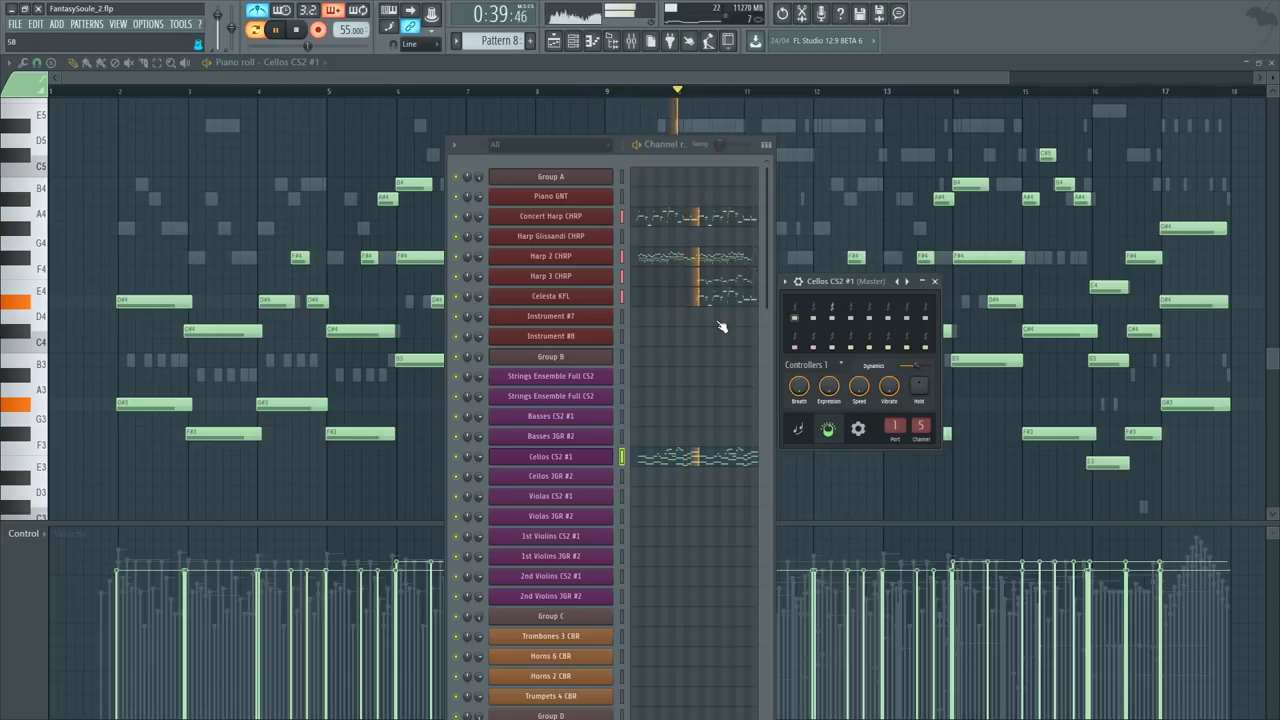
key("space")
left_click(810, 199)
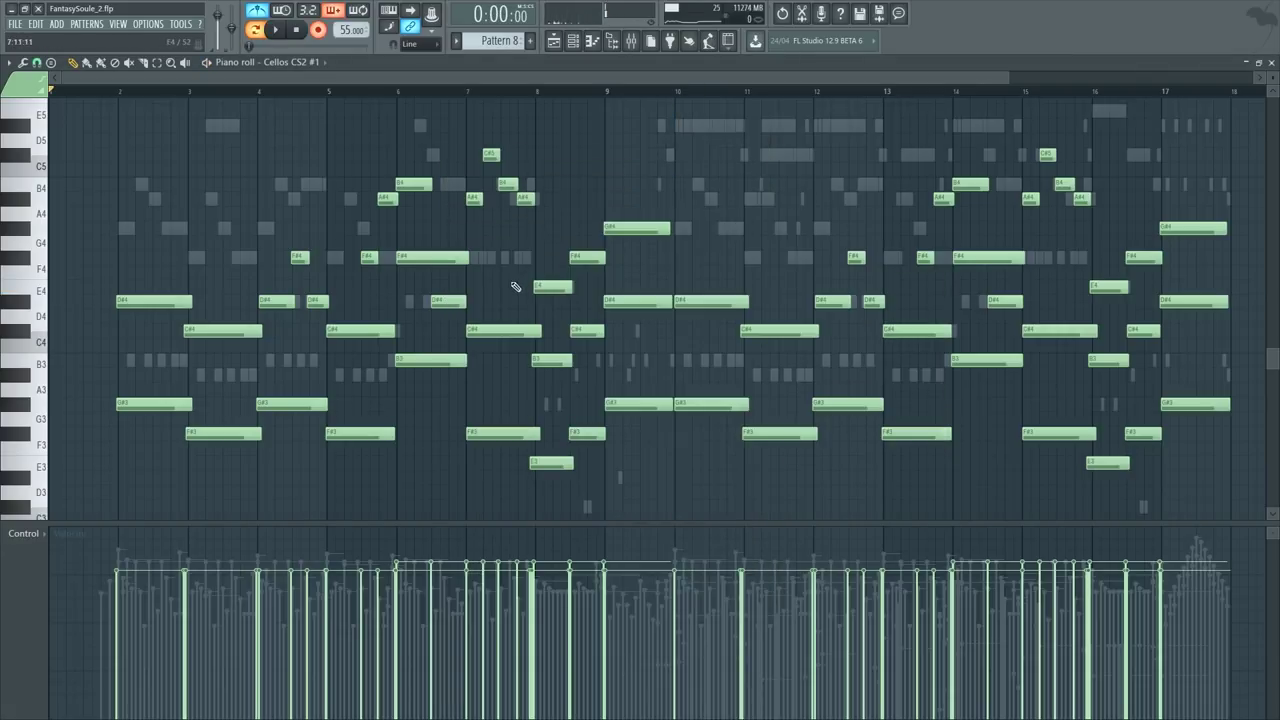
Step: Open the recorded Dynamics events of the Cellos CS2 #1 channel for editing
key("F6")
left_click(566, 458)
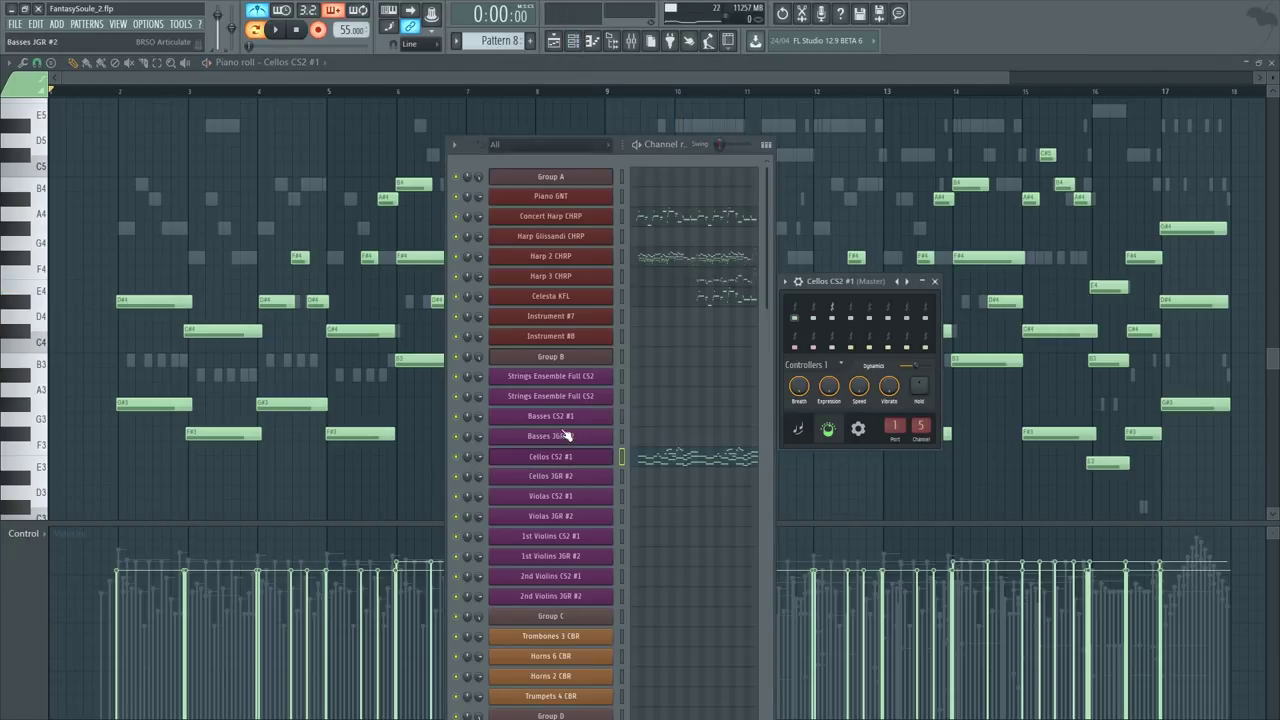
right_click(920, 364)
left_click(985, 449)
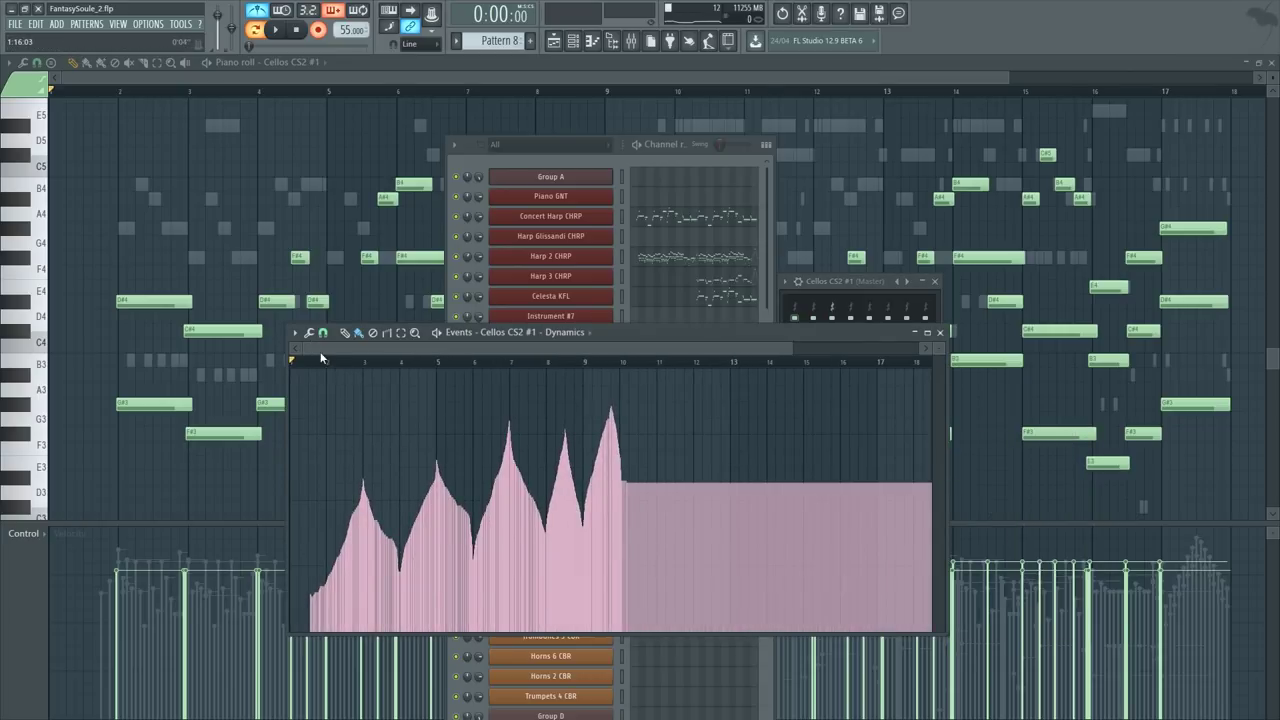
Step: Smooth the Dynamics curve's rises and falls with straight lines, peaking at bars 3 and 5 and dipping at bars 4 and 6
scroll(384, 362, "up", 1)
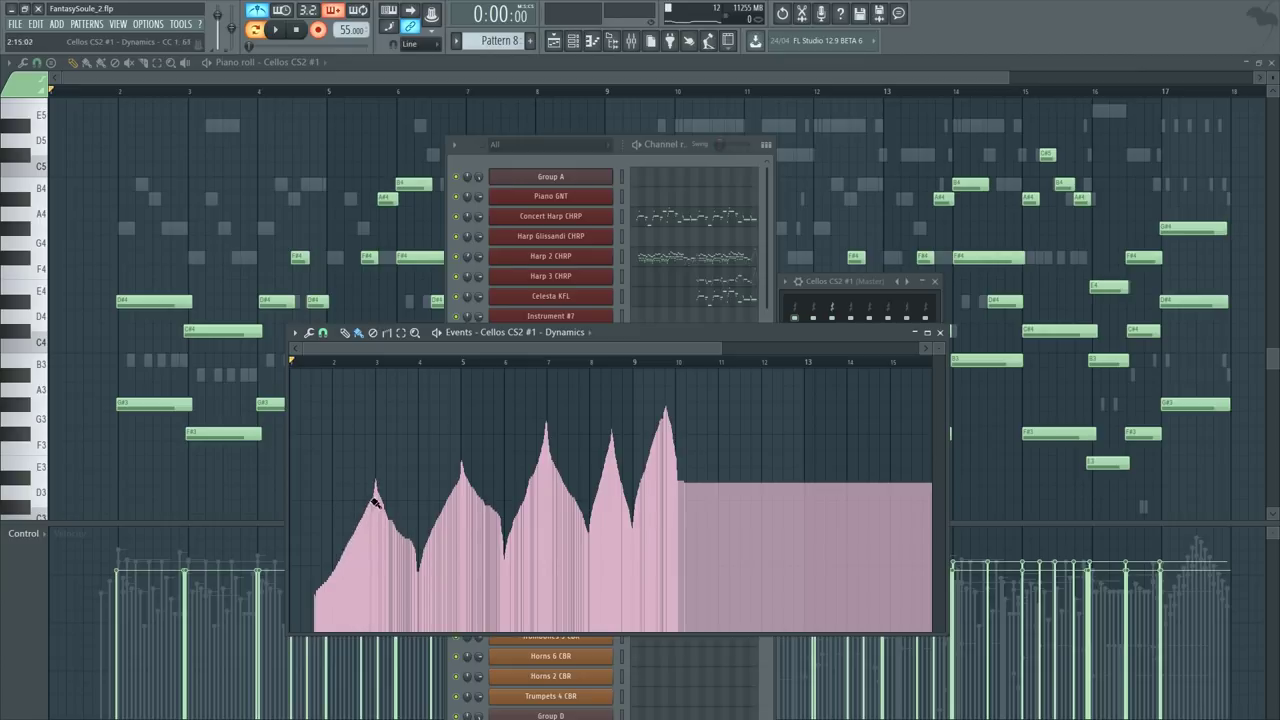
key("ctrl+z")
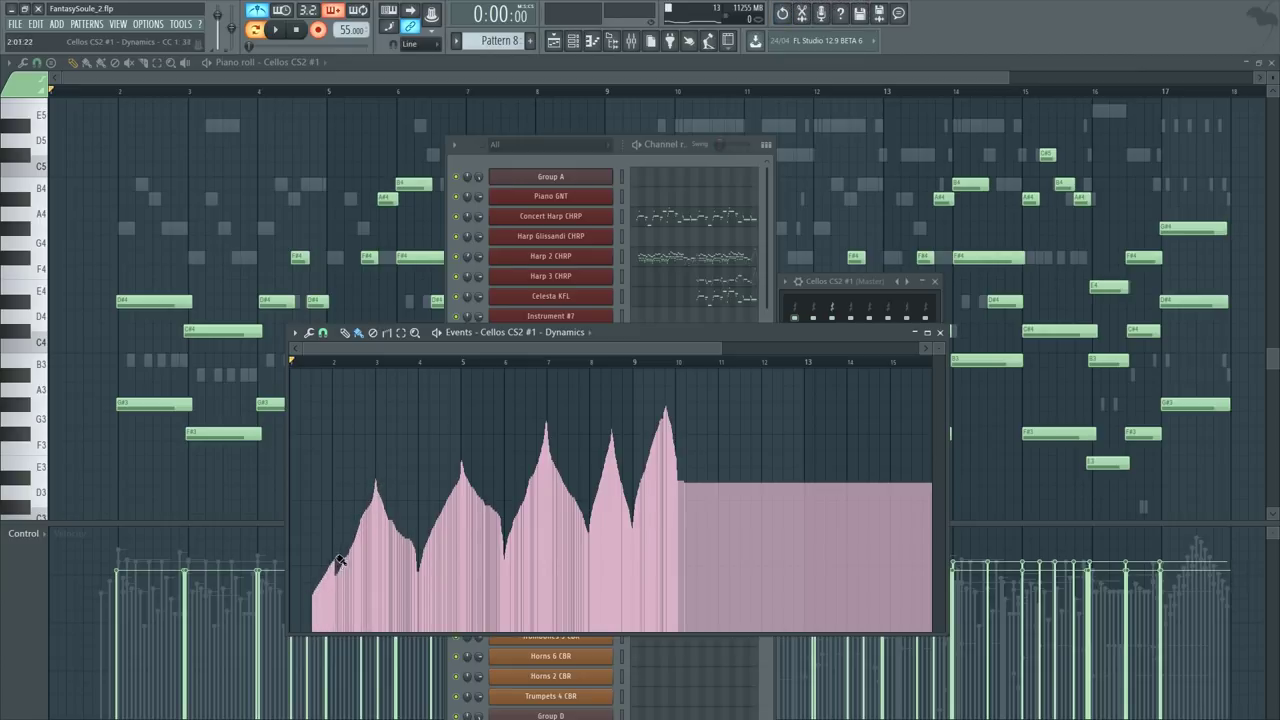
left_click_drag(378, 481, 380, 474)
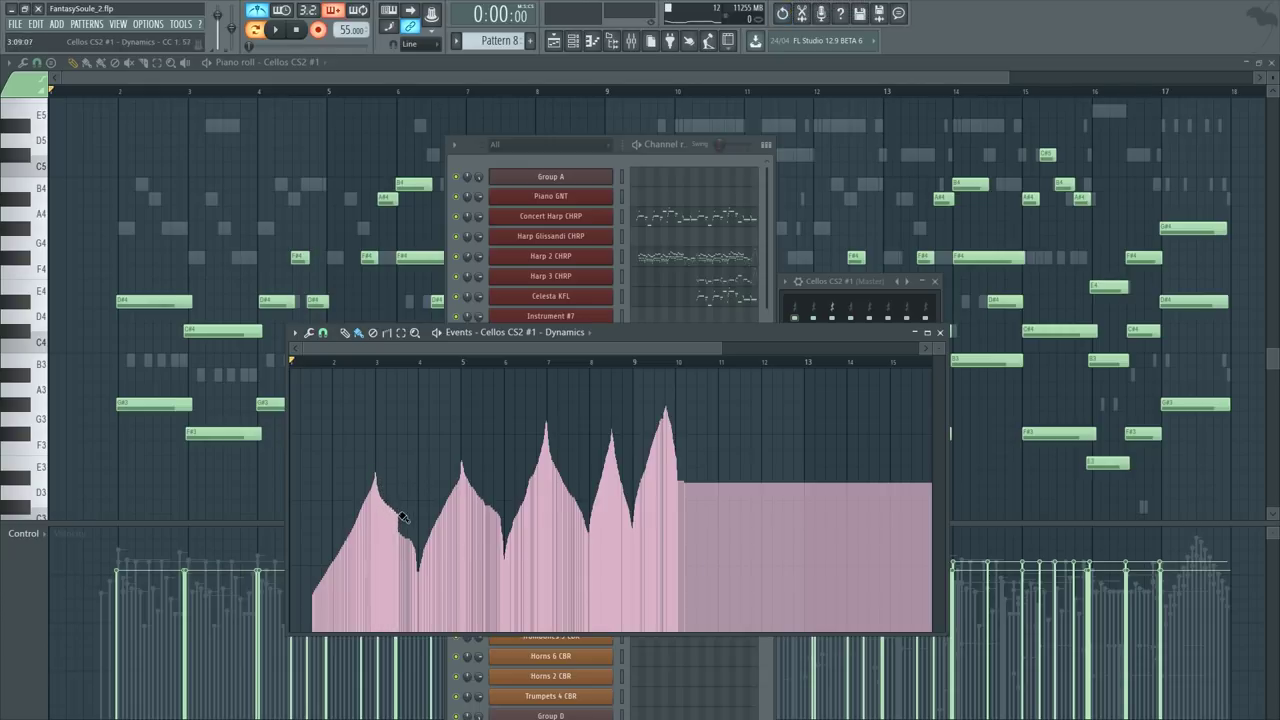
left_click_drag(419, 551, 421, 555)
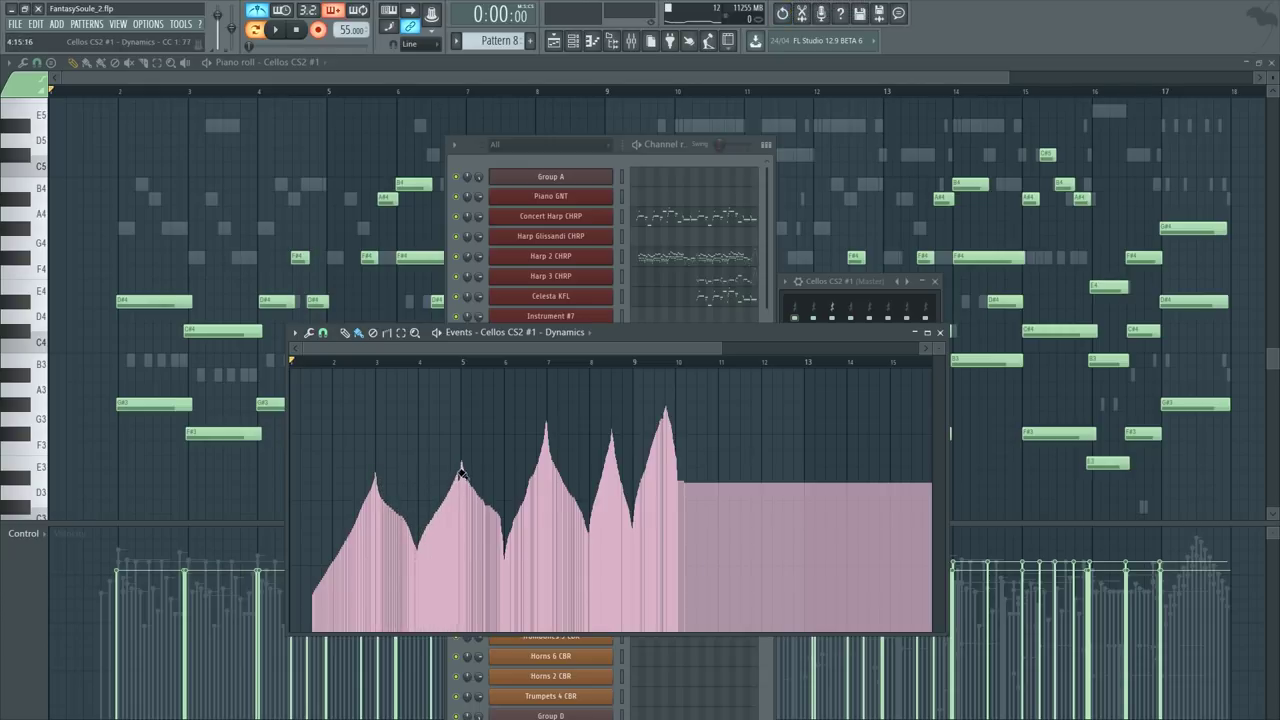
left_click_drag(463, 461, 505, 553)
Step: Select the Dynamics events from bar 1 to bar 6 and scale their levels up
left_click_drag(507, 363, 292, 362)
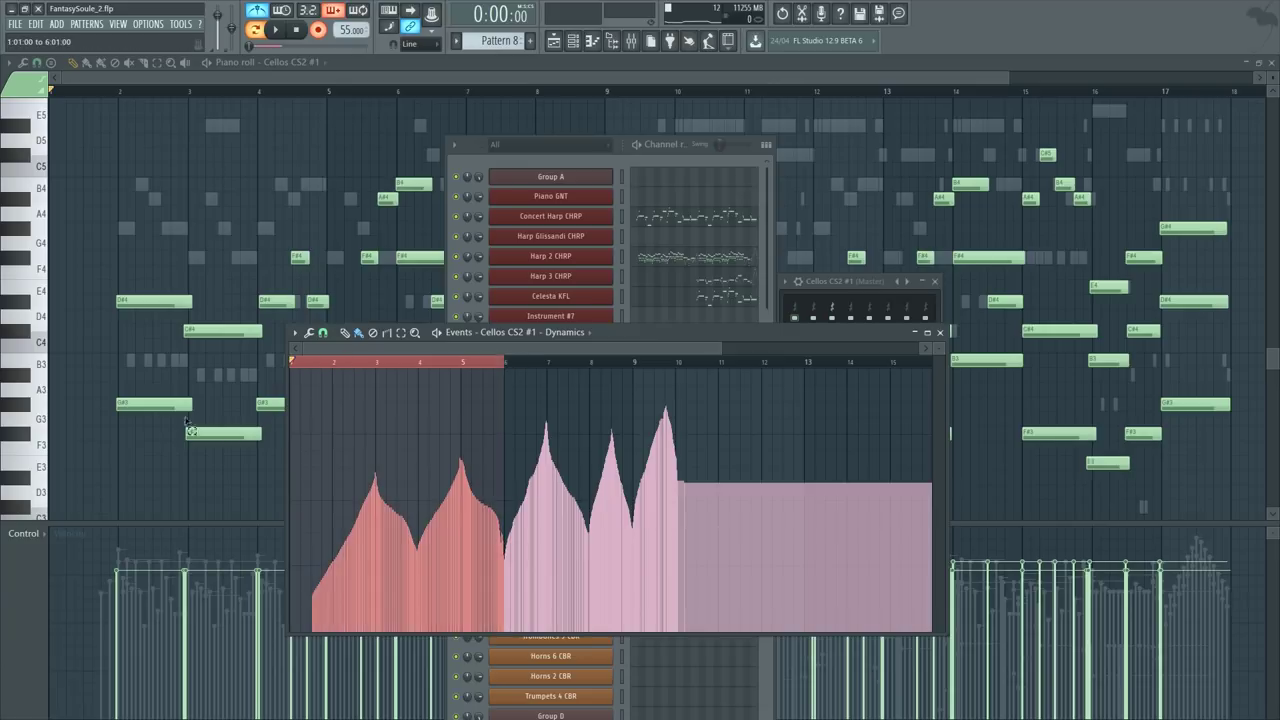
key("alt+x")
left_click_drag(926, 219, 926, 224)
left_click(960, 337)
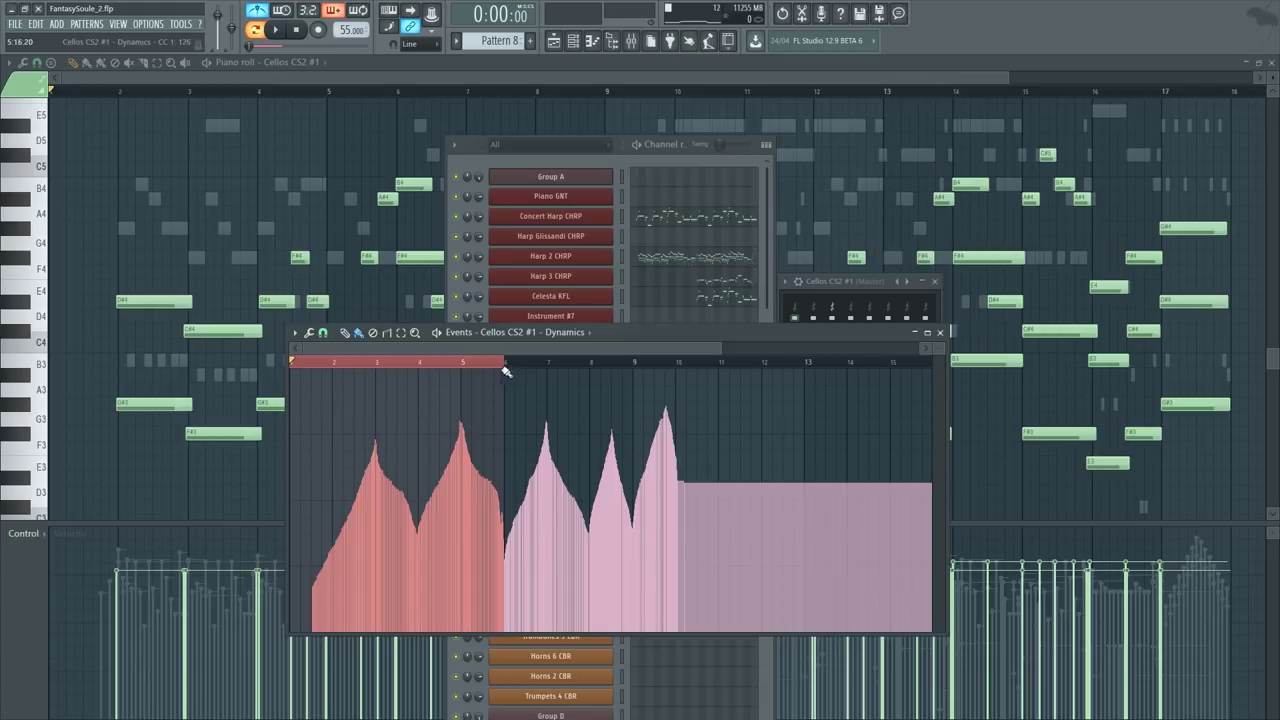
Step: Duplicate the Dynamics events of bars 2–10 onto bars 10–18
left_click(505, 362)
left_click_drag(679, 363, 329, 403)
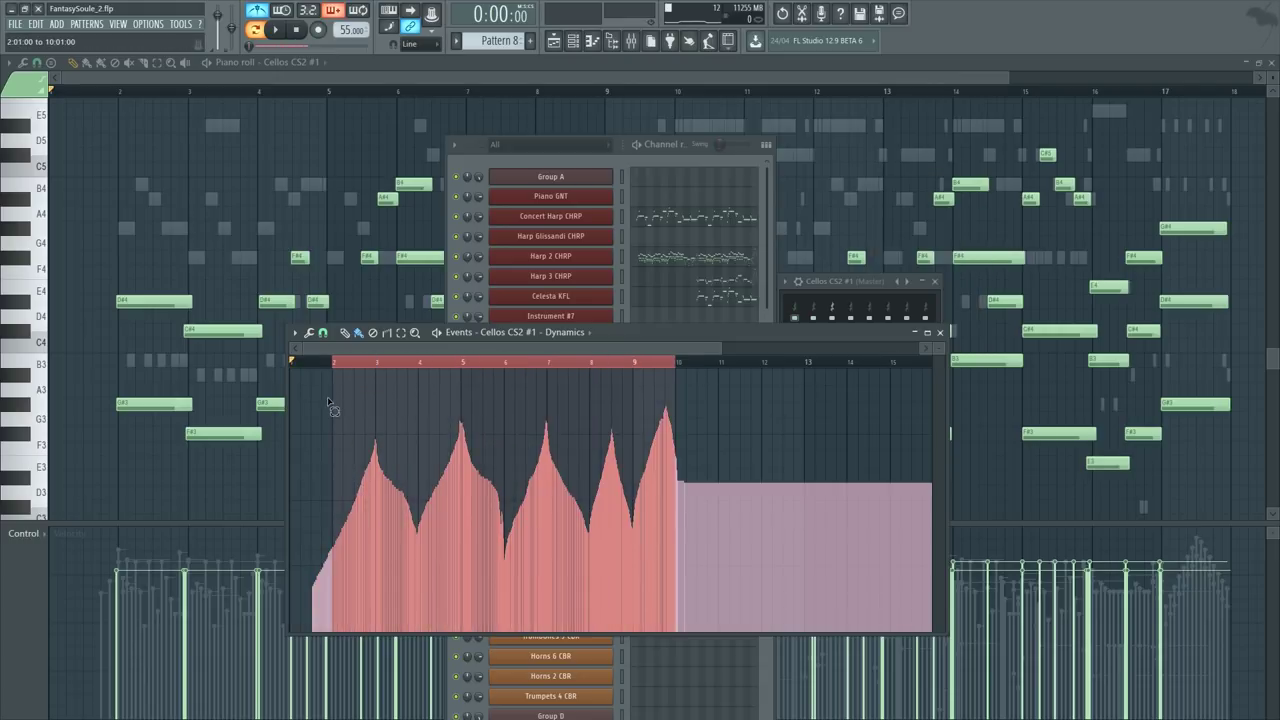
key("space")
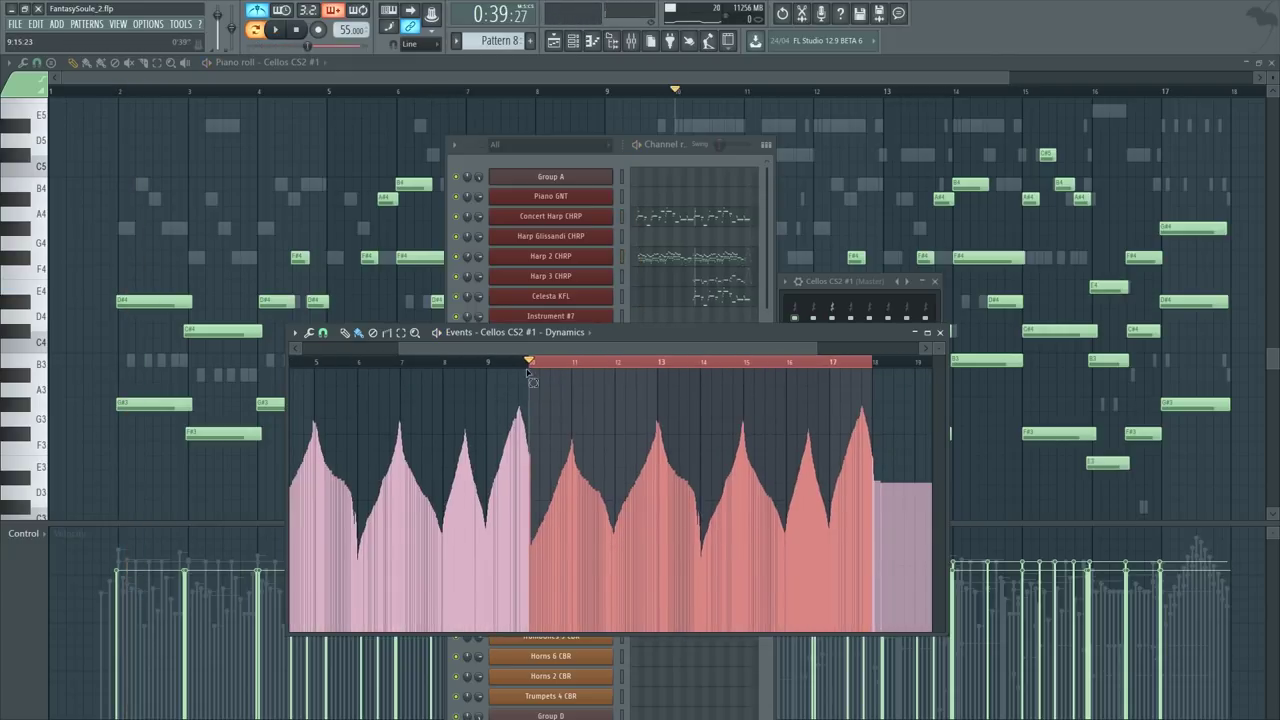
Step: Play the Dynamics curve from mid-bar 9 across the junction with the duplicated events at bar 10
left_click(508, 360)
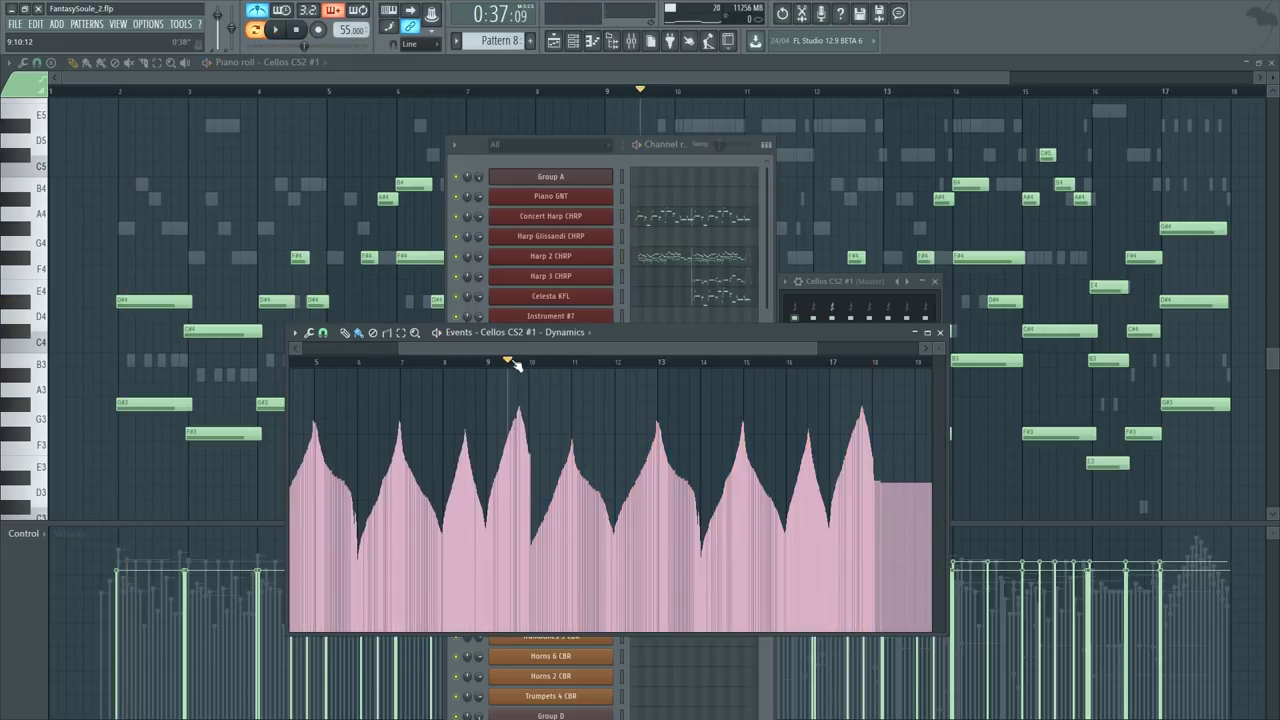
key("space")
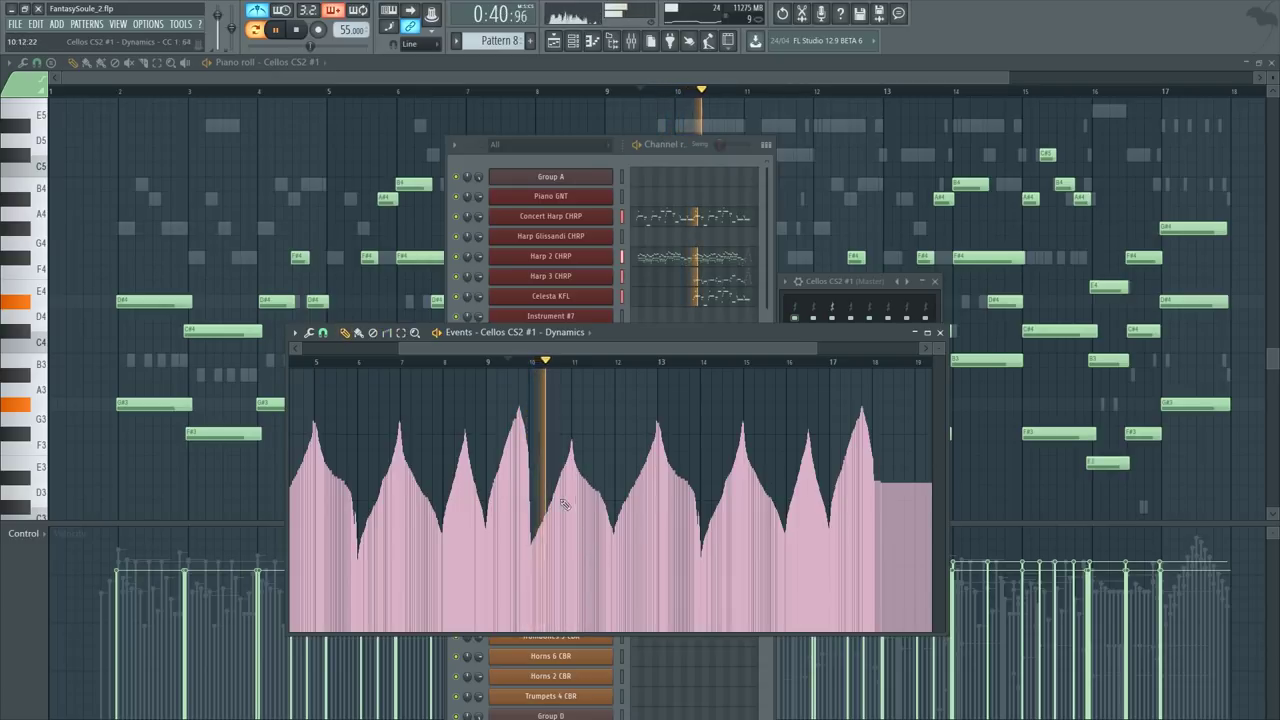
scroll(553, 366, "up", 4)
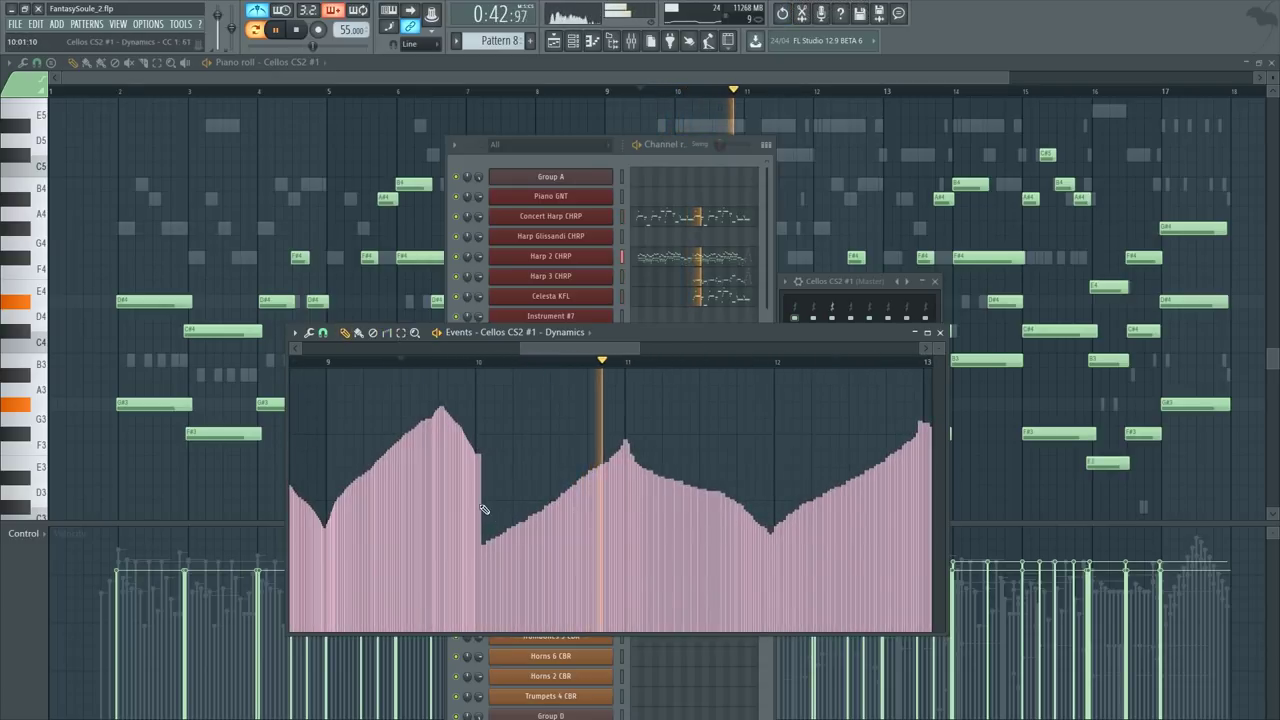
key("space")
Step: Try smoother slopes for the abrupt Dynamics drop at bar 10 and undo the attempts
mouse_move(483, 464)
left_mouse_down()
mouse_move(499, 499)
mouse_move(563, 491)
mouse_move(480, 468)
left_mouse_up()
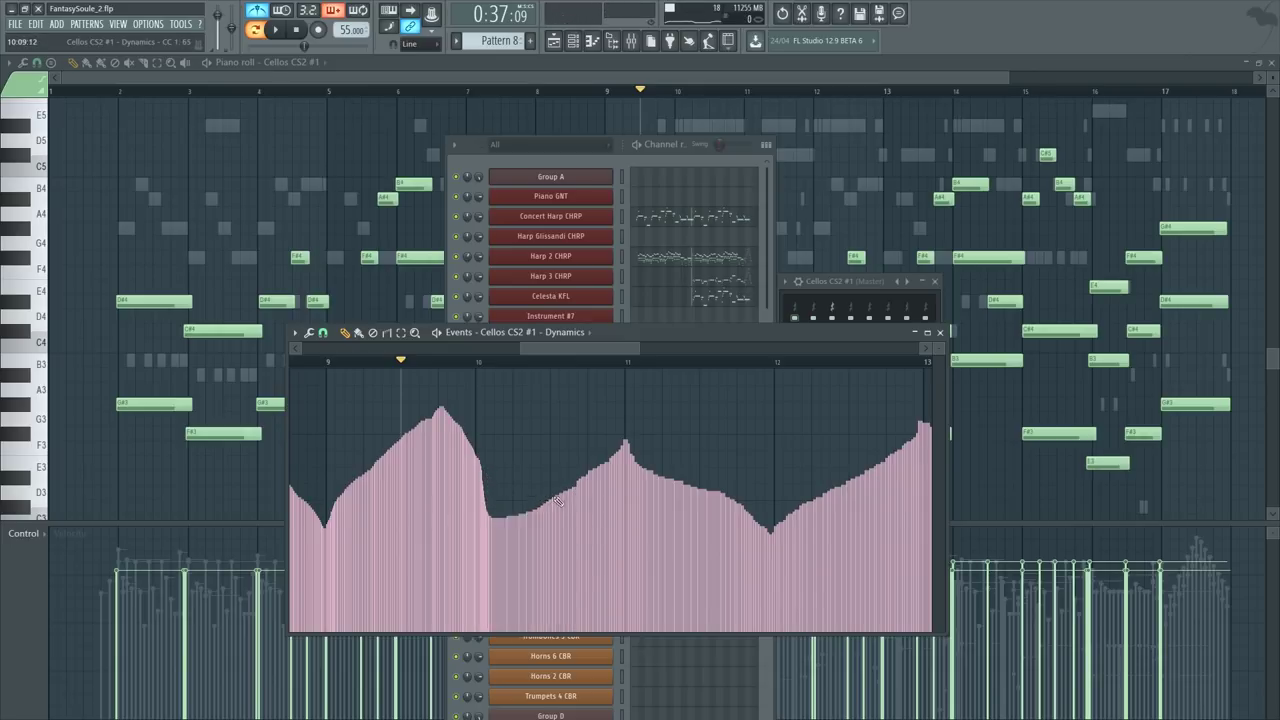
key("ctrl+z")
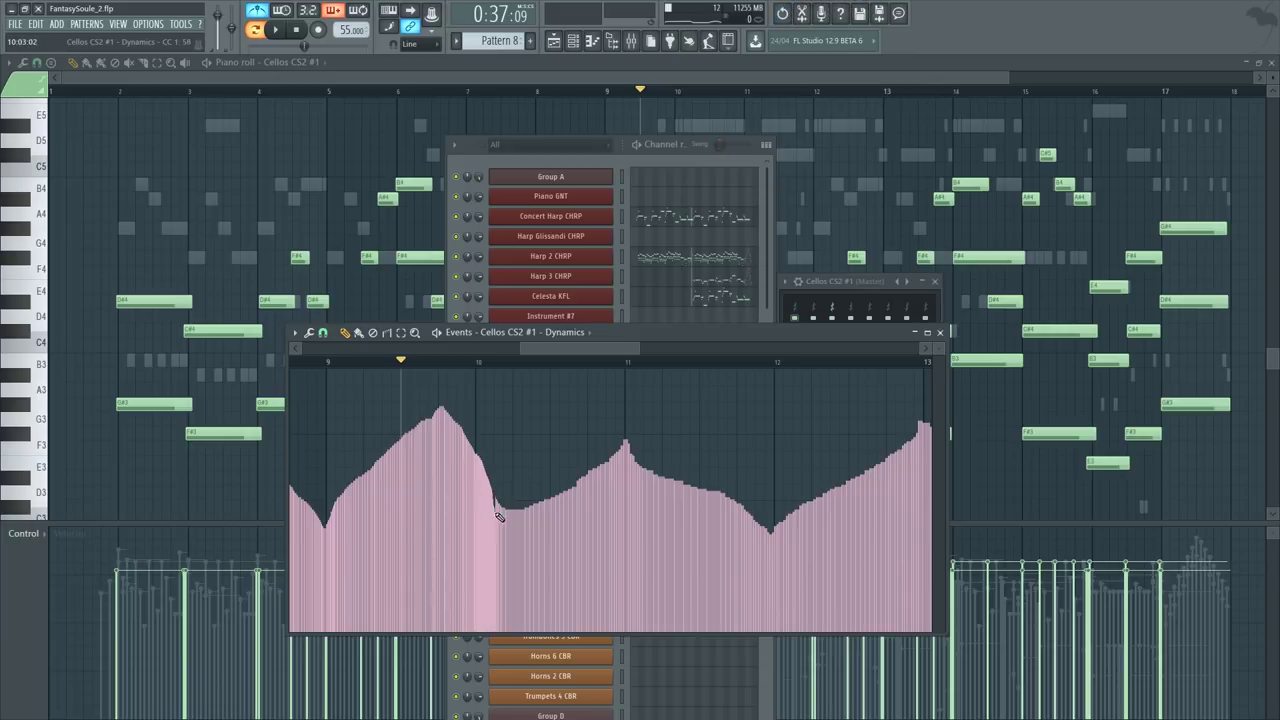
key("ctrl+z")
mouse_move(480, 460)
left_mouse_down()
mouse_move(490, 524)
mouse_move(576, 482)
left_mouse_up()
key("ctrl+z")
Step: Play from mid-bar 9 and blend the Dynamics drop at bar 10 gradually into the rise towards bar 11
scroll(557, 437, "down", 3)
key("space")
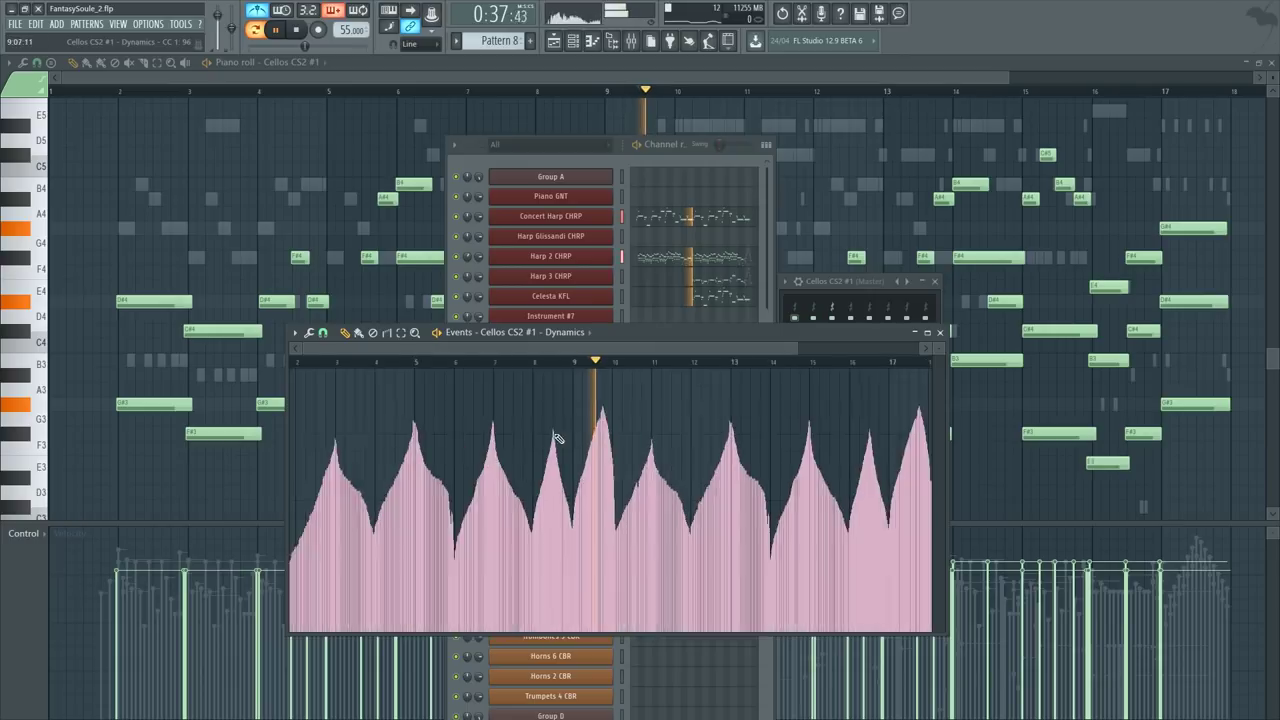
scroll(557, 437, "down", 1)
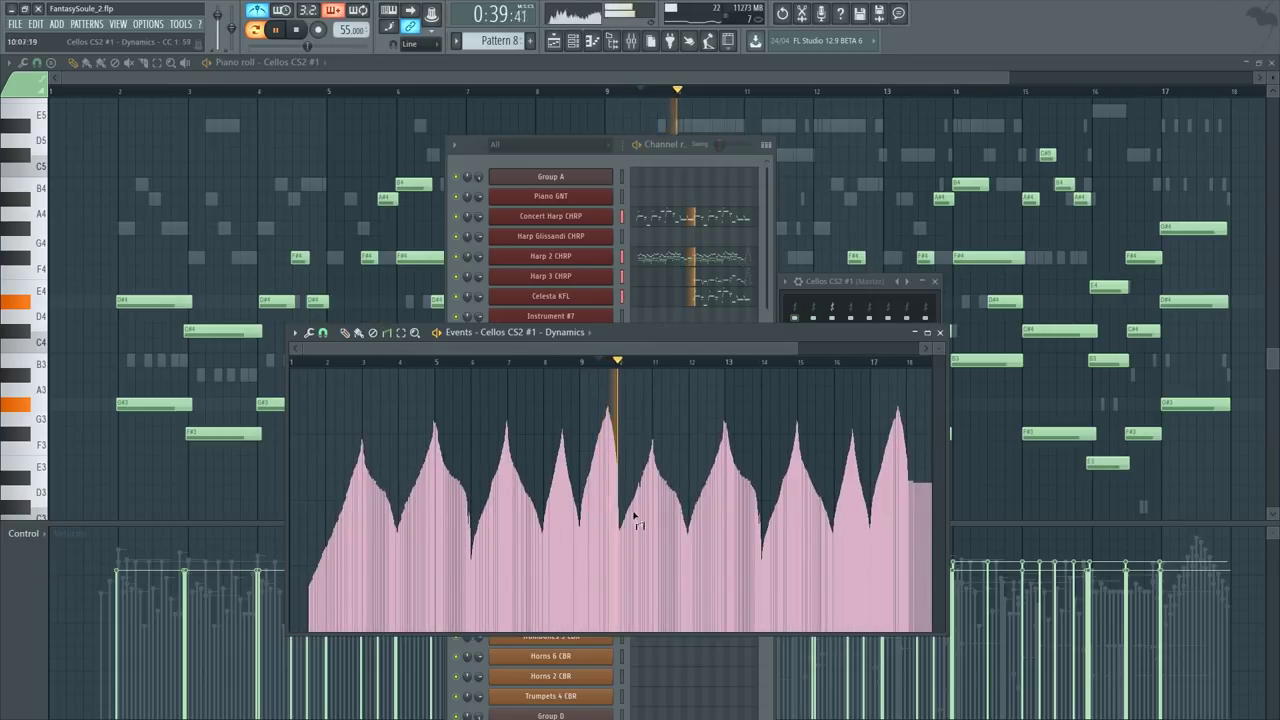
scroll(633, 380, "up", 4)
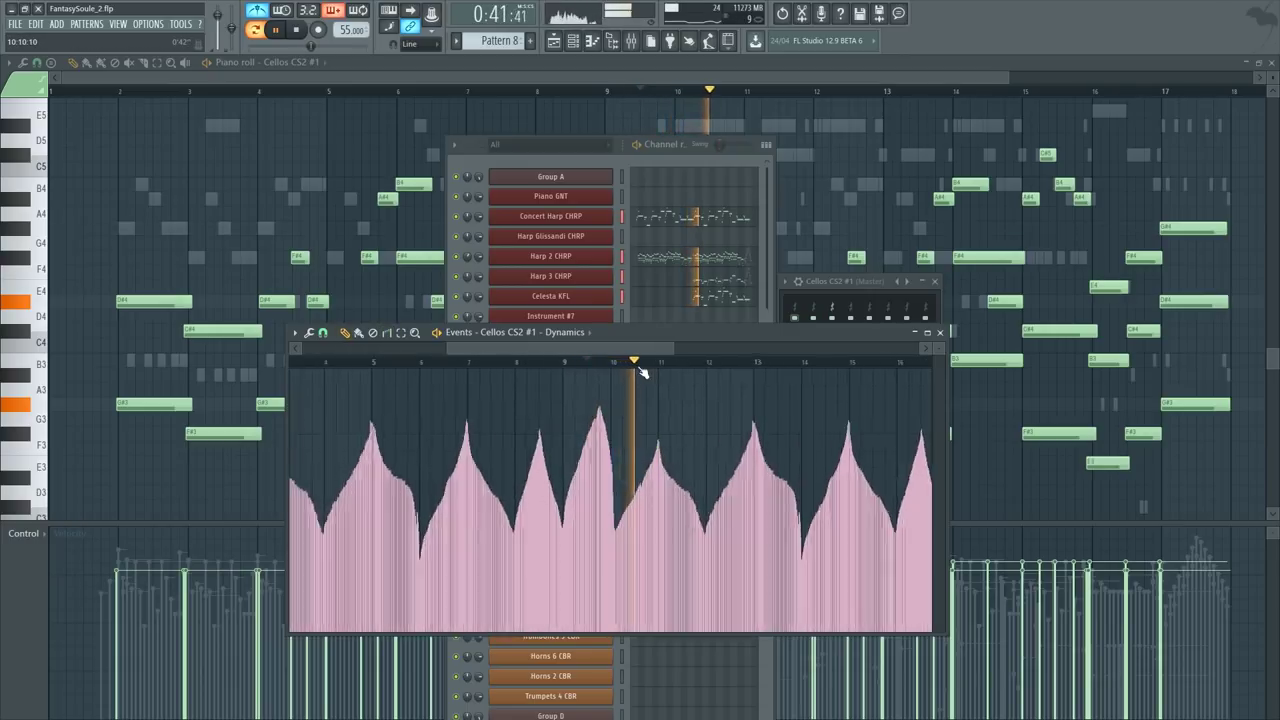
key("ctrl+z")
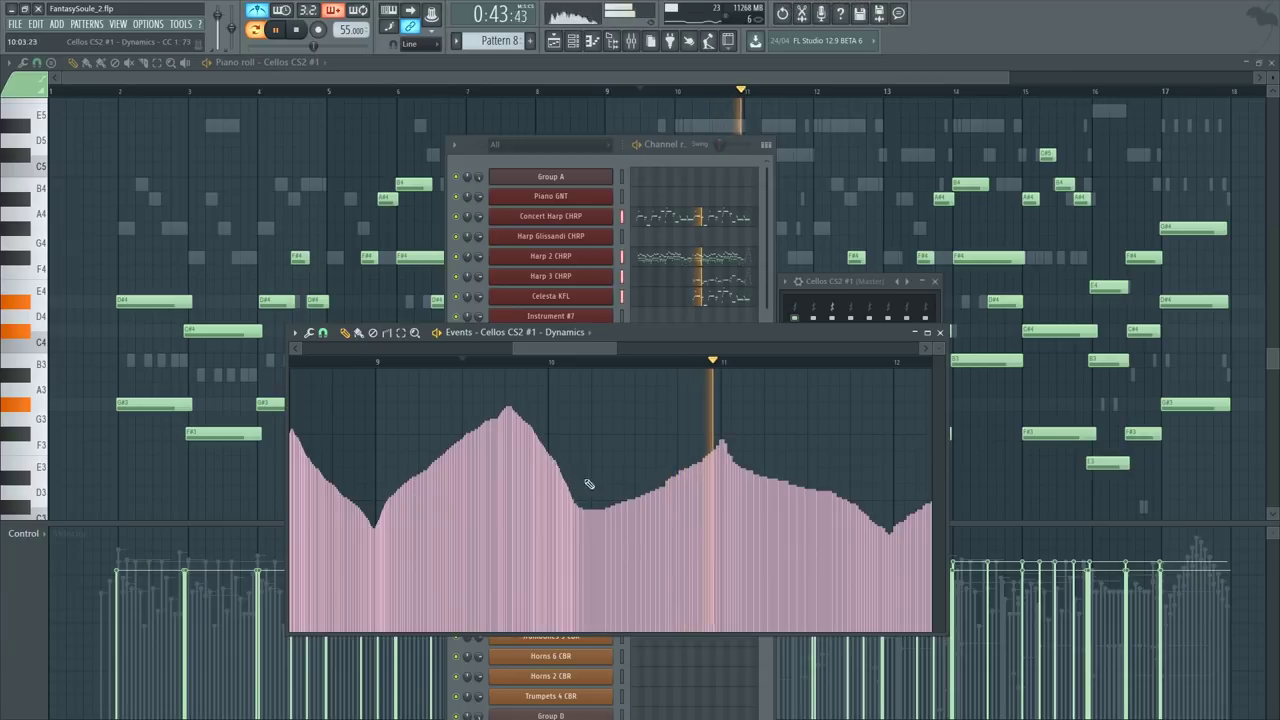
scroll(666, 408, "down", 4)
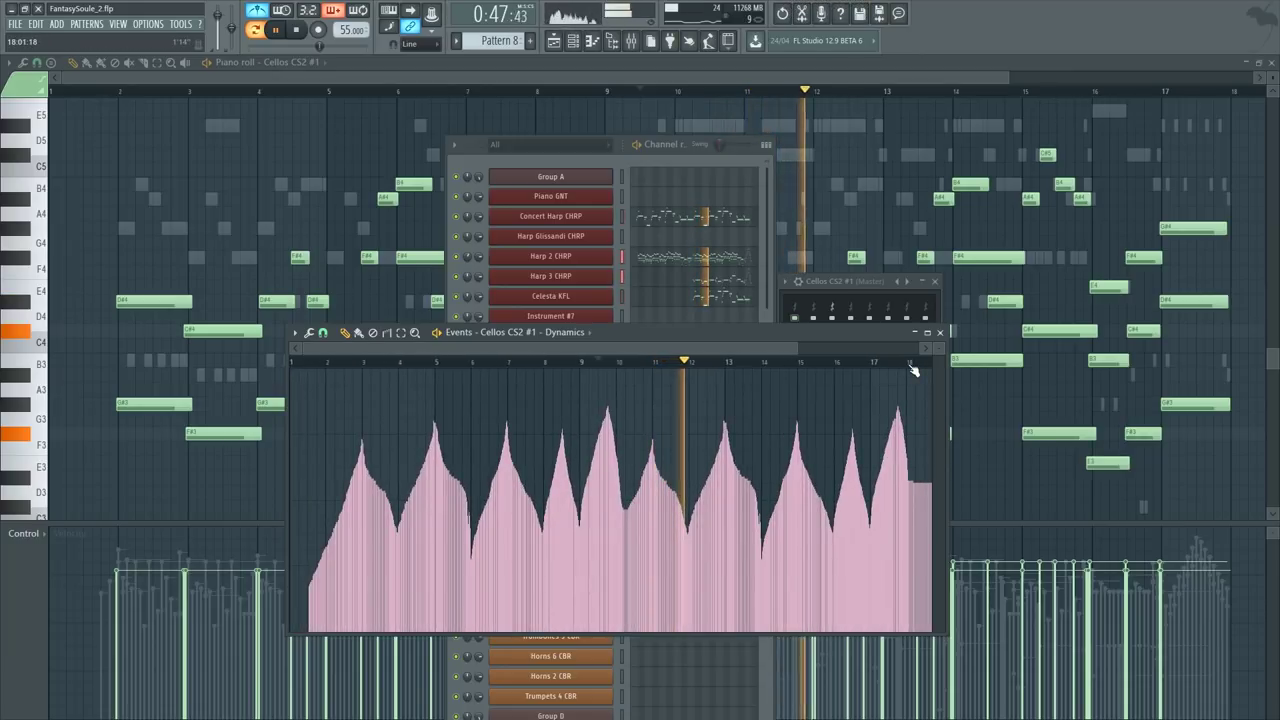
Step: Stop playback, reopen the Dynamics events of the Cellos CS2 #1 channel, and select and copy all of them
left_click(624, 191)
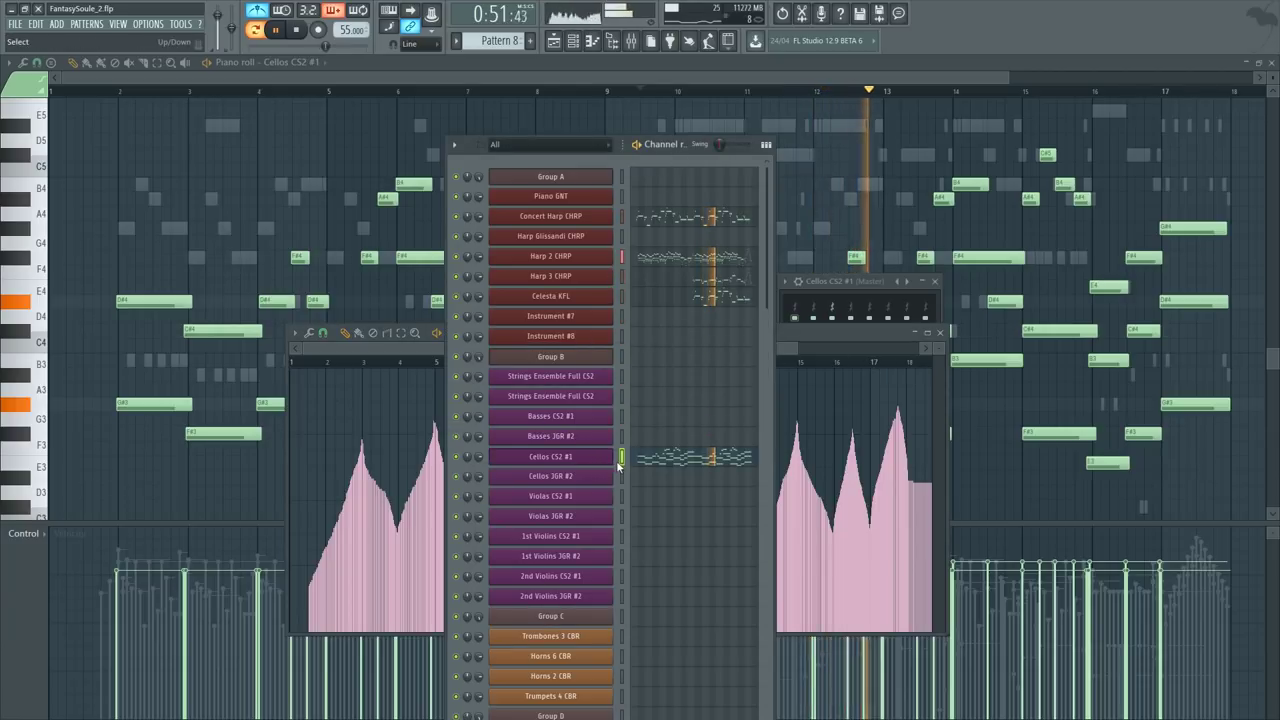
key("space")
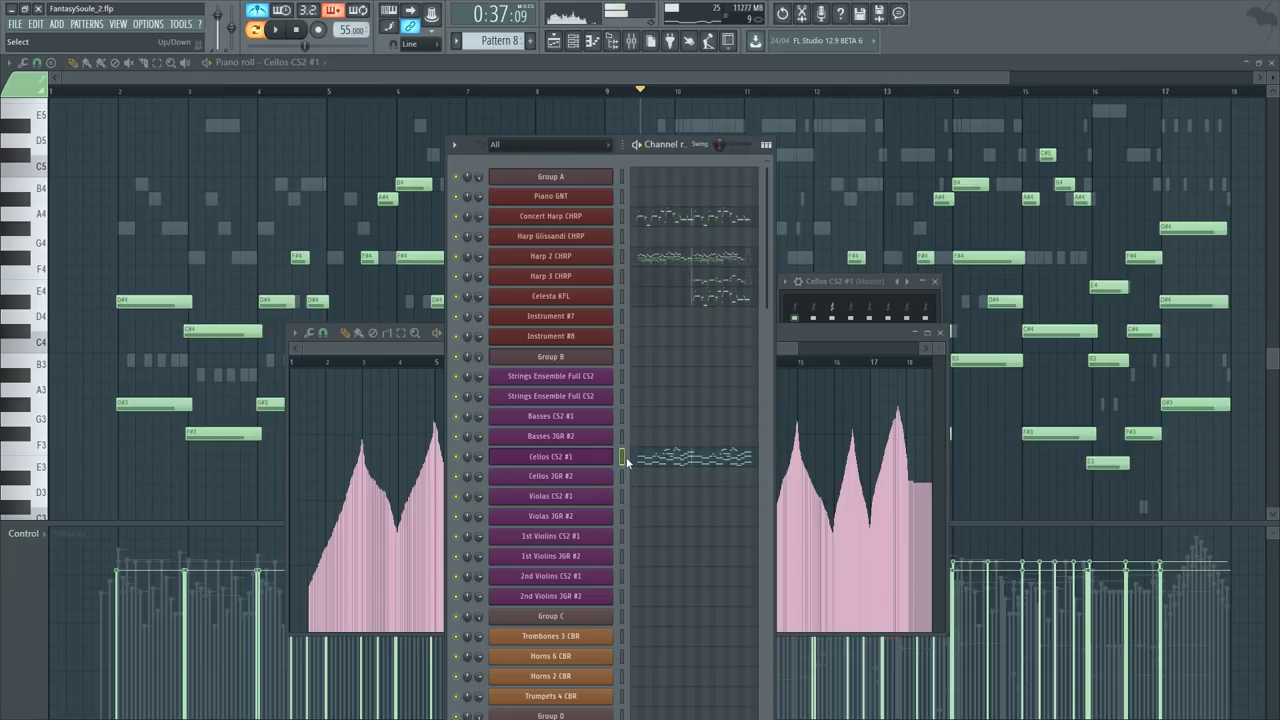
left_click(606, 457)
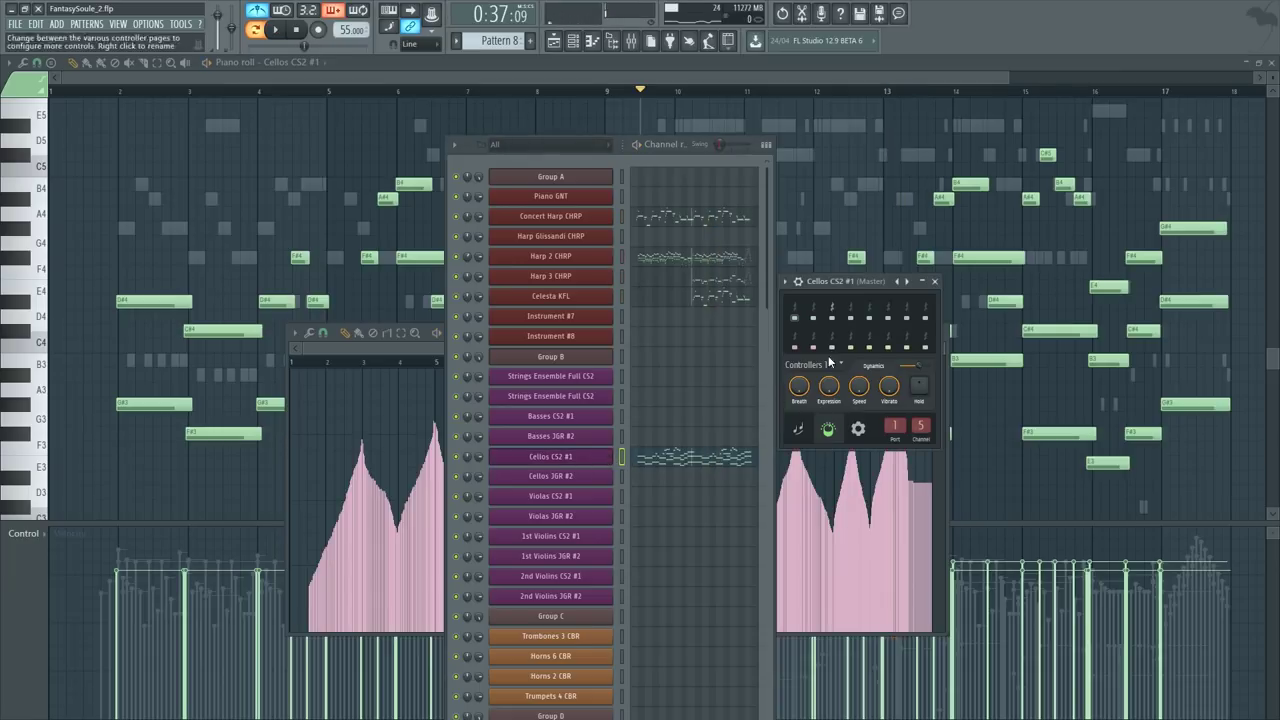
right_click(908, 365)
left_click(943, 449)
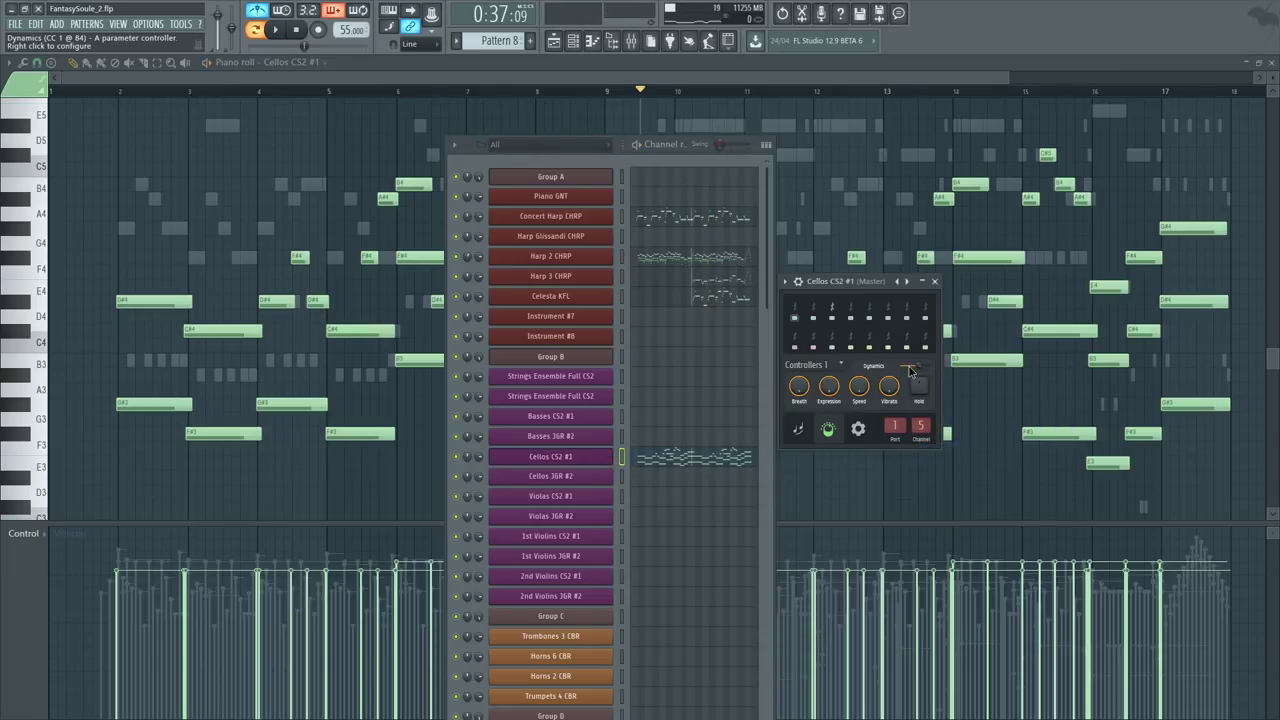
right_click(908, 365)
left_click(950, 451)
key("ctrl+a")
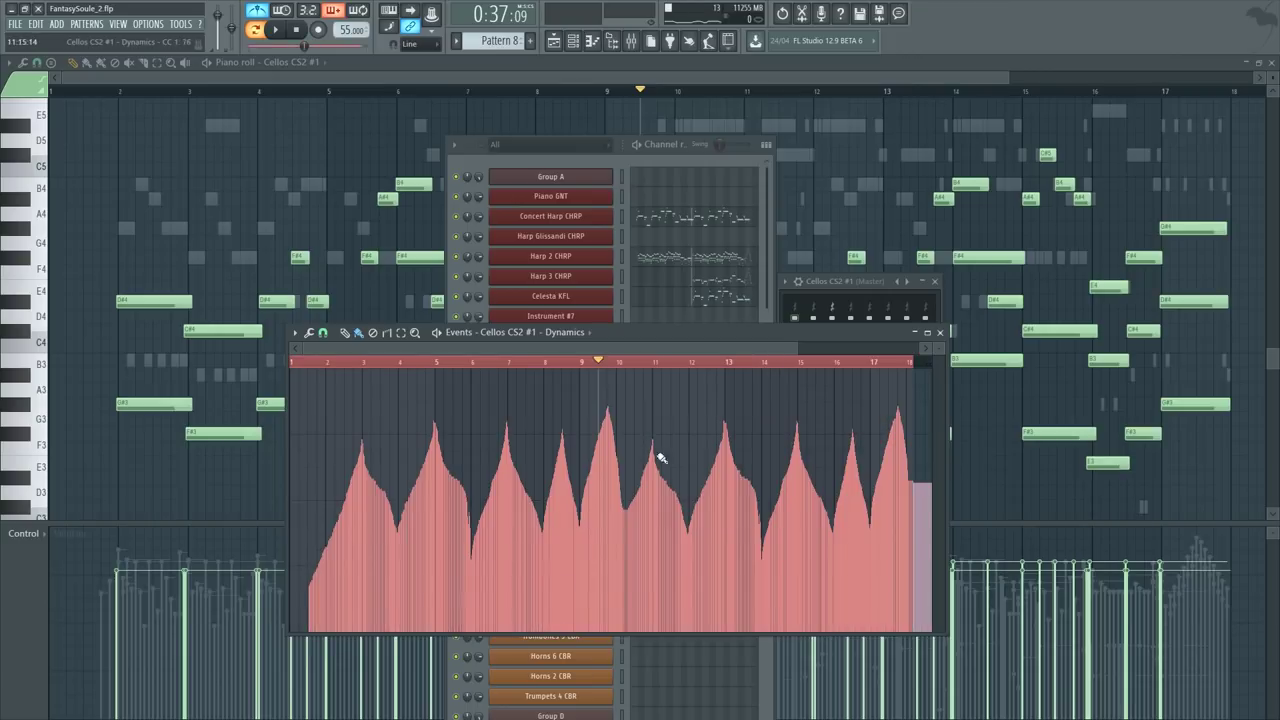
Step: Open the Dynamics events of the Violas CS2 #1 channel and paste the copied cello curve there
left_click(686, 148)
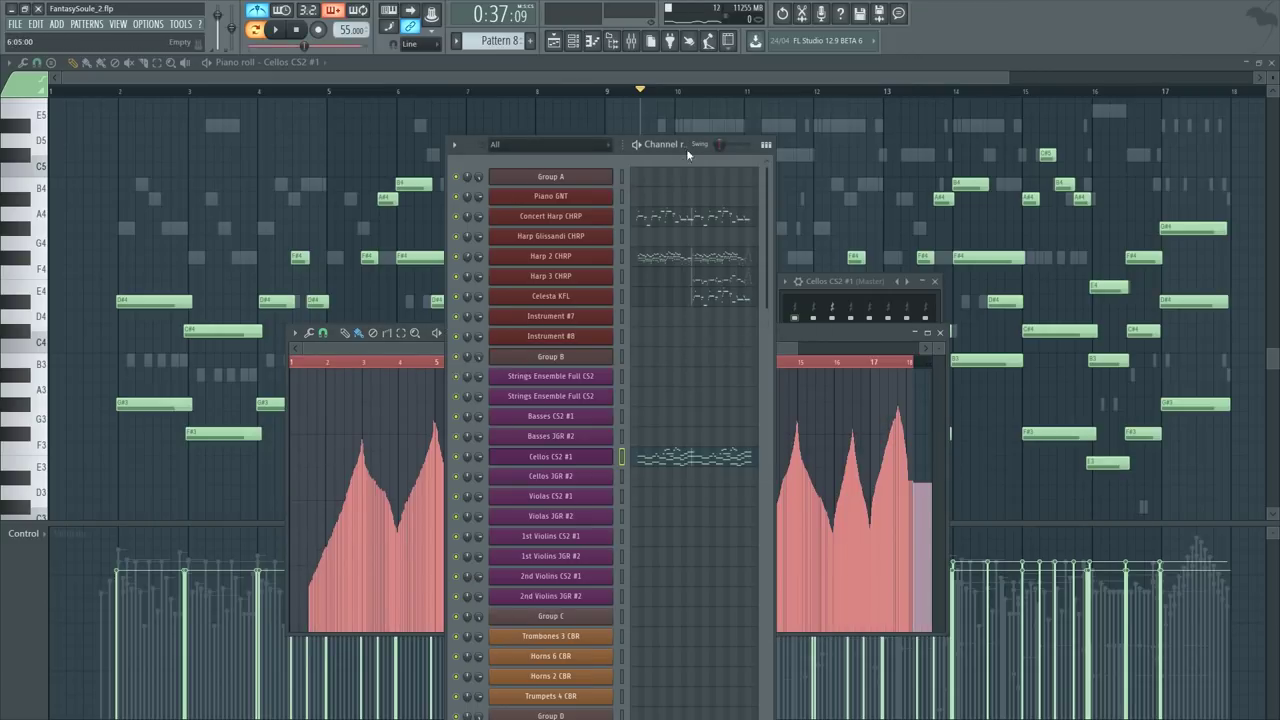
left_click(551, 496)
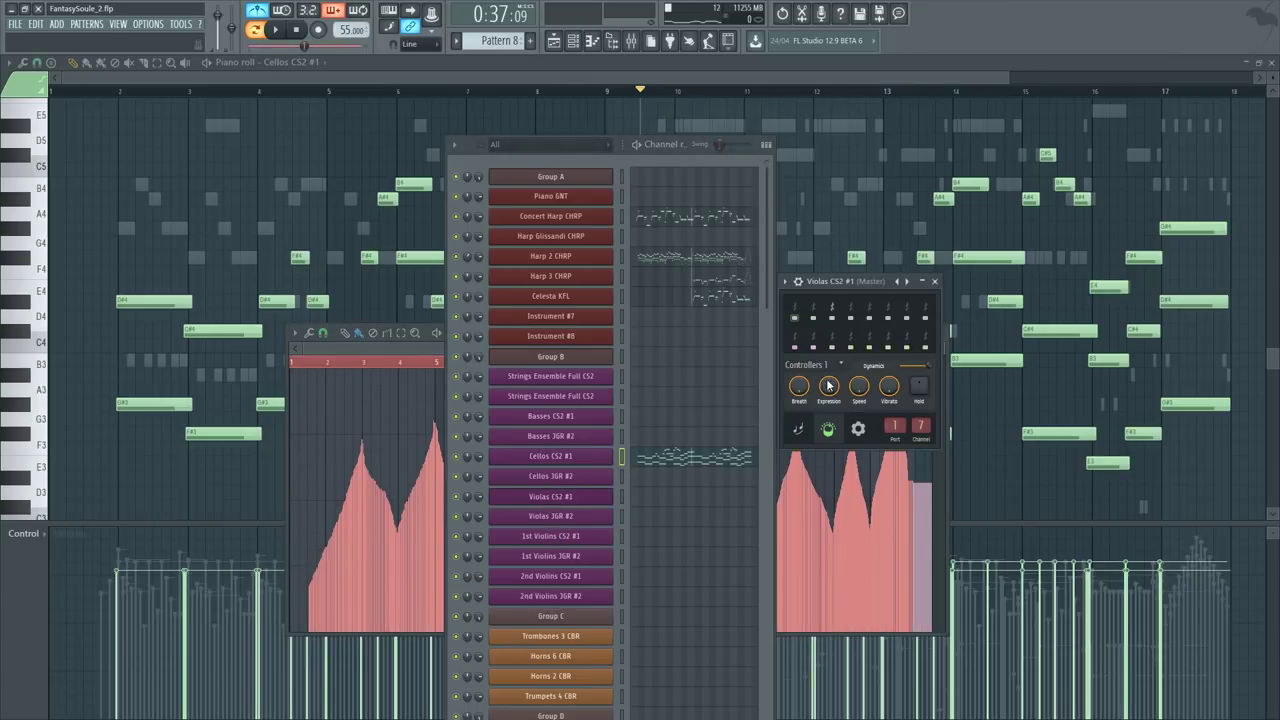
right_click(897, 367)
left_click(930, 454)
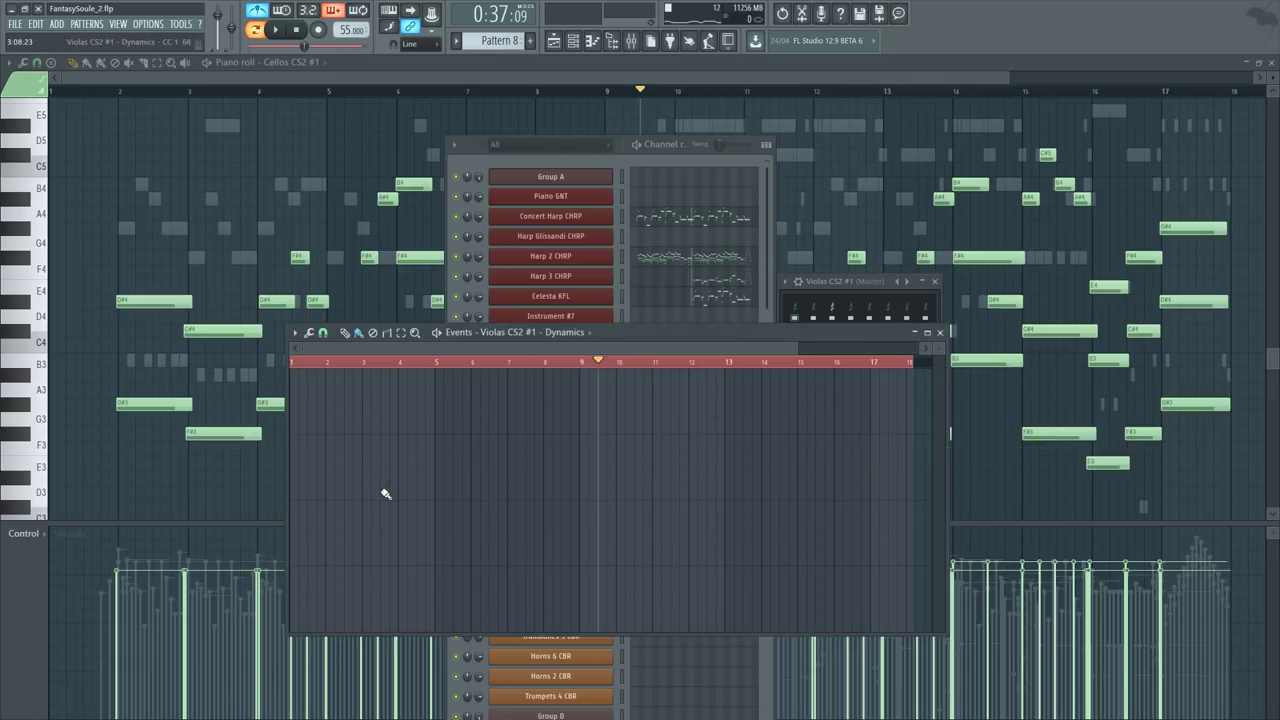
right_click(410, 479, "ctrl")
right_click(414, 482, "ctrl")
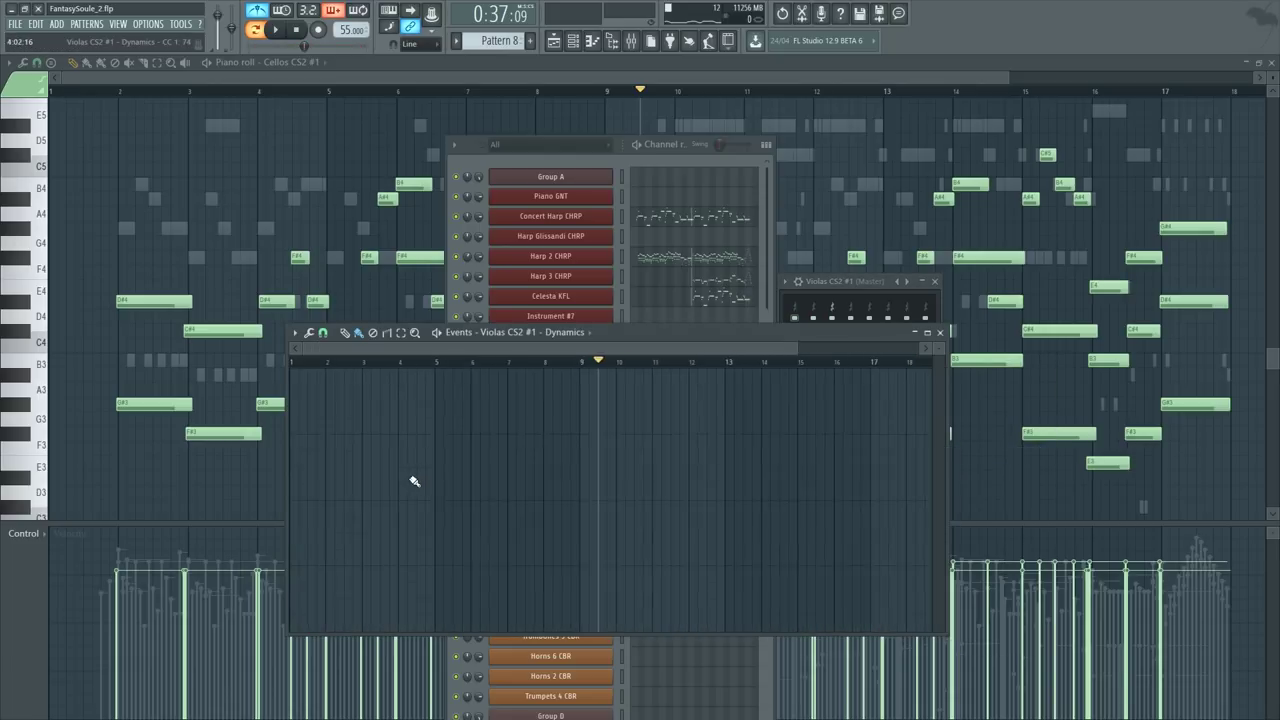
left_click(593, 365)
left_click(693, 162)
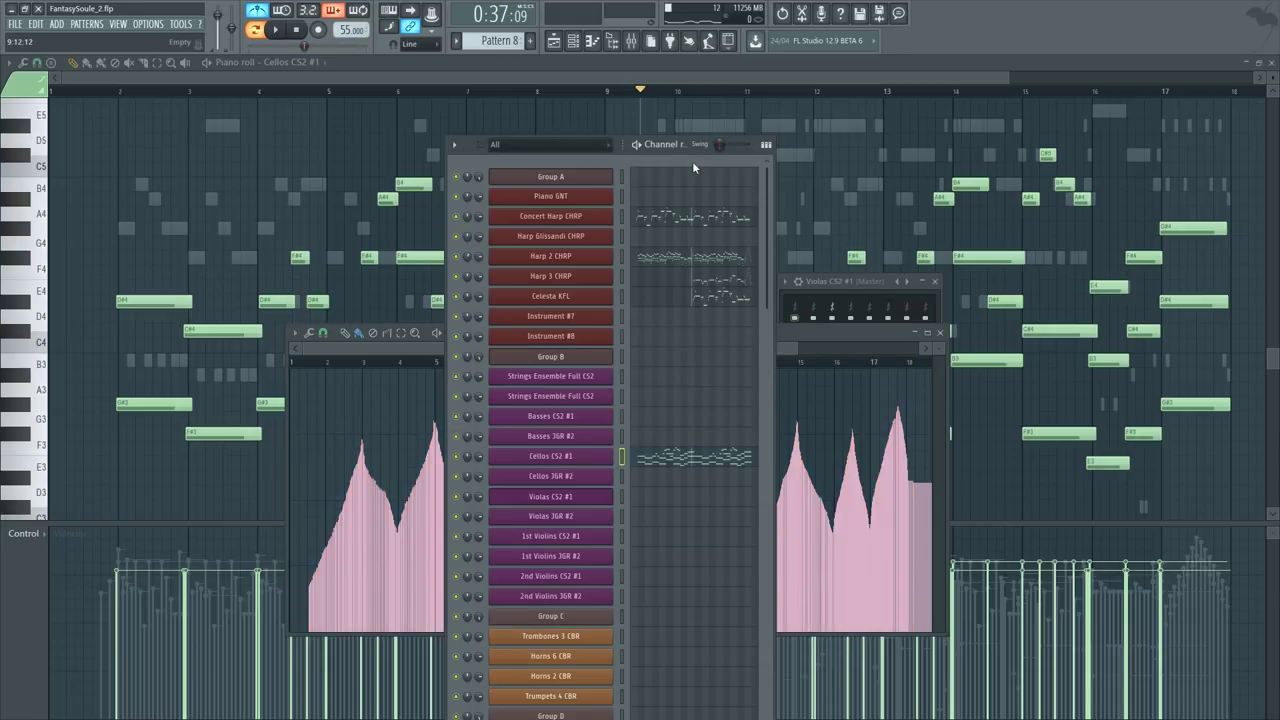
Step: View the Violas CS2 #1 notes, return to the channel list and select Cellos JGR #2 for playing
left_click(704, 498)
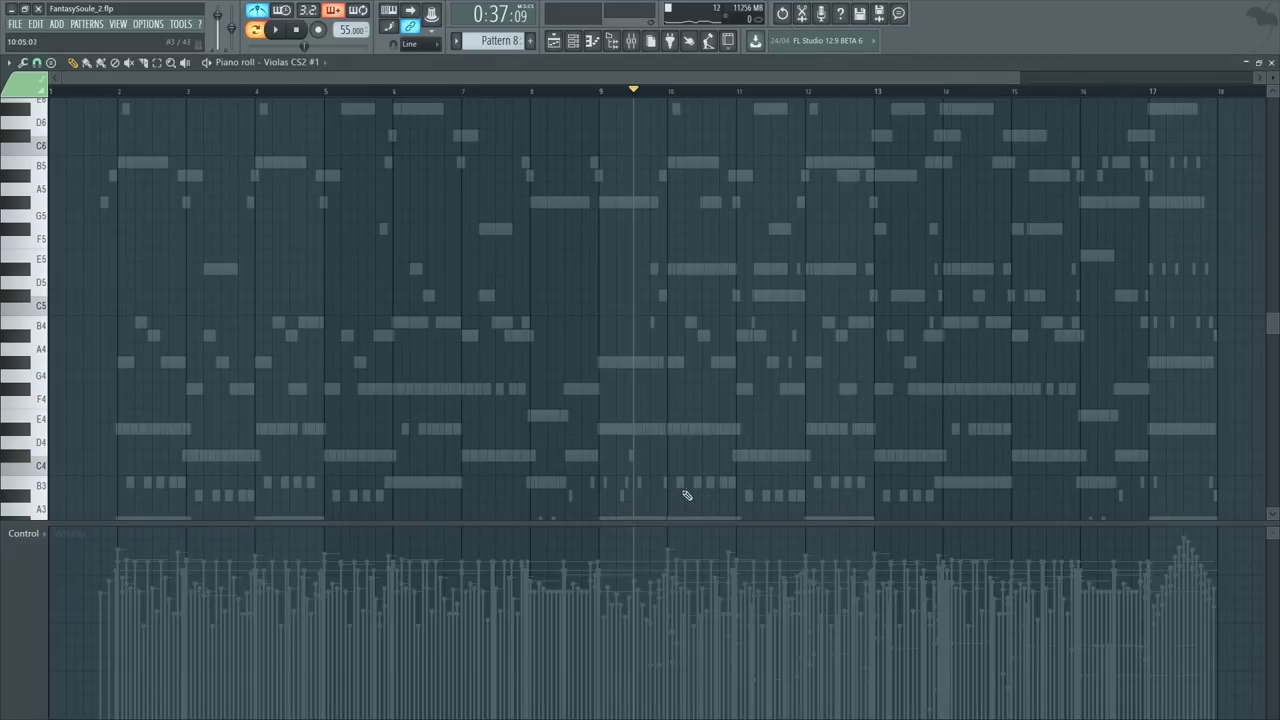
key("F6")
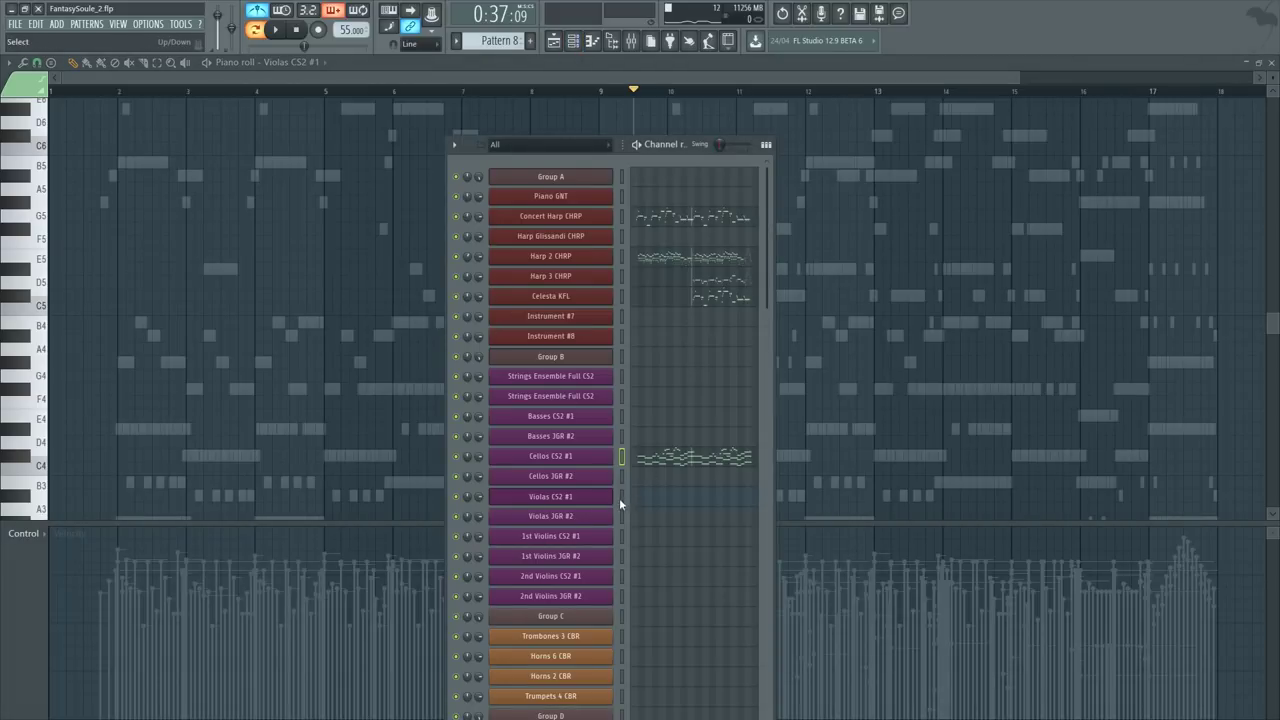
left_click(619, 496)
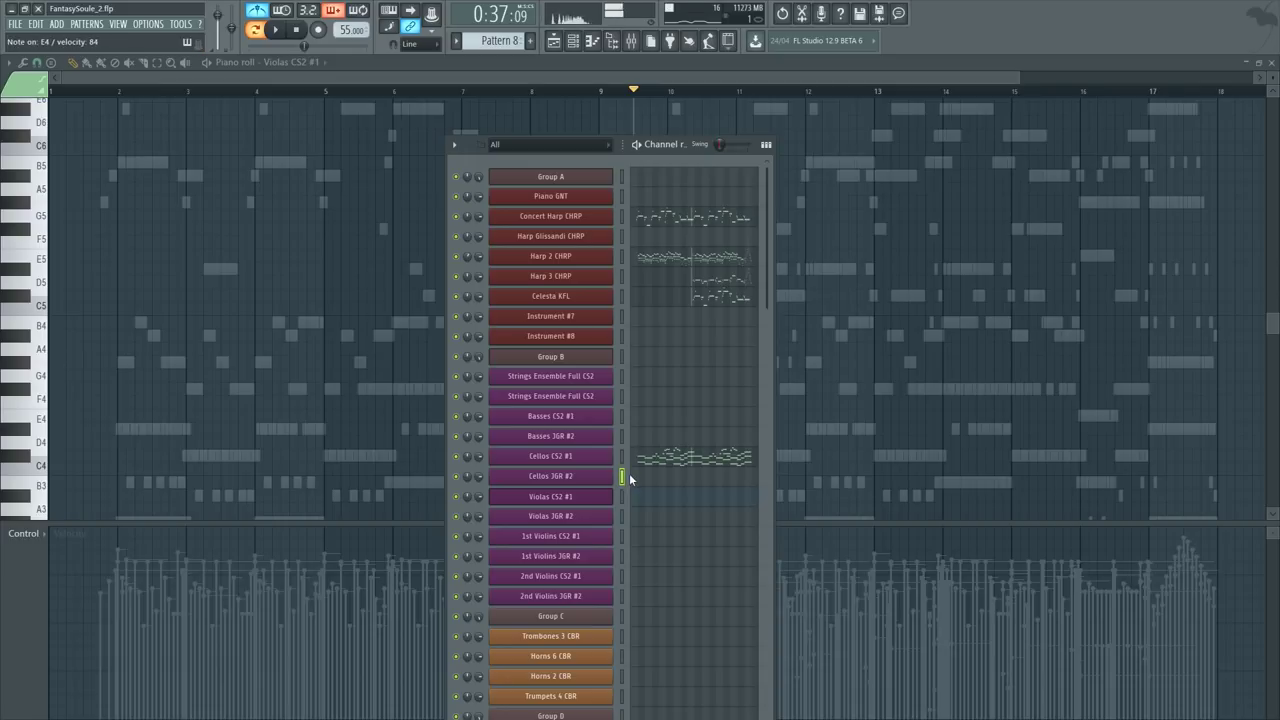
Step: Open the Group B Kontakt rack and inspect the Jaeger - Strings - Cellos 6 instrument and its articulations
left_click(612, 357)
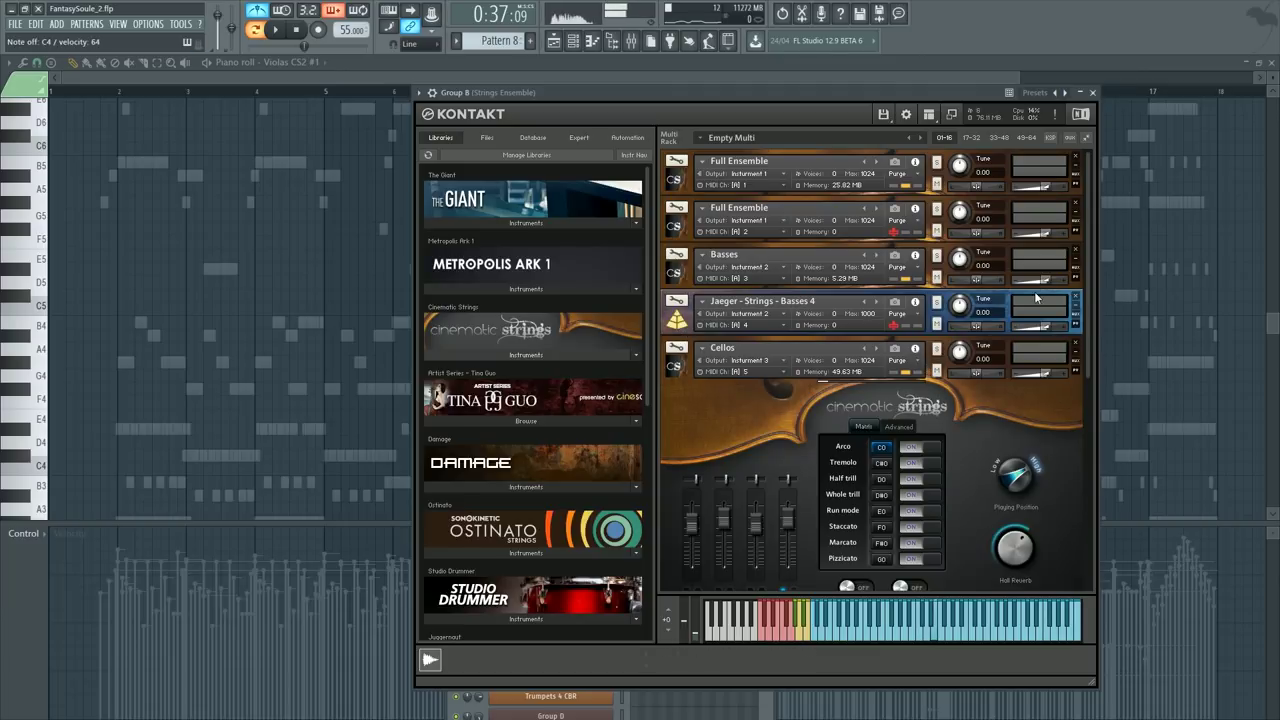
scroll(1000, 320, "down", 2)
left_click(671, 248)
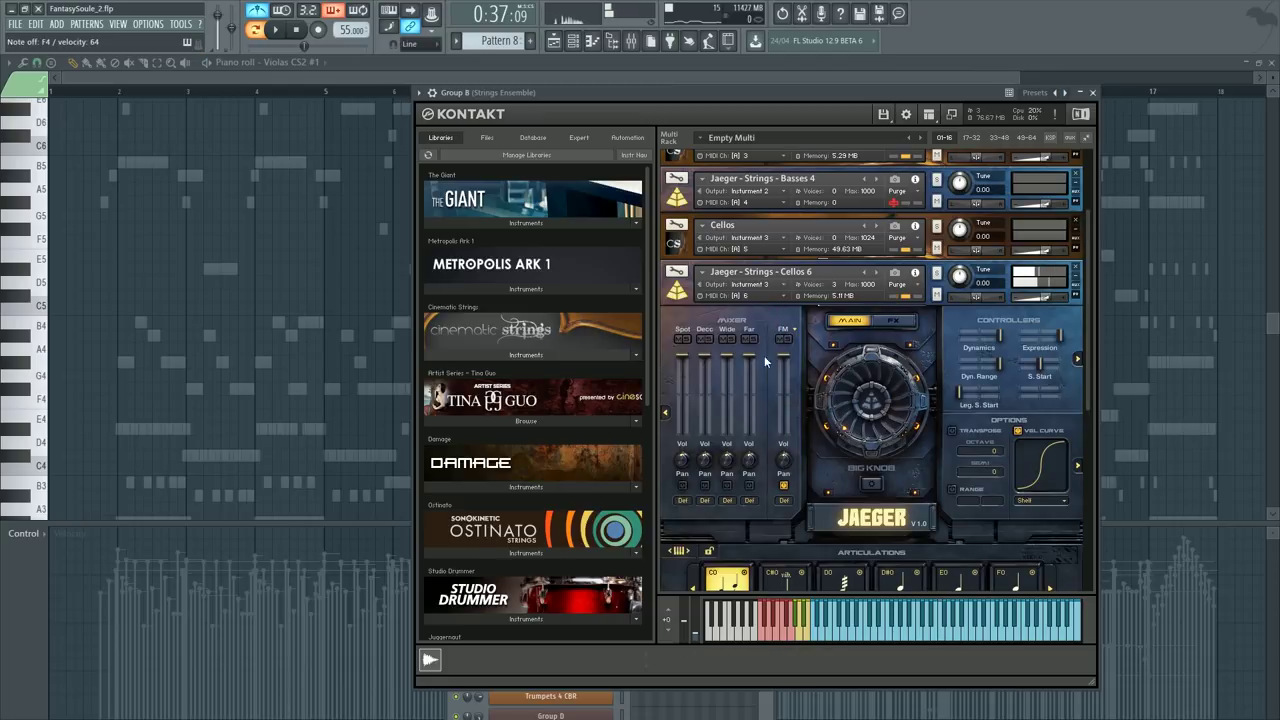
scroll(1043, 428, "down", 1)
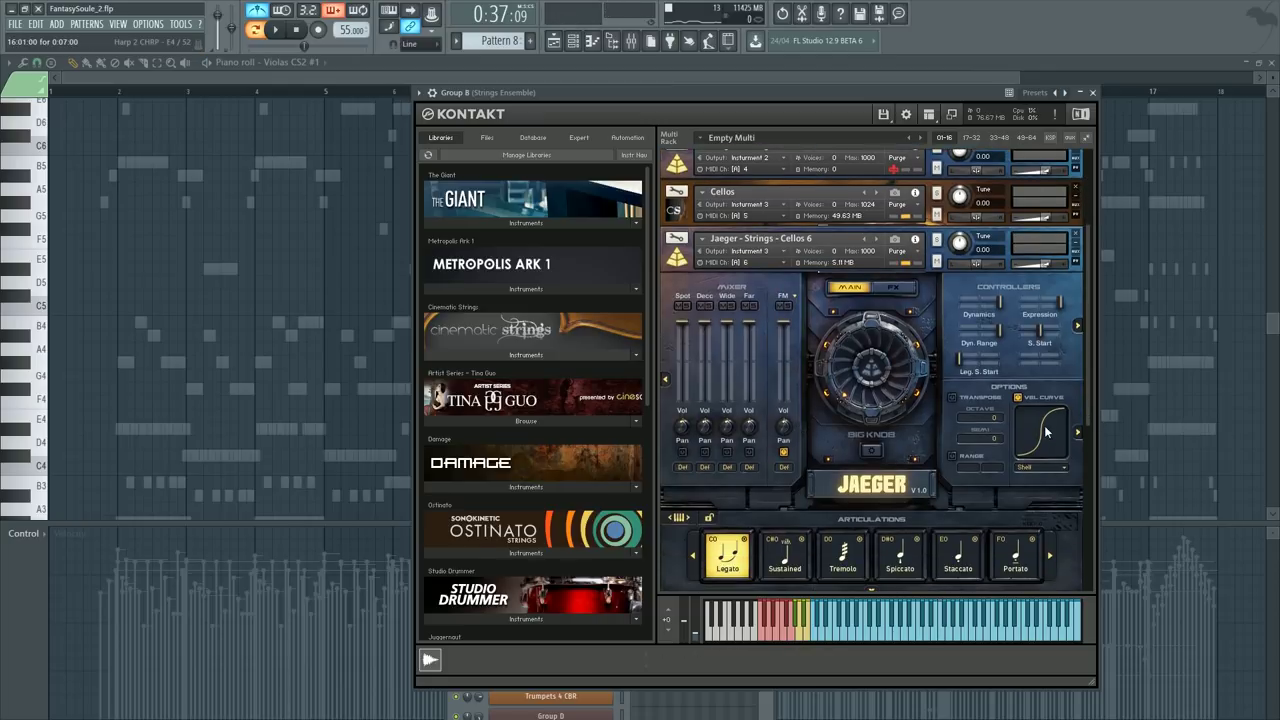
key("Escape")
Step: Open the notes of Cellos JGR #2 and choose note color 2, the Sus articulation
key("F6")
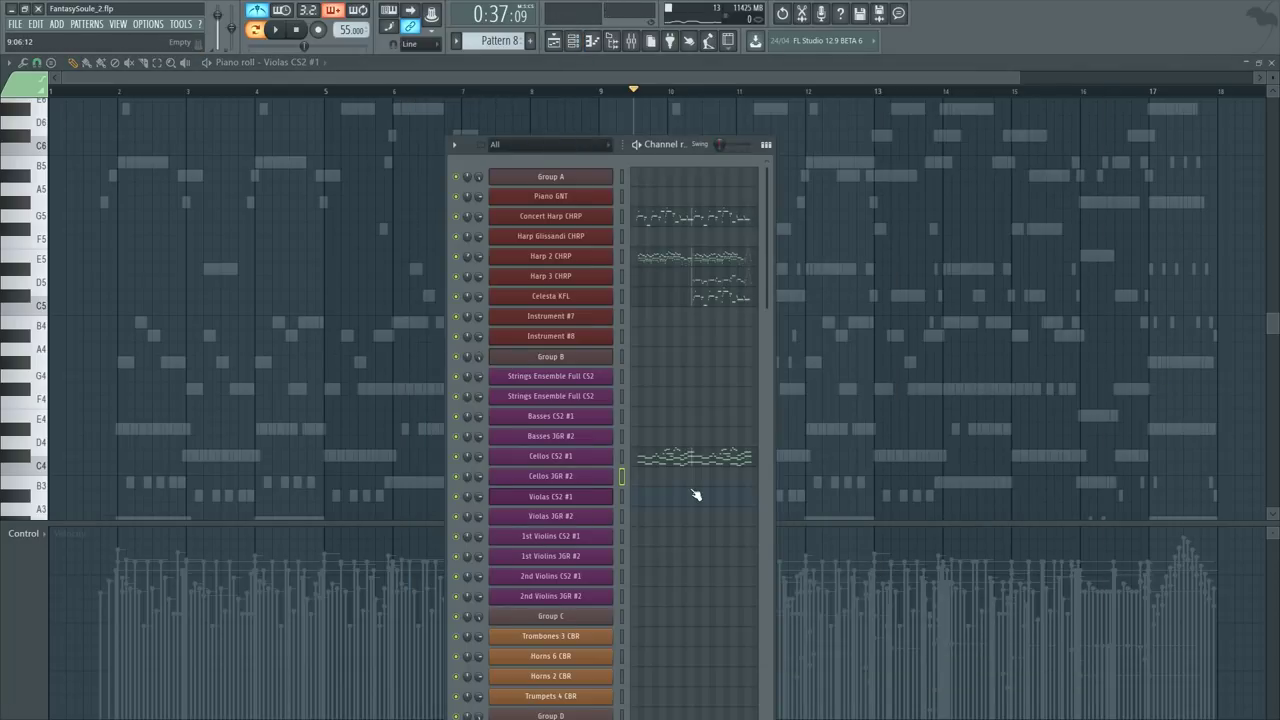
left_click(690, 478)
left_click(34, 92)
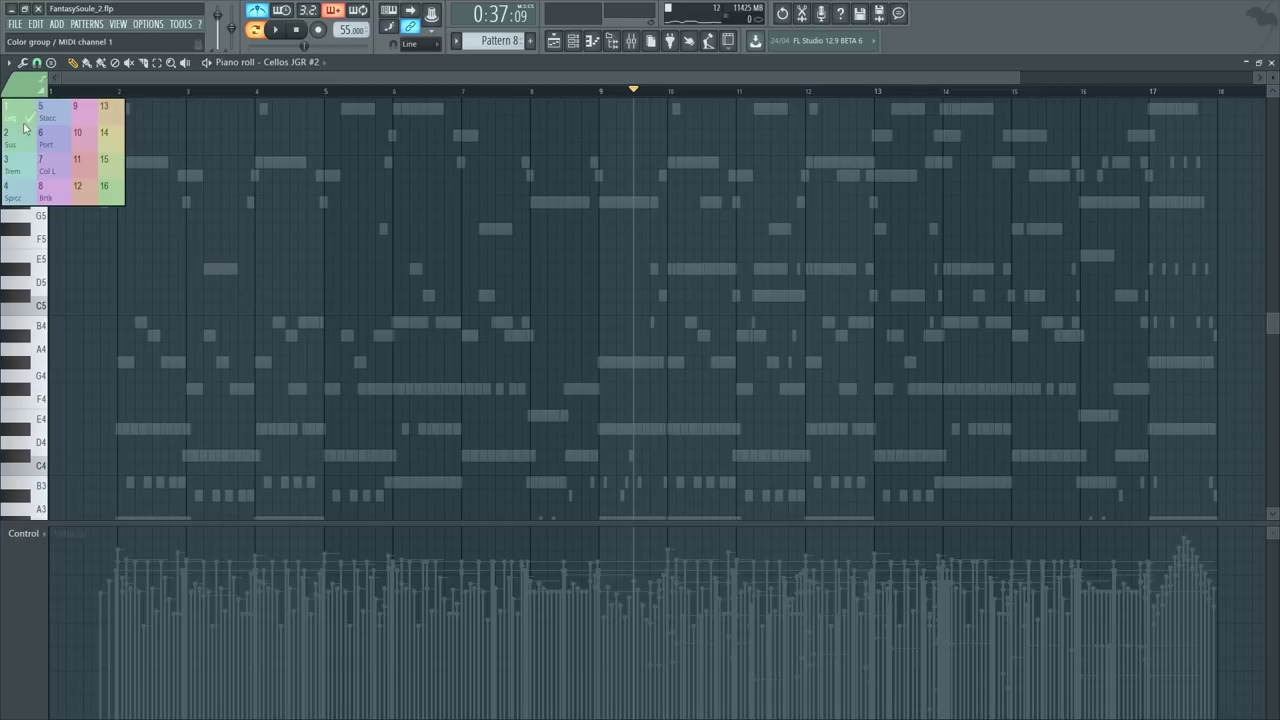
left_click(22, 135)
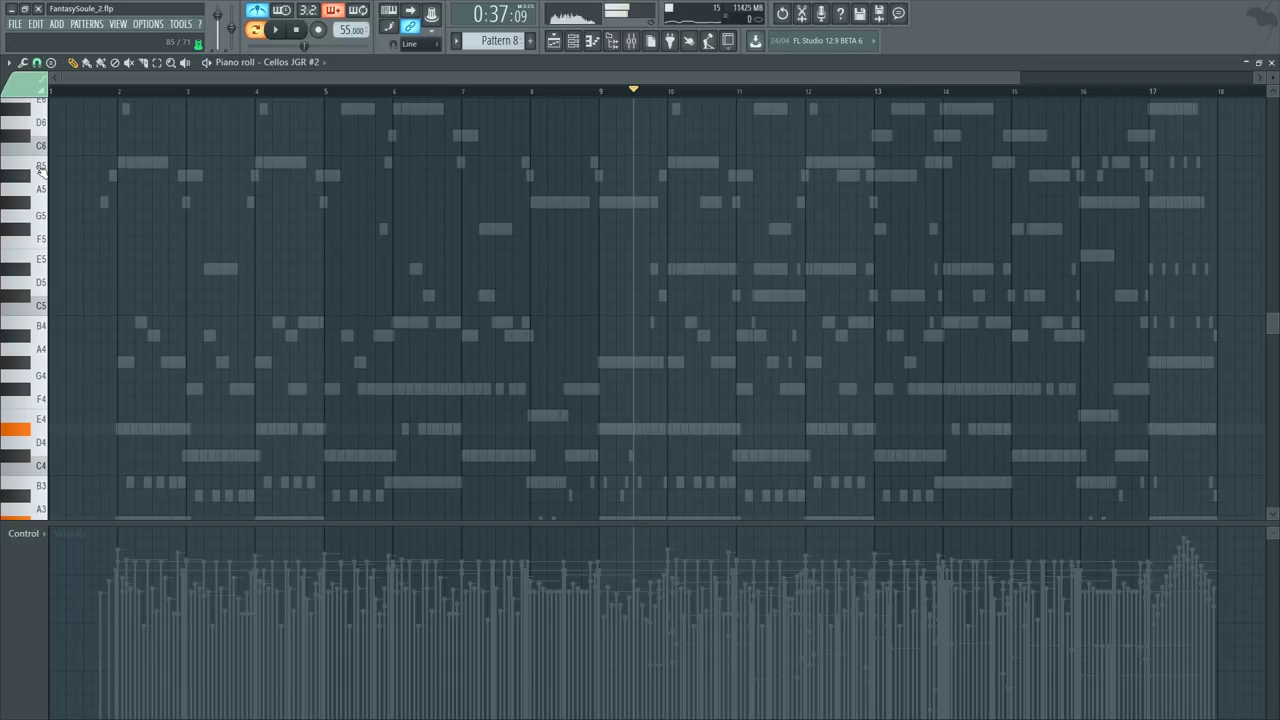
Step: Open the Cellos JGR #2 channel's controller window and try out its sound
key("F6")
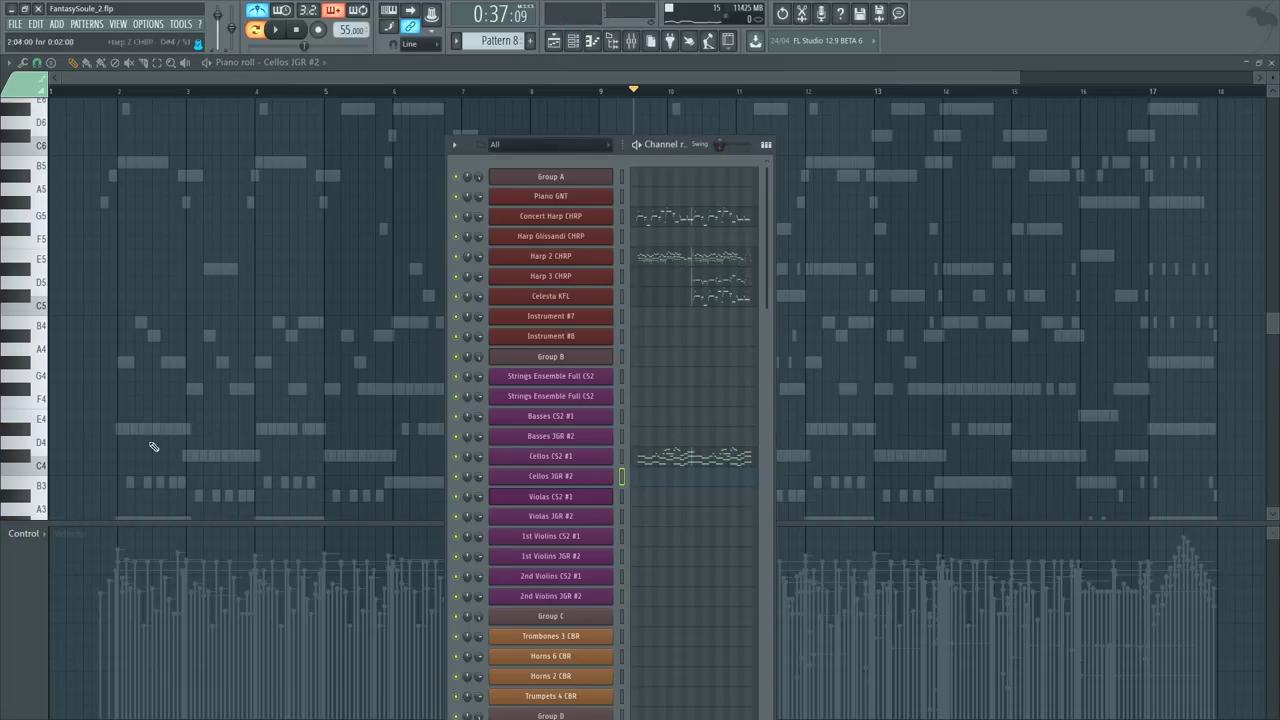
left_click(560, 474)
left_click(558, 478)
left_click(556, 482)
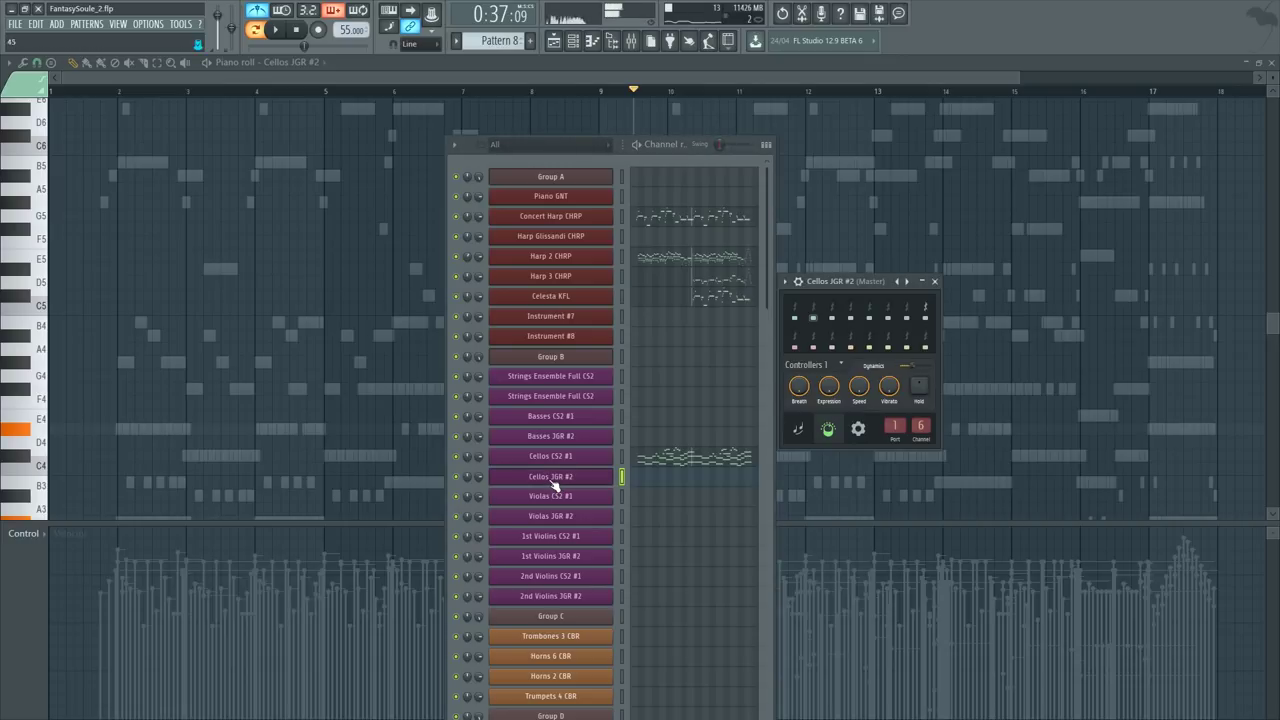
Step: Cut the notes from the Cellos CS2 #1 channel and paste them into Cellos JGR #2
left_click(621, 458)
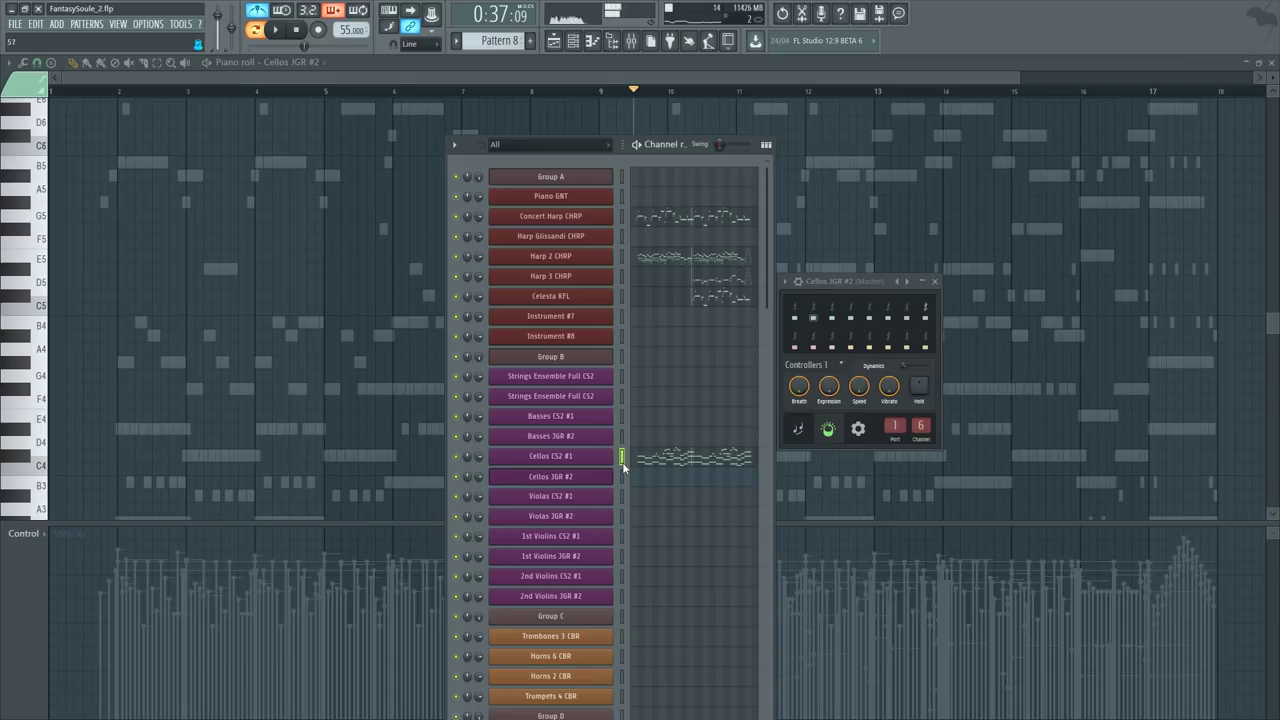
left_click(621, 477)
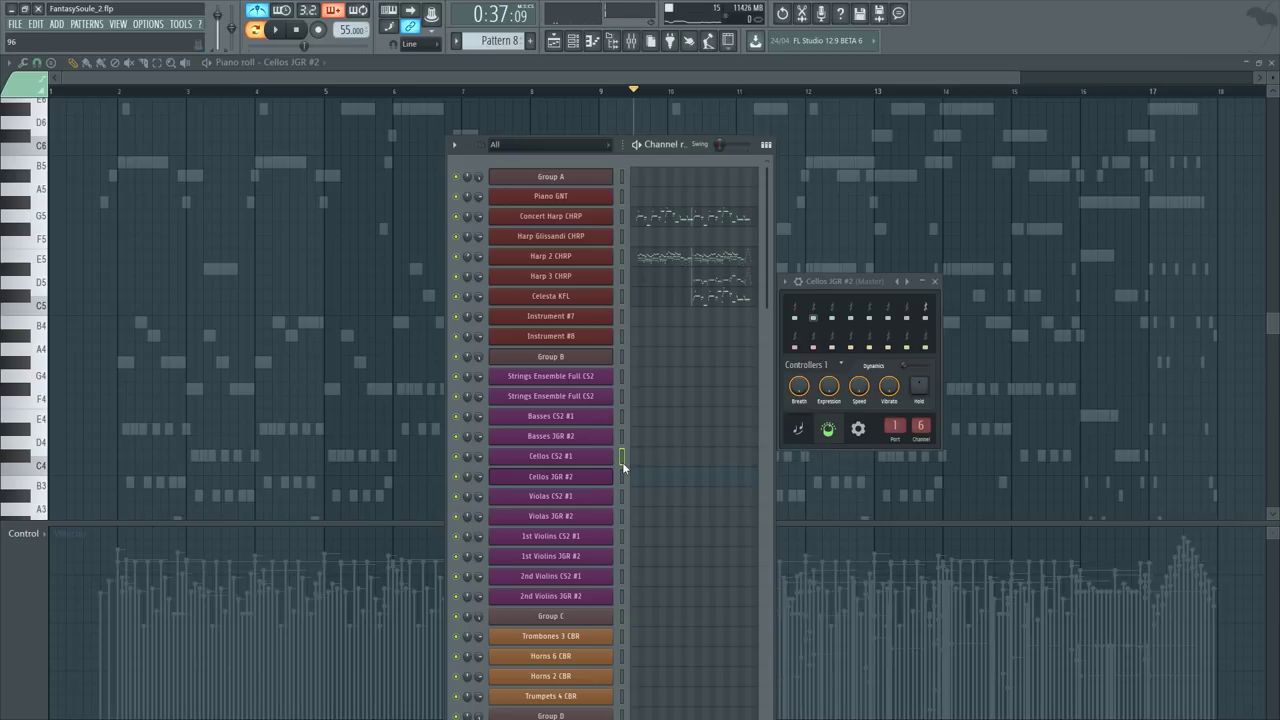
Step: Cut the Dynamics events from the Cellos CS2 #1 channel and paste them into the Dynamics events of Cellos JGR #2
left_click(597, 462)
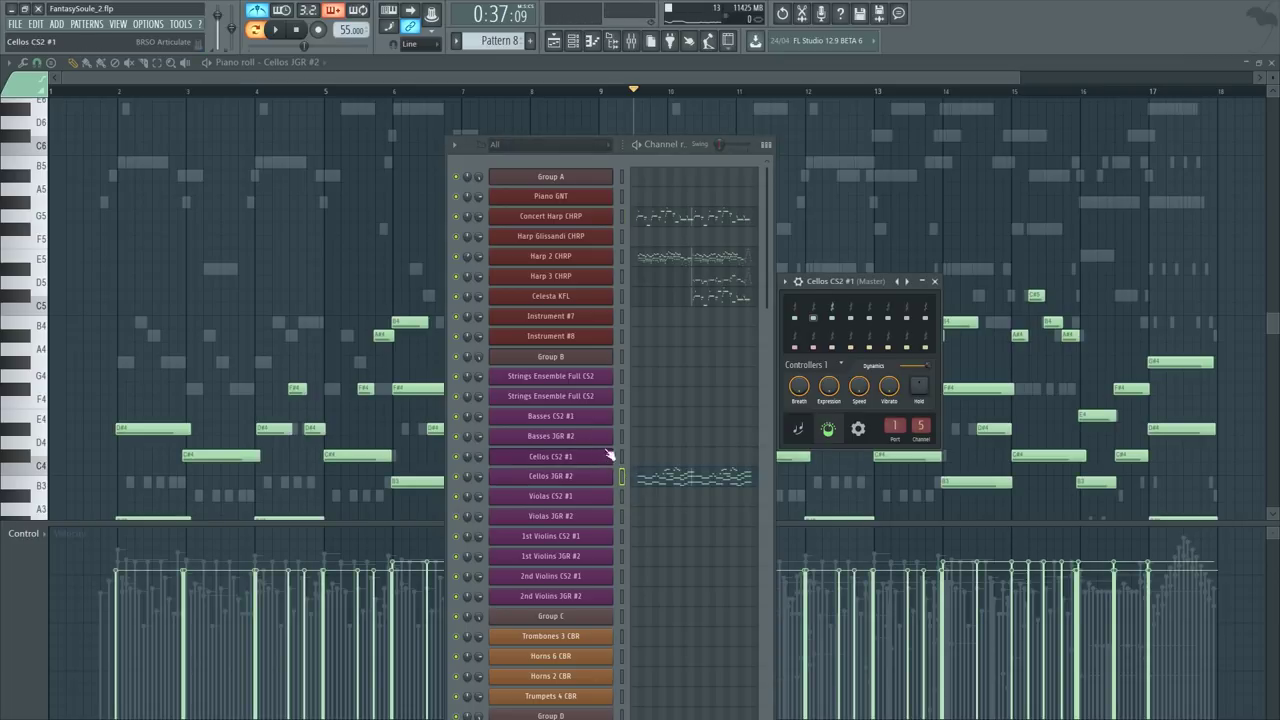
right_click(899, 365)
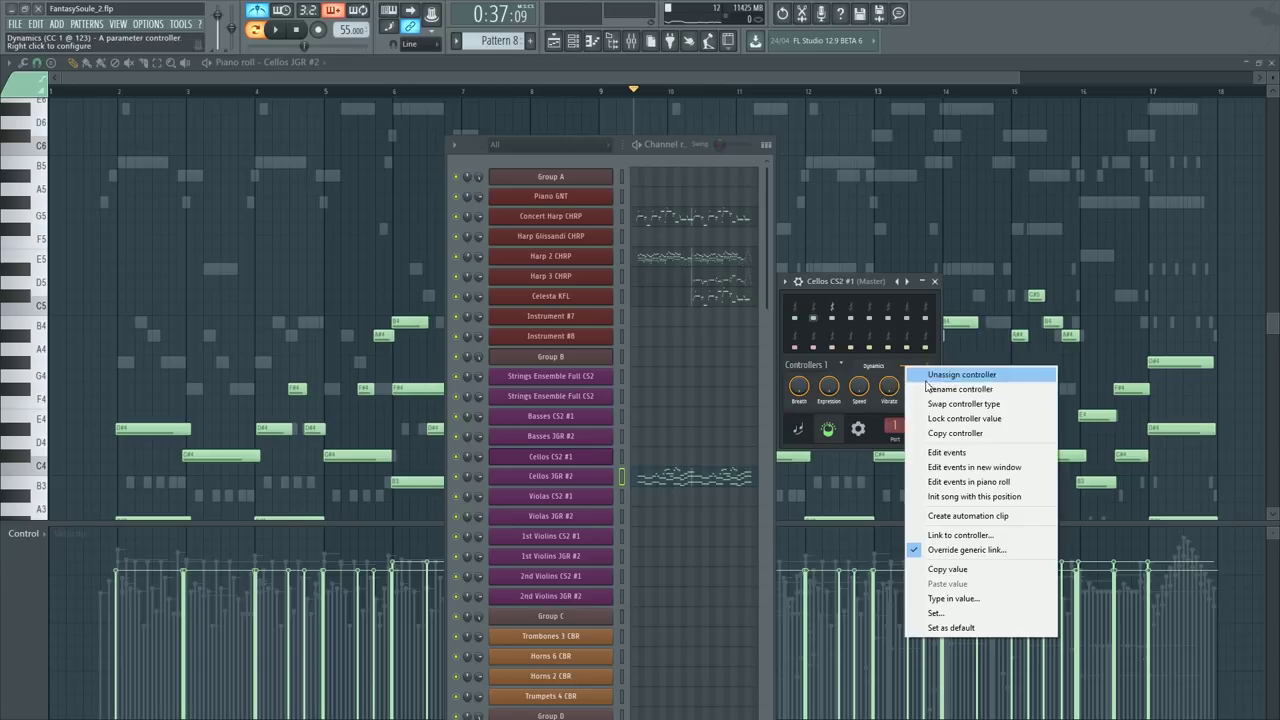
left_click(960, 455)
key("ctrl+a")
left_click(662, 146)
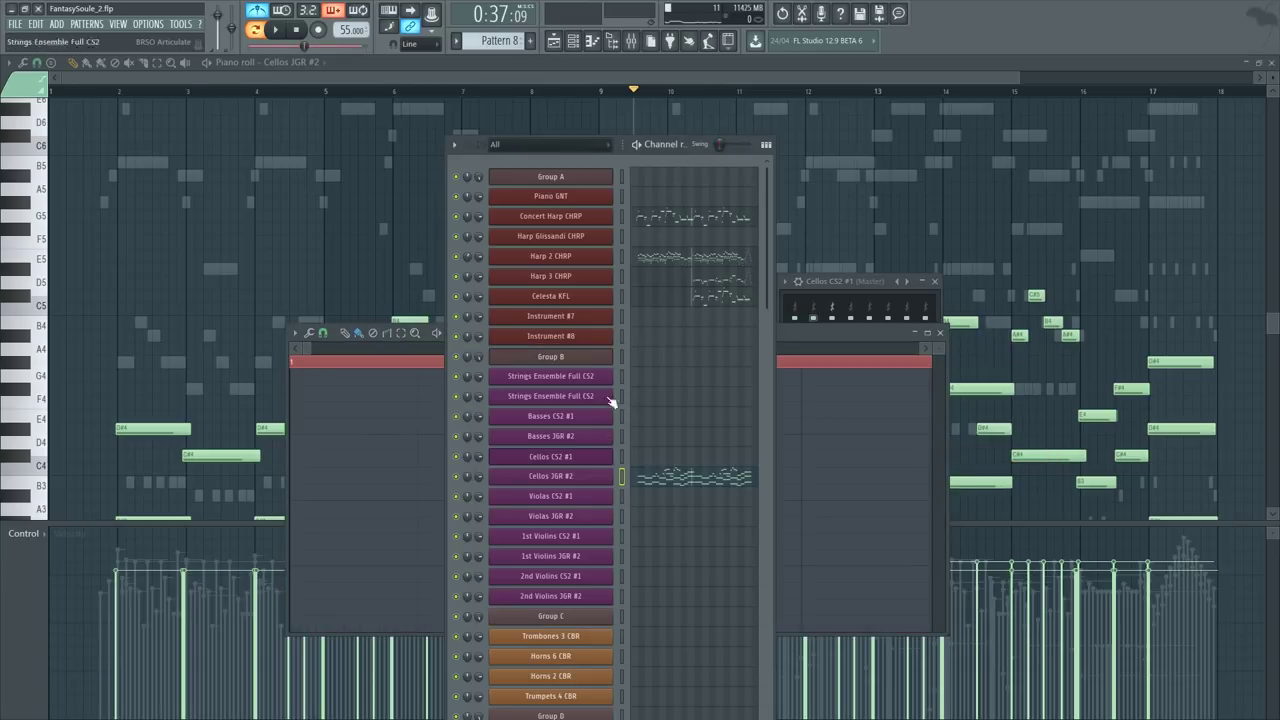
left_click(600, 476)
right_click(912, 367)
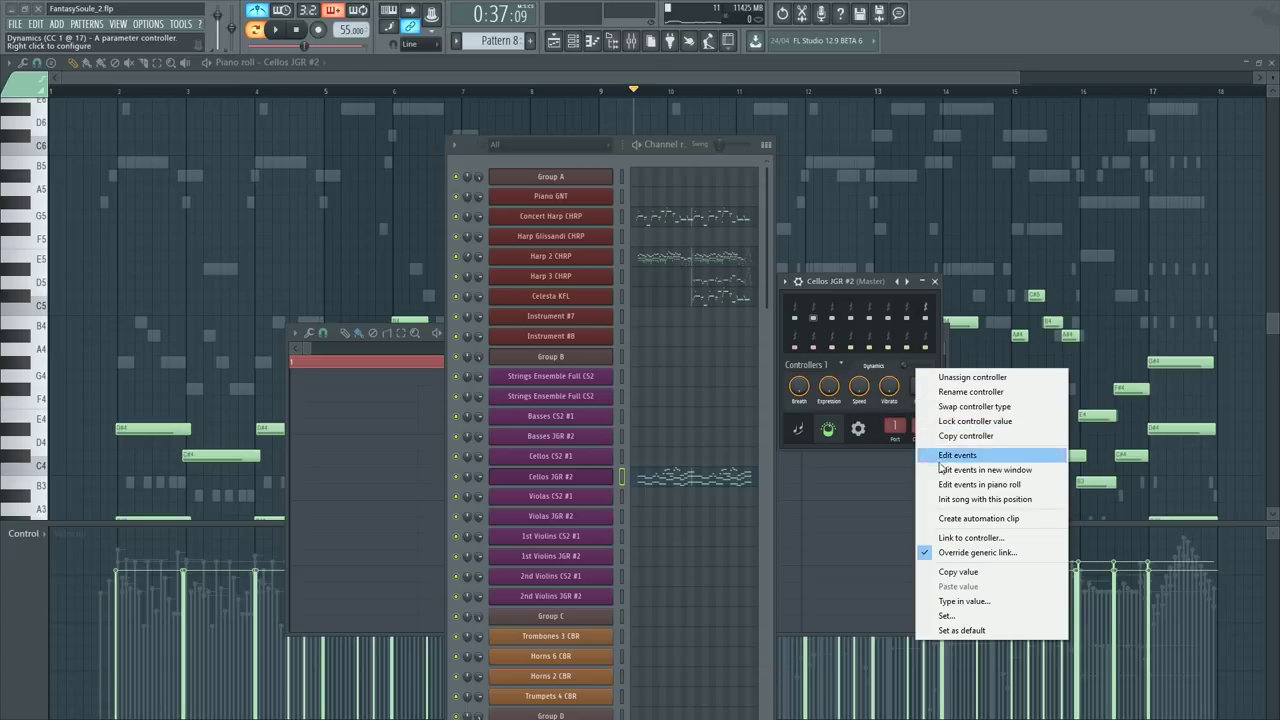
left_click(930, 452)
key("ctrl+v")
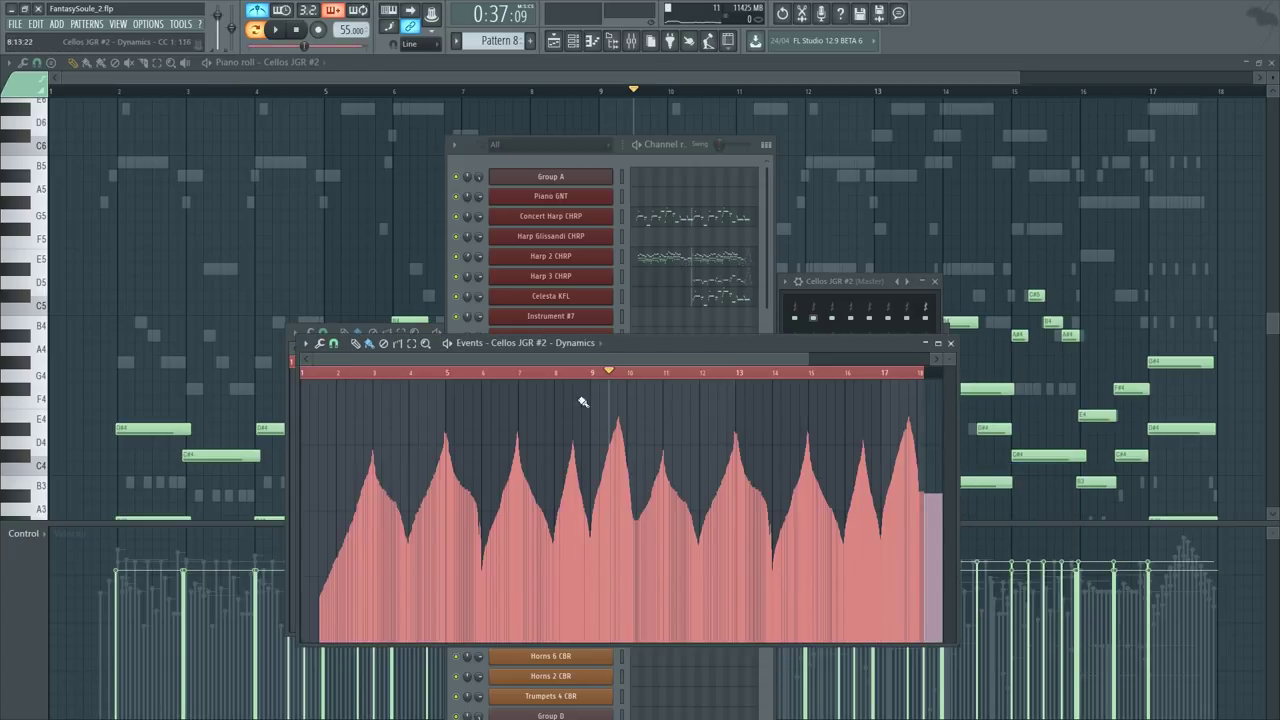
Step: Assign note color 2, Sus, to all notes of Cellos JGR #2 and play the pattern from just before bar 2
key("space")
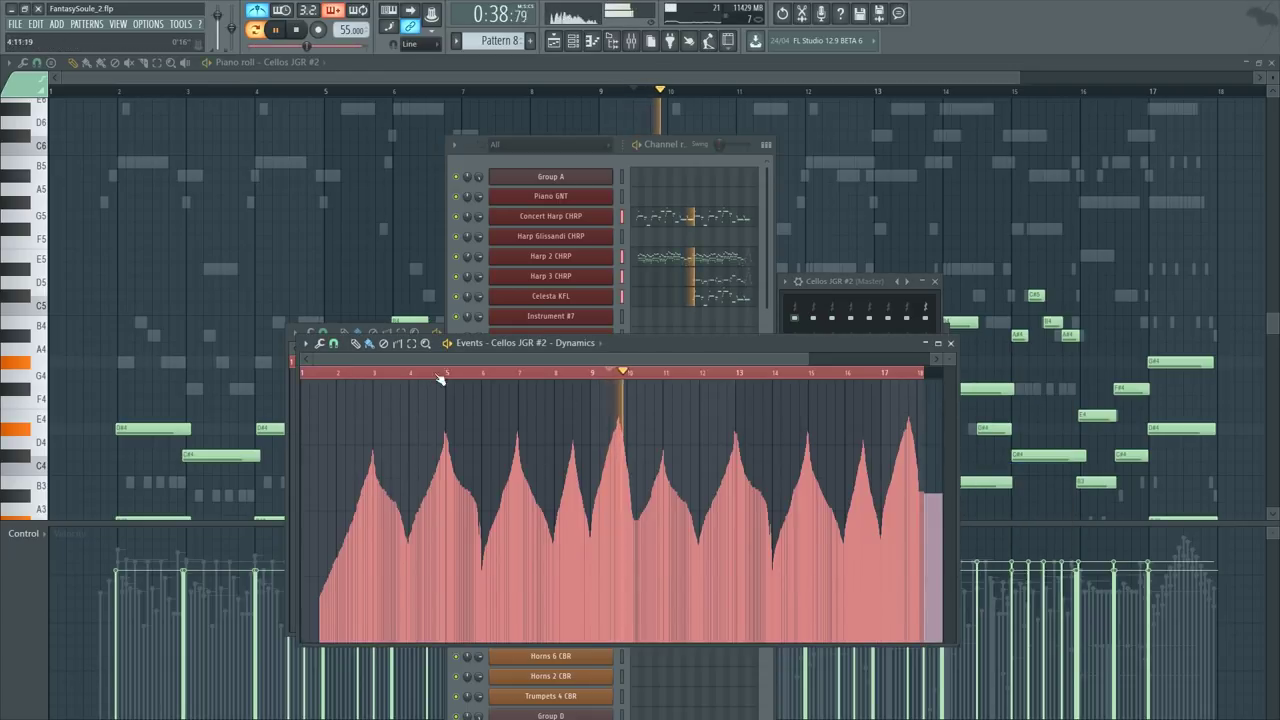
key("ctrl+d")
key("space")
right_click(157, 320)
key("ctrl+a")
left_click(30, 84)
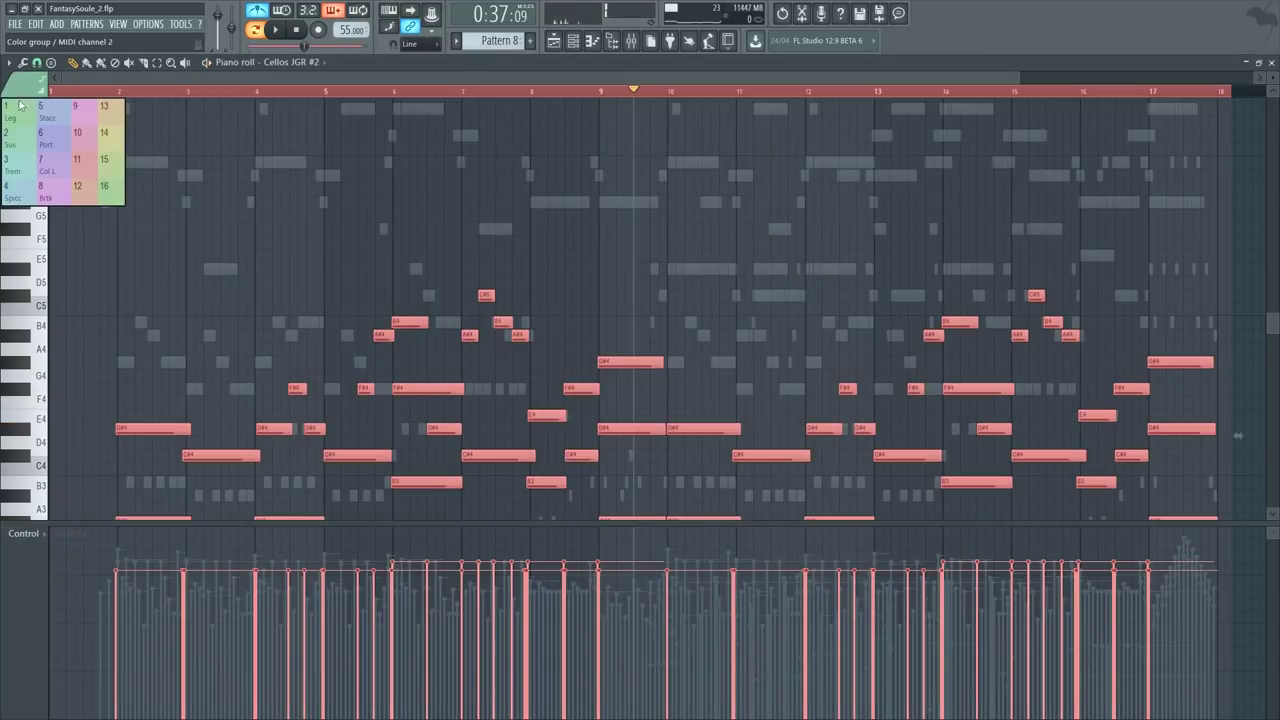
left_click(20, 114)
key("ctrl+d")
left_click(100, 92)
key("space")
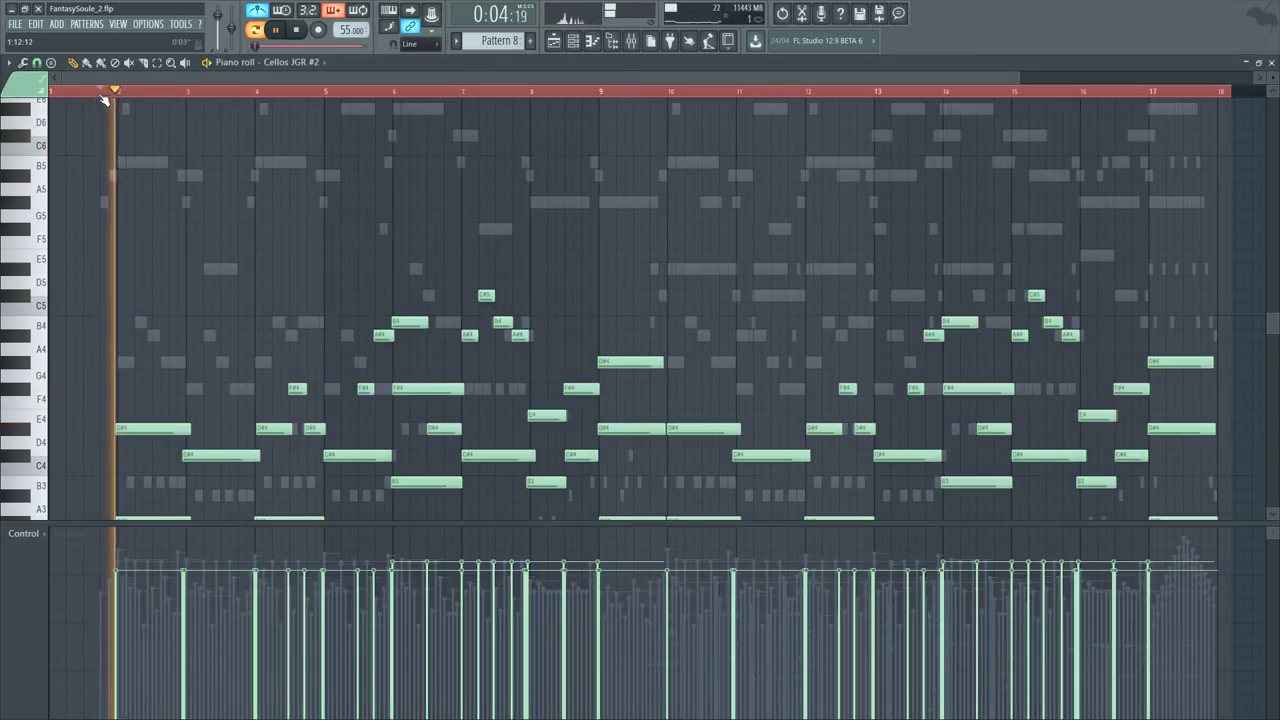
scroll(104, 97, "up", 3)
scroll(105, 99, "up", 3)
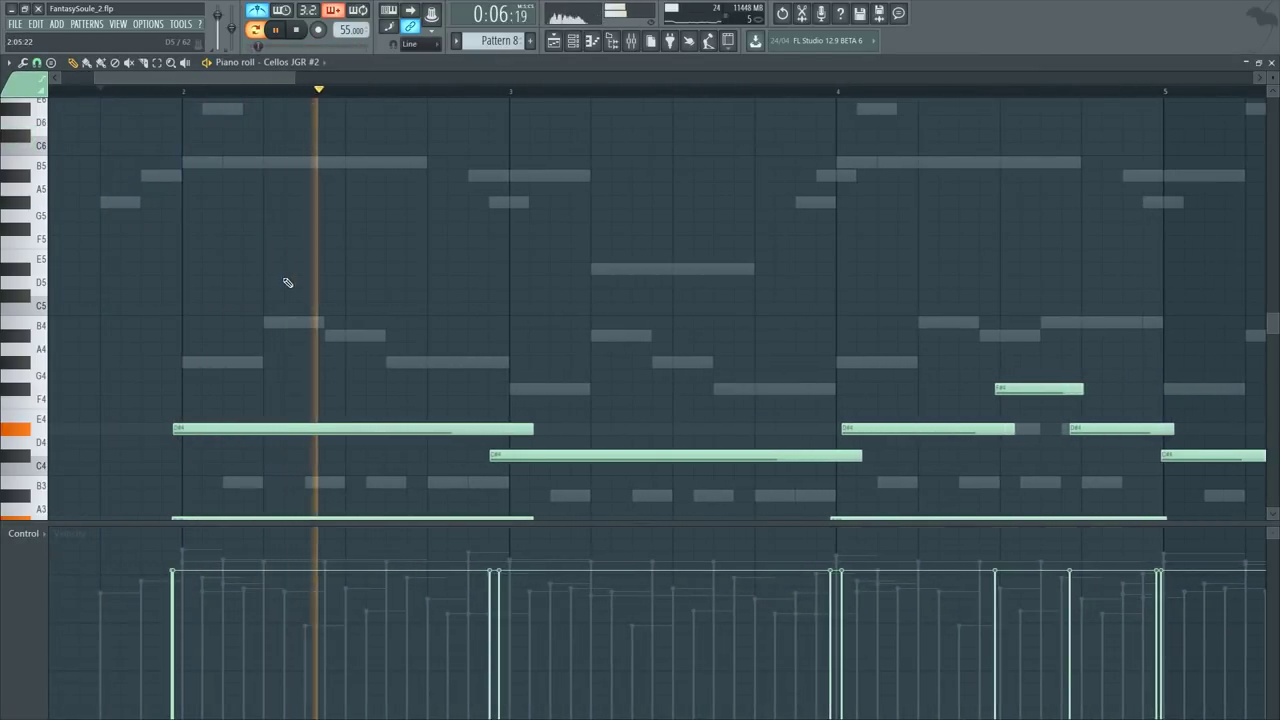
right_click(286, 281, "ctrl")
key("F6")
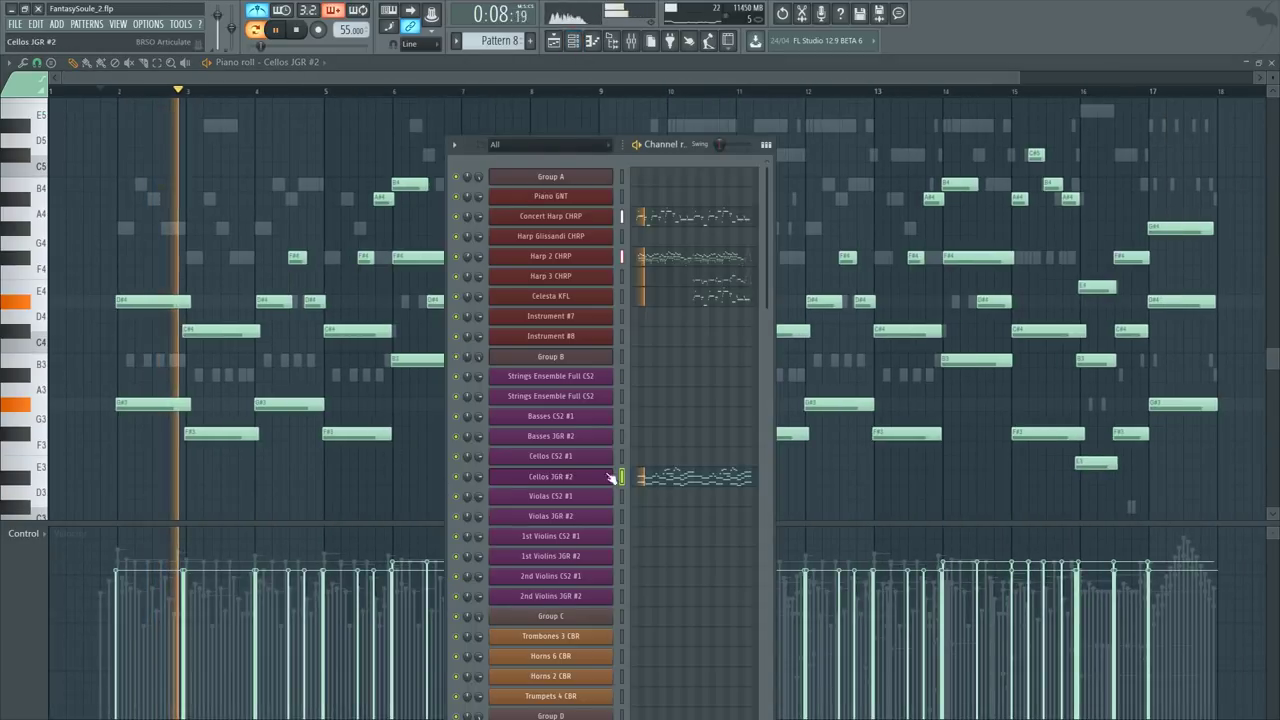
left_click(655, 481)
double_click(660, 481)
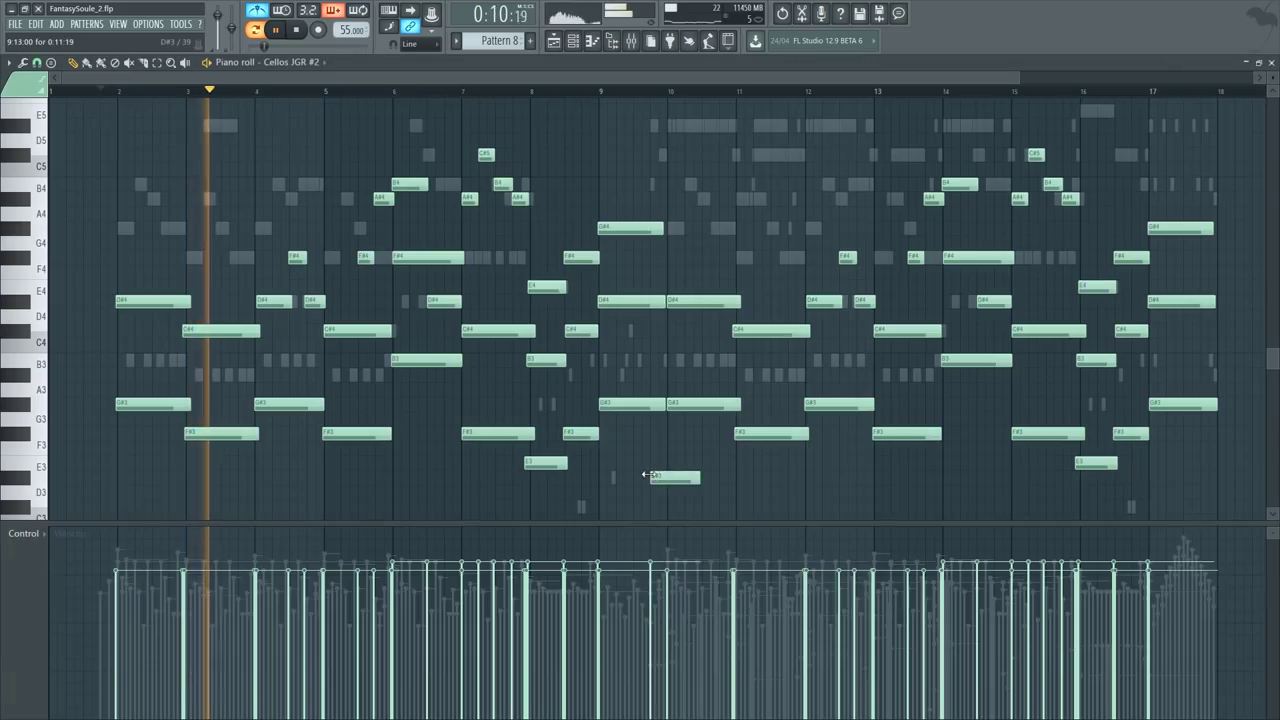
key("ctrl+z")
Step: Check the Cellos JGR #2 controller window and the Jaeger cello instrument in the Group B Kontakt rack during playback
key("F6")
left_click(575, 479)
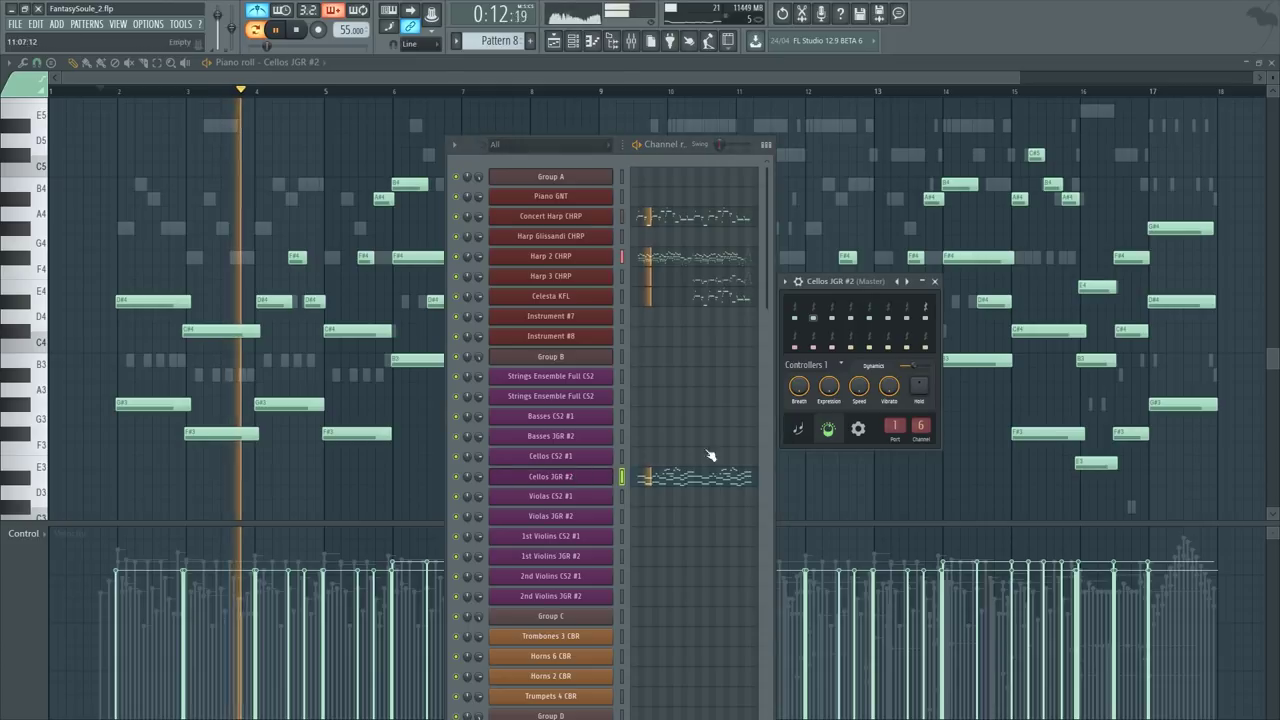
left_click(665, 480)
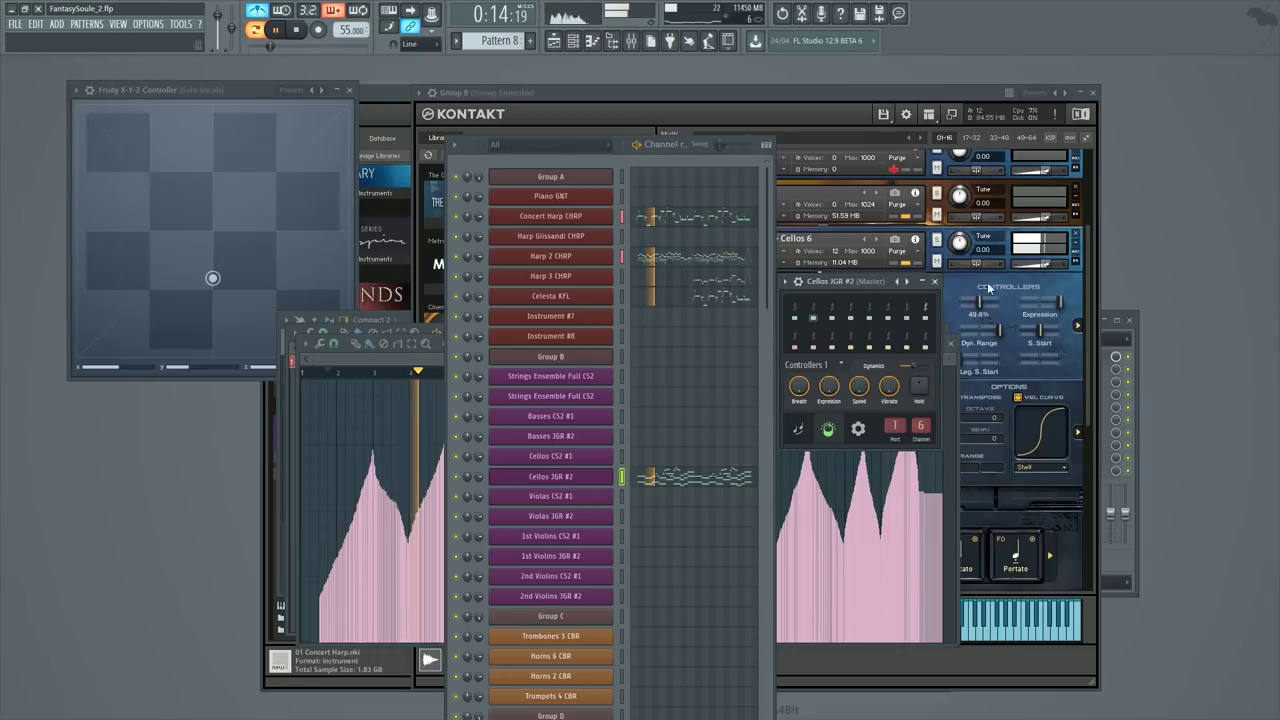
left_click_drag(904, 93, 970, 87)
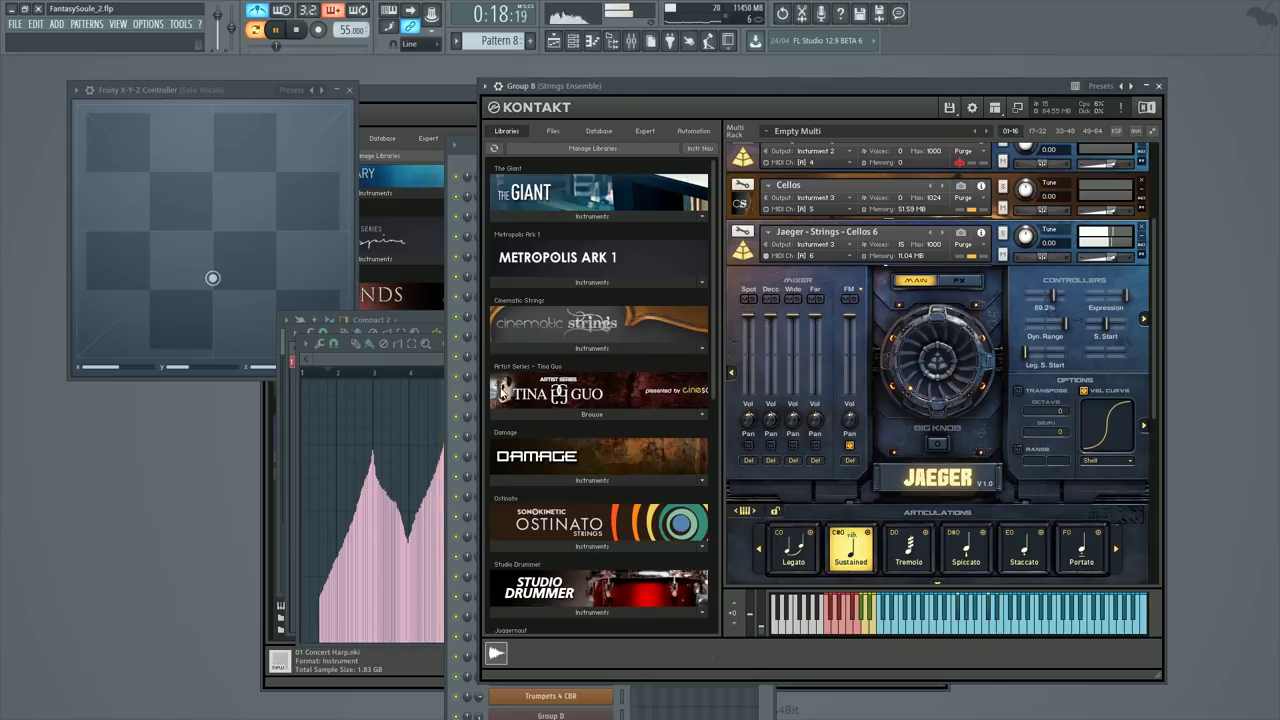
Step: Scale the levels of the Cellos JGR #2 Dynamics events with Multiply set to 75%
left_click(375, 357)
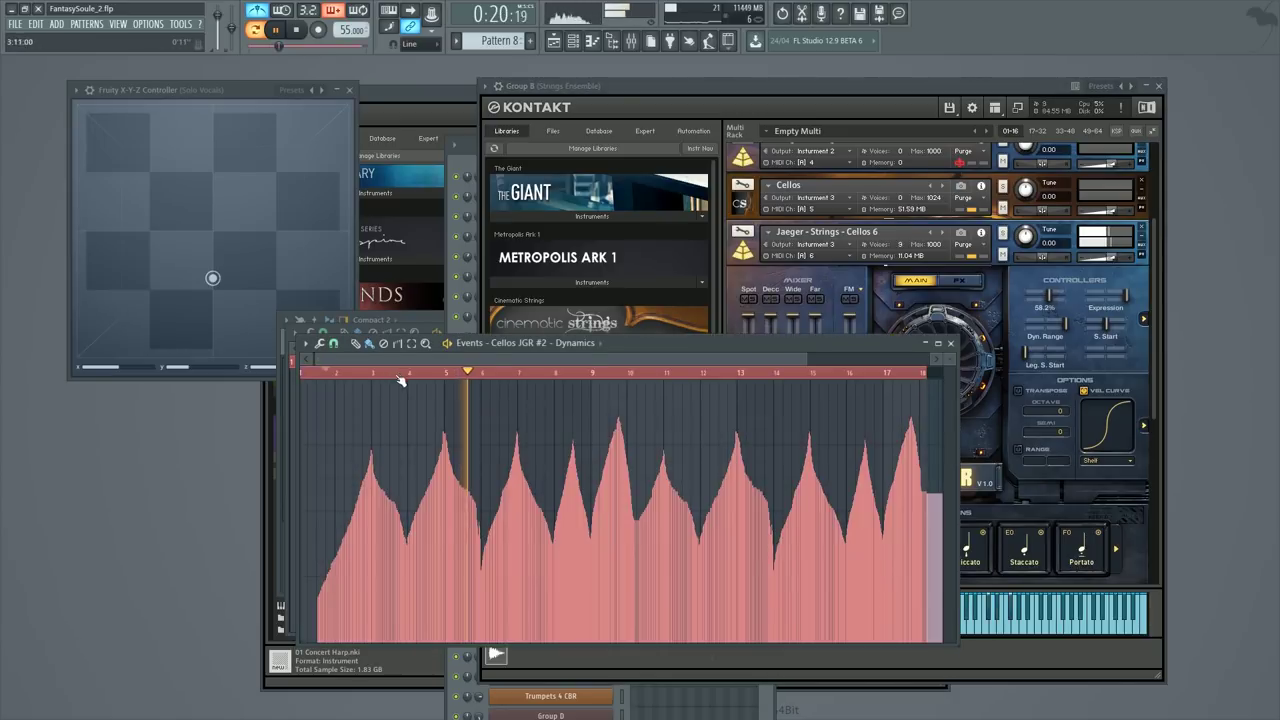
key("alt+x")
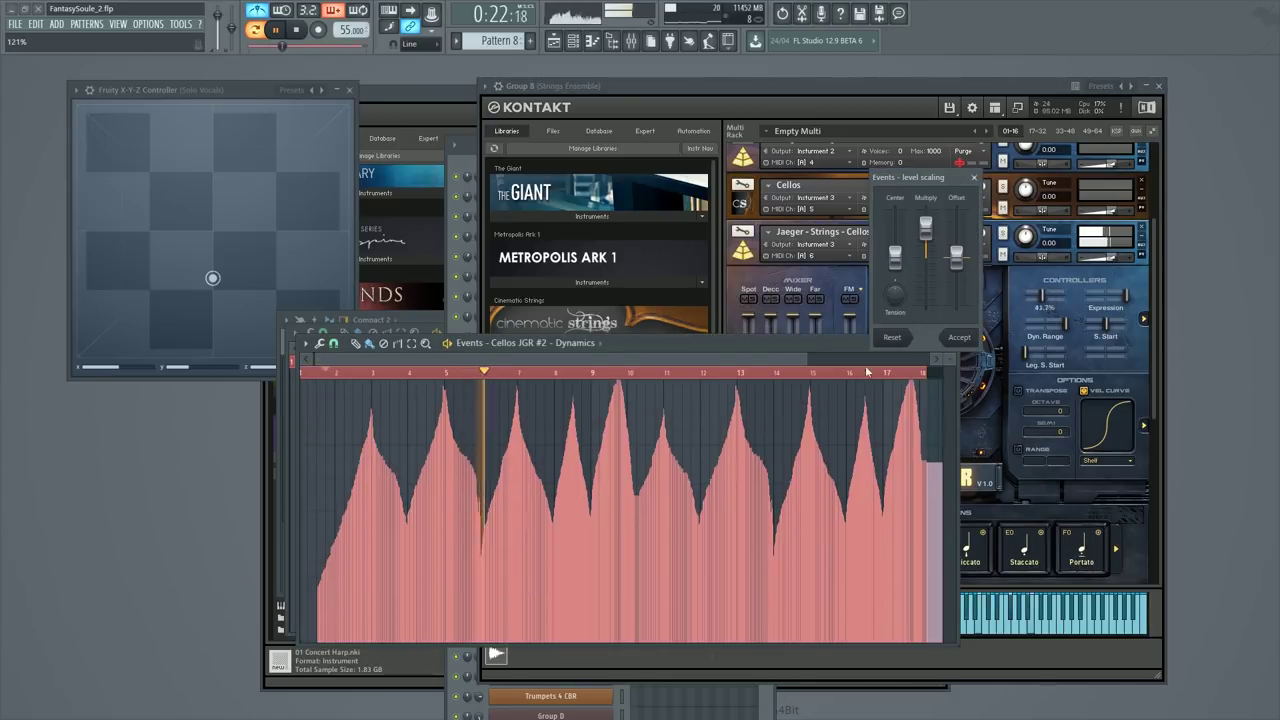
left_click_drag(926, 224, 926, 239)
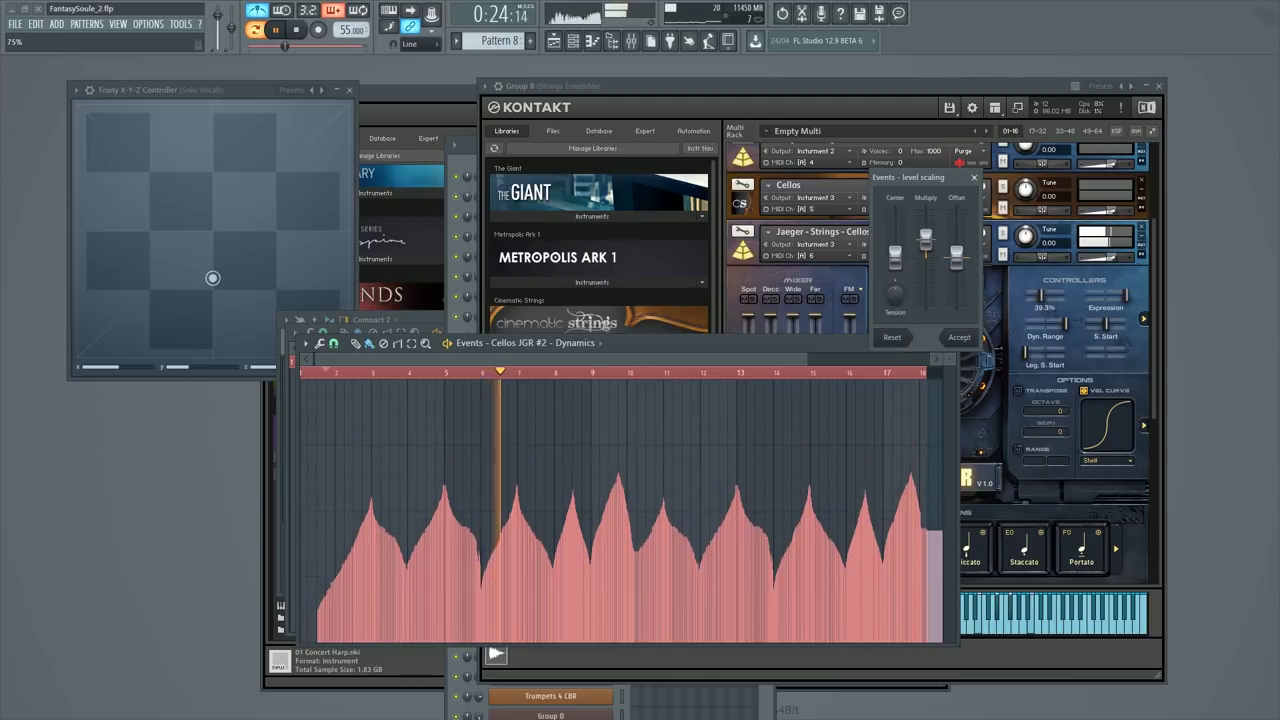
left_click(958, 336)
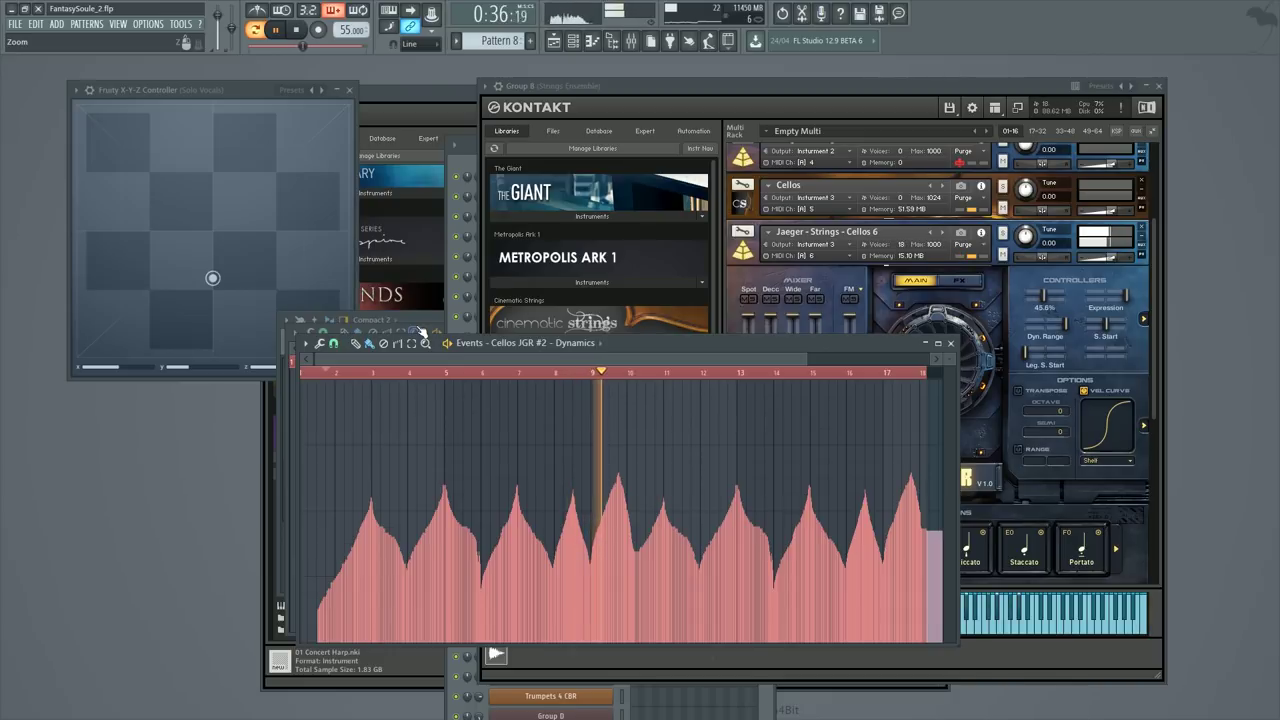
Step: Stop playback and undo the level scaling, the event paste and the transfer of the notes to Cellos JGR #2
key("F6")
key("space")
key("ctrl+alt+z")
key("ctrl+alt+z")
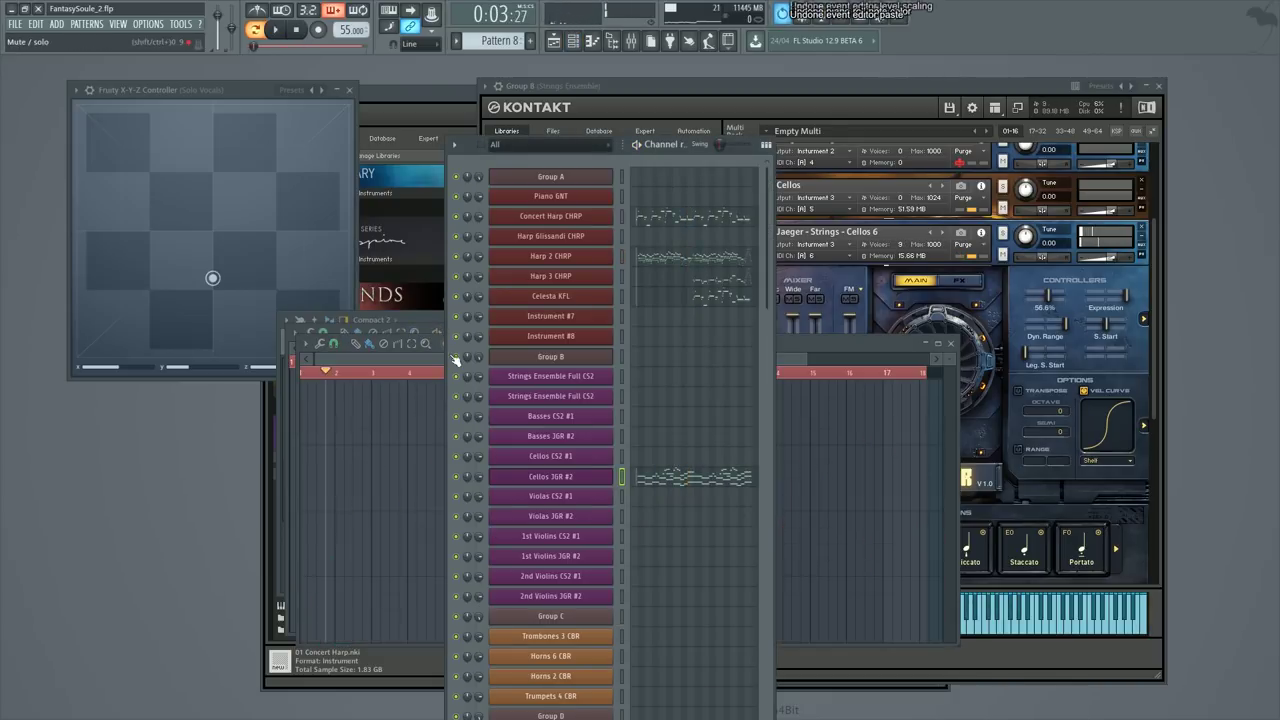
key("ctrl+alt+z")
key("ctrl+alt+z")
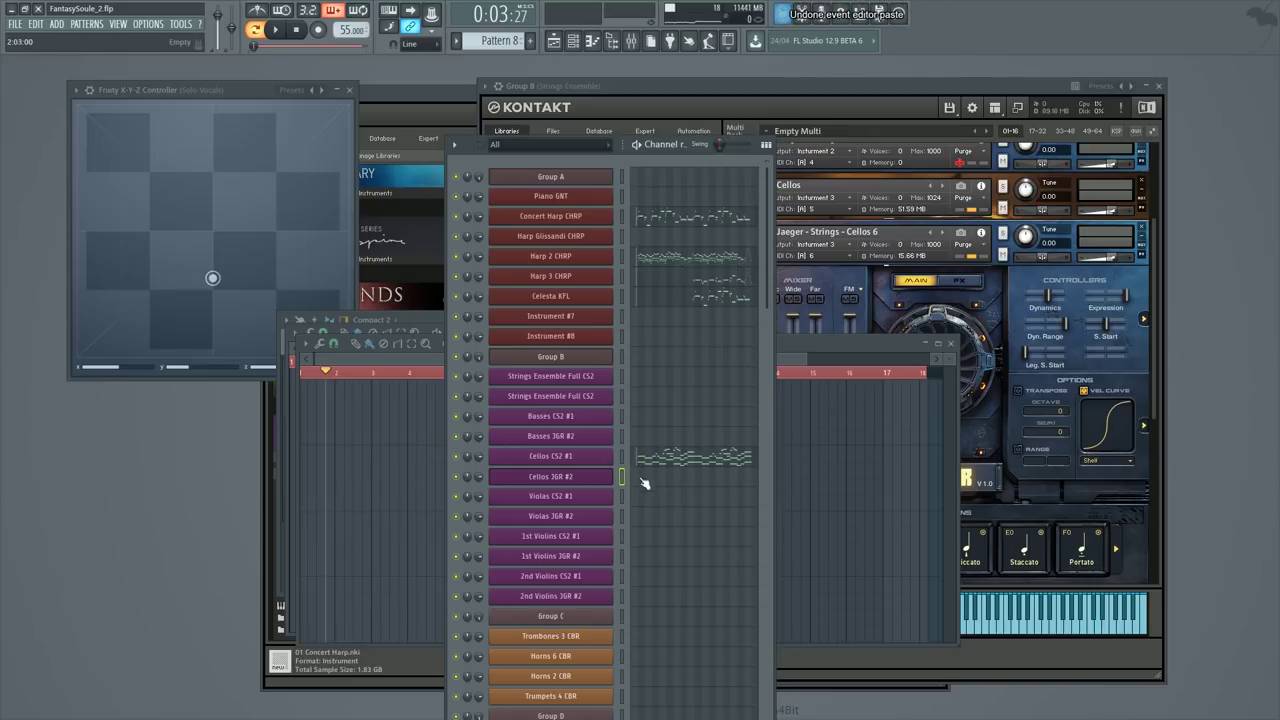
Step: Trim the starts of the Cellos CS2 #1 notes C#4 and F#3 so that they begin closer to bar 3
key("space")
left_click(638, 462)
key("F6")
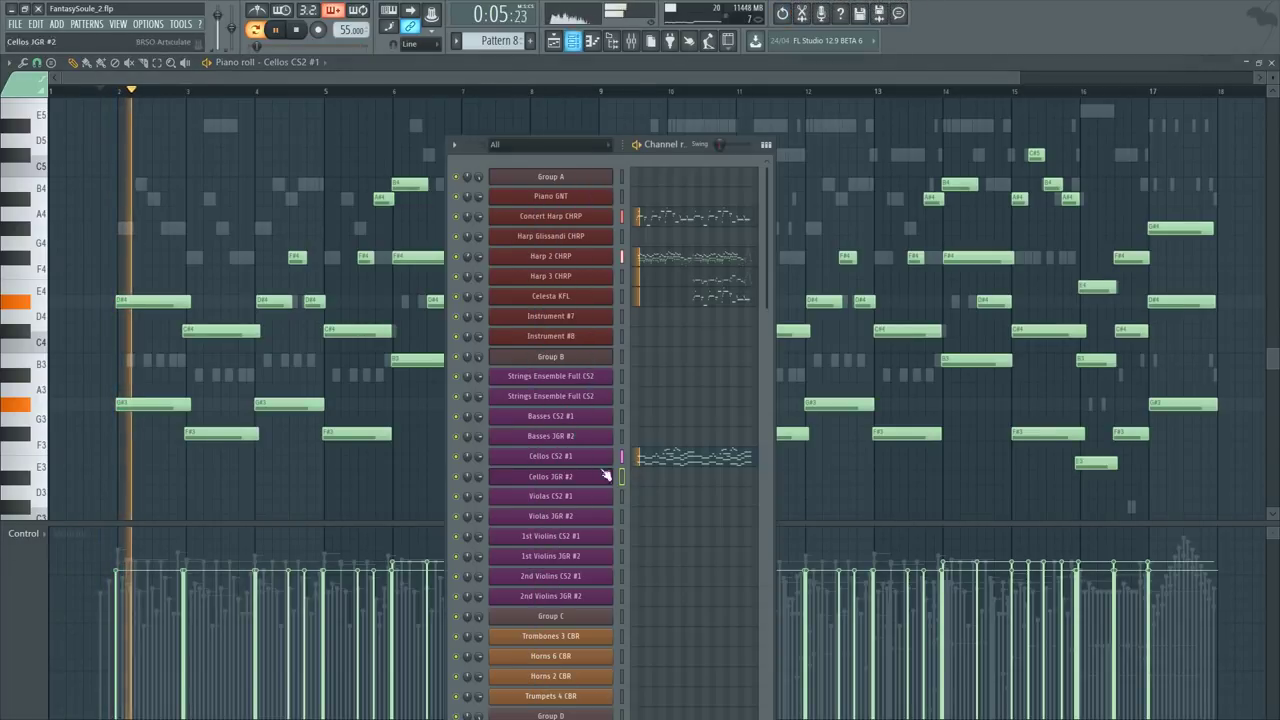
scroll(71, 92, "up", 8)
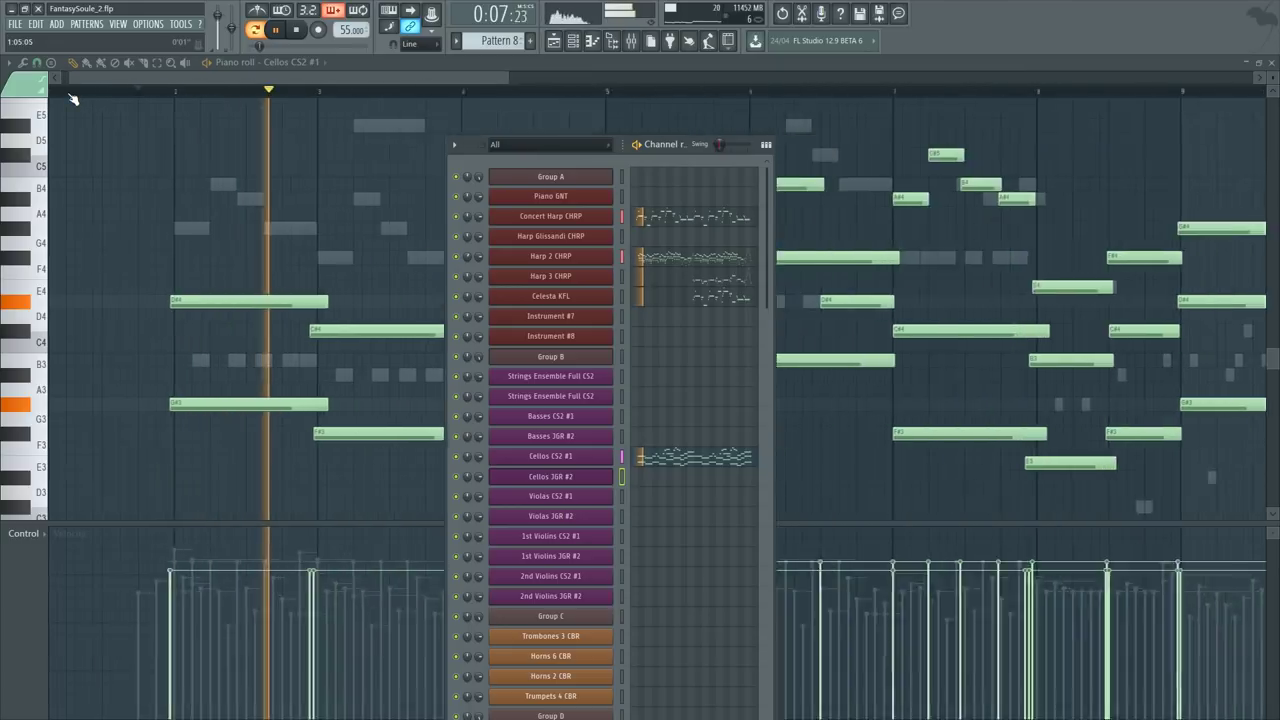
key("F6")
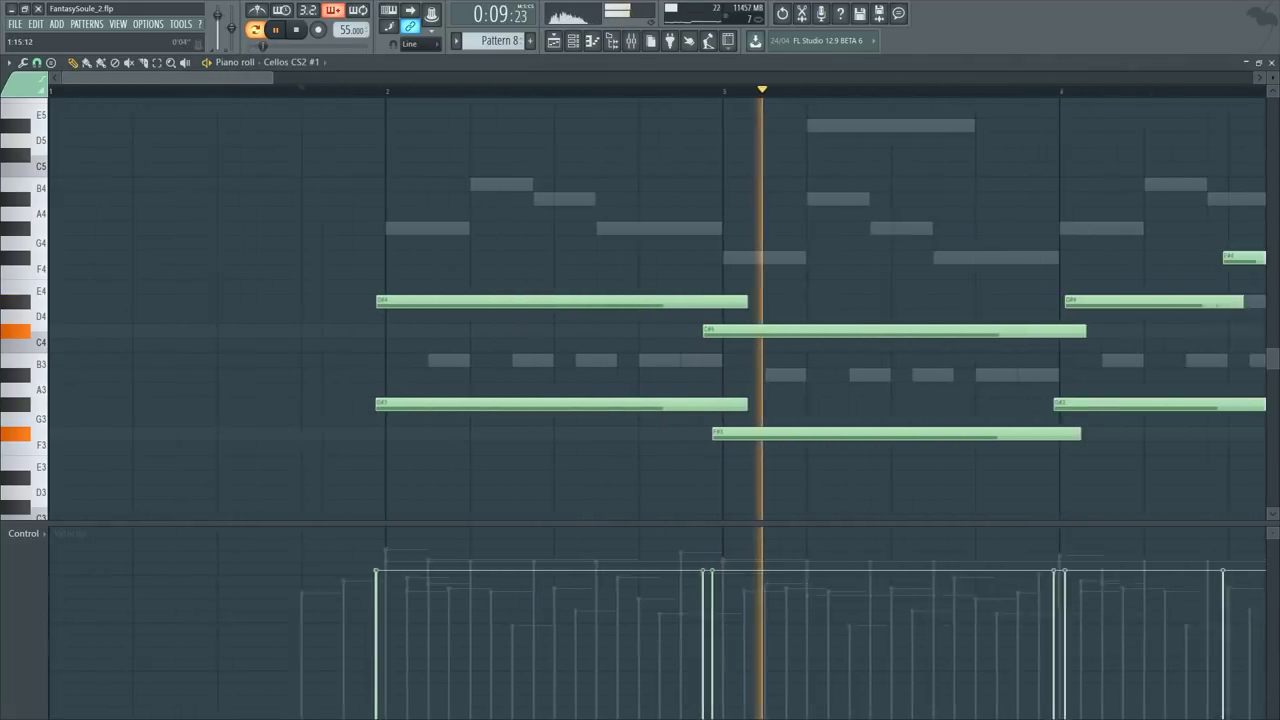
left_click(578, 330)
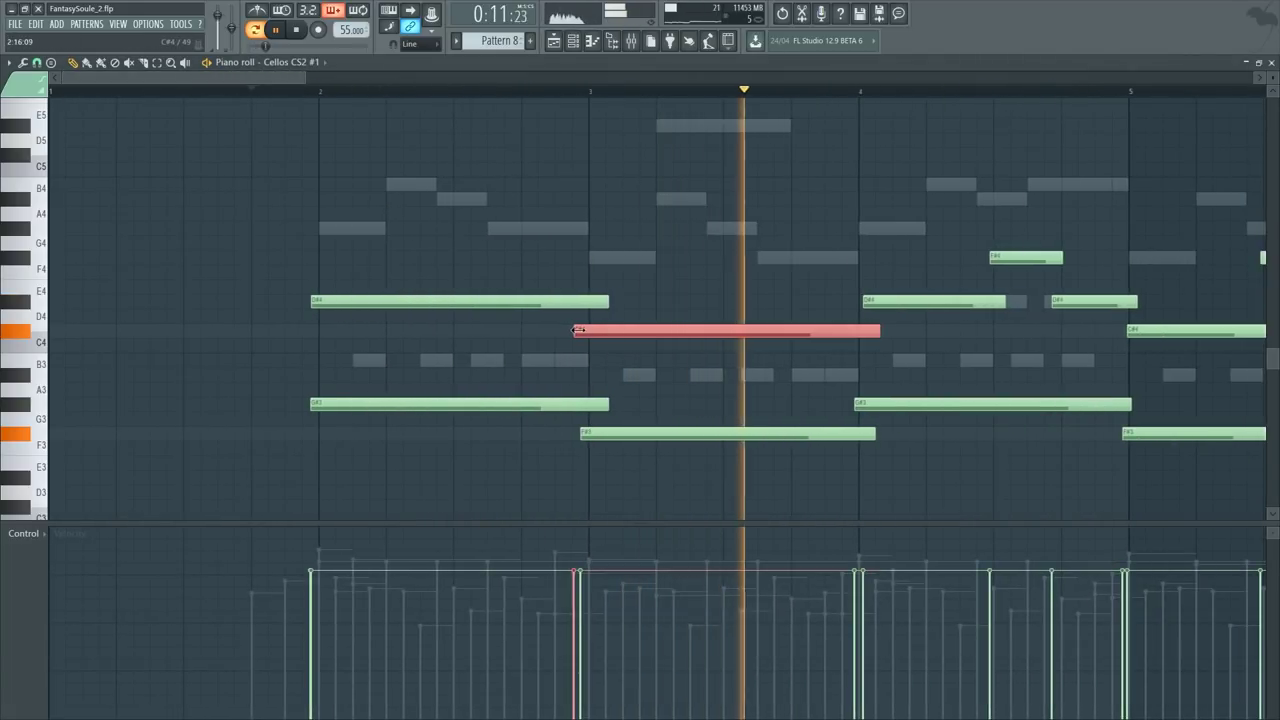
left_click_drag(578, 330, 585, 330)
left_click_drag(581, 435, 585, 435)
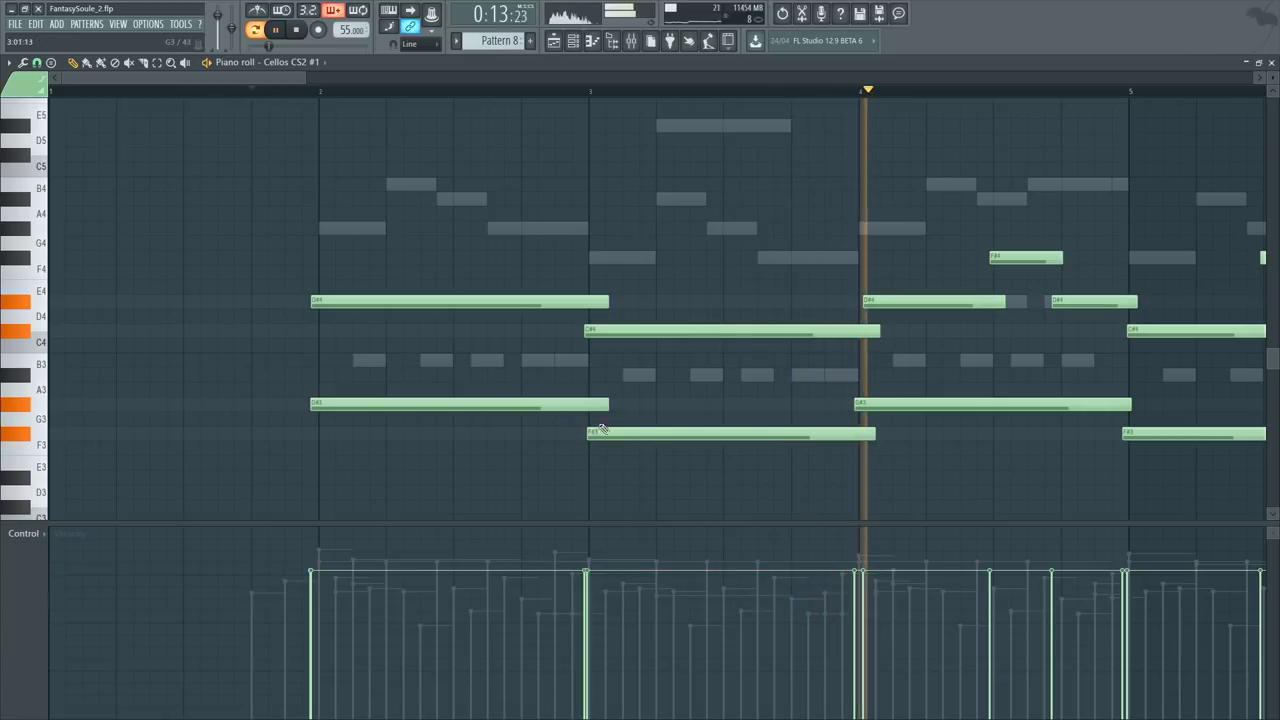
Step: Stop playback and open the Dynamics events of the Cellos CS2 #1 channel
key("F6")
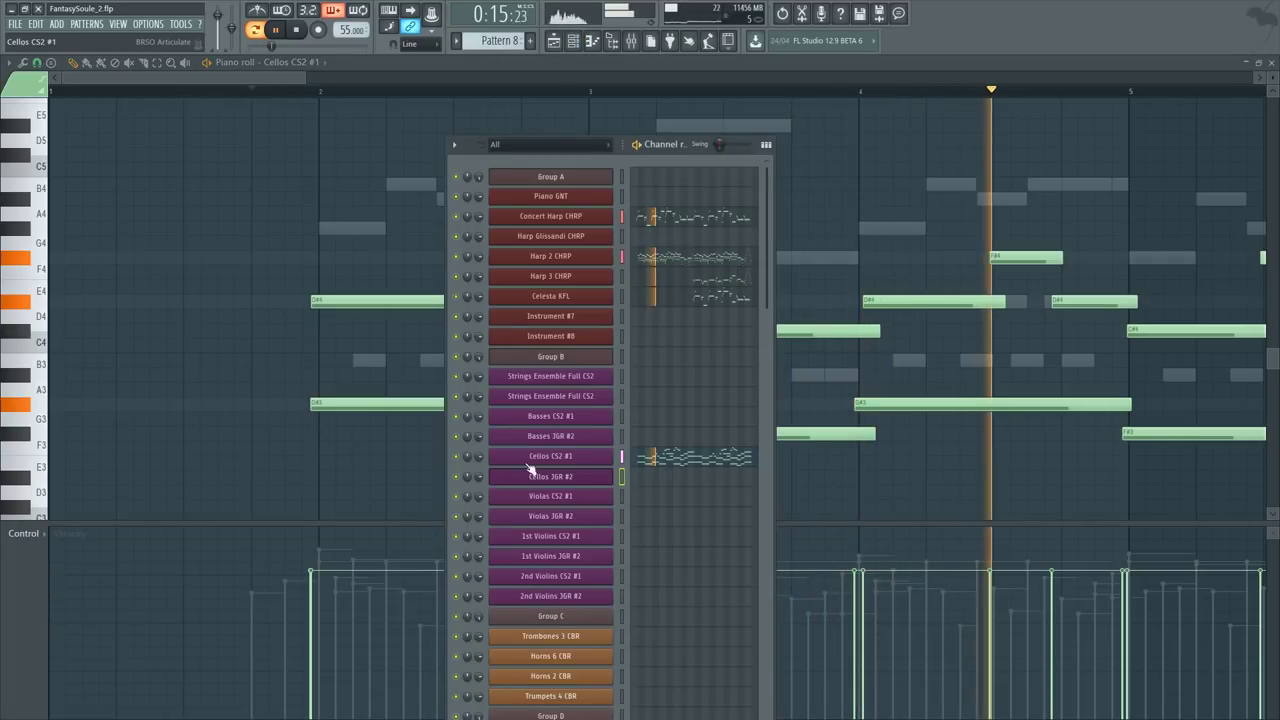
left_click(497, 456)
key("space")
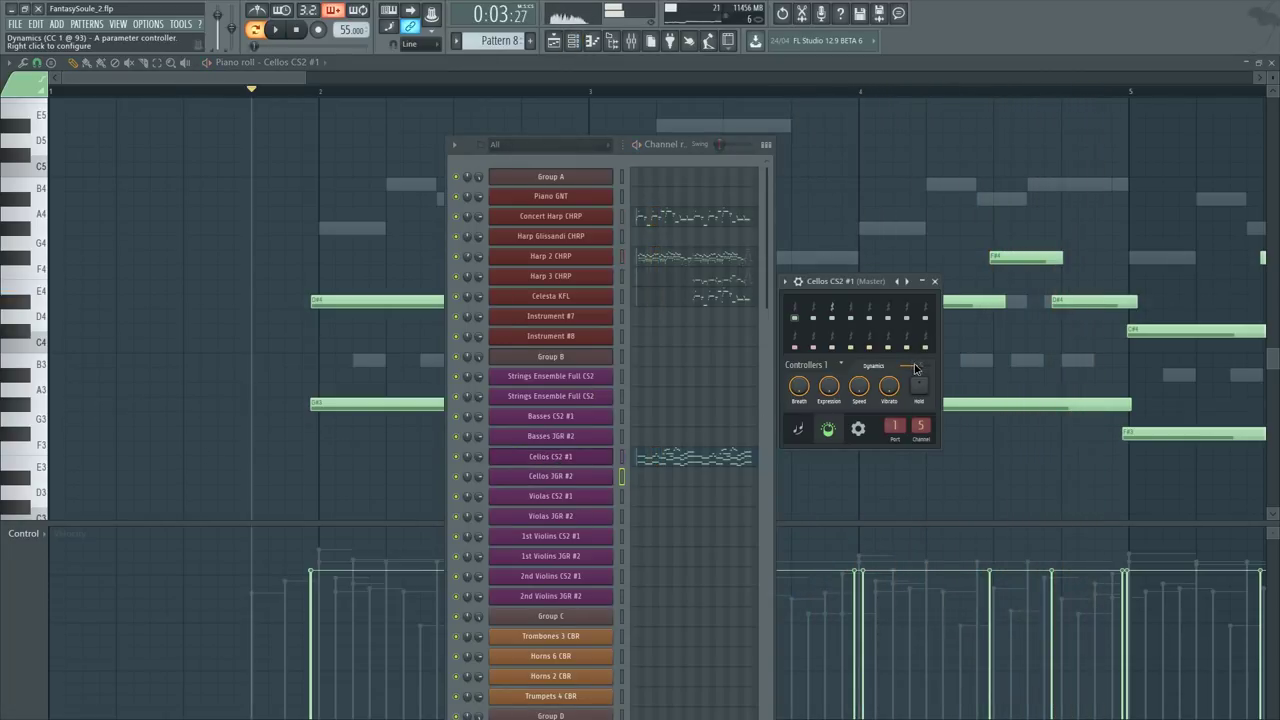
right_click(910, 364)
left_click(968, 455)
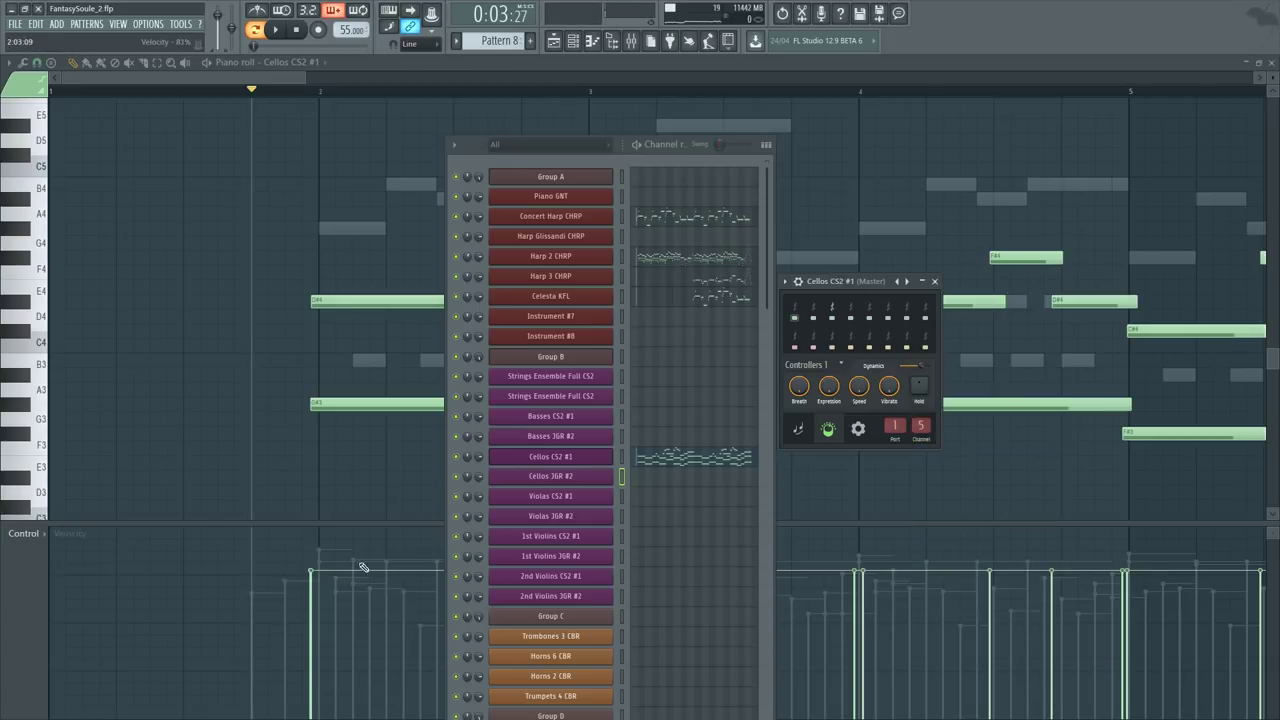
right_click(905, 363)
left_click(948, 448)
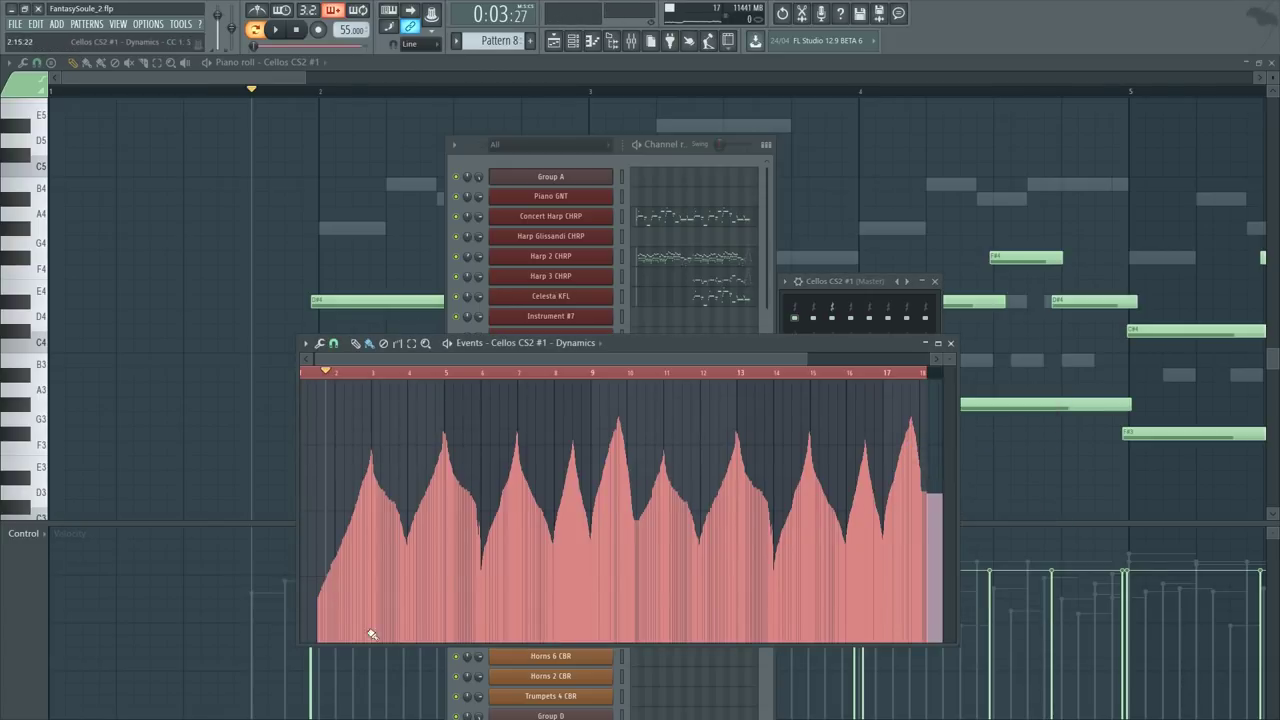
Step: Open the Group B Kontakt rack and inspect the advanced settings of the Cinematic Strings Cellos instrument
left_click(573, 41)
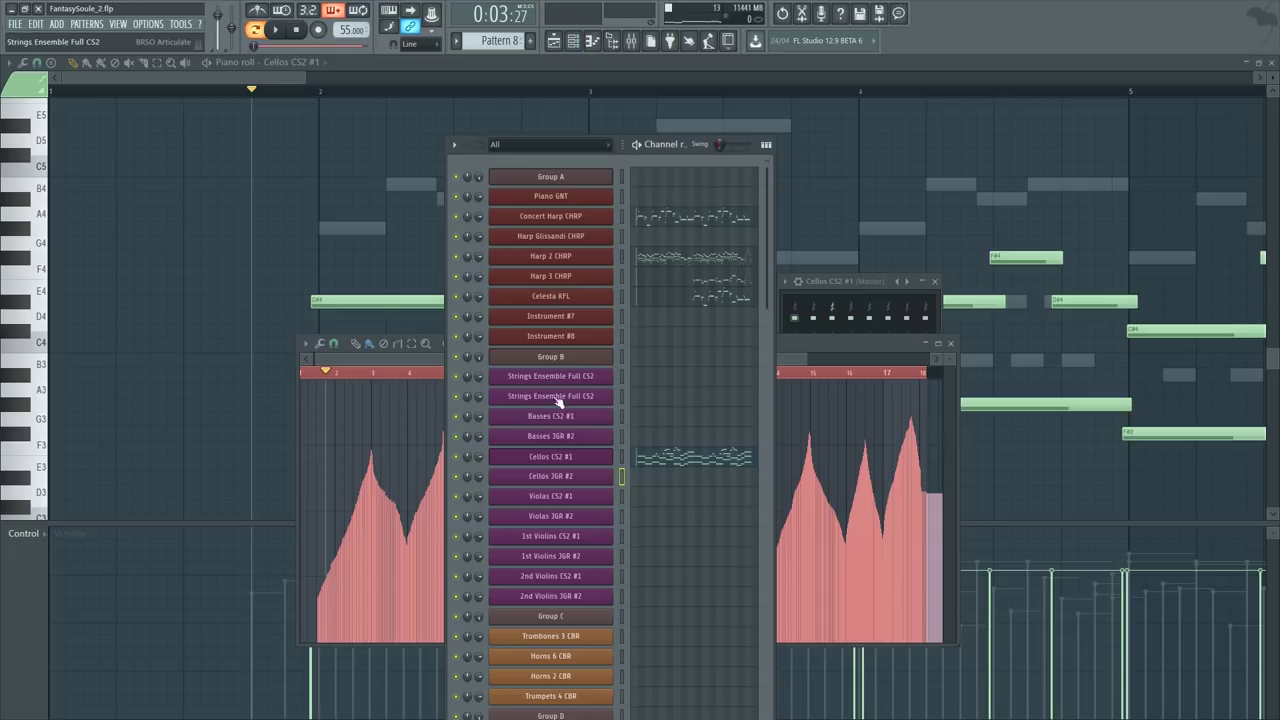
left_click(581, 362)
left_click(740, 362)
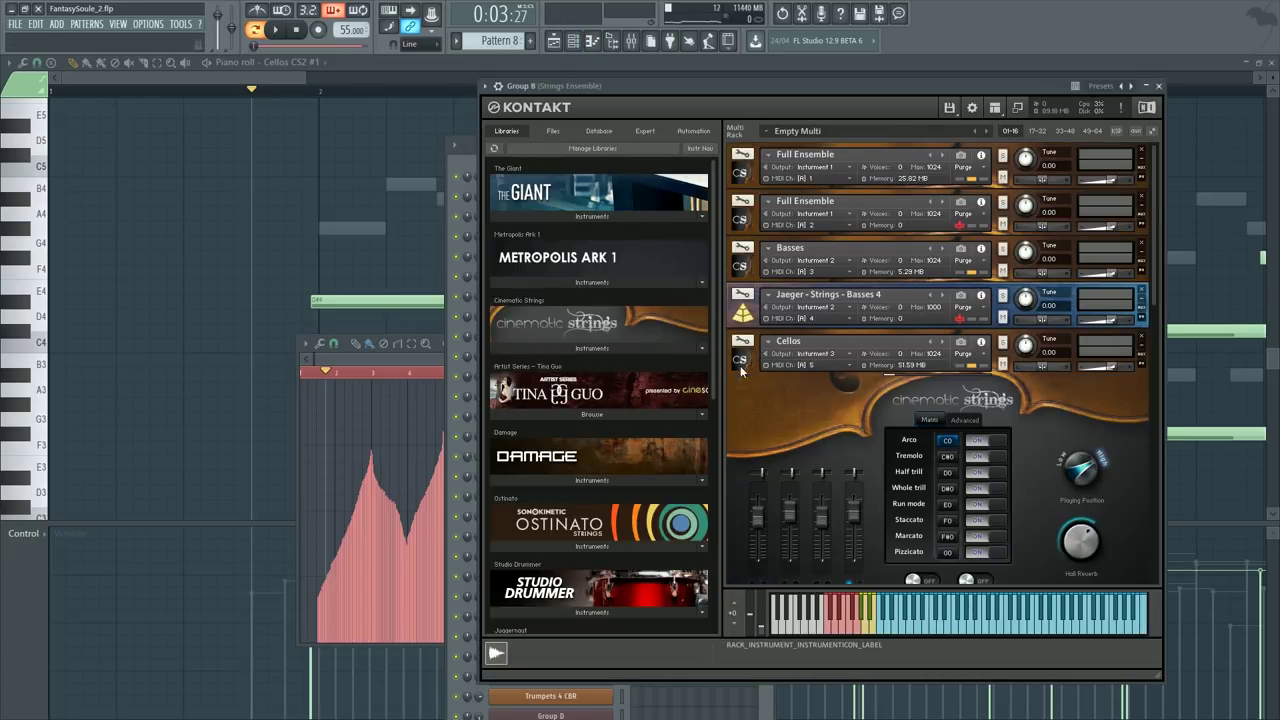
left_click(975, 419)
scroll(985, 420, "down", 1)
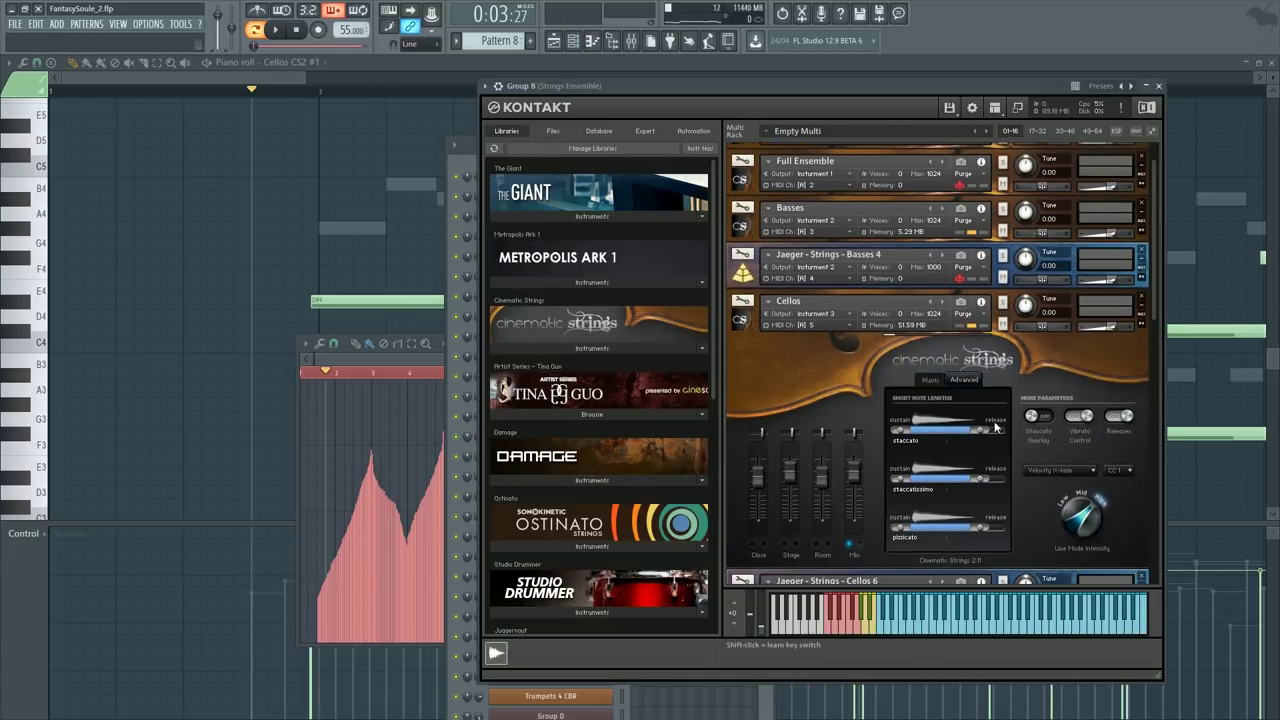
left_click(920, 380)
left_click(741, 320)
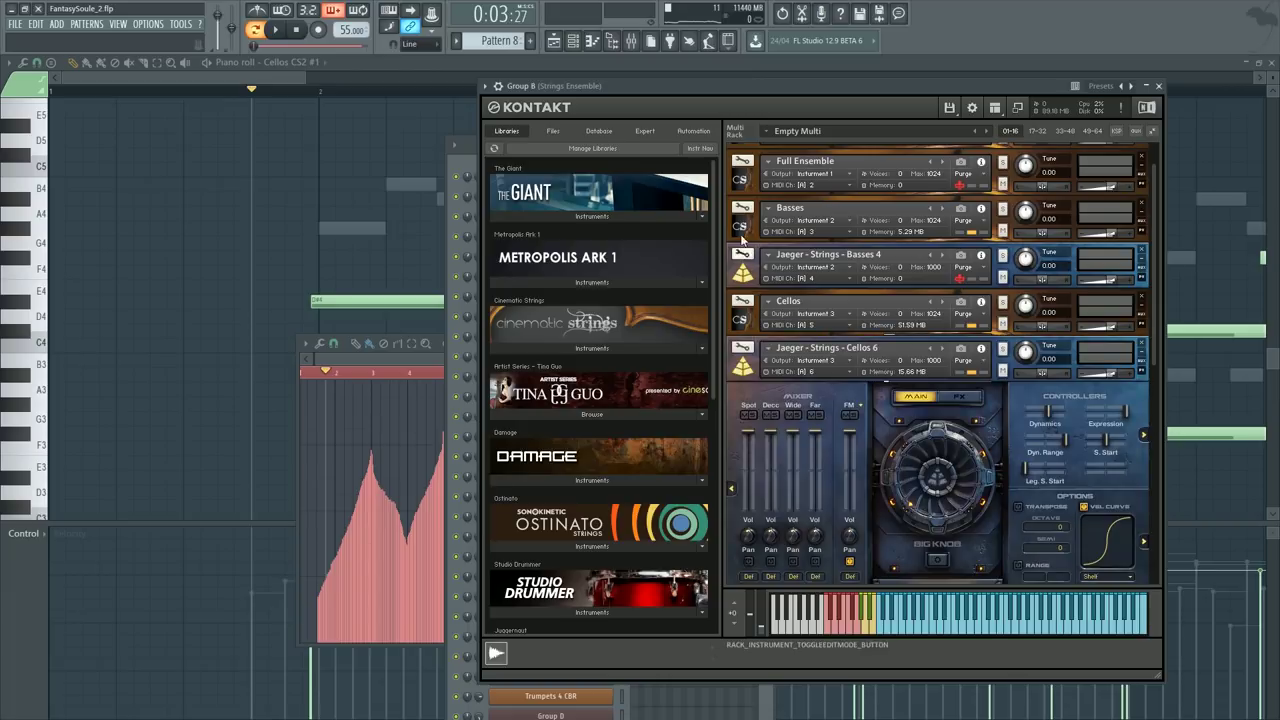
Step: Inspect the advanced settings of the Basses and the second Full Ensemble instrument in the Kontakt rack
left_click(740, 226)
left_click(964, 287)
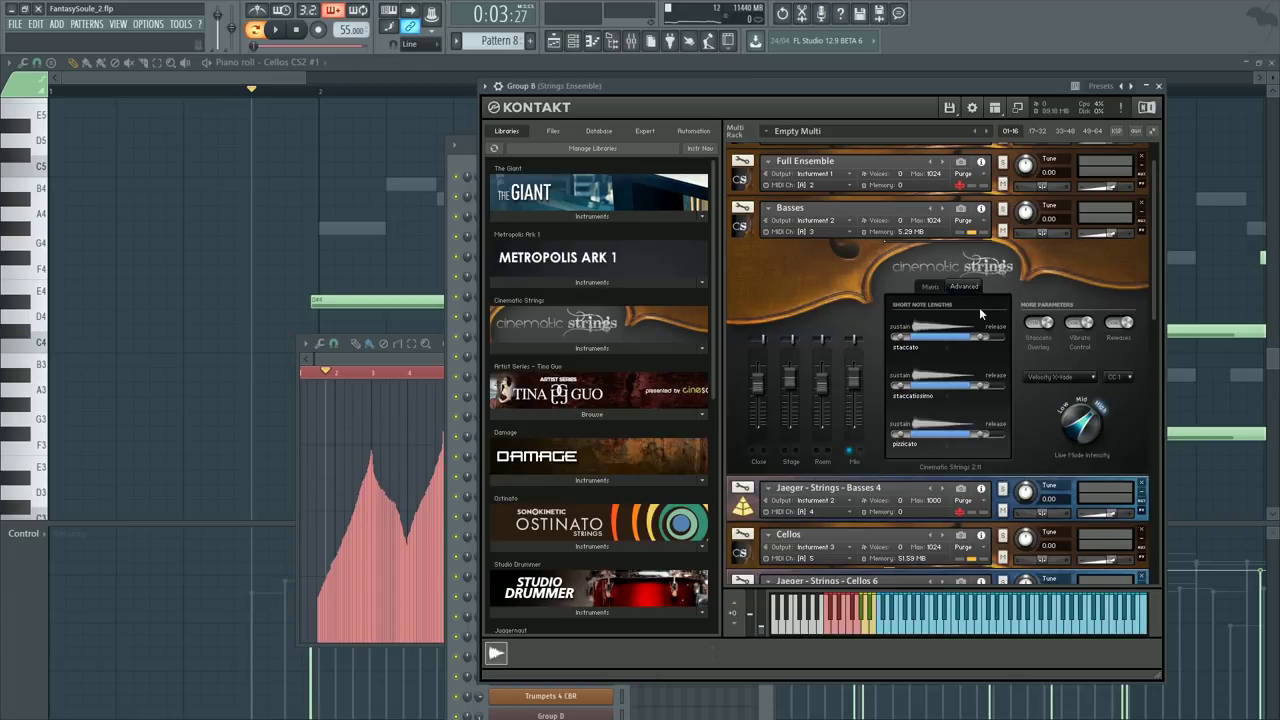
left_click(930, 287)
left_click(740, 180)
left_click(964, 240)
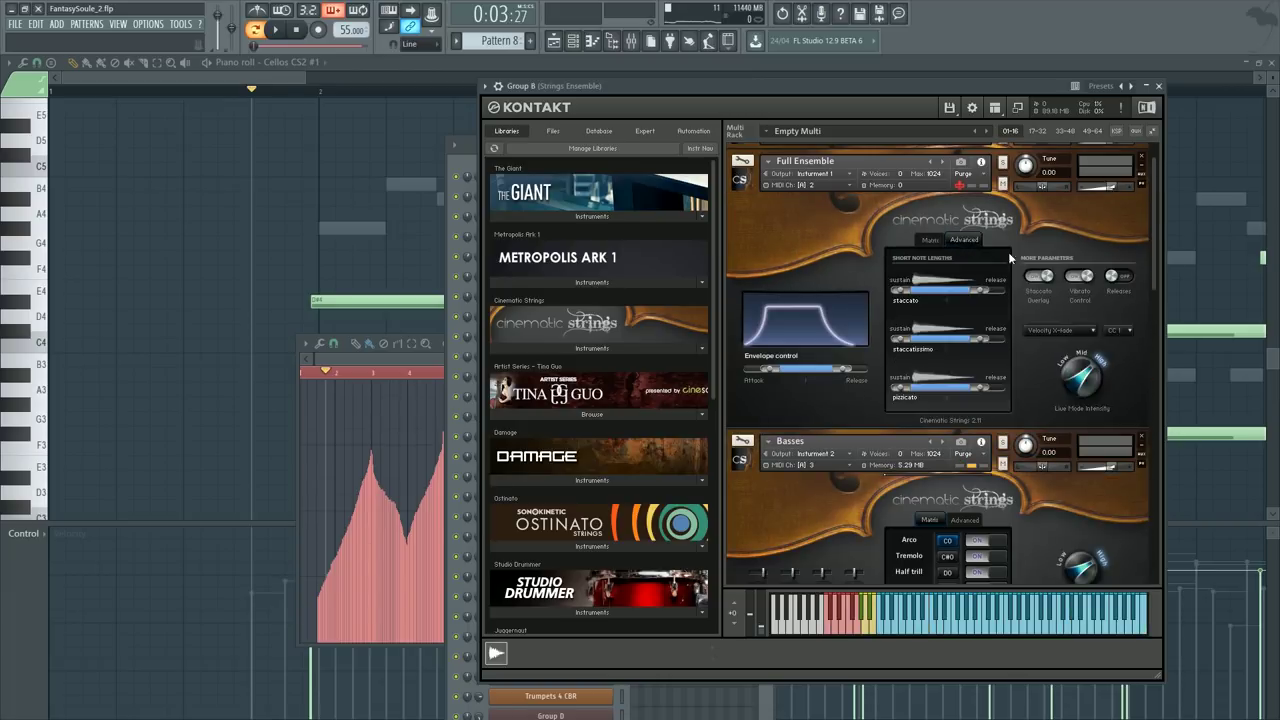
Step: Collapse the Full Ensemble instrument and inspect the advanced settings of Basses and Cellos in the Kontakt rack
left_click(930, 241)
left_click(746, 180)
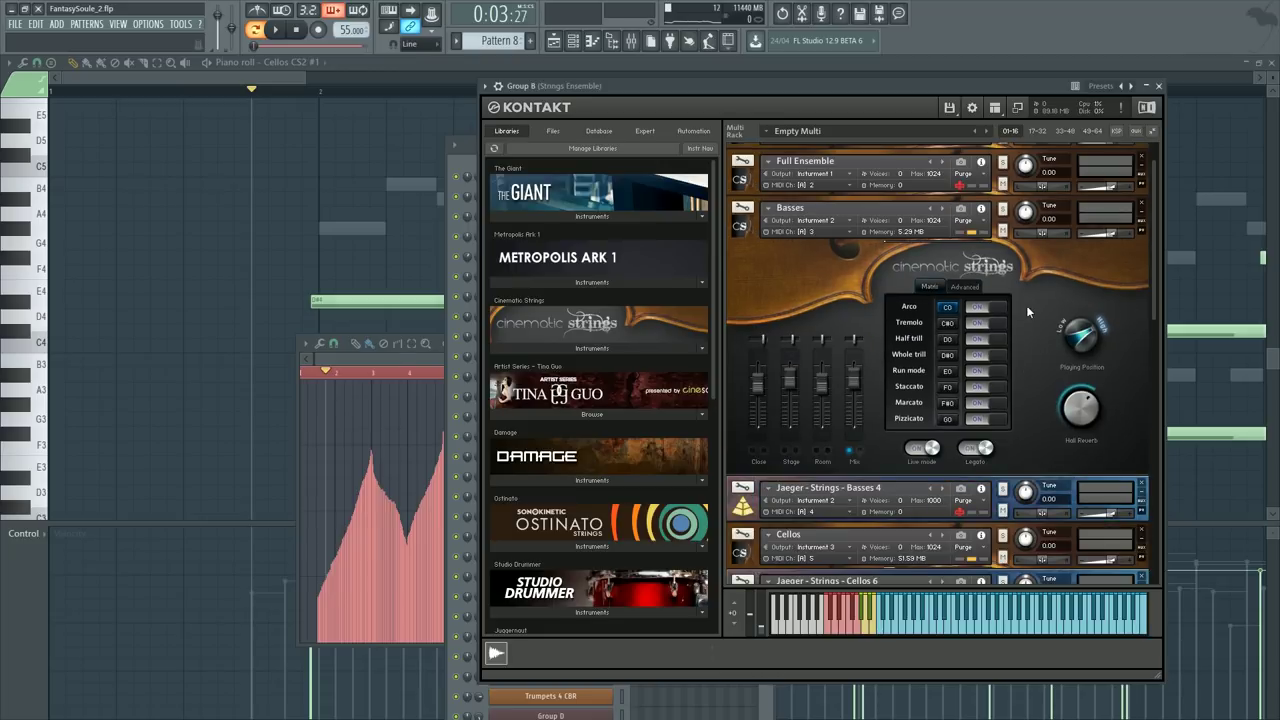
left_click(964, 287)
left_click(743, 226)
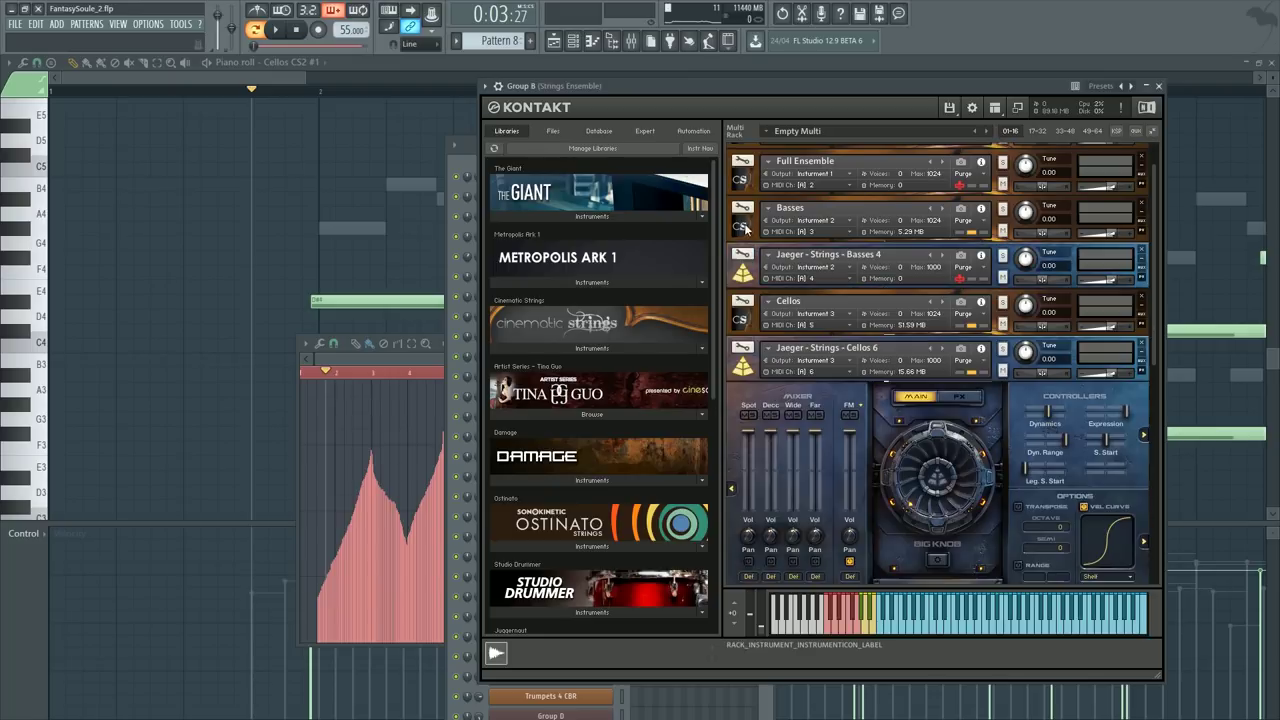
left_click(741, 321)
left_click(957, 380)
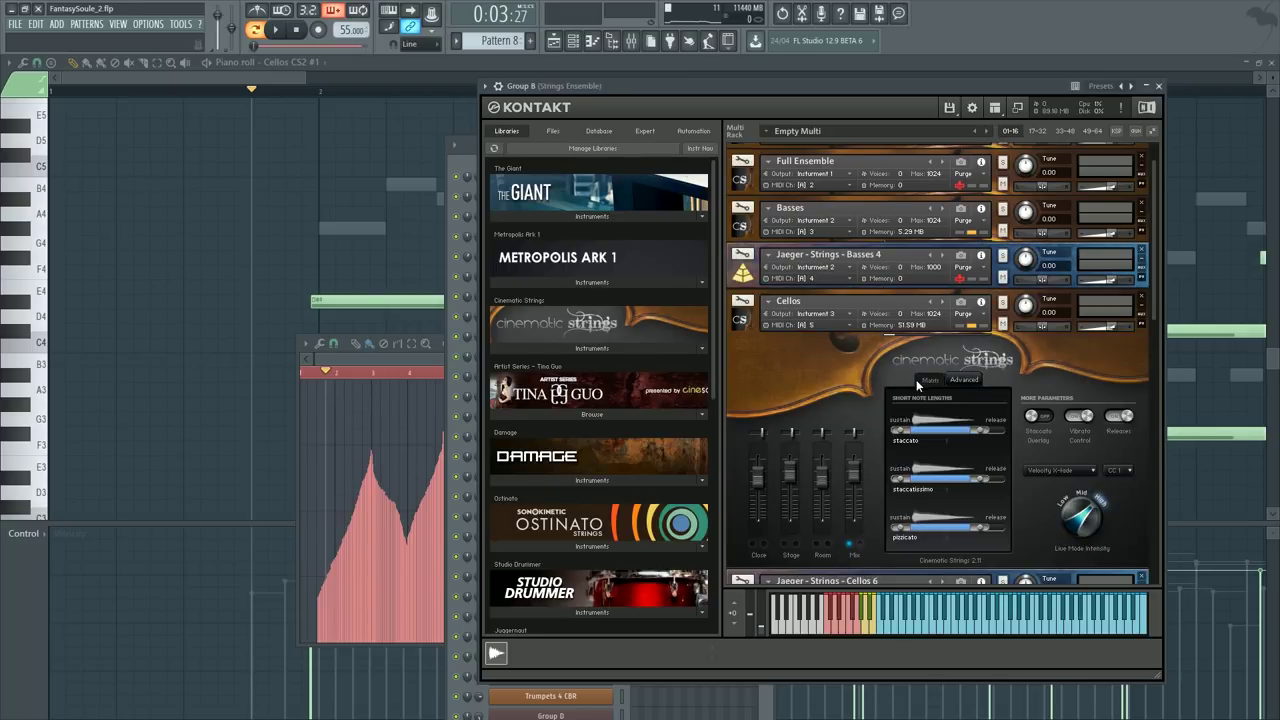
left_click(922, 380)
left_click(743, 322)
Step: Inspect the advanced settings of the Violas and 1st Violins, collapsing Jaeger - Strings - Cellos 6 and both checked instruments
scroll(792, 403, "down", 1)
scroll(792, 403, "down", 1)
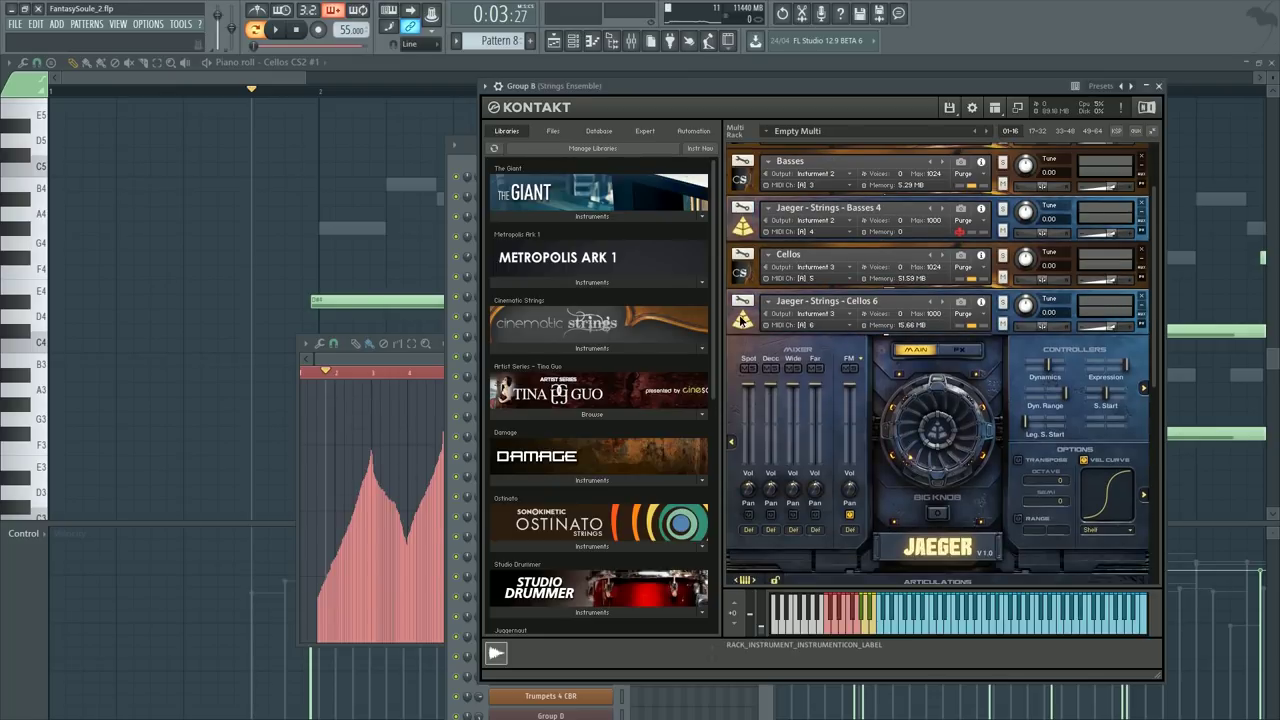
left_click(741, 325)
left_click(738, 373)
left_click(965, 427)
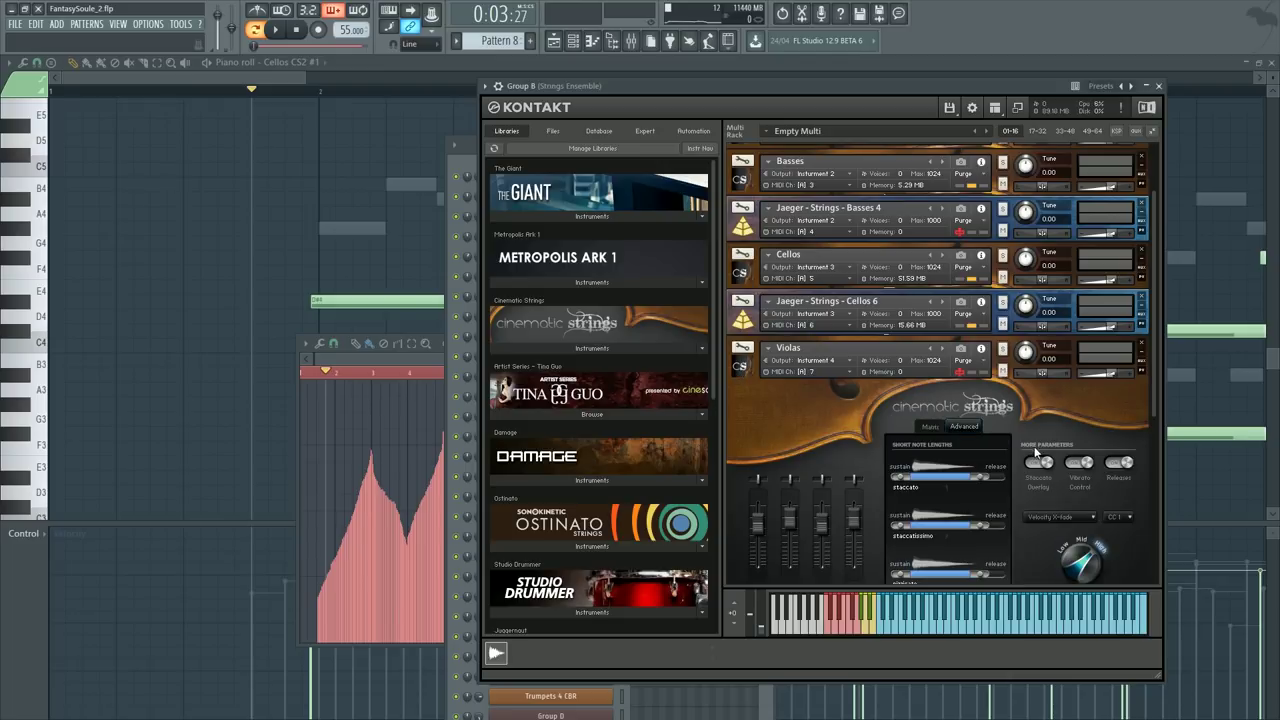
left_click(748, 377)
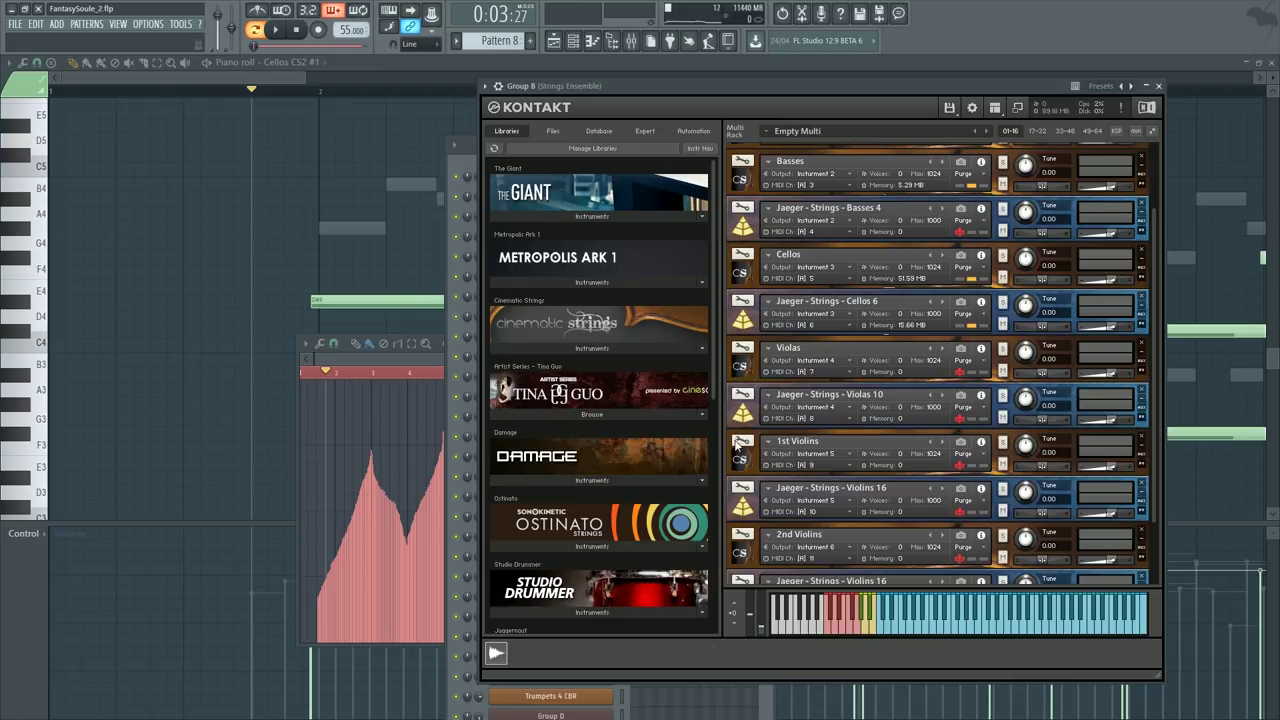
left_click(740, 443)
left_click(963, 520)
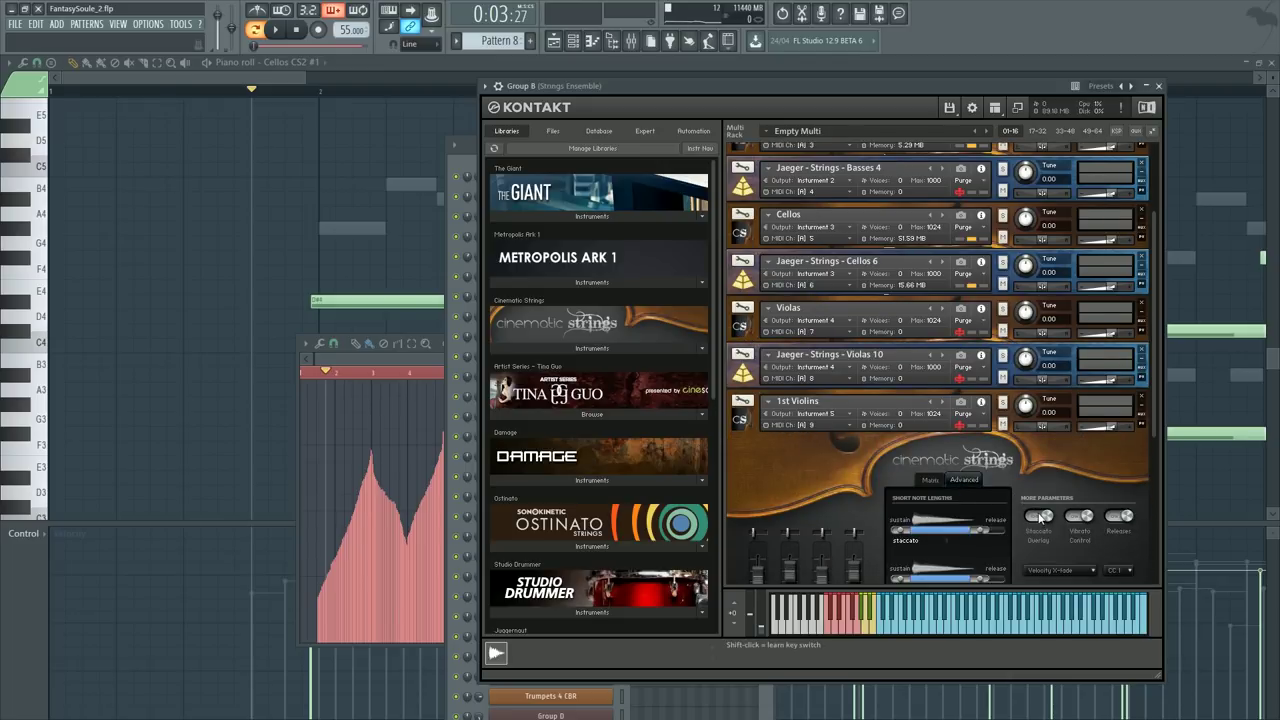
left_click(931, 480)
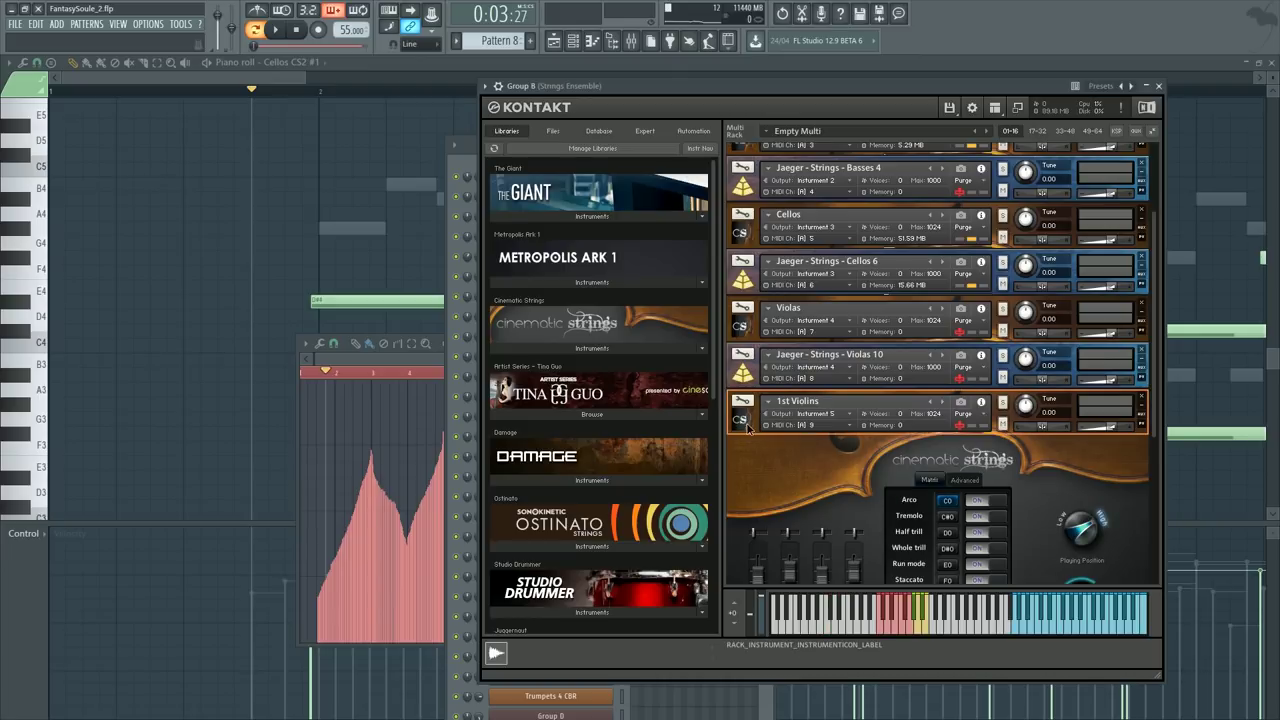
left_click(737, 421)
Step: Turn off Staccato Overlay in the advanced settings of the 2nd Violins and collapse the instrument
left_click(741, 478)
left_click(963, 544)
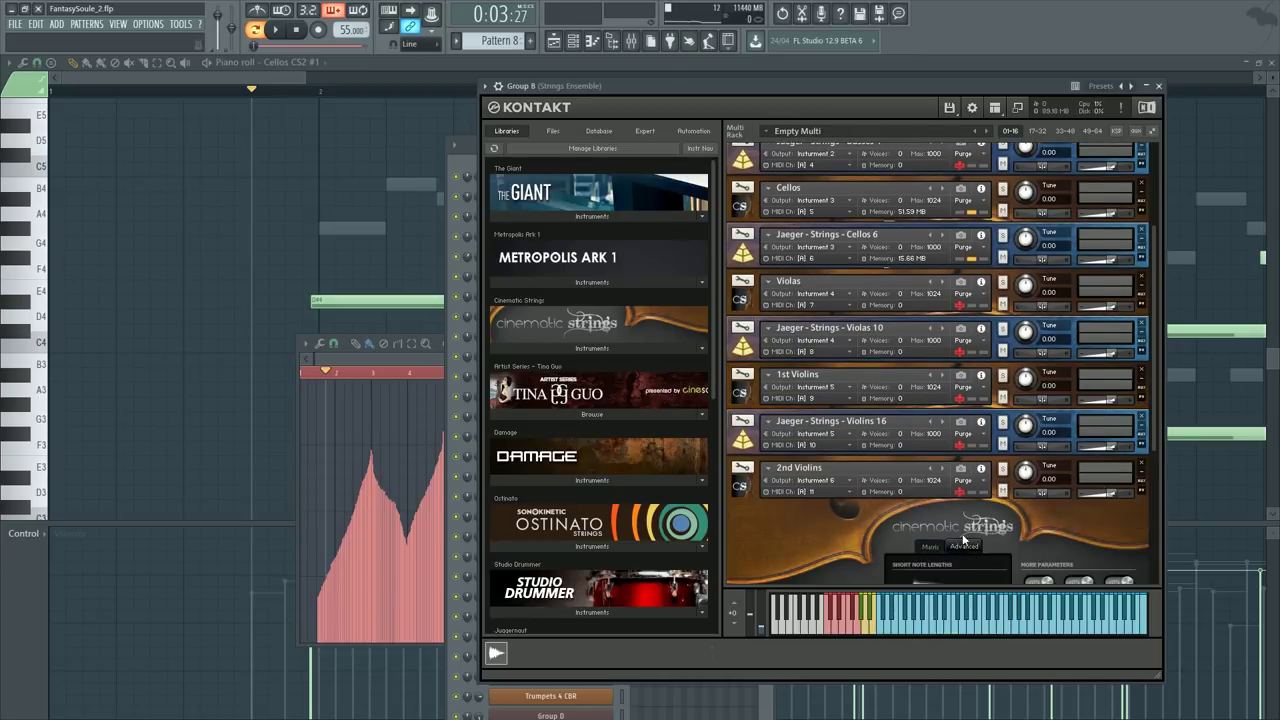
key("F6")
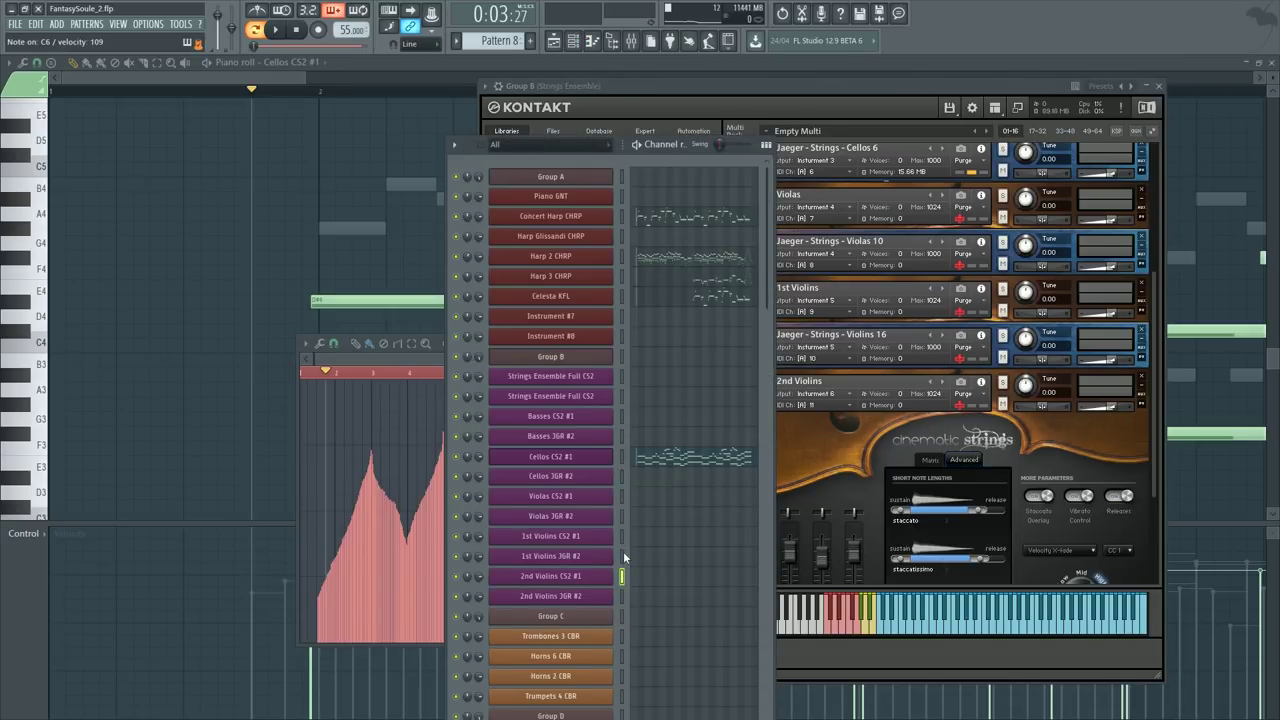
left_click(1040, 498)
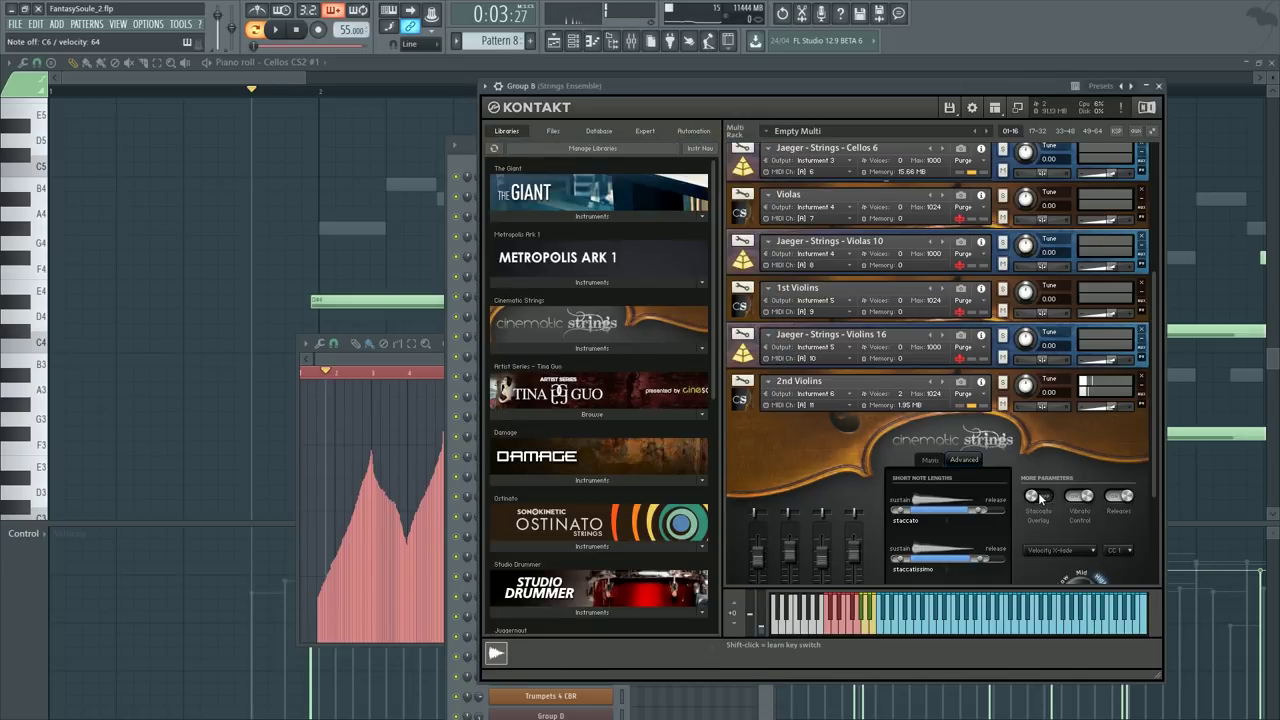
left_click(742, 382)
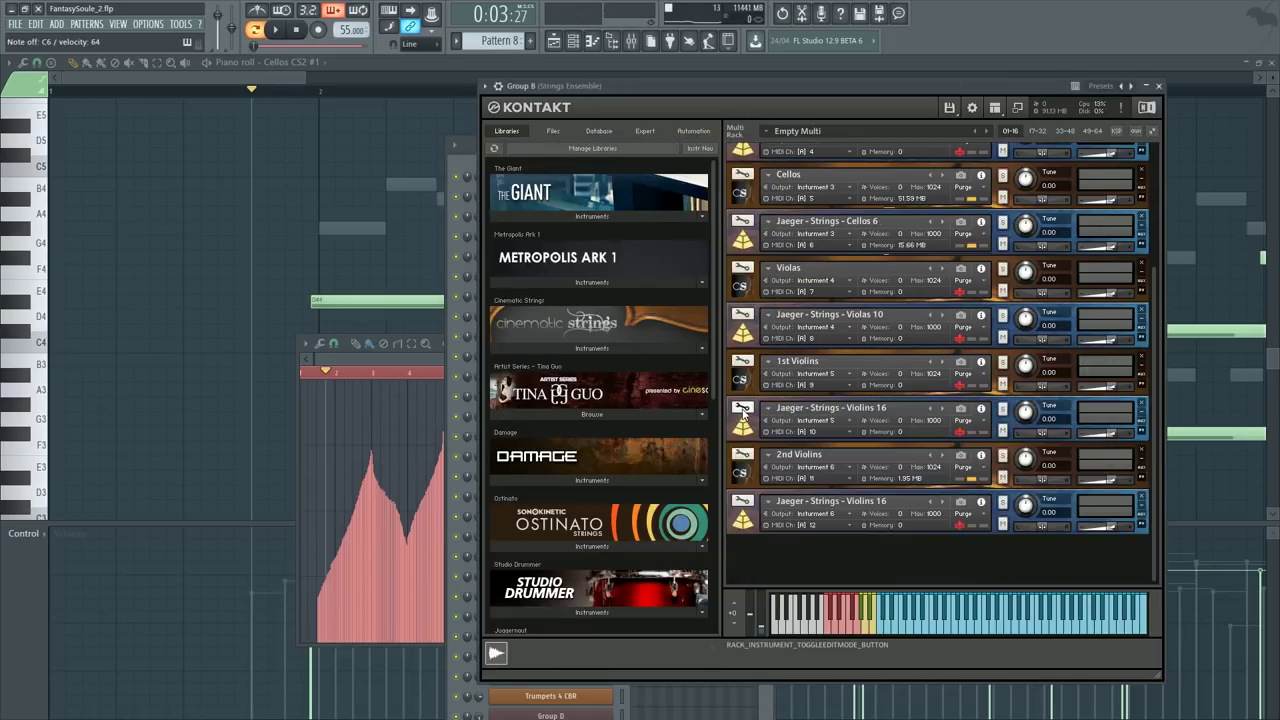
Step: Close all open windows, bring back the playlist and place Pattern 8 at the start of Track 2
key("F12")
key("F5")
key("F6")
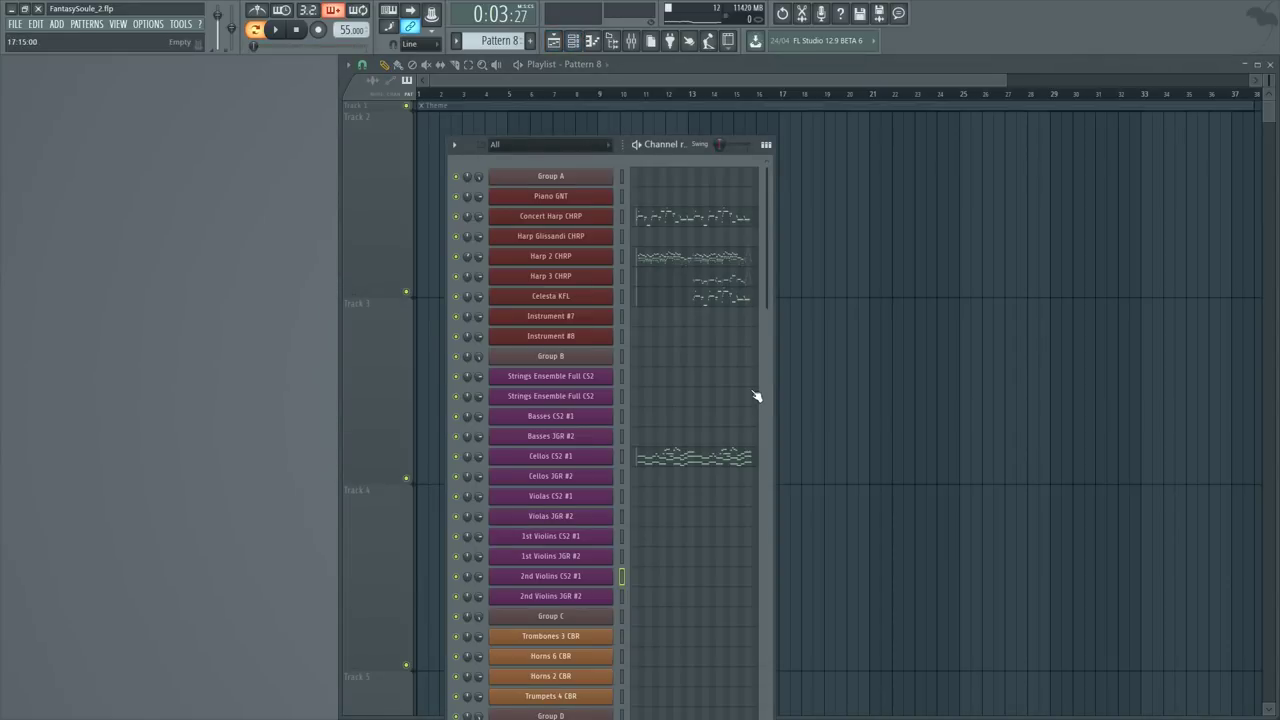
key("F5")
key("F6")
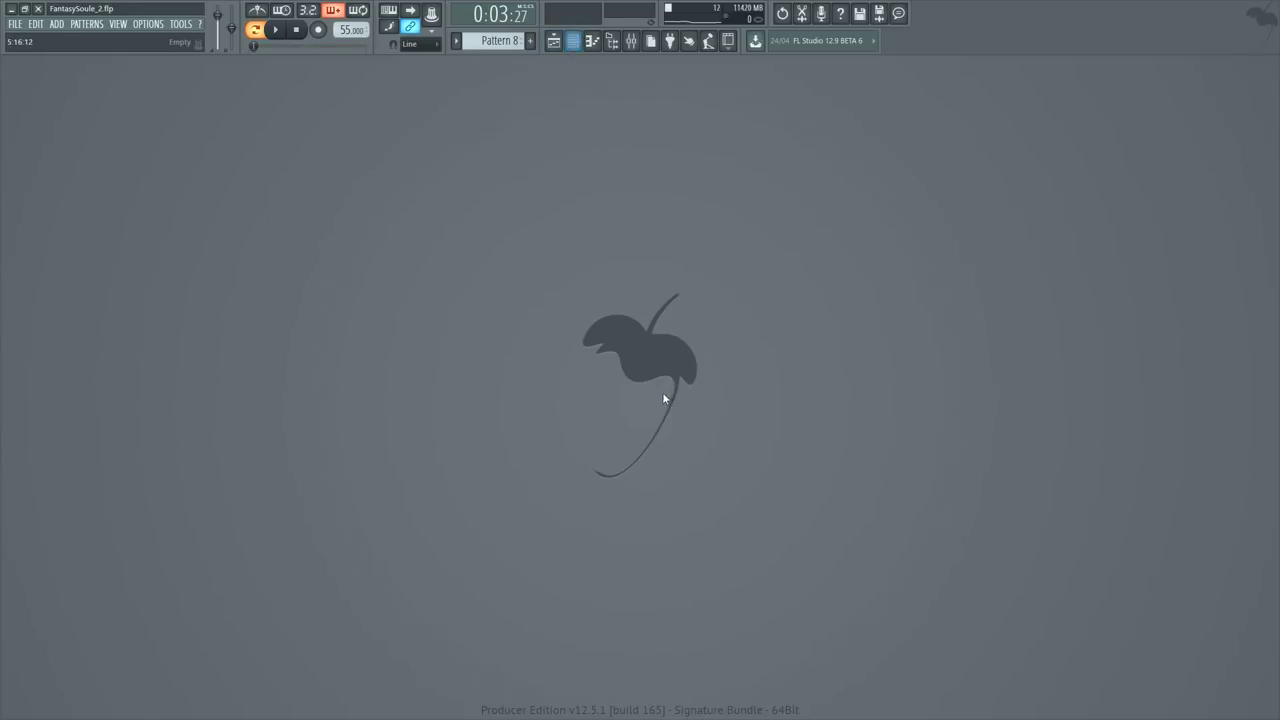
key("F5")
key("F6")
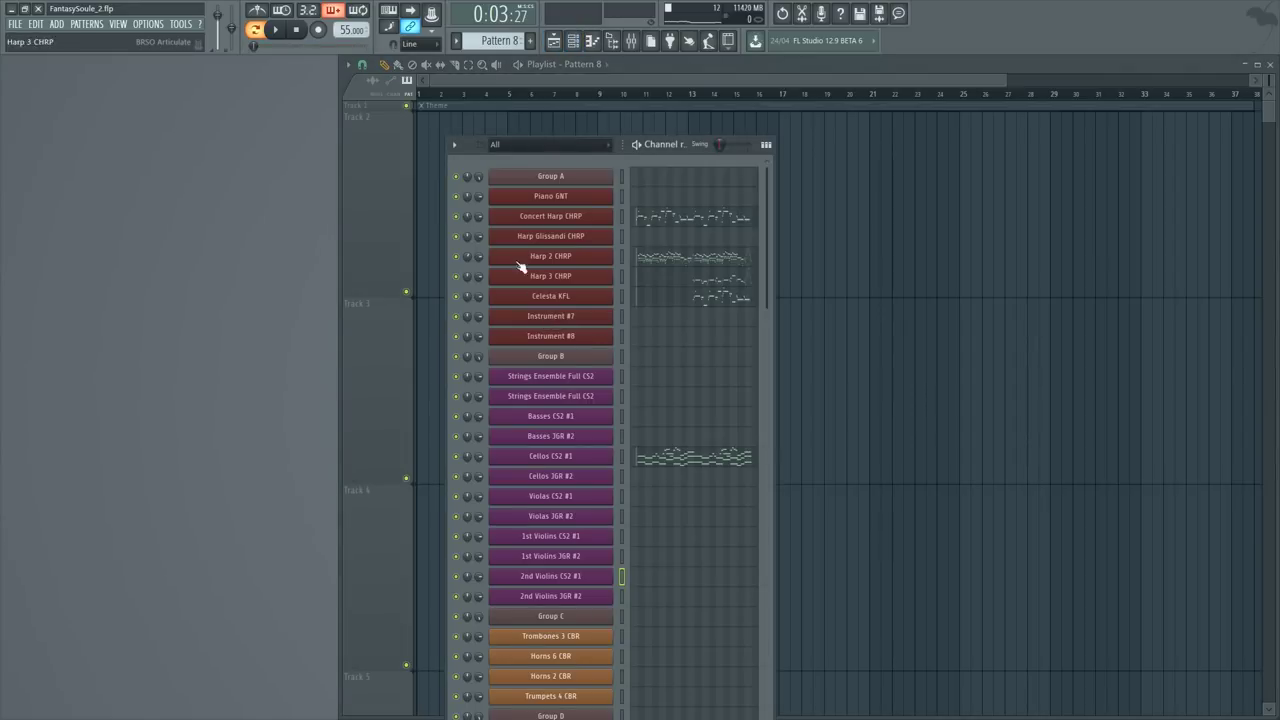
key("F6")
left_click(440, 171)
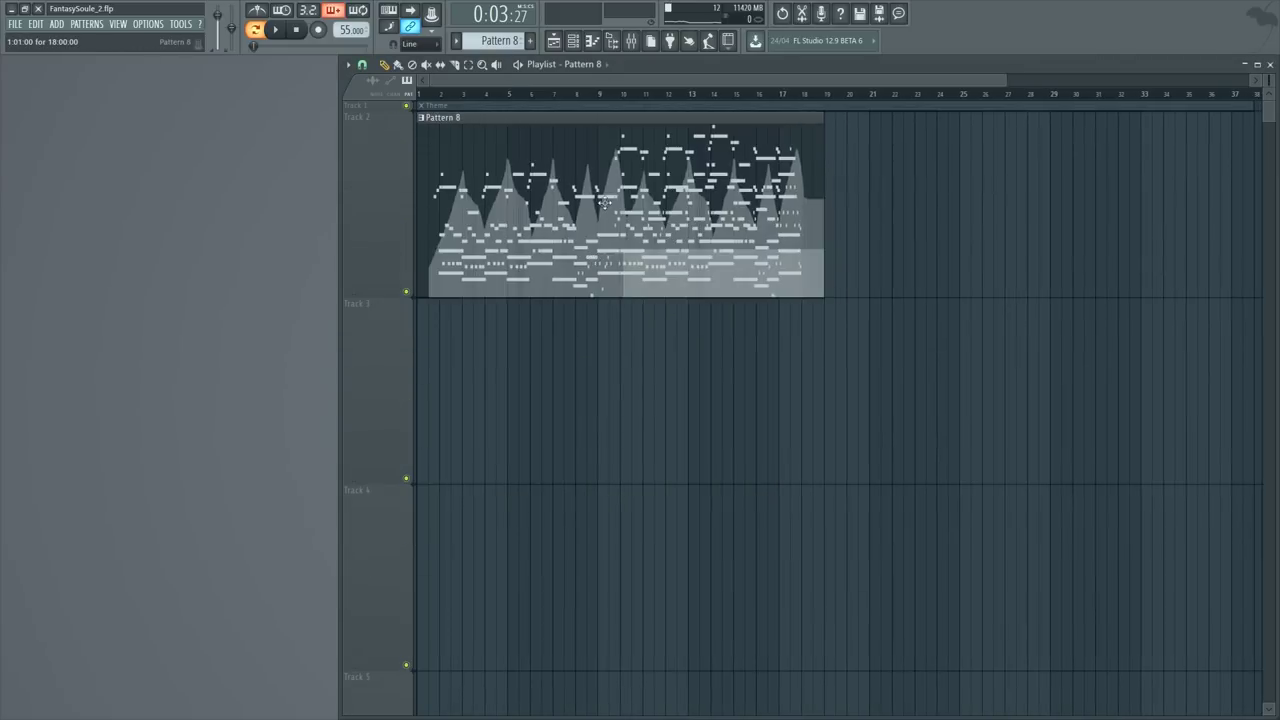
Step: Dock the channel rack beside the playlist and enlarge it to fill the free height and width
double_click(537, 220)
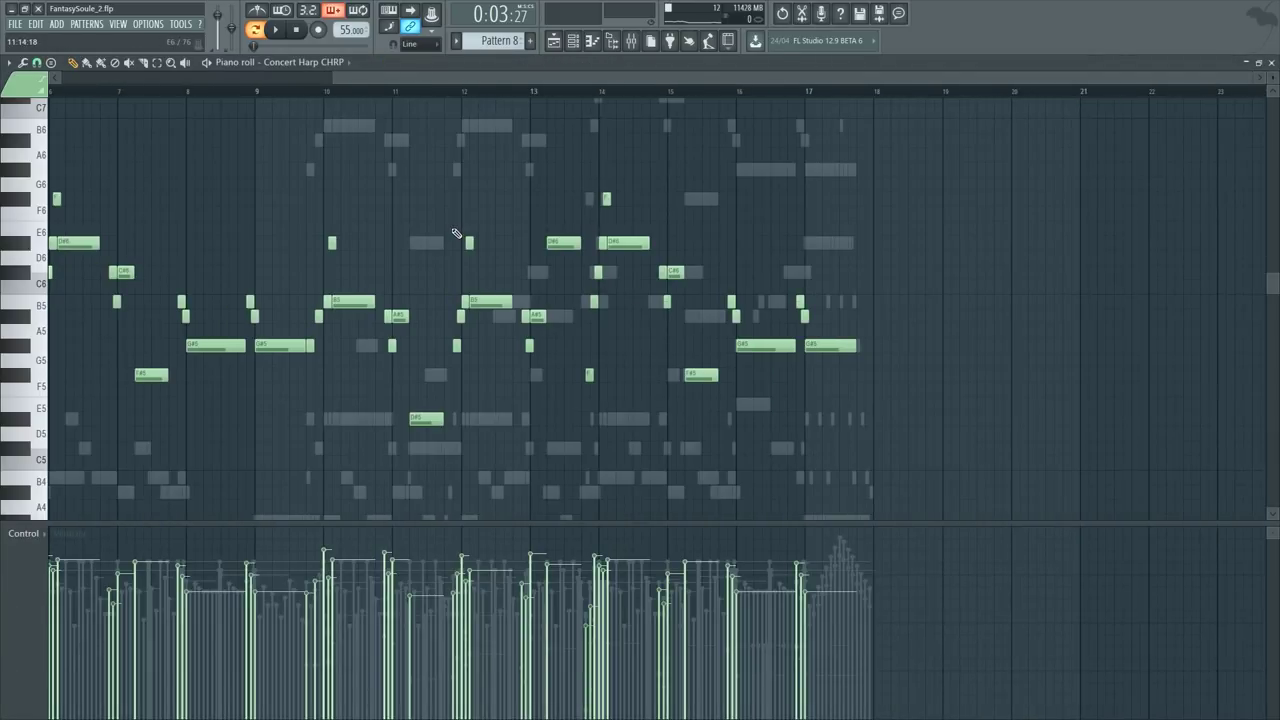
key("F5")
key("F6")
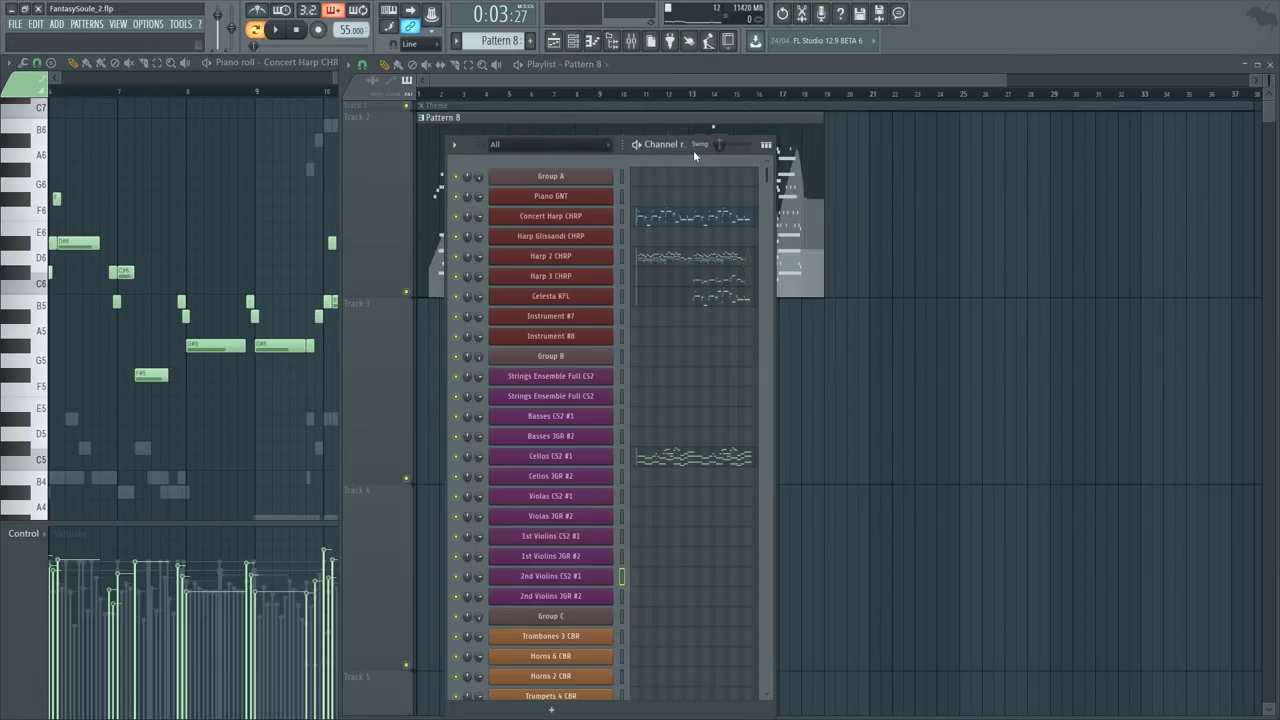
left_click_drag(693, 150, 246, 72)
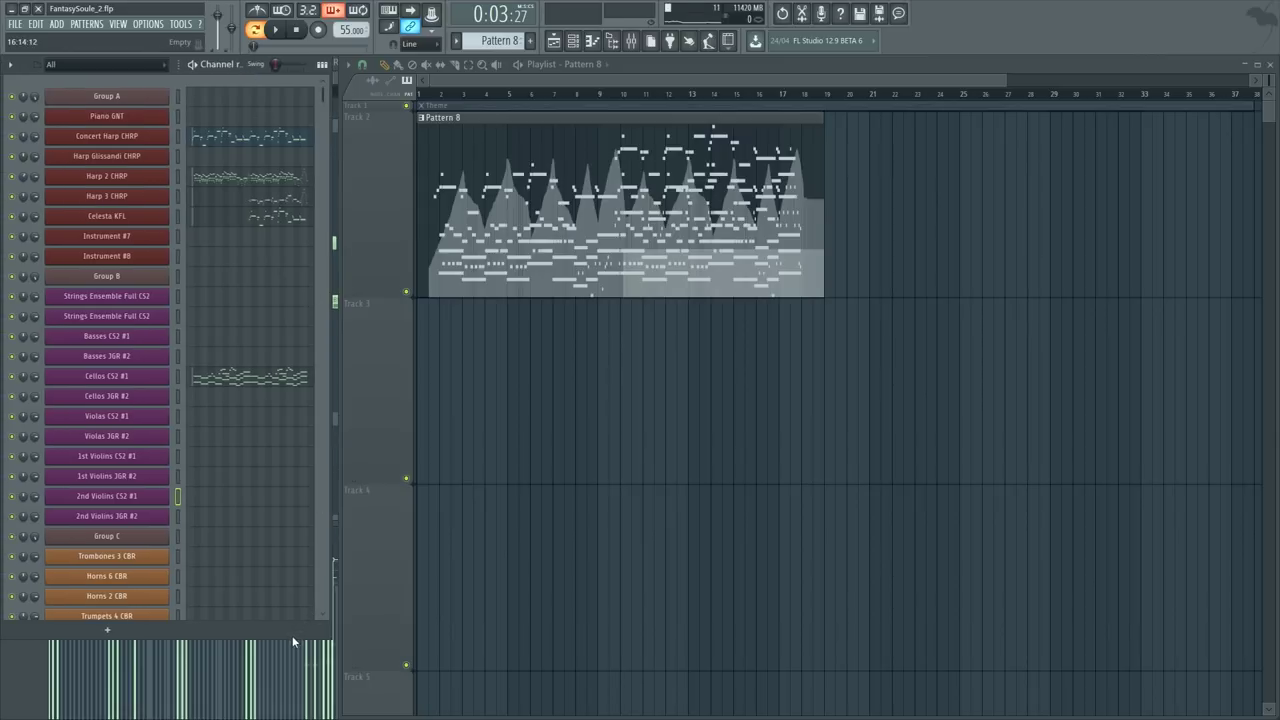
left_click_drag(293, 637, 280, 703)
left_click_drag(329, 637, 333, 637)
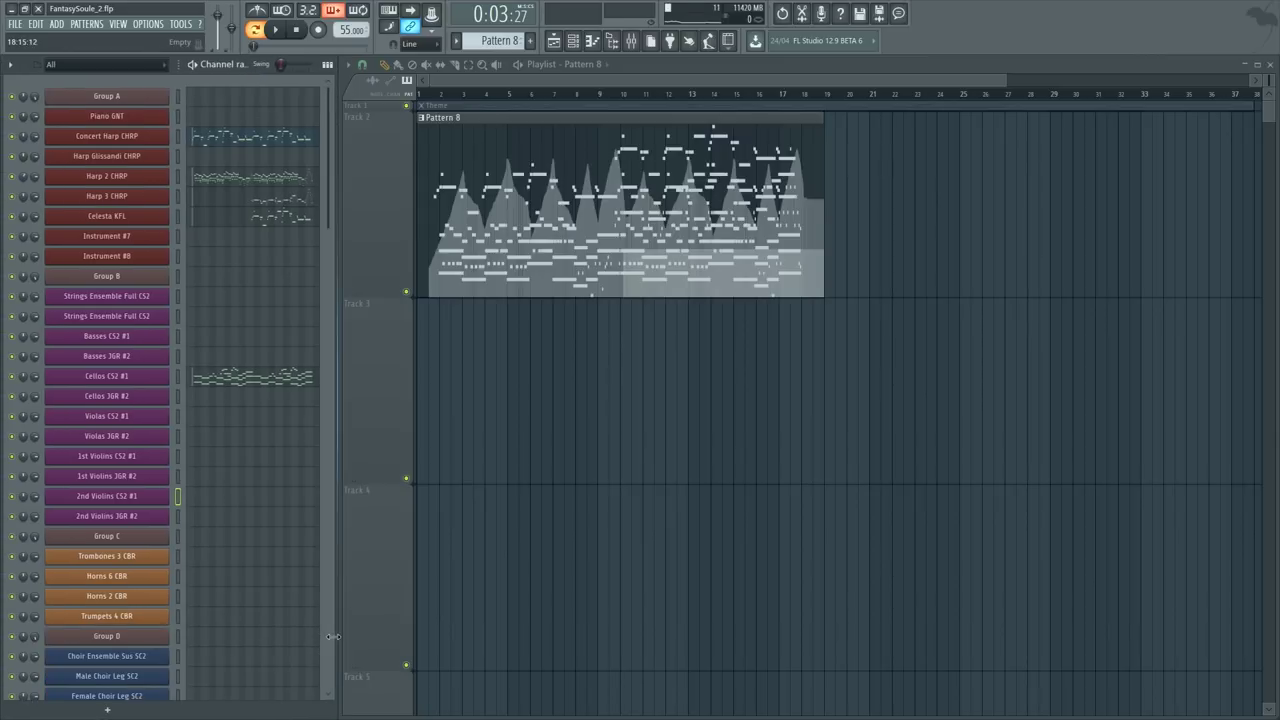
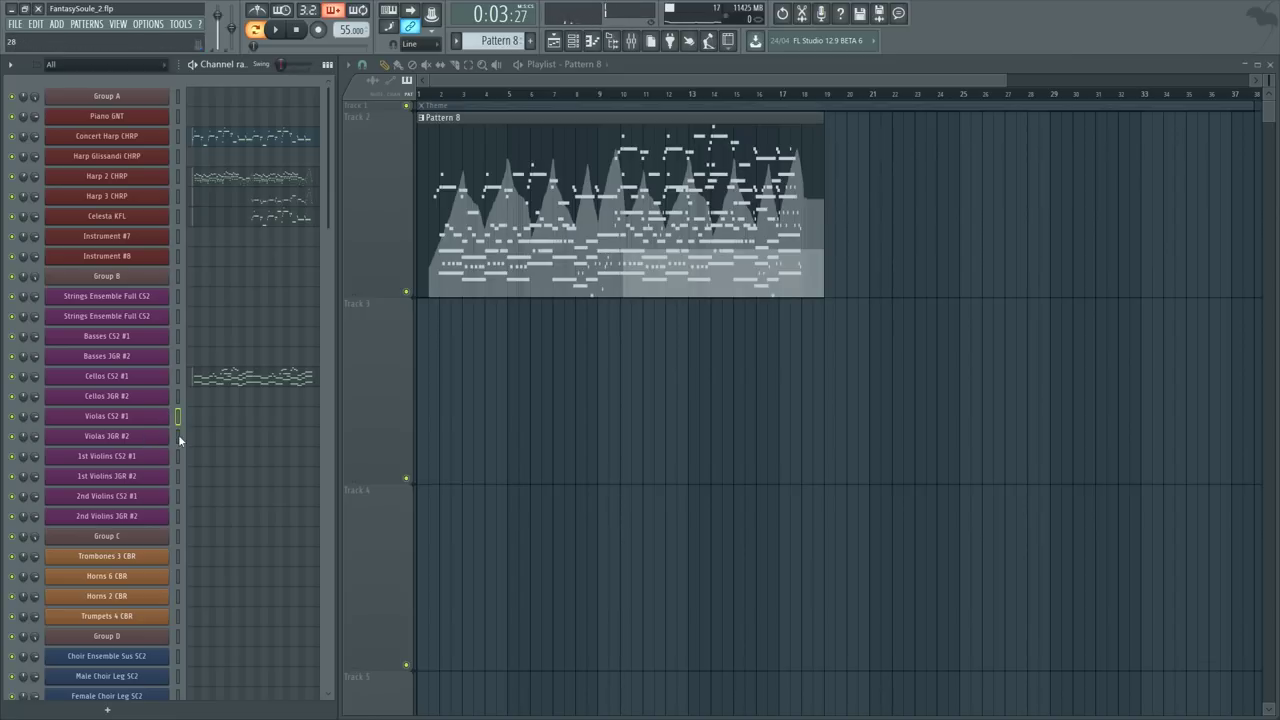
Step: Start playback with the Violas JGR #2 piano roll open and mute the Concert Harp, Harp Glissandi, Harp 3 and Celesta channels
left_click(232, 440)
key("space")
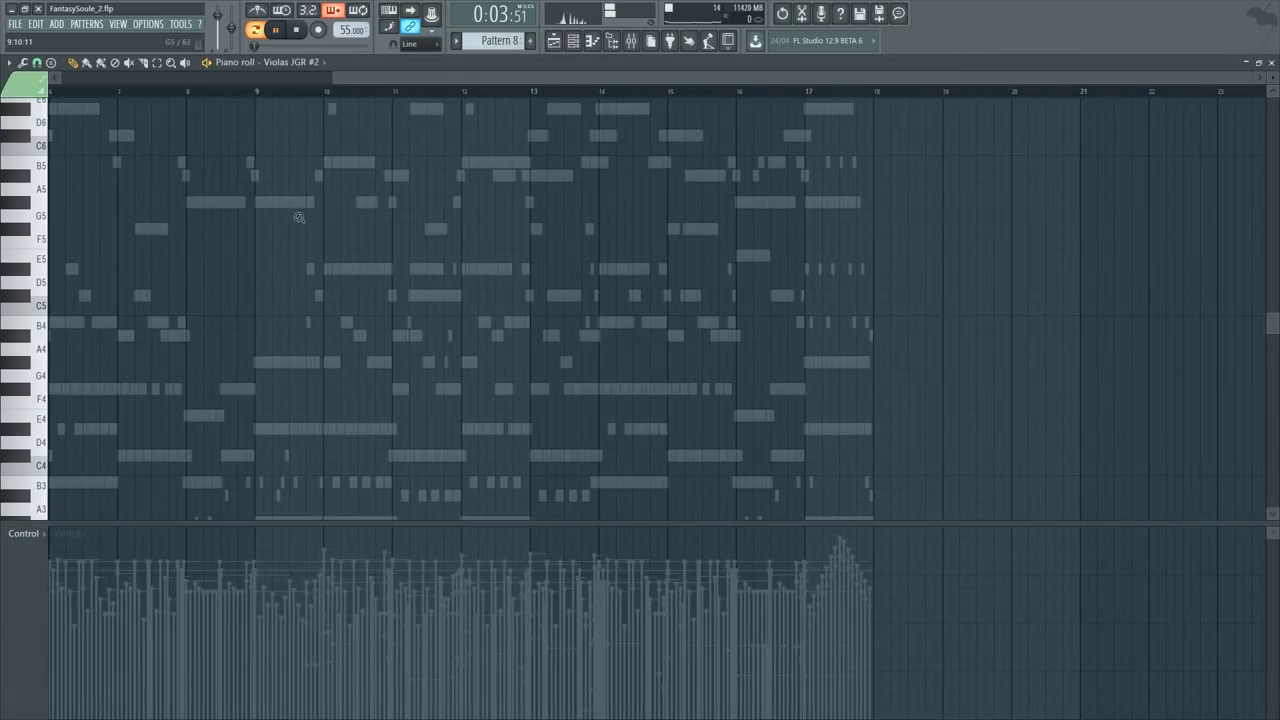
key("F6")
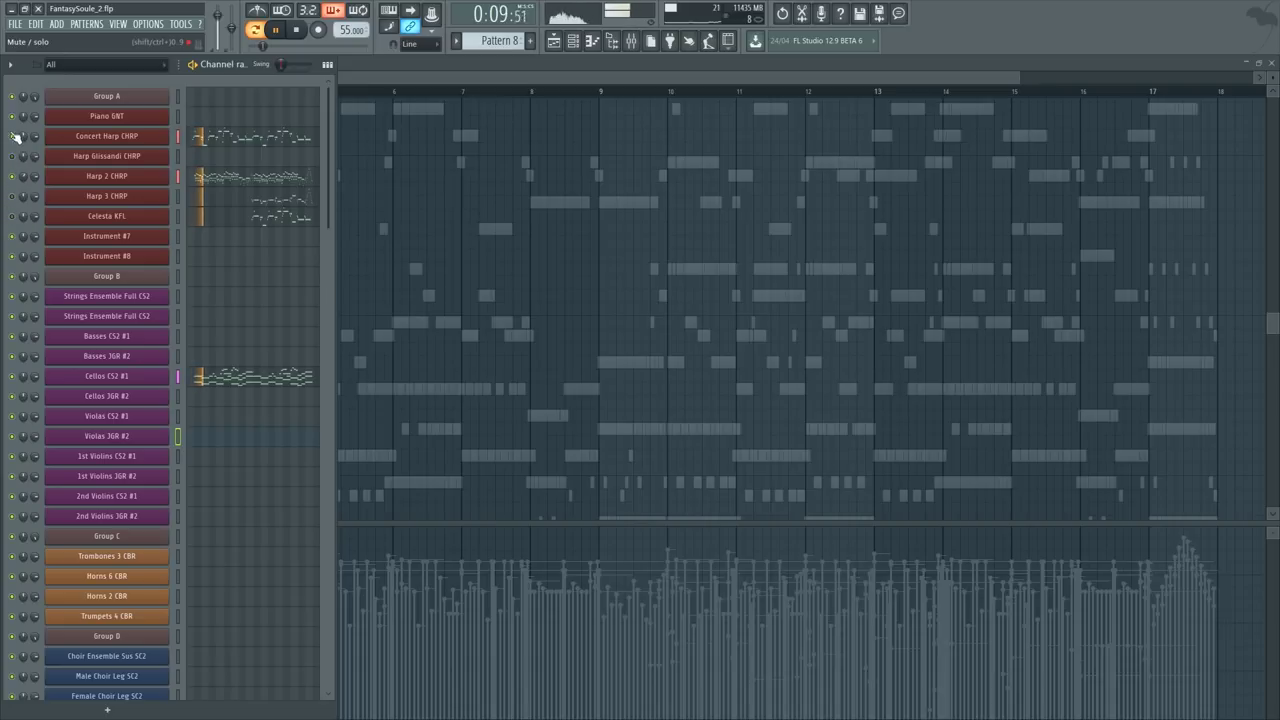
left_click(201, 447)
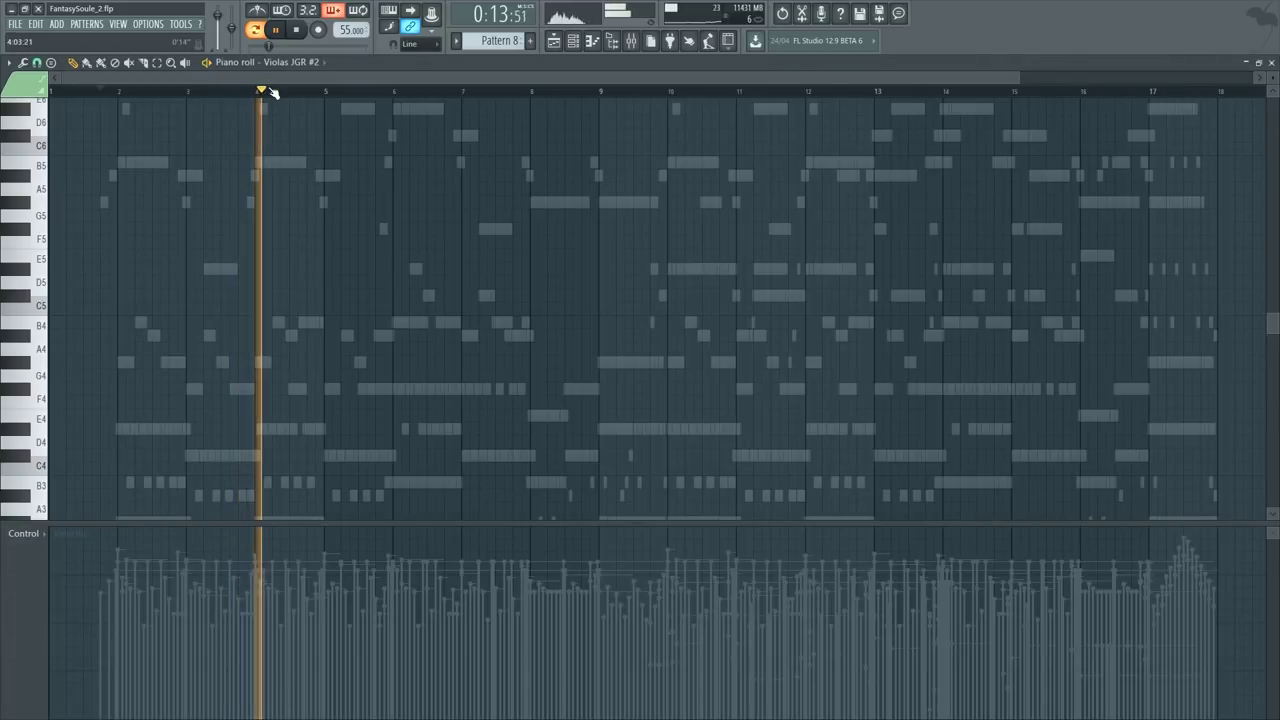
Step: Follow the ghost notes of the other channels in the Violas JGR #2 piano roll during playback and stop near bar 9
scroll(272, 91, "up", 3)
key("F6")
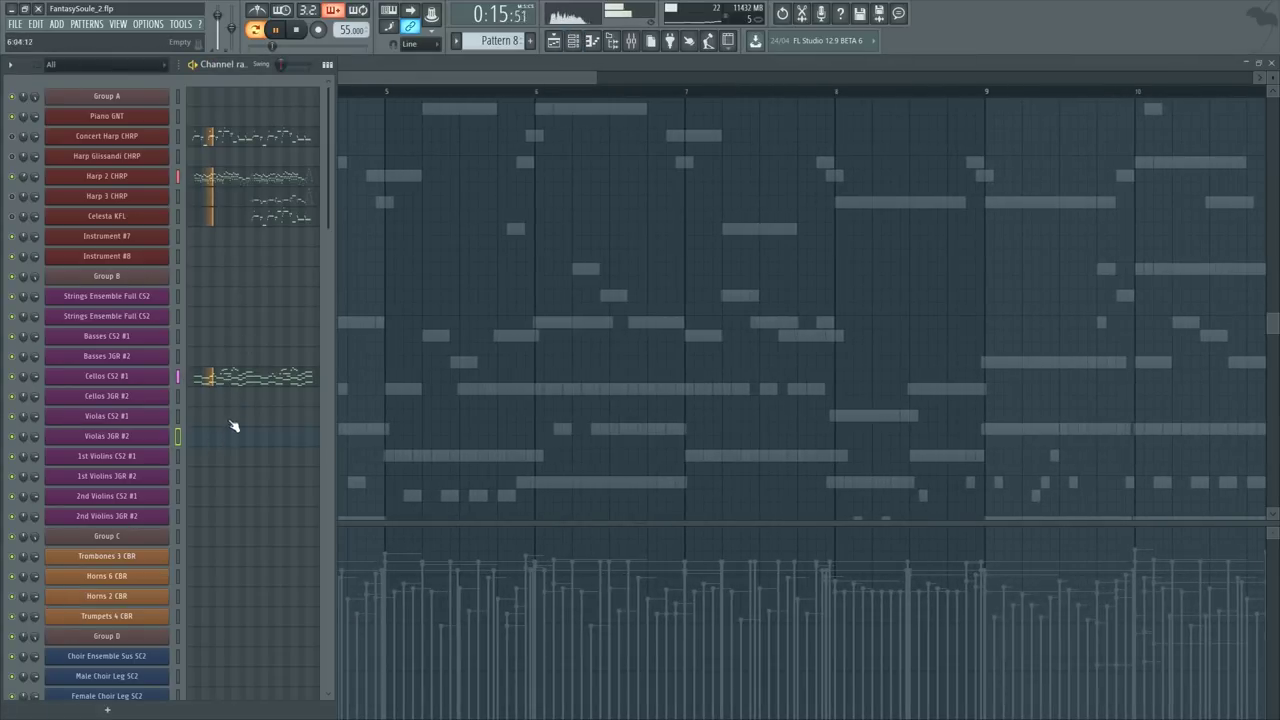
left_click(428, 80)
scroll(420, 82, "down", 1)
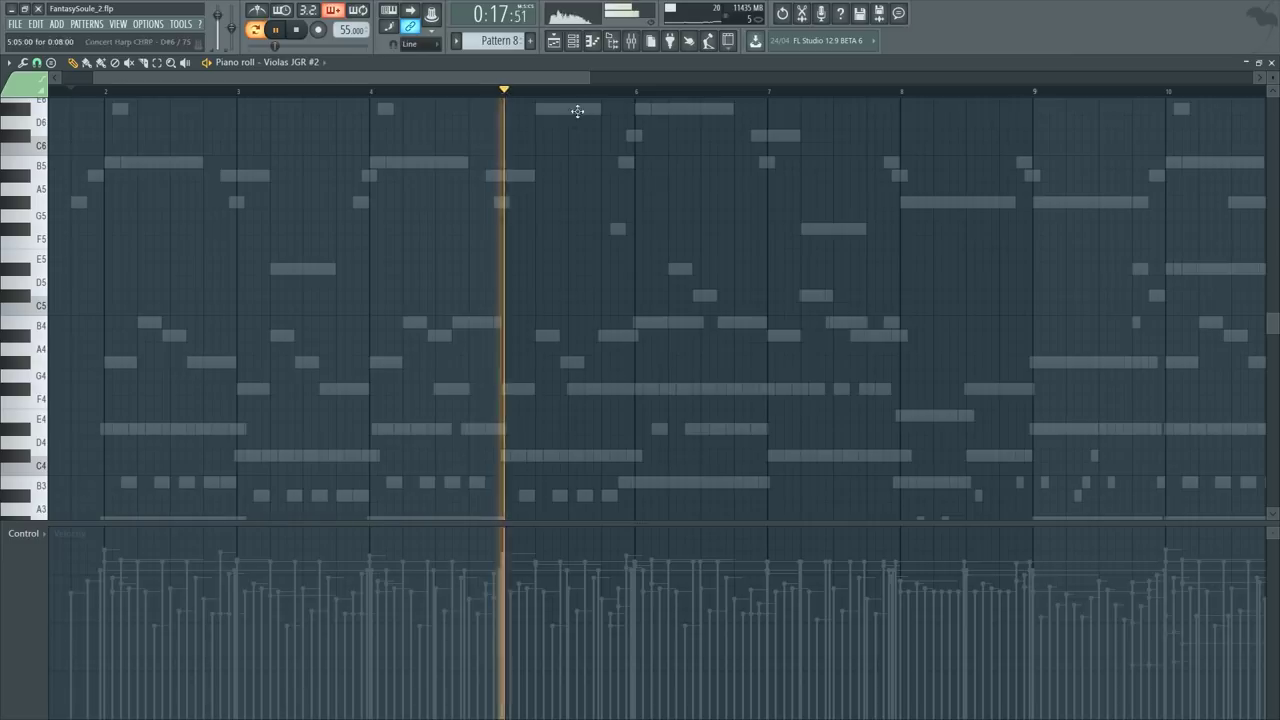
scroll(628, 96, "up", 2)
scroll(586, 250, "up", 4)
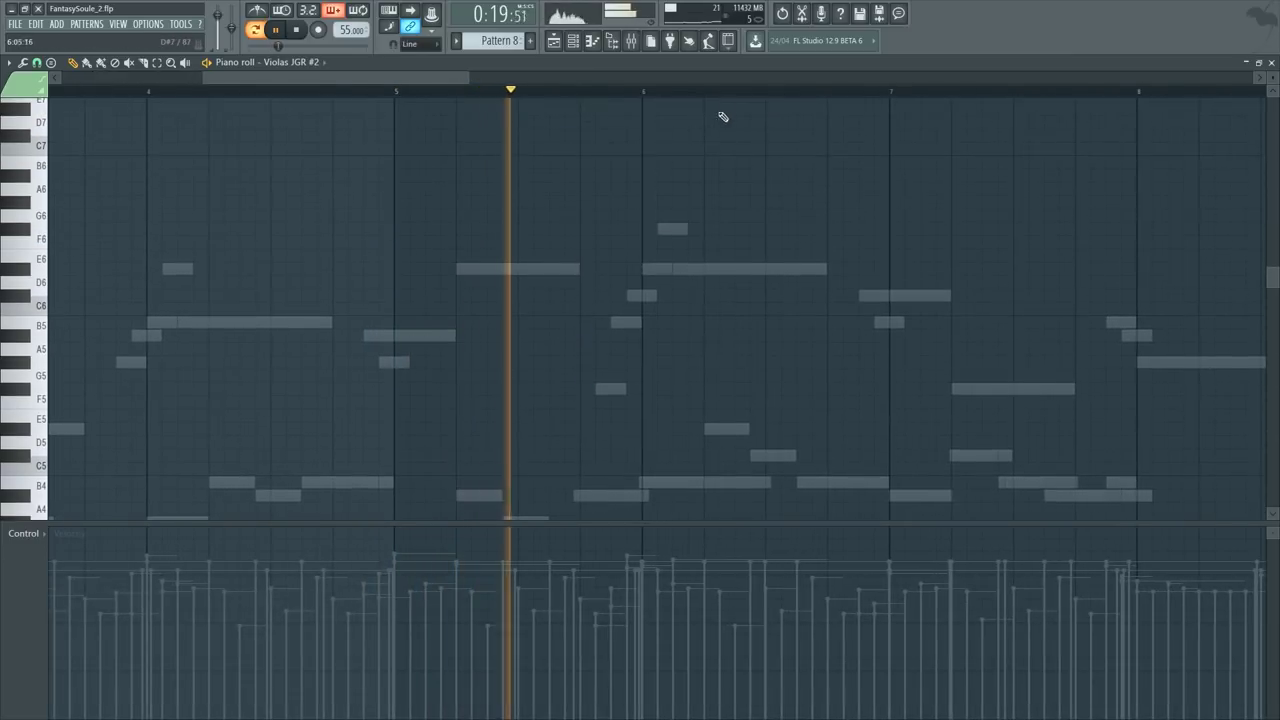
scroll(747, 94, "up", 3)
scroll(748, 94, "down", 3)
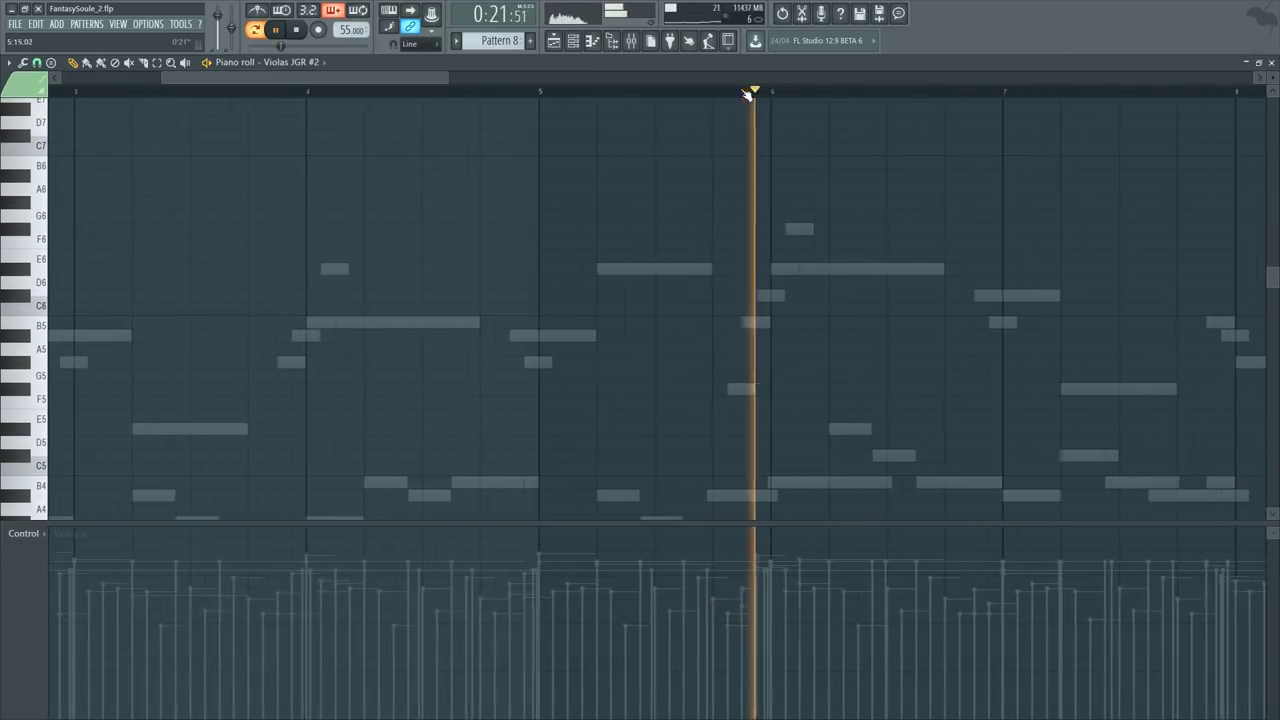
left_click_drag(427, 78, 645, 100)
scroll(685, 92, "down", 1)
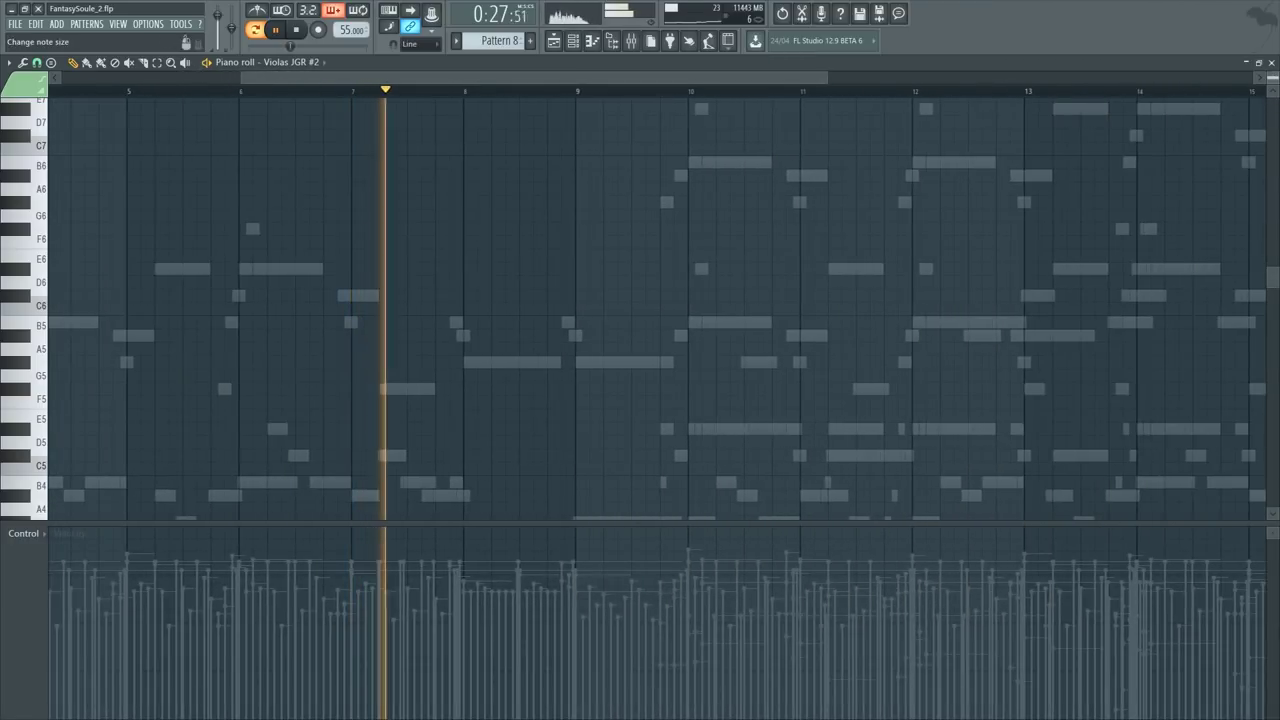
mouse_move(1273, 78)
left_mouse_down()
mouse_move(1273, 92)
mouse_move(1275, 76)
left_mouse_up()
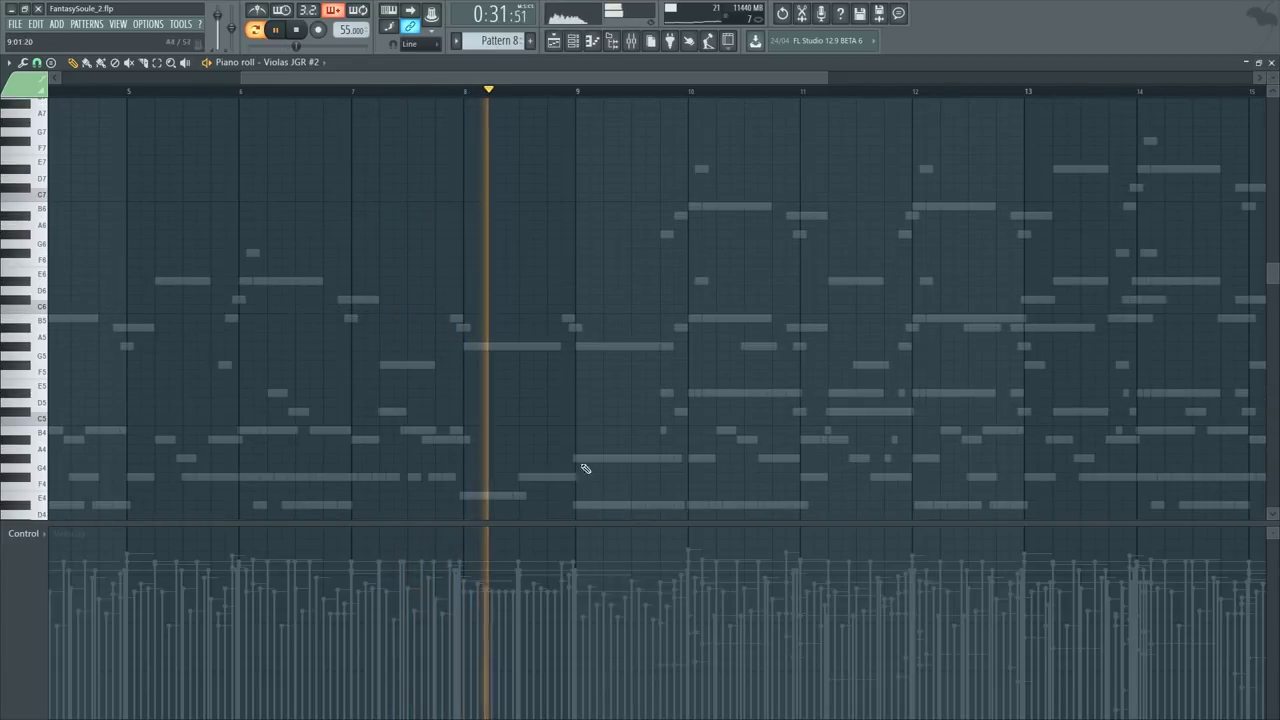
left_click_drag(602, 80, 652, 82)
scroll(508, 256, "down", 6)
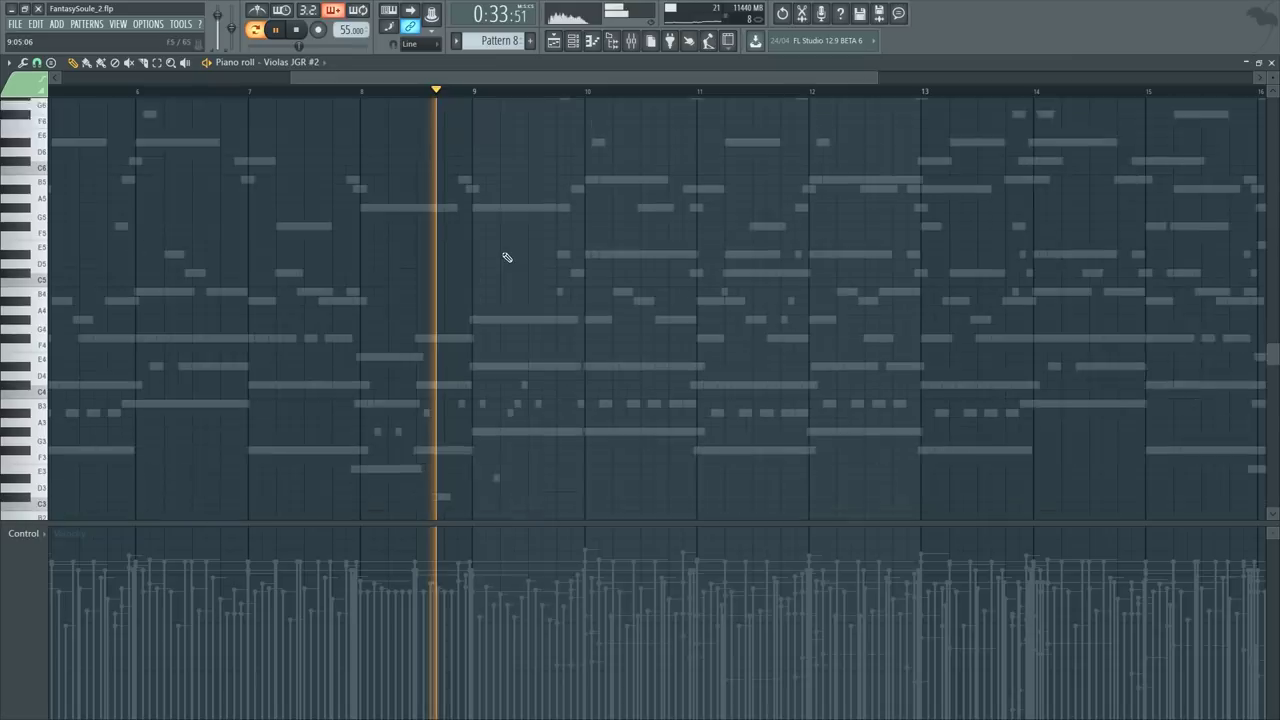
scroll(489, 94, "up", 3)
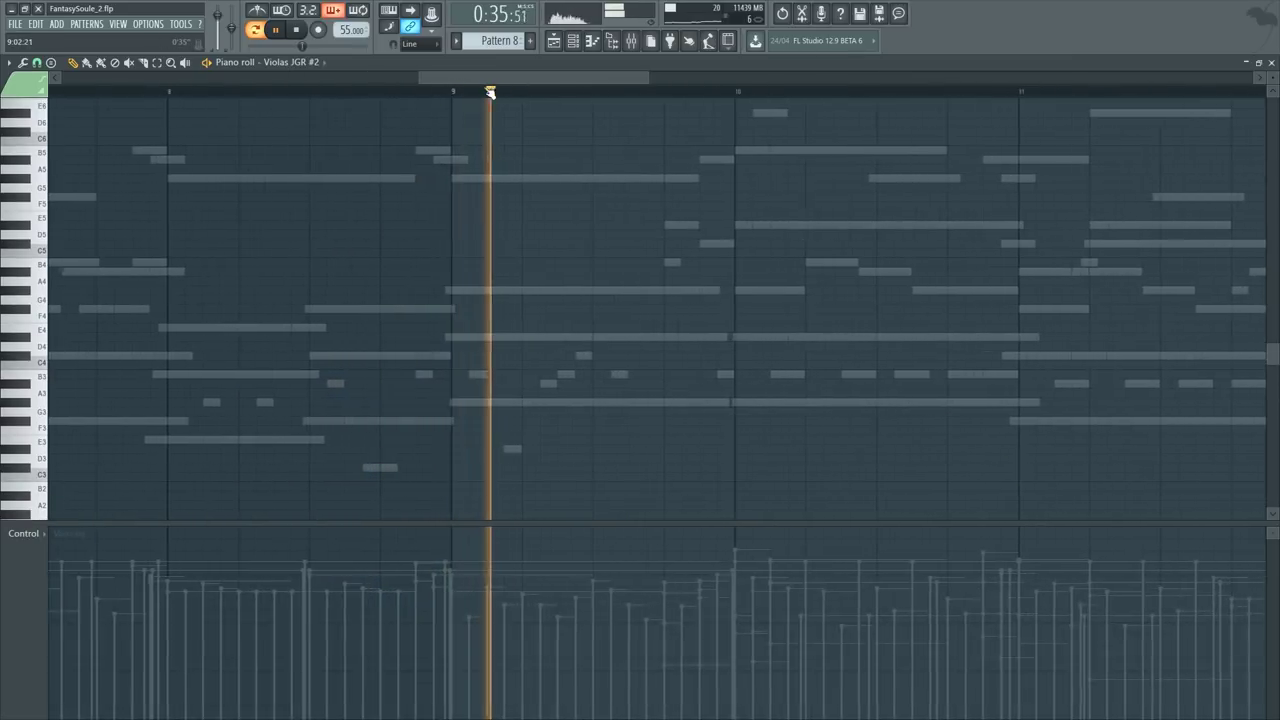
key("space")
Step: Try a D4 note about one bar long from bar 9 in the Violas JGR #2 piano roll and delete it
left_click_drag(452, 248, 443, 354)
key("F6")
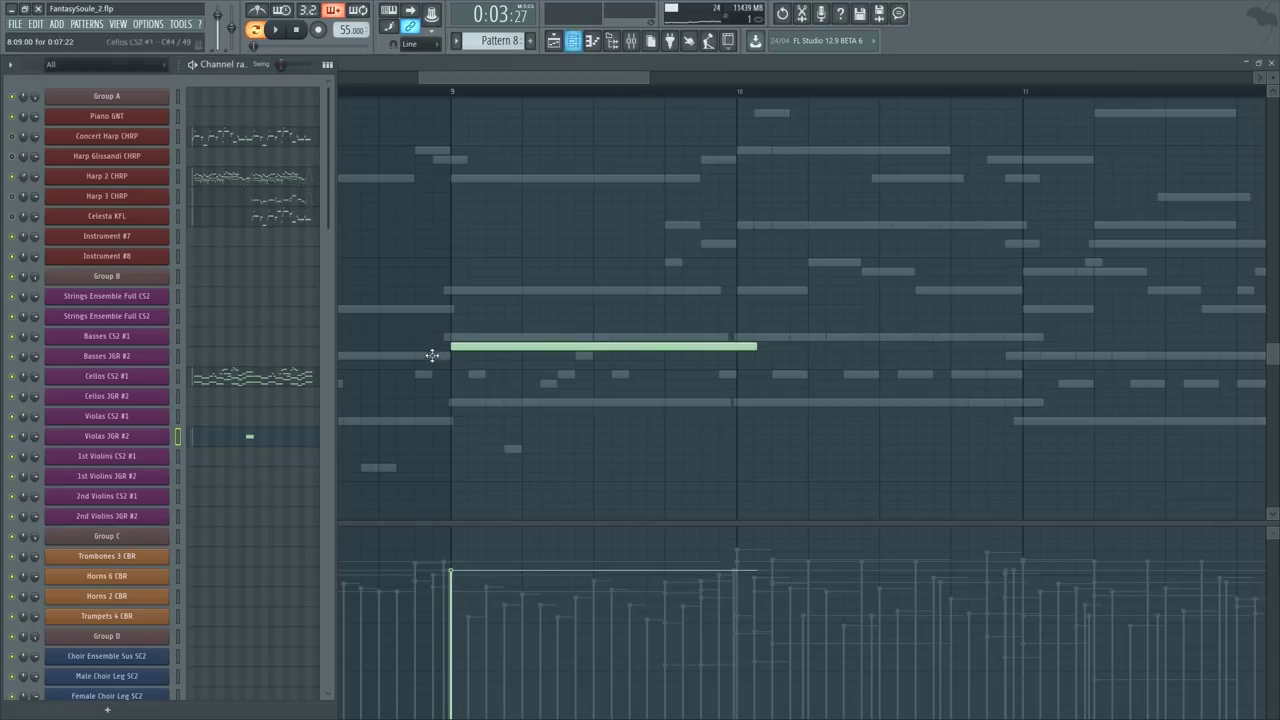
left_click(160, 436)
key("F7")
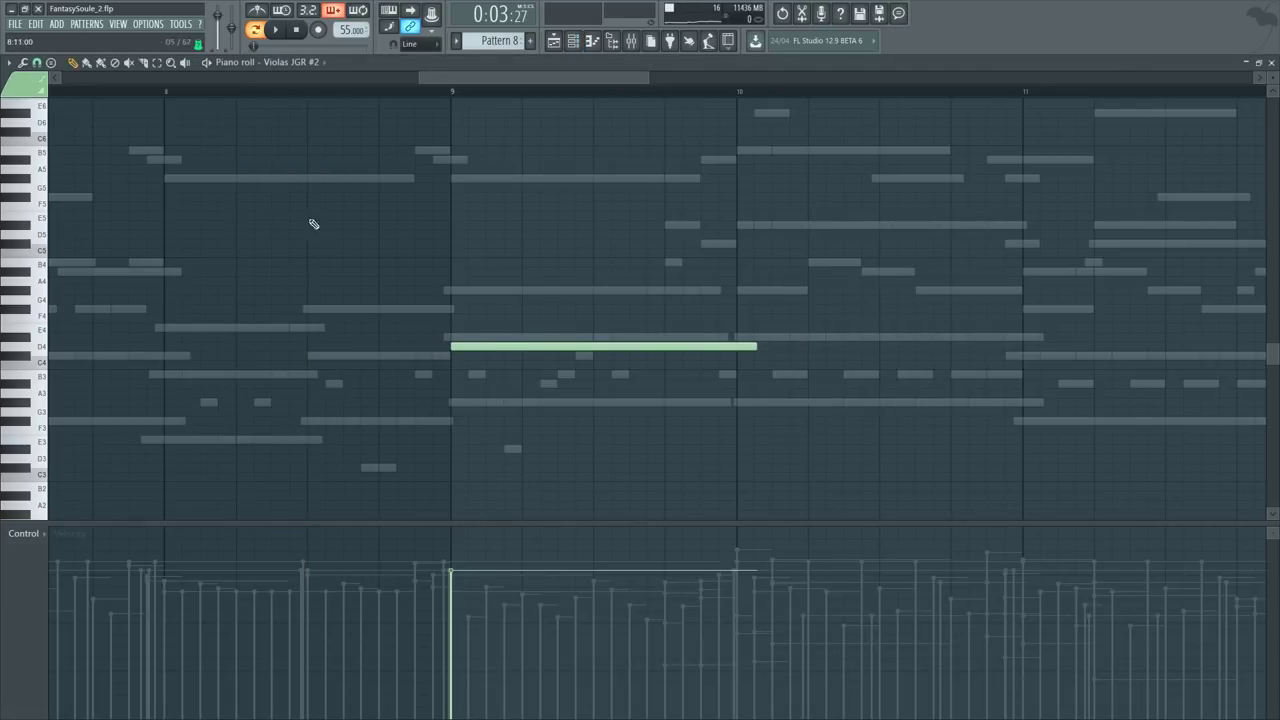
left_click(22, 79)
left_click(15, 111)
right_click(477, 347)
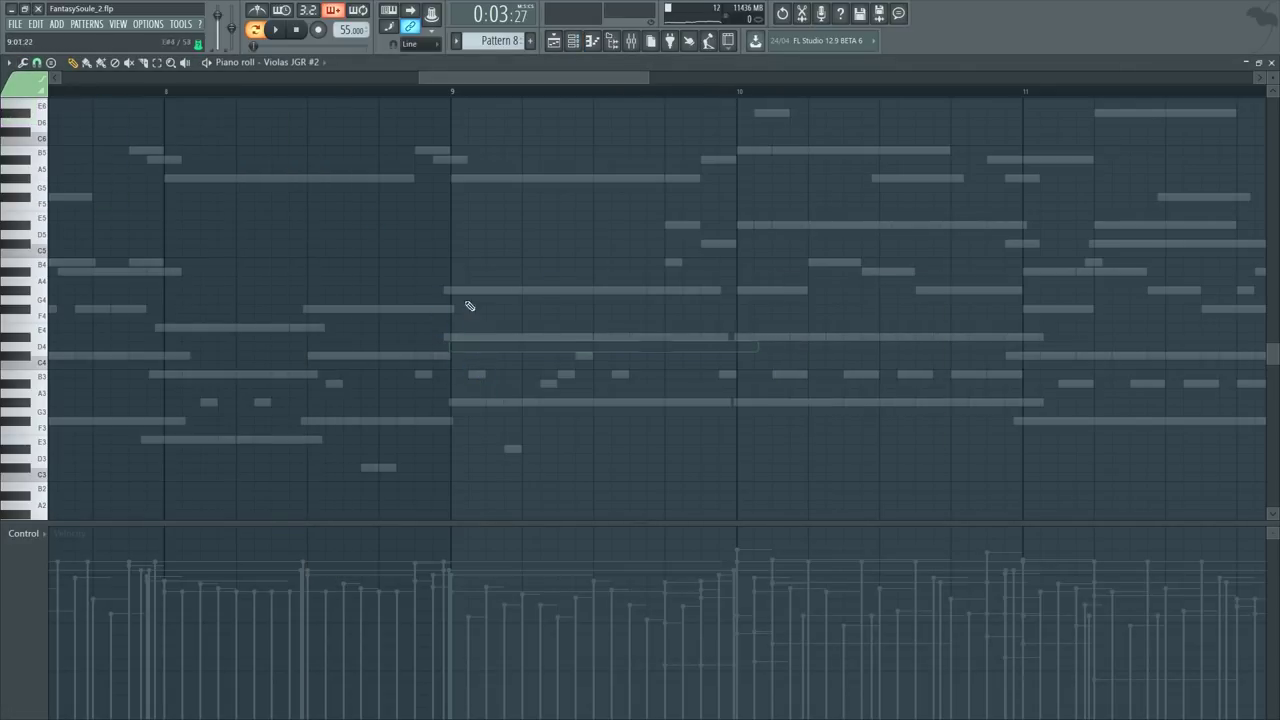
Step: Draw a G#5 note about one bar long from bar 9 in the Violas JGR #2 piano roll and play it
left_click(18, 87)
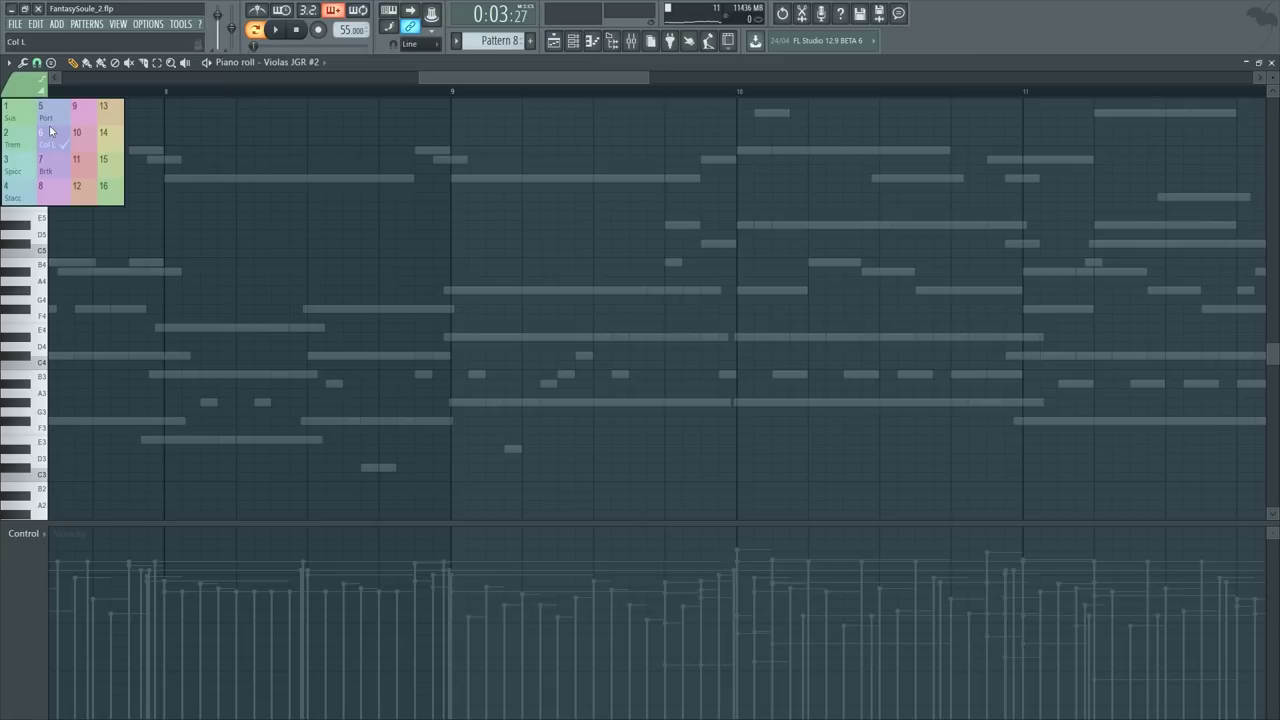
left_click(21, 148)
mouse_move(484, 258)
left_mouse_down()
mouse_move(464, 254)
mouse_move(438, 176)
left_mouse_up()
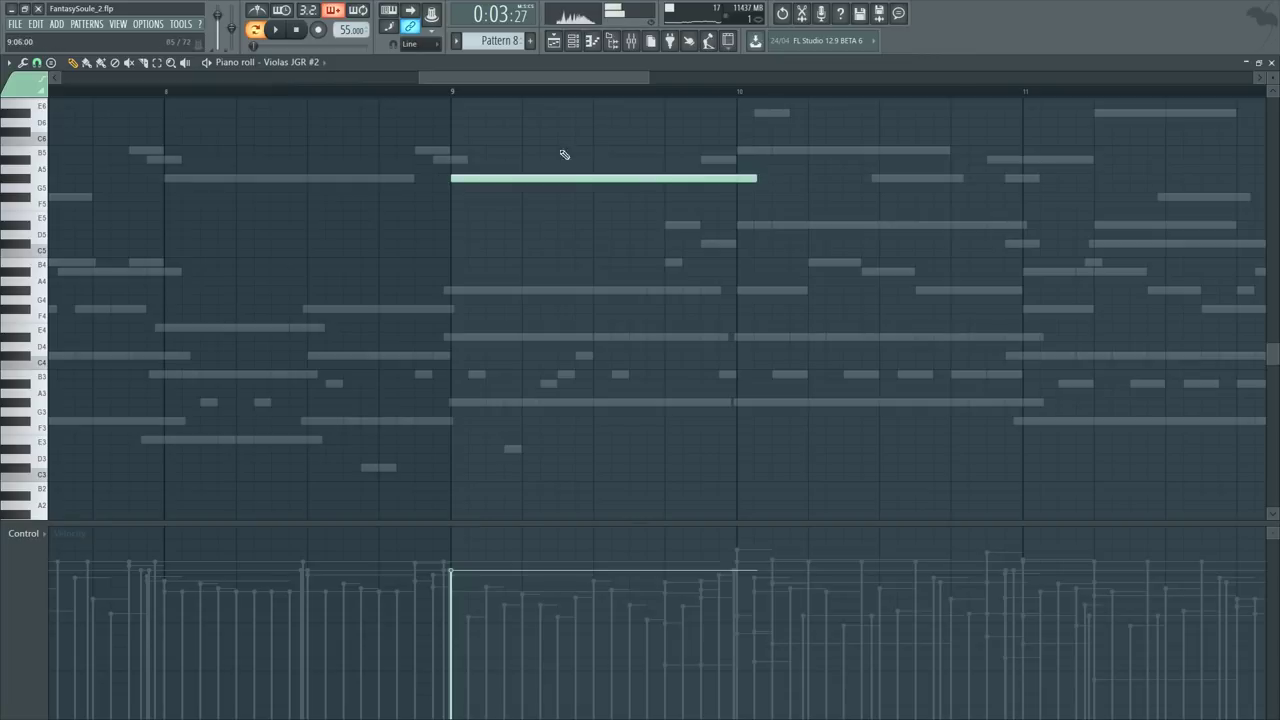
scroll(565, 155, "up", 3)
left_click(410, 92)
key("space")
scroll(410, 92, "down", 1)
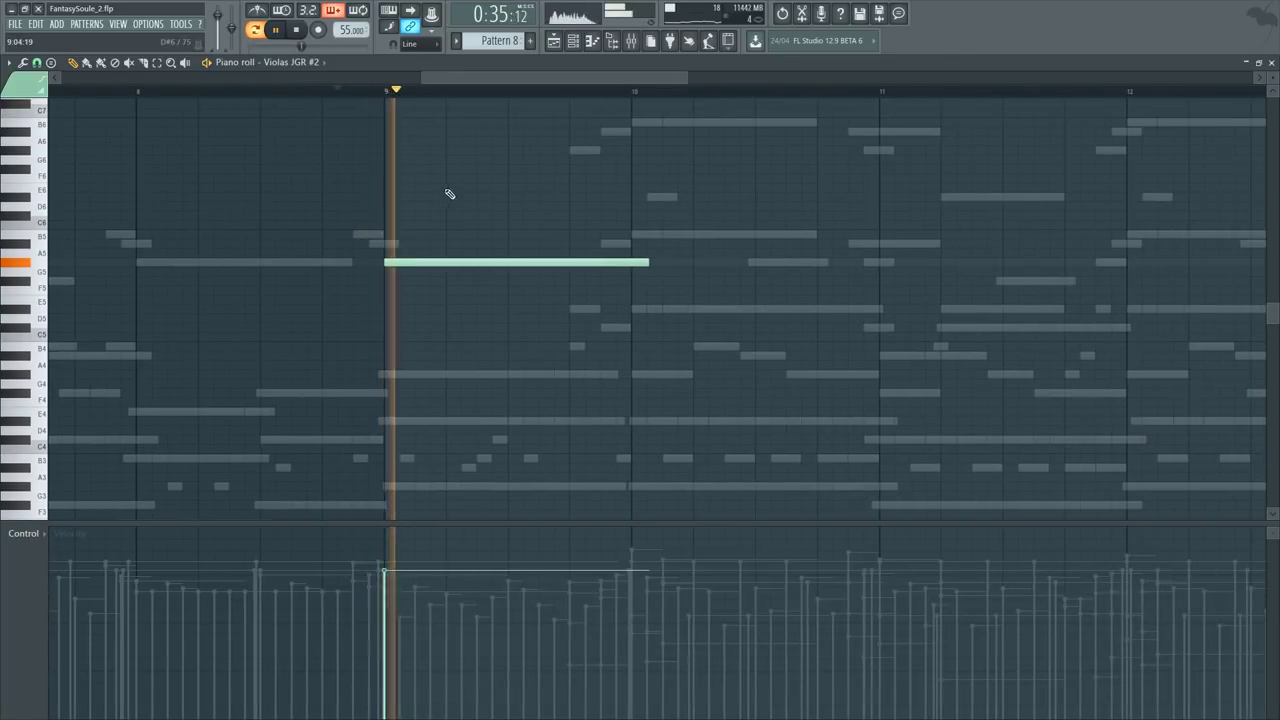
key("space")
Step: Add a B5 note from mid-bar 9 to bar 10 and slice the G#5 note so it ends near the B5's start
left_click(505, 226)
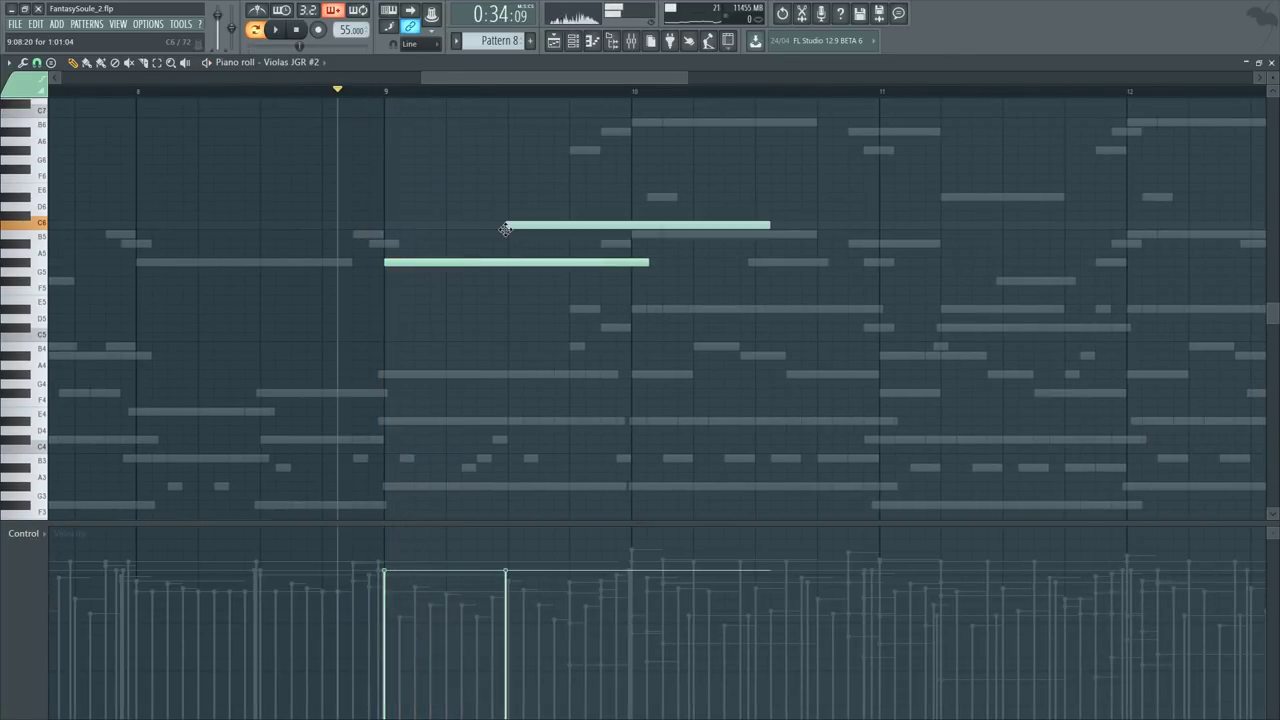
left_click_drag(505, 229, 519, 272)
key("c")
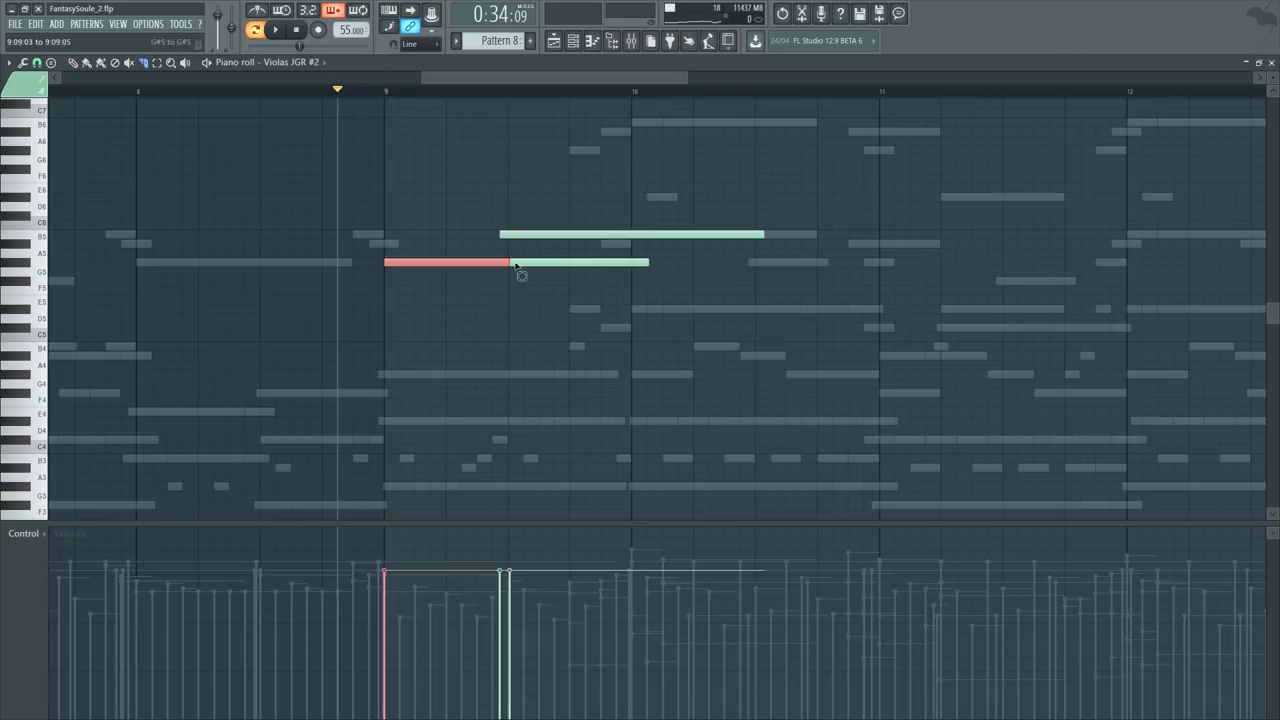
right_click(545, 263)
left_click_drag(630, 237, 634, 246)
right_click(651, 233)
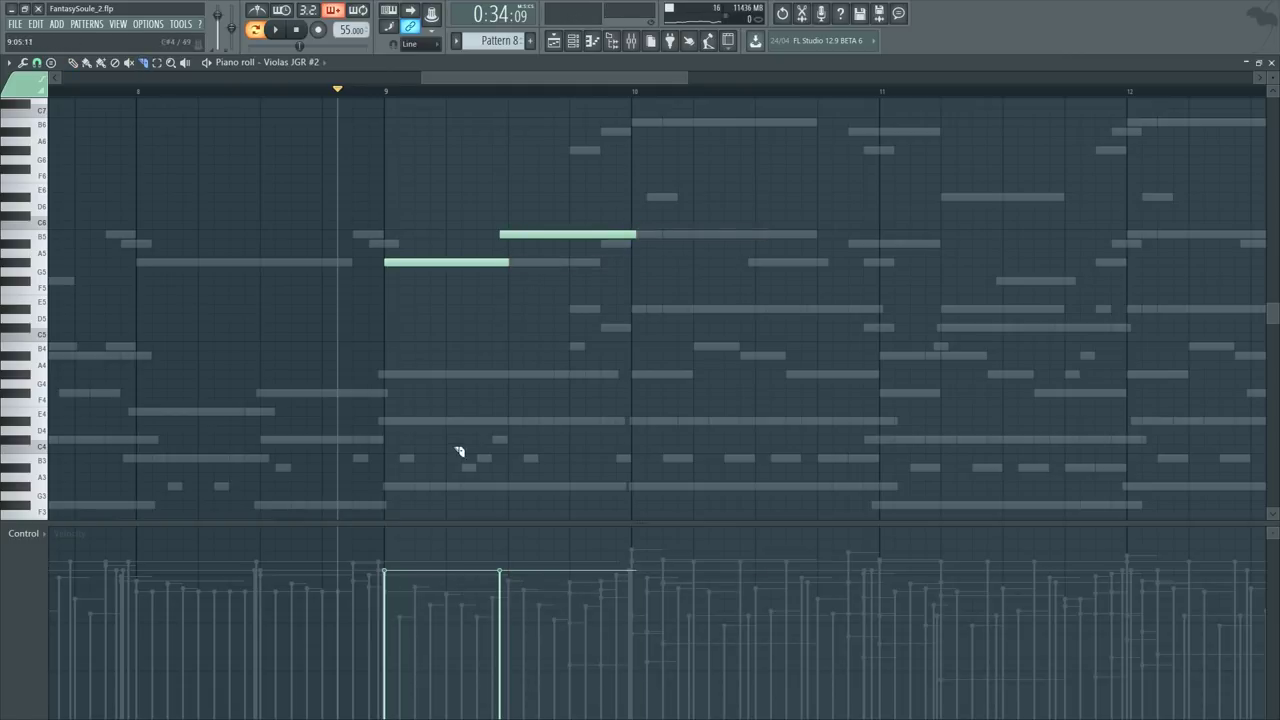
Step: Open the Violas CS2 #1 dynamics events, switch them to Cellos CS2 #1 - Dynamics and copy that curve
left_click(48, 537)
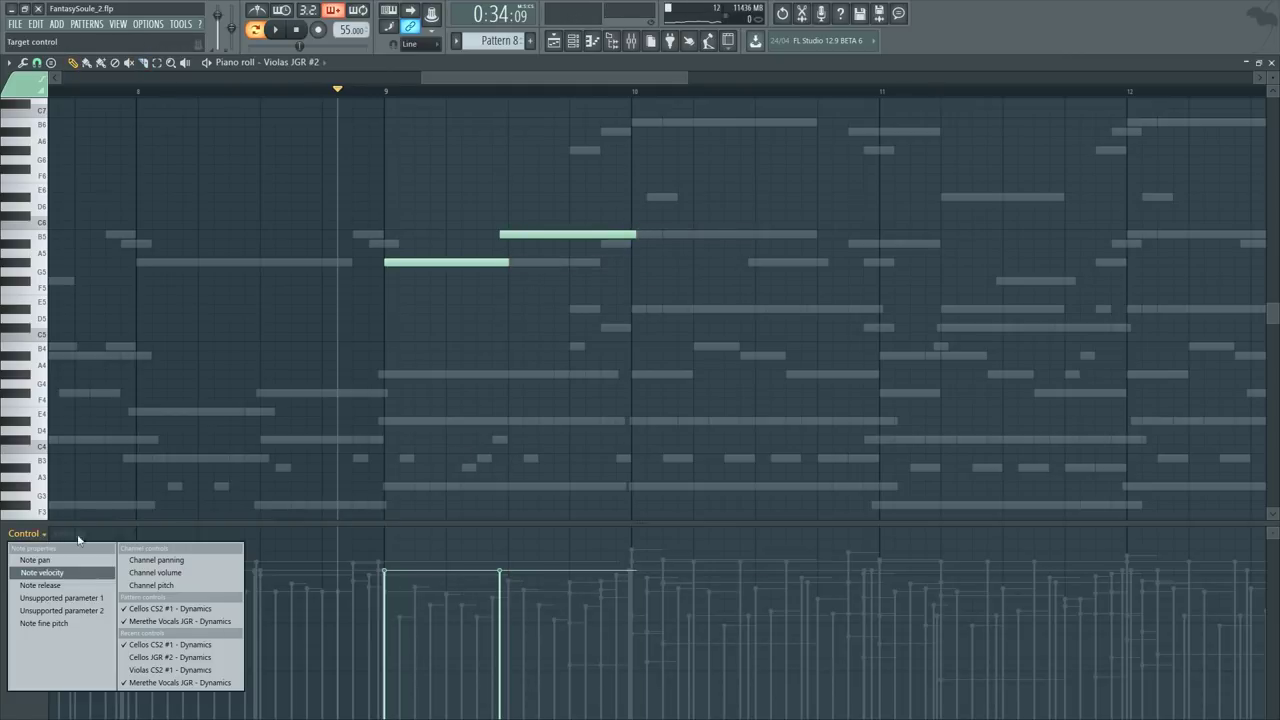
left_click(44, 537)
key("F6")
left_click(138, 421)
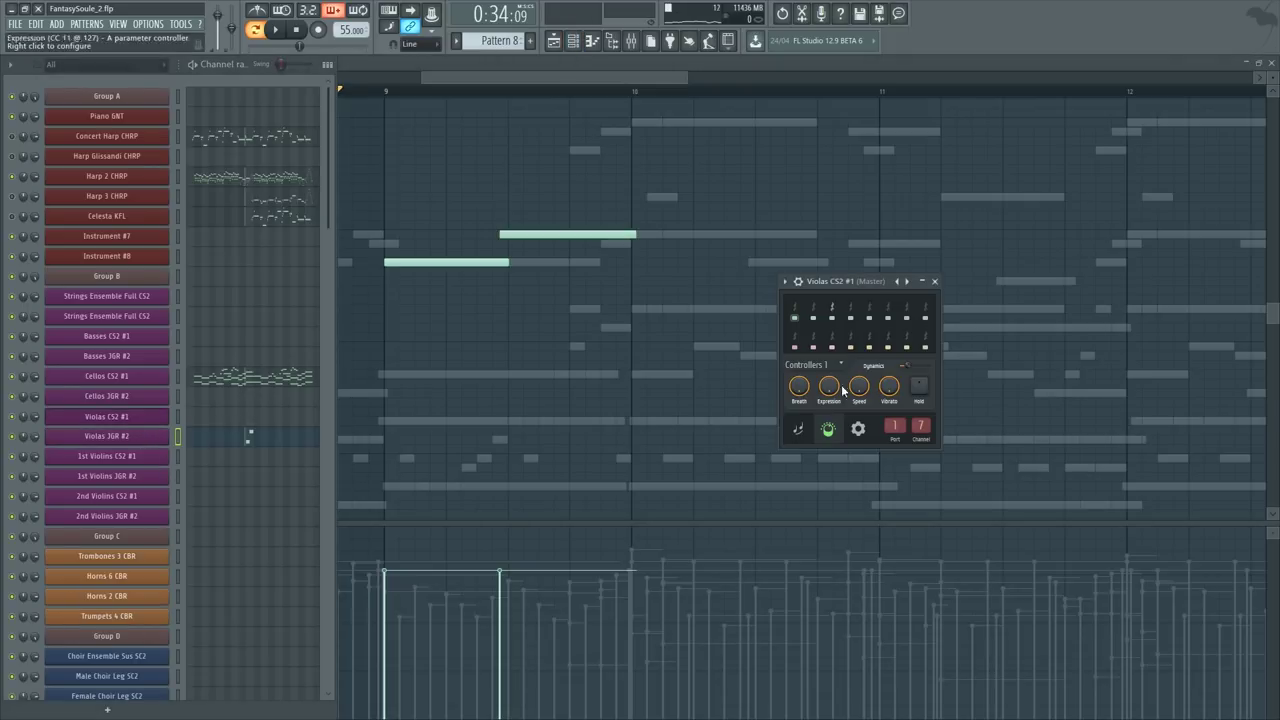
right_click(910, 371)
left_click(946, 451)
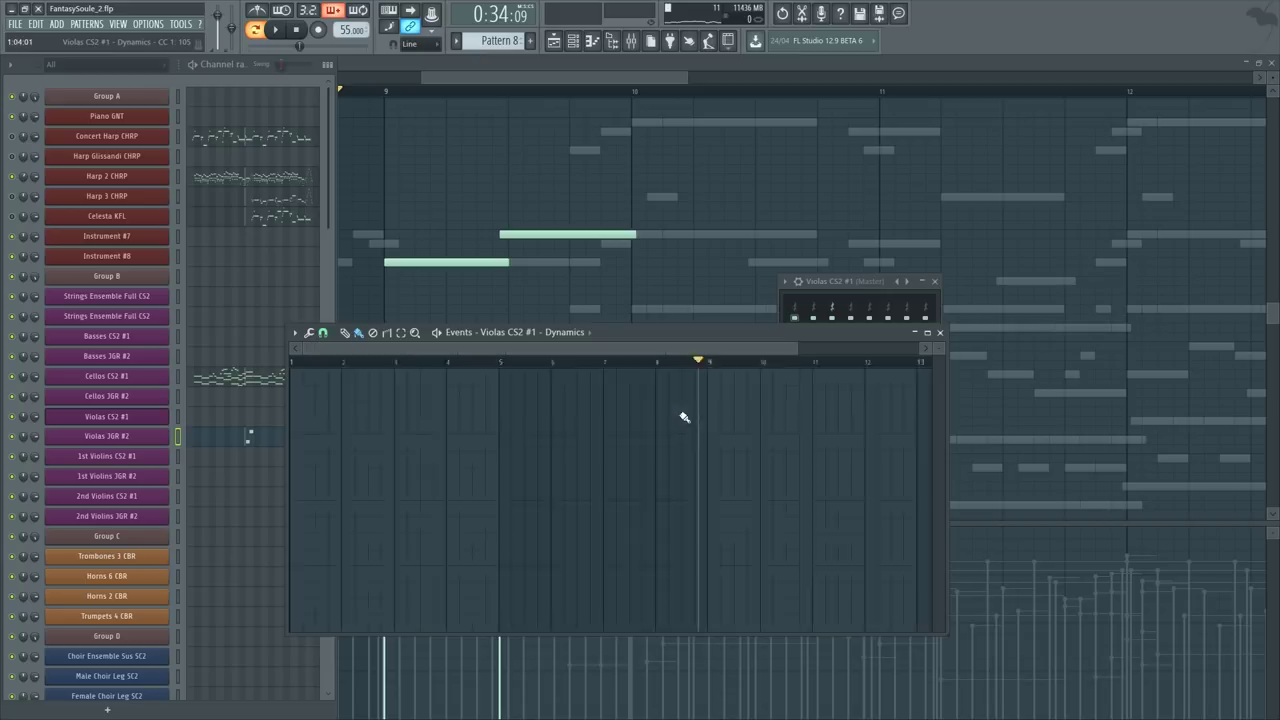
left_click(545, 332)
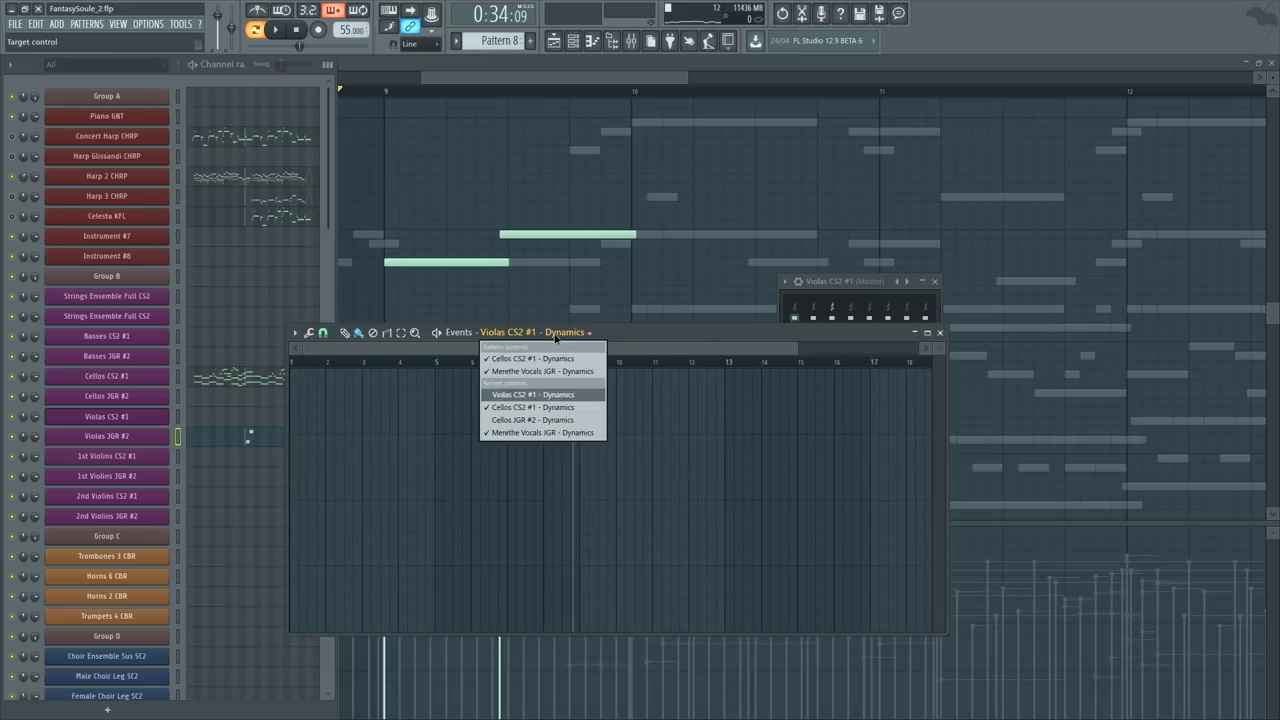
left_click(558, 407)
left_click(571, 318)
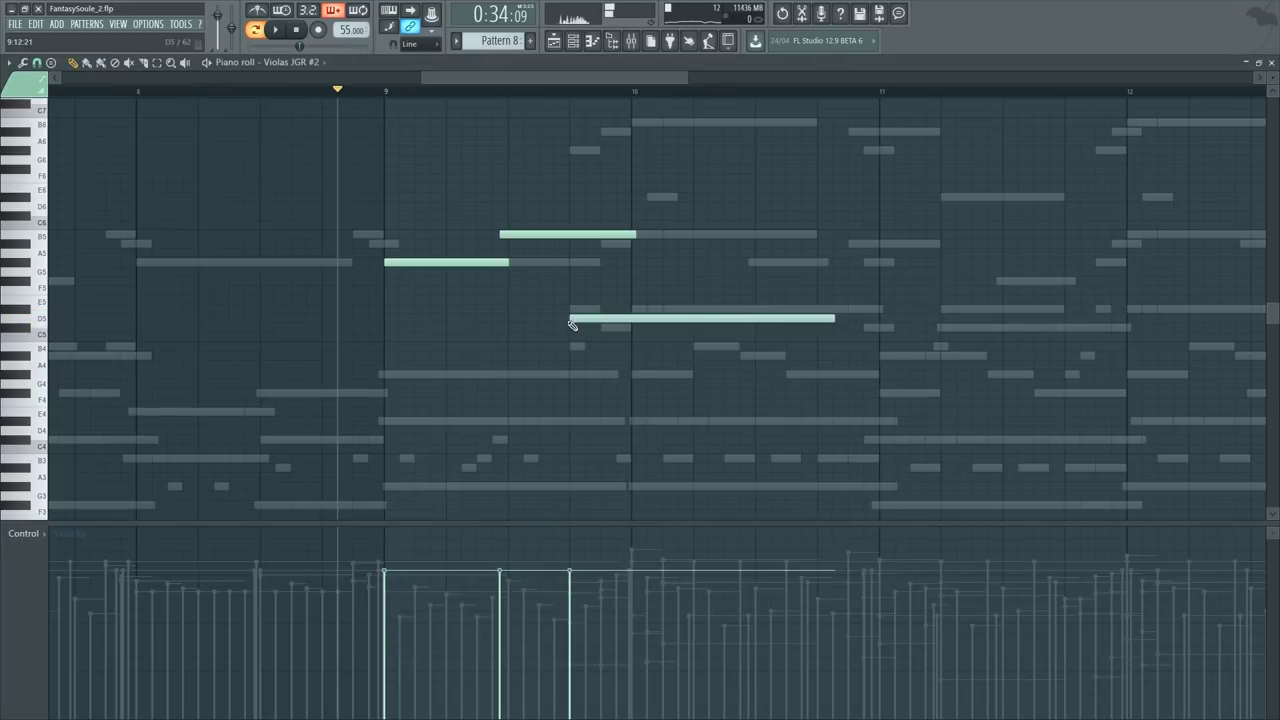
right_click(577, 320)
Step: Paste the Cellos CS2 #1 dynamics curve into the Violas JGR #2 dynamics events and play it from just before bar 9
key("F6")
left_click(138, 438)
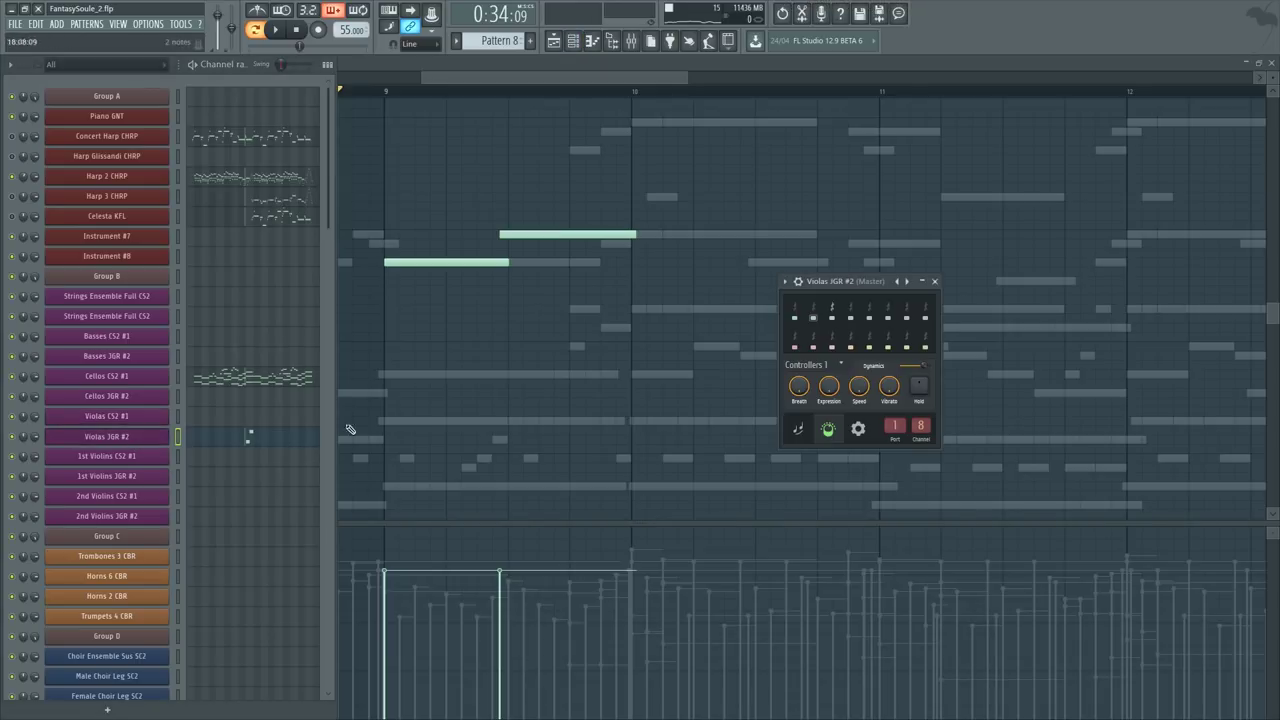
right_click(902, 350)
left_click(965, 450)
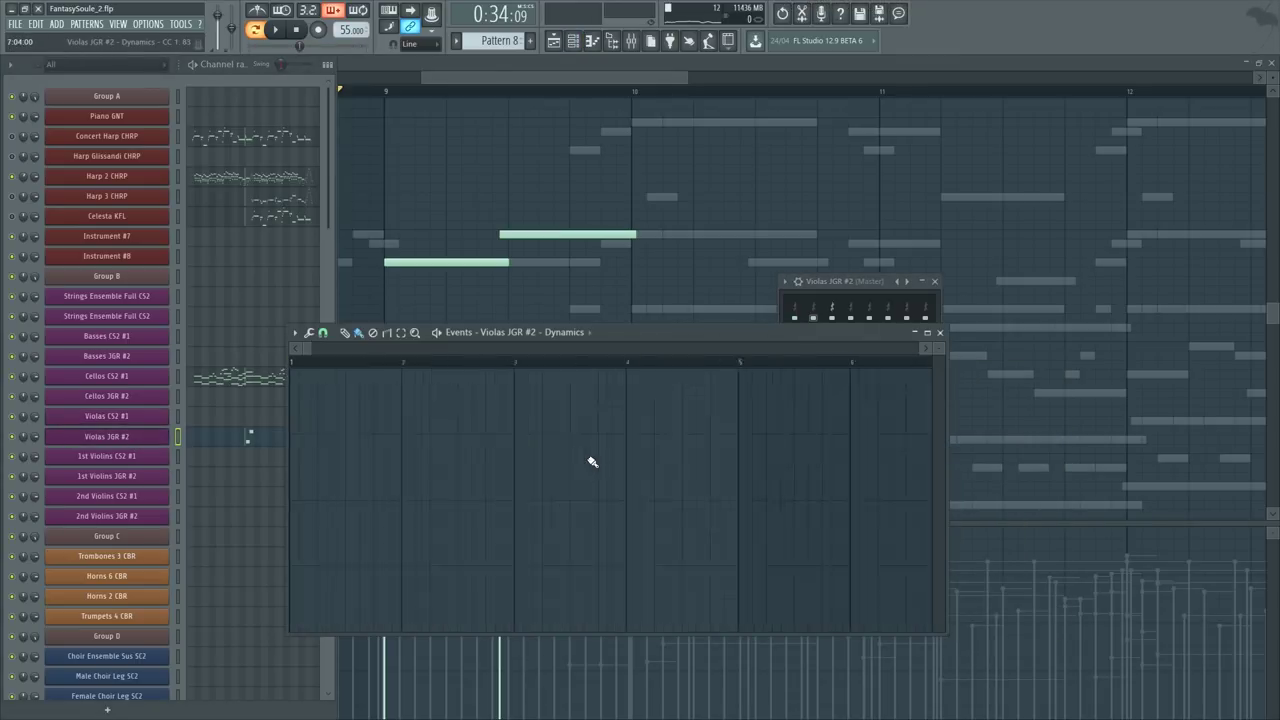
key("space")
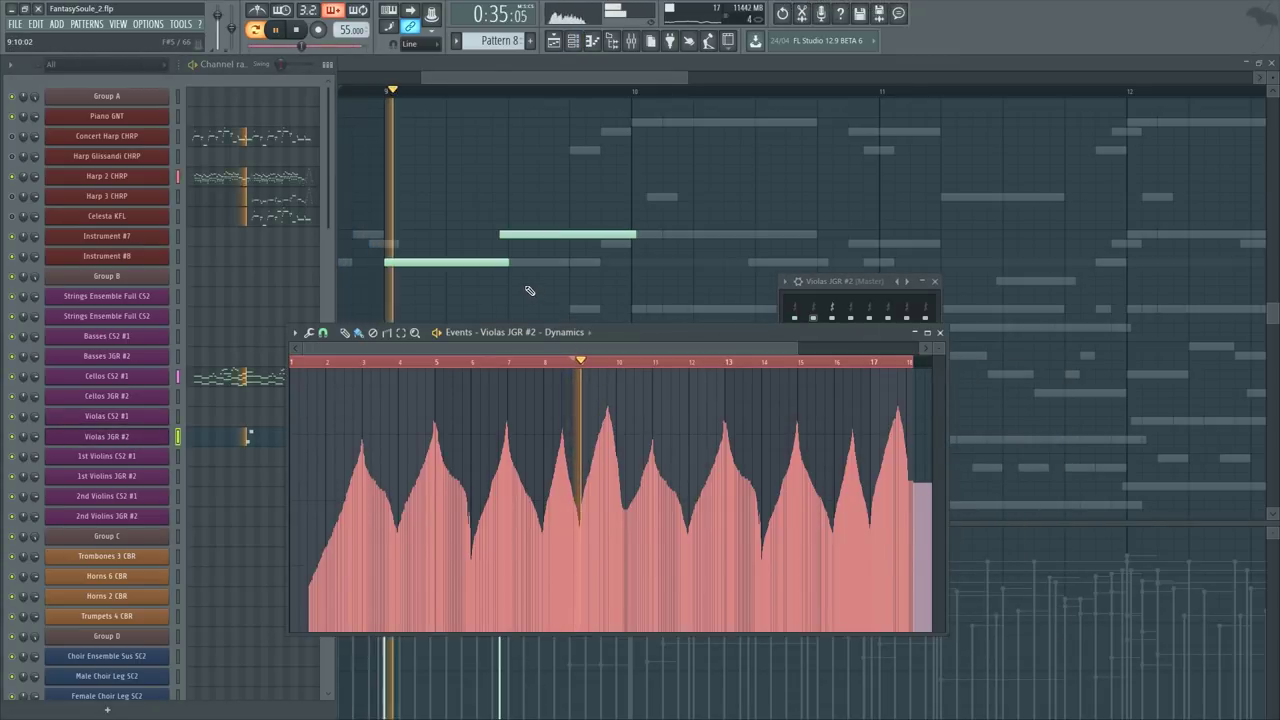
scroll(605, 366, "up", 4)
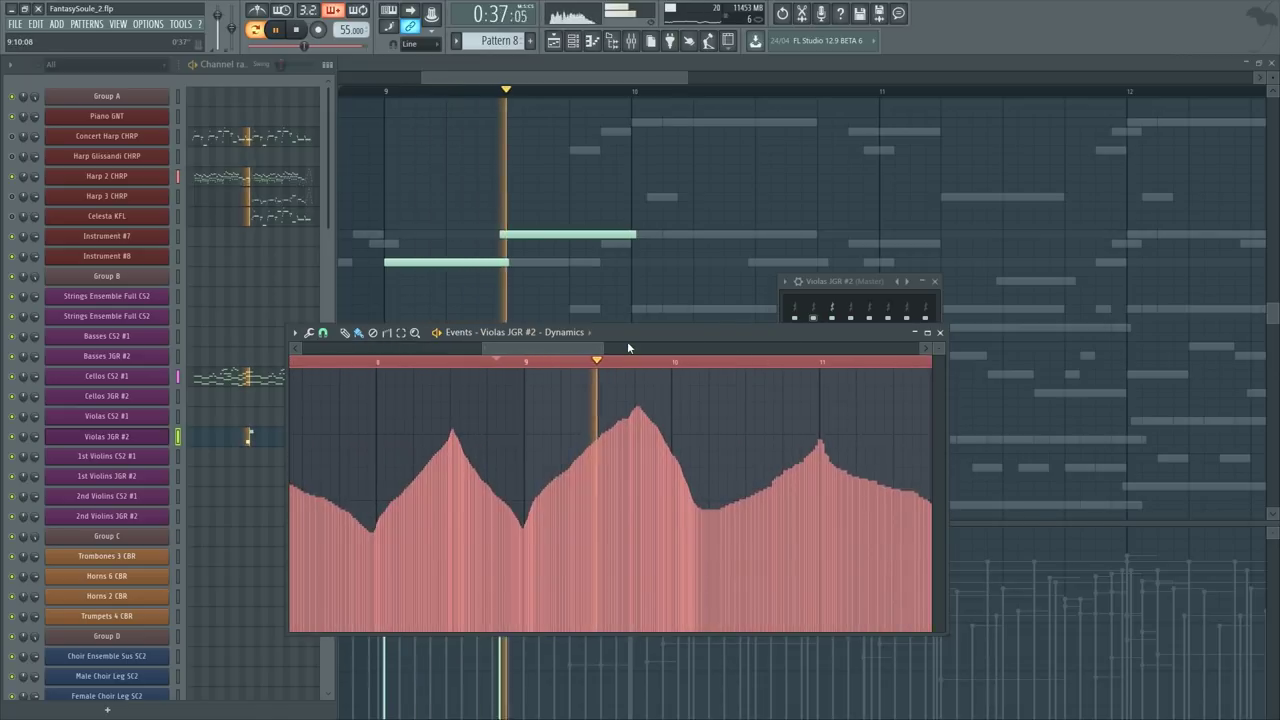
left_click(648, 302)
key("space")
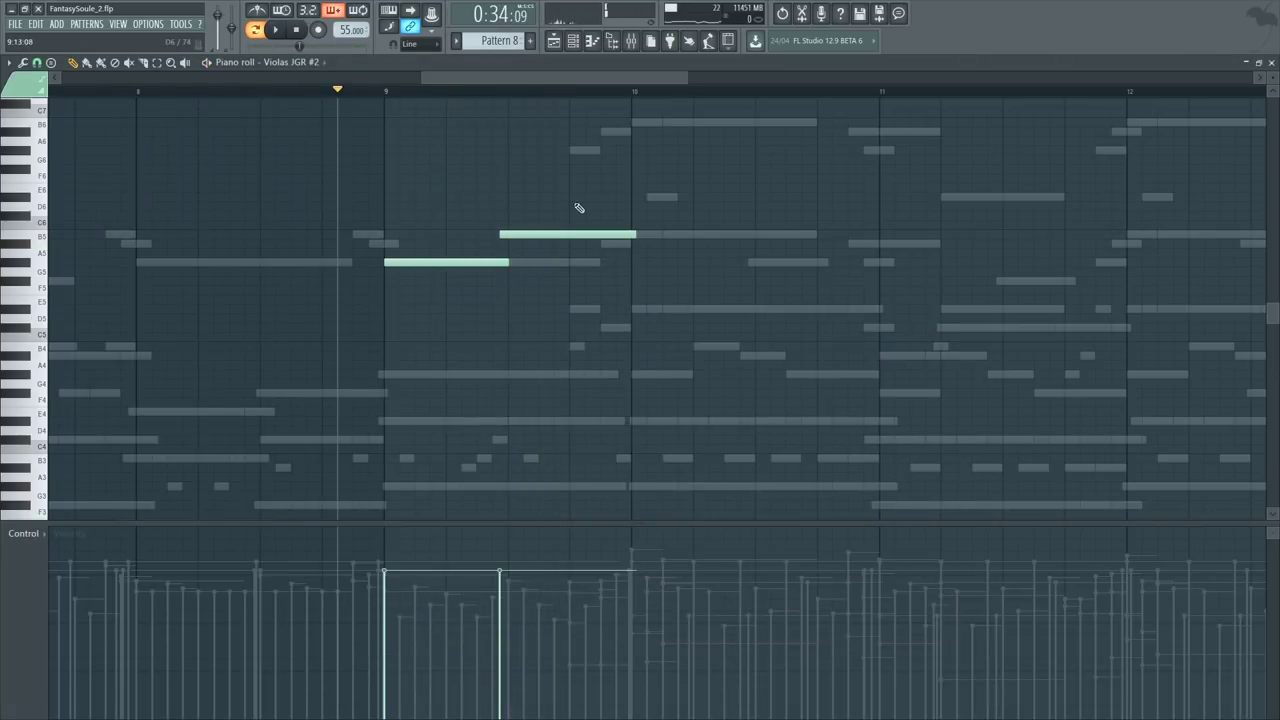
Step: Delete the G#5 and B5 notes in bar 9 of the Violas JGR #2 piano roll
mouse_move(567, 216)
left_mouse_down()
mouse_move(566, 195)
mouse_move(636, 205)
mouse_move(386, 283)
left_mouse_up()
key("c")
right_click(590, 238)
right_click(668, 197)
key("Delete")
Step: Play from the end of bar 9, then examine the Cellos CS2 #1 notes before returning to the Violas JGR #2 piano roll
left_click(616, 92)
key("space")
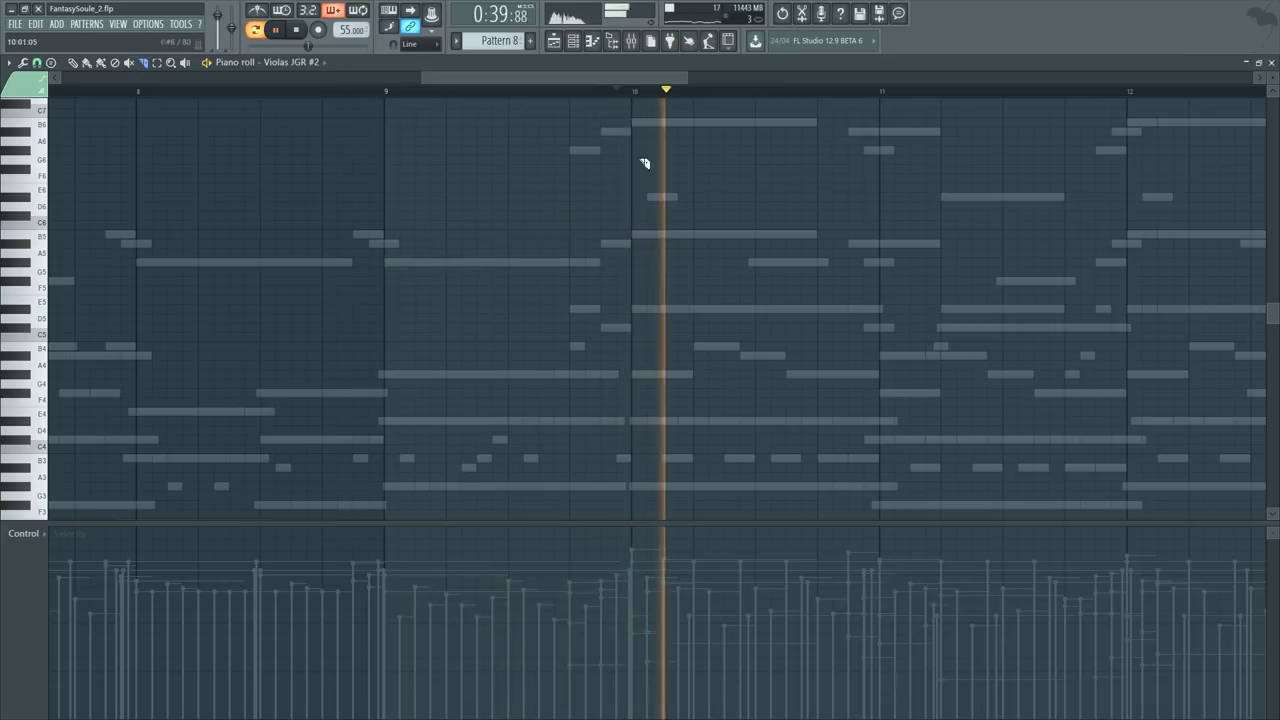
key("F6")
key("space")
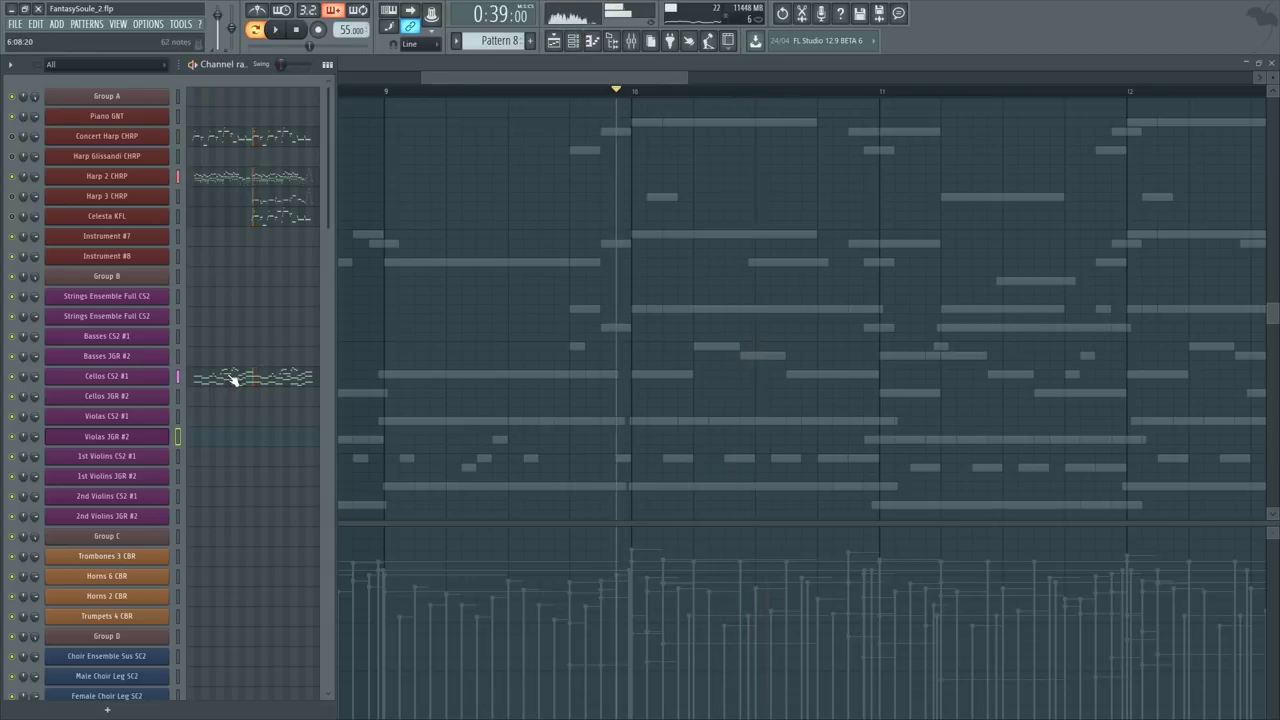
left_click(228, 380)
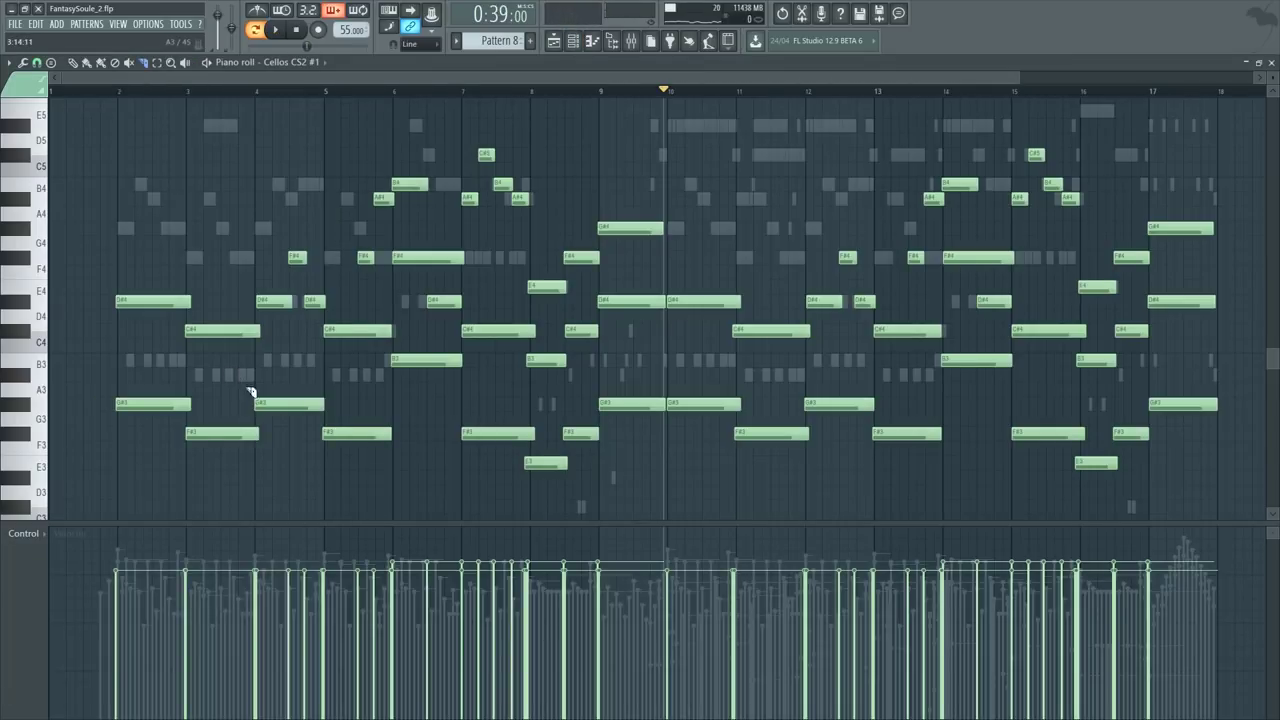
key("F6")
left_click(254, 441)
Step: Play the passage from just before bar 10 to hear where the violas can enter
key("space")
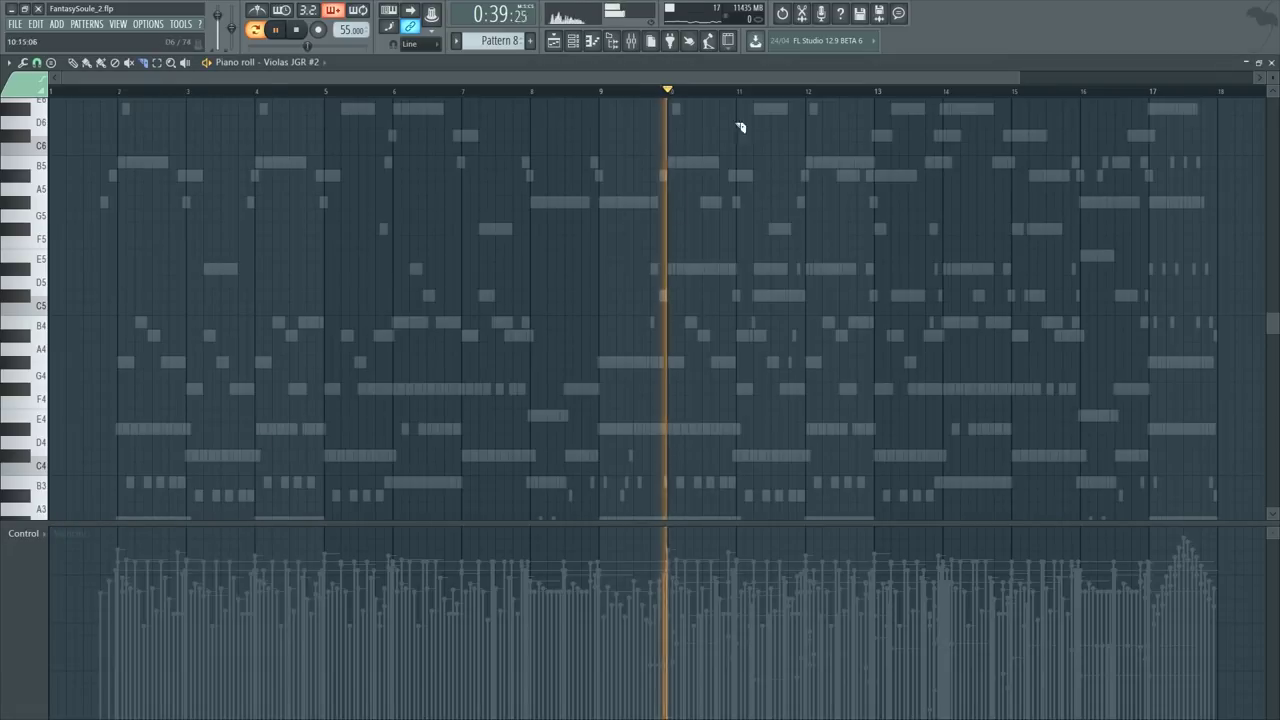
key("F6")
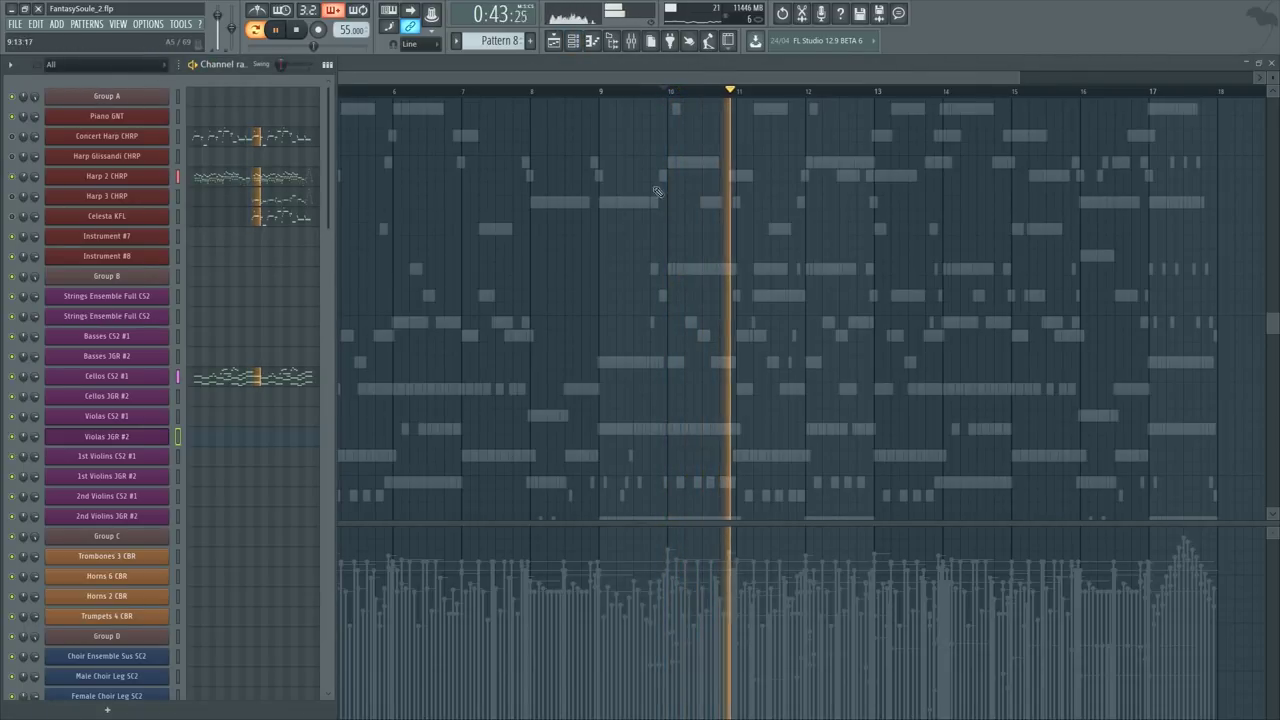
key("F6")
left_click(25, 110)
left_click(657, 91)
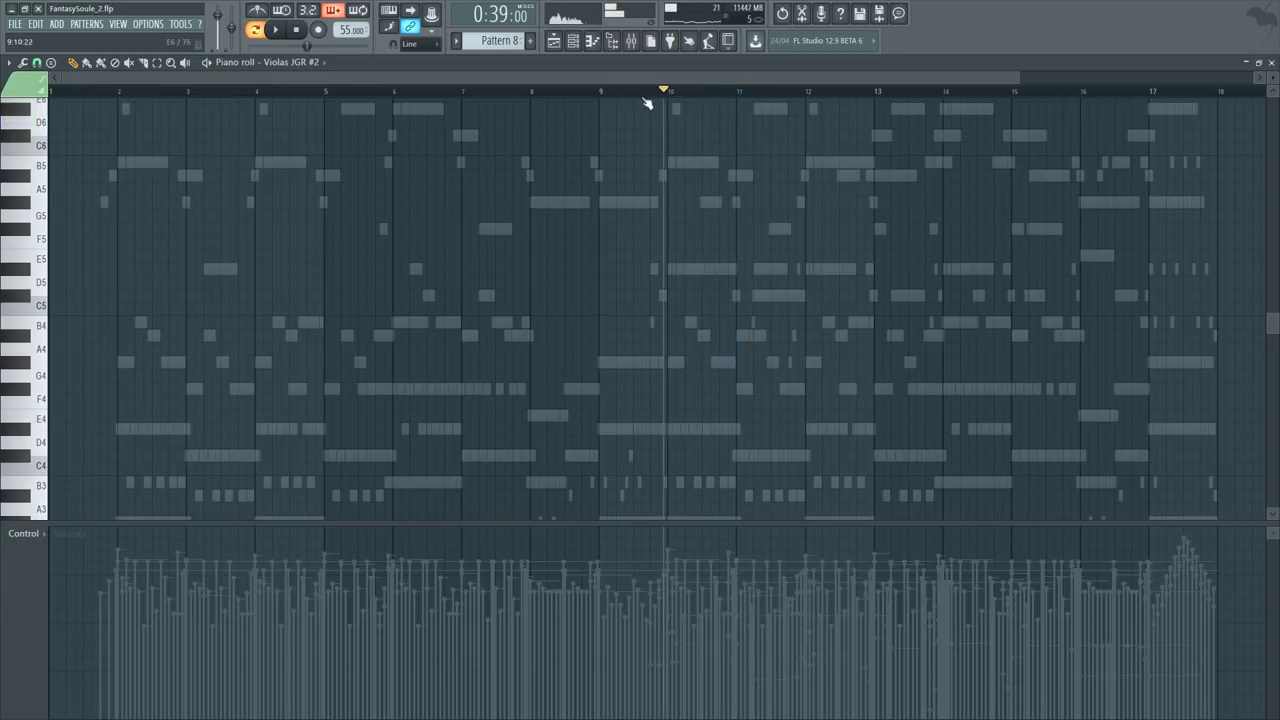
scroll(727, 97, "up", 3)
key("space")
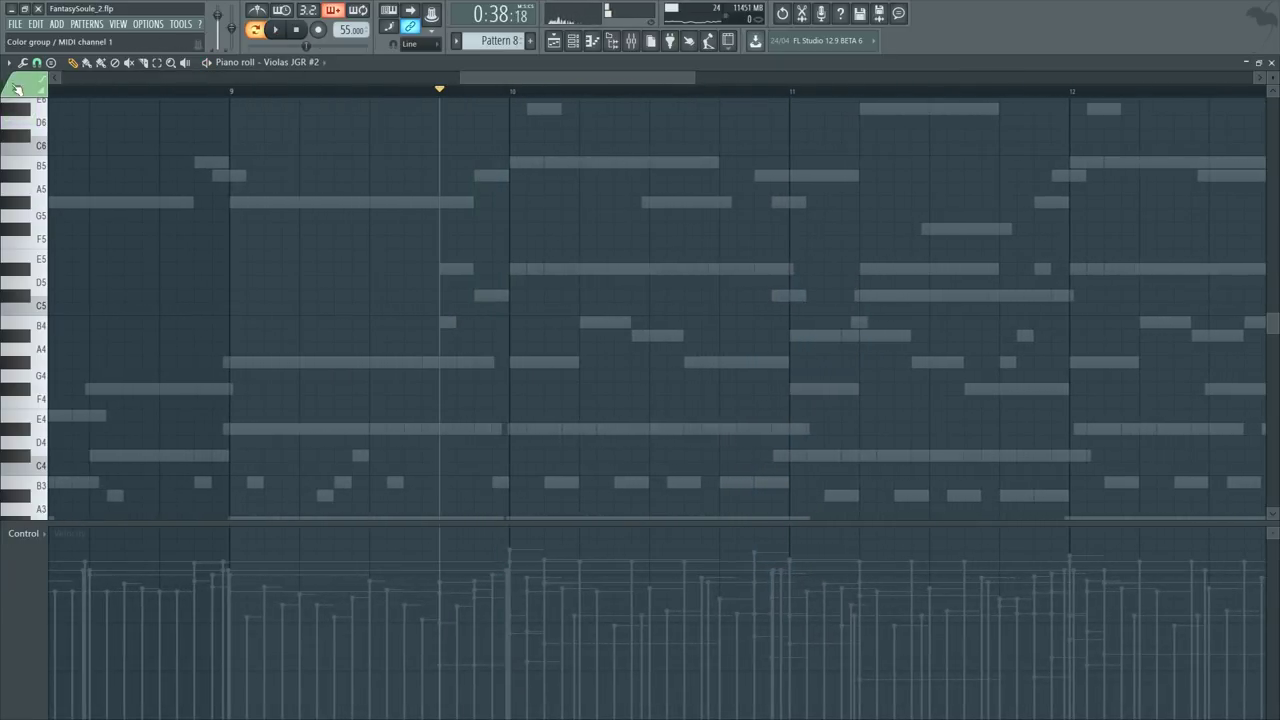
Step: Draw a G#5 note about one bar long from bar 10 in the Violas JGR #2 piano roll and play it
mouse_move(530, 241)
left_mouse_down()
mouse_move(512, 241)
mouse_move(511, 208)
left_mouse_up()
key("space")
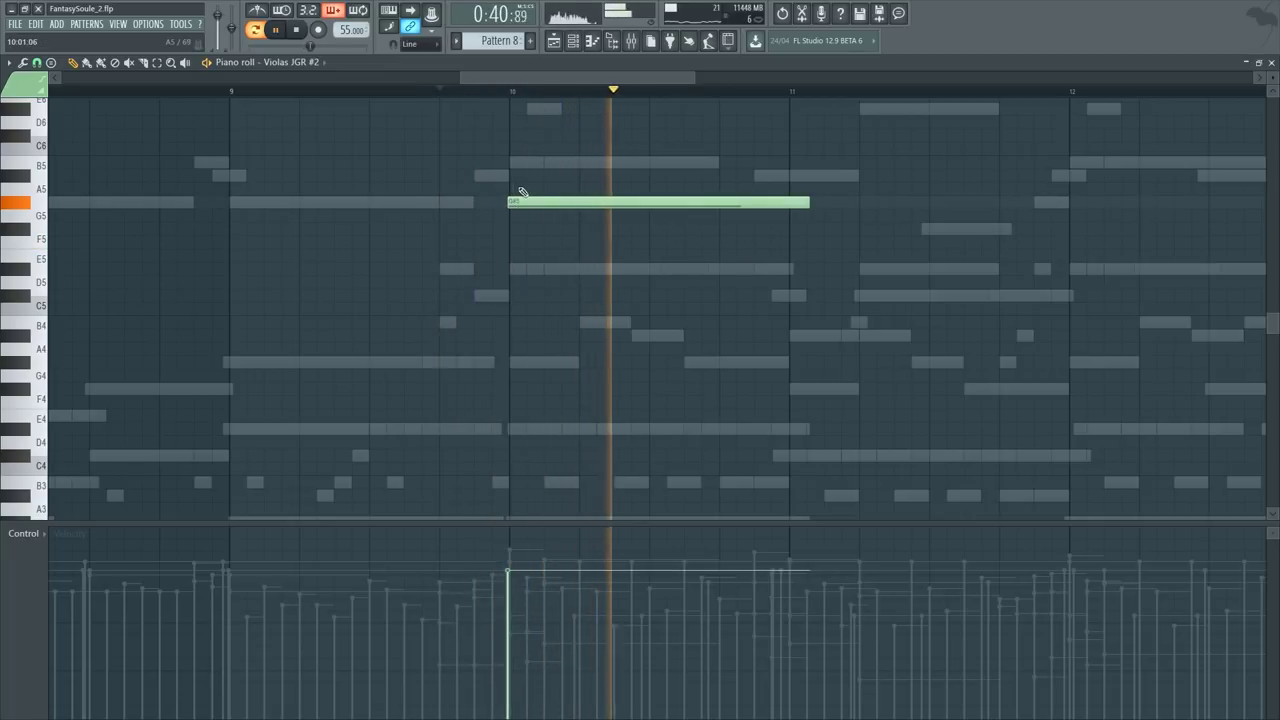
key("space")
scroll(612, 92, "right", 4)
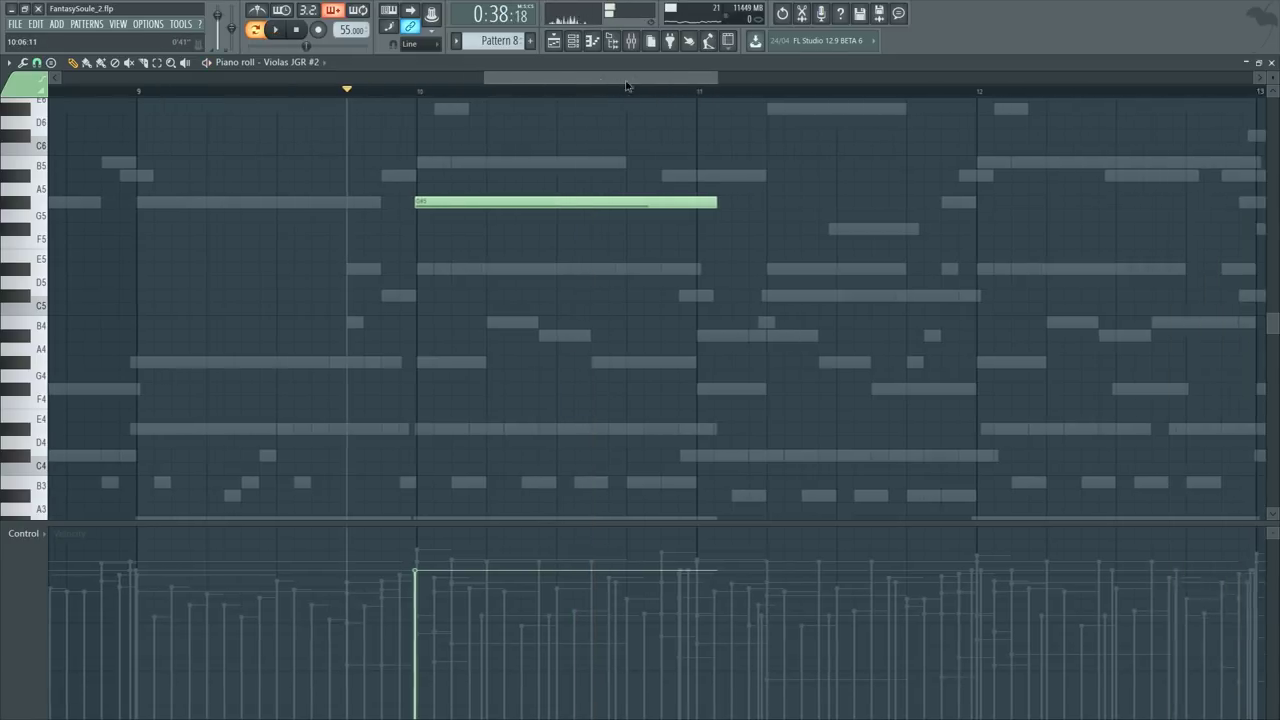
key("space")
scroll(309, 131, "up", 5)
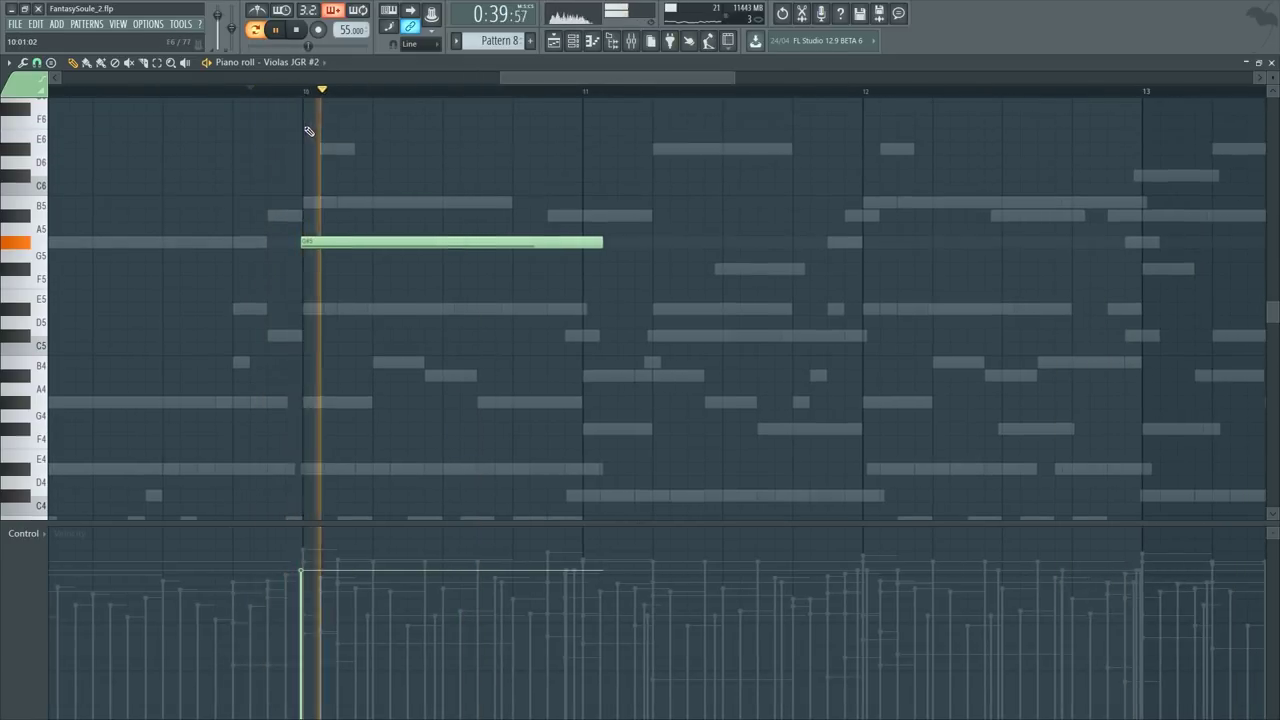
key("space")
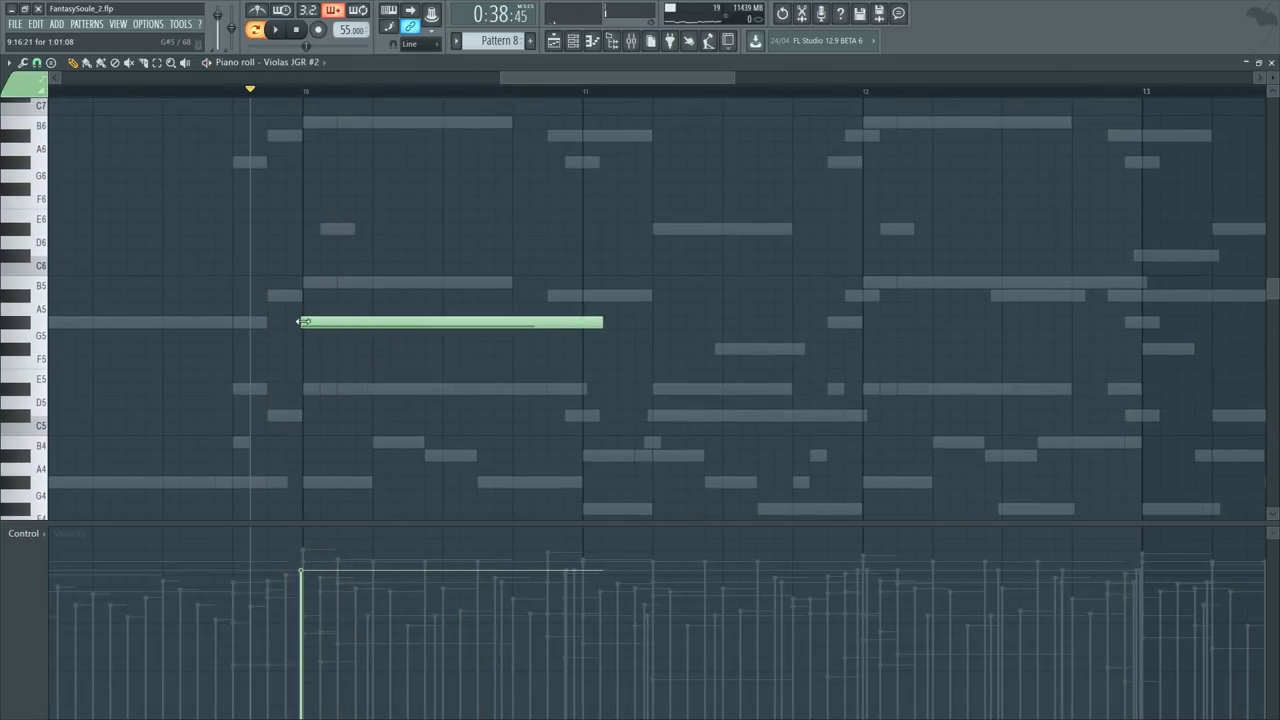
Step: Trim the G#5 note to start about a third of the way into bar 10 and play it
left_click_drag(300, 322, 395, 322)
key("space")
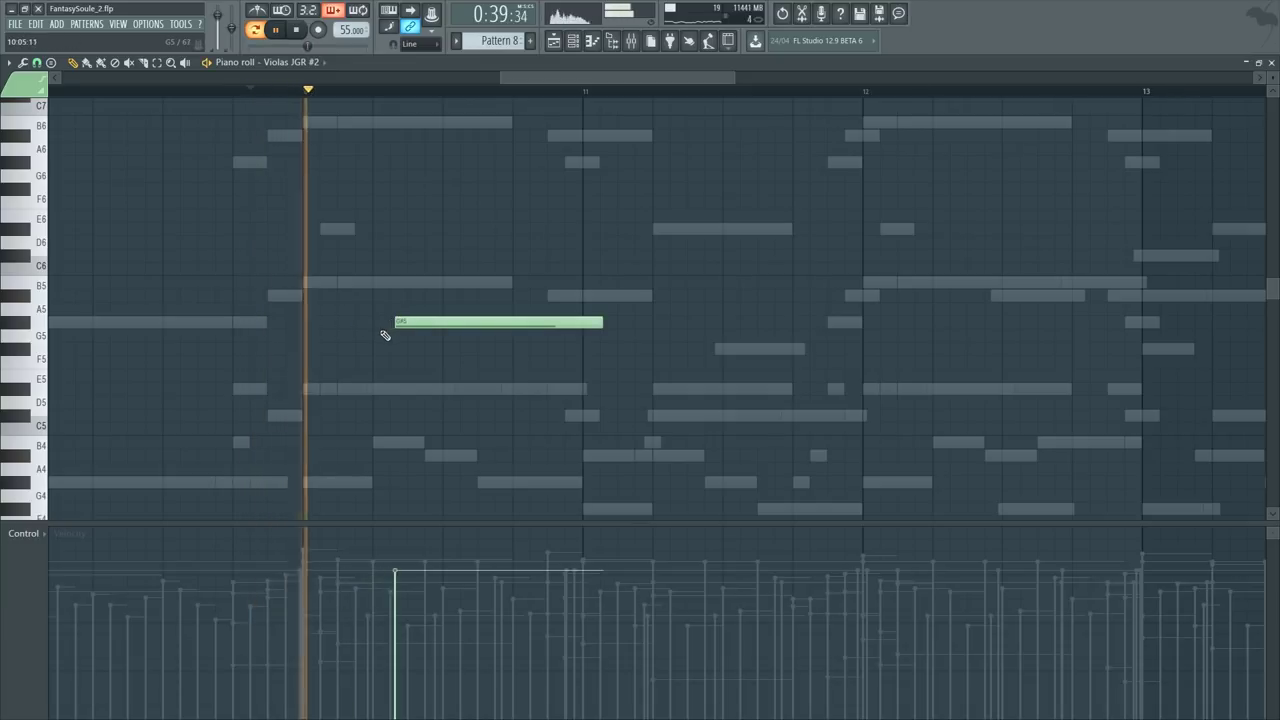
key("space")
Step: Add a B5 note about a quarter into bar 10 and a D#5 at its start, and move the G#5 to A#5 near mid-bar
left_click_drag(368, 376, 389, 279)
left_click_drag(303, 376, 301, 400)
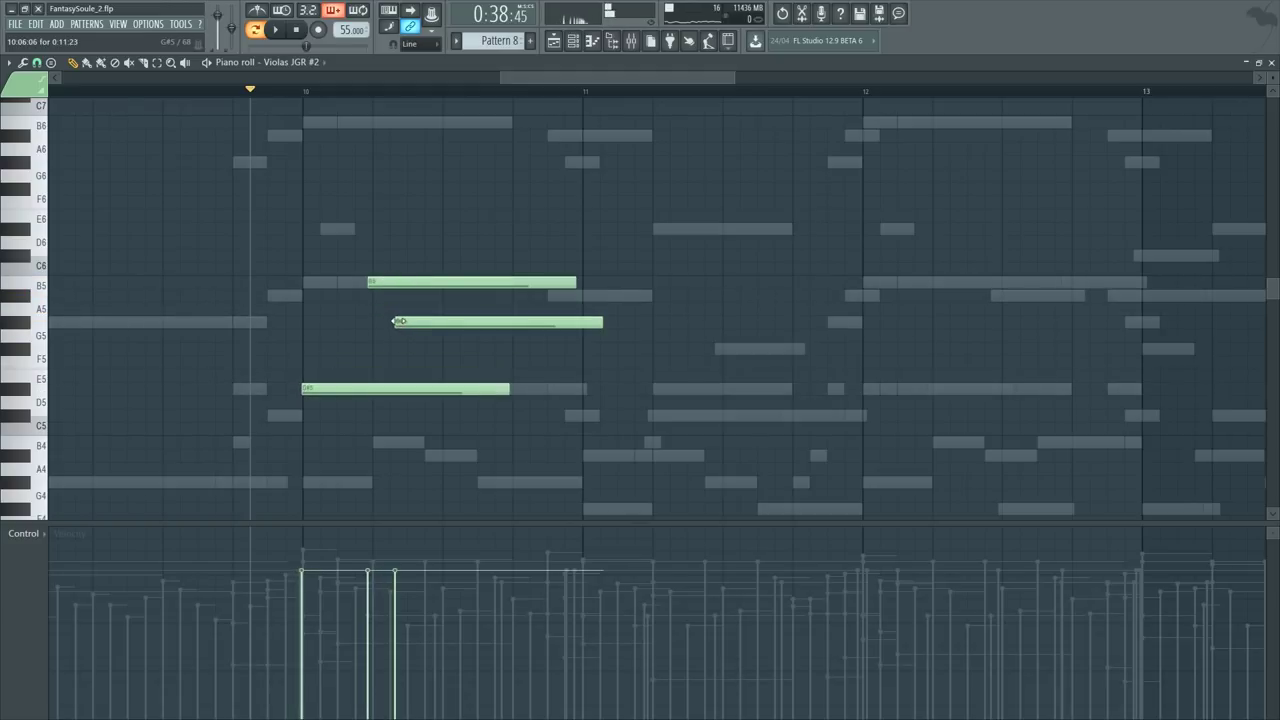
left_click_drag(397, 321, 454, 299)
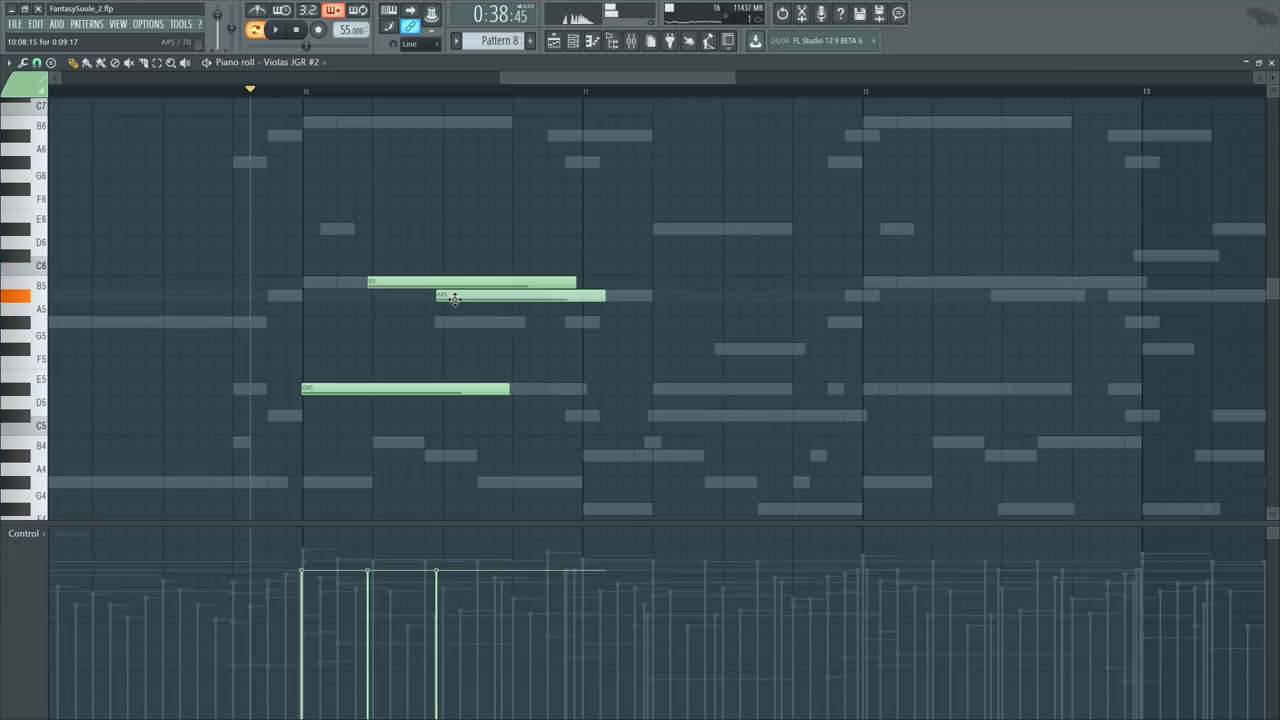
Step: During playback, slice the D#5 and B5 notes where the following note starts and delete their overlapping ends
key("space")
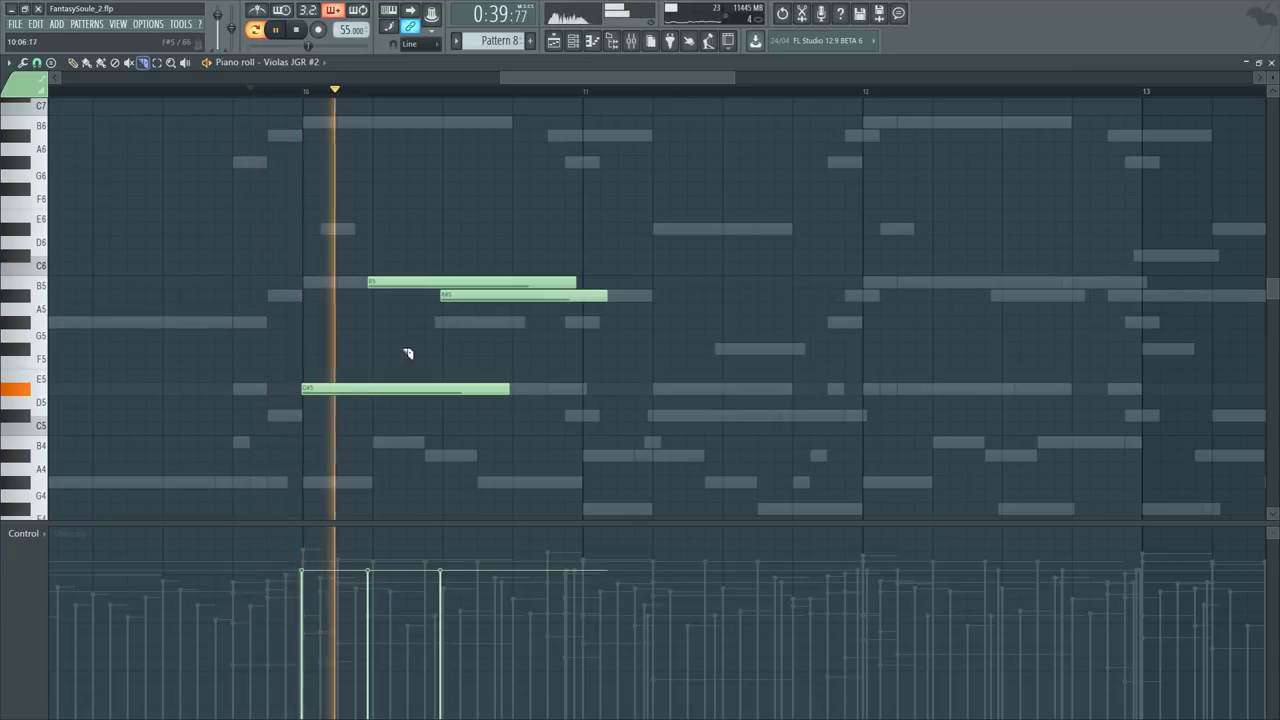
left_click_drag(371, 395, 372, 399)
key("Delete")
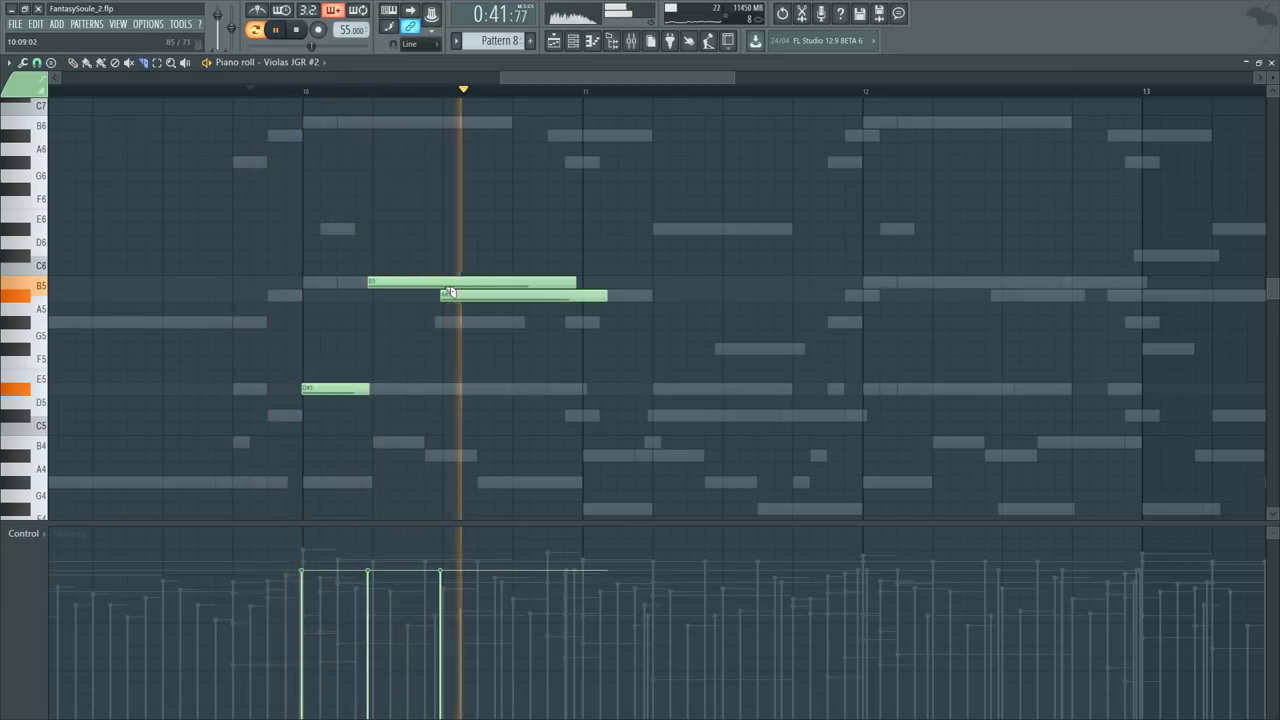
left_click_drag(444, 288, 447, 281)
left_click(457, 286, "ctrl")
key("space")
key("Delete")
Step: Cut the three notes in bar 10 from the Violas JGR #2 piano roll and undo the cut
left_click_drag(530, 252, 283, 438)
key("Delete")
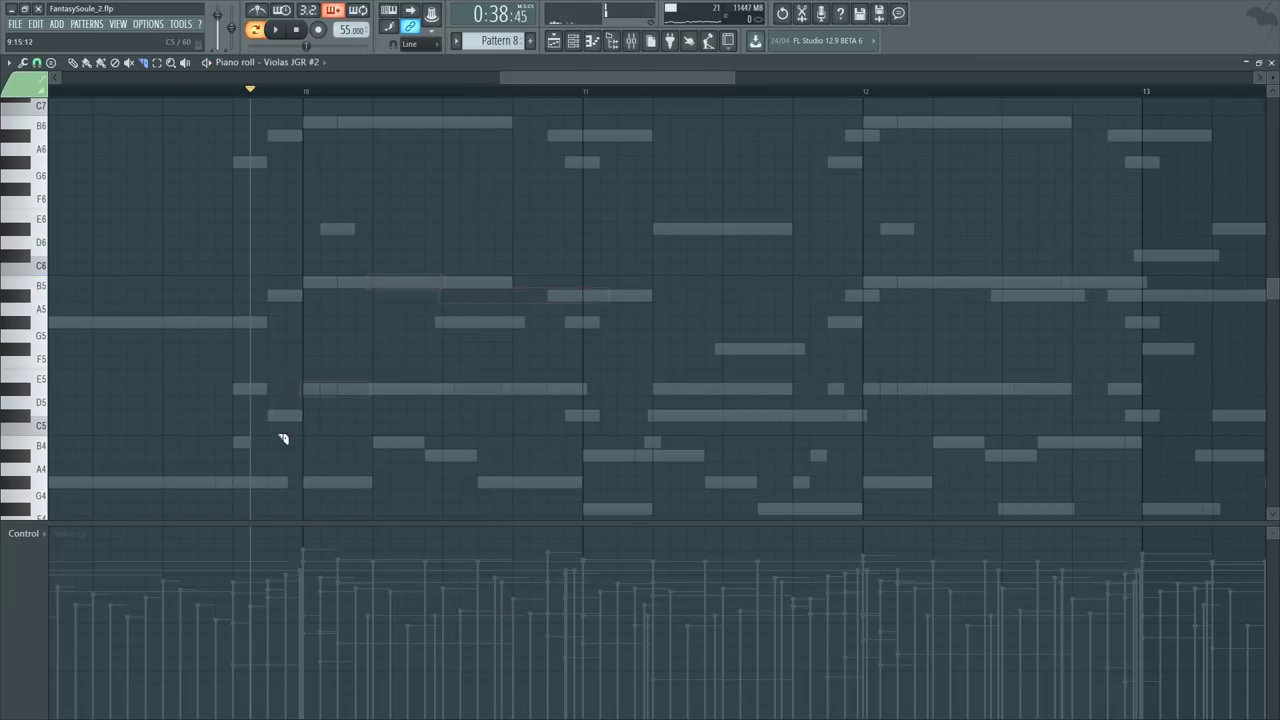
key("F6")
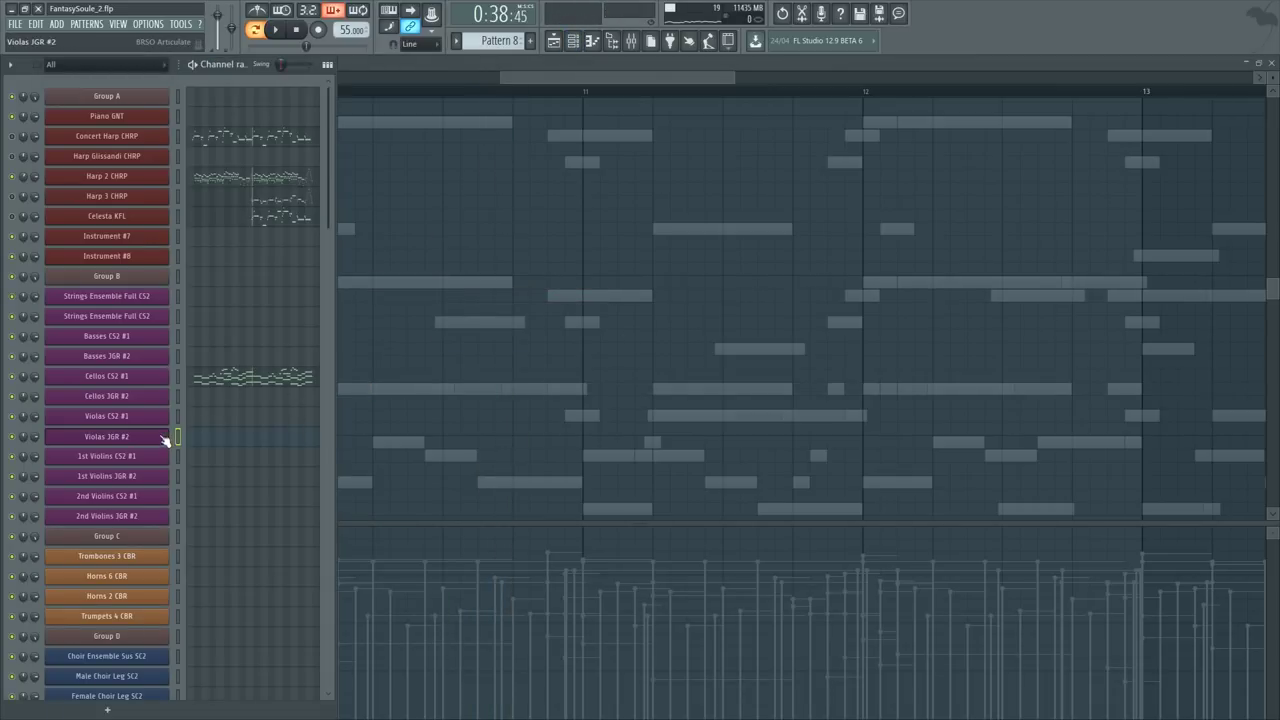
left_click(179, 410)
key("ctrl+z")
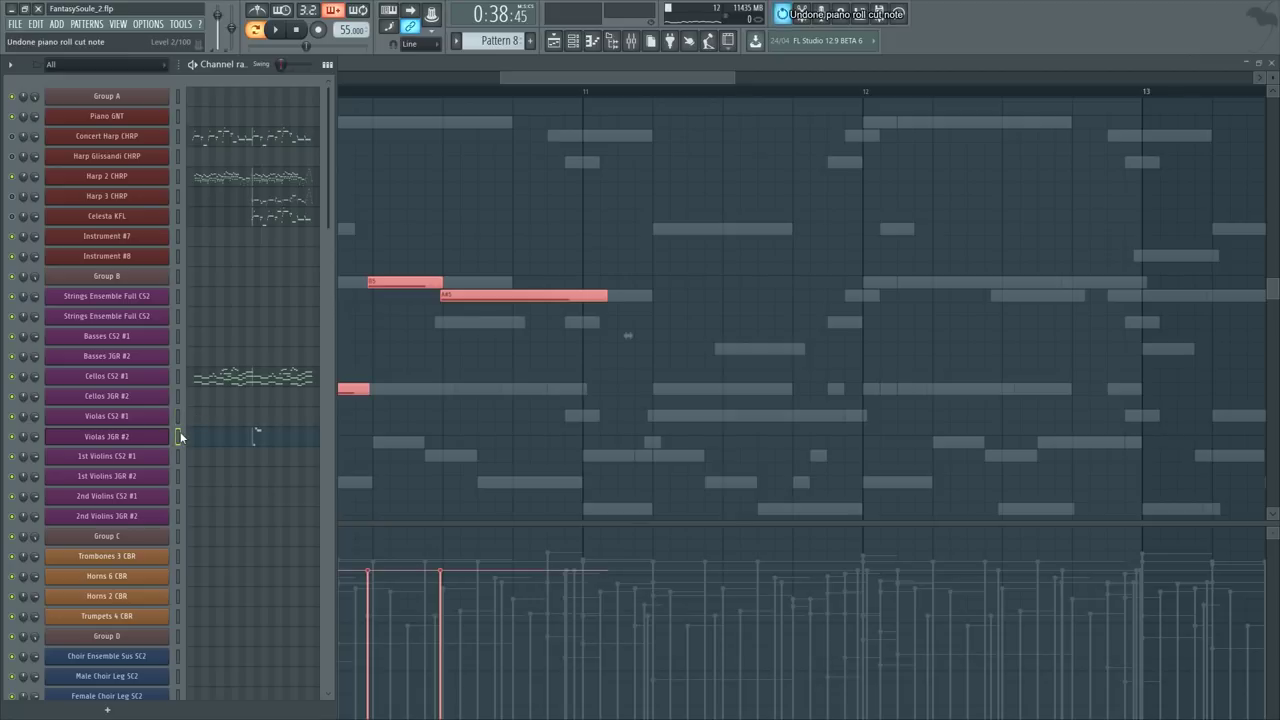
Step: Move the three bar 10 notes from Violas JGR #2 to Violas CS2 #1
double_click(179, 436)
left_click(179, 436)
key("ctrl+x")
left_click(177, 420)
key("ctrl+v")
Step: Move the Dynamics events from Violas JGR #2 to Violas CS2 #1
left_click(170, 437)
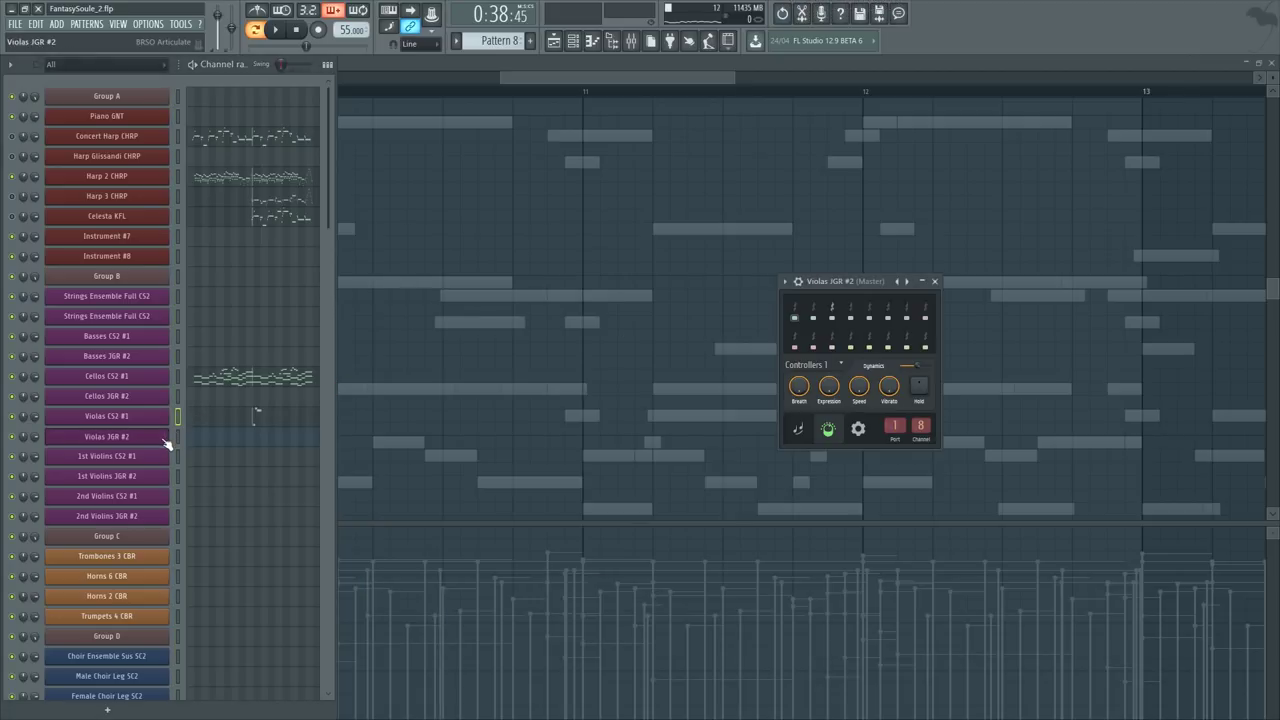
right_click(928, 366)
left_click(970, 449)
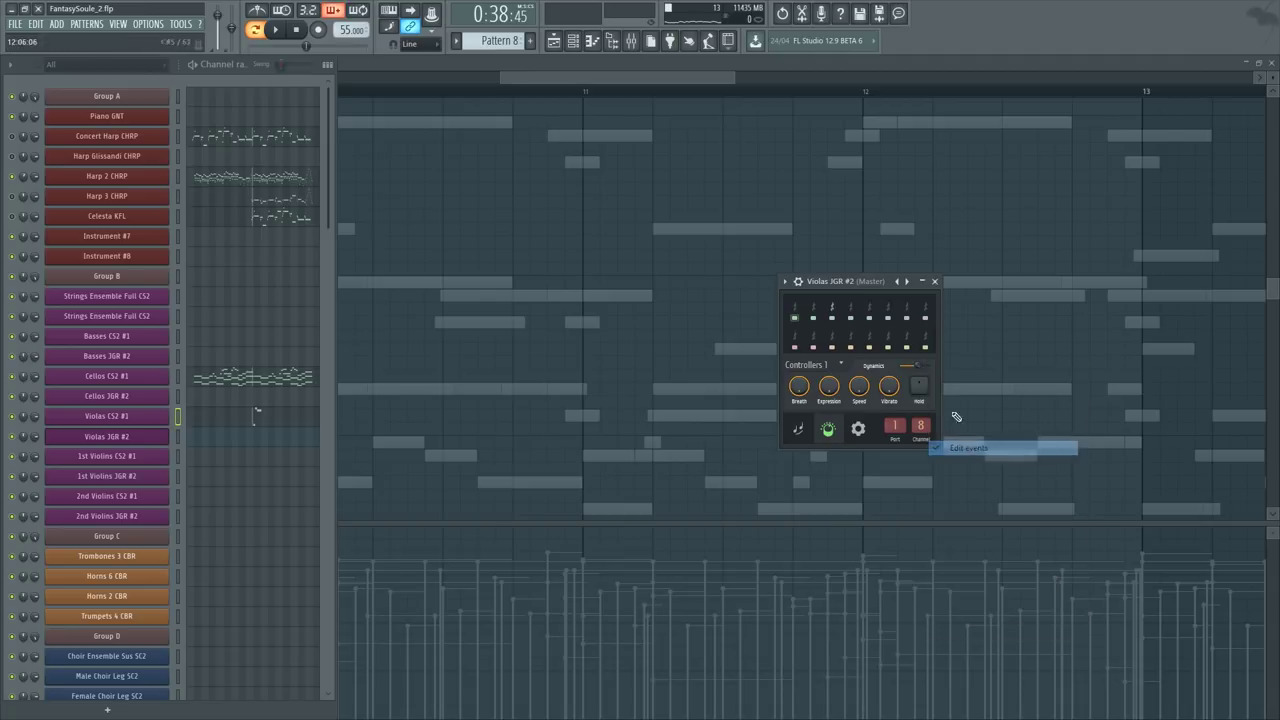
right_click(920, 370)
left_click(975, 450)
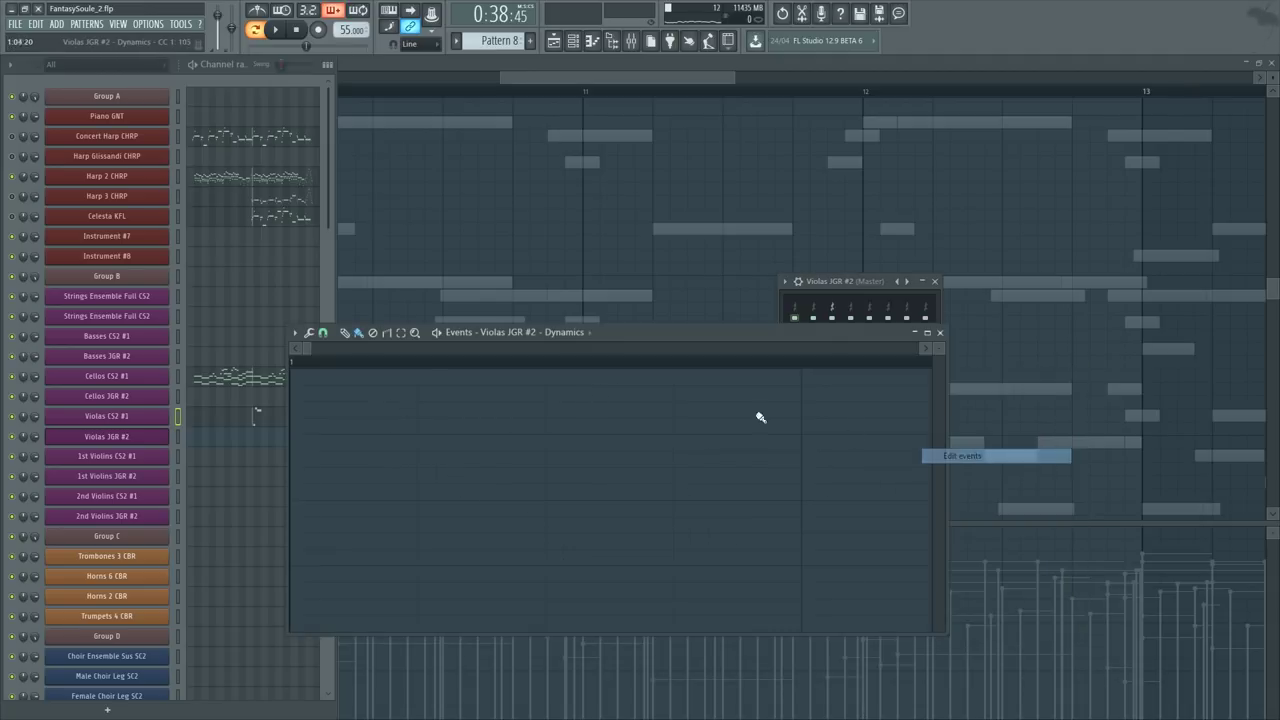
left_click(143, 400)
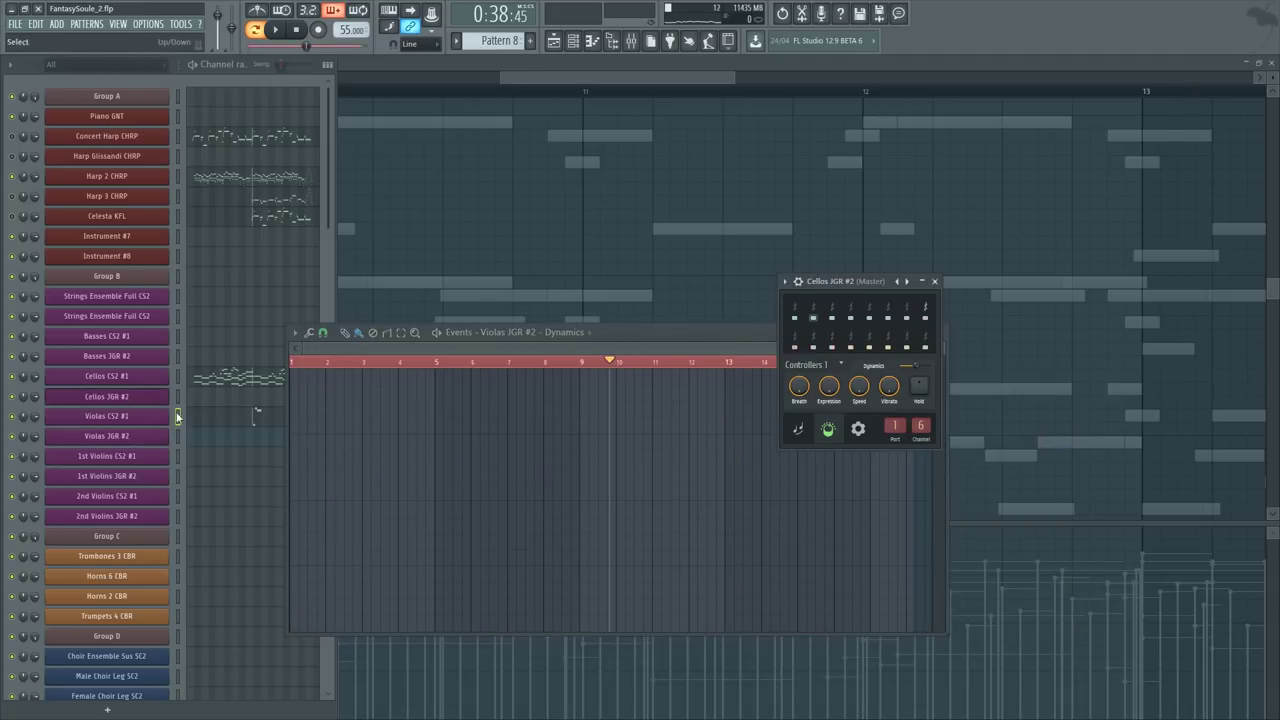
right_click(901, 372)
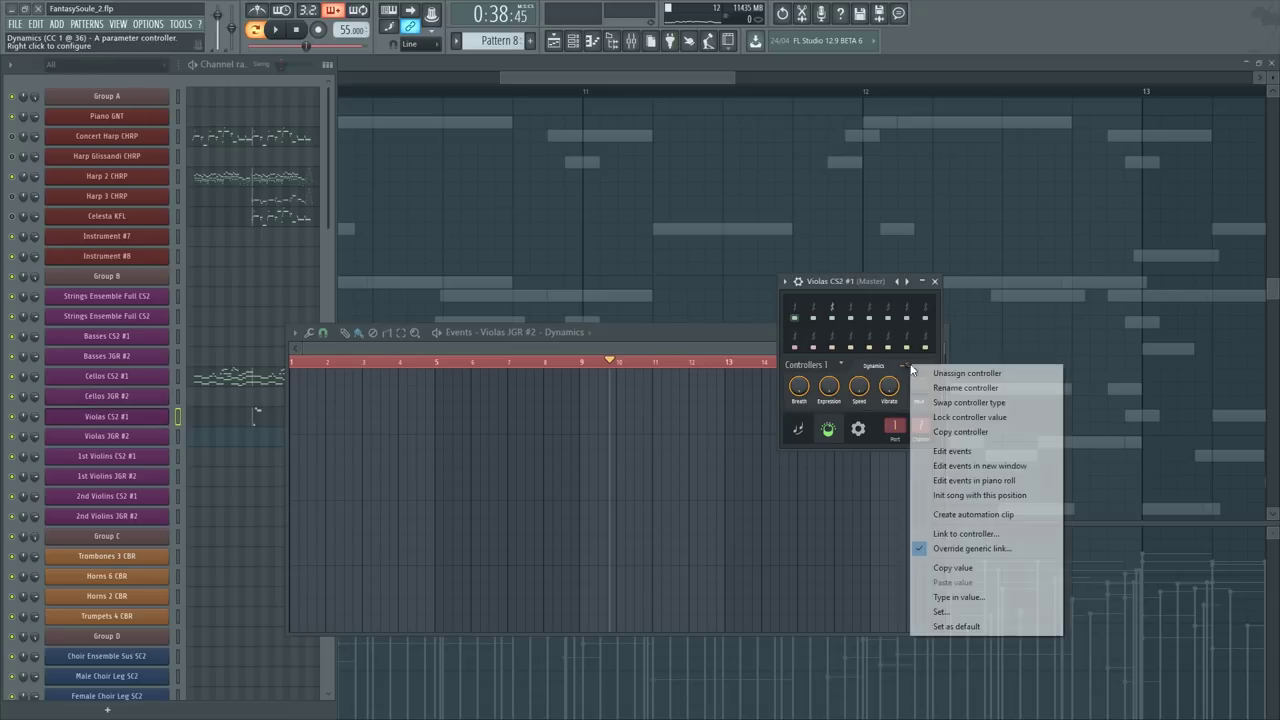
left_click(945, 451)
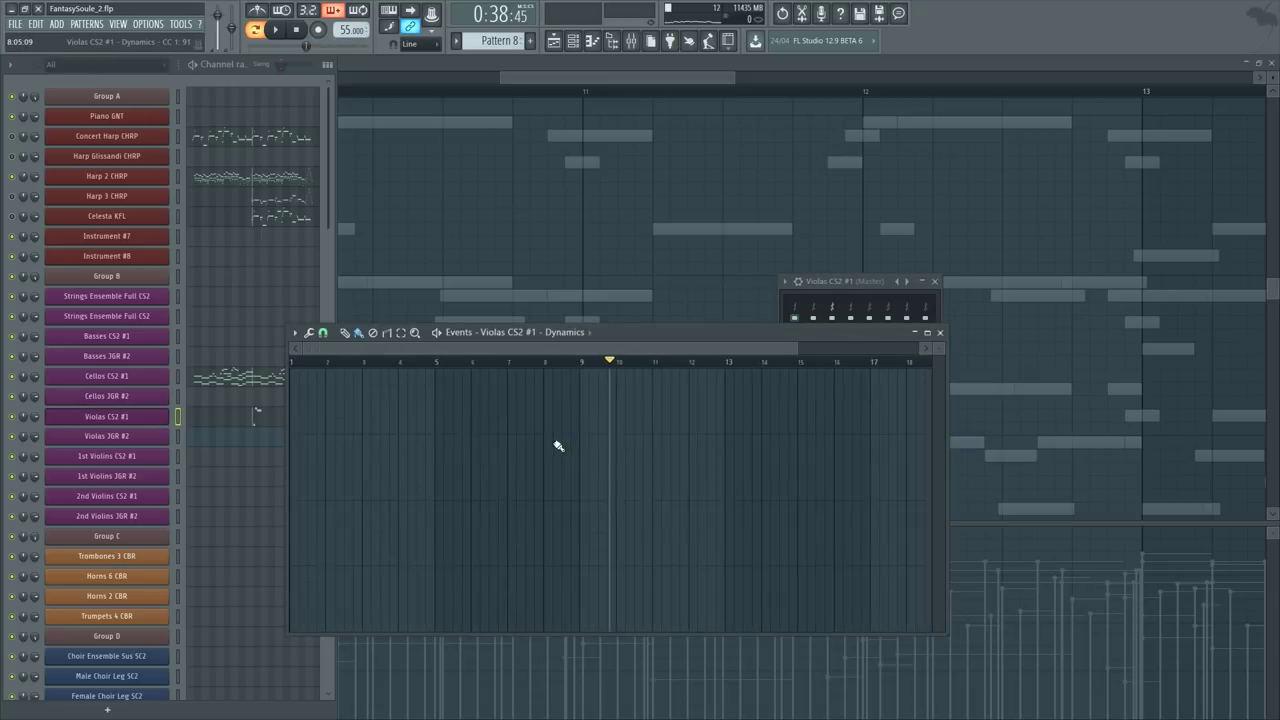
Step: Open the Violas CS2 #1 piano roll and play the passage around bar 10
left_click(247, 420)
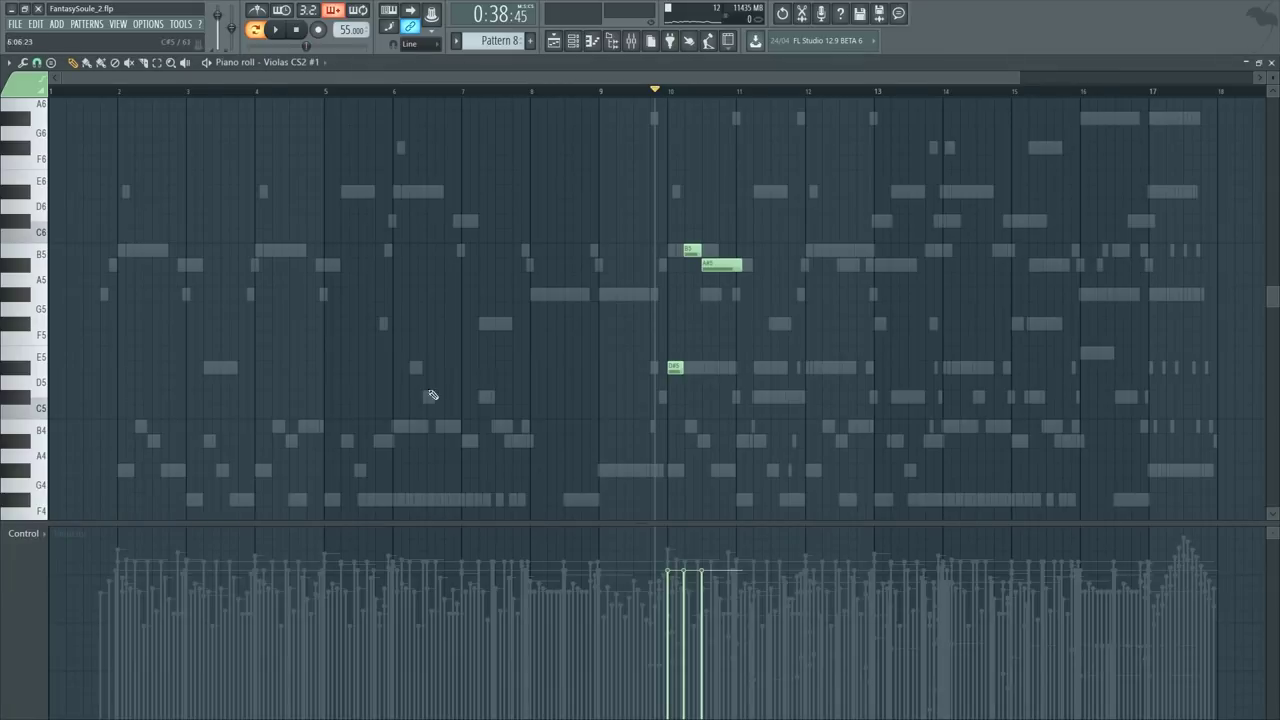
key("space")
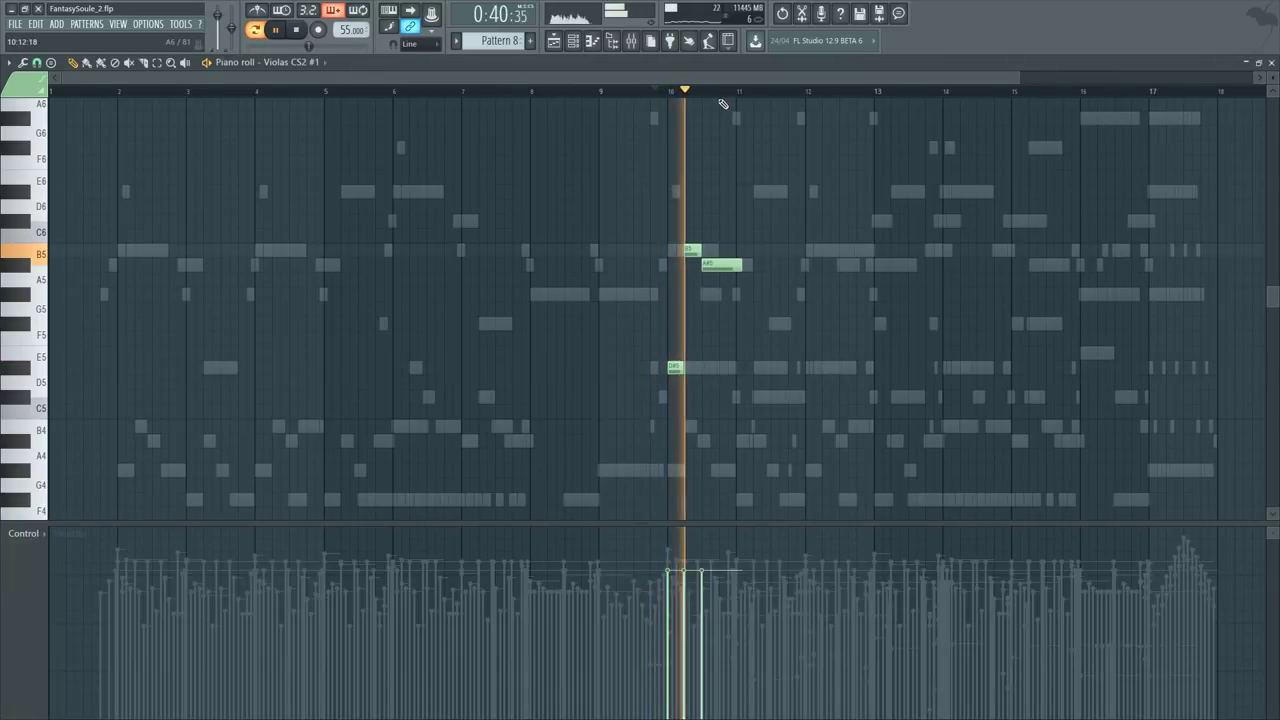
scroll(720, 112, "up", 5)
scroll(725, 105, "up", 5)
key("space")
scroll(665, 272, "down", 6)
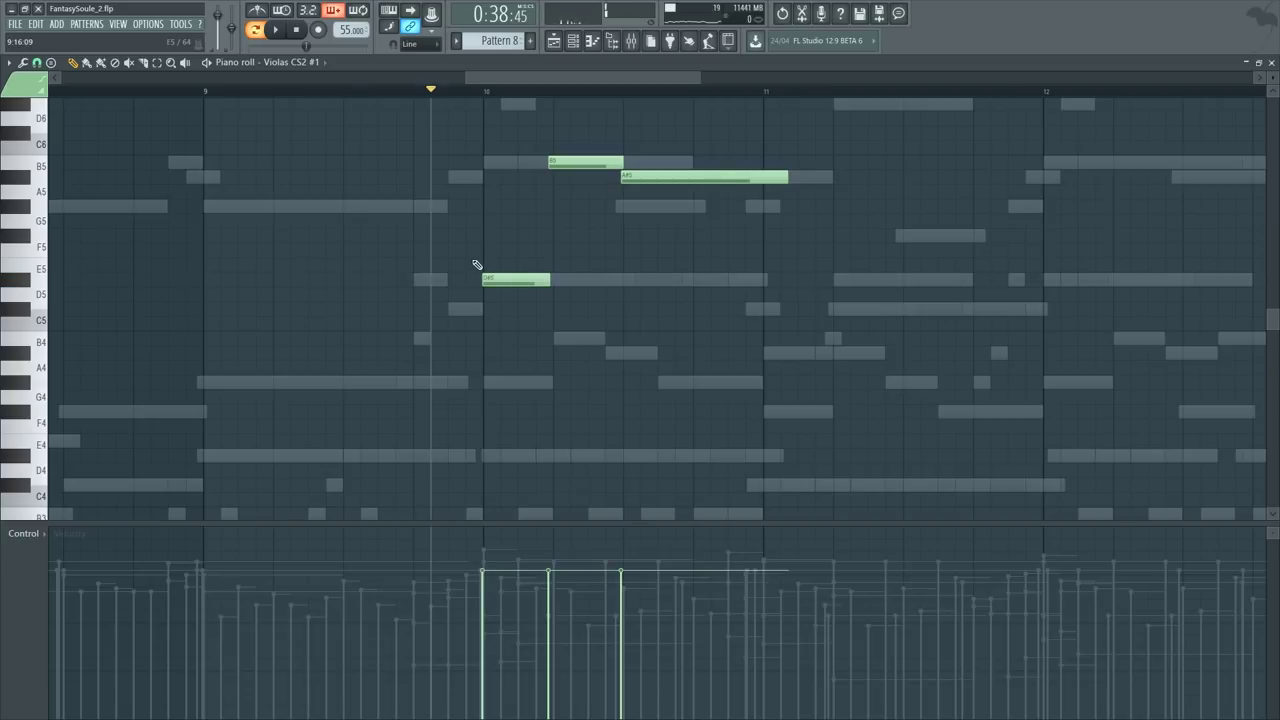
Step: Move the bar 10 notes and all Dynamics events from Violas CS2 #1 to 1st Violins CS2 #1
key("F6")
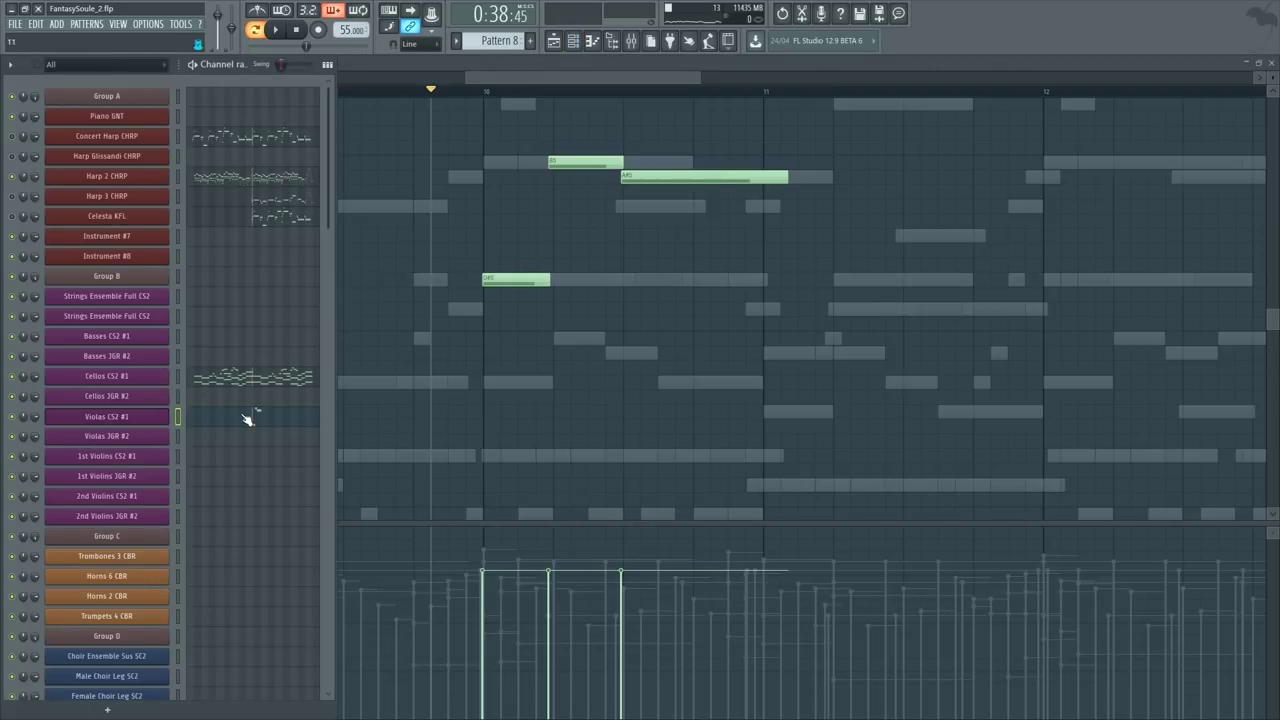
left_click(177, 457)
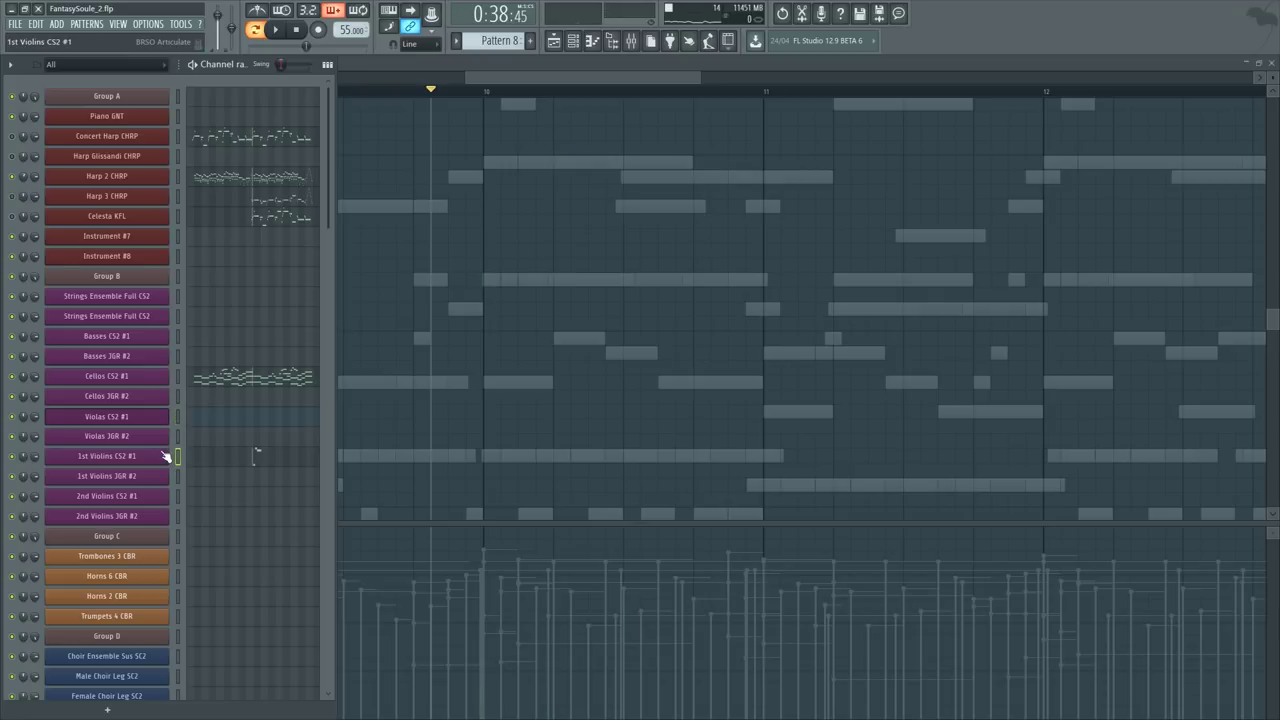
left_click(121, 416)
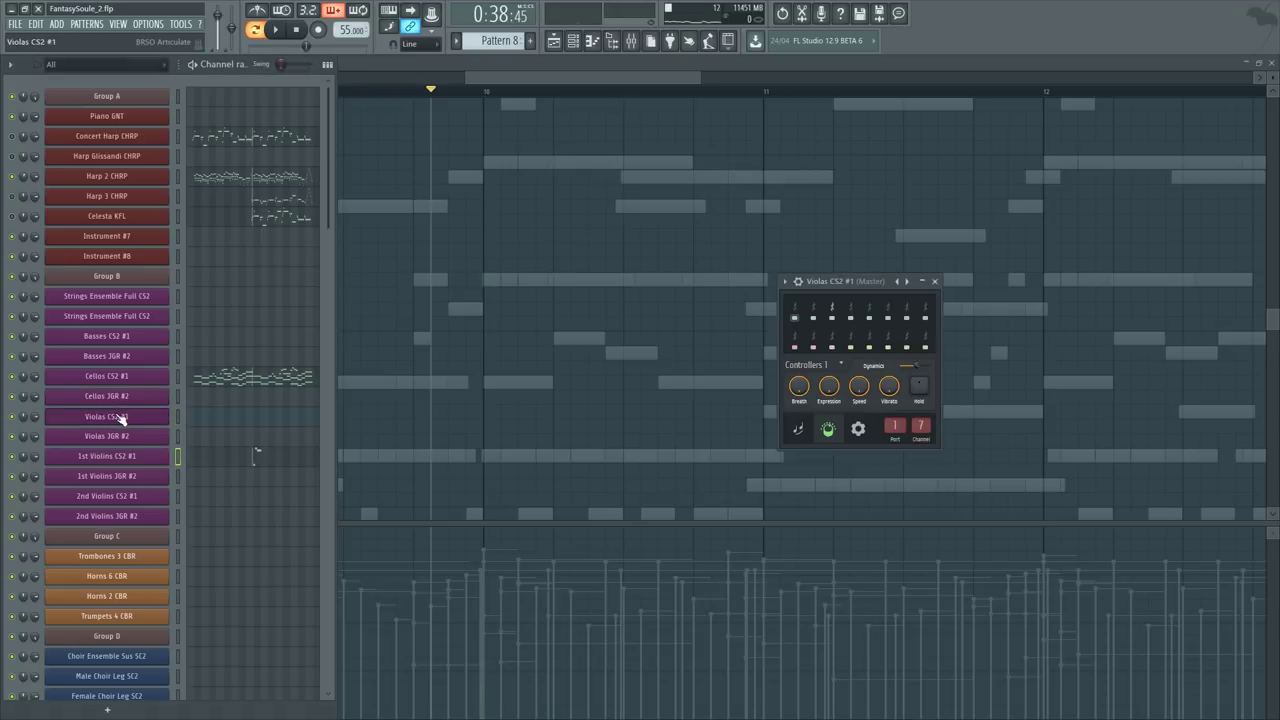
right_click(898, 366)
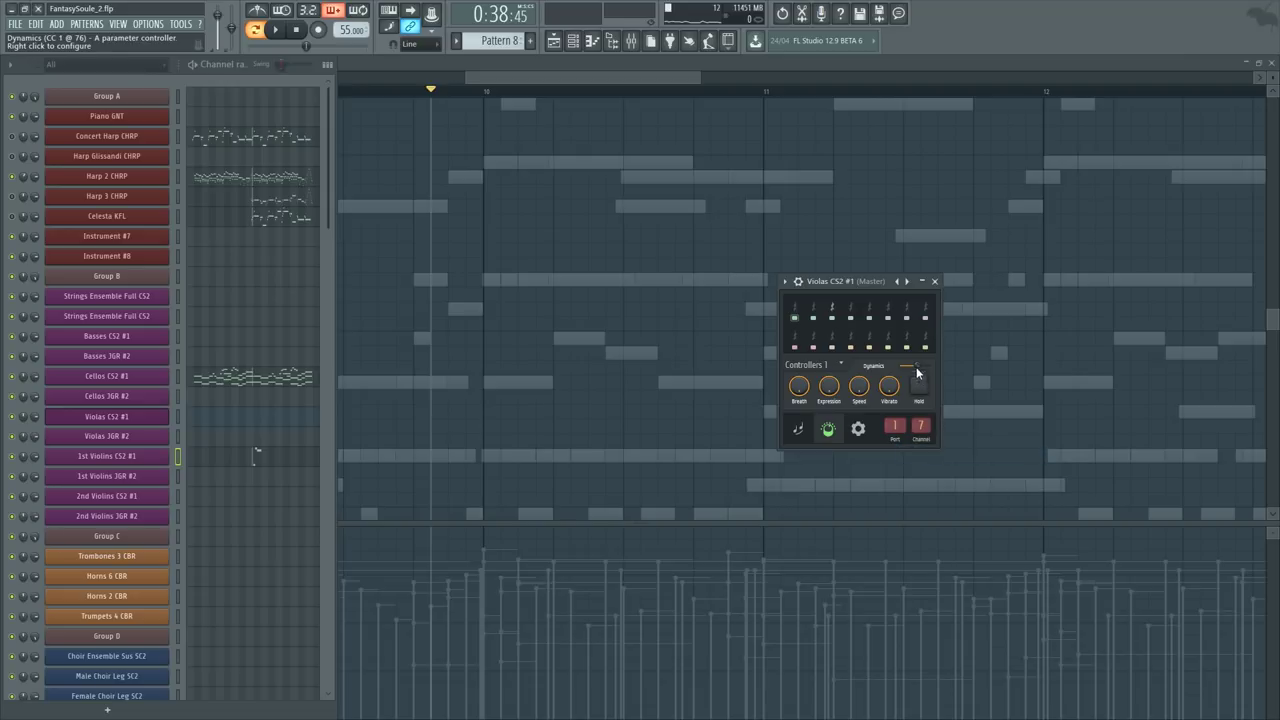
right_click(914, 368)
left_click(948, 454)
key("ctrl+a")
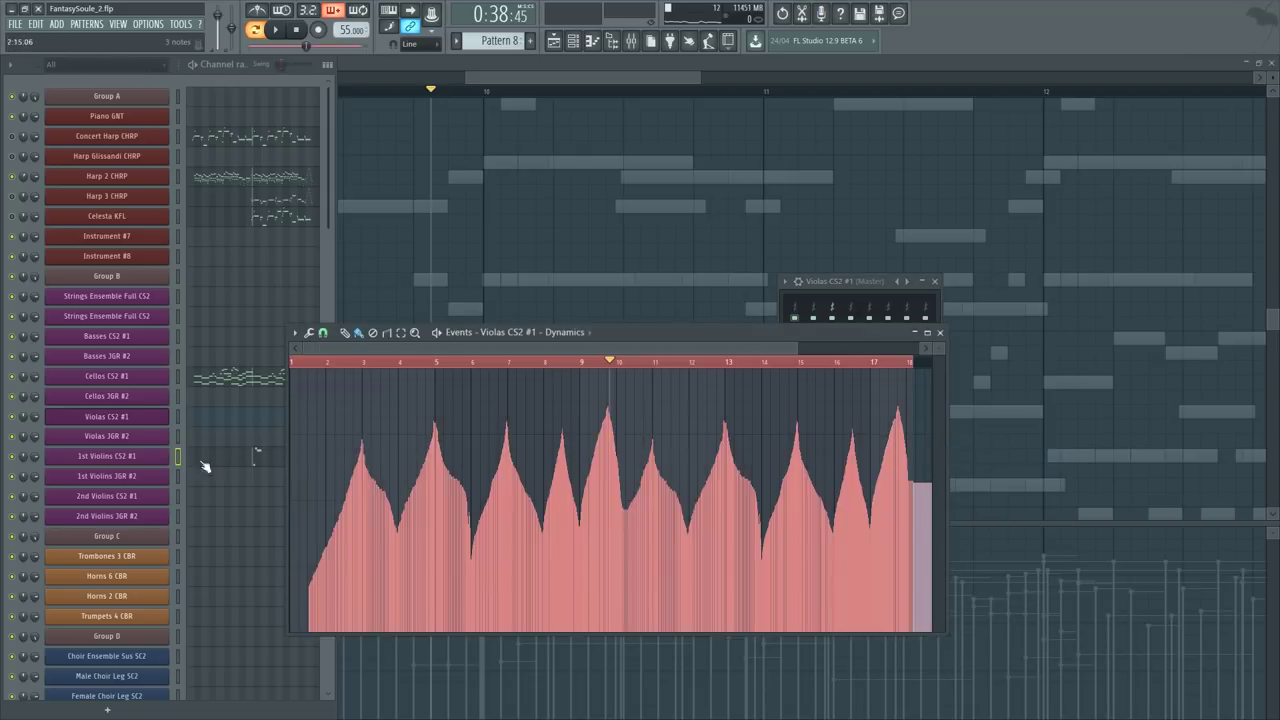
key("ctrl+x")
left_click(154, 457)
right_click(944, 402)
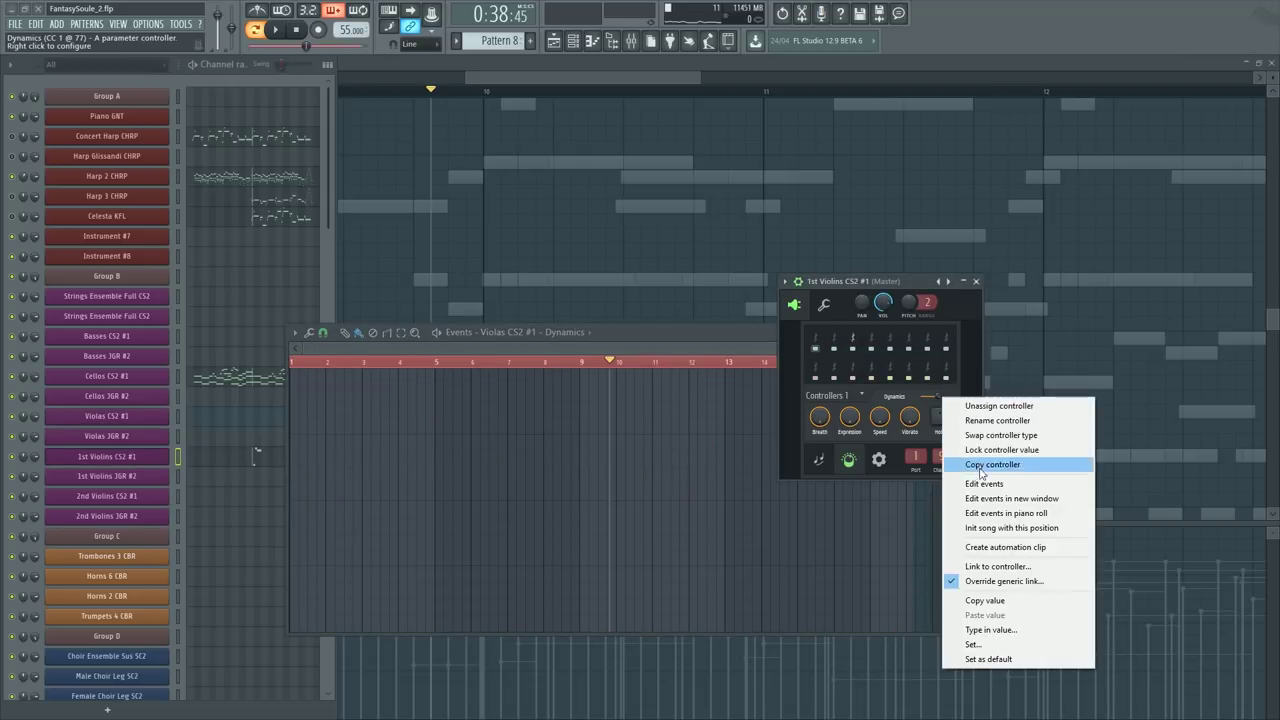
left_click(990, 481)
key("ctrl+v")
Step: Play bar 10 in the 1st Violins CS2 #1 piano roll and add a G#5 note about three quarters into the bar
key("space")
left_click(234, 458)
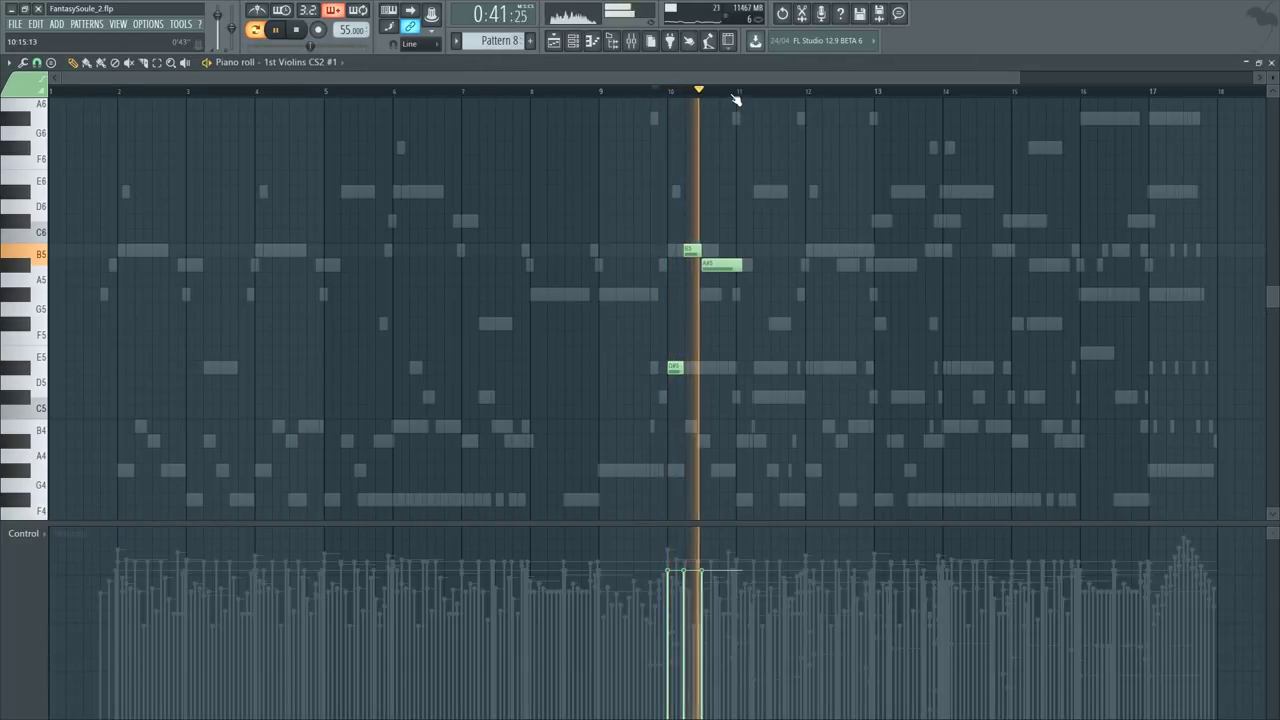
scroll(736, 102, "up", 6)
key("space")
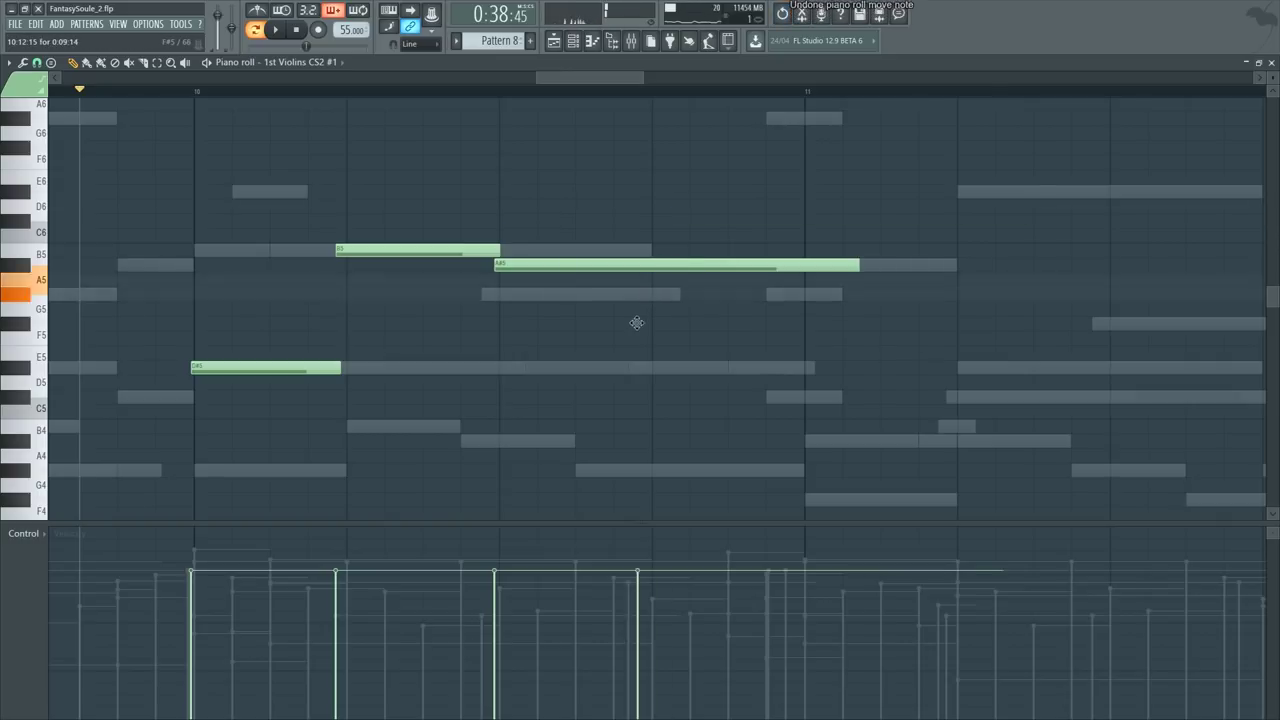
left_click(637, 290)
Step: Turn off editable ghost notes in the piano roll
left_click(8, 62)
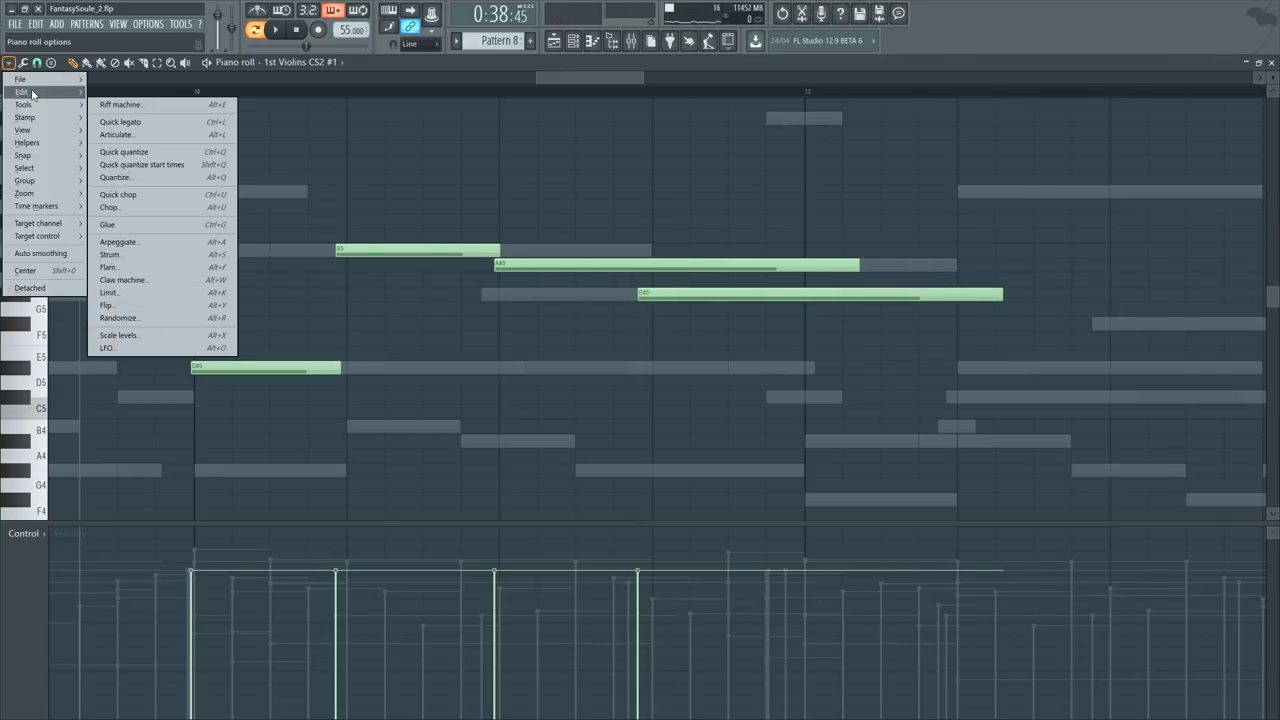
mouse_move(41, 237)
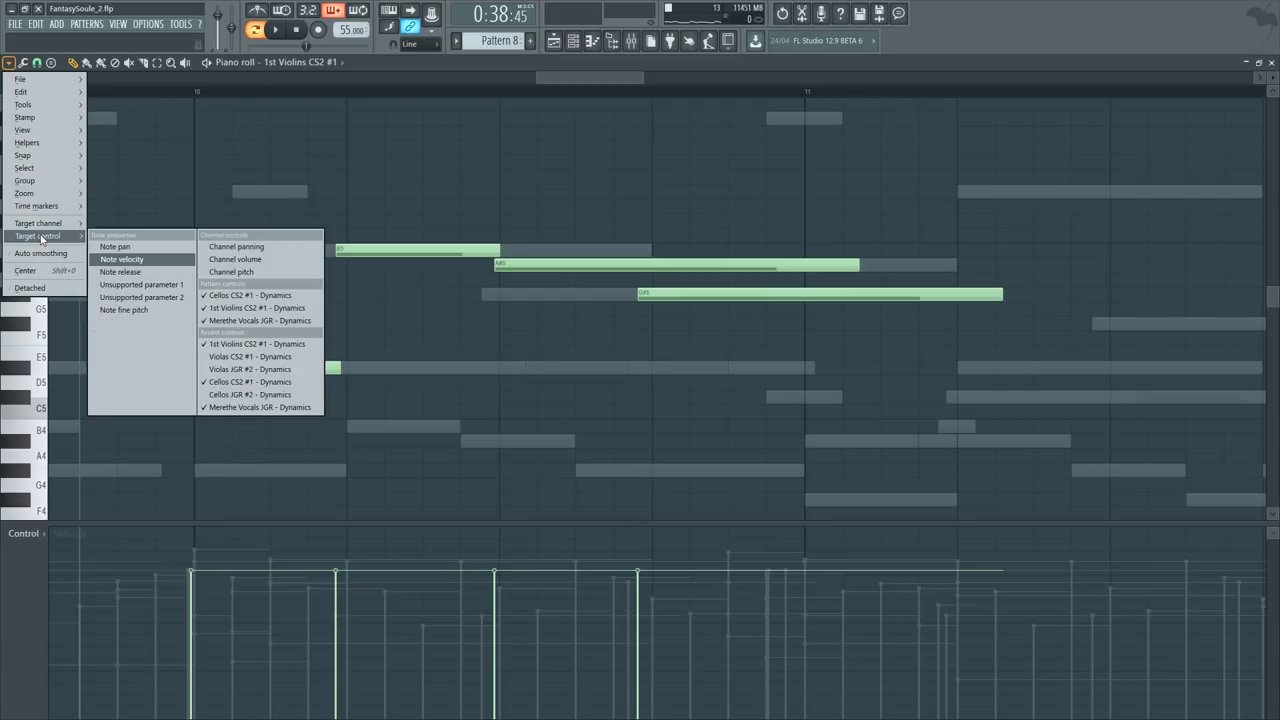
mouse_move(48, 146)
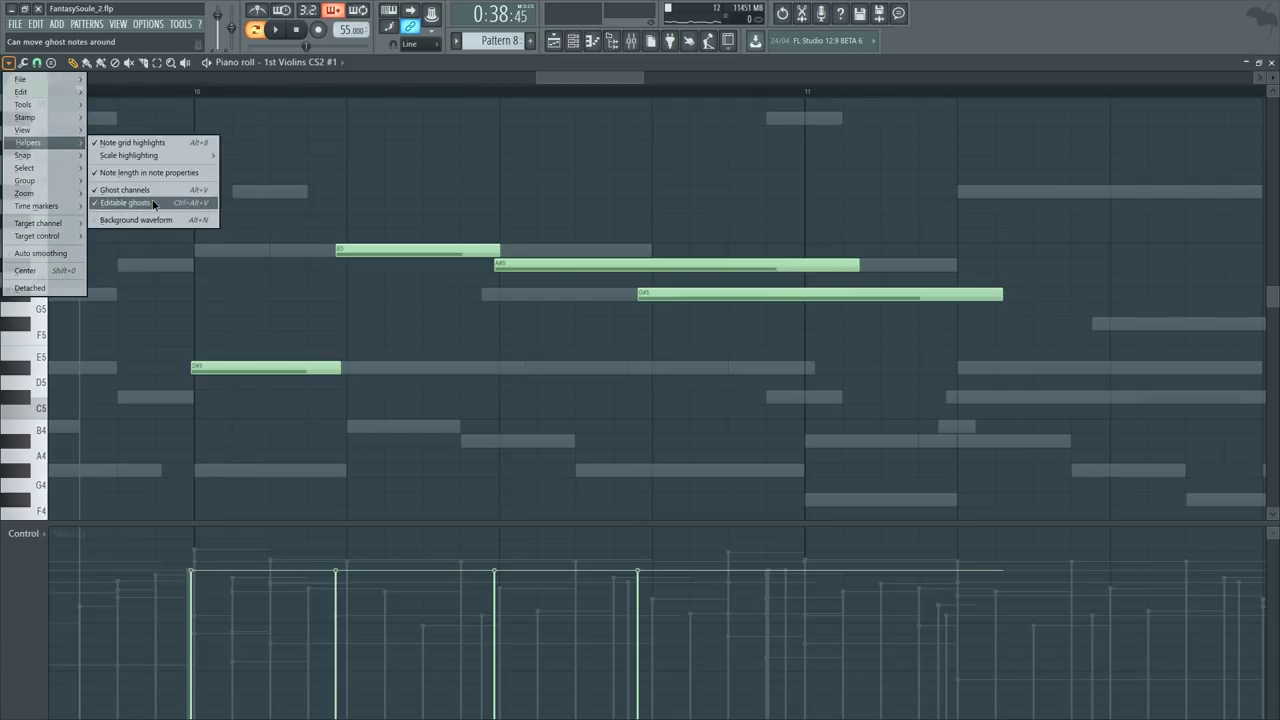
left_click(150, 203)
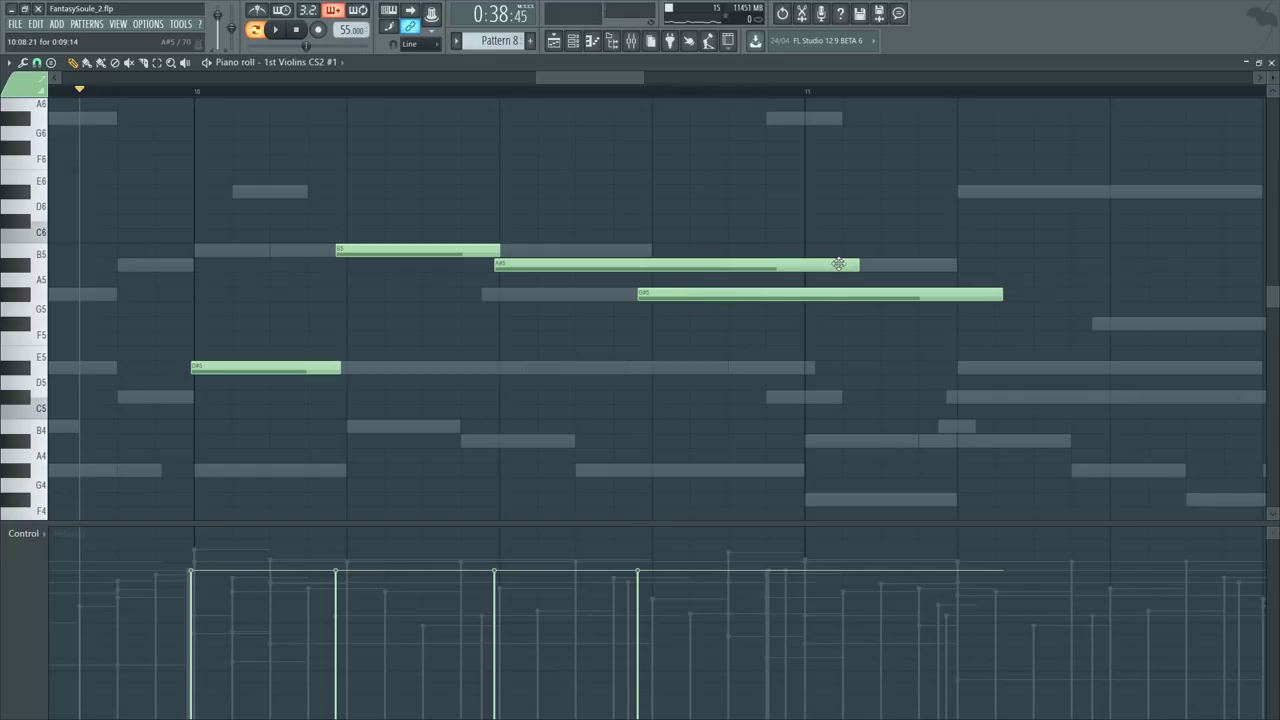
Step: Shorten the A#5 and G#5 notes to about a quarter of a bar and add an A#5 note just before bar 11
left_click_drag(590, 229, 806, 346)
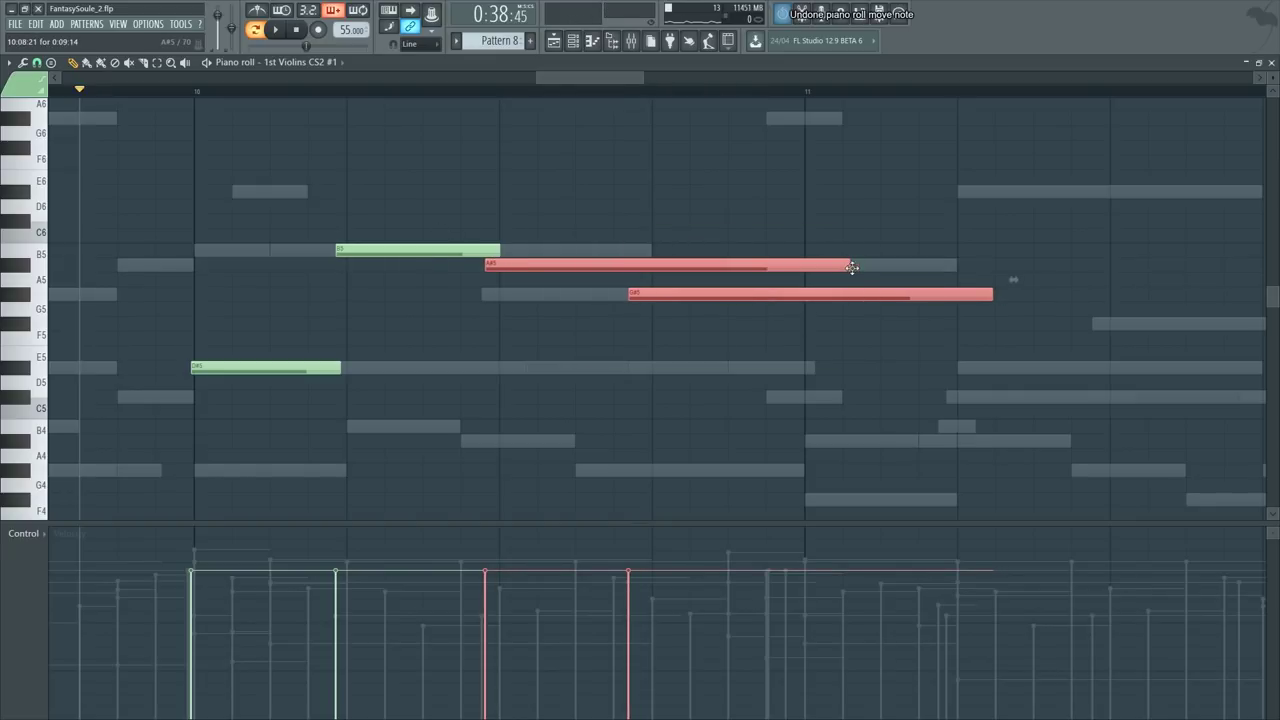
left_click_drag(853, 263, 673, 293)
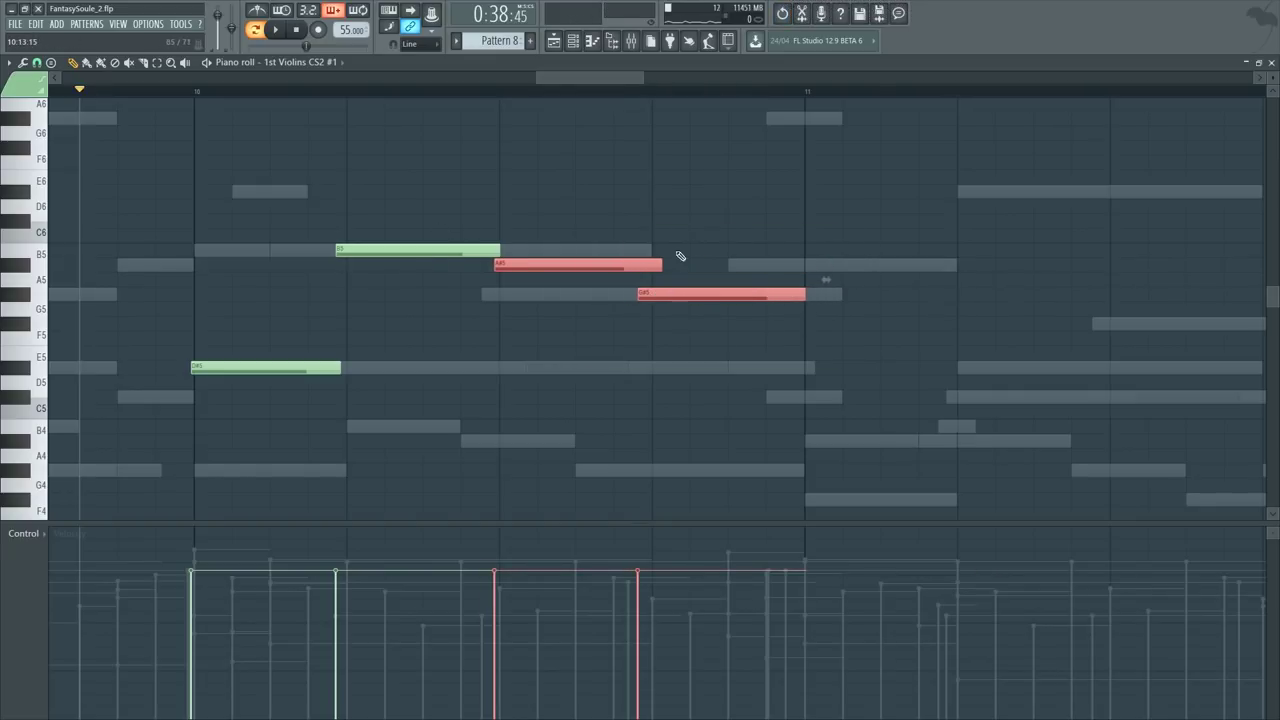
left_click(680, 256)
left_click_drag(800, 250, 796, 274)
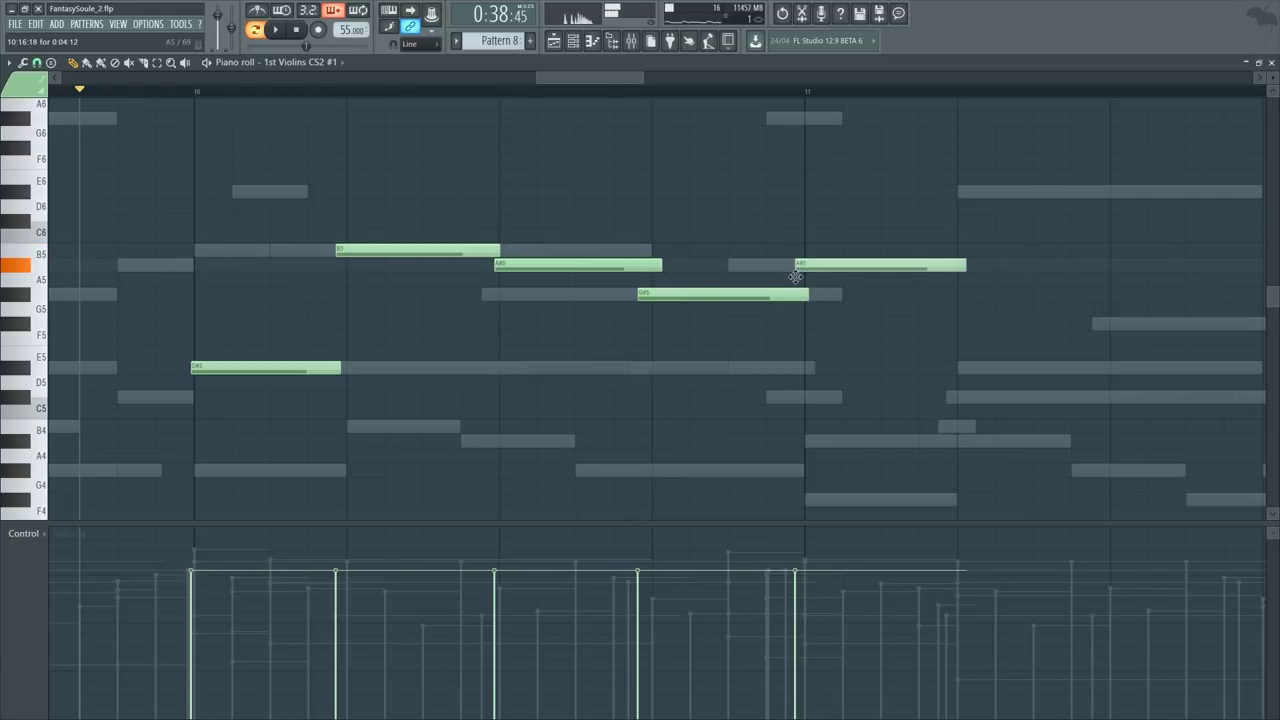
Step: Add an F#5 note about a quarter into bar 11, lengthen it to just over half a bar, and play the phrase
scroll(874, 99, "up", 1)
scroll(885, 78, "down", 2)
left_click_drag(803, 404, 797, 357)
left_click_drag(883, 360, 986, 358)
key("space")
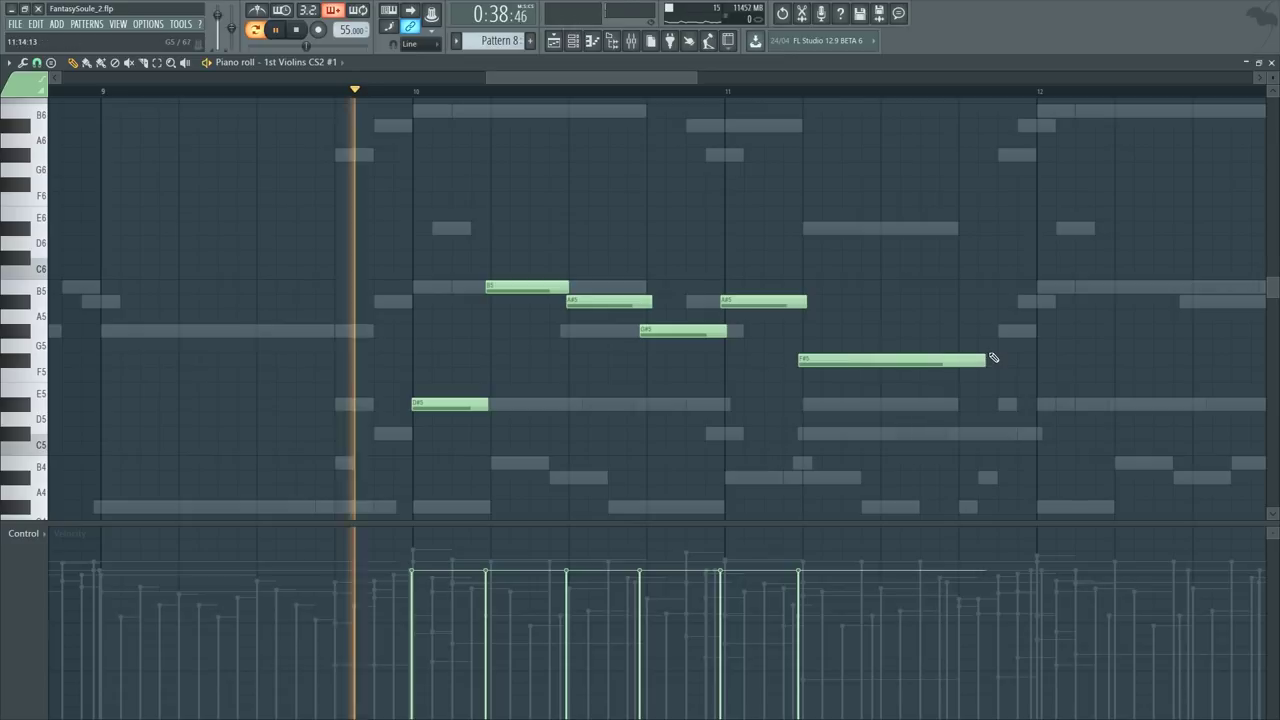
left_click_drag(543, 80, 583, 89)
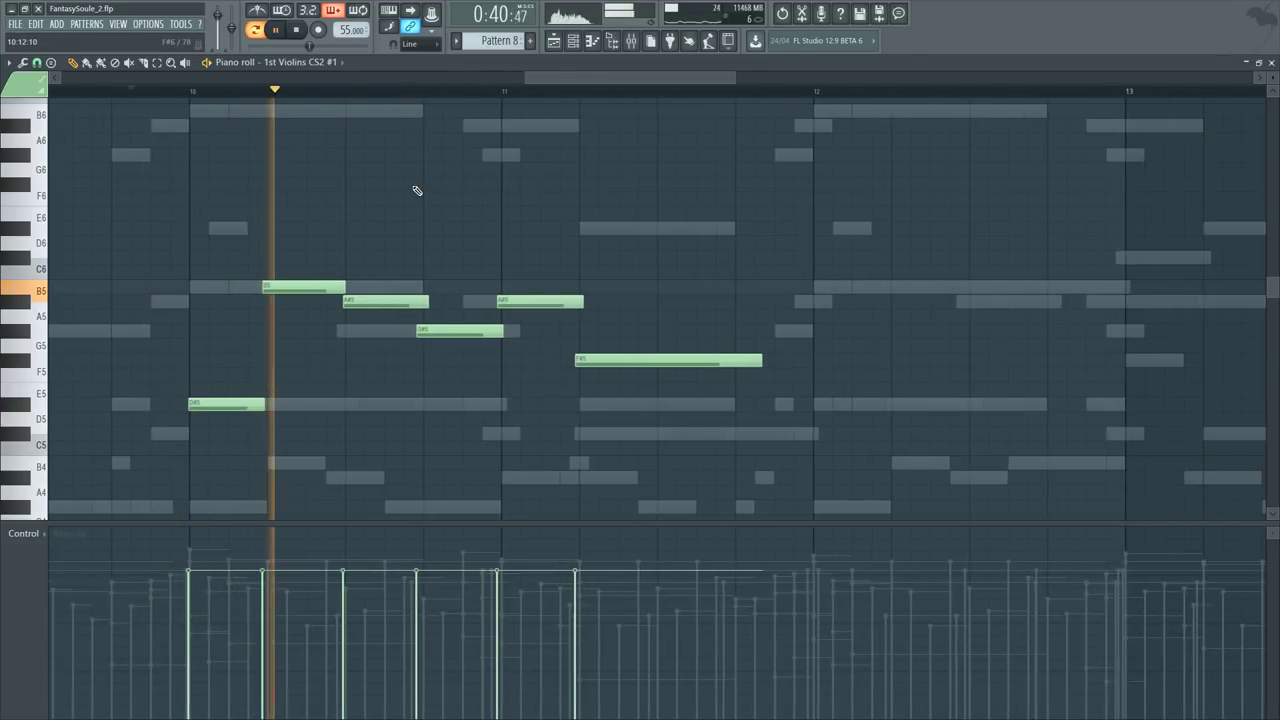
Step: Show the 1st Violins CS2 #1 Dynamics events in the piano roll's control lane with the whole pattern in view
key("F6")
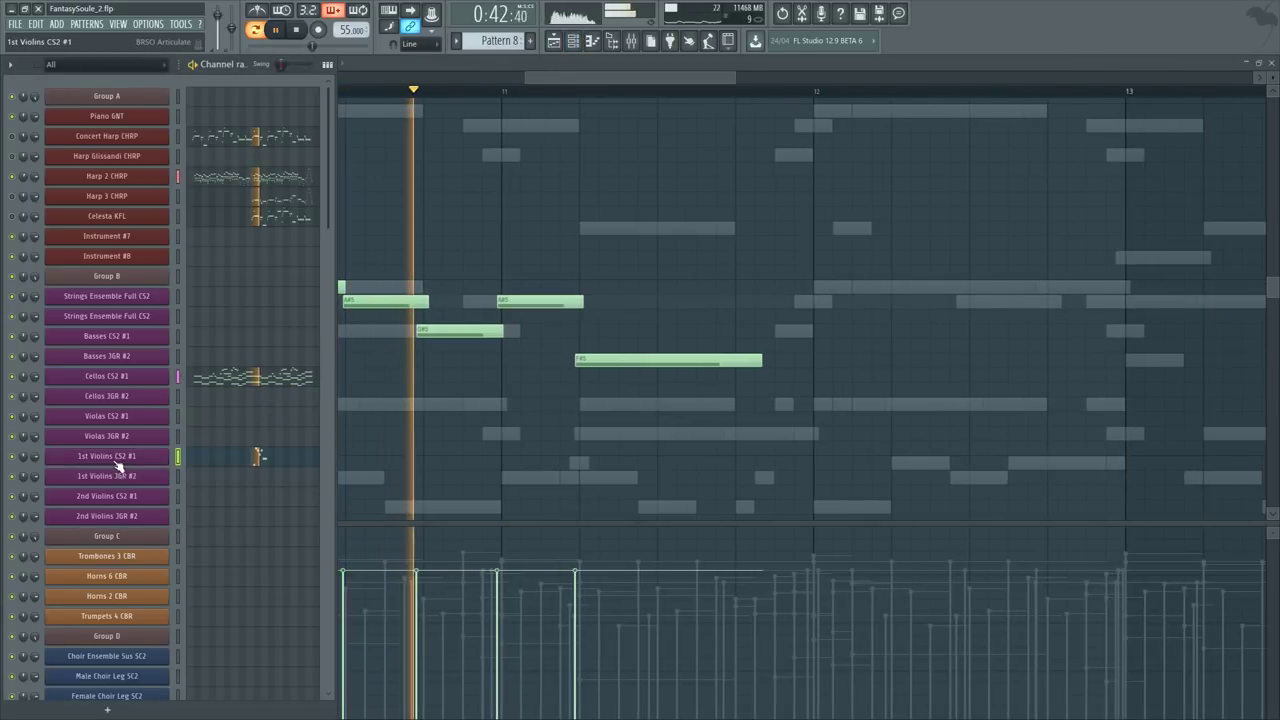
left_click(145, 457)
right_click(932, 397)
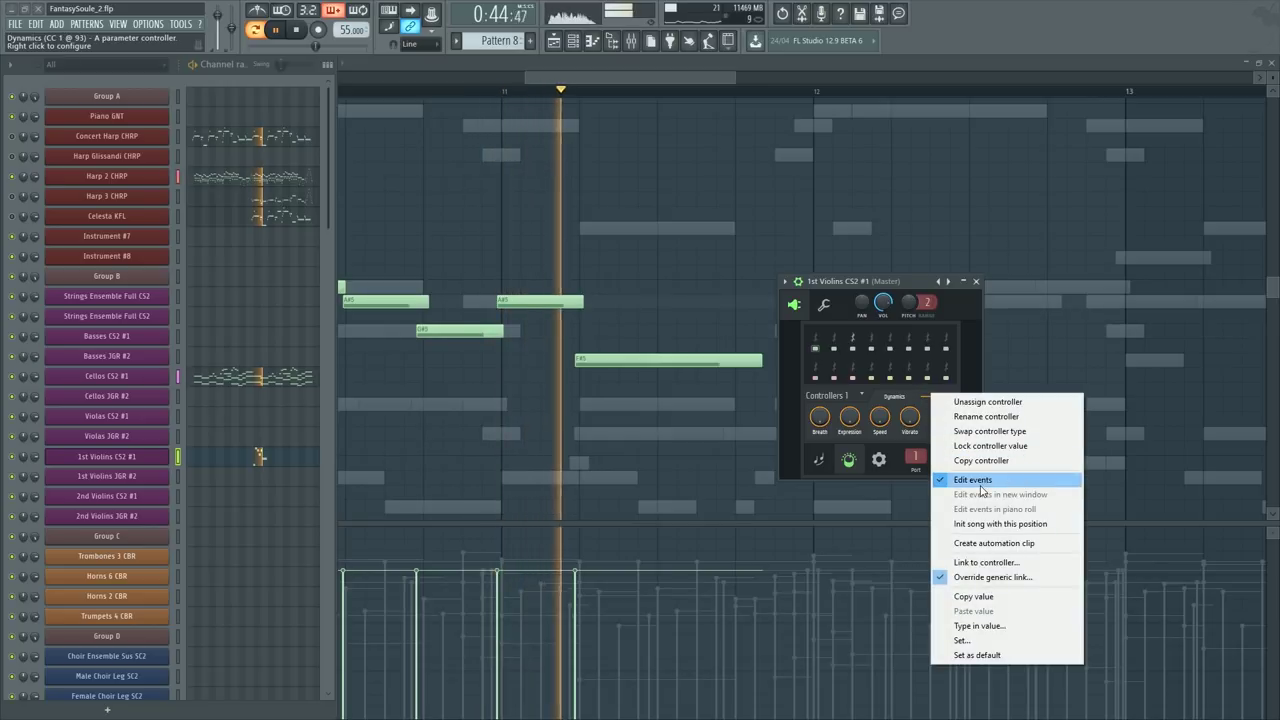
left_click(400, 421)
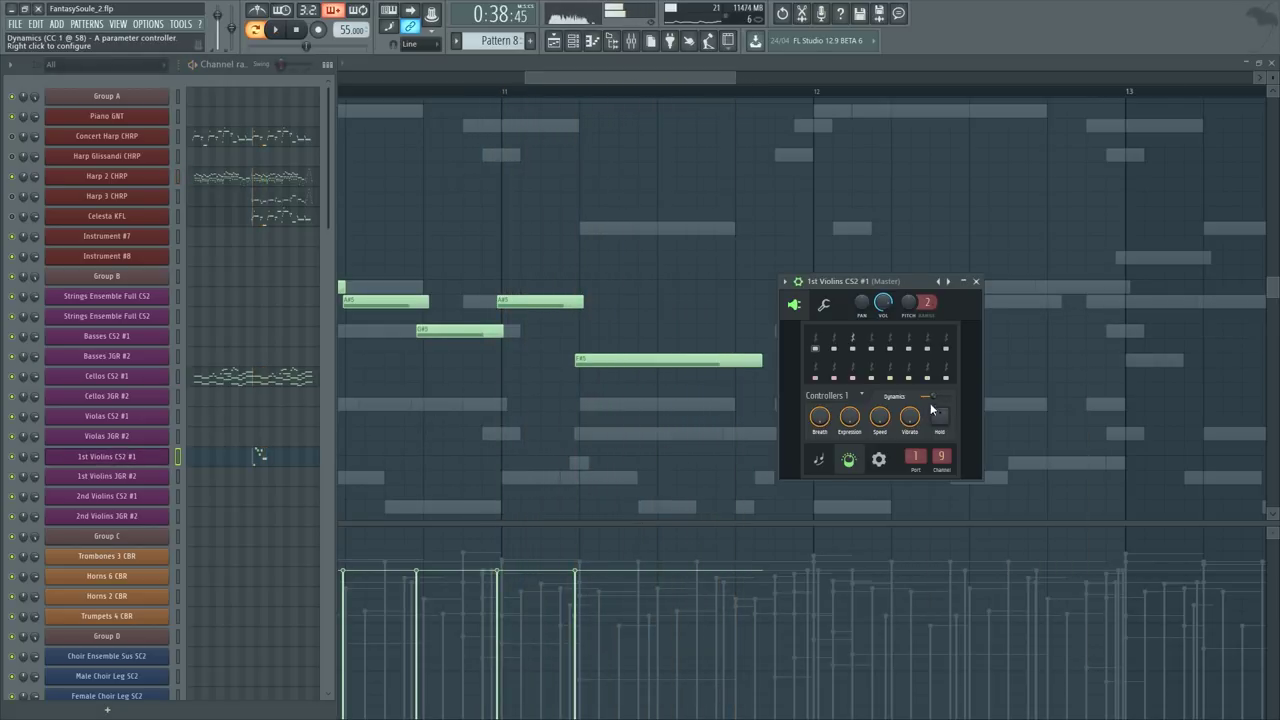
right_click(938, 398)
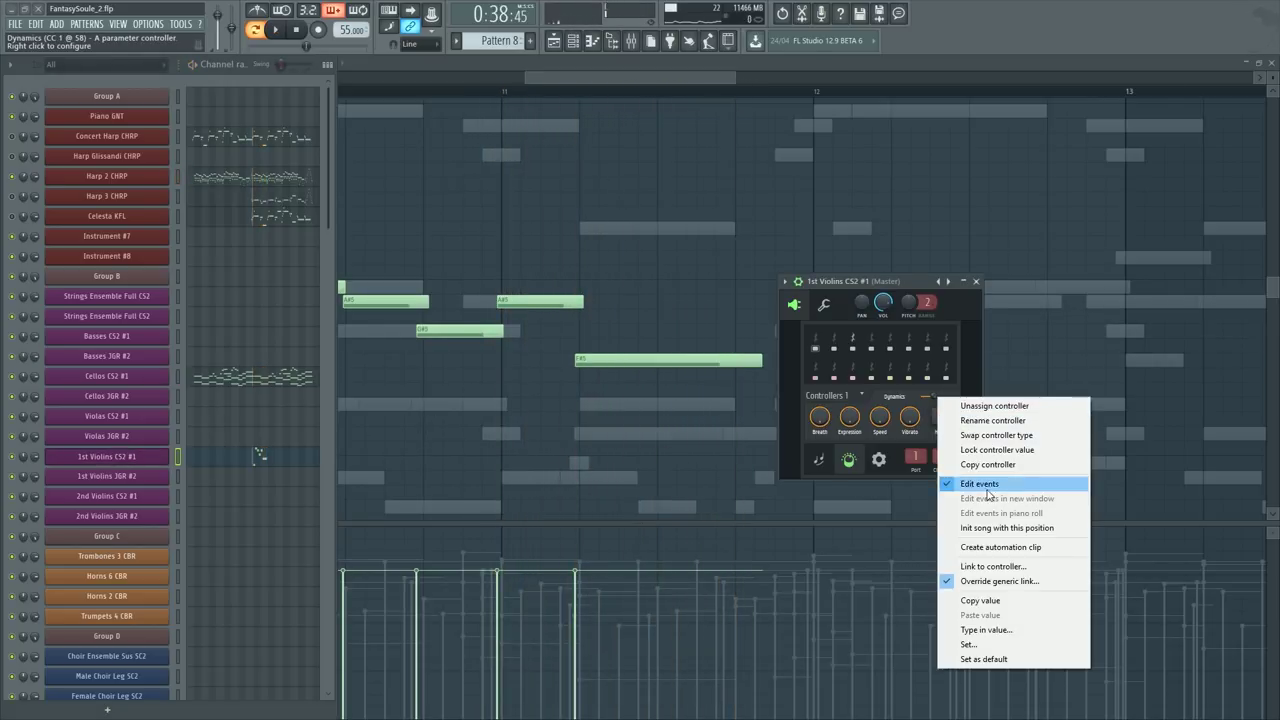
left_click(438, 467)
left_click(30, 527)
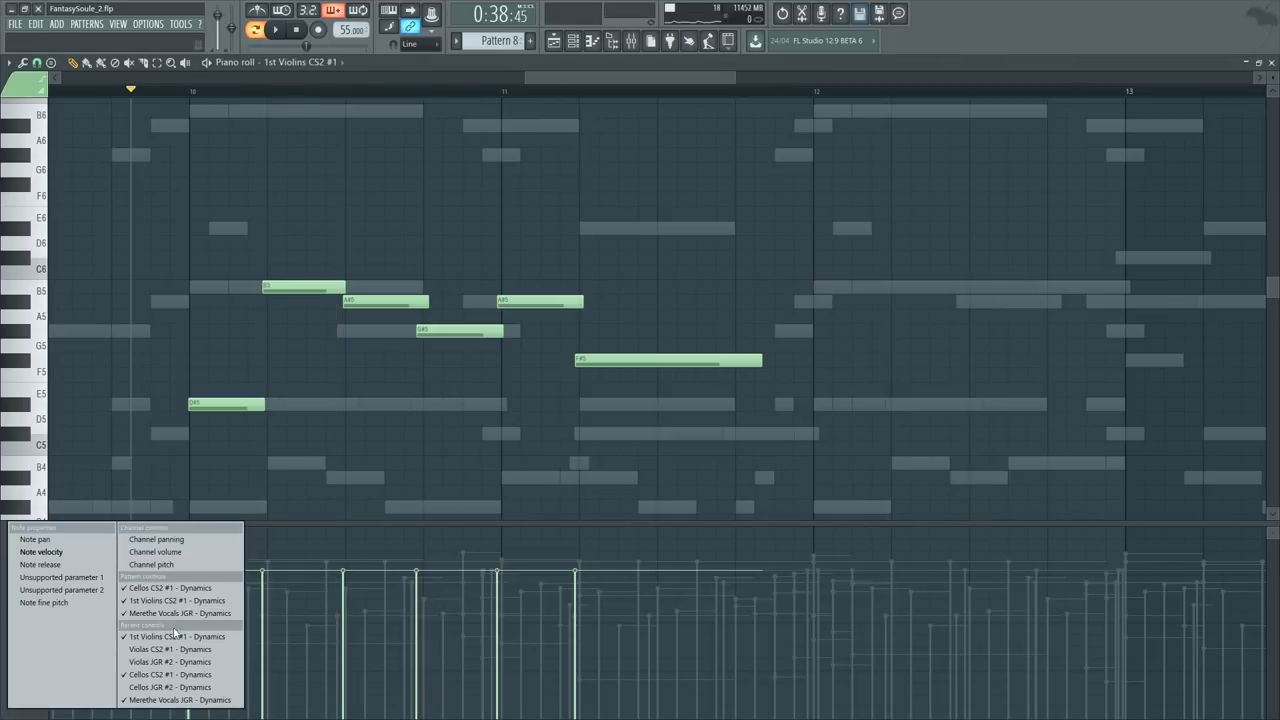
left_click(187, 601)
right_click(431, 504, "ctrl")
Step: Try lowering all 1st Violins CS2 #1 Dynamics events with a level scaling offset of -35%, play the result, and undo it
key("ctrl+a")
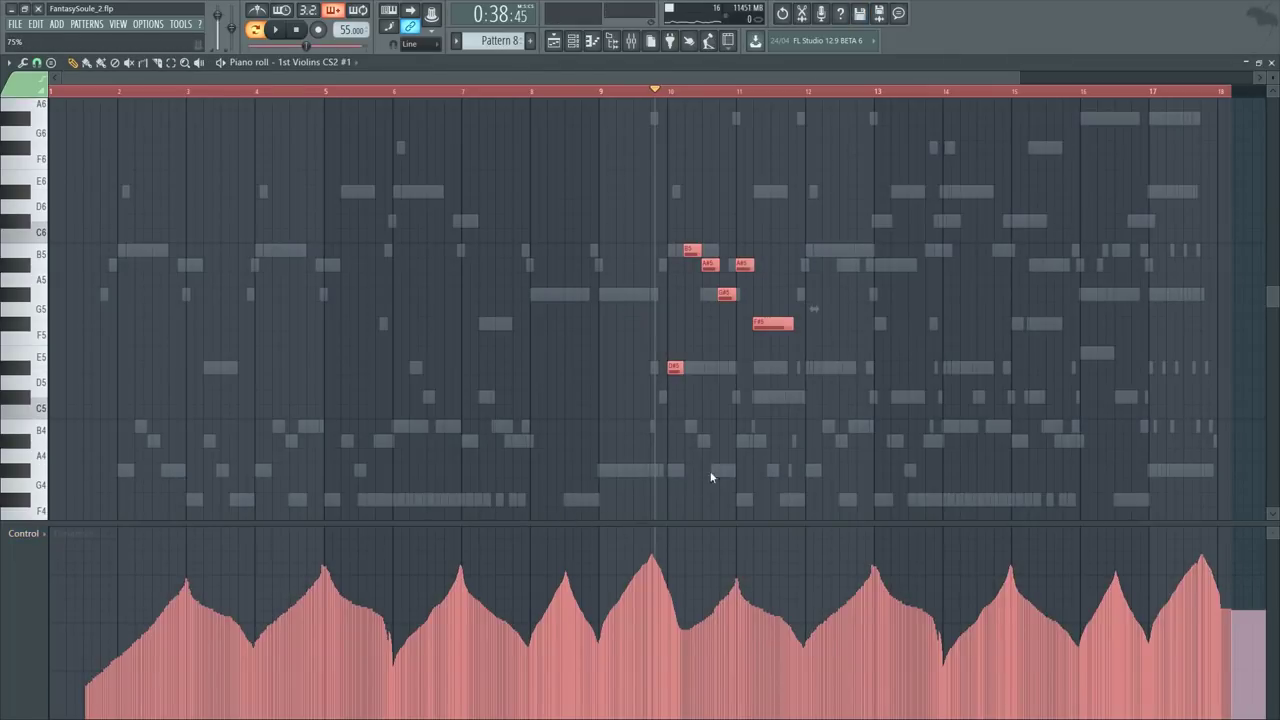
key("alt+x")
left_click_drag(956, 256, 956, 271)
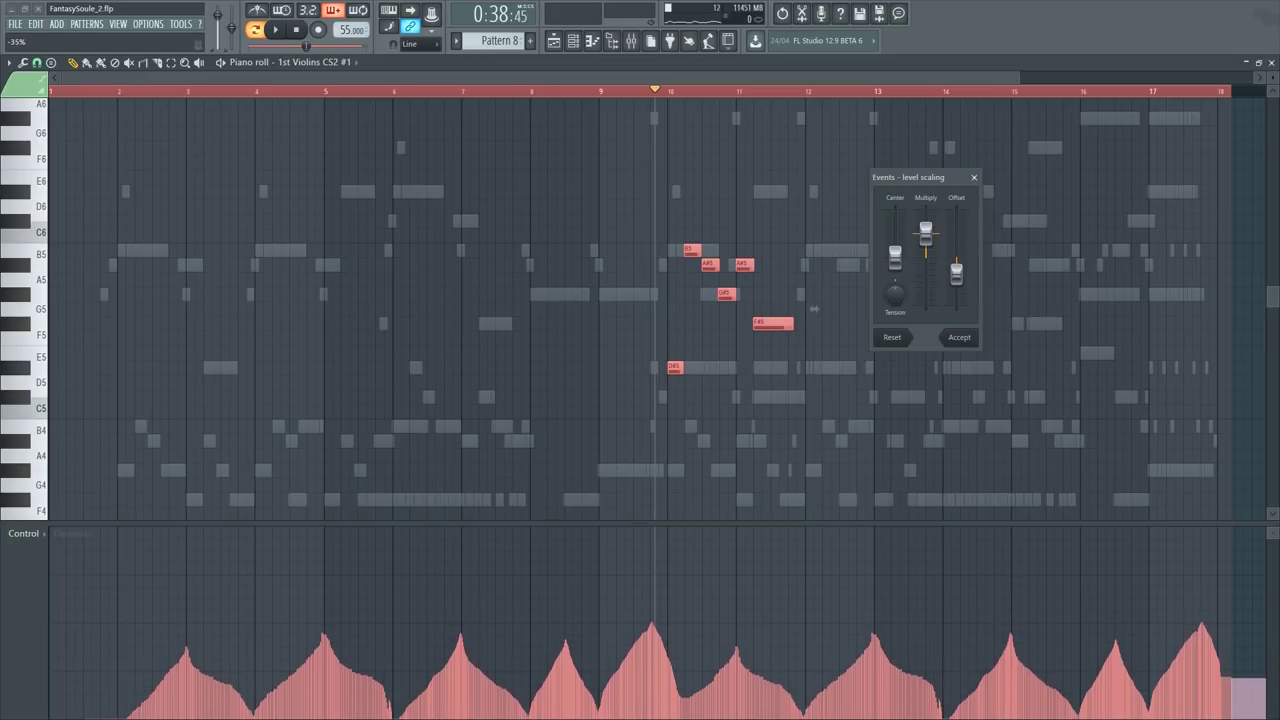
key("space")
left_click(960, 337)
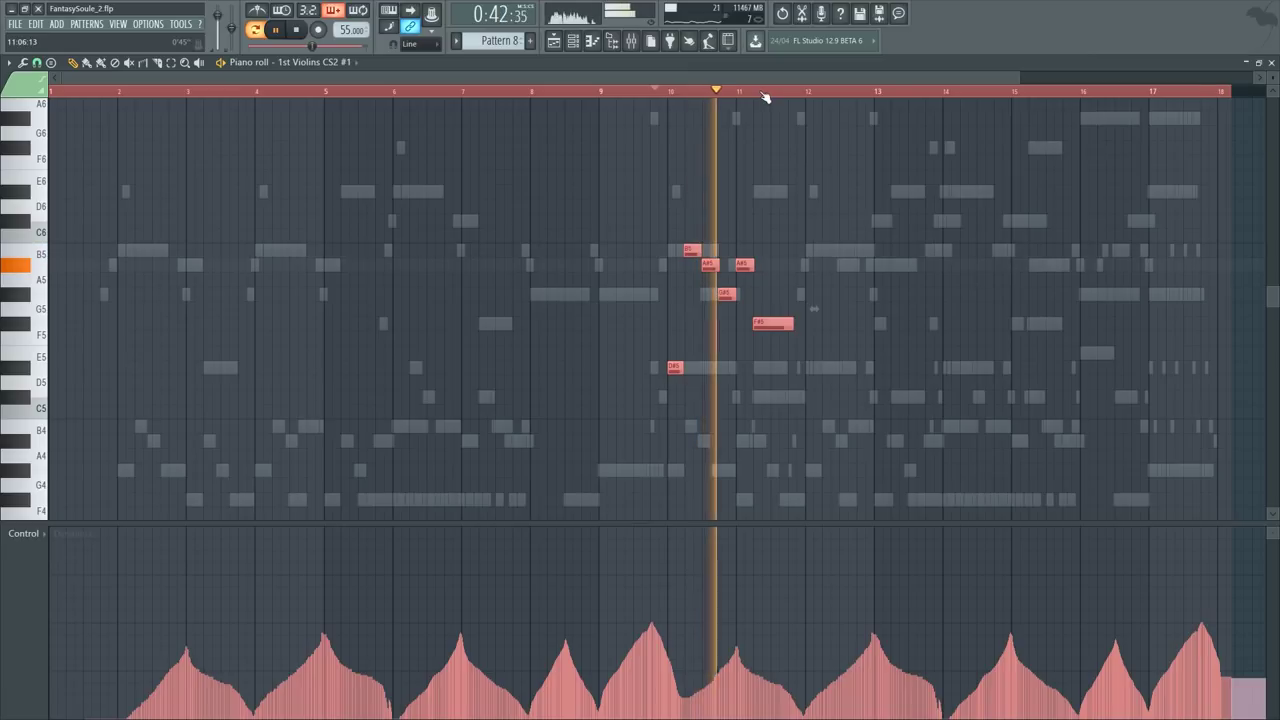
key("space")
key("ctrl+z")
Step: Lower all 1st Violins CS2 #1 Dynamics events with a level scaling offset of -10% and play the phrase
key("alt+x")
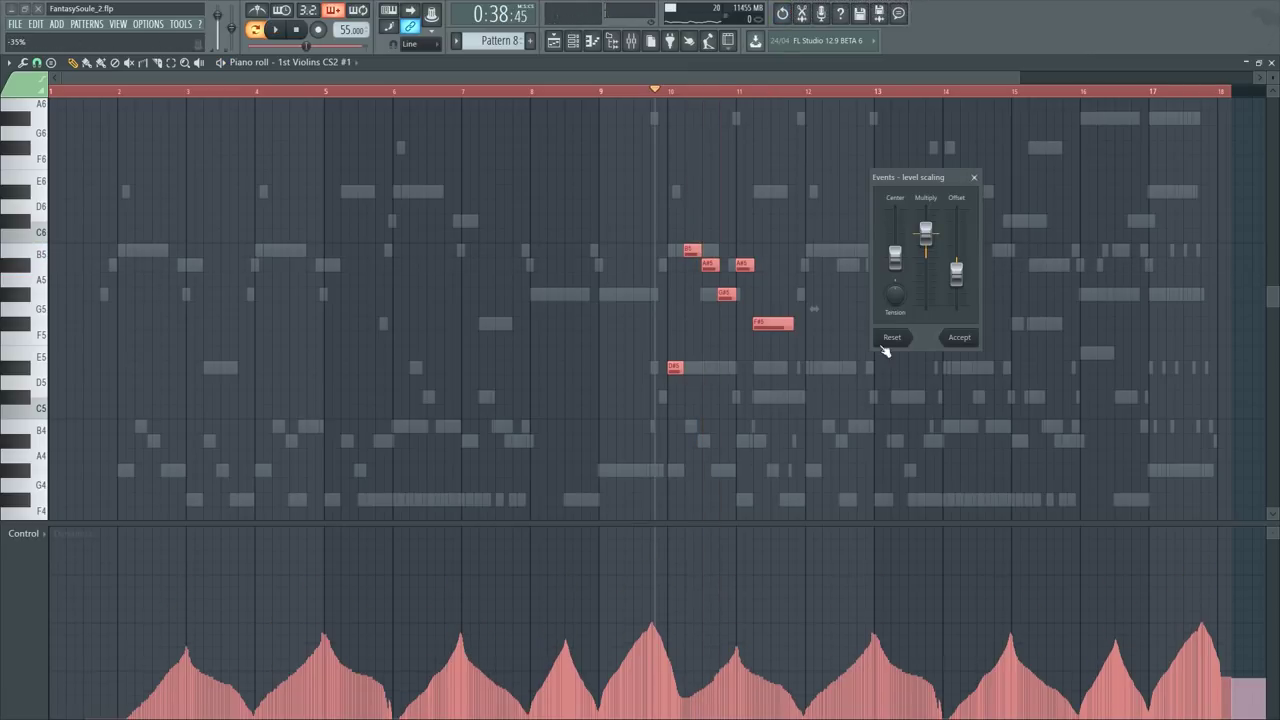
left_click_drag(956, 270, 956, 262)
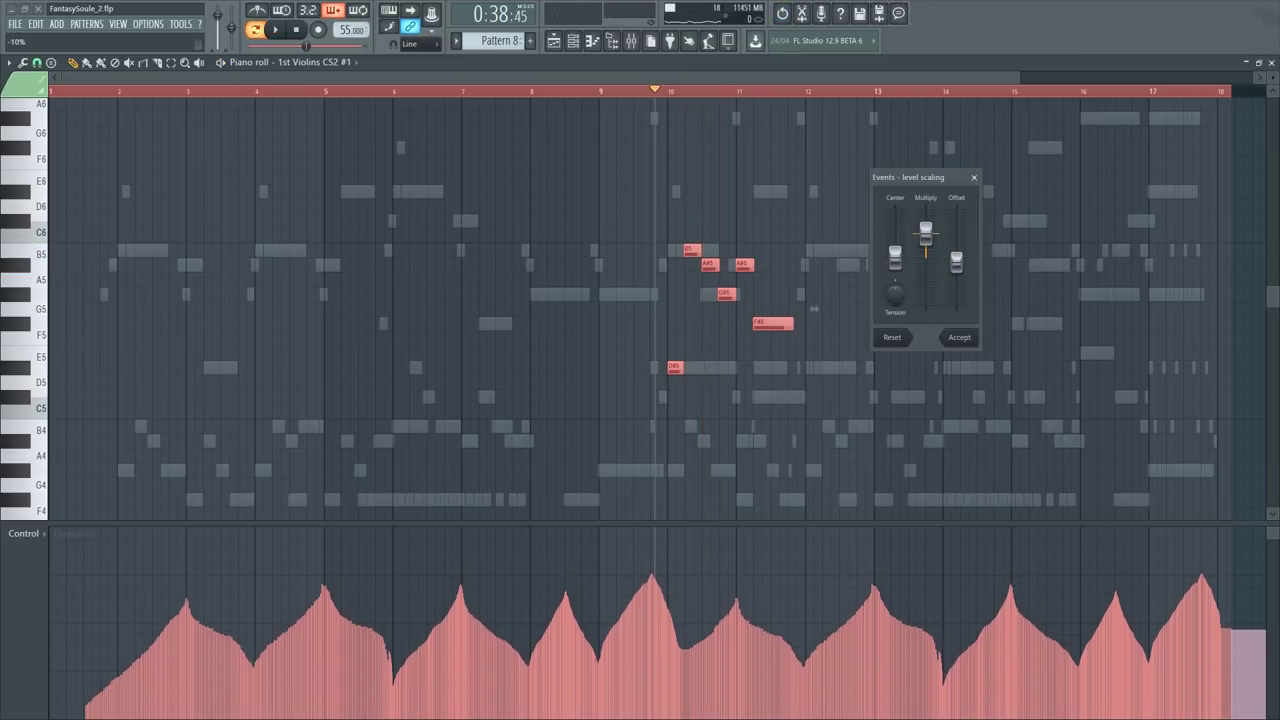
left_click(960, 335)
key("space")
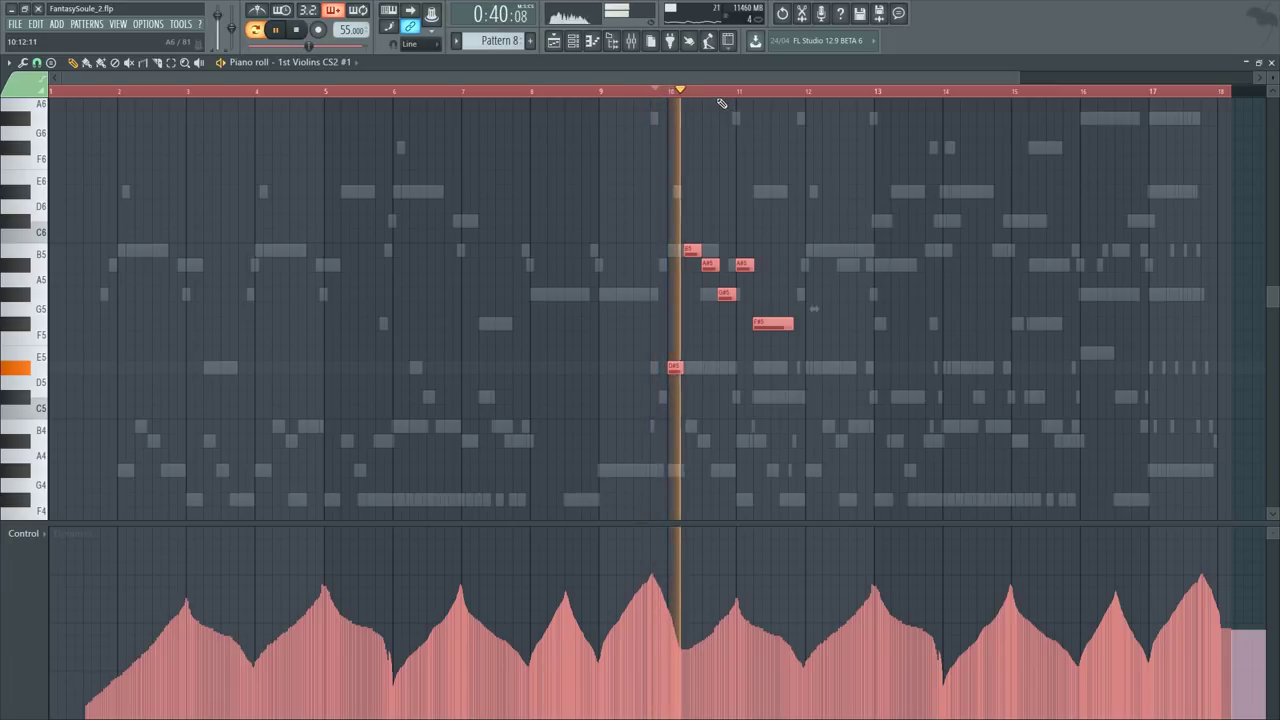
scroll(721, 103, "up", 9)
scroll(734, 92, "up", 5)
scroll(710, 215, "down", 7)
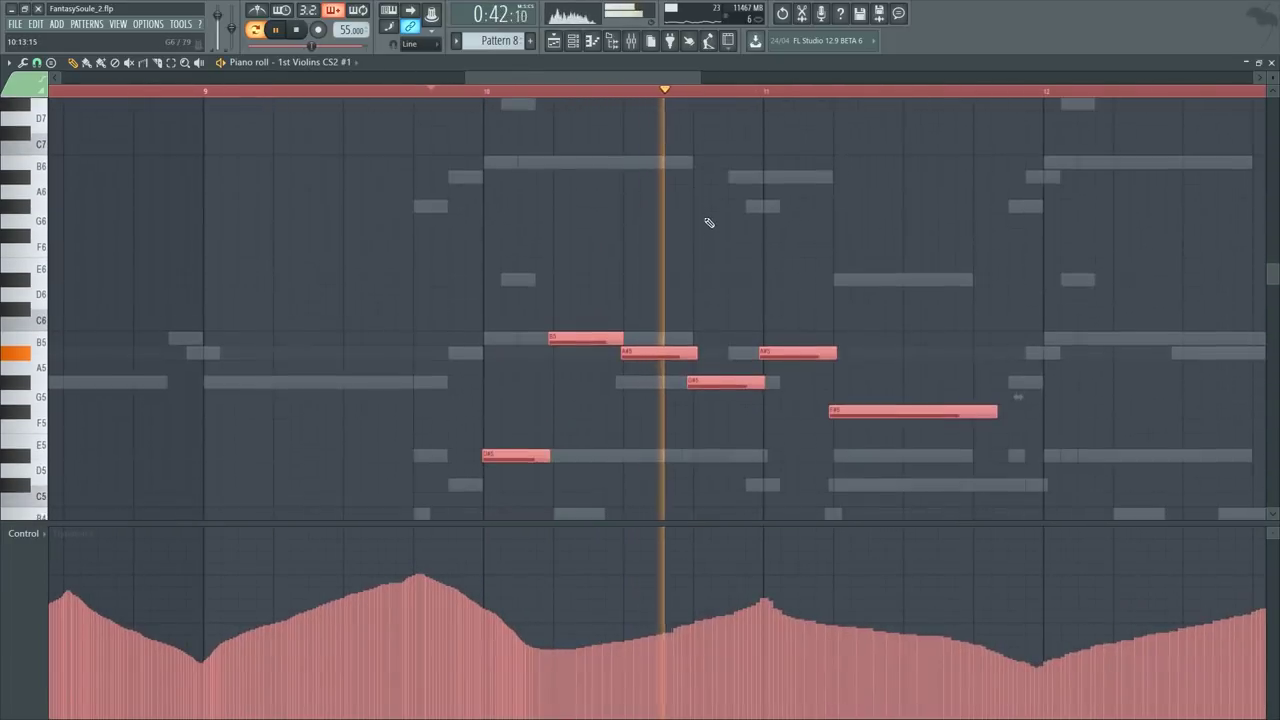
scroll(708, 221, "down", 4)
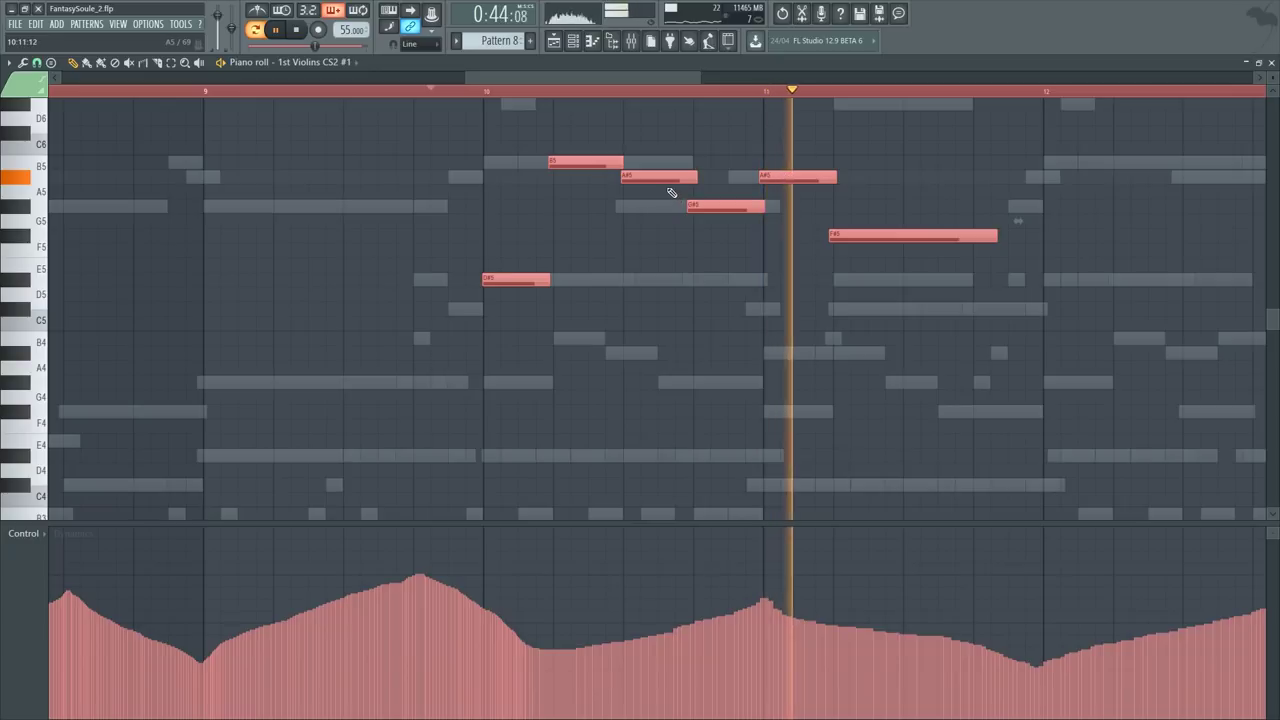
Step: Stop playback and move the 1st Violins CS2 #1 notes to the Cellos JGR #2 channel
key("F6")
key("space")
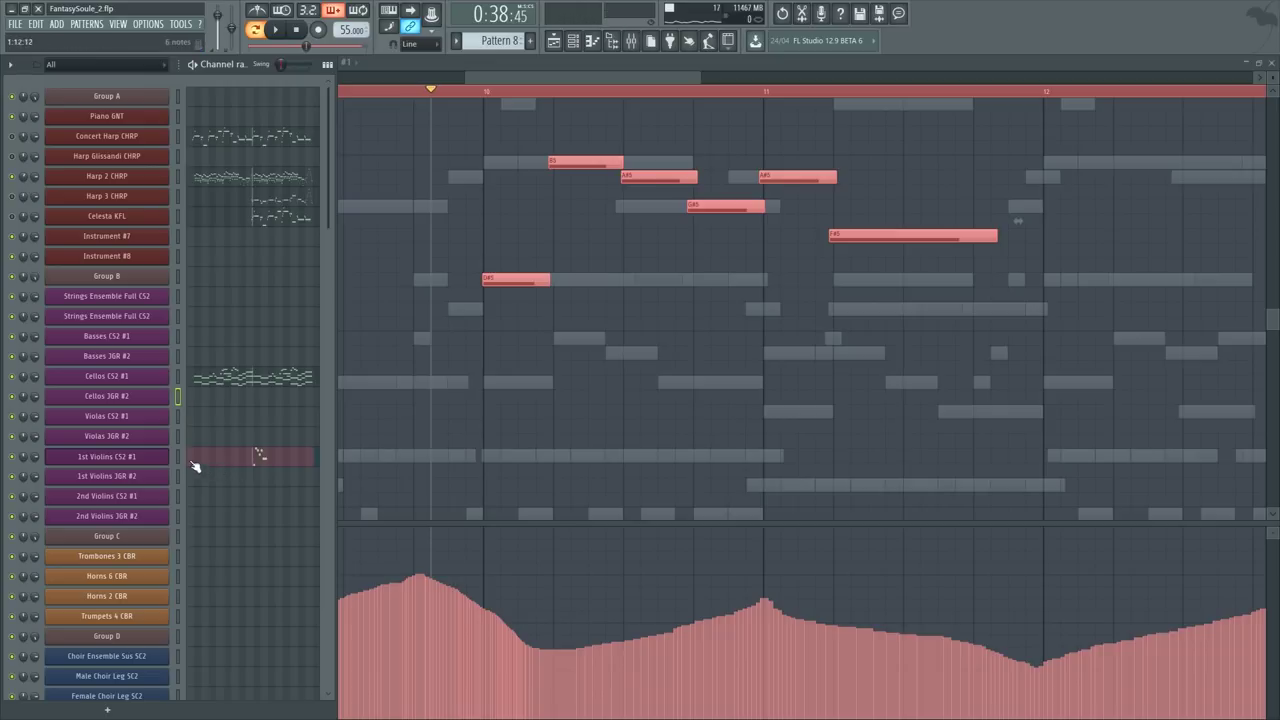
key("ctrl+x")
left_click(177, 397)
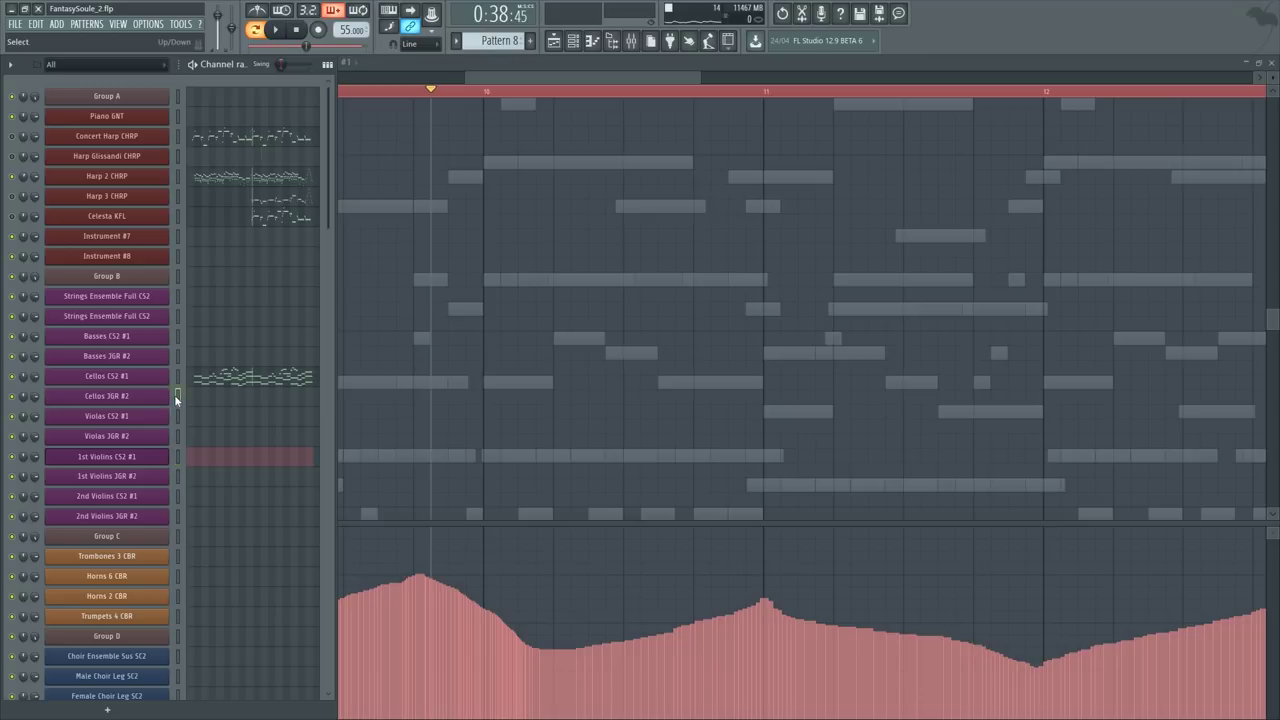
key("ctrl+v")
Step: Move all Dynamics events from 1st Violins CS2 #1 to the Dynamics controller of Cellos JGR #2
left_click(146, 460)
right_click(924, 396)
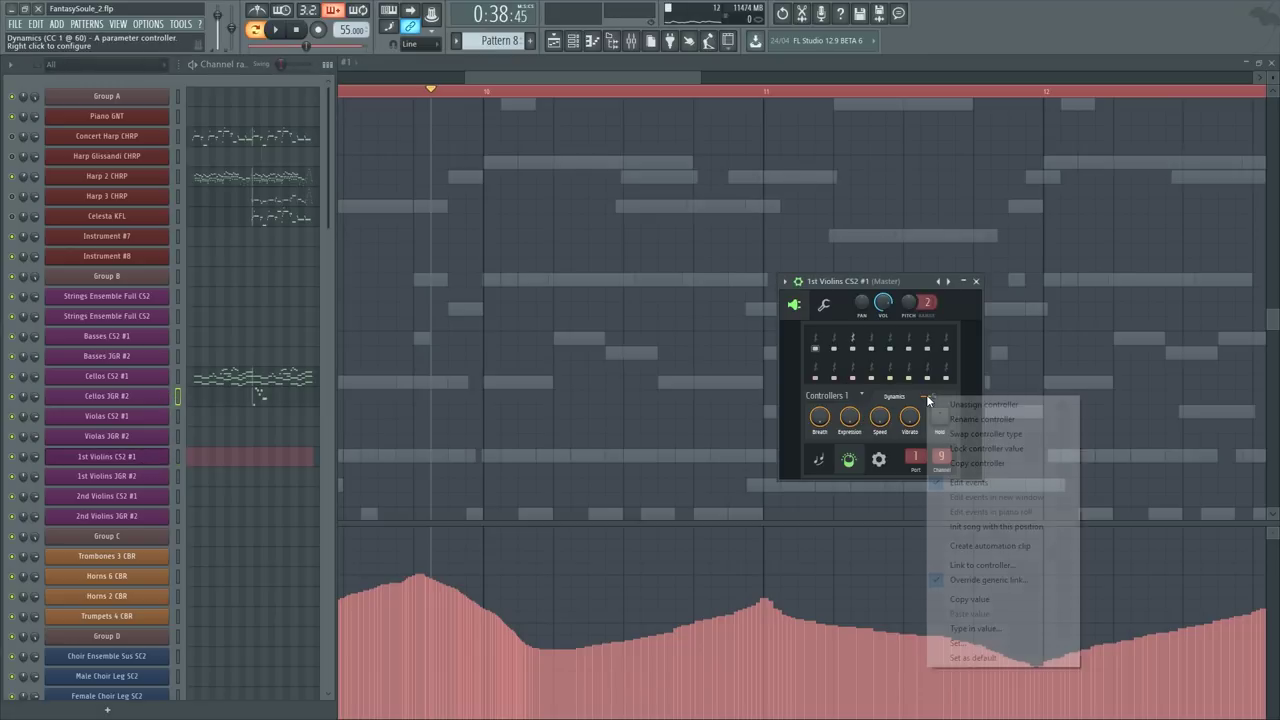
left_click(979, 482)
right_click(945, 397)
left_click(977, 482)
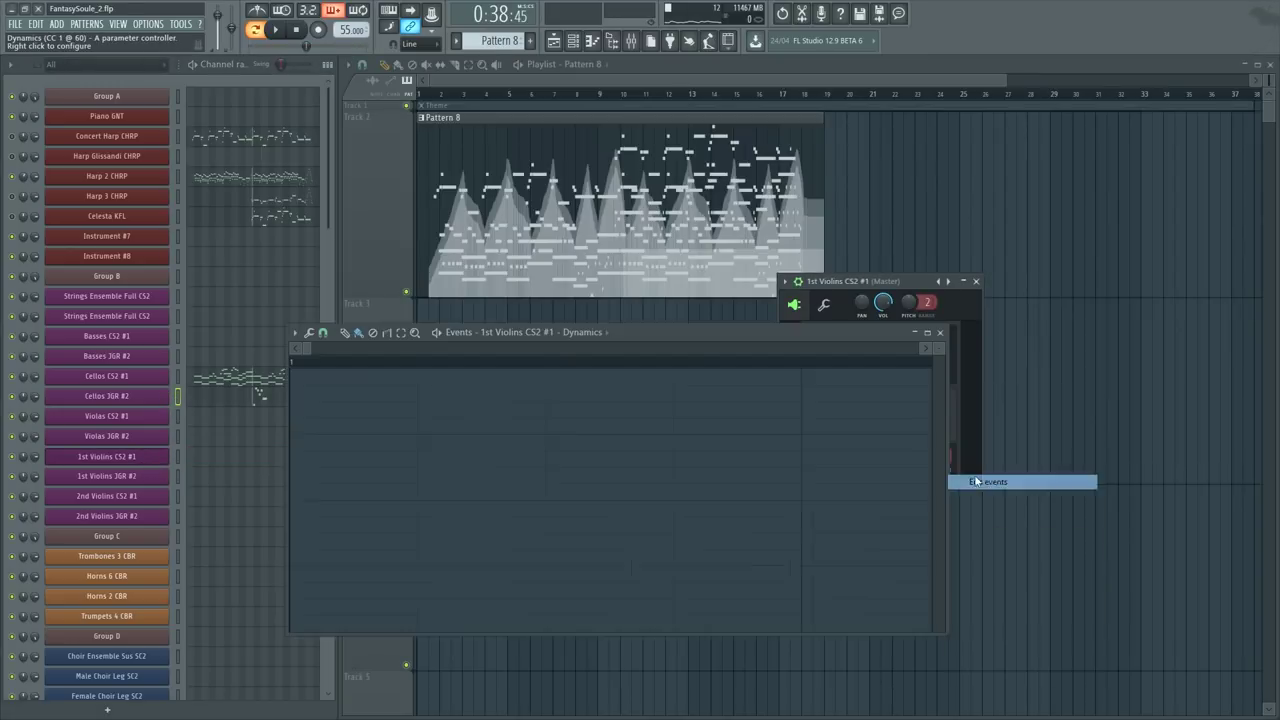
key("ctrl+a")
key("ctrl+x")
left_click(140, 396)
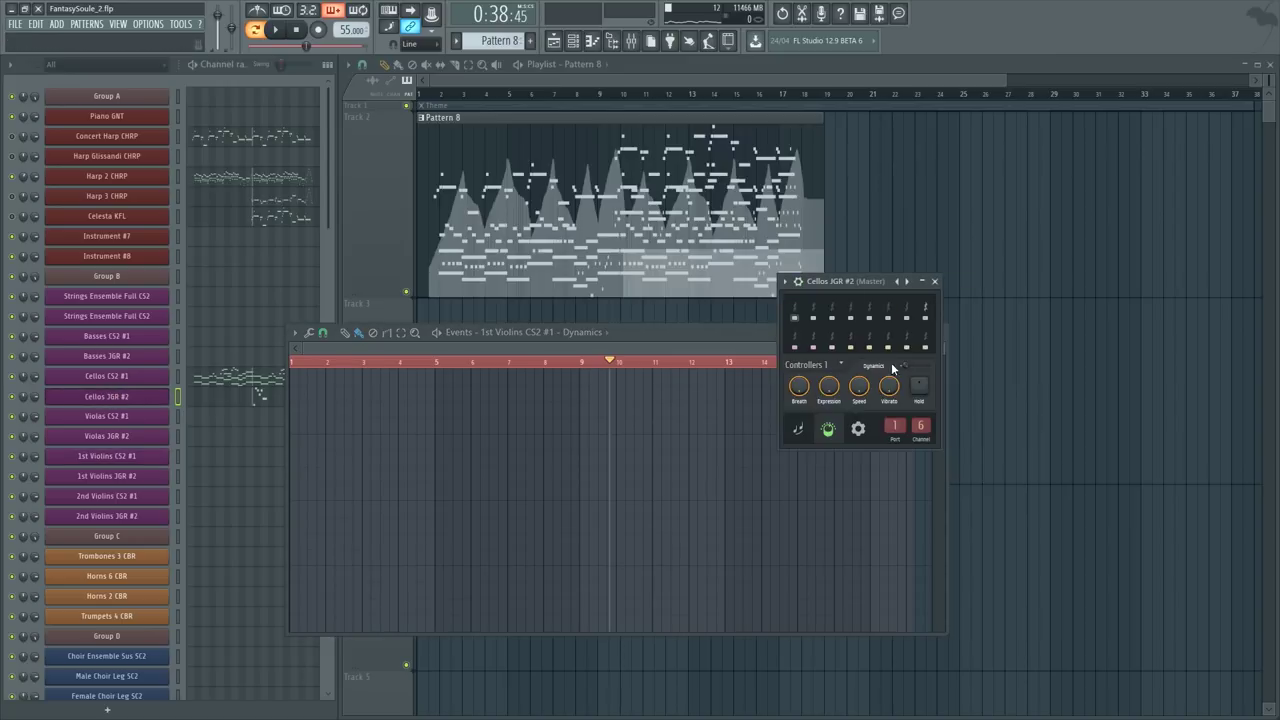
right_click(891, 362)
left_click(931, 450)
key("ctrl+v")
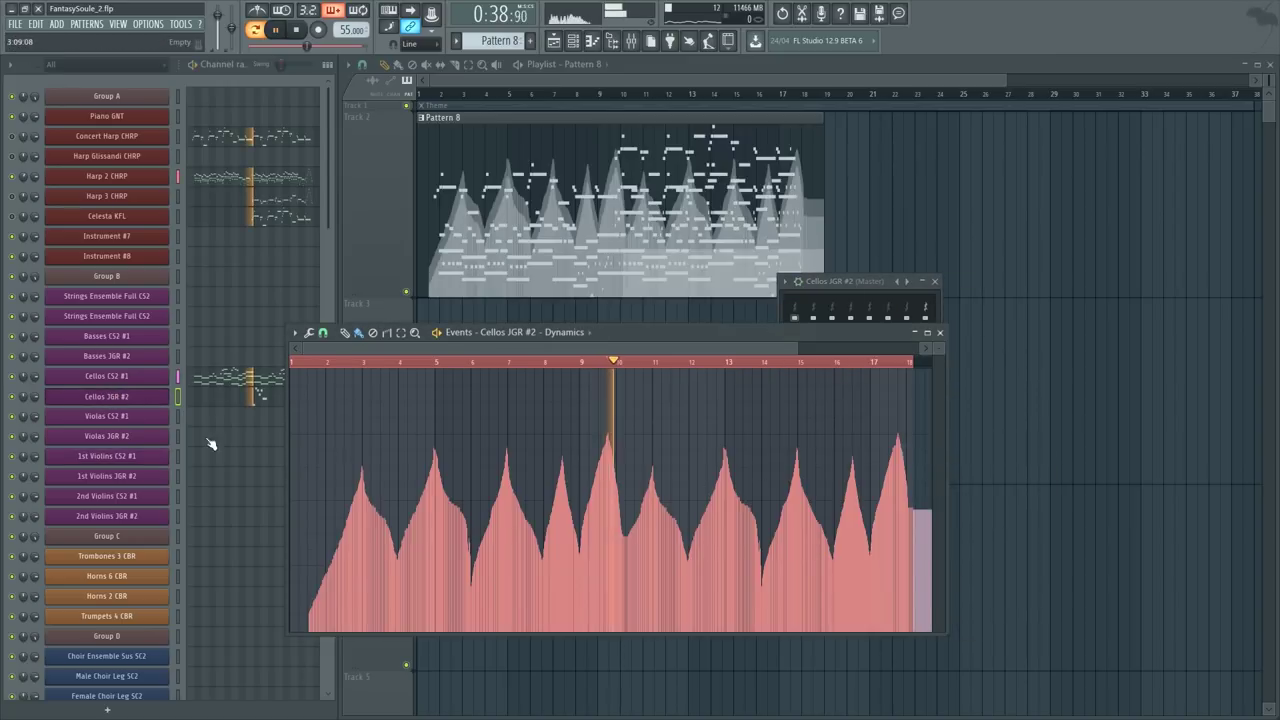
Step: Extend the starts of all Cellos JGR #2 notes slightly earlier and lengthen the final F#5 note a little
left_click(255, 400)
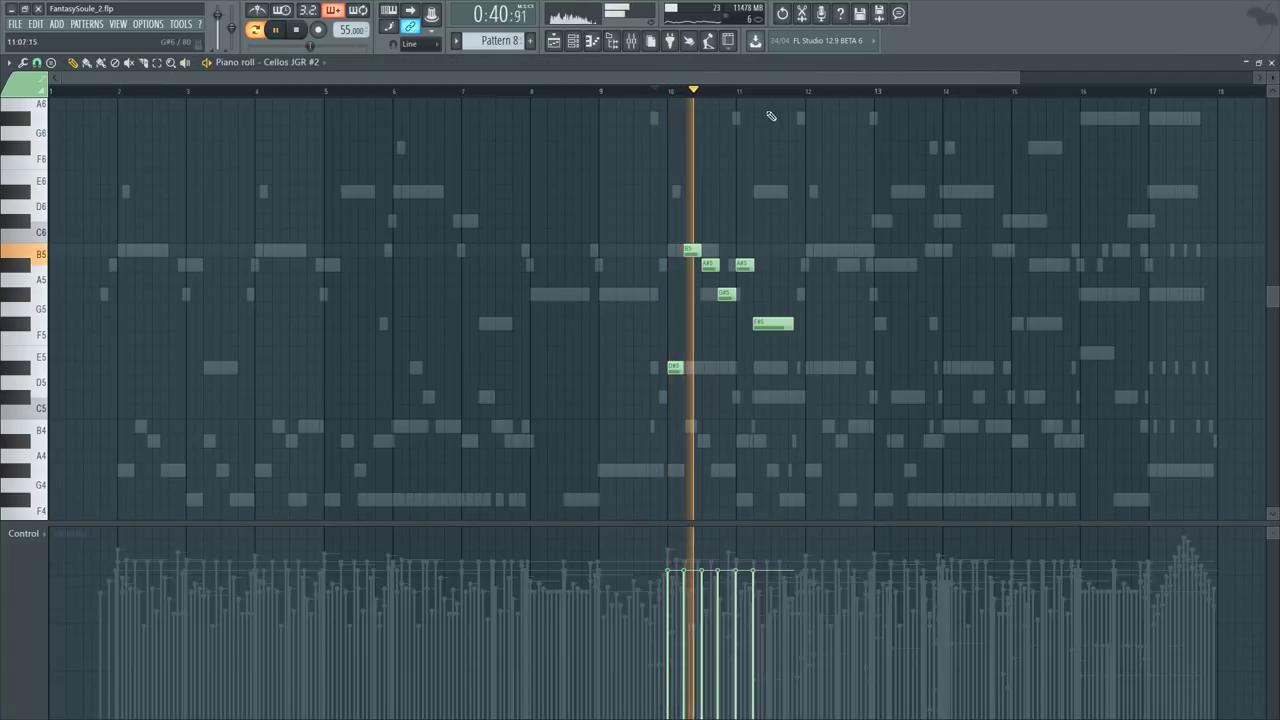
scroll(788, 95, "up", 6)
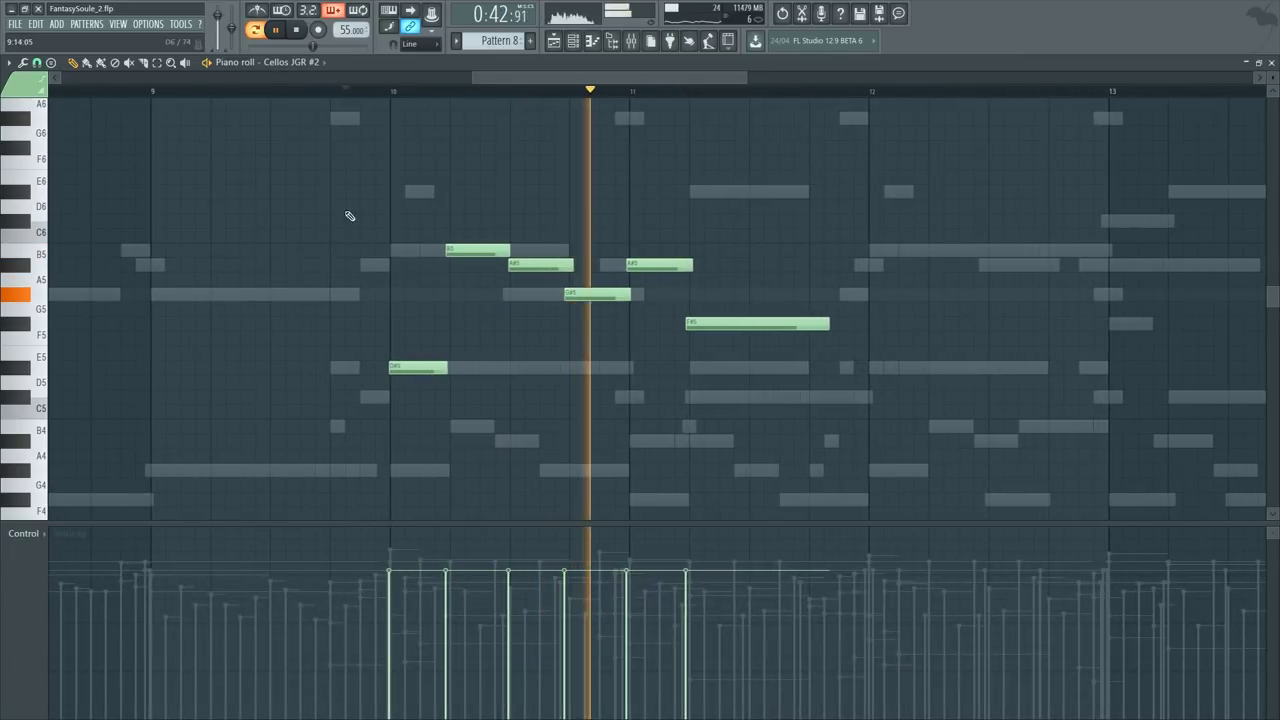
left_click_drag(347, 212, 743, 387)
left_click_drag(447, 254, 445, 254)
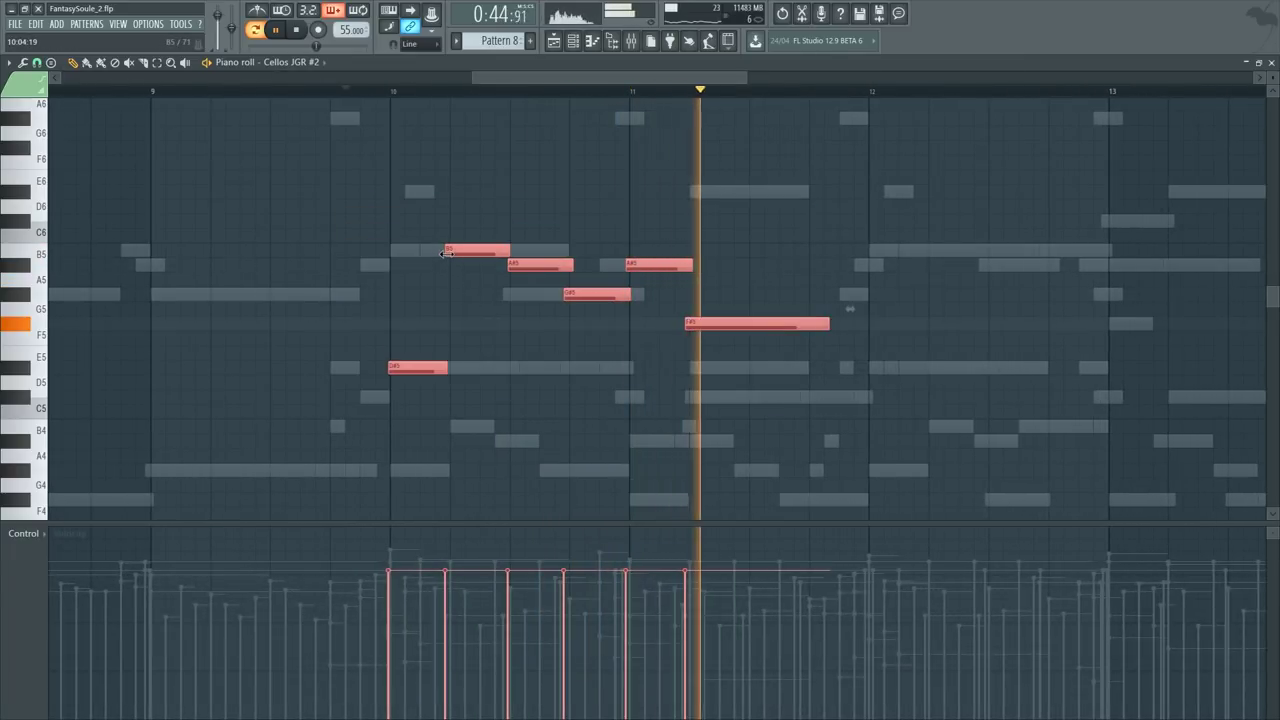
left_click(651, 226, "ctrl")
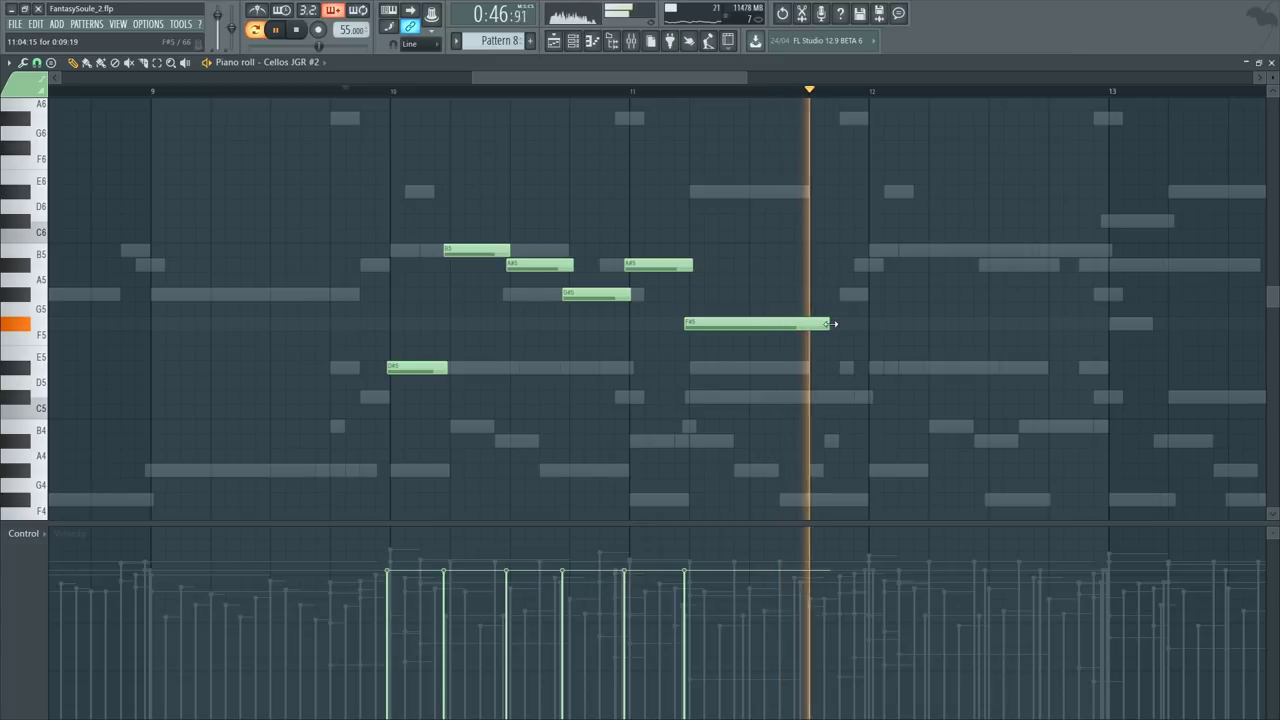
left_click_drag(831, 325, 853, 323)
key("space")
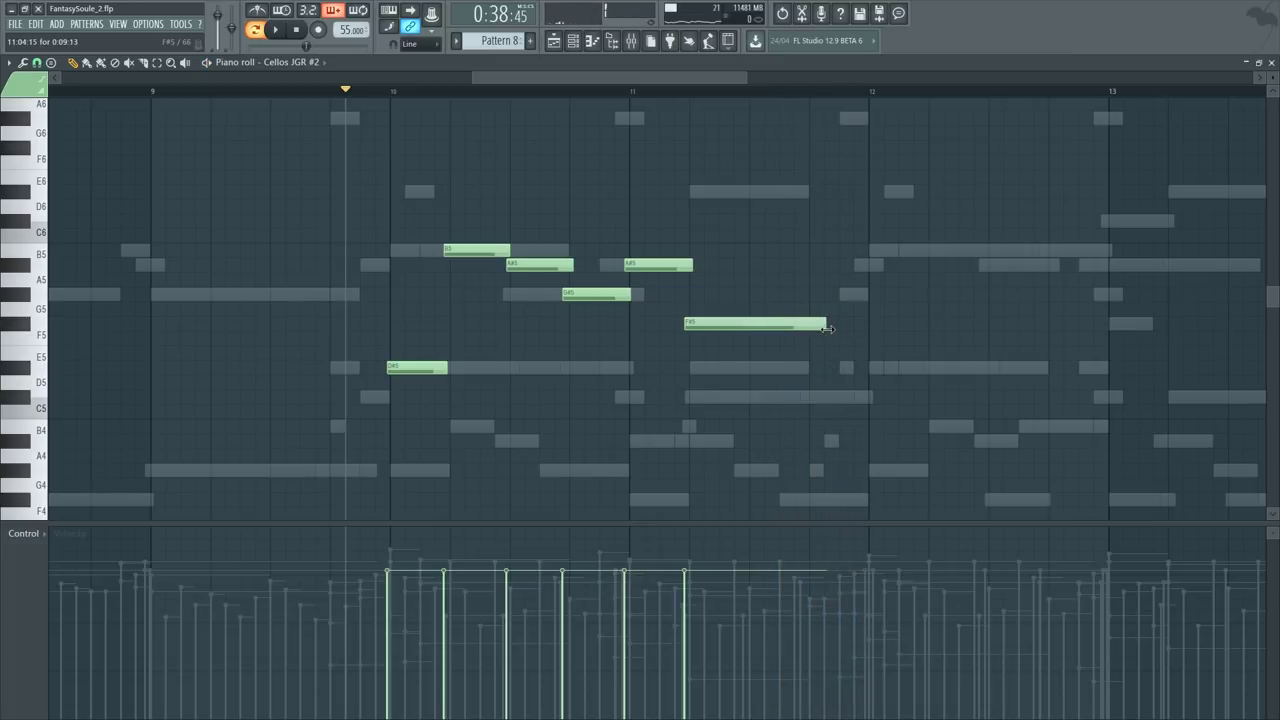
Step: Play only the Cellos CS2 #1 and Cellos JGR #2 channels and open the Dynamics events of Cellos JGR #2
key("F6")
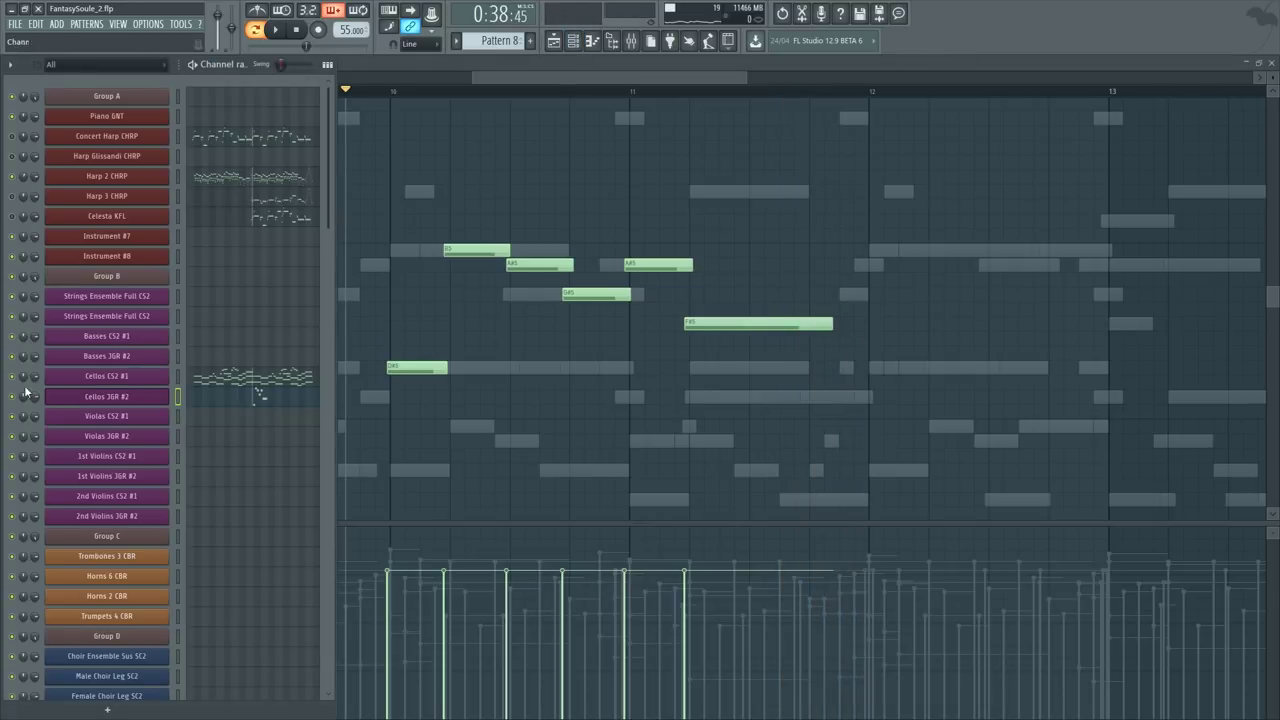
key("space")
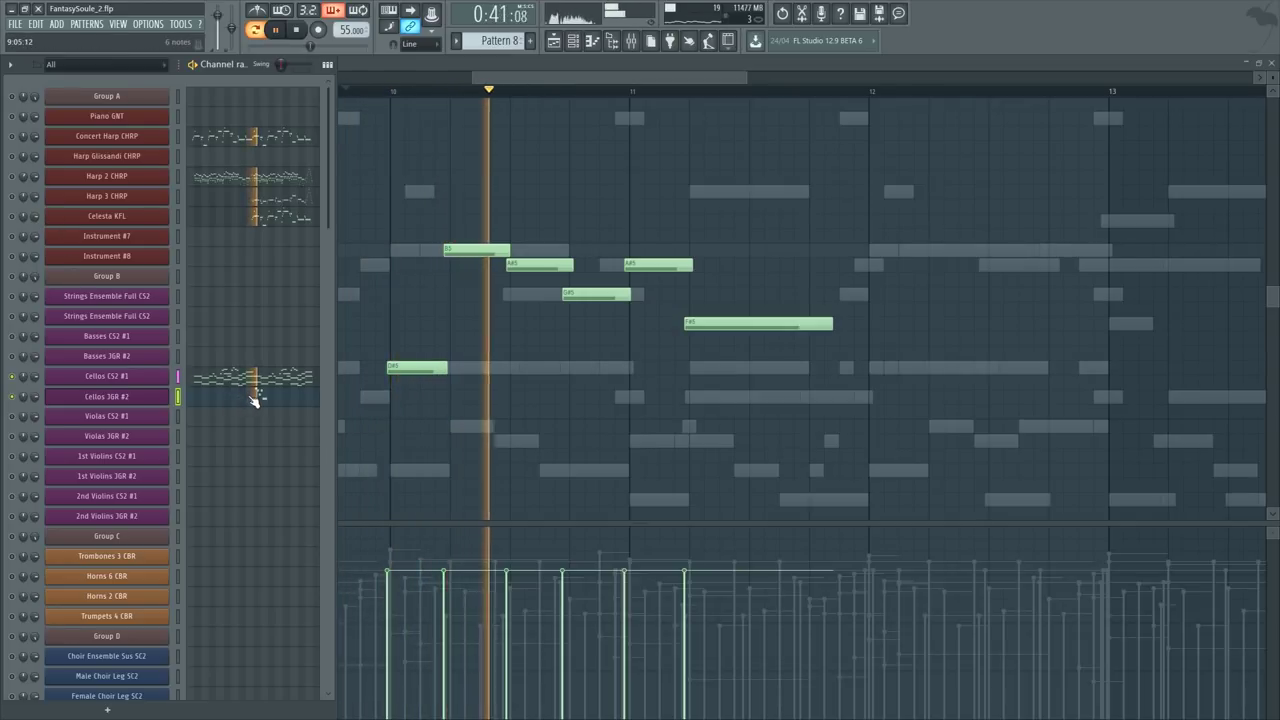
left_click(134, 399)
right_click(913, 366)
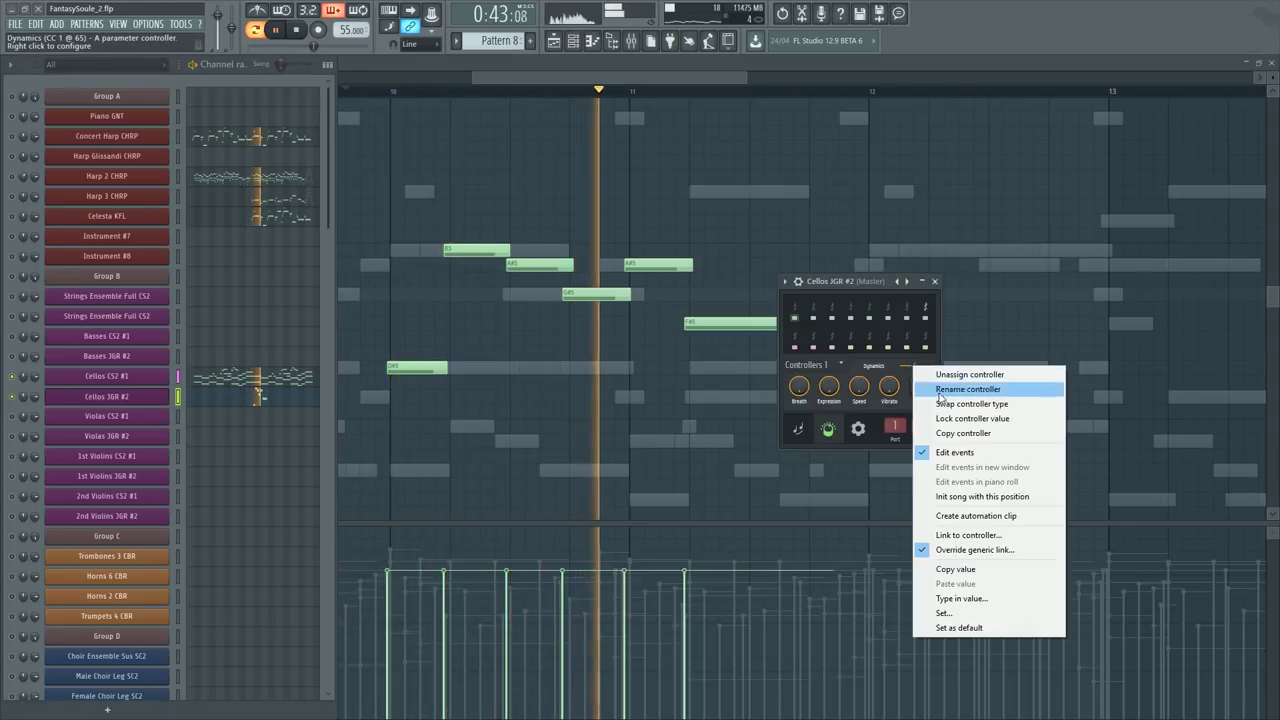
left_click(966, 454)
right_click(912, 368)
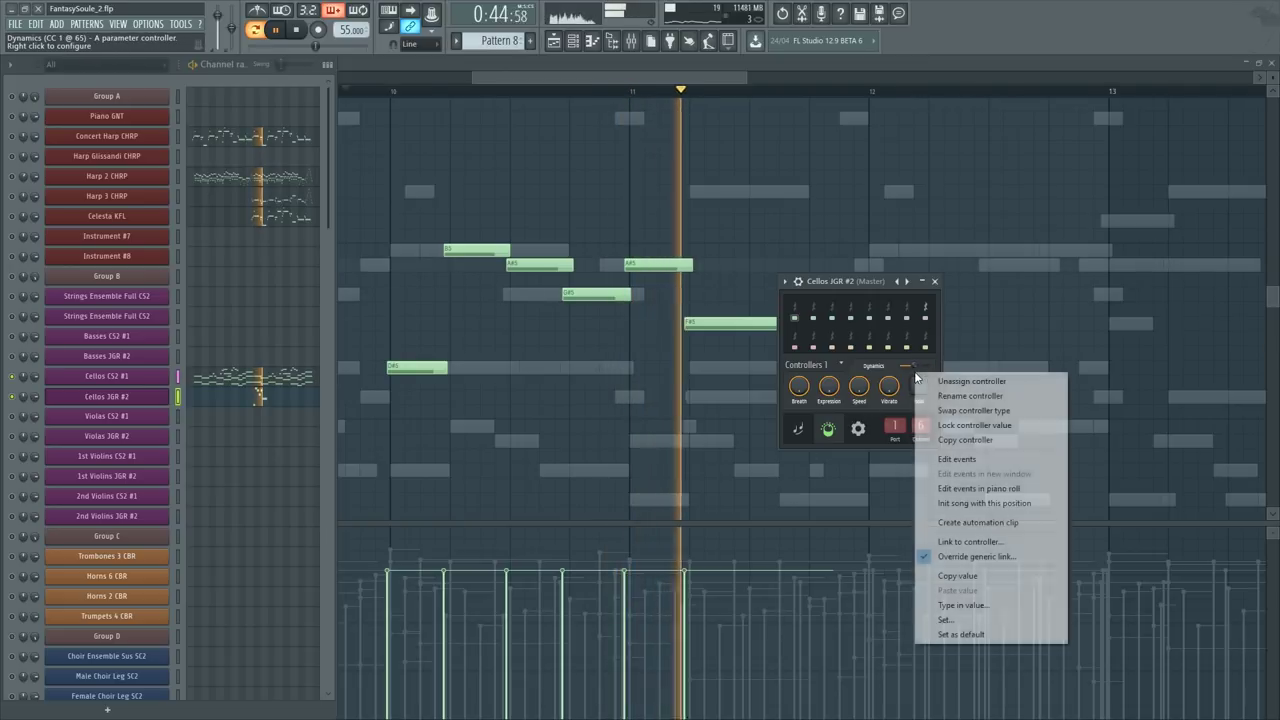
left_click(966, 454)
Step: Reset the level scaling for all Cellos JGR #2 Dynamics events and scale them up slightly with Multiply
right_click(712, 452, "ctrl")
key("ctrl+a")
key("alt+x")
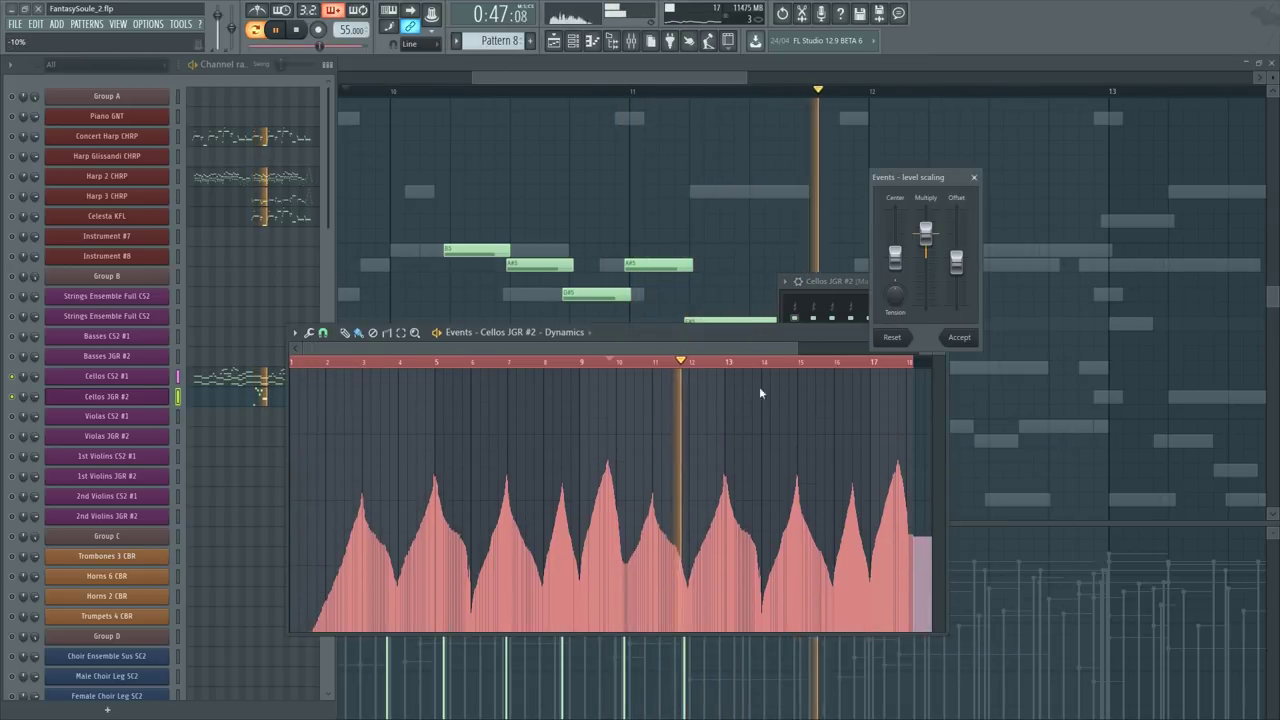
left_click(901, 337)
left_click_drag(926, 234, 926, 229)
left_click(953, 337)
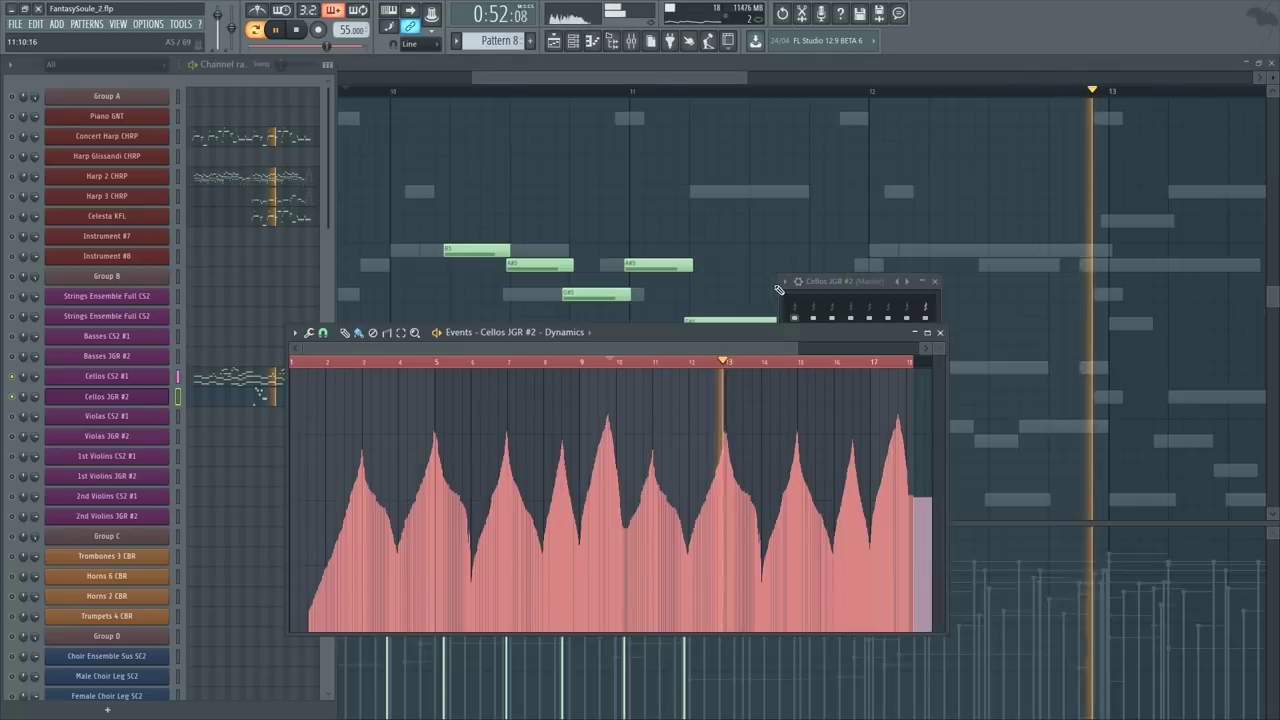
Step: Start the Cellos JGR #2 A#5 note just before bar 11 slightly earlier while playing the phrase
key("F5")
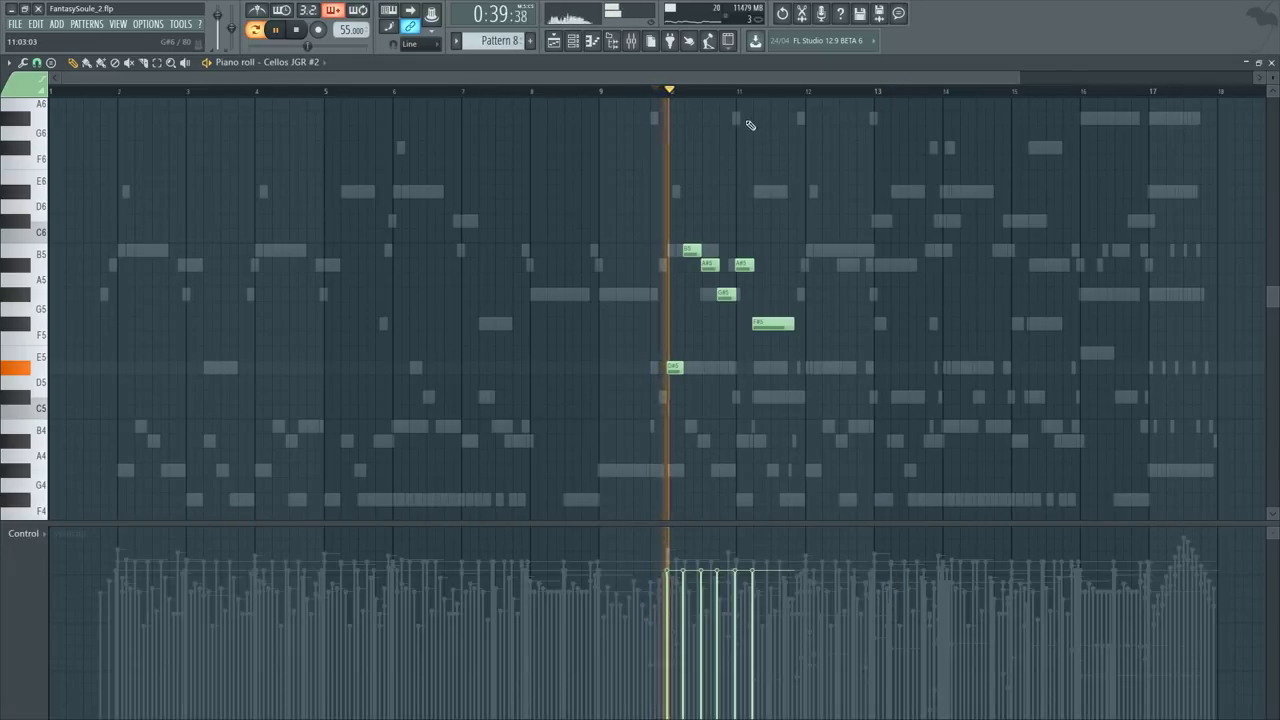
scroll(753, 97, "up", 5)
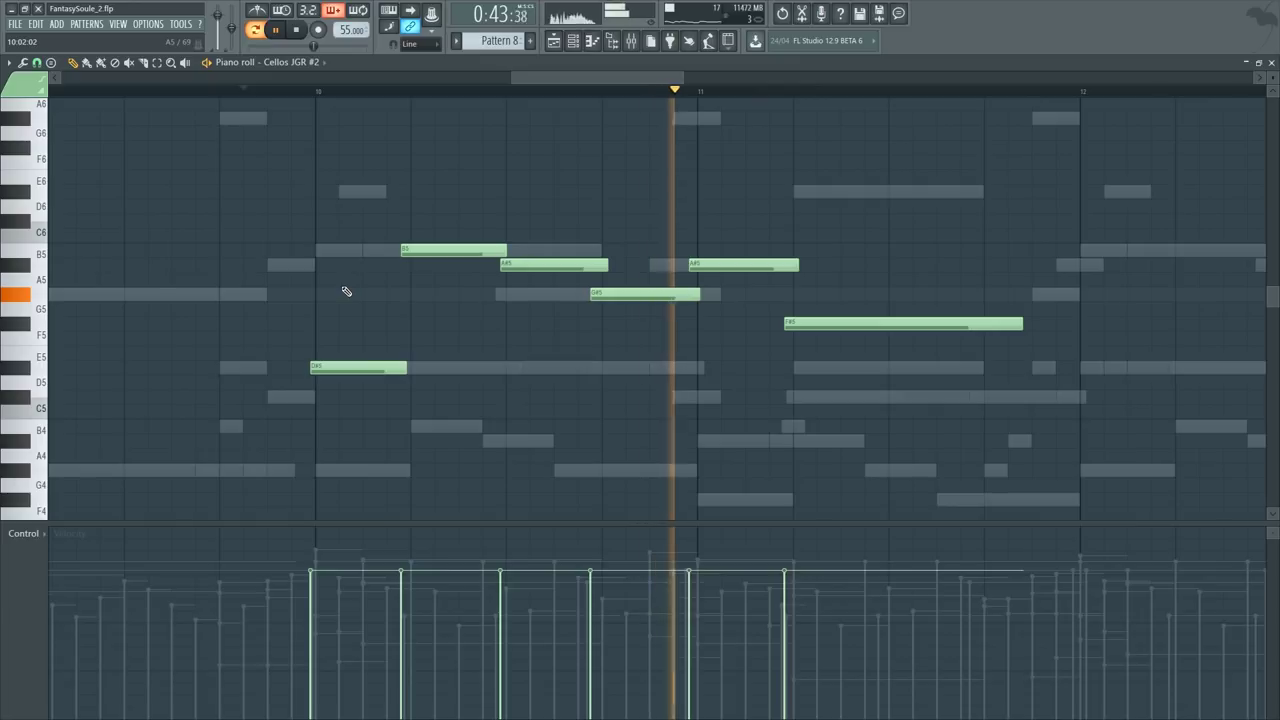
left_click_drag(691, 265, 677, 265)
right_click(713, 230)
key("space")
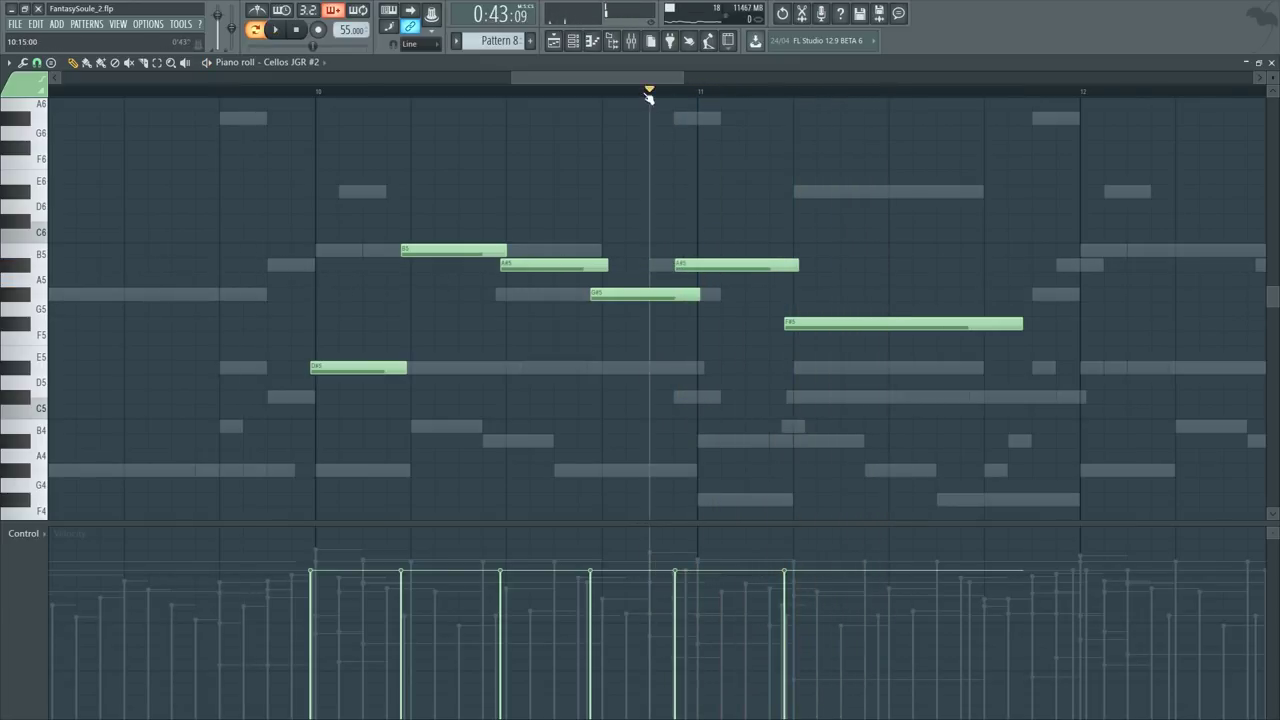
Step: Lower the long F#5 note in bar 11 to D#5, lengthen it slightly, and play the result
left_click_drag(810, 328, 810, 370)
key("space")
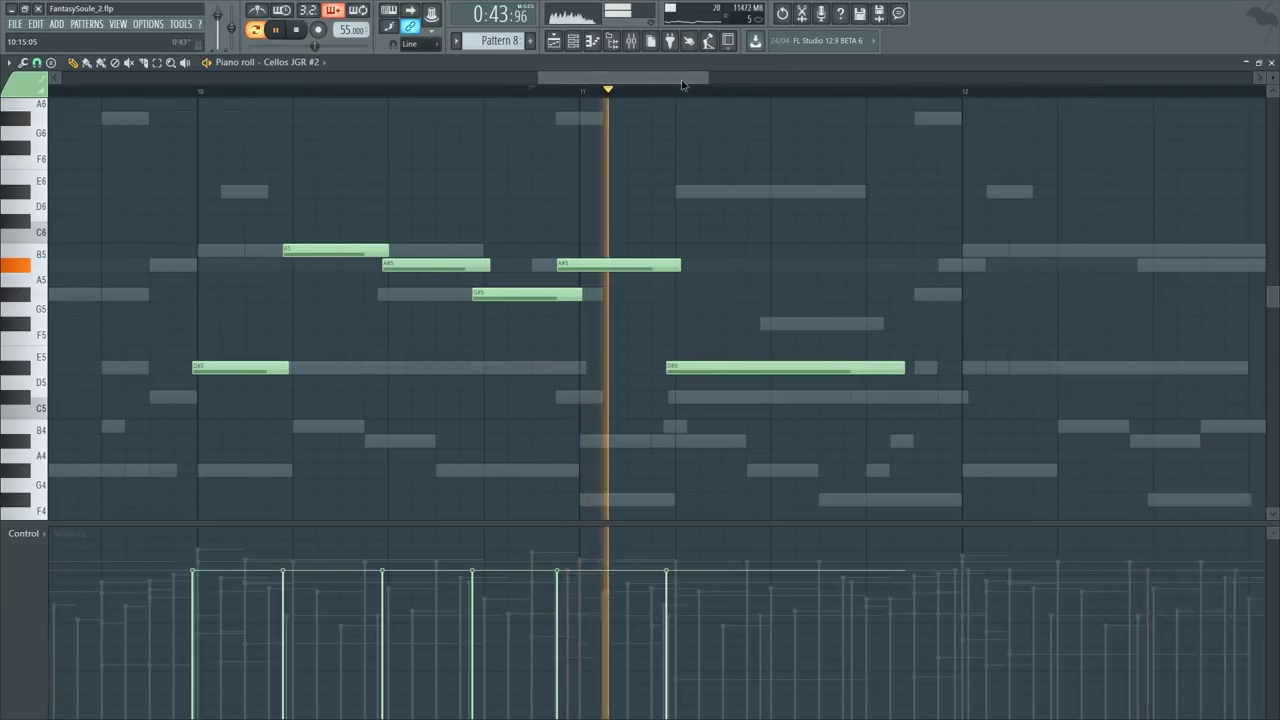
left_click_drag(664, 367, 722, 369)
scroll(770, 90, "down", 3)
key("space")
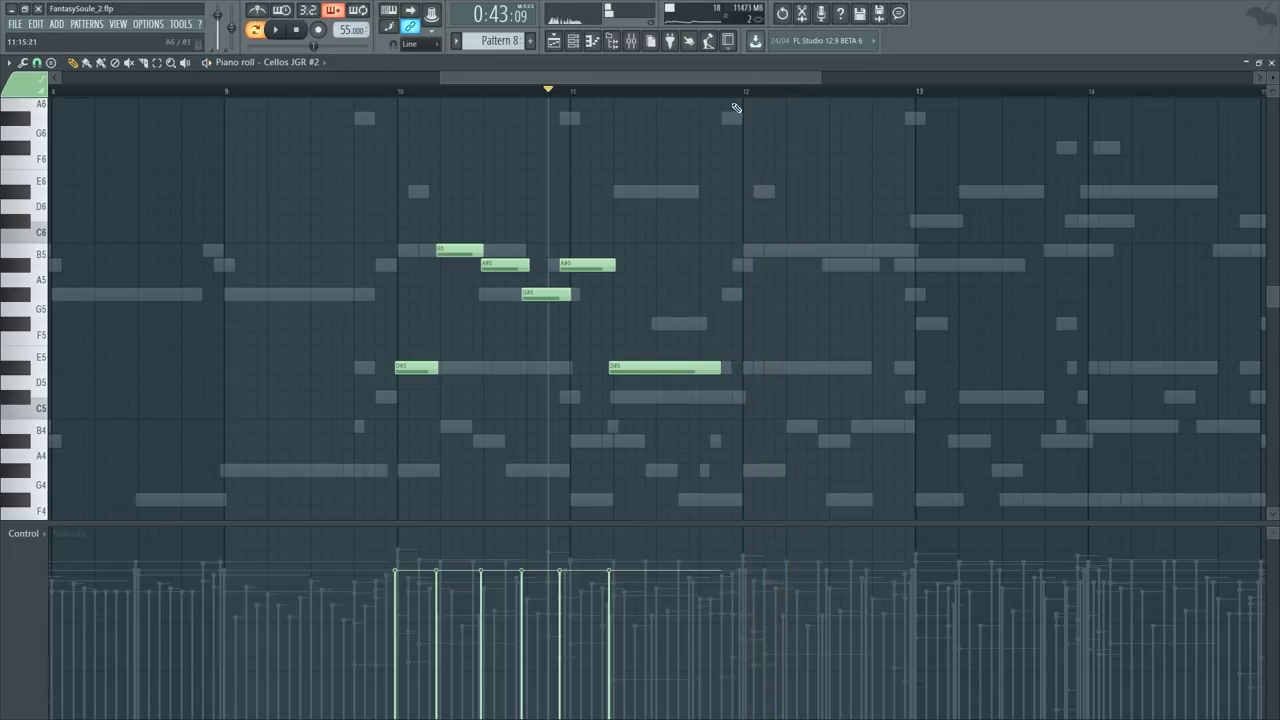
Step: Duplicate the phrase of bars 10 and 11 into bars 12 and 13, raising the copied G#5 to B5 and the last A#5 to C#6
left_click_drag(747, 96, 398, 92)
key("ctrl+b")
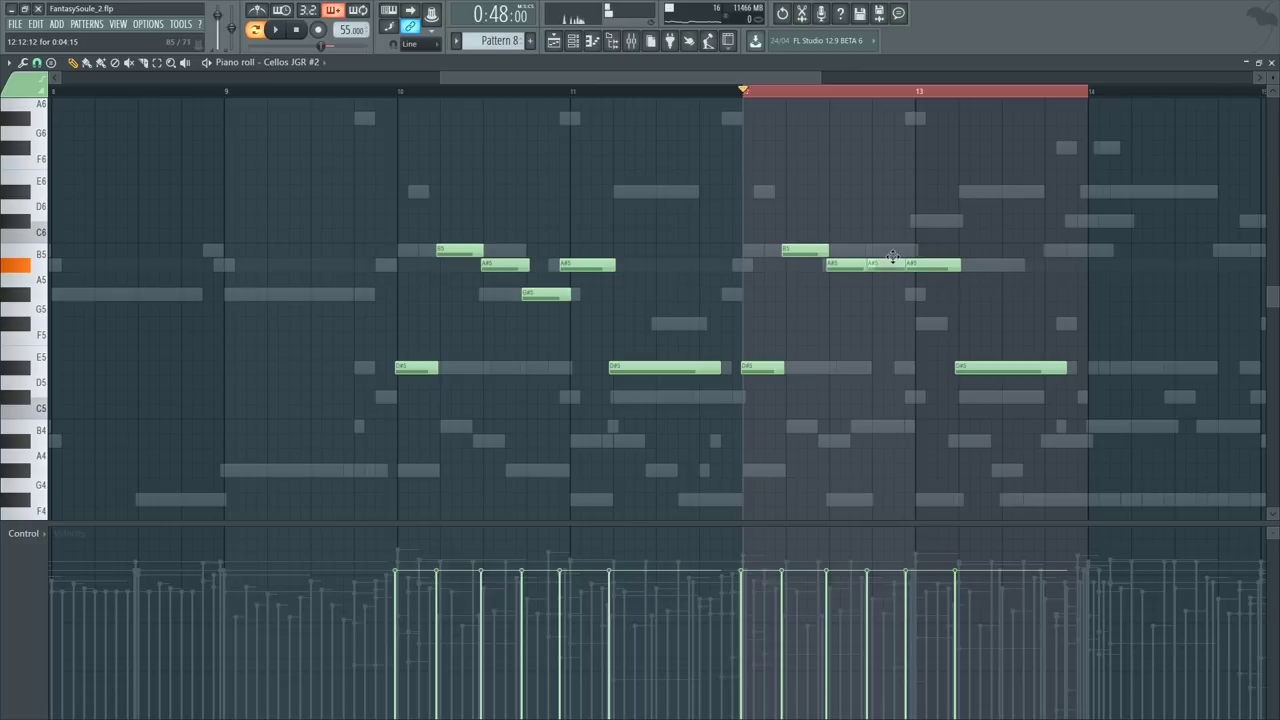
left_click_drag(892, 257, 935, 213)
key("ctrl+z")
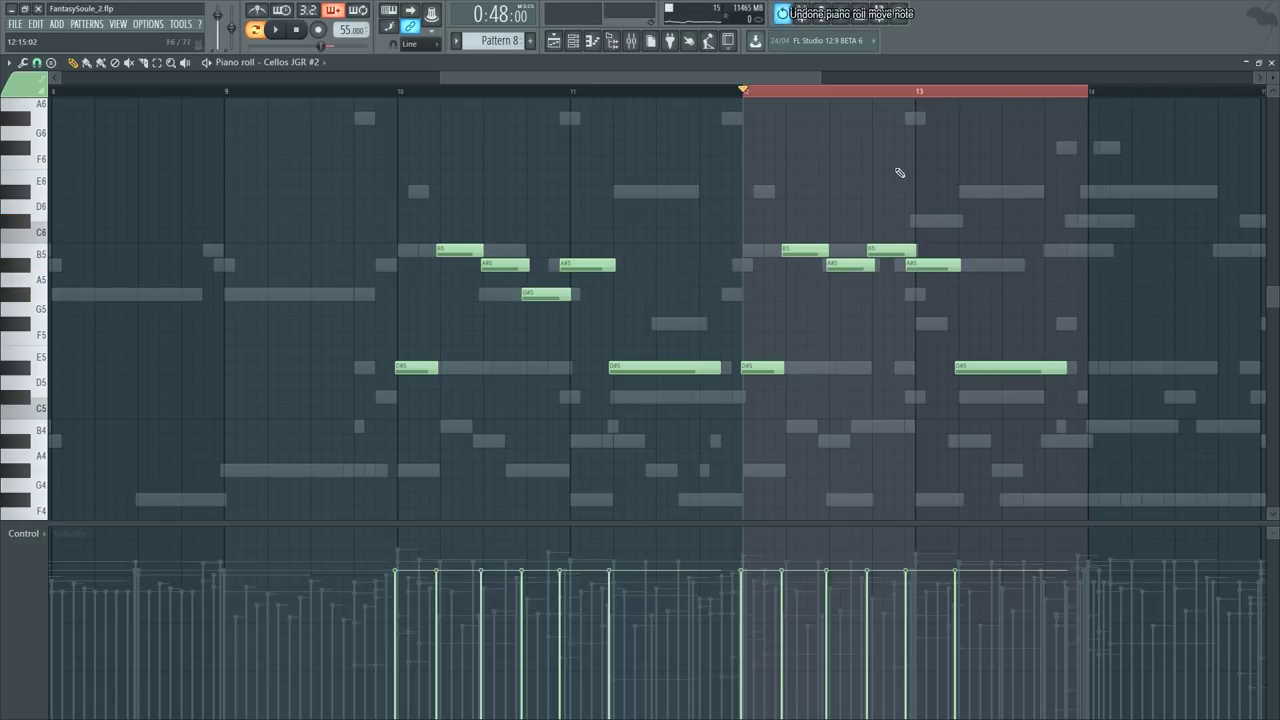
left_click_drag(815, 78, 923, 294)
key("ctrl+z")
Step: Move all Cellos JGR #2 notes to the first Strings Ensemble Full CS2 channel
key("ctrl+a")
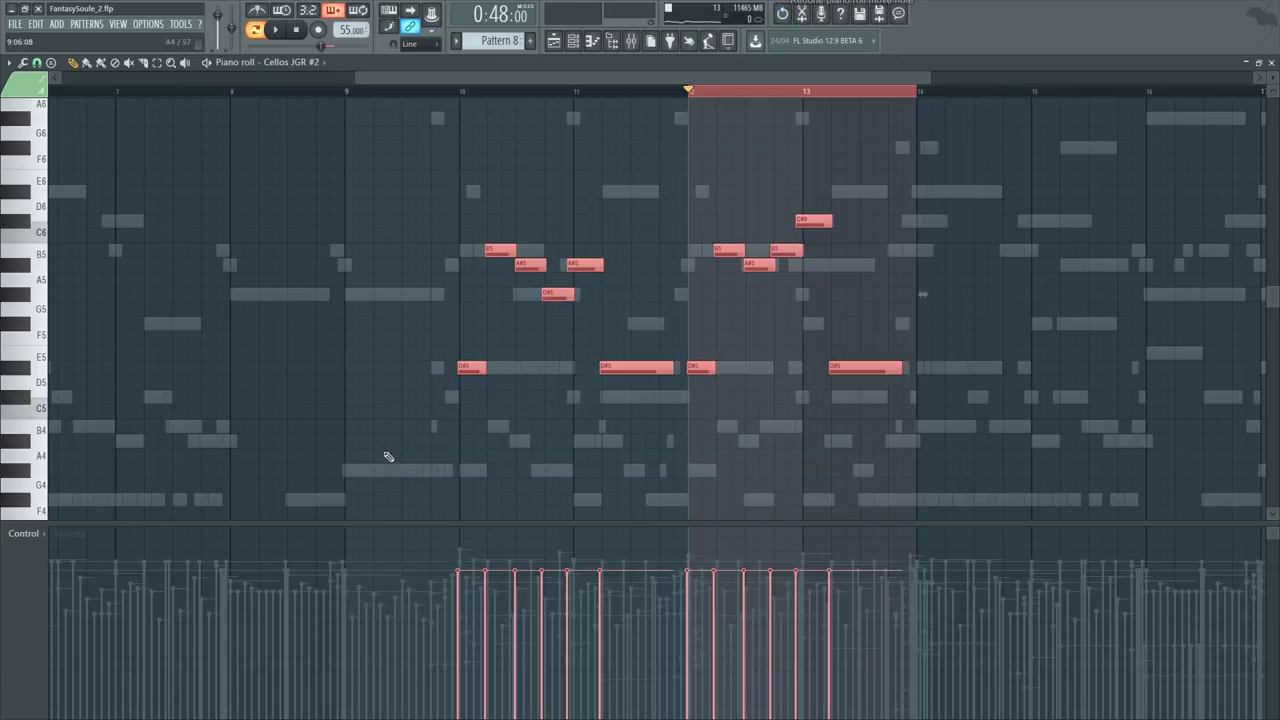
key("F6")
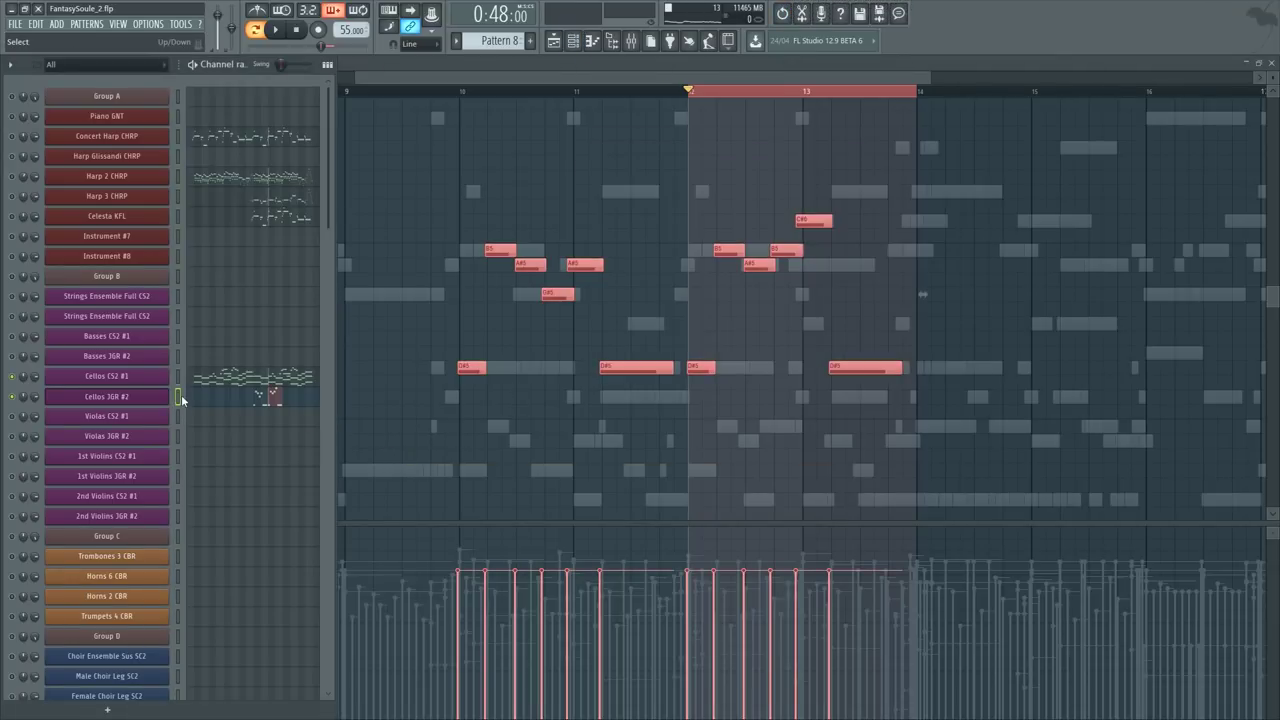
key("ctrl+x")
left_click(179, 297)
key("ctrl+v")
Step: Show Group B's Kontakt instrument rack and move the notes to the second Strings Ensemble Full CS2 channel
left_click(158, 279)
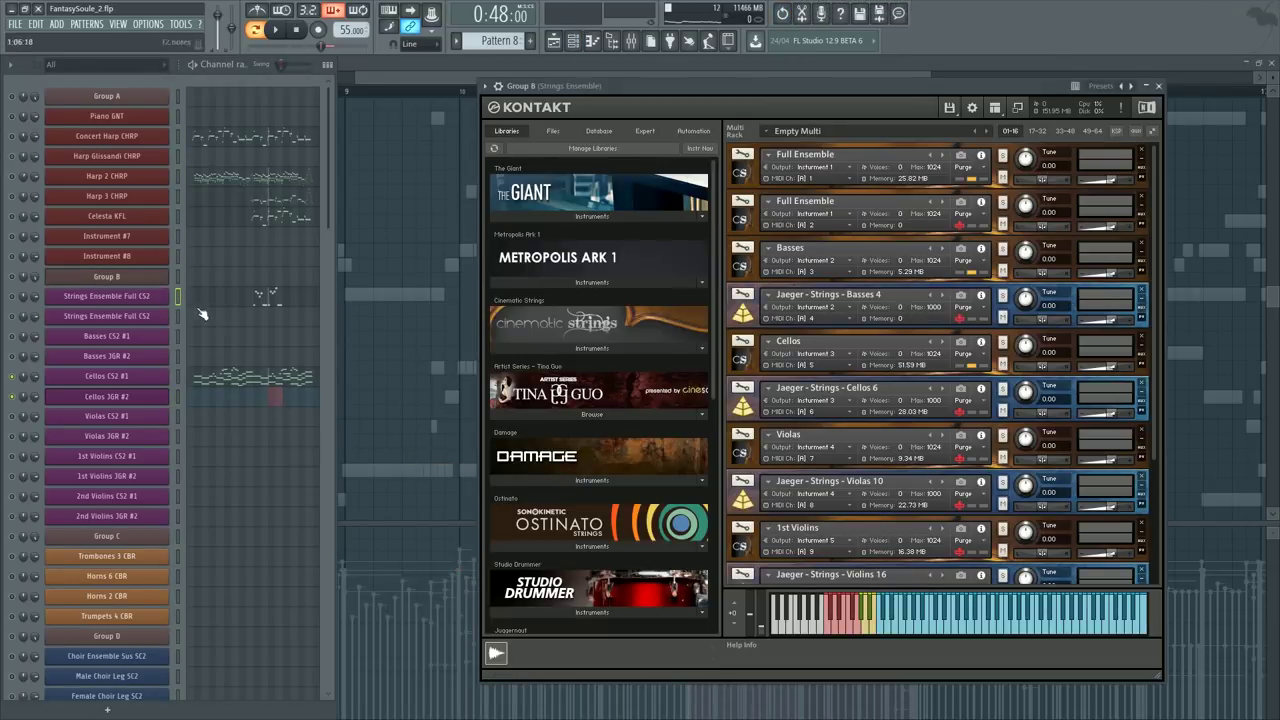
left_click(181, 292)
key("ctrl+x")
left_click(178, 316)
key("ctrl+v")
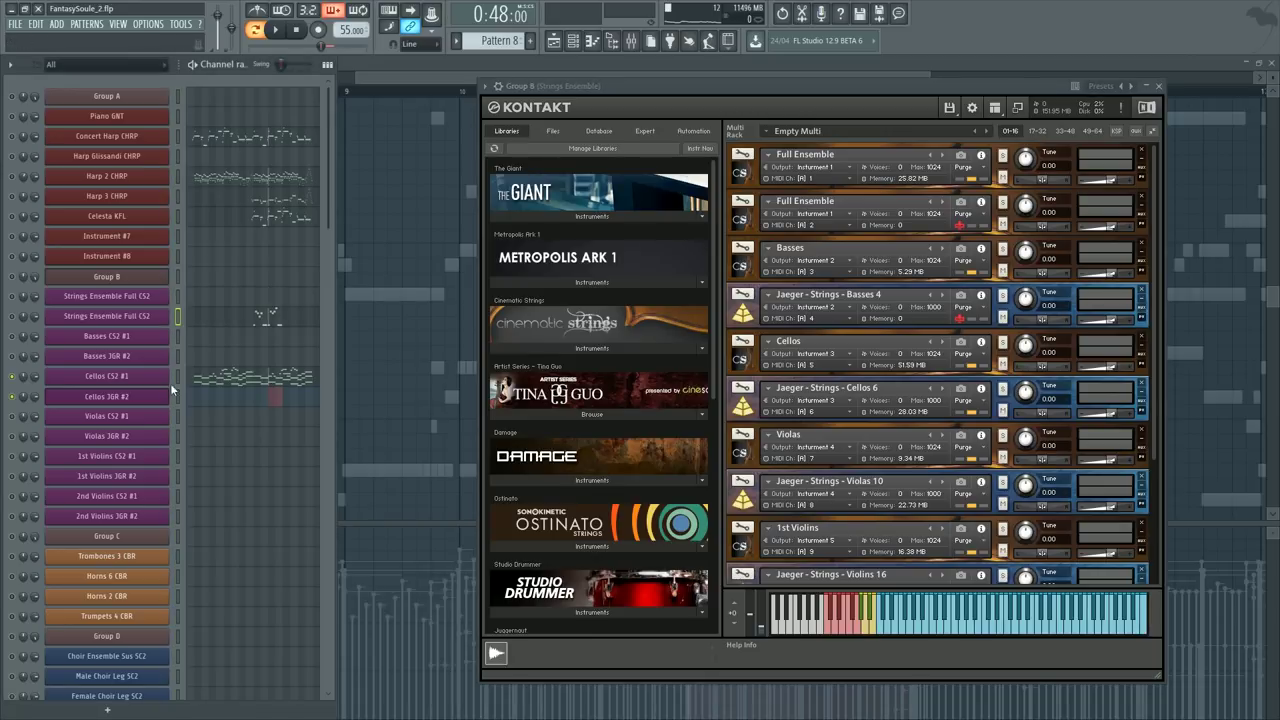
Step: Open the Dynamics events of Cellos JGR #2, then those of the second Strings Ensemble Full CS2 channel
left_click(156, 400)
right_click(923, 363)
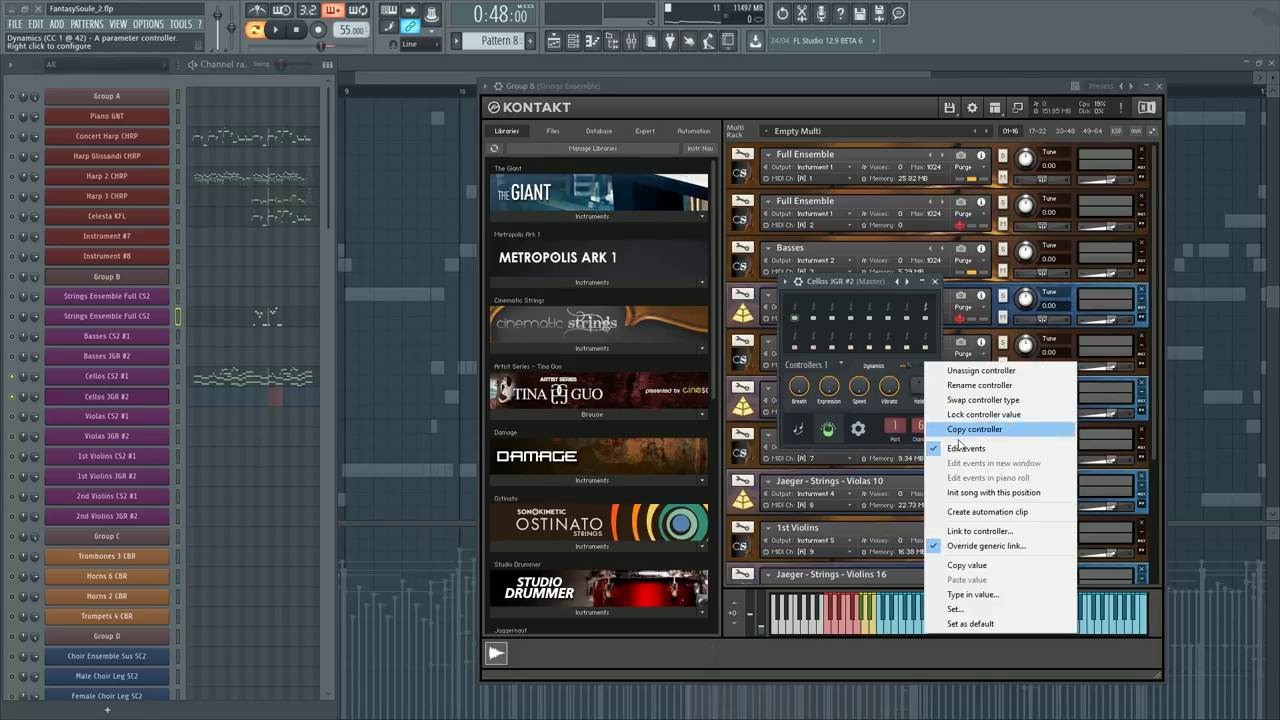
left_click(950, 448)
right_click(912, 364)
left_click(950, 448)
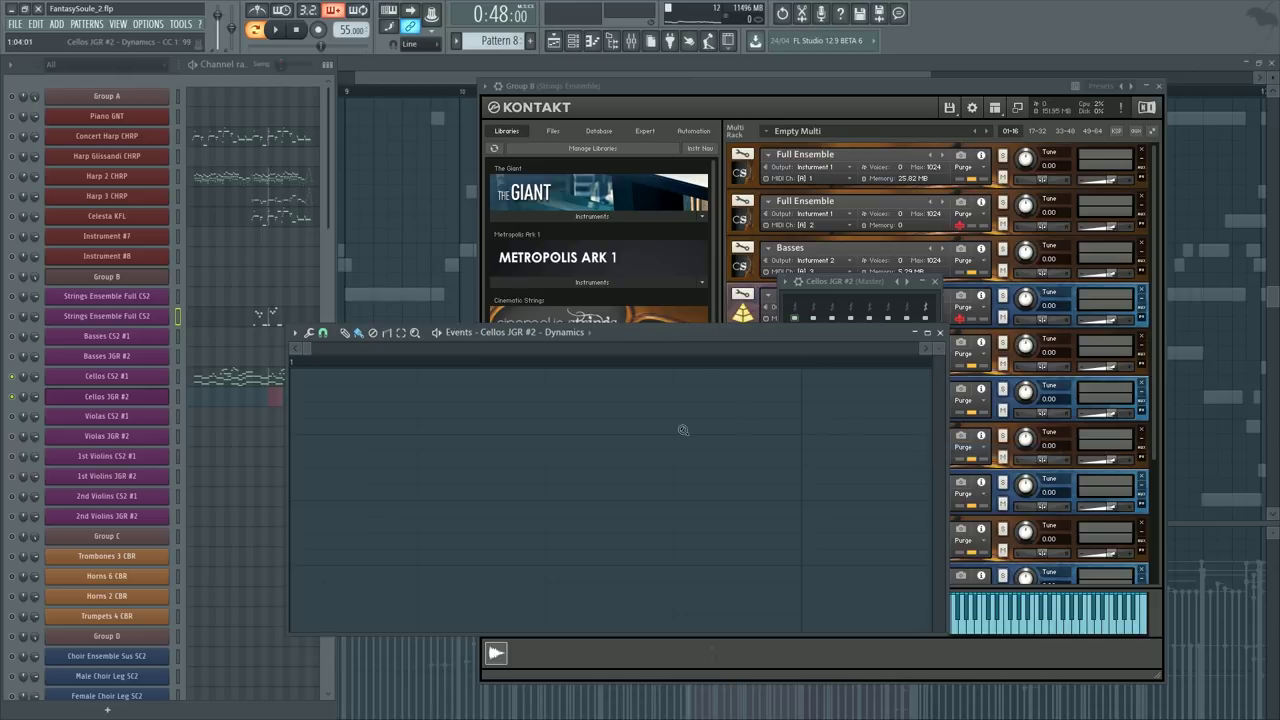
left_click(133, 324)
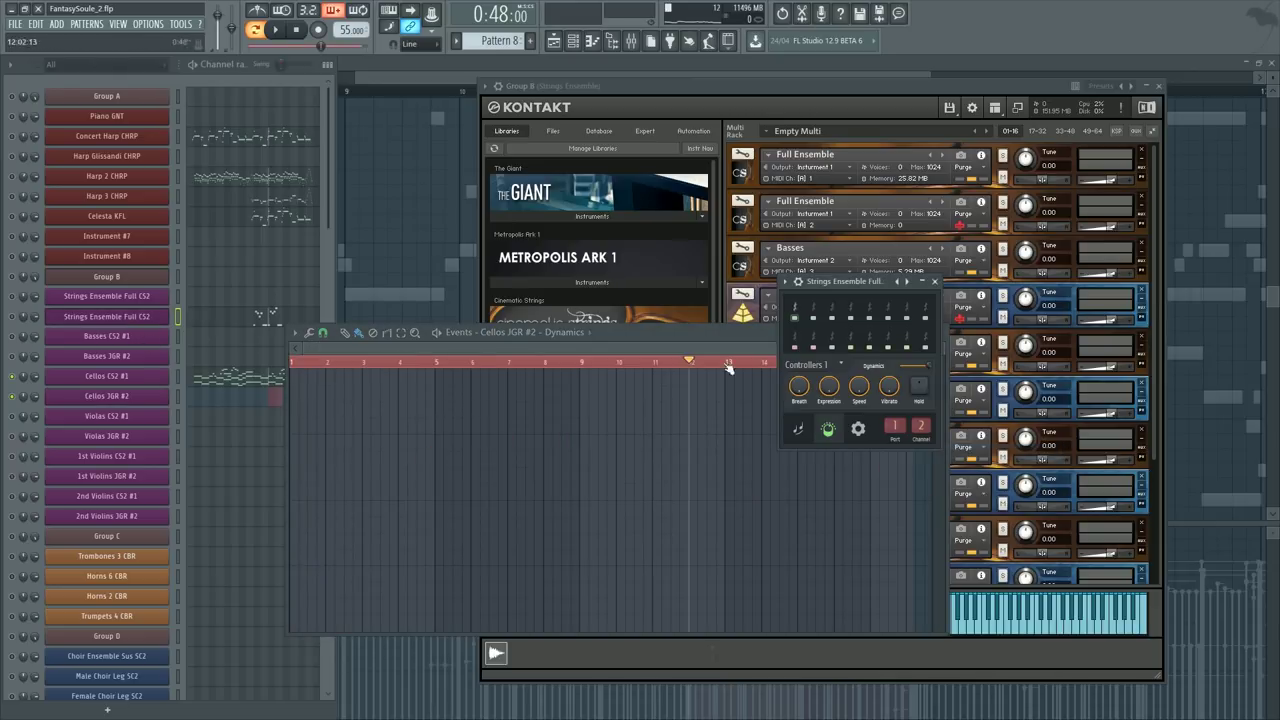
right_click(920, 372)
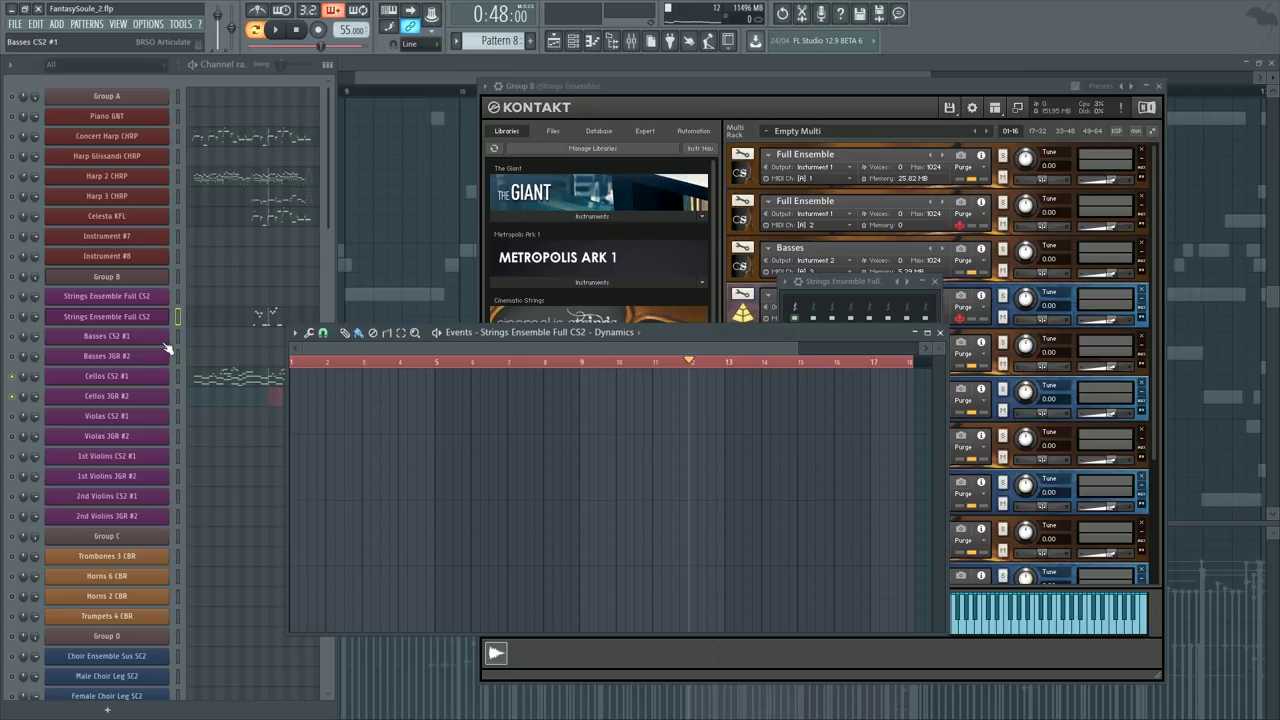
Step: Move the melody notes from the second Strings Ensemble Full CS2 channel to 1st Violins CS2 #1
left_click(180, 452)
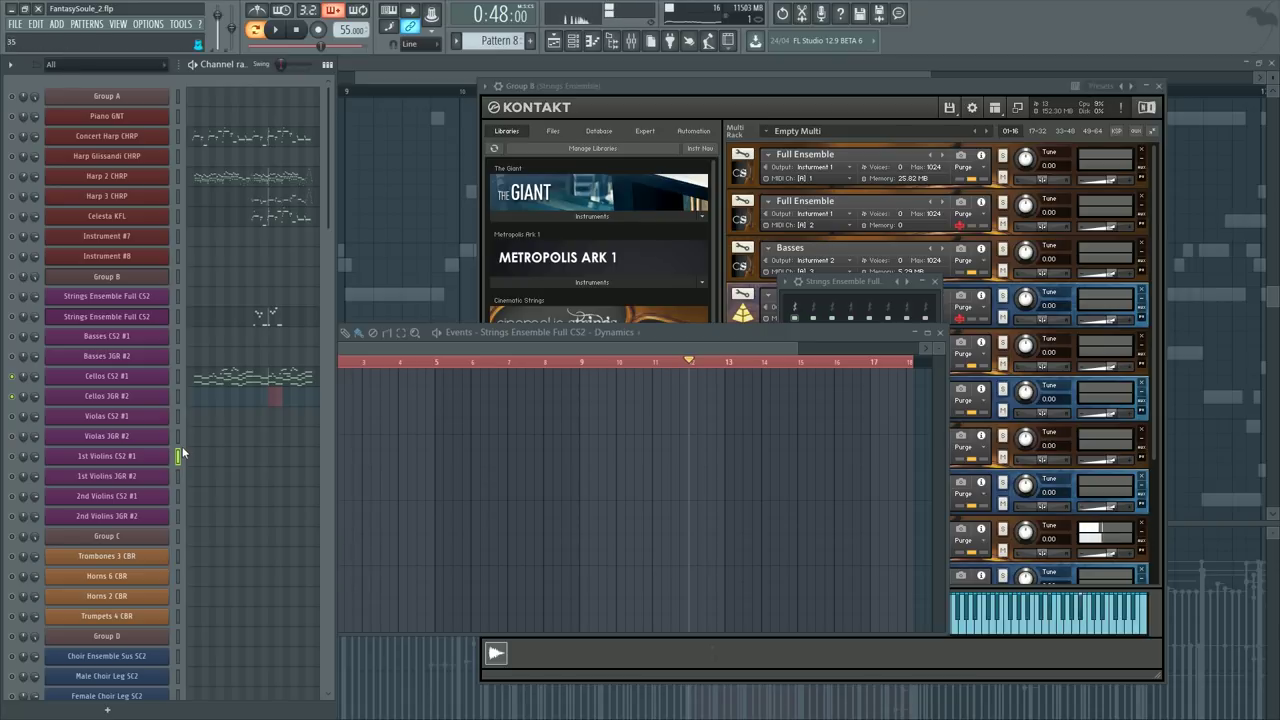
left_click(178, 317)
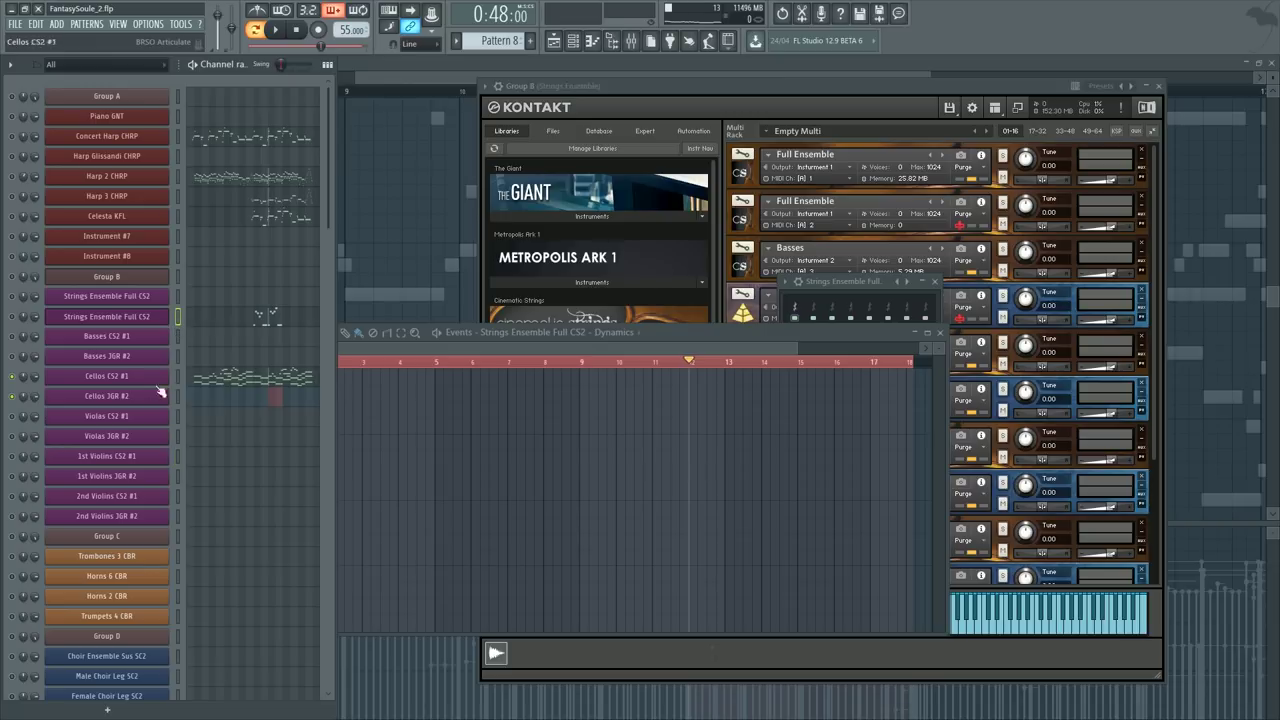
left_click(176, 458)
Step: Copy the Dynamics event curve of Cellos CS2 #1 into the Dynamics events of 1st Violins CS2 #1
left_click(148, 462)
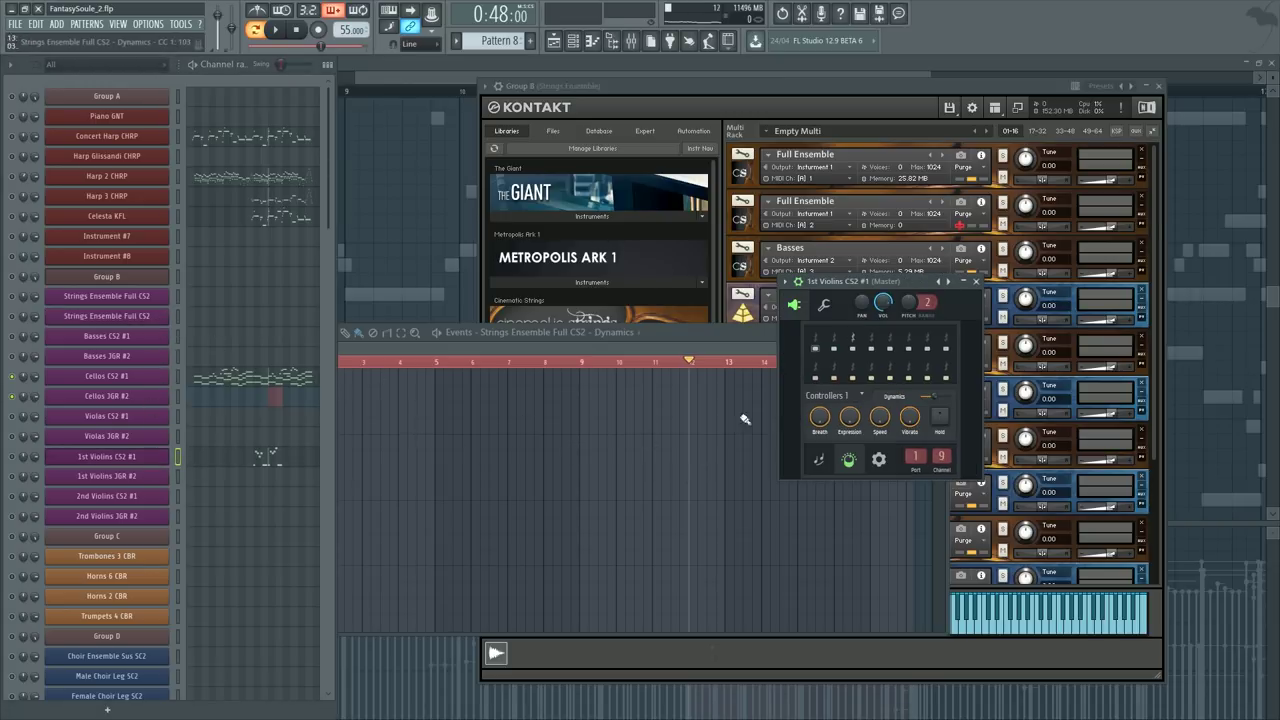
right_click(930, 403)
left_click(1000, 487)
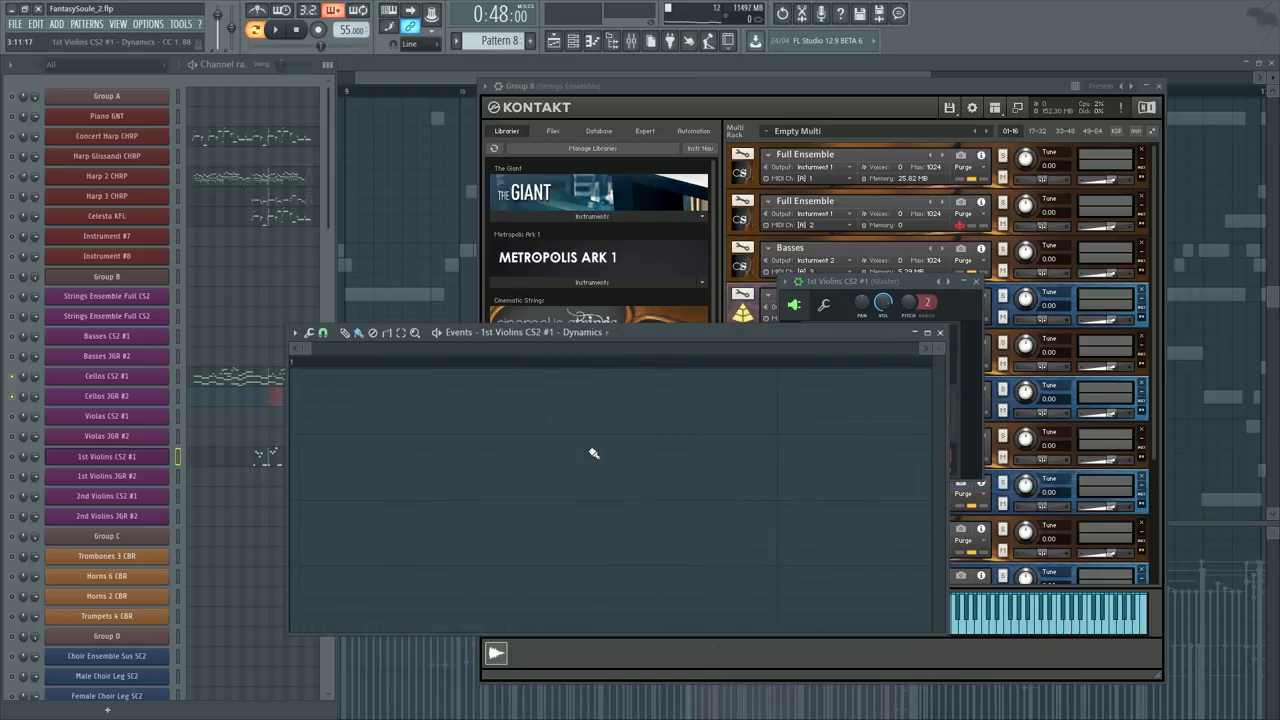
left_click(588, 334)
left_click(539, 458)
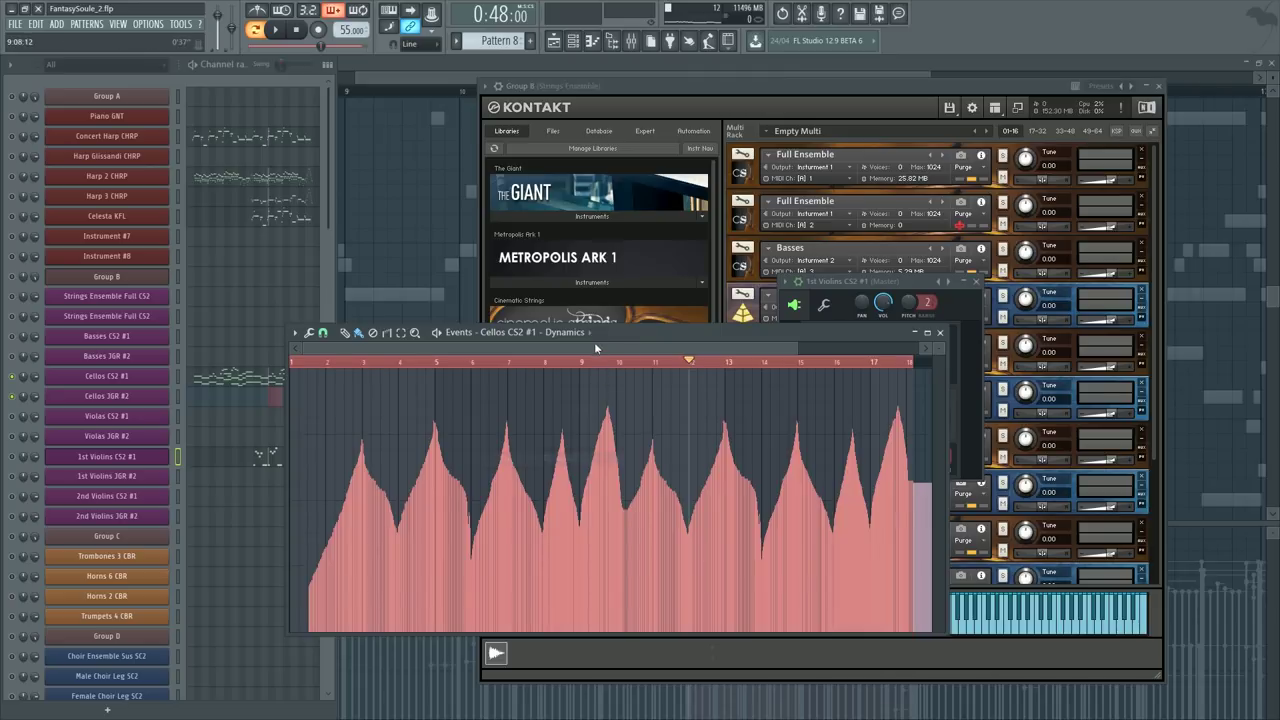
left_click(588, 334)
left_click(584, 409)
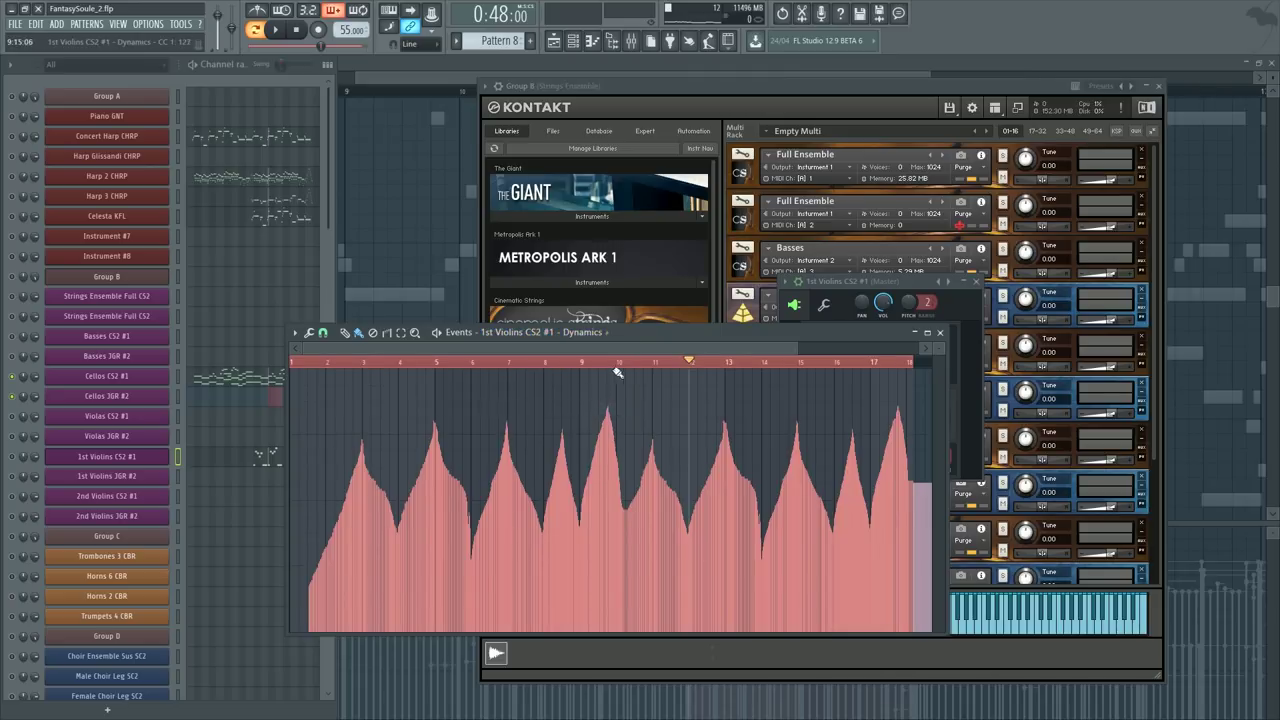
key("ctrl+d")
Step: Unmute all channels and play the 1st Violins CS2 #1 melody in its piano roll from just before bar 10
left_click(18, 456)
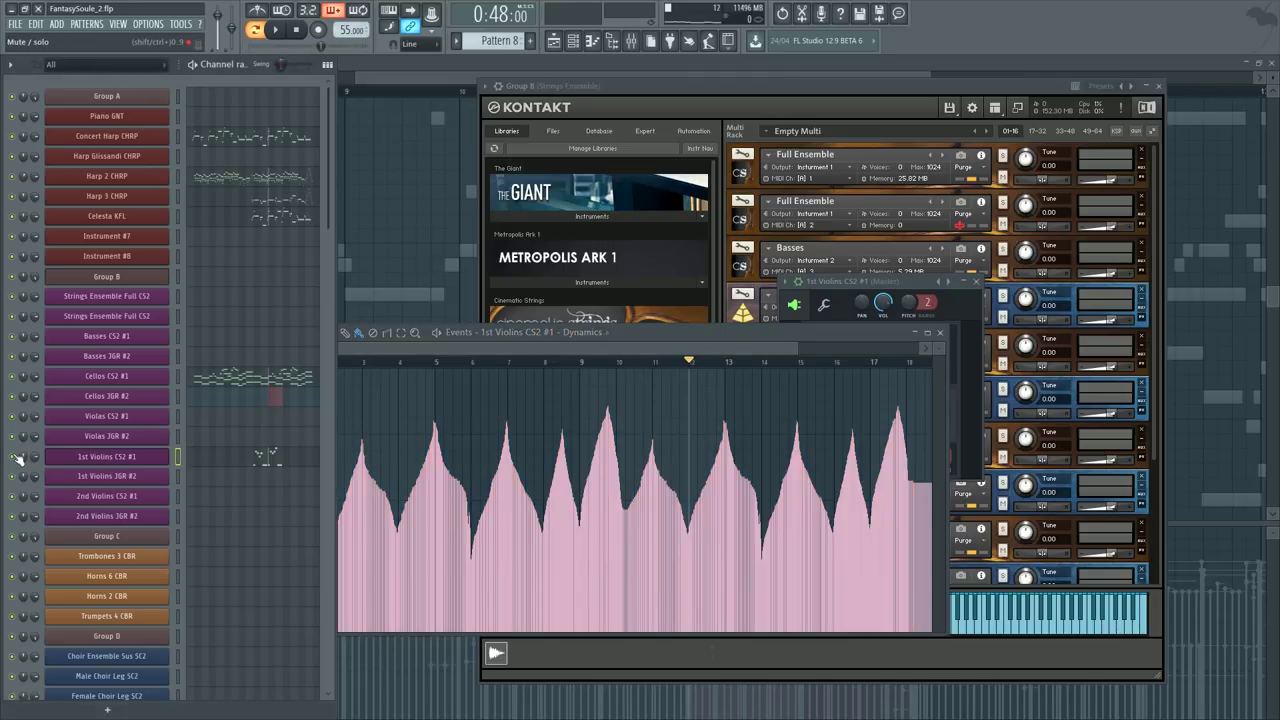
left_click(255, 457)
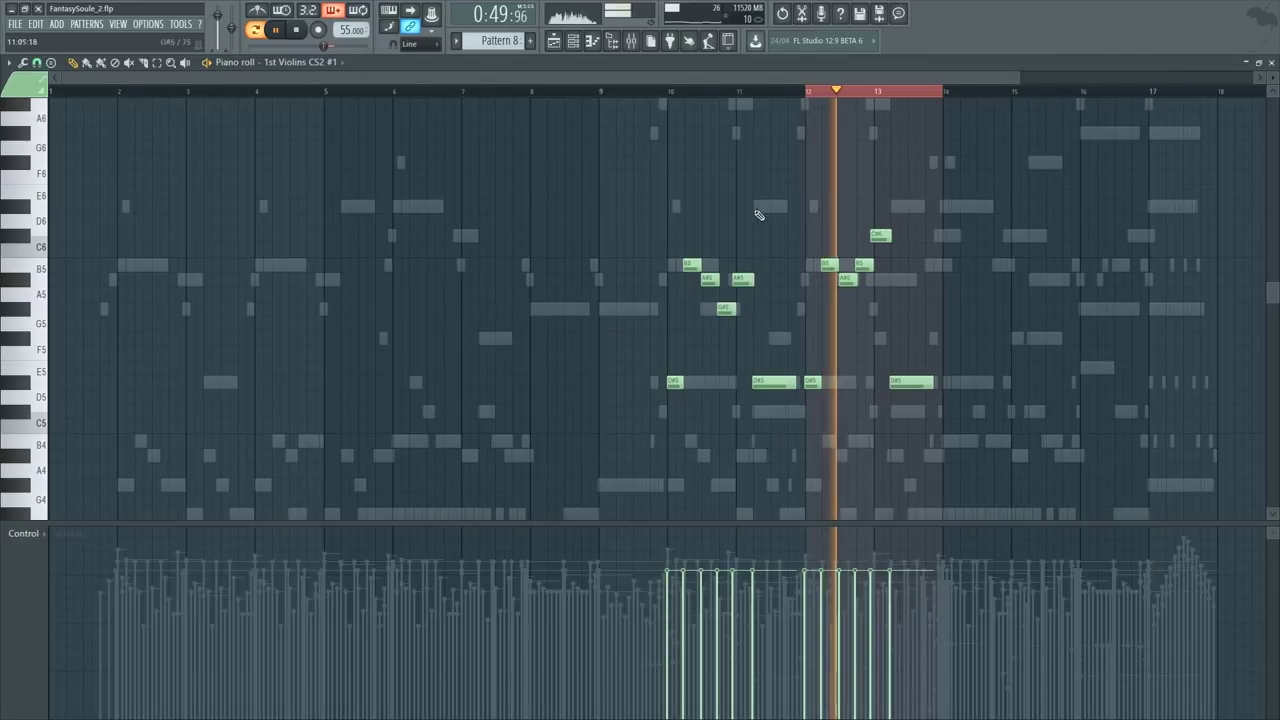
key("ctrl+d")
left_click(639, 92)
scroll(721, 96, "up", 5)
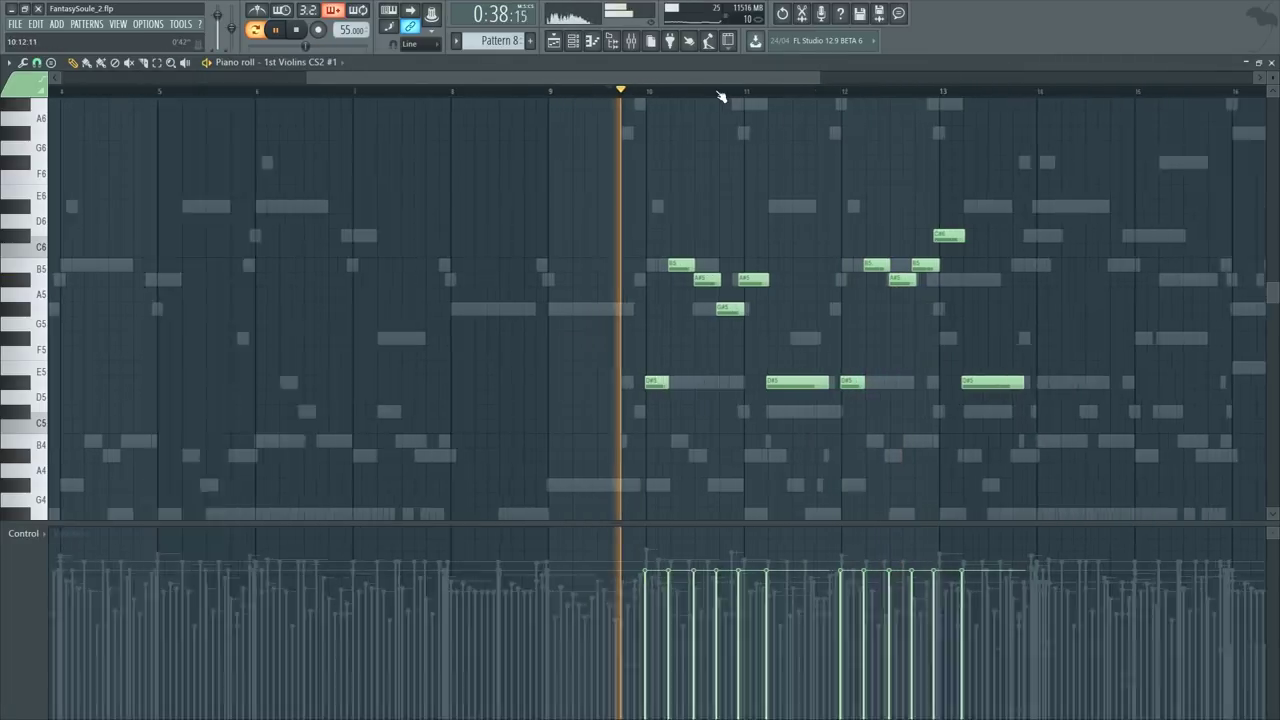
key("F6")
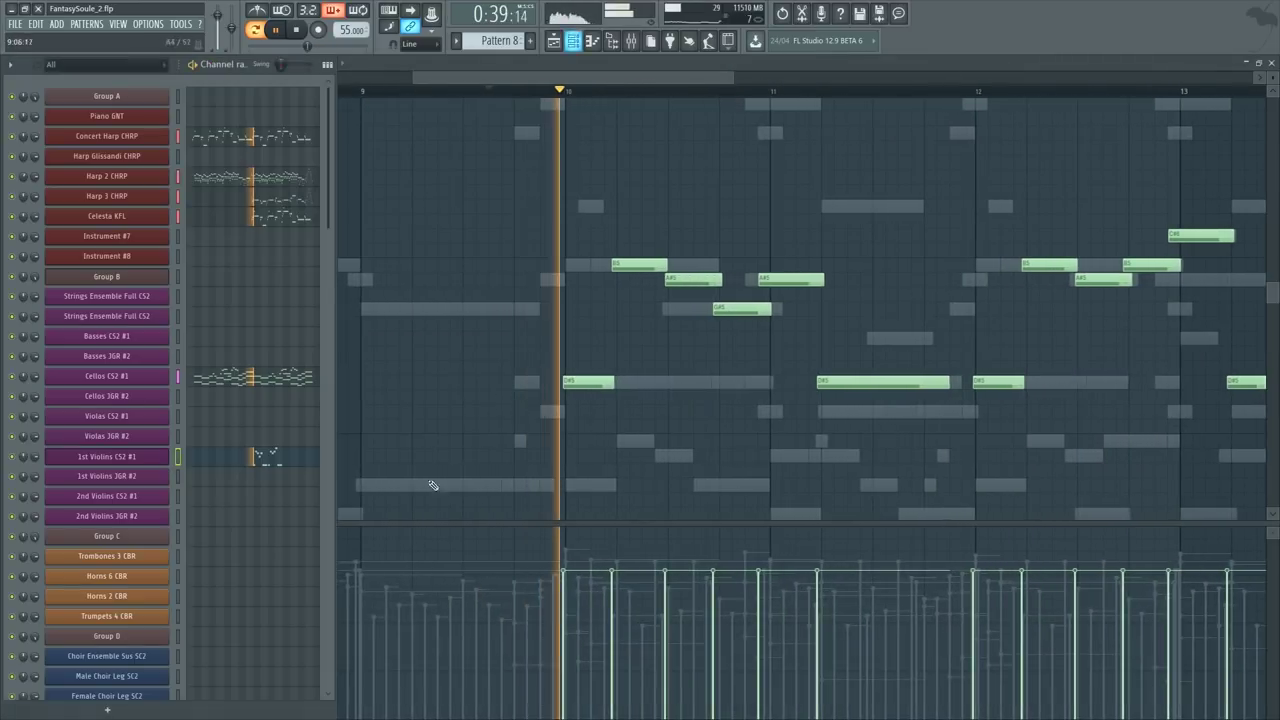
left_click(144, 462)
key("F7")
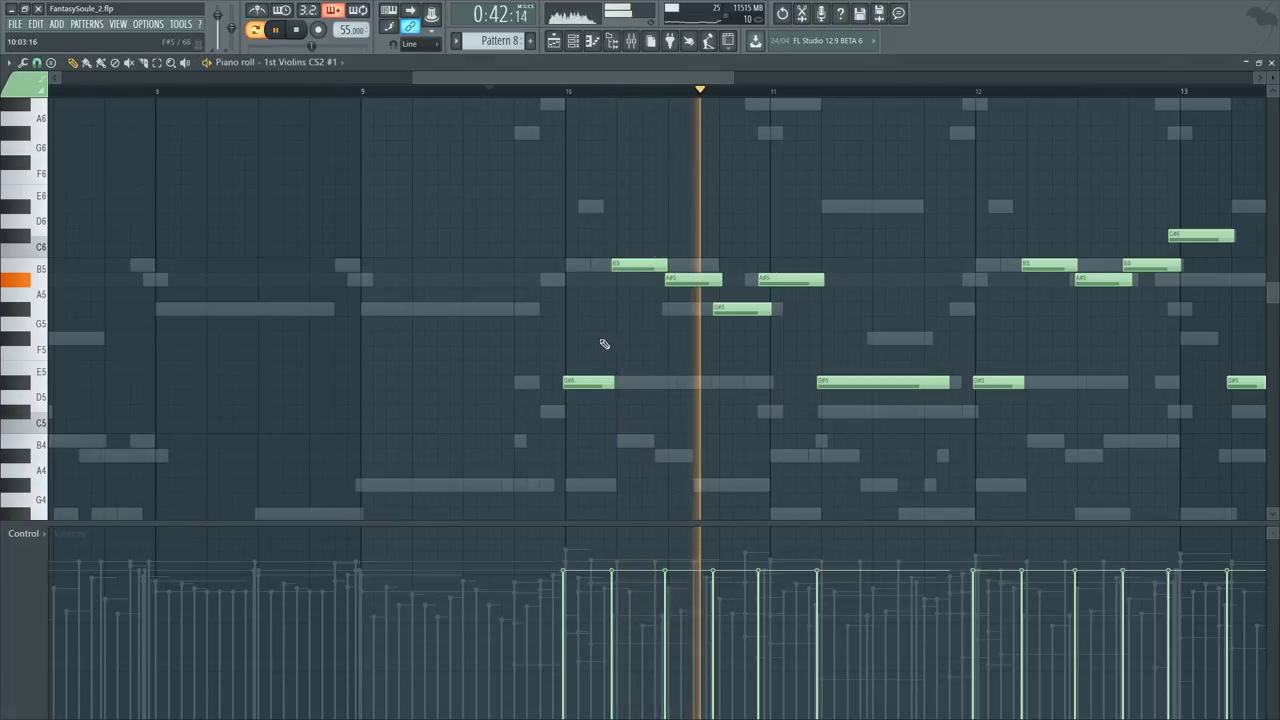
Step: Make the G#5 in bar 10, the A#5 around bar 11 and the long D#5 in bar 11 start slightly later
left_click_drag(631, 80, 664, 80)
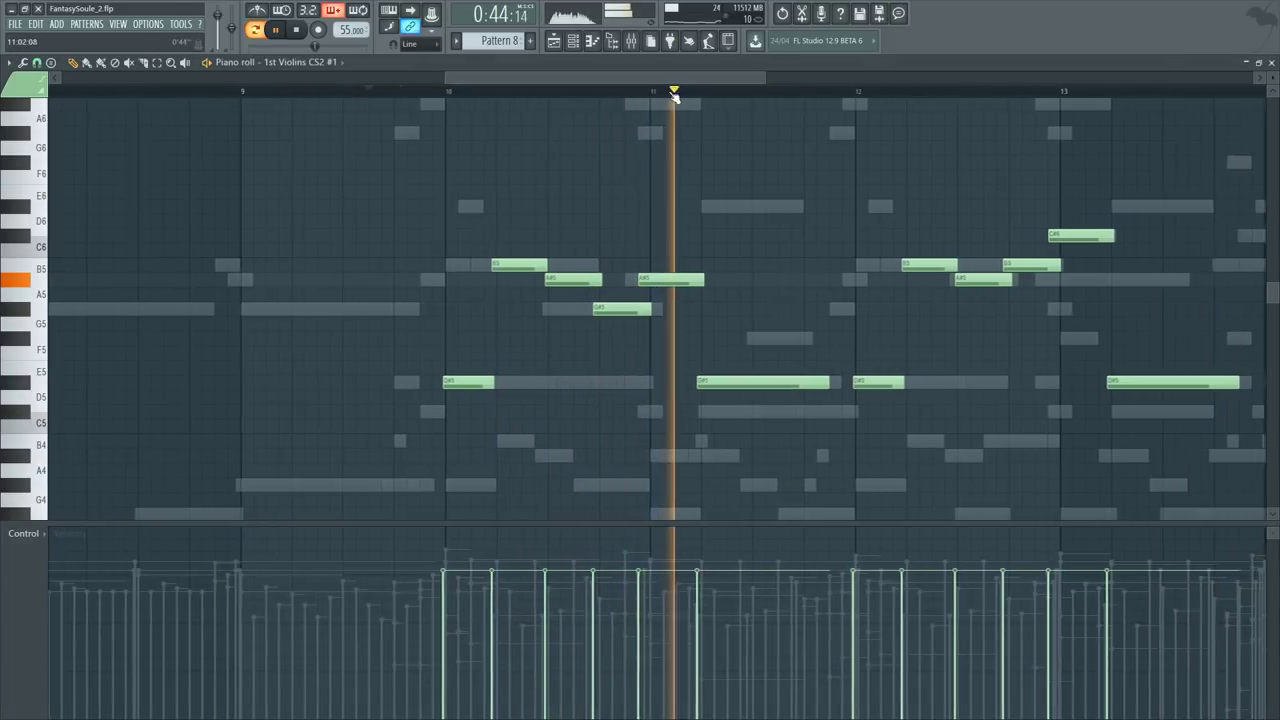
left_click(484, 91)
scroll(486, 91, "up", 3)
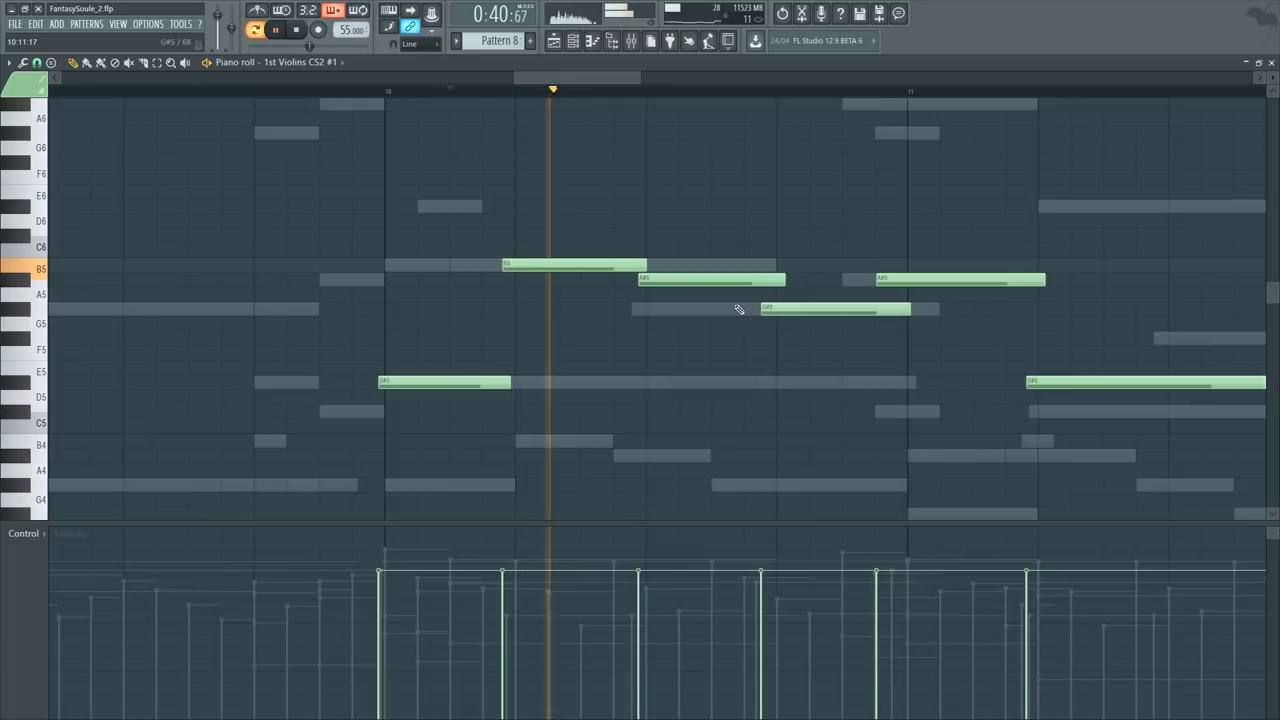
left_click_drag(762, 308, 774, 308)
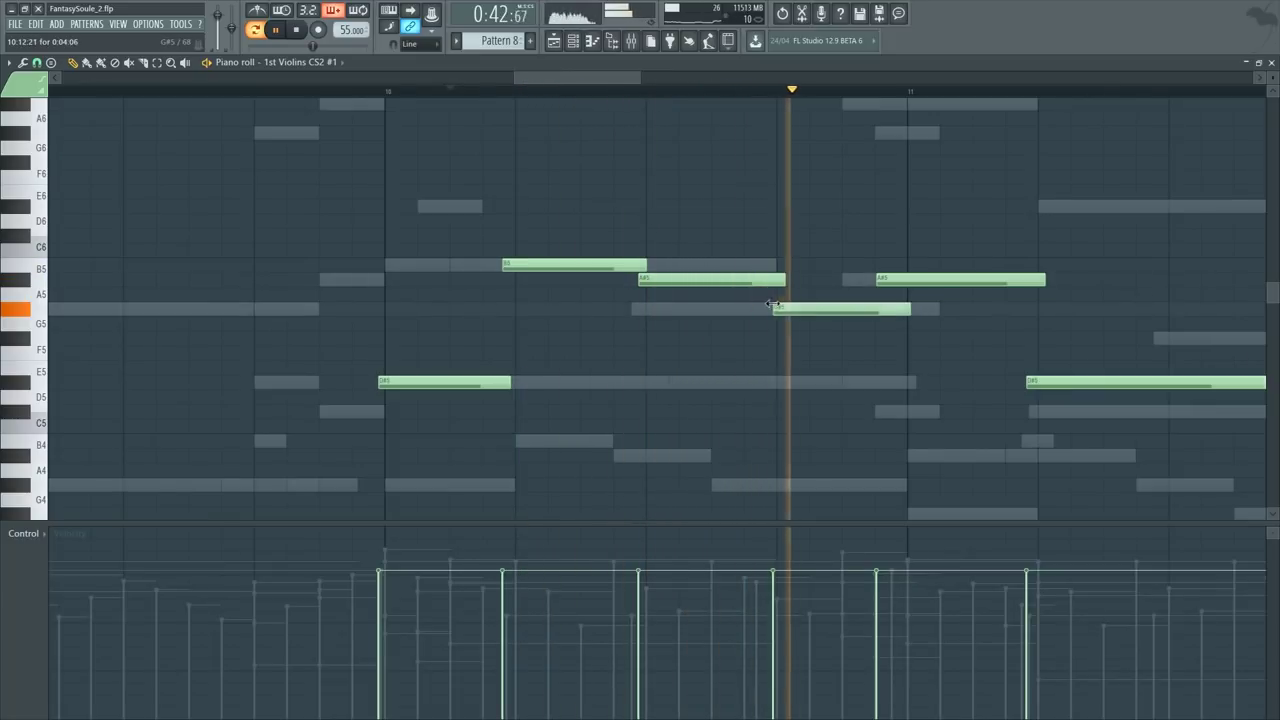
left_click_drag(876, 281, 908, 281)
left_click(751, 91)
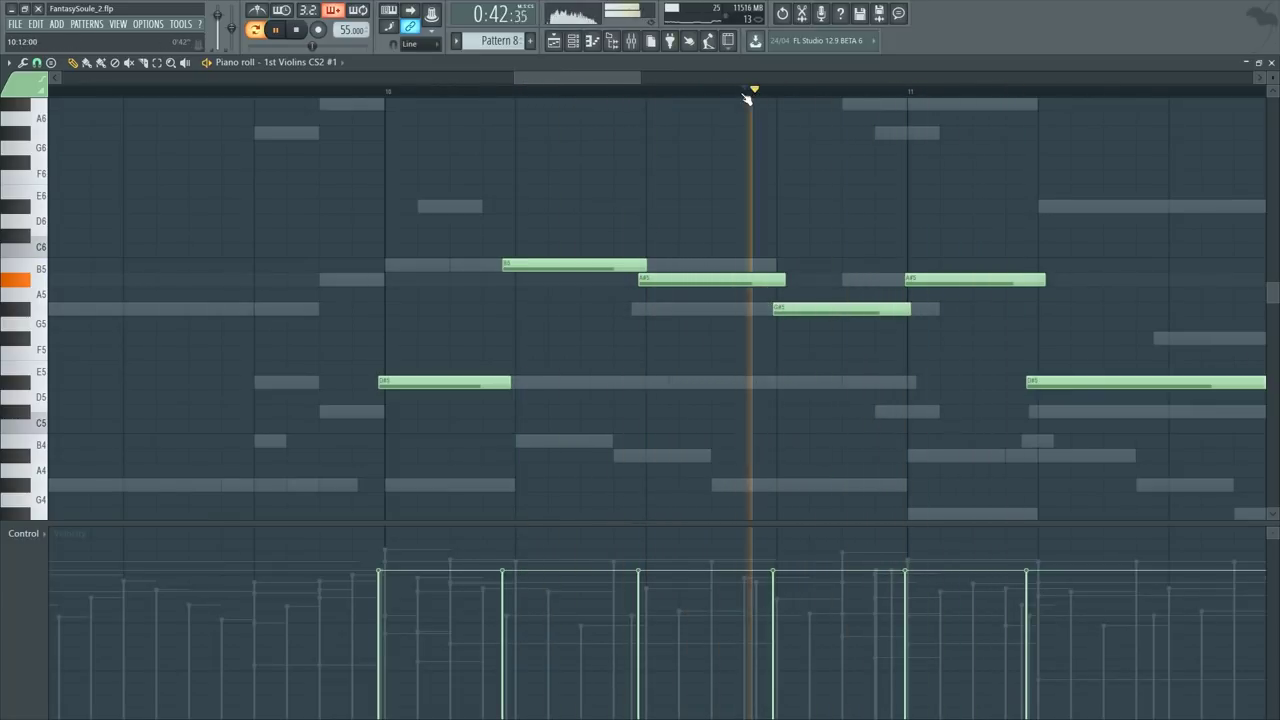
scroll(752, 100, "down", 2)
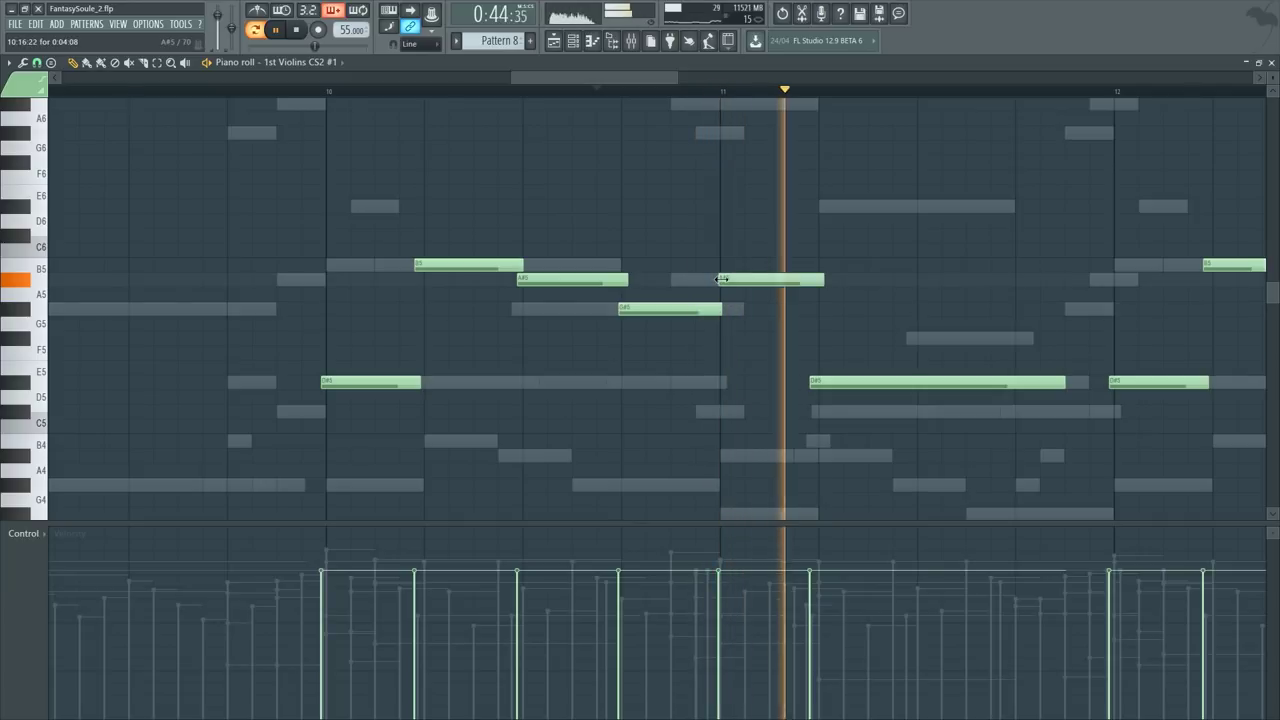
left_click_drag(811, 381, 817, 381)
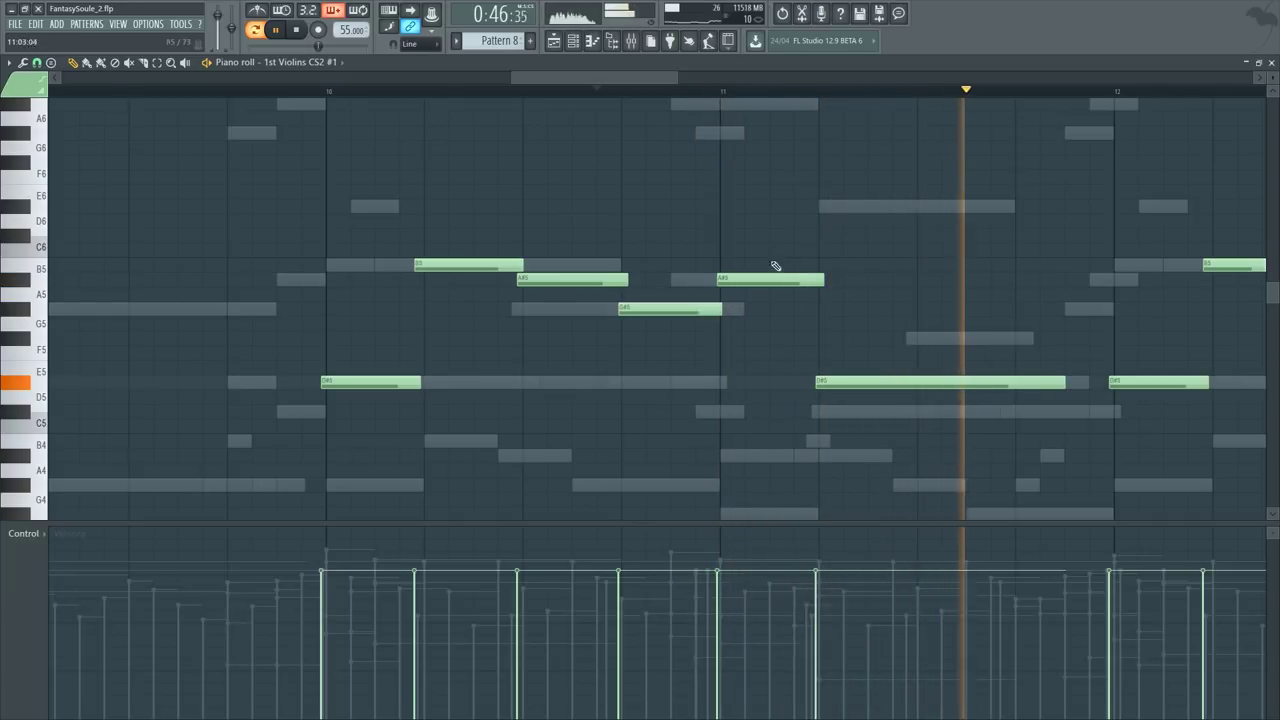
Step: Raise the long D#5 in bar 13 to A#5 and play the end of the phrase
scroll(834, 97, "down", 1)
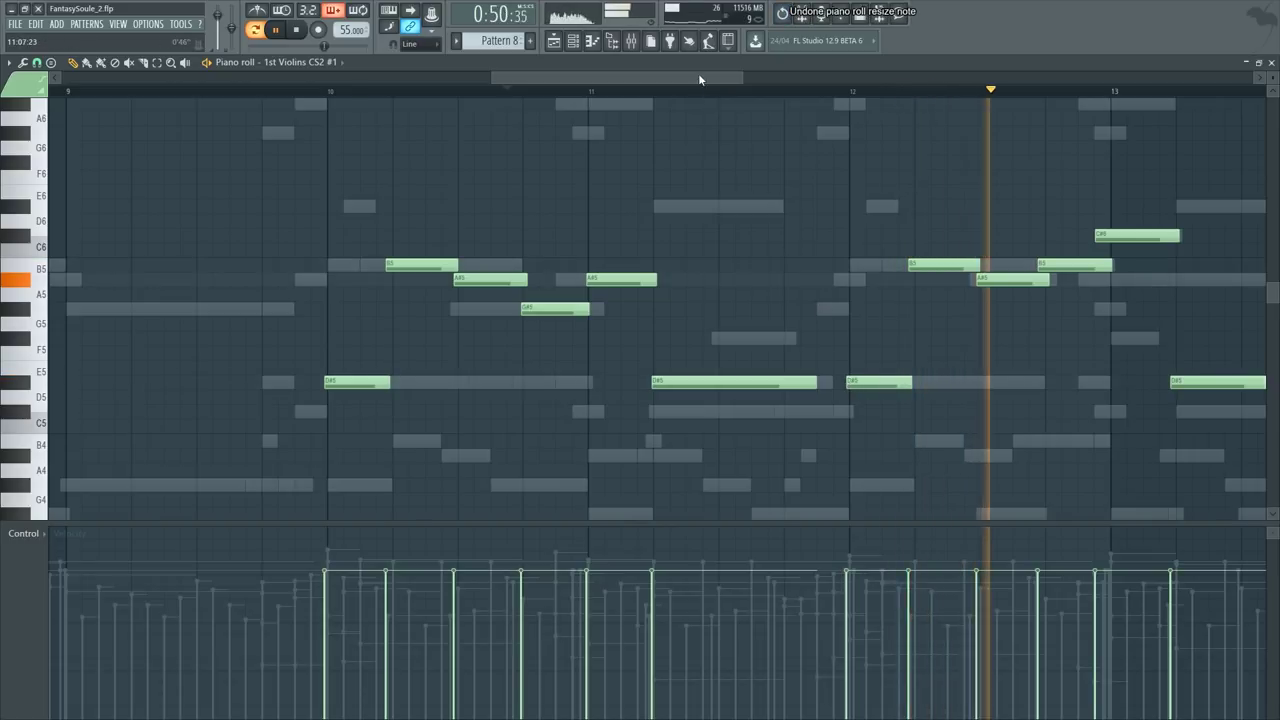
left_click_drag(698, 77, 797, 106)
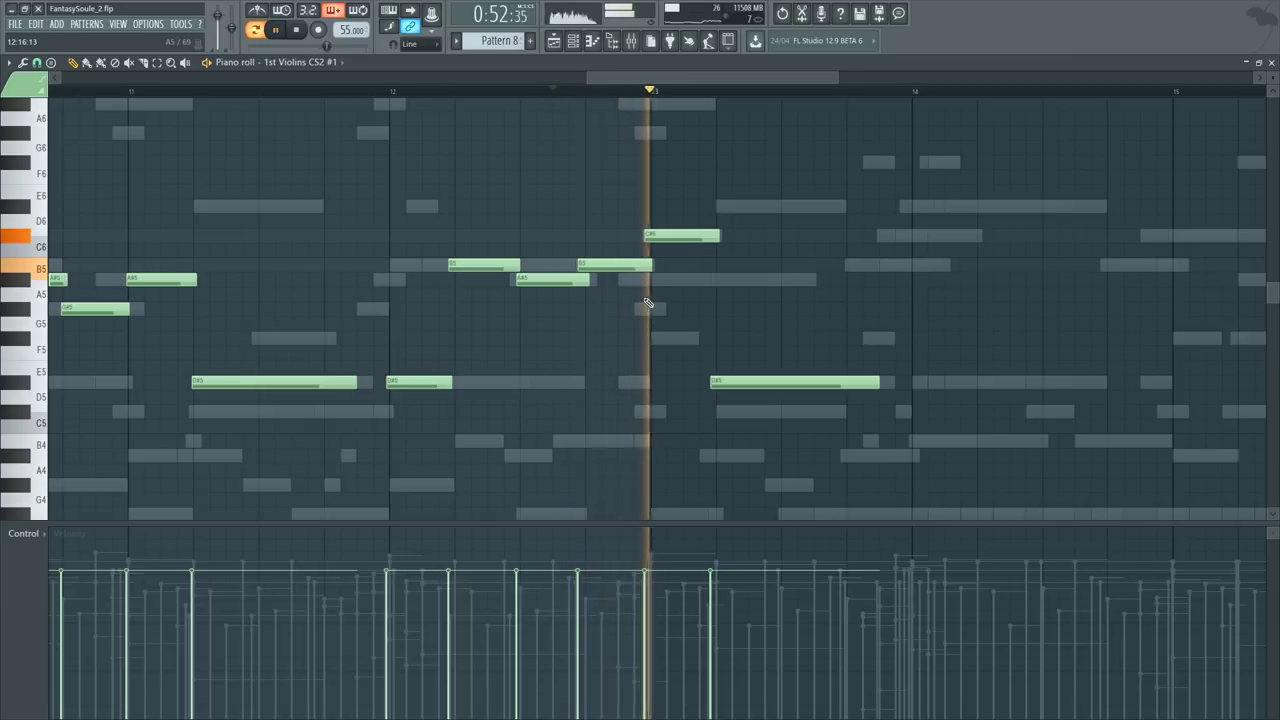
scroll(645, 280, "up", 1)
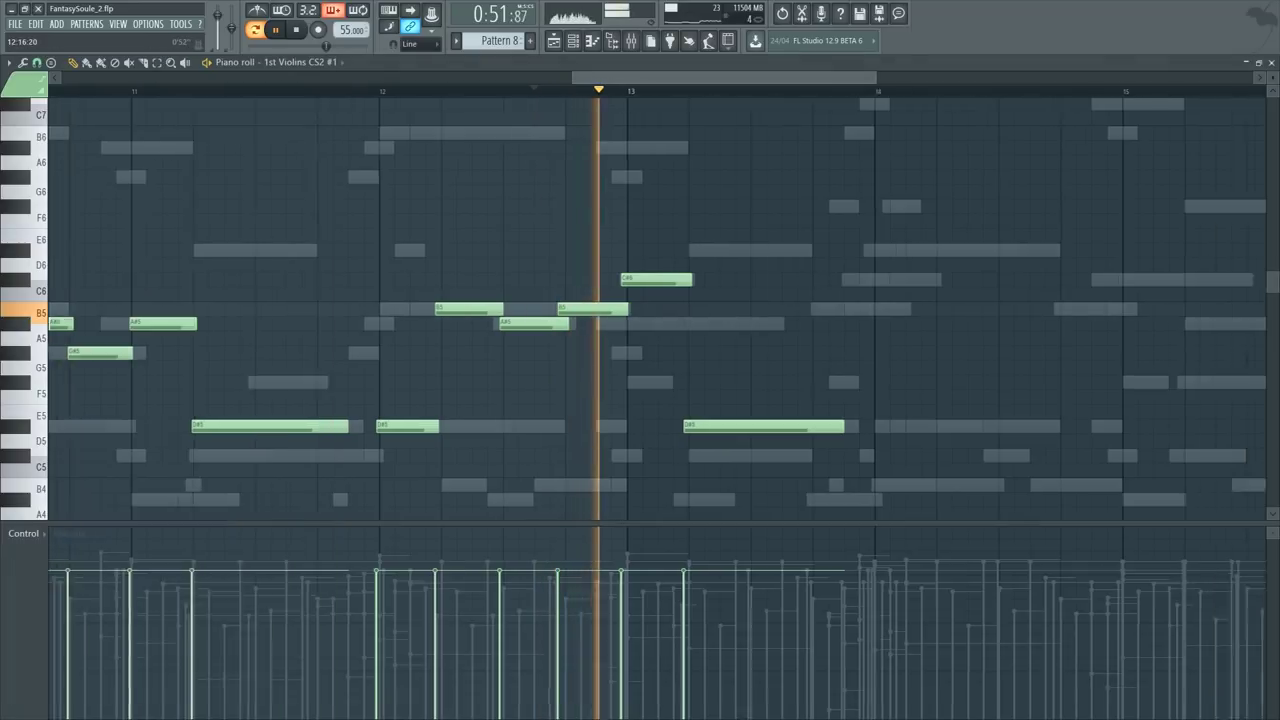
scroll(740, 92, "up", 4)
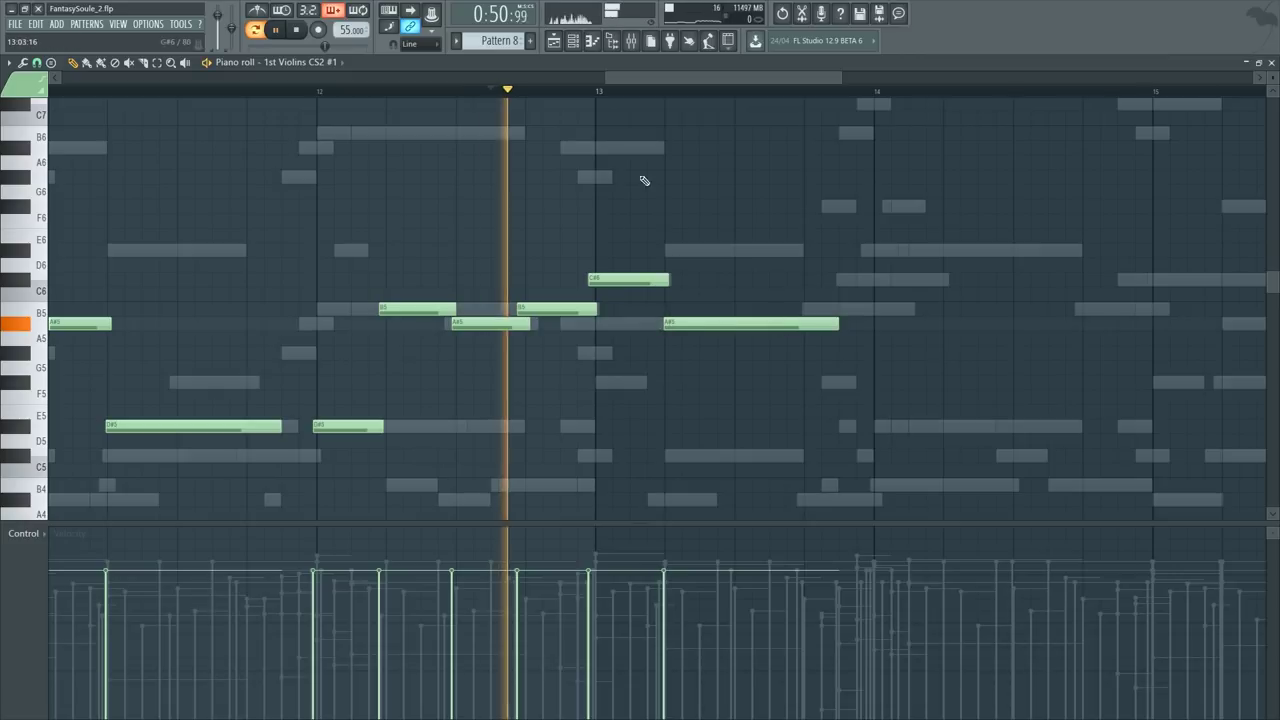
scroll(630, 160, "down", 3)
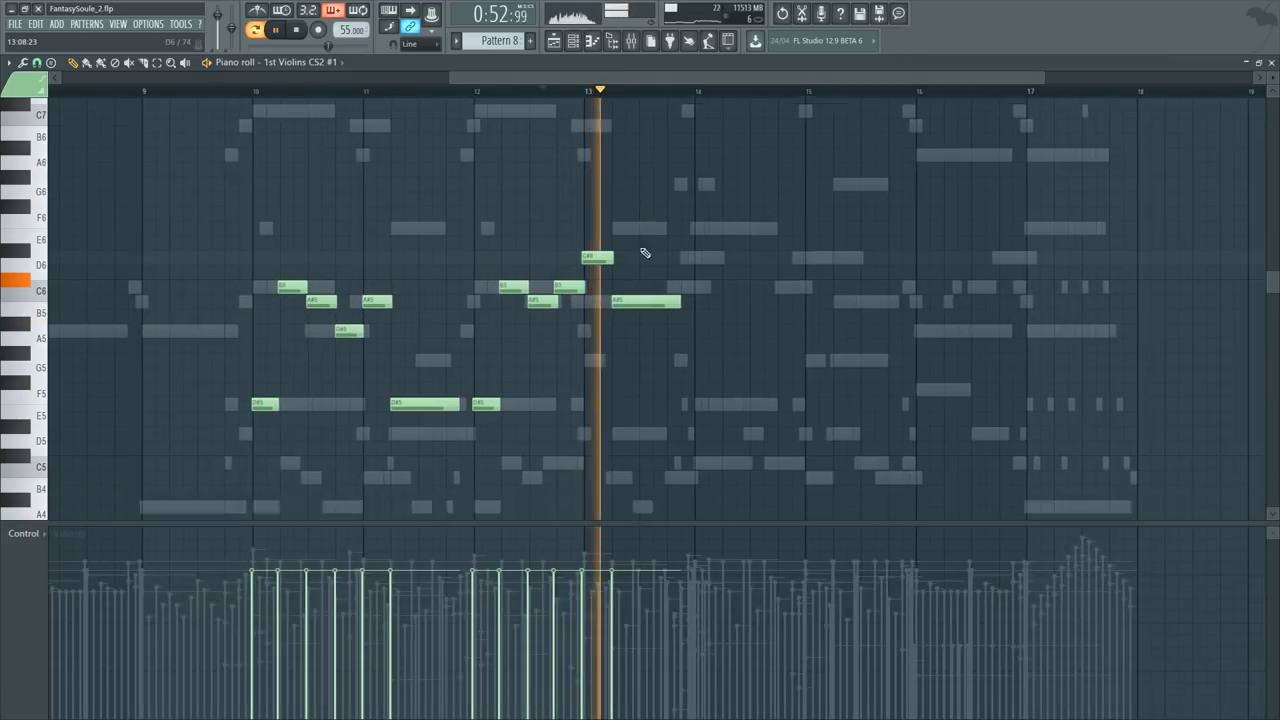
Step: Duplicate the melody of bars 10–13 into bars 14–17 and re-pitch the copy's first five notes to F#5, D#6, C#6, B5 and F#5
scroll(645, 253, "down", 5)
scroll(634, 271, "up", 6)
scroll(634, 300, "down", 4)
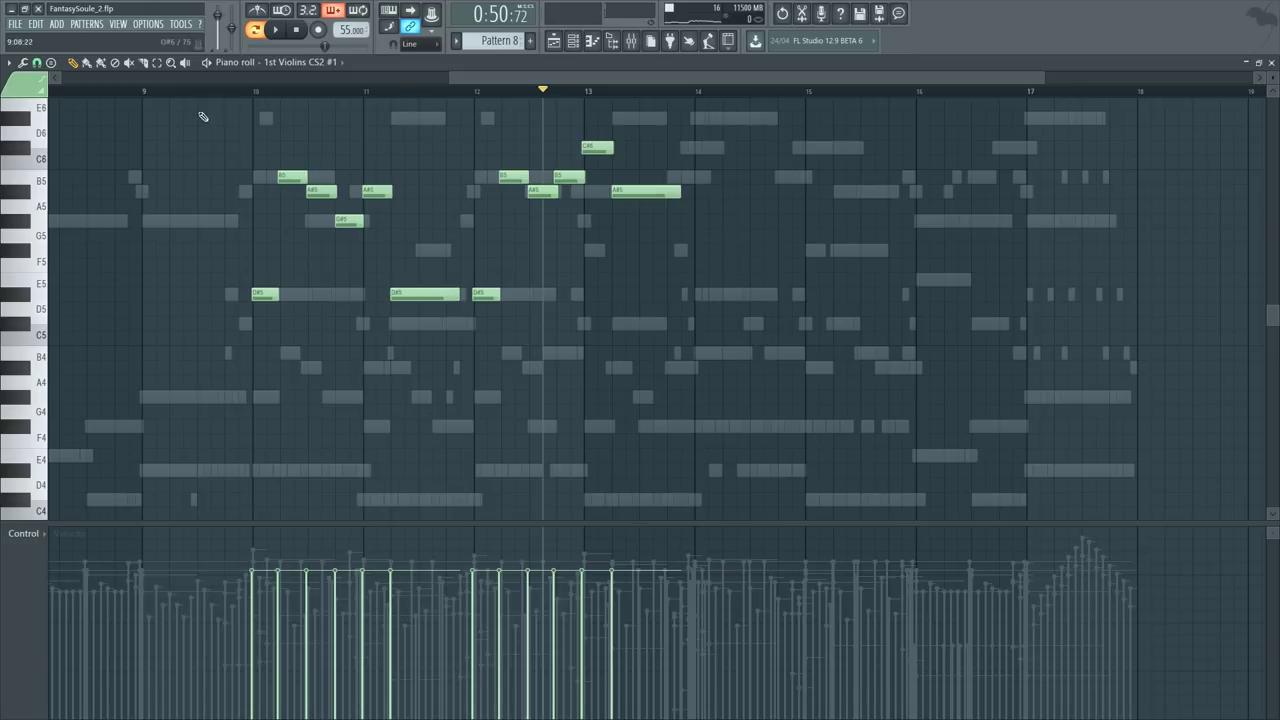
left_click_drag(268, 91, 694, 91)
key("ctrl+b")
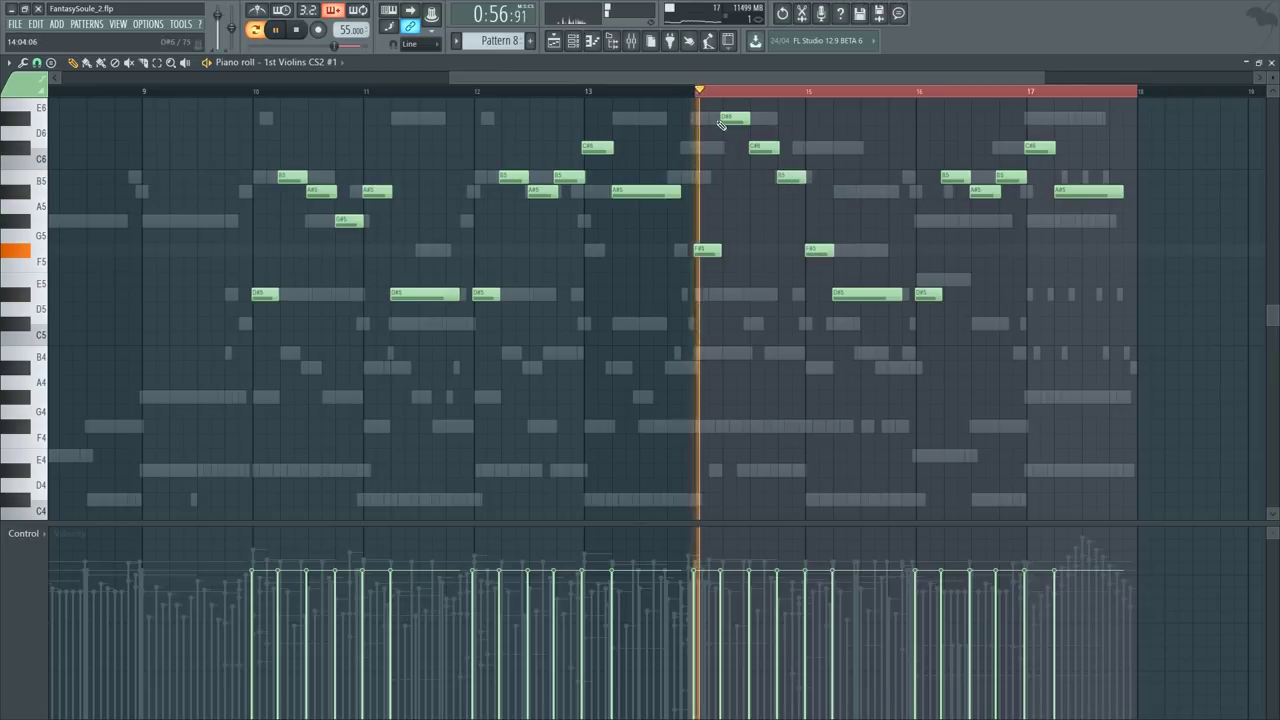
key("ctrl+d")
Step: Raise the long D#5 in bar 15 to C#6 and add descending B5 and A#5 notes after it
scroll(904, 100, "up", 3)
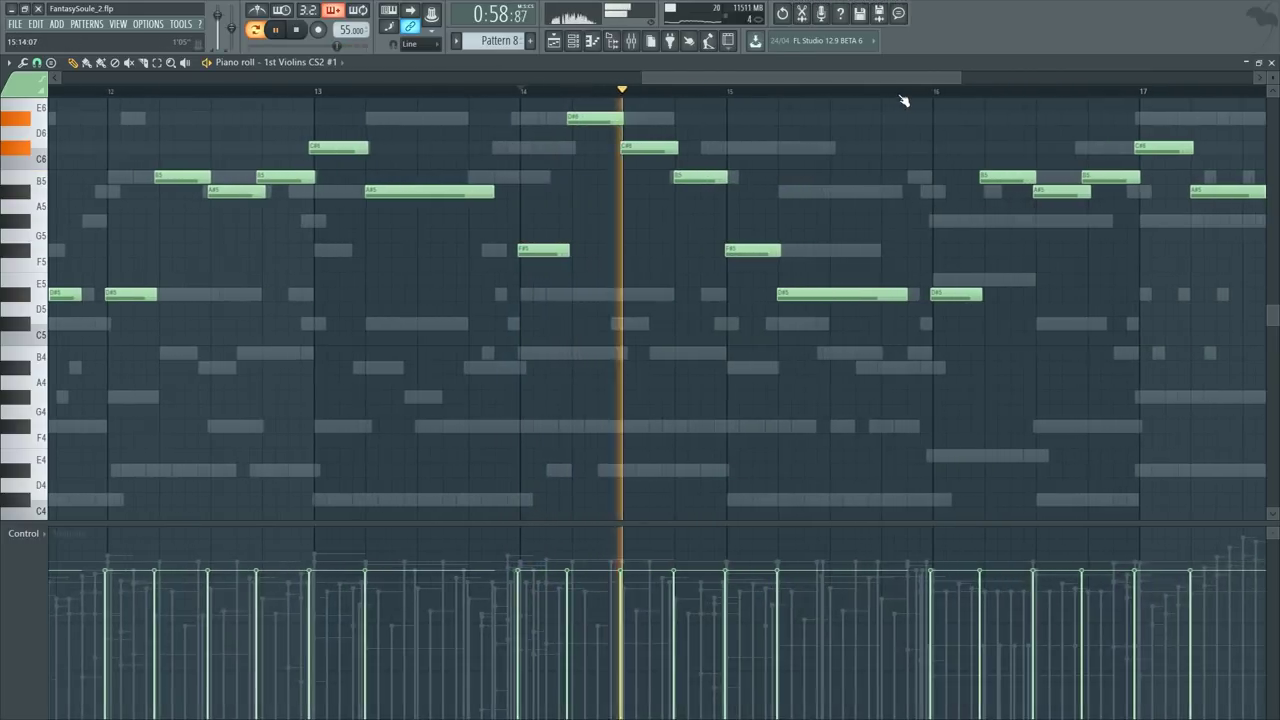
scroll(904, 100, "up", 2)
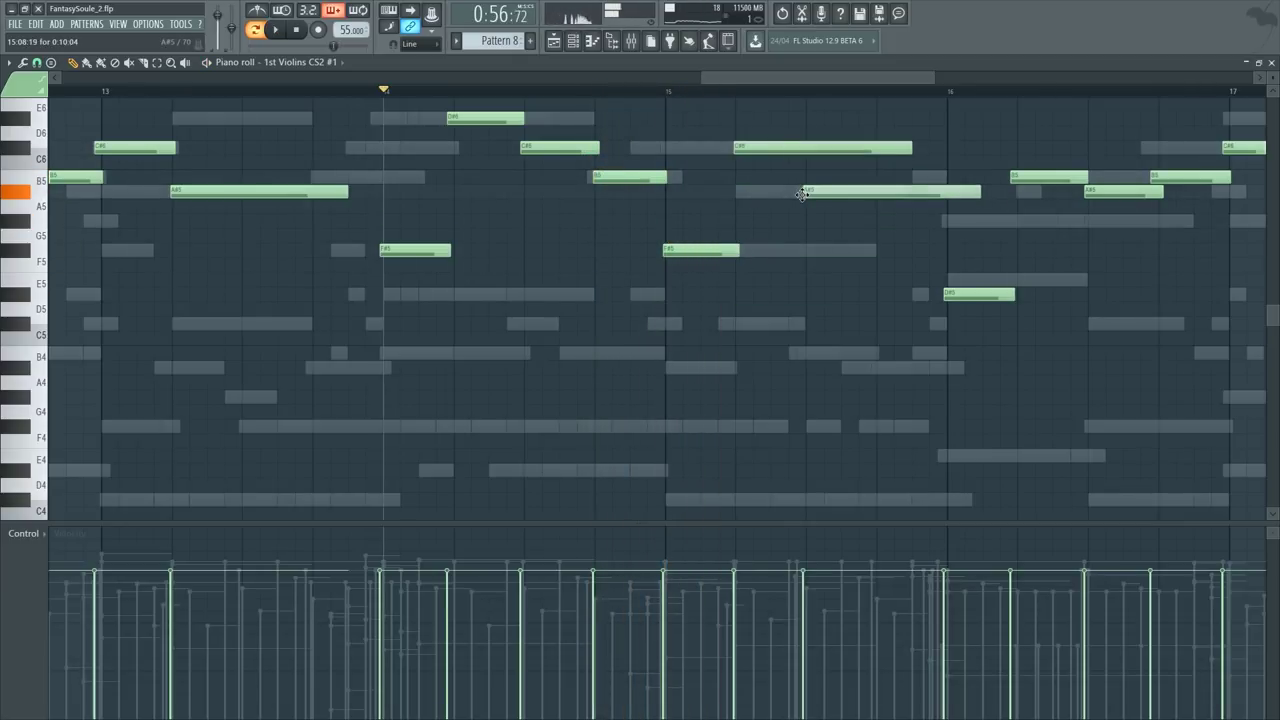
left_click(870, 190)
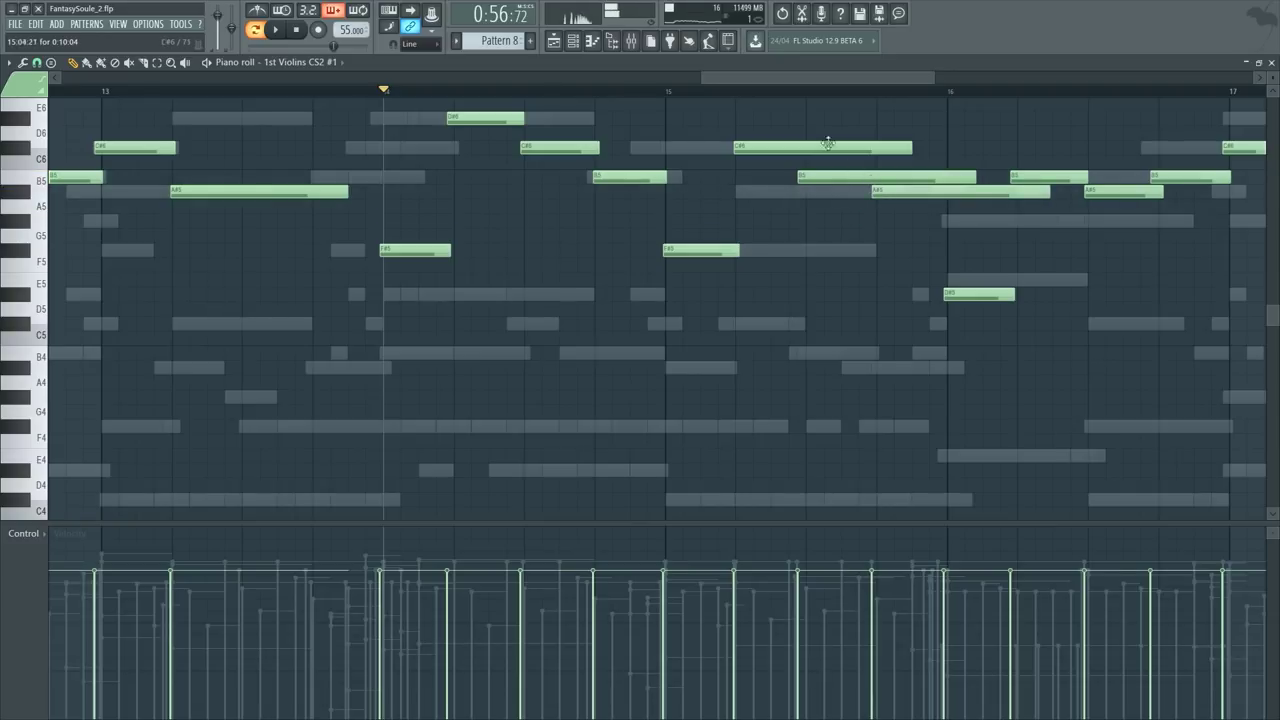
Step: Shorten the C#6, B5 and A#5 in bar 15 so they only slightly overlap the following notes, and play the result
left_click_drag(828, 143, 891, 222)
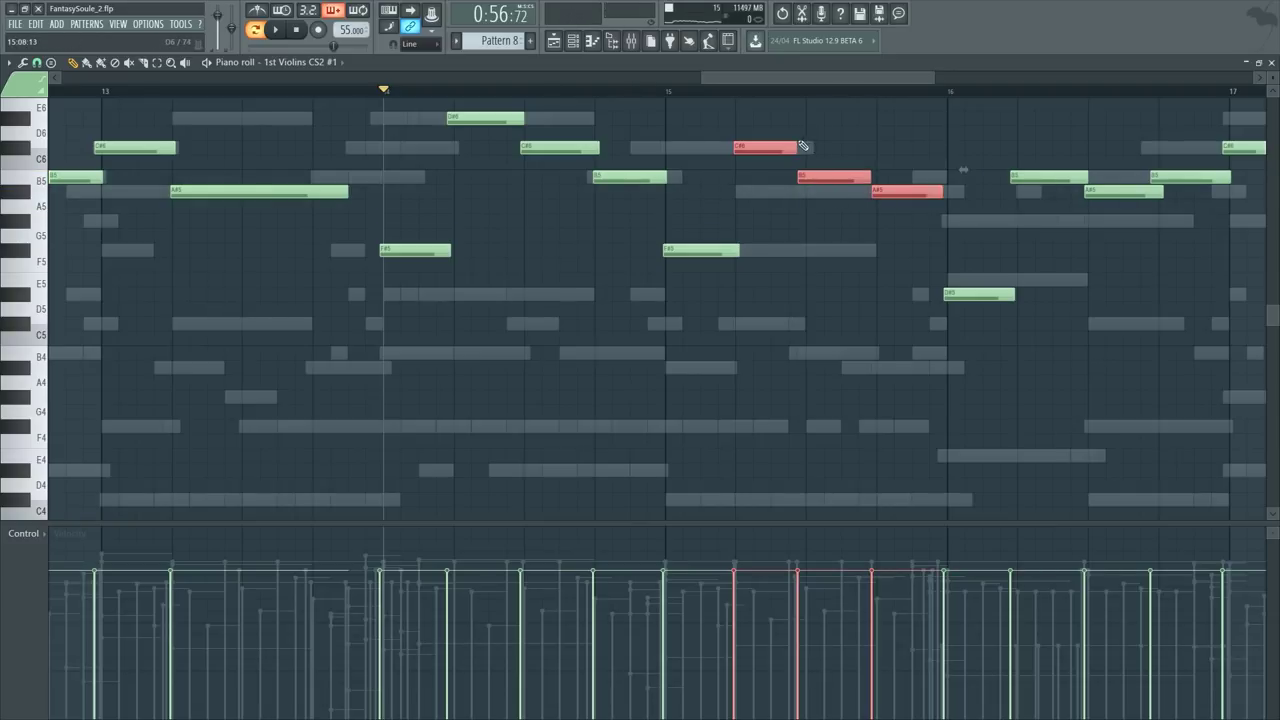
left_click_drag(807, 143, 811, 143)
left_click(894, 149, "ctrl")
key("space")
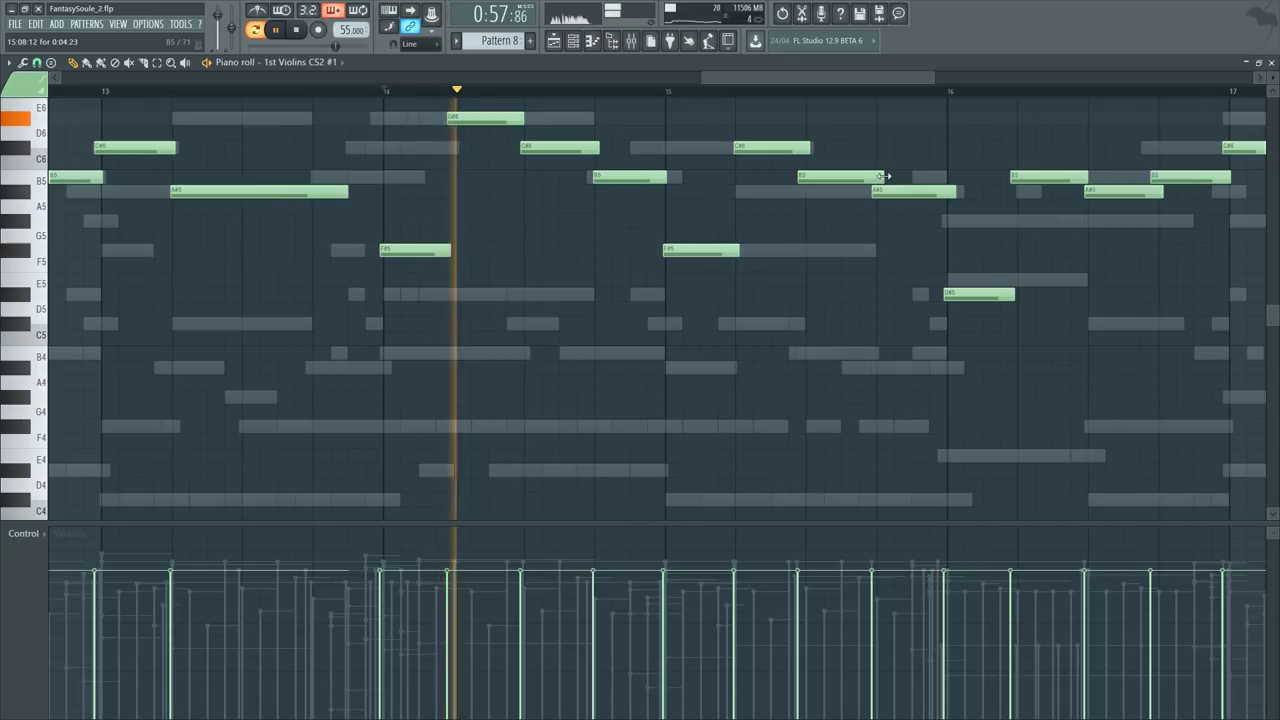
left_click_drag(882, 178, 876, 178)
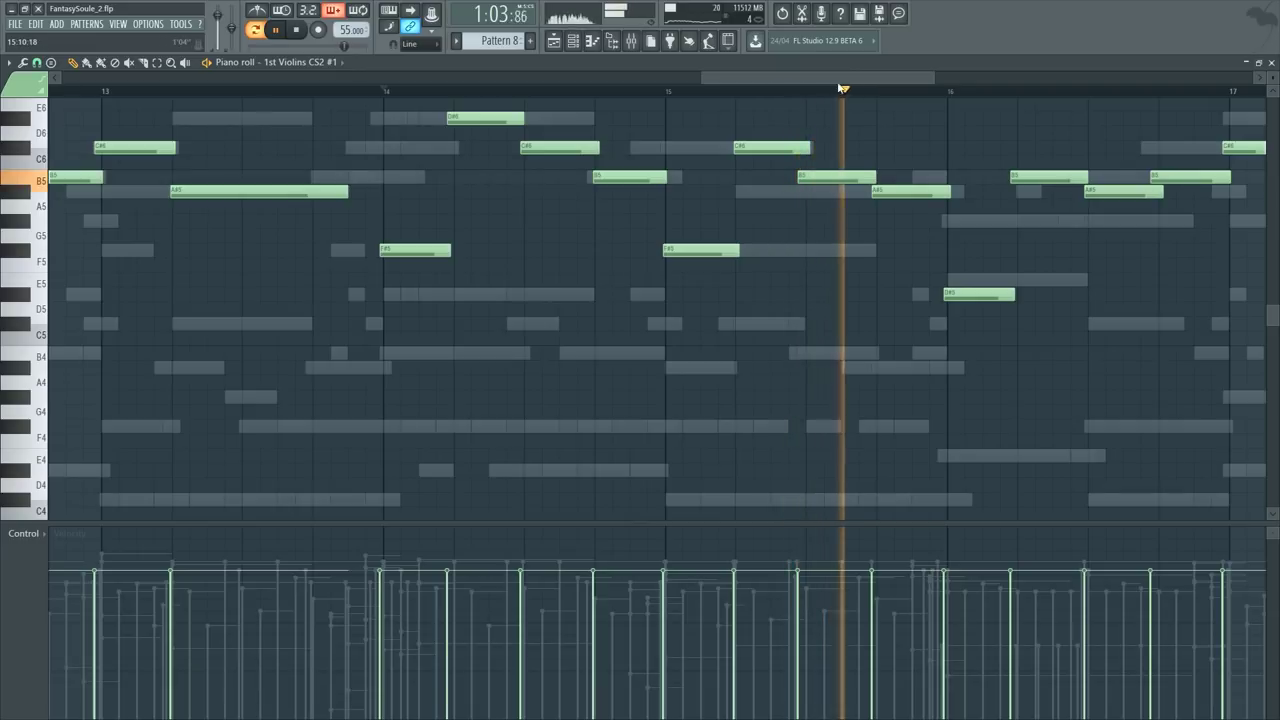
left_click_drag(846, 81, 896, 82)
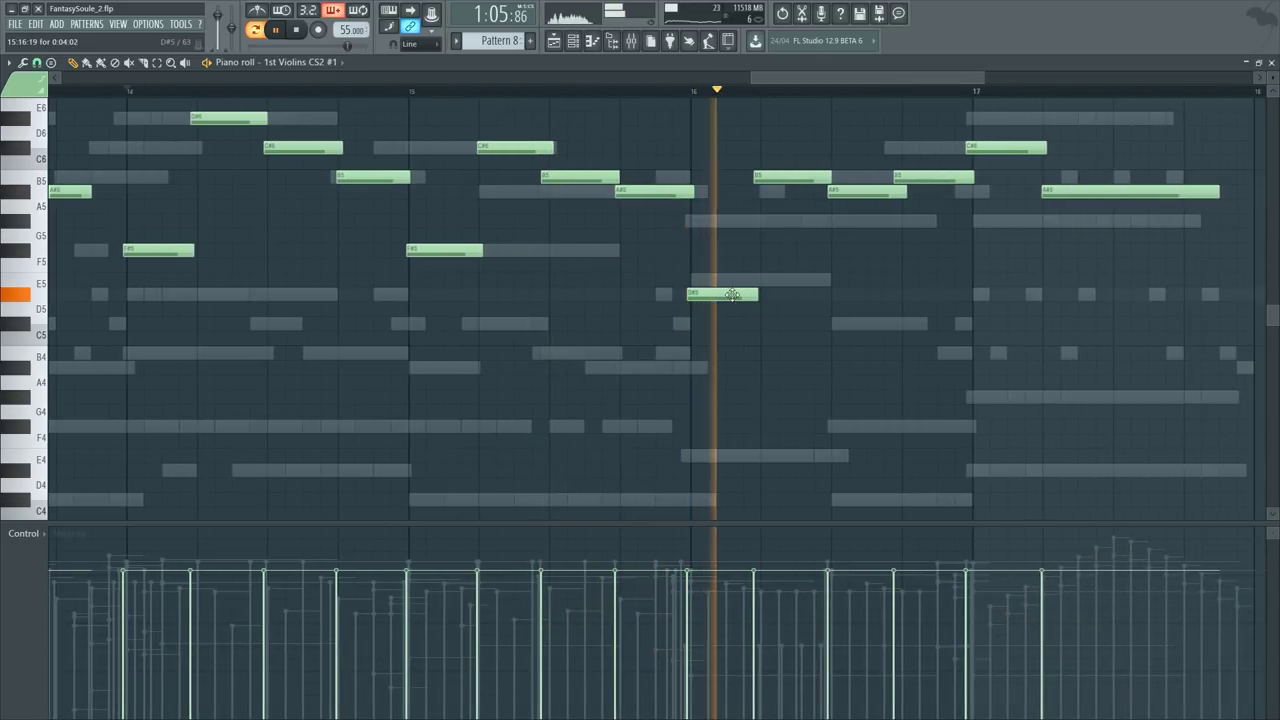
Step: Delete the copied notes following bar 16's first note in the 1st Violins melody and raise that remaining note to G#5
left_click_drag(799, 150, 1060, 248)
key("Delete")
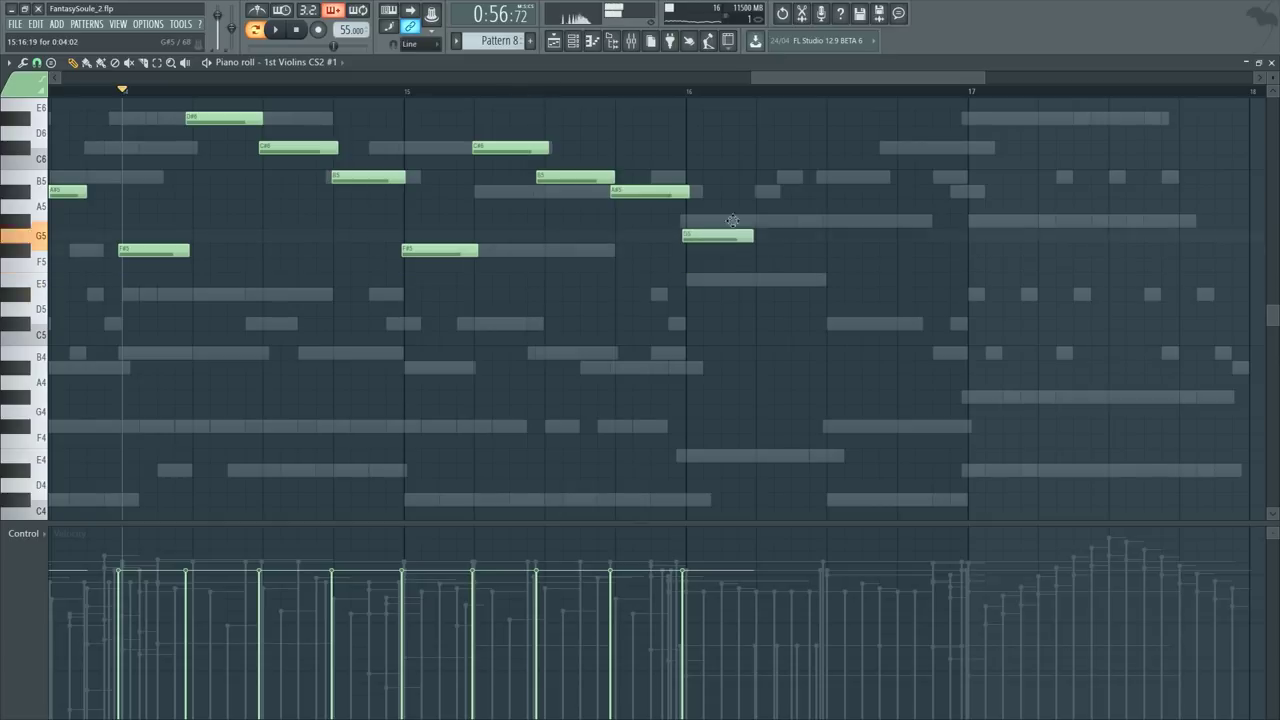
key("space")
left_click(632, 91)
scroll(680, 79, "down", 2)
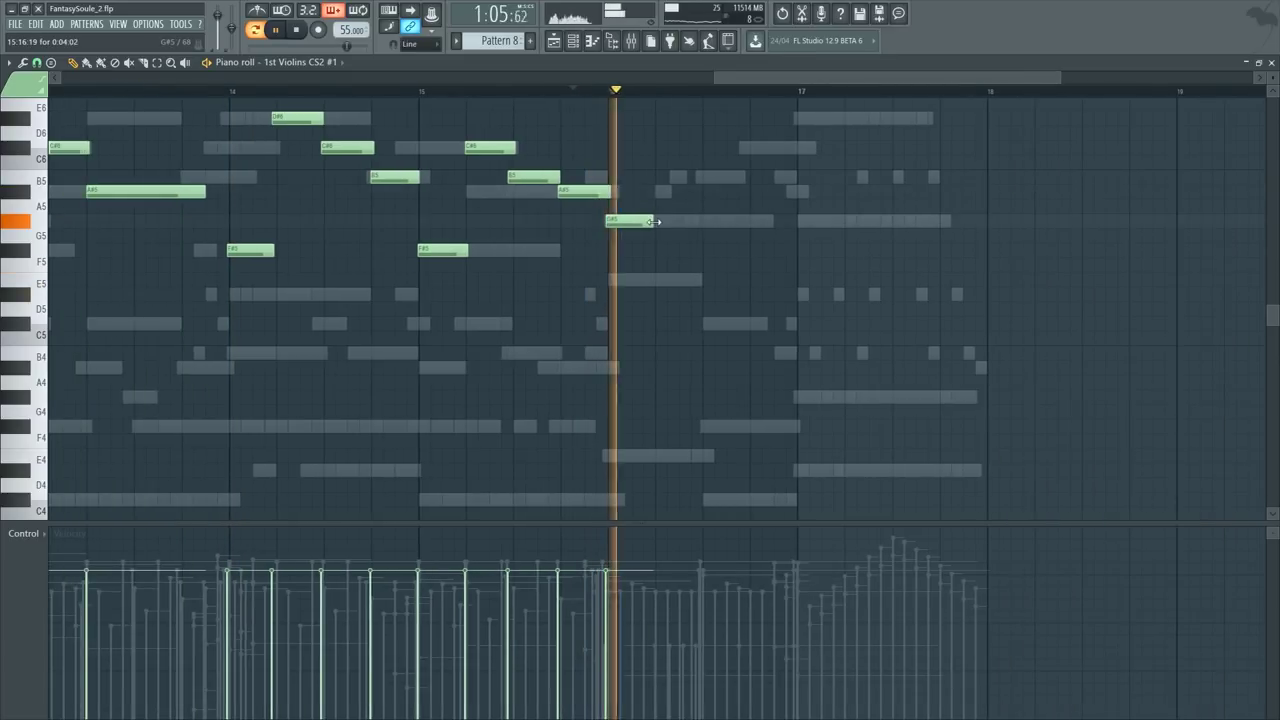
Step: Lengthen bar 16's G#5 across most of the bar, then add short B5 and A#5 notes leading into a long G#5 in bar 17
left_click_drag(654, 224, 770, 226)
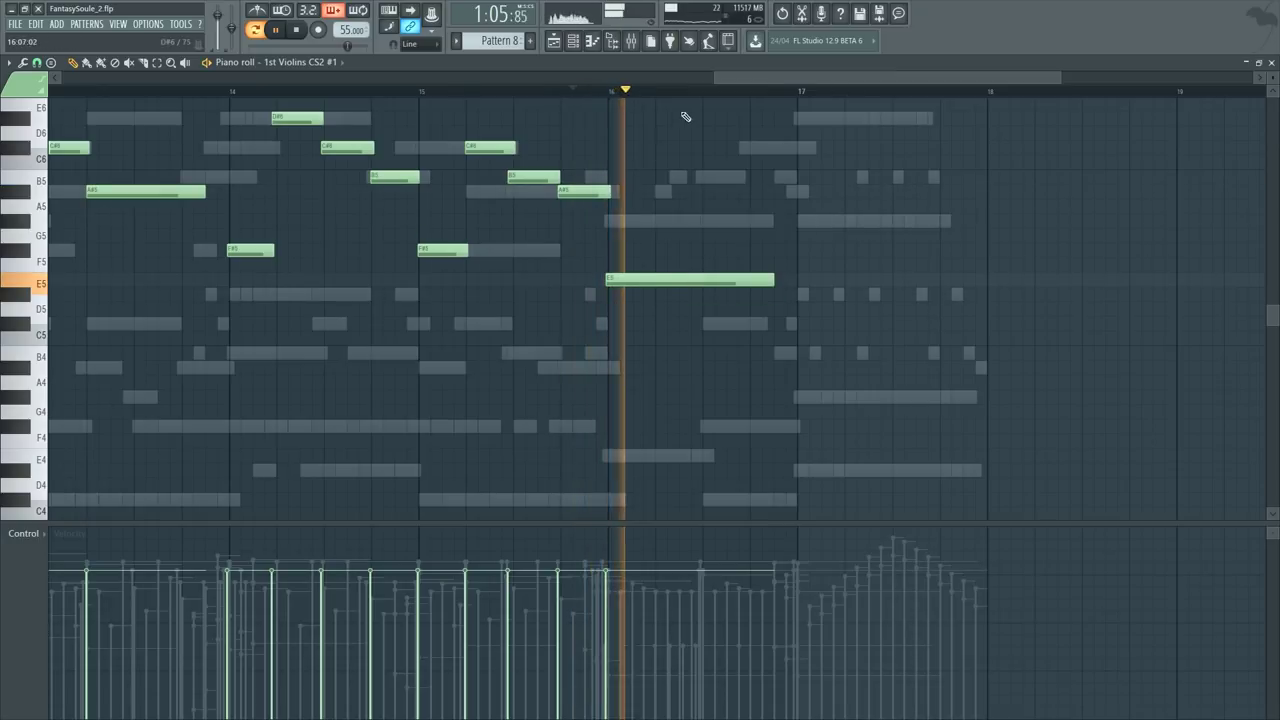
key("space")
scroll(703, 97, "up", 2)
left_click_drag(612, 281, 612, 221)
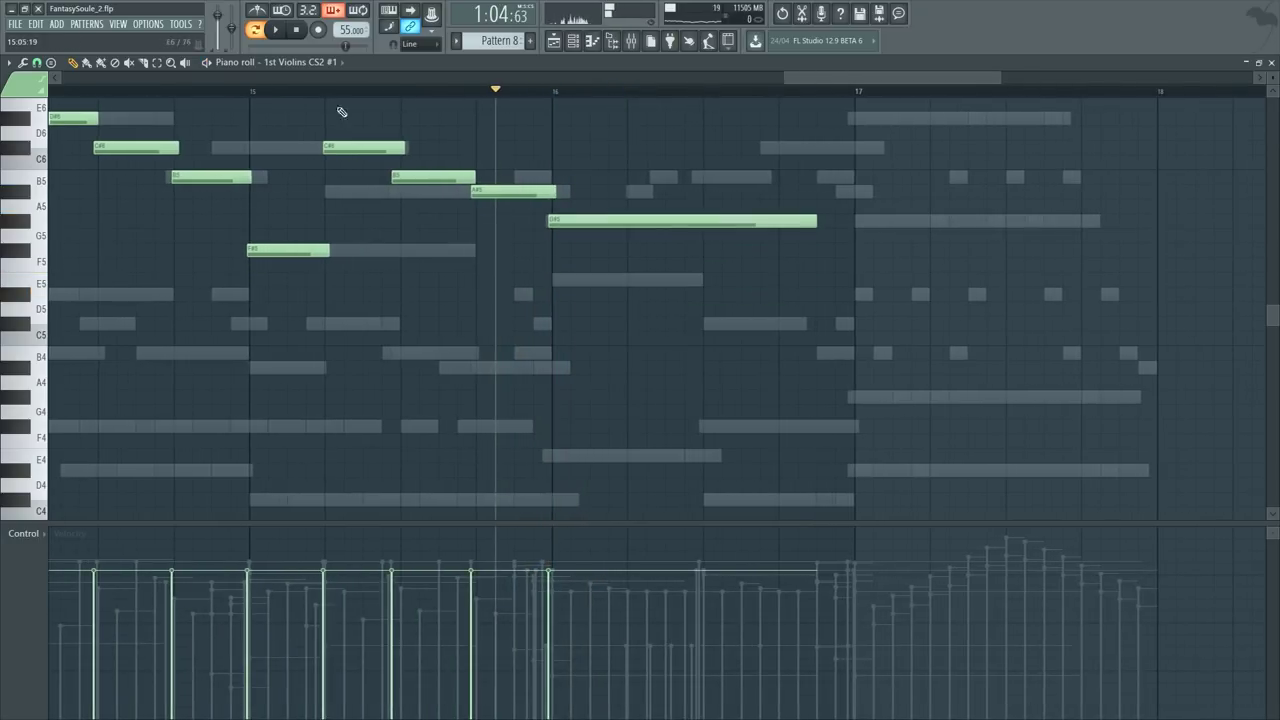
scroll(576, 130, "down", 2)
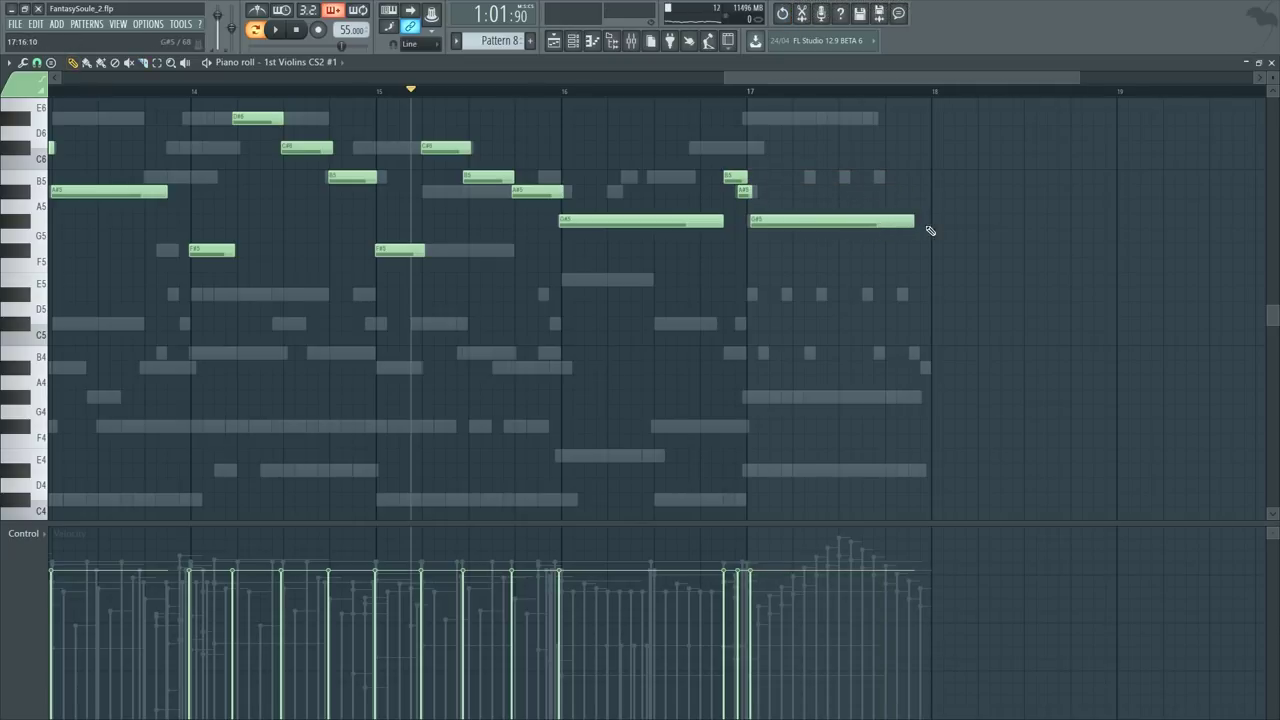
key("space")
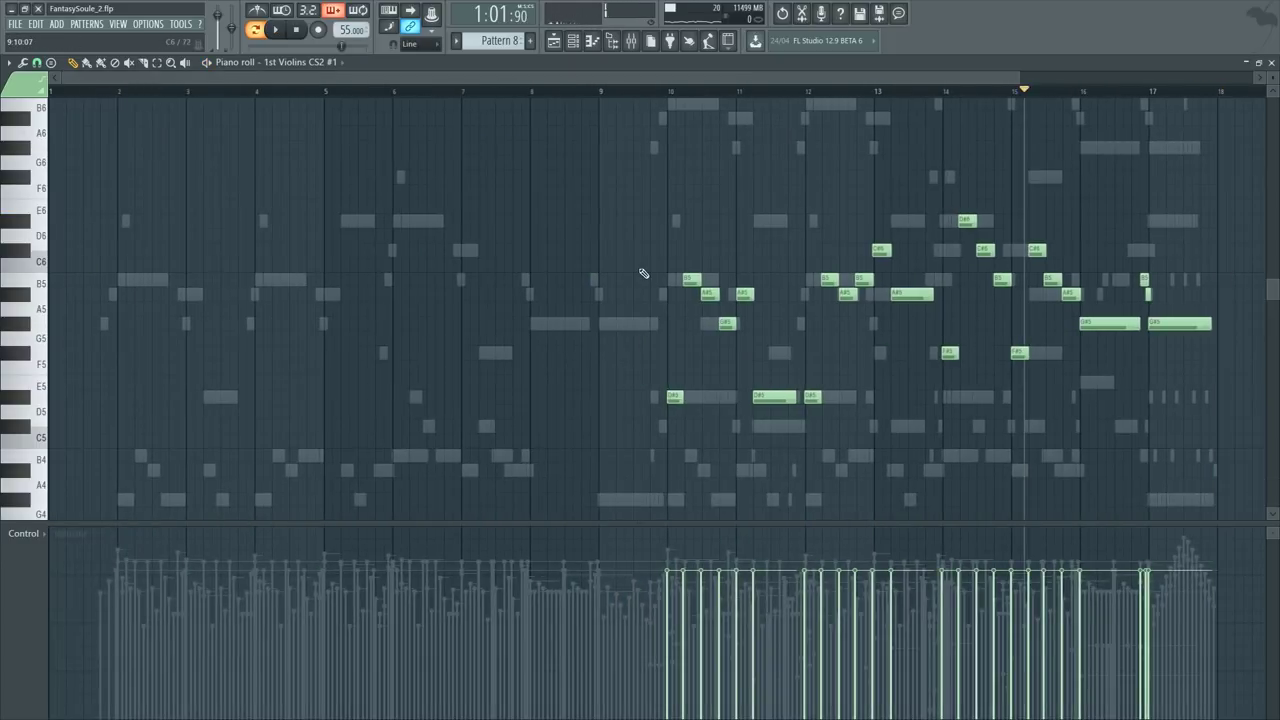
Step: Play the arrangement from about bar 9 and check the track levels in the mixer
key("F6")
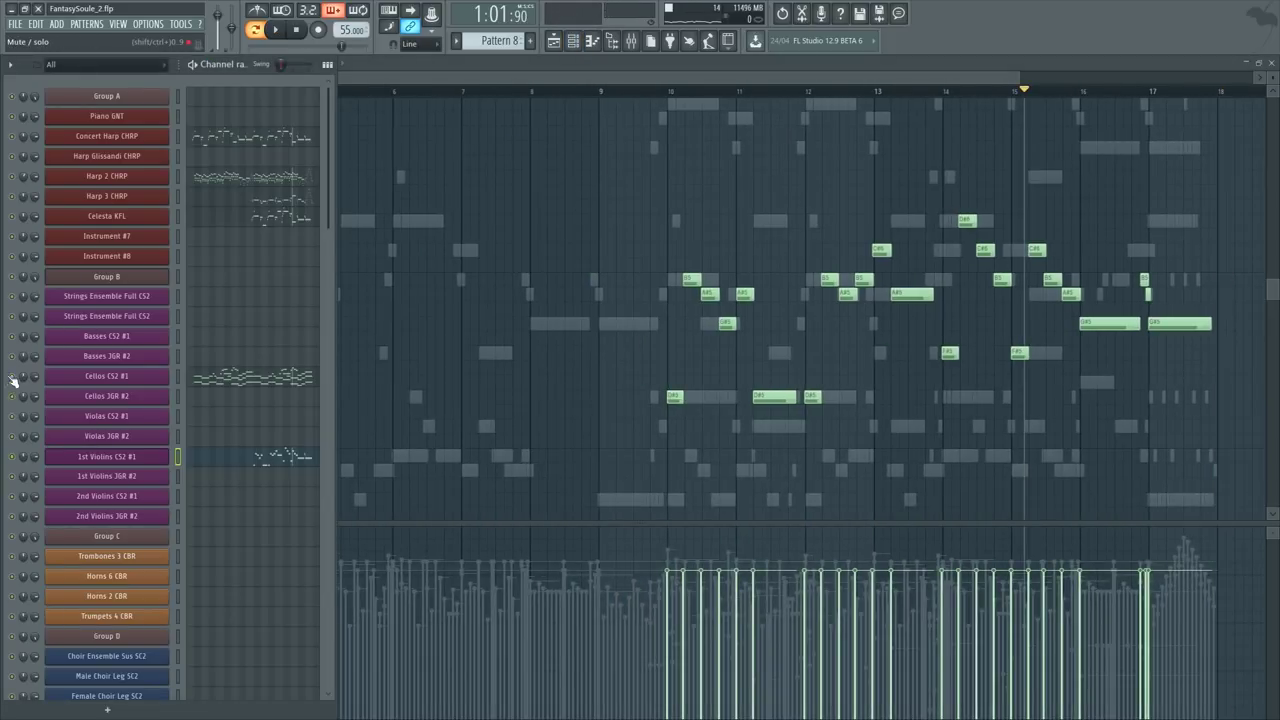
key("F6")
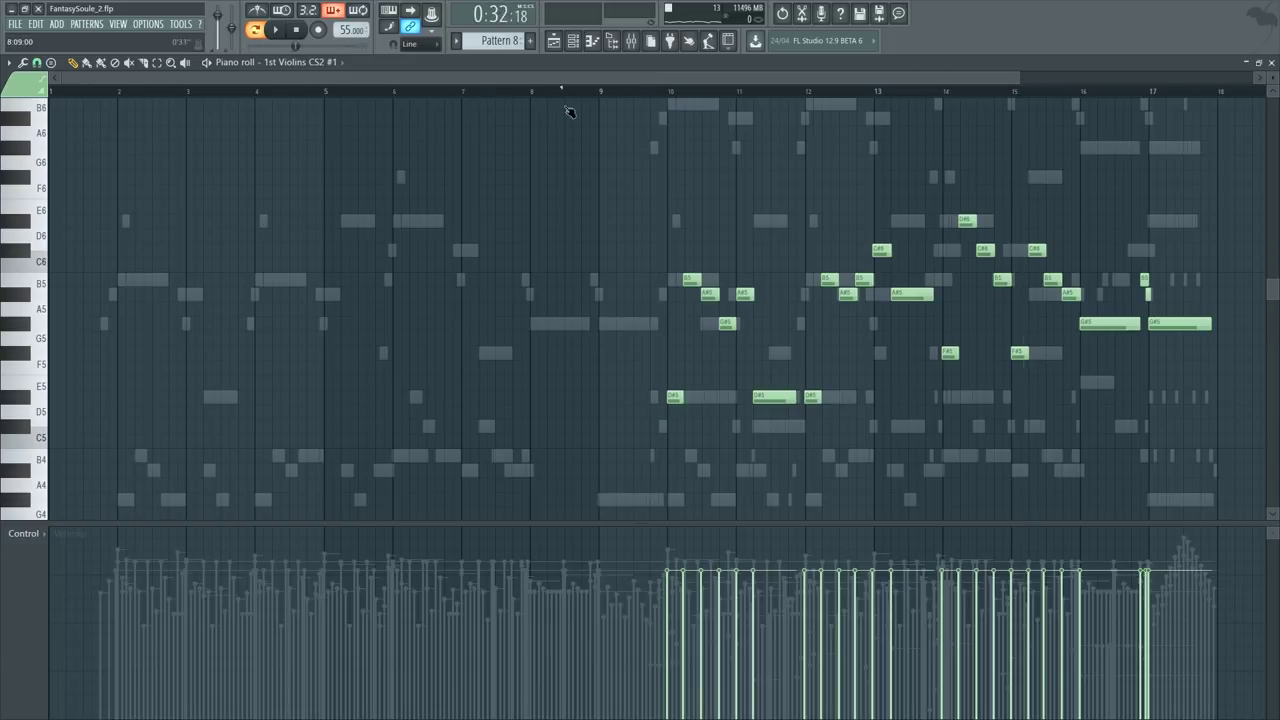
left_click_drag(566, 107, 607, 107)
key("space")
key("F9")
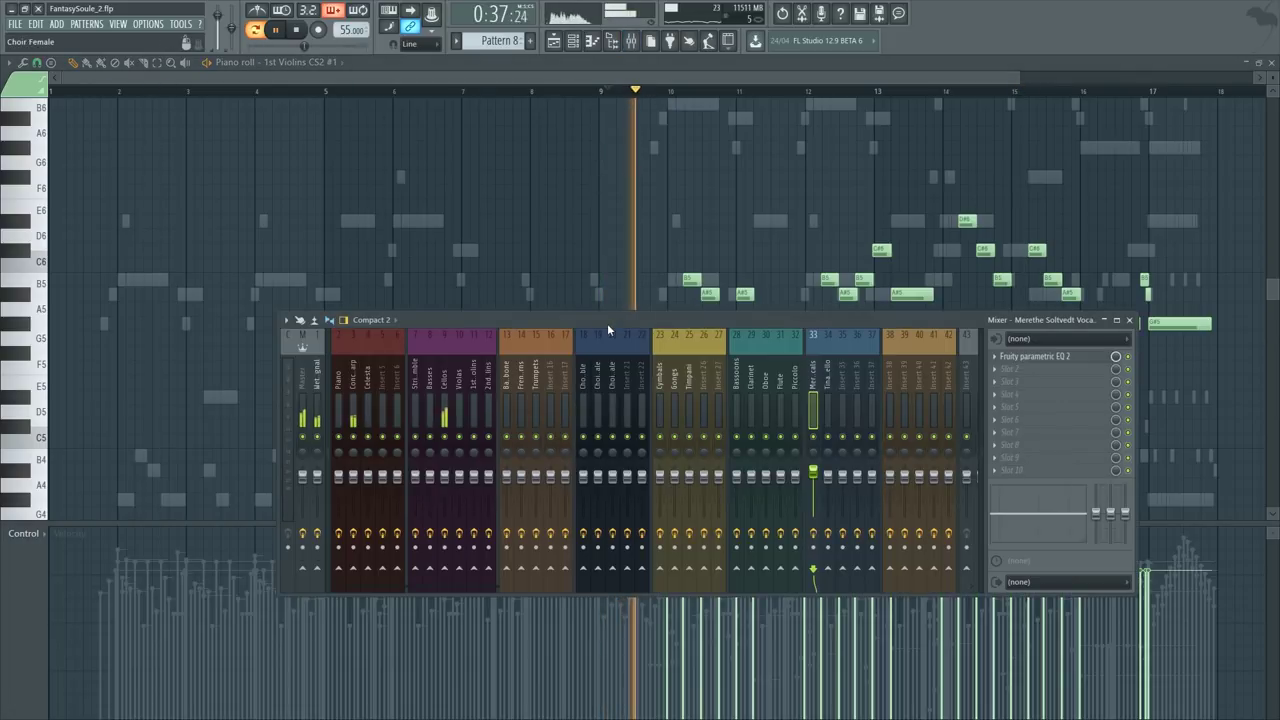
key("F9")
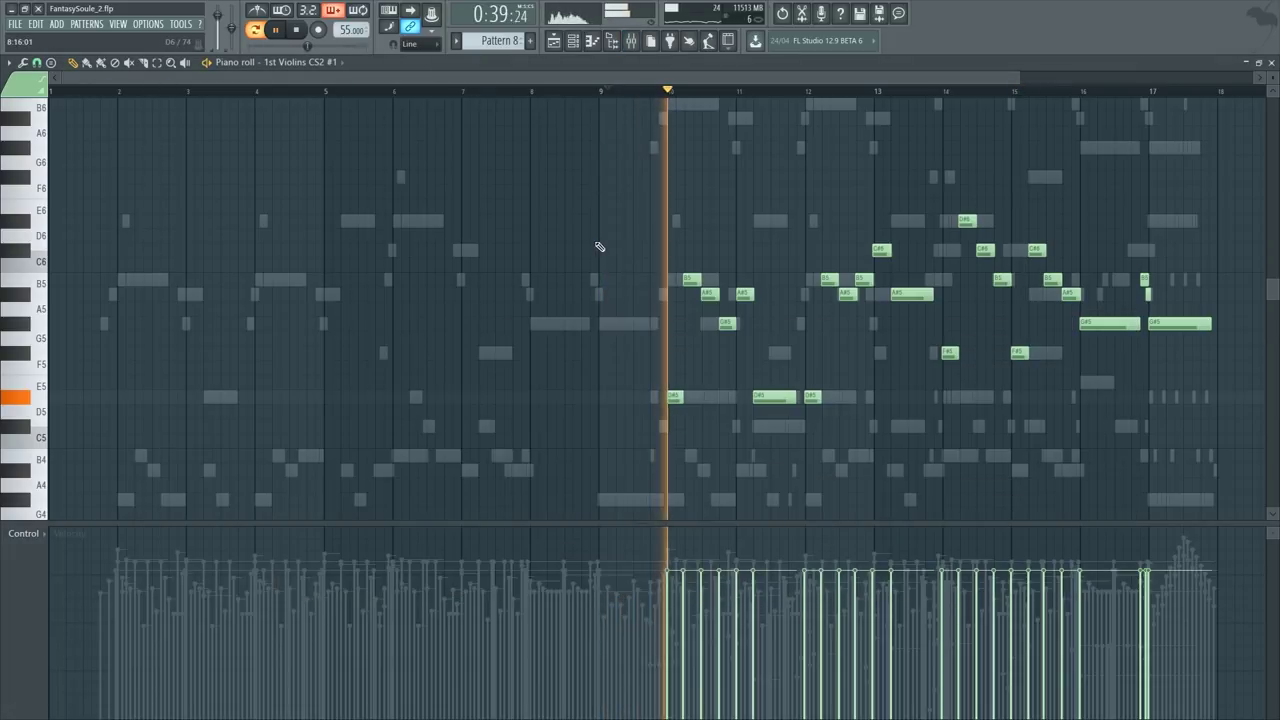
Step: Open the 1st Violins CS2 #1 instrument during playback and apply a command to its Expression control
key("F6")
left_click(112, 457)
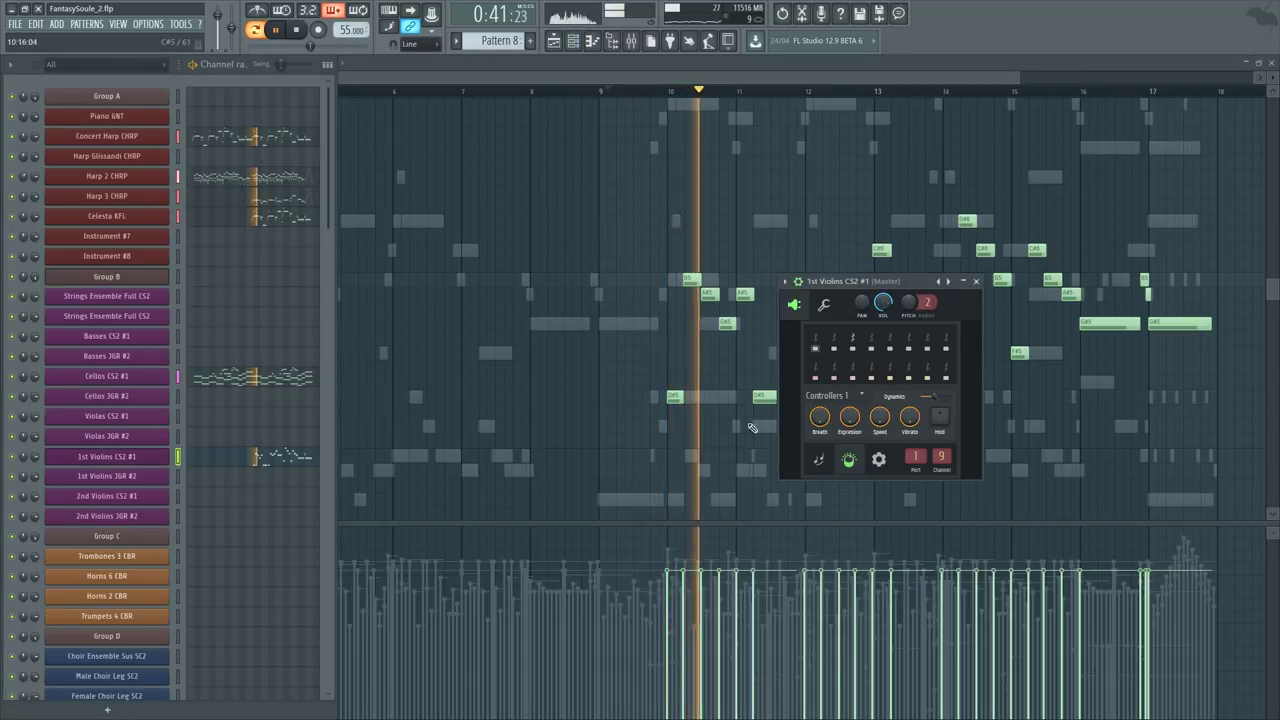
right_click(851, 424)
left_click(903, 537)
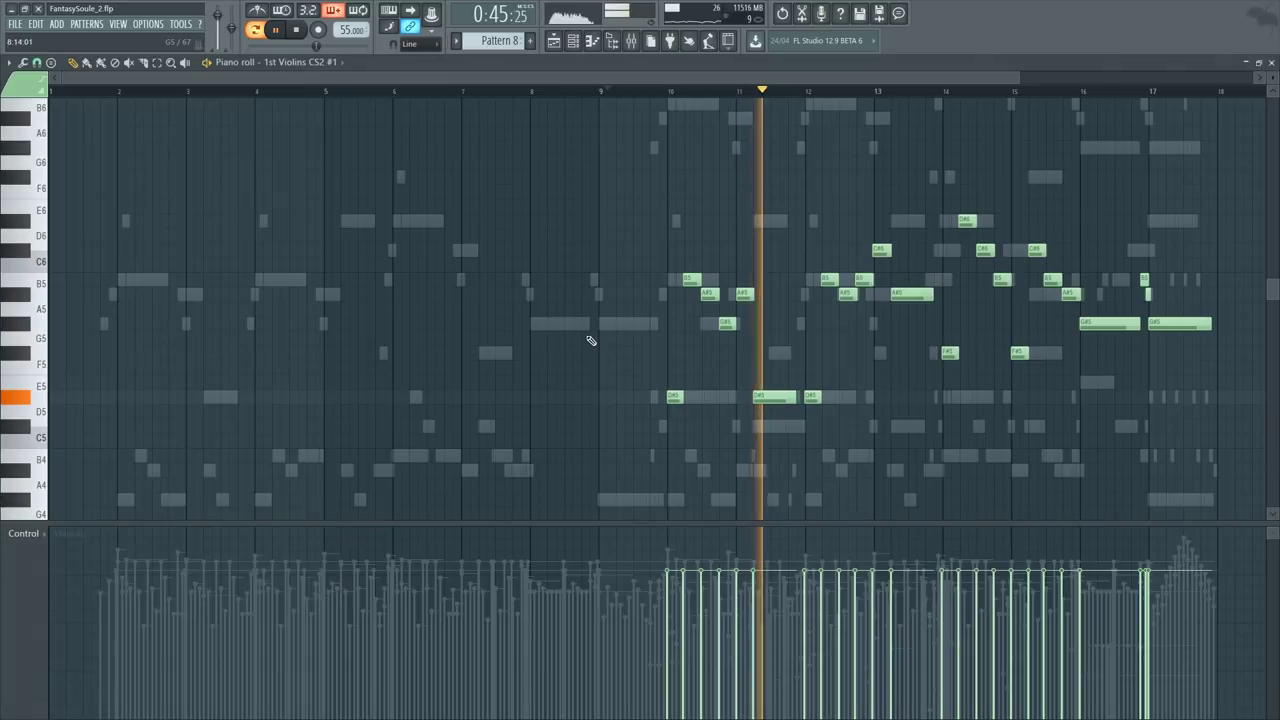
Step: Try the whole 1st Violins melody an octave lower during playback, then return it to its original octave
right_click(779, 92)
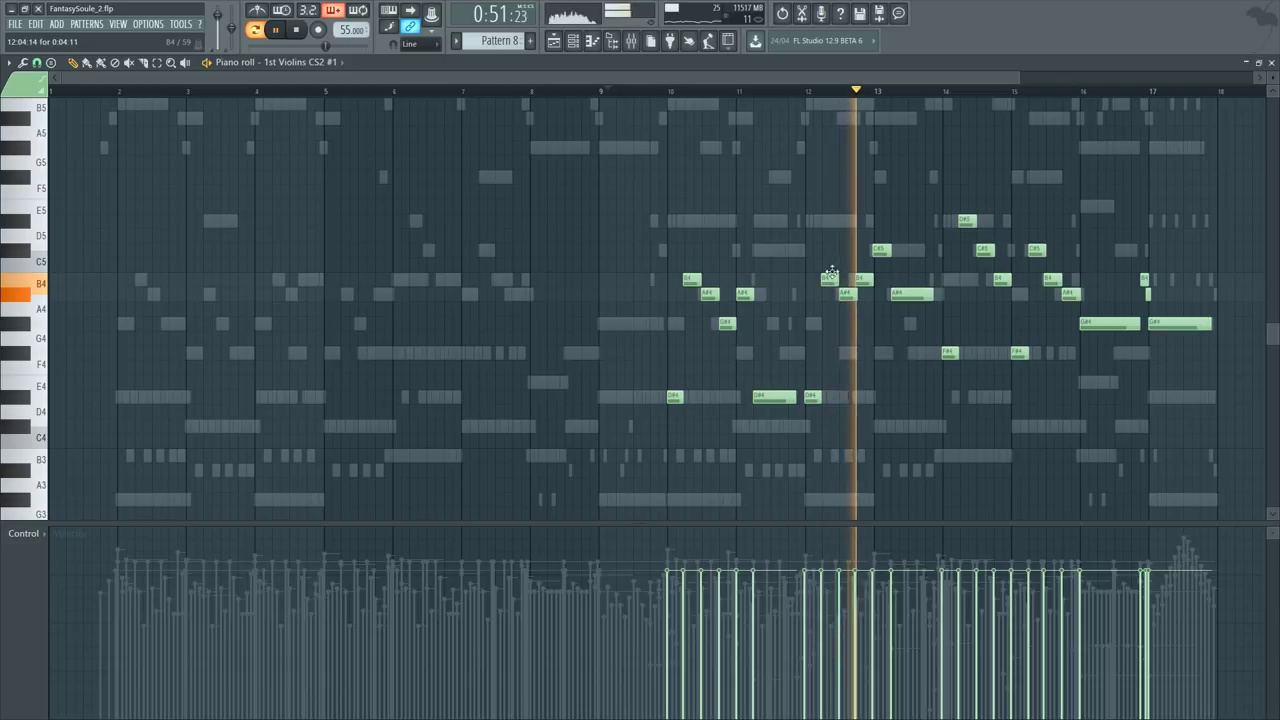
scroll(965, 97, "up", 2)
scroll(965, 97, "up", 3)
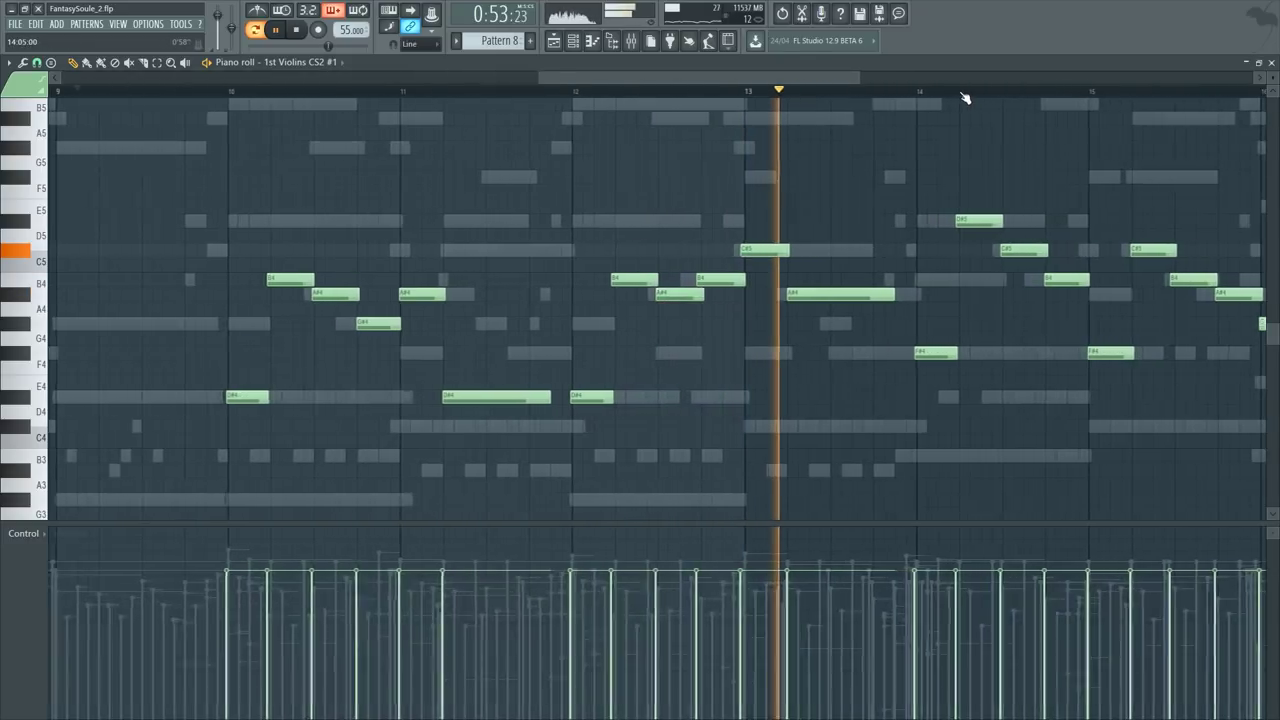
scroll(965, 97, "down", 5)
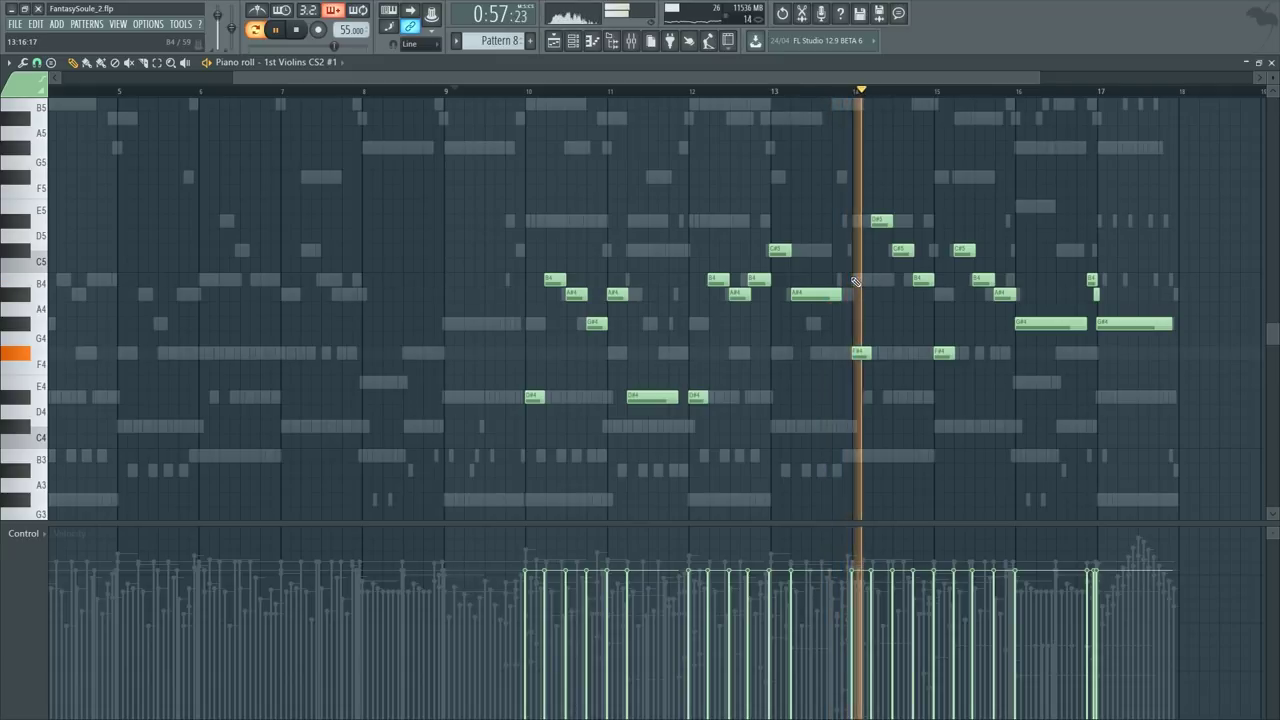
key("ctrl+a")
key("ctrl+Up")
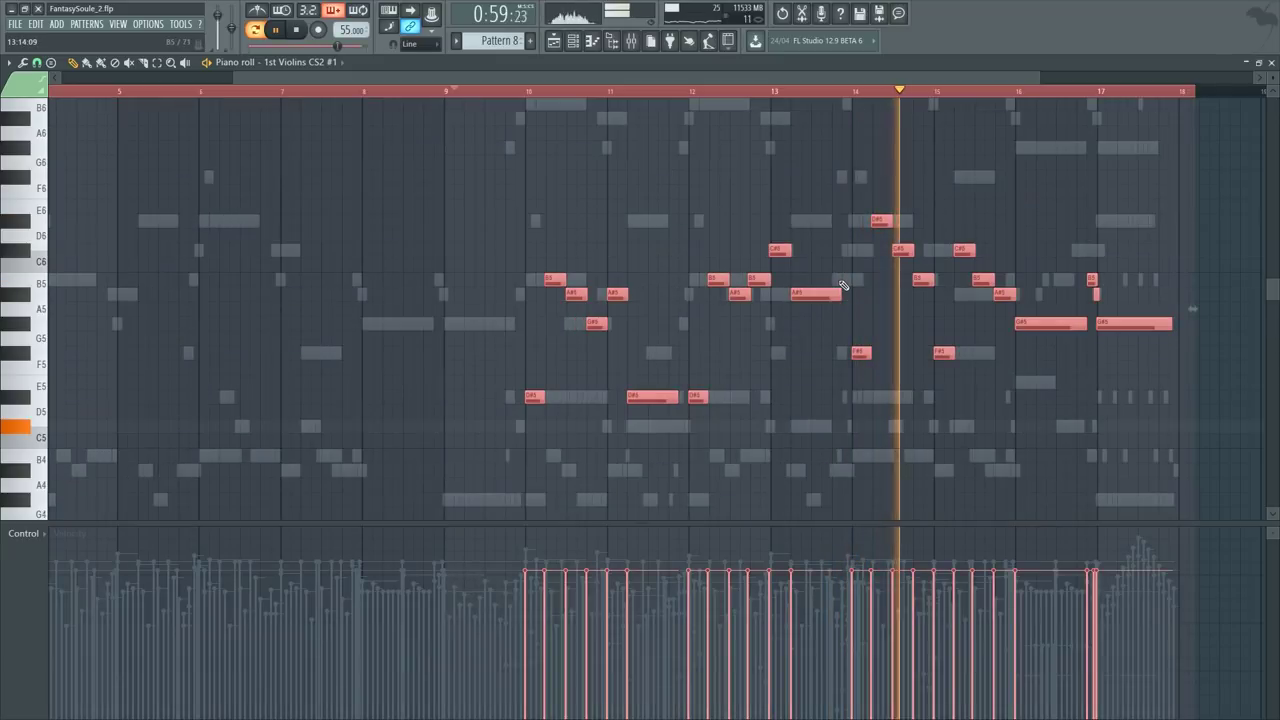
key("ctrl+d")
right_click(771, 180, "ctrl")
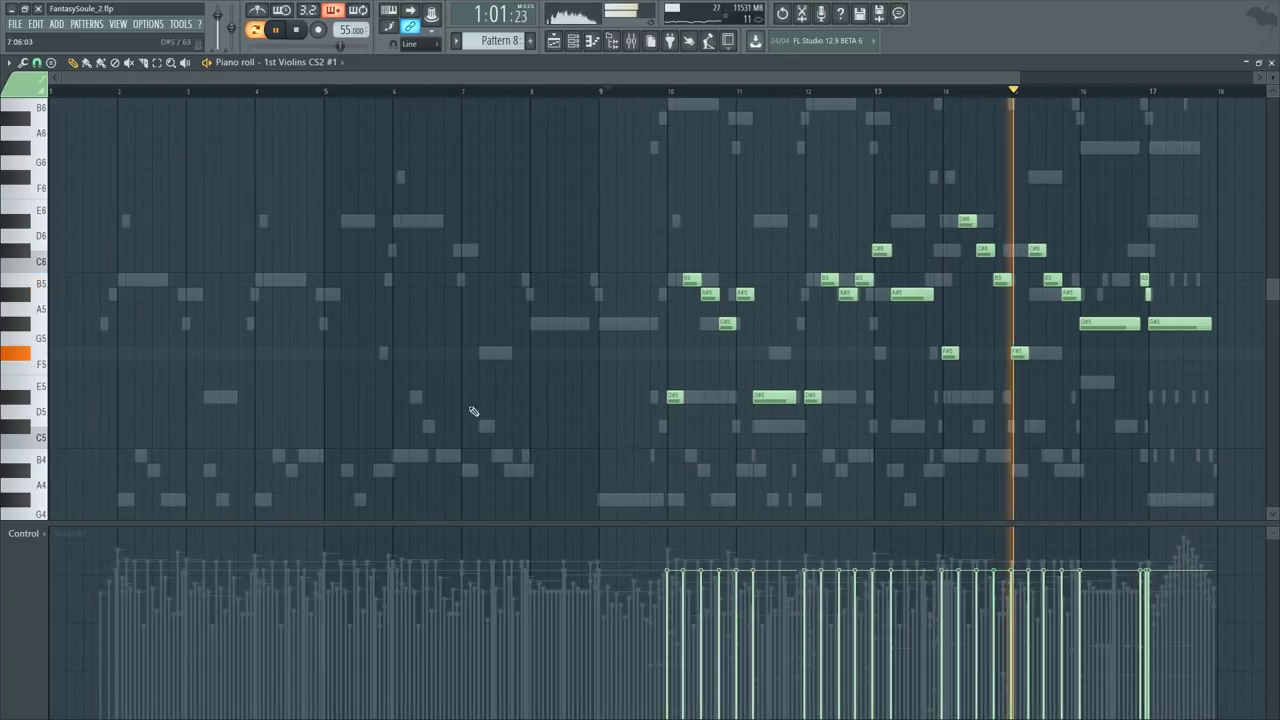
Step: Move the melody from 1st Violins CS2 #1 to the first Strings Ensemble Full CS2 channel and transpose it down an octave
key("F6")
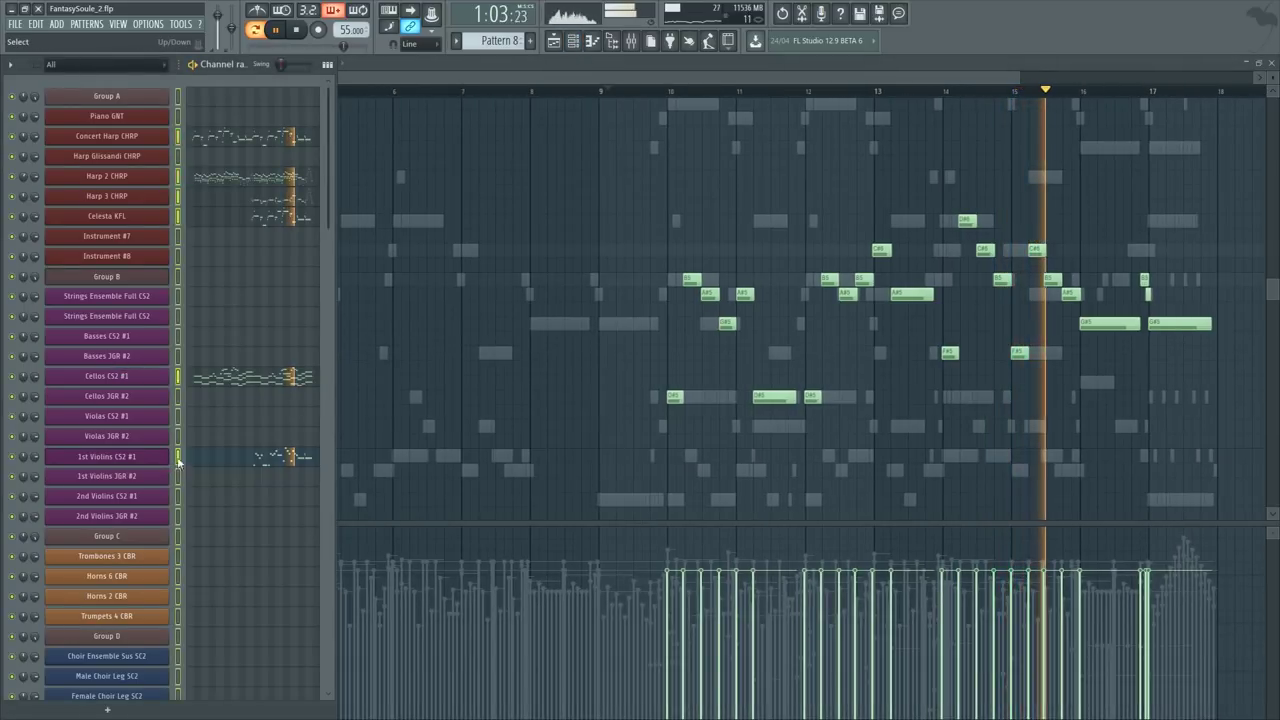
key("F6")
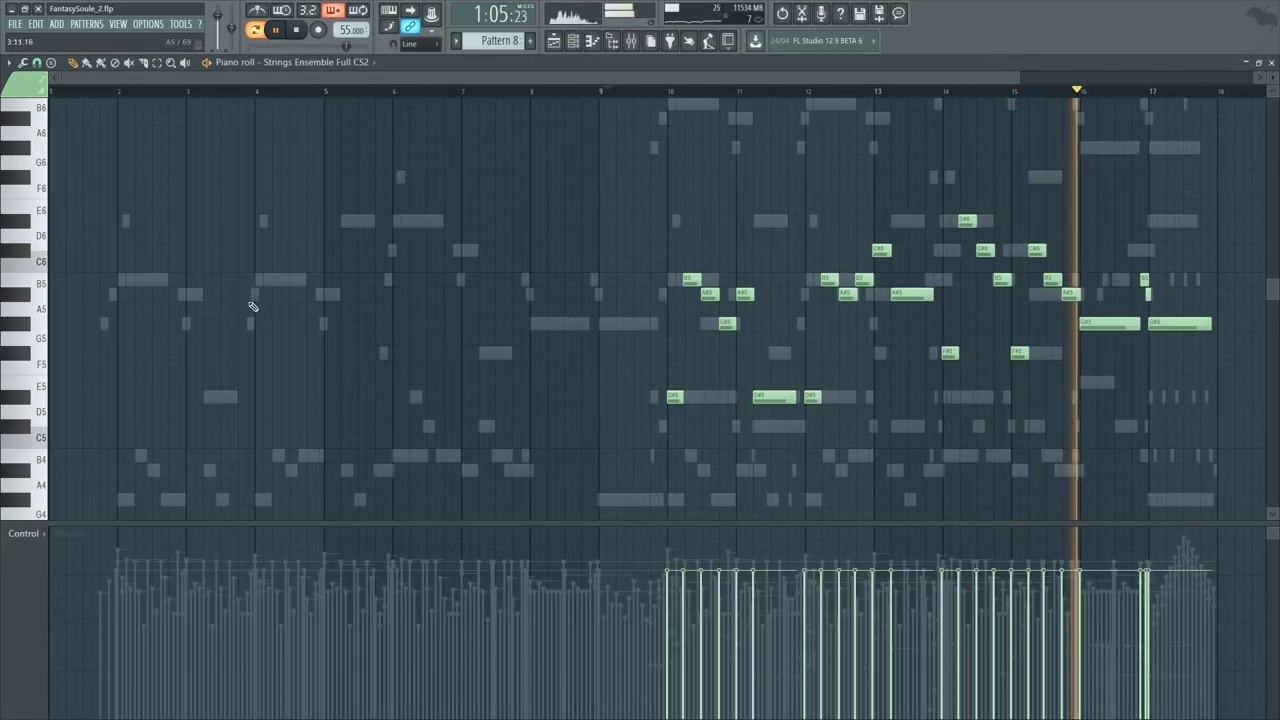
key("ctrl+a")
key("ctrl+Down")
scroll(690, 86, "up", 5)
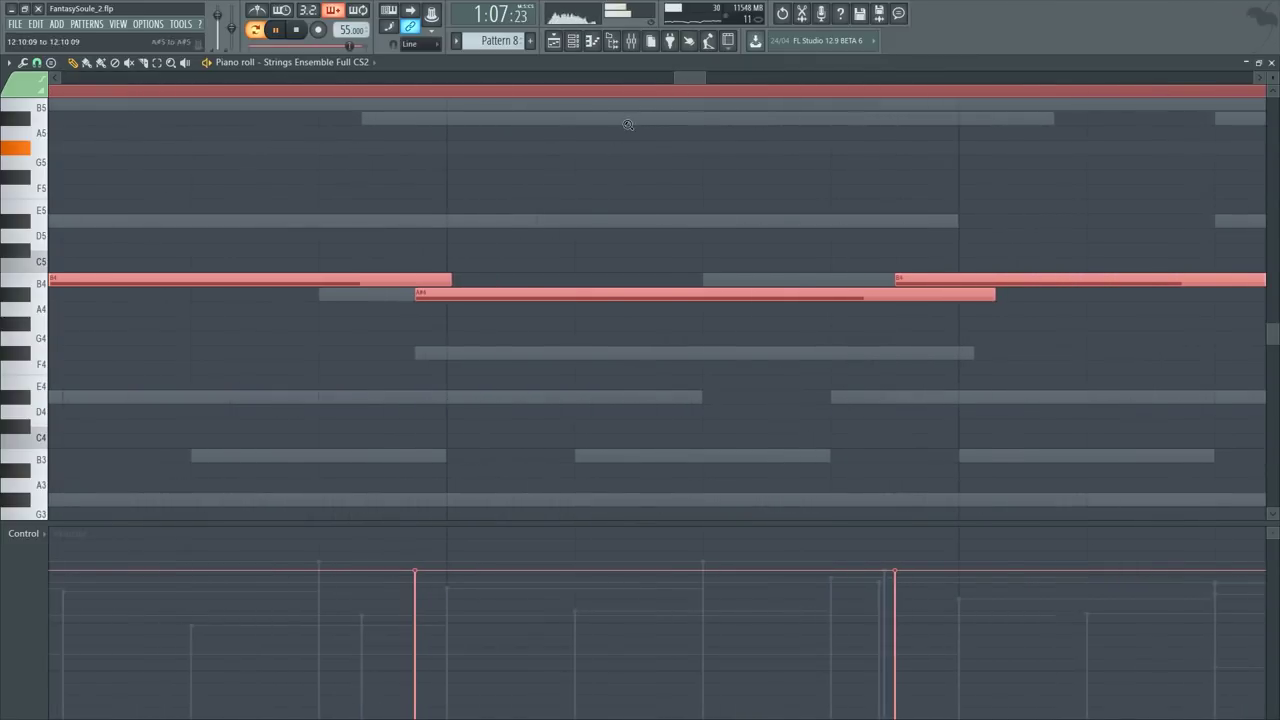
scroll(733, 88, "down", 5)
key("ctrl+d")
Step: Play the transferred Strings Ensemble melody from bar 10 and review it against the other parts
left_click(667, 93)
scroll(702, 93, "up", 5)
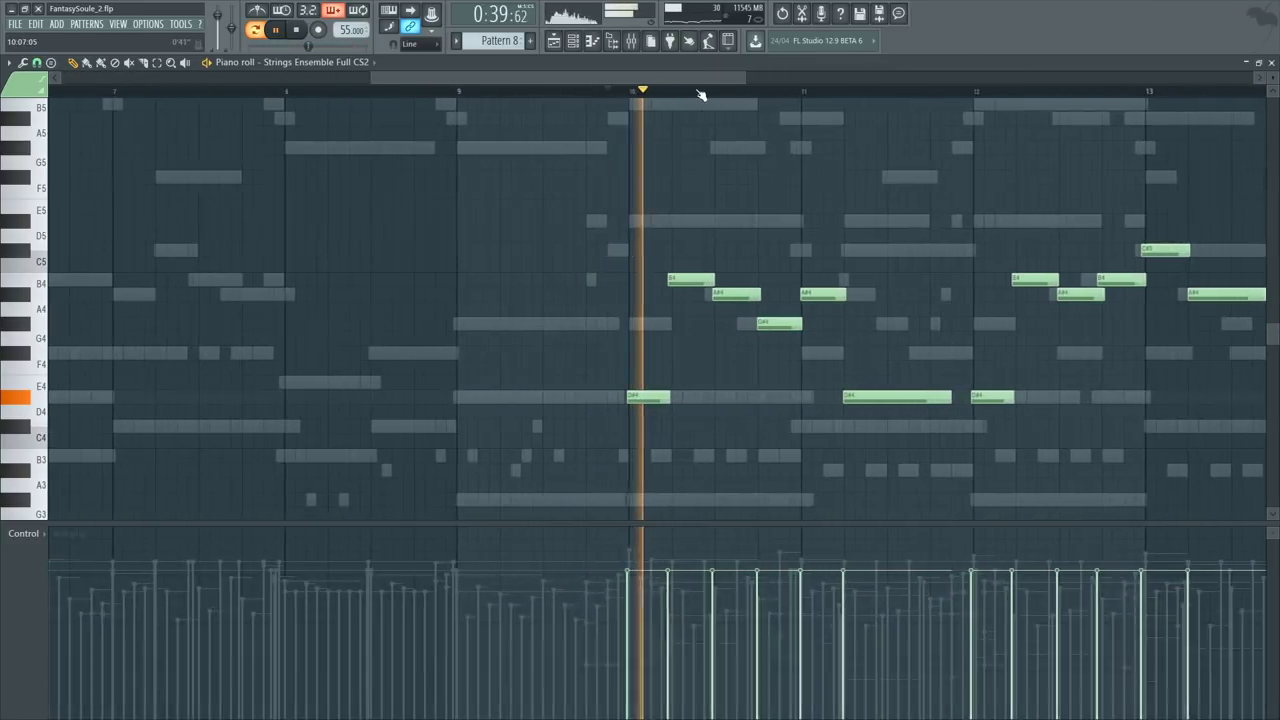
scroll(700, 94, "up", 1)
key("F6")
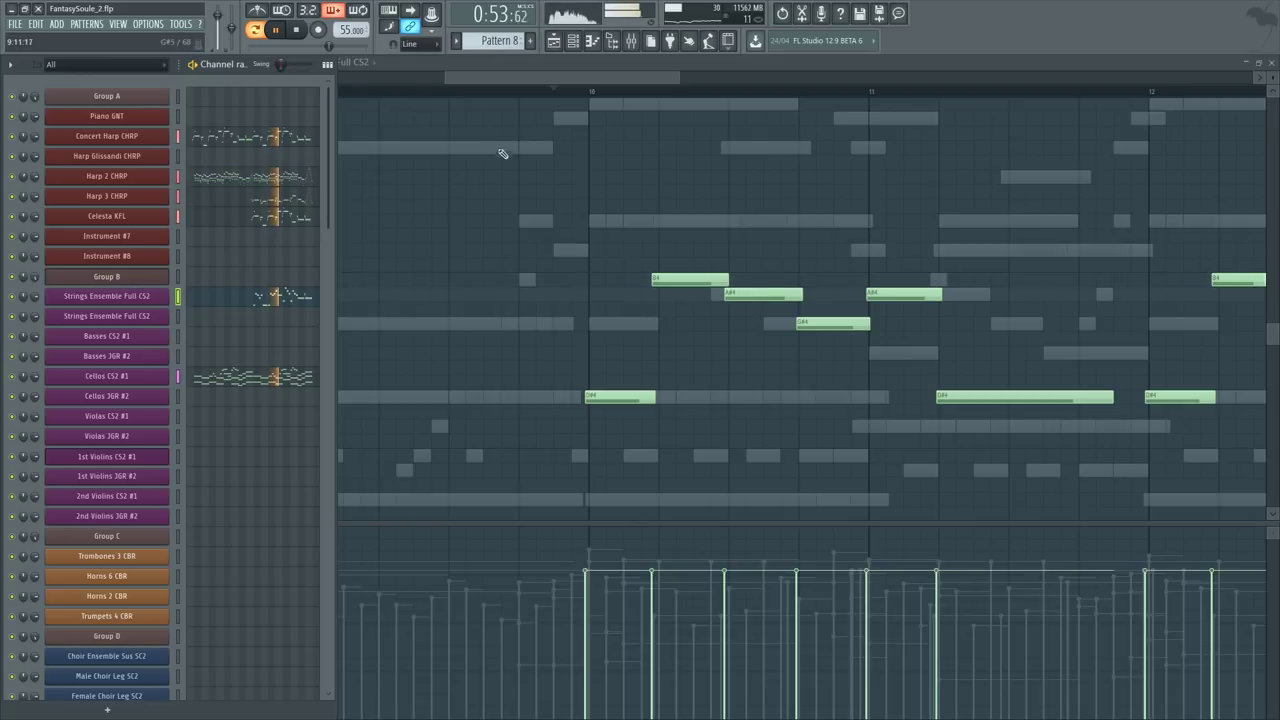
scroll(567, 98, "down", 7)
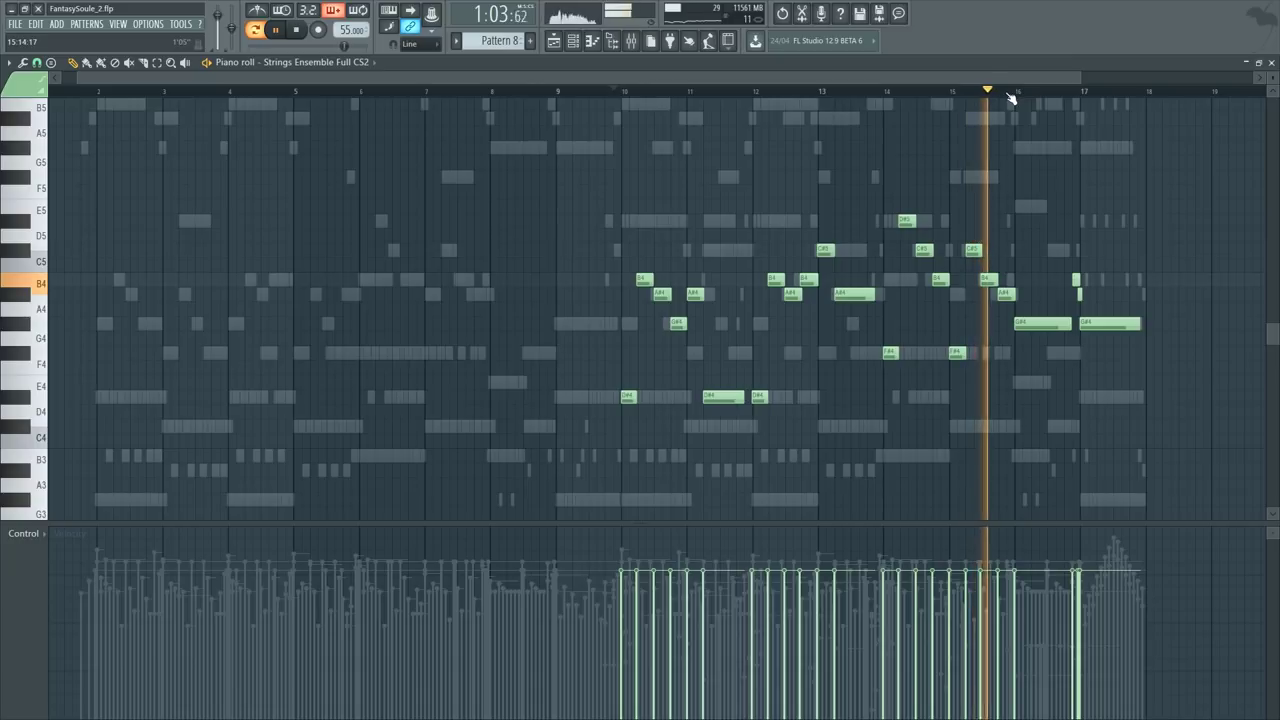
scroll(1014, 93, "up", 1)
scroll(1015, 94, "up", 2)
scroll(1015, 94, "down", 4)
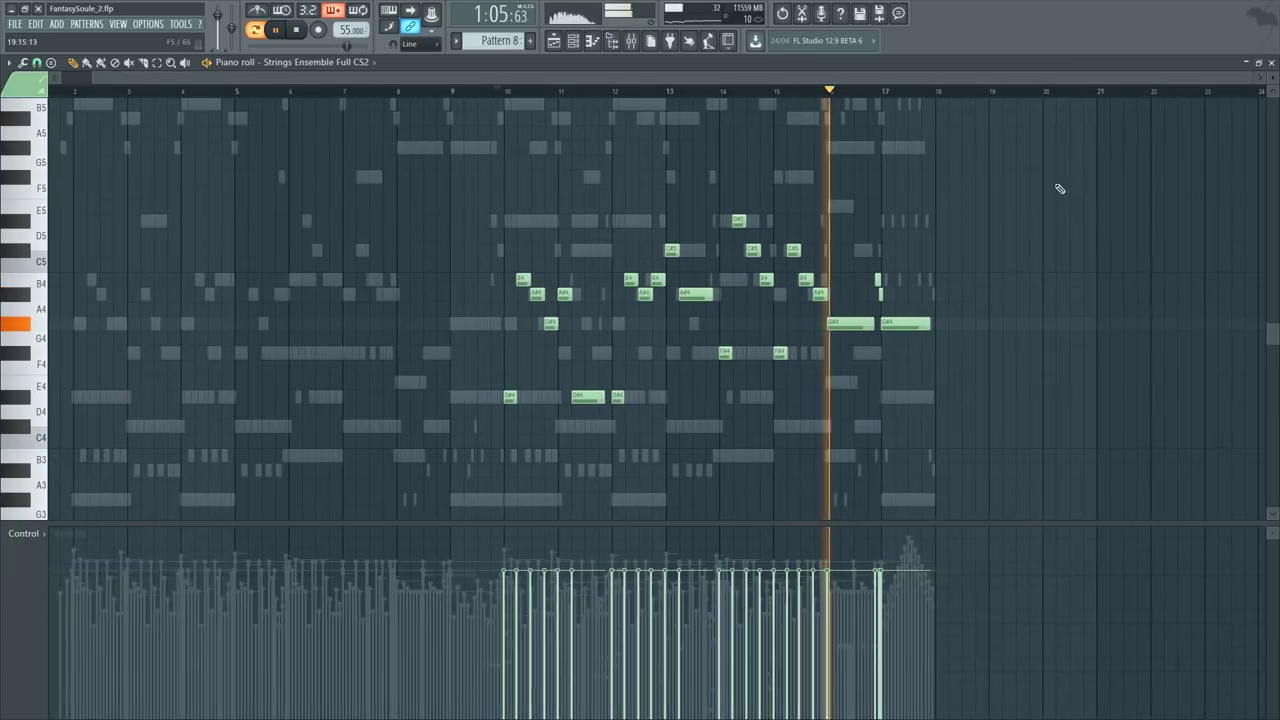
Step: Mute all the Strings Ensemble Full CS2 melody notes in bars 10 to 17 and stop playback
left_click_drag(1066, 190, 303, 497)
key("t")
key("ctrl+d")
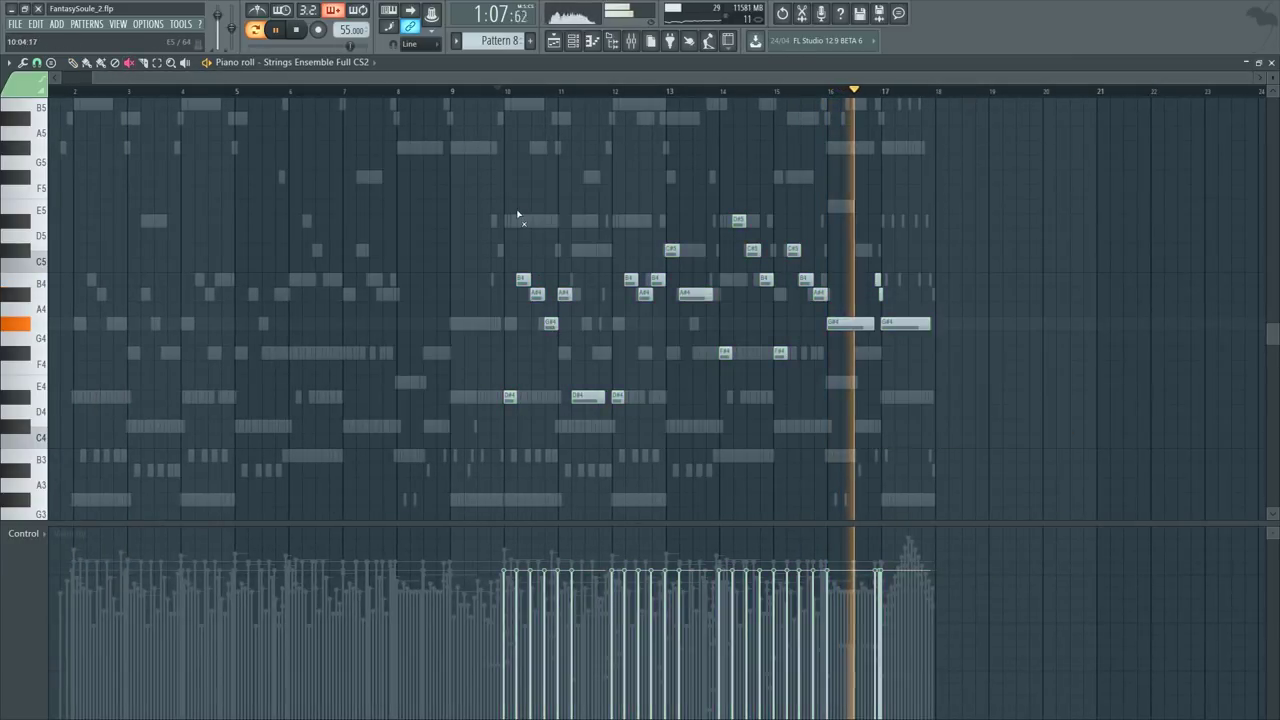
key("p")
key("space")
scroll(565, 92, "up", 3)
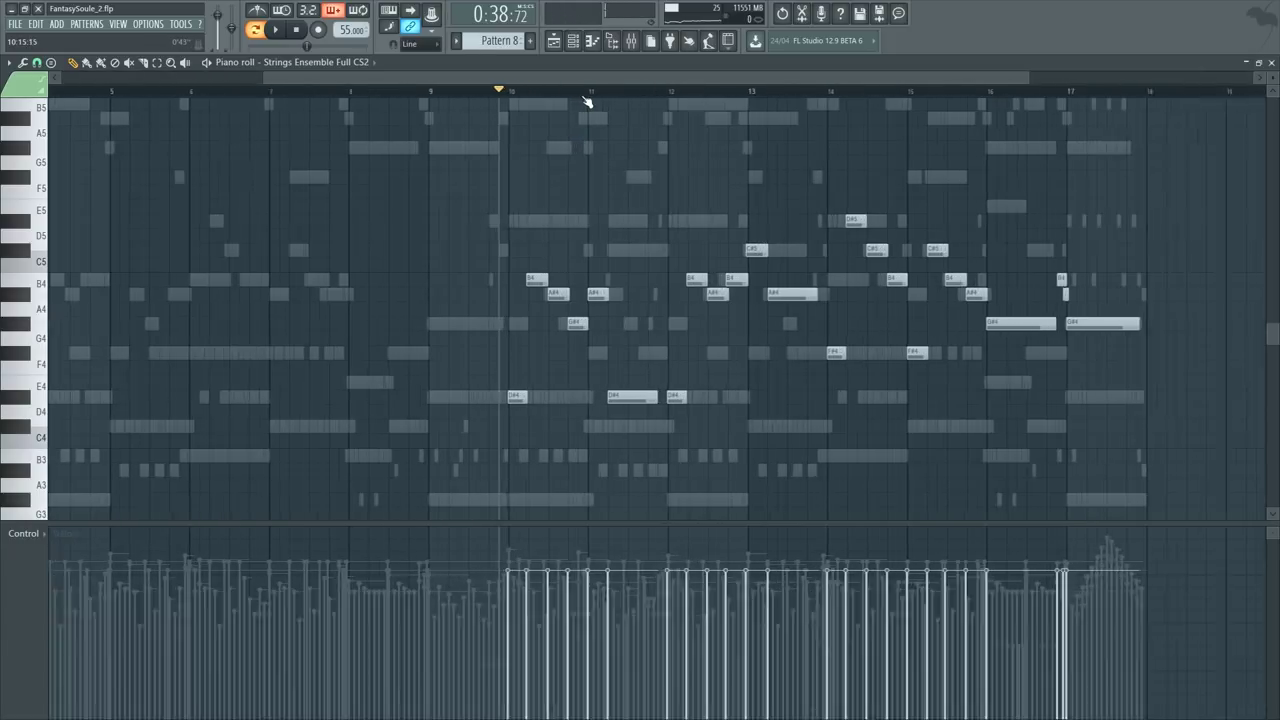
Step: Open the Cellos CS2 #1 part and add a B4 note on top of the chord, spanning all of bar 10
key("F6")
left_click(225, 375)
key("space")
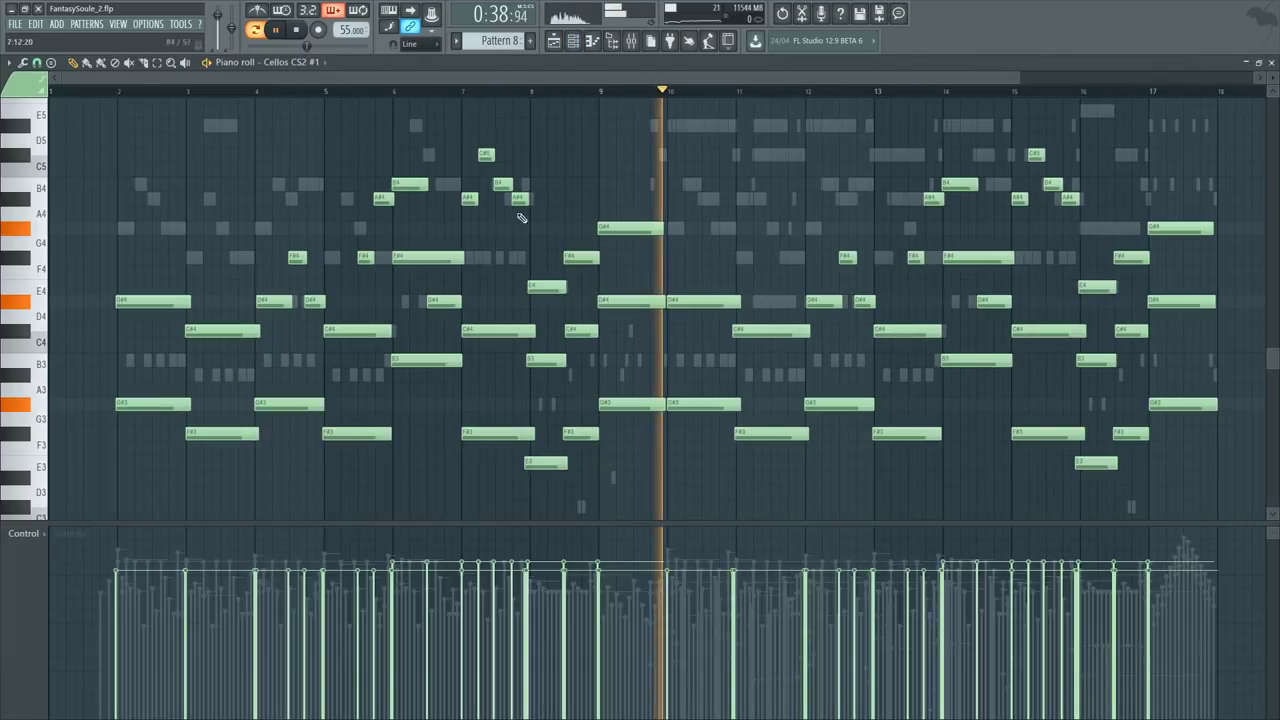
key("space")
scroll(723, 100, "up", 3)
scroll(690, 175, "up", 1)
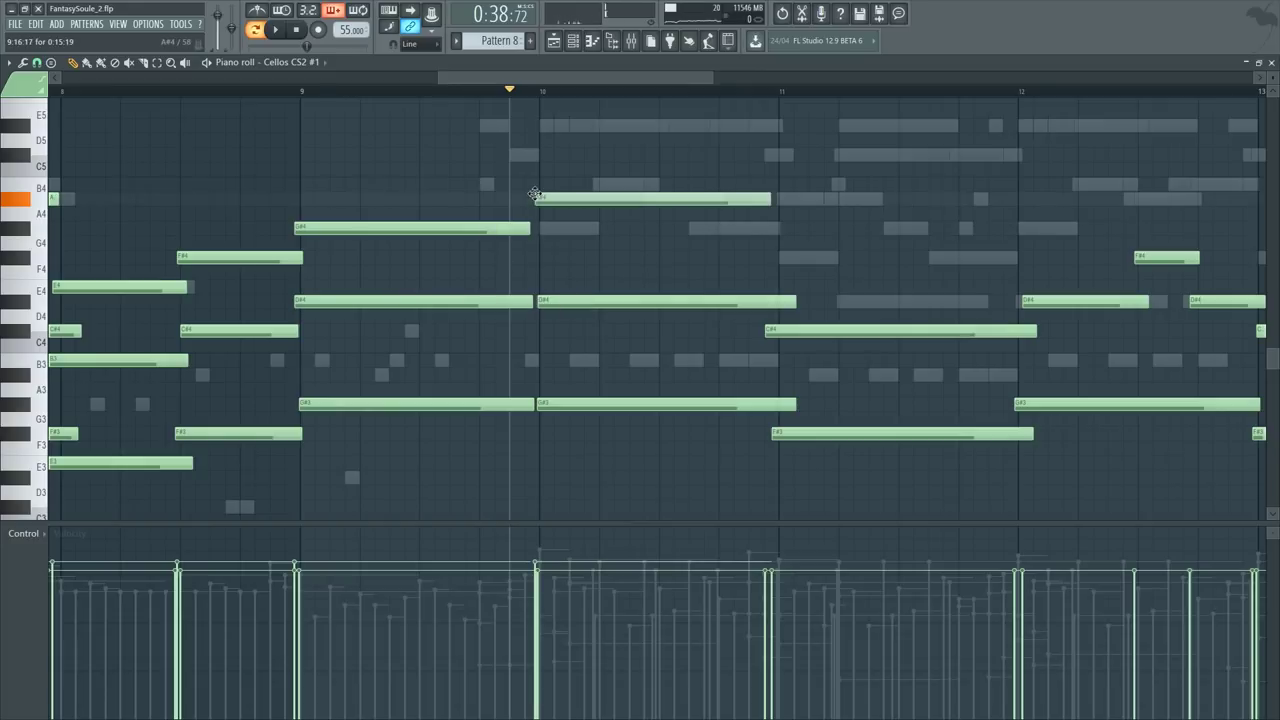
left_click_drag(532, 183, 535, 183)
key("space")
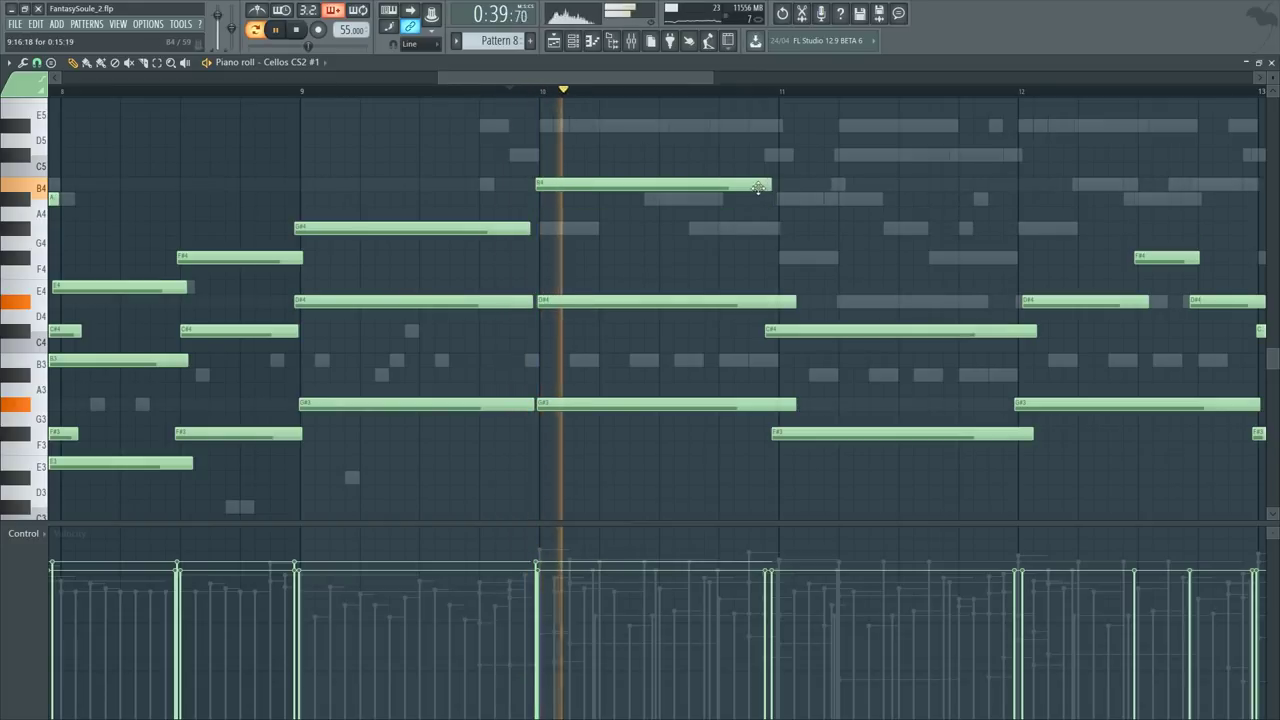
left_click_drag(772, 186, 779, 186)
key("space")
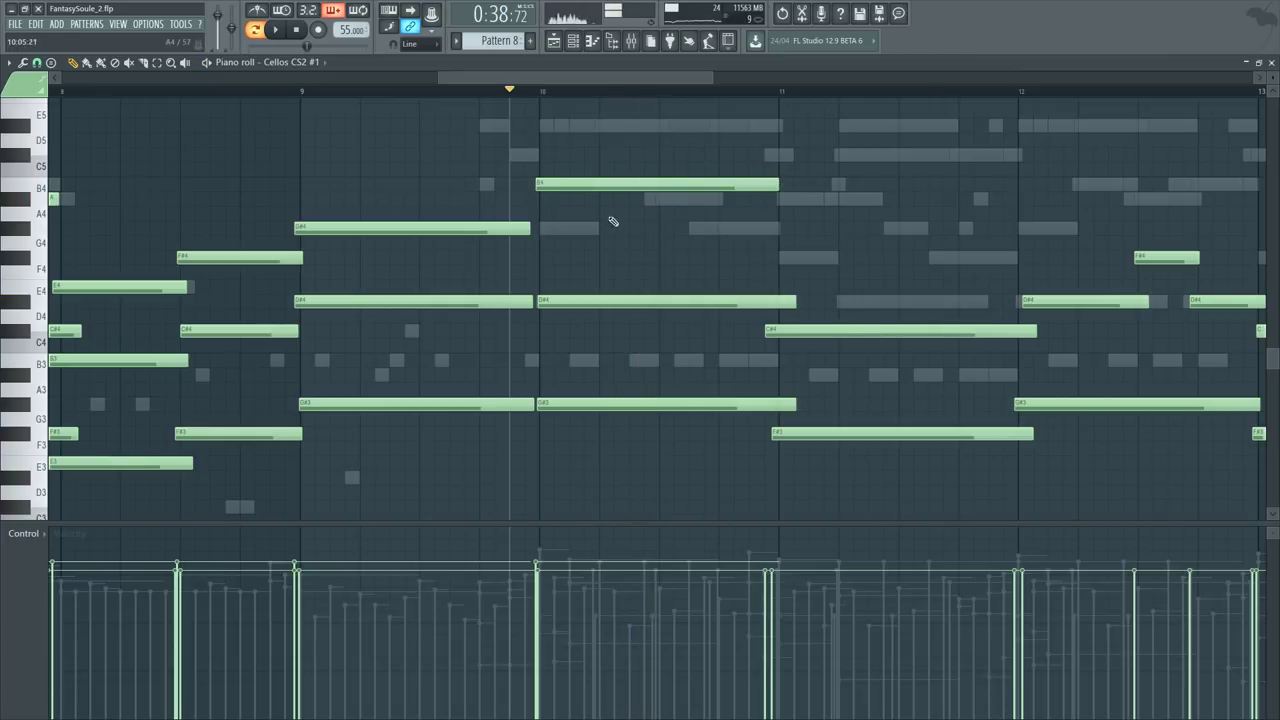
Step: Turn the cellos' top line into B4, A#4, G#4 in bar 10 and A#4, G#4, F#4 in bar 11, then play it
left_click(652, 196)
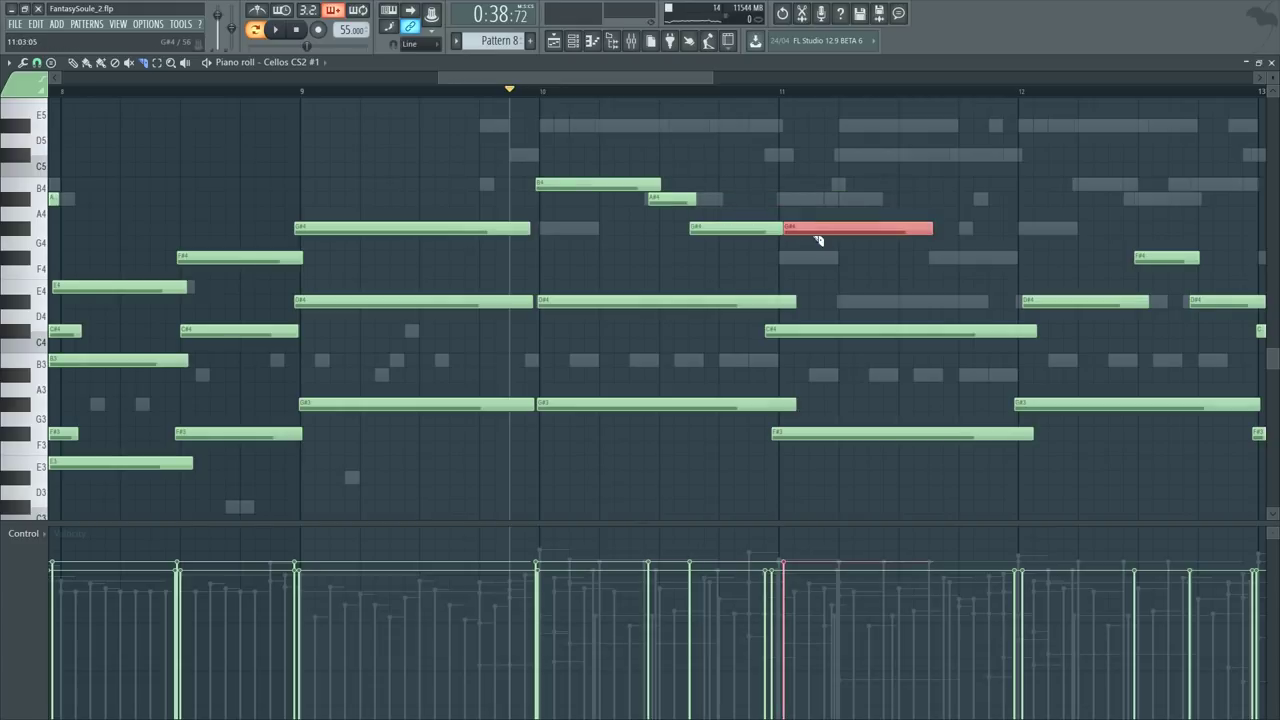
left_click_drag(768, 183, 777, 204)
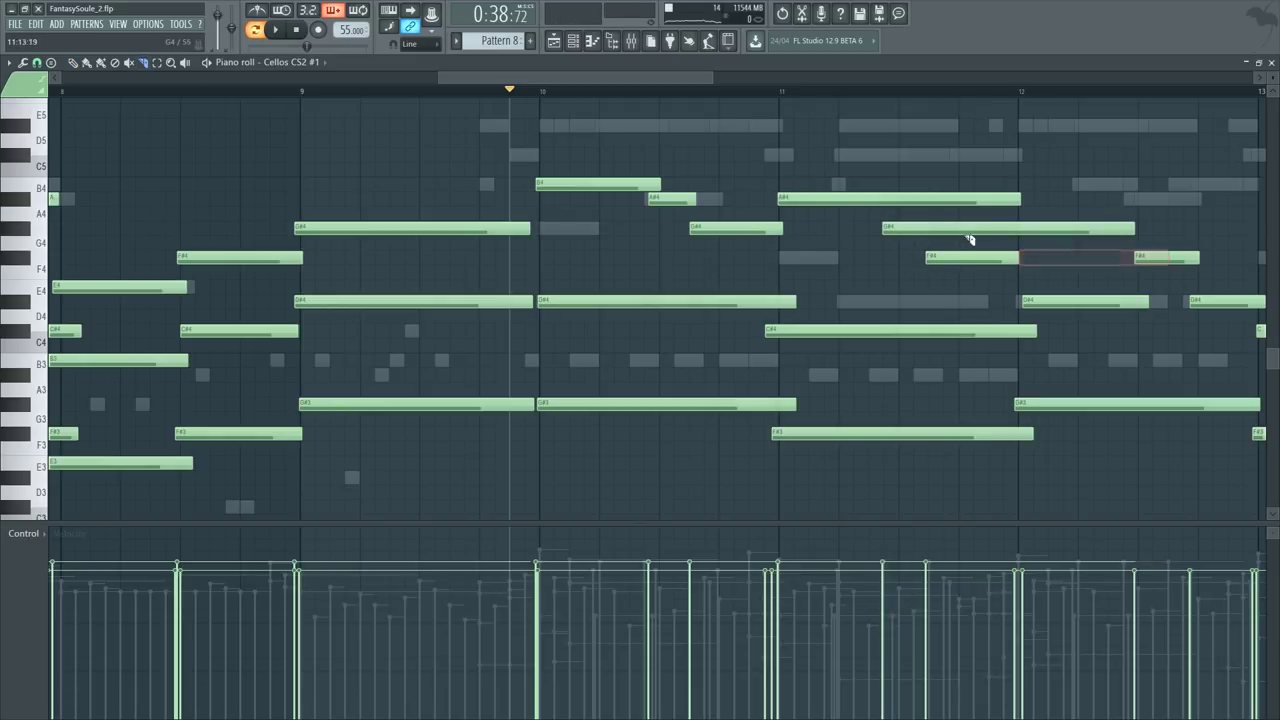
left_click_drag(897, 208, 889, 212)
key("space")
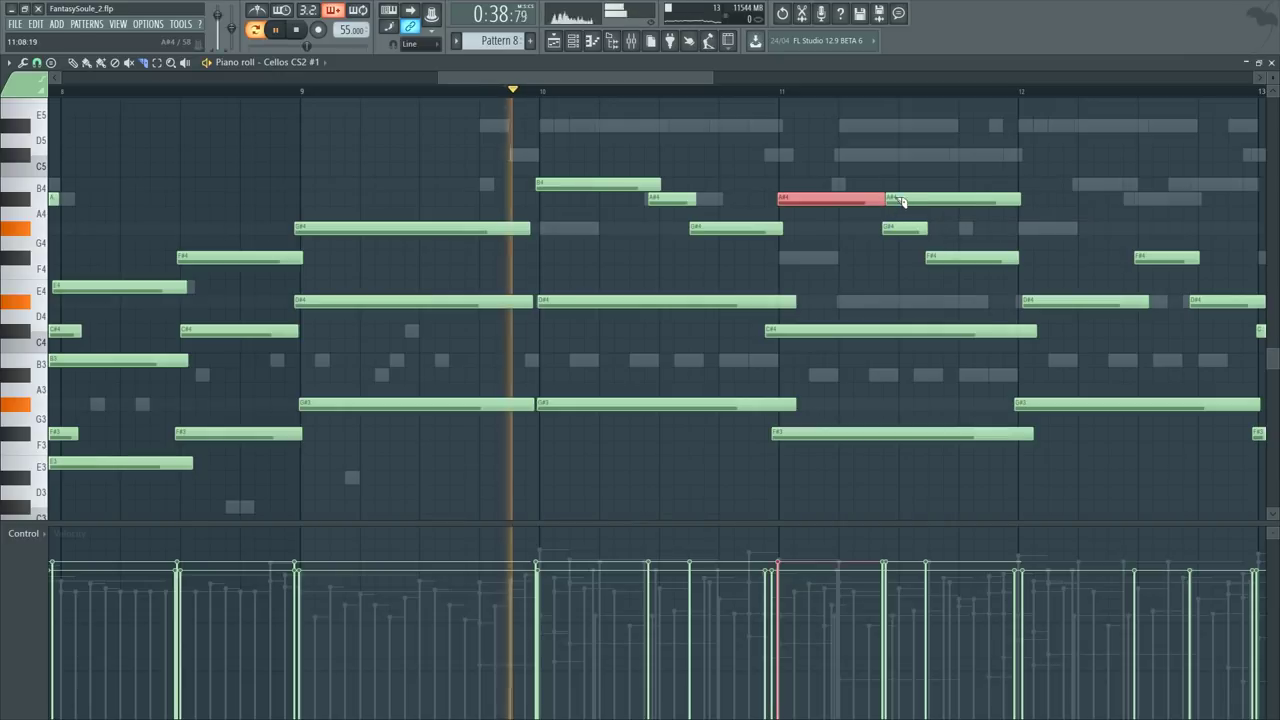
right_click(907, 201)
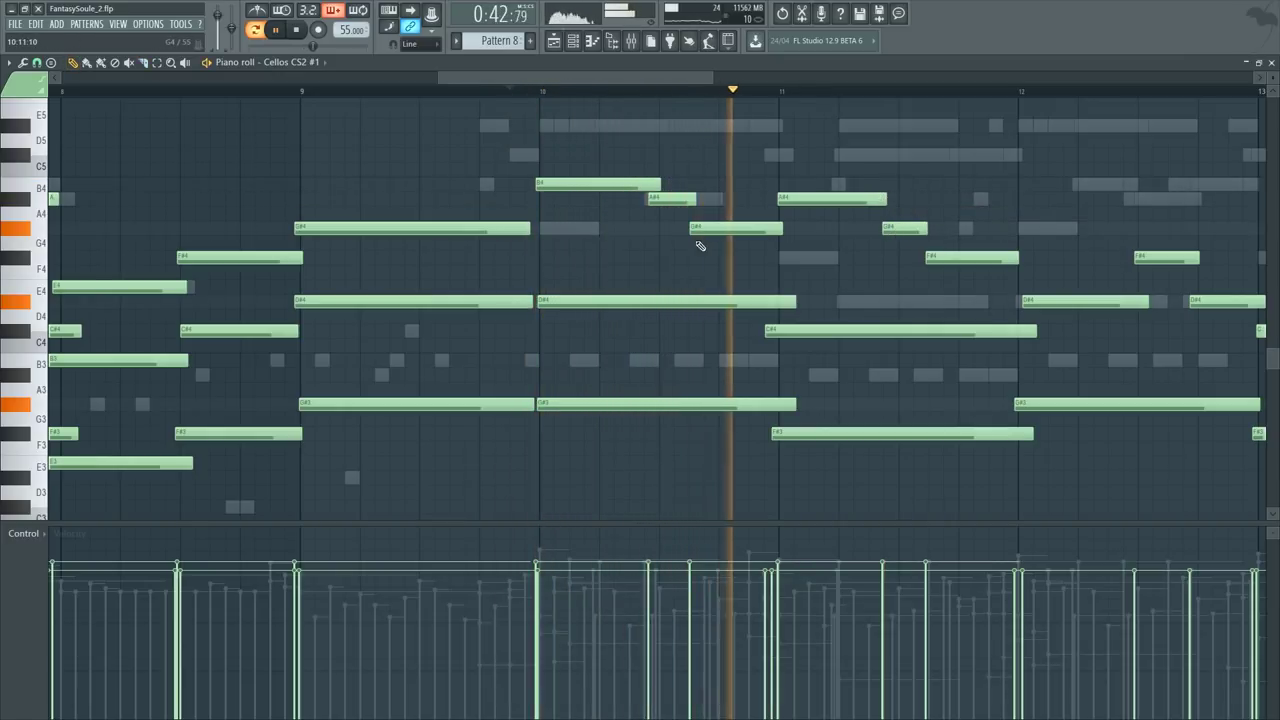
key("space")
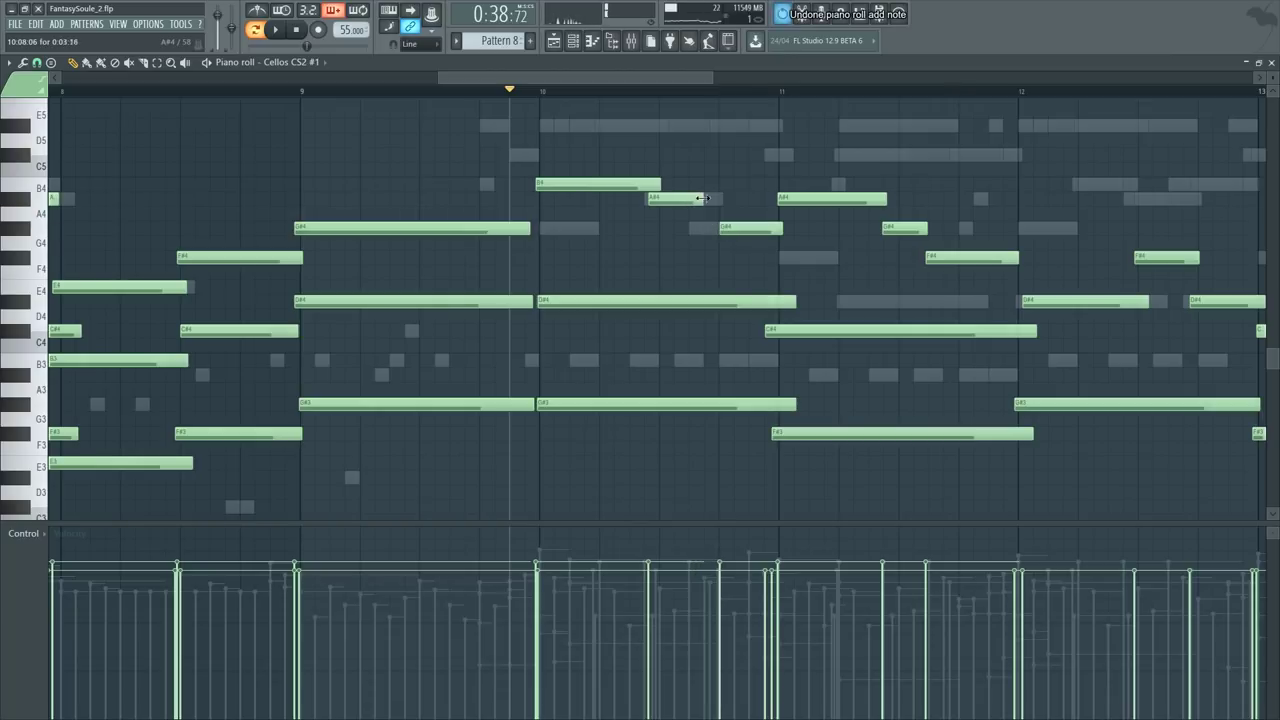
Step: Lengthen the A#4 in bar 10 and start the F#4 at the end of bar 11 earlier, auditioning the line and undoing an accidental note move
left_click_drag(703, 198, 720, 198)
key("space")
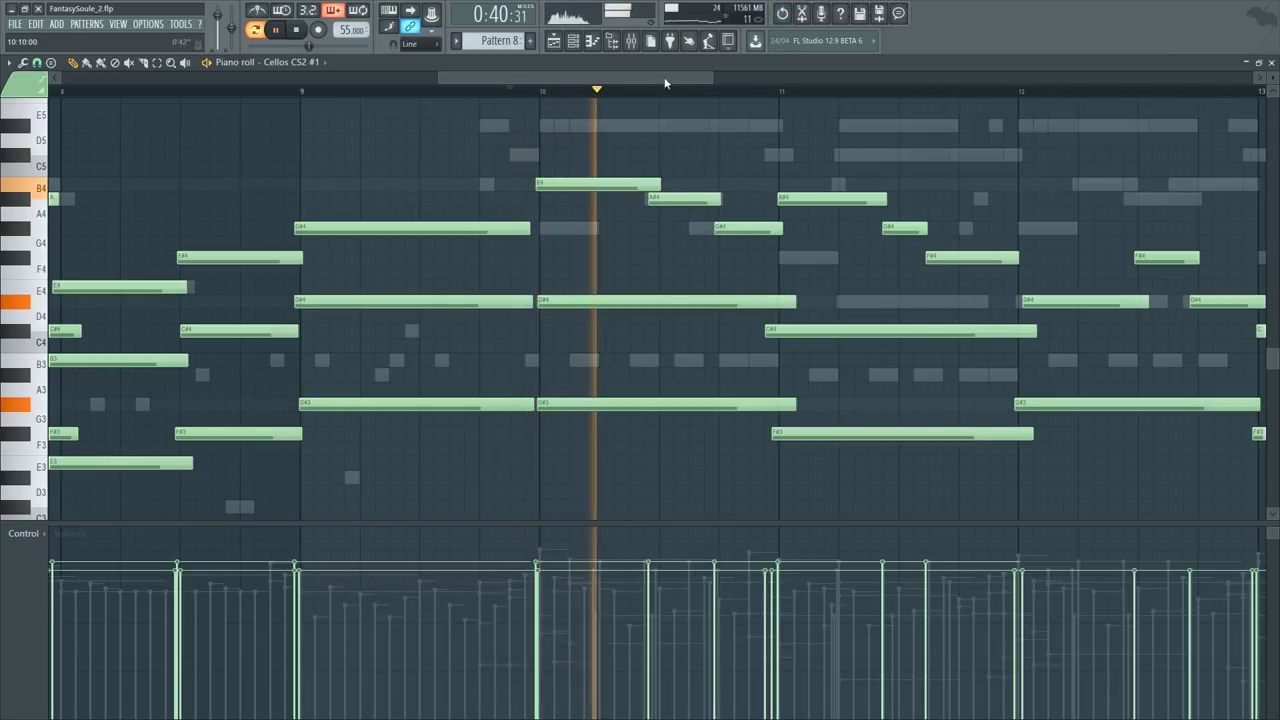
scroll(657, 134, "down", 3)
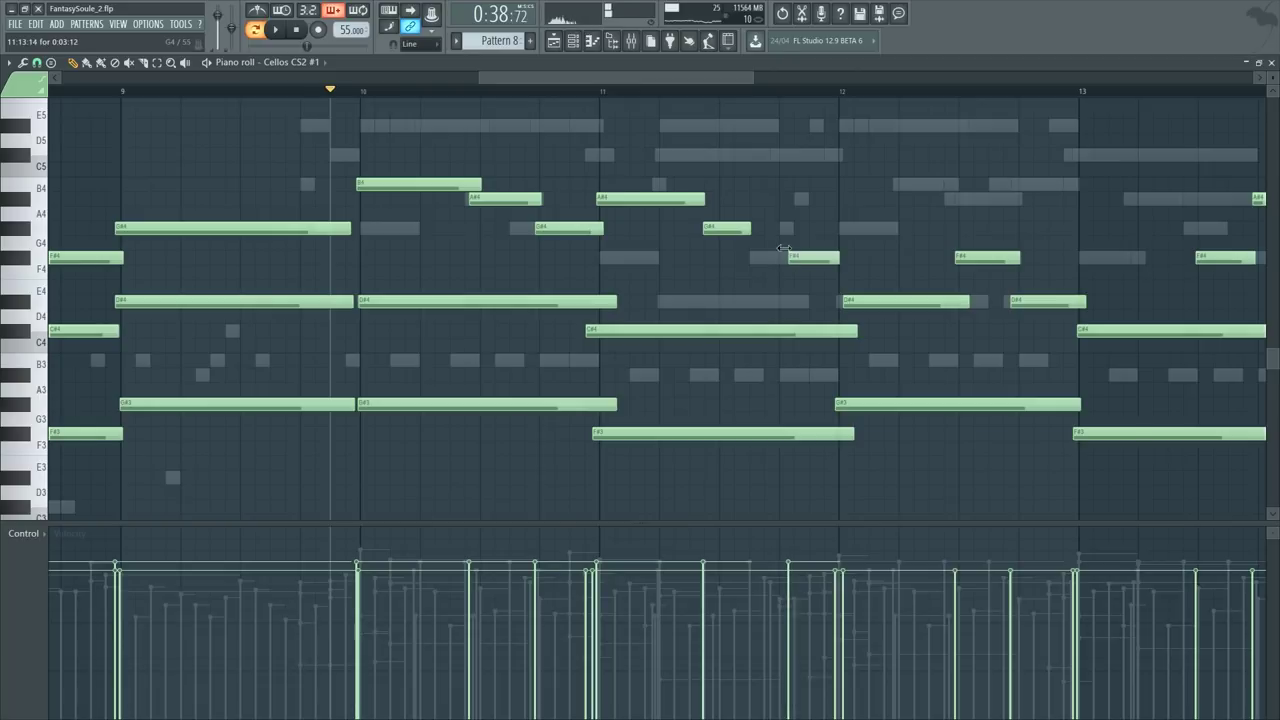
key("space")
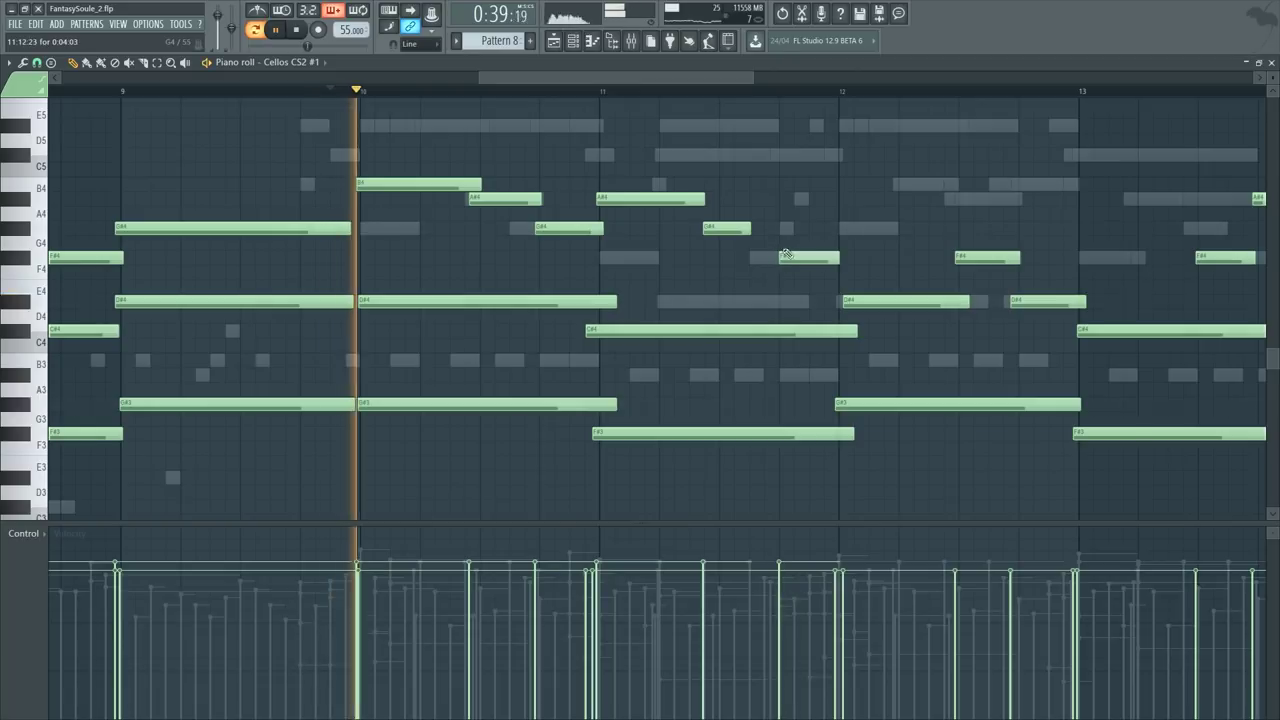
key("ctrl+z")
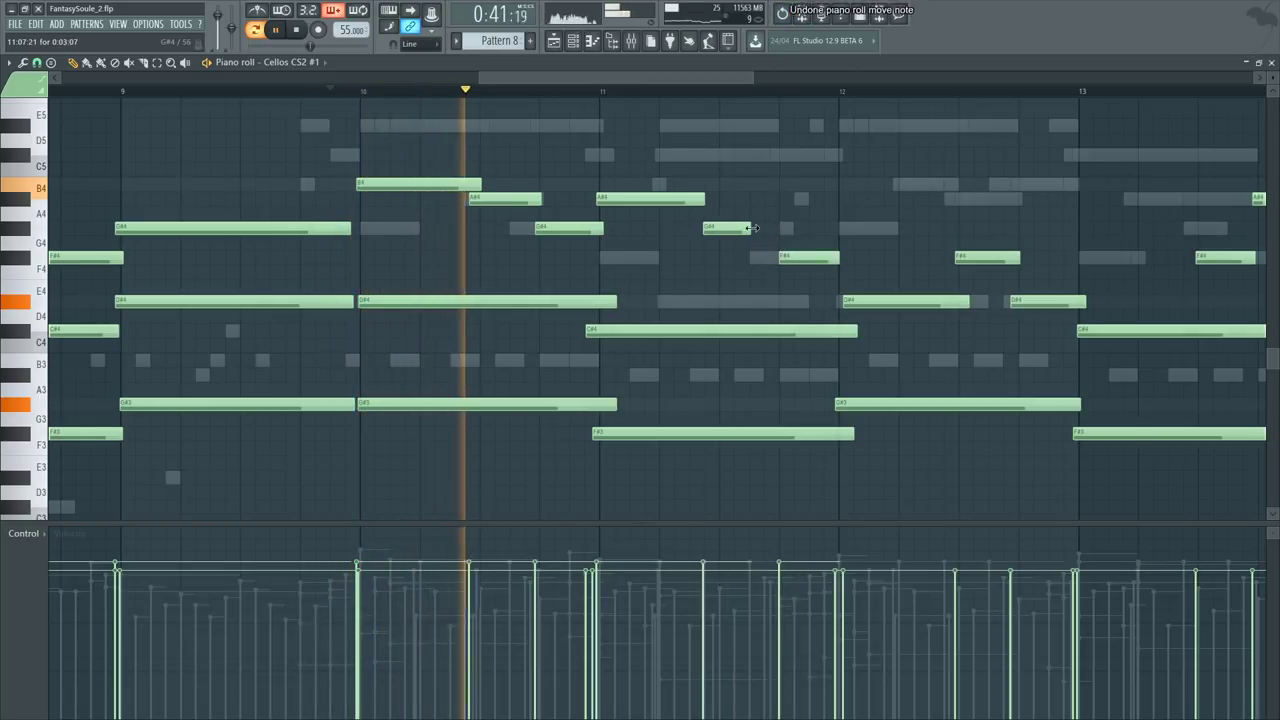
Step: Close the gaps in bar 11 by extending the G#4 to the F#4, lengthening the A#4 and starting the G#4 slightly later
scroll(700, 127, "down", 2)
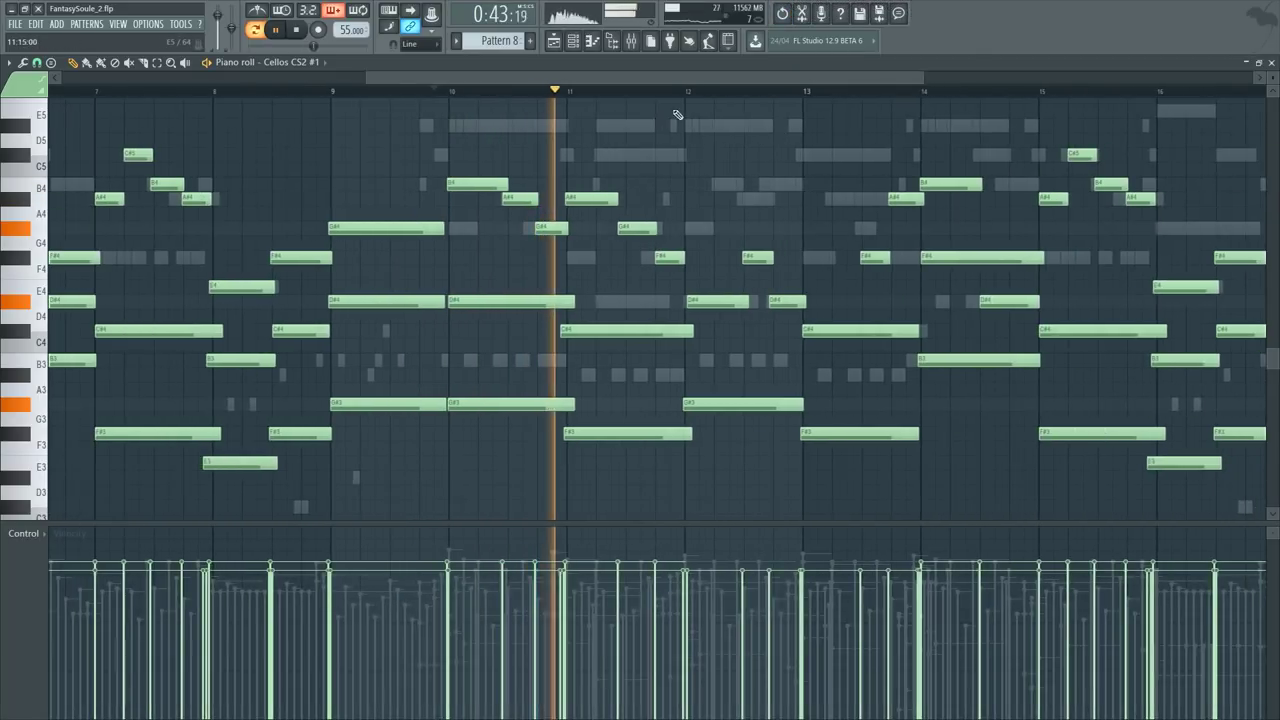
scroll(702, 107, "up", 2)
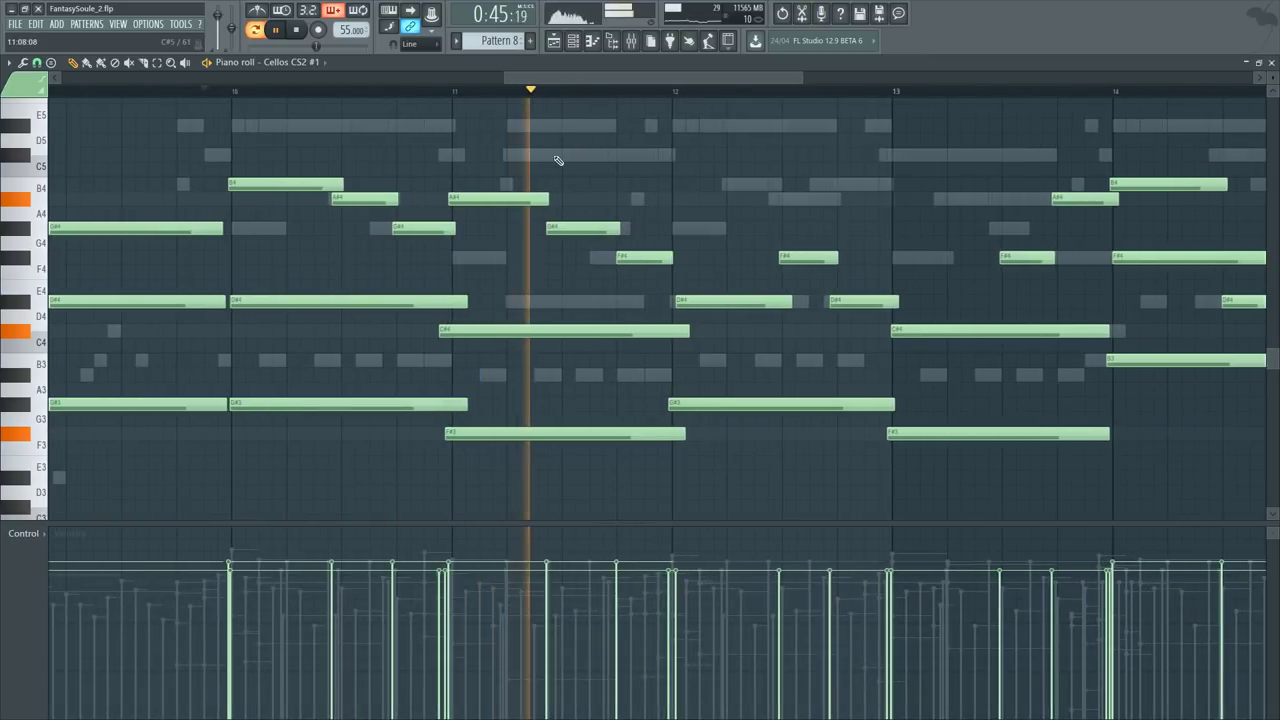
left_click_drag(545, 224, 564, 198)
key("space")
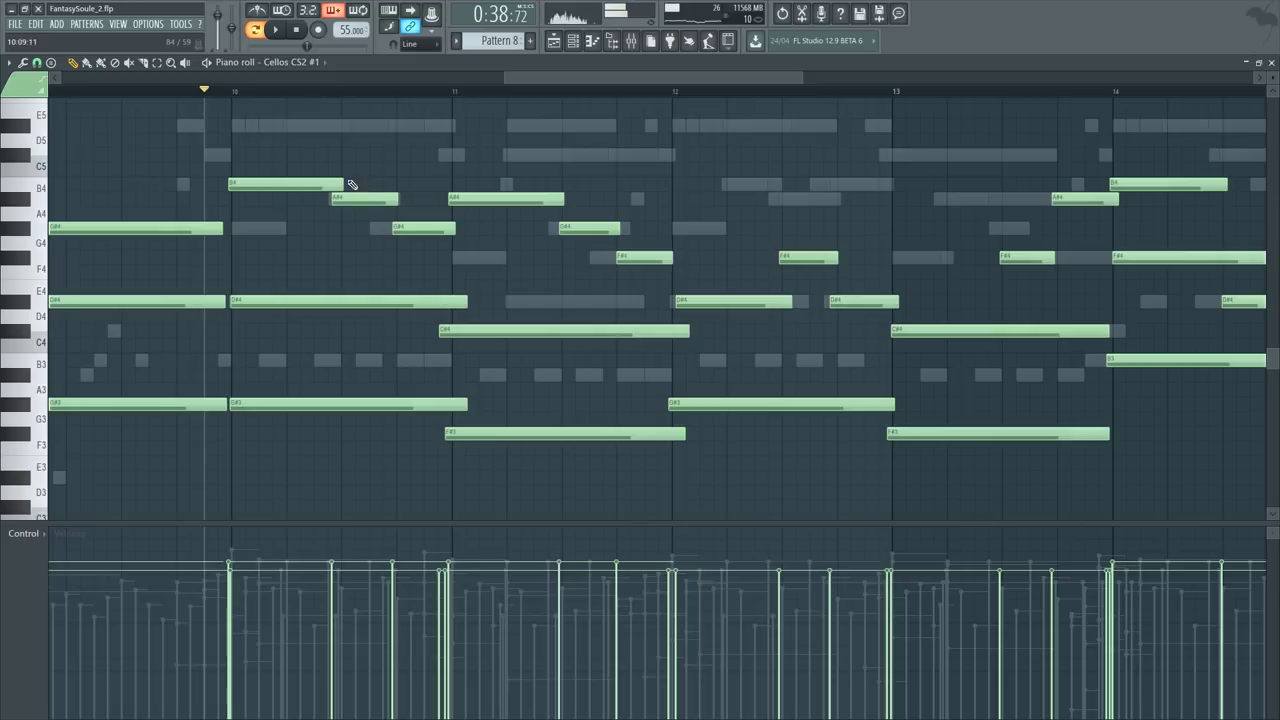
Step: Look through the channel list and listen to the cello line against the other parts from bar 10 into bar 12
key("F6")
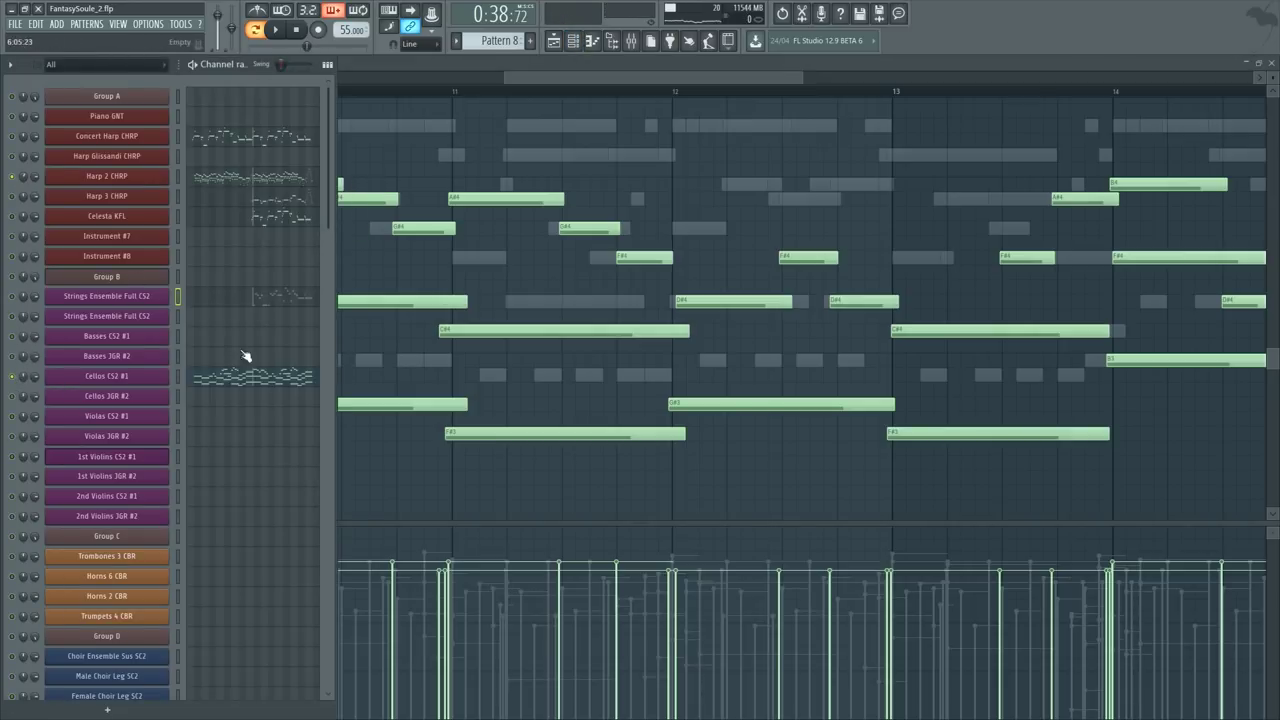
scroll(78, 476, "down", 7)
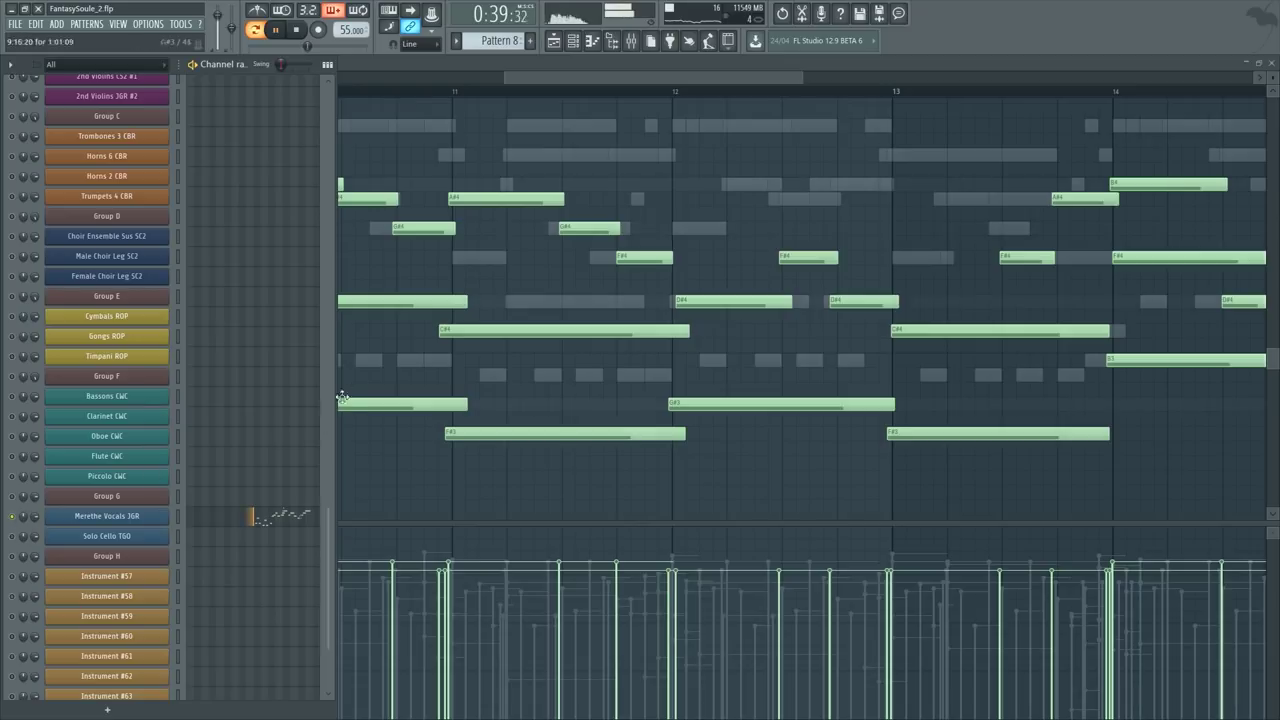
key("F6")
scroll(380, 122, "up", 3)
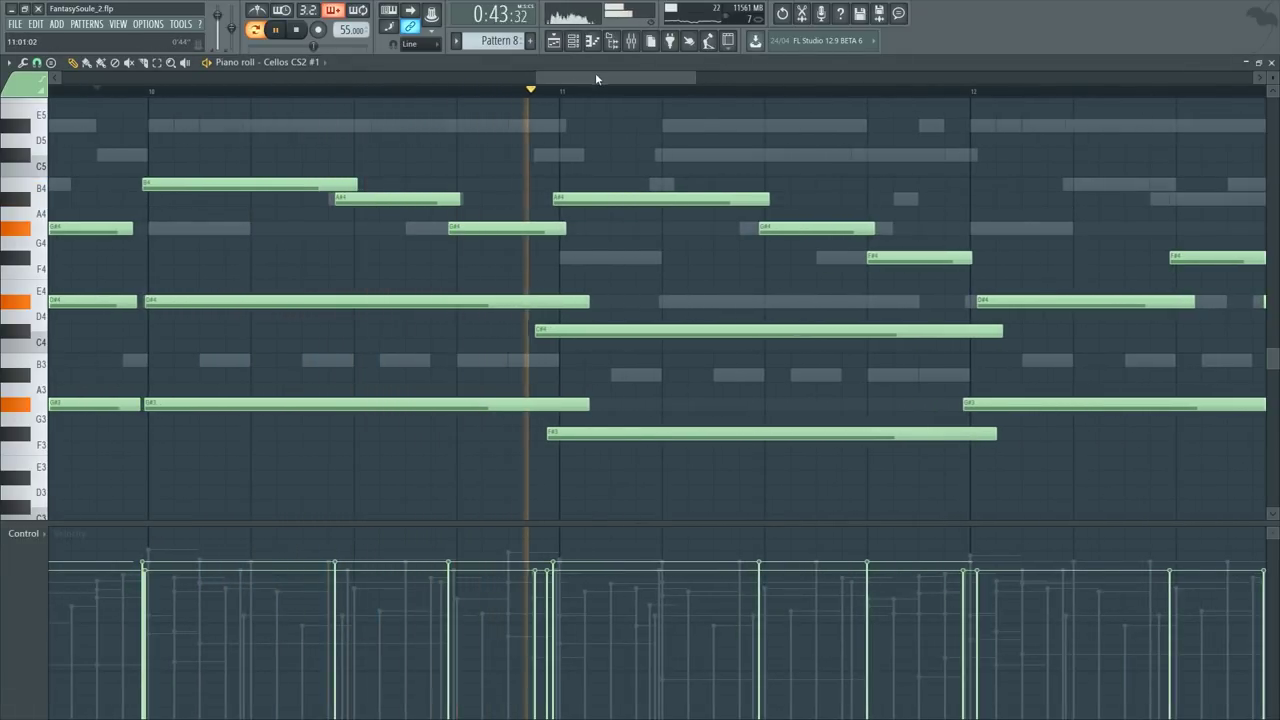
left_click_drag(600, 75, 623, 75)
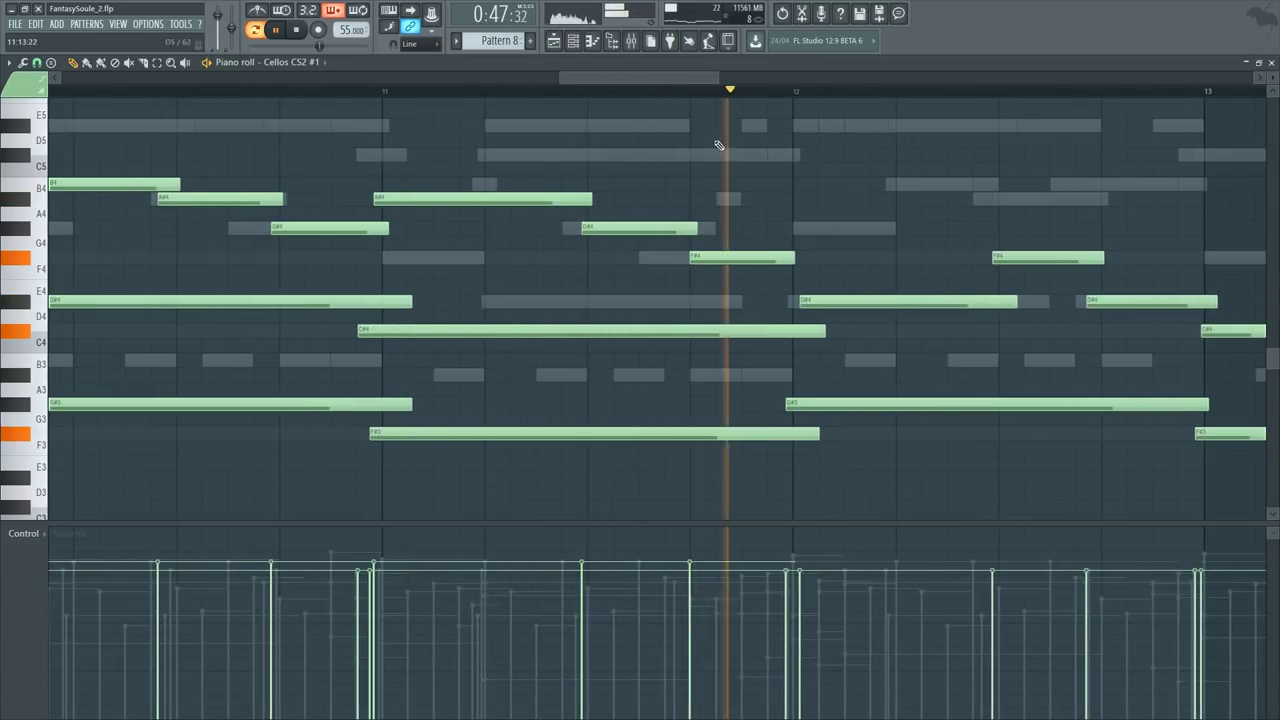
left_click_drag(705, 77, 733, 77)
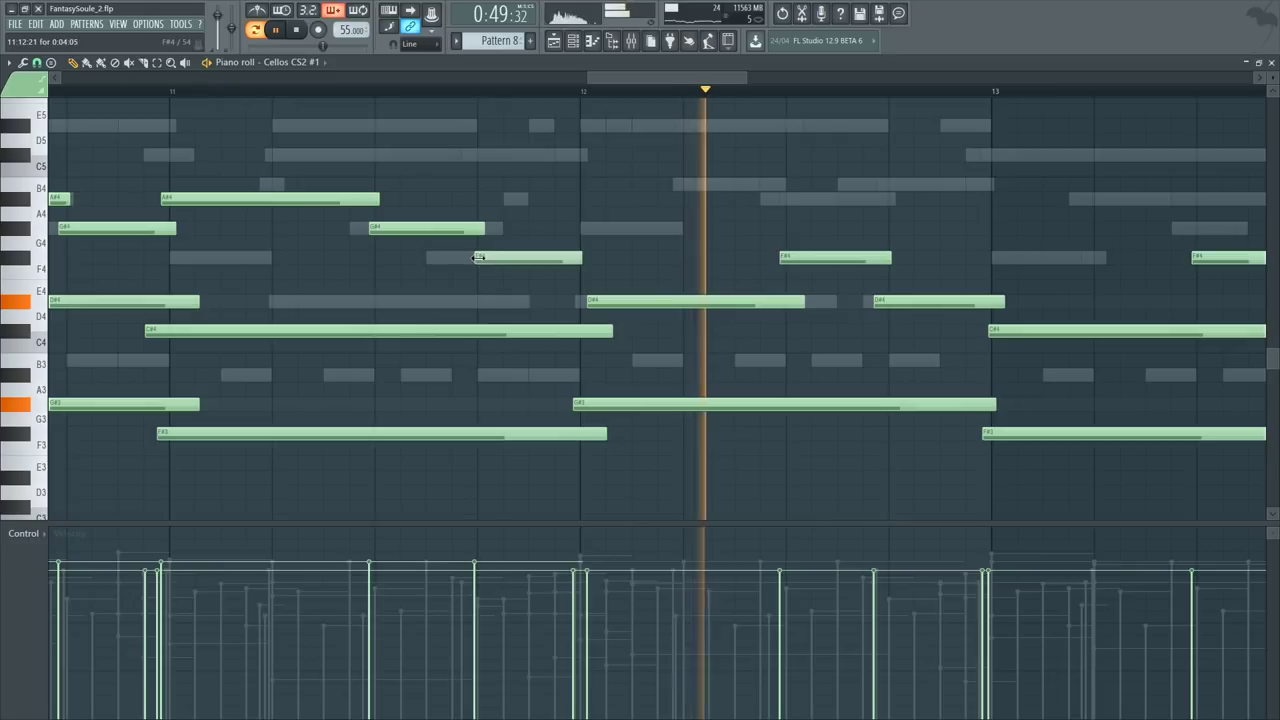
key("space")
Step: Duplicate the top line of bars 10 and 11 into bars 12 and 13, raising bar 13's first two copied notes to C#5 and B4
scroll(652, 103, "down", 4)
left_click_drag(263, 149, 568, 260)
key("ctrl+b")
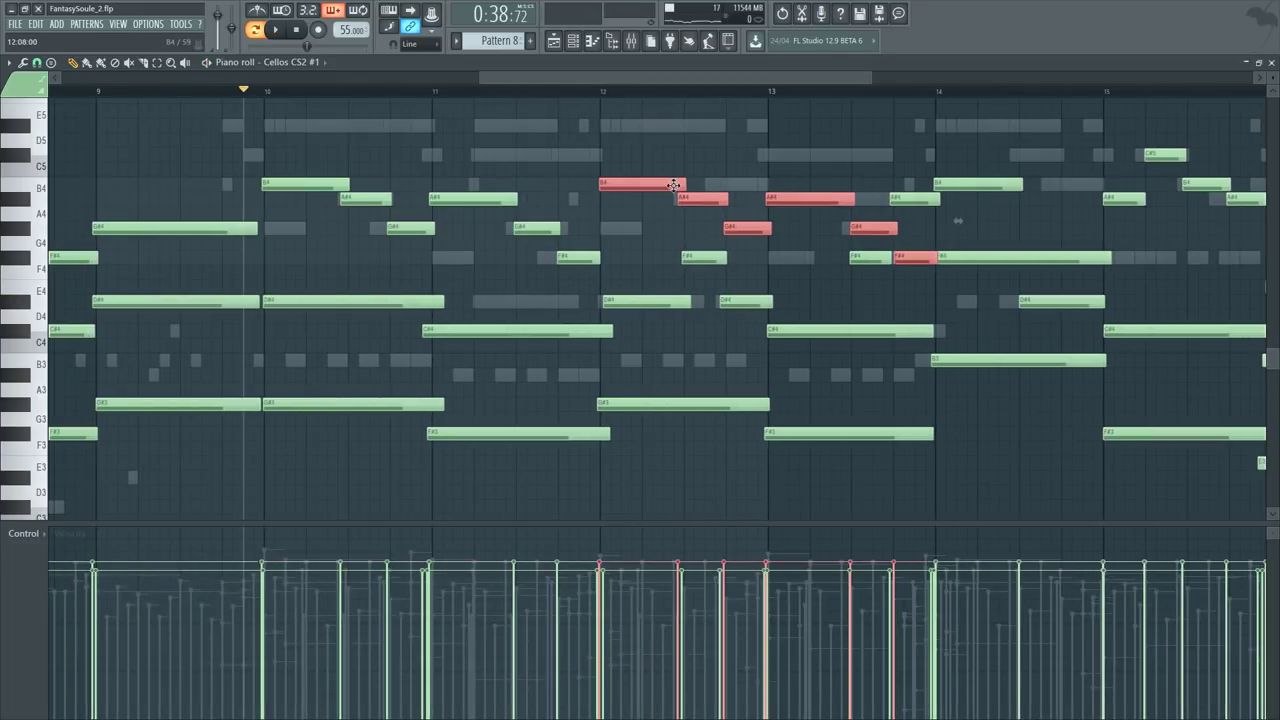
left_click(689, 164, "ctrl")
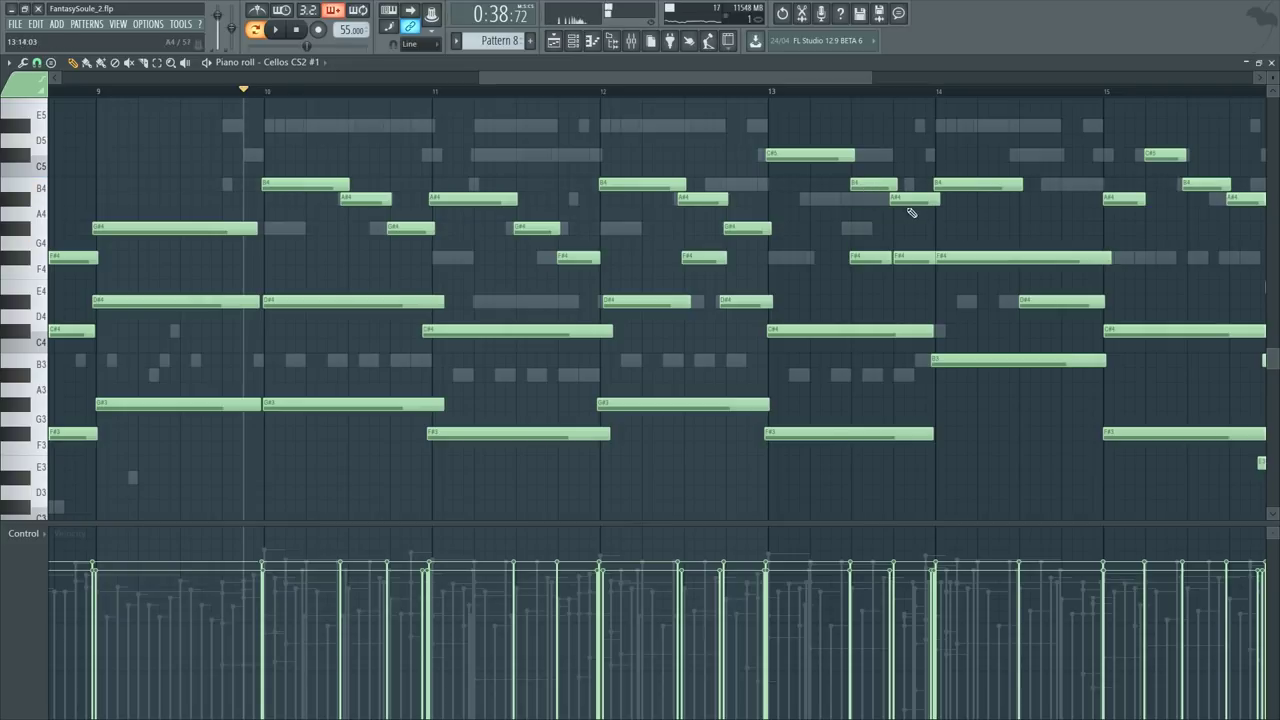
Step: Raise the A#4 at the end of bar 13 to C#5 and delete the short F#4 below it, checking with playback from bar 13
key("space")
left_click(754, 91)
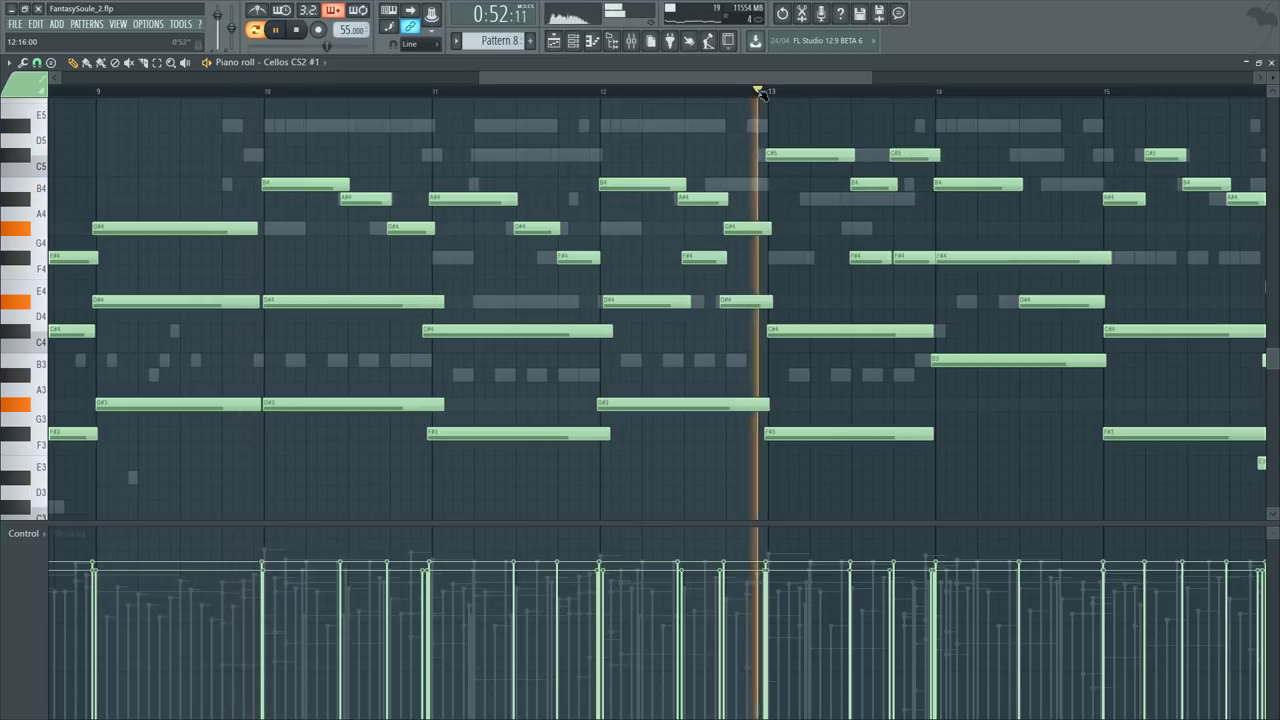
right_click(956, 260)
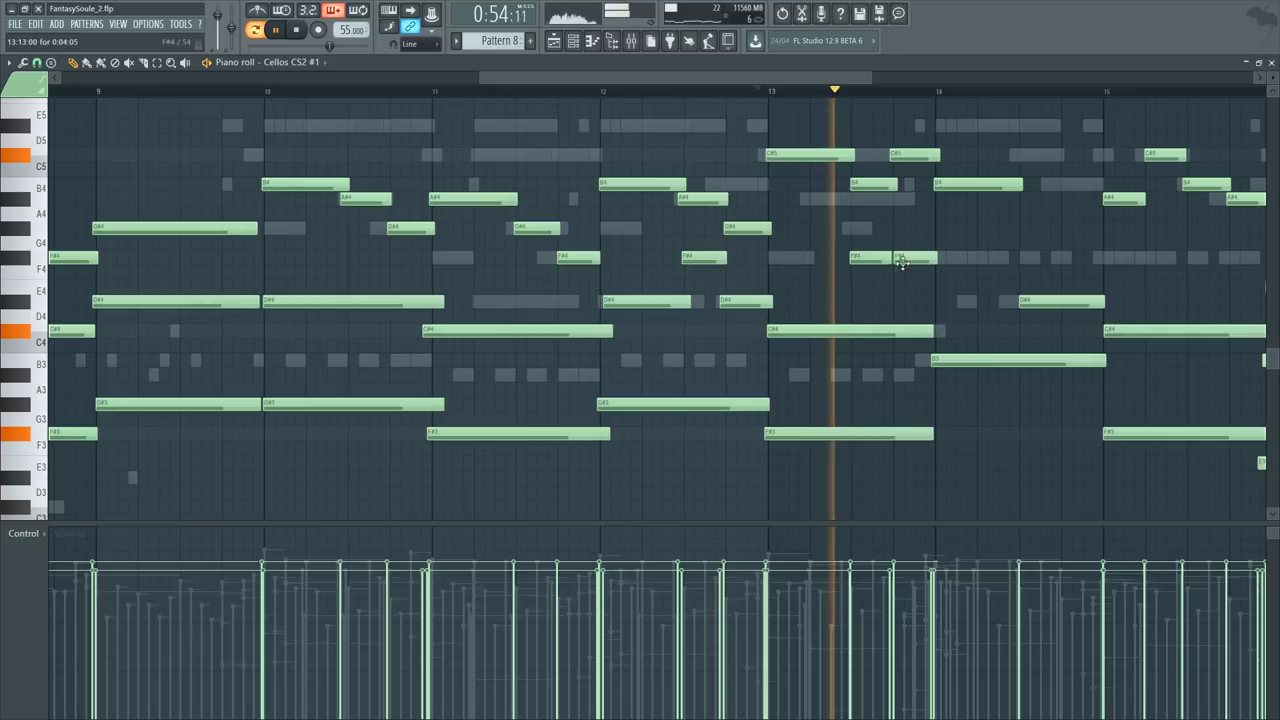
key("space")
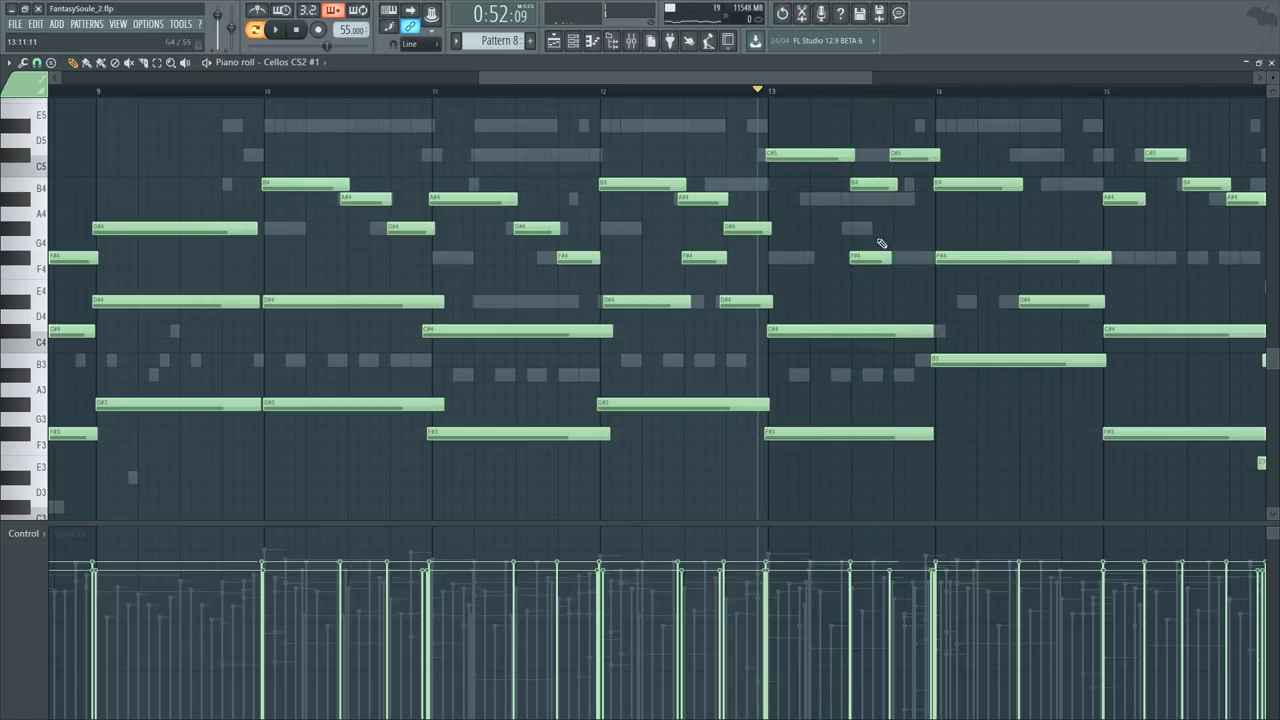
Step: Play bar 13, add a D#5 at the start of bar 14, and try an A#4 below the C#5 at the end of bar 13
key("space")
scroll(931, 94, "up", 3)
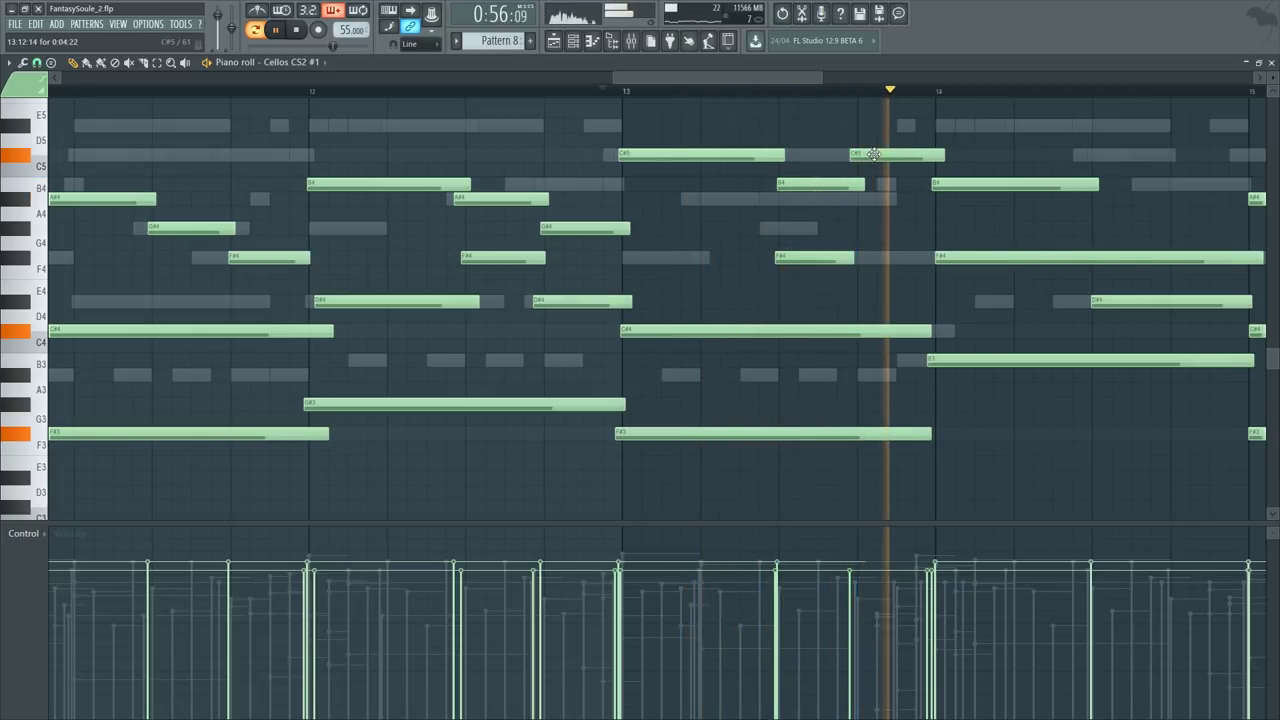
key("space")
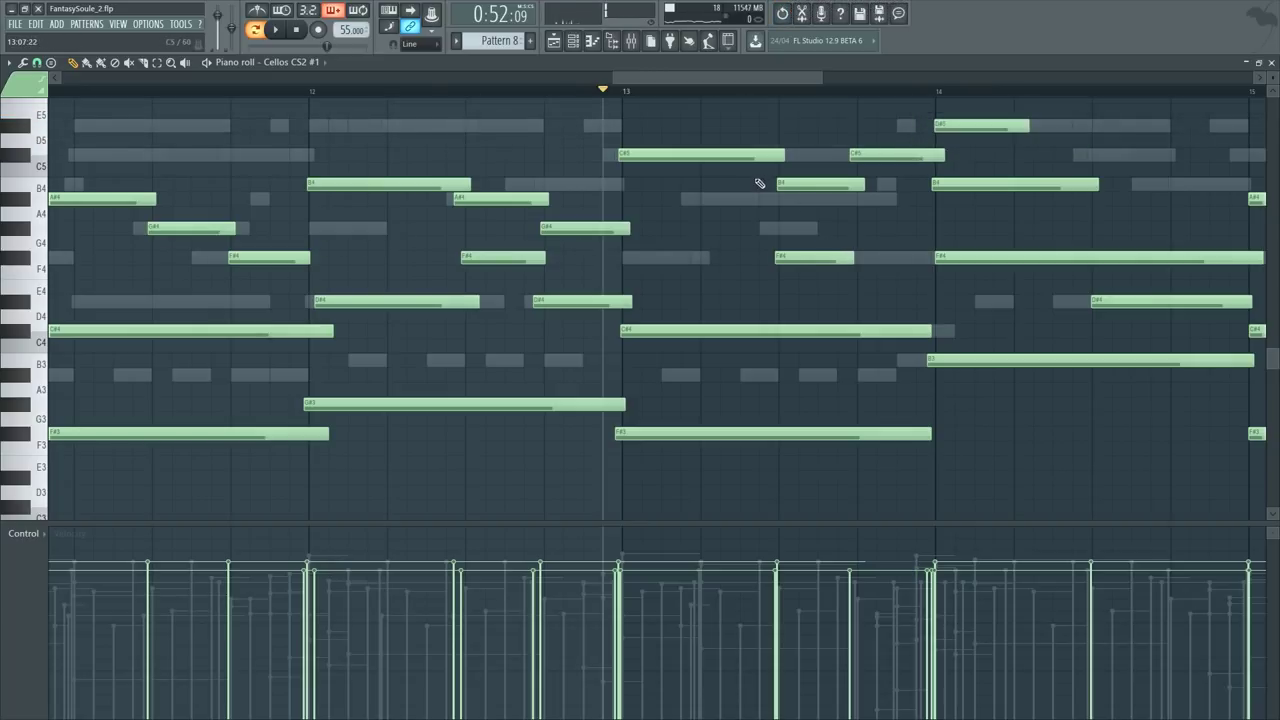
key("space")
scroll(815, 92, "down", 2)
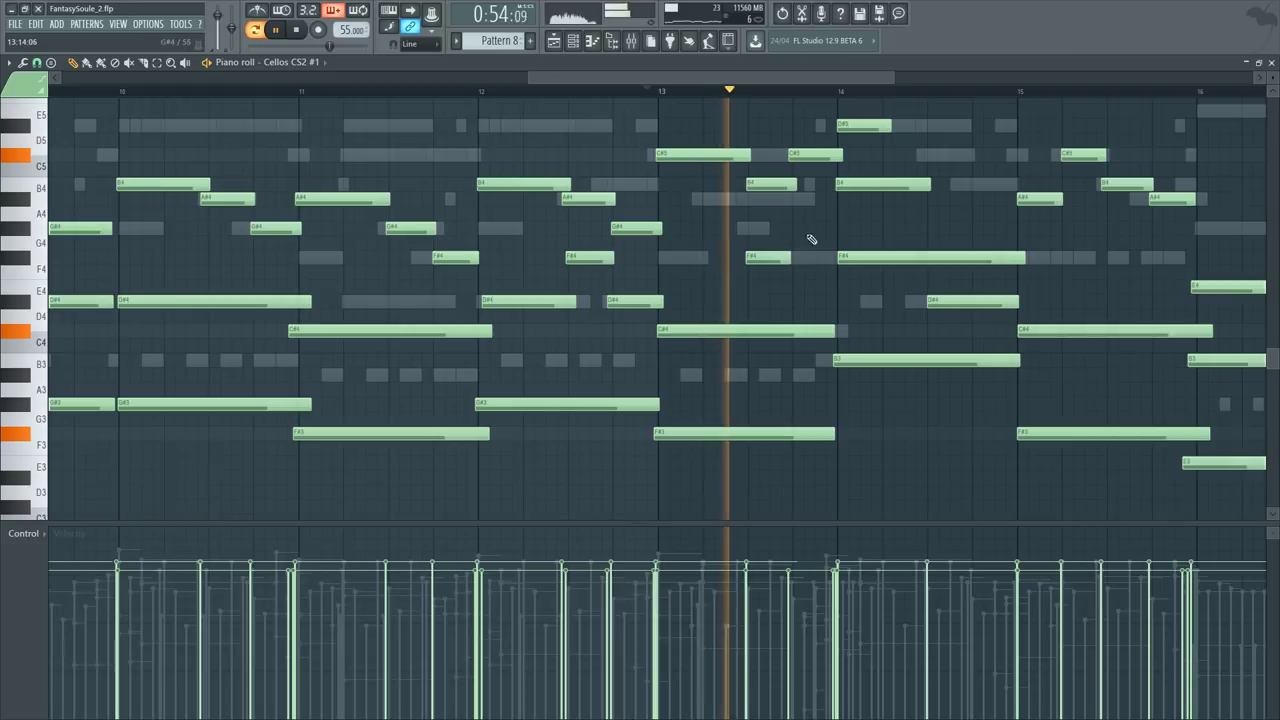
key("space")
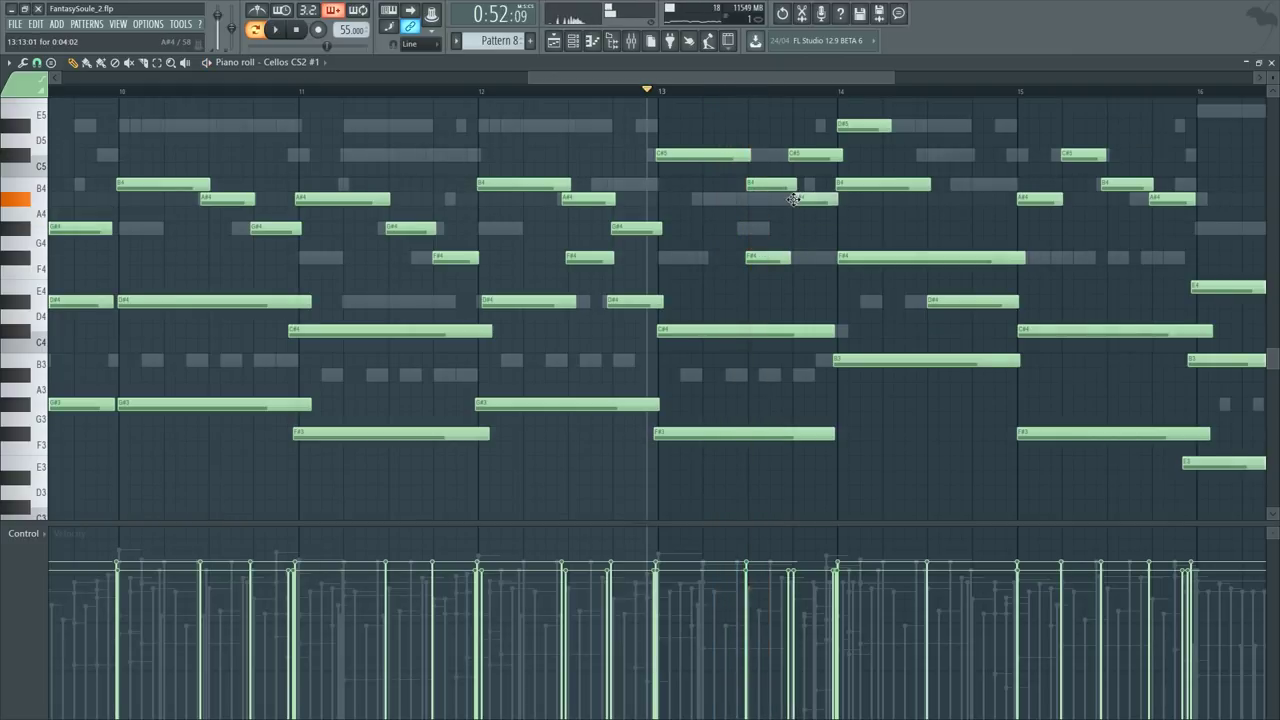
Step: Copy the revised upper notes of bars 13 and 14, and roll the edits back to the duplicated phrase
left_click_drag(920, 120, 730, 270)
key("ctrl+z")
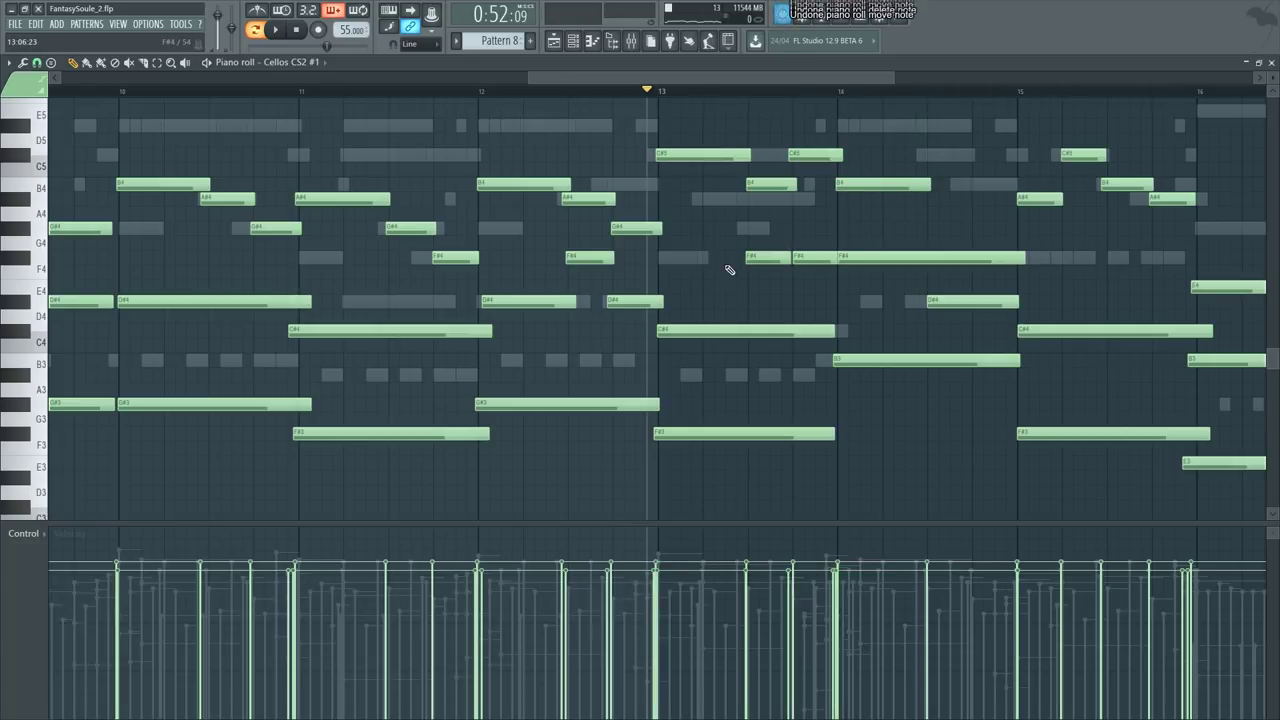
key("ctrl+z")
key("ctrl+z")
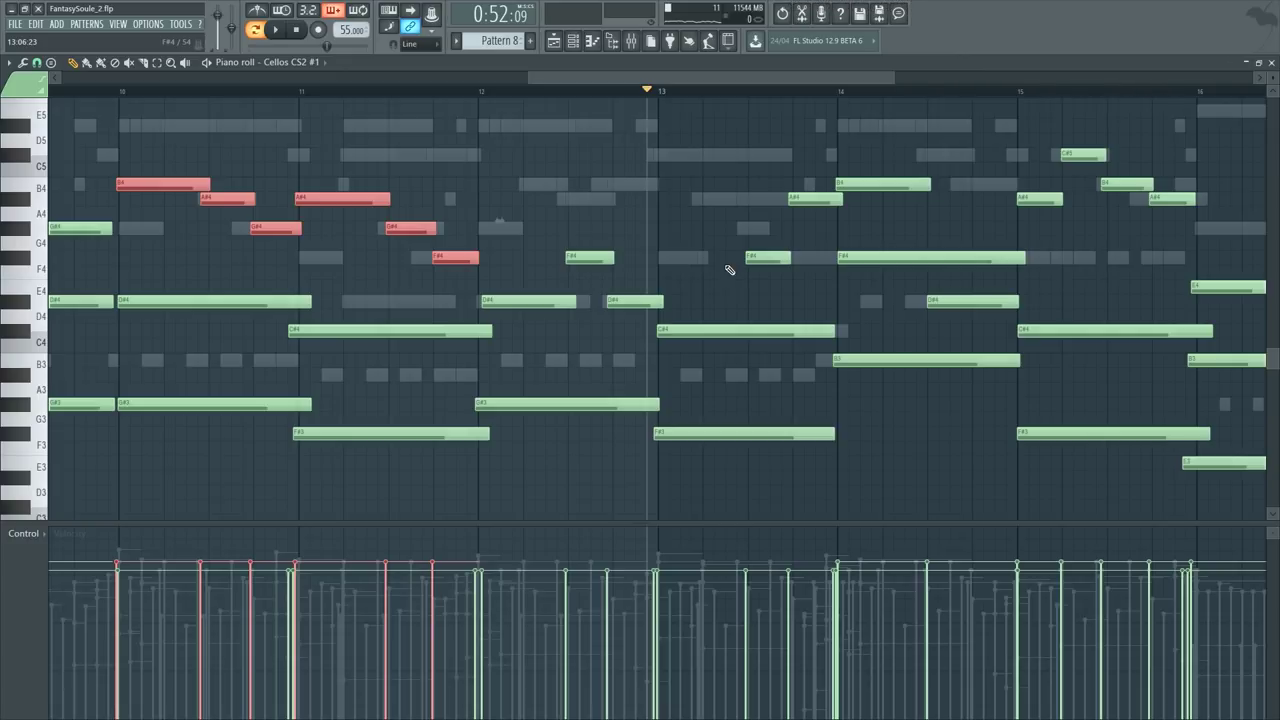
key("ctrl+y")
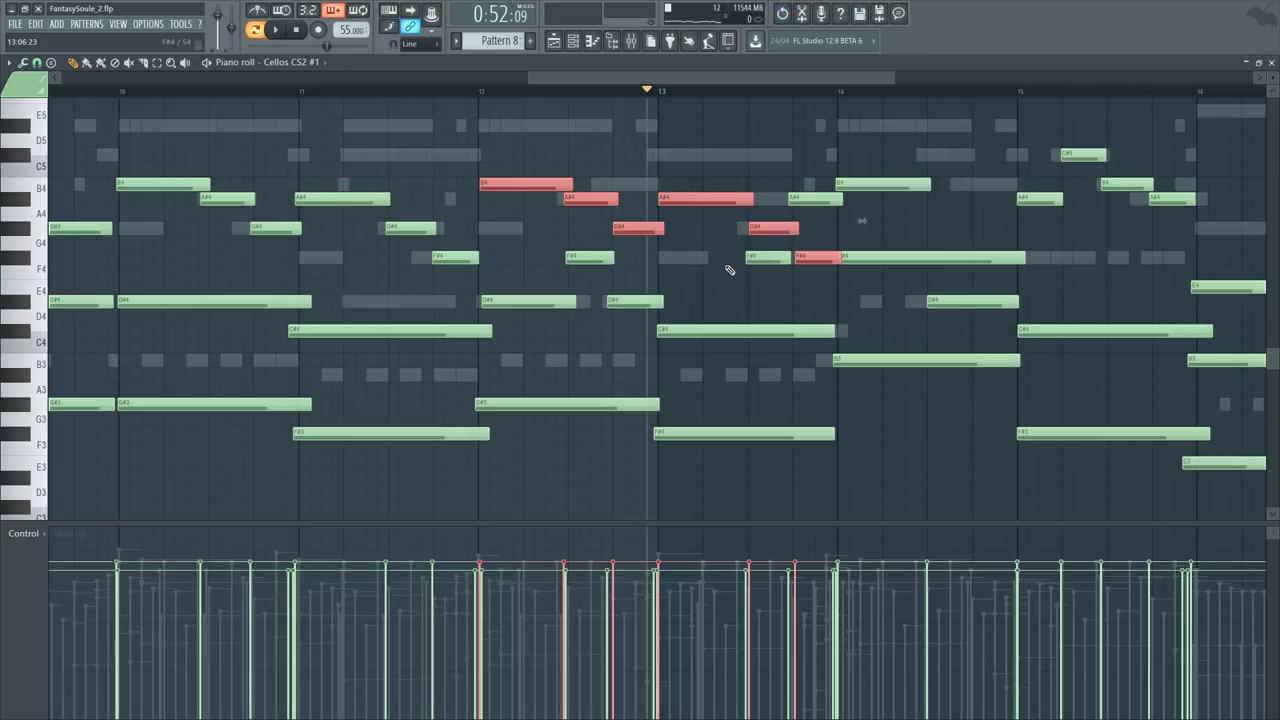
Step: Replace the upper notes of bars 13 and 14 with the copied ones, moving the pasted group to bar 13
left_click_drag(678, 132, 911, 262)
key("Delete")
key("ctrl+v")
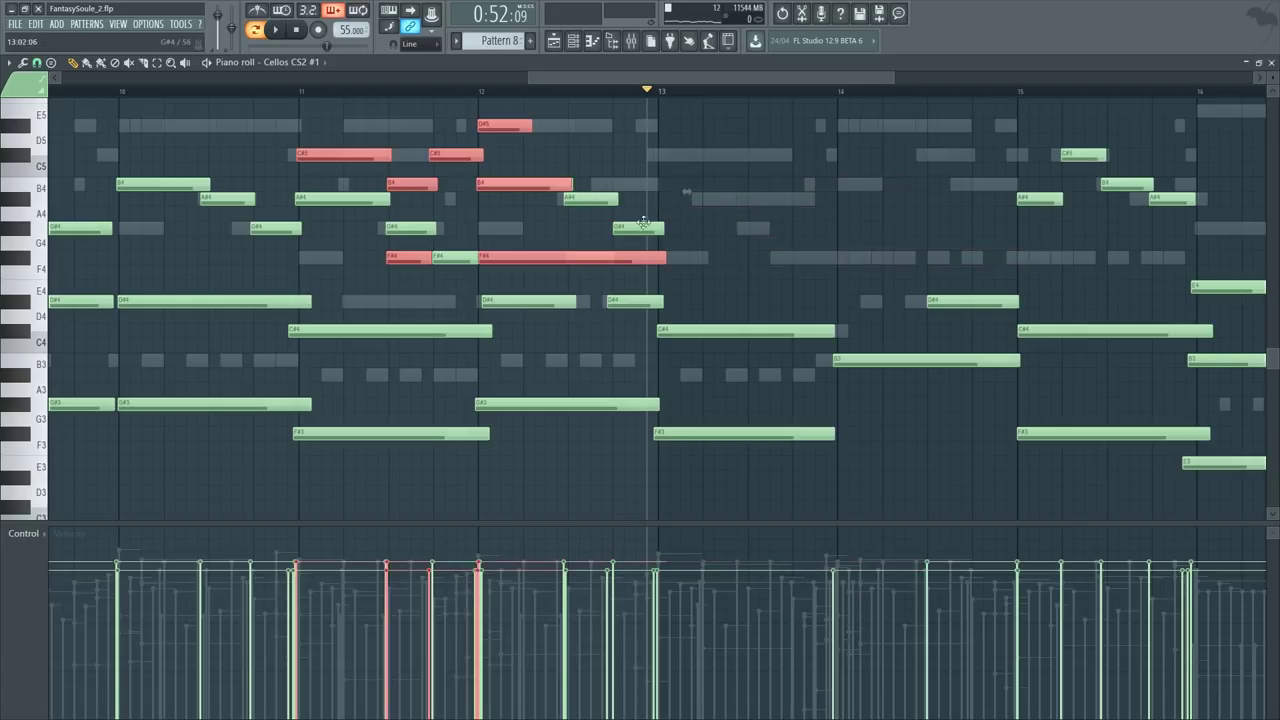
left_click_drag(399, 190, 772, 177)
left_click(791, 218, "ctrl")
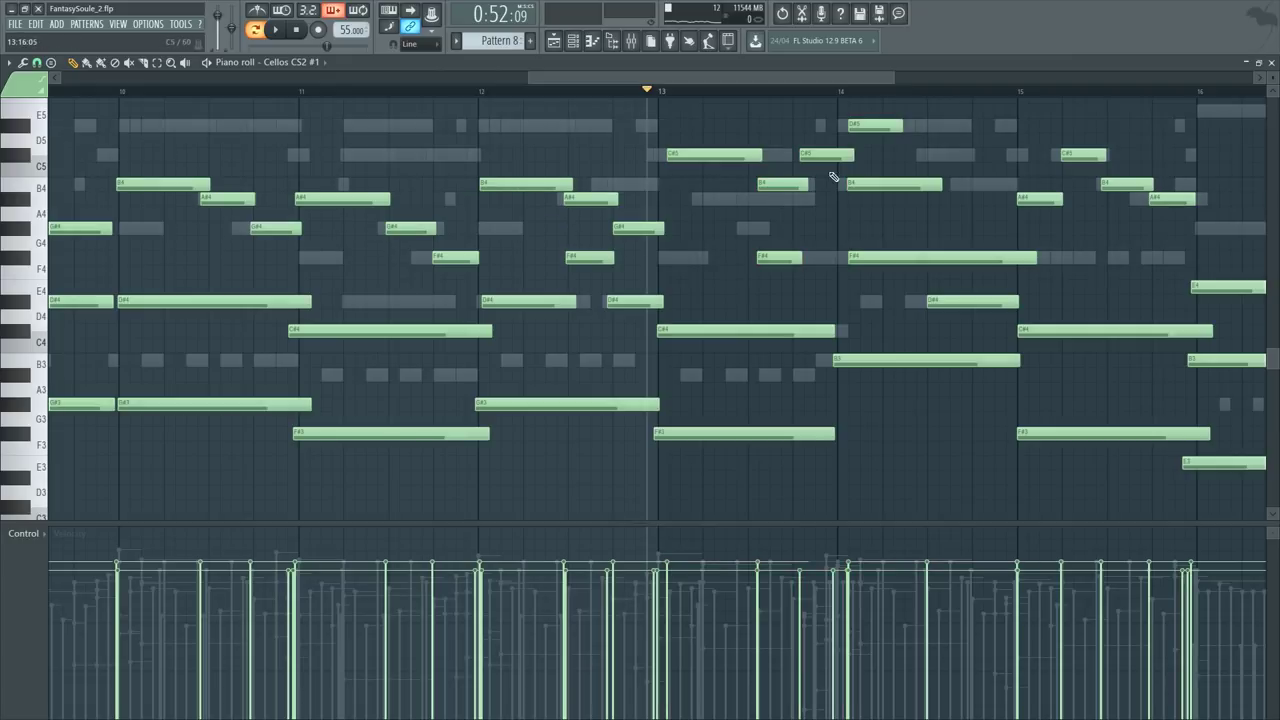
Step: Lower the C#5 at the end of bar 13 to A#4 and shift the pasted group earlier onto the start of bar 13
key("space")
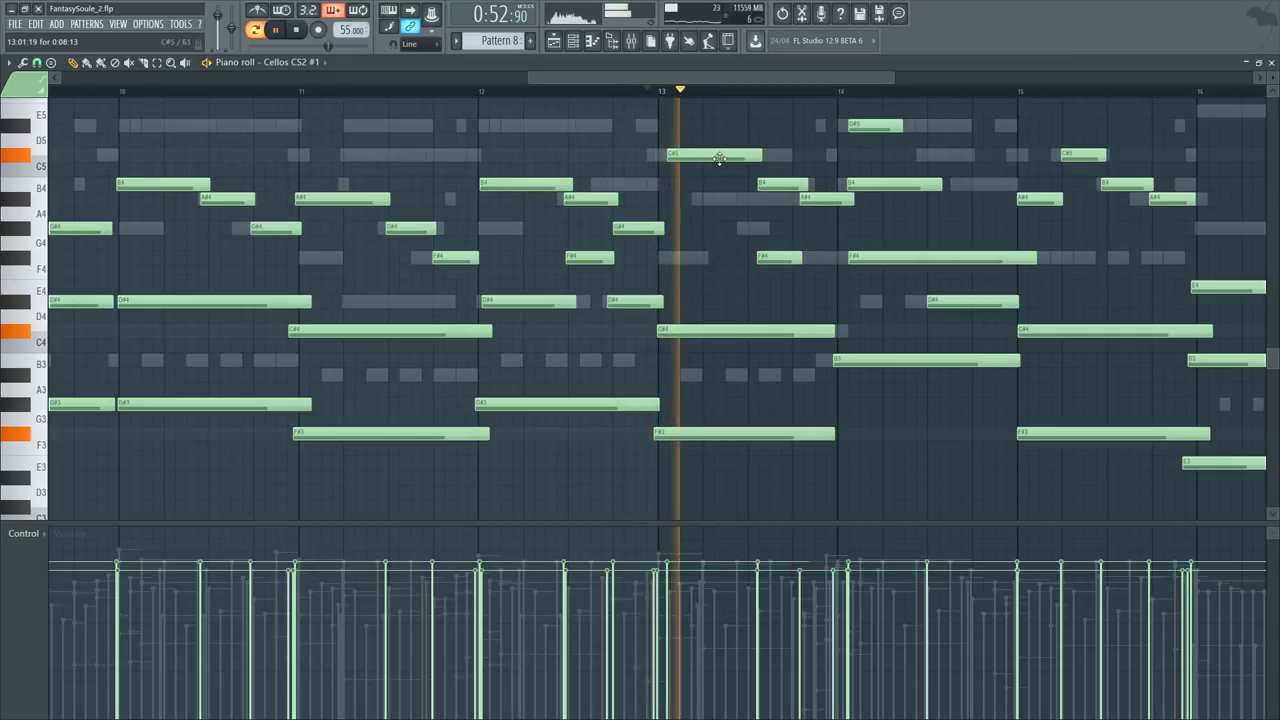
left_click_drag(702, 106, 859, 259)
key("space")
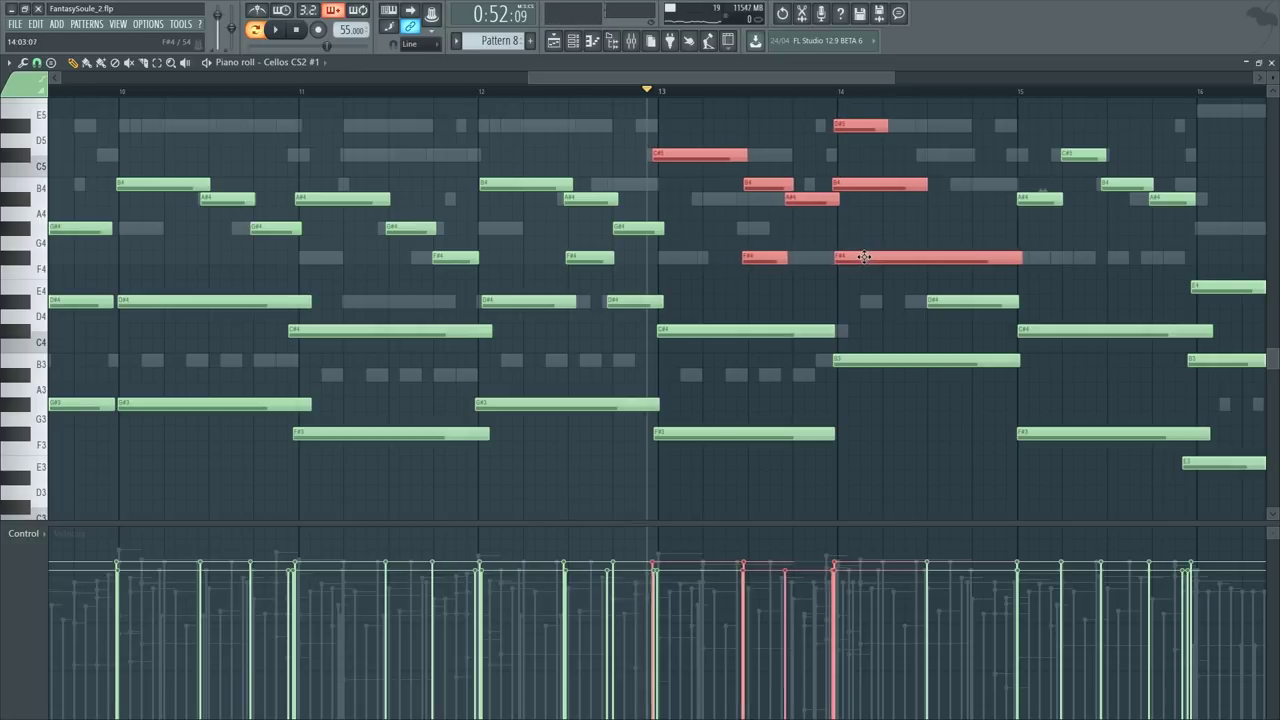
left_click(786, 226, "ctrl")
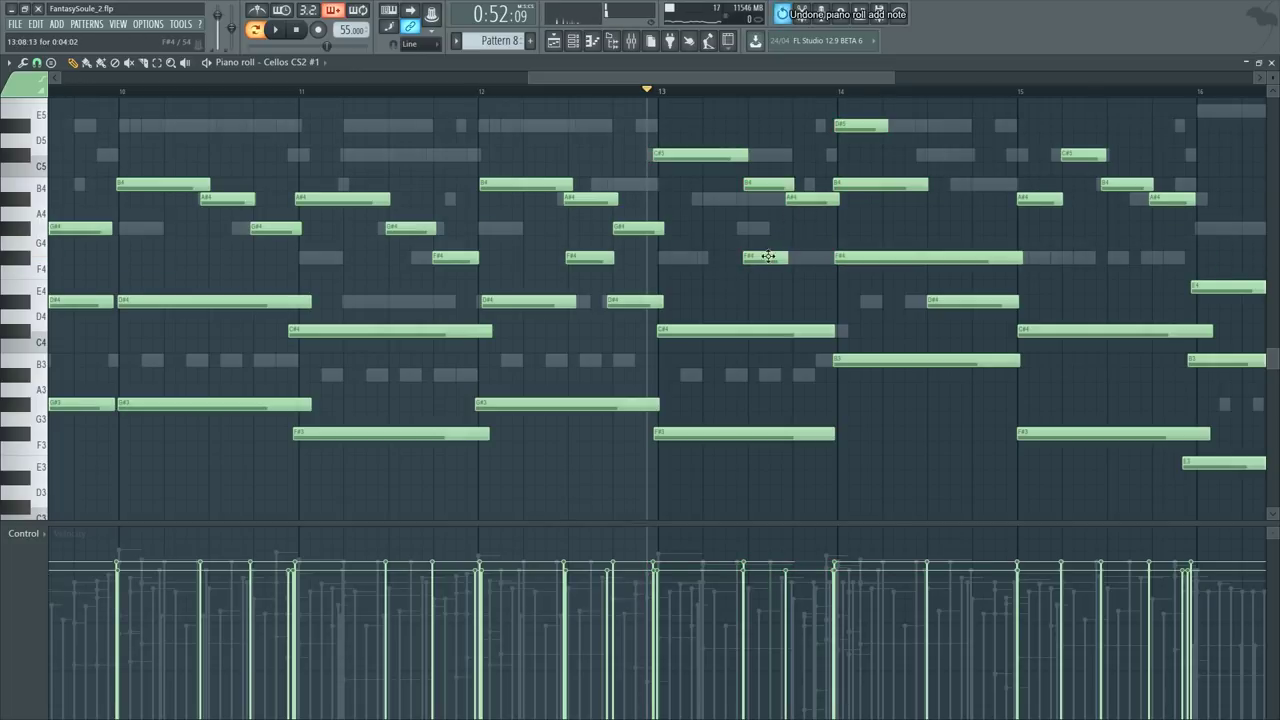
Step: Play the passage from bar 13, extend the D#5 across all of bar 14 and add an F#5 spanning bar 15
key("space")
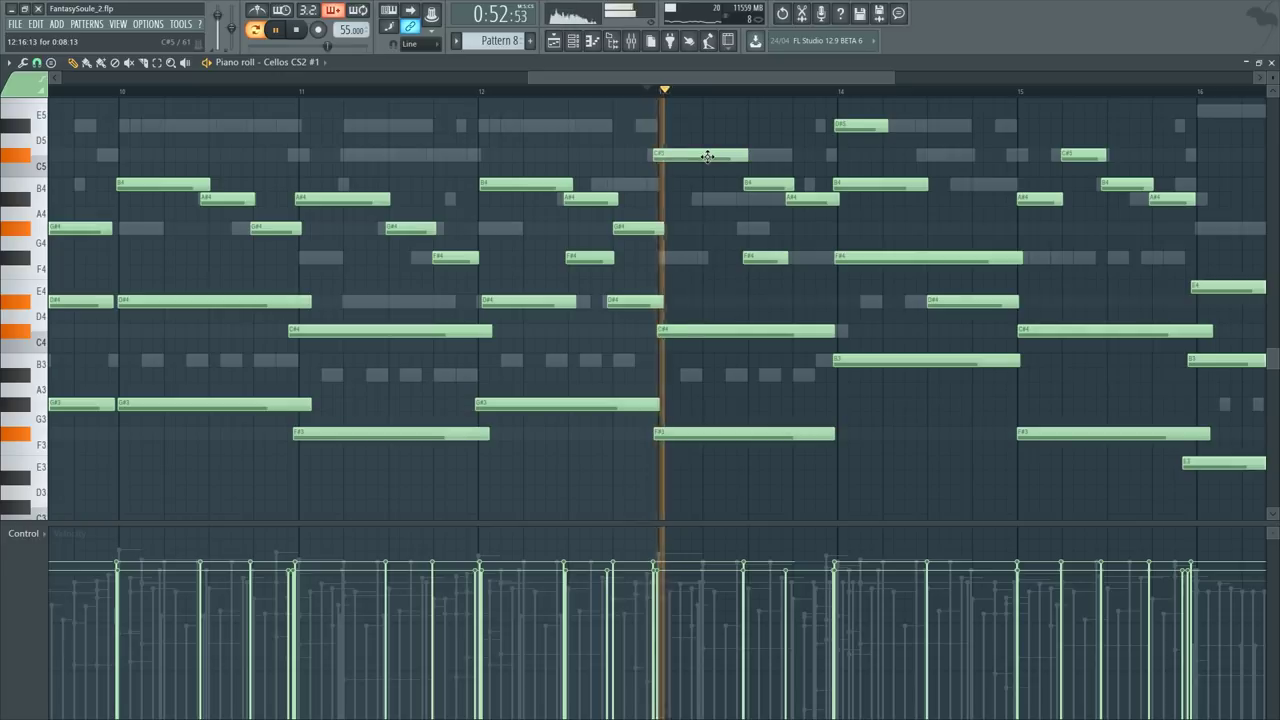
key("space")
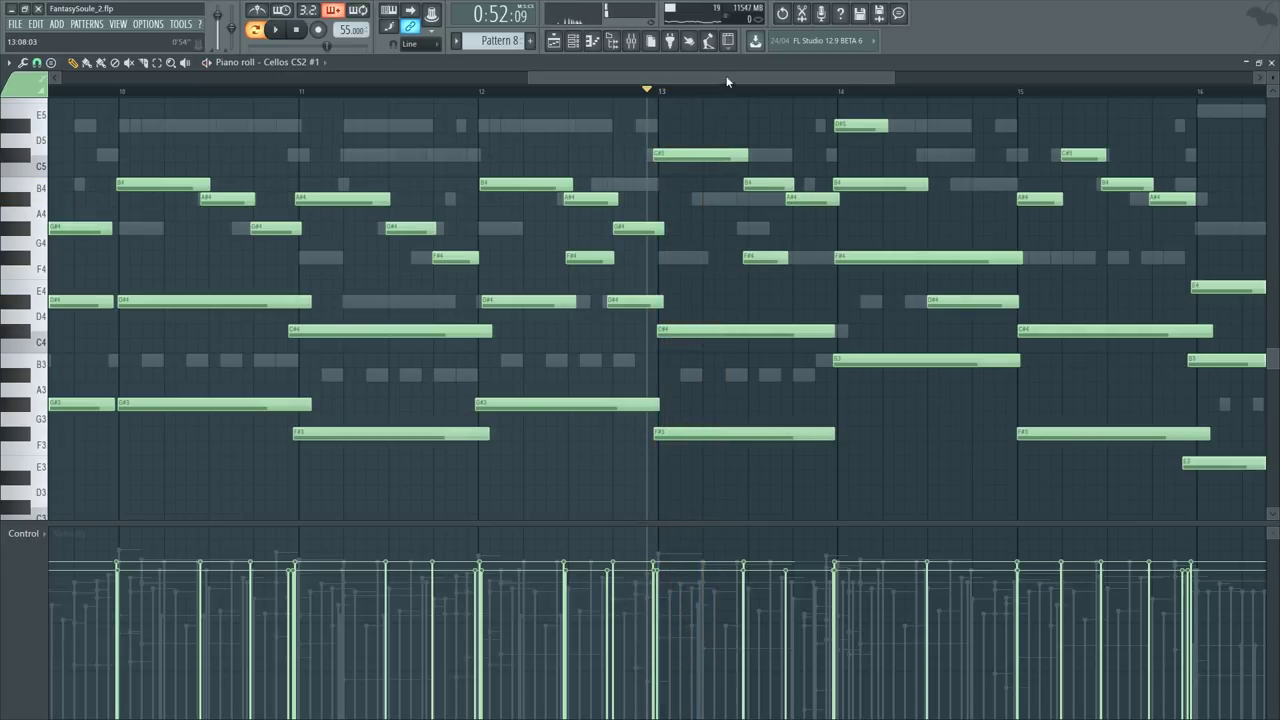
key("space")
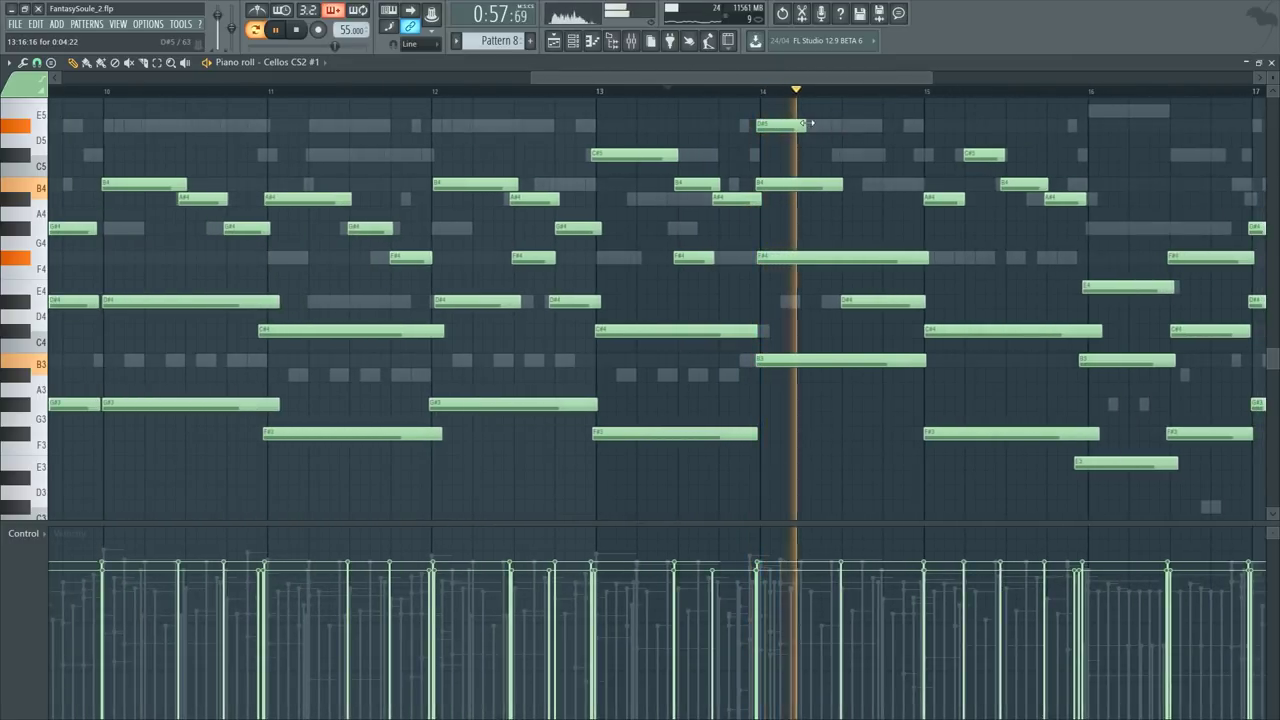
key("space")
scroll(797, 121, "up", 3)
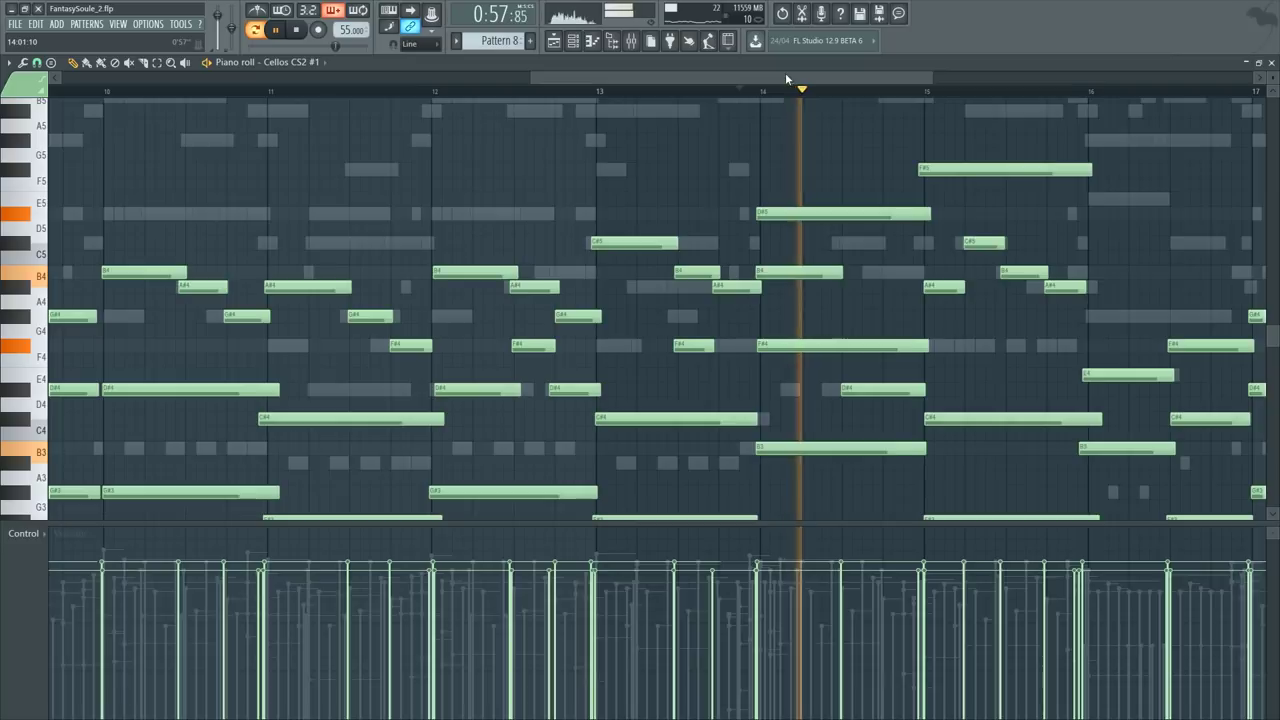
Step: Play on into bar 15 and add an A#5 starting midway through that bar, overlapping into bar 16
left_click_drag(785, 75, 849, 88)
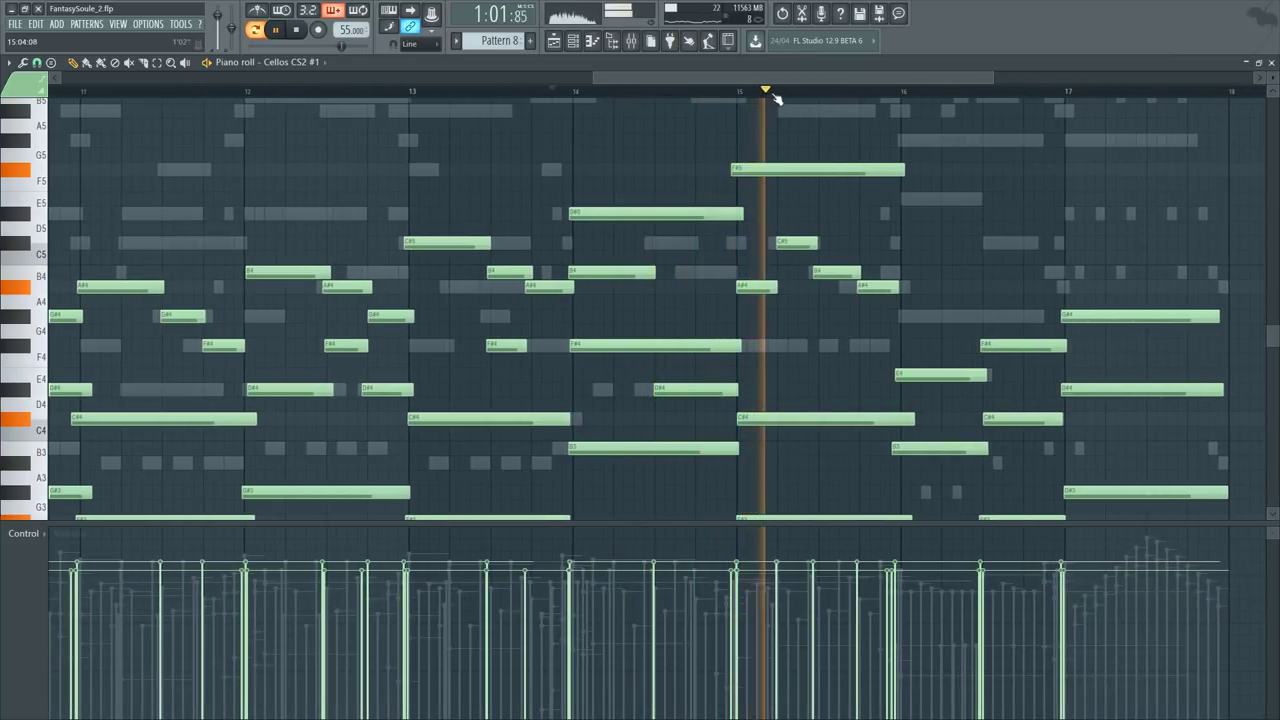
left_click_drag(778, 84, 814, 86)
scroll(740, 200, "up", 2)
key("space")
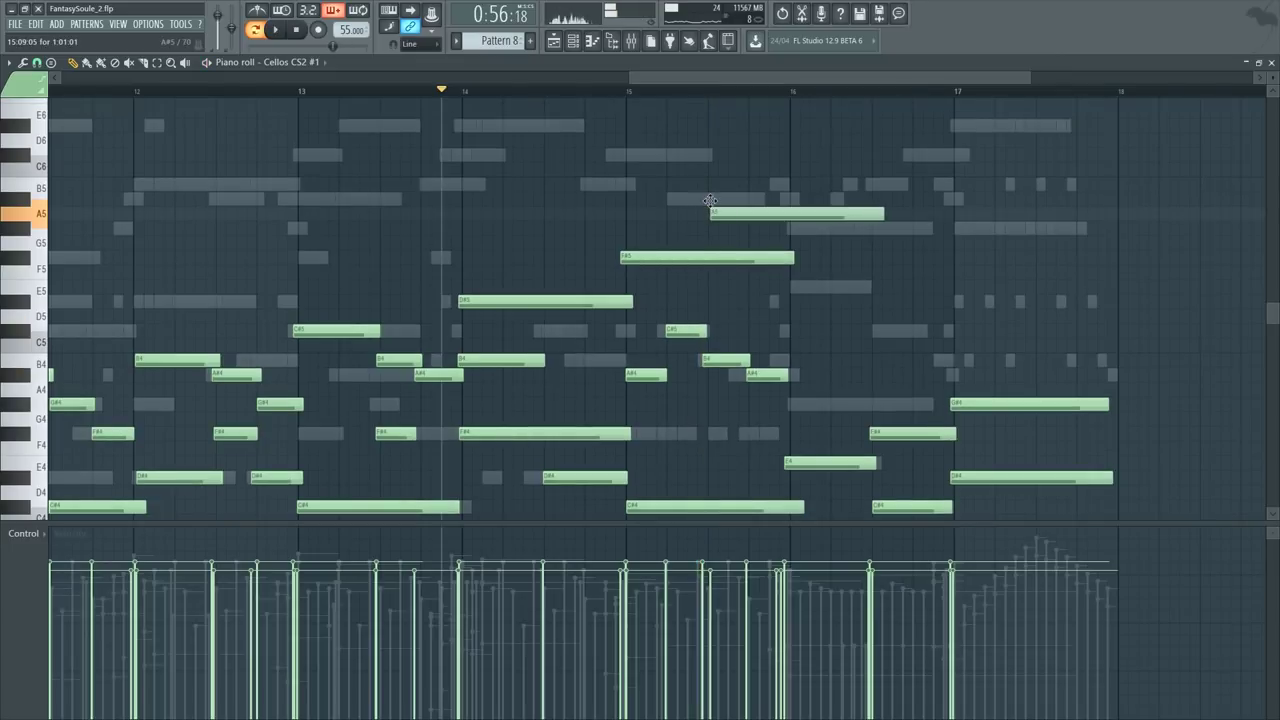
left_click_drag(710, 200, 707, 187)
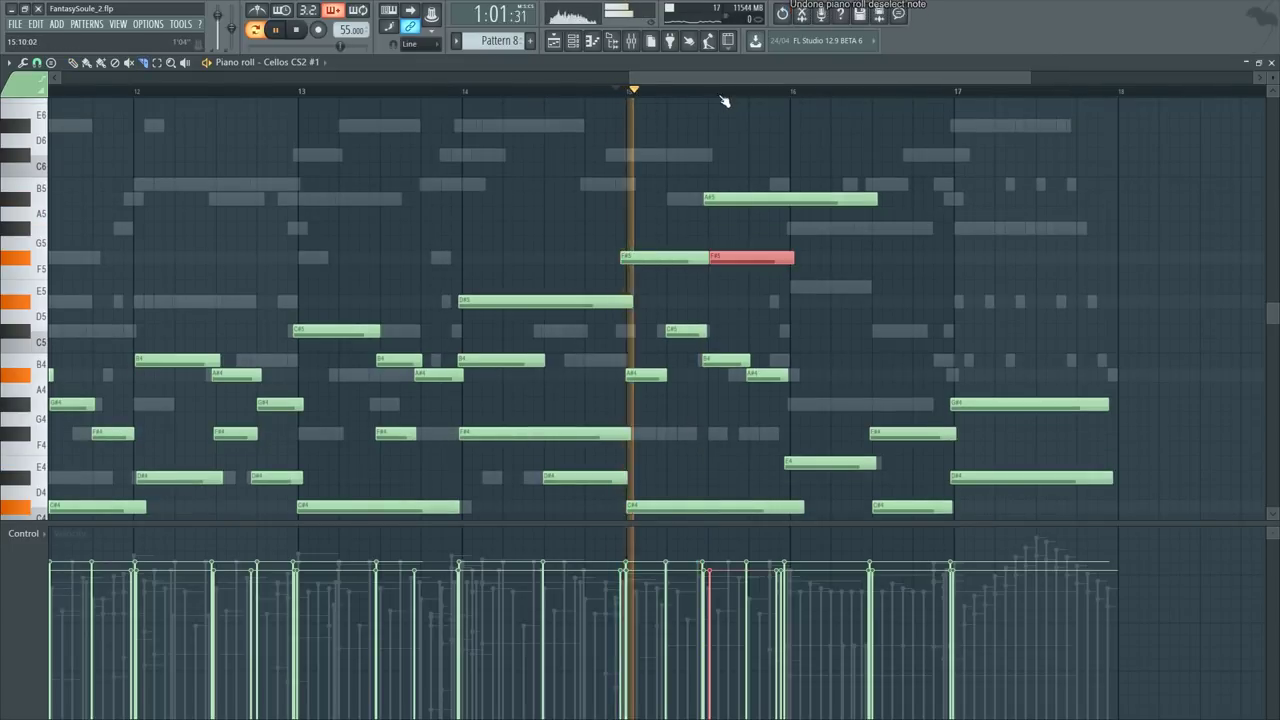
Step: Glue the two pieces of the F#5 in bar 15 back into one note and play the passage
scroll(737, 94, "up", 3)
left_click_drag(656, 236, 762, 292)
key("ctrl+g")
left_click(815, 303, "ctrl")
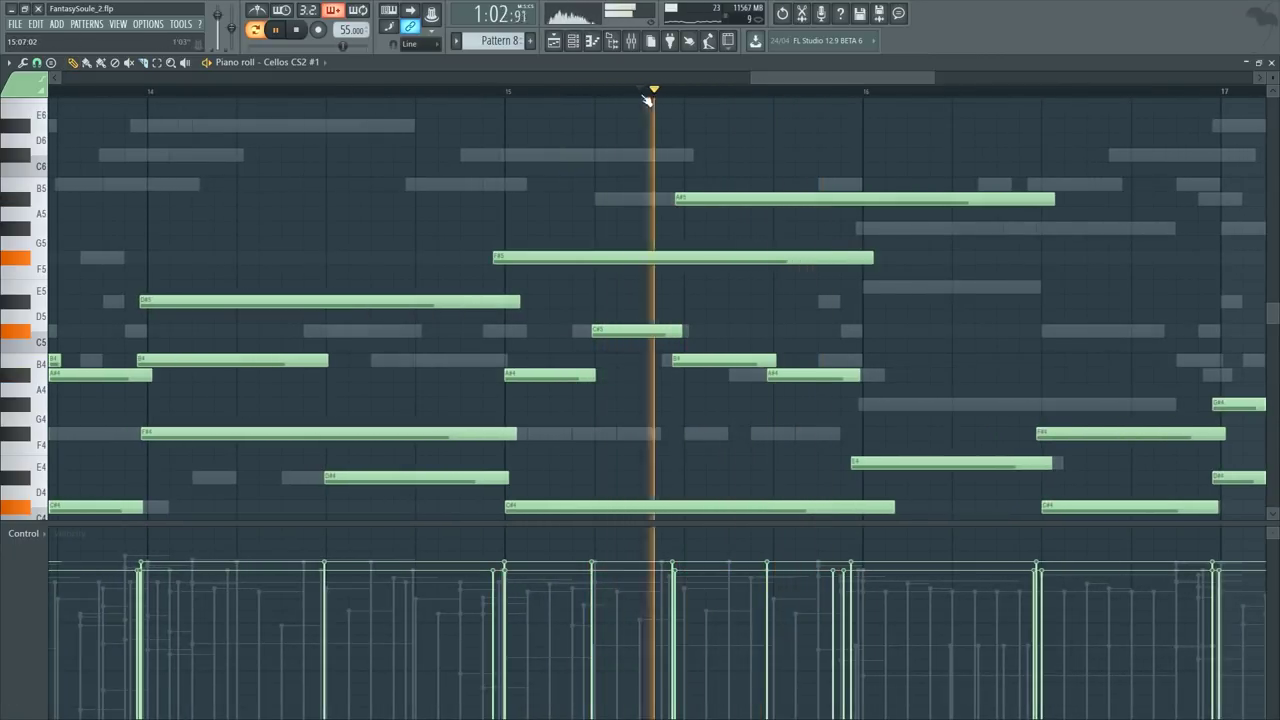
key("space")
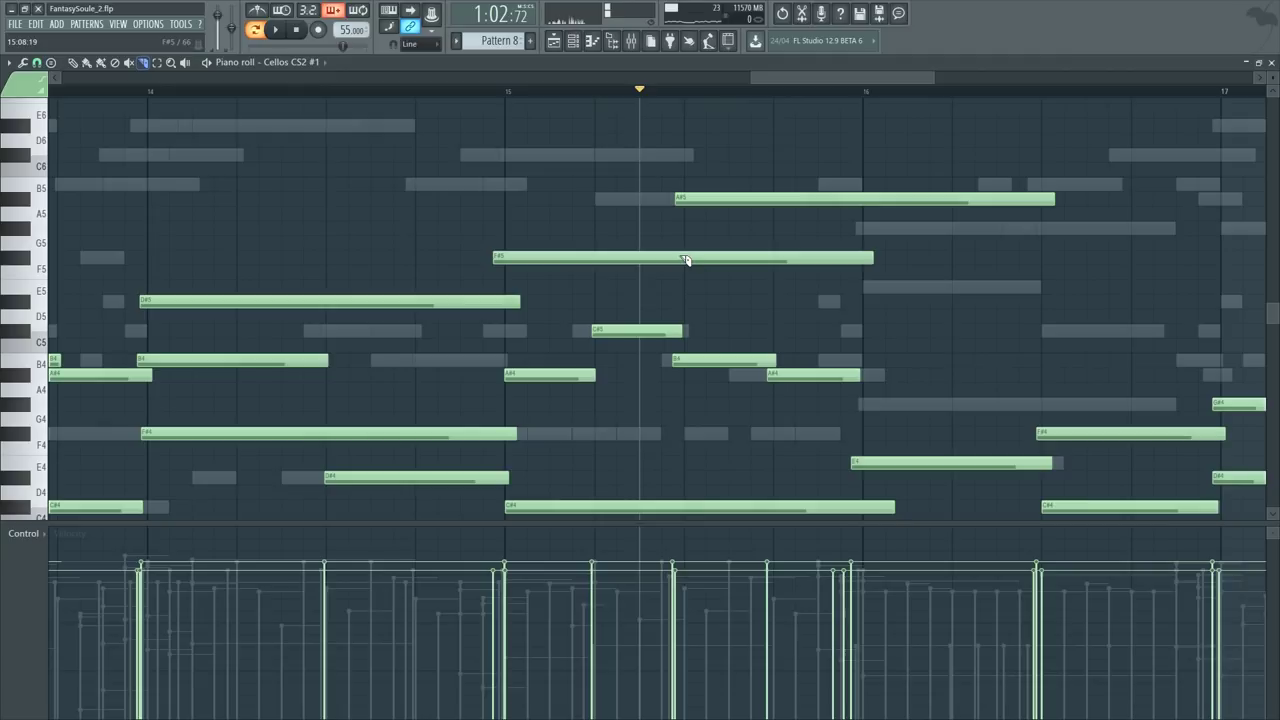
Step: Cut the F#5 in bar 15 where the A#5 begins, delete its second half and play the passage
mouse_move(729, 257)
left_mouse_down()
mouse_move(729, 360)
mouse_move(718, 268)
left_mouse_up()
key("space")
key("space")
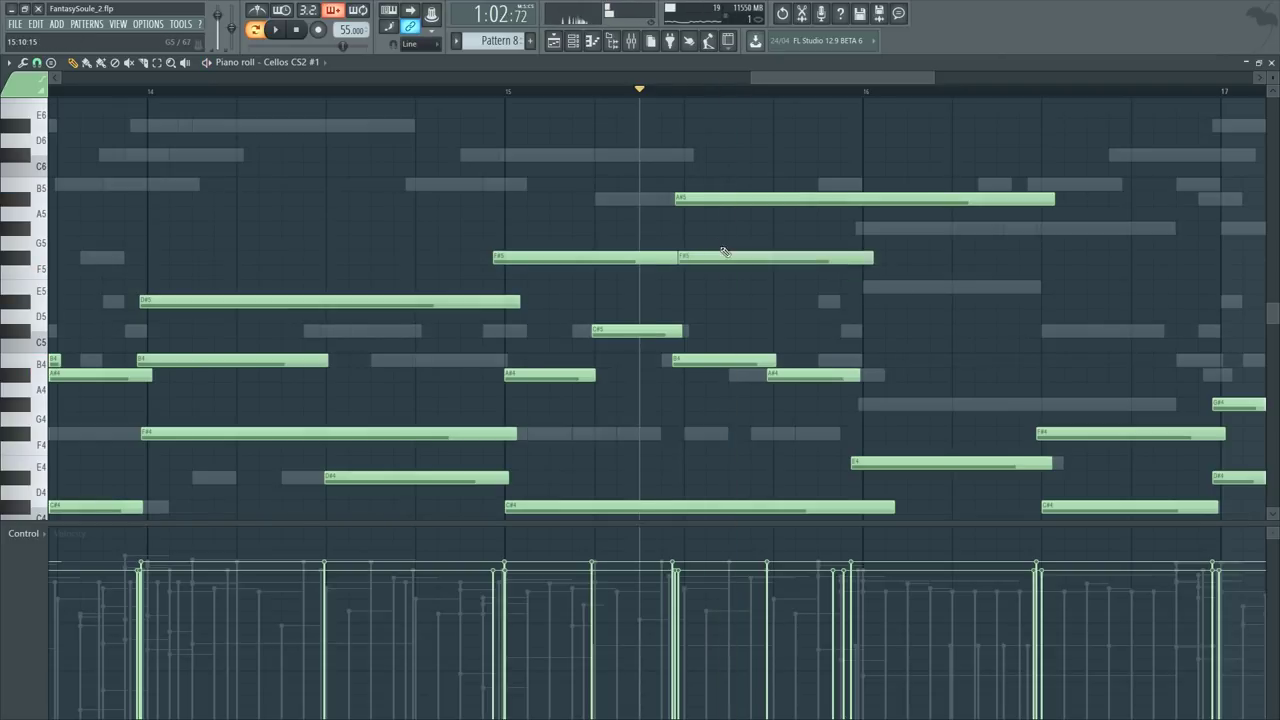
right_click(724, 251)
key("space")
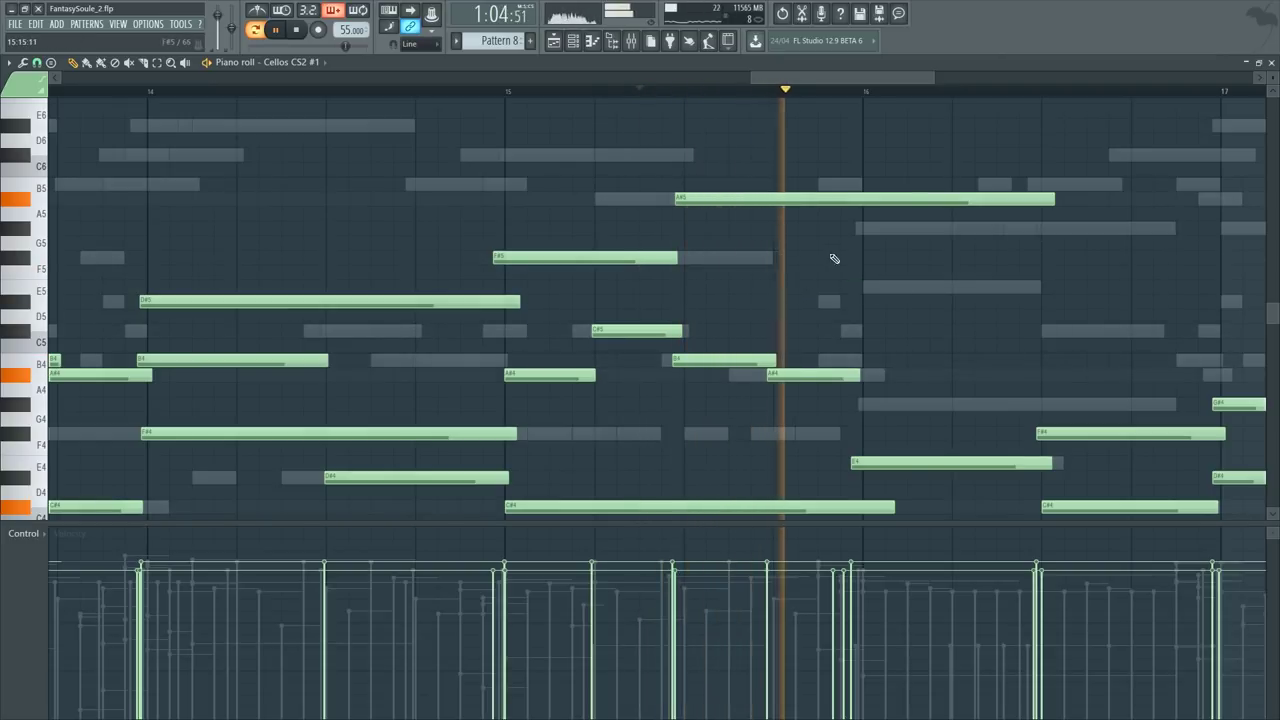
Step: Slice the A#5 at the start of bar 16 and delete the part beyond it
key("c")
left_click_drag(867, 193, 867, 208)
left_click(888, 198, "ctrl")
key("Delete")
key("space")
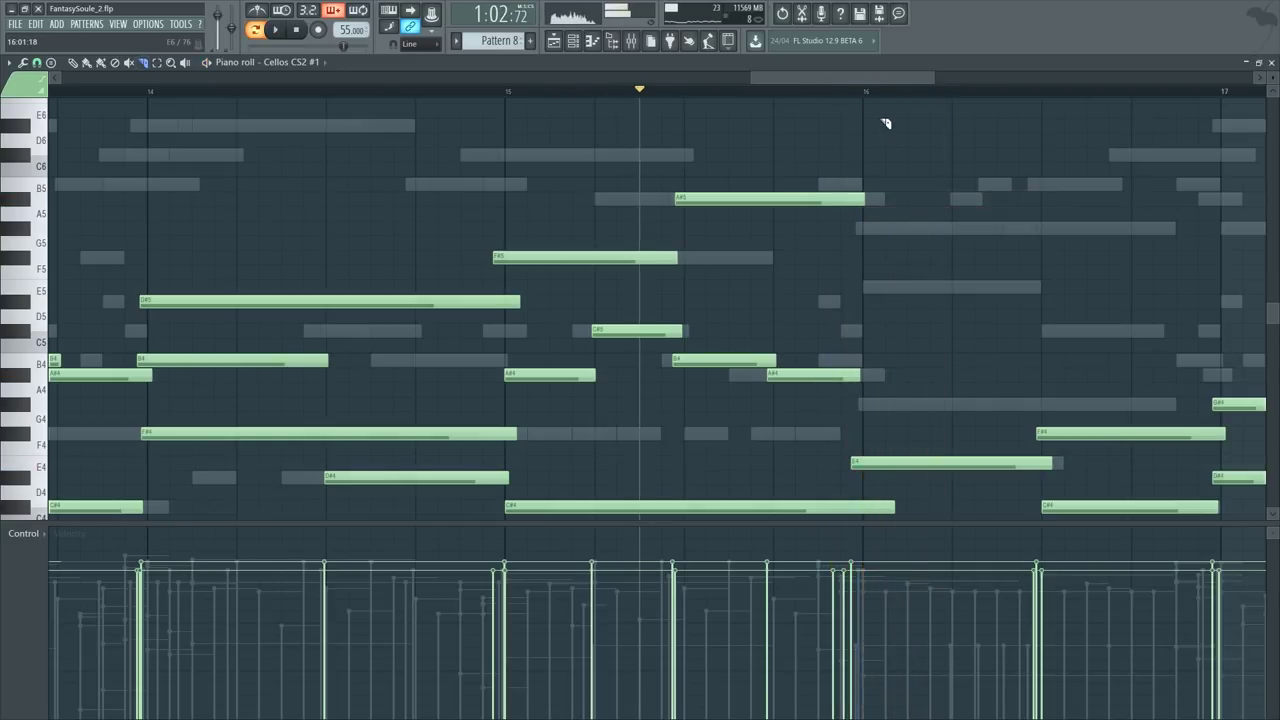
Step: Add G#5 and E5 over the first half of bar 16, followed by C#5, B4 and C#5 in the second half
scroll(865, 160, "down", 3)
left_click(837, 228)
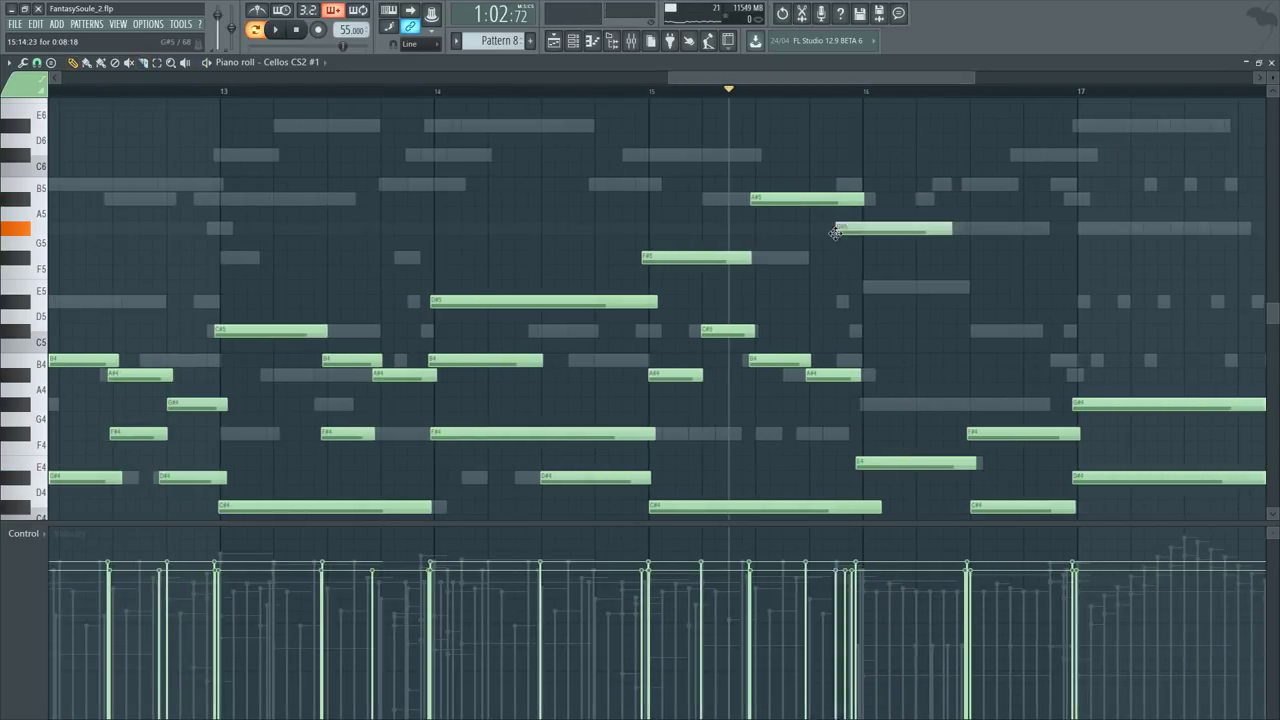
left_click_drag(874, 79, 943, 80)
left_click(610, 293)
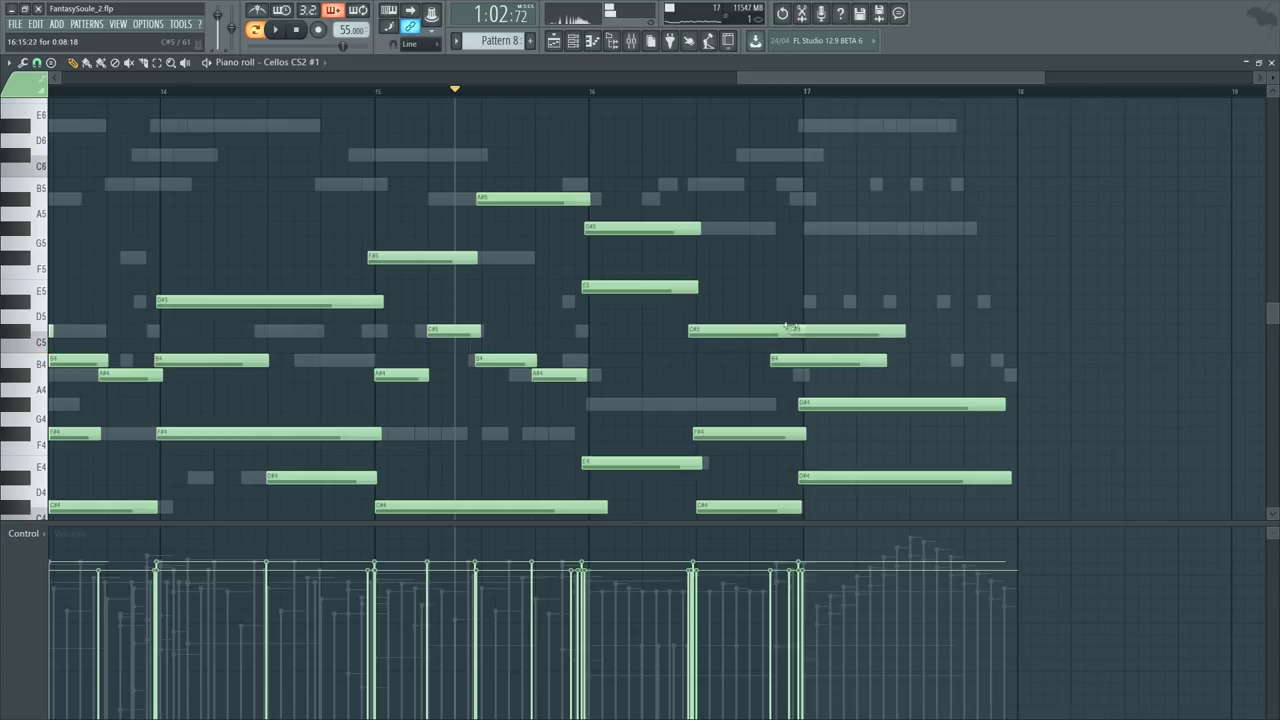
Step: Add a D#5 at bar 17 and shorten the C#5, B4, C#5 run in bar 16 into consecutive notes, playing the result
left_click_drag(762, 325, 846, 378)
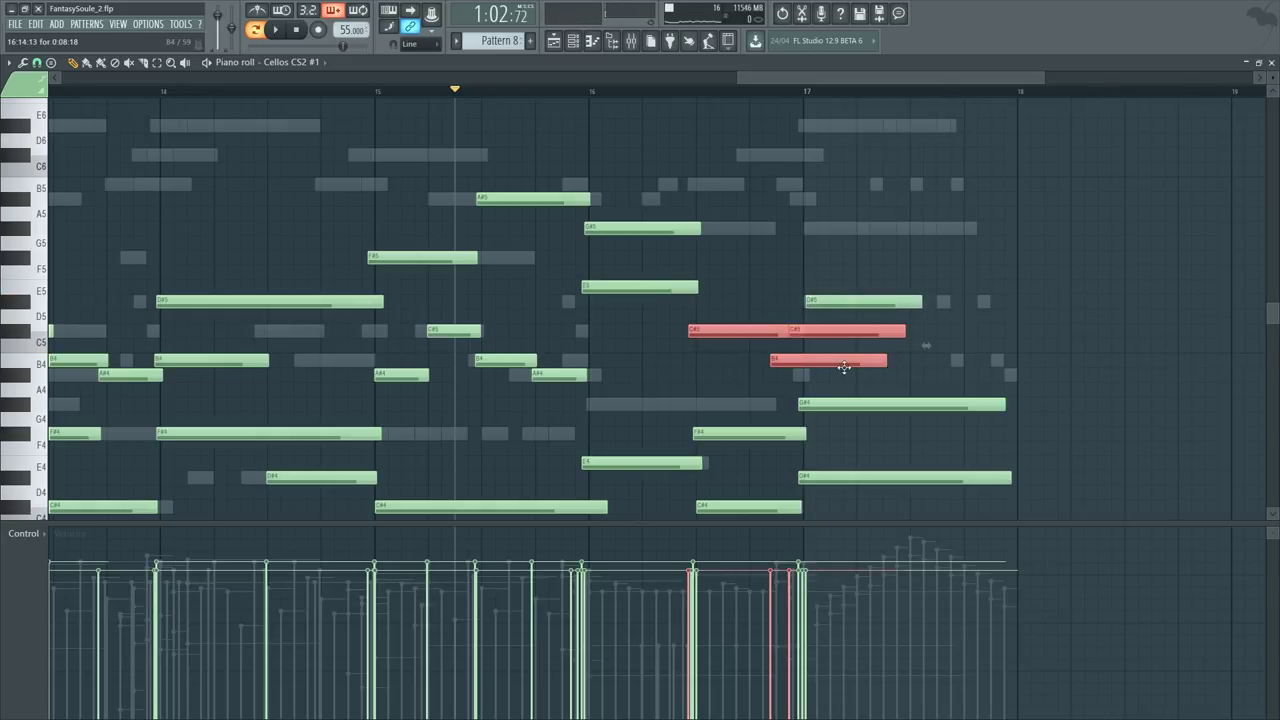
scroll(846, 93, "up", 4)
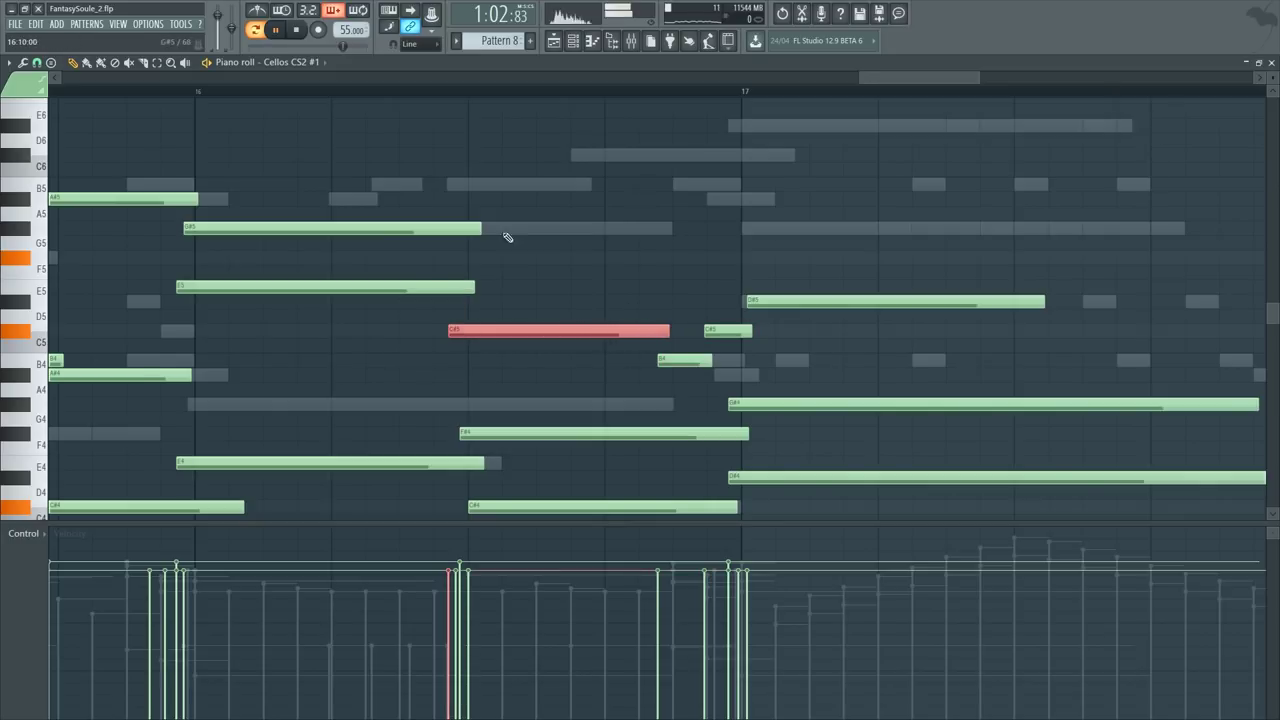
scroll(385, 89, "down", 4)
left_click_drag(514, 206, 570, 288)
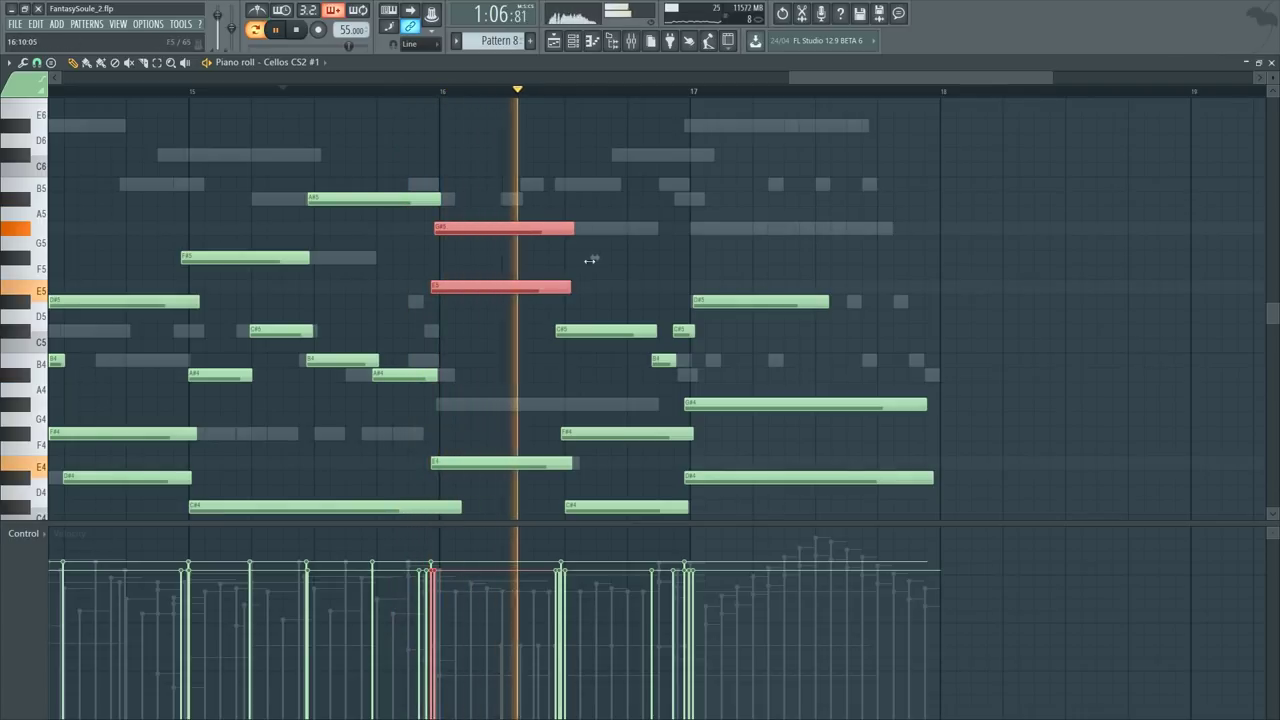
left_click(601, 254, "ctrl")
key("space")
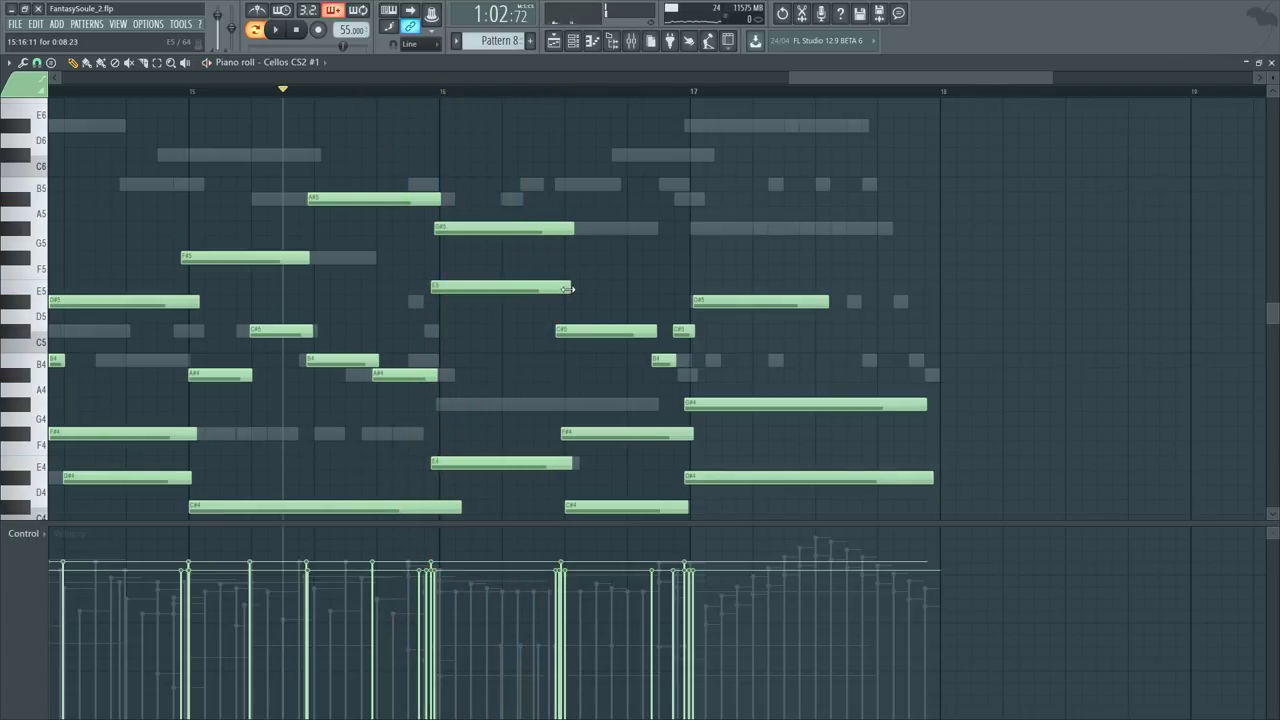
Step: Add B5 and F#5 over the second half of bar 16 and play from just before the bar
left_click_drag(557, 259, 557, 166)
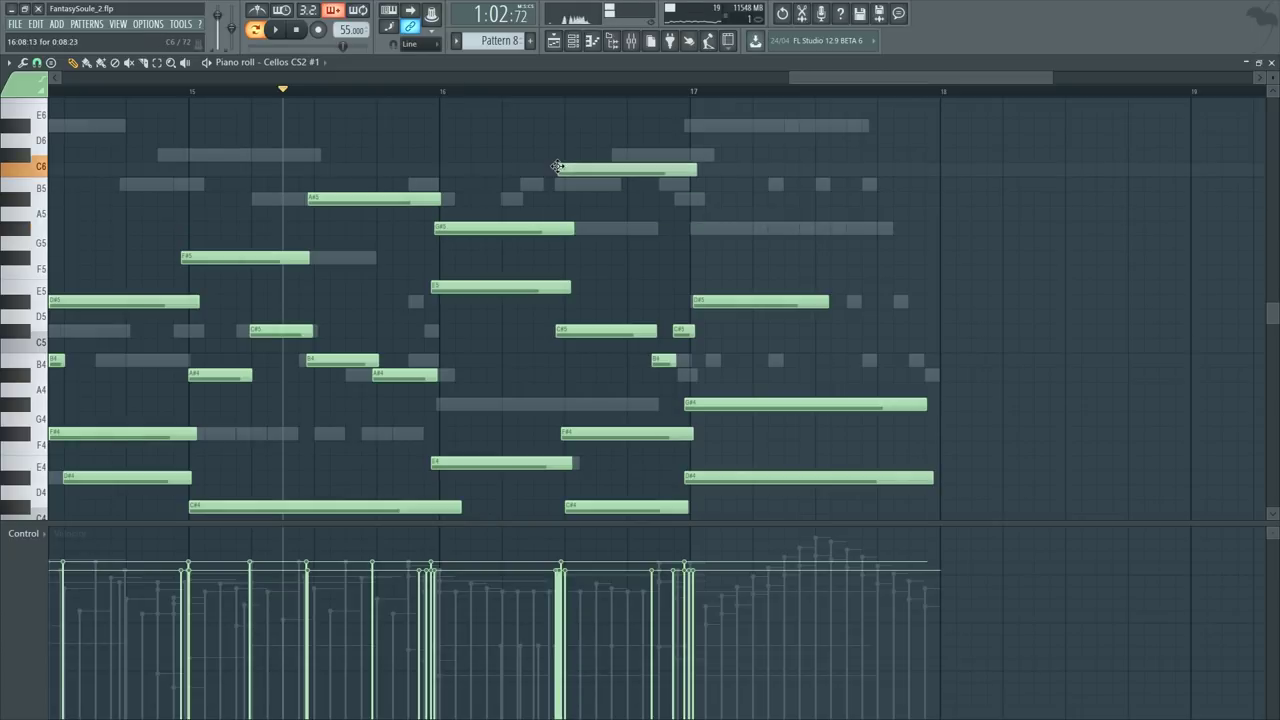
left_click(436, 92)
key("space")
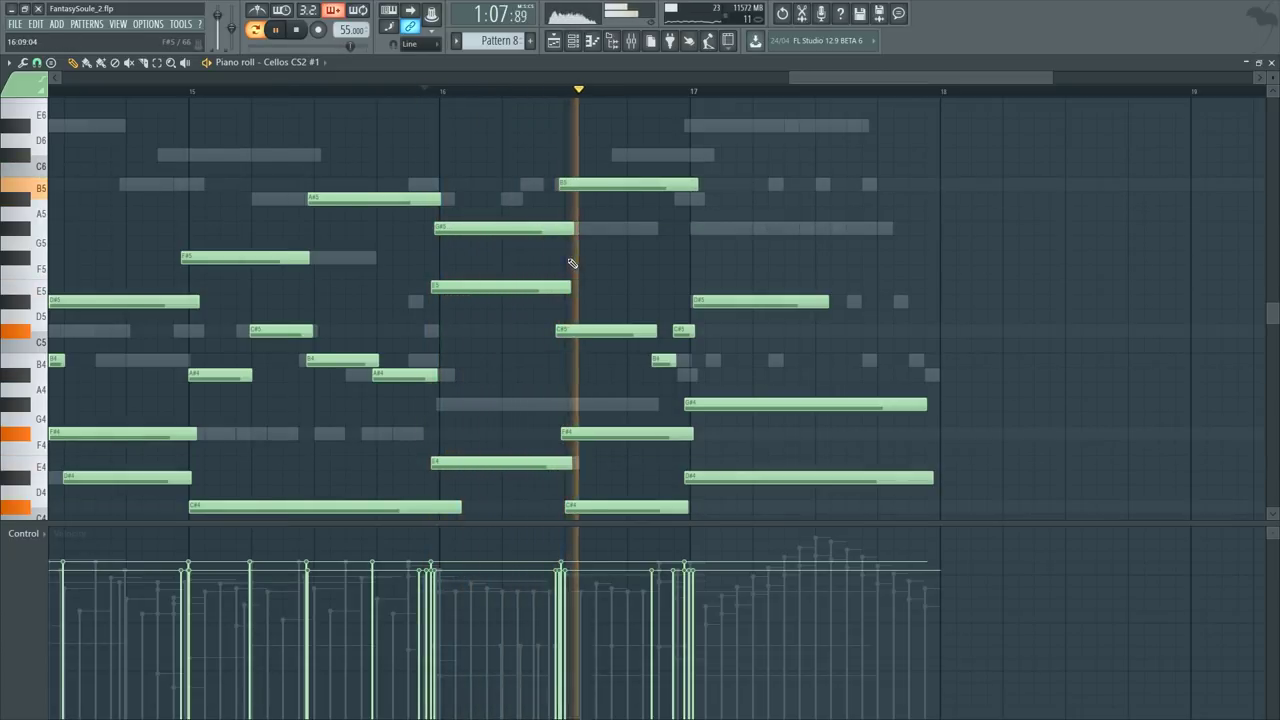
key("space")
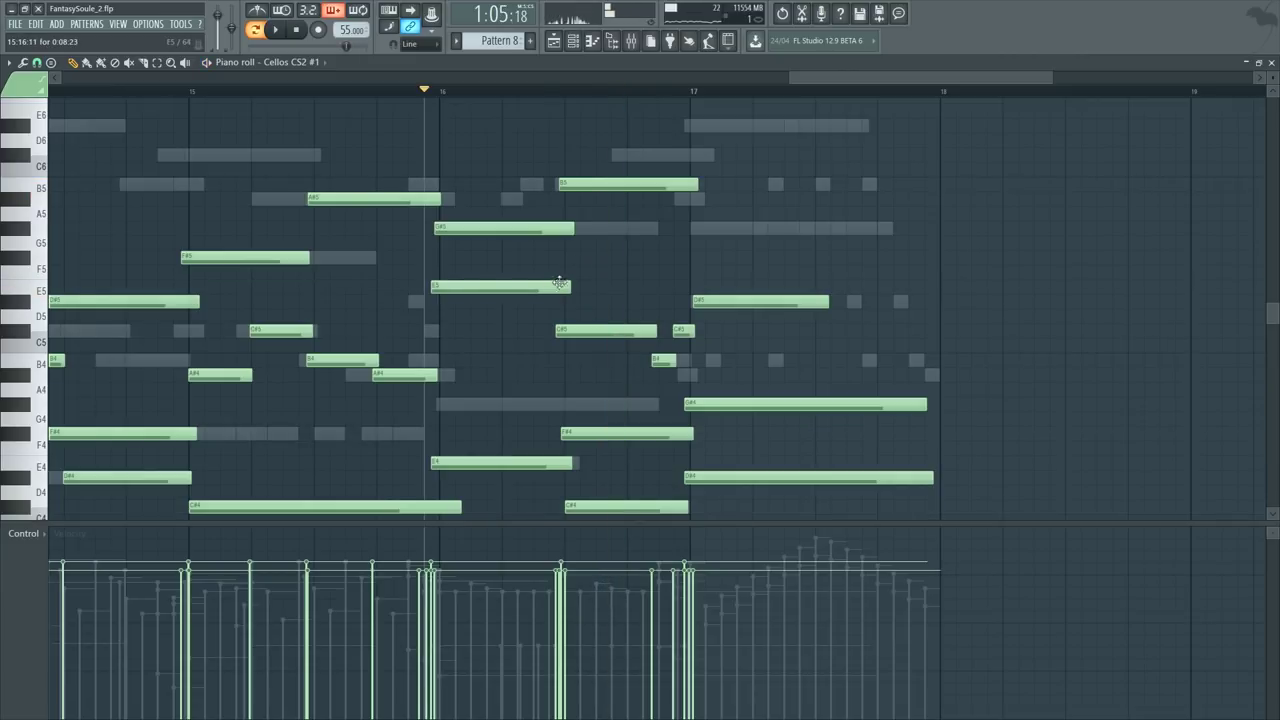
left_click_drag(560, 254, 557, 254)
key("space")
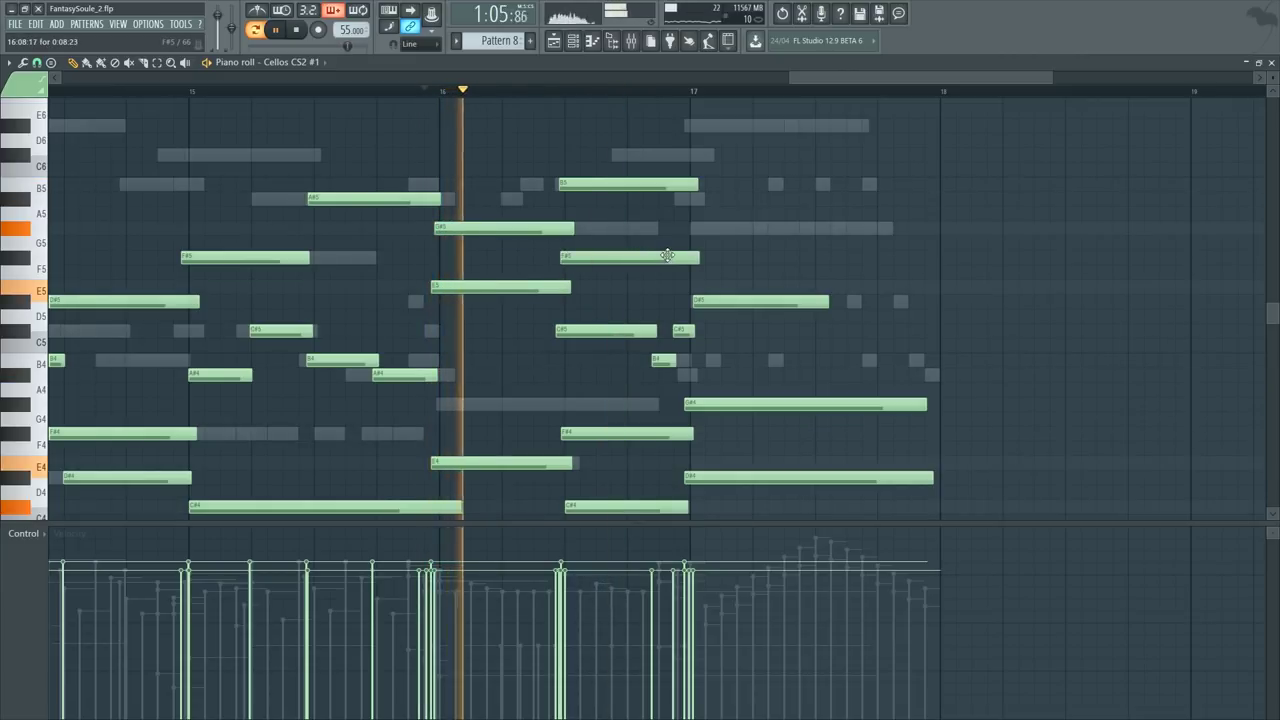
Step: Trim the new B5 and F#5 to end at the start of bar 17 and play the second half of bar 16
scroll(700, 105, "up", 2)
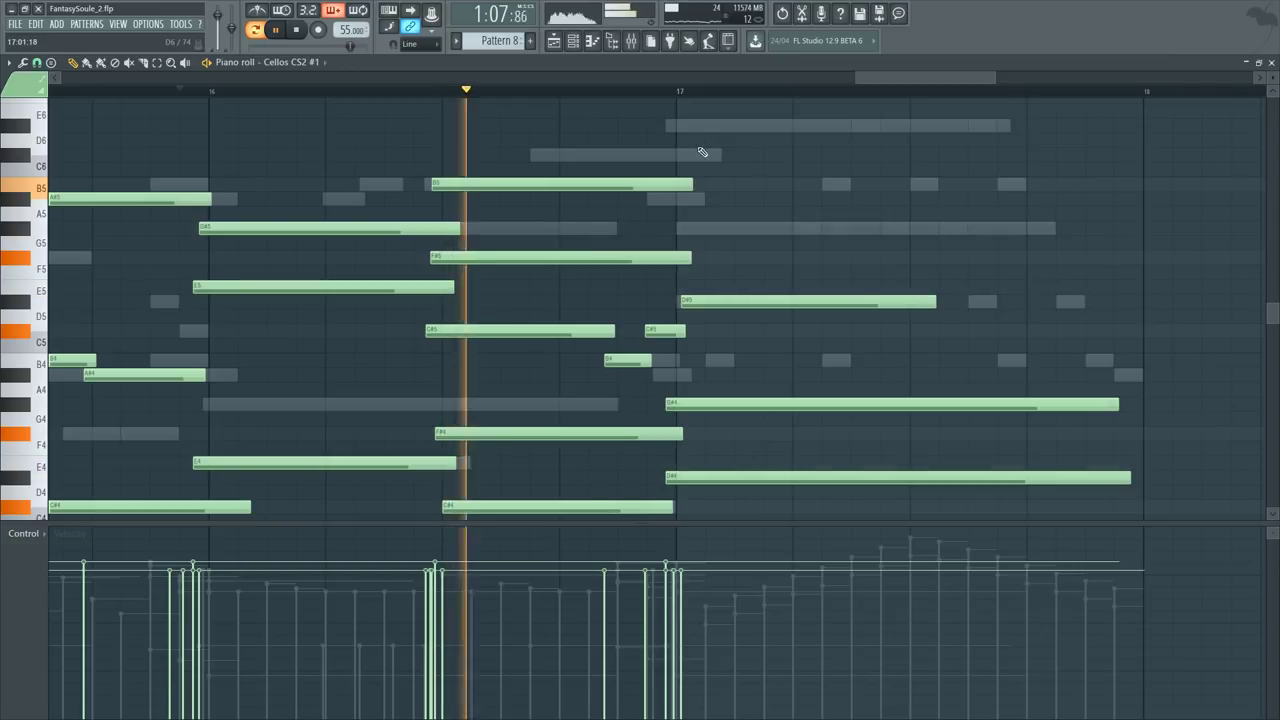
left_click_drag(692, 185, 675, 187)
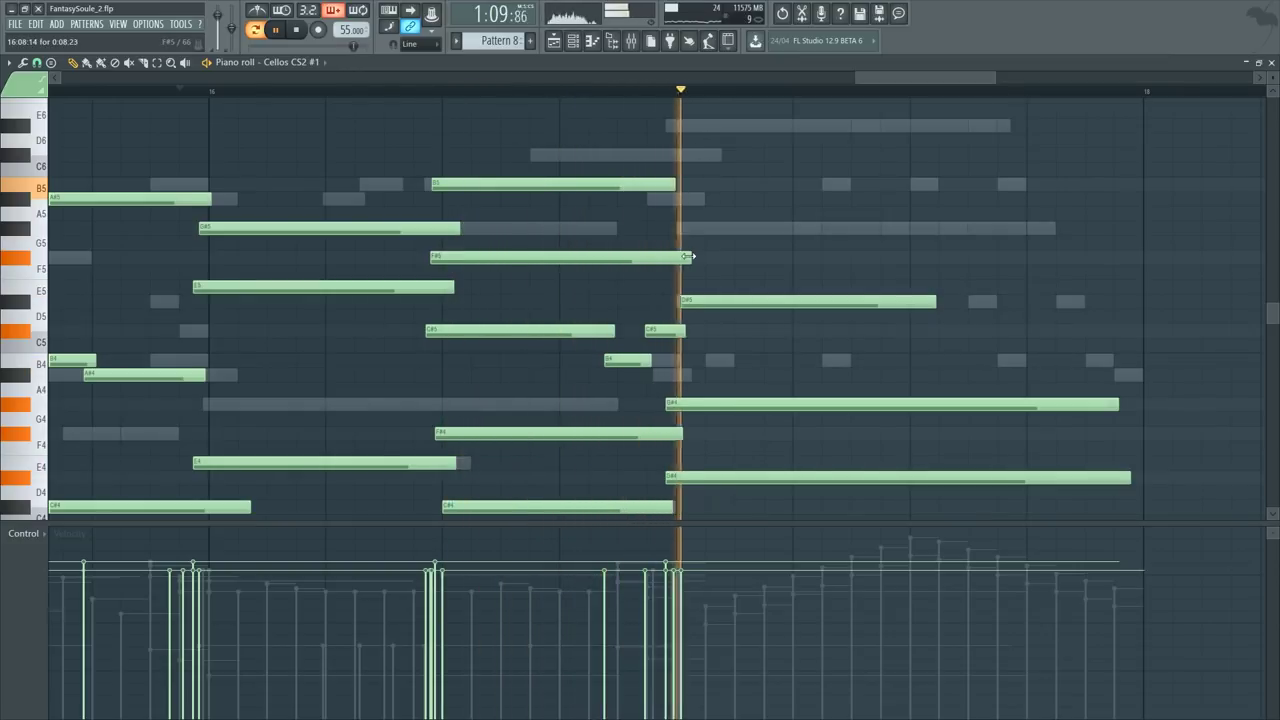
key("space")
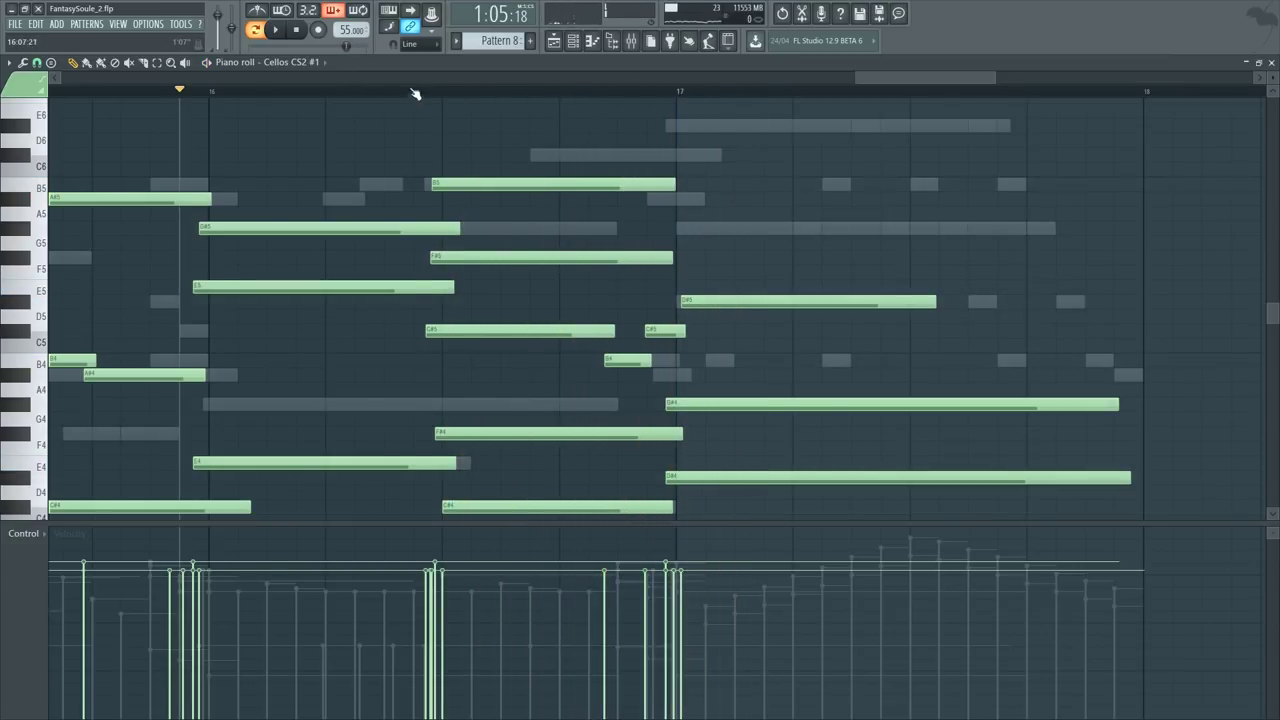
key("space")
scroll(415, 95, "down", 1)
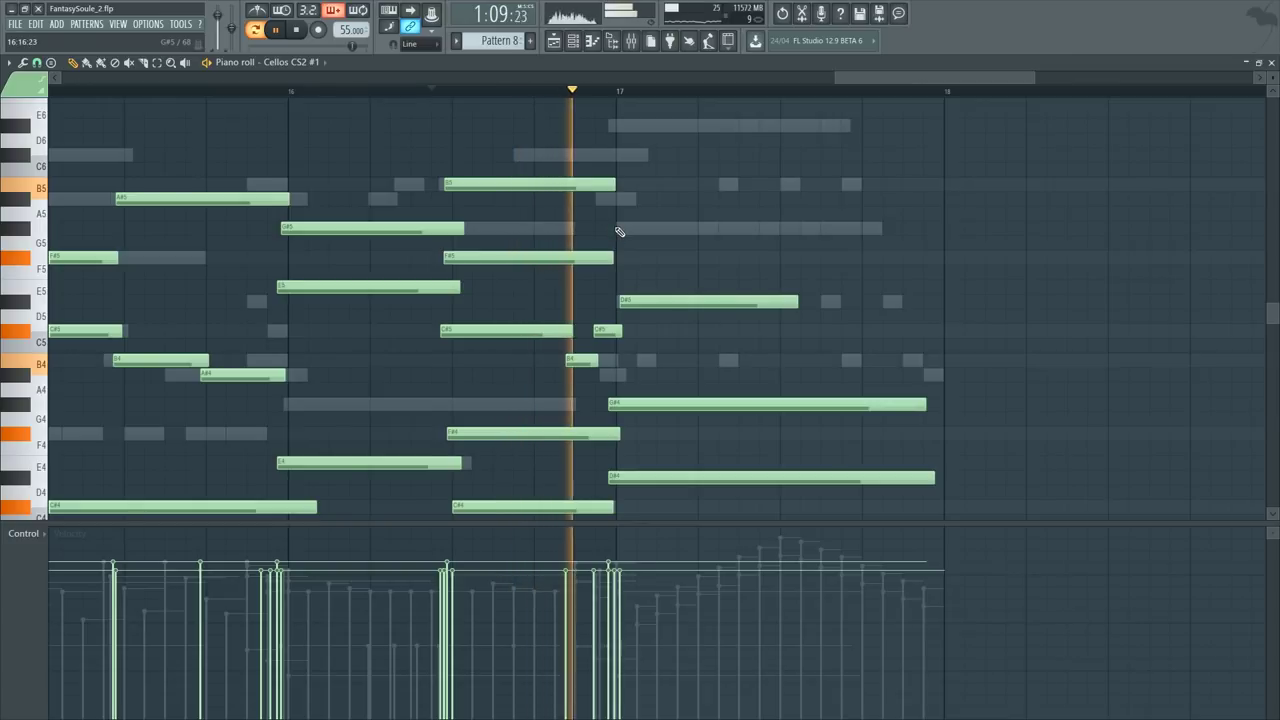
key("space")
Step: Show the Cellos CS2 #1 Dynamics automation below the notes and enlarge its editing area
scroll(620, 232, "down", 4)
left_click(24, 533)
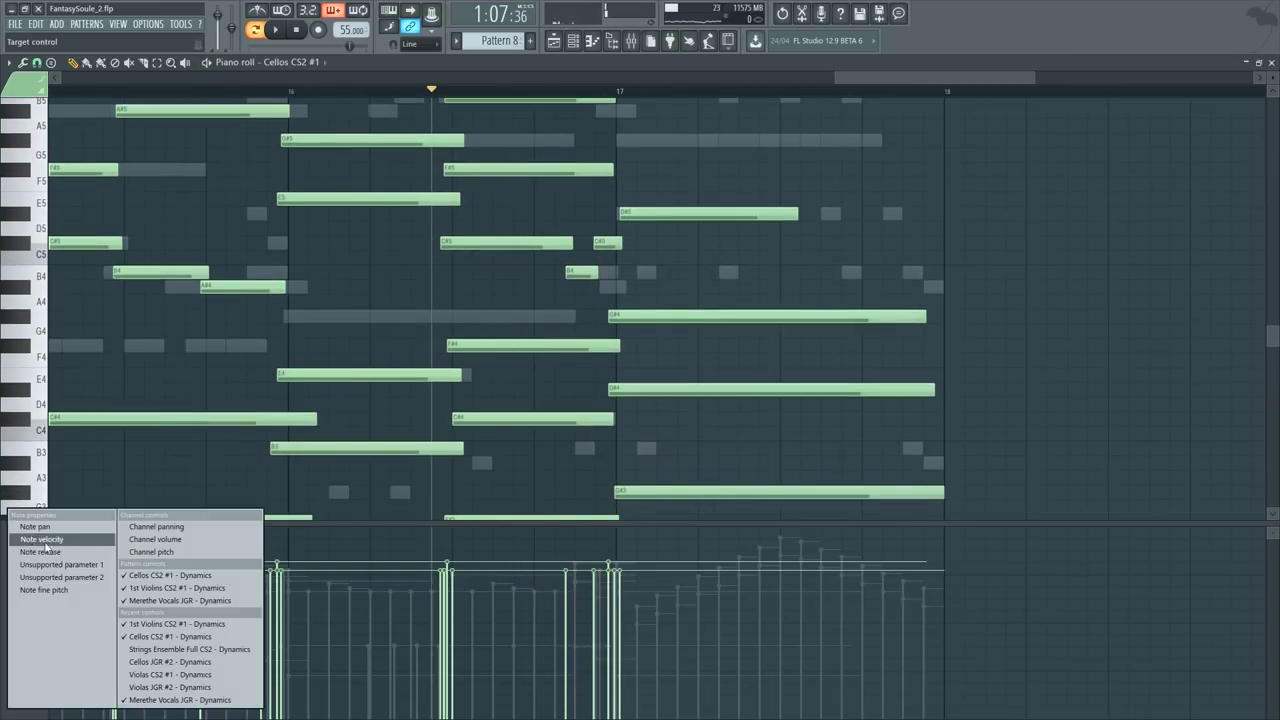
left_click(176, 580)
left_click_drag(281, 521, 296, 486)
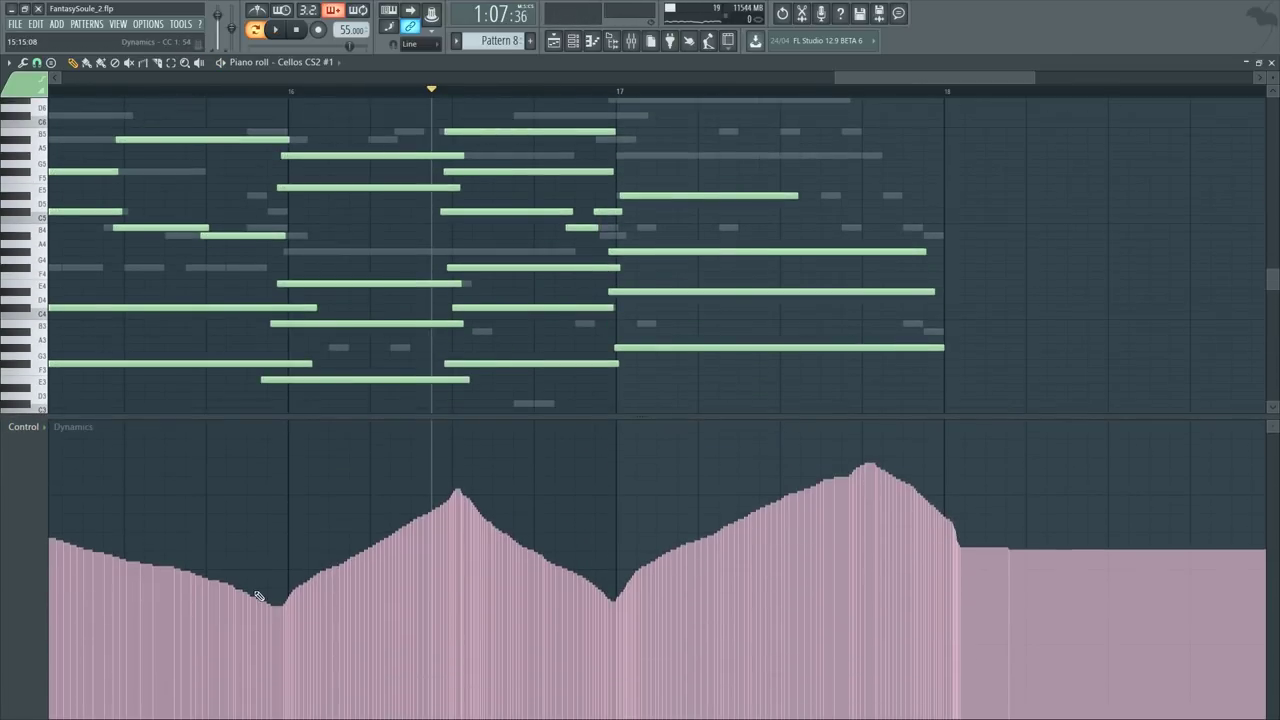
Step: Draw a dynamics swell peaking midway through bar 16 and a second one rising to maximum late in bar 17, then audition them
mouse_move(257, 600)
left_mouse_down()
mouse_move(410, 460)
mouse_move(462, 434)
mouse_move(535, 458)
mouse_move(578, 503)
left_mouse_up()
left_click_drag(603, 563, 612, 600)
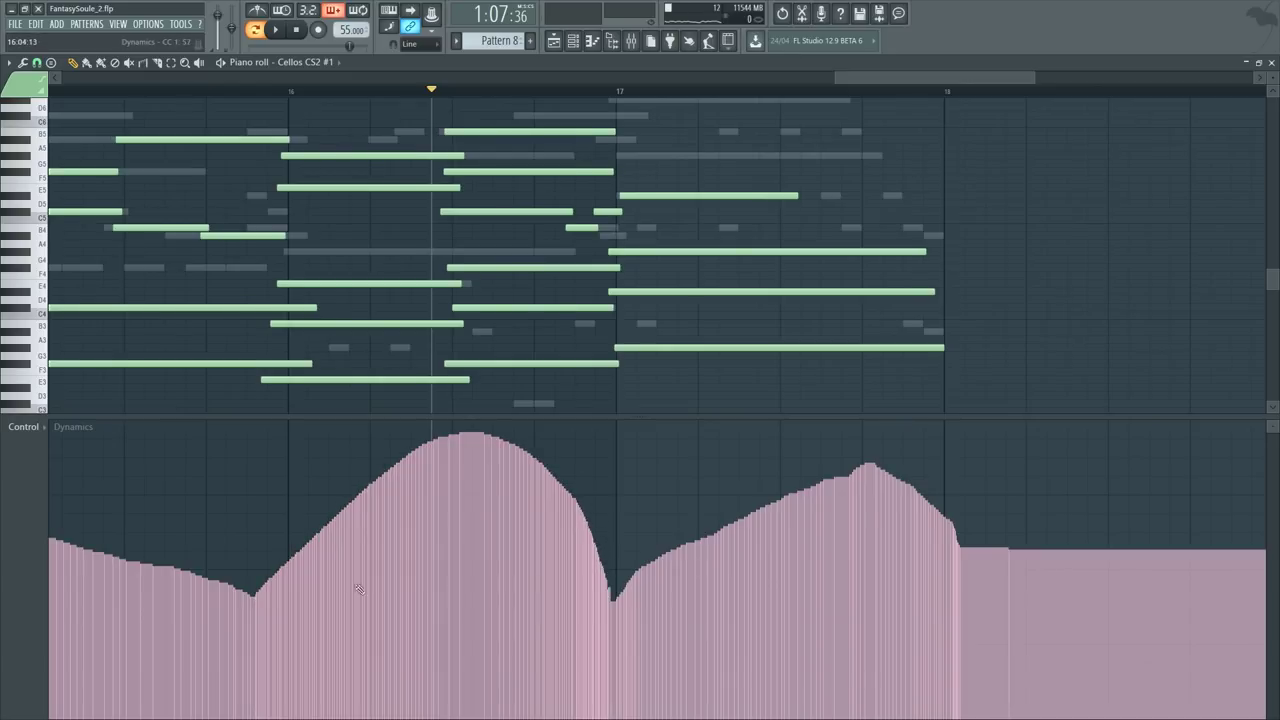
mouse_move(257, 600)
left_mouse_down()
mouse_move(316, 563)
mouse_move(442, 432)
mouse_move(496, 451)
mouse_move(561, 519)
left_mouse_up()
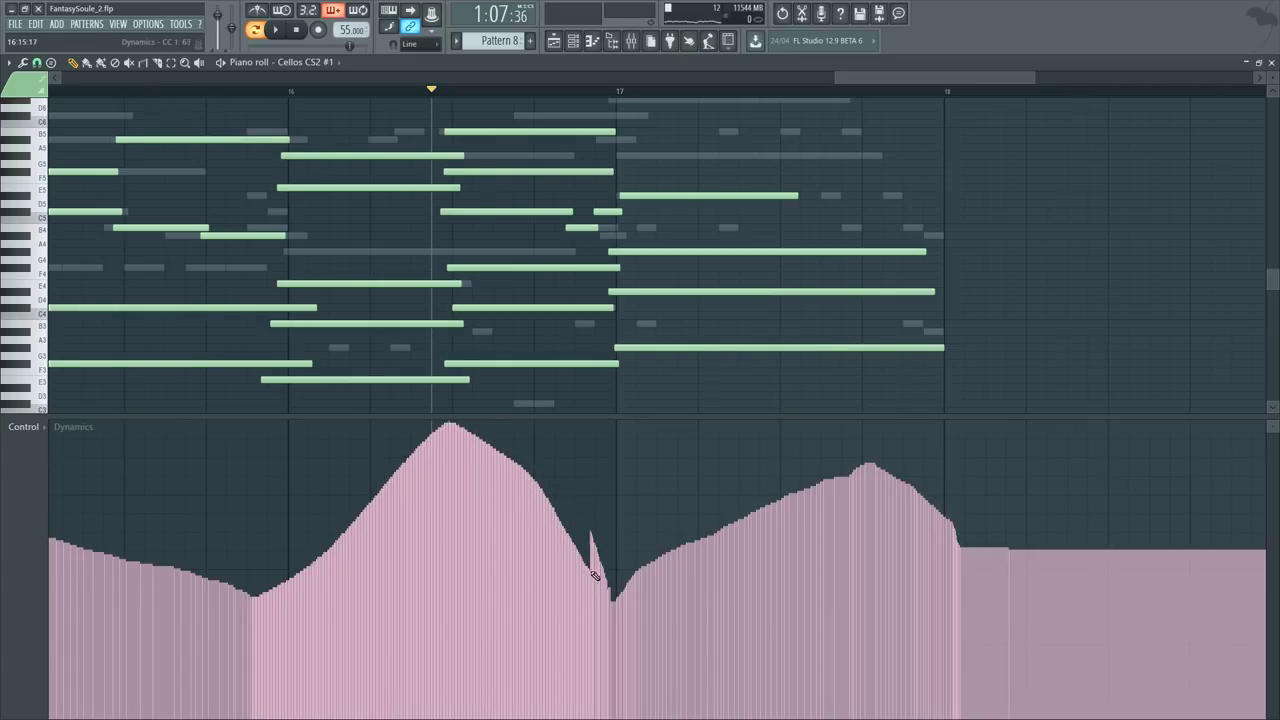
mouse_move(610, 600)
left_mouse_down()
mouse_move(731, 543)
mouse_move(923, 420)
mouse_move(1008, 449)
left_mouse_up()
key("space")
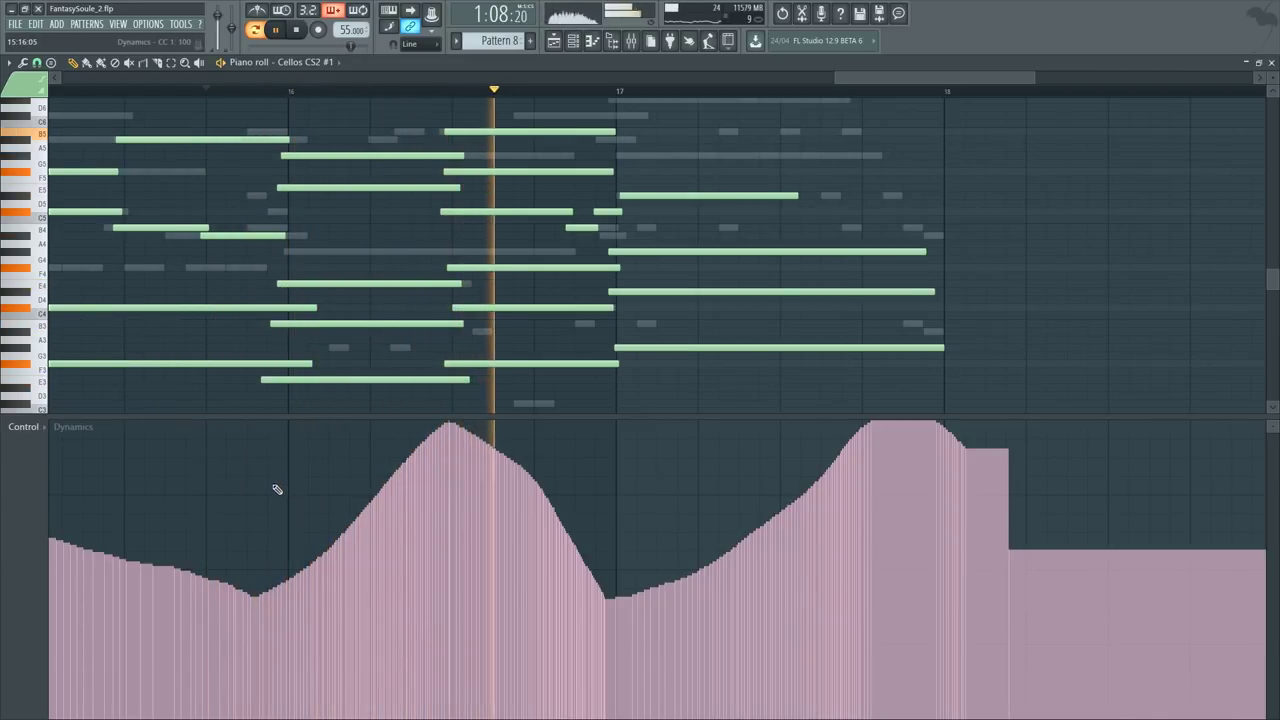
key("space")
Step: Redraw bar 16's dynamics swell to peak about three quarters through the bar, drop sharply into bar 17, and play it
mouse_move(262, 598)
left_mouse_down()
mouse_move(343, 571)
mouse_move(409, 514)
mouse_move(451, 429)
mouse_move(524, 431)
mouse_move(582, 482)
left_mouse_up()
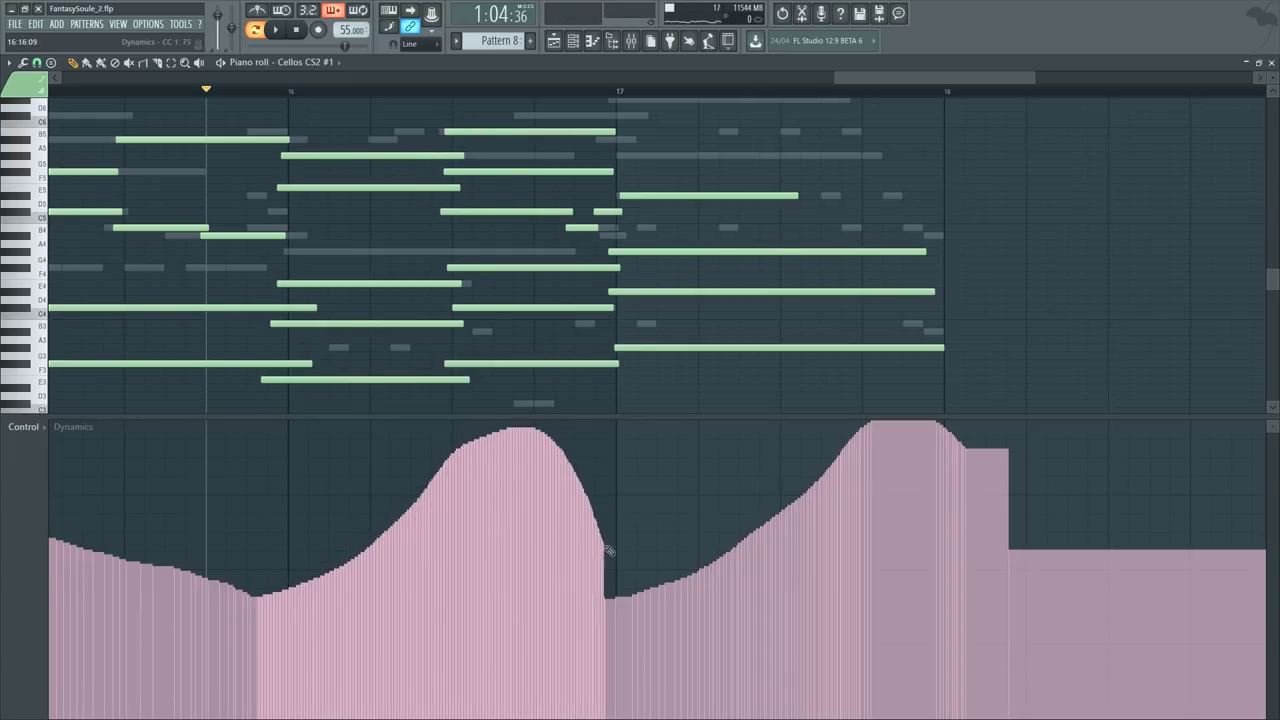
left_click_drag(624, 606, 628, 625)
key("space")
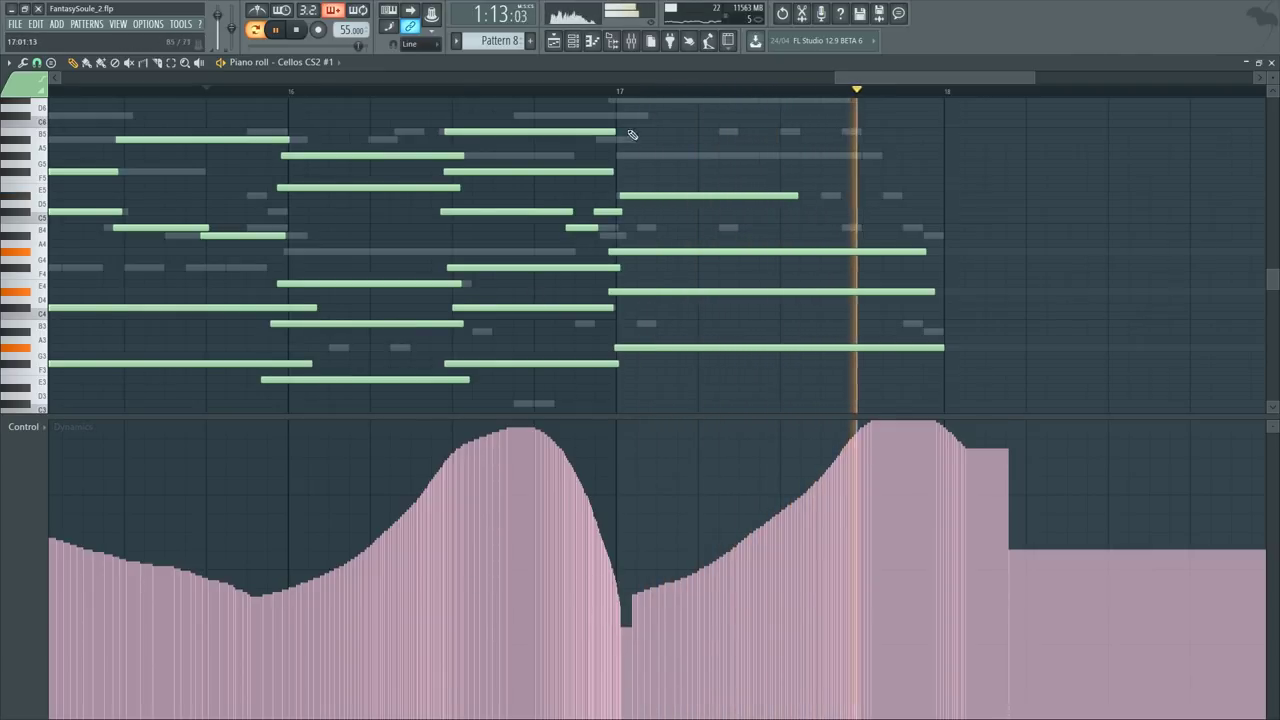
key("space")
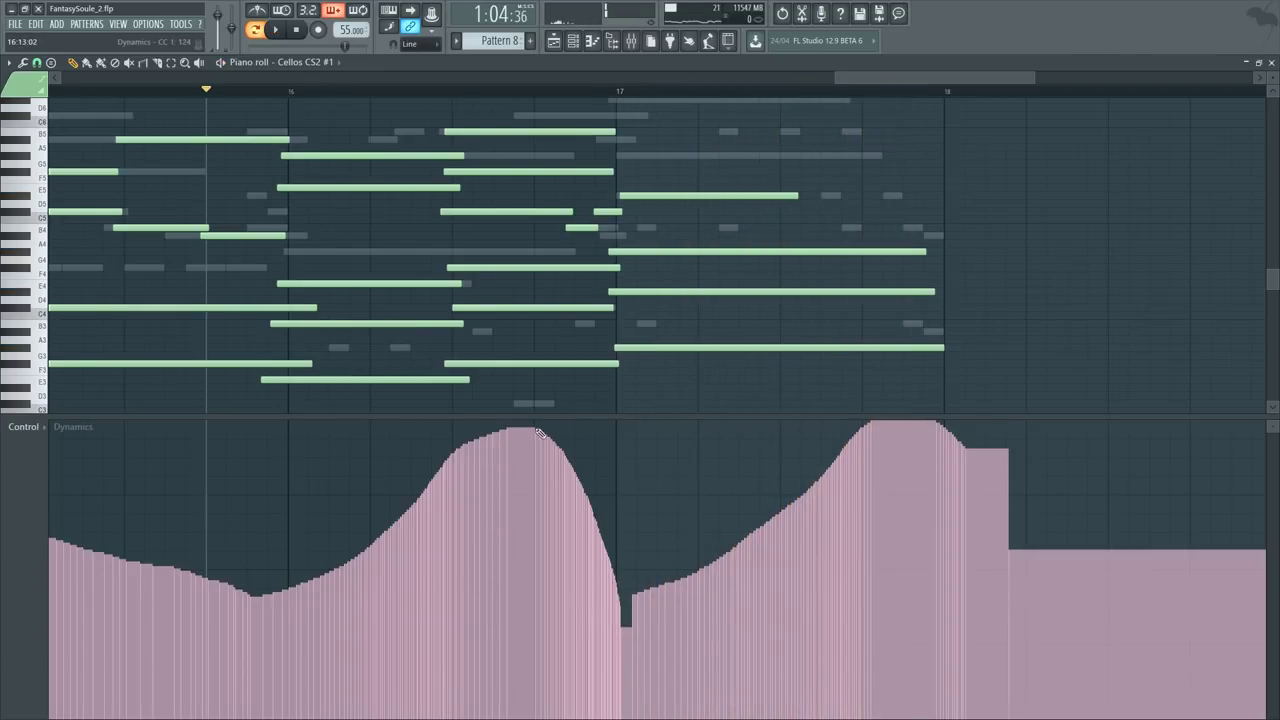
Step: Smooth the dynamics fall into bar 17 and redraw that bar's swell to peak about three quarters through, dropping low at bar 18
key("ctrl+z")
left_click_drag(549, 439, 602, 544)
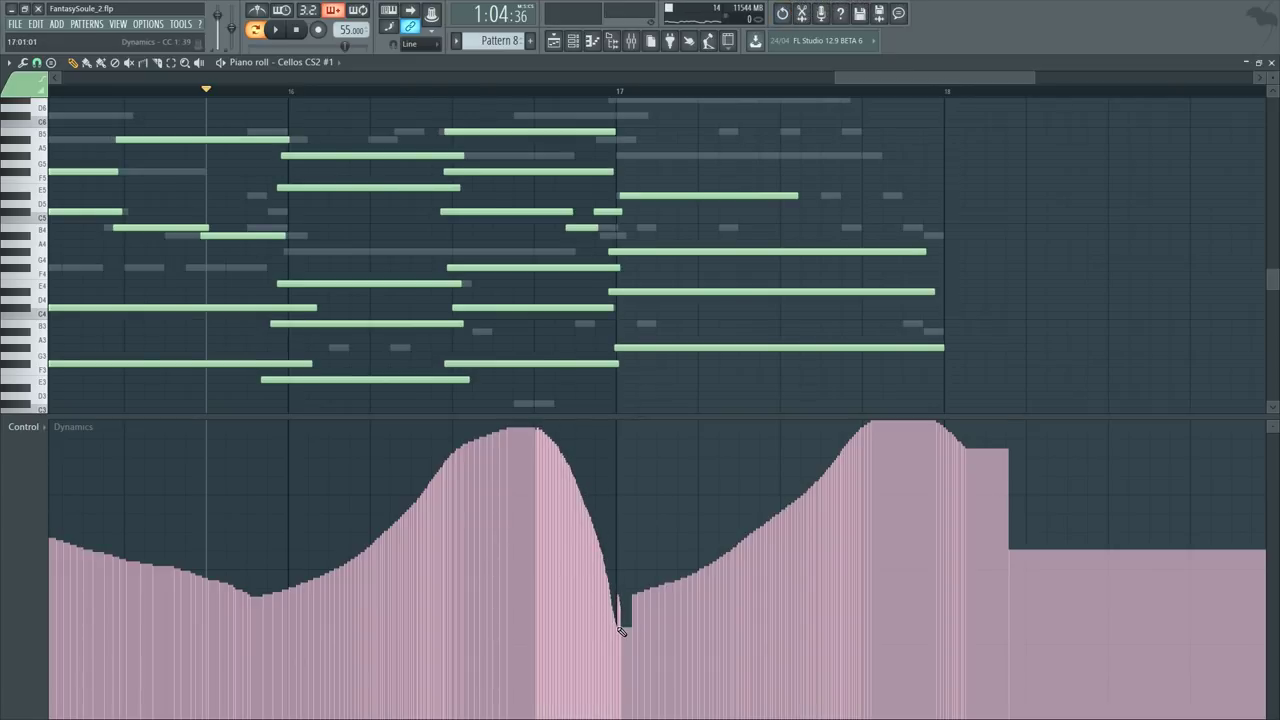
mouse_move(652, 617)
left_mouse_down()
mouse_move(869, 430)
mouse_move(918, 469)
mouse_move(950, 665)
left_mouse_up()
key("space")
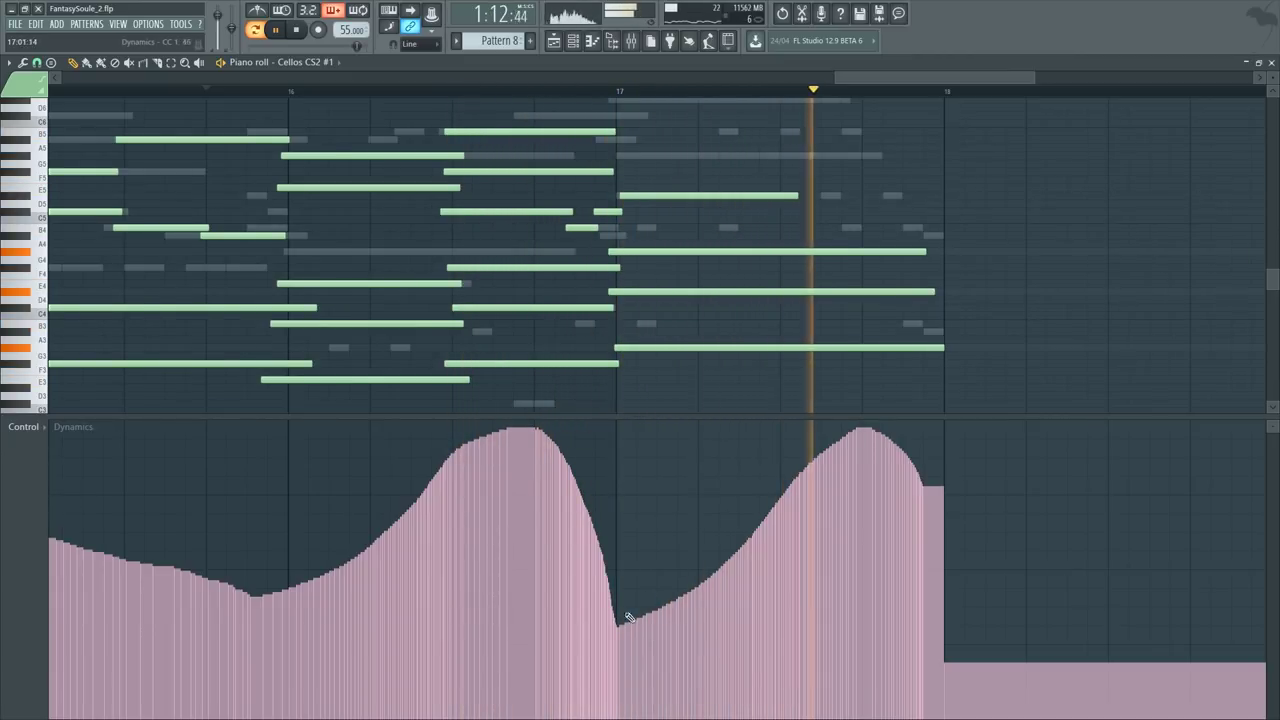
Step: Redraw bar 17's dynamics swell to peak about midway and fall gradually to its starting level at bar 18, reviewing the whole curve
mouse_move(619, 627)
left_mouse_down()
mouse_move(682, 585)
mouse_move(778, 428)
mouse_move(830, 442)
mouse_move(896, 534)
mouse_move(940, 630)
left_mouse_up()
scroll(857, 314, "down", 5)
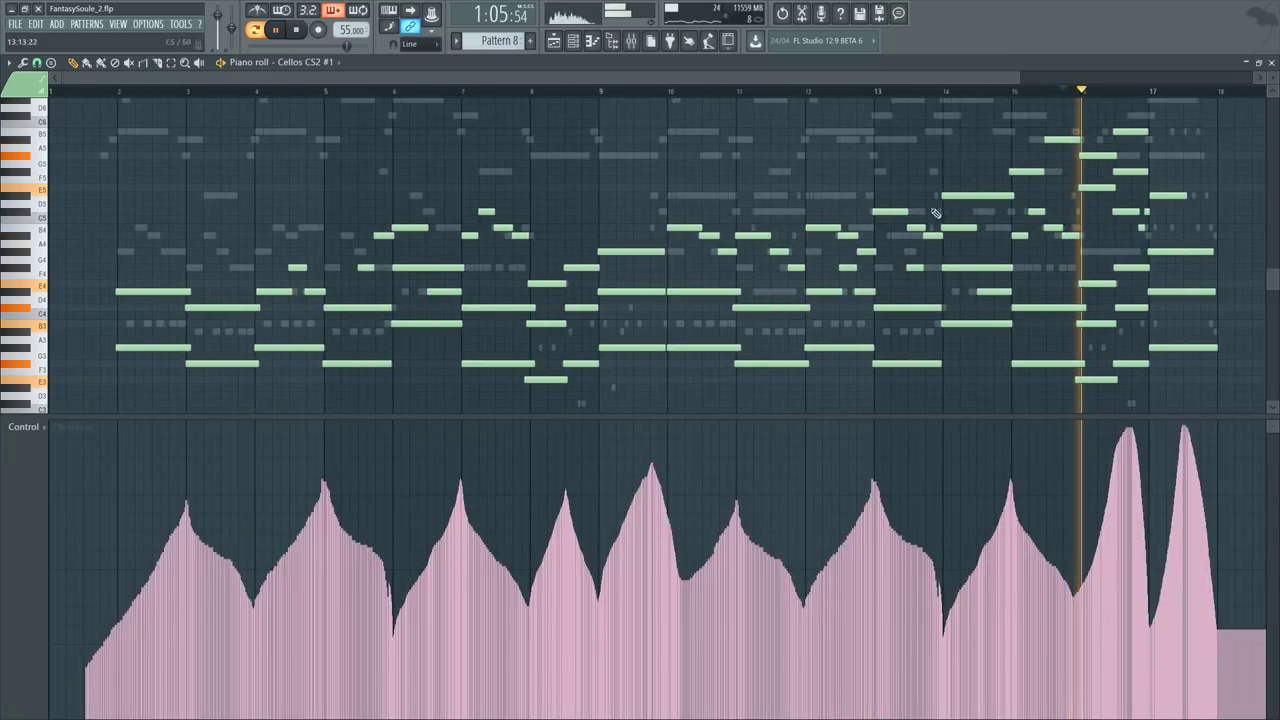
left_click_drag(944, 77, 1114, 80)
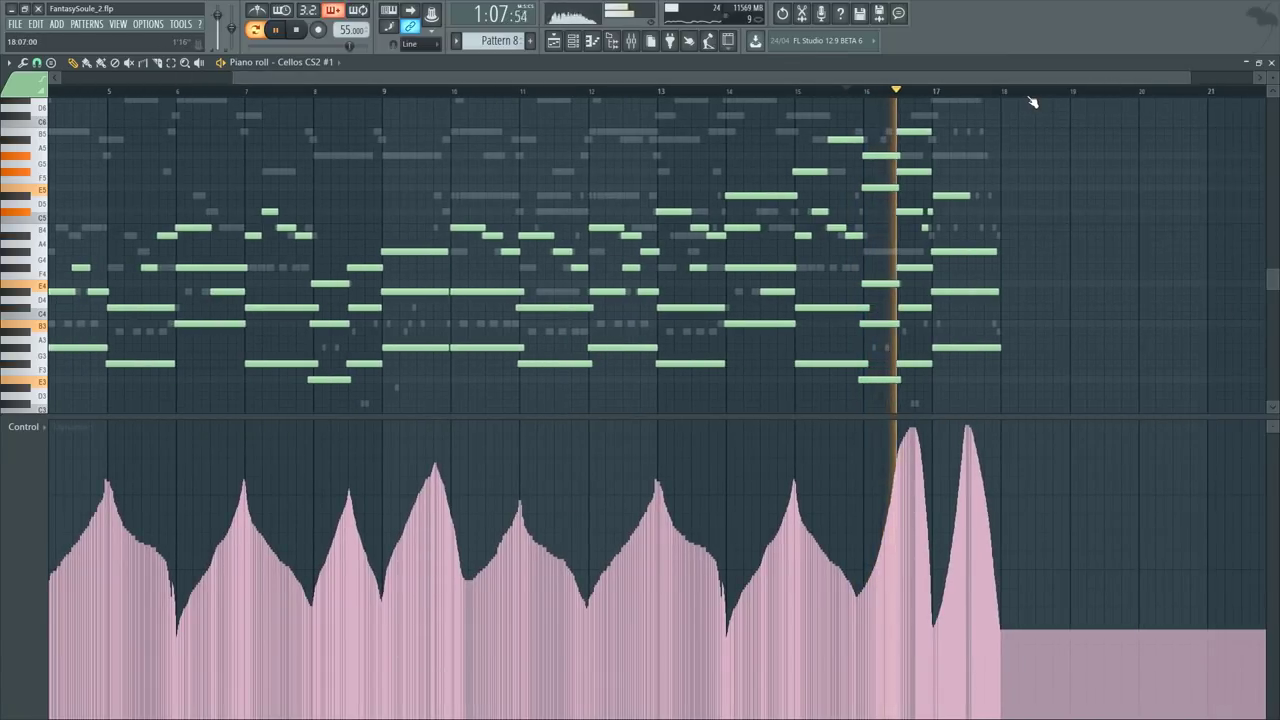
scroll(1032, 102, "up", 6)
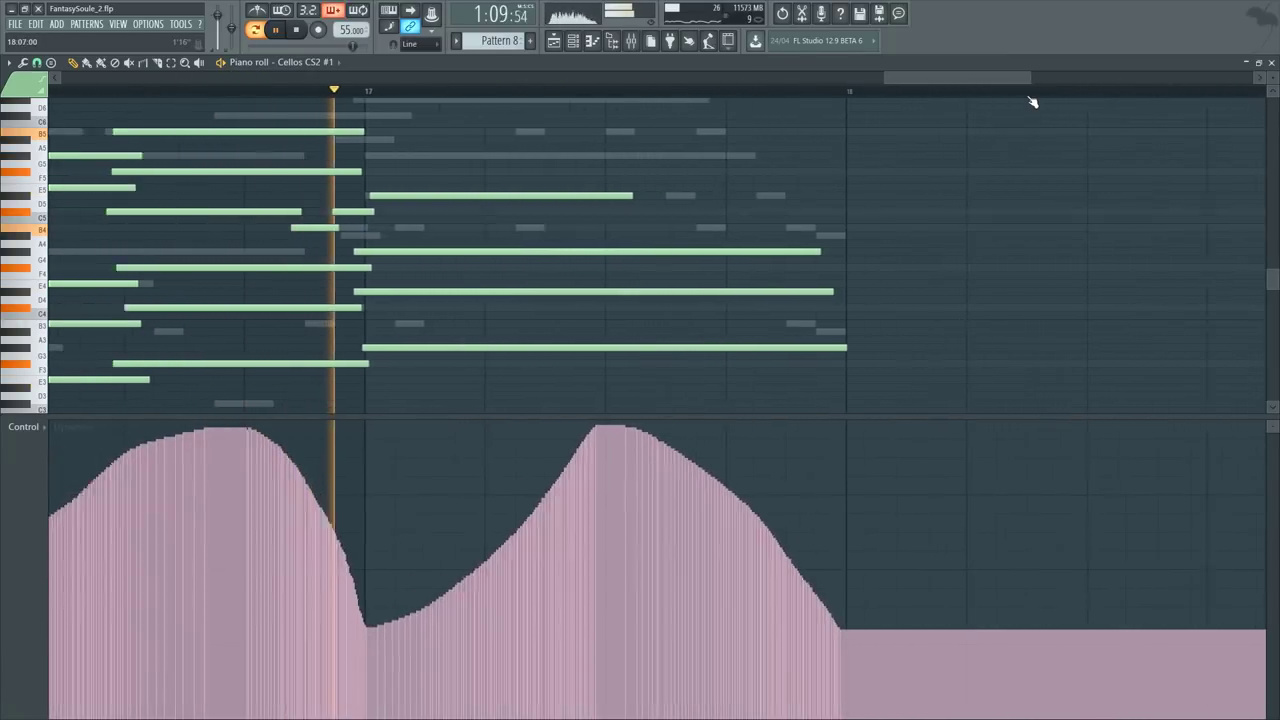
Step: Lengthen the two upper Cellos CS2 #1 notes in bar 17 to end just before bar 18
scroll(1032, 102, "down", 3)
scroll(823, 94, "up", 3)
key("space")
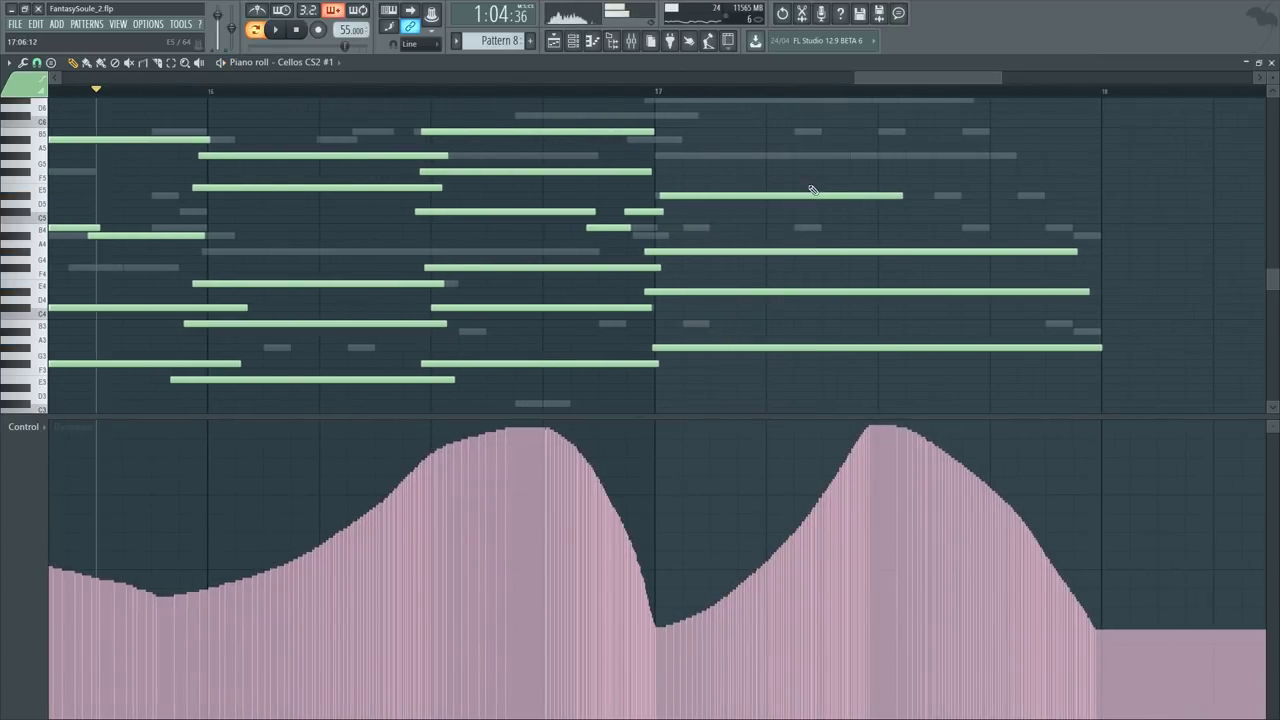
scroll(720, 213, "up", 2)
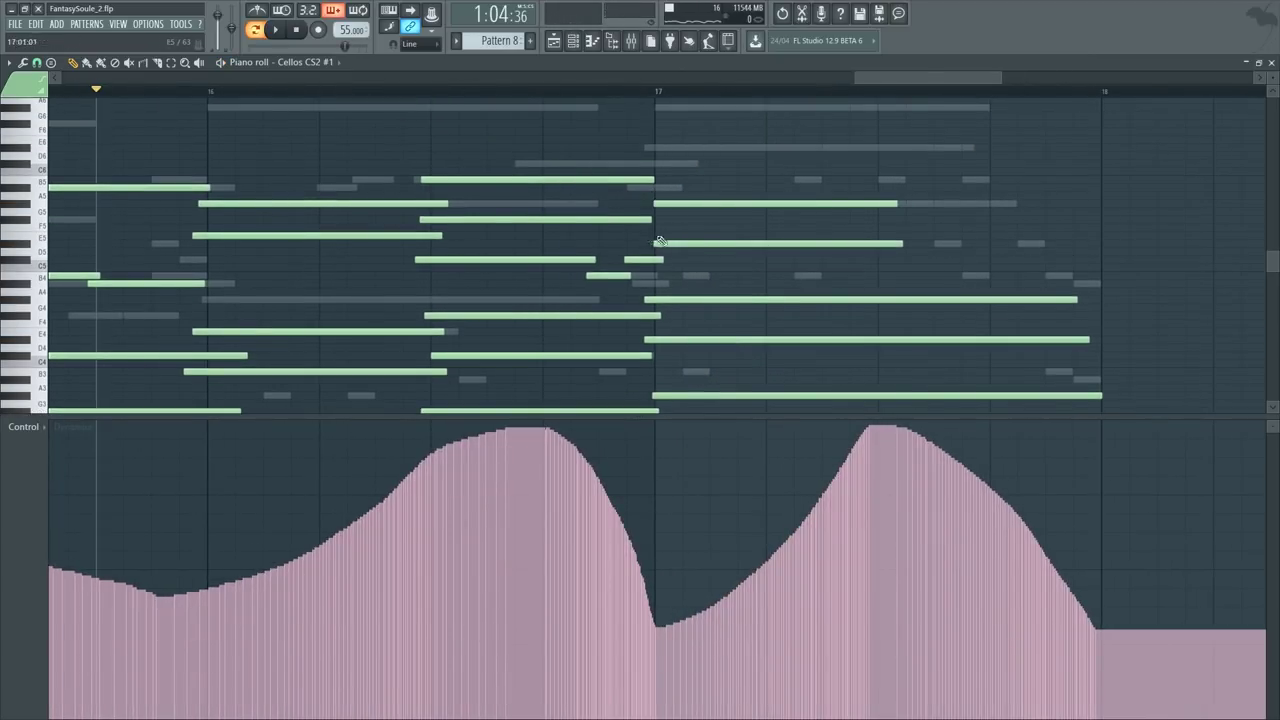
left_click_drag(720, 178, 835, 252)
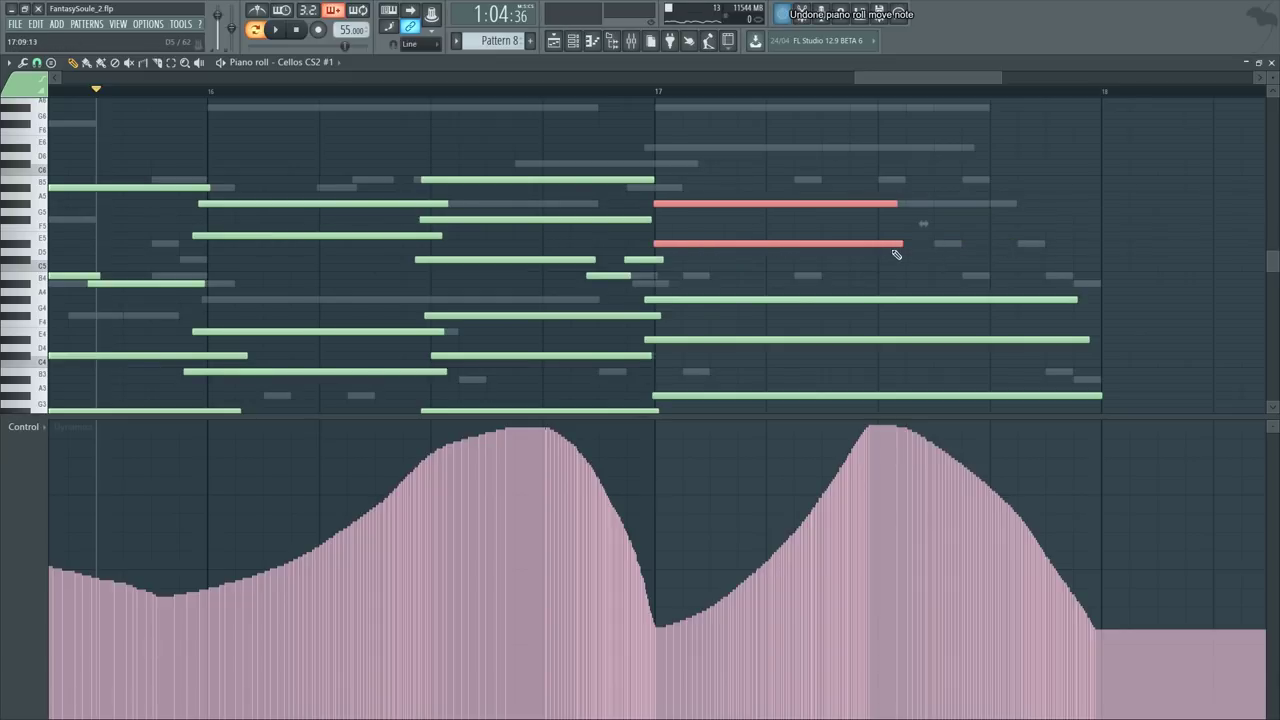
Step: Even out the endings of bar 17's two middle notes just before bar 18 and play the passage
left_click(1068, 300)
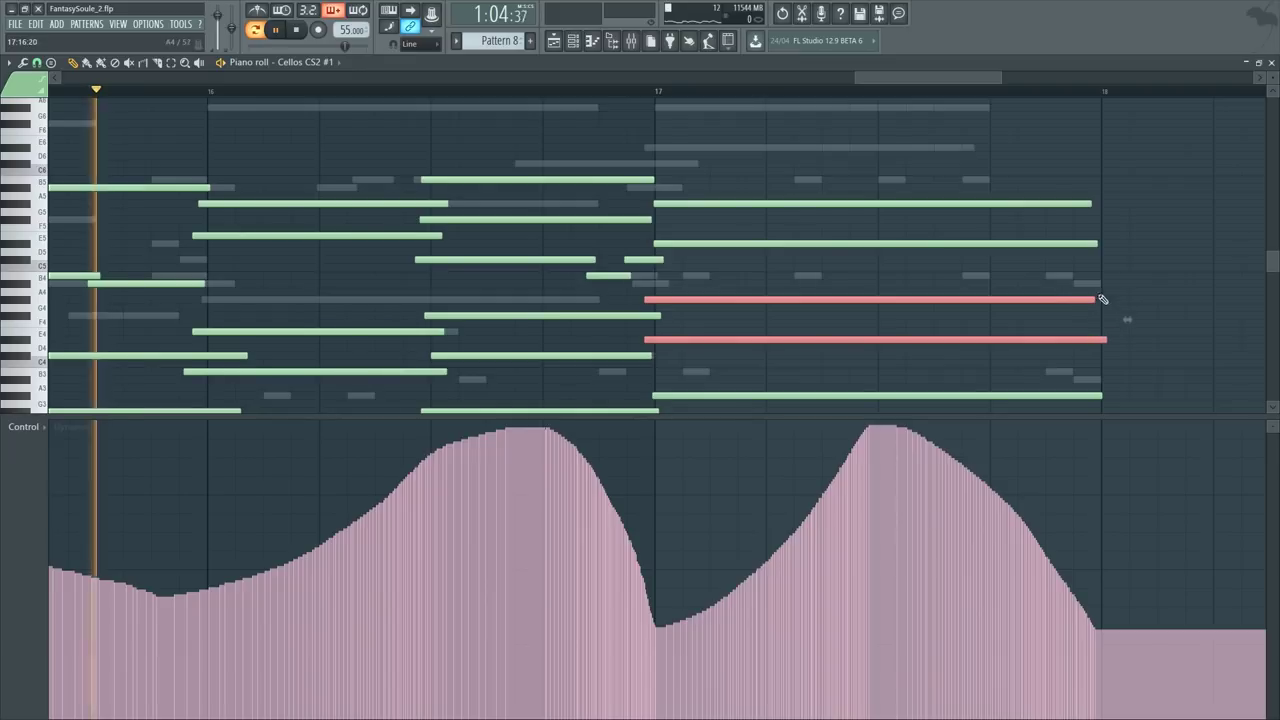
left_click(1137, 322, "ctrl")
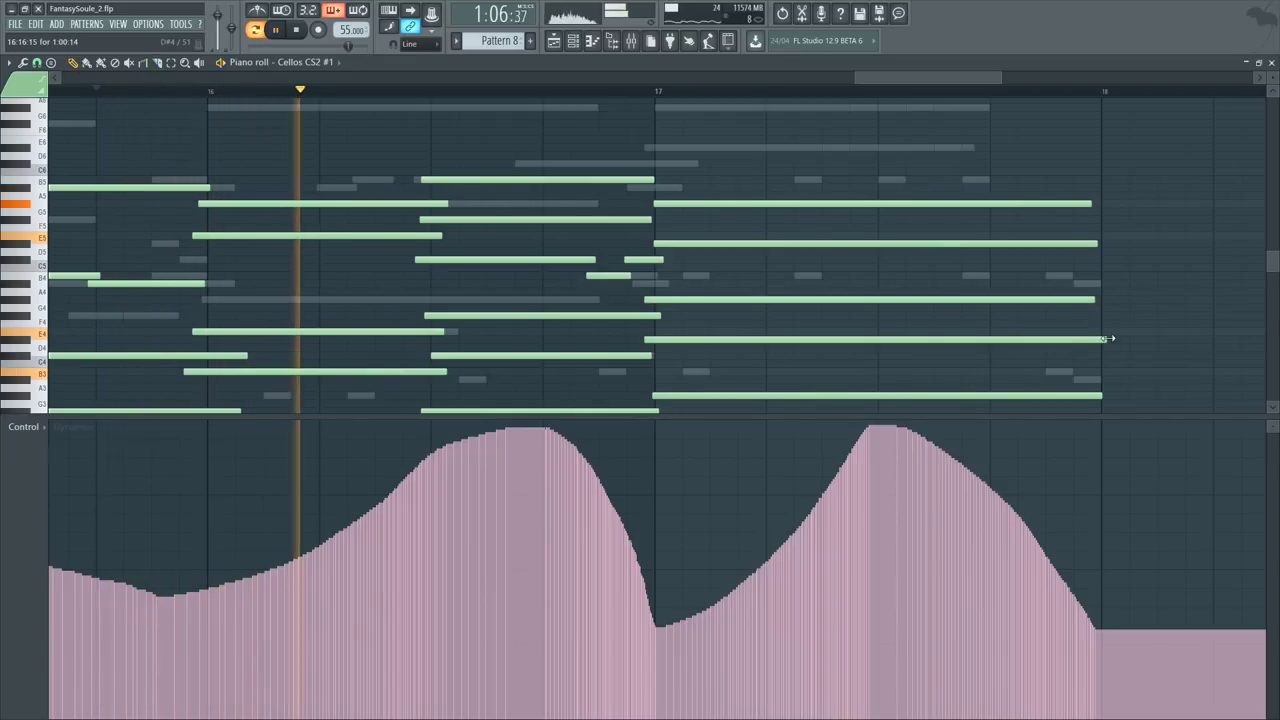
left_click_drag(1108, 338, 1092, 338)
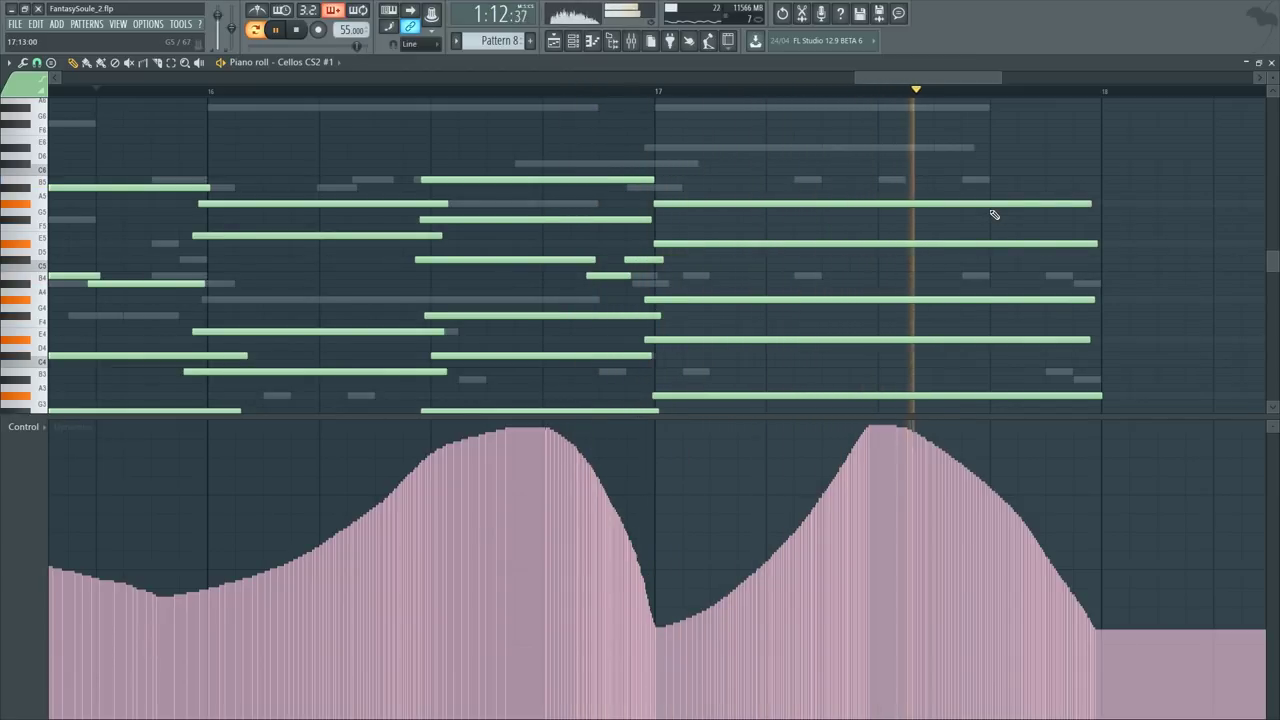
key("space")
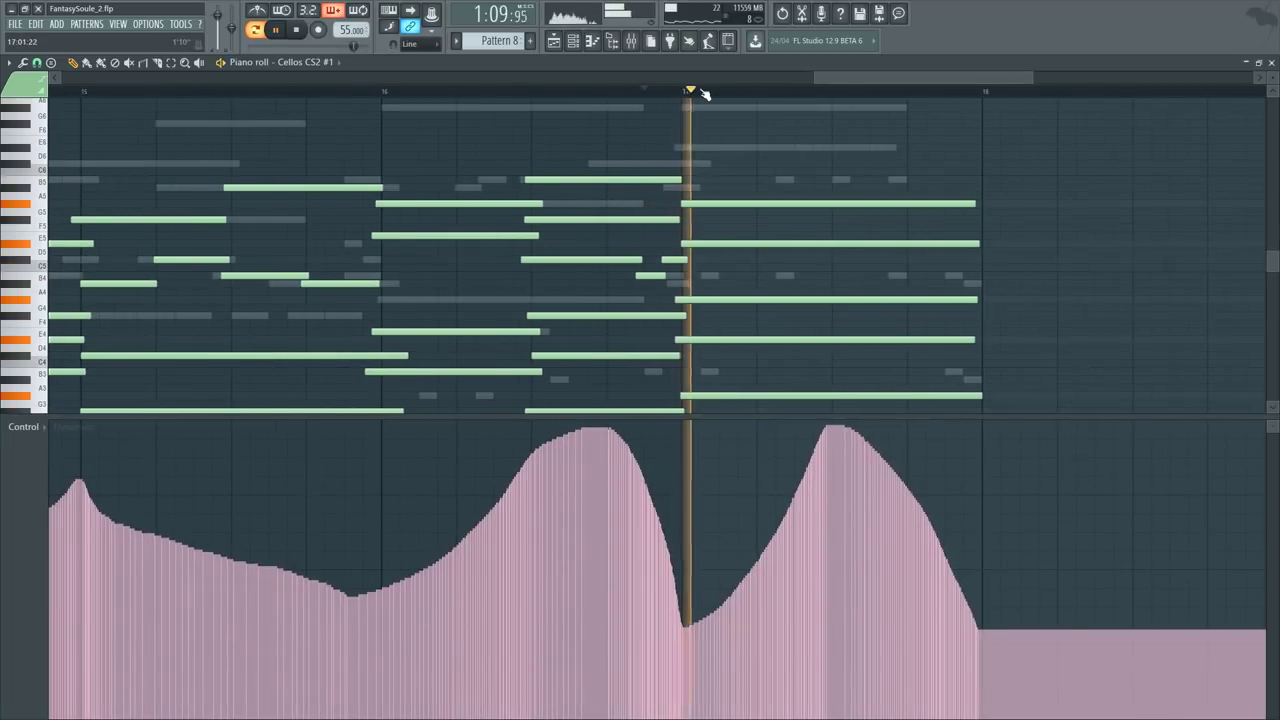
Step: Add a high D#6 note from about the middle of bar 17, trimmed to end just before bar 18
scroll(697, 94, "up", 3)
key("space")
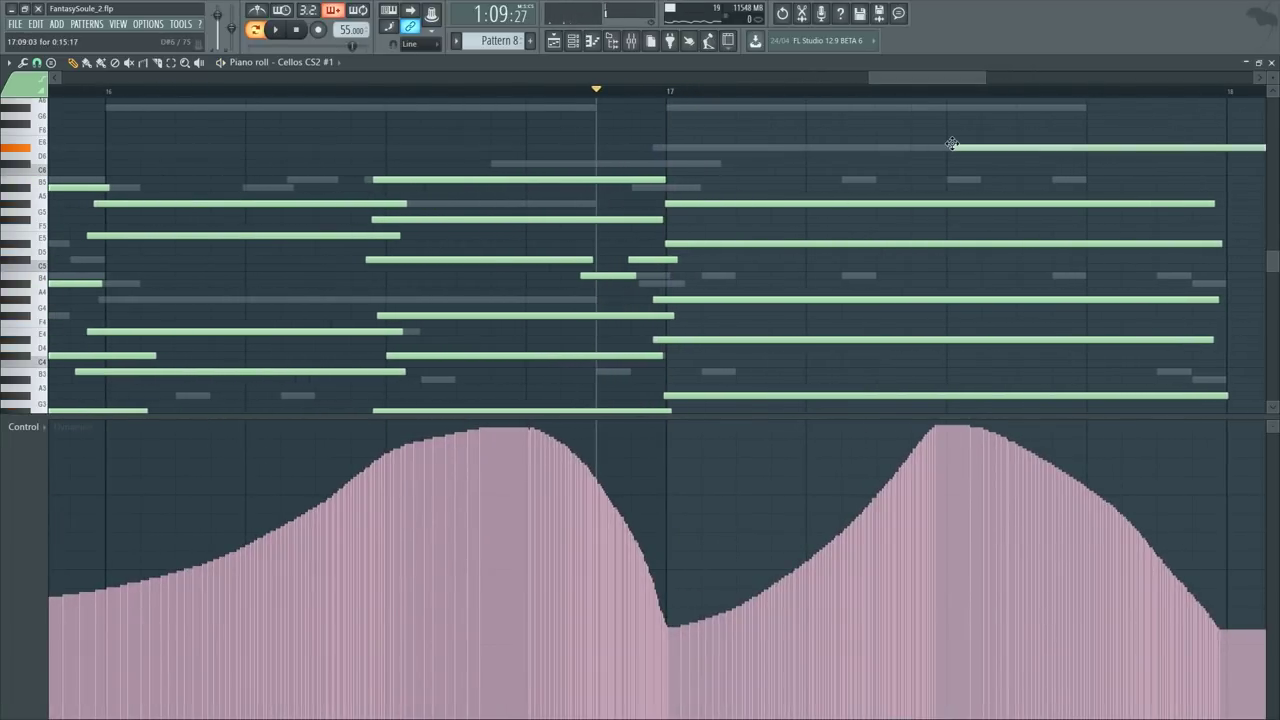
key("space")
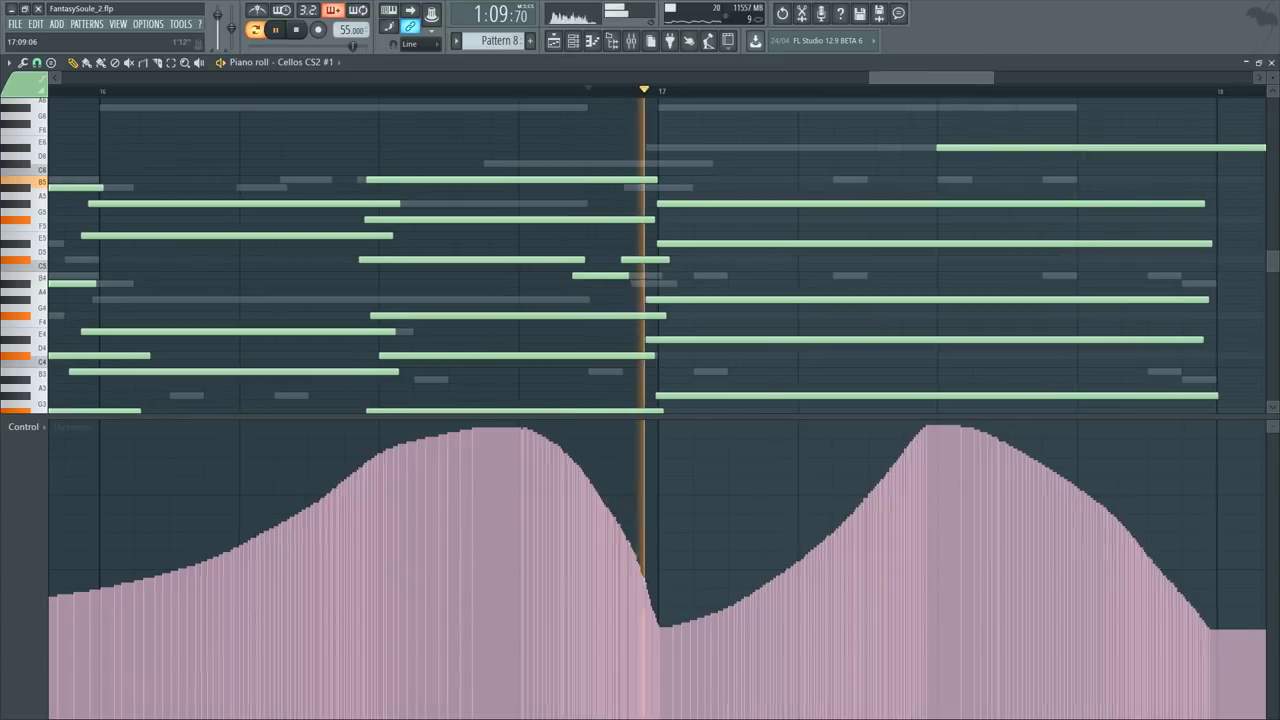
key("Delete")
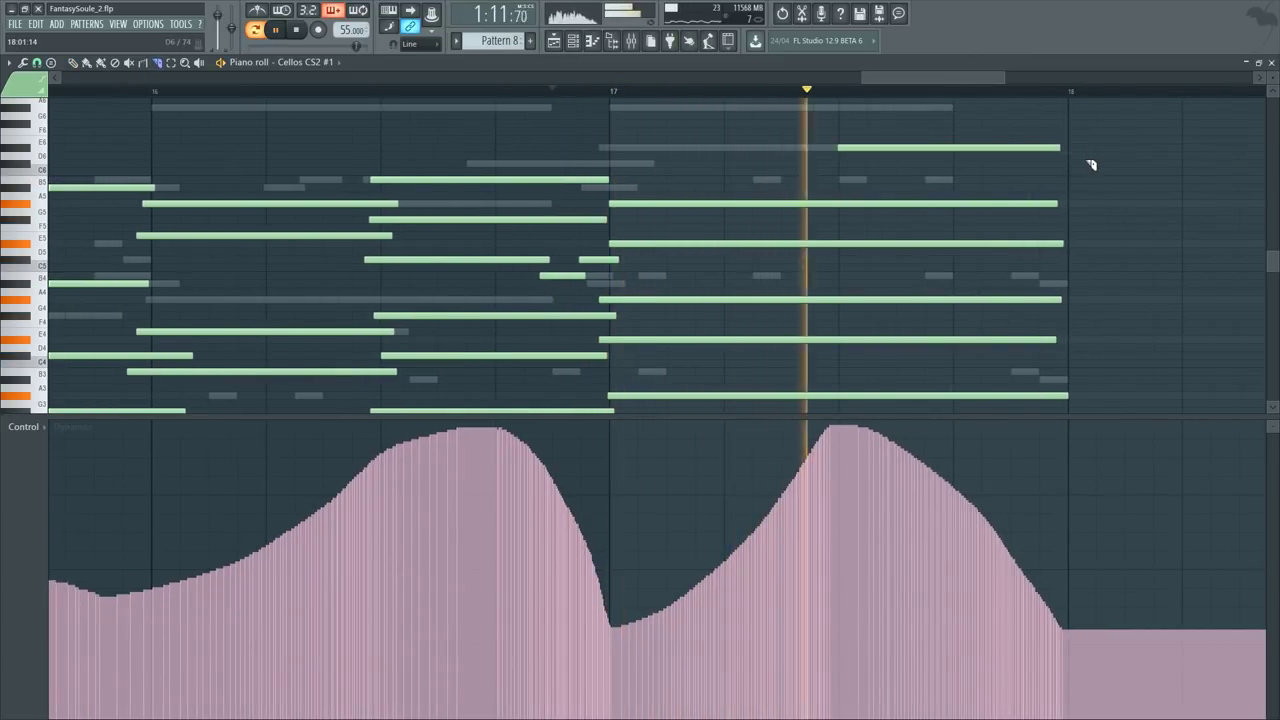
key("p")
Step: Select the D#6 note in bar 17 and audition the passage from late in bar 16
left_click(911, 148, "ctrl")
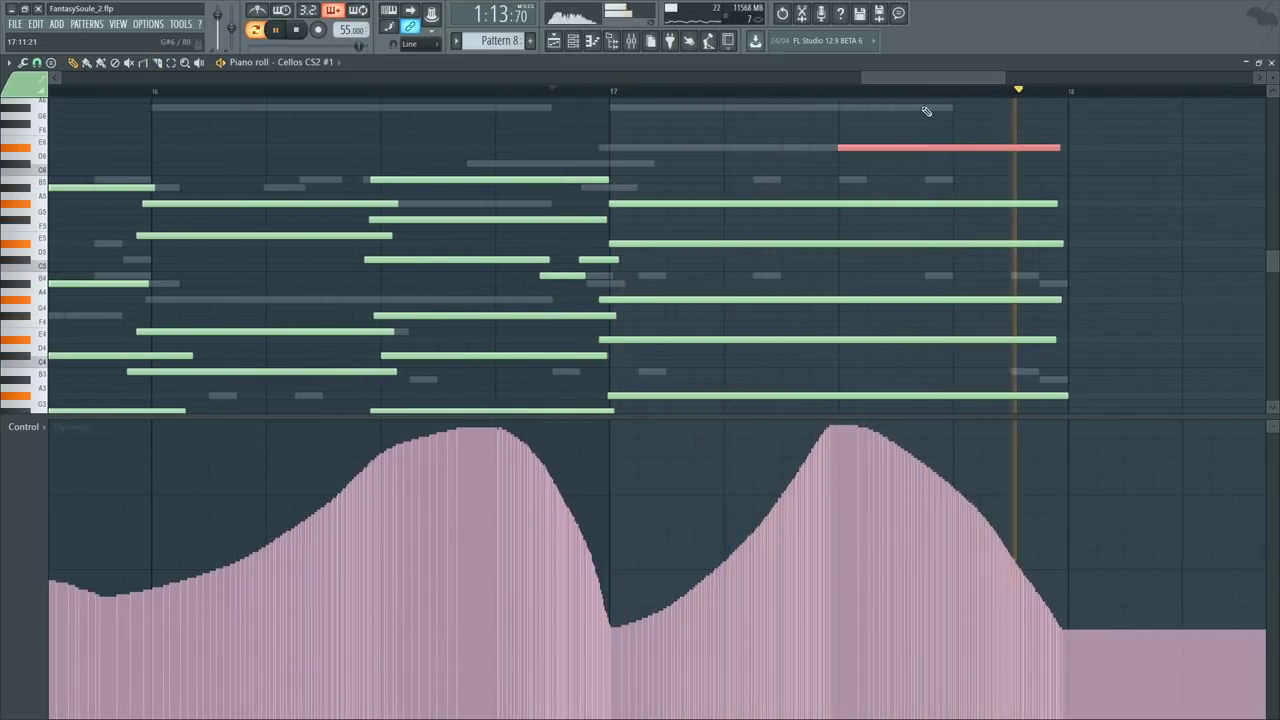
scroll(790, 93, "down", 3)
left_click(662, 93)
scroll(740, 190, "up", 3)
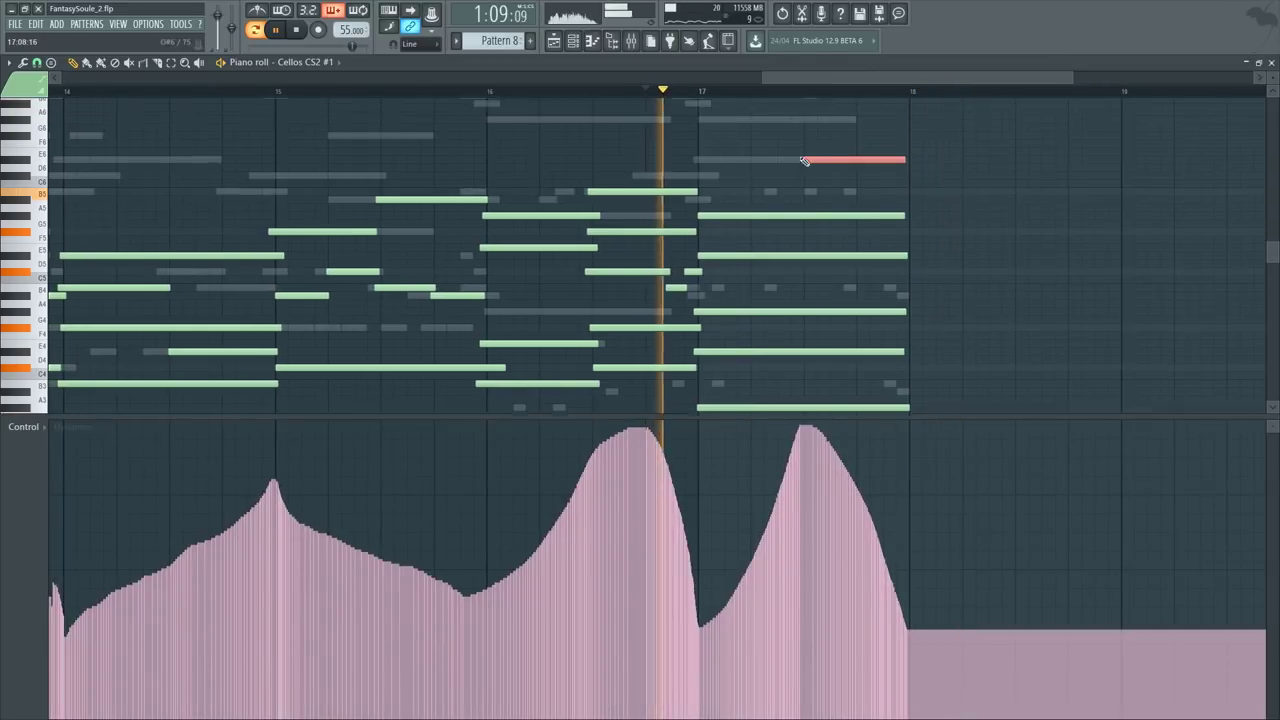
Step: Examine the Celesta KFL part around bar 17 and bring up the playlist and channel rack
double_click(729, 179)
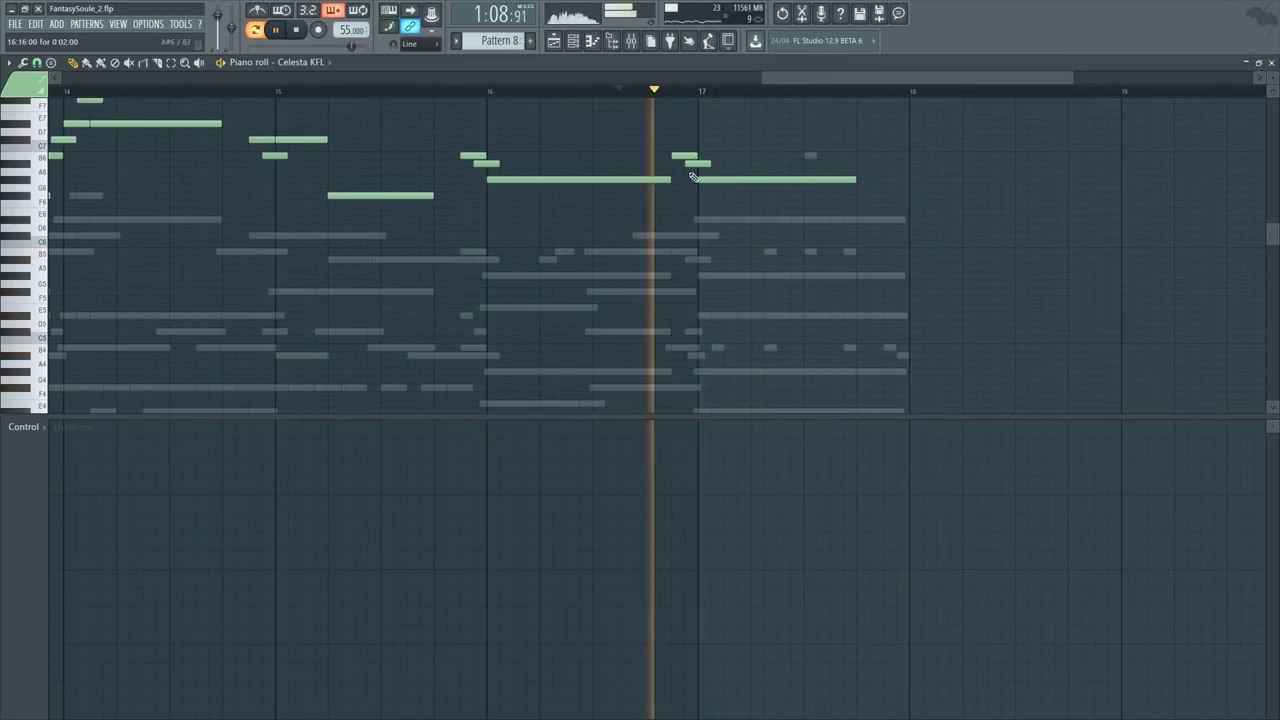
key("F5")
key("F6")
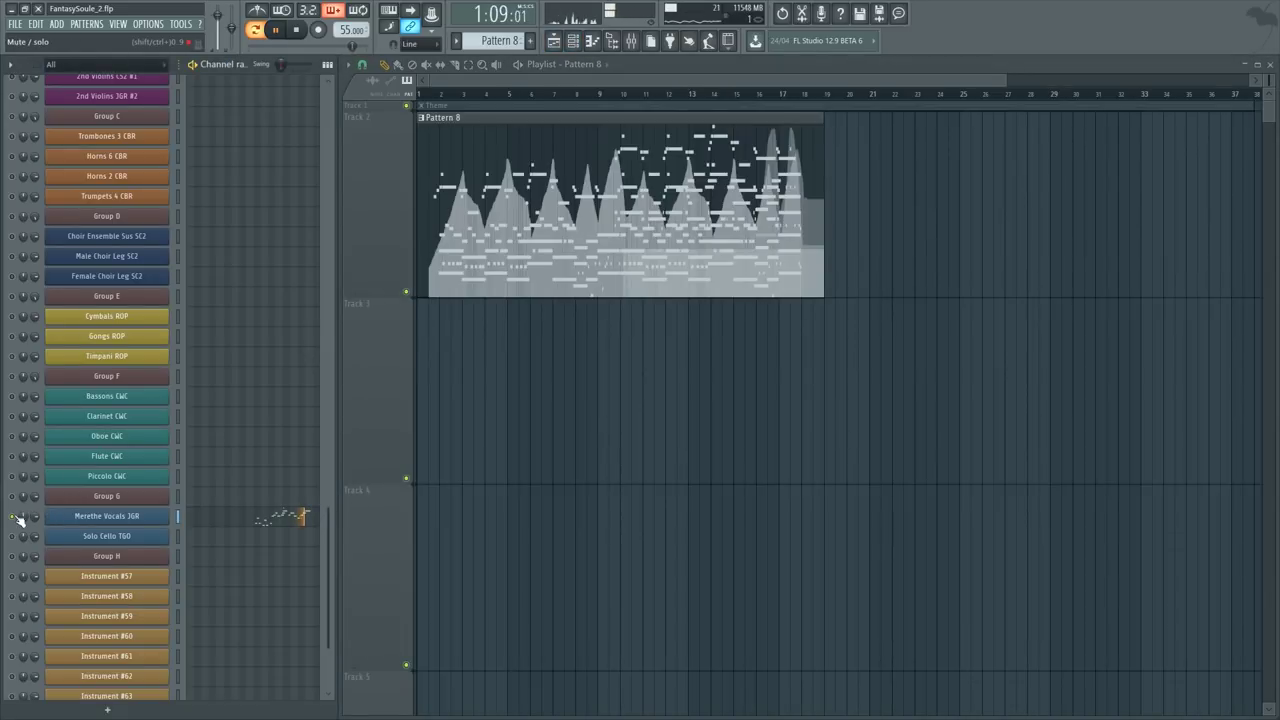
Step: Try a long B5 note at about 17:08 after the last D#6 in the Merethe Vocals JGR melody and play it back
left_click(277, 519)
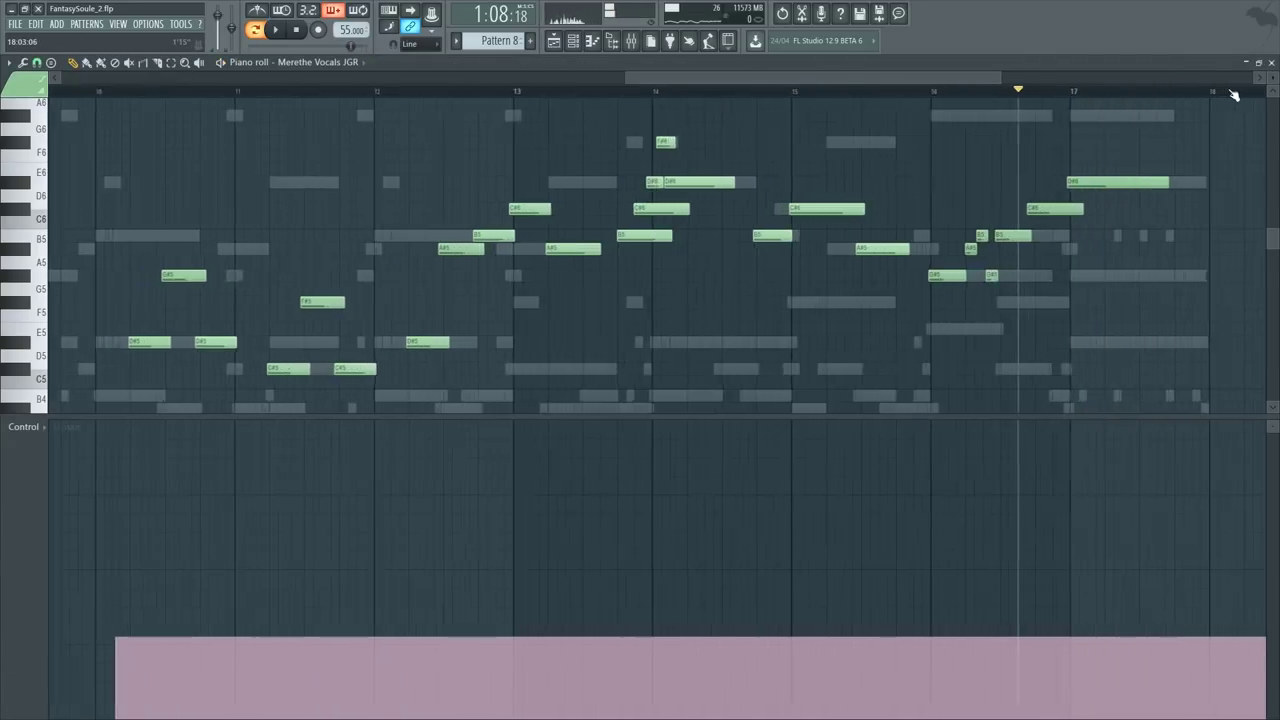
scroll(1234, 95, "up", 3)
left_click_drag(951, 100, 944, 253)
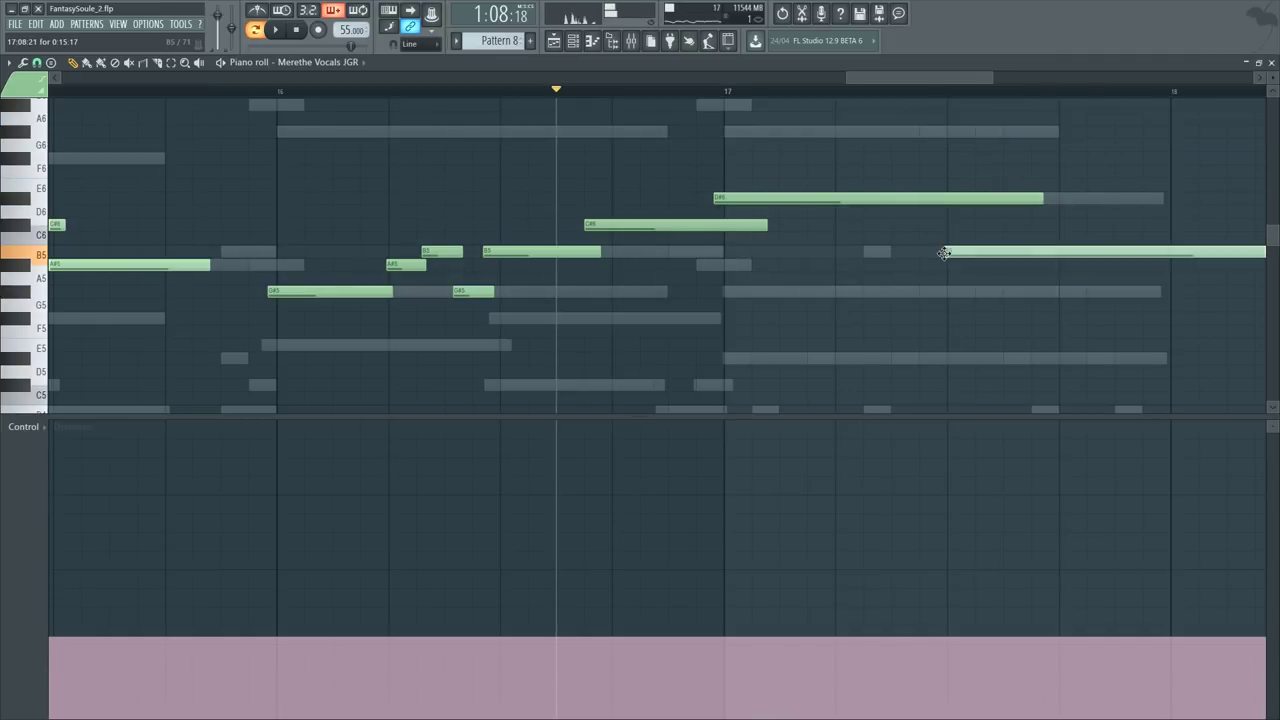
scroll(850, 90, "down", 2)
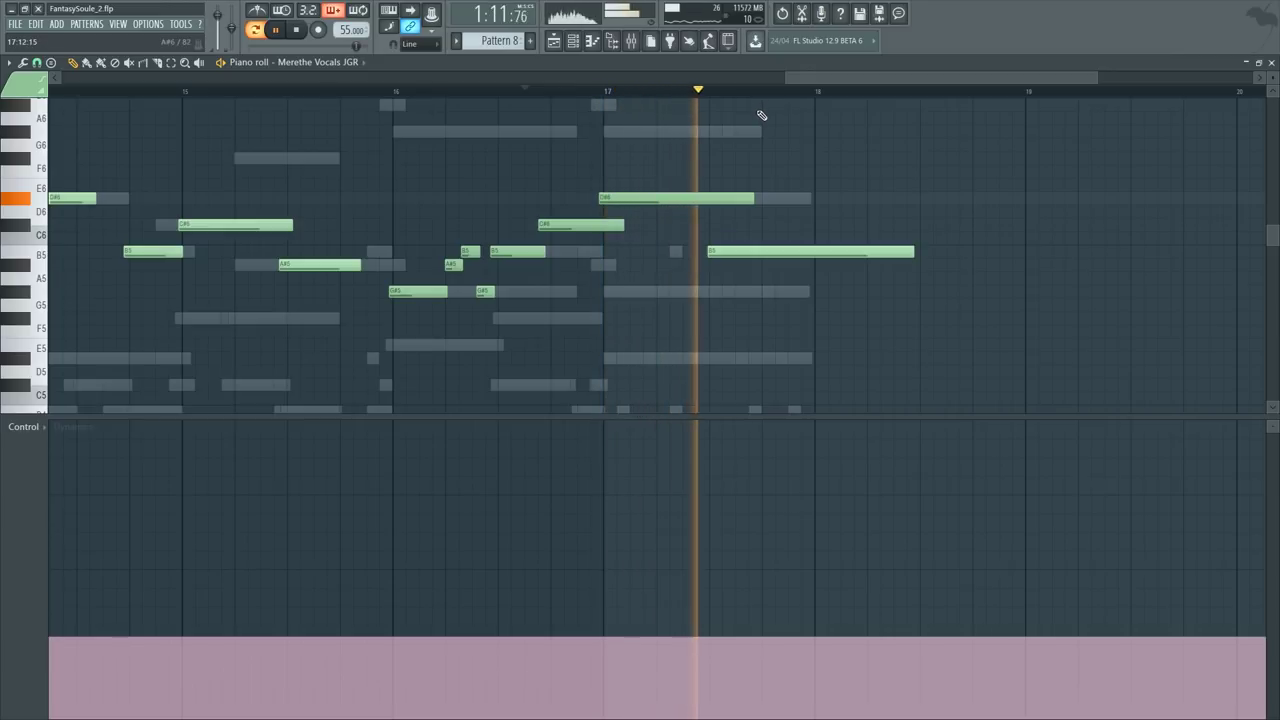
key("space")
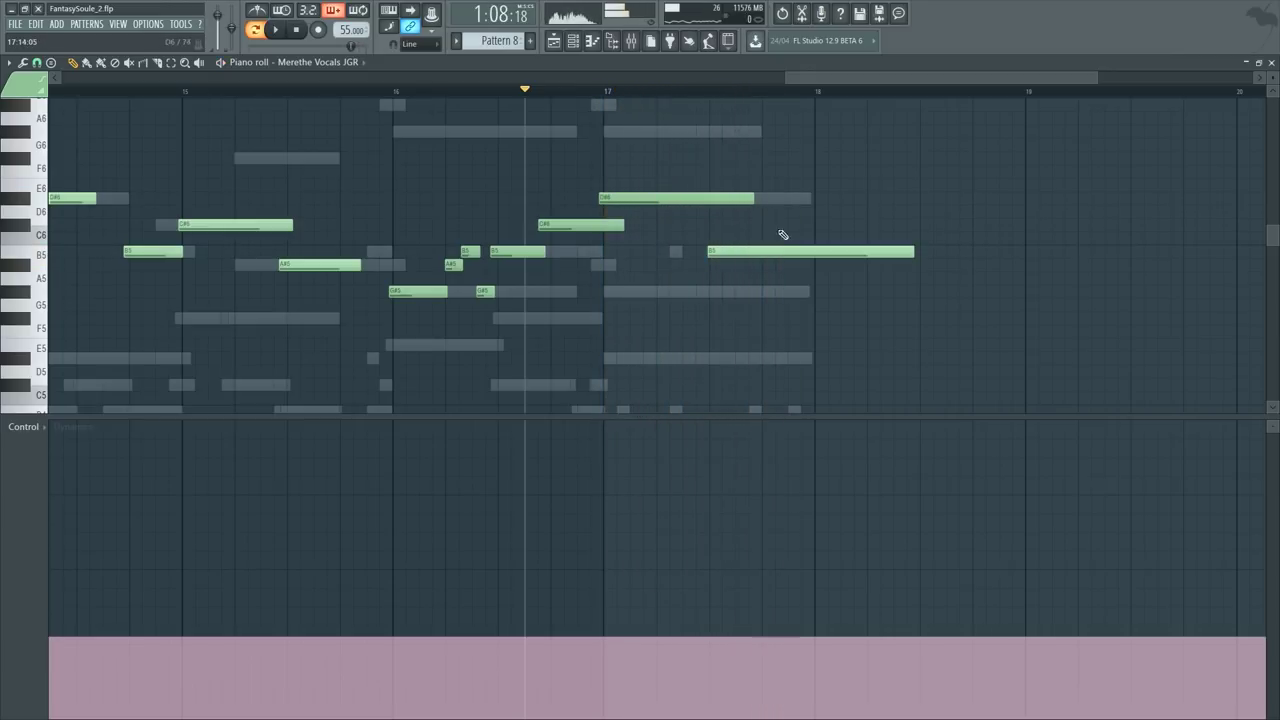
Step: Add a B5 note at about 17:08 in the Cellos CS2 #1 part and play the passage
double_click(777, 199)
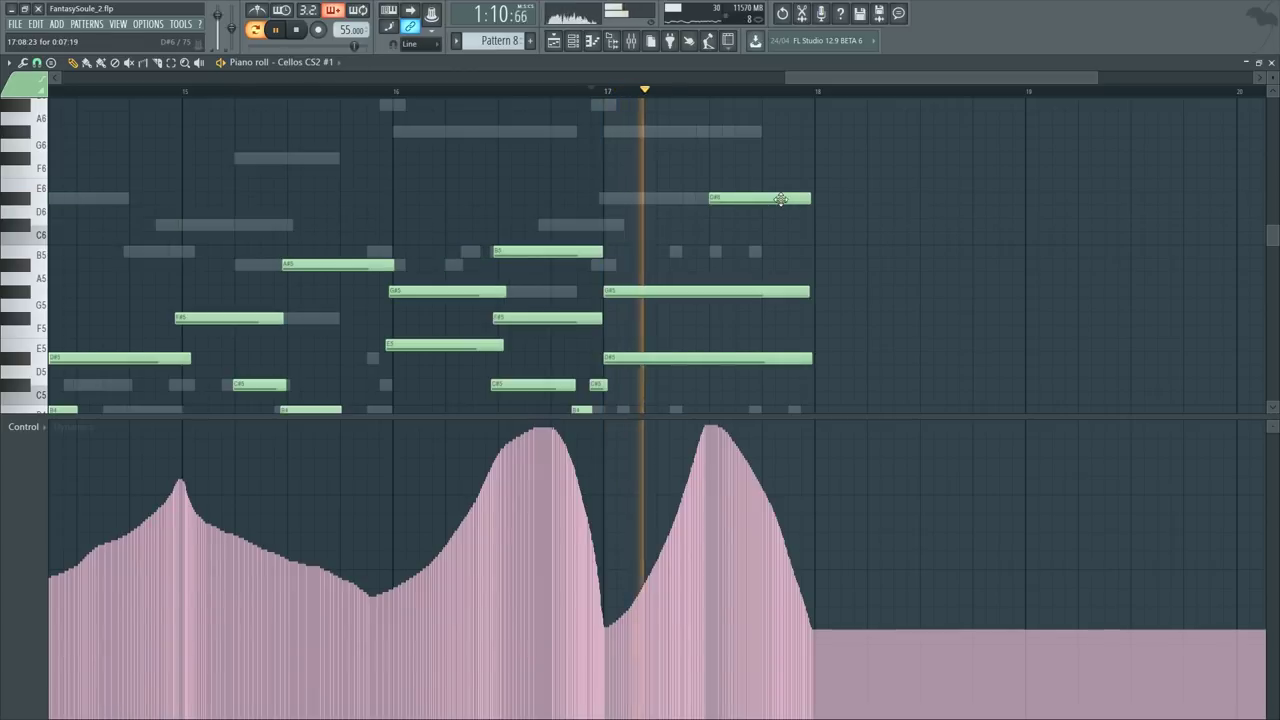
key("space")
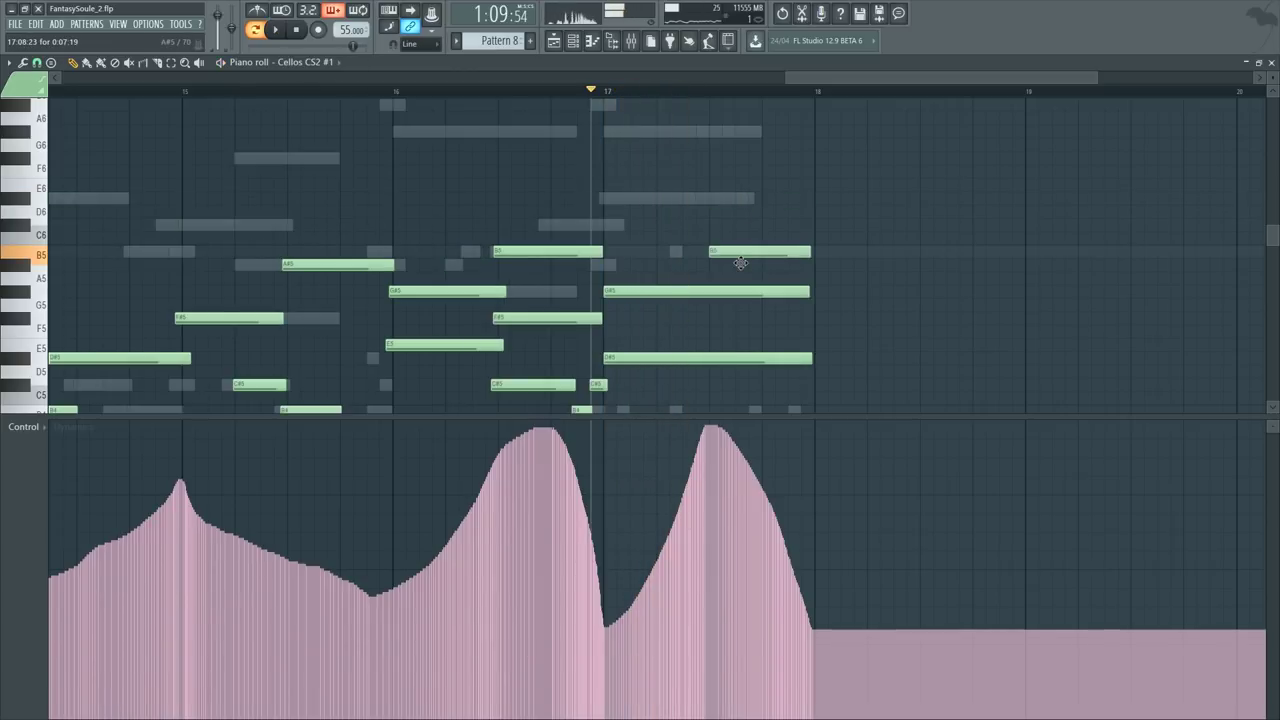
key("space")
scroll(700, 206, "down", 3)
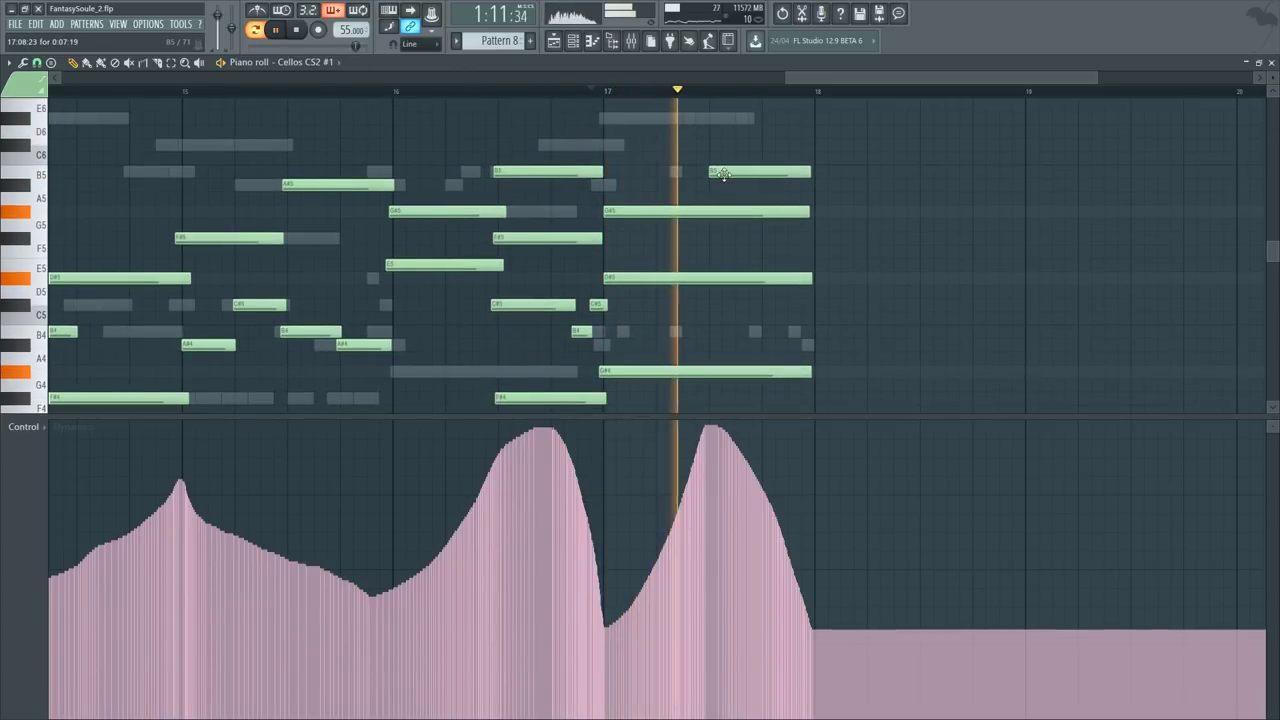
Step: Add a C#6 note at about 17:12 in the cello part, and shorten both new notes so the C#6 ends at bar 18
key("space")
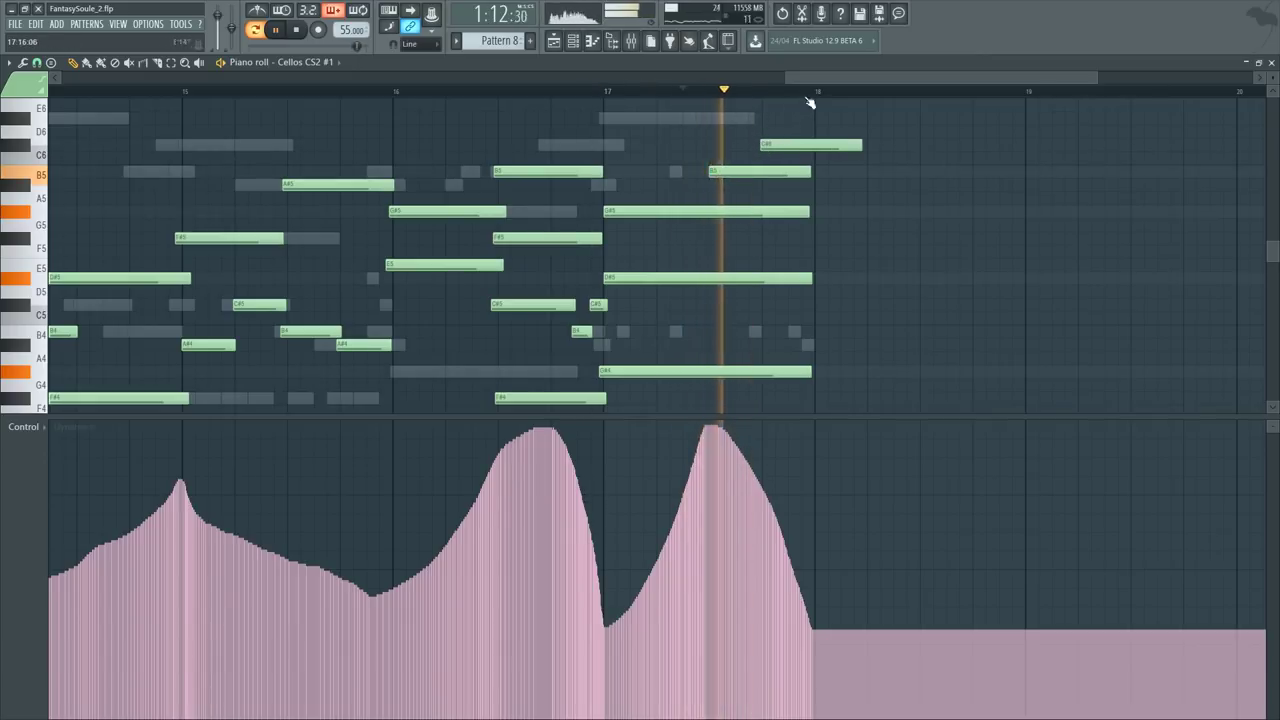
scroll(780, 110, "up", 2)
key("space")
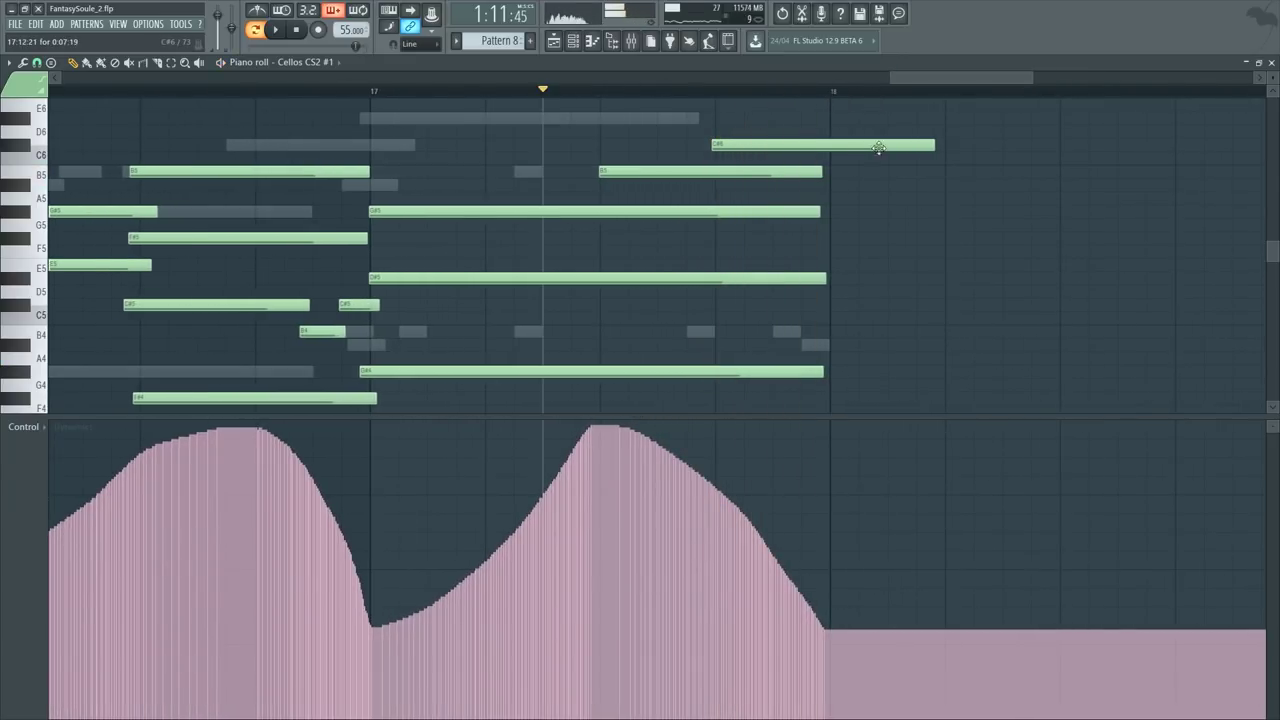
left_click_drag(916, 154, 718, 181)
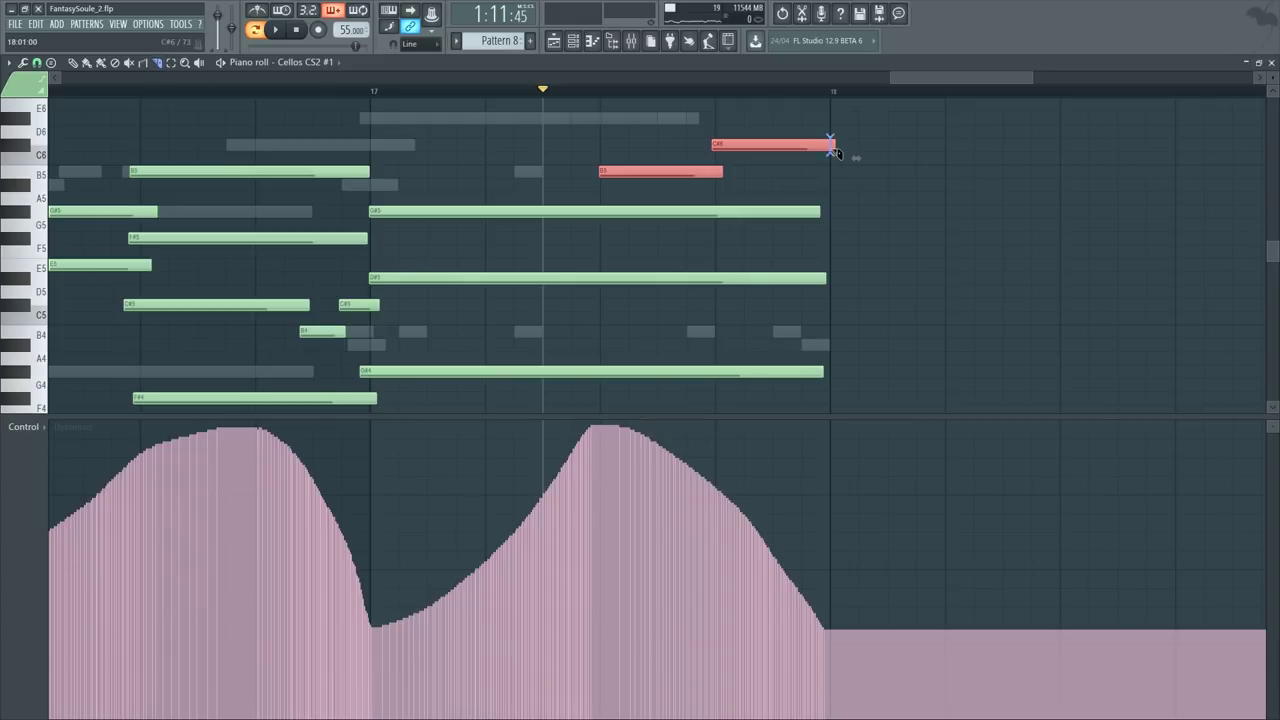
Step: Bring up the channel rack and save the project
key("F6")
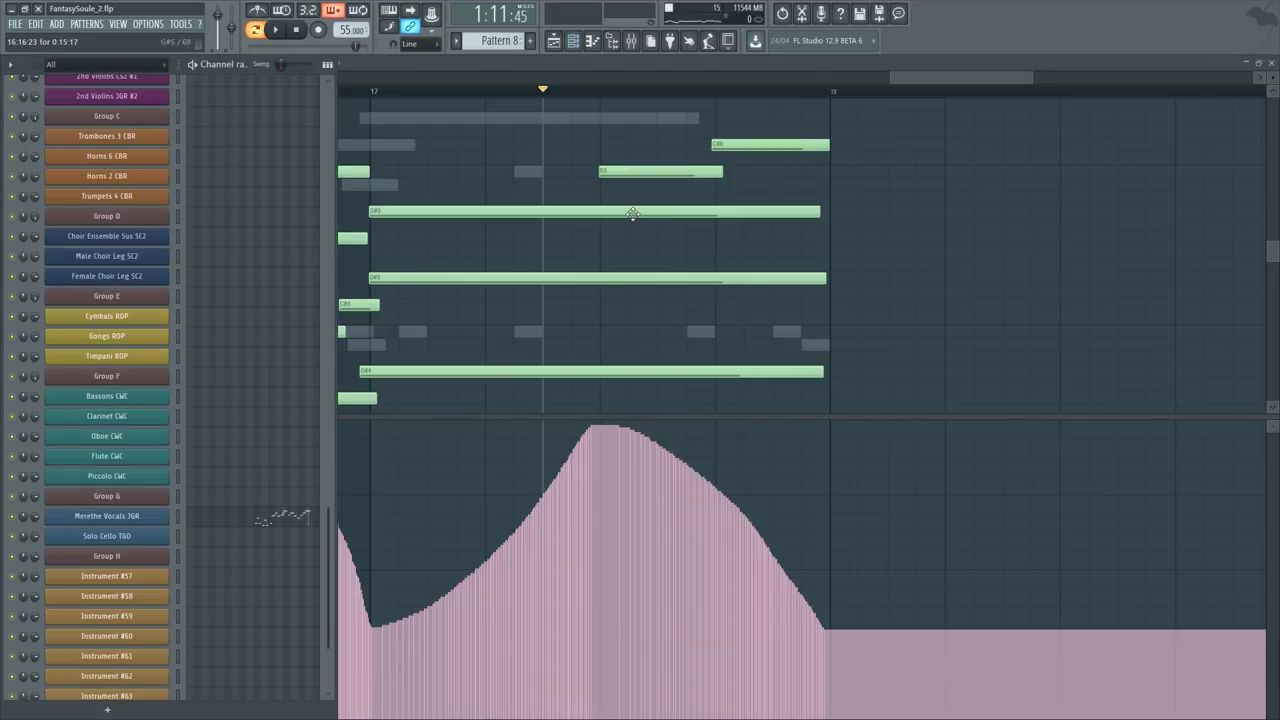
scroll(257, 385, "up", 7)
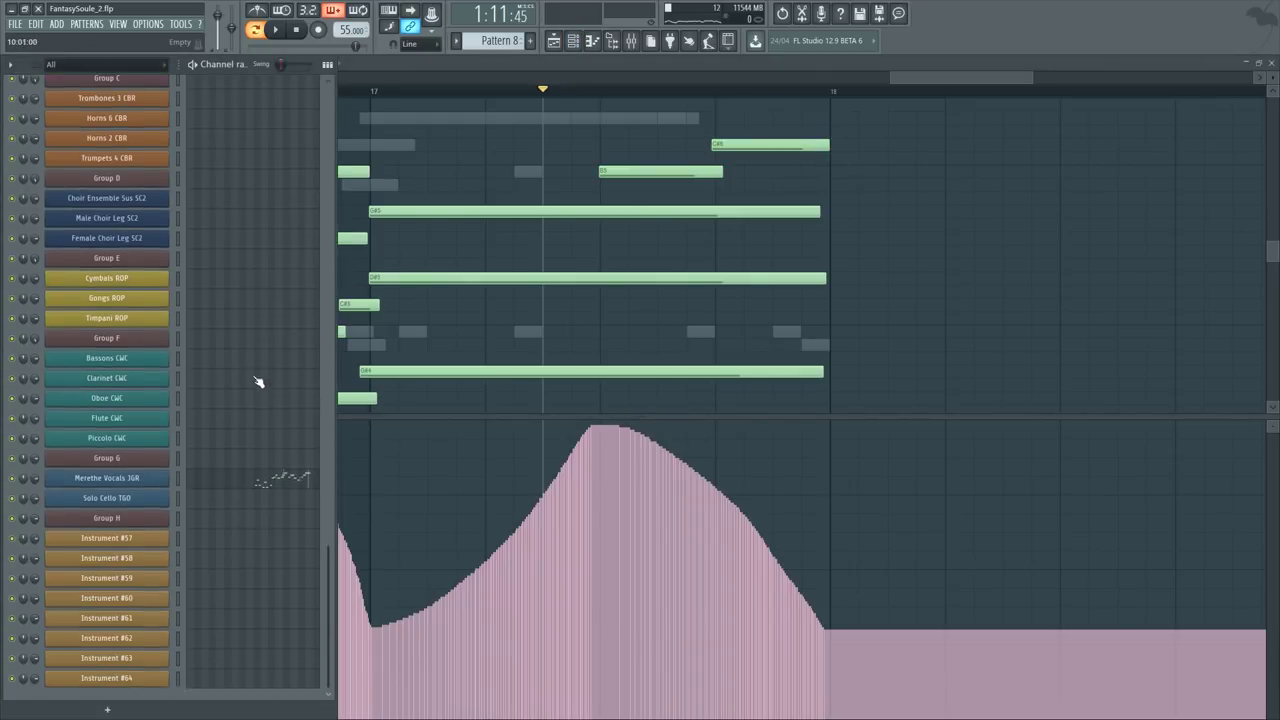
left_click(16, 24)
left_click(42, 80)
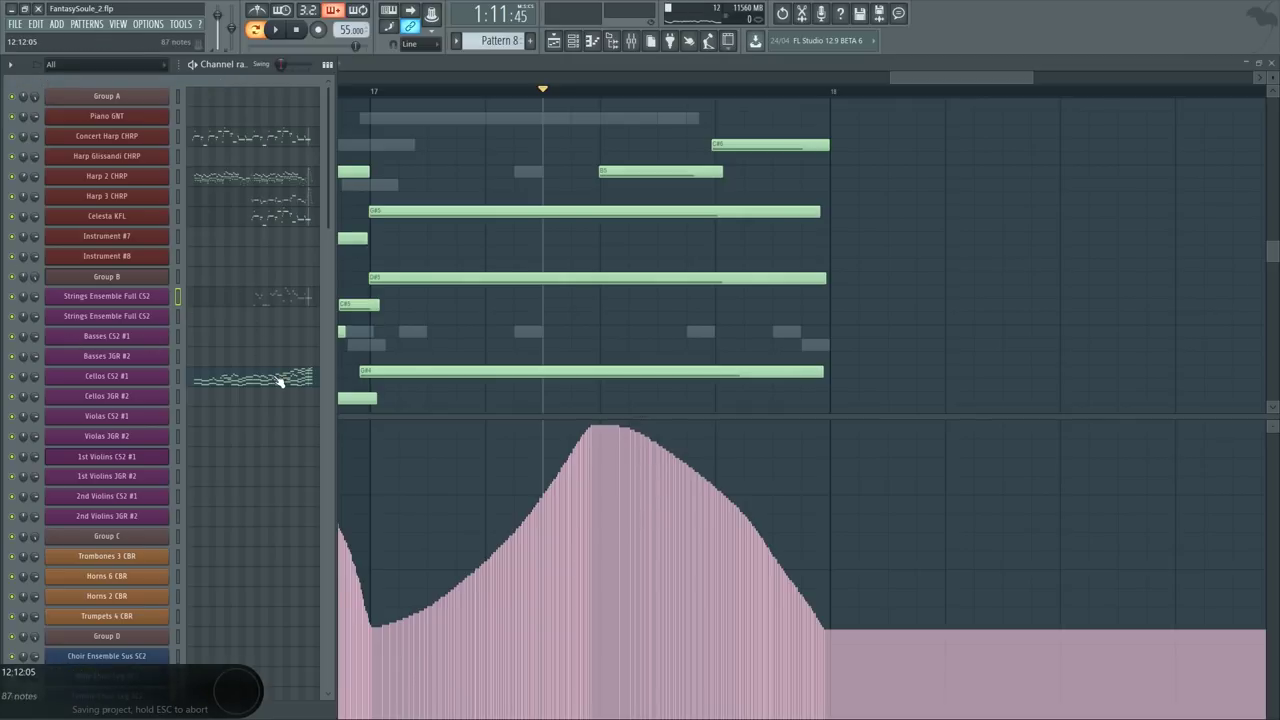
Step: Audition the clarinet, oboe and flute channels in the woodwind group of the channel rack
scroll(280, 381, "down", 8)
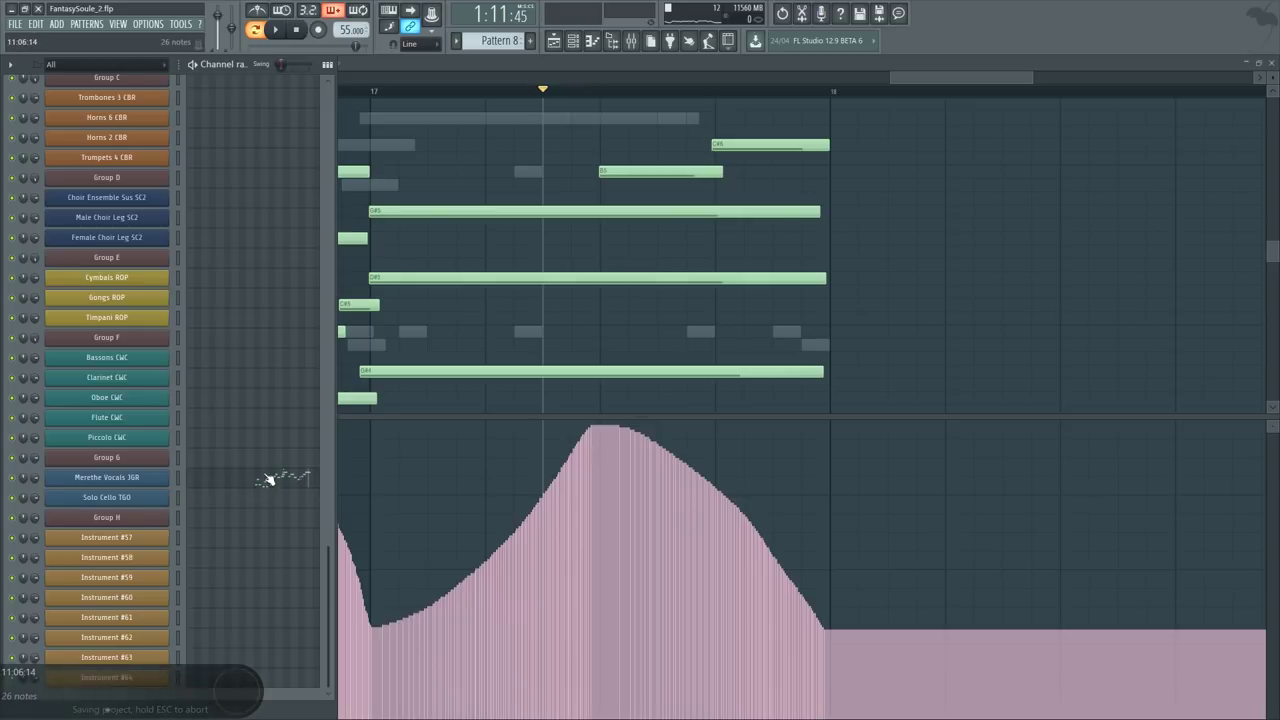
scroll(240, 570, "up", 4)
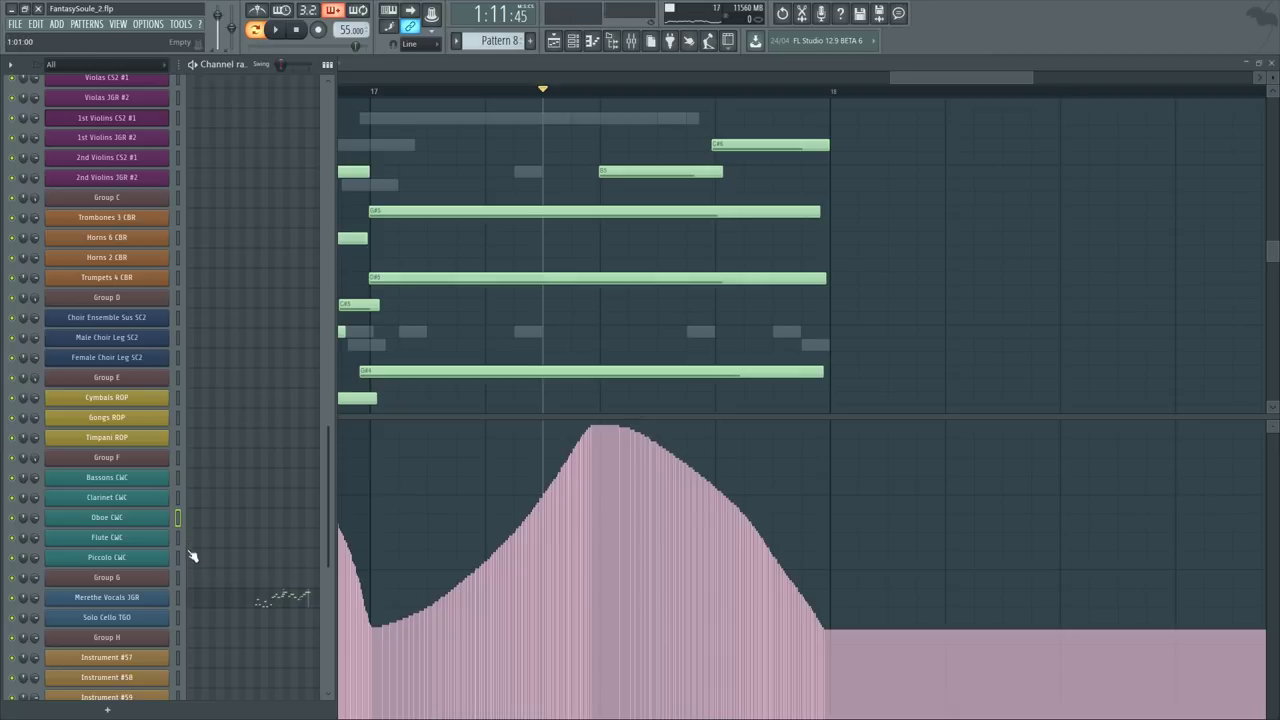
left_click(179, 541)
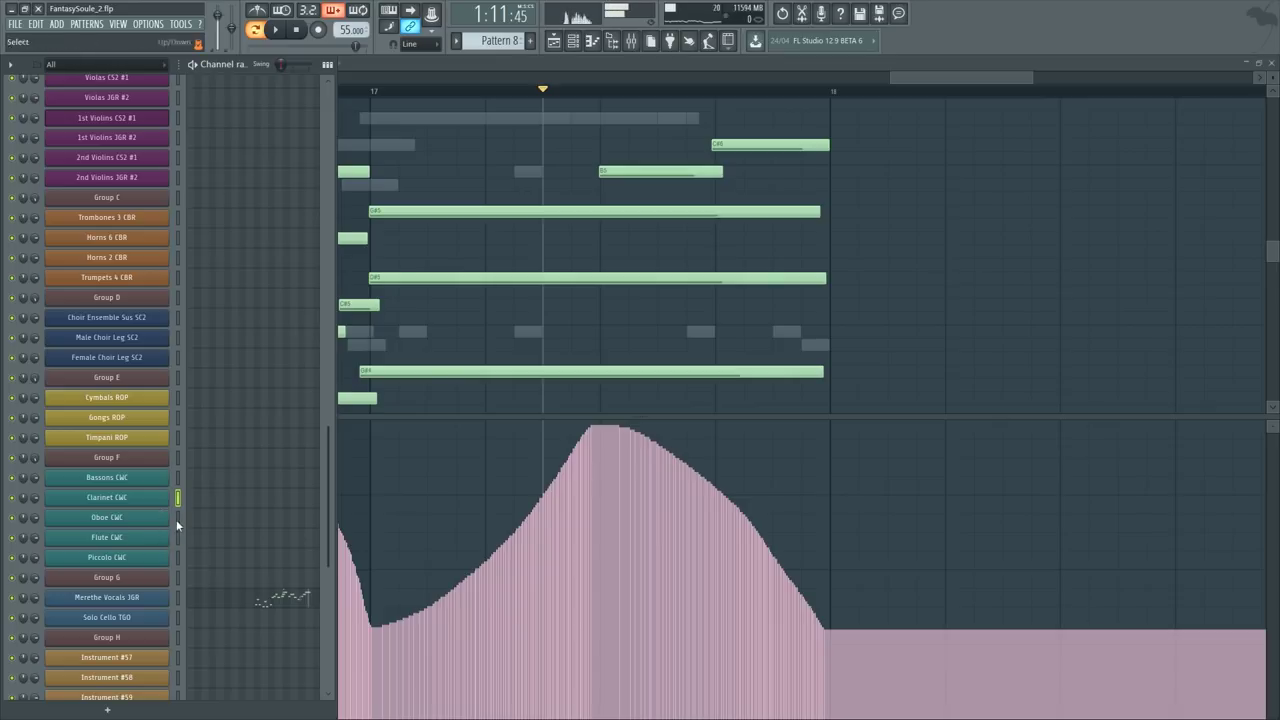
left_click(178, 517)
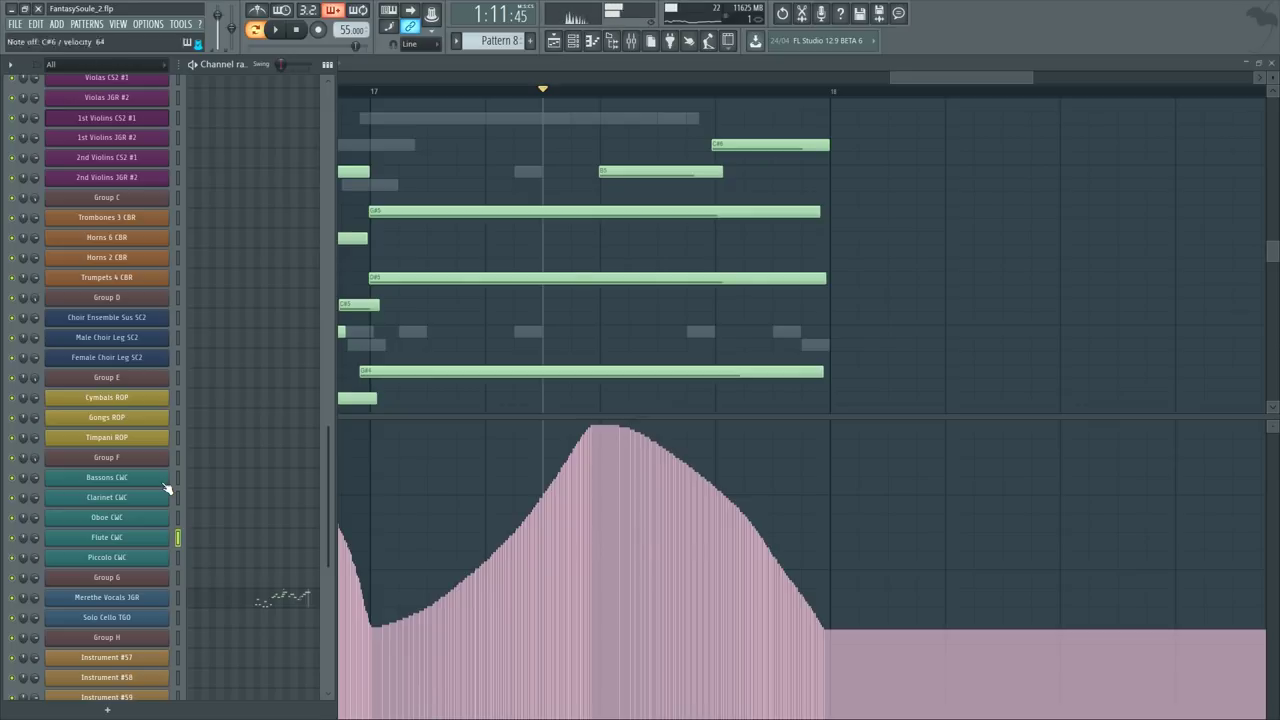
Step: Open the Group F Kontakt instance and inspect the mixer settings of the 03 Flute Articulations patch
left_click(156, 460)
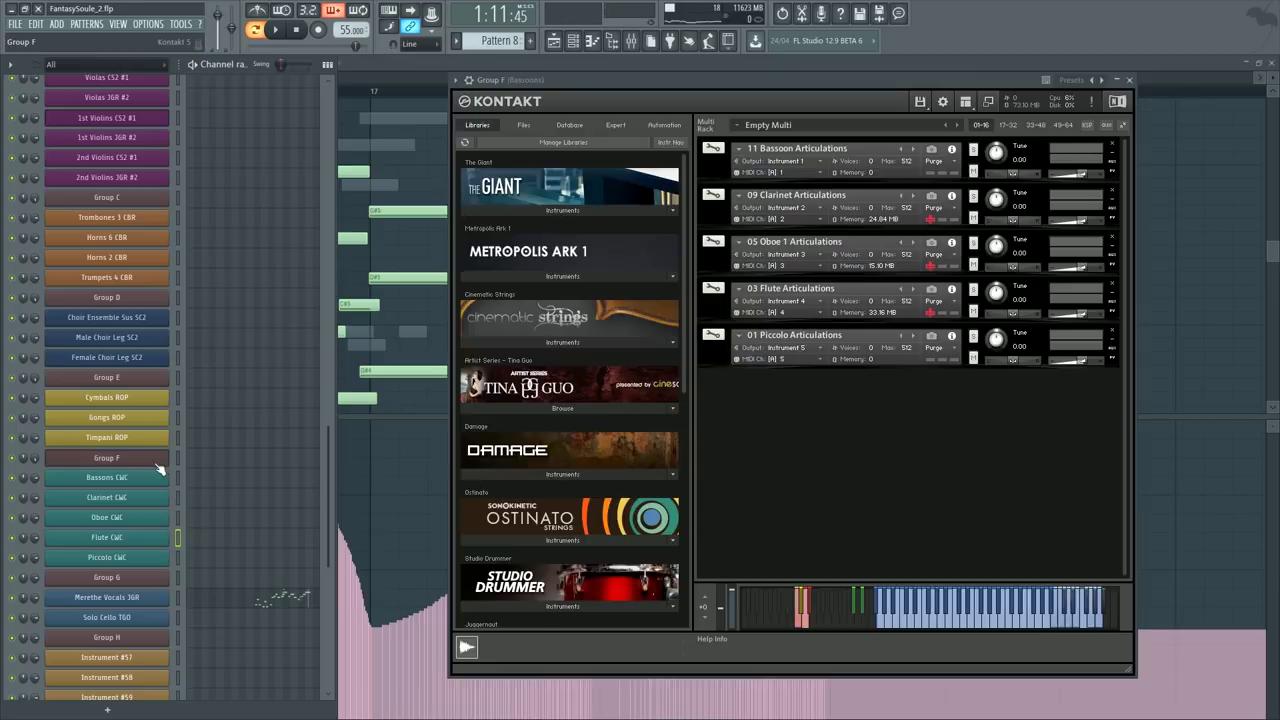
left_click(712, 303)
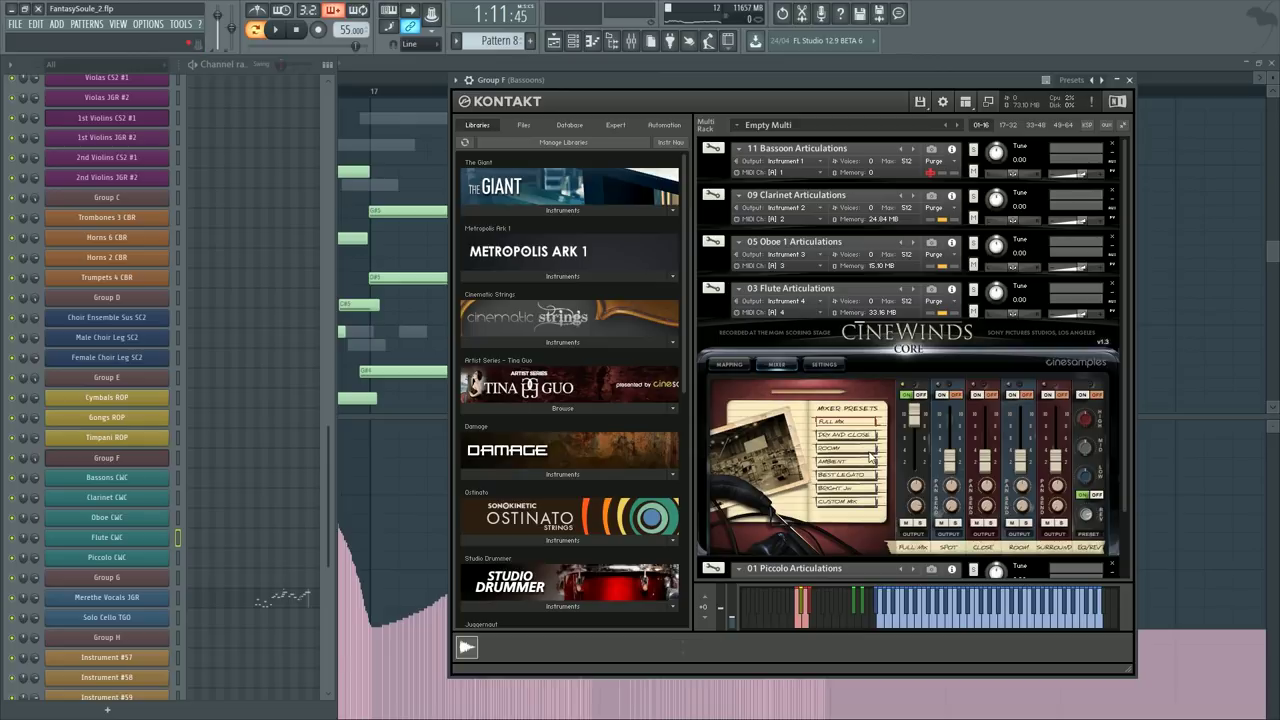
scroll(848, 432, "down", 1)
left_click(712, 241)
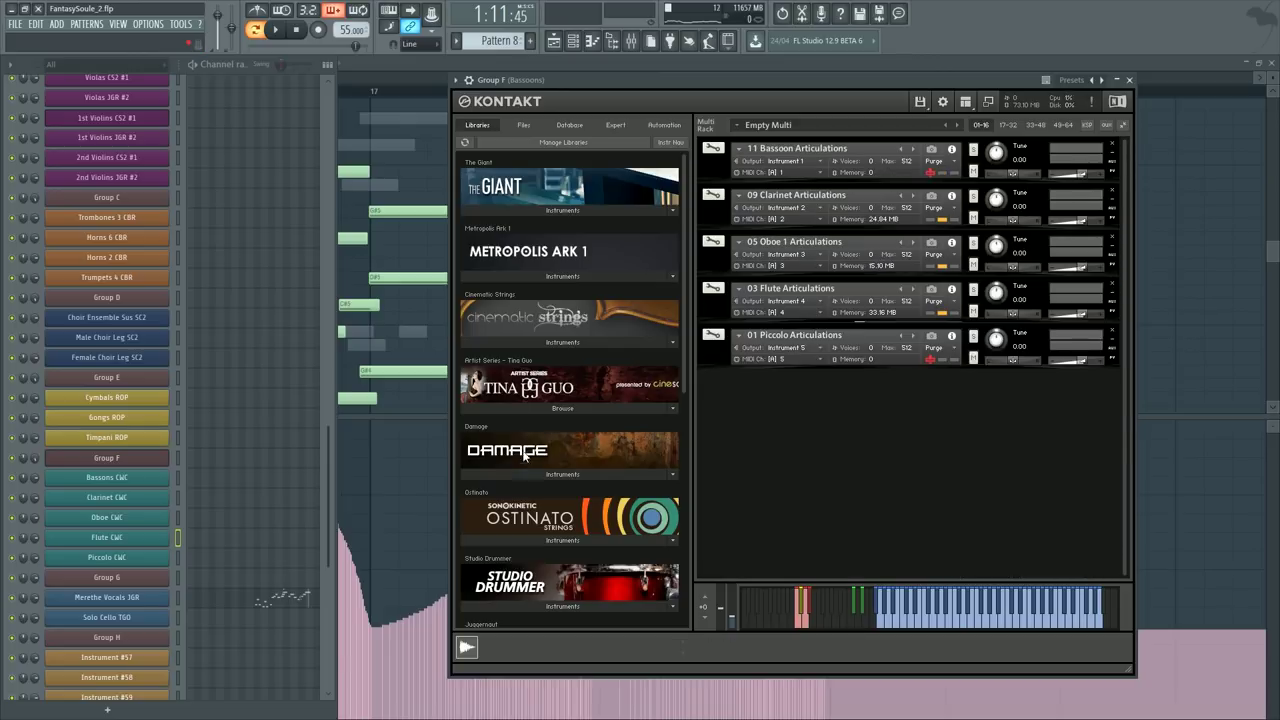
Step: Load the 04 Flute True Legato patch from the CineWinds CORE library into Group F's Kontakt
scroll(572, 552, "down", 5)
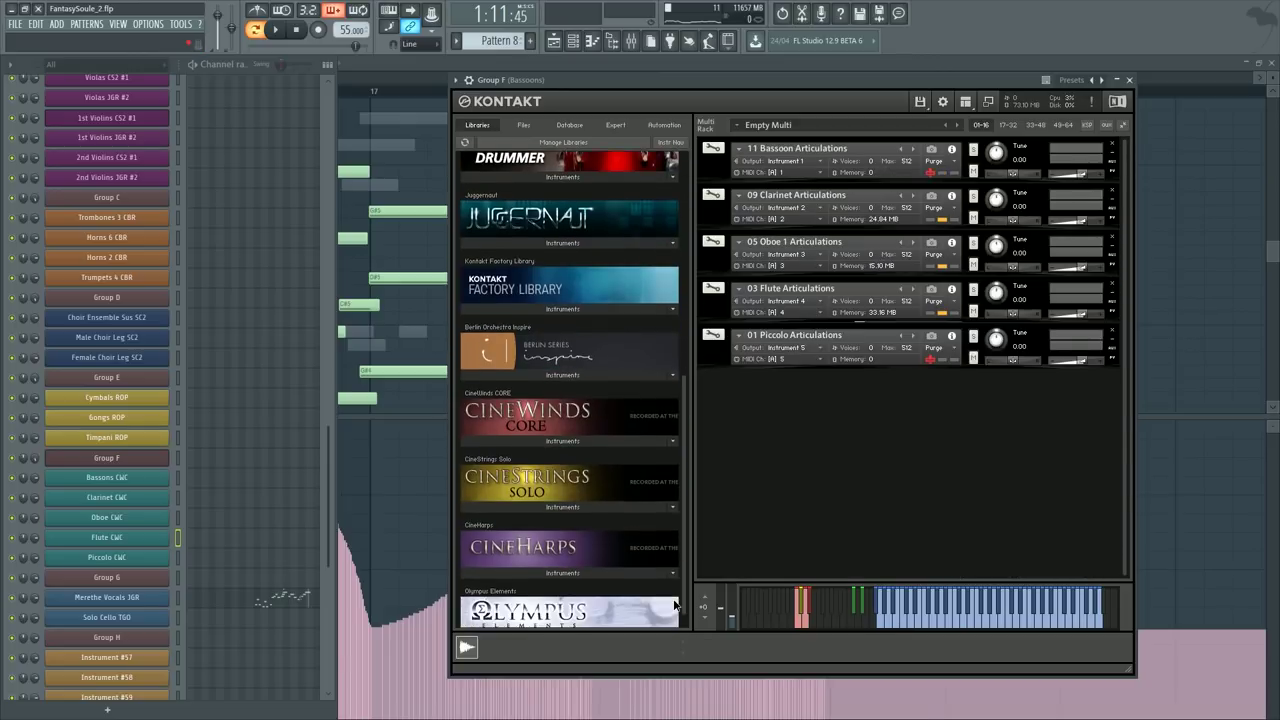
left_click(552, 439)
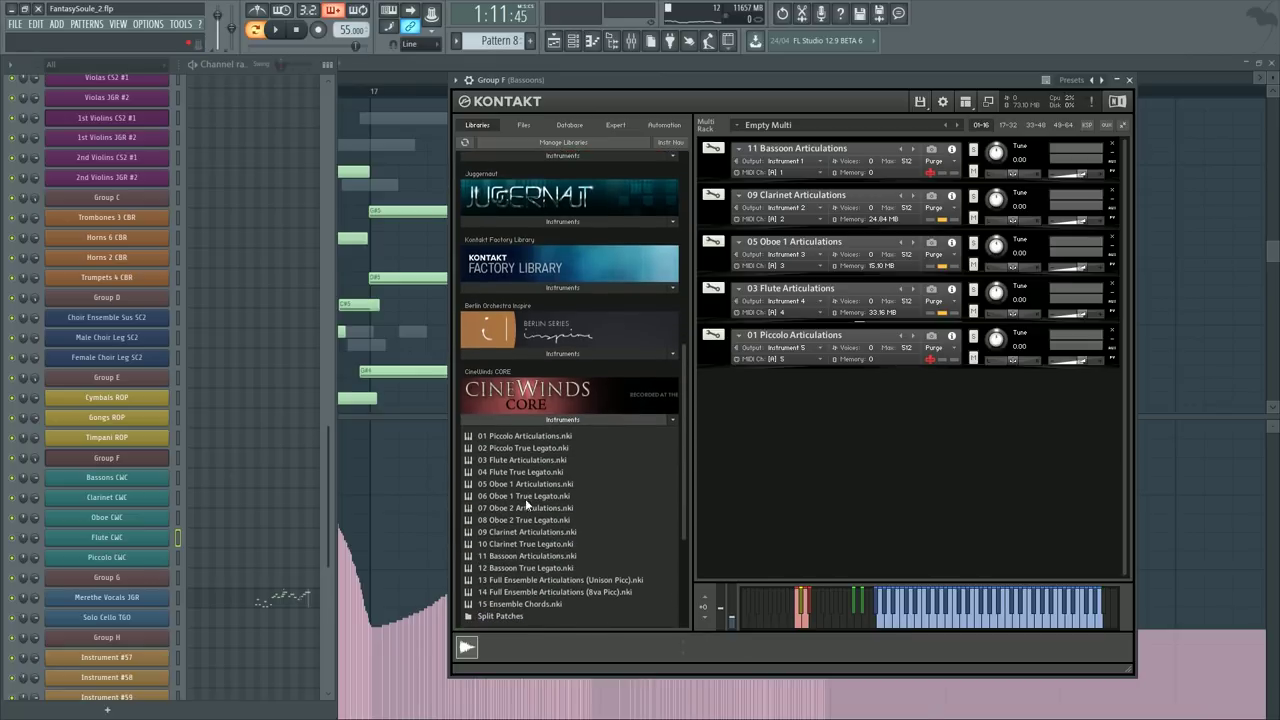
double_click(537, 470)
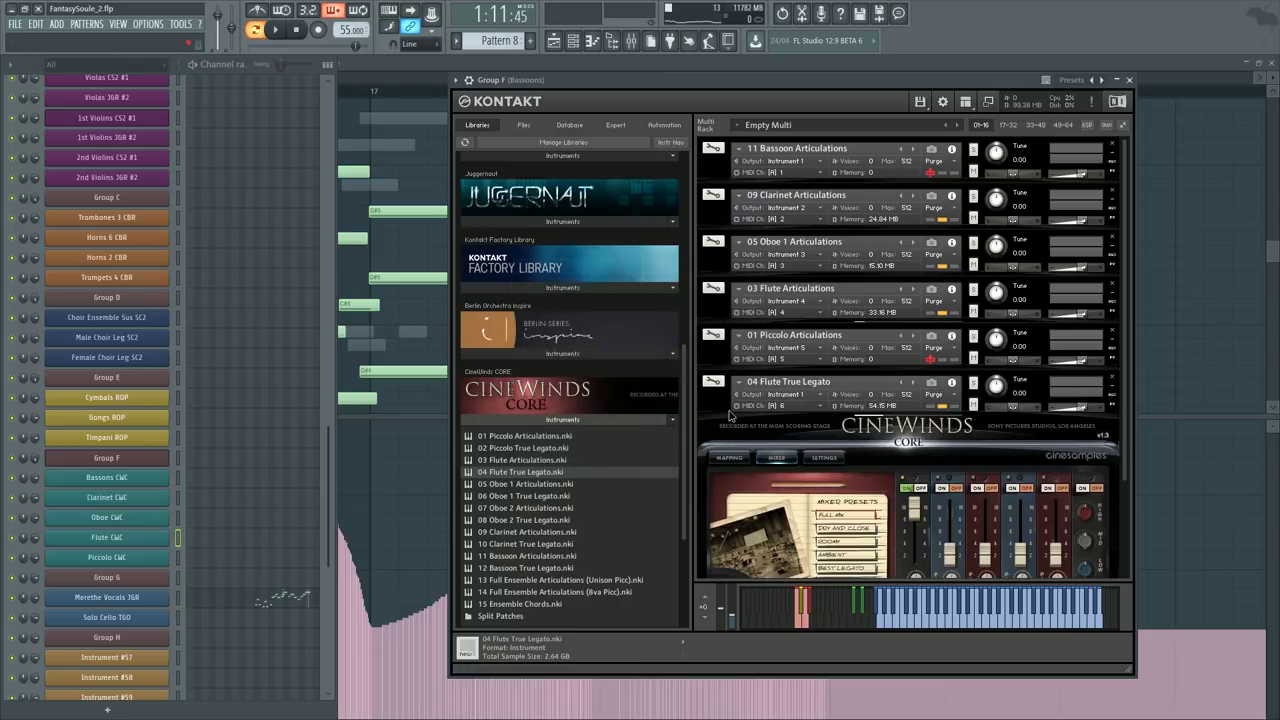
left_click(724, 411)
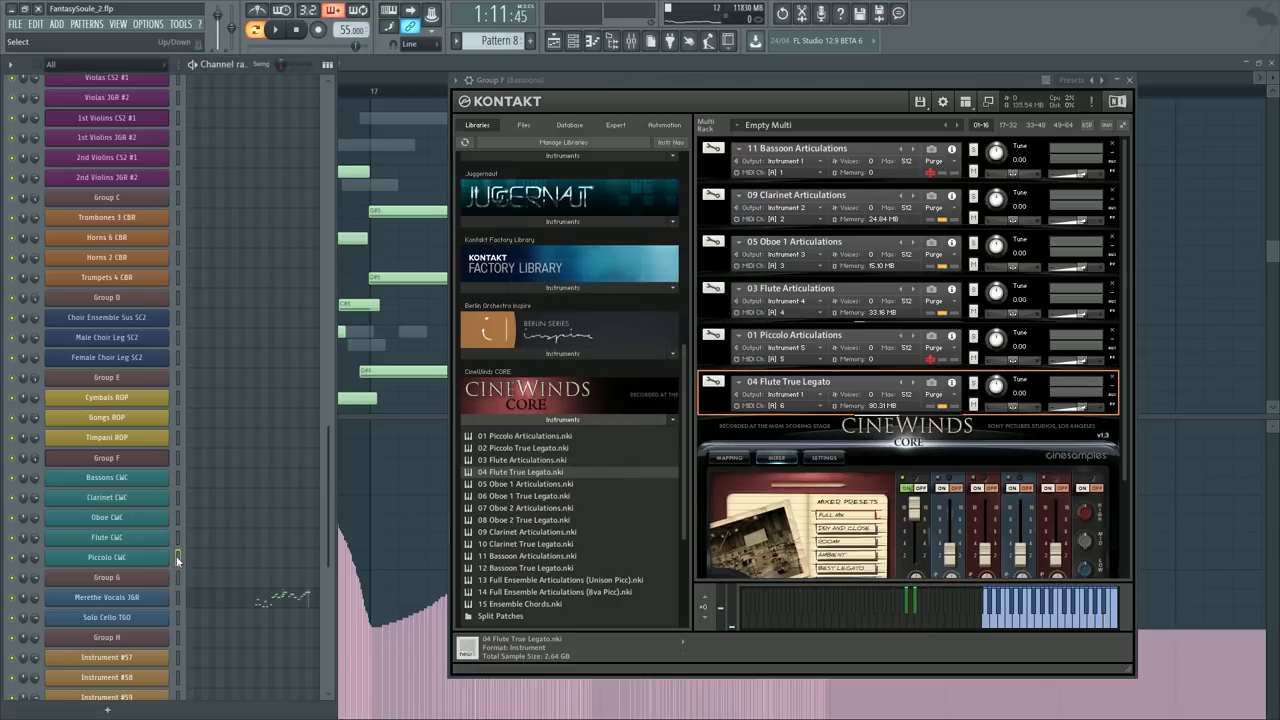
Step: Clone the Piccolo CWC channel with its MIDI channel set to 6, and save the project
key("alt+c")
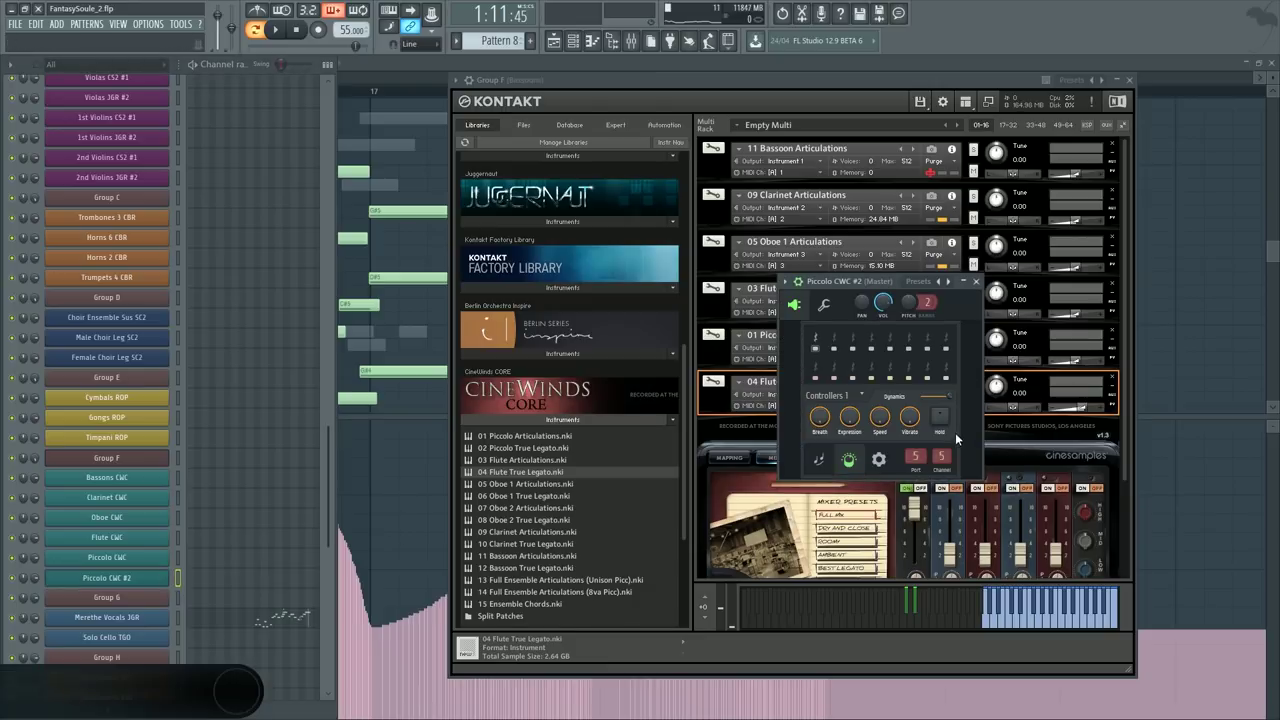
key("ctrl+s")
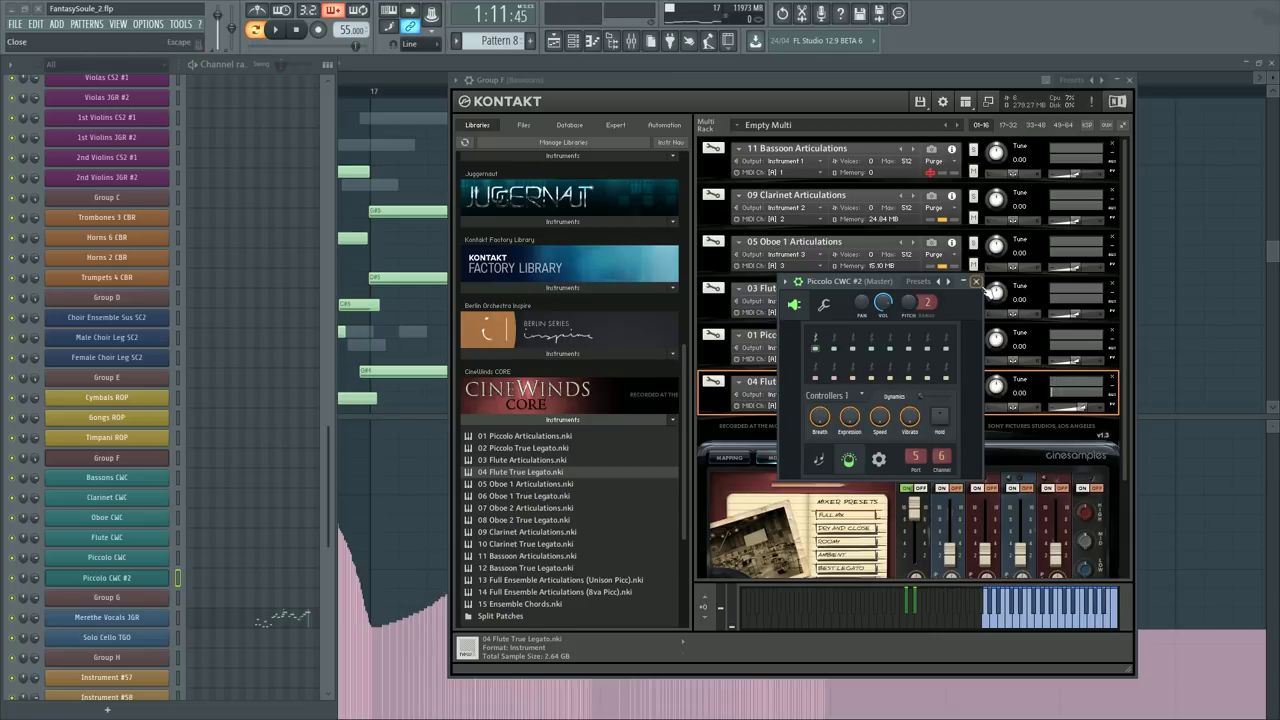
left_click(740, 400)
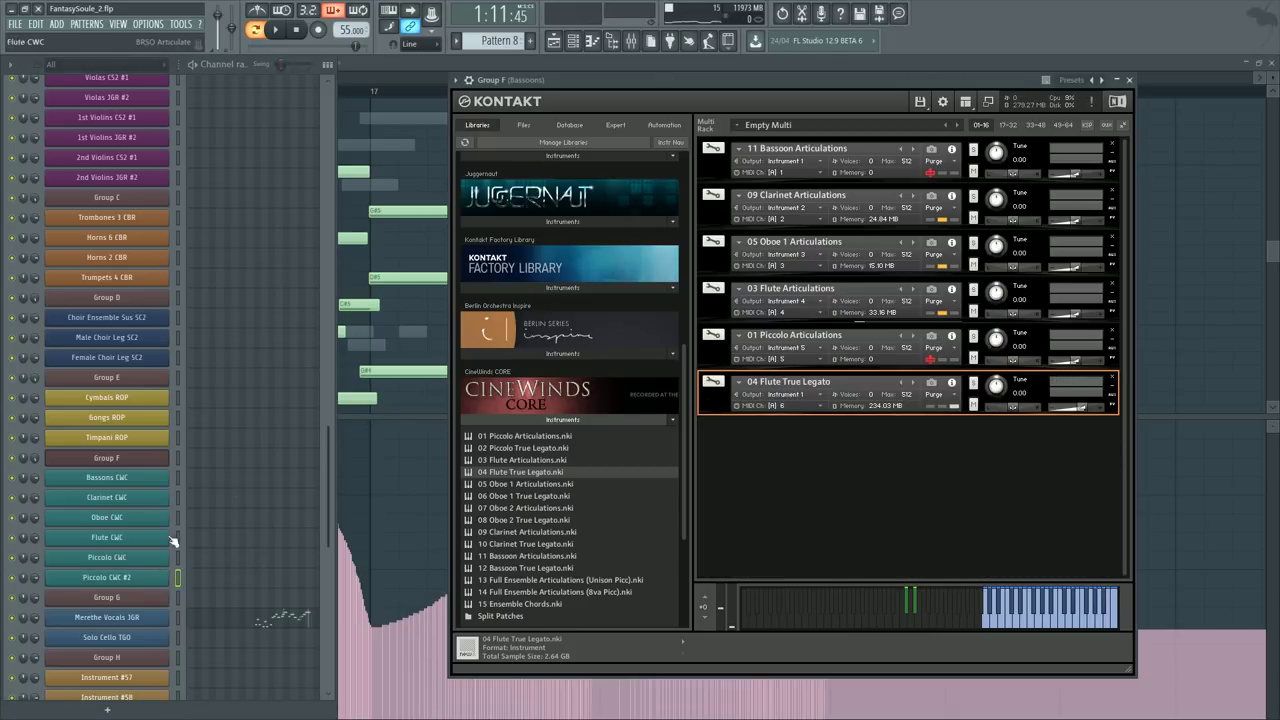
Step: Rename the cloned piccolo channel as "Flute True Leg"
left_click(140, 577, "shift")
type("Flute T")
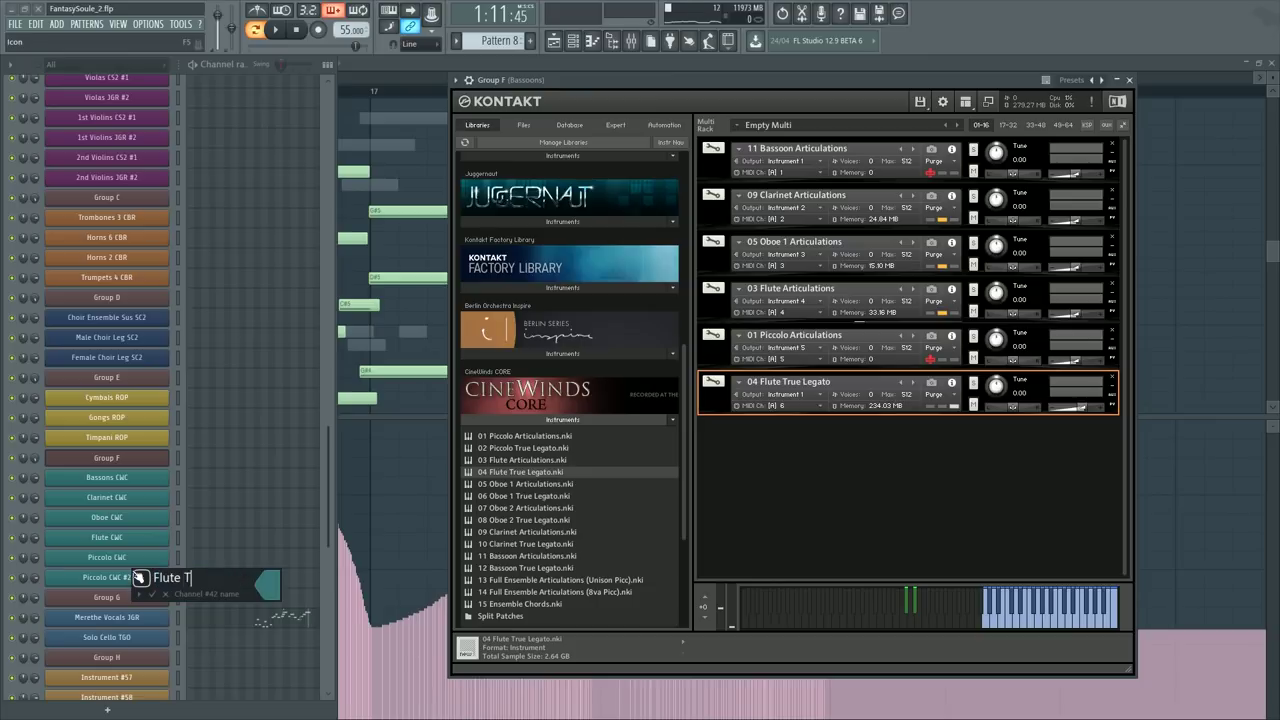
type("rue Leg")
key("Return")
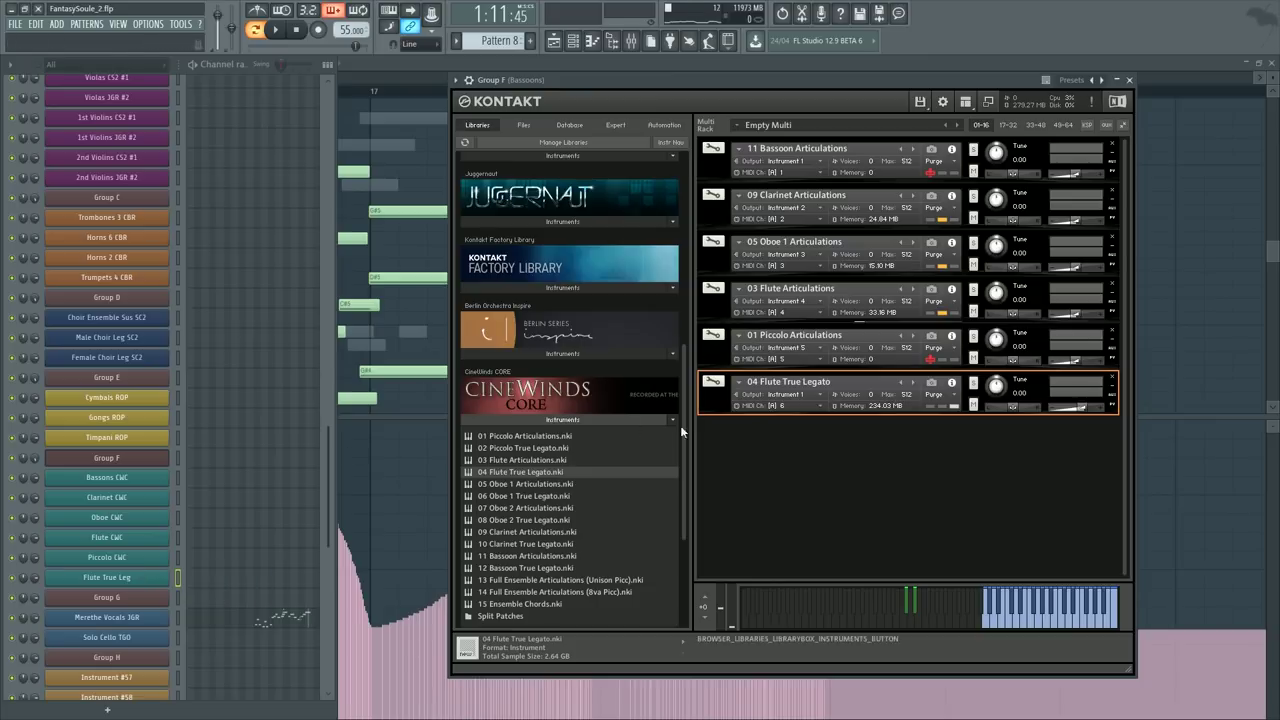
Step: Route the 04 Flute True Legato patch to output Instrument 4 and move the Flute True Leg channel above Piccolo CWC
left_click(792, 396)
left_click(815, 461)
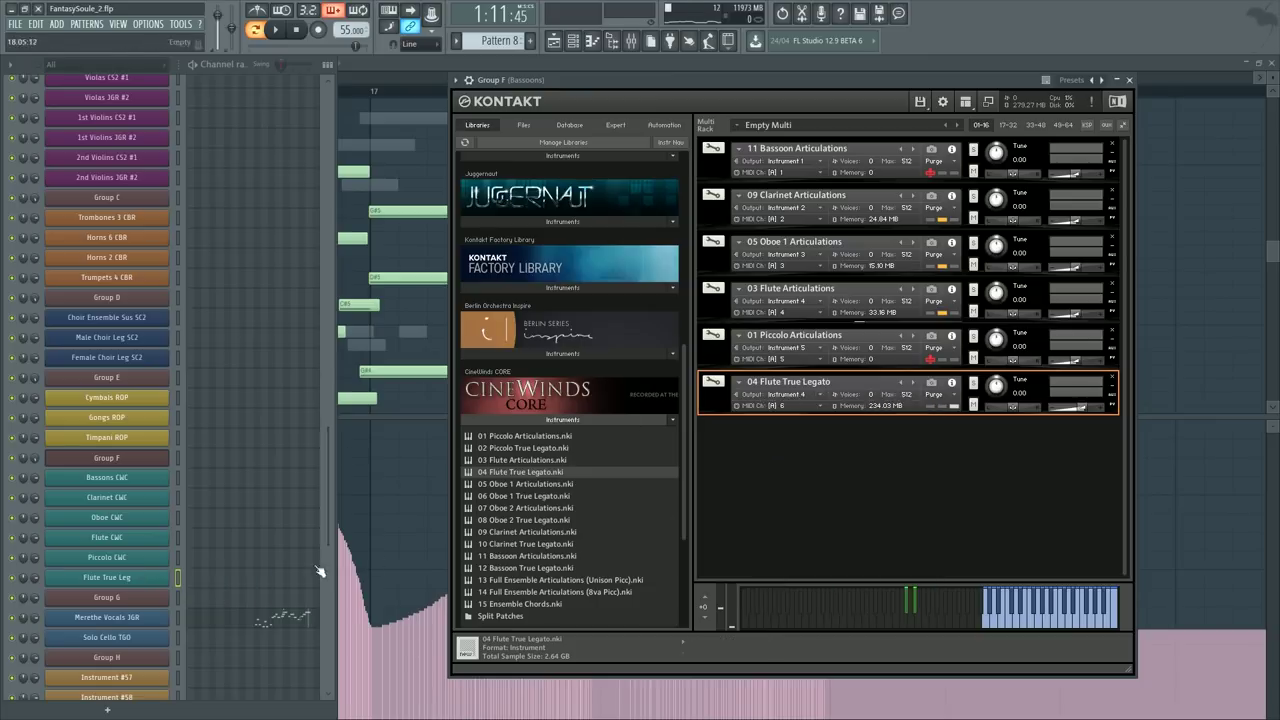
key("alt+Up")
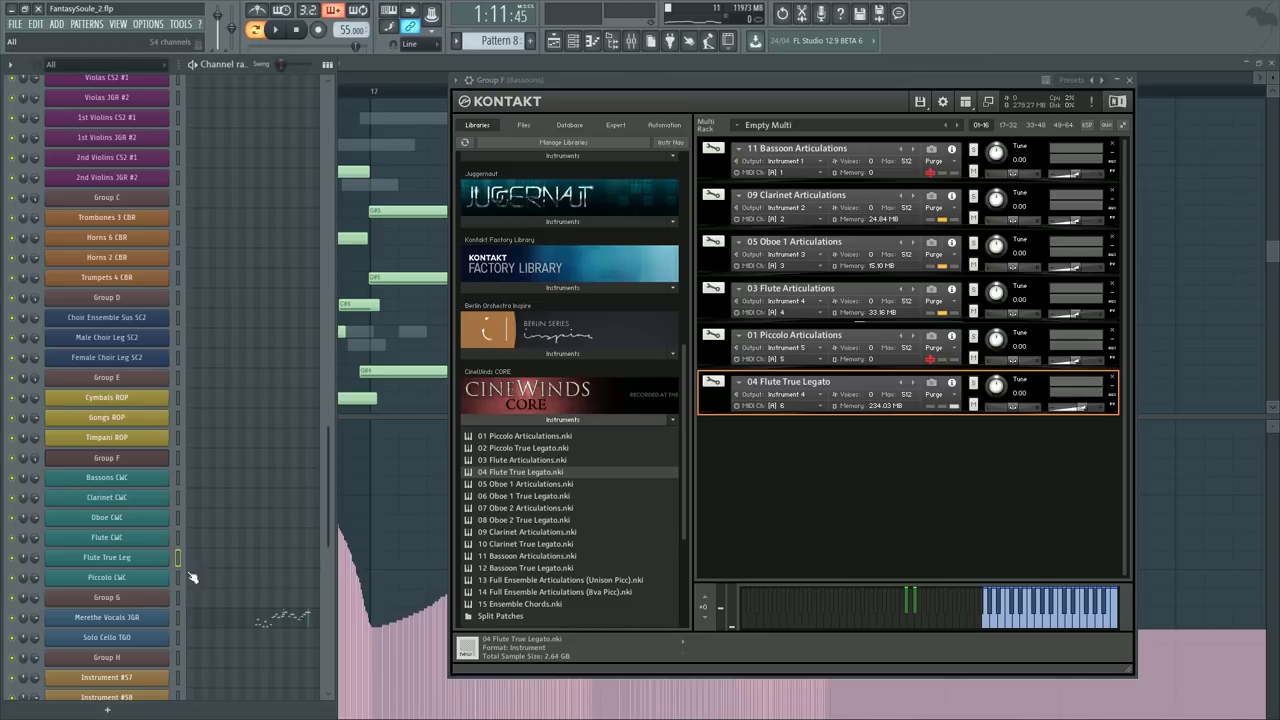
Step: Select the time range from bar 9 to bar 18 in the Cellos CS2 #1 piano roll
scroll(218, 458, "down", 5)
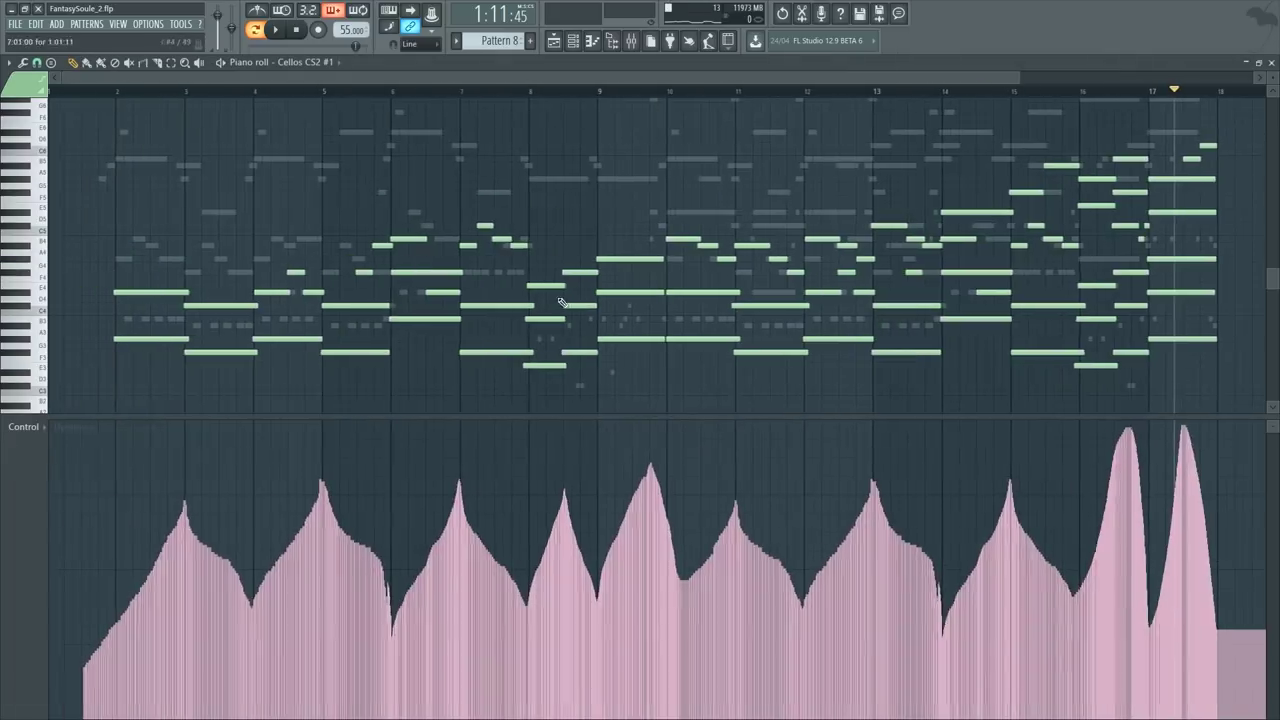
left_click_drag(967, 78, 1175, 79)
key("space")
scroll(1066, 94, "up", 3)
scroll(1066, 94, "down", 5)
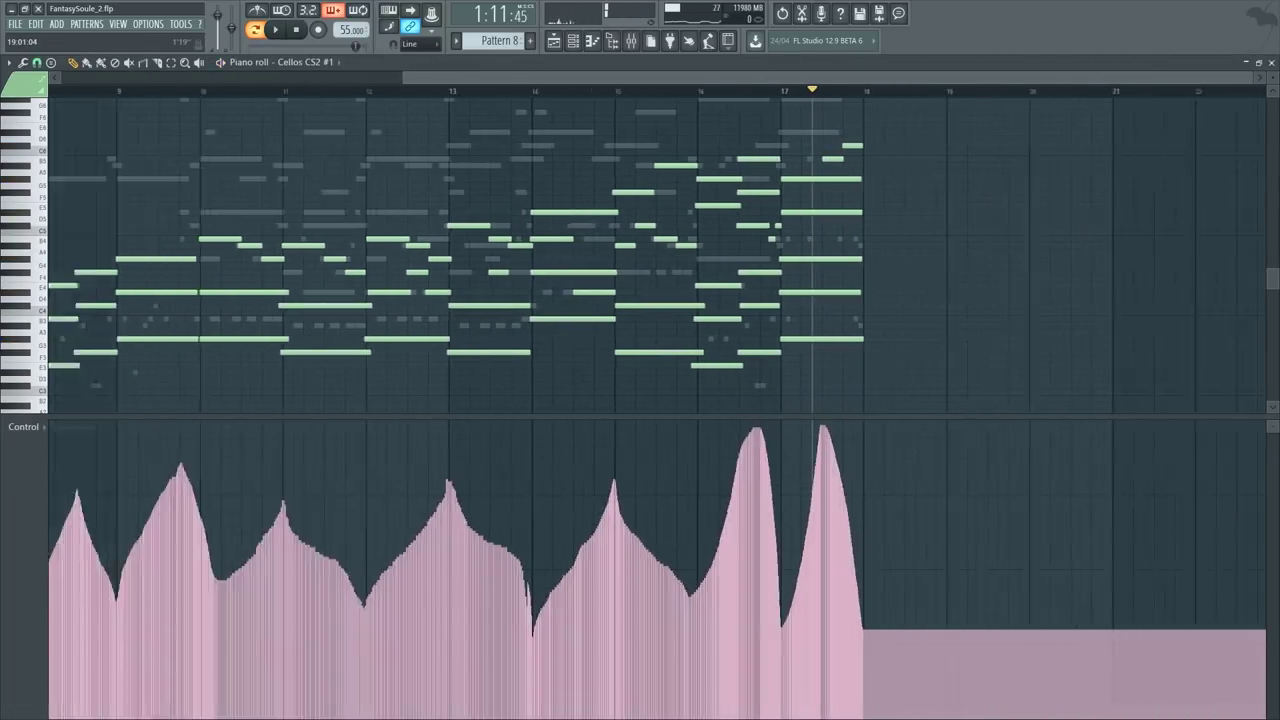
left_click_drag(935, 96, 380, 150)
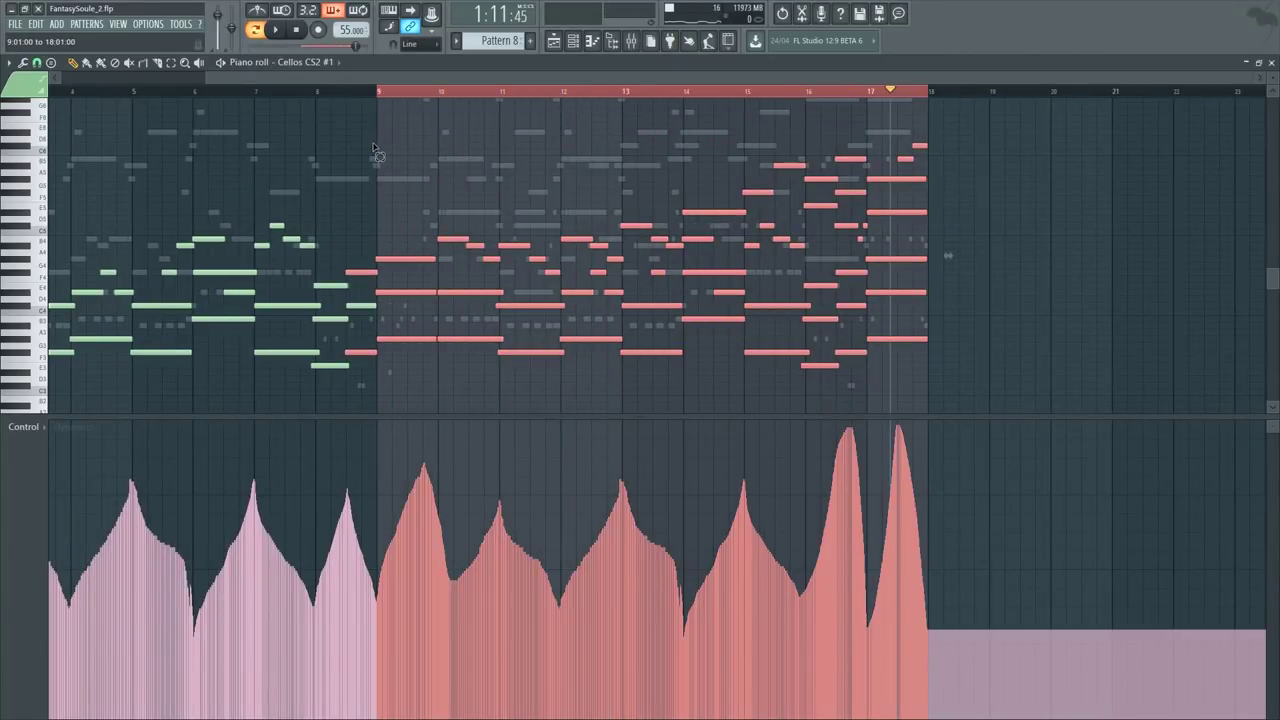
right_click(378, 148, "ctrl")
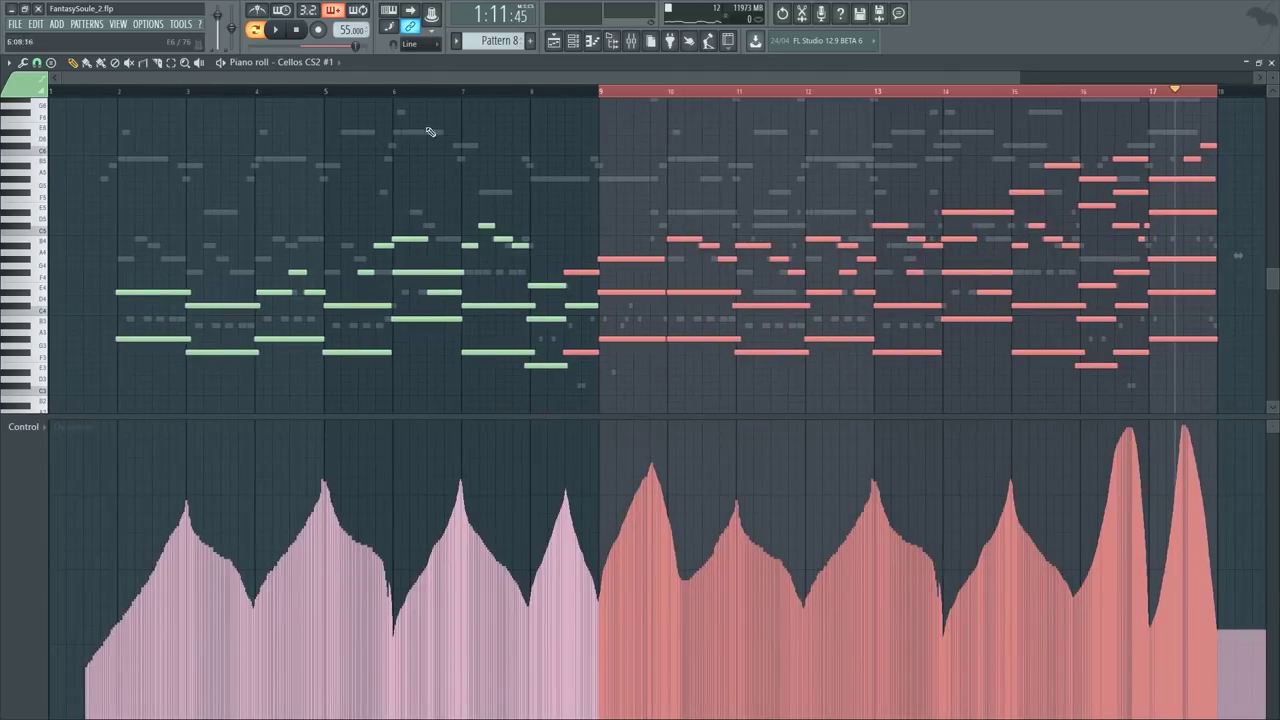
Step: Clear the time selection and listen to the last bars of the cello part up to bar 18
scroll(305, 94, "down", 2)
left_click(846, 98, "ctrl")
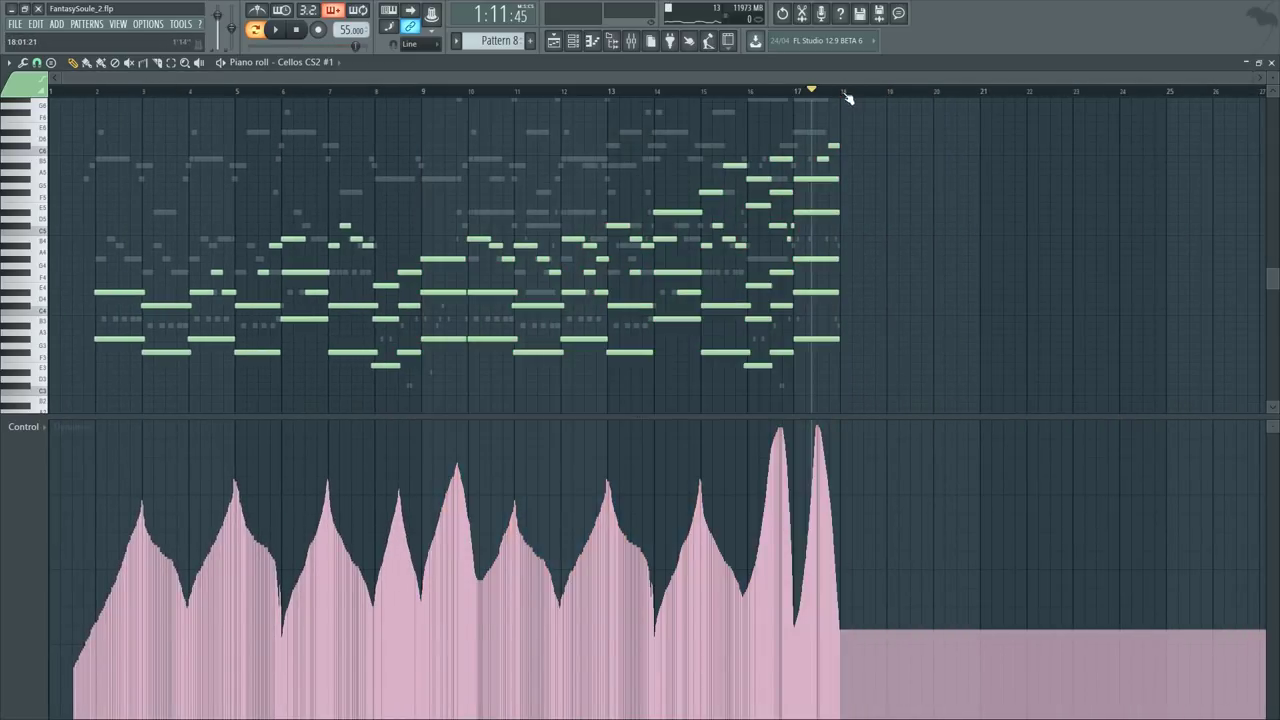
key("space")
scroll(868, 98, "up", 3)
scroll(870, 98, "up", 2)
key("F6")
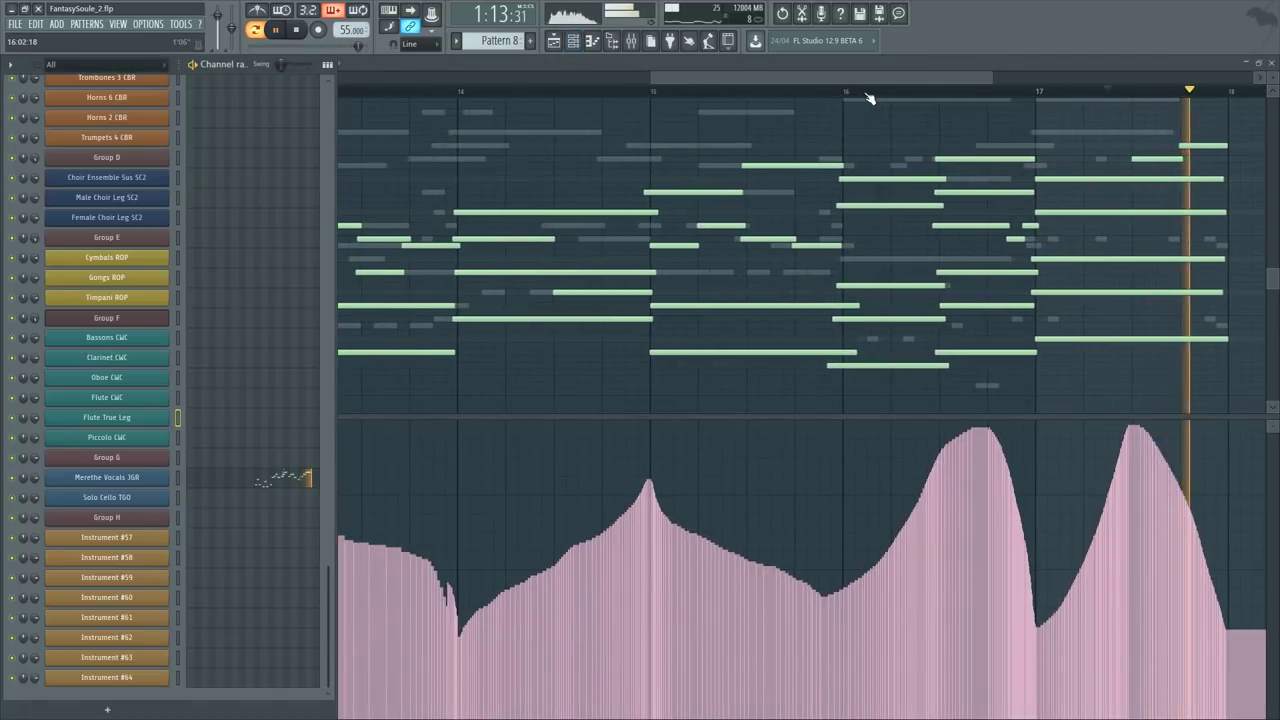
scroll(870, 98, "down", 3)
key("space")
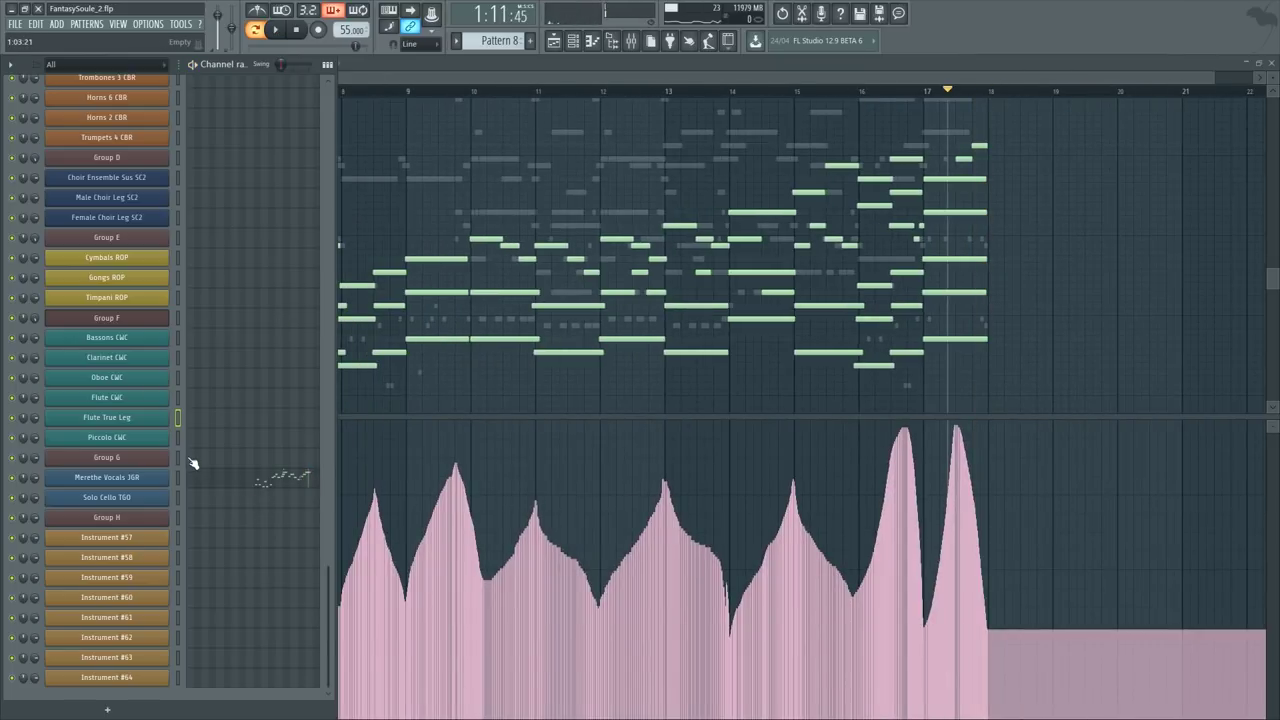
Step: Duplicate the Cellos CS2 #1 notes from bars 2 to 18 onto bars 18 to 34
key("F6")
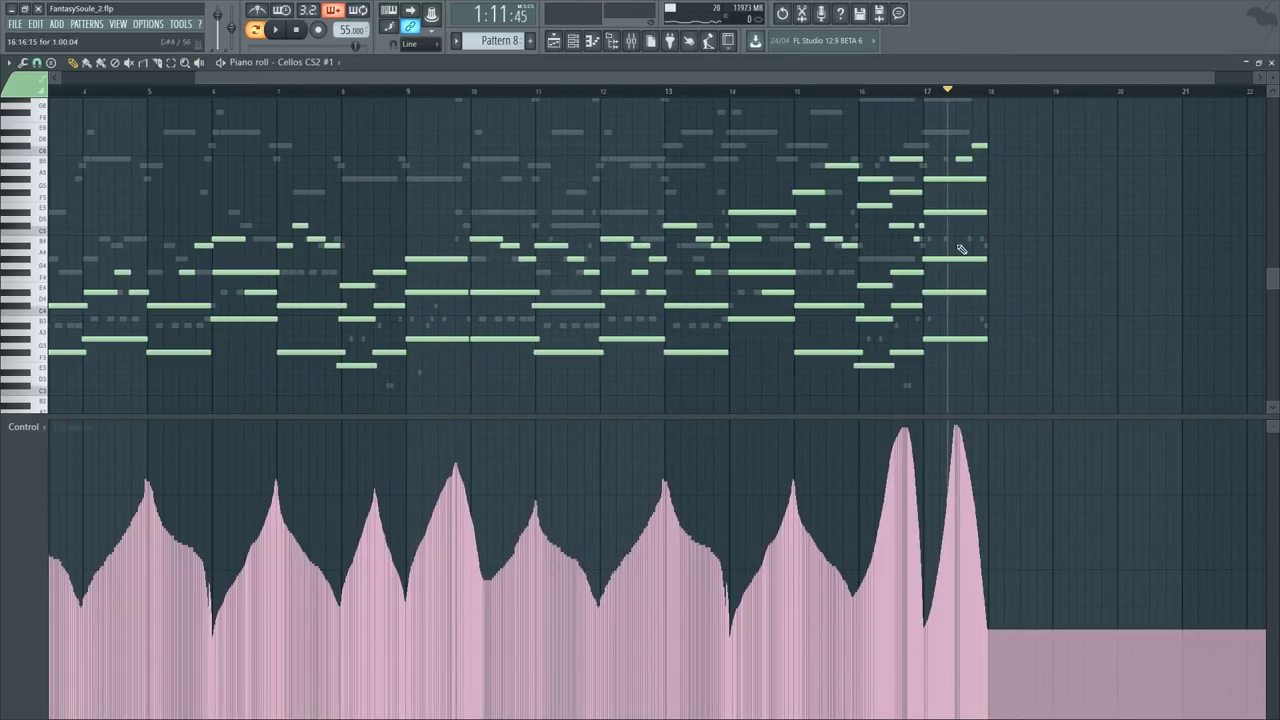
left_click_drag(993, 102, 118, 183)
key("ctrl+b")
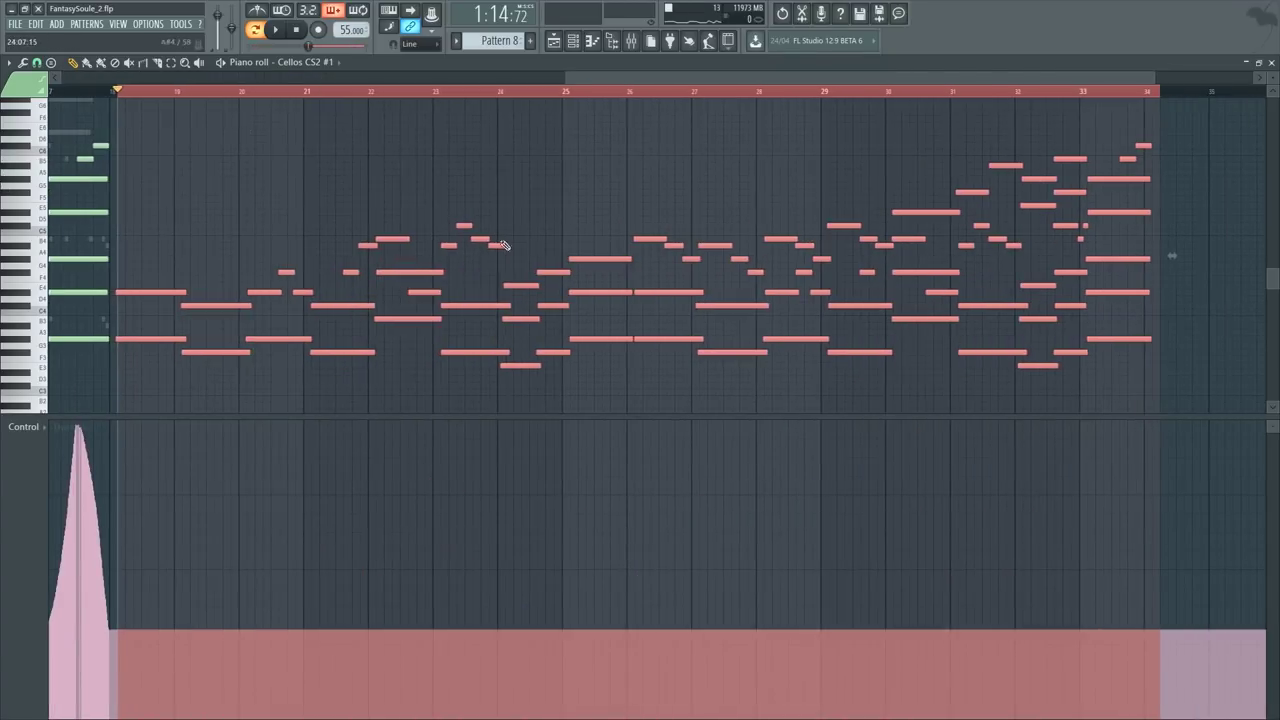
scroll(481, 92, "down", 2)
key("ctrl+d")
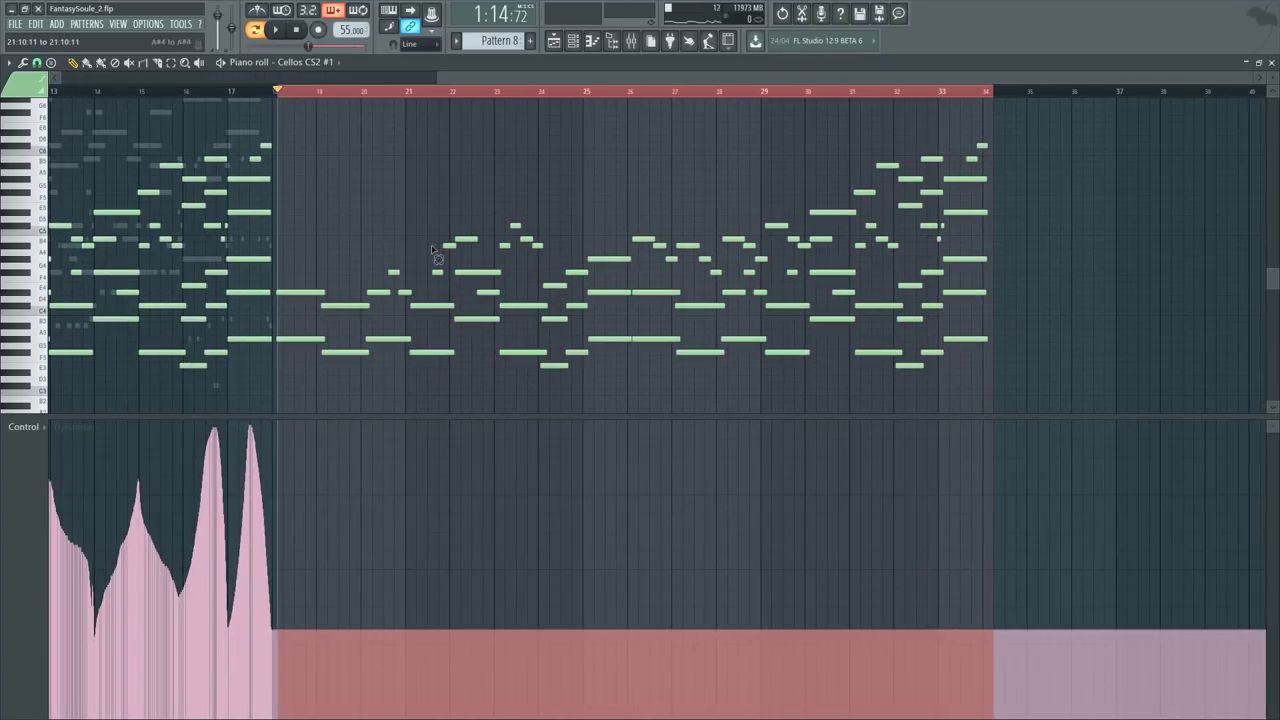
left_click_drag(433, 250, 1008, 151)
key("Delete")
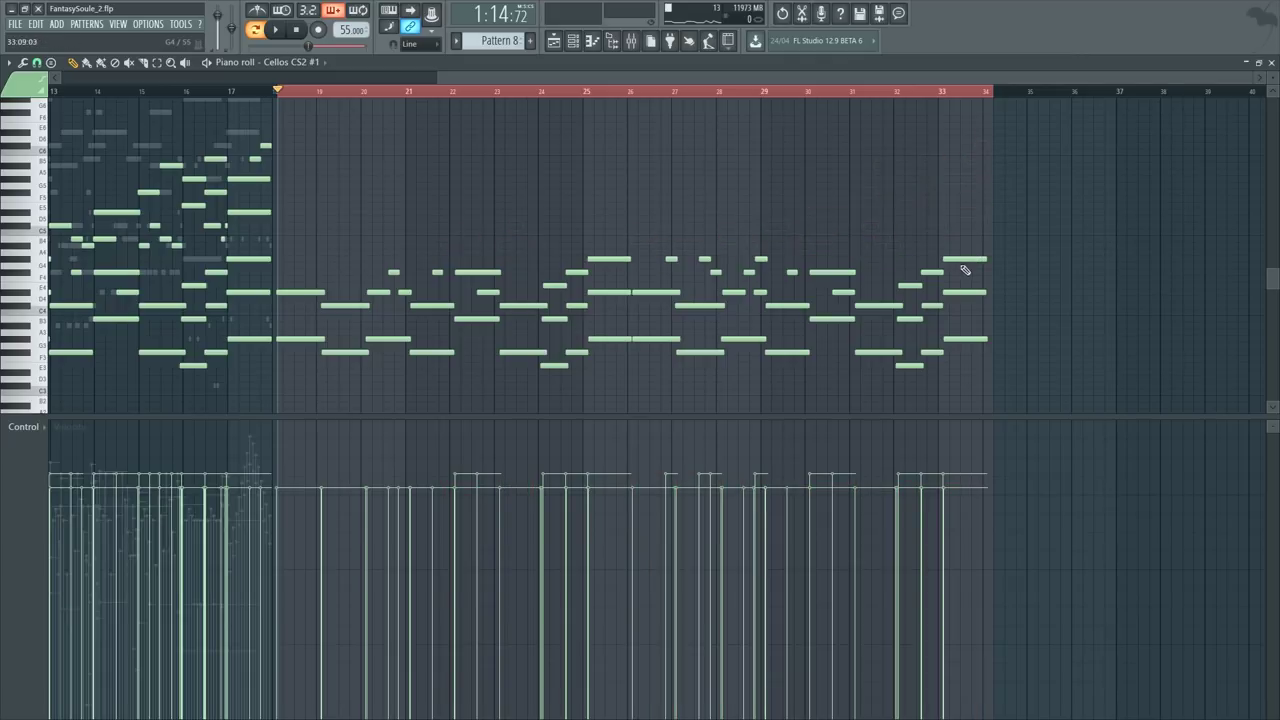
key("ctrl+z")
Step: Delete the upper melody and harmony notes from the duplicated cello section, keeping only the low chord lines
mouse_move(443, 250)
left_mouse_down()
mouse_move(596, 209)
mouse_move(737, 249)
mouse_move(802, 248)
left_mouse_up()
key("Delete")
key("ctrl+d")
left_click_drag(1028, 118, 860, 182)
key("Delete")
left_click_drag(957, 183, 616, 179)
key("Delete")
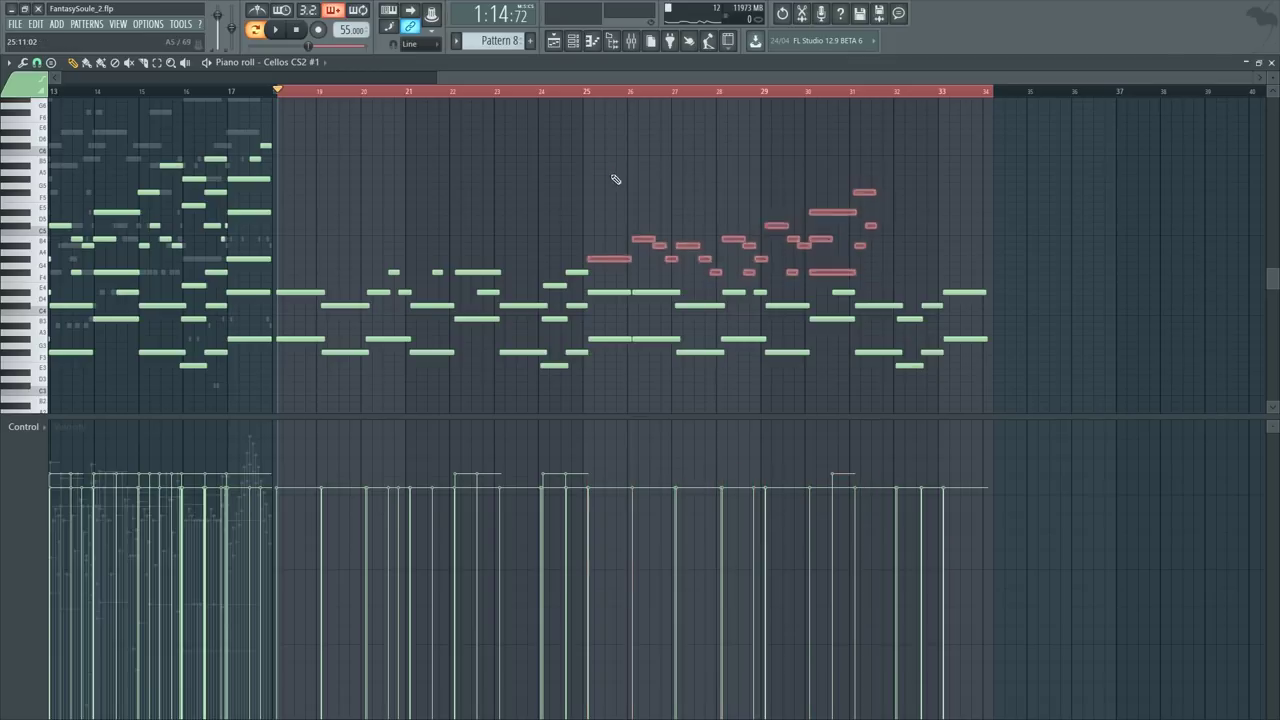
key("Delete")
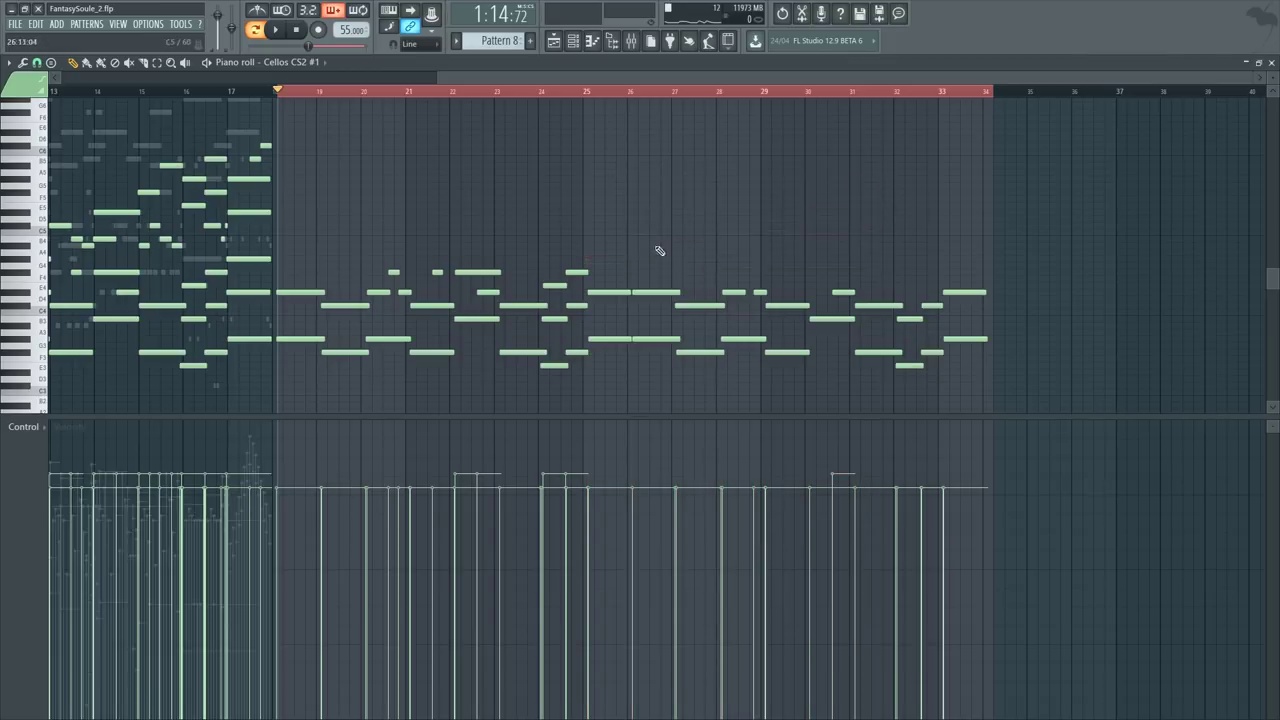
key("ctrl+d")
Step: Play back the thinned-out cello section from bar 18
left_click(262, 91)
key("space")
key("F6")
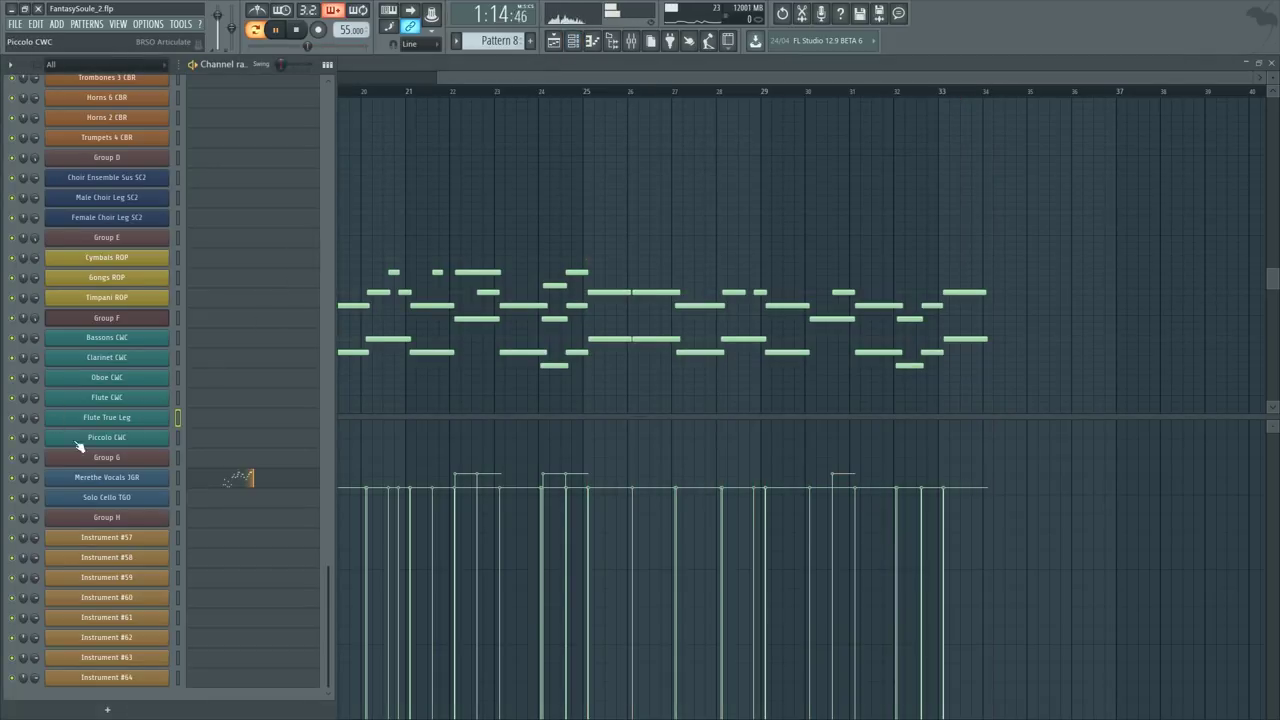
scroll(107, 484, "up", 3)
key("F6")
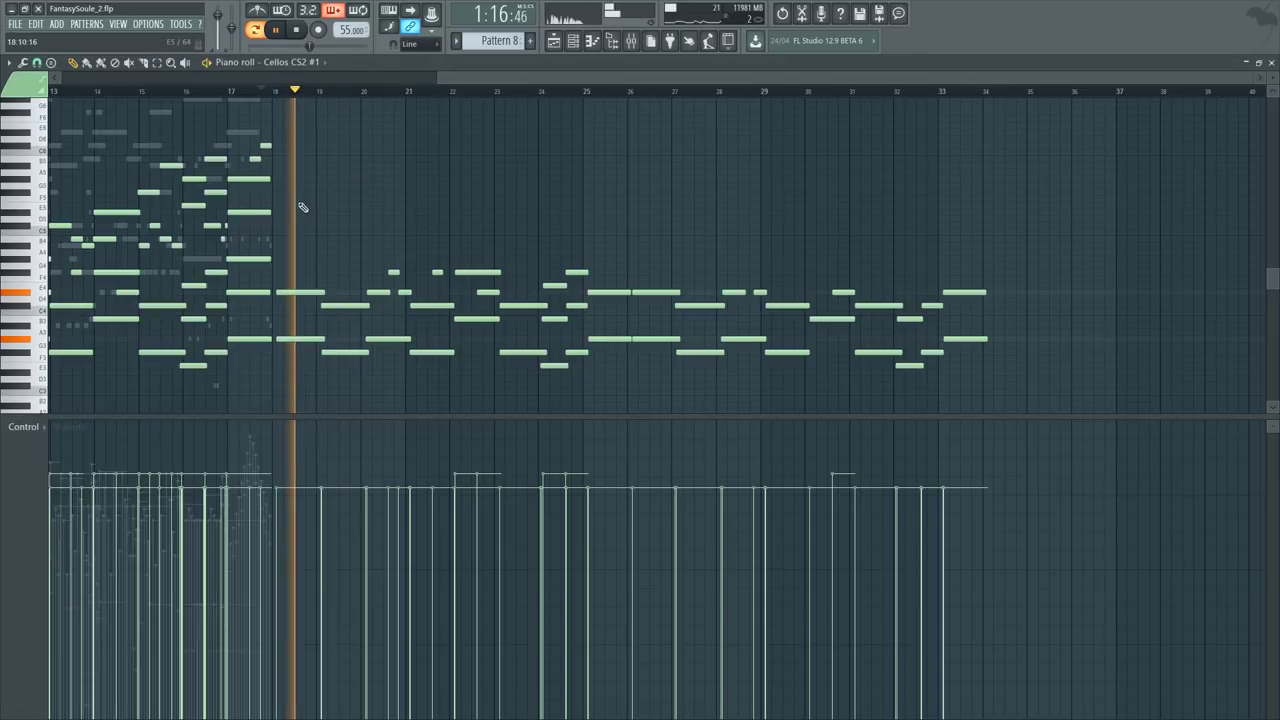
Step: Select all duplicated cello notes from bar 18 onward and shift them slightly earlier to start on bar 18
left_click_drag(284, 156, 1008, 418)
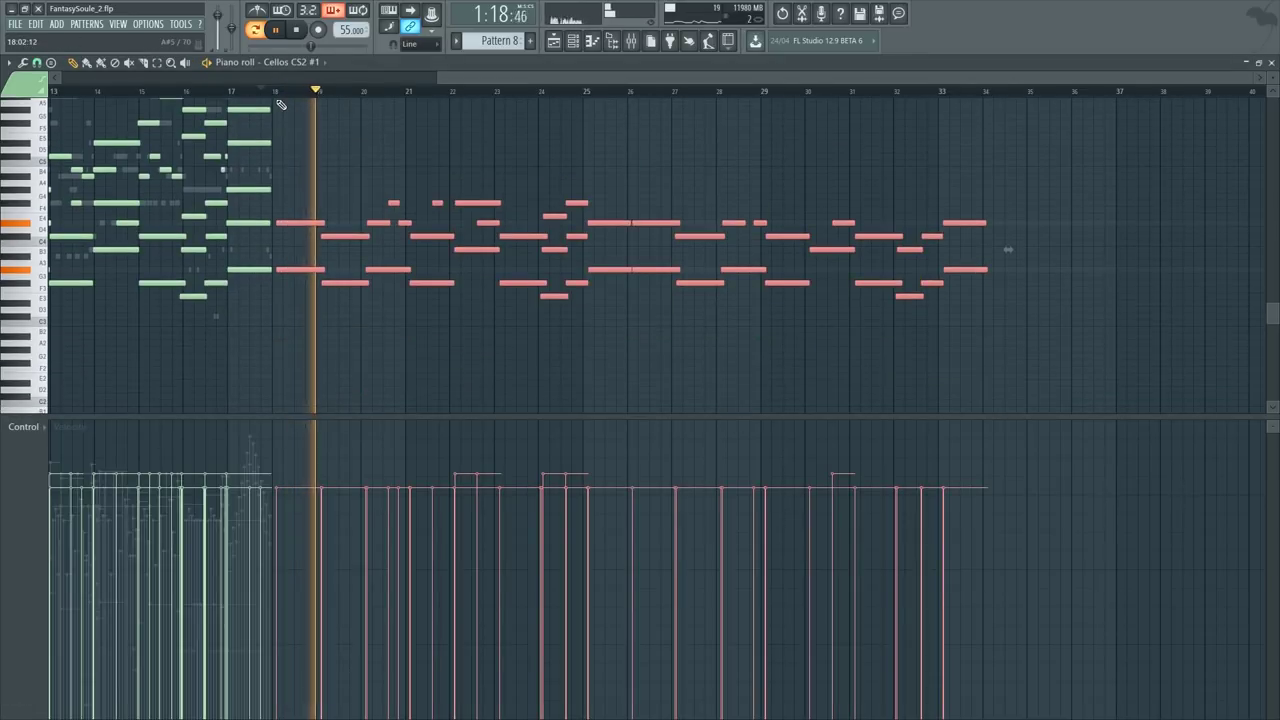
scroll(284, 100, "up", 1)
scroll(284, 100, "up", 3)
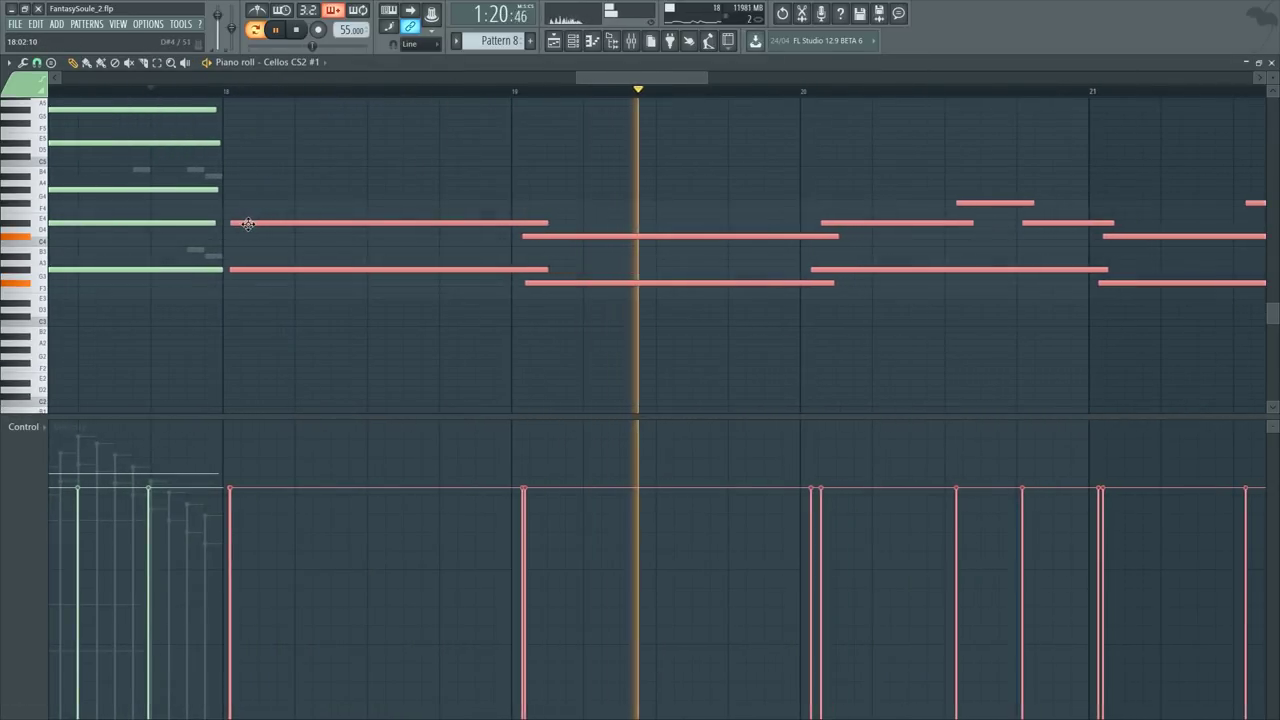
right_click(246, 151, "ctrl")
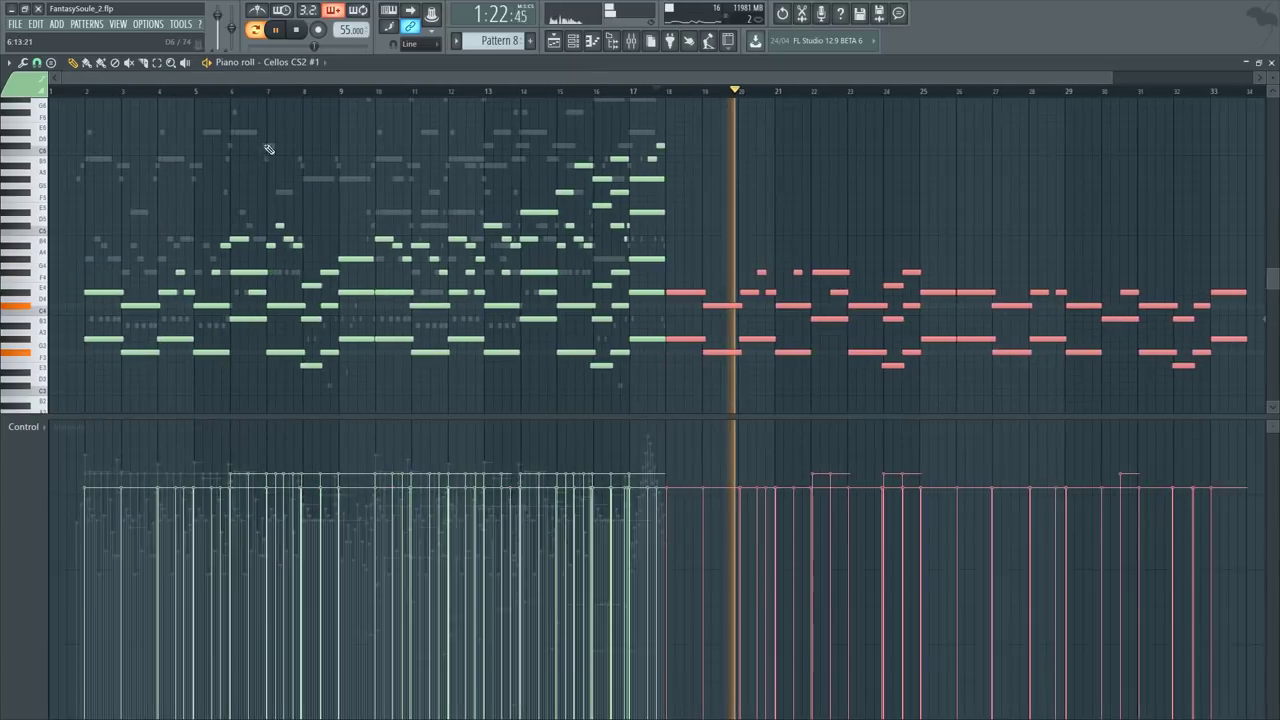
Step: Open the Dynamics events of Cellos CS2 #1 and duplicate their curve onto bars 18 to 34
key("F6")
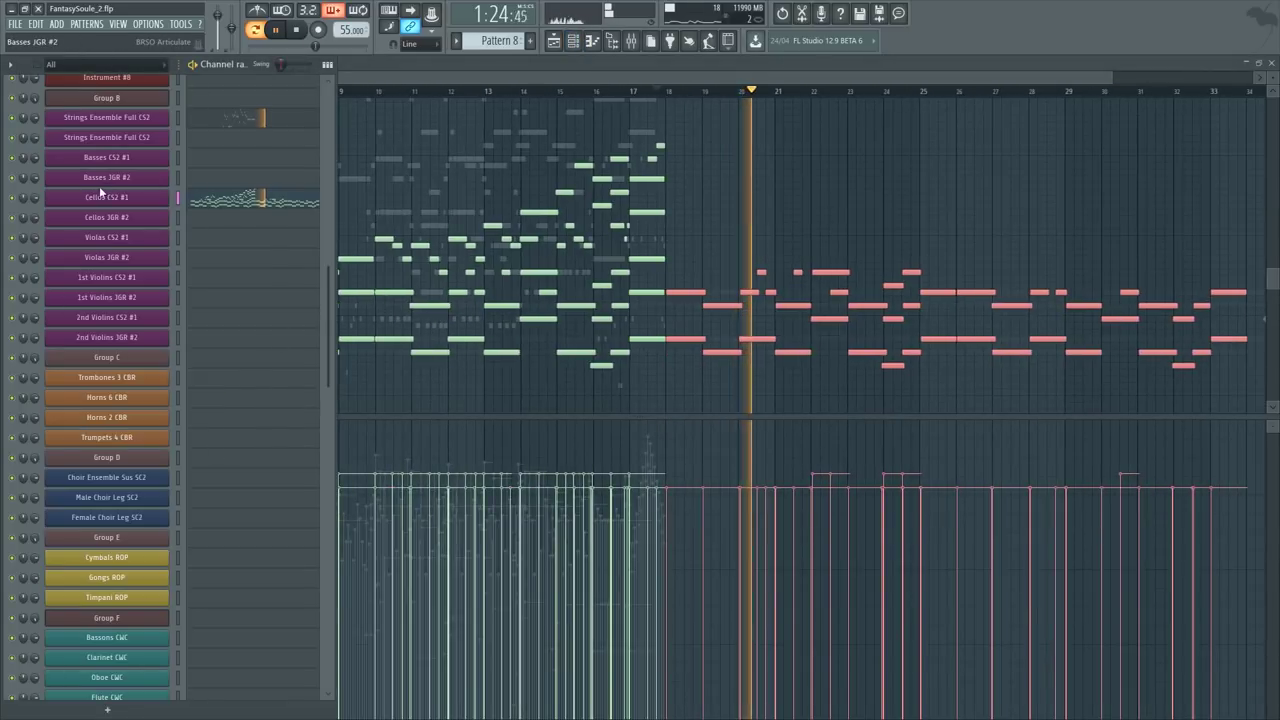
left_click(137, 197)
right_click(915, 366)
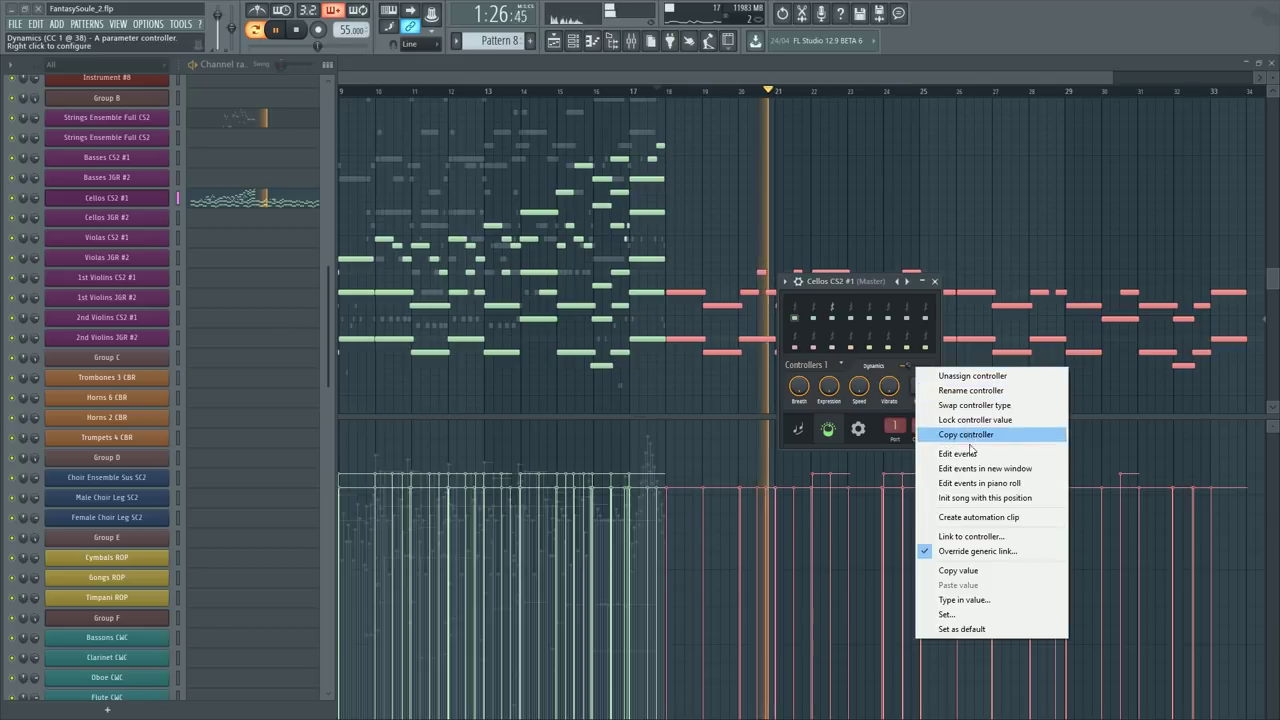
left_click(990, 454)
right_click(751, 406, "ctrl")
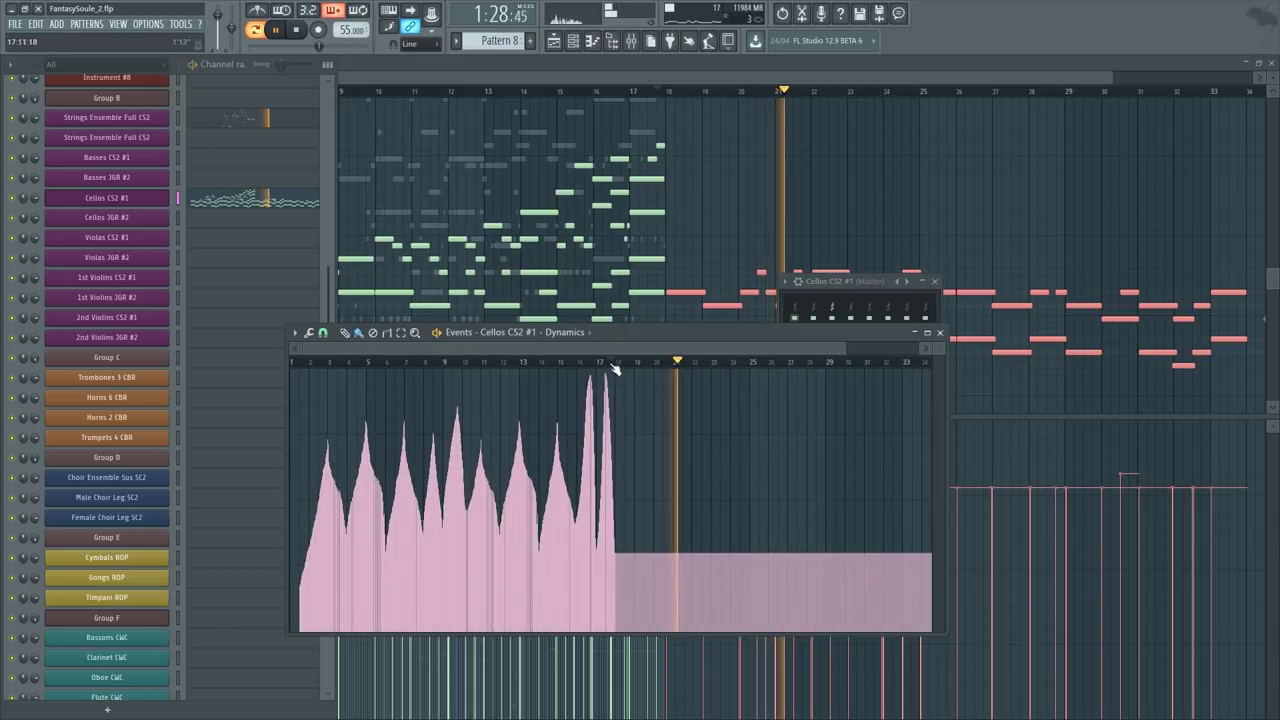
key("ctrl+a")
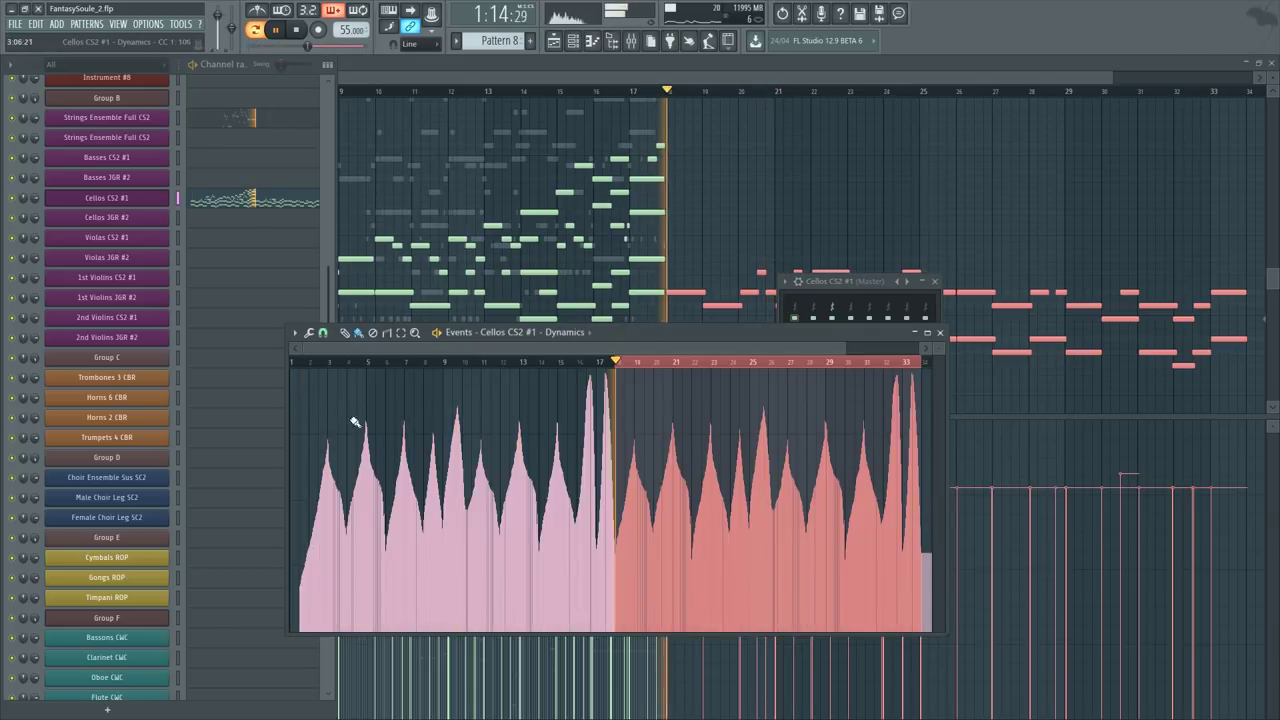
key("ctrl+b")
key("ctrl+d")
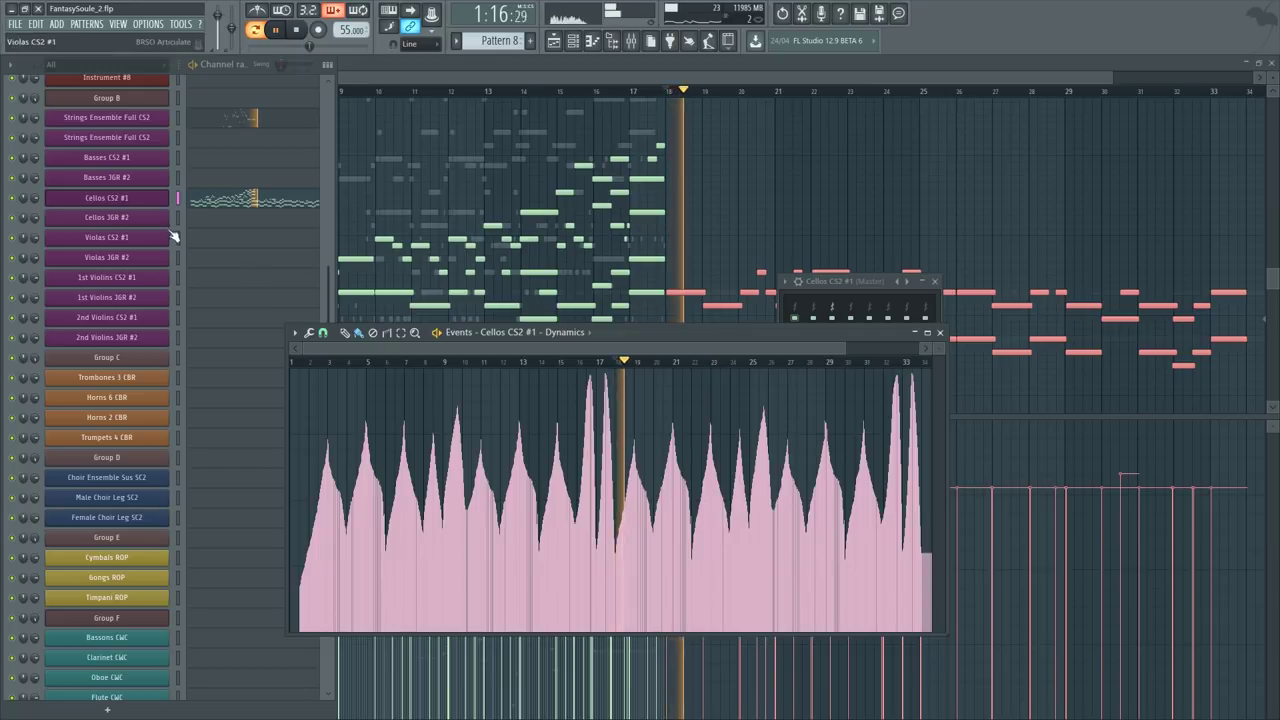
Step: Select the cello Dynamics events from bar 18 to bar 32 and scale their levels up with the multiplier
left_click_drag(612, 368, 882, 400)
key("alt+x")
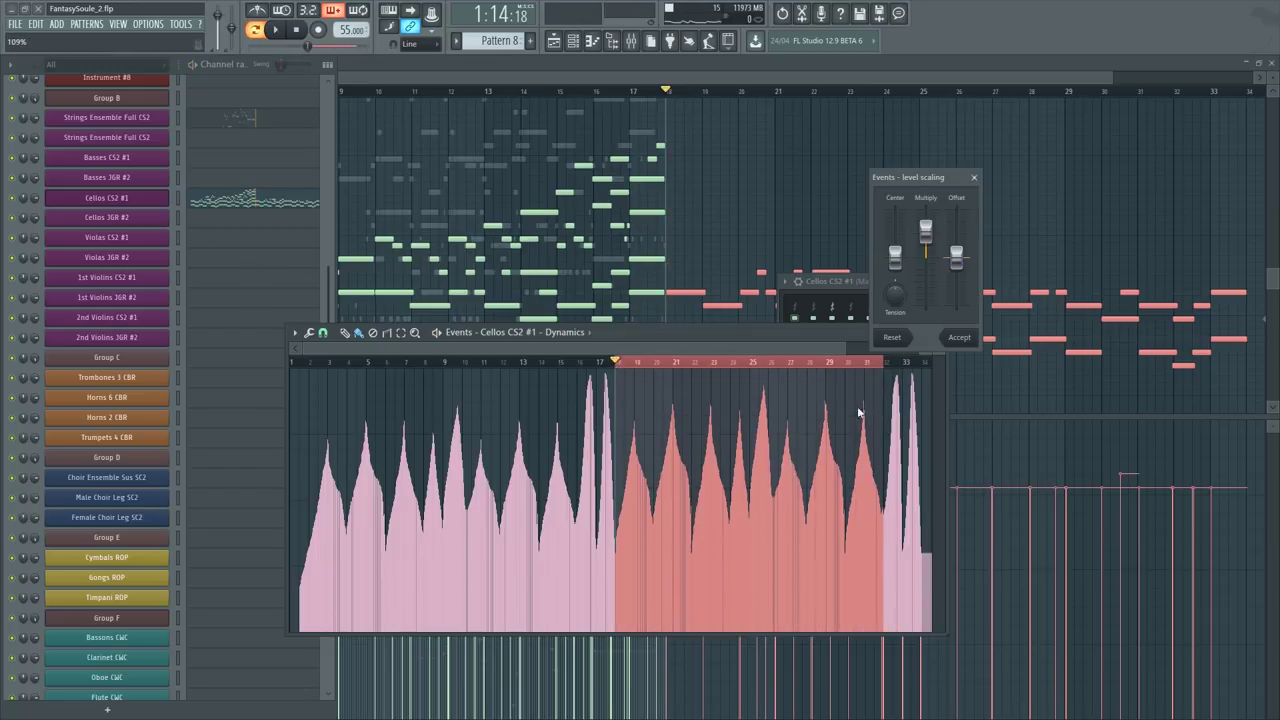
left_click(893, 341)
left_click_drag(925, 236, 956, 252)
left_click(958, 336)
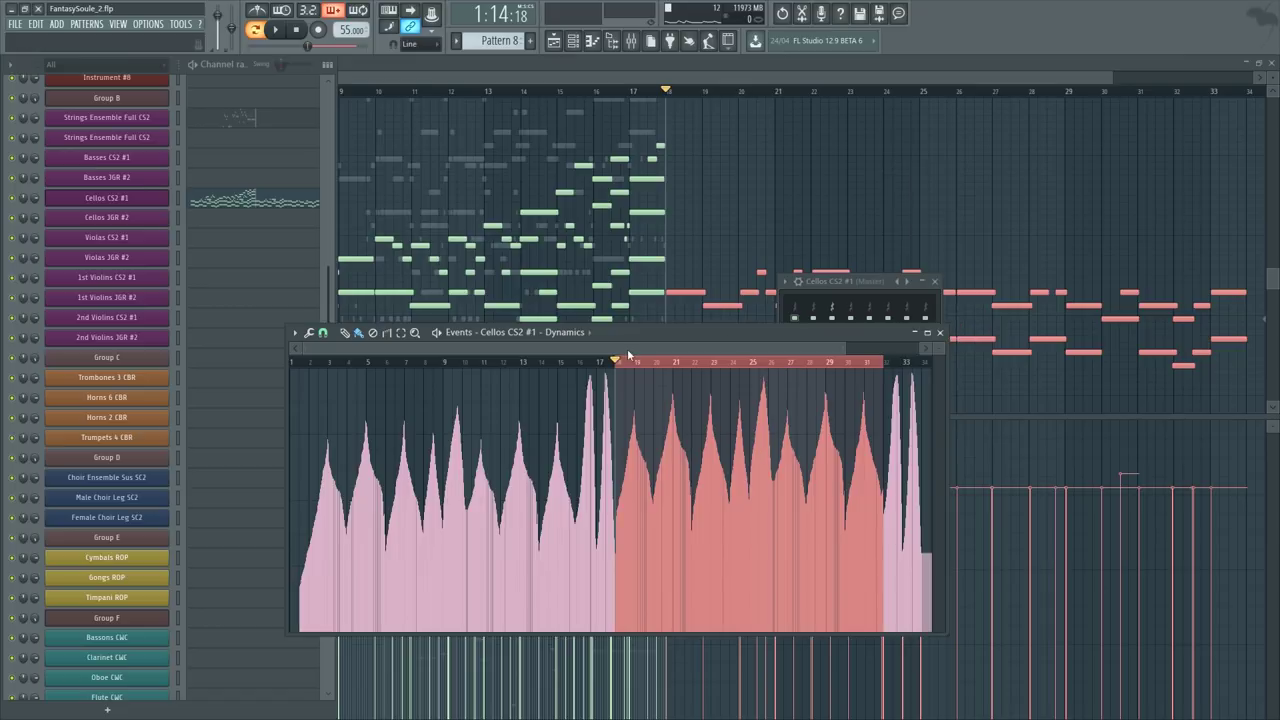
Step: Play back the cellos from bar 18 with the raised dynamics
left_click(616, 364, "ctrl")
key("space")
left_click(245, 67)
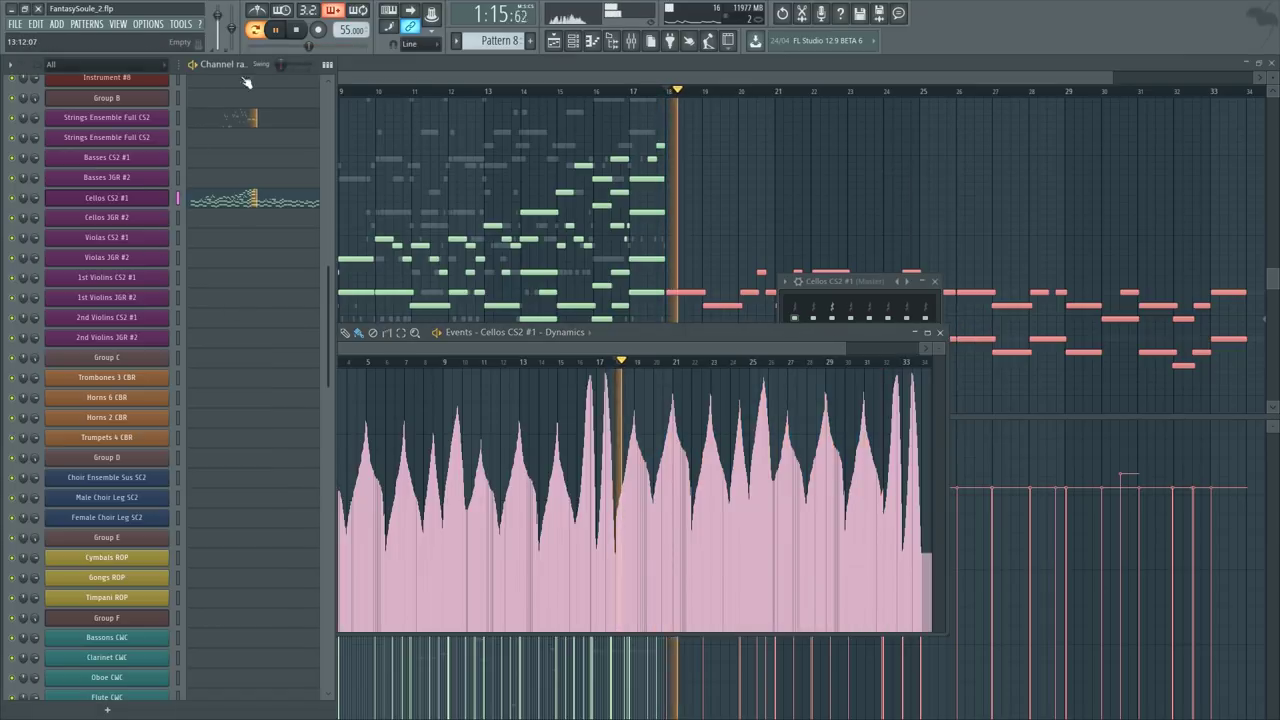
scroll(178, 455, "down", 5)
key("space")
Step: Open the Flute CWC piano roll around bar 18 and set the note colour group to 1
left_click(228, 477)
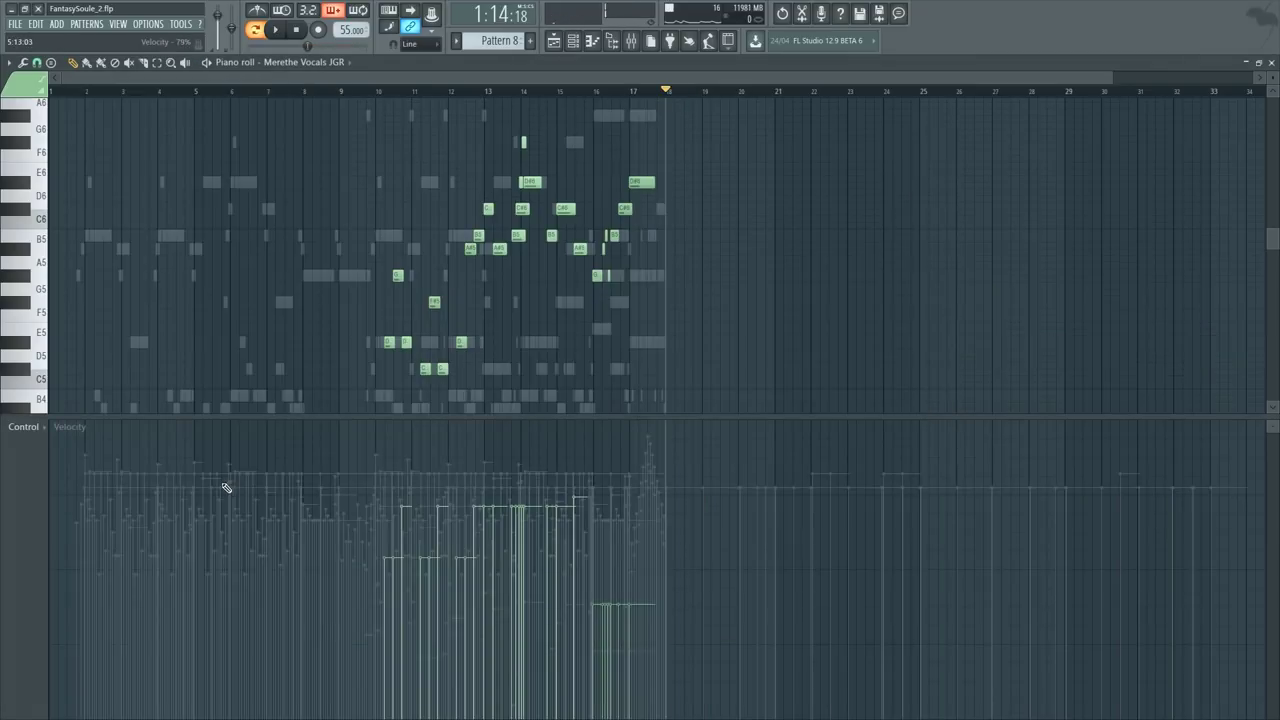
key("F6")
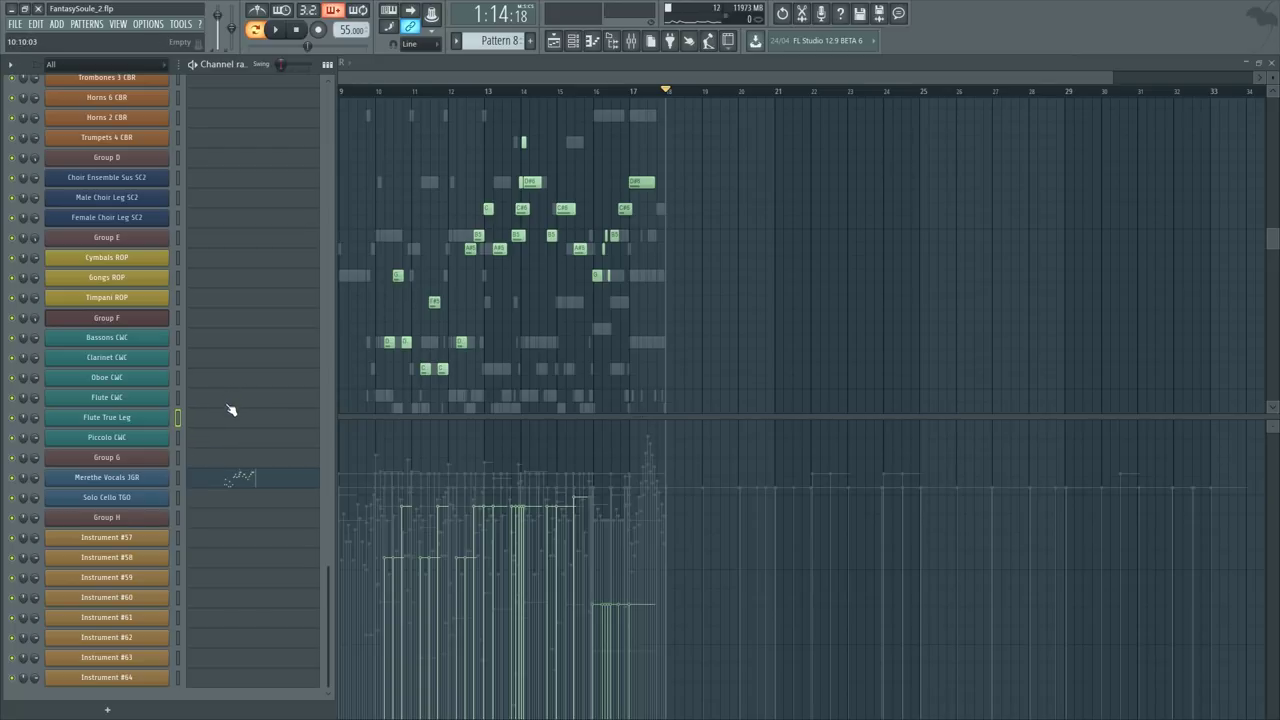
left_click(218, 401)
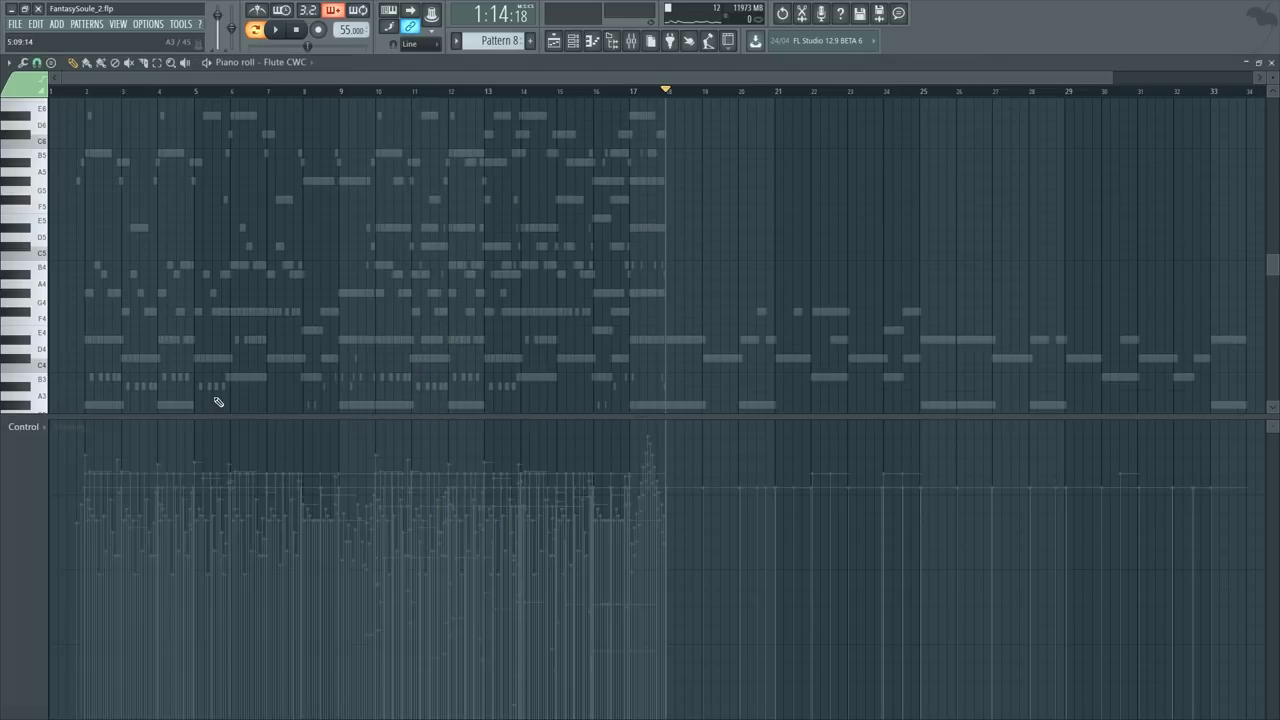
key("F6")
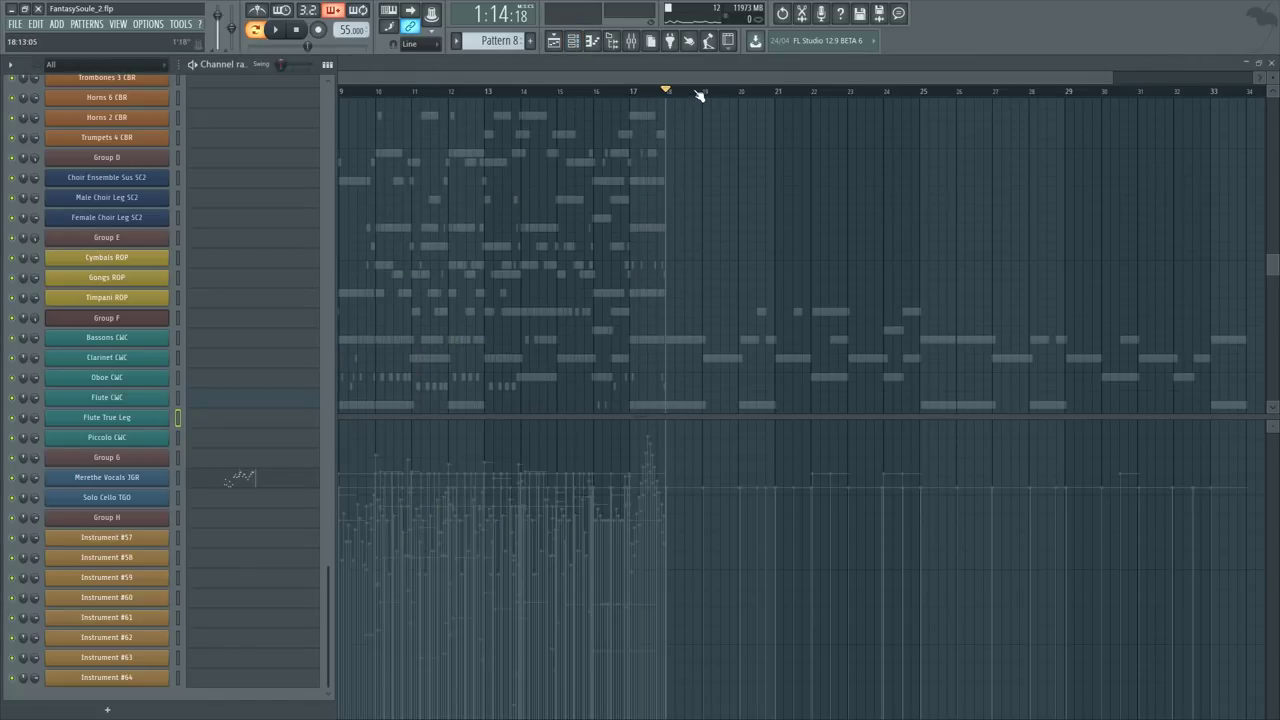
scroll(699, 93, "up", 6)
key("F6")
left_click(27, 90)
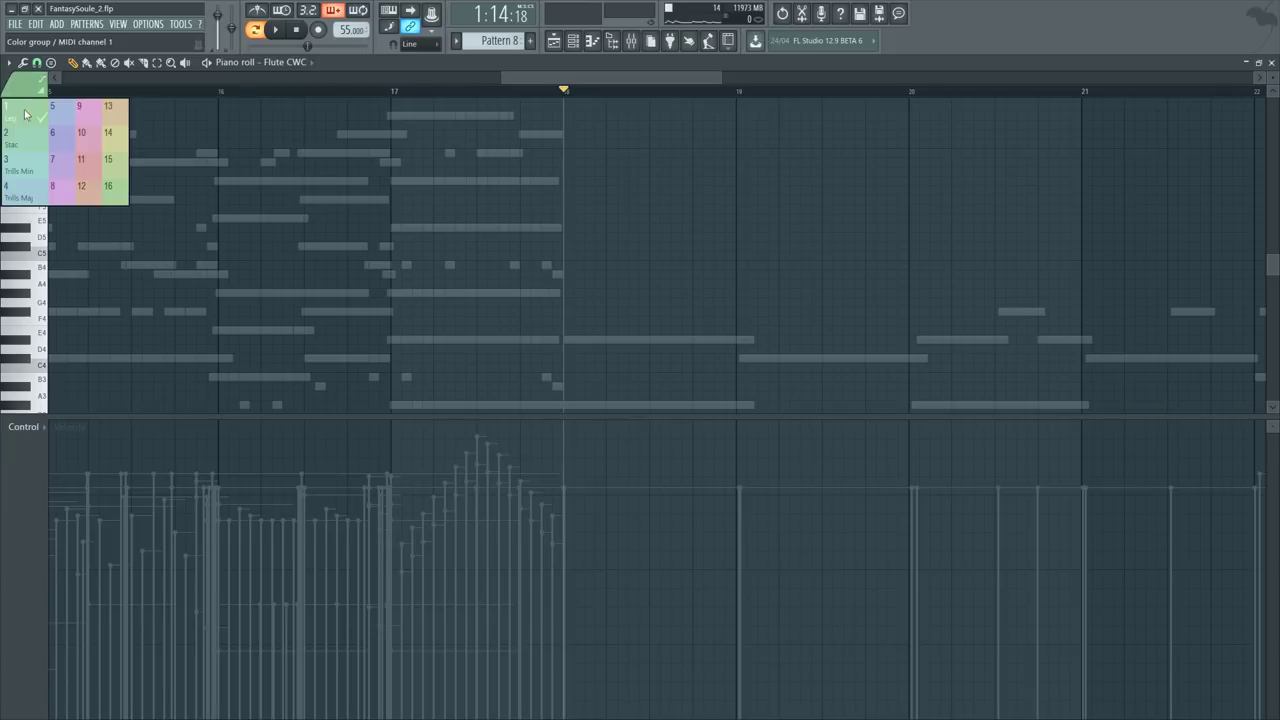
left_click(27, 114)
Step: Draw a G#6 note about one beat long at the start of bar 18 in the flute part
scroll(628, 93, "up", 3)
left_click_drag(482, 254, 480, 126)
right_click(482, 134)
scroll(506, 204, "up", 5)
left_click_drag(450, 209, 462, 218)
Step: Play the end of bar 17 to hear how the flute note enters at bar 18
left_click(387, 91)
key("space")
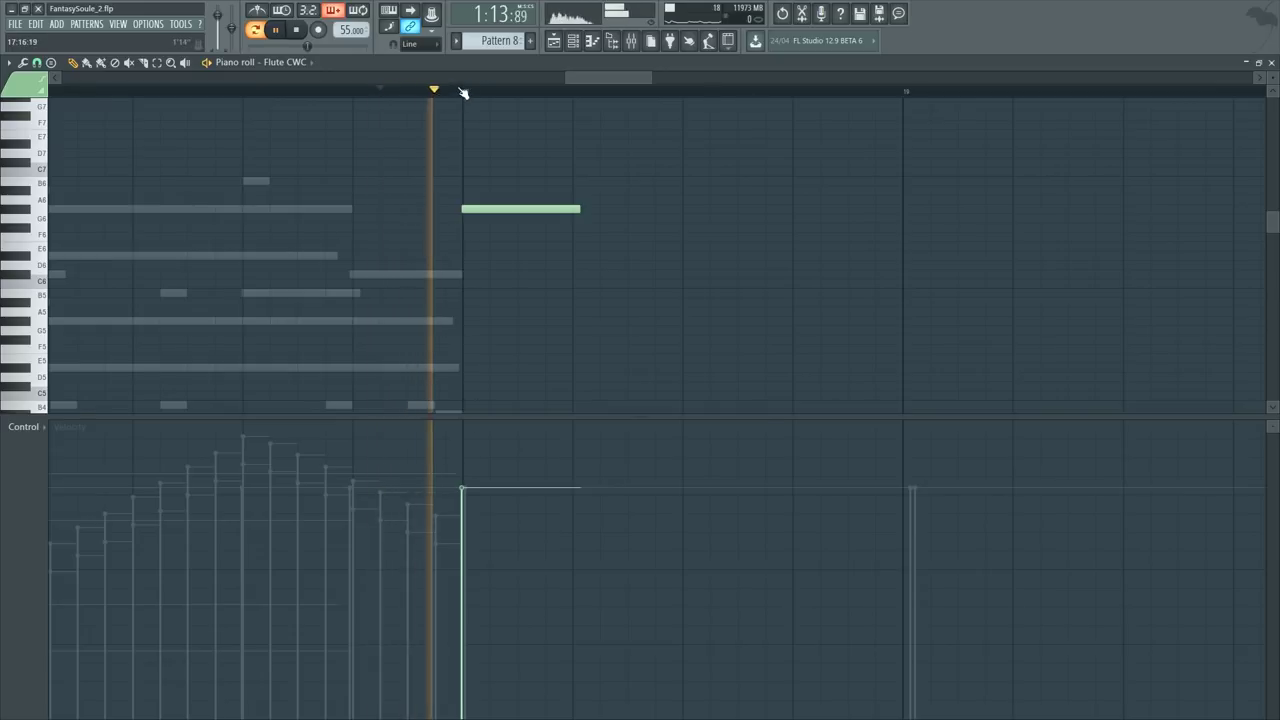
key("space")
left_click(163, 91)
key("space")
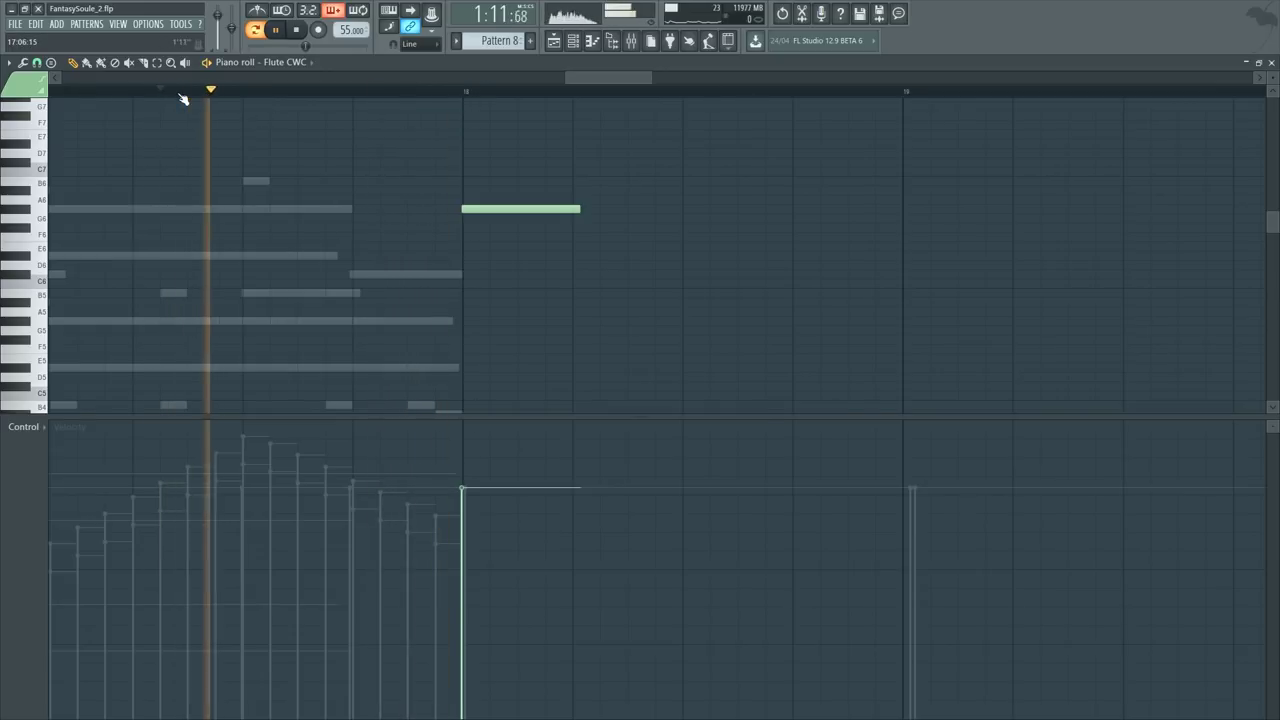
scroll(238, 136, "up", 2)
key("space")
Step: Draw a D#6 flute note on the last beat of bar 17 and delete the G#6 note at bar 18
mouse_move(505, 224)
left_mouse_down()
mouse_move(497, 270)
mouse_move(496, 253)
left_mouse_up()
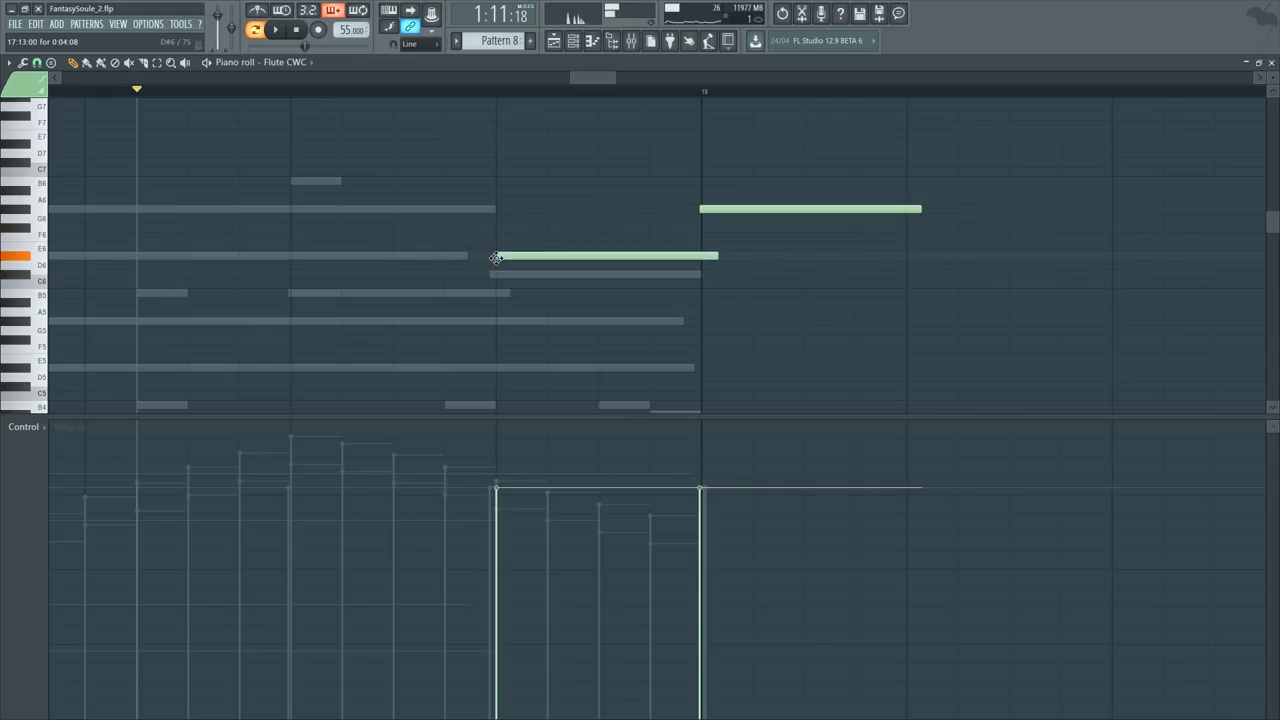
key("space")
right_click(731, 207)
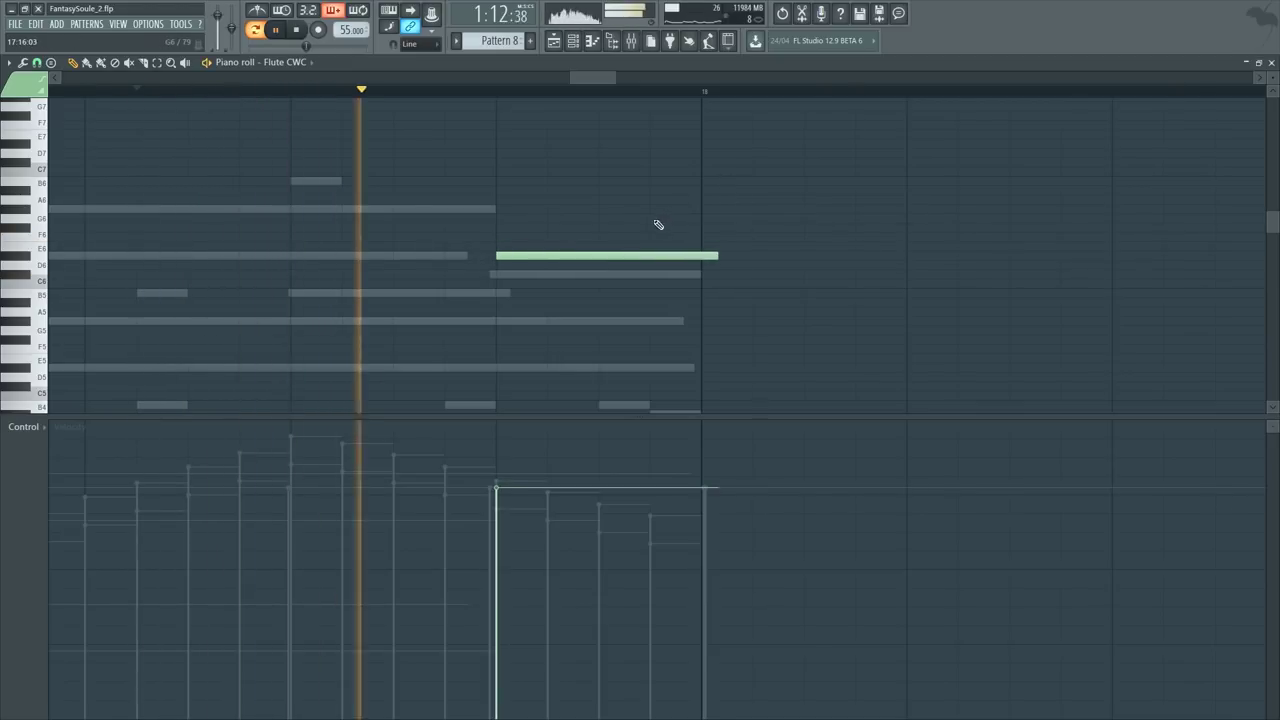
key("space")
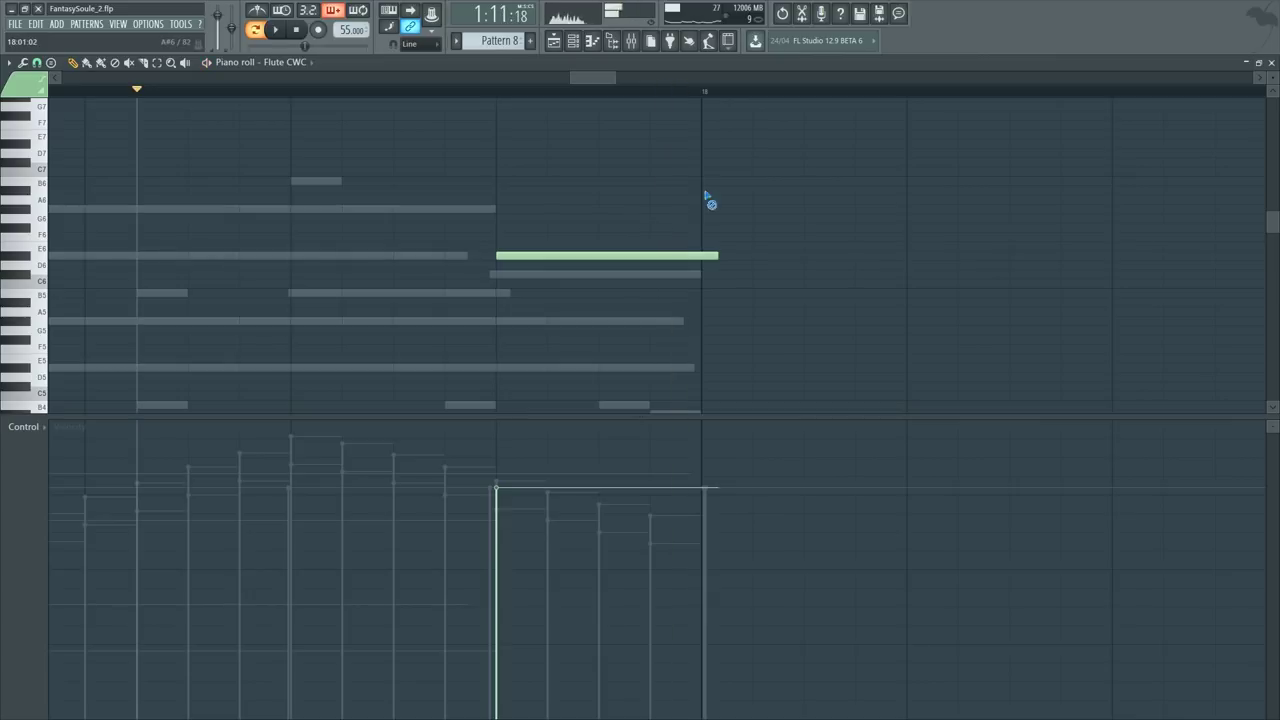
Step: Draw a short overlapping G#6 and D#6 note pair at the start of bar 18 and copy the pair directly after it
left_click(704, 198)
left_click_drag(700, 203, 765, 220)
left_click(748, 256)
key("c")
left_click_drag(800, 239, 831, 288)
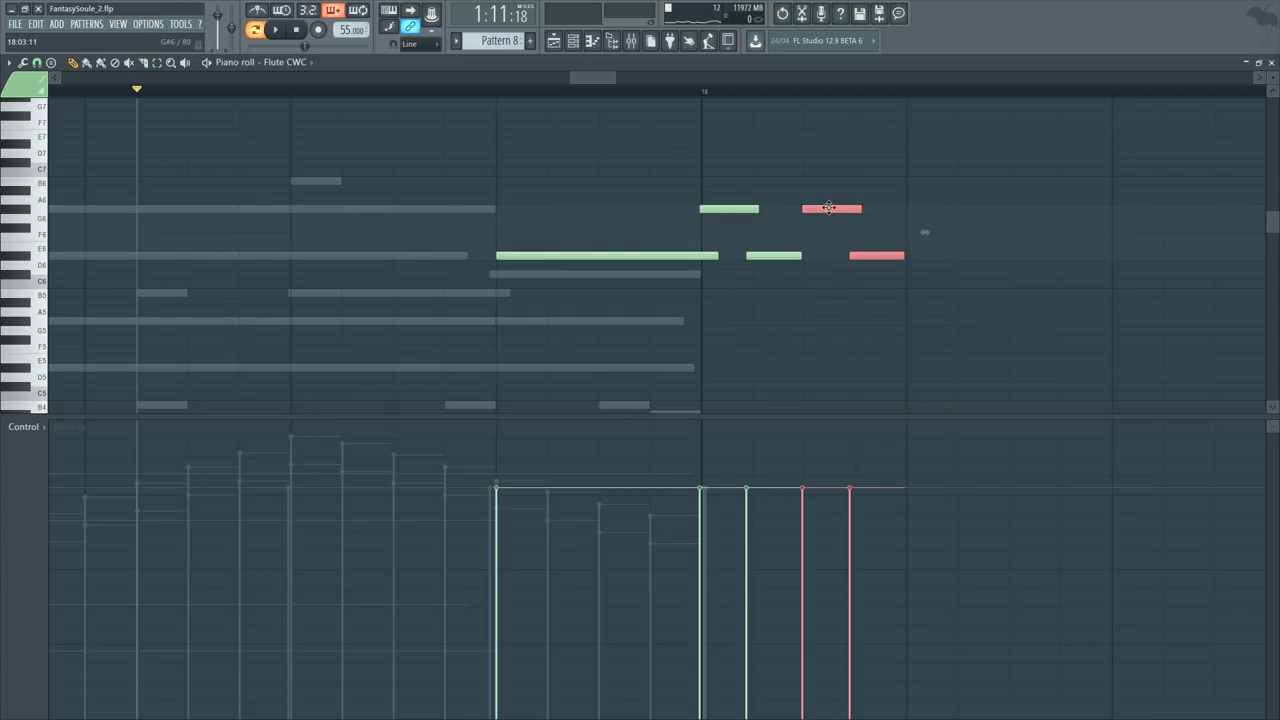
Step: Play the figure from bar 18 and shift the copied note pair slightly earlier to space the four notes evenly
key("space")
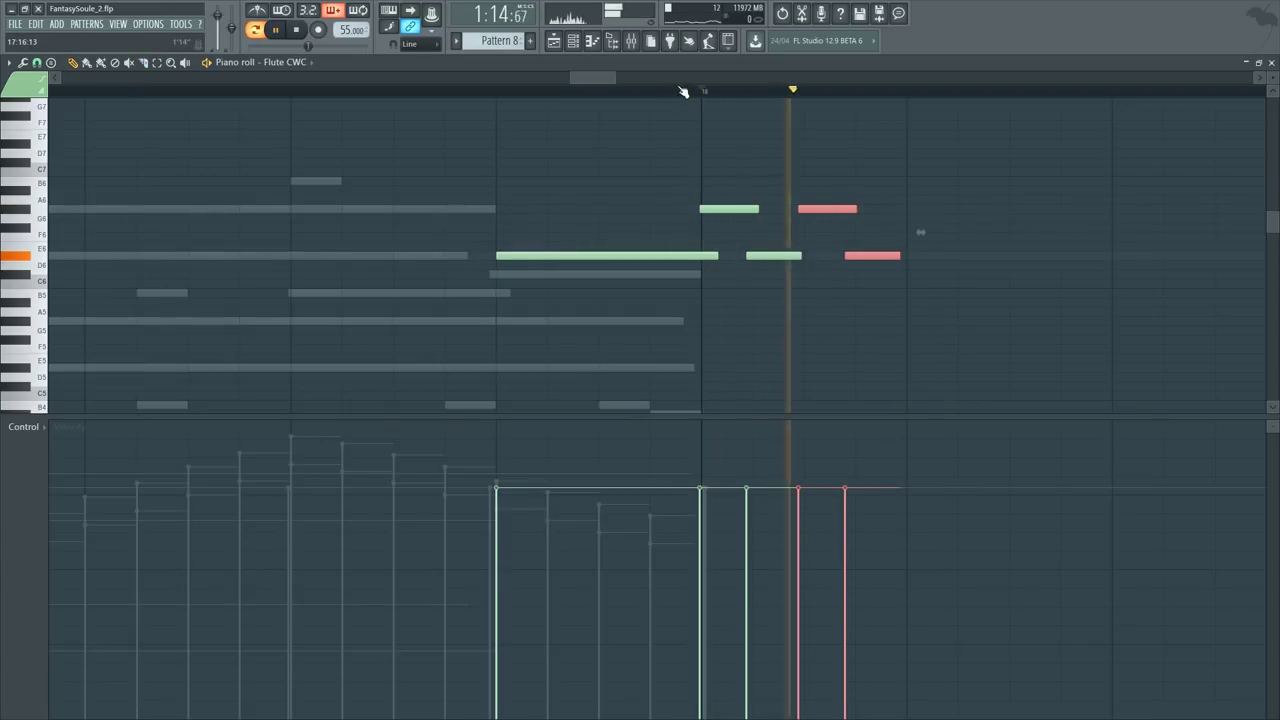
scroll(683, 91, "down", 2)
key("space")
left_click_drag(677, 187, 808, 305)
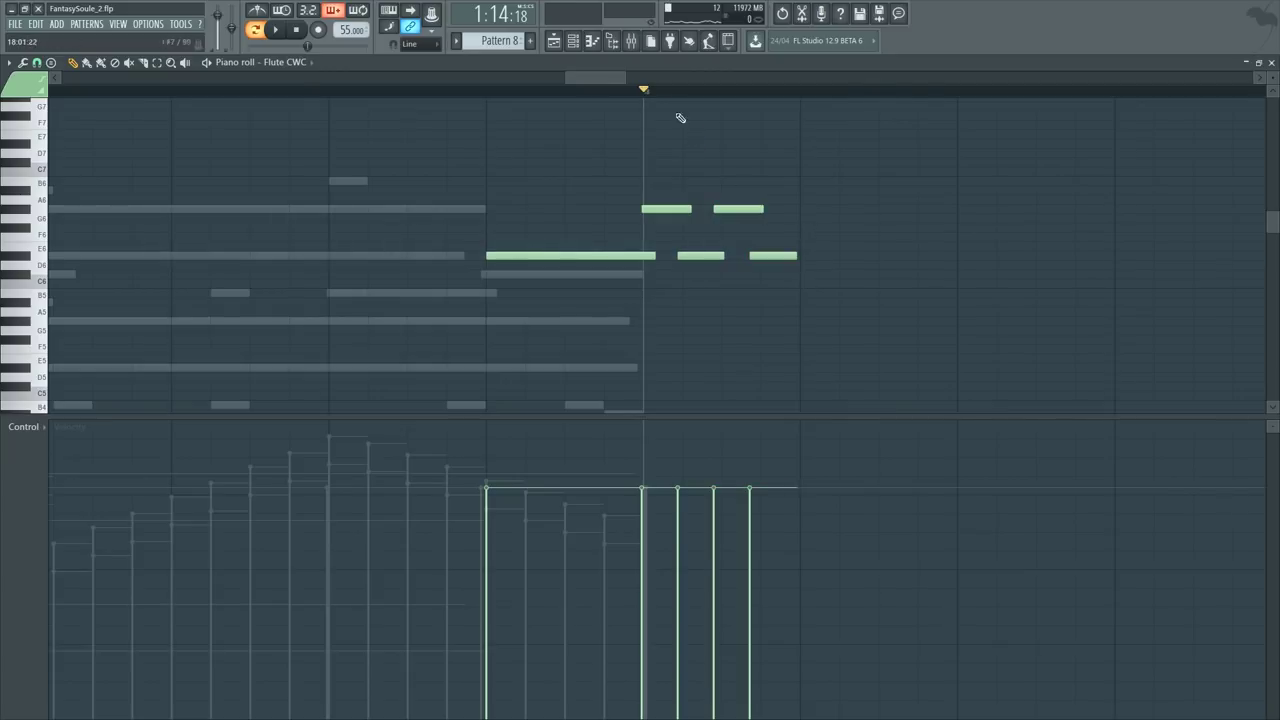
Step: Repeat the four-note flute figure four times after the first beat of bar 18 and play it from the end of bar 17
left_click_drag(647, 92, 800, 130)
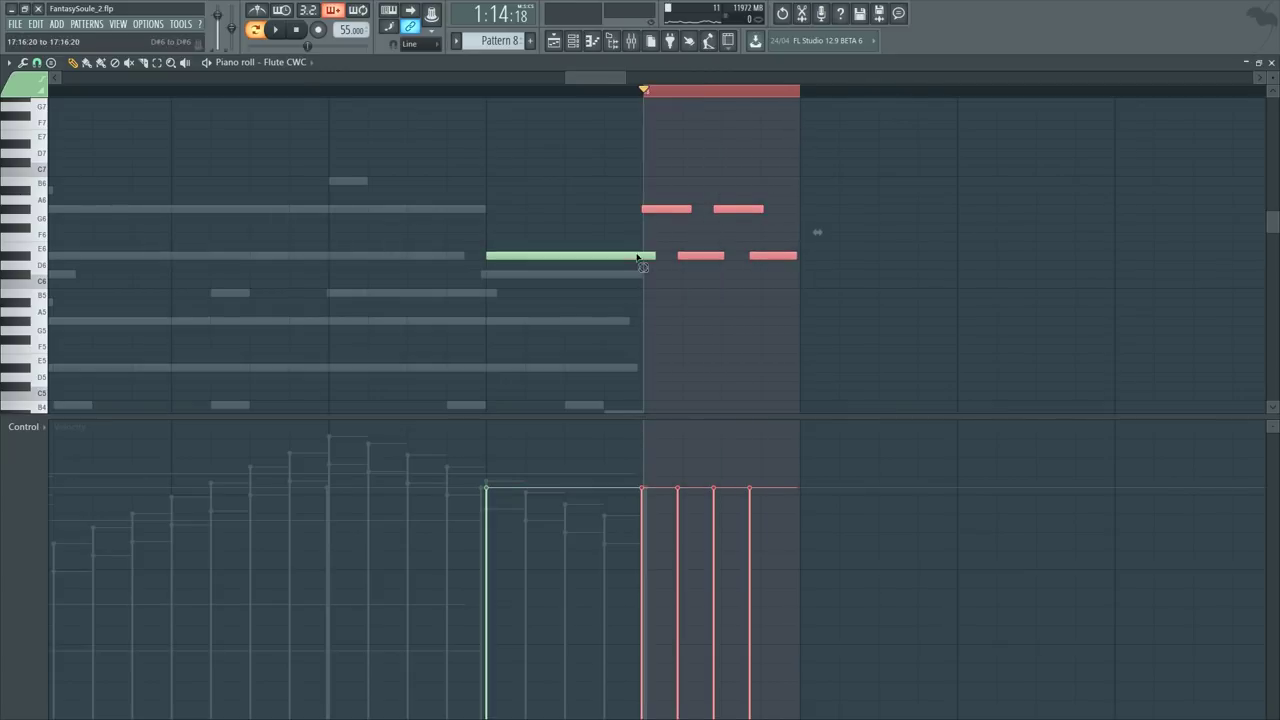
key("ctrl+b")
key("ctrl+b")
key("ctrl+b")
key("ctrl+b")
scroll(743, 96, "down", 3)
key("ctrl+d")
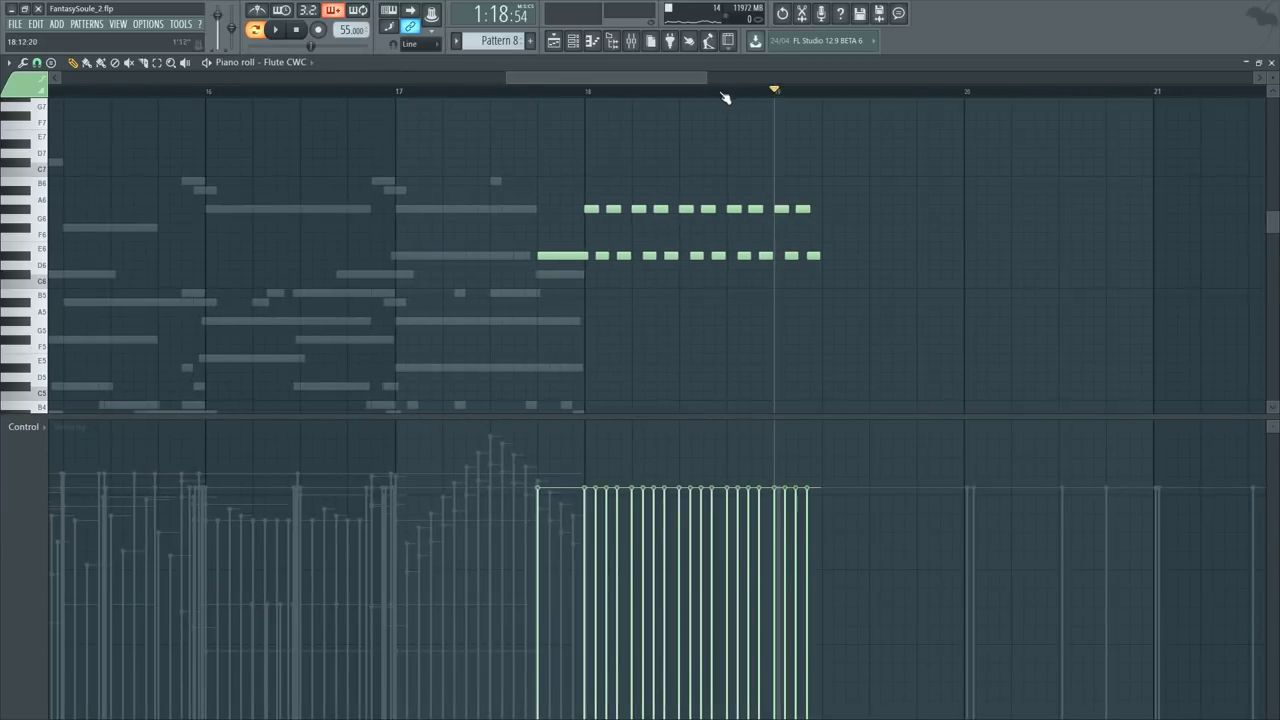
left_click(562, 92)
key("space")
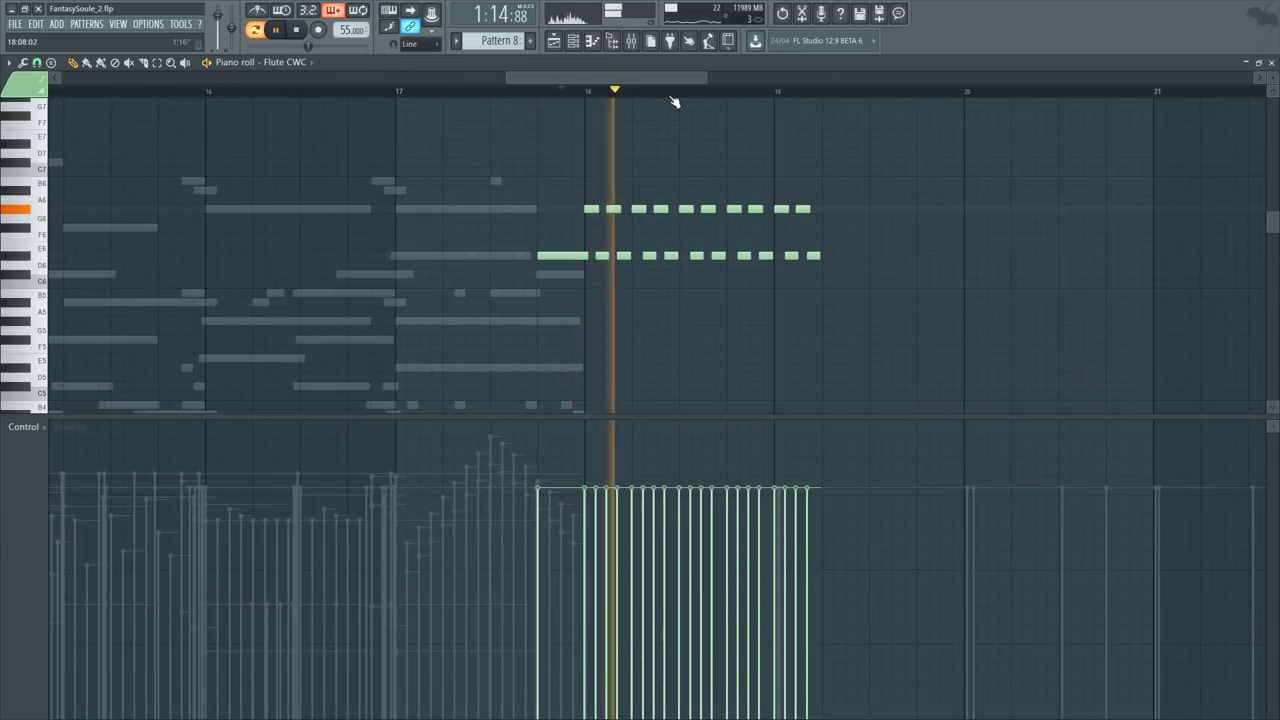
Step: Undo the repeated flute copies and the previous timing and length adjustments of the four-note figure in bar 18
scroll(674, 104, "up", 3)
key("ctrl+z")
key("ctrl+z")
key("ctrl+z")
key("ctrl+z")
key("ctrl+z")
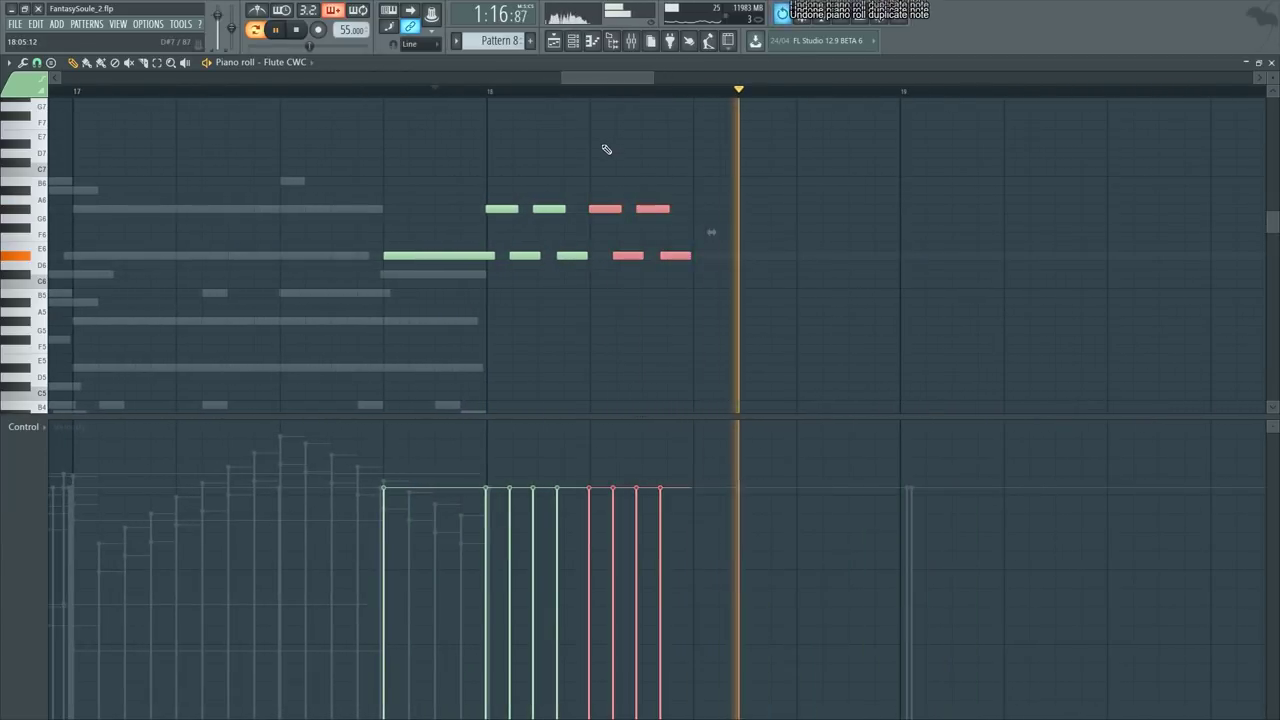
key("space")
key("ctrl+z")
Step: Lengthen the four flute notes slightly, shift them a little ahead of bar 18 and play the figure
scroll(540, 105, "up", 3)
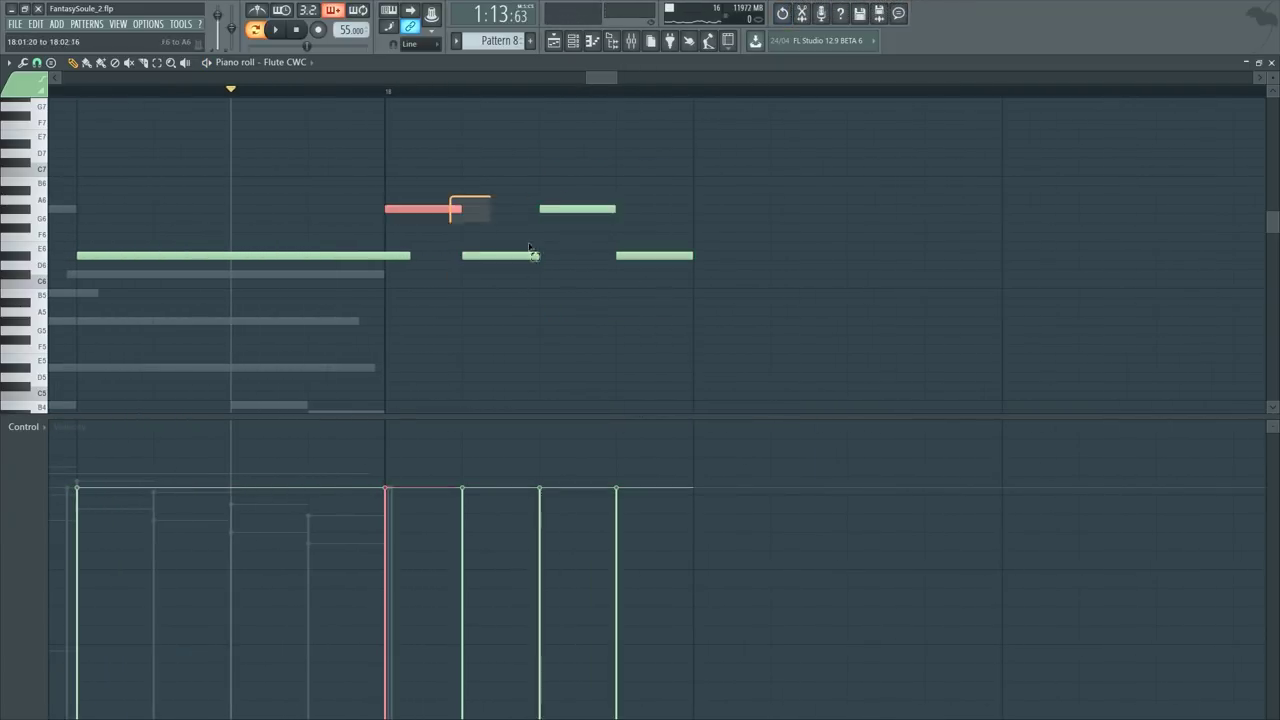
left_click_drag(530, 247, 655, 290)
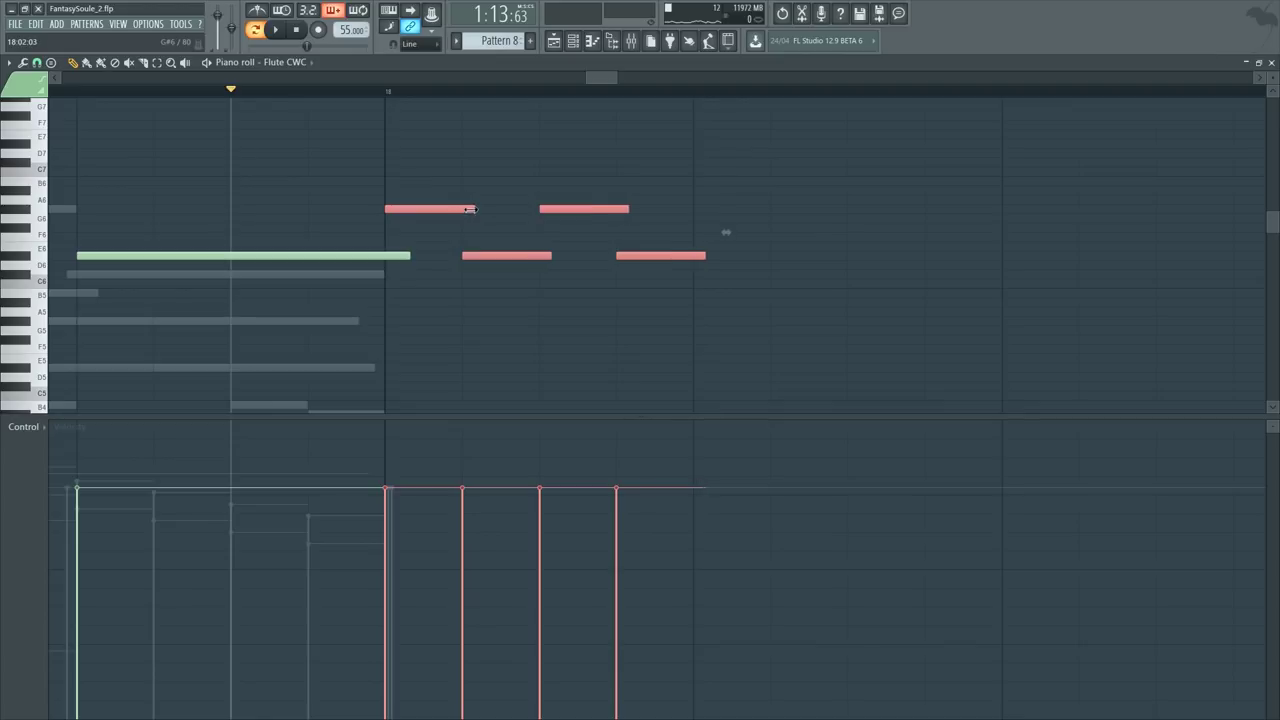
key("space")
left_click_drag(455, 211, 448, 211)
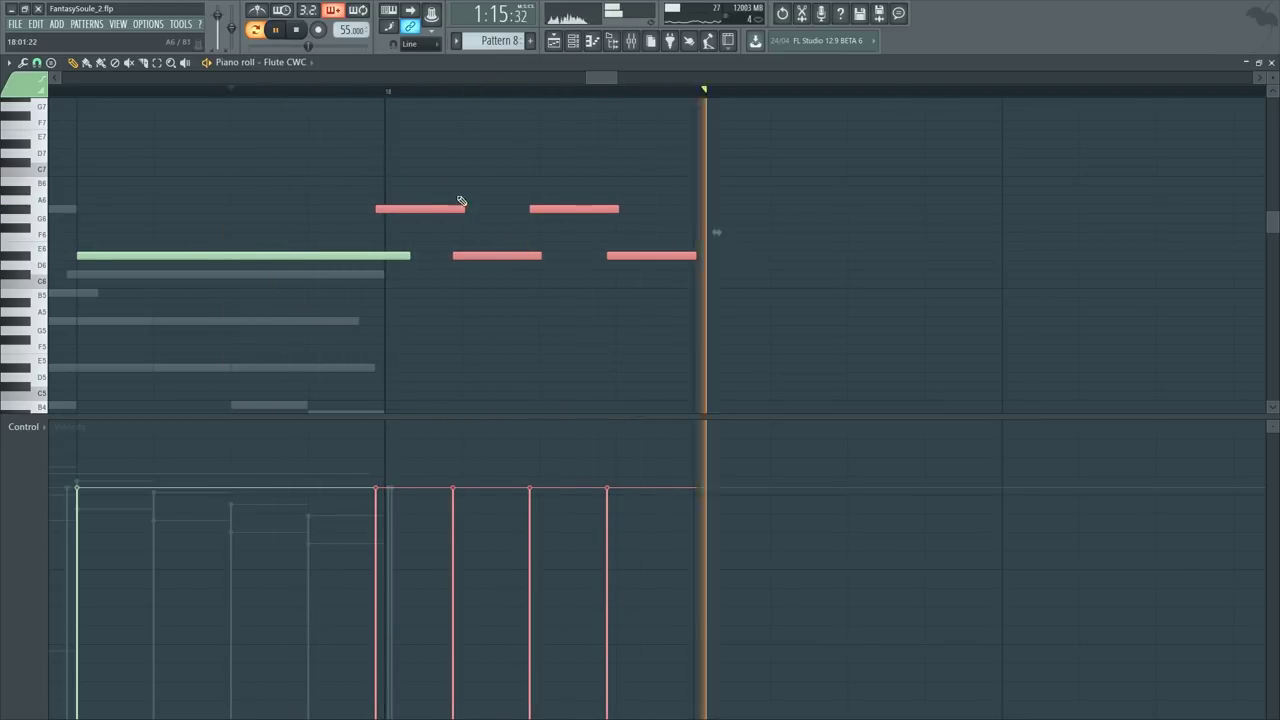
key("space")
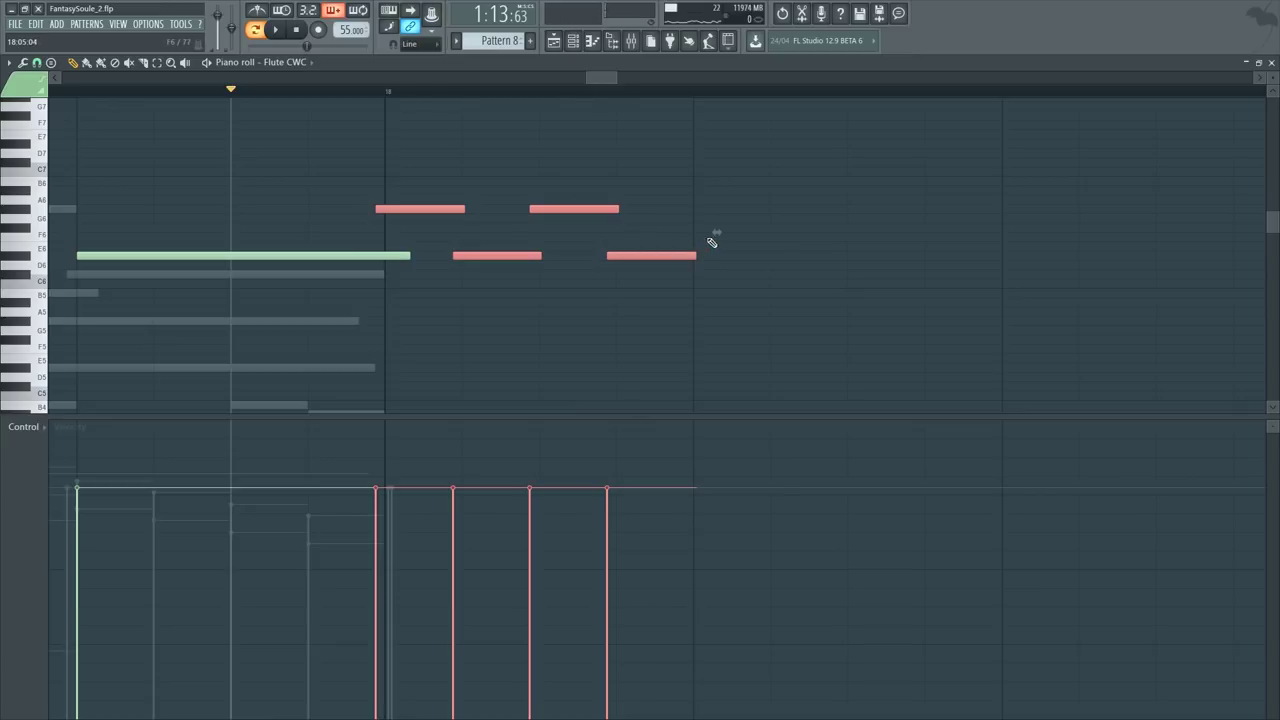
Step: Try stretching the four-note flute figure slightly wider, listen to it and undo the stretch
left_click(711, 236)
key("ctrl+z")
left_click_drag(716, 233, 719, 233)
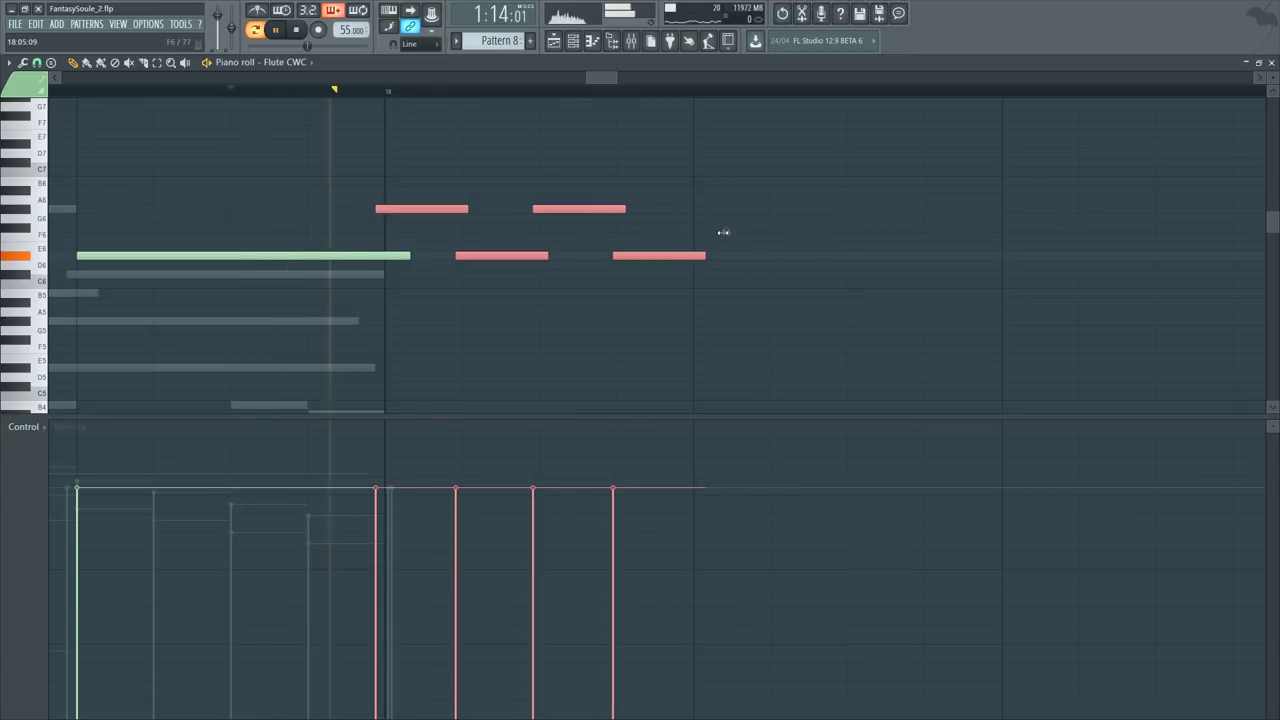
key("ctrl+z")
key("space")
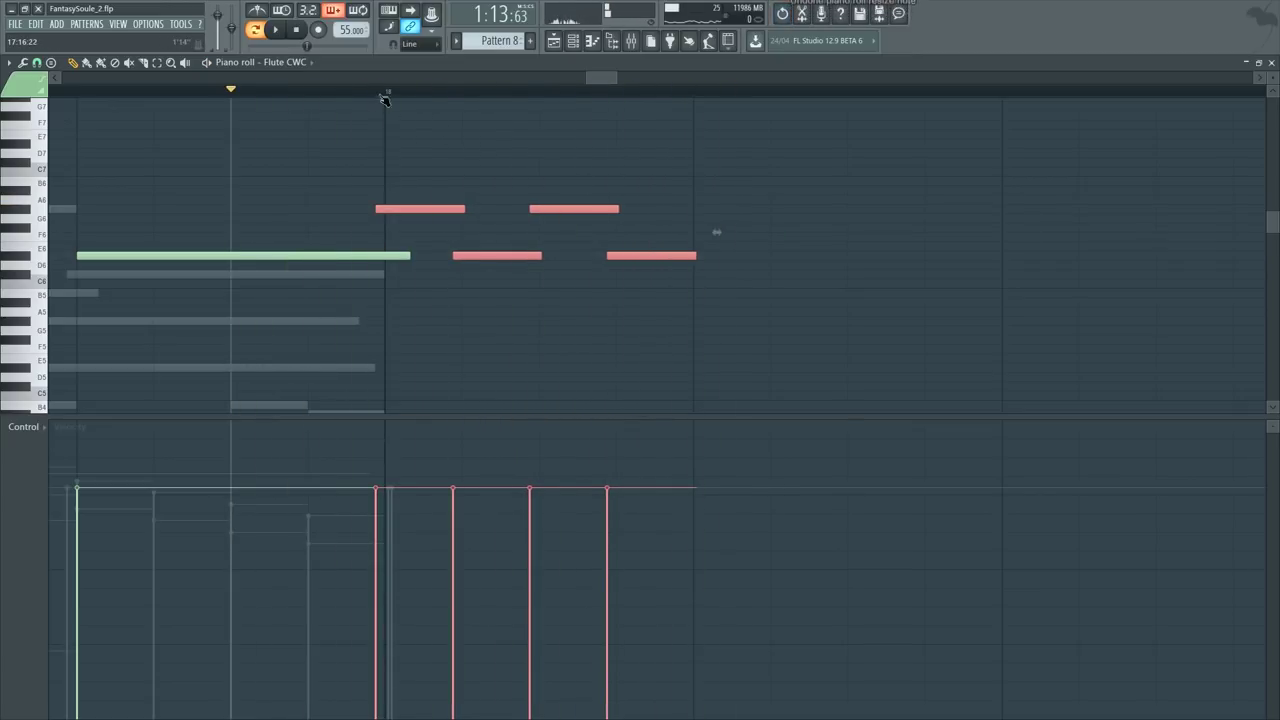
Step: Repeat the one-beat flute figure five times from bar 18 into bar 19 and play it from the last beats of bar 17
left_click_drag(385, 99, 688, 142)
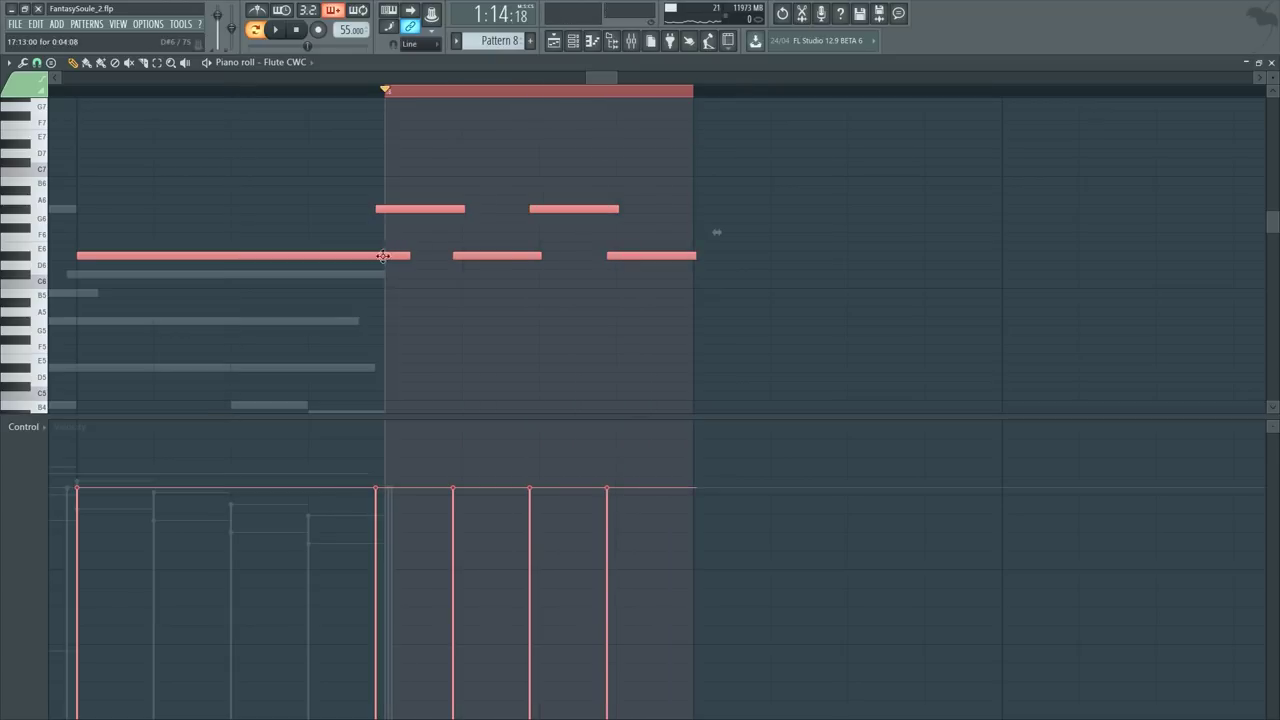
left_click(383, 256, "ctrl+shift")
key("ctrl+b")
key("ctrl+b")
key("ctrl+b")
key("ctrl+b")
key("ctrl+b")
key("space")
scroll(722, 99, "down", 4)
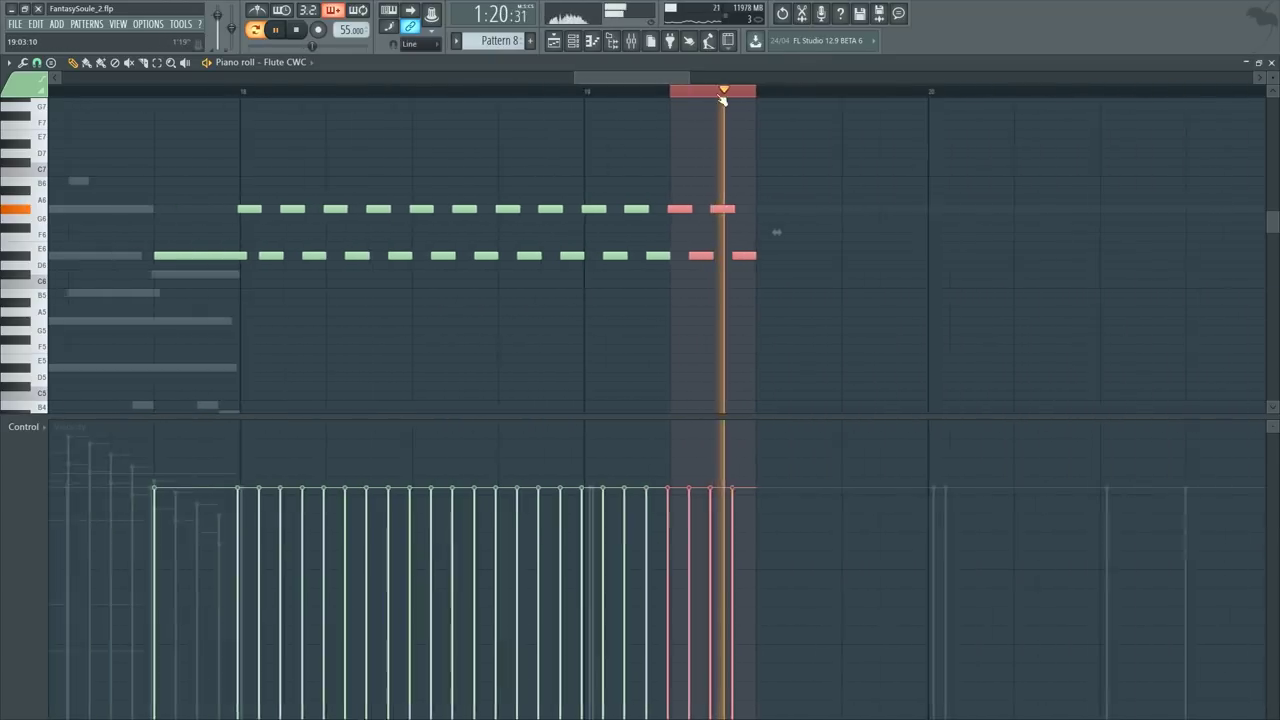
key("ctrl+d")
left_click(226, 92)
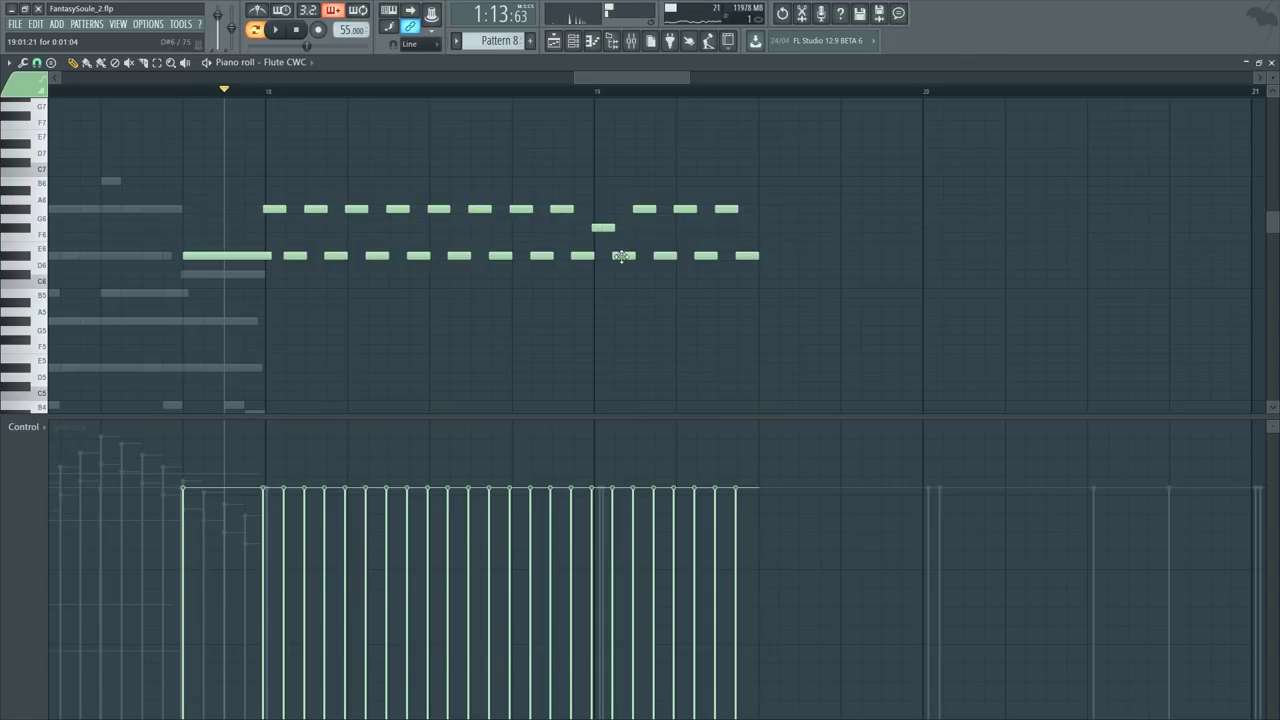
Step: Delete the flute notes from bar 19 onward and play the remaining repeats in bar 18
left_click_drag(611, 205, 850, 358)
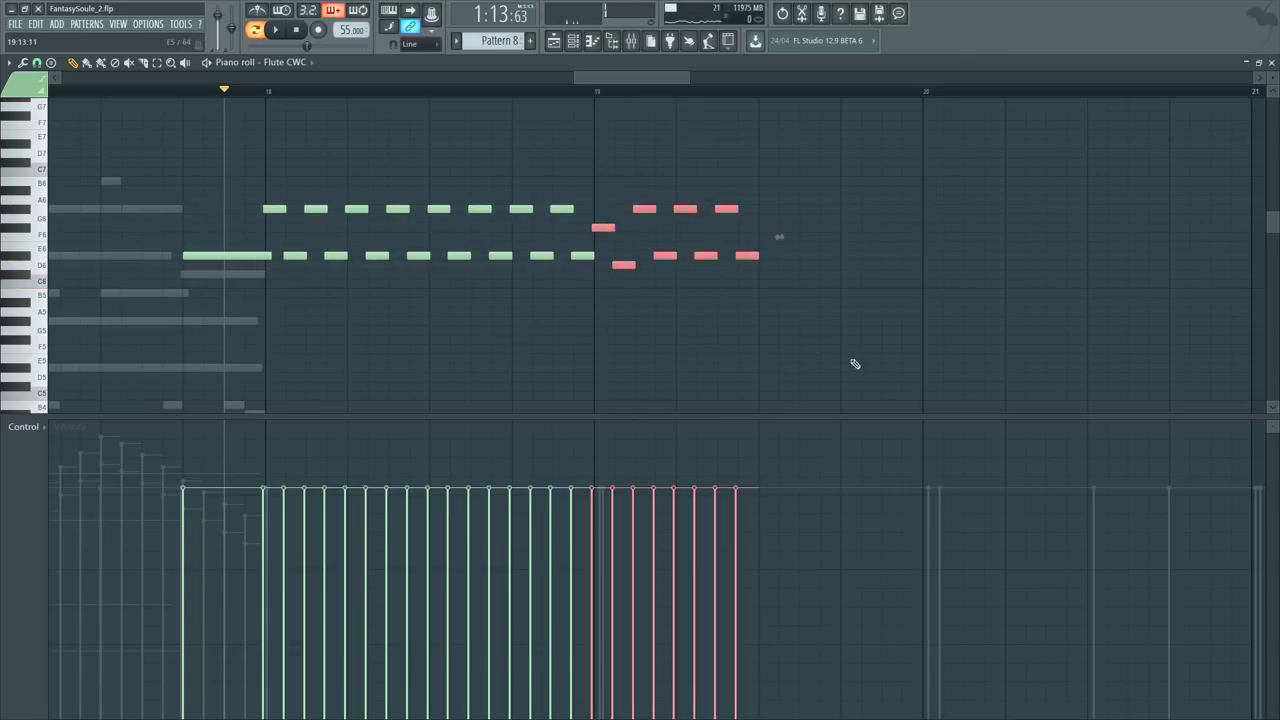
key("Delete")
left_click_drag(287, 178, 620, 330)
key("space")
left_click(618, 230)
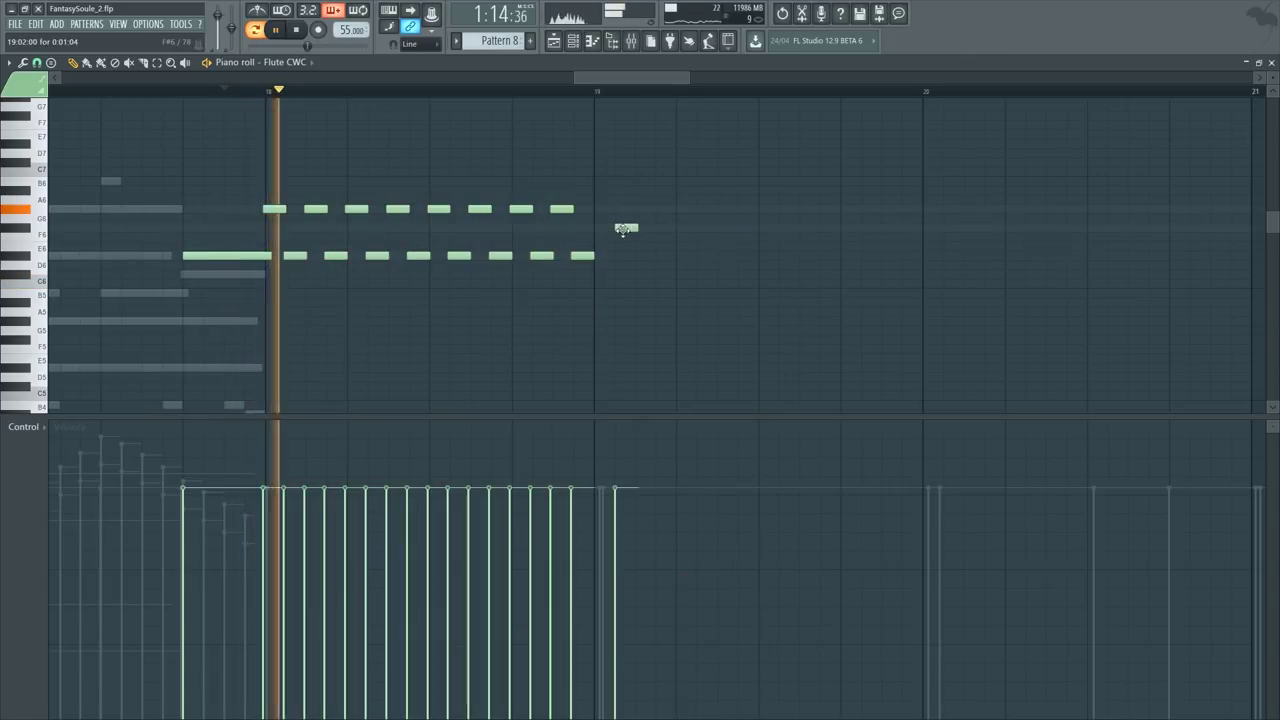
key("ctrl+z")
key("space")
Step: Try shifting the repeated bar 18 flute notes progressively earlier while listening, and undo the shifts
left_click(616, 234)
key("ctrl+z")
left_click_drag(616, 232, 613, 233)
key("space")
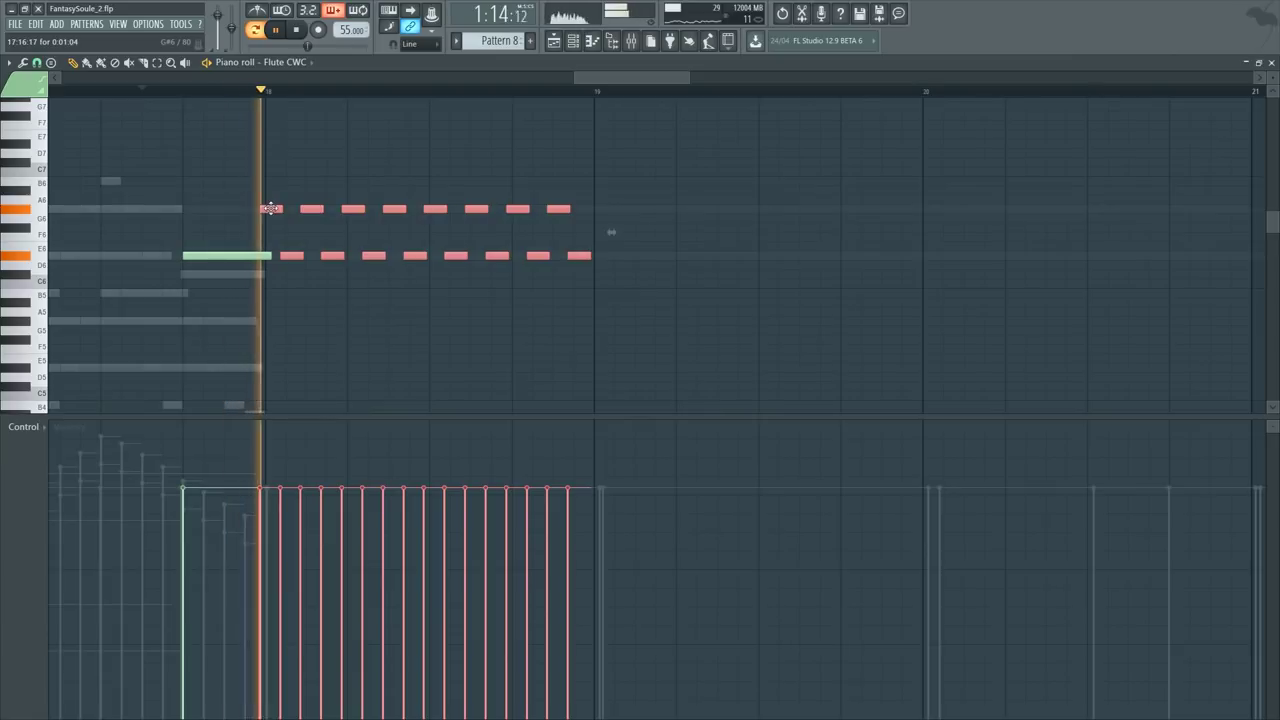
left_click_drag(273, 207, 263, 208)
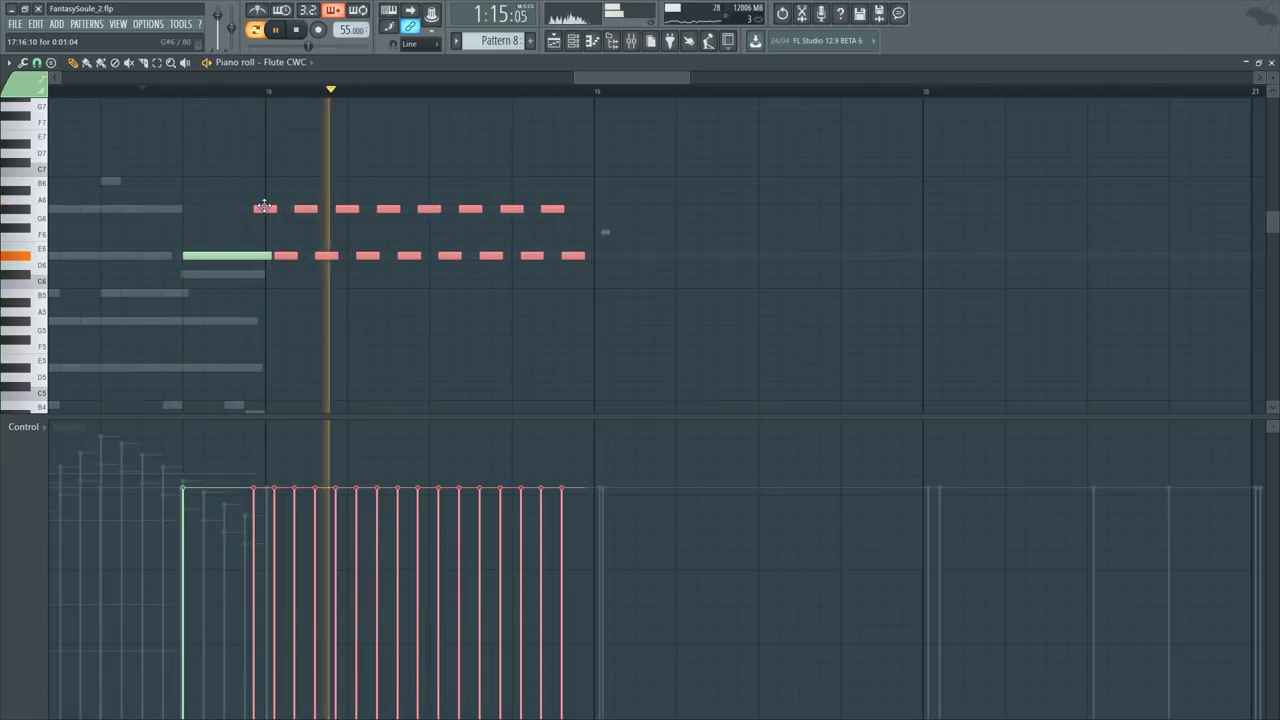
key("space")
key("ctrl+z")
key("ctrl+z")
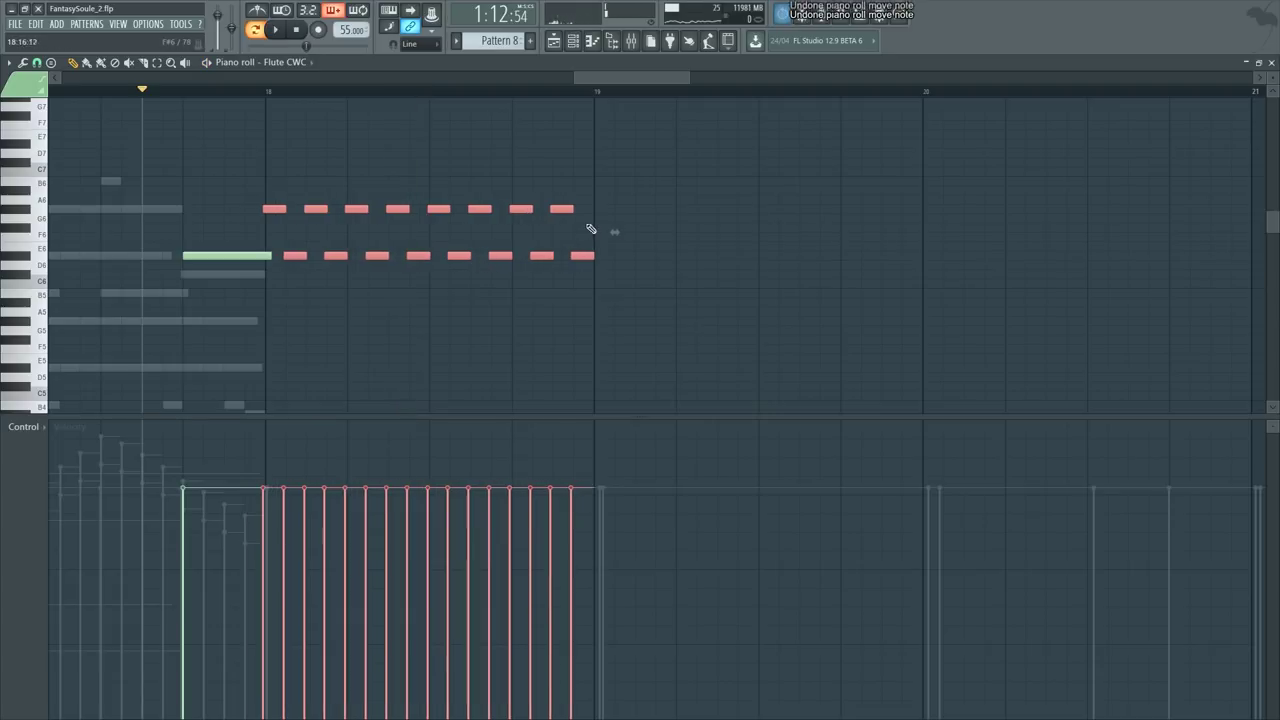
Step: Try stretching the repeated flute notes past bar 19 and shifting them earlier, play them and undo both changes
left_click_drag(613, 231, 640, 234)
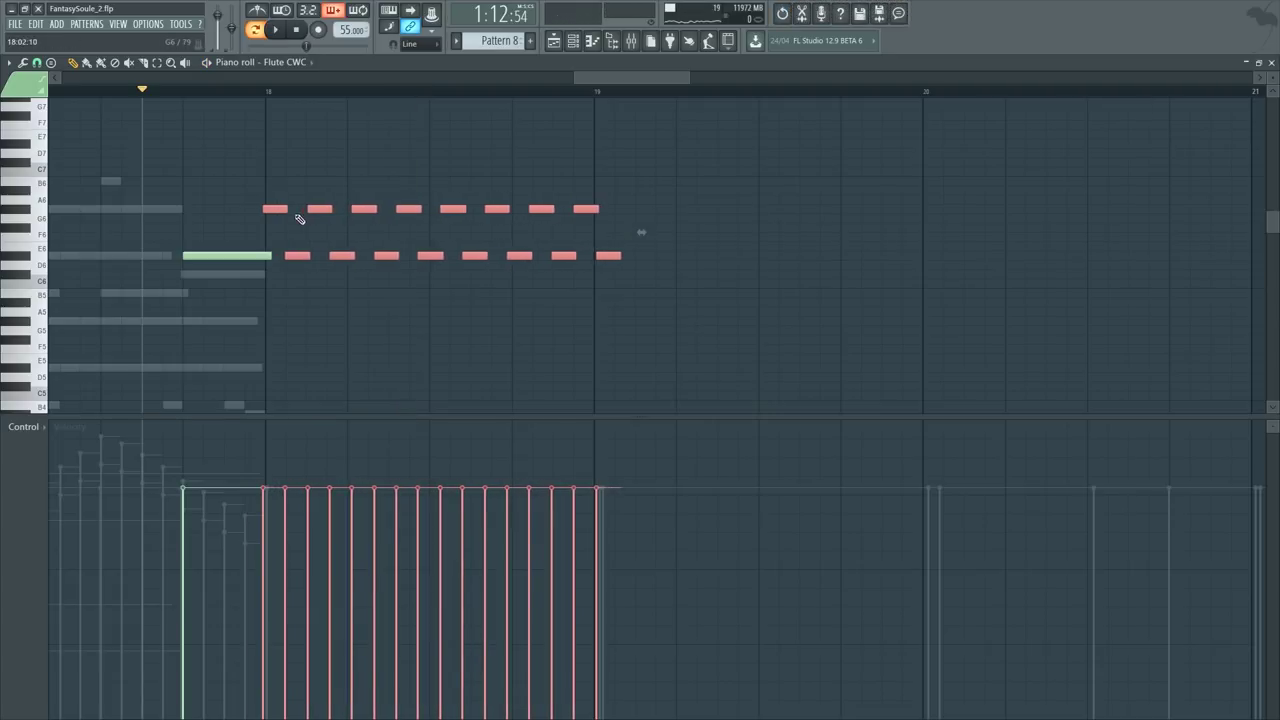
left_click_drag(276, 210, 272, 209)
key("space")
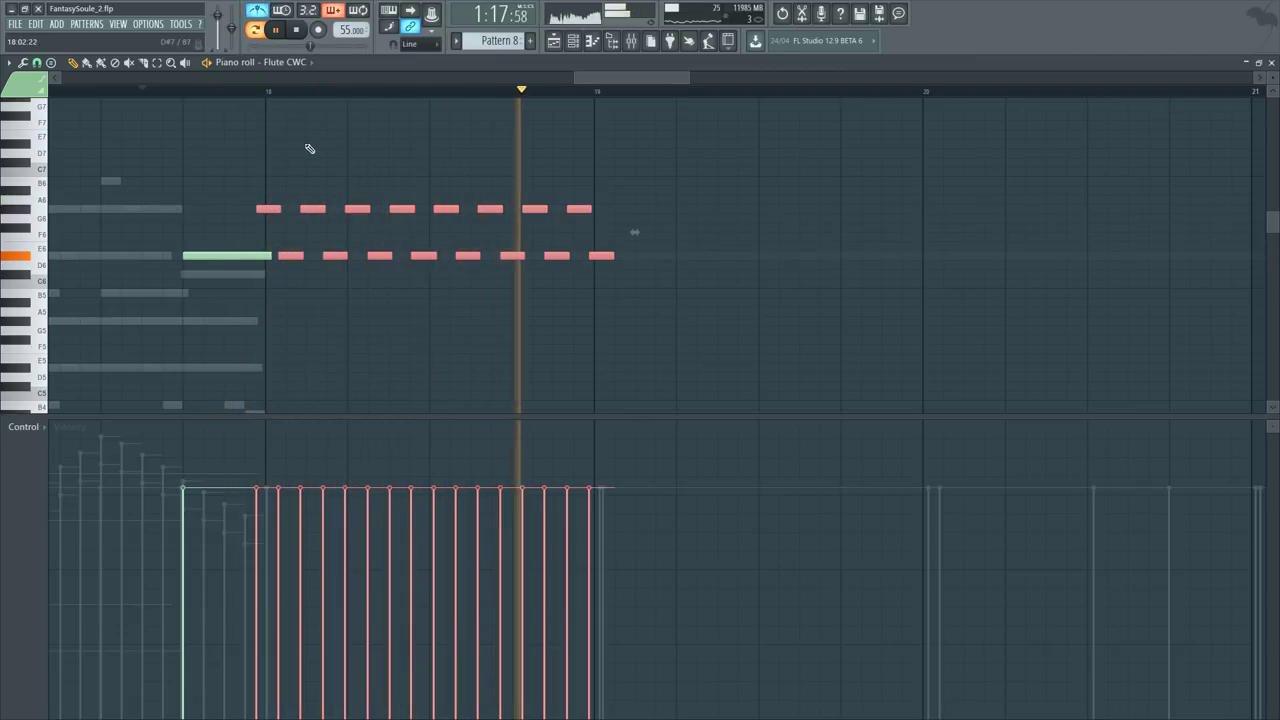
key("space")
key("ctrl+z")
key("ctrl+z")
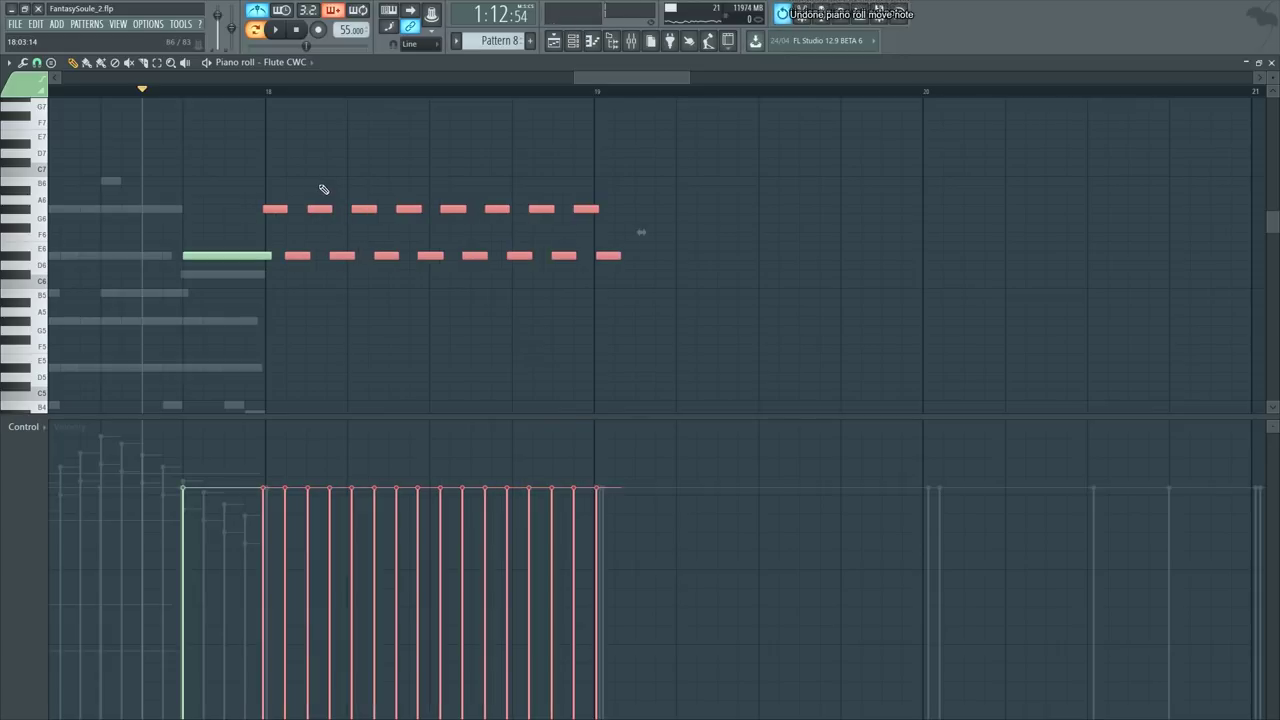
Step: Shorten the long D#6 flute note to end just before bar 18 and shift the repeated notes slightly earlier
left_click_drag(270, 256, 258, 256)
left_click_drag(277, 177, 597, 306)
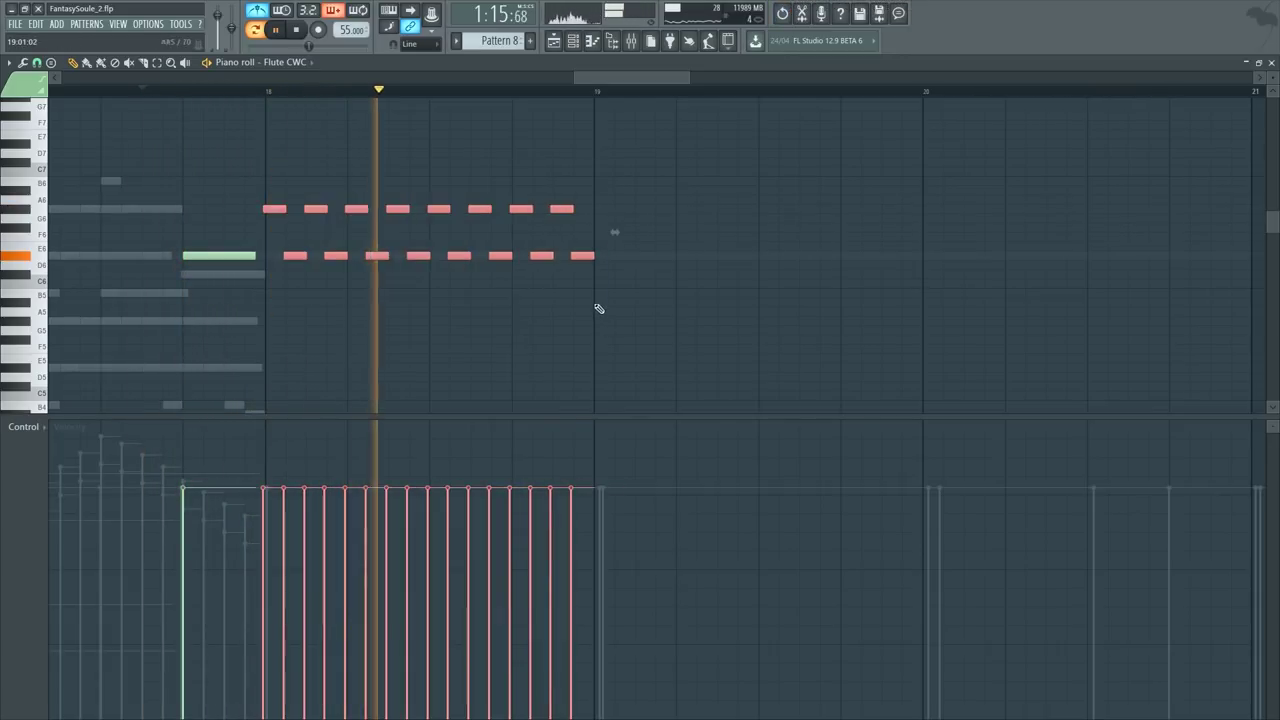
left_click_drag(583, 256, 579, 256)
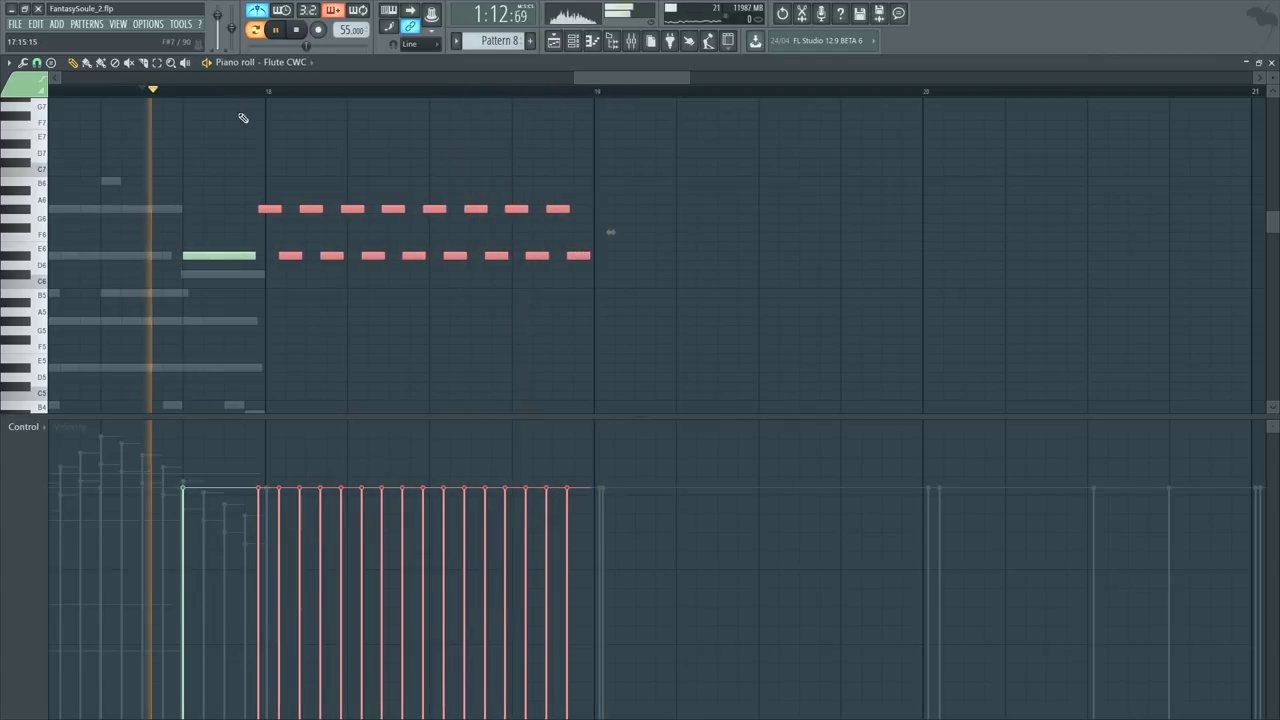
Step: Shift the repeated flute notes further ahead of bar 18 and stretch them so the last note ends at bar 19
scroll(252, 93, "up", 2)
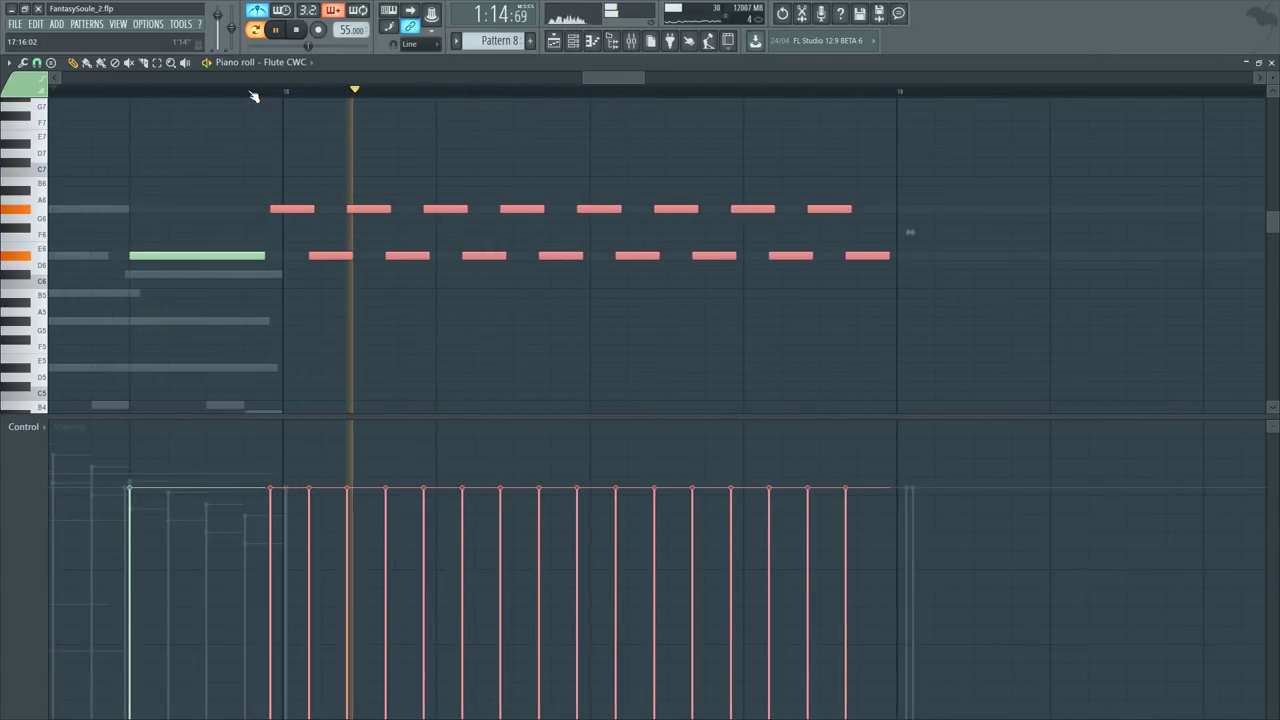
left_click(25, 86)
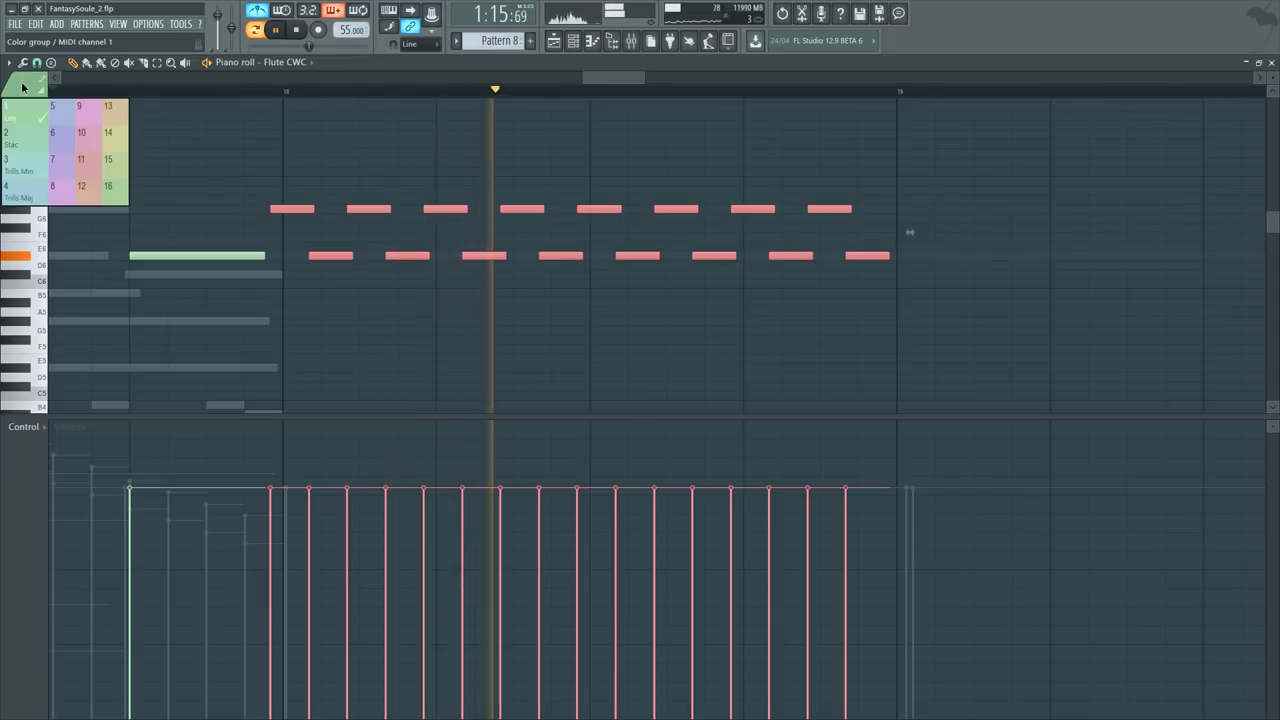
left_click(156, 193)
left_click_drag(300, 157, 895, 338)
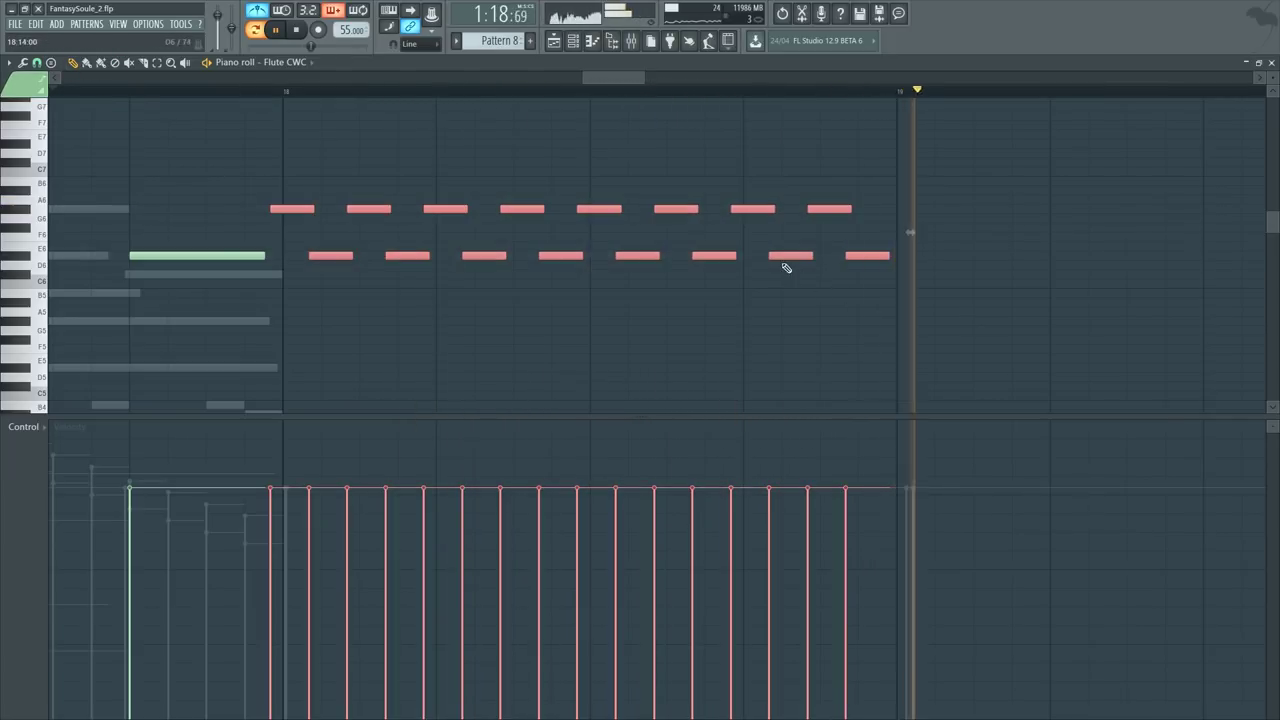
left_click_drag(285, 209, 279, 209)
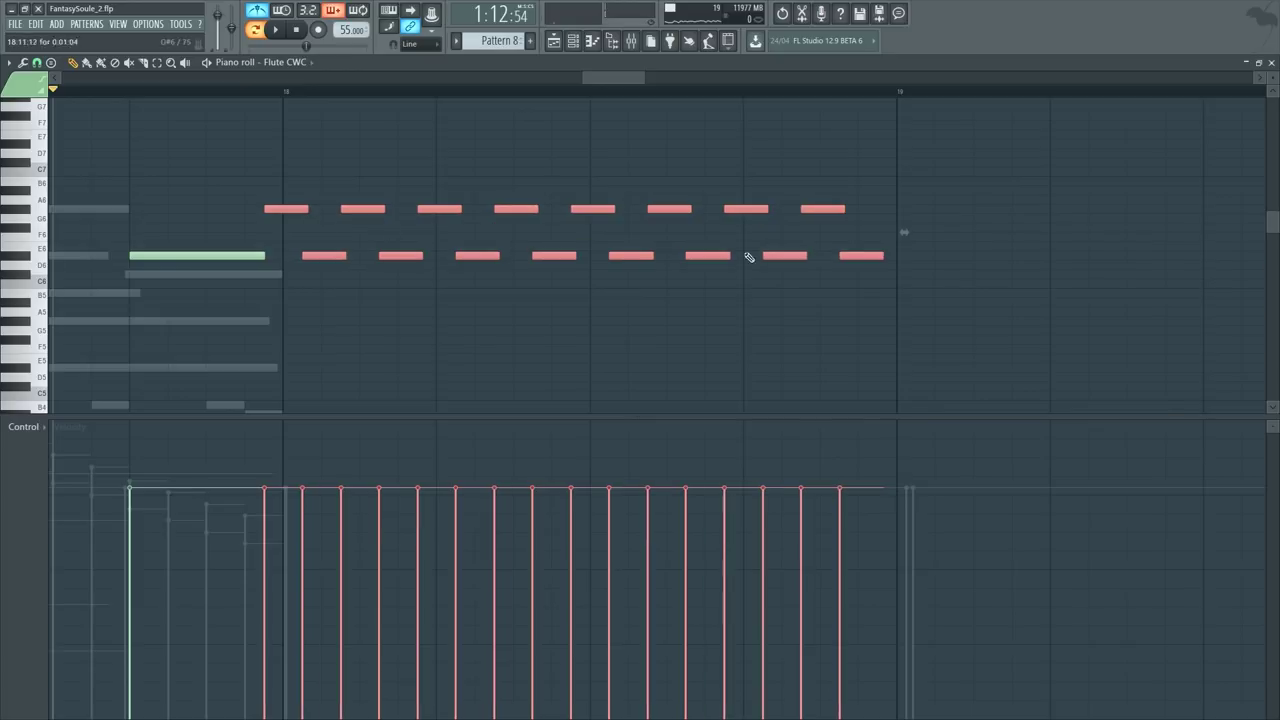
left_click_drag(898, 241, 911, 229)
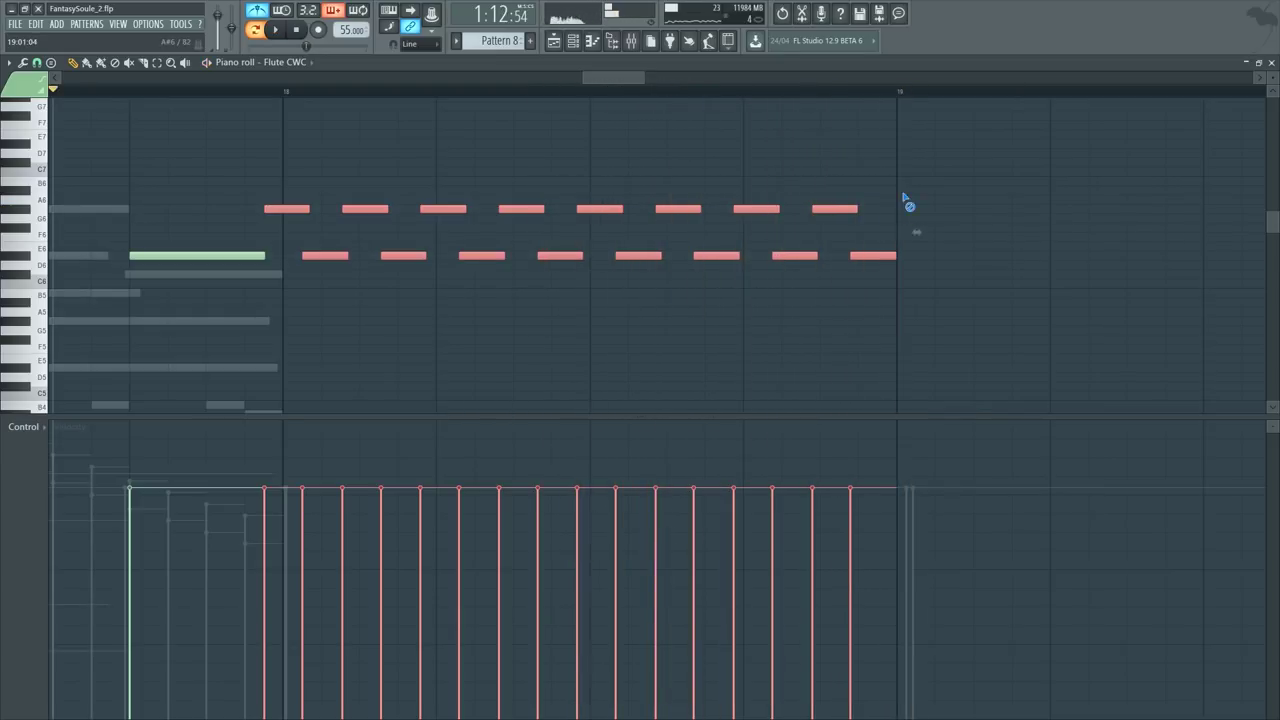
Step: Try extending the starts of the repeated D#6 notes slightly earlier, play the result and restore their length
left_click(908, 204)
left_click_drag(866, 254, 300, 255)
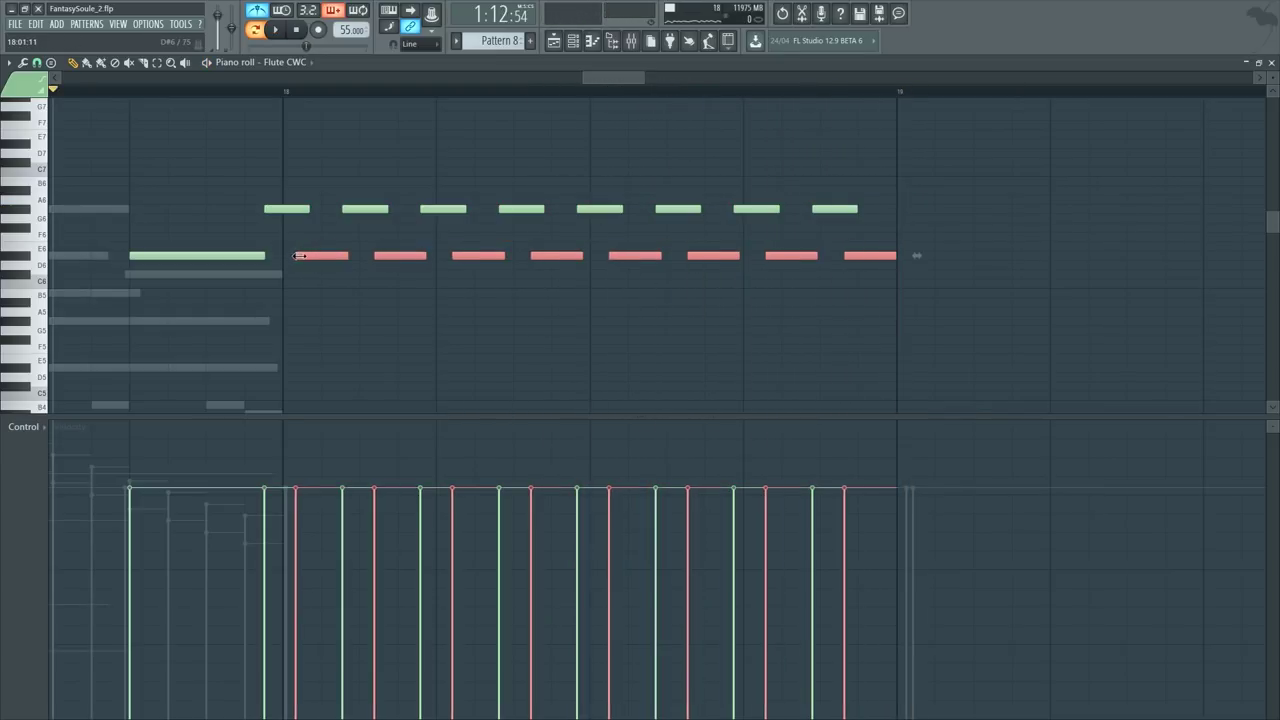
key("space")
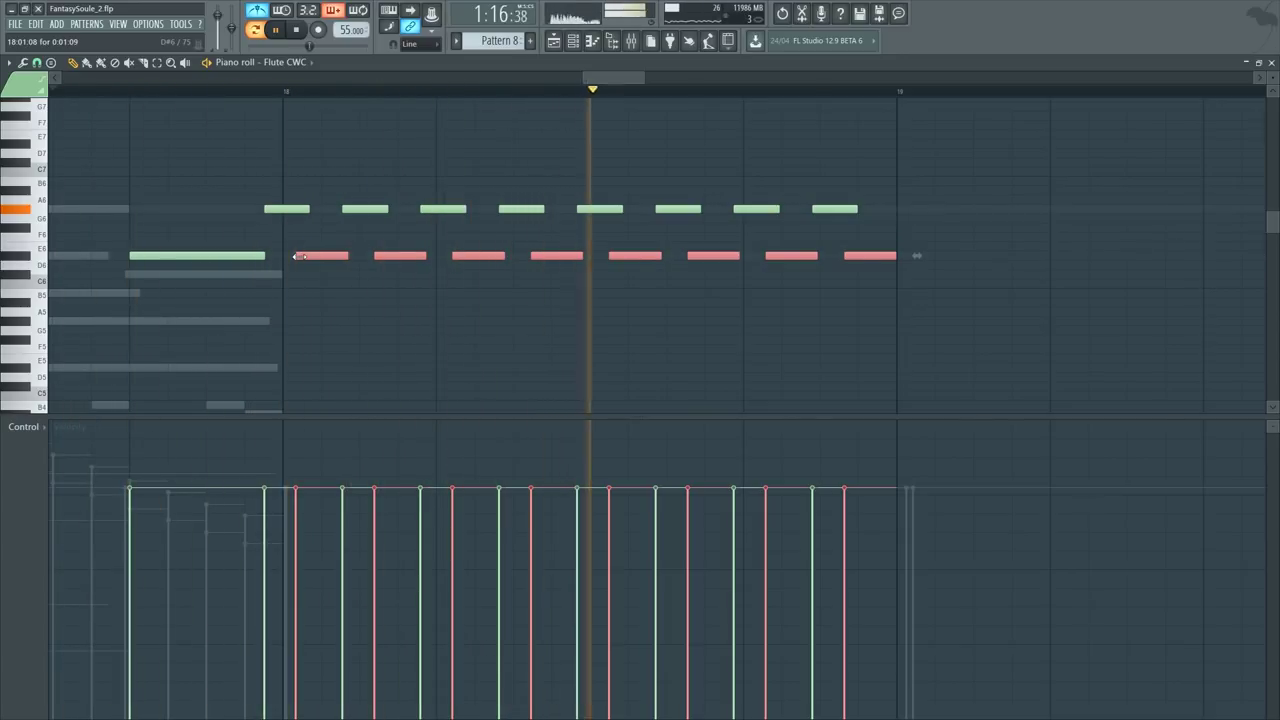
left_click_drag(300, 257, 307, 257)
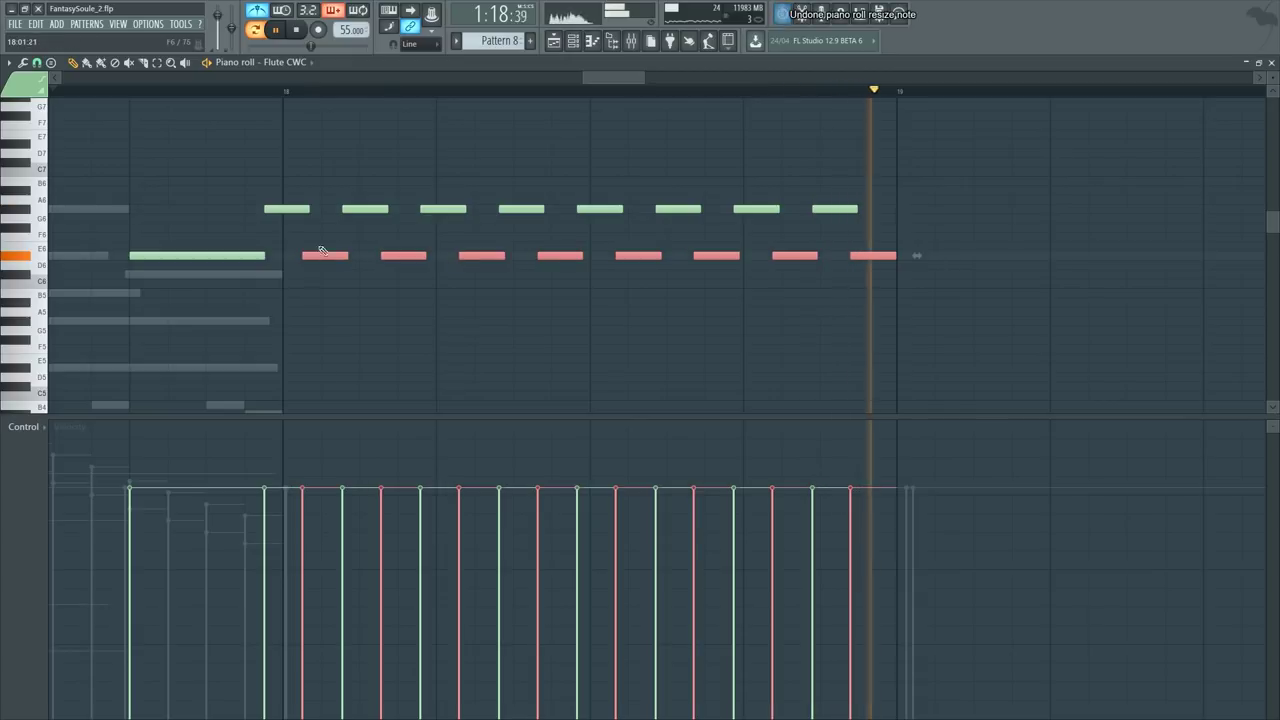
left_click(790, 146, "ctrl")
key("space")
Step: Duplicate the bar 18 flute notes into bar 19 and lower the copies to alternating F#6 and C#6
scroll(687, 132, "down", 4)
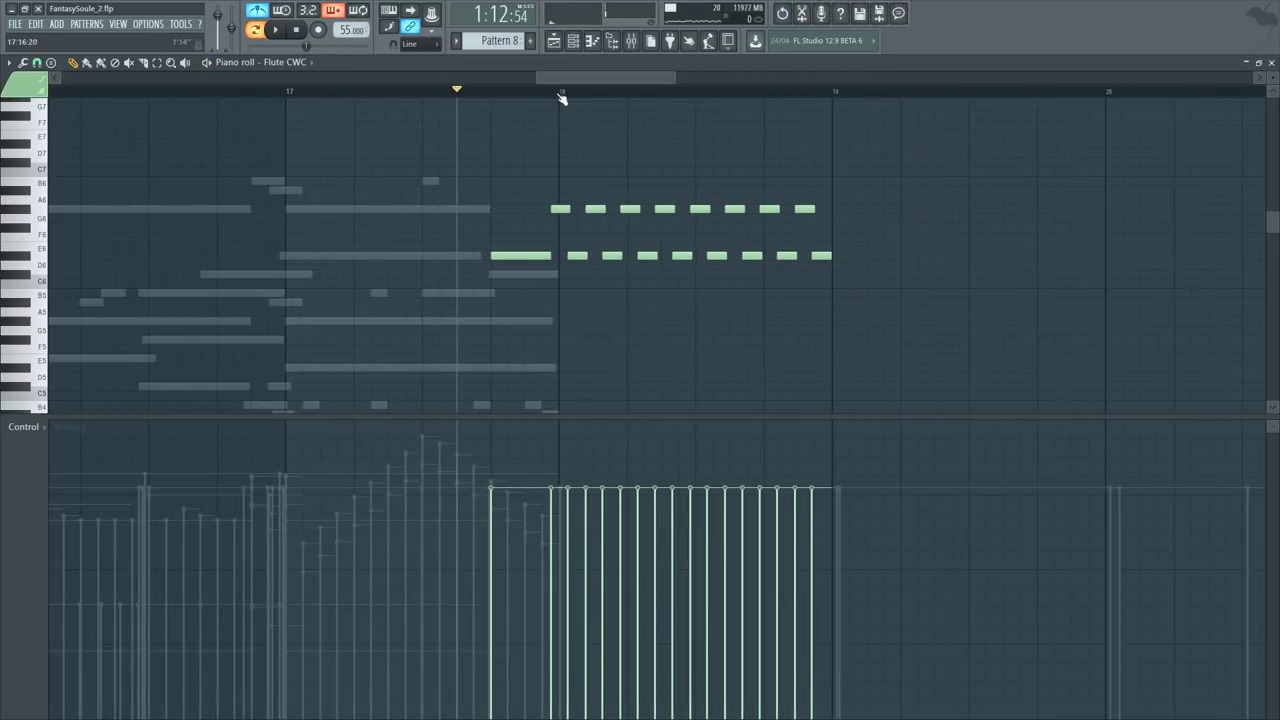
left_click_drag(562, 94, 829, 117)
key("ctrl+b")
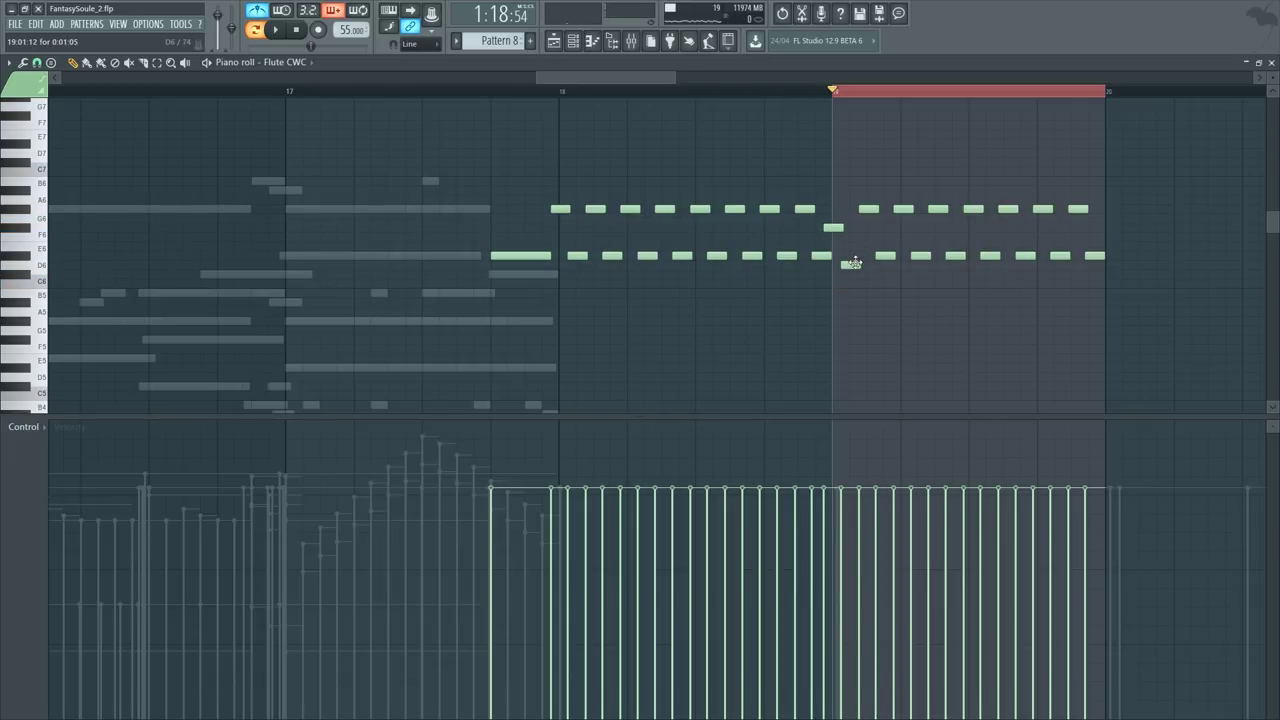
left_click_drag(867, 188, 1126, 294, "ctrl")
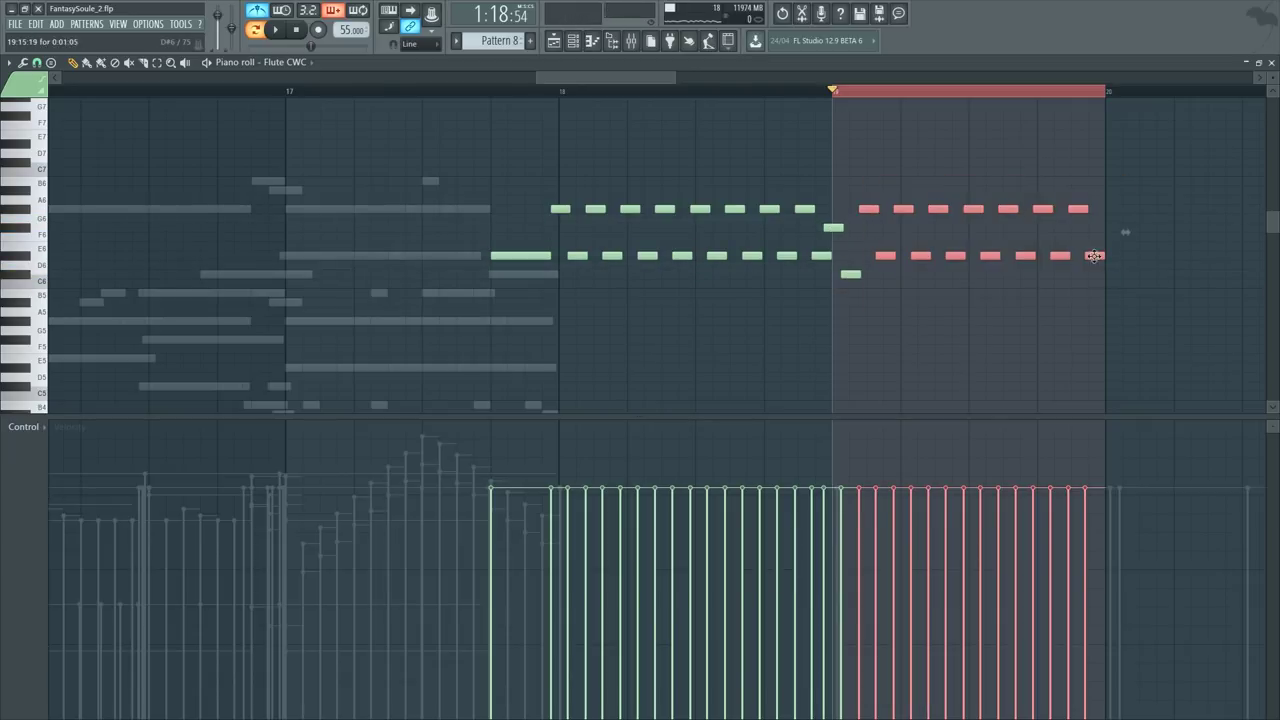
left_click(842, 102, "ctrl")
scroll(706, 102, "down", 4)
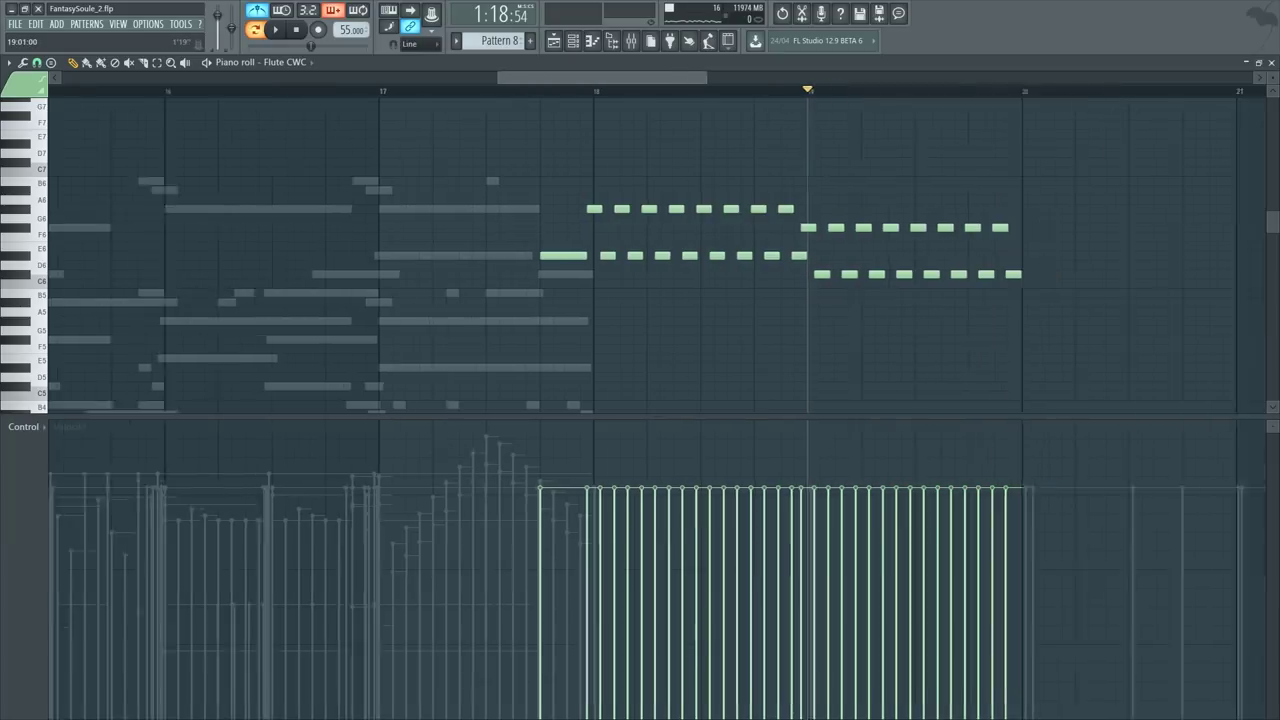
Step: Duplicate the flute notes of bars 18 and 19 into bars 20 and 21 and play the transition into bar 20
scroll(638, 100, "up", 3)
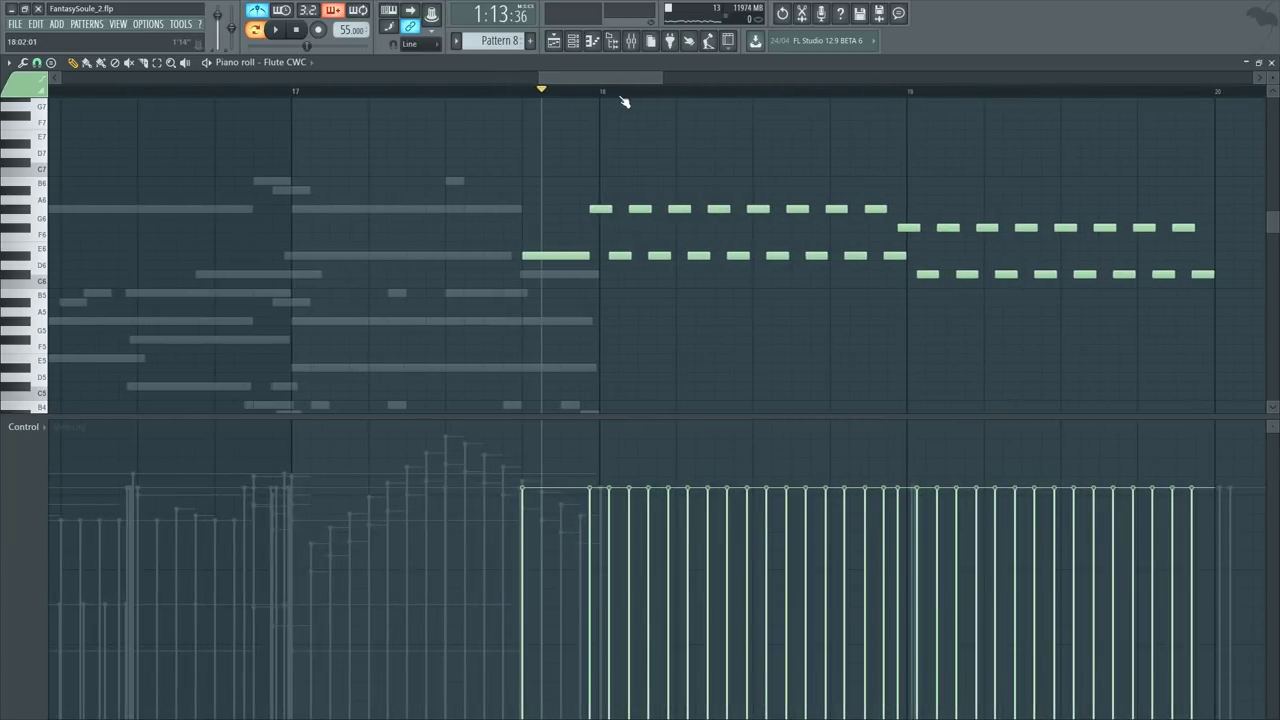
left_click_drag(604, 92, 1215, 147)
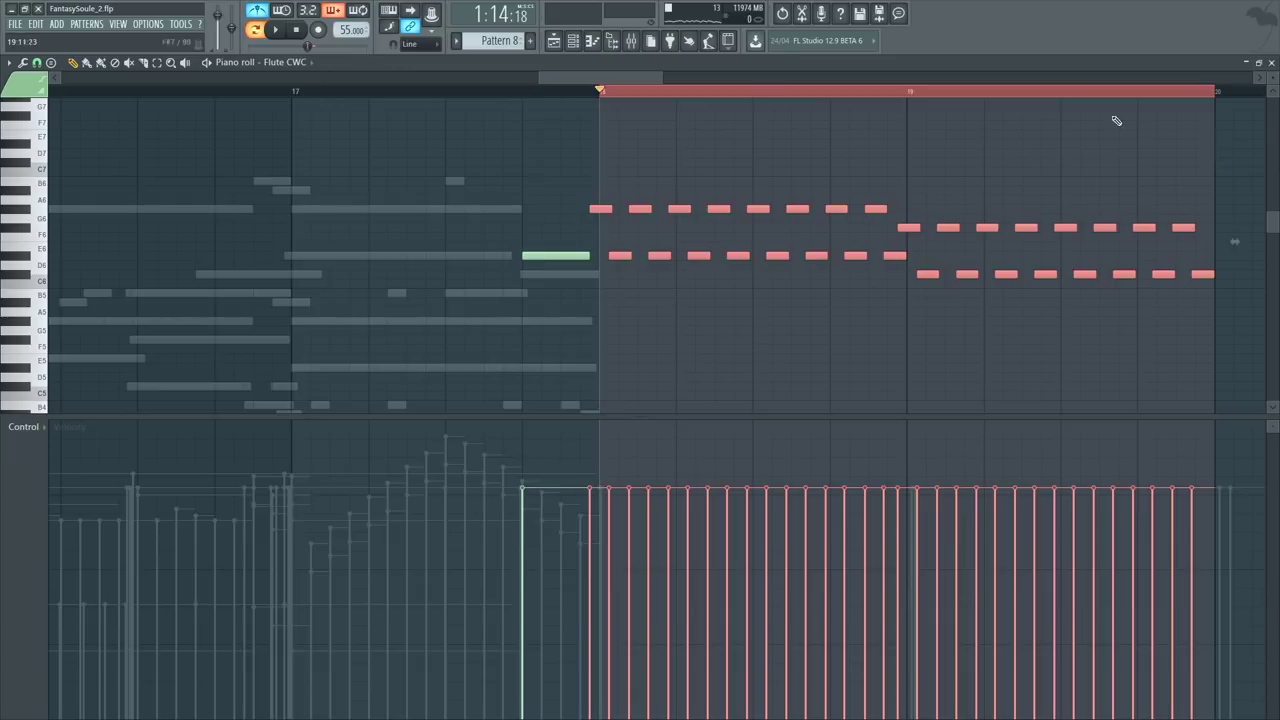
key("ctrl+b")
scroll(663, 100, "down", 3)
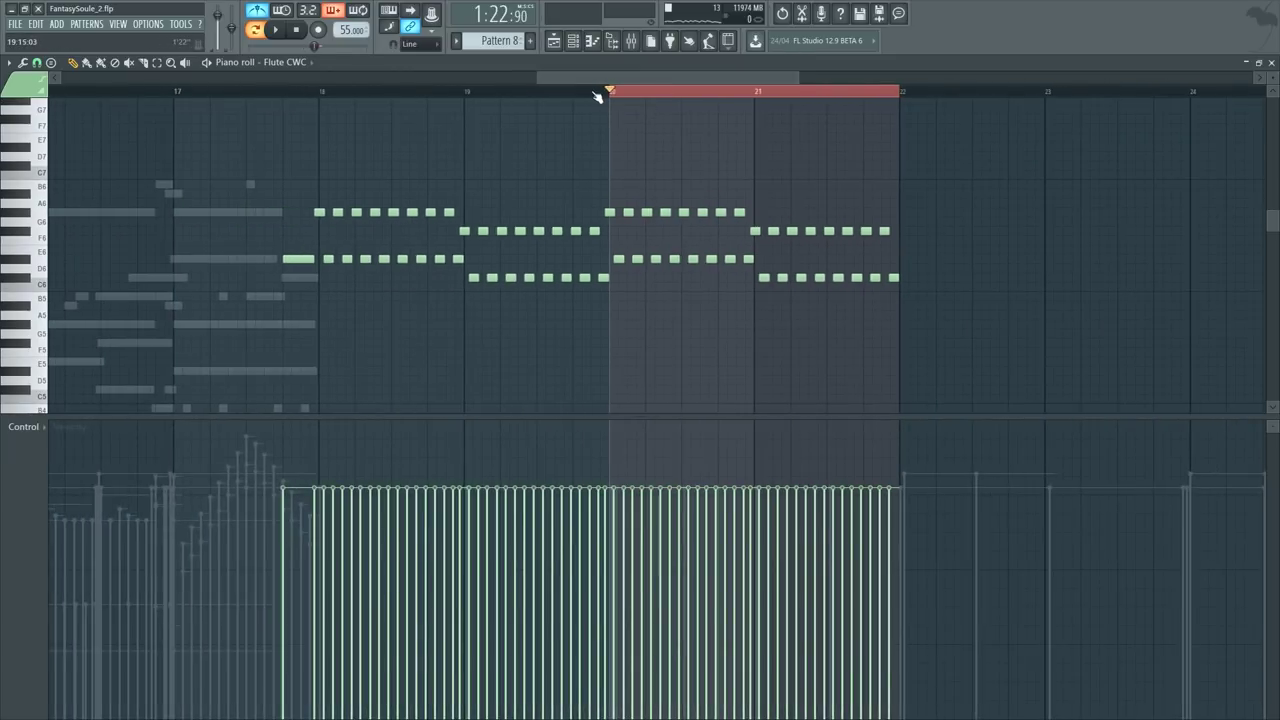
left_click(606, 93)
key("space")
scroll(685, 105, "up", 3)
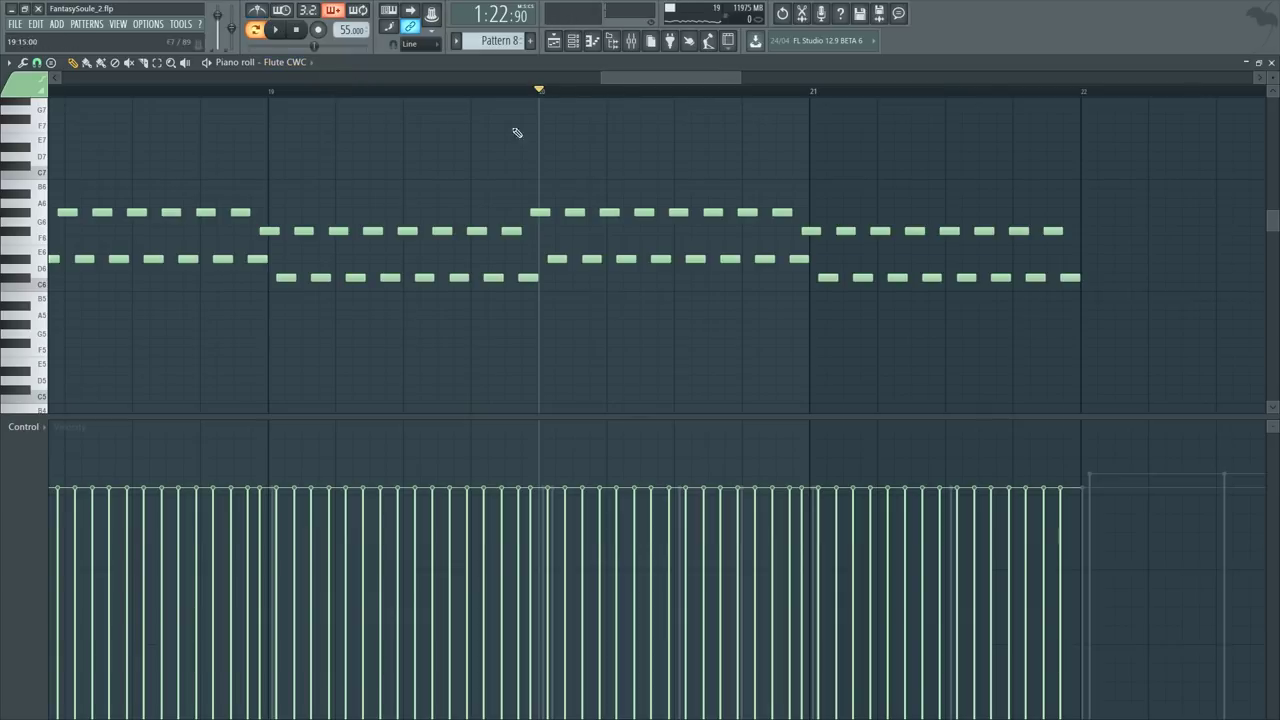
scroll(508, 97, "down", 2)
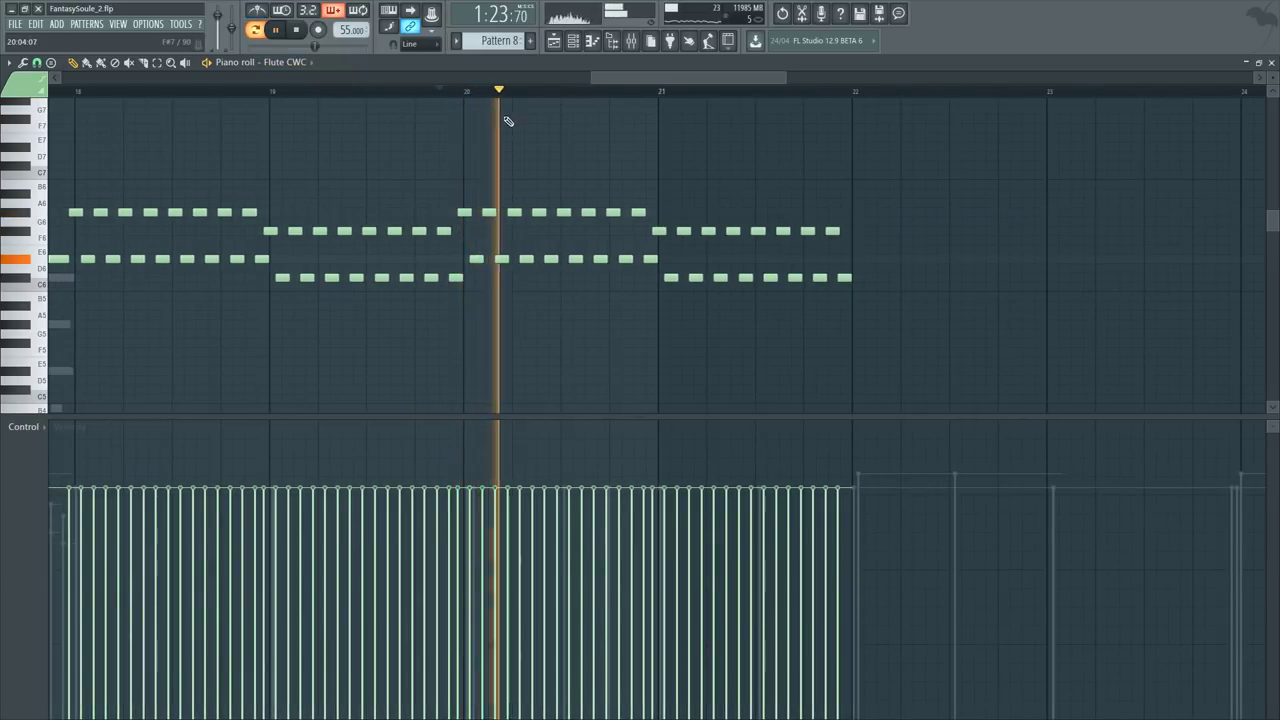
scroll(379, 101, "down", 2)
key("space")
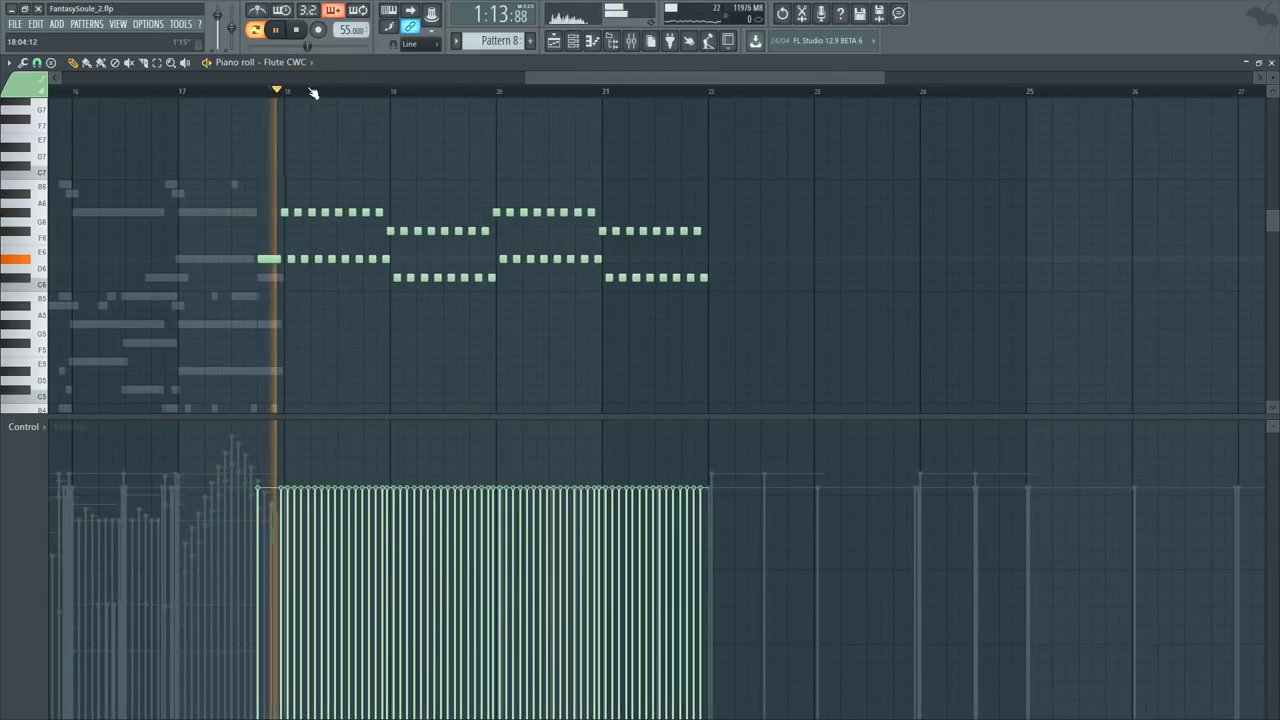
Step: Shift the bar 19 flute notes slightly later and play the transition from bar 18
scroll(312, 92, "up", 2)
left_click_drag(461, 181, 651, 314)
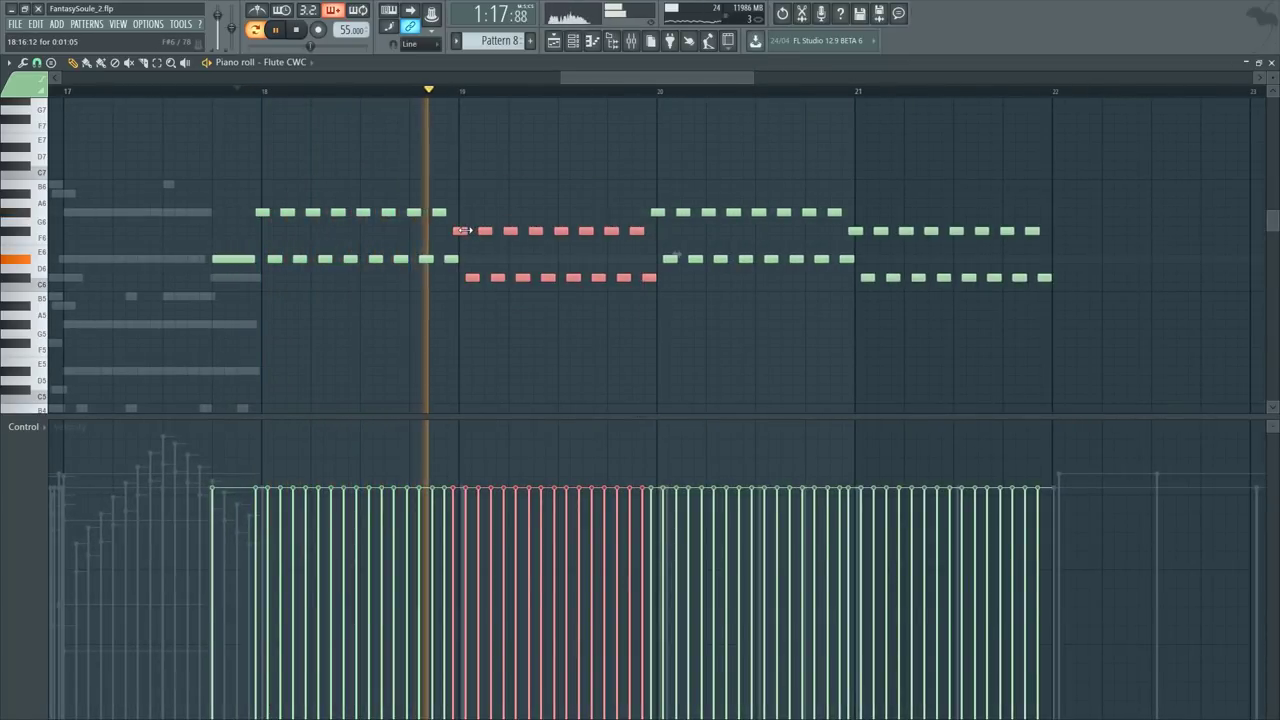
scroll(457, 106, "up", 2)
key("space")
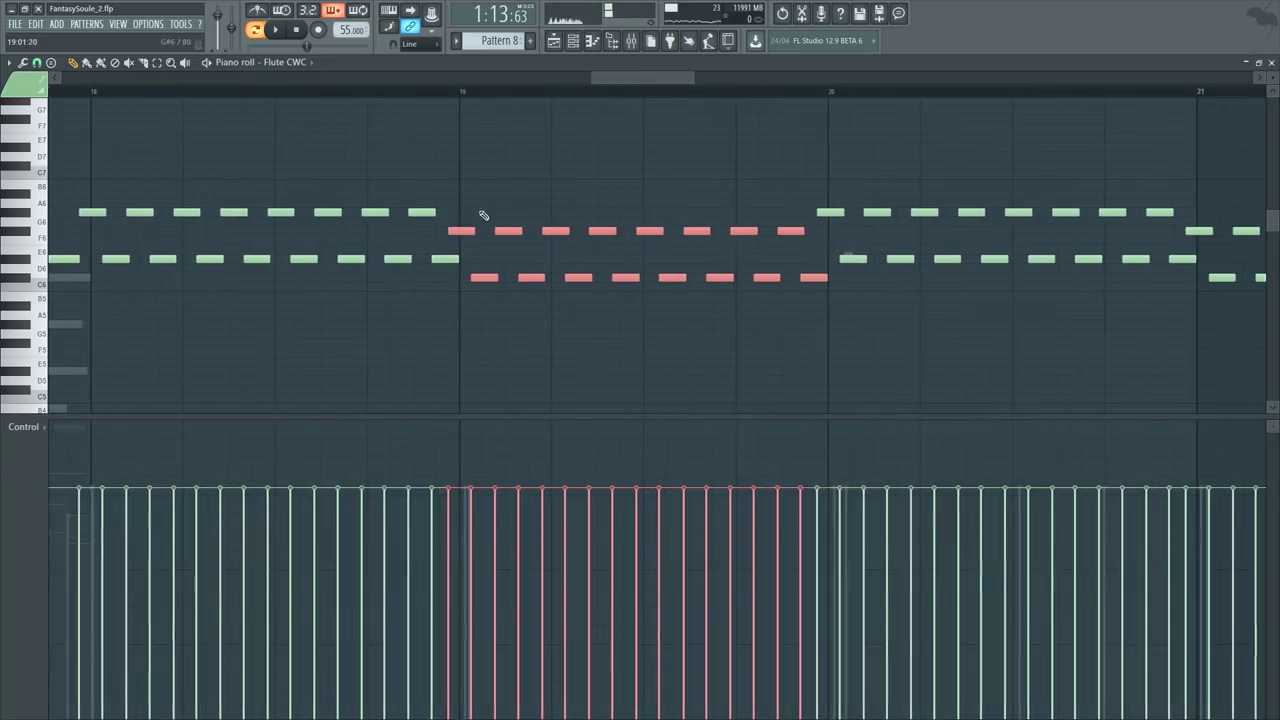
left_click_drag(463, 230, 471, 229)
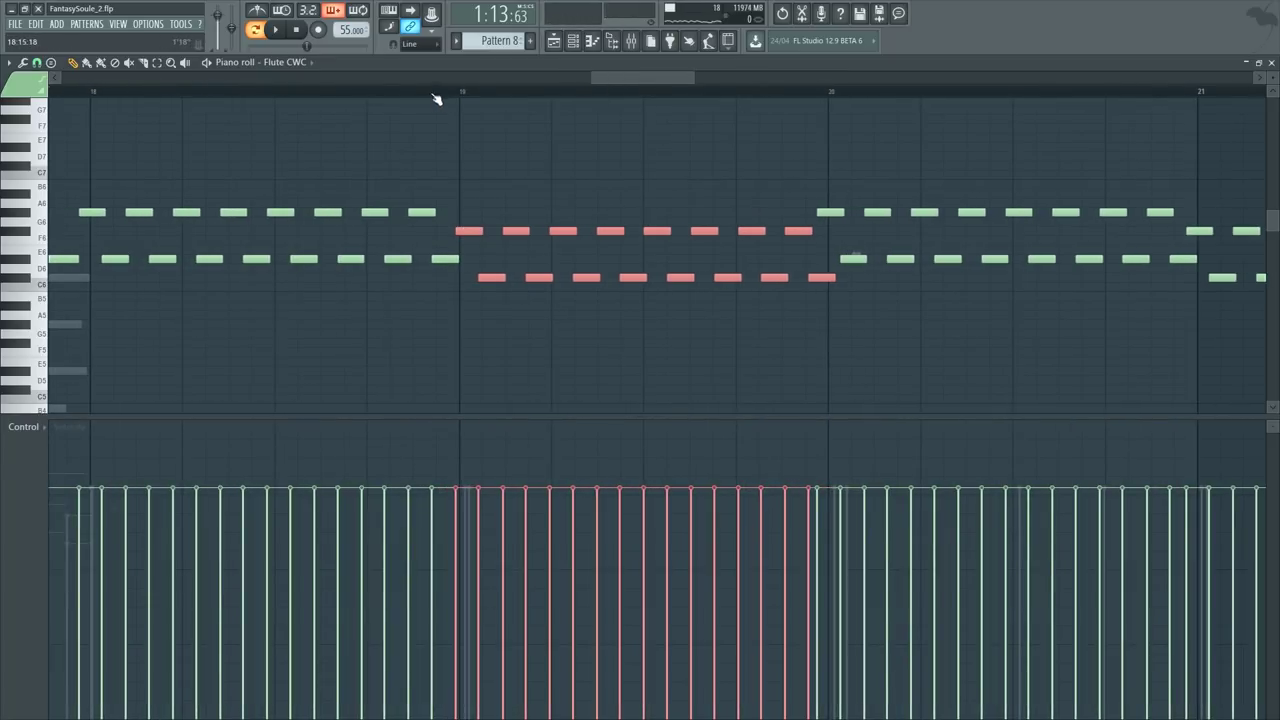
scroll(429, 91, "down", 2)
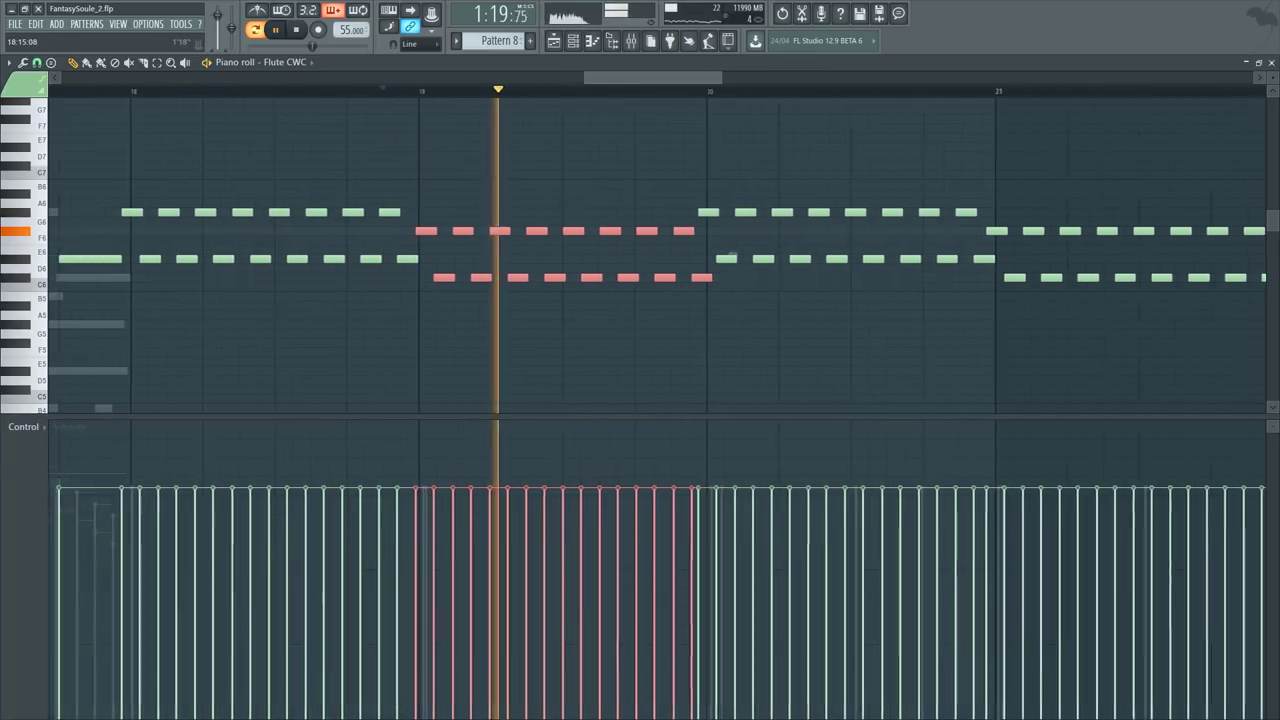
Step: Shift the flute notes of bars 20 and 21 slightly later and play the passage
left_click_drag(638, 162, 1101, 328)
key("space")
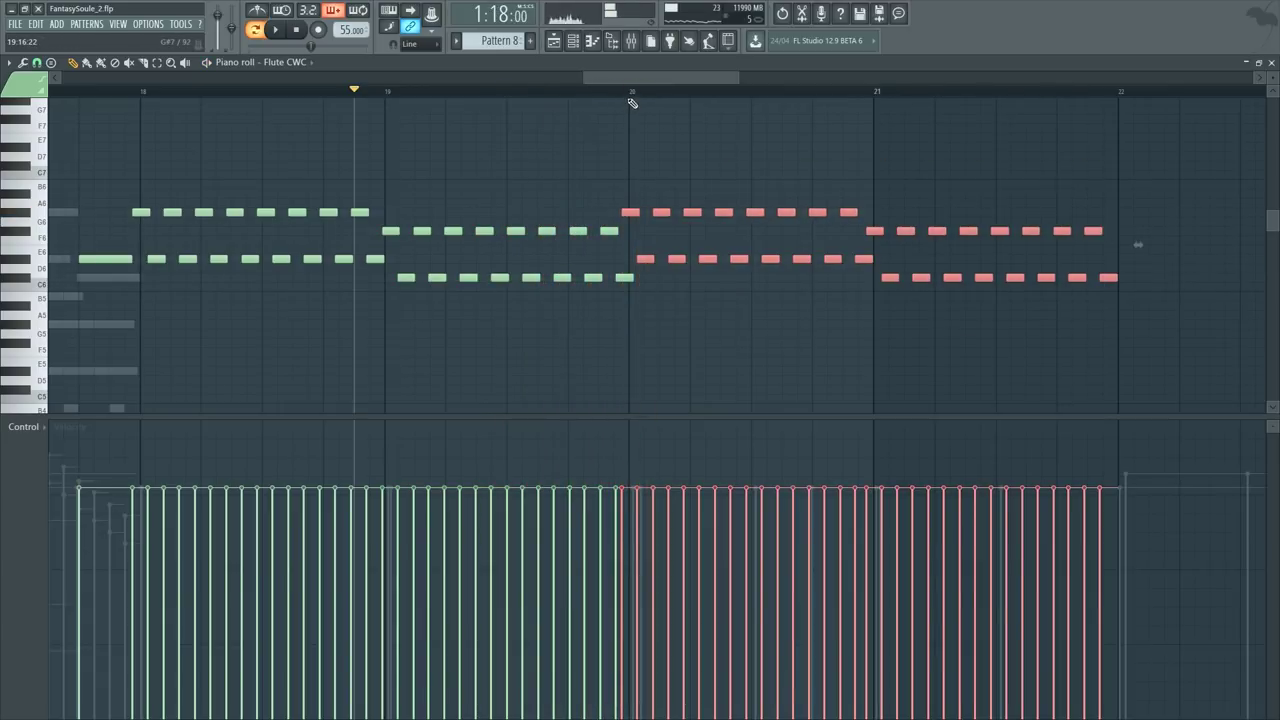
scroll(631, 103, "up", 3)
left_click_drag(632, 208, 646, 207)
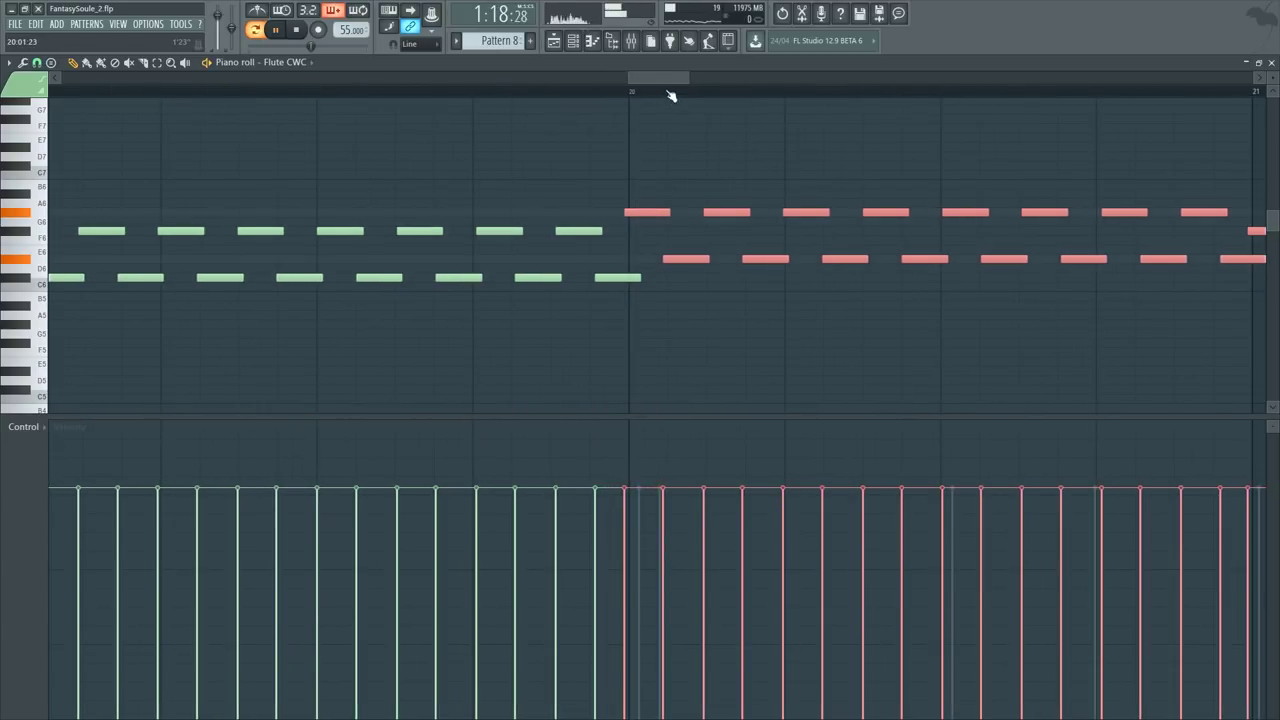
scroll(671, 95, "down", 3)
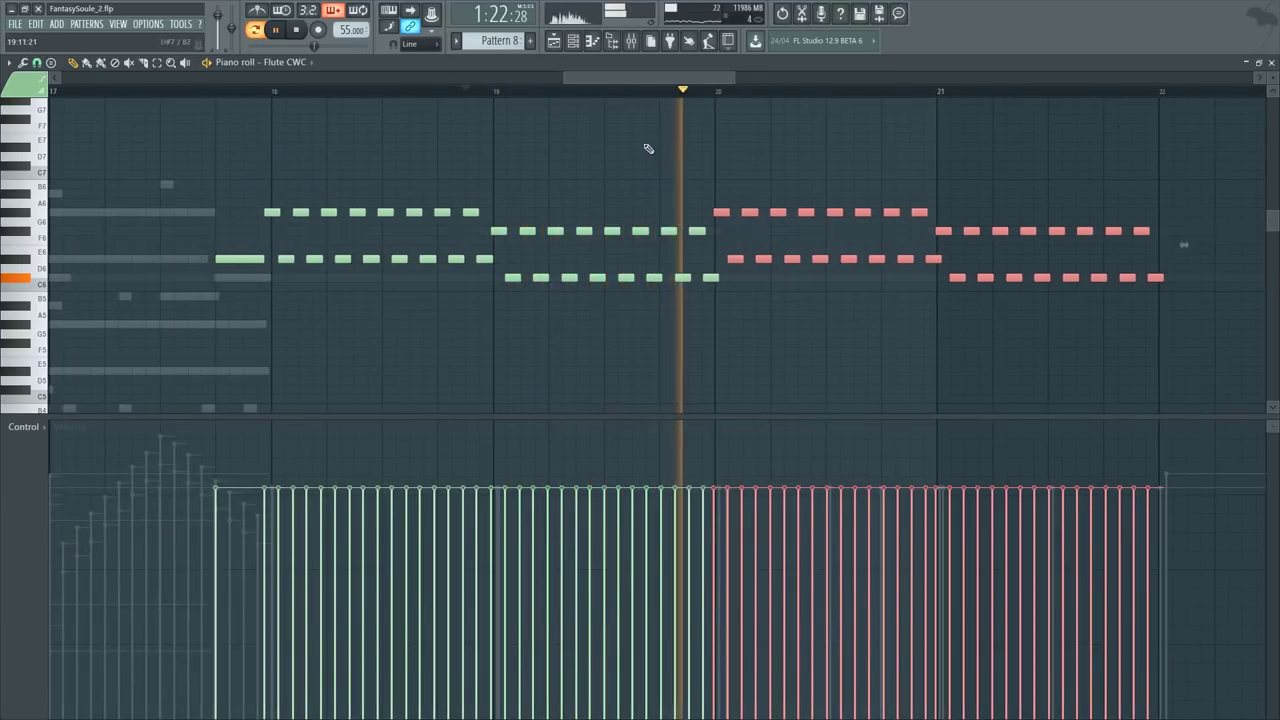
Step: Inspect the mapping, mixer and settings pages of 03 Flute Articulations in Group F's Kontakt instance, and return to the flute piano roll
key("F6")
key("space")
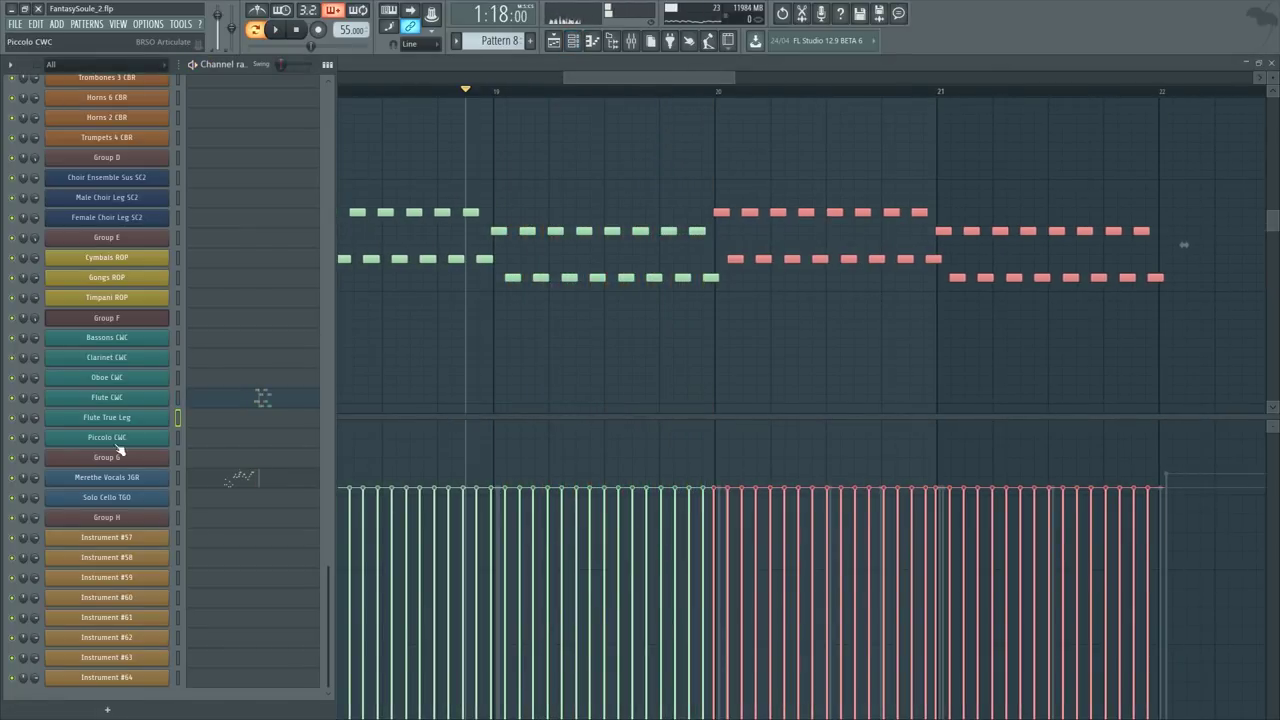
left_click(145, 320)
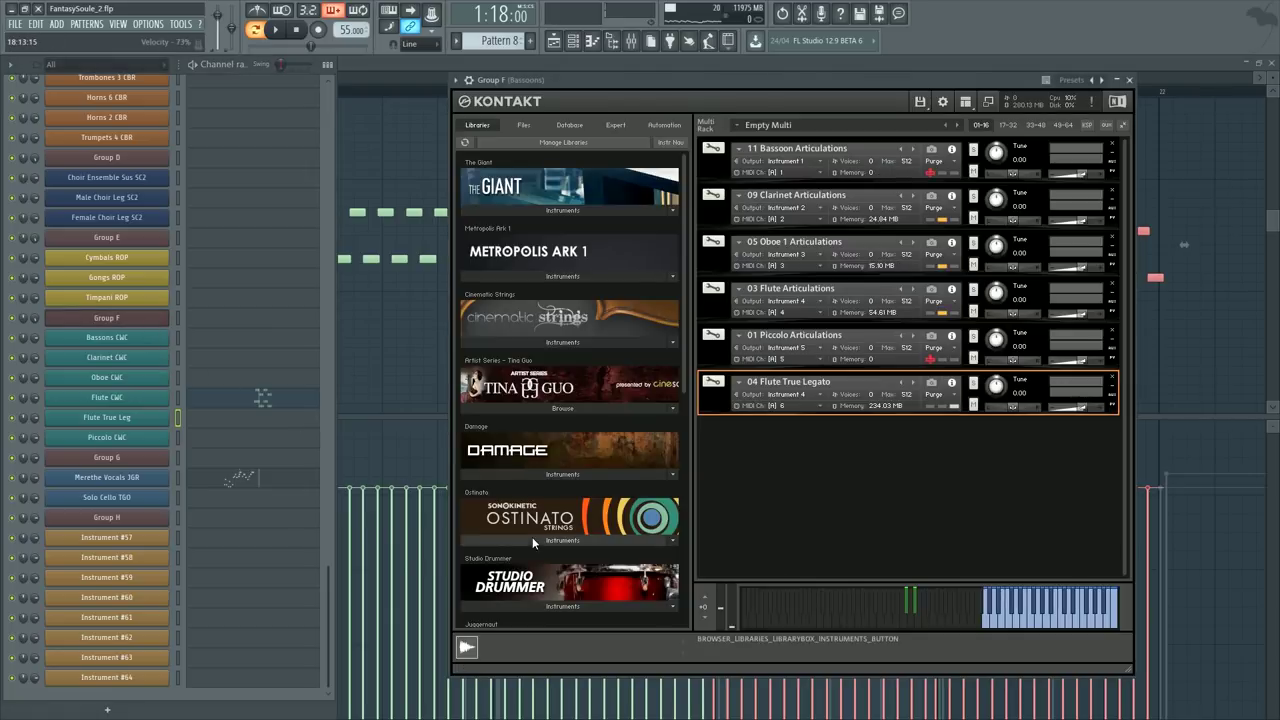
left_click(710, 293)
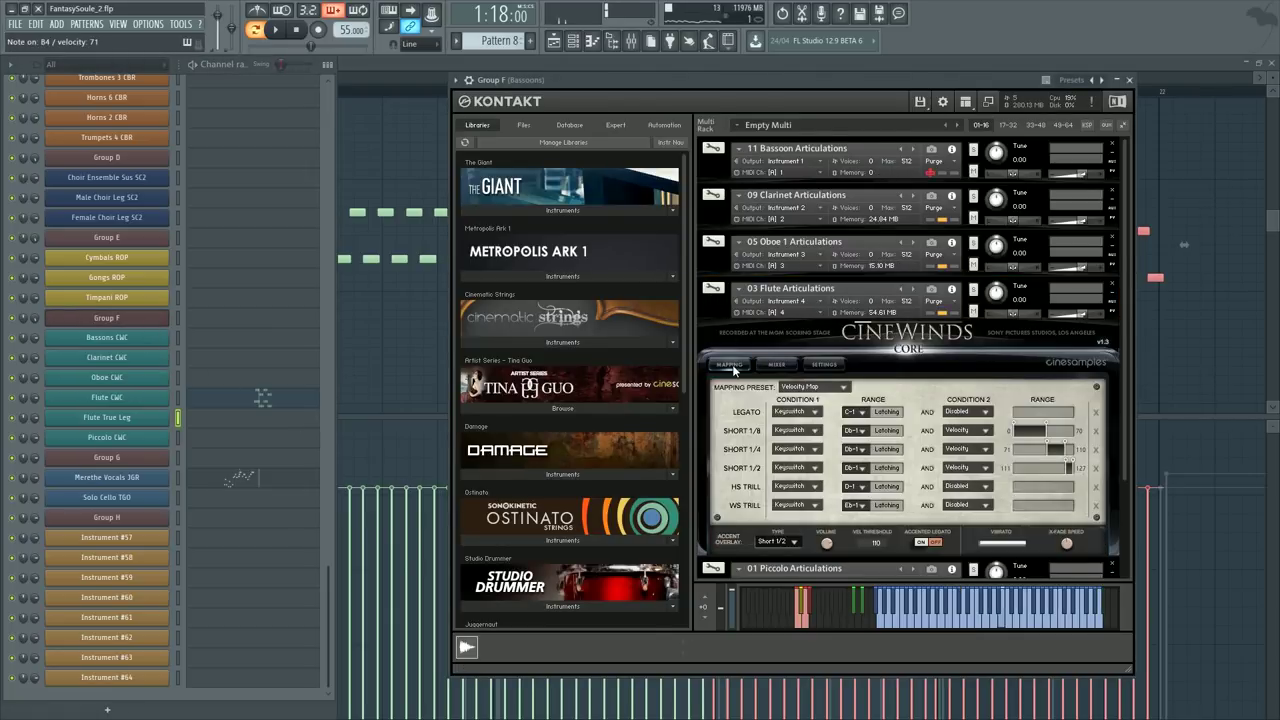
left_click(778, 364)
left_click(818, 367)
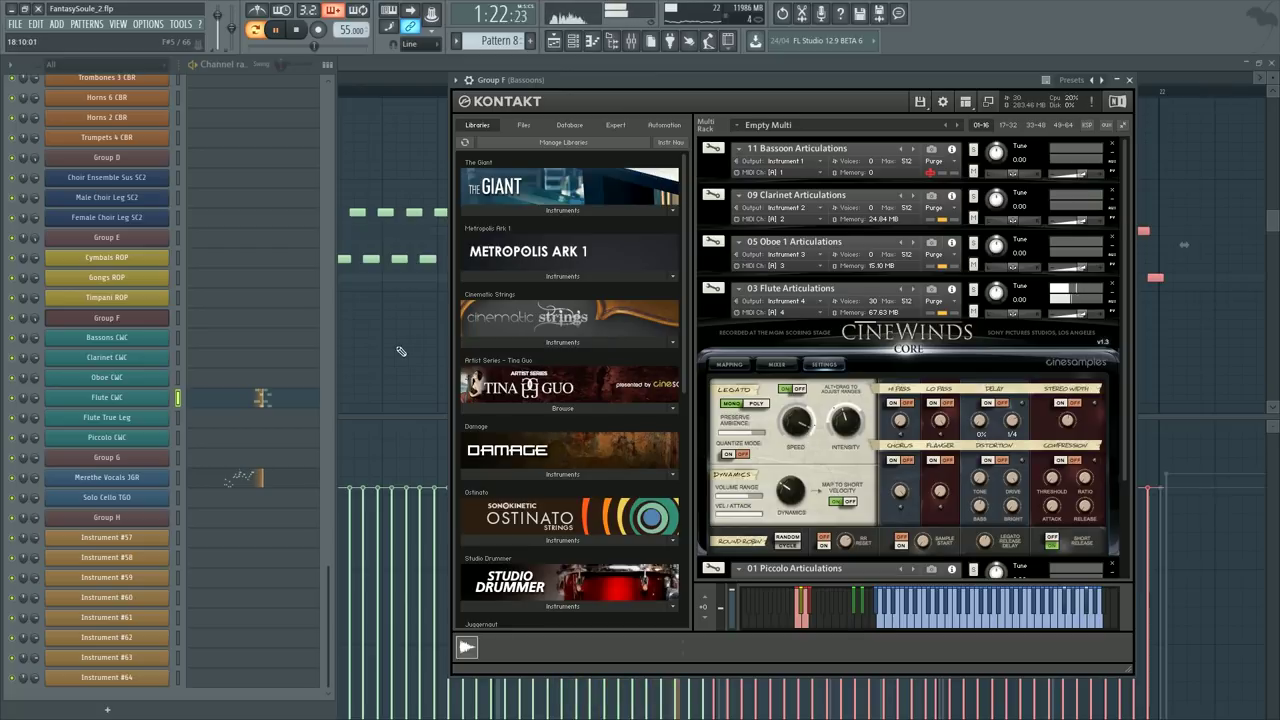
key("F7")
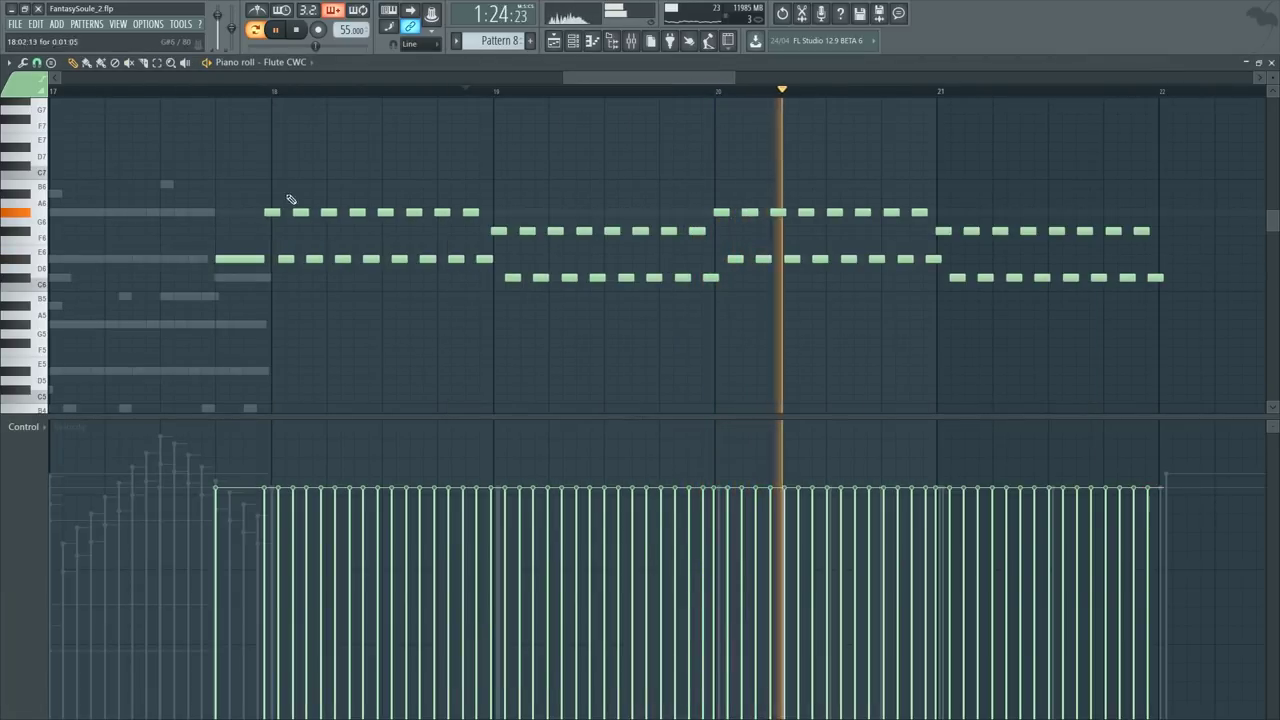
Step: Try quantizing the repeated flute notes in bar 18 and undo it
key("space")
left_click(219, 92)
key("space")
scroll(218, 94, "up", 3)
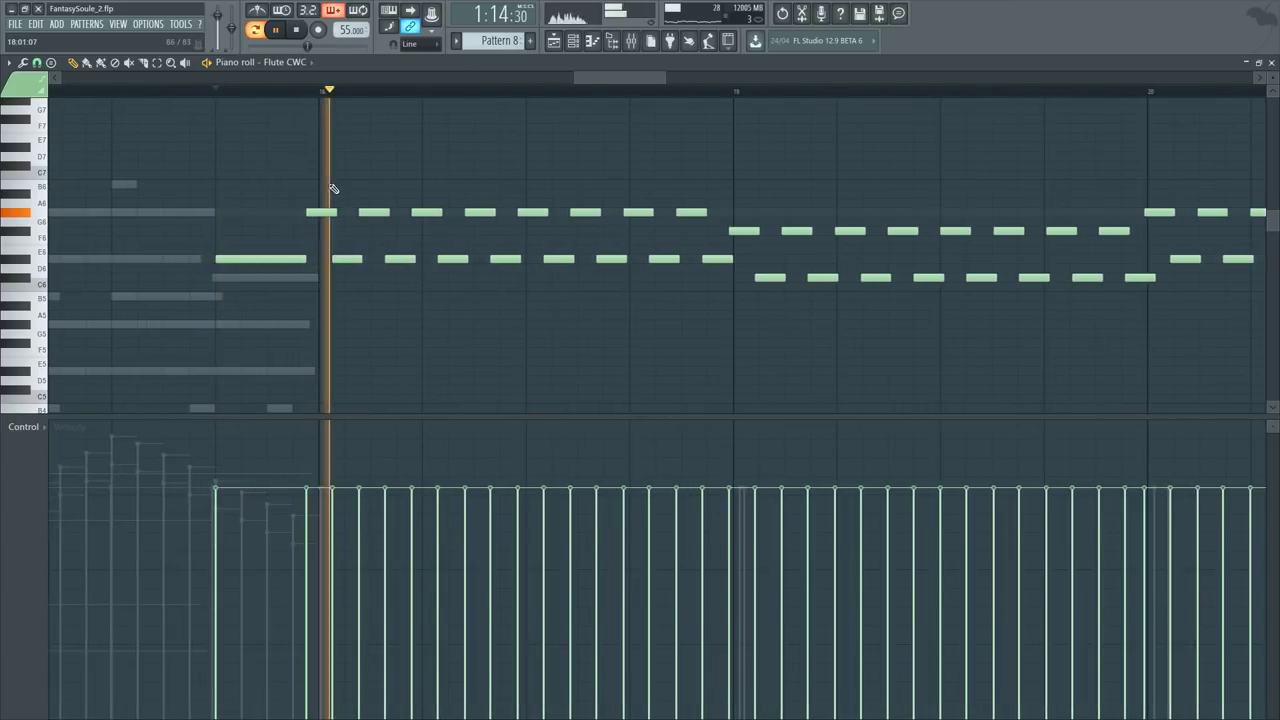
left_click_drag(333, 188, 723, 300)
key("space")
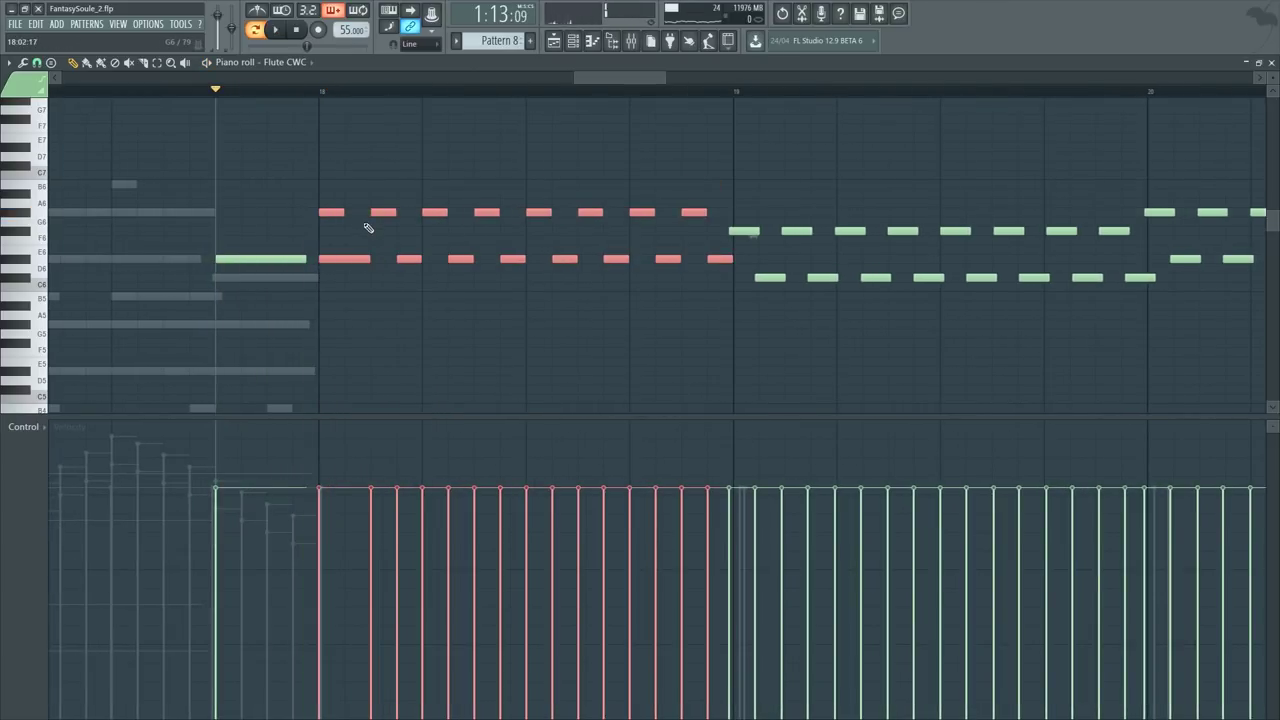
key("ctrl+z")
Step: Compress and quantize the bar 18 flute notes to the grid, keeping only the first four
left_click_drag(755, 241, 728, 239)
left_click_drag(362, 216, 376, 210)
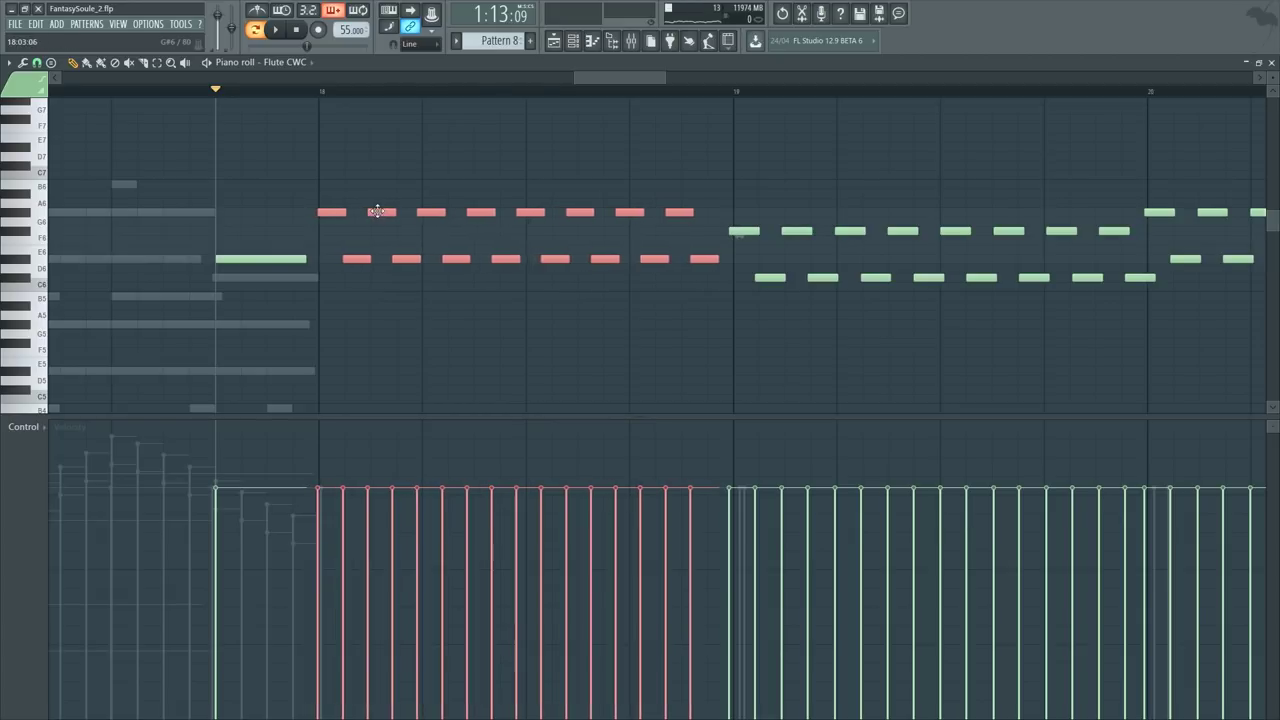
key("ctrl+q")
left_click(447, 206, "ctrl")
key("Delete")
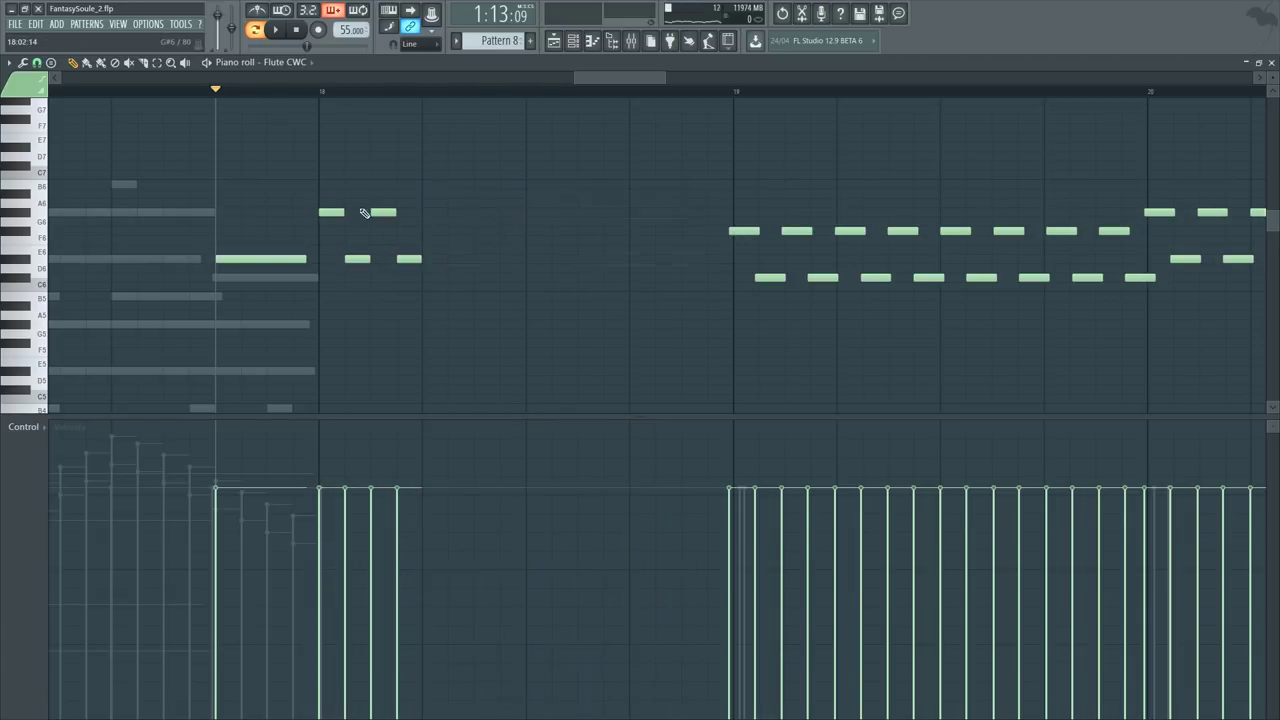
Step: Fill bar 18 with copies of the four-note G#6 and D#6 flute group
key("ctrl+b")
key("ctrl+b")
key("ctrl+b")
key("ctrl+b")
key("Delete")
Step: Lengthen all repeated bar 18 flute notes slightly except the last one, and play the result
left_click_drag(309, 197, 708, 292)
key("space")
left_click(716, 260, "ctrl+shift")
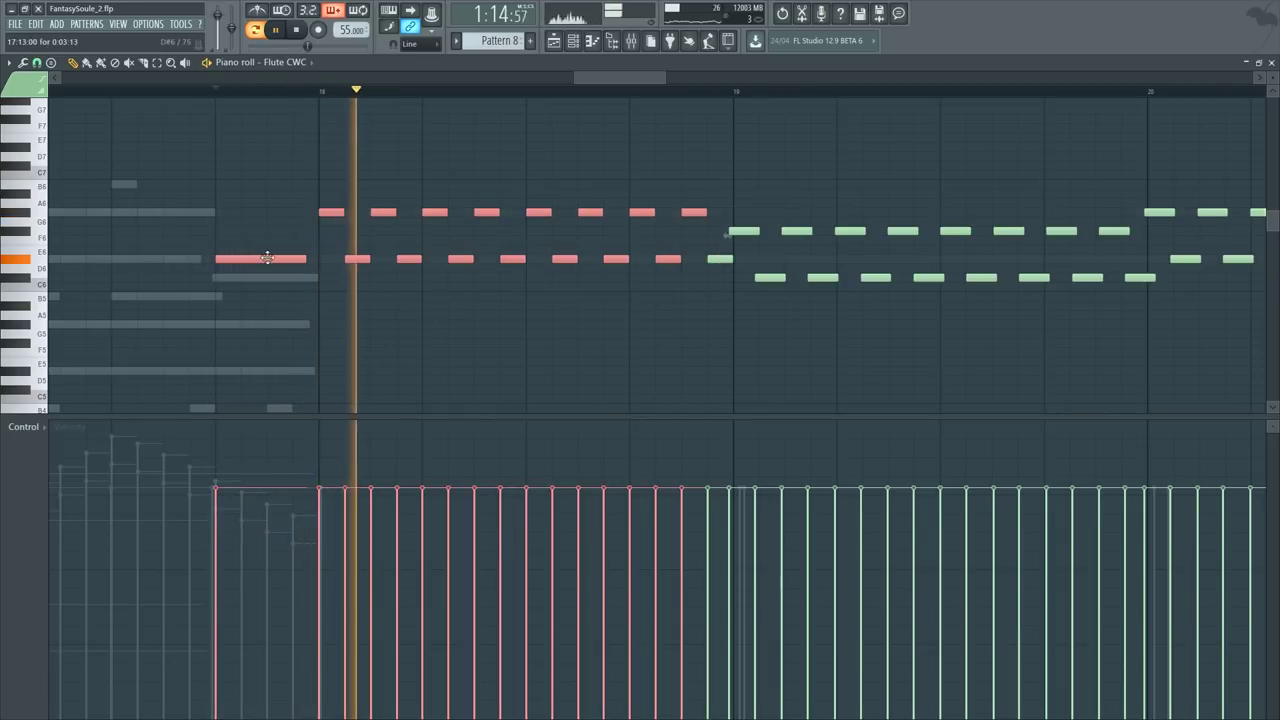
left_click(267, 259, "ctrl+shift")
left_click_drag(343, 212, 346, 212)
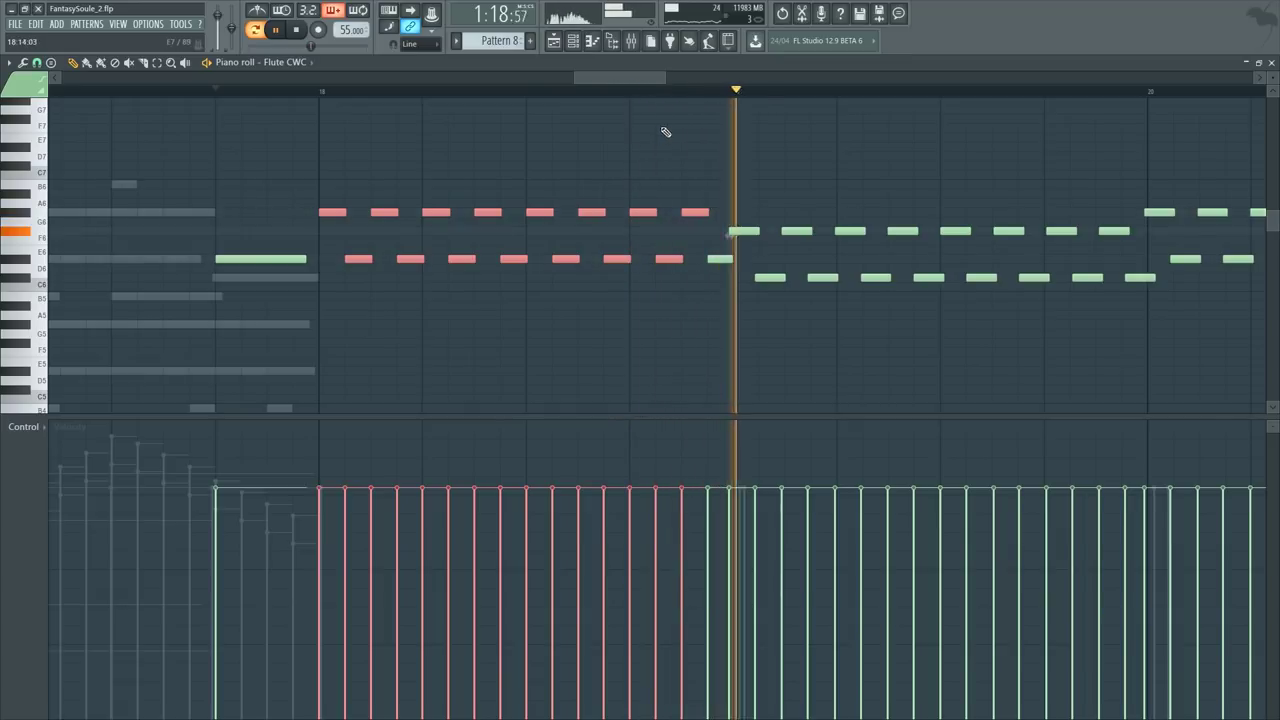
key("space")
Step: Delete all flute notes from bar 19 onward
scroll(731, 89, "down", 2)
left_click_drag(584, 206, 1265, 412)
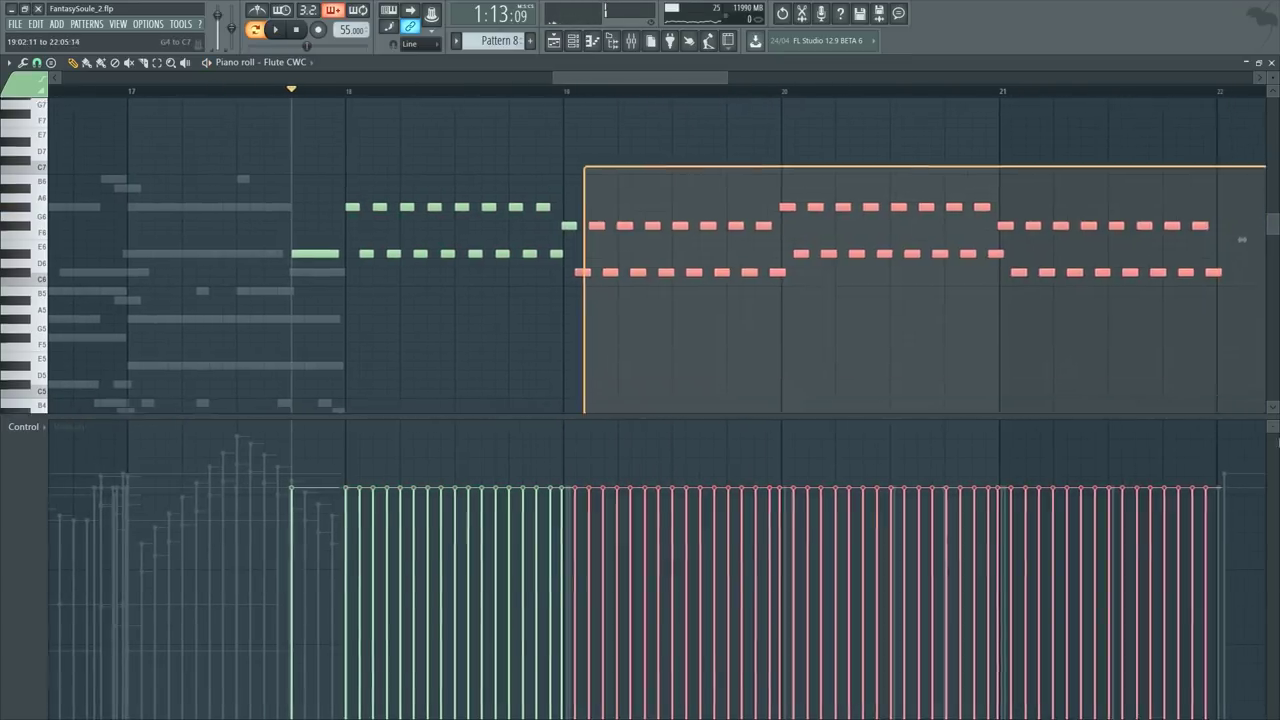
key("Delete")
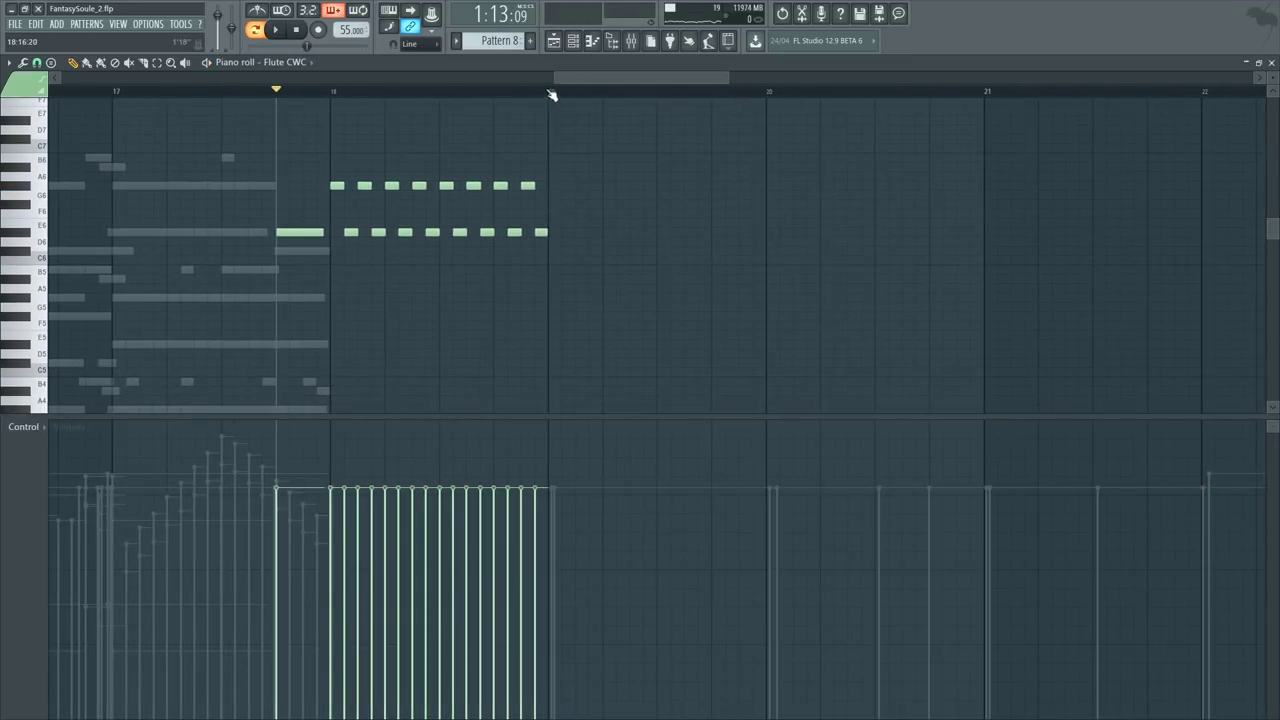
Step: Duplicate the bar 18 flute notes into bar 19 and lower the copies to F#6 and C#6
left_click_drag(551, 95, 362, 112)
key("ctrl+b")
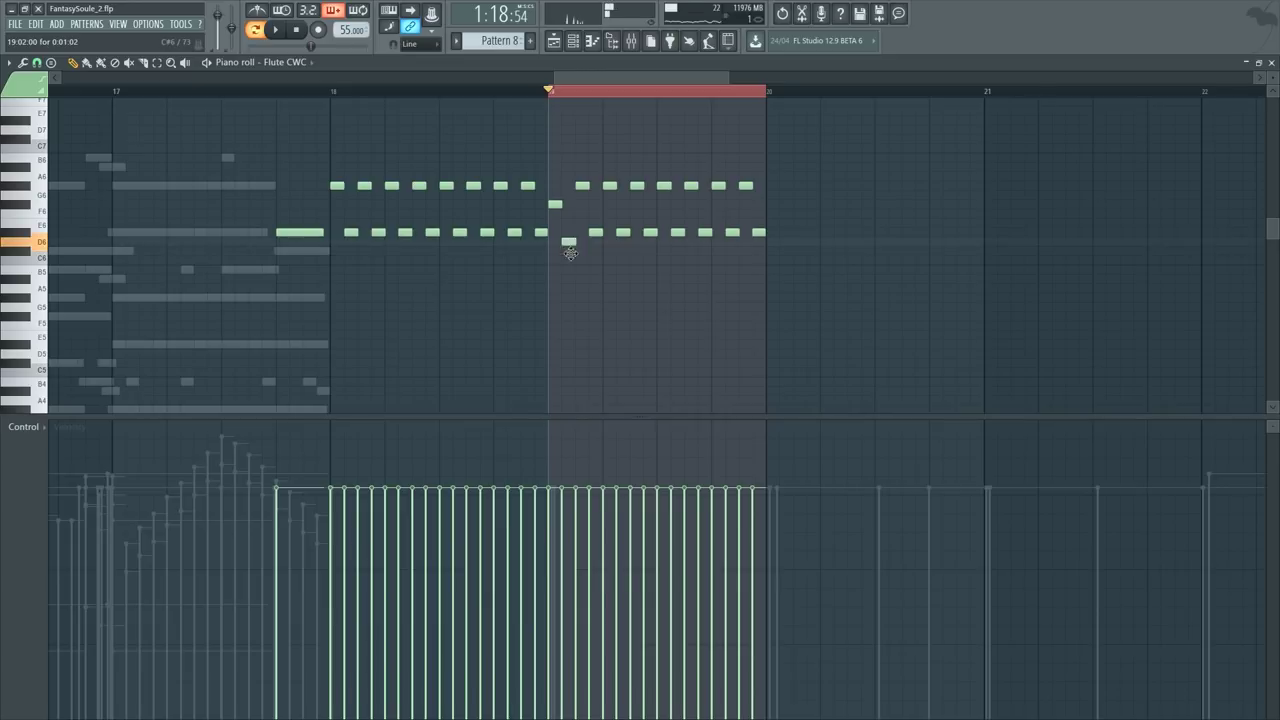
left_click_drag(570, 253, 569, 262)
left_click_drag(578, 165, 760, 247)
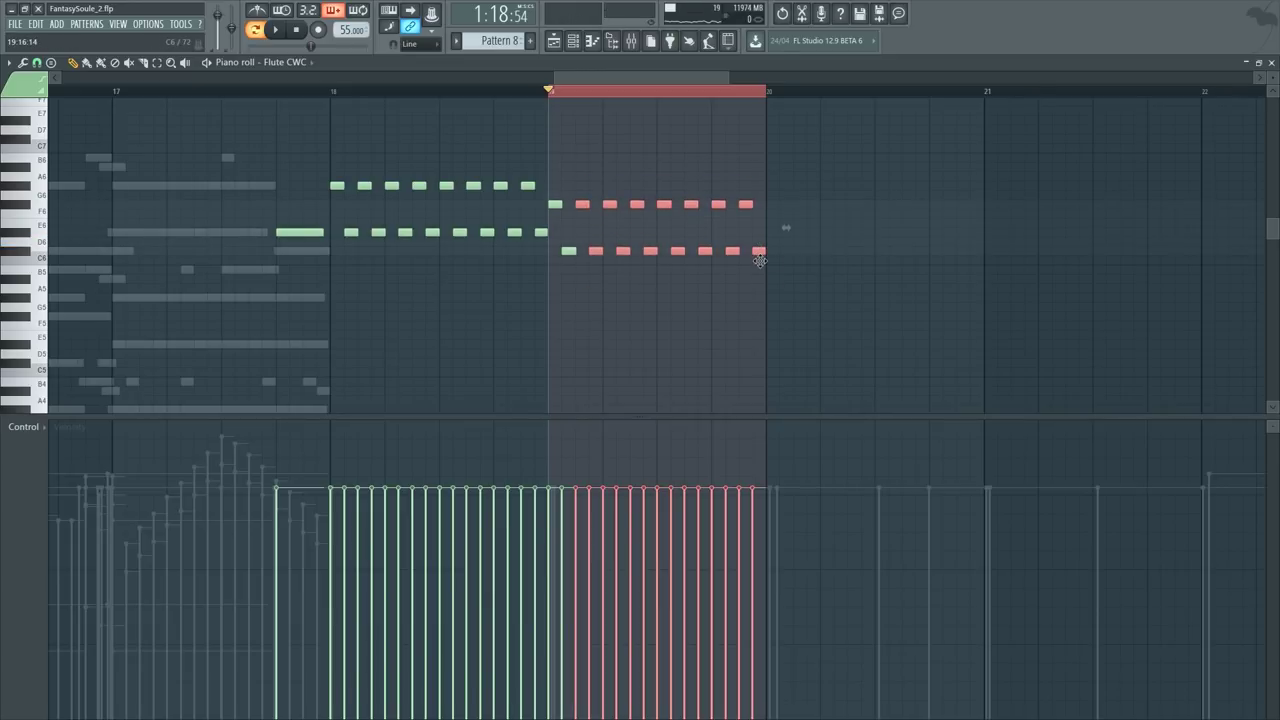
Step: Play bars 18 and 19 and trim the end of bar 18's last D#6 note slightly
key("space")
right_click(565, 94)
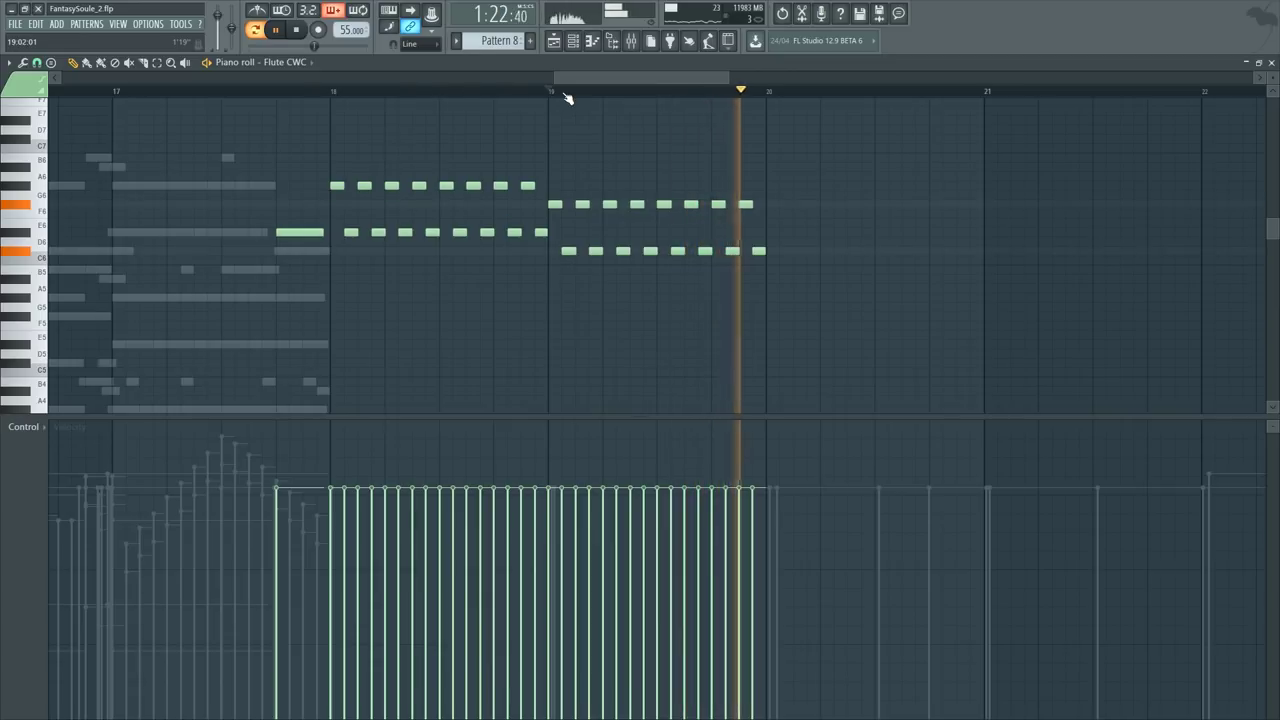
key("space")
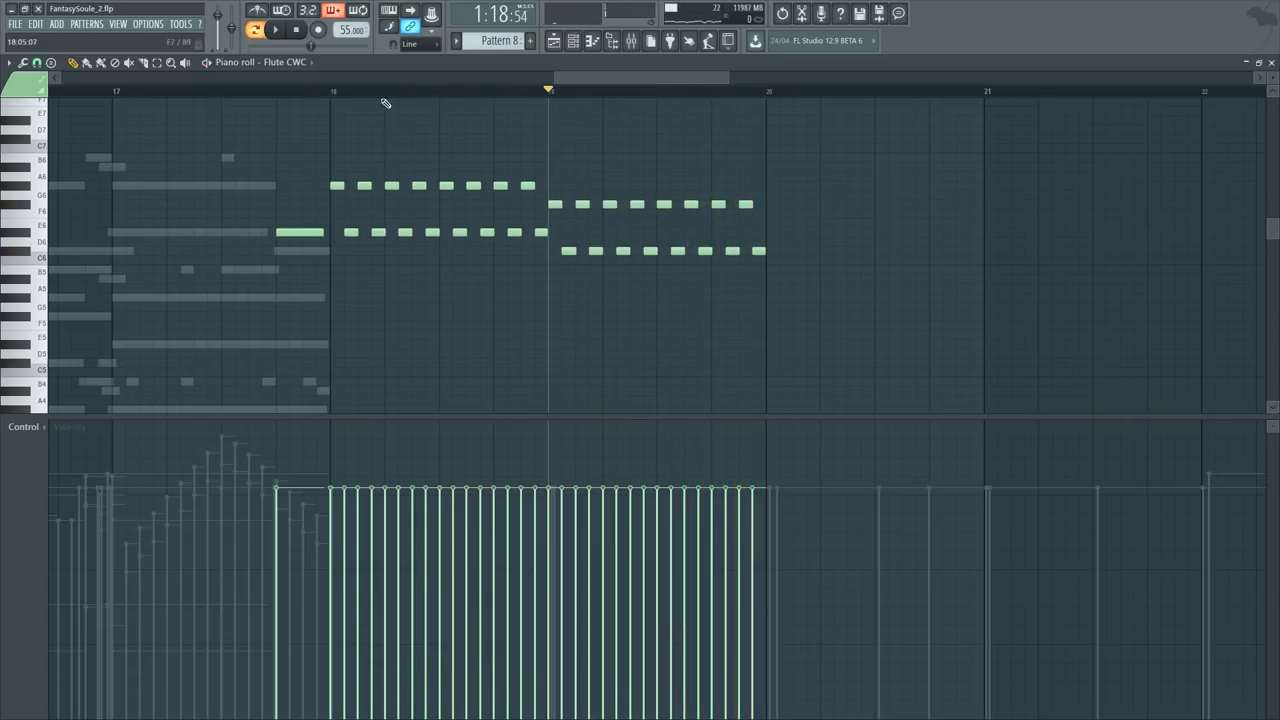
key("space")
scroll(580, 100, "up", 3)
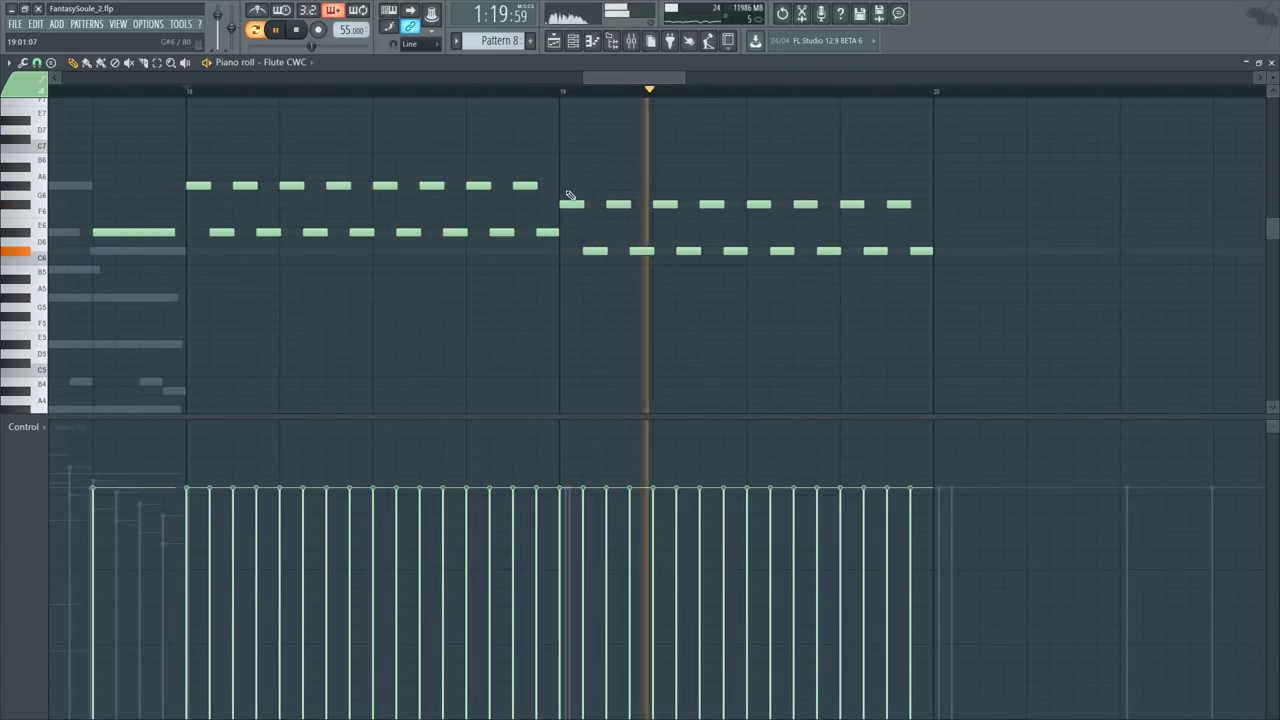
left_click(494, 90)
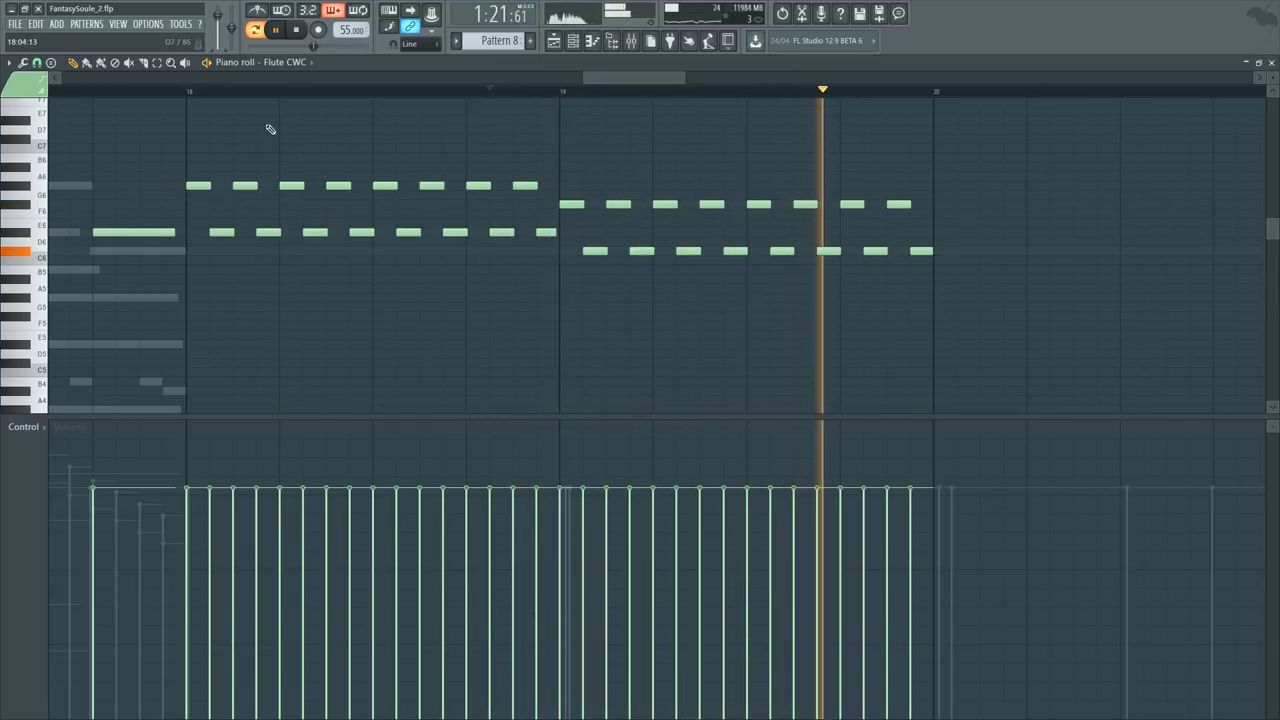
Step: Duplicate the flute notes of bars 18 and 19 into bars 20 and 21, clear the selection and play them
left_click_drag(188, 92, 946, 217)
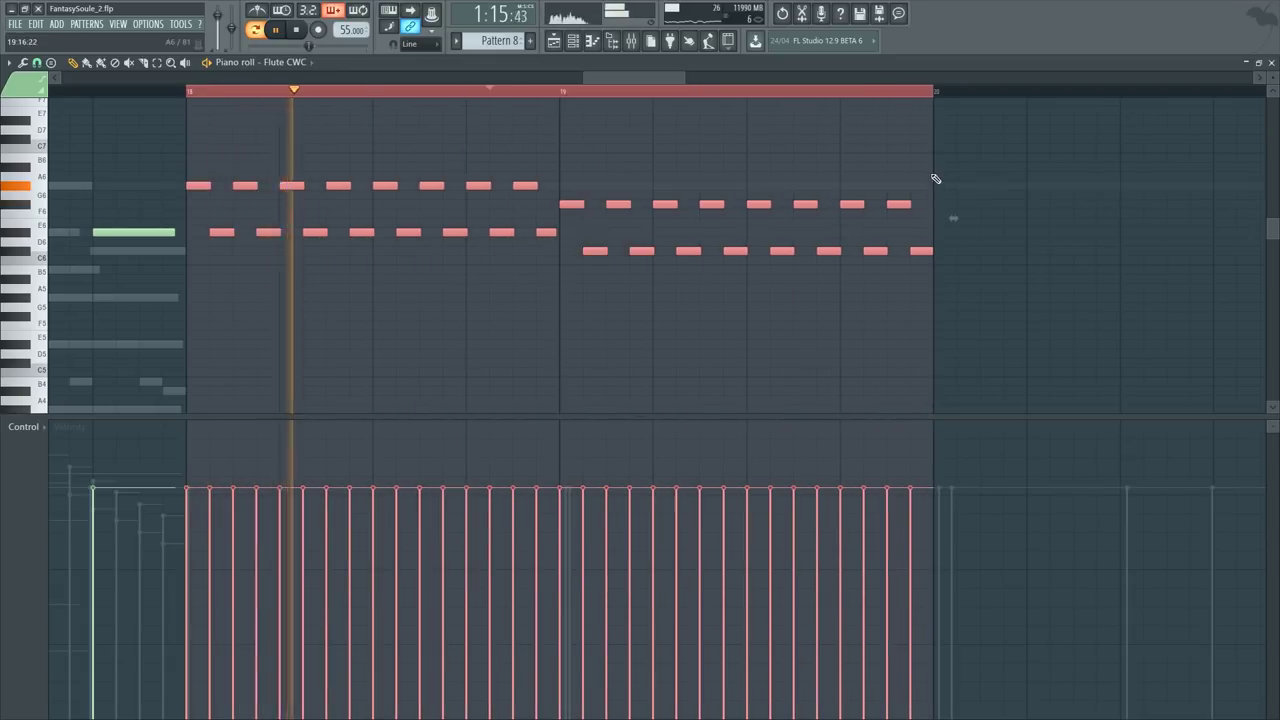
key("ctrl+b")
key("ctrl+d")
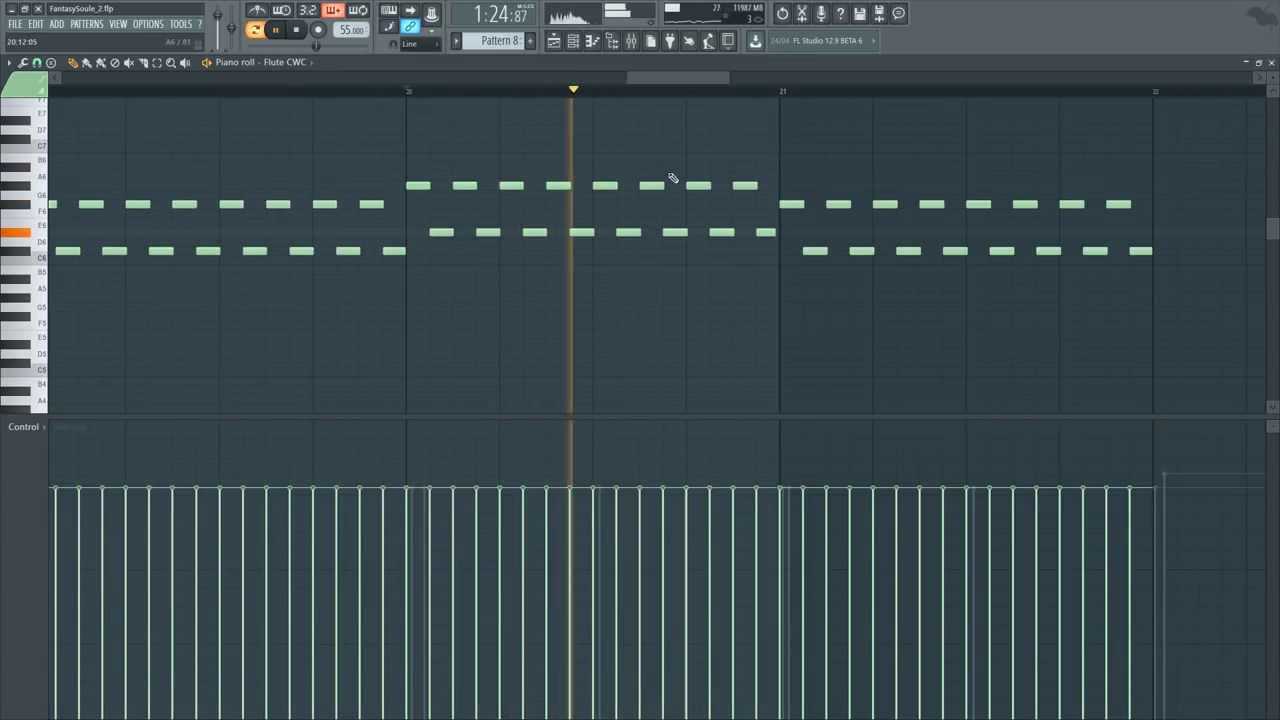
key("space")
scroll(543, 93, "down", 2)
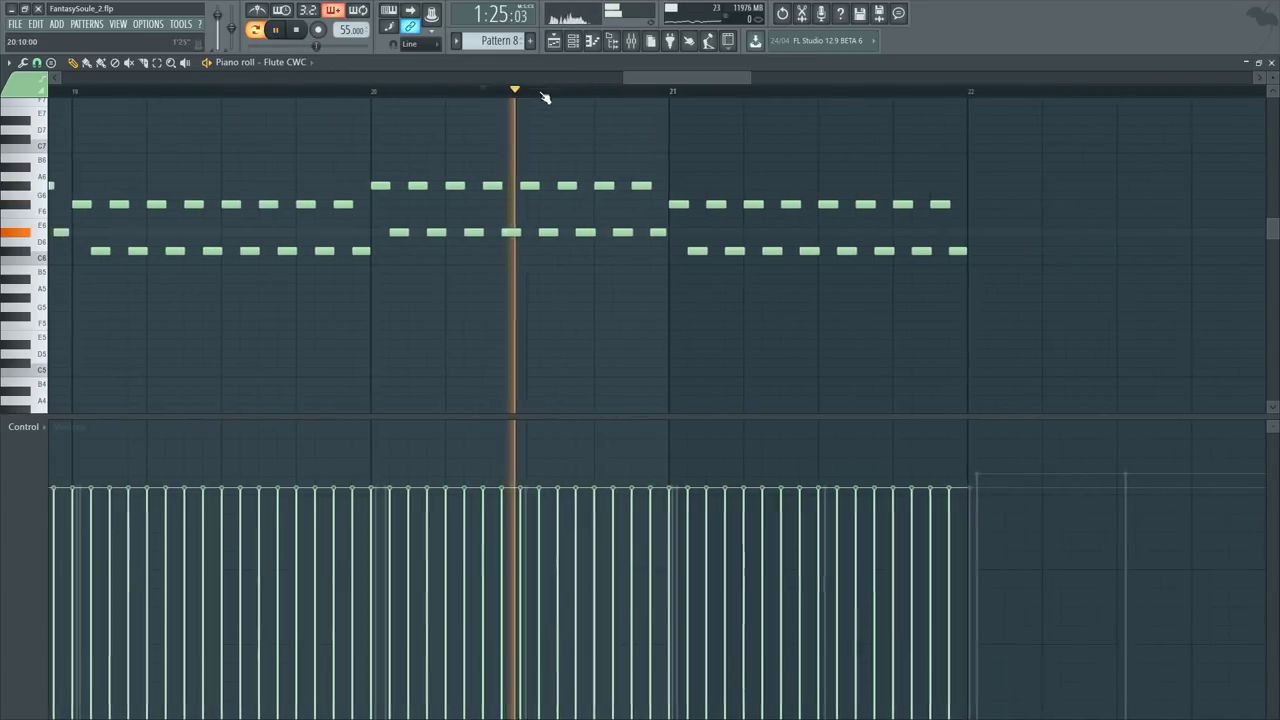
Step: Raise bar 20's last two upper flute notes to A#6 and bar 21's first four upper notes to B6, previewing the line
key("space")
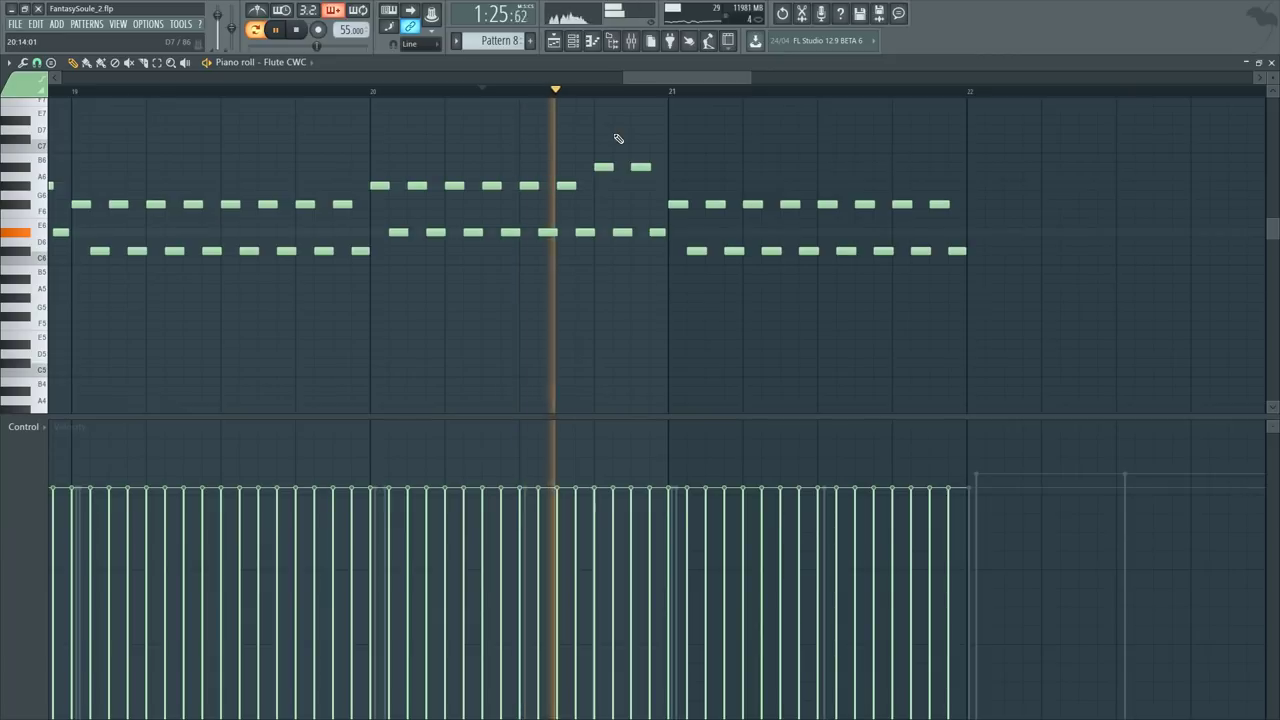
key("space")
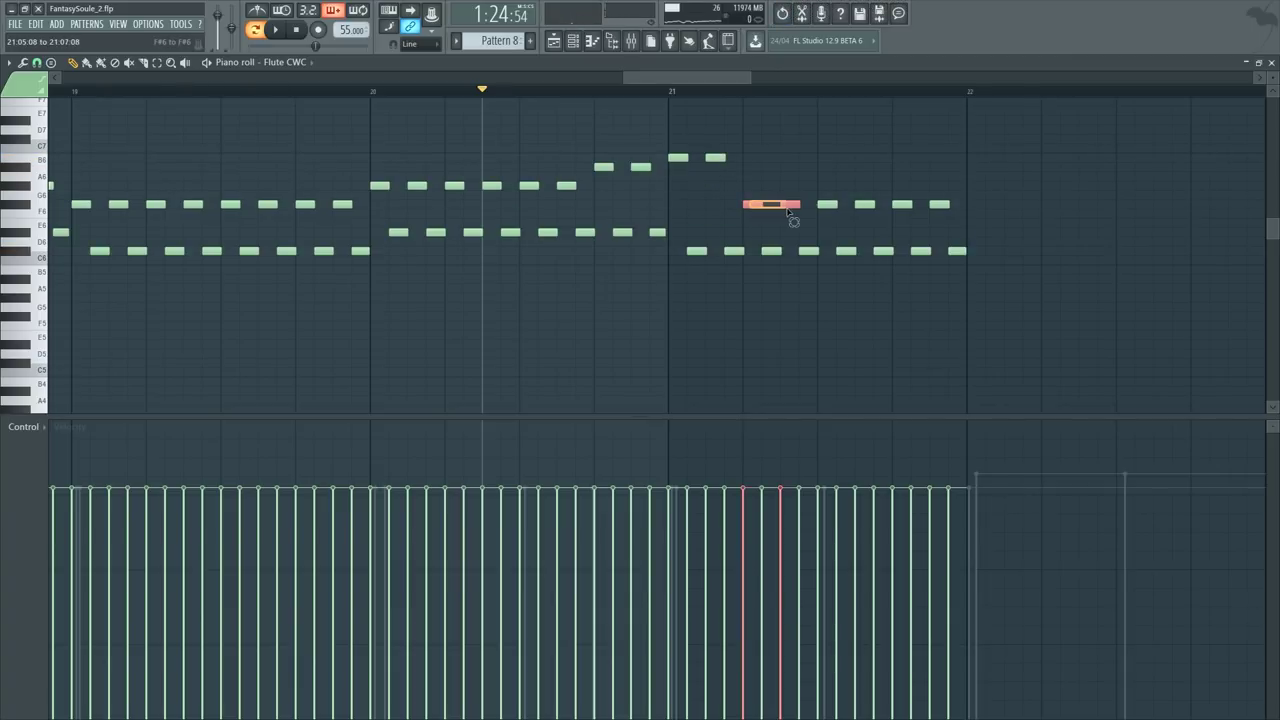
key("space")
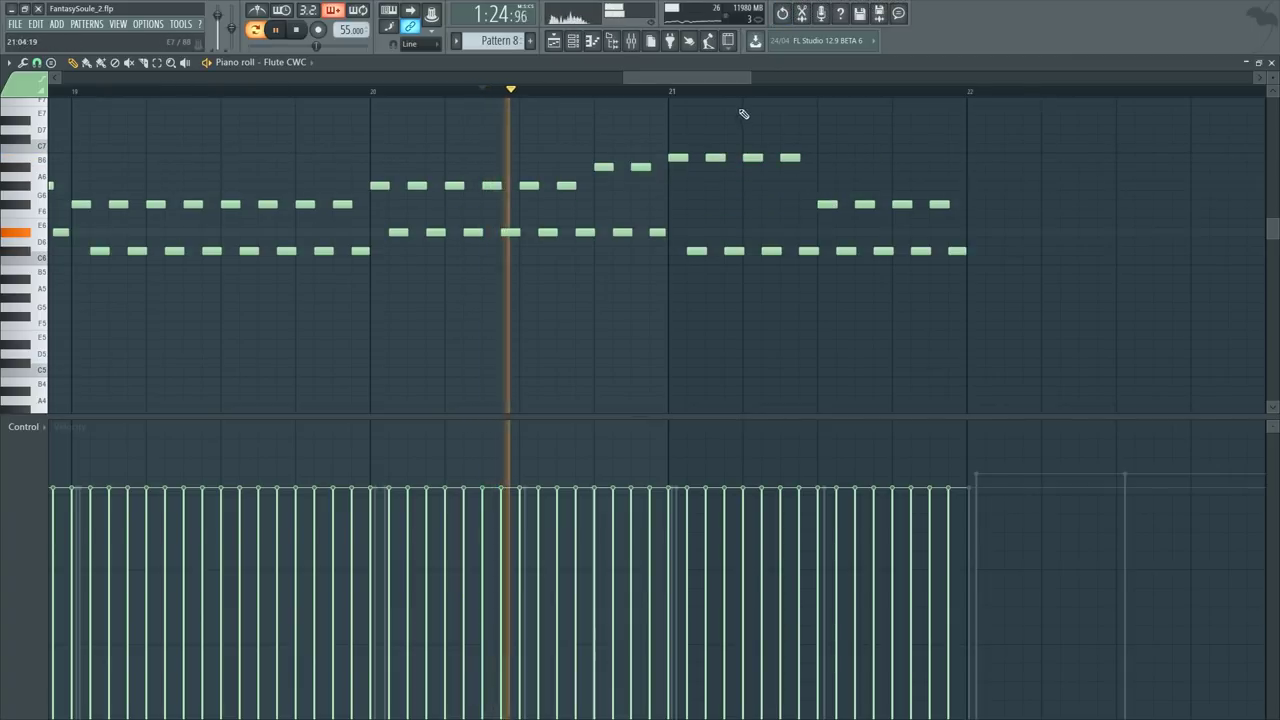
Step: Raise bar 21's last four upper flute notes to C#7, play the passage and clear the selection
scroll(757, 103, "down", 4)
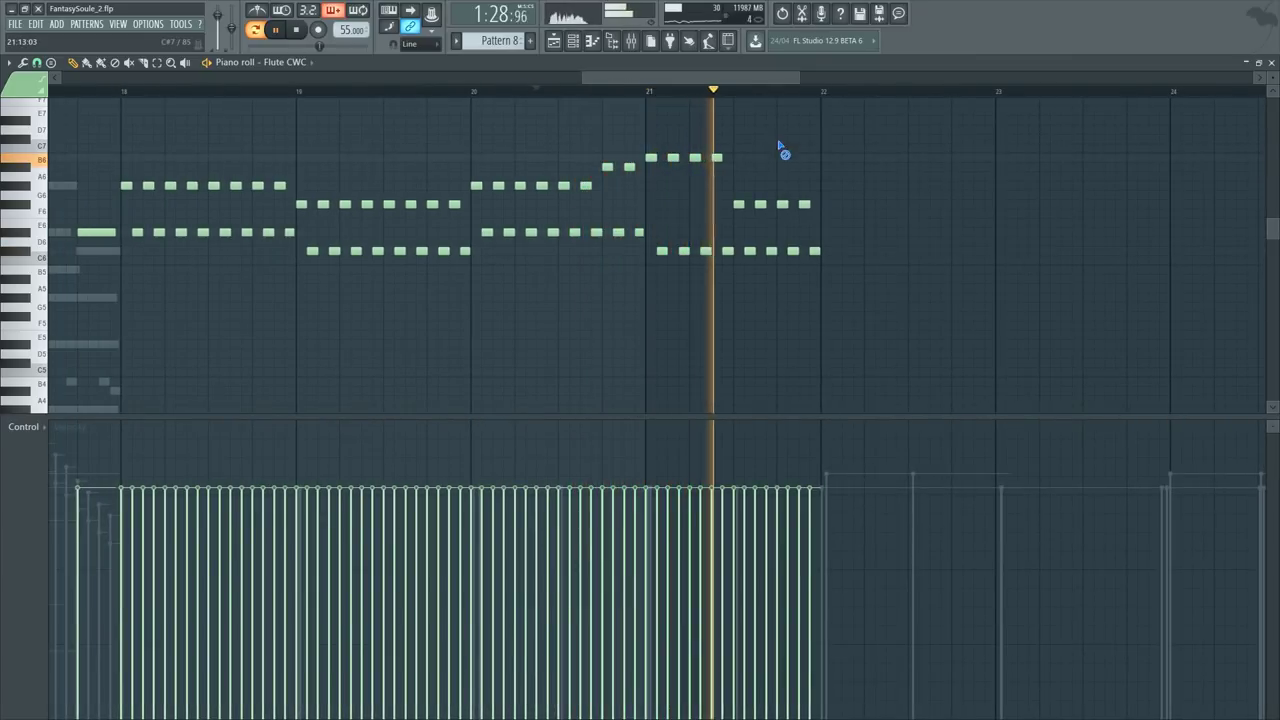
left_click_drag(737, 204, 740, 180)
key("space")
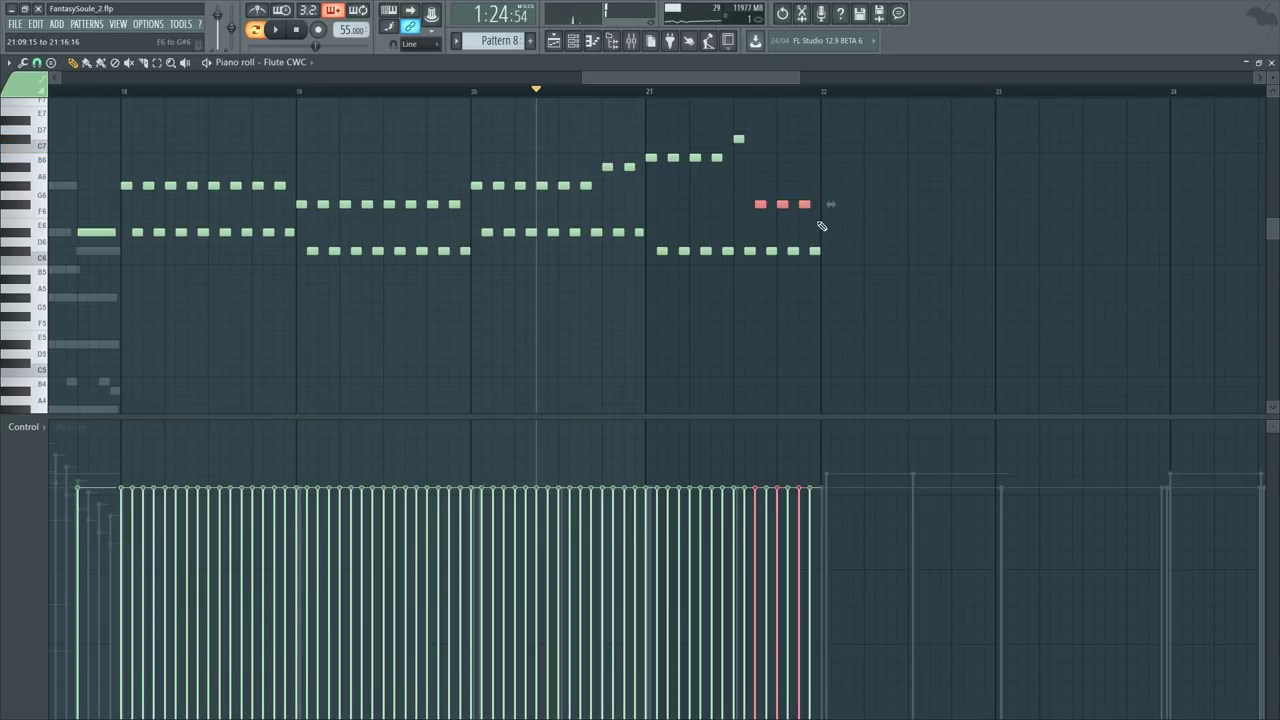
scroll(752, 150, "down", 3)
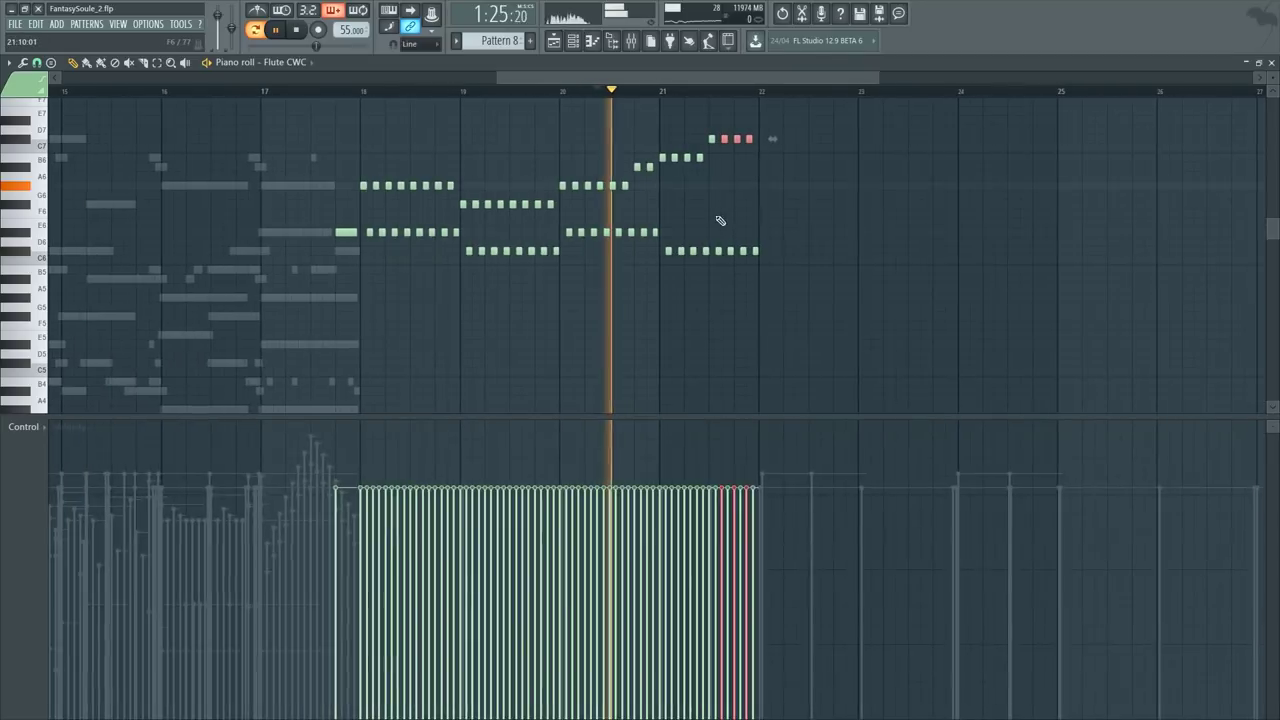
left_click(714, 212, "ctrl")
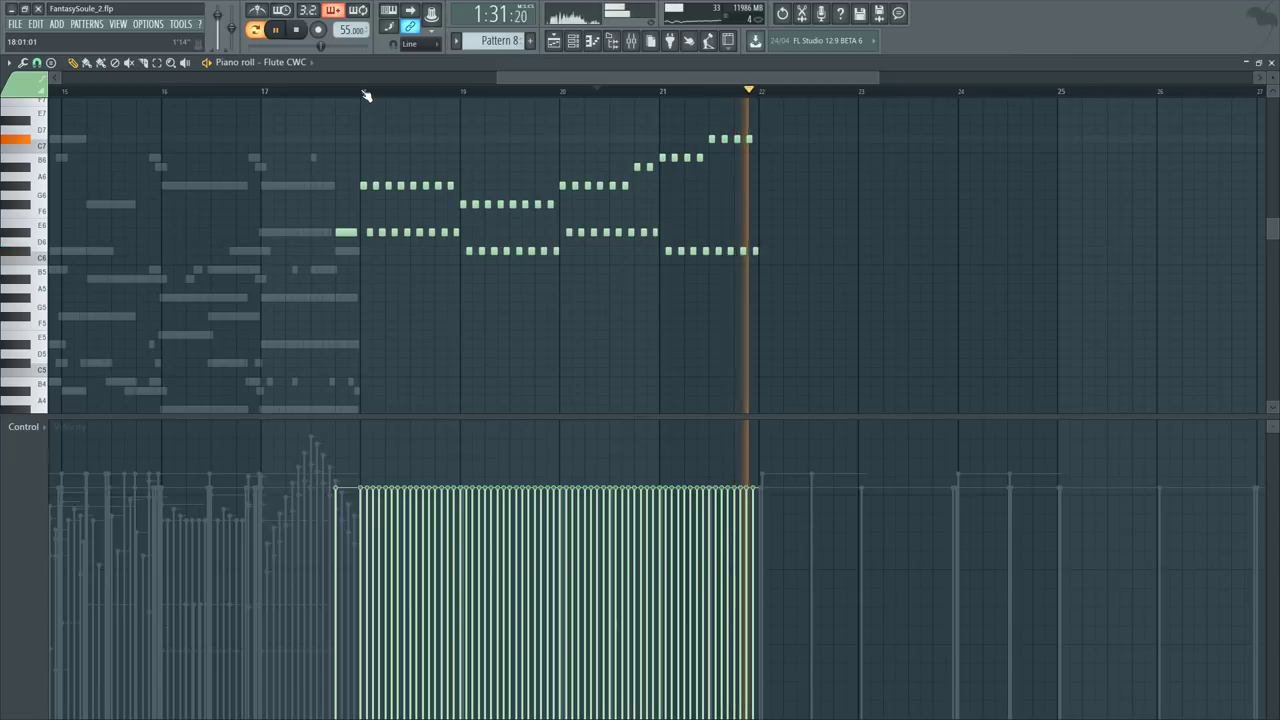
Step: Duplicate the flute notes of bars 18 to 21 into bars 22 to 25 and play from bar 22
left_click_drag(366, 93, 772, 122)
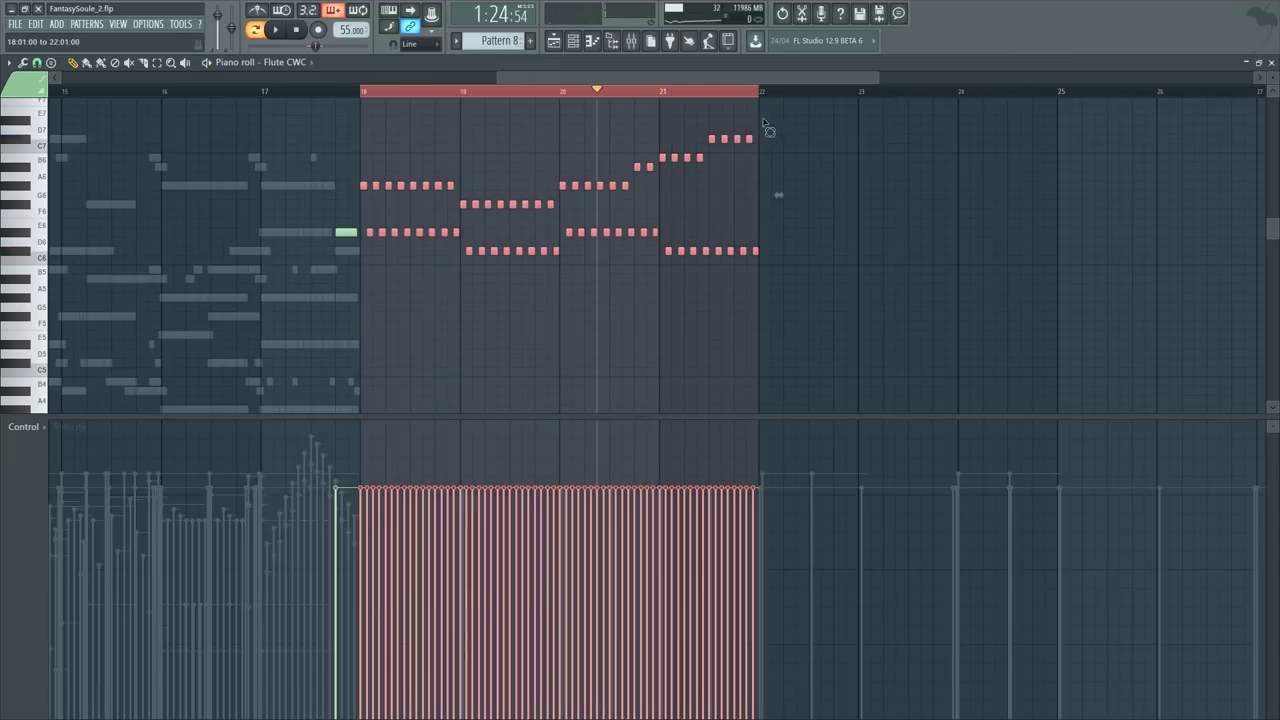
key("ctrl+b")
double_click(759, 94)
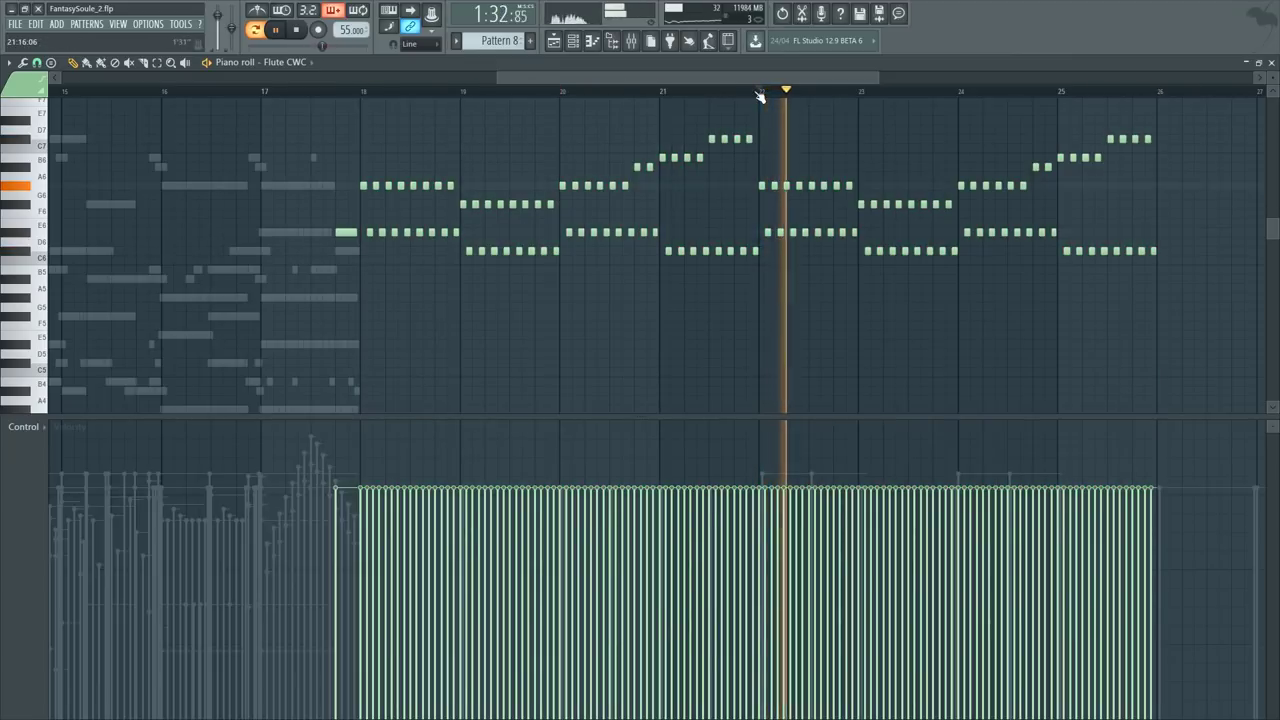
Step: Replay bar 21 and lower all of its upper flute notes back to F#6
left_click(707, 96)
scroll(732, 96, "up", 2)
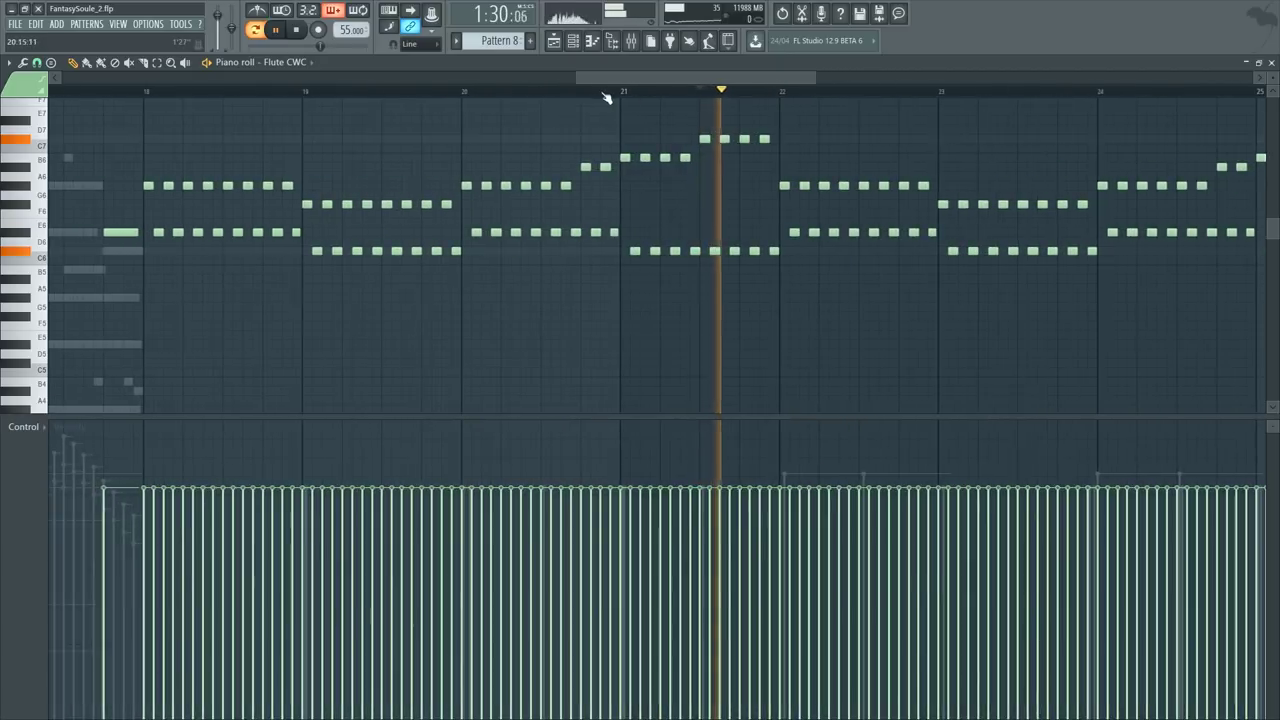
left_click(609, 94)
key("space")
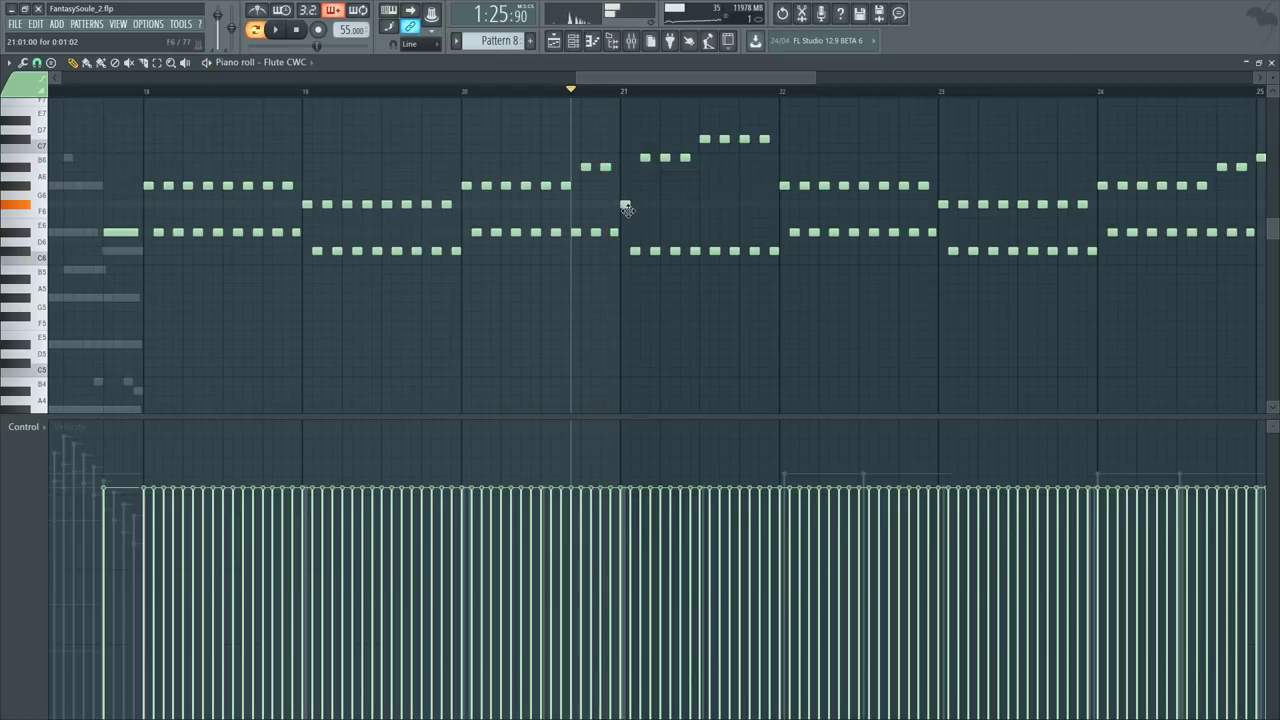
left_click_drag(641, 160, 684, 206)
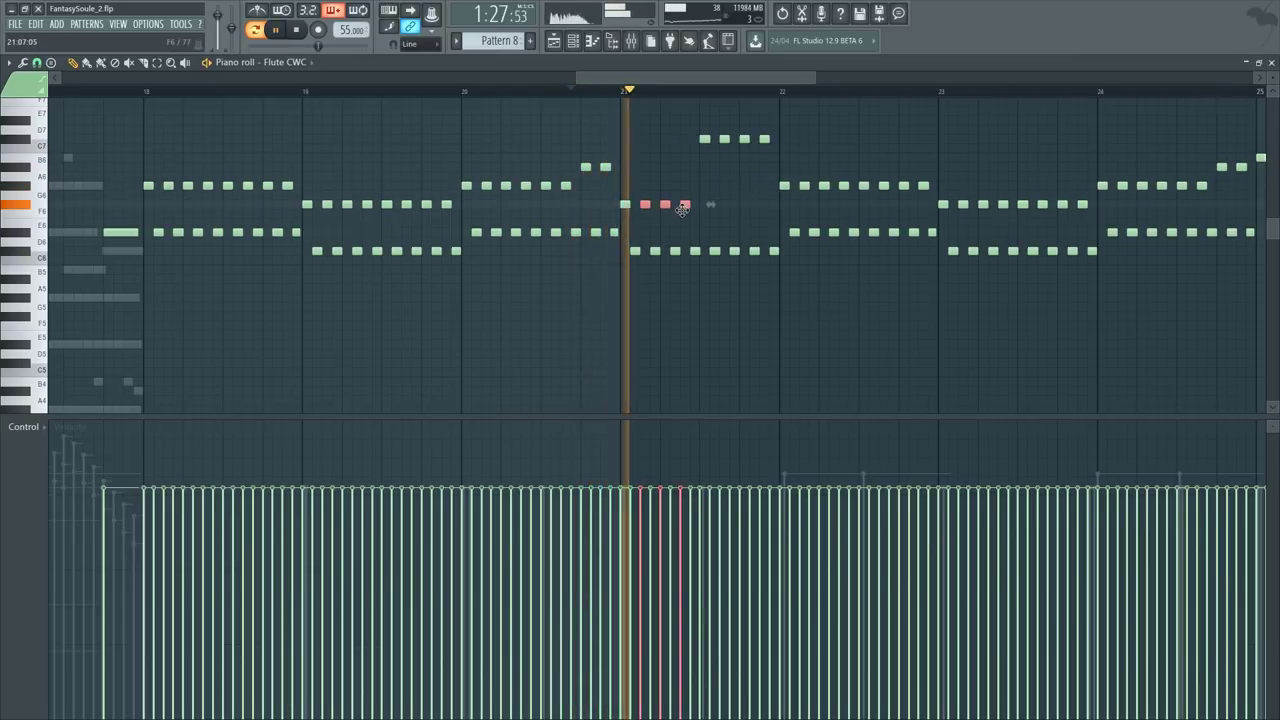
left_click(687, 169, "ctrl")
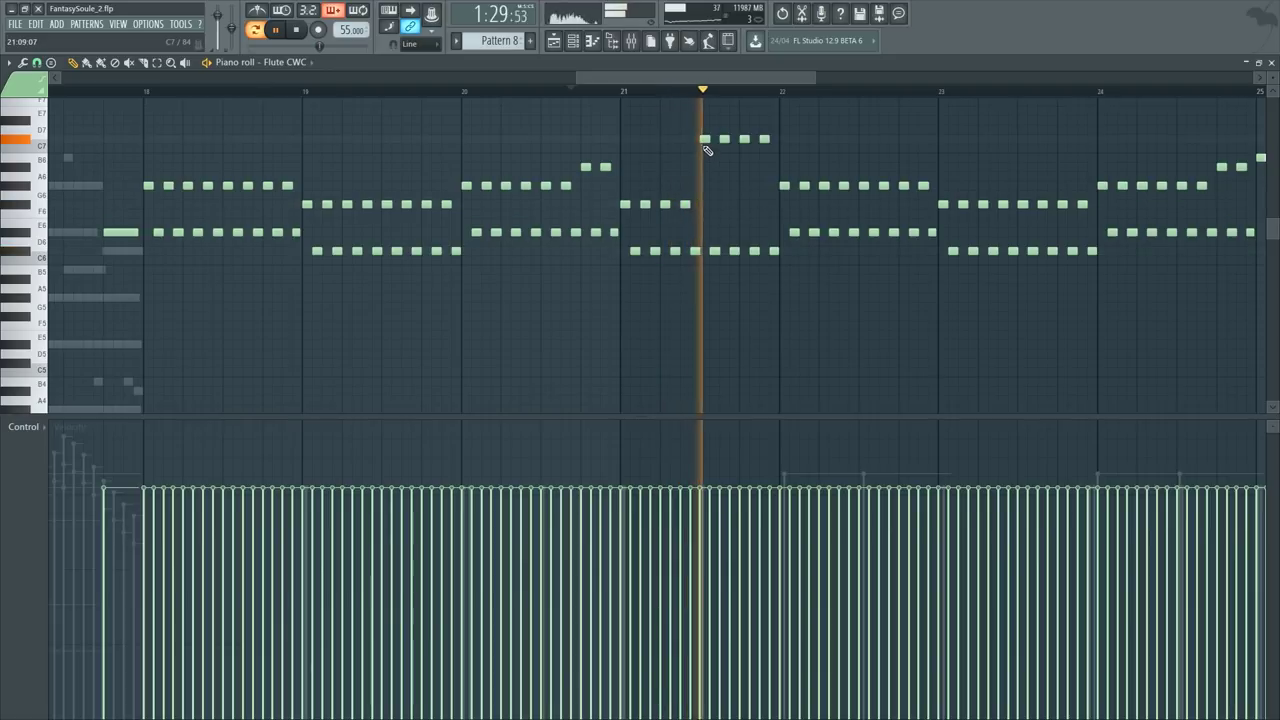
key("space")
left_click_drag(704, 141, 704, 185)
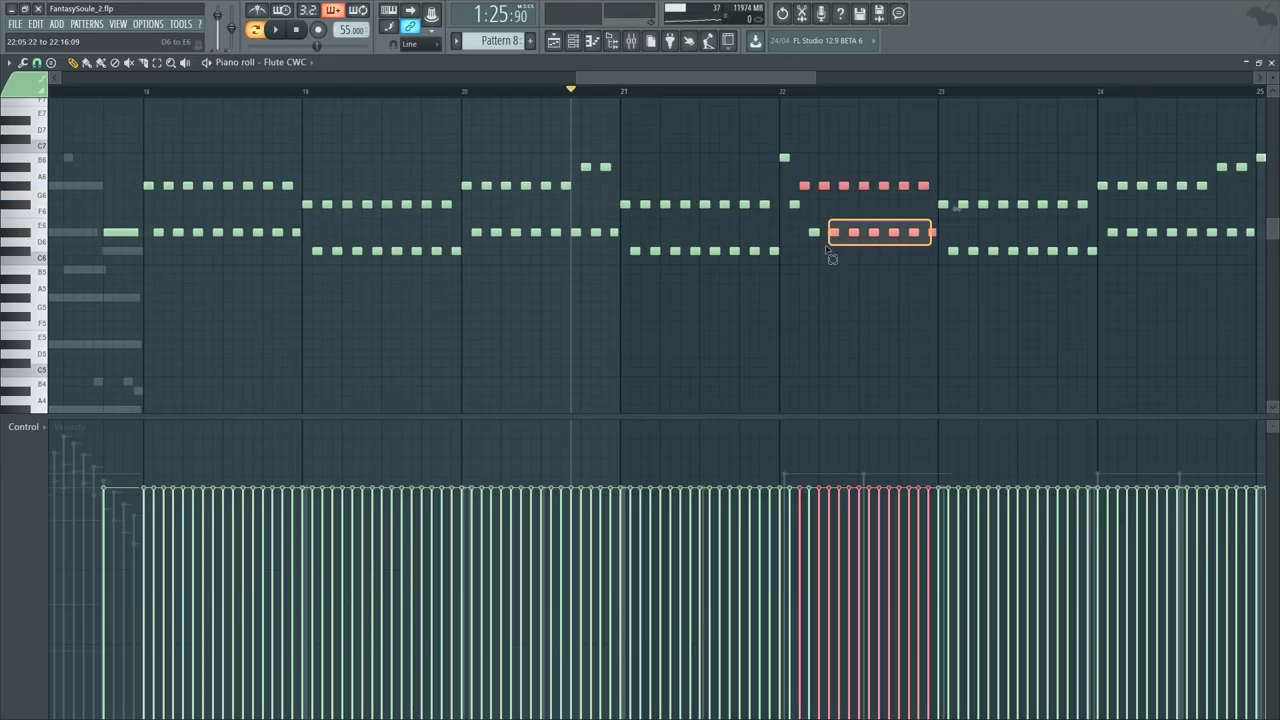
Step: Raise bar 22's flute lines to B6 and F#6, with the fifth and sixth upper notes on D#7
left_click_drag(816, 232, 816, 204)
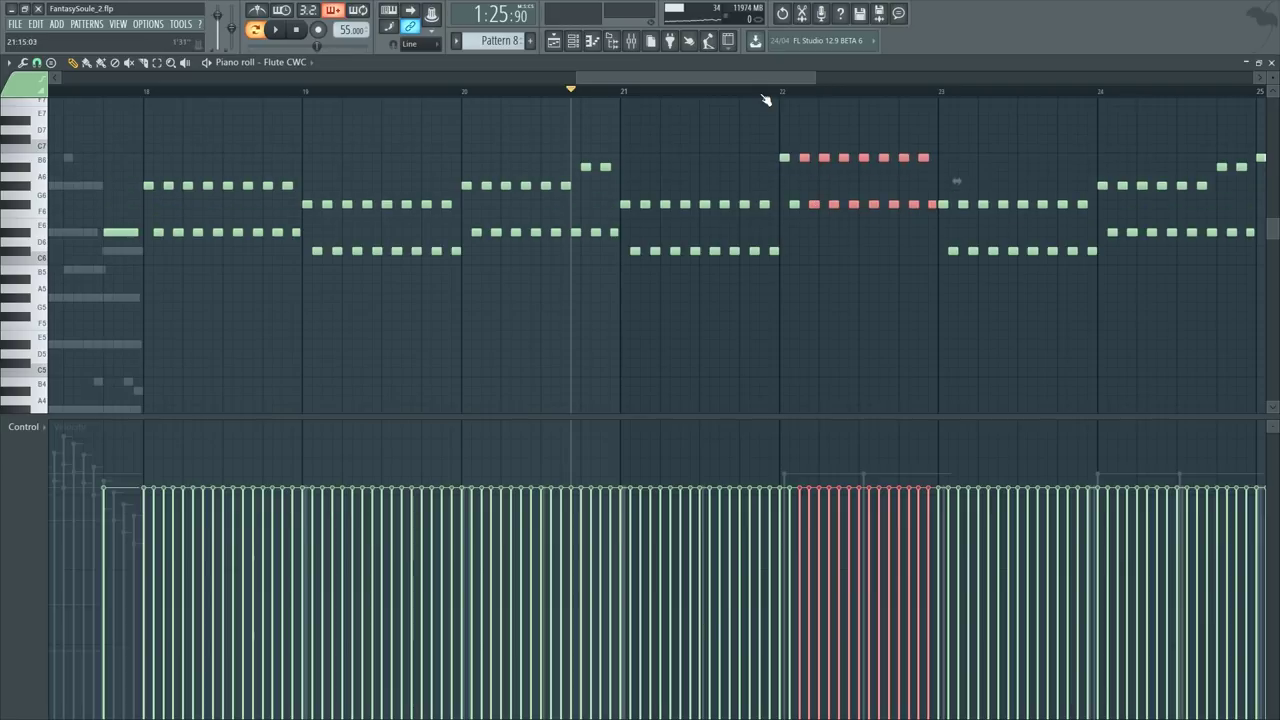
scroll(771, 100, "up", 2)
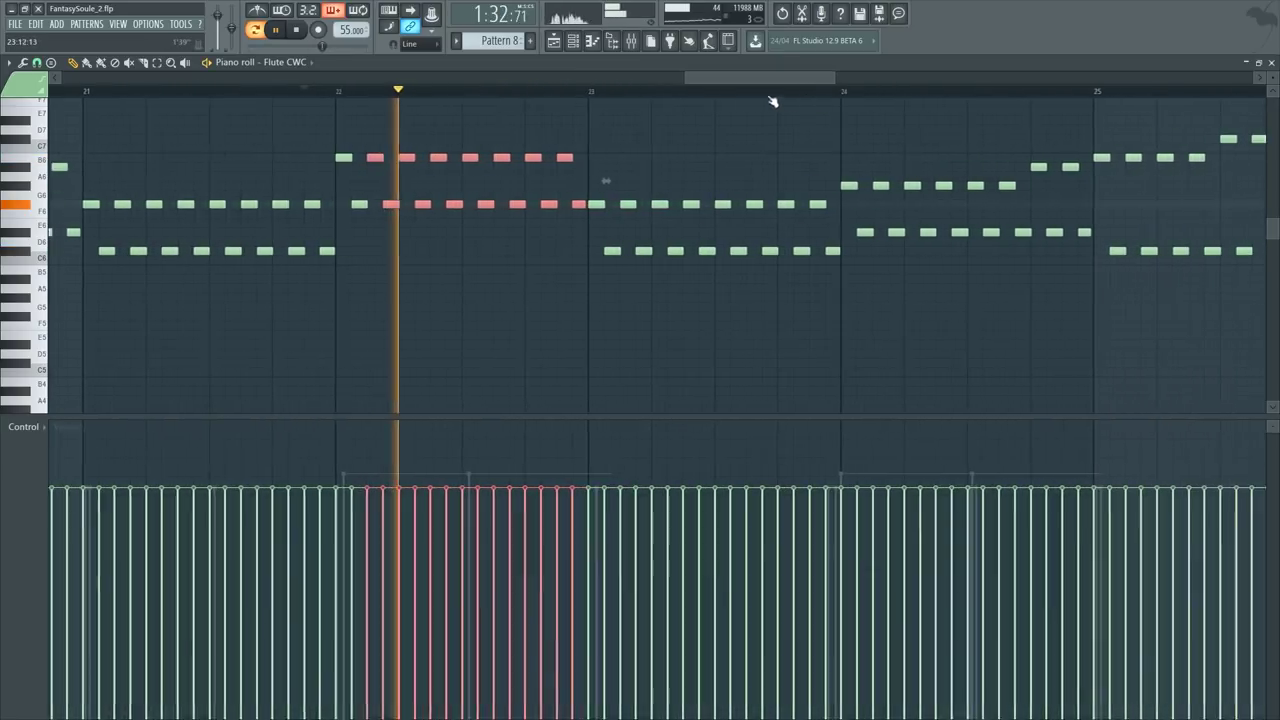
left_click(630, 120)
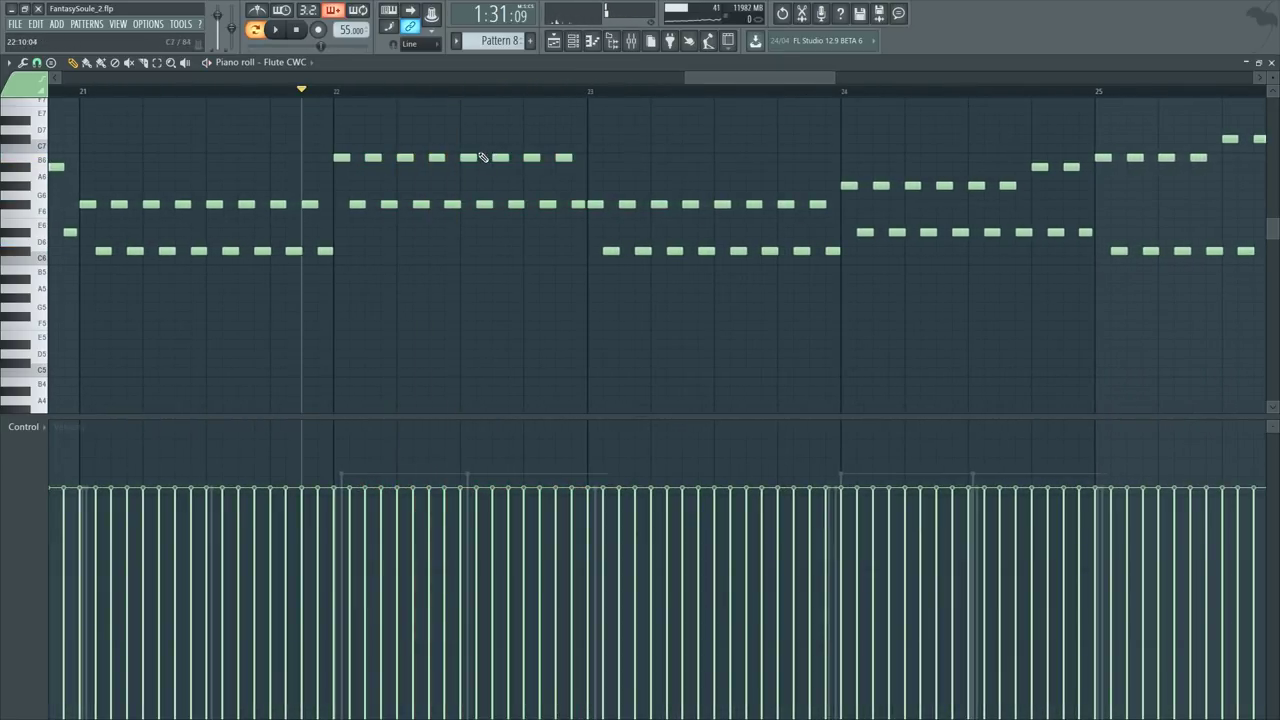
scroll(470, 117, "up", 3)
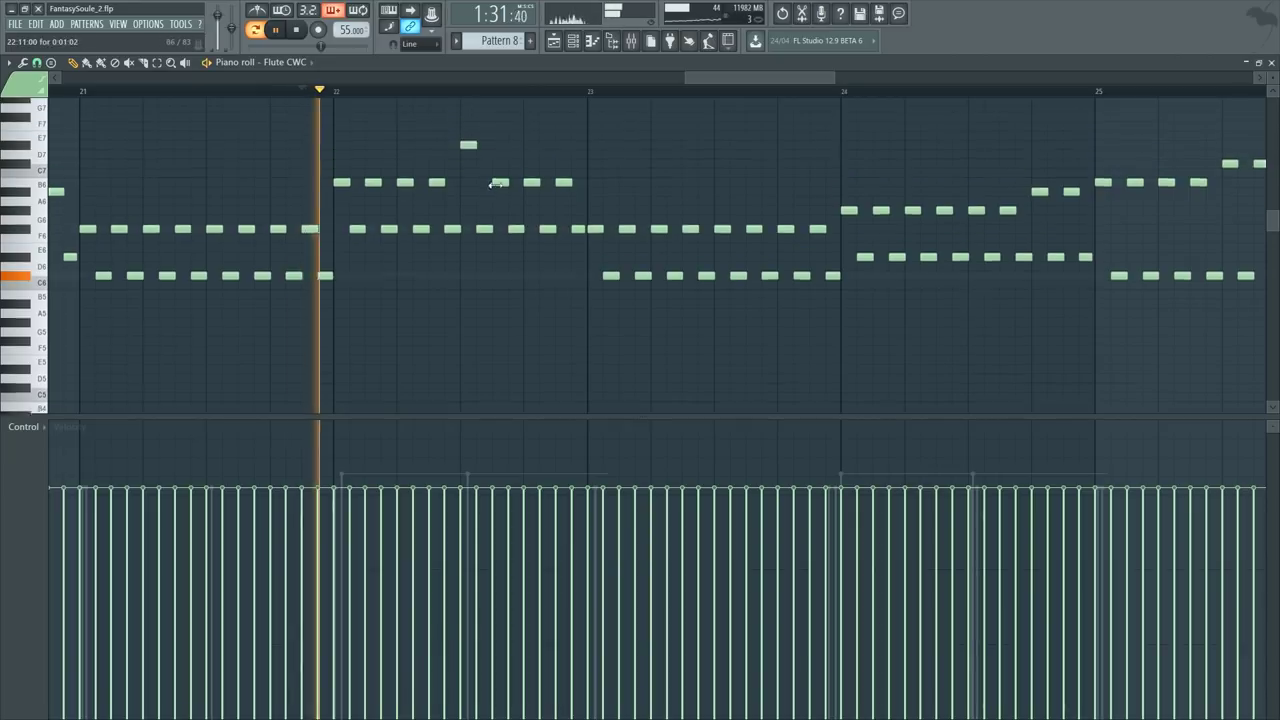
left_click_drag(500, 241, 500, 203)
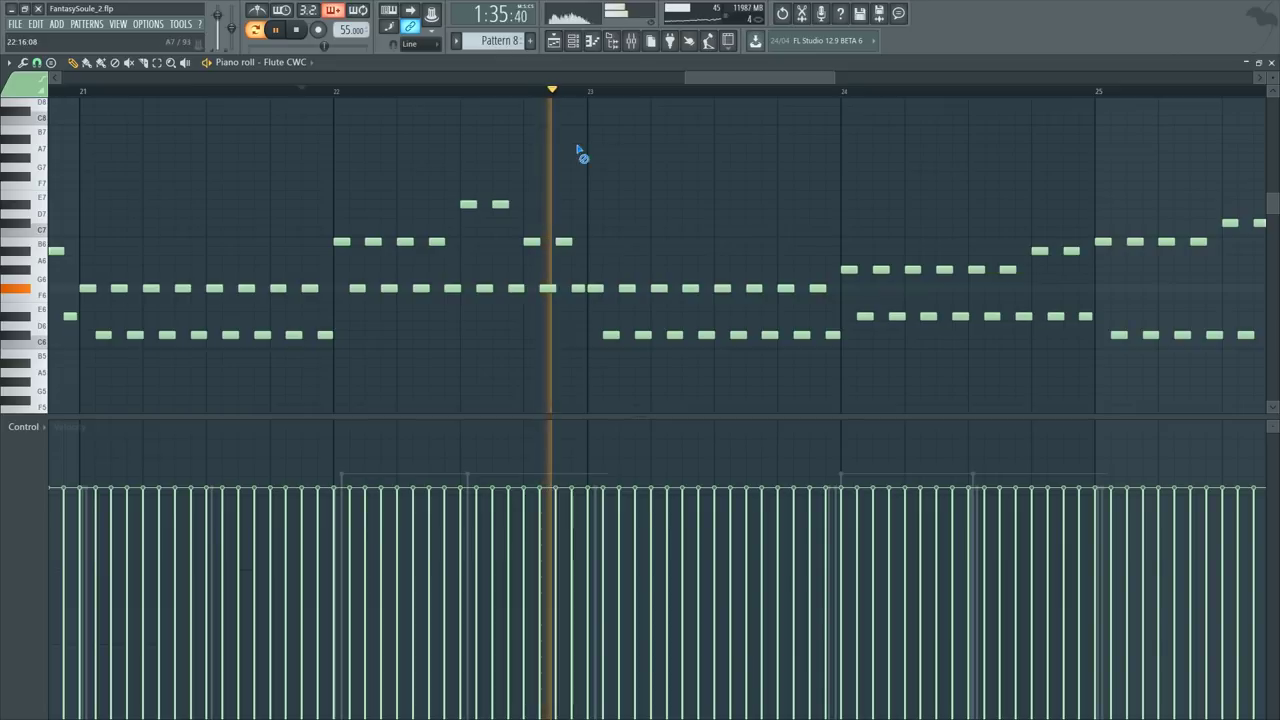
Step: Raise bar 23's flute lines to A#6 and F#6, with upper notes five and six on C#7 and the seventh on B6
left_click_drag(595, 277, 838, 348)
left_click(817, 296)
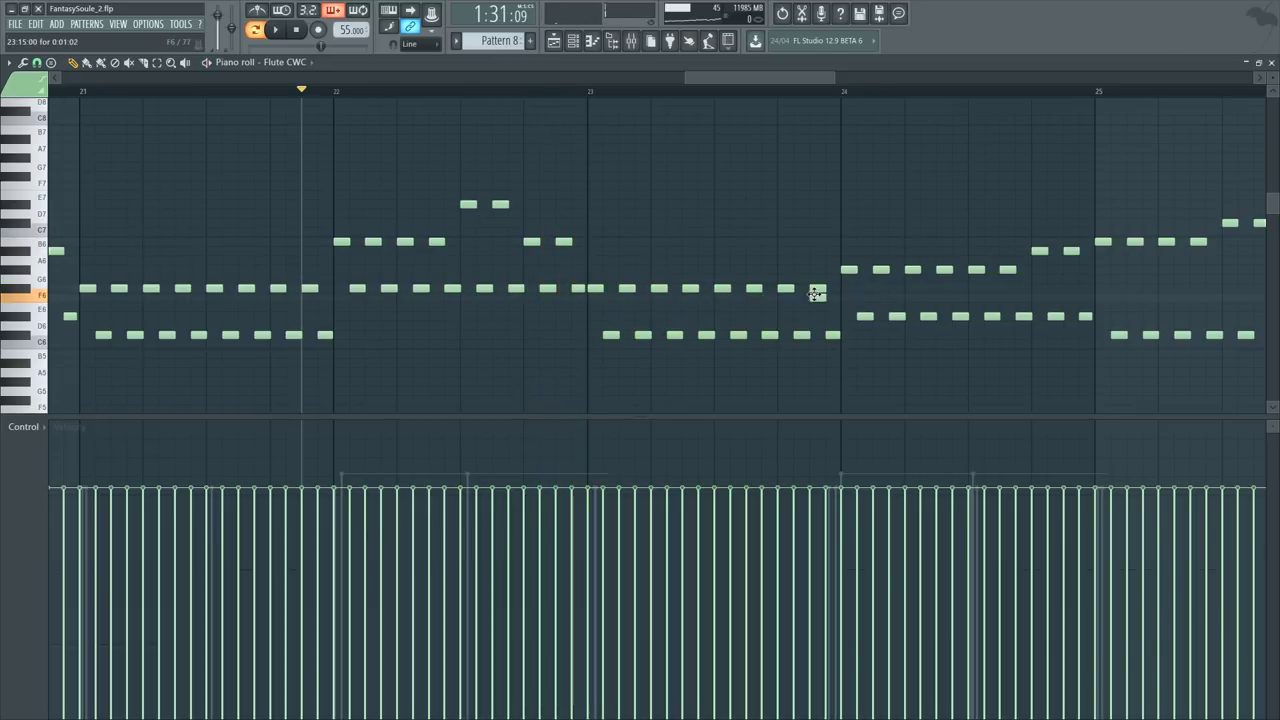
key("ctrl+z")
left_click_drag(818, 286, 818, 245)
key("ctrl+d")
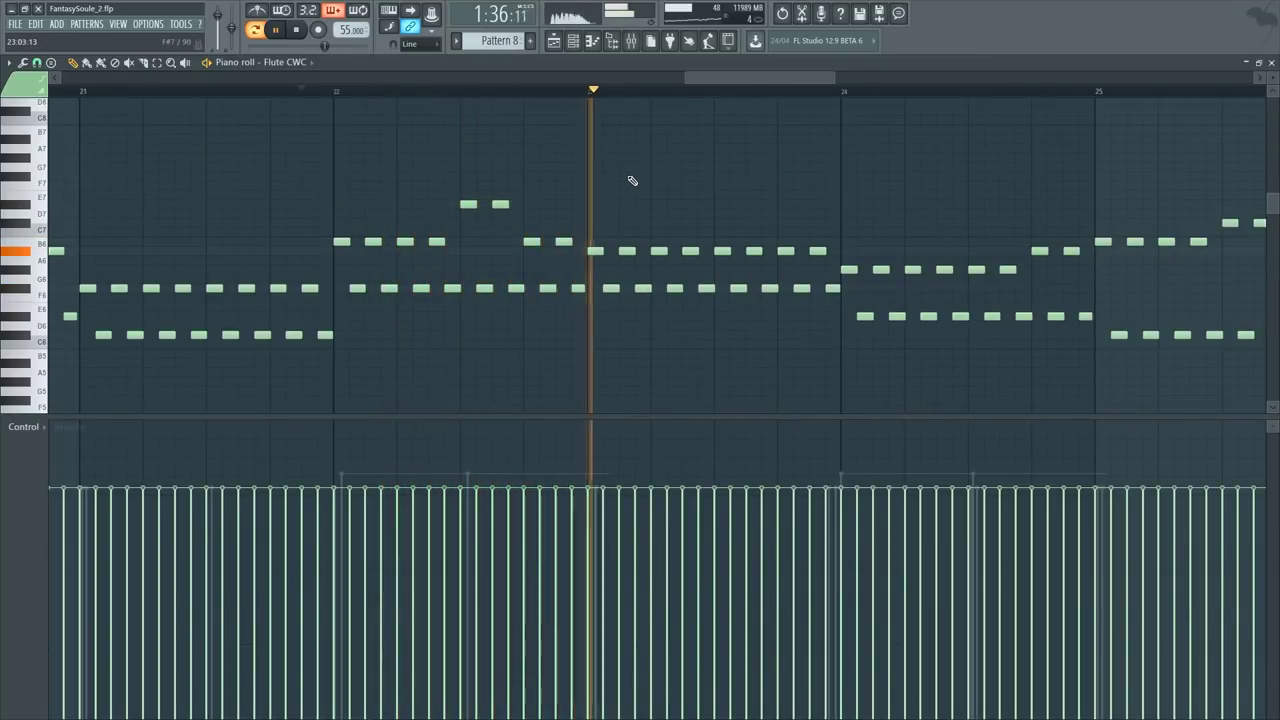
key("space")
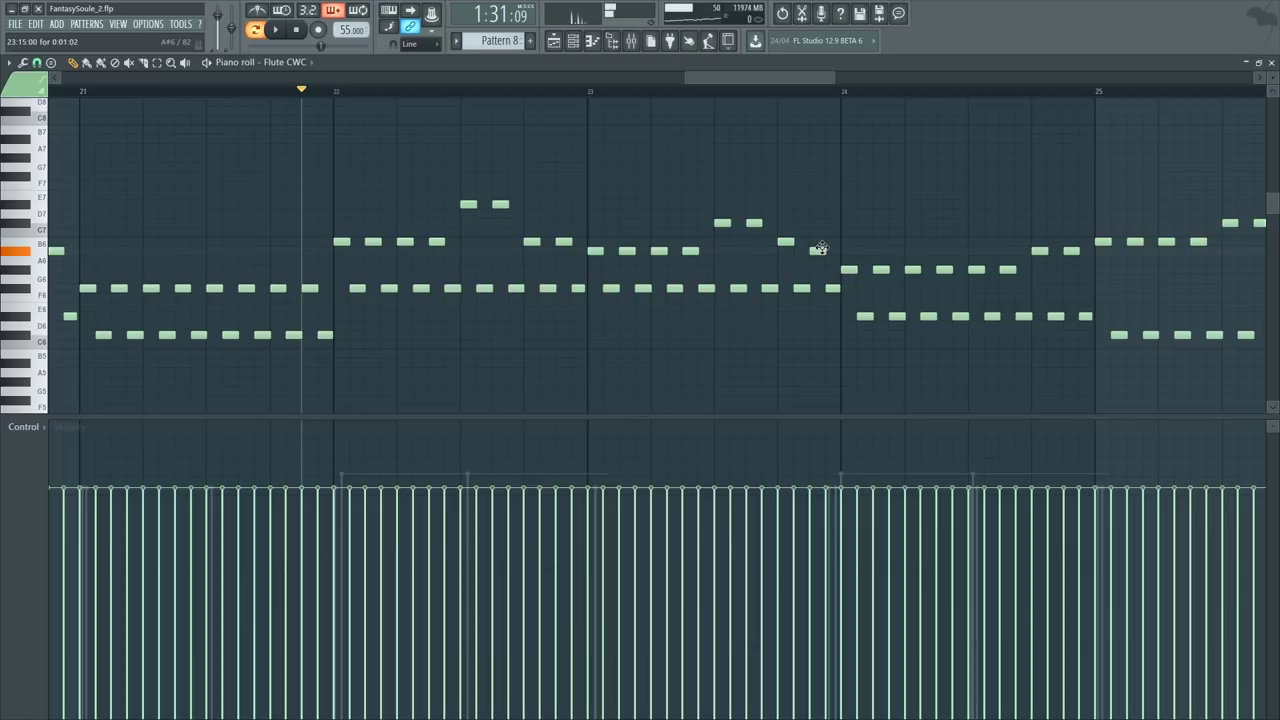
Step: Revoice bar 24's flute notes as G#6 over four E6 and four C#6 notes, and replace bar 25 with a copy of bar 24
left_click(686, 91)
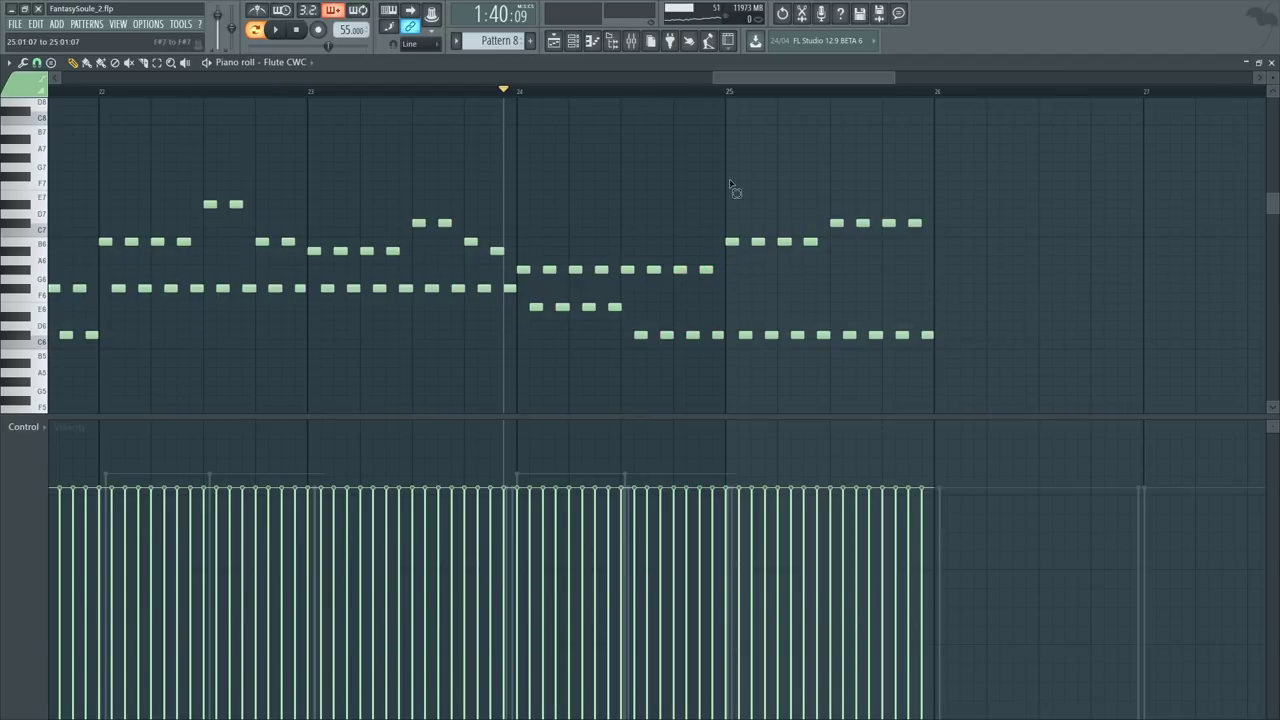
left_click_drag(731, 187, 913, 355)
left_click_drag(523, 223, 879, 383)
key("ctrl+b")
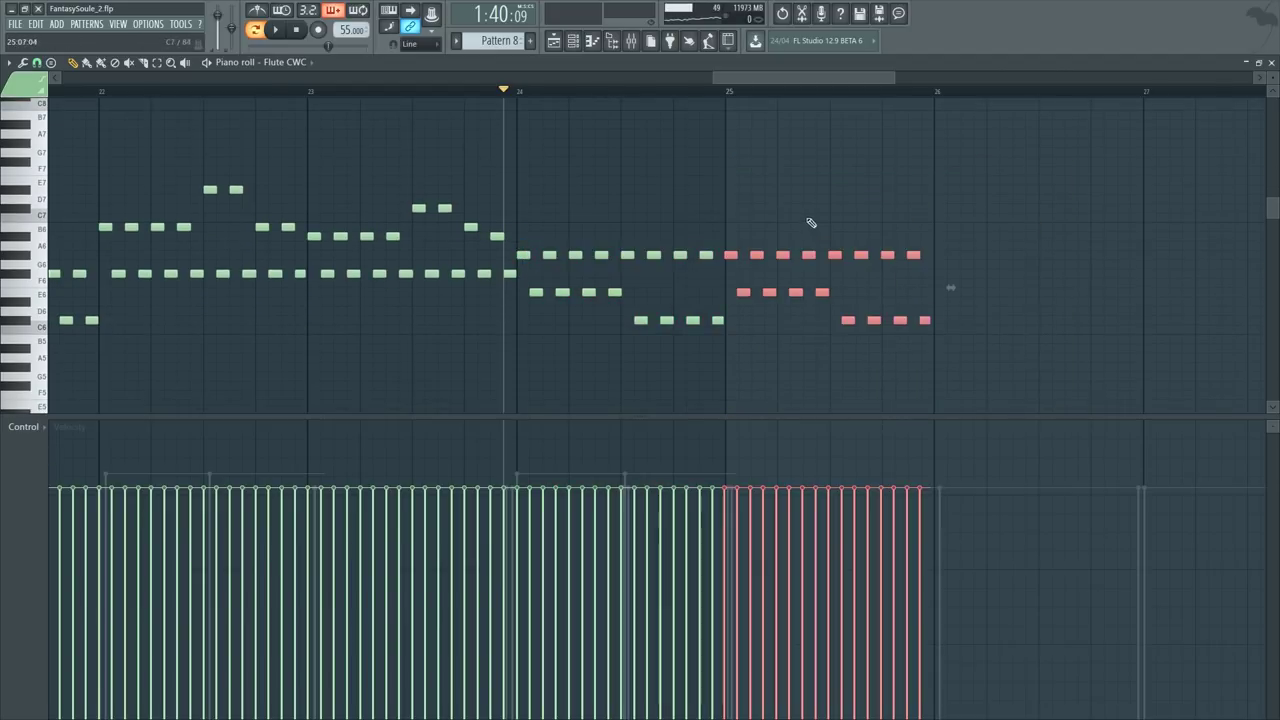
Step: Delete the second half of bar 25's flute notes and fill it with a duplicate of the first half
left_click_drag(831, 234, 930, 340)
key("Delete")
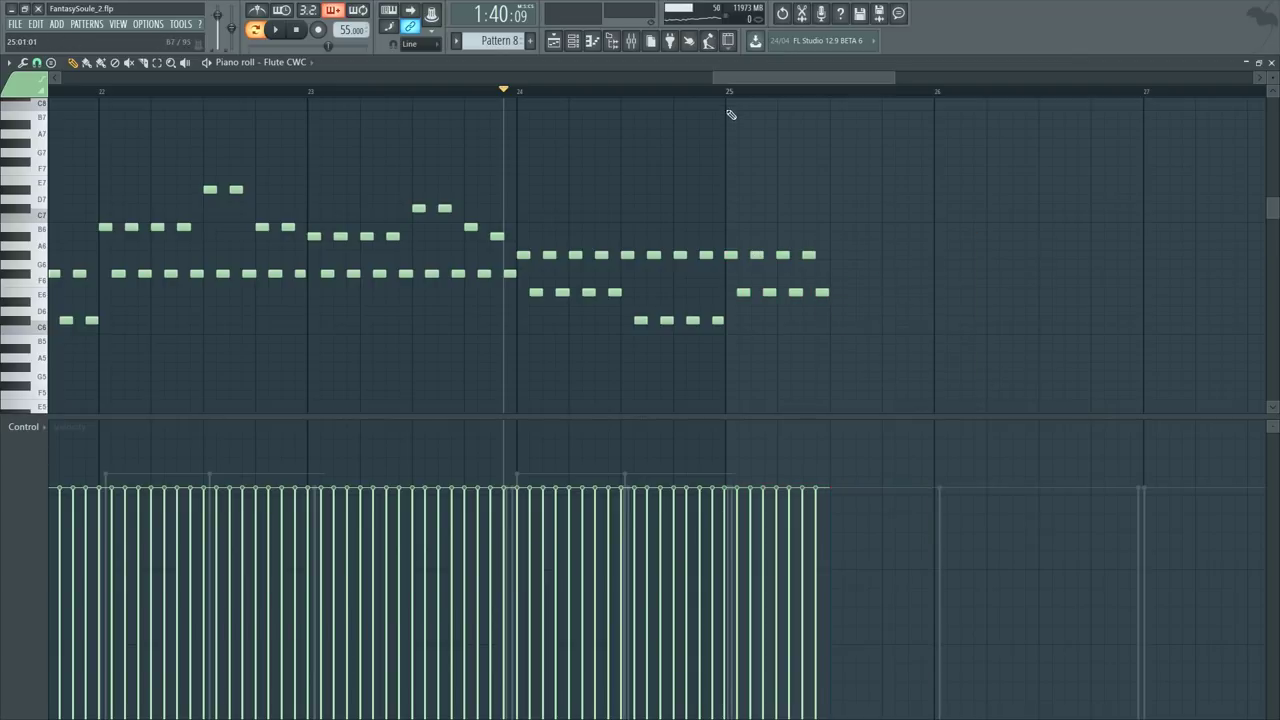
left_click_drag(730, 92, 830, 94)
key("ctrl+b")
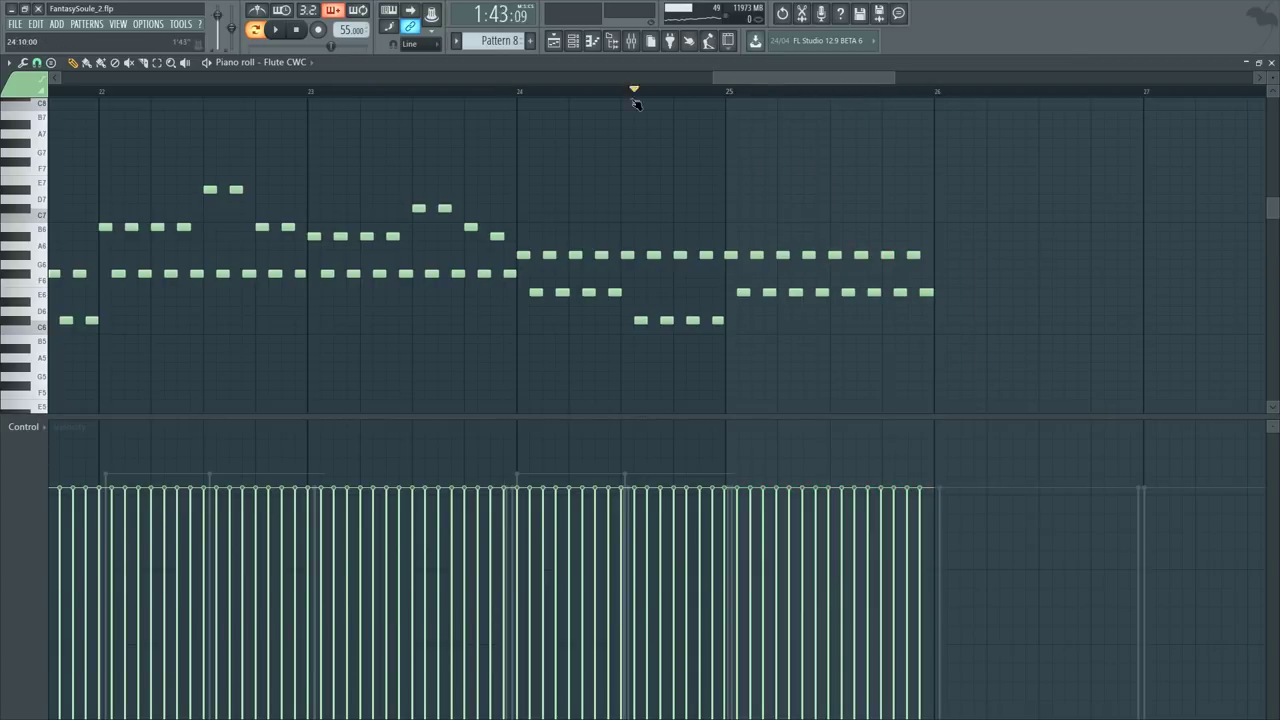
Step: Play the flute part from around bar 23 into bar 25 and replay the transition into bar 24
scroll(500, 104, "down", 2)
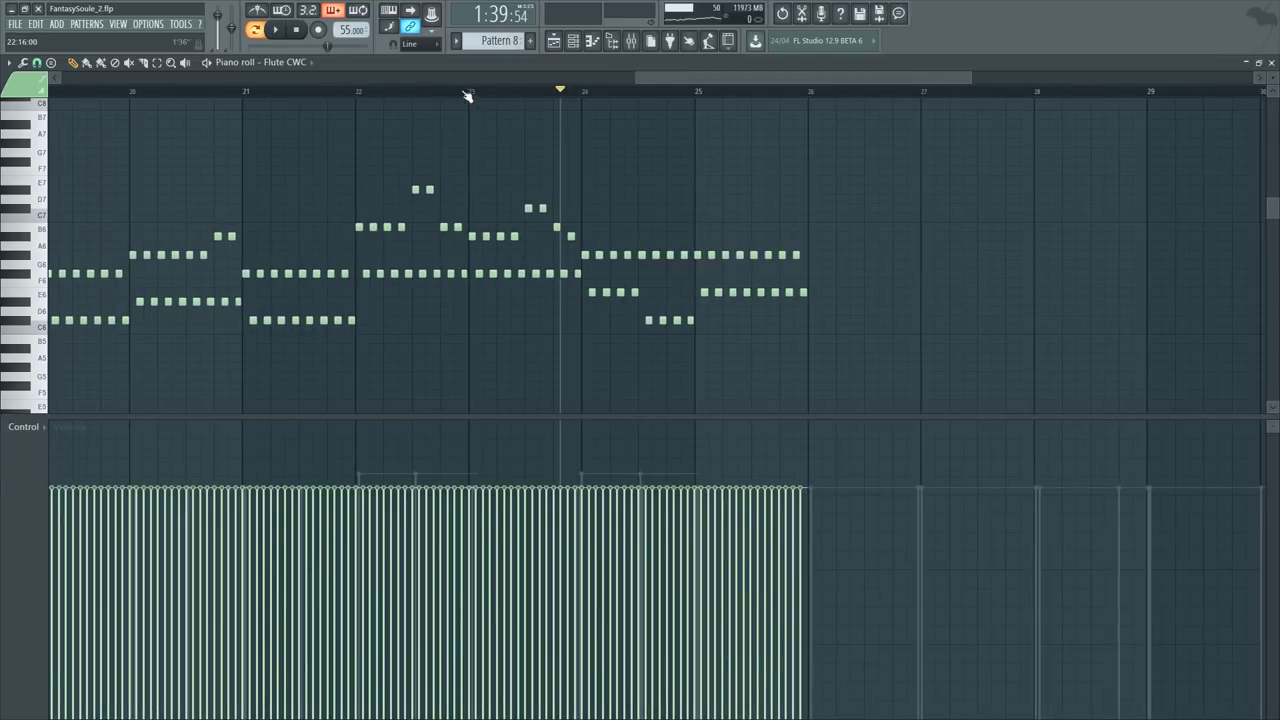
left_click(463, 92)
key("space")
key("F6")
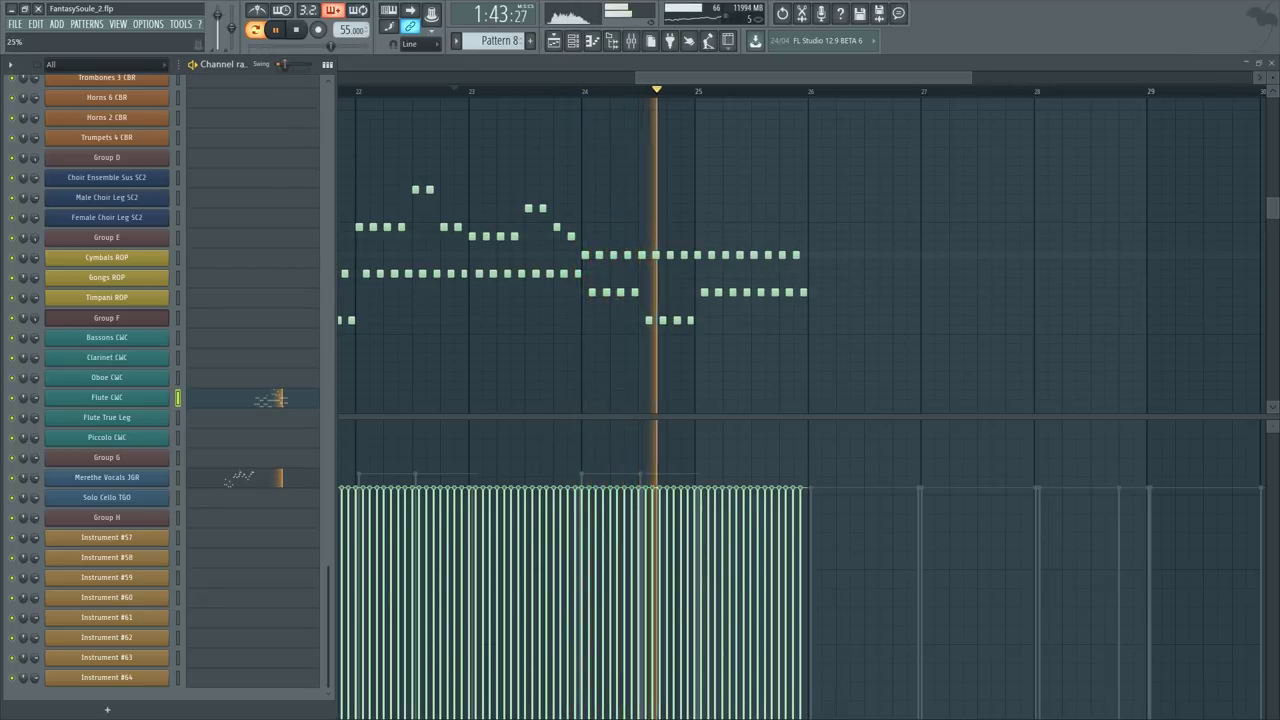
key("F6")
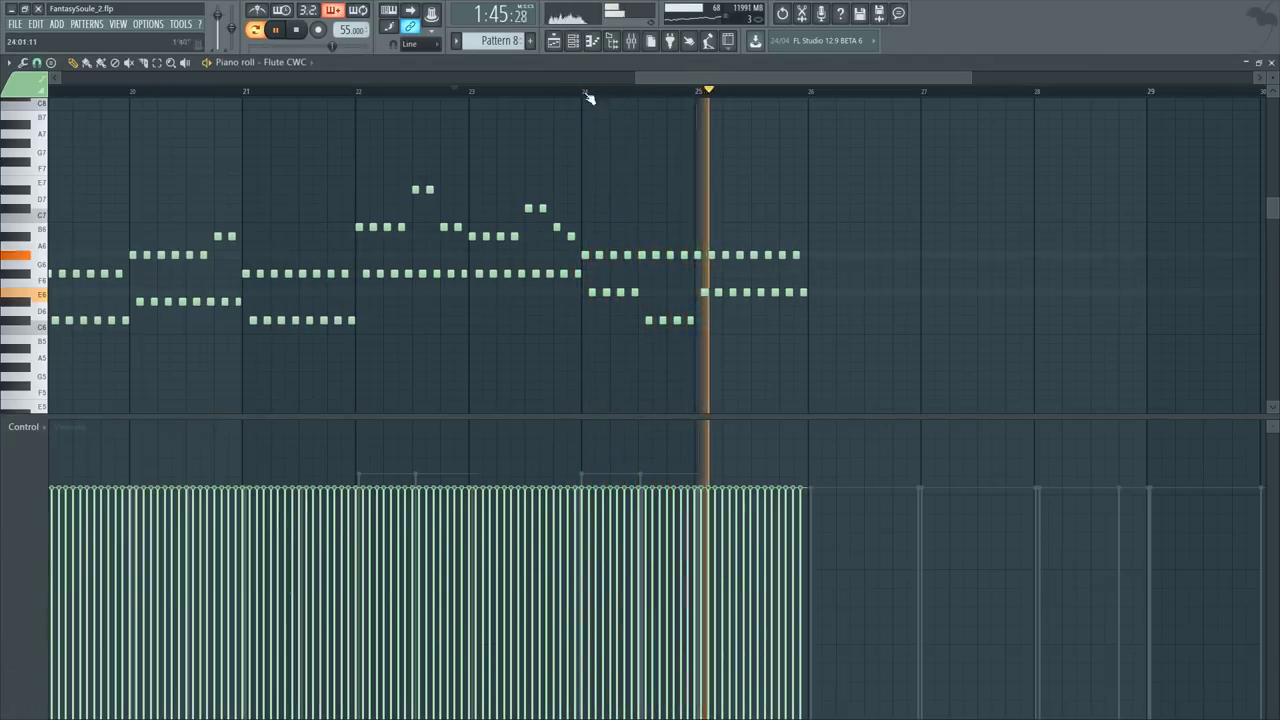
left_click(578, 93)
scroll(653, 96, "up", 4)
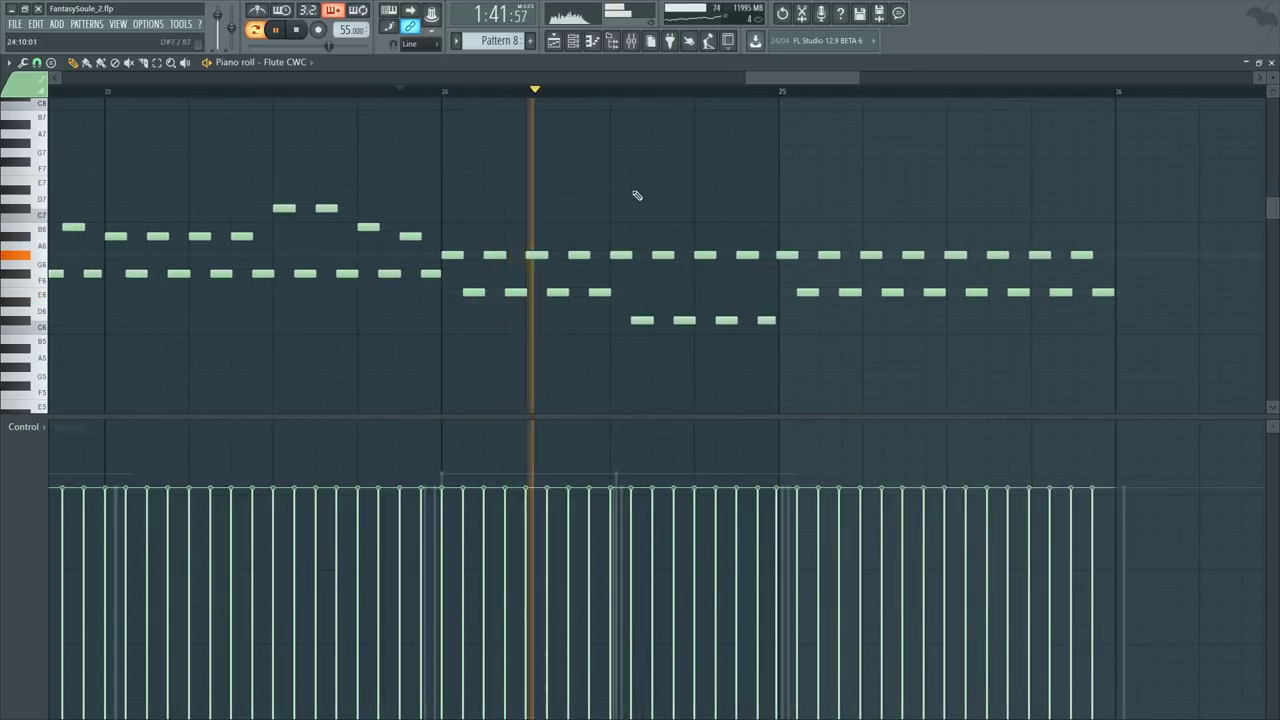
left_click(274, 92)
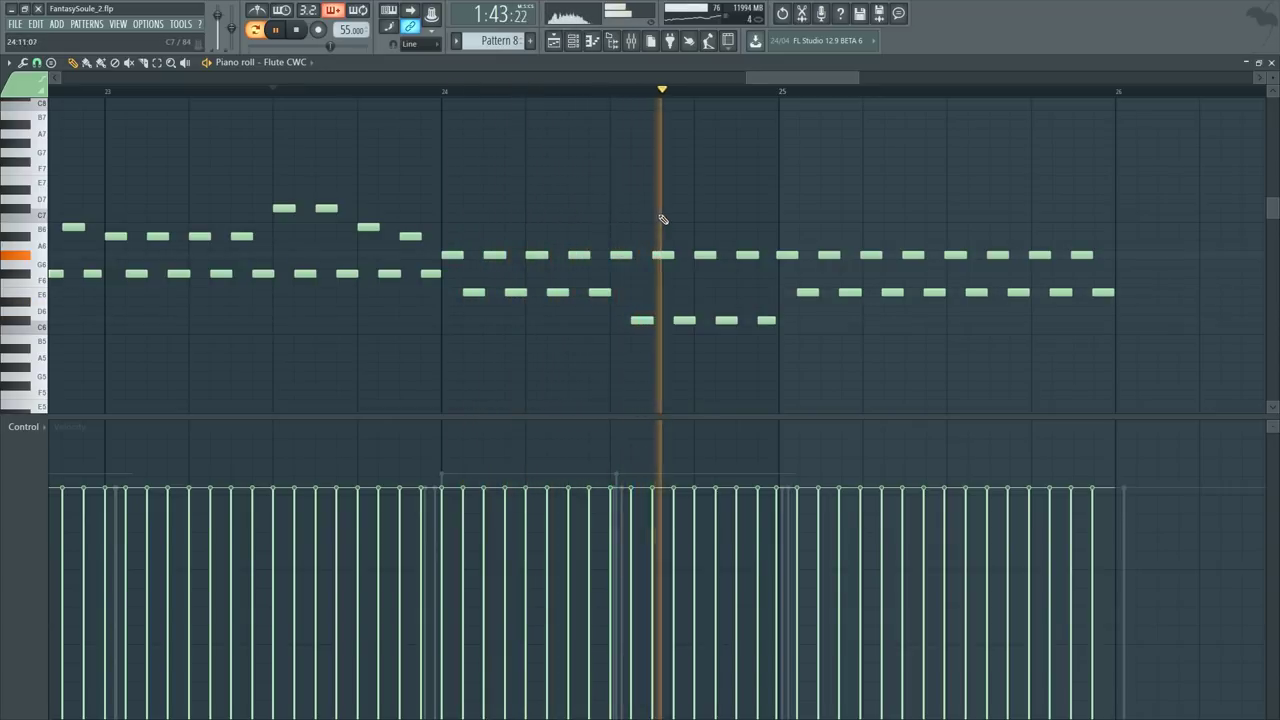
Step: Raise bar 24's last upper flute note to B6 and its last lower note to A#6, and play the ending
key("space")
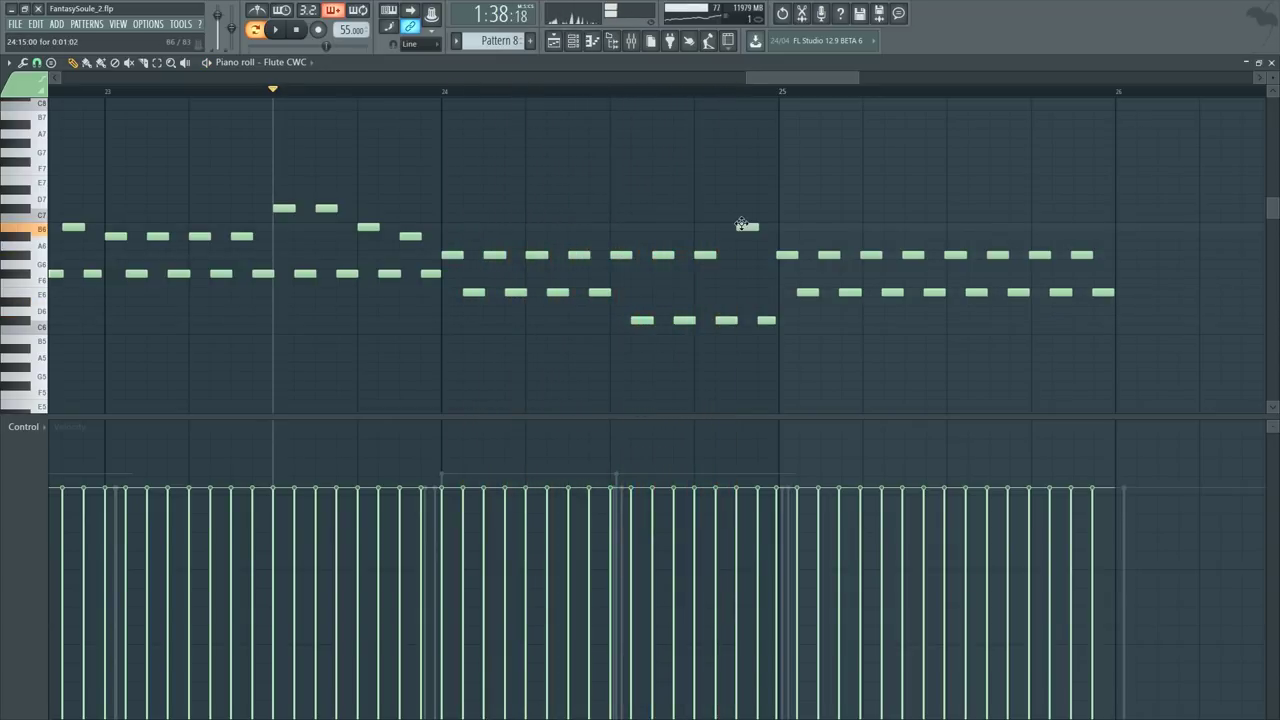
left_click(705, 92)
key("space")
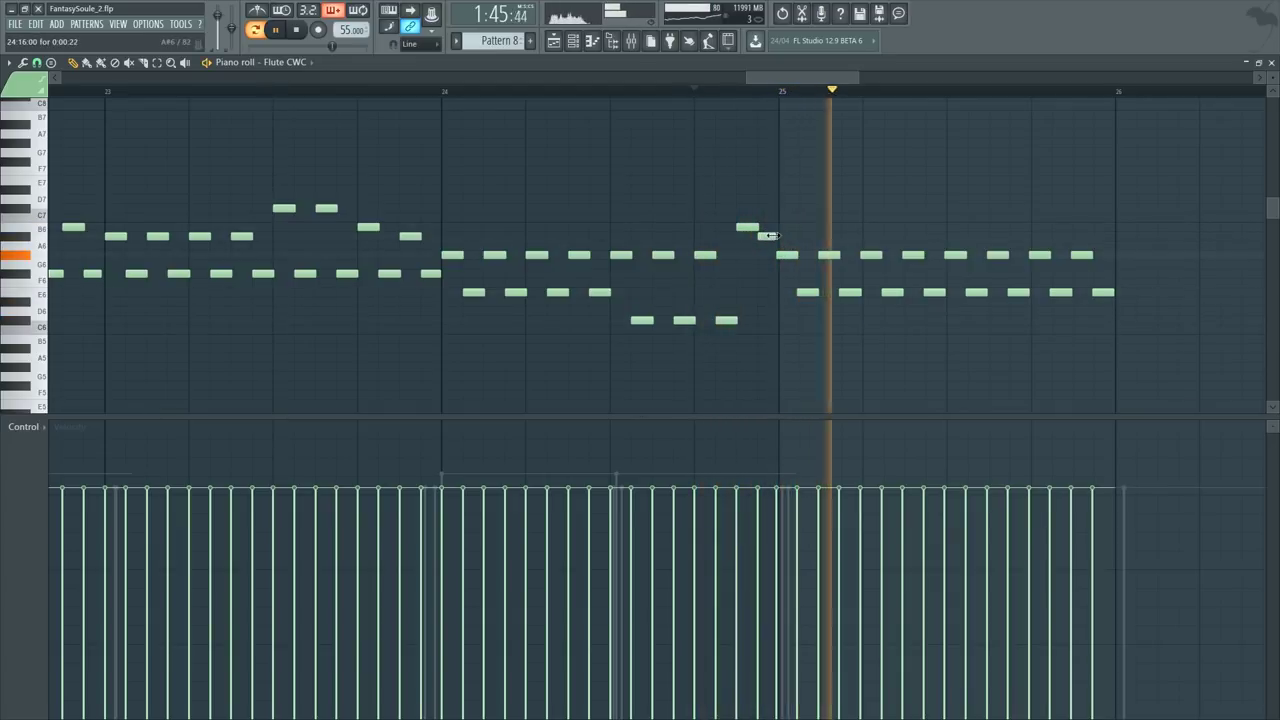
Step: Lower all of bar 25's lower flute notes to D#6
left_click(718, 91)
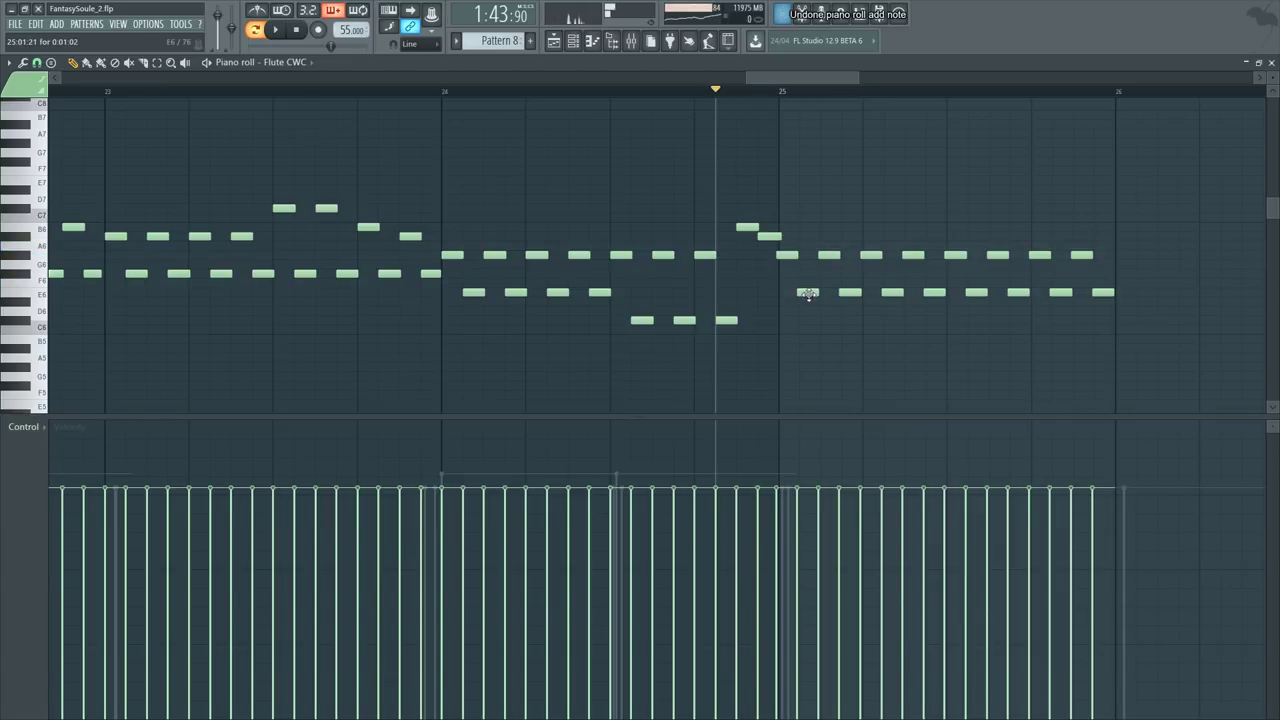
left_click_drag(831, 280, 1148, 350)
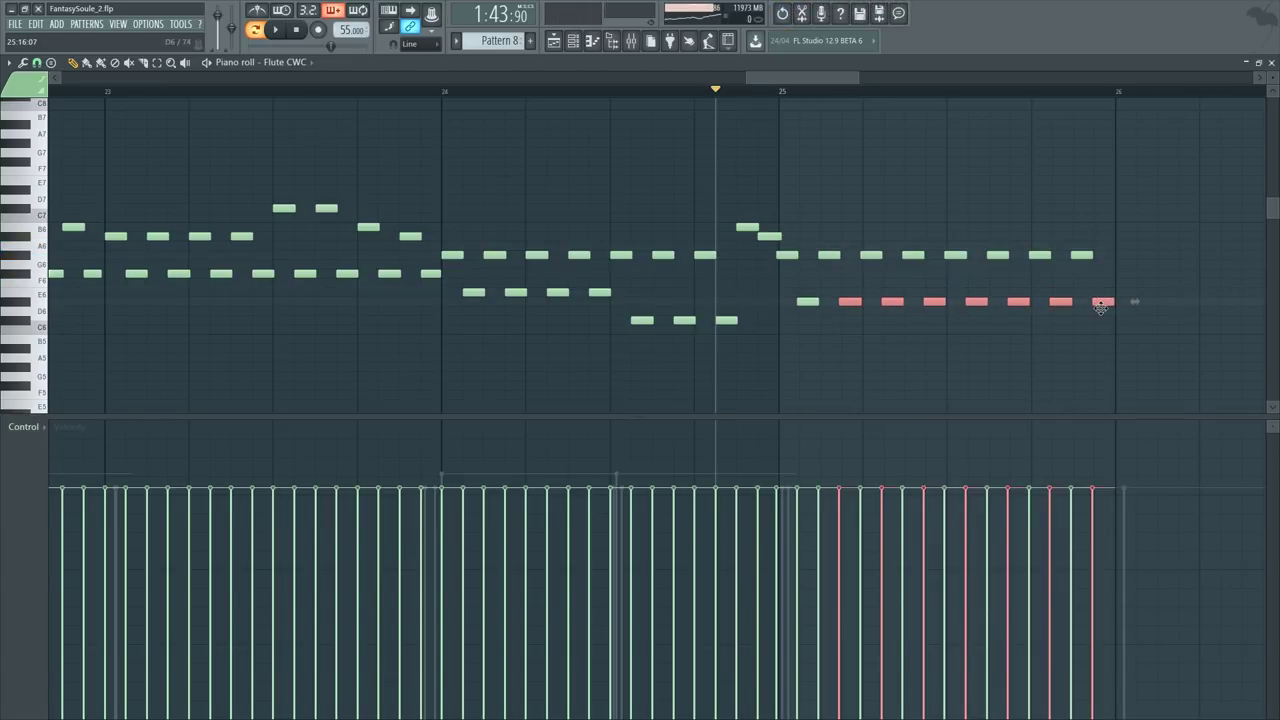
Step: Play the flute ending into bar 25 and stop playback
scroll(788, 263, "down", 6)
scroll(955, 224, "up", 6)
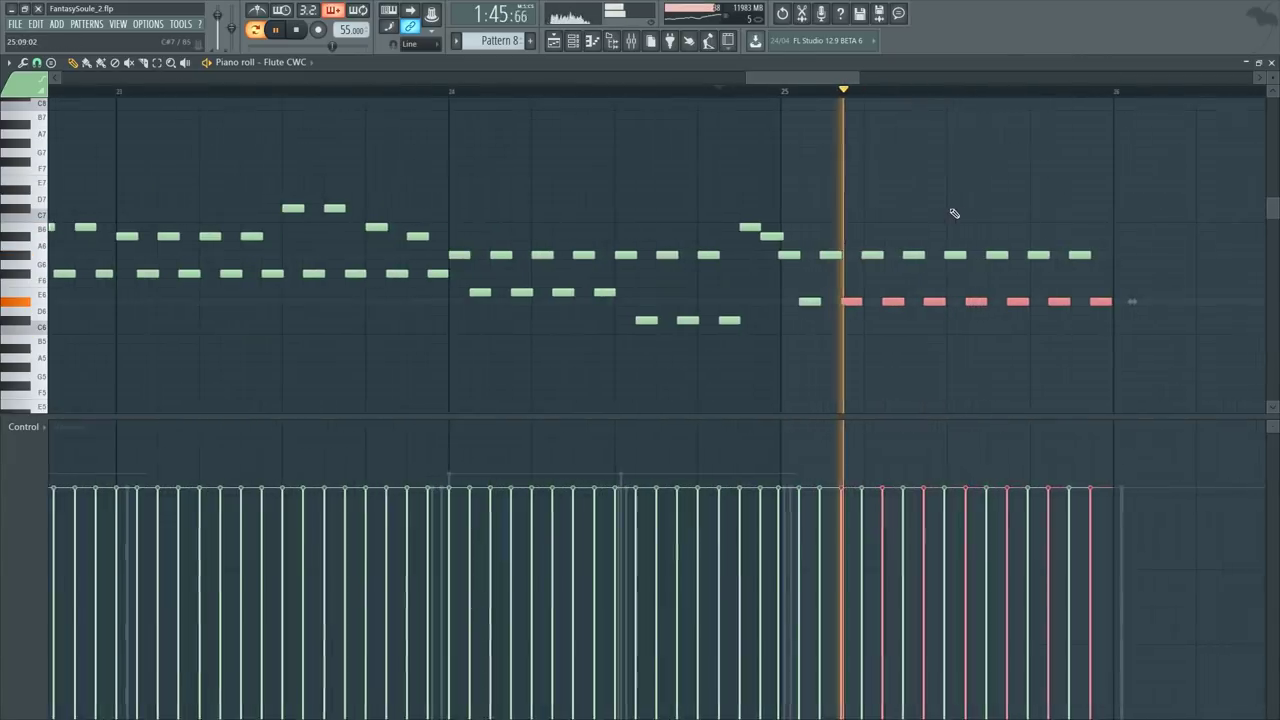
right_click(845, 174, "ctrl")
key("space")
Step: Open the audio settings and check the buffer size in the FL Studio ASIO panel
left_click(150, 25)
left_click(157, 62)
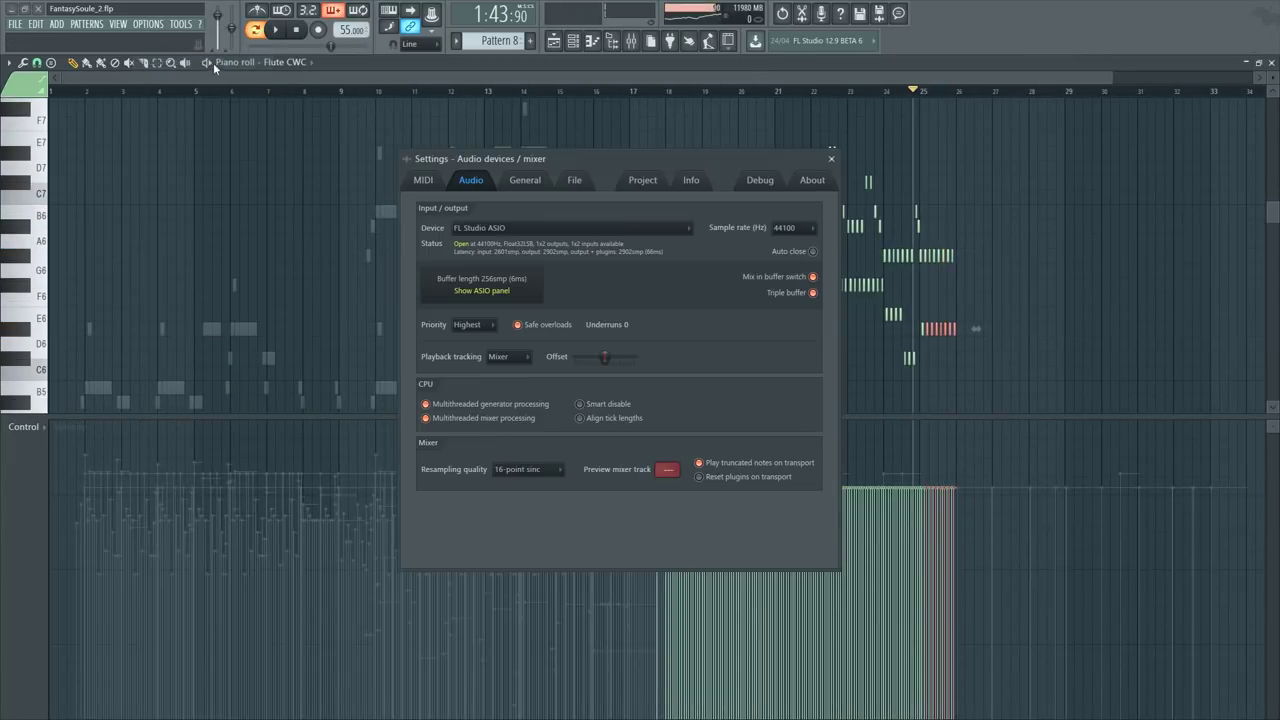
left_click(484, 290)
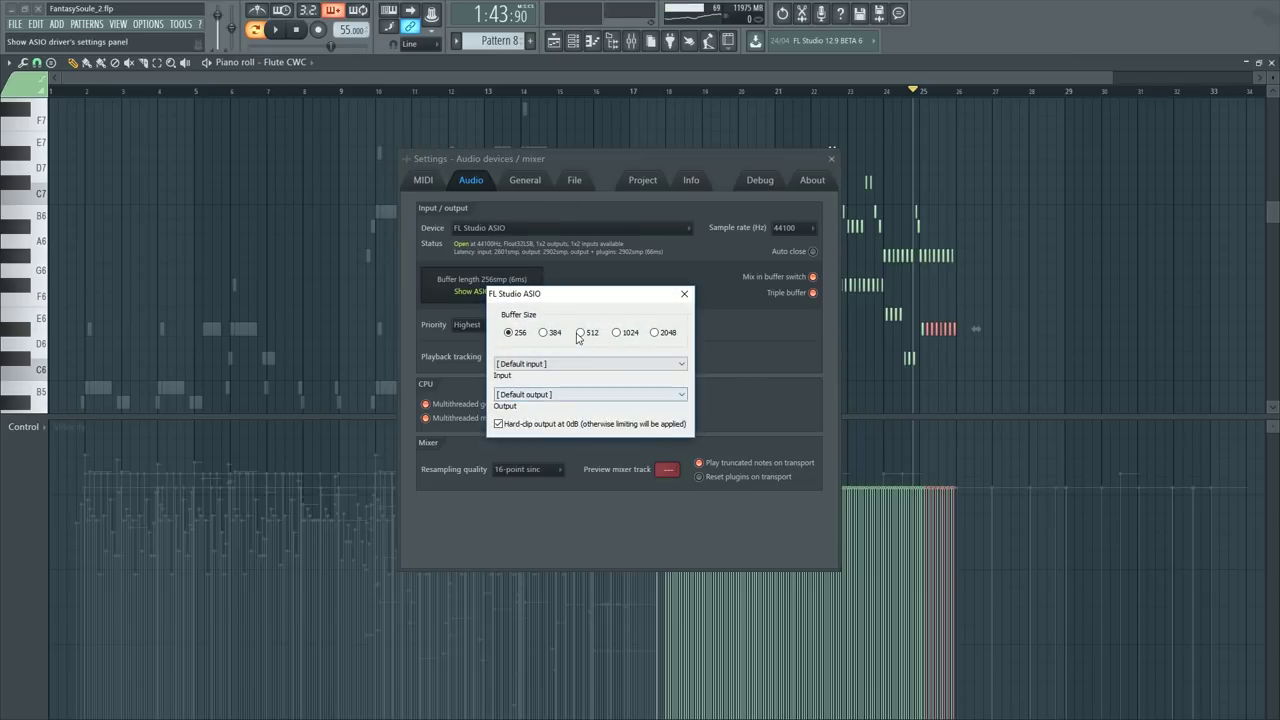
left_click(682, 292)
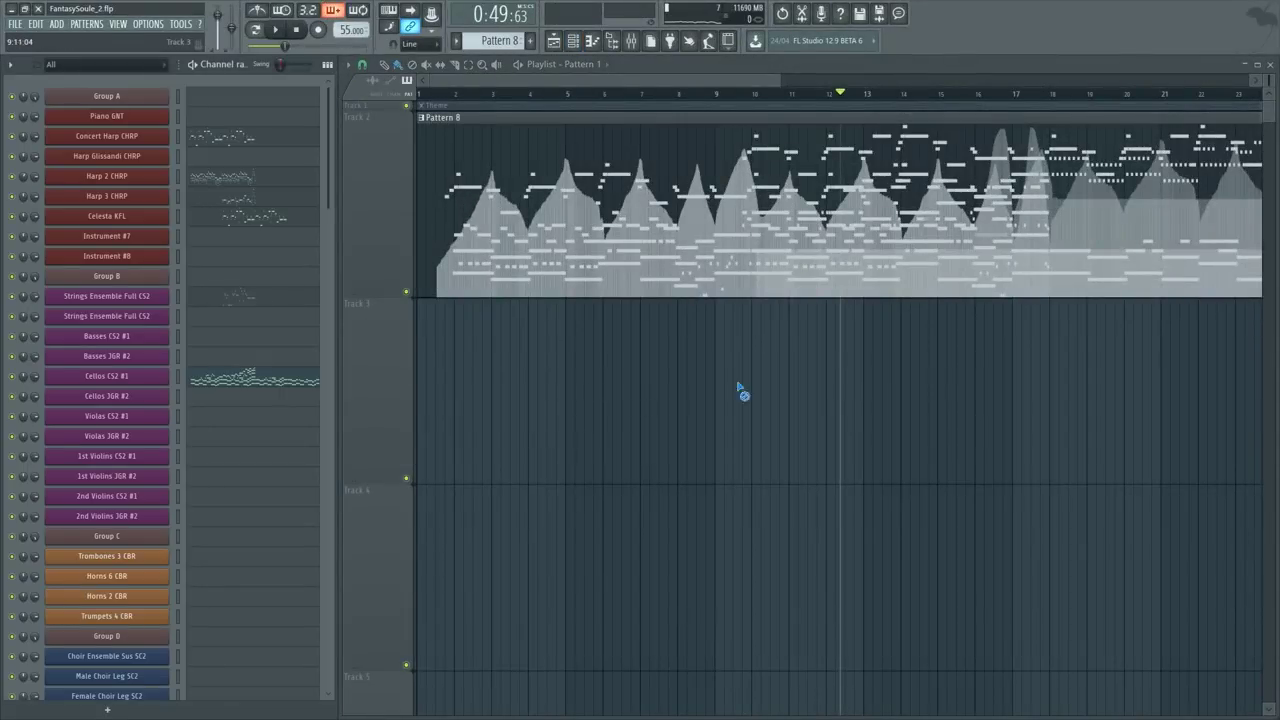
Step: Open the Concert Harp part, play from around bar 12, and bring up the Merethe Vocals part
scroll(765, 88, "down", 3)
double_click(664, 174)
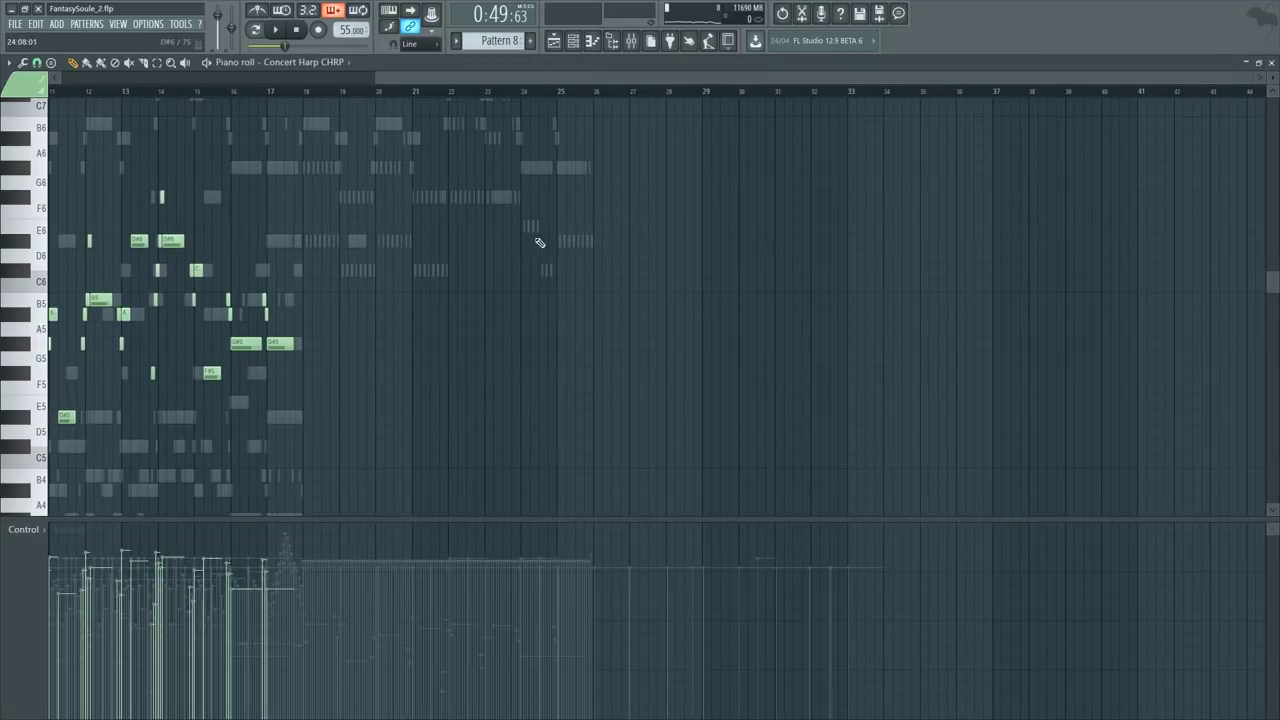
key("space")
scroll(485, 95, "up", 4)
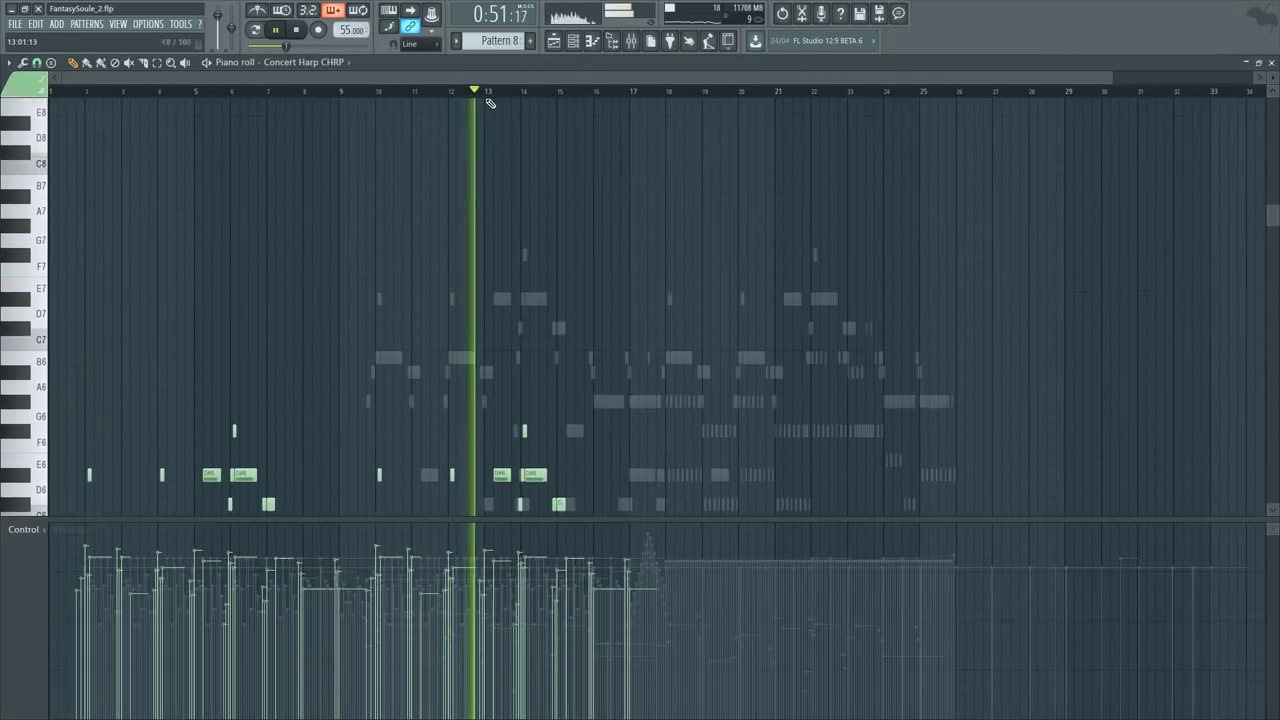
scroll(490, 103, "down", 4)
key("space")
scroll(489, 94, "up", 4)
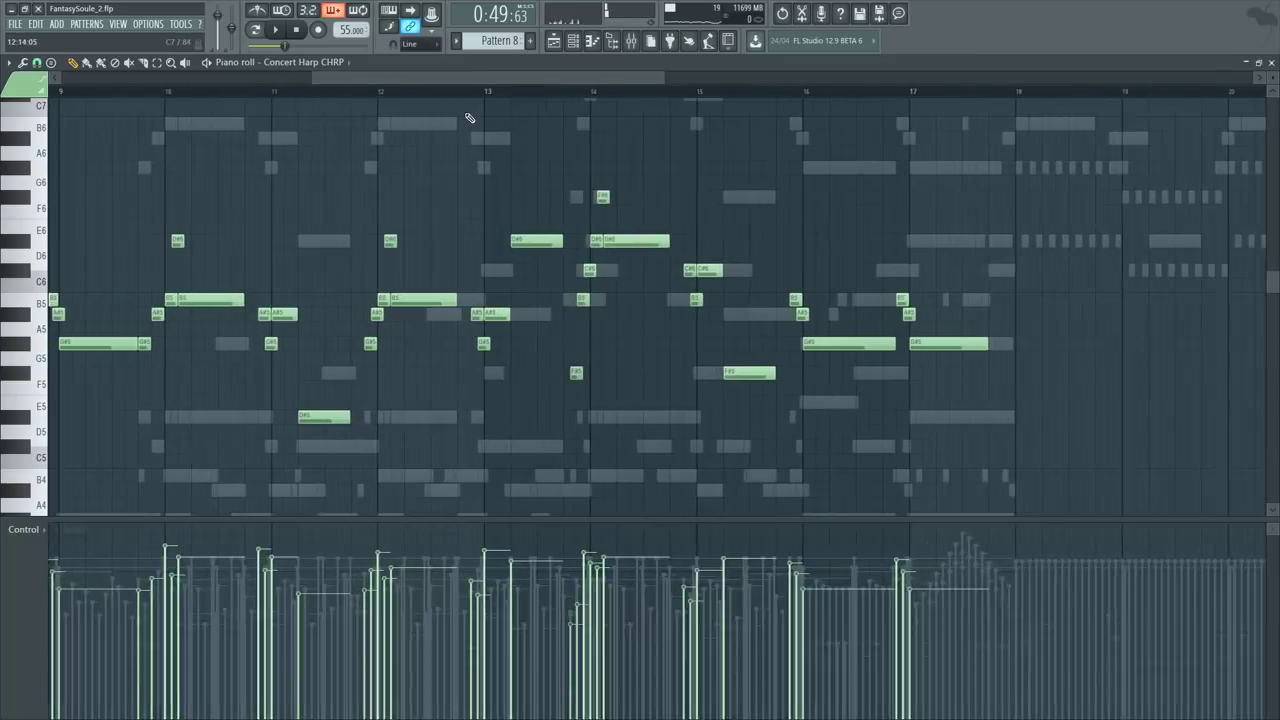
right_click(437, 126)
scroll(450, 208, "down", 2)
double_click(452, 217)
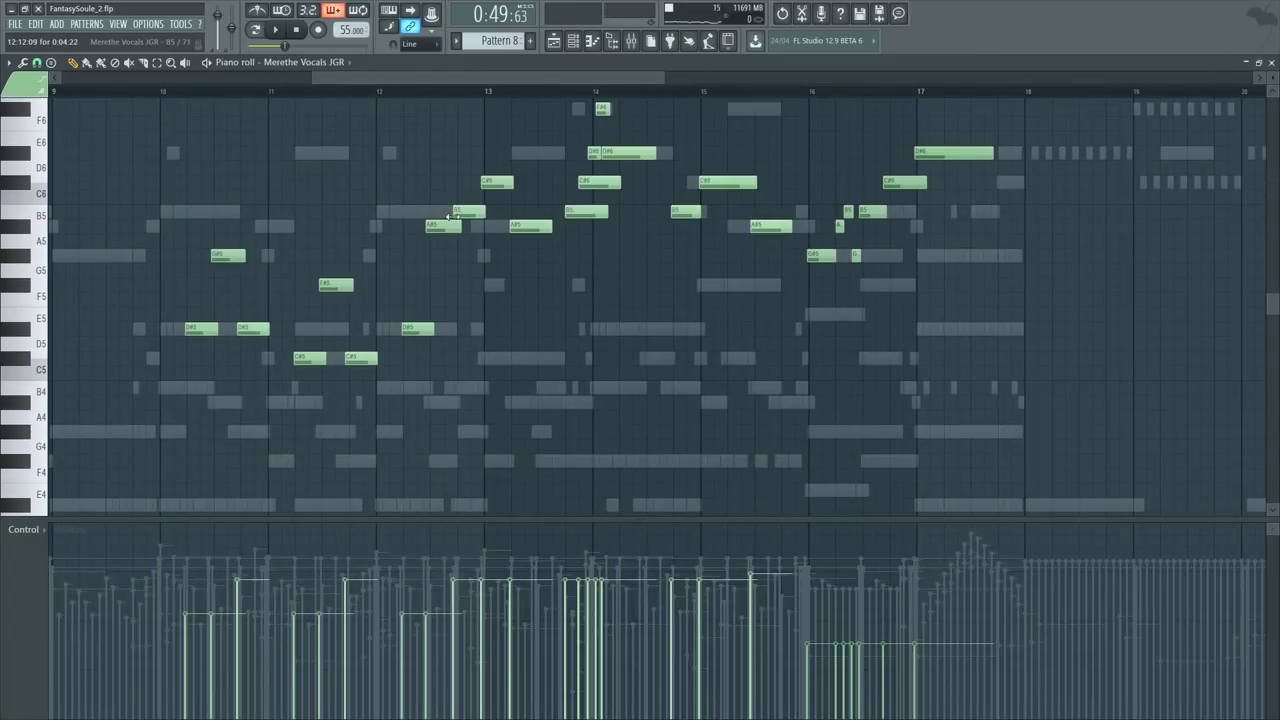
Step: Open the Cellos CS2 #1 part, play from bar 12, and delete the G#4 note near the end of bar 12
key("F6")
left_click(300, 380)
key("space")
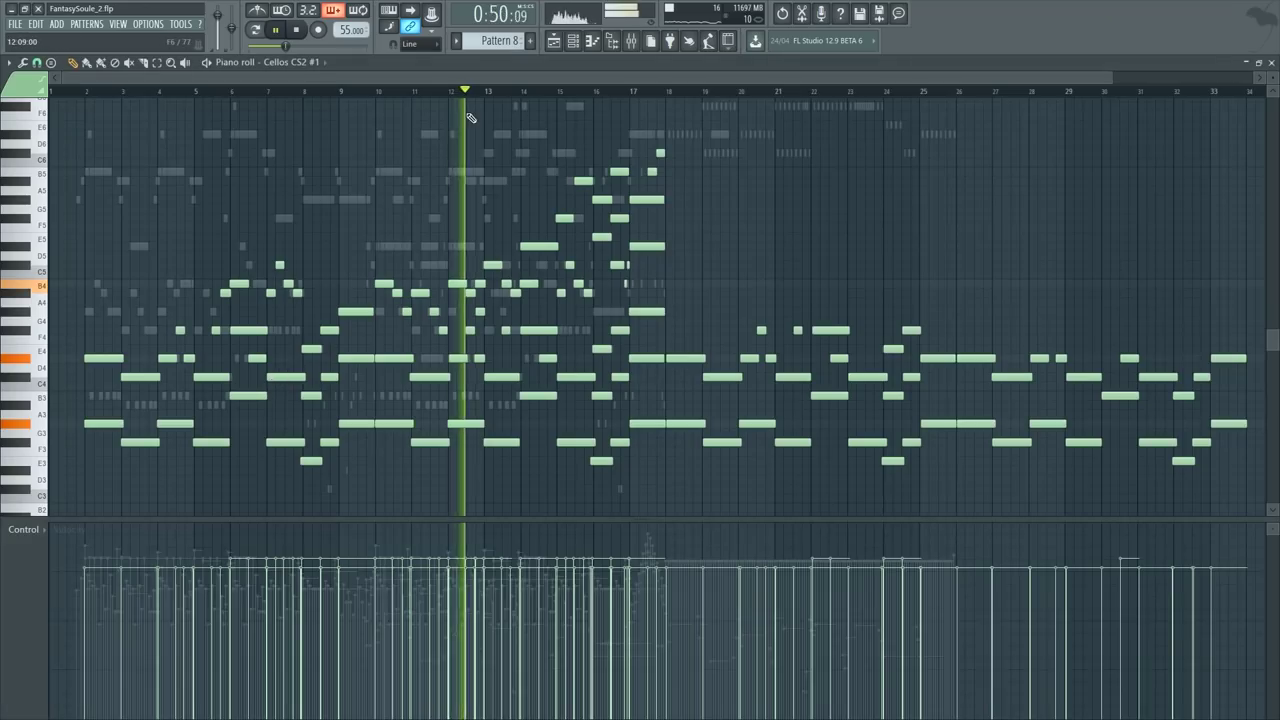
scroll(470, 100, "up", 4)
key("space")
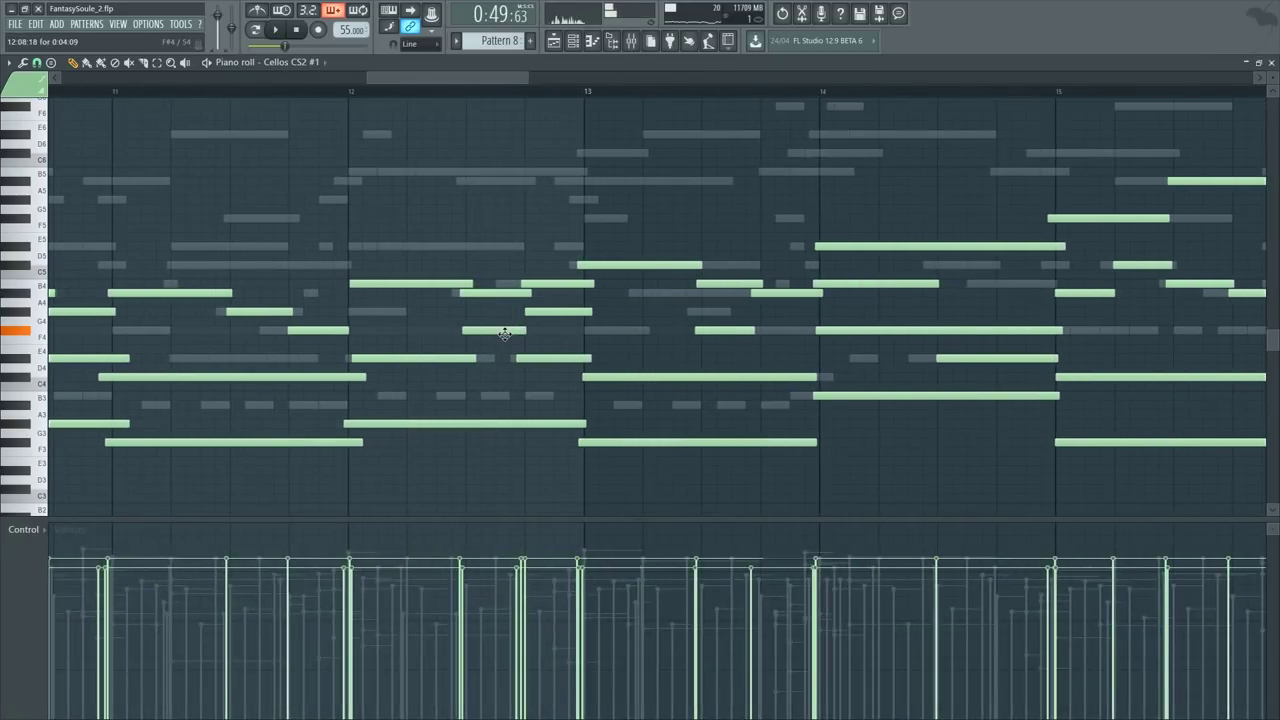
right_click(537, 312)
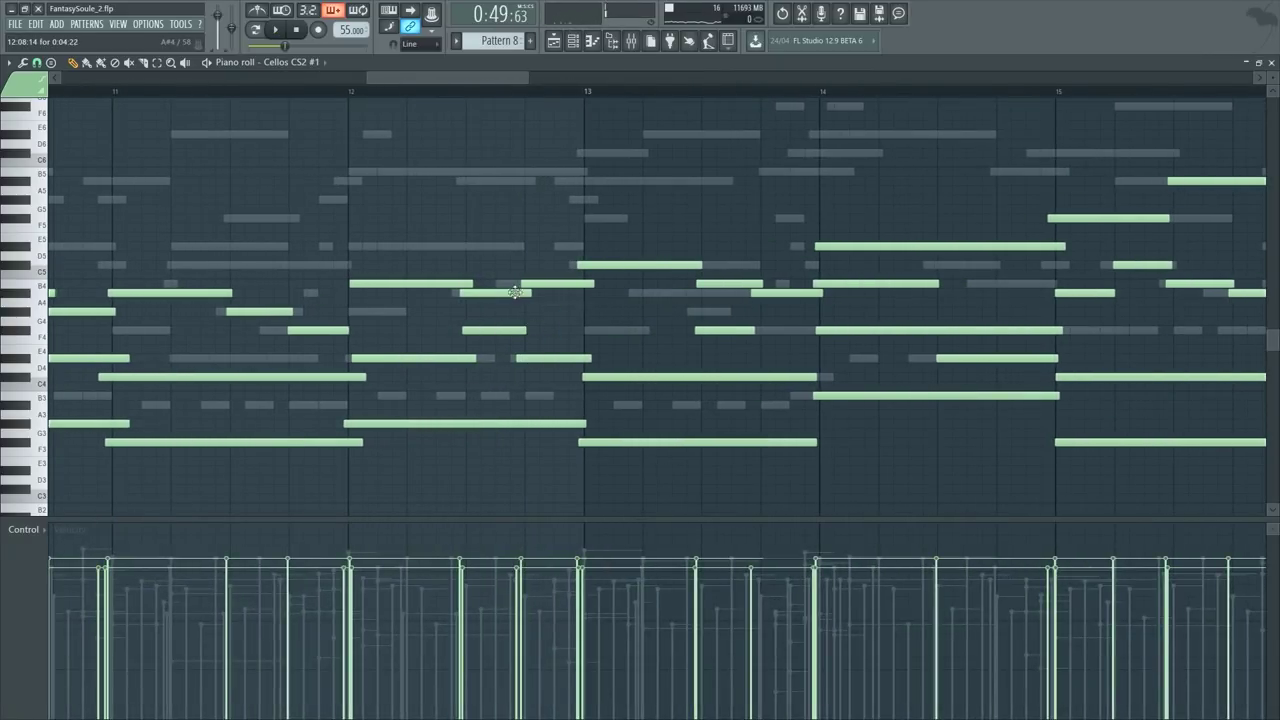
Step: Play the cellos from bar 12 into bar 13 and try an F5 note in the middle of bar 13
key("space")
scroll(516, 75, "down", 3)
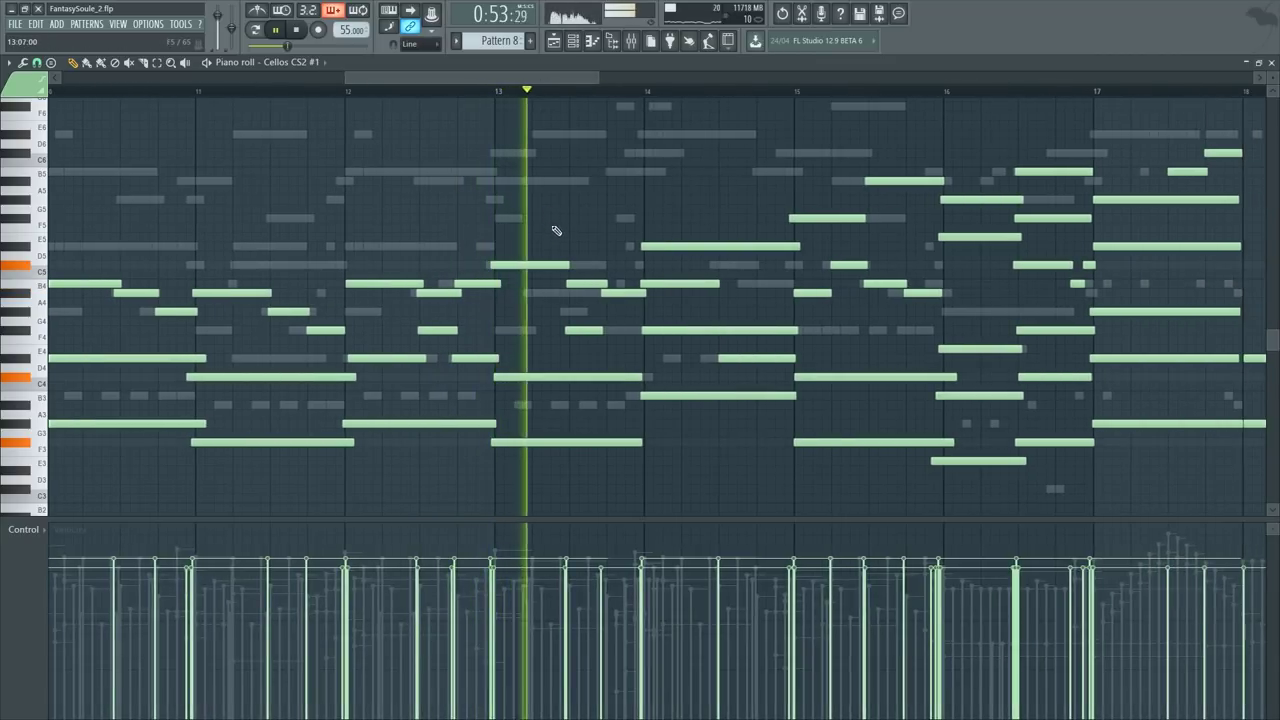
key("space")
left_click(565, 227)
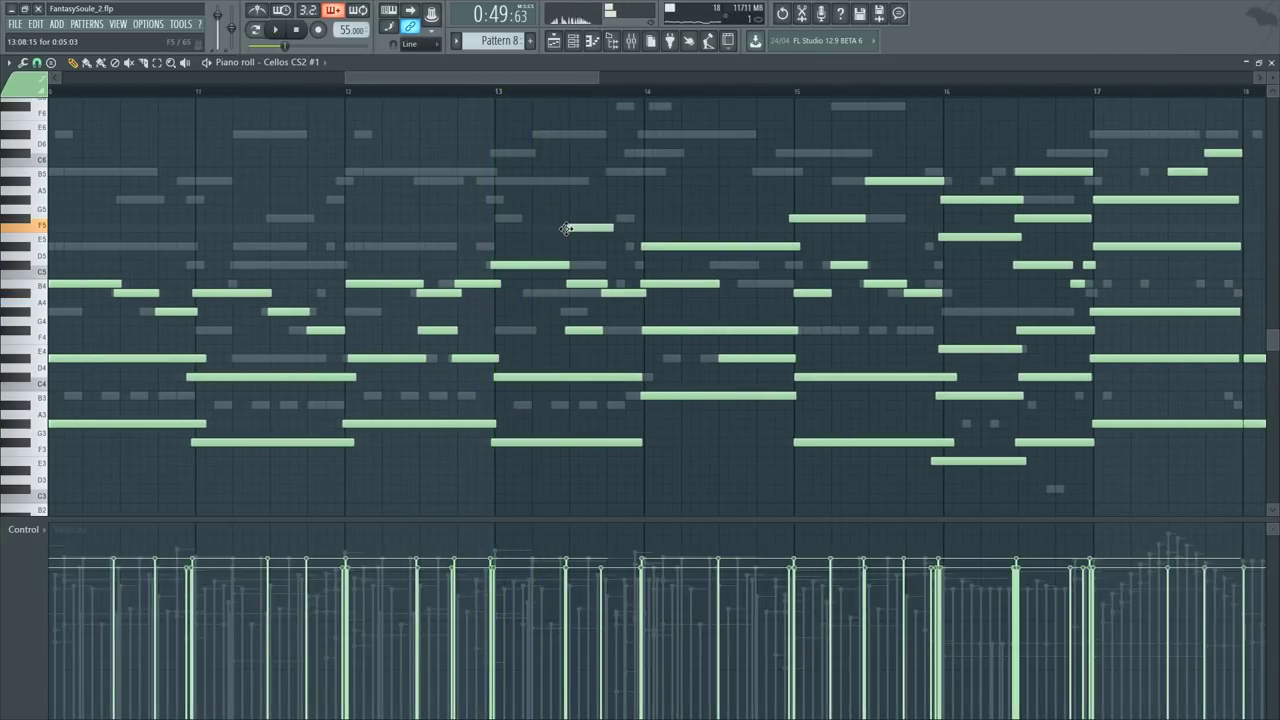
Step: Open the Violas CS2 #1 part, play briefly, and add an F#5 note at the start of bar 13
scroll(577, 212, "down", 3)
key("F6")
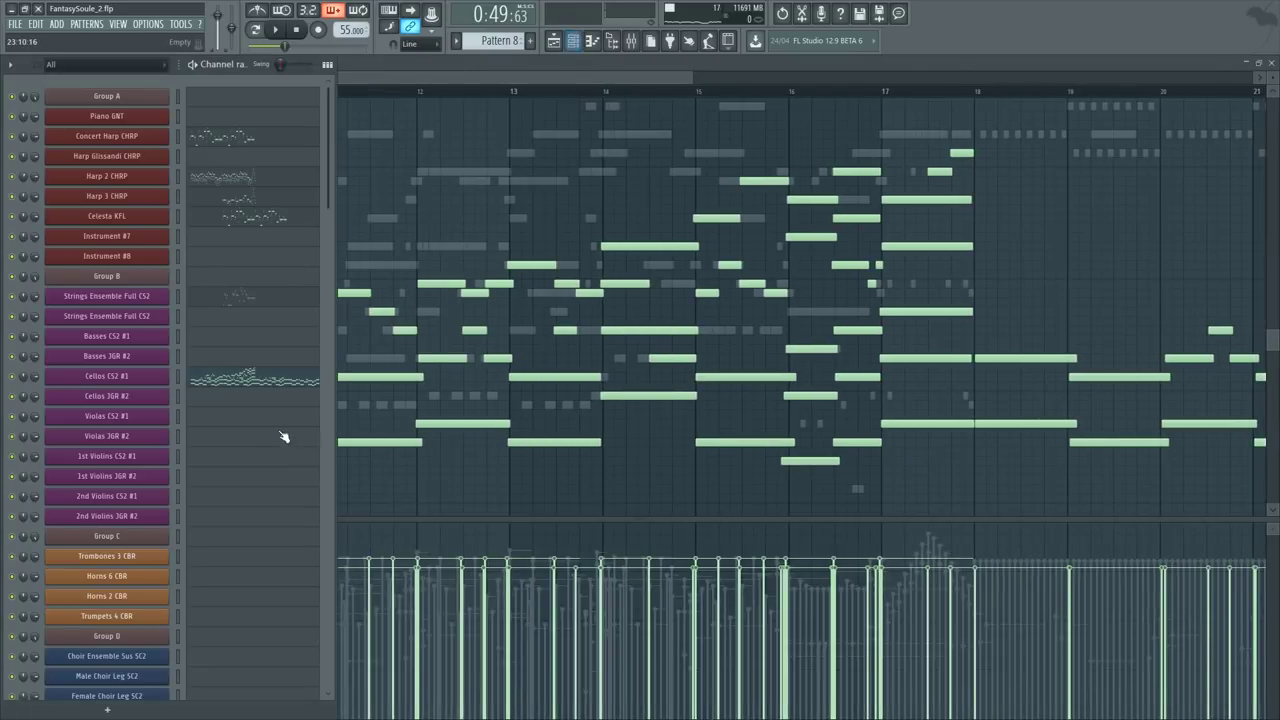
left_click(226, 420)
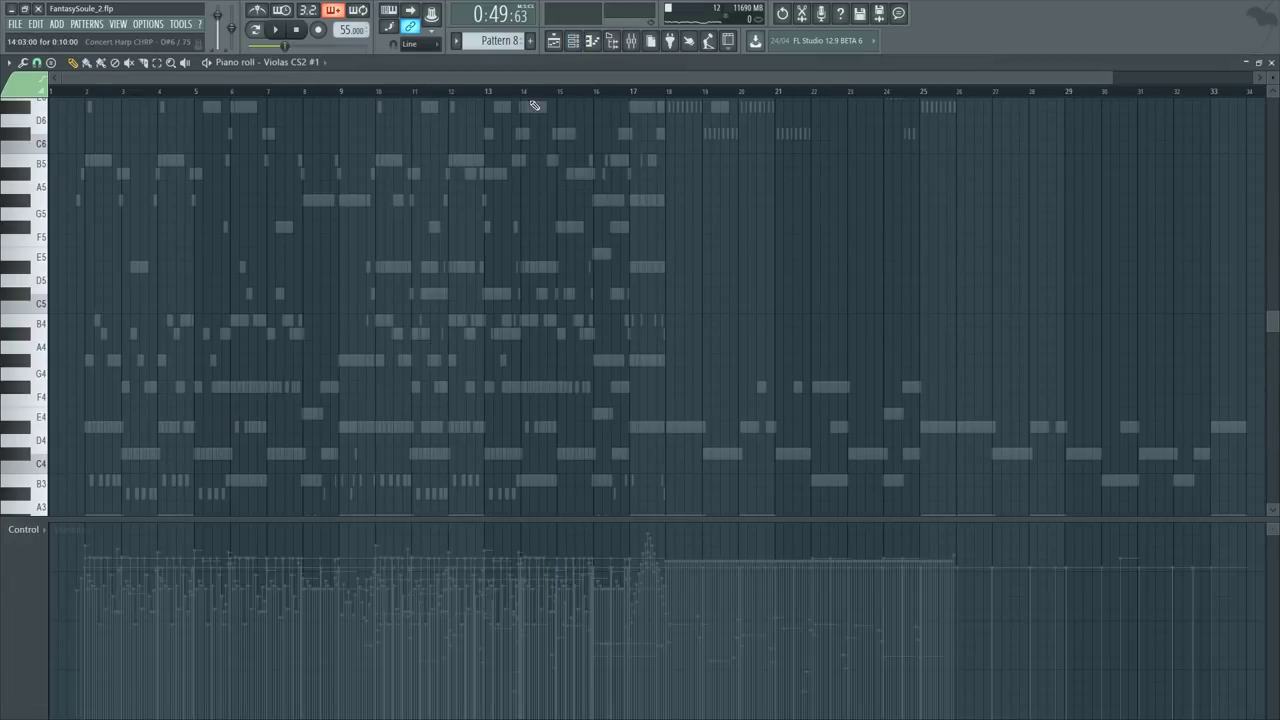
key("space")
scroll(535, 105, "up", 5)
key("space")
left_click(420, 227)
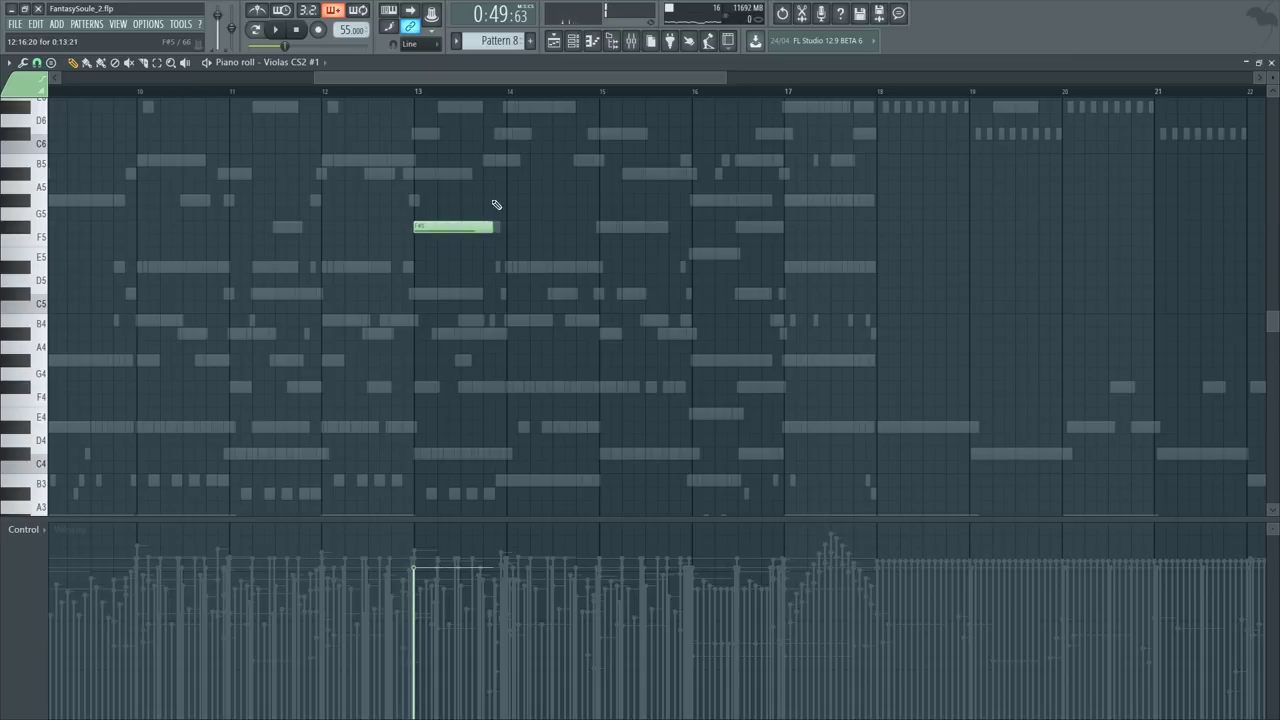
Step: Select the new viola note and assign it a different articulation group
scroll(486, 103, "up", 4)
key("ctrl+a")
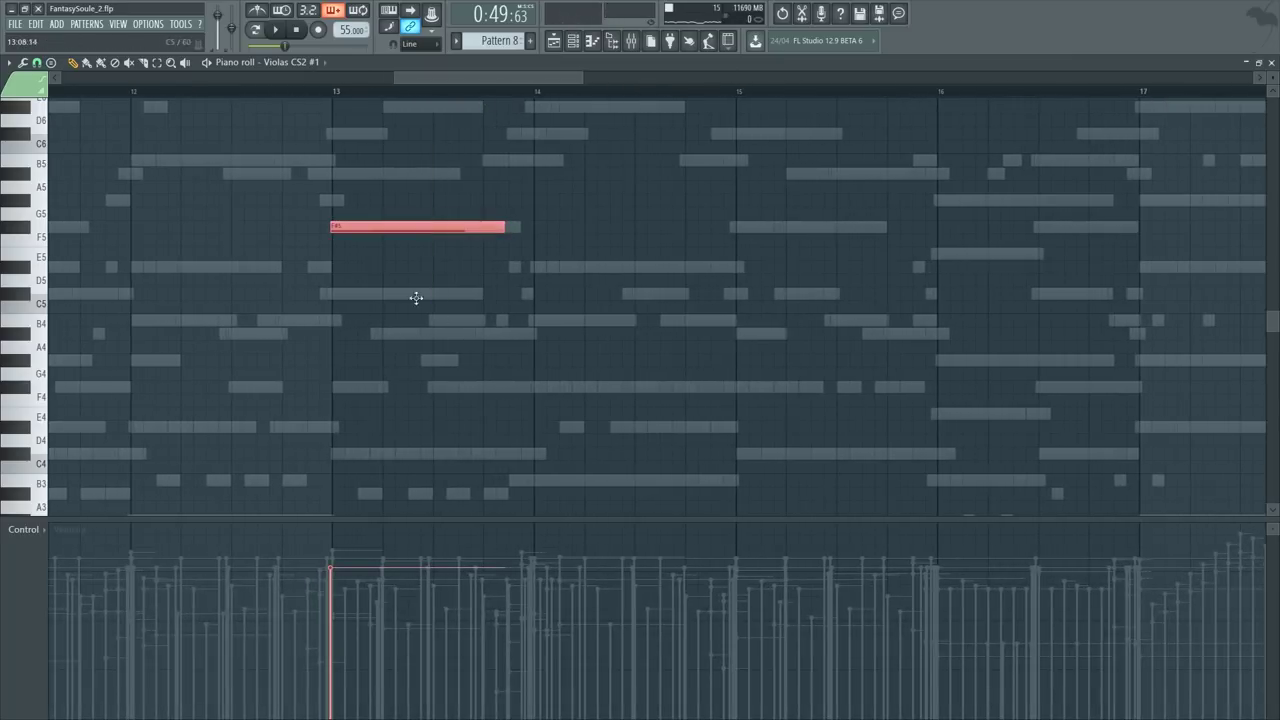
left_click(12, 82)
left_click(18, 114)
left_click(358, 148)
Step: Play into bar 13 and shift and shorten the viola F#5 note to cover about the second half of the bar
key("space")
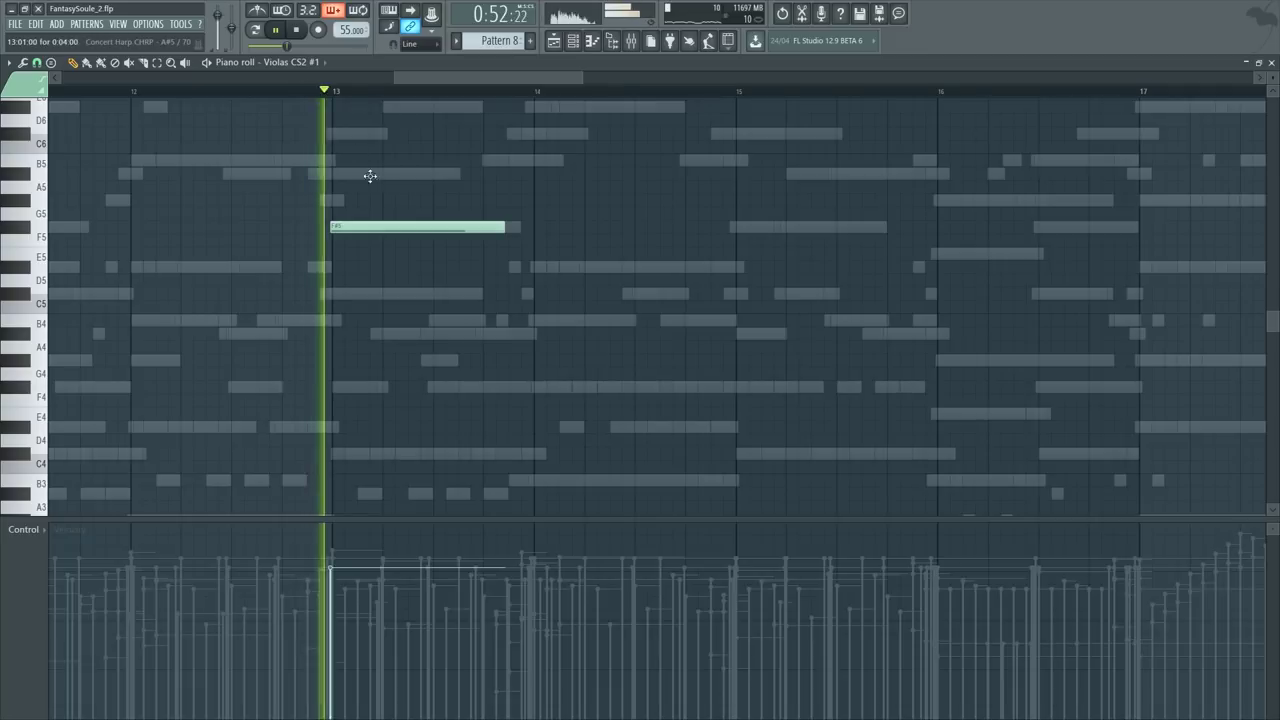
key("space")
left_click_drag(341, 228, 437, 230)
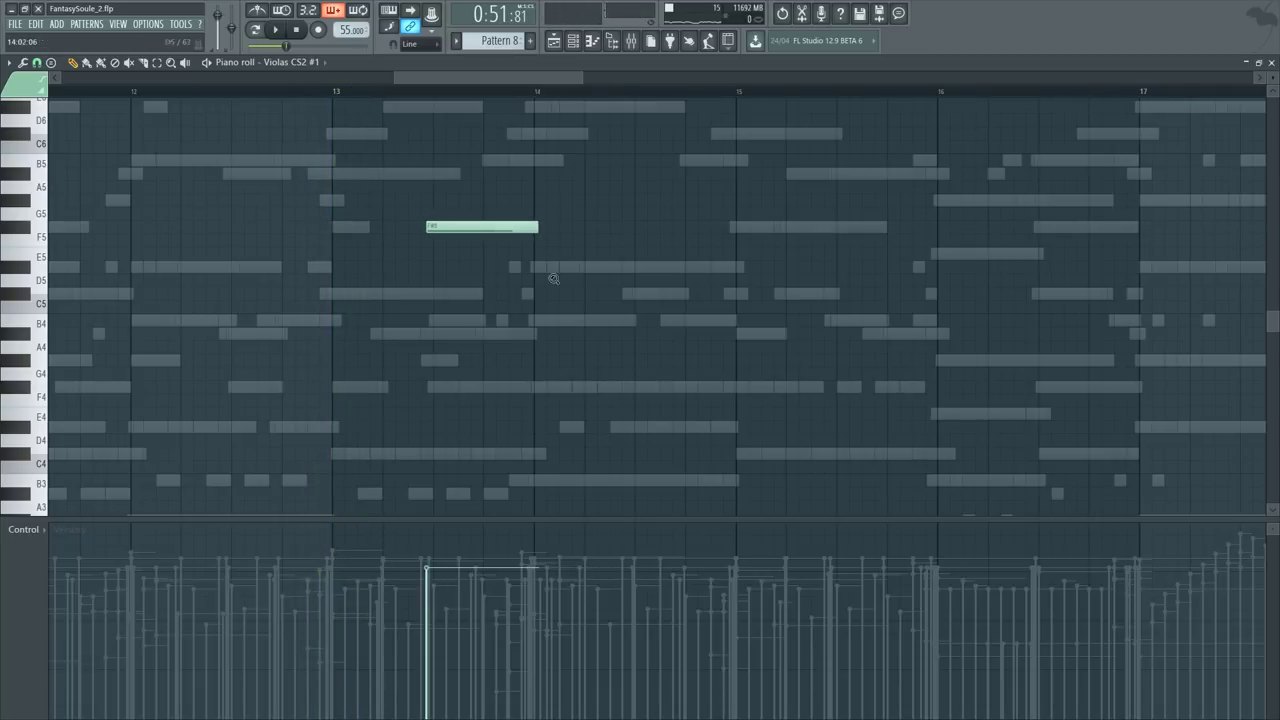
Step: Copy all Dynamics automation from Cellos CS2 #1 and paste it into the Dynamics of Violas CS2 #1
scroll(536, 251, "down", 5)
key("F6")
left_click(149, 381)
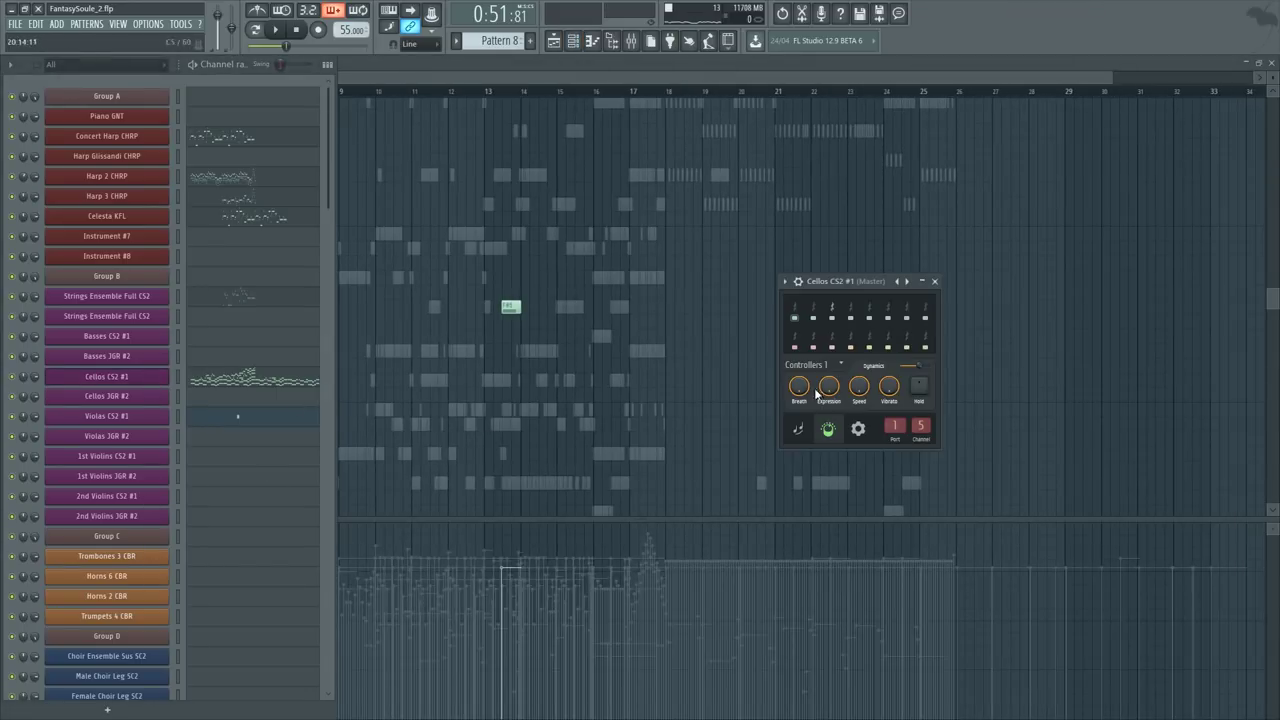
right_click(898, 372)
left_click(955, 449)
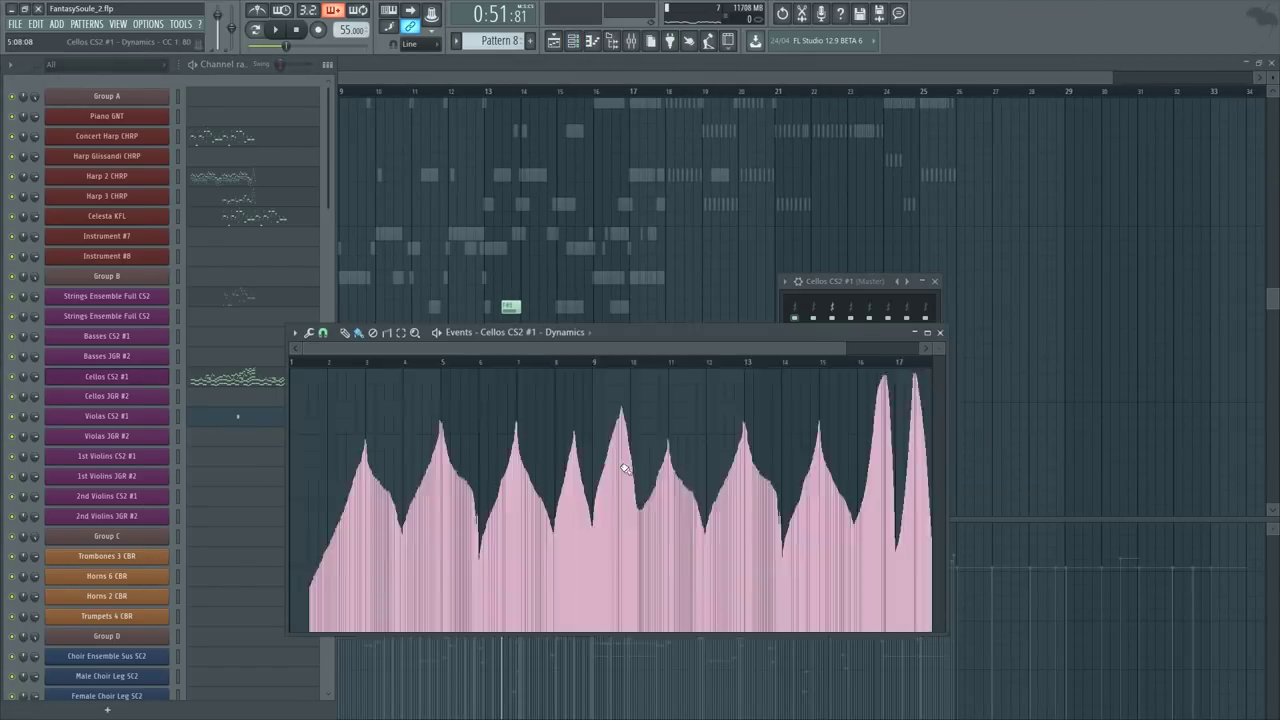
left_click(150, 415)
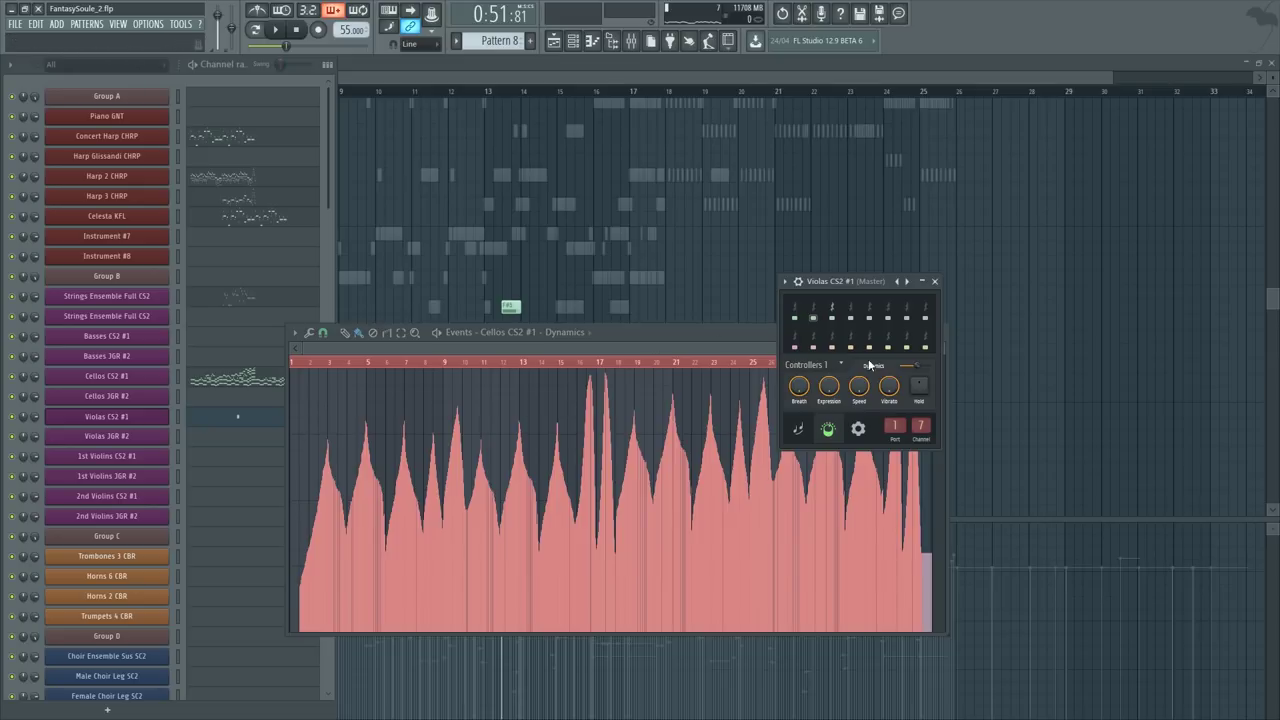
right_click(901, 363)
left_click(960, 449)
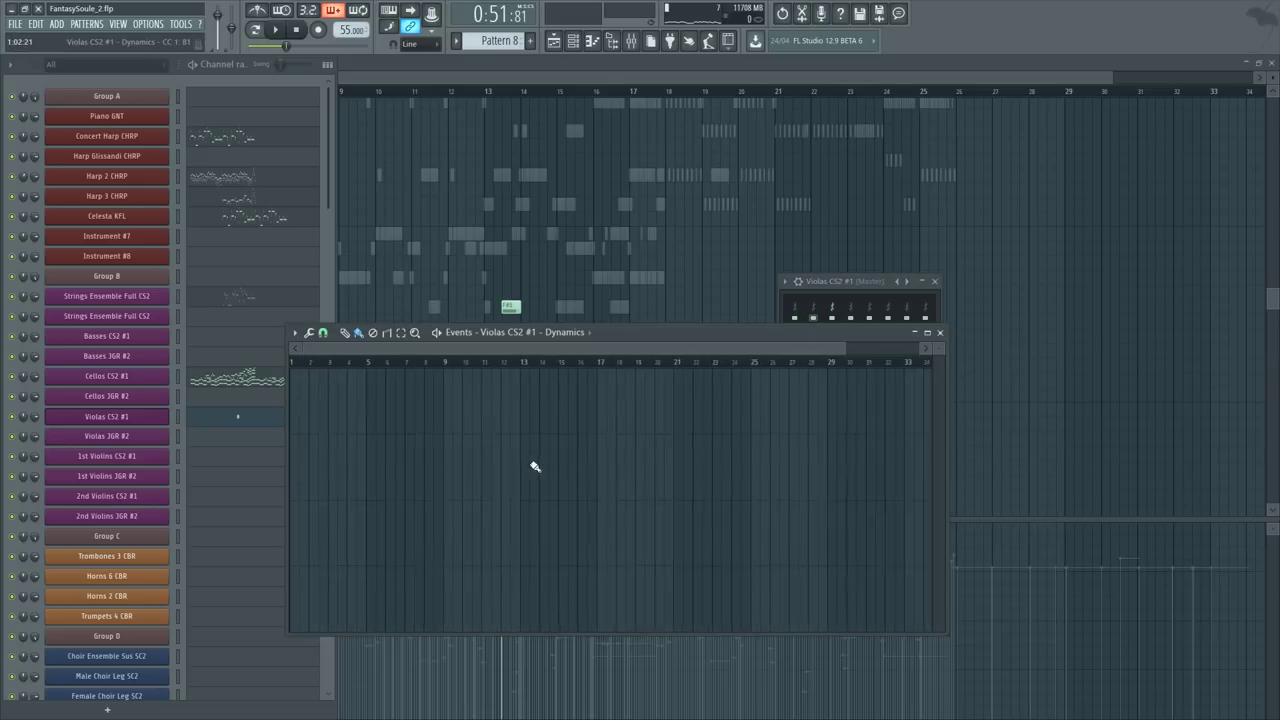
left_click(601, 233)
Step: Play bar 13 and trim the start of the viola F#5 note to slightly past the middle of the bar
key("space")
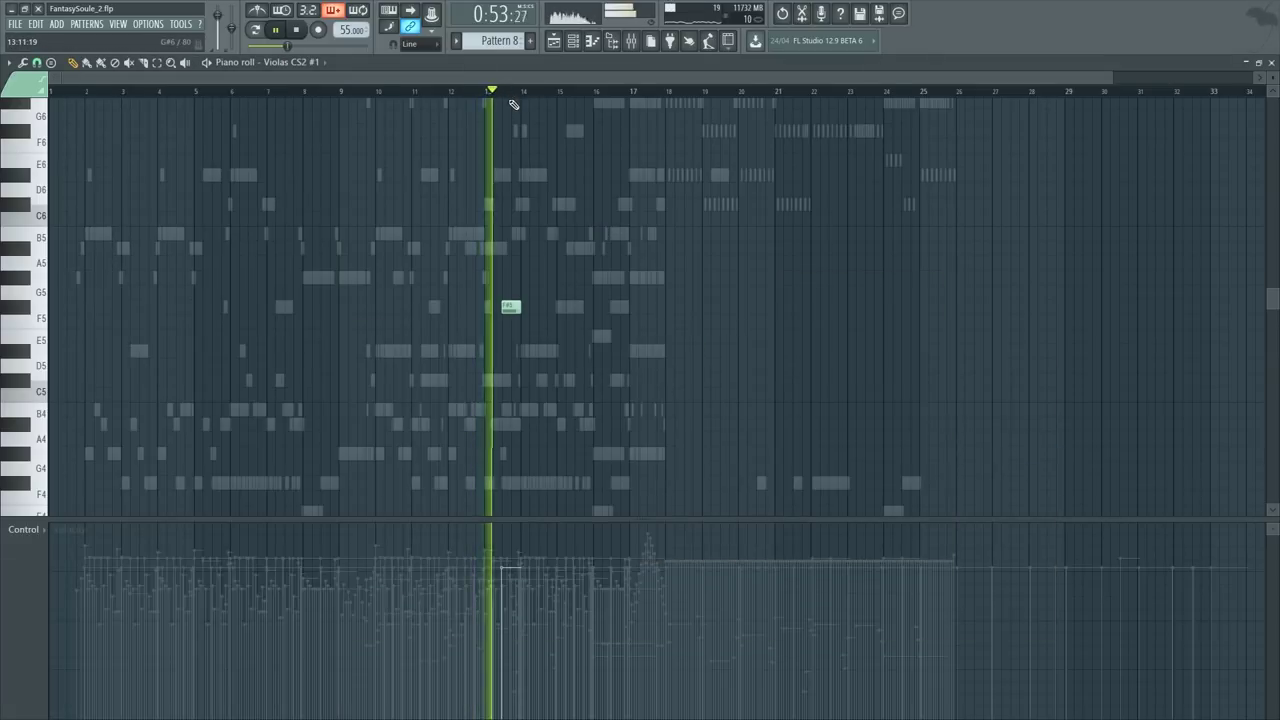
scroll(515, 104, "up", 5)
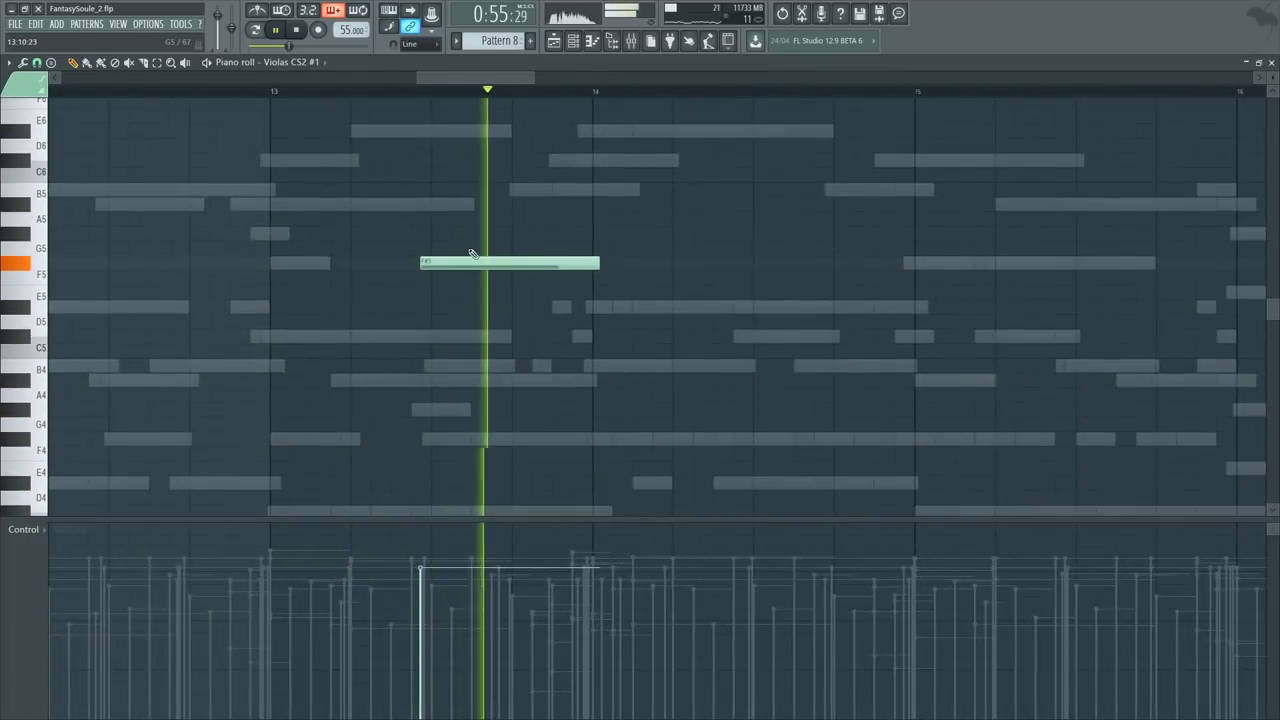
key("space")
left_click_drag(421, 262, 444, 262)
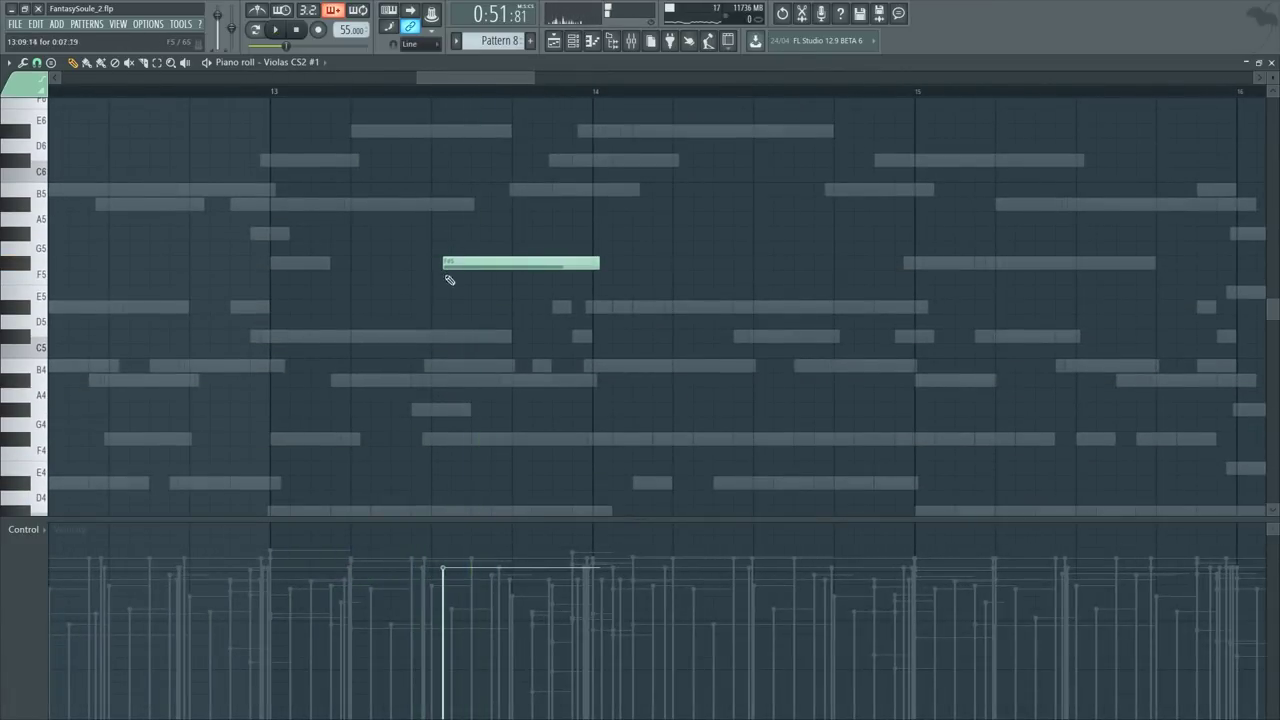
Step: Show the violas' Dynamics below the notes and draw a crescendo from near silence in mid-bar 13 to bar 14, checking it in playback
left_click(40, 543)
left_click(158, 627)
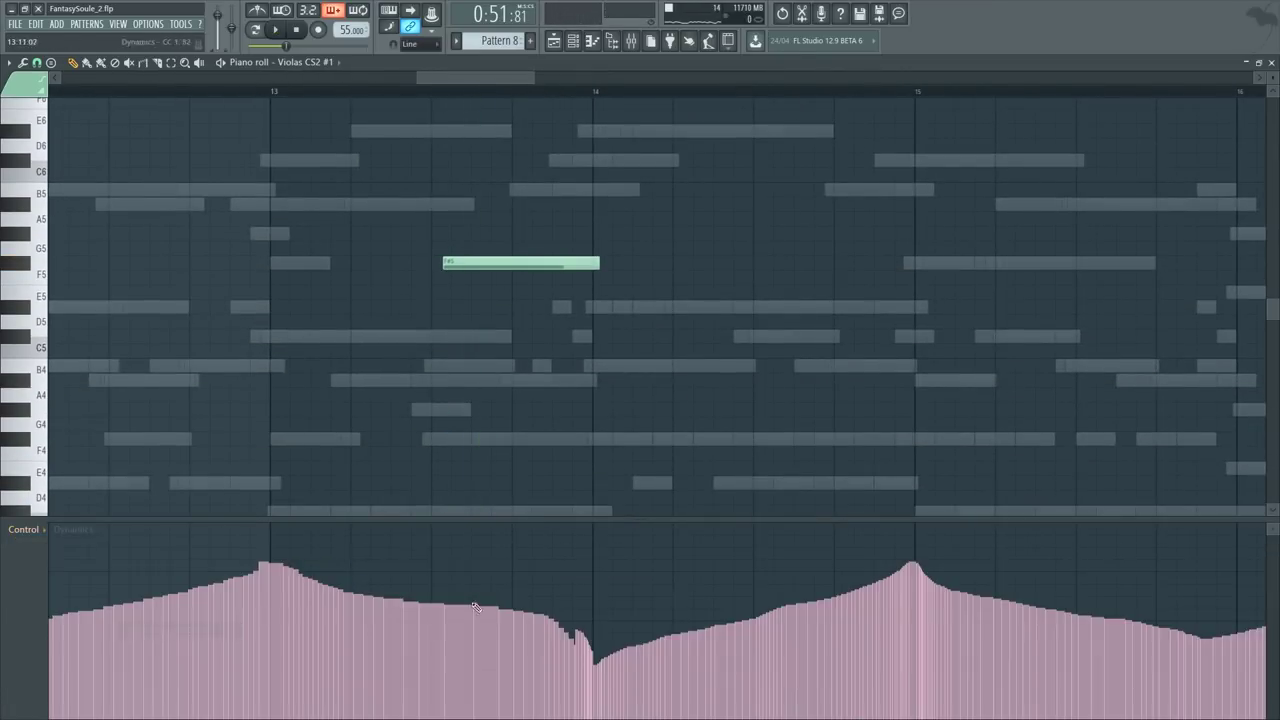
mouse_move(435, 708)
left_mouse_down()
mouse_move(534, 643)
mouse_move(600, 634)
mouse_move(640, 645)
left_mouse_up()
key("space")
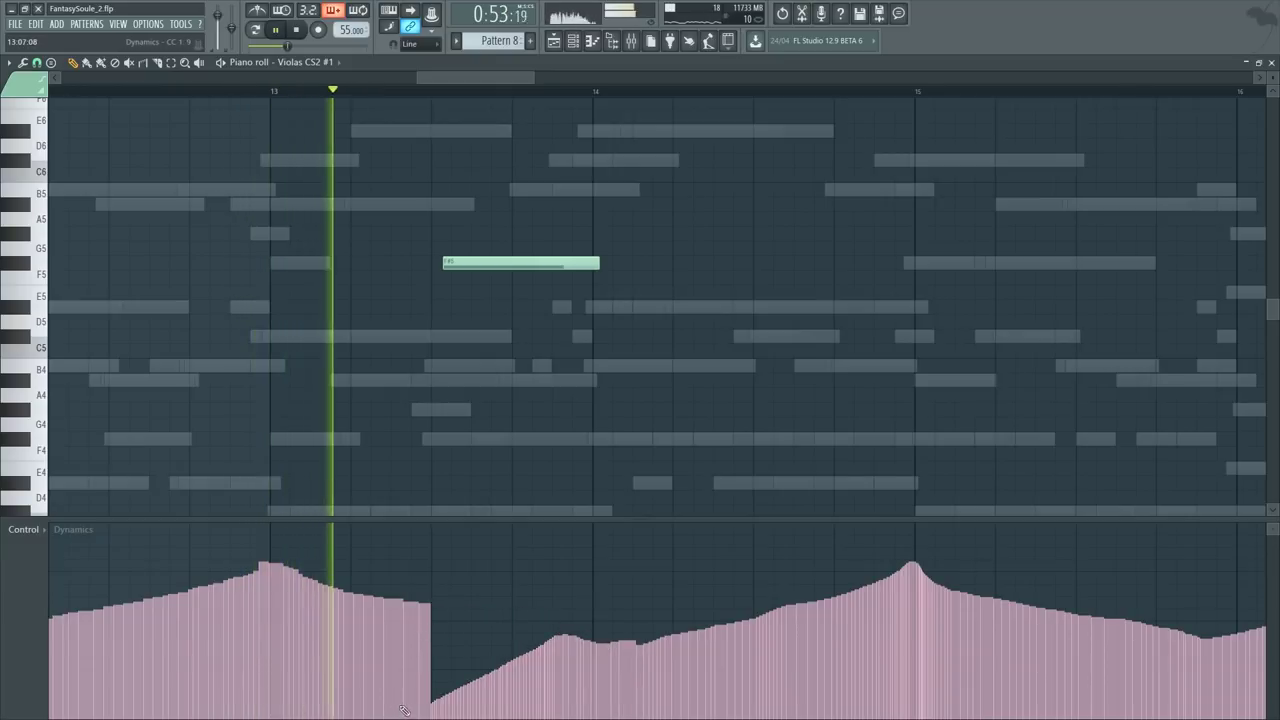
mouse_move(402, 708)
left_mouse_down()
mouse_move(567, 670)
mouse_move(595, 643)
left_mouse_up()
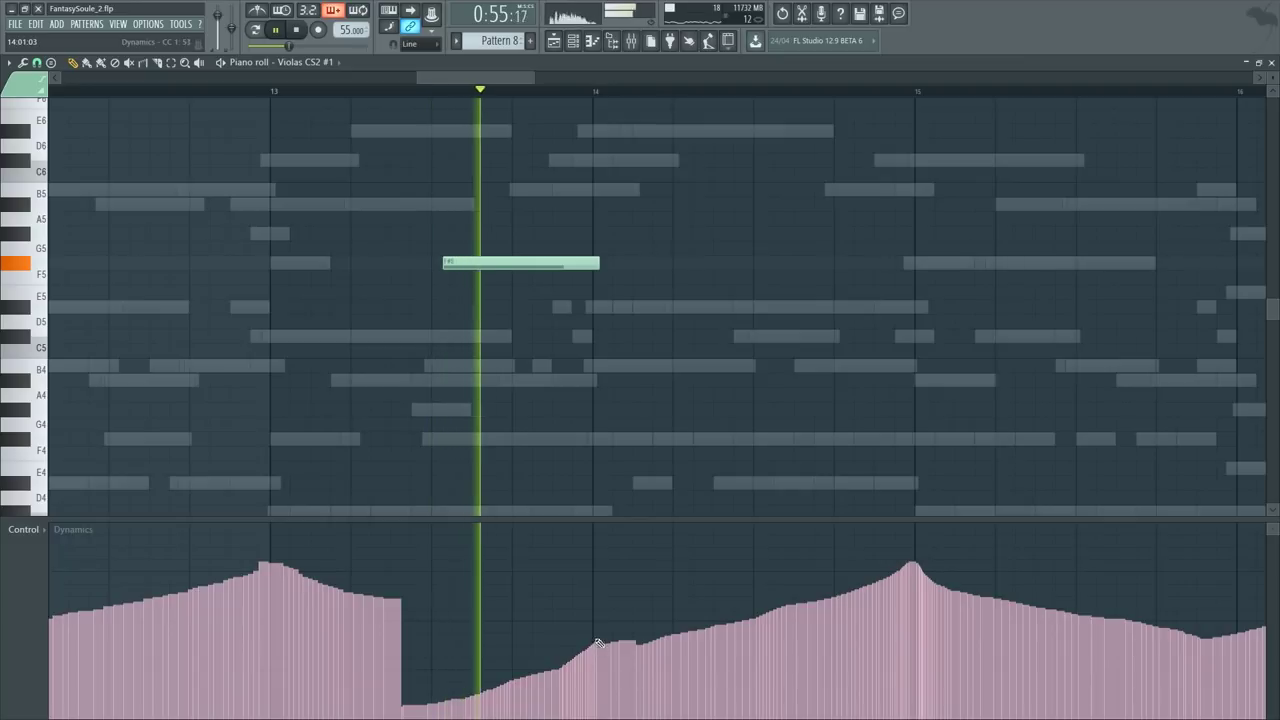
key("space")
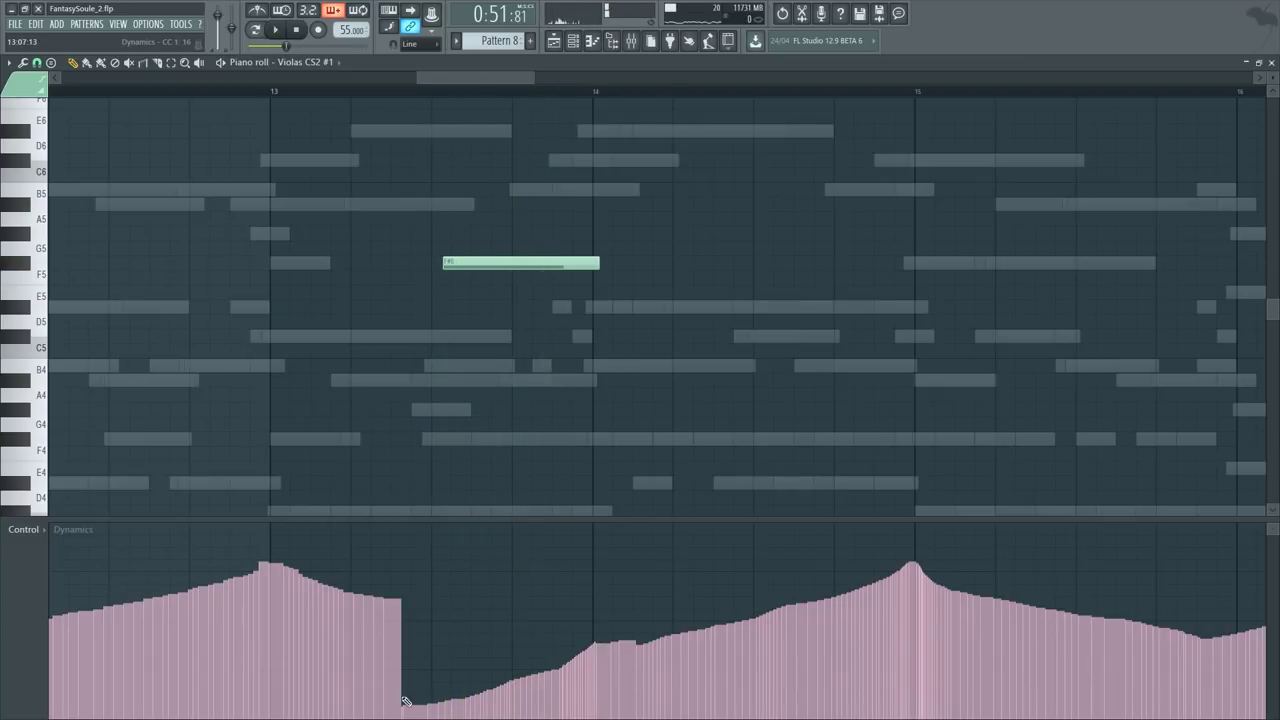
Step: Undo a steeper Dynamics stroke and redraw the viola crescendo from mid-bar 13 up to a peak at bar 15
left_click_drag(405, 703, 460, 668)
key("ctrl+z")
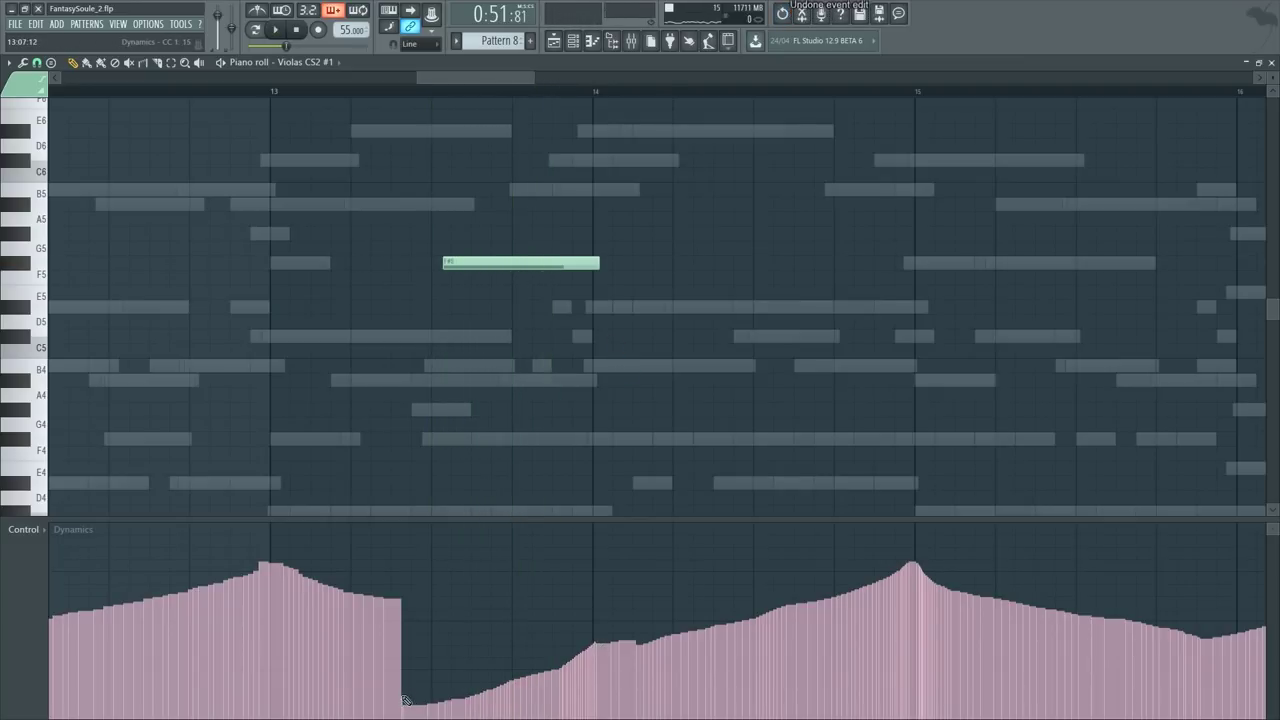
mouse_move(405, 700)
left_mouse_down()
mouse_move(620, 612)
mouse_move(818, 592)
mouse_move(916, 557)
left_mouse_up()
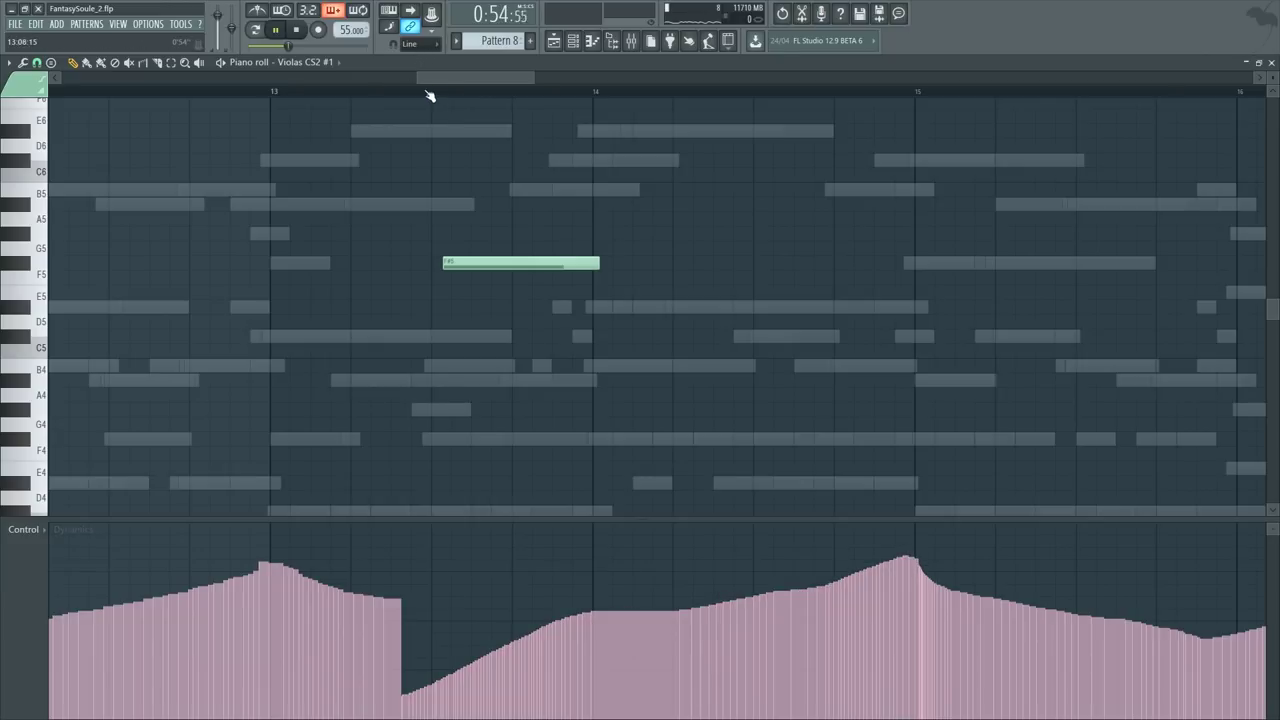
Step: Add short D#5 and C#5 viola notes at the end of bar 13 and another short D#5 early in bar 14, and play them
scroll(430, 96, "up", 2)
key("space")
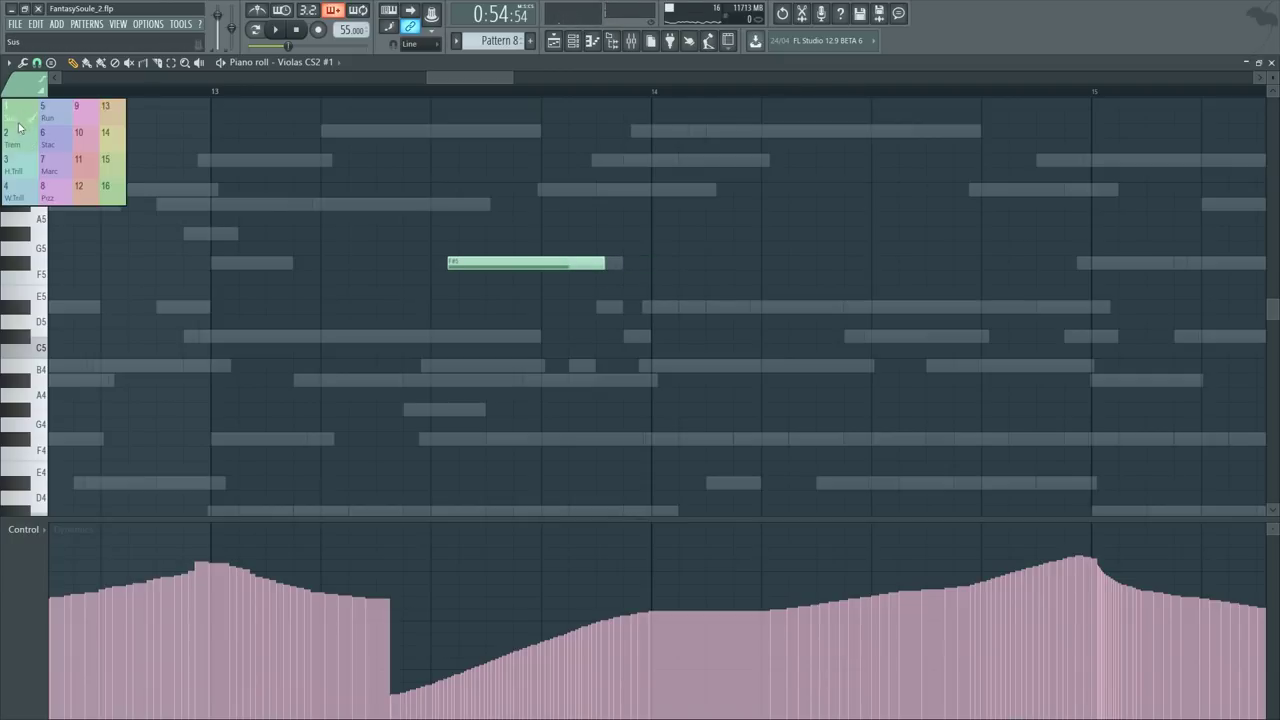
mouse_move(596, 289)
left_mouse_down()
mouse_move(598, 278)
mouse_move(591, 306)
left_mouse_up()
left_click_drag(645, 364, 644, 336)
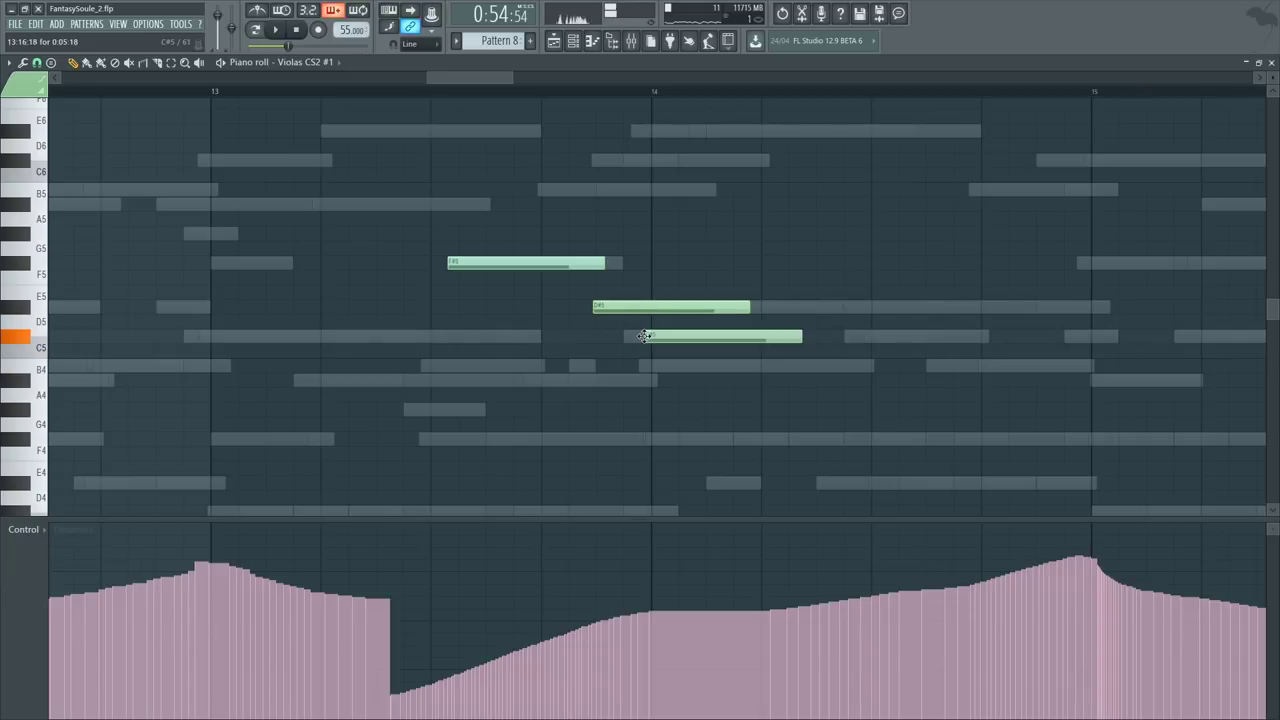
left_click_drag(668, 258, 671, 340)
left_click(616, 310, "ctrl")
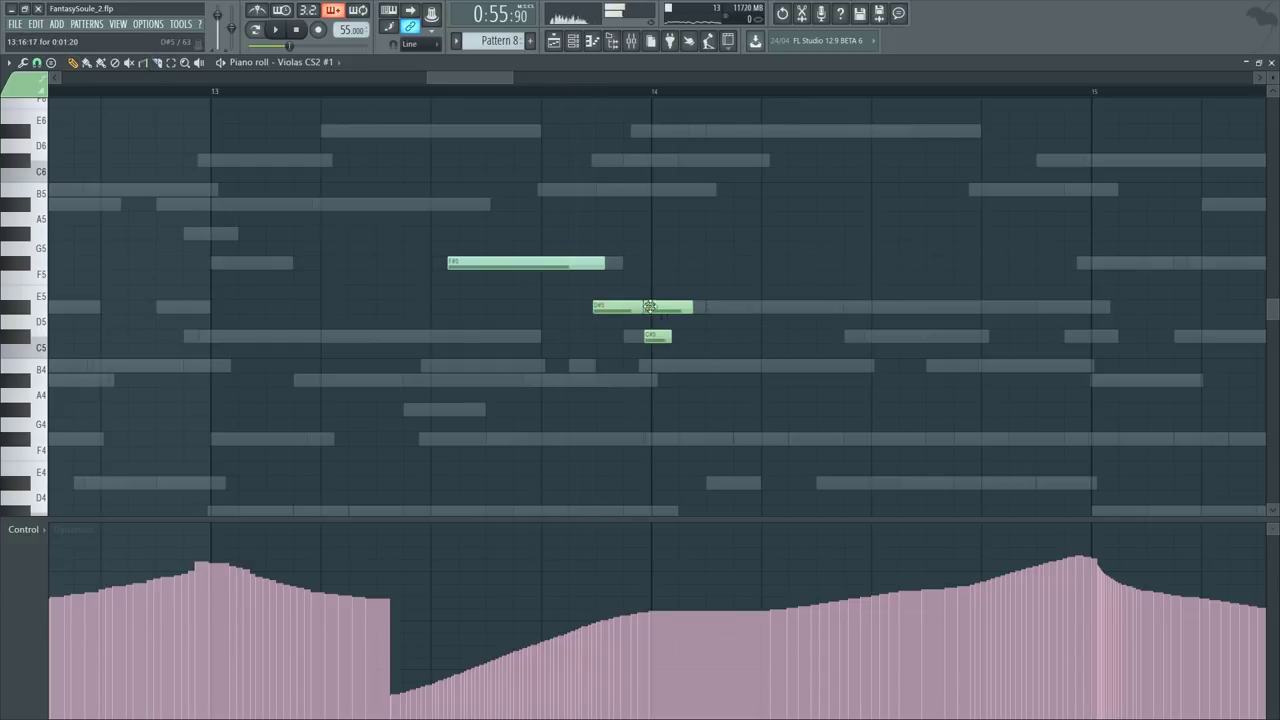
key("space")
key("space")
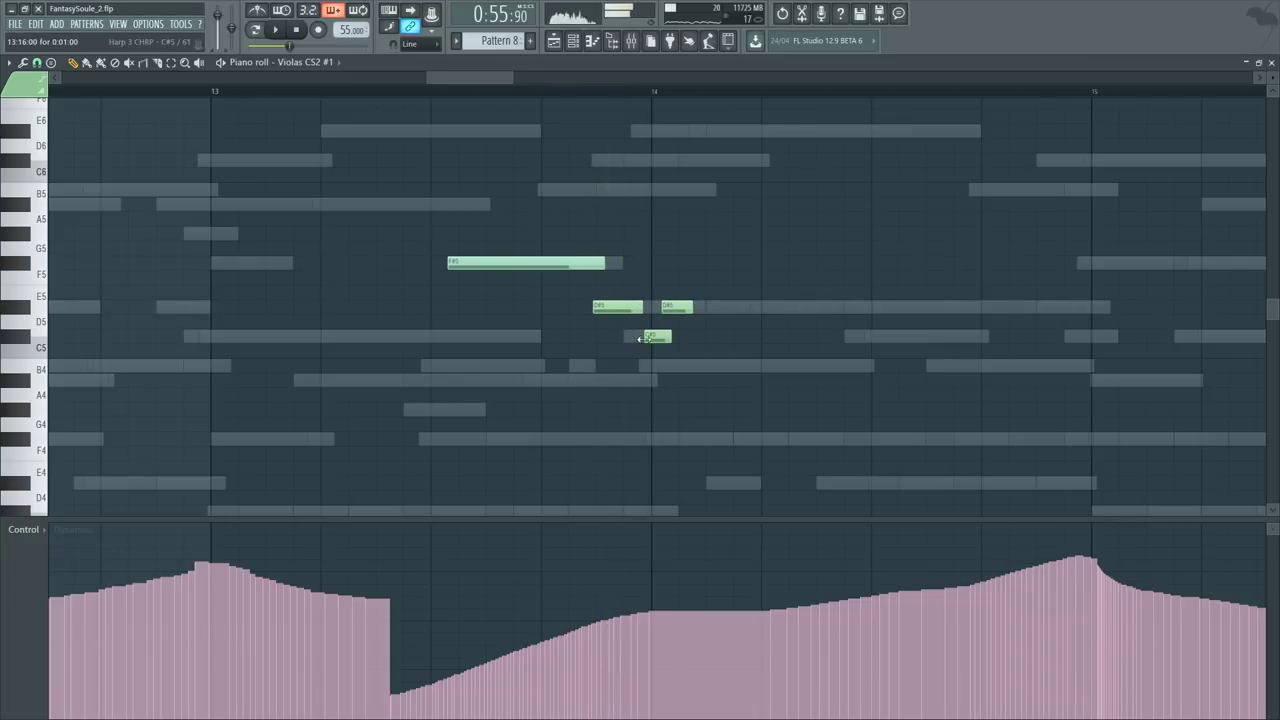
Step: Move the short C#5 to just before bar 14 and trim the end of the first D#5, checking the phrase in playback
right_click(662, 349)
left_click_drag(657, 339, 610, 340)
key("space")
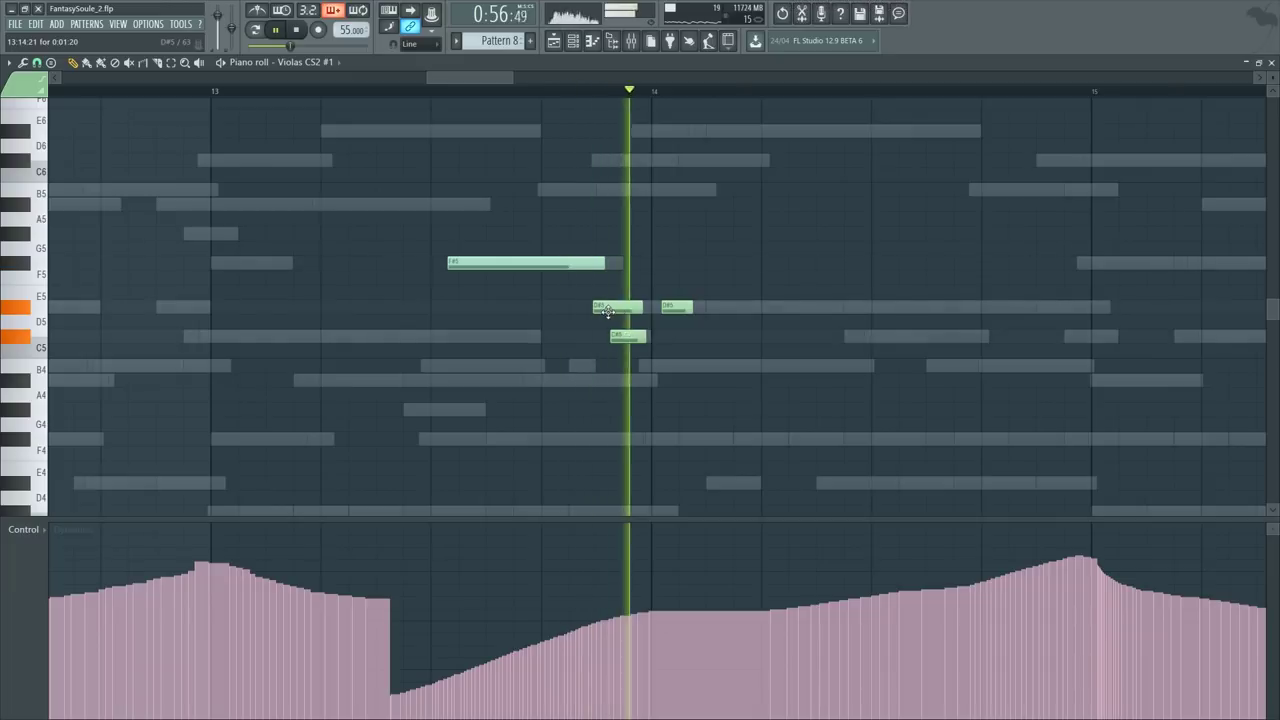
key("space")
key("F6")
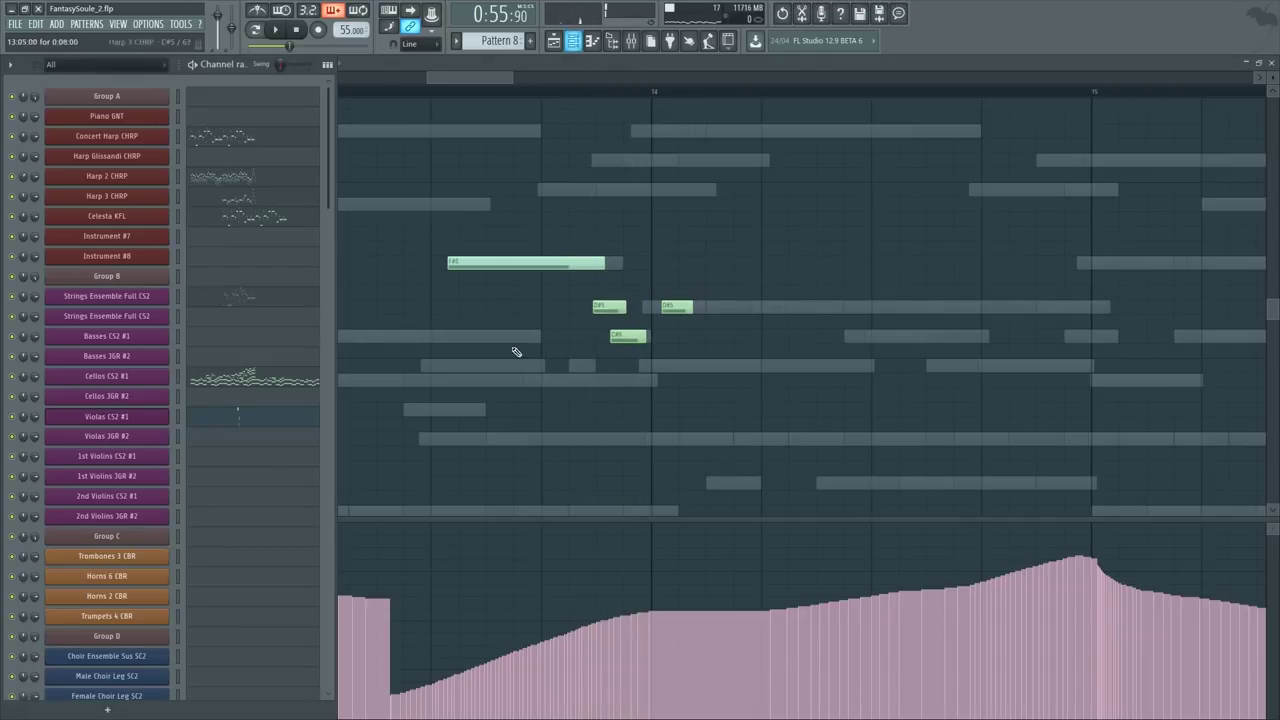
key("space")
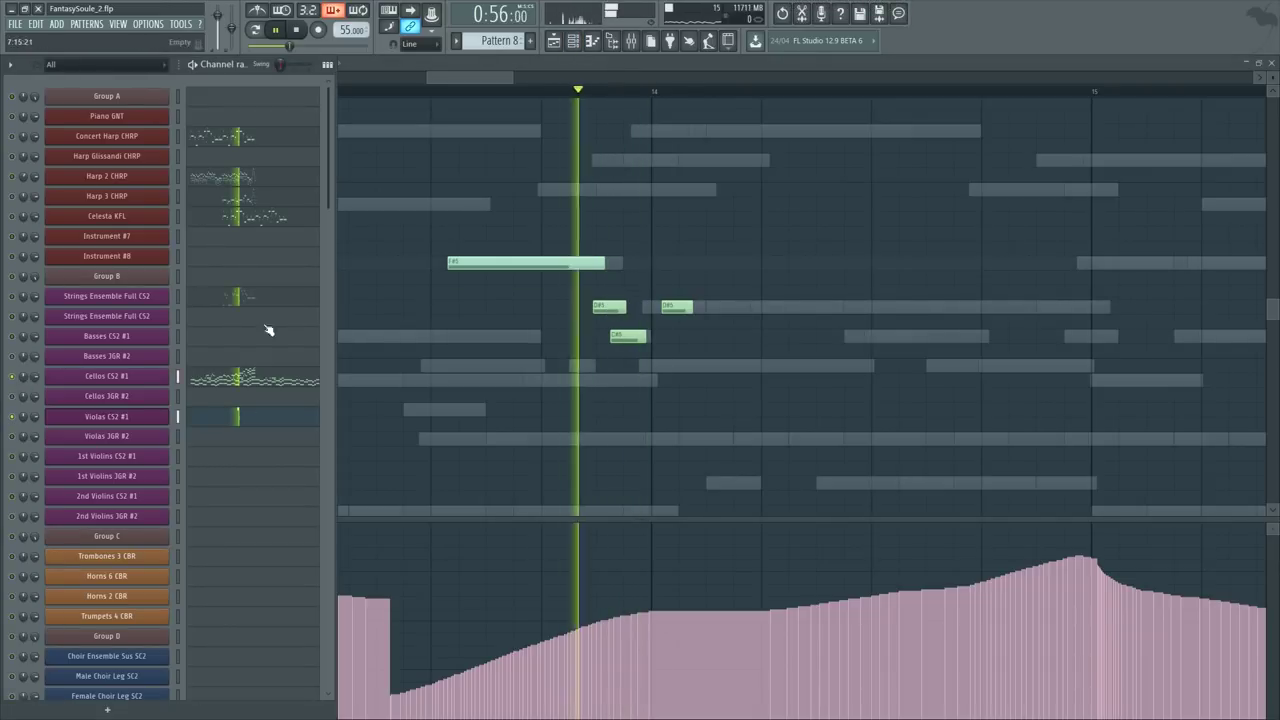
key("F6")
key("space")
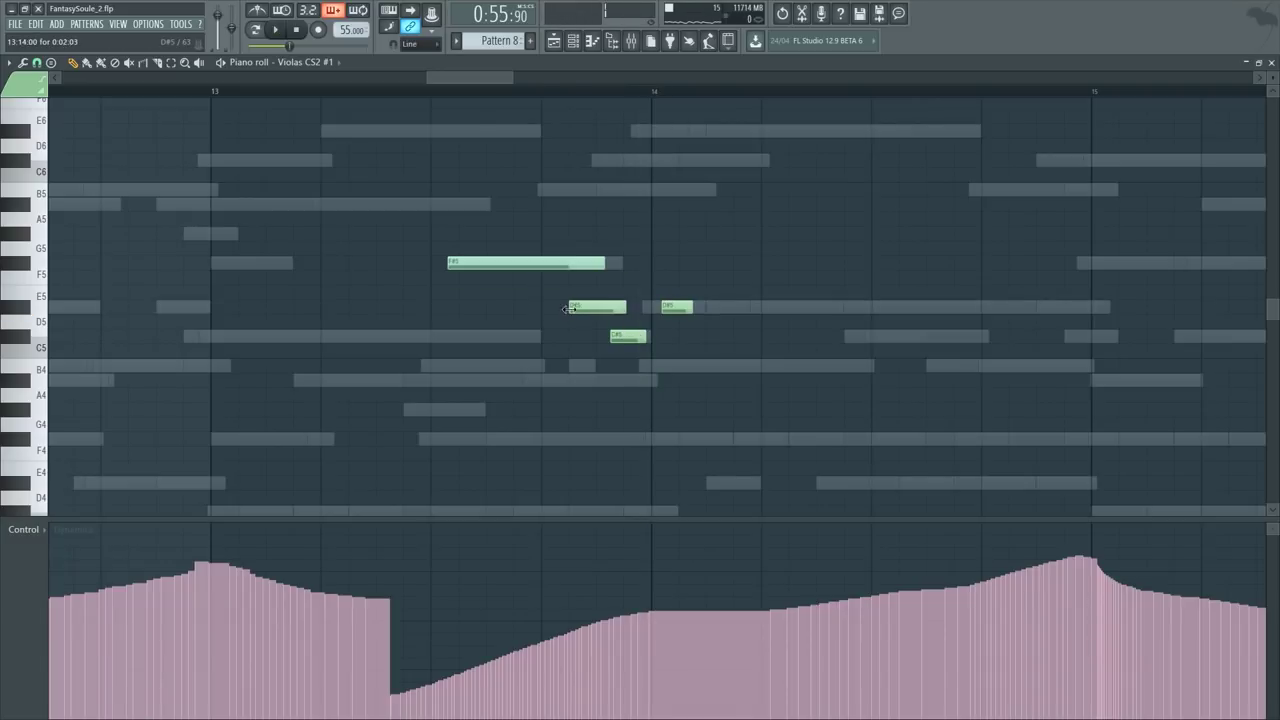
Step: Fine-tune the first D#5 to start slightly before the end of the F#5, replaying the transition
key("space")
key("space")
key("space")
key("space")
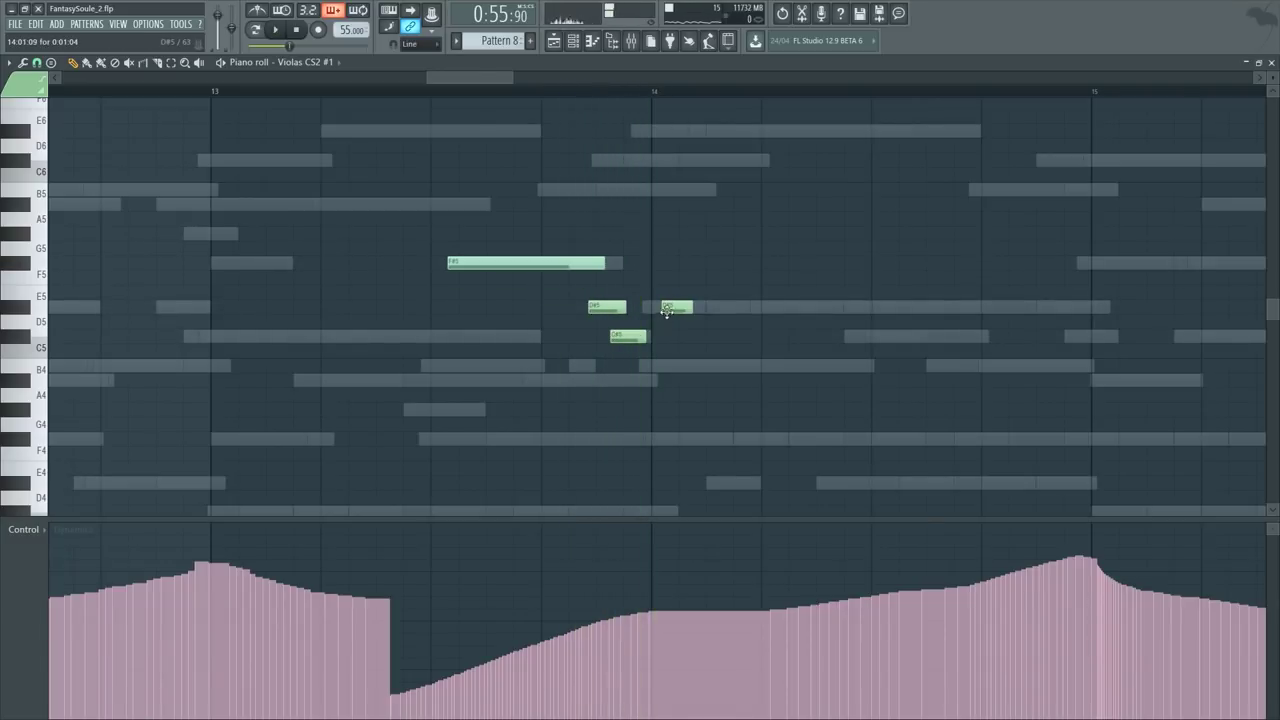
key("space")
Step: Start the second D#5 just before bar 14, add an overlapping short C#5 after it, and trim the D#5's end
left_click_drag(645, 310, 686, 339)
key("space")
key("space")
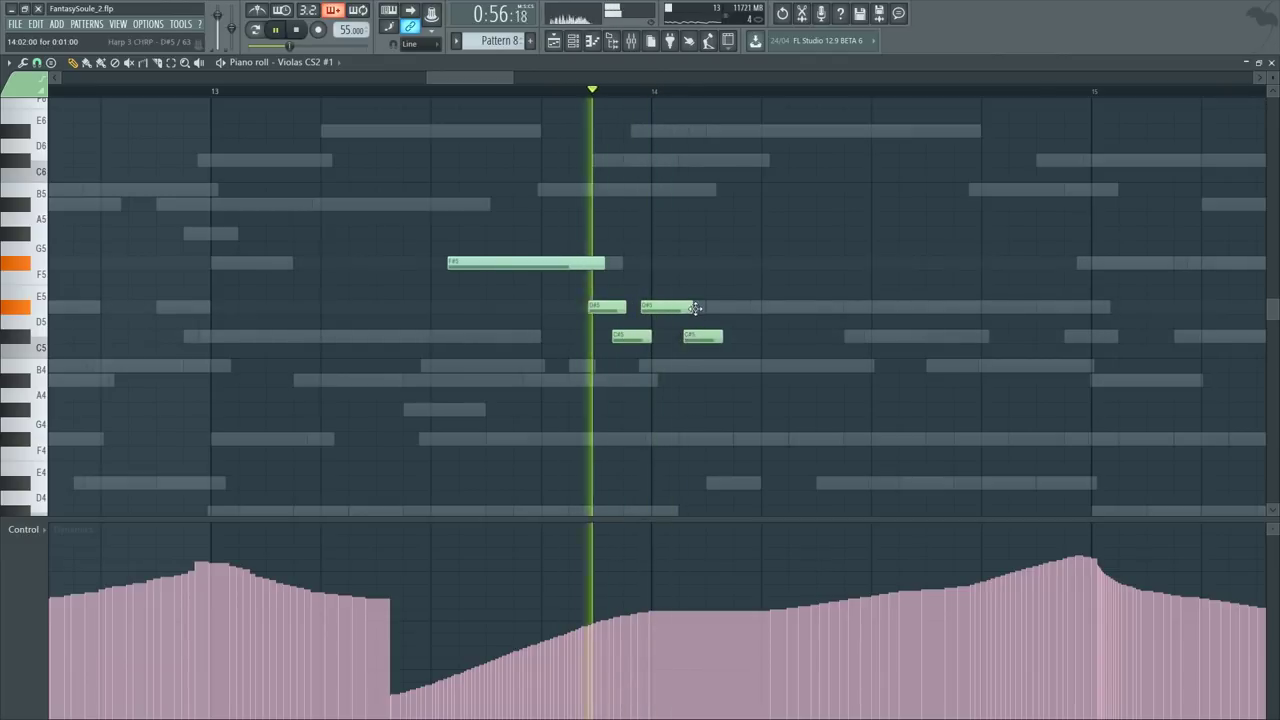
key("space")
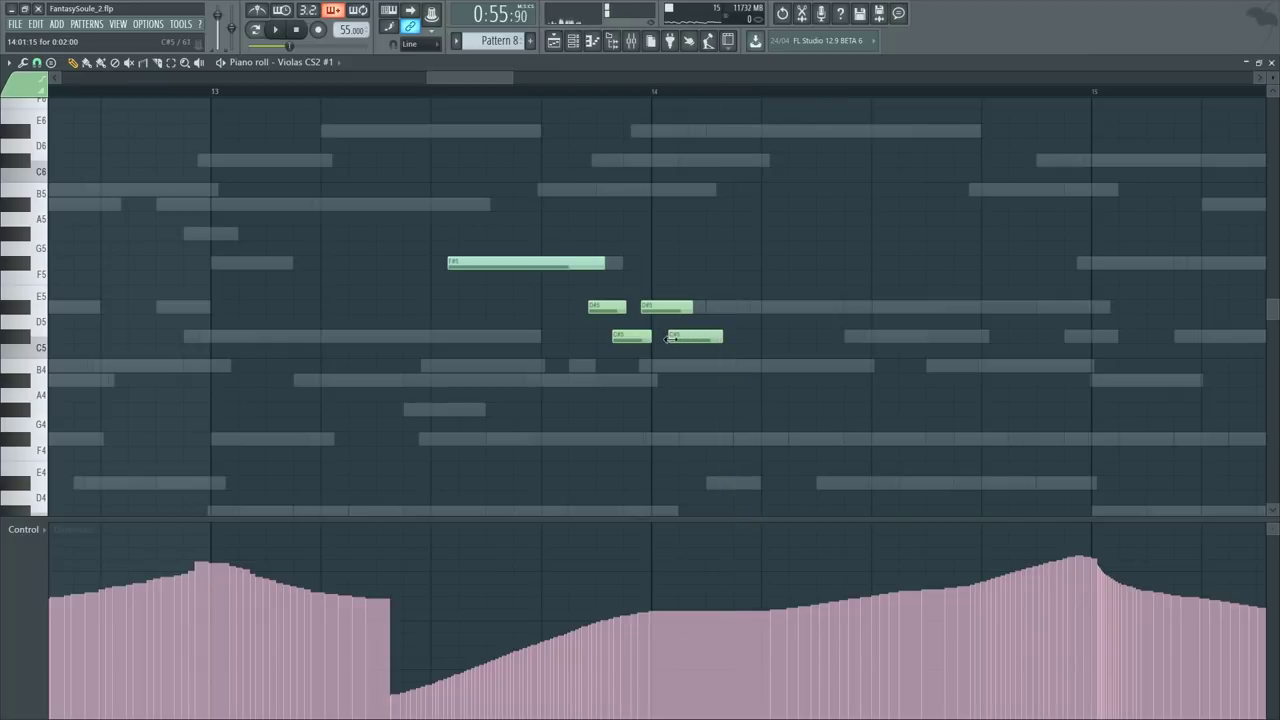
key("space")
left_click_drag(691, 307, 685, 307)
key("space")
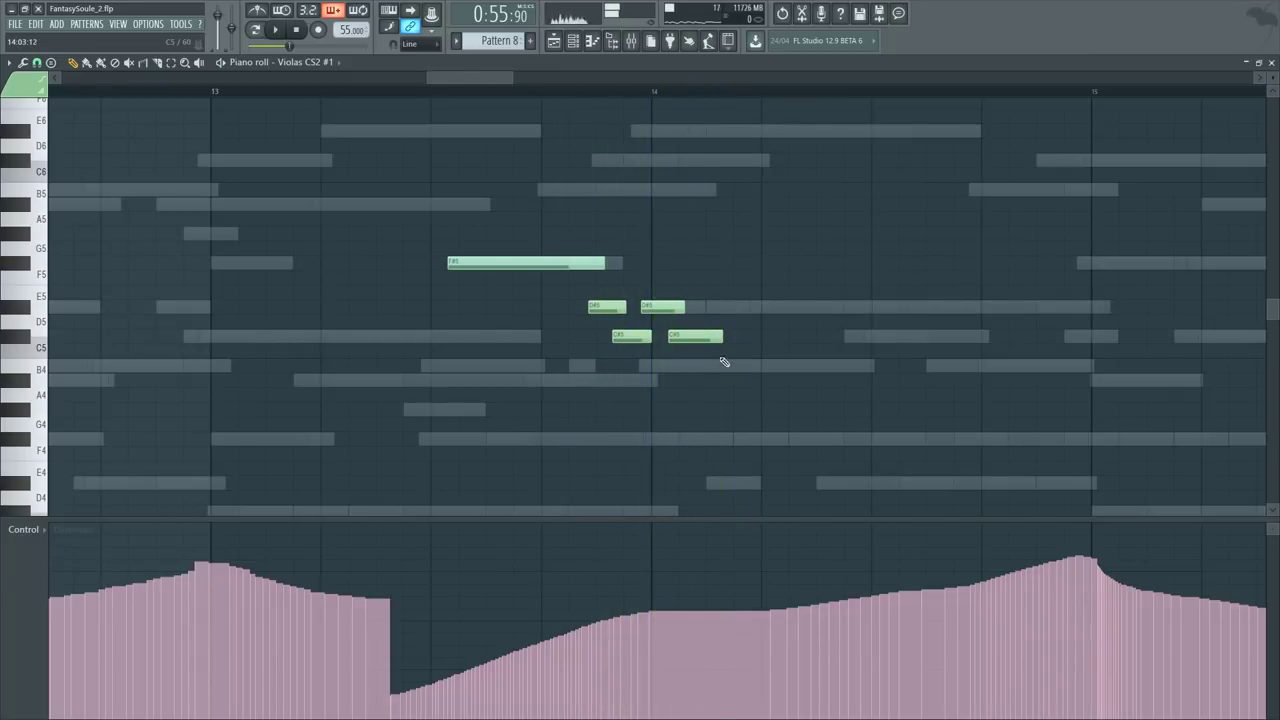
double_click(714, 365)
left_click(724, 275)
left_click(707, 278)
left_click(747, 250)
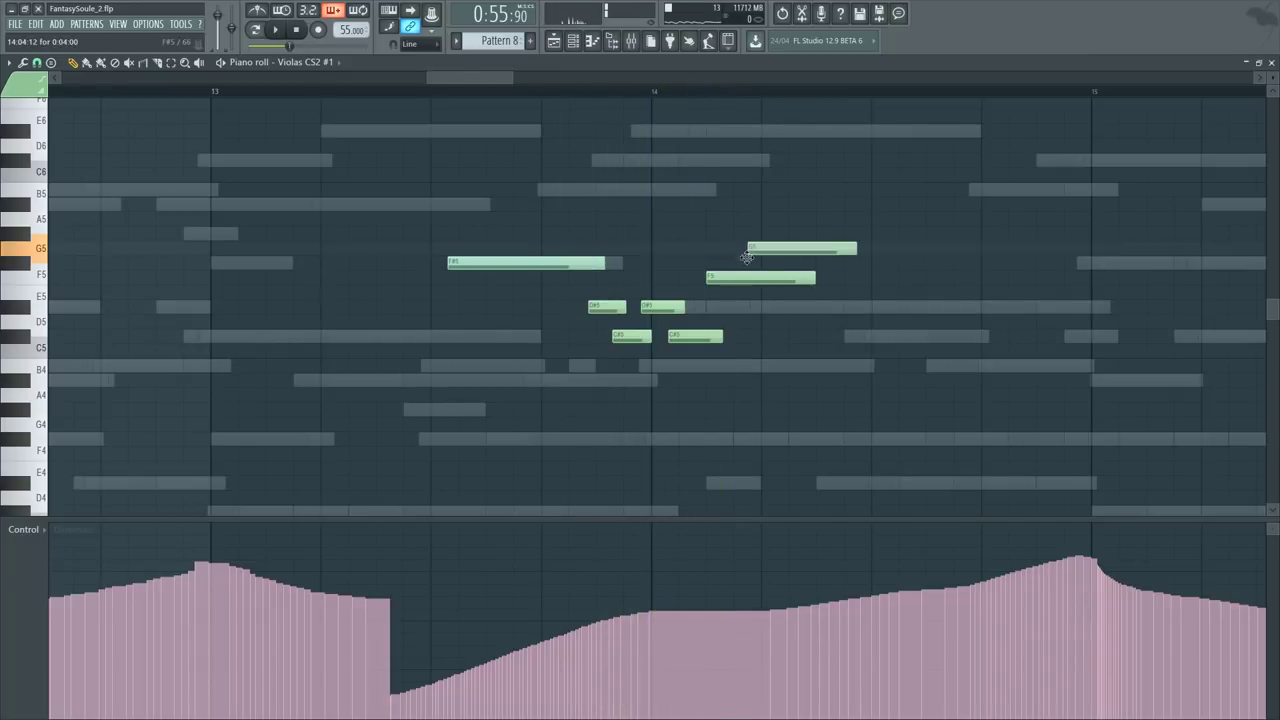
right_click(735, 280)
right_click(776, 248)
Step: Add a B4 overlapping the end of the second C#5 and extend it to the start of bar 15, checking it in playback
left_click(703, 370)
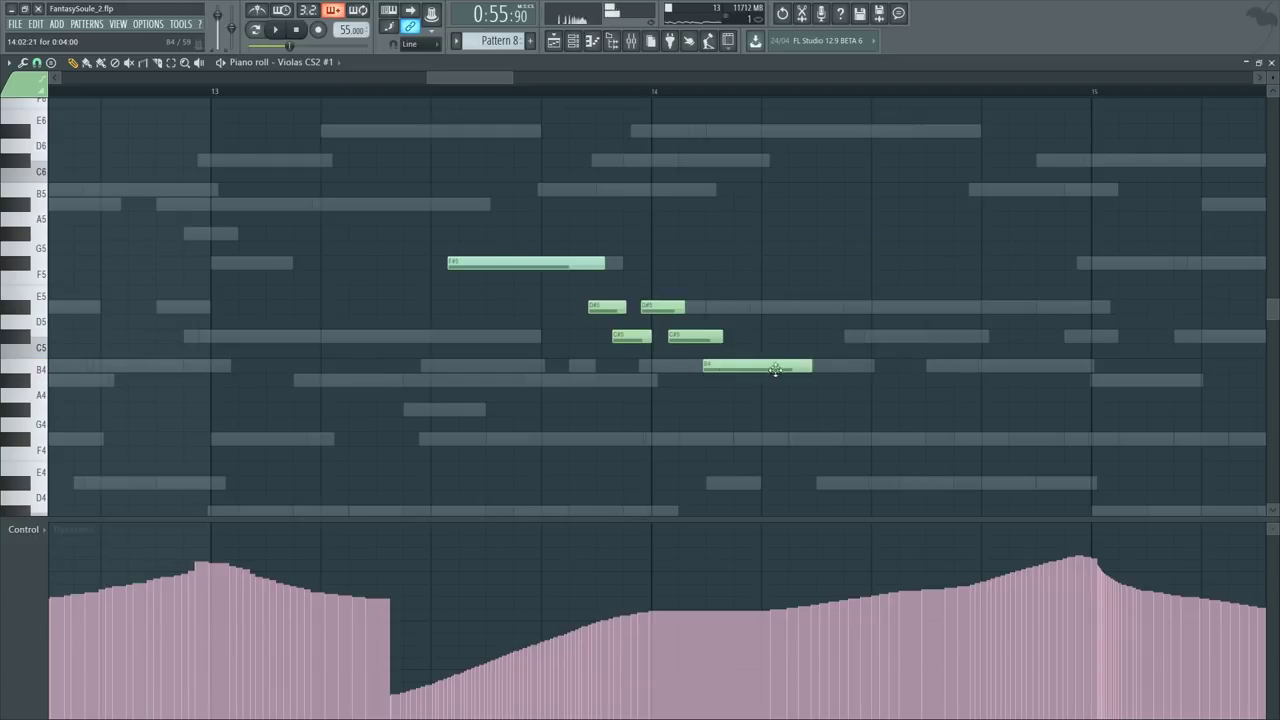
left_click_drag(808, 360, 900, 366)
key("space")
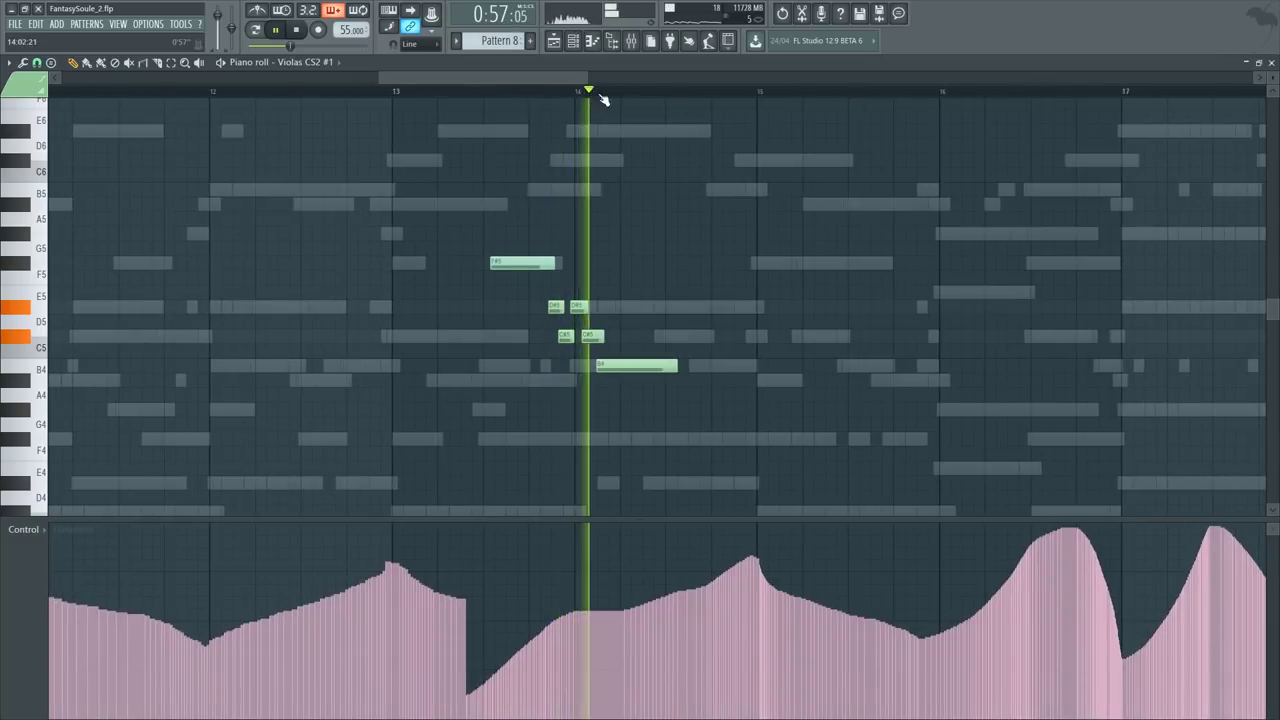
left_click_drag(745, 366, 915, 360)
key("space")
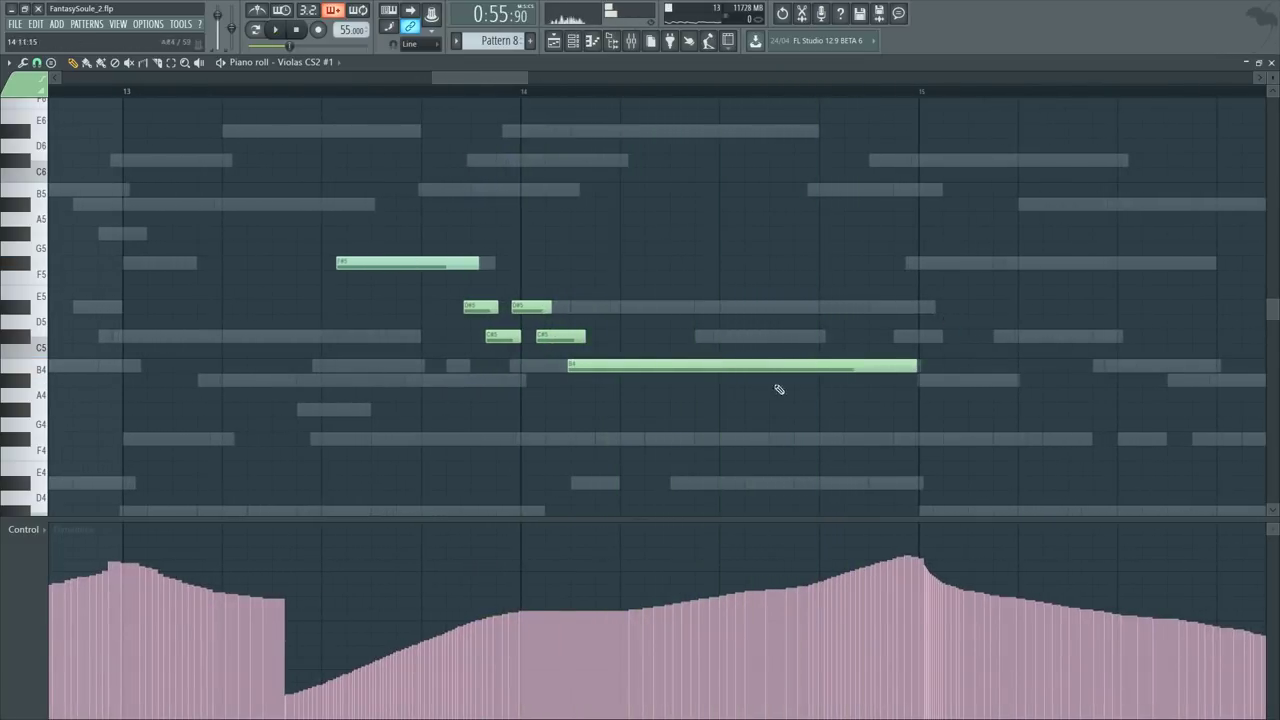
Step: Duplicate the four short notes and the long B4 around bar 15, and lower the first two copies to A#4 and B4
left_click_drag(390, 295, 920, 420)
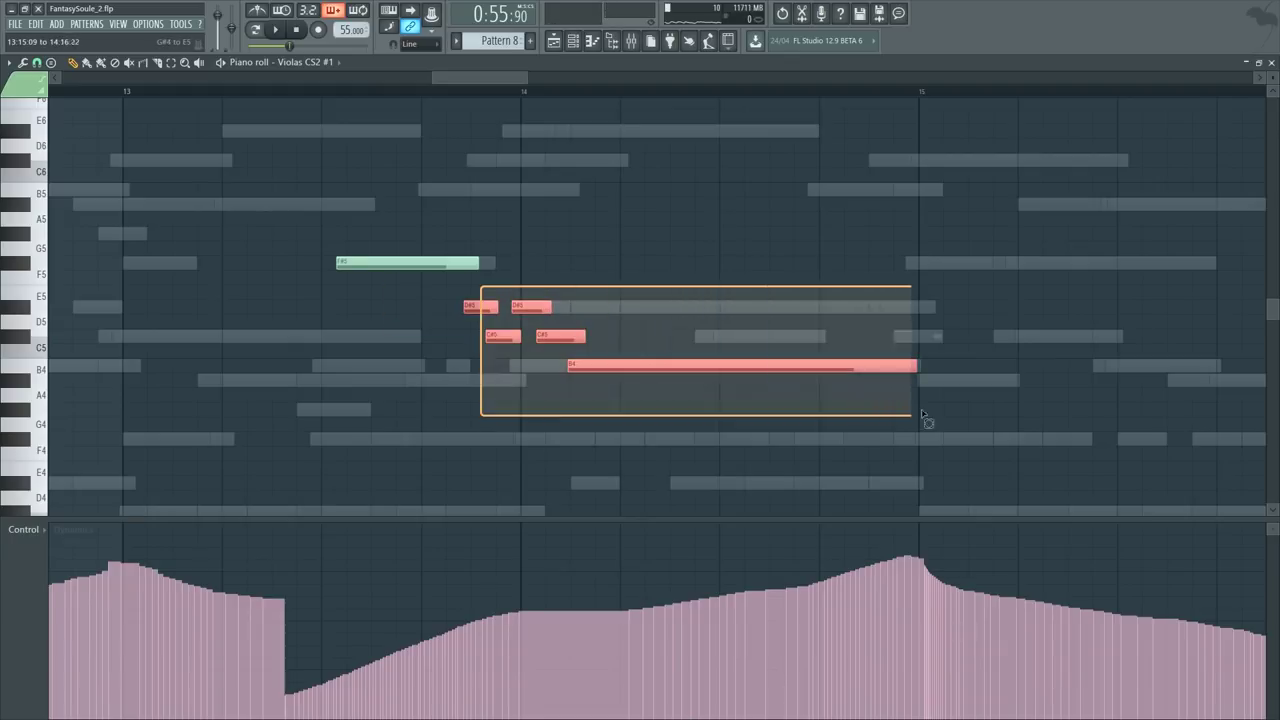
key("ctrl+b")
left_click_drag(748, 335, 662, 398)
left_click(674, 273)
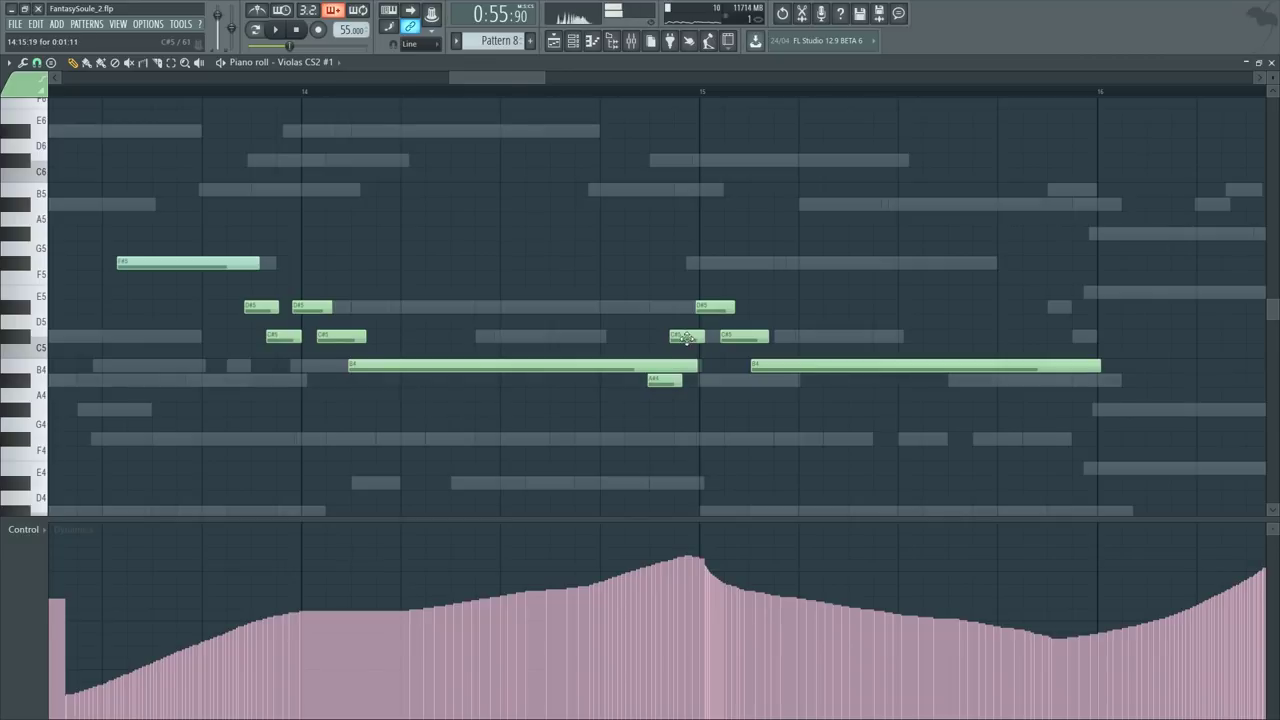
left_click_drag(690, 355, 689, 369)
left_click(658, 369, "ctrl")
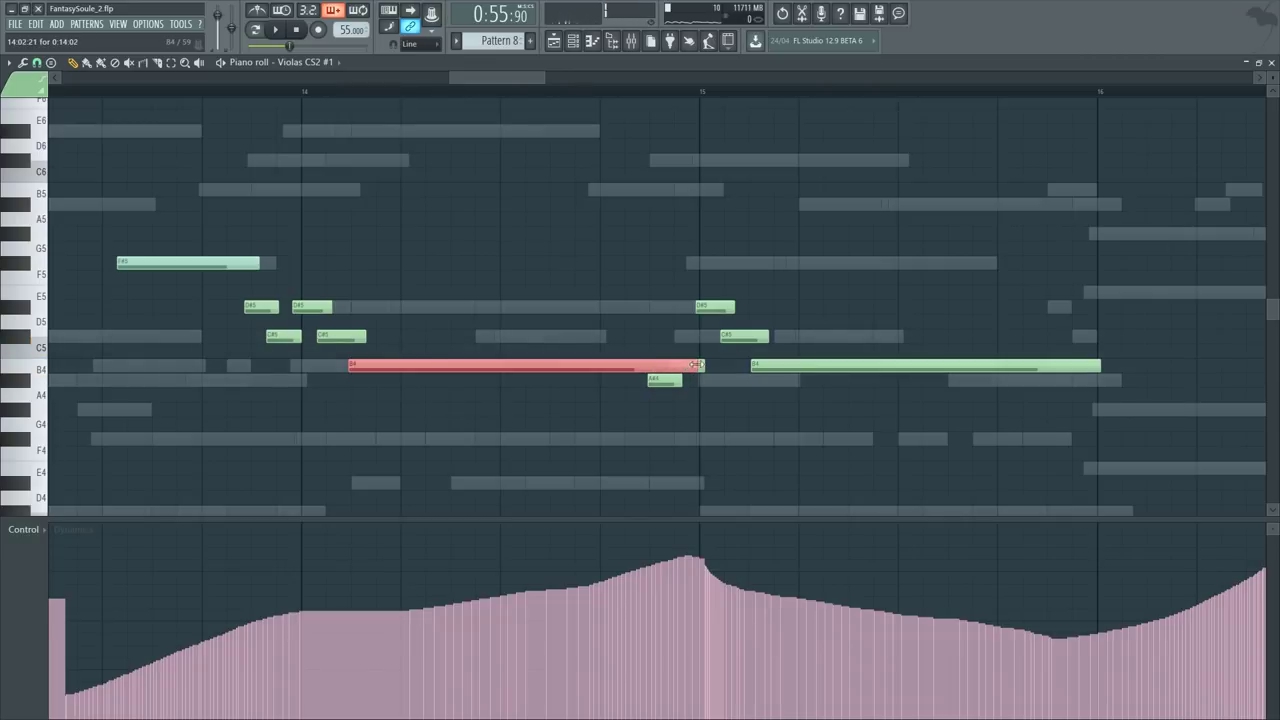
Step: Trim the long B4 to the A#4, turn the copied D#5 into a long C#5 from bar 15, and delete the remaining copies
left_click(739, 309)
key("ctrl+z")
left_click_drag(724, 308, 914, 336)
right_click(908, 366)
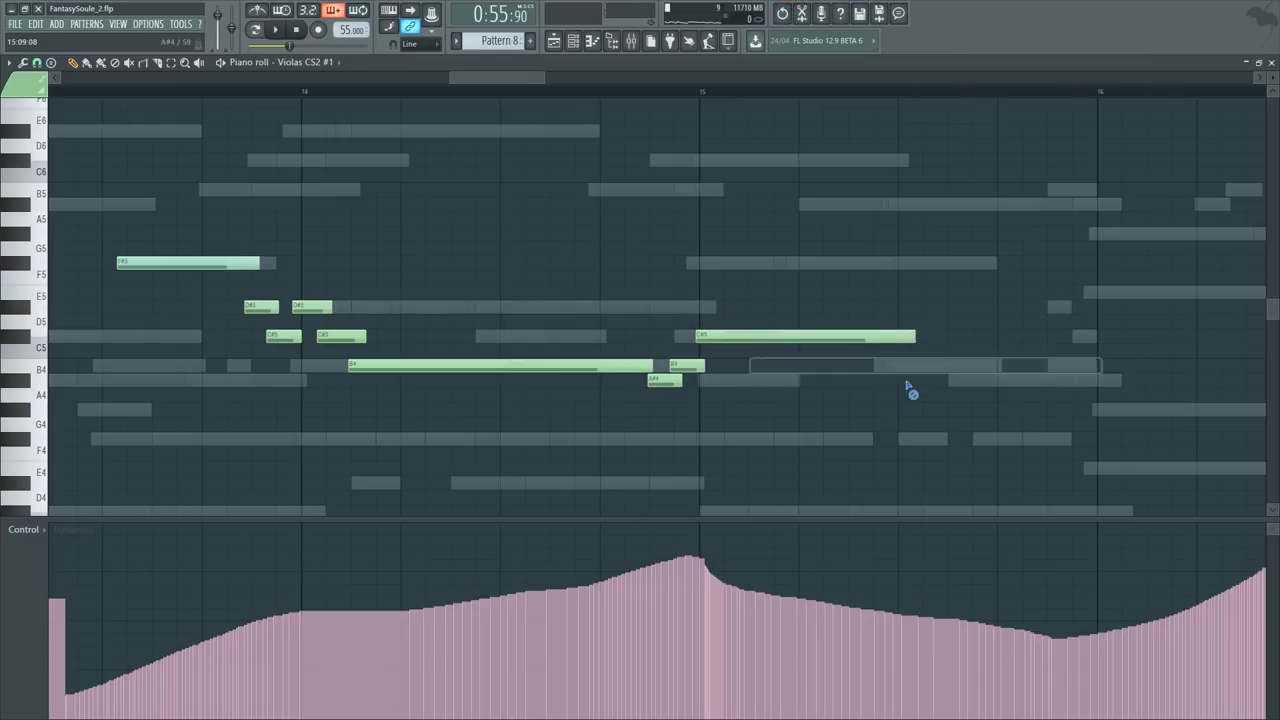
Step: Add a long F#5 from the middle of bar 15 to just past bar 16 and play the viola line
left_click(885, 292)
left_click_drag(886, 292, 900, 251)
key("space")
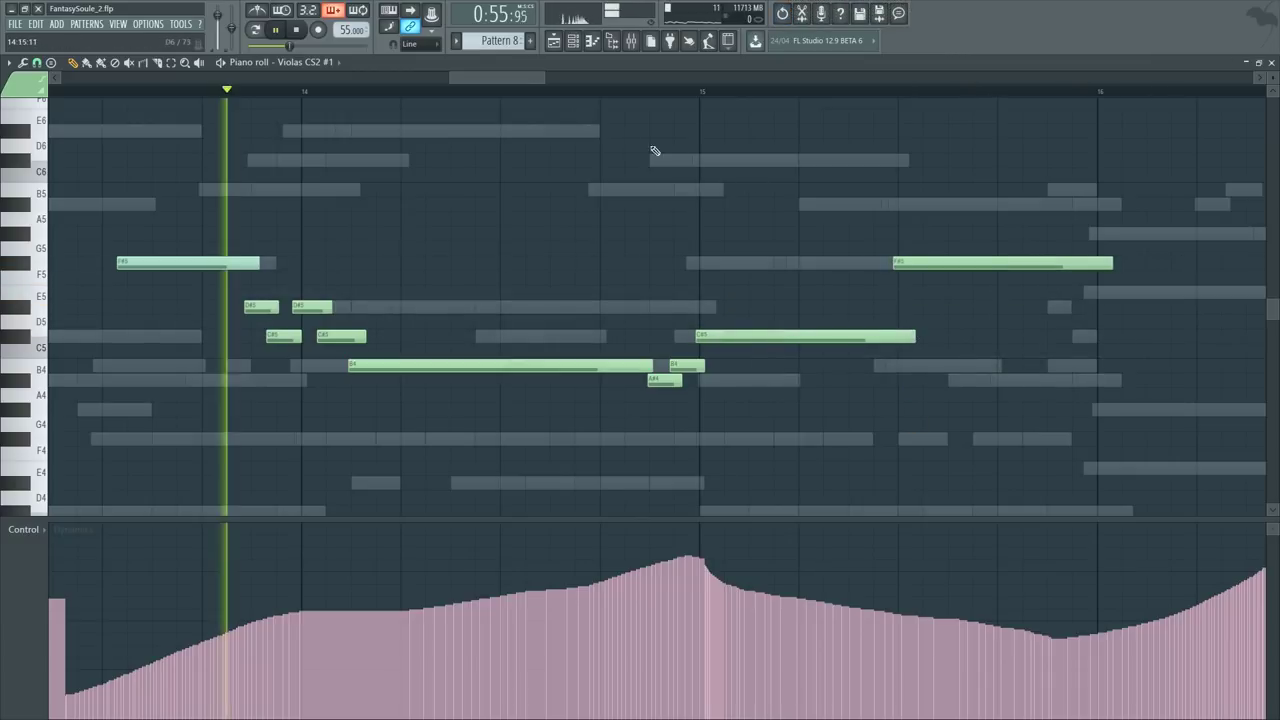
scroll(640, 106, "down", 2)
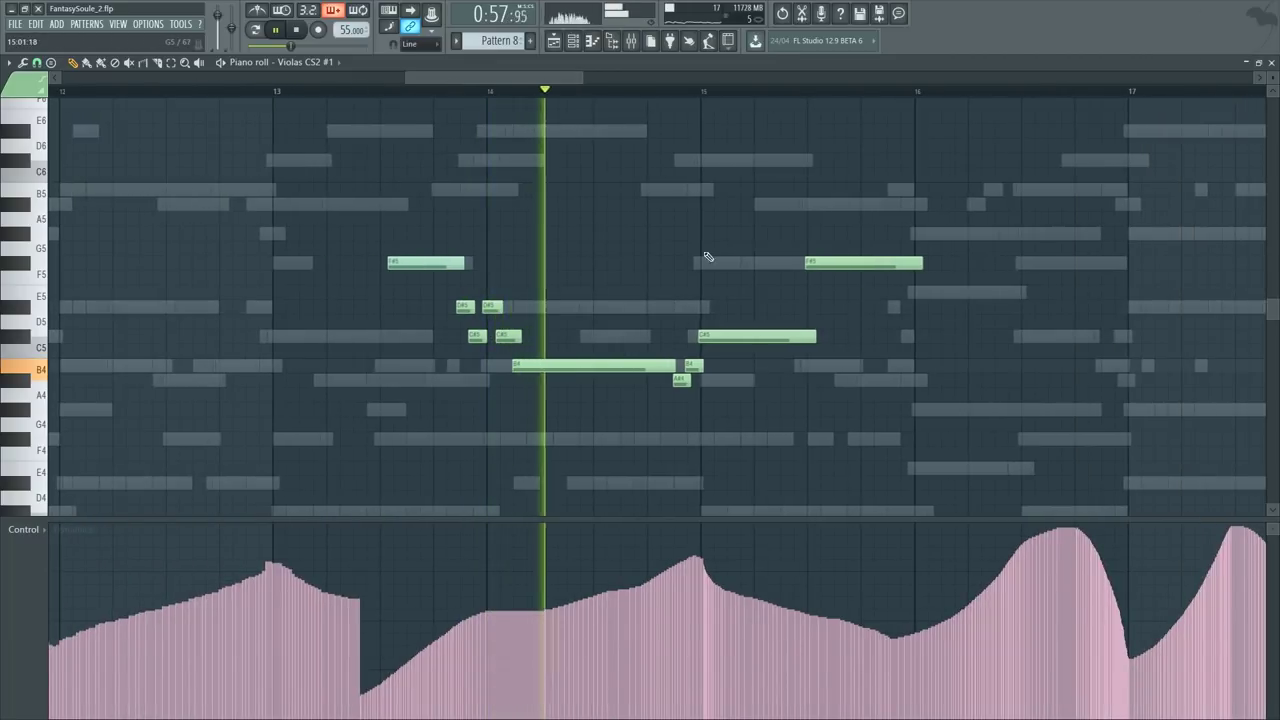
scroll(560, 97, "down", 2)
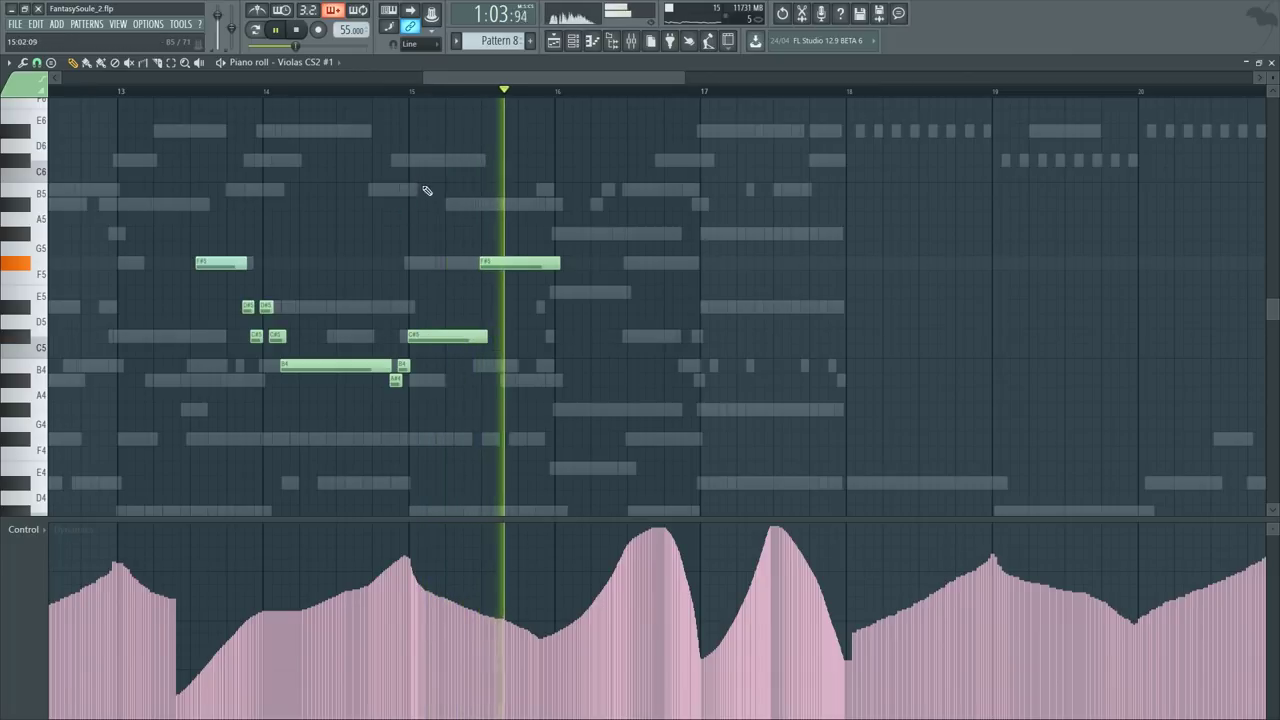
key("space")
Step: Start the F#5 slightly earlier in the middle of bar 15 and play from there to check the transition
scroll(523, 94, "up", 6)
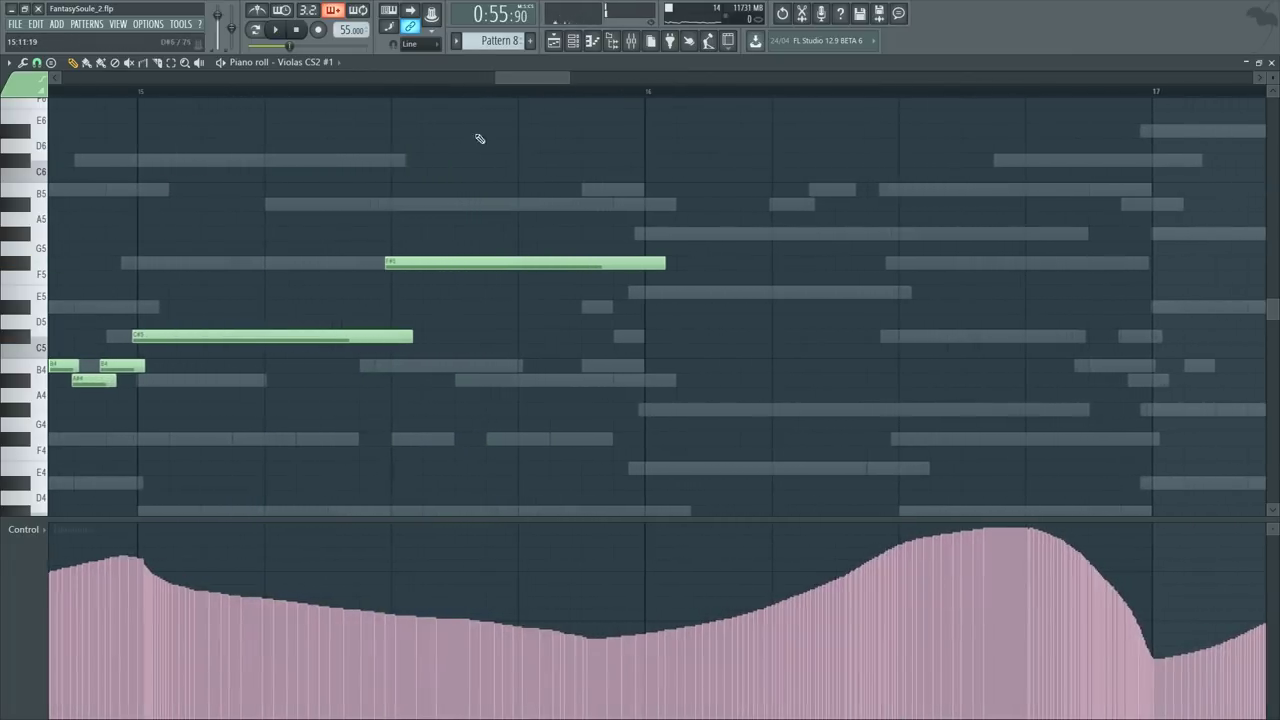
left_click(363, 322)
key("ctrl+z")
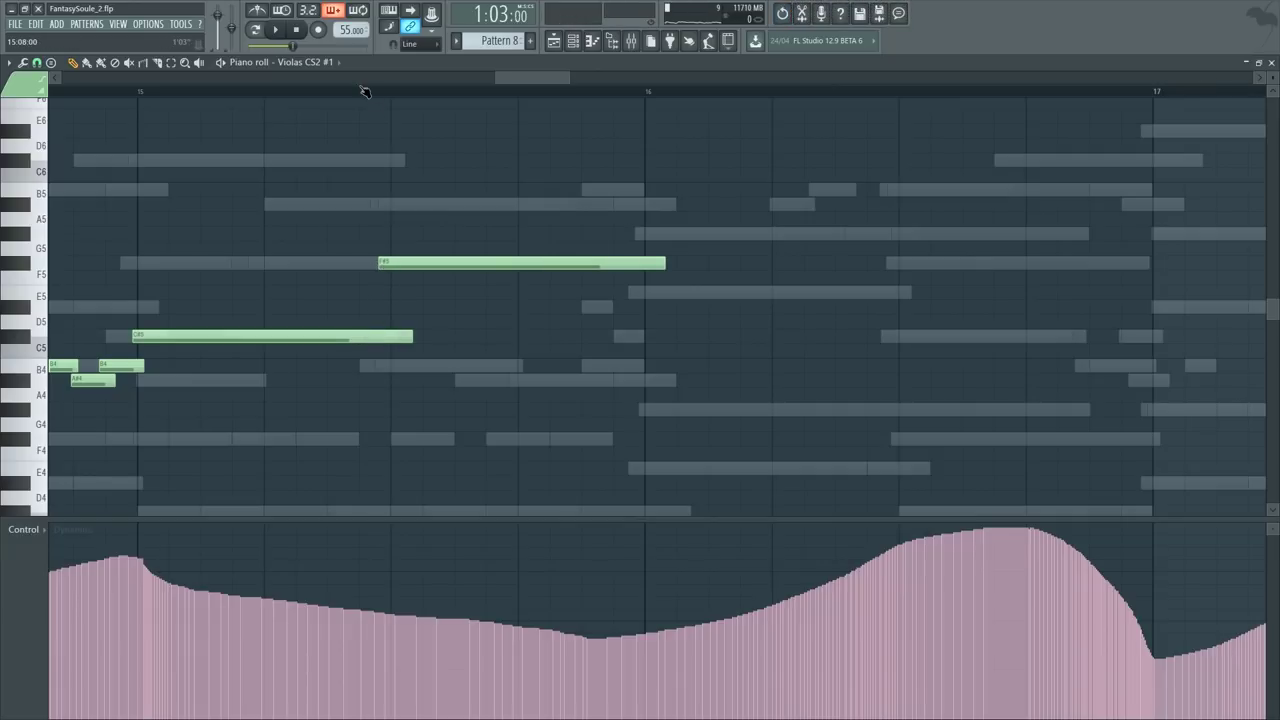
key("space")
scroll(365, 91, "down", 4)
key("space")
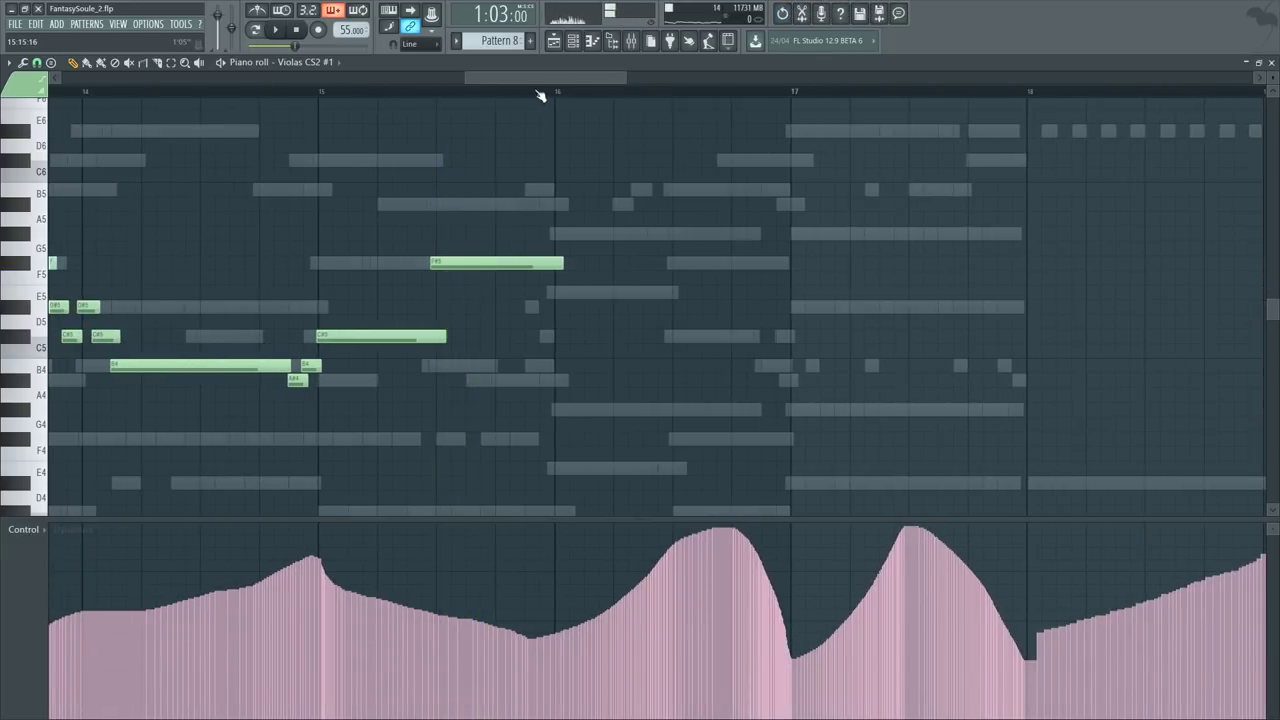
Step: Add a long G#5 starting just before bar 16 and trim the preceding F#5 to end there
scroll(540, 96, "up", 3)
left_click(551, 236)
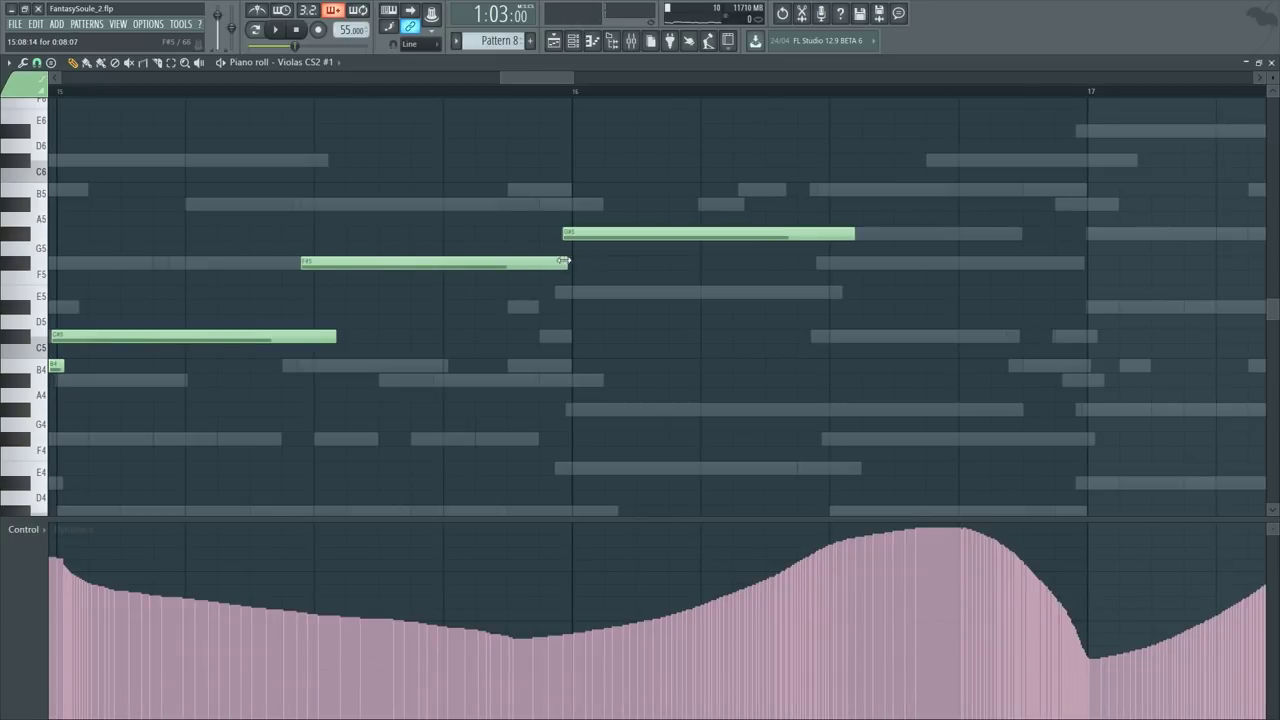
scroll(614, 95, "down", 6)
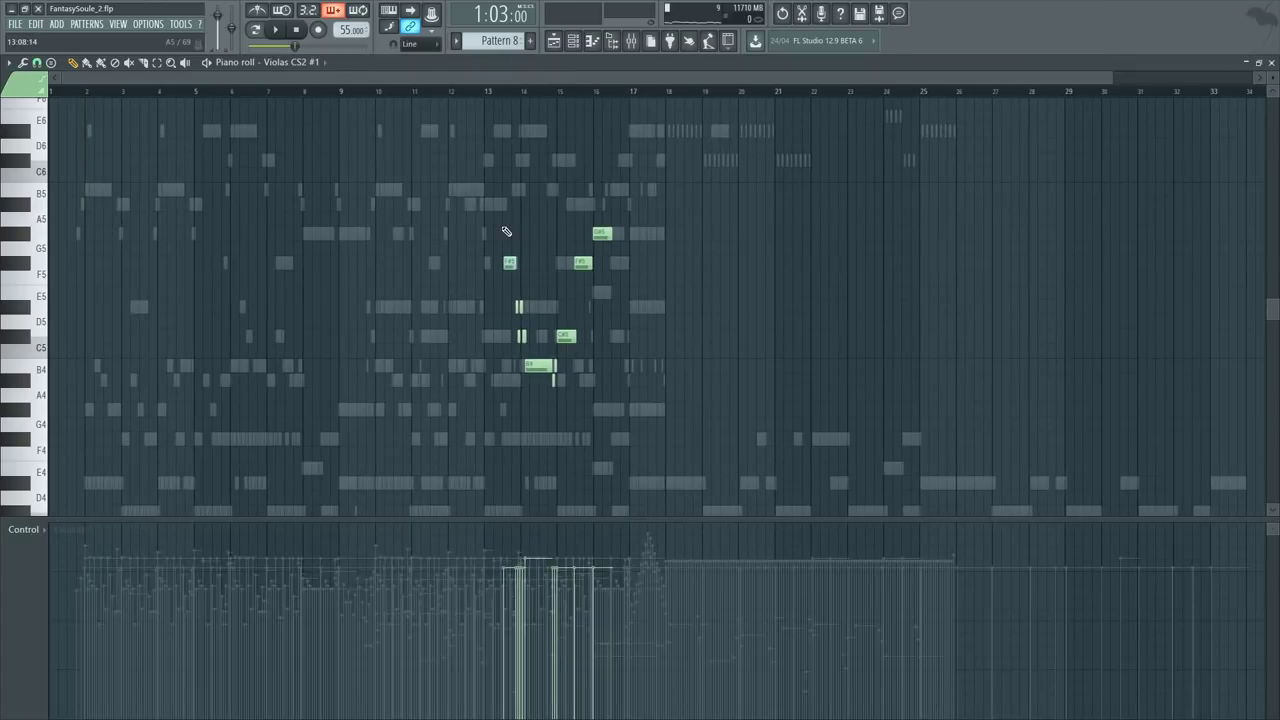
Step: Open the Violas CS2 #1 controls and the strings Kontakt instance, and expand its Violas instrument to view the articulation and legato settings
key("F6")
left_click(148, 422)
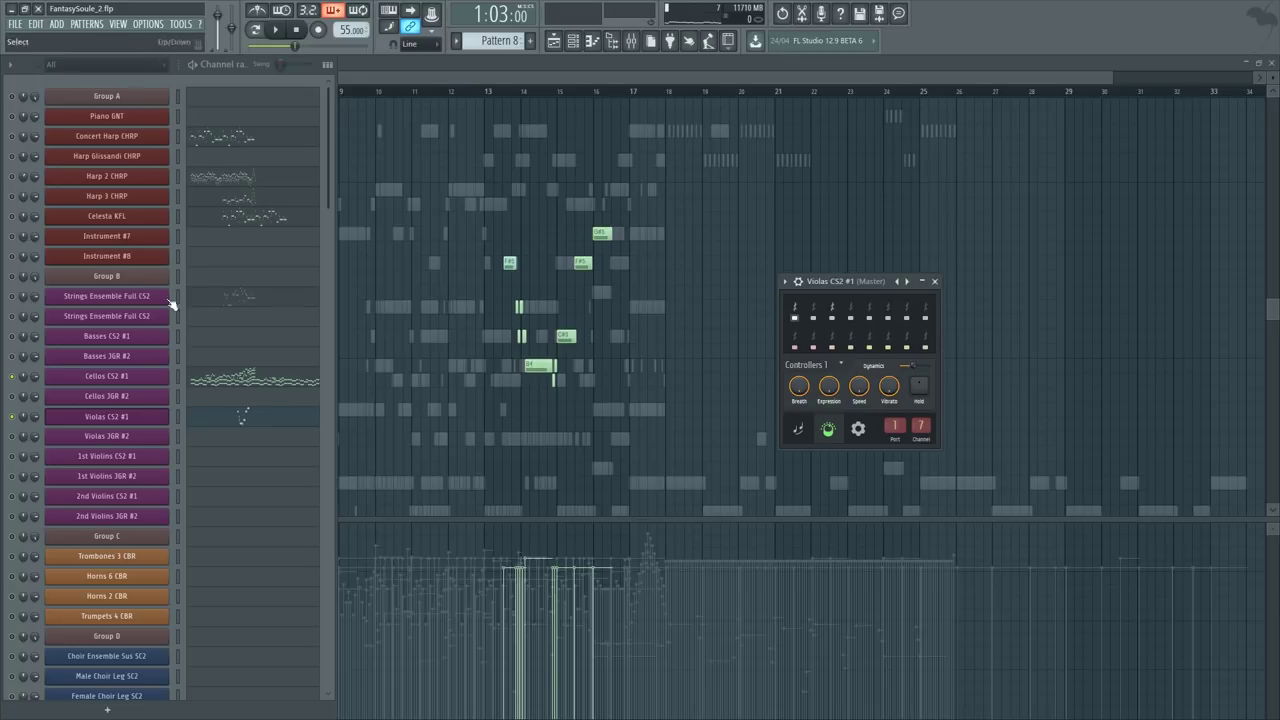
left_click(125, 291)
left_click_drag(904, 91, 581, 119)
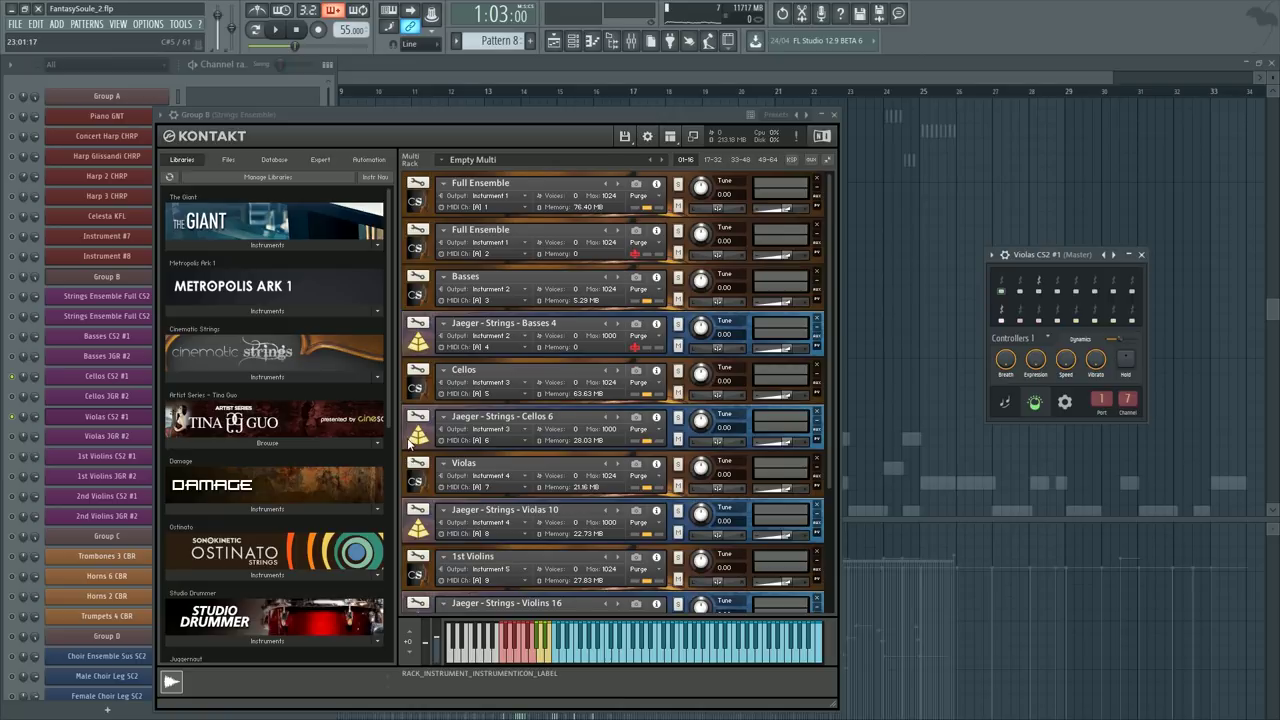
left_click(420, 481)
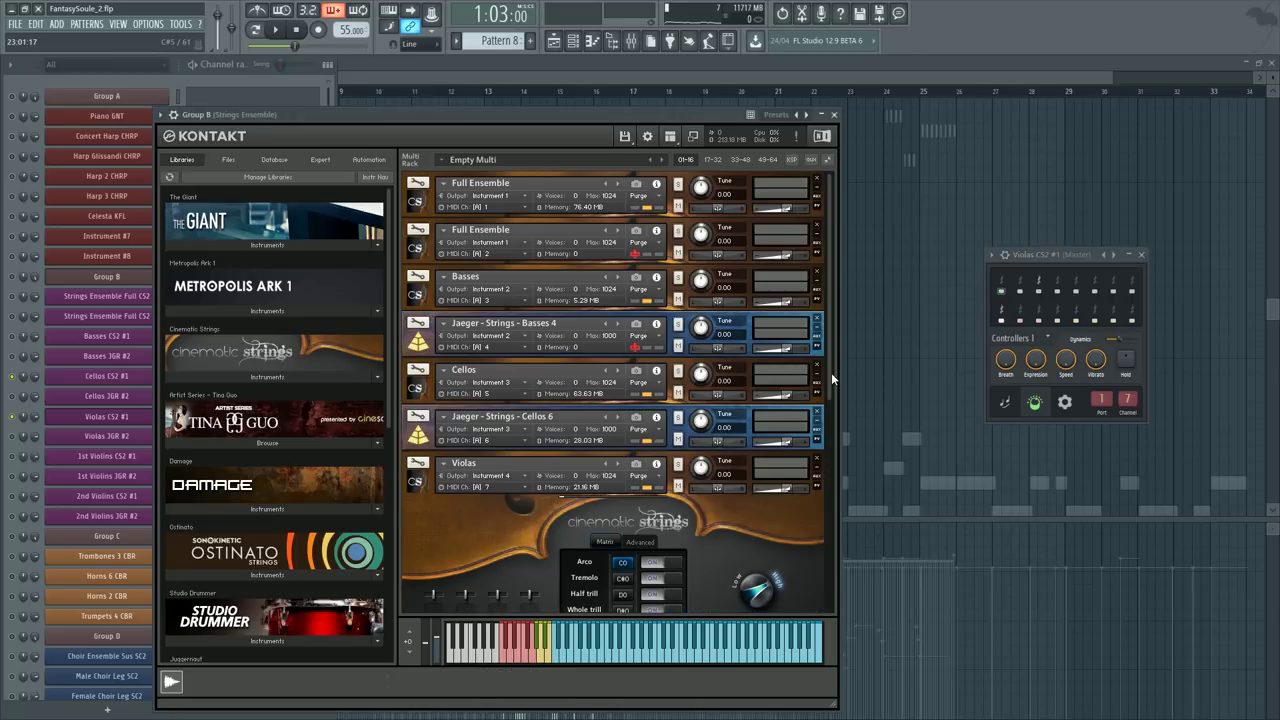
left_click_drag(832, 378, 828, 524)
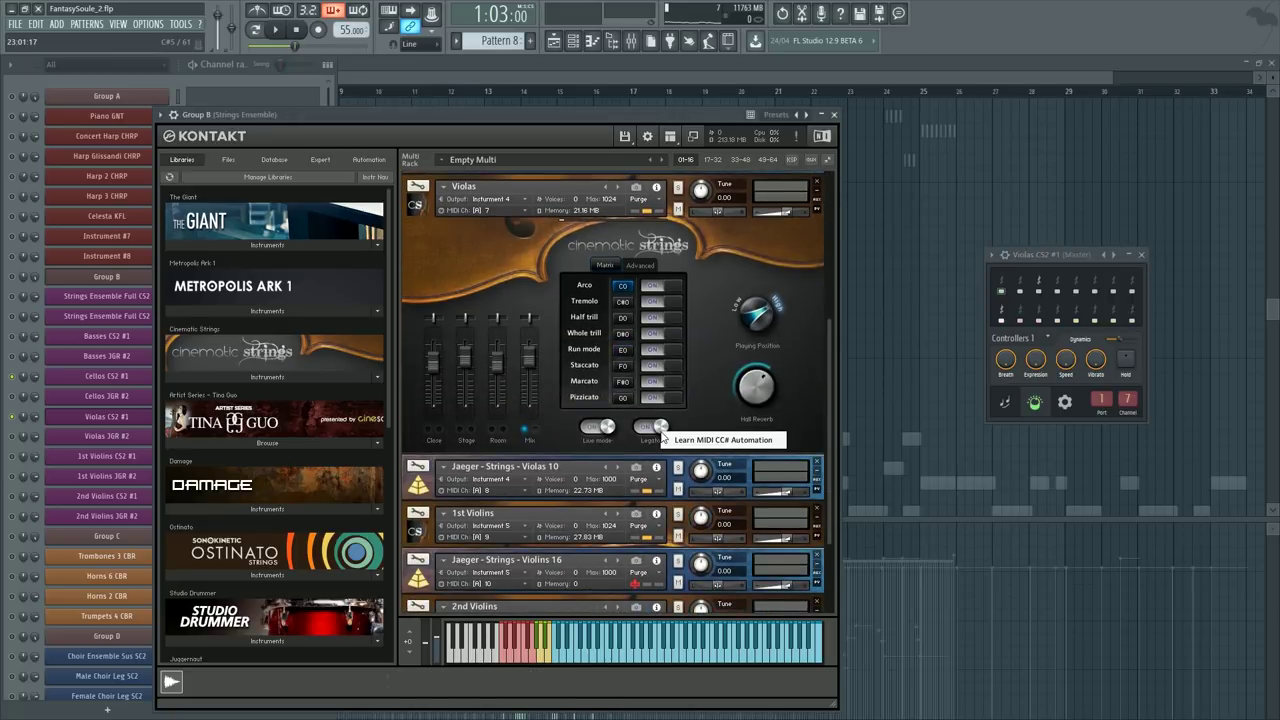
Step: Assign a new controller for CC 60 on the Violas CS2 #1 Controllers 2 page and name it Legato
left_click(1018, 339)
left_click(1050, 356)
left_click(1023, 343)
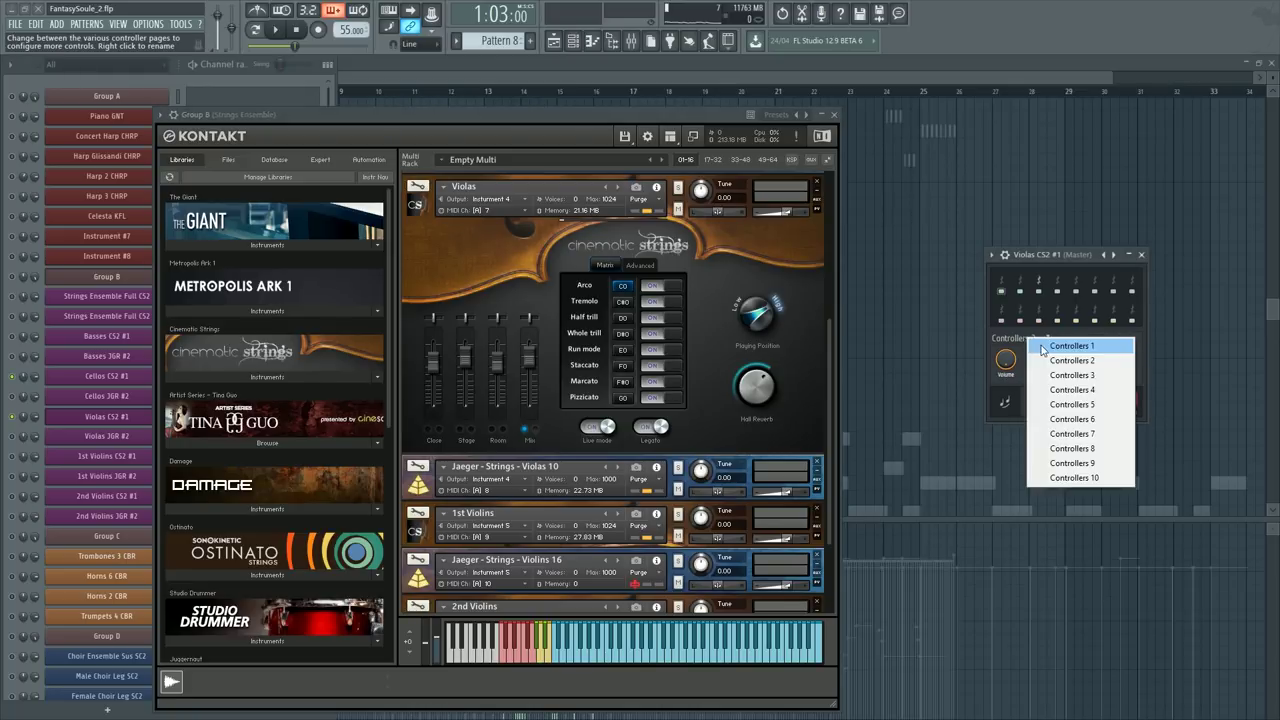
left_click(1040, 345)
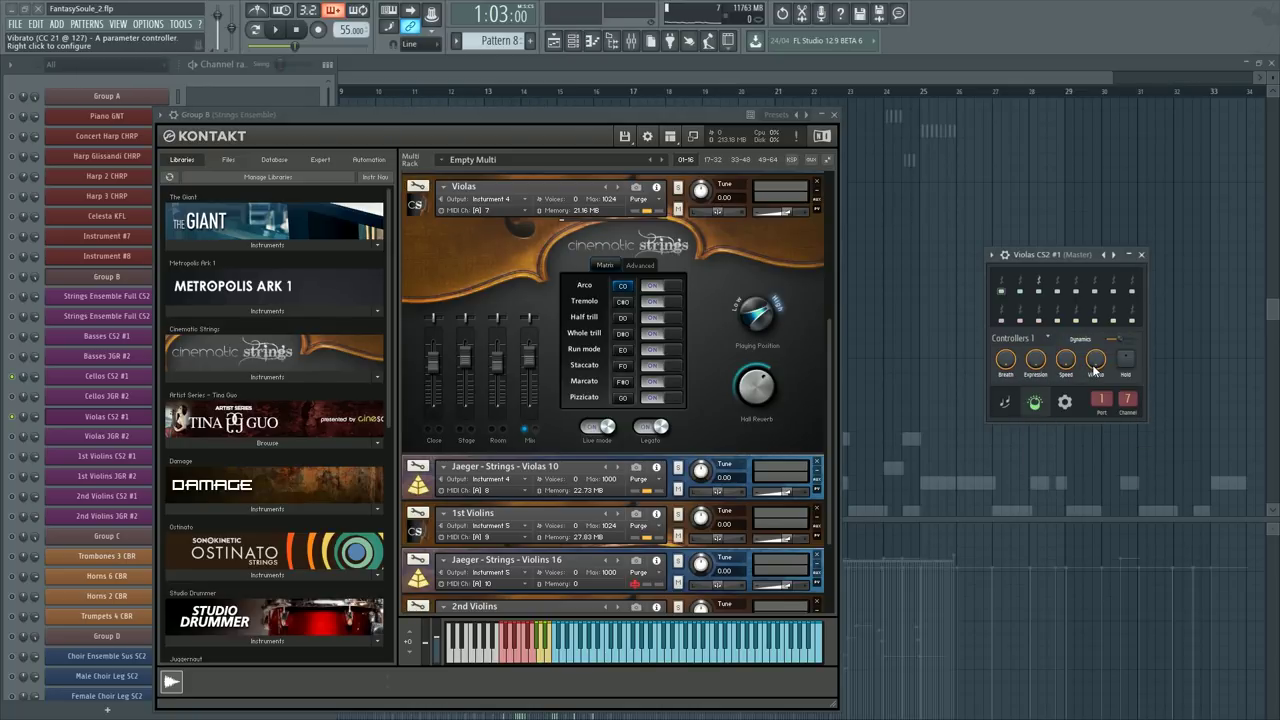
left_click(1029, 348)
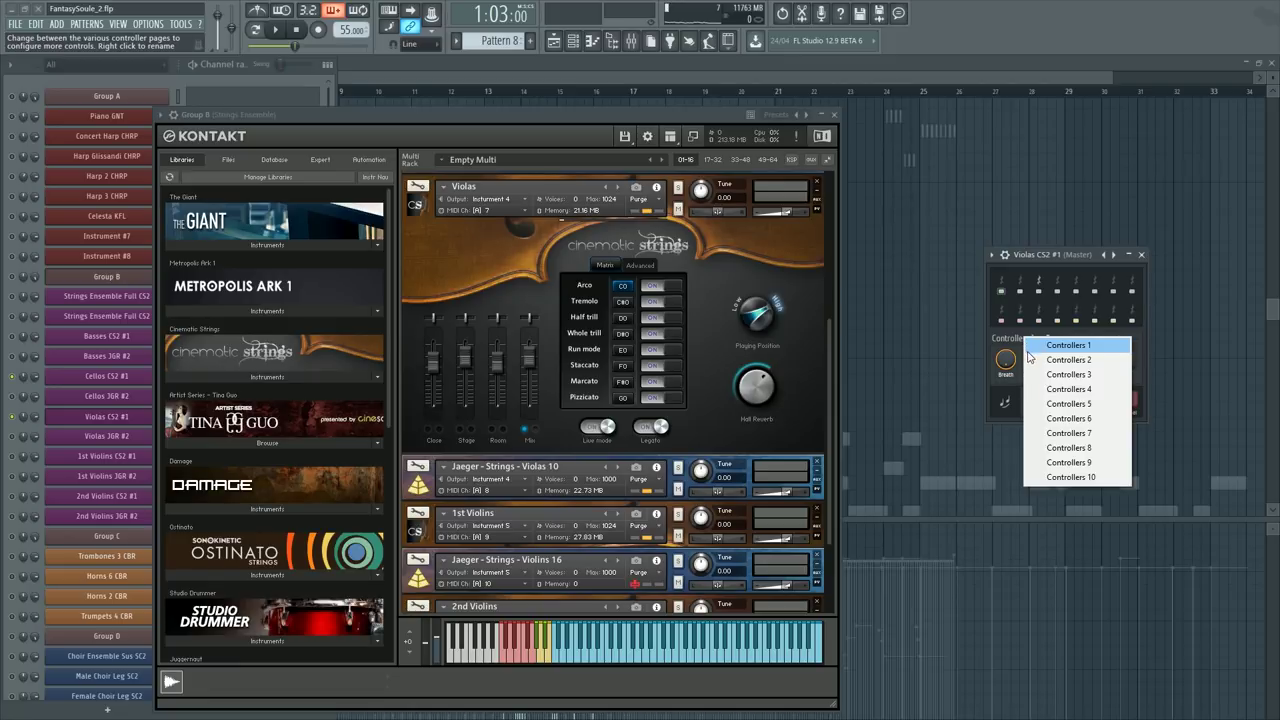
left_click(1030, 359)
right_click(1035, 363)
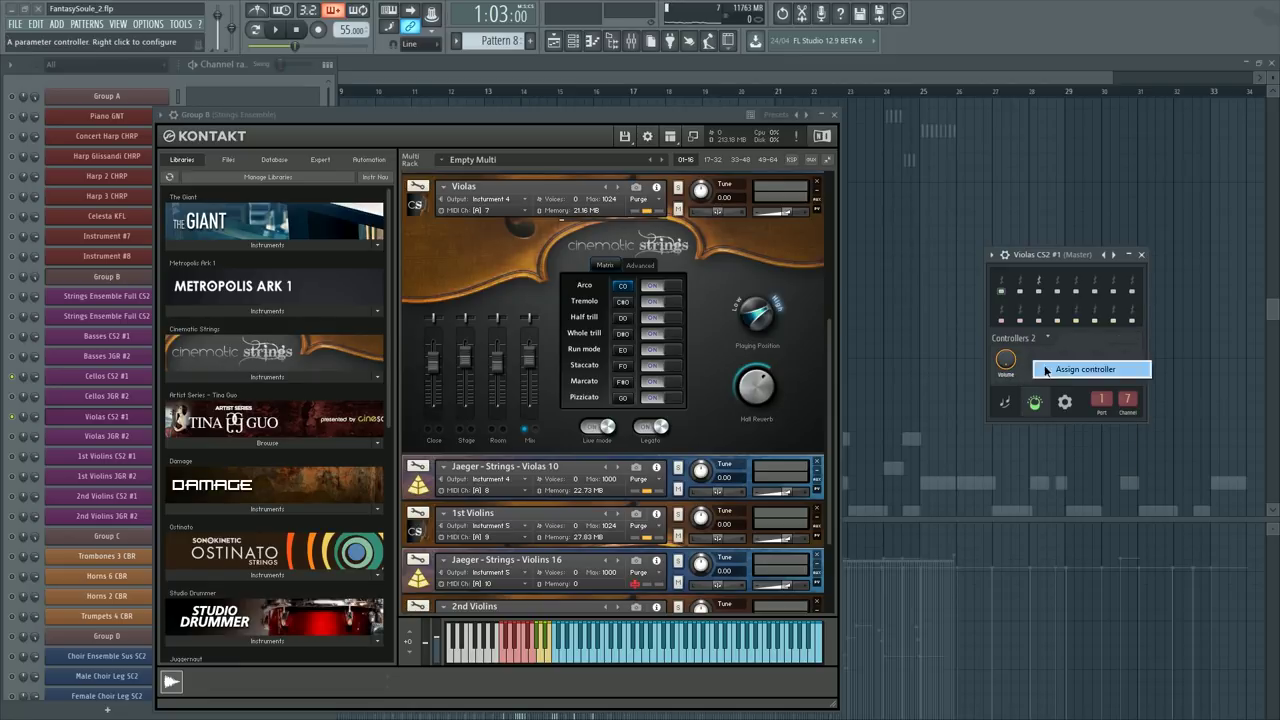
left_click(1046, 370)
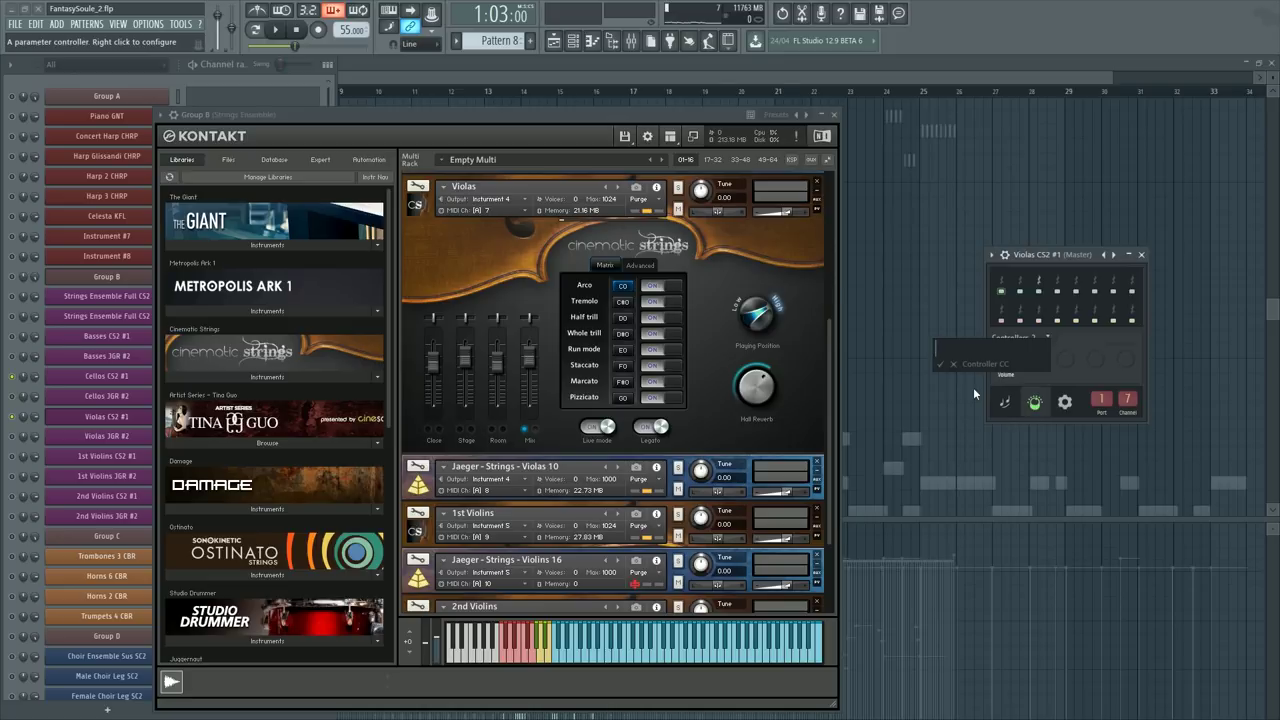
type("60ù")
key("Return")
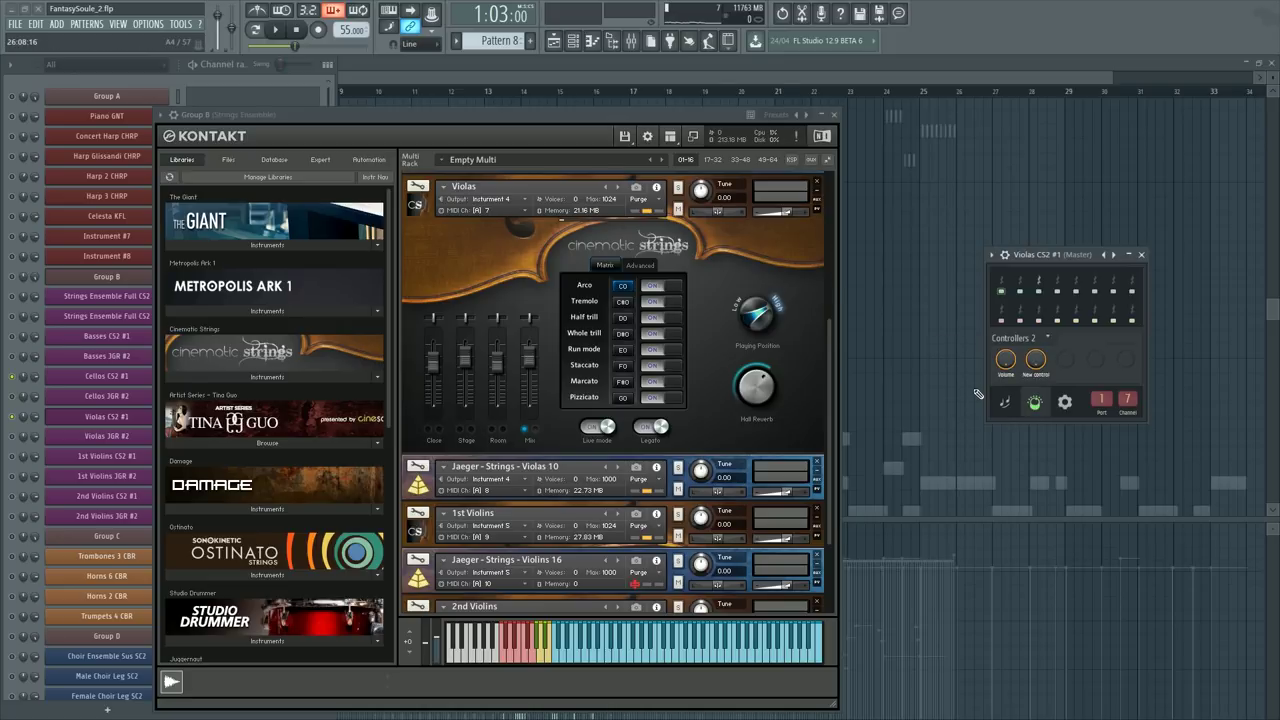
right_click(1050, 379)
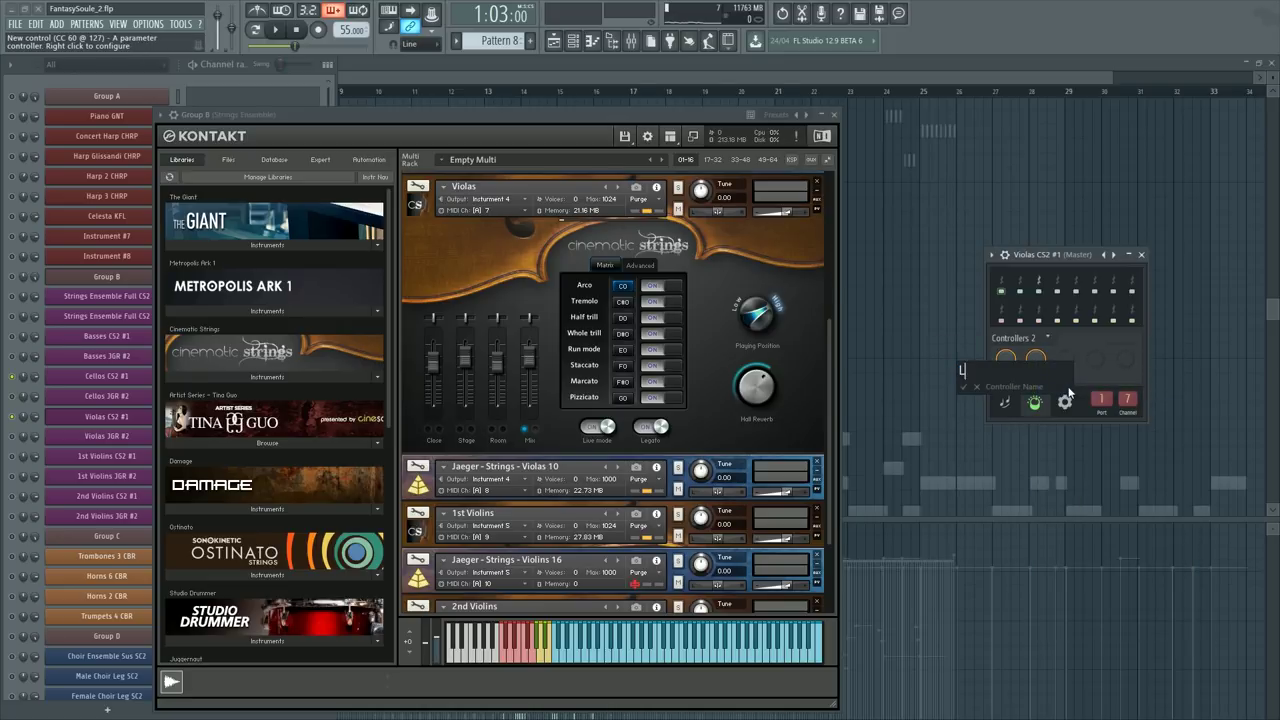
key("Return")
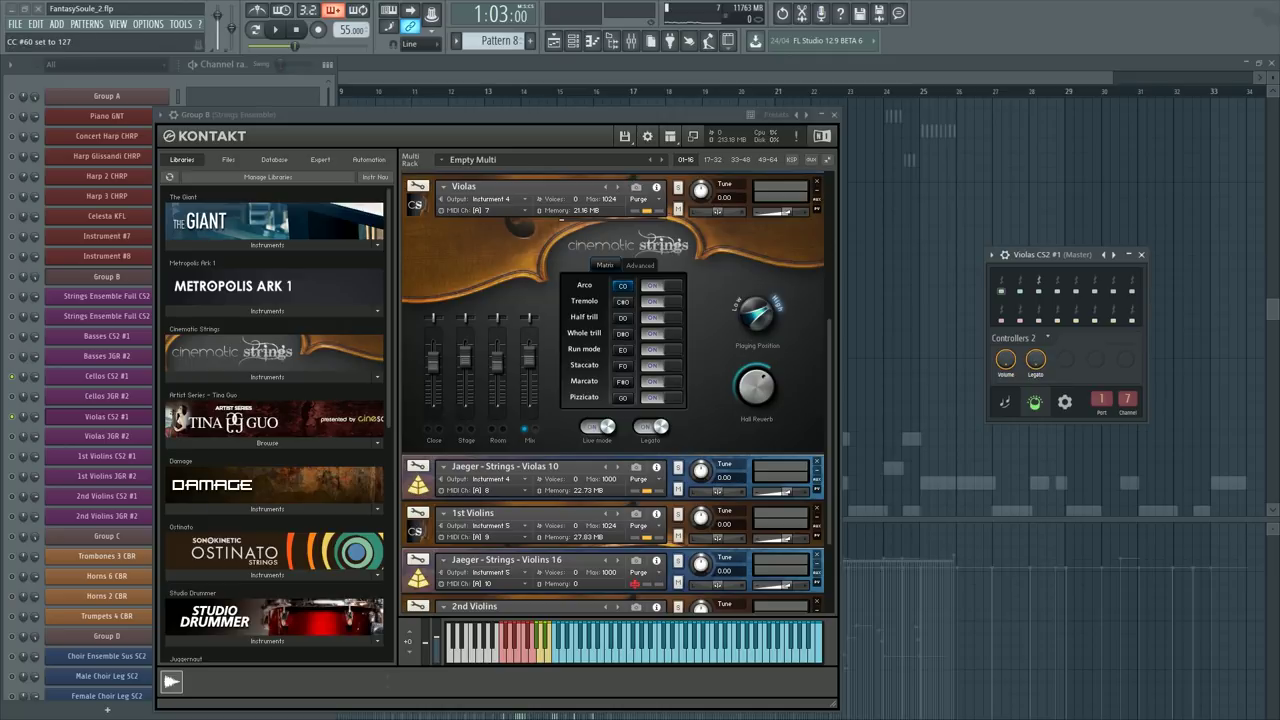
Step: Edit the Legato controller's events in the piano roll and set them to full value from the middle of bar 13 onward
right_click(1040, 360)
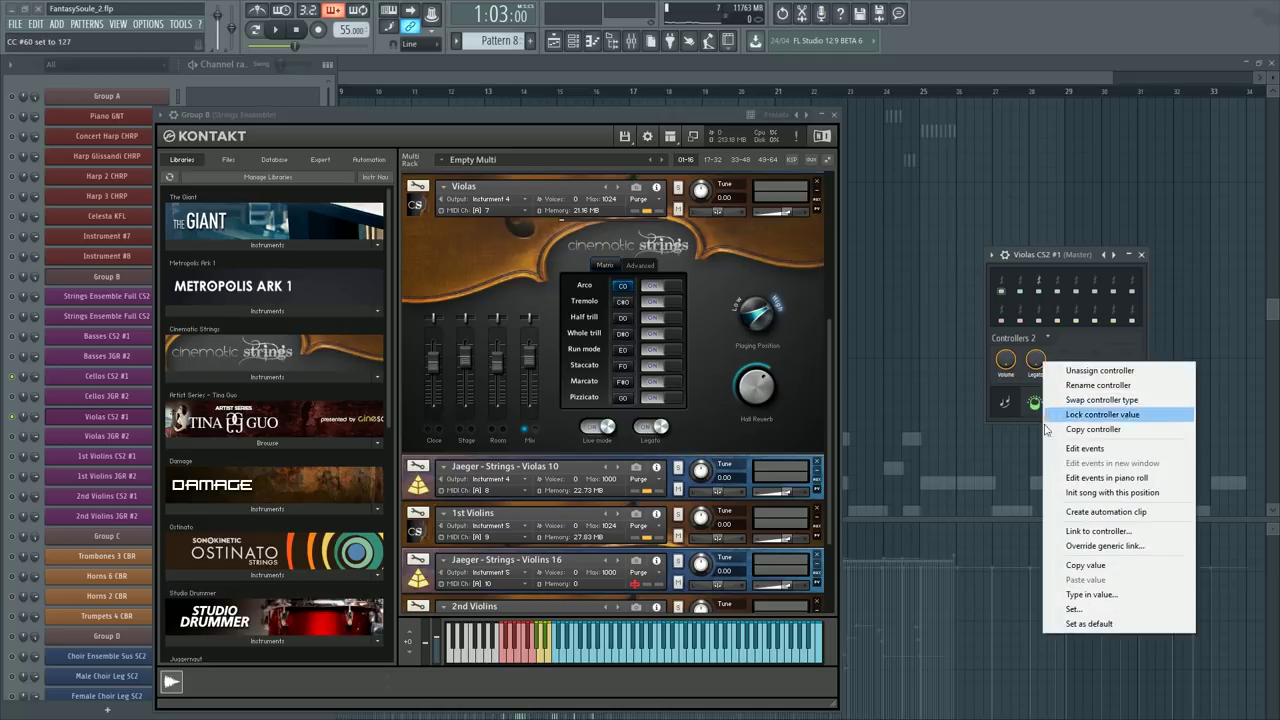
left_click(1056, 477)
scroll(577, 480, "up", 5)
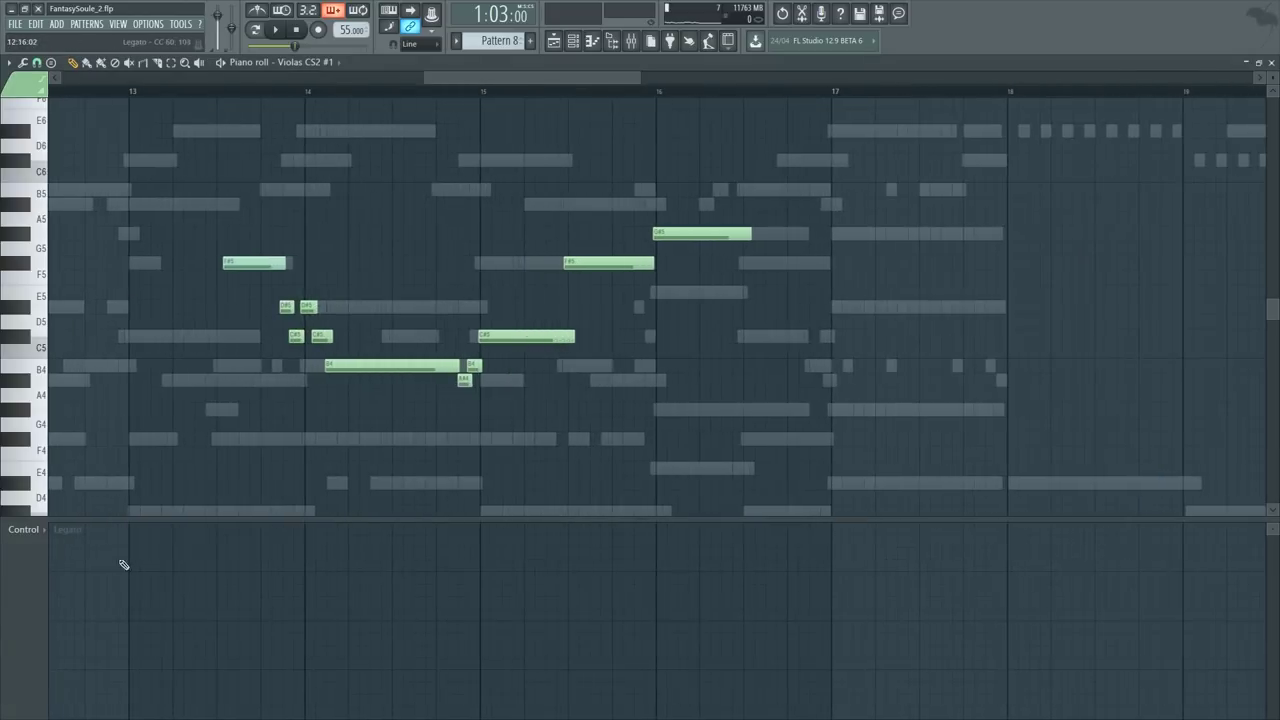
scroll(386, 349, "down", 5)
scroll(509, 100, "up", 3)
scroll(509, 100, "up", 3)
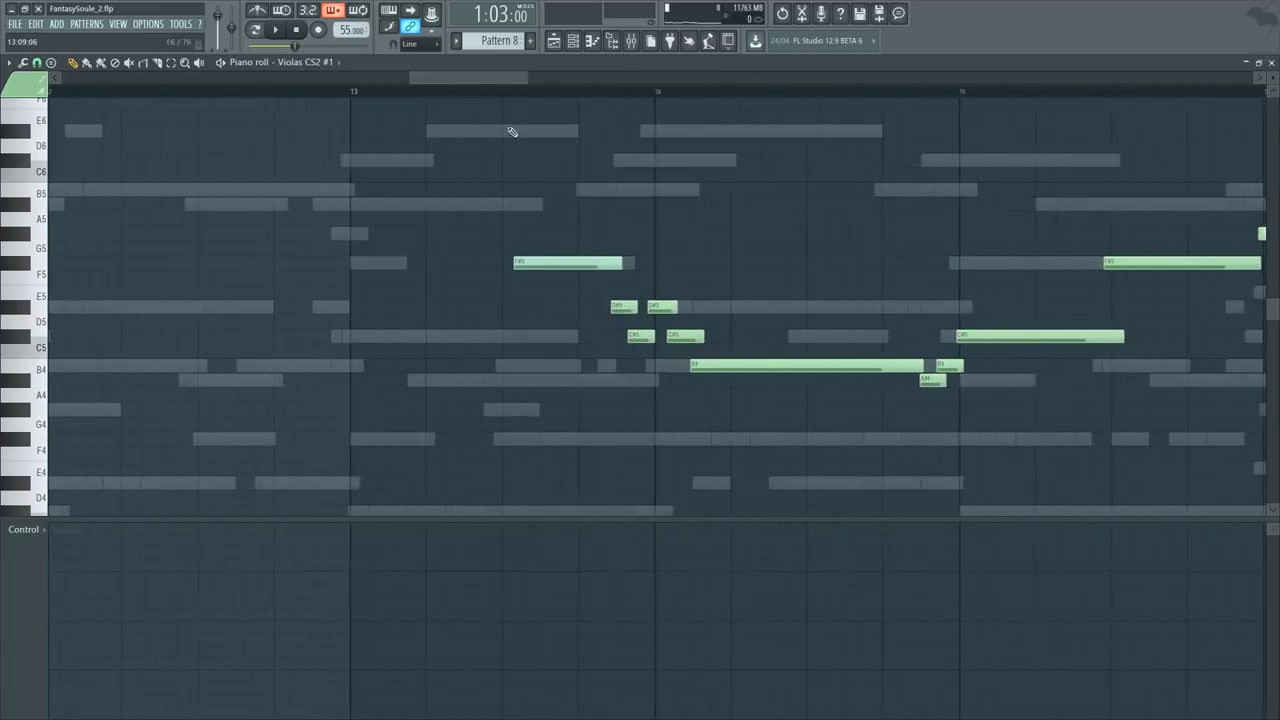
left_click_drag(503, 537, 505, 486)
scroll(548, 113, "down", 5)
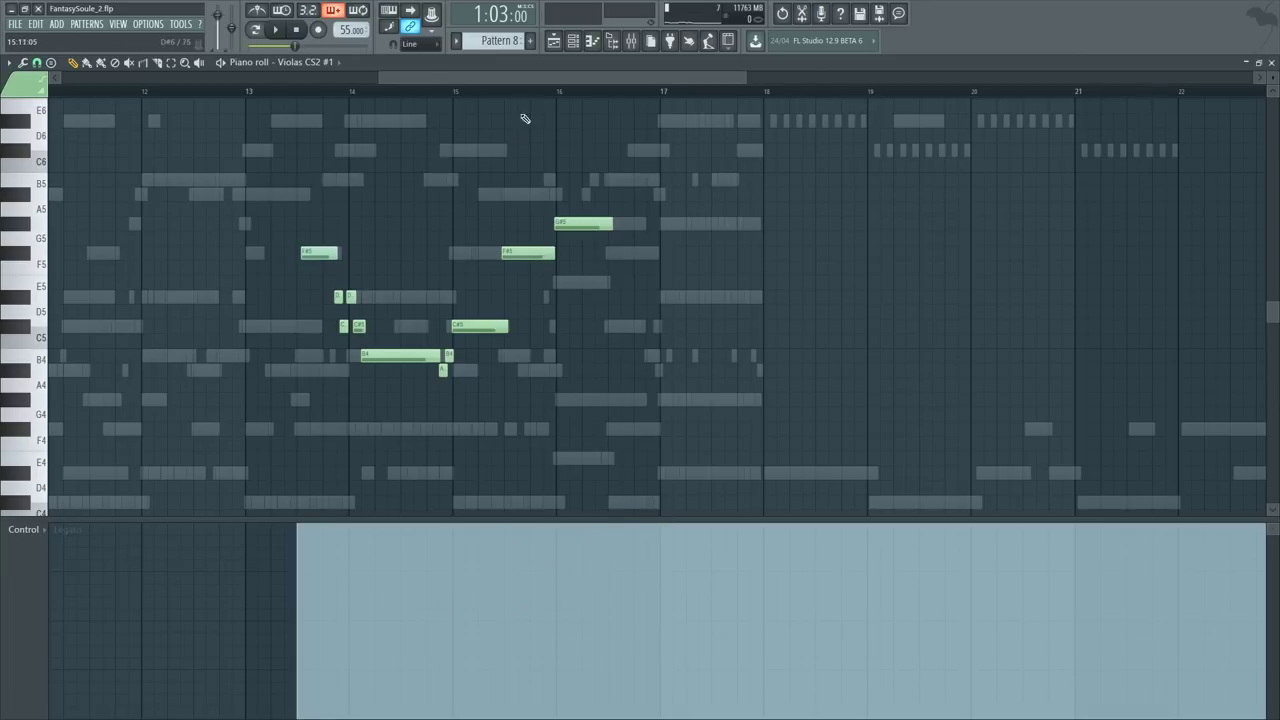
Step: Clear the Legato events from just before bar 16 onward and play the transition
scroll(532, 108, "up", 3)
right_click(592, 676)
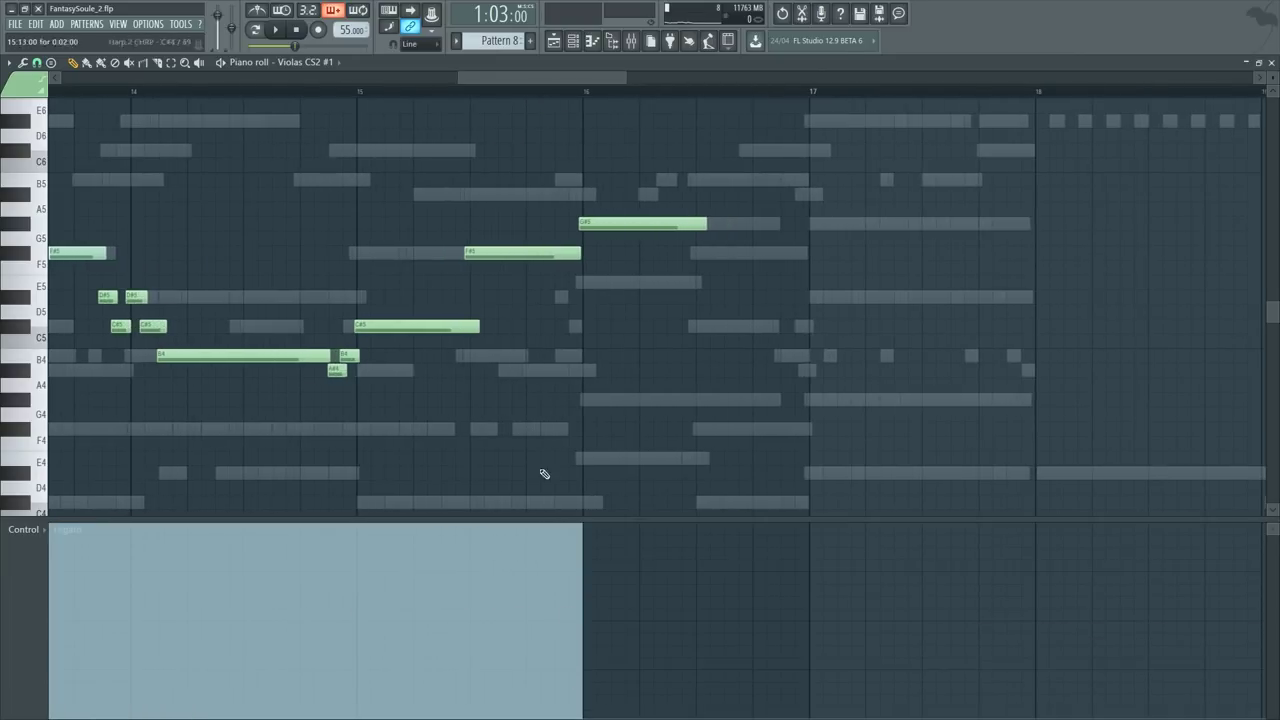
key("space")
scroll(600, 100, "up", 4)
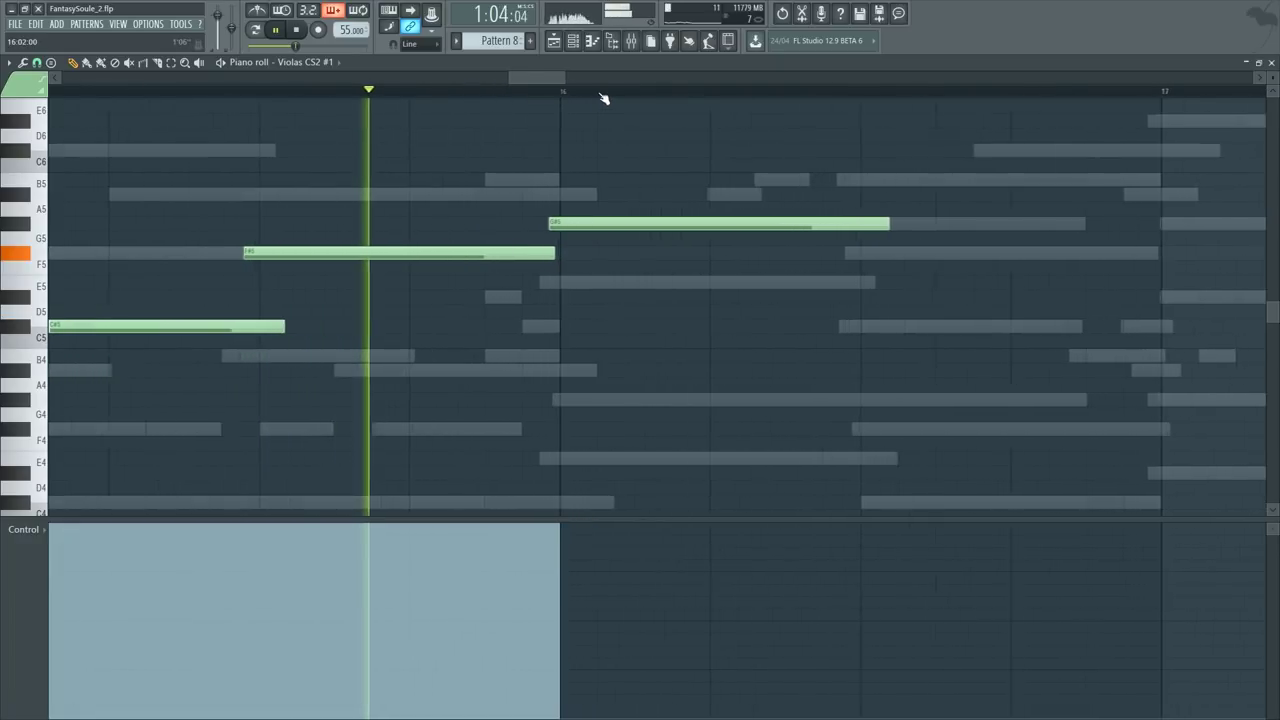
key("space")
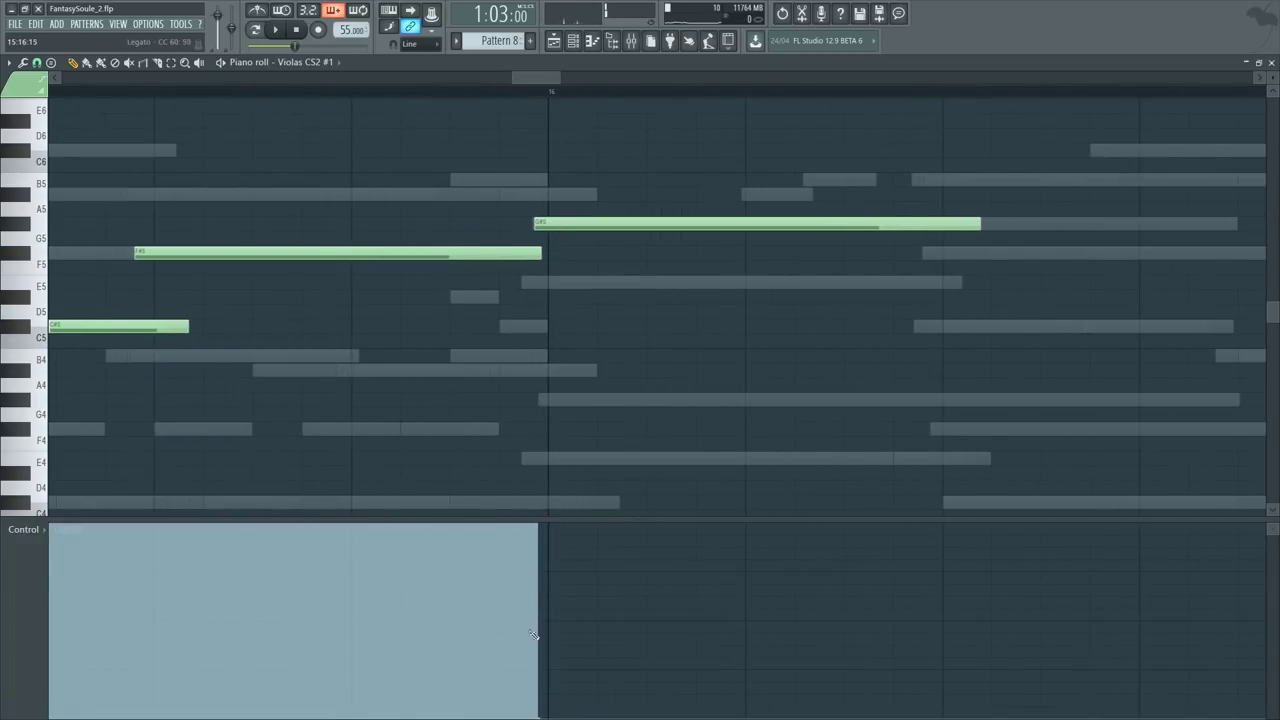
right_click(520, 680)
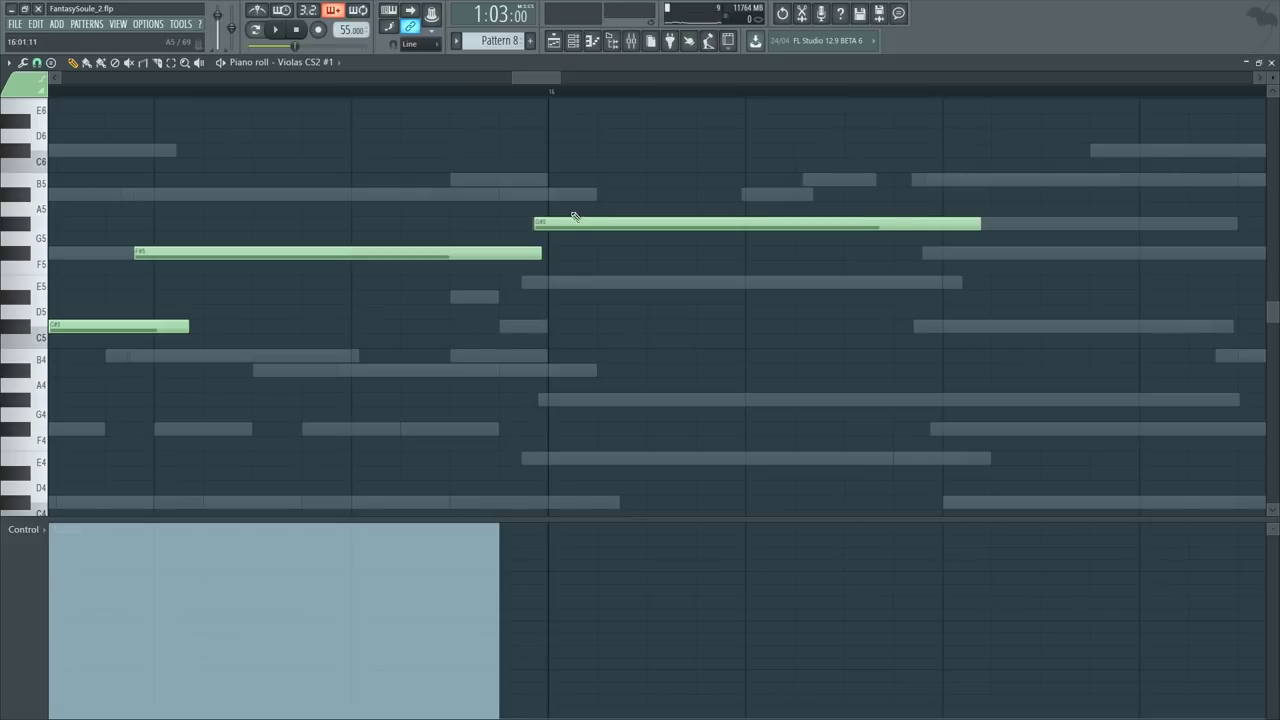
Step: Add long E5 and B4 notes under the G#5 starting just before bar 16 and play the resulting viola chord
left_click_drag(548, 270, 525, 296)
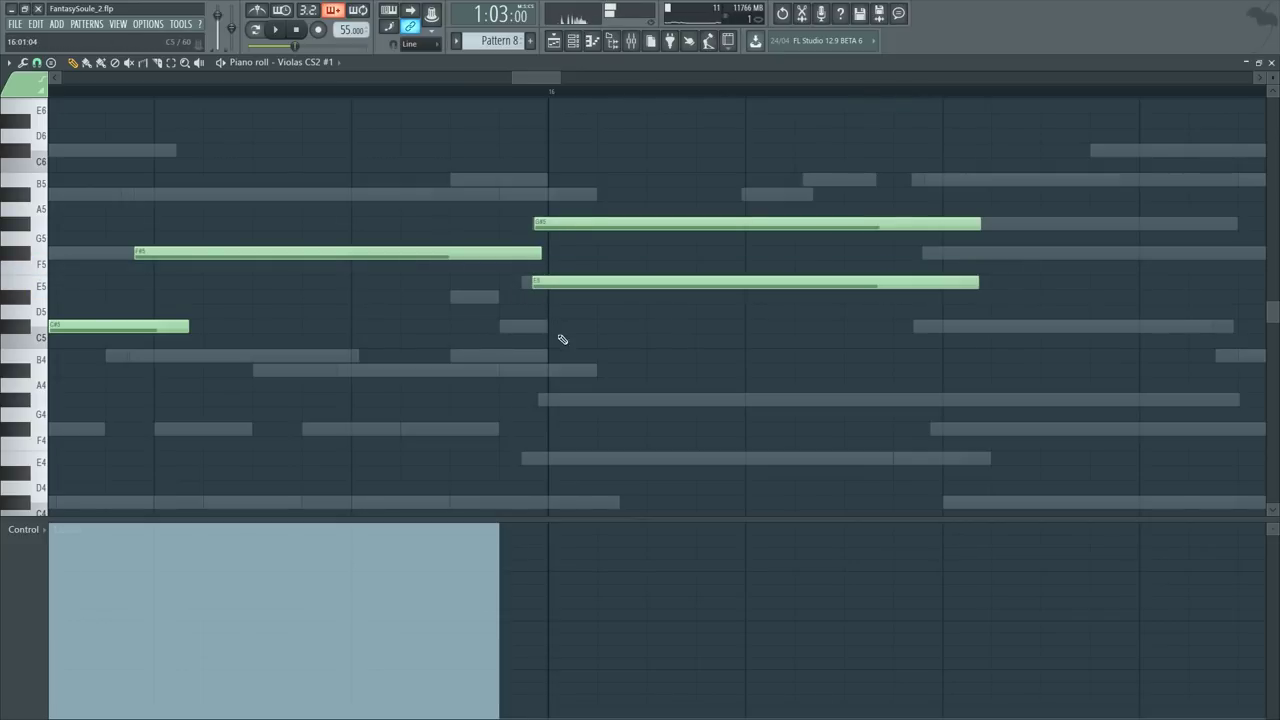
mouse_move(540, 366)
left_mouse_down()
mouse_move(537, 325)
mouse_move(537, 359)
left_mouse_up()
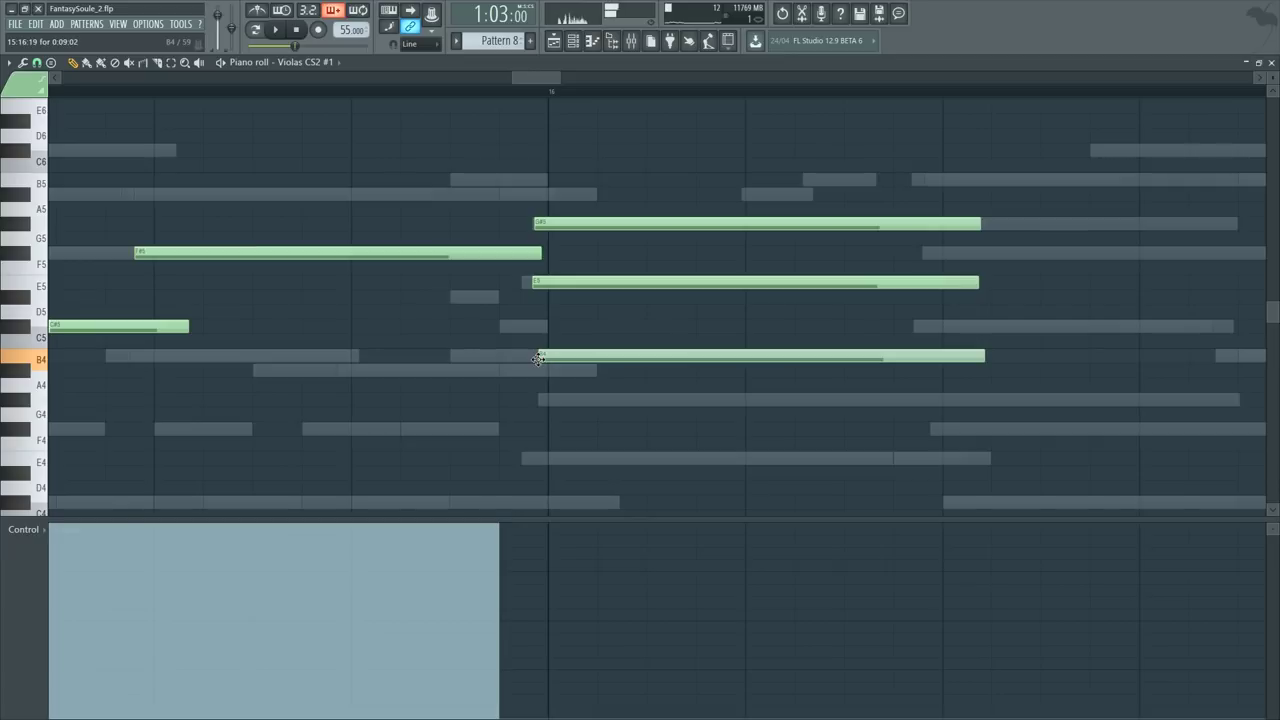
key("space")
scroll(537, 163, "down", 2)
left_click_drag(652, 158, 680, 506)
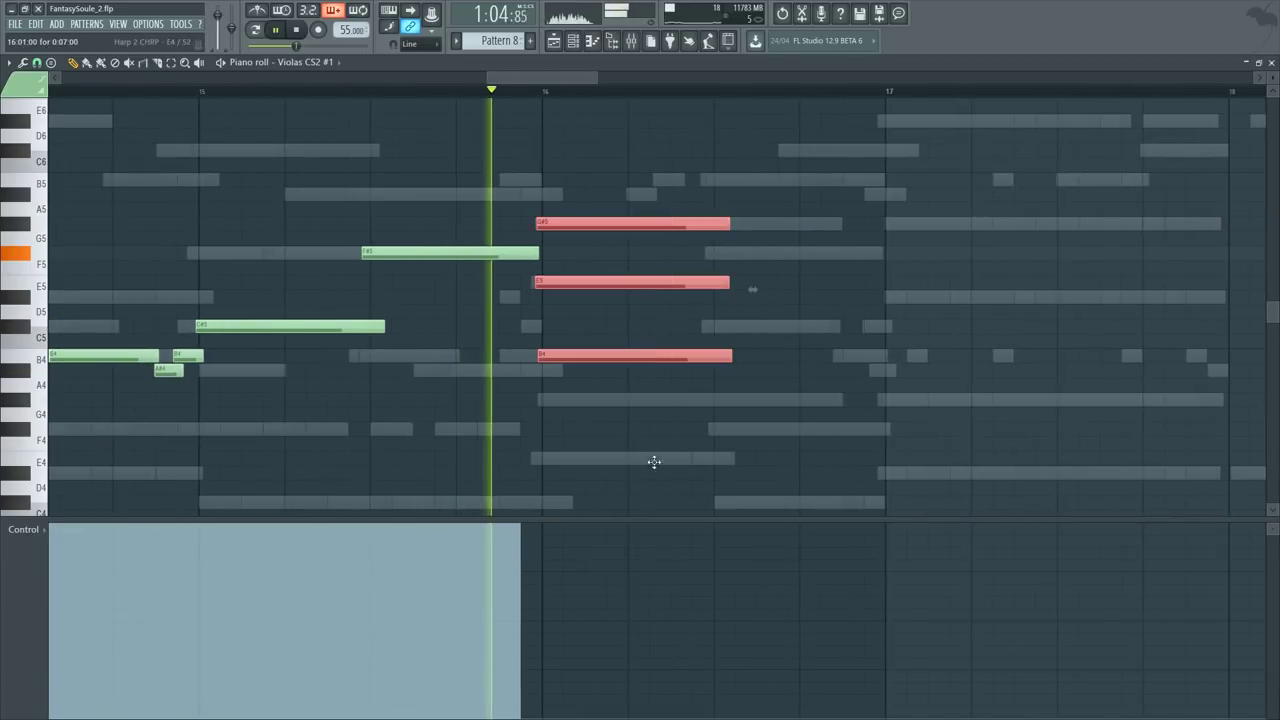
left_click(680, 431, "ctrl")
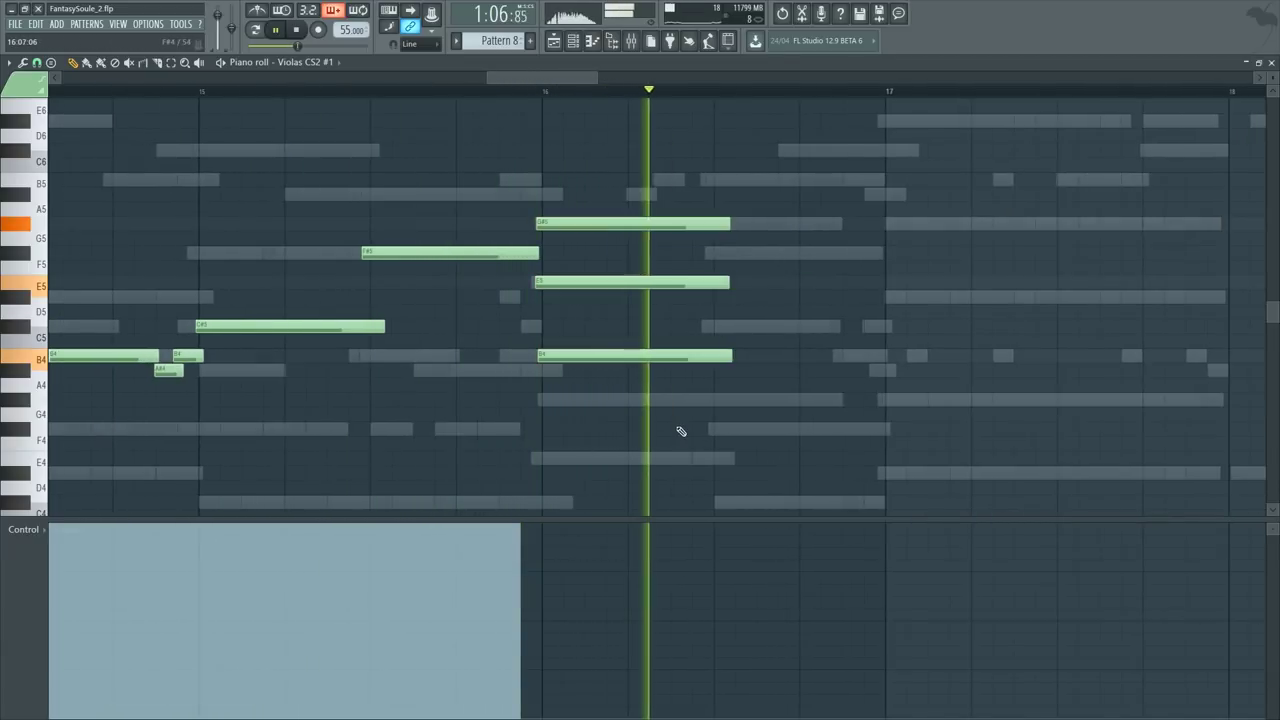
key("space")
Step: Lengthen the bar 16 viola chord slightly and add long F#5, C#5 and B5 notes from the middle of the bar
left_click_drag(723, 209, 734, 398)
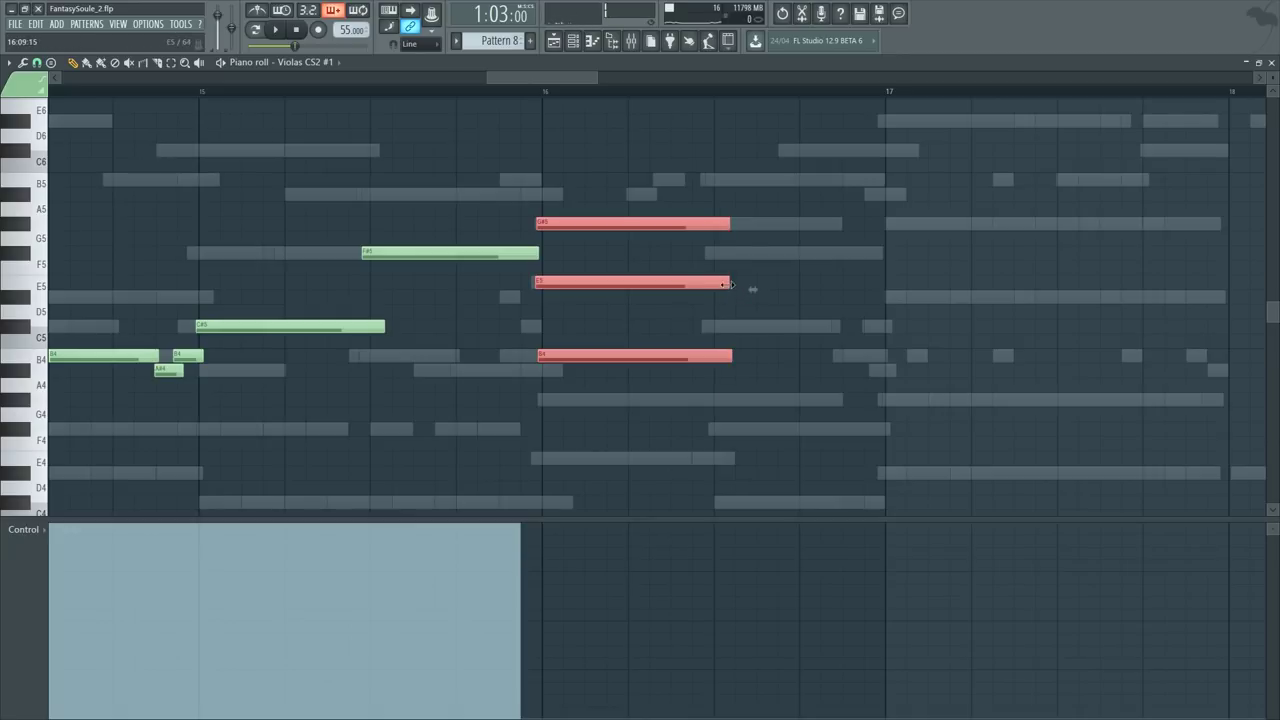
left_click(780, 276)
left_click_drag(722, 195, 707, 252)
left_click(731, 311)
left_click_drag(731, 311, 708, 326)
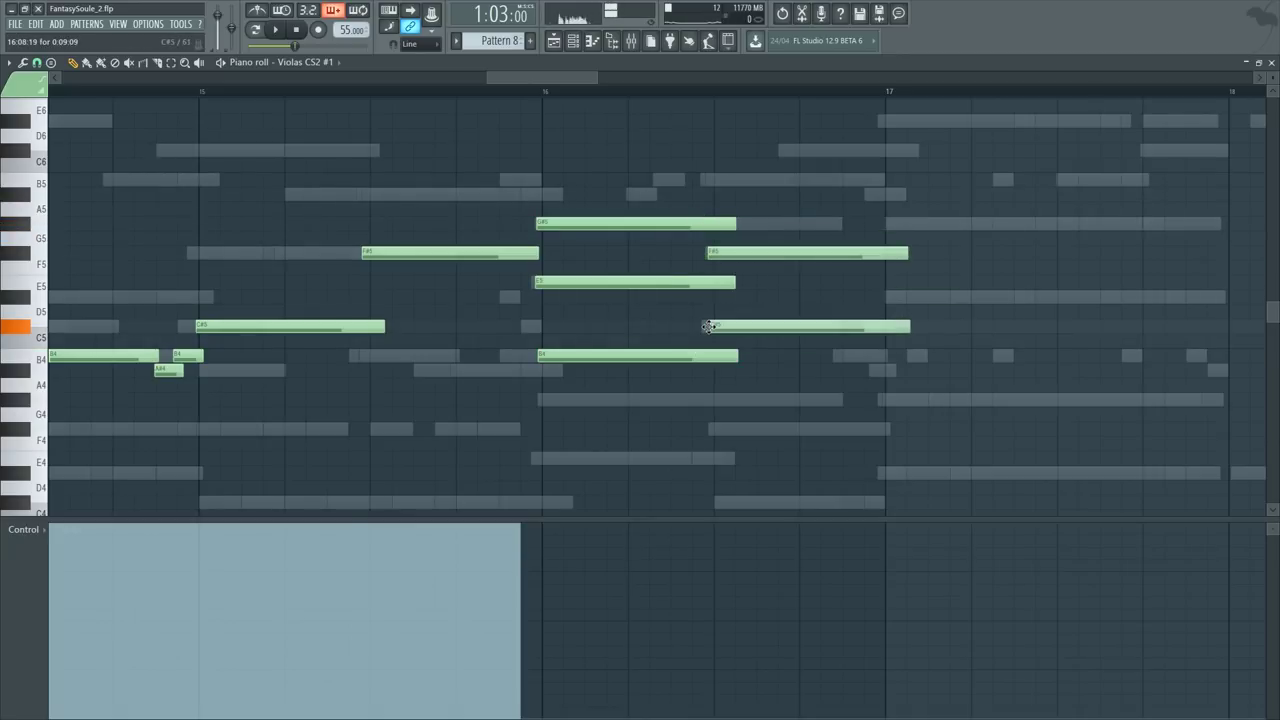
left_click(704, 237)
key("ctrl+z")
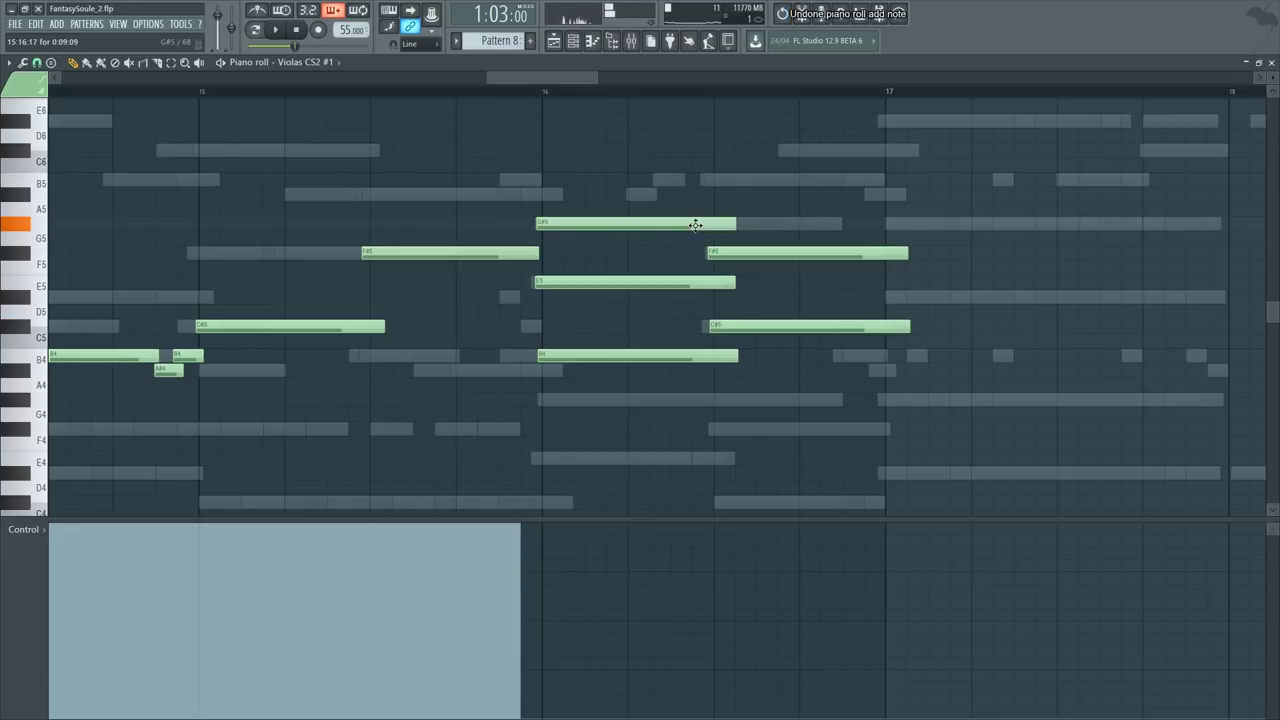
left_click(714, 180)
Step: Try a long C#6 in the second half of bar 16, play the passage and remove the note again
left_click(772, 152)
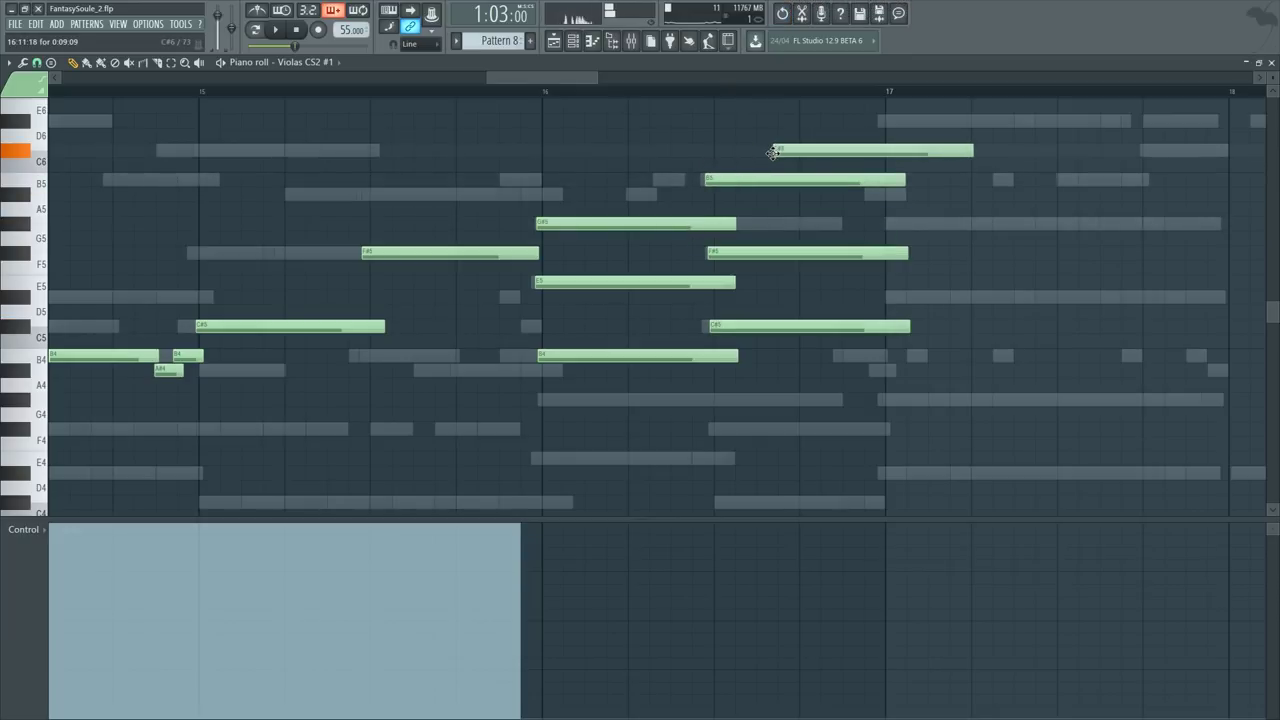
left_click(664, 96)
key("space")
scroll(666, 96, "down", 1)
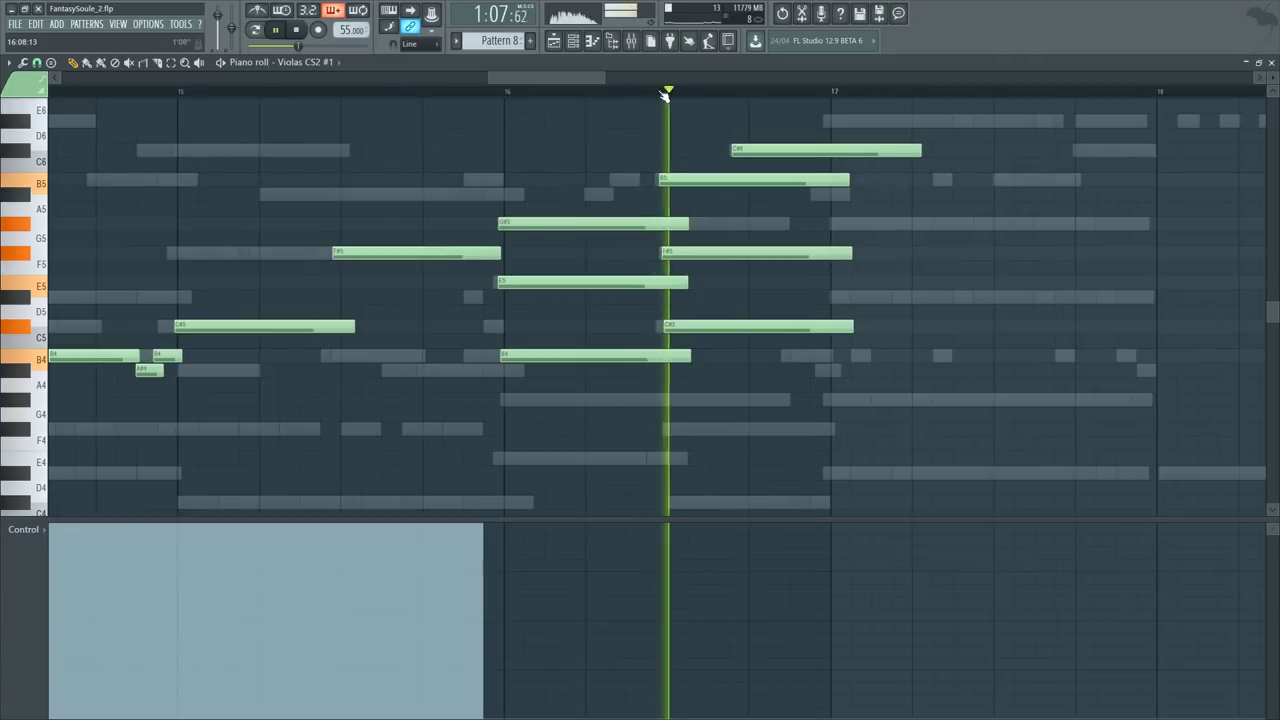
key("F6")
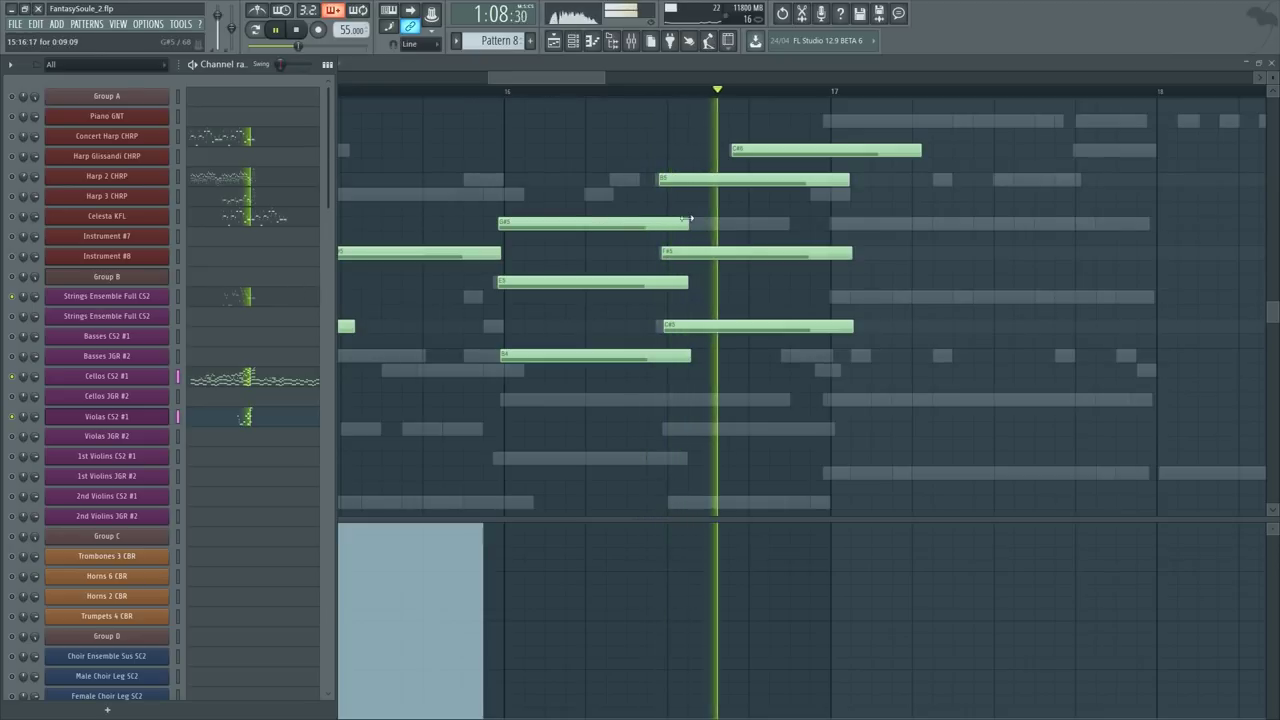
key("space")
key("F6")
right_click(762, 150)
Step: Add an A#5 late in bar 16 ending just past bar 17, trim the B5 to end where it starts, and play
left_click(746, 193)
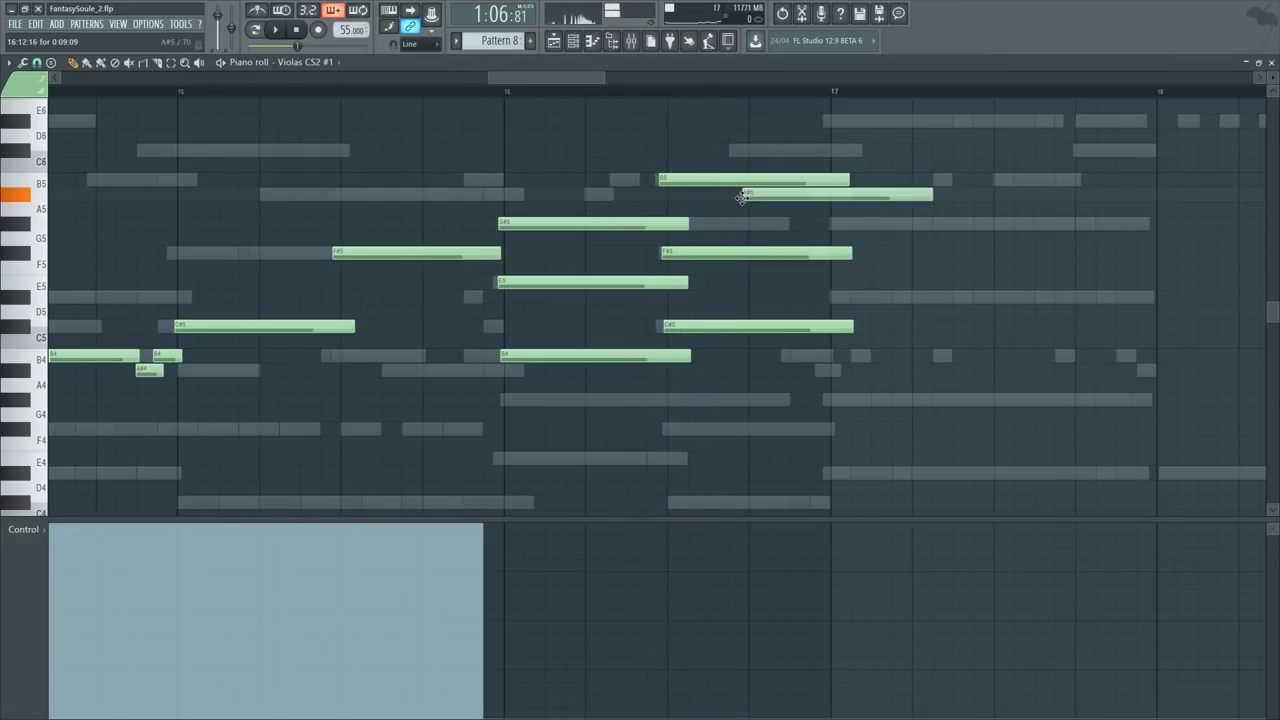
key("space")
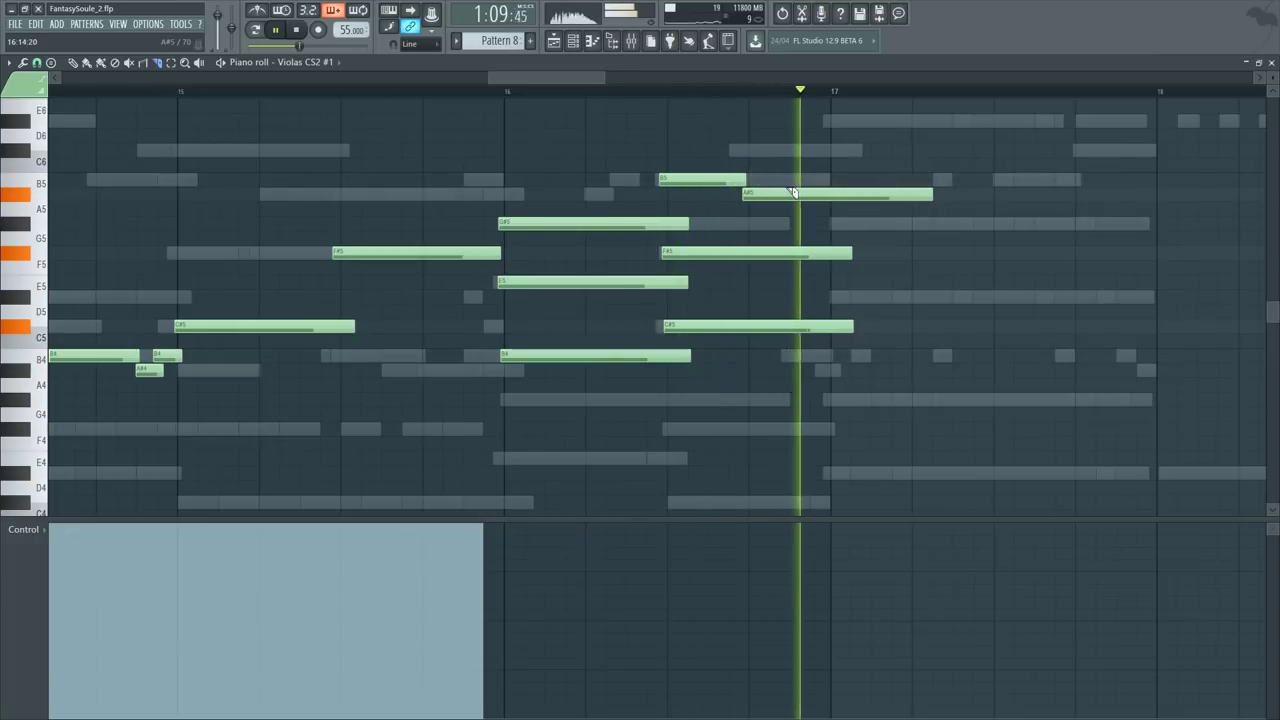
key("space")
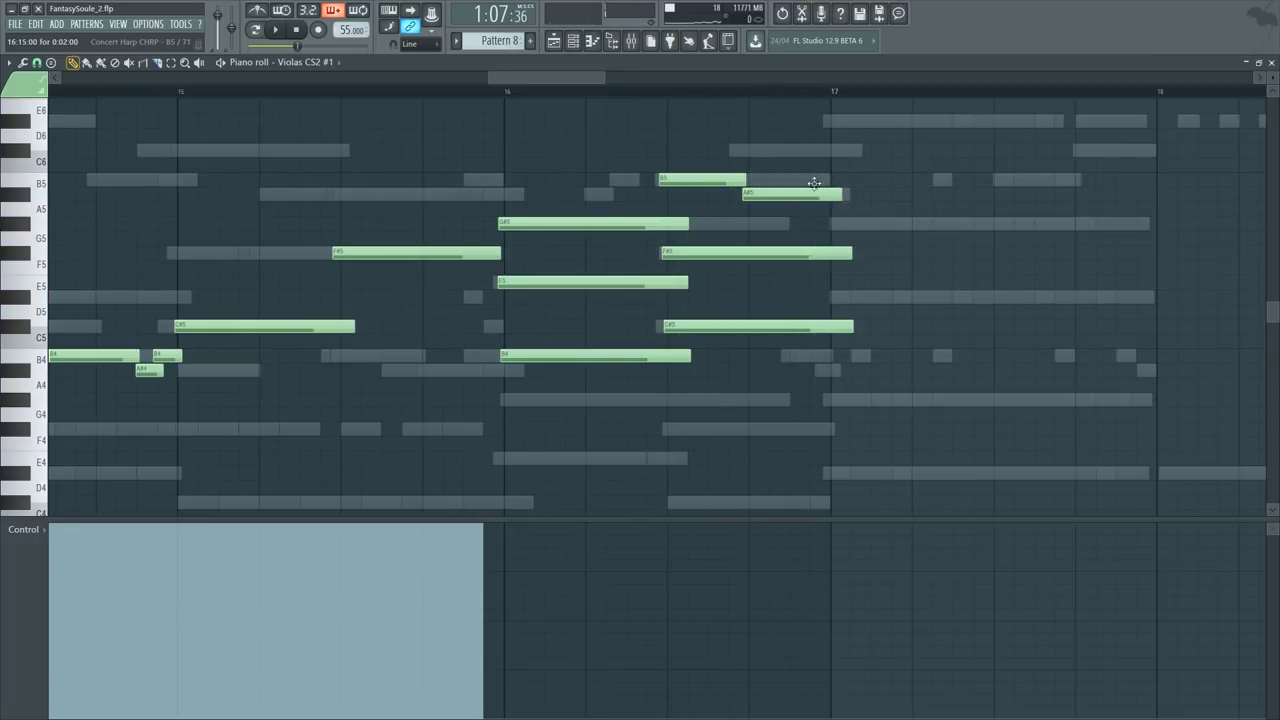
Step: Delete the upper F#5, A#5, G#5, B5 and C#6 notes of Cellos CS2 #1 in bars 15 to 17 and play from late bar 14
double_click(796, 178)
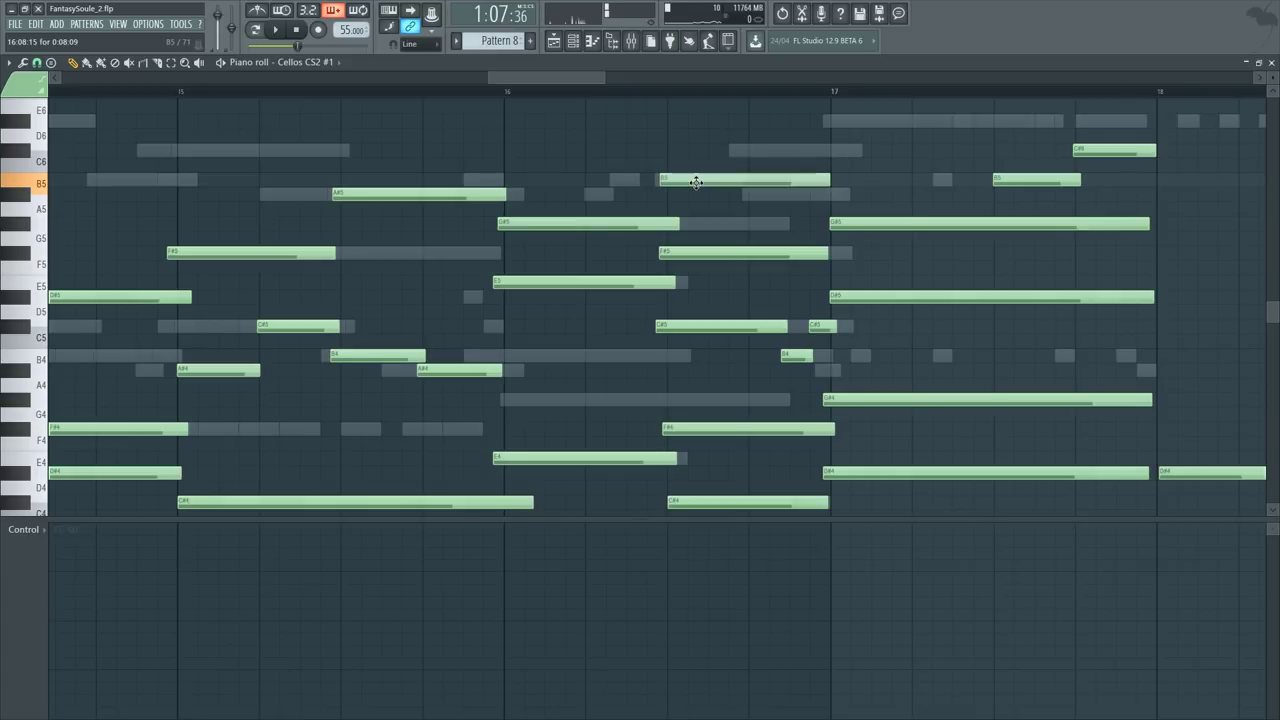
scroll(581, 221, "down", 3)
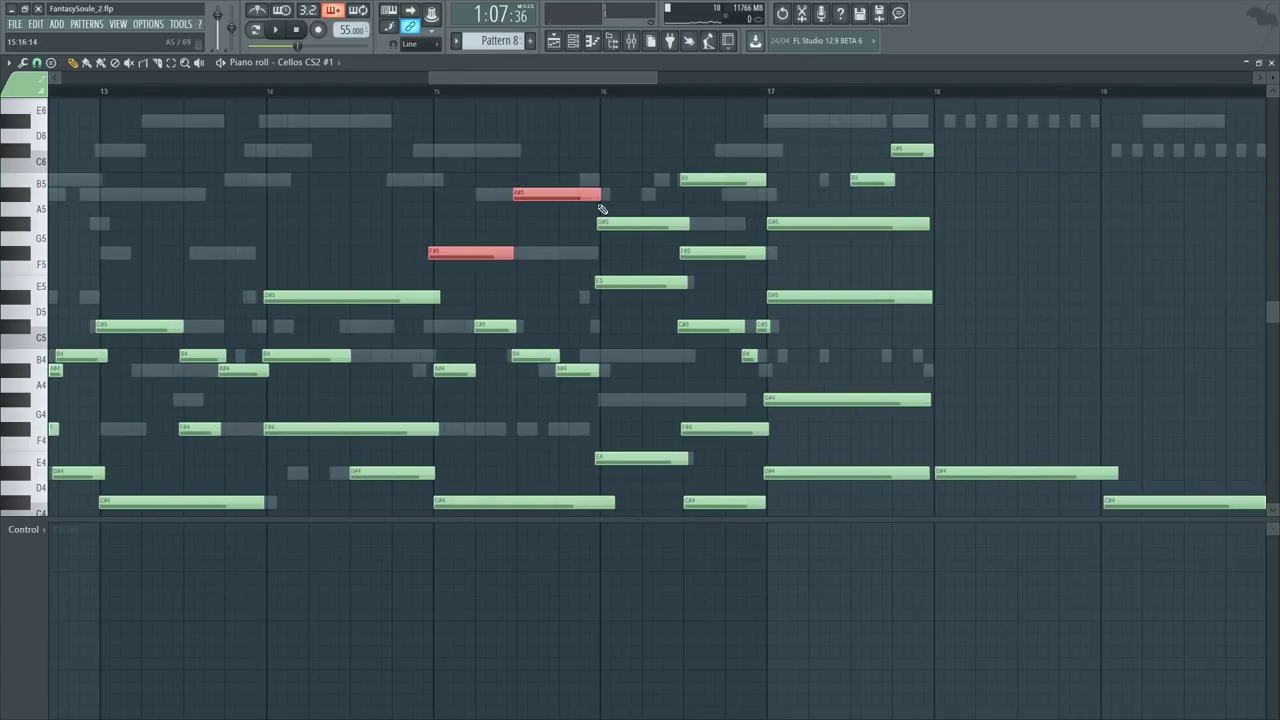
scroll(709, 94, "down", 3)
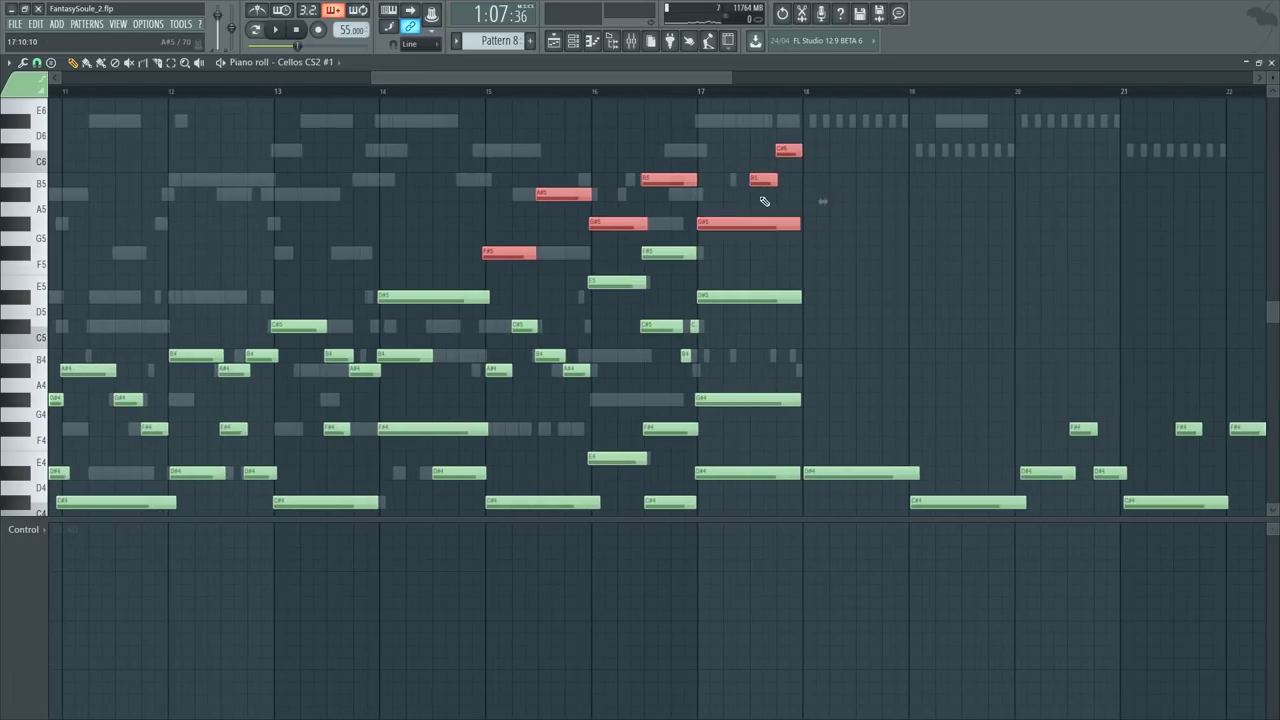
key("Delete")
left_click(463, 92)
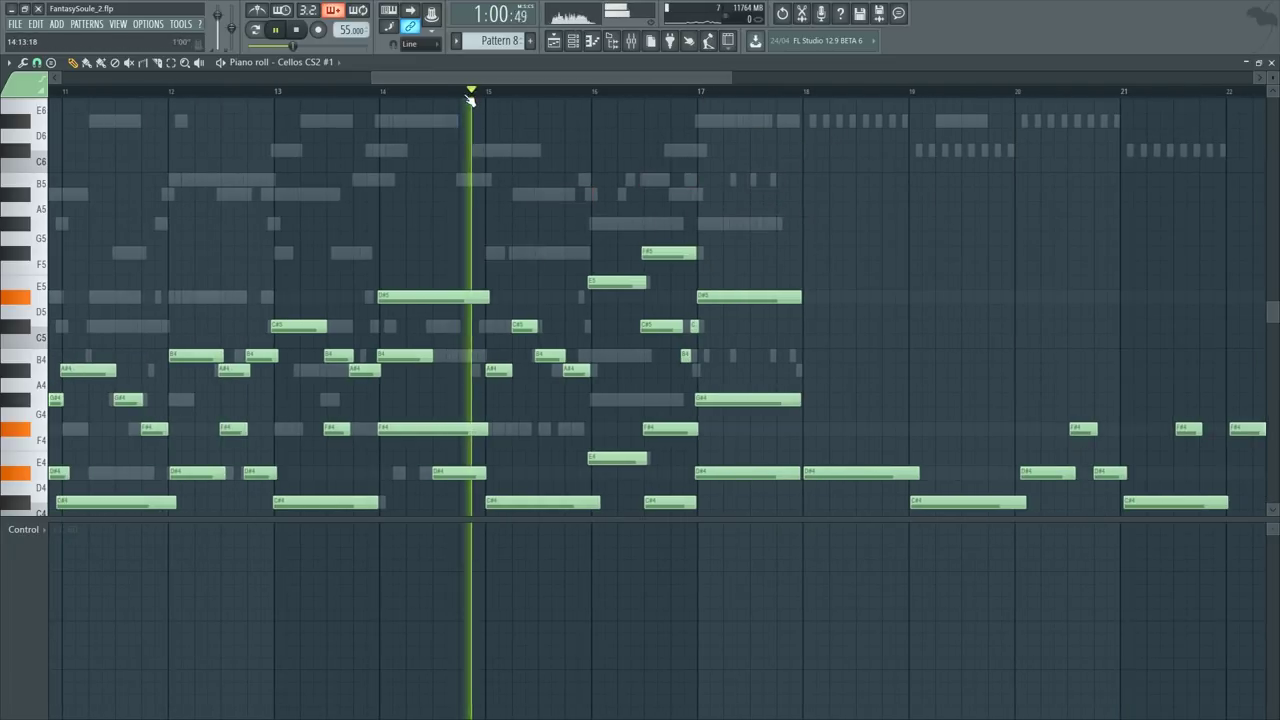
scroll(489, 134, "down", 4)
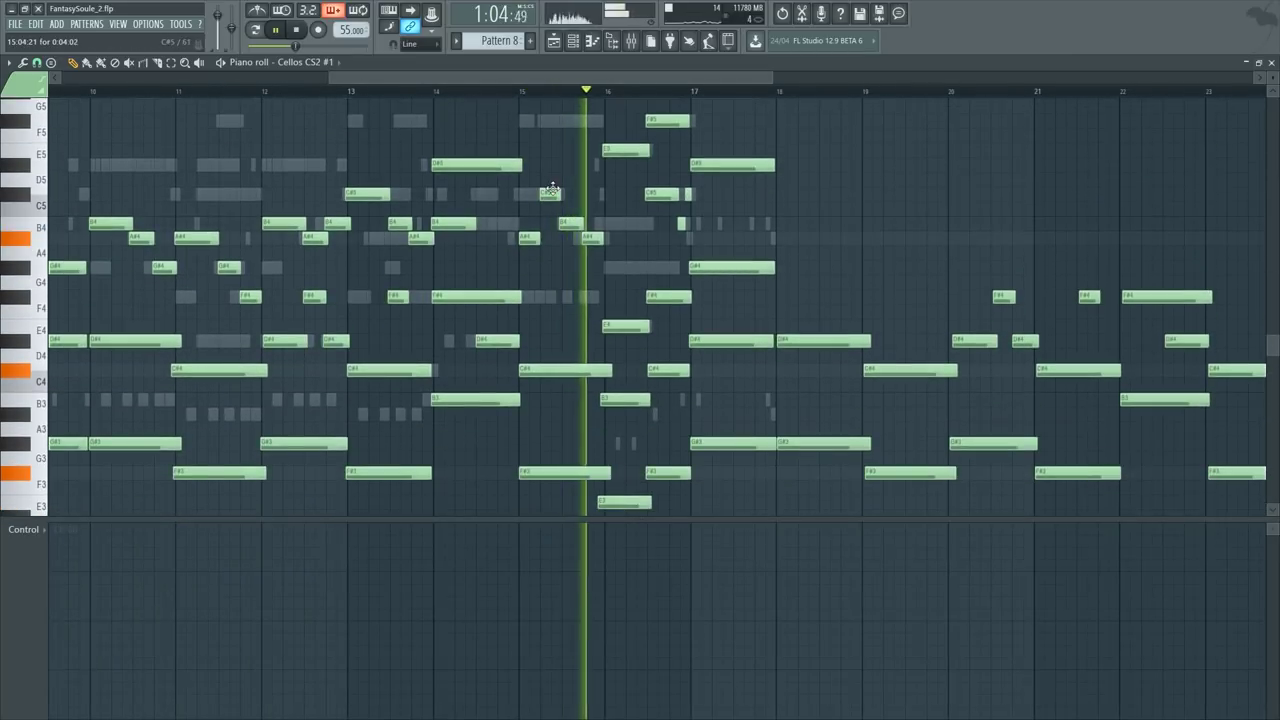
scroll(552, 190, "up", 5)
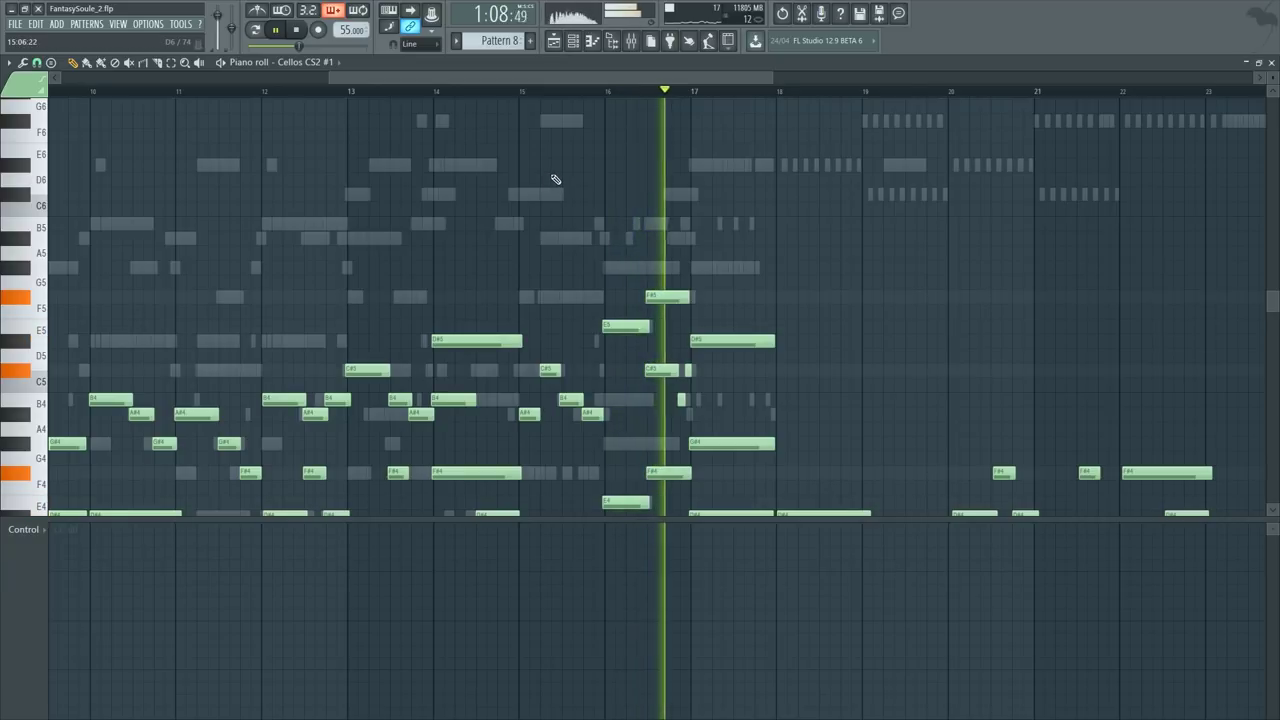
Step: Switch to the Merethe Vocals JGR notes and play from early bar 16
right_click(680, 191)
right_click(680, 191)
left_click(632, 88)
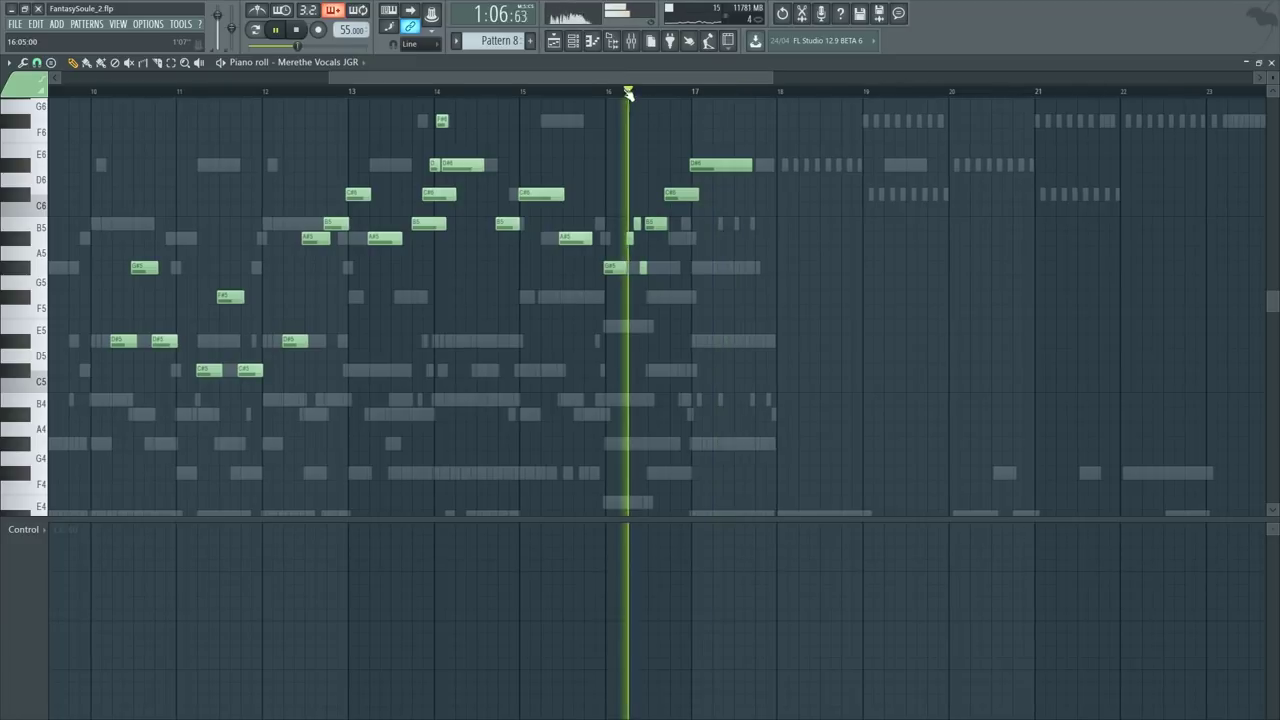
Step: Reopen the Violas CS2 #1 piano roll from the channel rack and play bar 16
key("F6")
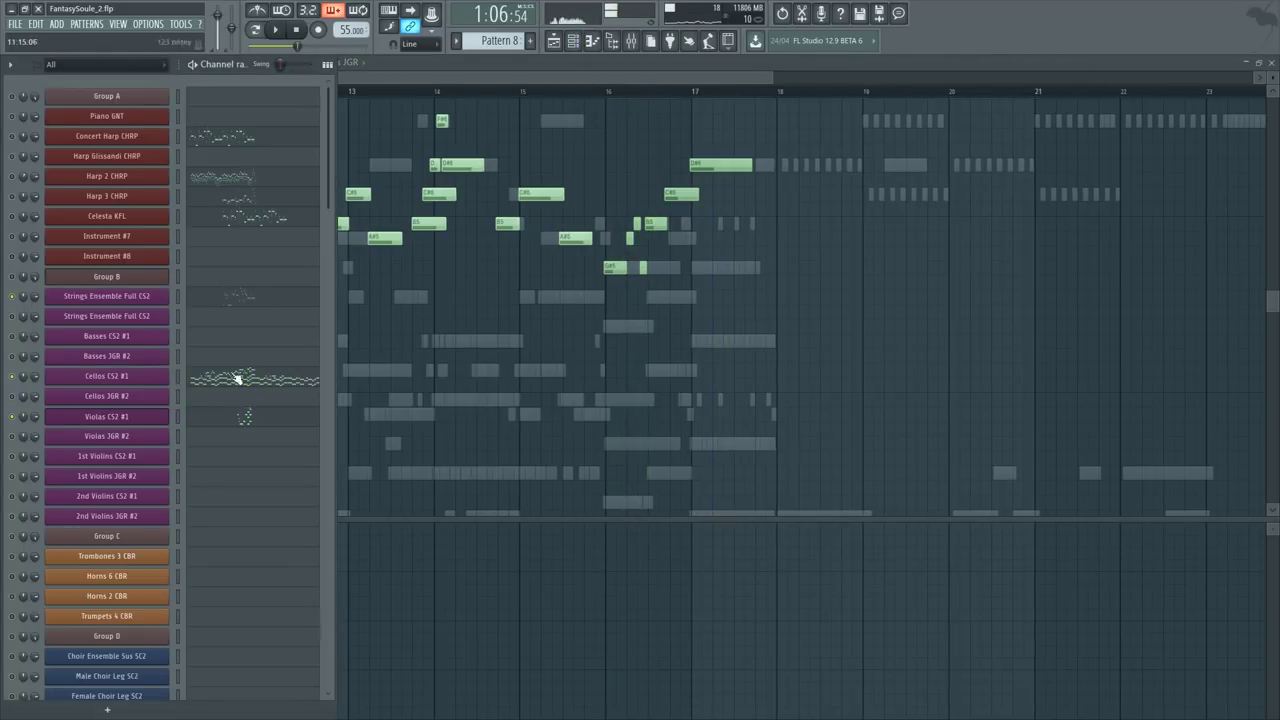
scroll(105, 470, "down", 7)
scroll(184, 406, "up", 5)
left_click(245, 299)
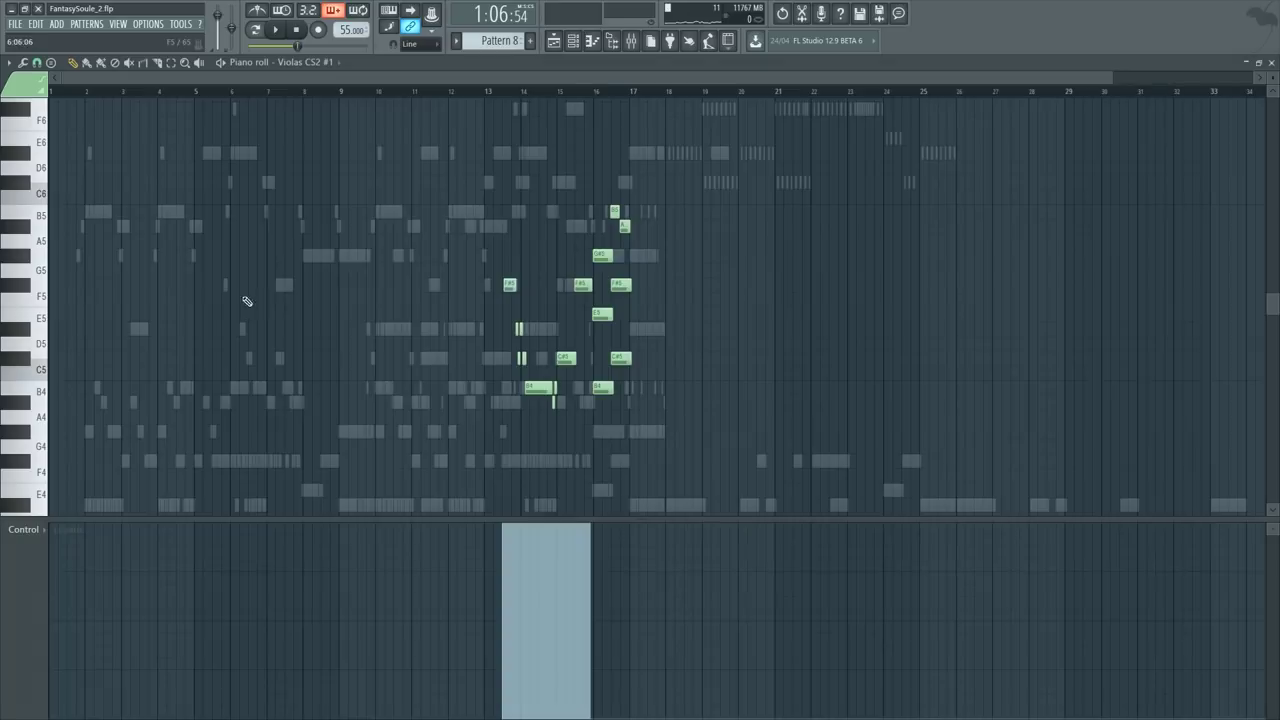
key("space")
scroll(652, 104, "up", 8)
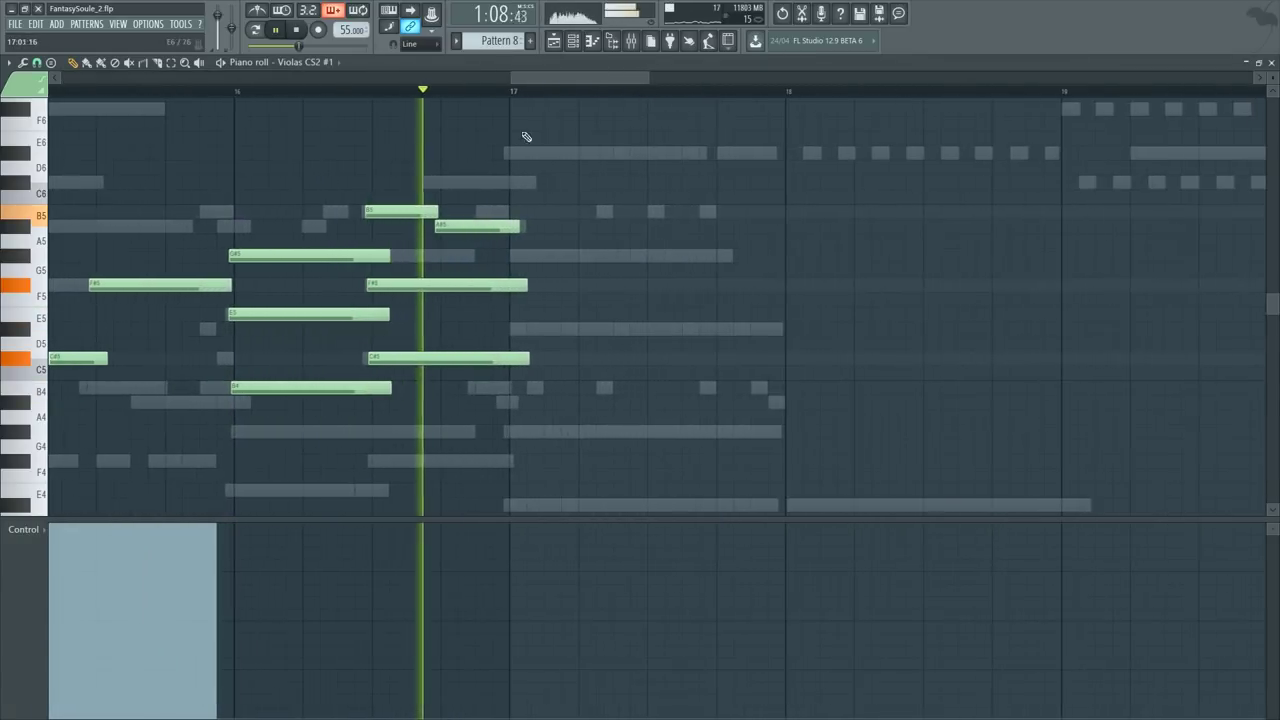
key("space")
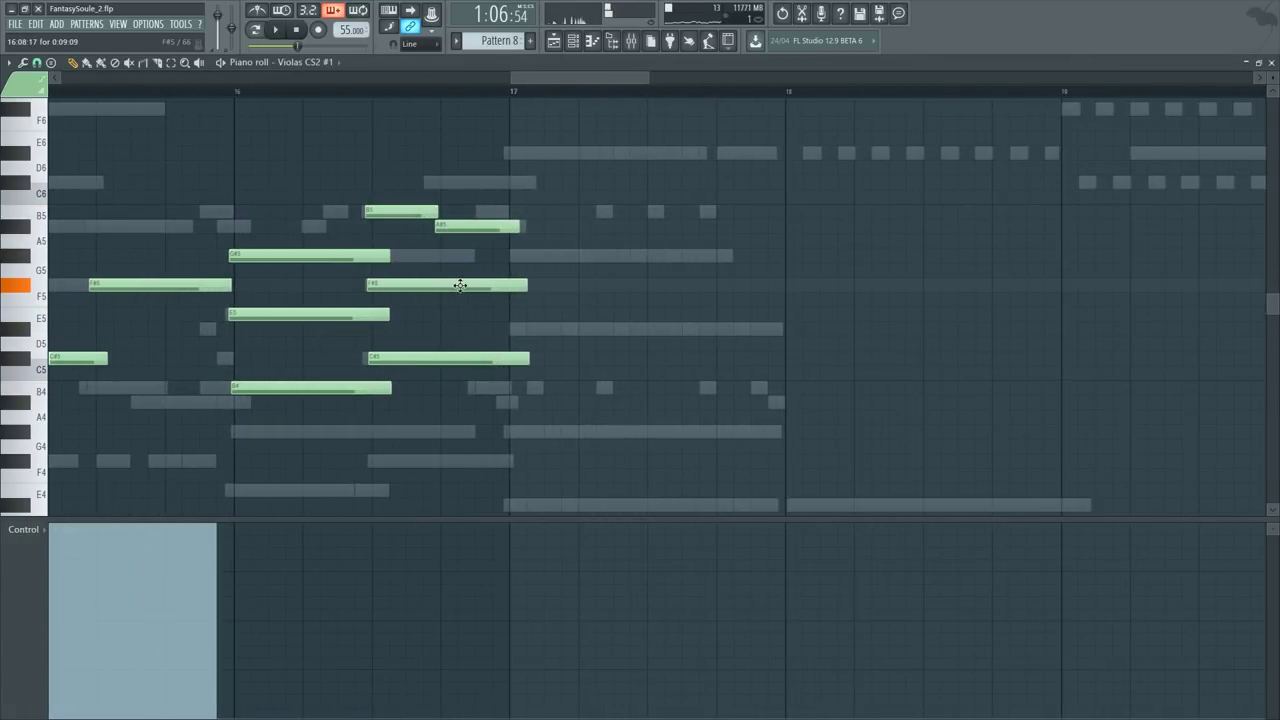
Step: Shorten the F#5 in bar 16's second half to end where the A#5 starts, and try a lower A#4 beneath it while playing
mouse_move(452, 327)
left_mouse_down()
mouse_move(436, 372)
mouse_move(441, 349)
left_mouse_up()
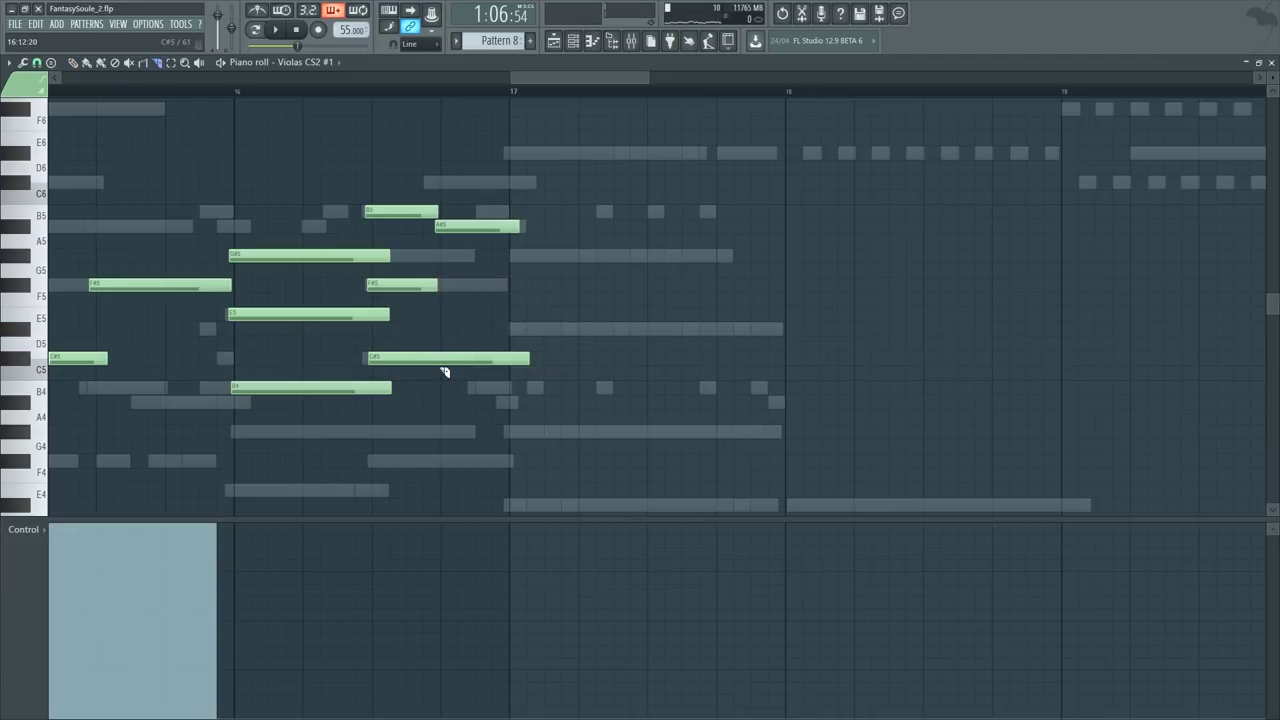
mouse_move(437, 387)
left_mouse_down()
mouse_move(437, 415)
mouse_move(437, 399)
left_mouse_up()
key("space")
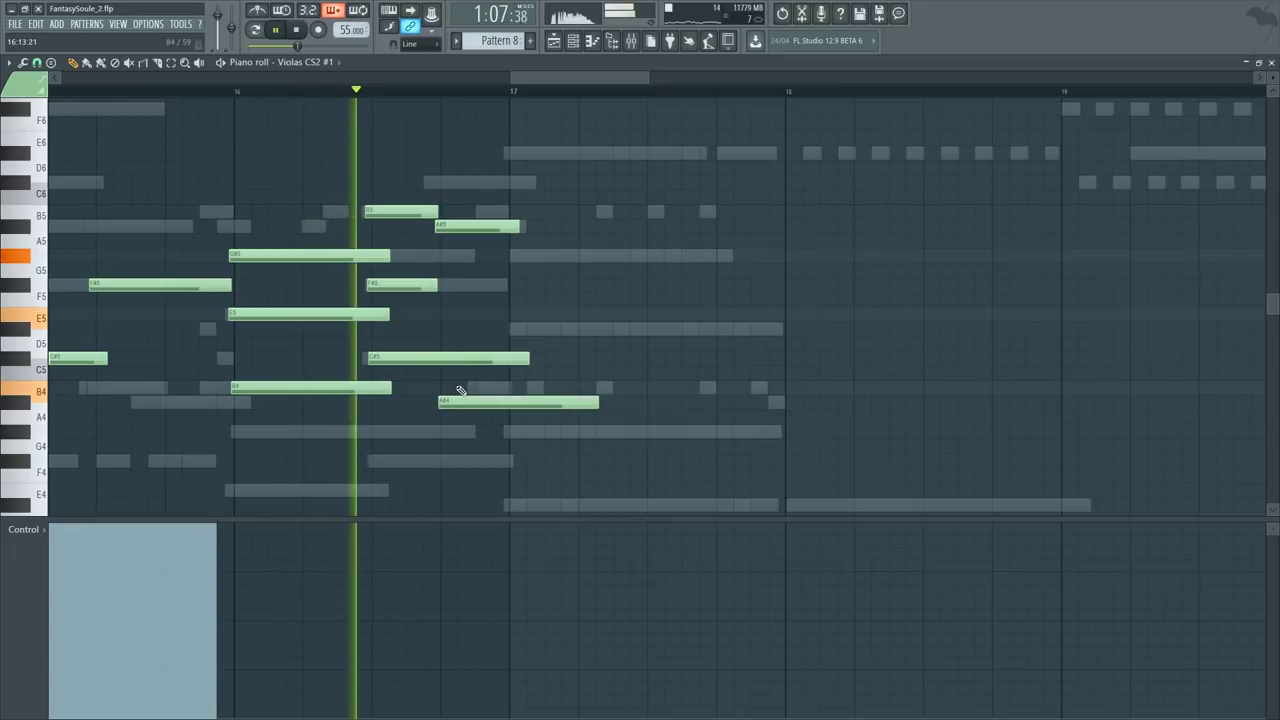
left_click_drag(436, 288, 442, 288)
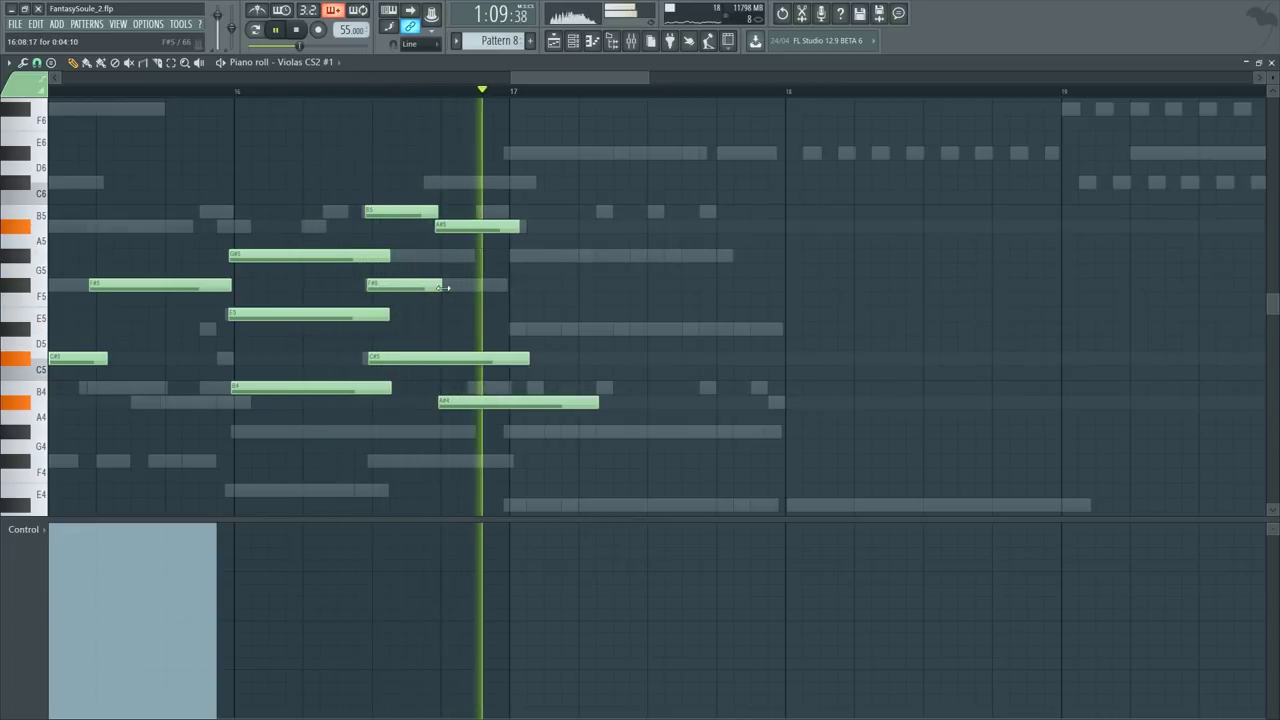
key("space")
right_click(519, 404)
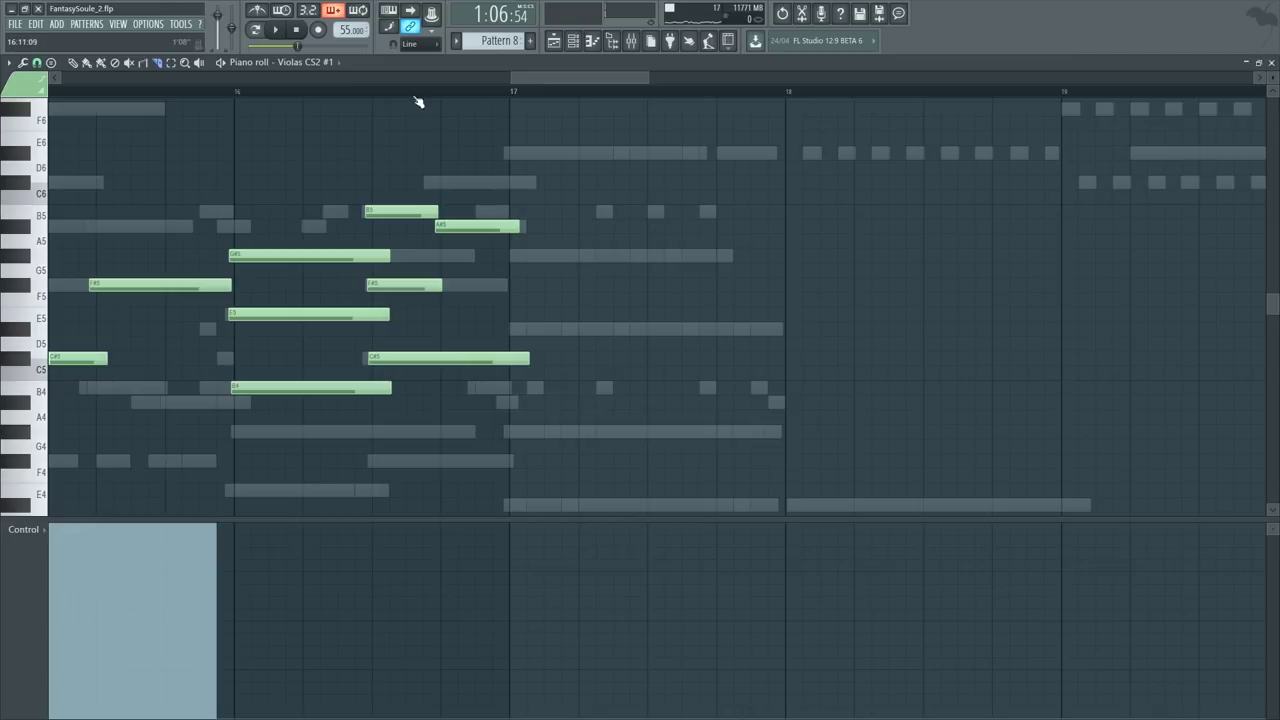
left_click(353, 94)
key("space")
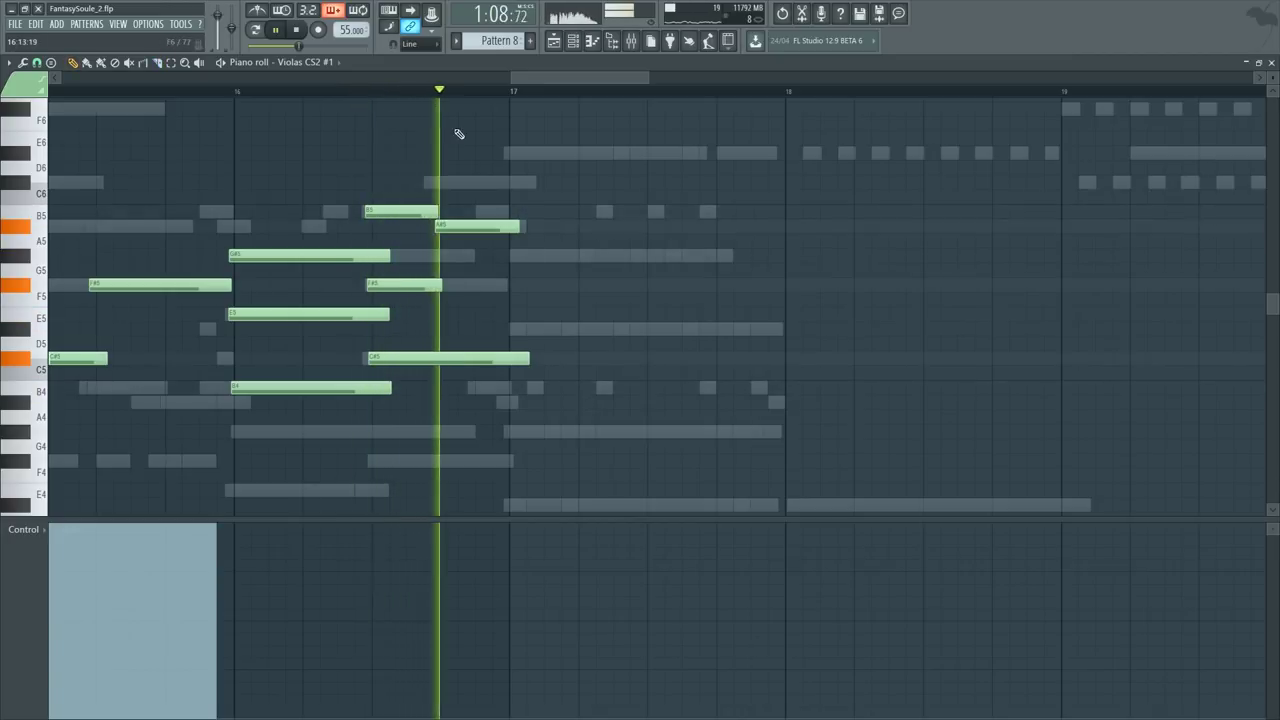
key("space")
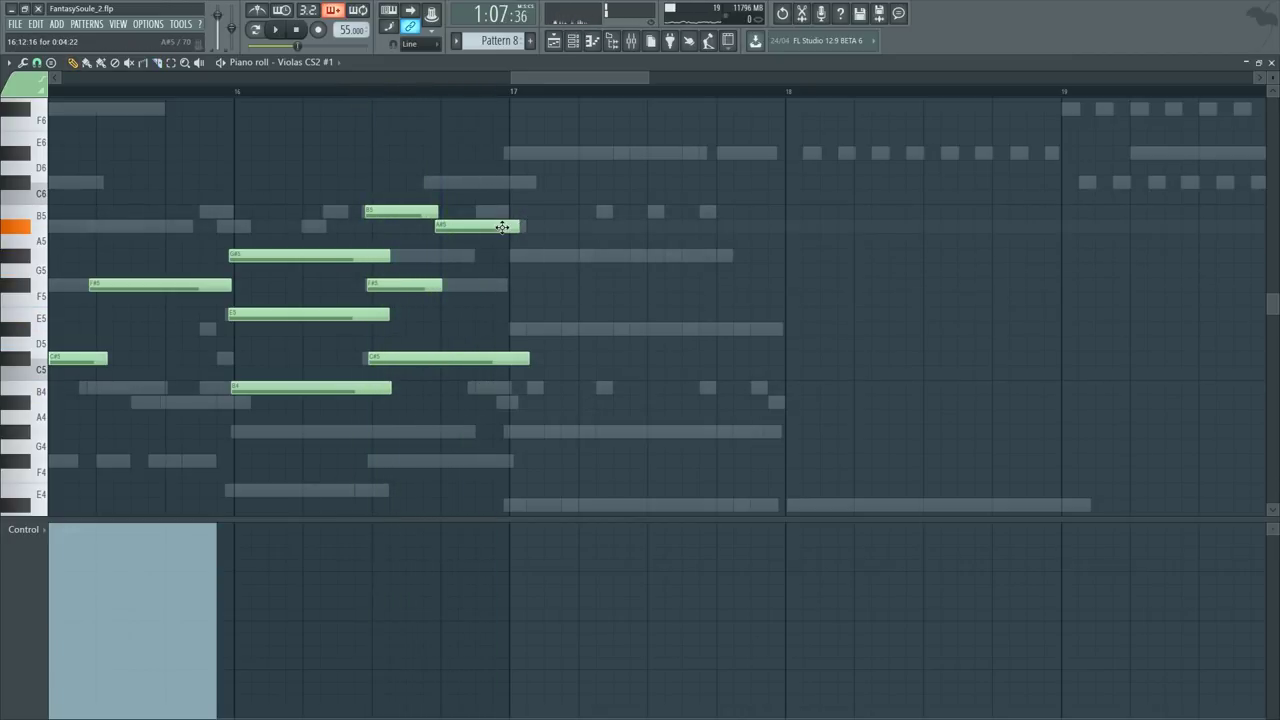
left_click_drag(445, 318, 461, 399)
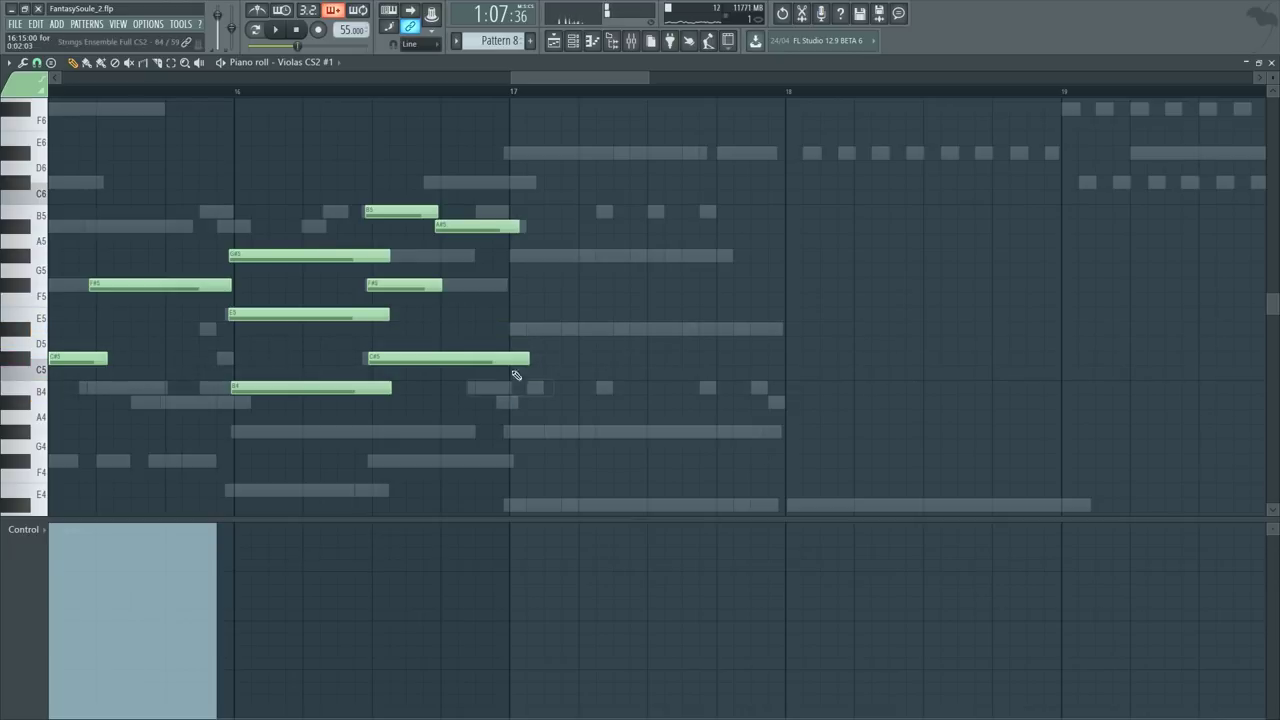
Step: Add long D#5, G#5 and B5 notes at the start of bar 17 and a long D#6 from the middle of the bar
left_click(507, 330)
left_click_drag(501, 284, 514, 257)
key("ctrl+z")
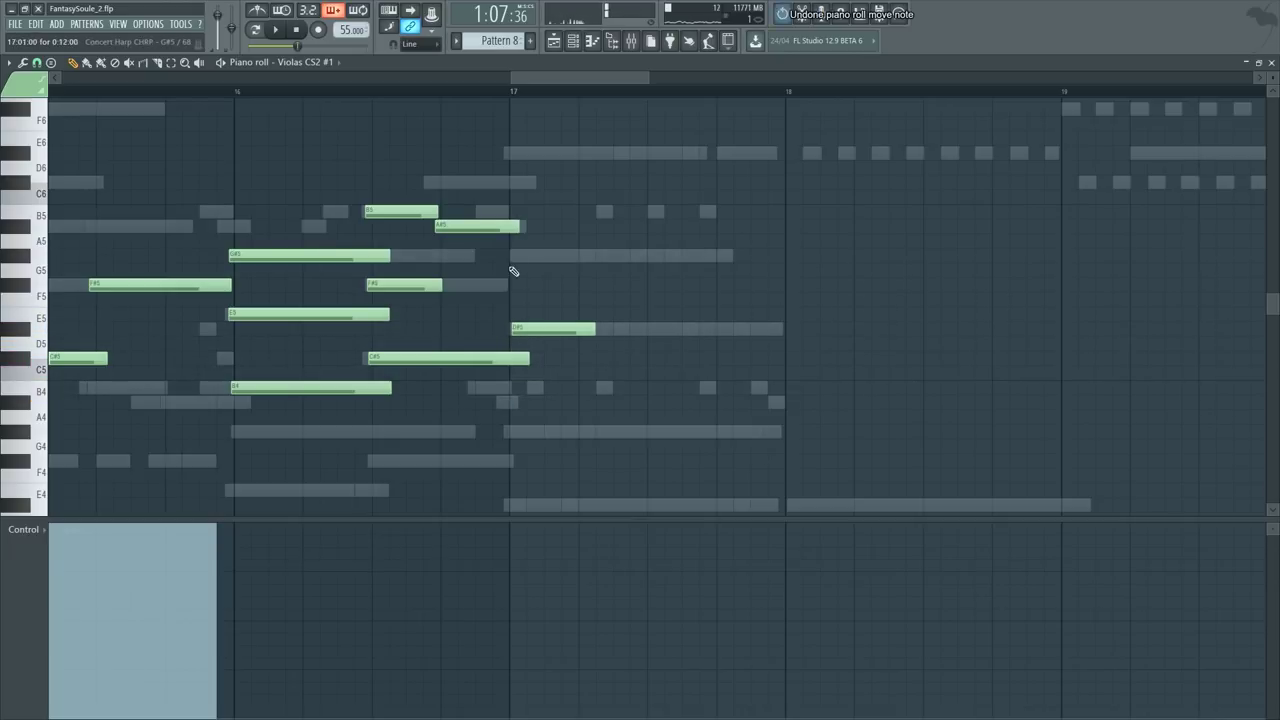
left_click(515, 253)
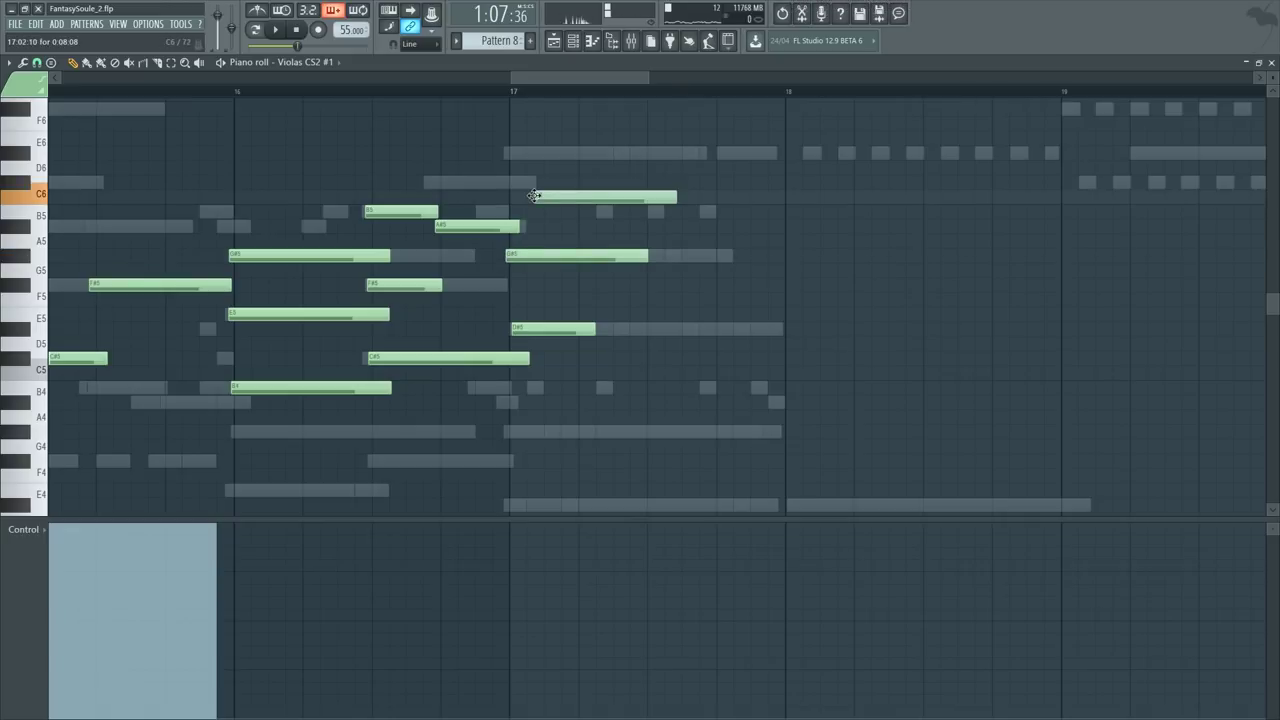
left_click_drag(534, 195, 513, 211)
left_click_drag(634, 190, 645, 148)
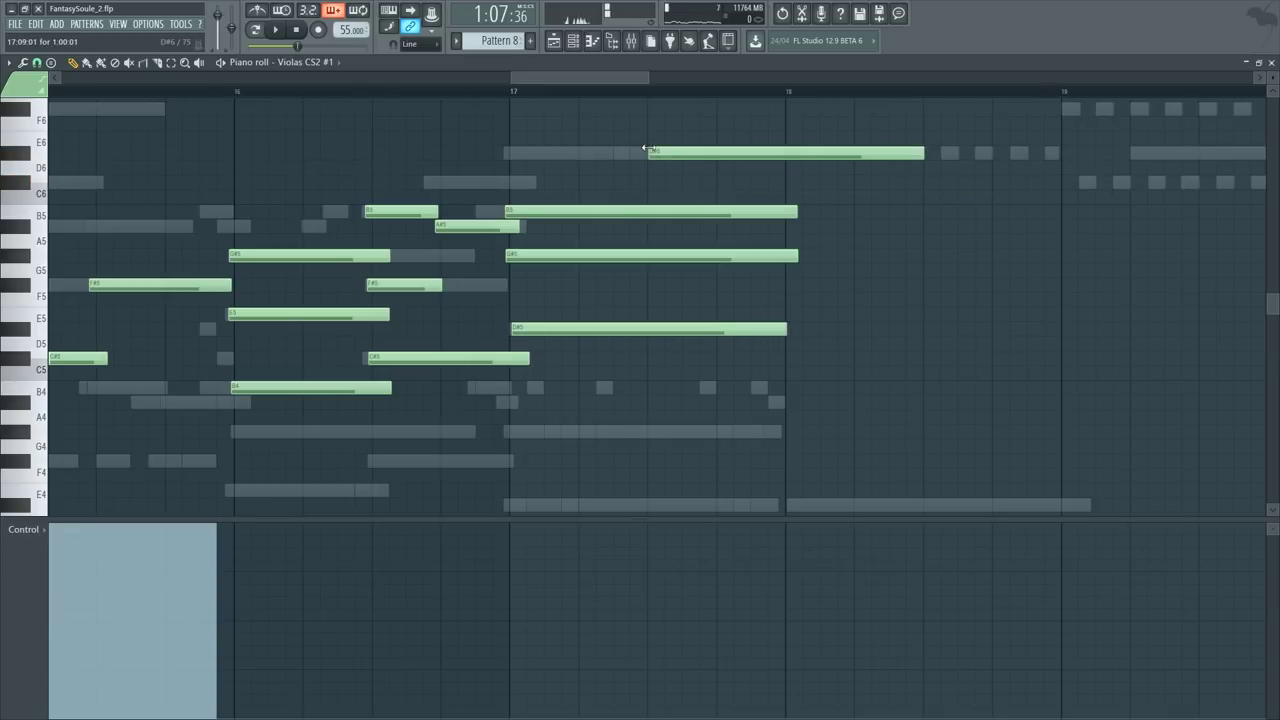
Step: Cut the bar 17 B5 at mid-bar, delete its second half and play from late bar 16
left_click(646, 213)
right_click(702, 215)
key("space")
left_click(484, 93)
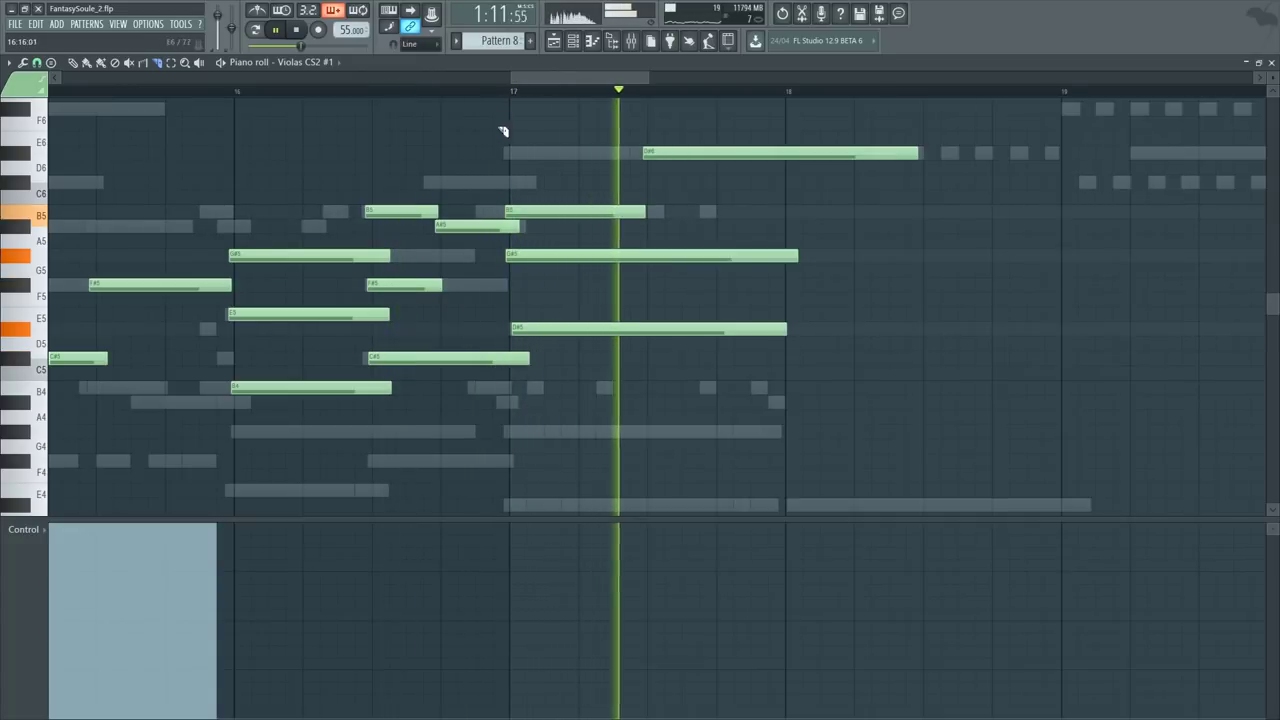
key("space")
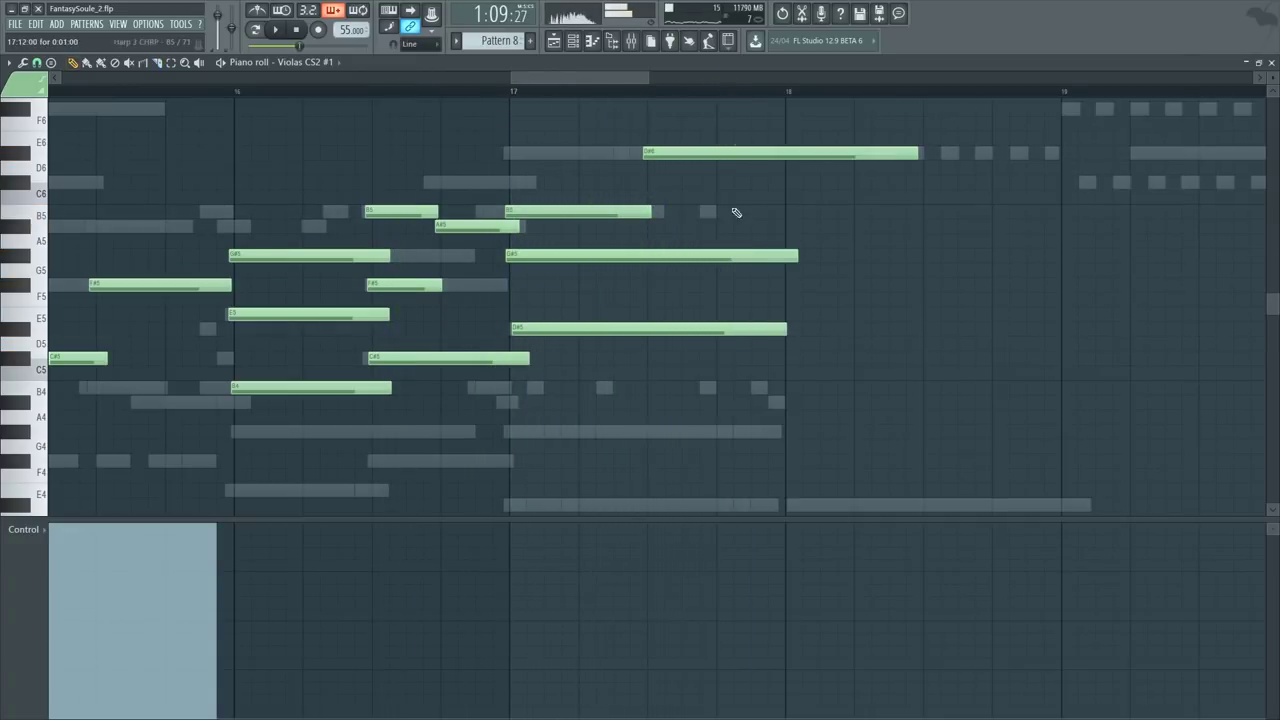
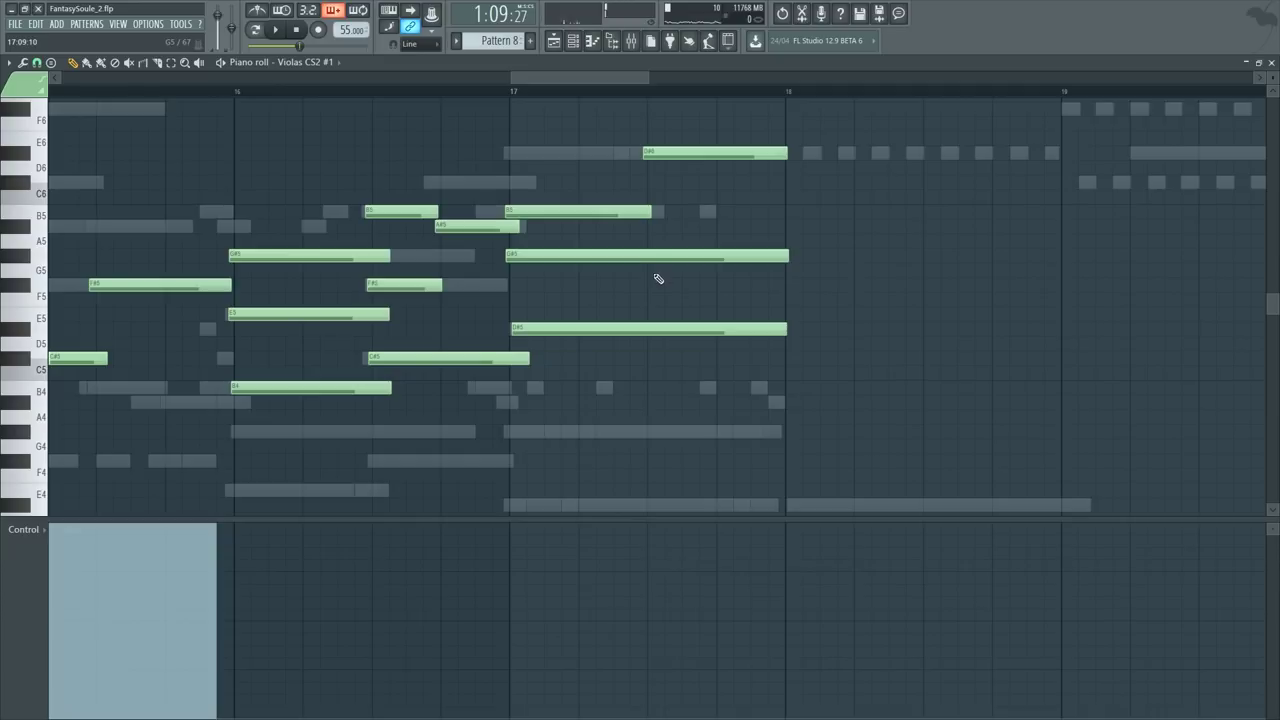
Step: Add a long B5 from the middle of bar 17 glued to the preceding B5, and a long C#6 from beat four, while playing
left_click(658, 222)
left_click_drag(655, 207, 657, 194)
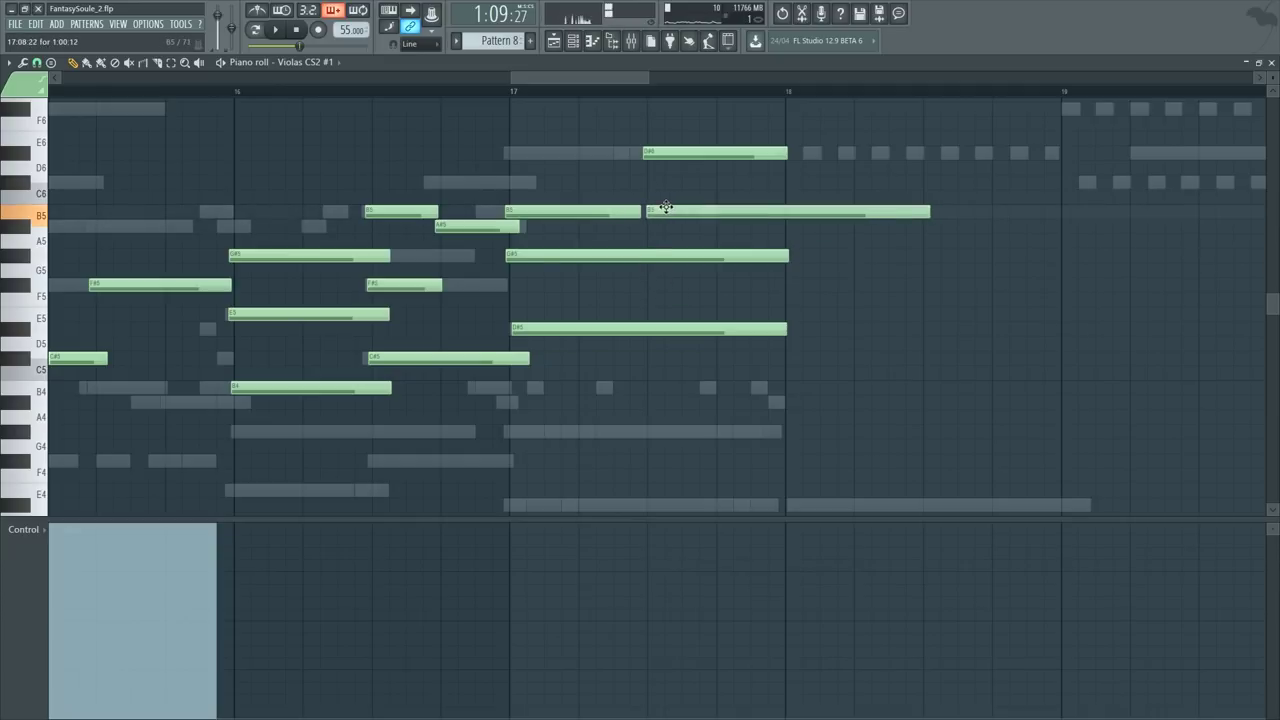
left_click(712, 175)
key("space")
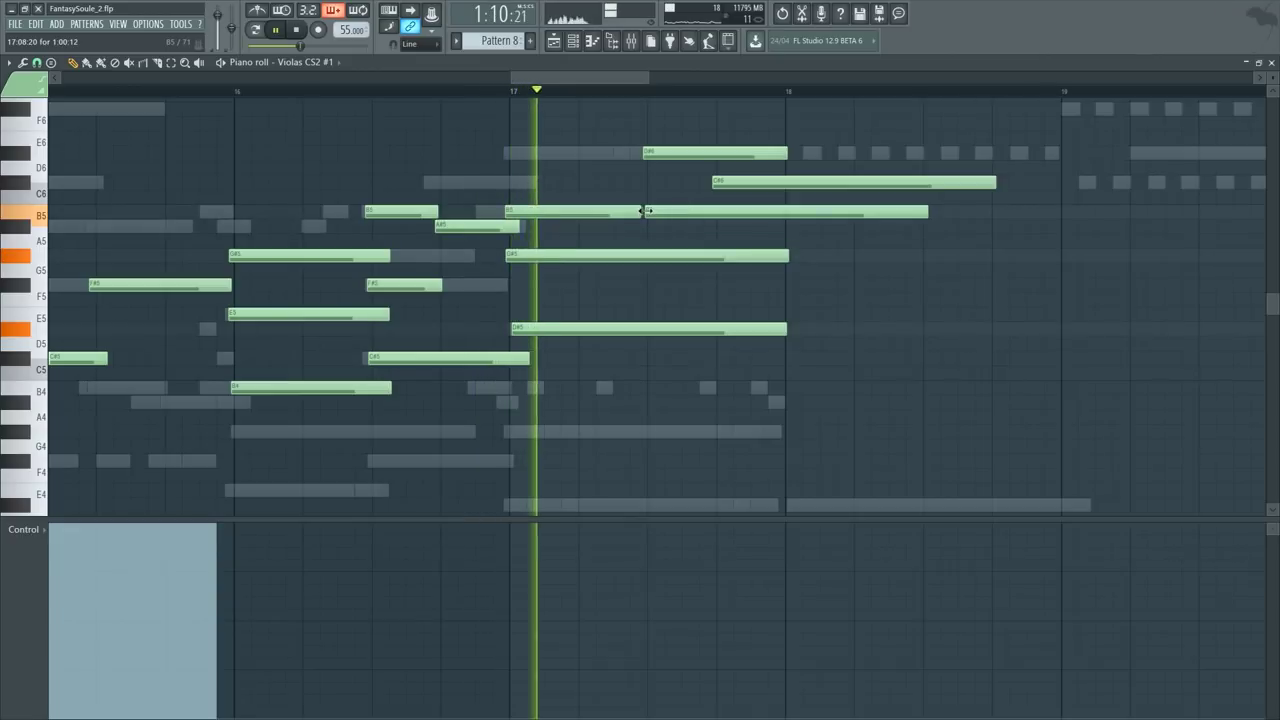
left_click_drag(648, 207, 577, 226)
key("ctrl+g")
left_click(641, 235)
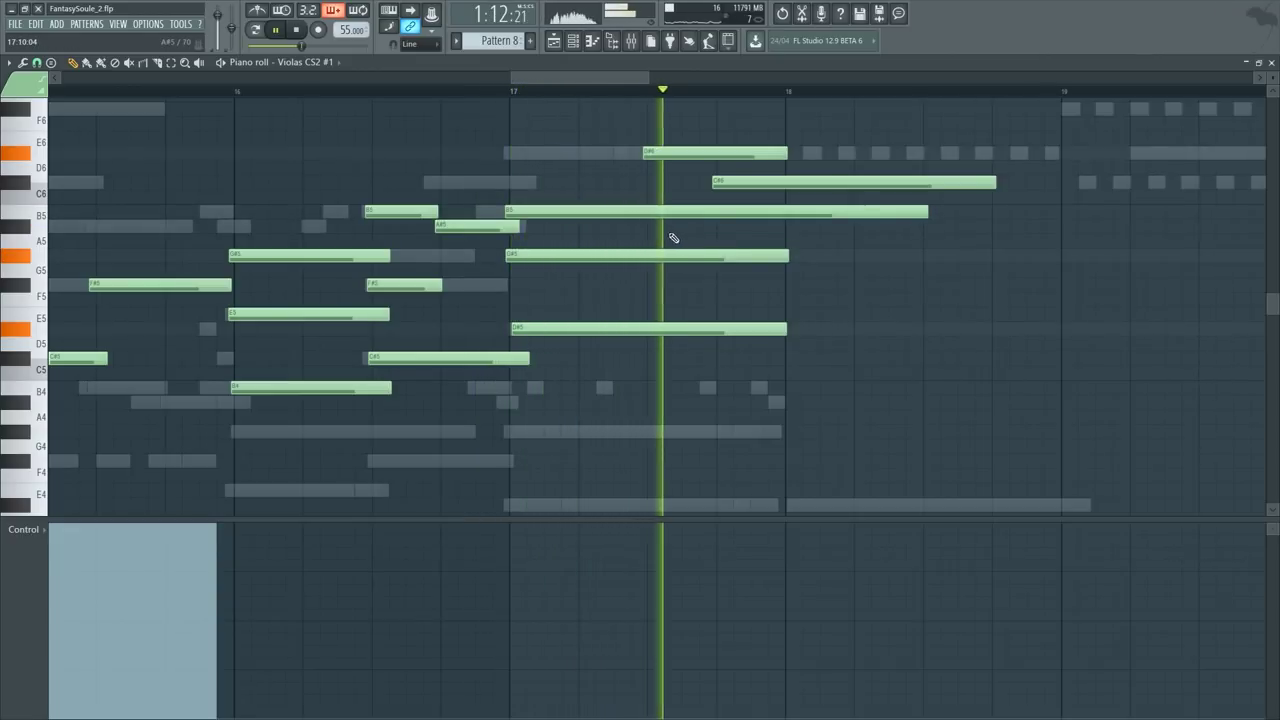
Step: Cut the bar 17 G#5 at mid-bar, remove its second half and play the passage
key("c")
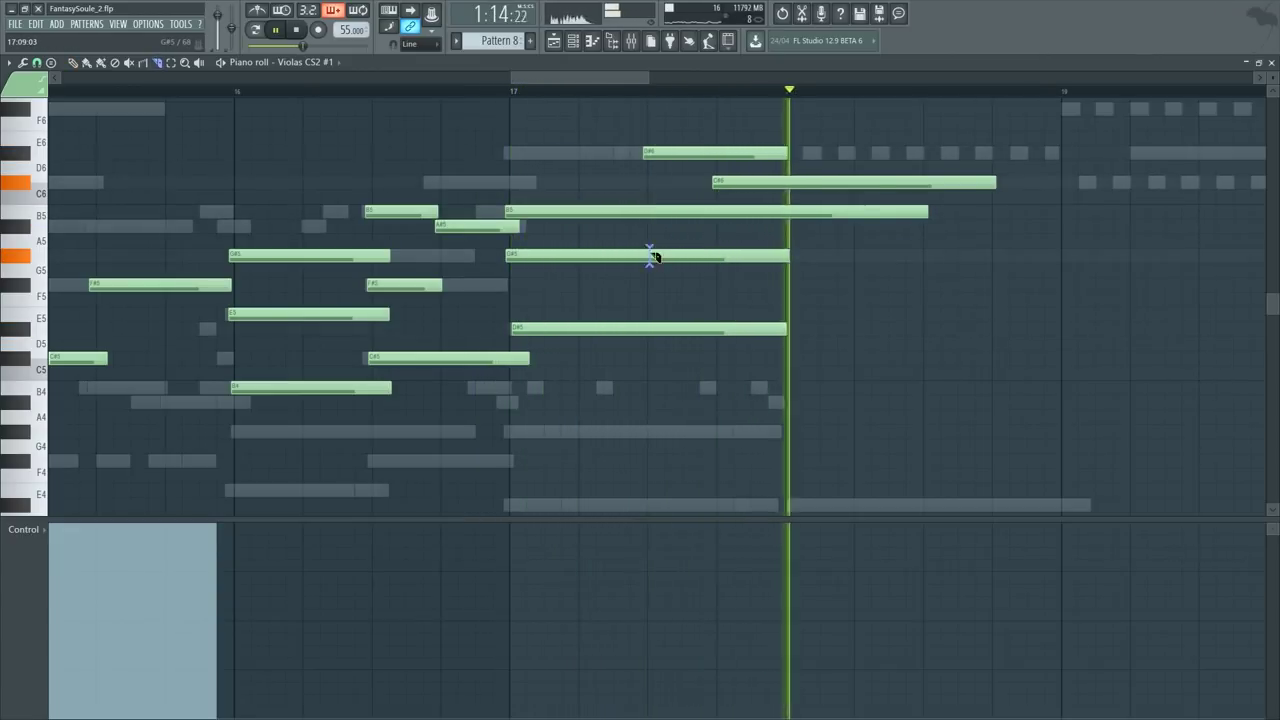
left_click_drag(650, 254, 650, 266)
key("space")
key("space")
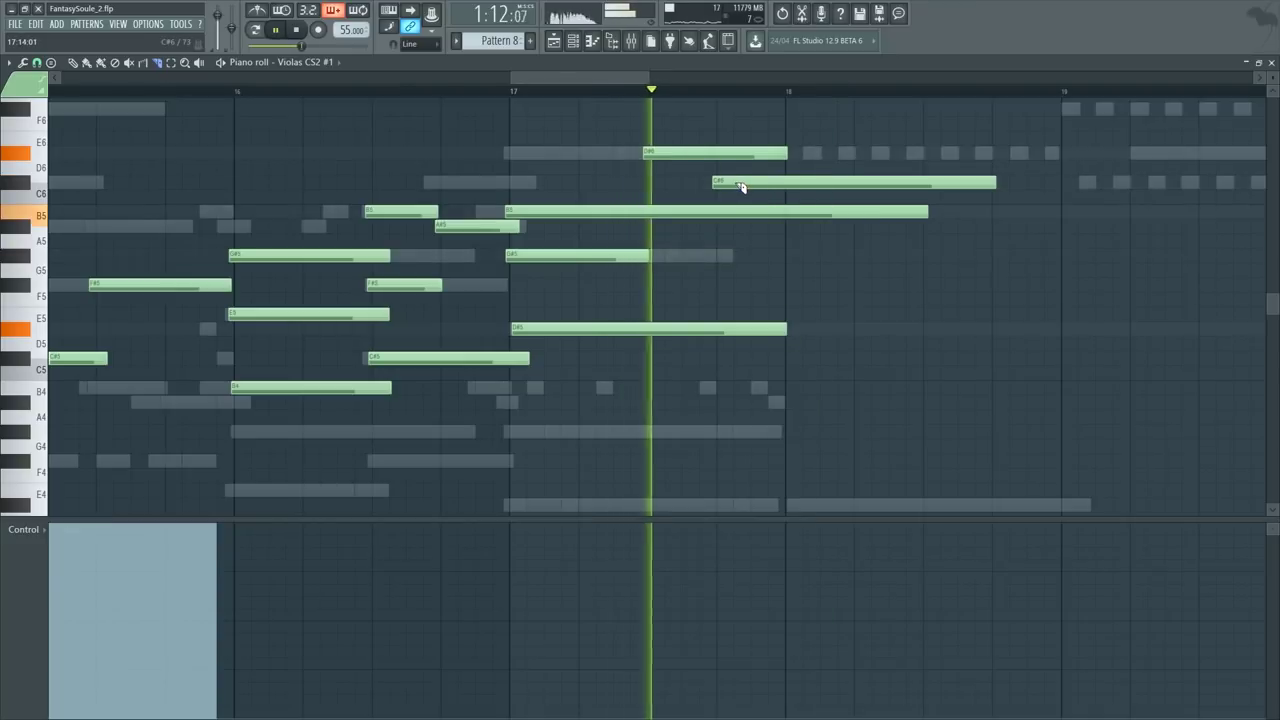
key("space")
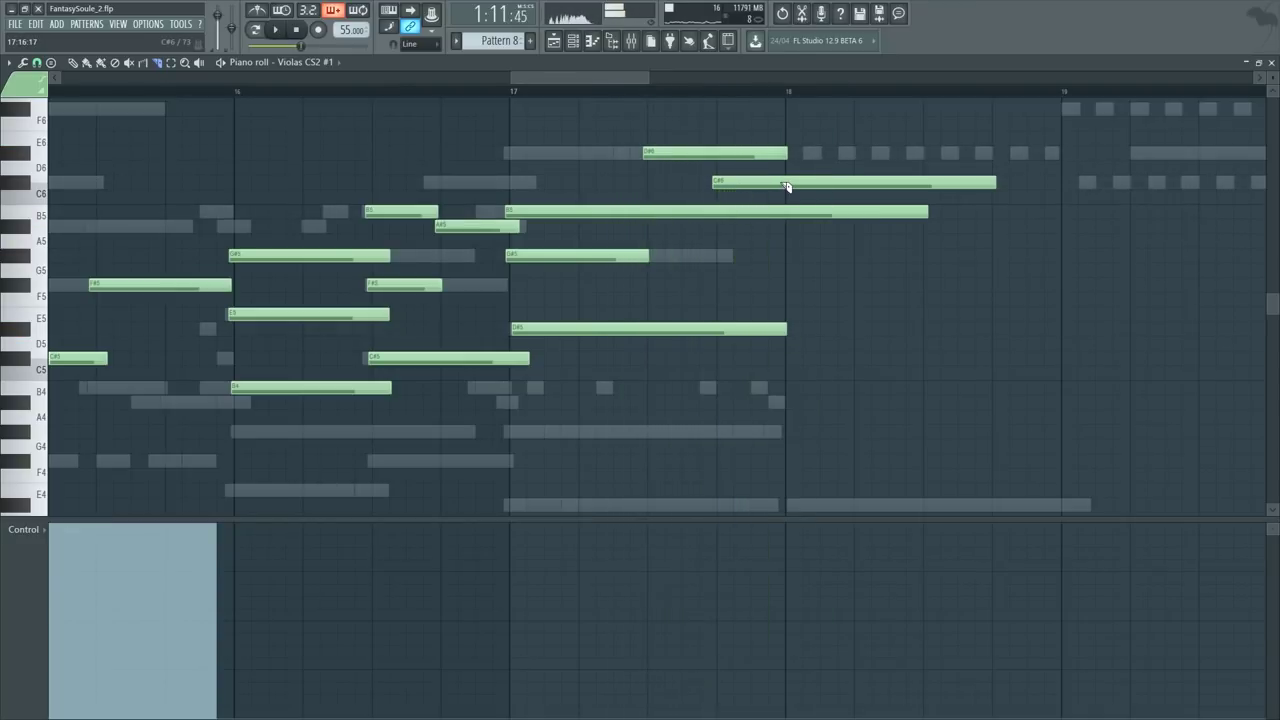
Step: Delete the C#6 and D#6 notes in bar 17 and play the passage
left_click(784, 189)
key("Delete")
left_click(672, 152)
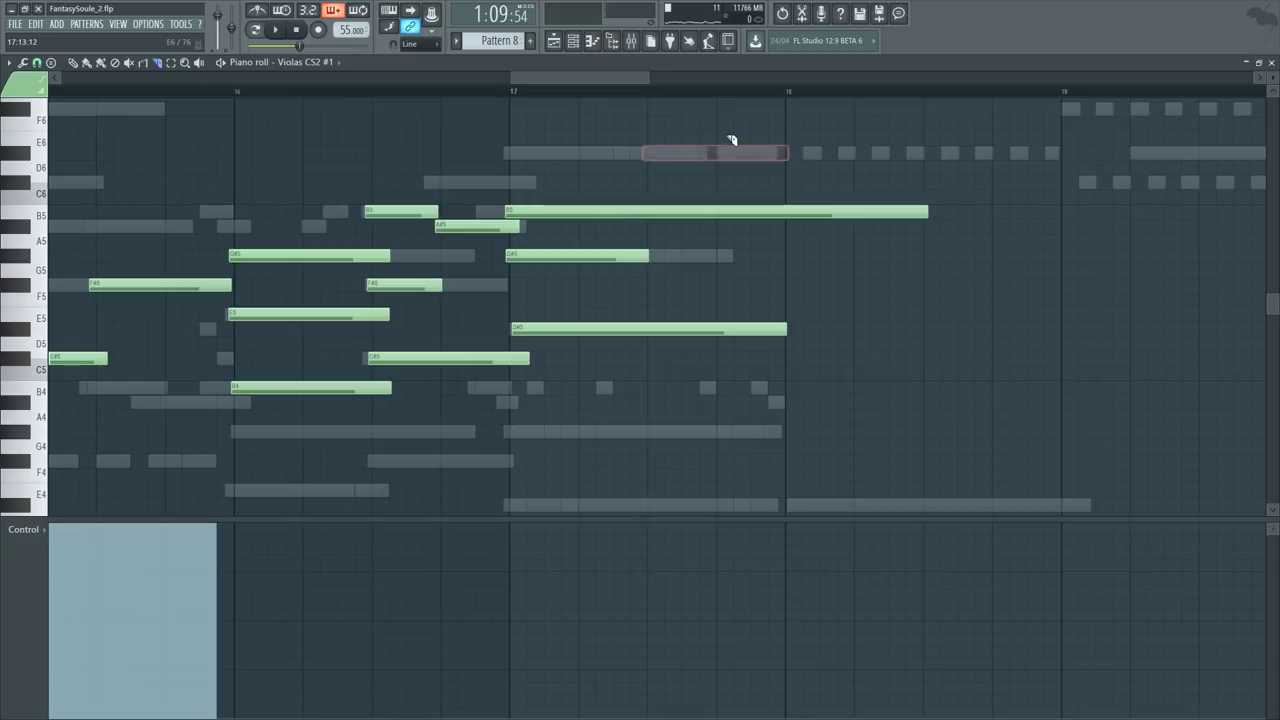
key("Delete")
key("space")
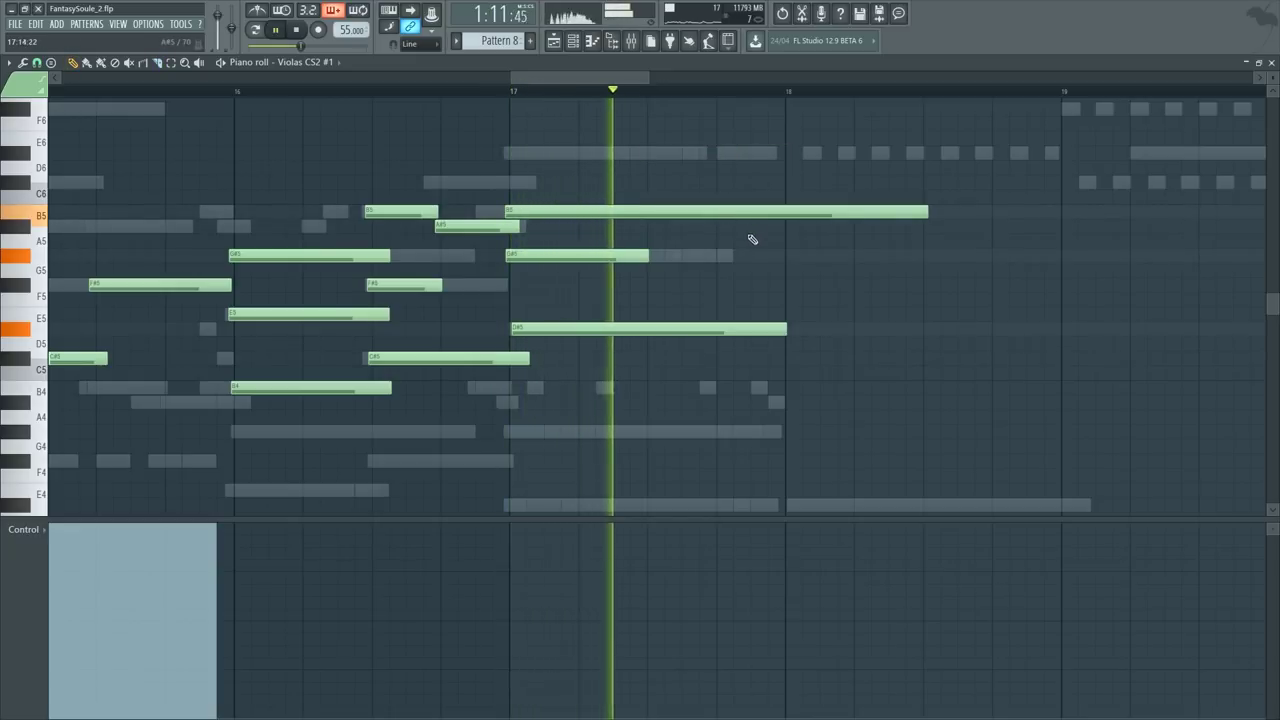
key("space")
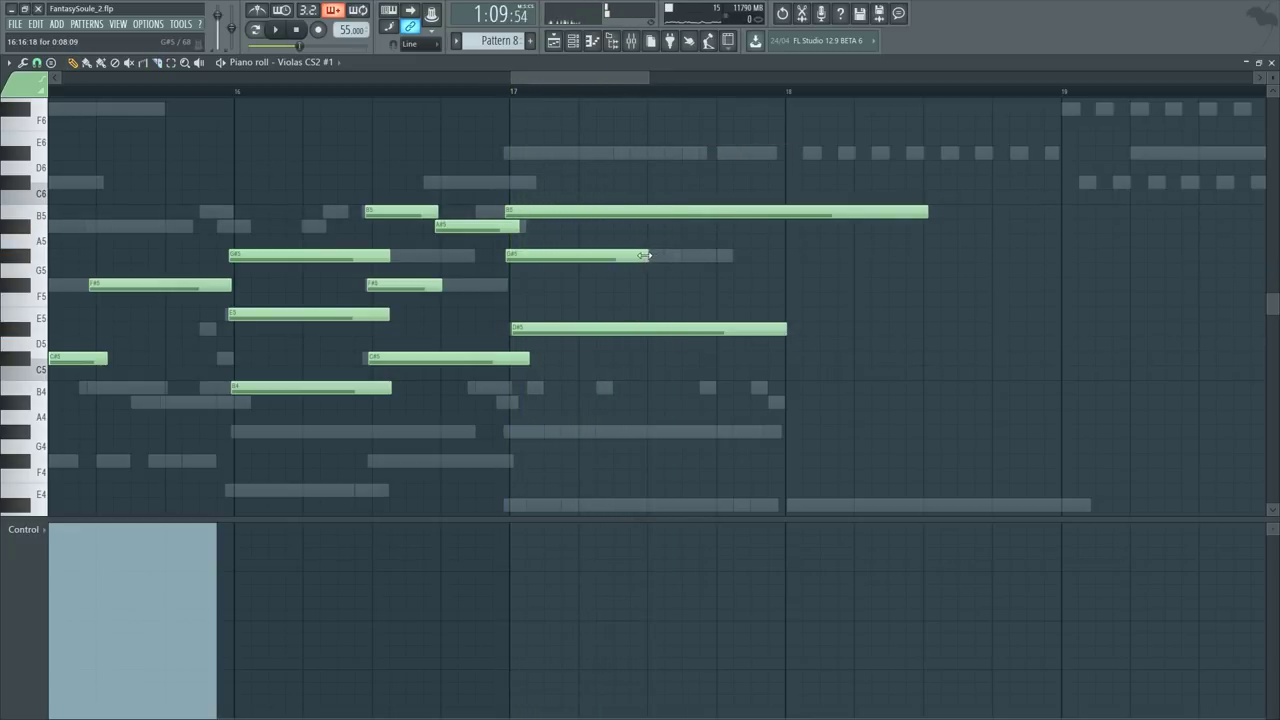
Step: Lengthen bar 17's G#5 to about beat four, add a D#6 from mid-bar, and cut the D#6 and B5 off at bar 18
left_click(647, 150)
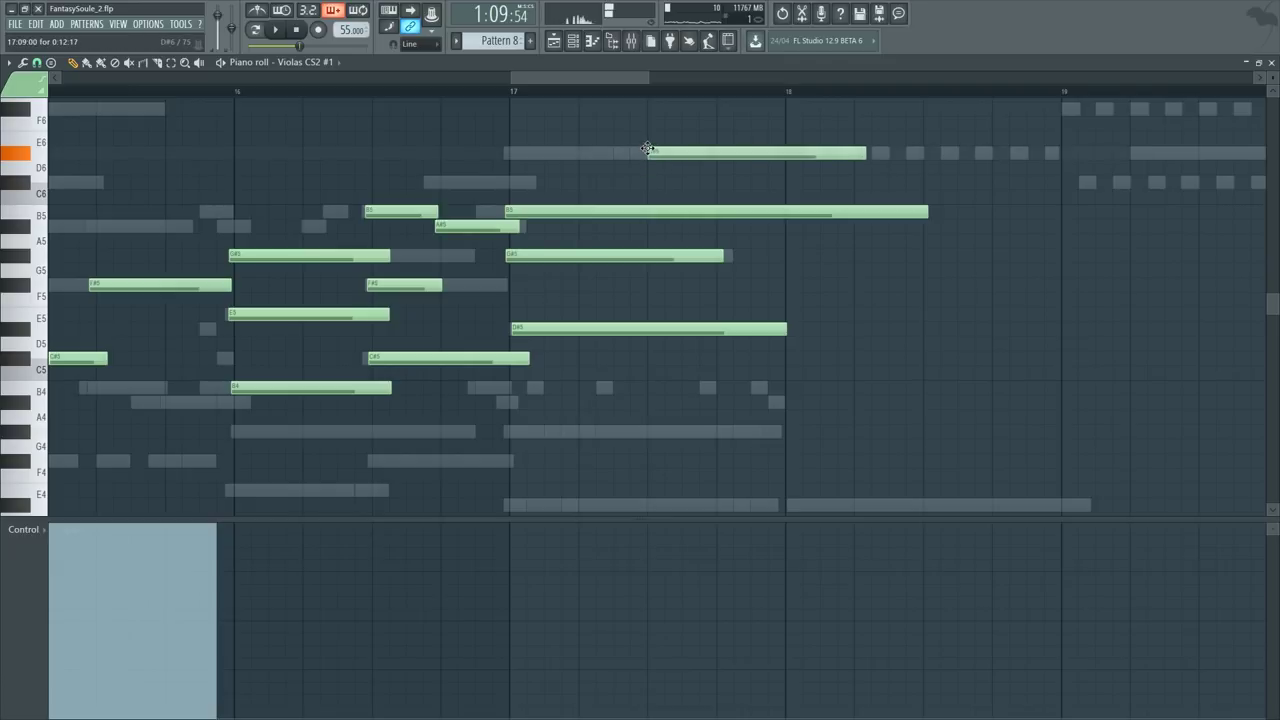
left_click_drag(790, 136, 820, 262)
key("Delete")
key("space")
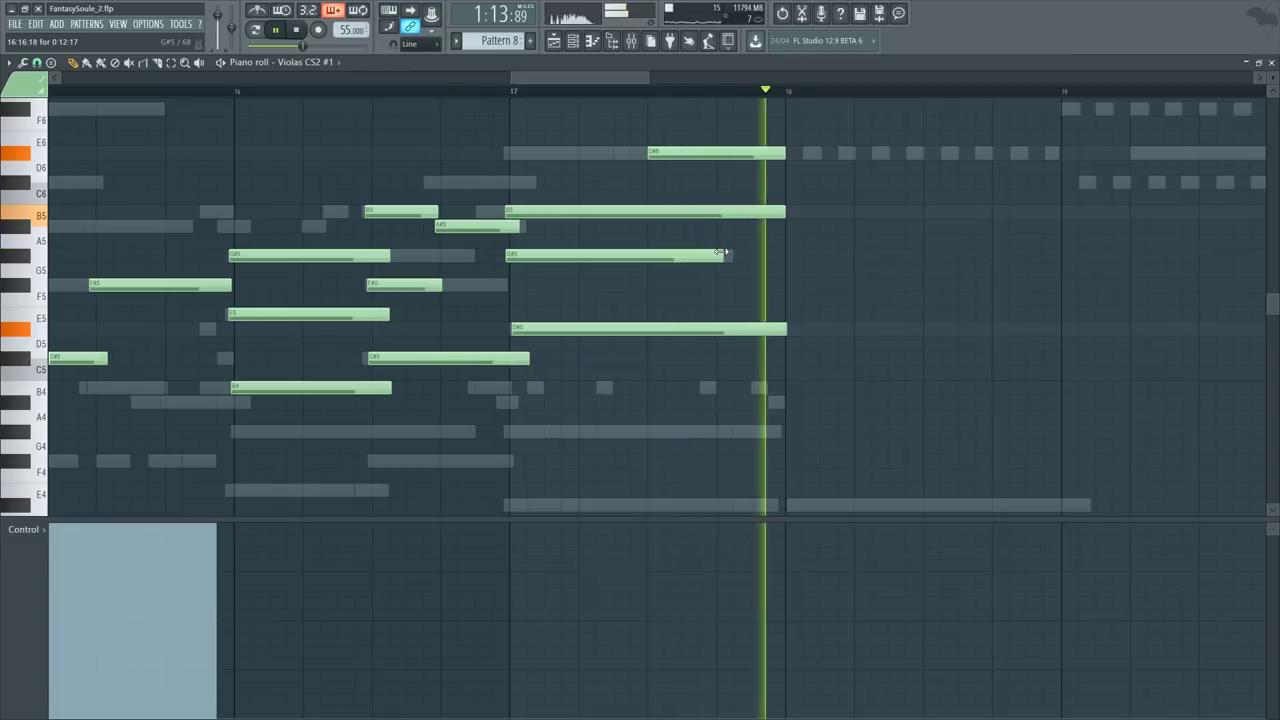
Step: Cut a gap into bar 17's B5 between mid-bar and about beat four, and play from late bar 16
key("space")
key("e")
key("ctrl+z")
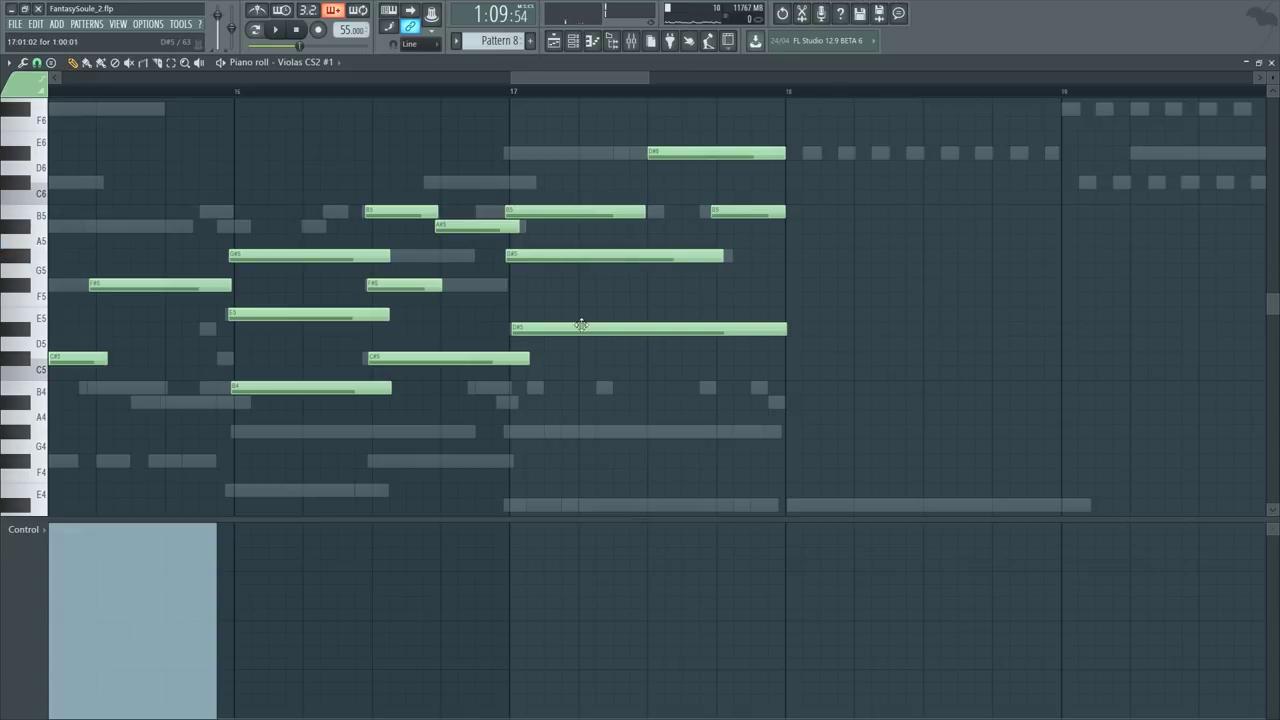
left_click(501, 91)
key("space")
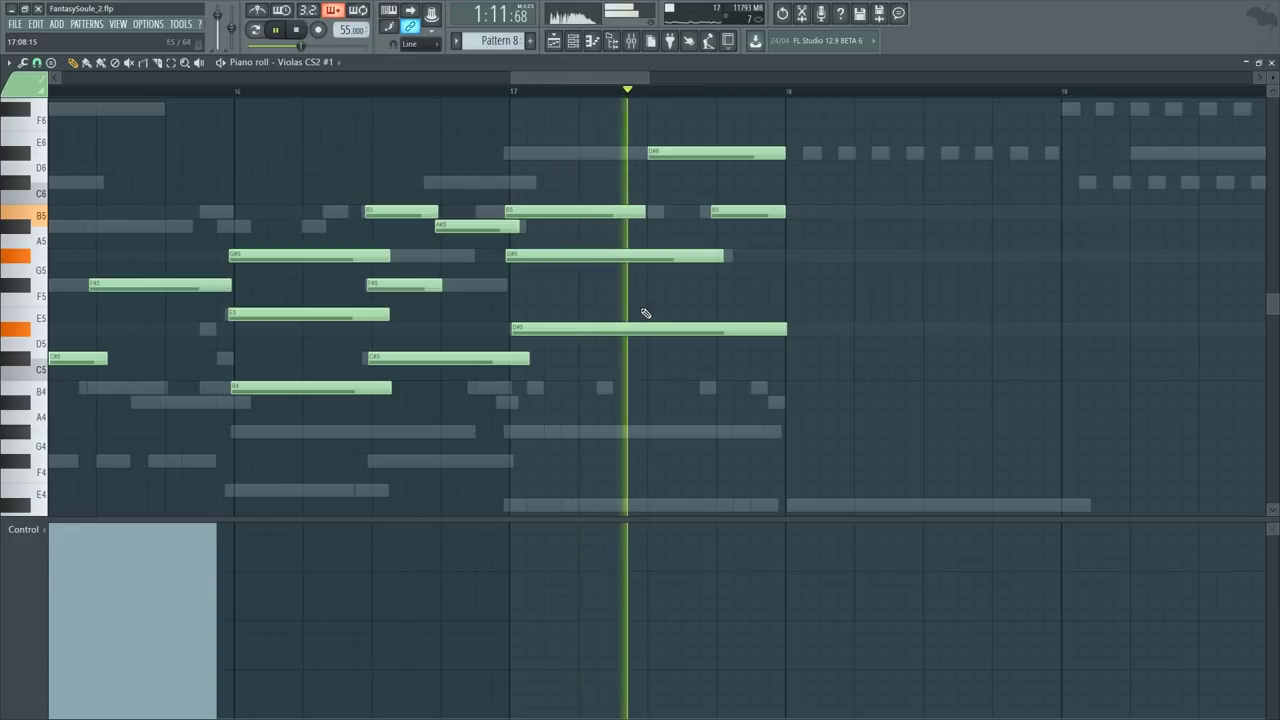
key("space")
Step: Trim bar 17's D#5 to mid-bar, follow it with a B4 and a C#5 ending at bar 18, and play
left_click(648, 372)
left_click_drag(644, 381, 648, 401)
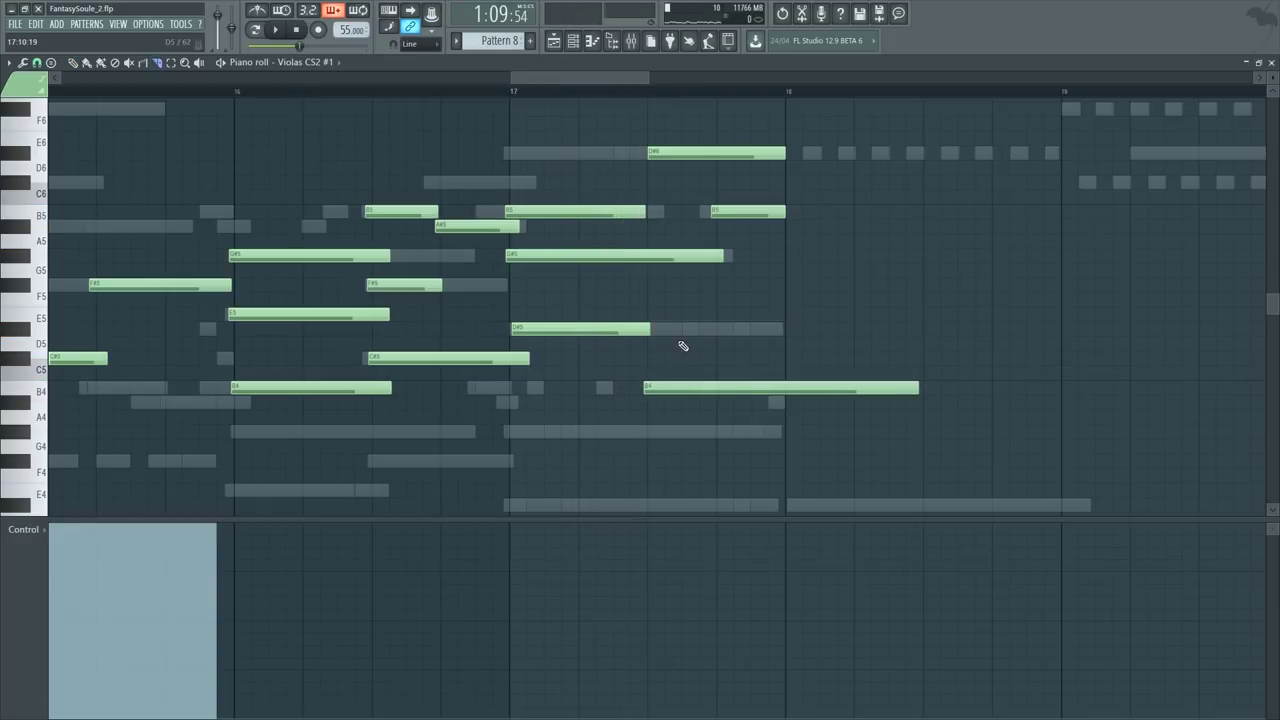
left_click_drag(724, 317, 732, 402)
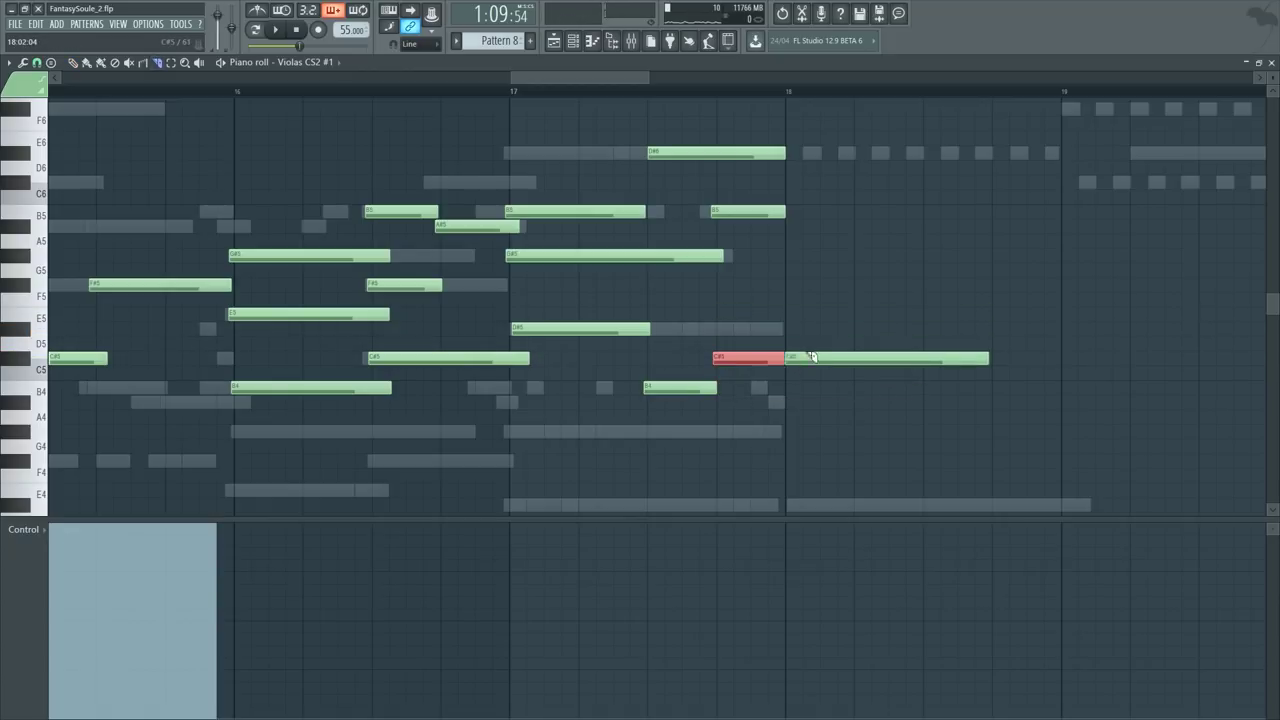
right_click(811, 357)
key("space")
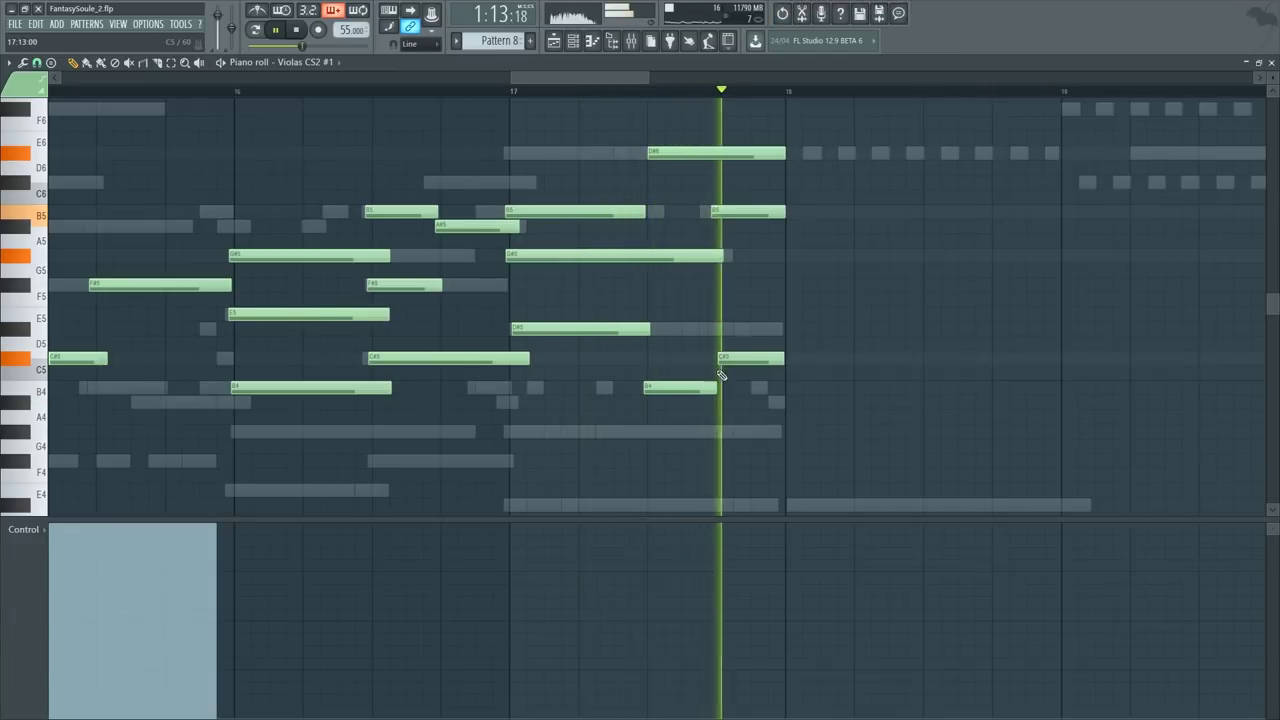
key("space")
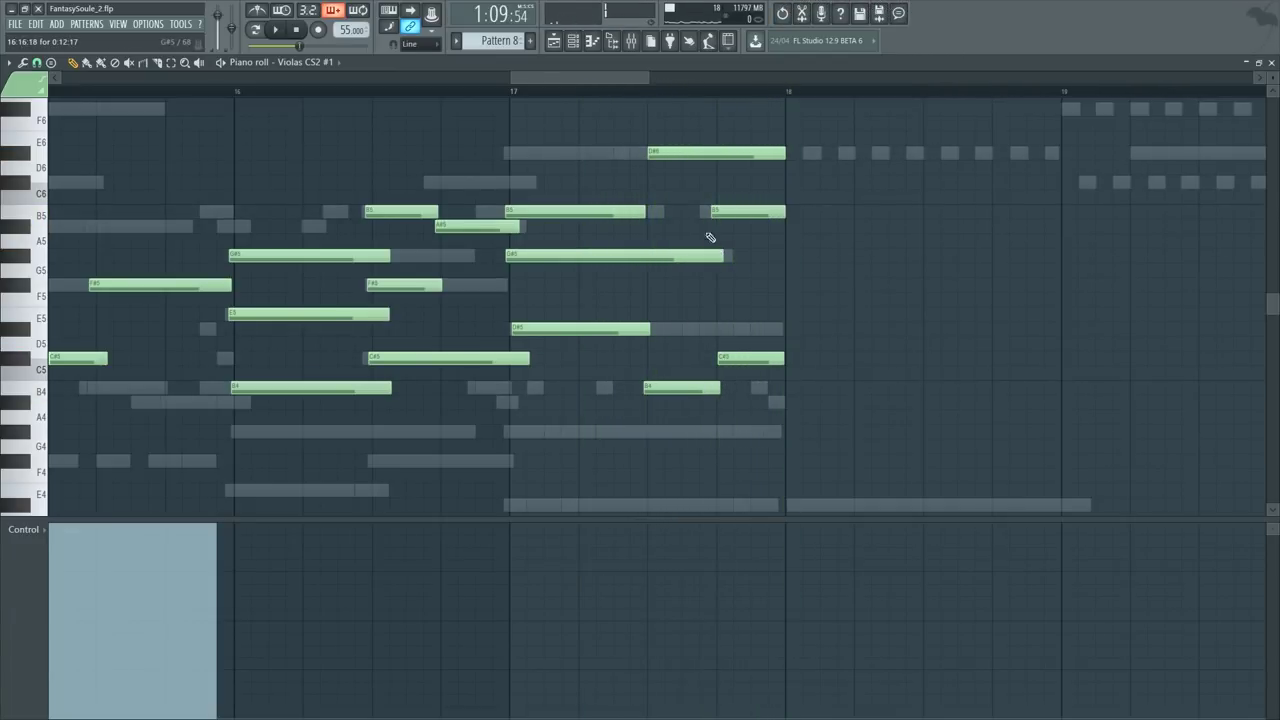
Step: Play the viola passage from about the middle of bar 13
scroll(670, 100, "down", 3)
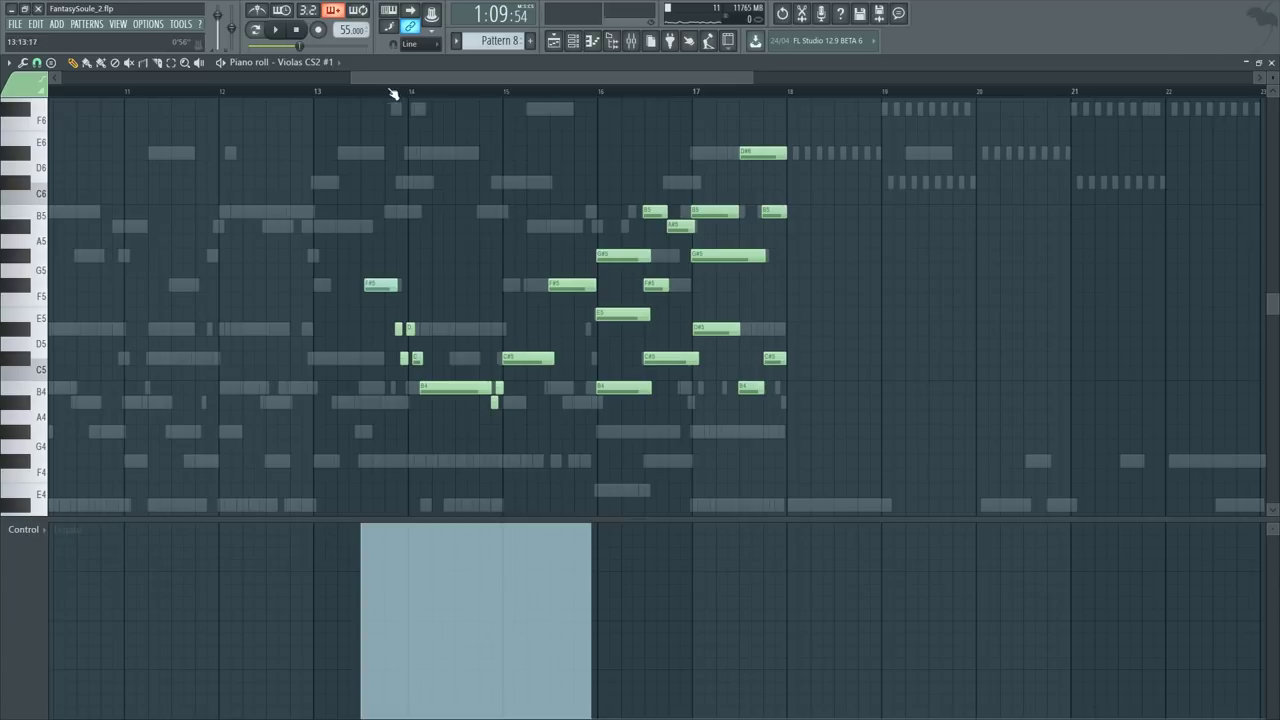
scroll(426, 180, "down", 3)
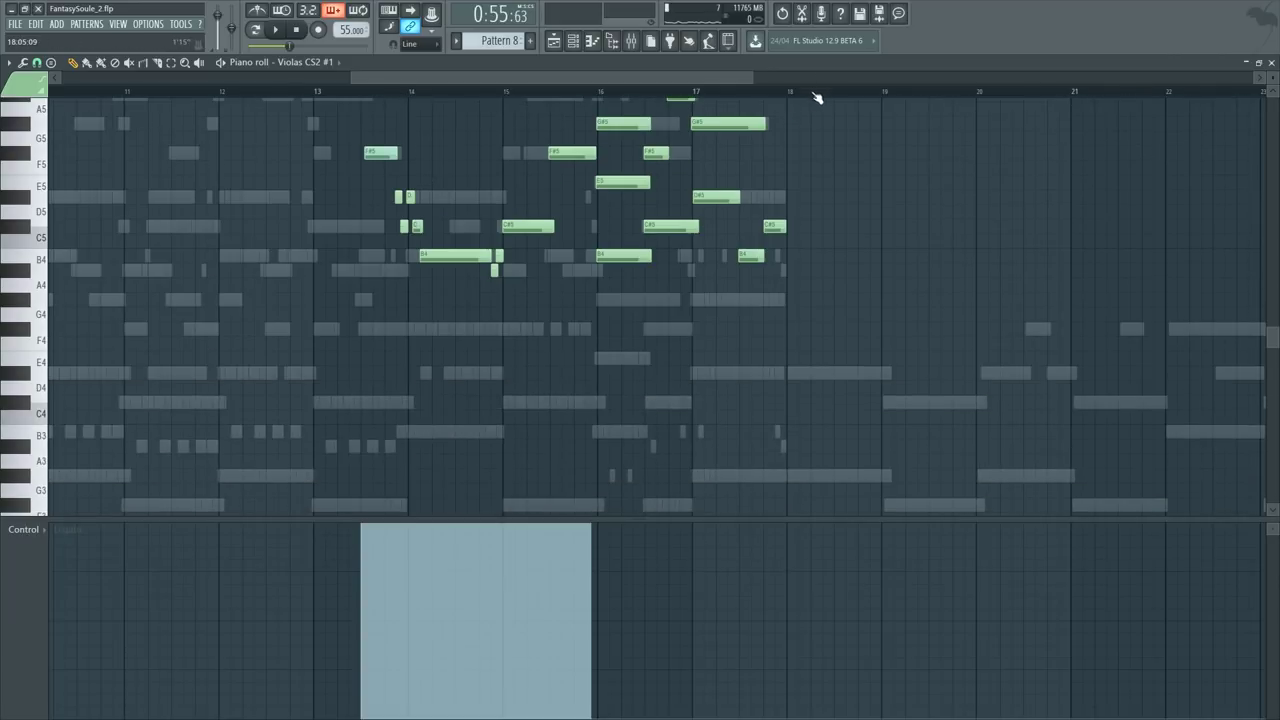
key("F6")
key("F6")
key("space")
scroll(434, 194, "up", 2)
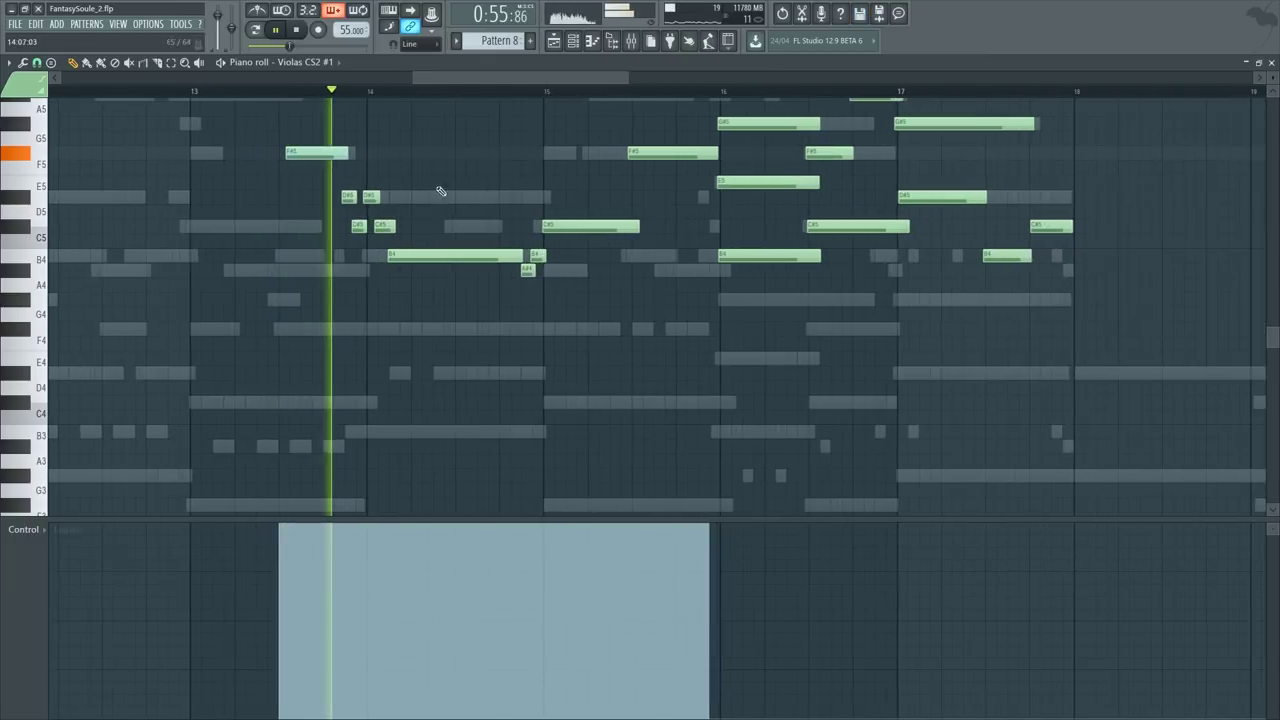
Step: Open the Merethe Vocals JGR channel's notes while playback runs
key("F6")
scroll(240, 450, "down", 10)
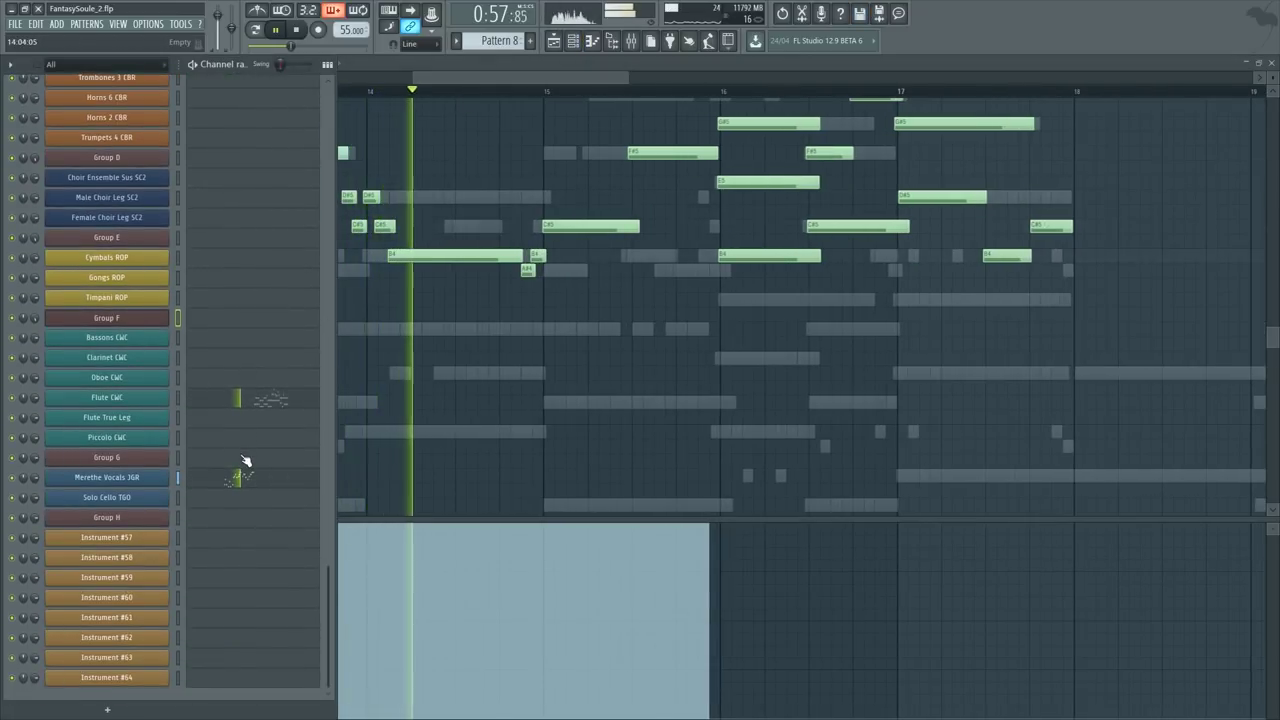
left_click(238, 477)
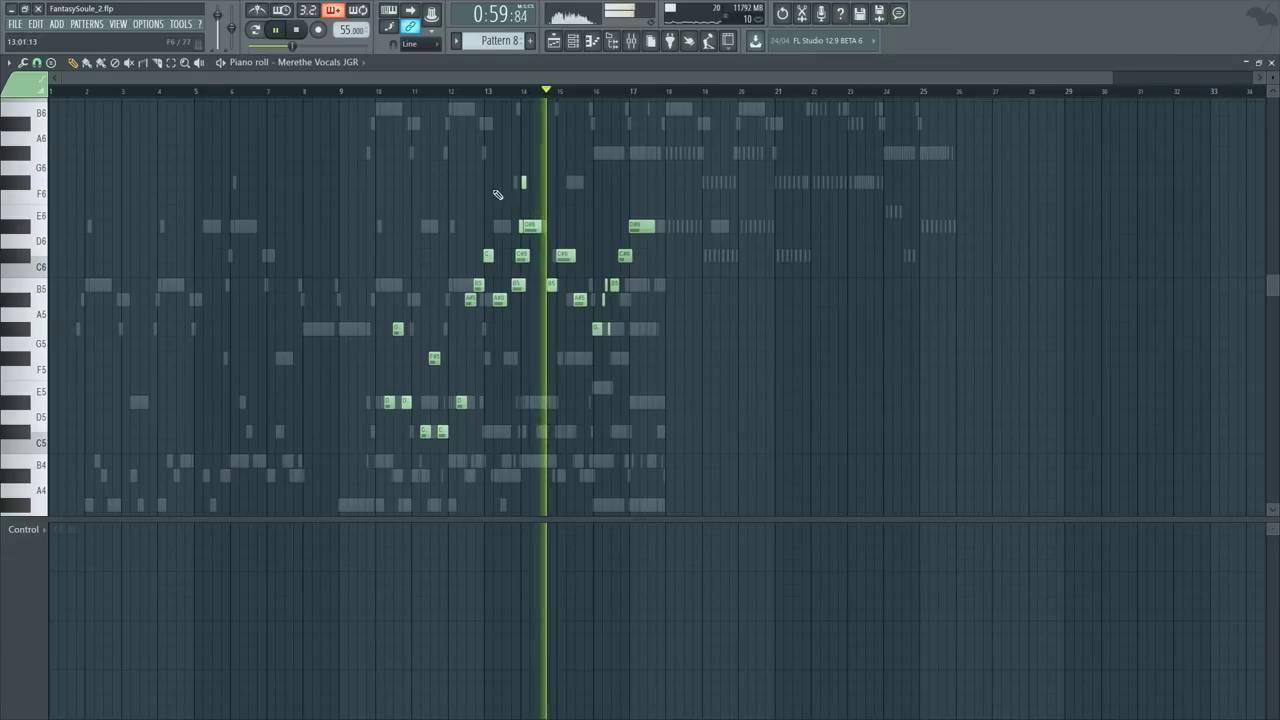
Step: Examine the vocal line from bar 14 through bar 17 during playback and stop in bar 17
scroll(530, 105, "up", 7)
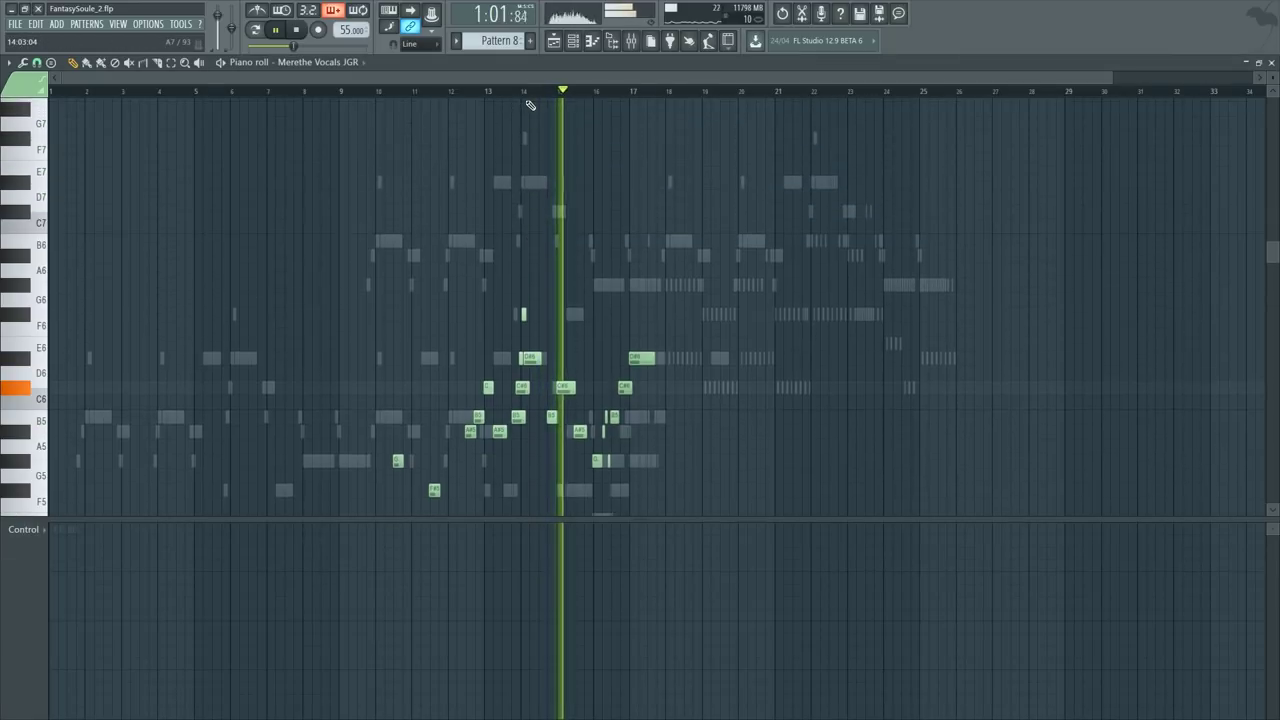
scroll(535, 105, "up", 2)
scroll(523, 270, "down", 10)
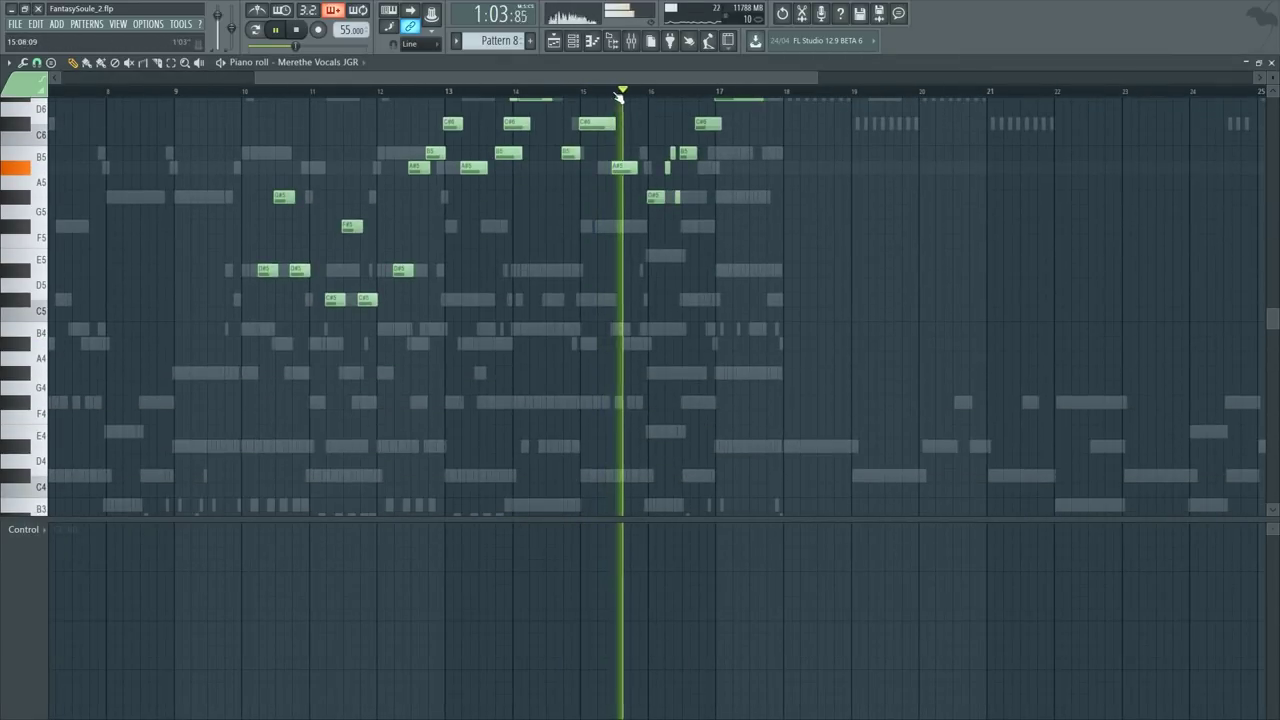
scroll(636, 100, "up", 3)
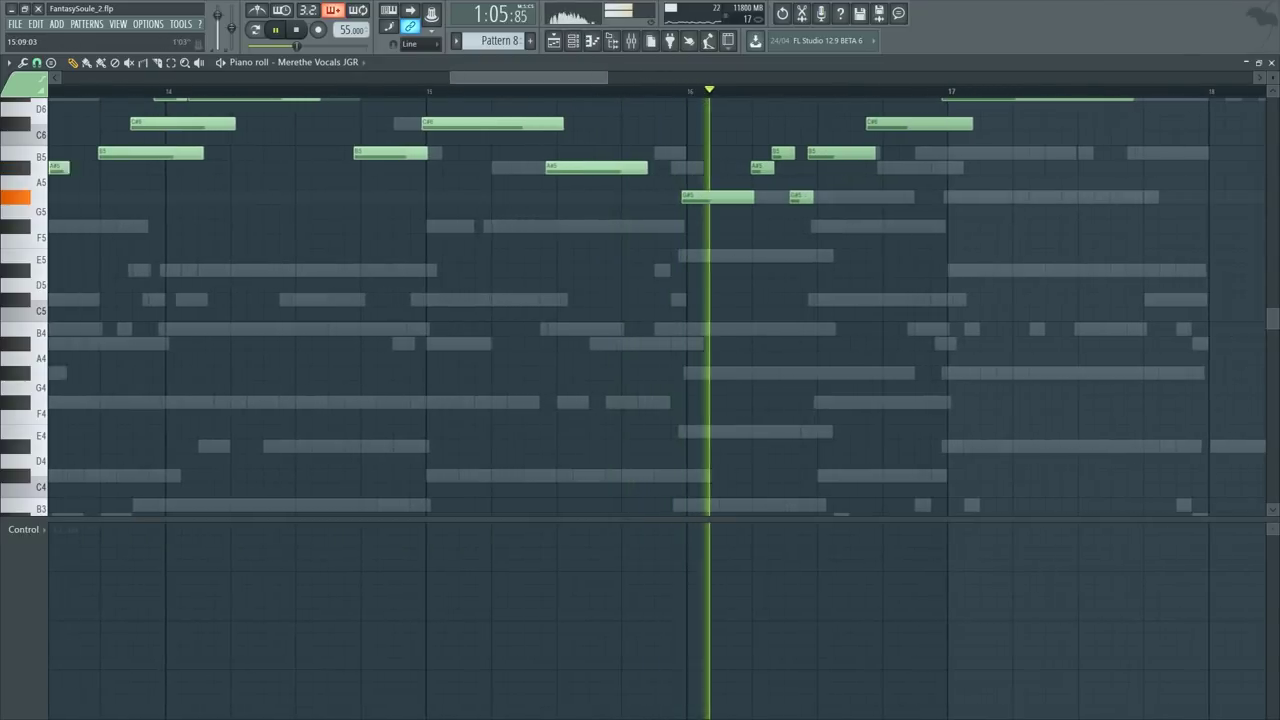
scroll(565, 98, "down", 2)
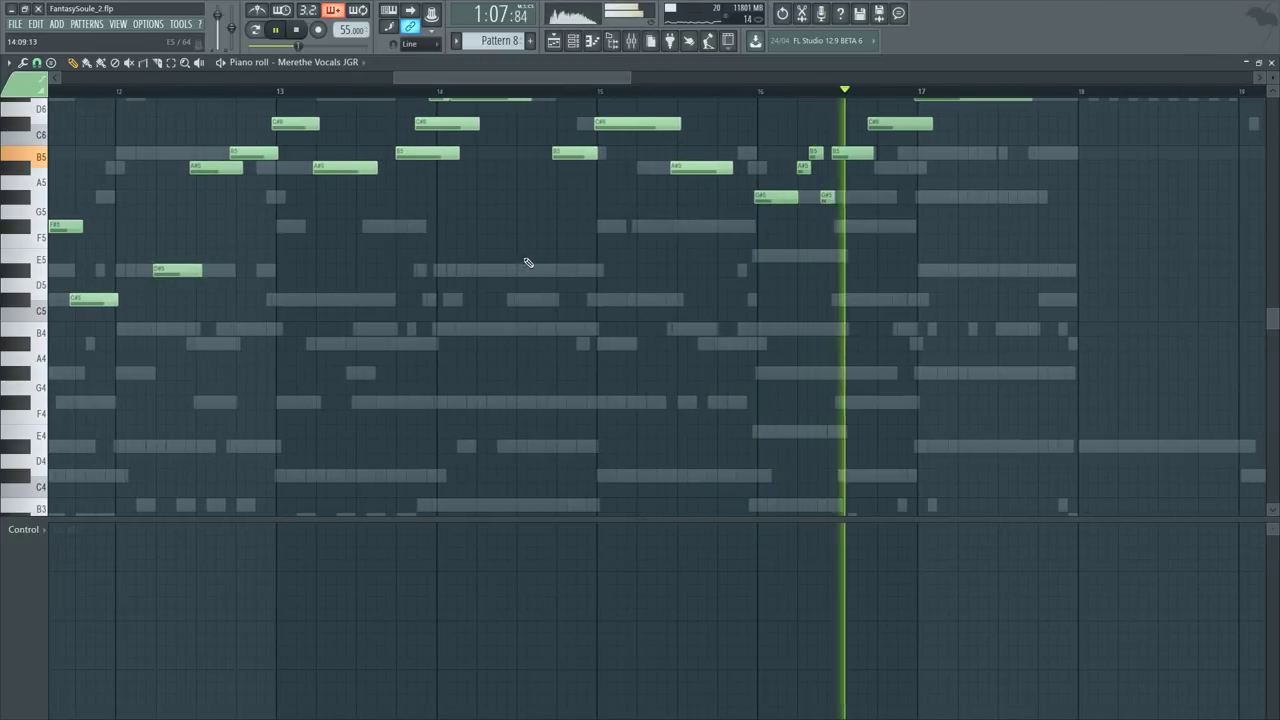
scroll(670, 265, "up", 3)
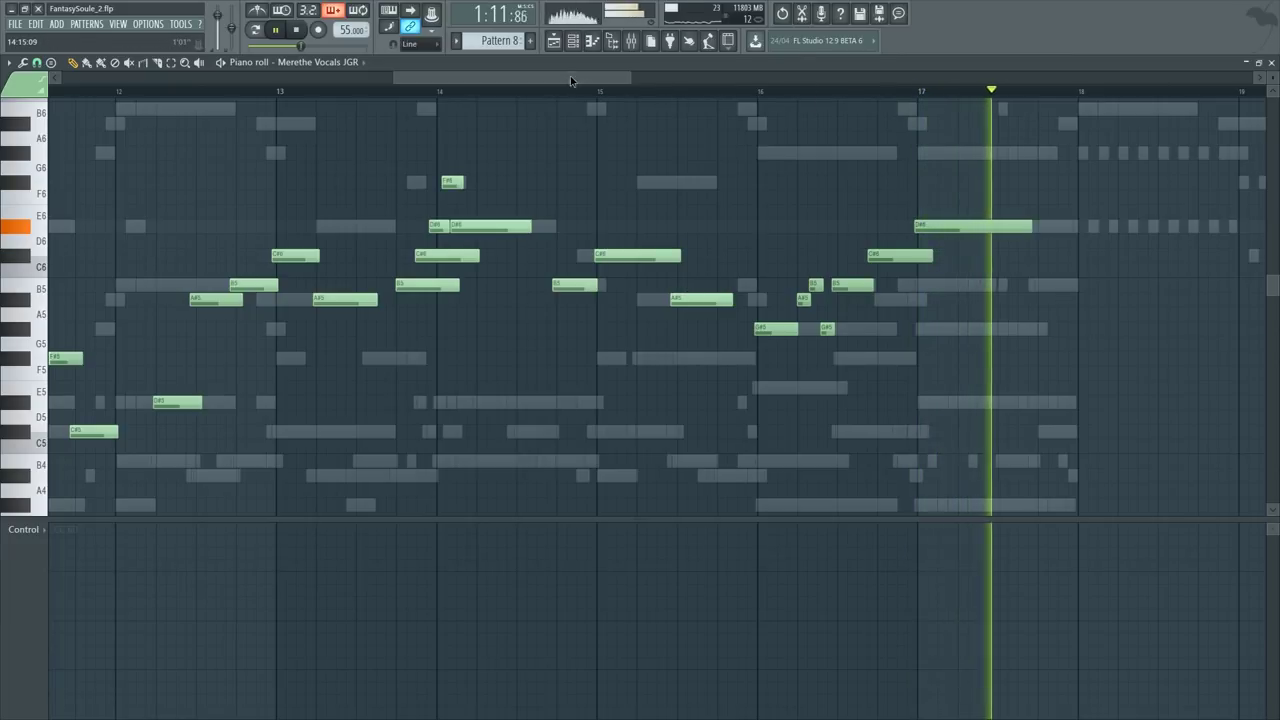
scroll(640, 120, "right", 4)
key("space")
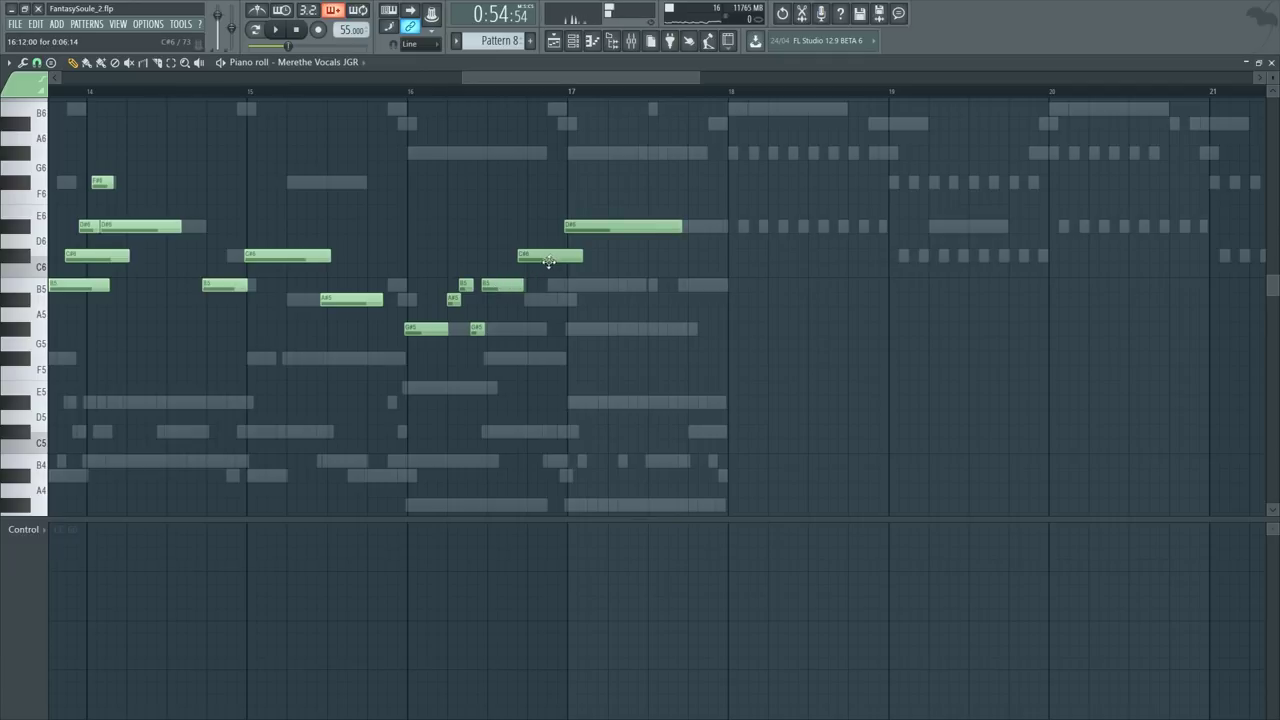
Step: Lower the vocal C#6 at the end of bar 16 to A#5 and bar 17's D#6 to G#5, and play from late bar 15
left_click_drag(553, 256, 557, 302)
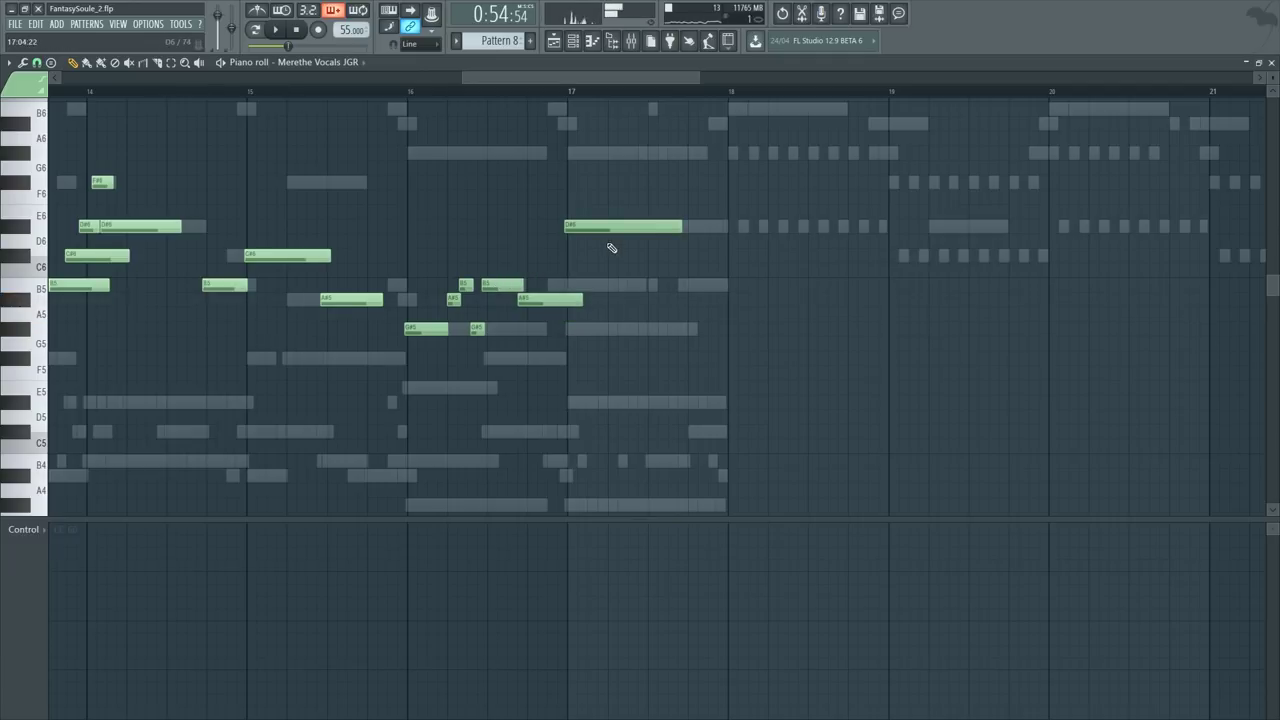
left_click_drag(614, 226, 615, 318)
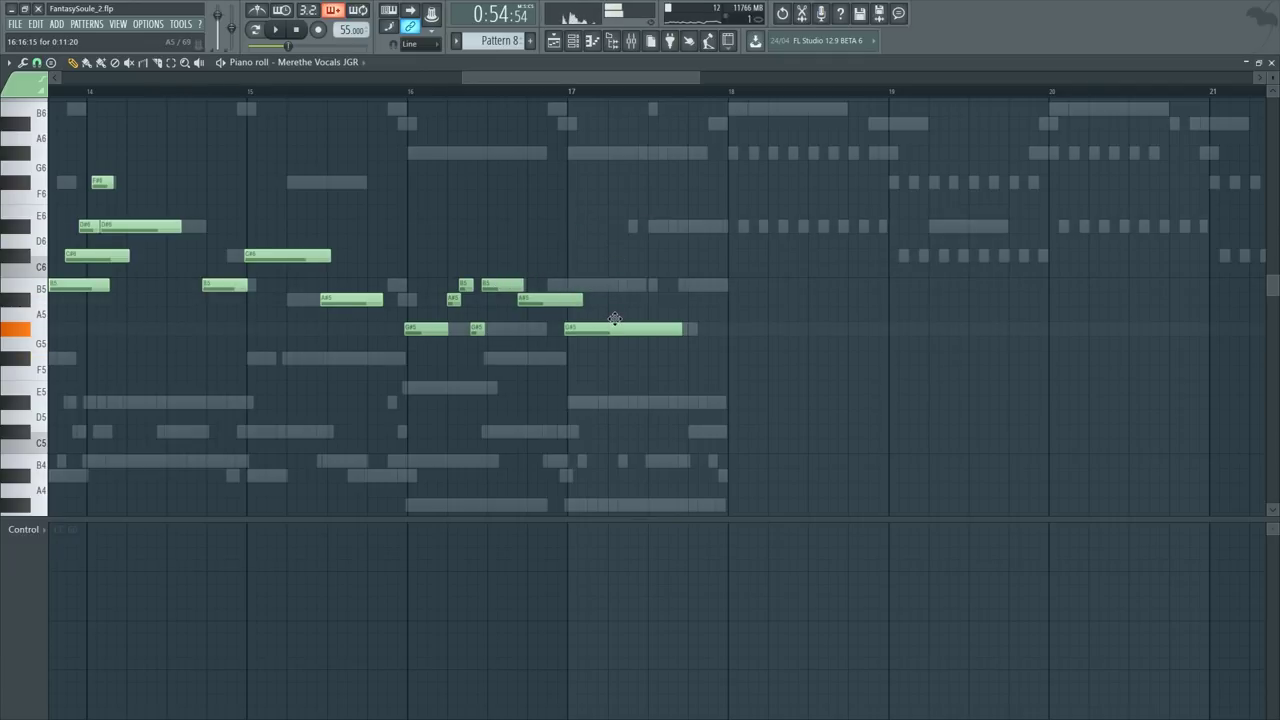
left_click(389, 94)
key("space")
scroll(390, 97, "down", 2)
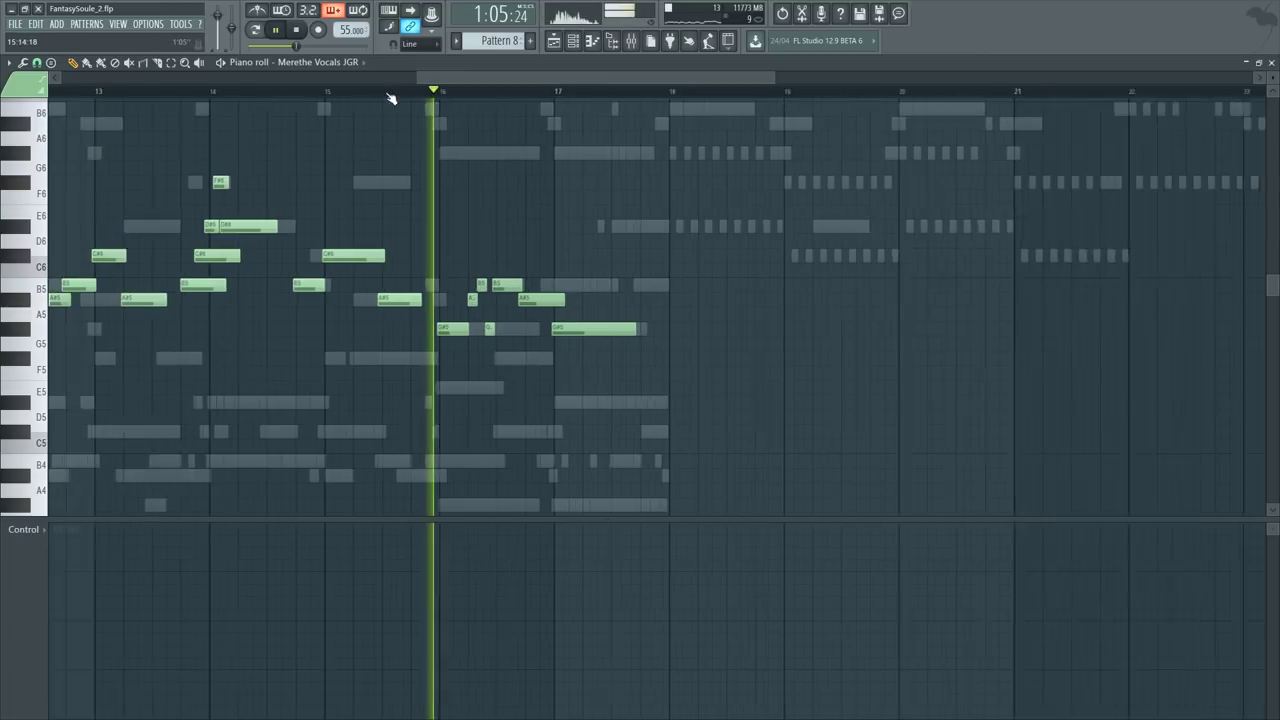
Step: Display the Merethe Vocals JGR Dynamics events below the notes and stop playback in bar 17
left_click(32, 530)
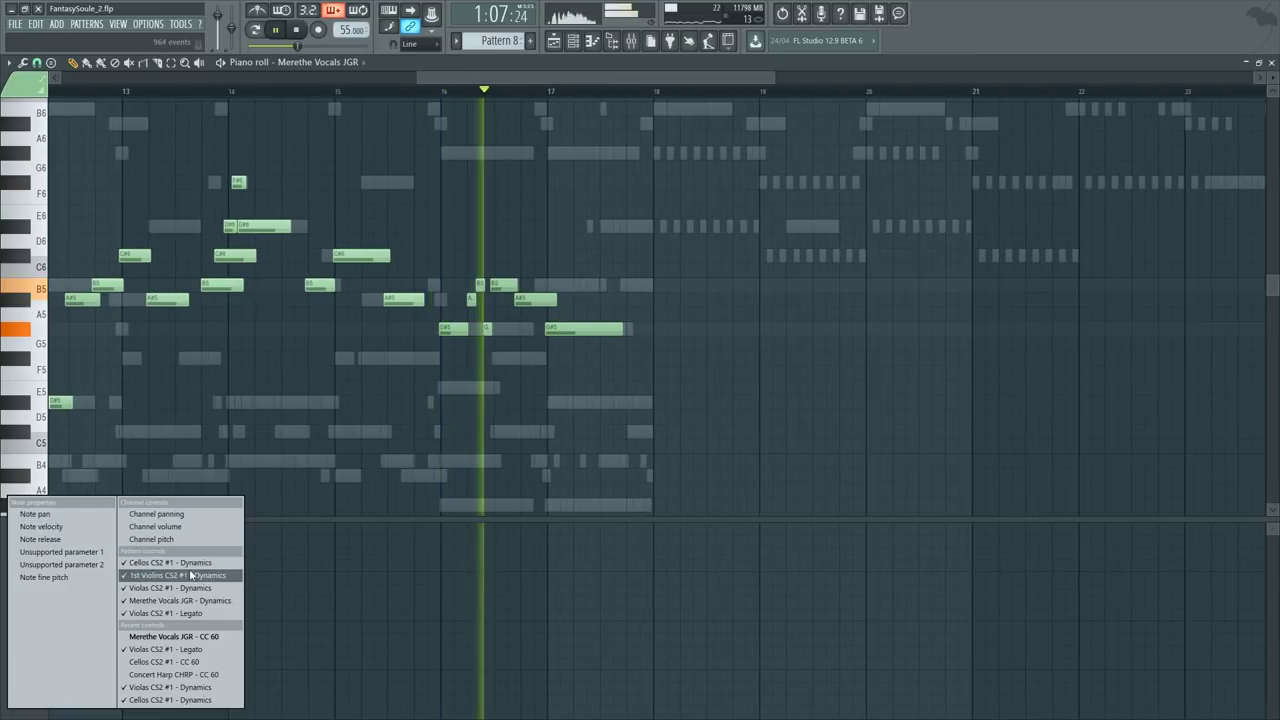
left_click(180, 600)
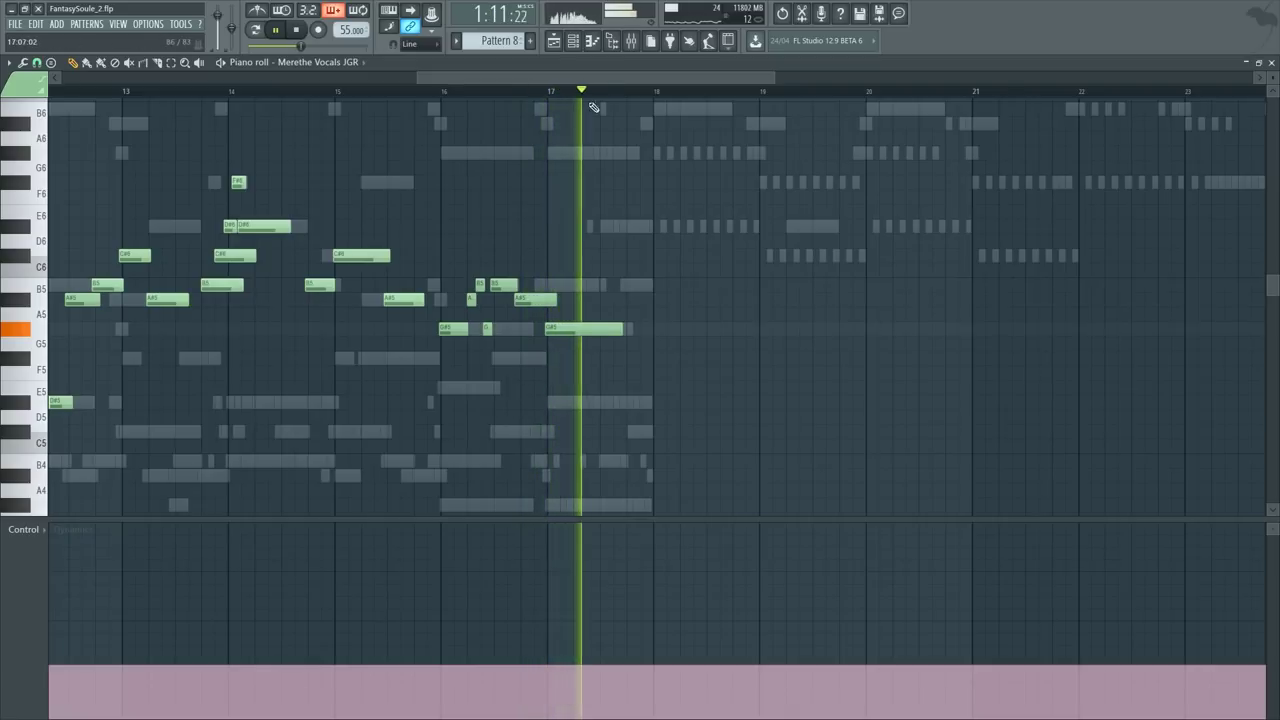
scroll(590, 92, "up", 2)
key("space")
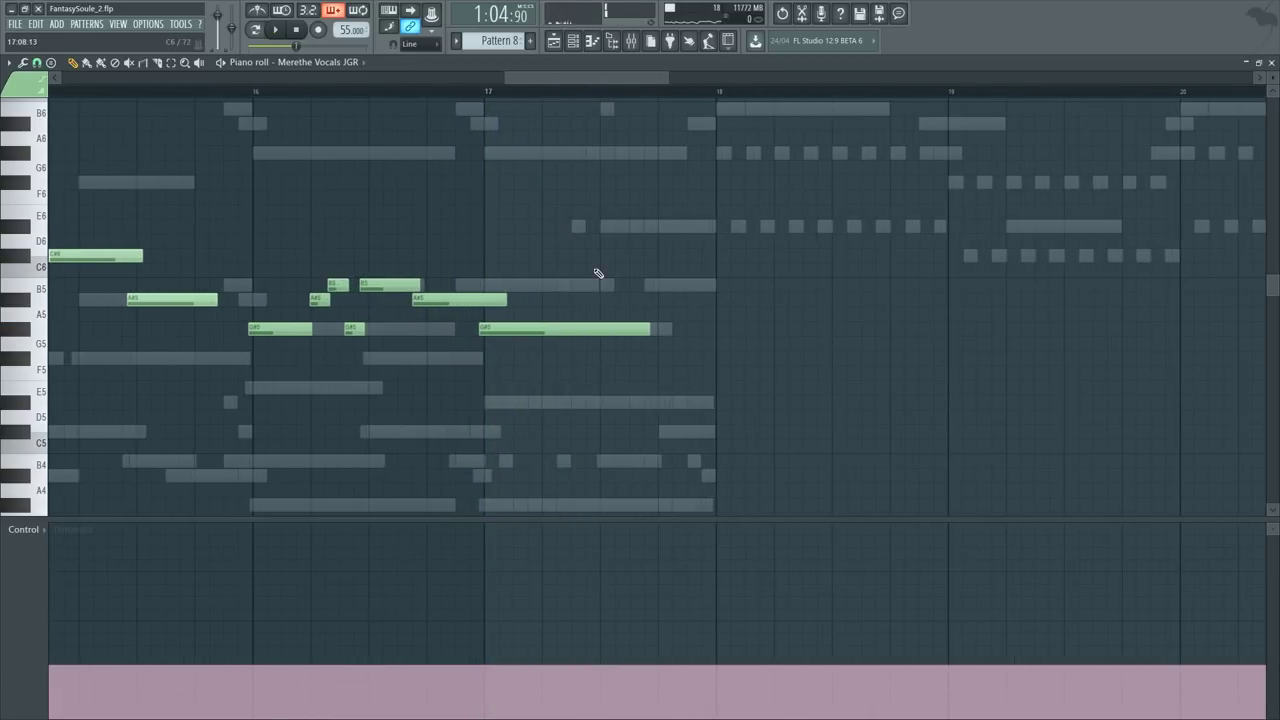
Step: Try a sustained vocal note around B5 from mid-bar 17, delete it, and play from late bar 16
left_click_drag(617, 245, 596, 277)
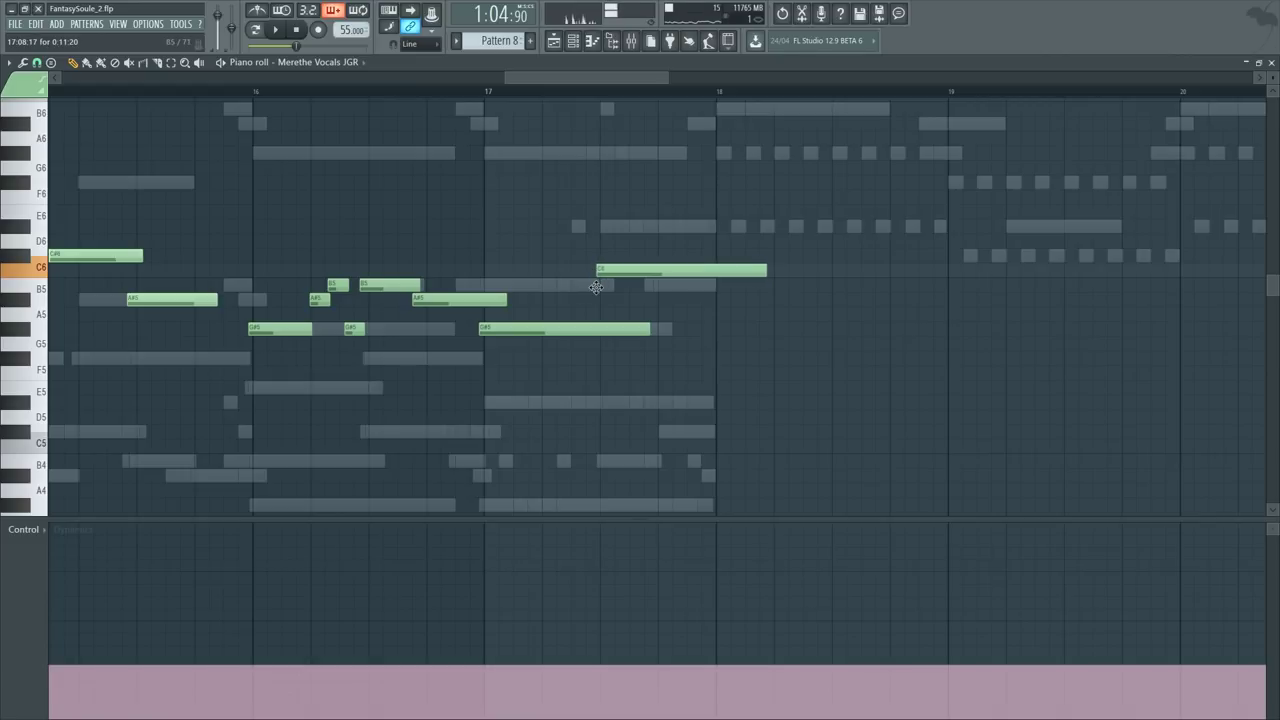
right_click(622, 274)
left_click(451, 91)
key("space")
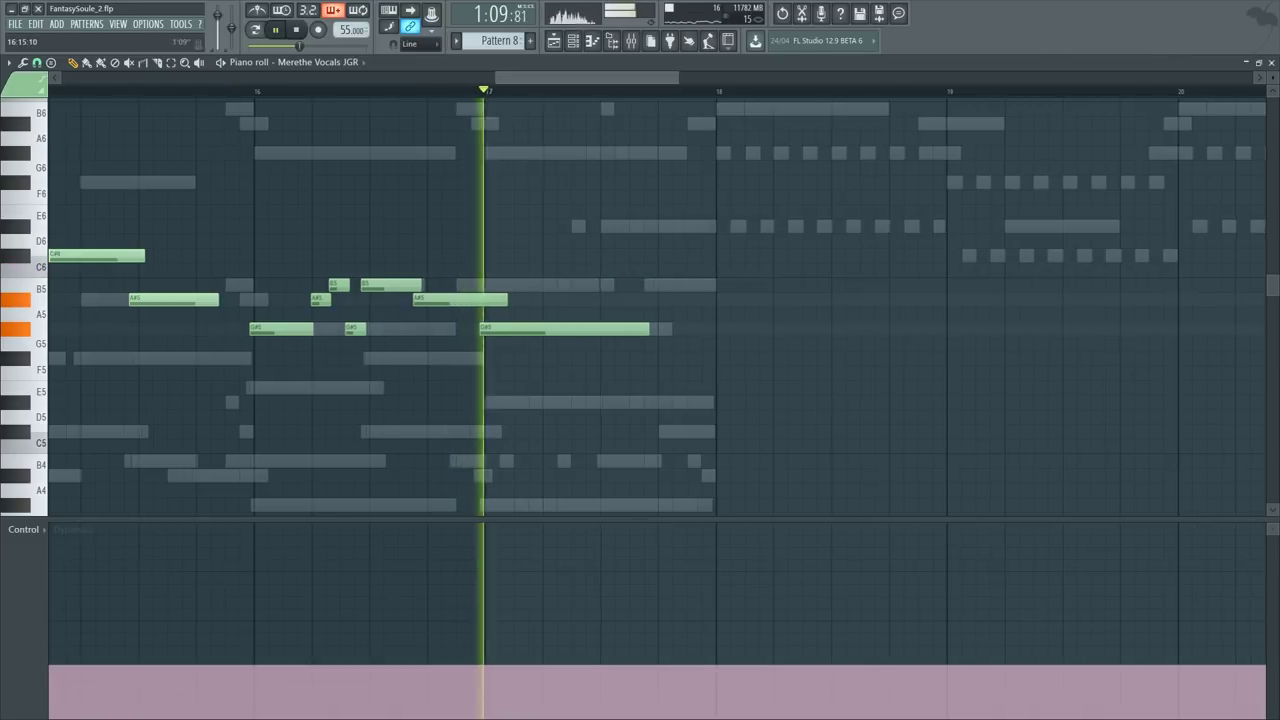
Step: Stop playback and open the empty Choir Ensemble Sus SC2 channel for note editing
scroll(470, 92, "down", 2)
key("F6")
scroll(252, 407, "up", 6)
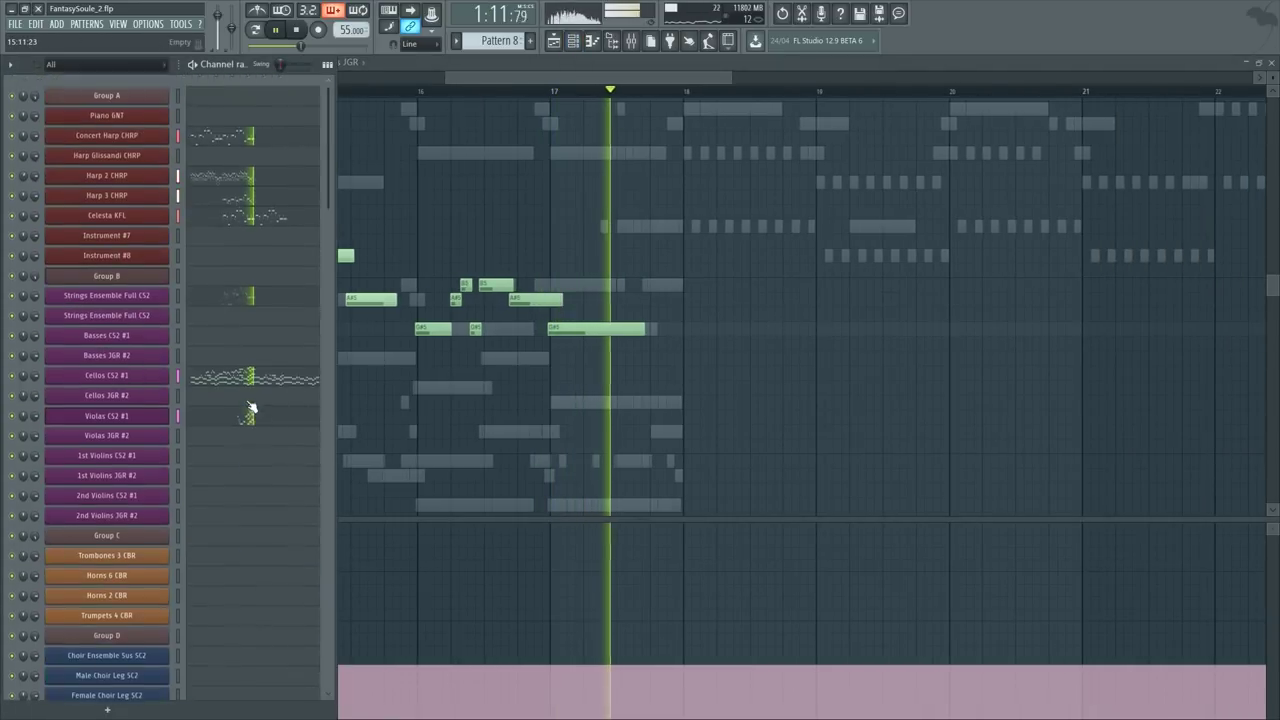
scroll(252, 408, "down", 3)
key("space")
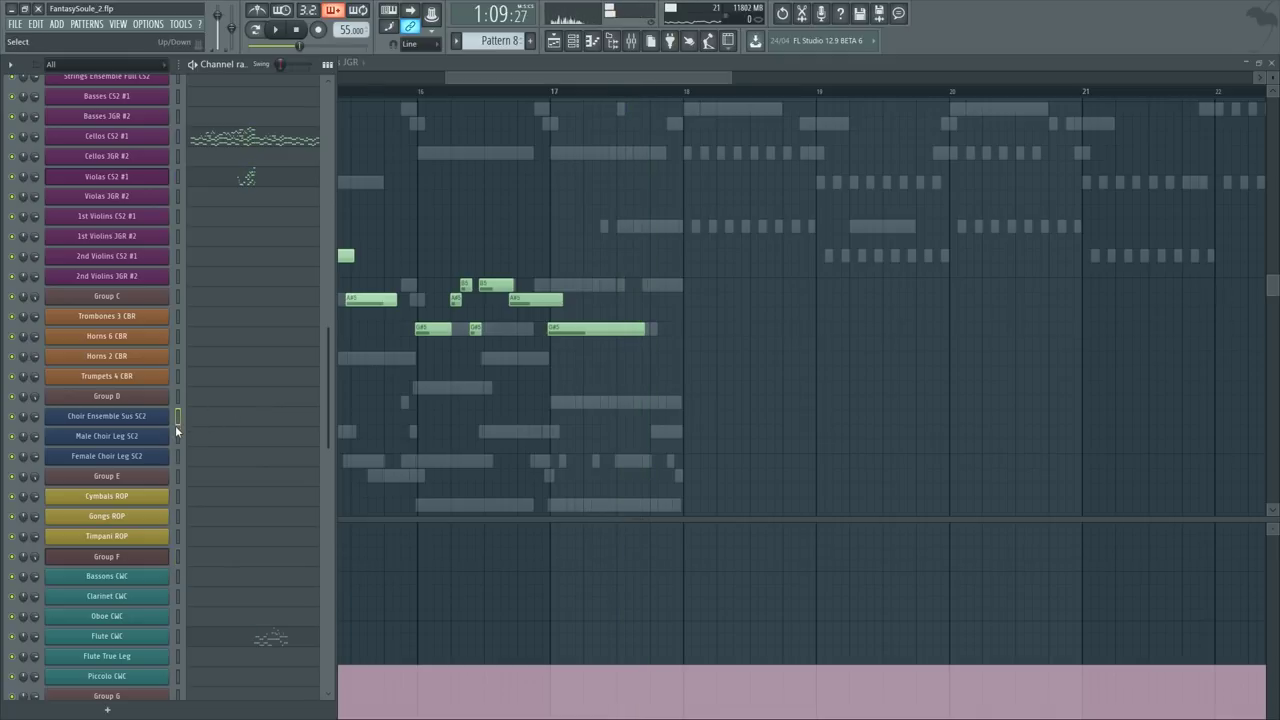
left_click(224, 420)
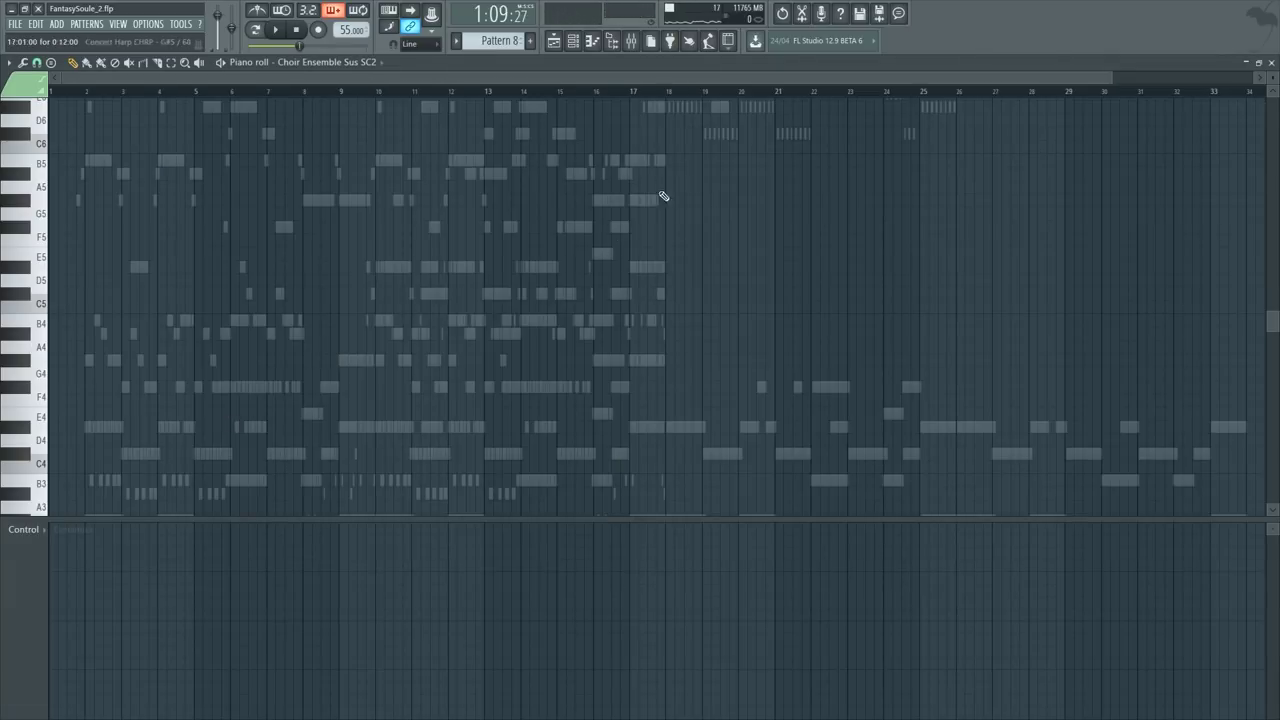
Step: Play from mid-bar 17 to hear where the choir could enter, and stop near bar 18
left_click(648, 93)
key("space")
scroll(667, 97, "up", 6)
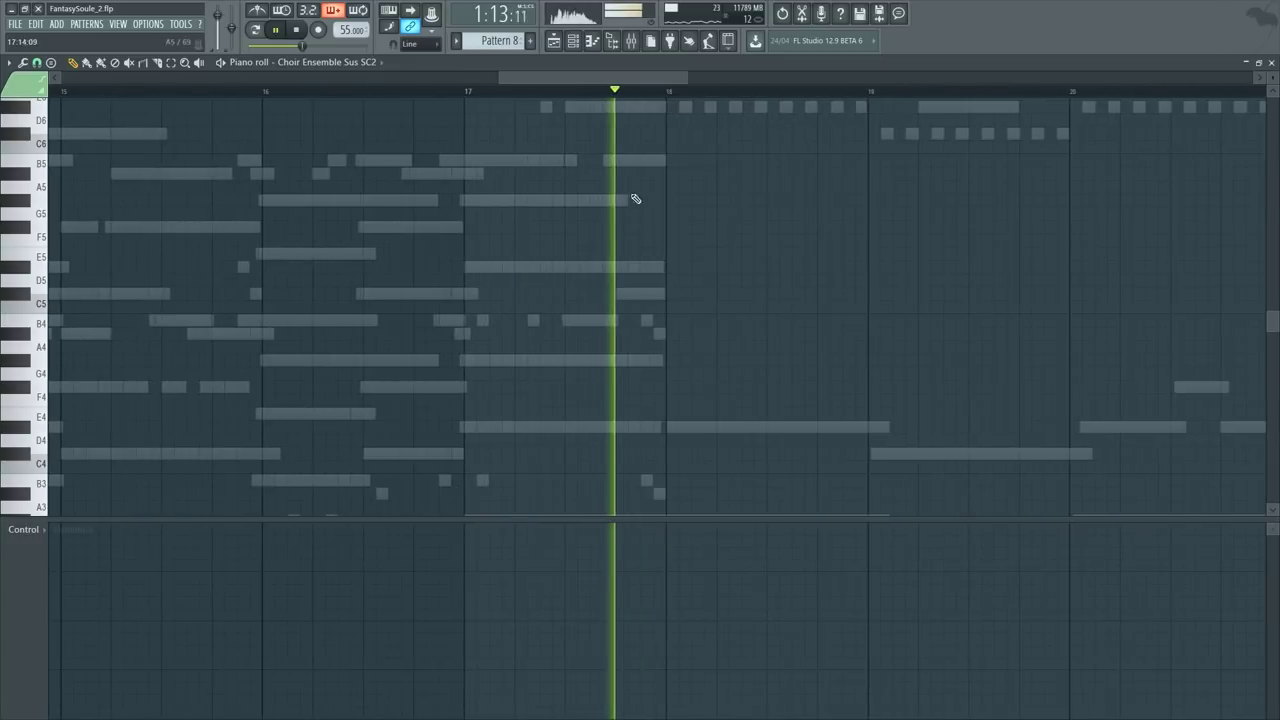
scroll(635, 250, "up", 5)
key("space")
scroll(640, 100, "up", 3)
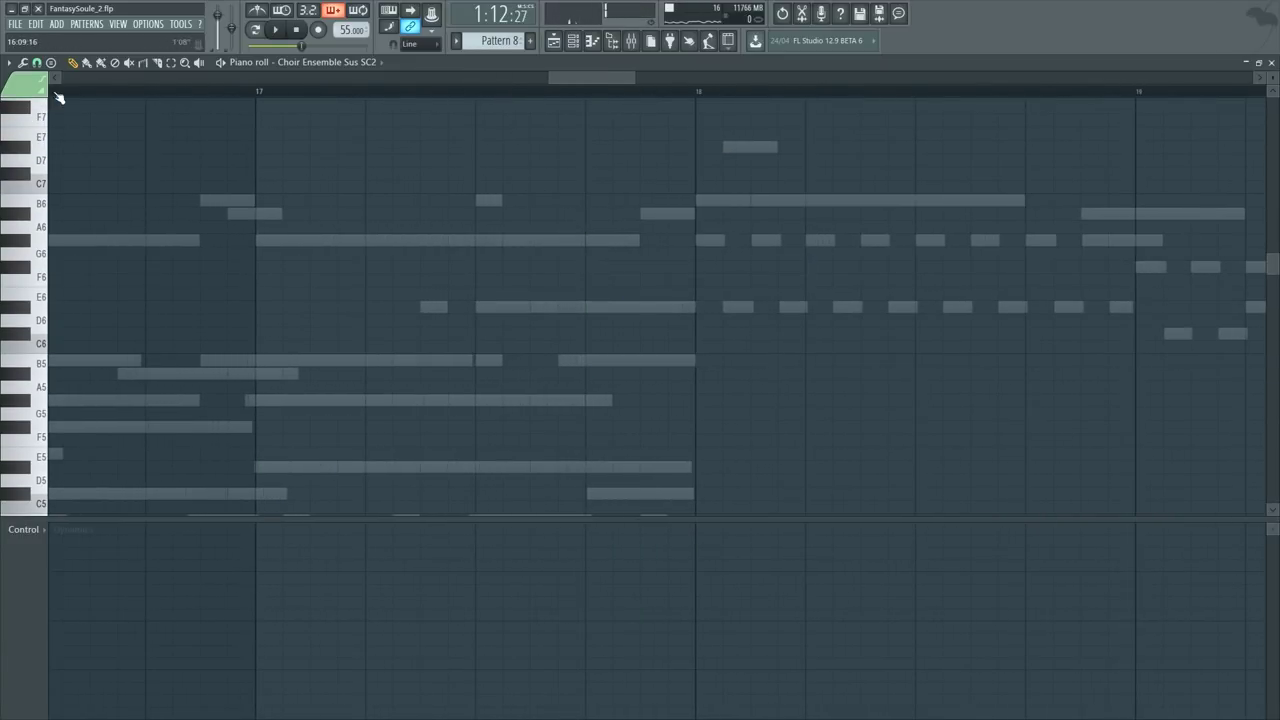
Step: Turn off the editable ghost notes option
left_click(10, 62)
mouse_move(37, 201)
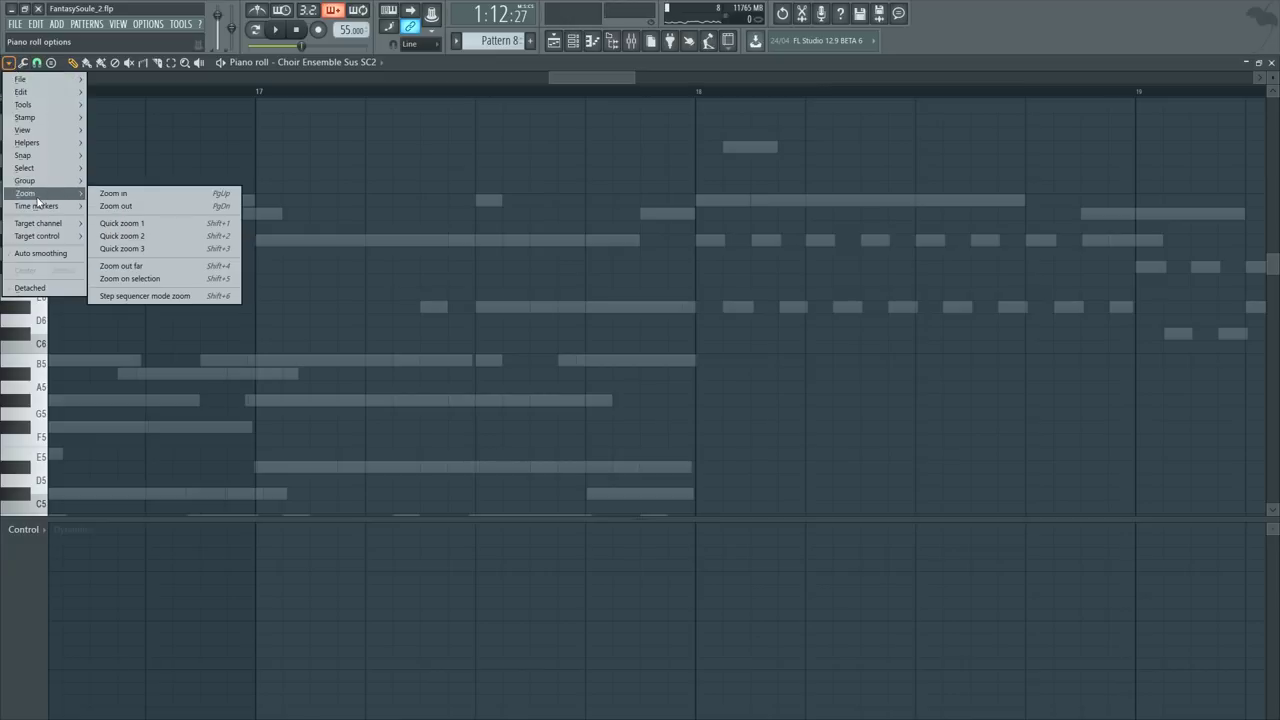
mouse_move(52, 161)
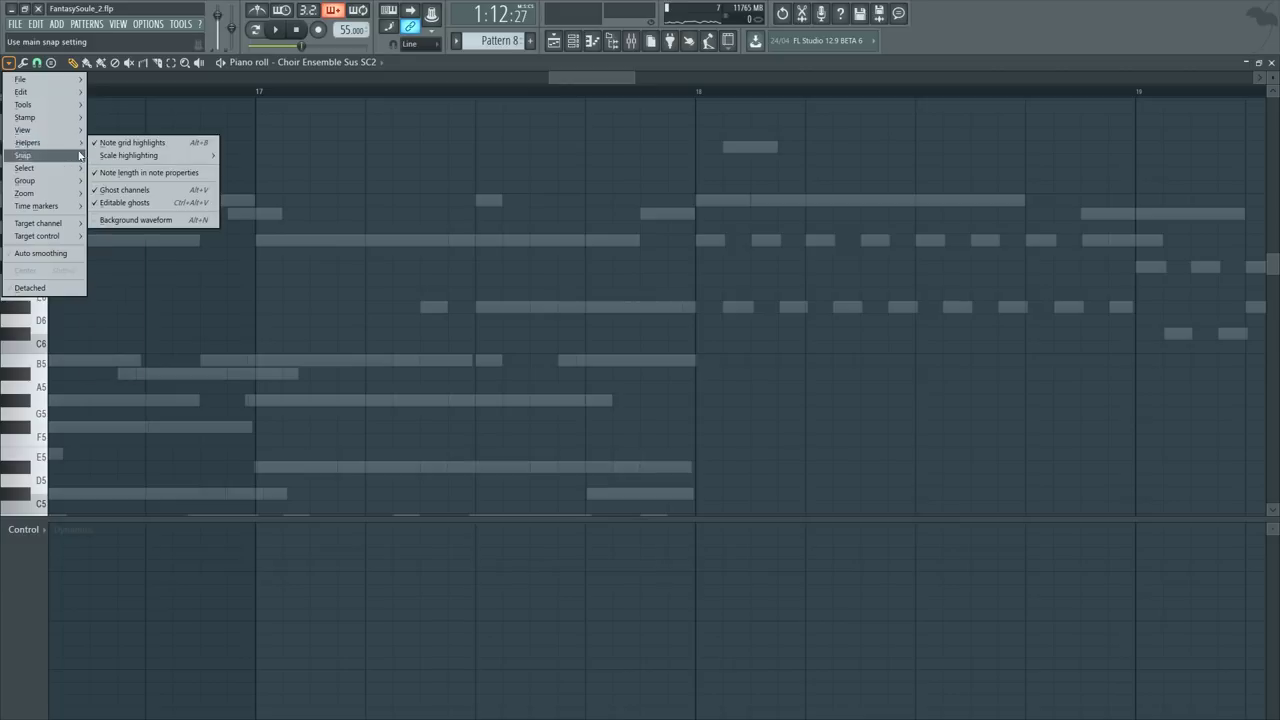
left_click(136, 206)
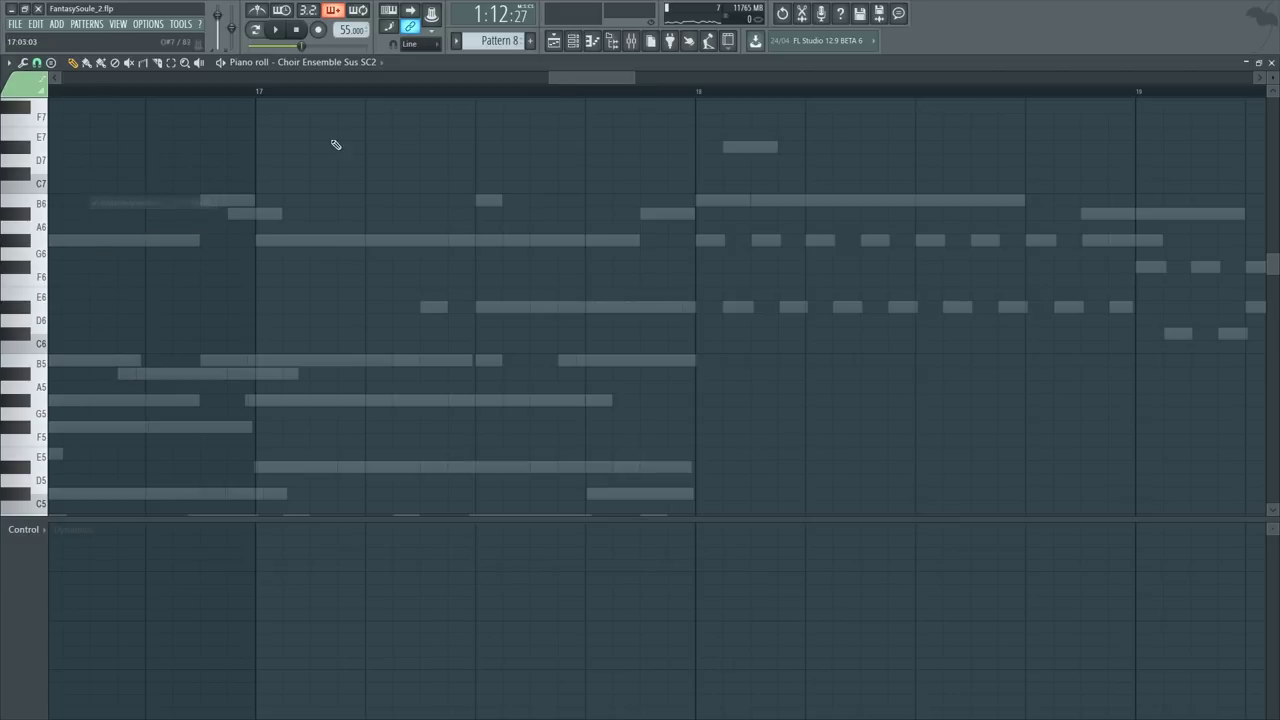
Step: Move the playback position back to the start of bar 17, play the bar, and stop
scroll(601, 131, "down", 3)
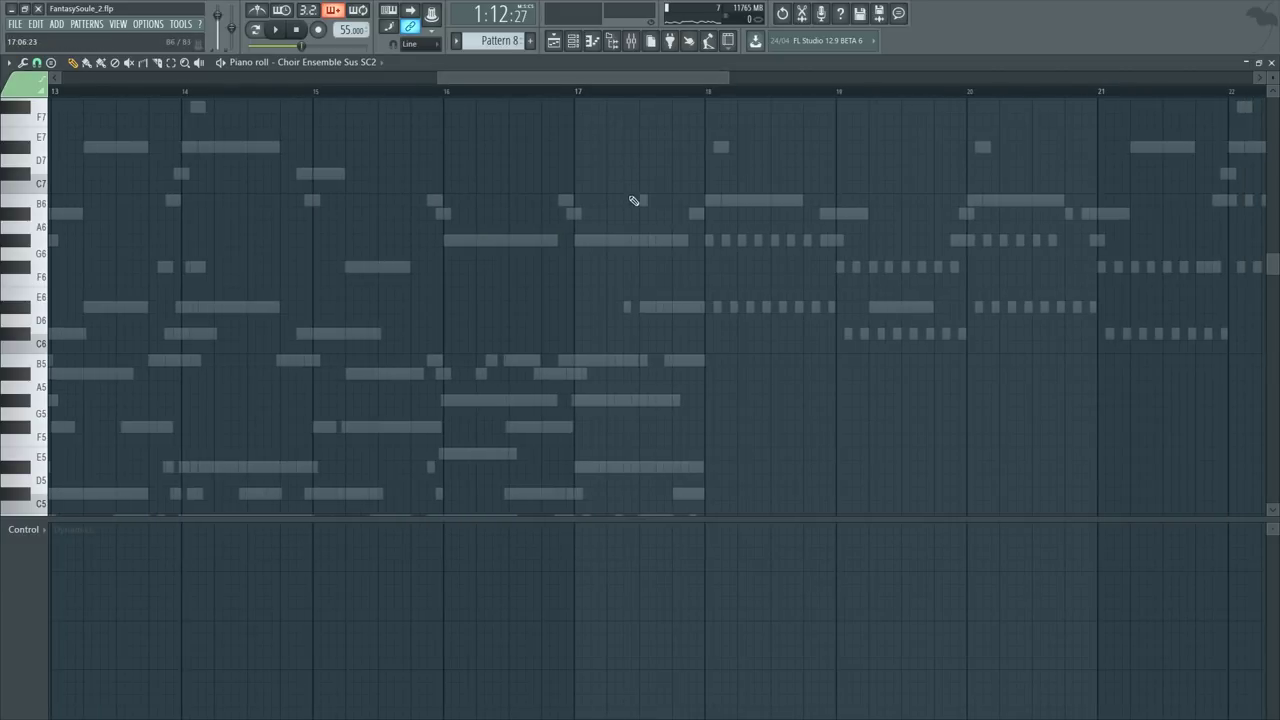
left_click_drag(757, 102, 461, 104)
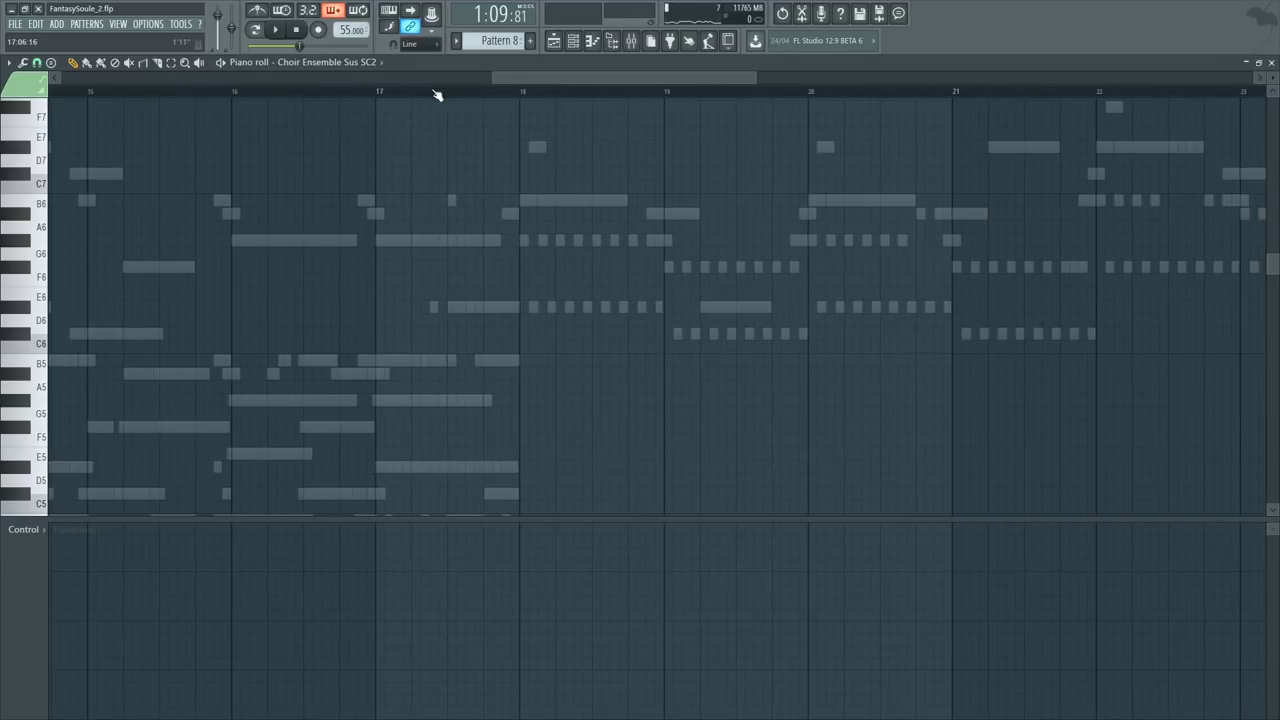
key("space")
key("alt+Tab")
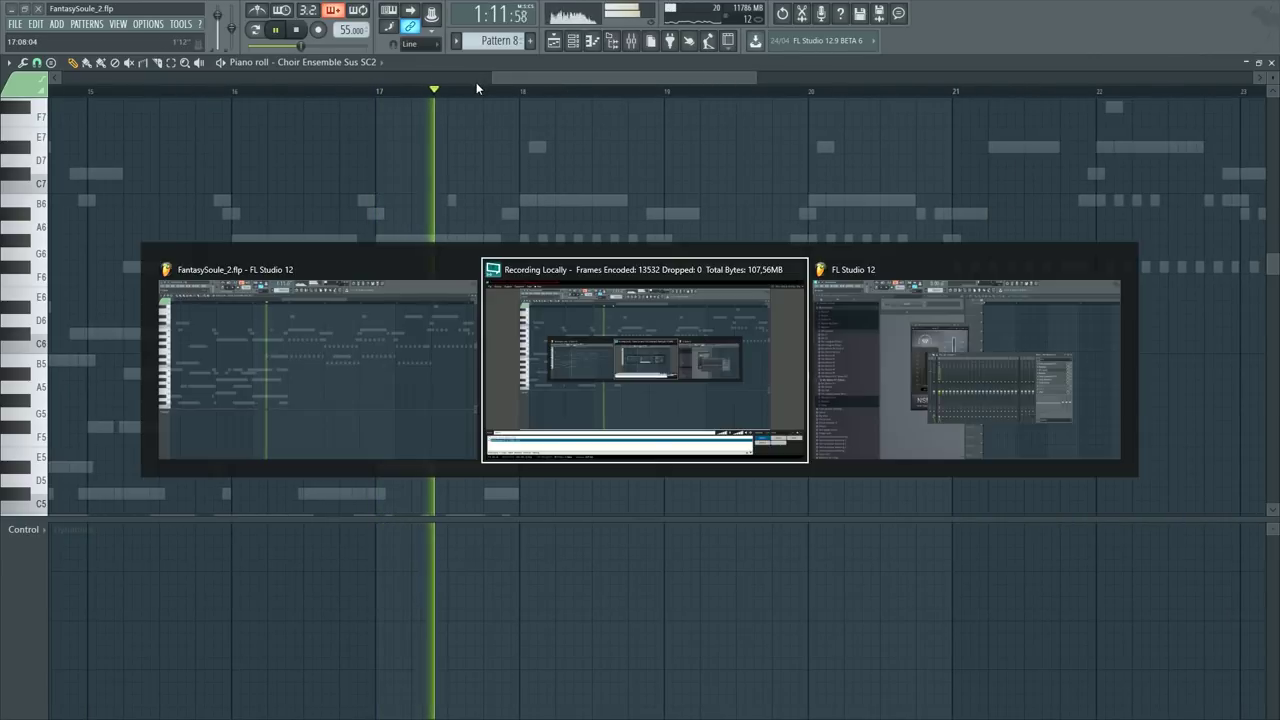
key("alt+Tab")
key("alt+Tab")
key("space")
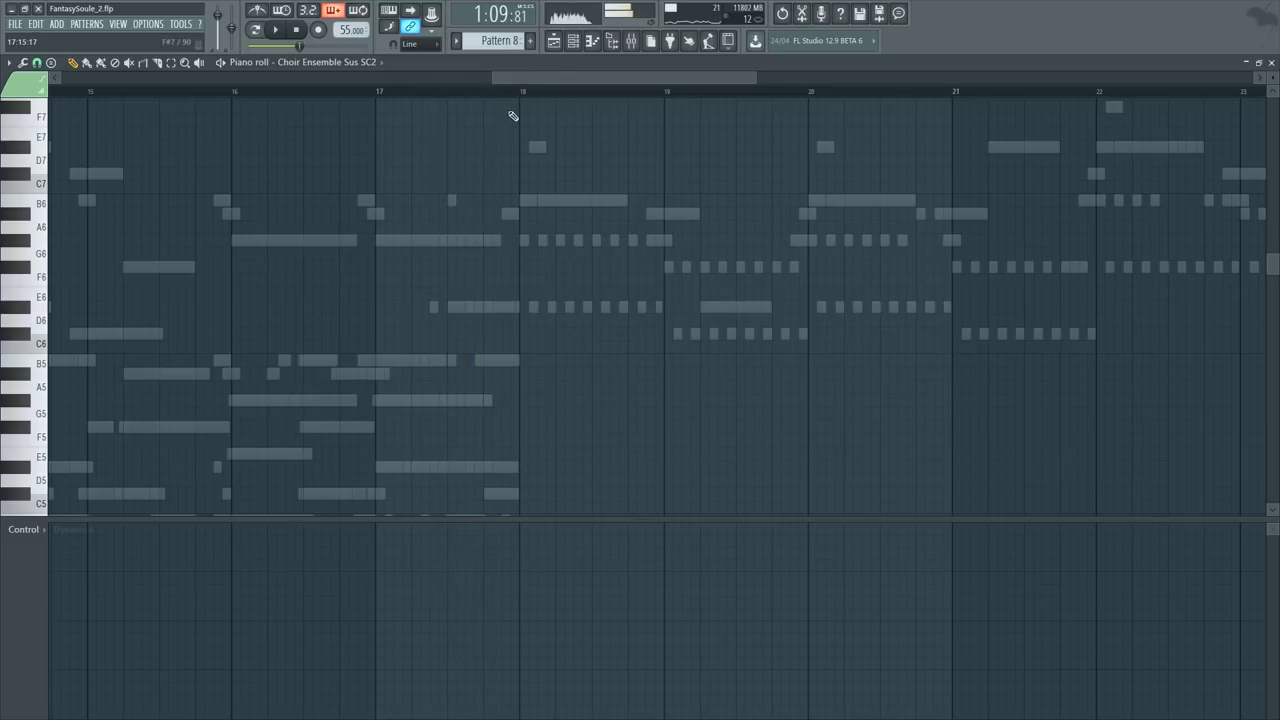
Step: Try a choir B5 from beat four of bar 17 into bar 18 with an F#5 below it, and delete both
scroll(513, 116, "up", 3)
left_click(392, 267)
left_click_drag(391, 268, 394, 359)
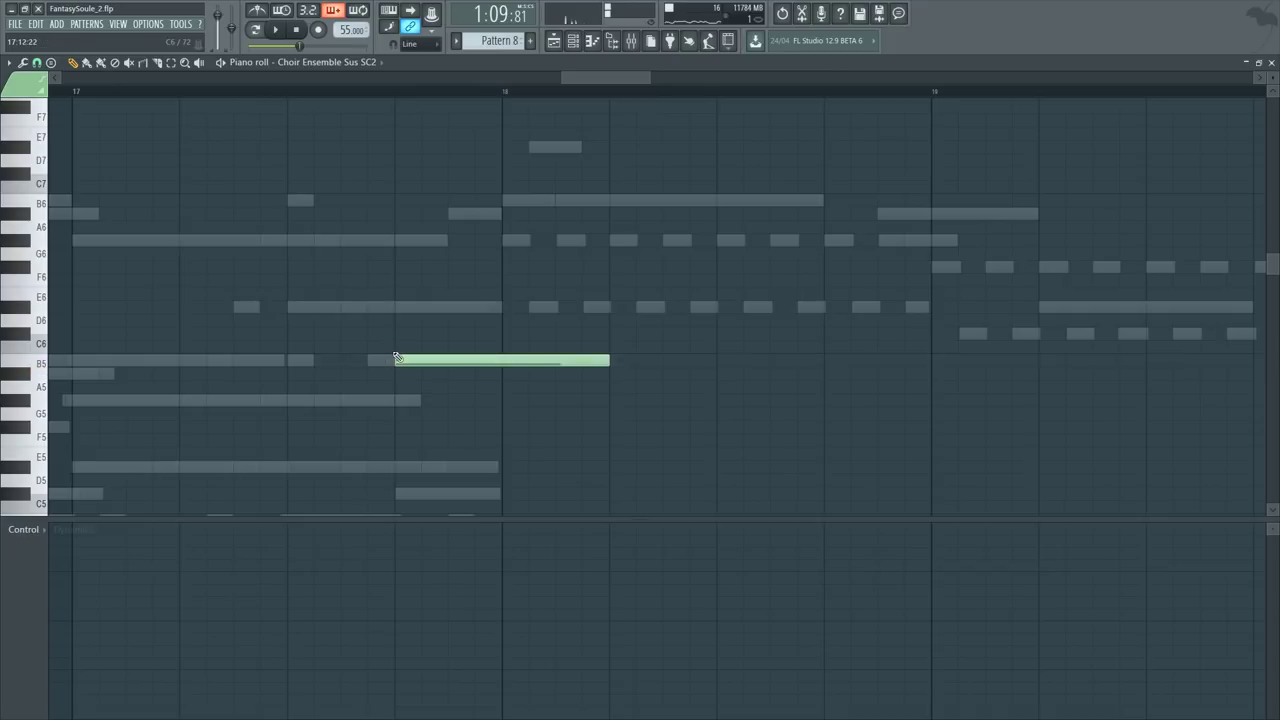
scroll(397, 300, "down", 4)
left_click(400, 267)
right_click(402, 268)
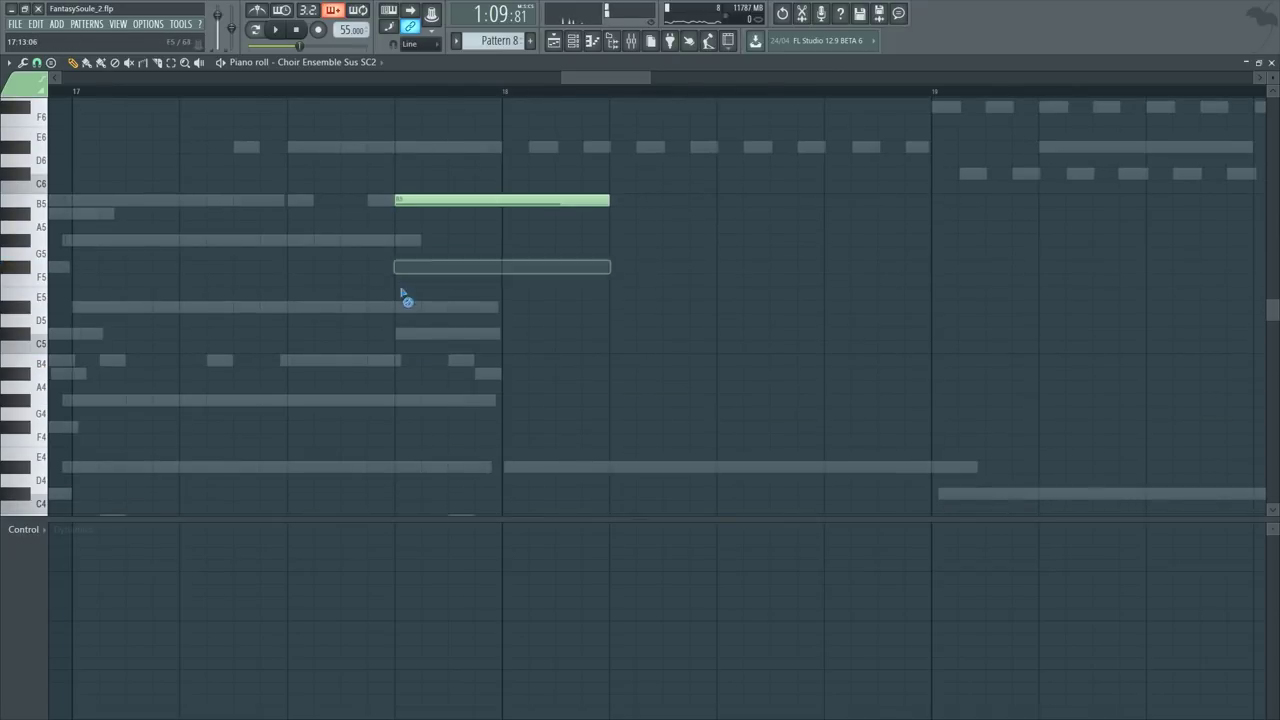
right_click(420, 200)
Step: Switch to the Celesta KFL channel's notes and bring up the playlist
scroll(428, 245, "up", 5)
right_click(423, 279)
right_click(423, 279)
right_click(446, 234, "ctrl")
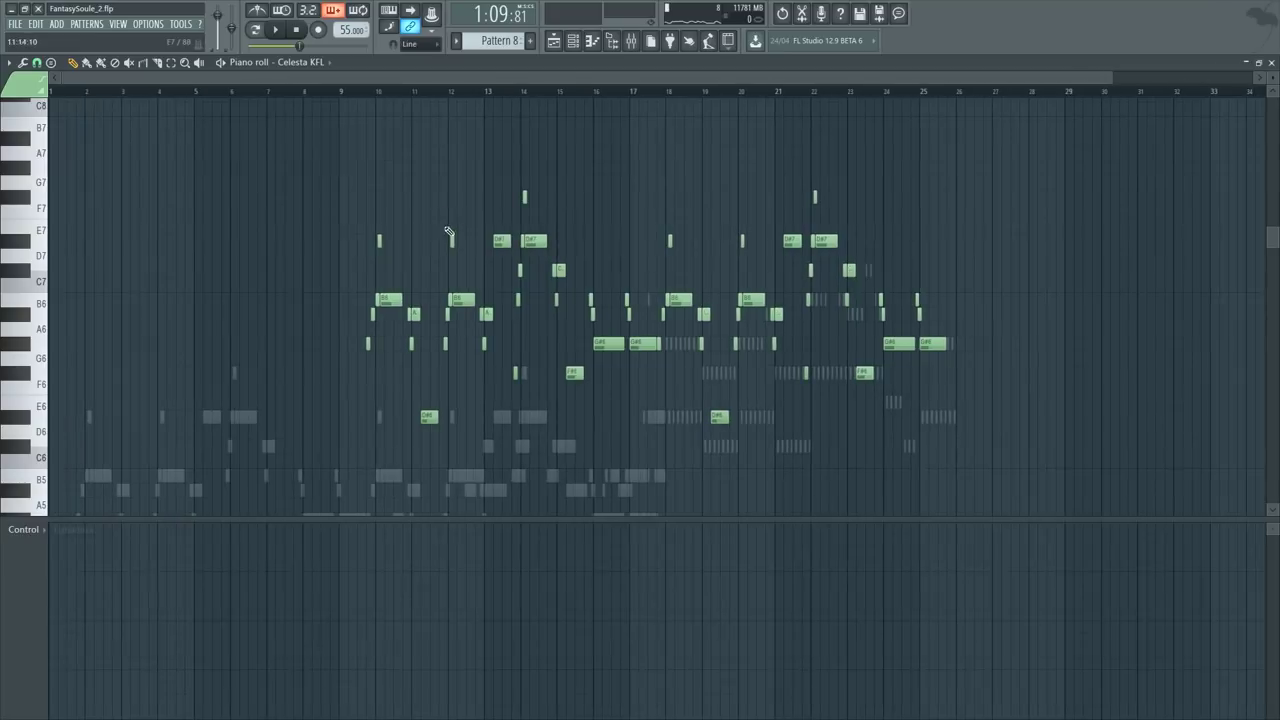
key("F5")
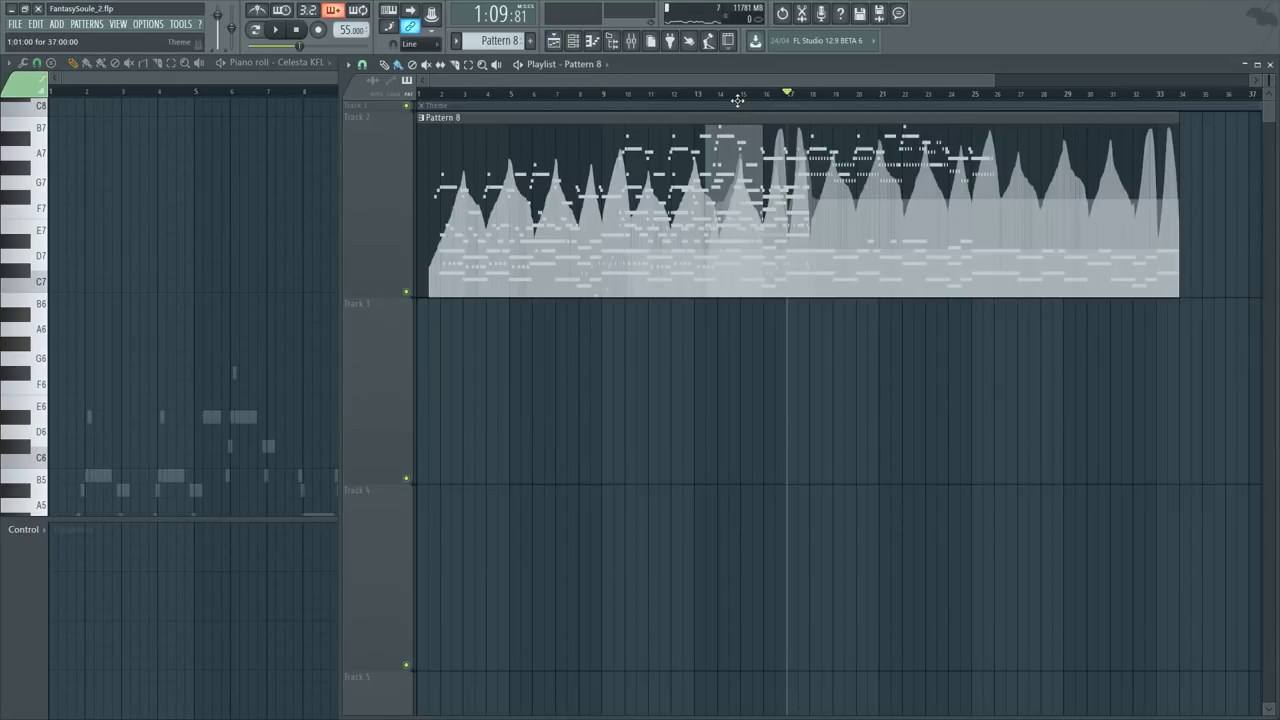
Step: Open the Theme pattern's Piano GNT notes, switch to pattern playback, and audition the theme from bars 11 and 14
double_click(737, 100)
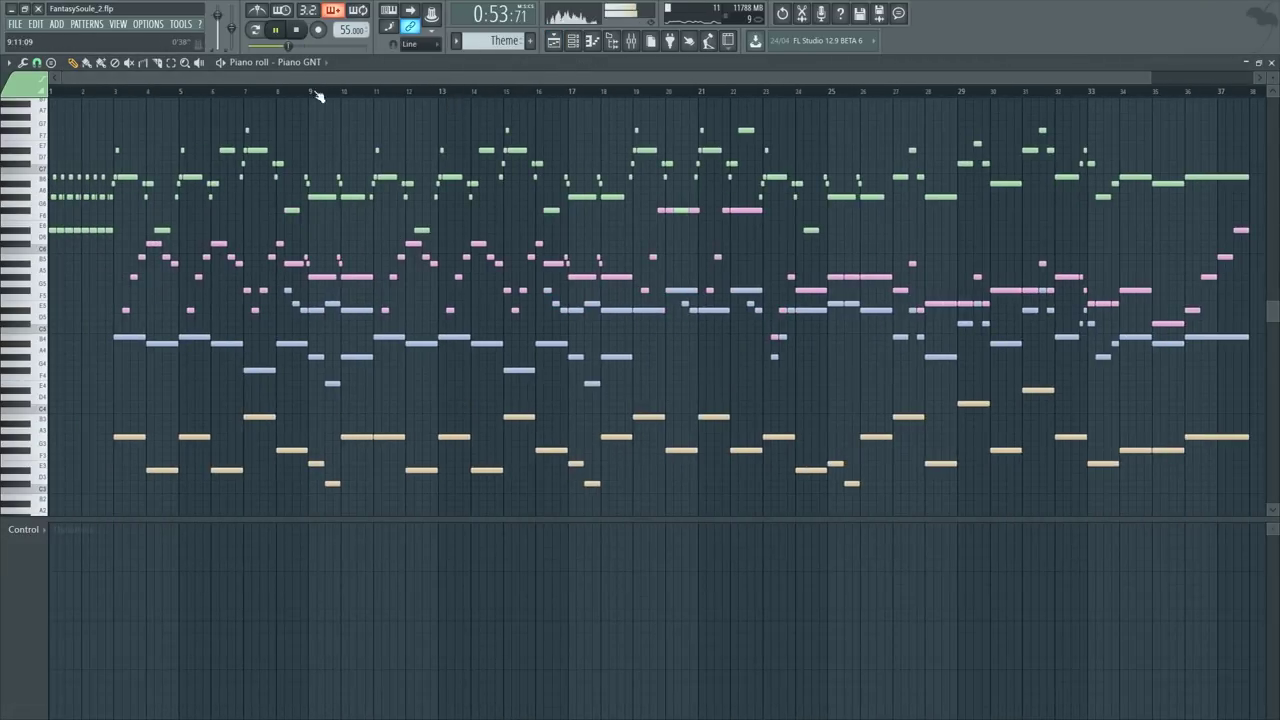
key("l")
left_click(380, 91)
scroll(477, 97, "up", 1)
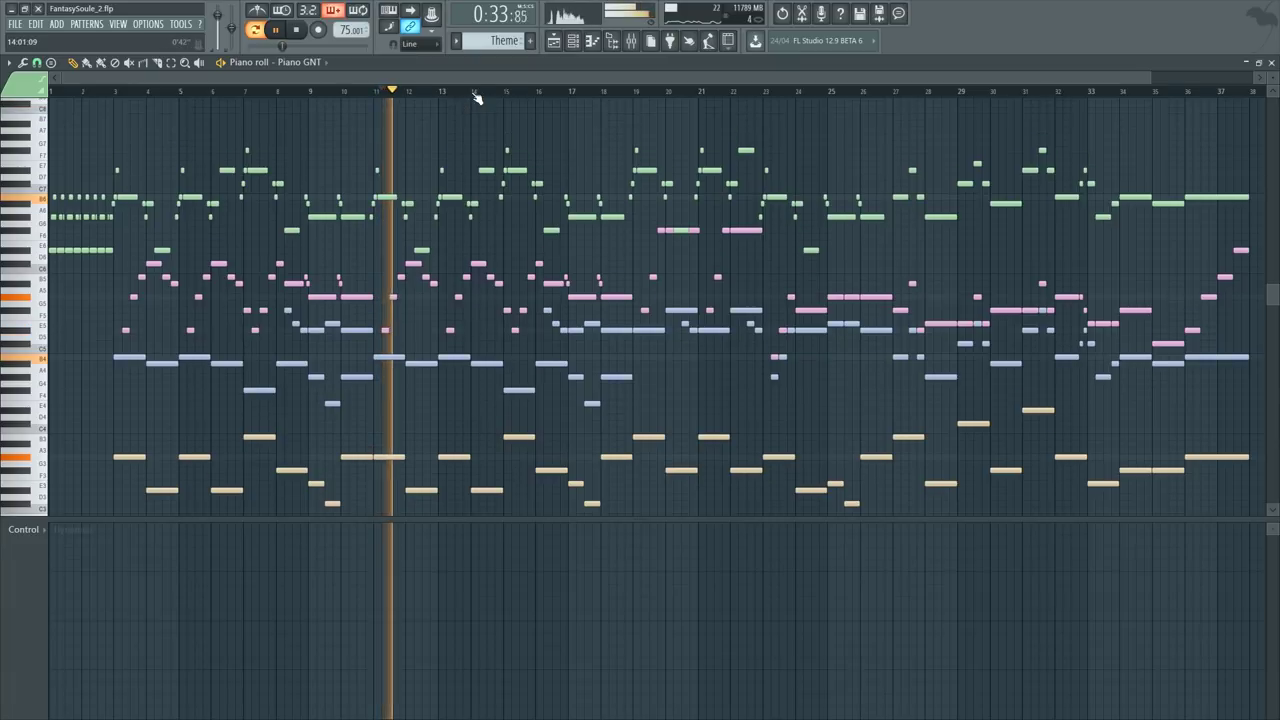
scroll(477, 97, "up", 2)
left_click(477, 92)
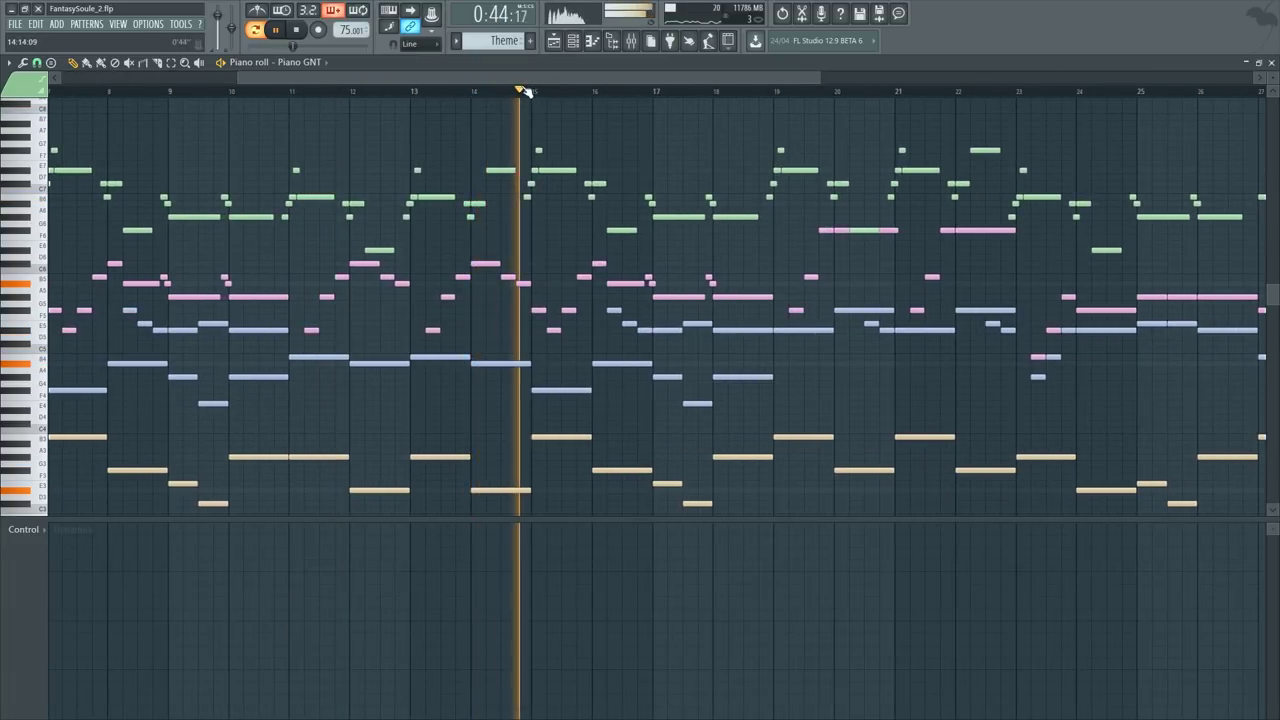
Step: Move the Theme playback position to bar 18 and play from there
left_click_drag(591, 78, 624, 79)
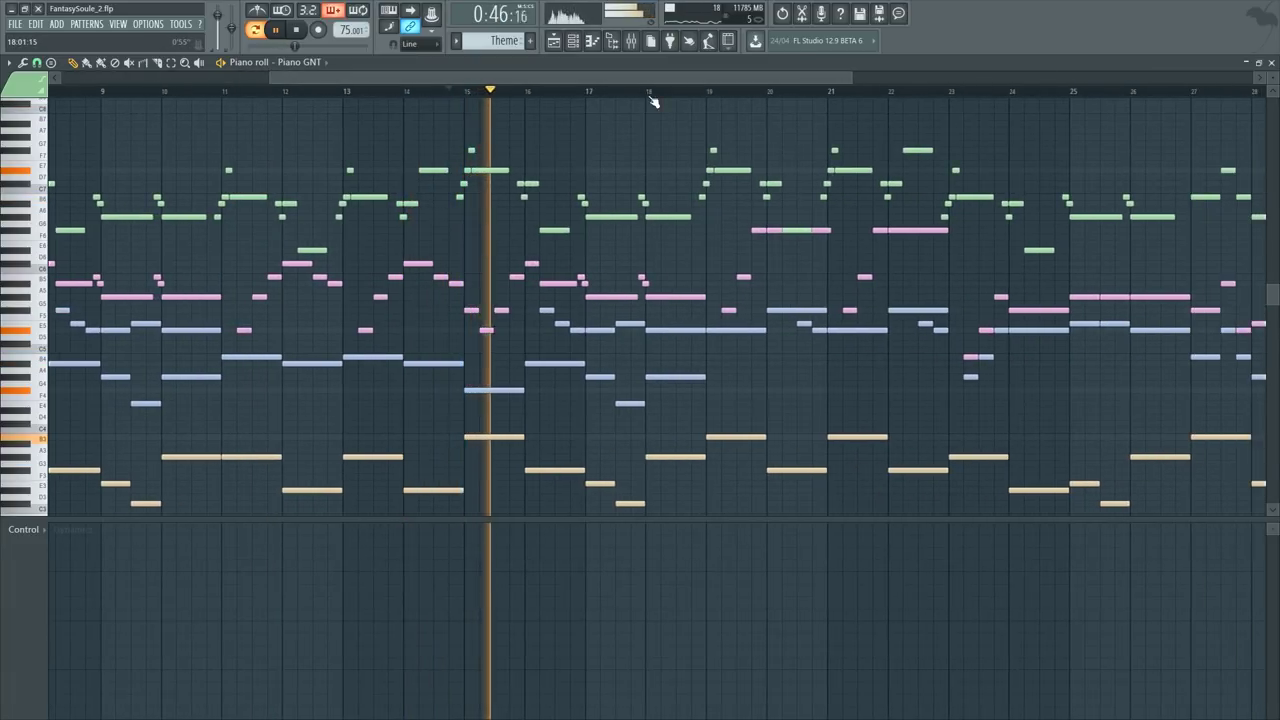
scroll(652, 97, "down", 2)
key("space")
left_click(652, 92)
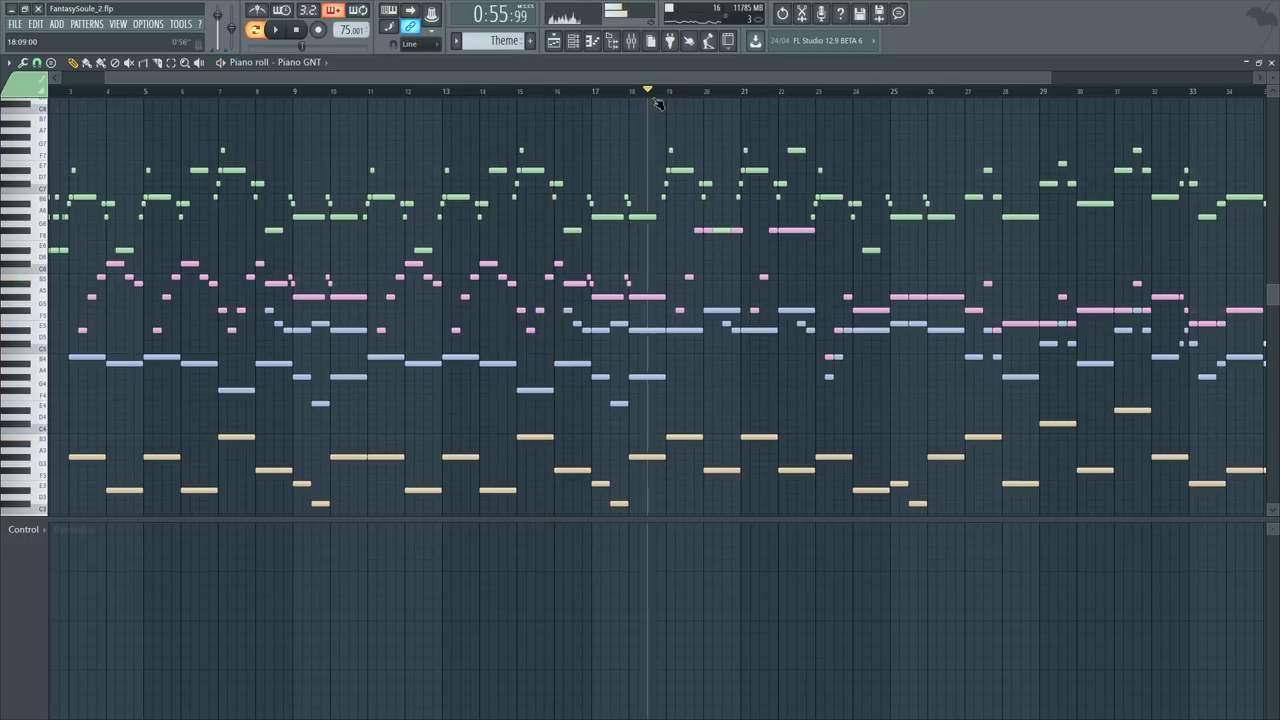
key("space")
scroll(686, 94, "up", 3)
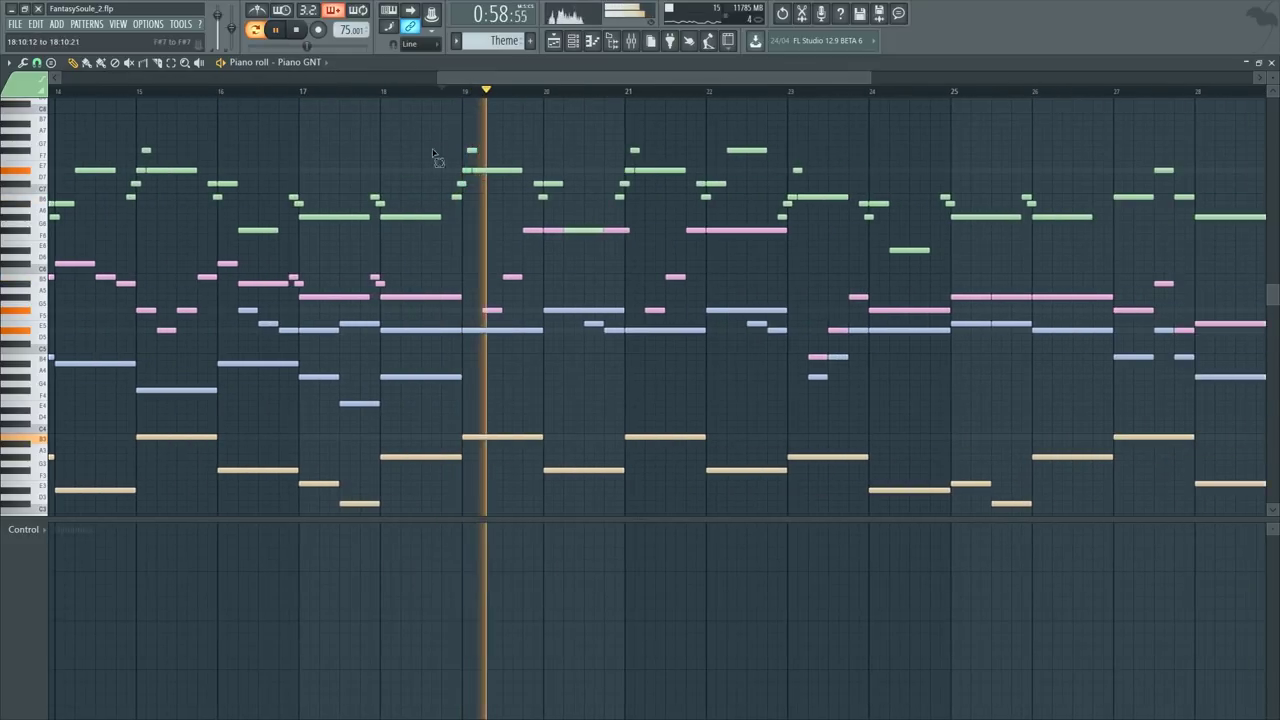
Step: Select the Theme's upper melody notes from bar 18 to bar 26 and audition them from bars 25 and 18
left_click_drag(433, 153, 970, 218)
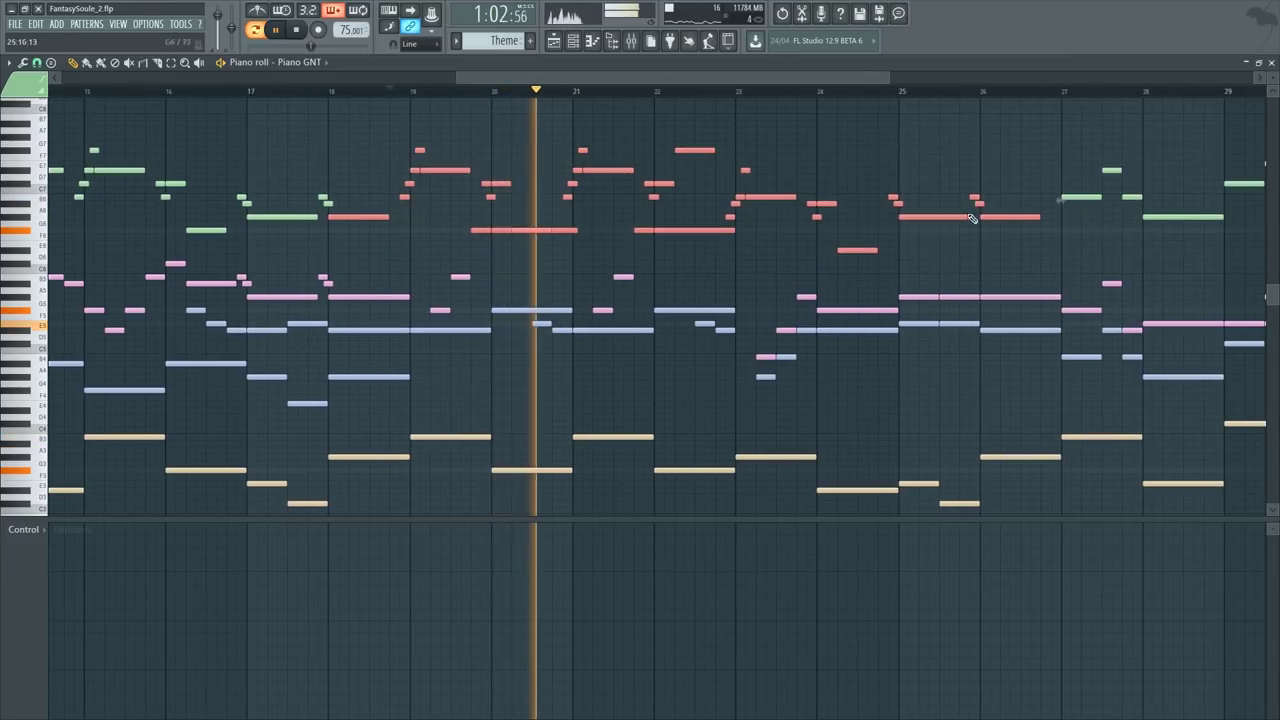
left_click(884, 91)
scroll(893, 92, "down", 2)
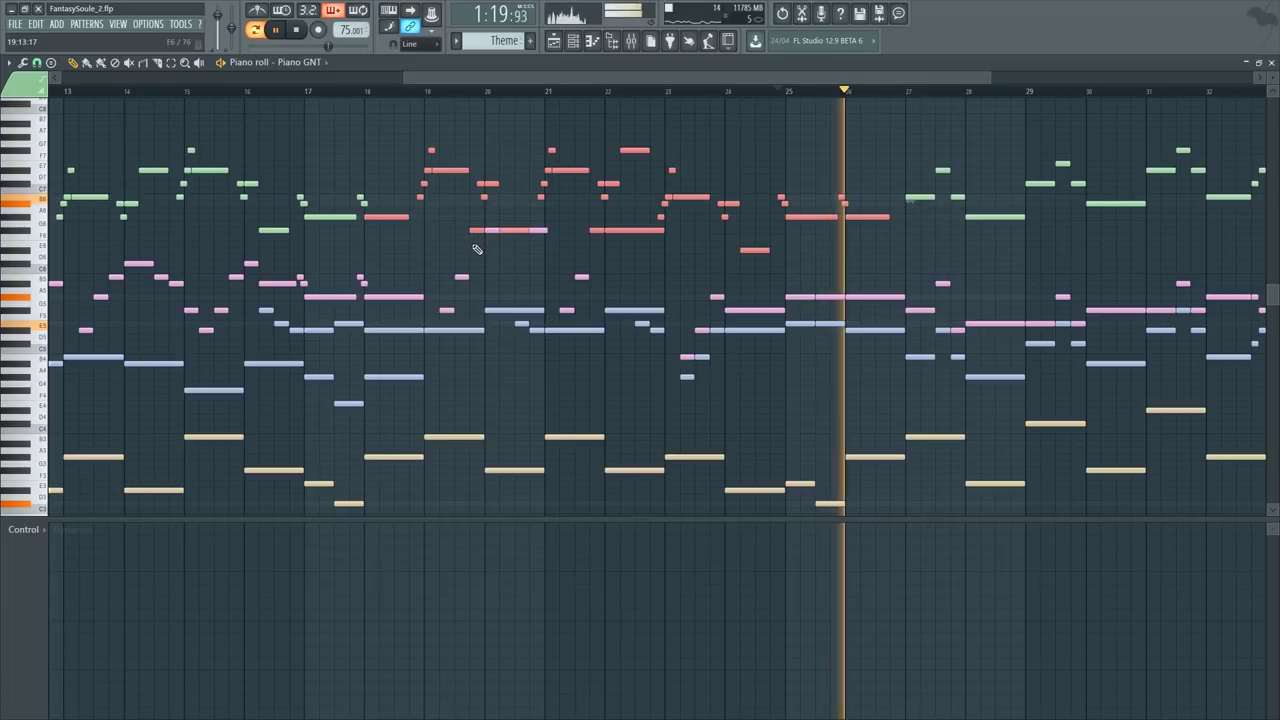
left_click(365, 92)
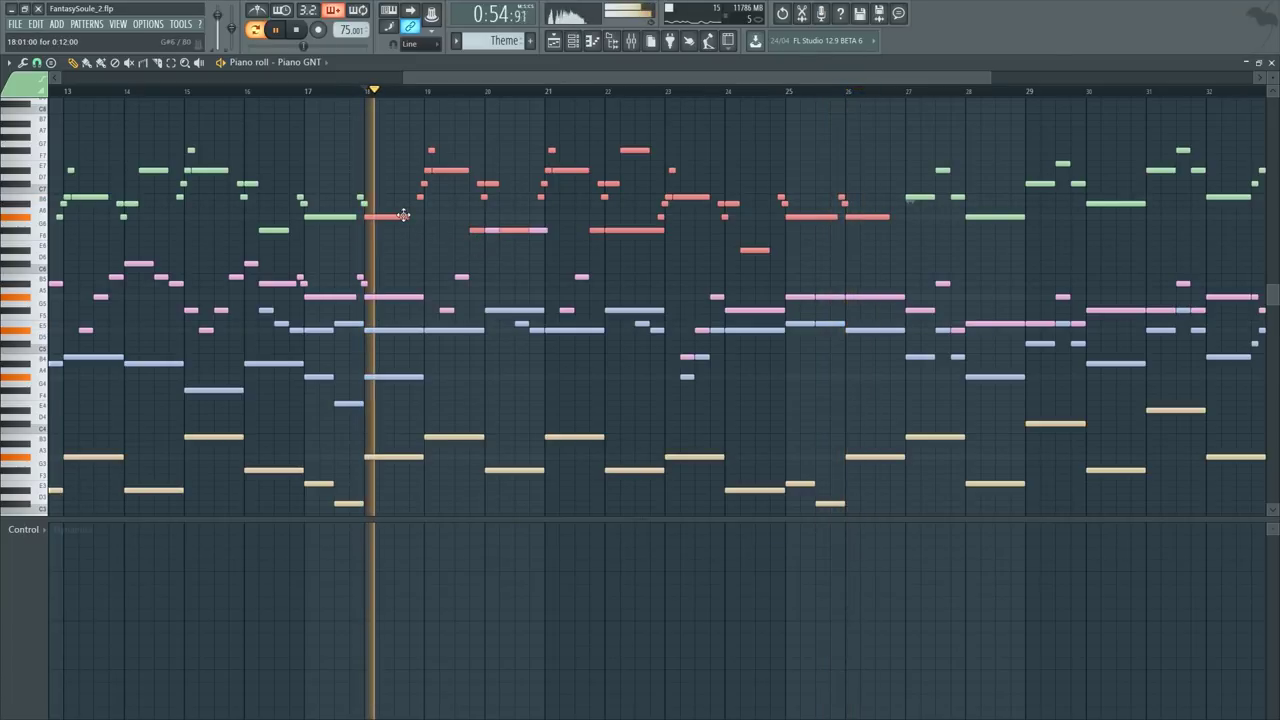
scroll(422, 97, "down", 1)
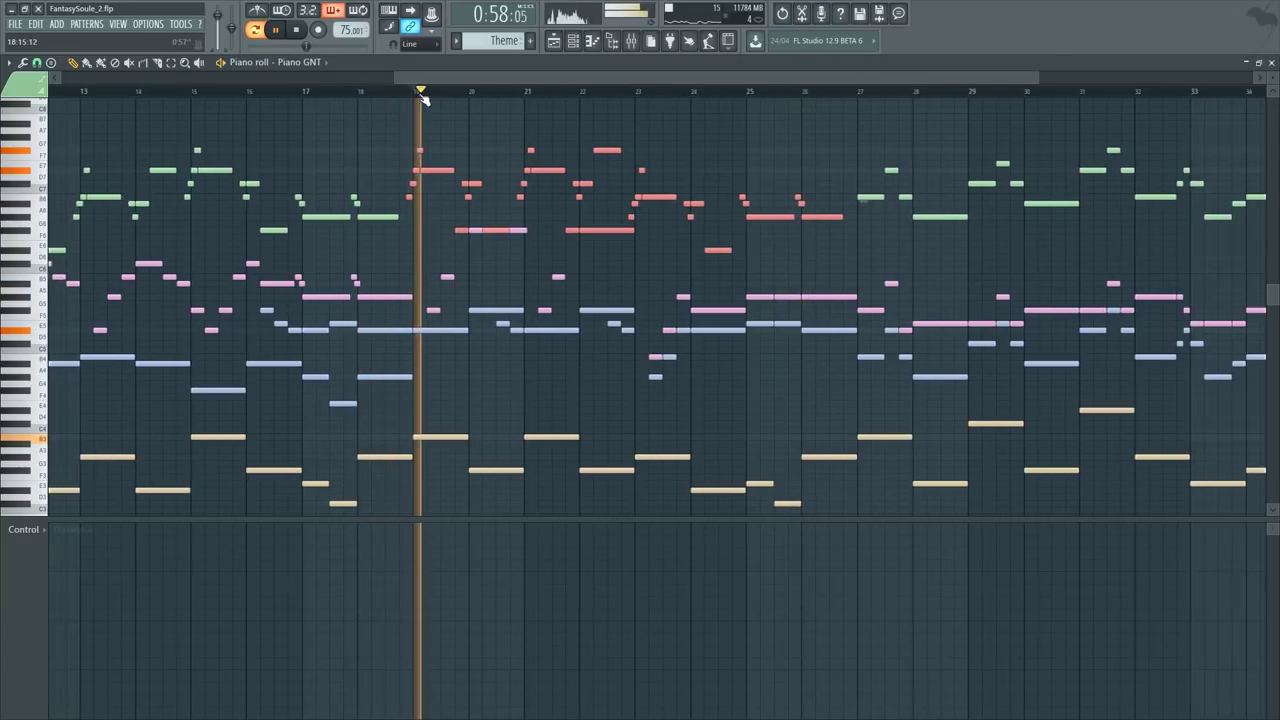
Step: Paste the Theme melody into Pattern 8's Choir Ensemble Sus SC2 channel and move the notes to start in bar 17
key("F5")
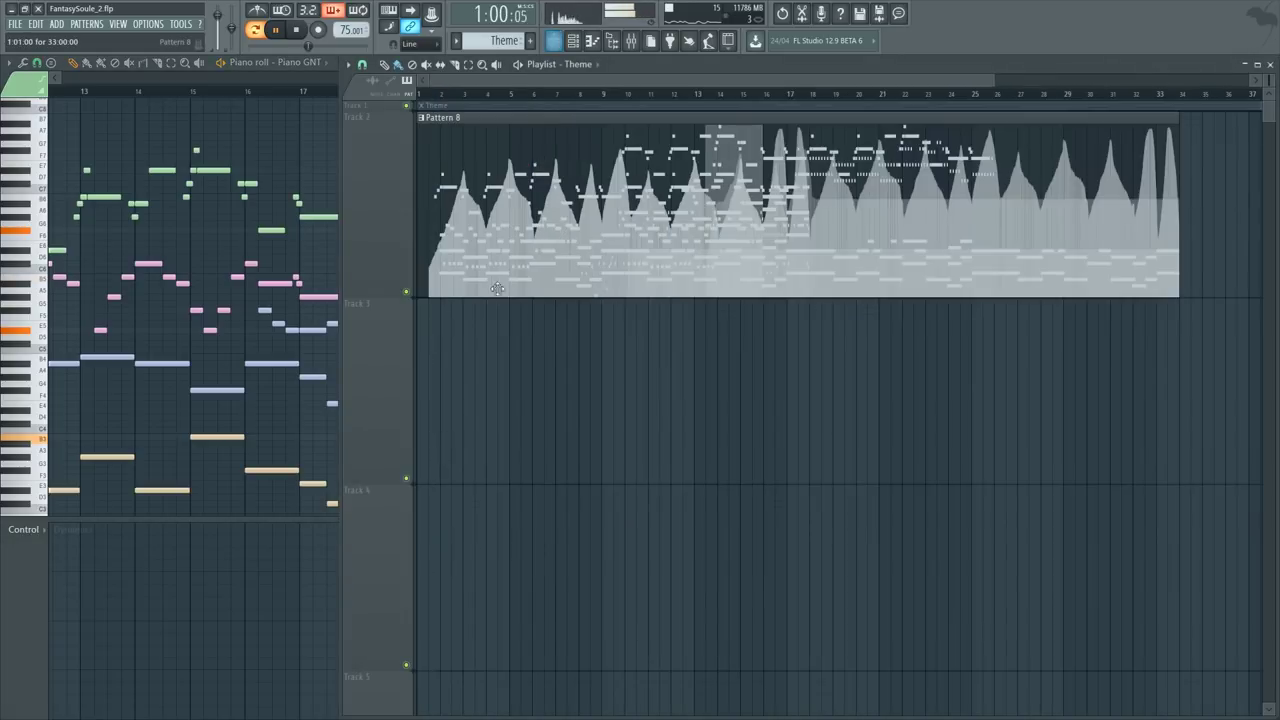
double_click(625, 225)
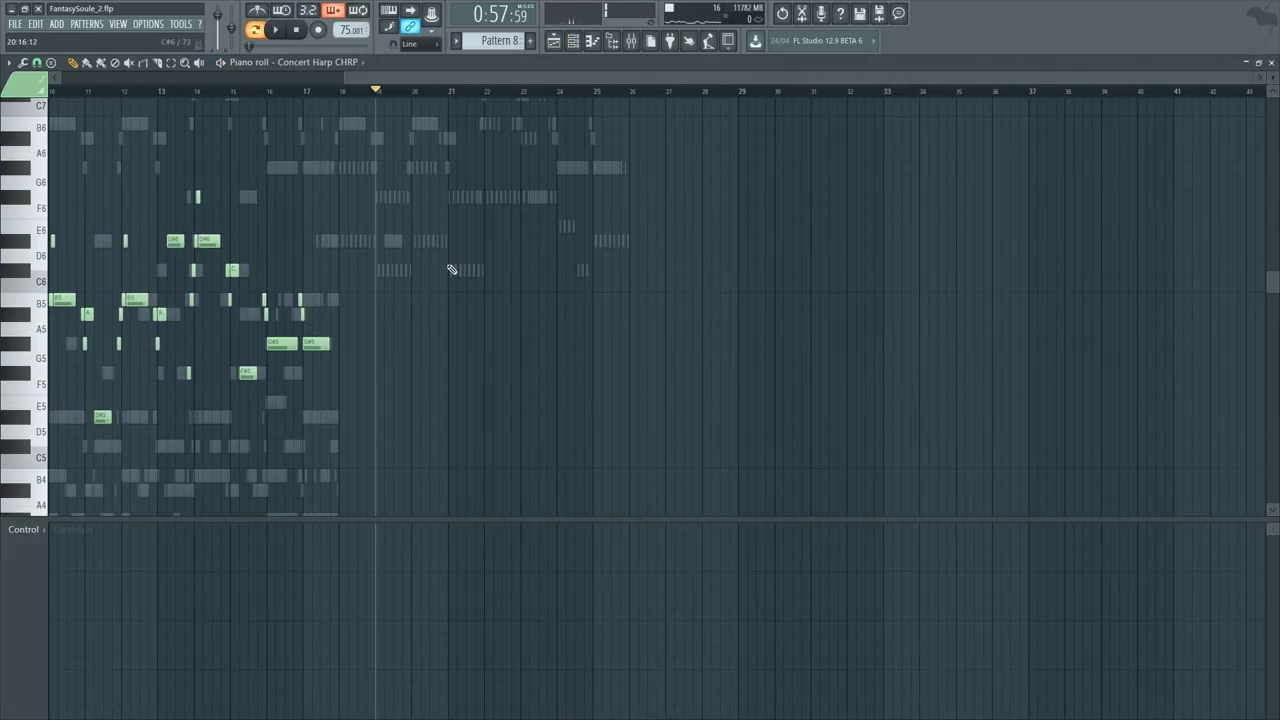
scroll(440, 264, "left", 4)
key("F6")
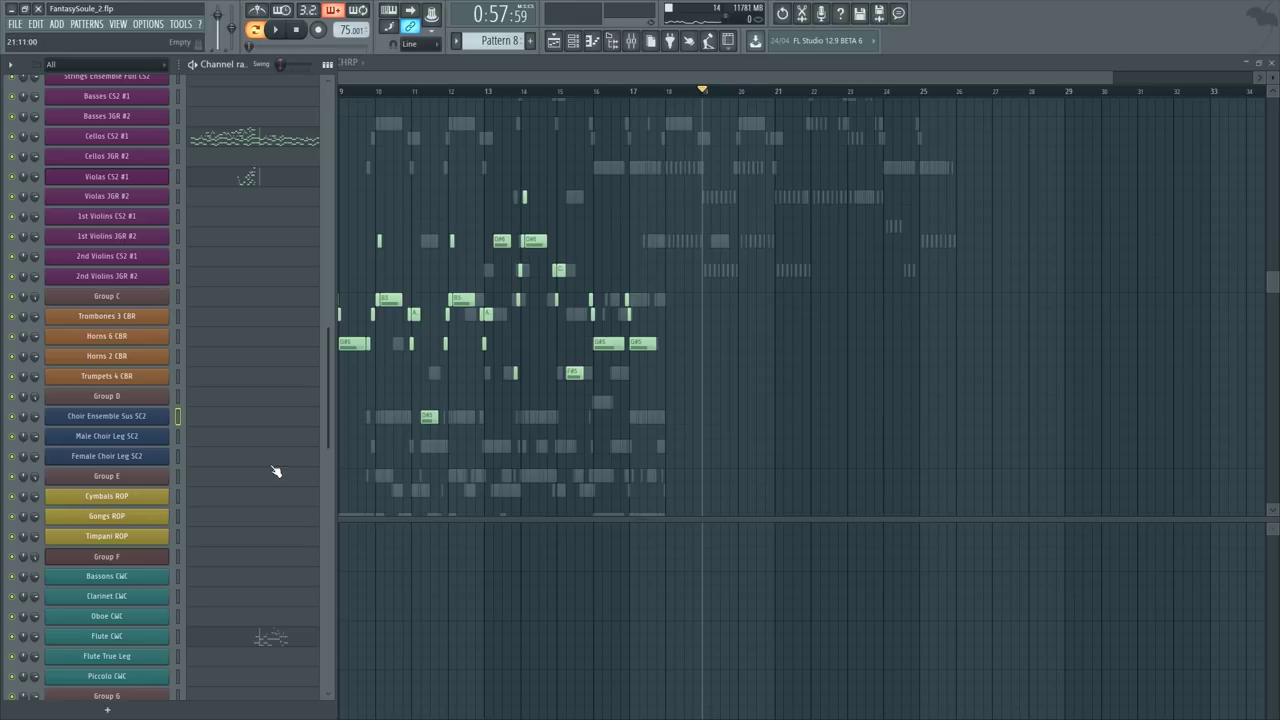
left_click(239, 423)
scroll(295, 300, "up", 5)
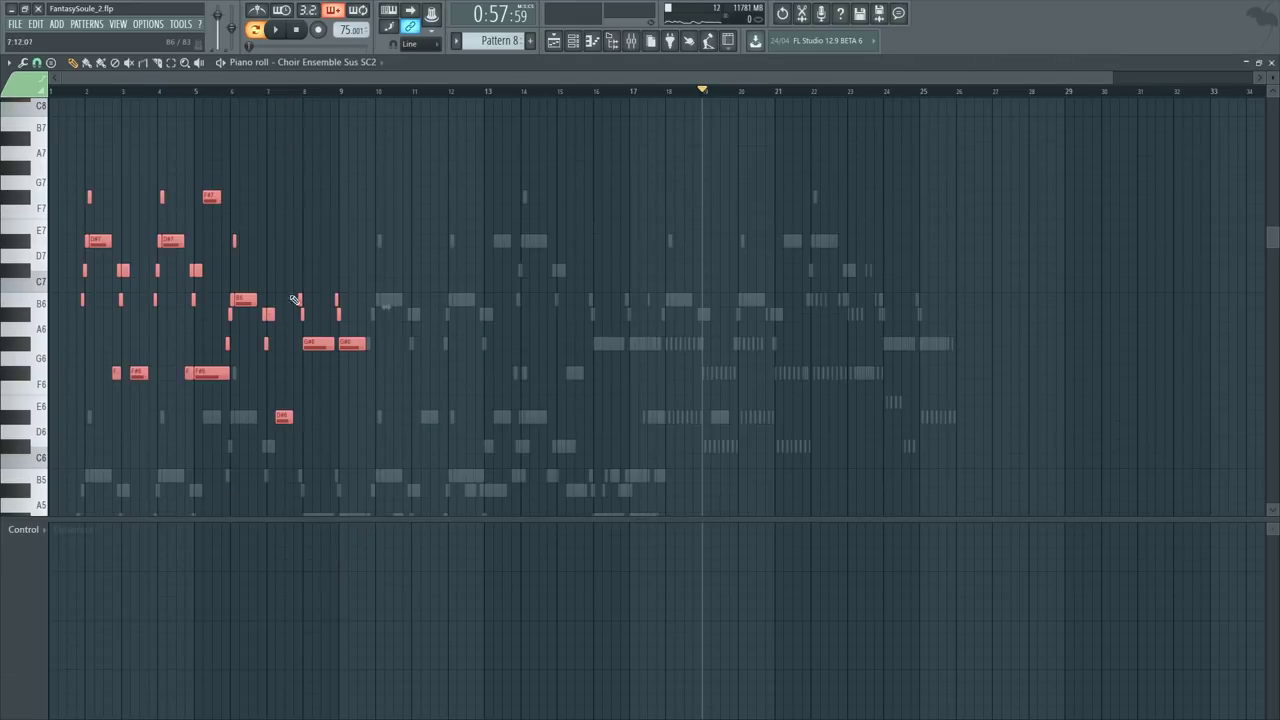
left_click_drag(249, 293, 809, 264)
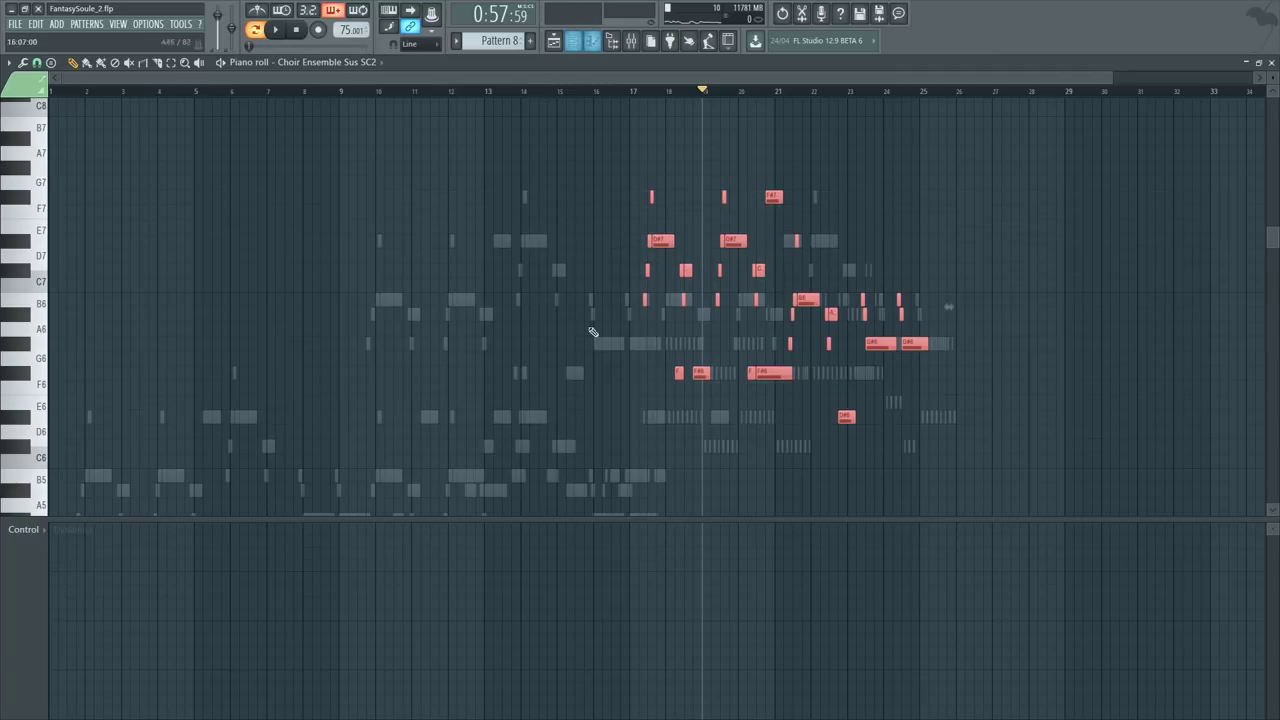
Step: Open the Choir Ensemble Sus SC2 instrument and inspect the syllable settings of the men's and women's sustains
key("F6")
left_click(141, 415)
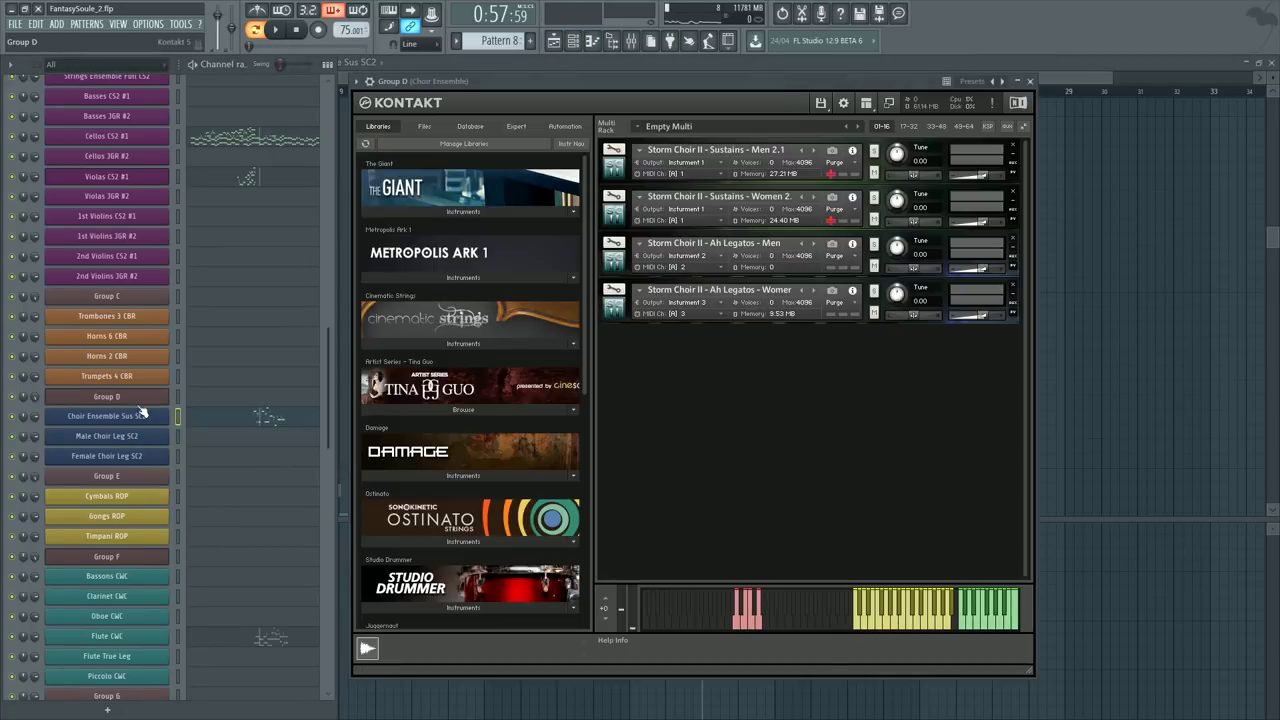
left_click(613, 172)
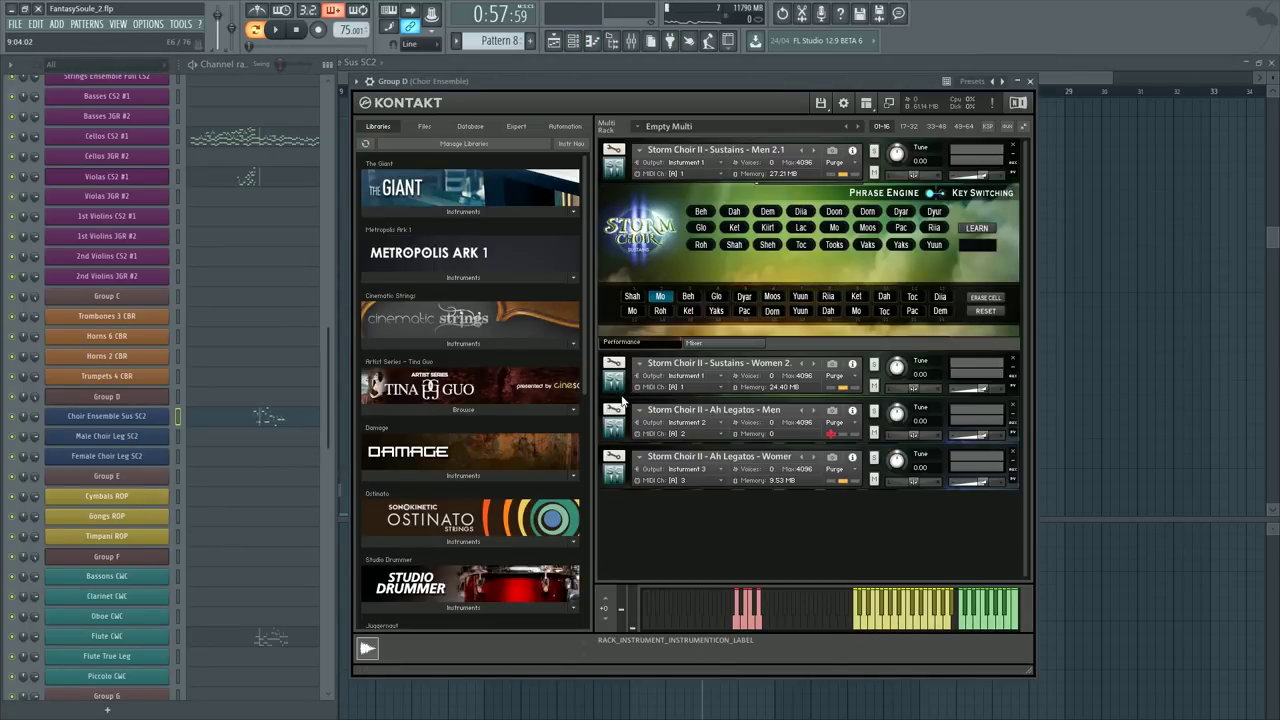
left_click(613, 380)
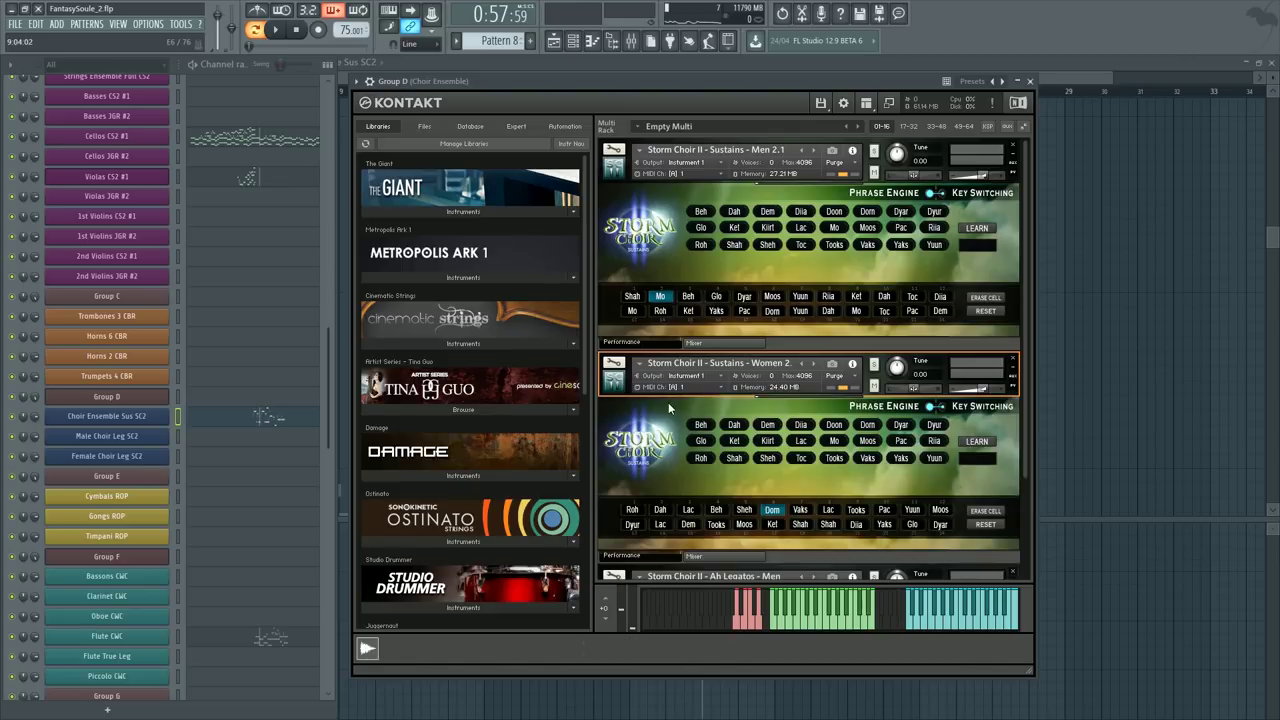
left_click(613, 382)
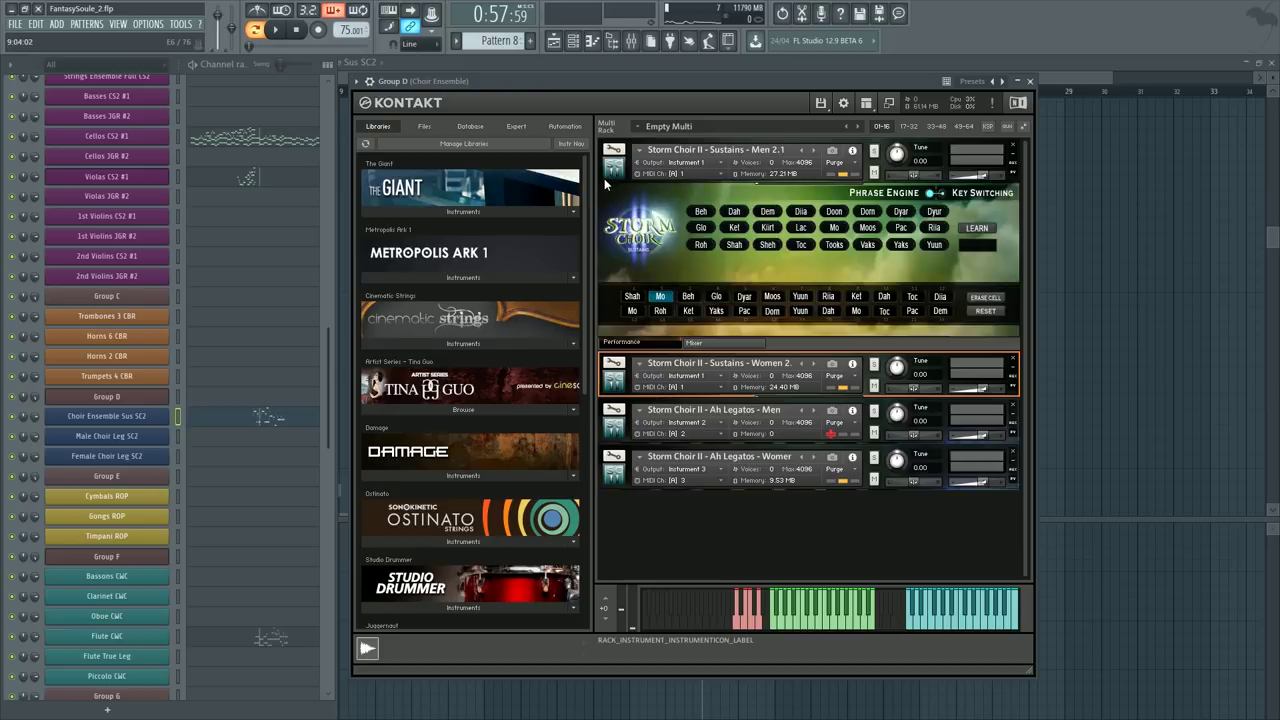
left_click(604, 178)
Step: Bring up the mixer at the Choir Ensemble track and close the choir's instrument window
key("F9")
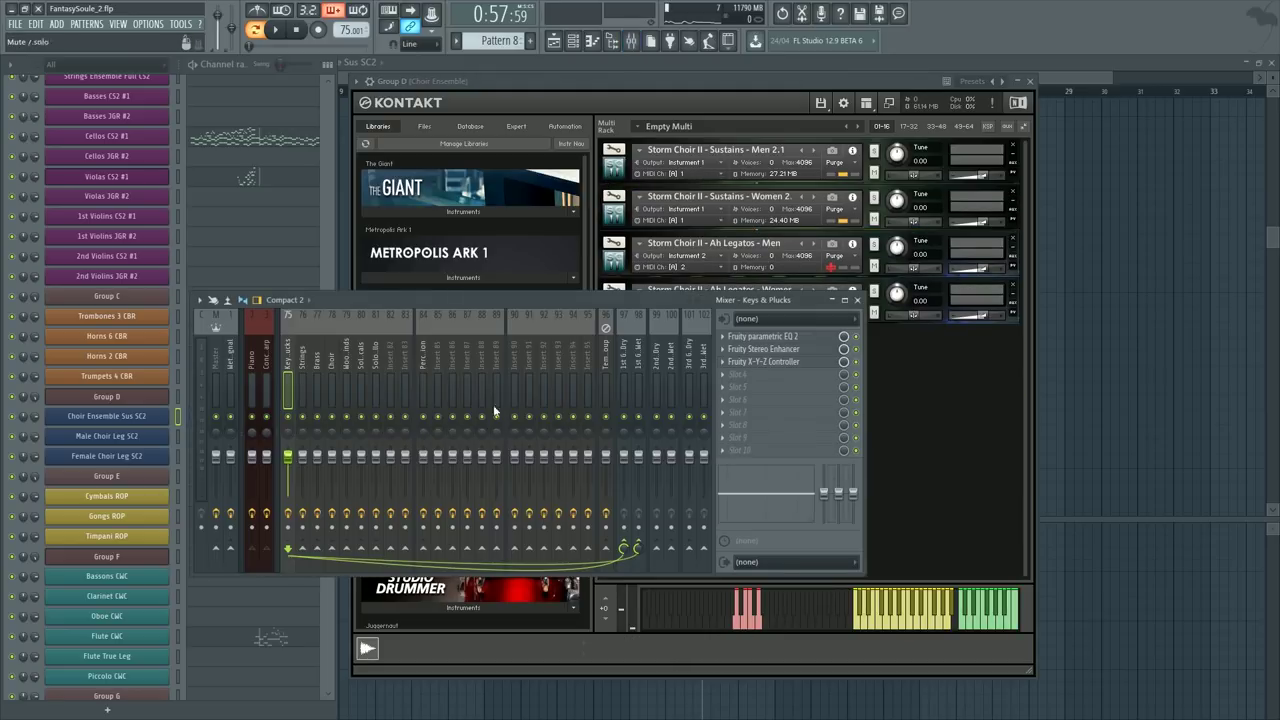
left_click(277, 354)
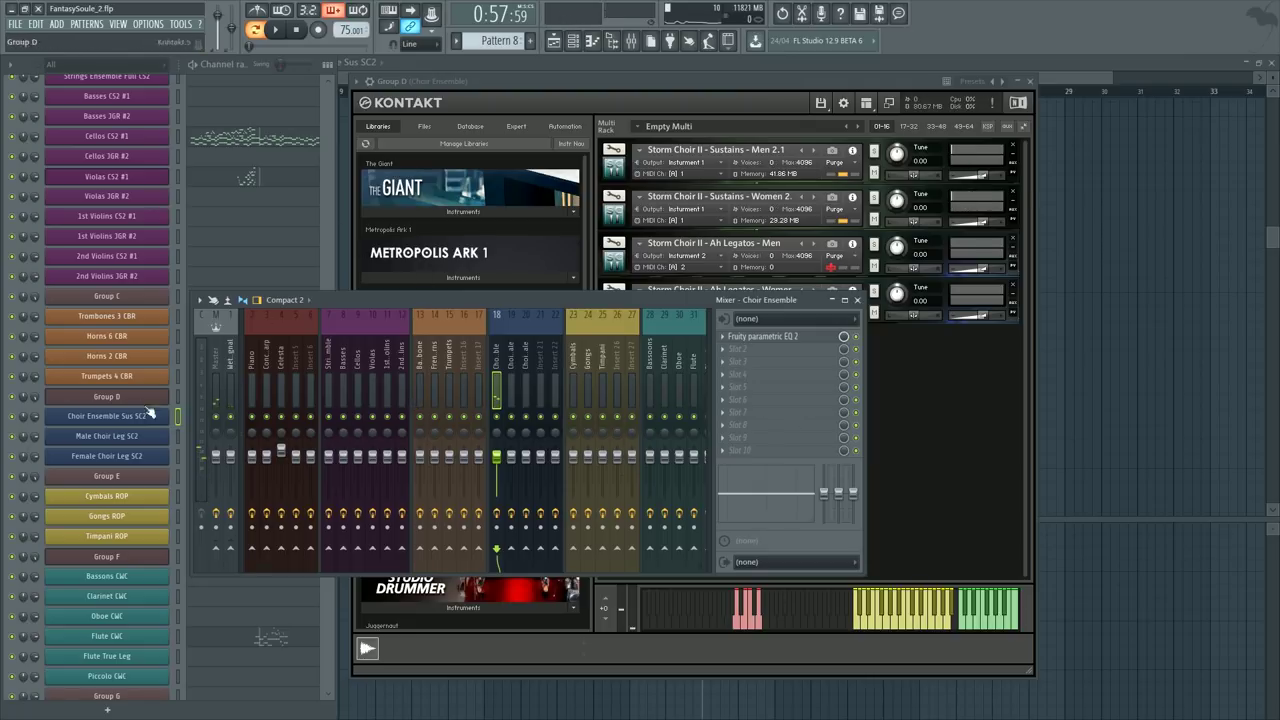
left_click_drag(578, 310, 798, 315)
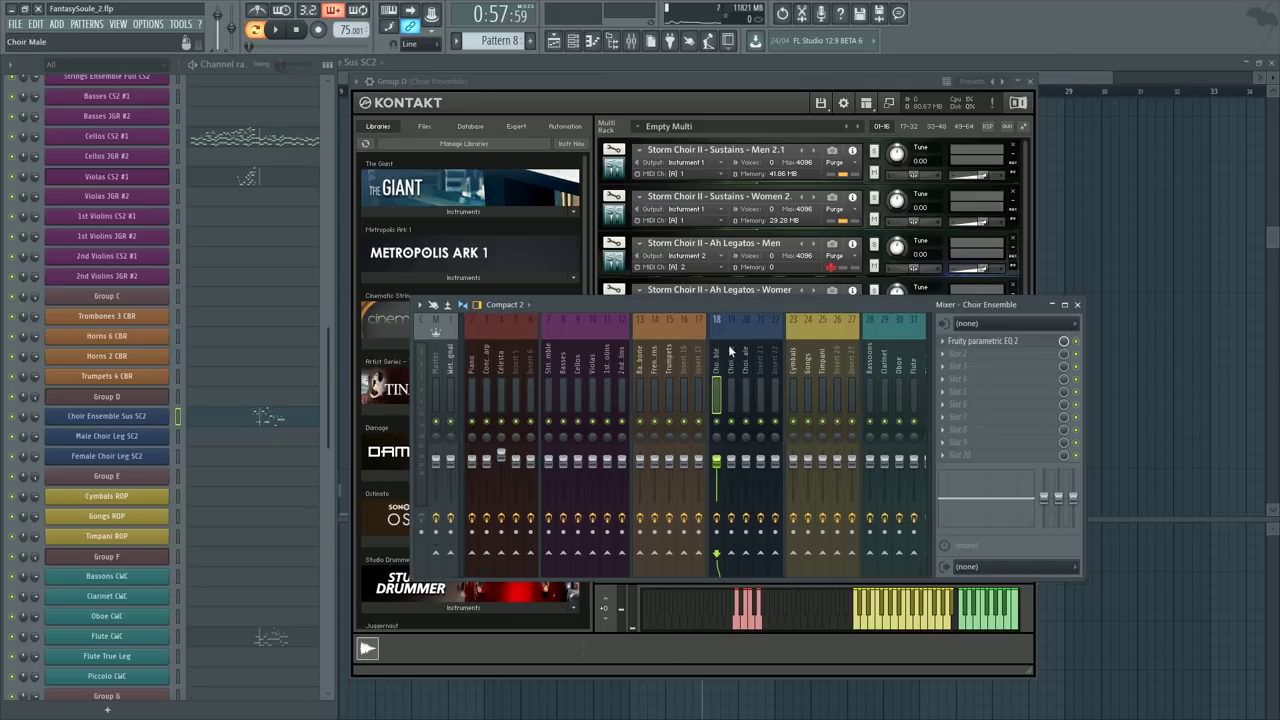
left_click(1030, 82)
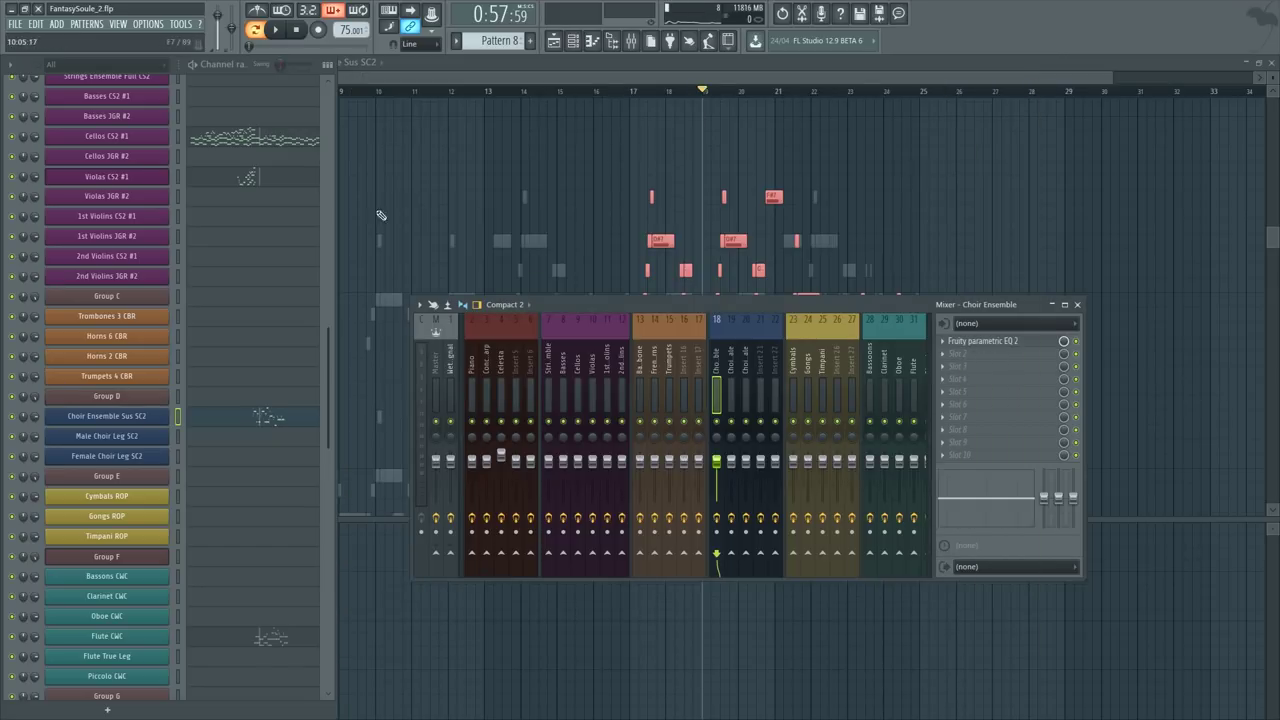
Step: Play the choir melody in Pattern 8 from bar 17 and stop
left_click(582, 245)
left_click(643, 91)
key("space")
scroll(707, 94, "up", 3)
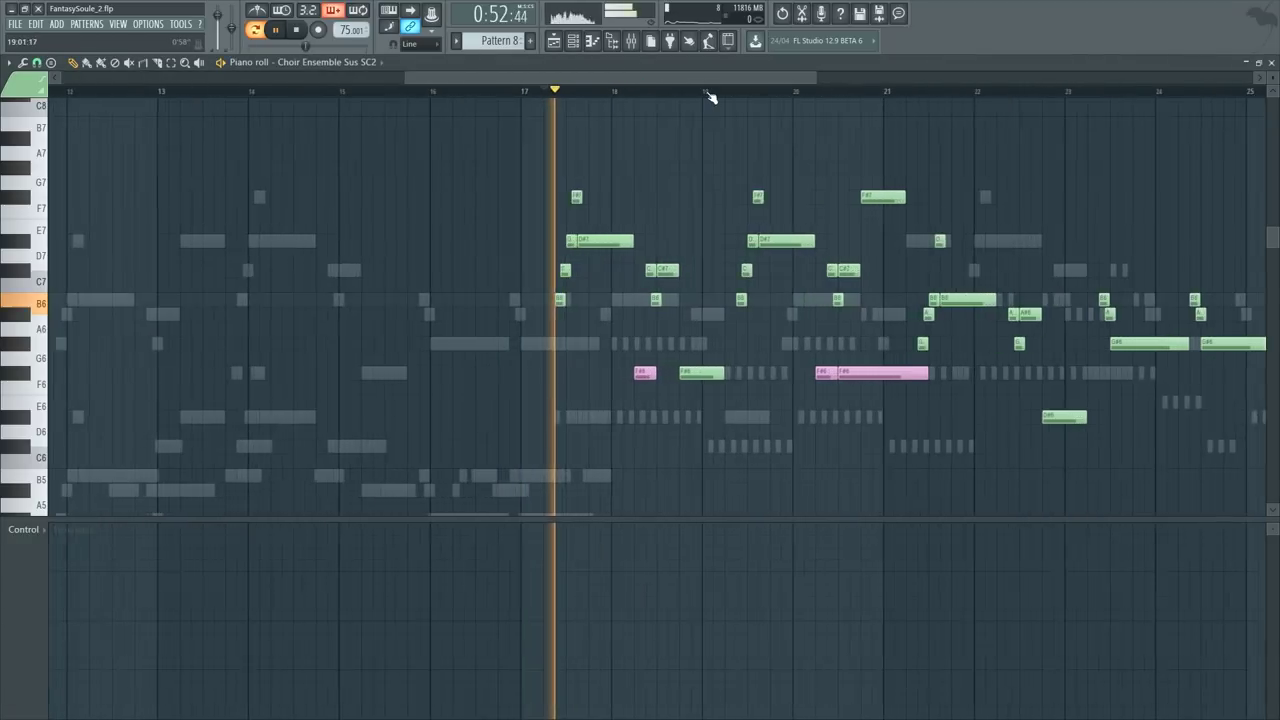
key("space")
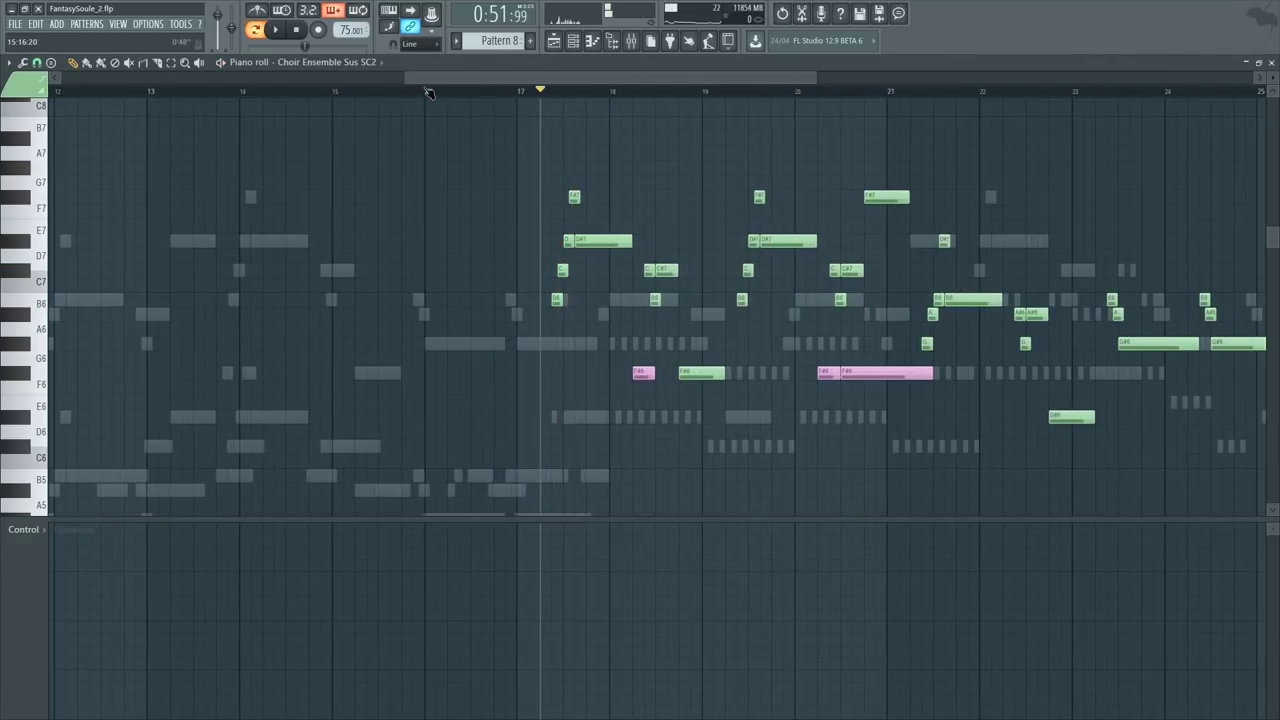
Step: Move the pattern playback position to bar 16, return to the playlist, and reopen Pattern 8's notes from its clip
left_click(428, 92)
double_click(520, 68)
scroll(533, 100, "down", 2)
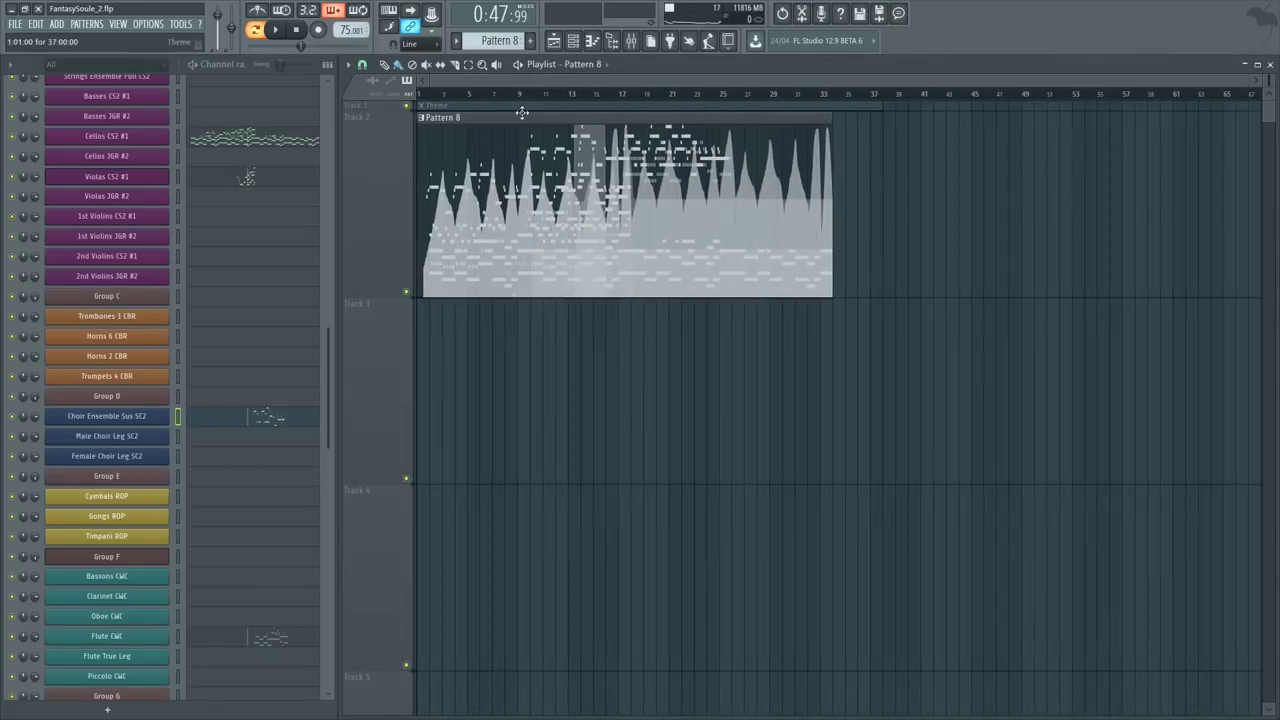
left_click(570, 94)
double_click(487, 197)
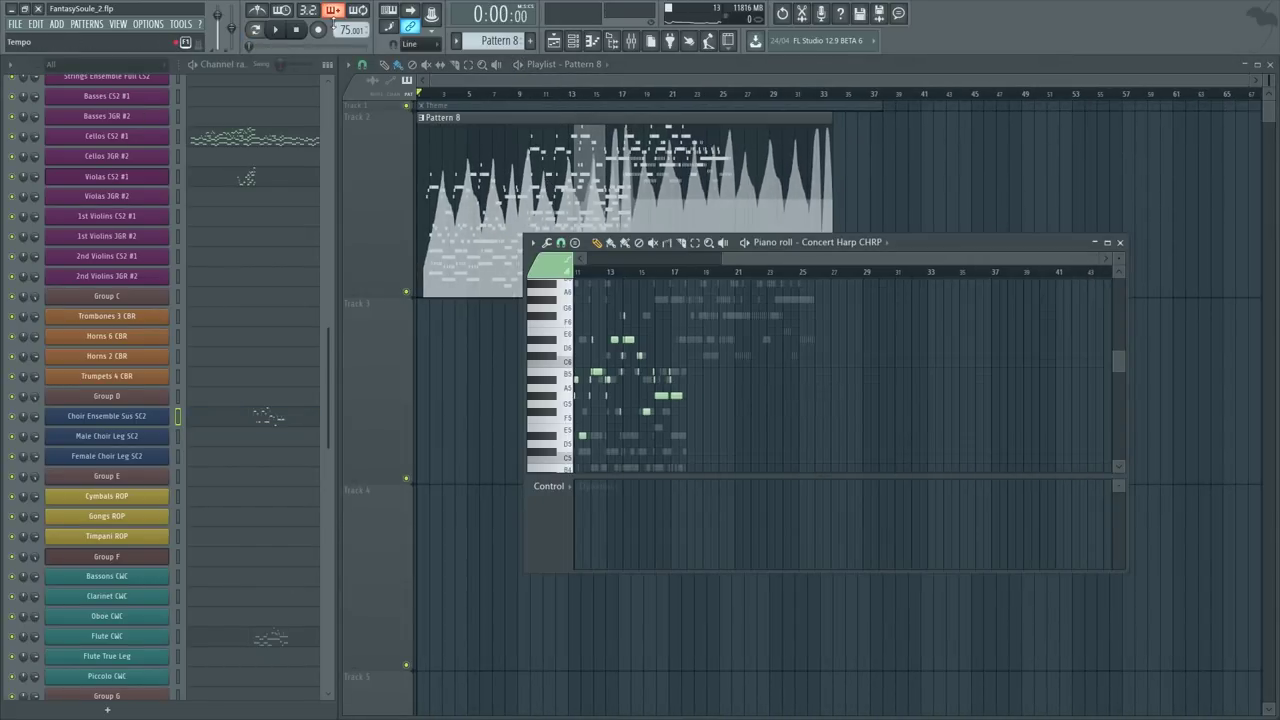
Step: Set the song tempo to 55 BPM and create an automation clip for it
right_click(350, 29)
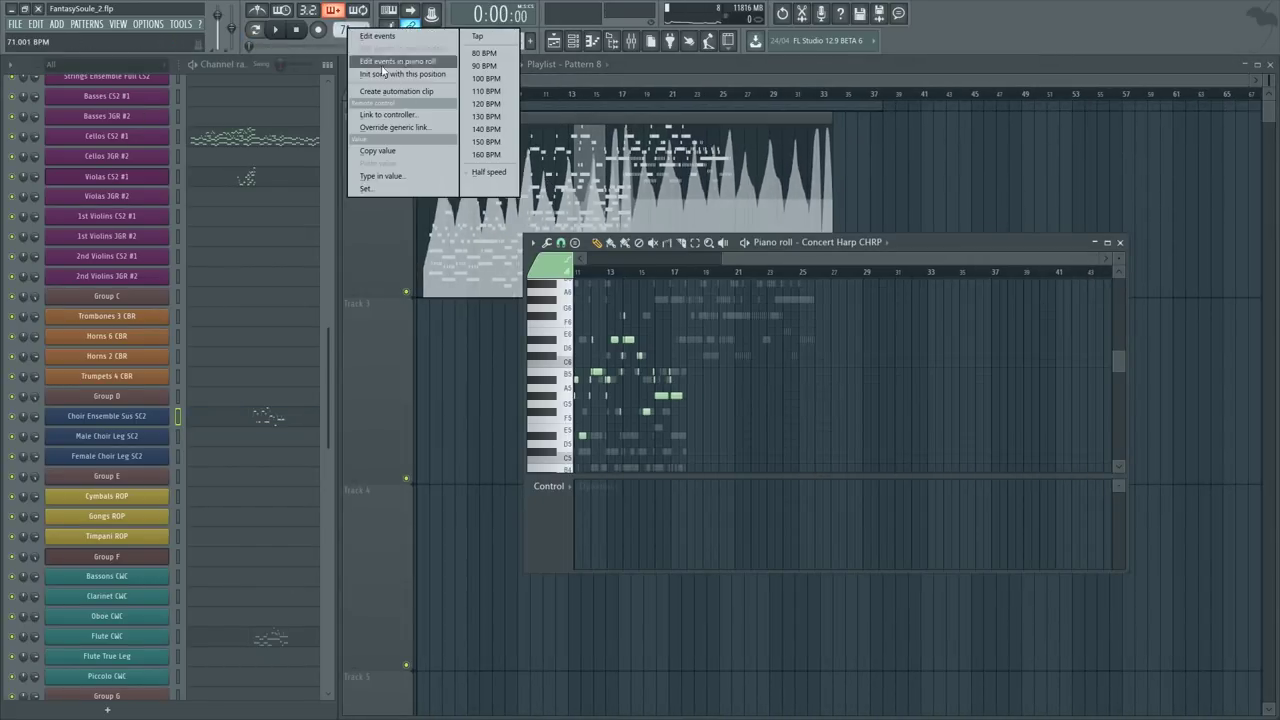
left_click(490, 55)
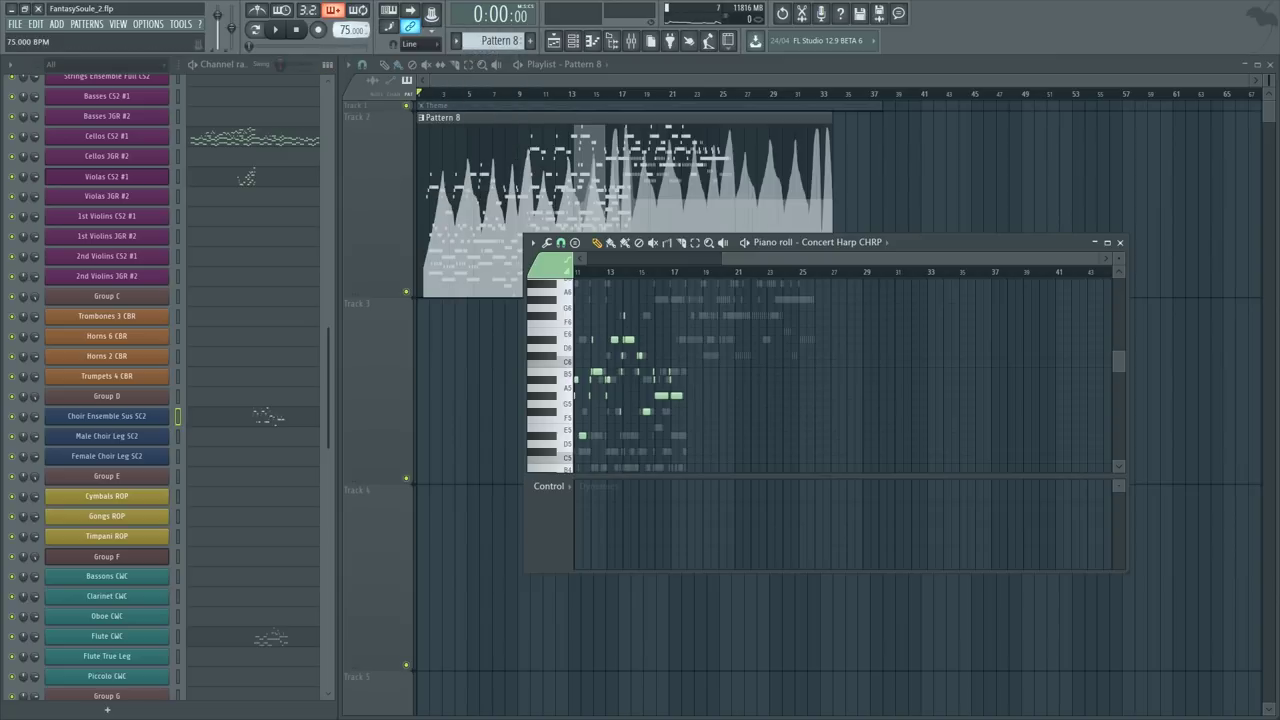
right_click(350, 30)
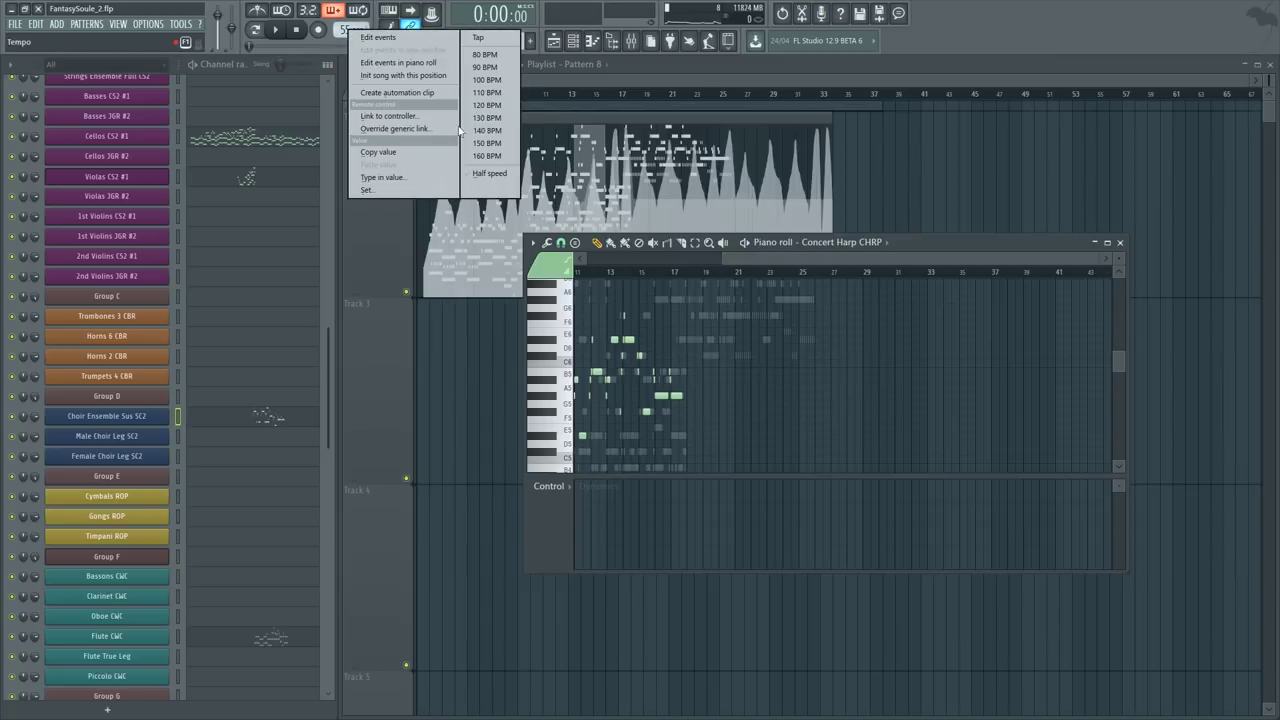
left_click(397, 92)
Step: Play the song from the end of bar 16 with Pattern 8's notes open, zoomed out to fit, and stop
left_click(620, 96)
key("space")
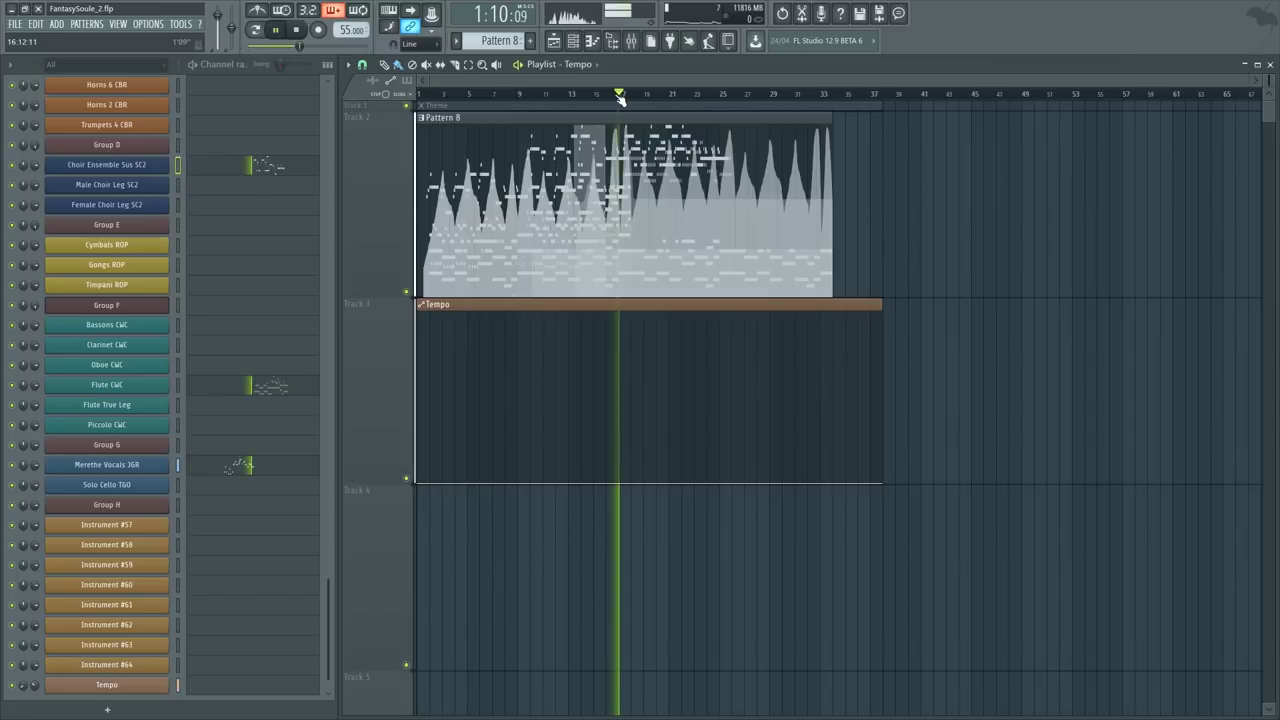
double_click(658, 281)
right_click(856, 338, "ctrl")
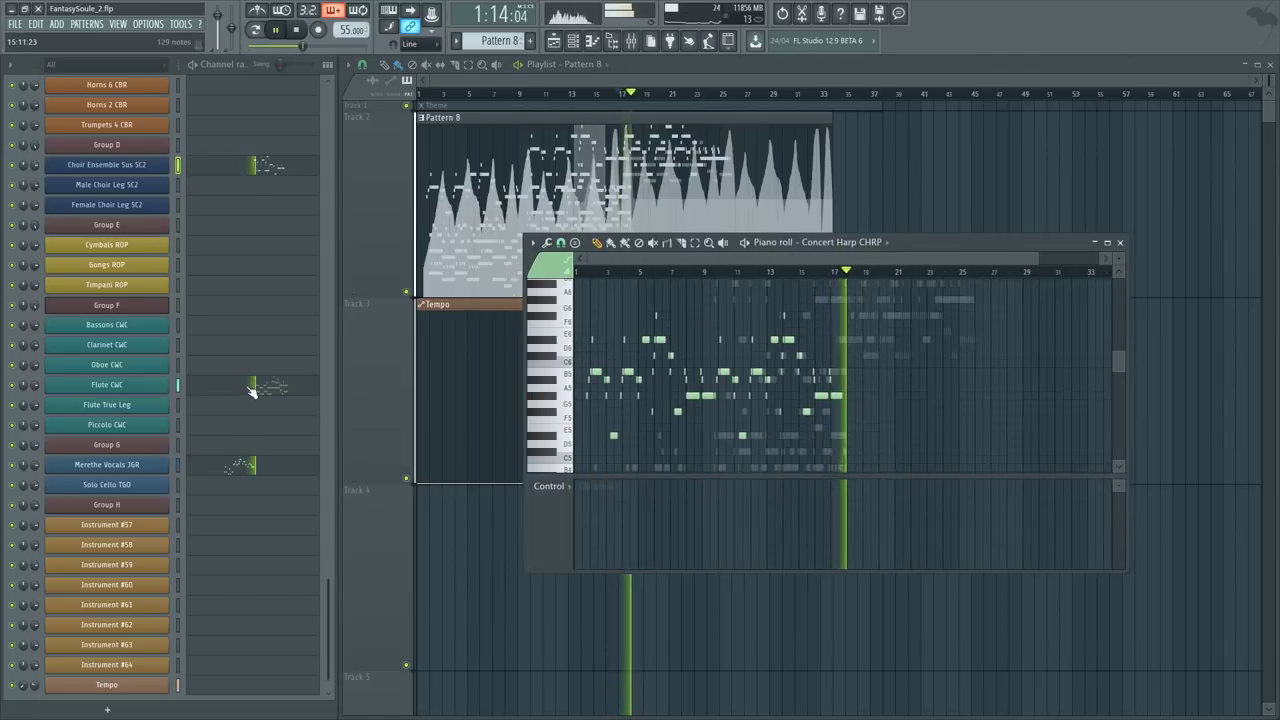
scroll(200, 184, "up", 4)
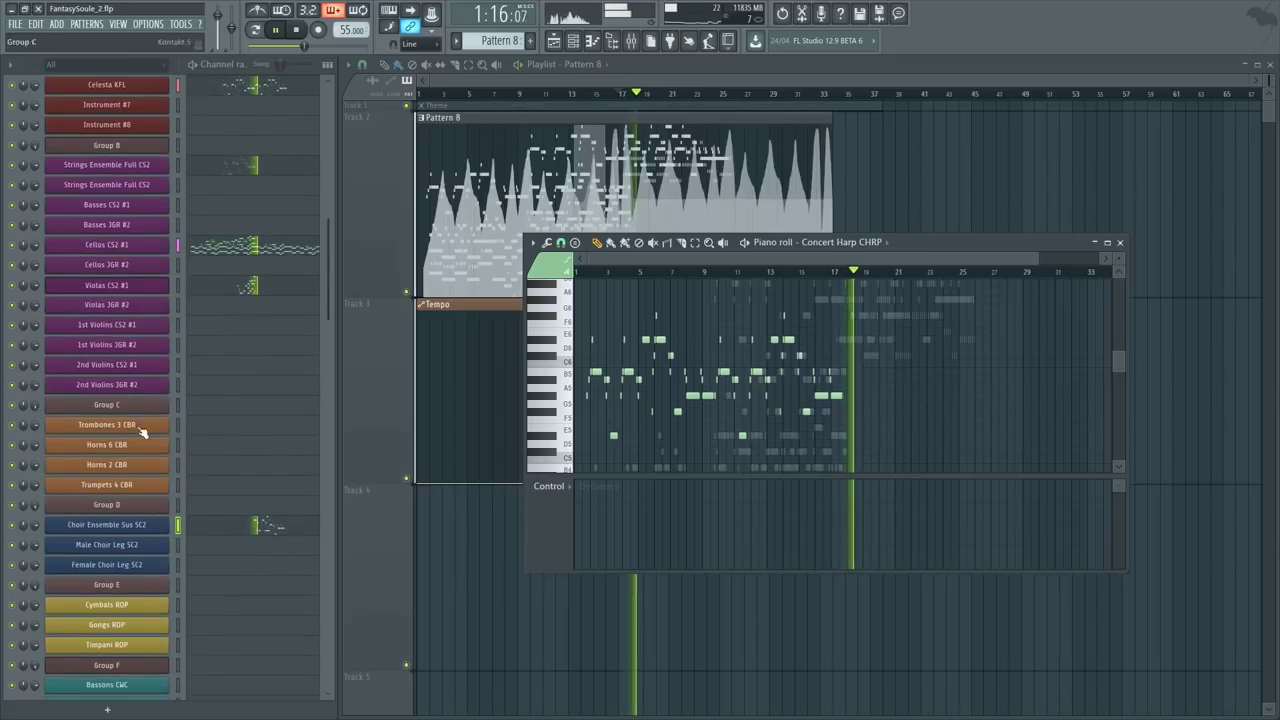
key("space")
Step: Solo the Choir Ensemble Sus SC2 channel, maximize its notes, and play the choir melody from bar 17
left_click(40, 408)
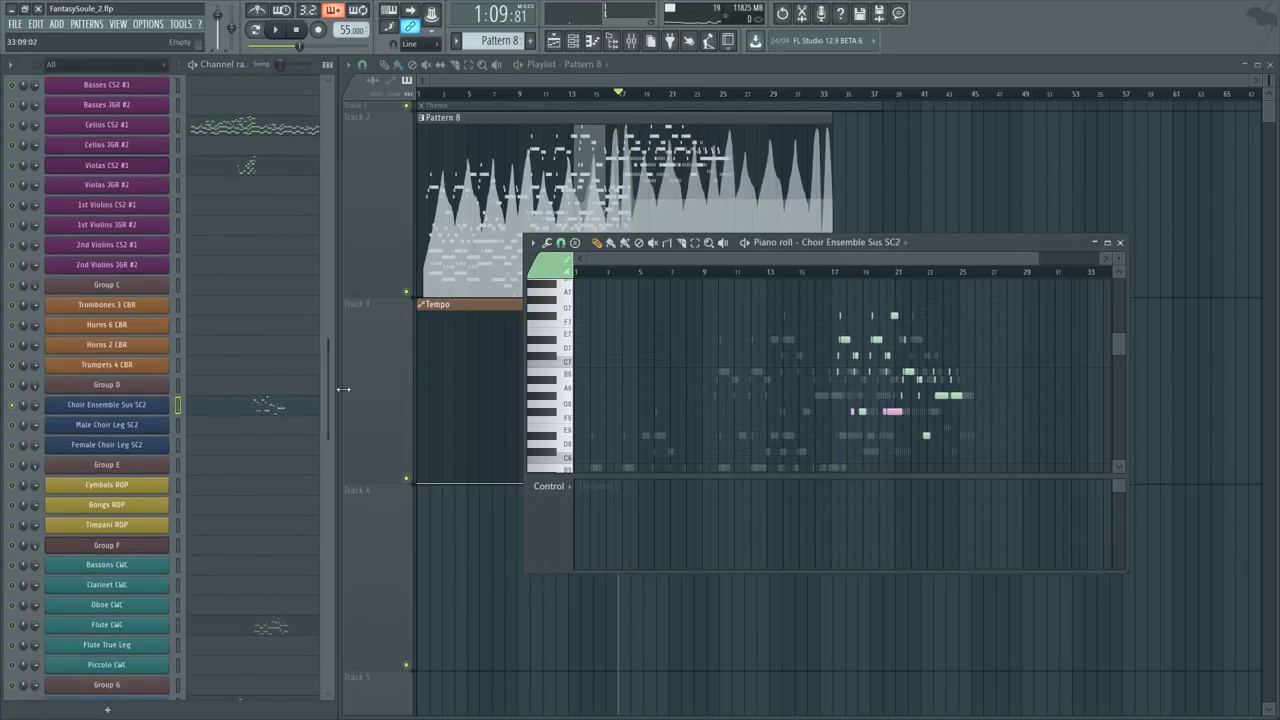
double_click(968, 242)
left_click(644, 93)
key("space")
scroll(659, 95, "up", 3)
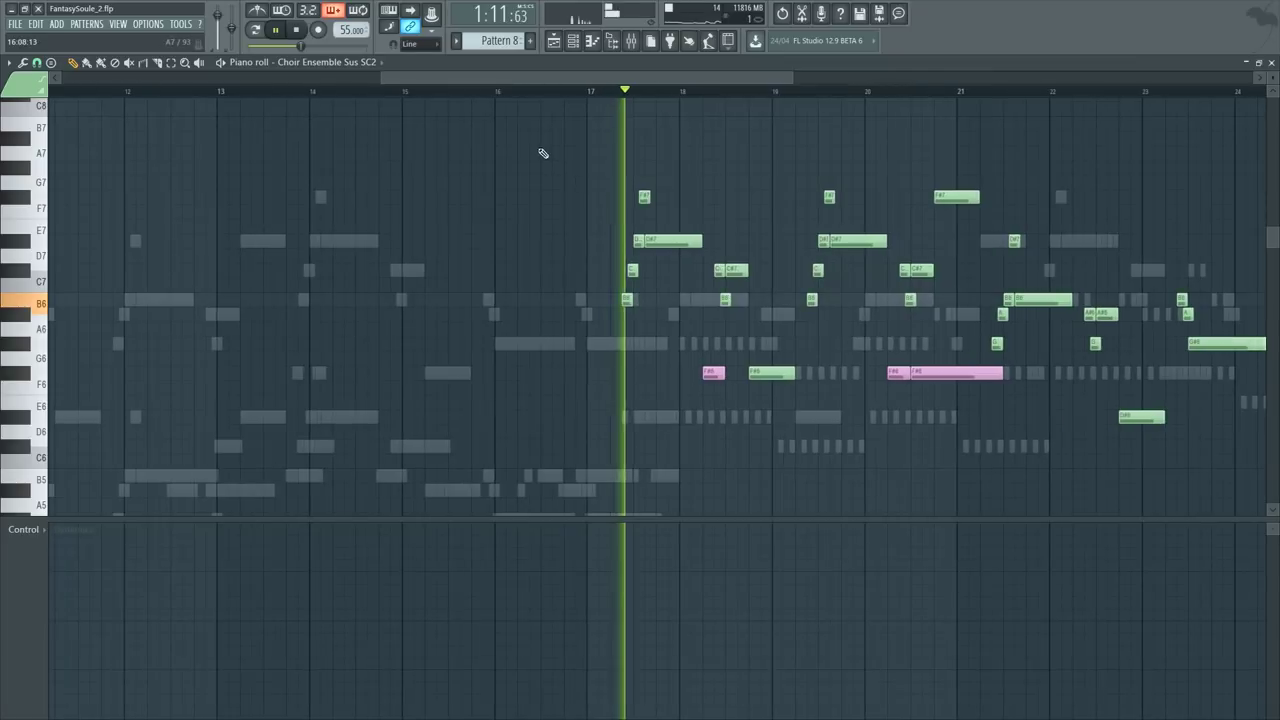
Step: Transpose all Choir Ensemble Sus SC2 notes down one octave and play the melody
scroll(670, 116, "up", 1)
key("space")
key("ctrl+a")
key("ctrl+Down")
scroll(658, 232, "down", 3)
key("space")
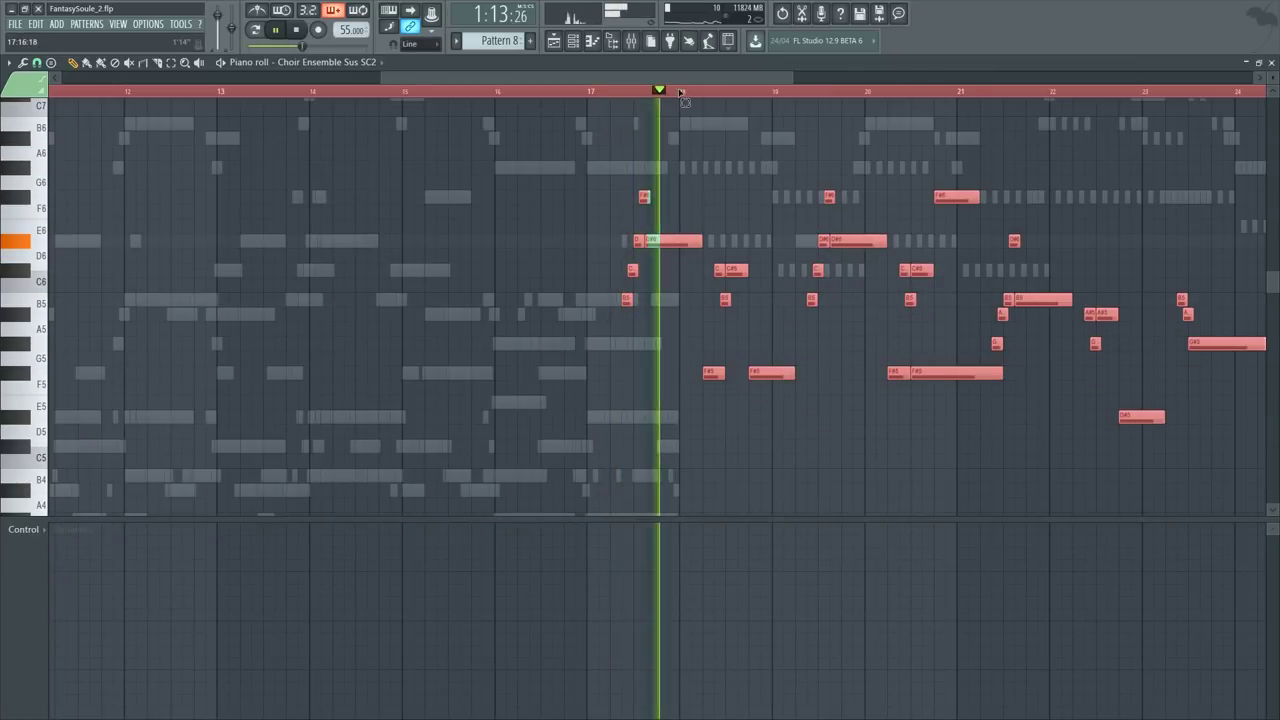
Step: Stop playback and move the whole choir melody half a bar later, so its long opening phrase begins at bar 18
key("ctrl+d")
key("space")
left_click_drag(527, 118, 1272, 530)
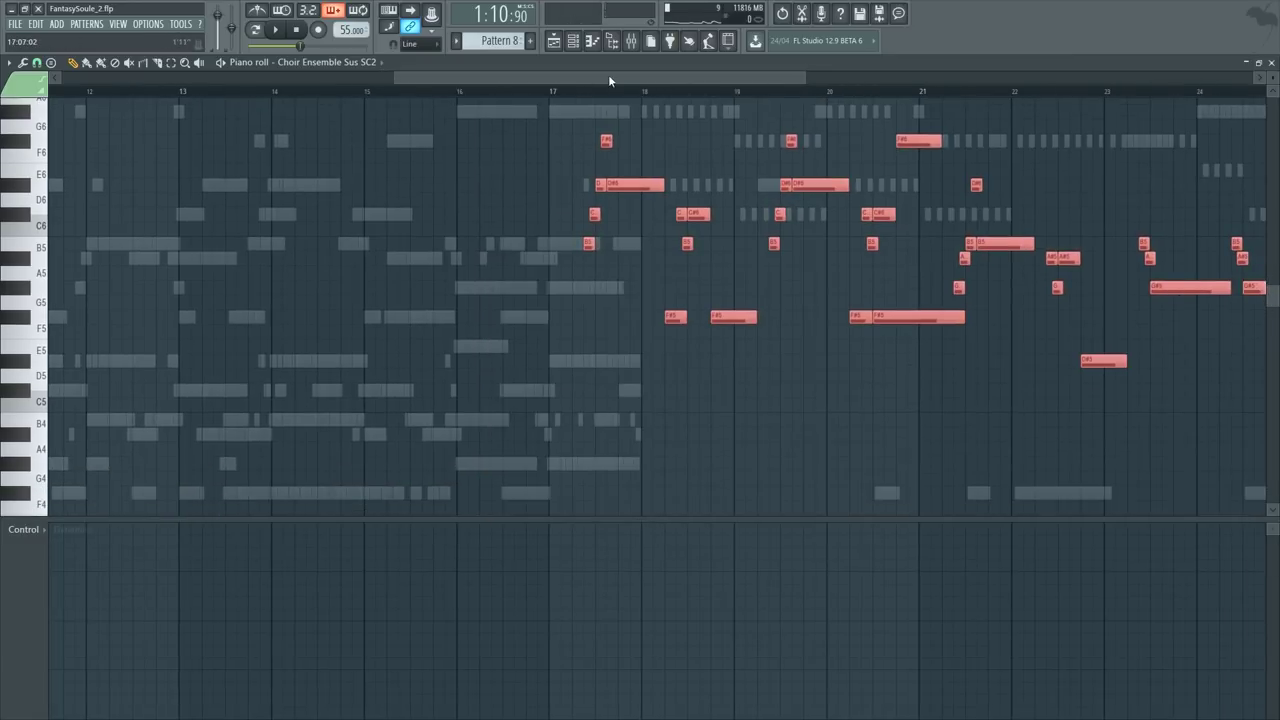
left_click_drag(611, 80, 651, 80)
left_click_drag(500, 187, 549, 186)
Step: Play from the middle of bar 17 with all channels re-enabled except Flute CWC, which is muted
left_click(479, 91)
key("space")
key("F6")
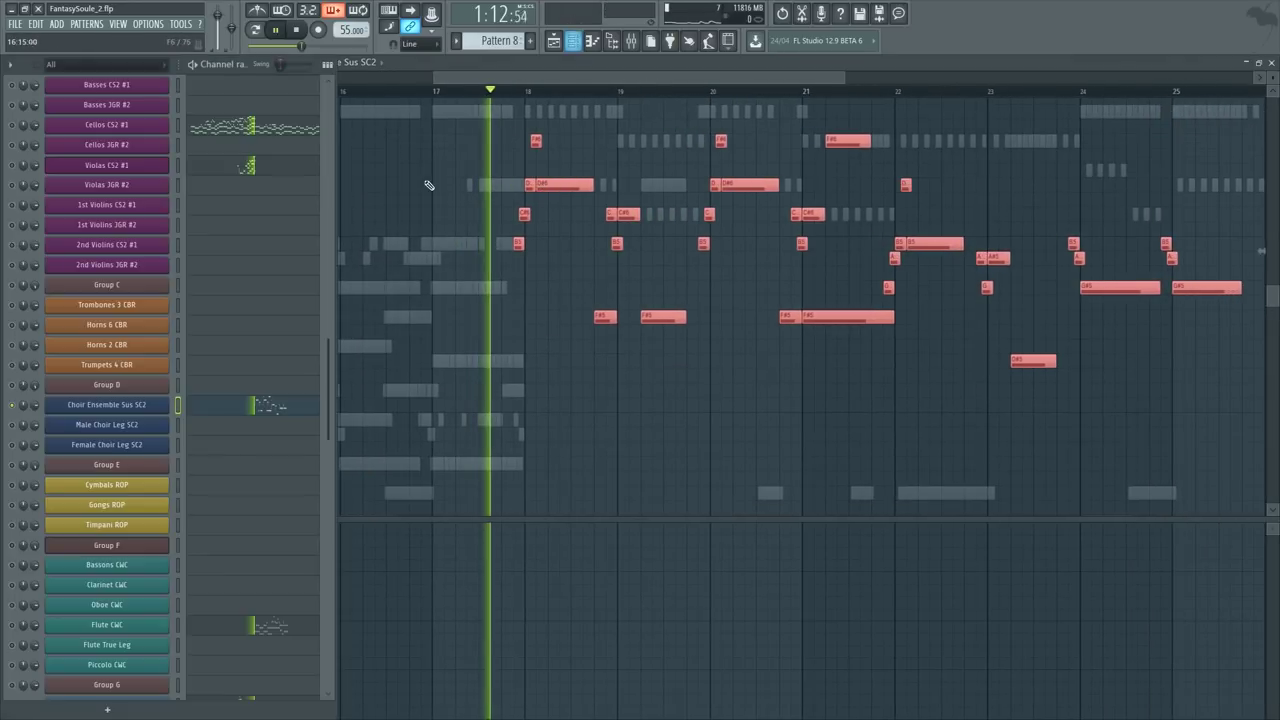
key("space")
key("space")
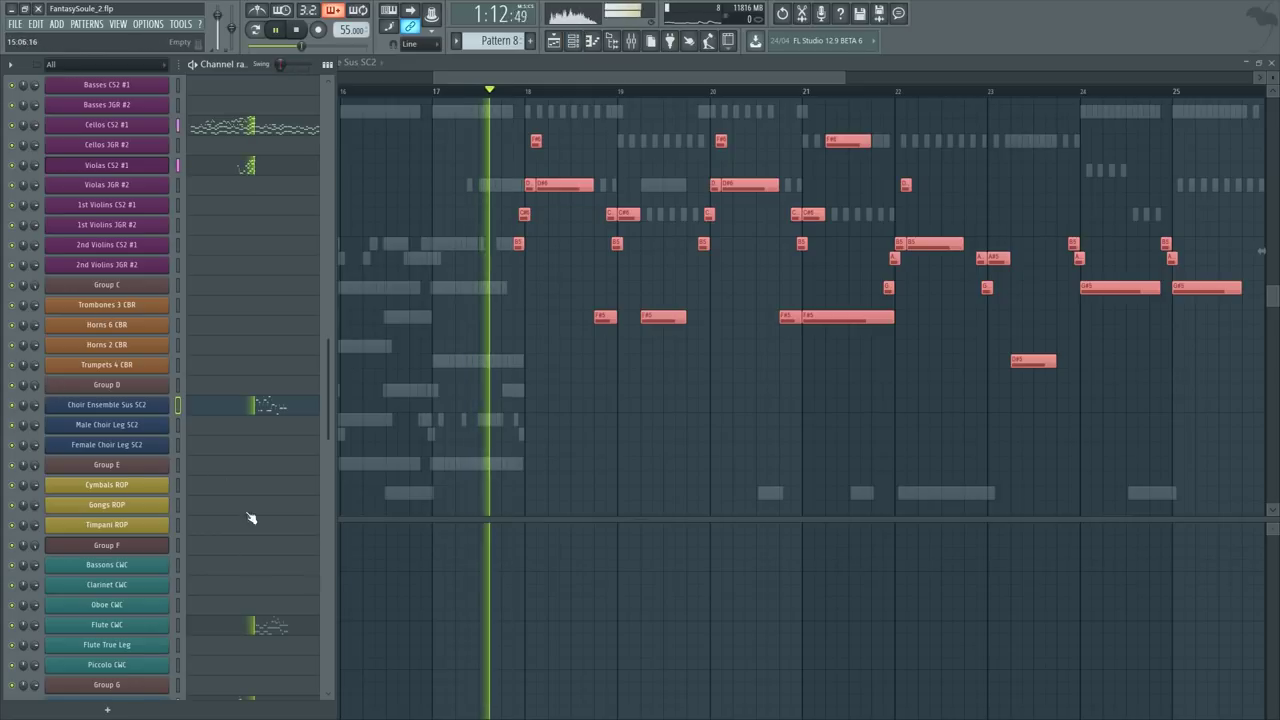
scroll(225, 460, "down", 4)
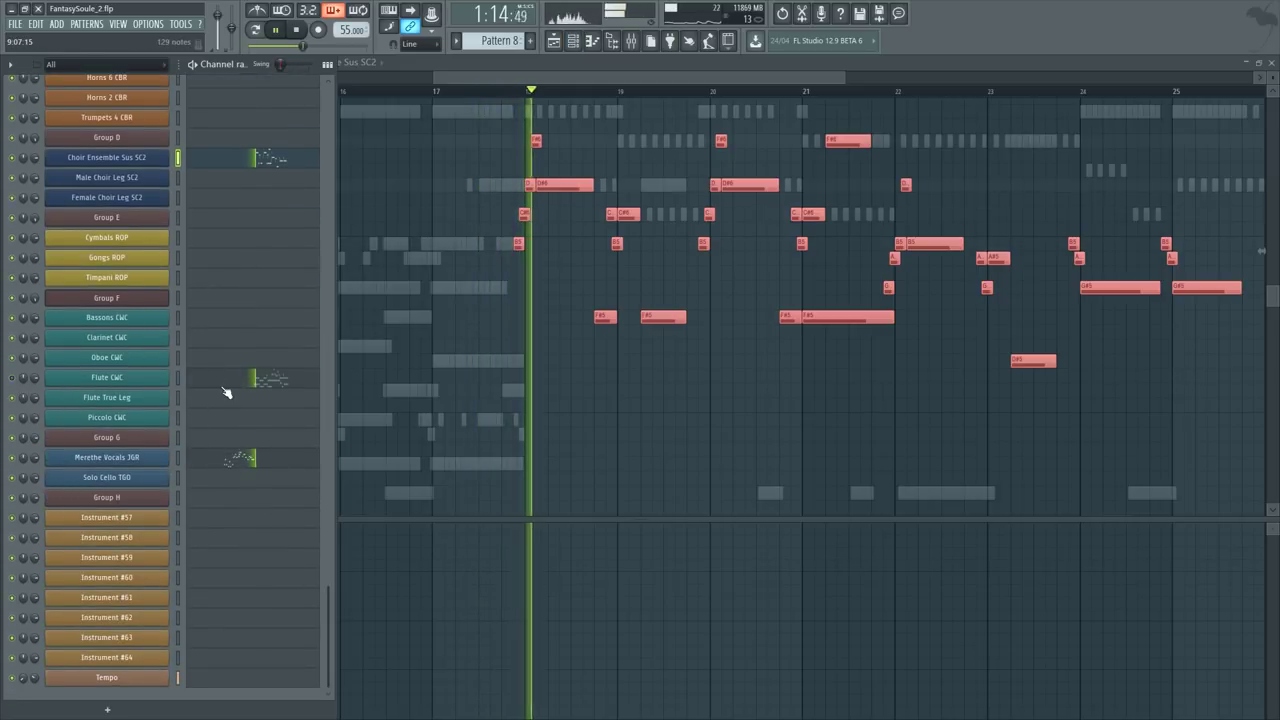
Step: Play the transition into bar 18 repeatedly and examine how the choir melody's opening notes line up with the other parts
key("F6")
left_click_drag(480, 123, 449, 94)
scroll(510, 98, "up", 2)
key("space")
scroll(510, 95, "up", 3)
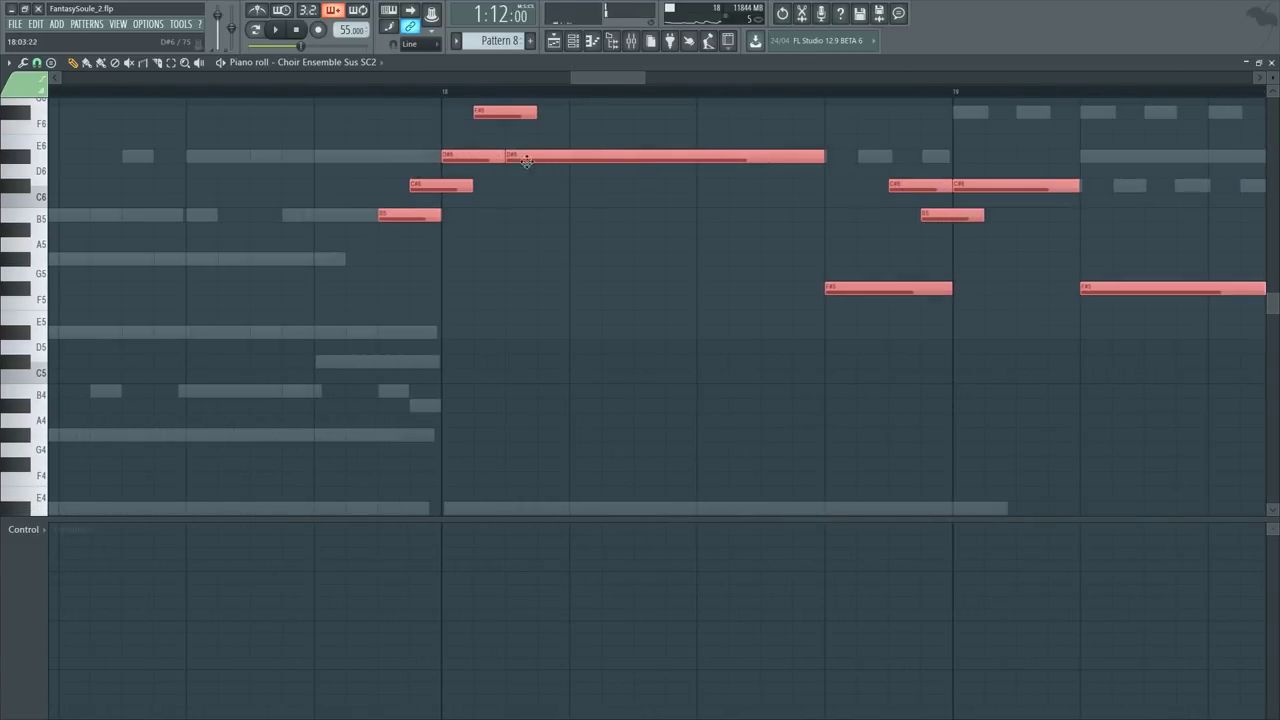
scroll(518, 109, "down", 4)
key("space")
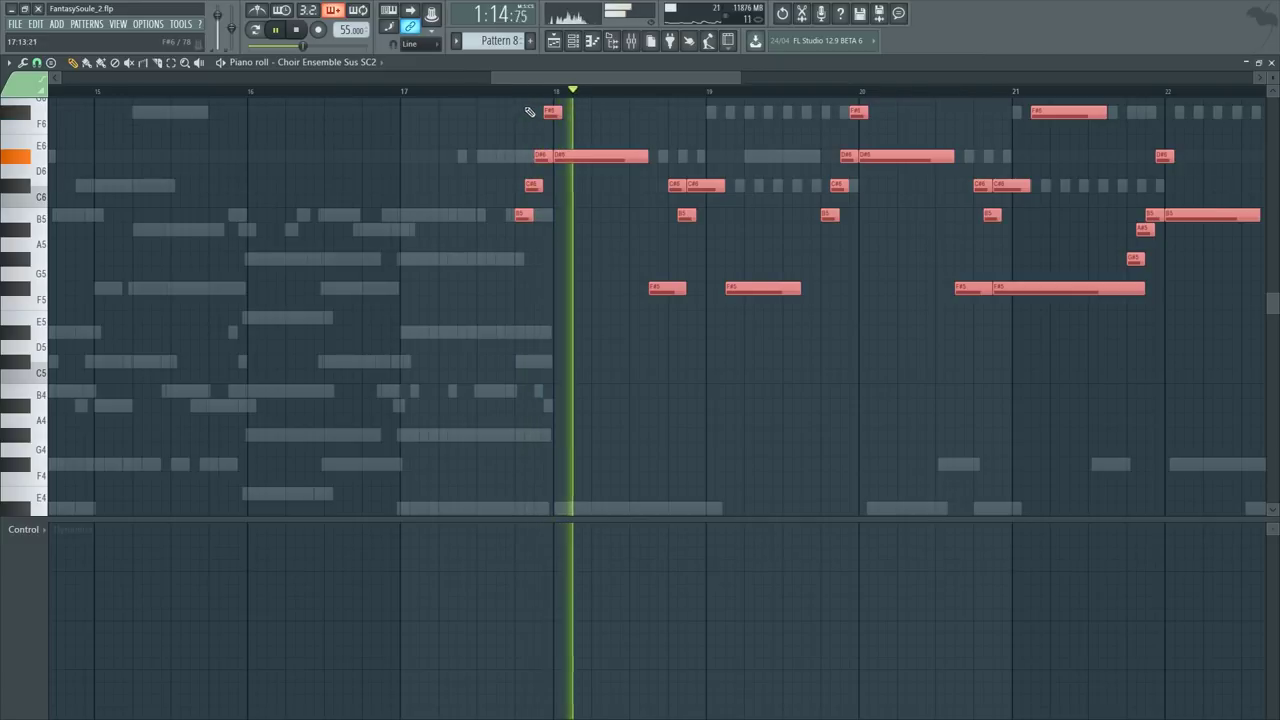
key("space")
scroll(560, 150, "up", 4)
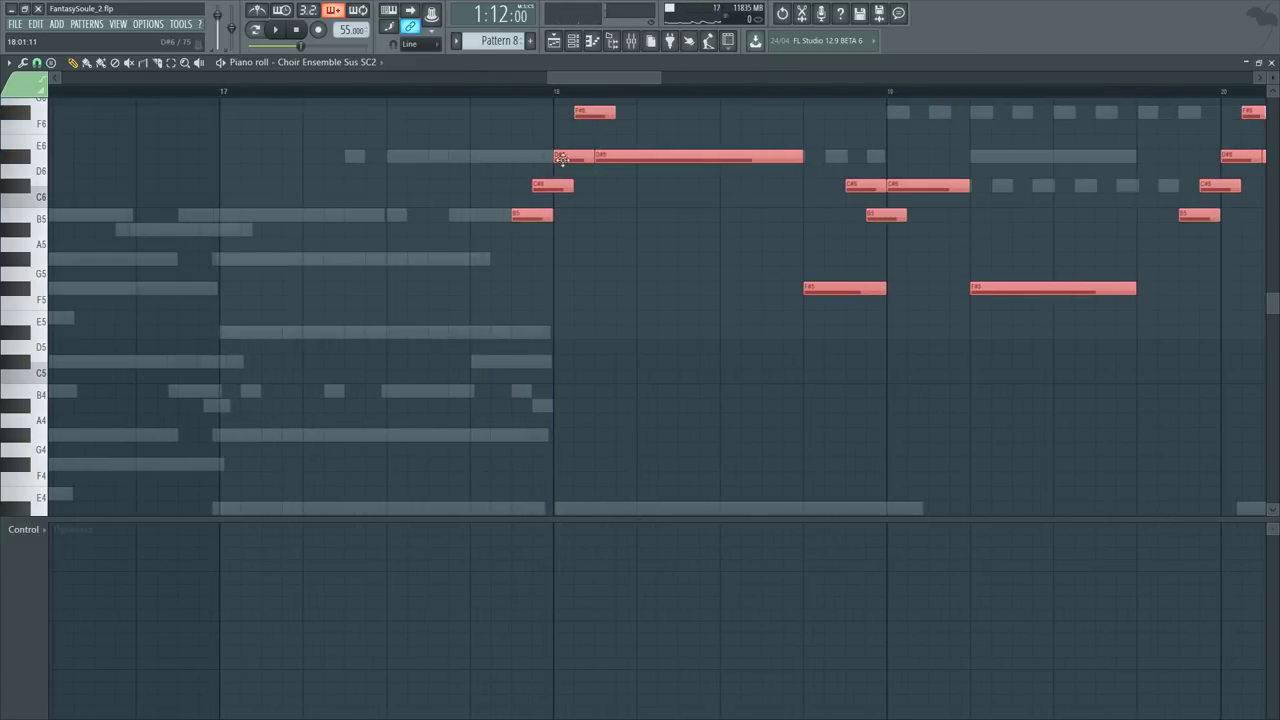
key("space")
scroll(586, 92, "down", 4)
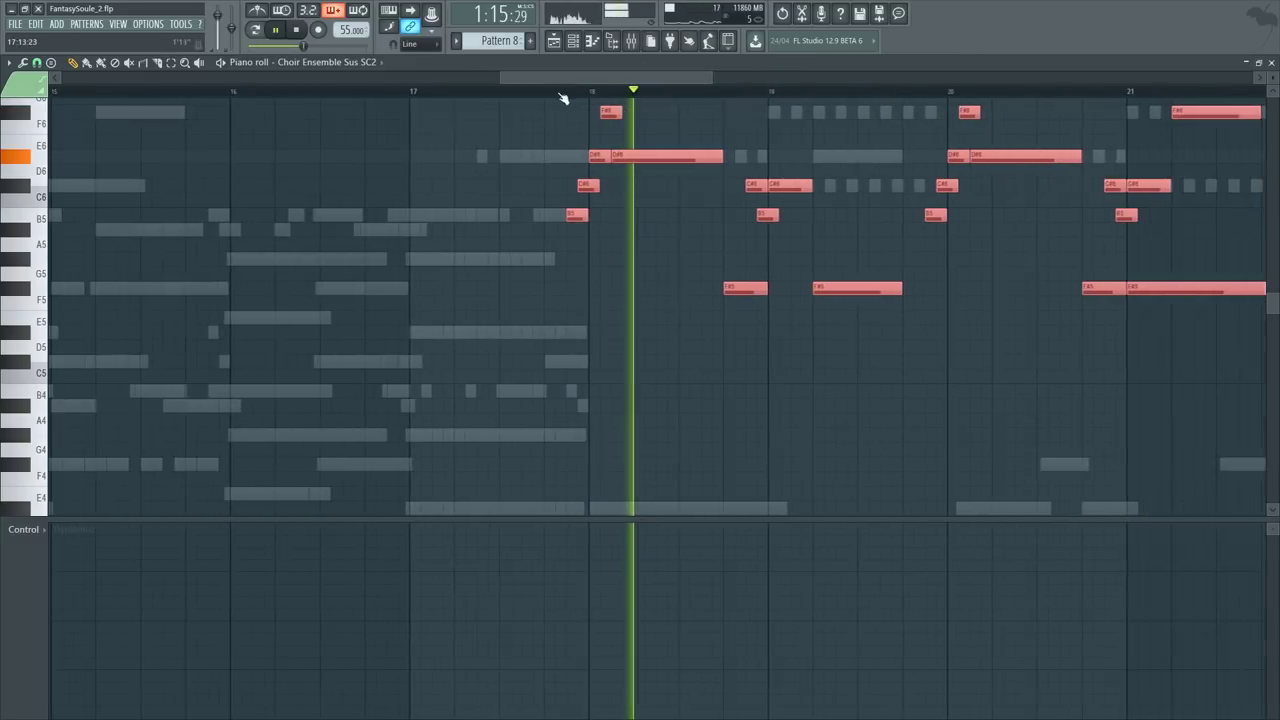
Step: Stop playback and open the notes of the Cellos CS2 #1 channel from the channel rack
key("F6")
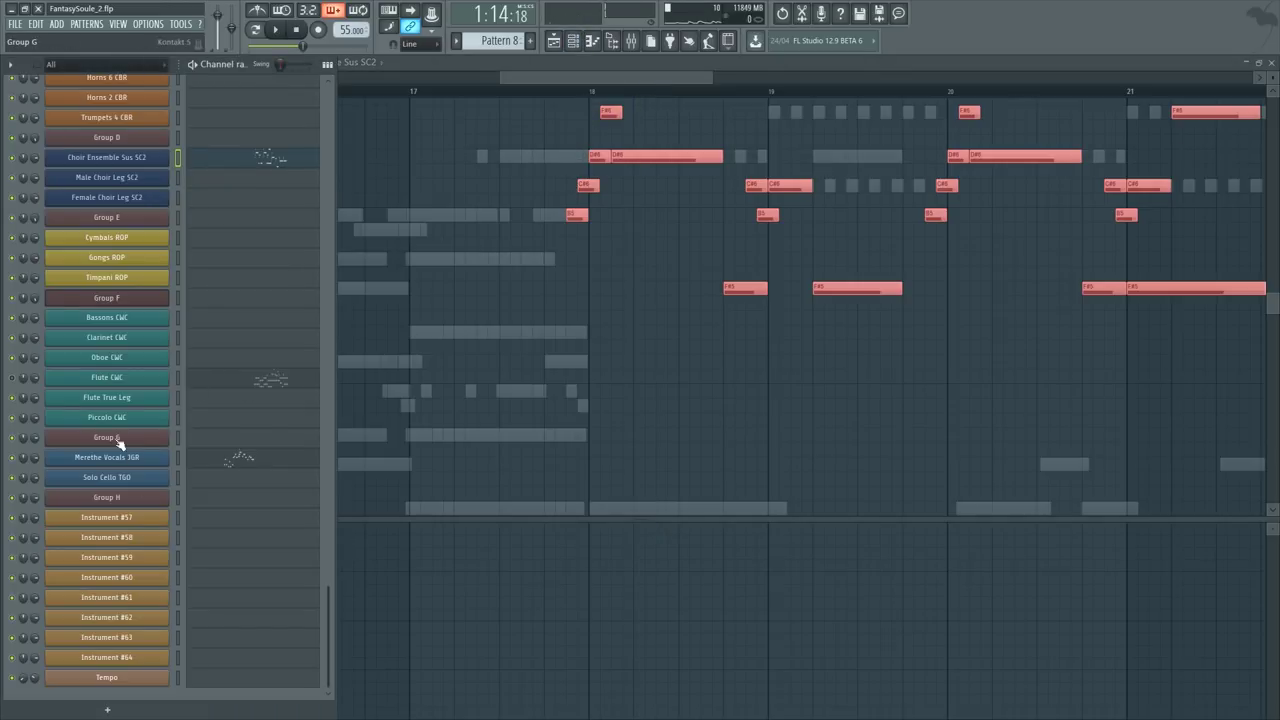
scroll(270, 480, "up", 5)
scroll(247, 505, "up", 4)
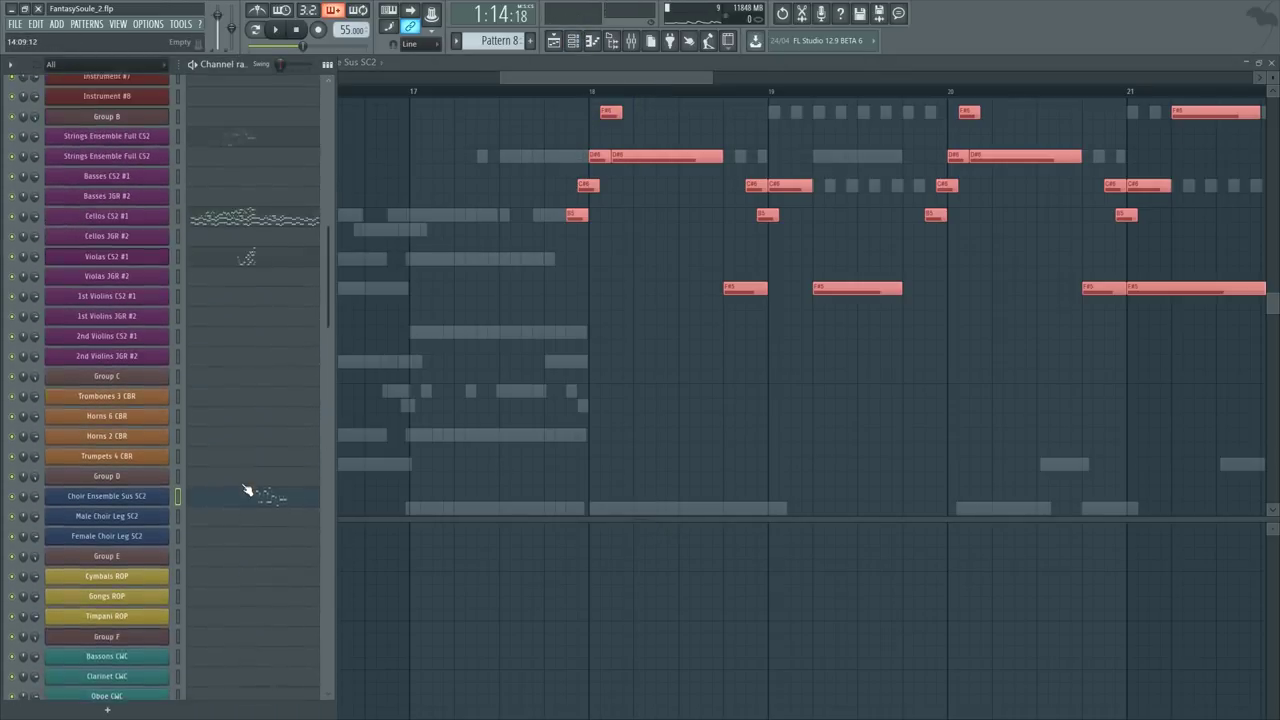
left_click(277, 383)
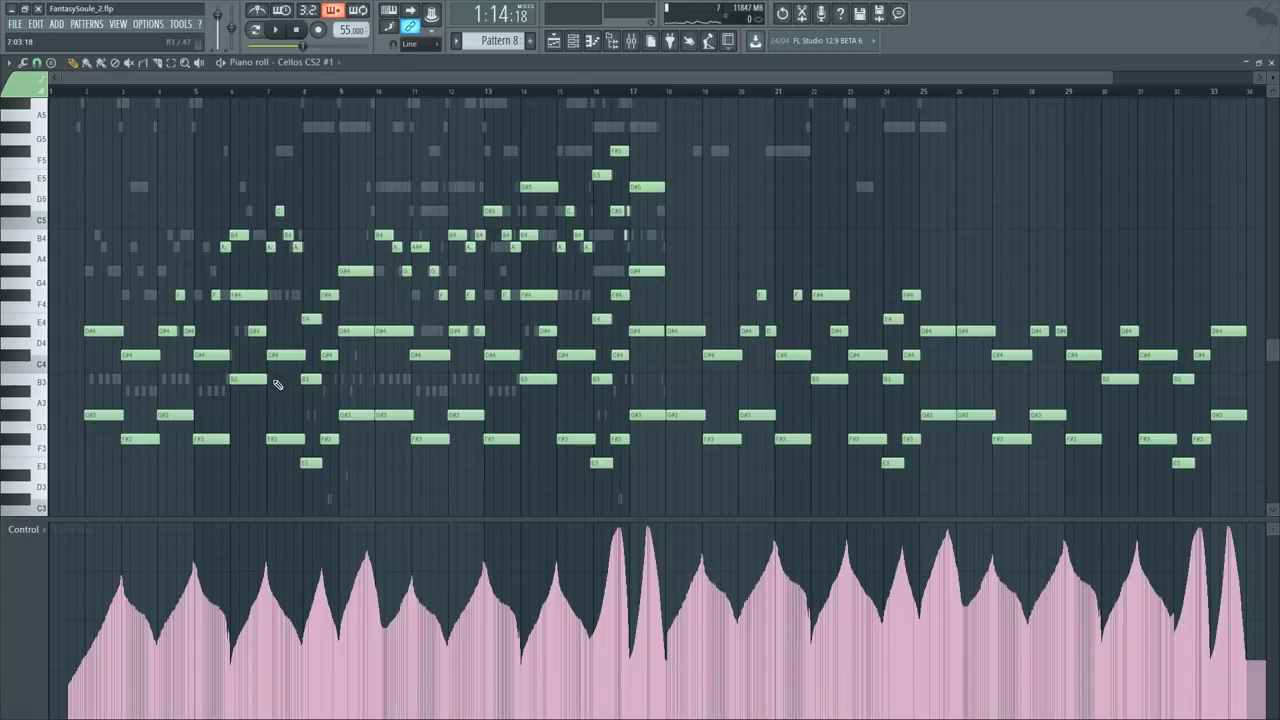
Step: Mute all Cellos CS2 #1 notes from bar 18 to the end of the pattern
scroll(668, 324, "up", 4)
scroll(877, 266, "down", 4)
left_click_drag(691, 243, 1215, 550)
key("t")
left_click(634, 141)
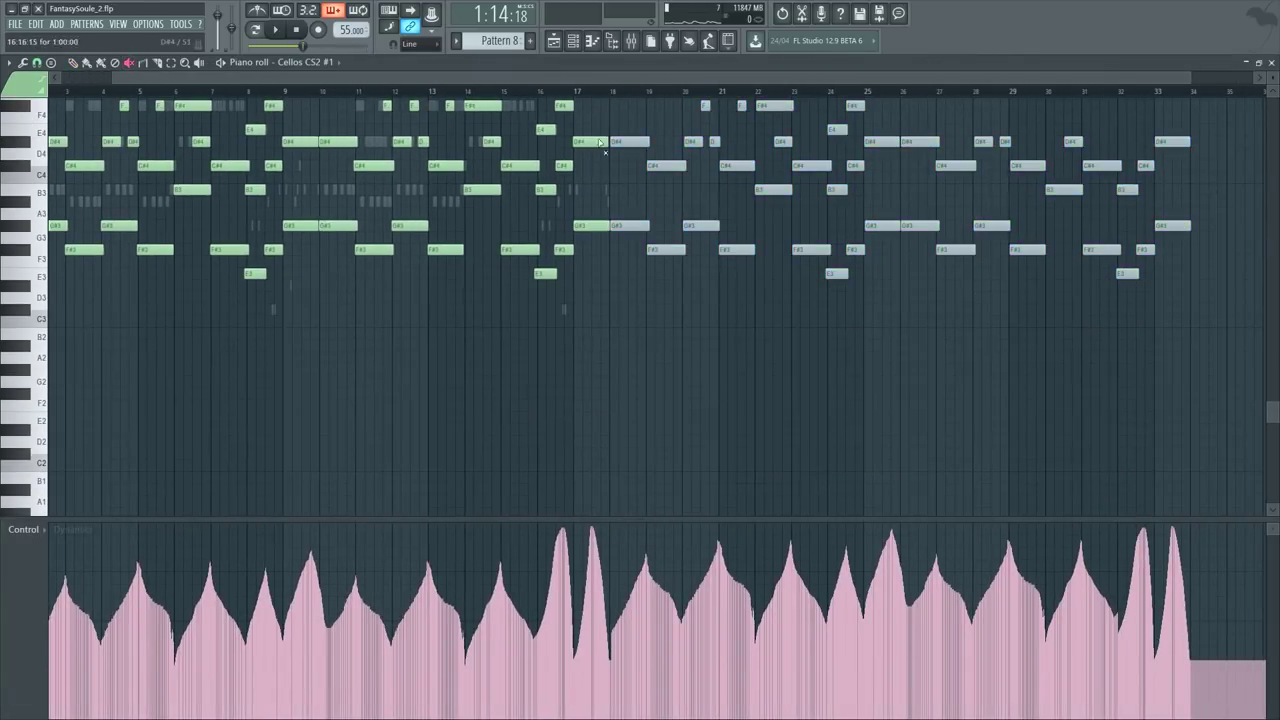
Step: Open the Choir Ensemble Sus SC2 notes in the piano roll and play the passage around bar 18
key("F6")
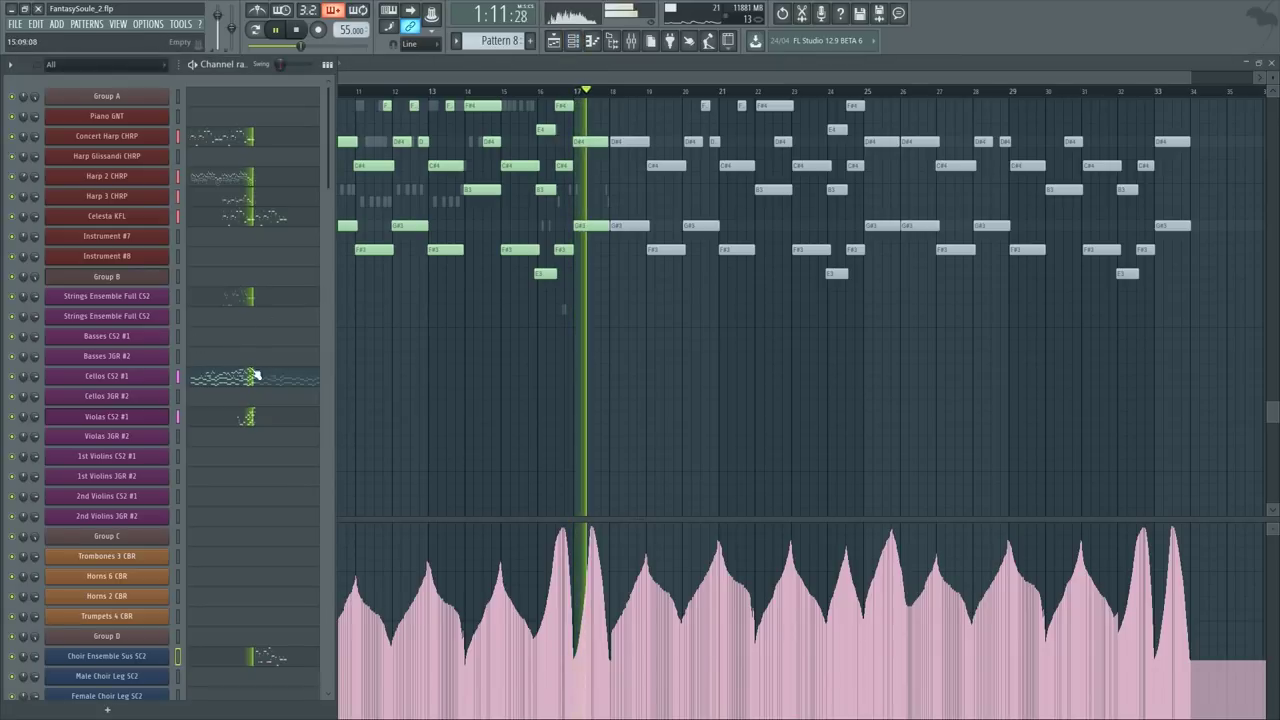
left_click(254, 656)
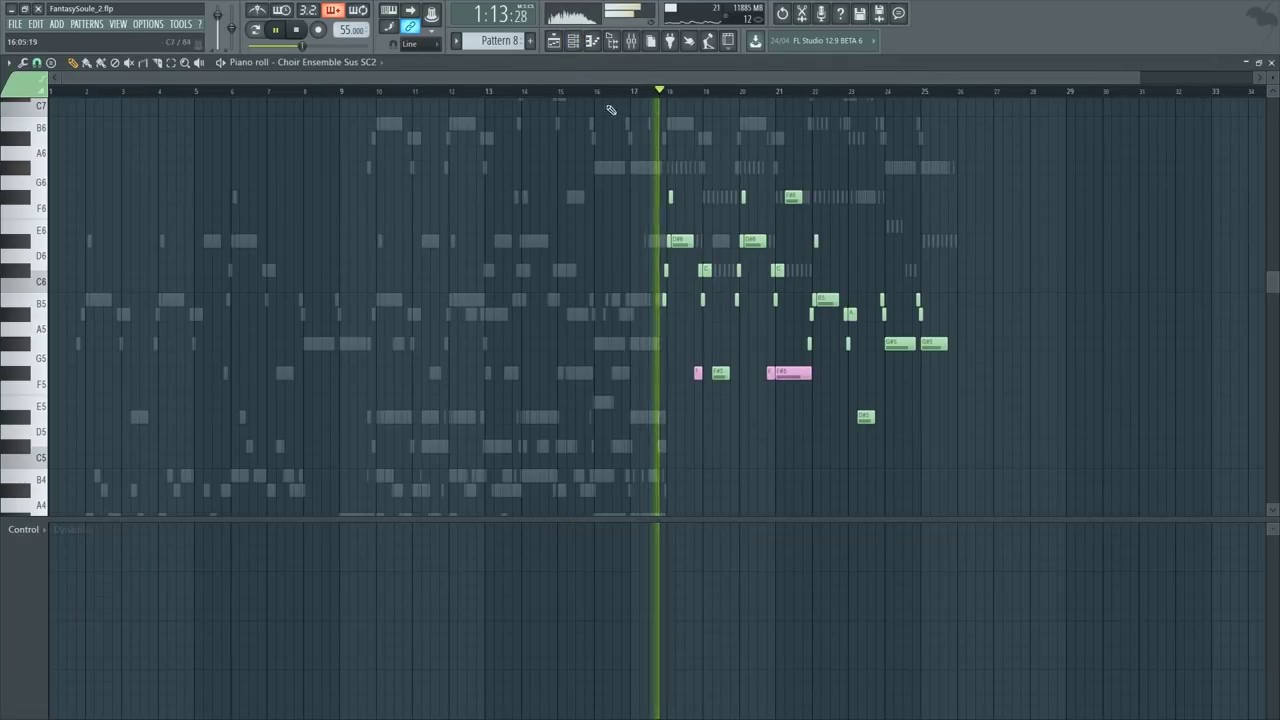
scroll(662, 100, "up", 5)
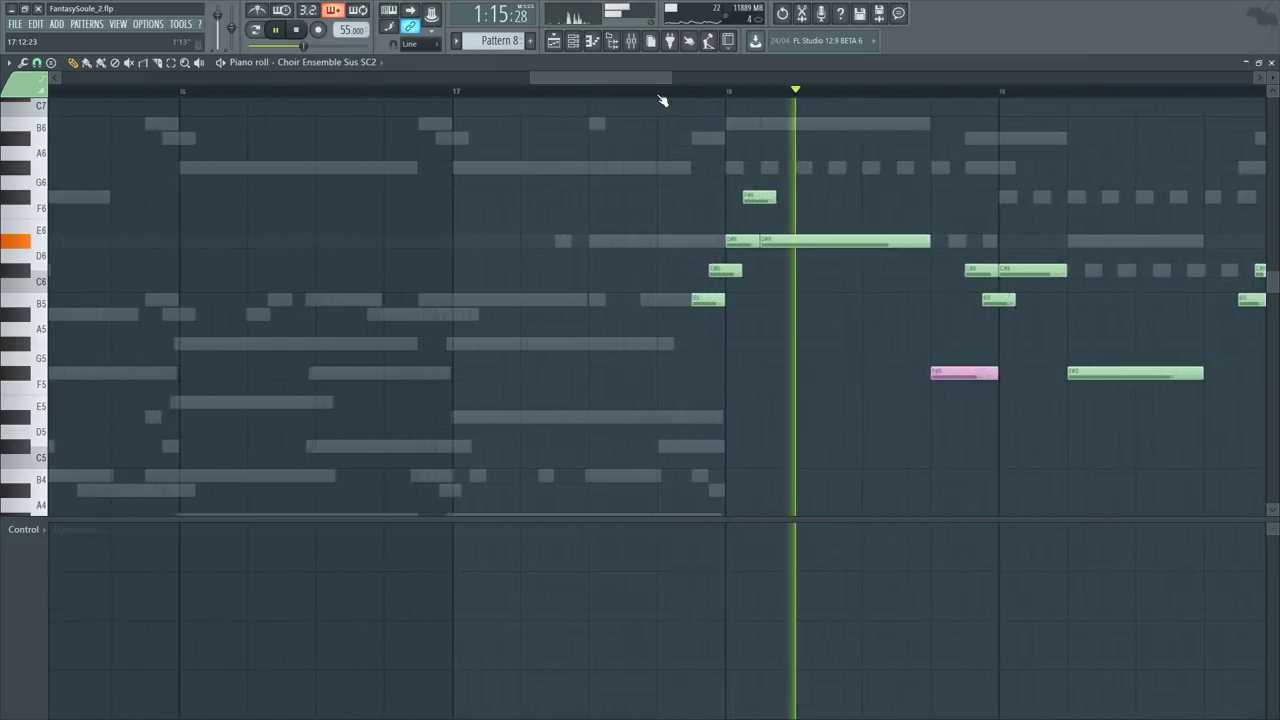
key("space")
Step: Shift the B5 and C#6 pickup notes earlier to lead into bar 18, with C#6 ending exactly at the bar line
scroll(680, 243, "up", 5)
scroll(680, 243, "down", 5)
scroll(745, 101, "up", 4)
key("space")
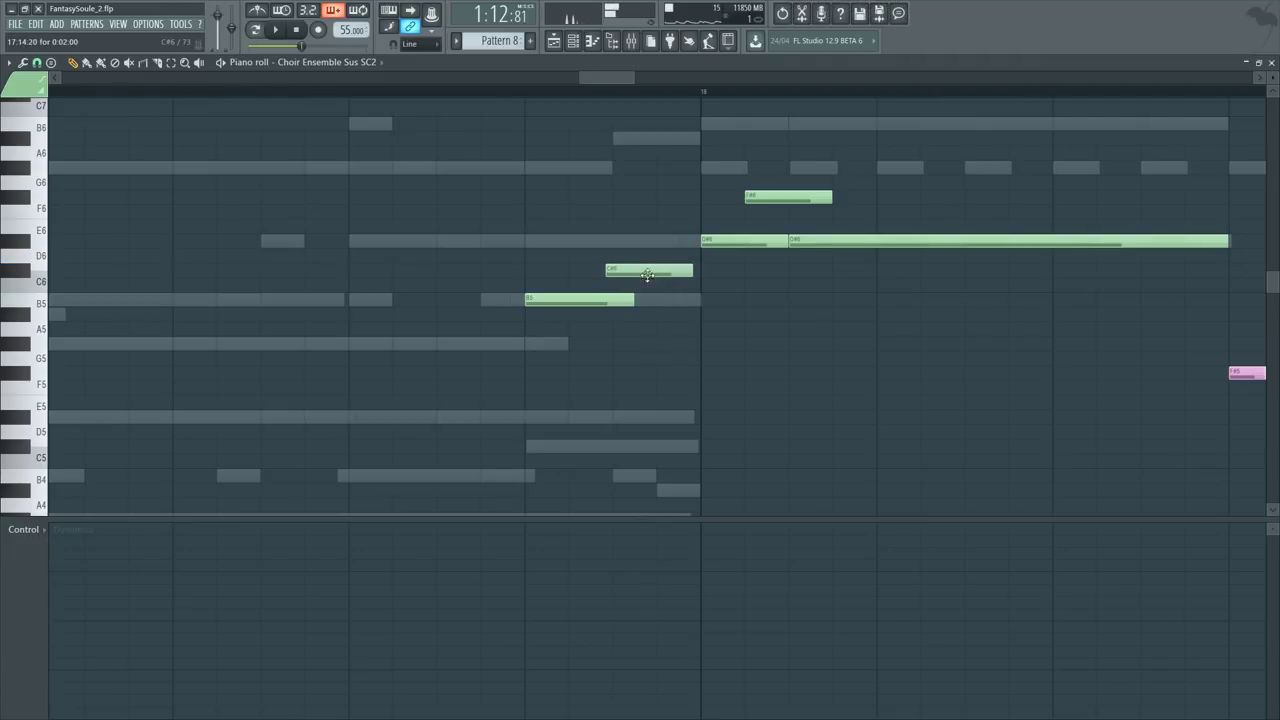
key("space")
left_click(697, 270)
key("ctrl+z")
key("space")
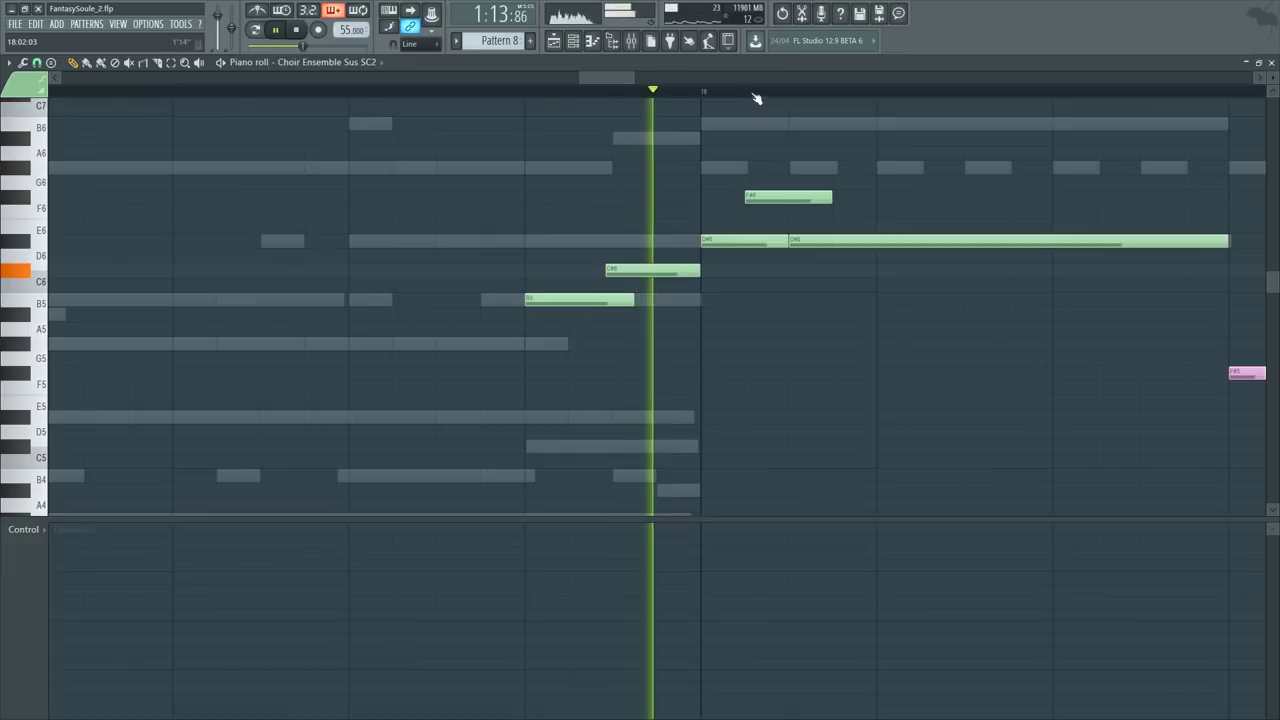
Step: Try applying legato to all the choir notes
scroll(680, 300, "down", 4)
scroll(723, 286, "down", 5)
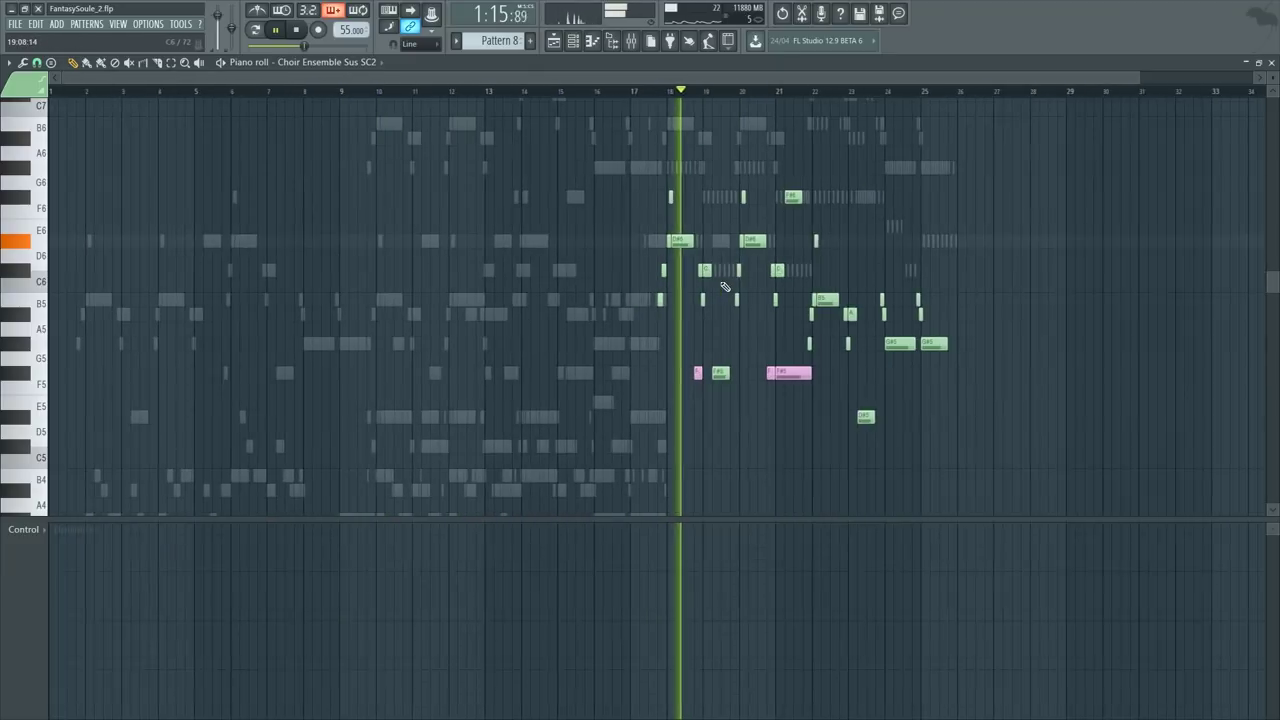
key("ctrl+a")
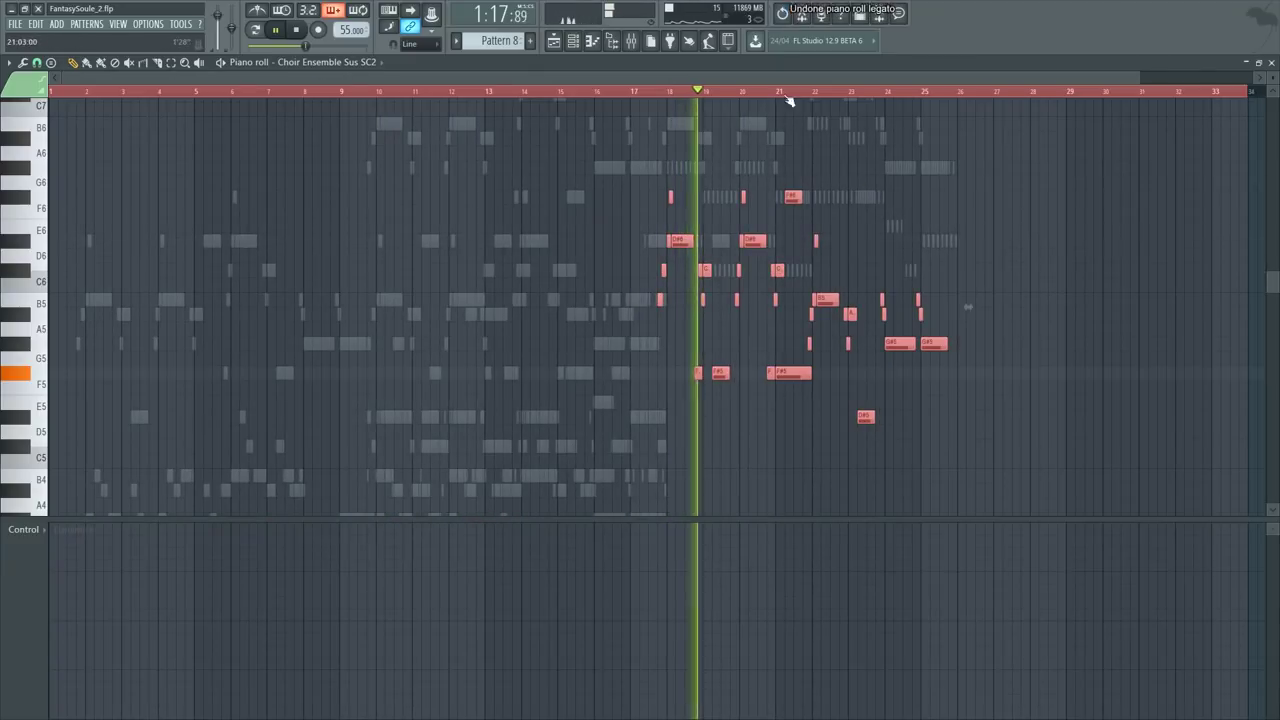
scroll(795, 100, "up", 4)
key("ctrl+d")
Step: Delete the pink F#5 notes just before bar 19 and from the end of bar 20 through bar 21
left_click_drag(516, 364, 555, 379)
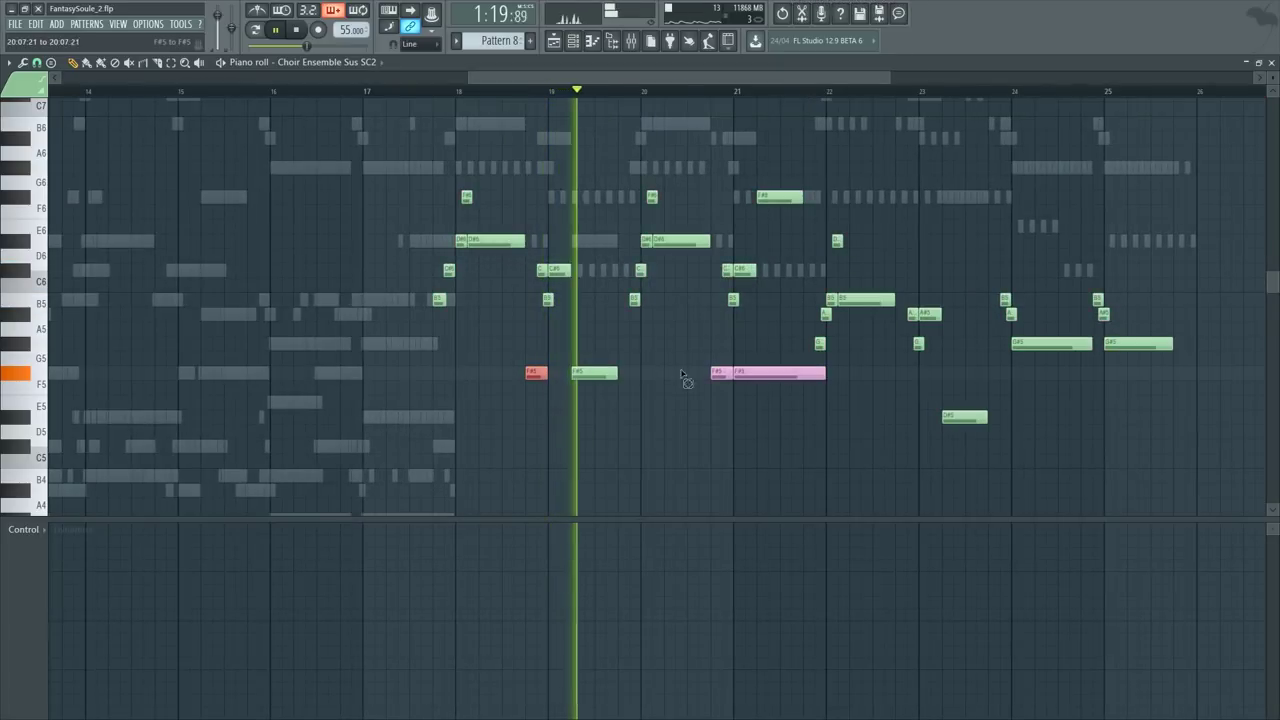
left_click_drag(685, 379, 736, 378)
key("Delete")
key("space")
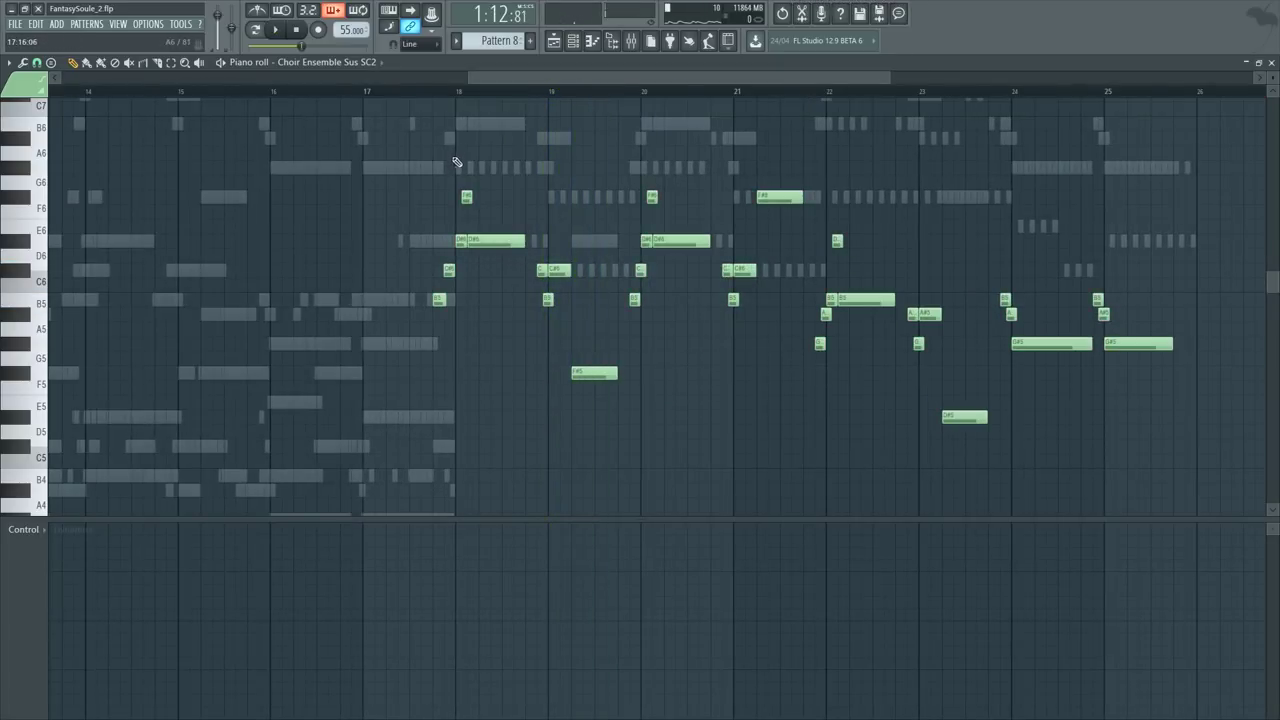
Step: Open the Celesta KFL notes in the piano roll and play the passage leading into bar 18
key("F6")
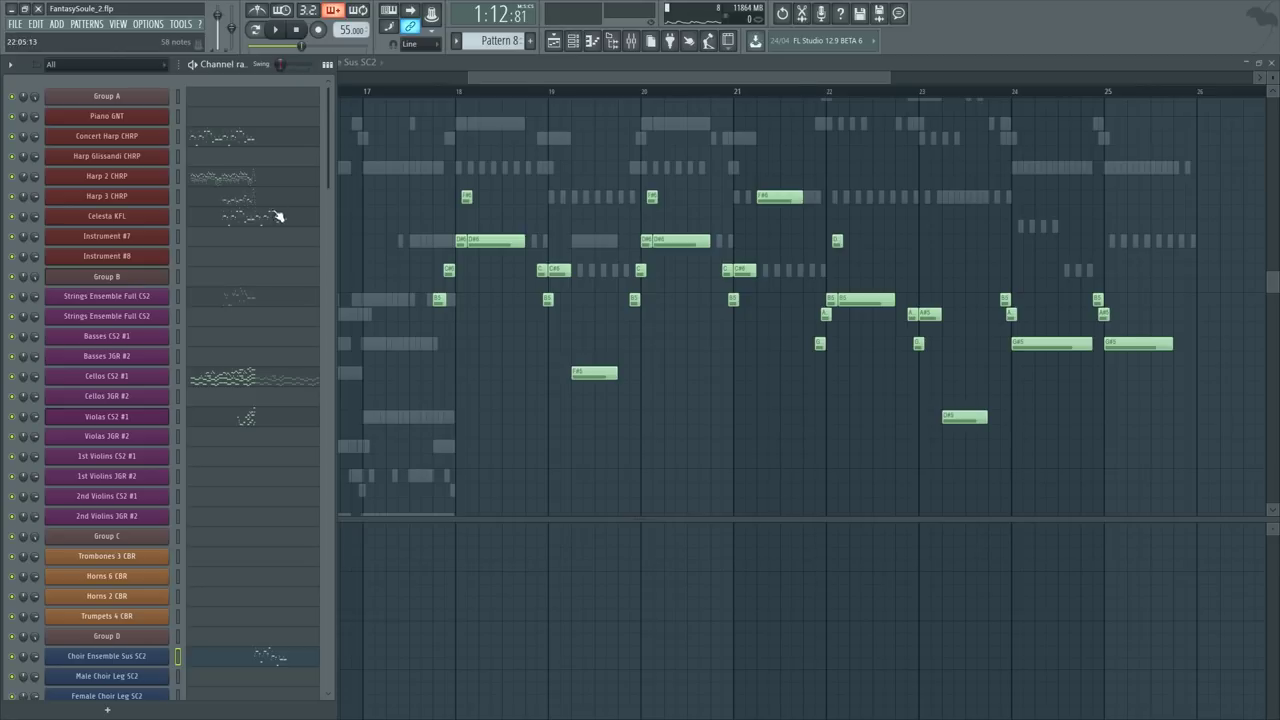
left_click(278, 216)
key("space")
scroll(671, 162, "down", 3)
key("space")
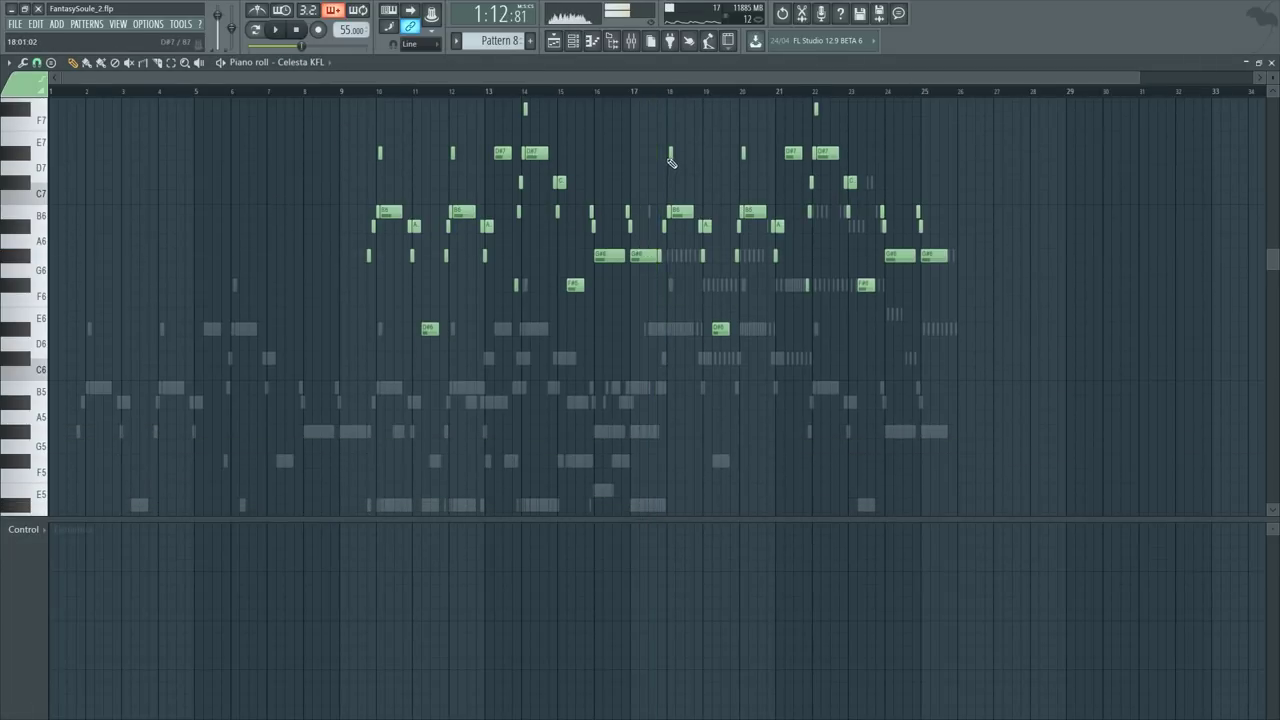
Step: Delete all the Celesta notes from bar 18 onward
left_click_drag(679, 146, 1134, 422)
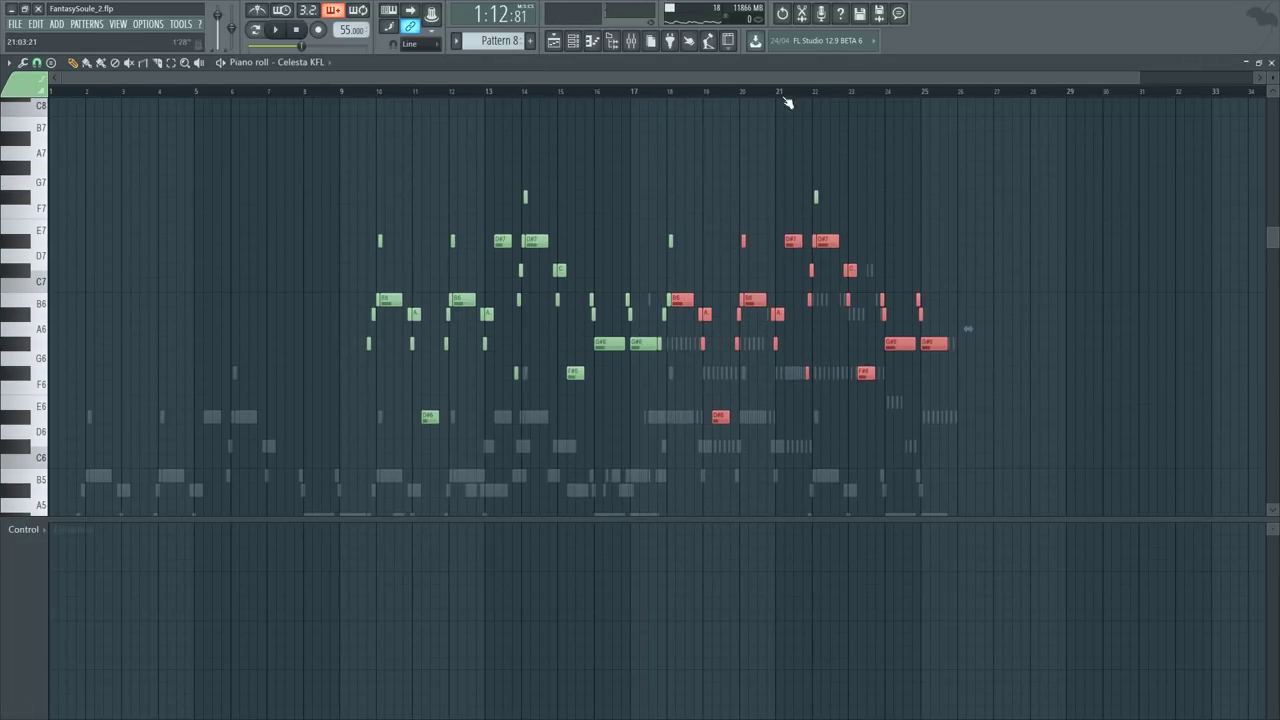
scroll(757, 117, "up", 4)
scroll(449, 137, "down", 3)
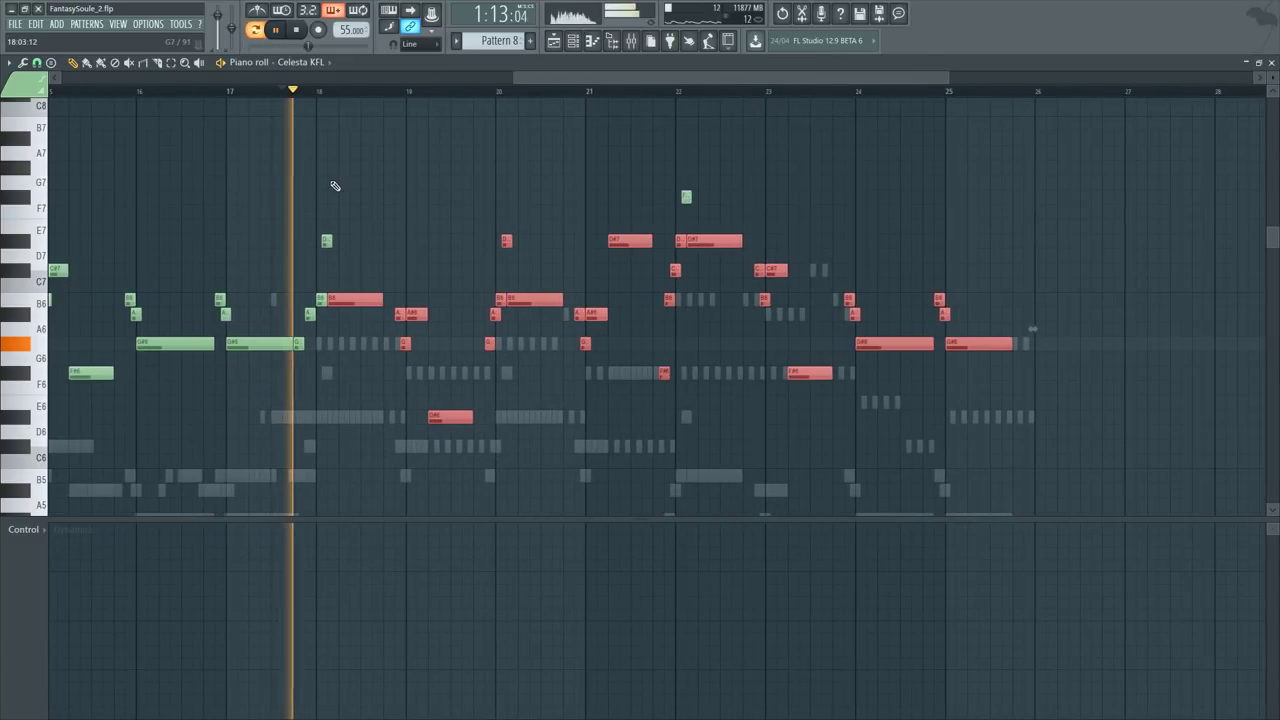
left_click_drag(321, 147, 1094, 431)
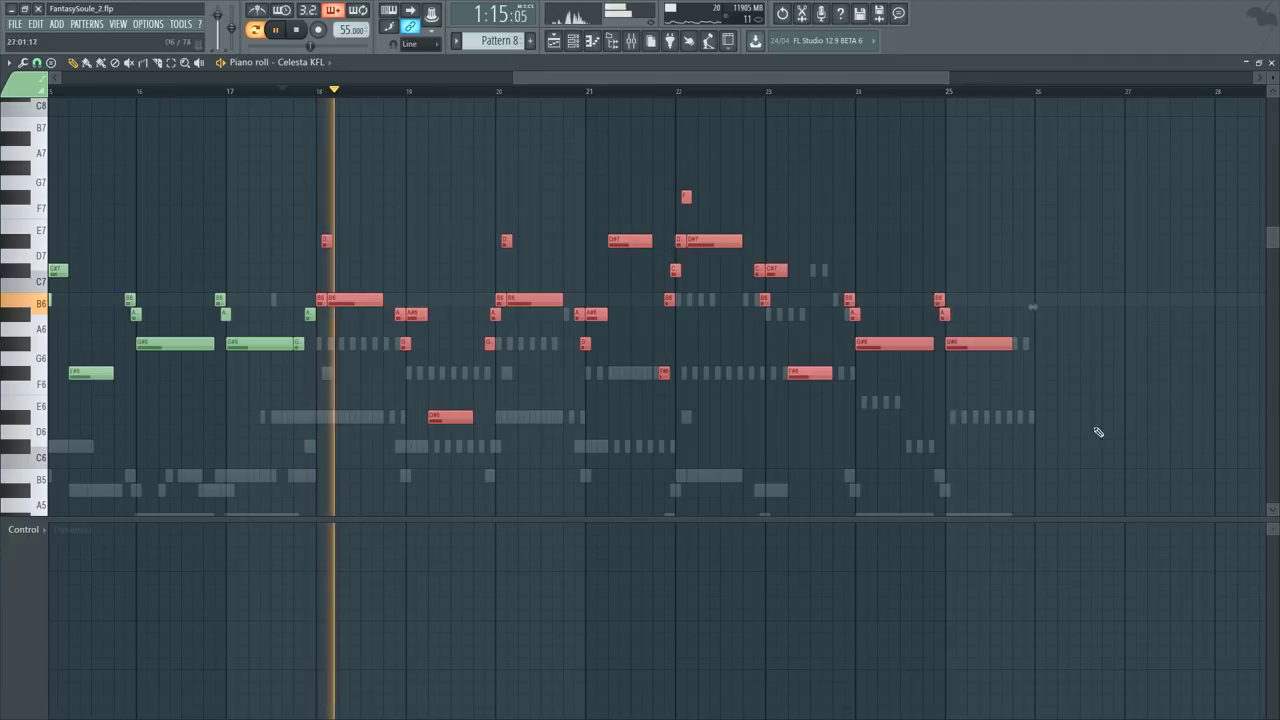
key("space")
key("Delete")
Step: Reopen the Choir Ensemble Sus SC2 notes and play the phrase leading into bar 18
key("F6")
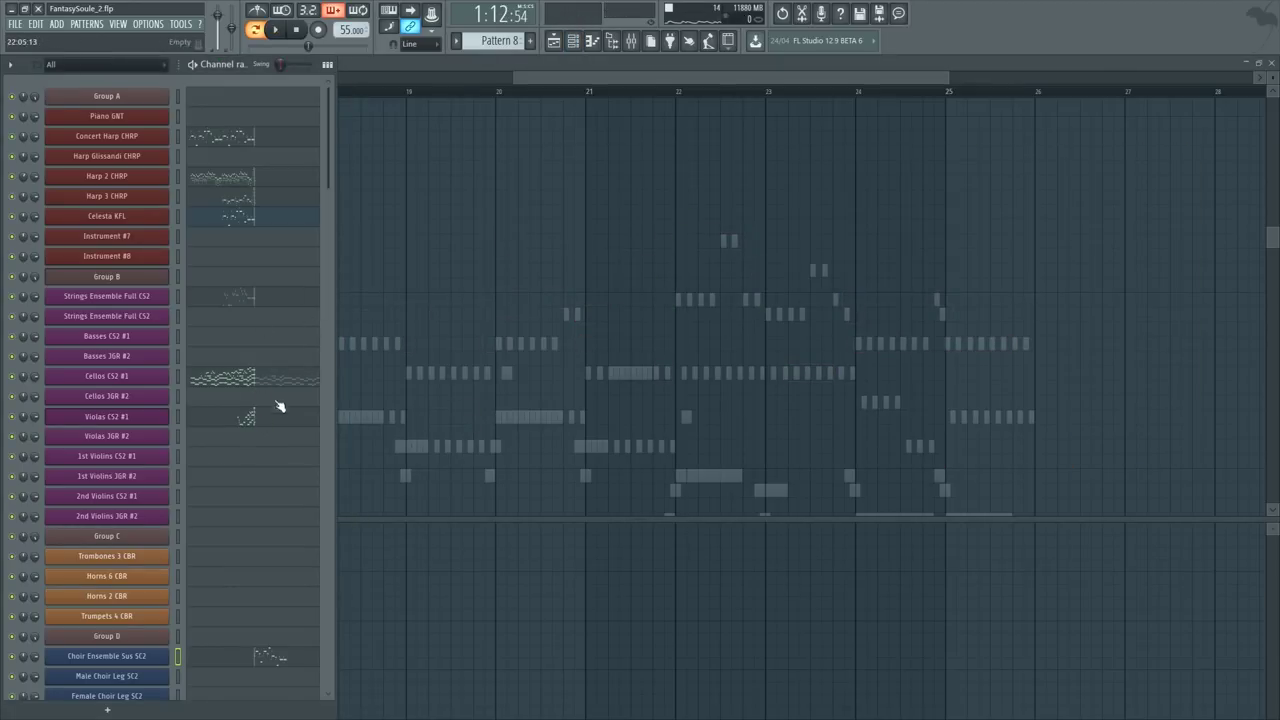
left_click(258, 663)
key("space")
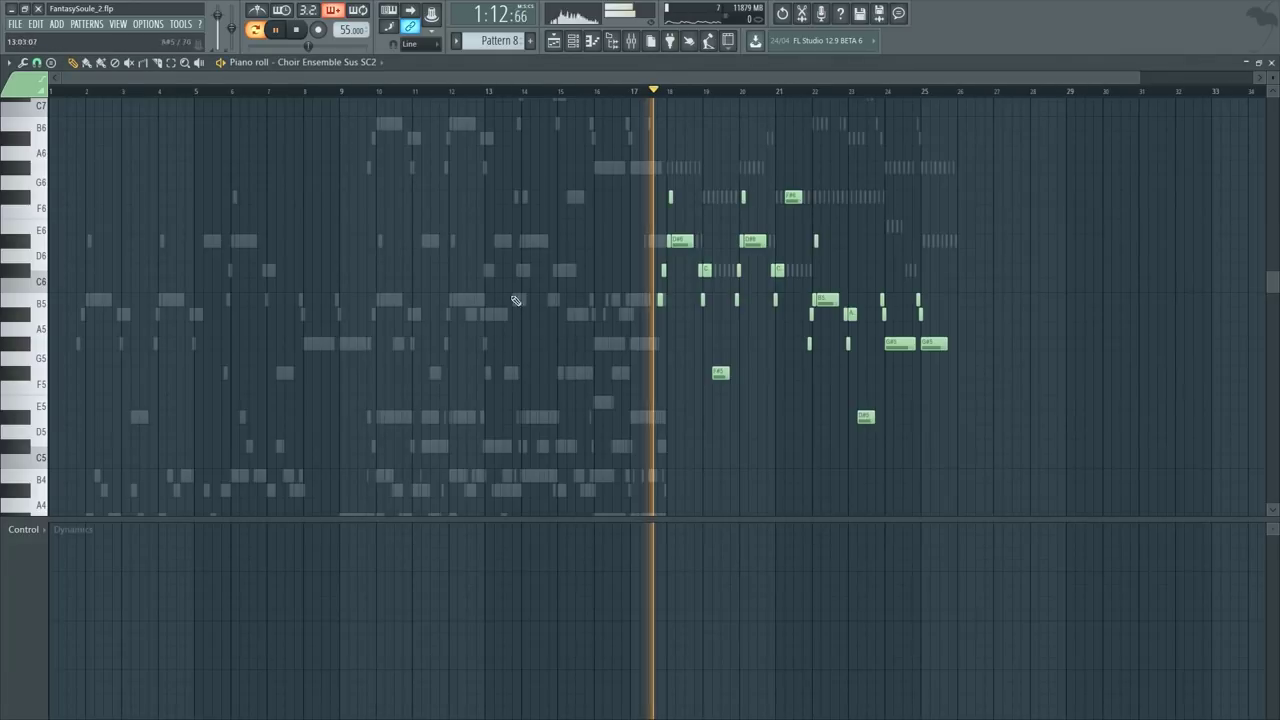
scroll(673, 95, "up", 10)
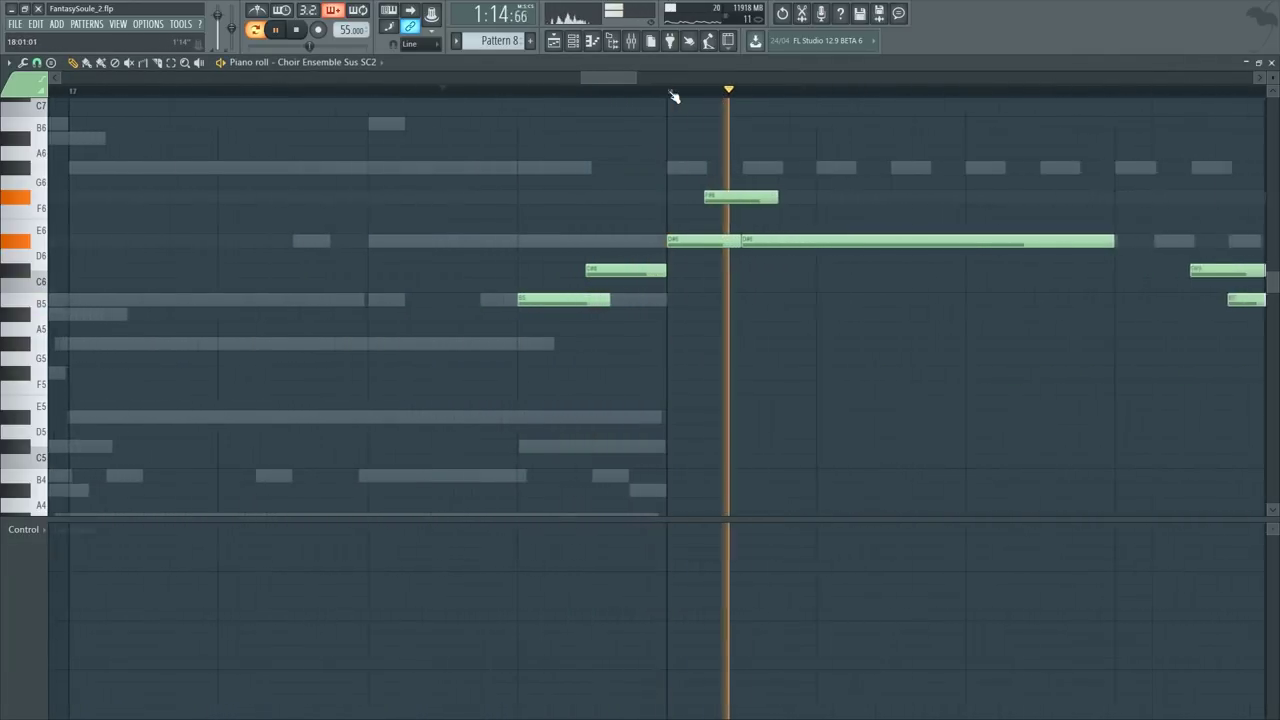
key("space")
Step: Solo the Choir Ensemble Sus SC2 channel, turn on the metronome and play the phrase around bar 18
key("F6")
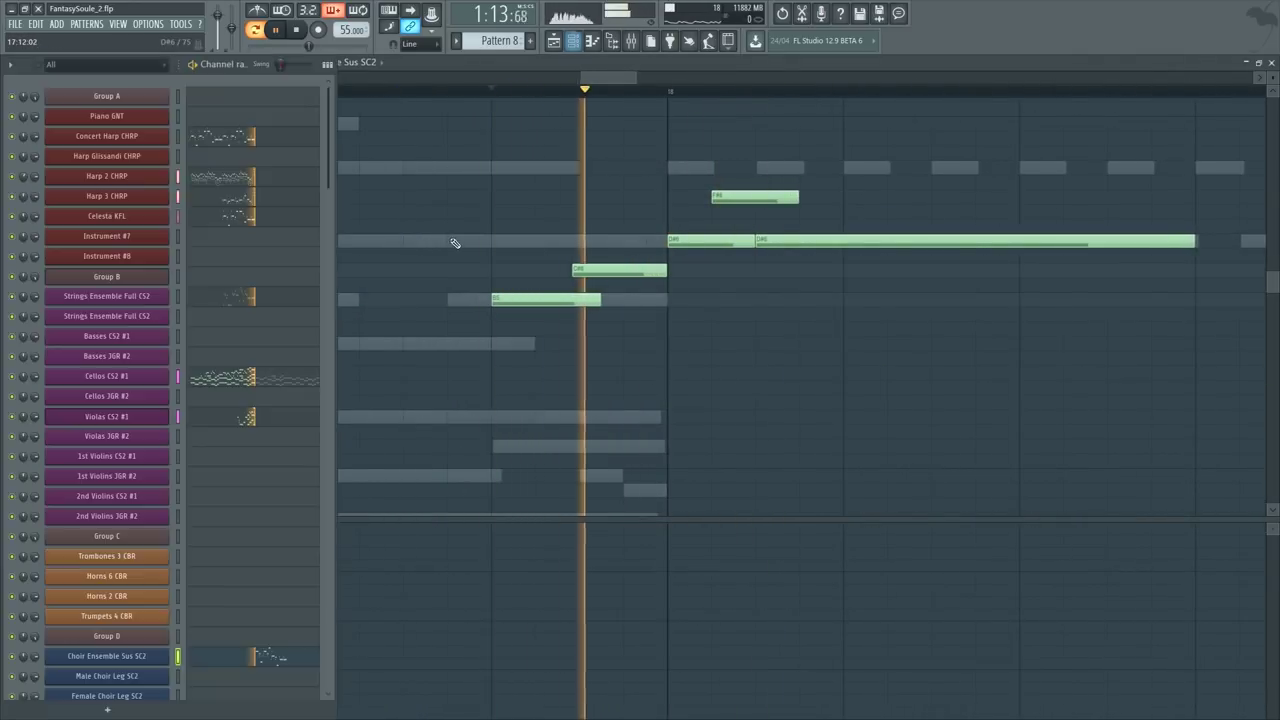
key("space")
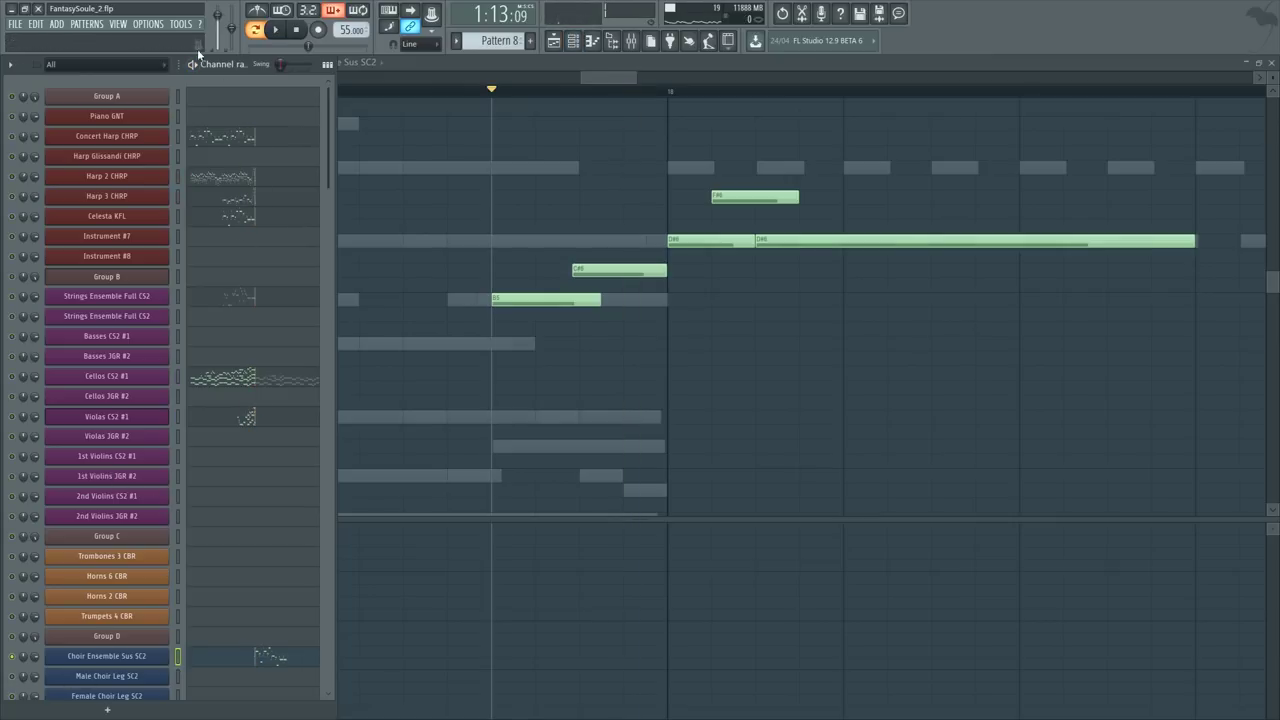
key("space")
key("F6")
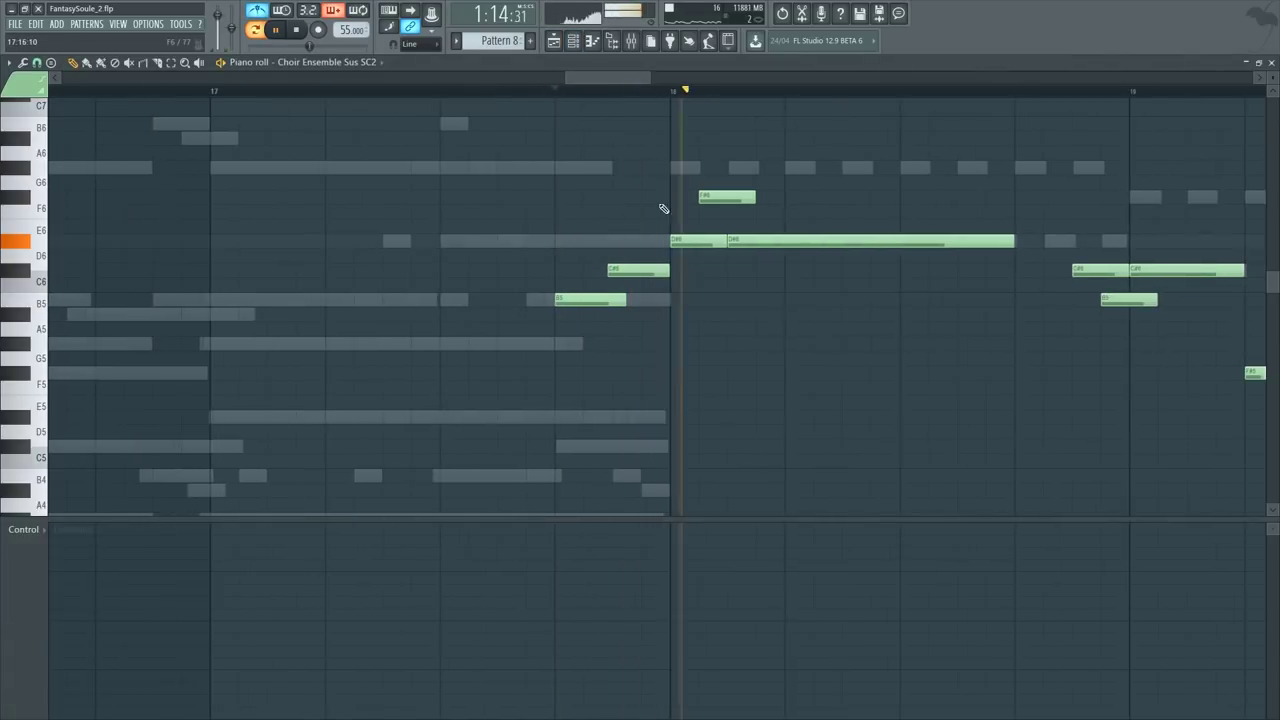
key("space")
scroll(853, 97, "up", 3)
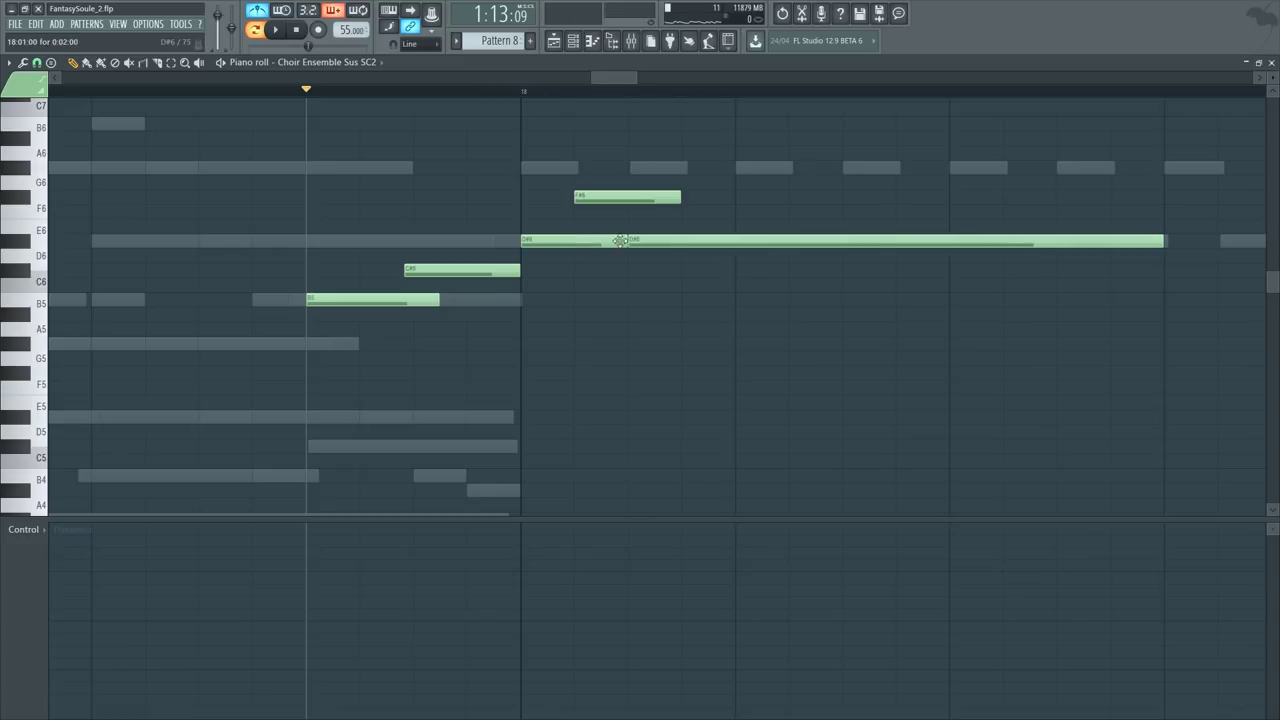
scroll(642, 95, "down", 3)
Step: Move the Choir Ensemble Sus SC2 notes to the Female Choir Leg SC2 channel and open them in the piano roll
key("F6")
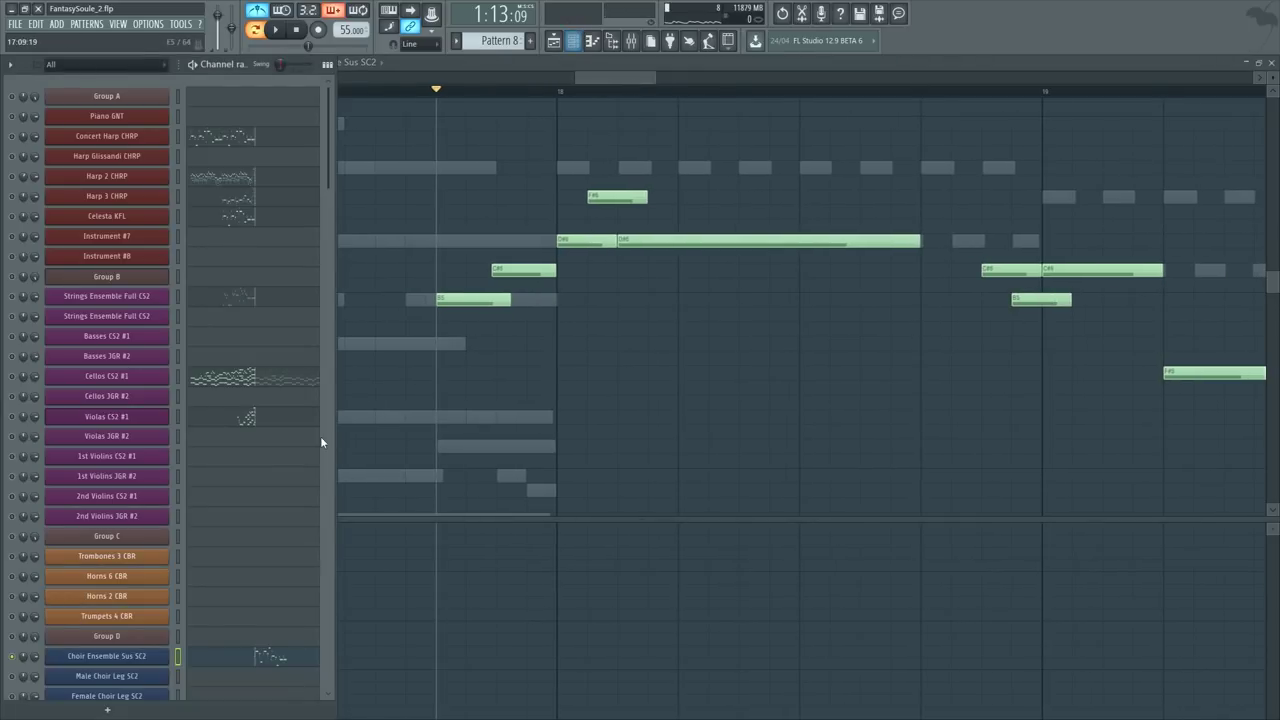
scroll(212, 658, "down", 2)
scroll(212, 658, "down", 3)
left_click(178, 516)
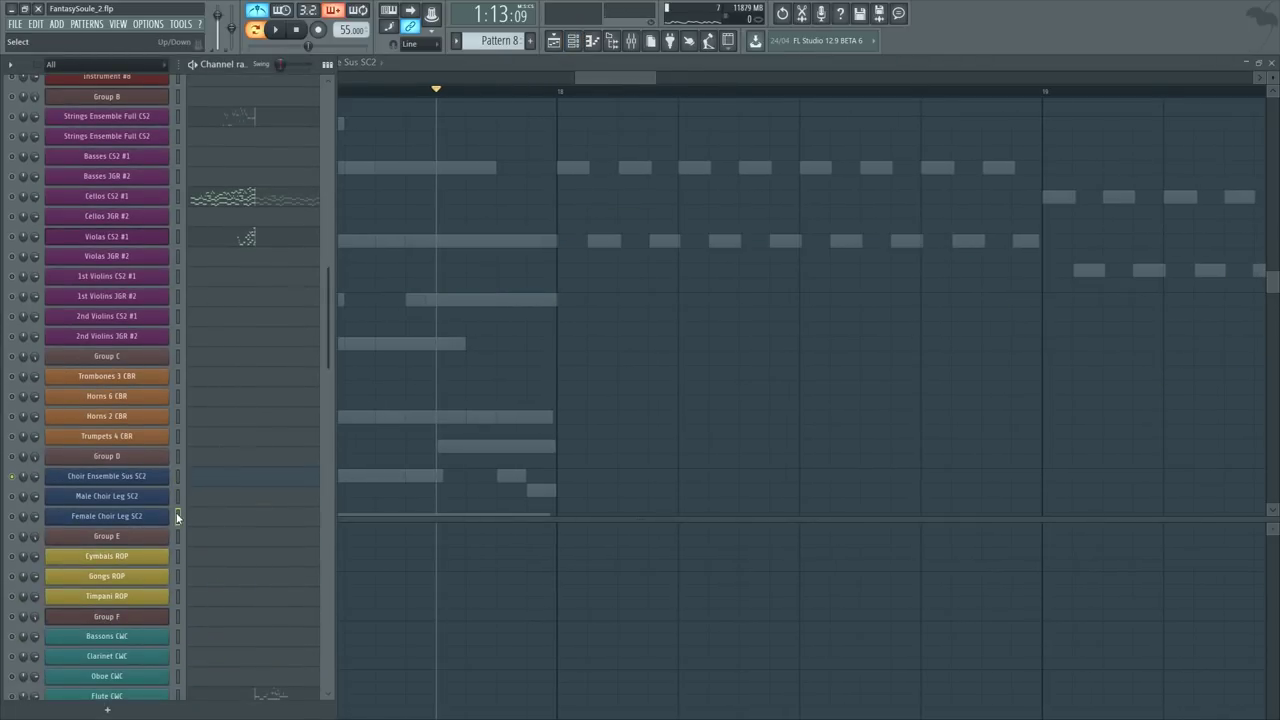
key("space")
left_click(286, 517)
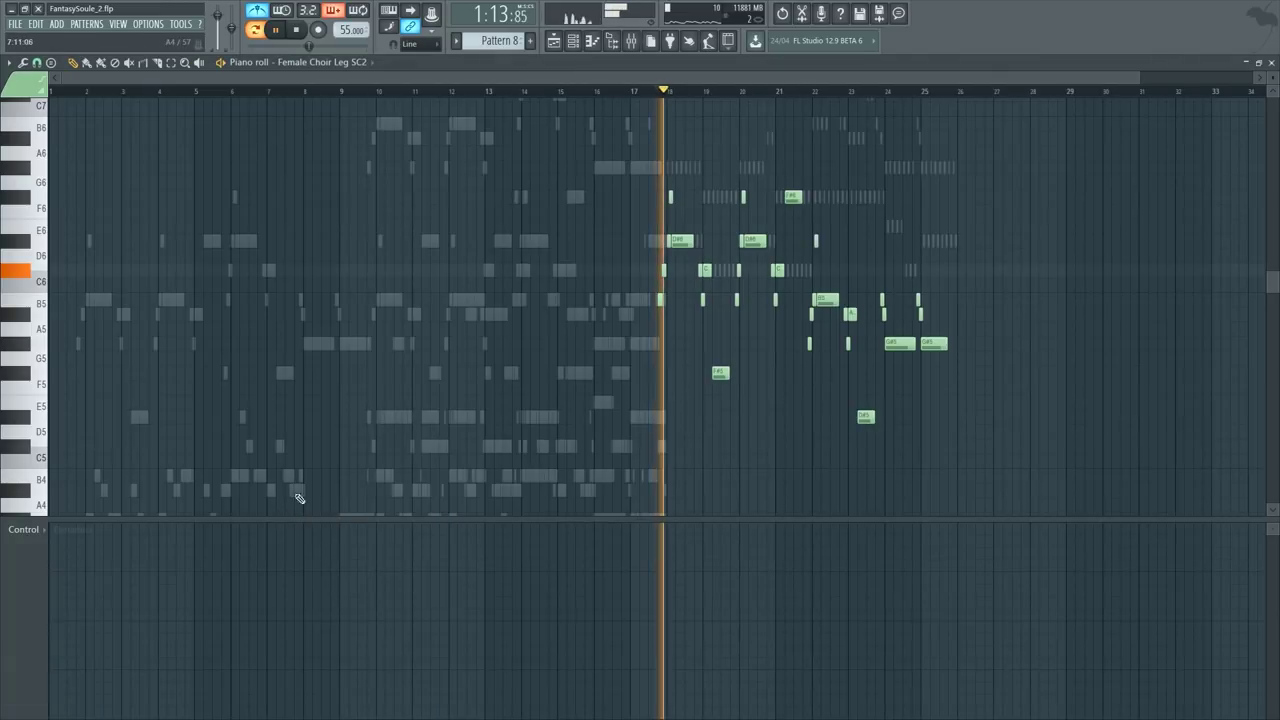
Step: Audition the soloed Female Choir Leg SC2 melody from just before bar 18 and view the channel's controller settings
key("space")
scroll(703, 100, "up", 5)
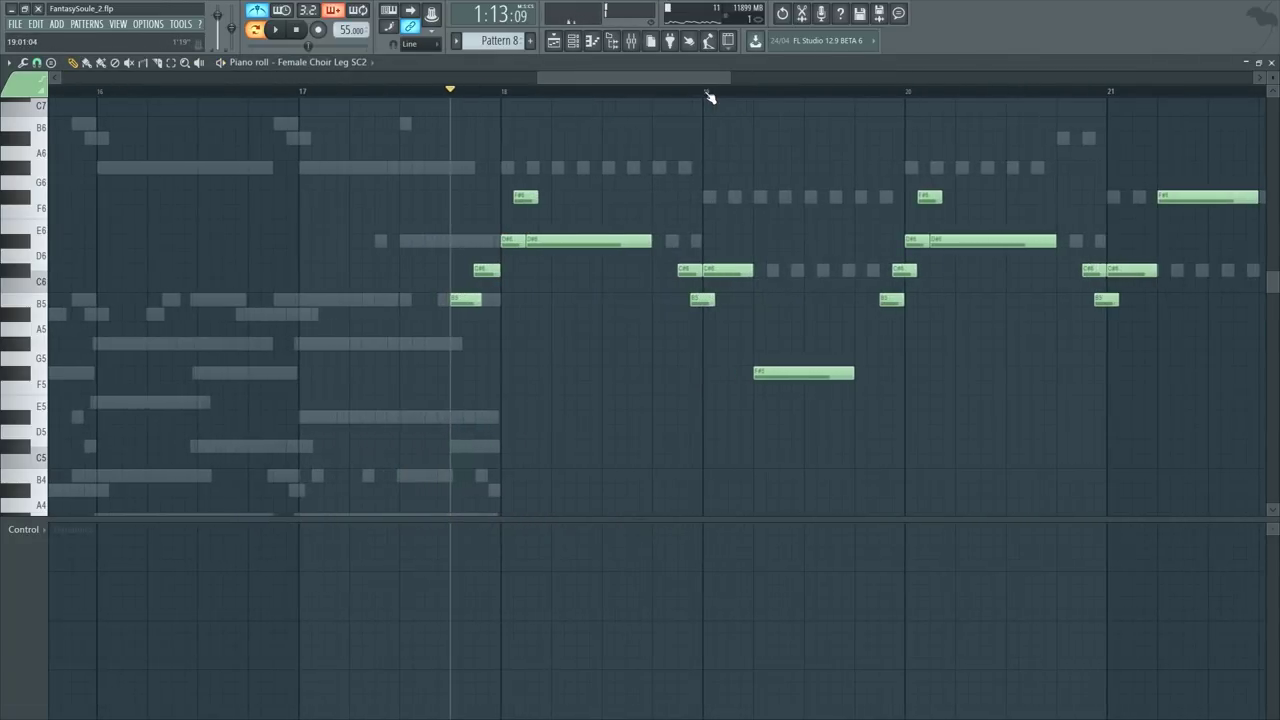
key("F6")
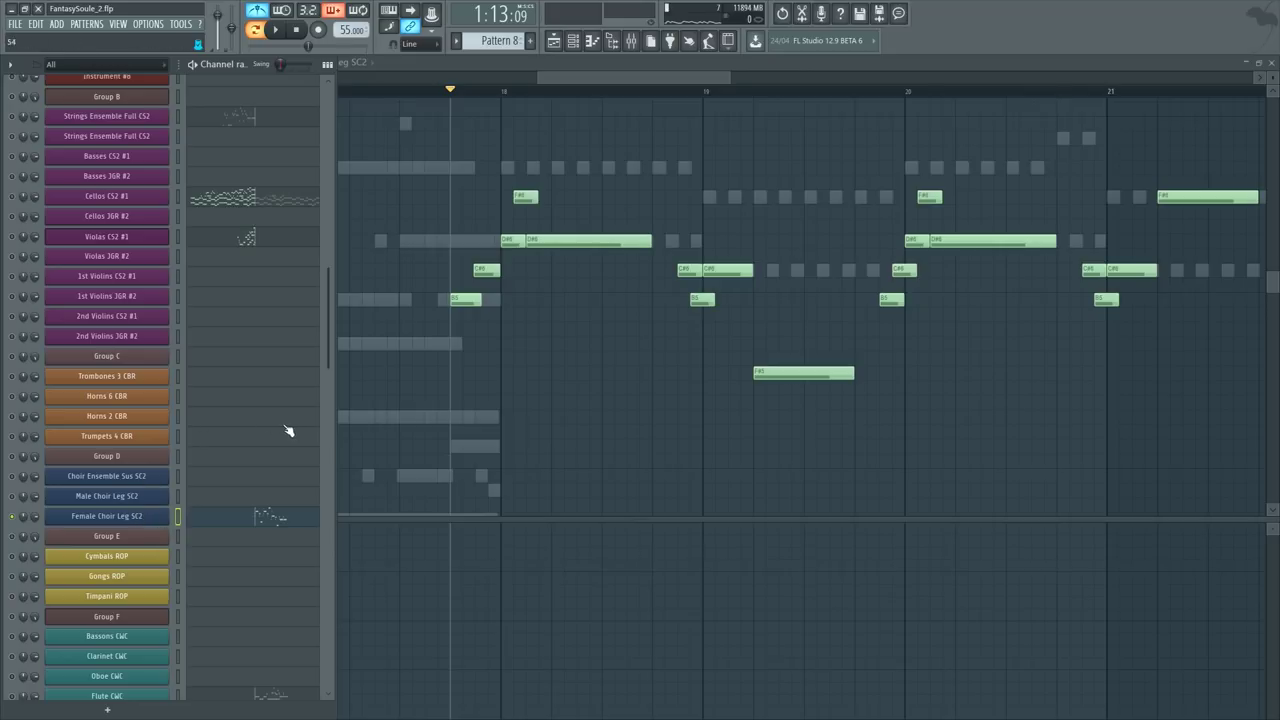
key("space")
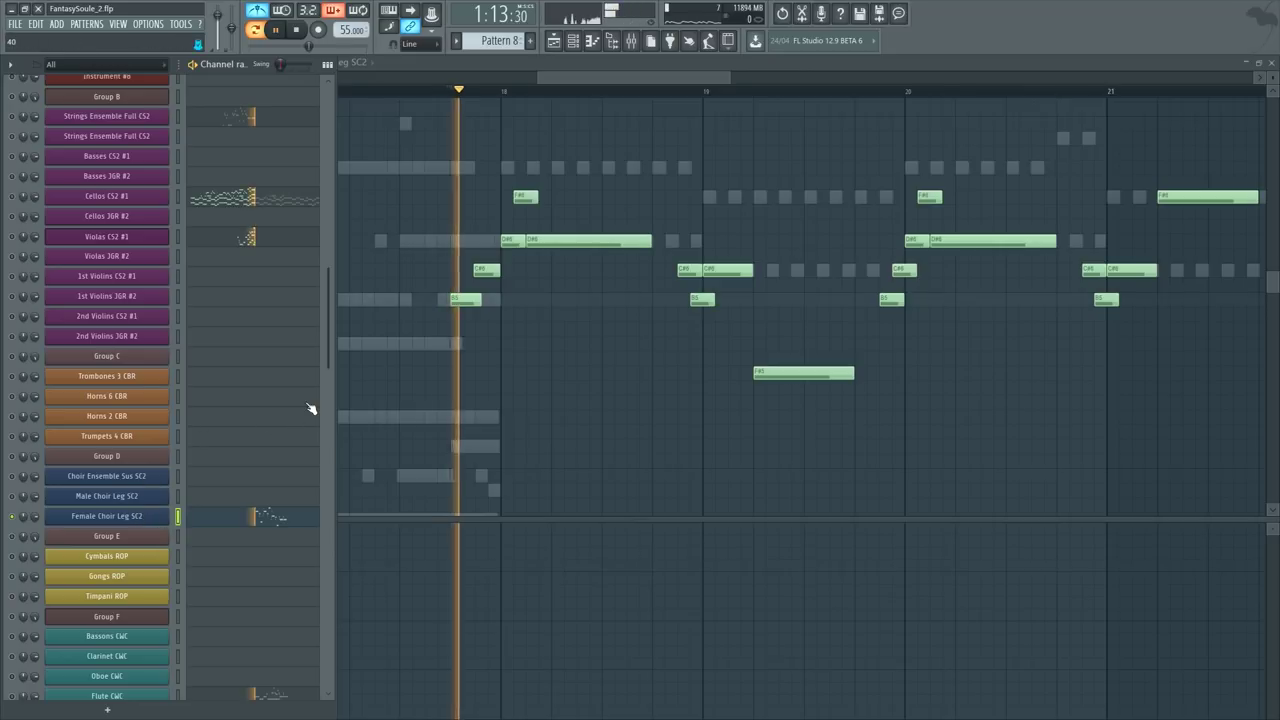
left_click(160, 516)
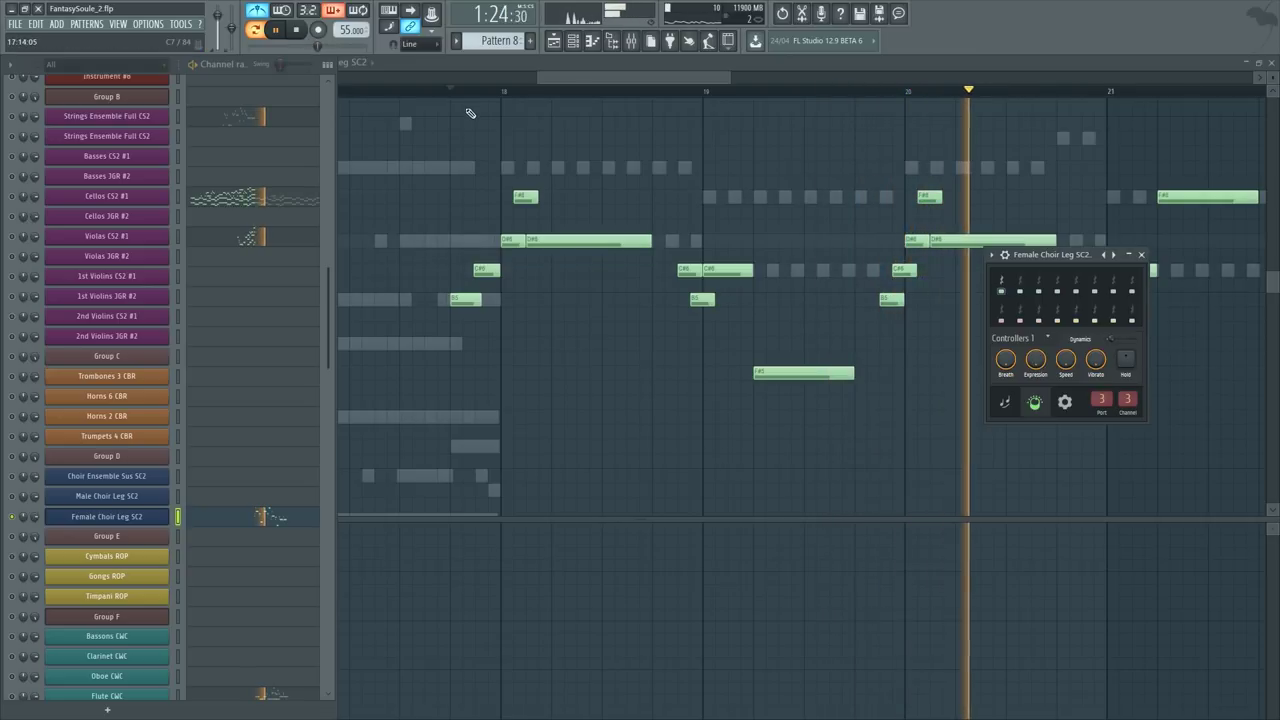
left_click(445, 95)
scroll(470, 100, "up", 3)
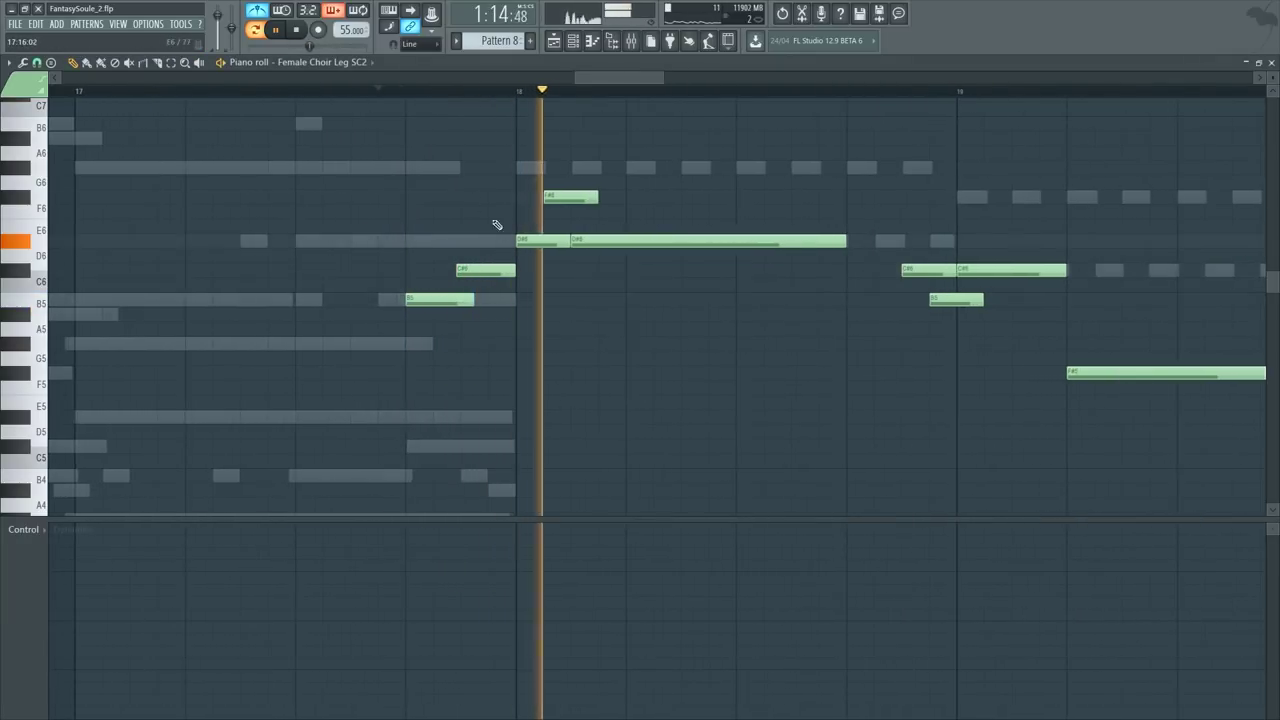
scroll(500, 238, "down", 3)
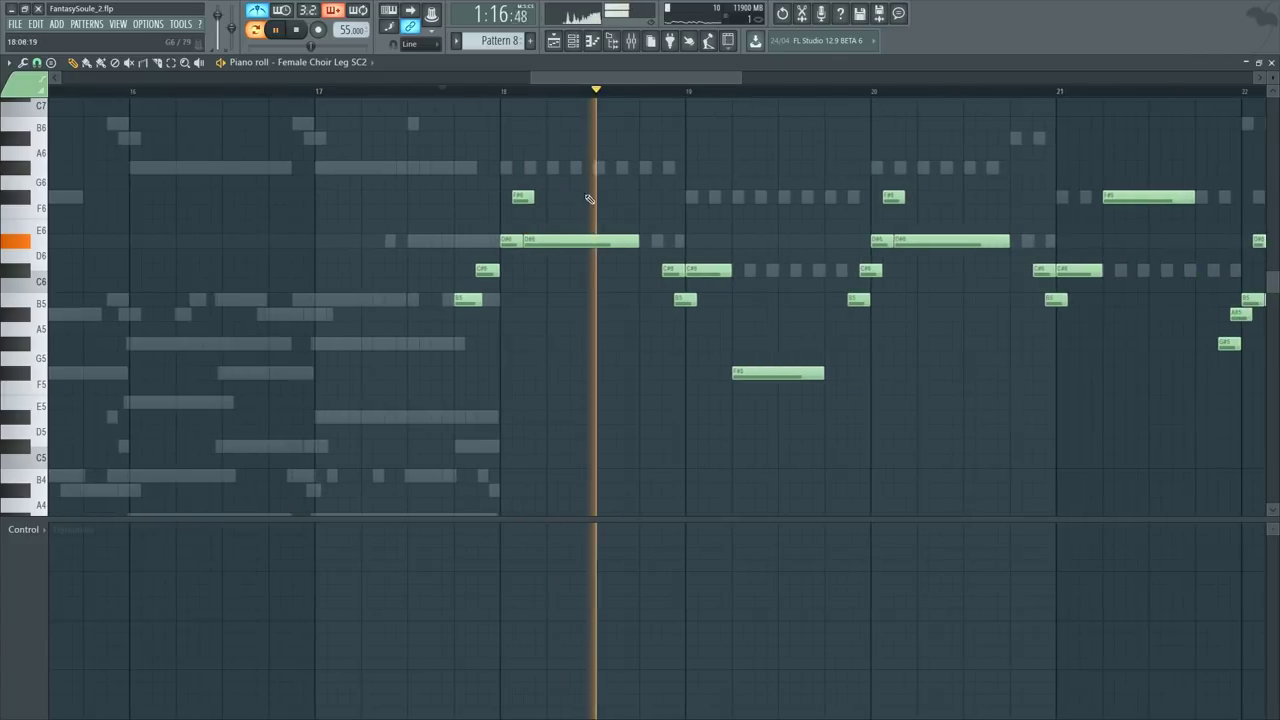
Step: Trim the B5, first D#6 and F#6 notes around bar 18 so each ends where the following note begins
key("space")
left_click_drag(449, 174, 574, 336)
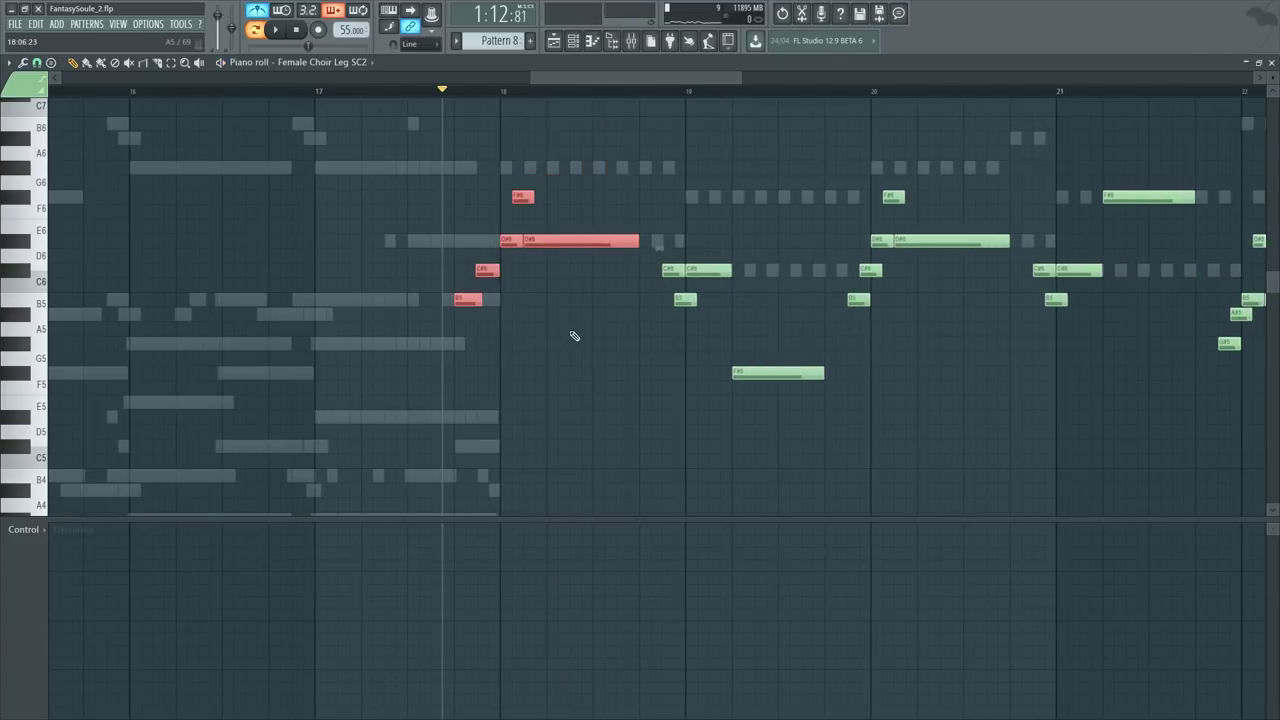
scroll(548, 122, "up", 4)
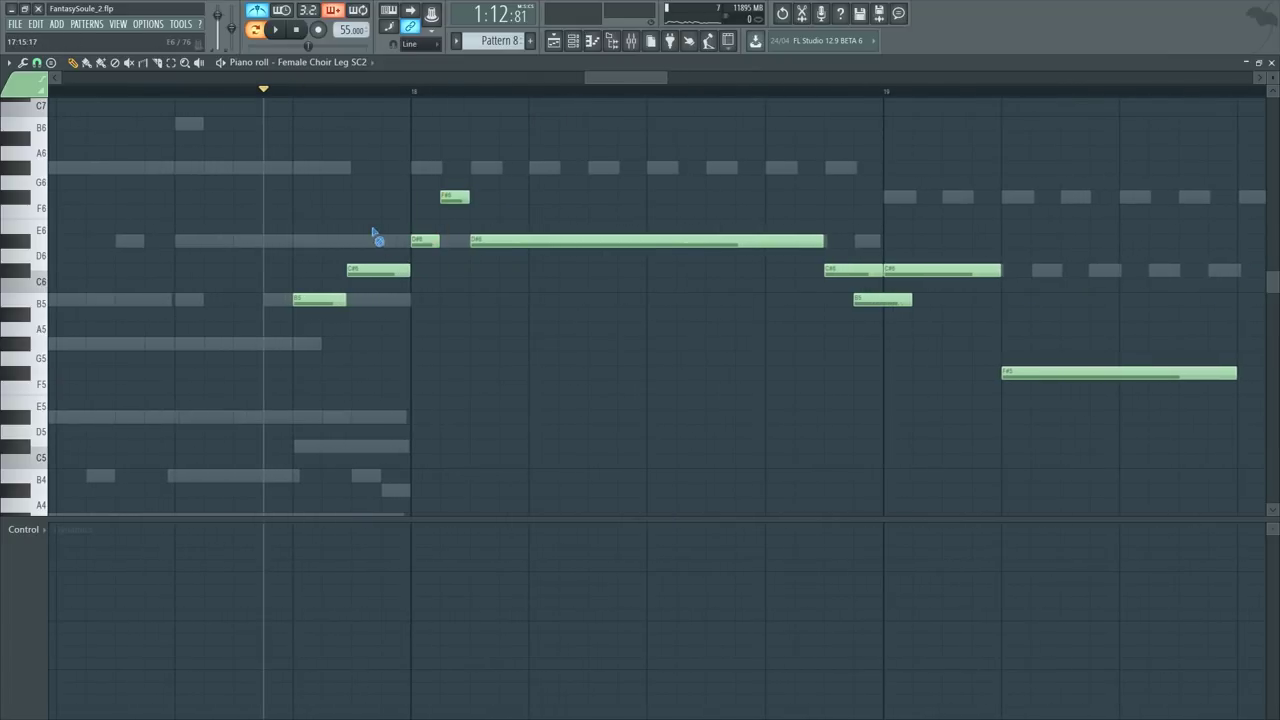
Step: Extend the starts of C#6, the first D#6, F#6 and the long D#6 around bar 18 slightly earlier, checking by playback
left_click_drag(347, 270, 341, 270)
key("space")
key("space")
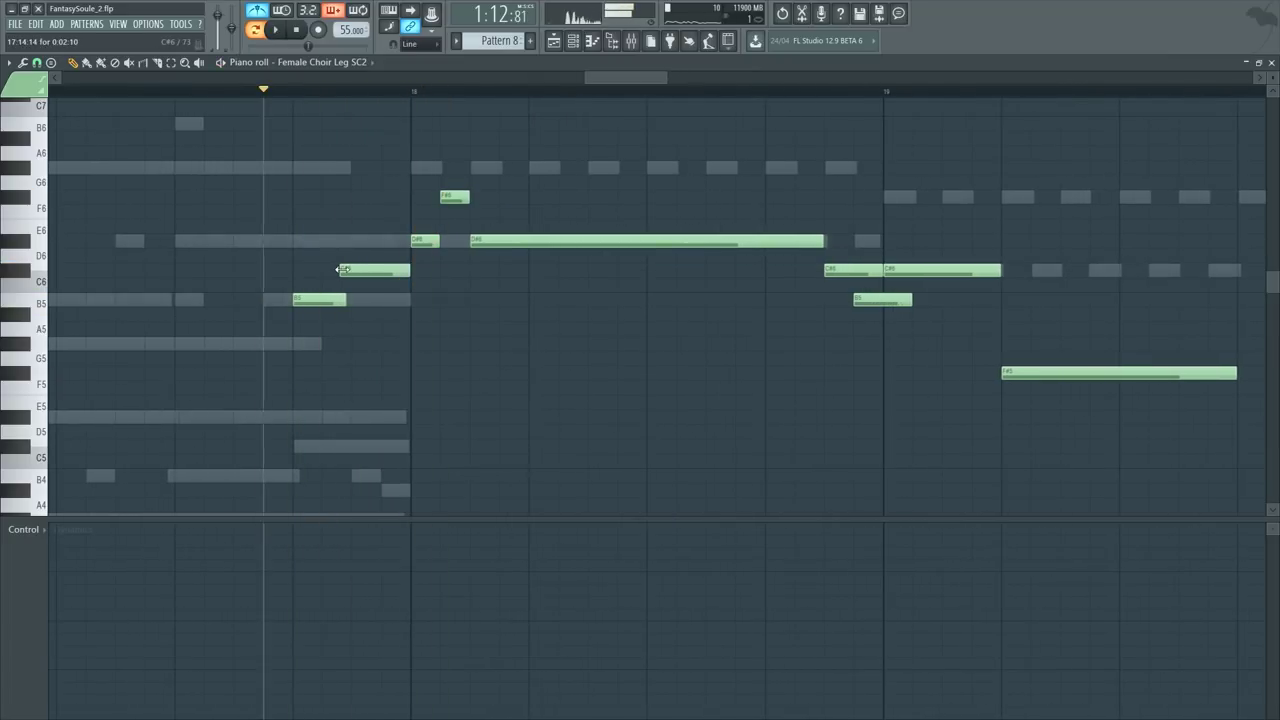
key("space")
left_click_drag(412, 241, 405, 241)
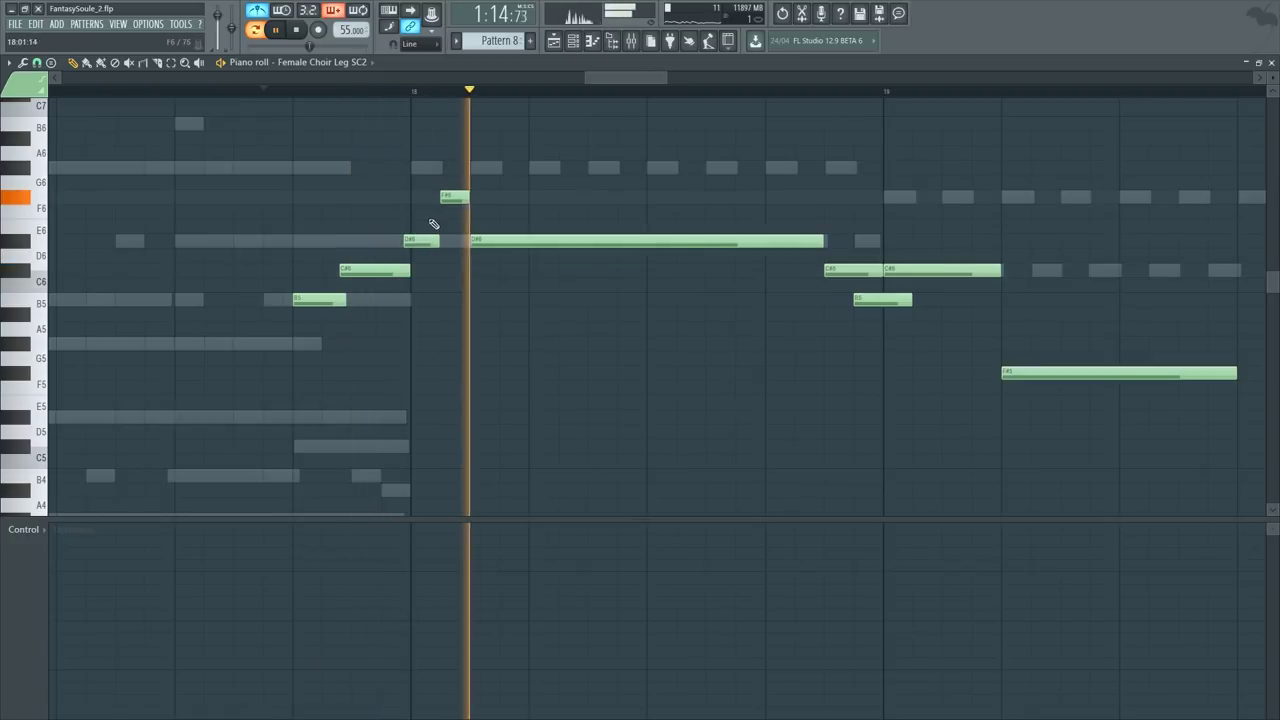
key("space")
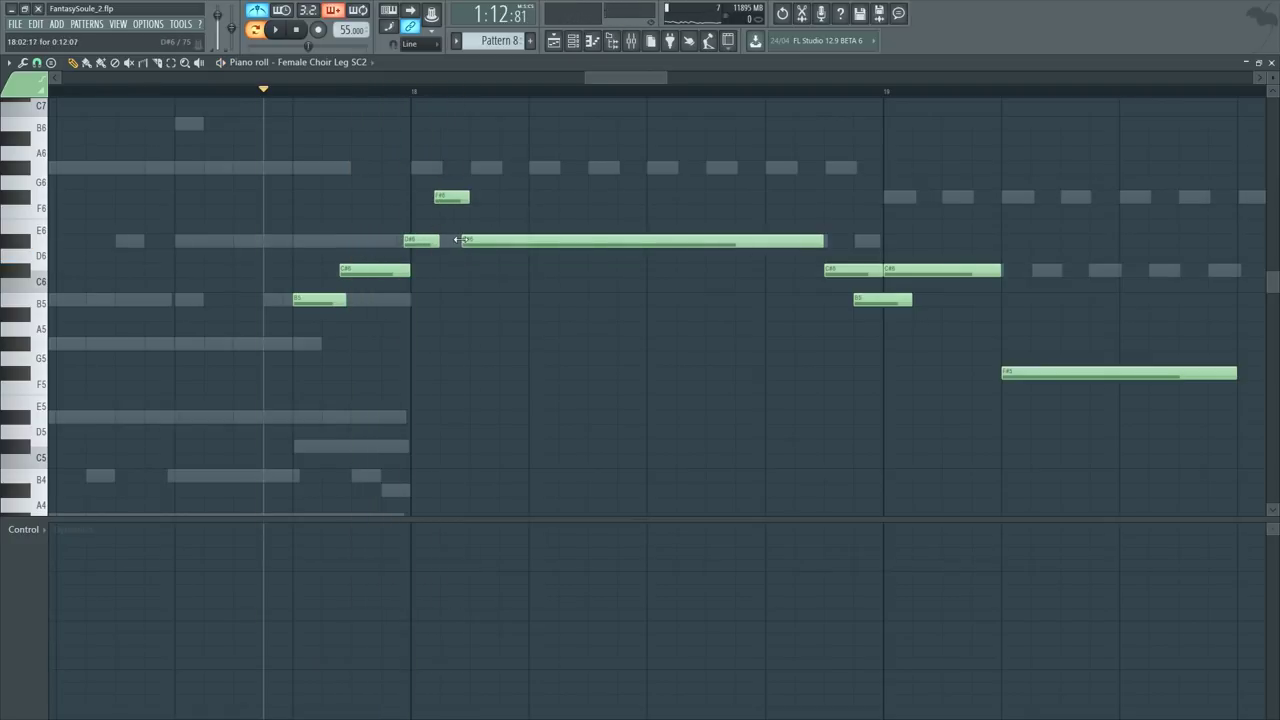
key("space")
left_click_drag(461, 240, 457, 240)
key("ctrl+z")
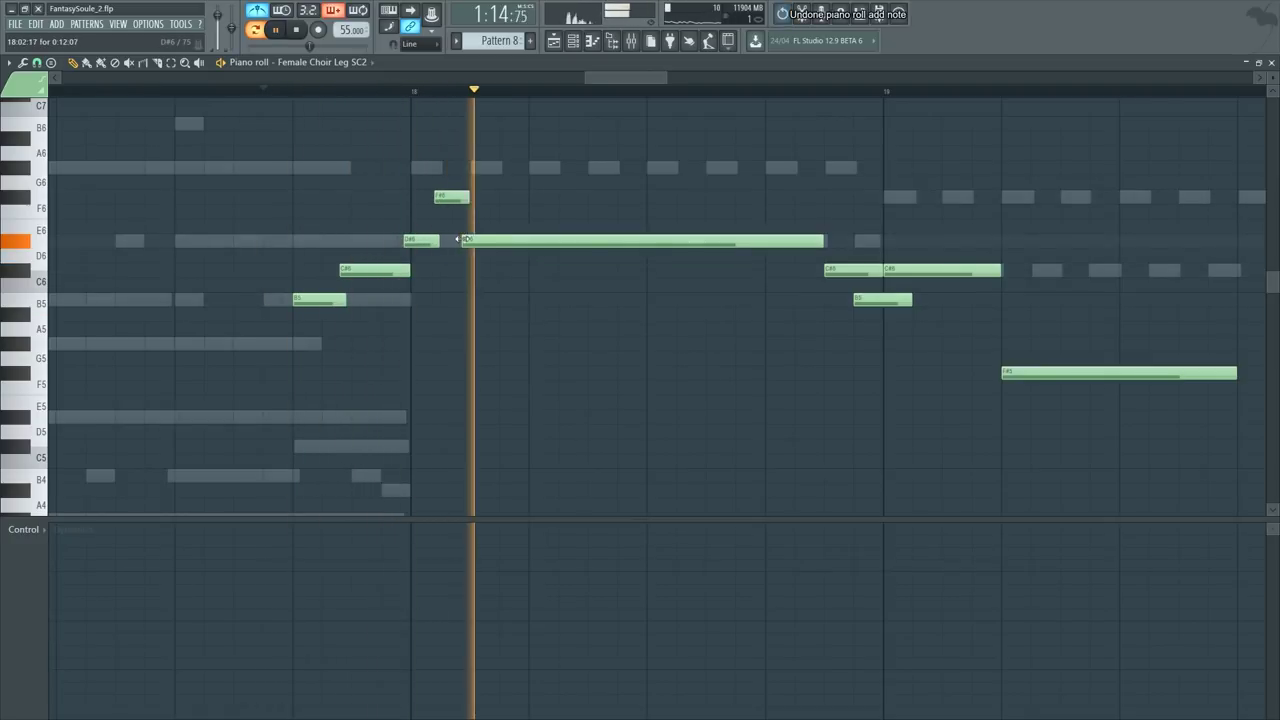
Step: Trim the end of the long D#6 in bar 18 and start the following C#6, B5, C#6 and F#5 notes slightly earlier
scroll(700, 94, "down", 2)
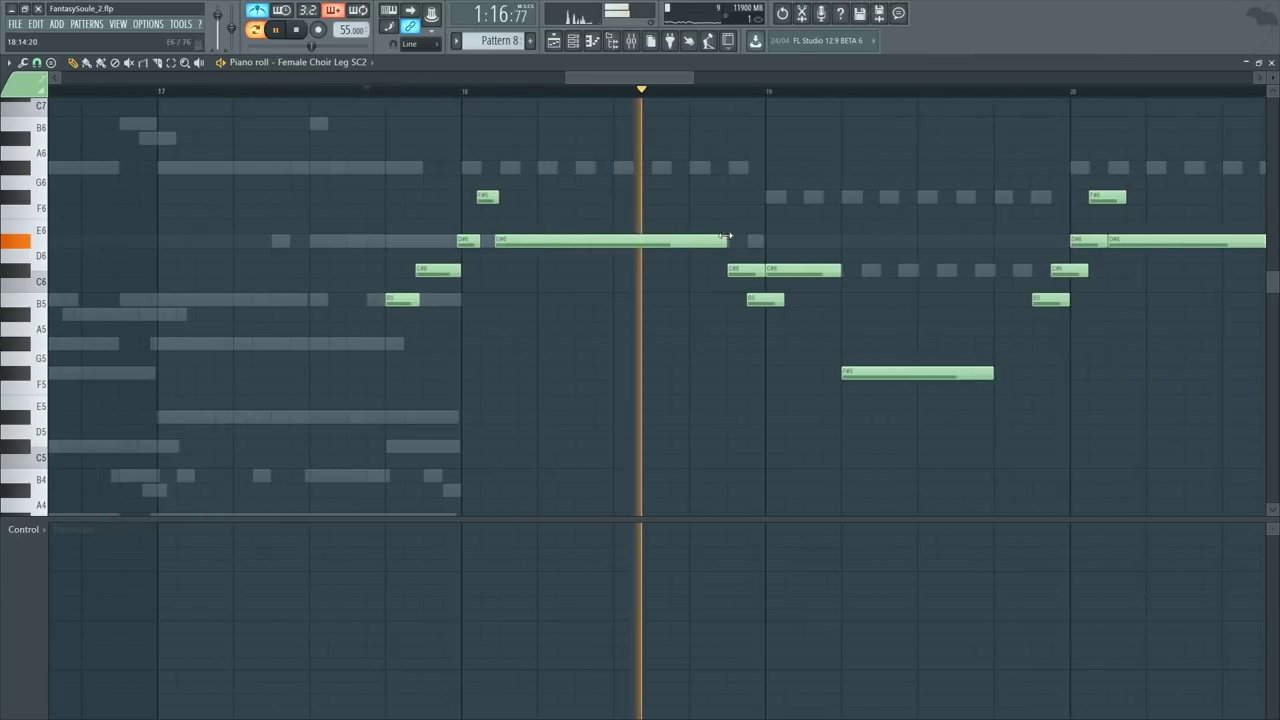
left_click_drag(726, 237, 721, 237)
key("space")
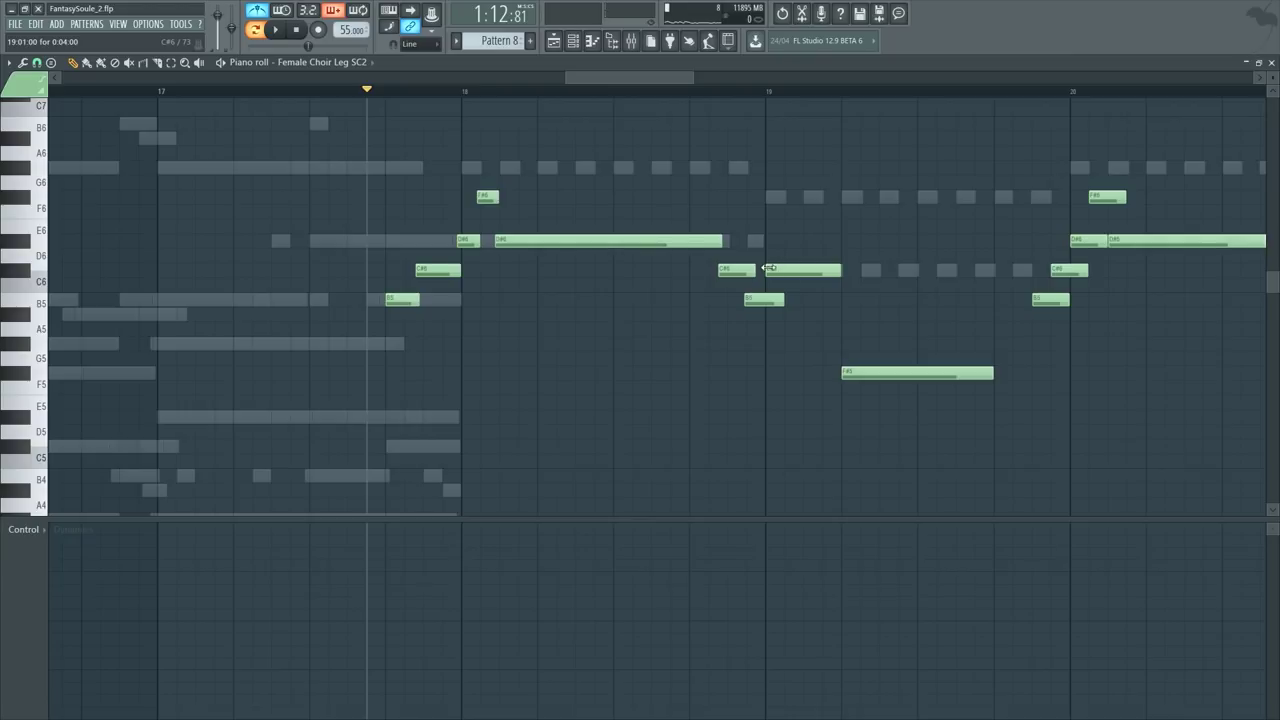
left_click(716, 92)
key("space")
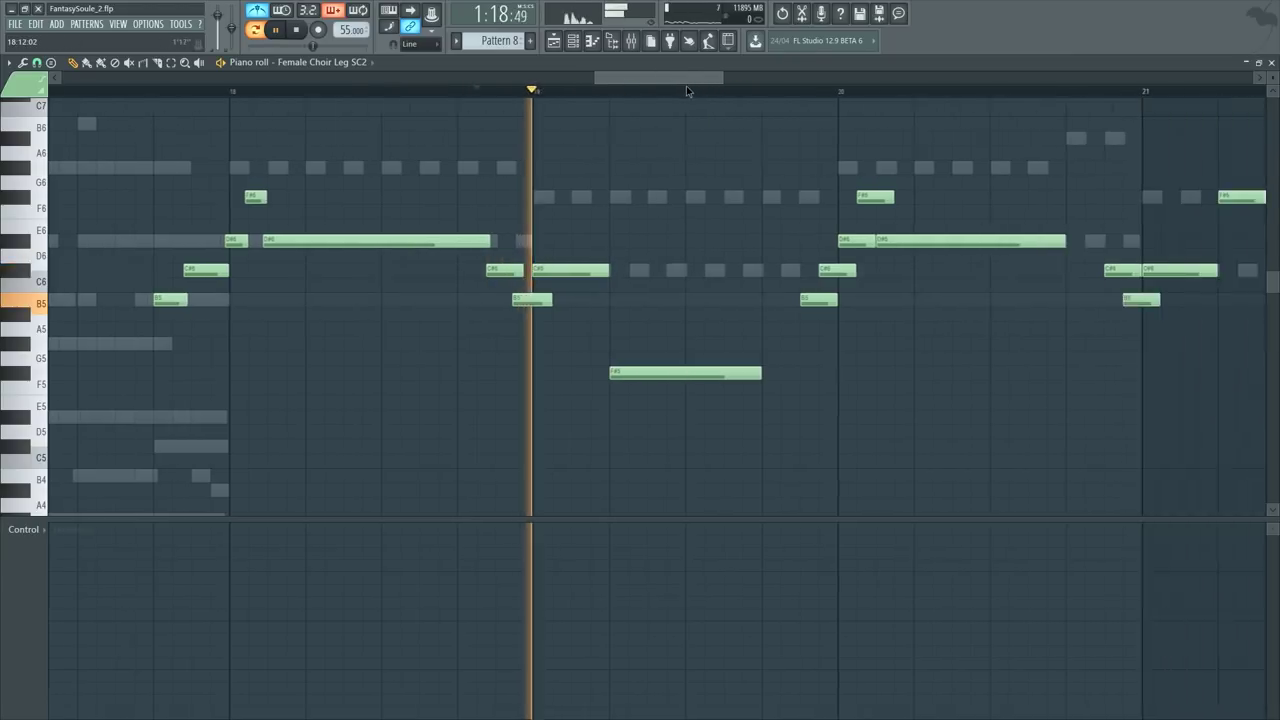
left_click_drag(535, 372, 528, 372)
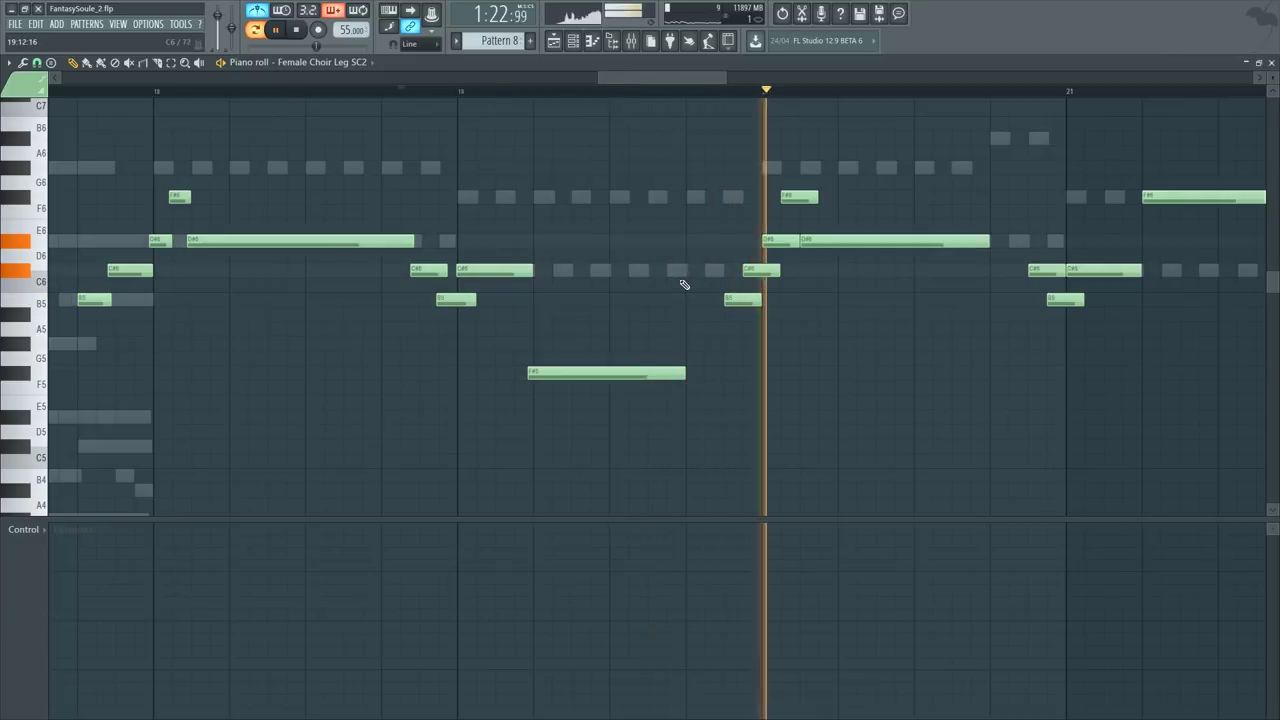
Step: Extend the starts of the B5, C#6 and first D#6 leading into bar 20 slightly earlier, checking by playback
key("space")
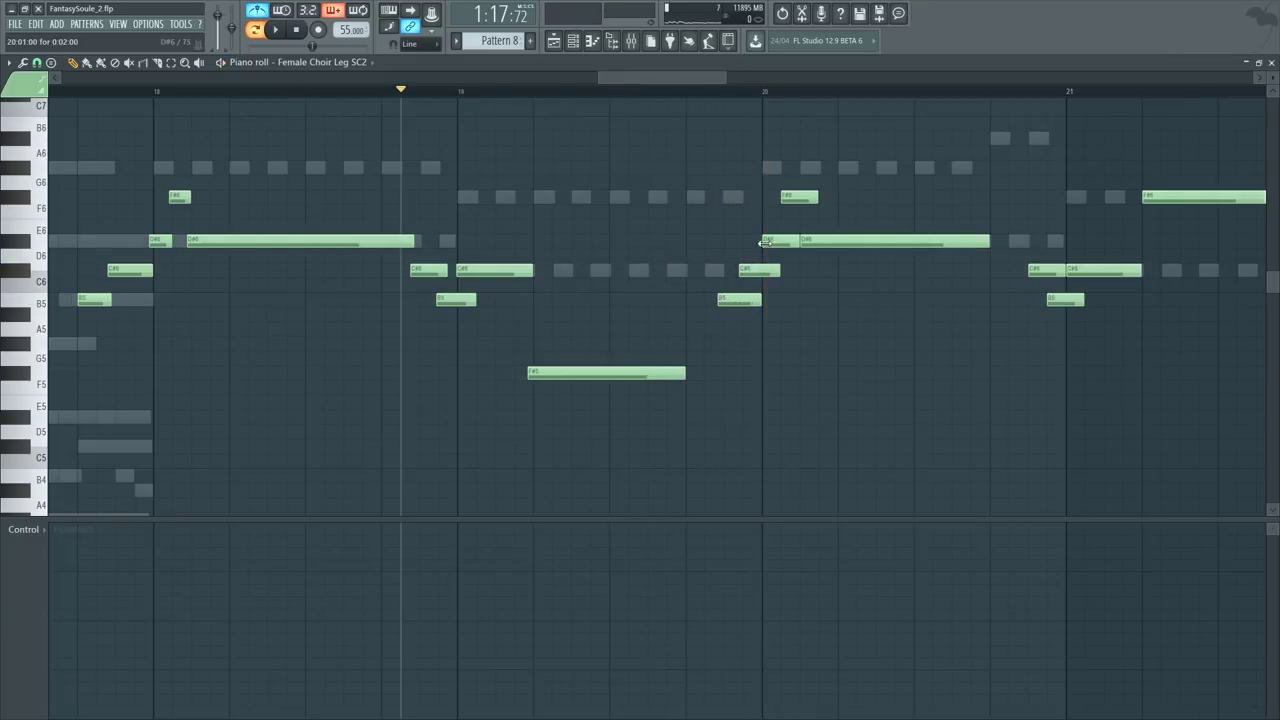
left_click(714, 93)
key("space")
scroll(785, 106, "up", 3)
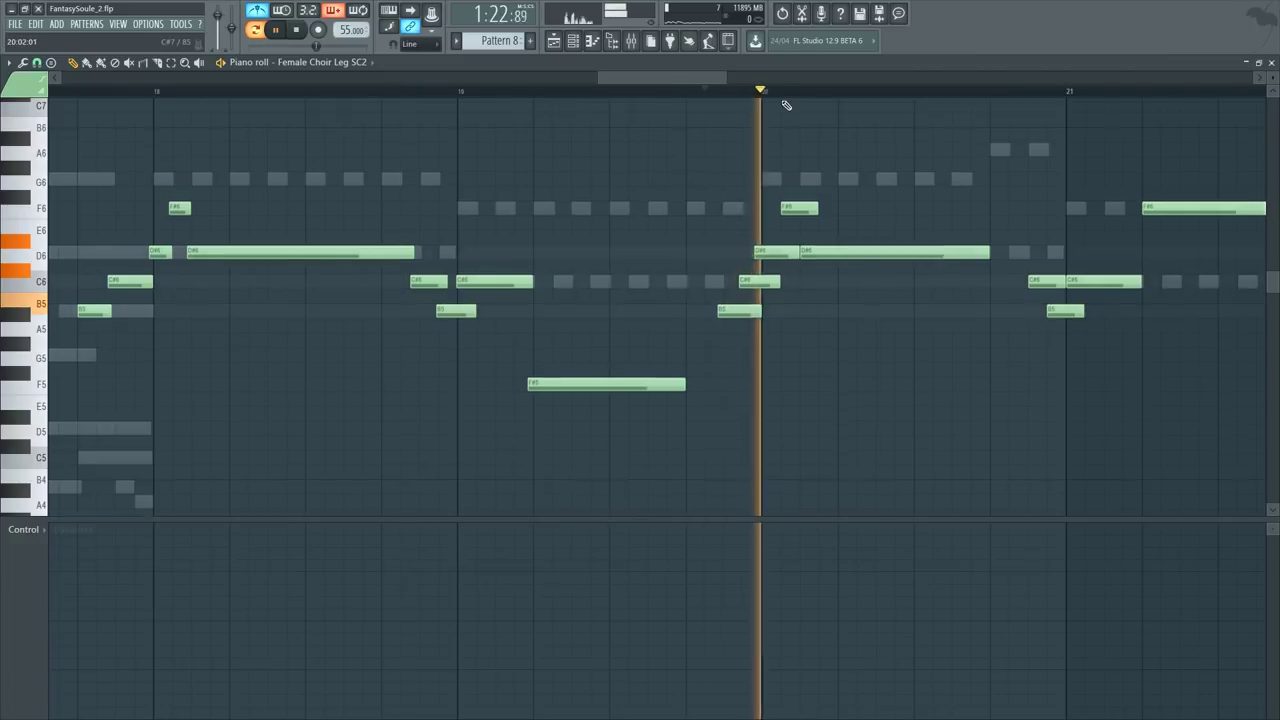
key("space")
scroll(785, 106, "up", 3)
key("space")
key("space")
Step: Pull the starts of C#6, the first D#6 and F#6 around bar 20 further forward in time and replay the passage
scroll(659, 298, "down", 3)
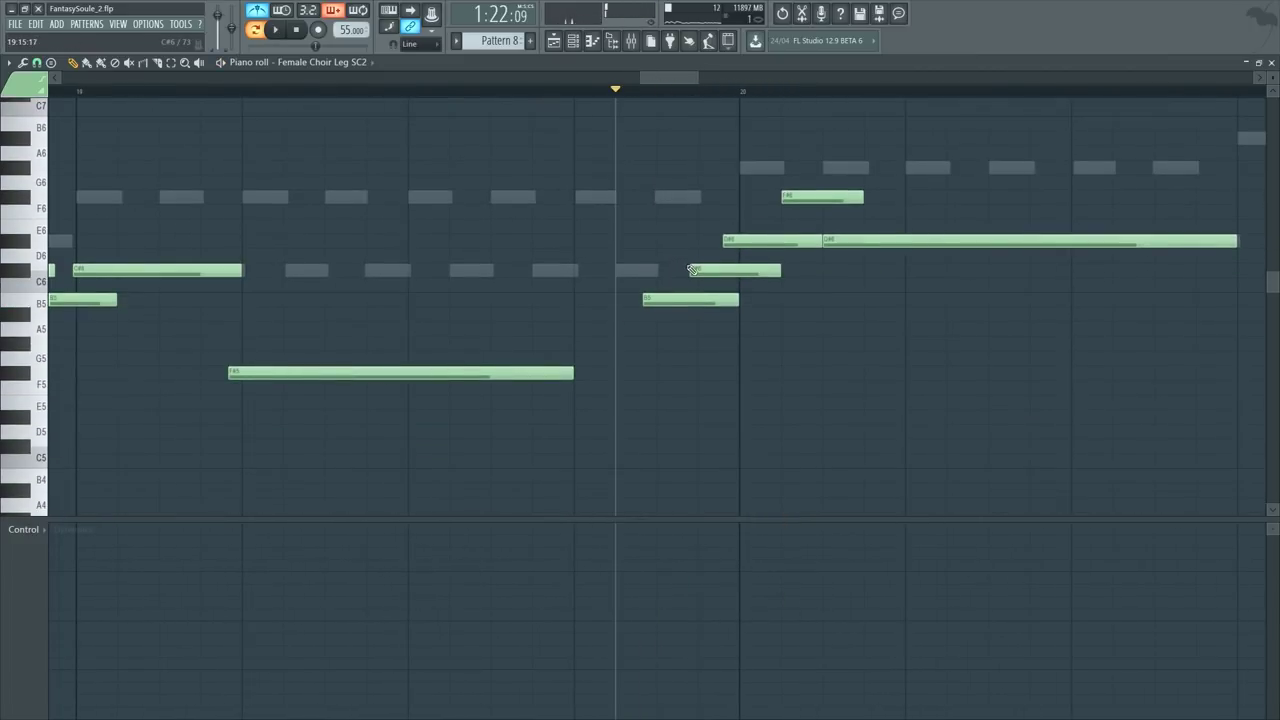
left_click_drag(672, 267, 668, 267)
key("space")
key("space")
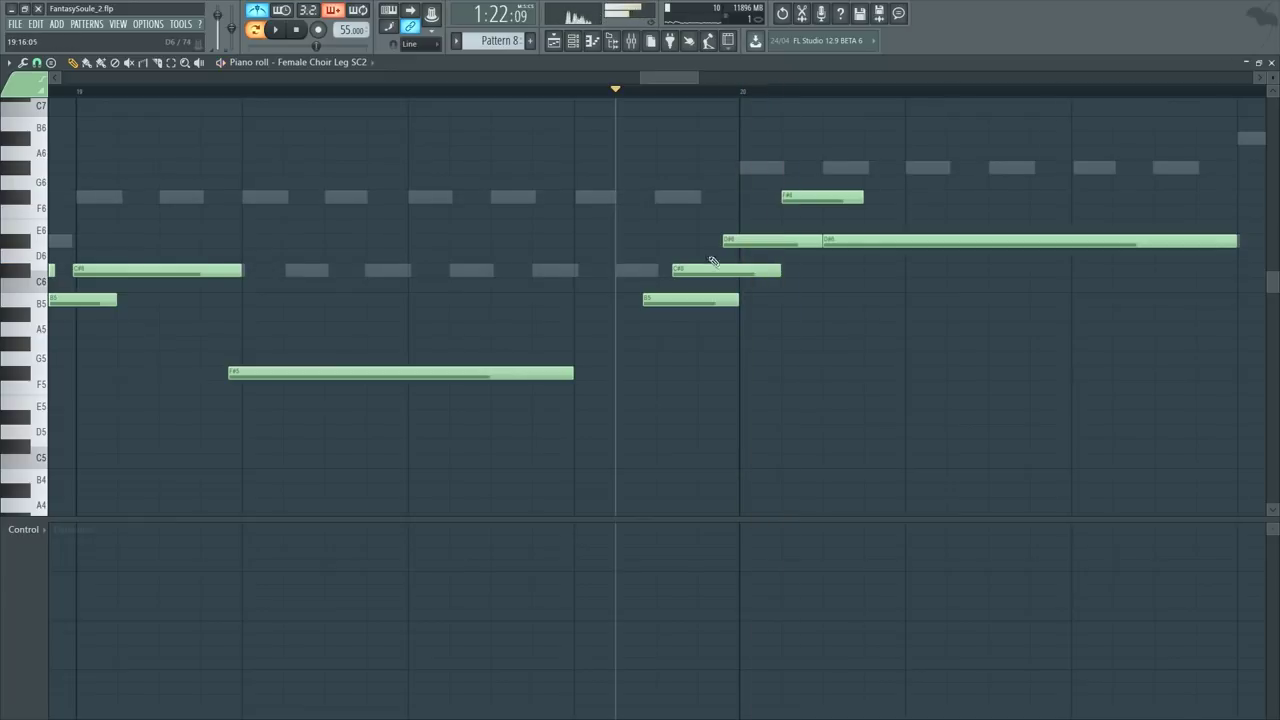
key("space")
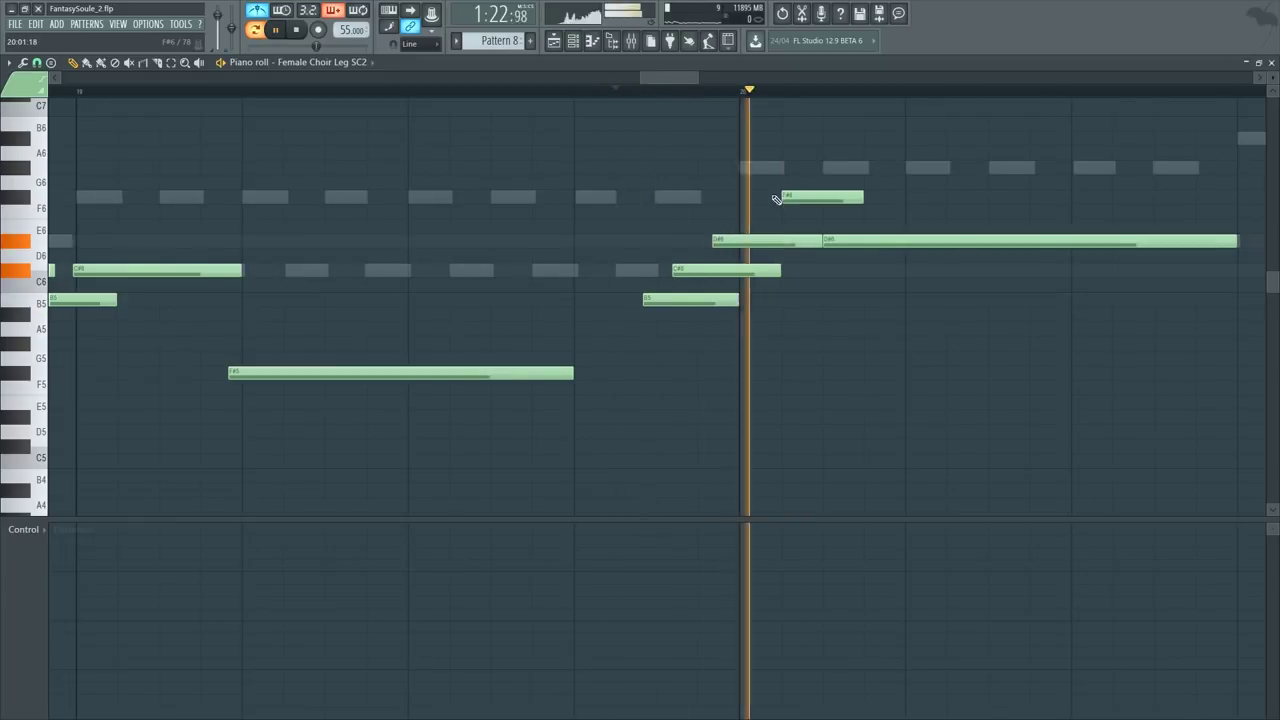
left_click_drag(782, 195, 758, 193)
left_click(626, 93)
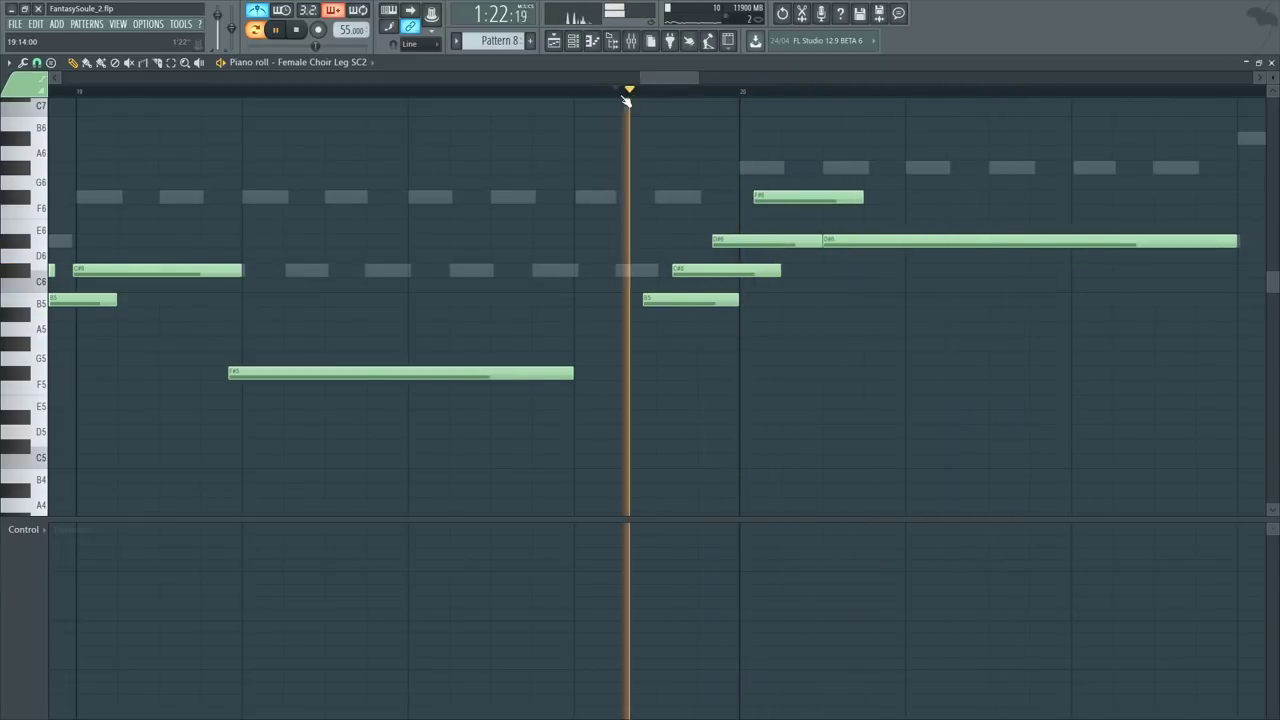
Step: Shorten the first D#6 at bar 20, start the long D#6 slightly earlier, and play the result
key("space")
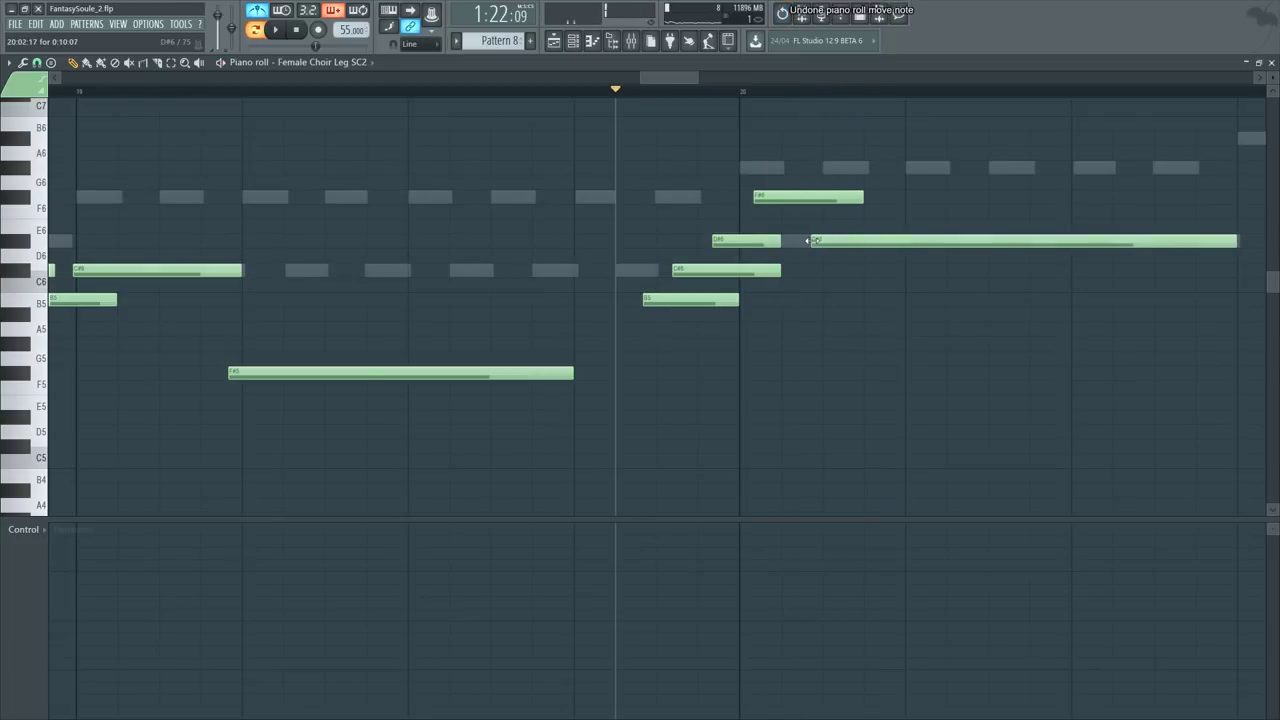
key("space")
scroll(675, 78, "down", 3)
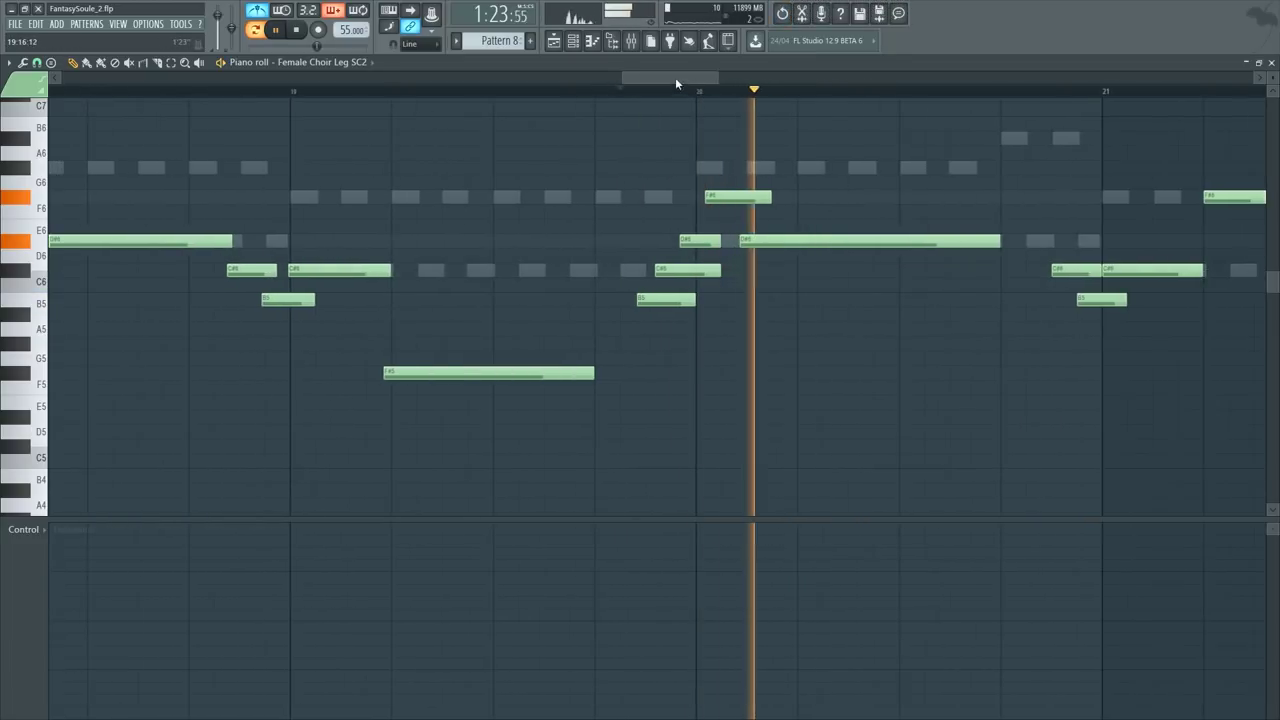
left_click_drag(676, 78, 709, 90)
Step: Shift the B5, C#6 and short D#6 before bar 20 slightly earlier together, and extend the start of F#6 earlier
key("space")
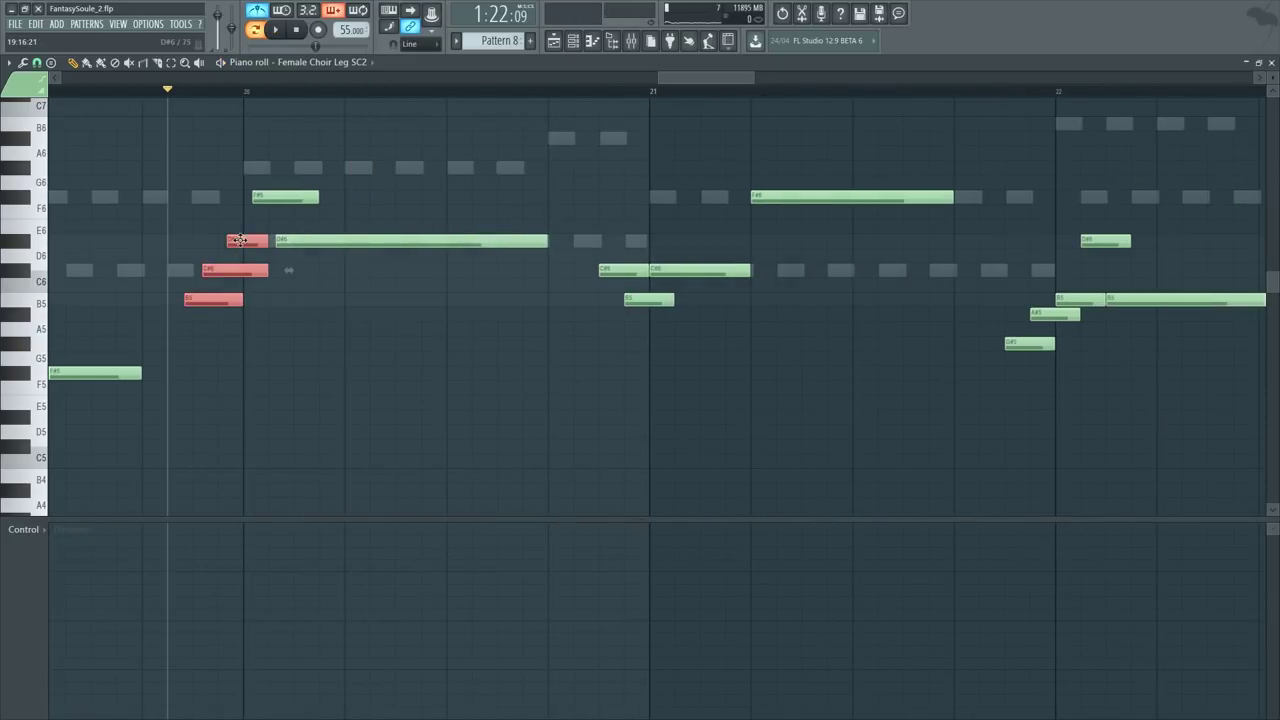
scroll(170, 92, "up", 3)
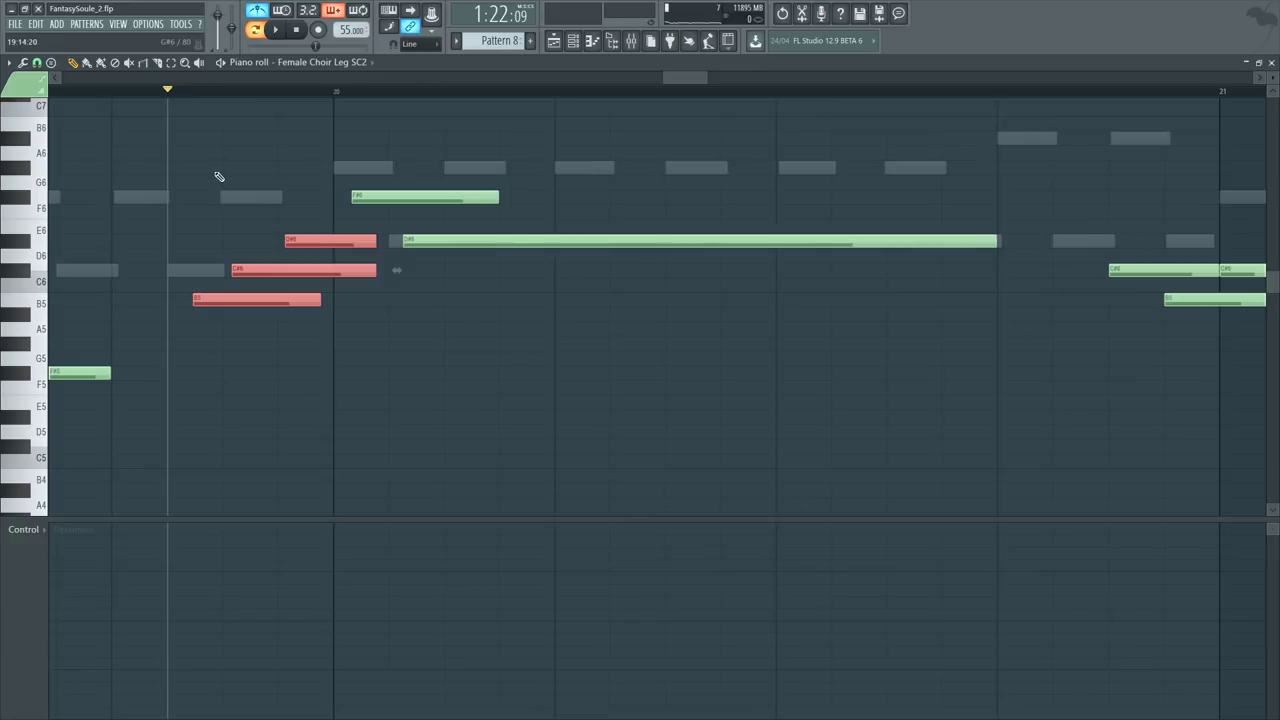
scroll(217, 177, "up", 2)
key("space")
left_click(293, 211, "ctrl")
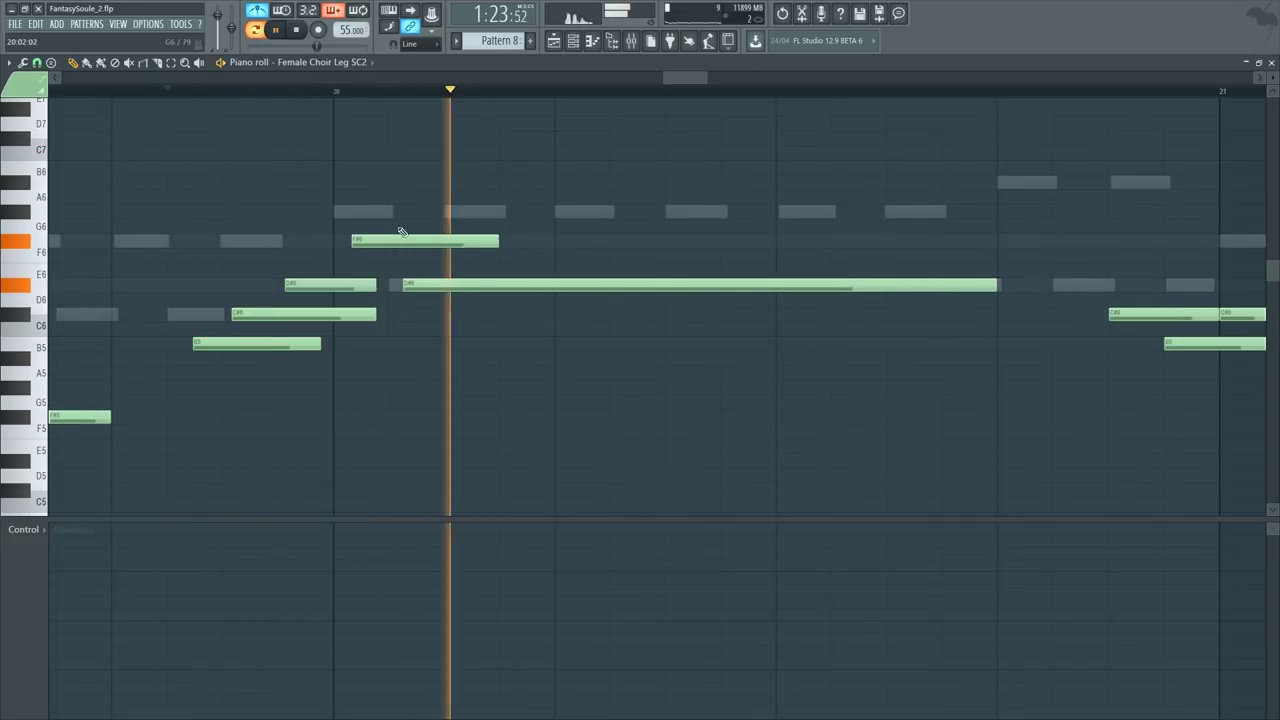
left_click_drag(355, 241, 342, 241)
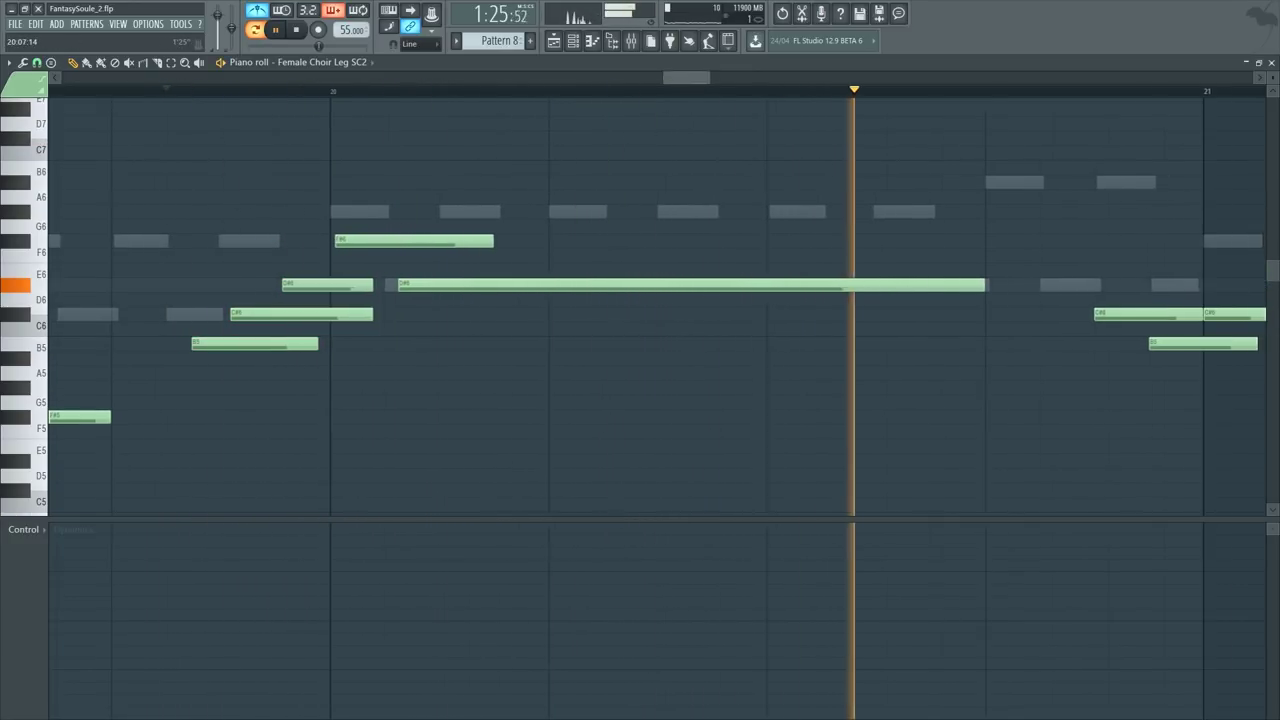
Step: Shift the C#6, B5 and C#6 group around bar 21 slightly earlier and extend the start of the following F#6
scroll(800, 314, "down", 2)
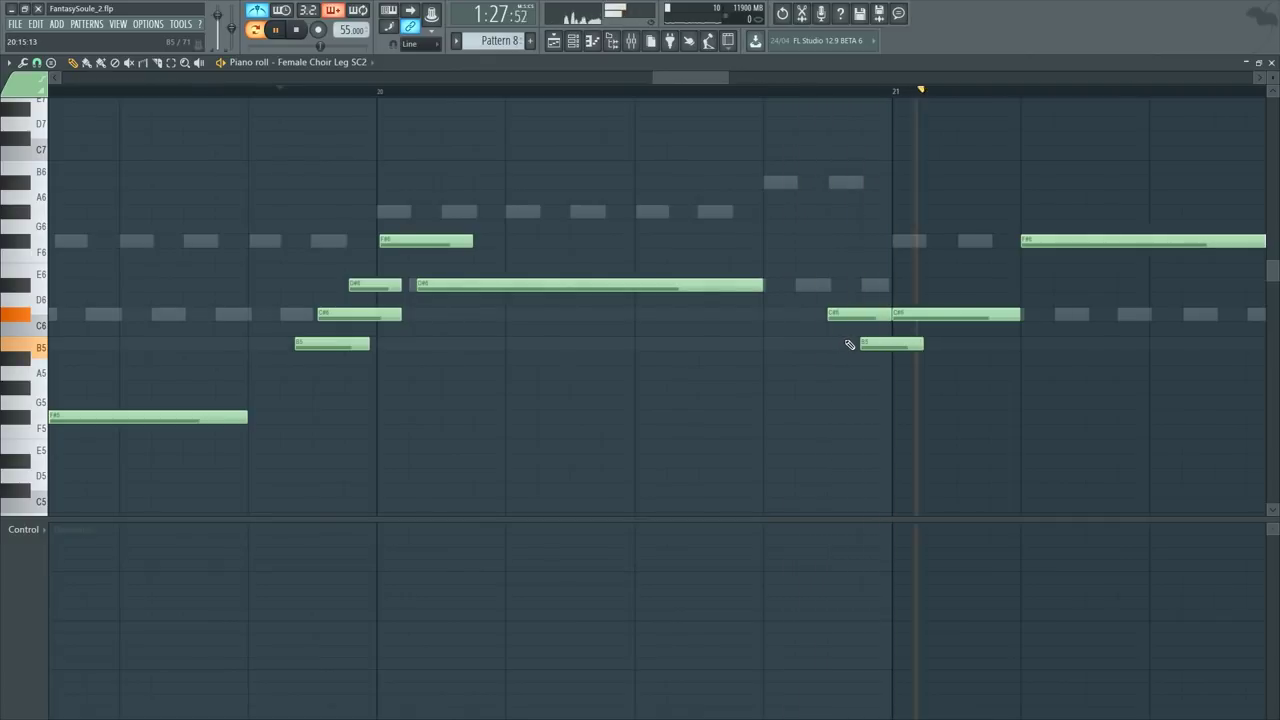
left_click_drag(823, 279, 941, 381)
key("space")
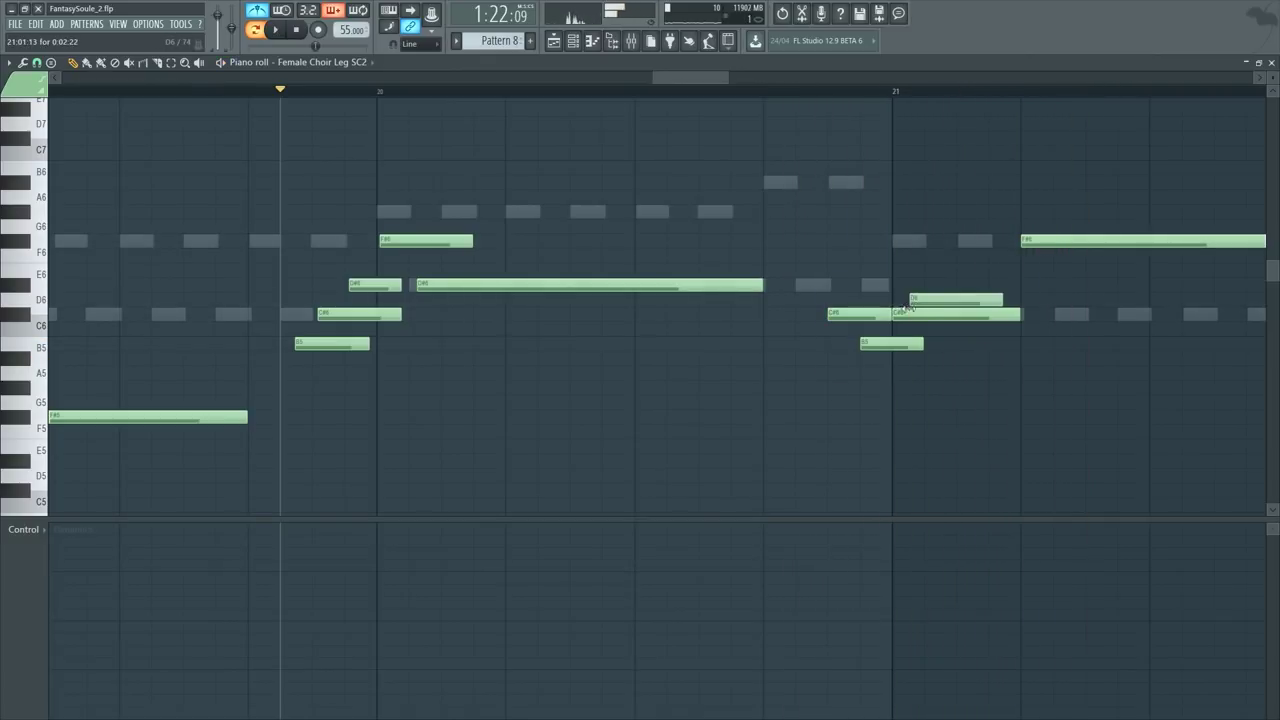
key("ctrl+z")
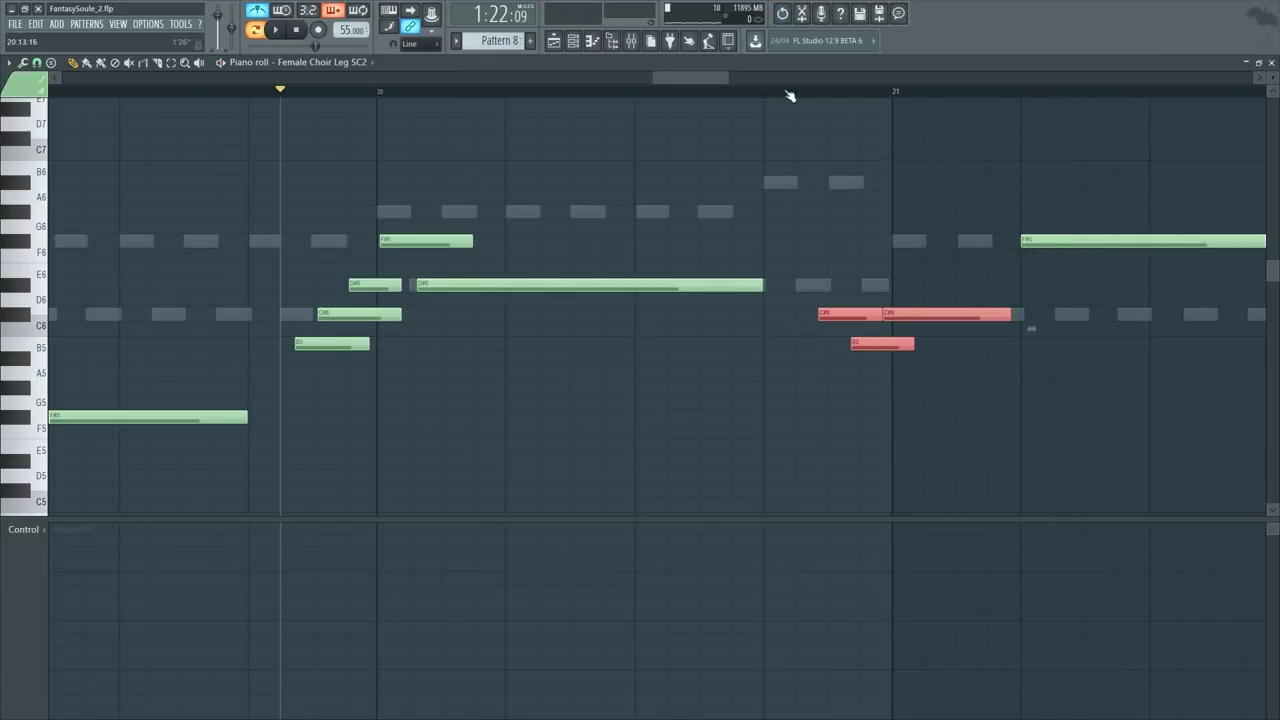
left_click(794, 91)
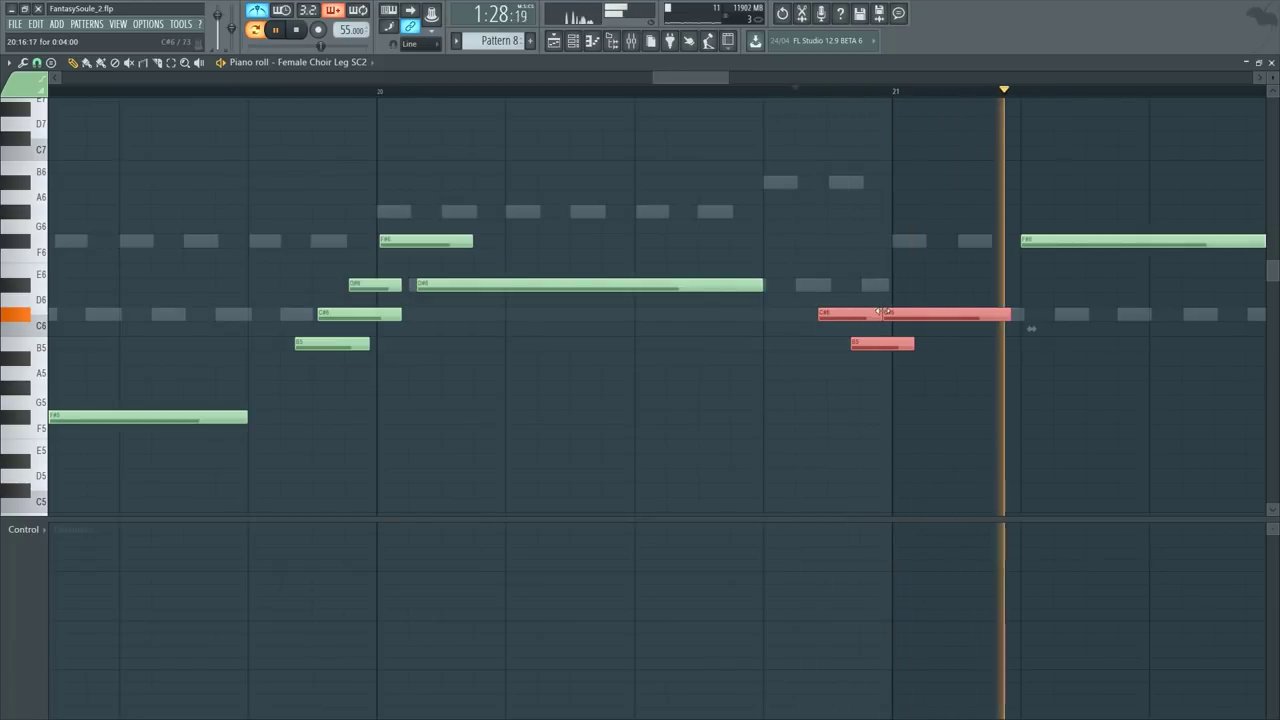
left_click_drag(884, 312, 880, 312)
left_click(983, 271, "ctrl")
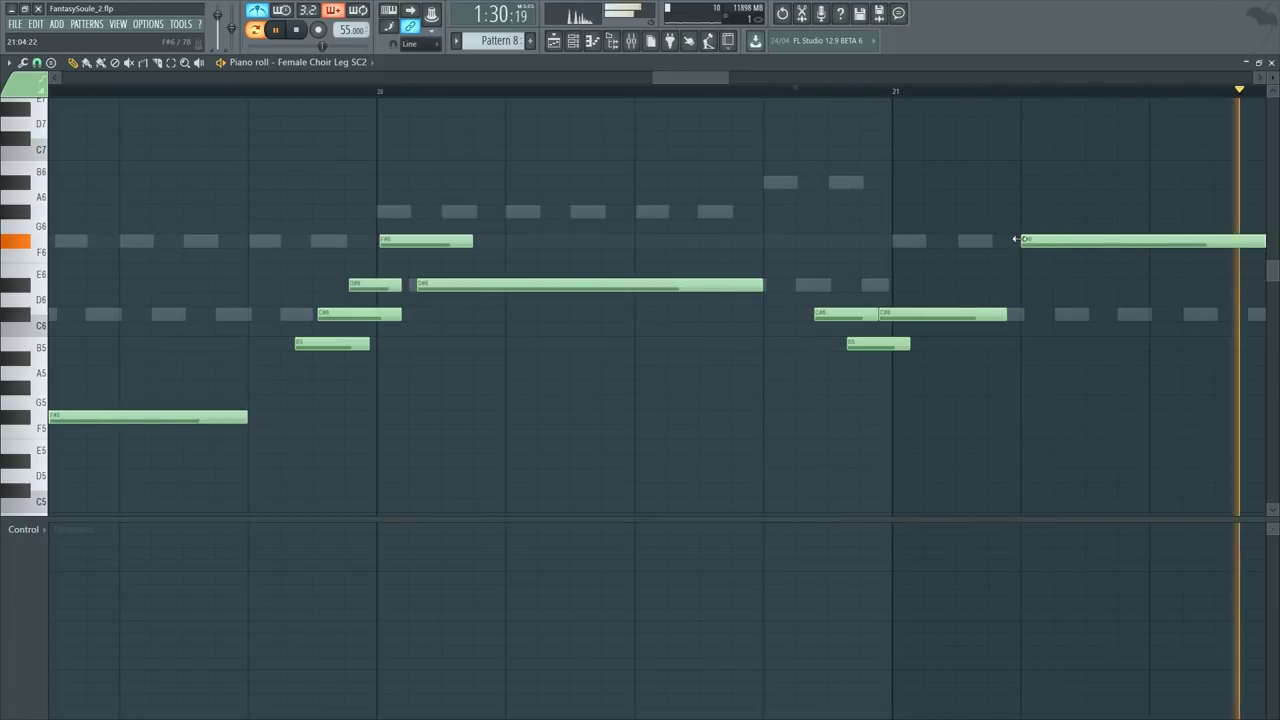
left_click_drag(1016, 239, 1003, 239)
Step: Delete the melody notes spanning bars 22 and 23, from the G#5 before bar 22 through the low D#5
scroll(908, 91, "down", 5)
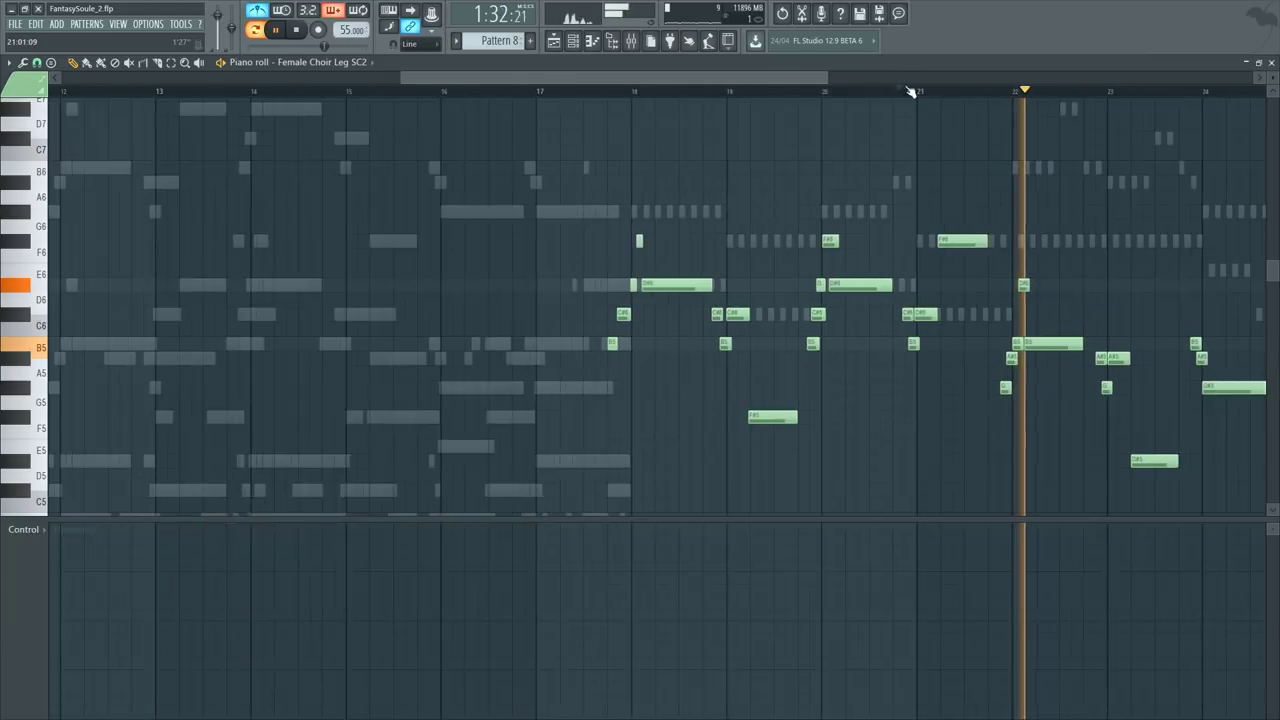
left_click_drag(819, 84, 877, 98)
scroll(765, 342, "down", 3)
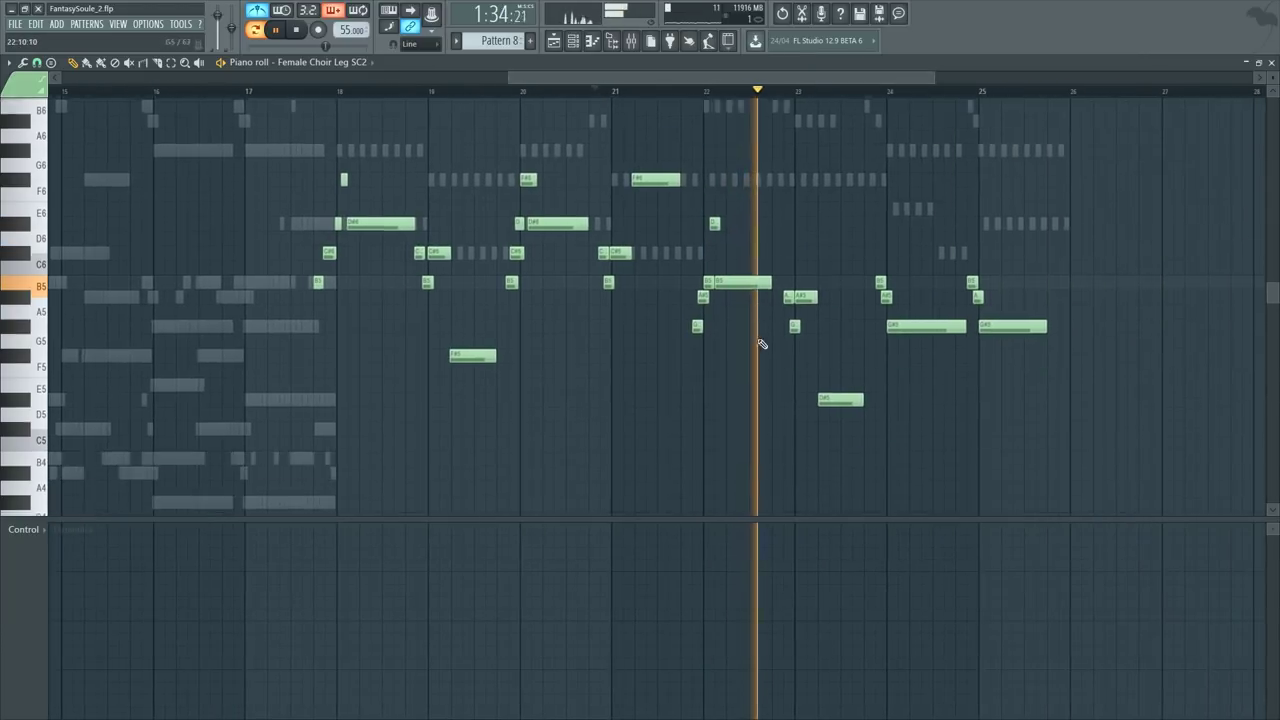
left_click_drag(688, 150, 846, 372)
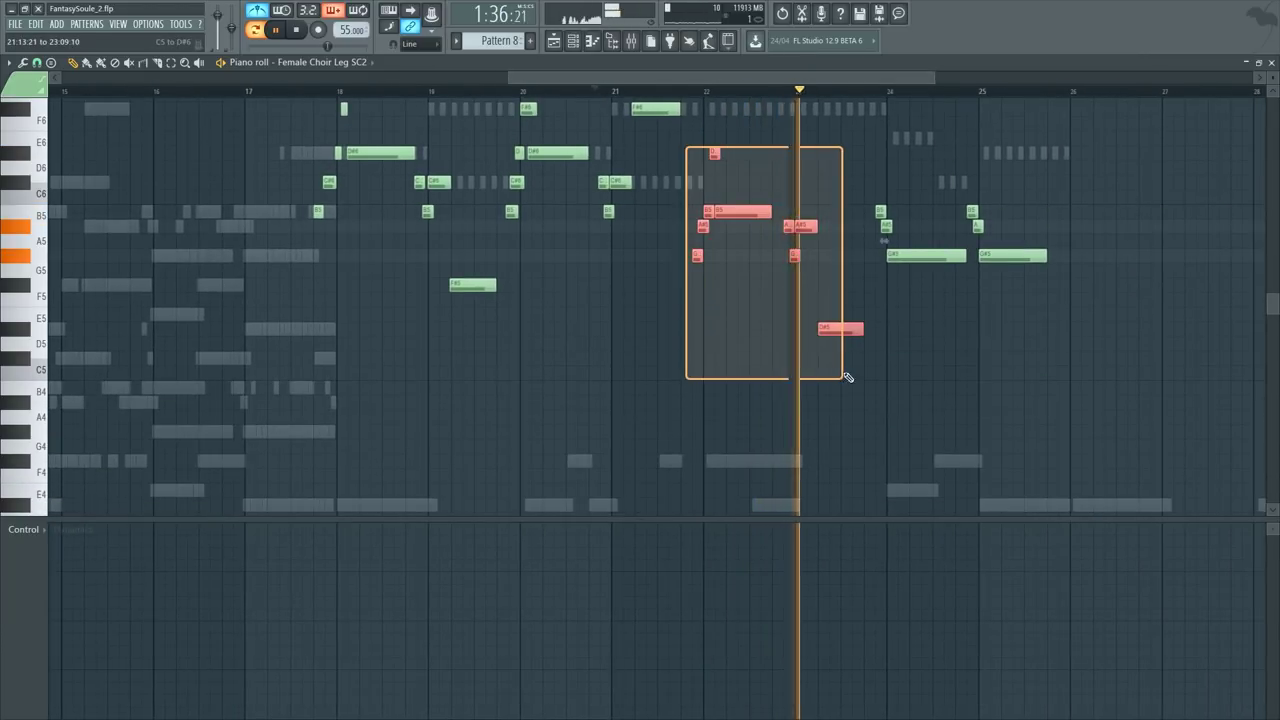
key("Delete")
scroll(301, 250, "up", 3)
Step: Duplicate the bar 20–21 phrase into bars 22–23 and repitch it to G#5, A#5, B5, D#6, B5, A#5, G#5, A#5, D#5
key("space")
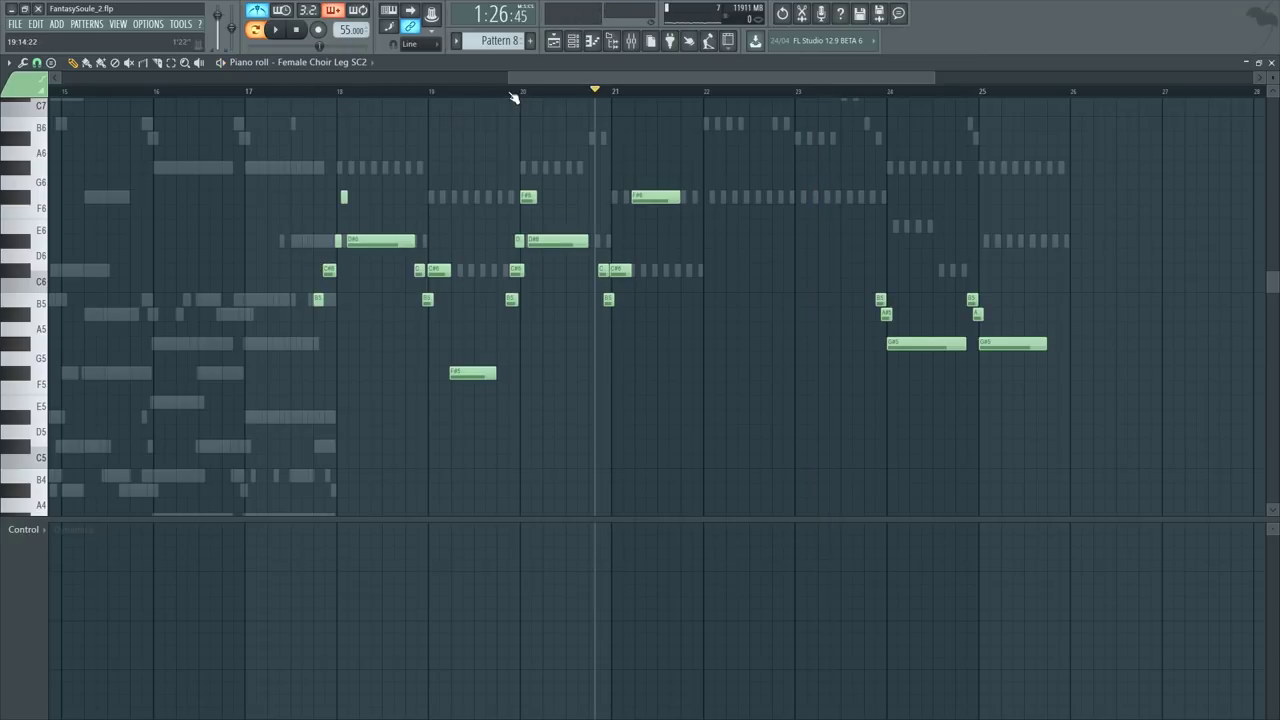
left_click_drag(512, 96, 691, 121)
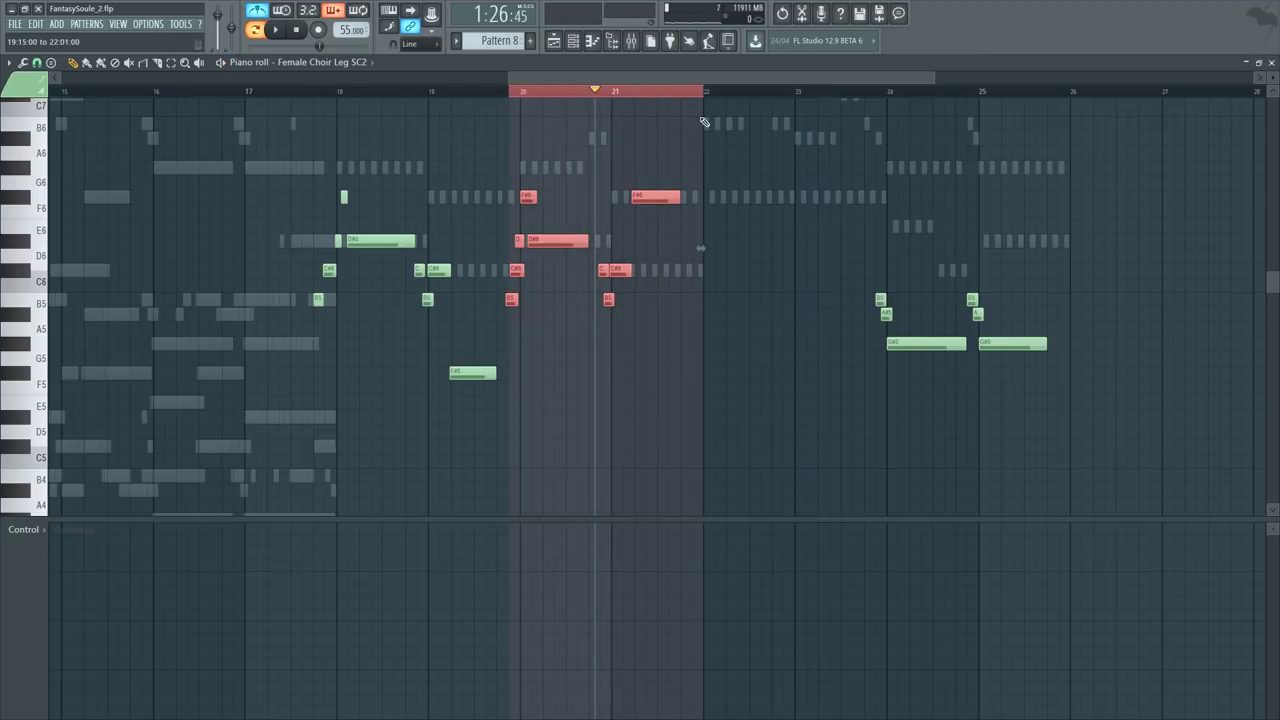
key("ctrl+b")
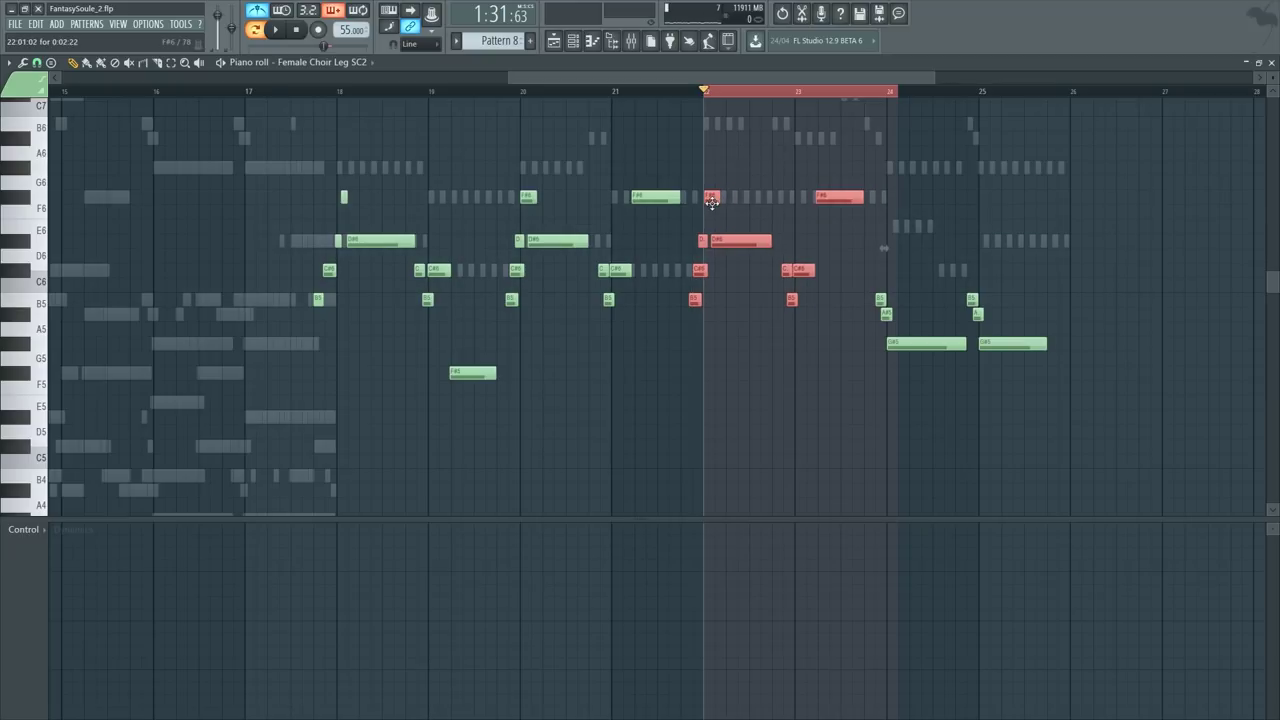
left_click(698, 98)
scroll(700, 98, "up", 3)
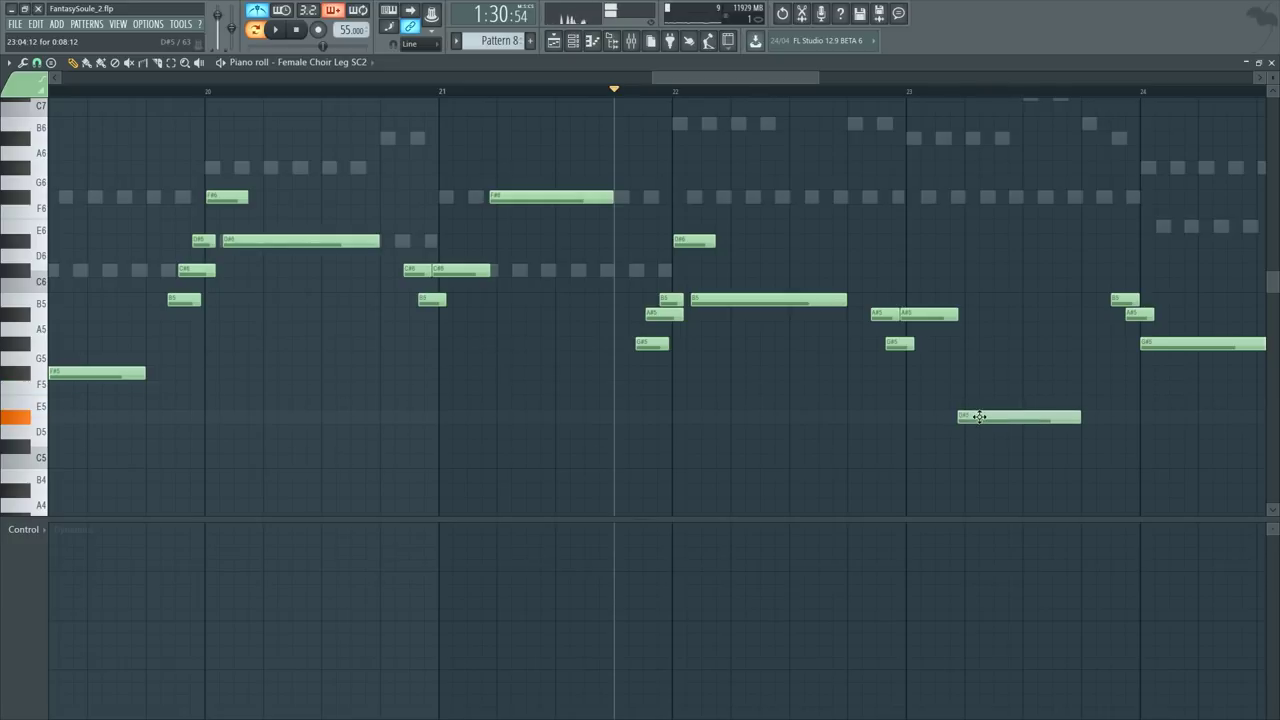
Step: Play the repitched phrase from just before bar 22 and extend the start of the G#5 before bar 23 slightly earlier
key("space")
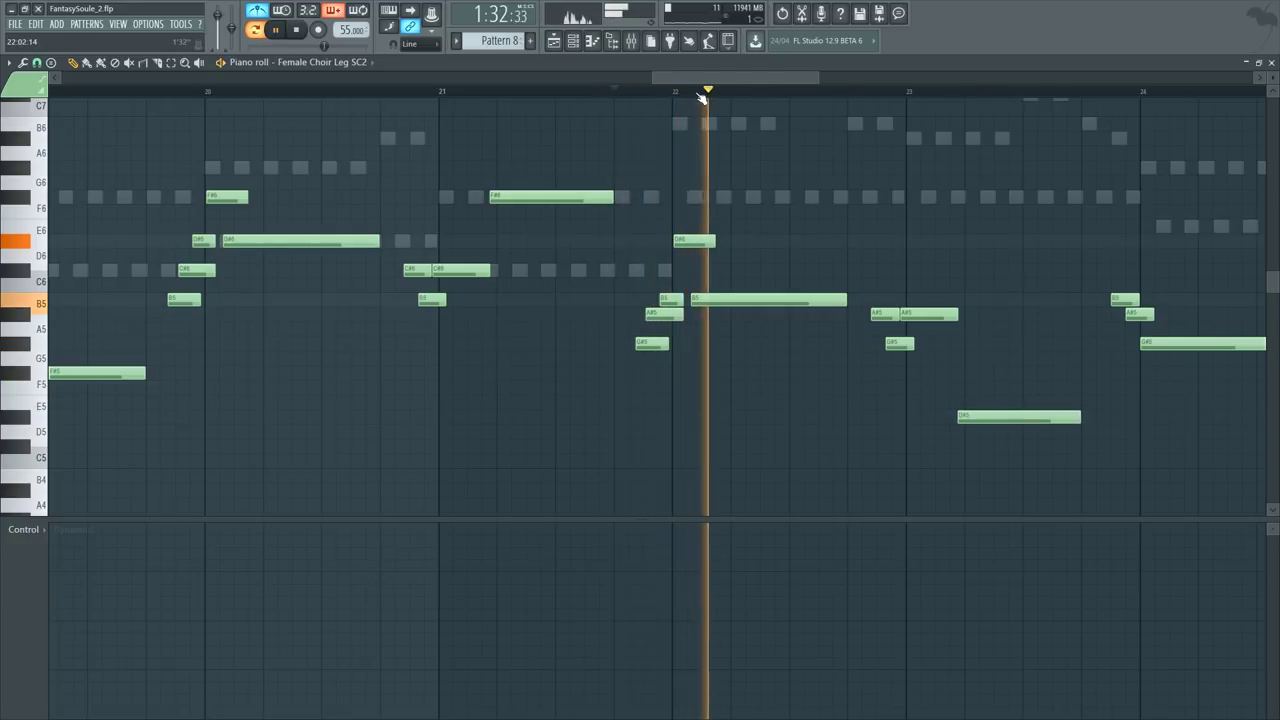
left_click_drag(660, 79, 715, 77)
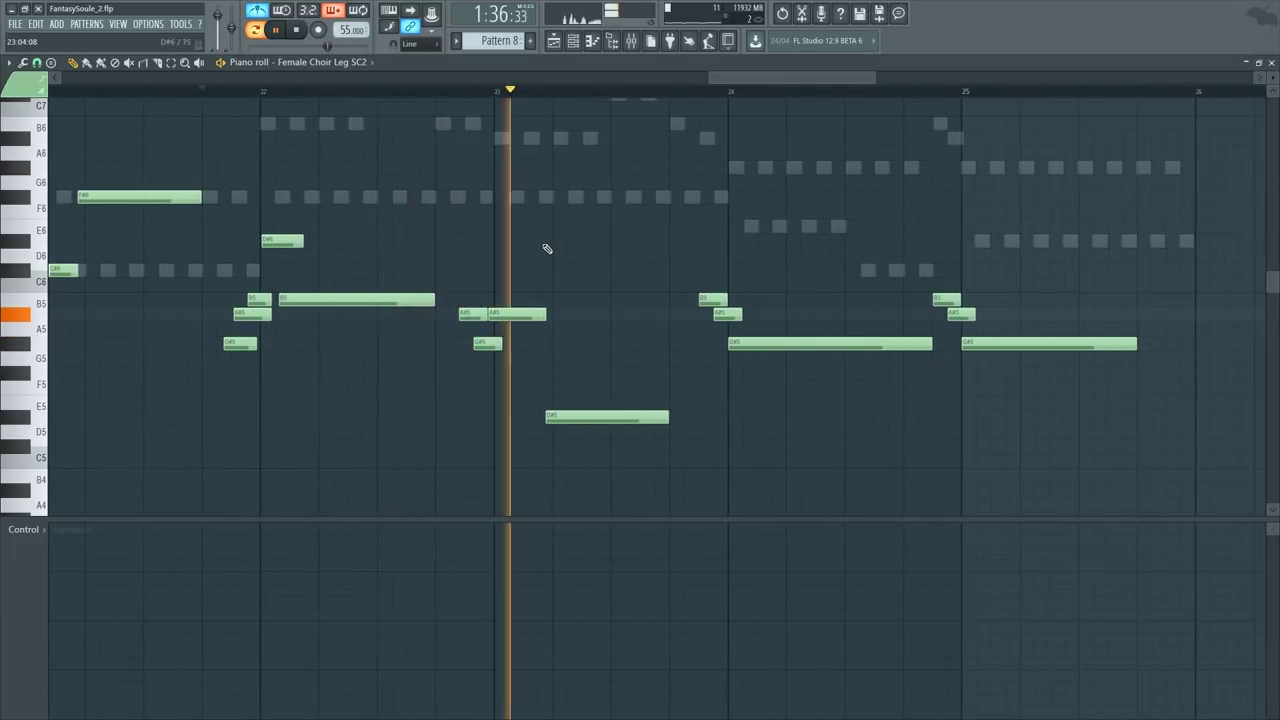
scroll(468, 92, "up", 3)
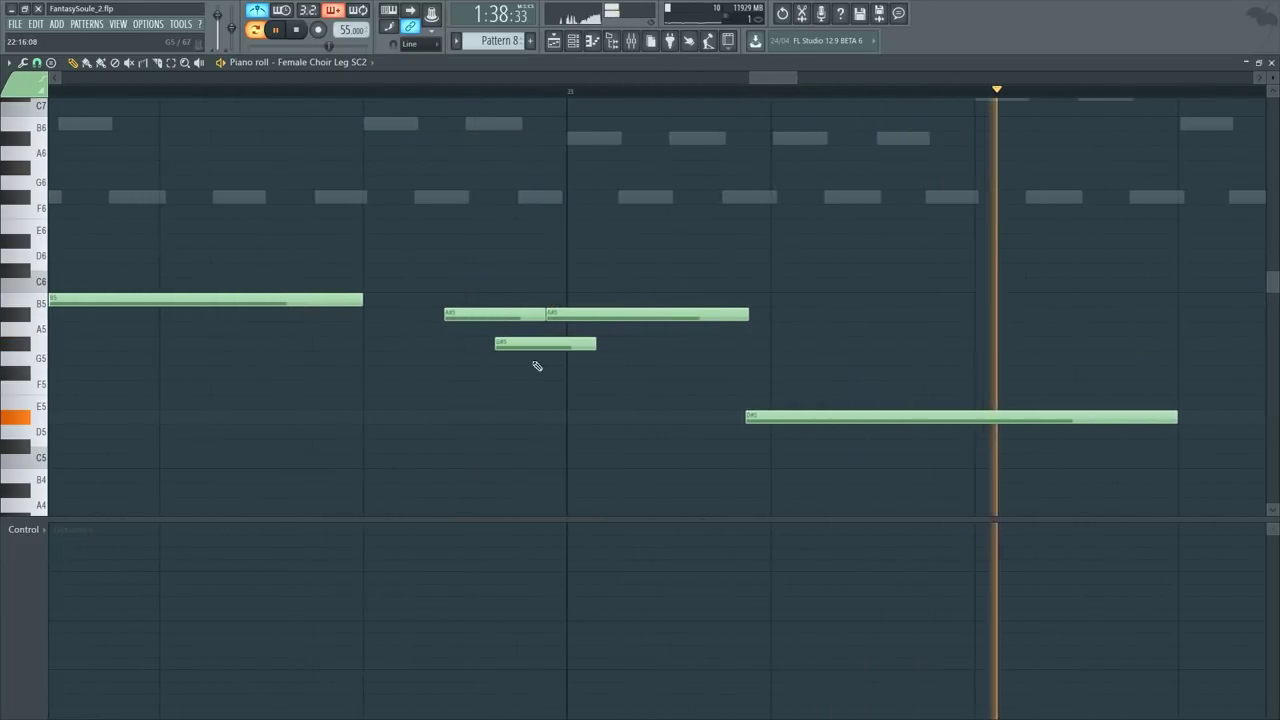
left_click_drag(496, 345, 491, 345)
scroll(652, 91, "down", 1)
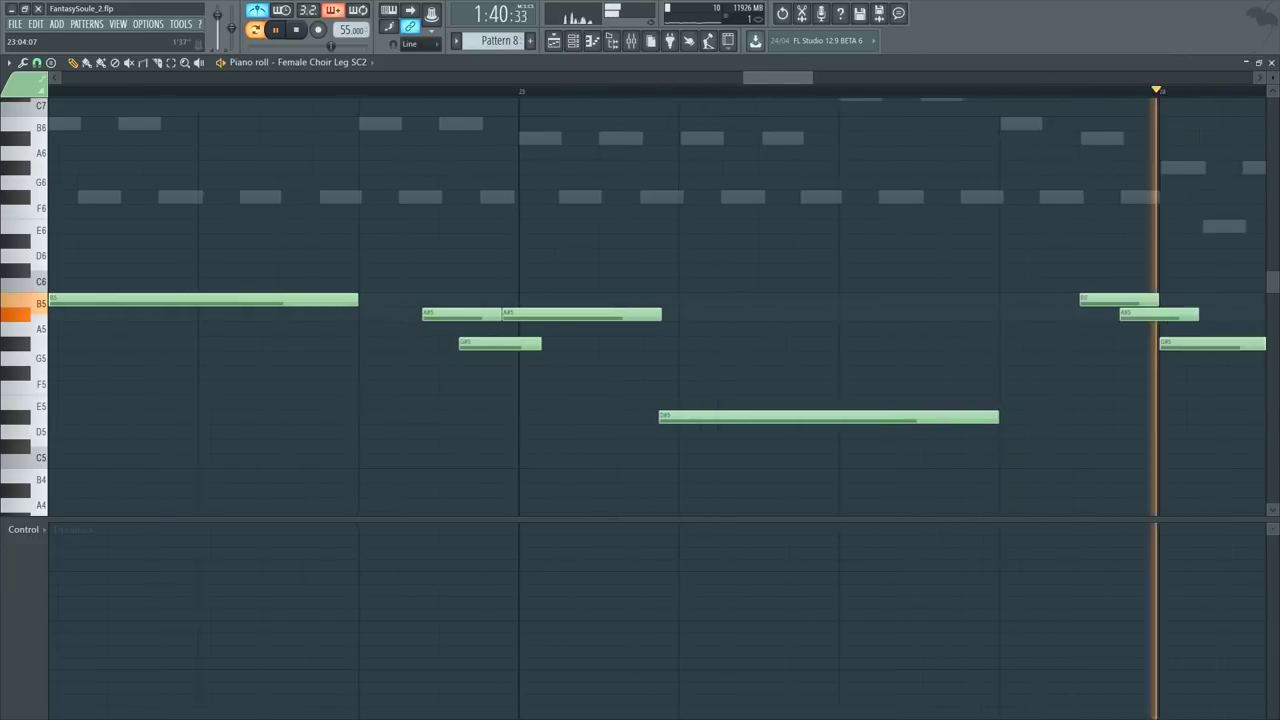
Step: Try to shift the B5, A#5 and G#5 group around bar 24 slightly earlier, play it, and undo the move
scroll(829, 177, "down", 2)
key("space")
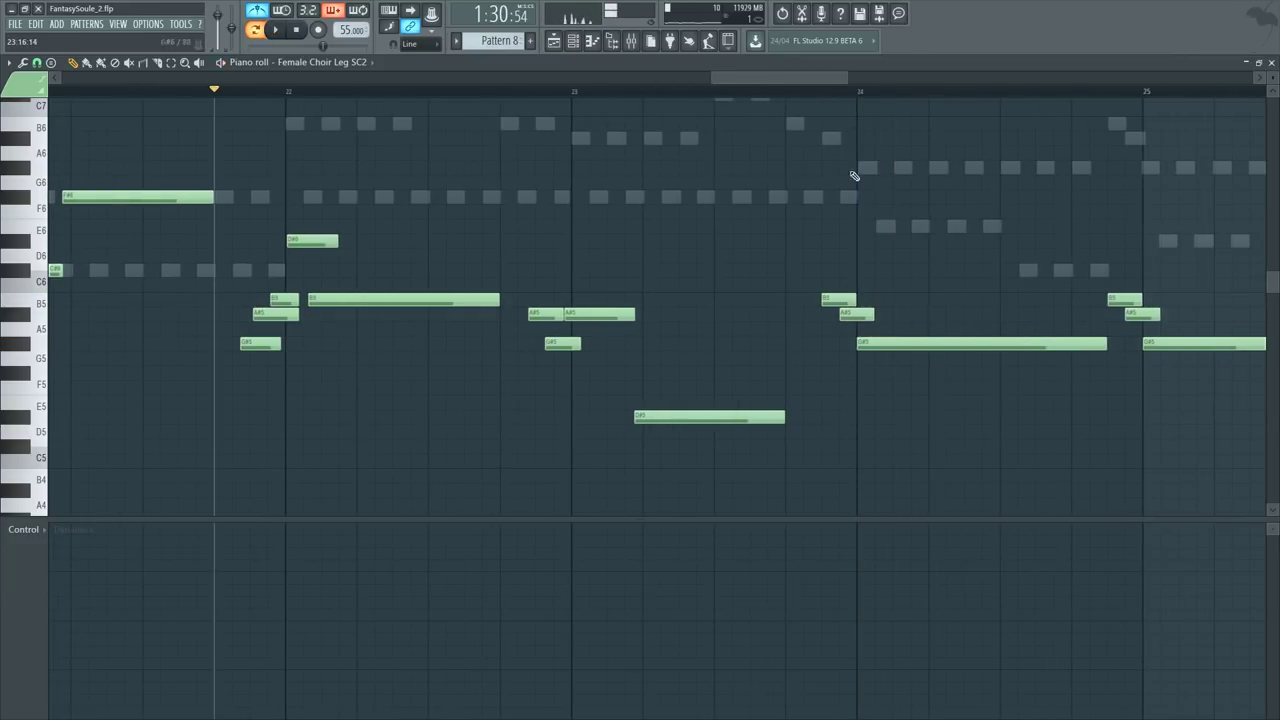
left_click_drag(806, 281, 844, 343)
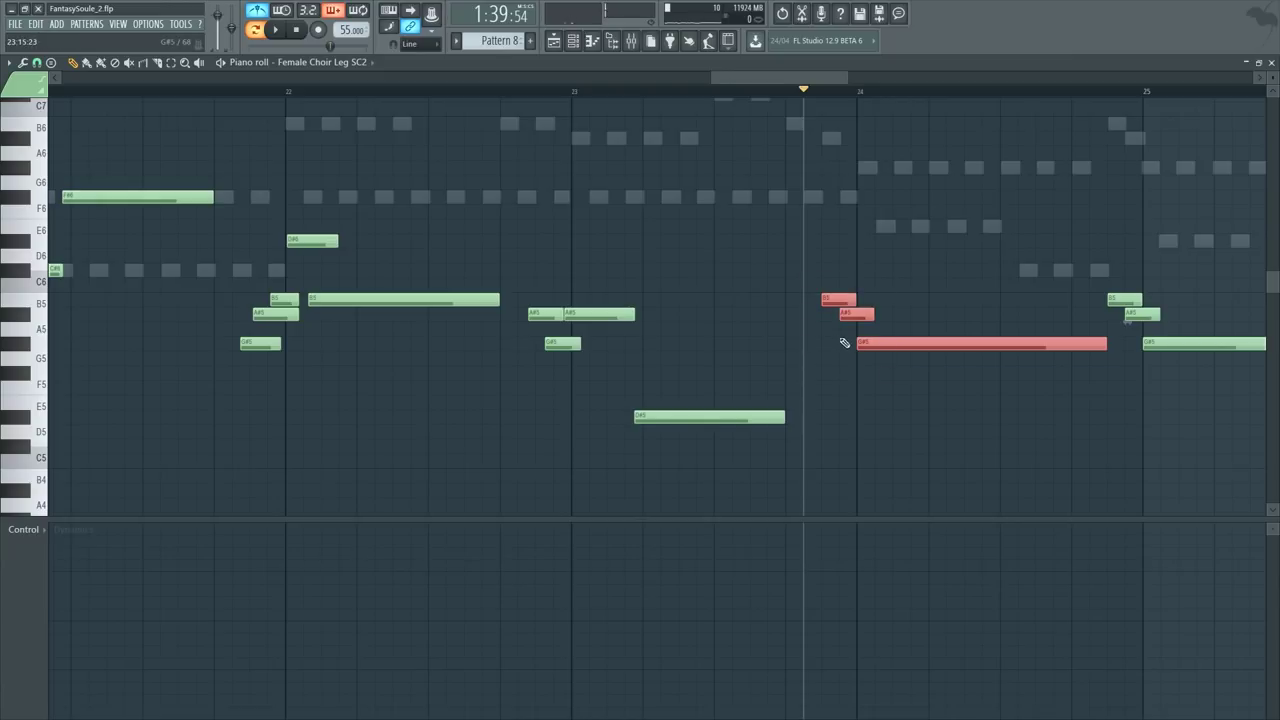
left_click(852, 378)
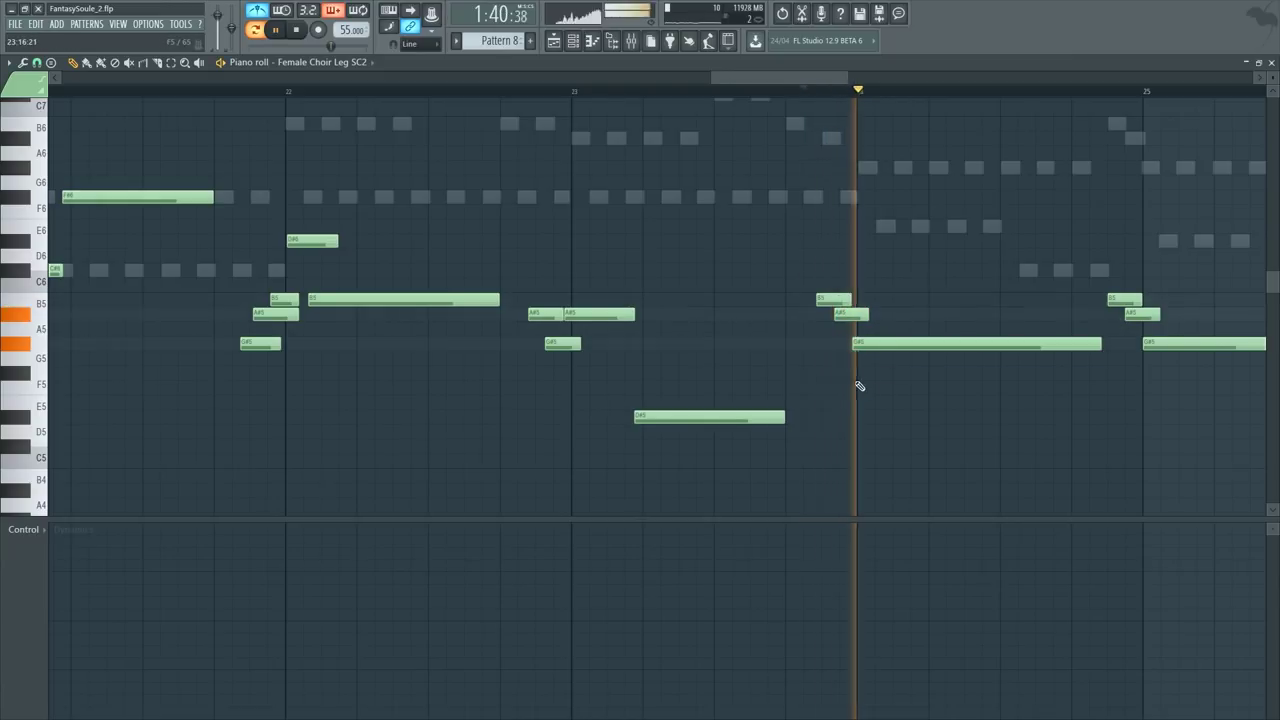
key("ctrl+z")
key("ctrl+z")
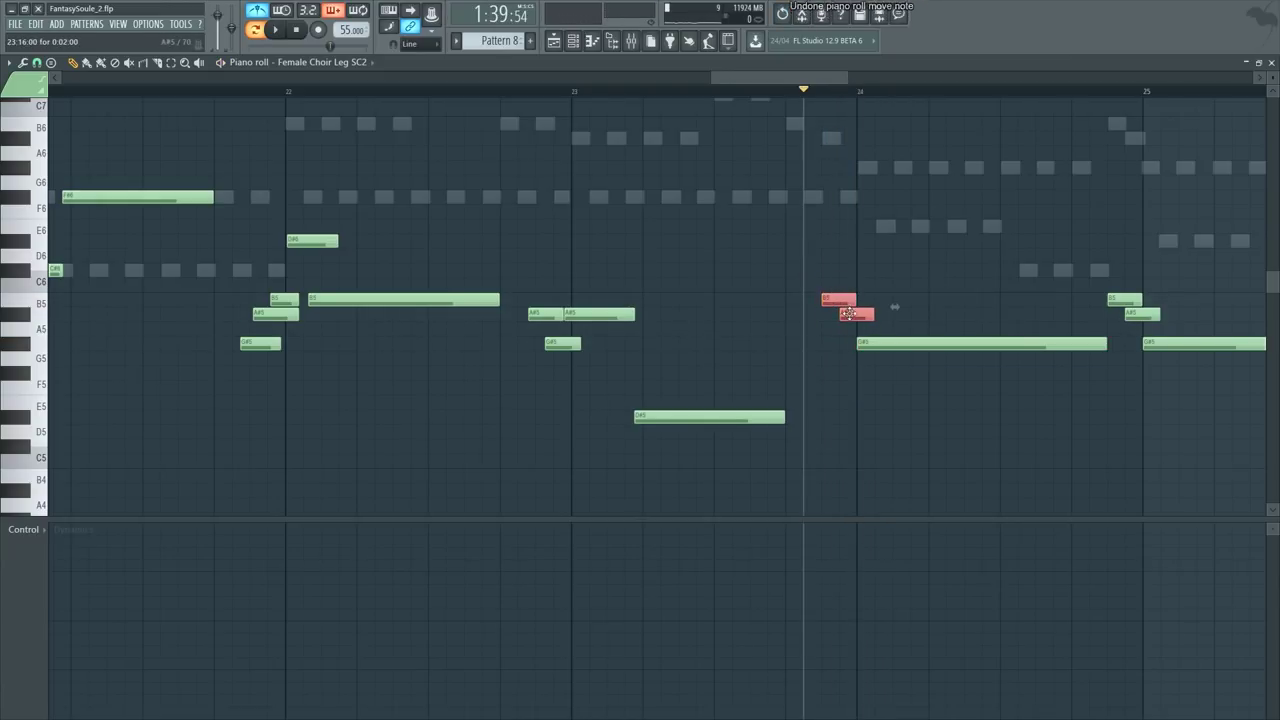
Step: Extend the starts of the B5, A#5 and G#5 around bar 24 slightly earlier and shorten the end of the G#5
left_click(866, 345)
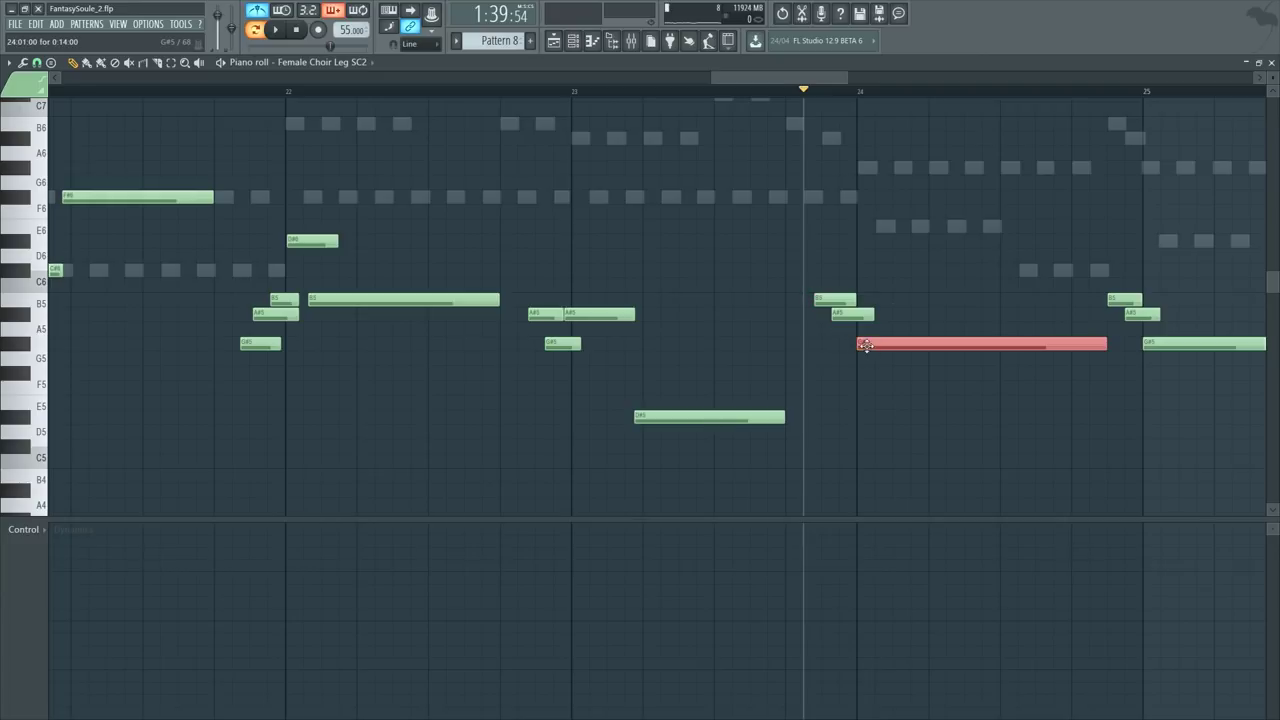
key("space")
left_click(886, 295)
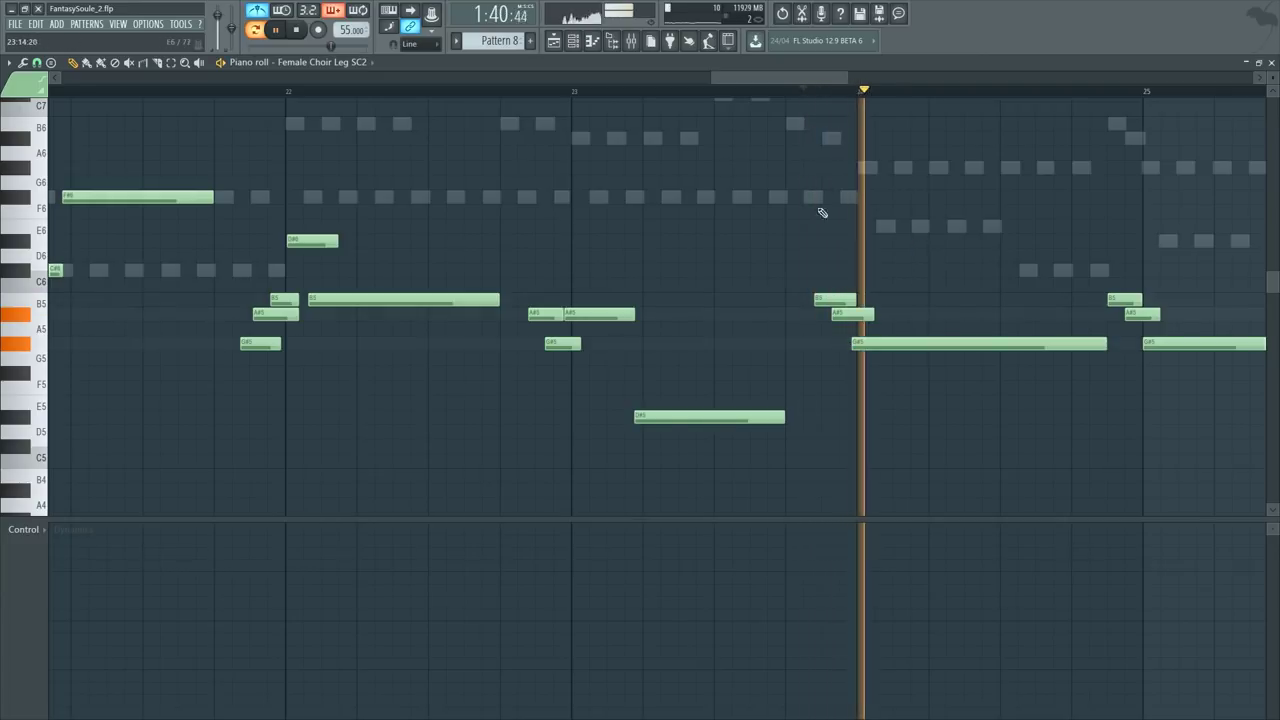
left_click_drag(832, 313, 828, 313)
left_click(786, 91)
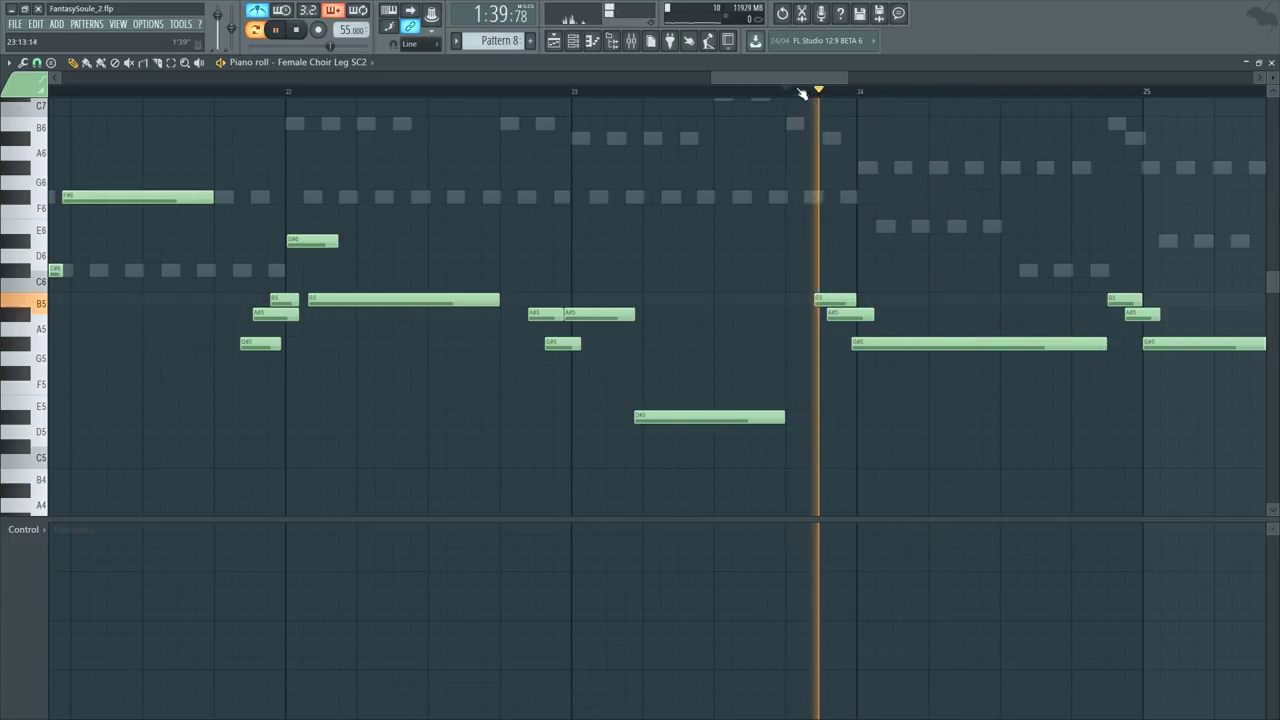
scroll(811, 104, "right", 3)
left_click_drag(556, 343, 551, 343)
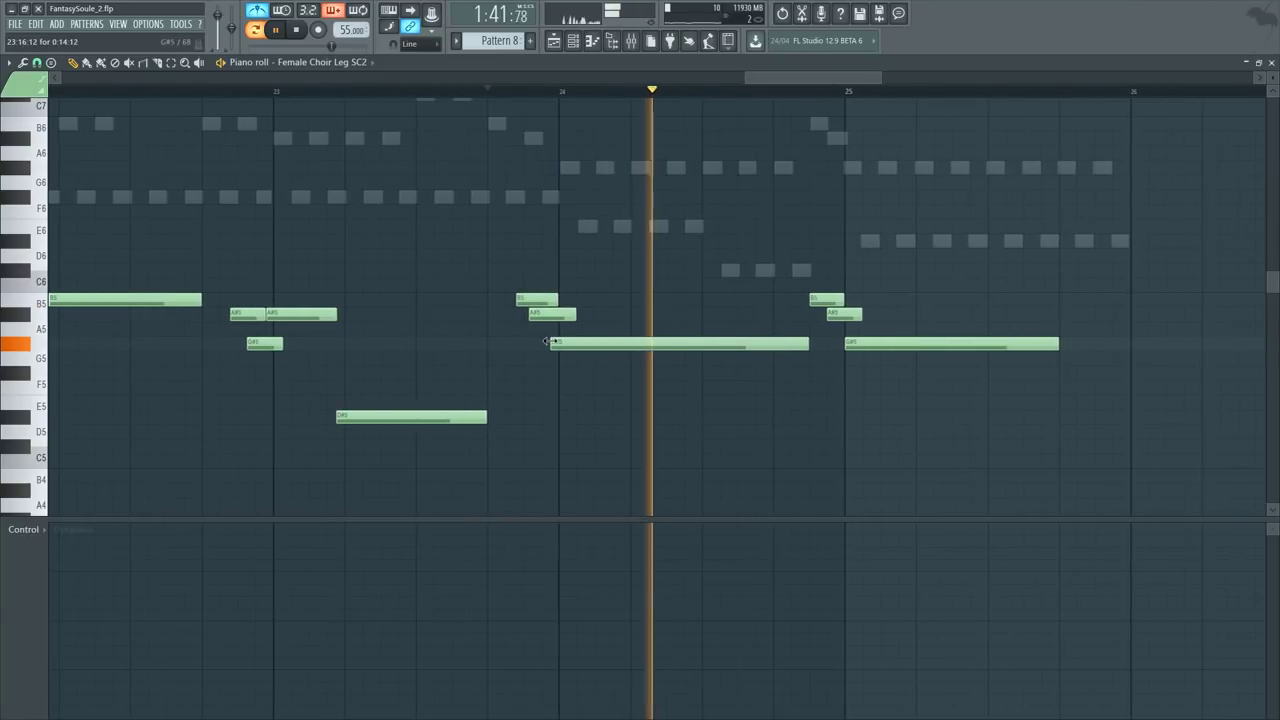
left_click_drag(806, 343, 784, 343)
Step: Replace the three notes around bar 25 with a duplicate of the adjusted B5, A#5 and G#5 group from bar 24
key("space")
left_click_drag(828, 284, 900, 386)
key("Delete")
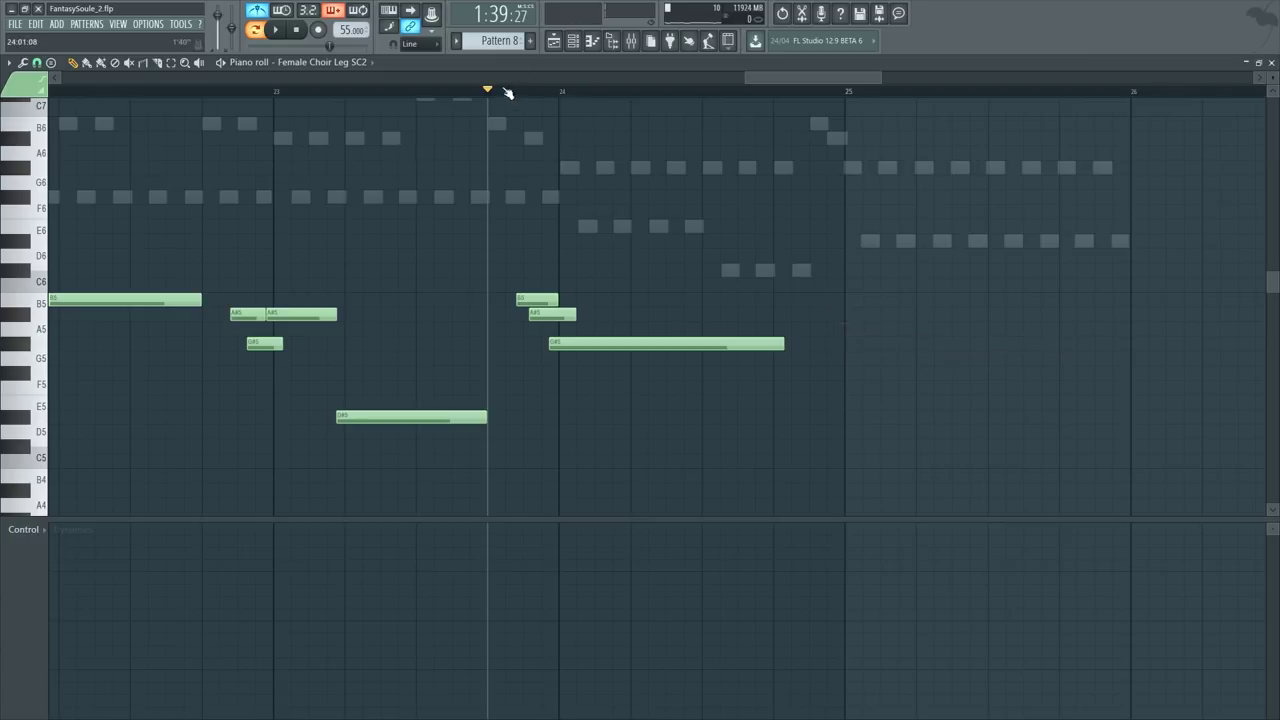
left_click_drag(518, 92, 843, 149)
key("ctrl+b")
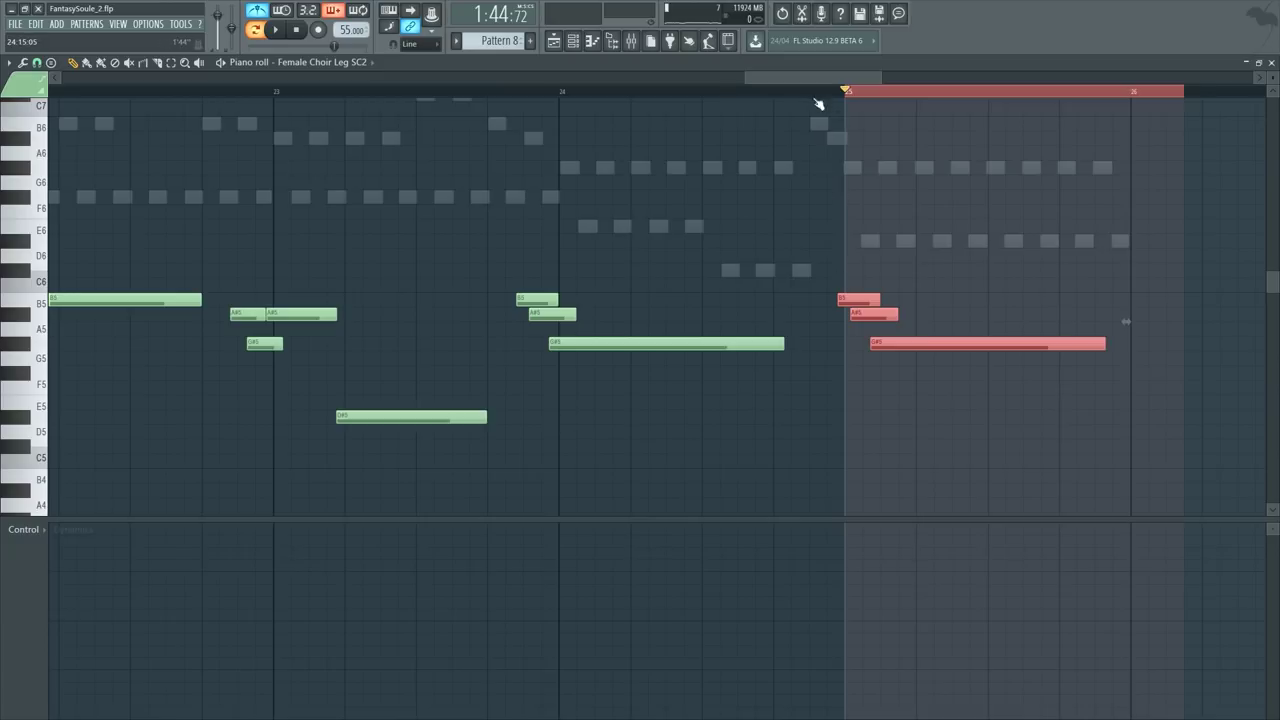
key("ctrl+d")
Step: Move the duplicated group slightly earlier so its G#5 starts just before bar 25, and play the phrase
left_click(774, 92)
key("space")
left_click_drag(848, 235, 937, 356)
key("space")
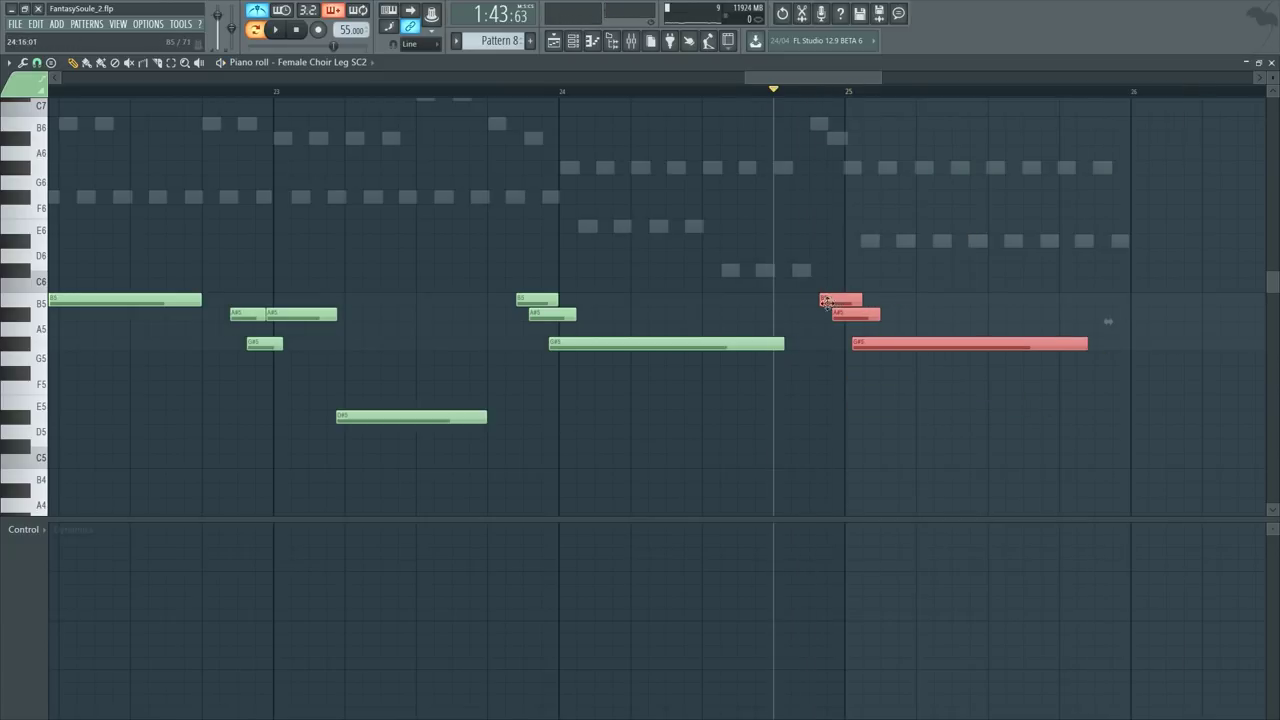
key("space")
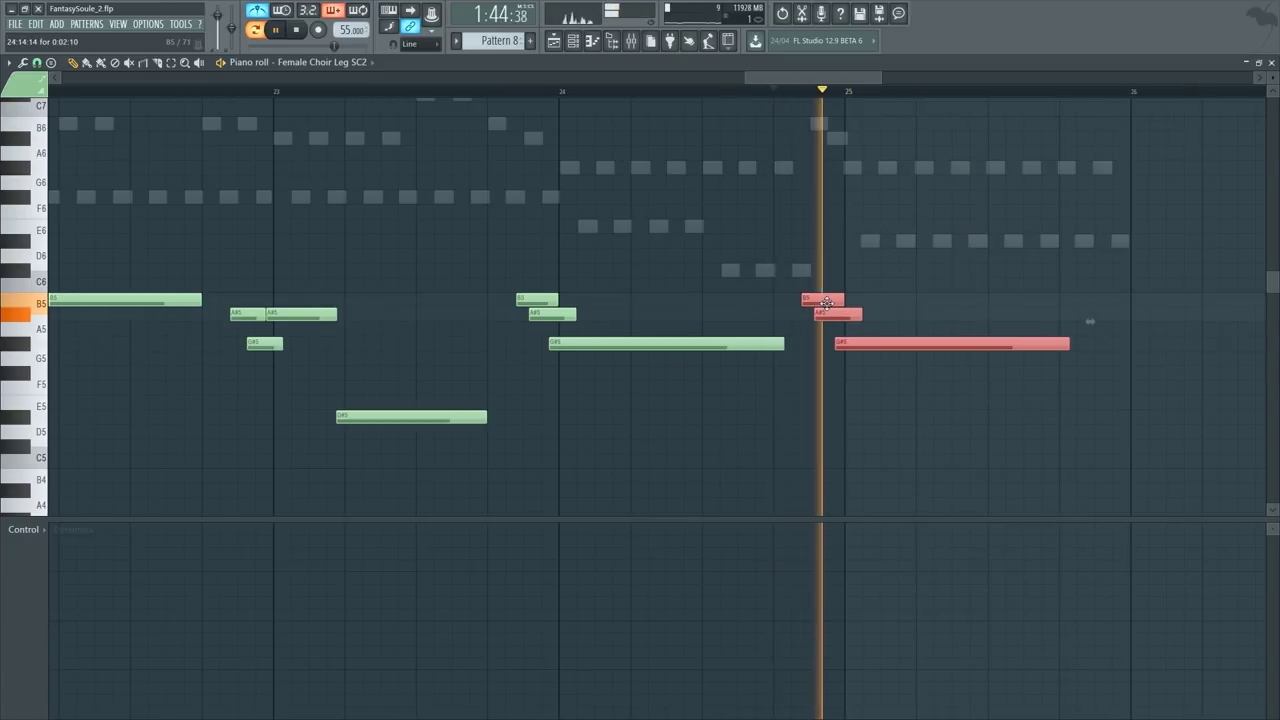
left_click(828, 165)
scroll(872, 82, "down", 4)
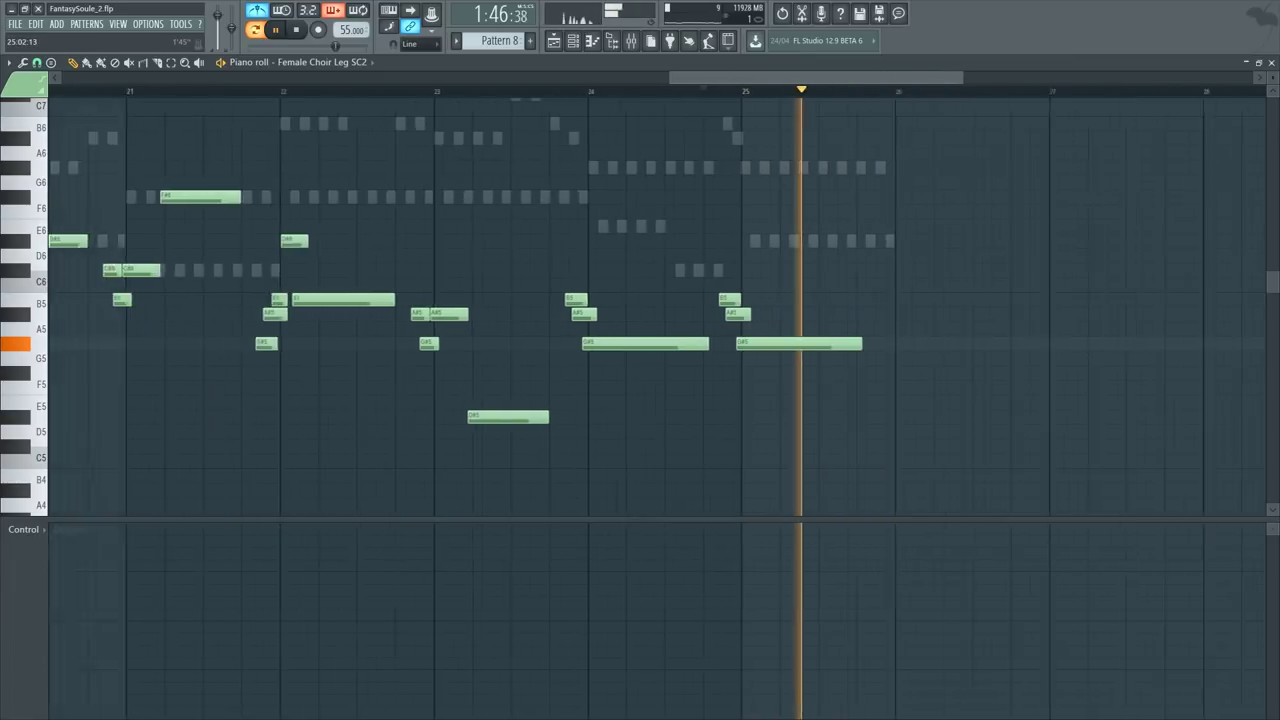
key("space")
Step: Copy all the Female Choir melody notes into Male Choir Leg SC2, one octave lower
scroll(665, 100, "down", 3)
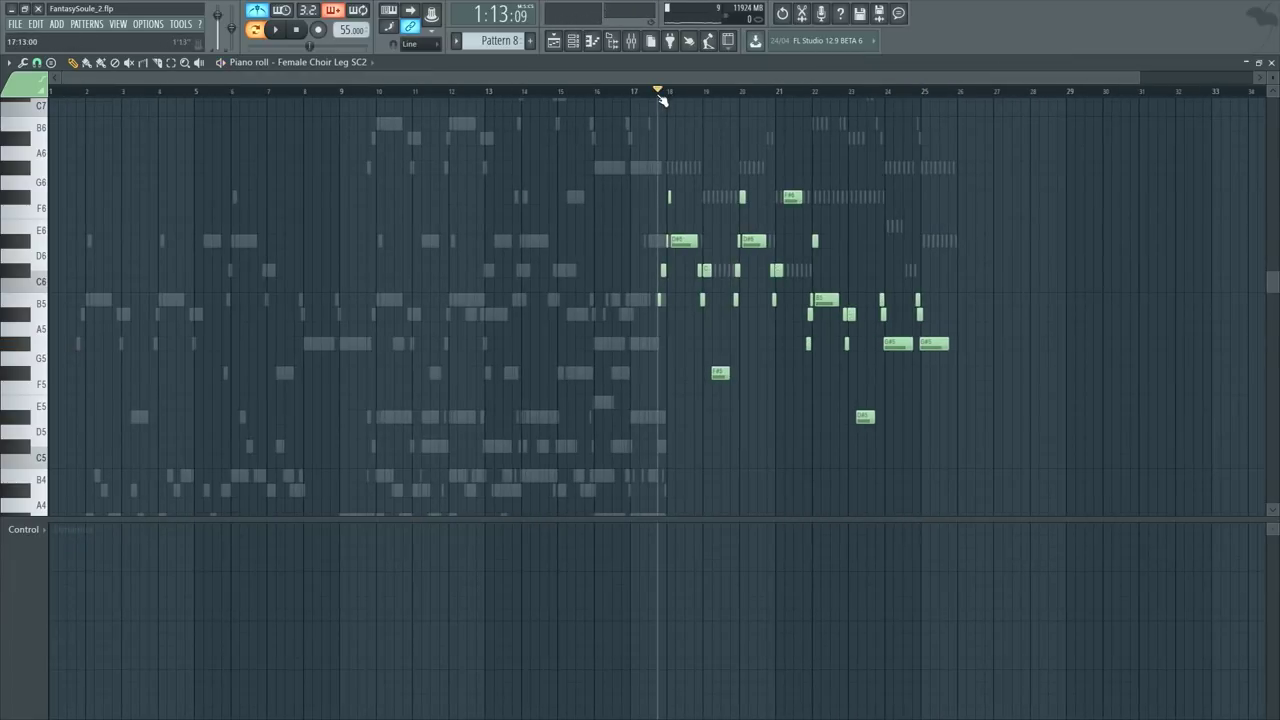
left_click_drag(583, 158, 962, 396)
key("F6")
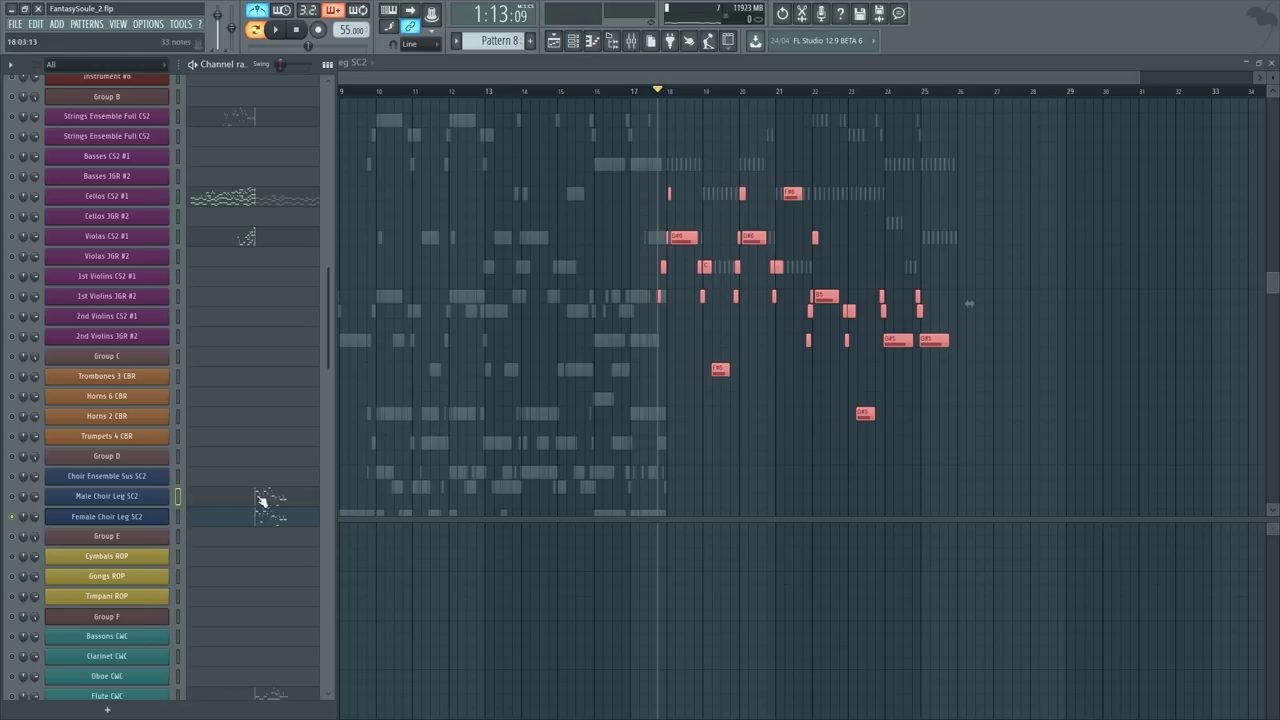
key("F6")
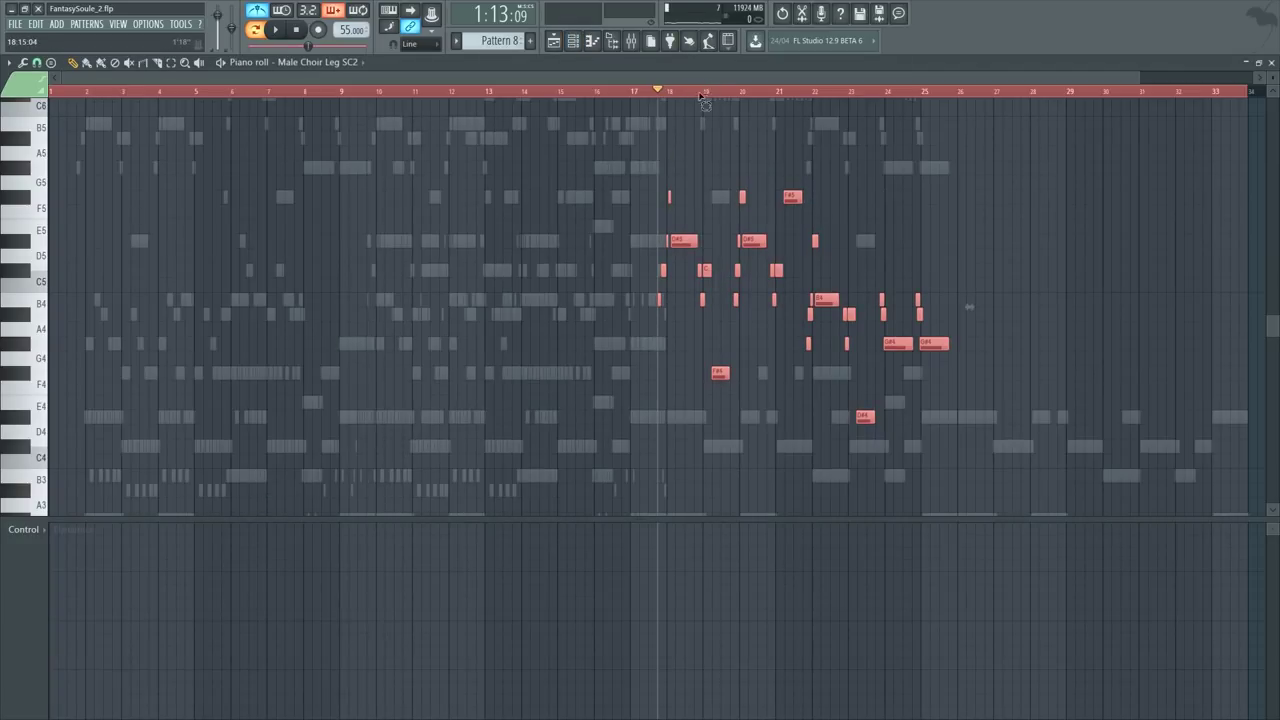
key("F6")
Step: Play the male choir part, transpose all its notes down another octave, and replay from just before bar 18
key("space")
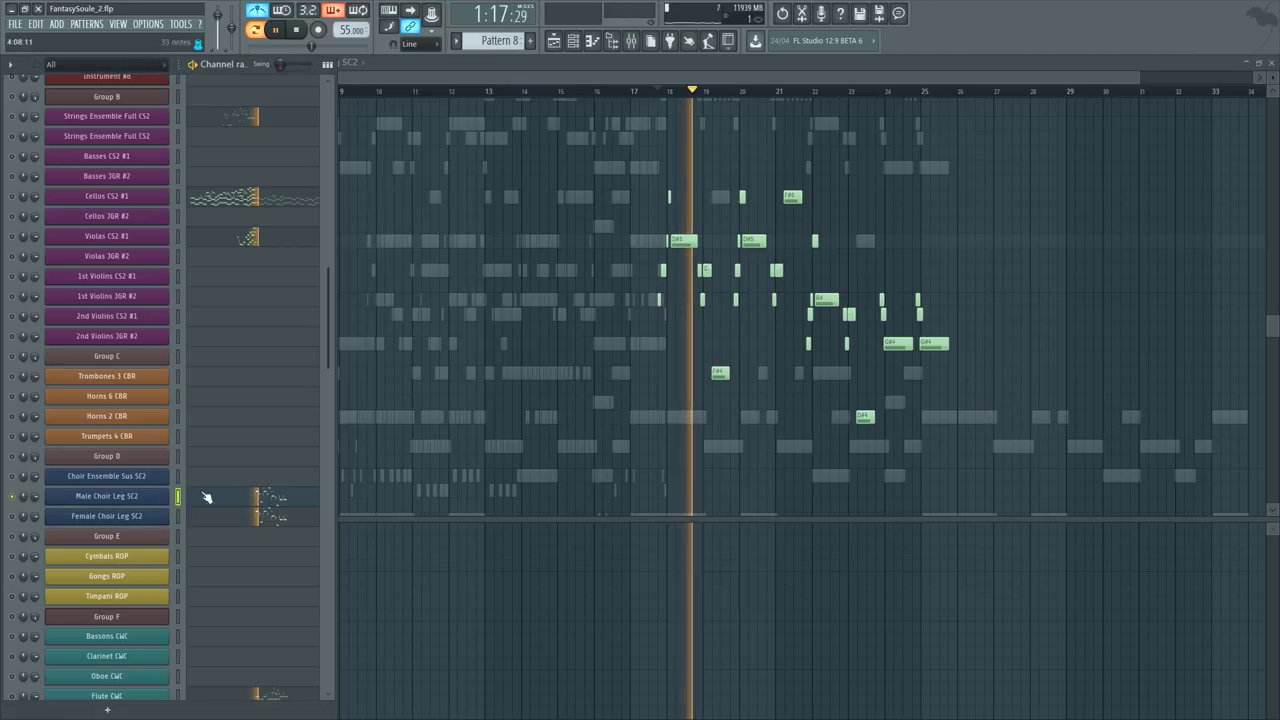
key("F6")
key("F6")
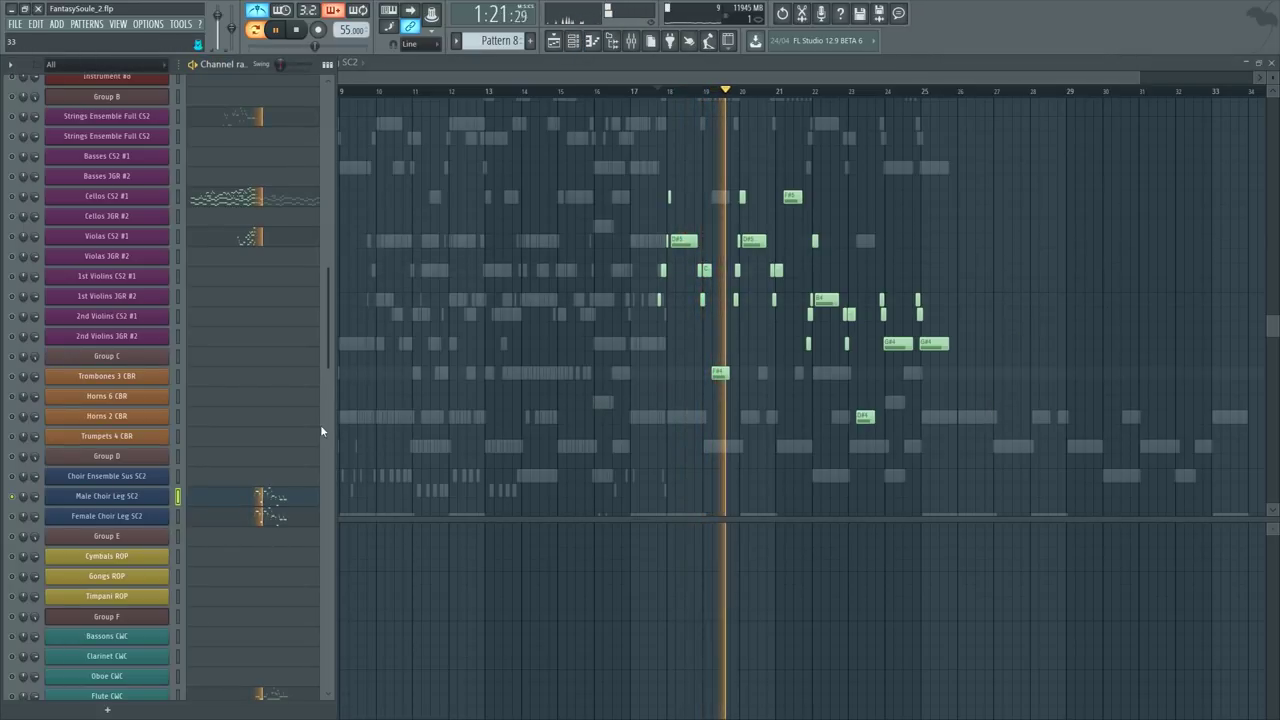
key("F6")
key("ctrl+Down")
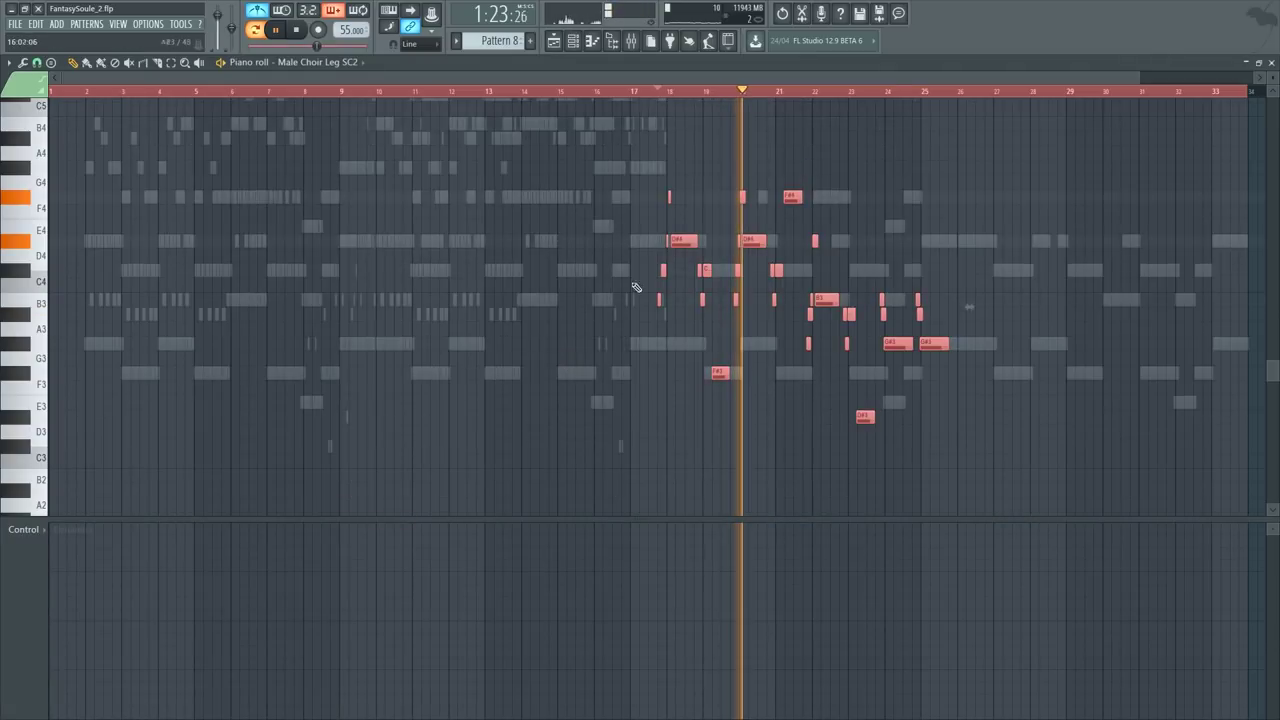
key("ctrl+d")
left_click(660, 92)
Step: Open the Flute CWC notes, select its passage from just before bar 18 through bar 25, and play the section
key("F6")
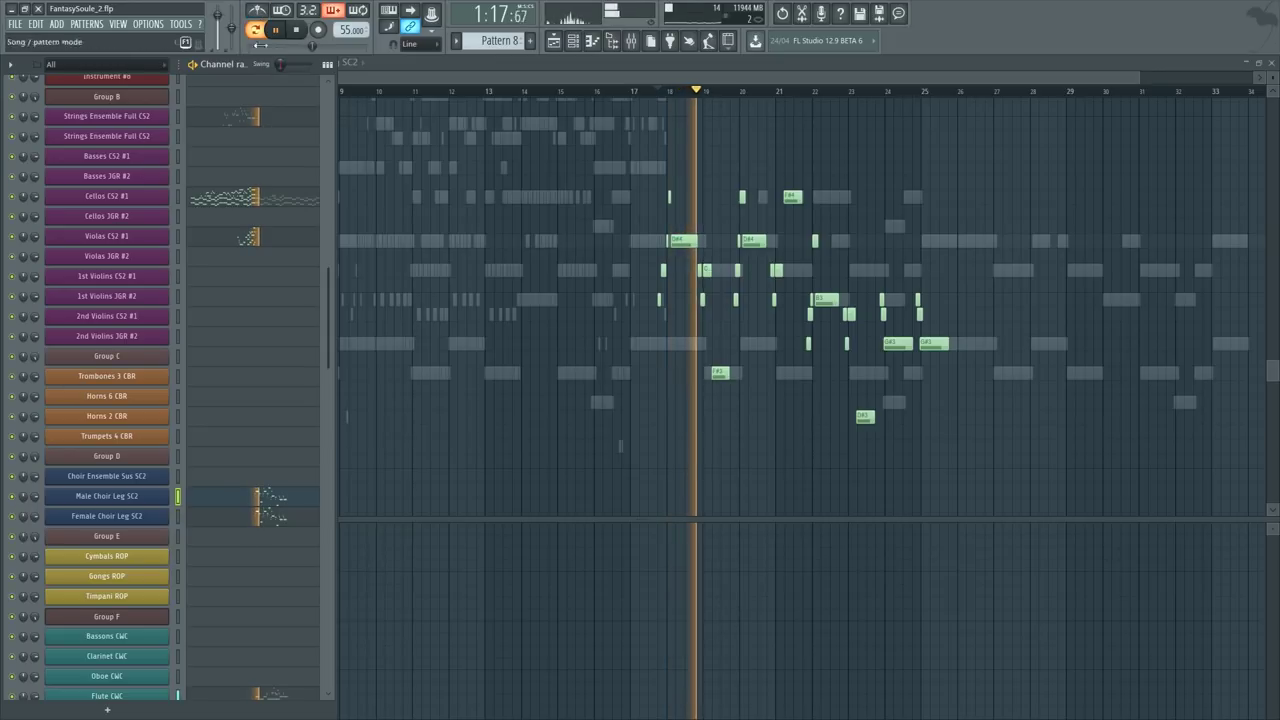
left_click(179, 516)
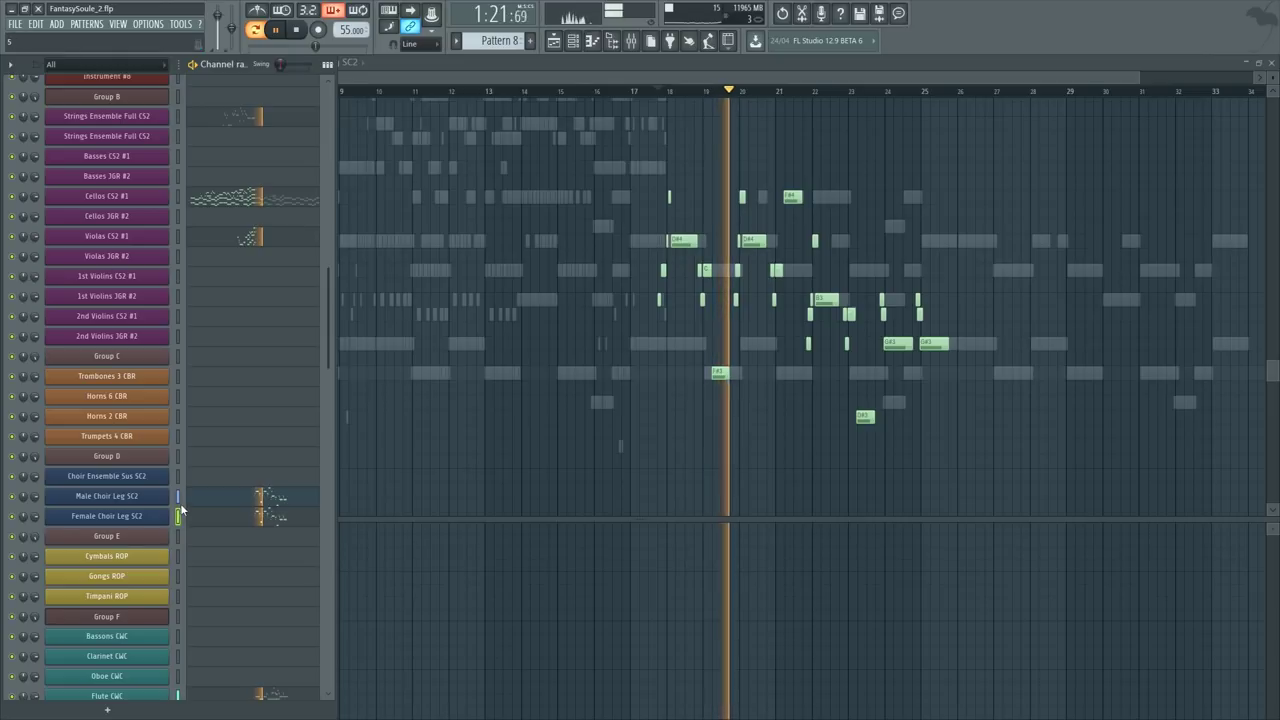
scroll(194, 560, "down", 4)
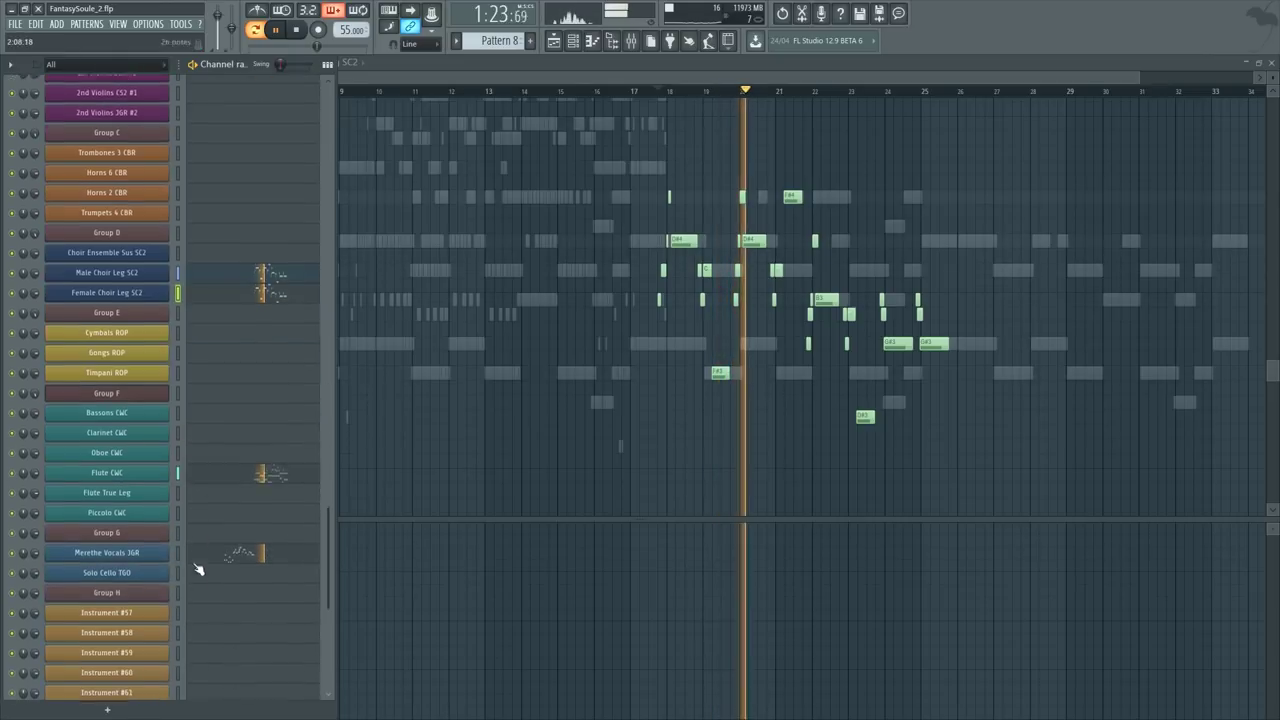
left_click(235, 457)
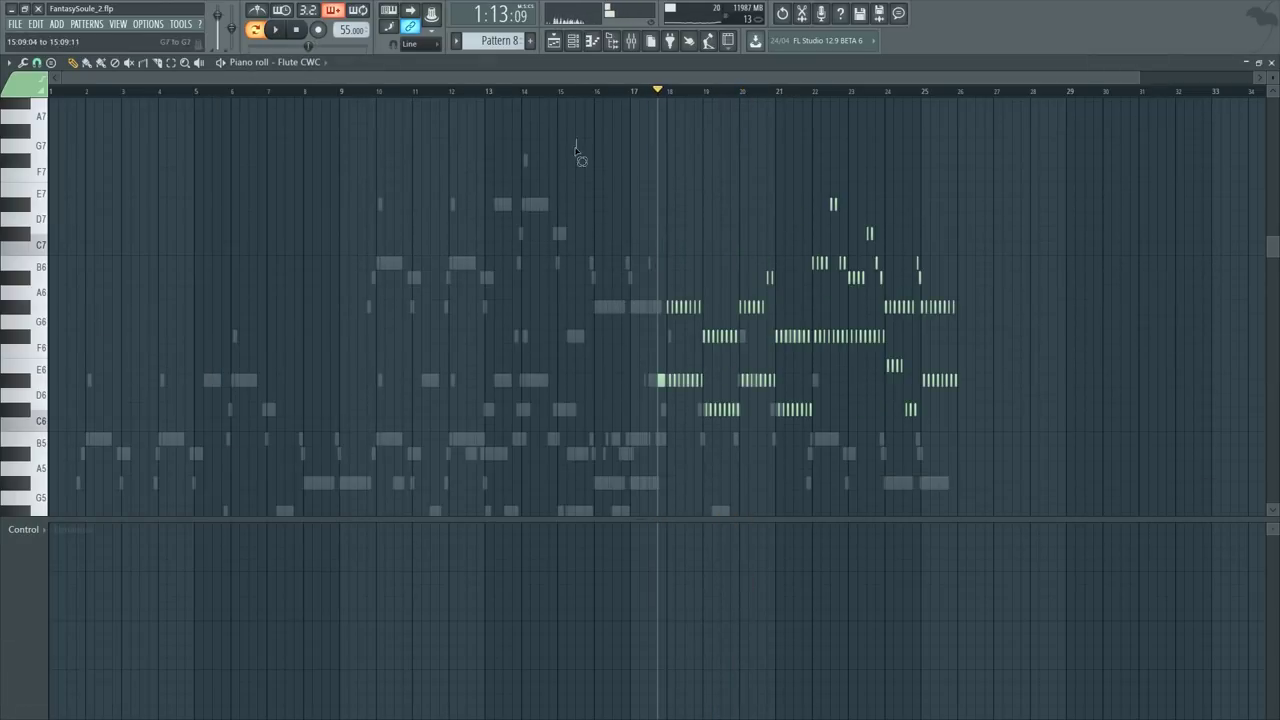
left_click_drag(575, 150, 1004, 446)
key("space")
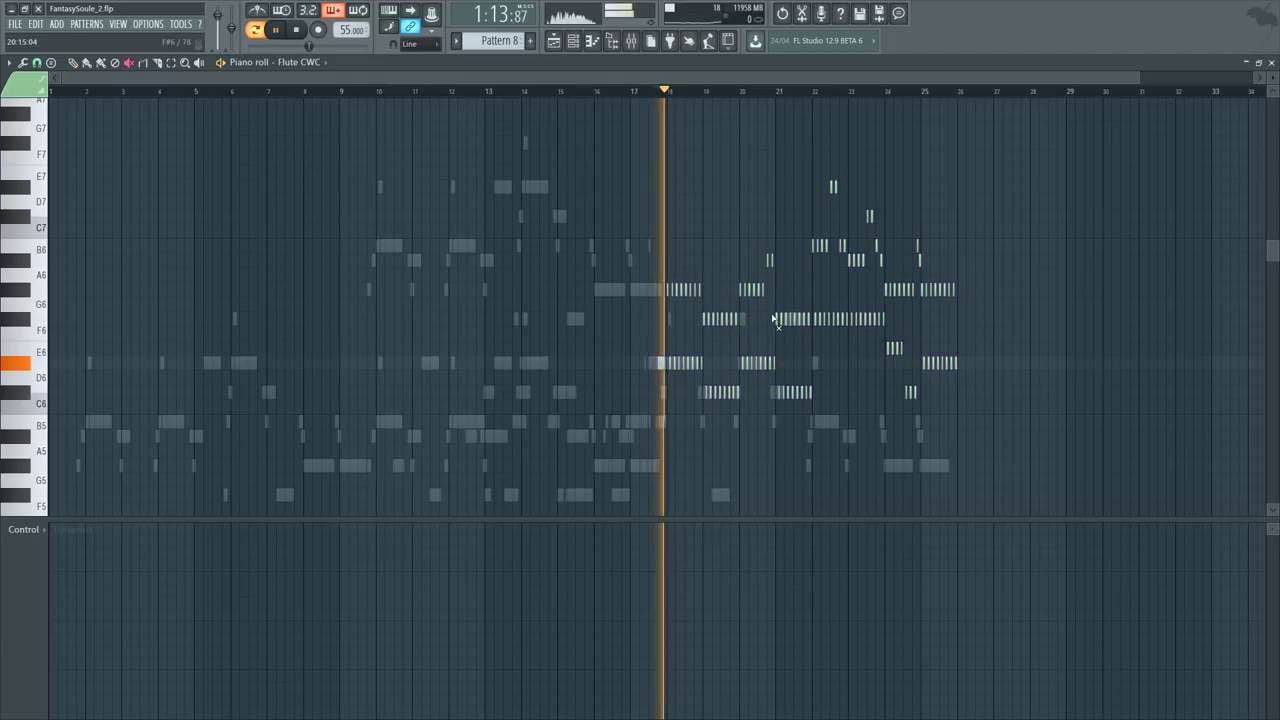
Step: In Male Choir Leg SC2, lower bar 18's F#4 to C#4, its long D#4 to B3, and the C#4 before bar 19 to A#3
key("F6")
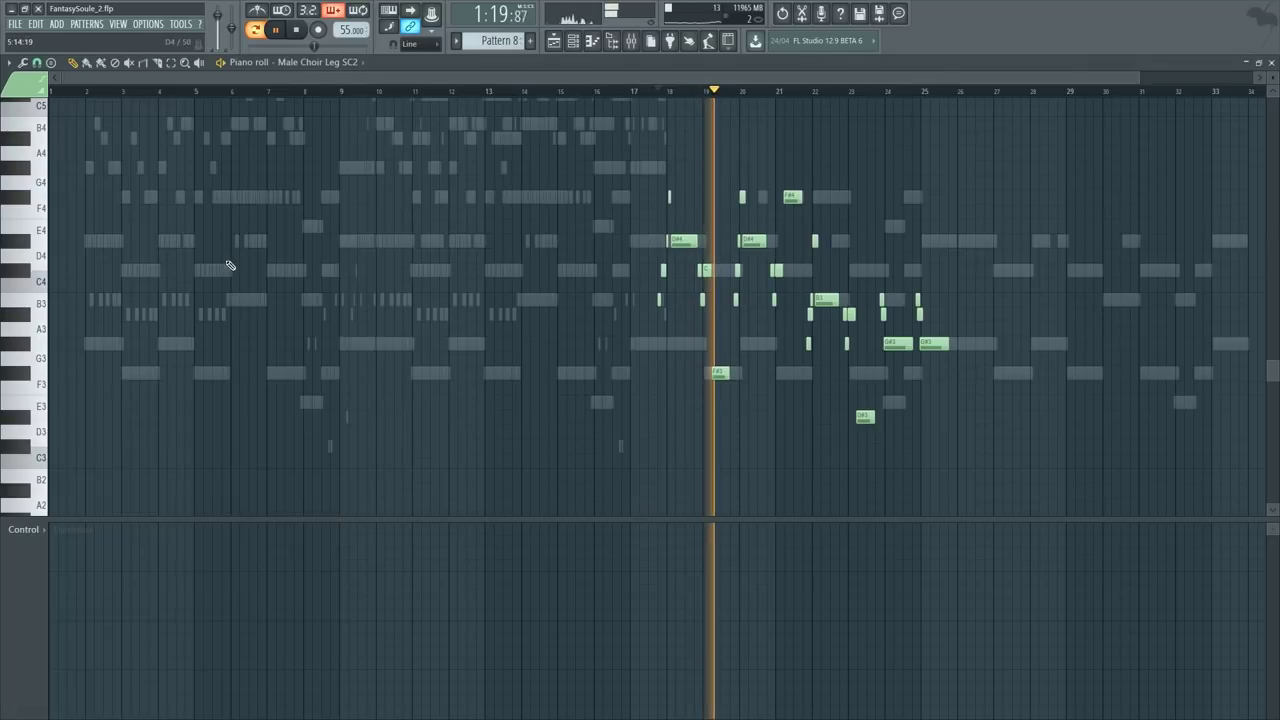
left_click(228, 261)
key("space")
scroll(686, 98, "up", 6)
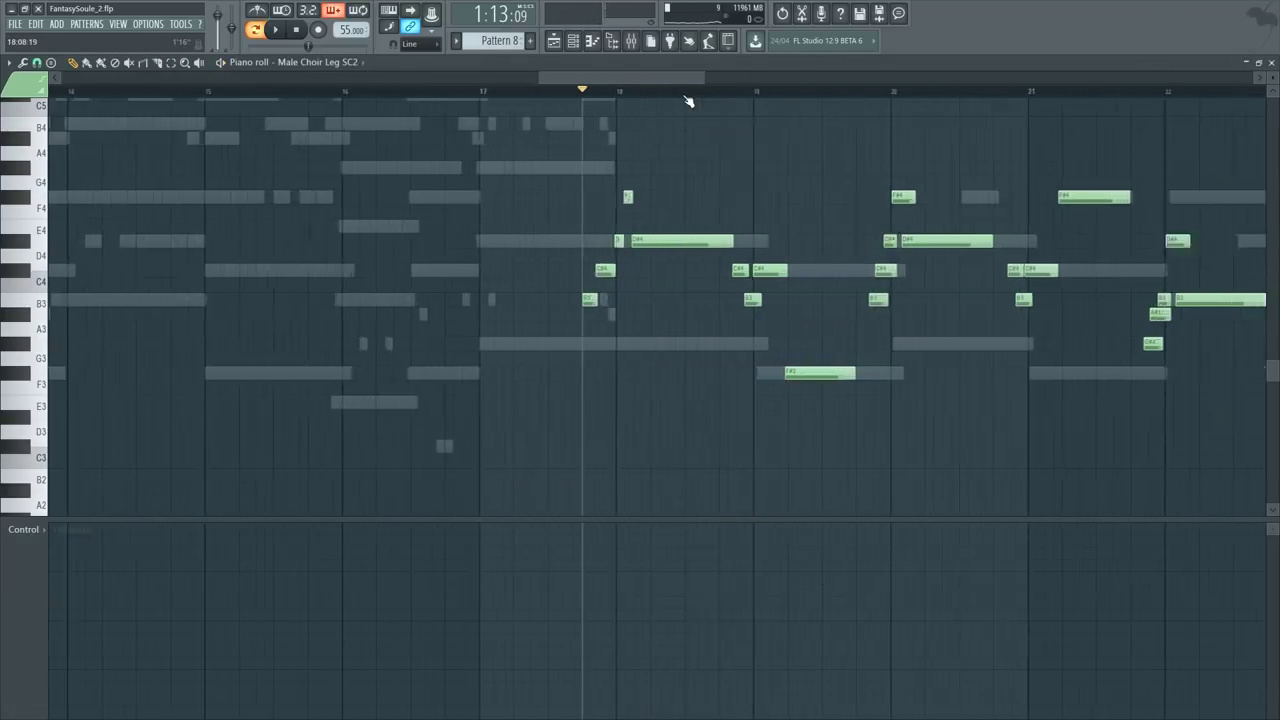
scroll(486, 271, "up", 3)
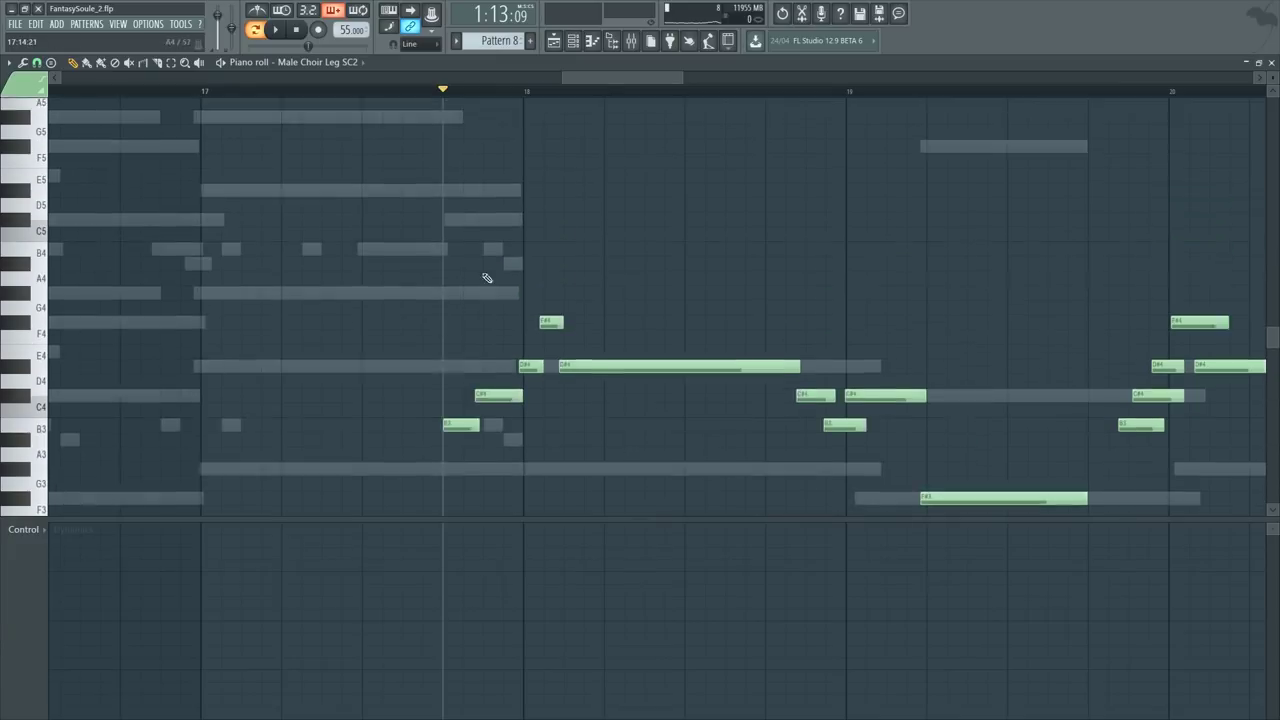
scroll(484, 350, "down", 3, "ctrl")
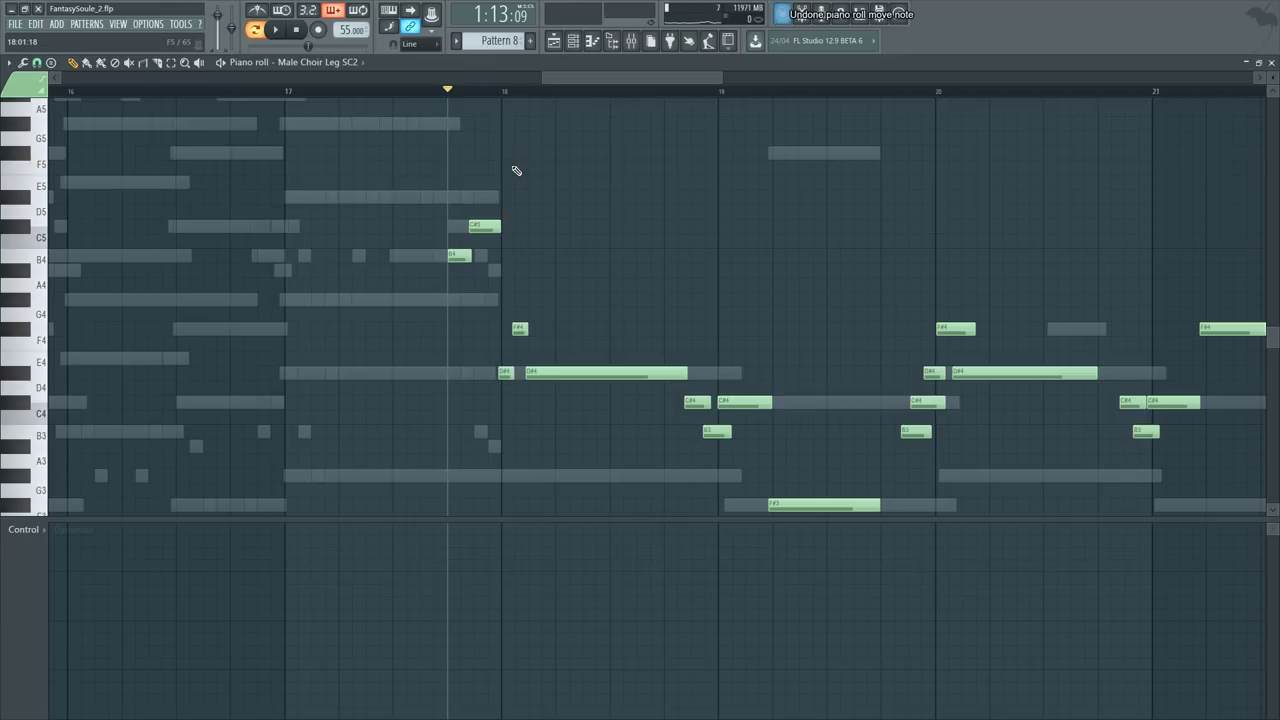
key("ctrl+a")
key("ctrl+d")
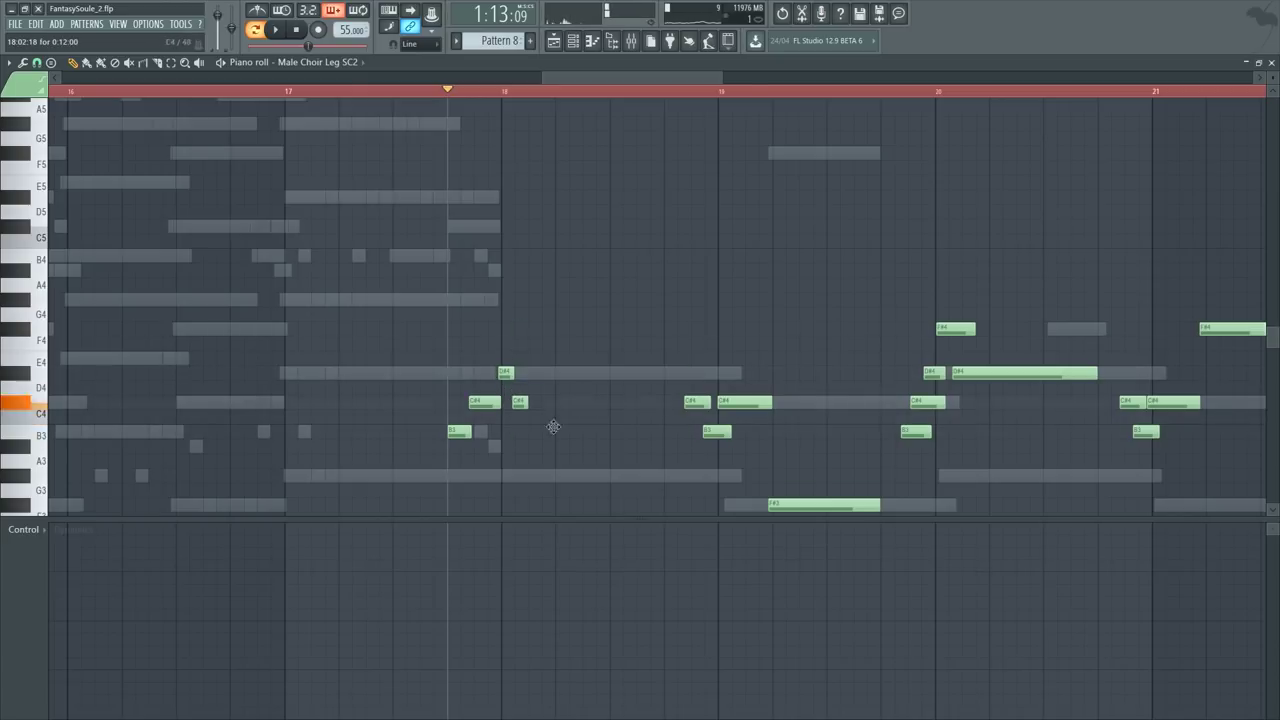
left_click(549, 429)
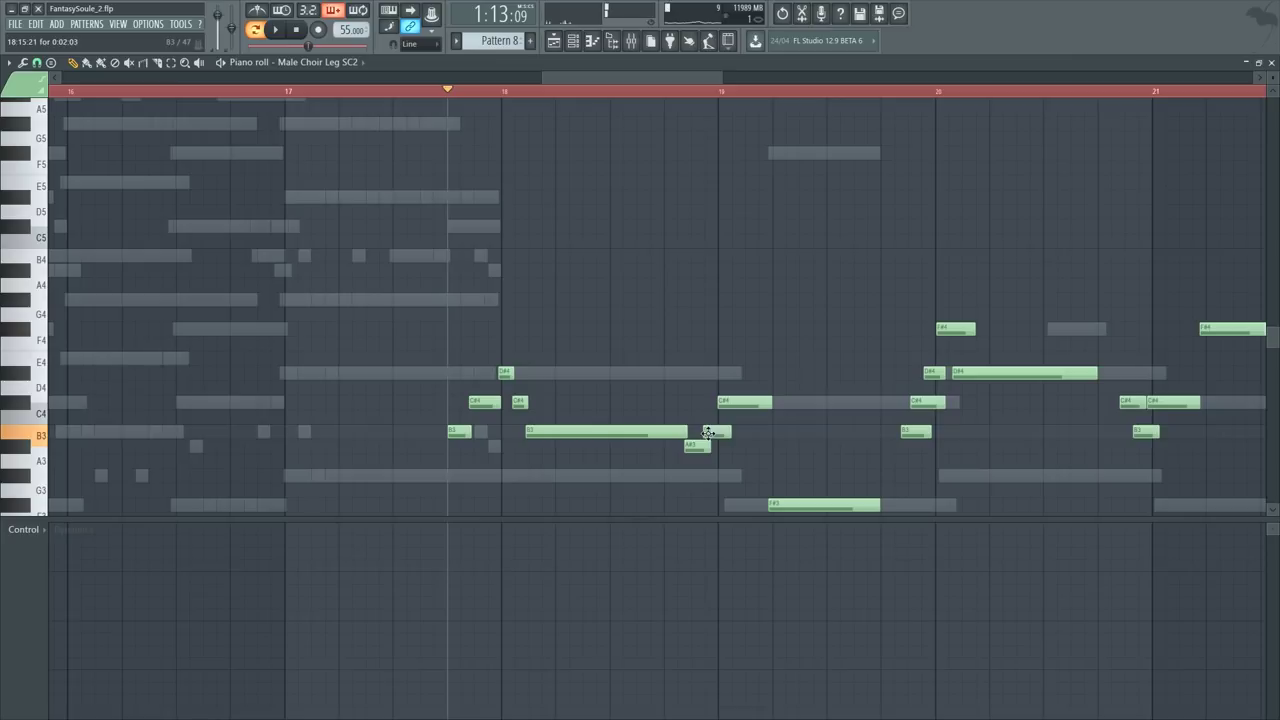
Step: Repitch bar 19's F#3 to A#3 and bar 20's F#4 to C#4 and long D#4 to B3, trimming the C#4 before bar 20
scroll(829, 449, "down", 4)
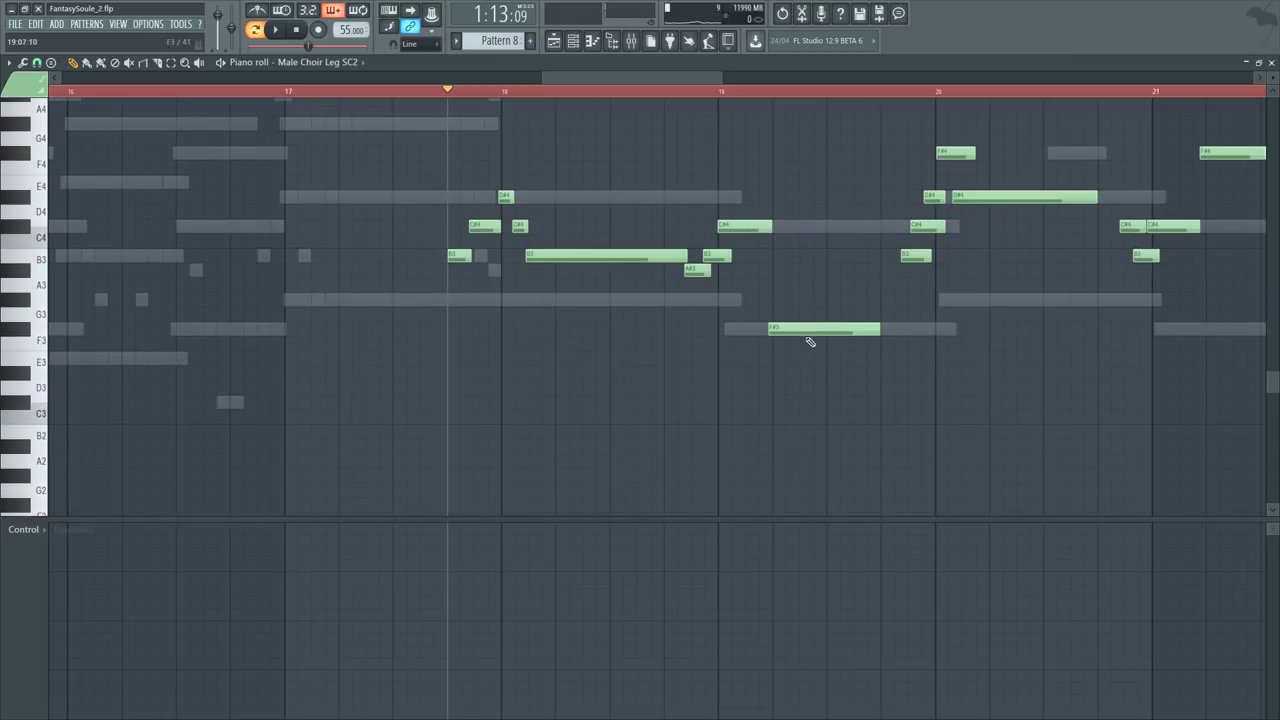
left_click_drag(807, 331, 812, 269)
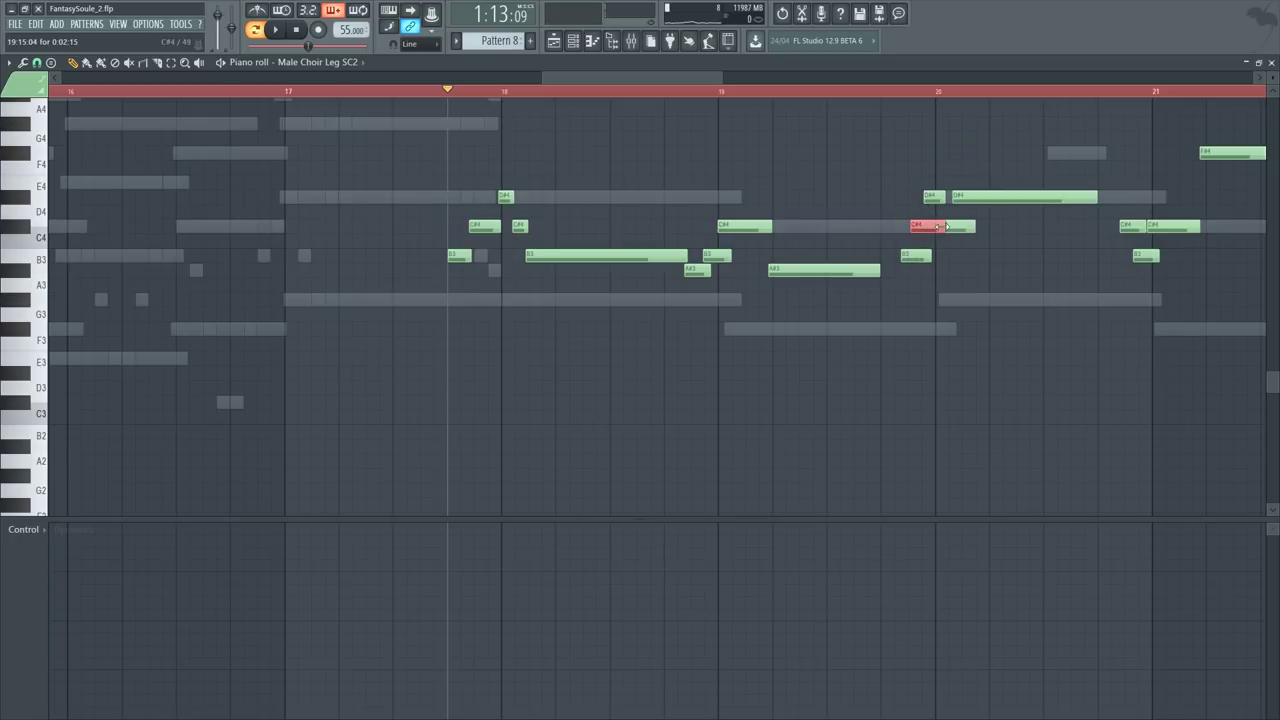
left_click_drag(1004, 220, 1005, 269)
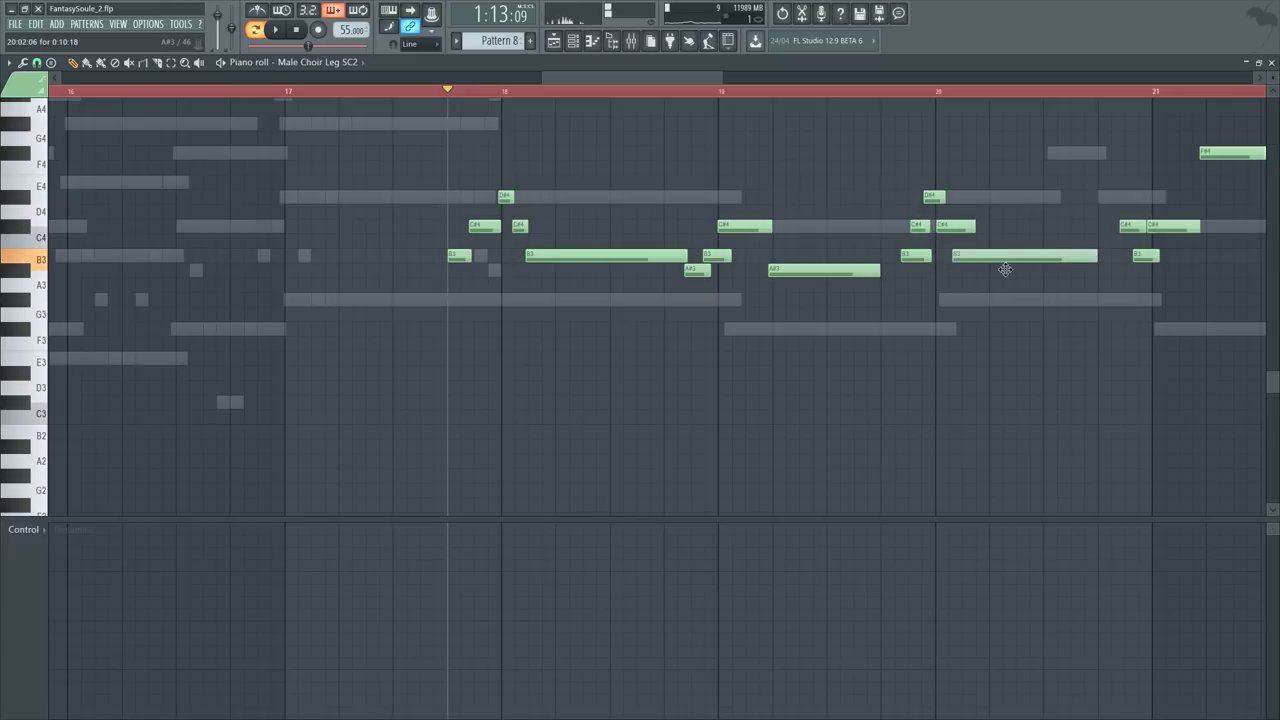
Step: Lower the C#4 just before bar 21 to A#3 and play the male choir harmony from just before bar 18
scroll(1061, 93, "down", 3)
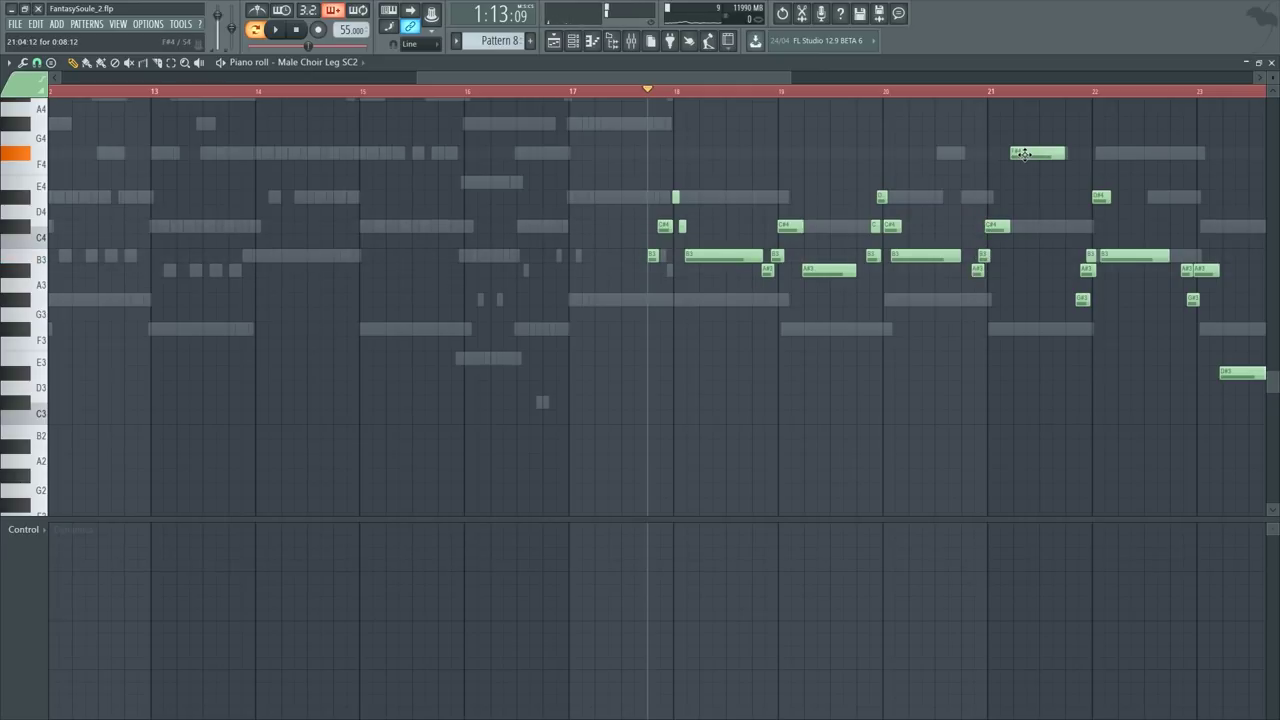
scroll(1049, 100, "down", 3)
key("space")
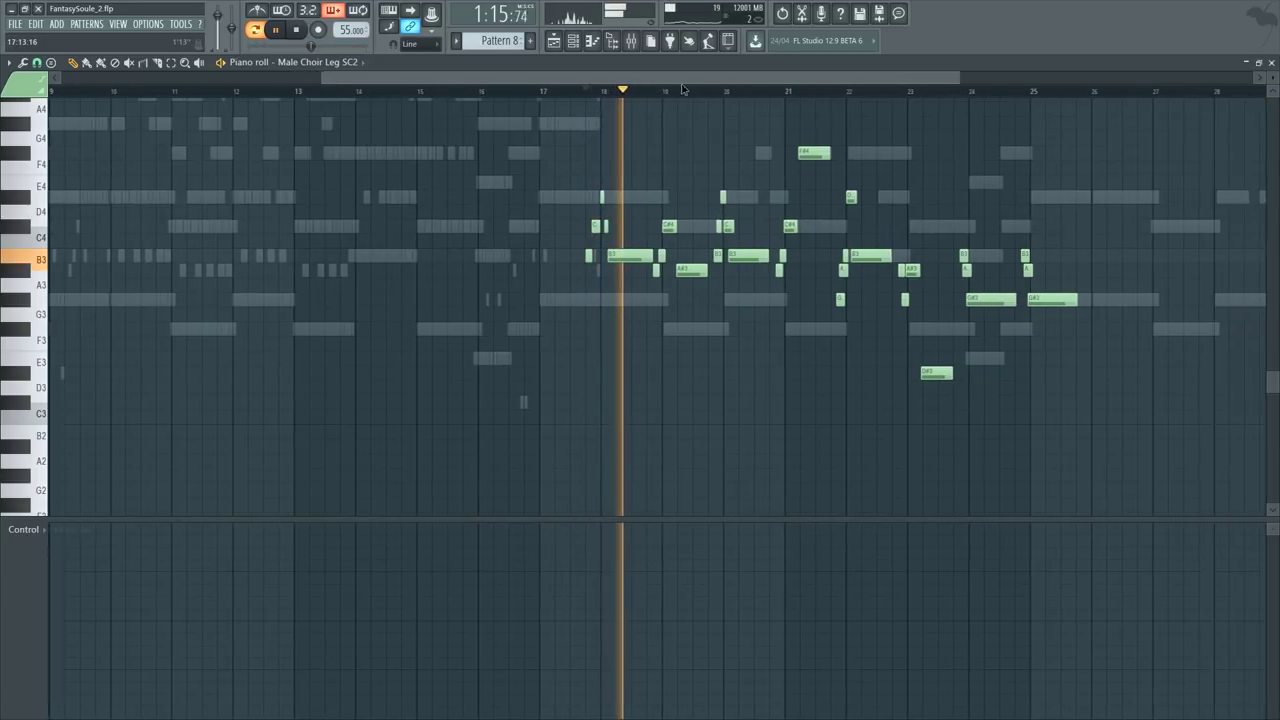
Step: Check the controller settings of Female Choir Leg SC2 and Male Choir Leg SC2 during playback and return to the male choir notes
scroll(700, 93, "up", 2)
key("F6")
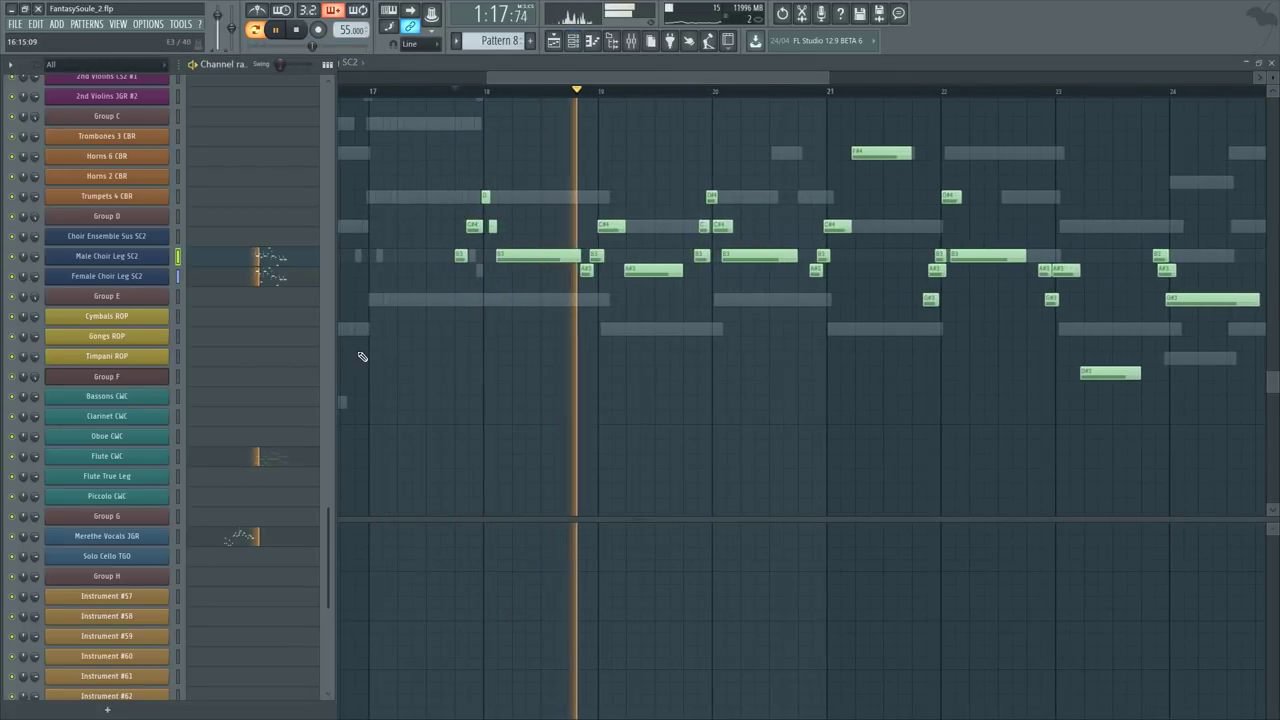
left_click(107, 276)
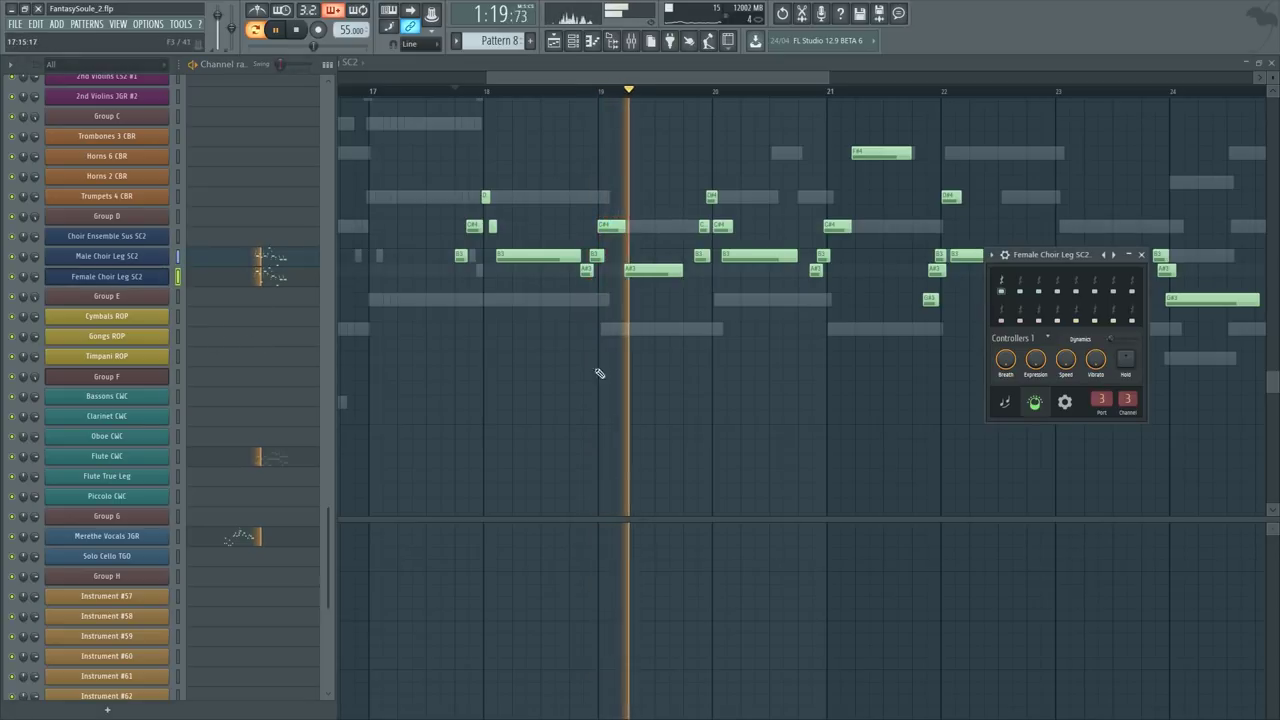
left_click(107, 256)
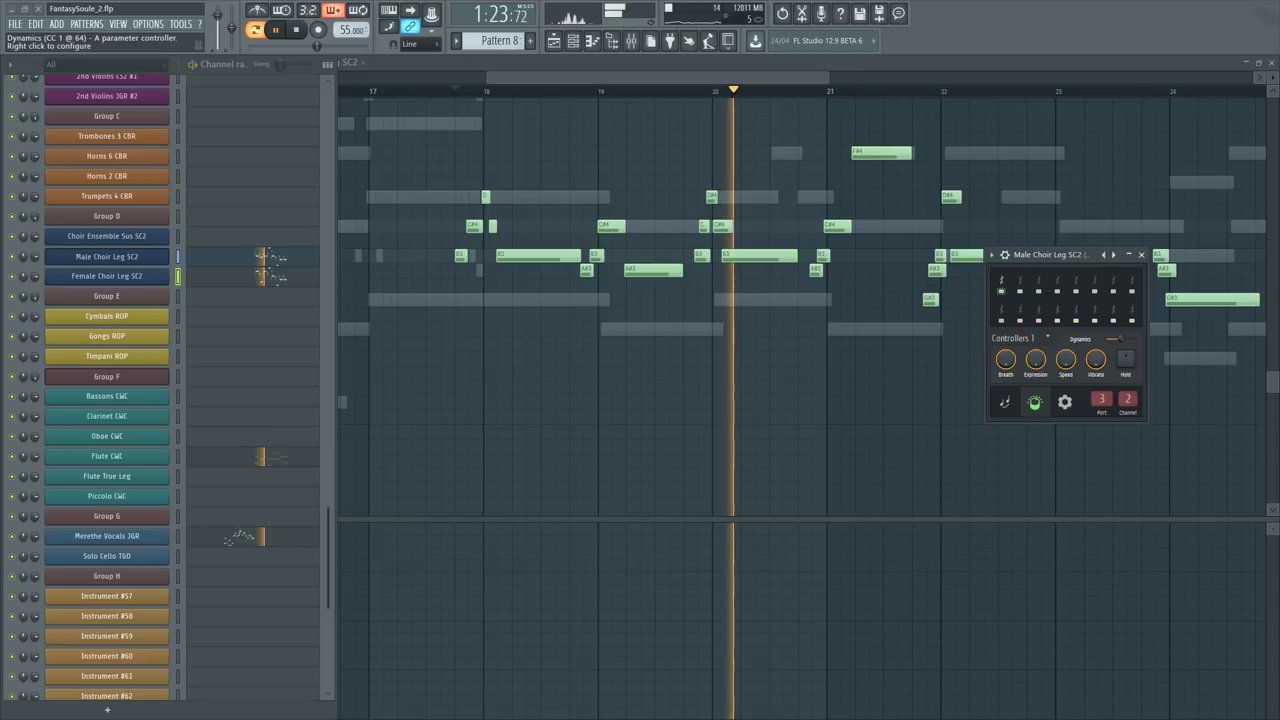
left_click(264, 254)
key("F6")
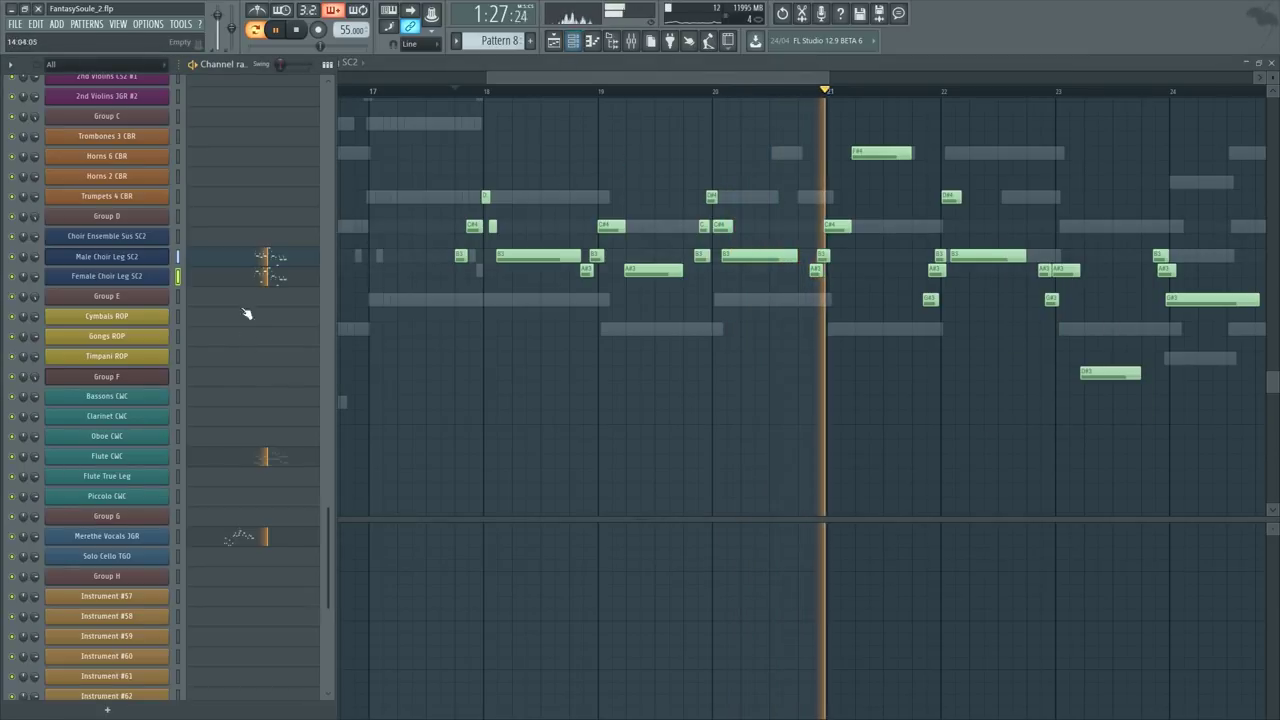
Step: Open the empty Choir Ensemble Sus SC2 piano roll and audition the passage leading into bar 18
left_click(243, 236)
scroll(689, 248, "down", 5)
key("space")
scroll(854, 95, "up", 5)
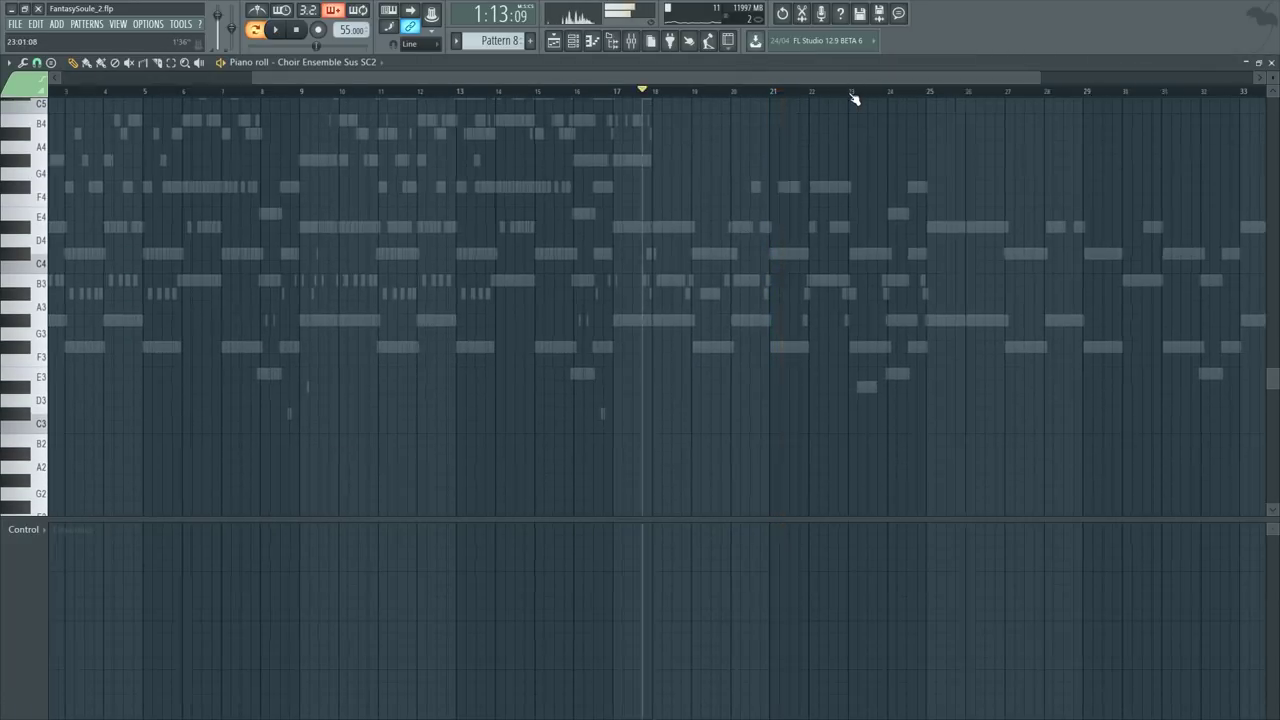
scroll(296, 98, "down", 4)
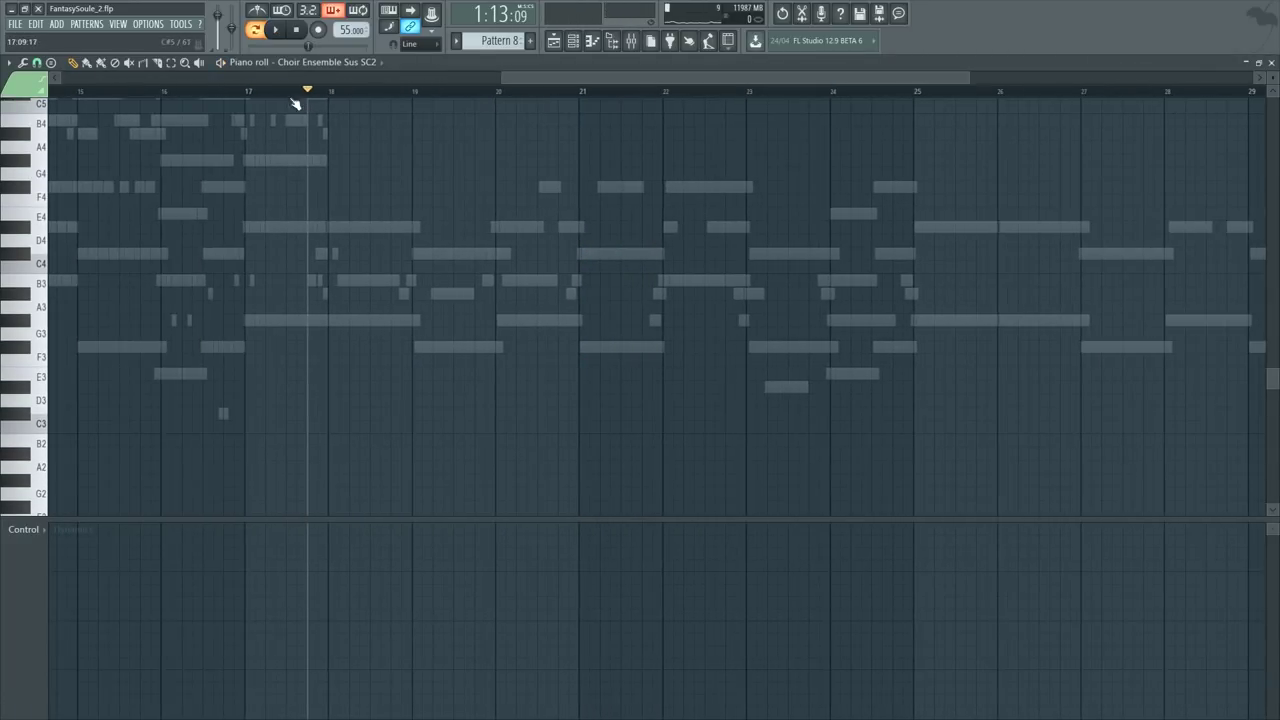
scroll(329, 243, "up", 3)
key("space")
scroll(337, 100, "up", 4)
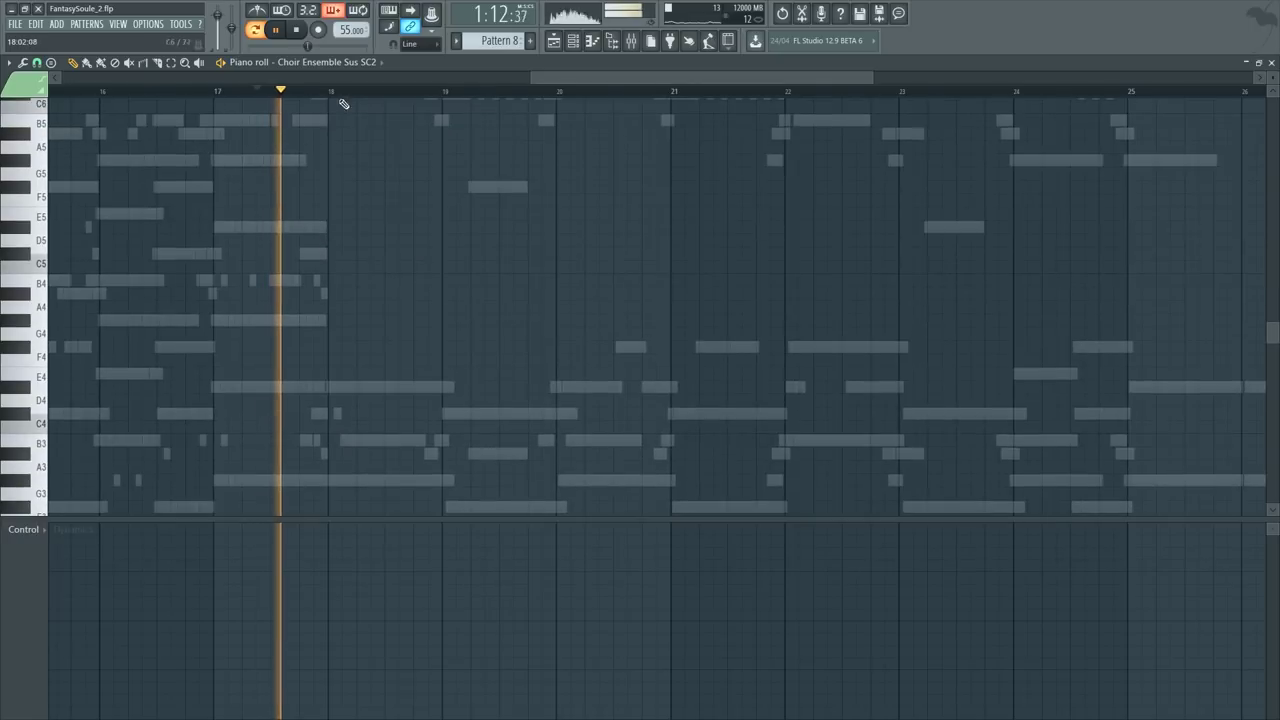
key("space")
scroll(350, 300, "up", 3)
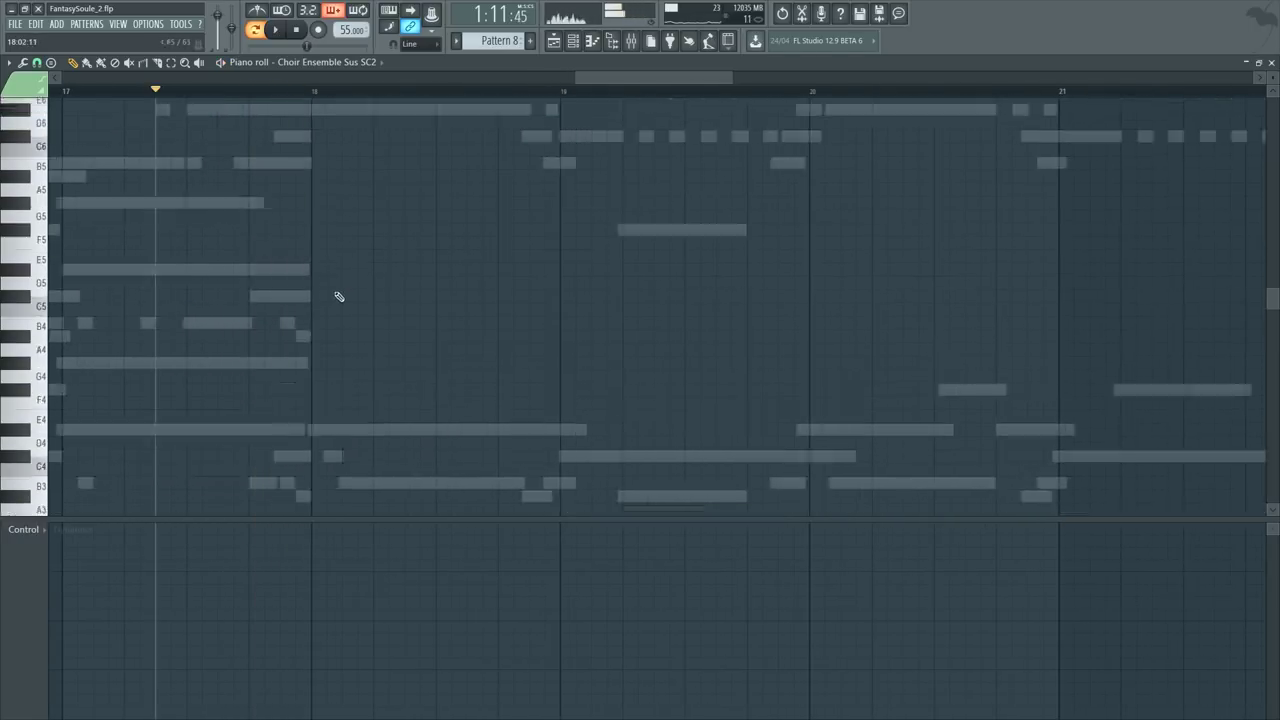
Step: Draw a chord of B5, F#5, D#5 and B4 about half a bar long, starting at bar 18
left_click(340, 307)
left_click_drag(335, 308, 313, 355)
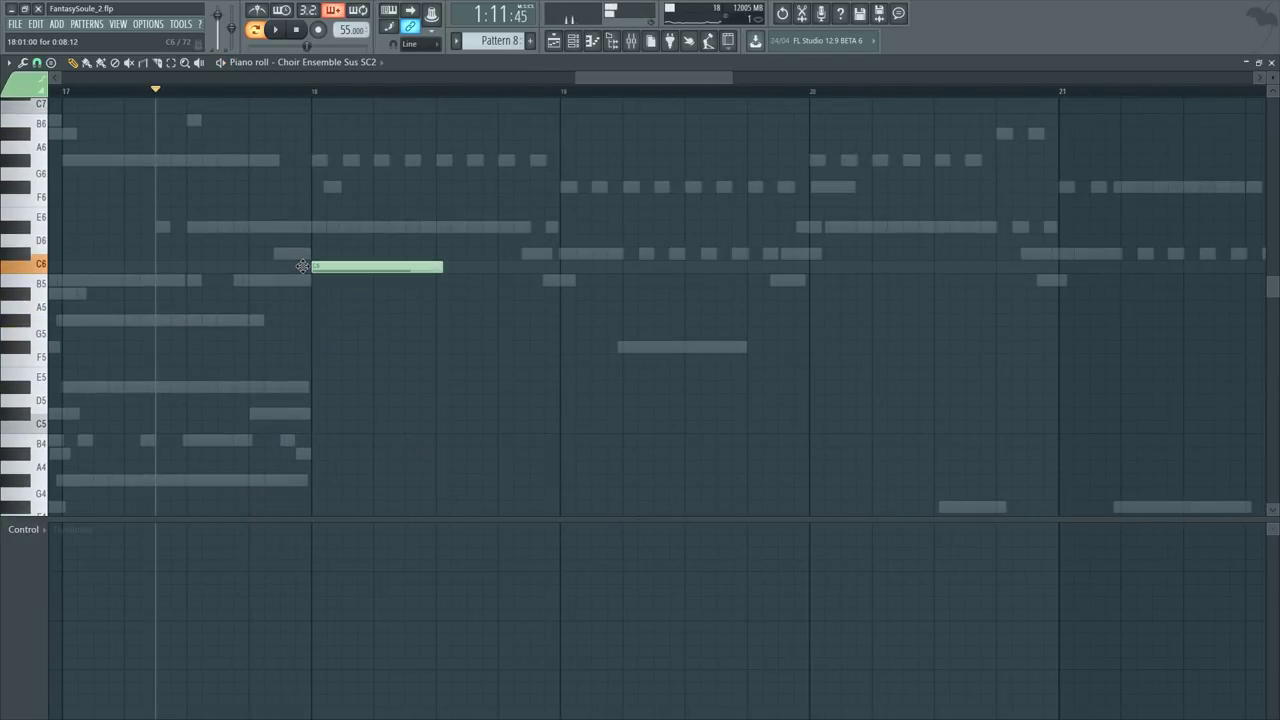
mouse_move(302, 266)
left_mouse_down()
mouse_move(298, 303)
mouse_move(297, 280)
left_mouse_up()
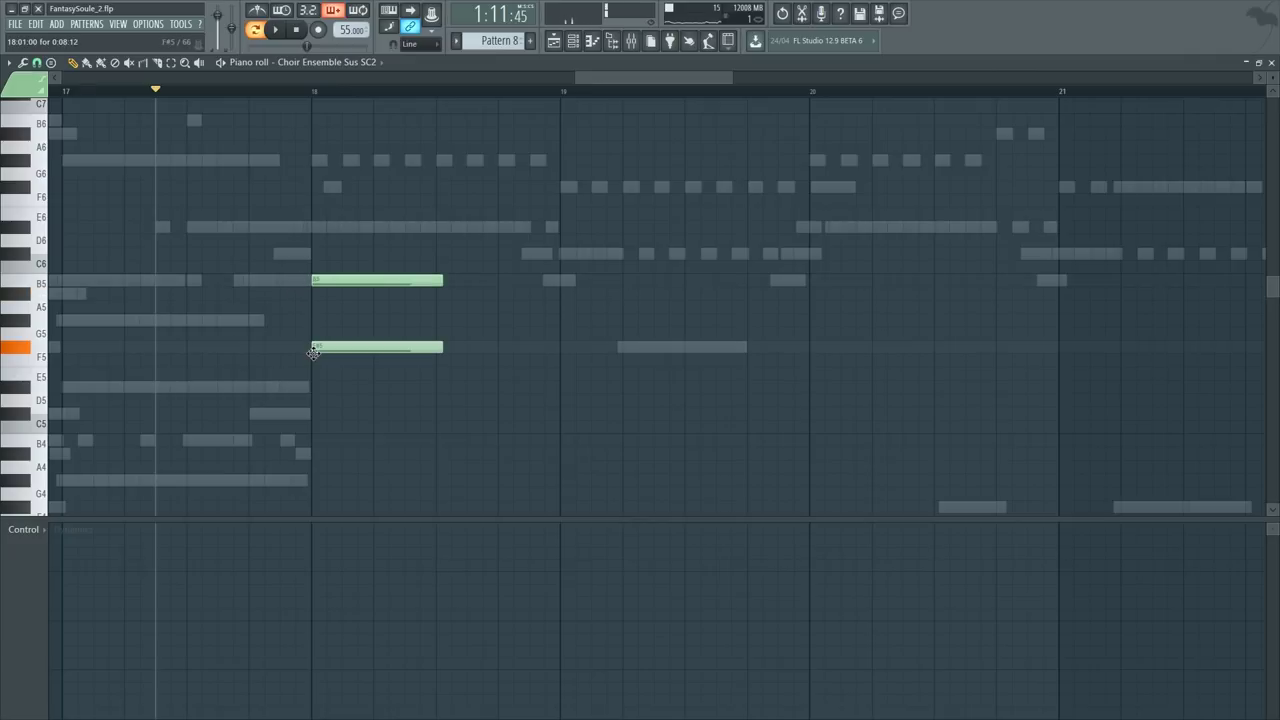
left_click_drag(322, 421, 305, 375)
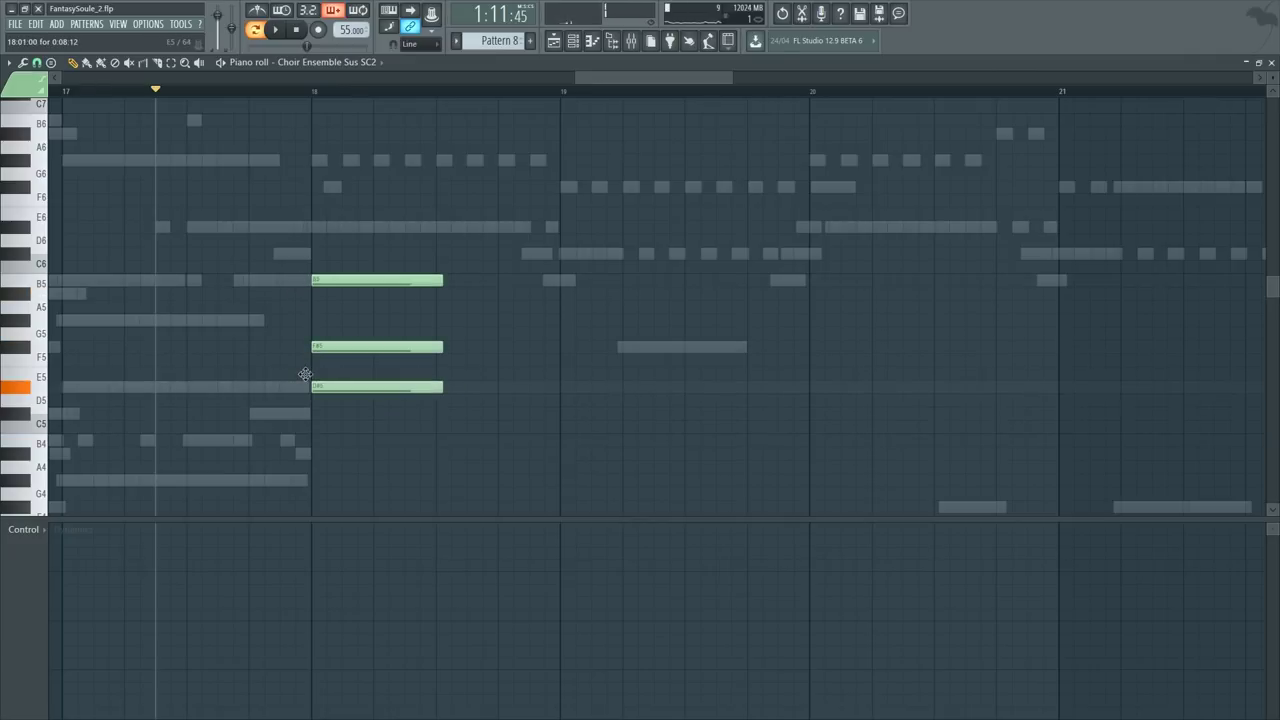
left_click_drag(307, 461, 309, 434)
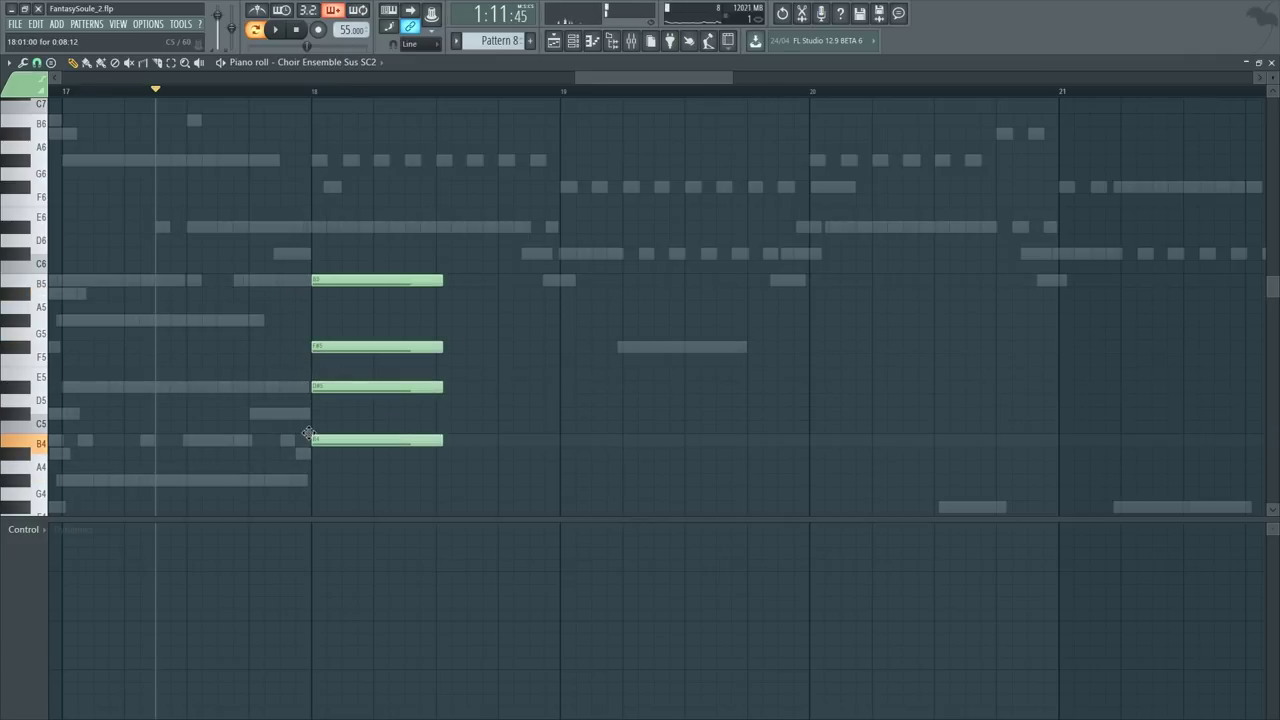
Step: Set the playback position just before bar 18 and play the section with the new ensemble chord
scroll(517, 100, "up", 2)
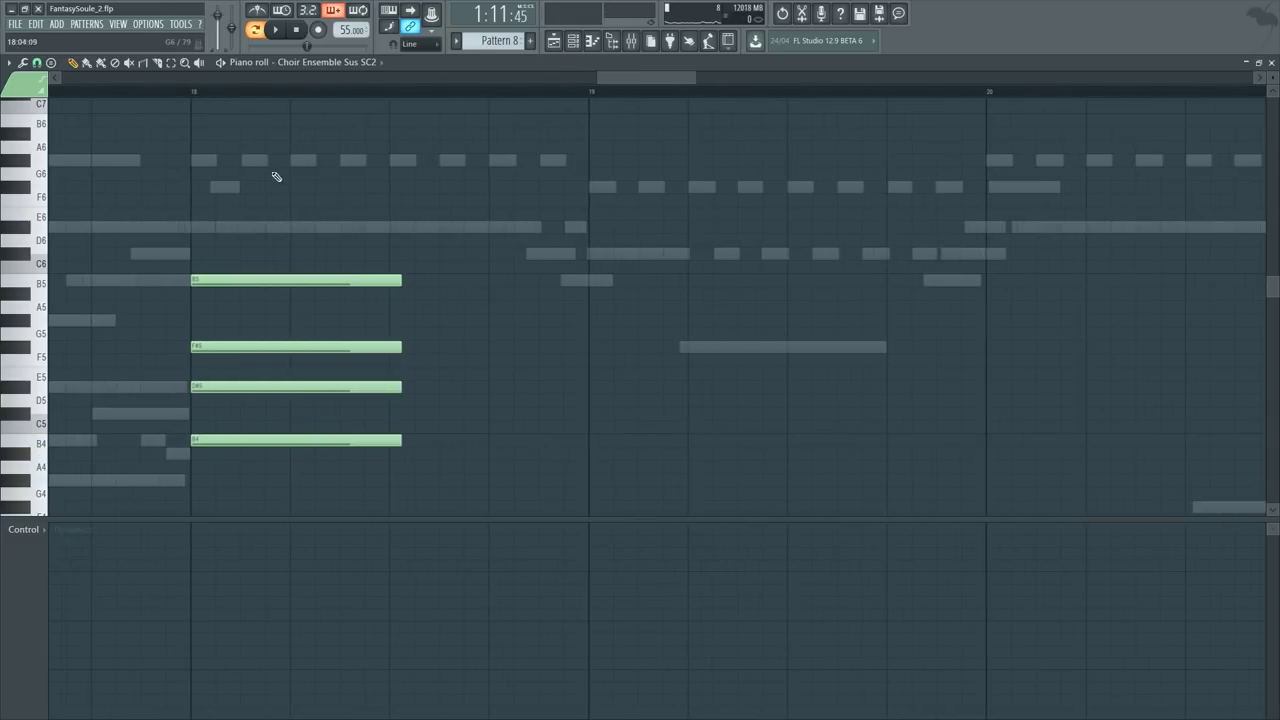
left_click(174, 95)
key("space")
scroll(176, 99, "down", 2)
key("F6")
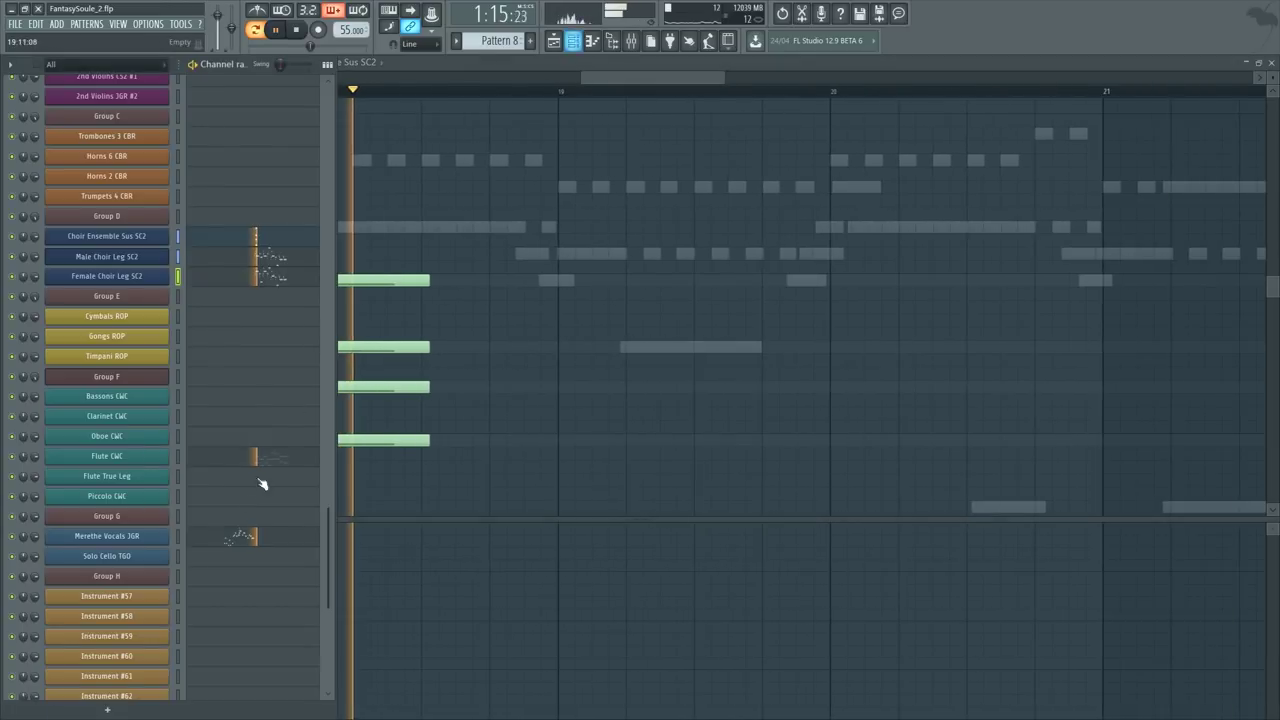
Step: Solo the Choir Ensemble Sus SC2 channel and replay its chord from just before bar 18
key("space")
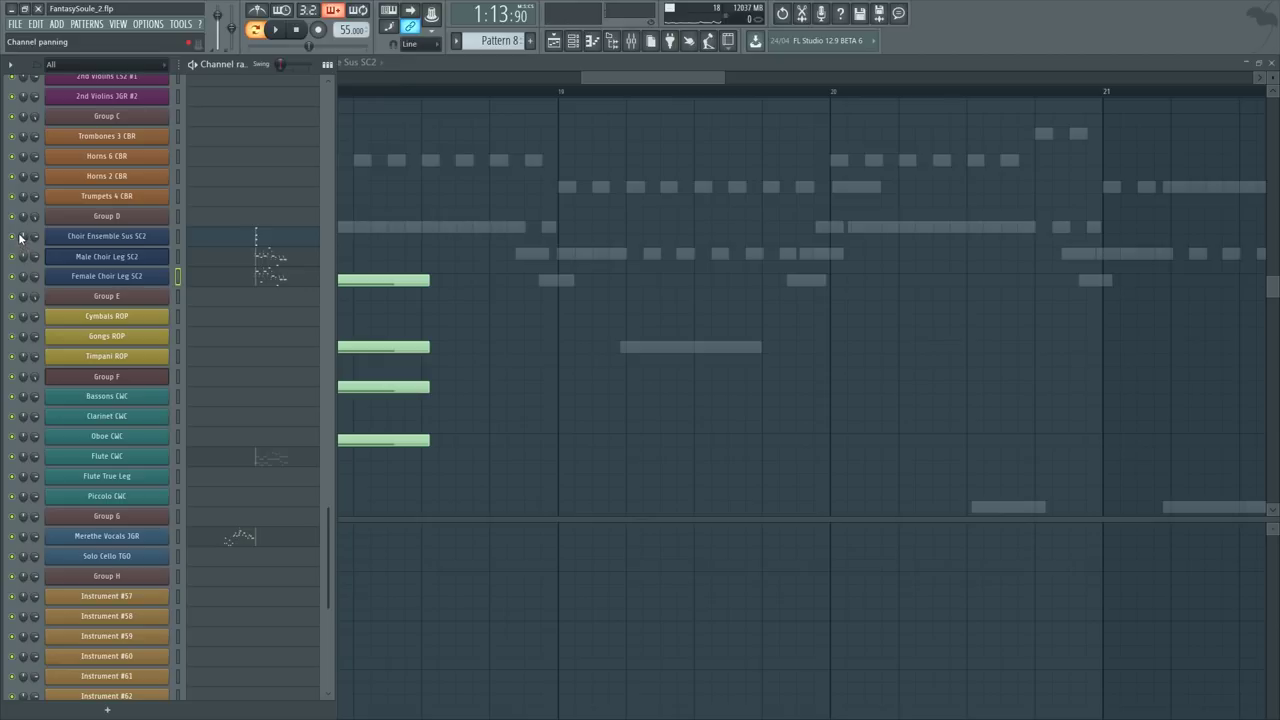
key("F6")
key("space")
key("F6")
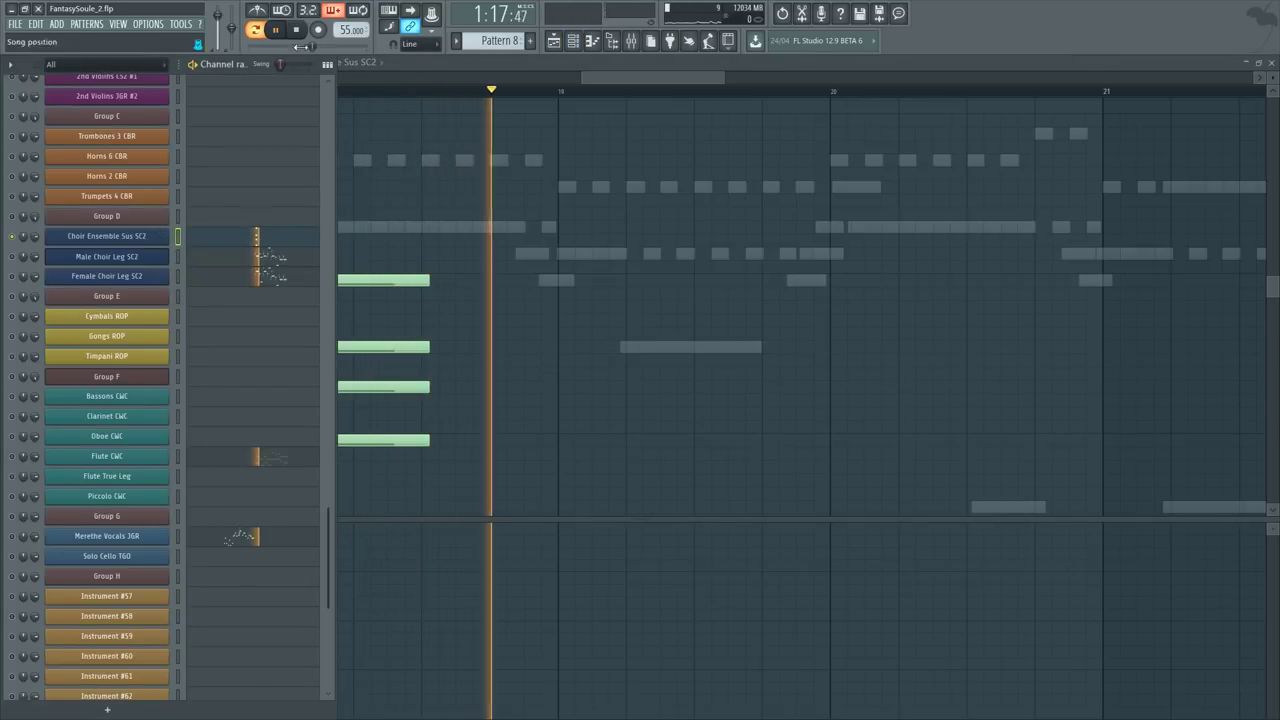
left_click(277, 30)
left_click(277, 30)
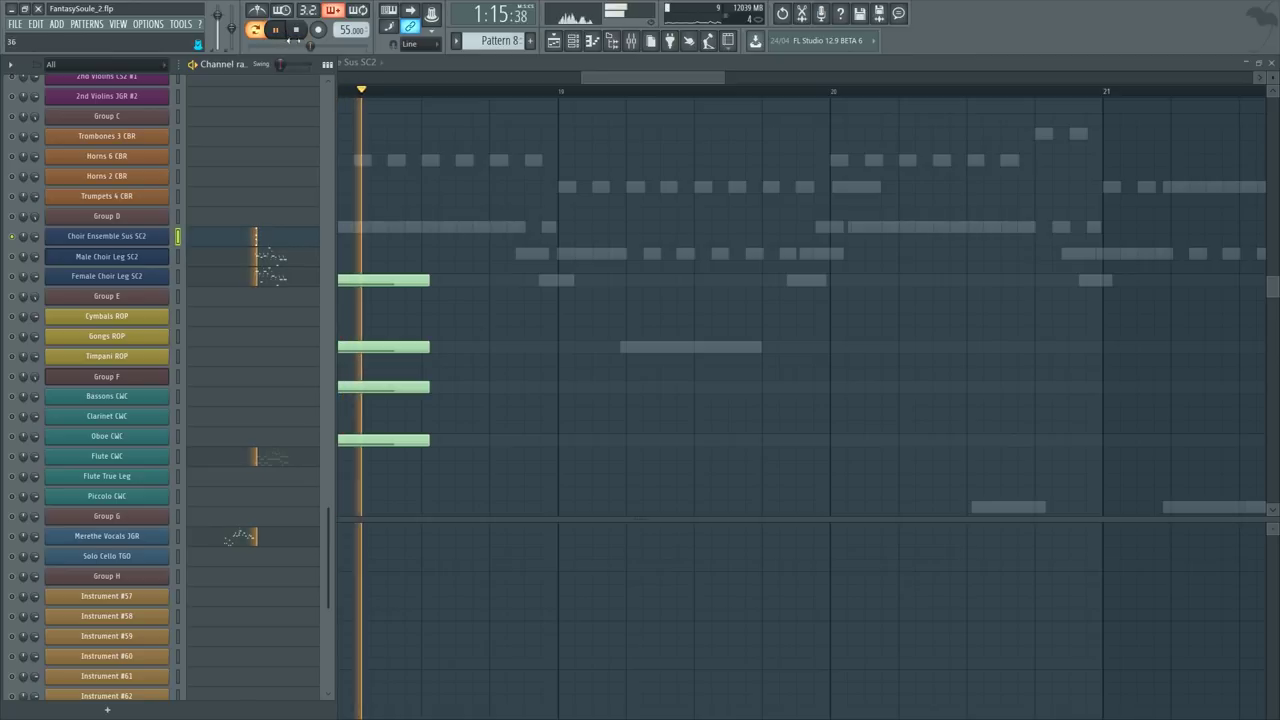
key("F6")
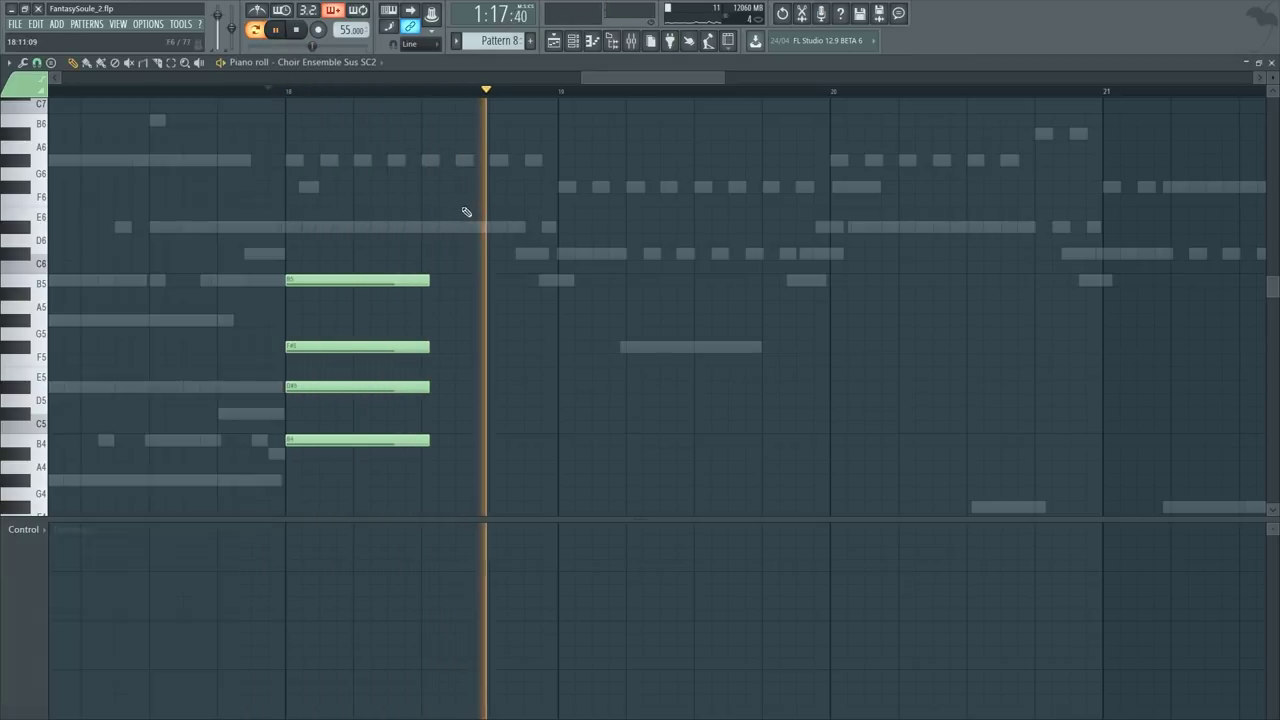
key("space")
Step: Extend the chord notes to just past bar 19, add an F#4 below them from bar 18, and play the chord
left_click_drag(436, 241, 568, 433)
scroll(563, 418, "down", 3)
key("ctrl+d")
left_click(289, 259)
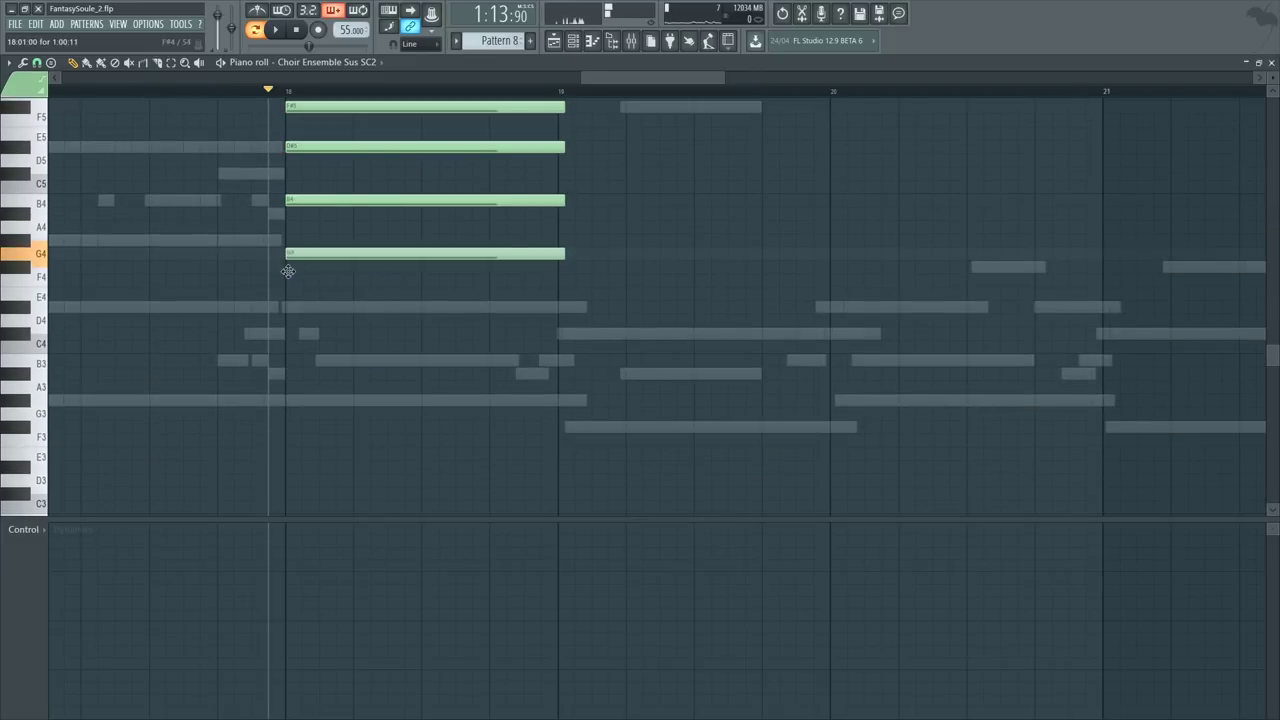
left_click_drag(287, 271, 286, 286)
key("space")
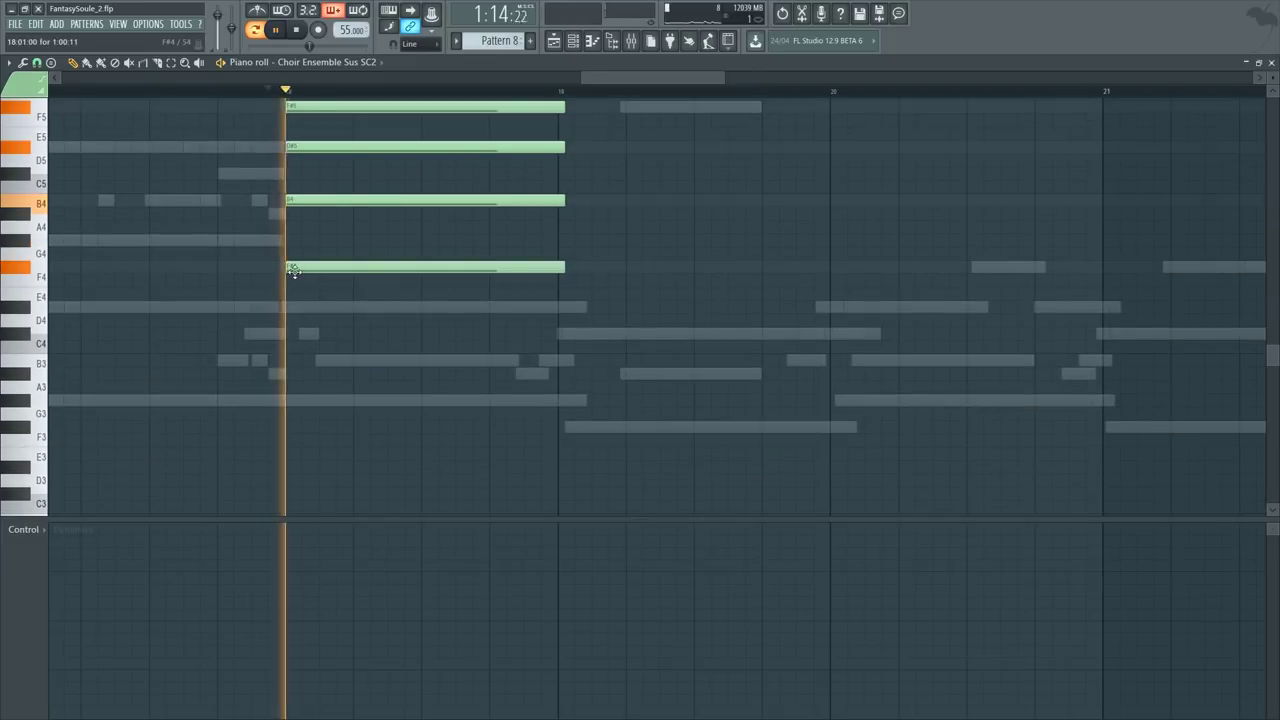
scroll(318, 268, "up", 5)
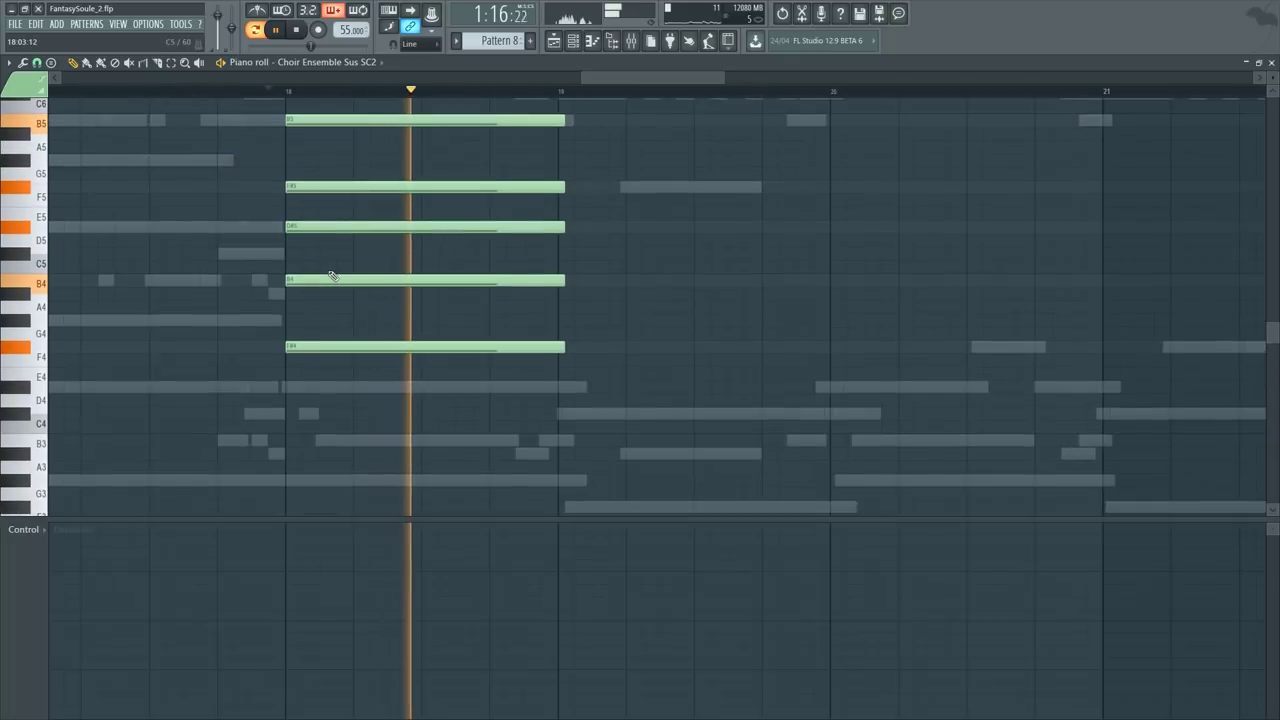
key("space")
Step: Delete the F#5 and D#5 from bar 18's chord and play the thinned voicing
scroll(557, 95, "up", 3)
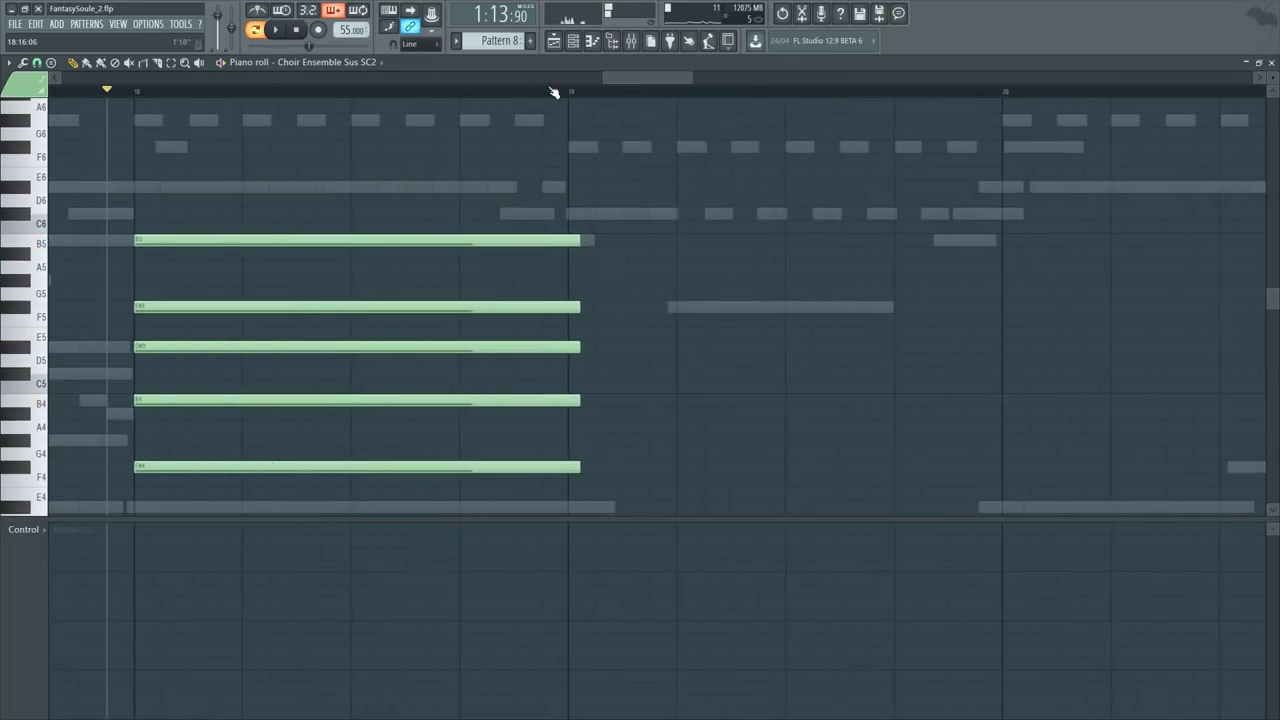
scroll(557, 95, "down", 2)
scroll(424, 422, "down", 4)
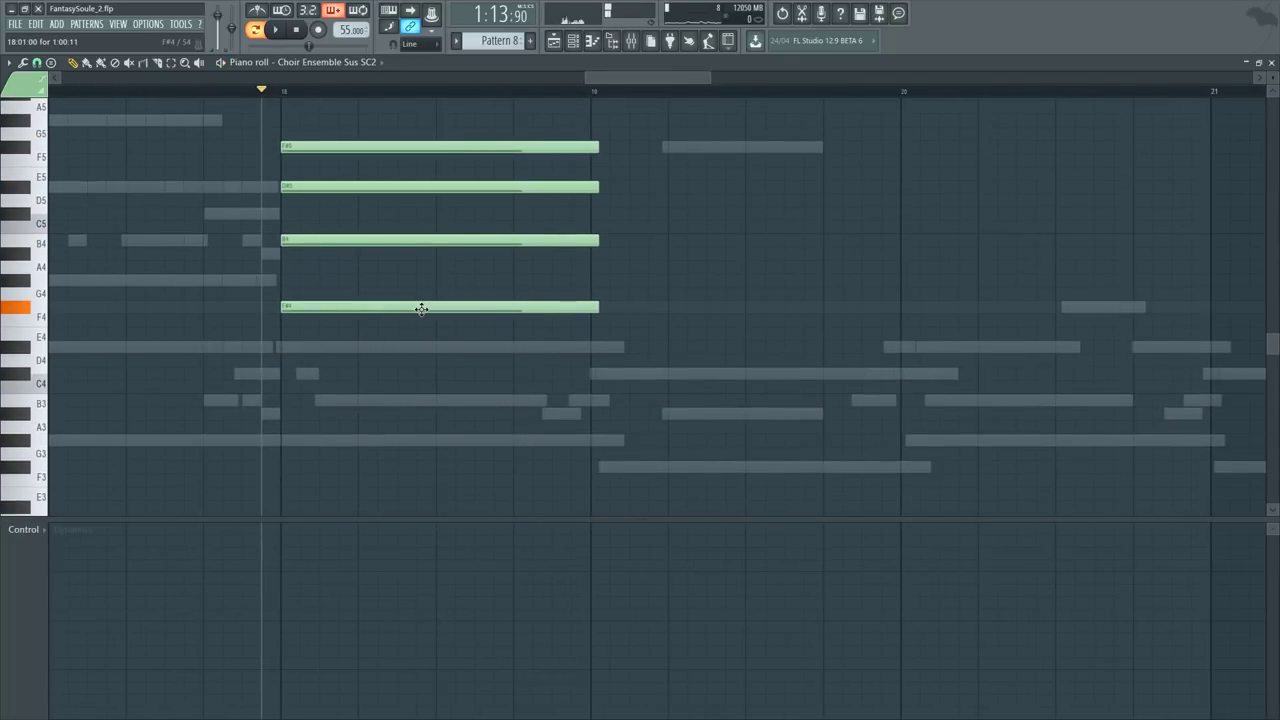
left_click_drag(497, 207, 487, 115)
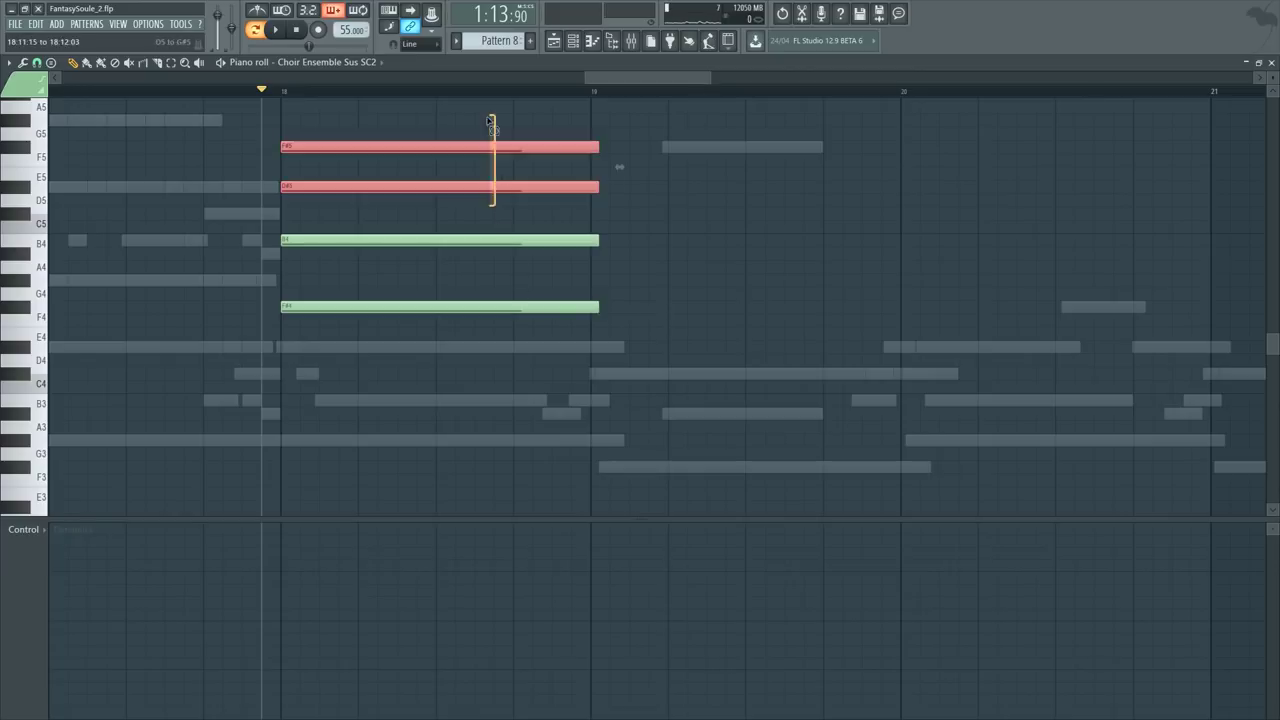
key("Delete")
key("space")
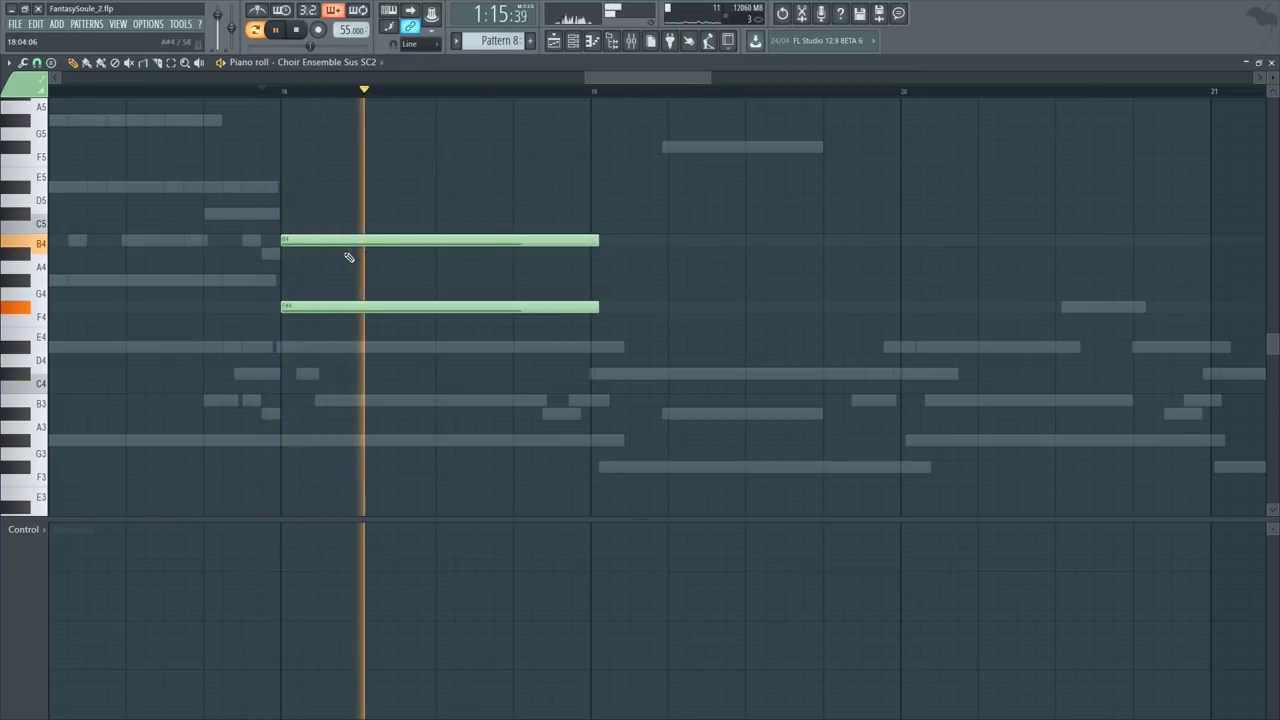
key("space")
left_click_drag(439, 322, 430, 350)
right_click(431, 350)
mouse_move(277, 387)
left_mouse_down()
mouse_move(277, 400)
mouse_move(277, 345)
mouse_move(278, 480)
mouse_move(282, 373)
left_mouse_up()
right_click(303, 373)
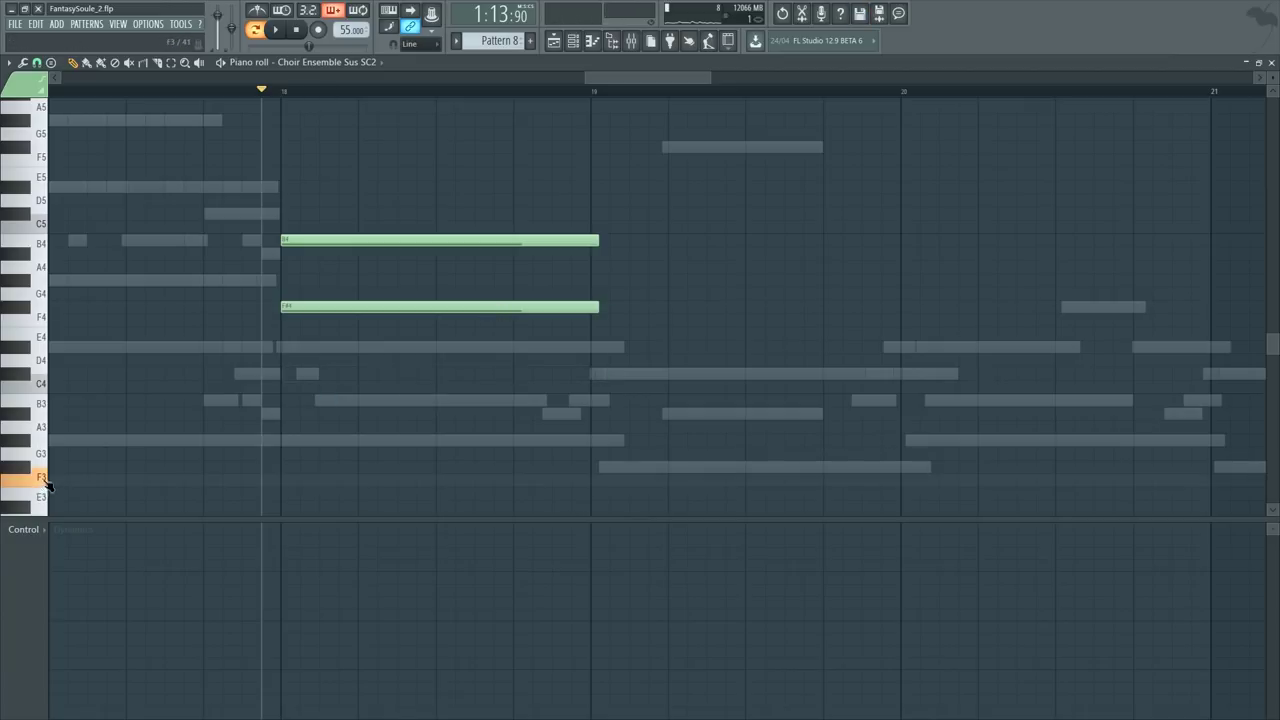
Step: Place an E4 starting mid-bar 18 and cut the F#4 off where it begins, playing the phrase
left_click_drag(494, 336, 435, 336)
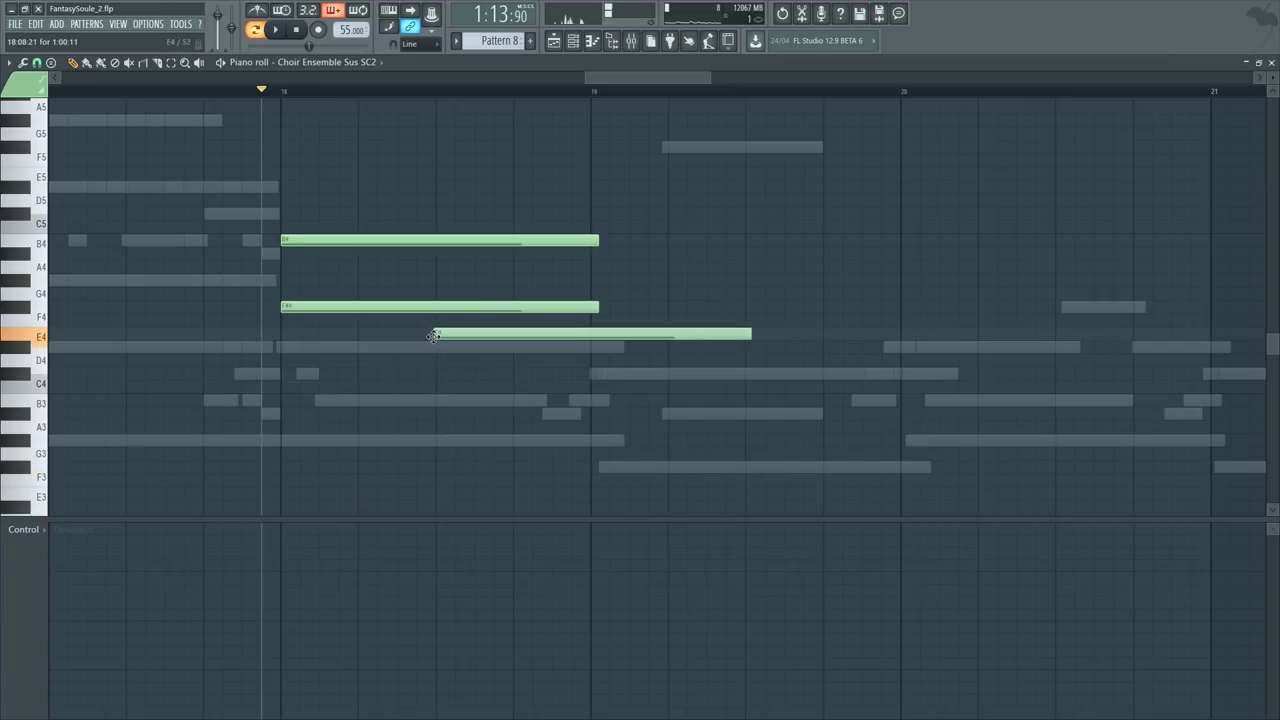
key("space")
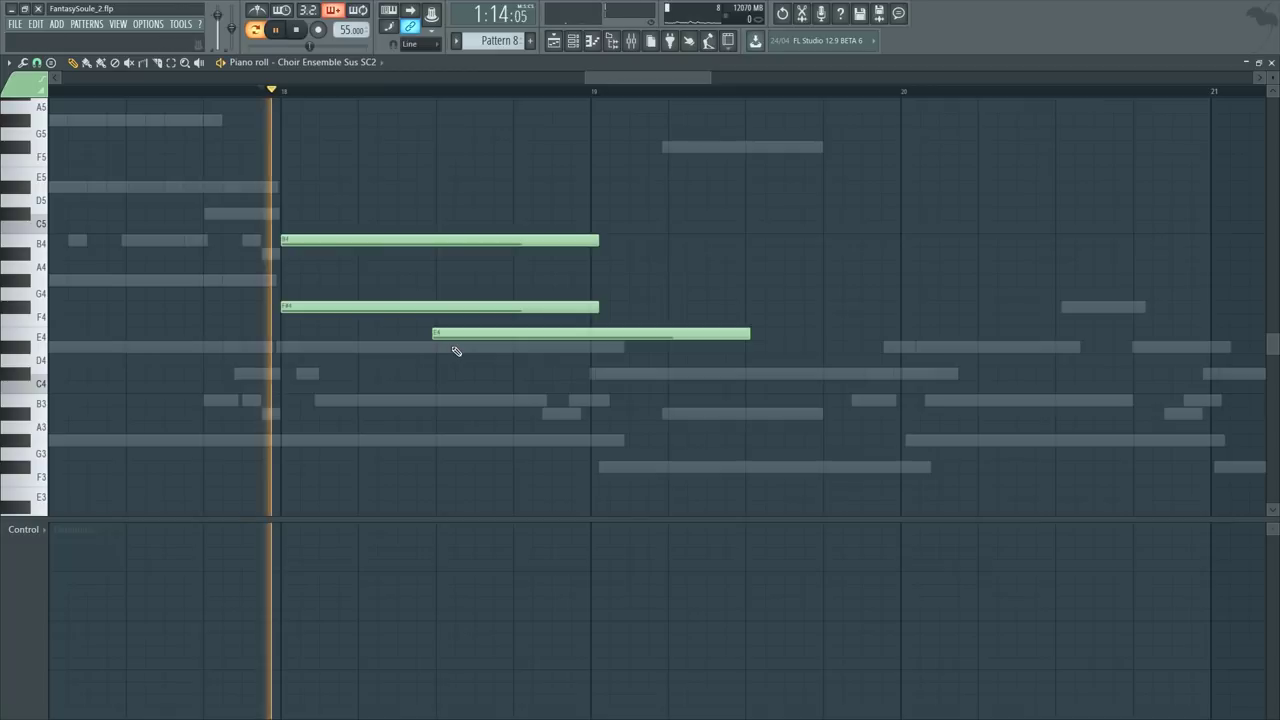
left_click(435, 307)
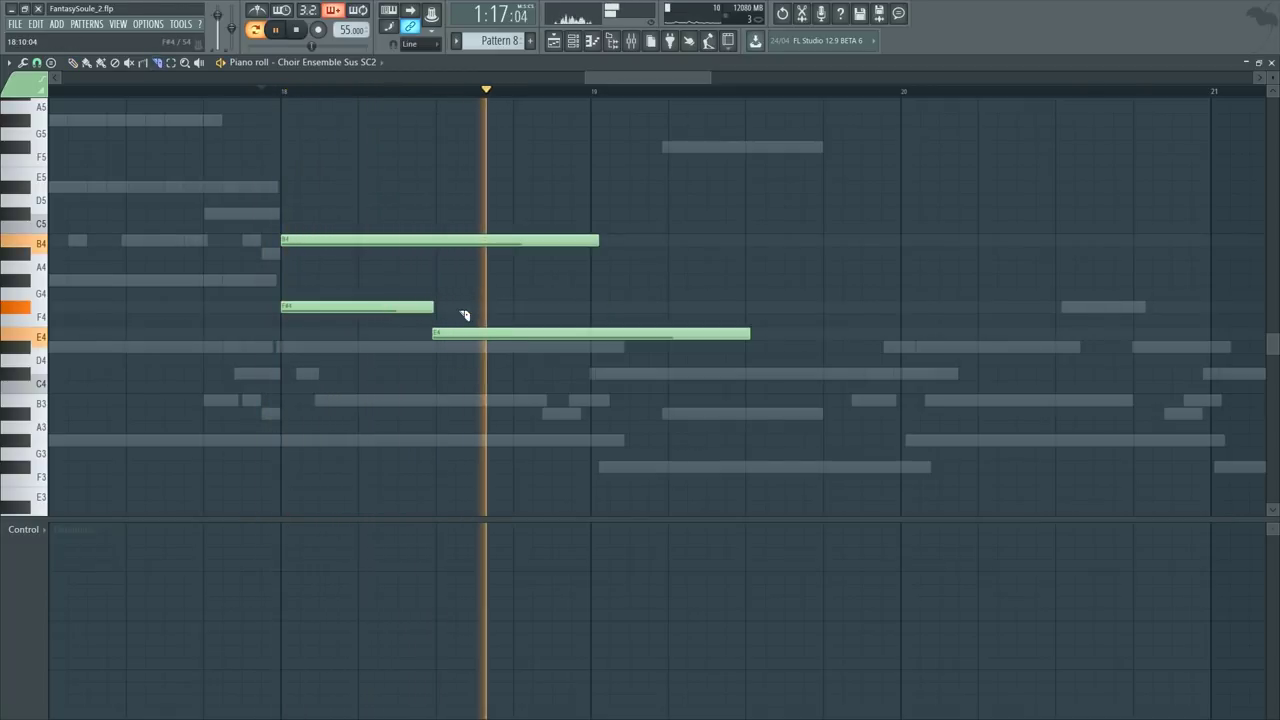
key("space")
Step: Split the E4 about three quarters through bar 18, lower the second part to D#4, and trim it at bar 19
left_click(518, 335)
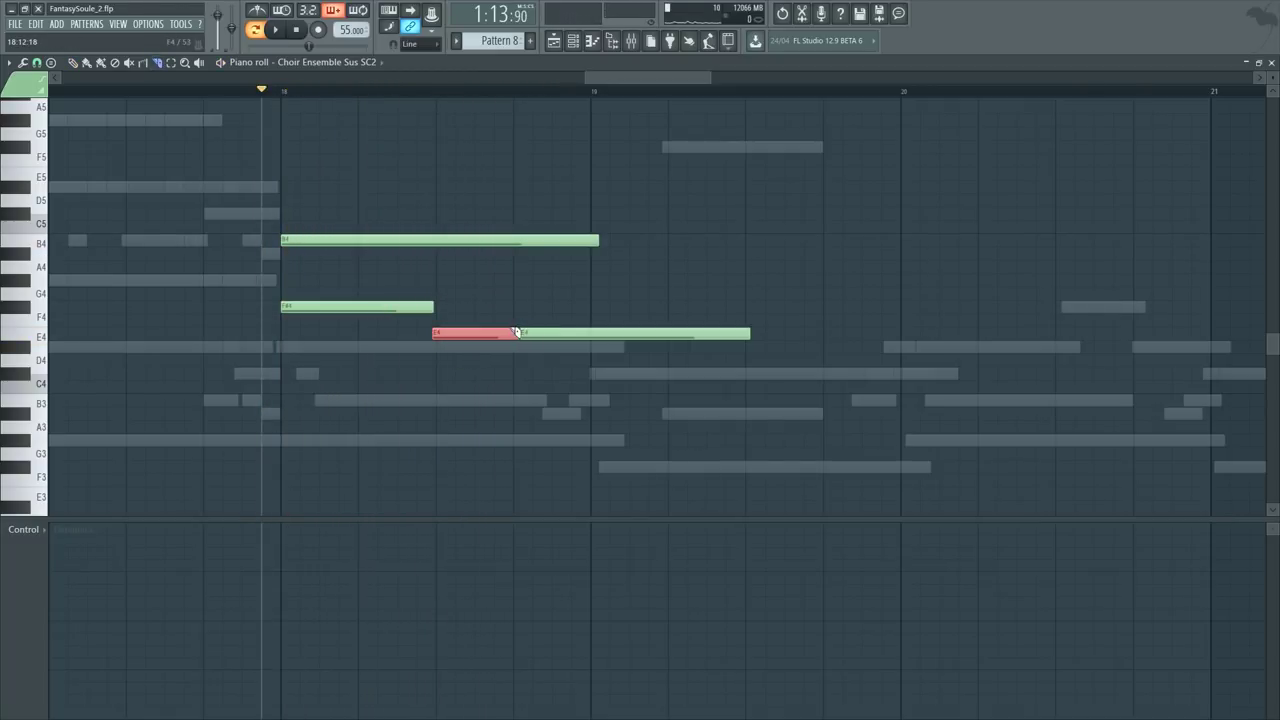
key("p")
left_click_drag(530, 334, 531, 350)
key("e")
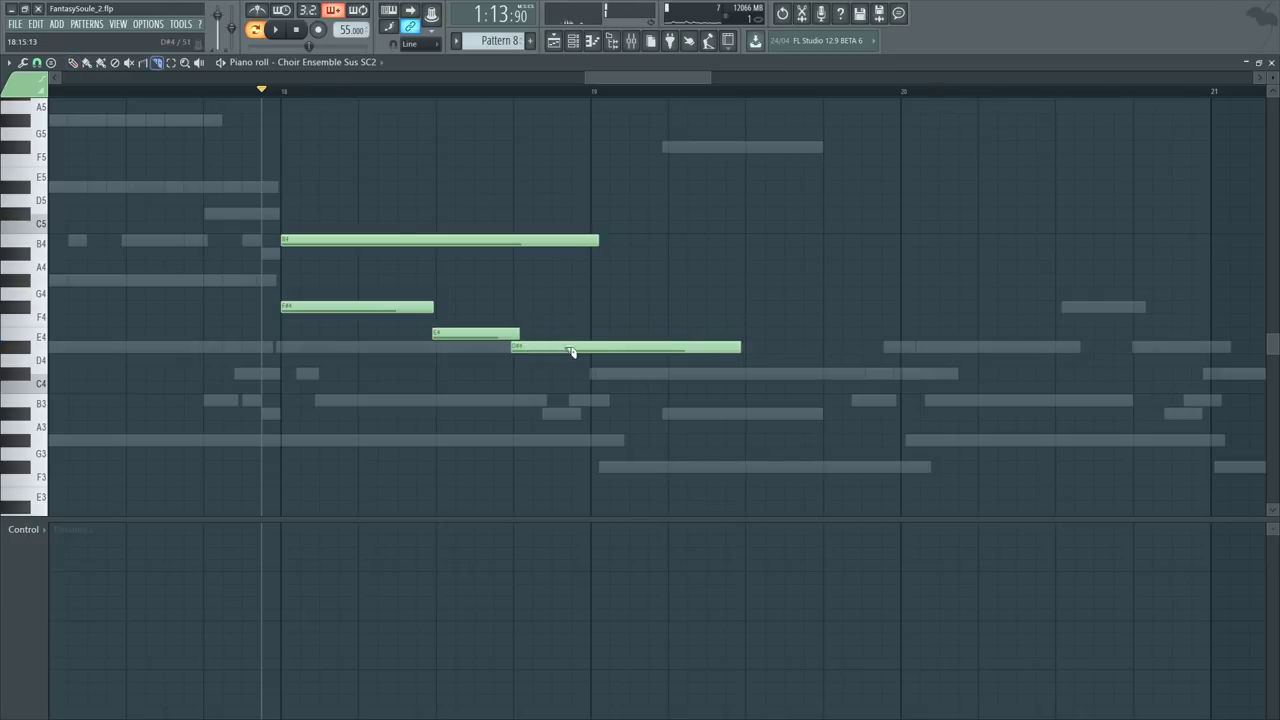
left_click(595, 347)
key("Delete")
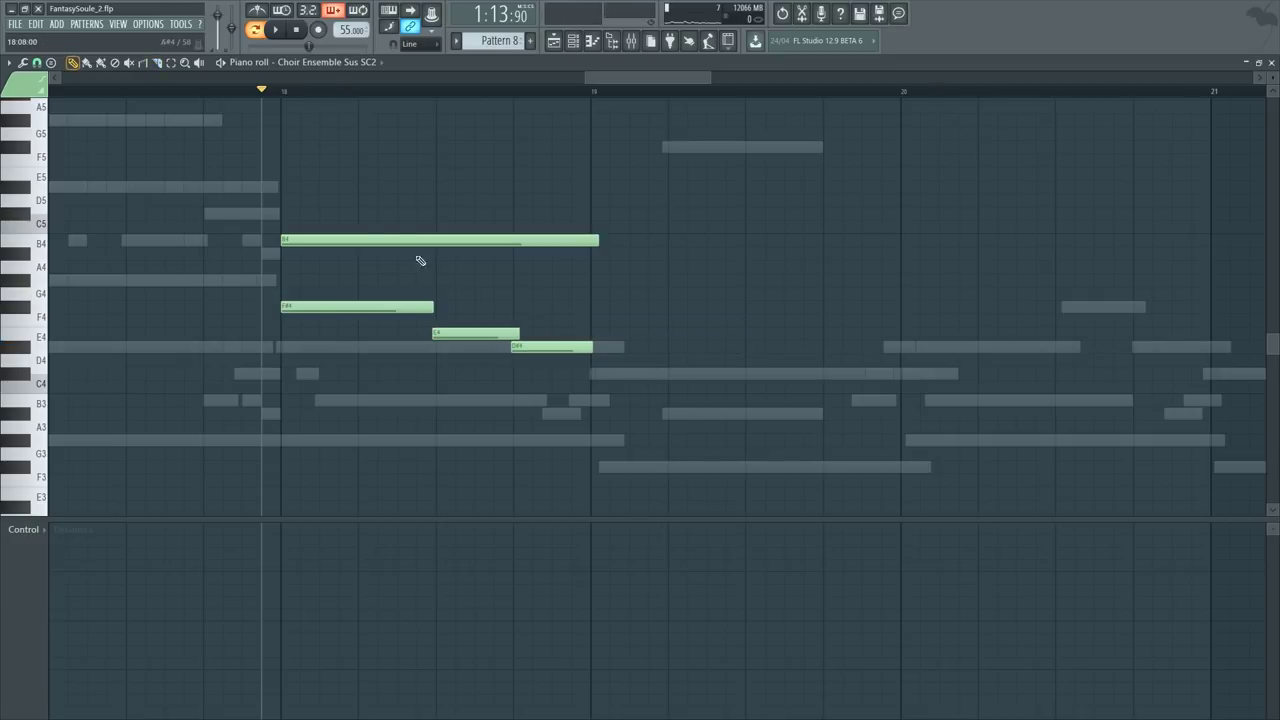
Step: Duplicate bar 18's choir notes into bar 19, trimming the first B4 at the bar line, and lower the copied F#4 to C#4
key("ctrl+a")
key("ctrl+b")
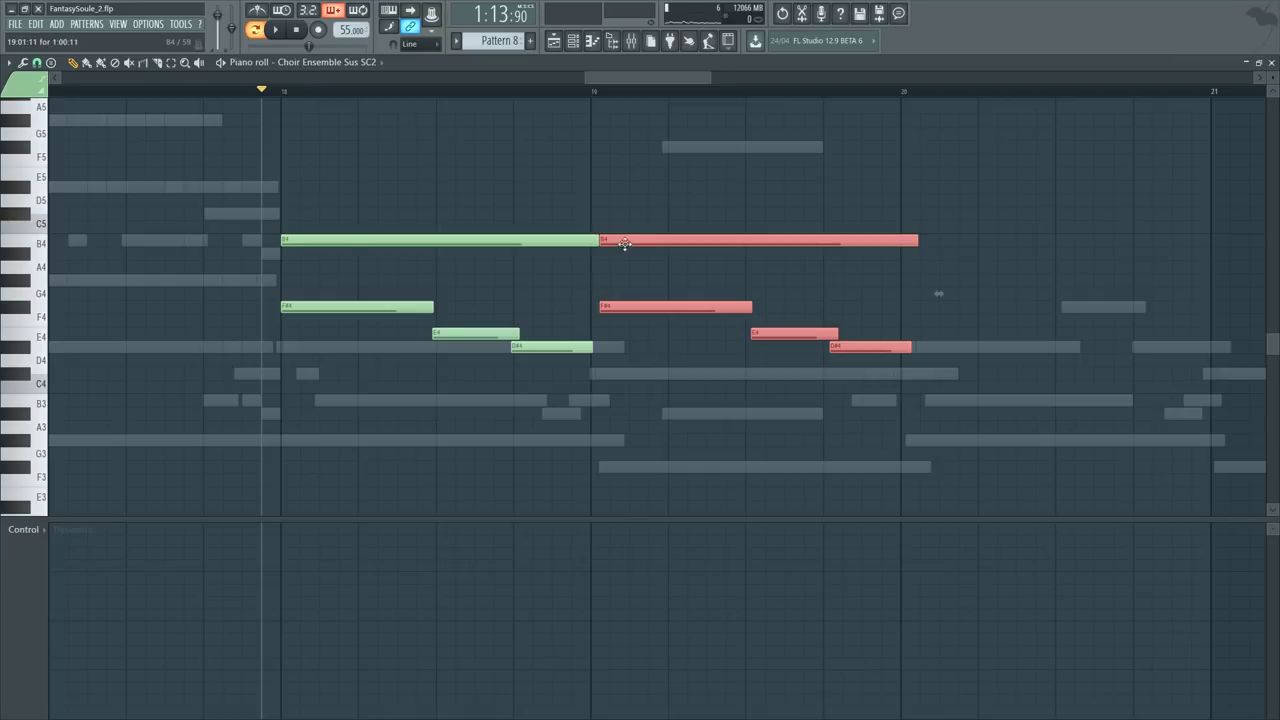
left_click(580, 241)
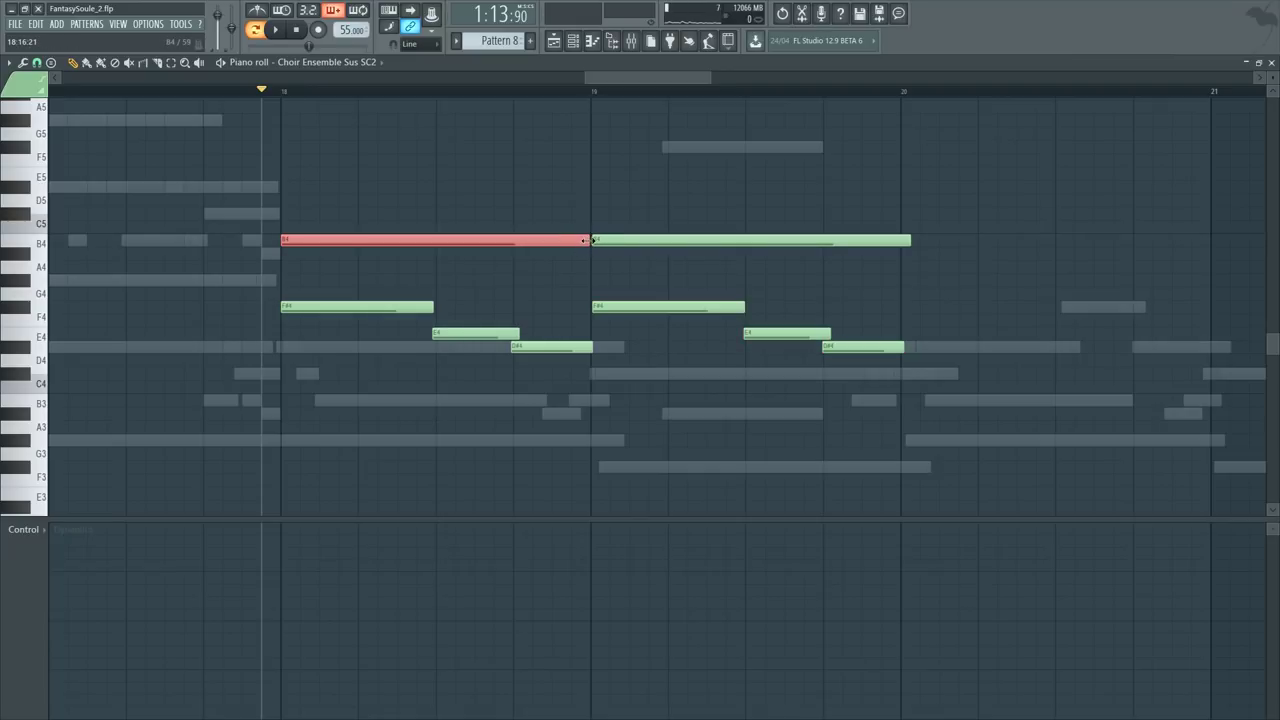
left_click(605, 307)
left_click_drag(597, 308, 599, 376)
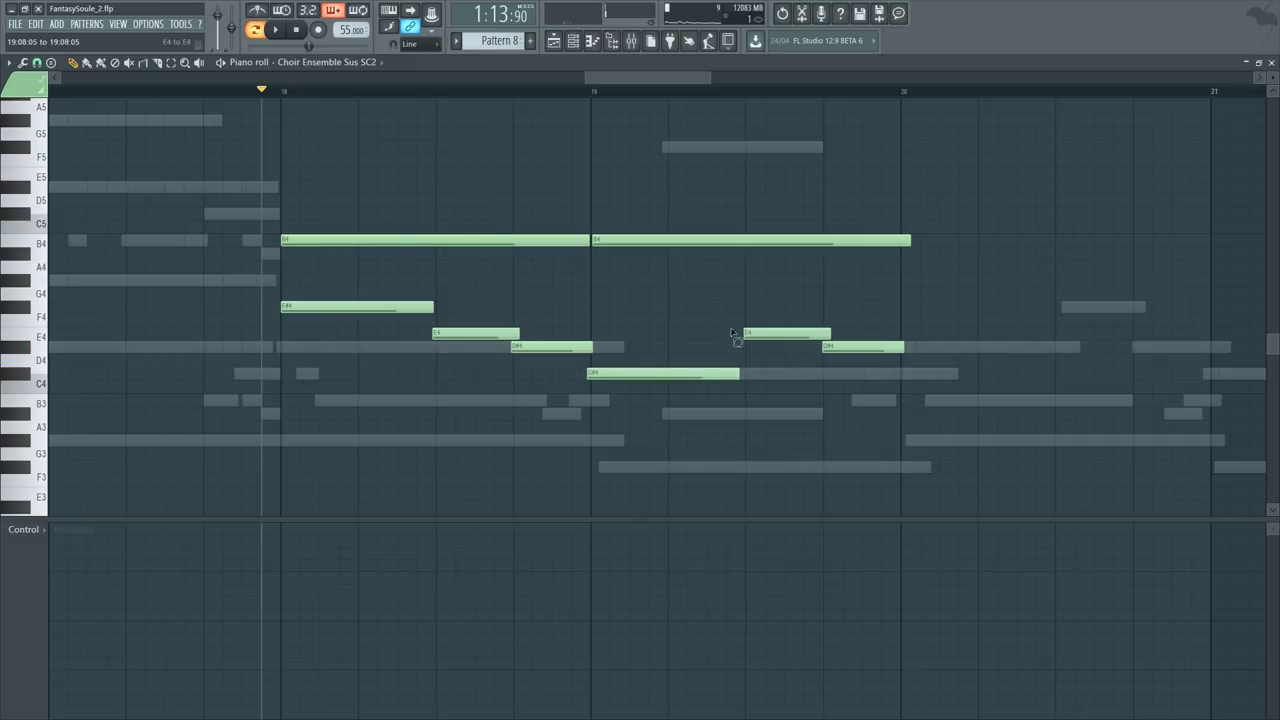
Step: Delete the copied E4 and D#4 from bar 19 and extend the C#4 to bar 20
left_click_drag(731, 333, 911, 371)
key("Delete")
key("ctrl+z")
left_click(670, 371, "ctrl+shift")
key("Delete")
left_click(668, 371, "ctrl")
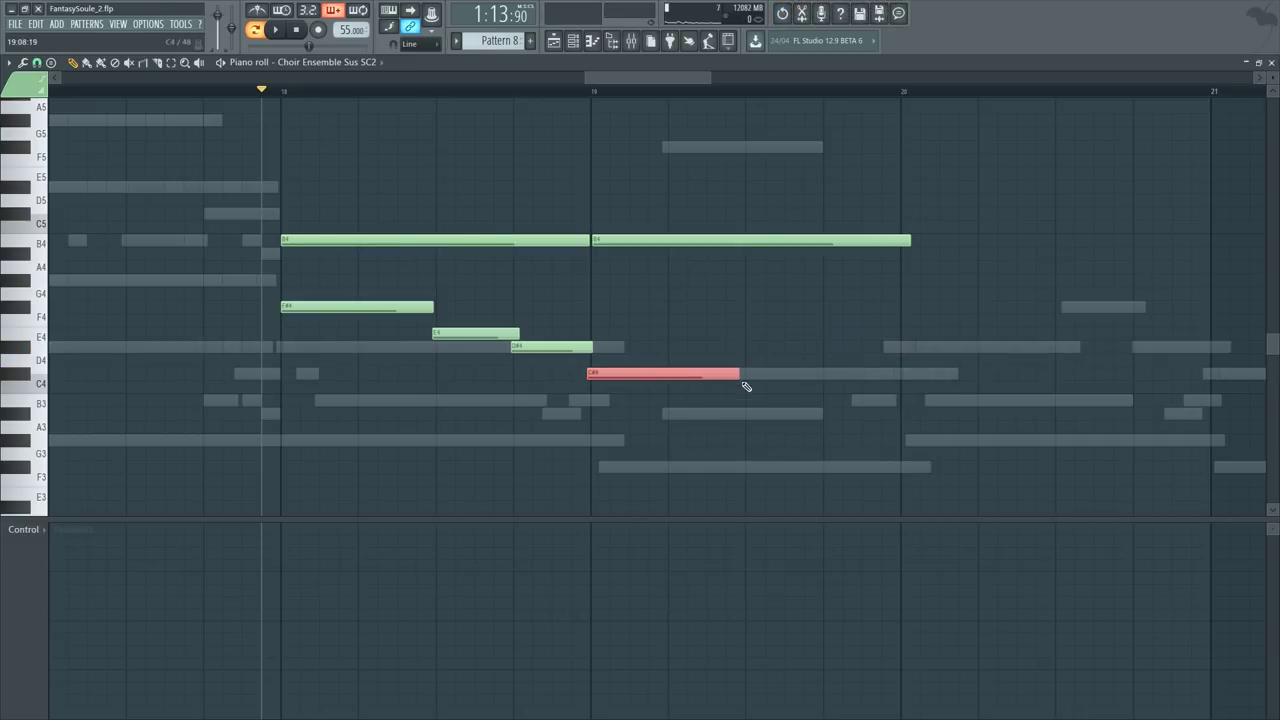
left_click_drag(742, 376, 904, 399)
left_click(562, 254, "ctrl")
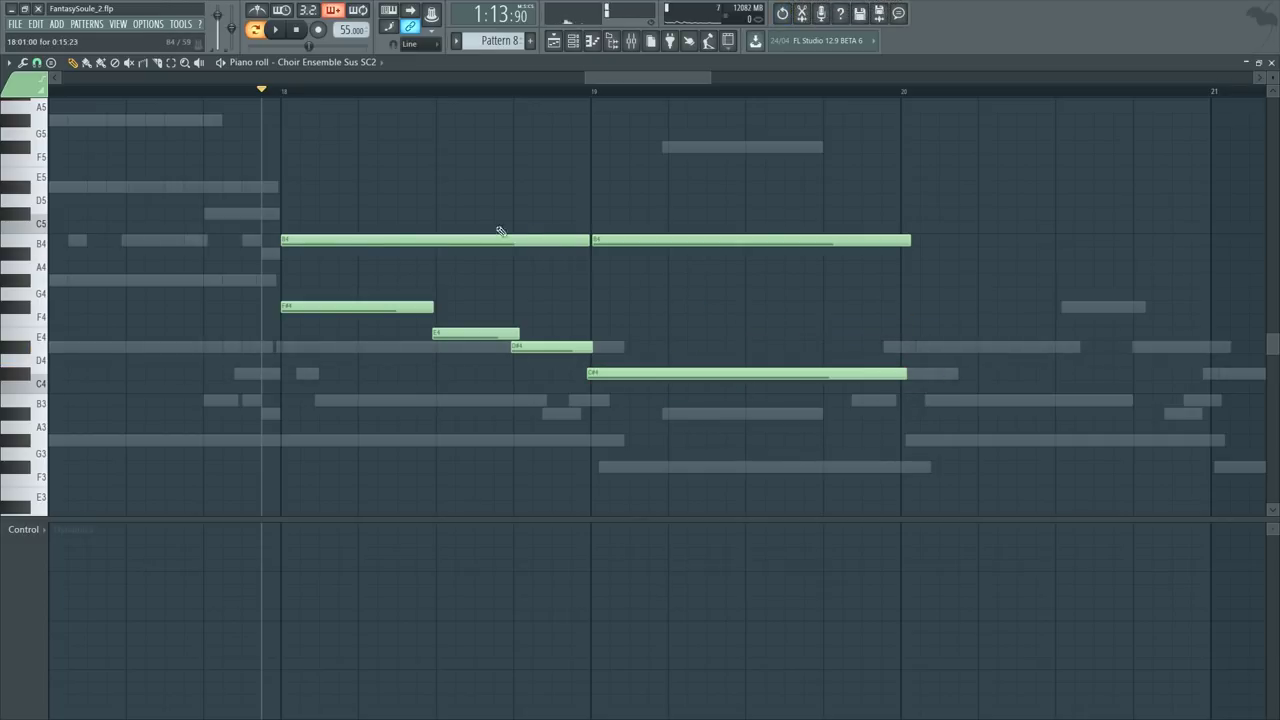
Step: Place a D#5 starting mid-bar 18 and a second B4 starting three quarters through the bar
left_click(401, 92)
key("space")
scroll(404, 97, "up", 3)
key("space")
left_click(455, 189)
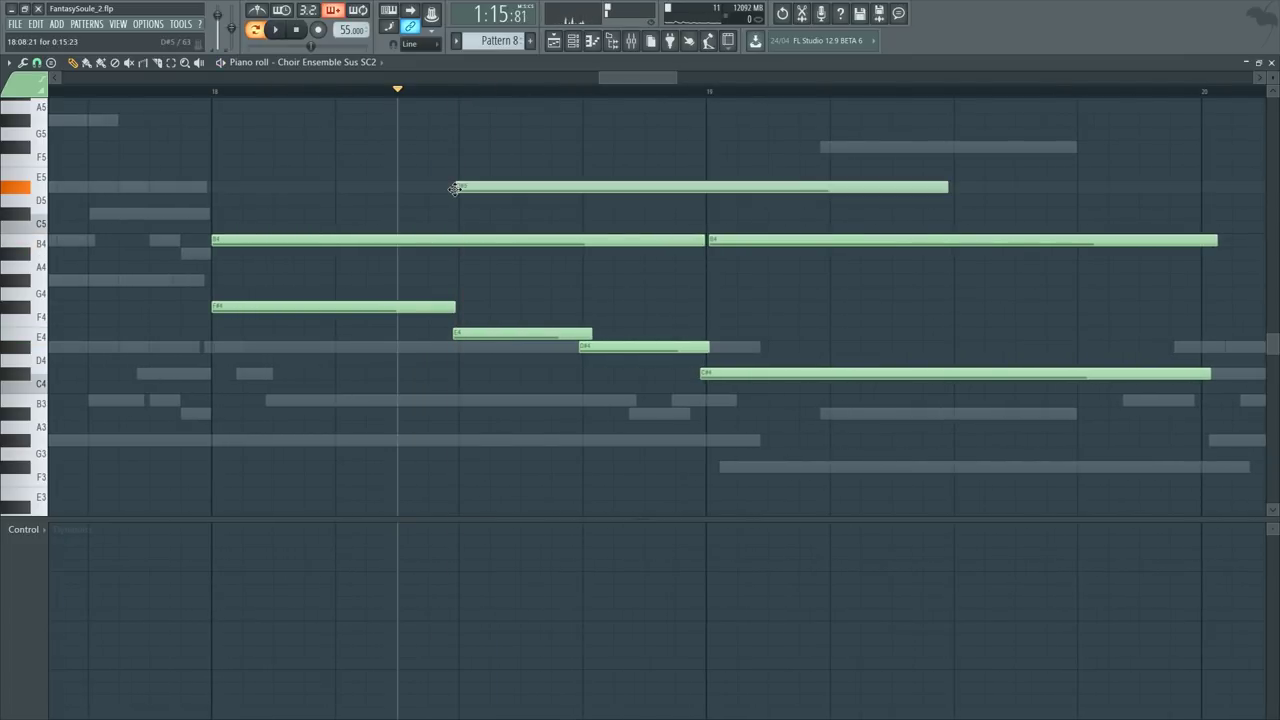
left_click_drag(578, 222, 582, 257)
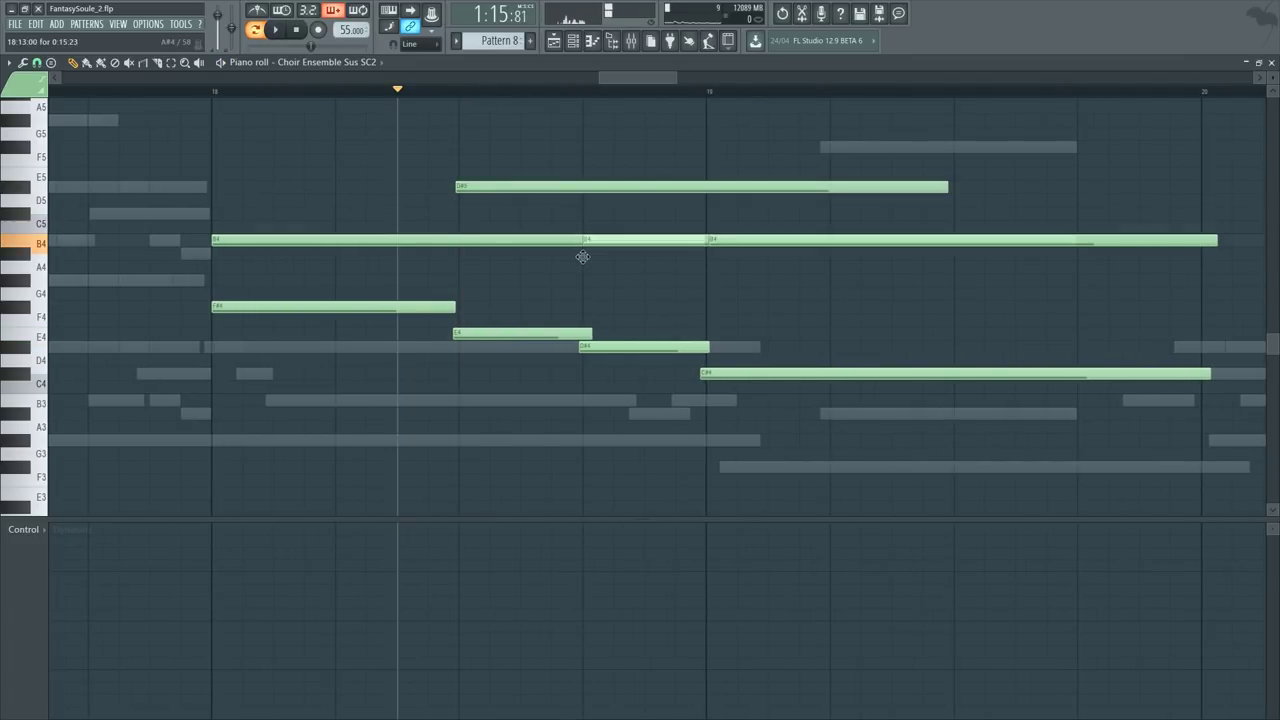
Step: Trim the first B4 where the D#5 begins and the D#5 where the second B4 begins, playing the result
left_click_drag(465, 240, 538, 240)
left_click_drag(589, 187, 626, 206)
key("space")
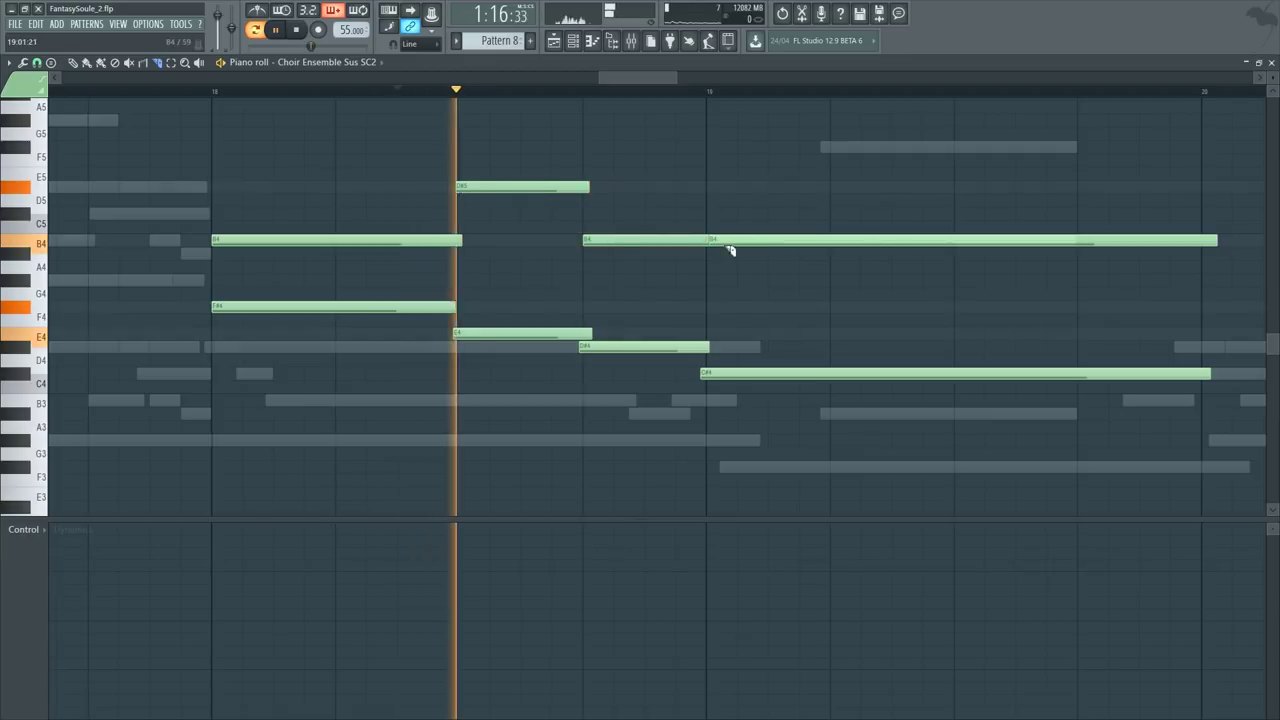
Step: Cut the second B4 off at bar 19 and delete the B4 material in bar 19
left_click_drag(705, 230, 706, 252)
left_click(722, 242, "ctrl")
key("Delete")
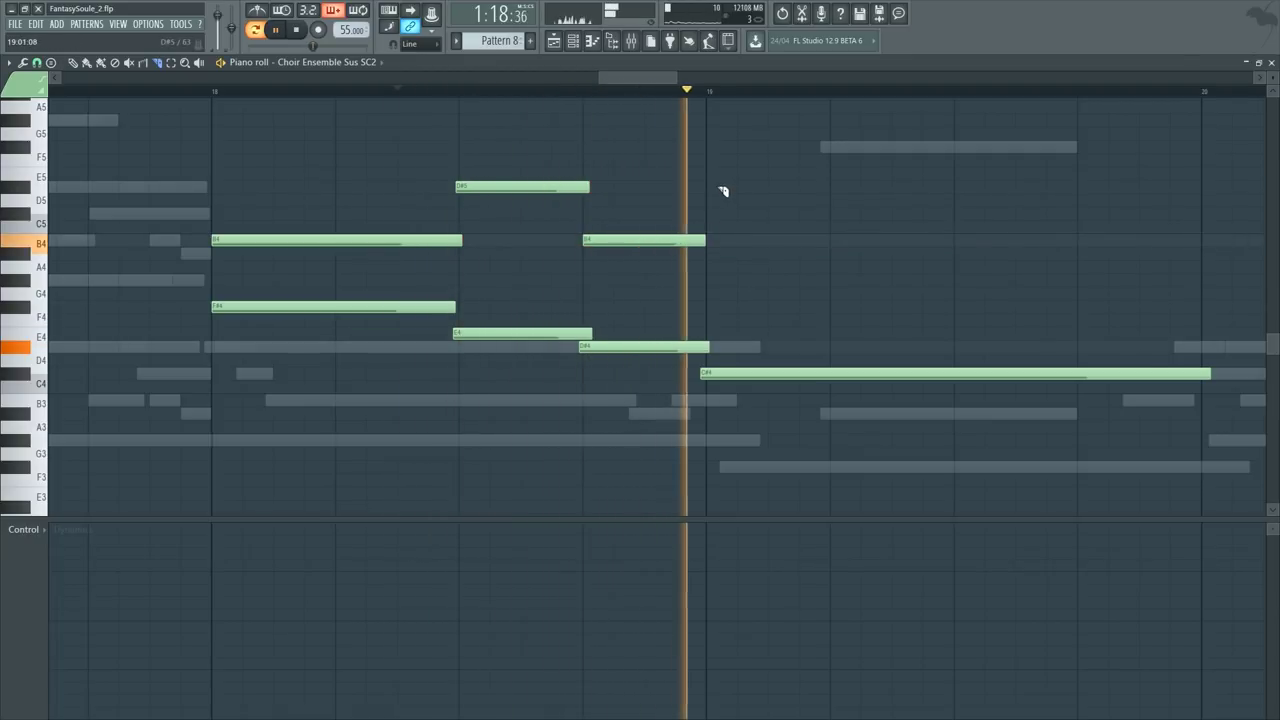
key("space")
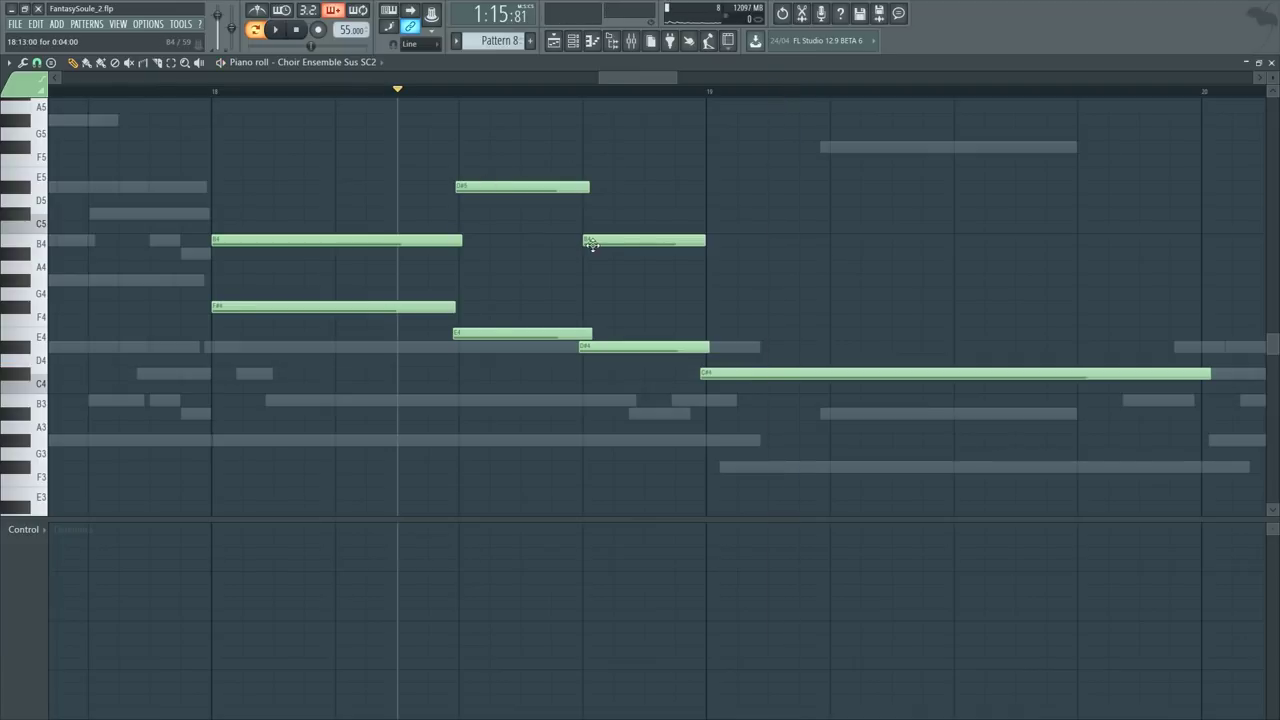
Step: Play bar 18 while starting the D#5 slightly earlier and lengthening the F#4 slightly for a smoother overlap
left_click(202, 92)
key("space")
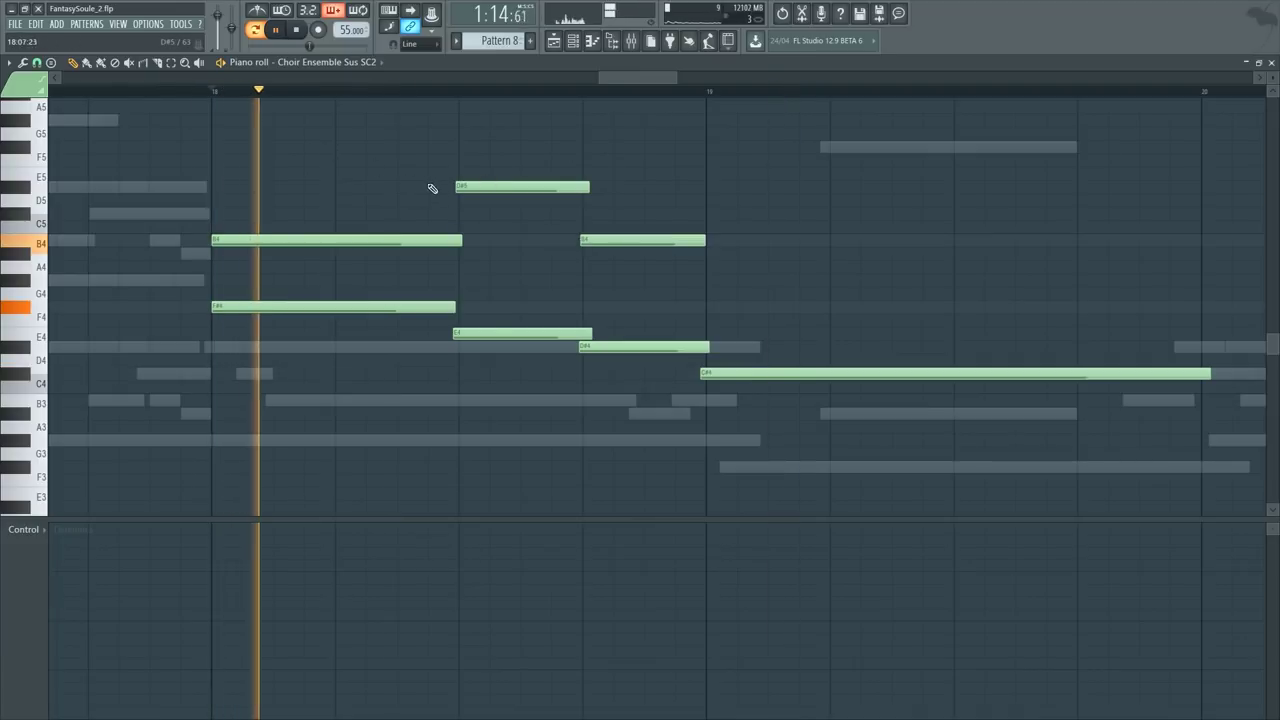
left_click_drag(455, 308, 458, 308)
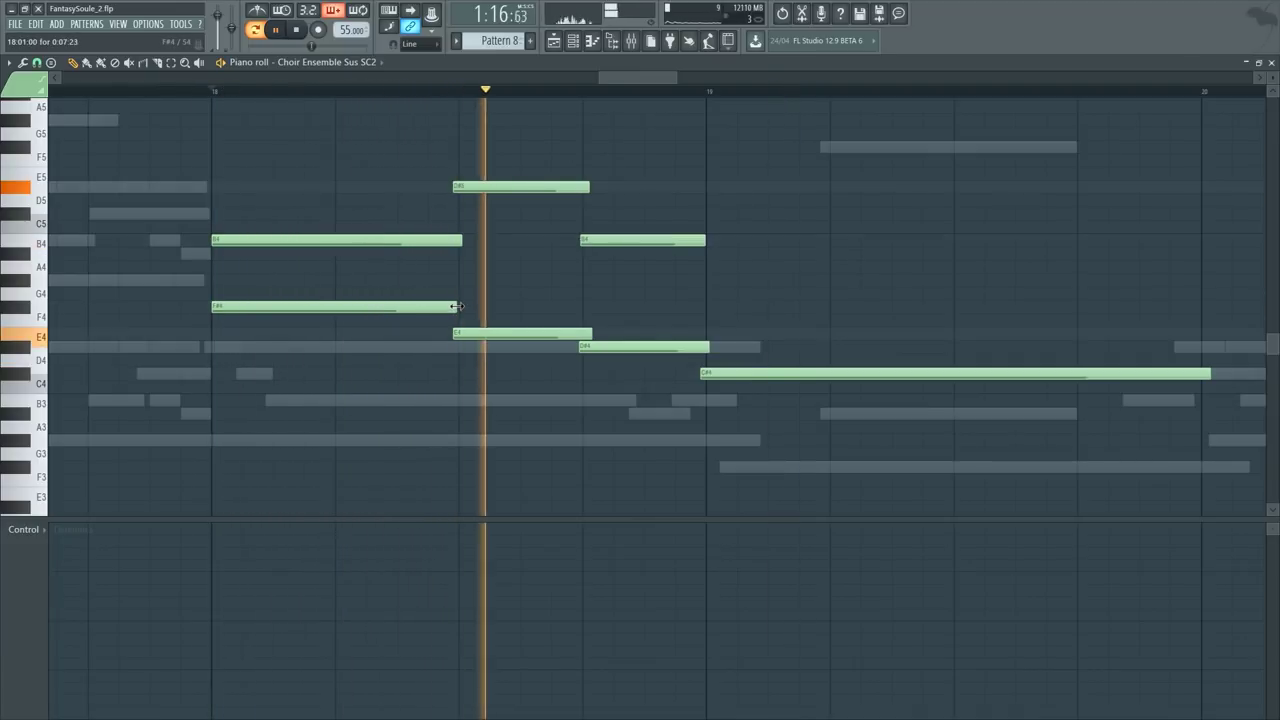
key("space")
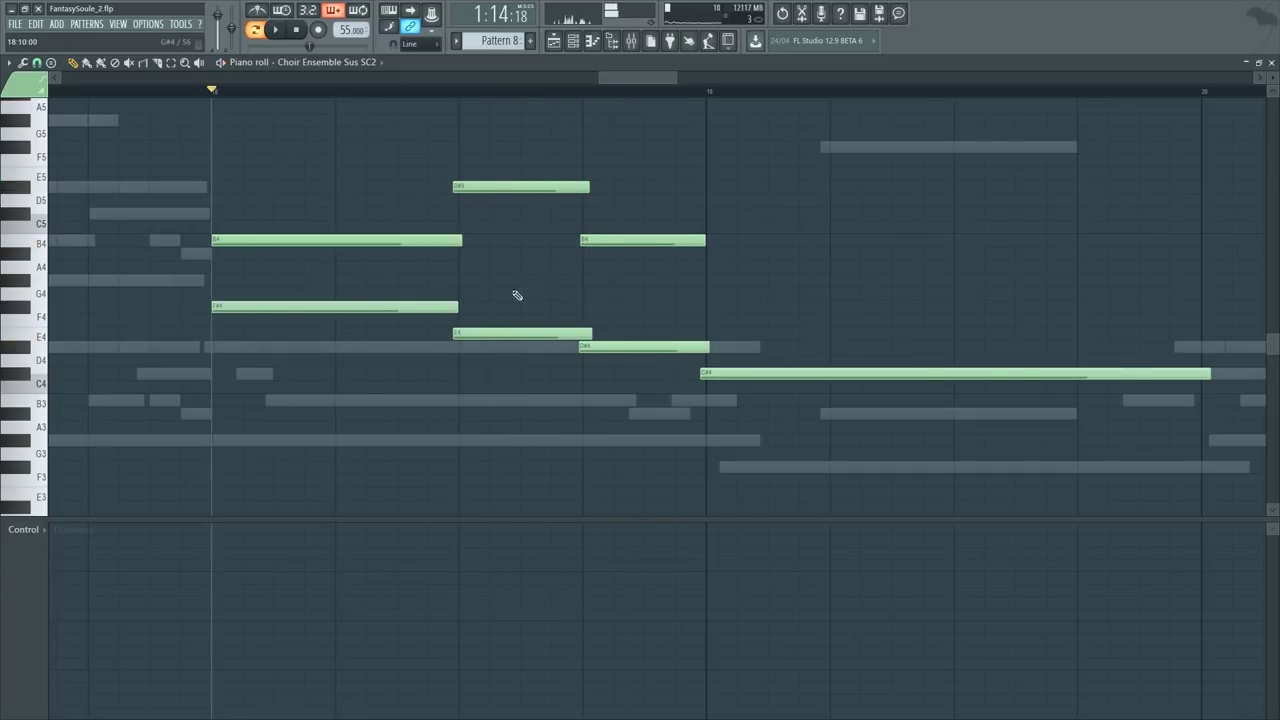
Step: Place an A#4 in the first half of bar 19 and an F#4 in the second half, playing the transition
mouse_move(740, 286)
left_mouse_down()
mouse_move(725, 230)
mouse_move(705, 260)
left_mouse_up()
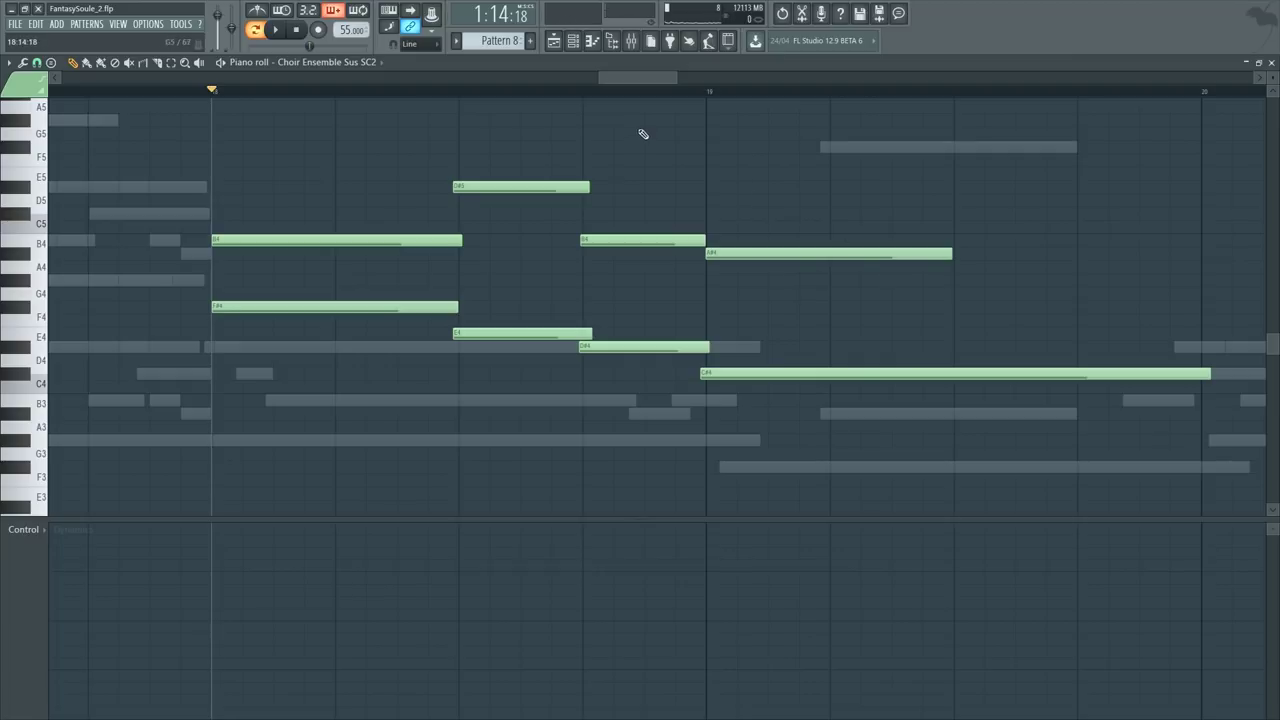
left_click(672, 91)
key("space")
scroll(671, 102, "down", 2)
key("space")
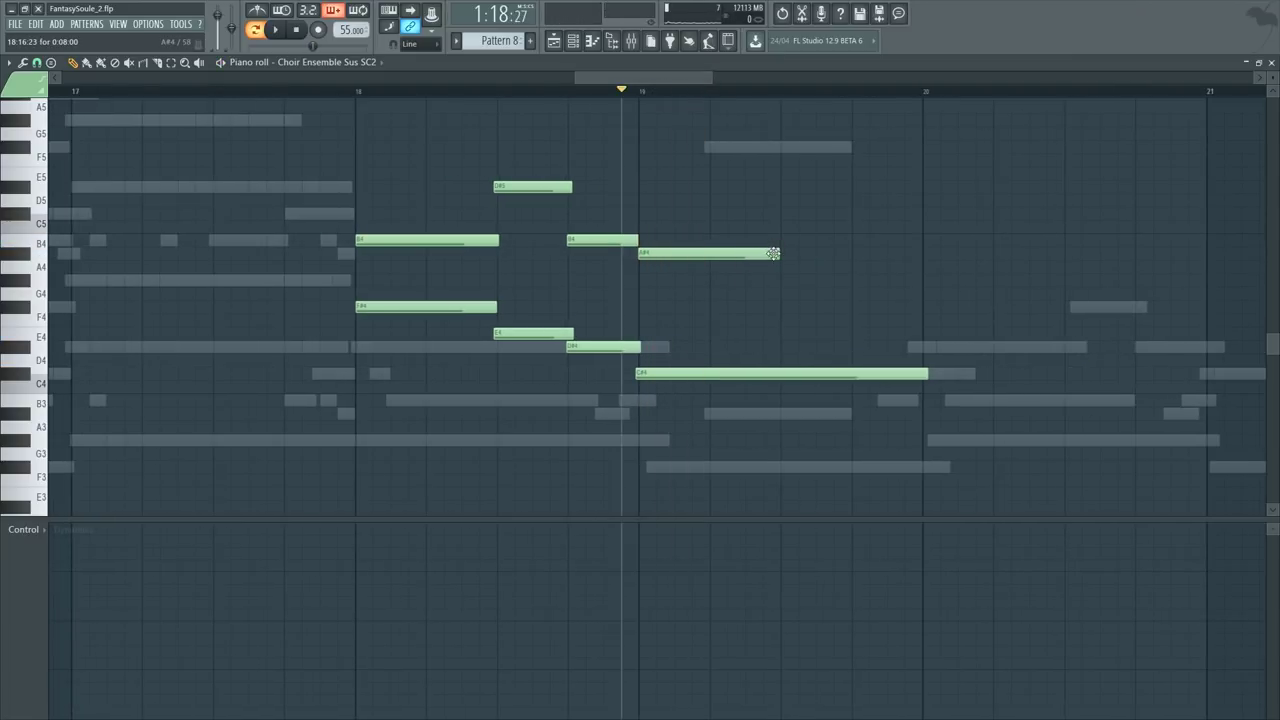
left_click(781, 310)
key("space")
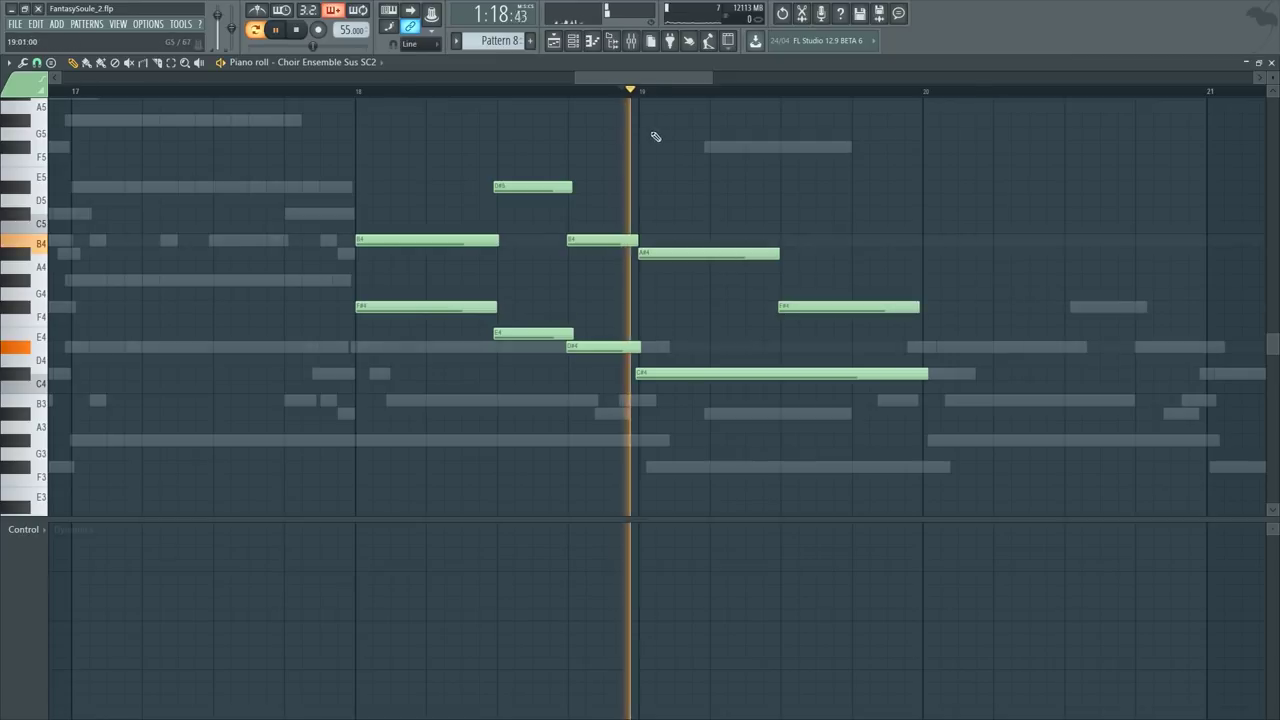
key("space")
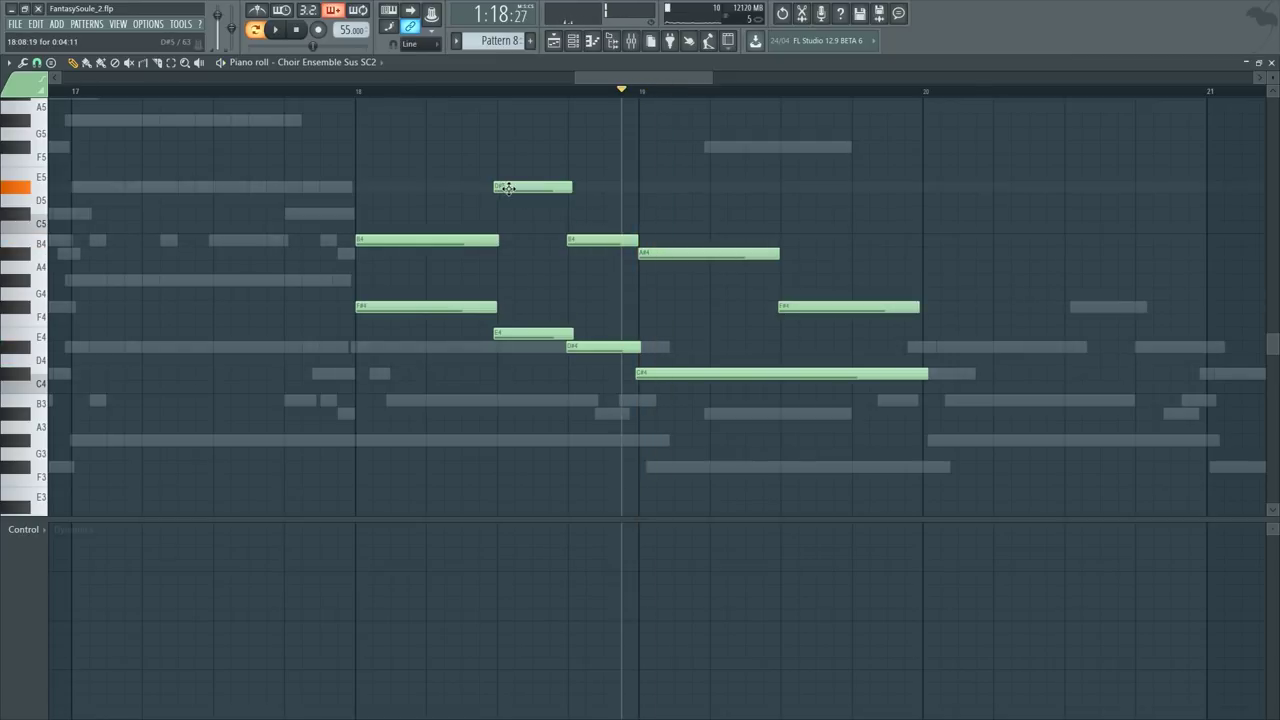
Step: Place an F#5 at the start of bar 18, extend it to mid-bar, and play the phrase
left_click(344, 95)
scroll(343, 94, "up", 2)
left_click(373, 161)
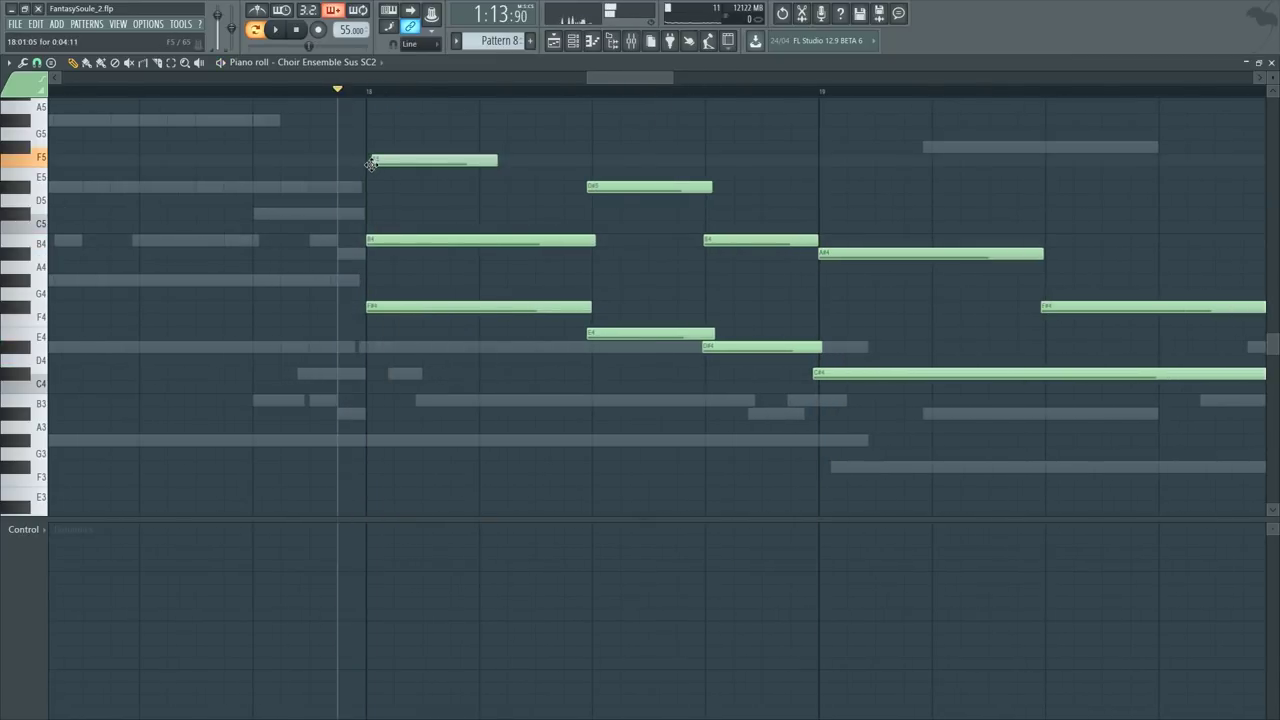
left_click_drag(371, 164, 368, 147)
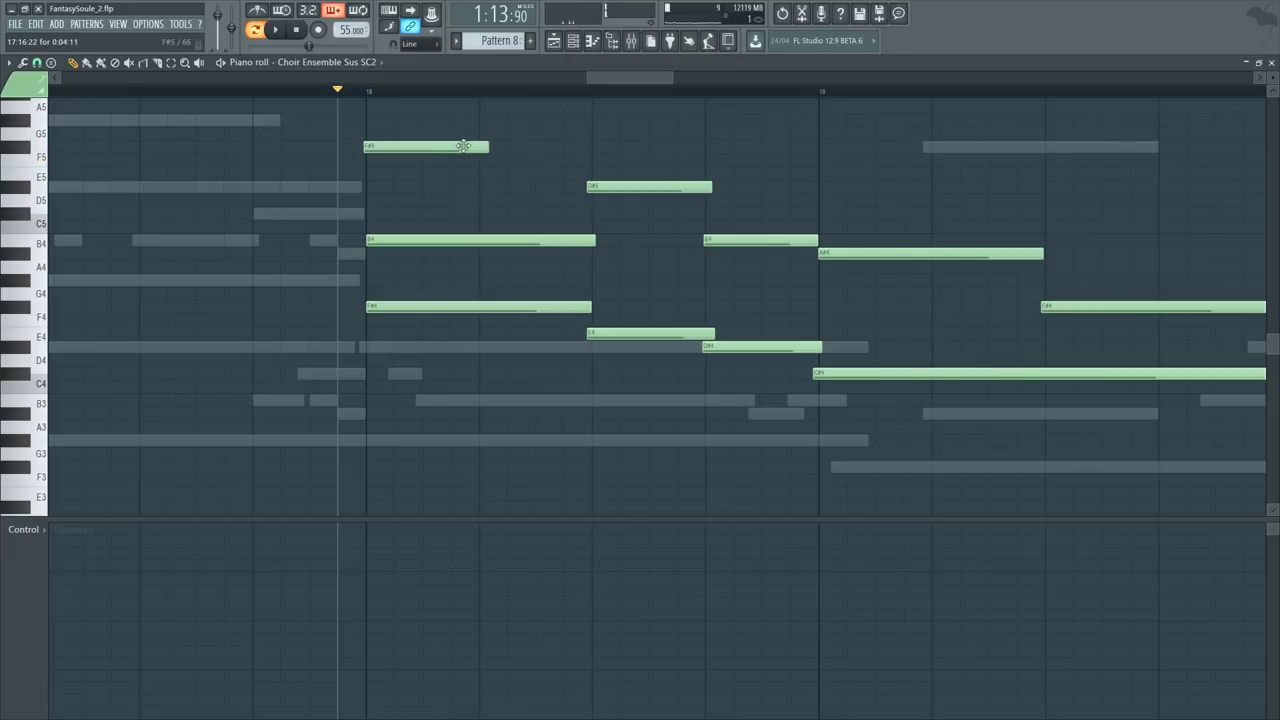
left_click_drag(500, 147, 596, 147)
key("space")
Step: Try a sustained B5 across bar 18 above the choir chord during playback
scroll(577, 212, "up", 1)
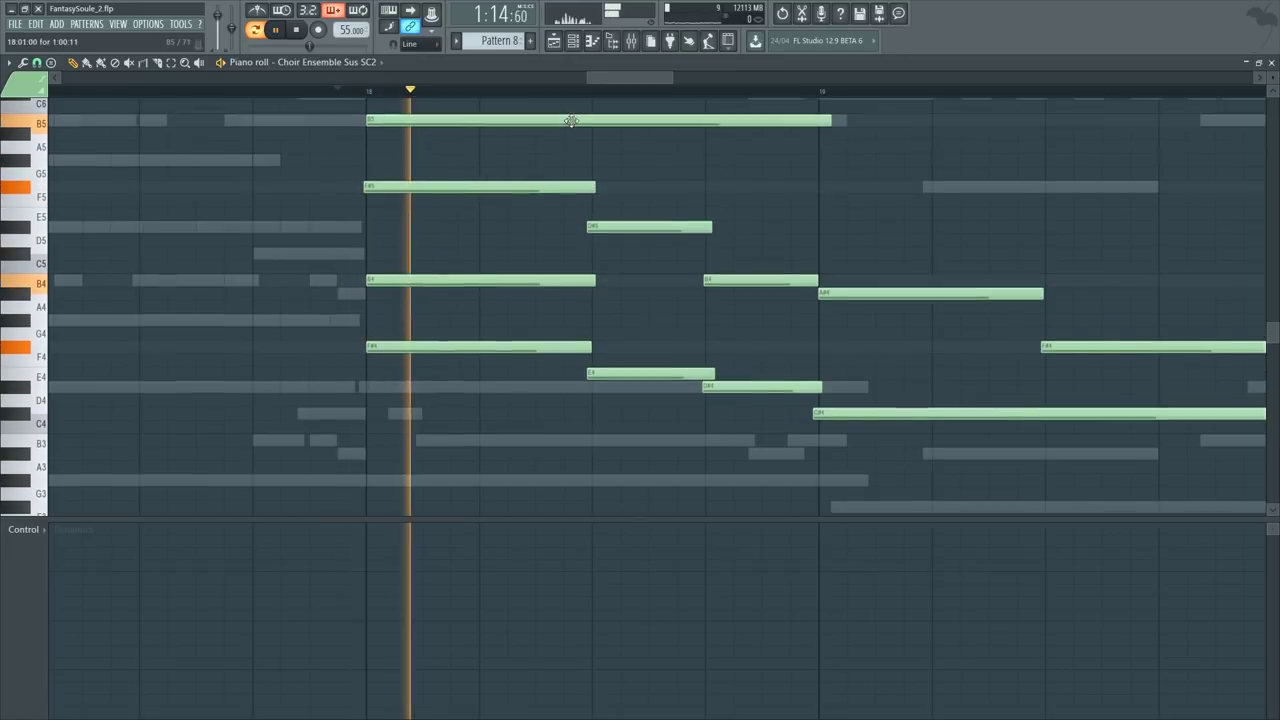
scroll(577, 212, "up", 3)
right_click(545, 237)
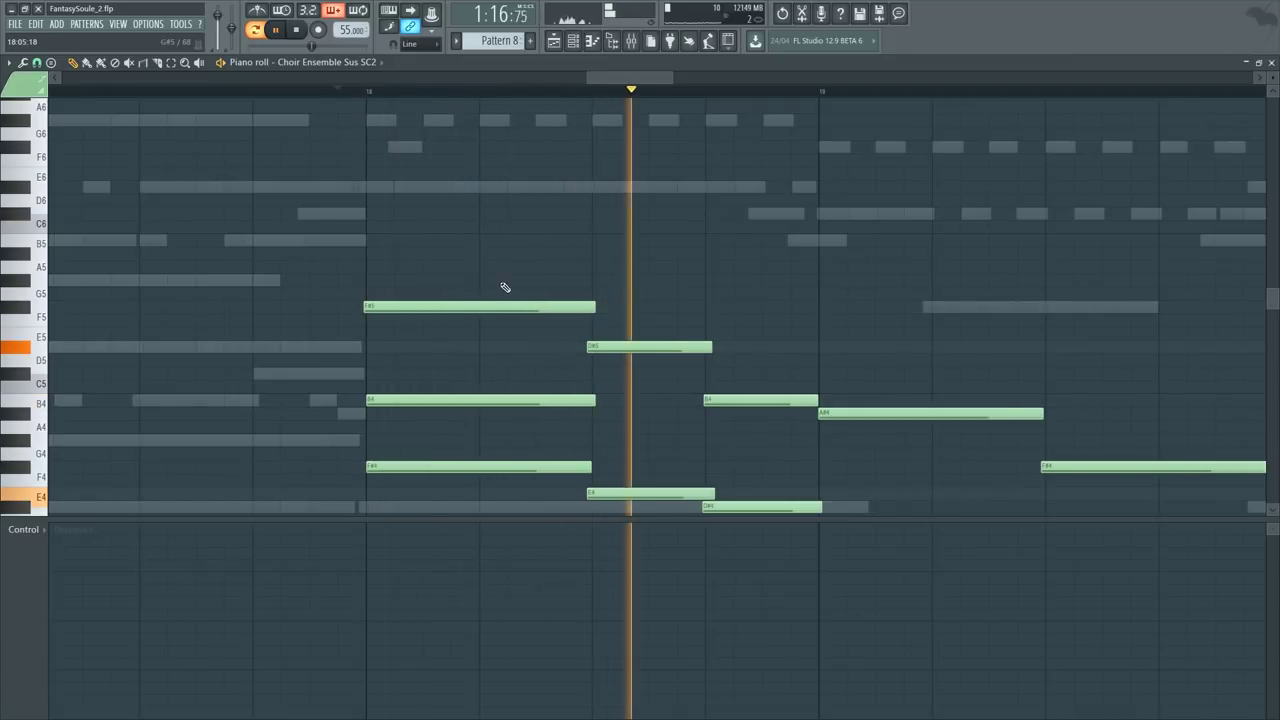
key("space")
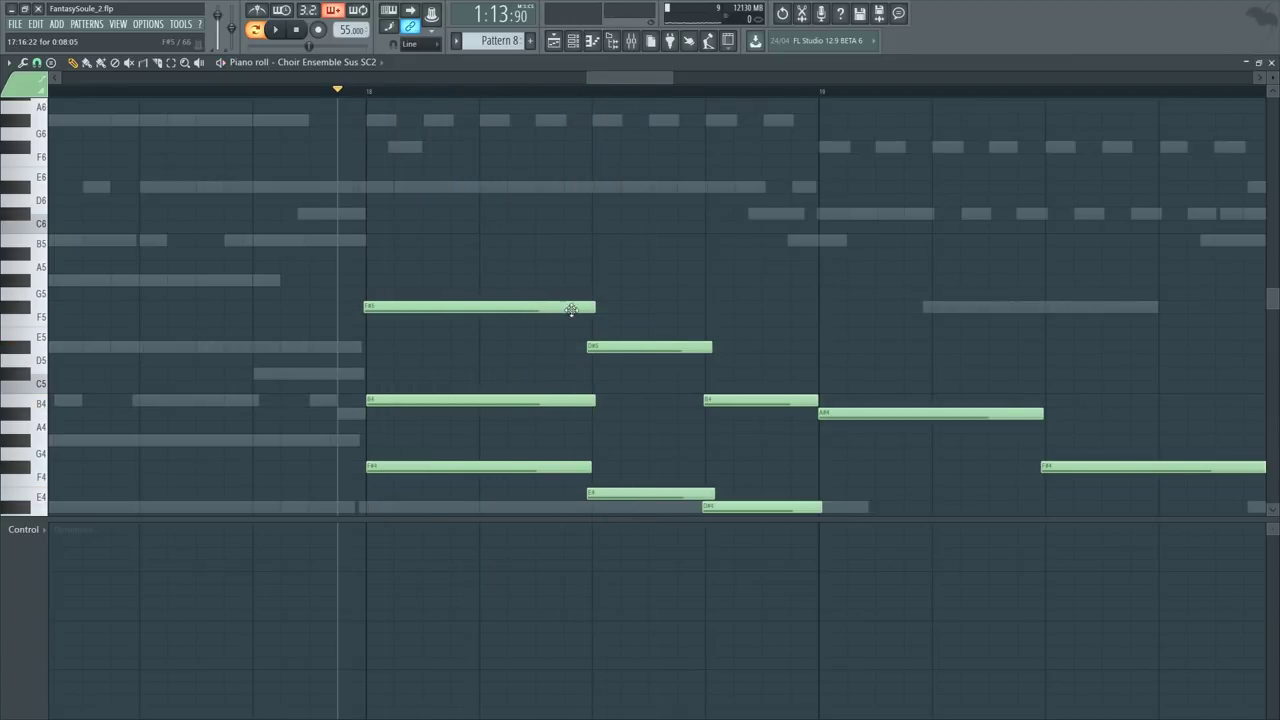
Step: Try an E5 in place of the D#5 at mid-bar 18
left_click_drag(614, 281, 600, 334)
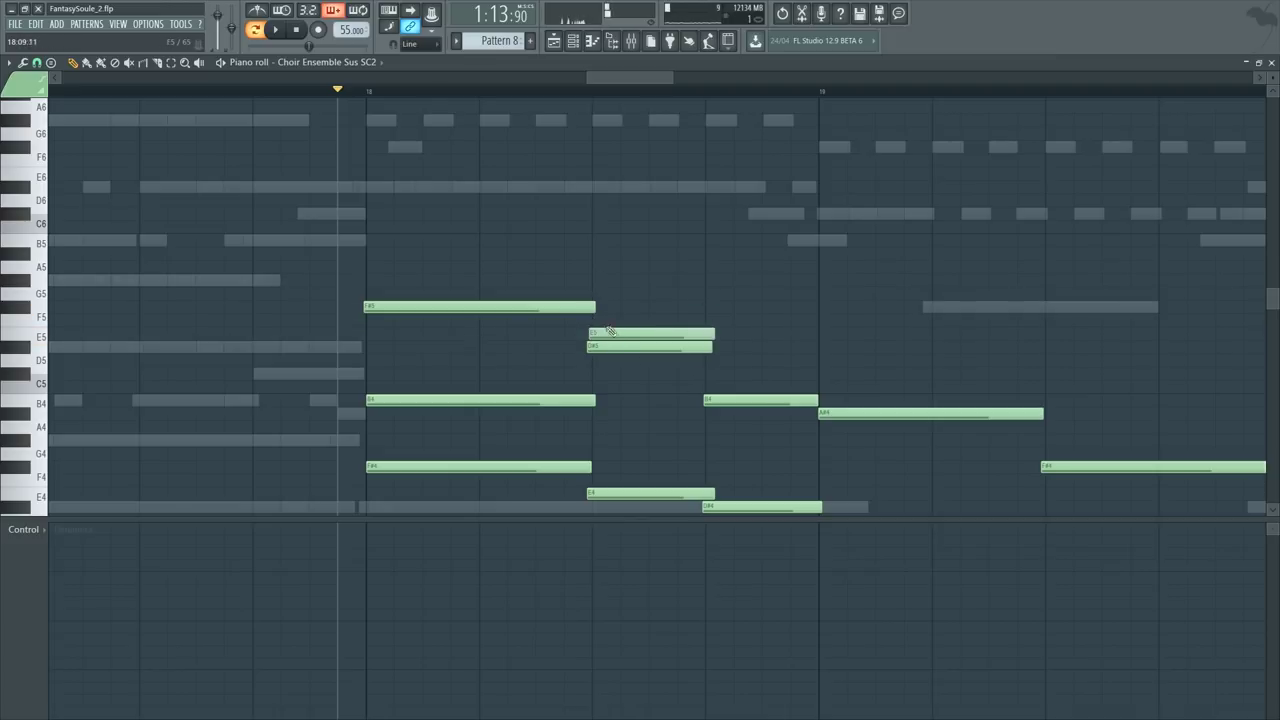
right_click(596, 333)
left_click_drag(614, 346, 614, 333)
key("ctrl+z")
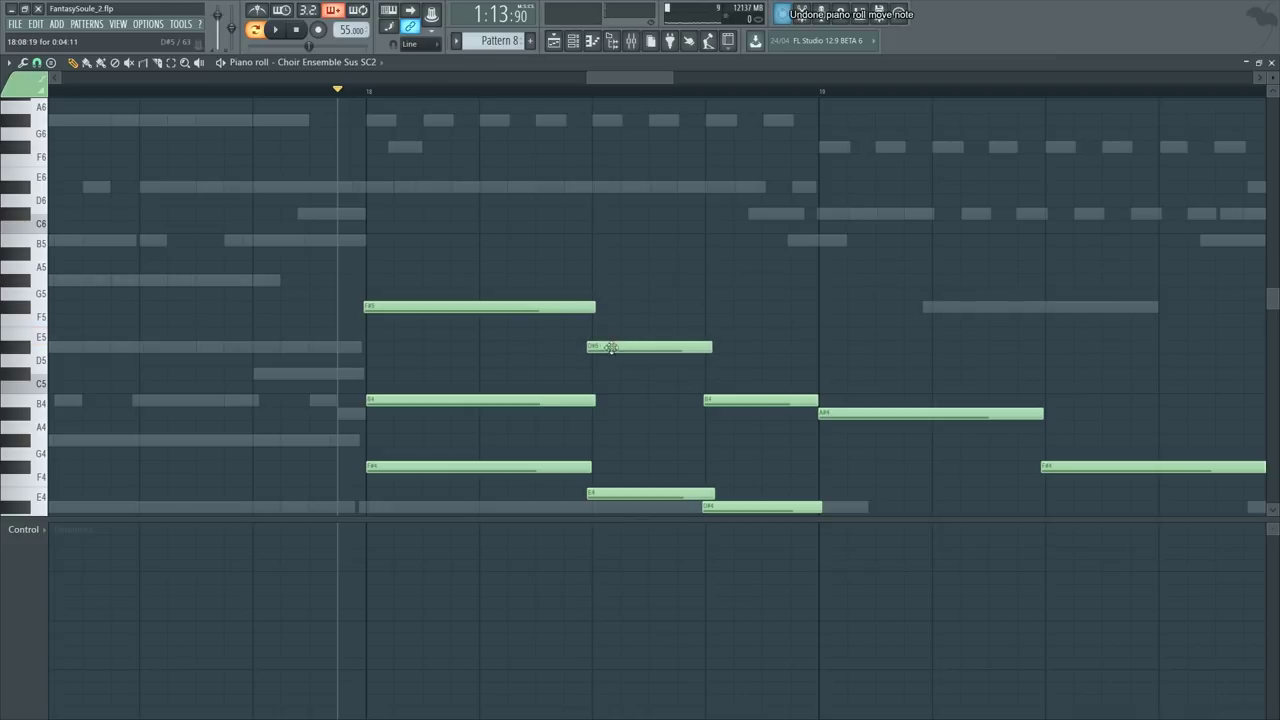
Step: Place a C#5 at the start of bar 19 and extend it to bar 20
scroll(605, 310, "down", 2)
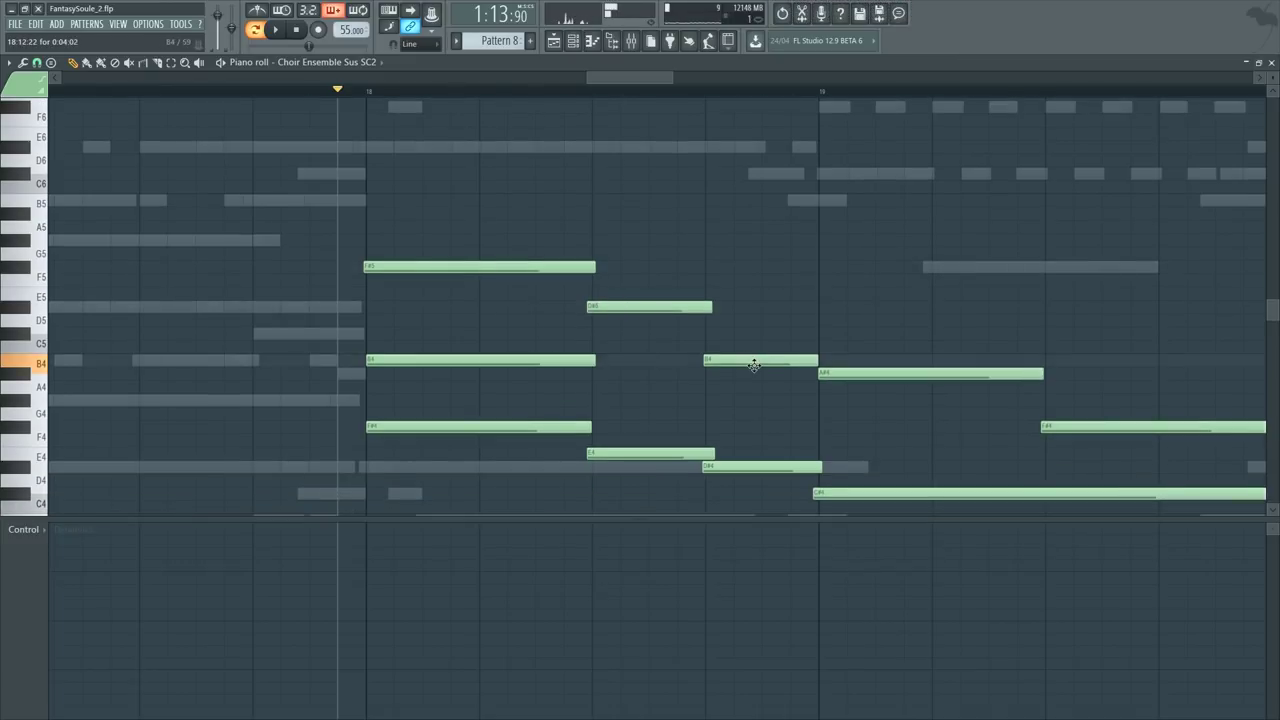
left_click_drag(806, 287, 810, 343)
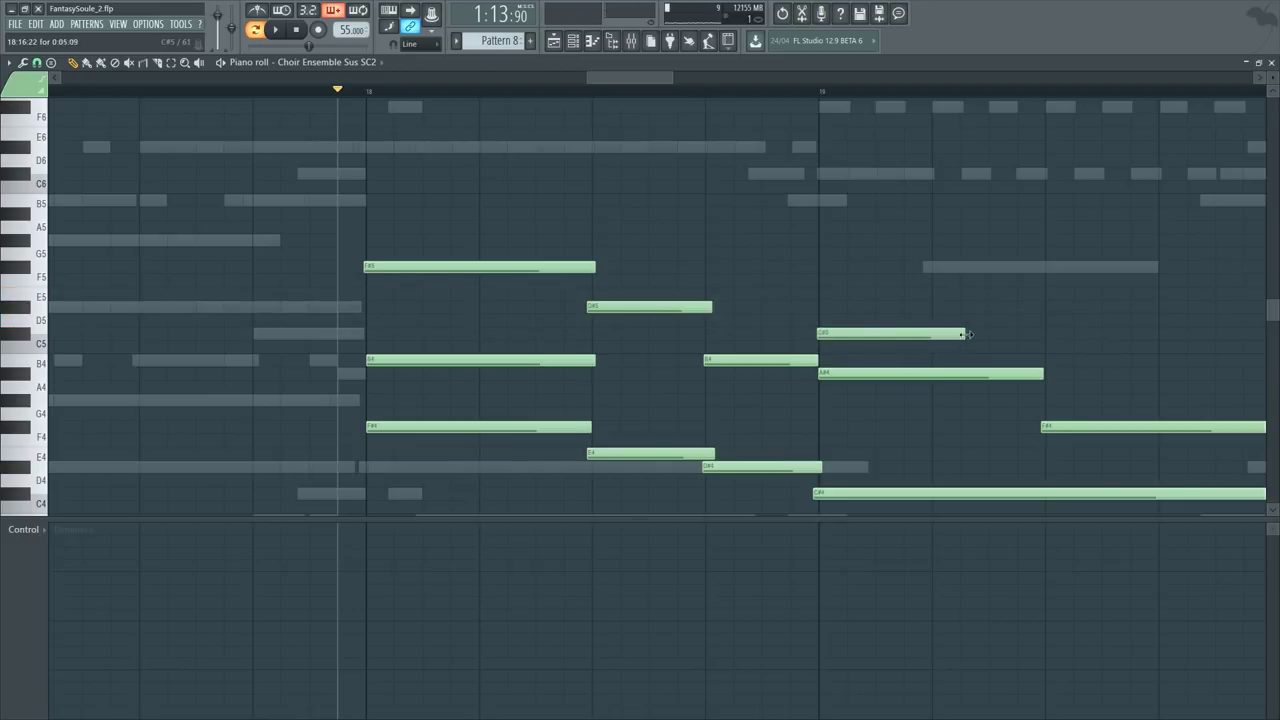
left_click_drag(967, 334, 1146, 367)
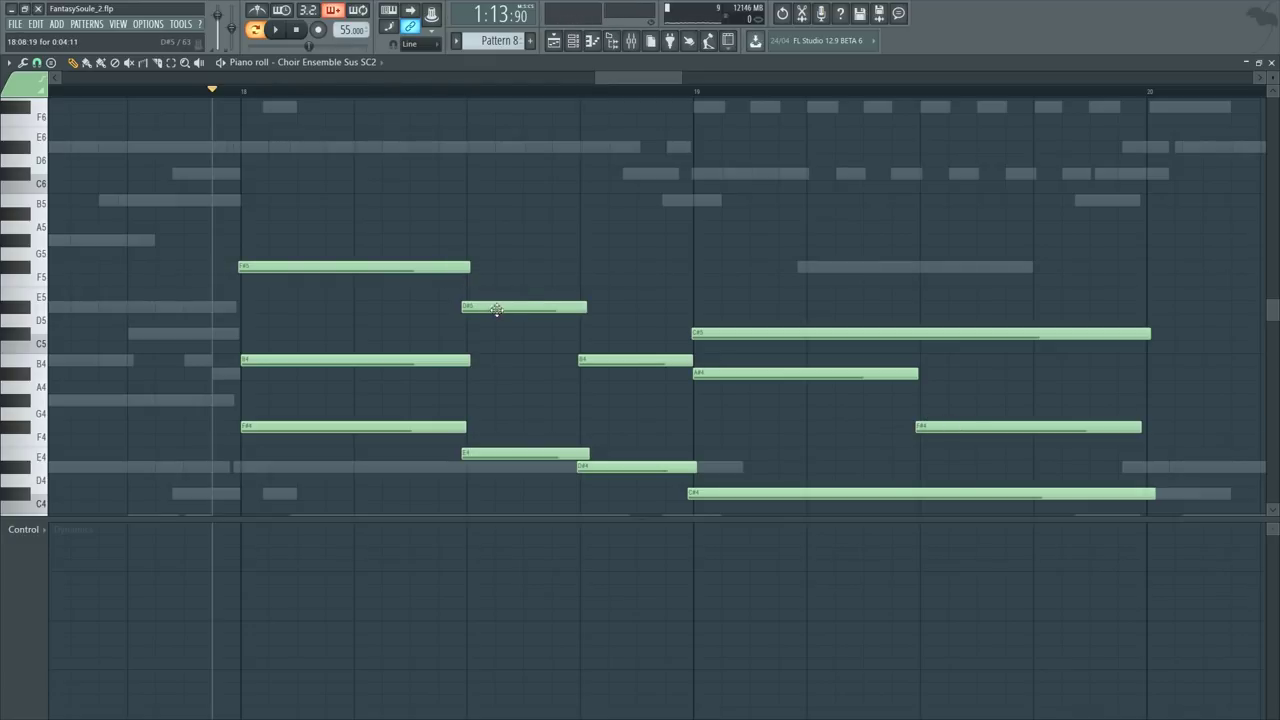
Step: Try an A#5 over the second half of bar 18
left_click(468, 228)
left_click_drag(463, 227, 463, 215)
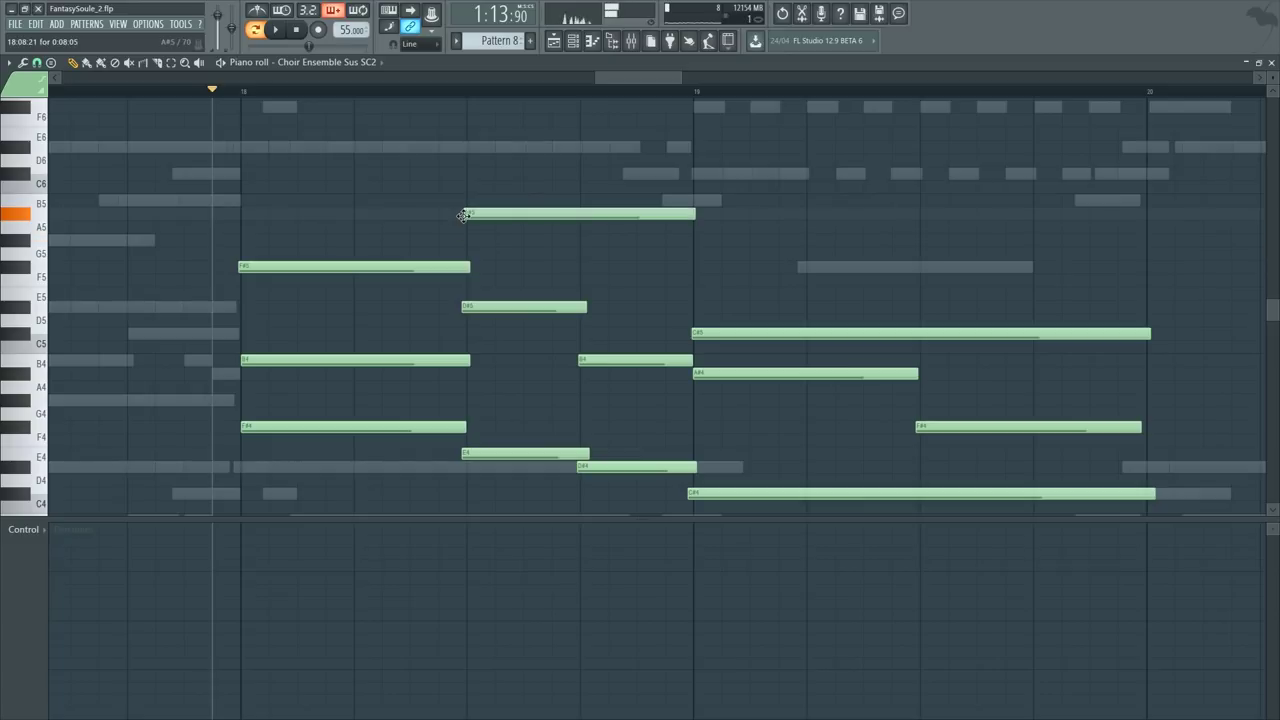
key("space")
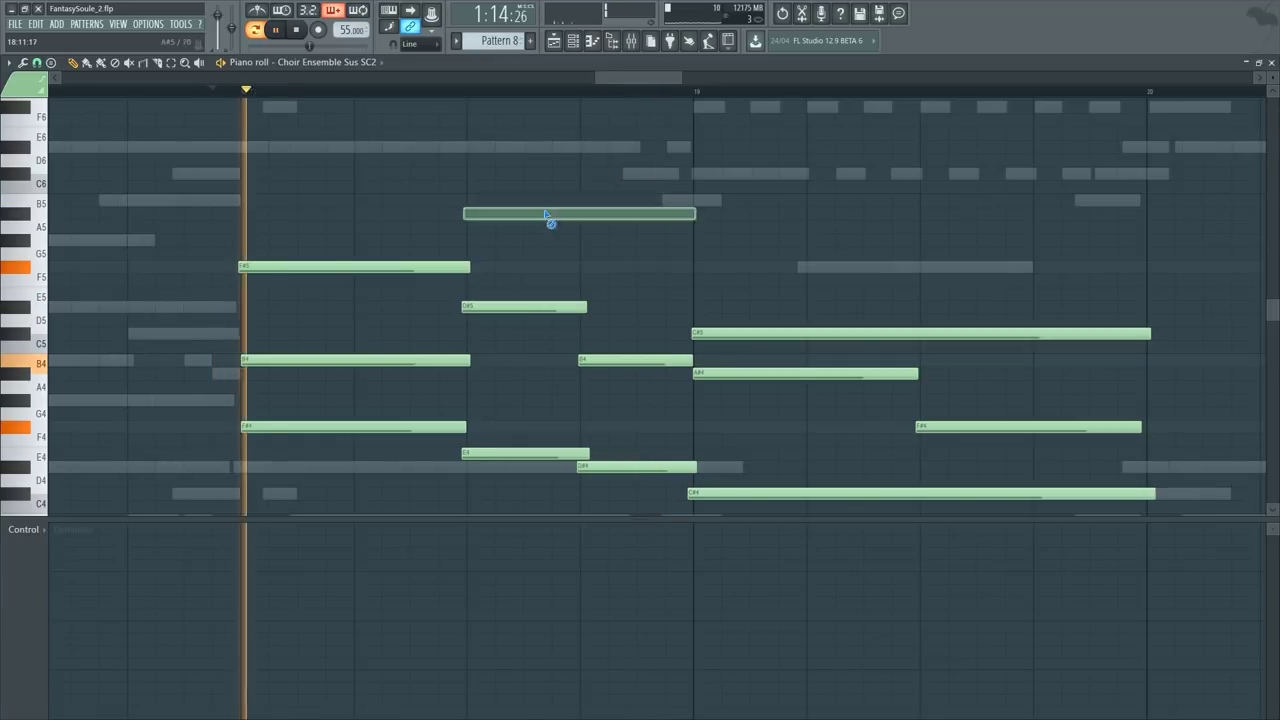
right_click(551, 216)
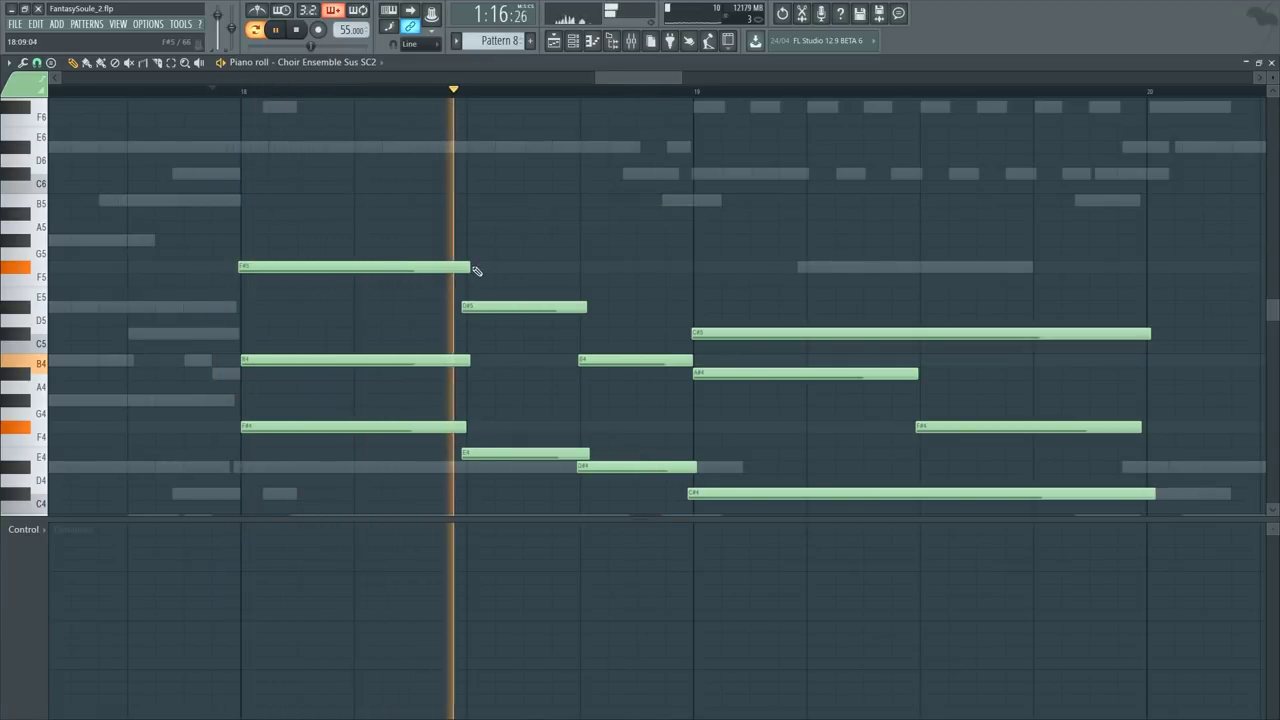
Step: Extend bar 18's F#5 to bar 19 and place another F#5 across bar 19
left_click_drag(471, 267, 692, 266)
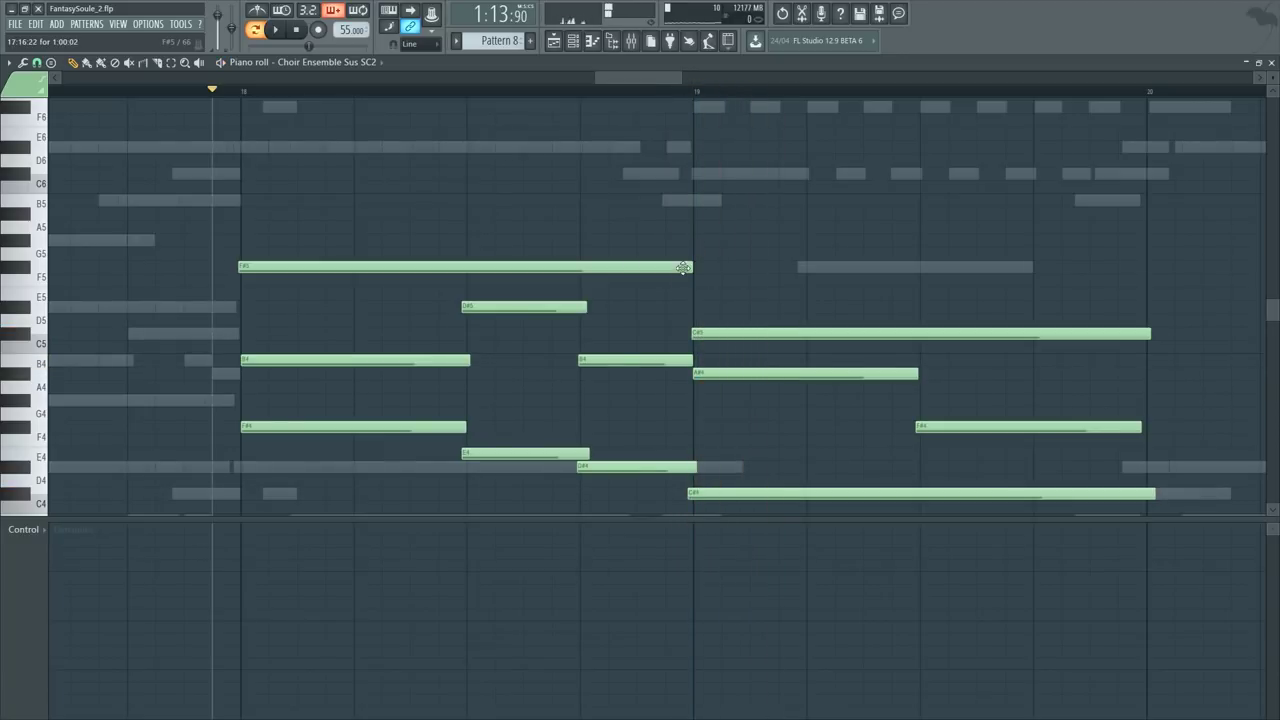
left_click(704, 267)
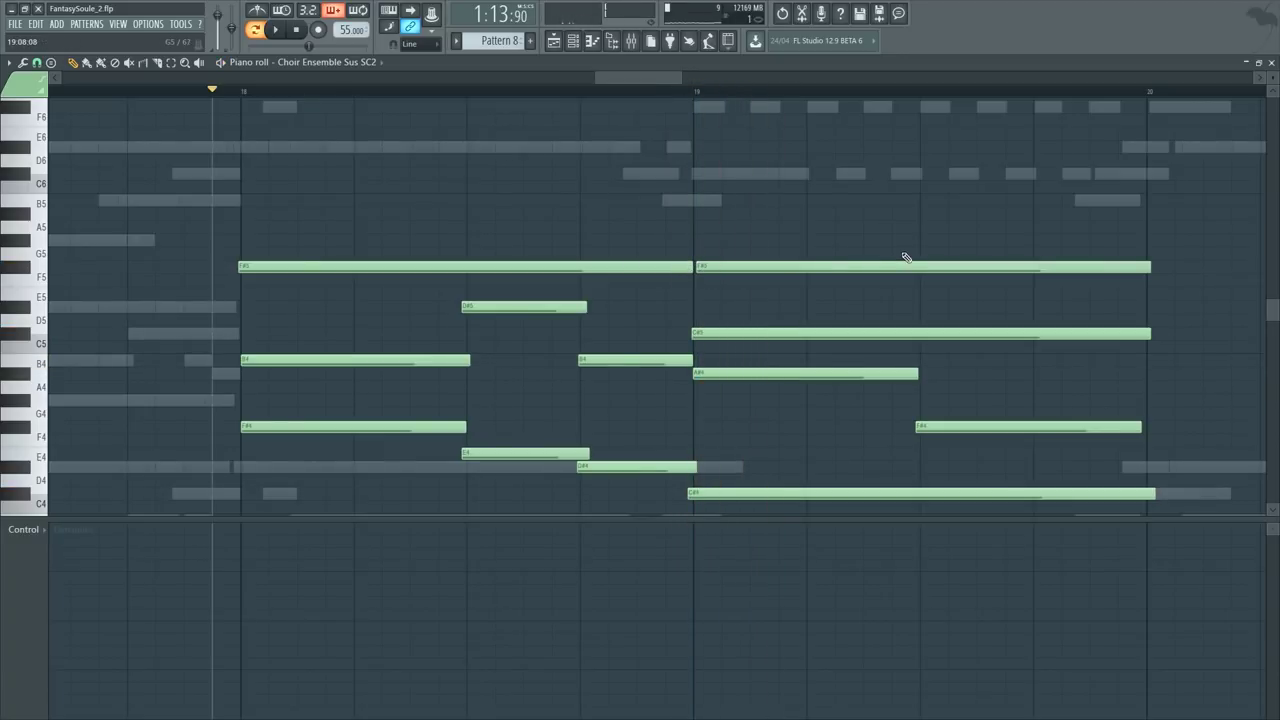
Step: Place an A#5 from mid-bar 19 to bar 20 and cut the F#5 off where it begins
left_click_drag(905, 241, 912, 212)
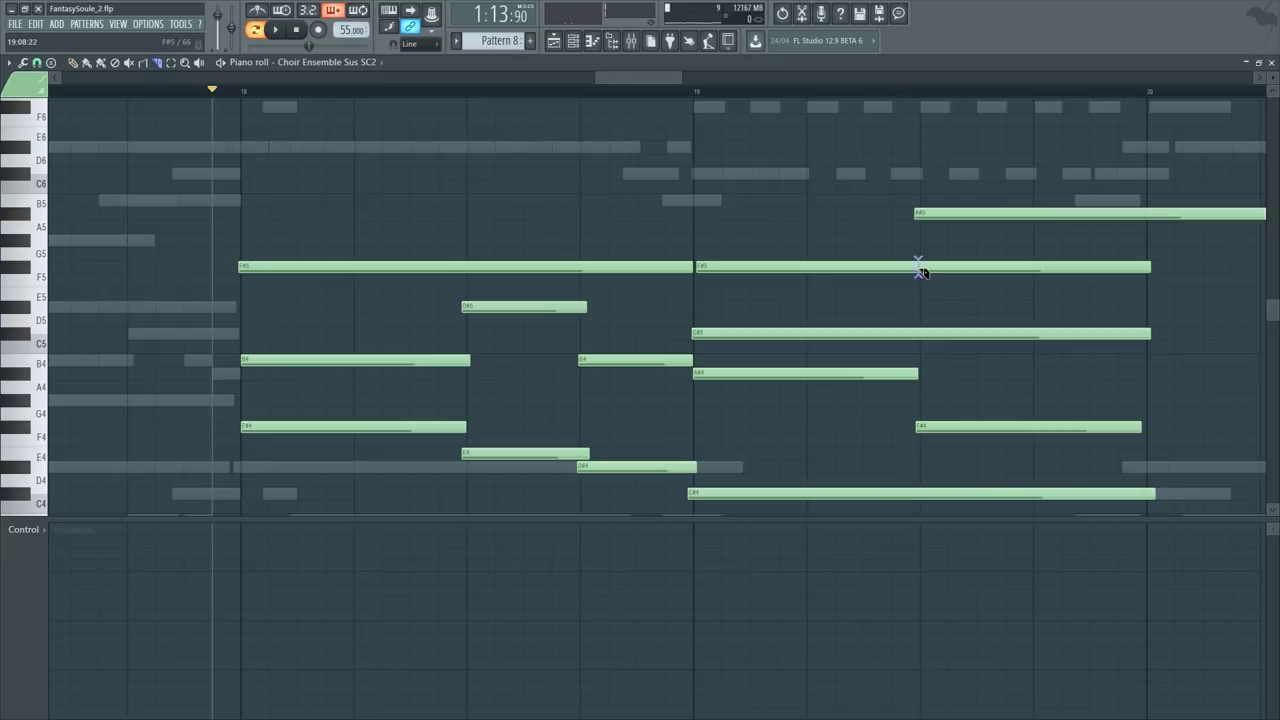
left_click(918, 267)
right_click(944, 268)
scroll(1034, 88, "down", 2)
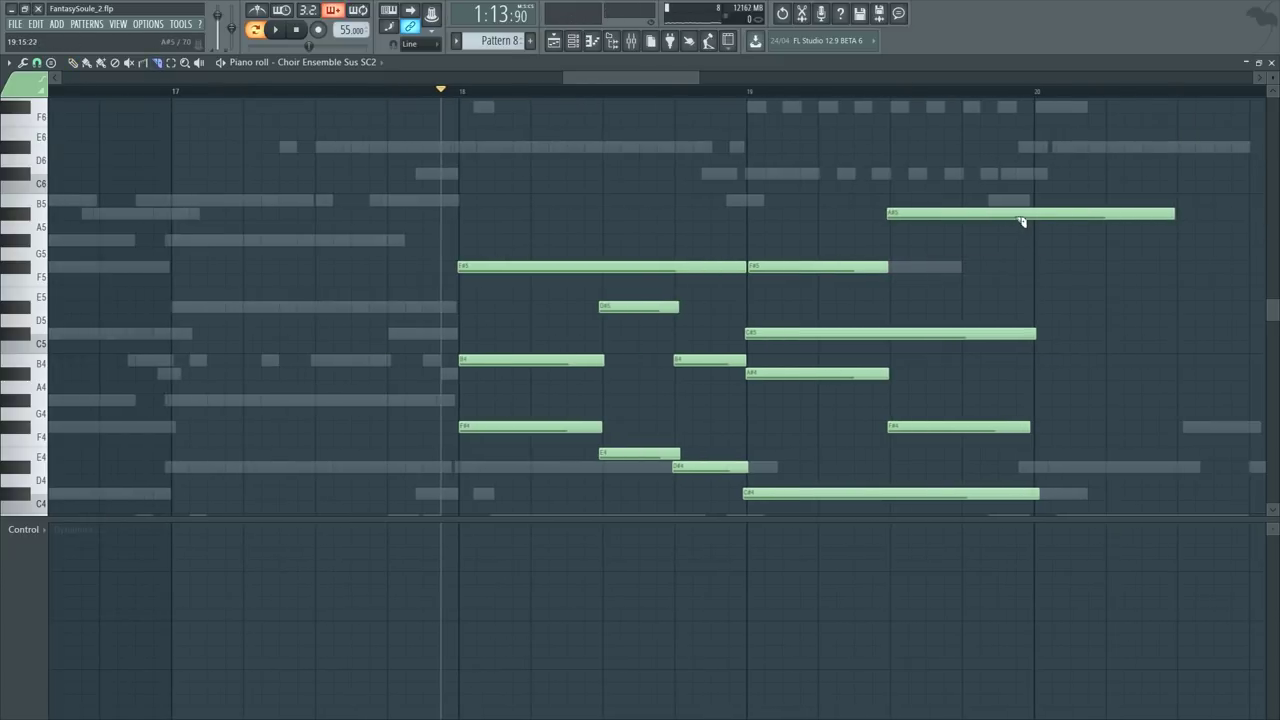
left_click(1021, 220)
right_click(1034, 216)
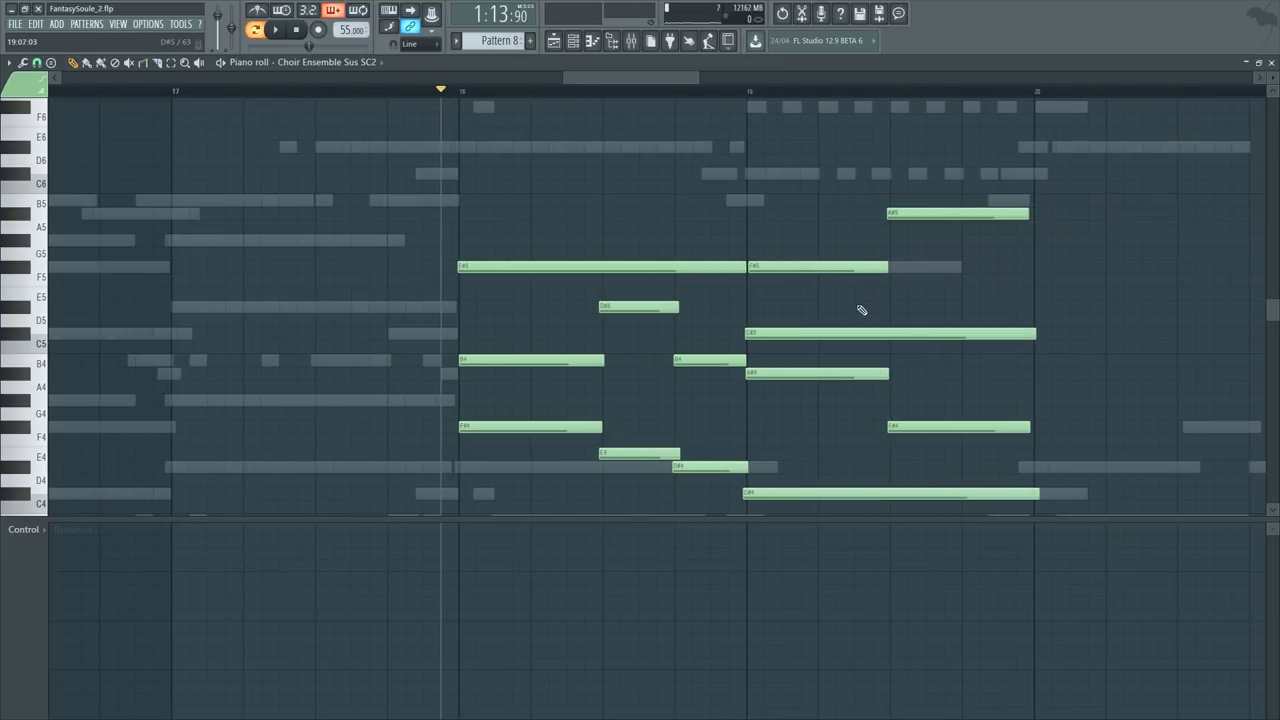
Step: Play the choir harmony from bar 18 and check the channel rack
key("space")
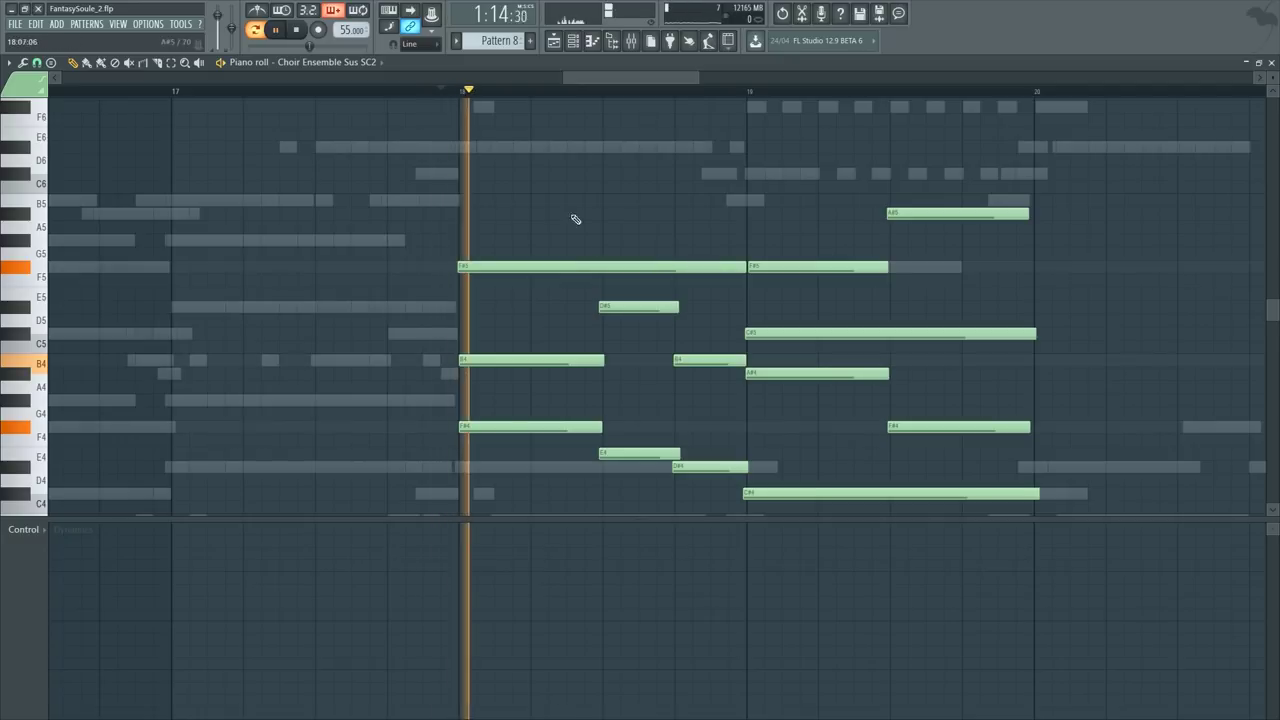
key("F6")
key("space")
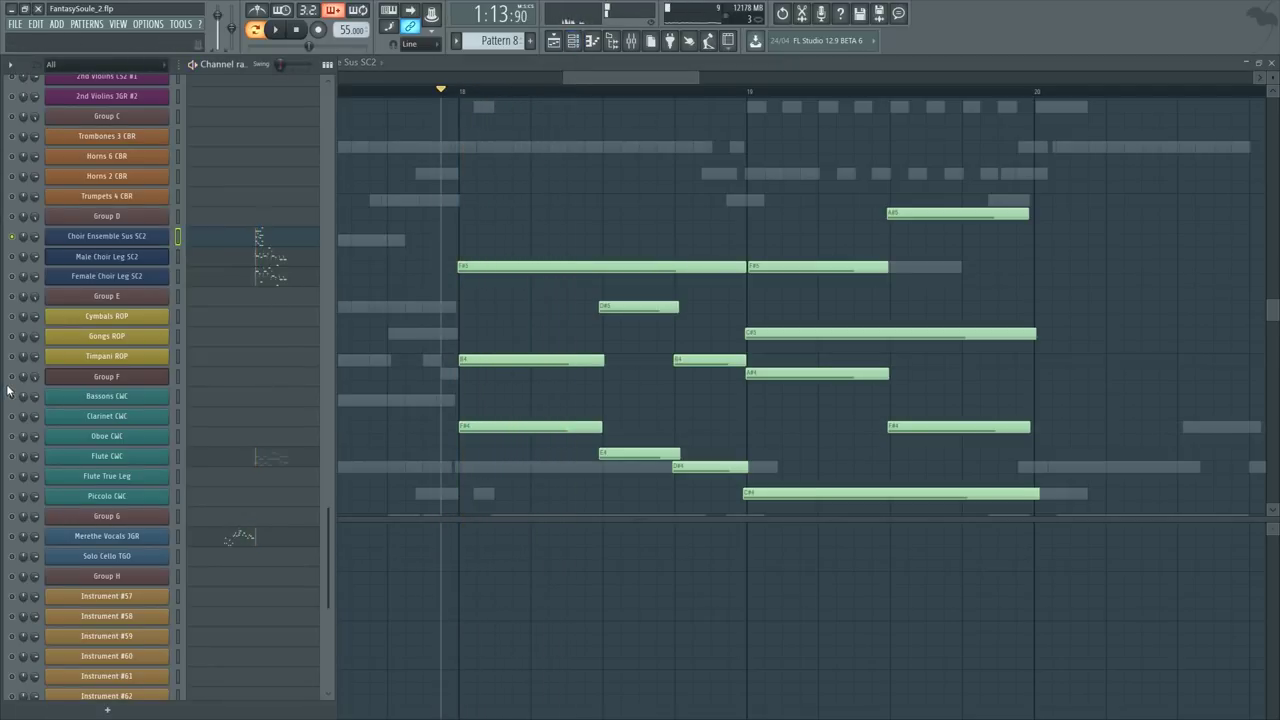
key("space")
key("F6")
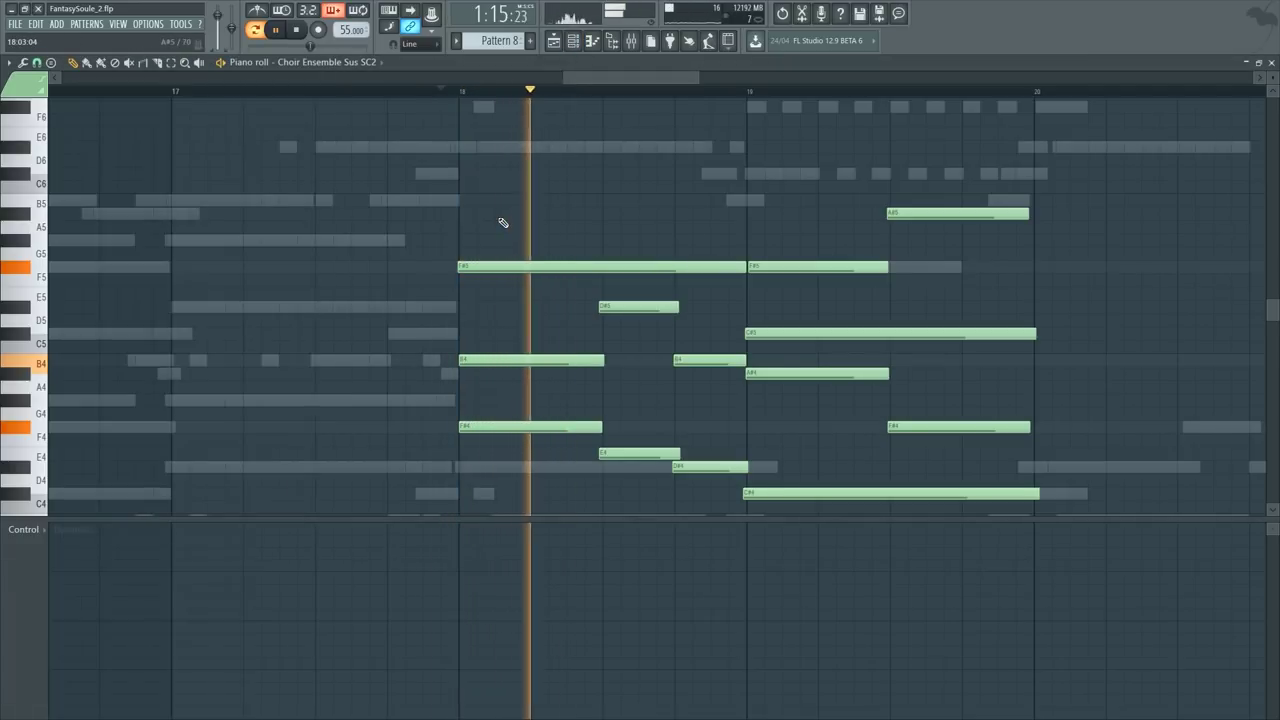
Step: Replace the A#5 in bar 19 with a B5 from mid-bar 18 to mid-bar 19, and shorten bar 18's F#5 to half a bar
key("F6")
key("F6")
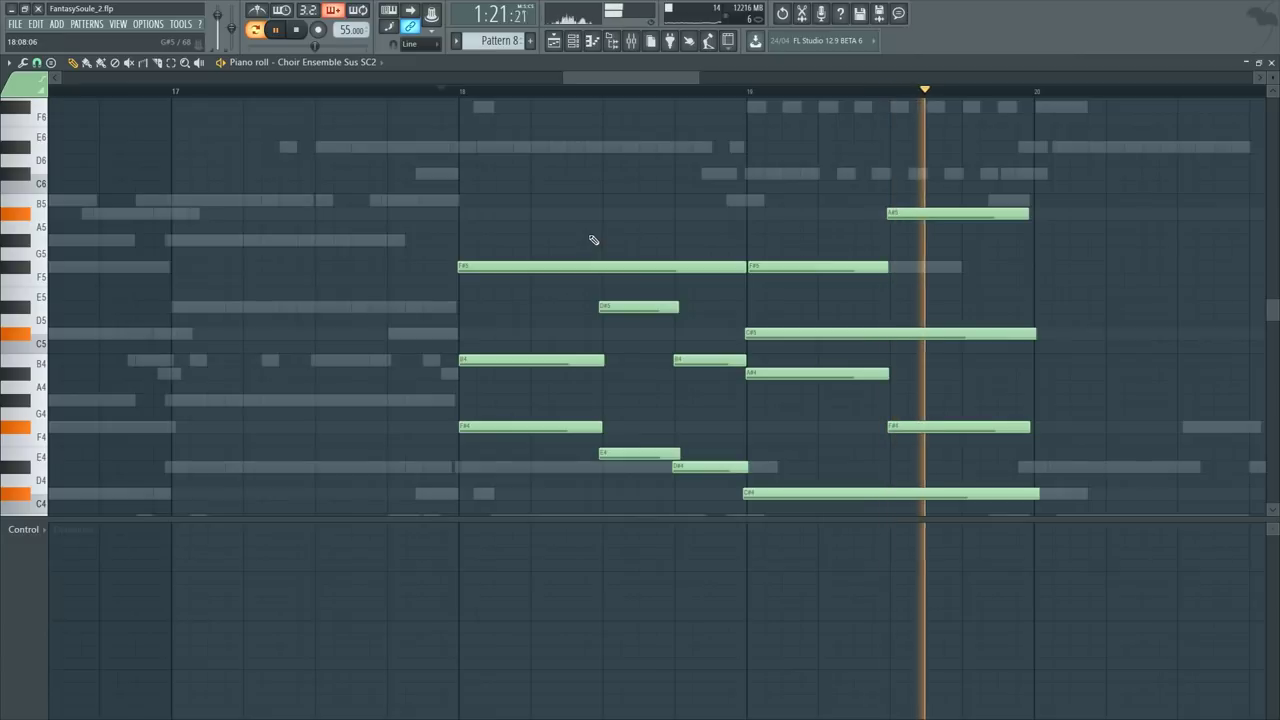
key("space")
right_click(946, 212)
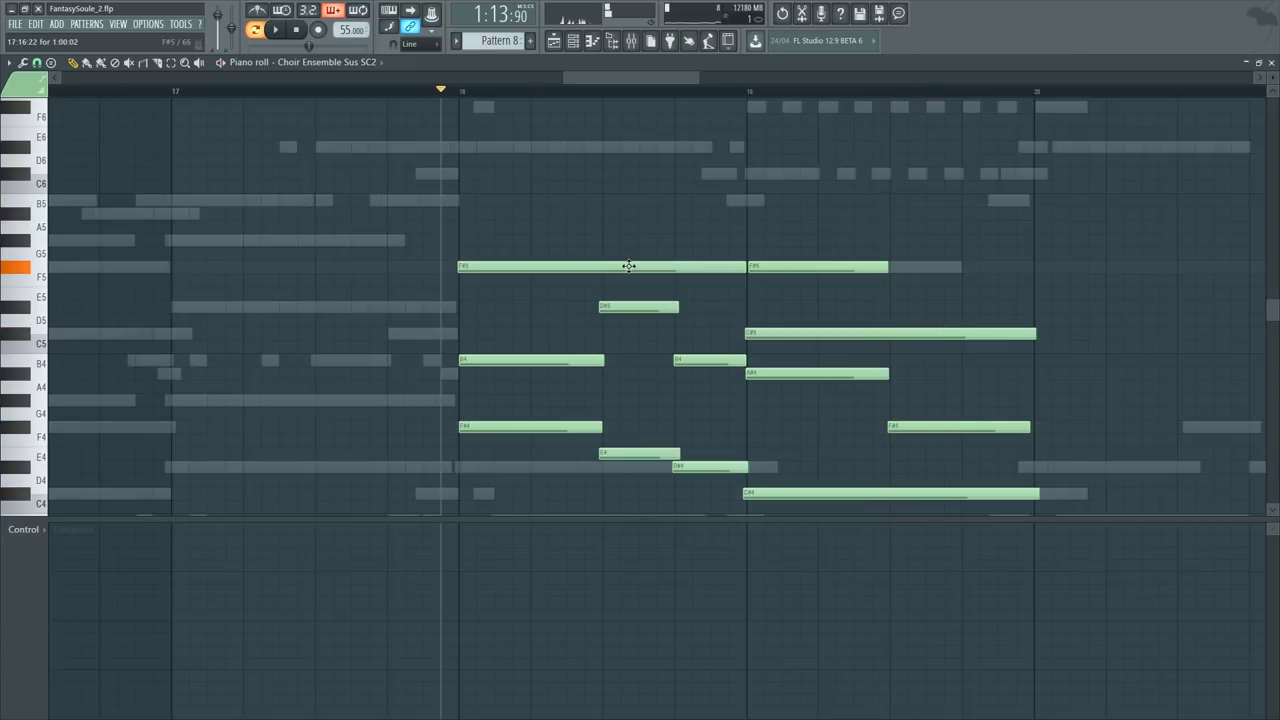
mouse_move(602, 226)
left_mouse_down()
mouse_move(600, 198)
mouse_move(599, 212)
left_mouse_up()
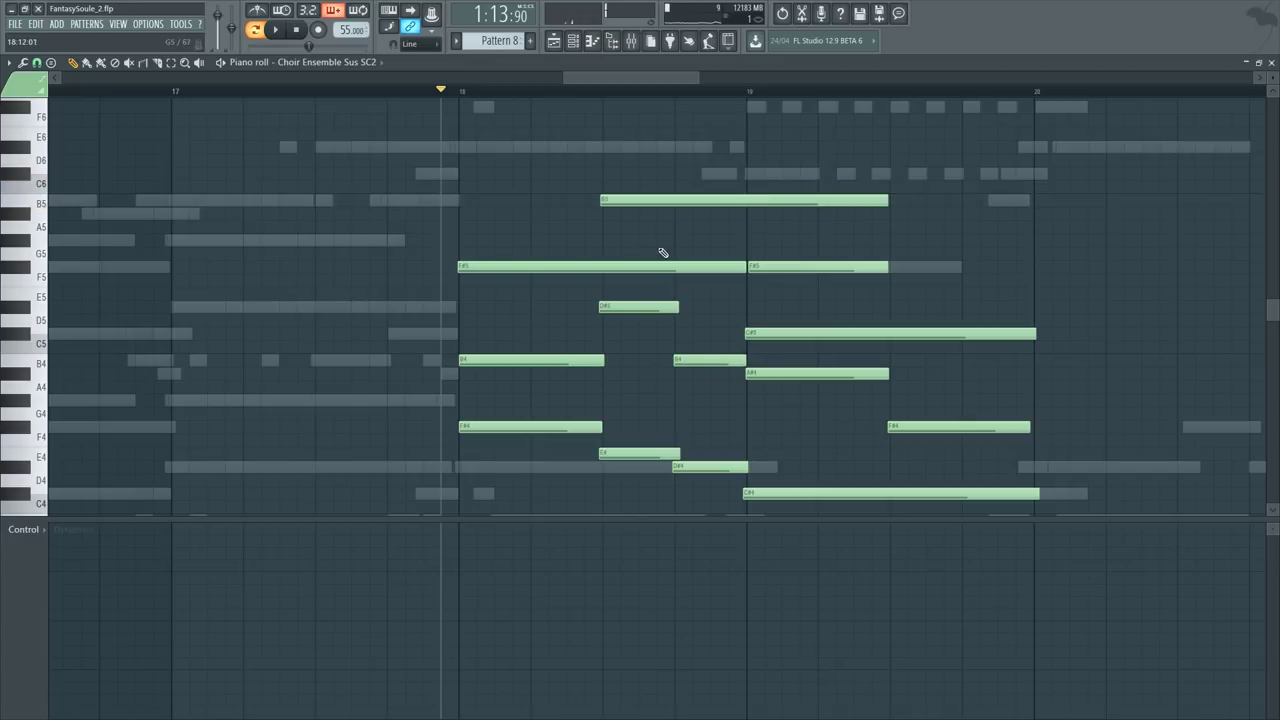
left_click_drag(741, 266, 609, 286)
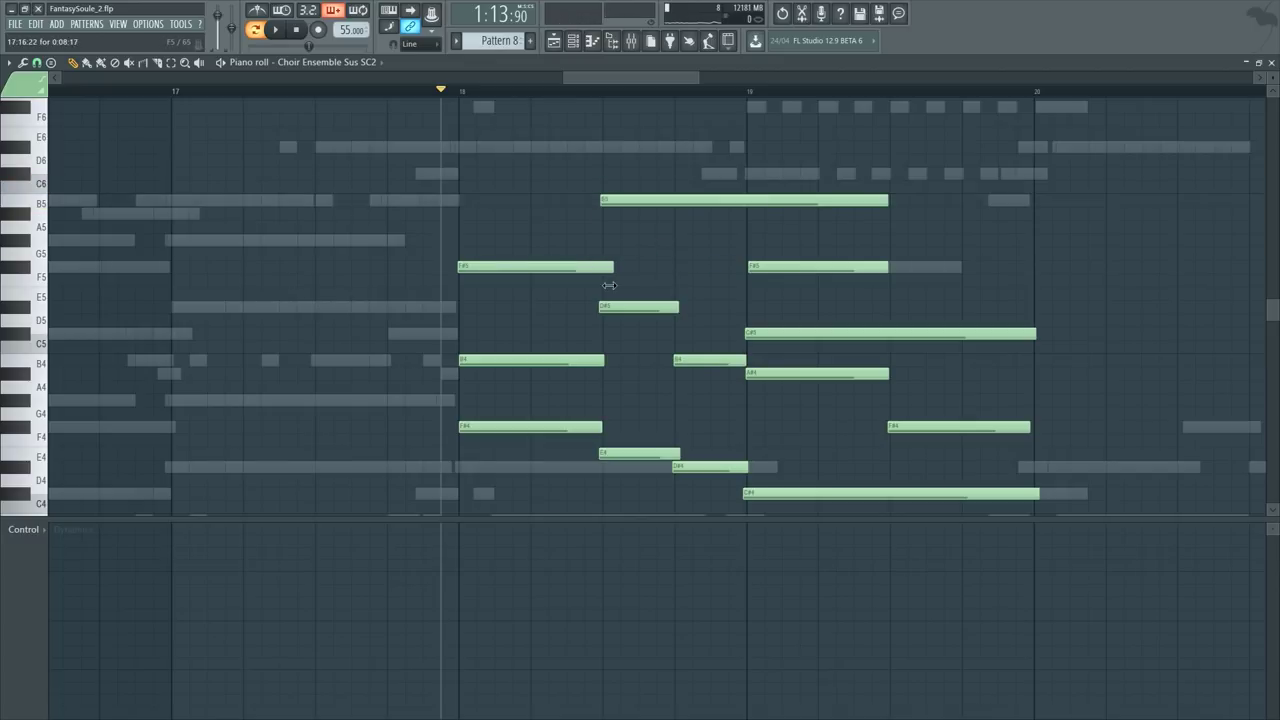
Step: Cut the harmony from Choir Ensemble Sus SC2 and paste it into the second Strings Ensemble Full CS2 channel
right_click(491, 192, "ctrl")
right_click(561, 187, "ctrl")
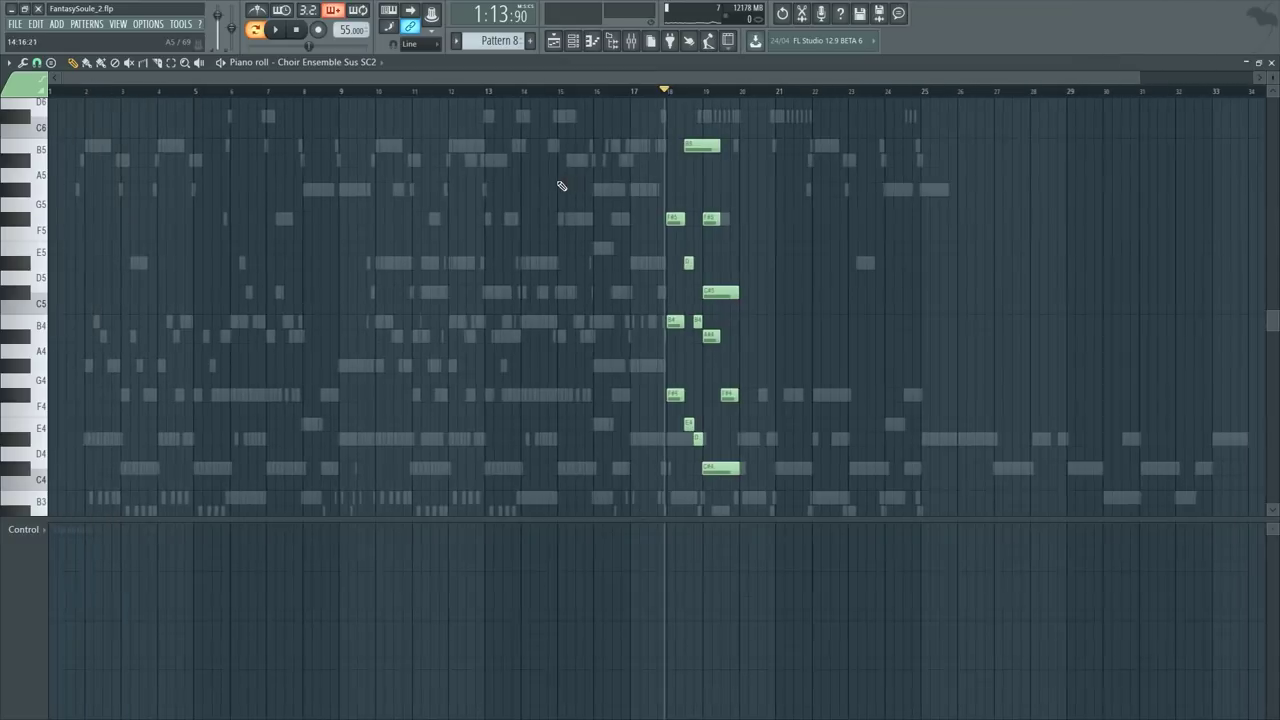
key("F6")
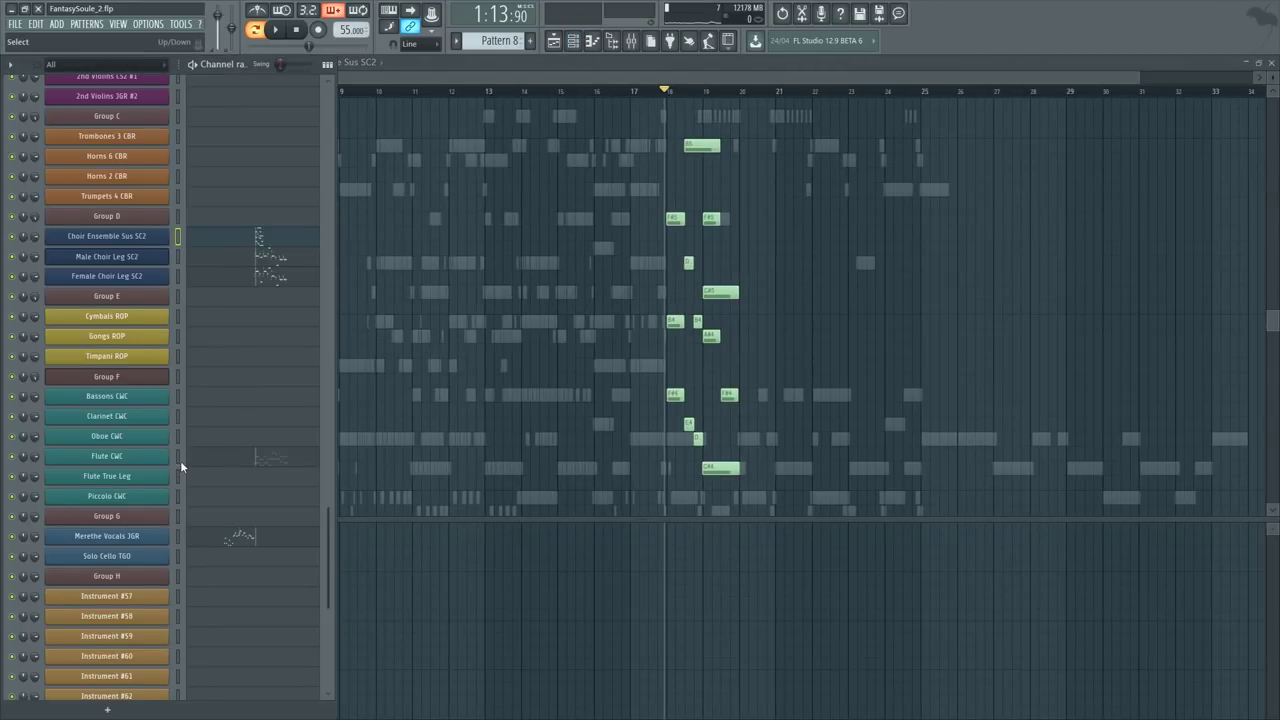
scroll(190, 480, "up", 7)
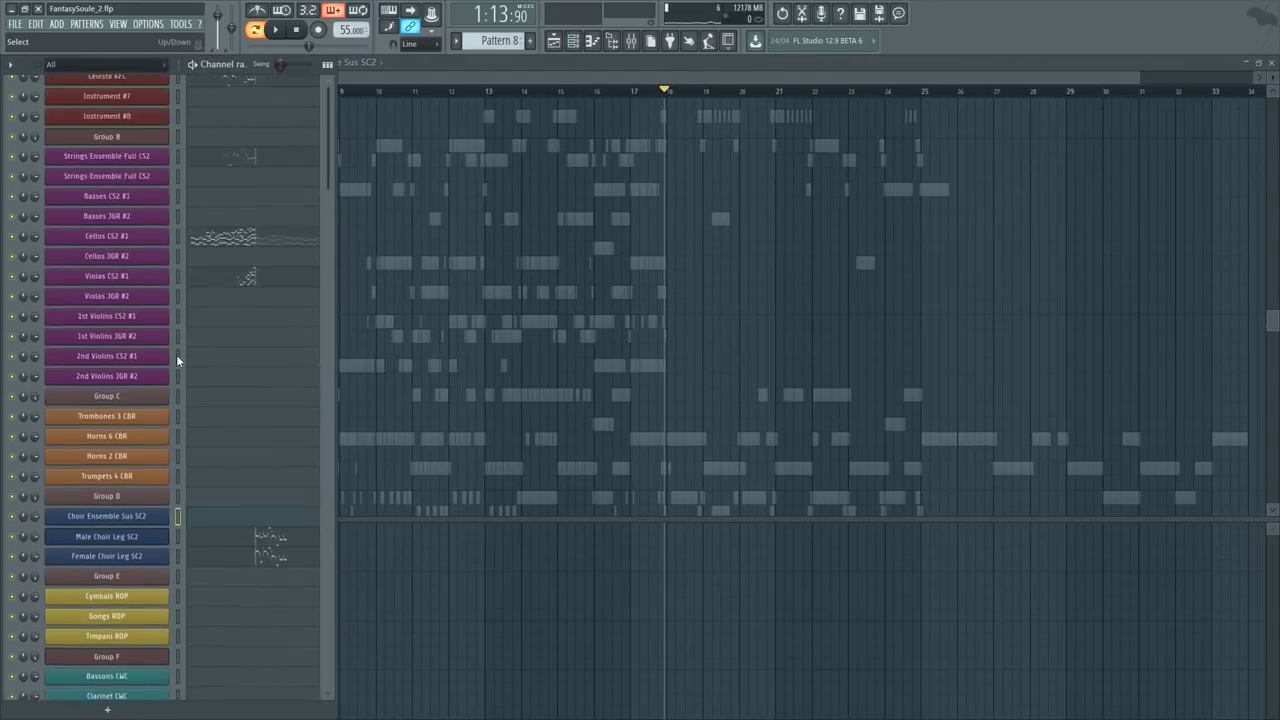
scroll(176, 354, "up", 4)
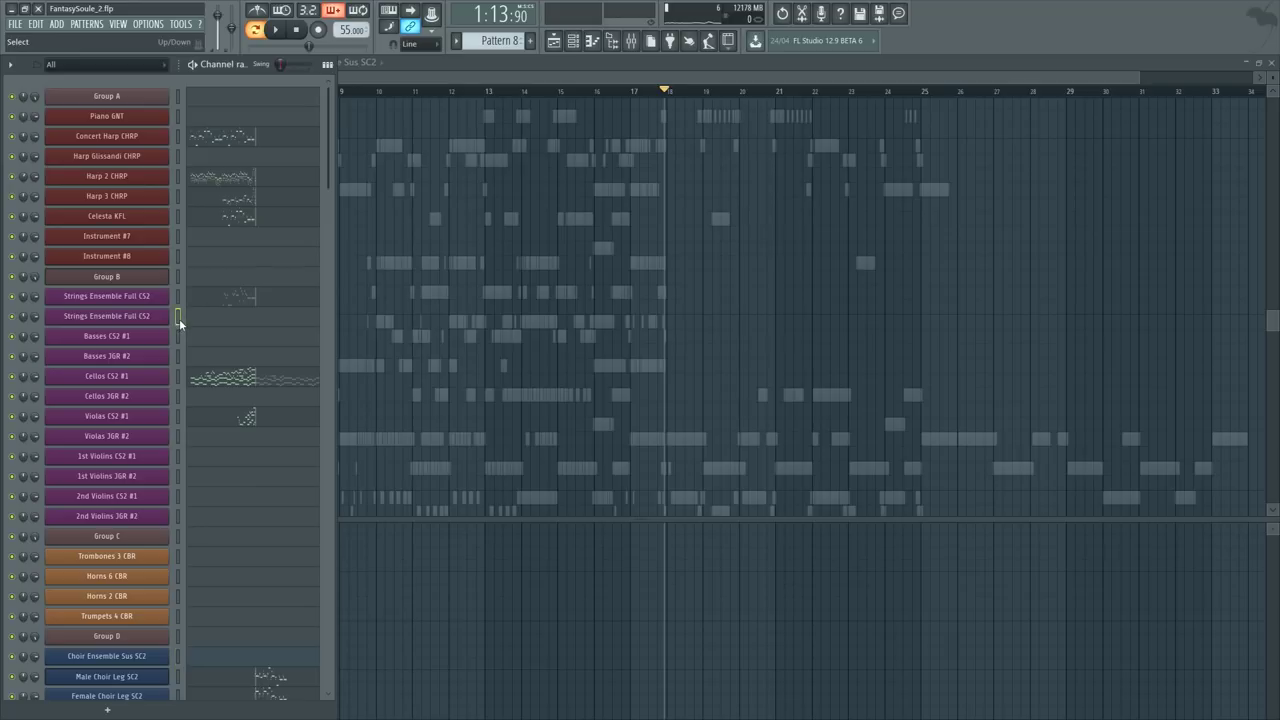
left_click(237, 318)
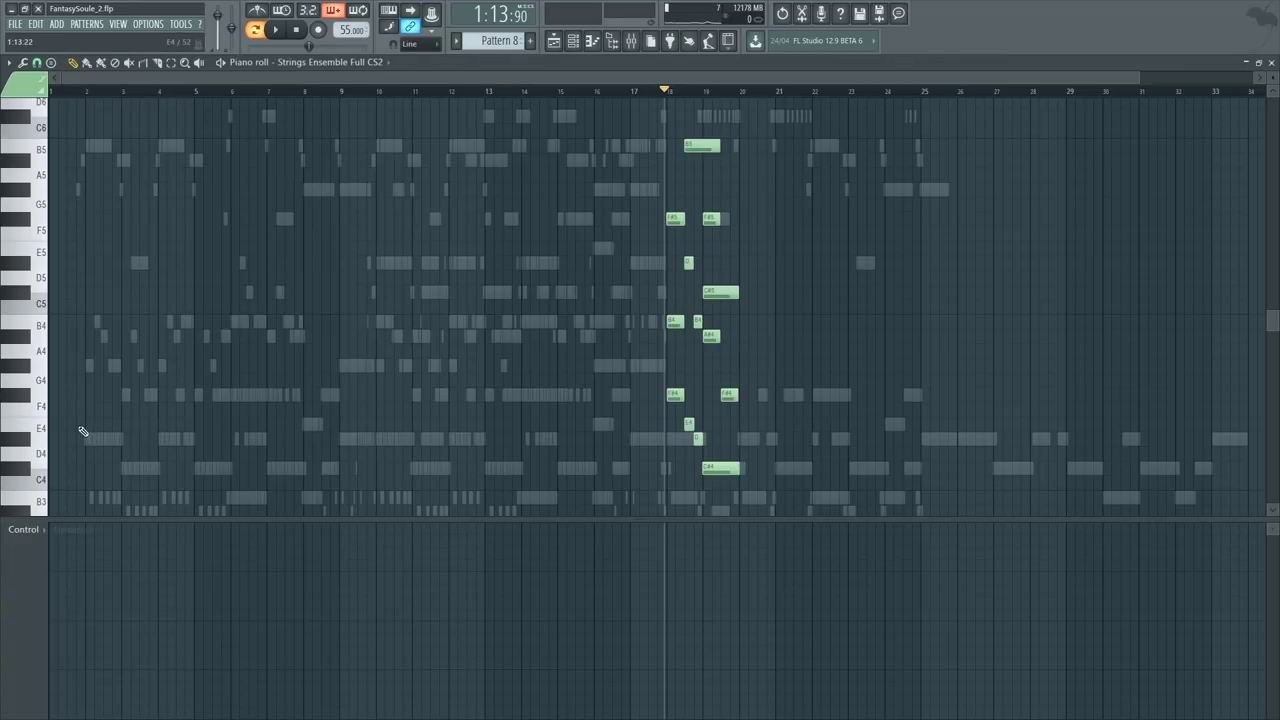
Step: Move the harmony notes into the first Strings Ensemble Full CS2 channel and place them at bar 18
key("ctrl+a")
key("Delete")
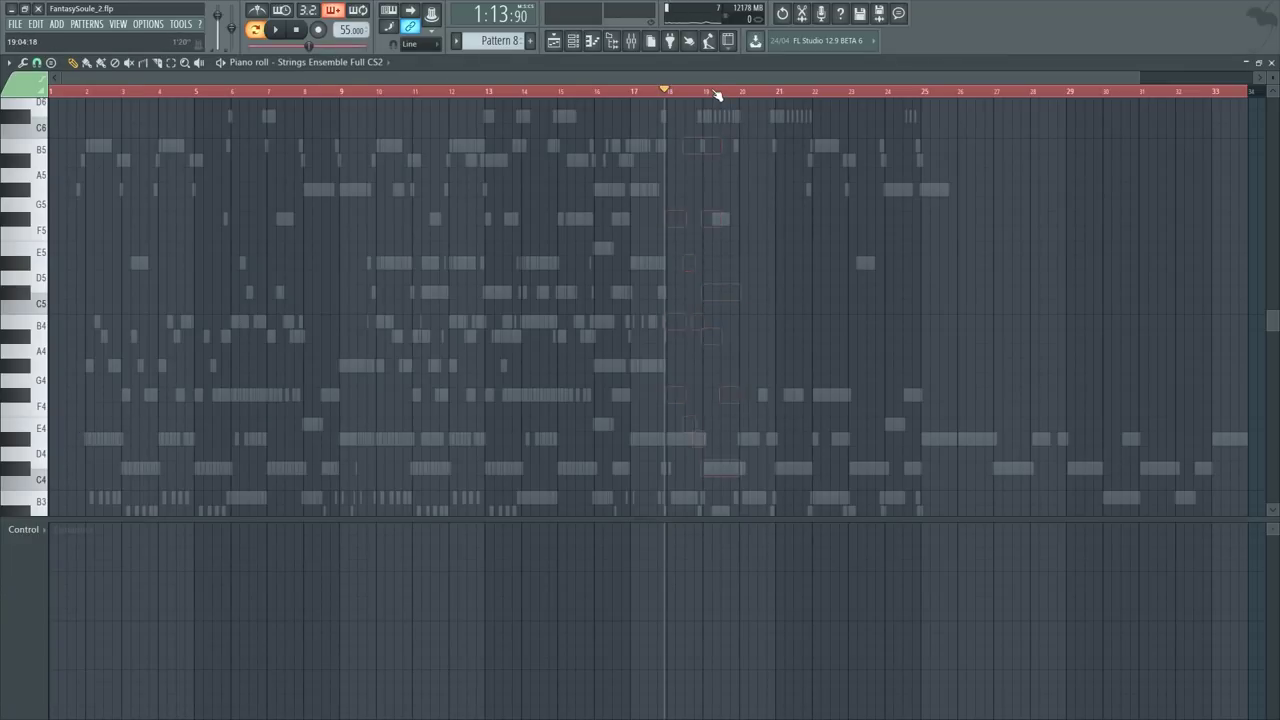
key("F6")
left_click(286, 299)
key("ctrl+v")
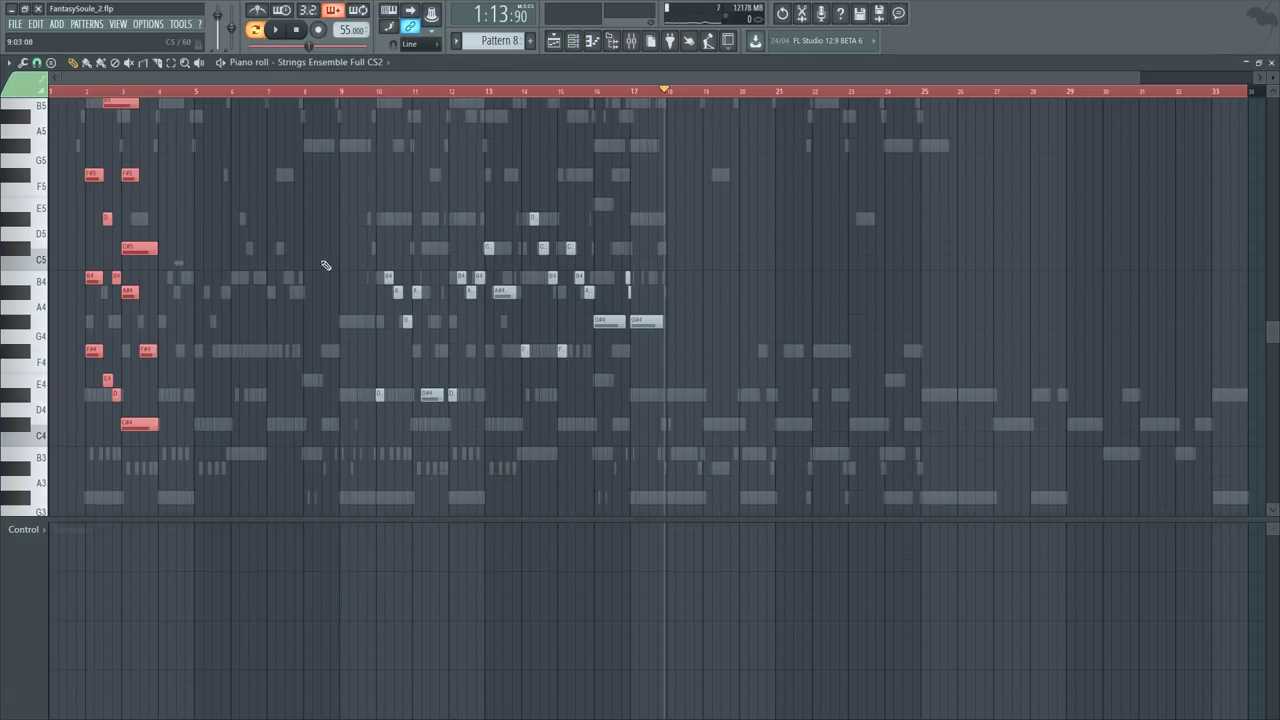
left_click_drag(139, 251, 716, 262)
Step: Play the Strings Ensemble Full CS2 harmony from bar 18
key("space")
left_click(703, 96, "ctrl")
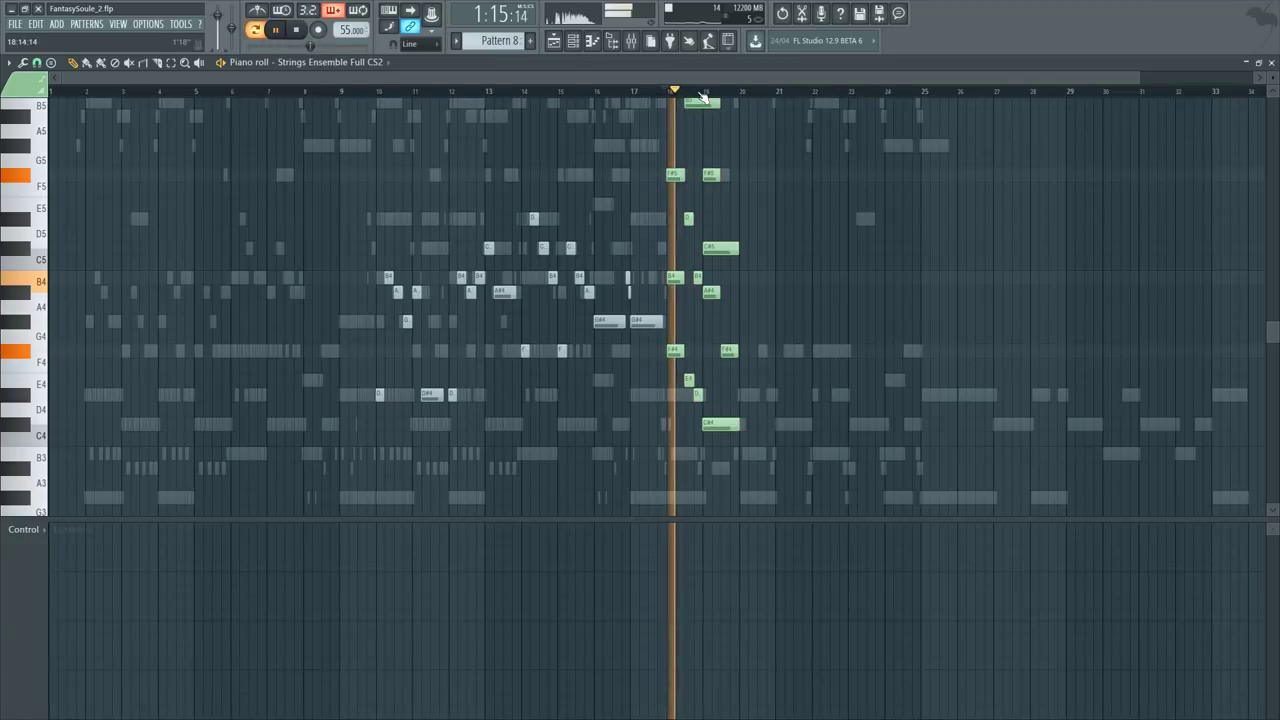
scroll(703, 97, "up", 5)
scroll(703, 97, "up", 3)
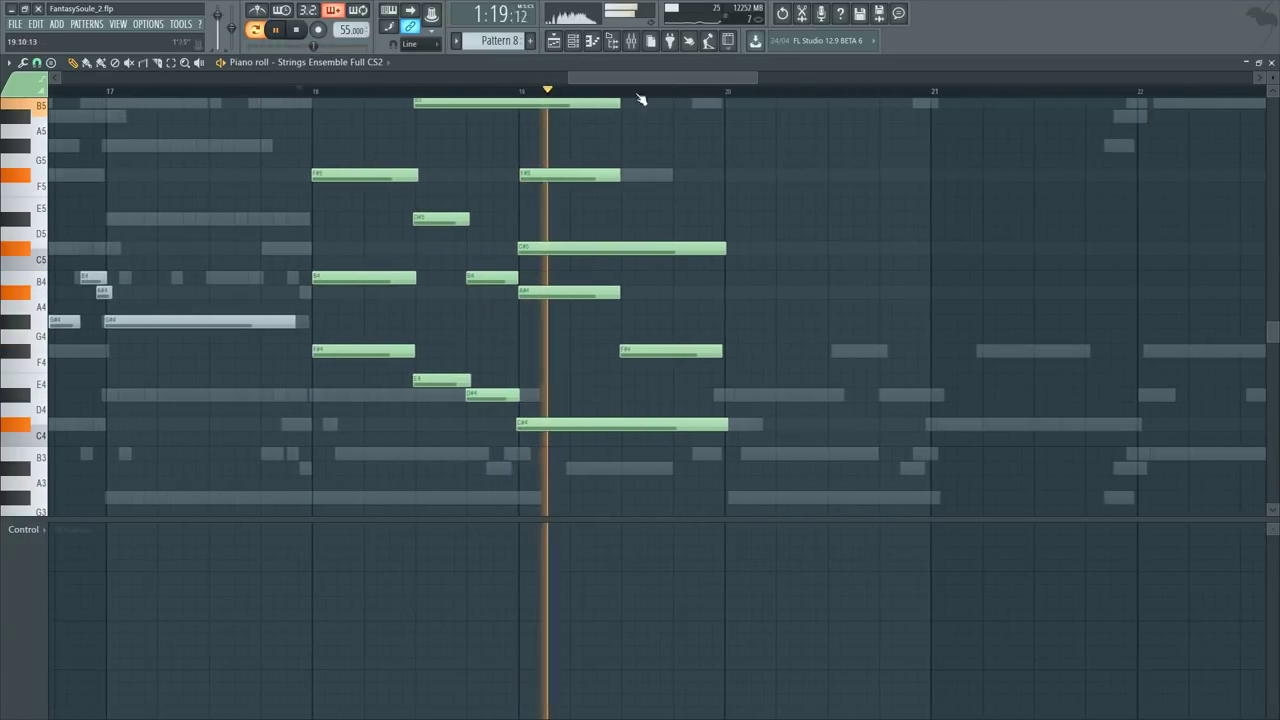
key("space")
scroll(472, 299, "up", 3)
scroll(450, 315, "down", 3)
Step: Open the Dynamics events of Cellos CS2 #1 and copy the curve from bar 18 onward
key("F6")
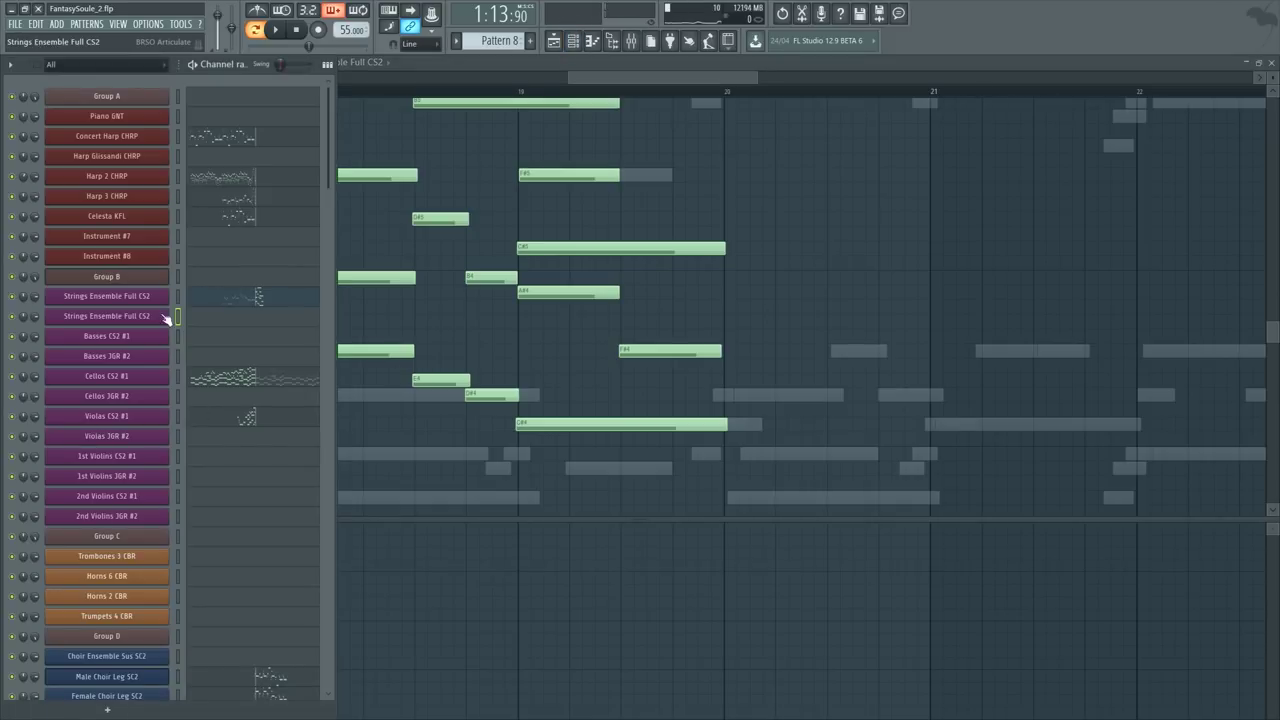
left_click(228, 383)
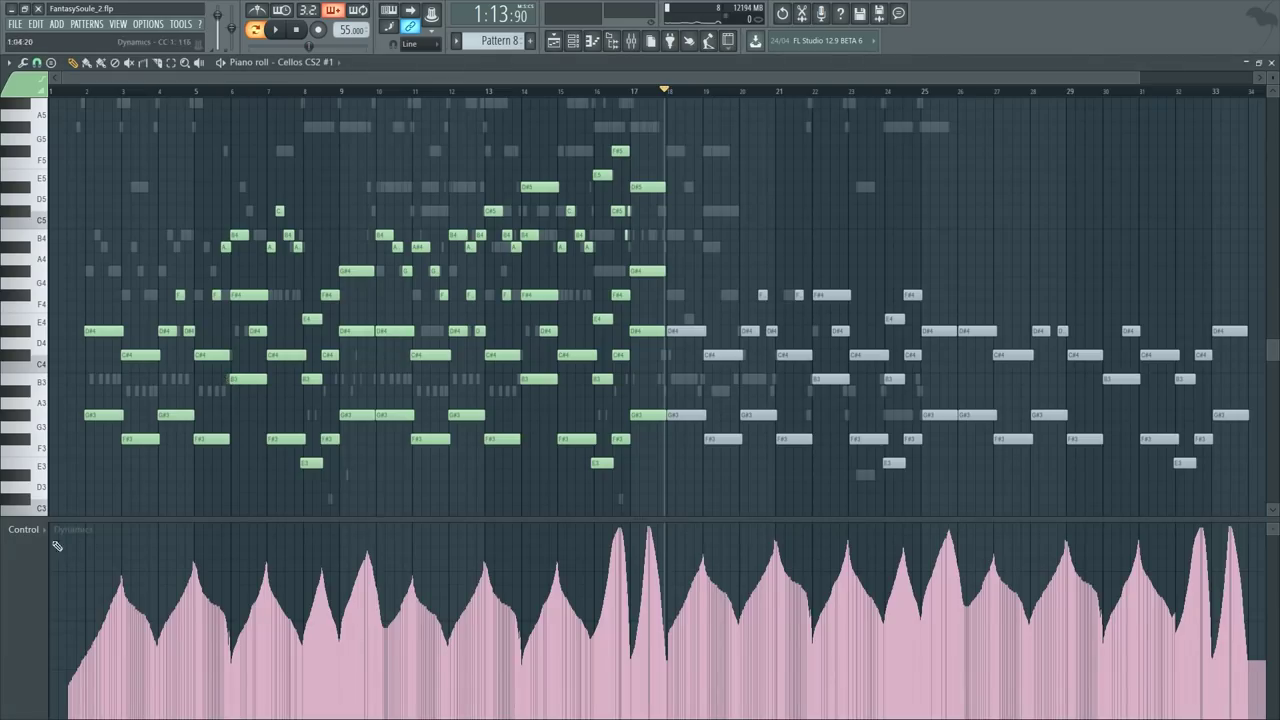
key("F6")
left_click(138, 381)
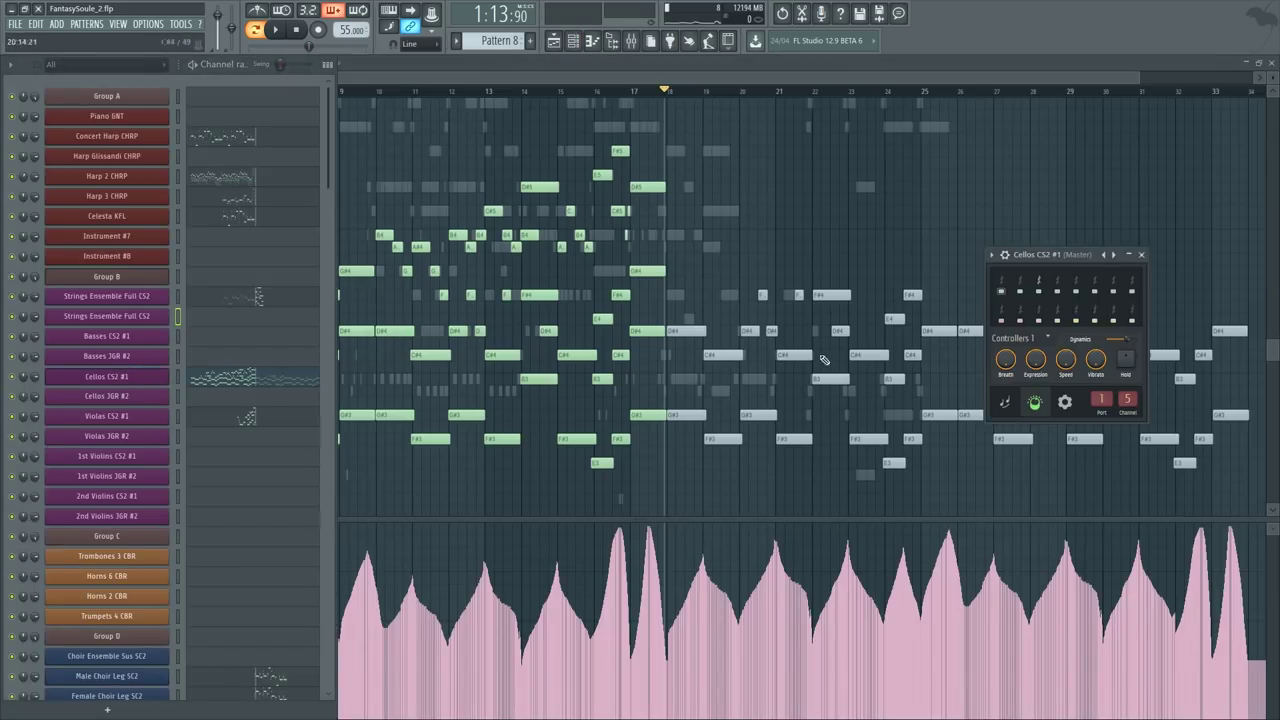
right_click(1119, 339)
left_click(1147, 425)
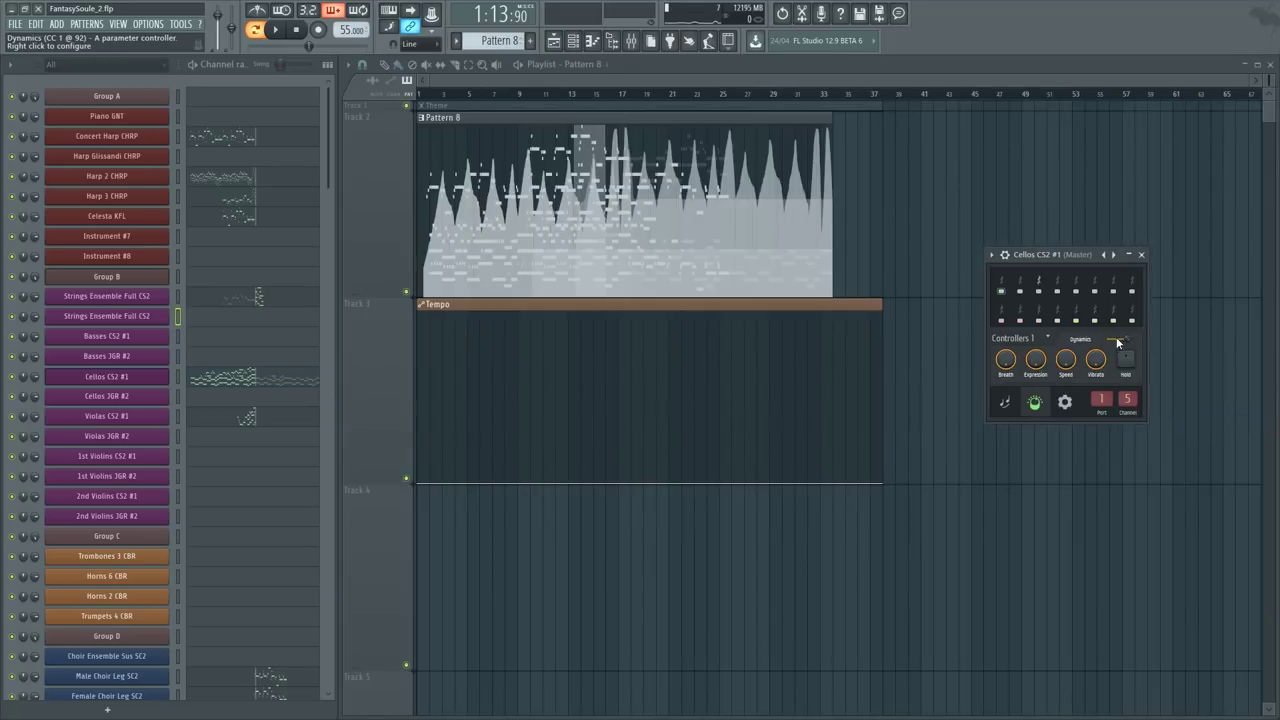
right_click(1117, 339)
left_click(1157, 425)
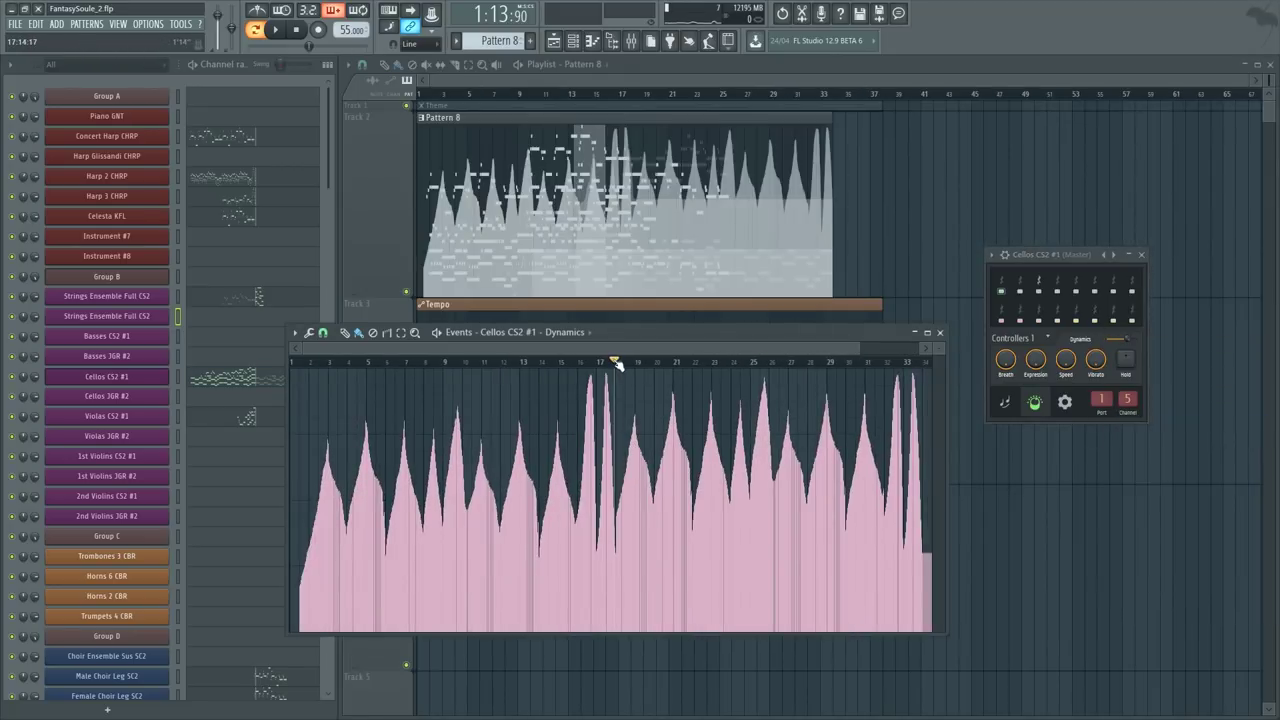
left_click_drag(616, 362, 940, 364)
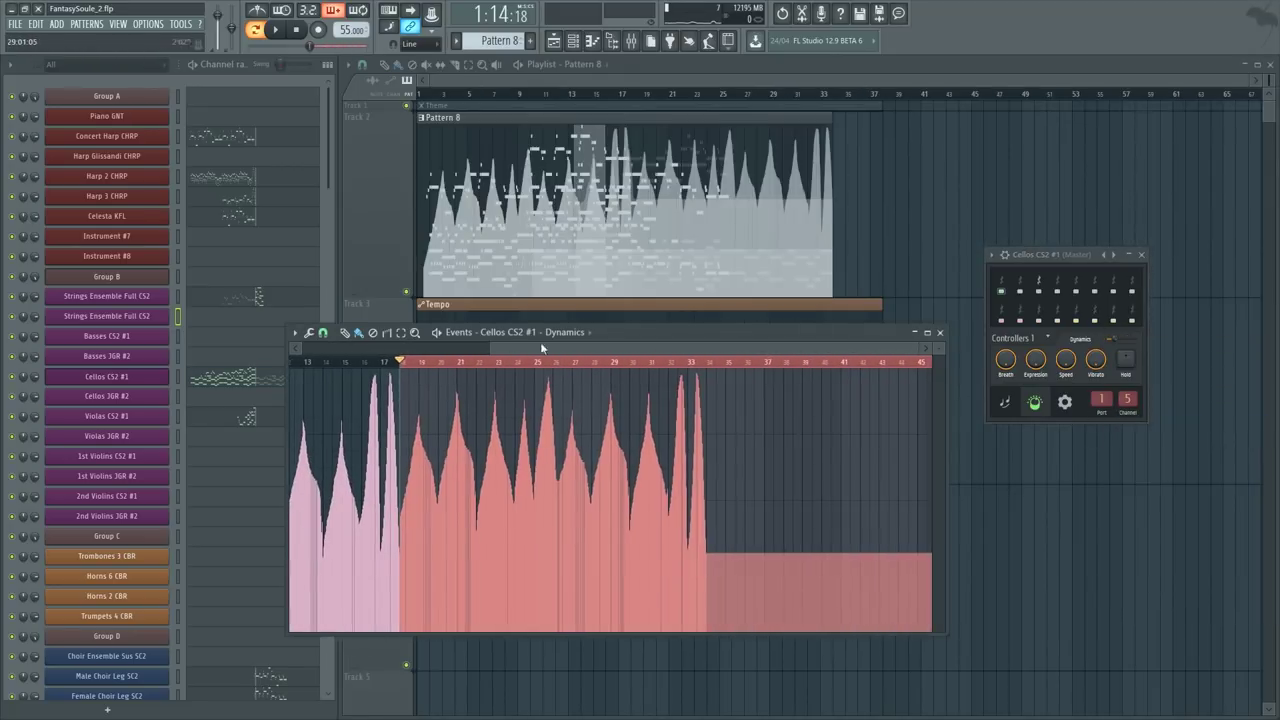
Step: Paste the copied curve into the Dynamics events of the first Strings Ensemble Full CS2 and play it
left_click(147, 302)
right_click(1116, 339)
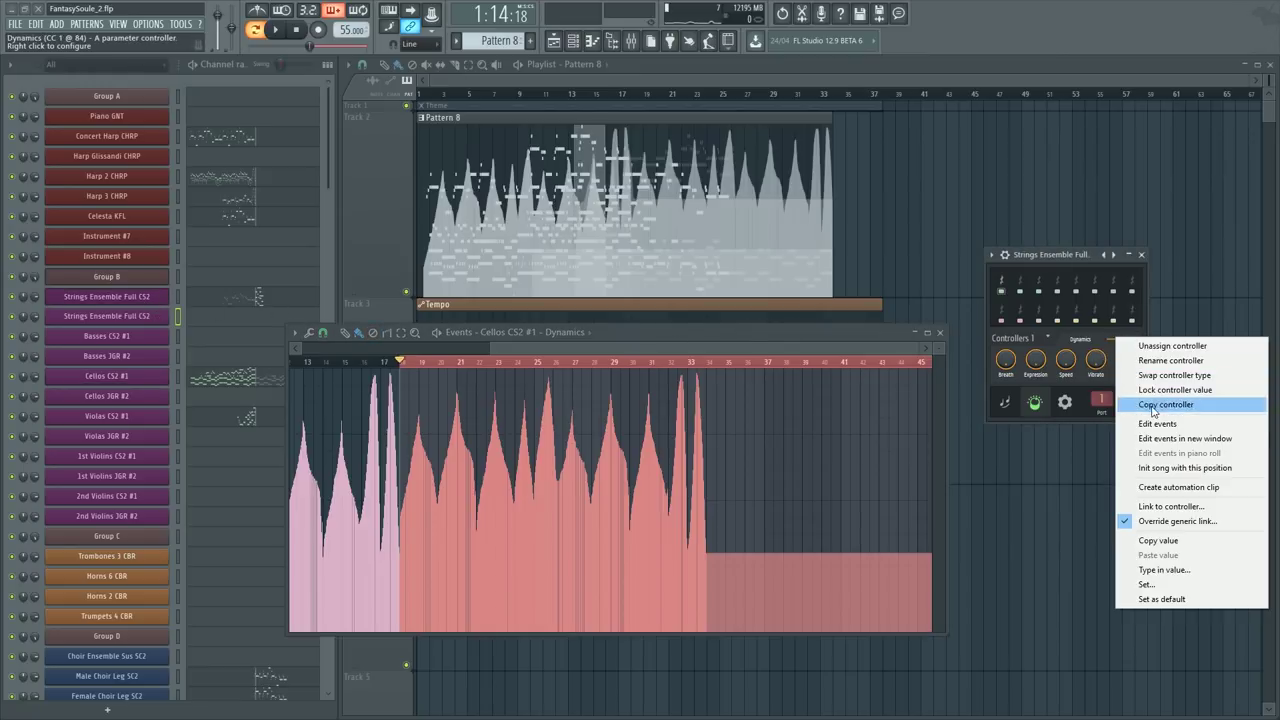
left_click(1155, 425)
key("ctrl+v")
key("space")
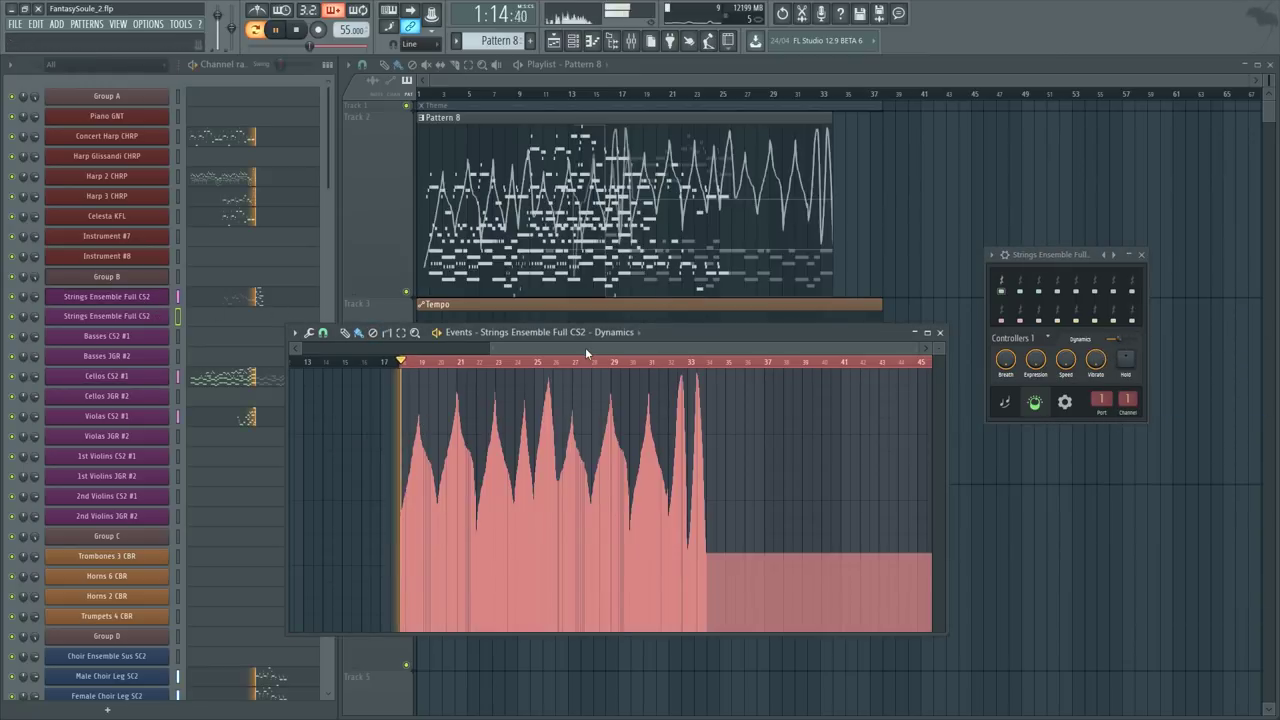
key("ctrl+d")
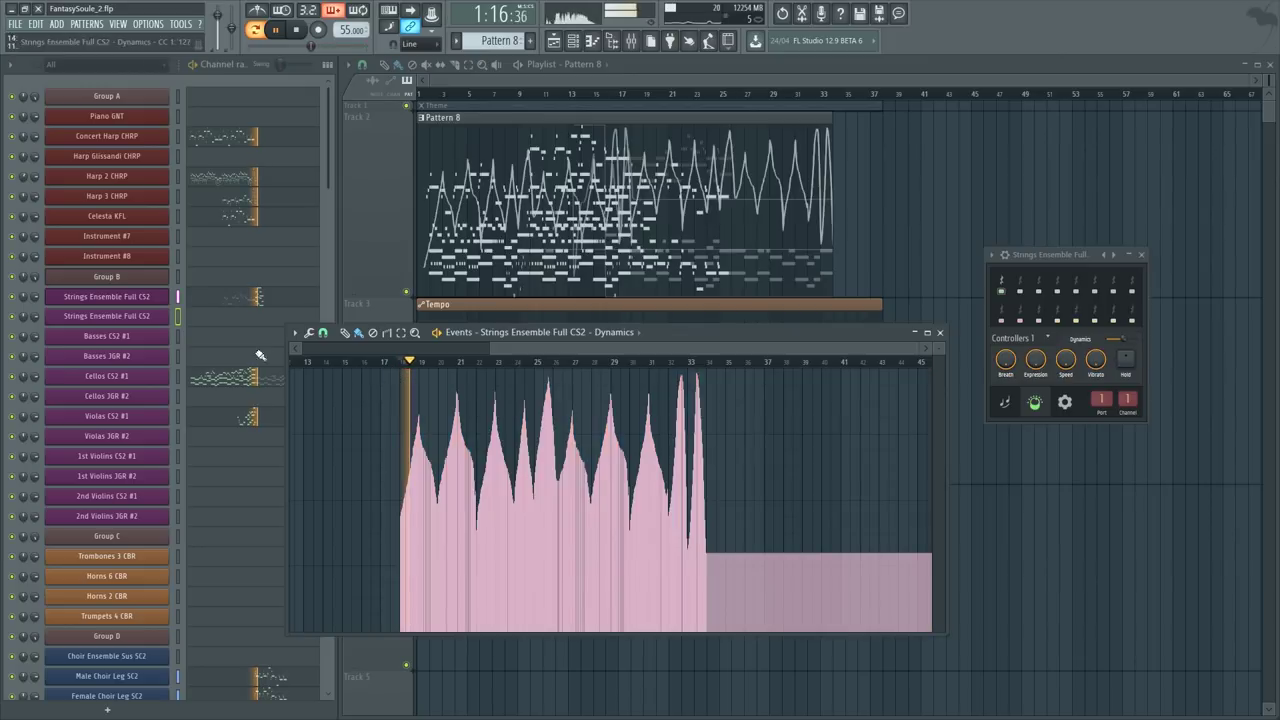
Step: Solo the first Strings Ensemble Full CS2 channel and play its harmony from bar 18
left_click(12, 301)
key("space")
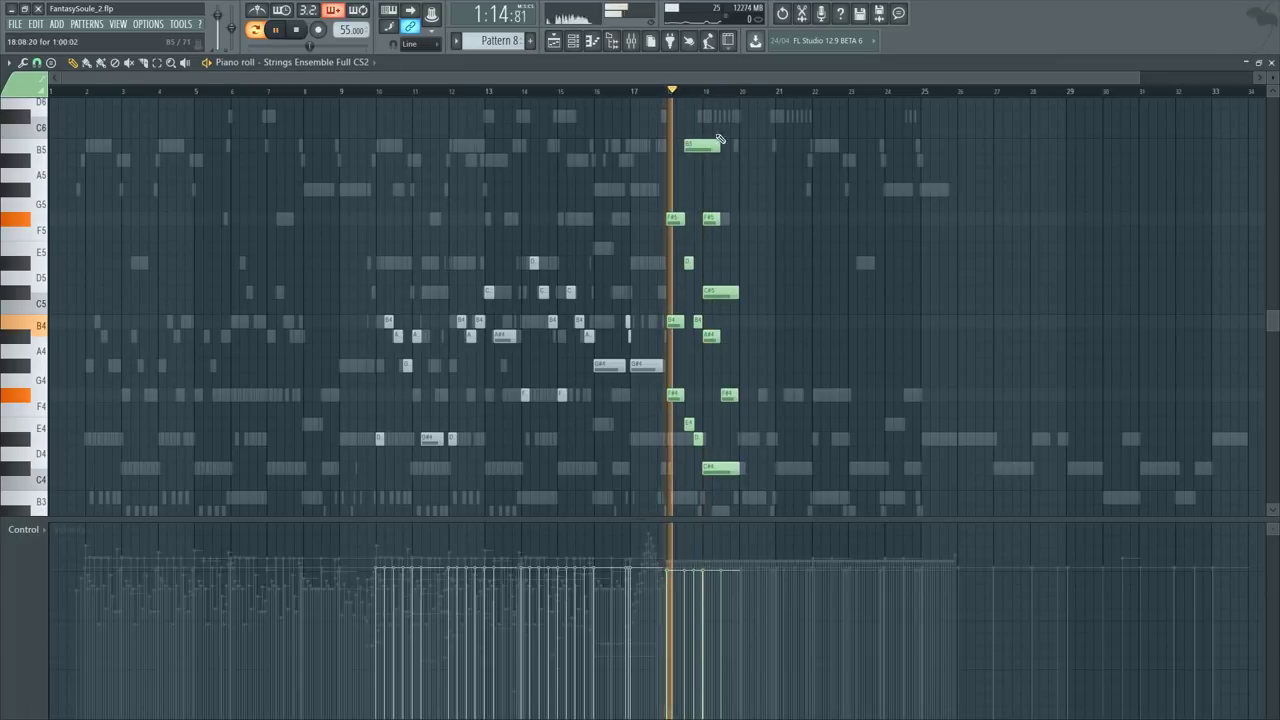
key("F6")
key("space")
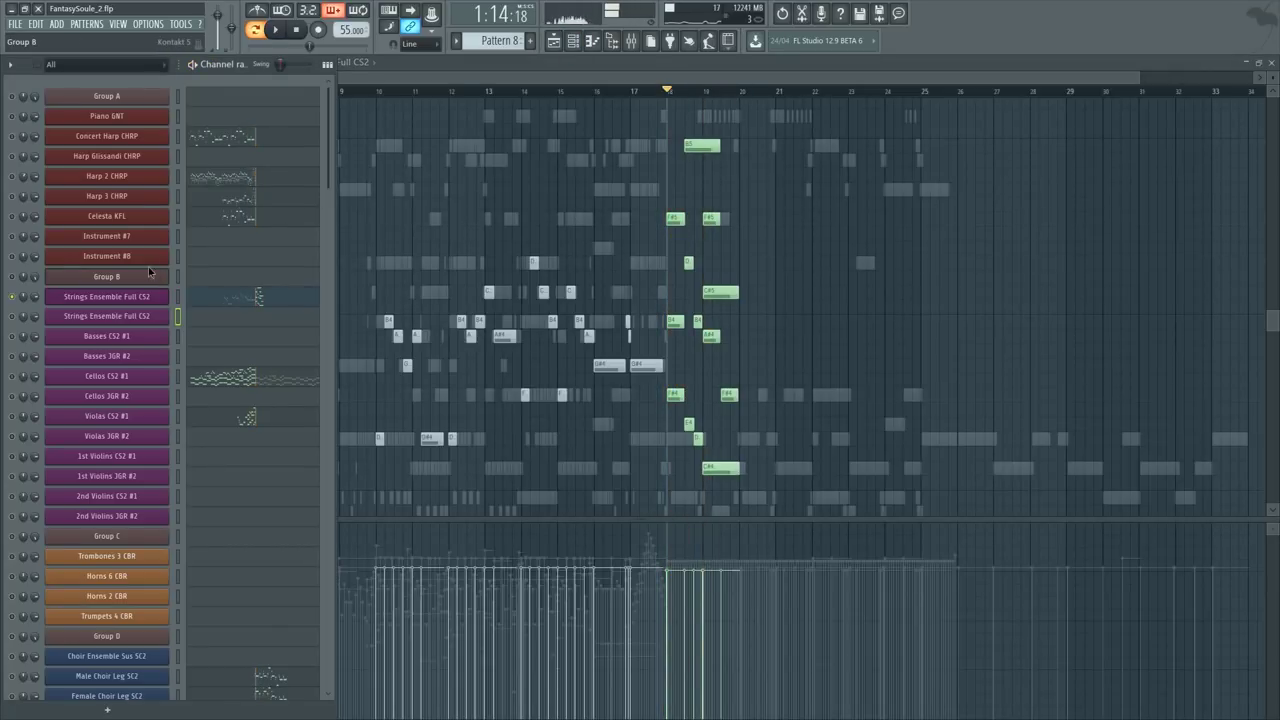
Step: Check the Main and Advanced settings of the first Full Ensemble patch in Group B's Kontakt and replay the strings
left_click(165, 279)
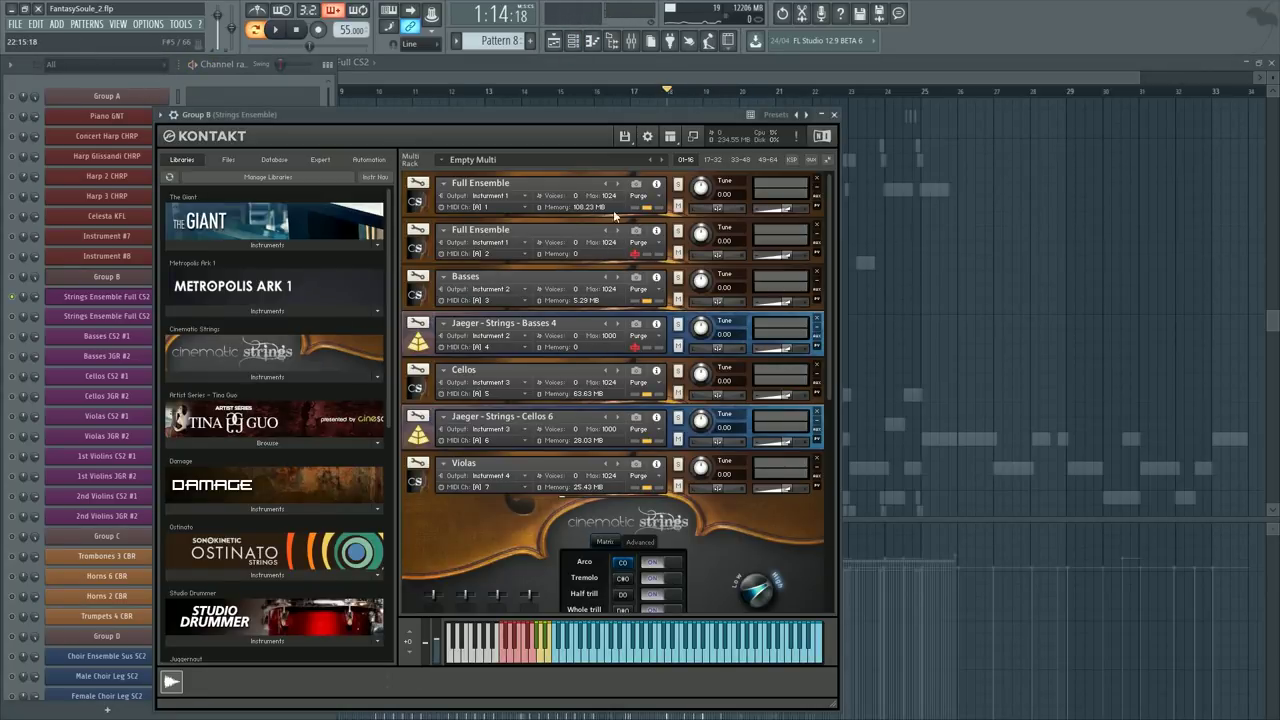
left_click(413, 203)
left_click(640, 262)
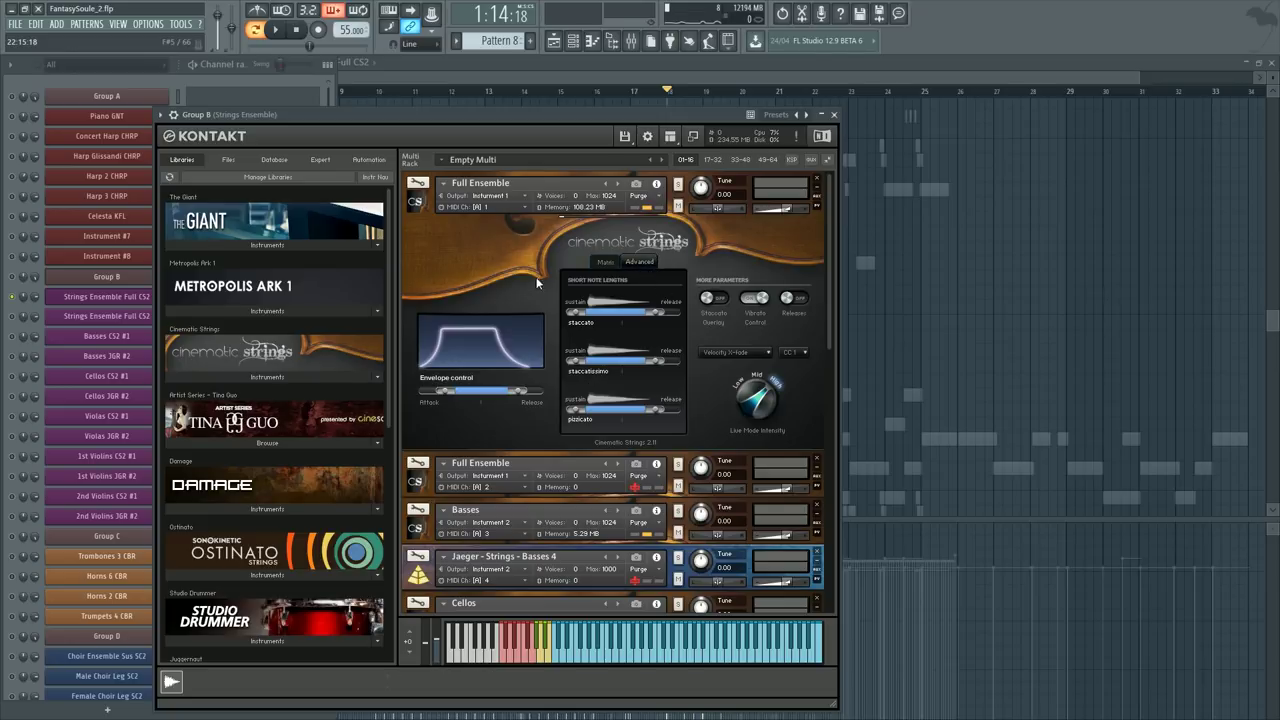
left_click(604, 262)
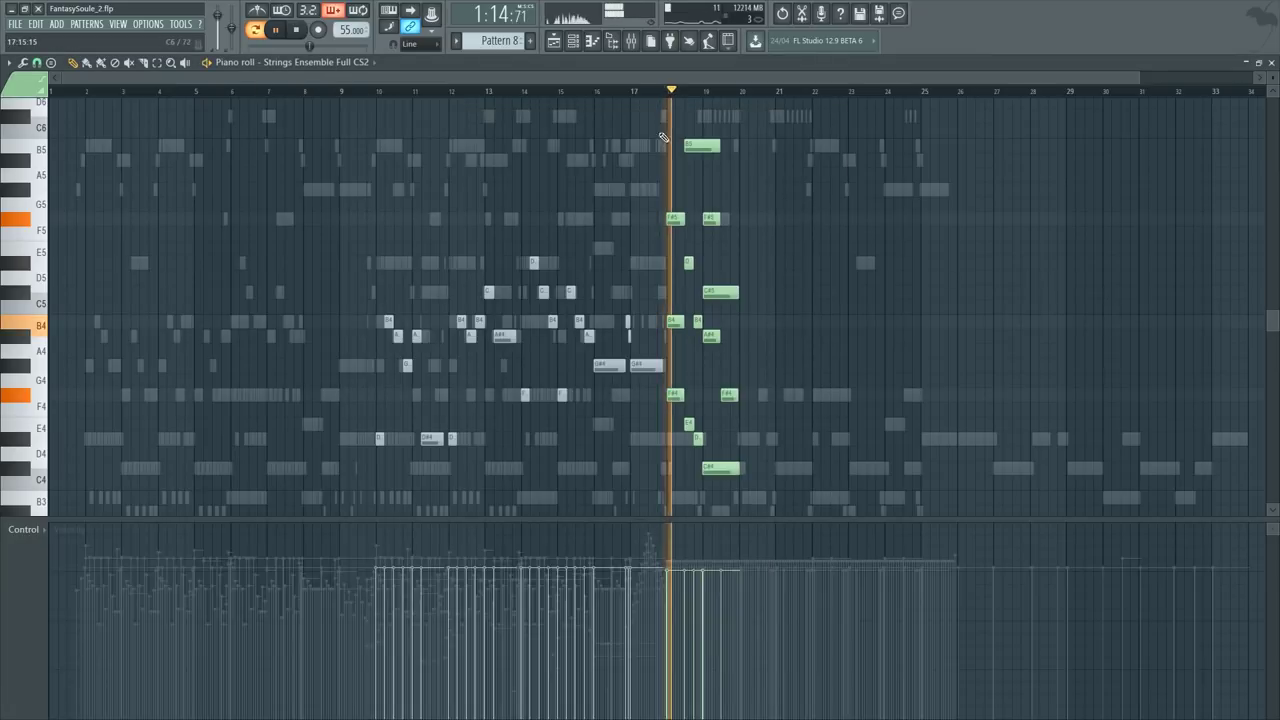
key("space")
Step: Delete the F#5 in bar 18 and the B5 starting mid-bar 18 from the strings harmony
scroll(722, 95, "up", 3)
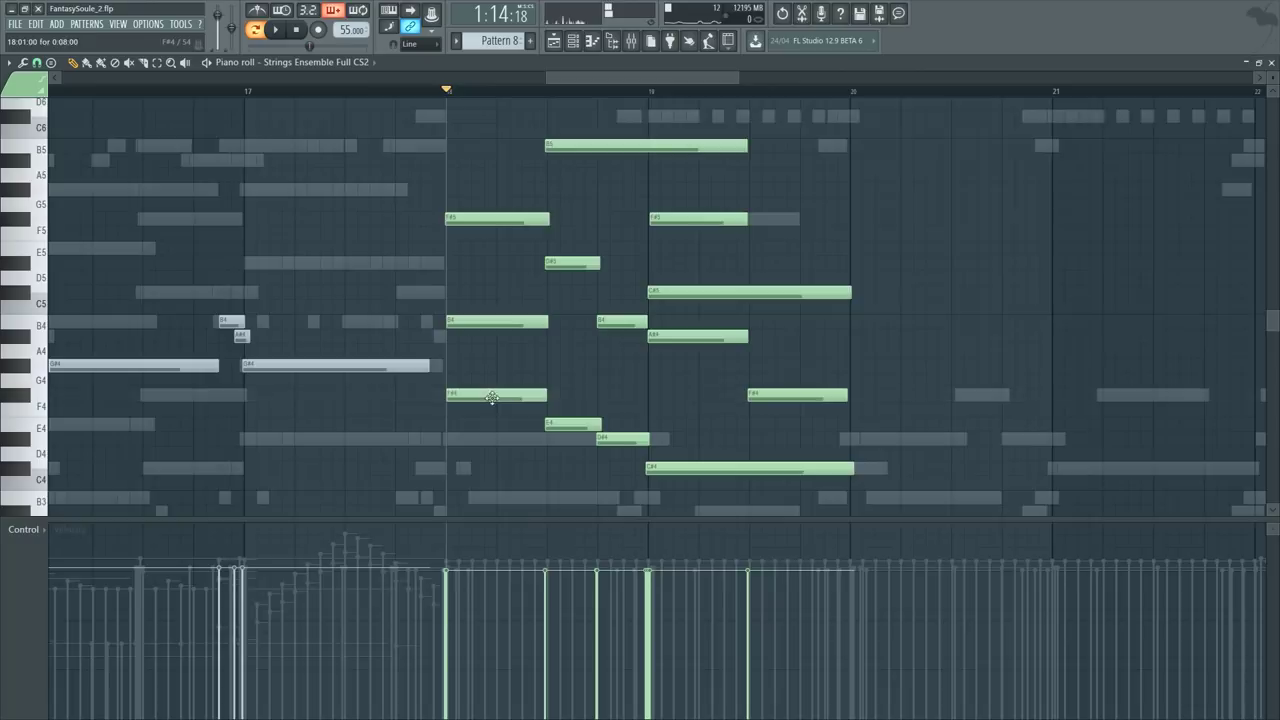
scroll(491, 397, "down", 4)
scroll(491, 341, "up", 3)
scroll(487, 188, "up", 2)
left_click(475, 265, "ctrl")
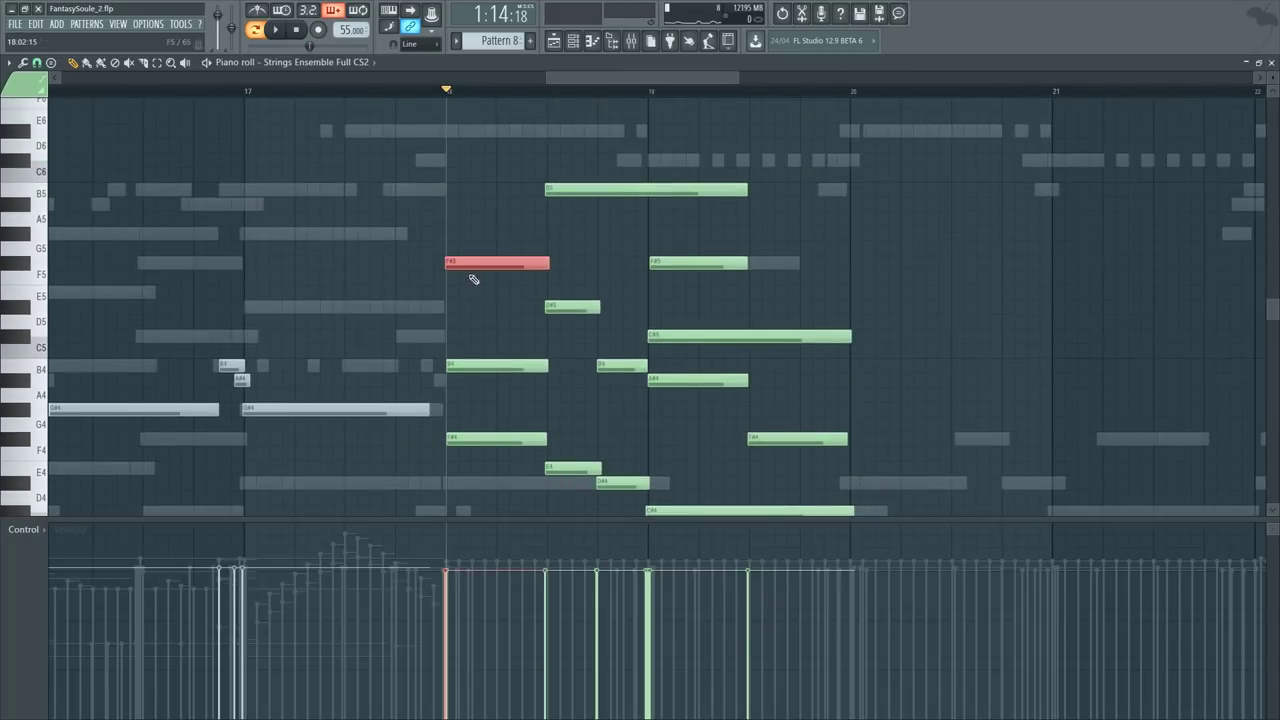
left_click(625, 189, "ctrl")
key("Delete")
scroll(683, 225, "down", 3)
key("space")
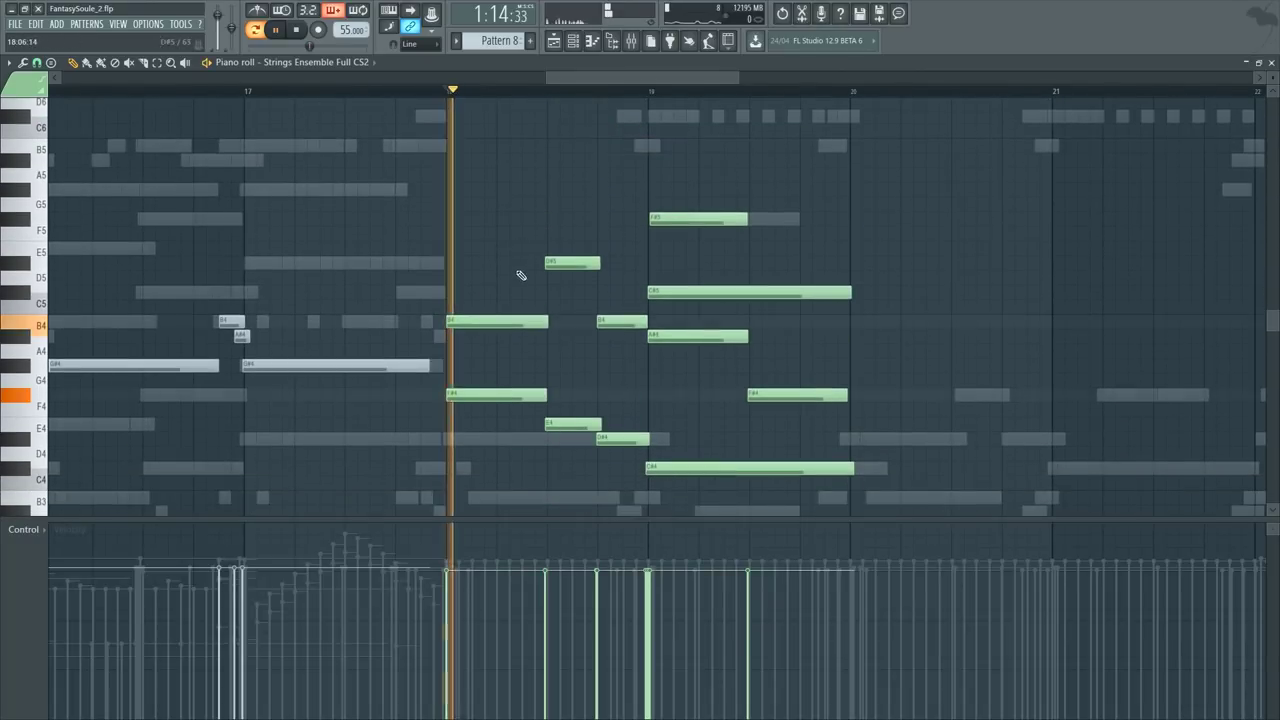
Step: Add a B3 across the first half of bar 18 and play the strings from there
scroll(520, 275, "down", 3)
key("space")
mouse_move(450, 380)
left_mouse_down()
mouse_move(446, 450)
mouse_move(442, 364)
left_mouse_up()
key("space")
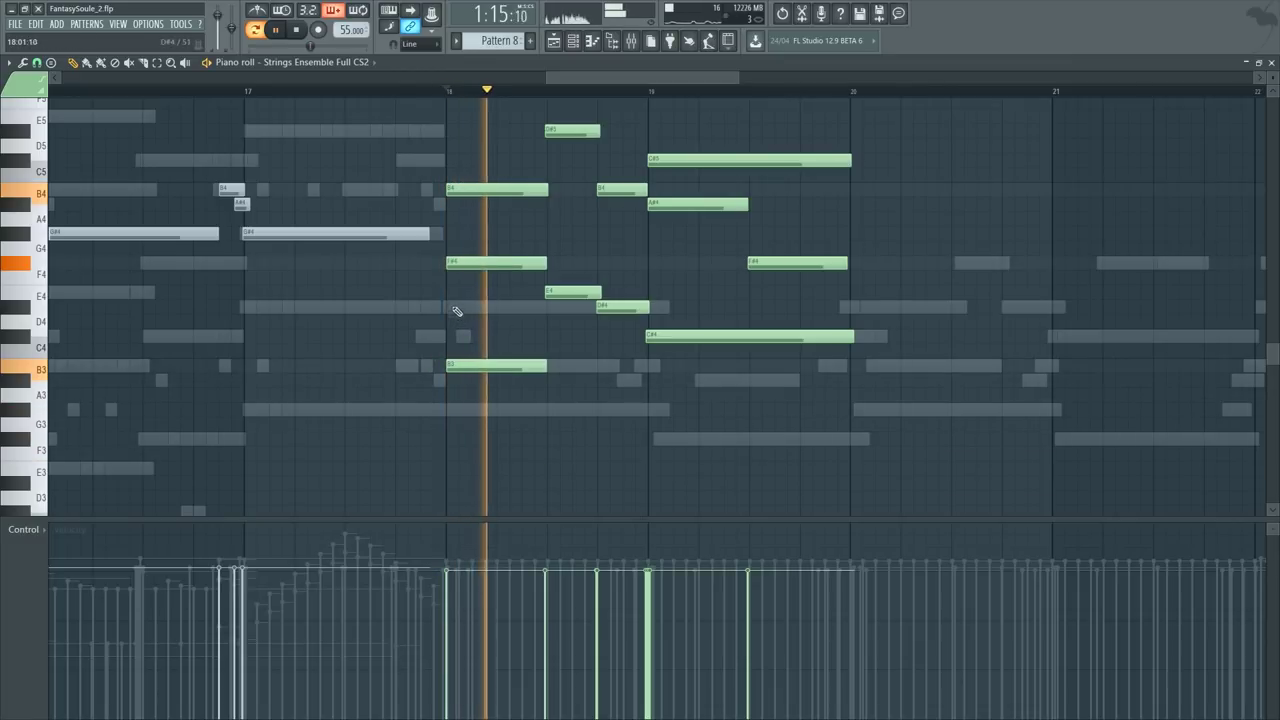
scroll(557, 159, "up", 2)
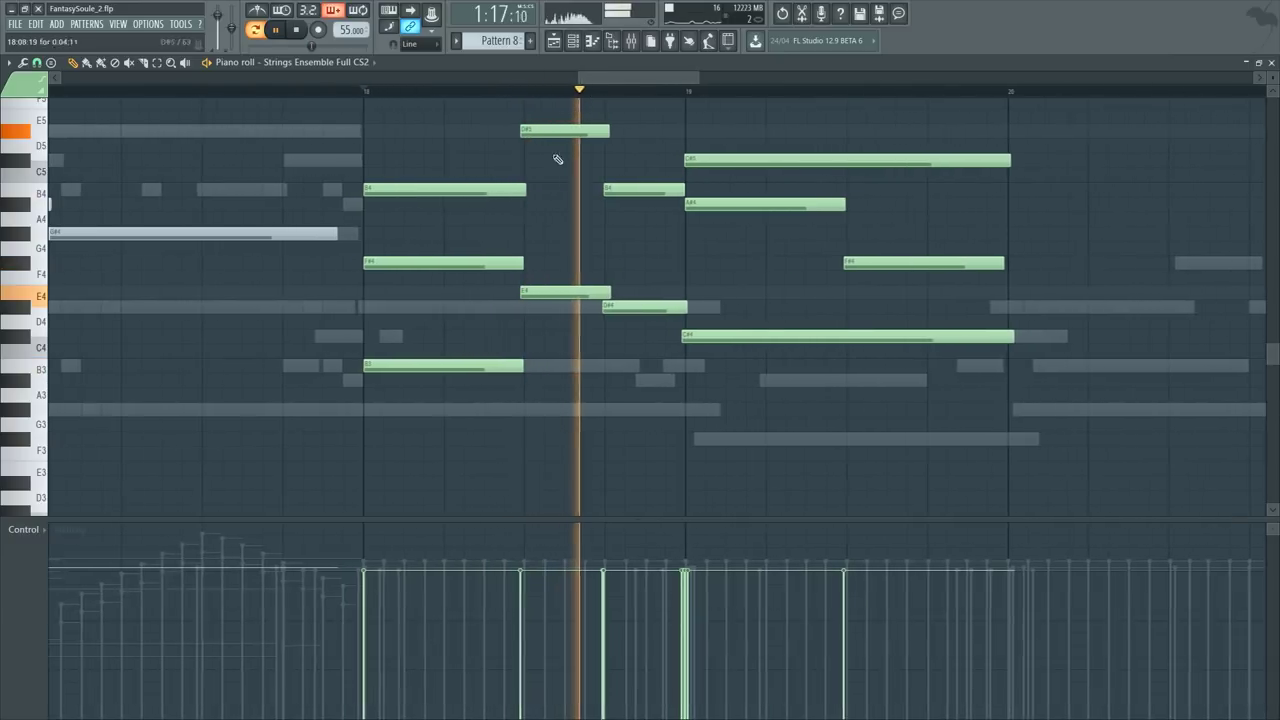
key("space")
Step: Try the B3 extended across the whole of bar 18 and play it
left_click_drag(565, 371, 694, 373)
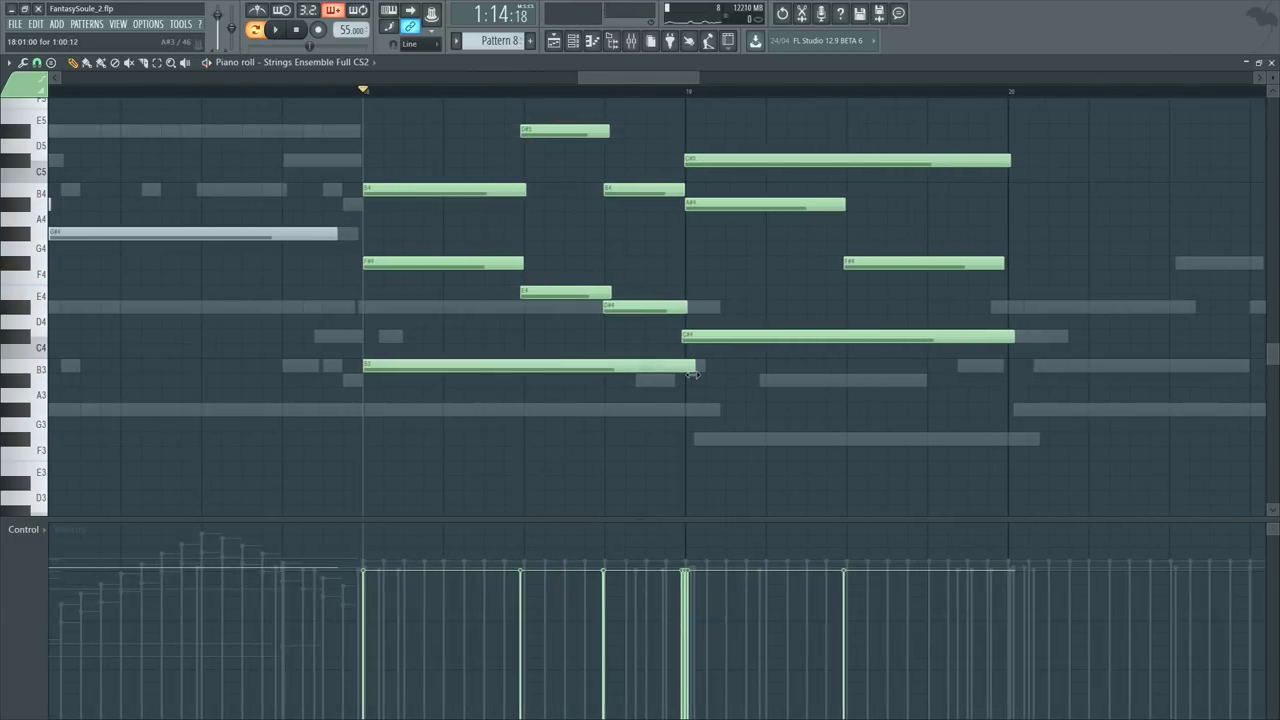
key("space")
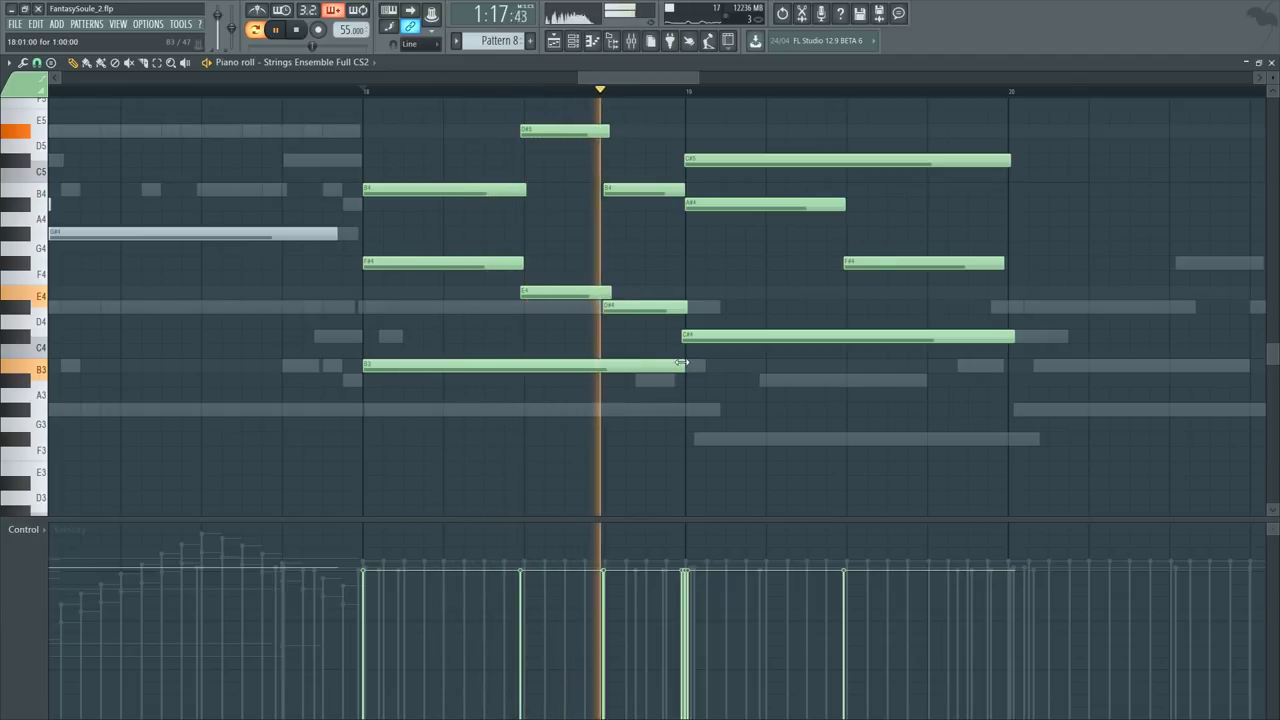
key("space")
Step: Place an F#3 from mid-bar 18 to mid-bar 19 and end the B3 where it begins
left_click_drag(521, 396, 517, 436)
key("c")
right_click(524, 369)
key("space")
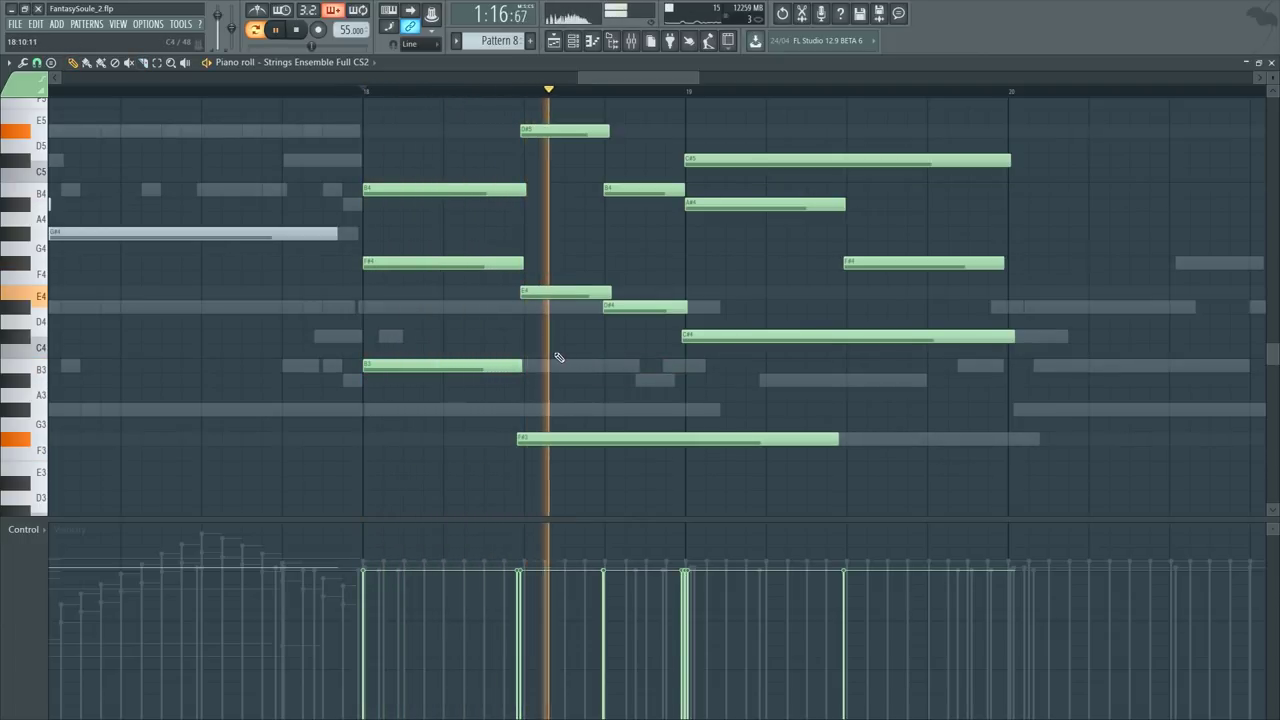
Step: Try bar 18 without the E4 and D#5 in its third quarter, play it and undo both deletions
key("space")
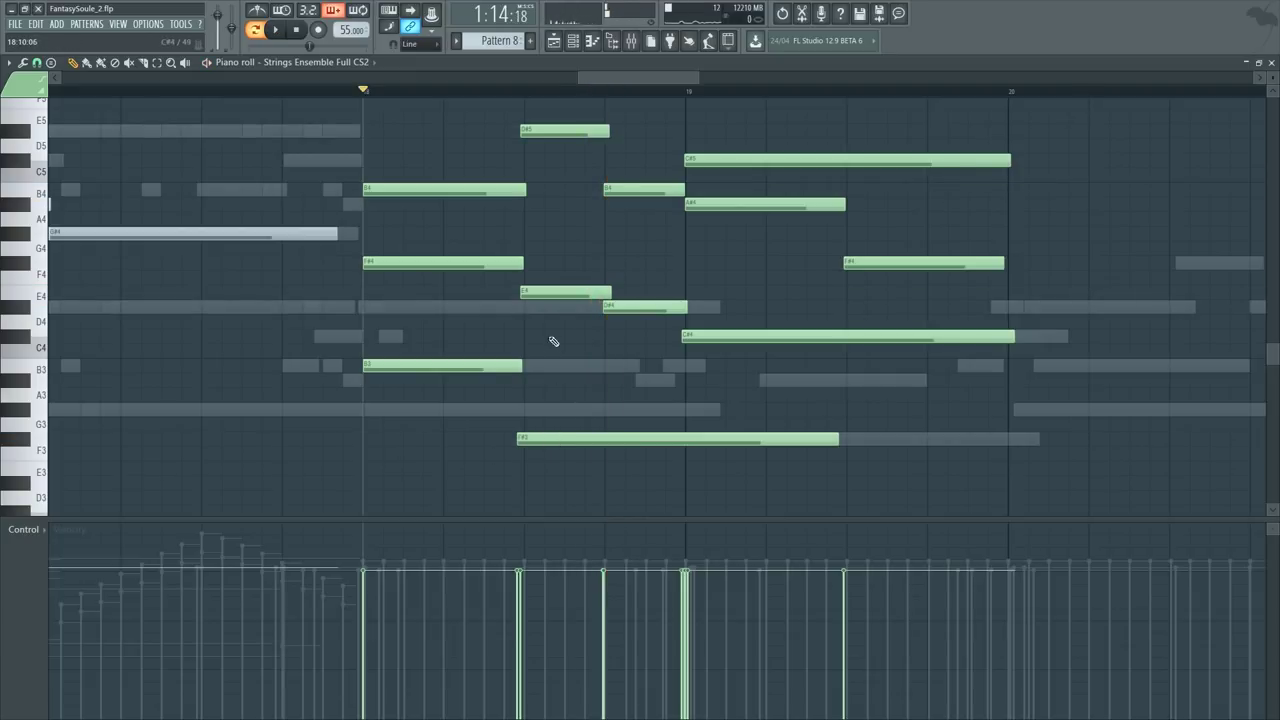
right_click(555, 293)
right_click(568, 133)
key("space")
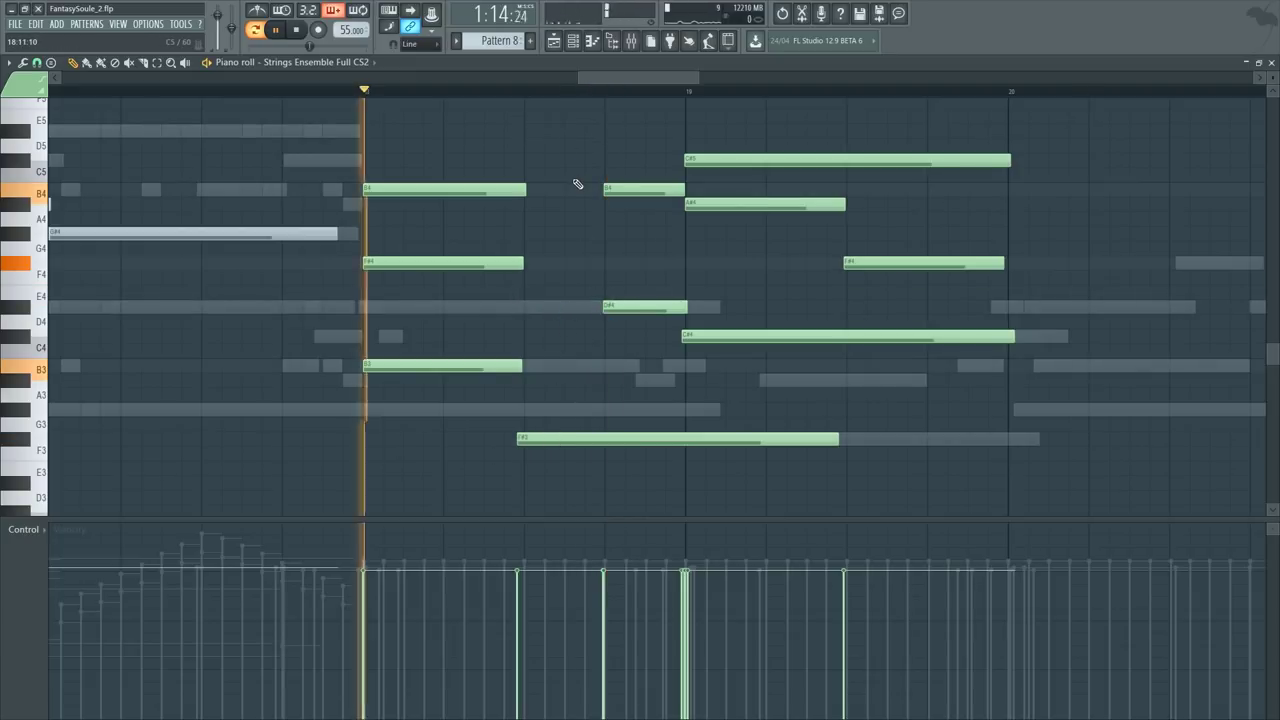
key("ctrl+z")
key("ctrl+z")
key("space")
Step: Lower the mid-bar 18 E4 to D#4 and the last quarter's D#4 to B3, and play the strings
mouse_move(552, 292)
left_mouse_down()
mouse_move(551, 263)
mouse_move(551, 309)
left_mouse_up()
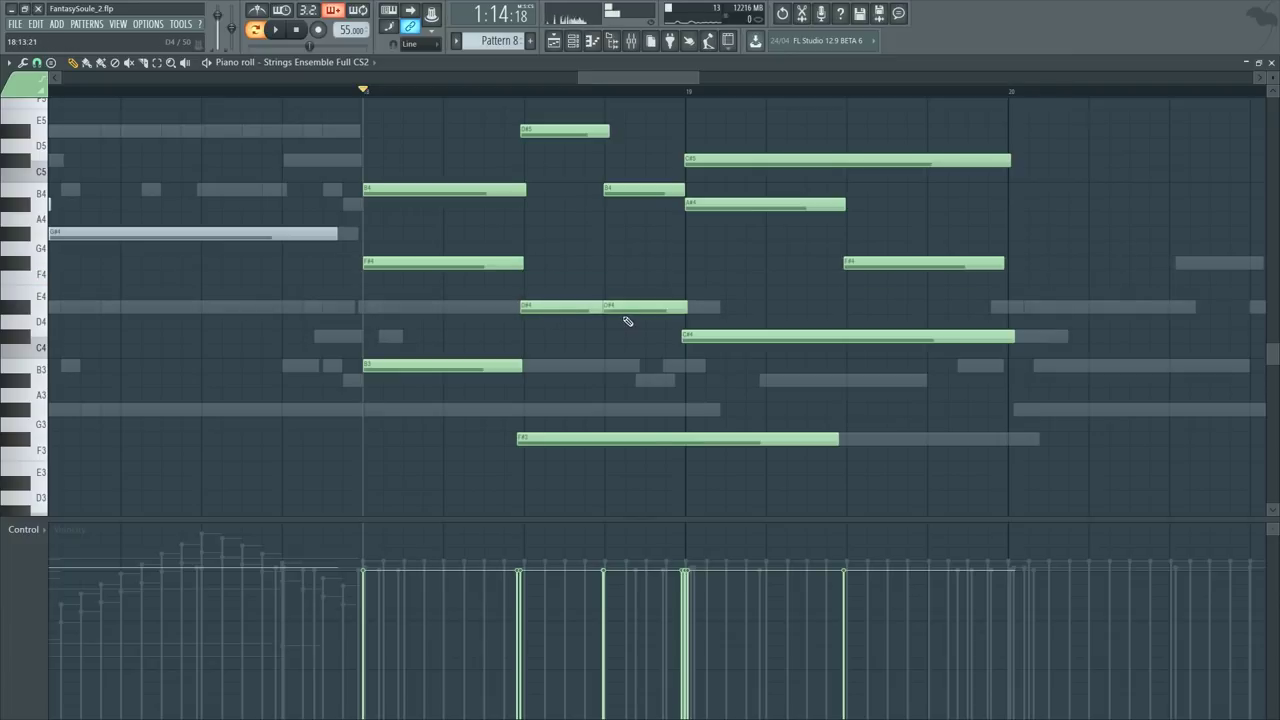
left_click_drag(628, 312, 614, 355)
key("space")
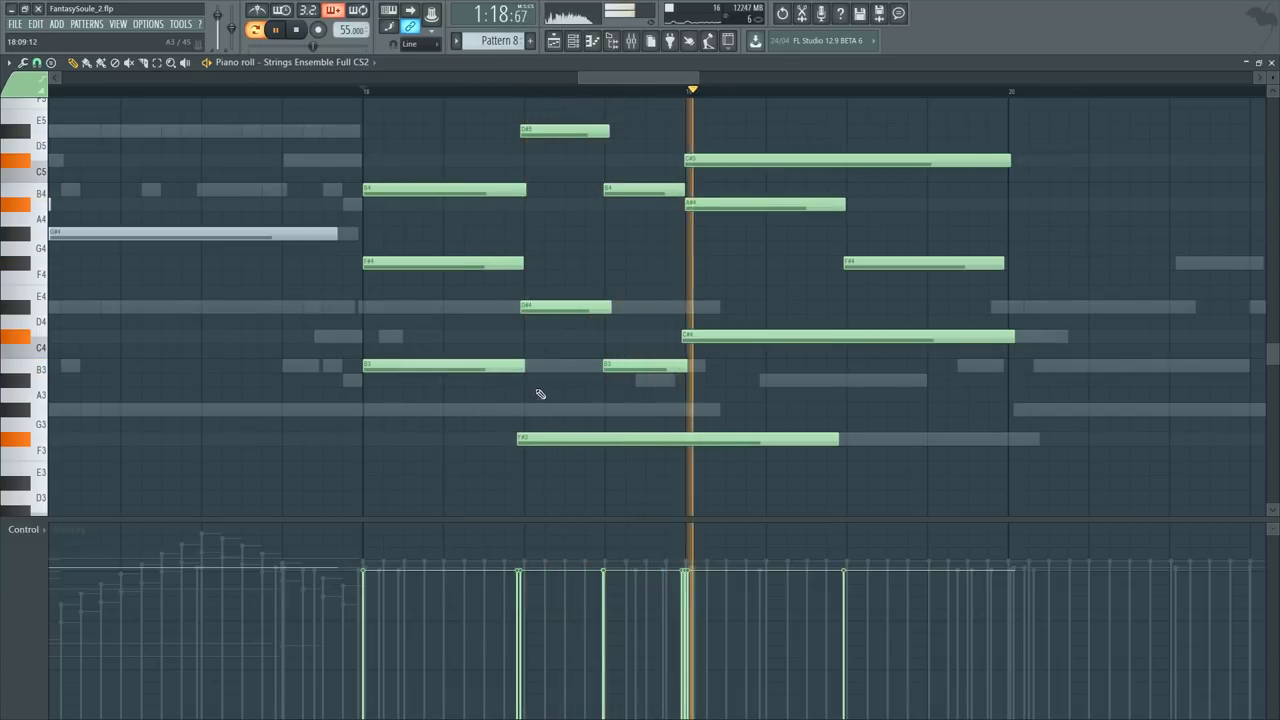
Step: Move the F#3's start to bar 19, extend the B3 through all of bar 18 and play the change
key("space")
left_click_drag(513, 441, 677, 441)
key("space")
left_click_drag(530, 370, 687, 368)
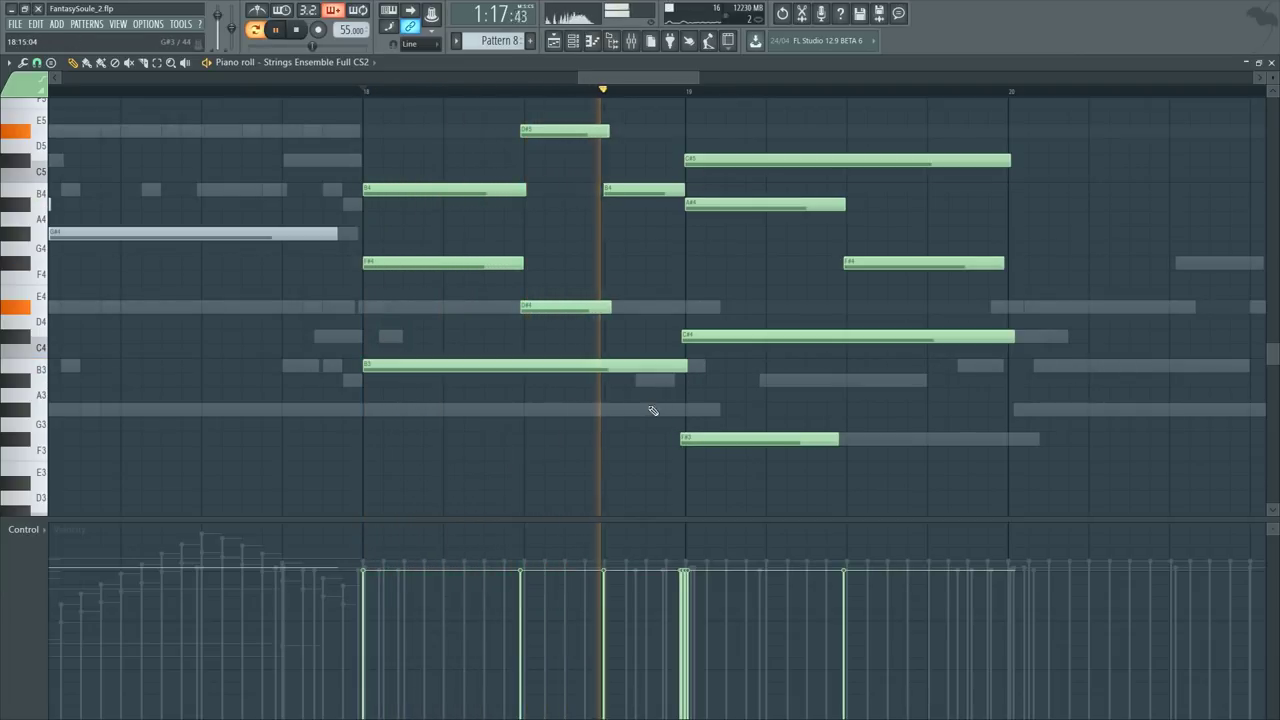
key("space")
Step: Add an F#3 on the last quarter of bar 18 and glue it to the F#3 in bar 19
left_click(602, 410)
left_click_drag(602, 410, 603, 445)
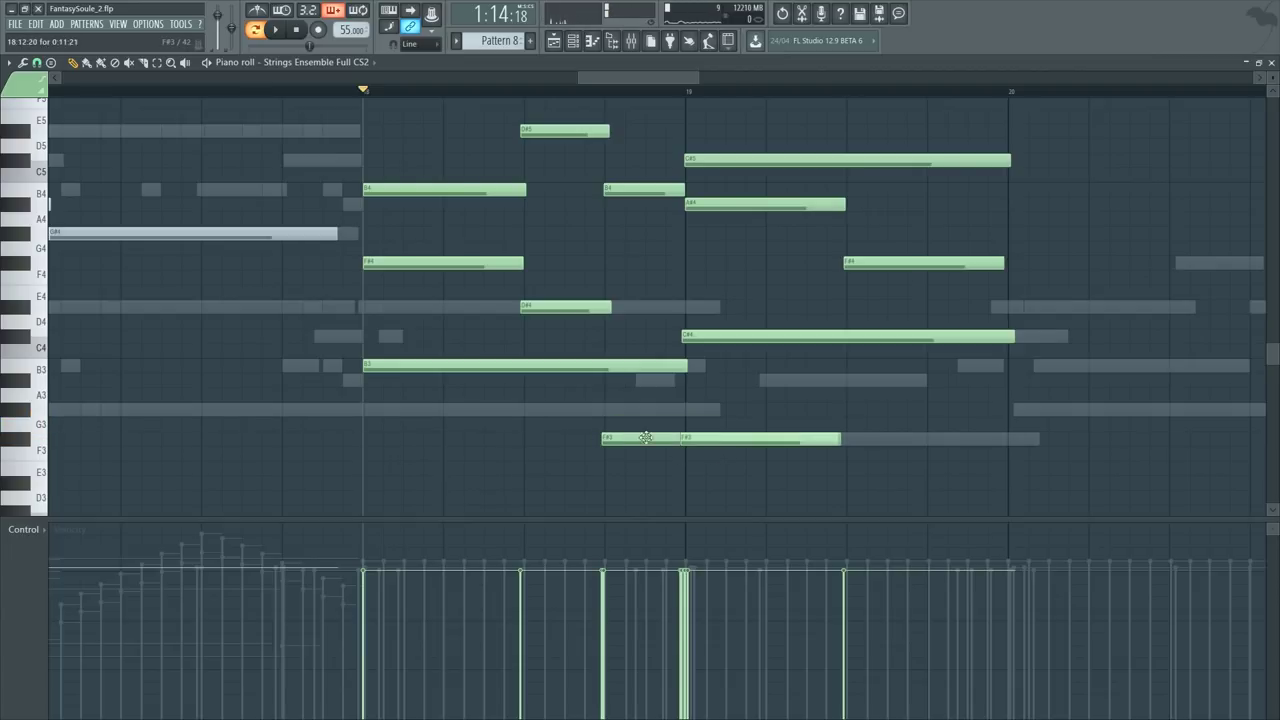
left_click_drag(702, 469, 629, 433)
key("ctrl+g")
Step: Cut off the B3 where the F#3 begins in bar 18 and play the strings
left_click(607, 370)
key("Delete")
key("space")
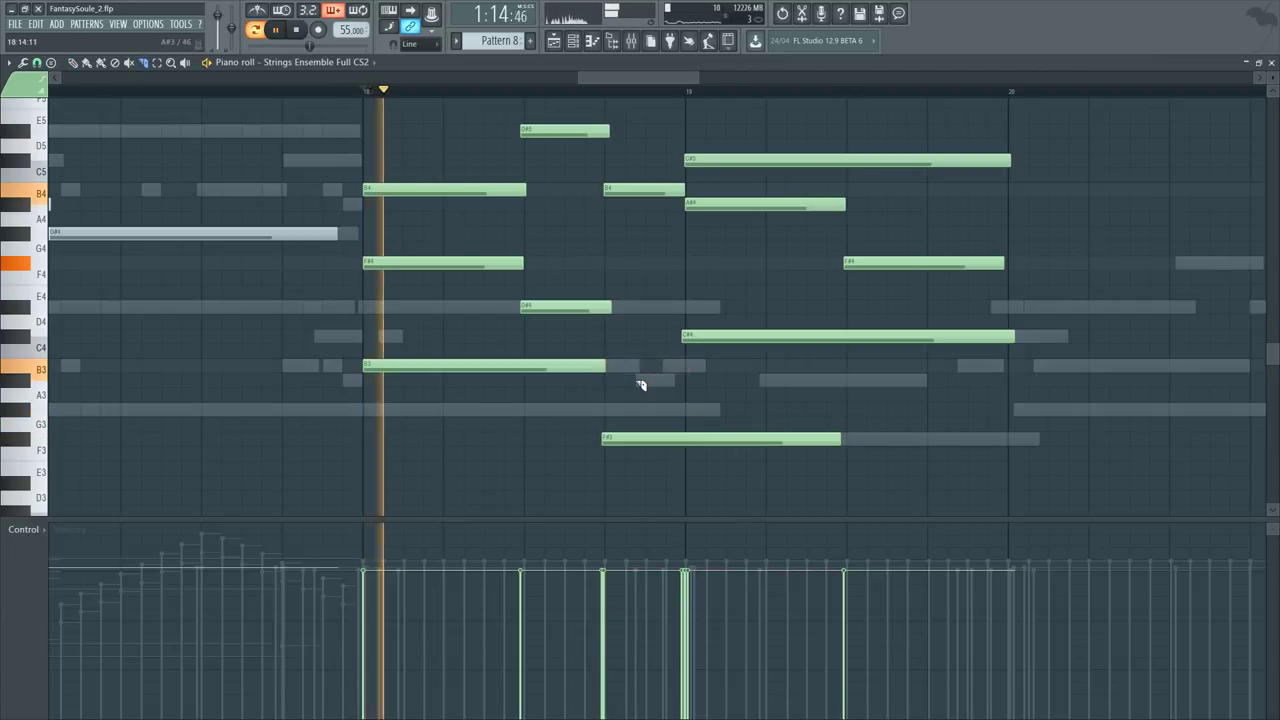
key("p")
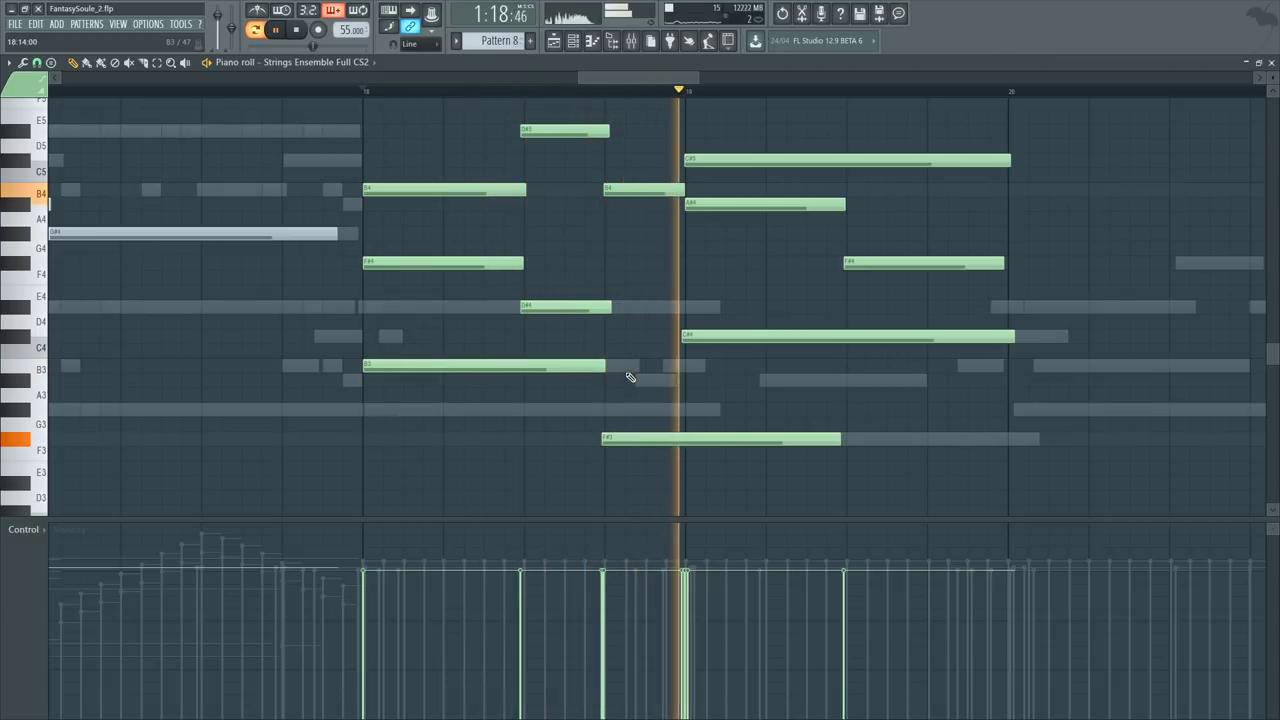
key("space")
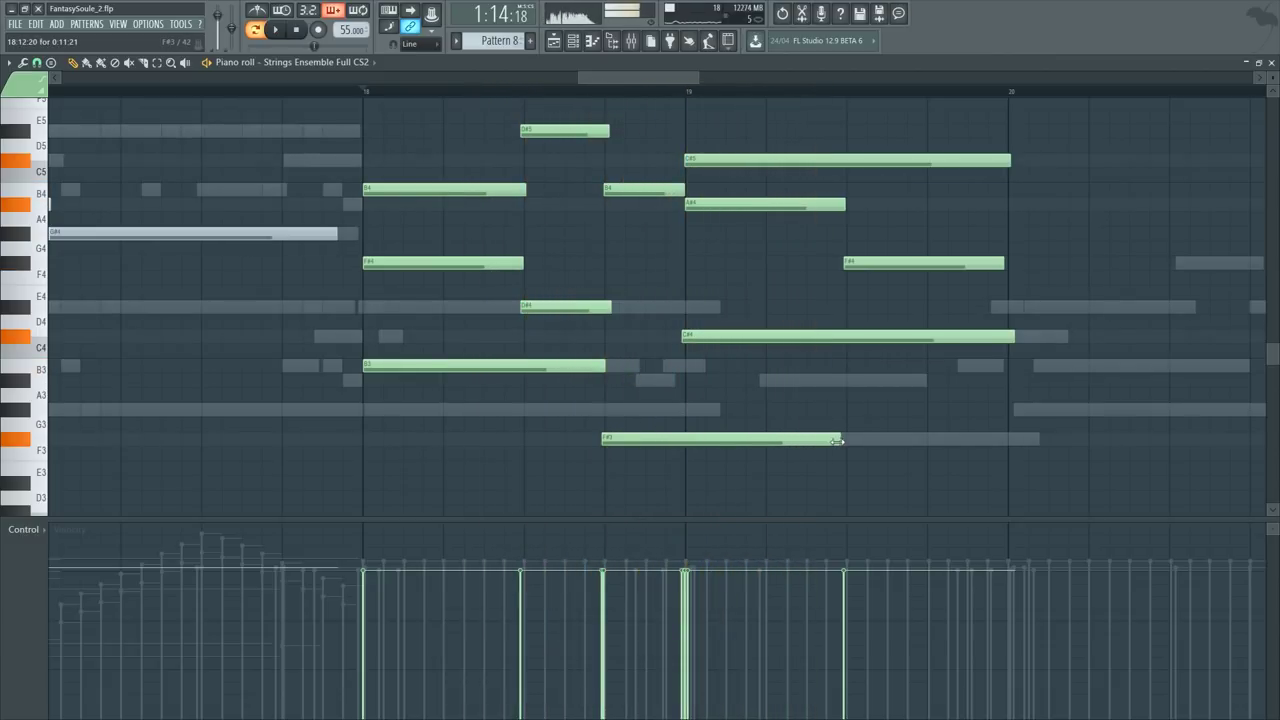
Step: Extend the F#3 slightly past the start of bar 20 and raise the mid-bar 18 D#4 to E4
left_click_drag(687, 438, 892, 426)
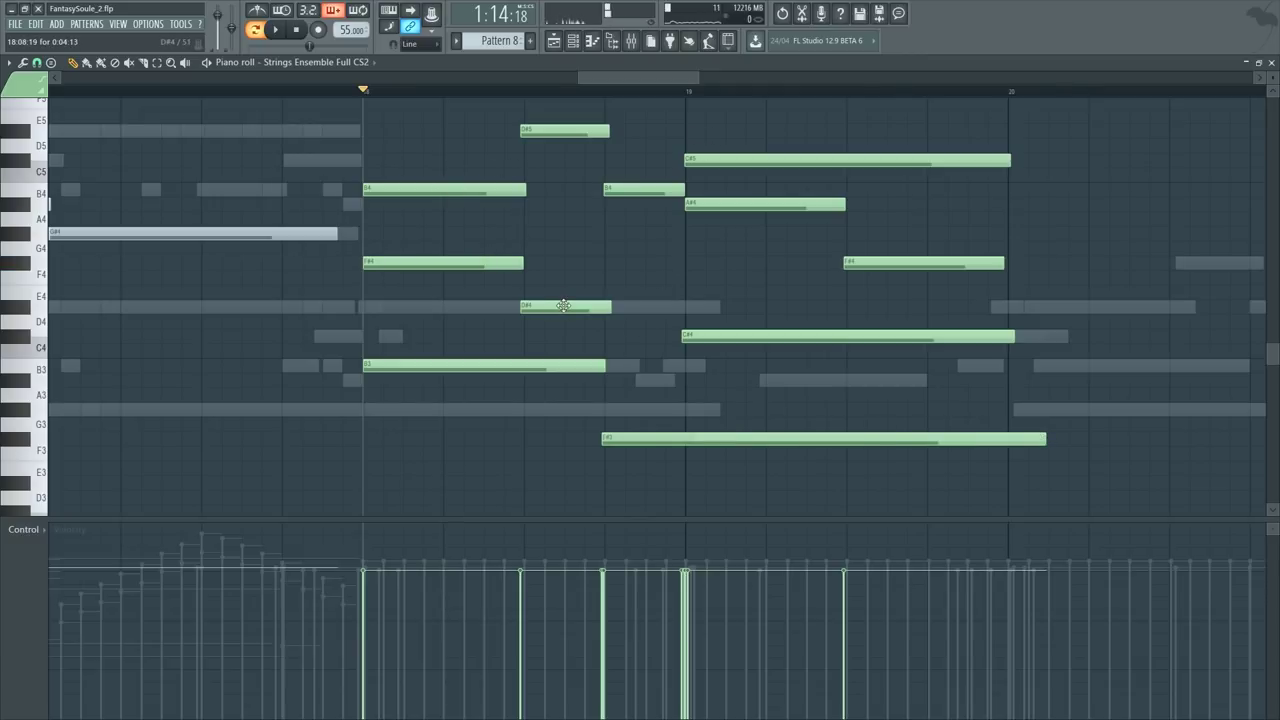
mouse_move(576, 301)
left_mouse_down()
mouse_move(576, 270)
mouse_move(577, 288)
left_mouse_up()
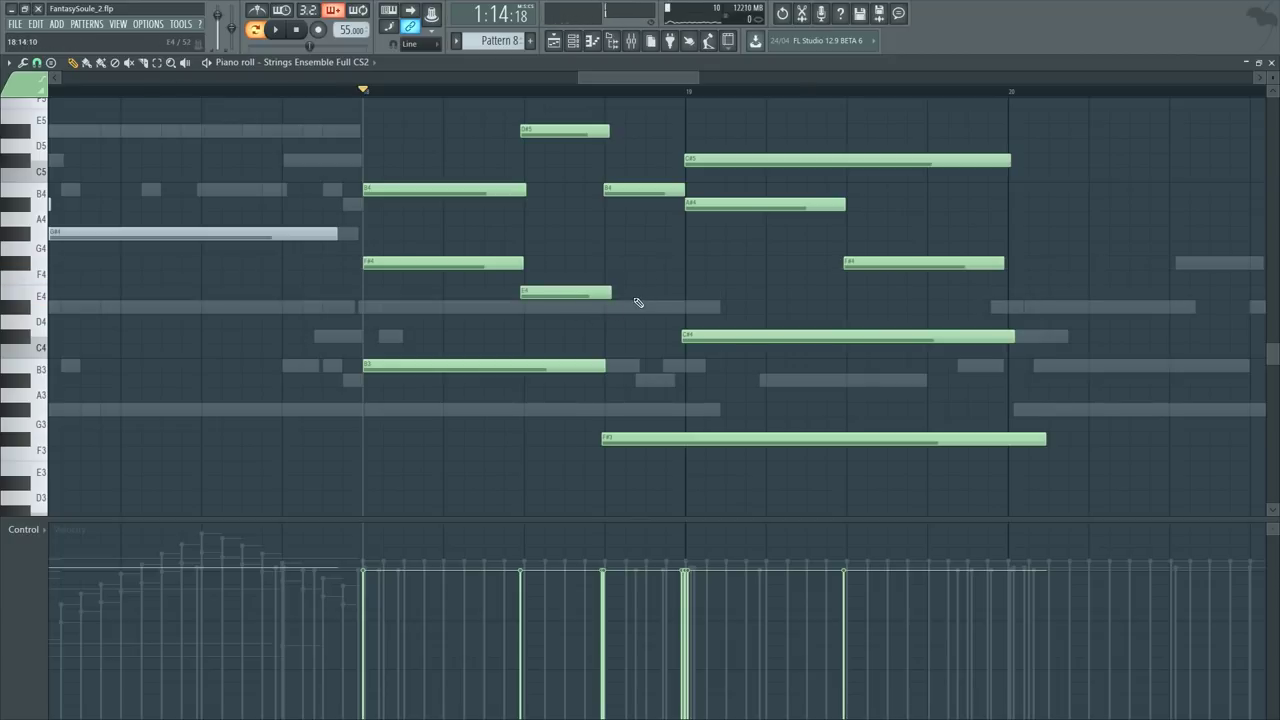
Step: Check the strings channels in the channel rack and play the harmony from bar 18
key("F6")
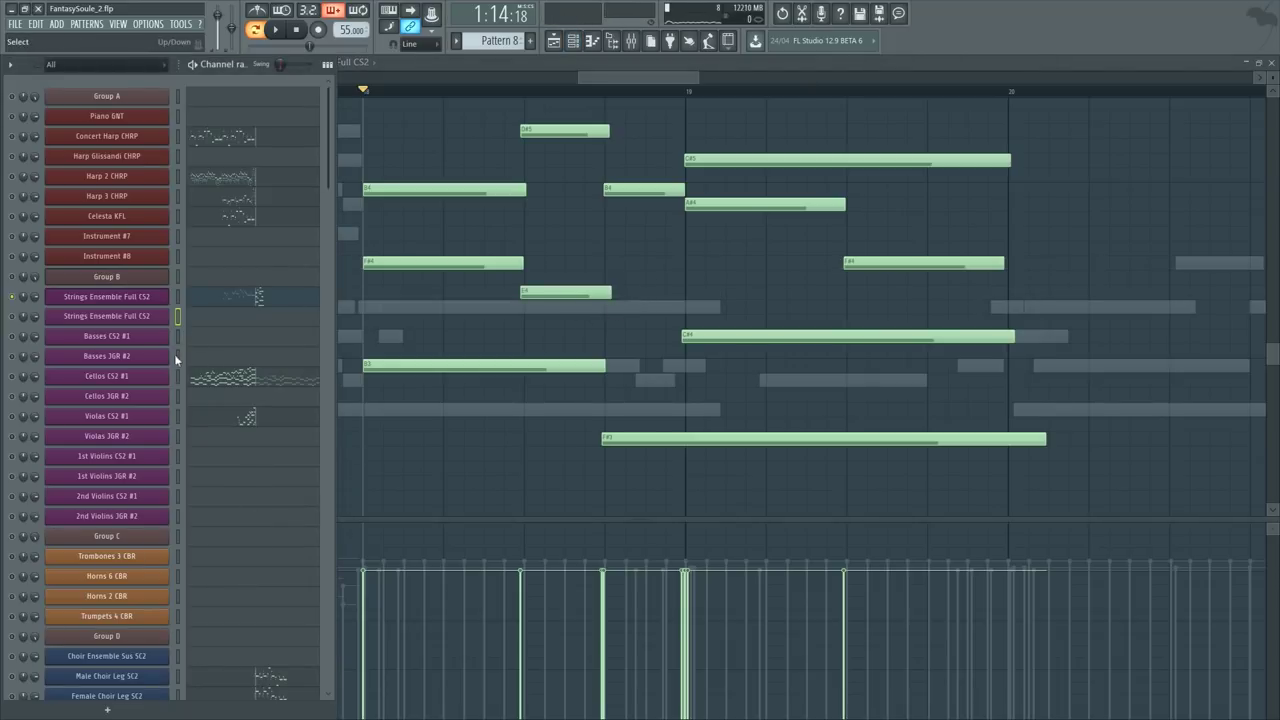
left_click(180, 303)
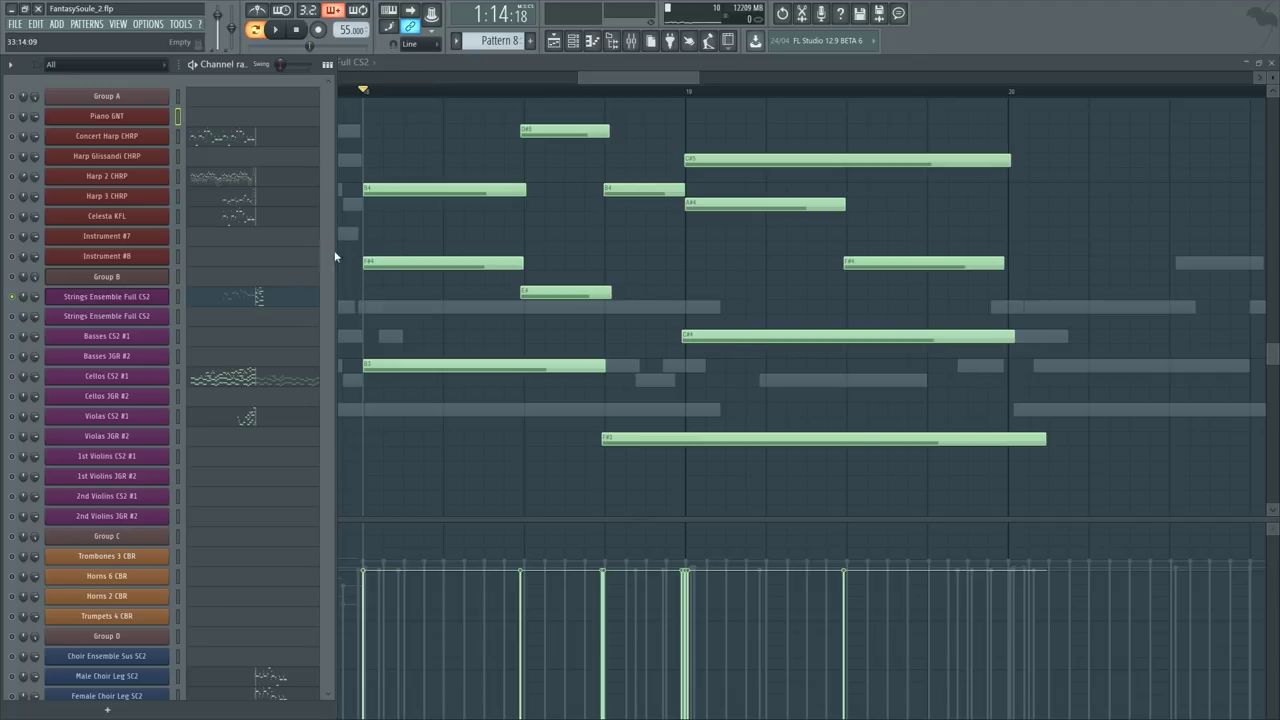
key("F6")
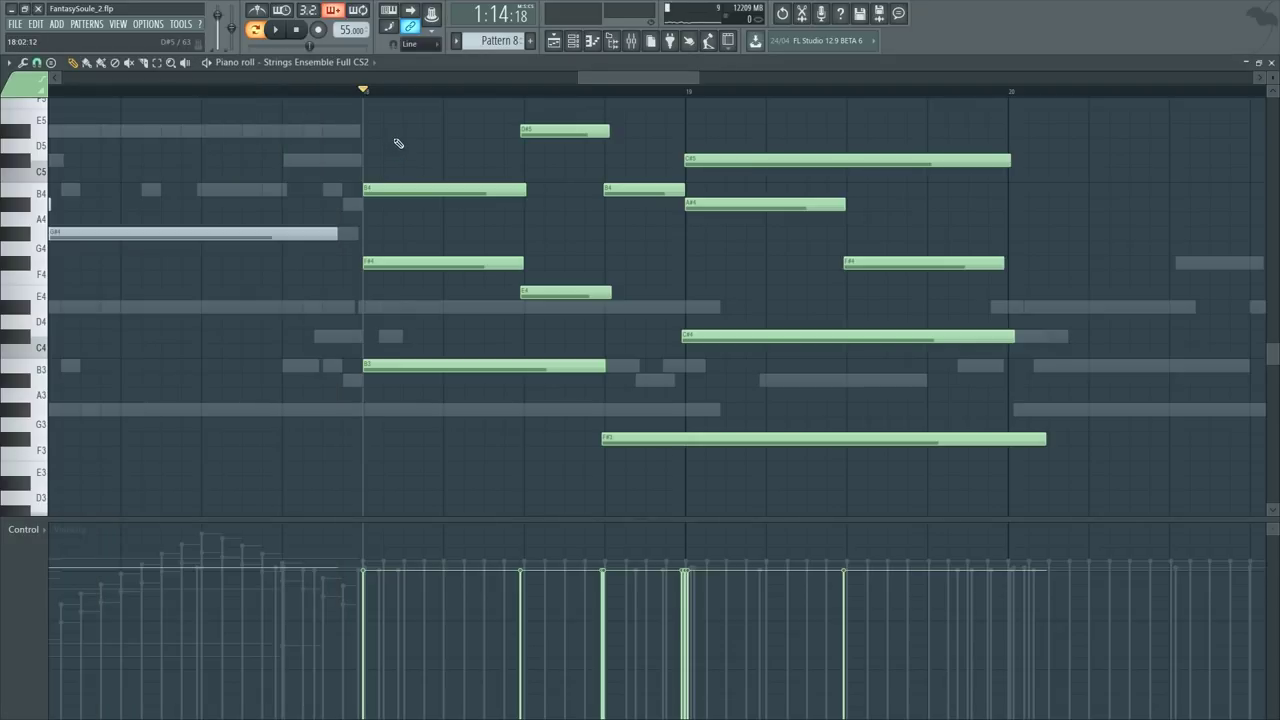
key("space")
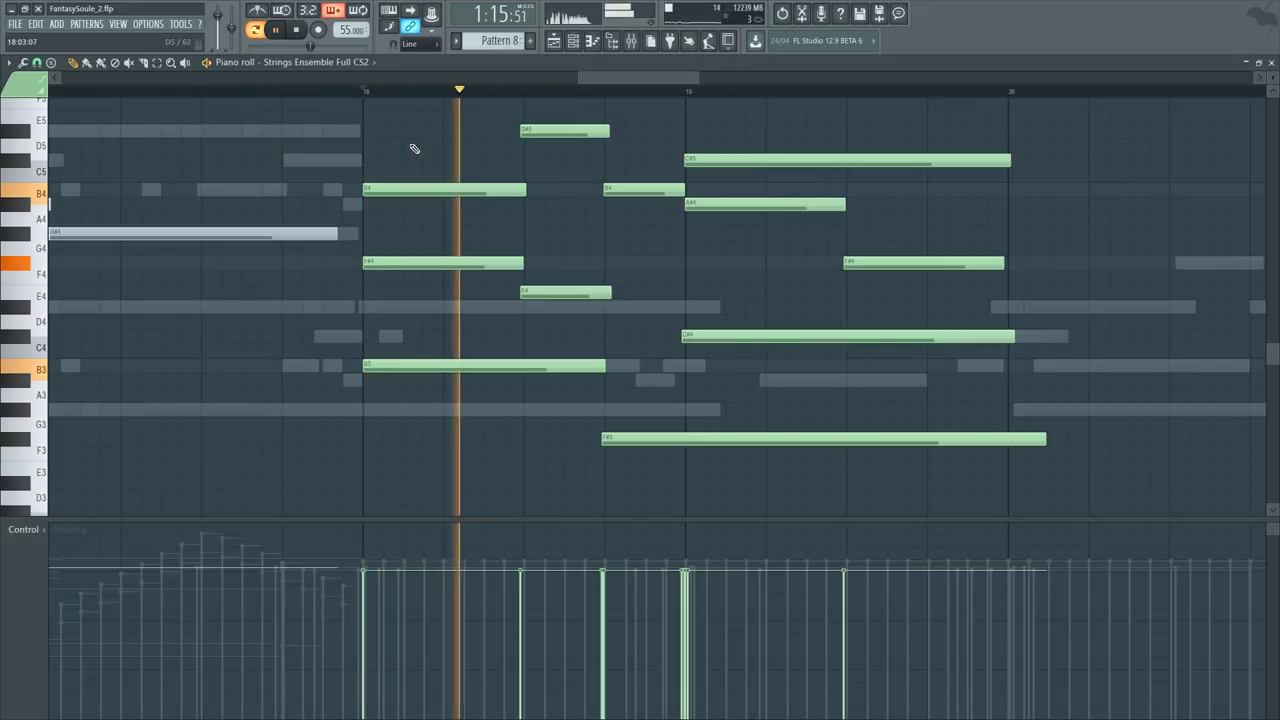
key("space")
scroll(378, 104, "down", 1, "ctrl")
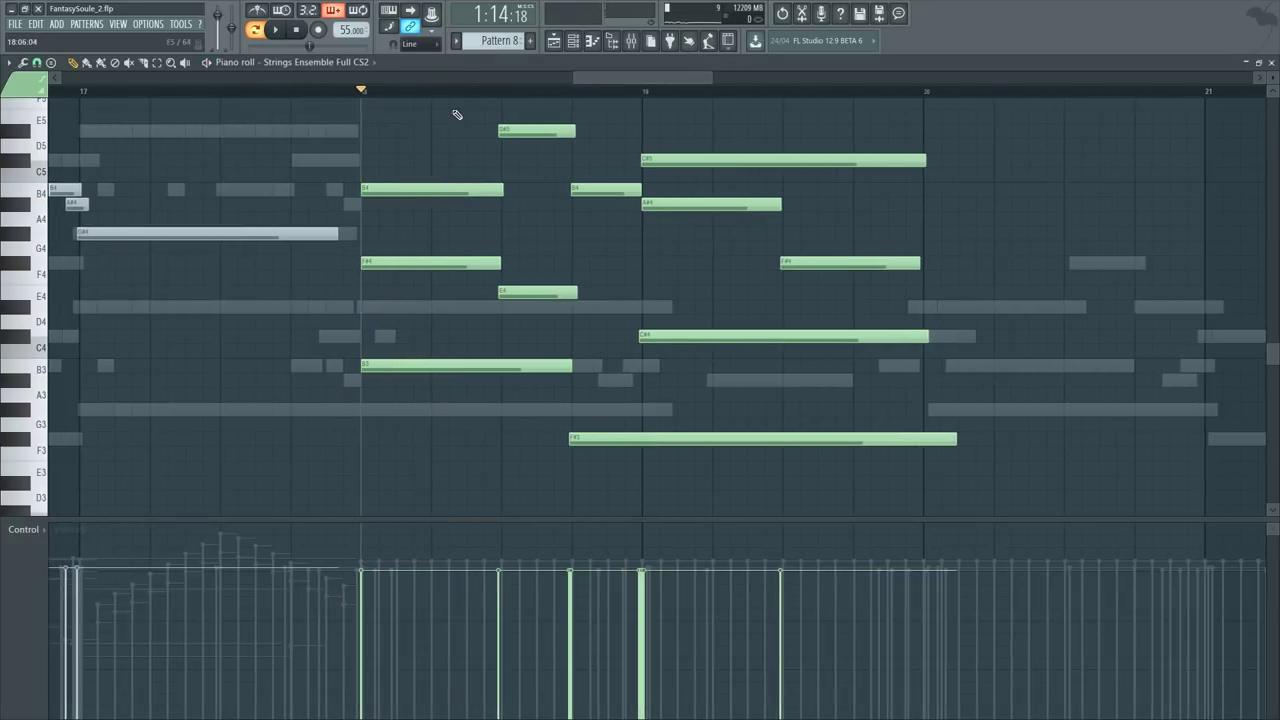
key("space")
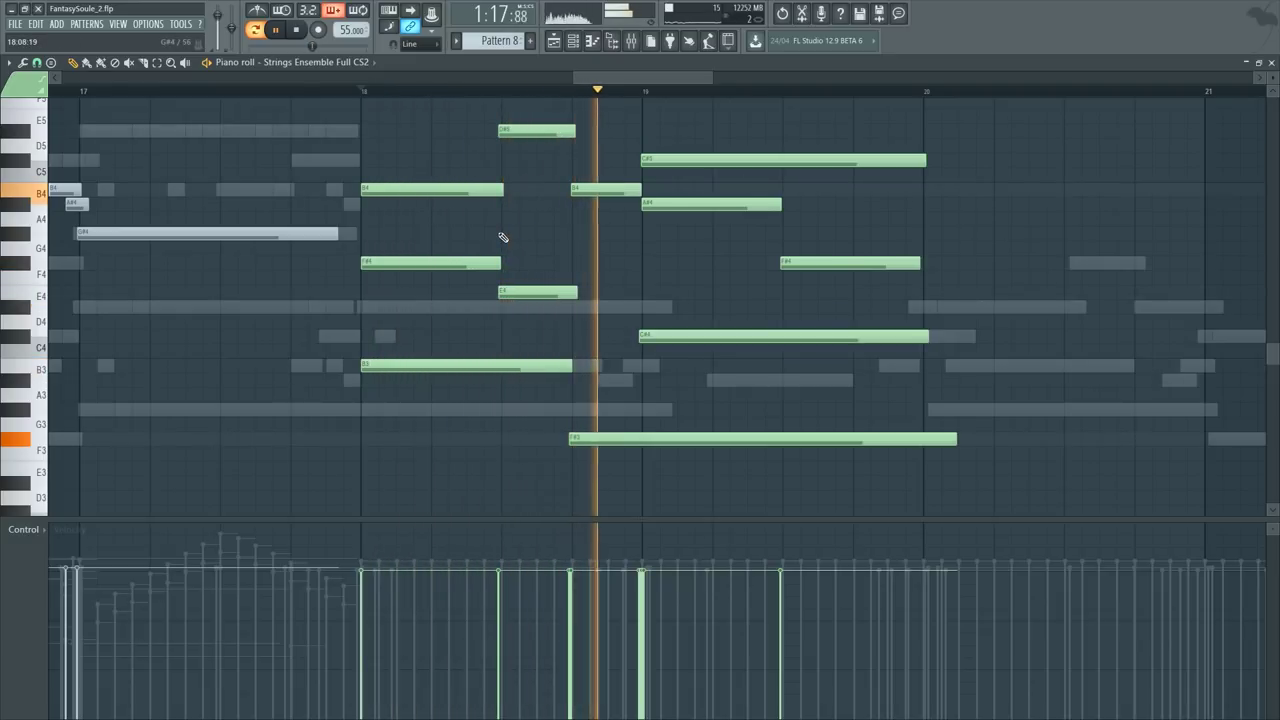
Step: Extend the B3 to the end of bar 18, delete the long F#3 and play the result
key("space")
left_click_drag(578, 375, 642, 370)
right_click(650, 440)
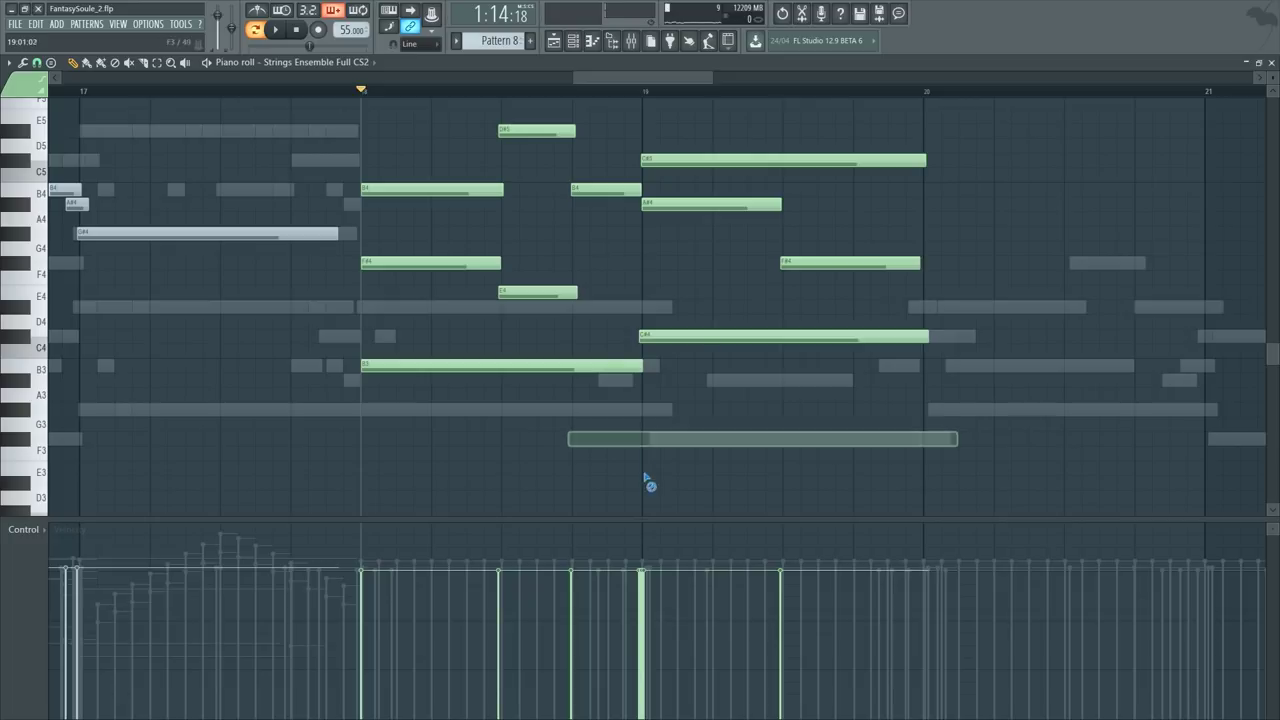
key("space")
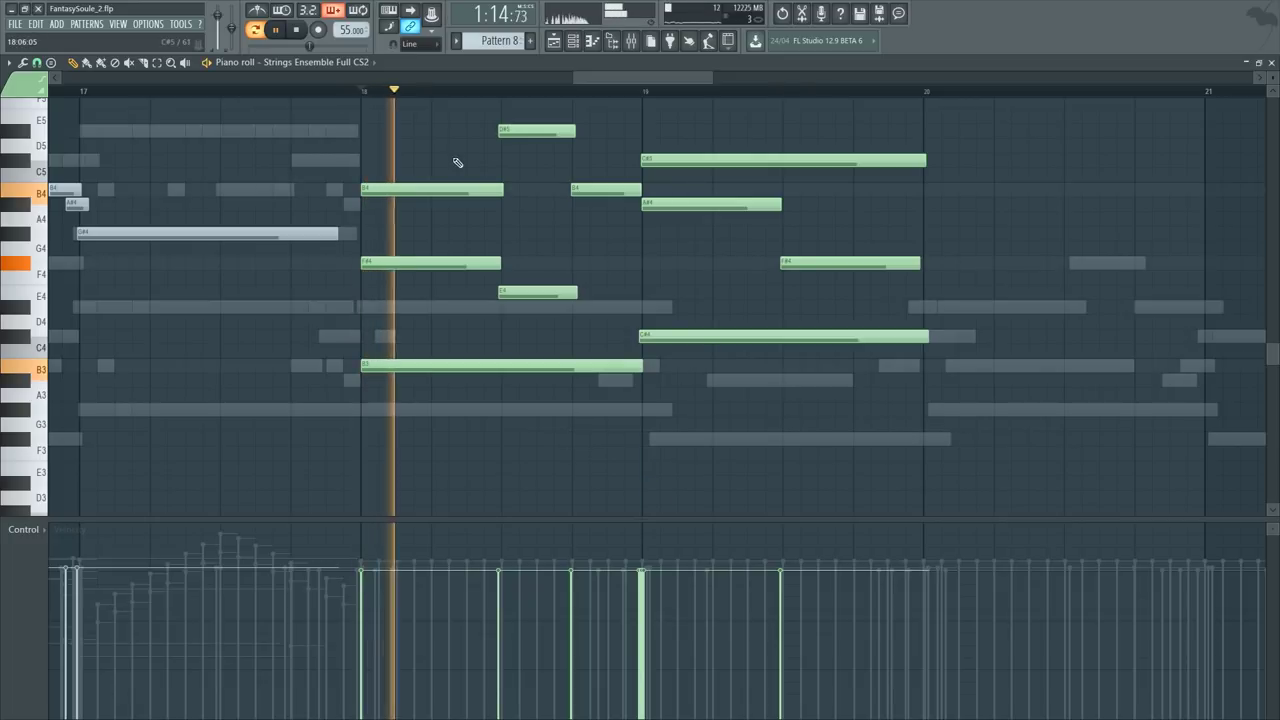
key("space")
Step: Add a D#4 across the last quarter of bar 18, following the E4
left_click(537, 306)
left_click(537, 292)
right_click(556, 309)
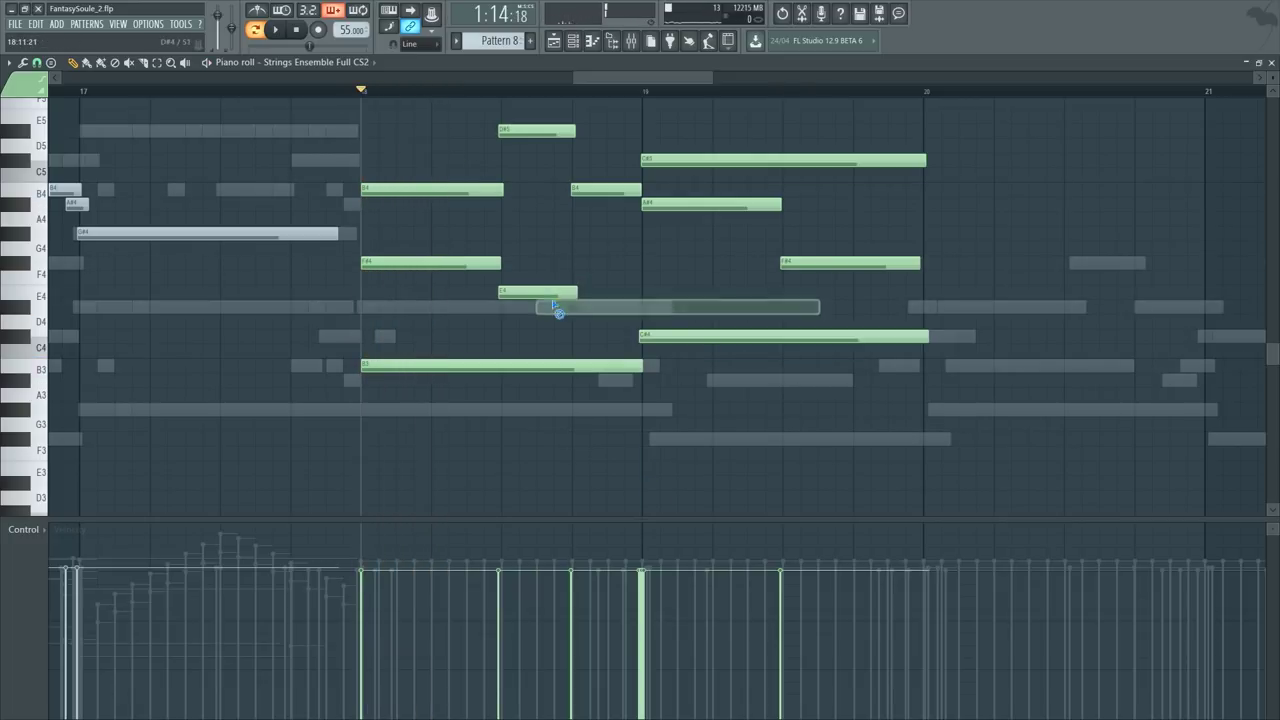
left_click_drag(630, 280, 571, 303)
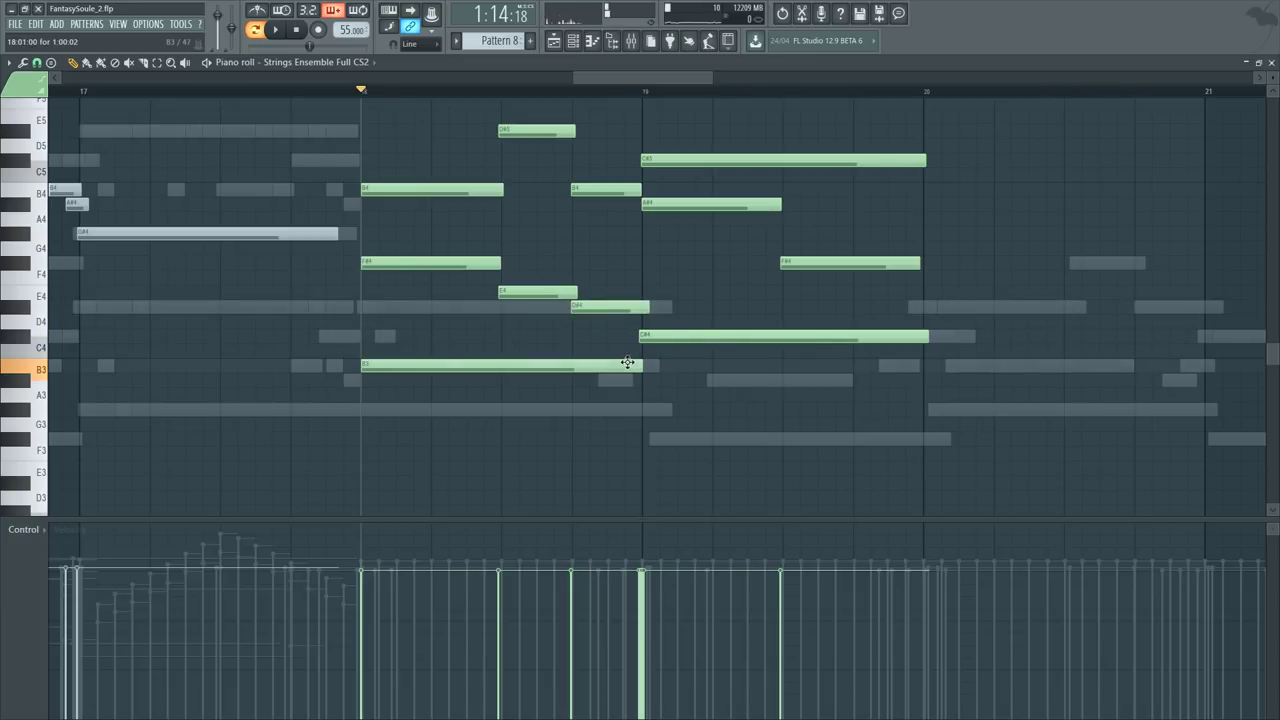
Step: Place an F#3 across the first half of bar 19 and an A#3 across its second half
left_click_drag(636, 409, 641, 443)
left_click_drag(785, 394, 776, 383)
key("c")
left_click_drag(785, 430, 787, 449)
right_click(810, 445)
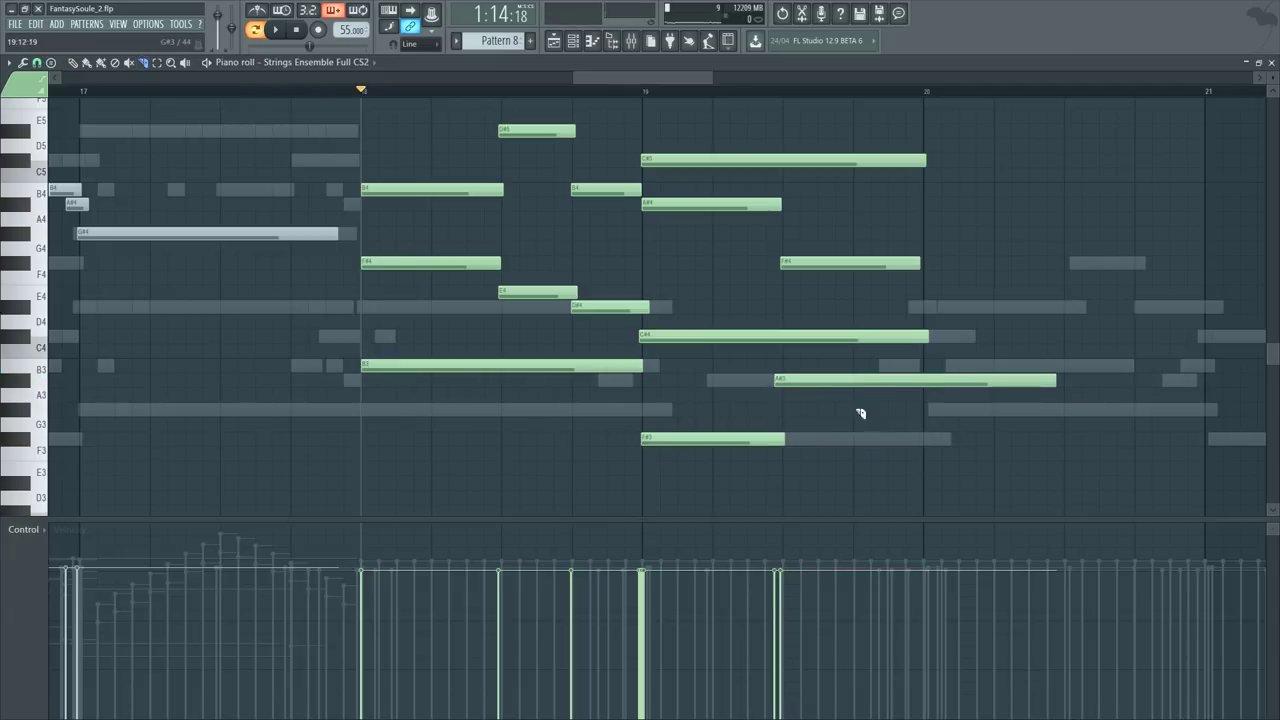
left_click_drag(920, 372, 921, 392)
right_click(935, 382)
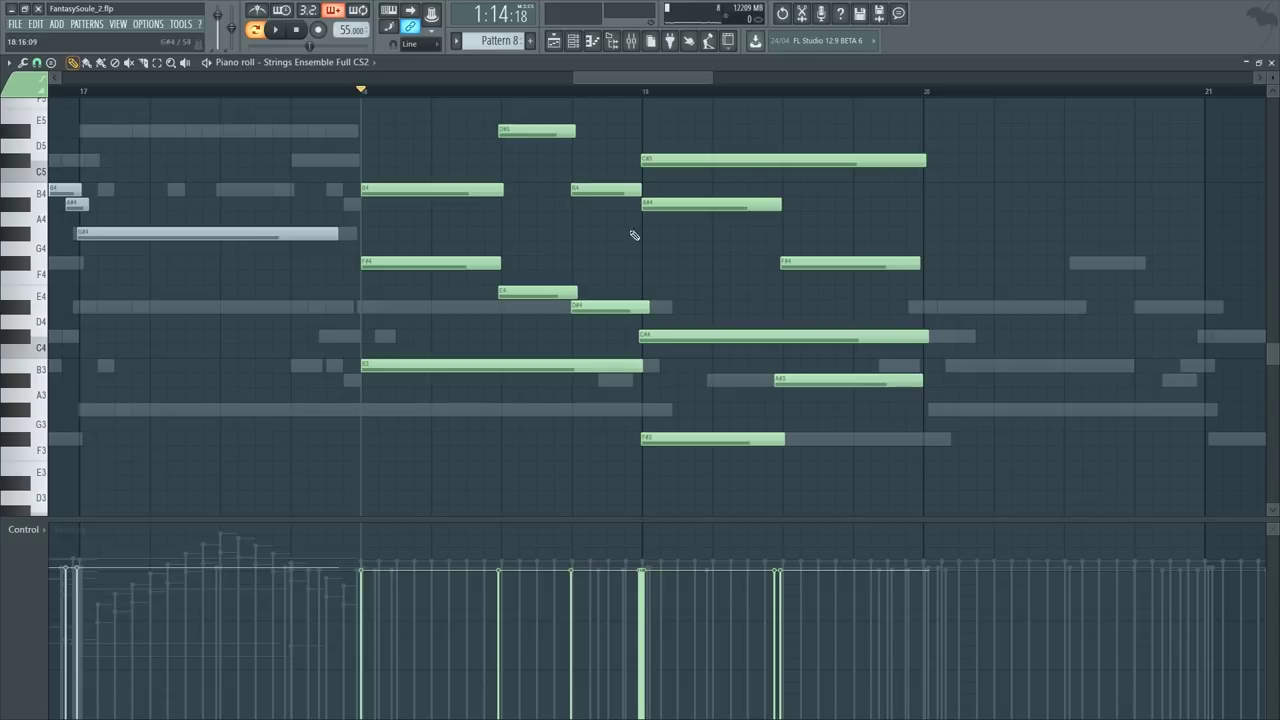
Step: Play the strings from bar 18 and delete the F#5 in the first half of bar 19
key("space")
scroll(494, 91, "up", 2)
left_click_drag(540, 154, 546, 242)
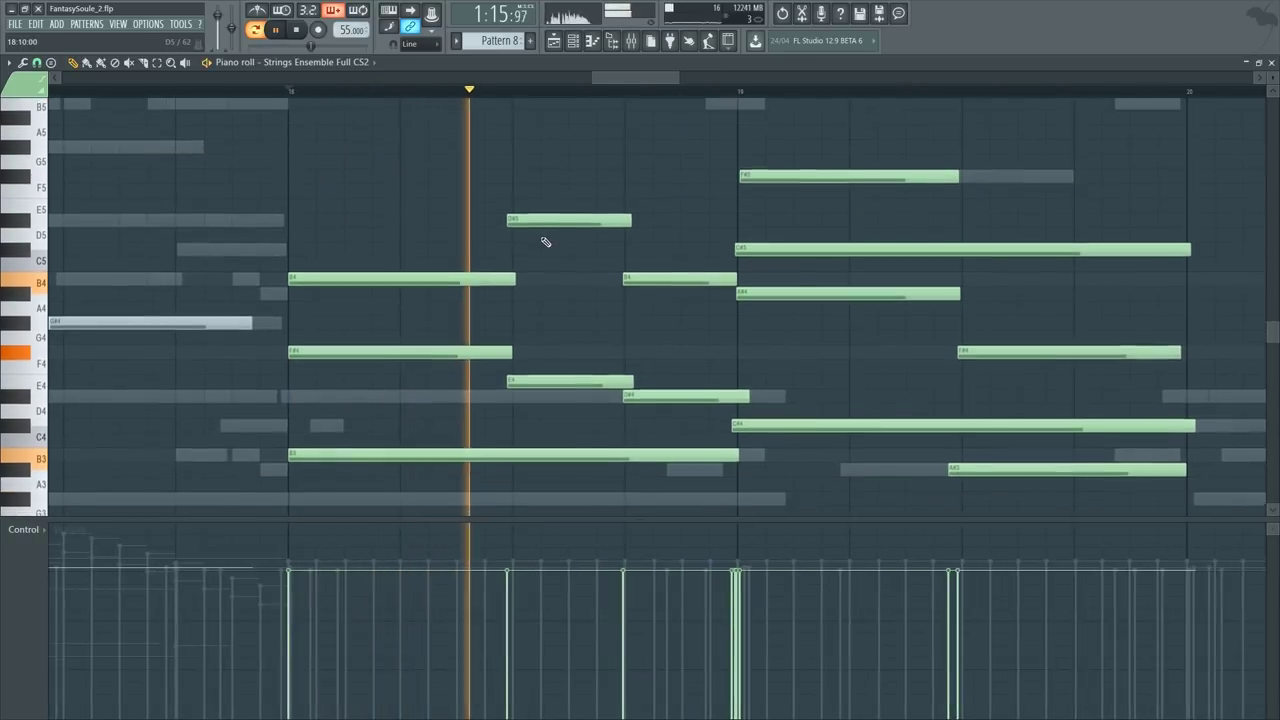
left_click_drag(632, 78, 654, 84)
right_click(594, 176)
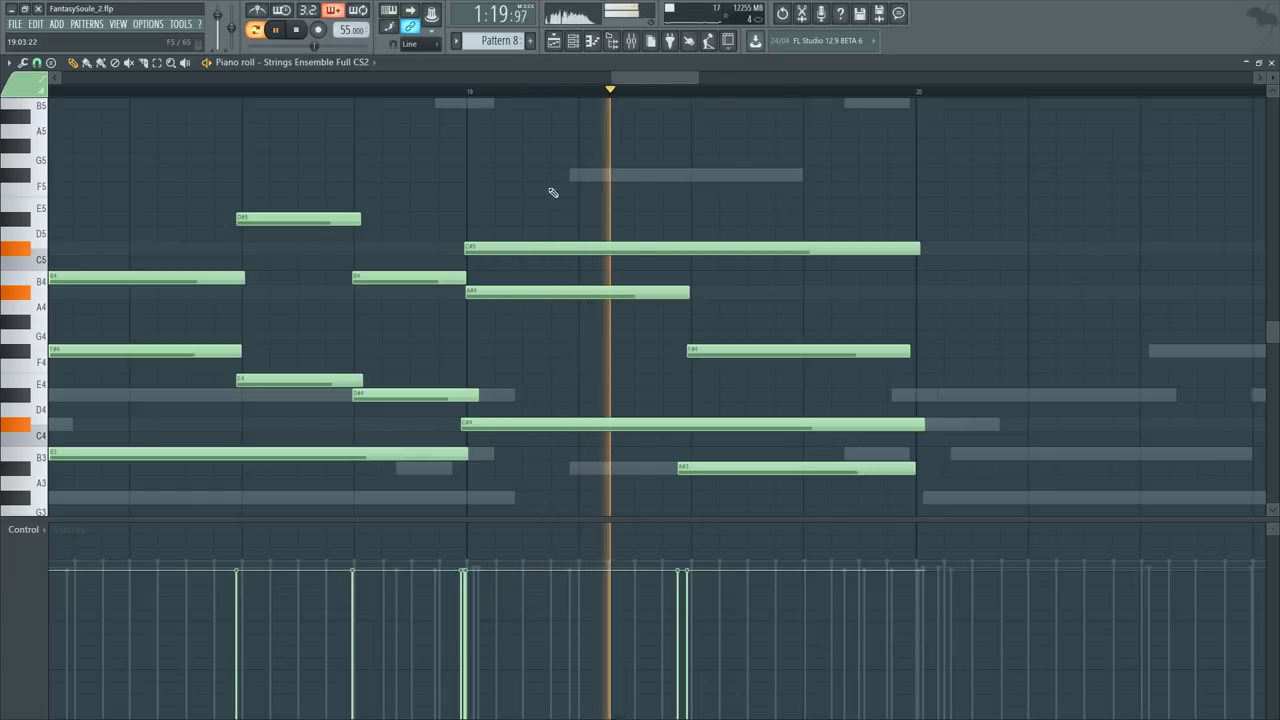
scroll(545, 197, "down", 5)
scroll(545, 200, "up", 3)
key("space")
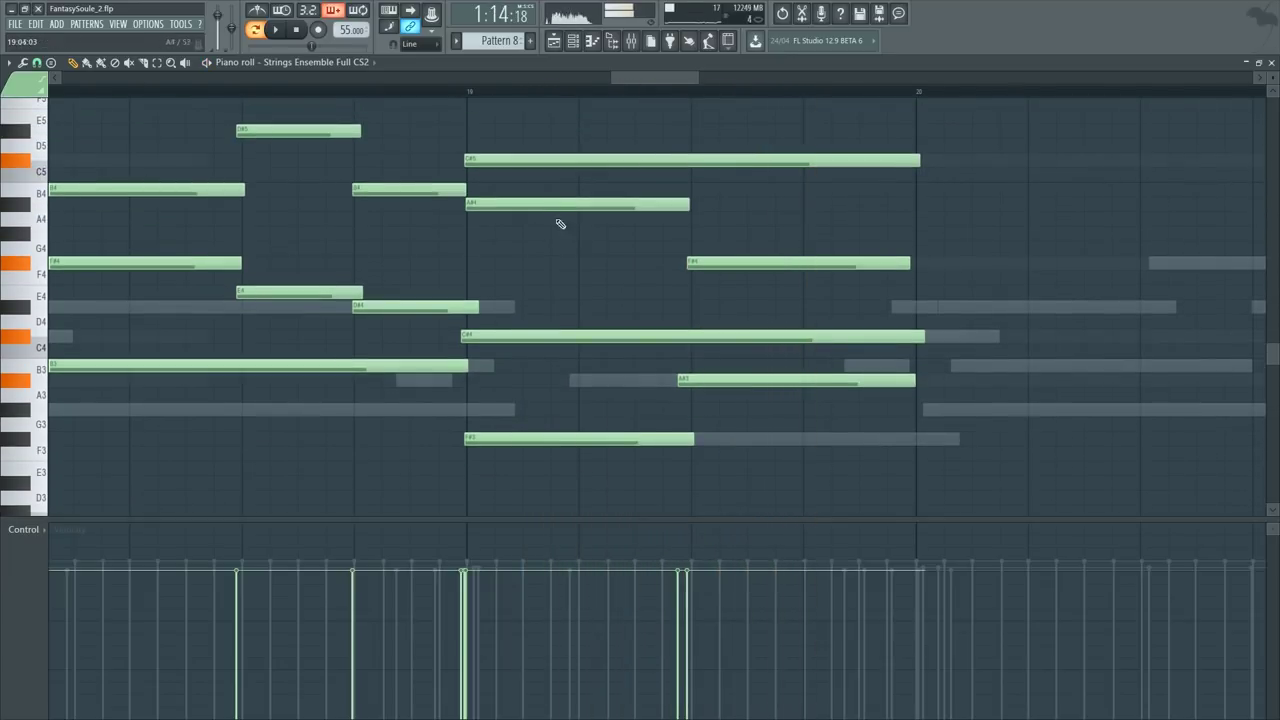
Step: Extend the F#3 through the whole of bar 19, delete the A#3 and play from just before bar 19
left_click(604, 207)
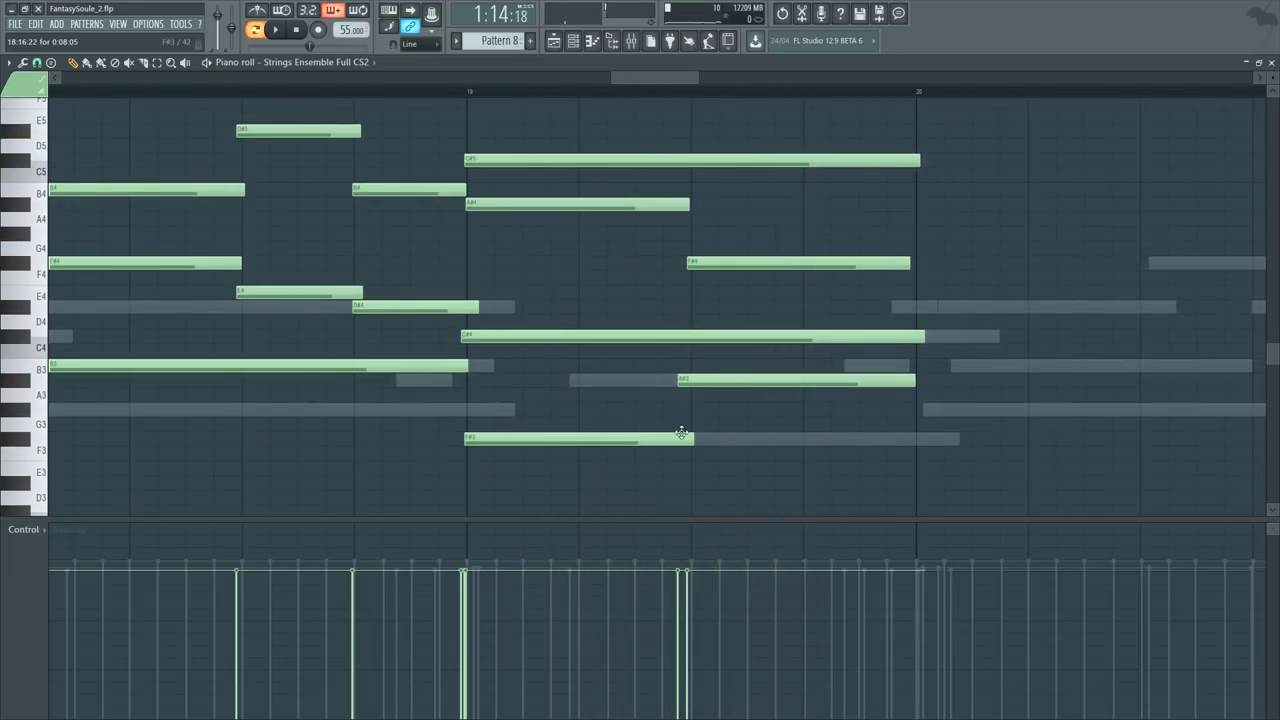
left_click_drag(692, 438, 897, 444)
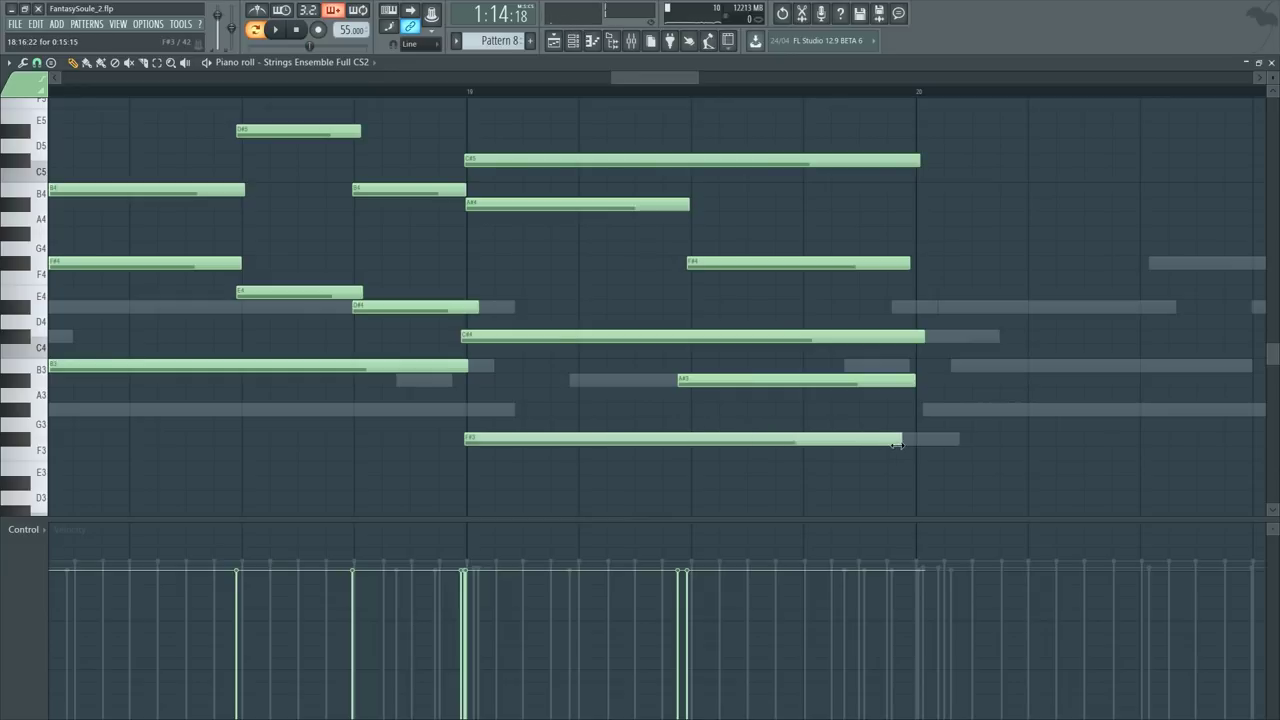
right_click(874, 386)
left_click(446, 92)
key("space")
scroll(449, 102, "down", 2)
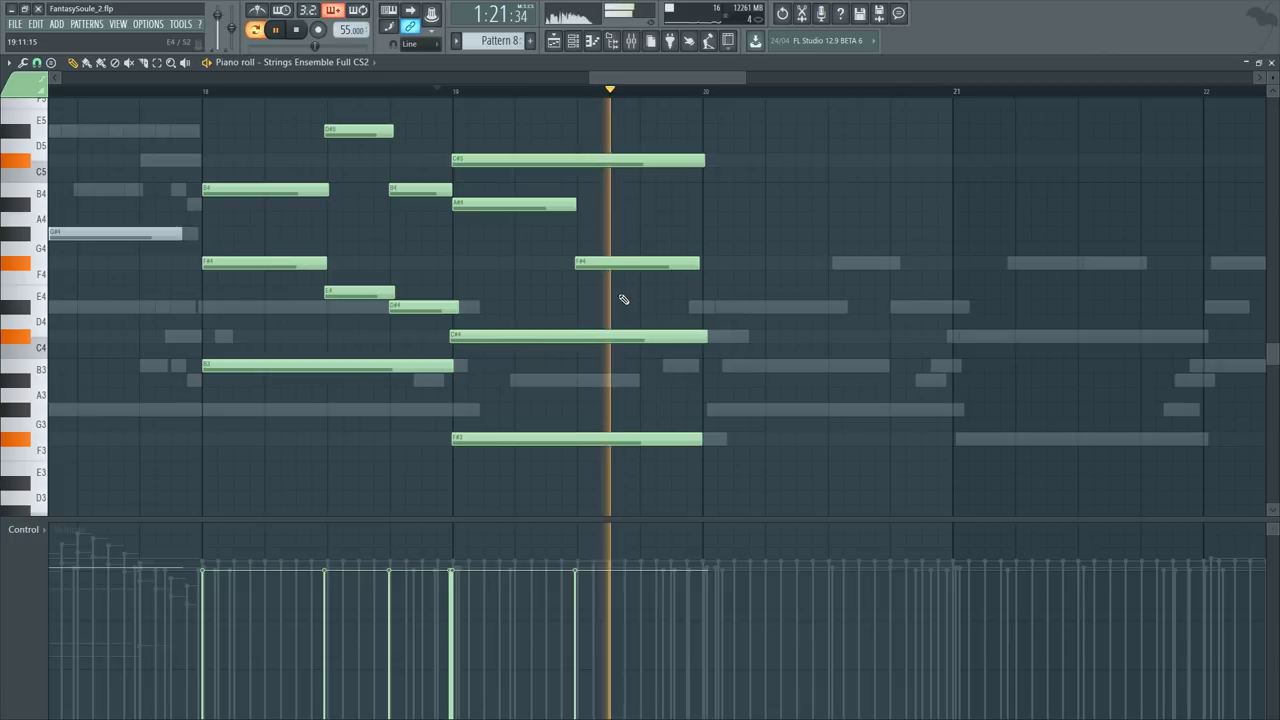
key("space")
Step: Add an F#5 from mid-bar 19 and a C#5 from its last quarter, ending the held C#5 at mid-bar
scroll(600, 290, "up", 3)
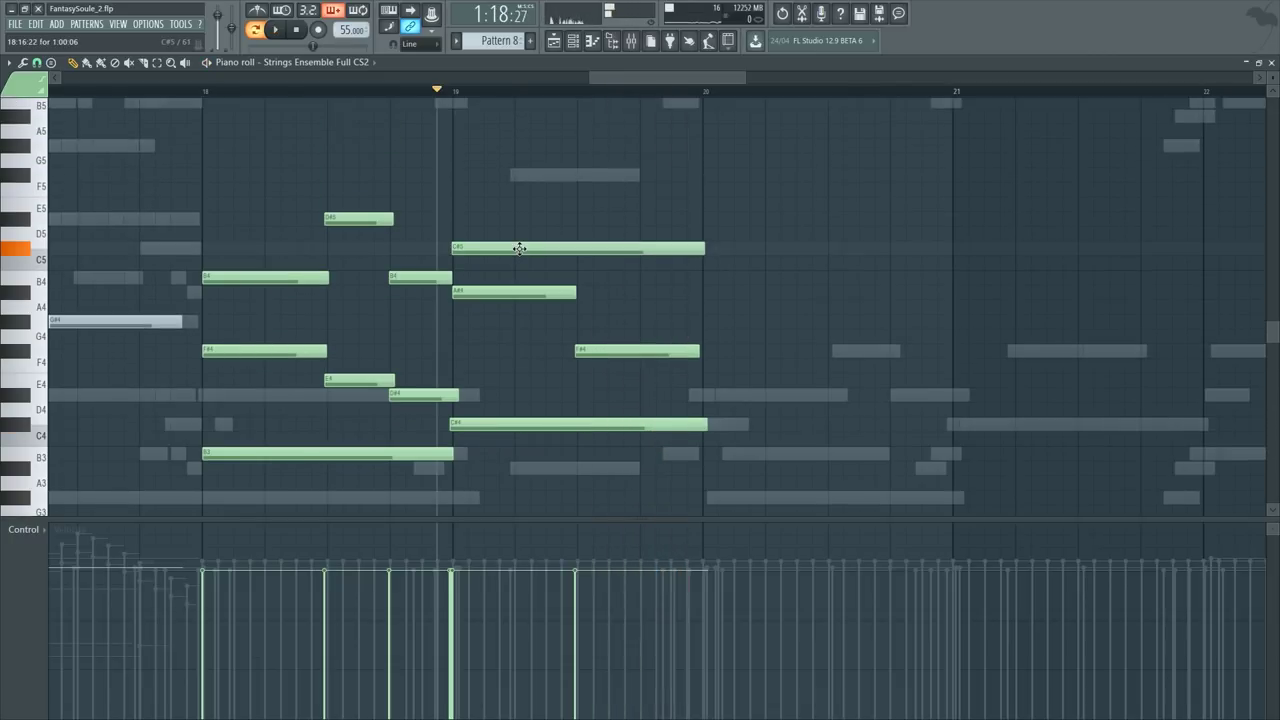
left_click(576, 177)
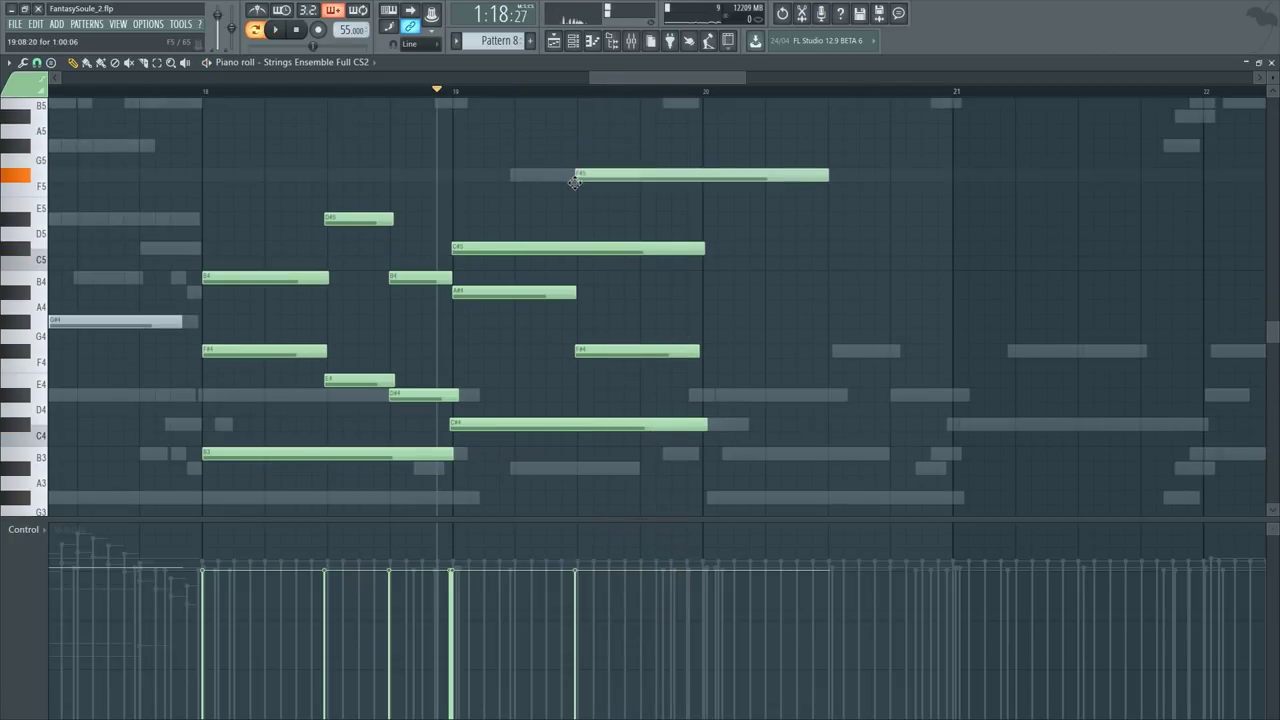
left_click_drag(638, 218, 638, 247)
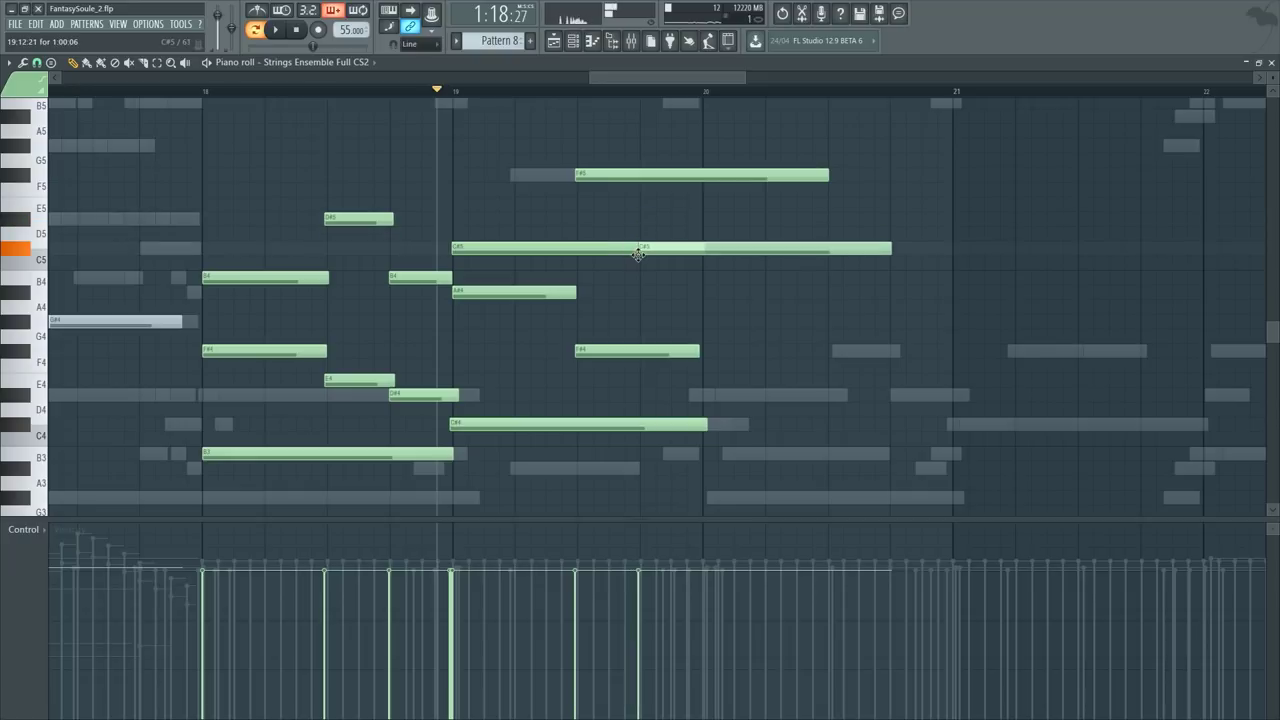
right_click(580, 249)
Step: Trim the F#5 to the third quarter of bar 19 and the last C#5 to the bar's end, playing the passage
right_click(650, 177)
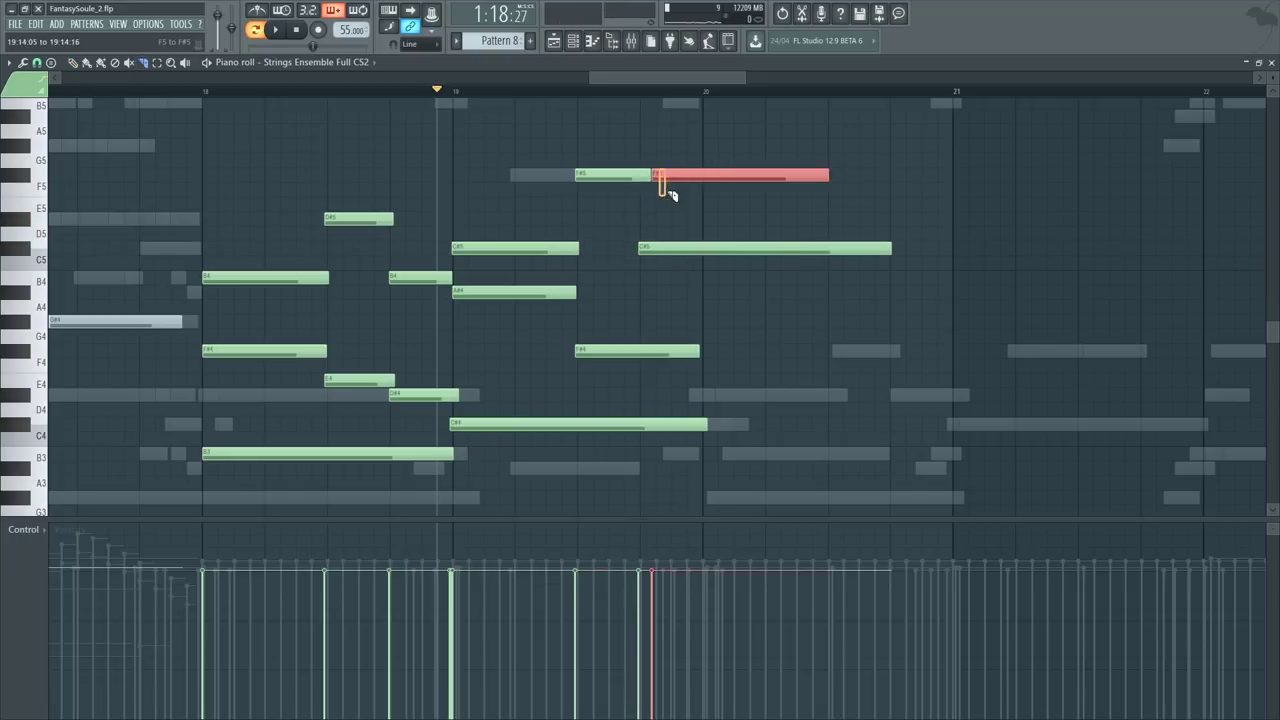
key("space")
right_click(645, 176)
right_click(705, 243)
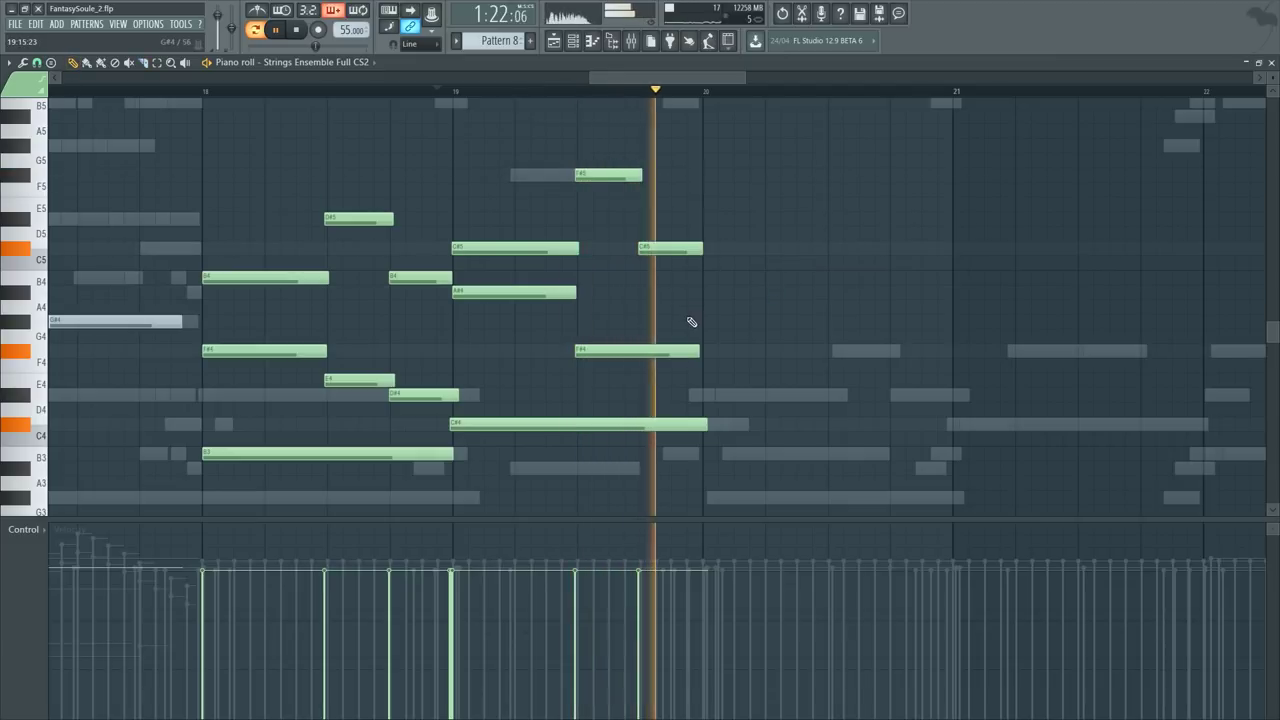
key("space")
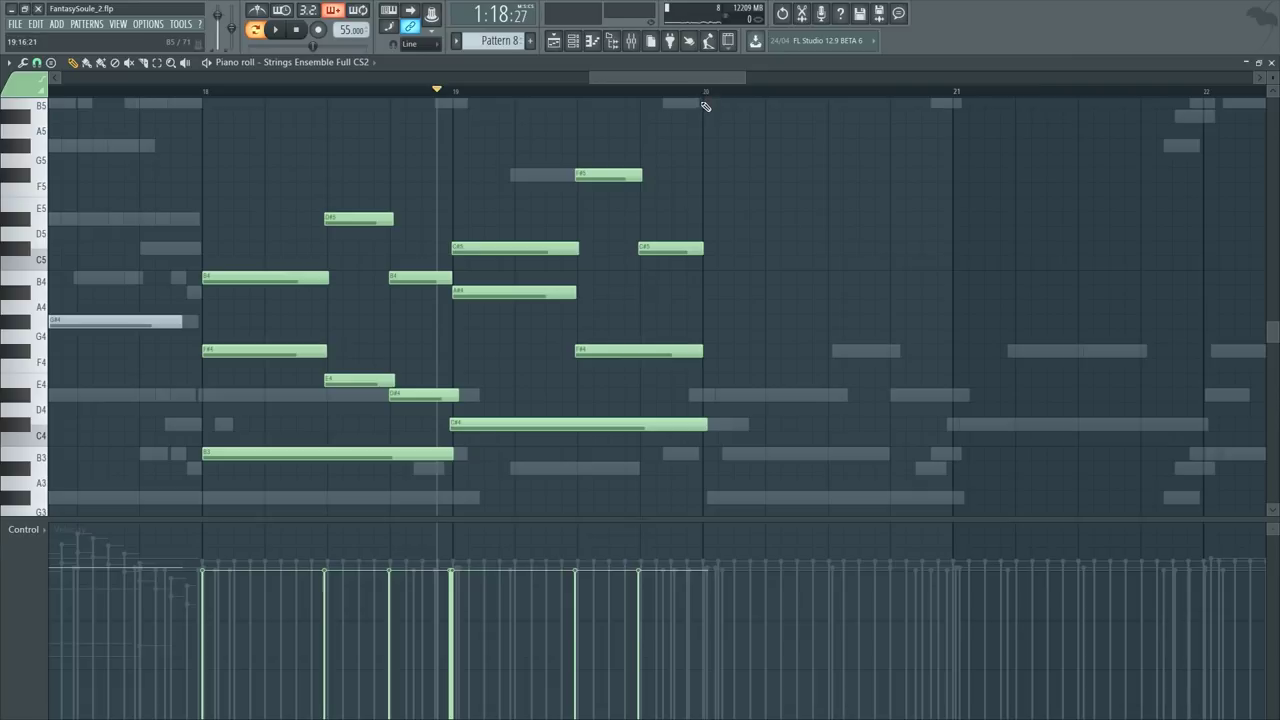
Step: Duplicate the strings notes of bars 18 and 19 into bars 20 and 21, playing the transition from late bar 19
left_click_drag(704, 94, 218, 172)
key("ctrl+b")
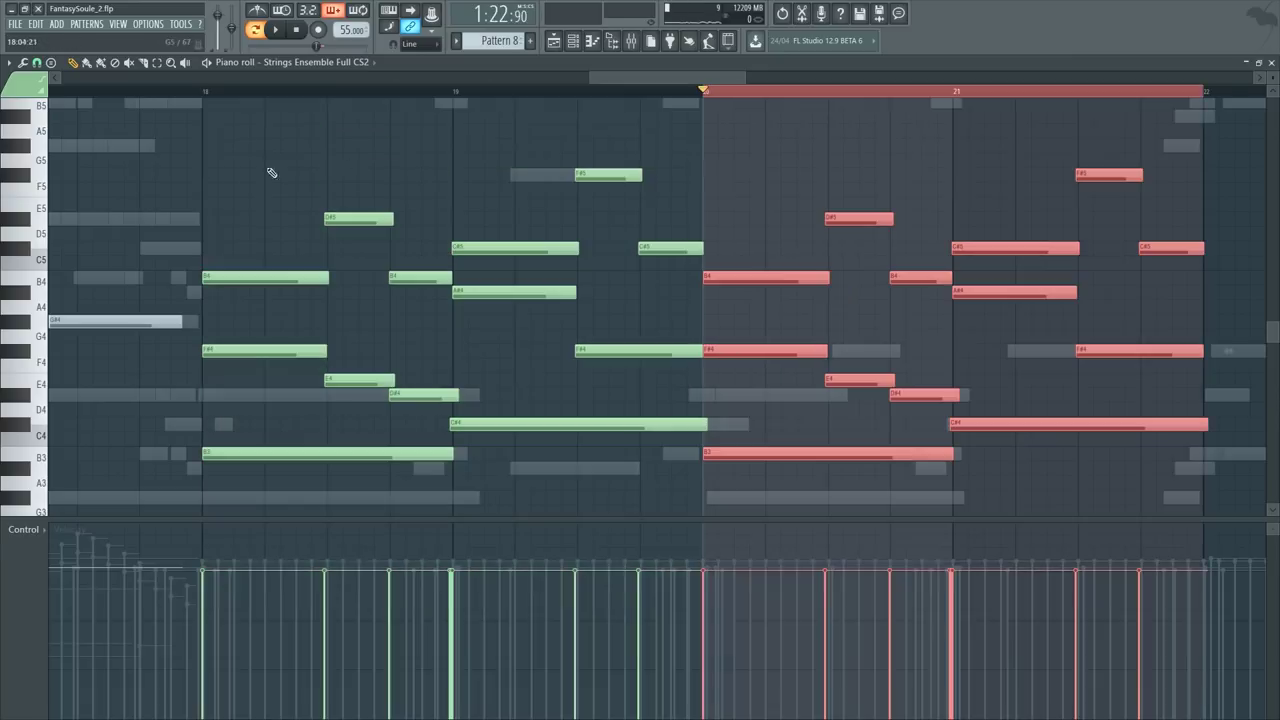
left_click(688, 91)
key("space")
key("space")
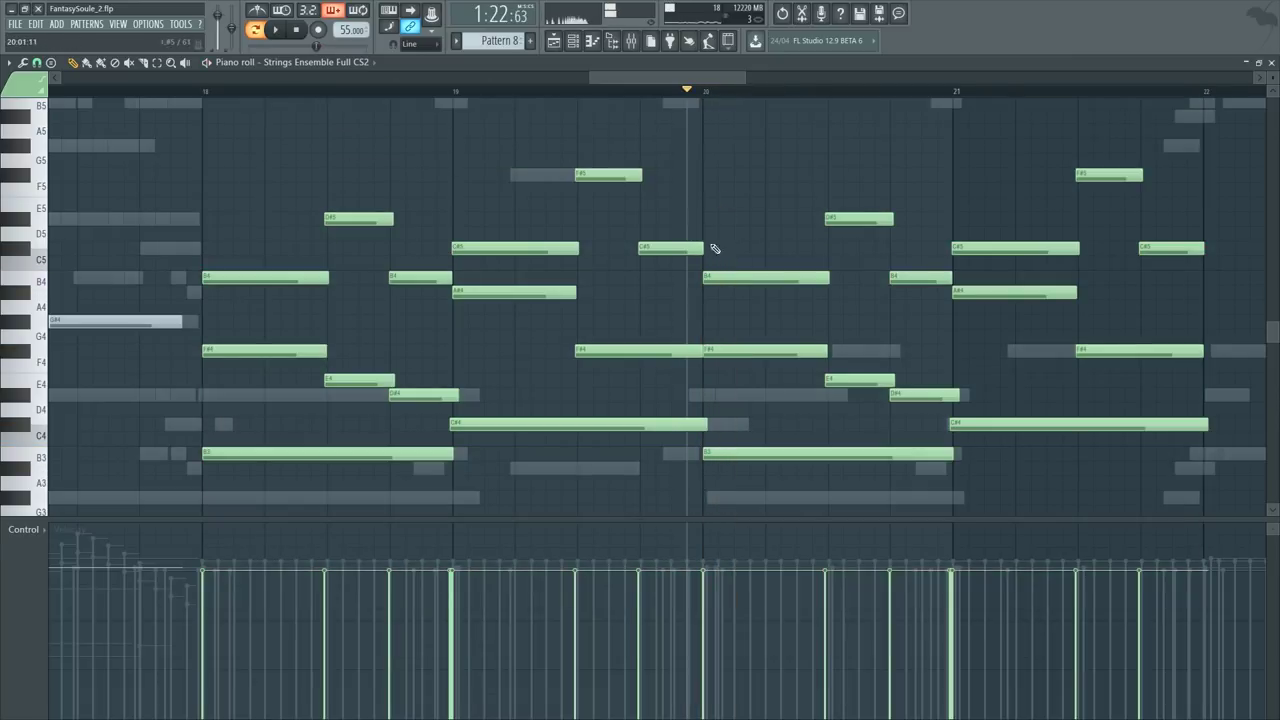
left_click(642, 95)
key("space")
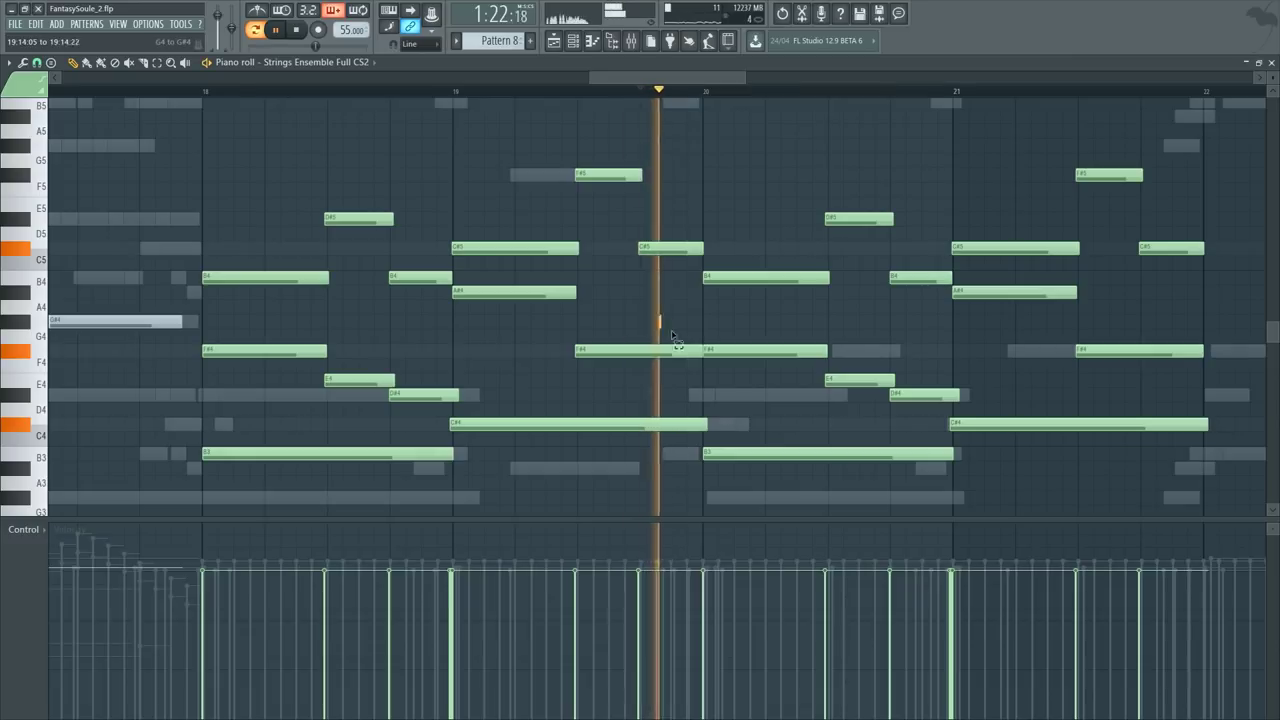
key("space")
Step: Try a B5 at the start of bar 20 and play the strings into it
left_click_drag(697, 177, 701, 104)
key("space")
scroll(706, 178, "up", 2)
scroll(712, 202, "down", 2)
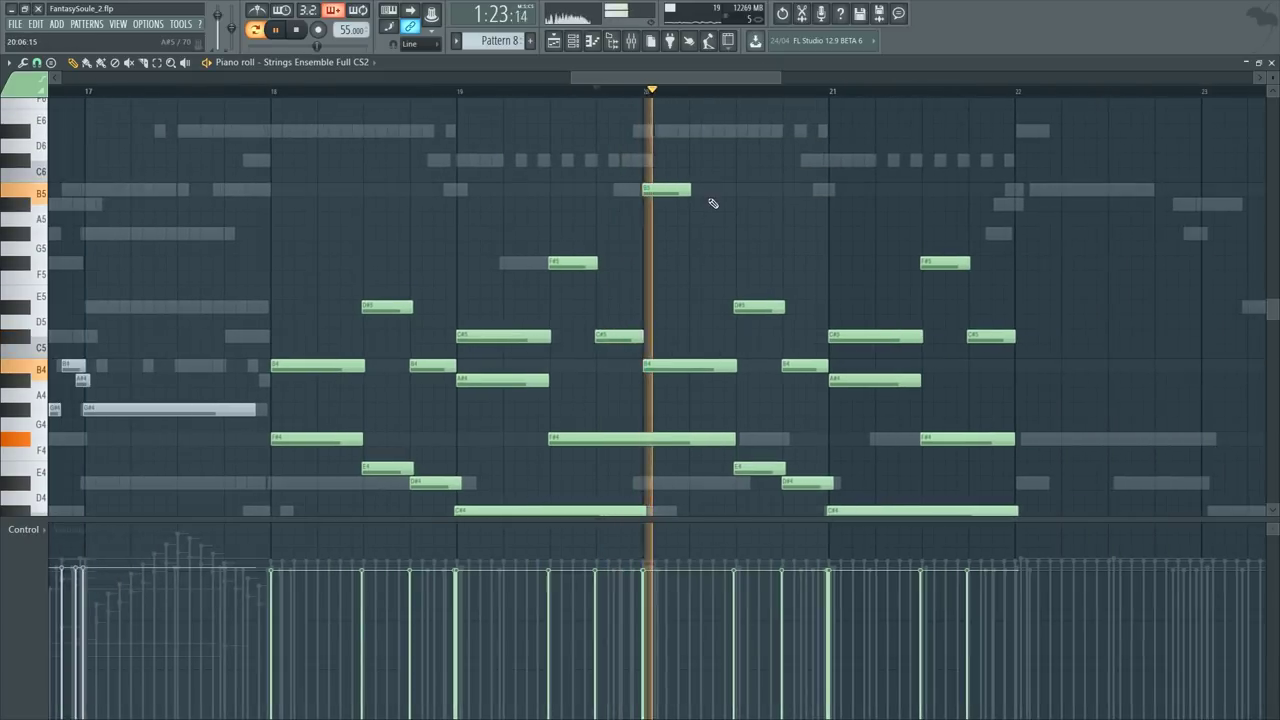
key("space")
right_click(681, 195)
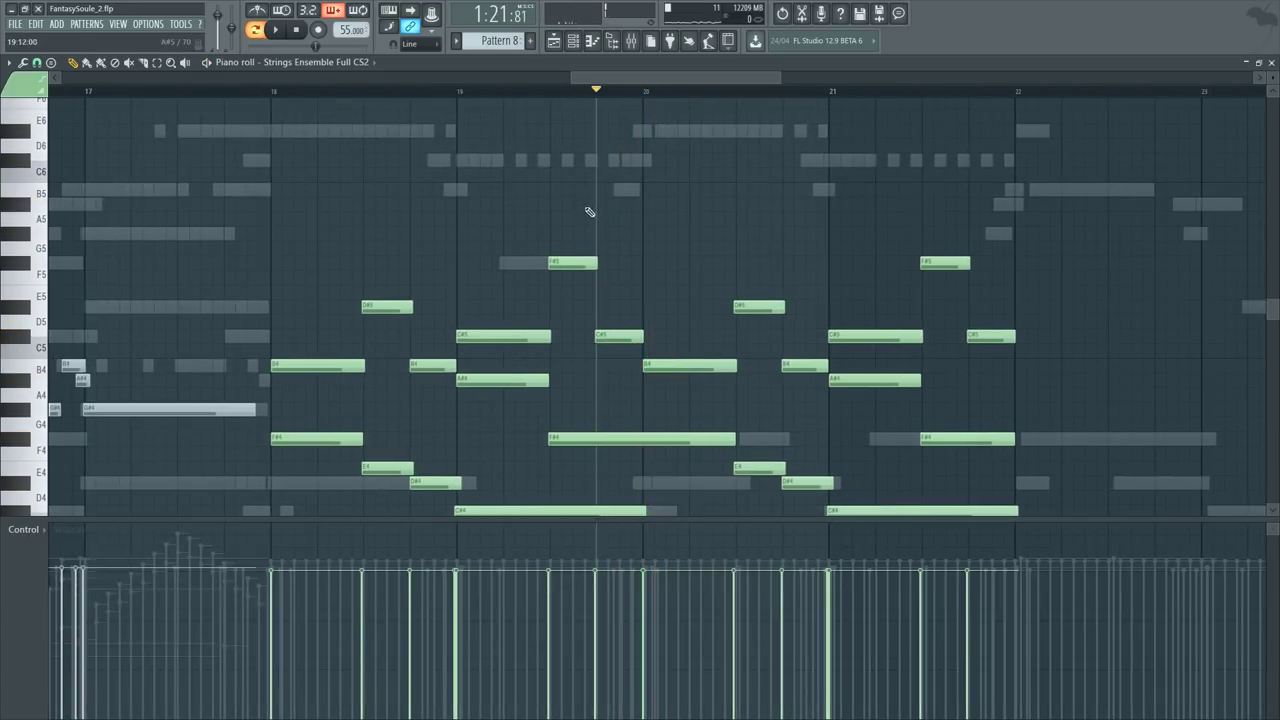
Step: Play from the last quarter of bar 19, examine the Female Choir Leg SC2 line and return to the Strings Ensemble Full CS2 notes
key("F6")
scroll(88, 548, "down", 5)
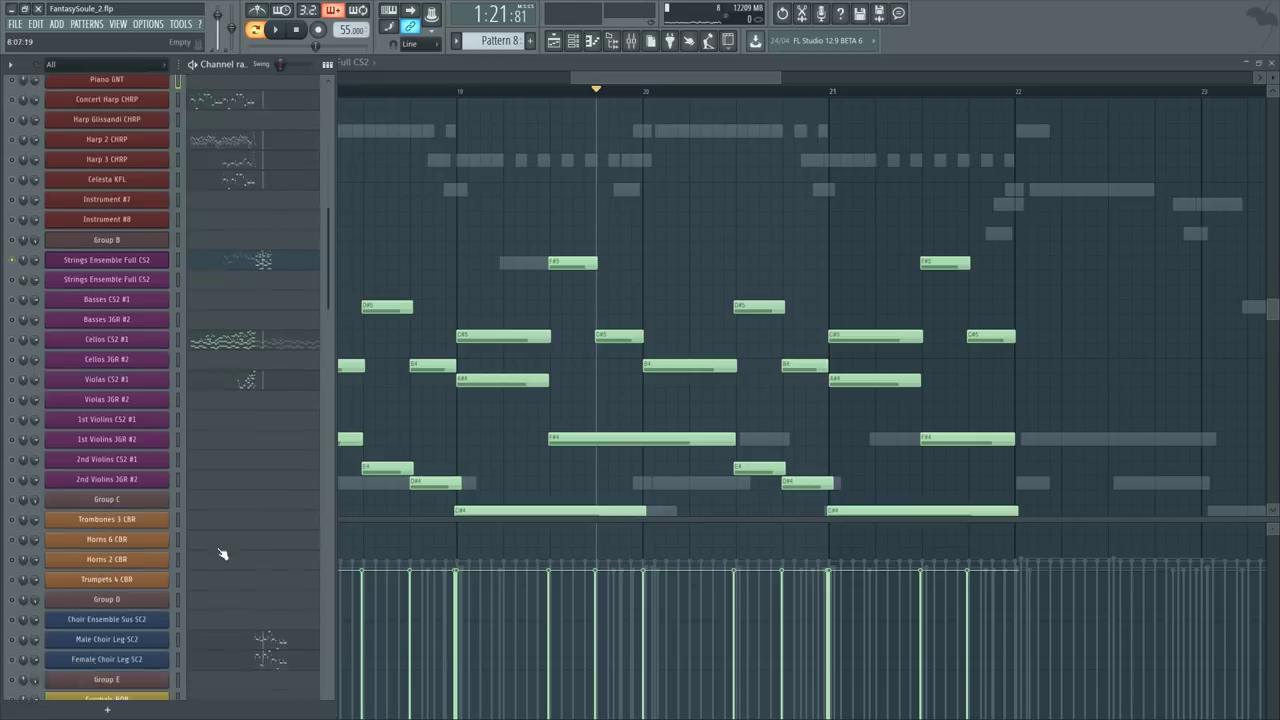
key("space")
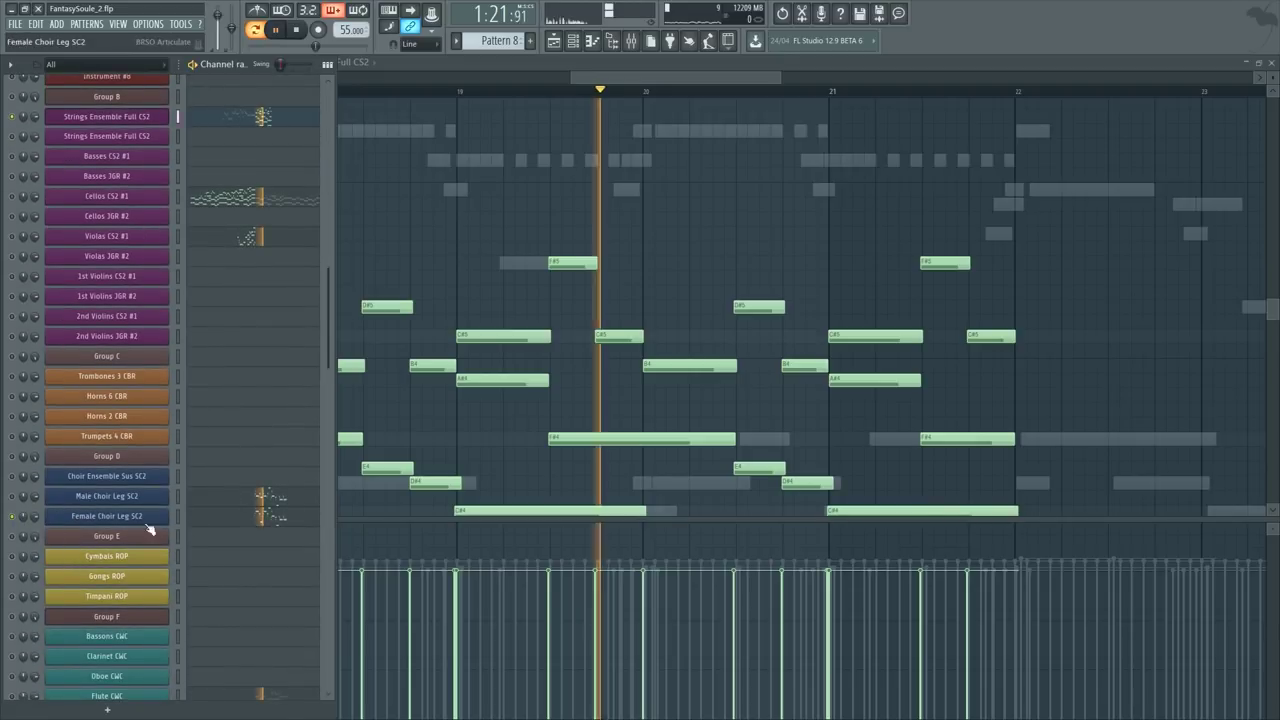
left_click(262, 514)
left_click_drag(525, 139, 1070, 508, "ctrl")
key("F6")
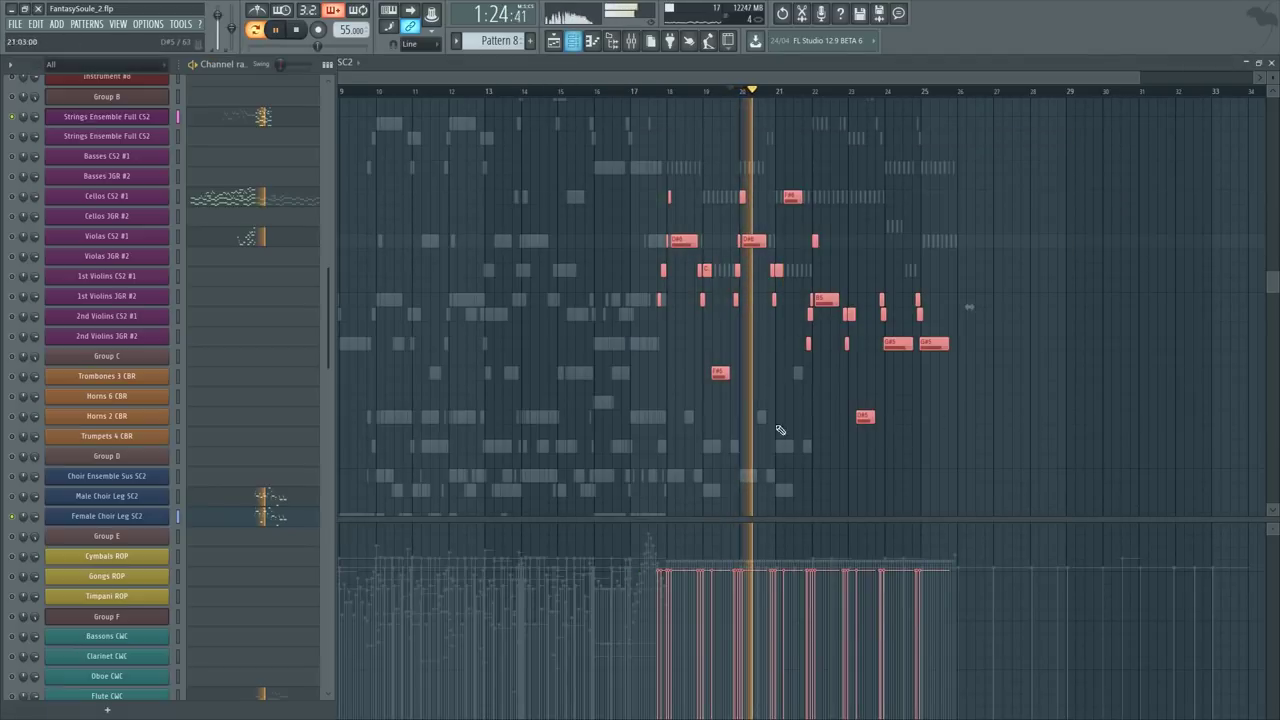
scroll(215, 308, "up", 5)
left_click(236, 300)
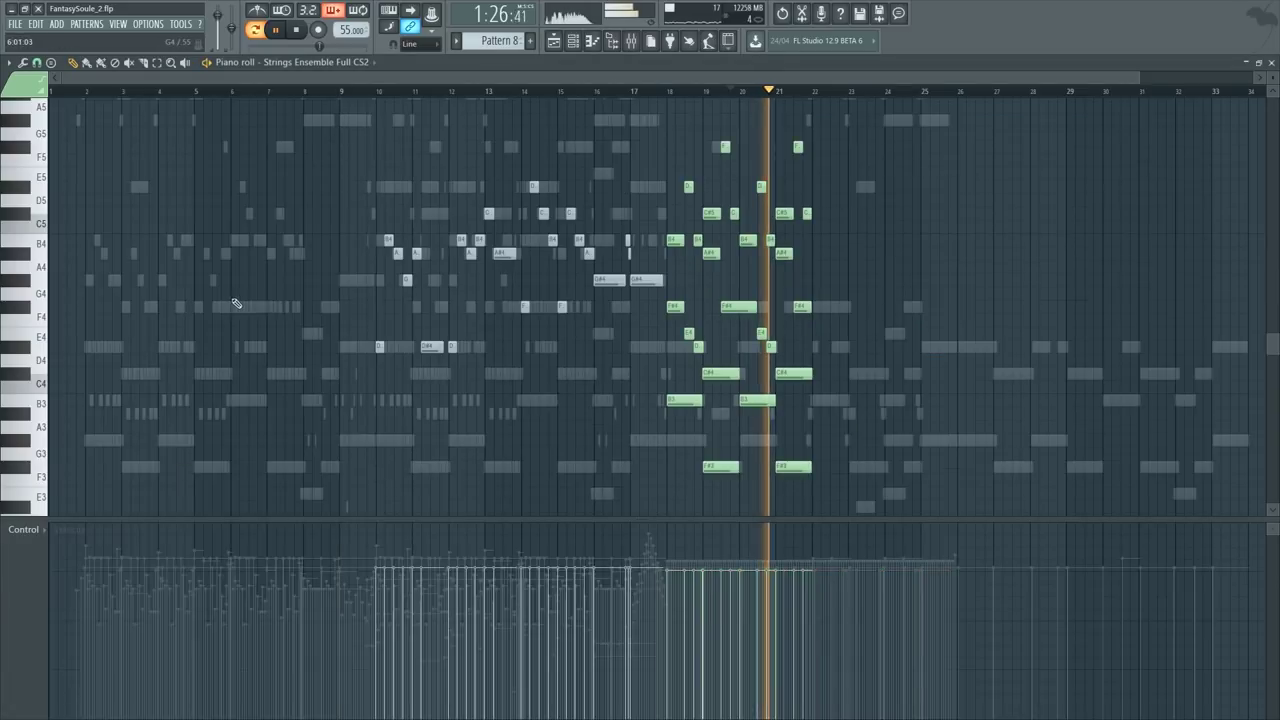
Step: Play the strings from the last quarter of bar 20 into bar 21
key("F6")
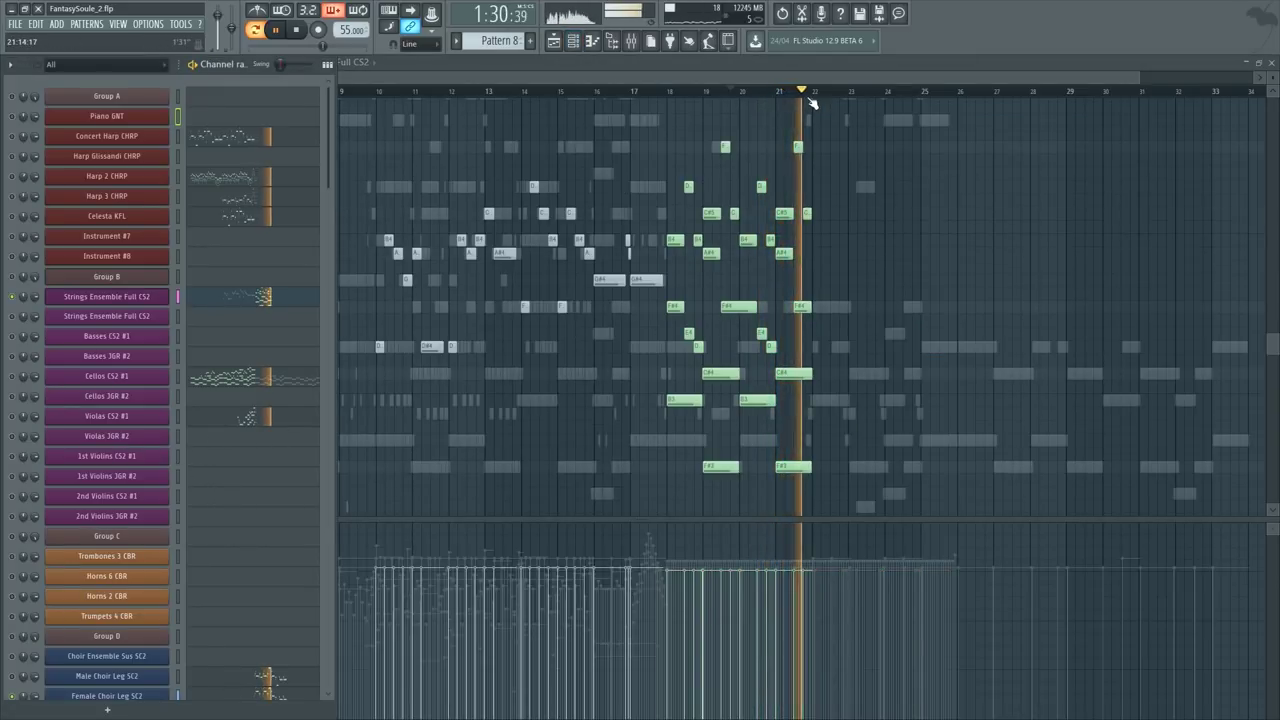
key("space")
scroll(811, 106, "up", 5)
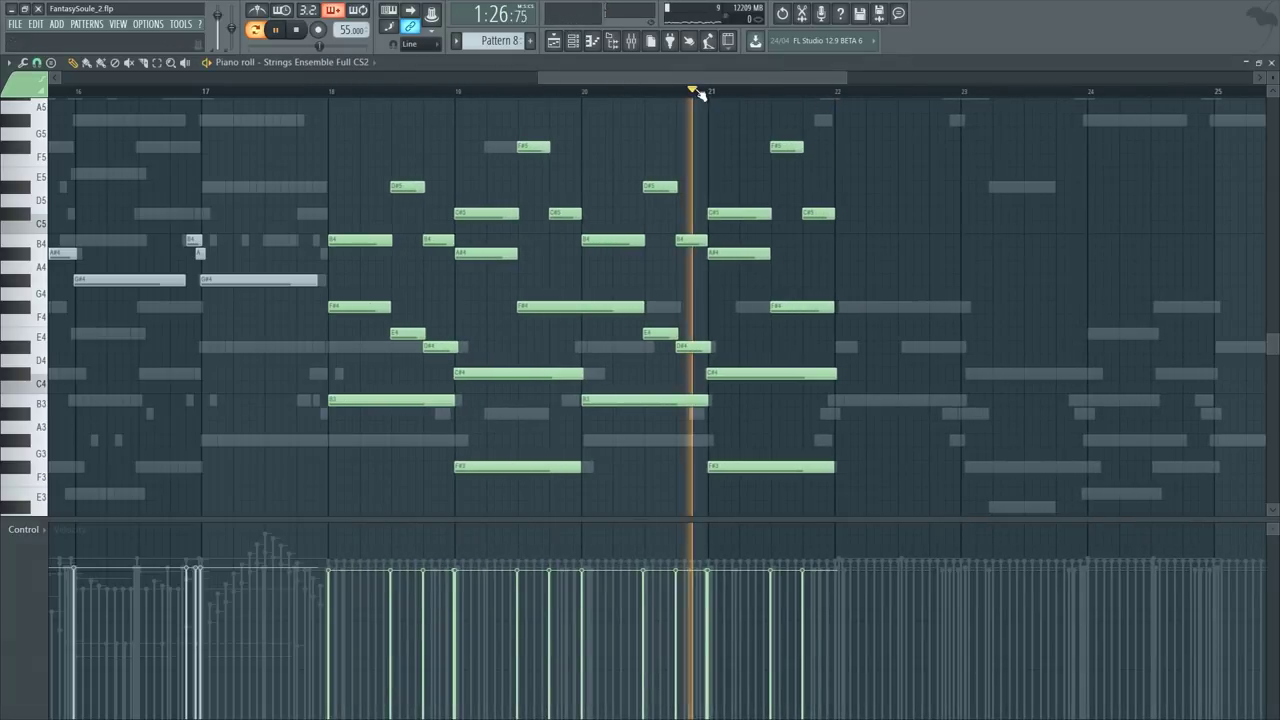
left_click(694, 92)
key("space")
scroll(785, 100, "up", 2)
scroll(786, 100, "up", 3)
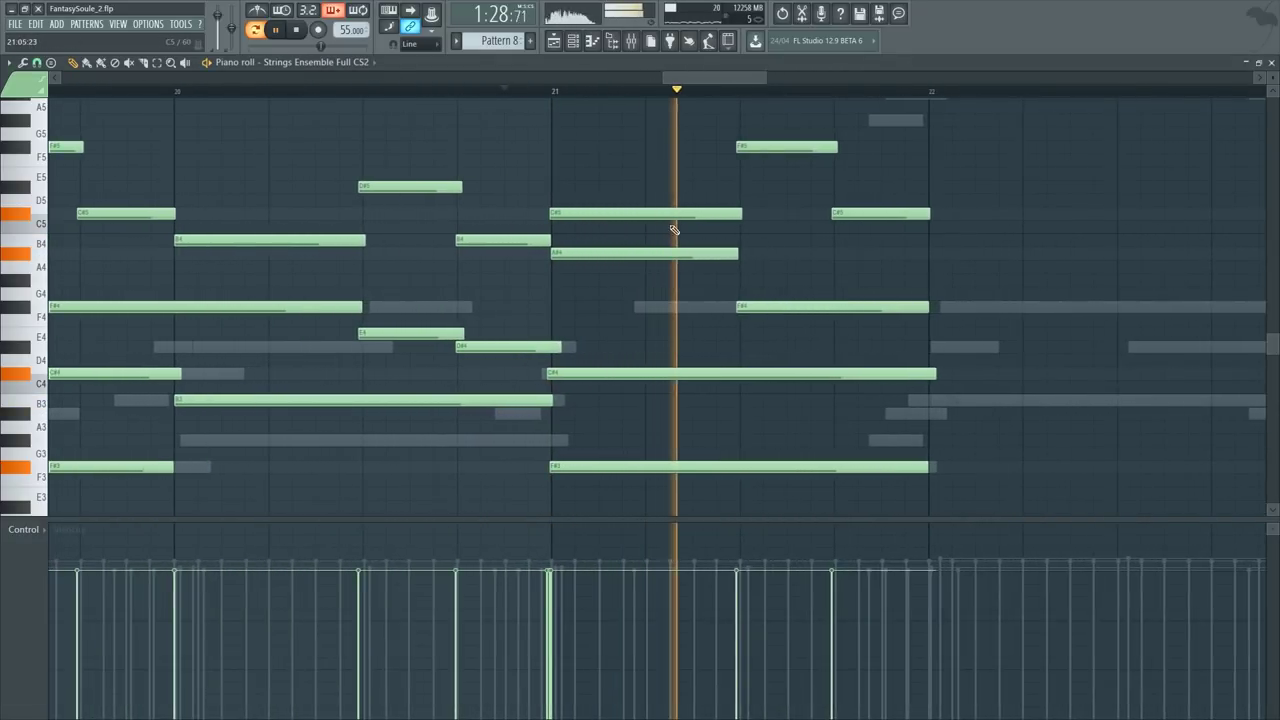
scroll(788, 325, "up", 3)
key("space")
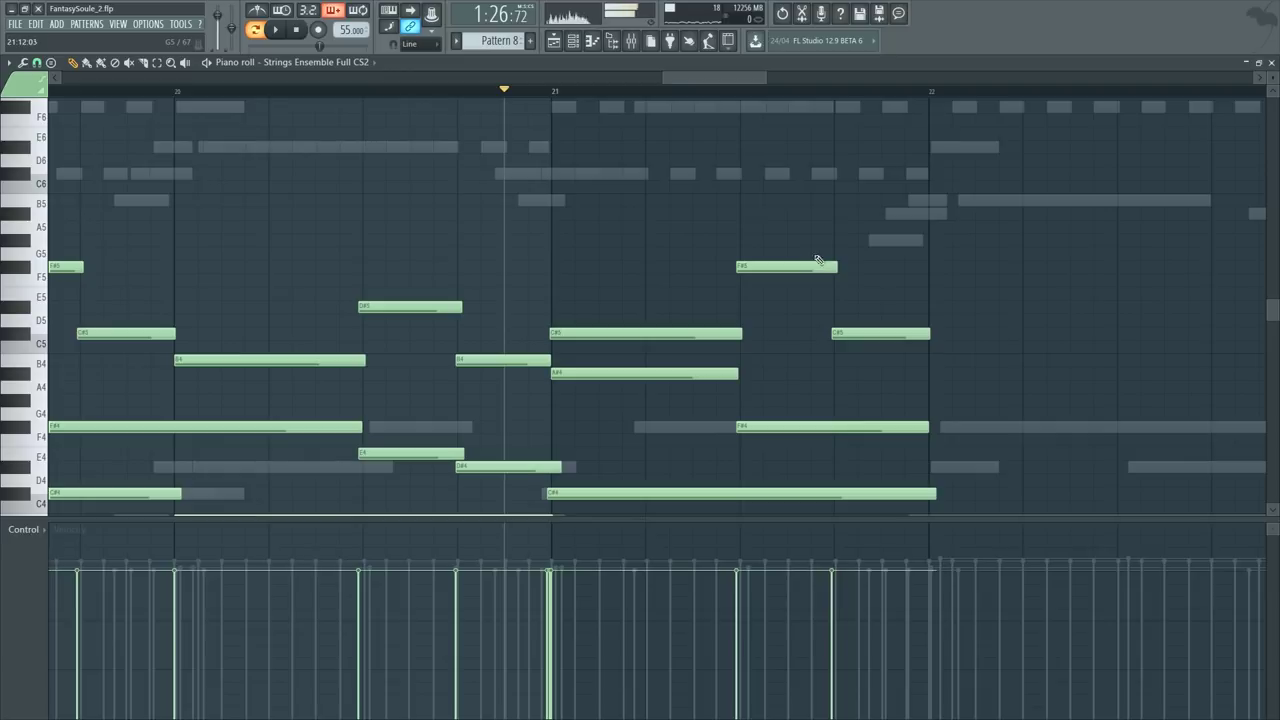
Step: Add an A#5 above the C#5 in the last quarter of bar 21 and play from mid-bar
left_click_drag(826, 232, 831, 206)
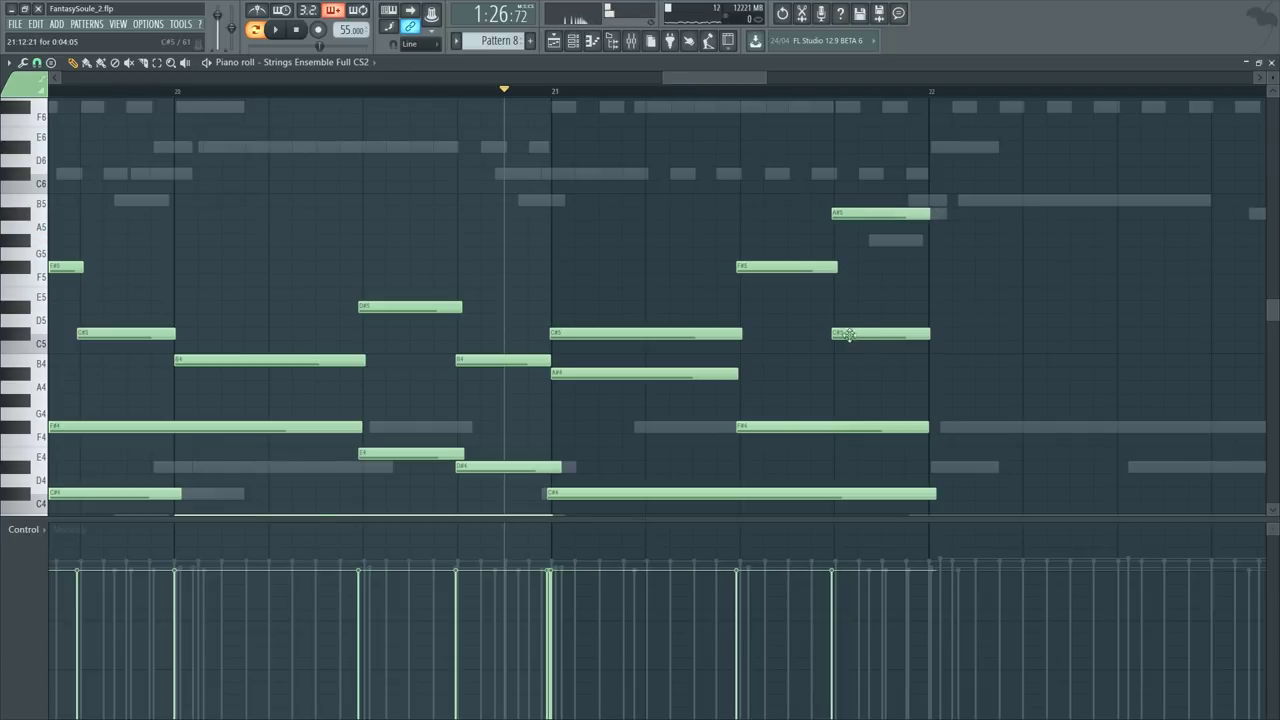
left_click(692, 92)
scroll(694, 92, "down", 2)
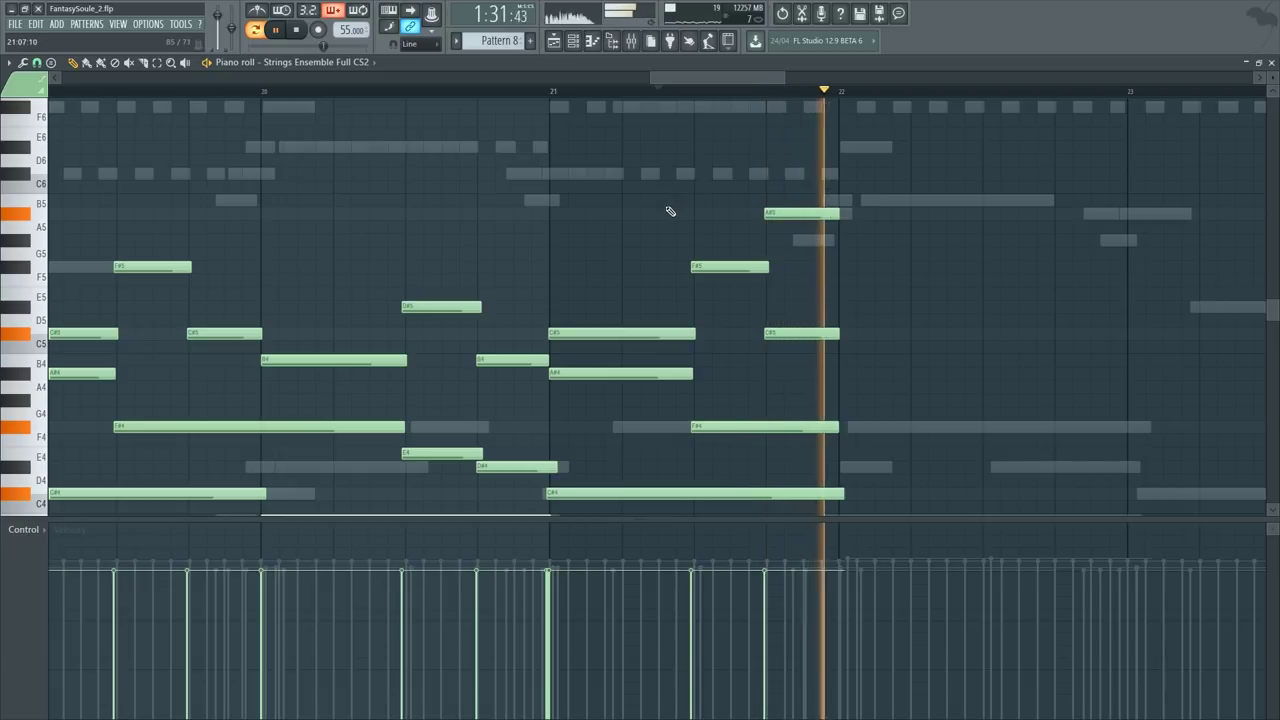
key("space")
scroll(894, 129, "up", 1)
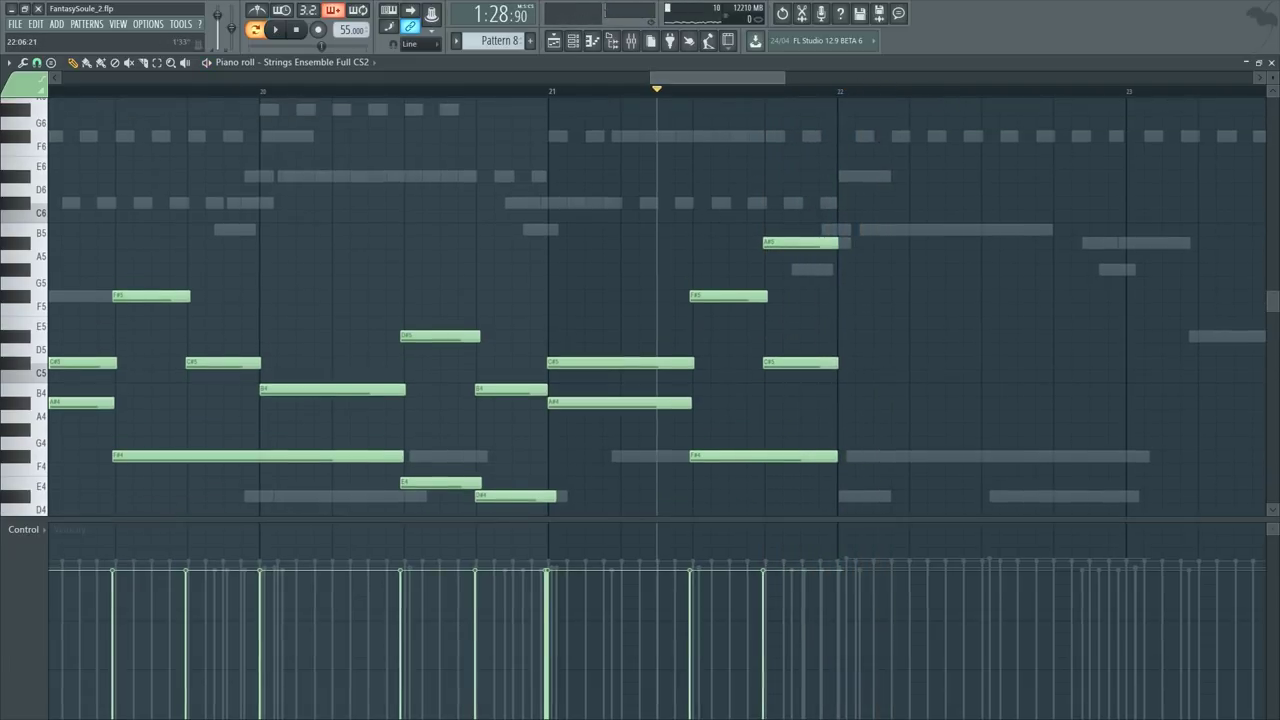
scroll(1060, 106, "down", 1)
scroll(1043, 129, "up", 5)
scroll(652, 295, "down", 5)
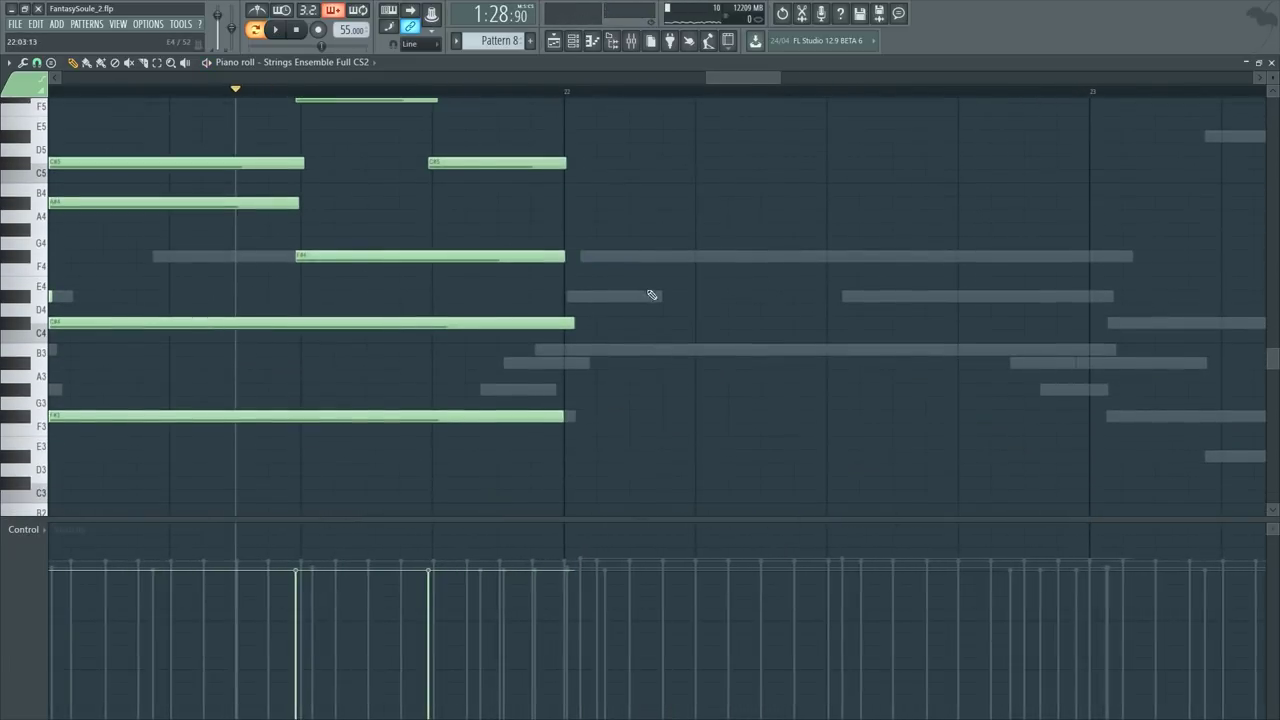
scroll(655, 283, "down", 3)
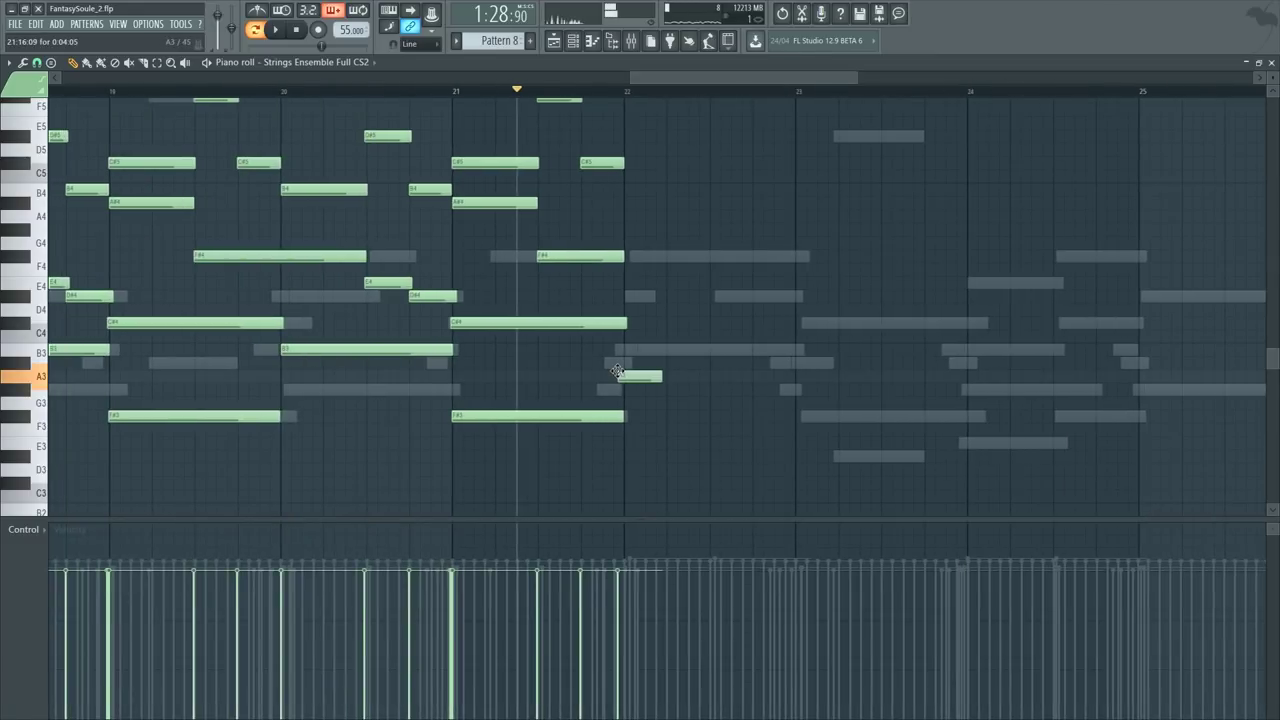
key("alt+a")
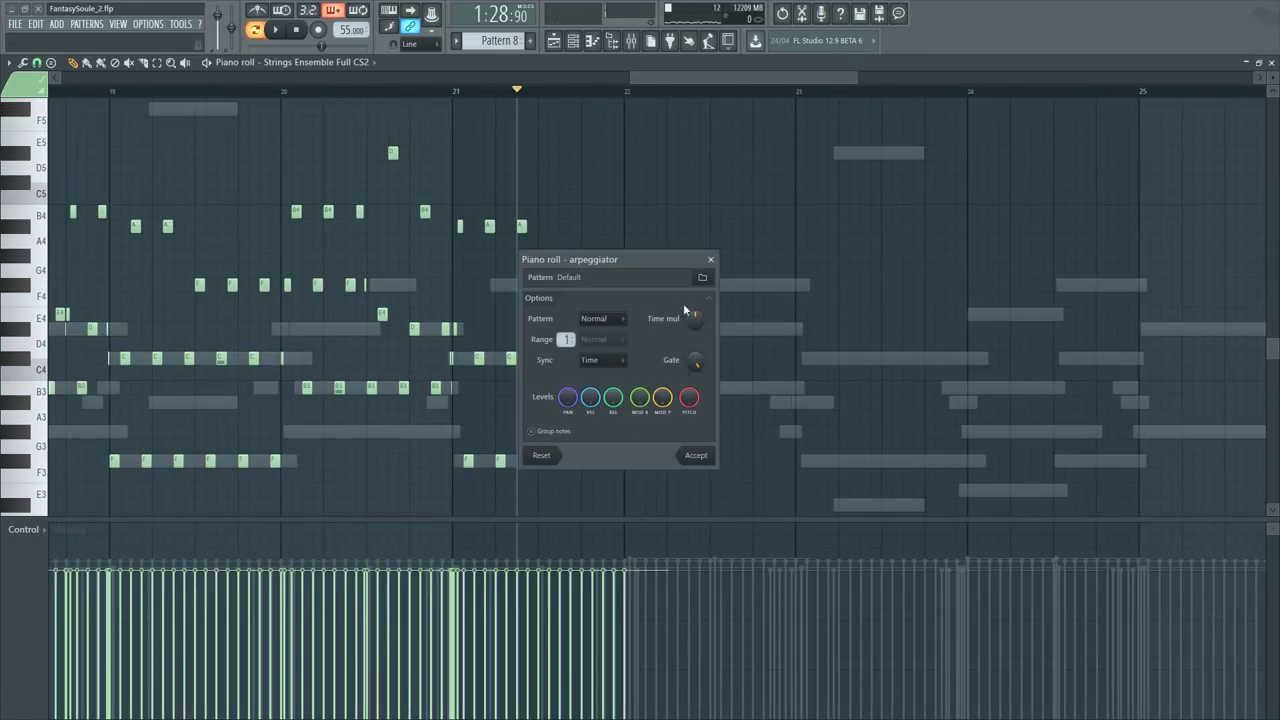
left_click(711, 261)
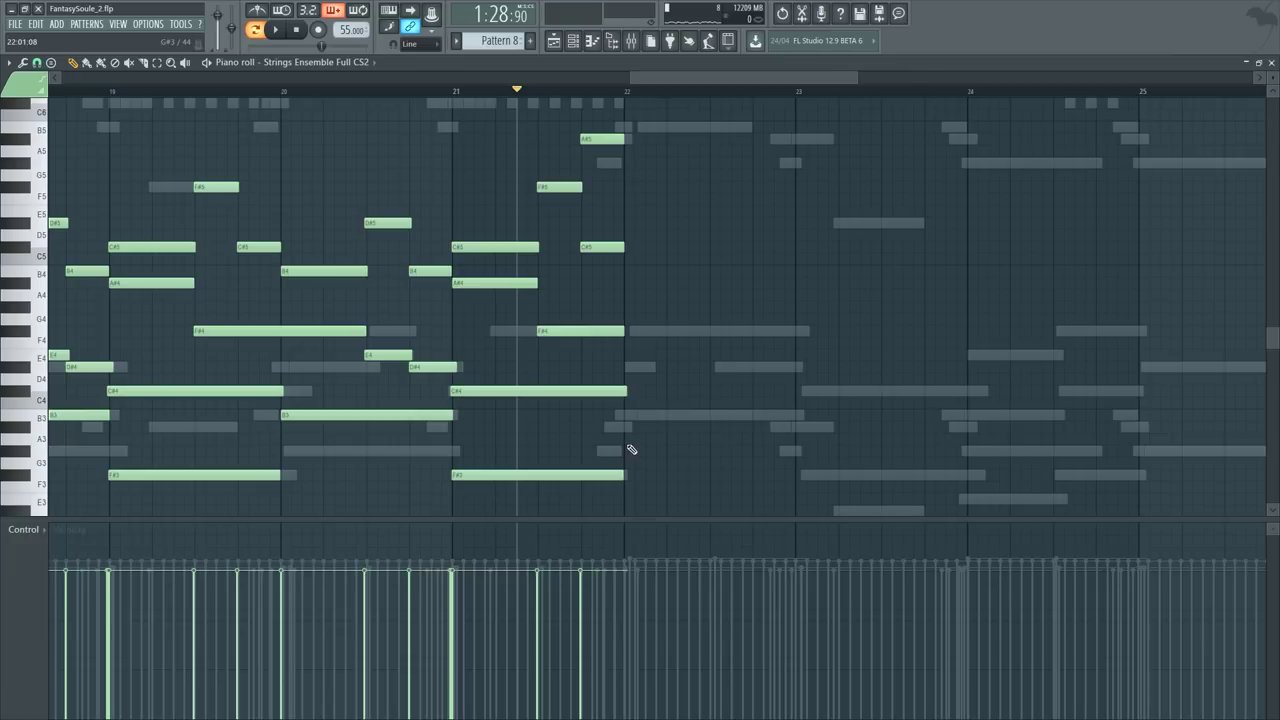
Step: Open the Cellos CS2 #1 notes, unmute all channels and play the arrangement from the second half of bar 14
key("F6")
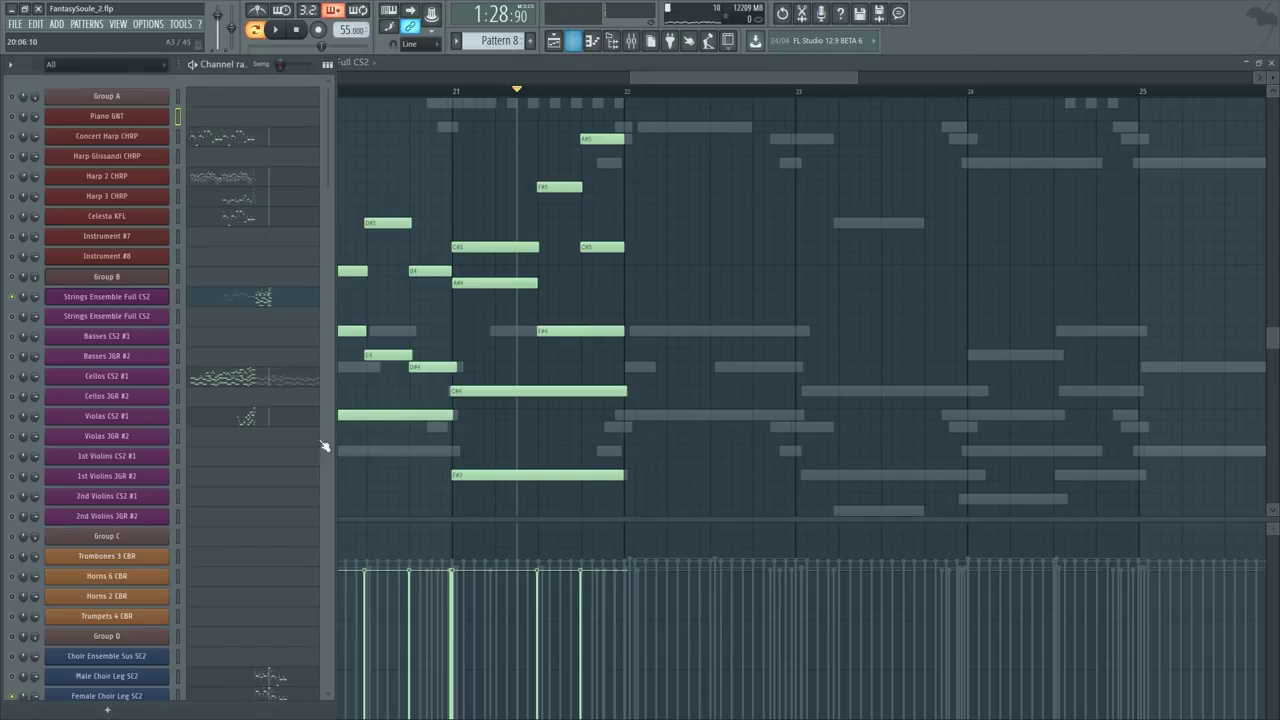
left_click(256, 380)
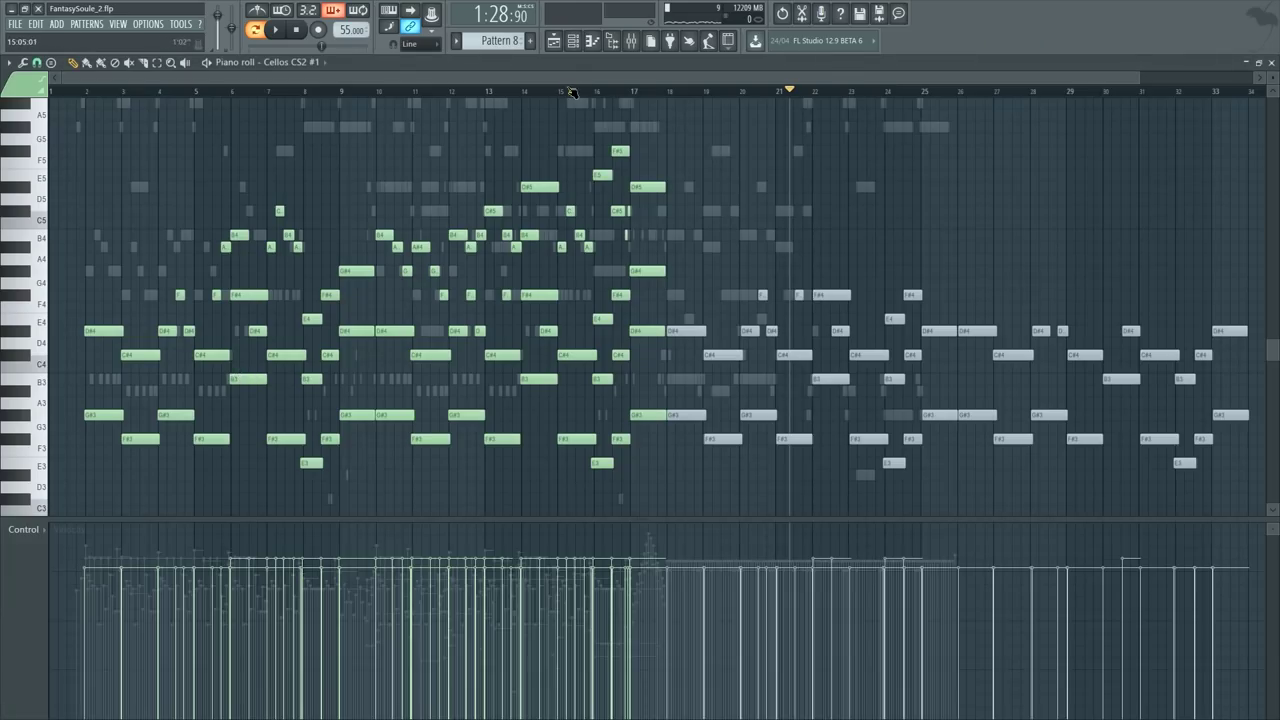
scroll(590, 97, "up", 2)
left_click(508, 91)
key("F6")
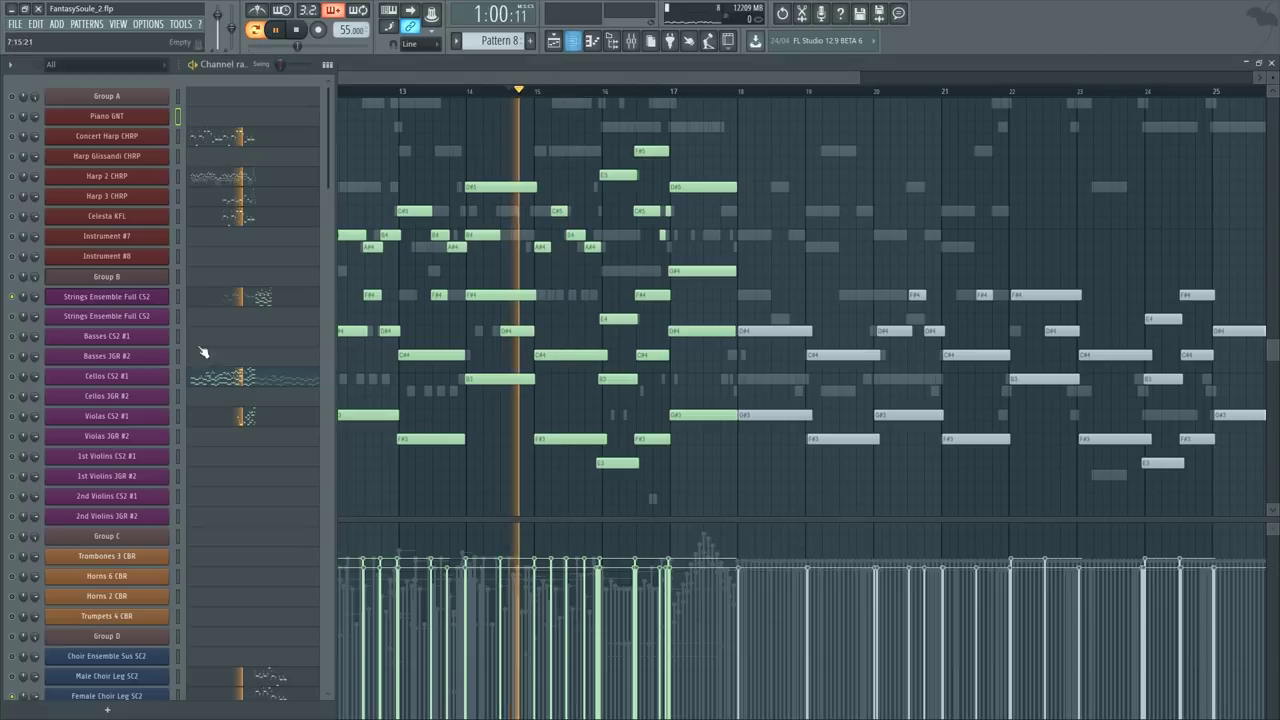
key("space")
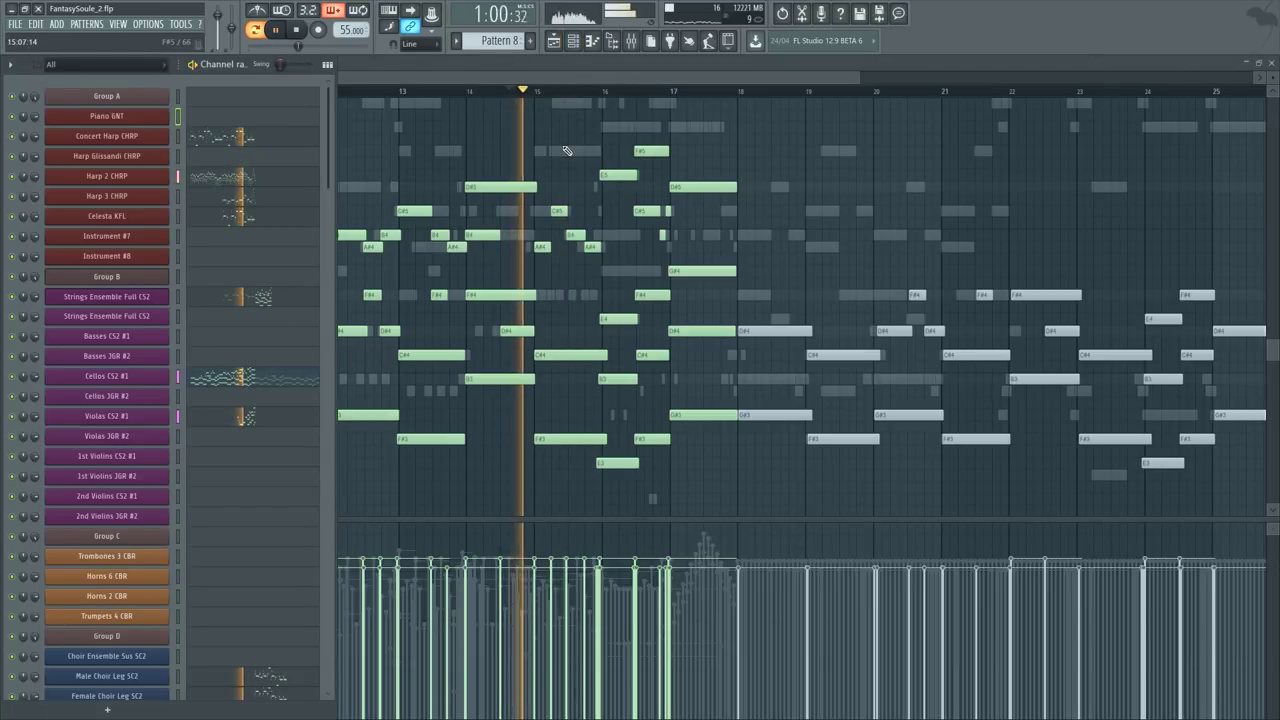
key("F6")
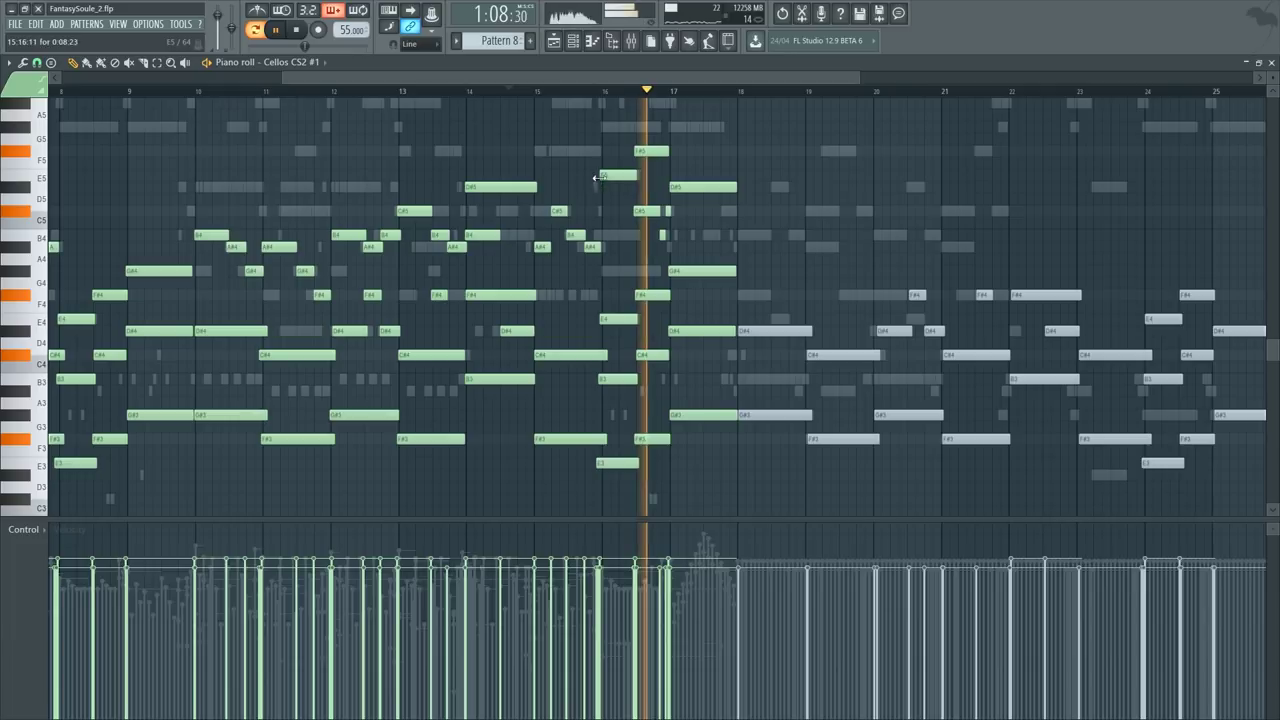
Step: Try copying the Cellos CS2 #1 notes of bars 16 and 17 into Strings Ensemble Full CS2 at bars 22 and 23
left_click_drag(615, 145, 677, 510)
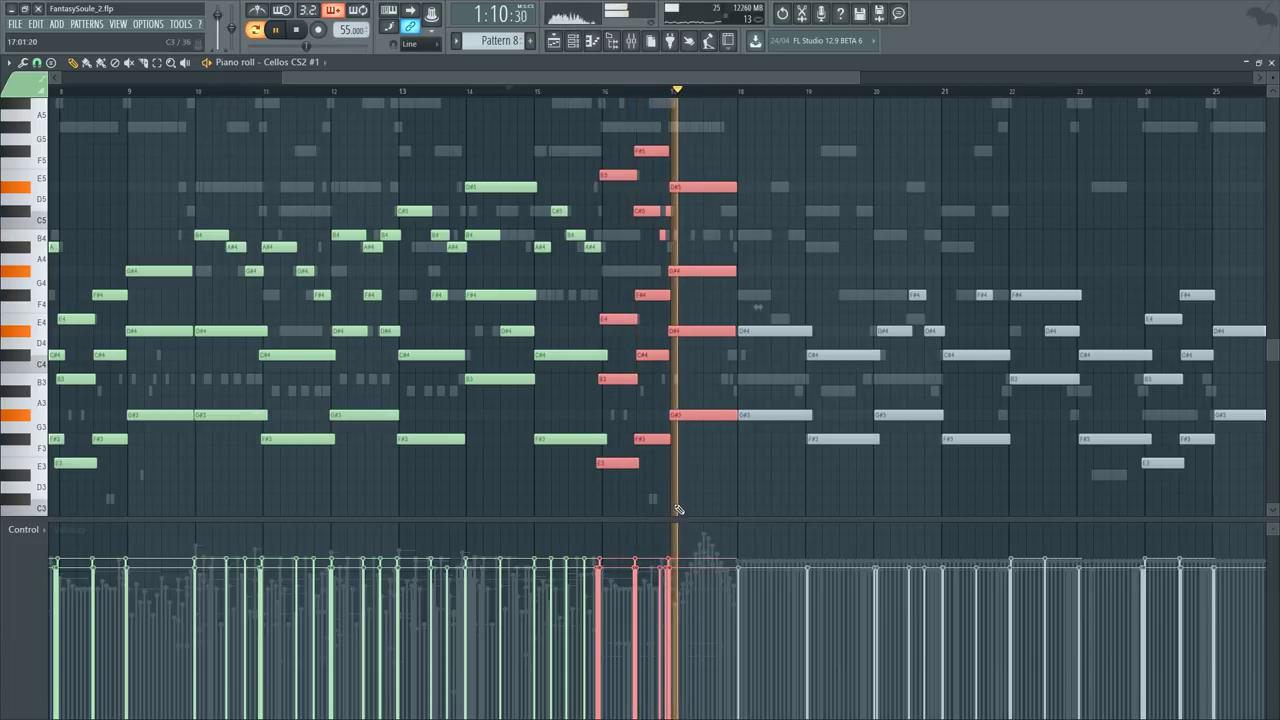
left_click_drag(754, 79, 816, 95)
key("F6")
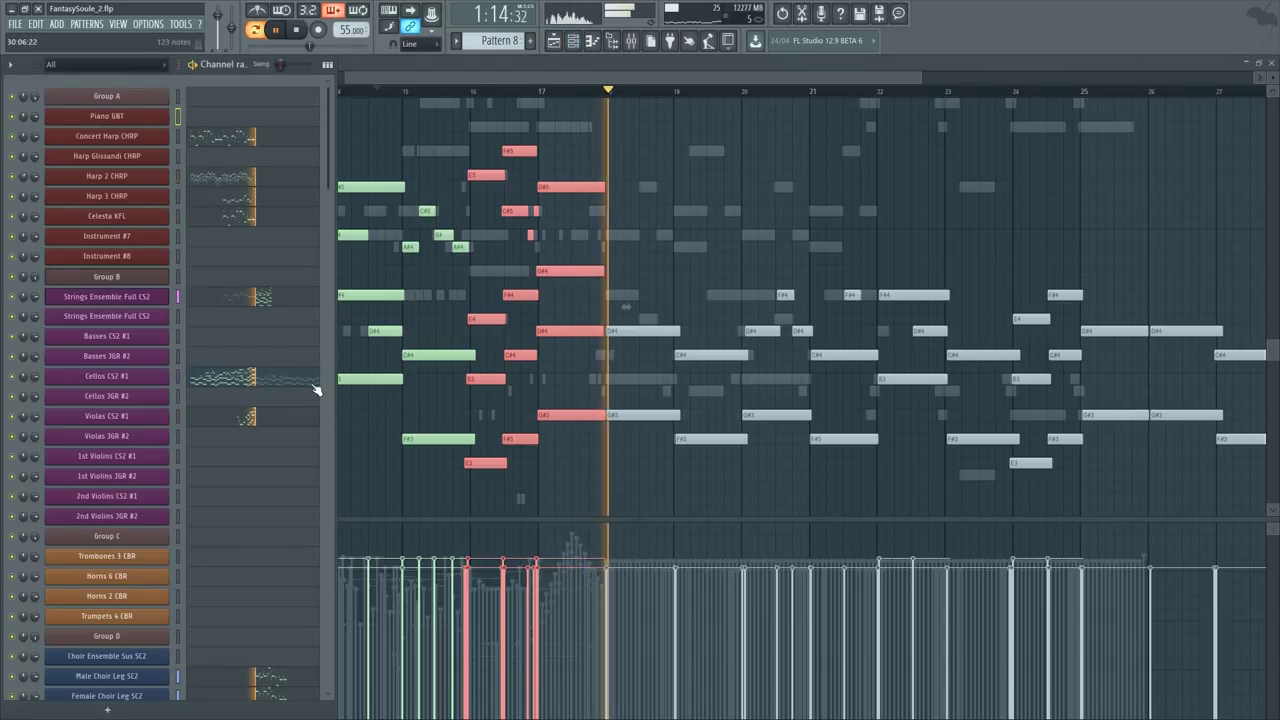
left_click(257, 296)
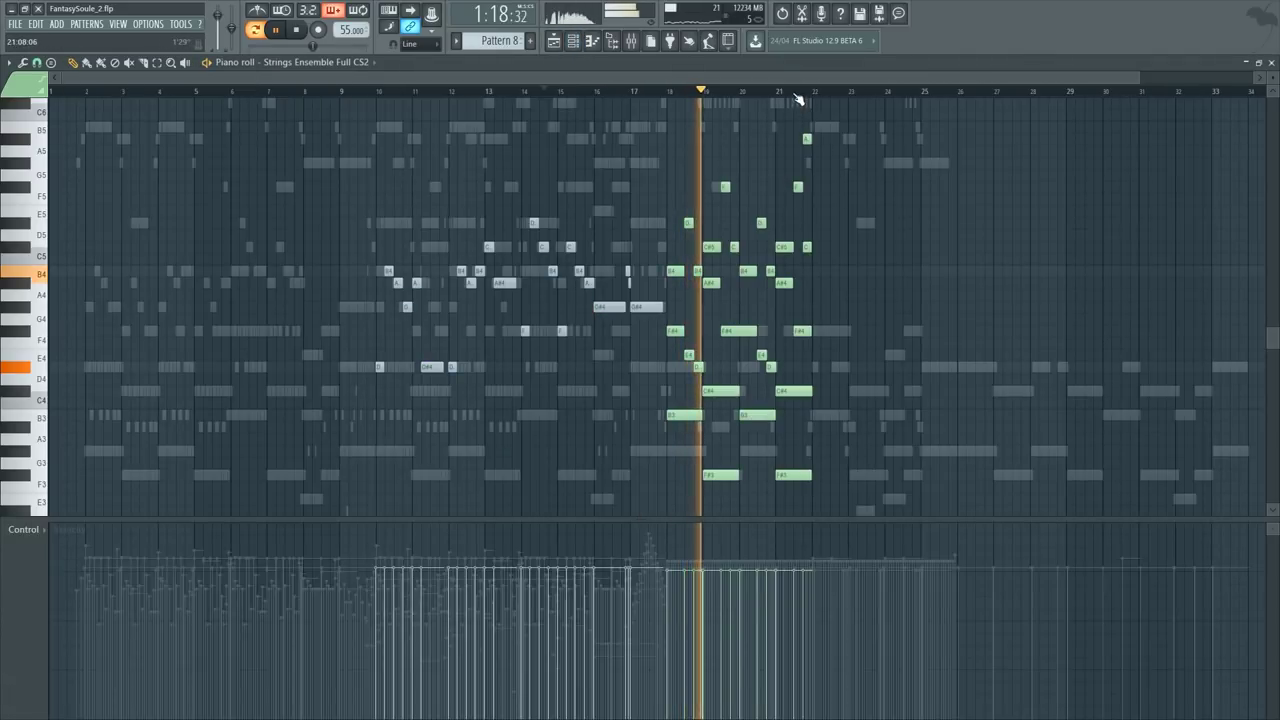
scroll(800, 95, "up", 3)
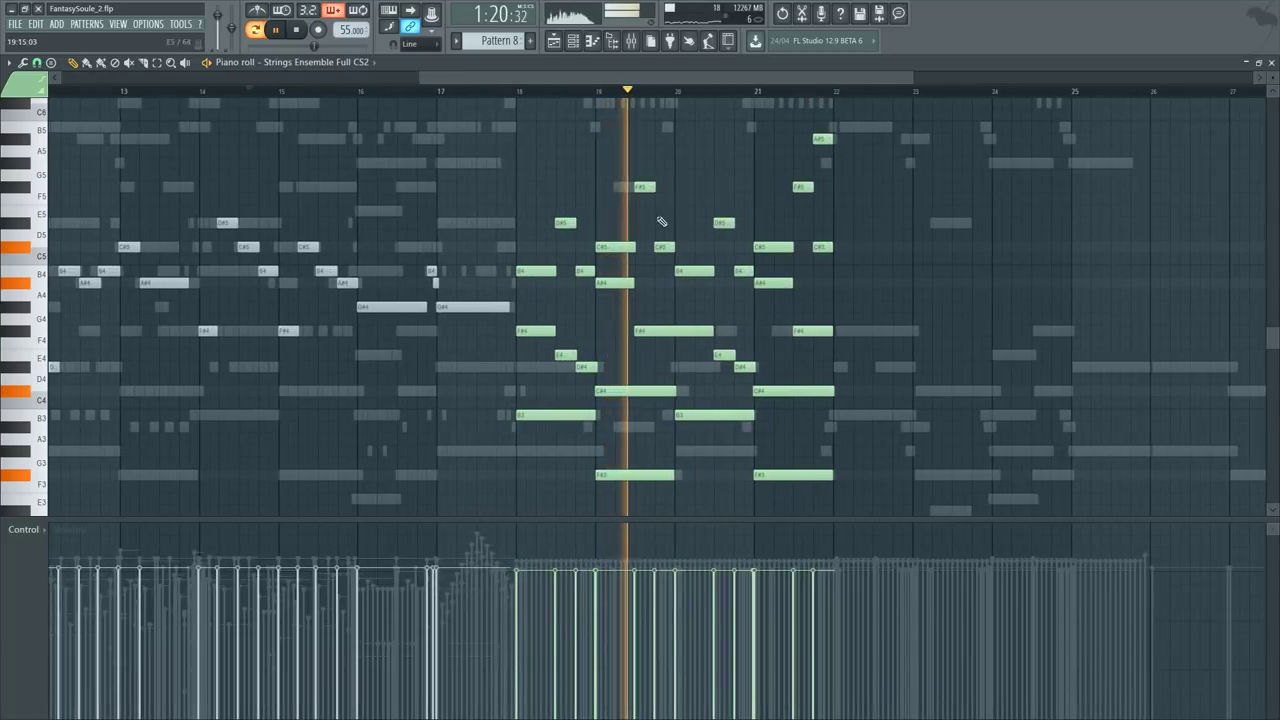
key("ctrl+v")
left_click_drag(214, 356, 858, 386)
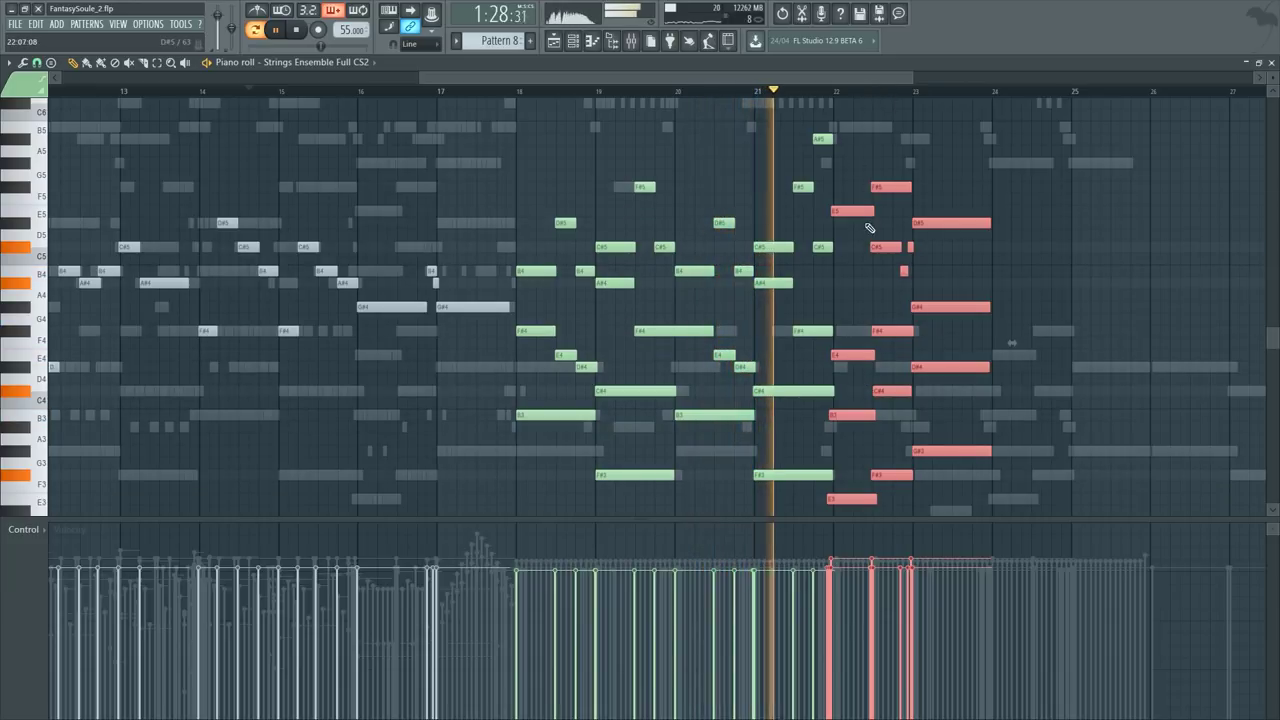
key("Delete")
Step: Open the Cellos CS2 #1 notes and listen from late bar 9, the start of bar 14 and mid-bar 15
key("F6")
left_click(224, 378)
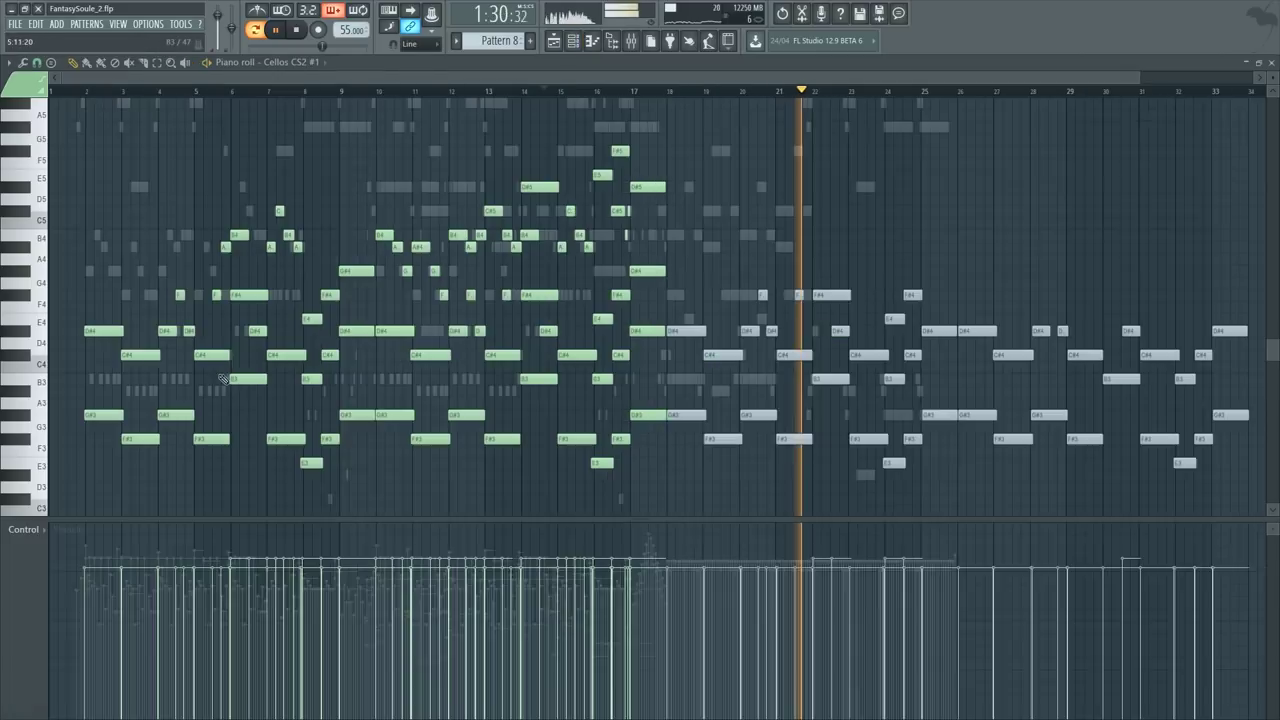
left_click(380, 92)
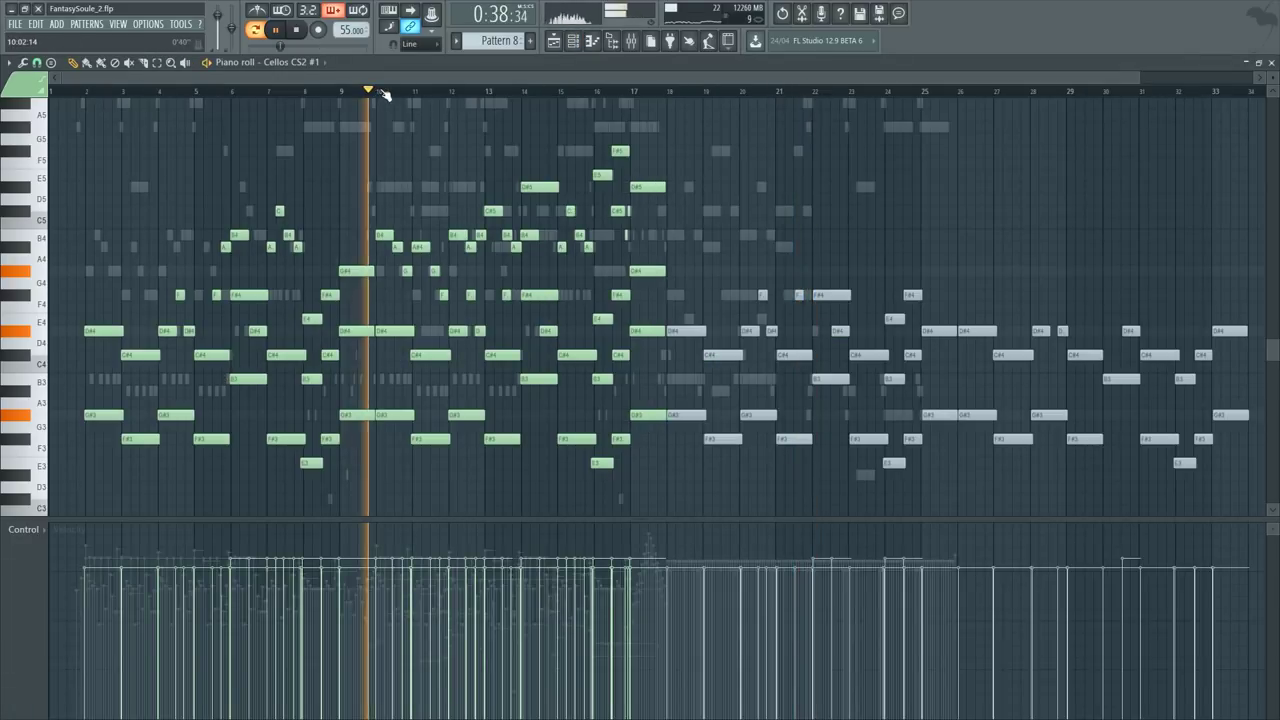
scroll(388, 93, "up", 2)
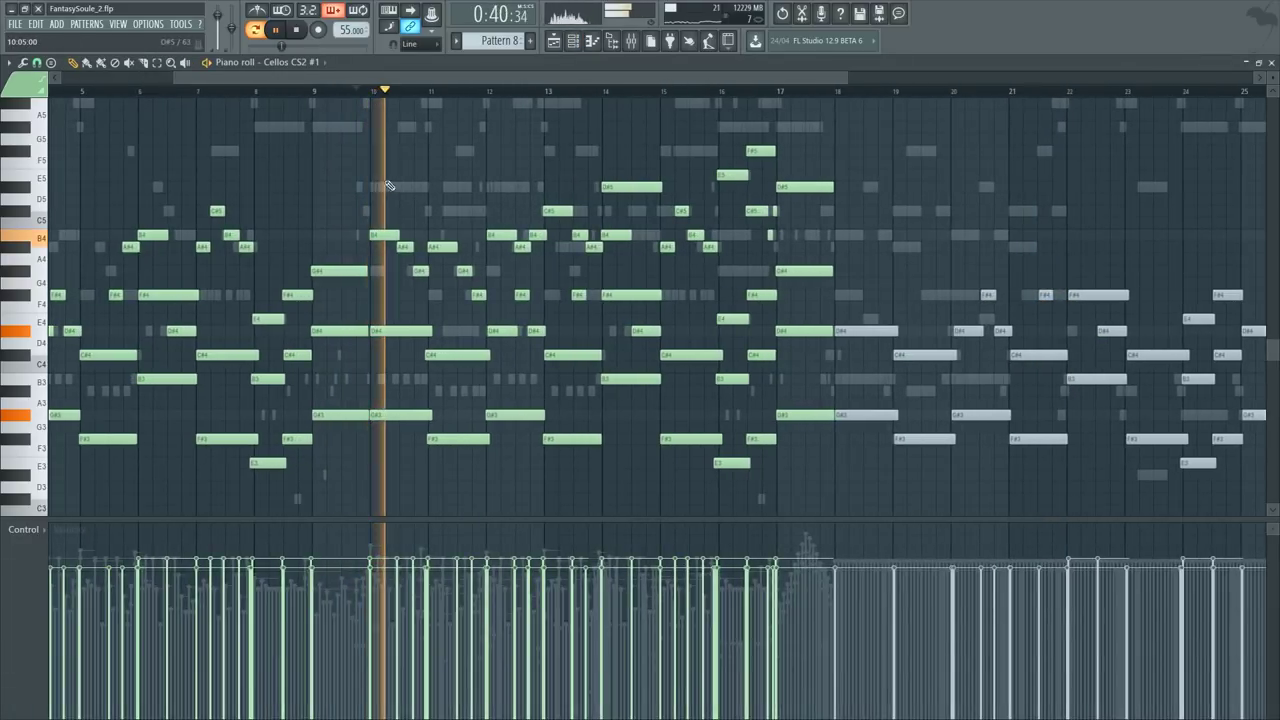
left_click(605, 93)
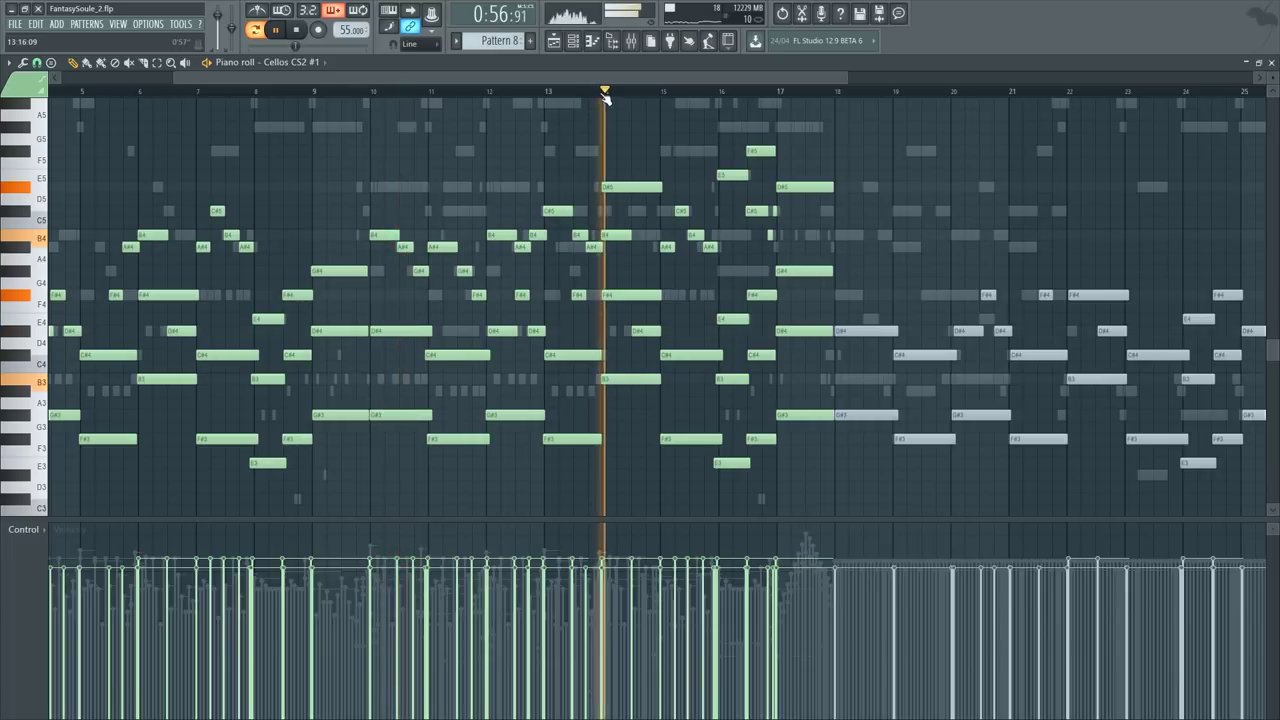
left_click(695, 93)
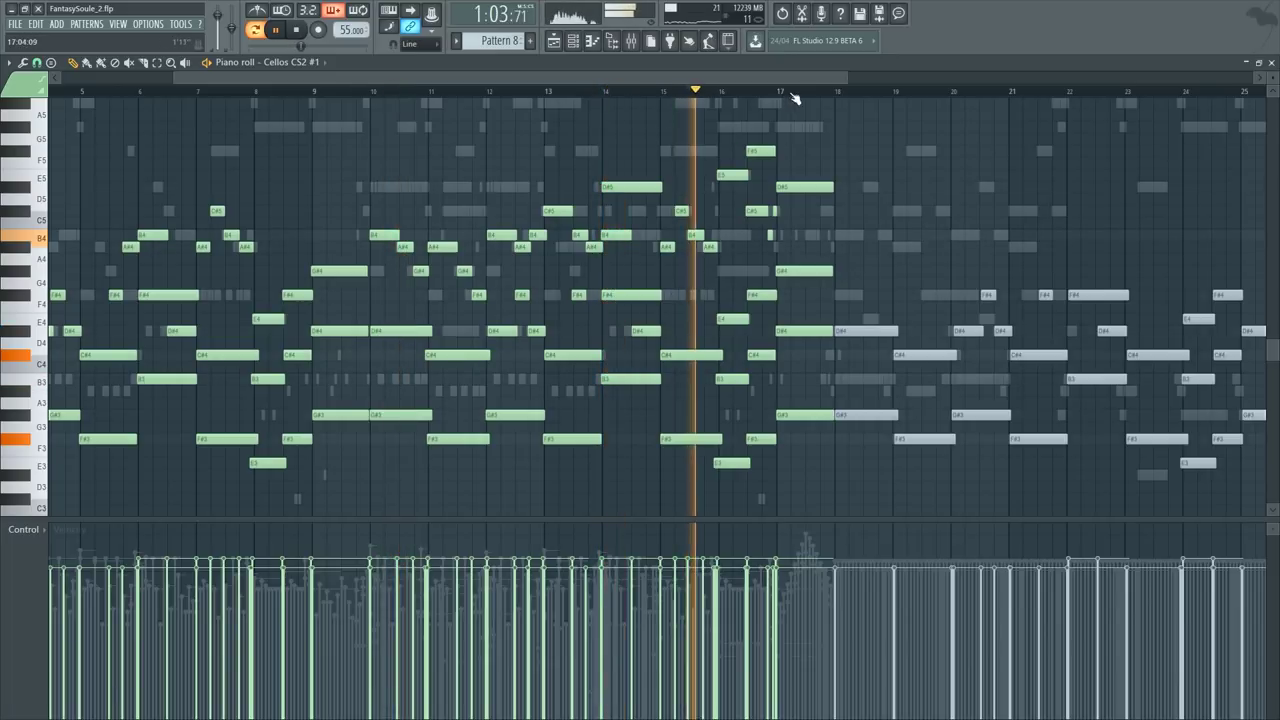
Step: Copy the Cellos CS2 #1 notes of bars 9 to 11, 16 and 17 into Strings Ensemble Full CS2, starting at bar 22
left_click(778, 95)
left_click(315, 93)
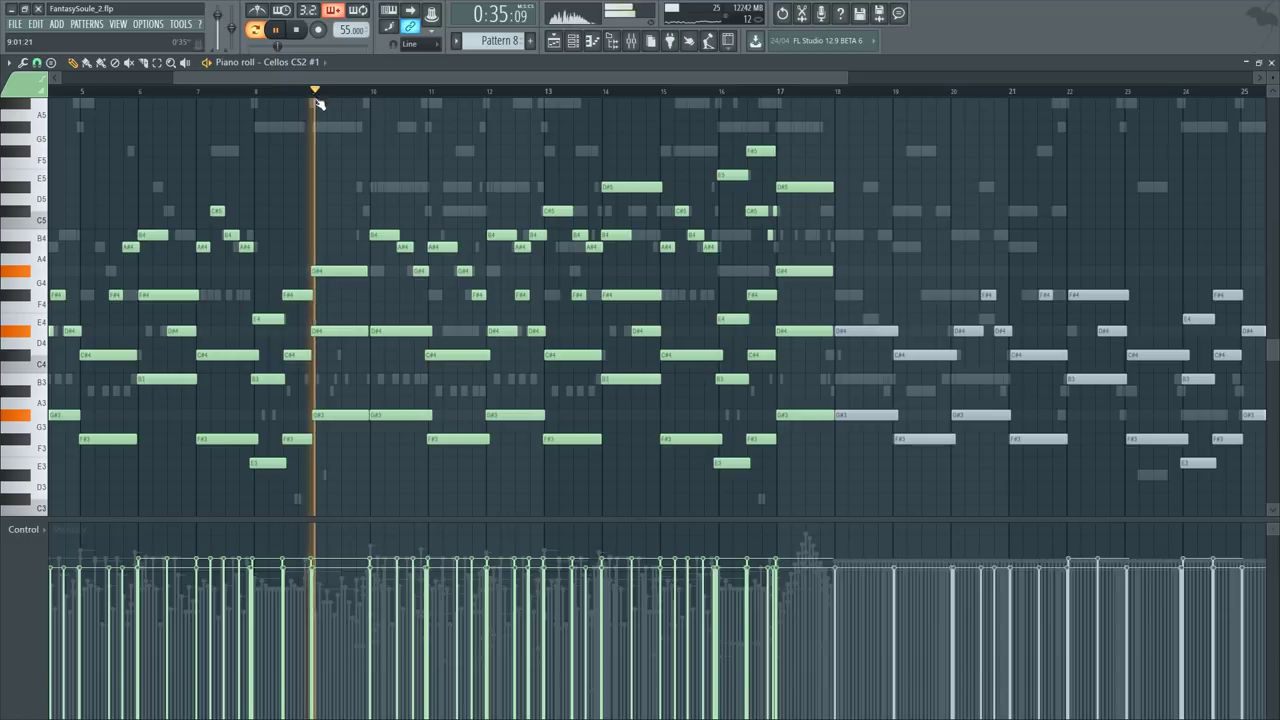
left_click_drag(345, 163, 489, 480)
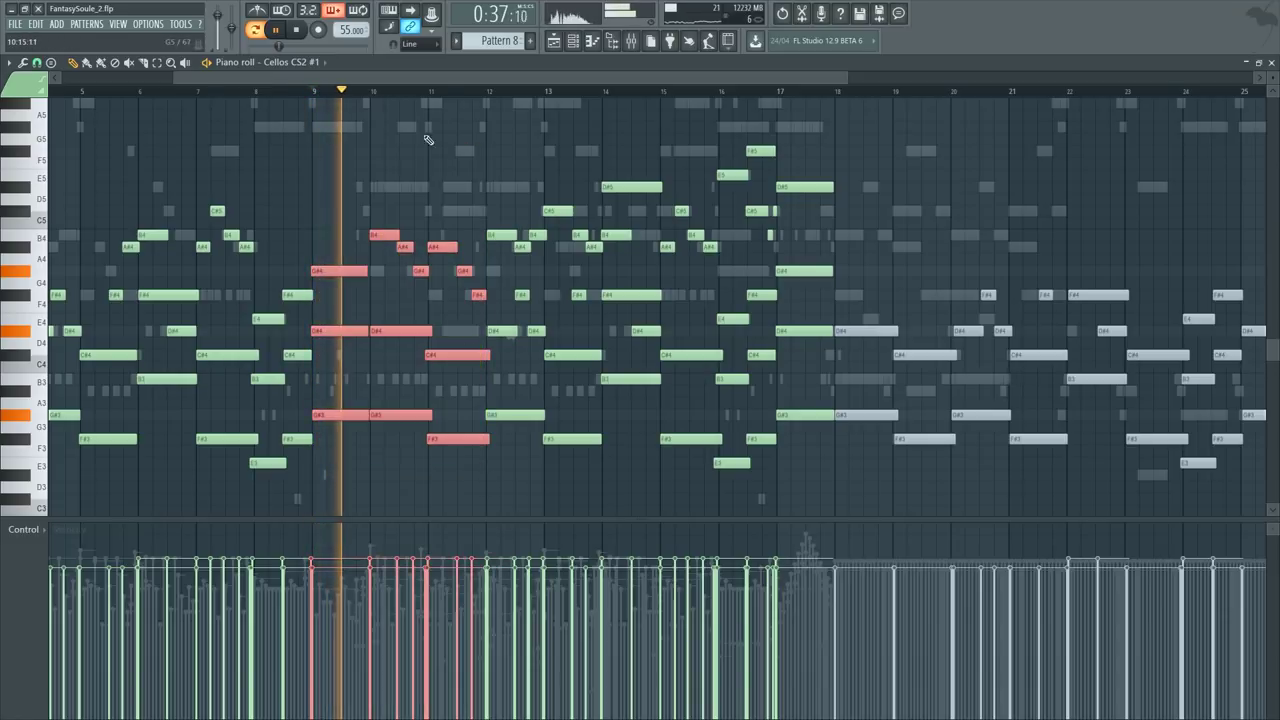
left_click(458, 92)
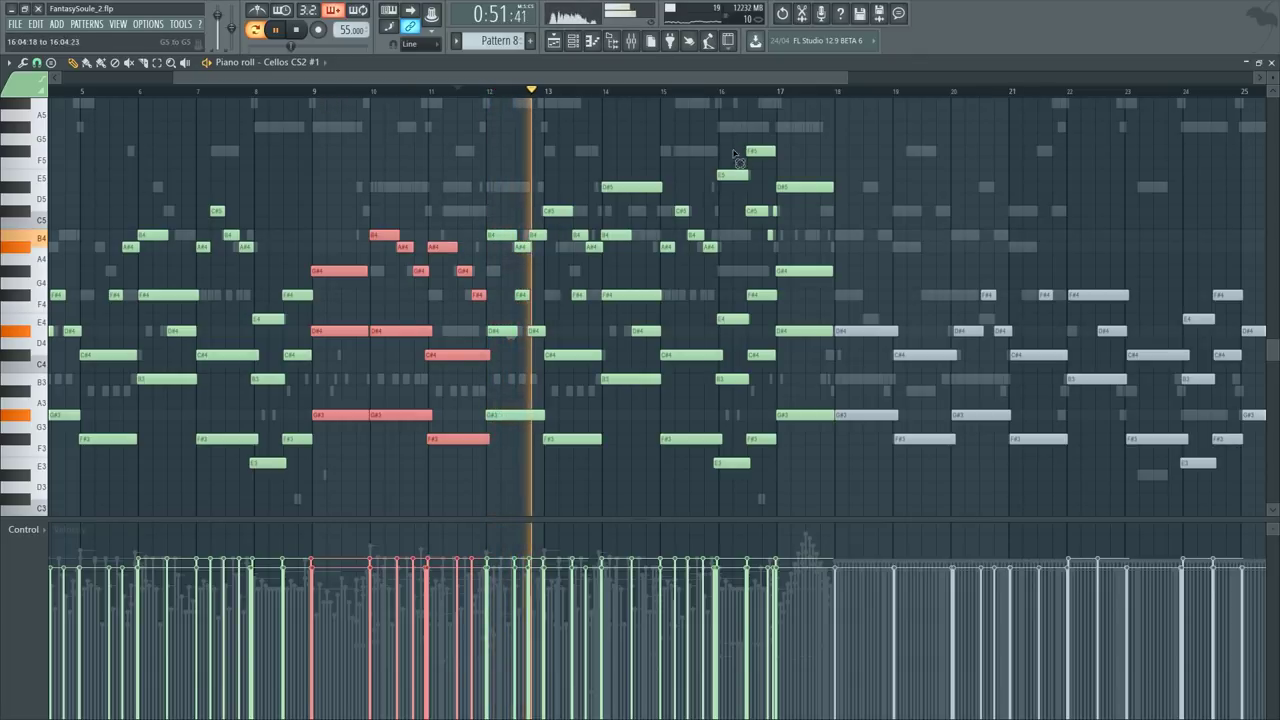
left_click_drag(735, 134, 794, 518)
key("F6")
left_click(264, 299)
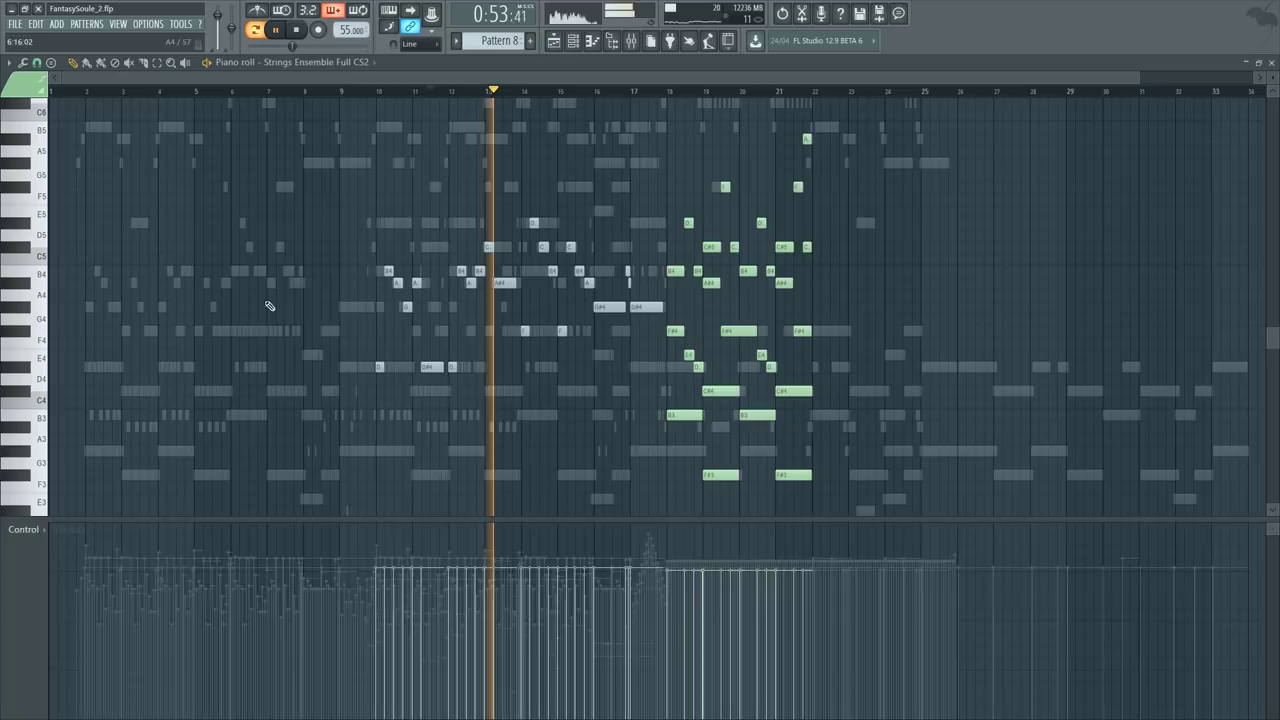
key("ctrl+v")
left_click_drag(110, 307, 836, 307)
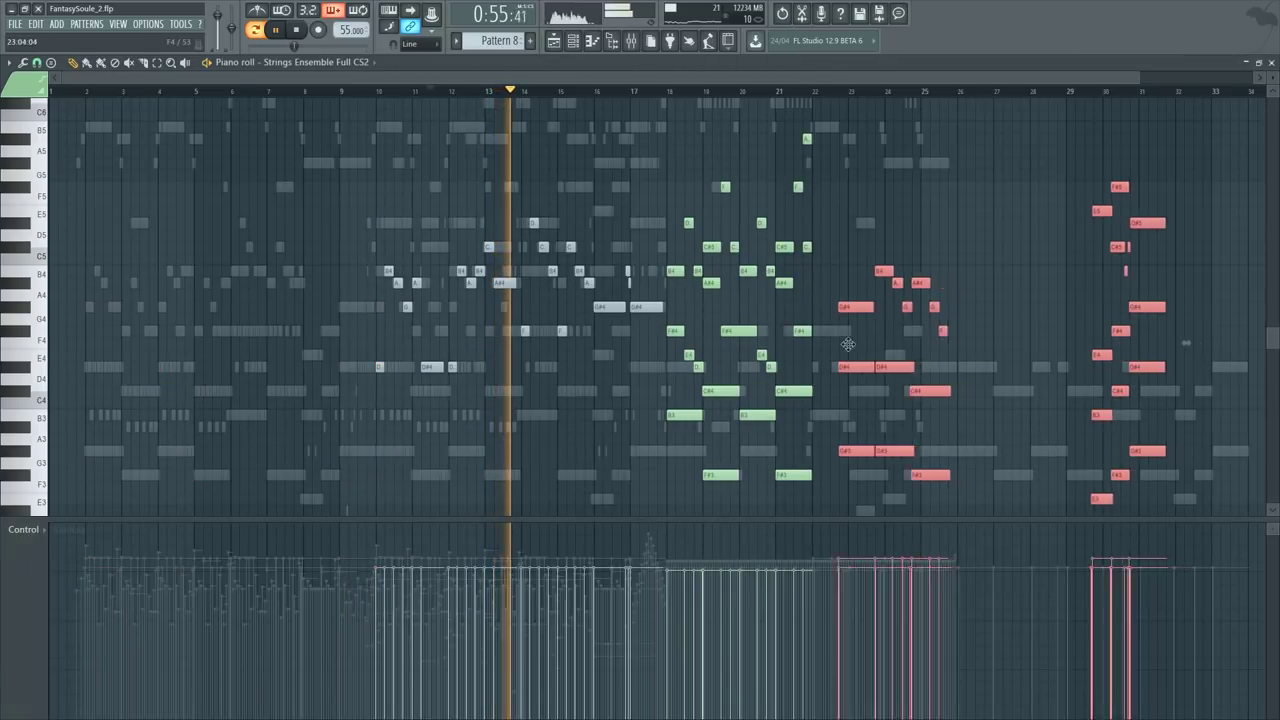
Step: Move the pasted copy of bars 16 and 17 back to bar 25, directly after the first pasted group
left_click(801, 91)
left_click_drag(1000, 134, 1180, 517)
left_click_drag(1076, 483, 936, 484)
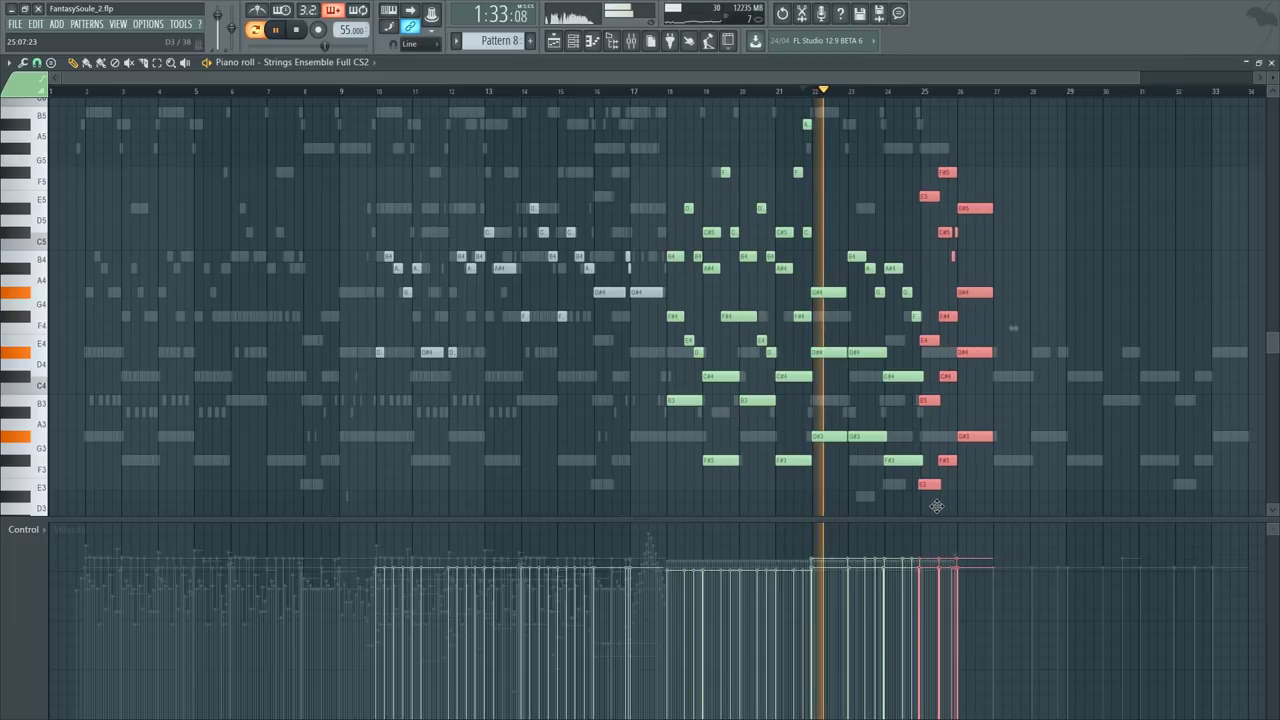
scroll(968, 121, "up", 5)
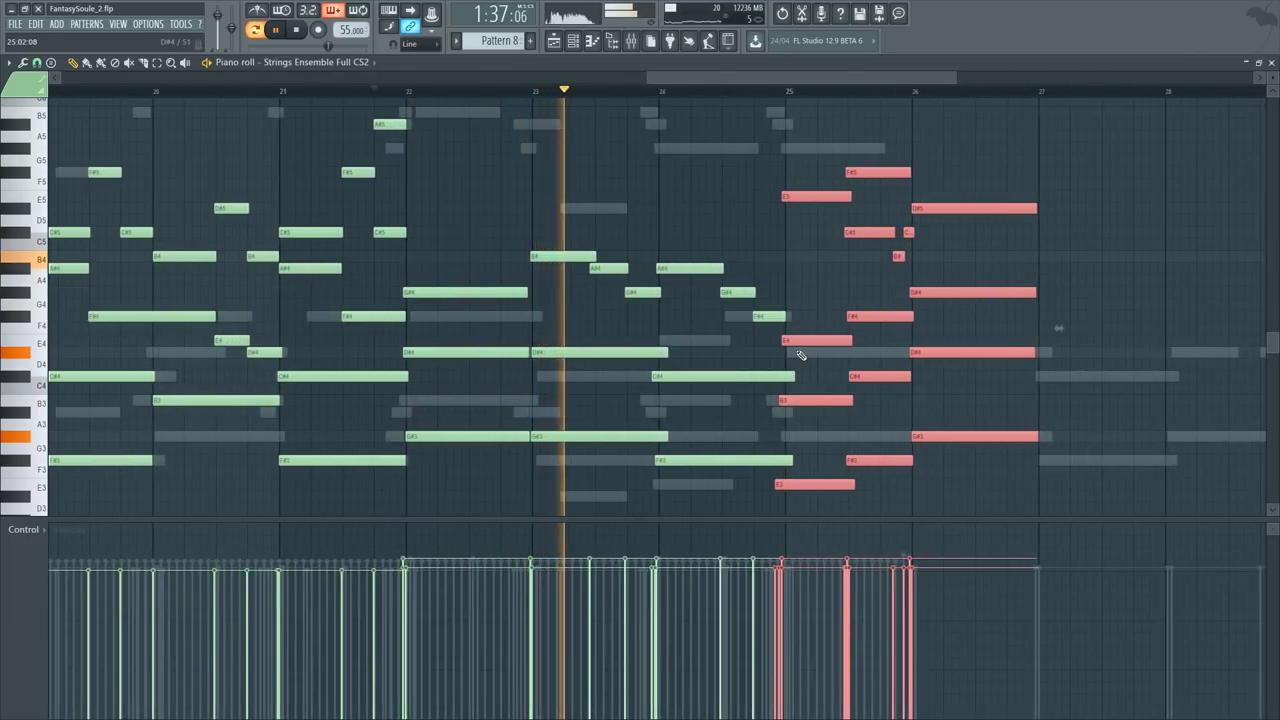
Step: Delete the pasted chord of bar 22 and move the remaining pasted notes one bar earlier
key("space")
left_click(467, 318)
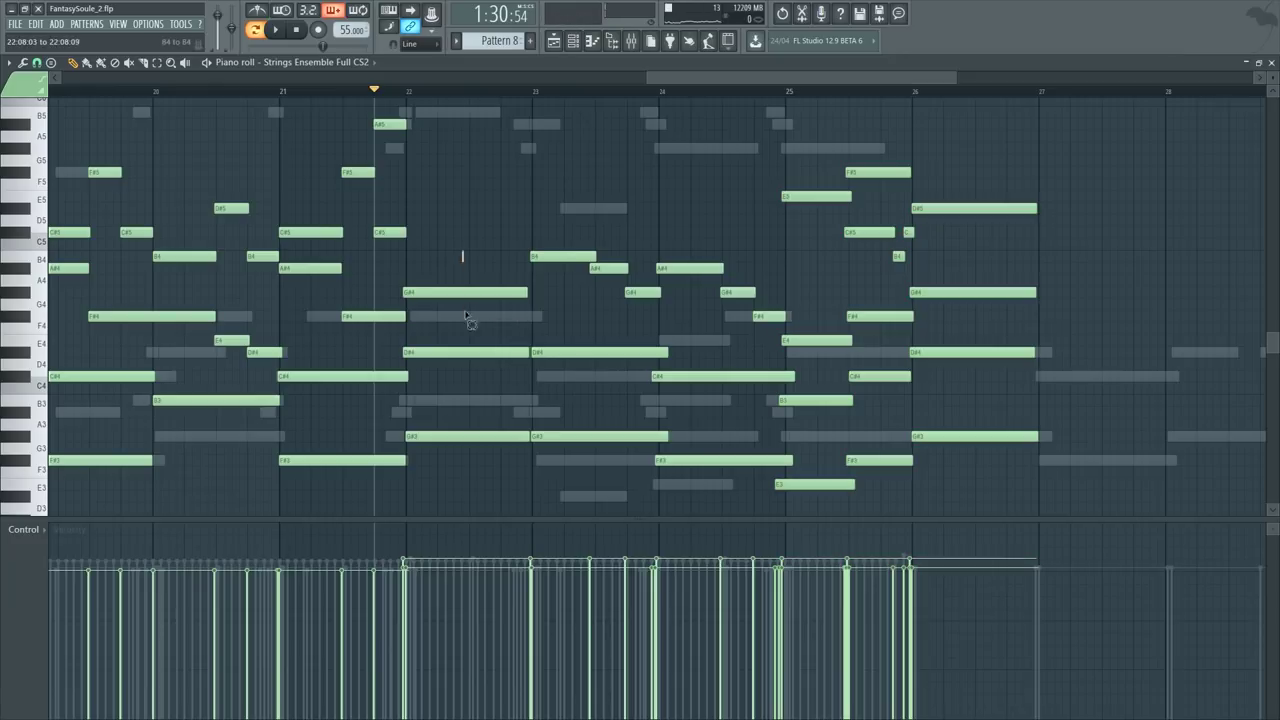
left_click_drag(510, 140, 1257, 514)
scroll(545, 340, "up", 3)
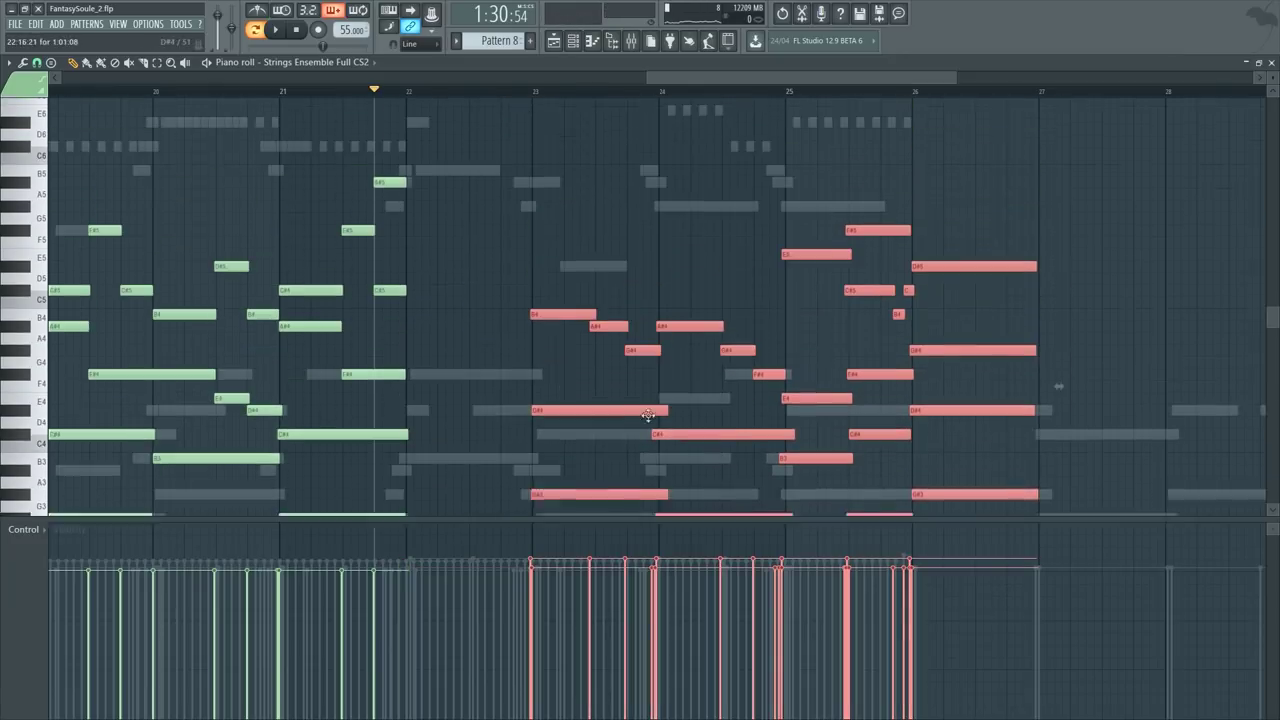
left_click_drag(543, 334, 416, 351)
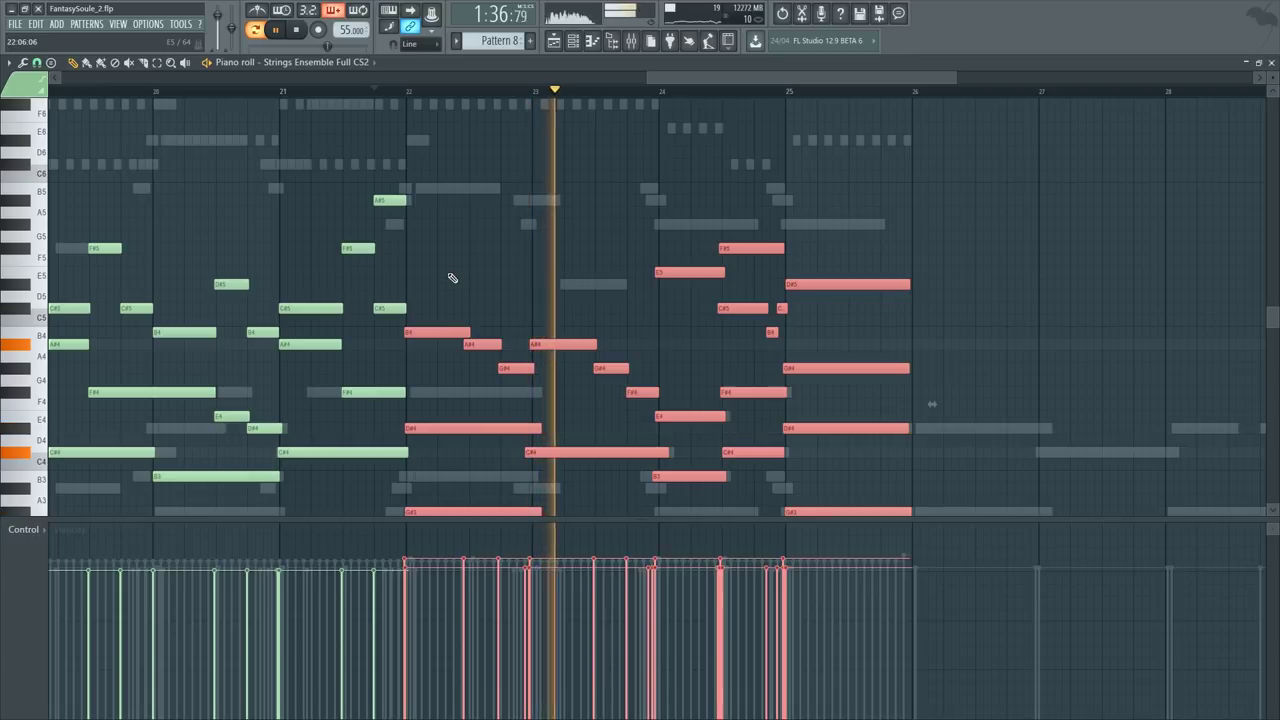
Step: Add a descending C#5, B4, A#4 line over the last three quarters of bar 23 and listen to it
key("space")
key("ctrl+d")
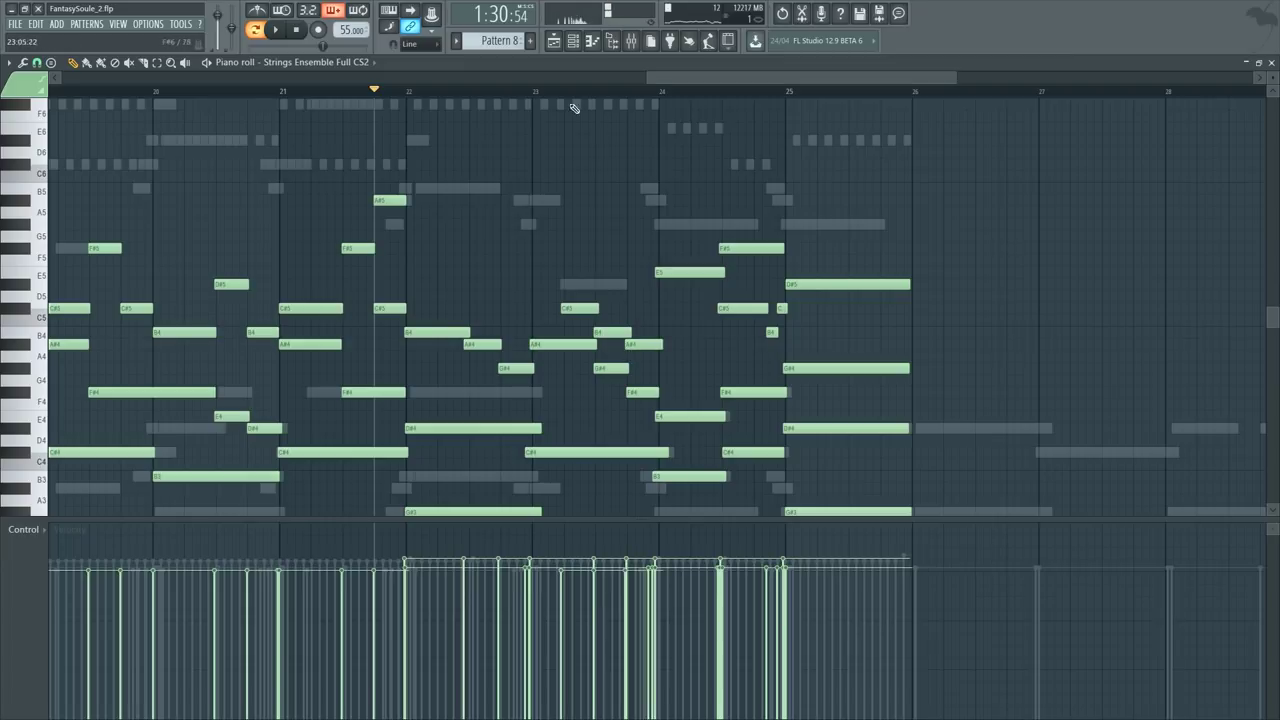
scroll(680, 103, "up", 3, "ctrl")
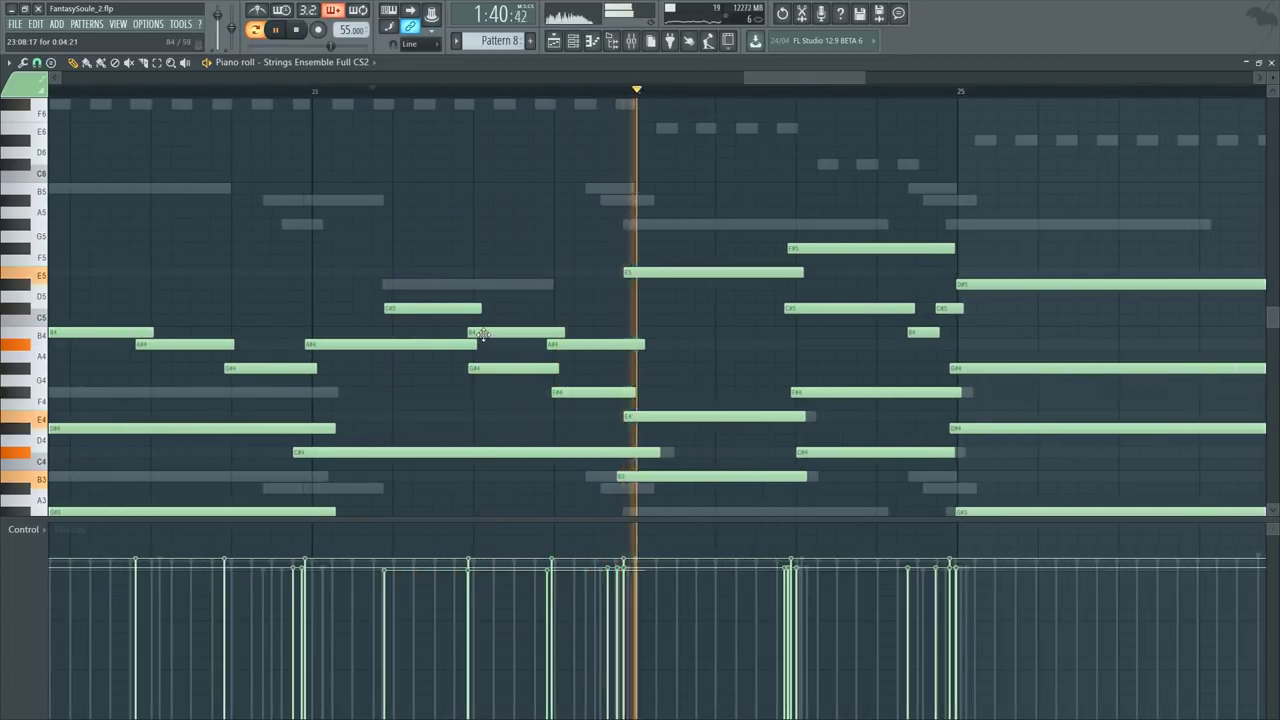
scroll(717, 217, "down", 3)
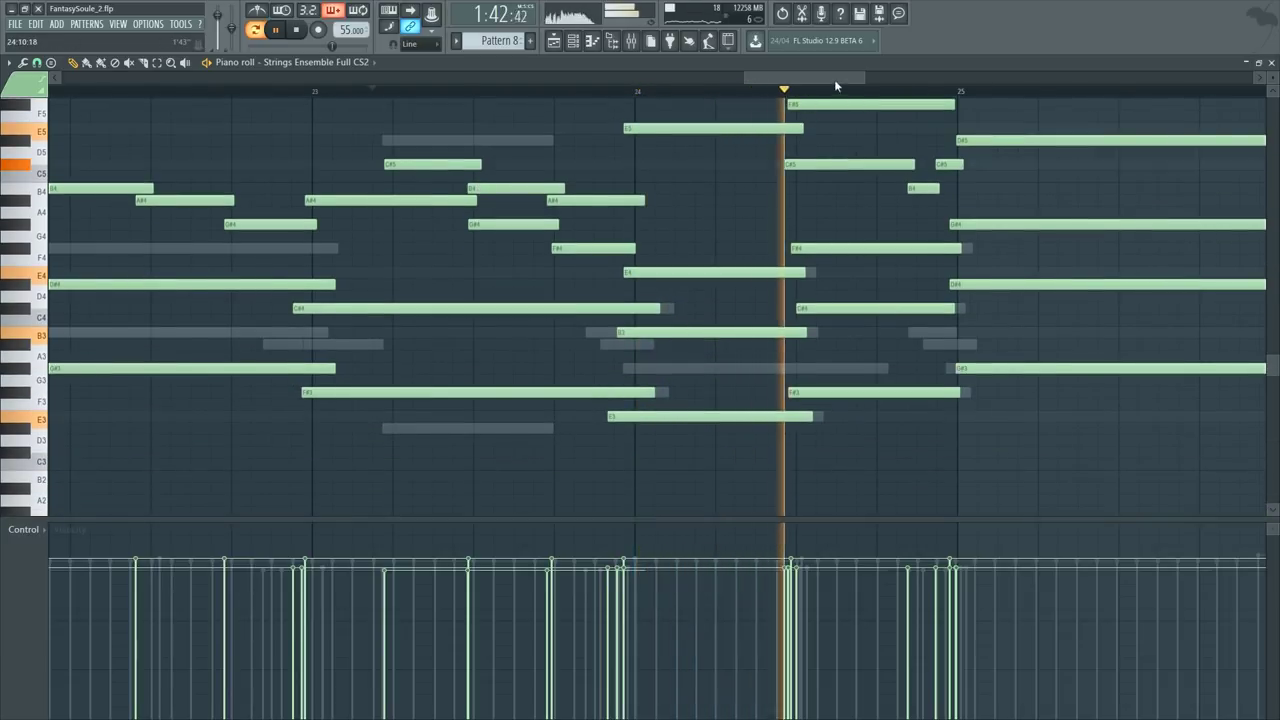
scroll(740, 352, "down", 1, "ctrl")
scroll(740, 352, "up", 2)
Step: Shift the notes from bar 24 onward slightly later and play from late bar 23
key("space")
left_click_drag(1046, 146, 566, 526, "ctrl")
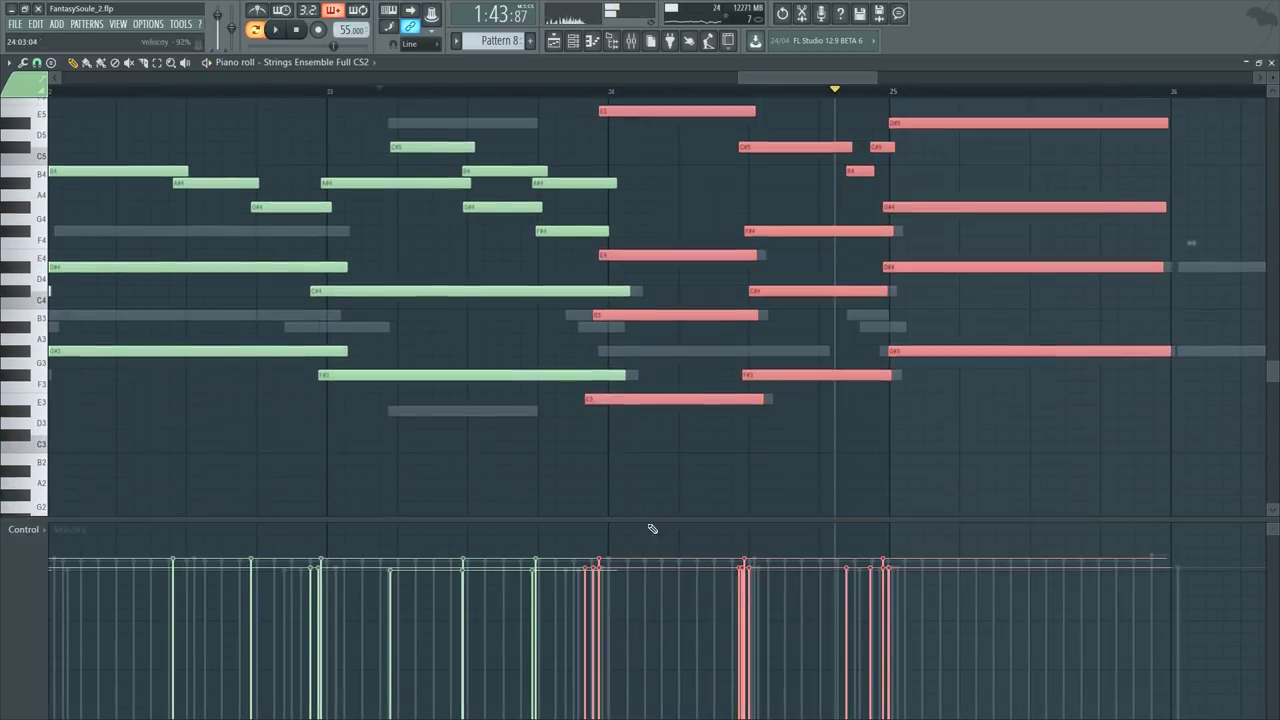
left_click_drag(648, 397, 663, 399)
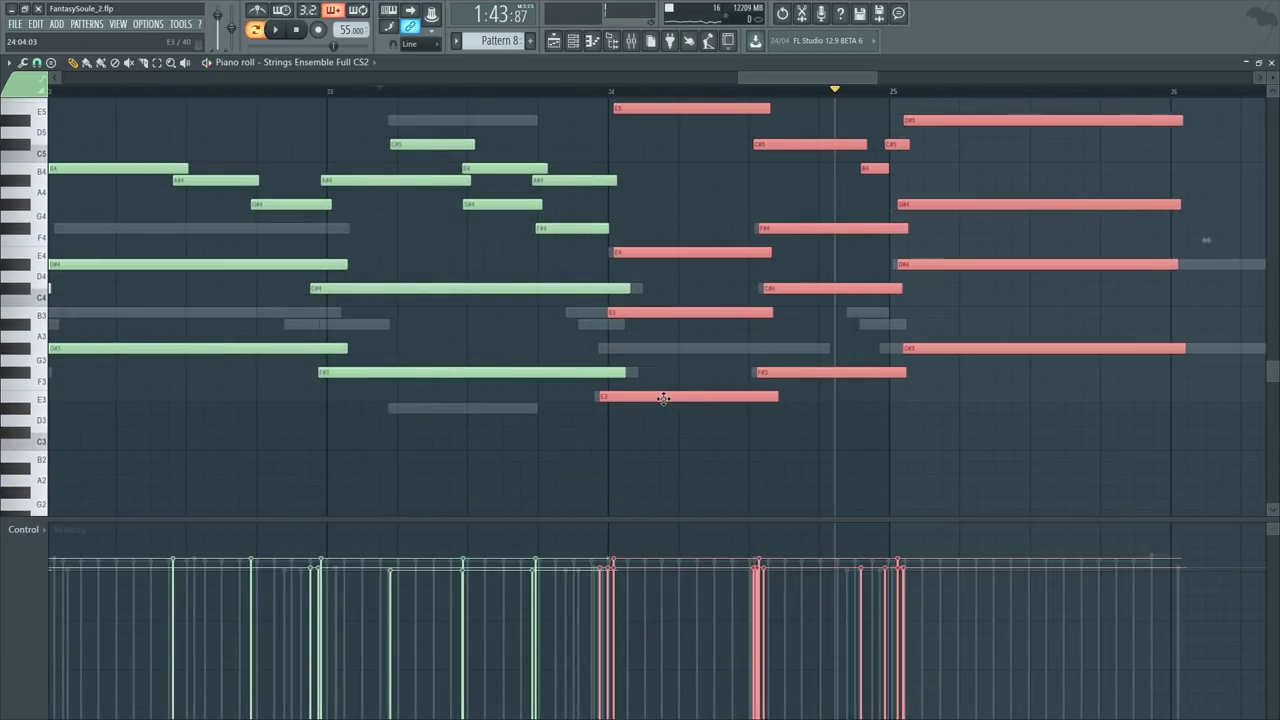
left_click(573, 92)
key("space")
Step: Deselect the shifted notes and delete the F#5 in the second half of bar 24
scroll(712, 220, "up", 2)
left_click(738, 268, "ctrl")
right_click(812, 155)
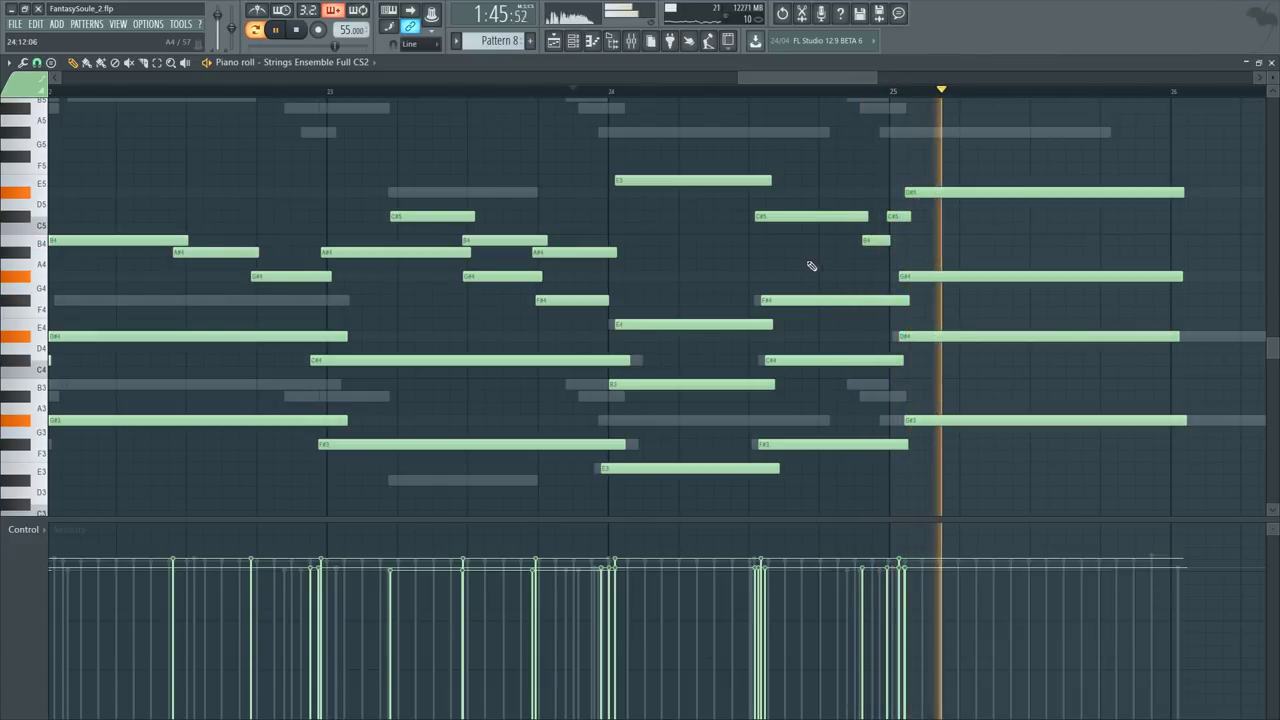
Step: Shorten the four-note chord of bar 25 so it ends at the start of bar 26
left_click_drag(872, 79, 945, 88)
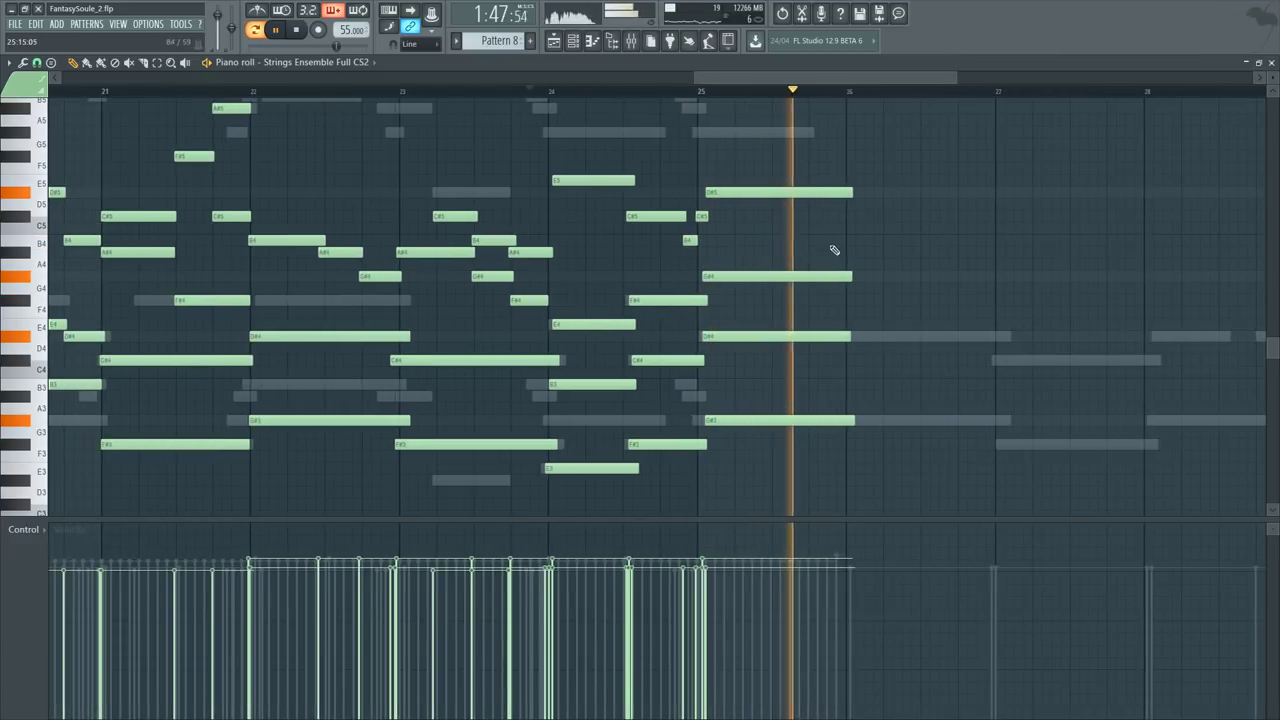
left_click_drag(808, 180, 847, 424)
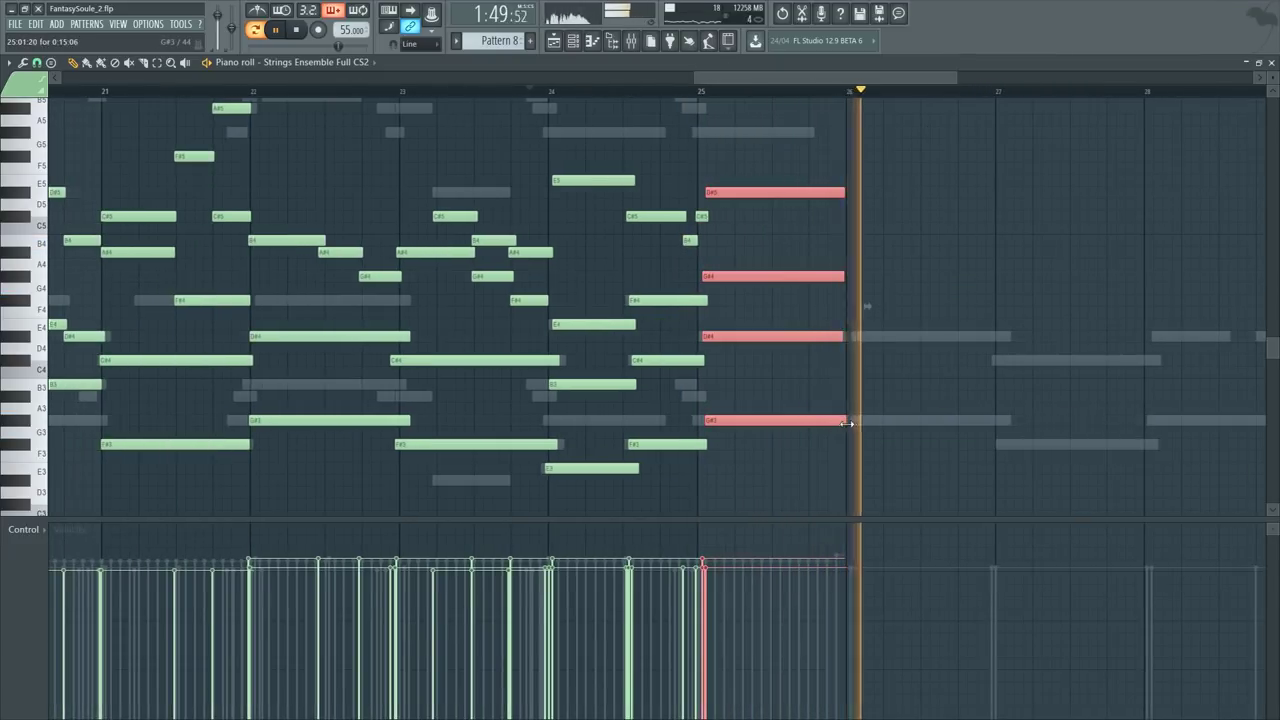
left_click(874, 415, "ctrl")
right_click(884, 415, "ctrl")
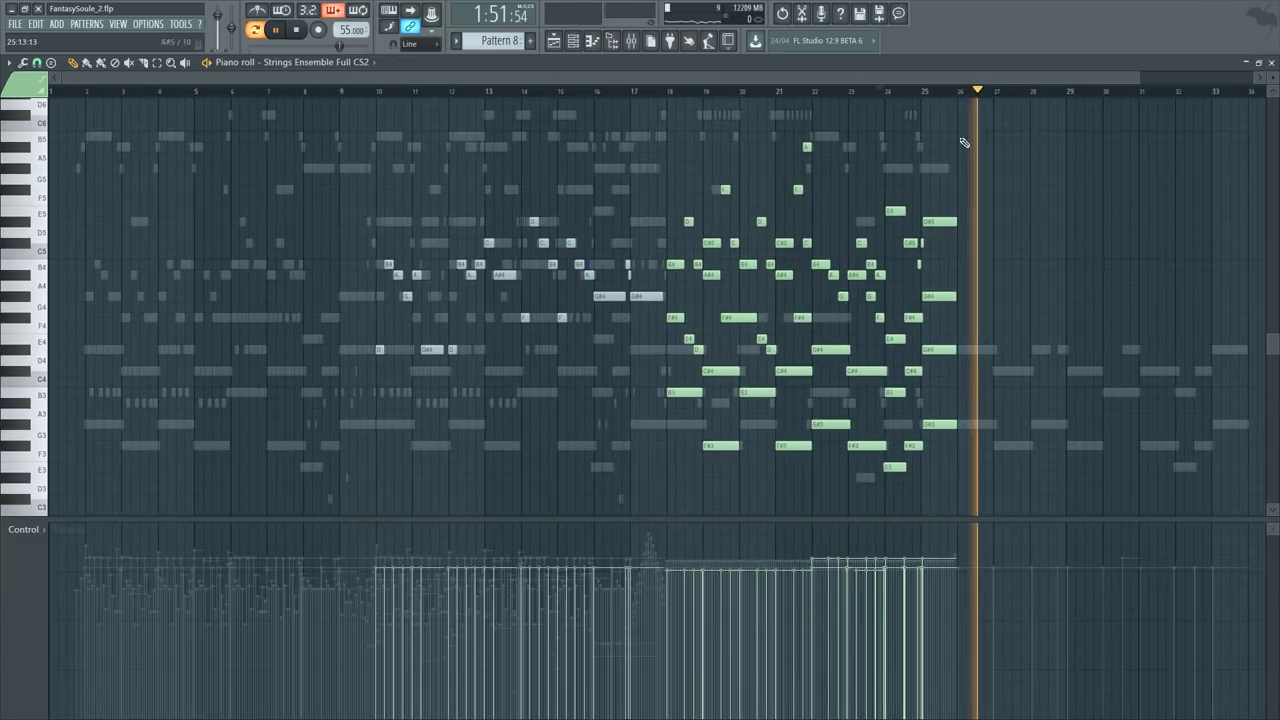
Step: Open the Cellos CS2 #1 notes and delete the muted notes after bar 17
scroll(1006, 95, "up", 3)
left_click(870, 92)
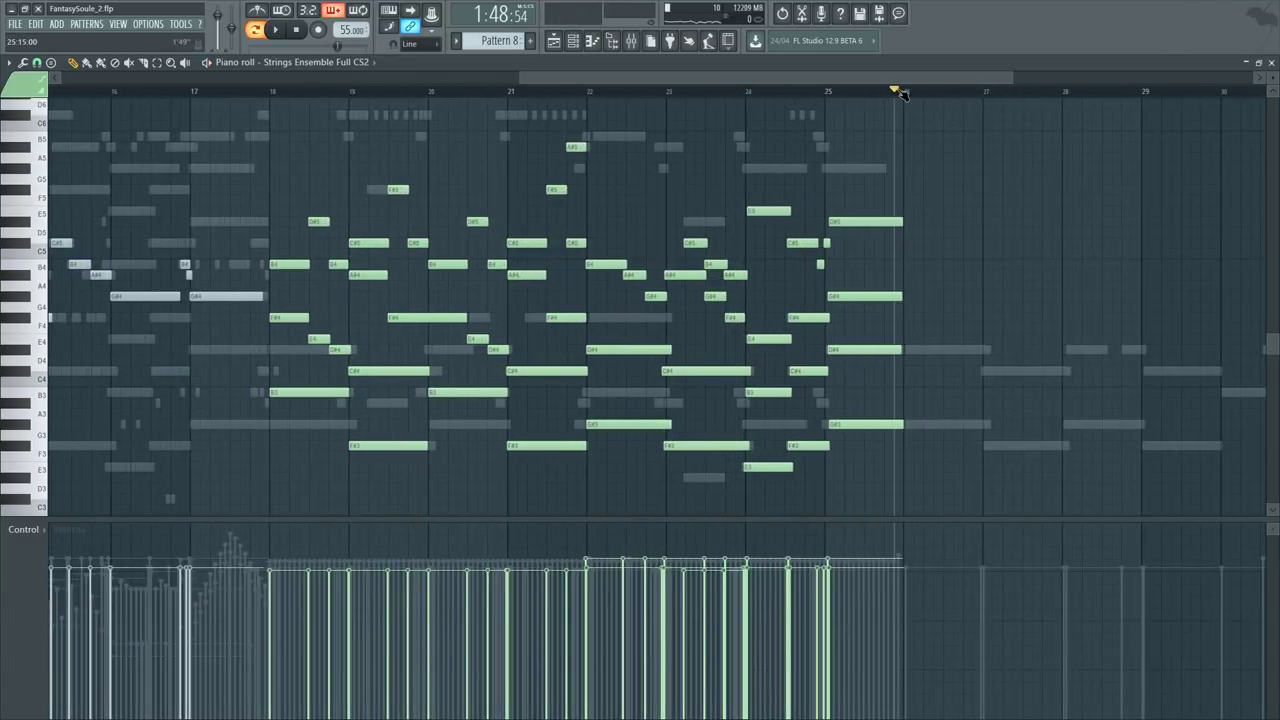
scroll(900, 92, "down", 2)
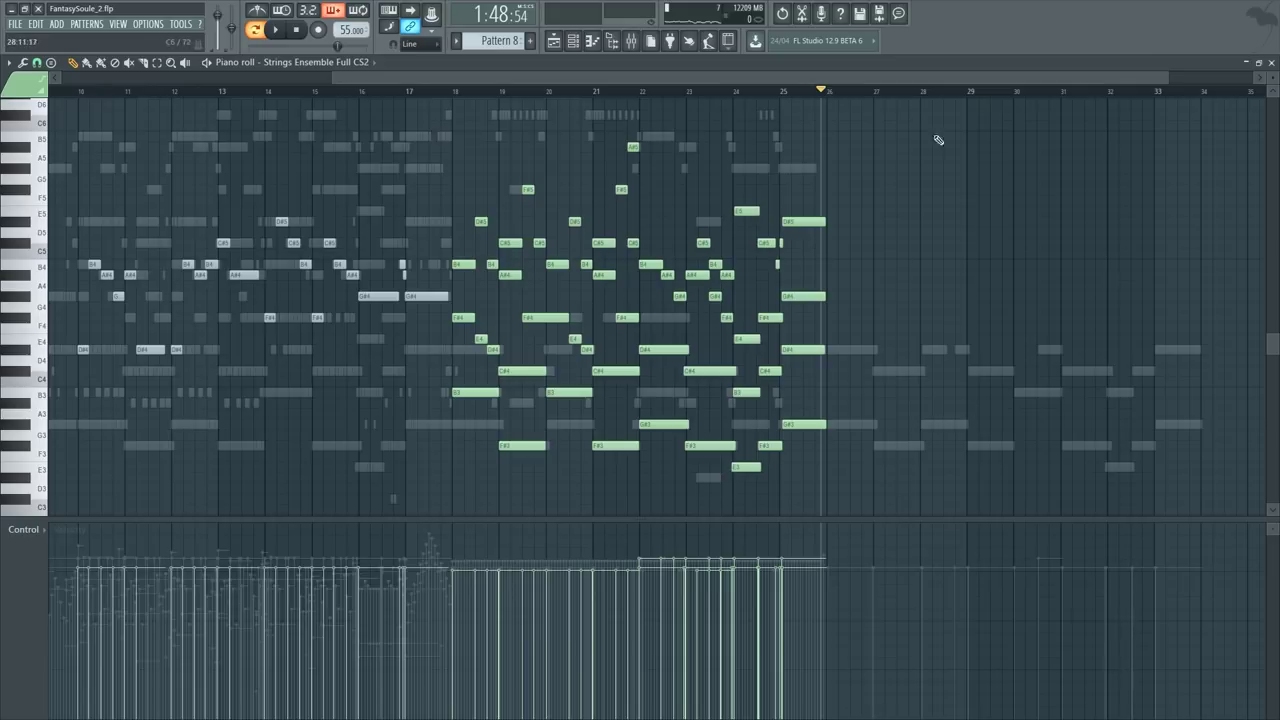
right_click(867, 353)
left_click_drag(843, 291, 1256, 482)
key("Delete")
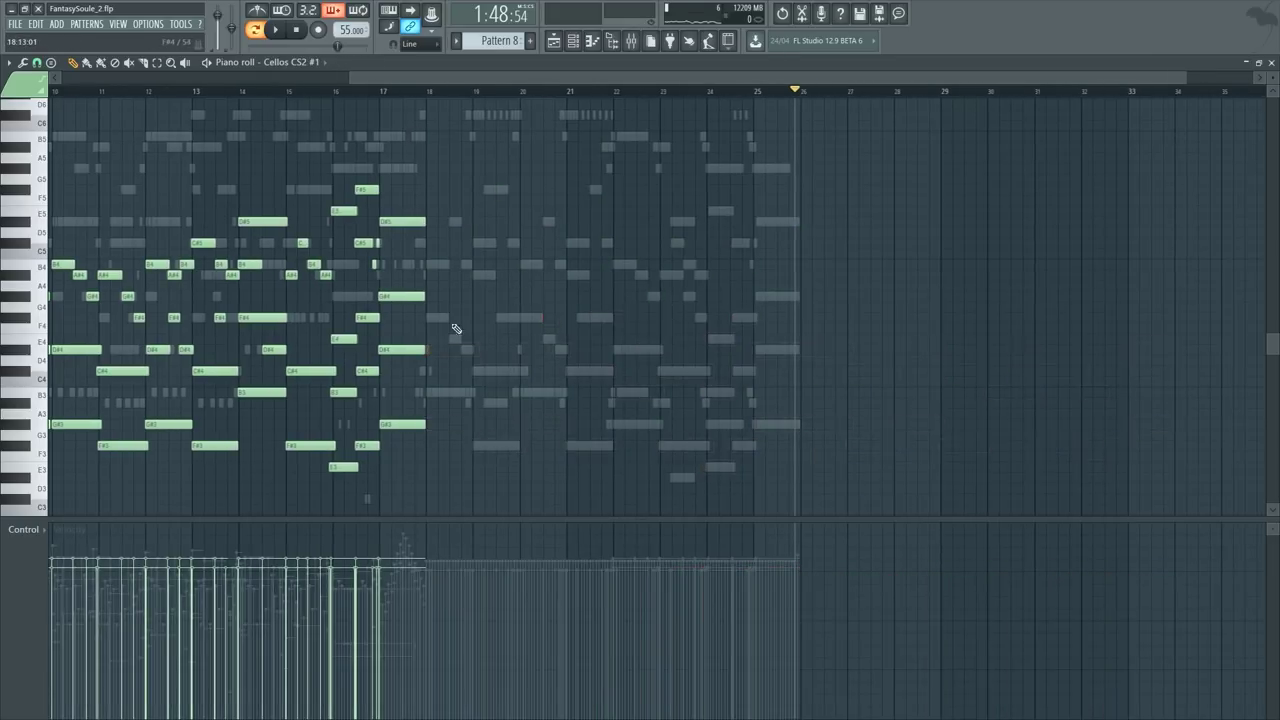
left_click(415, 91)
scroll(415, 92, "up", 2)
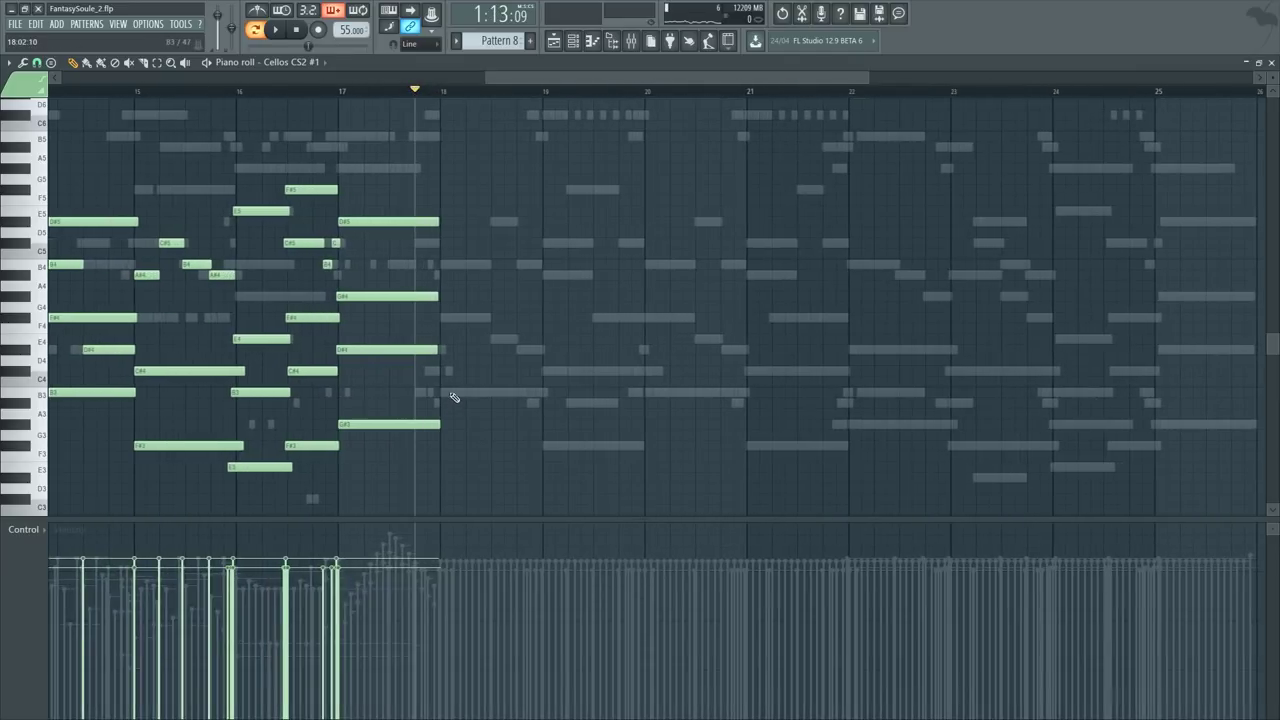
Step: Return to Strings Ensemble Full CS2 and delete its muted notes before bar 18
right_click(451, 394)
scroll(462, 101, "down", 1)
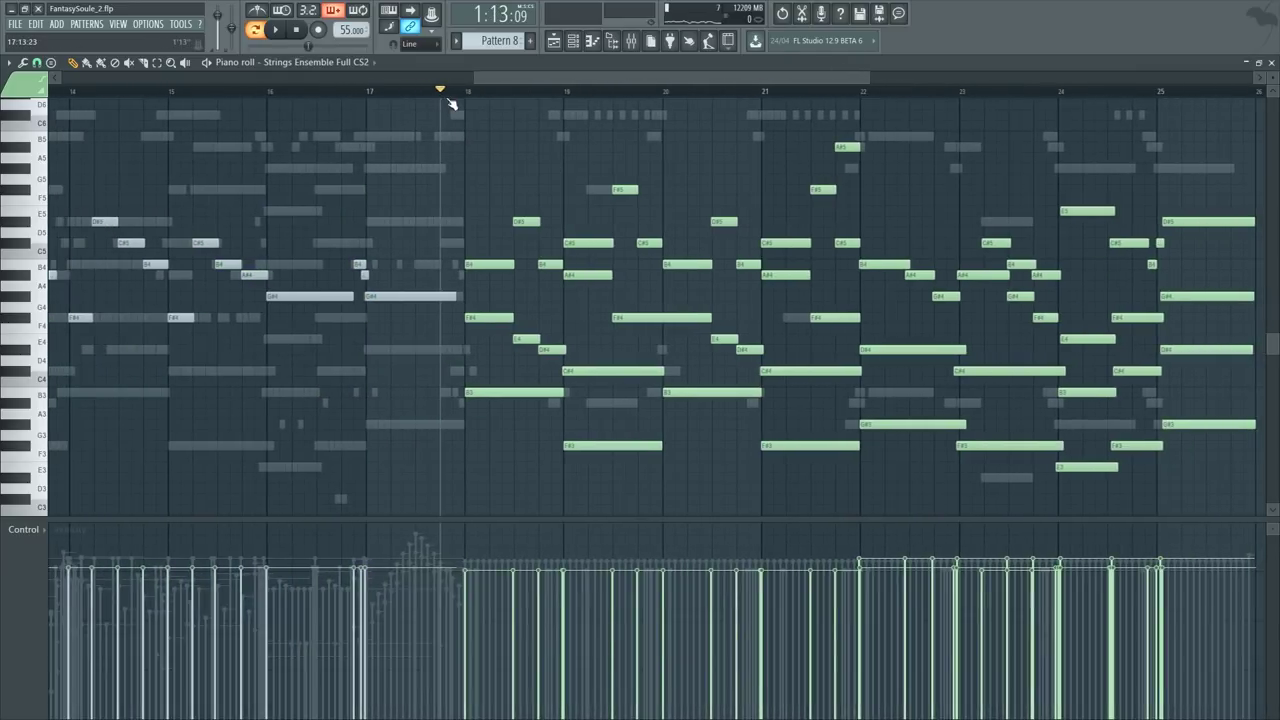
scroll(449, 100, "down", 1)
key("alt+shift+m")
scroll(538, 92, "down", 1)
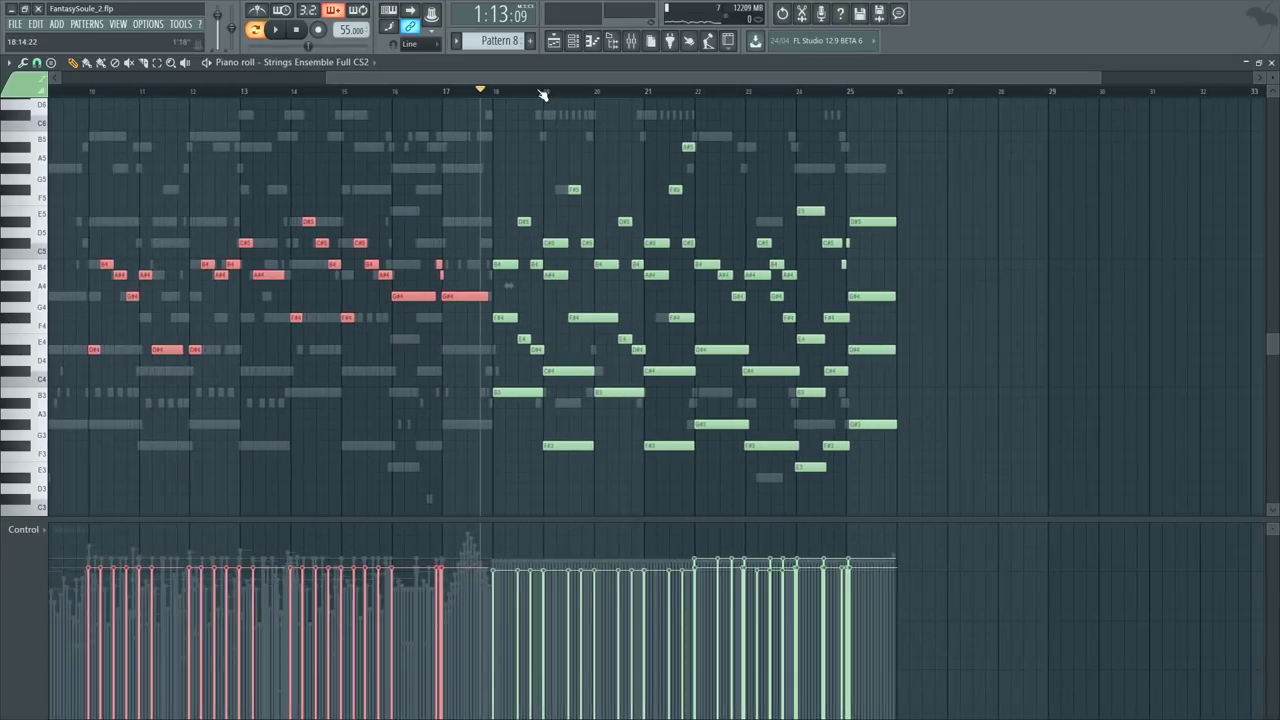
key("Delete")
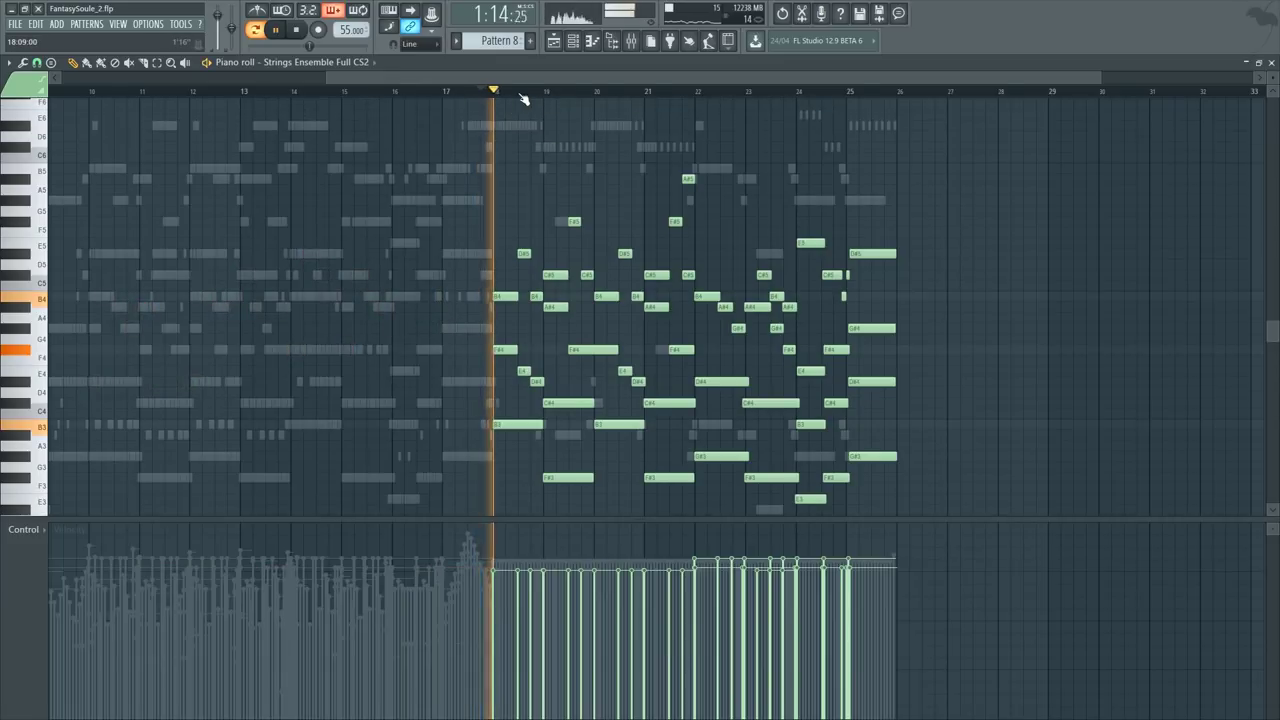
Step: Copy the lowest-voice notes of bars 18 to 25 from Strings Ensemble Full CS2 into Cellos CS2 #1 at the same bars
scroll(523, 97, "up", 2)
scroll(570, 323, "down", 3)
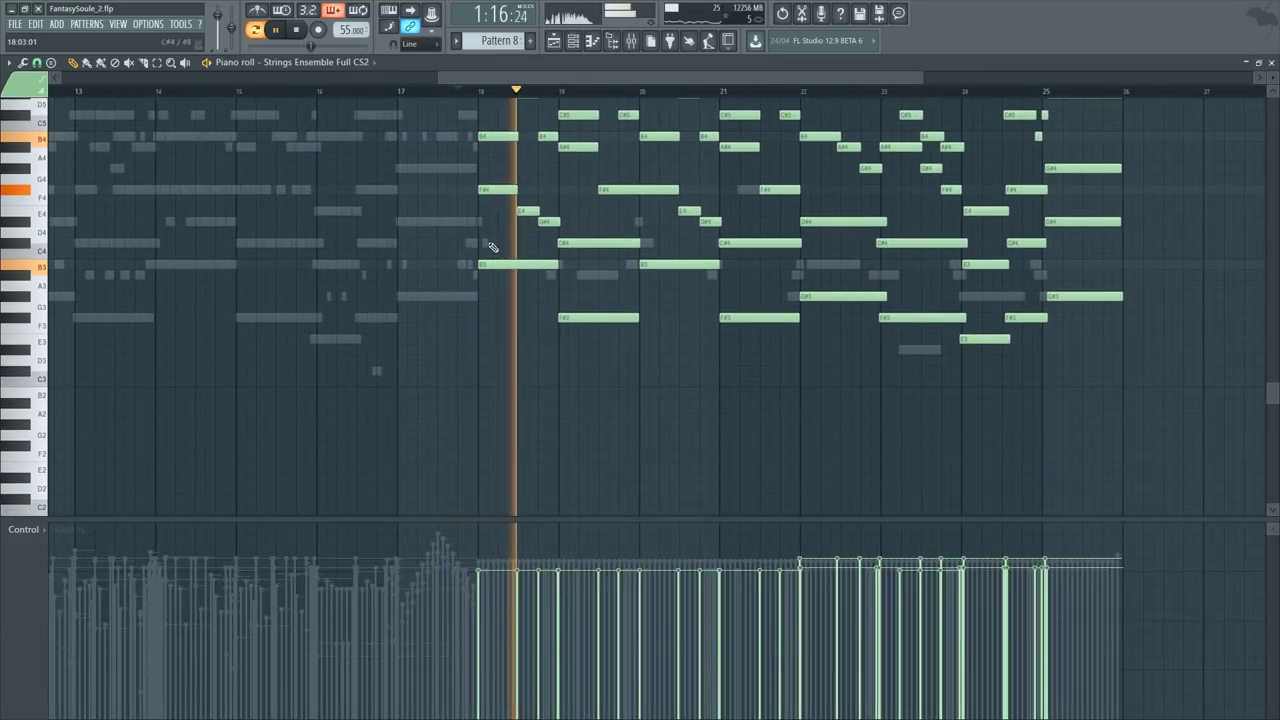
left_click_drag(486, 245, 634, 375)
left_click(670, 263, "ctrl+shift")
left_click_drag(466, 172, 553, 237)
left_click(543, 265, "ctrl")
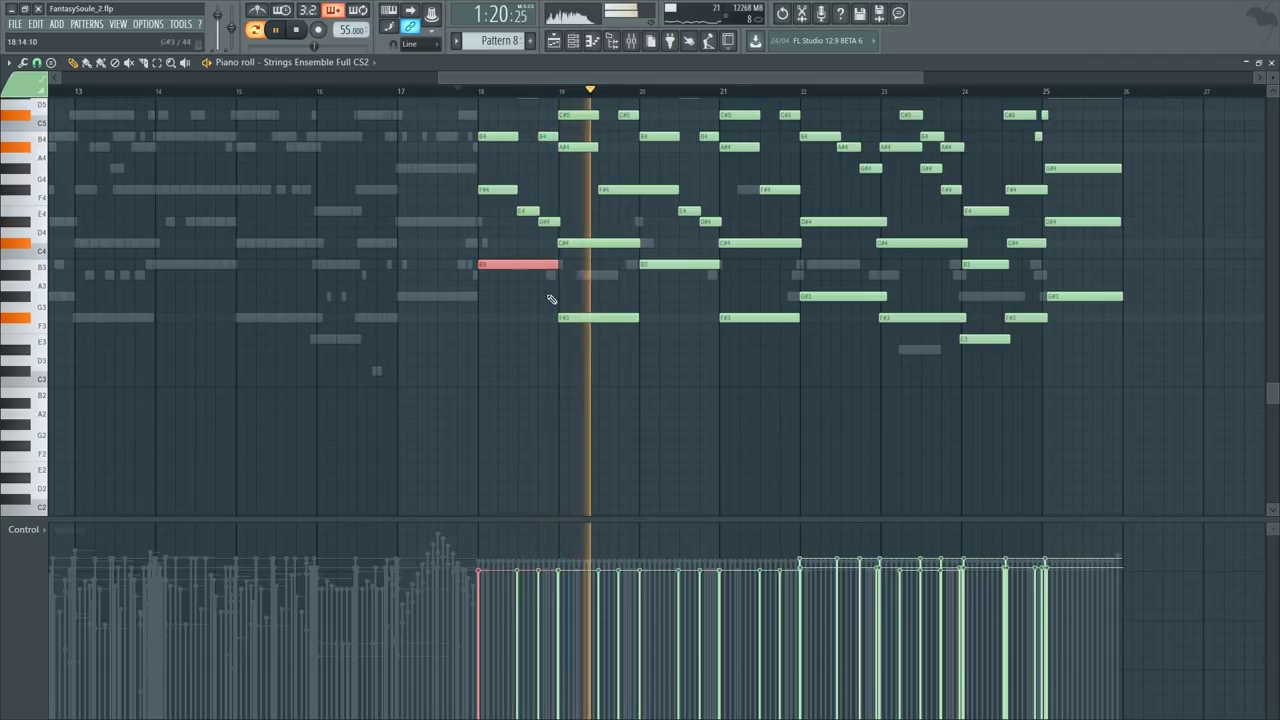
left_click(590, 317, "ctrl+shift")
left_click_drag(781, 302, 1101, 419)
left_click_drag(857, 289, 1110, 314)
left_click(678, 263, "ctrl+shift")
key("F6")
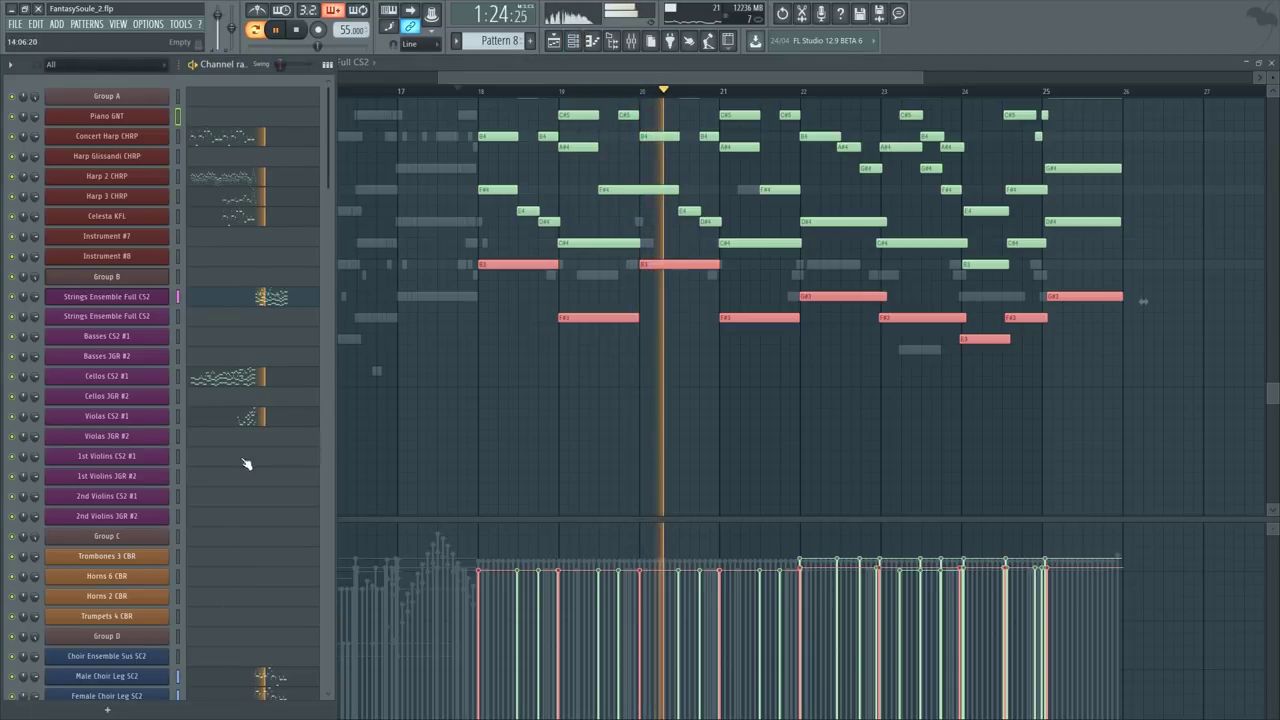
key("space")
left_click(262, 379)
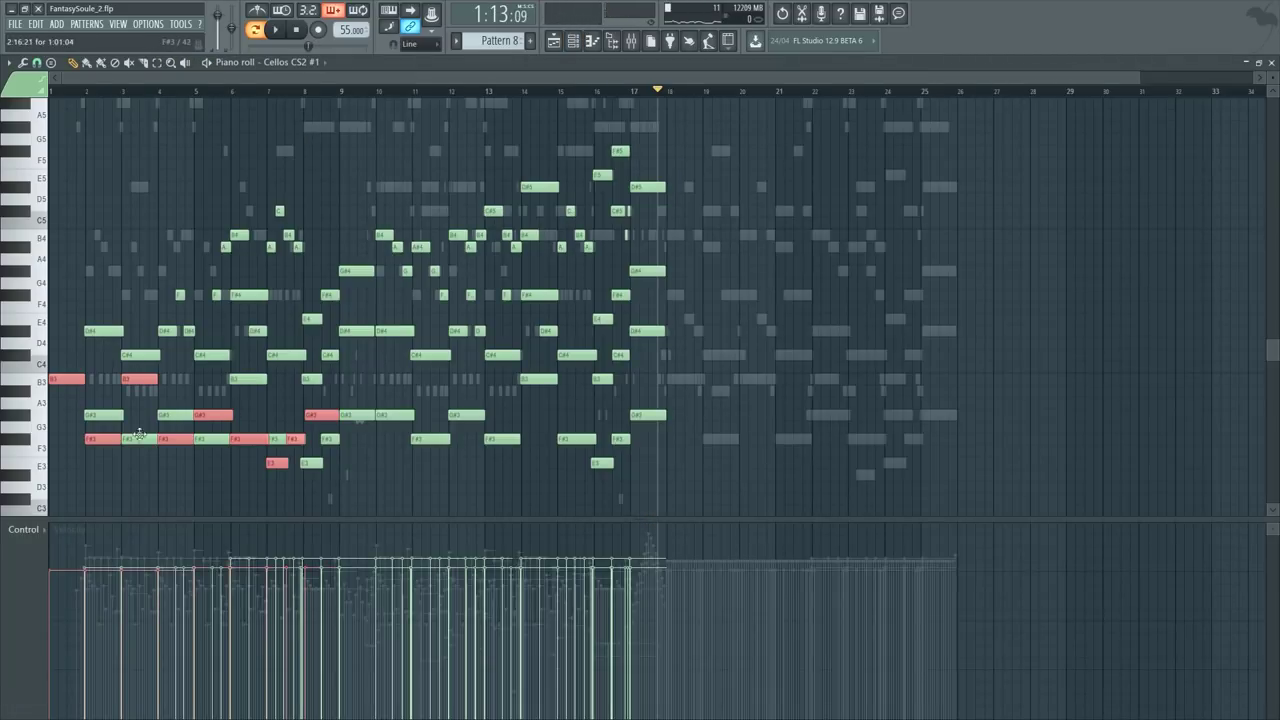
left_click_drag(71, 392, 689, 394)
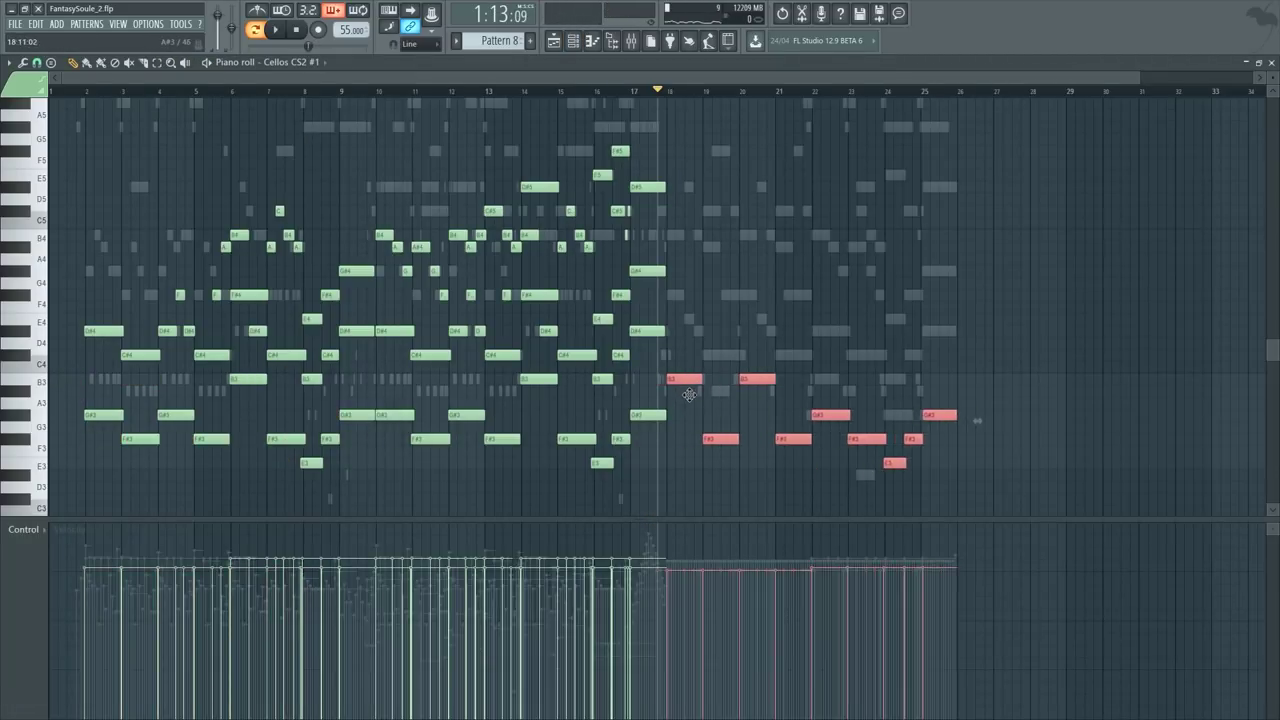
scroll(836, 93, "up", 3)
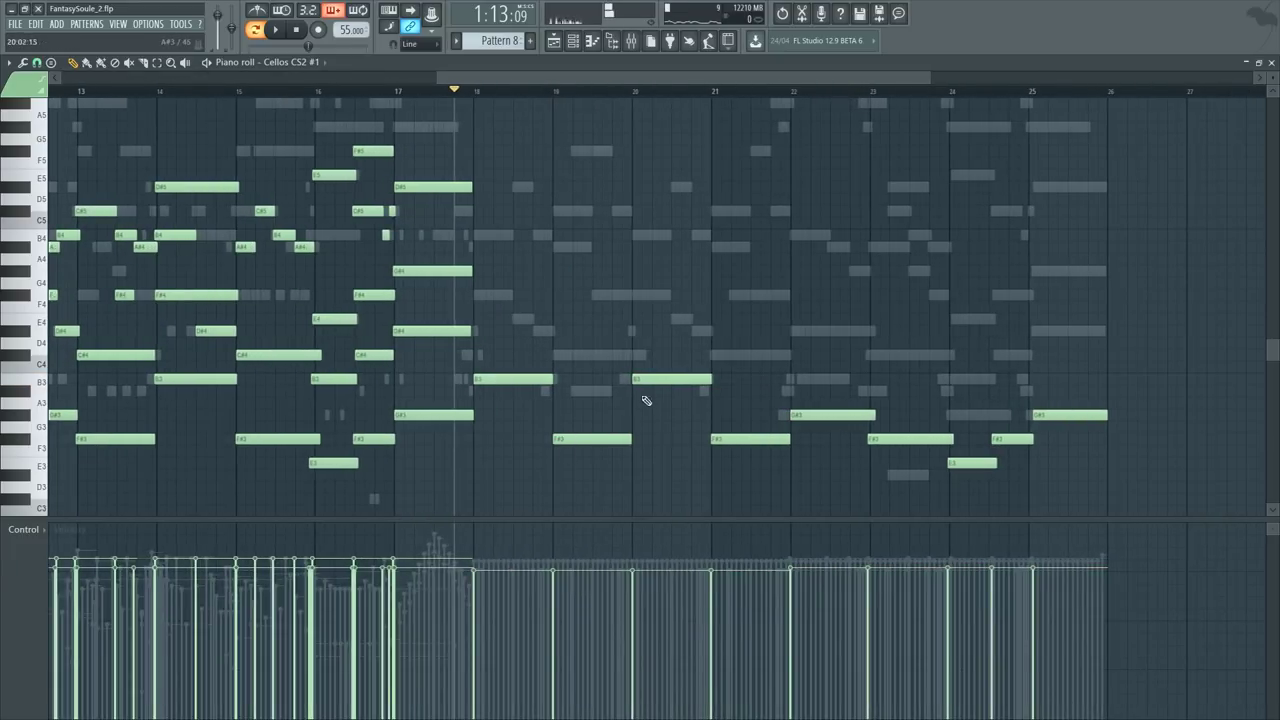
Step: Copy the notes of bars 18 to 25 from Cellos CS2 #1 into Basses CS2 #1 at the same bars
key("space")
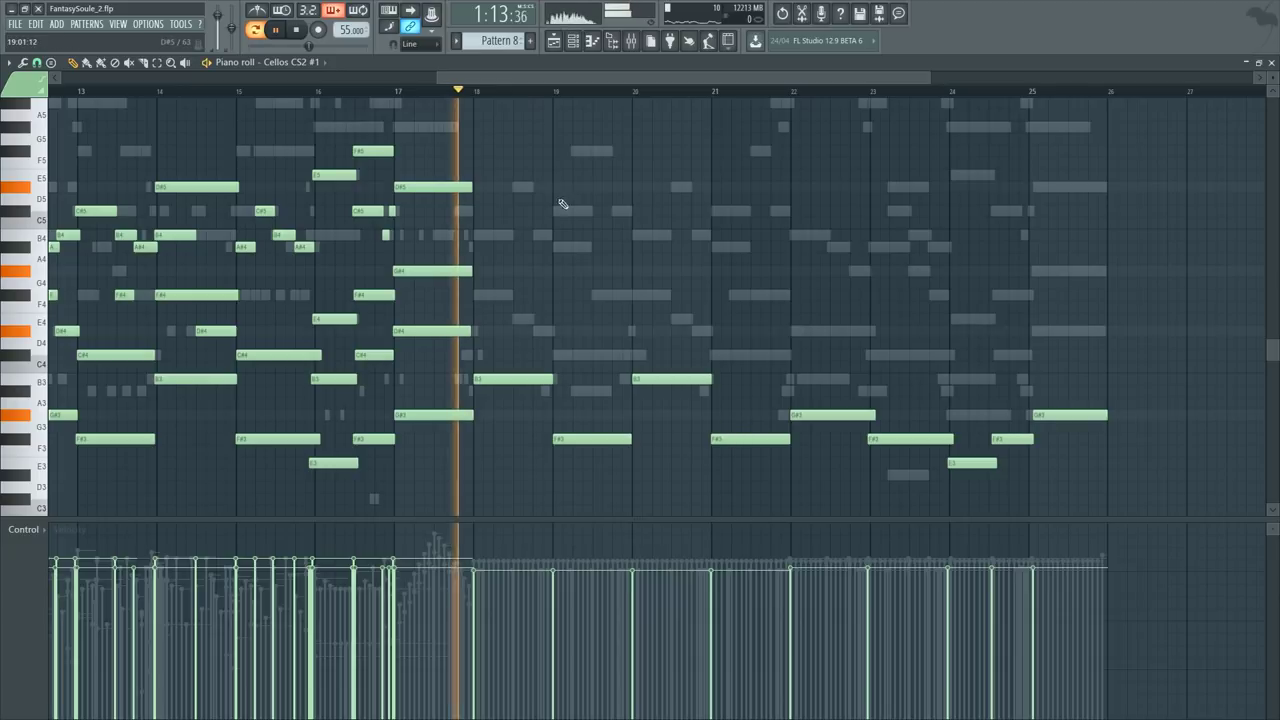
left_click_drag(503, 346, 1152, 511)
key("F6")
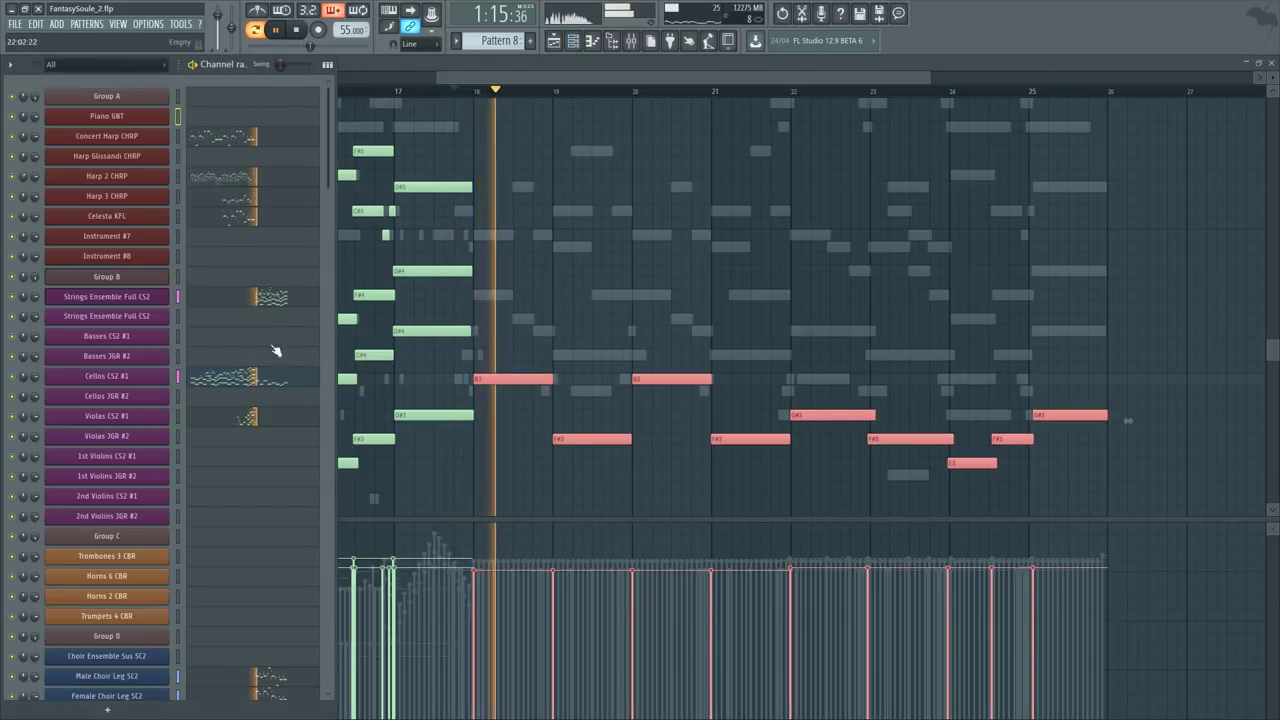
key("space")
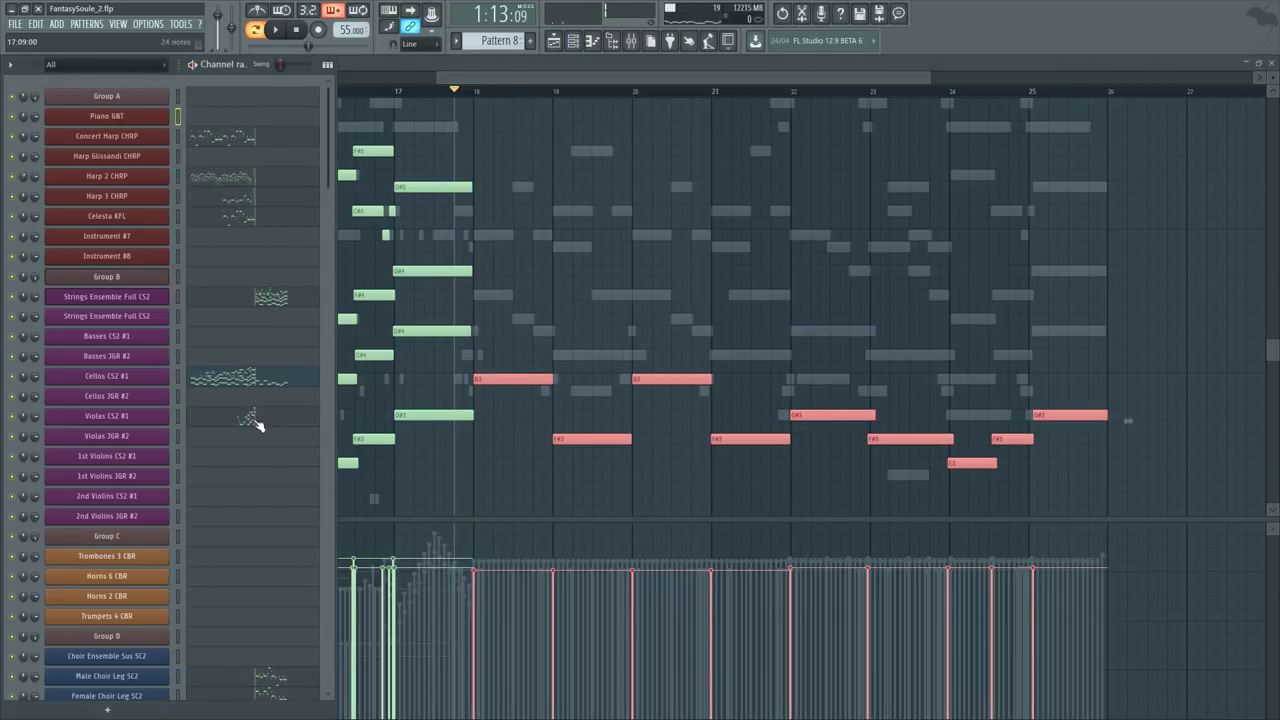
left_click(296, 337)
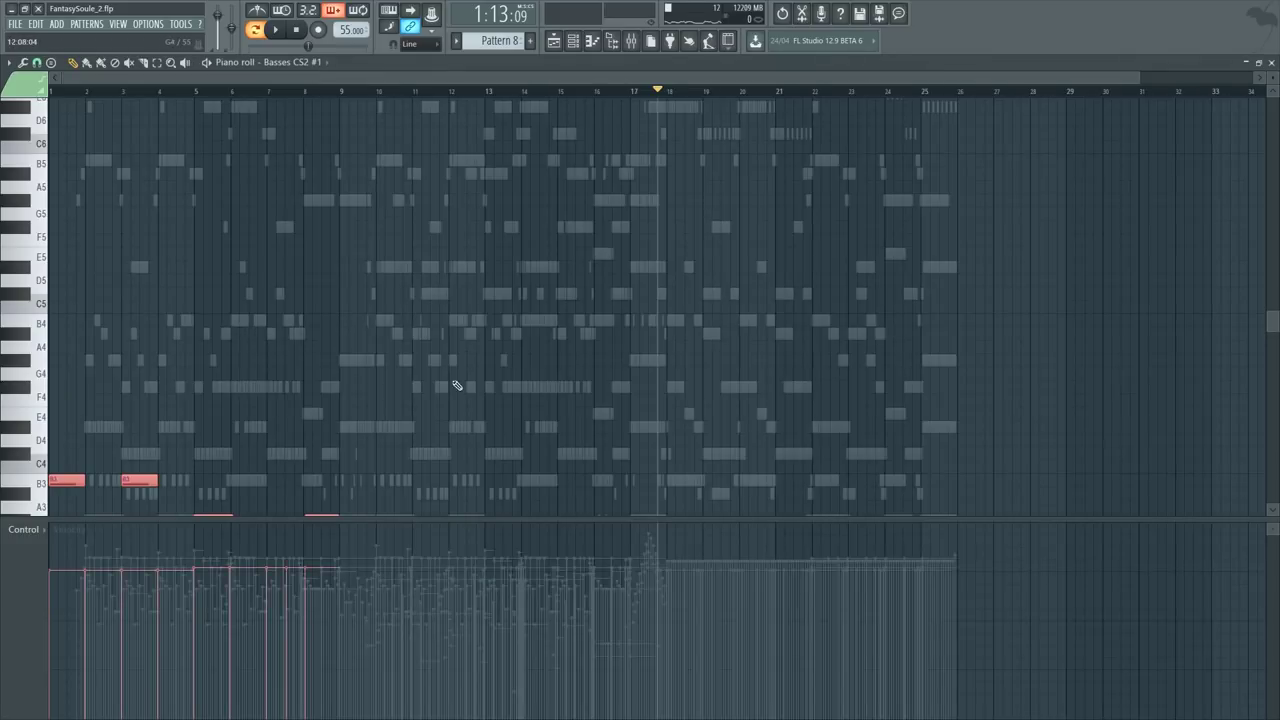
left_click_drag(75, 460, 706, 453)
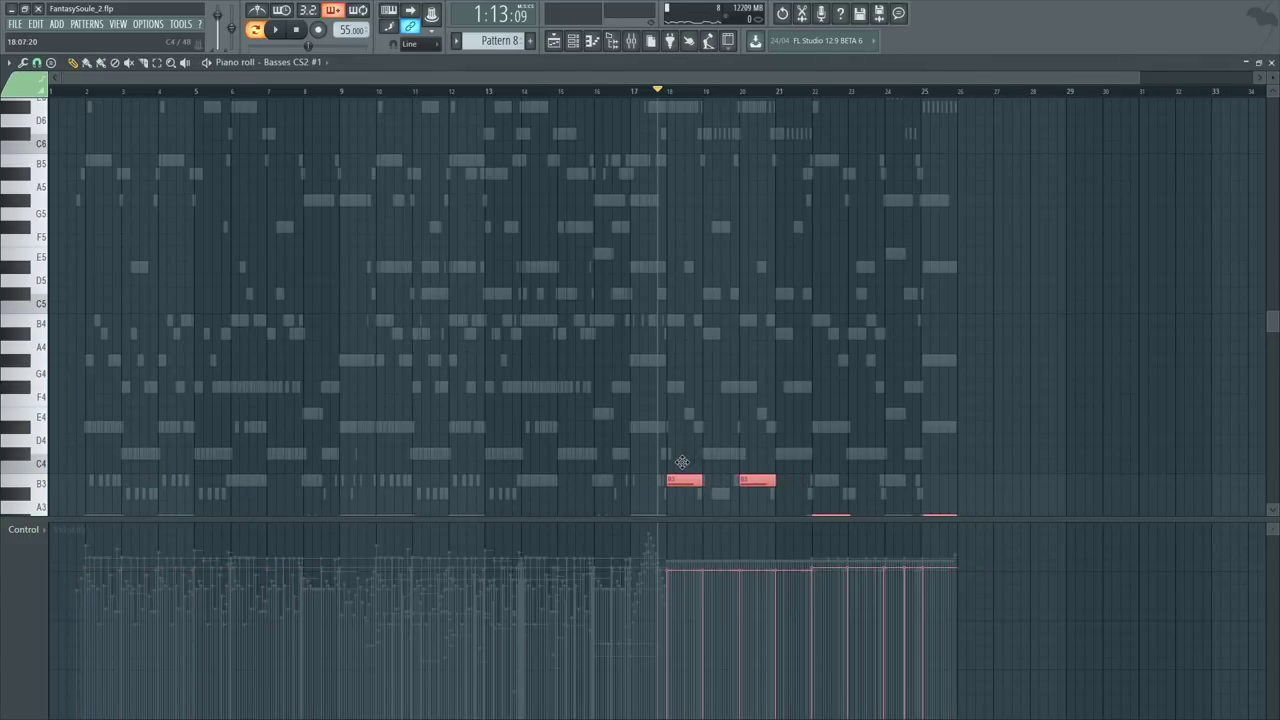
scroll(700, 450, "down", 4)
left_click(749, 207, "ctrl")
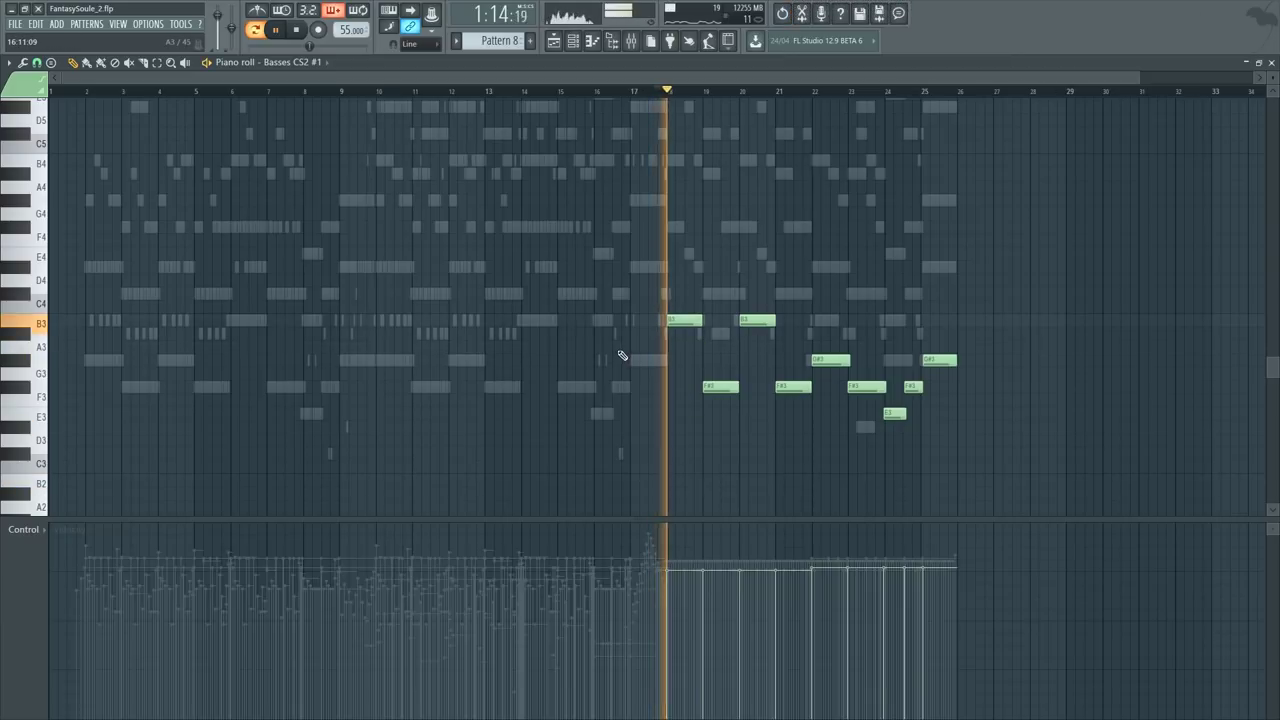
Step: Play from bar 18 and check the notes of the Basses CS2 #1 and Cellos CS2 #1 parts
key("F6")
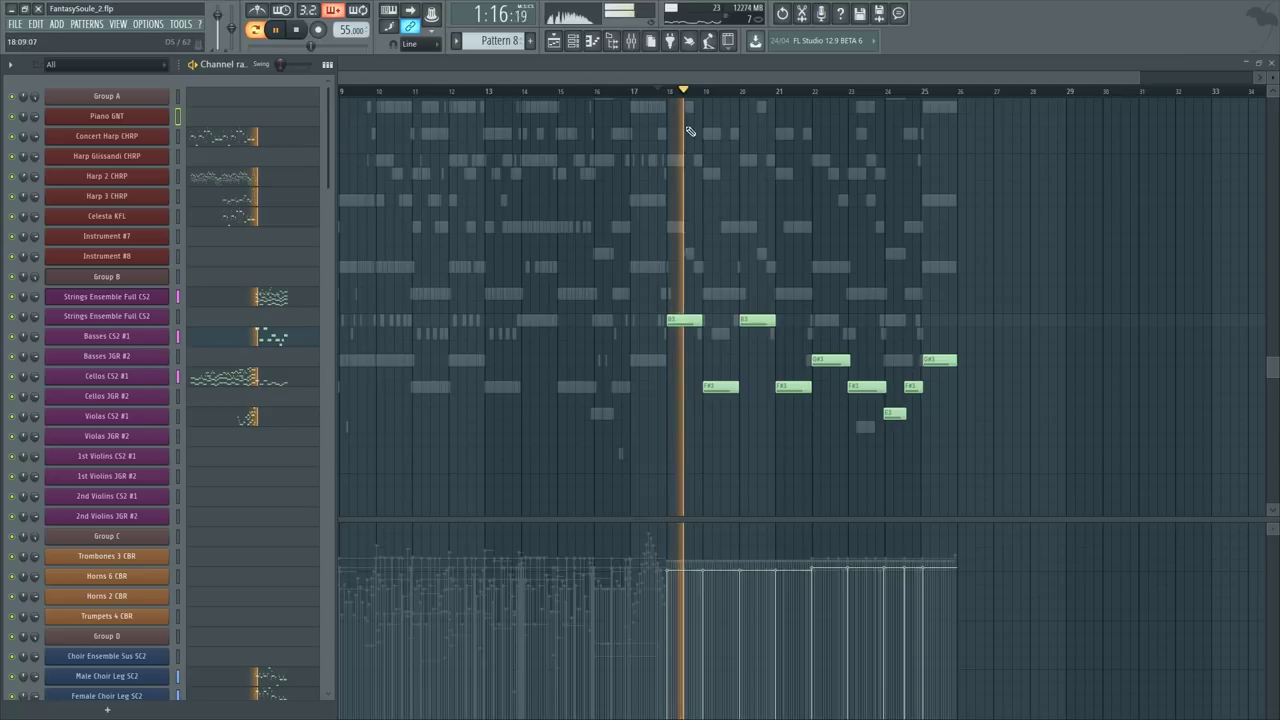
scroll(738, 93, "up", 4)
key("F6")
left_click_drag(507, 221, 1245, 455)
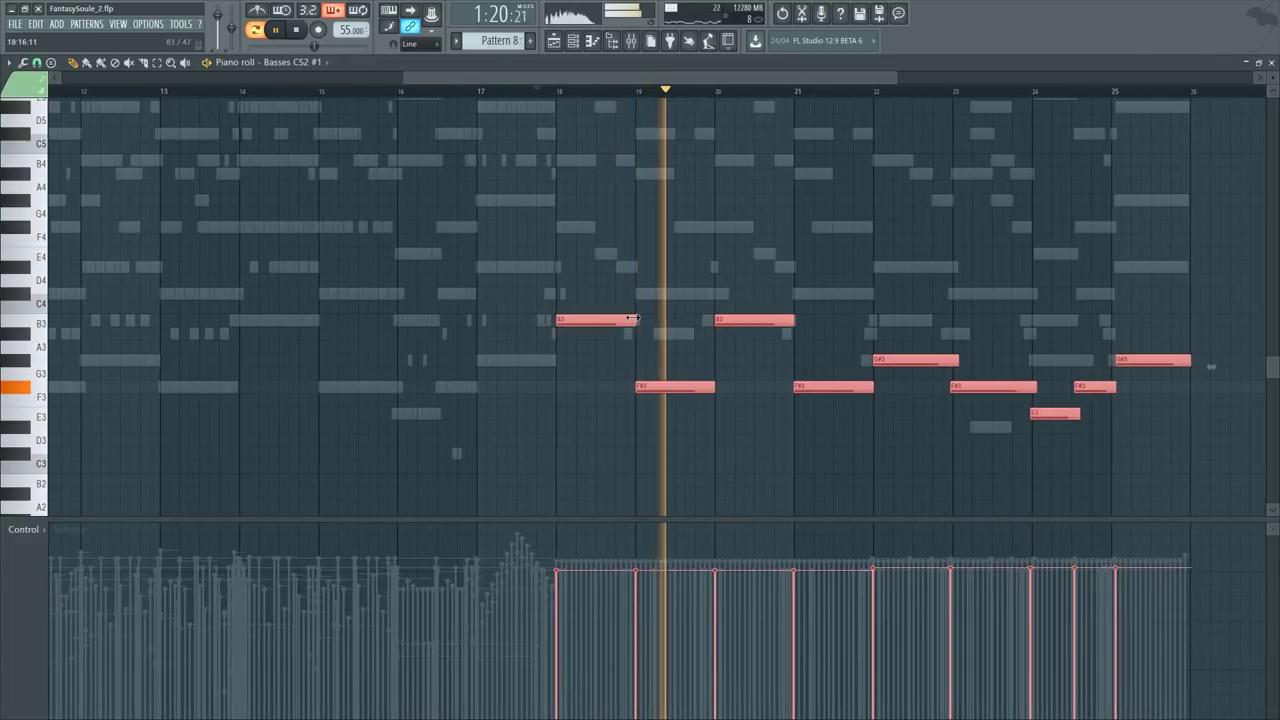
key("F6")
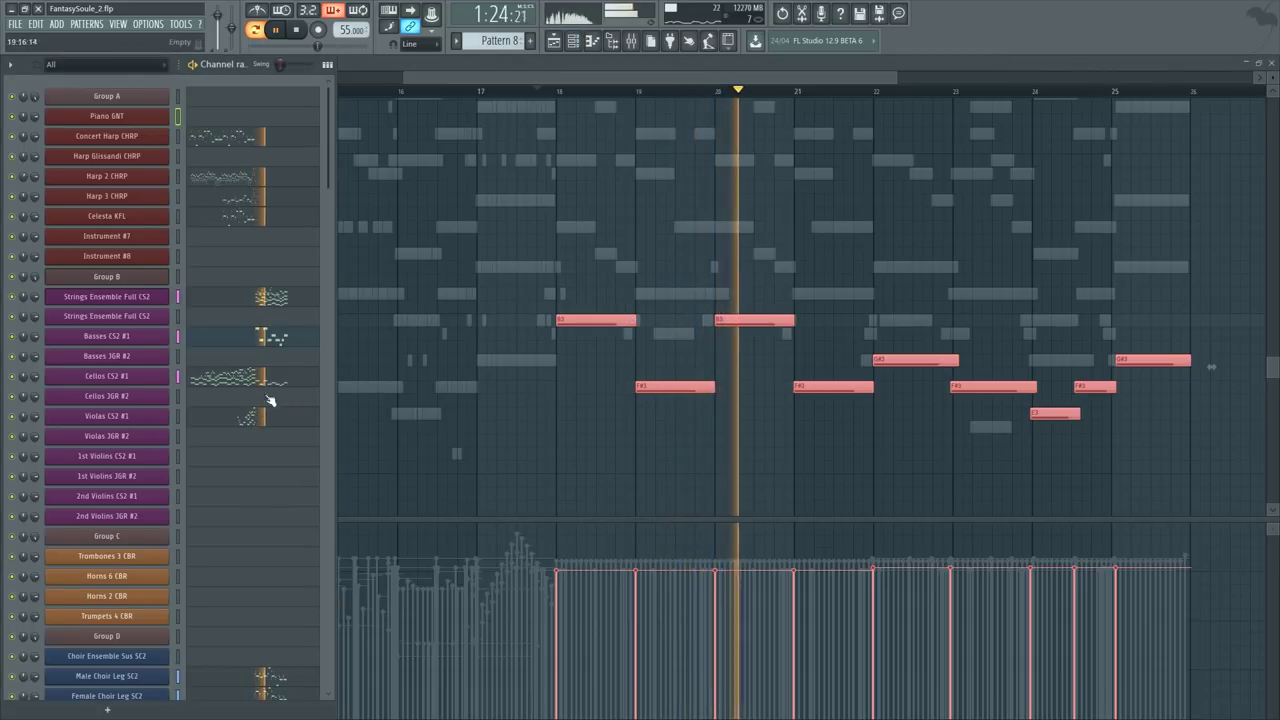
left_click(280, 343)
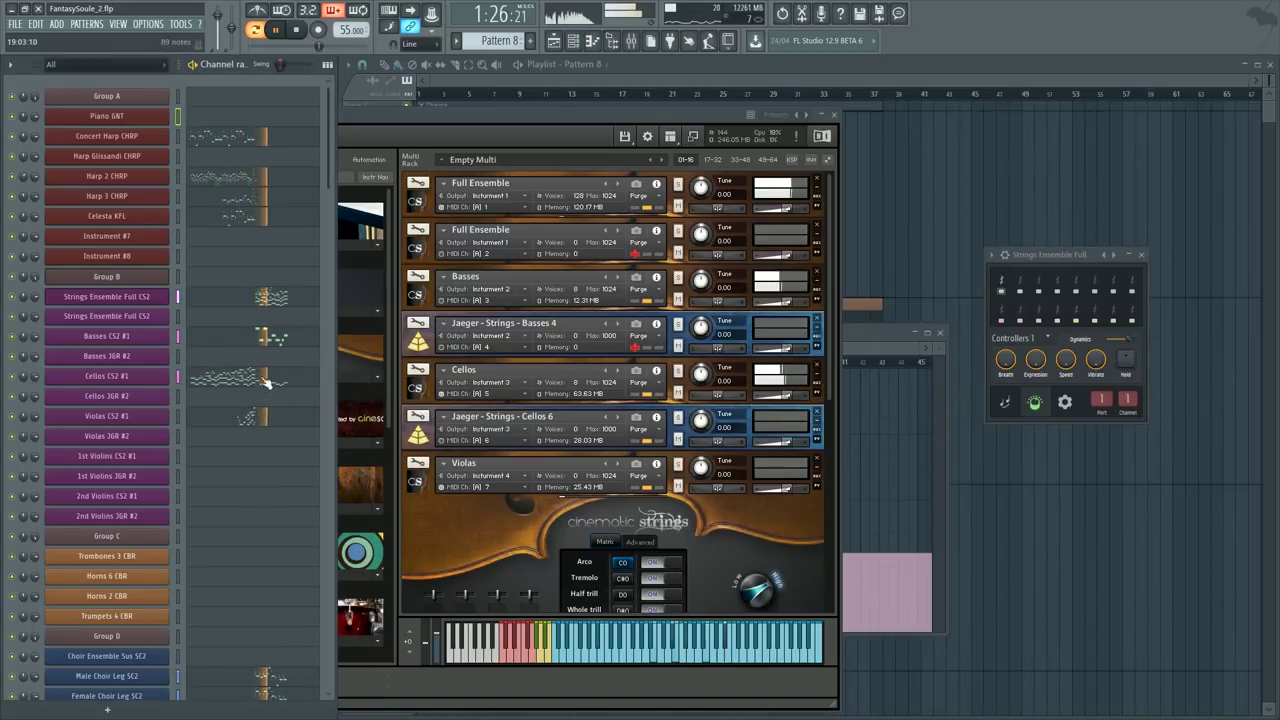
left_click(266, 380)
scroll(797, 92, "up", 7)
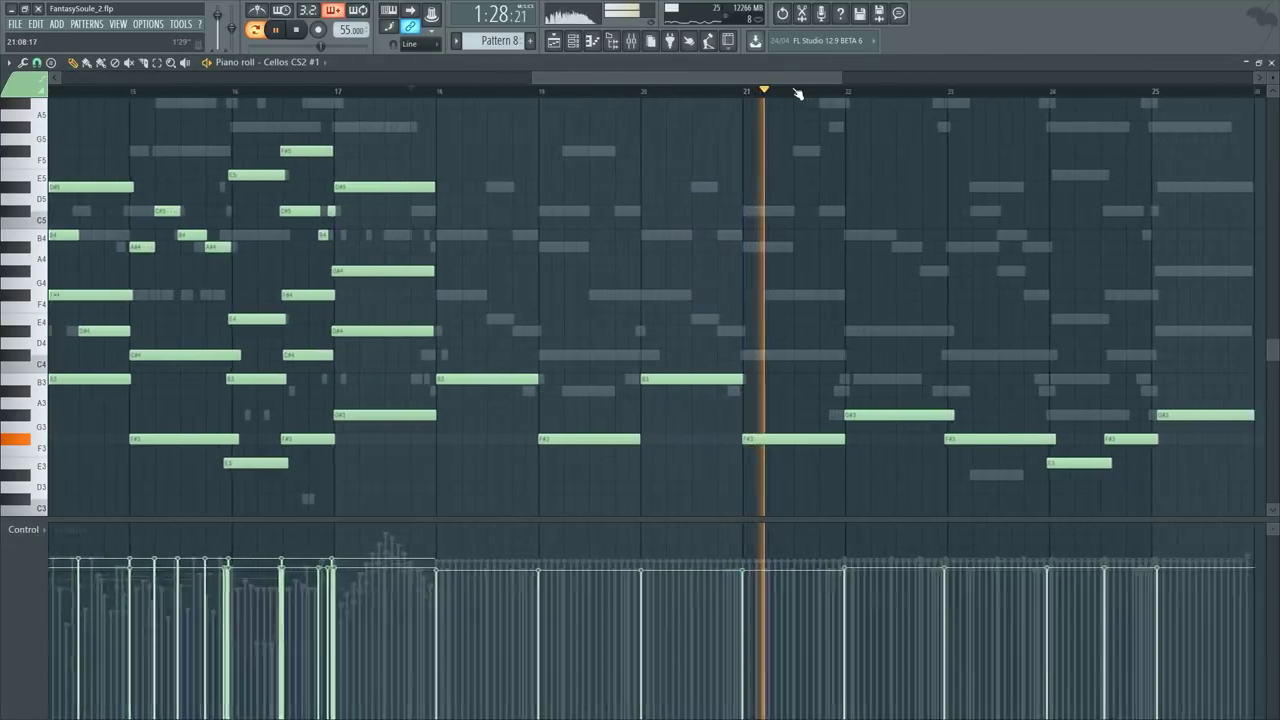
scroll(796, 82, "down", 1)
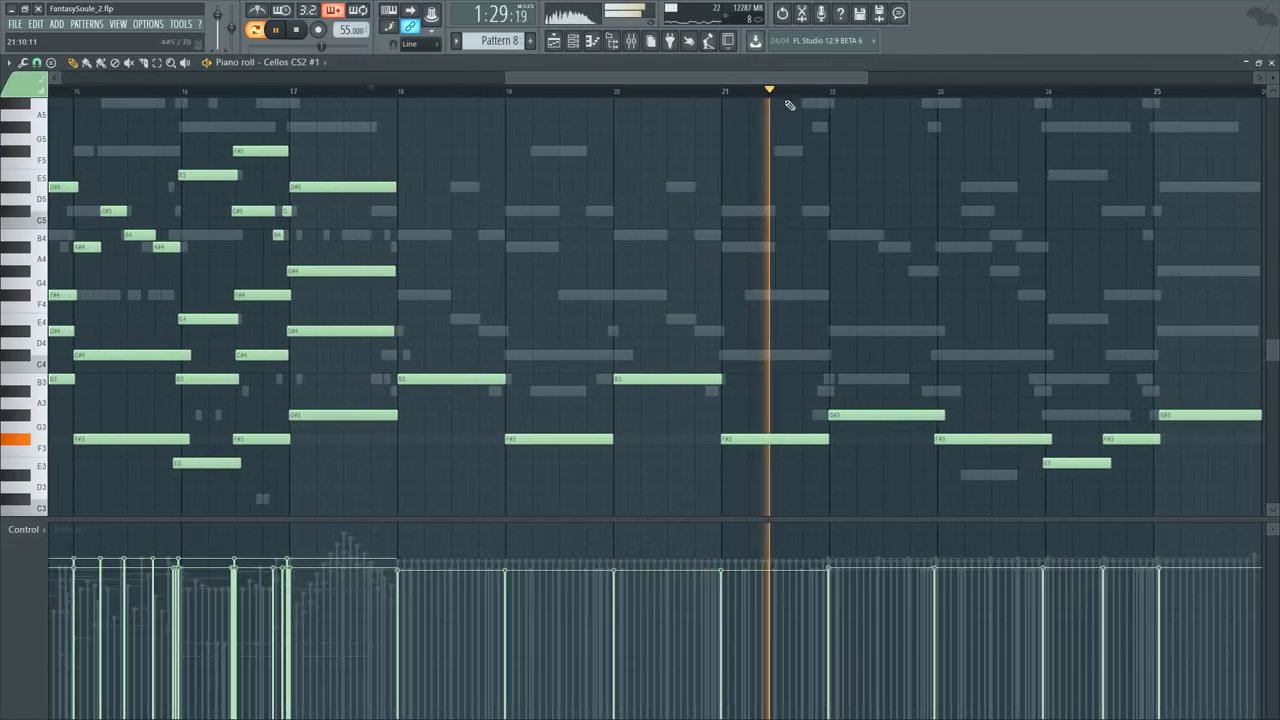
Step: Review the voices of Strings Ensemble Full CS2 across bars 18 to 25 during playback
double_click(441, 295)
left_click_drag(438, 288, 512, 345)
scroll(513, 313, "down", 1)
scroll(663, 150, "down", 3)
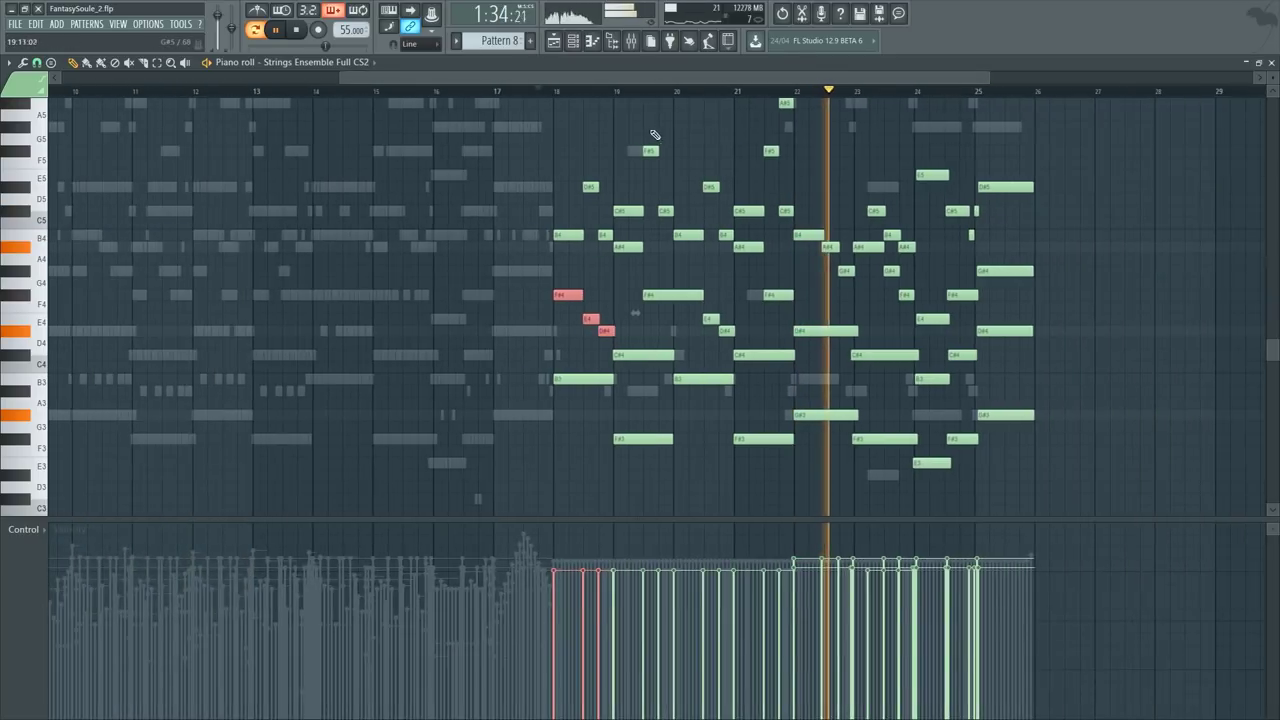
left_click_drag(671, 83, 736, 84)
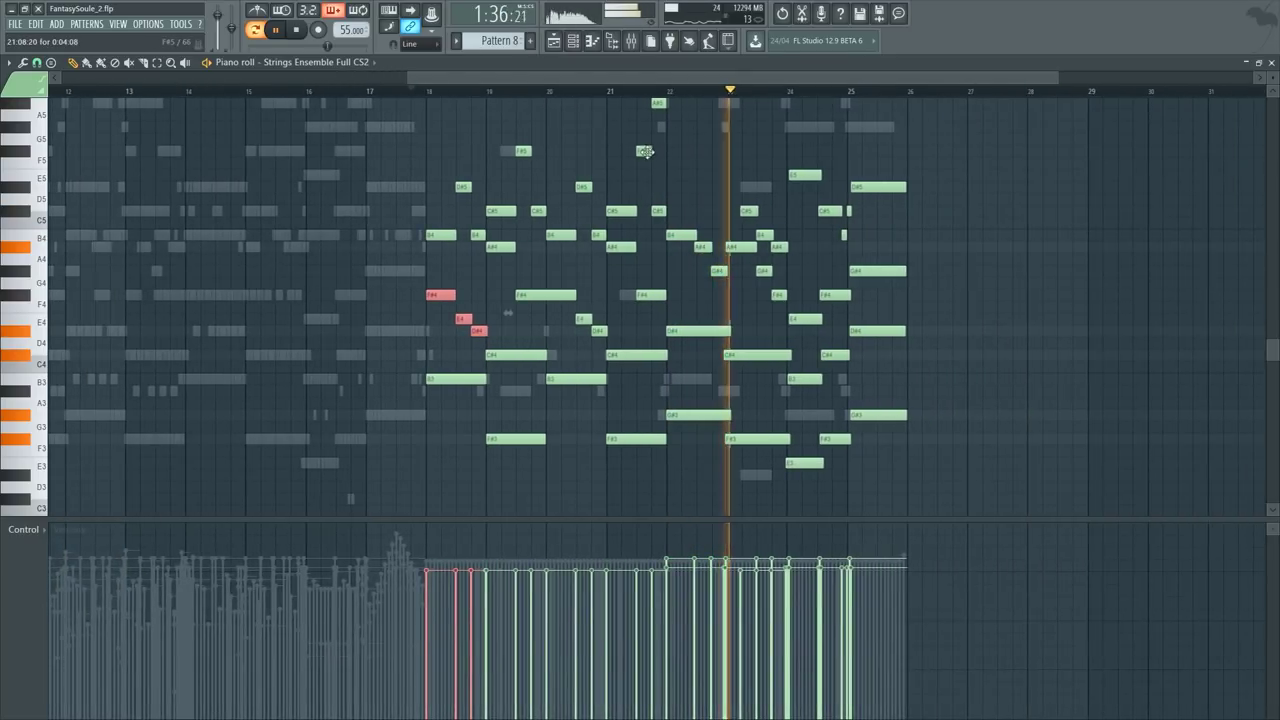
left_click(743, 160, "ctrl")
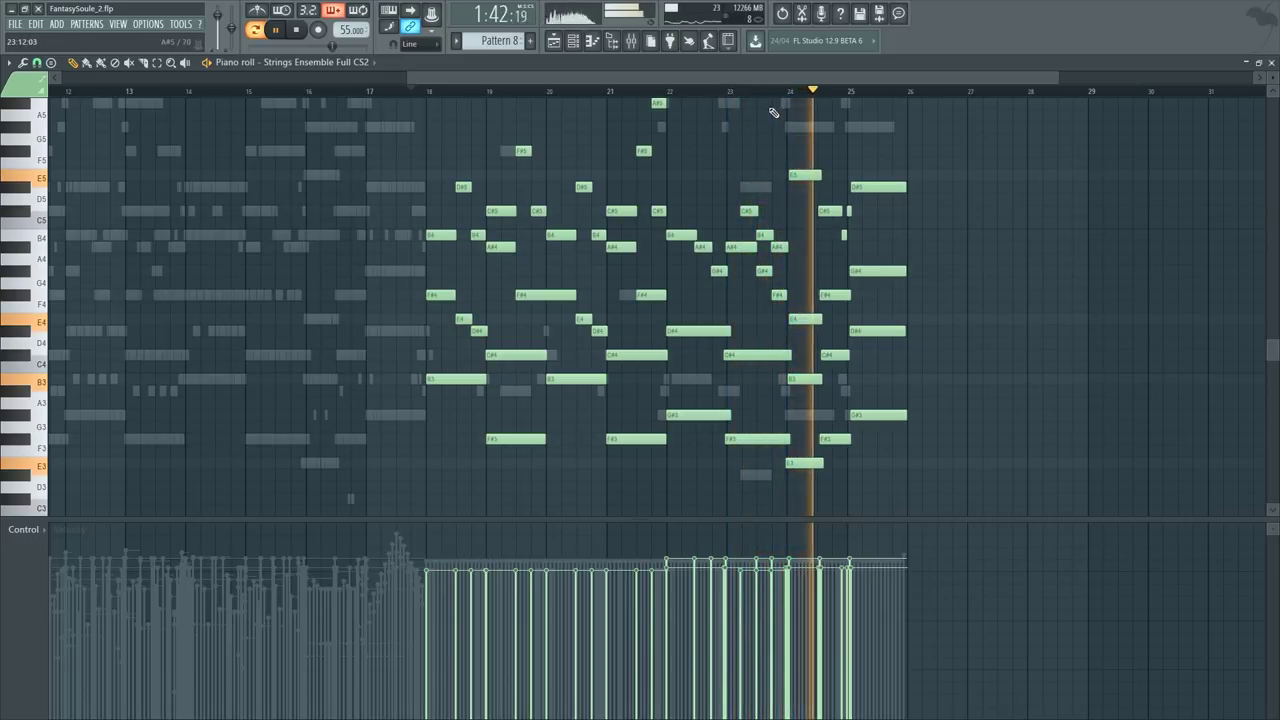
key("F6")
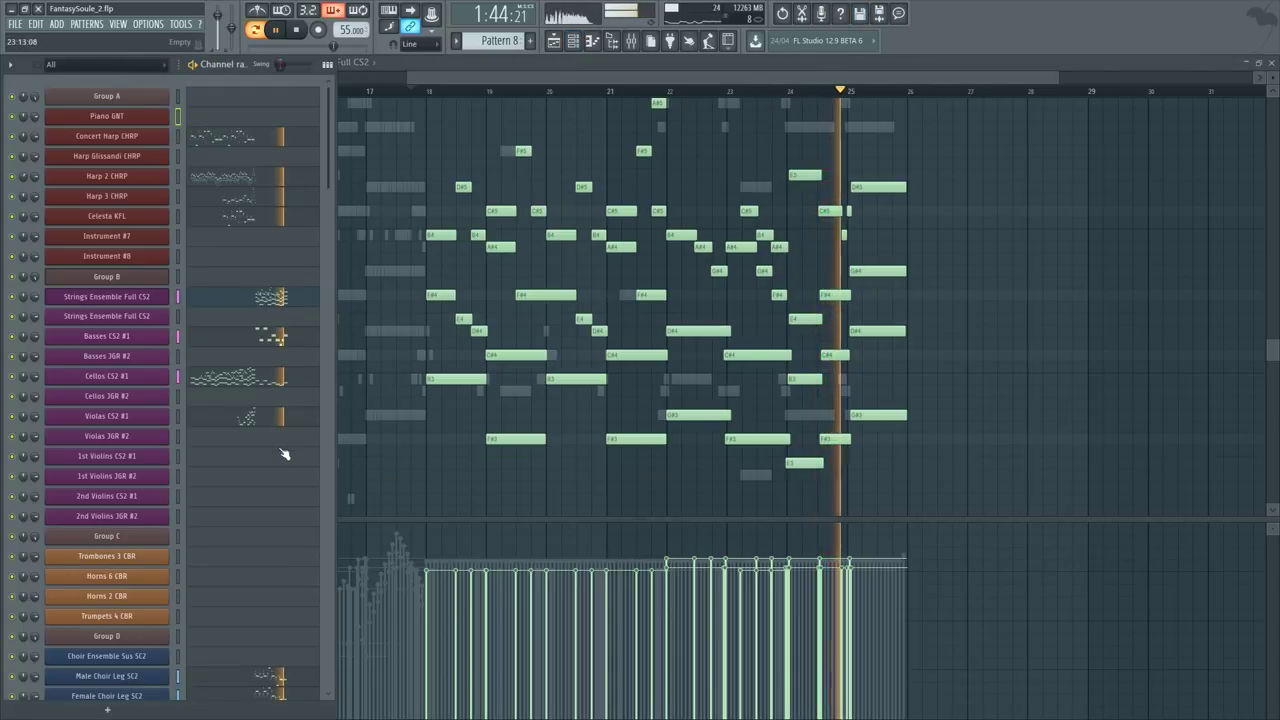
scroll(266, 551, "down", 3)
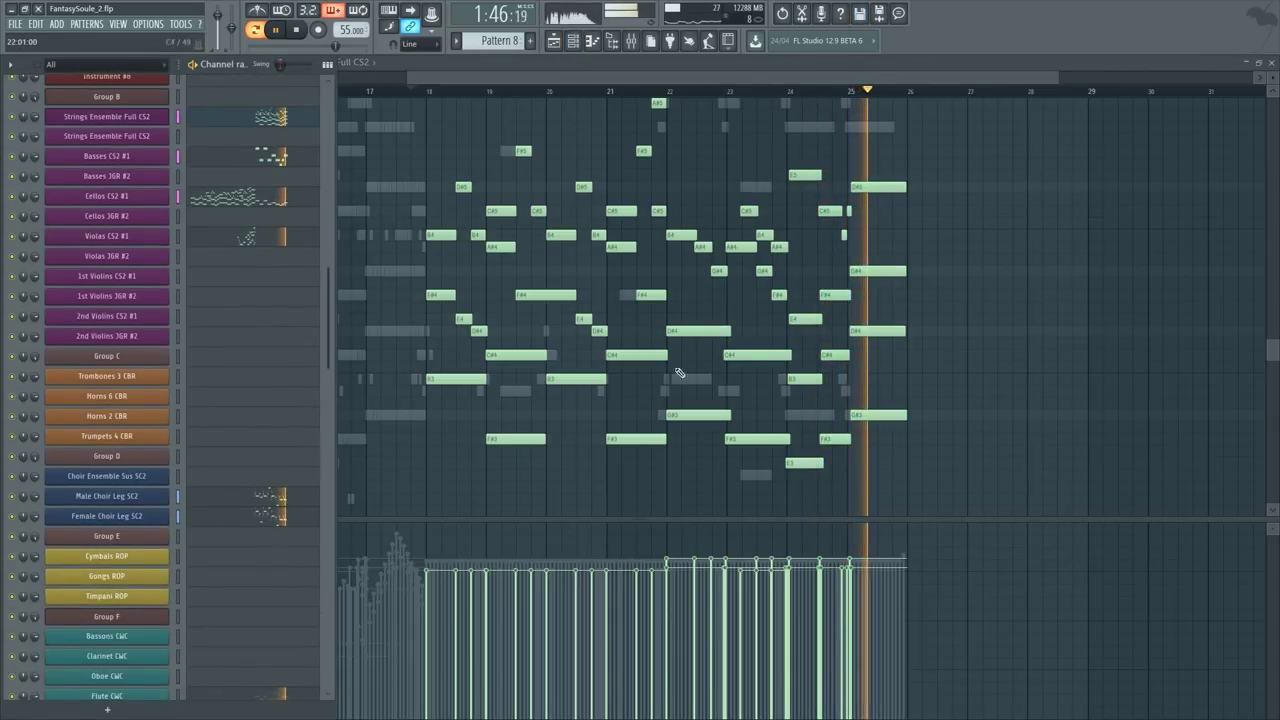
right_click(1012, 237)
scroll(963, 205, "up", 2)
scroll(932, 261, "down", 3)
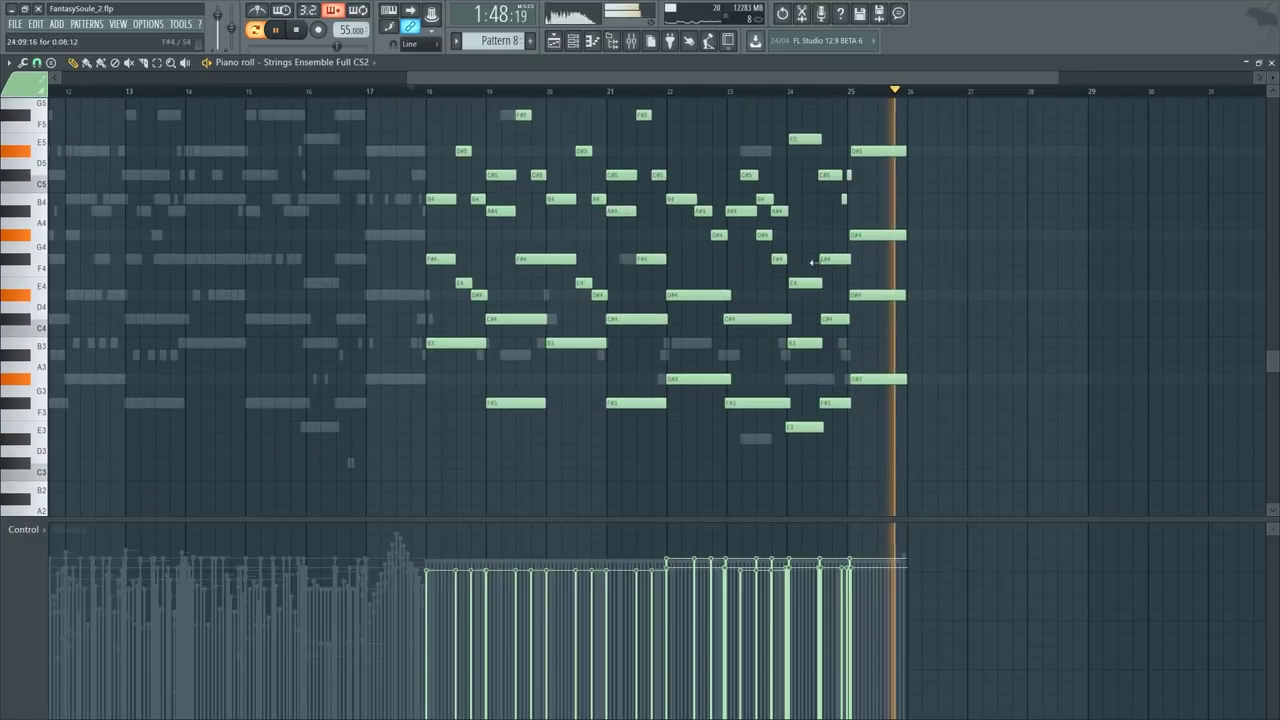
Step: Stop playback and select all notes of the Female Choir Leg SC2 part for copying
key("F6")
key("space")
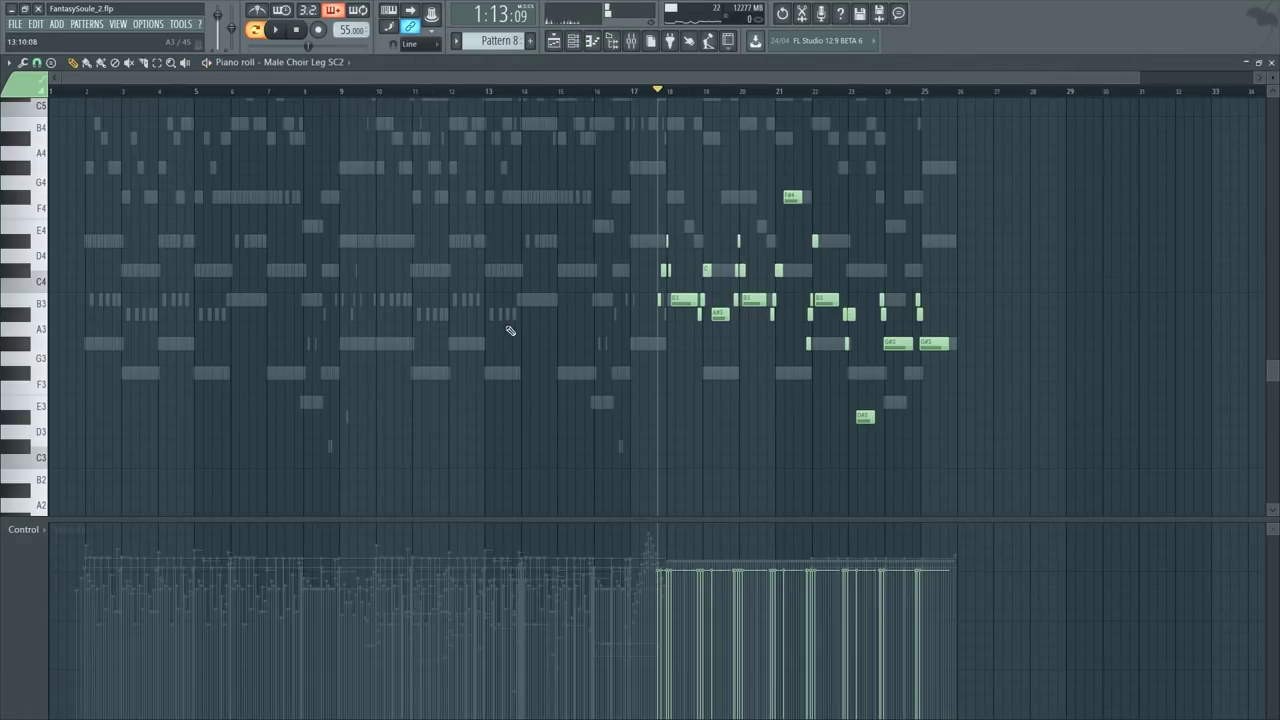
key("F6")
left_click(283, 519)
key("ctrl+a")
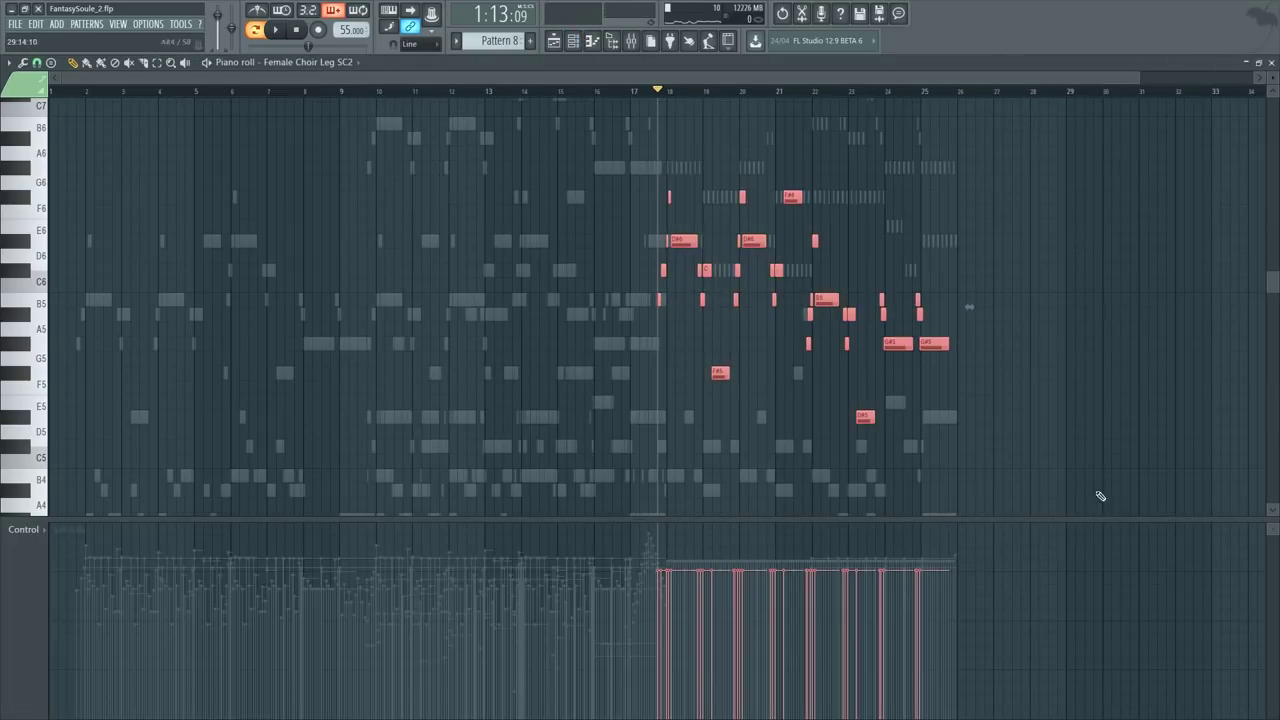
Step: Audition the brass channels Horns 6 CBR and Trumpets 4 CBR
key("F6")
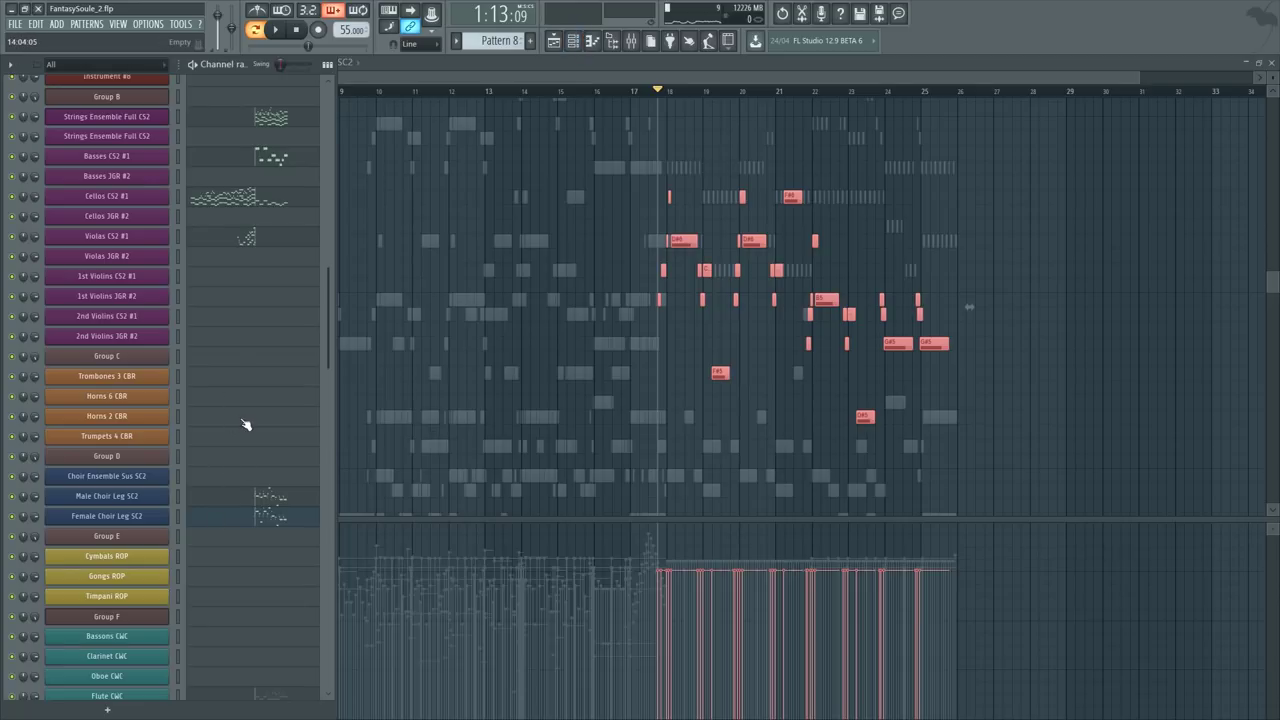
scroll(245, 425, "up", 3)
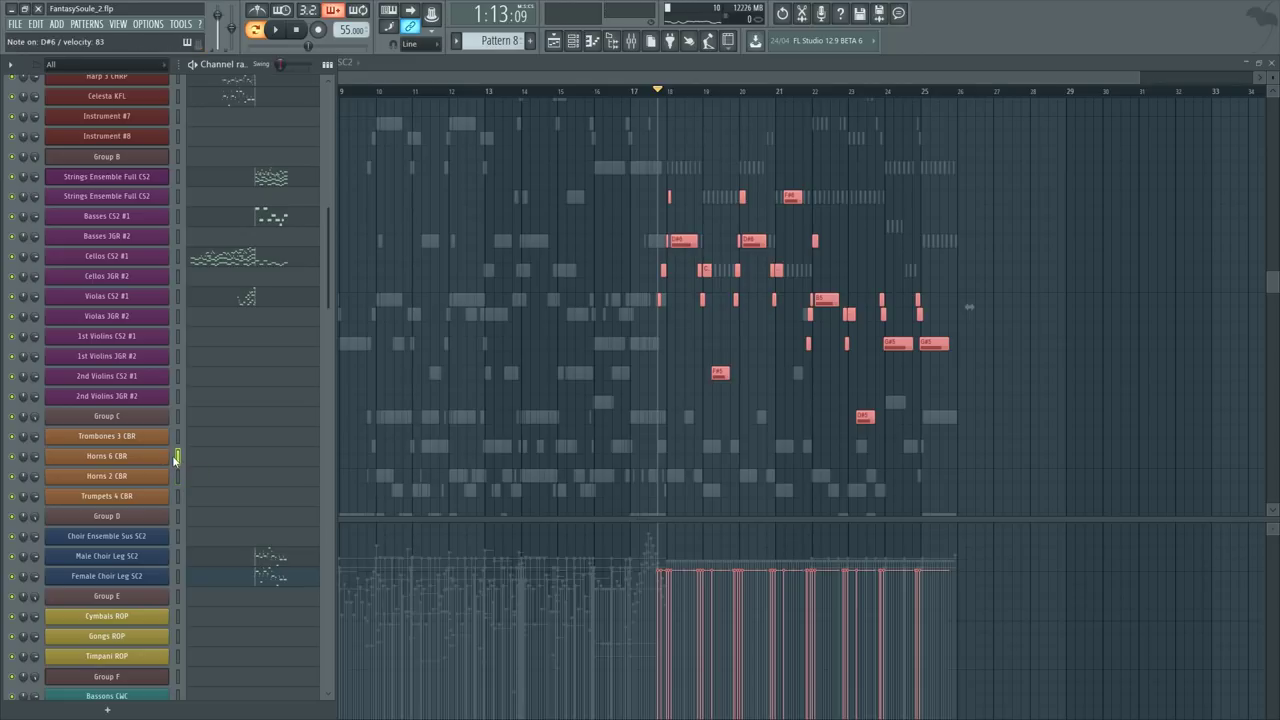
left_click(177, 457)
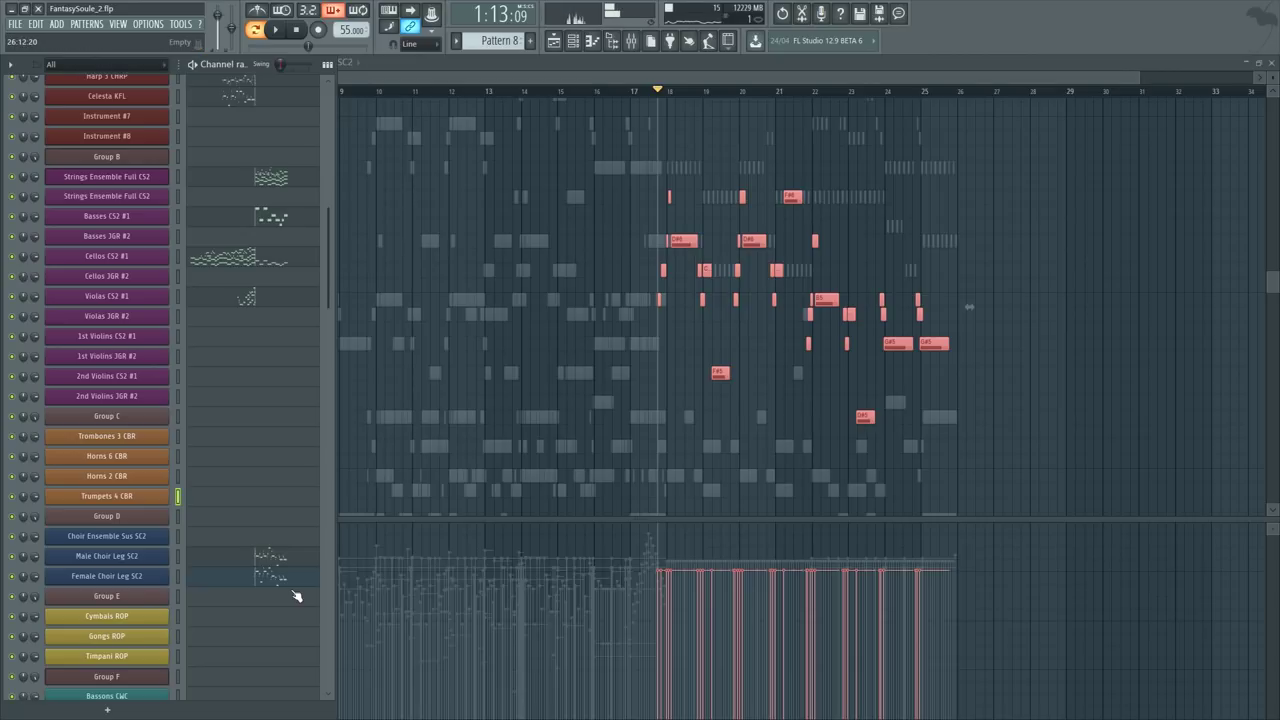
Step: Show the Quick-Load browser in the Group C Kontakt instance and save the project
left_click(130, 416)
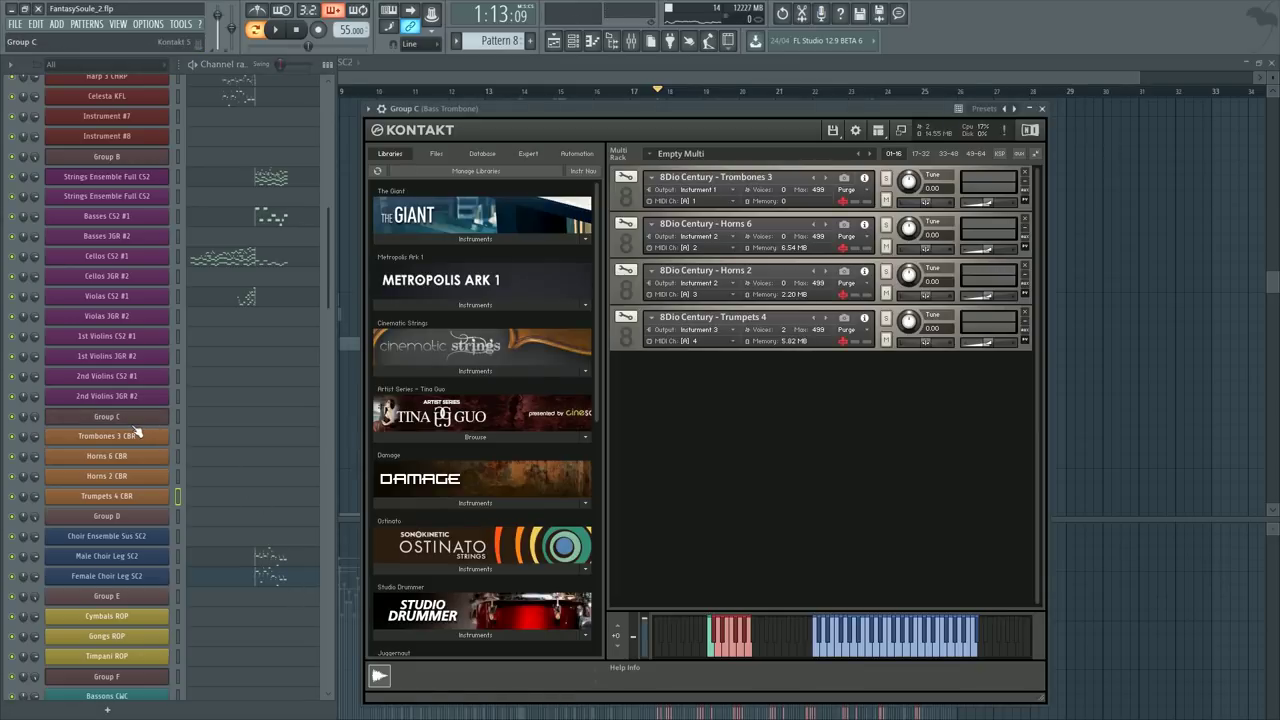
left_click(885, 129)
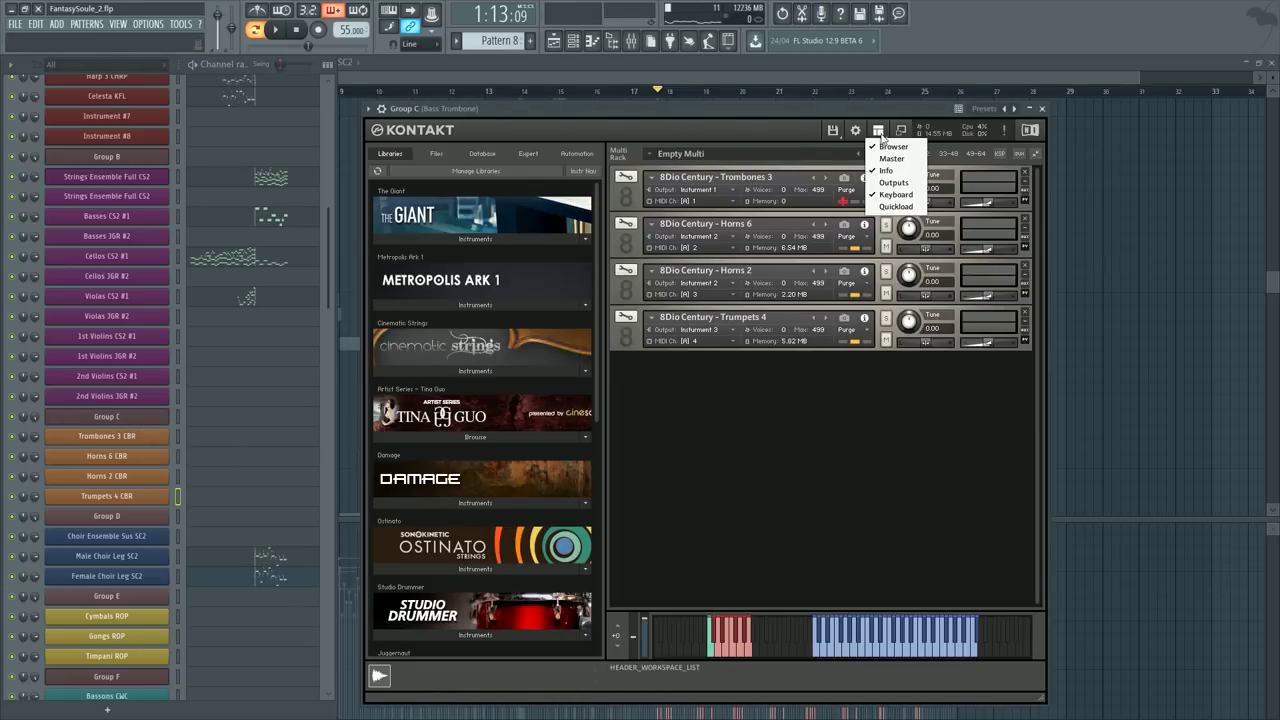
left_click(895, 207)
left_click(15, 24)
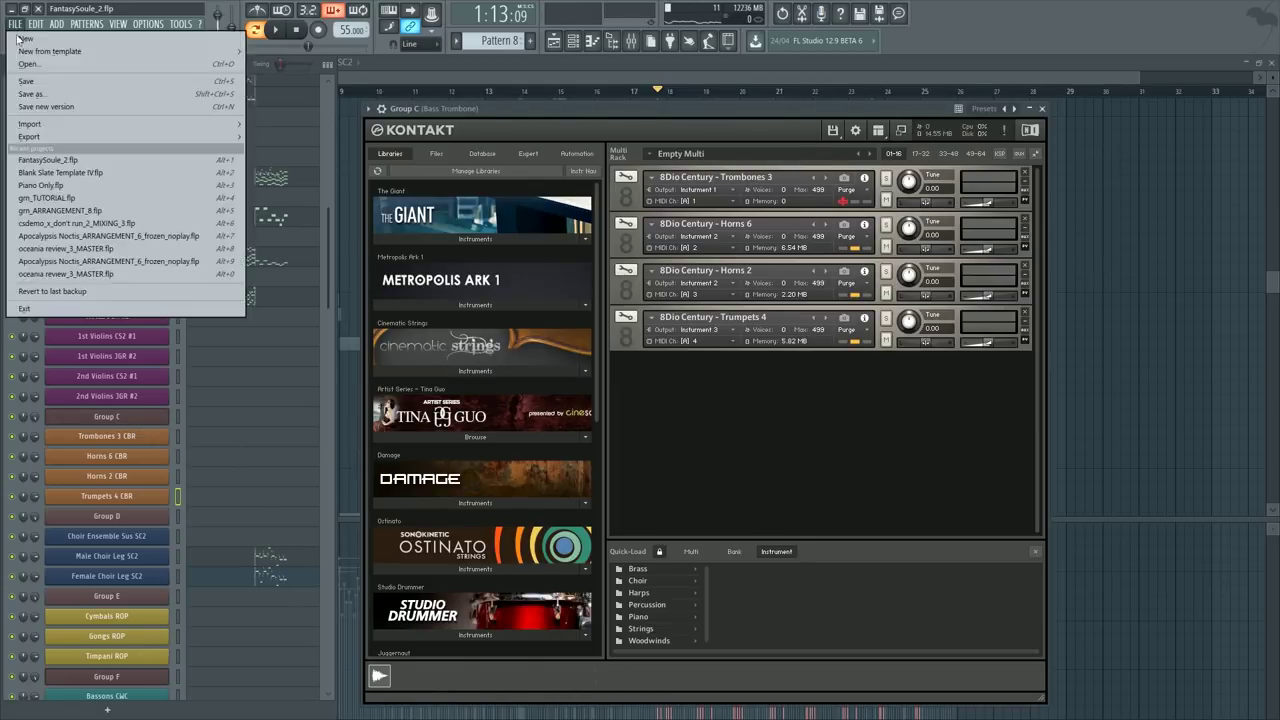
left_click(30, 82)
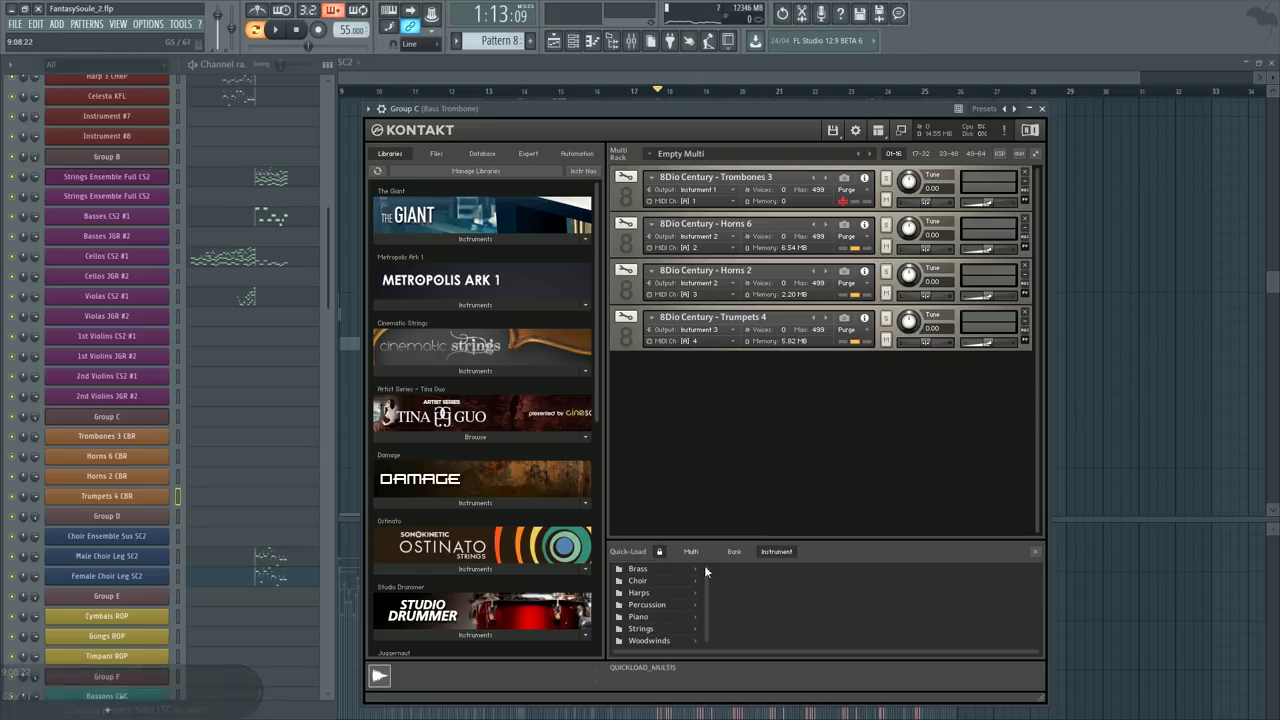
Step: Load Jaeger - Brass - Trumpets 3.nki from the Jaeger folder of Ensemble Brass into the Group C rack
left_click(672, 627)
left_click(646, 592)
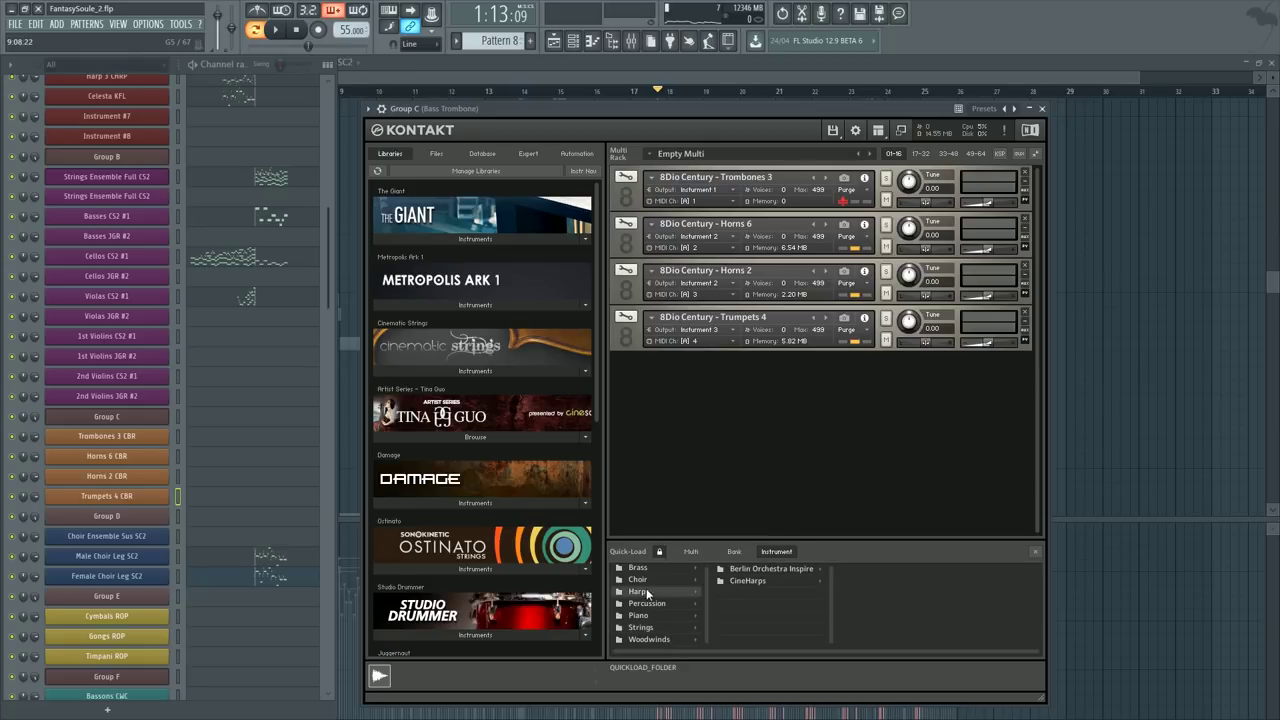
left_click(652, 615)
left_click(651, 603)
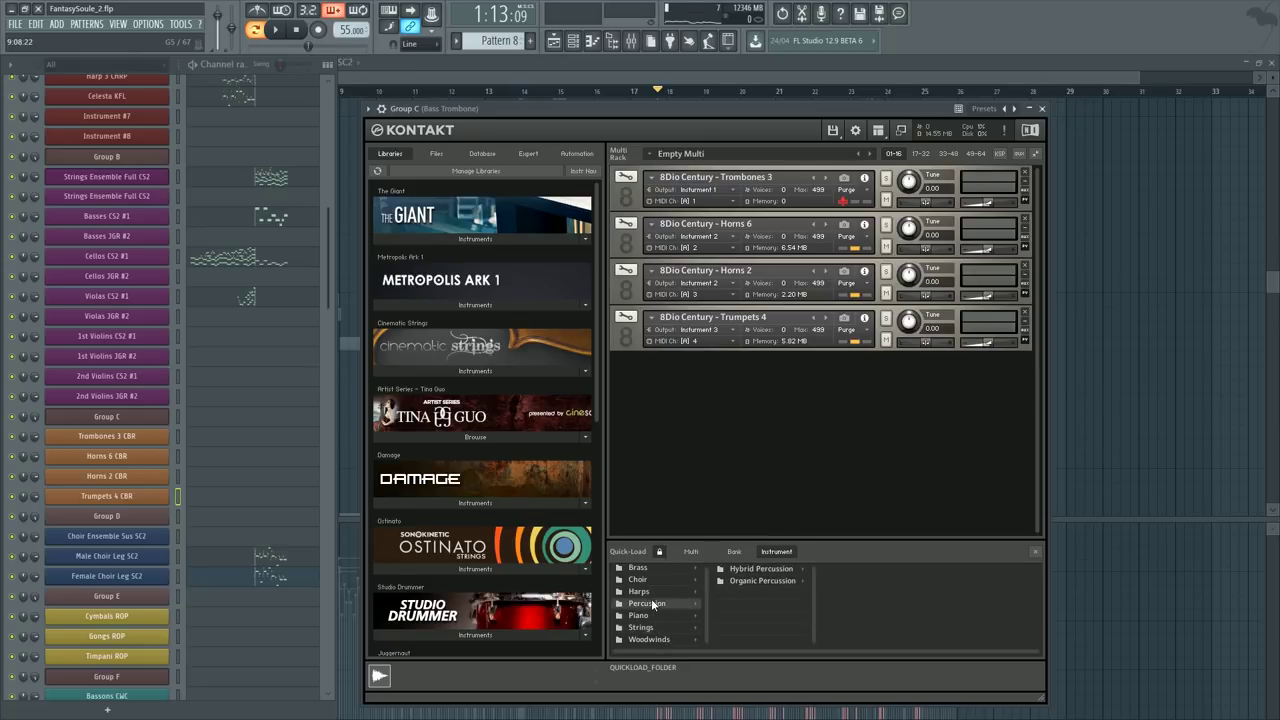
left_click(657, 569)
left_click(760, 569)
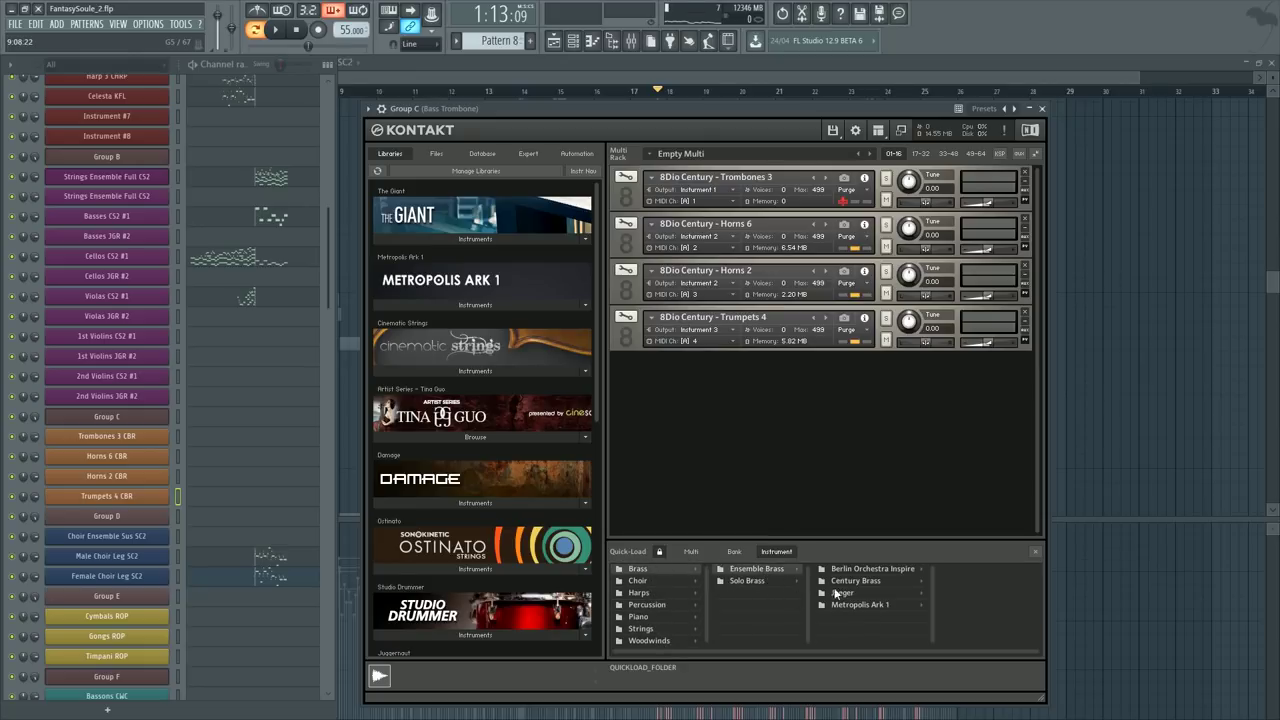
left_click(864, 592)
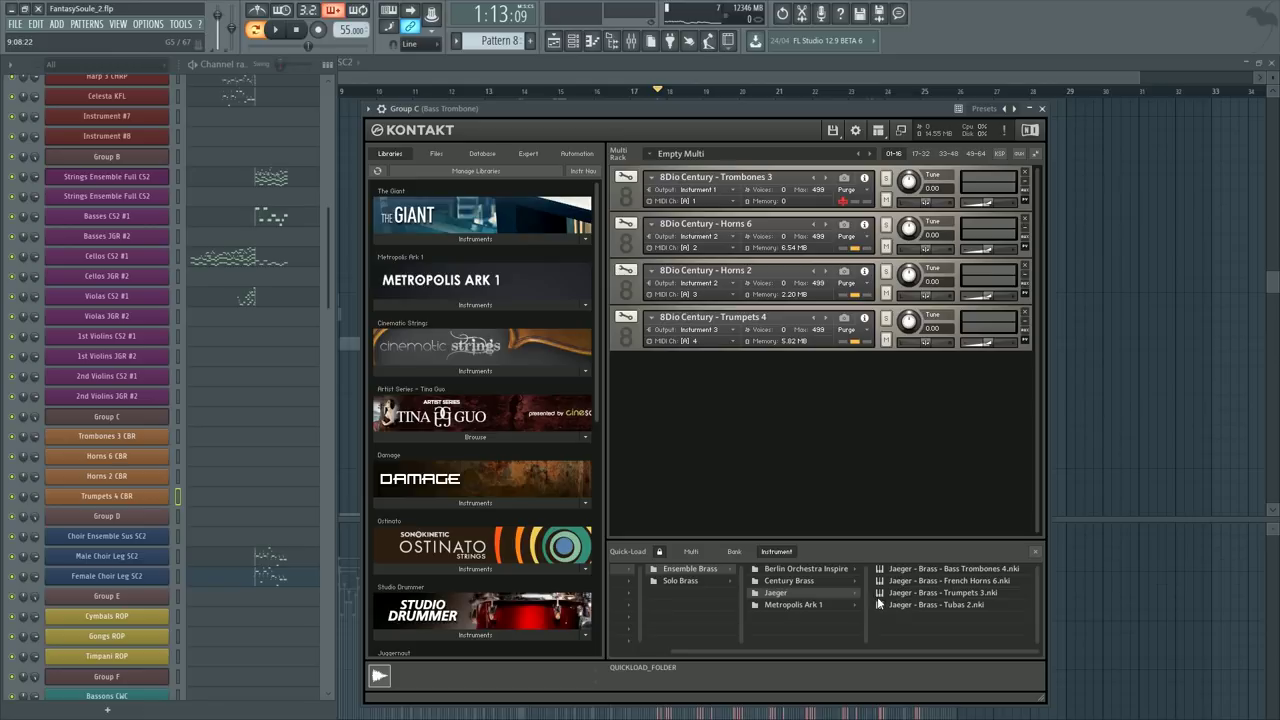
left_click(892, 591)
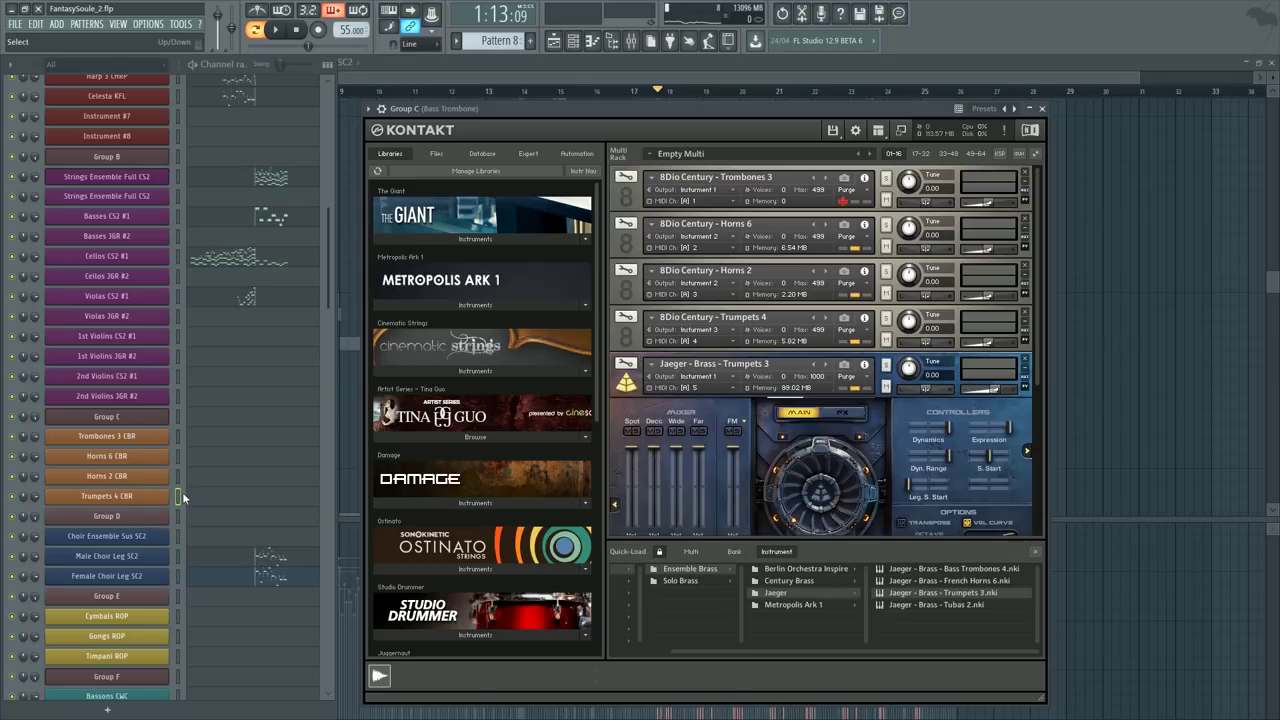
Step: Clone the Trumpets 4 CBR channel on MIDI channel 5 and paste the Female Choir Leg SC2 notes into it
key("alt+c")
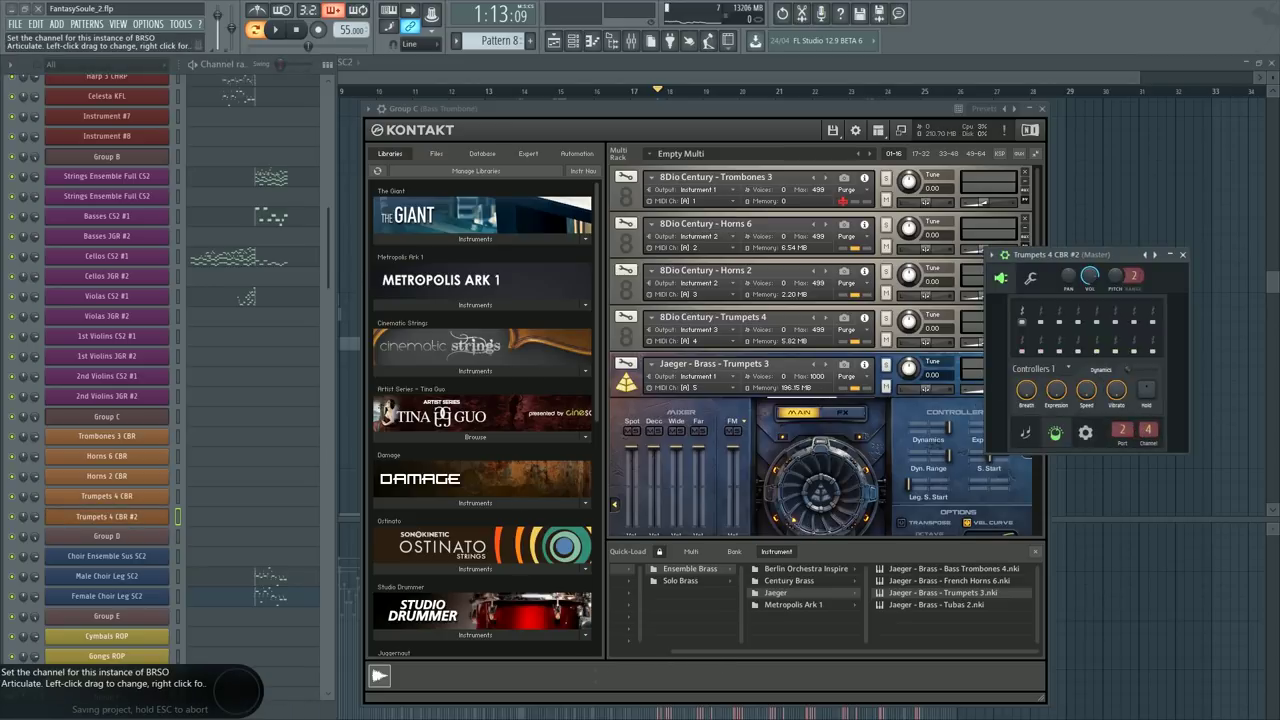
left_click_drag(1148, 430, 1148, 422)
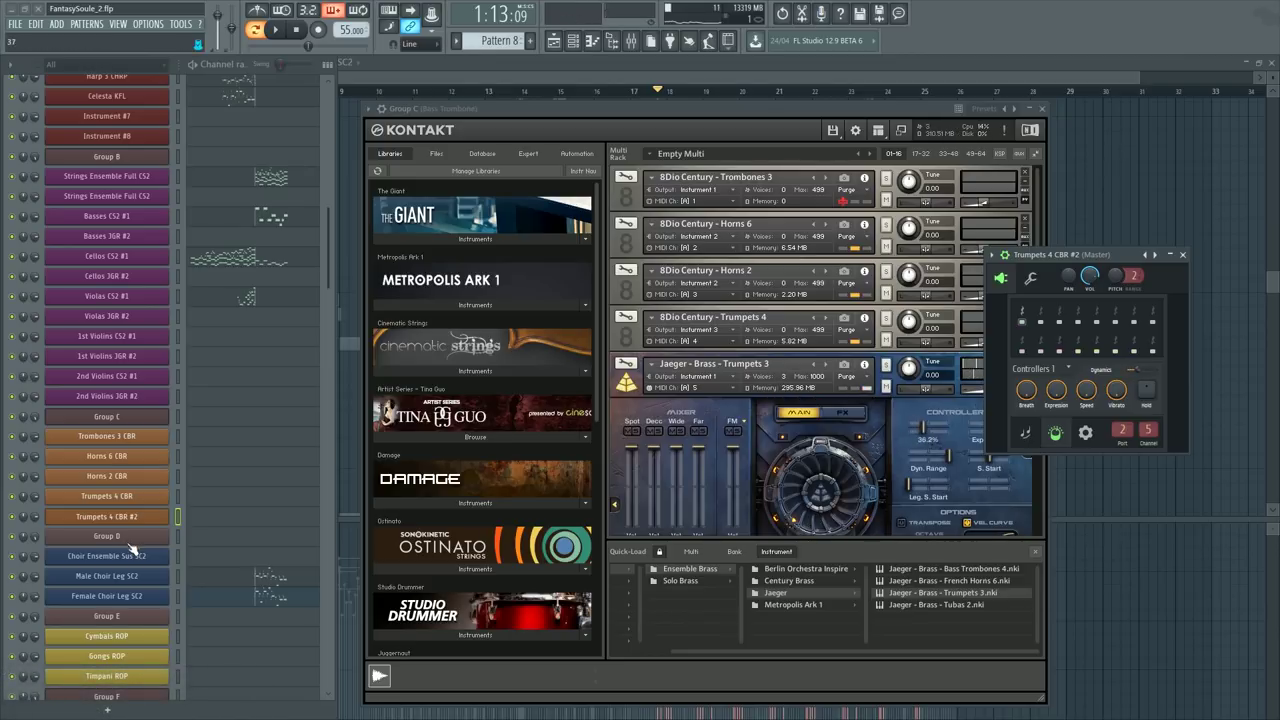
scroll(208, 546, "down", 3)
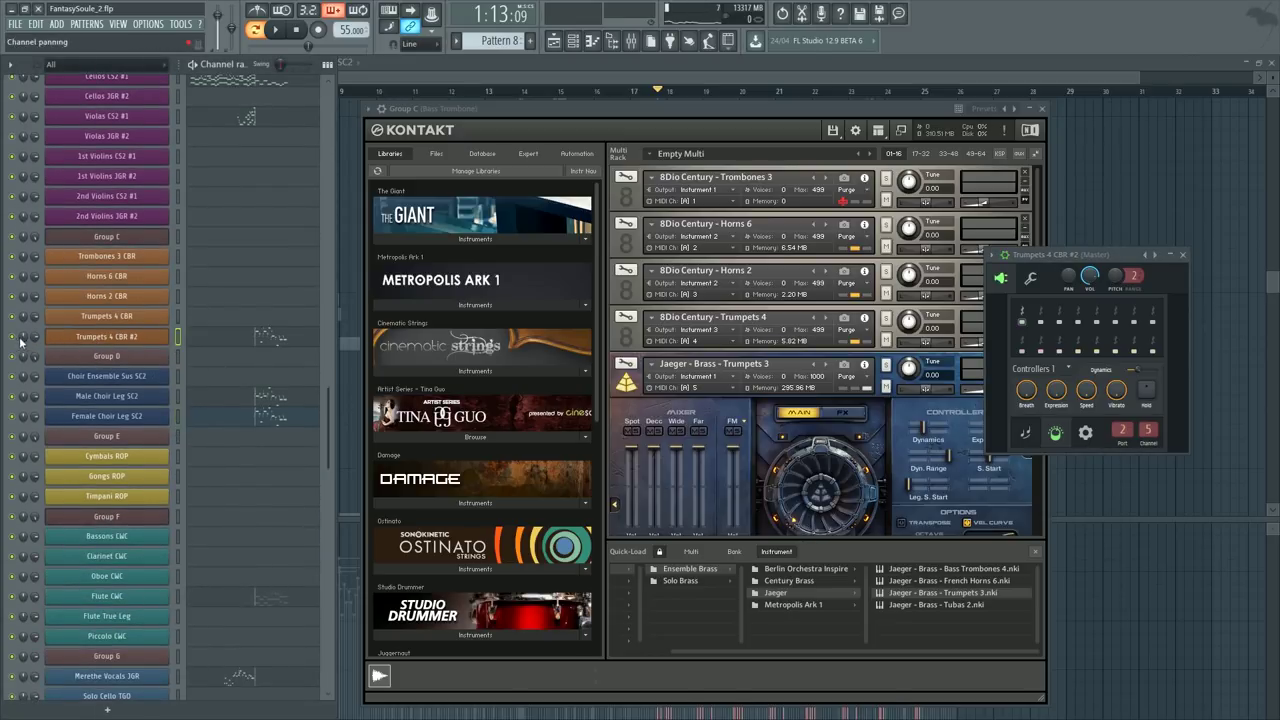
Step: Shift all notes of Trumpets 4 CBR #2 slightly earlier than the doubled choir melody while playing the section back
key("space")
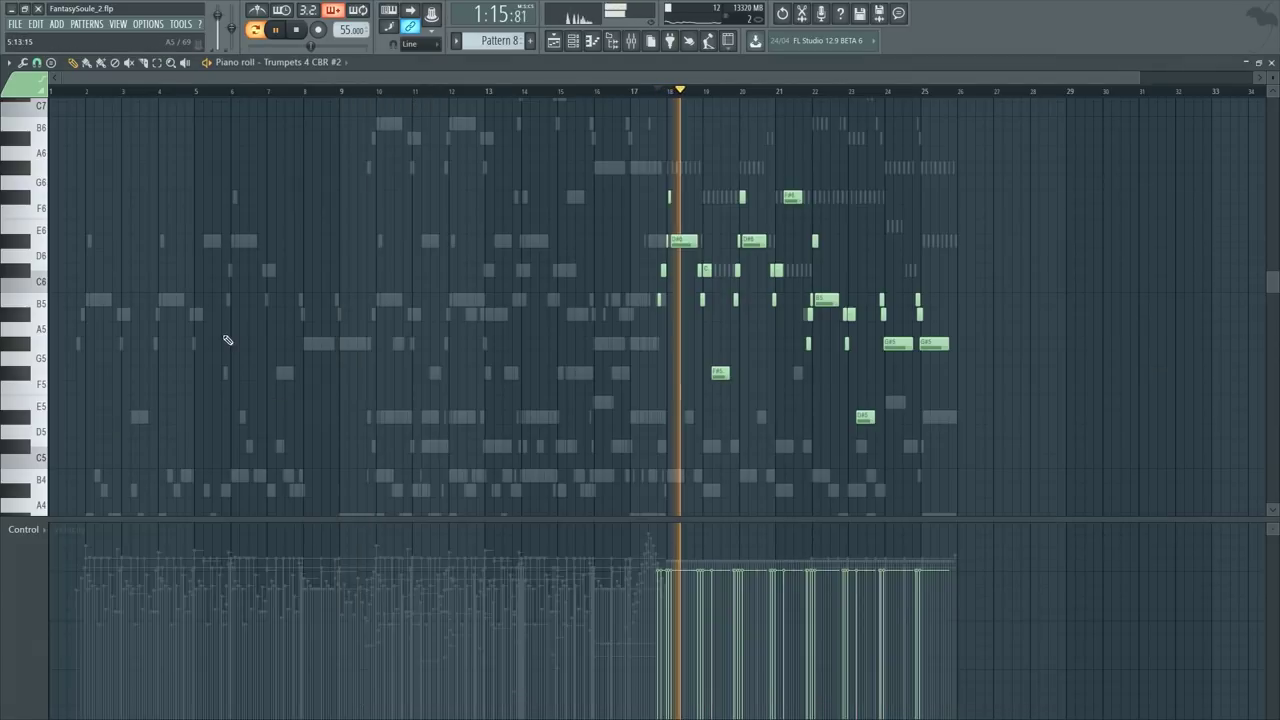
left_click(228, 340)
scroll(962, 91, "up", 3)
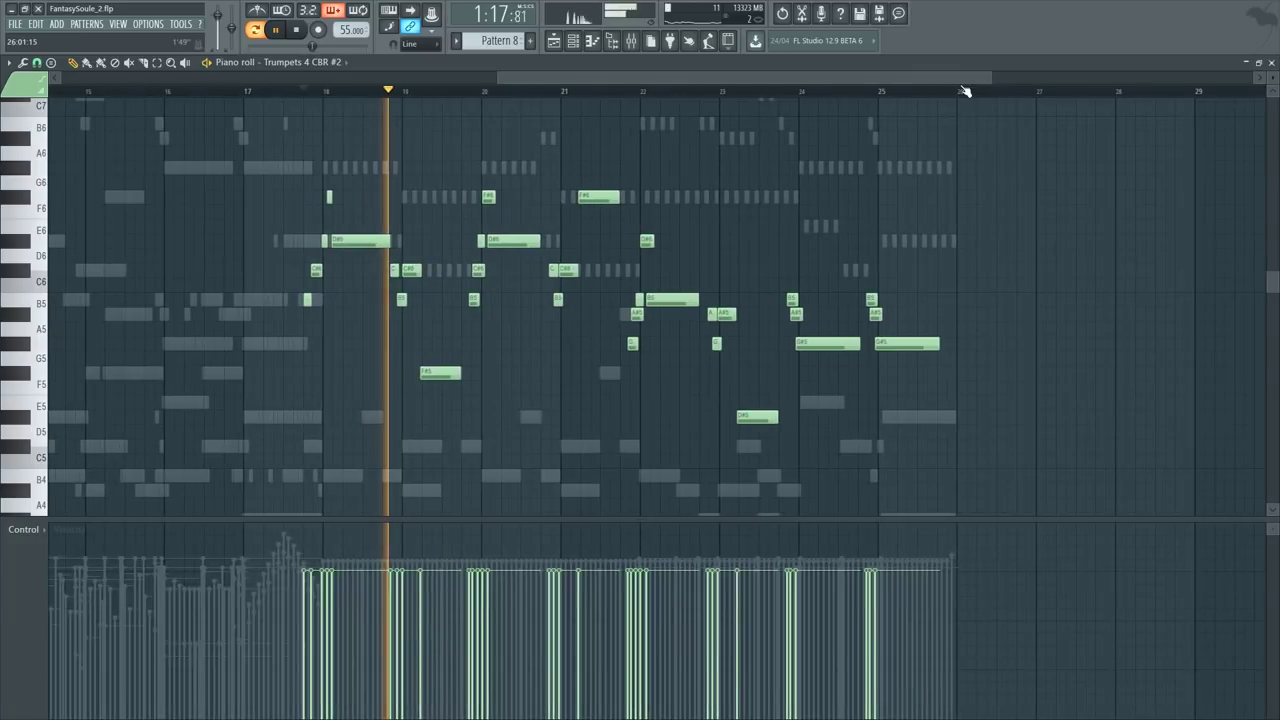
scroll(965, 91, "up", 1)
scroll(965, 91, "up", 1)
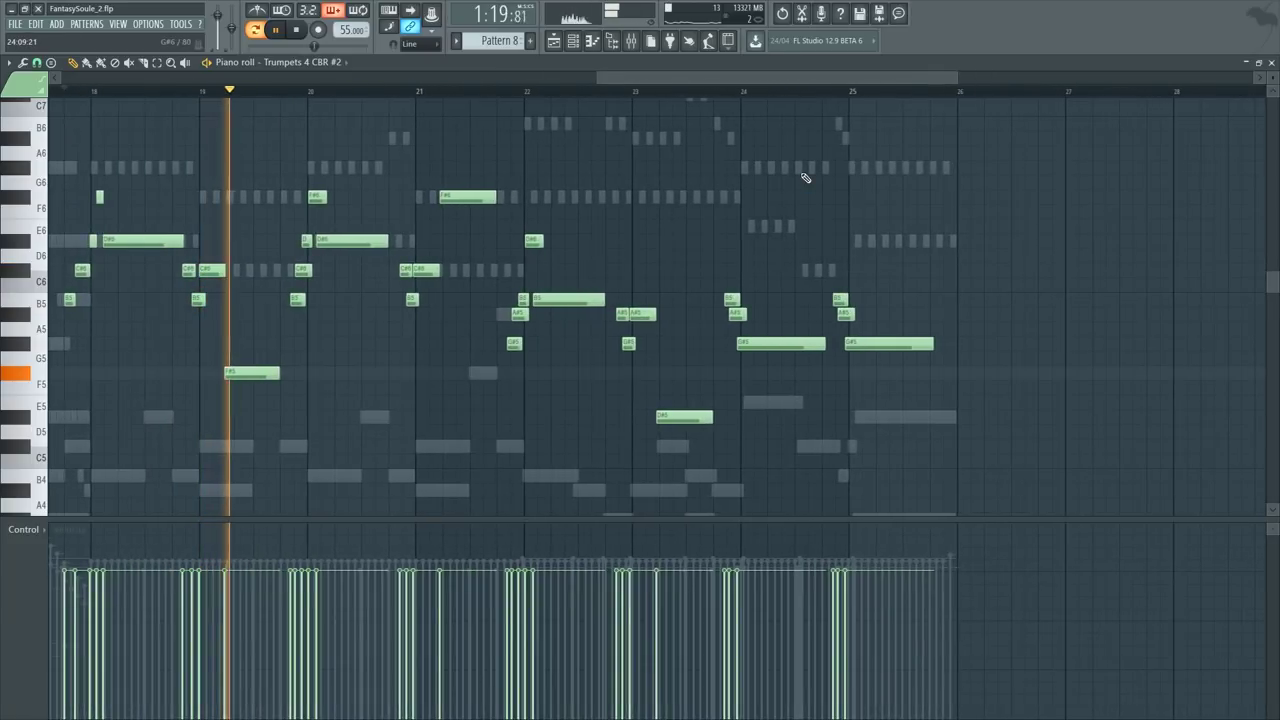
left_click_drag(1018, 132, 5, 447)
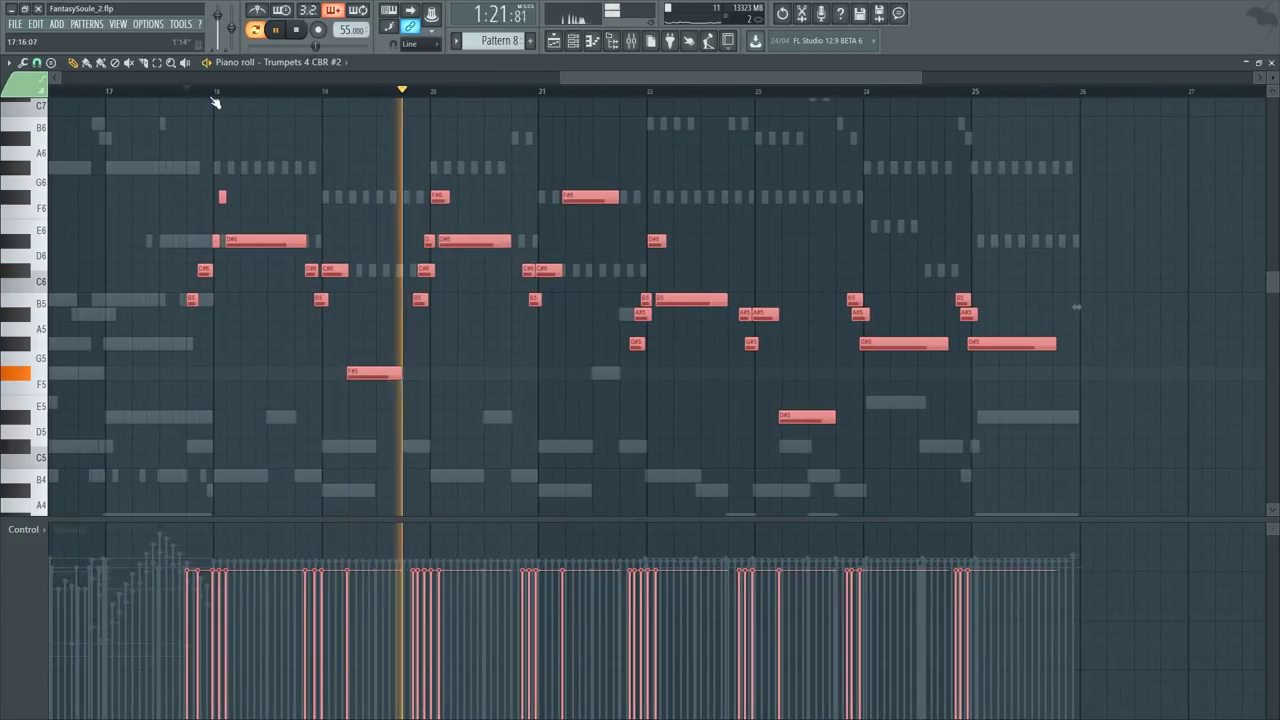
scroll(214, 97, "up", 4)
left_click_drag(302, 240, 293, 240)
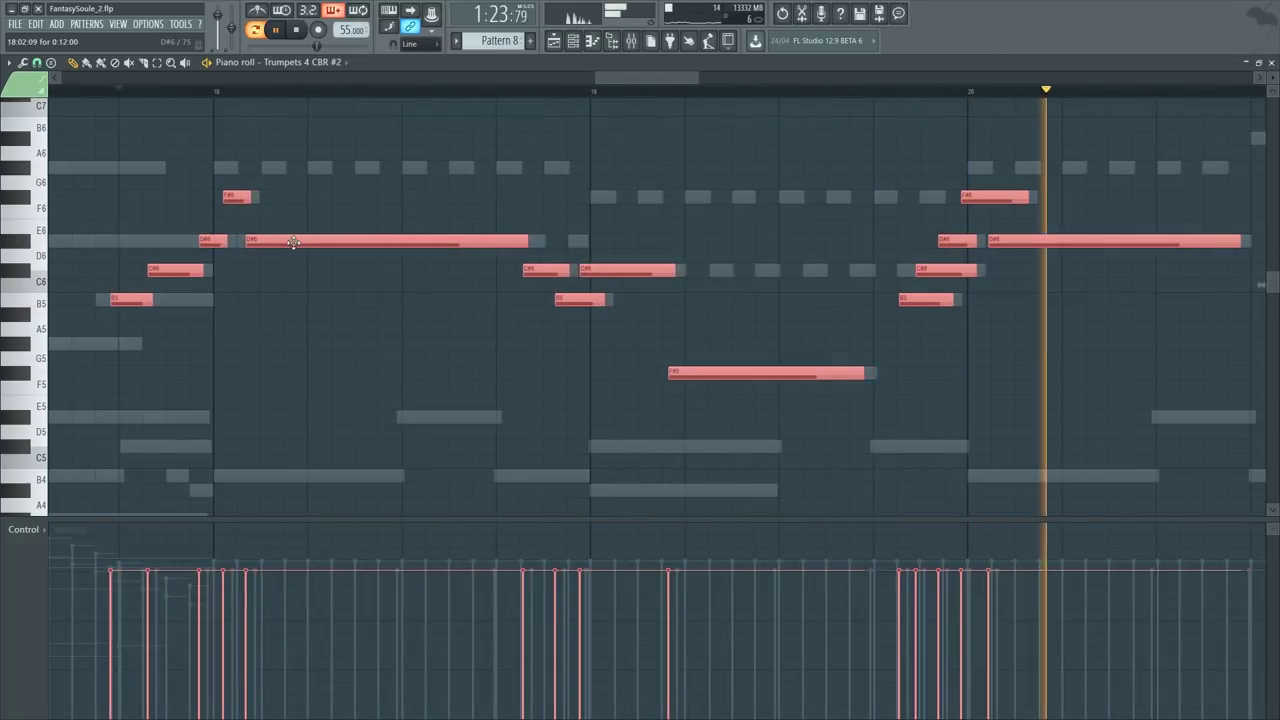
scroll(640, 130, "down", 1)
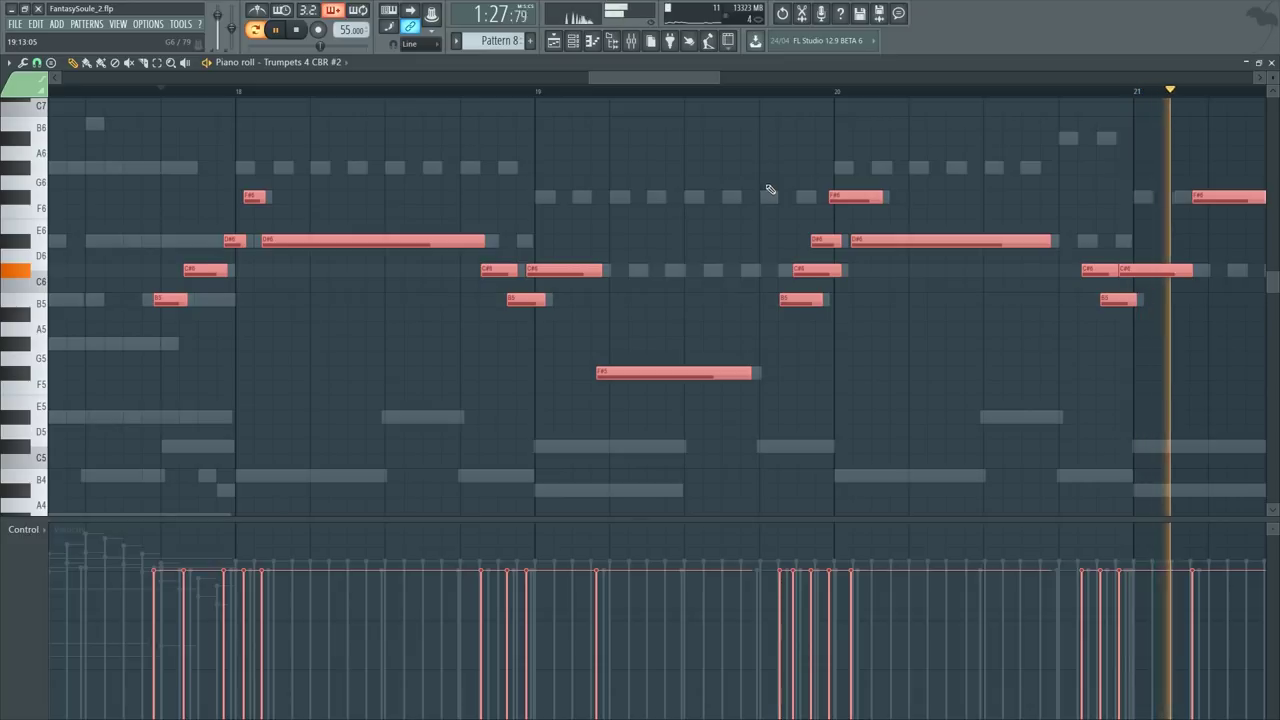
scroll(886, 137, "down", 4)
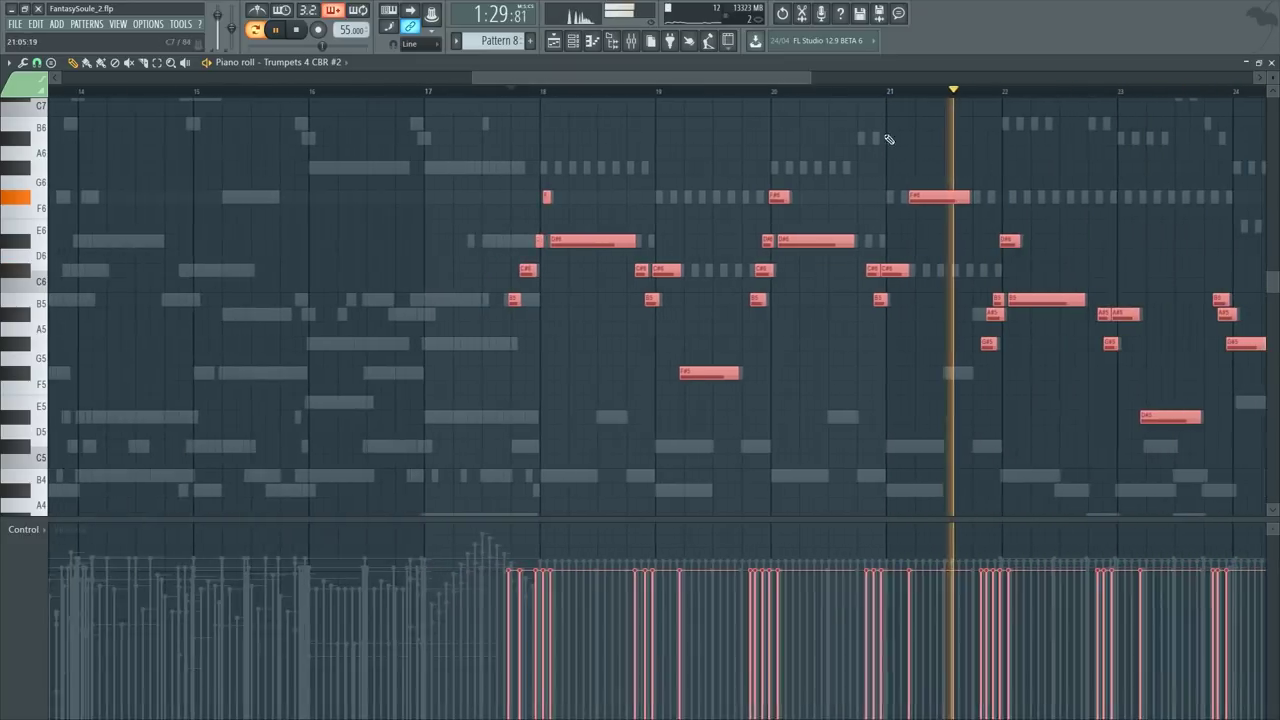
Step: Cut the Trumpets 4 CBR #2 notes from the pickup into bar 22 through the end of the phrase
key("F6")
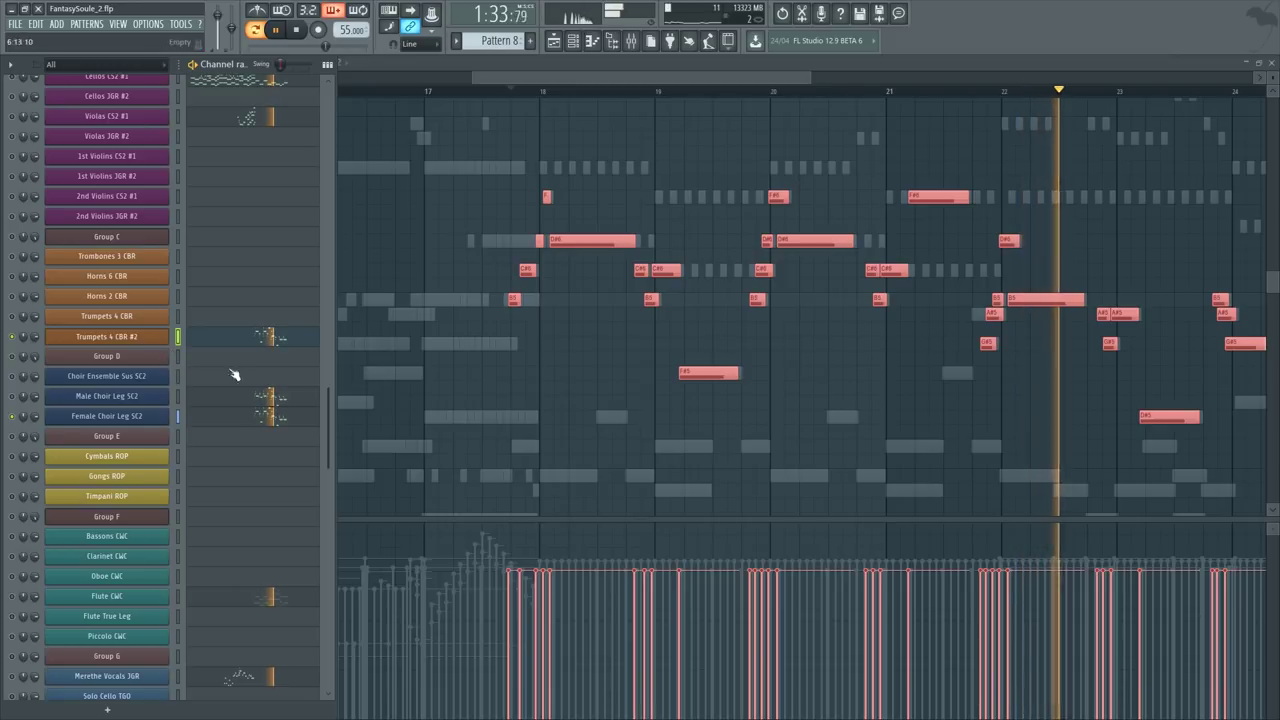
left_click(768, 82)
left_click_drag(768, 83, 867, 83)
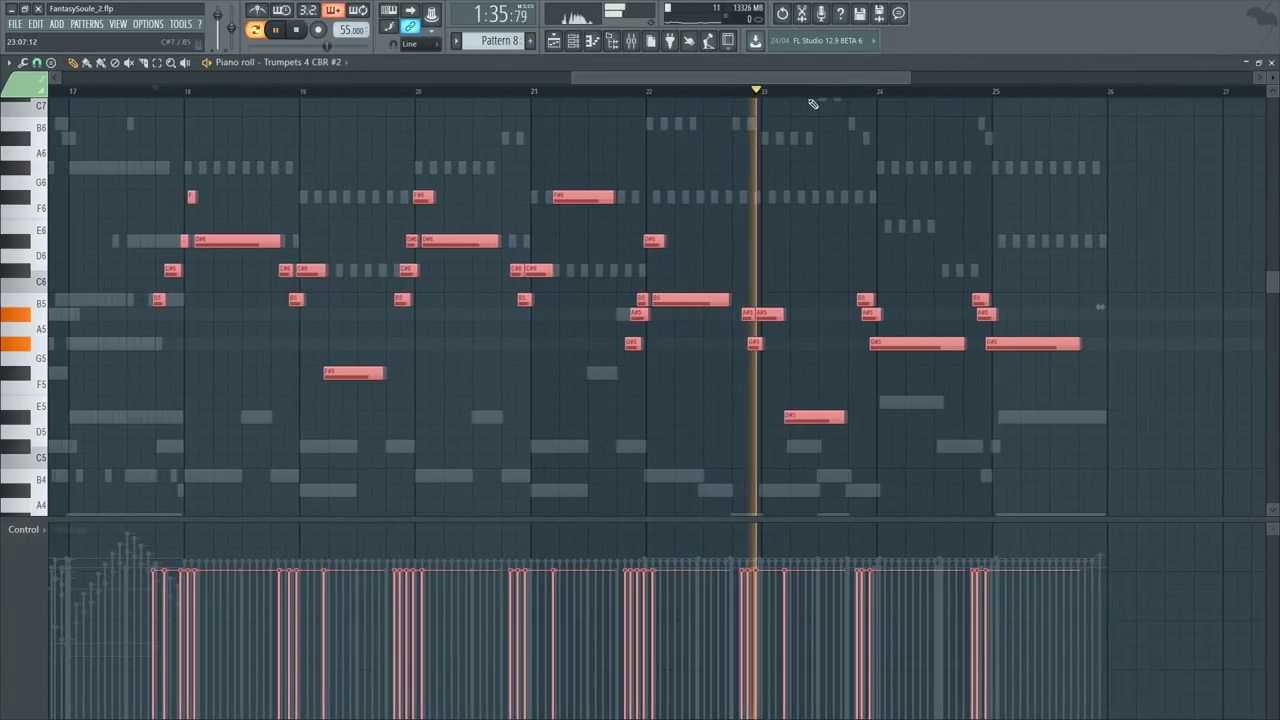
left_click(680, 178, "ctrl")
key("space")
left_click_drag(598, 218, 1150, 515, "ctrl")
key("F6")
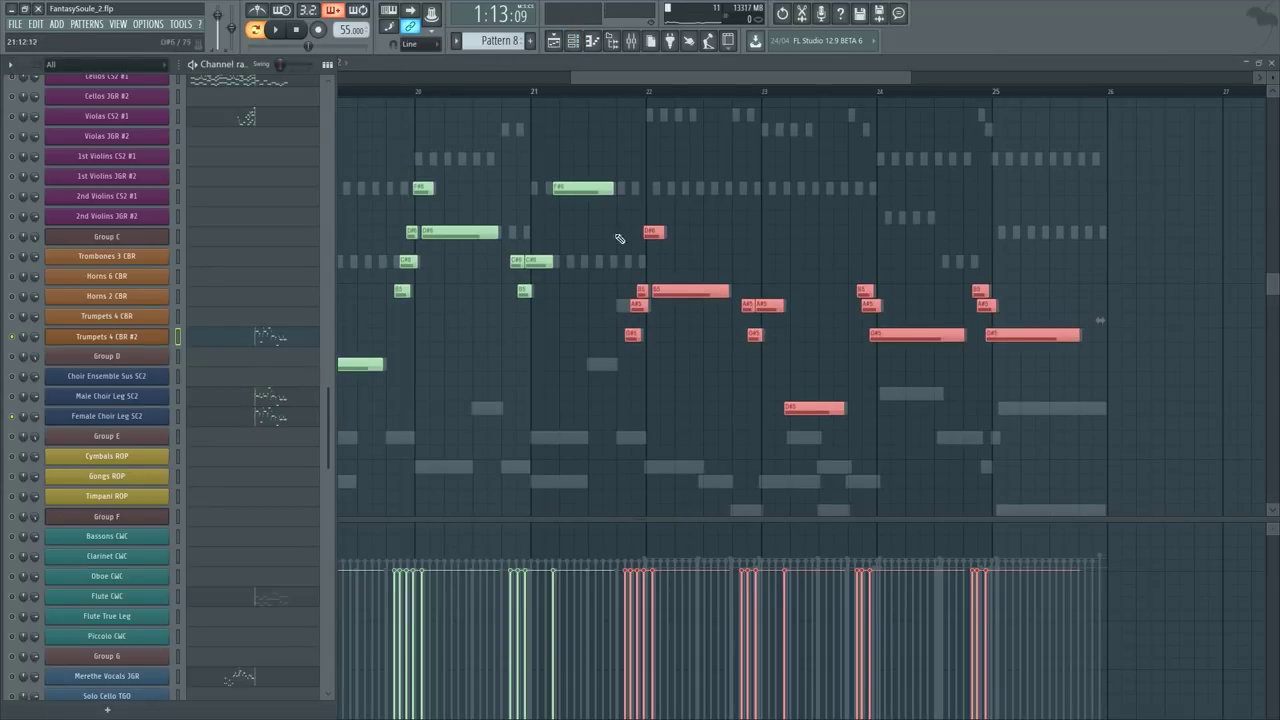
left_click_drag(607, 197, 1156, 512, "ctrl")
key("Delete")
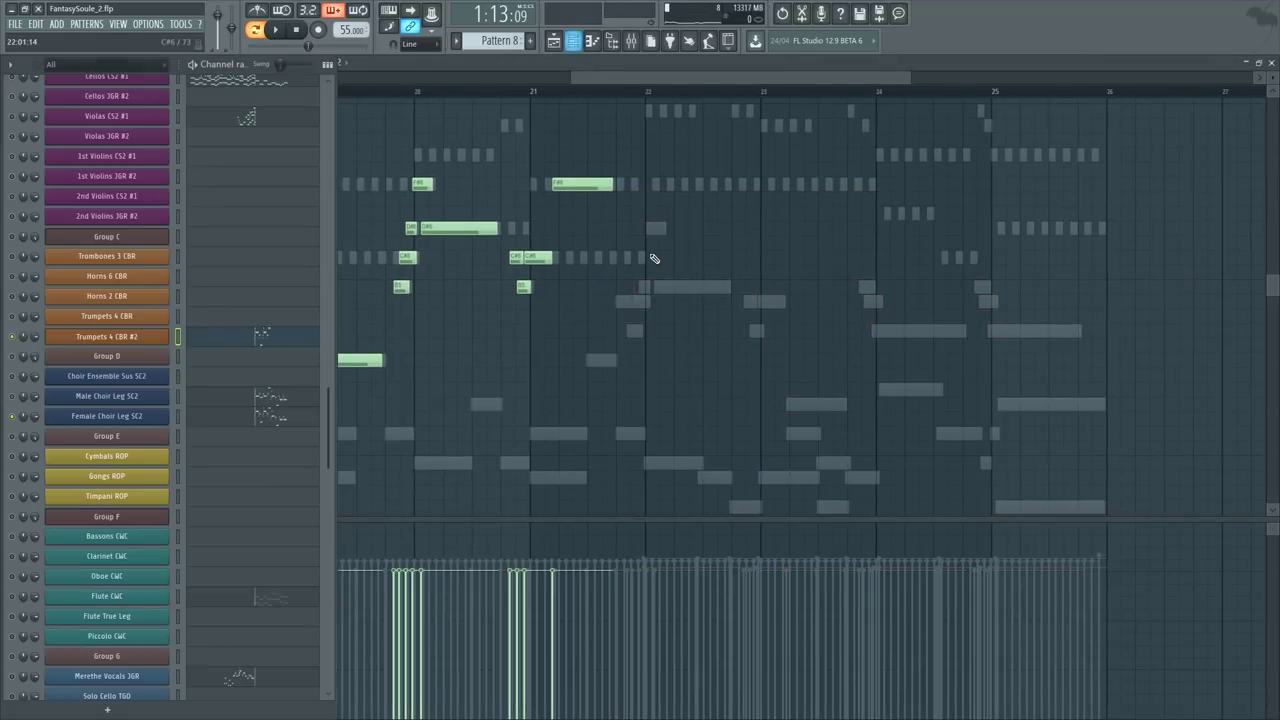
Step: Paste the cut trumpet notes into Oboe CWC, move them to the pickup into bar 22, and audition the result
key("F6")
scroll(173, 424, "down", 3)
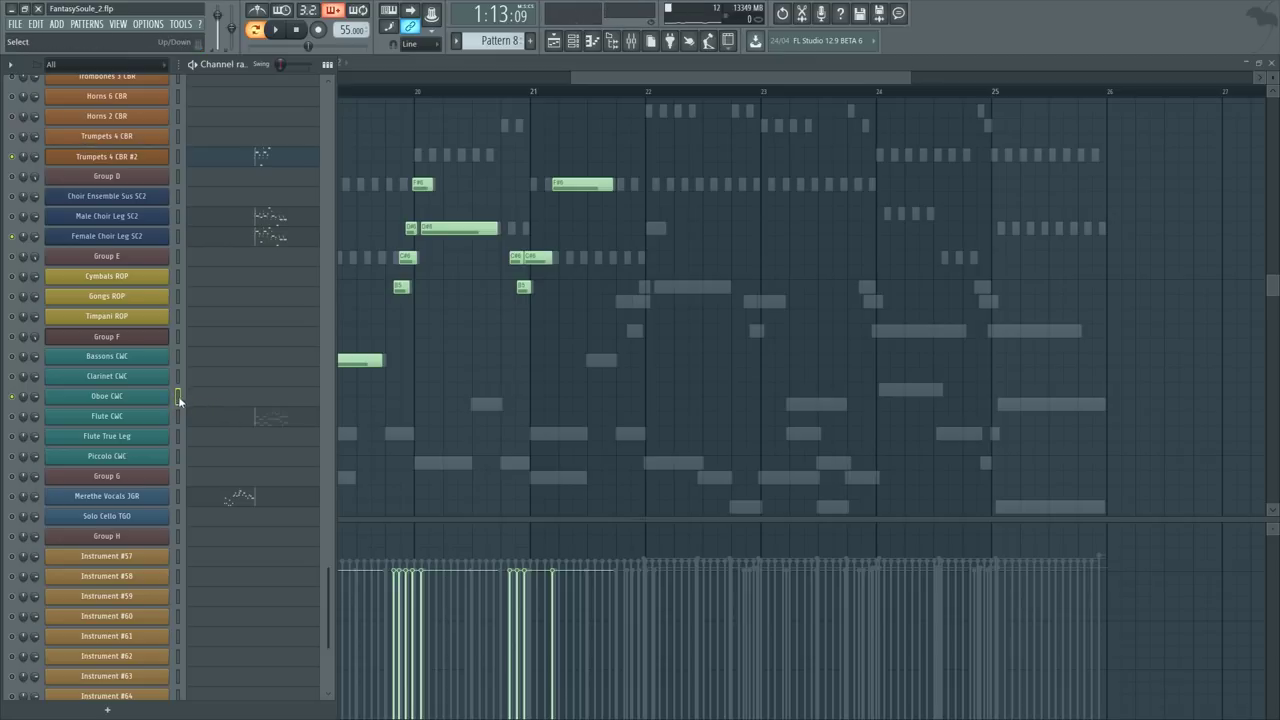
left_click(205, 402)
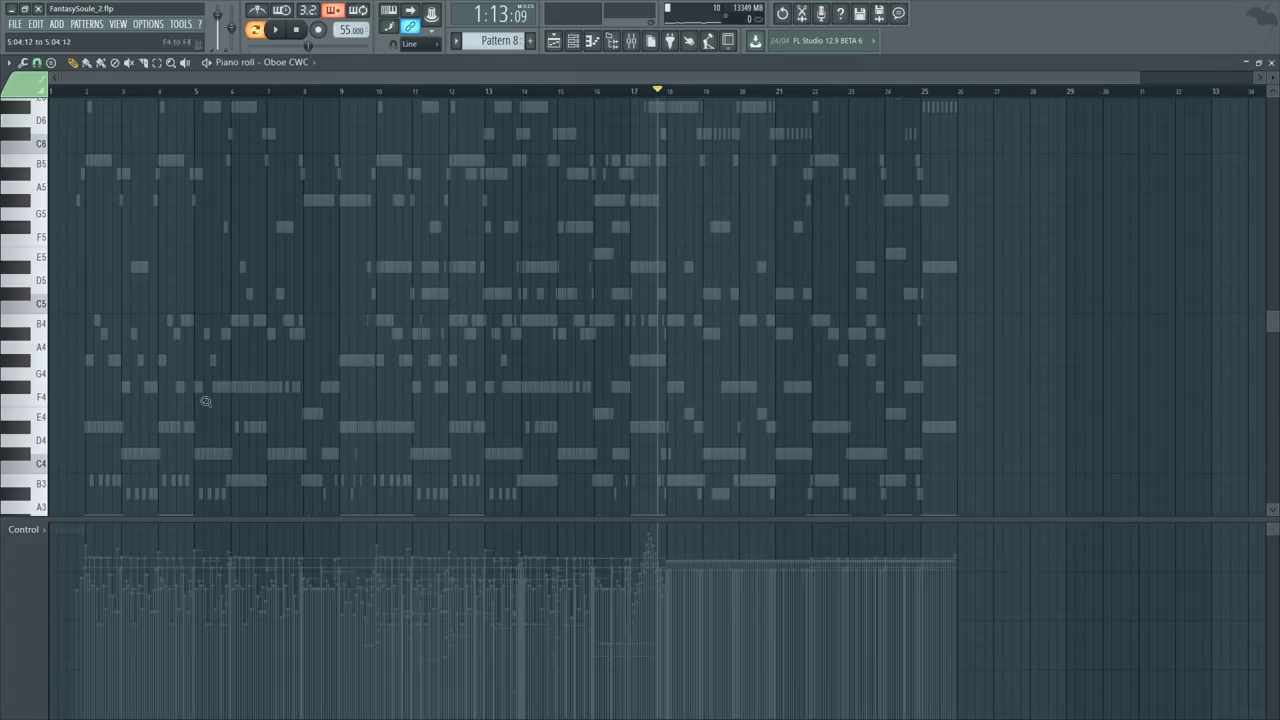
key("space")
key("space")
scroll(194, 349, "up", 4)
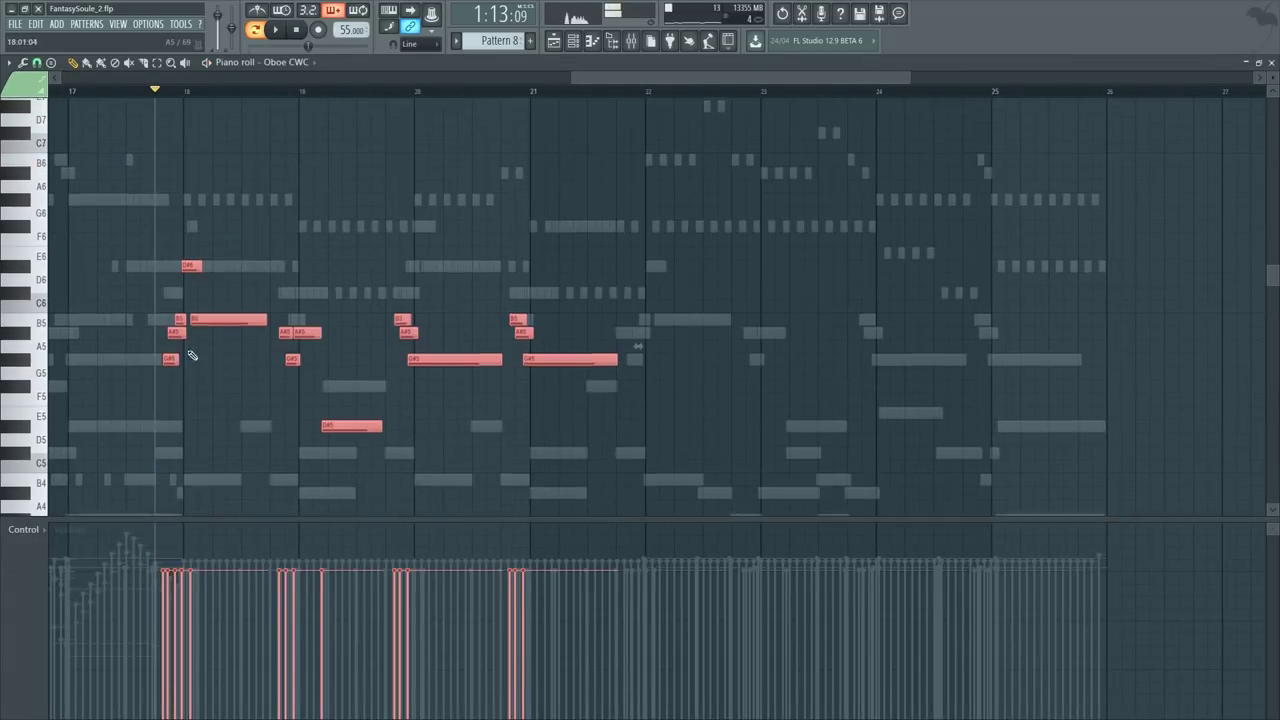
left_click_drag(220, 316, 684, 308)
key("space")
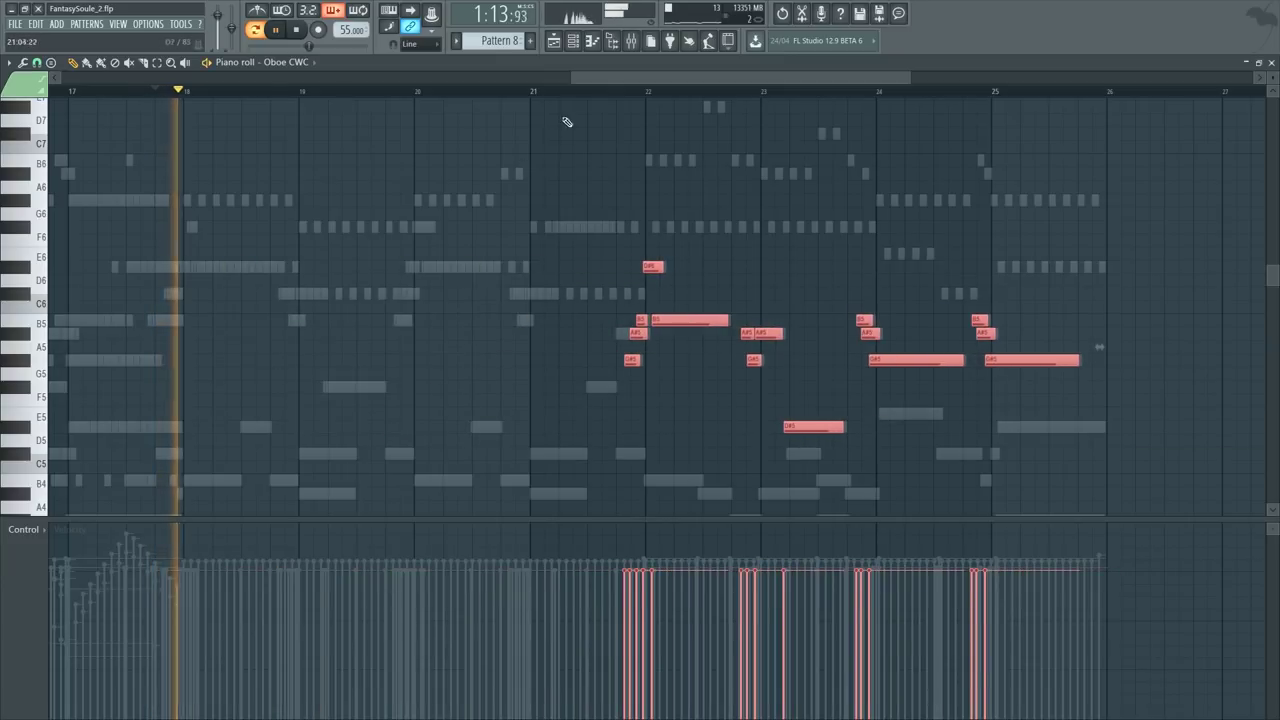
key("F6")
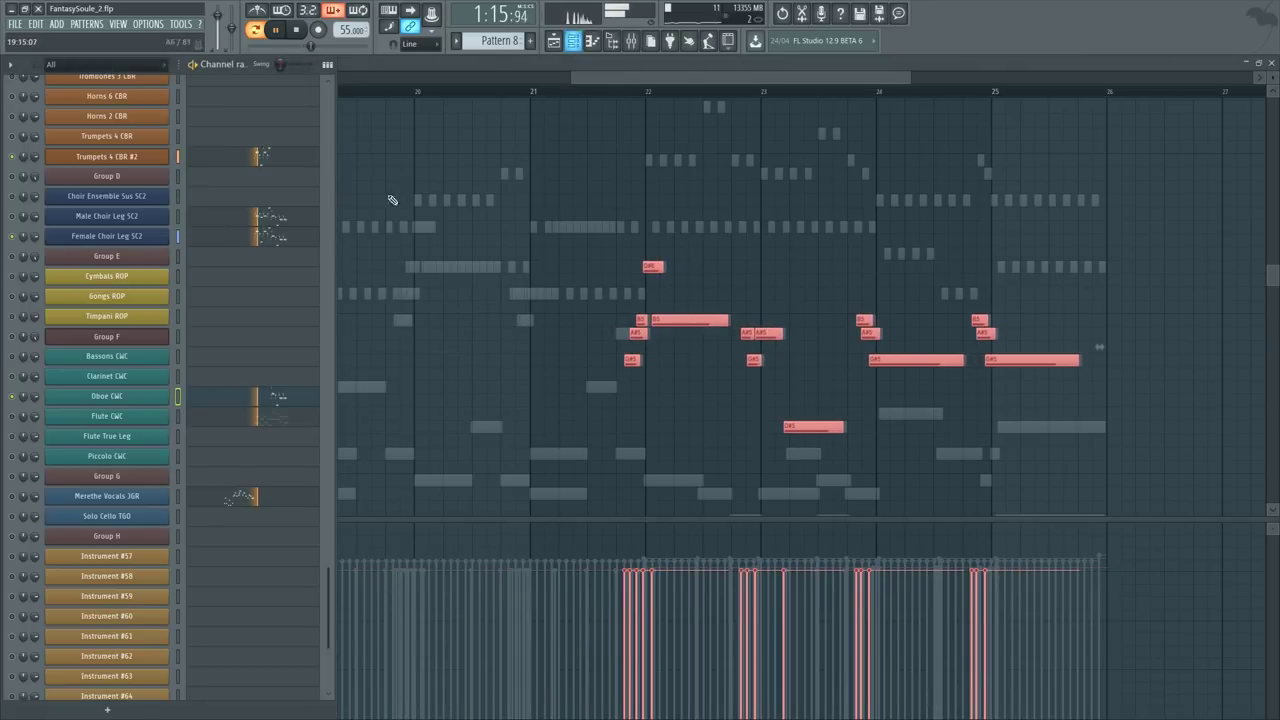
key("space")
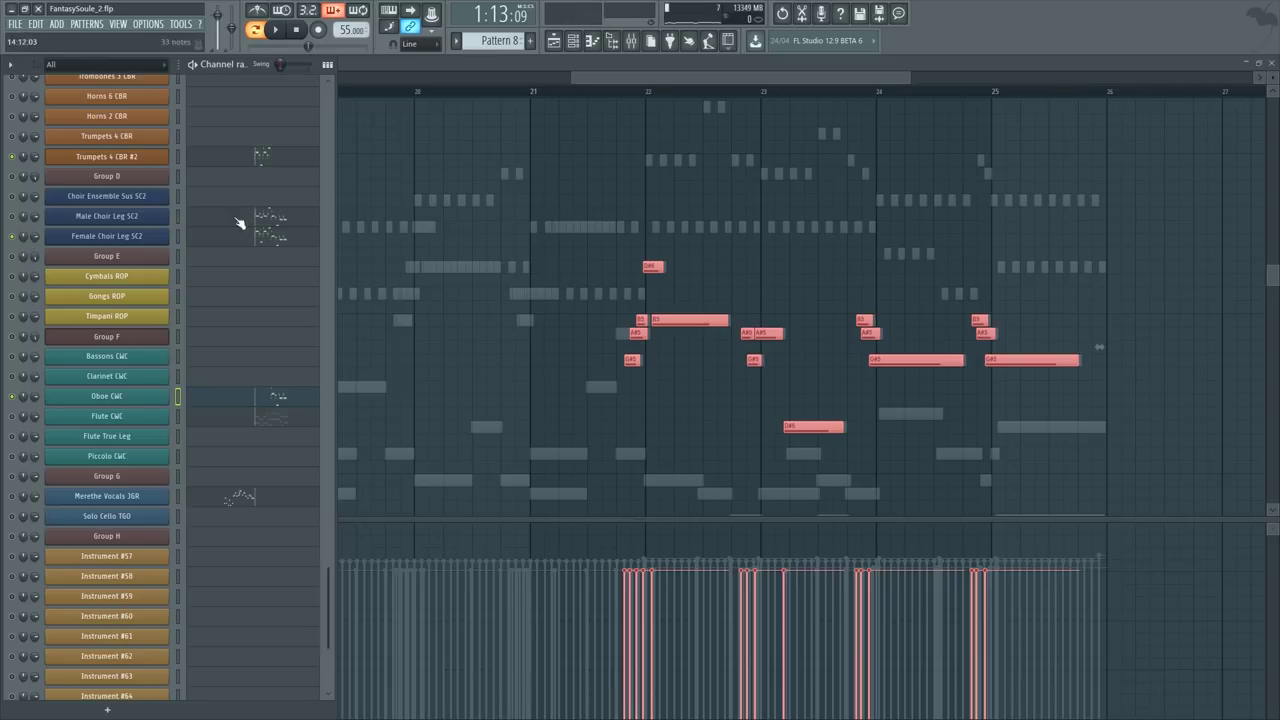
Step: Route the Jaeger - Brass - Trumpets 3 output to Instrument 3 in the Group C Kontakt instance and listen to the passage
left_click(535, 279)
key("space")
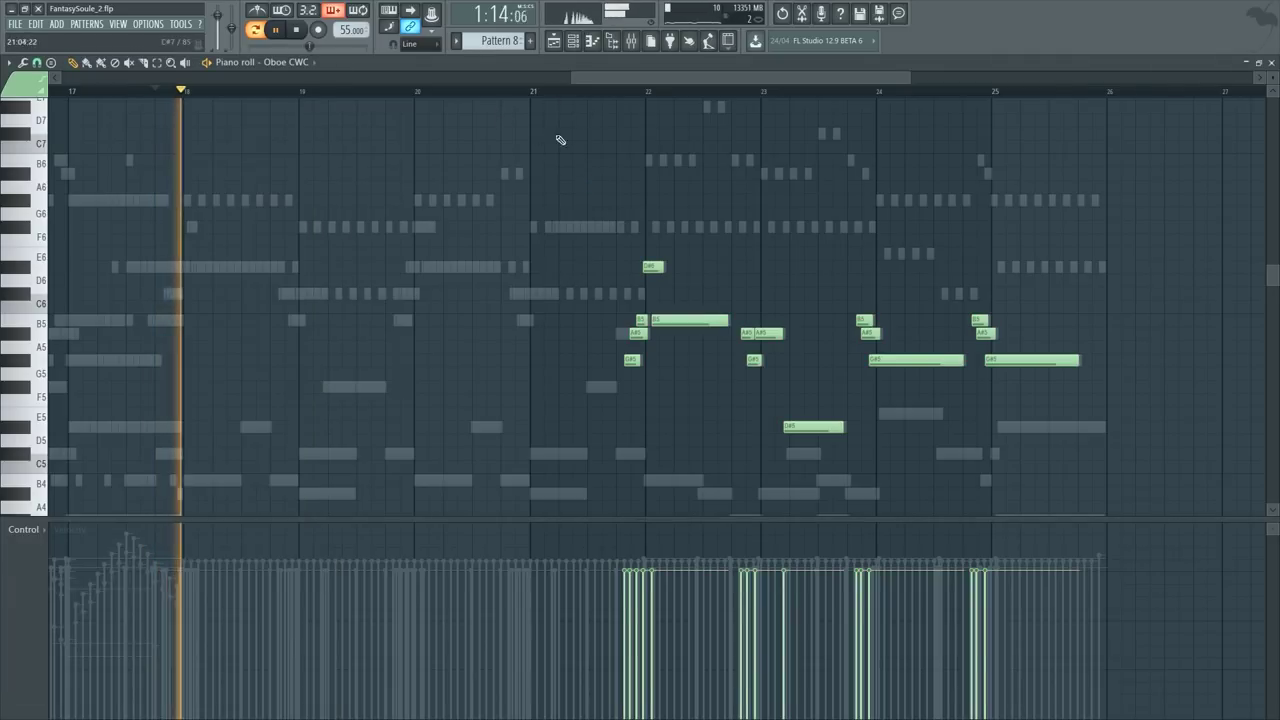
key("F9")
key("F6")
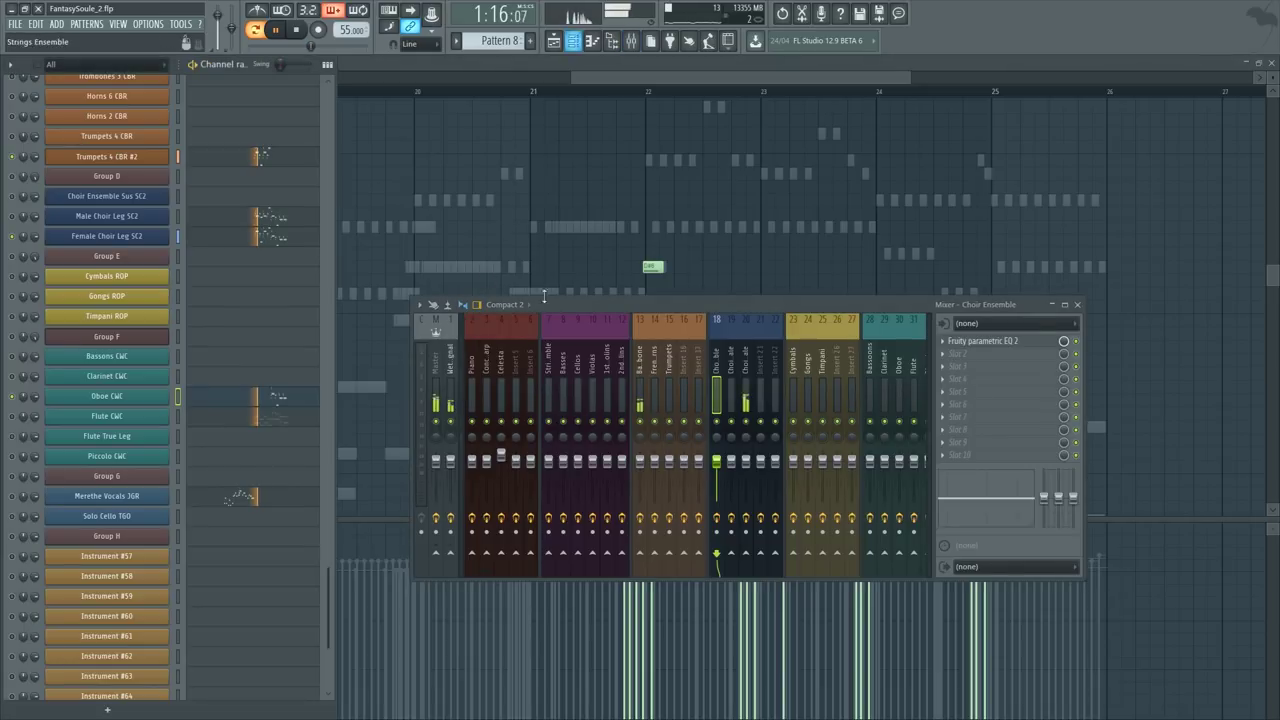
scroll(234, 351, "up", 6)
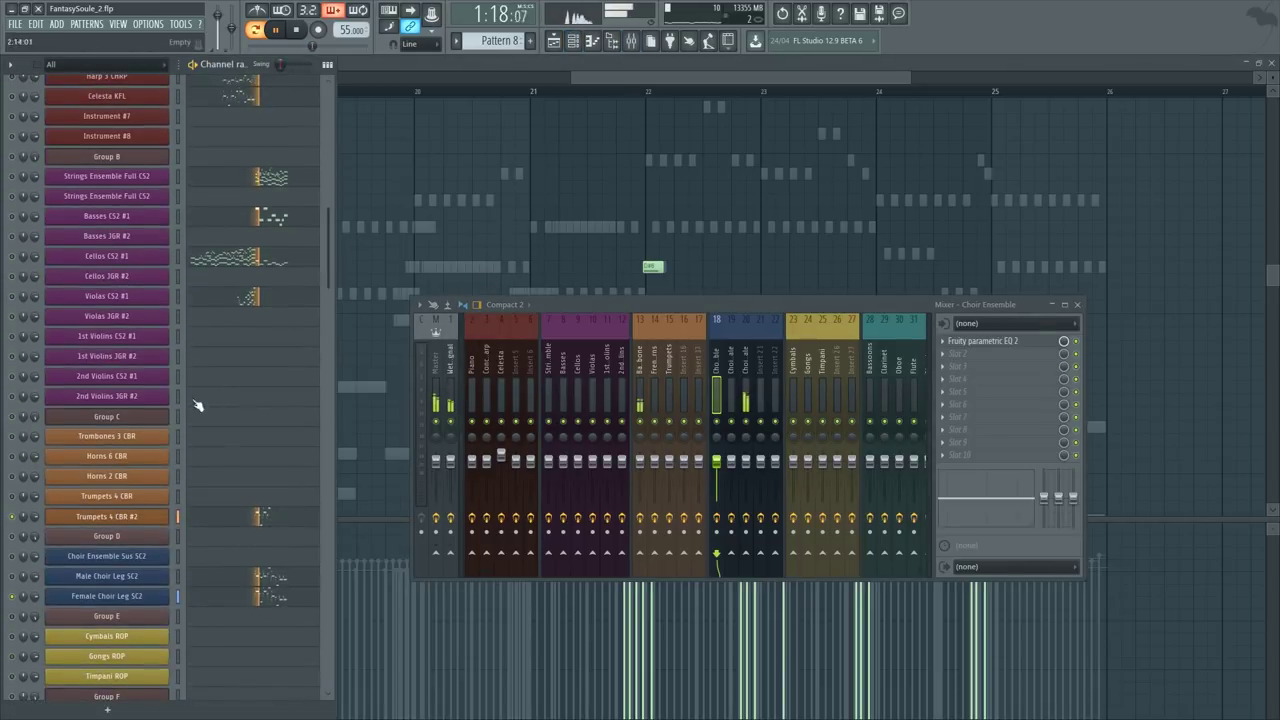
left_click(158, 418)
left_click(738, 378)
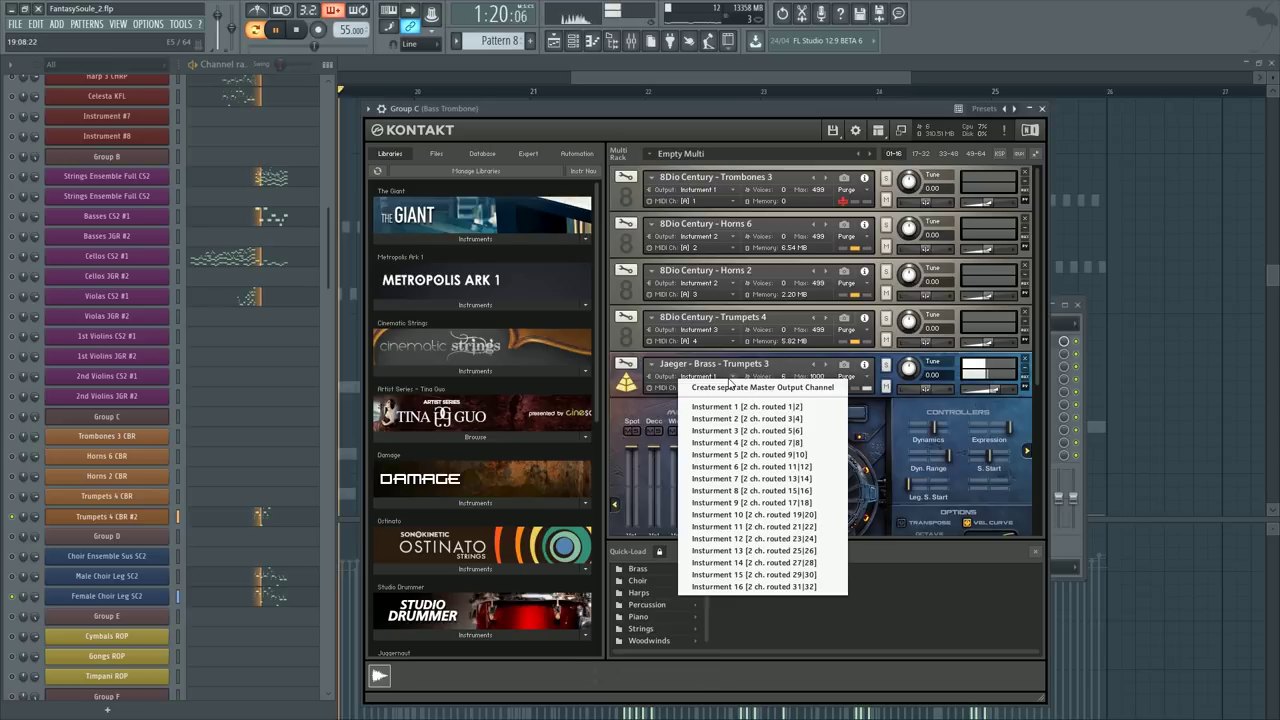
left_click(690, 423)
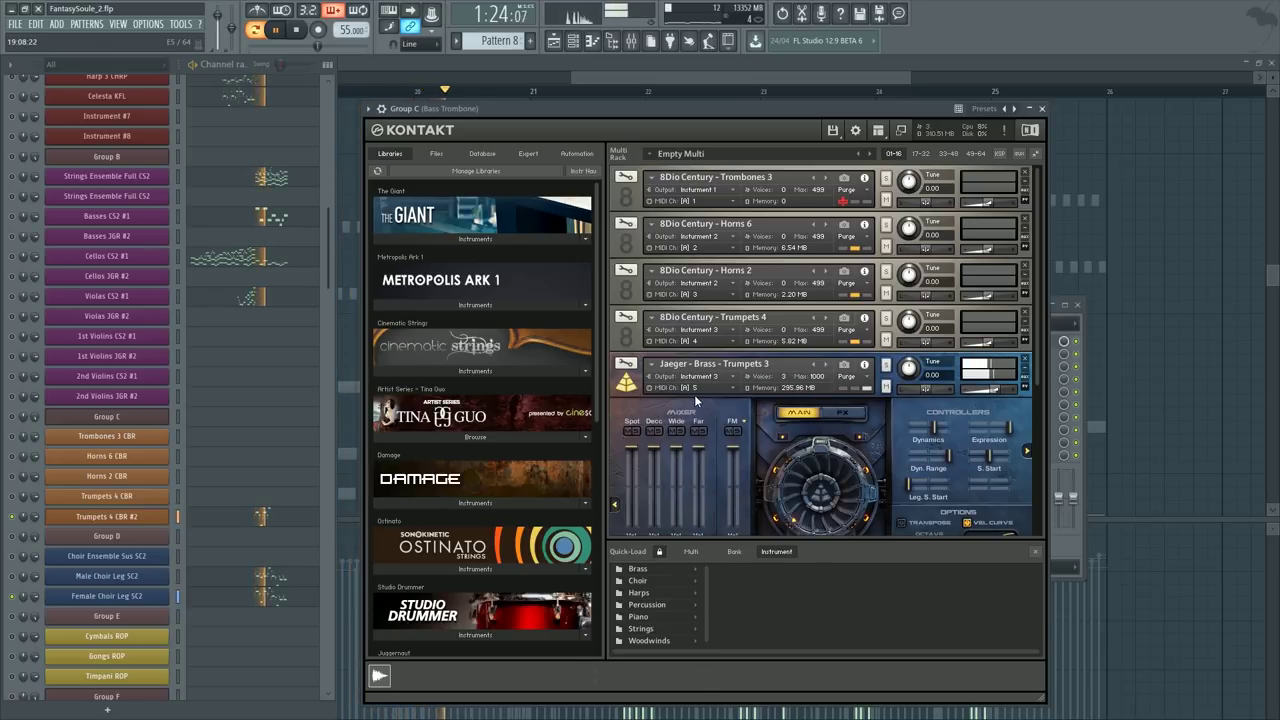
left_click(1108, 223)
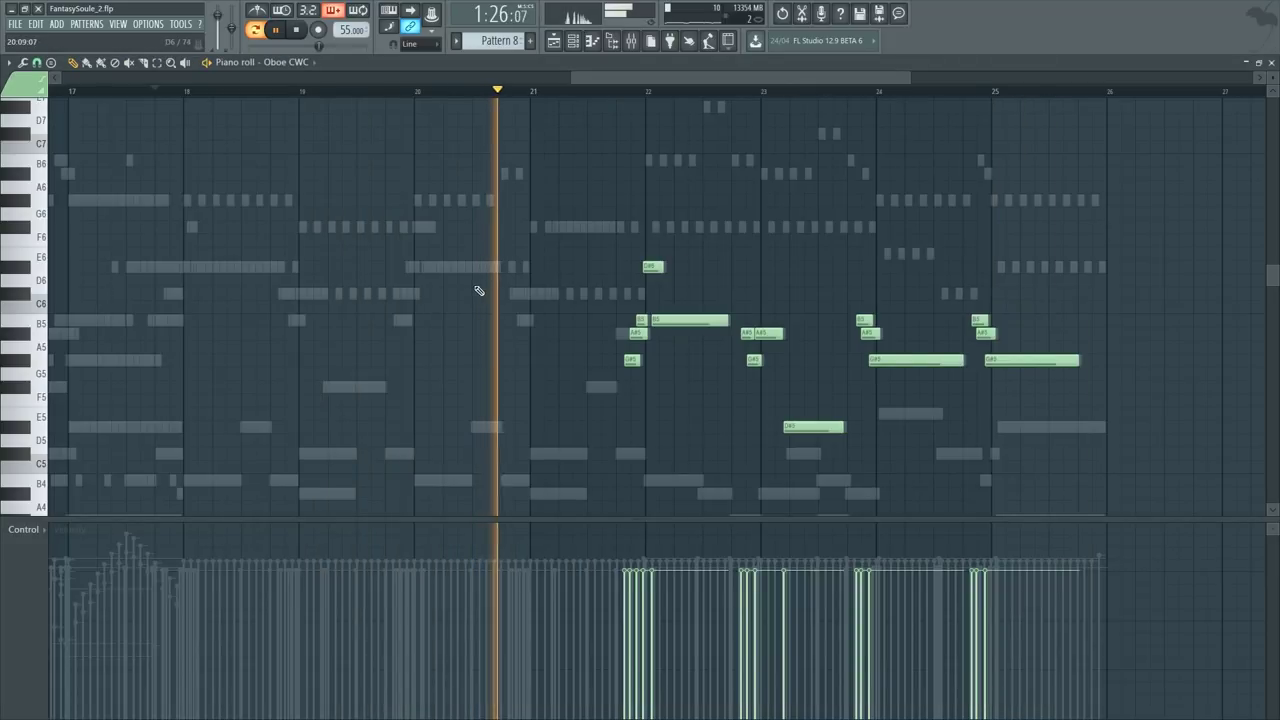
key("F6")
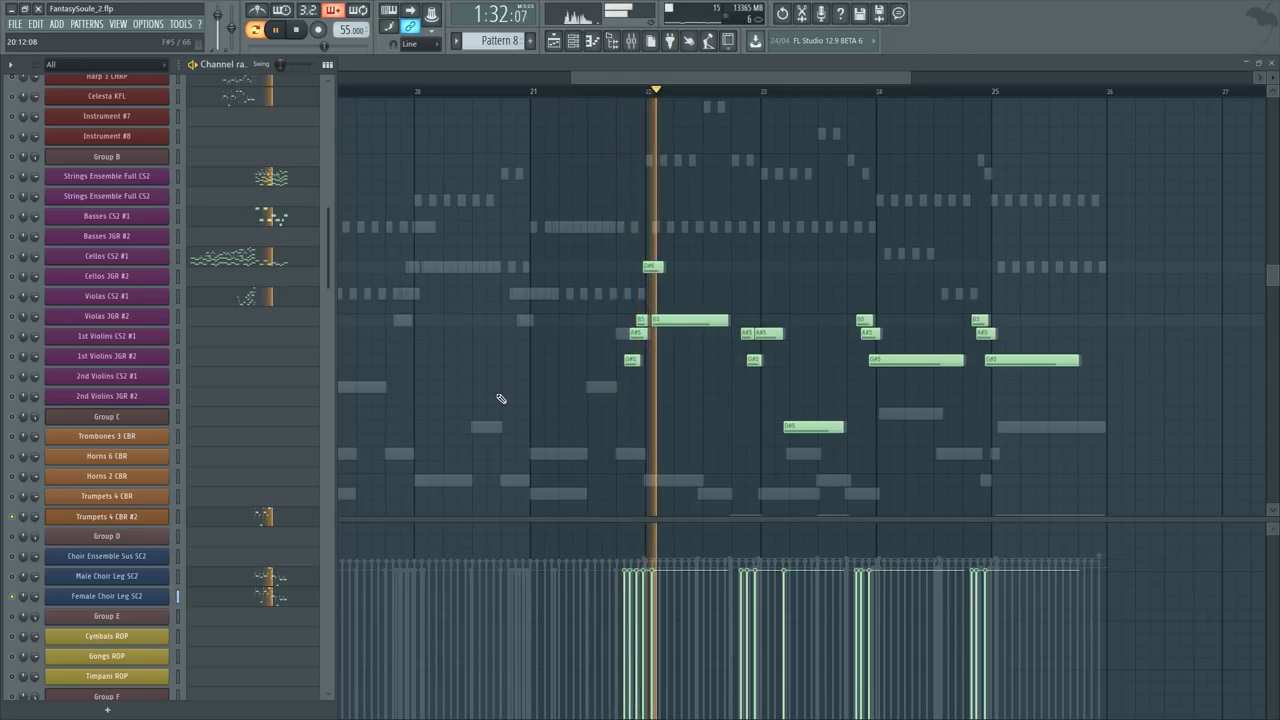
key("F6")
key("space")
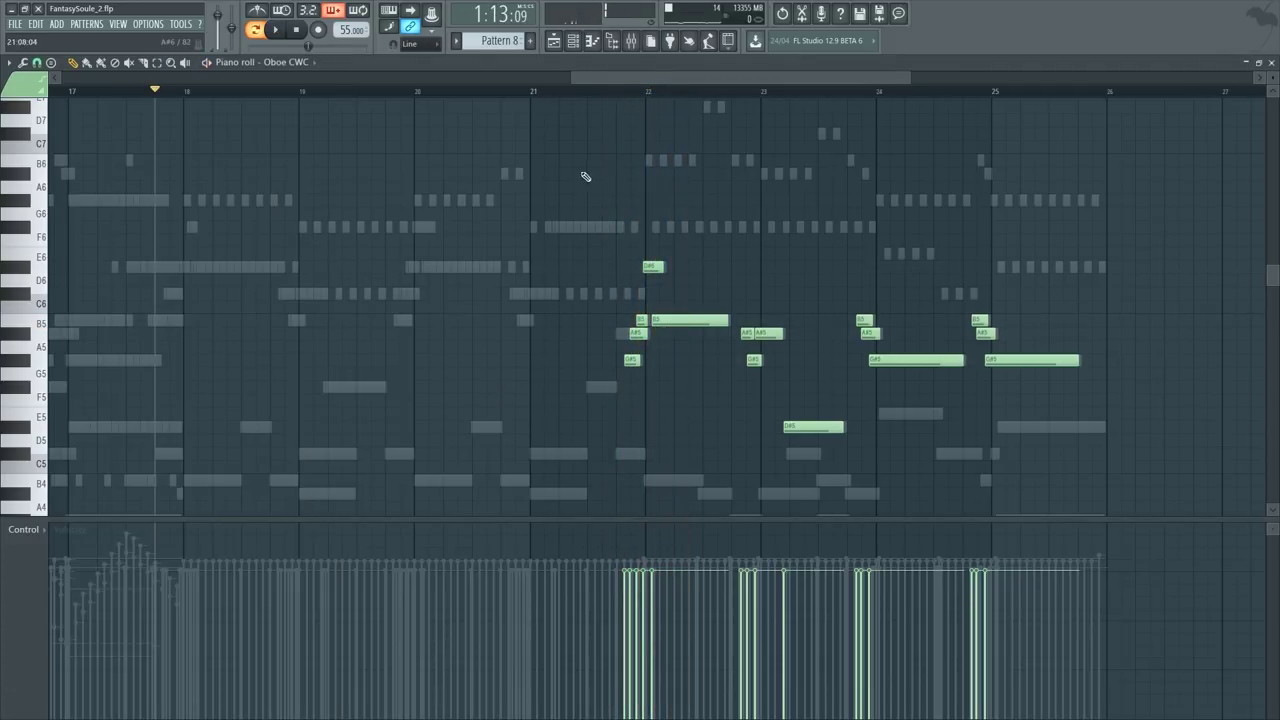
Step: Try the Oboe CWC notes an octave higher and slightly earlier, then return them to their original octave
key("ctrl+a")
scroll(766, 100, "up", 3)
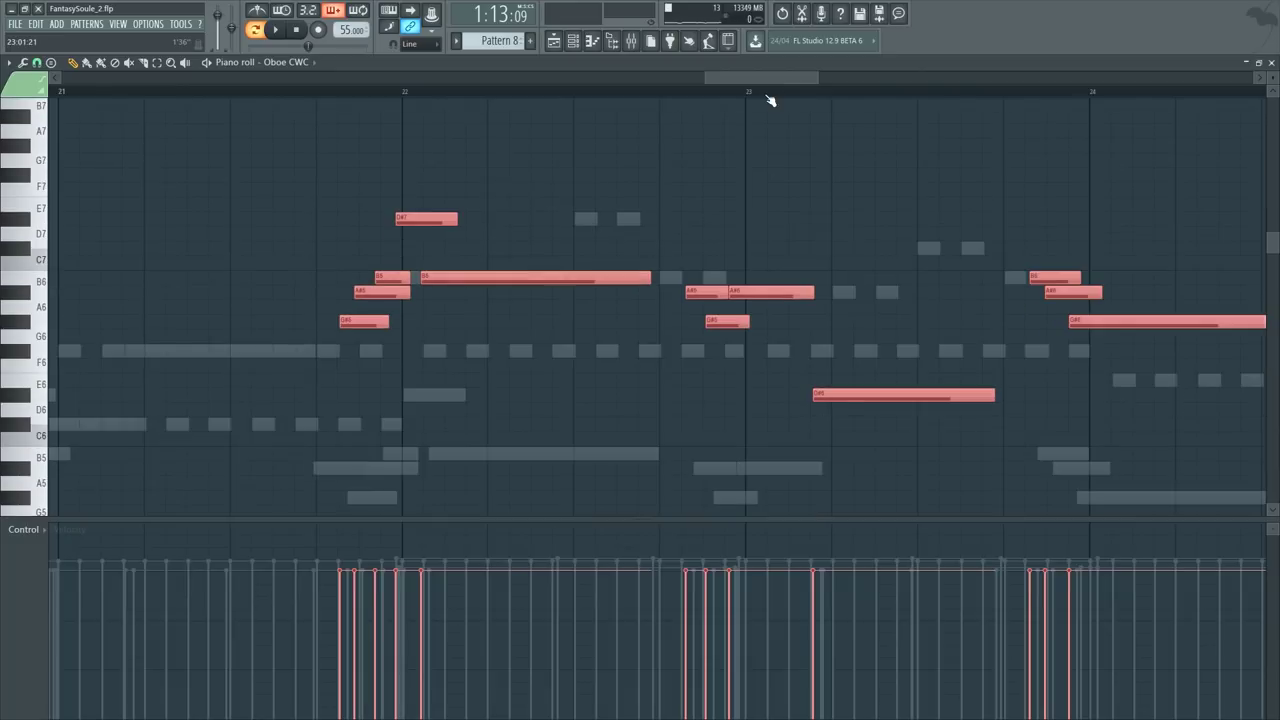
left_click(337, 91)
key("space")
scroll(337, 91, "up", 2)
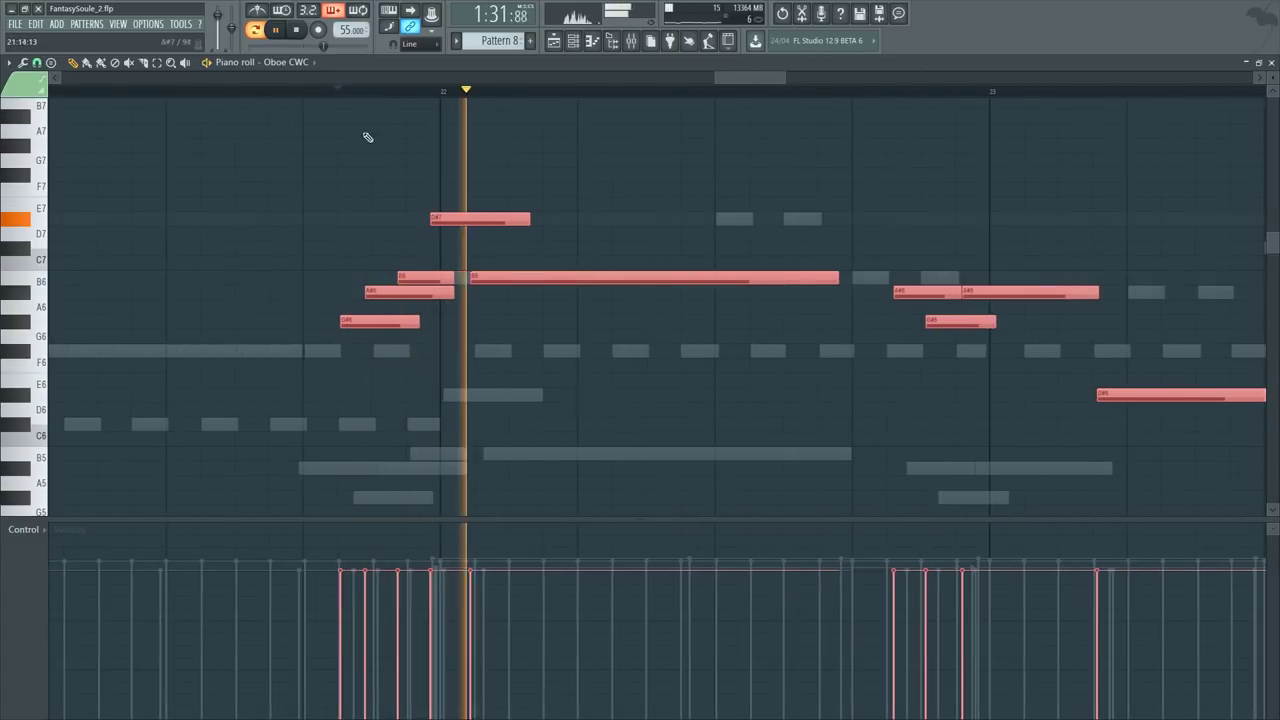
key("space")
left_click_drag(435, 281, 428, 281)
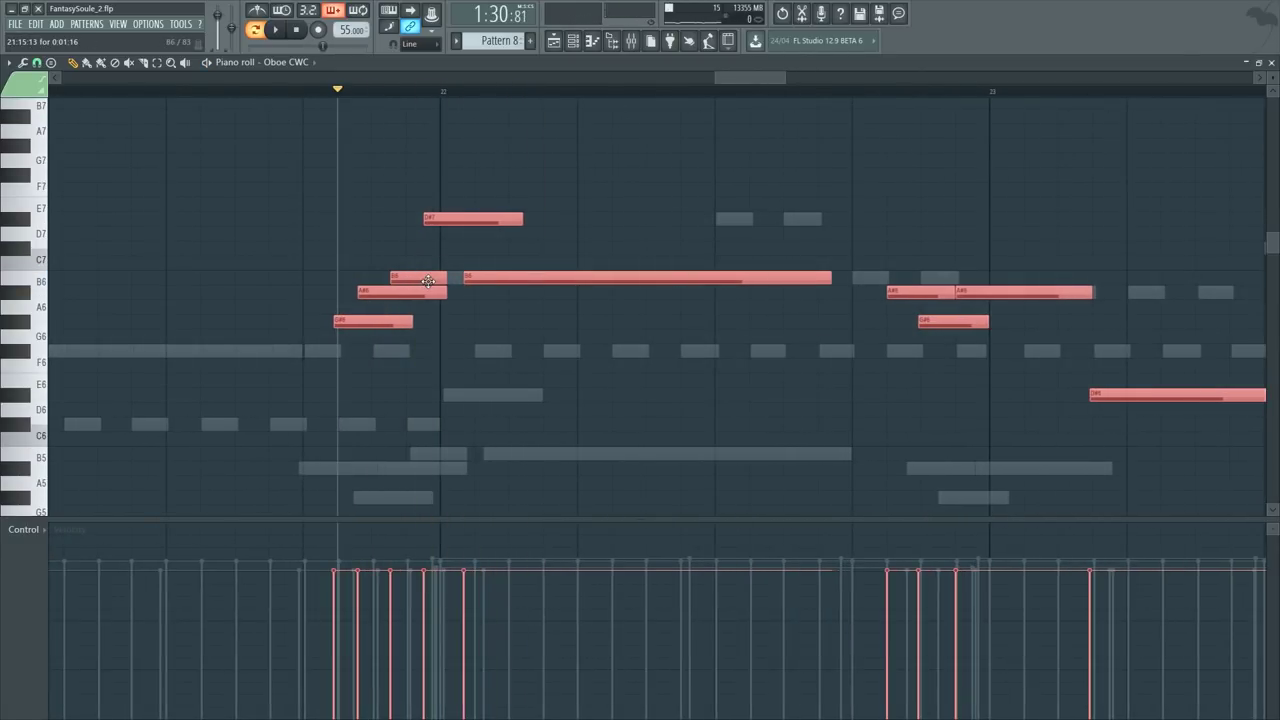
key("ctrl+Down")
Step: Move all Oboe CWC notes slightly later than the choir phrase at bar 22 and audition the timing
key("space")
left_click(272, 91)
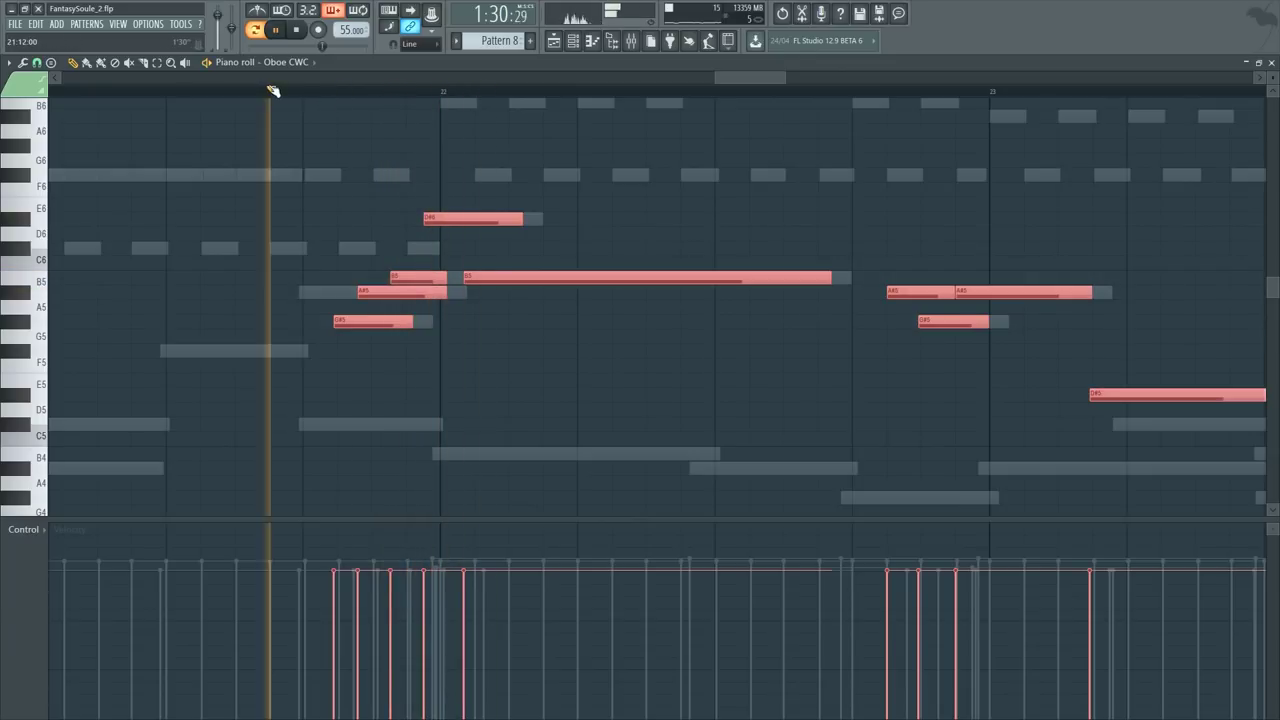
key("space")
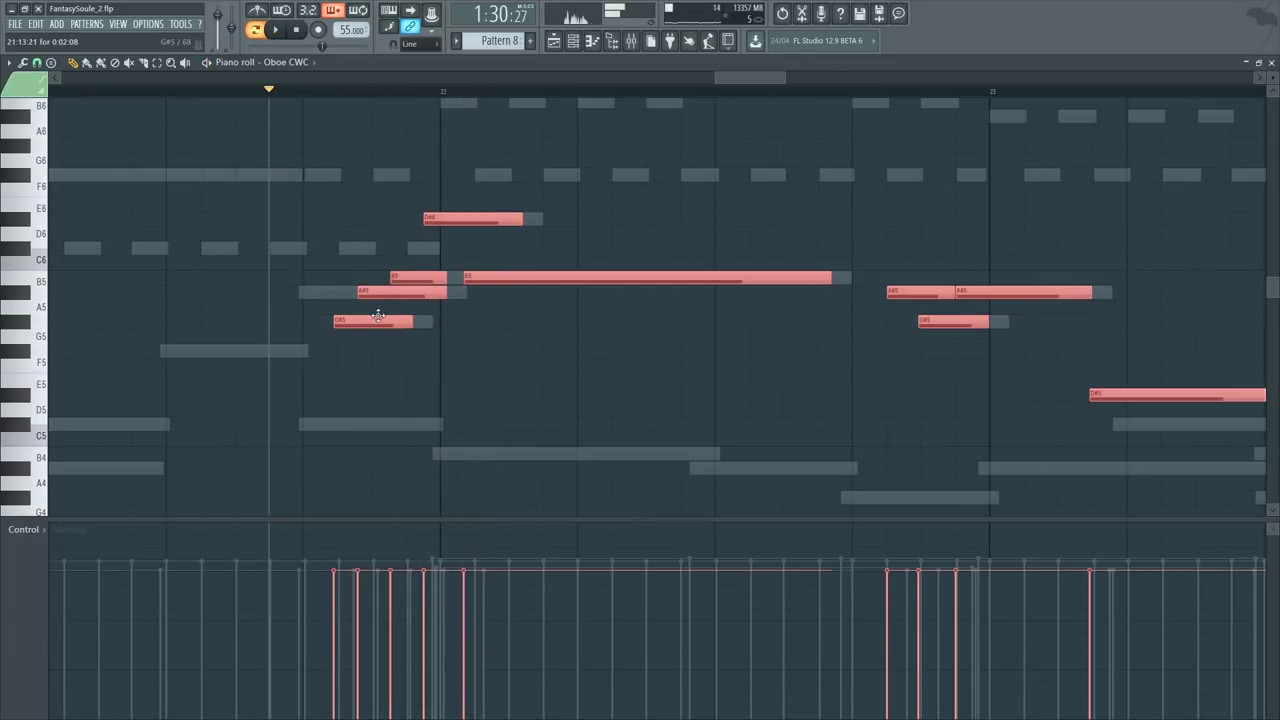
left_click_drag(378, 316, 410, 324)
key("space")
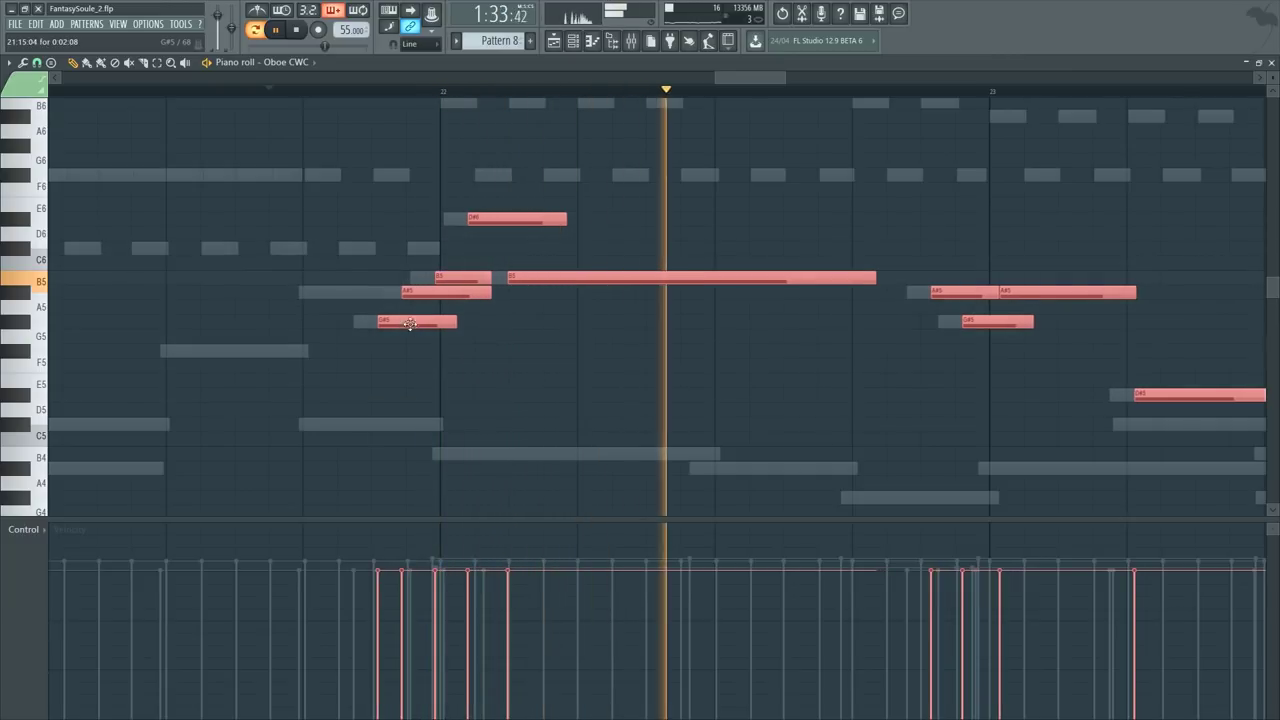
left_click(748, 190, "ctrl")
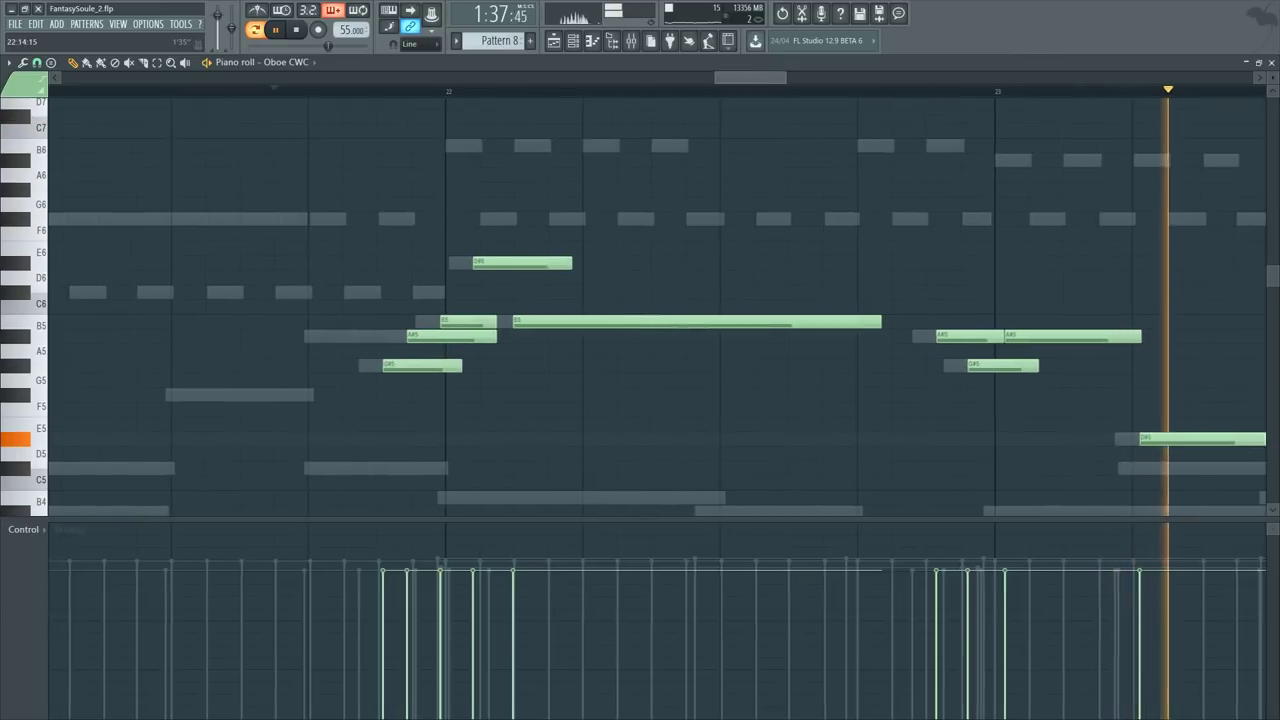
Step: Move the repeated short notes from Flute CWC to Piccolo CWC
key("F6")
key("space")
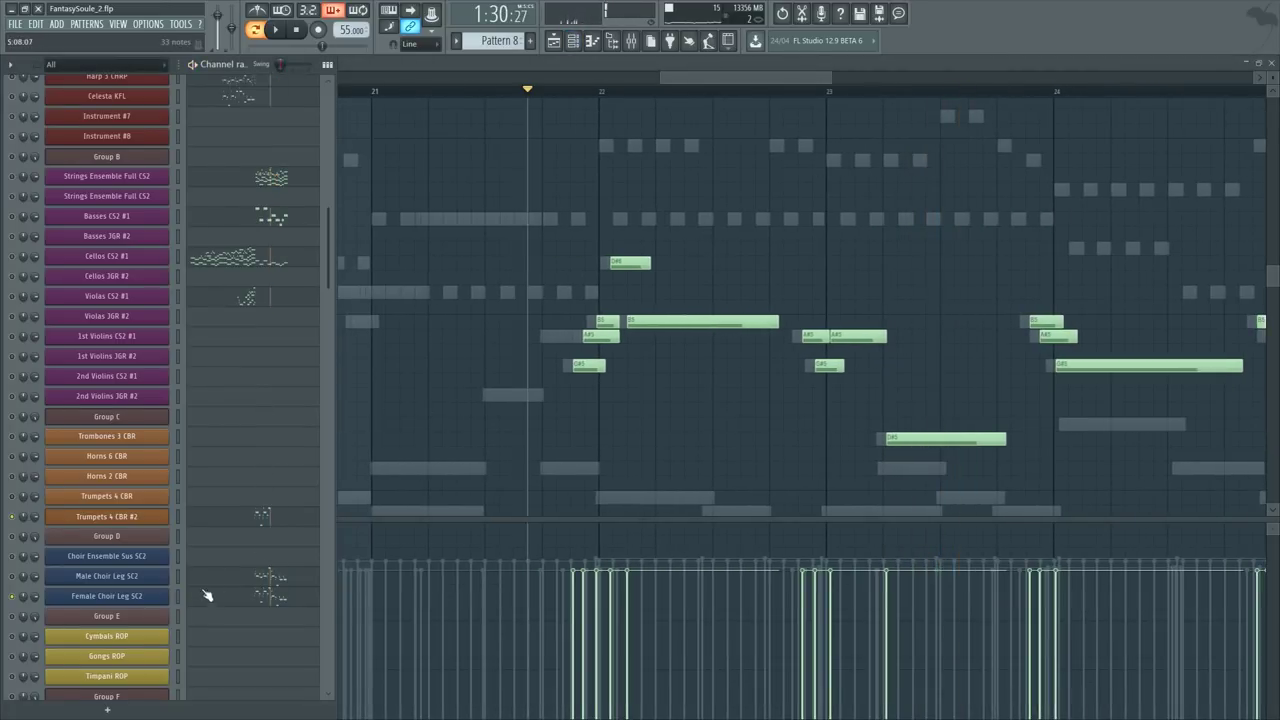
scroll(190, 535, "down", 5)
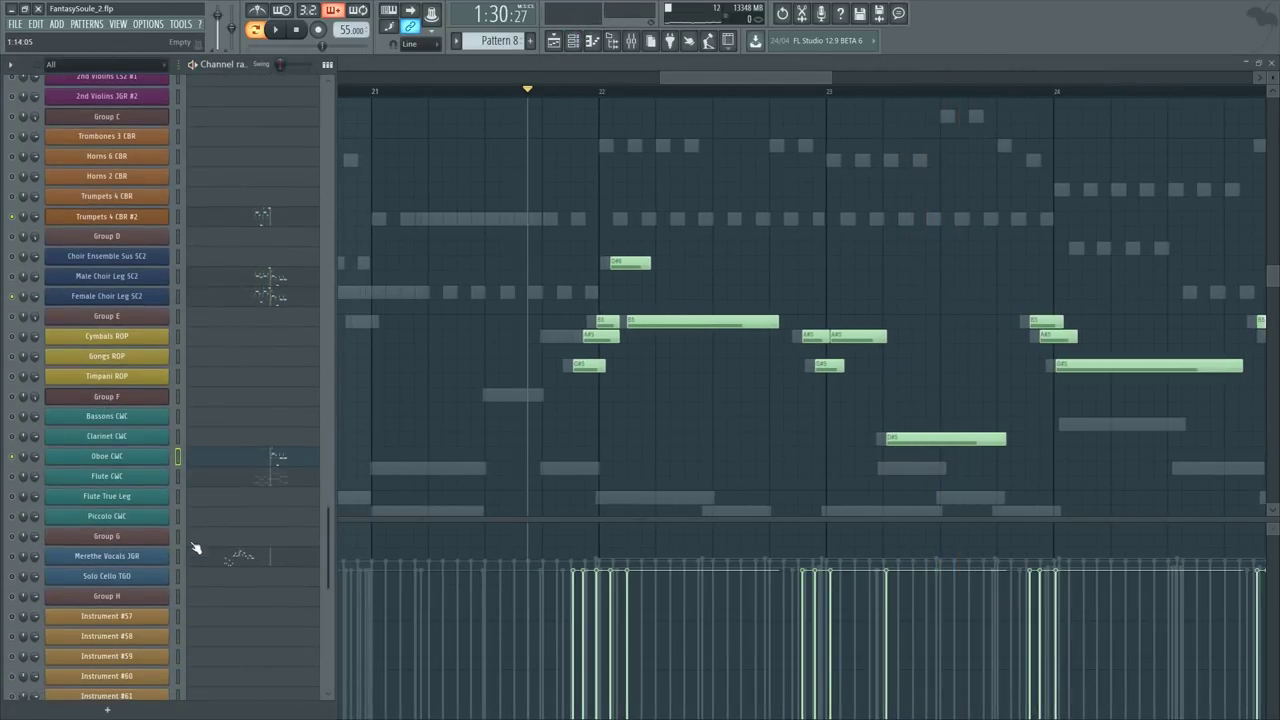
key("ctrl+x")
left_click(177, 517)
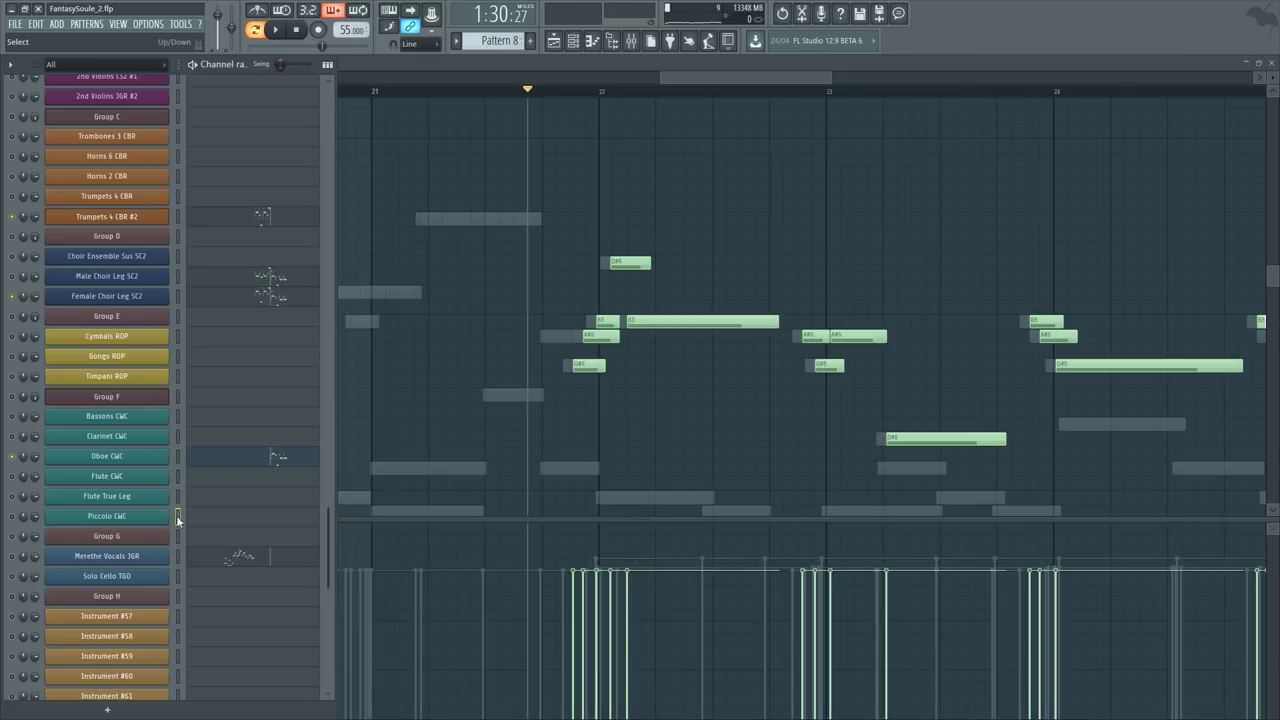
key("ctrl+v")
Step: Move the melody notes starting before bar 22 from Oboe CWC to Flute CWC
left_click(176, 458)
key("ctrl+x")
left_click(177, 477)
key("ctrl+v")
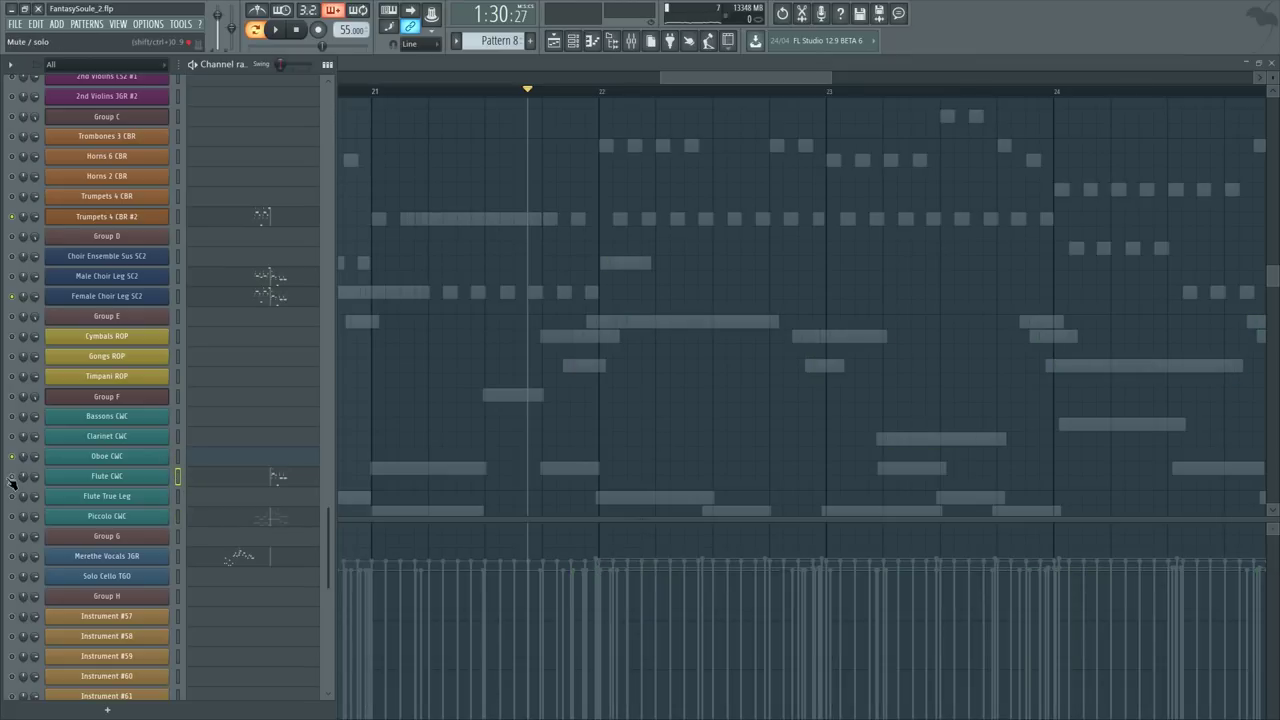
Step: Transpose all Flute CWC notes up one octave and audition the phrase from just before bar 22
key("space")
left_click(272, 478)
key("ctrl+a")
key("ctrl+Up")
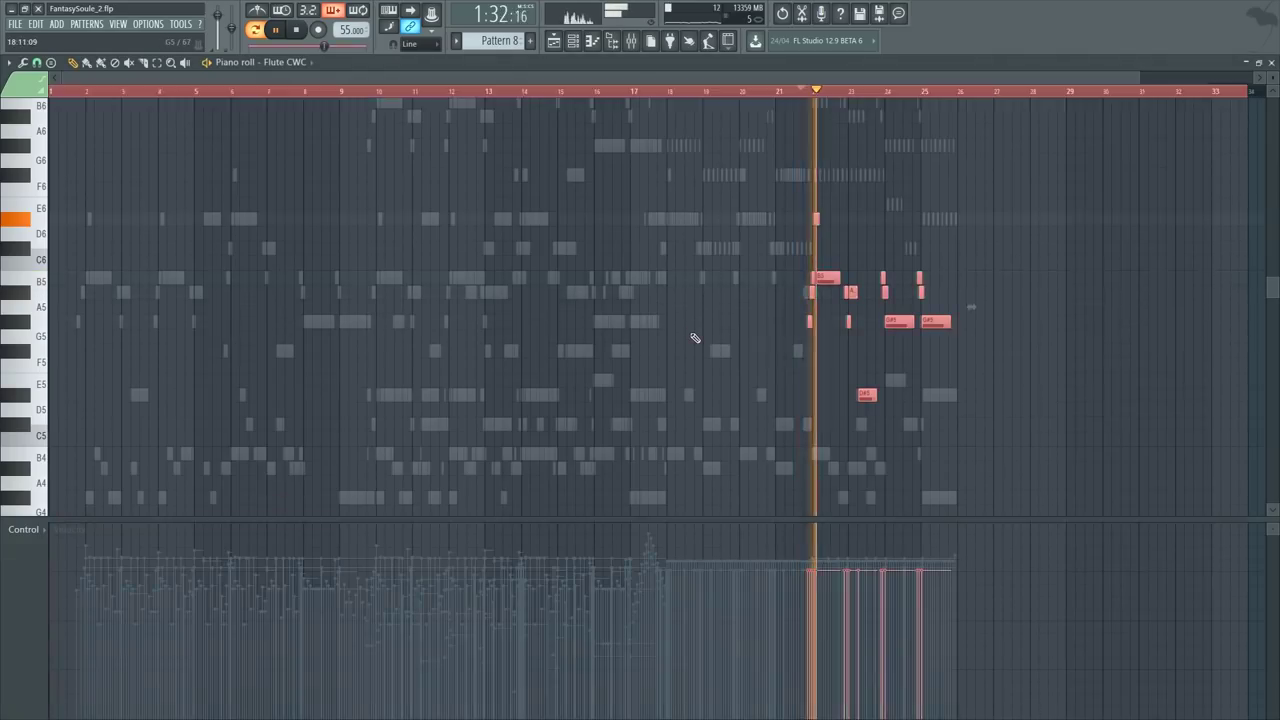
left_click(813, 95)
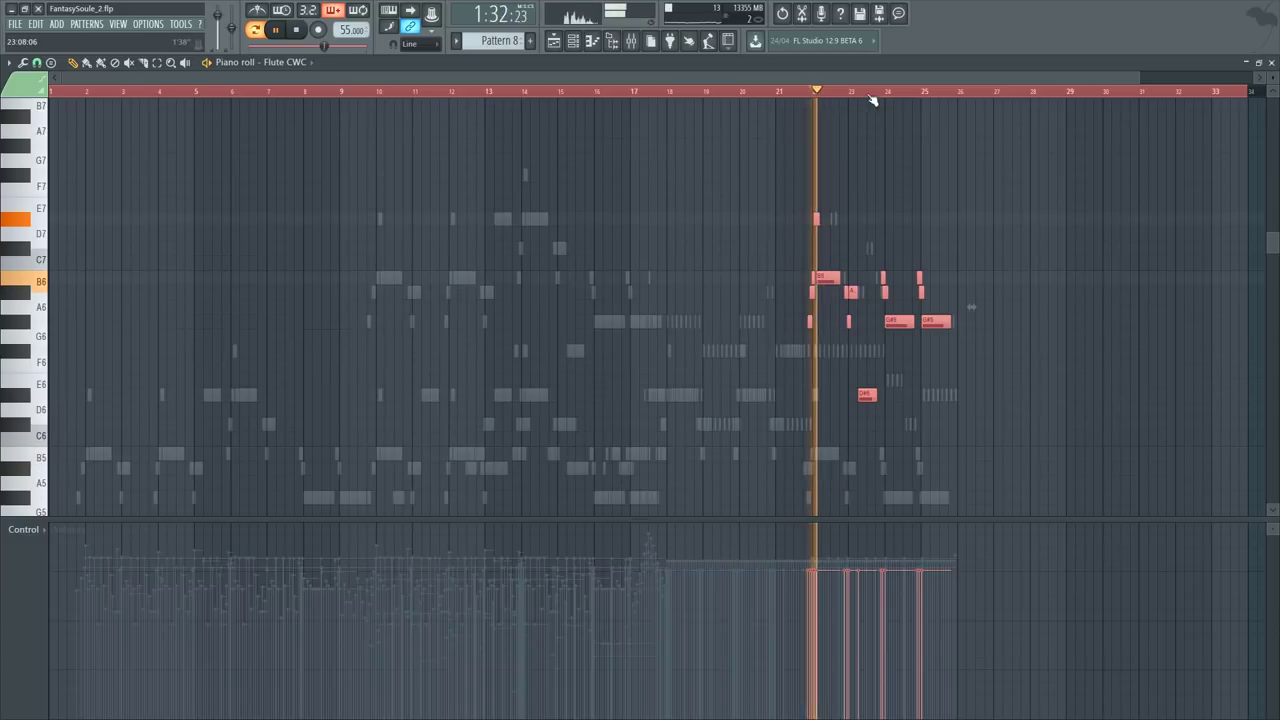
scroll(860, 100, "up", 3)
key("ctrl+d")
left_click(722, 96)
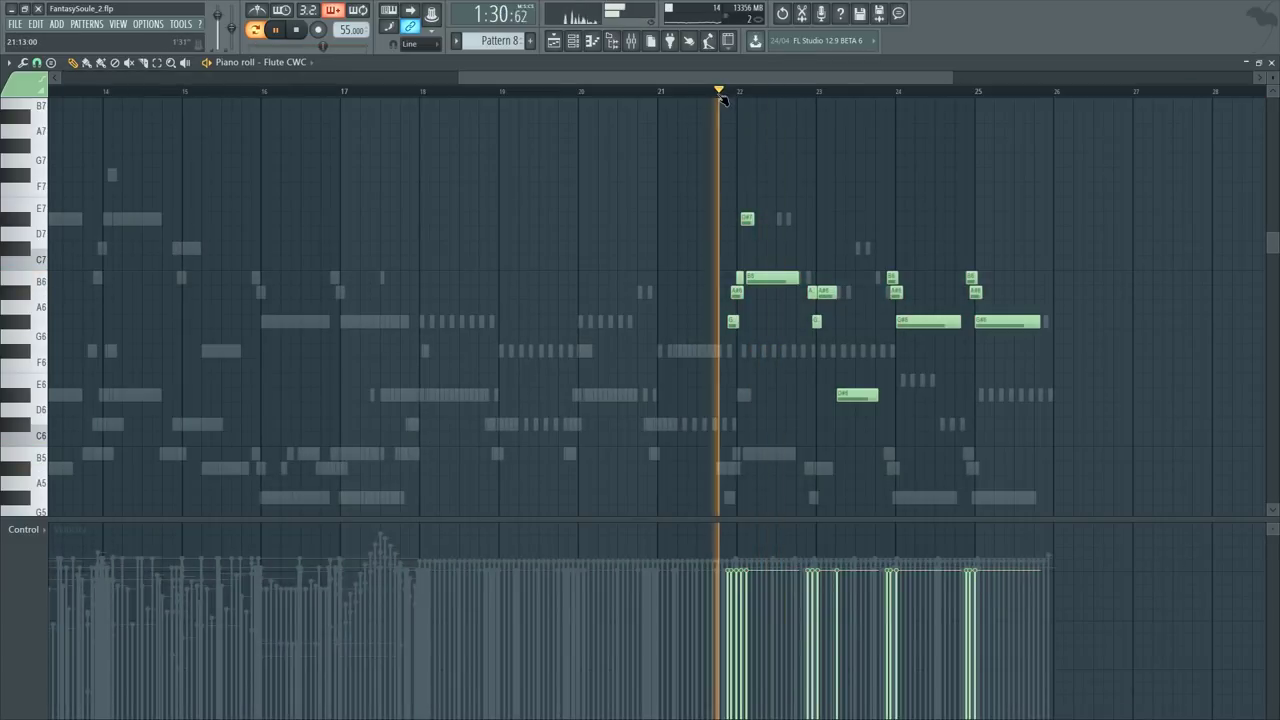
scroll(744, 97, "up", 2)
scroll(748, 100, "up", 2)
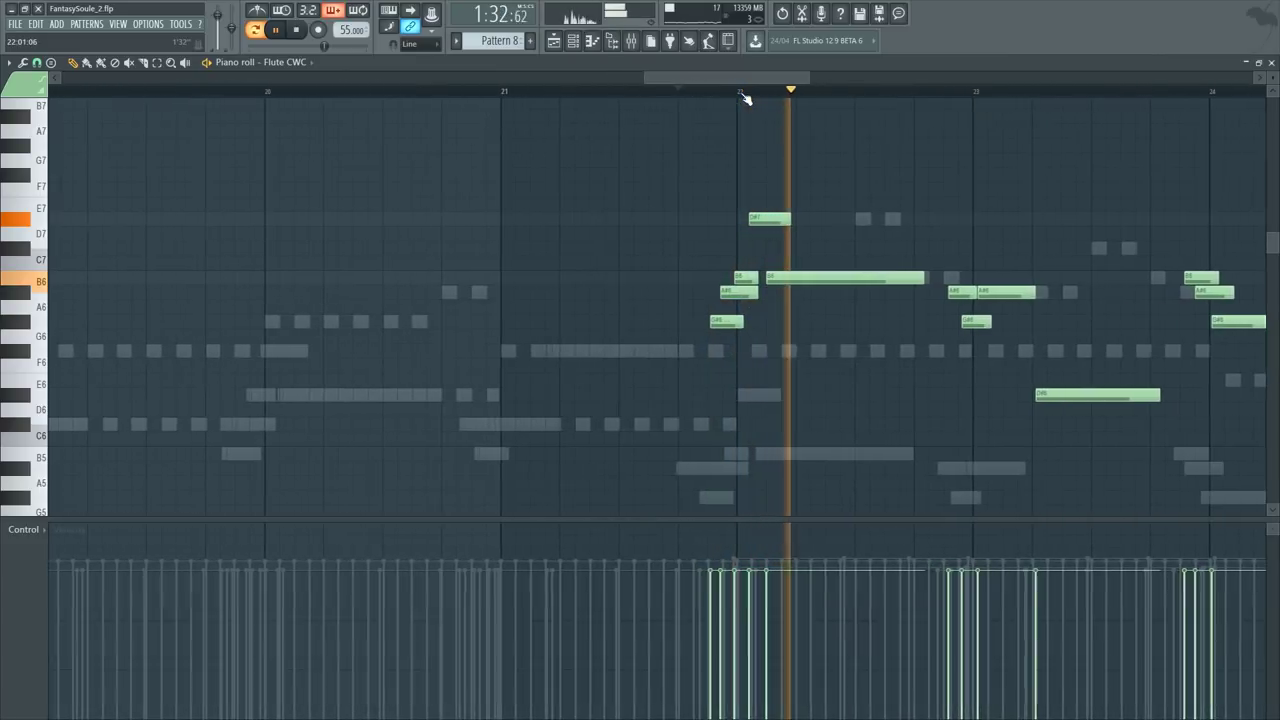
scroll(846, 209, "down", 2)
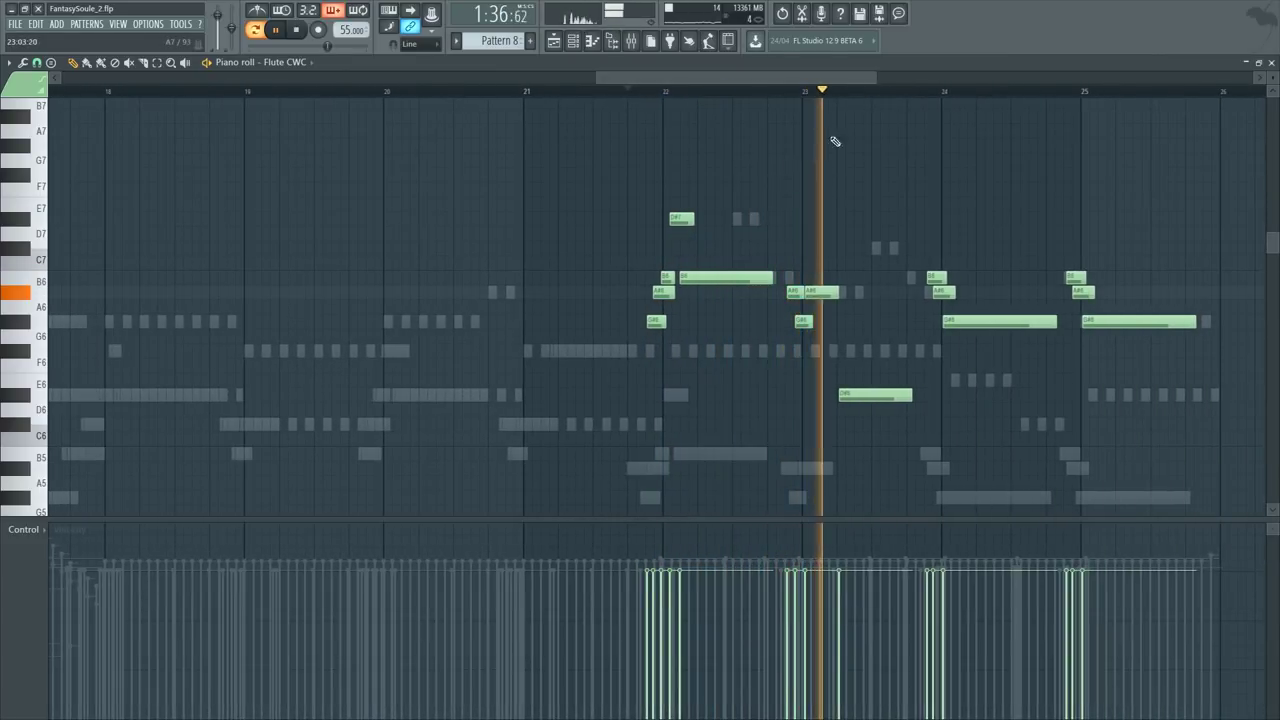
key("space")
Step: Replace the D#6 note in bar 23 of Flute CWC with short A#6 and B6 notes leading to a long C#7, and audition it
scroll(879, 94, "up", 5)
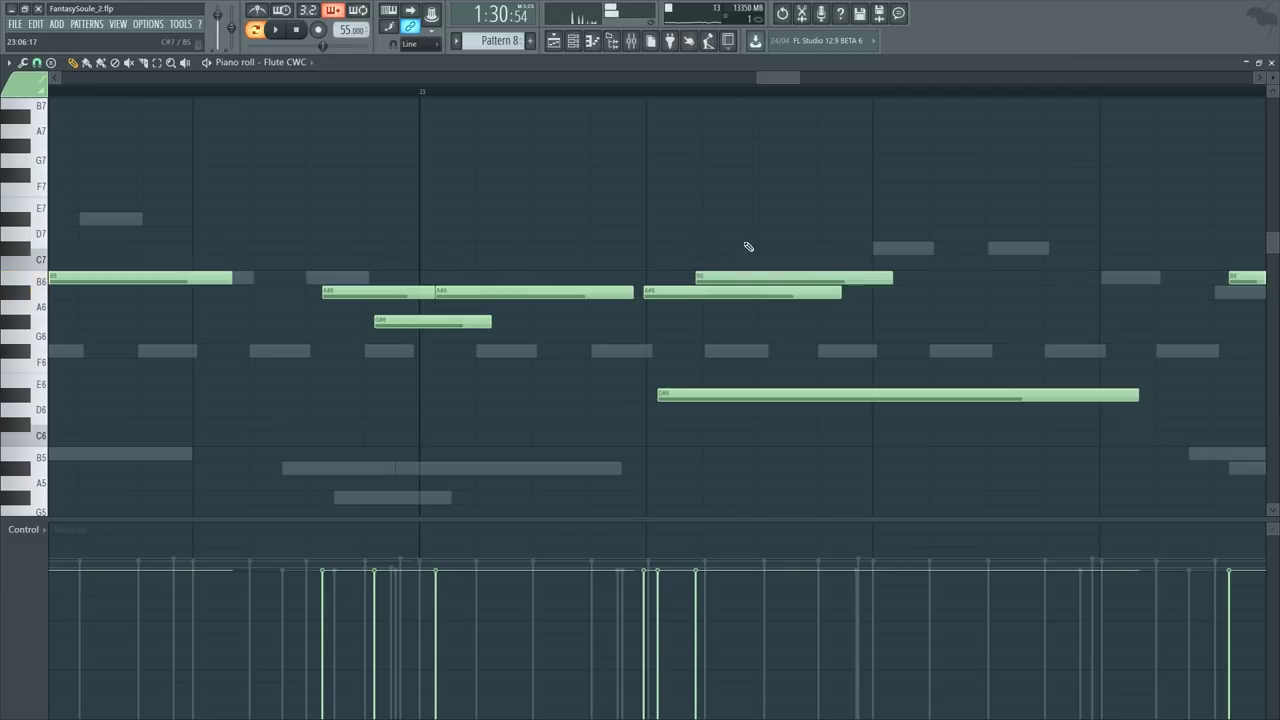
key("Delete")
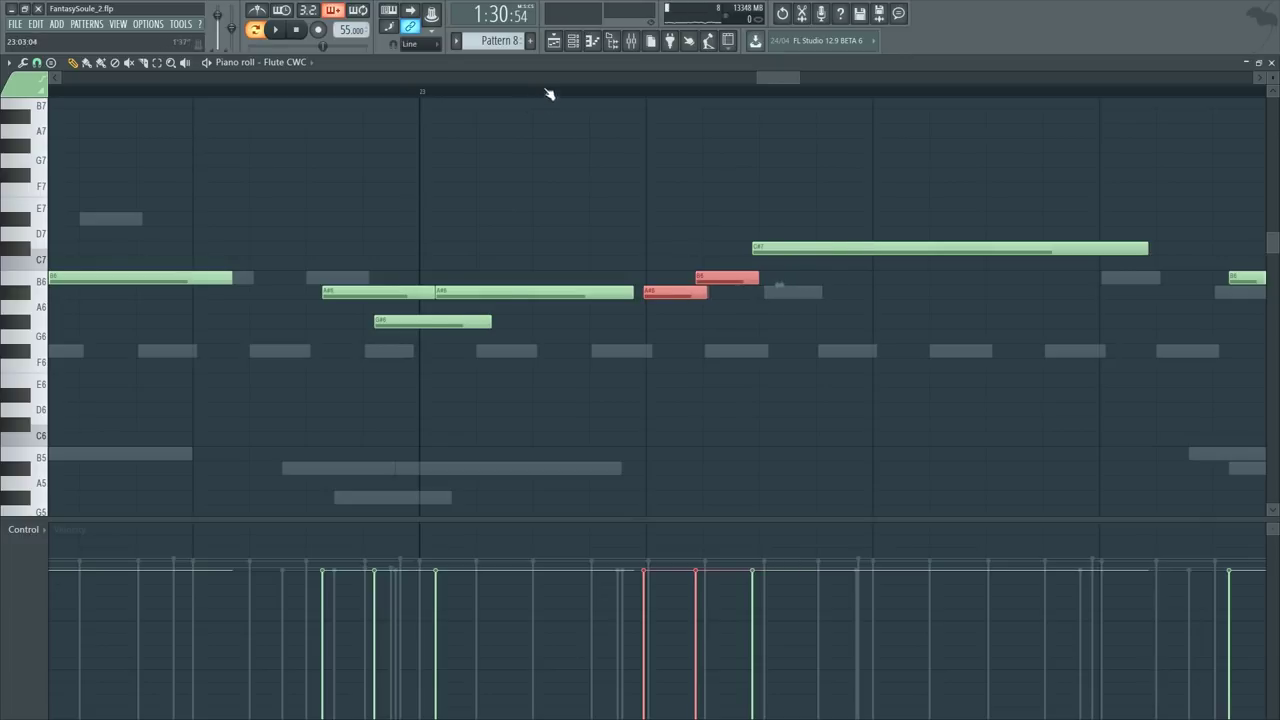
scroll(550, 90, "left", 1)
key("space")
left_click(422, 92)
scroll(500, 230, "down", 3)
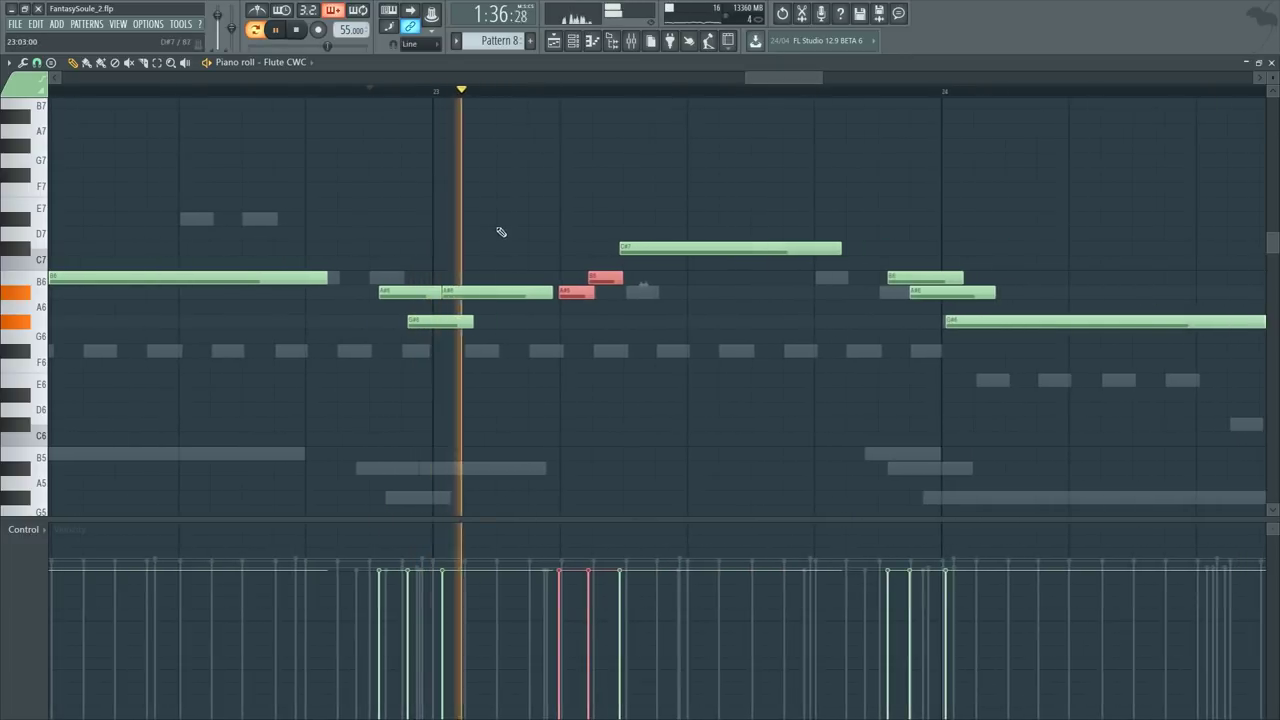
left_click(523, 251, "ctrl")
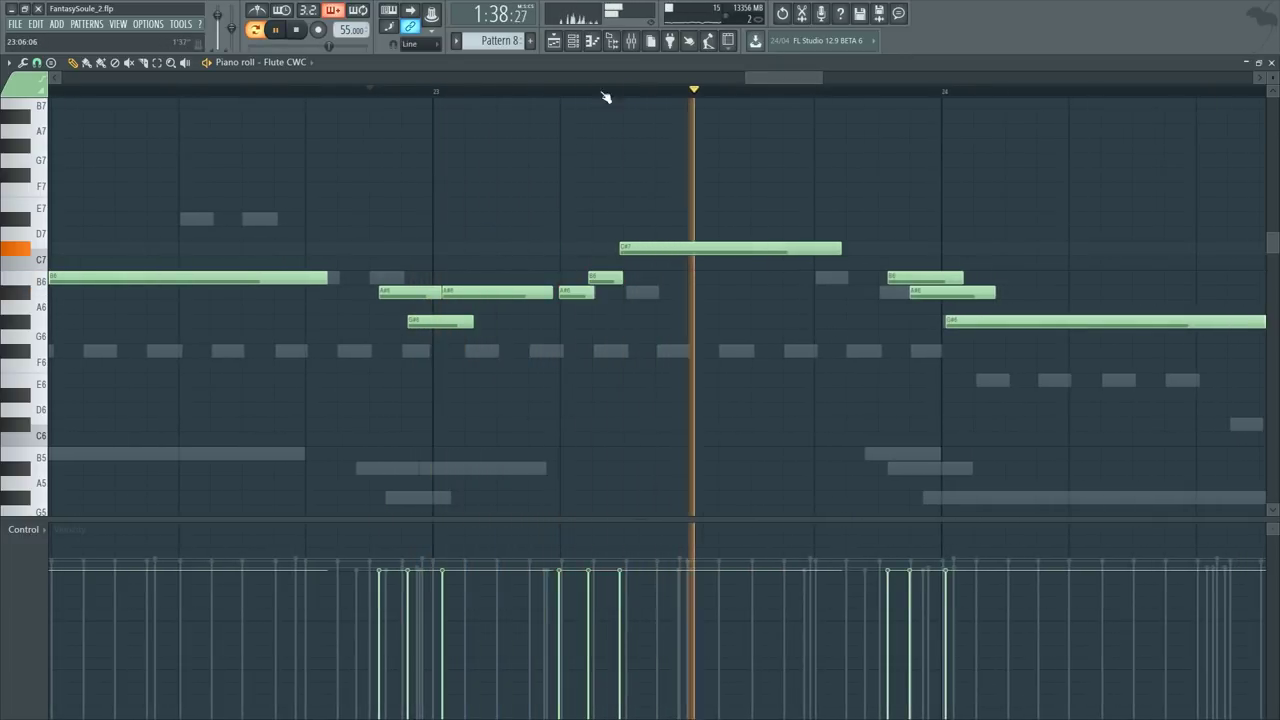
Step: Tighten the bar 23 flute run by shortening the A#6 and B6 notes and starting B6 and the long C#7 earlier
scroll(624, 104, "up", 3)
key("space")
left_click_drag(694, 197, 548, 296)
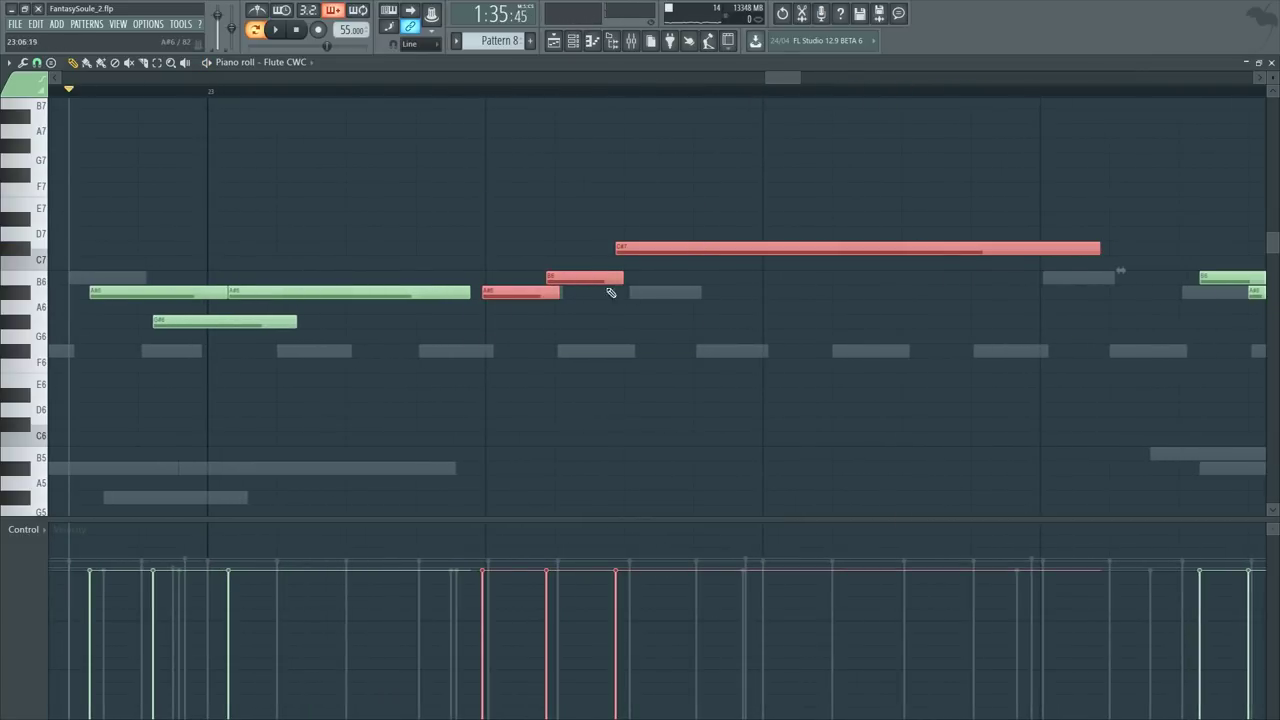
left_click_drag(610, 263, 552, 292)
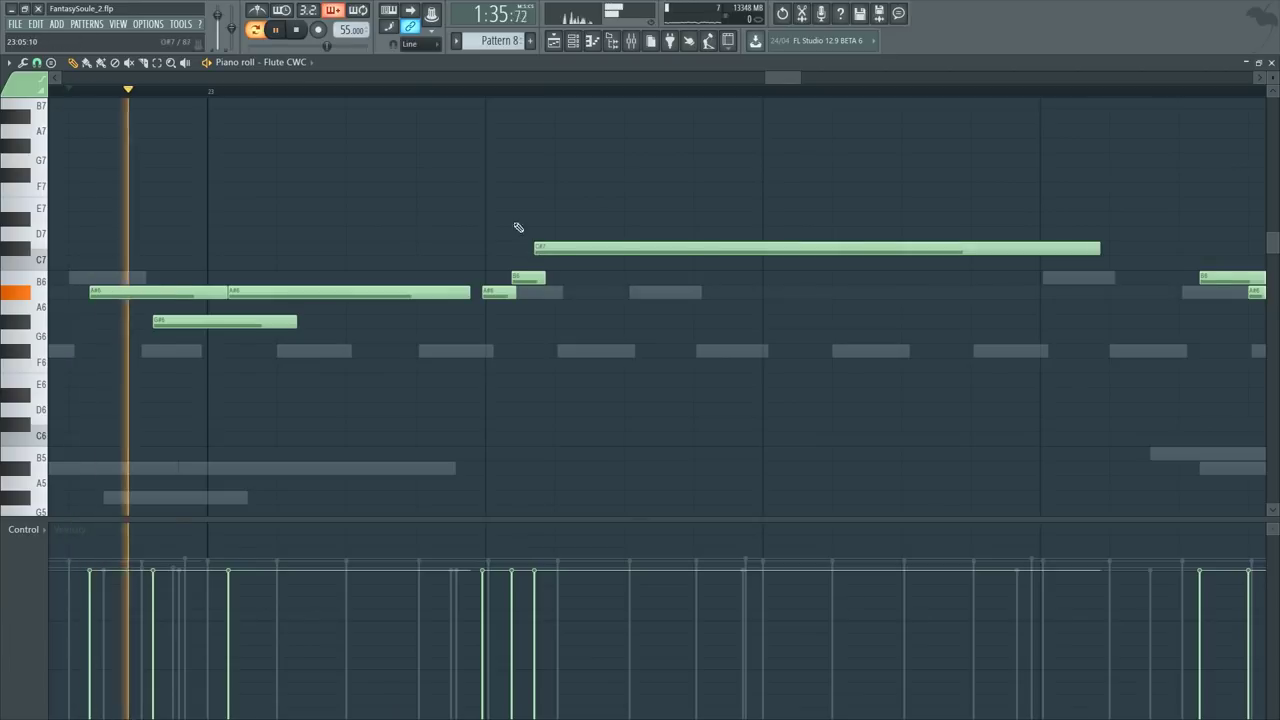
Step: Shorten the A#6 note held from the start of bar 23 and move the following A#6, B6 and C#7 run slightly earlier
scroll(518, 227, "up", 2)
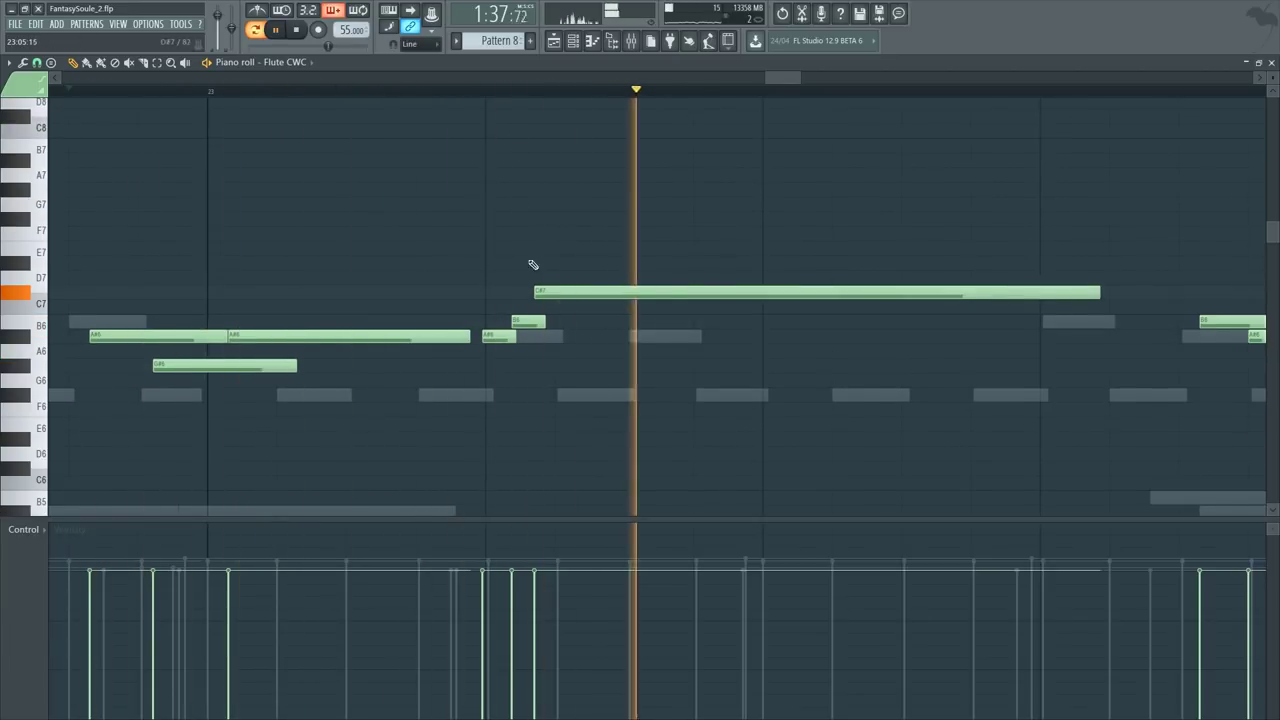
key("space")
left_click_drag(424, 337, 403, 337)
left_click_drag(429, 271, 657, 401)
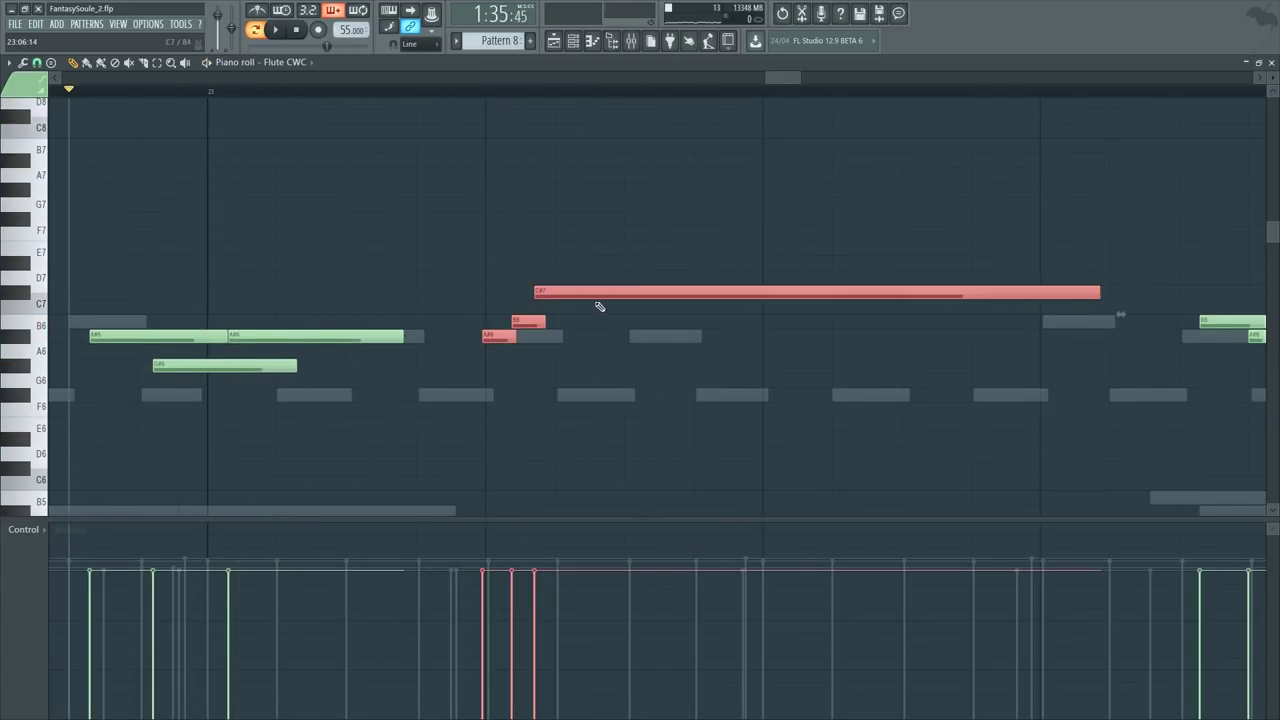
left_click_drag(549, 305, 531, 297)
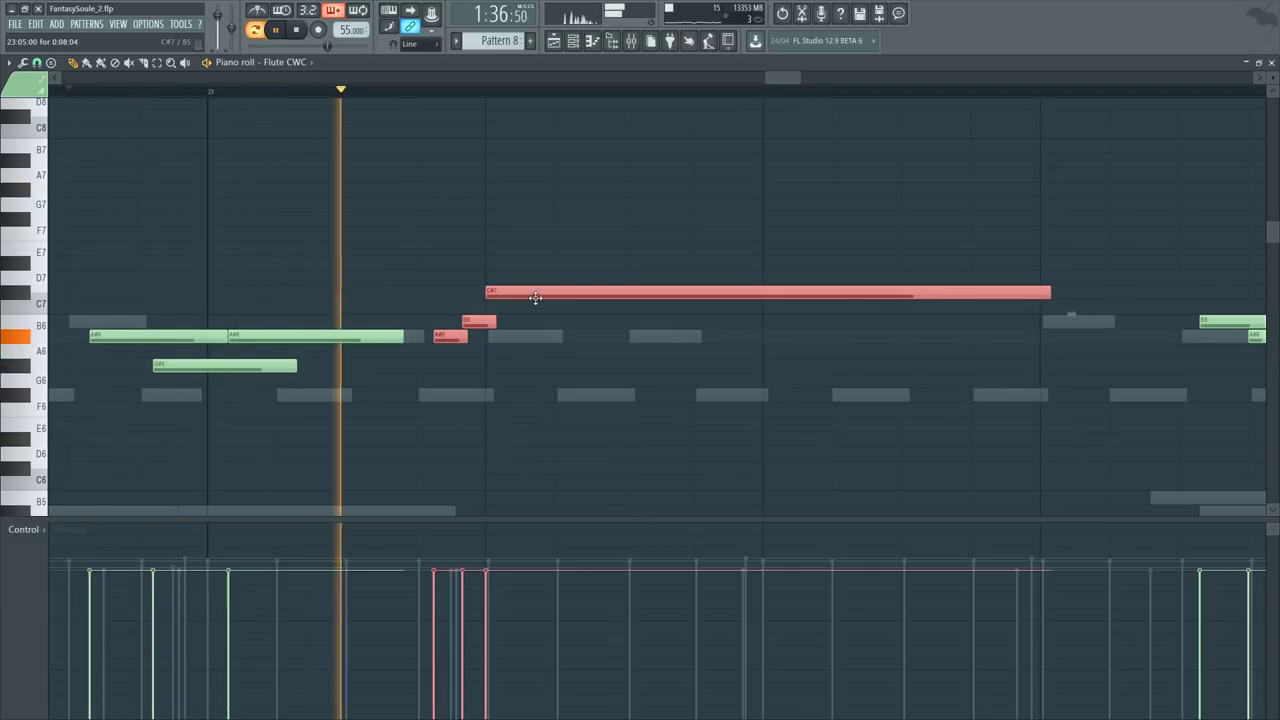
left_click(541, 284)
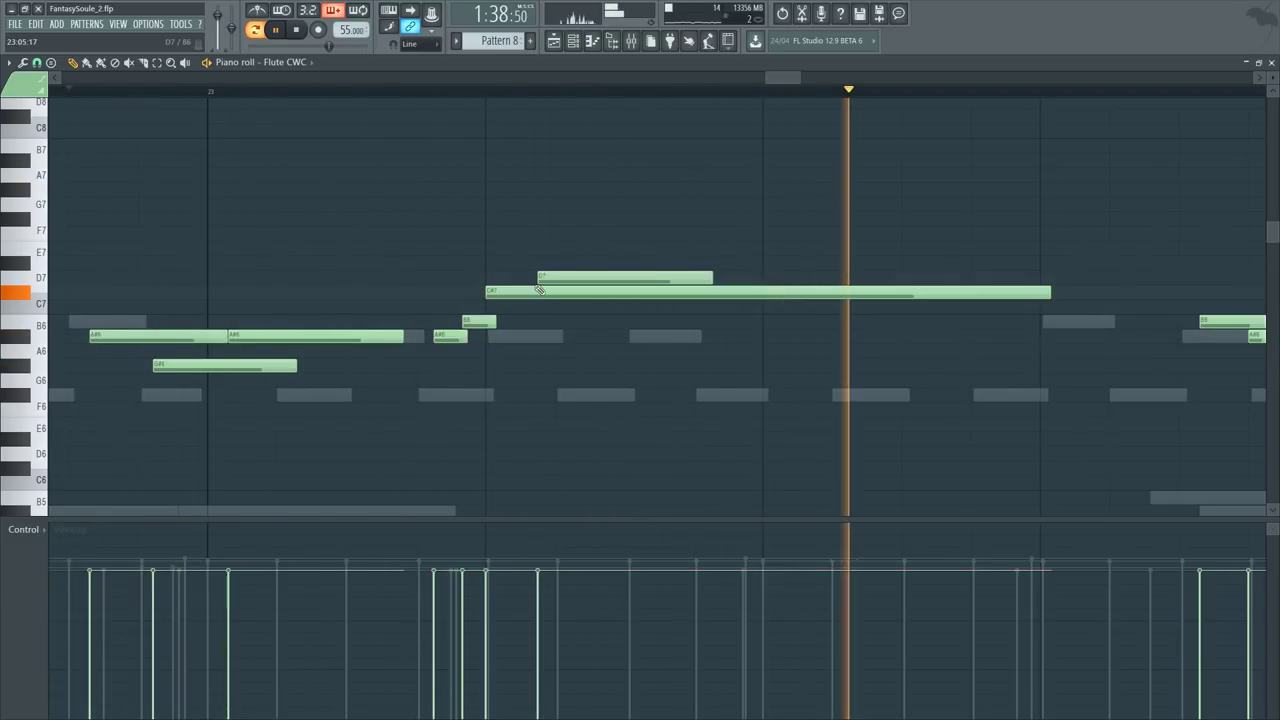
key("ctrl+z")
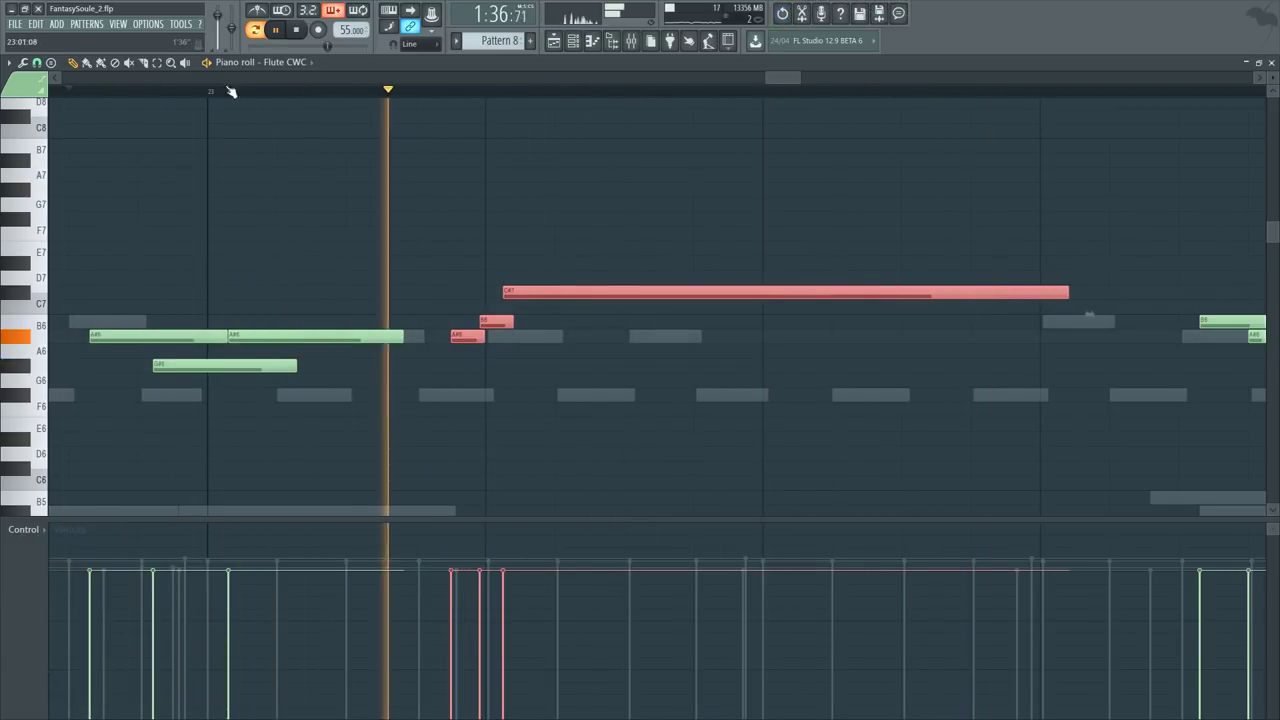
Step: Follow the long C#7 near the end of bar 23 with a short D#7 note and a C#7 note
scroll(564, 104, "down", 3)
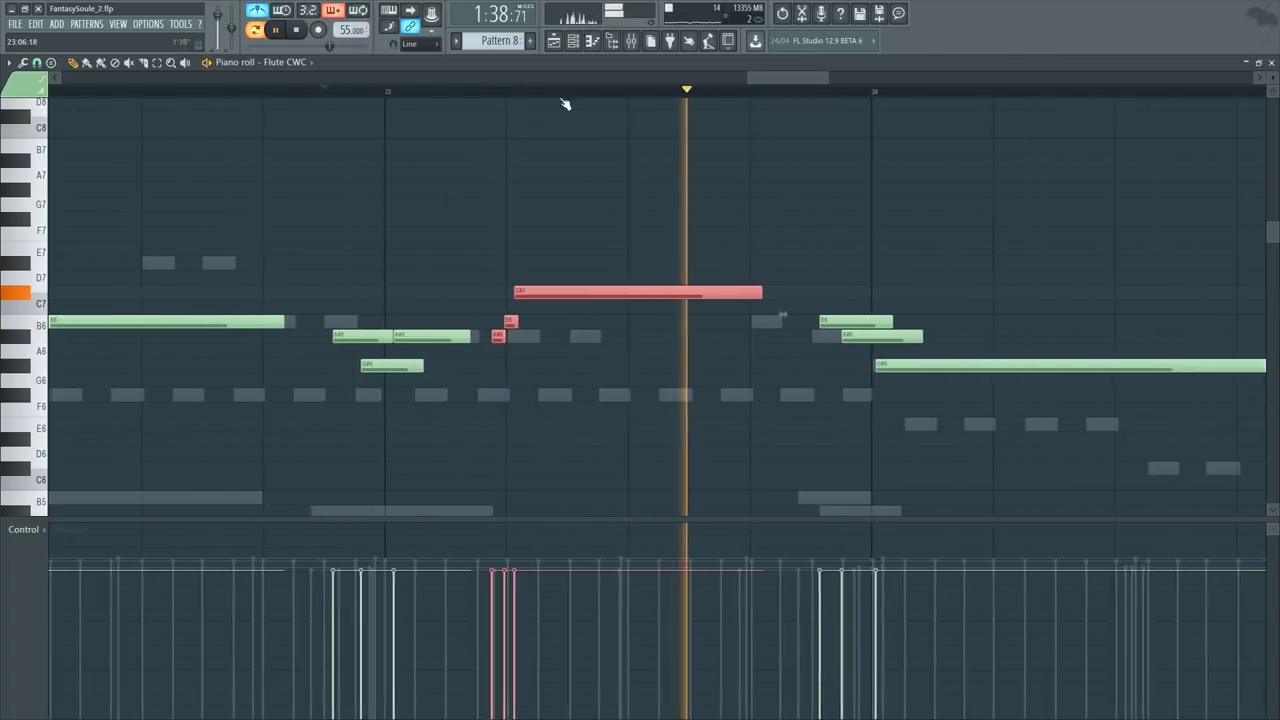
left_click(790, 260, "ctrl")
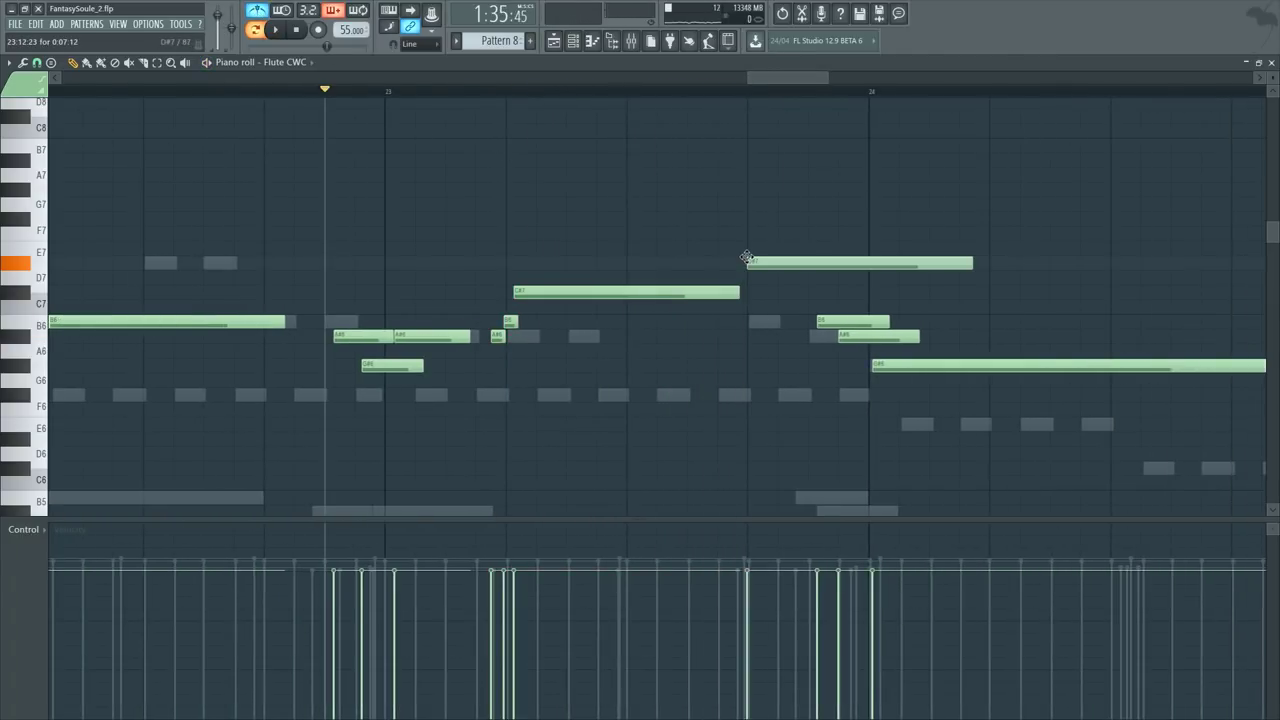
left_click(722, 94)
key("space")
key("space")
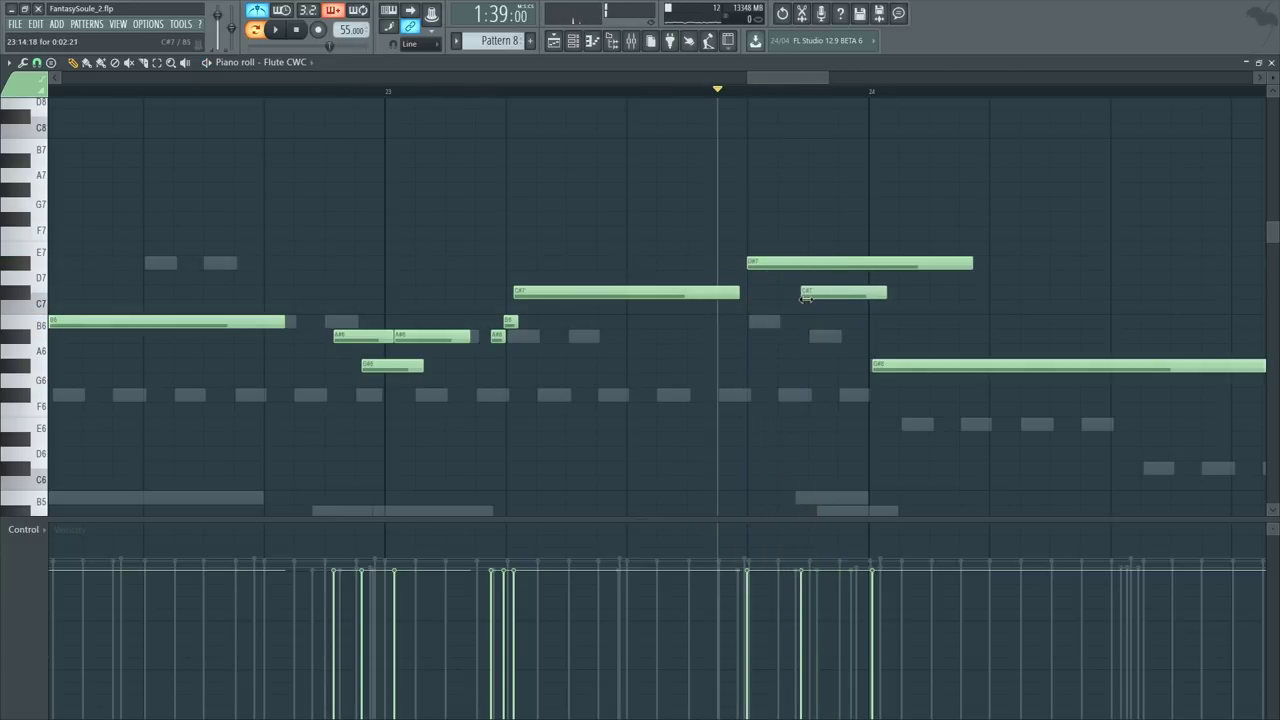
right_click(845, 263)
key("space")
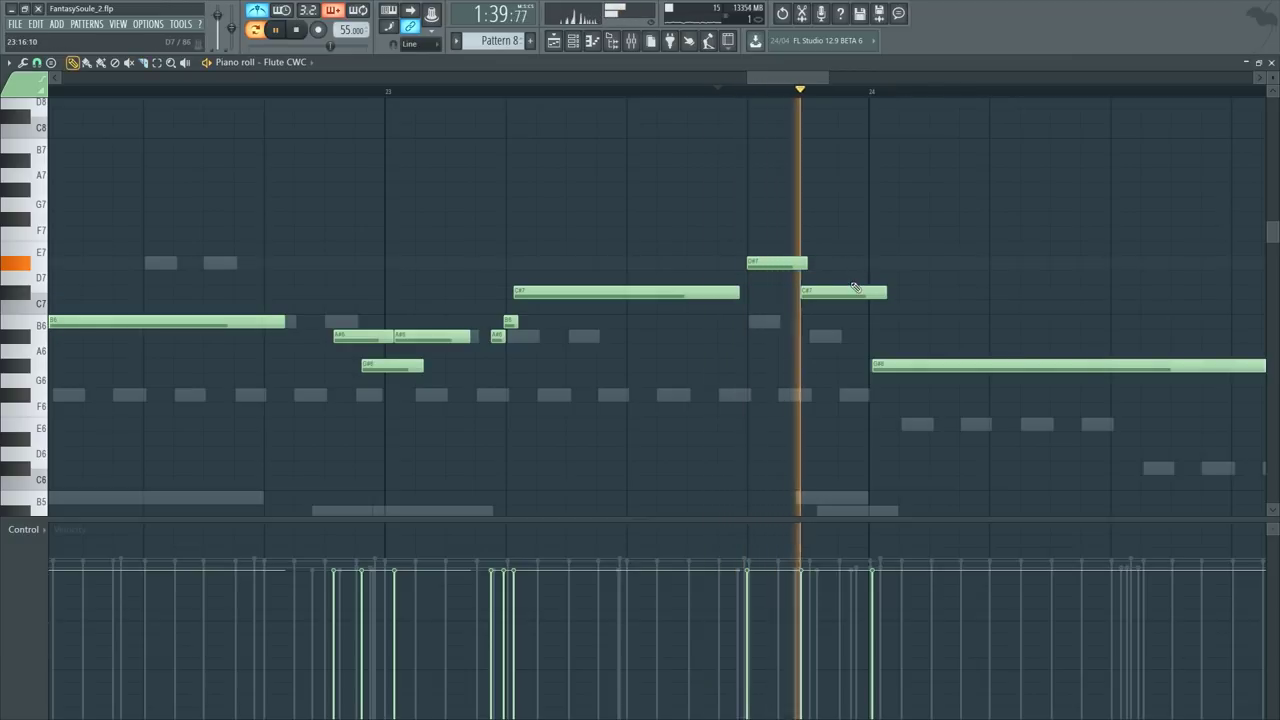
Step: Raise the long note at the start of bar 24 to B6, shorten it, and place a C#7 after it
left_click_drag(884, 362, 874, 293)
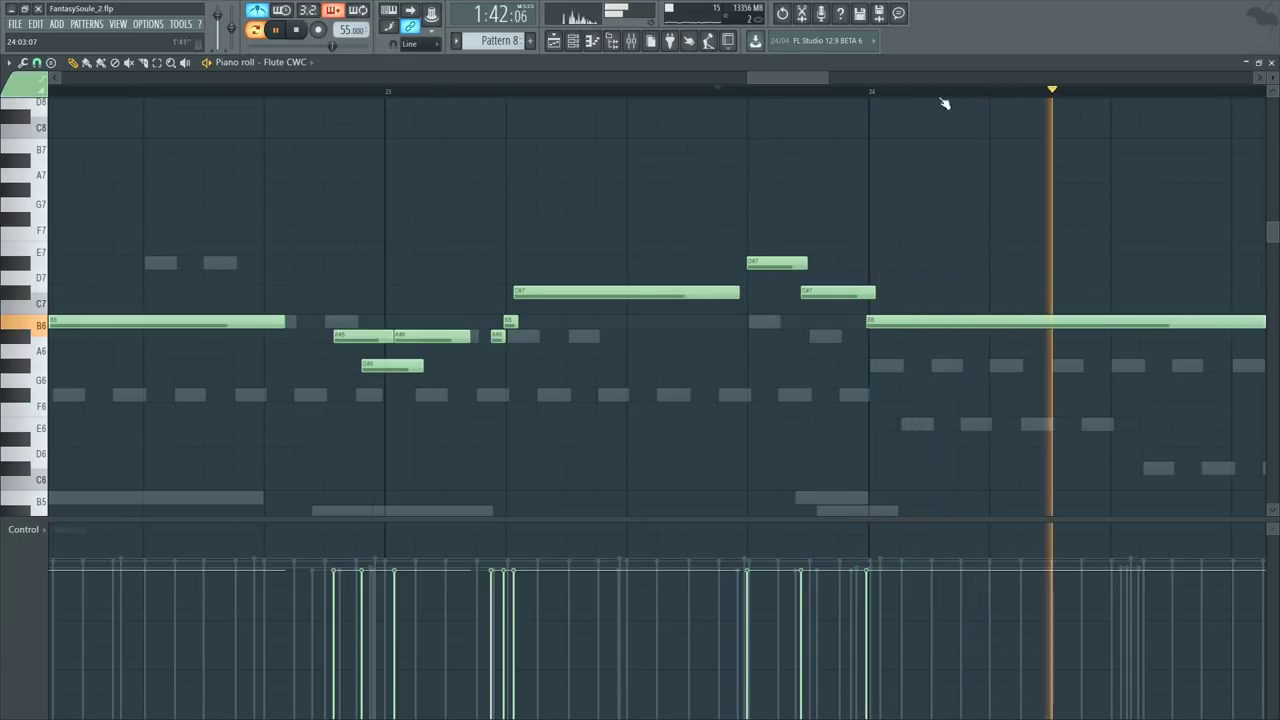
scroll(921, 226, "down", 2)
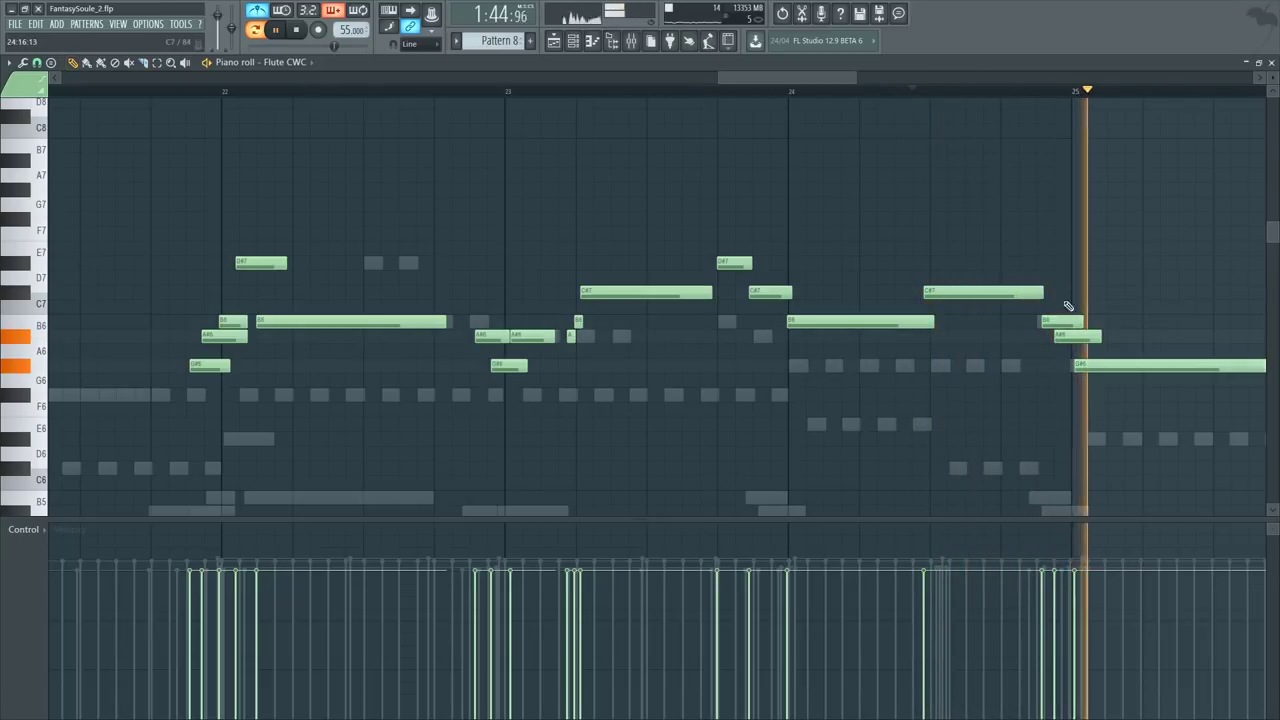
Step: Try raising the ending into bar 25 to a C#7 pickup and a sustained D#7, and play it back
key("space")
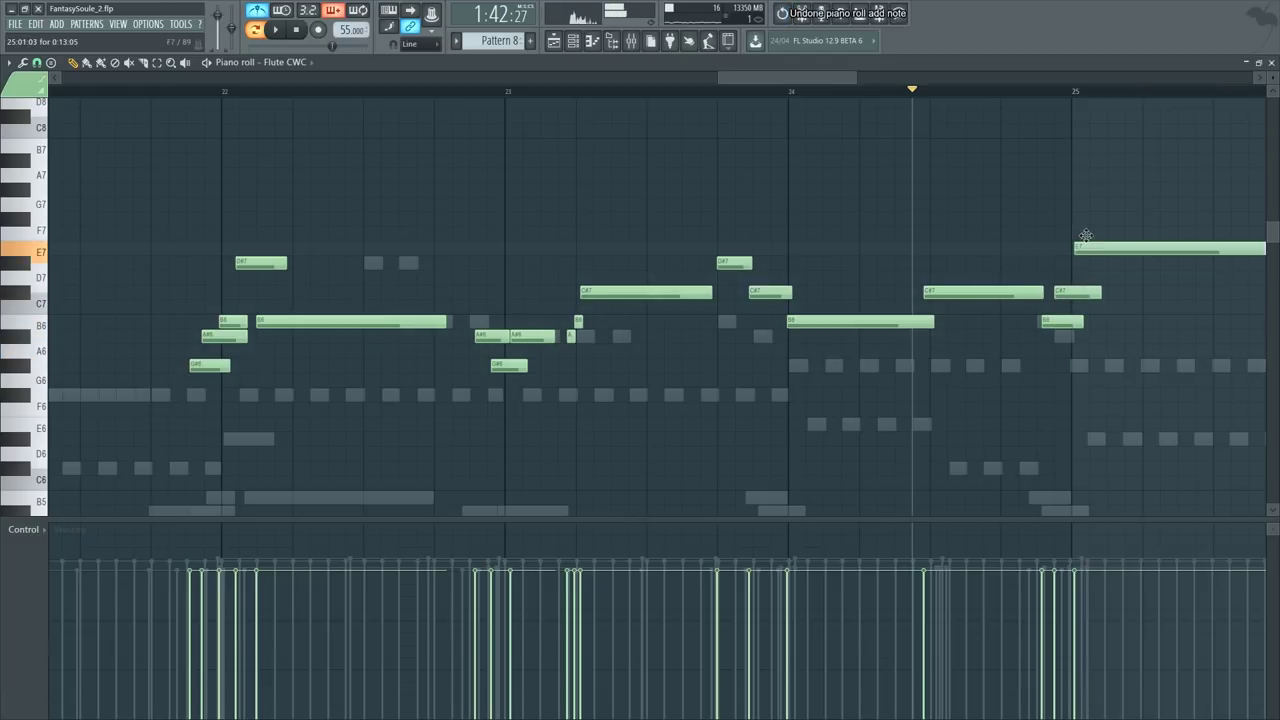
scroll(780, 240, "down", 2)
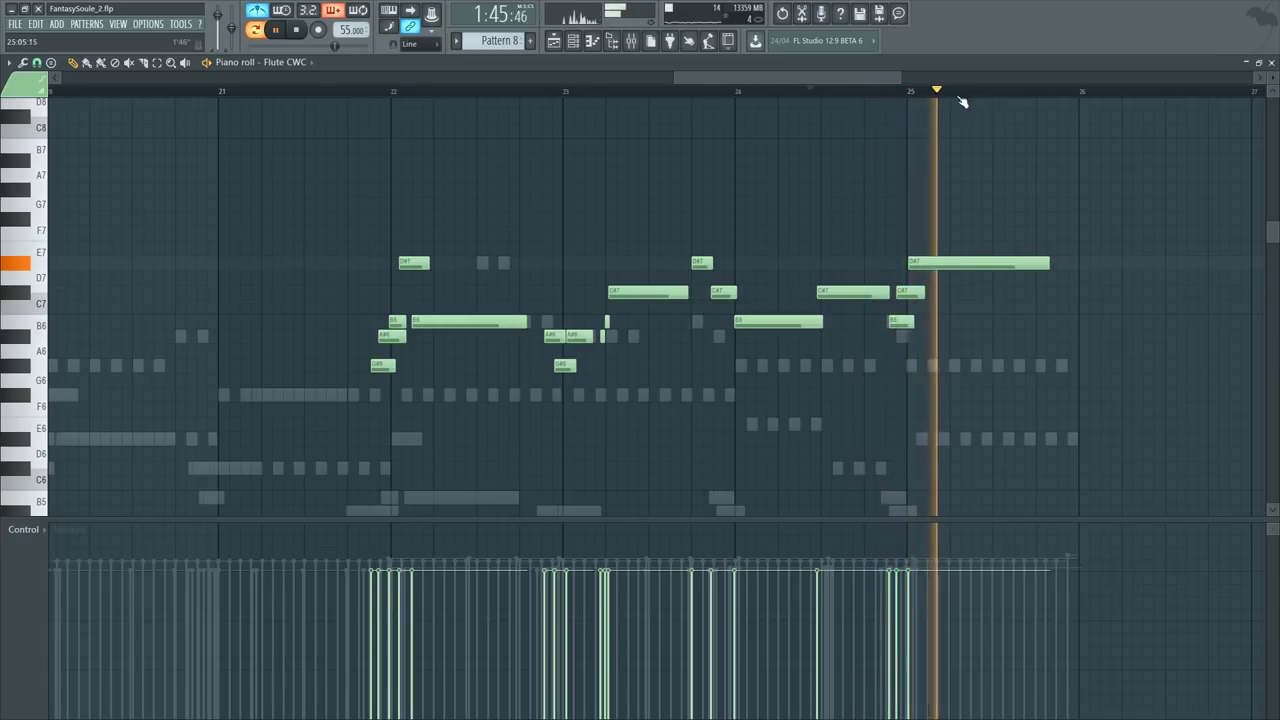
scroll(955, 103, "up", 3)
key("space")
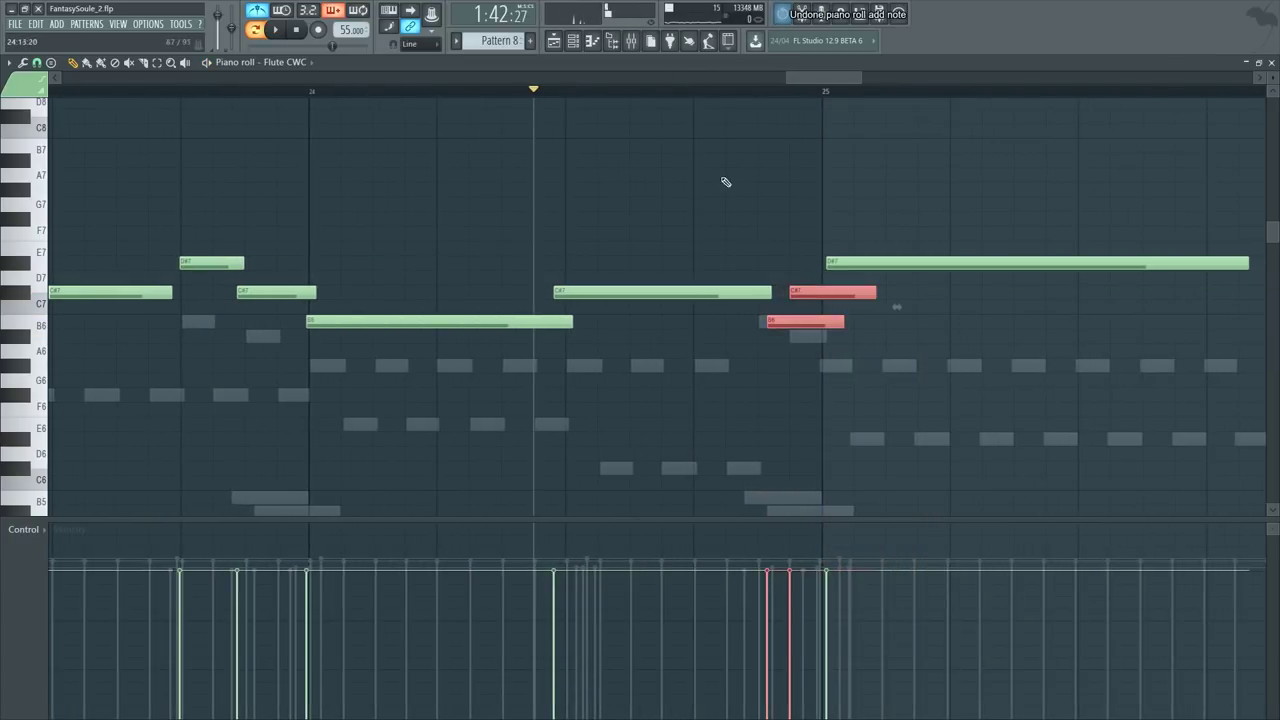
scroll(345, 108, "down", 3)
key("space")
scroll(346, 98, "up", 2)
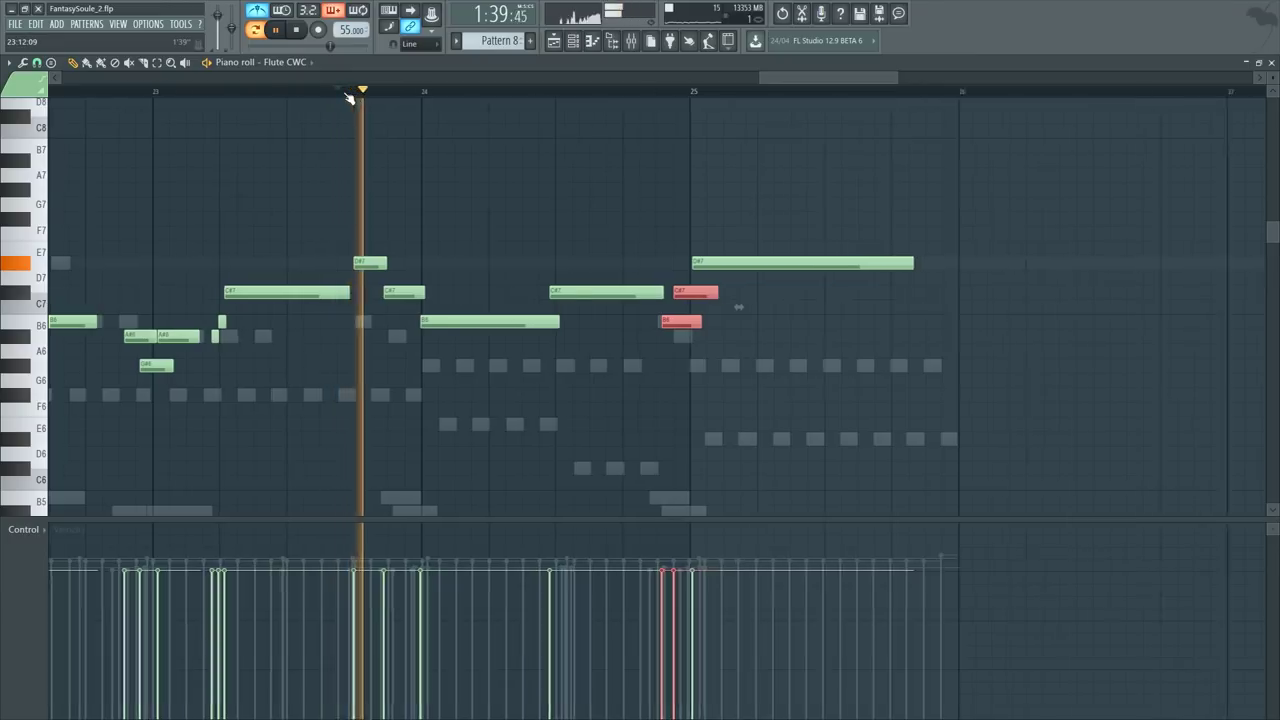
Step: Shift the D#7 and C#7 at the end of bar 23 later to lead into bar 24, and lower bar 24's C#7 to A#6
left_click(479, 222, "ctrl")
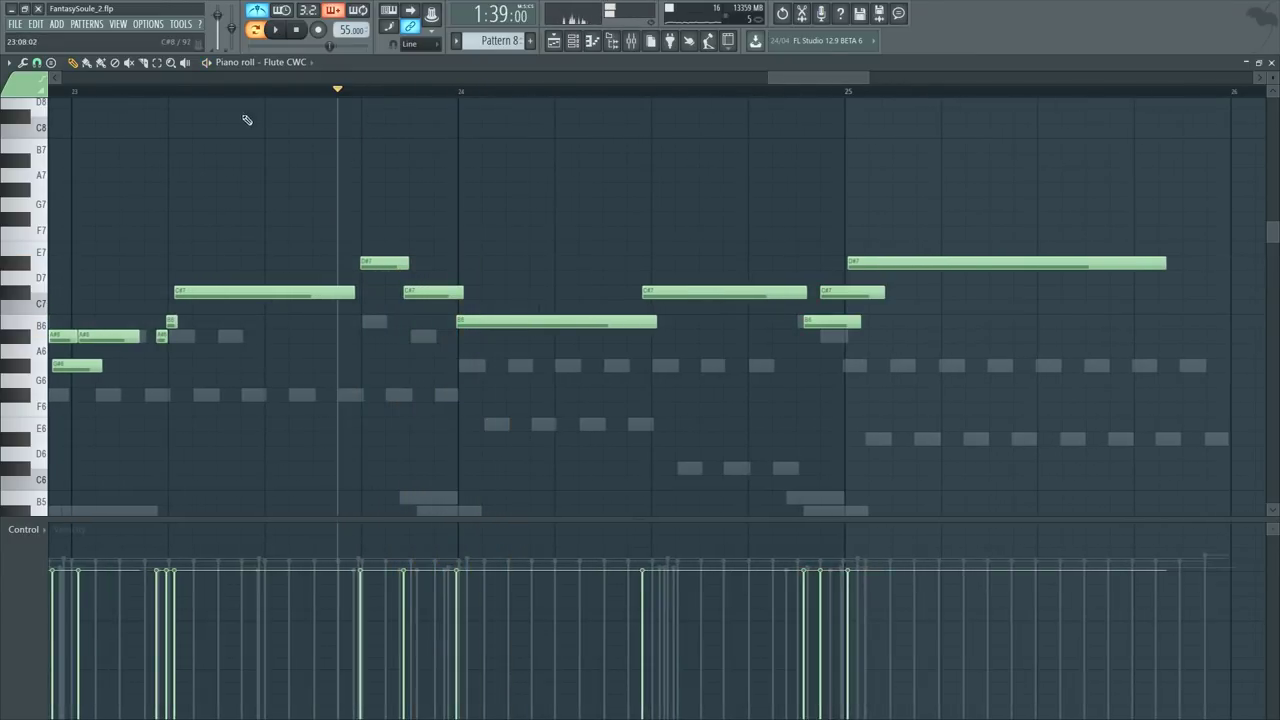
key("space")
left_click_drag(385, 262, 485, 292)
key("space")
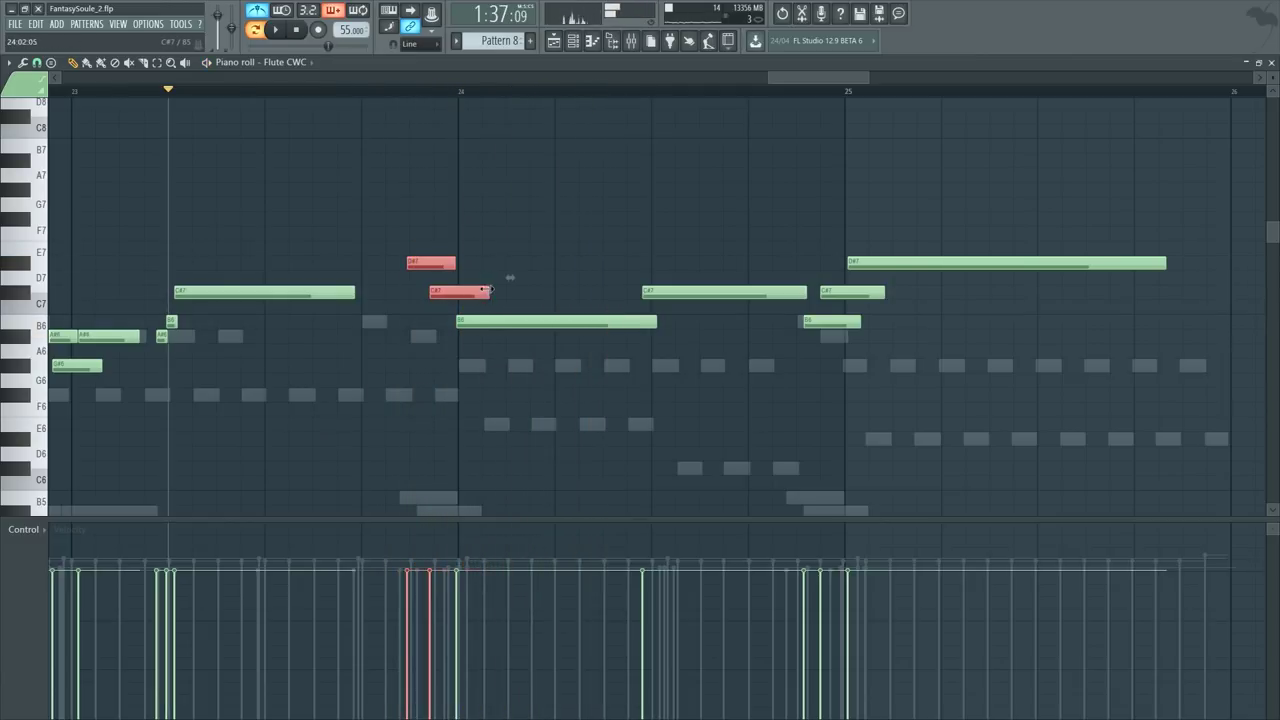
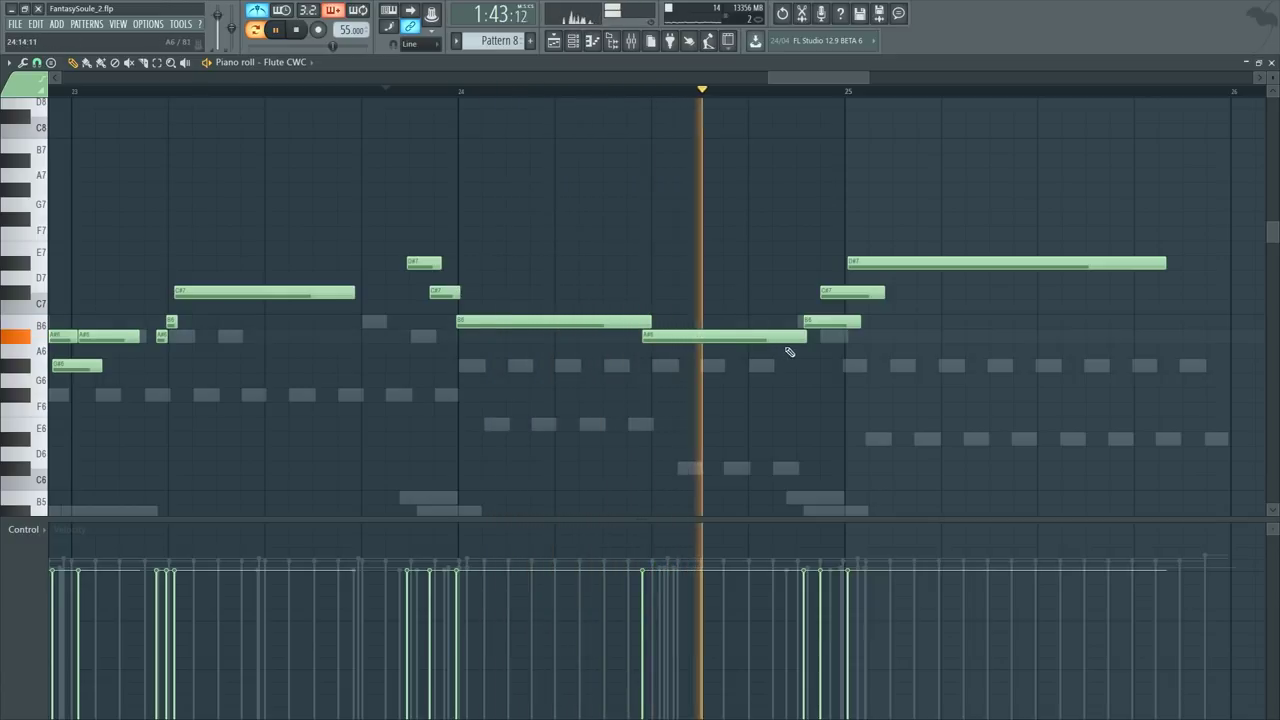
Step: Shorten the long A#6 in bar 24, and lower the ending into bar 25 to a short A#6 and a sustained G#6
left_click_drag(801, 337, 783, 351)
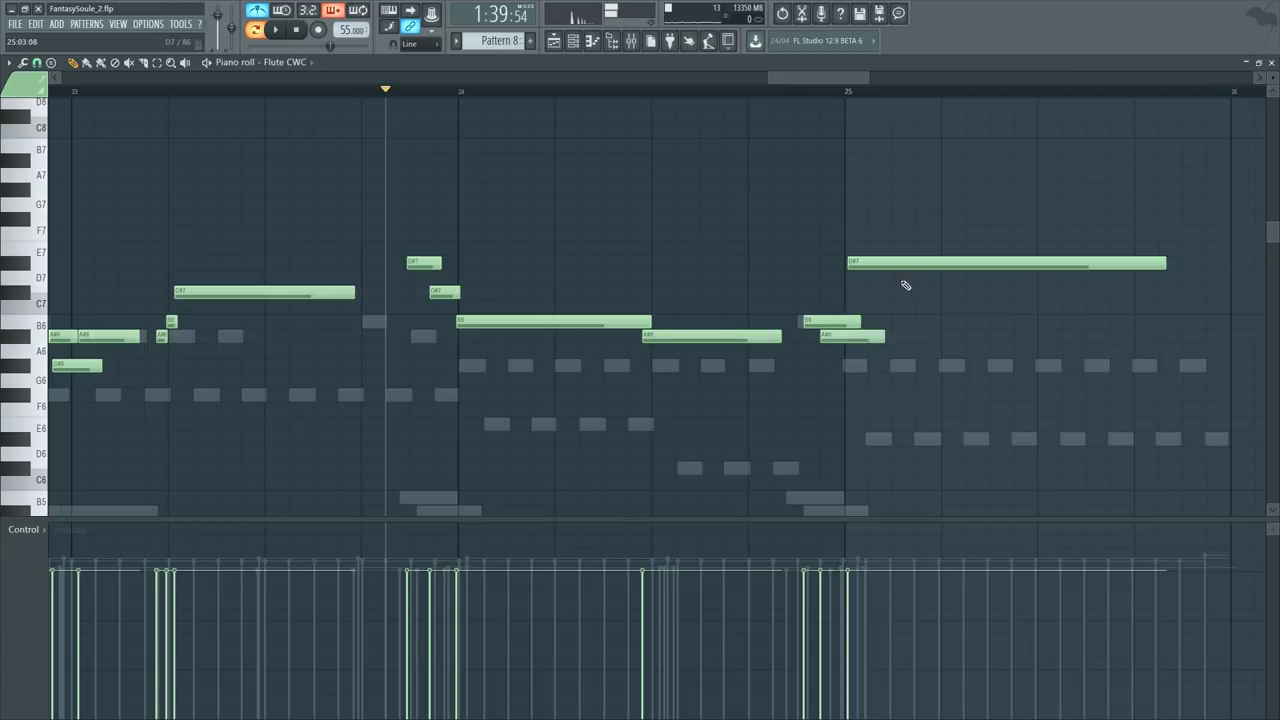
left_click_drag(906, 263, 908, 369)
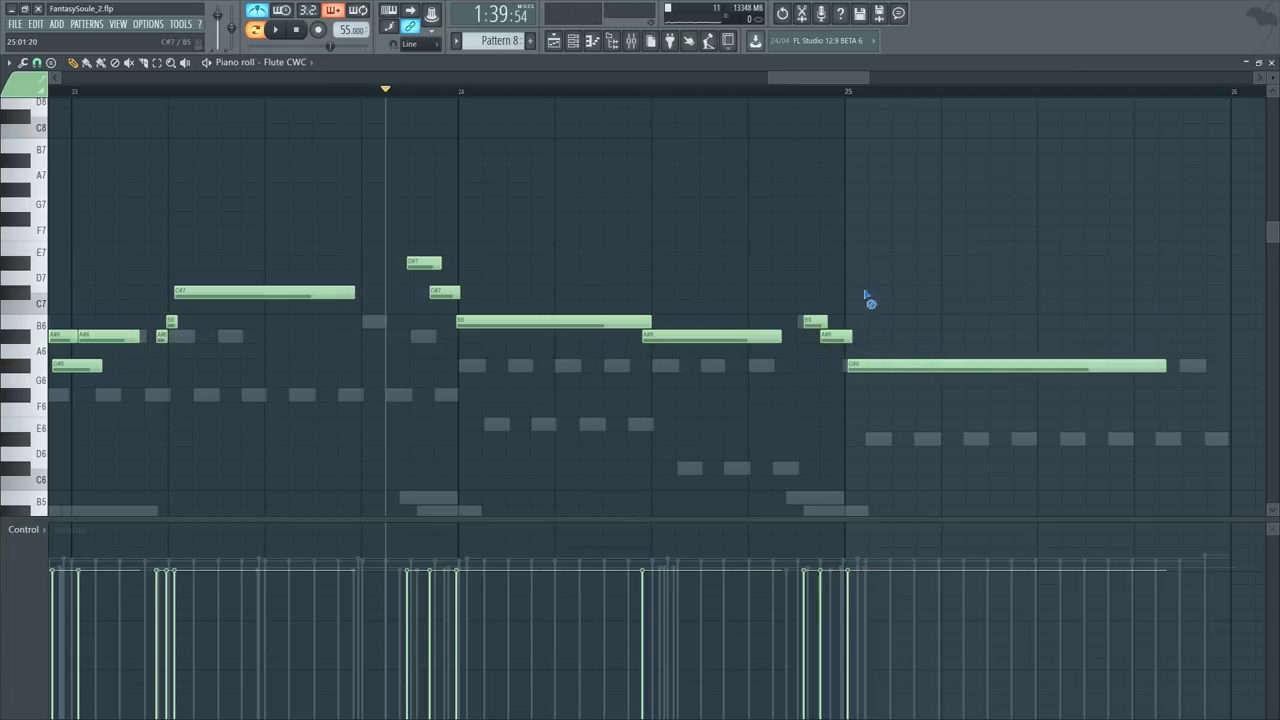
right_click(808, 104)
left_click(798, 91)
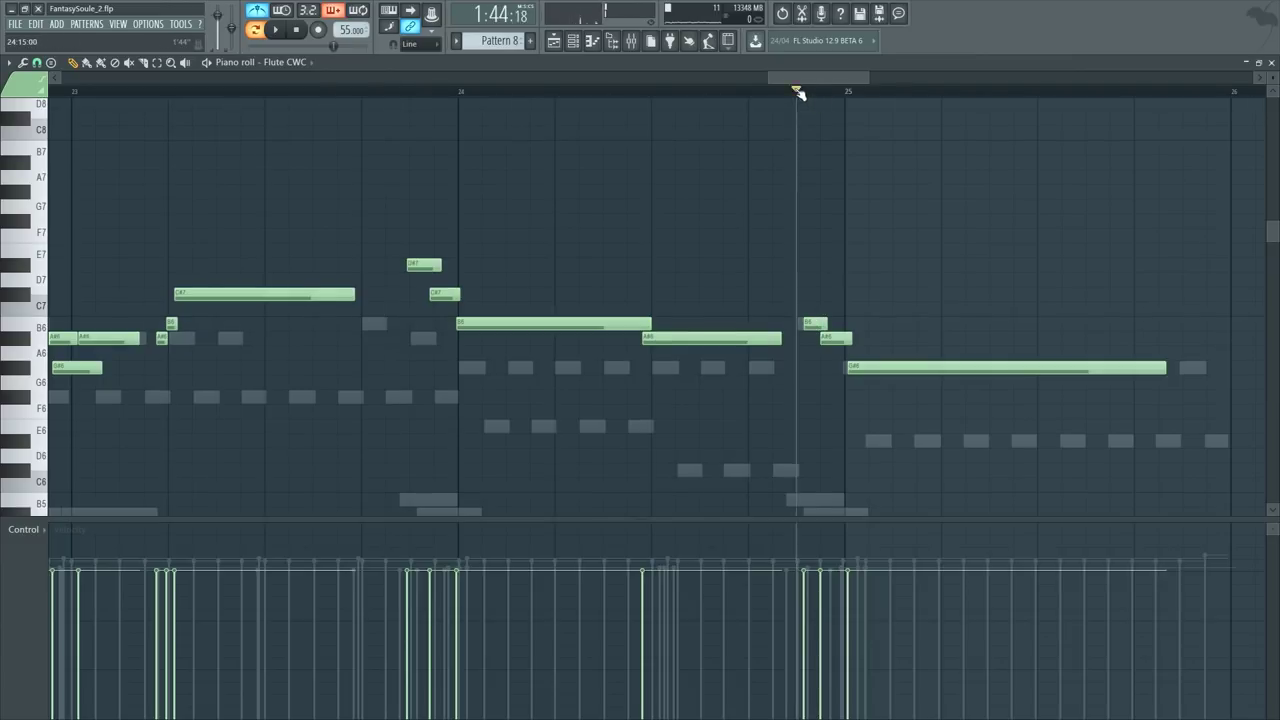
Step: Add a very short A#6 ornament just after the start of bar 25, above the sustained G#6, checking its timing by playback
key("space")
key("space")
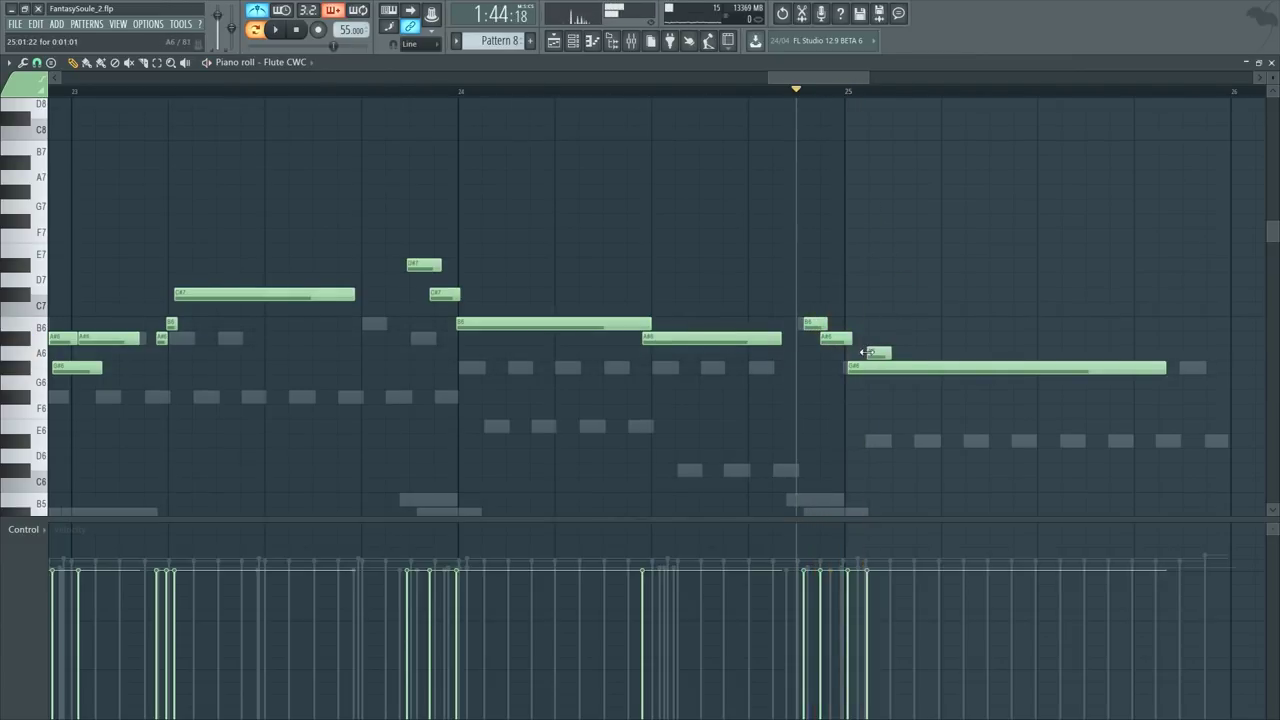
key("space")
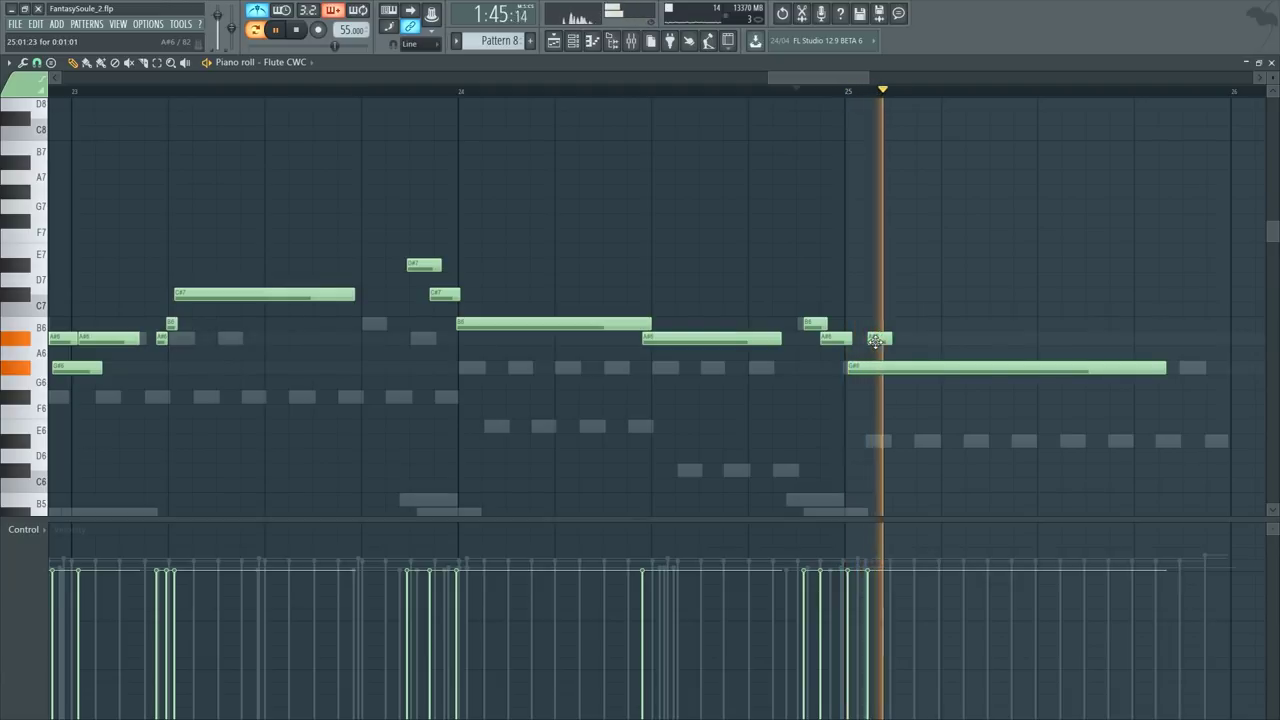
key("space")
key("space")
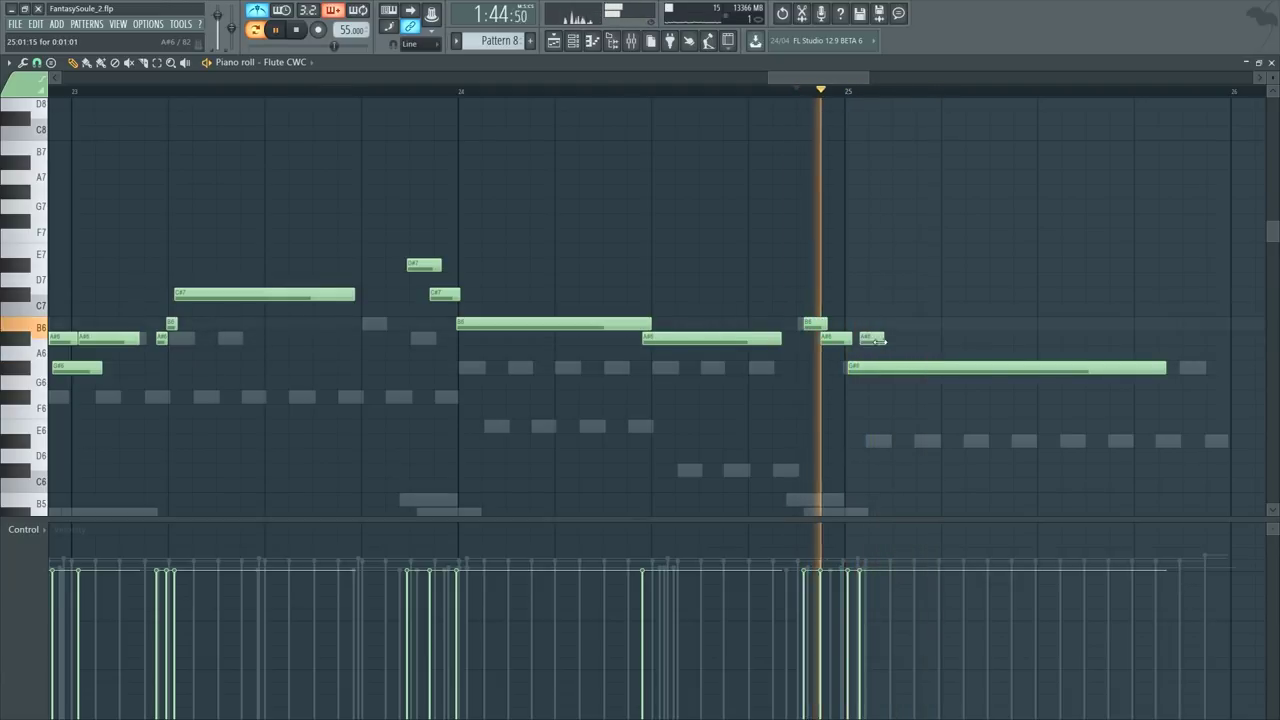
left_click_drag(884, 341, 872, 341)
key("space")
key("space")
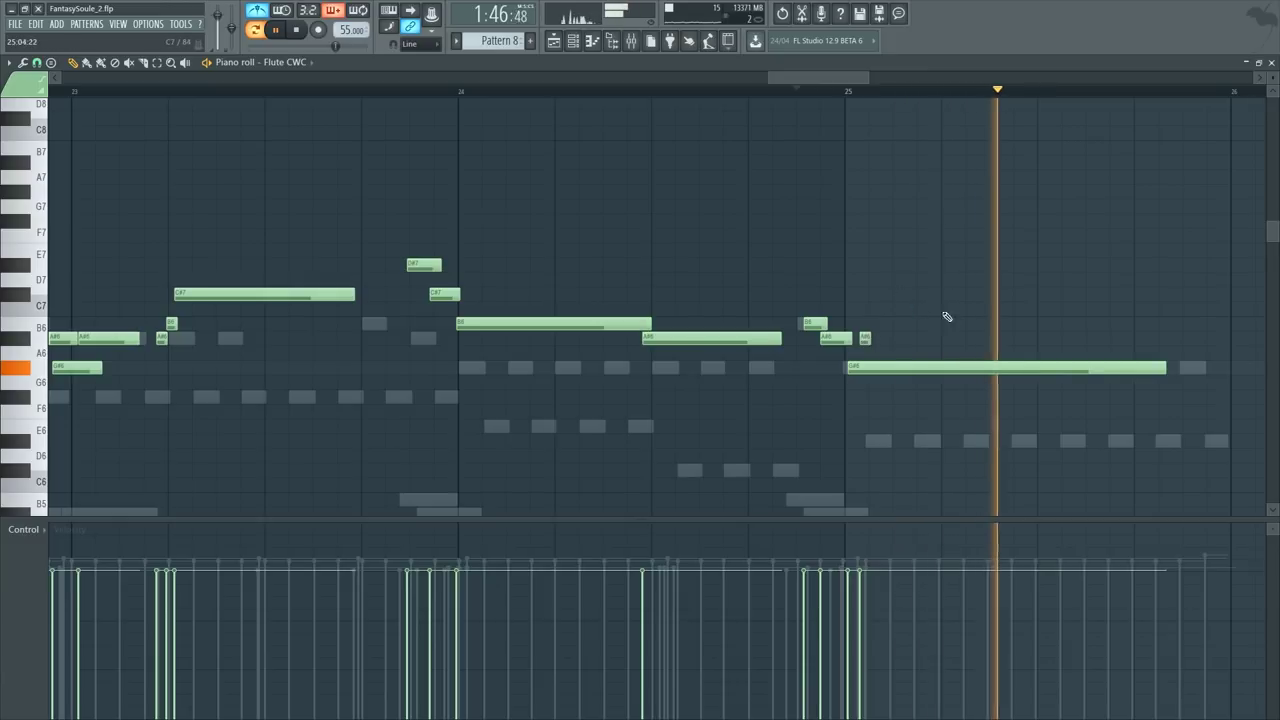
Step: Extend the final G#6 note toward the end of bar 25, and transpose all the flute notes down one octave
left_click_drag(1163, 365, 1203, 364)
scroll(1237, 314, "down", 6)
key("space")
left_click_drag(724, 190, 1151, 494)
key("ctrl+Down")
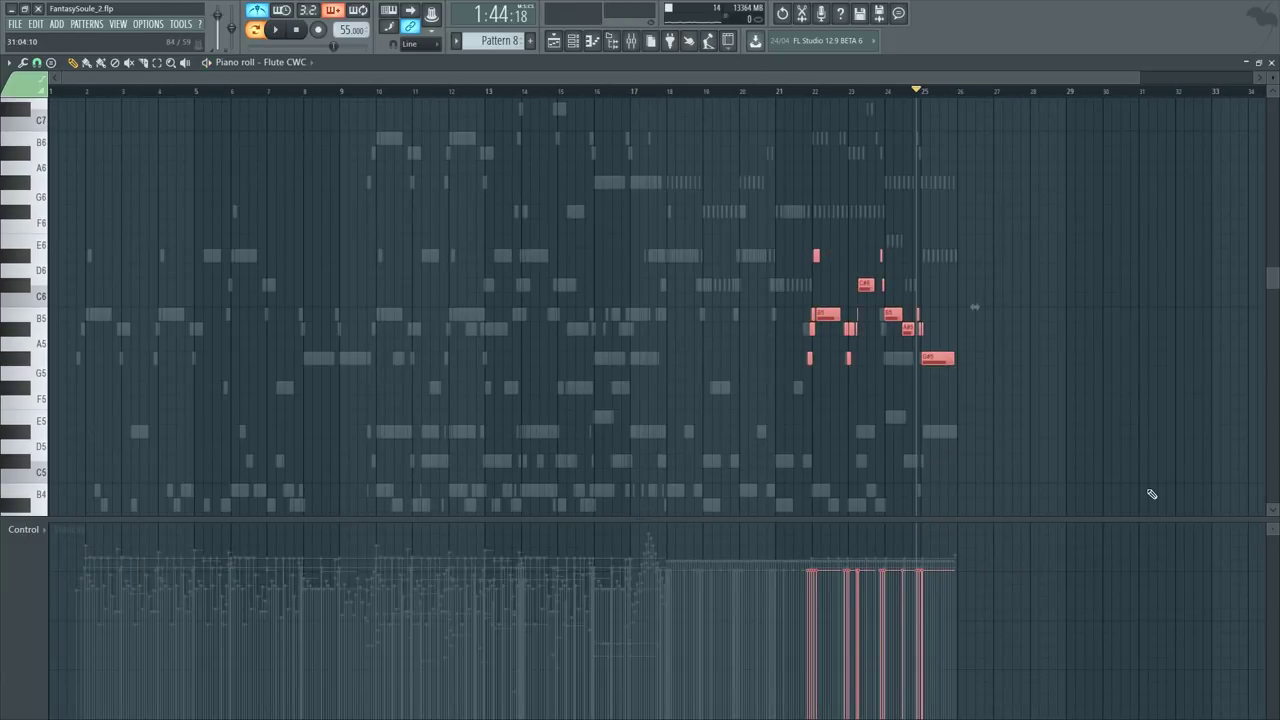
Step: Unsolo the Flute CWC channel and play the arrangement from just before bar 22
scroll(863, 93, "up", 5)
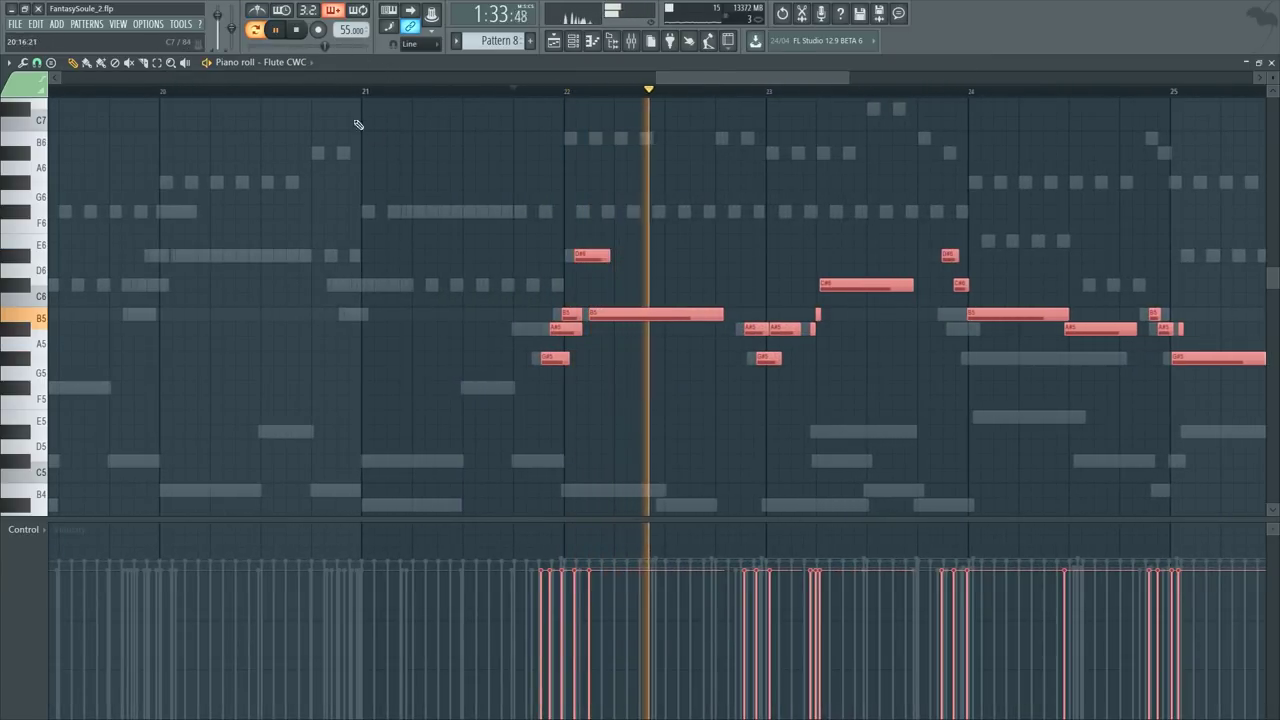
key("ctrl+d")
key("F6")
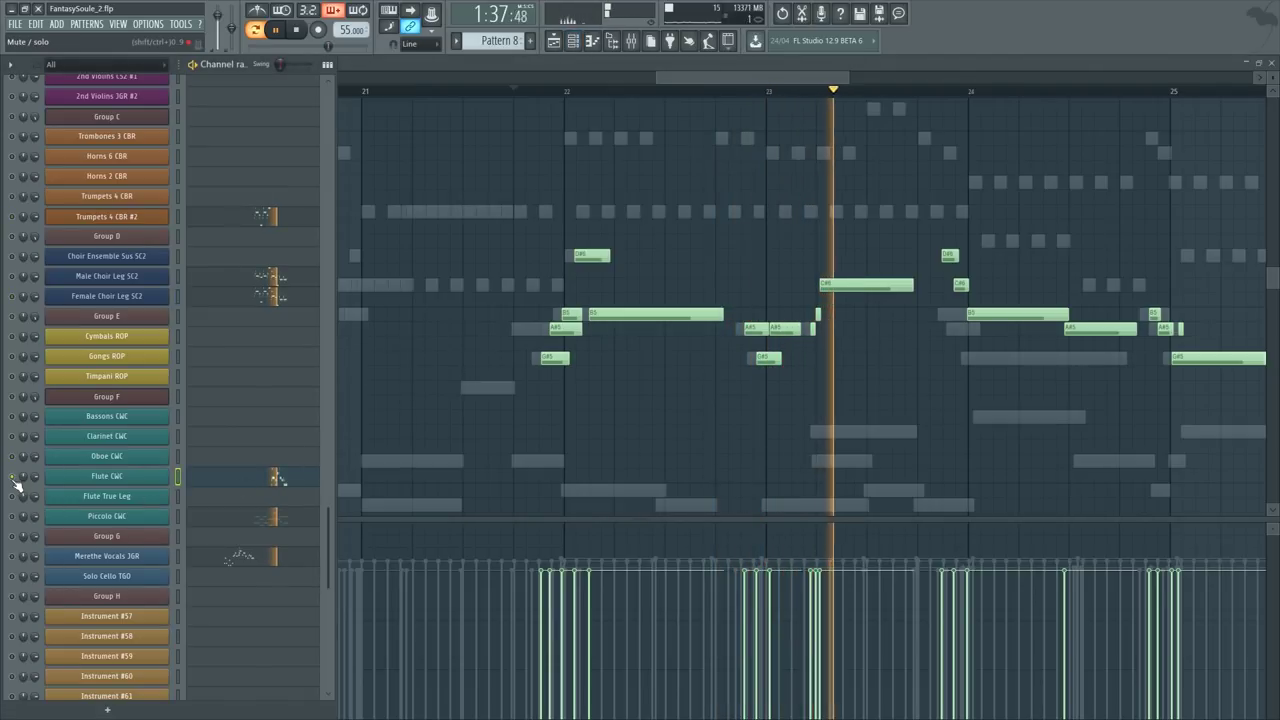
key("F6")
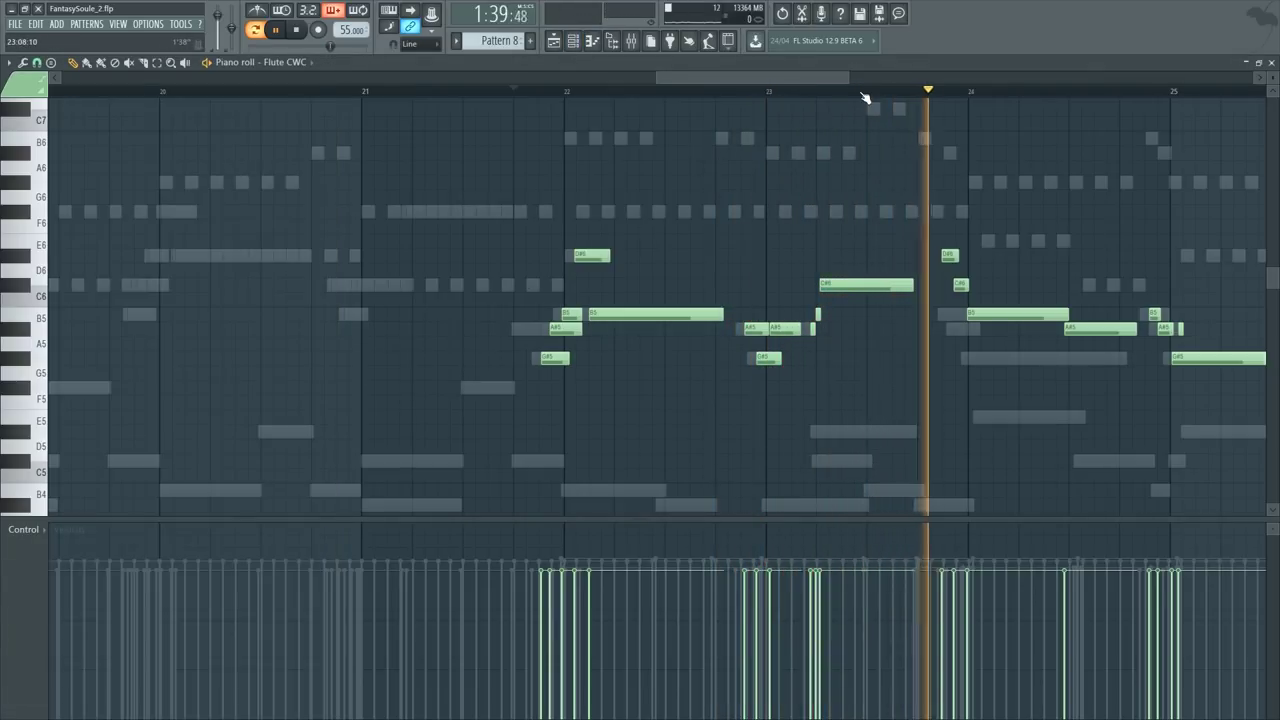
scroll(862, 86, "down", 3)
left_click(552, 91)
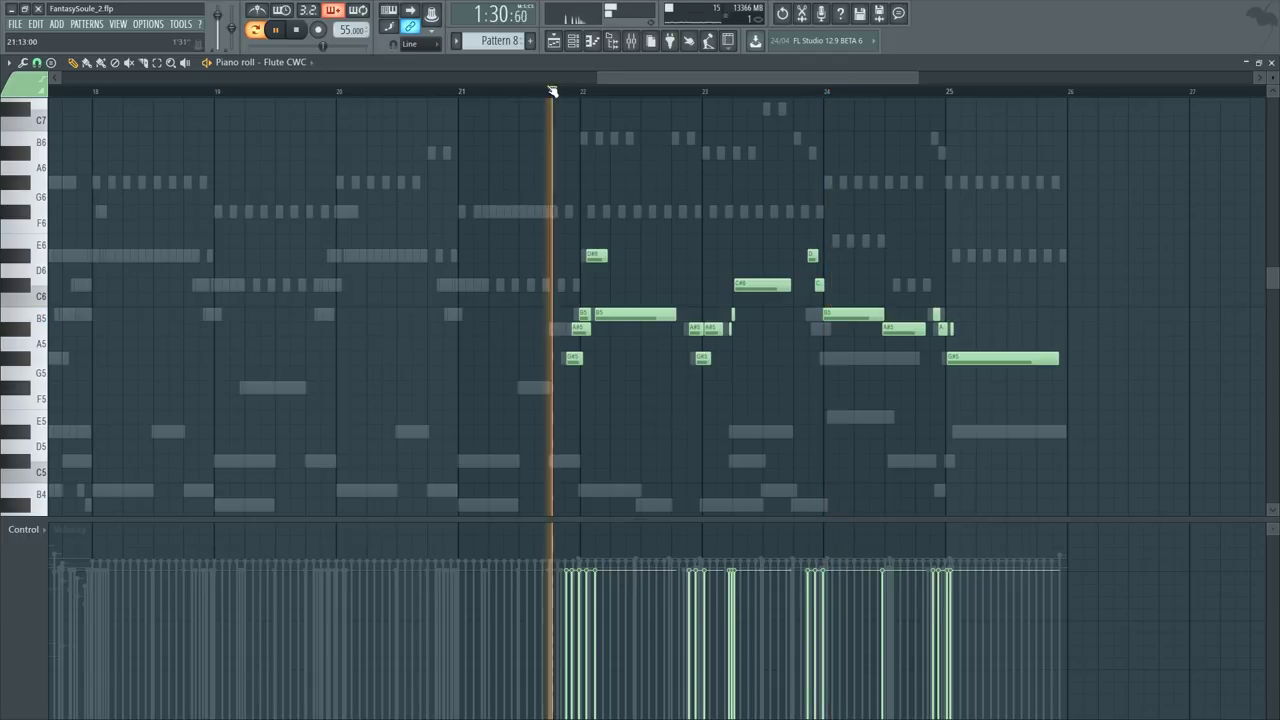
Step: Open the Flute CWC instrument's controls from the channel list during playback, and return to the flute's piano roll
key("F6")
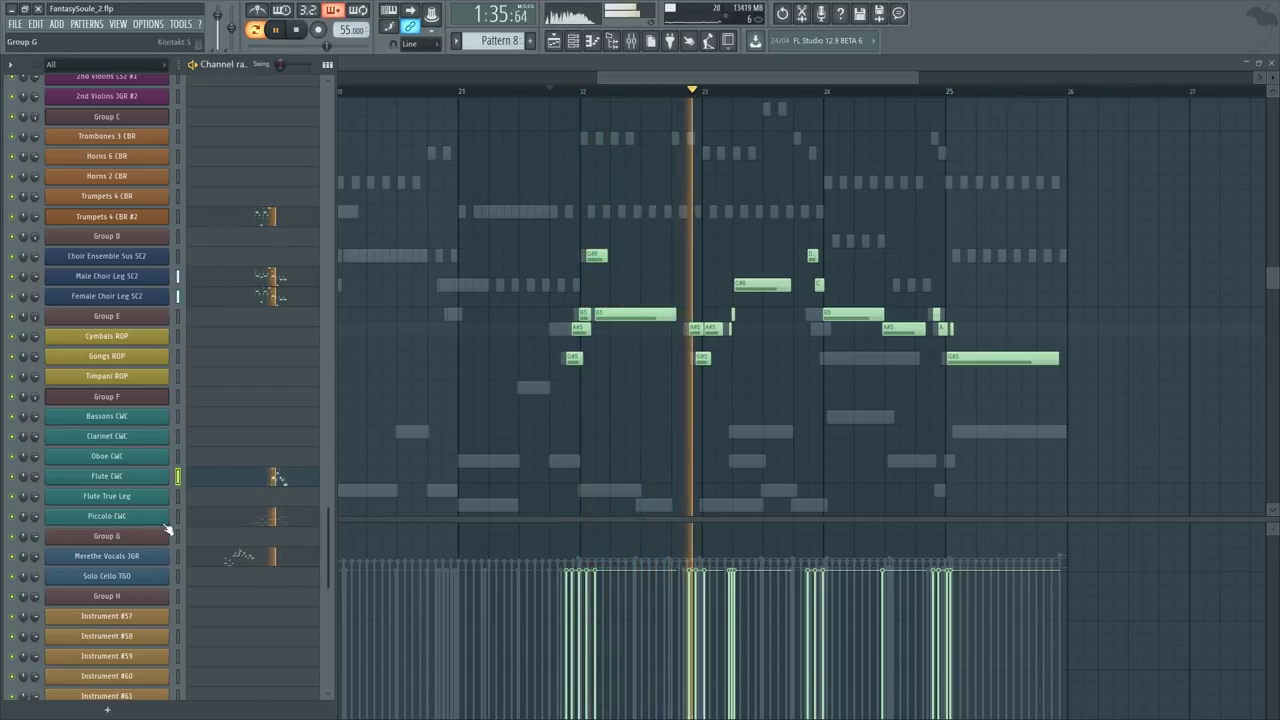
left_click(140, 477)
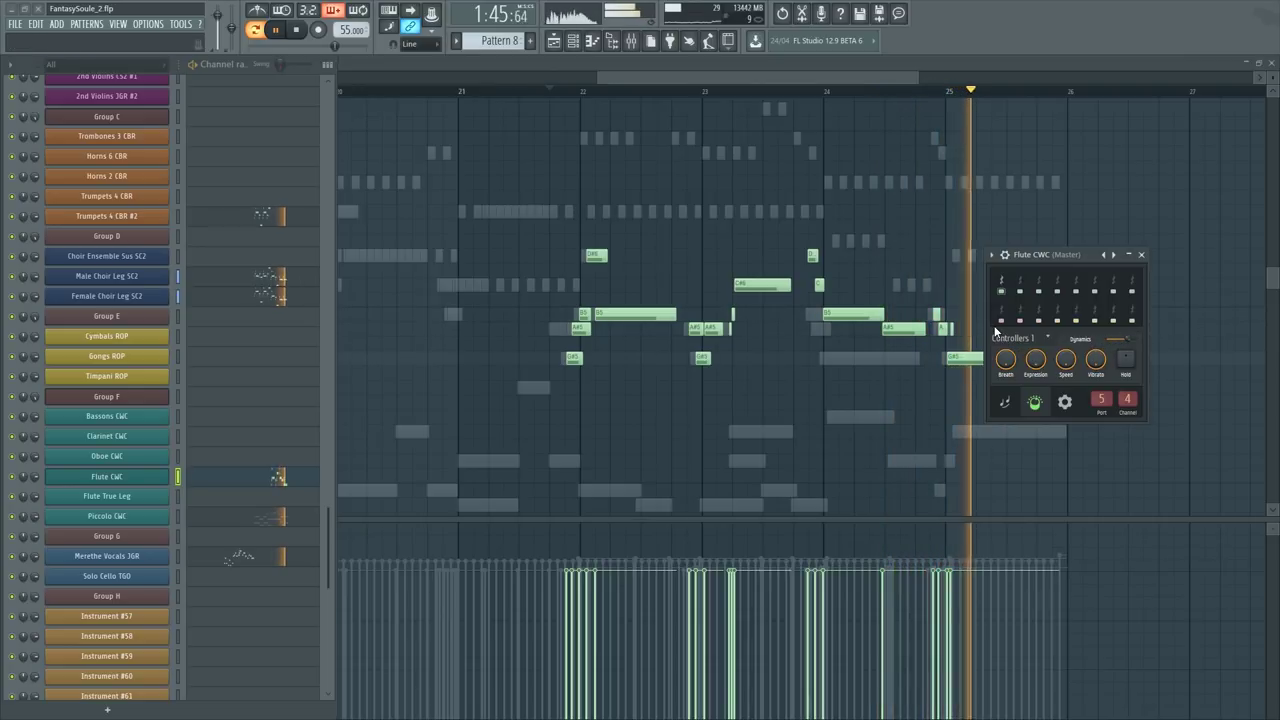
left_click(928, 273)
key("space")
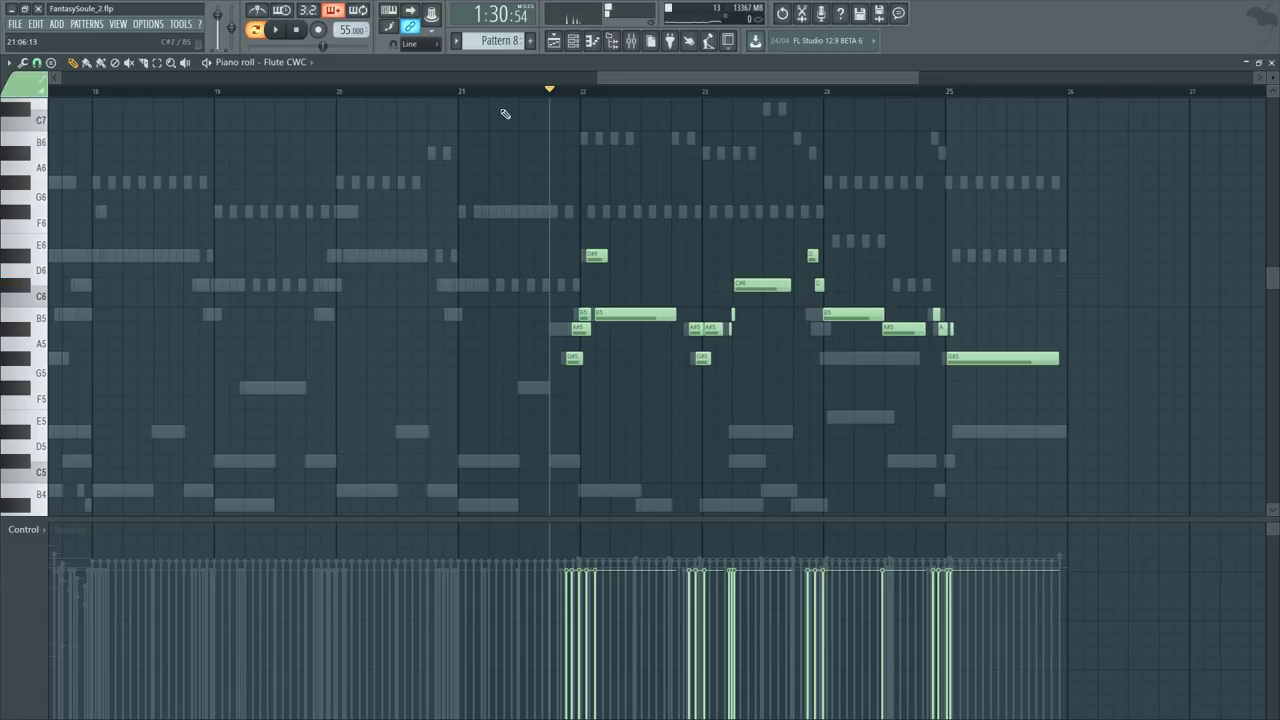
Step: Try the flute phrase from just before bar 22 through bar 23 one octave higher during playback, and return it to its original octave
key("space")
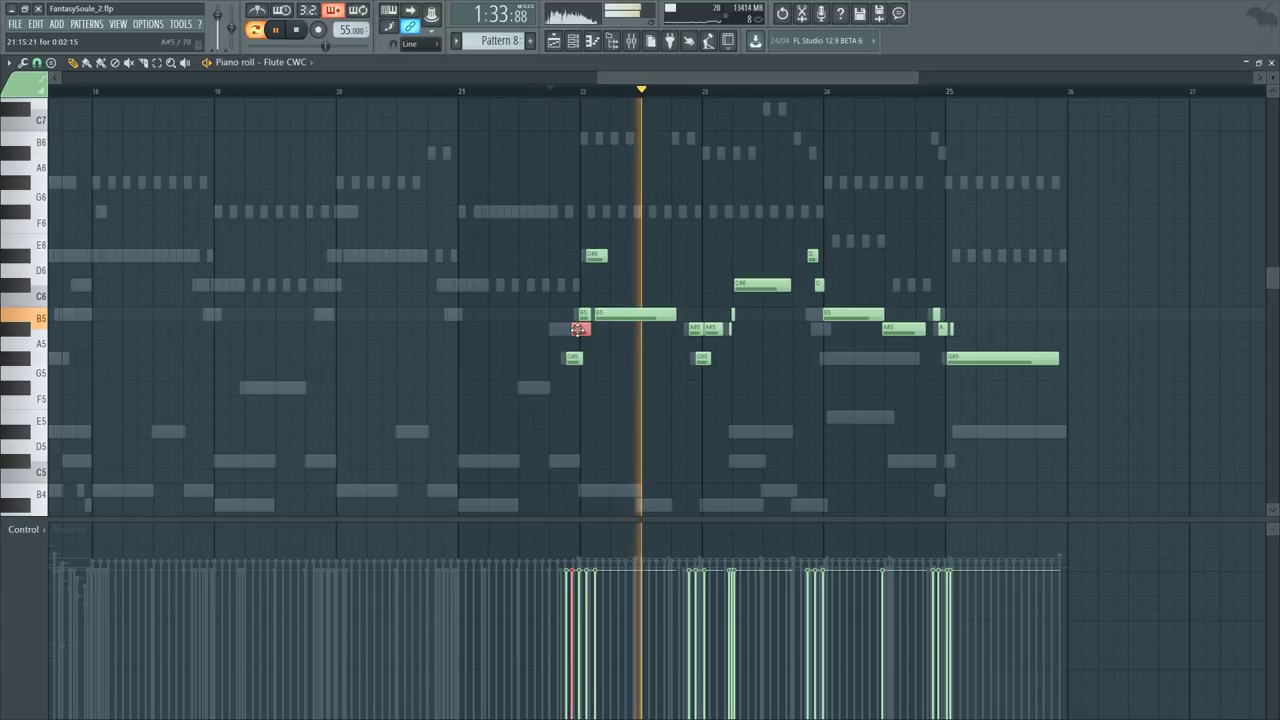
left_click_drag(528, 234, 770, 420)
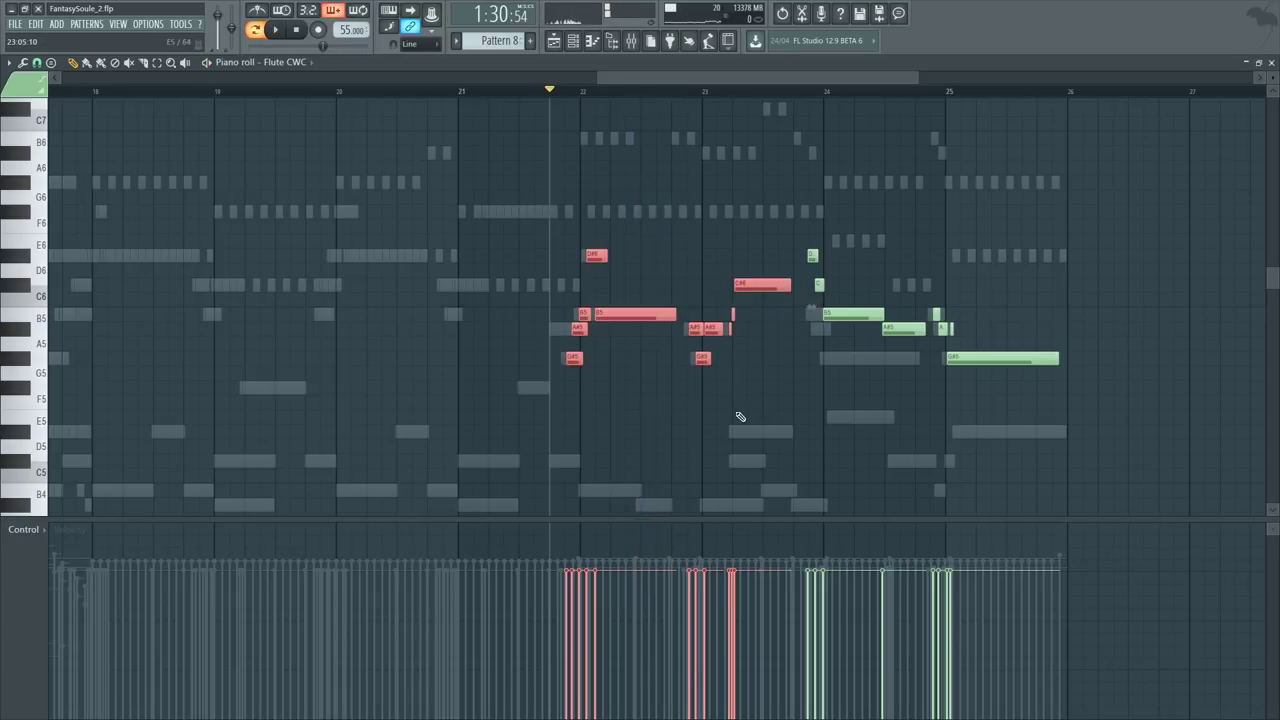
scroll(740, 416, "up", 3)
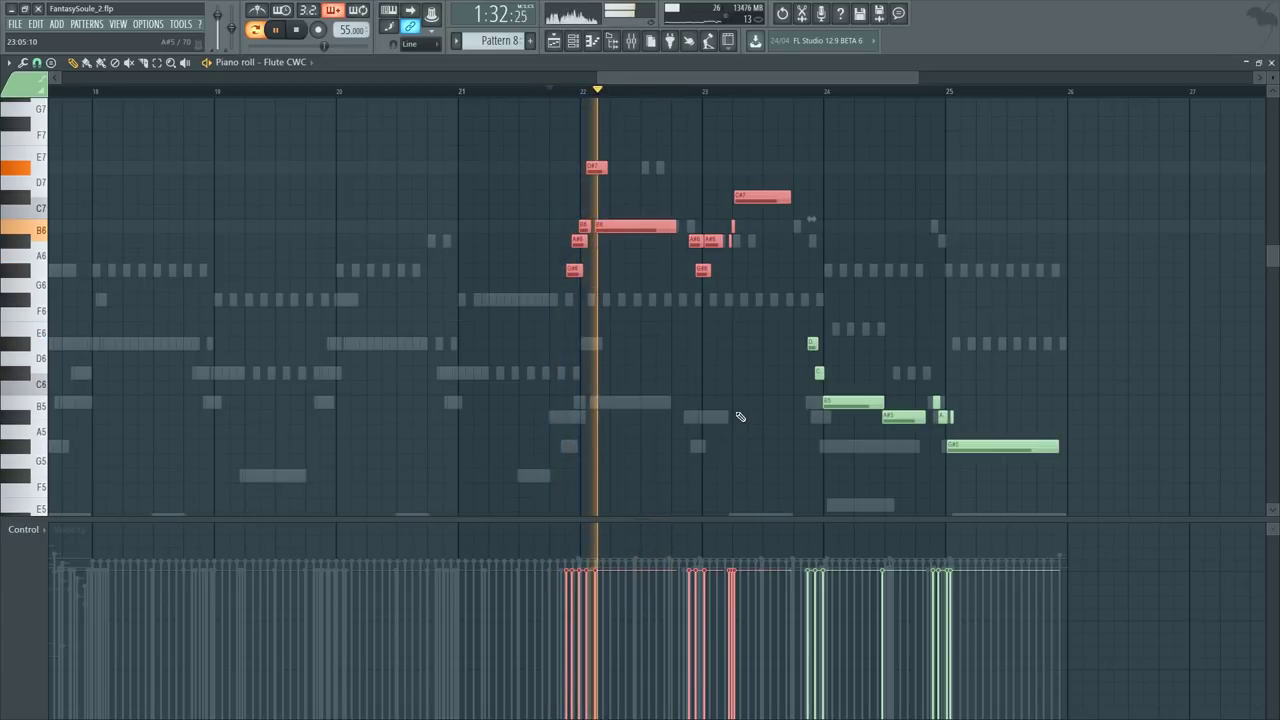
key("F6")
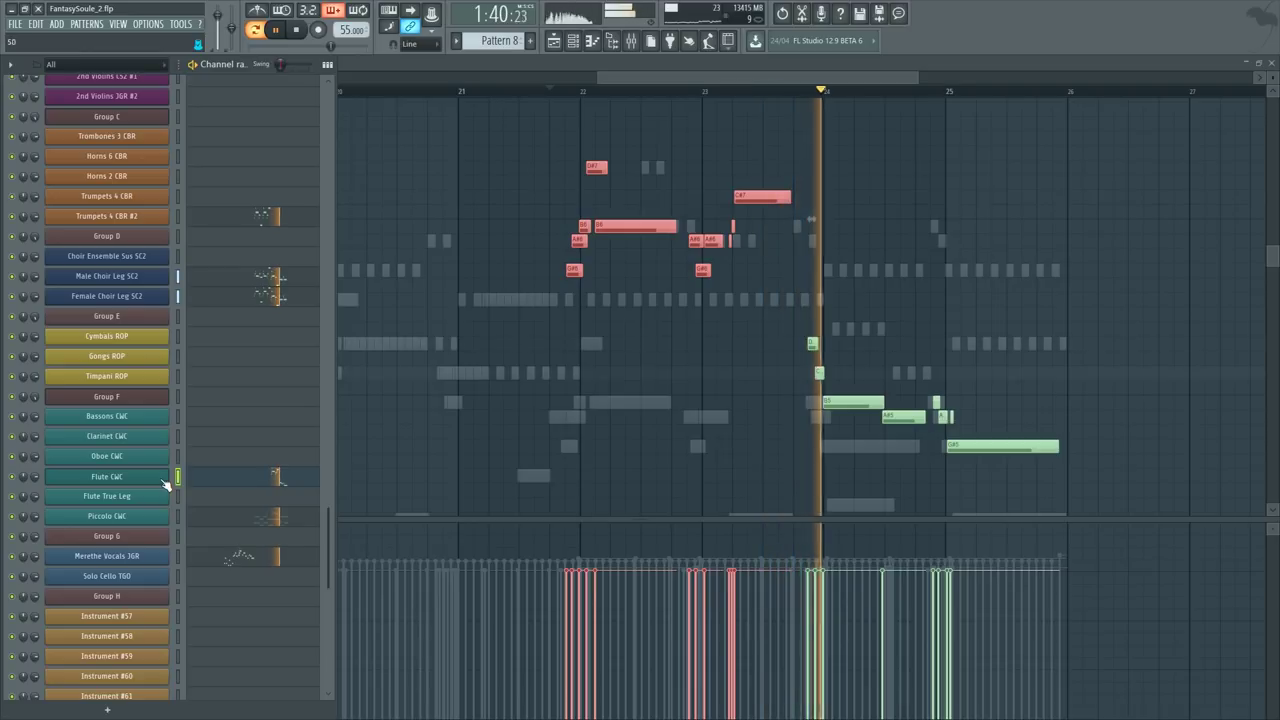
right_click(582, 358)
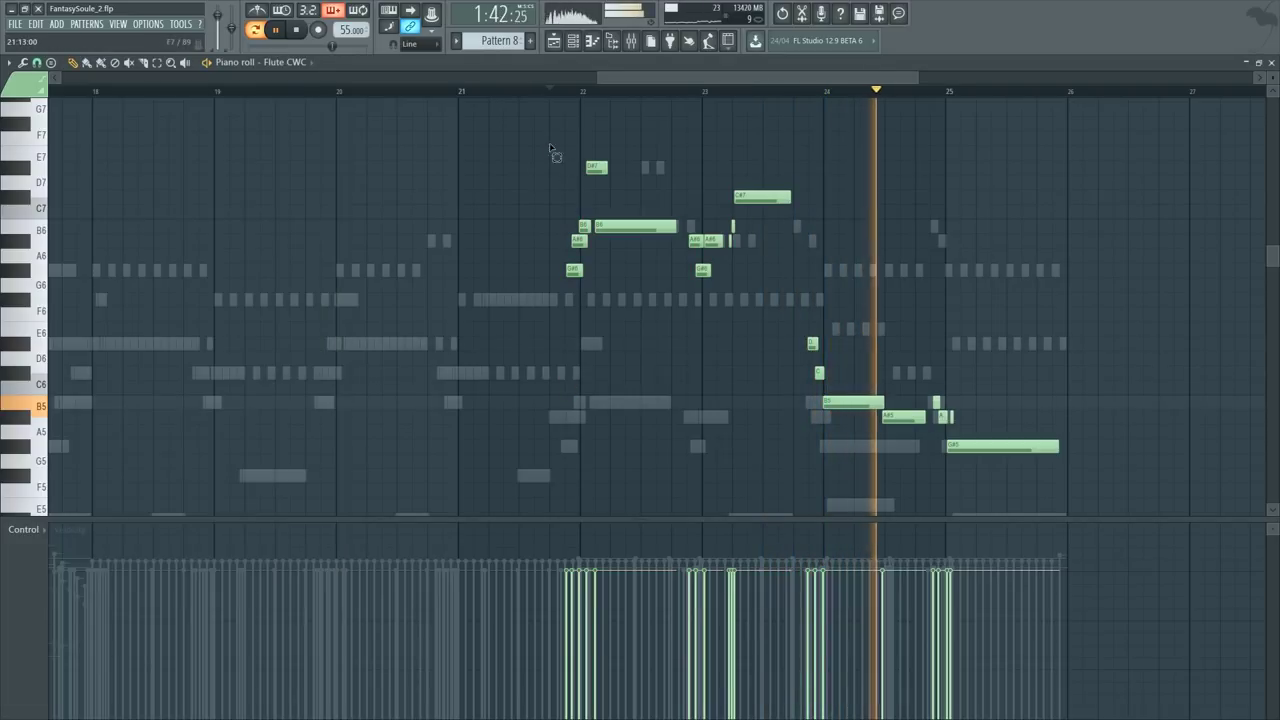
left_click_drag(557, 157, 894, 277)
scroll(899, 276, "down", 2)
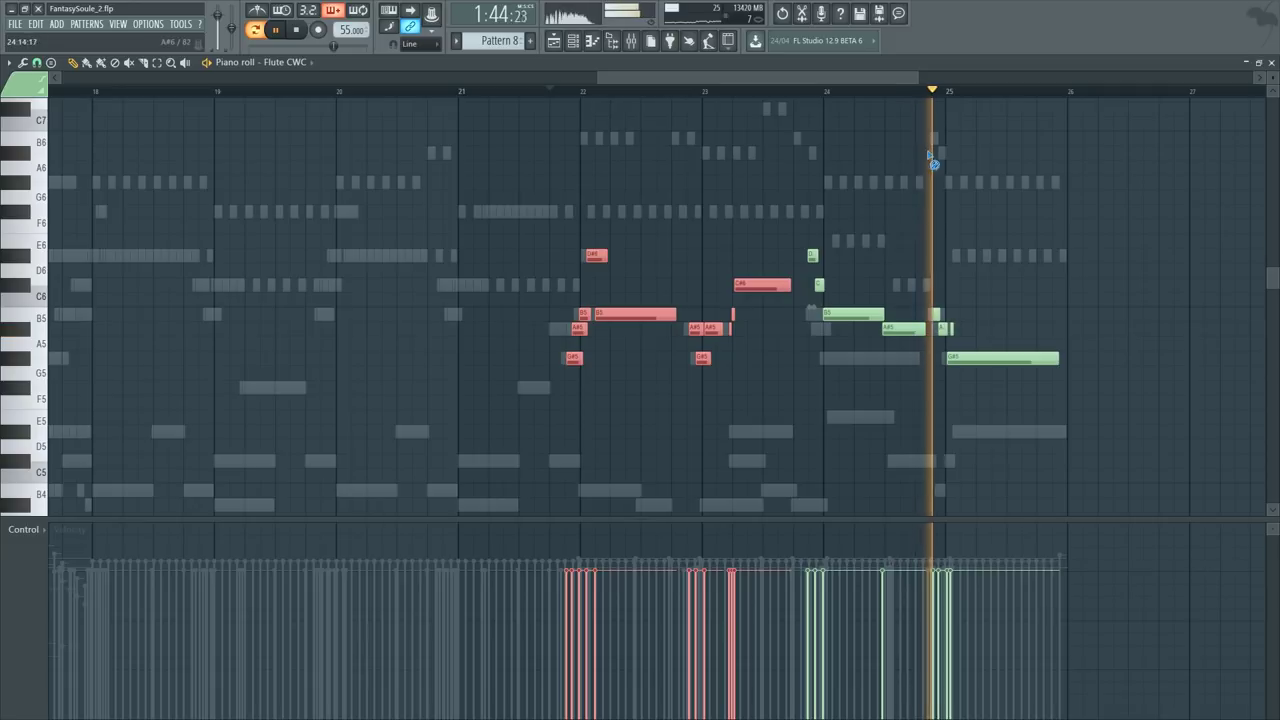
Step: Try replacing the A#5 in the second half of bar 24 with an extended B5, playing from just before bar 22
right_click(920, 282)
right_click(910, 329)
left_click_drag(883, 318, 914, 318)
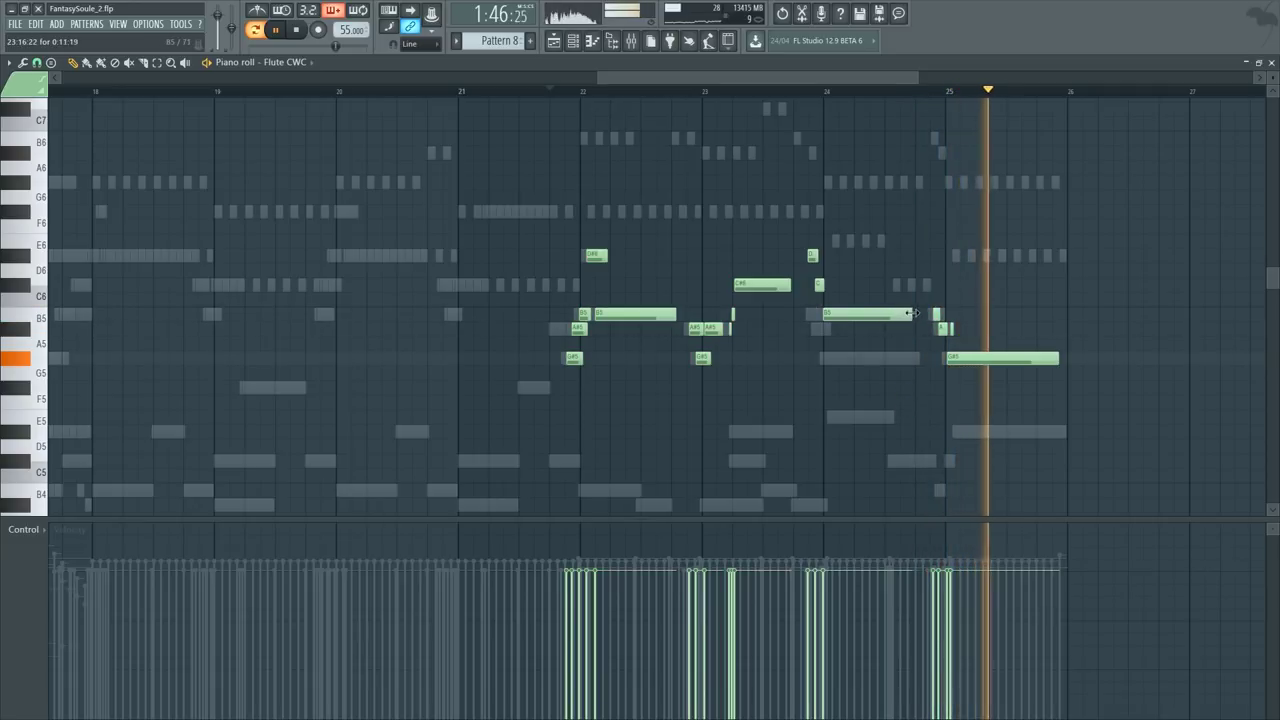
left_click(556, 92)
scroll(591, 100, "up", 3)
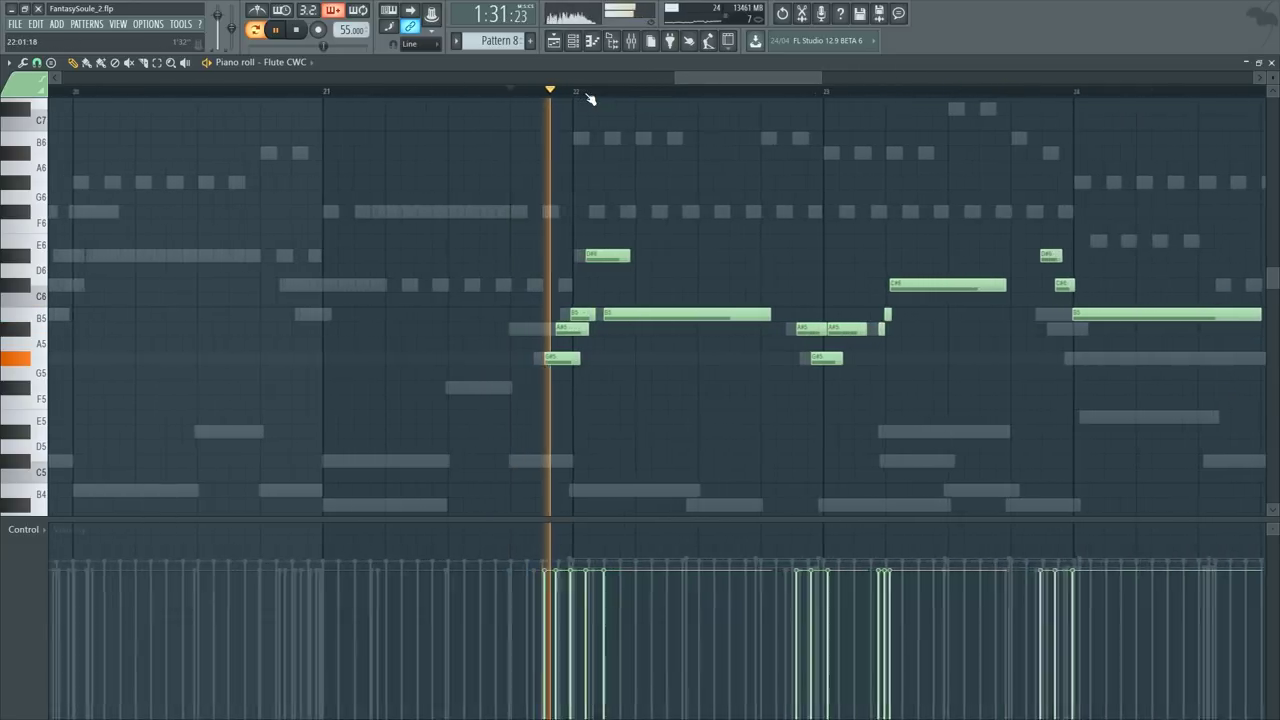
Step: Examine the Flute CWC instrument's controls and the woodwind tracks in the mixer during playback, and return to the flute's piano roll
key("F6")
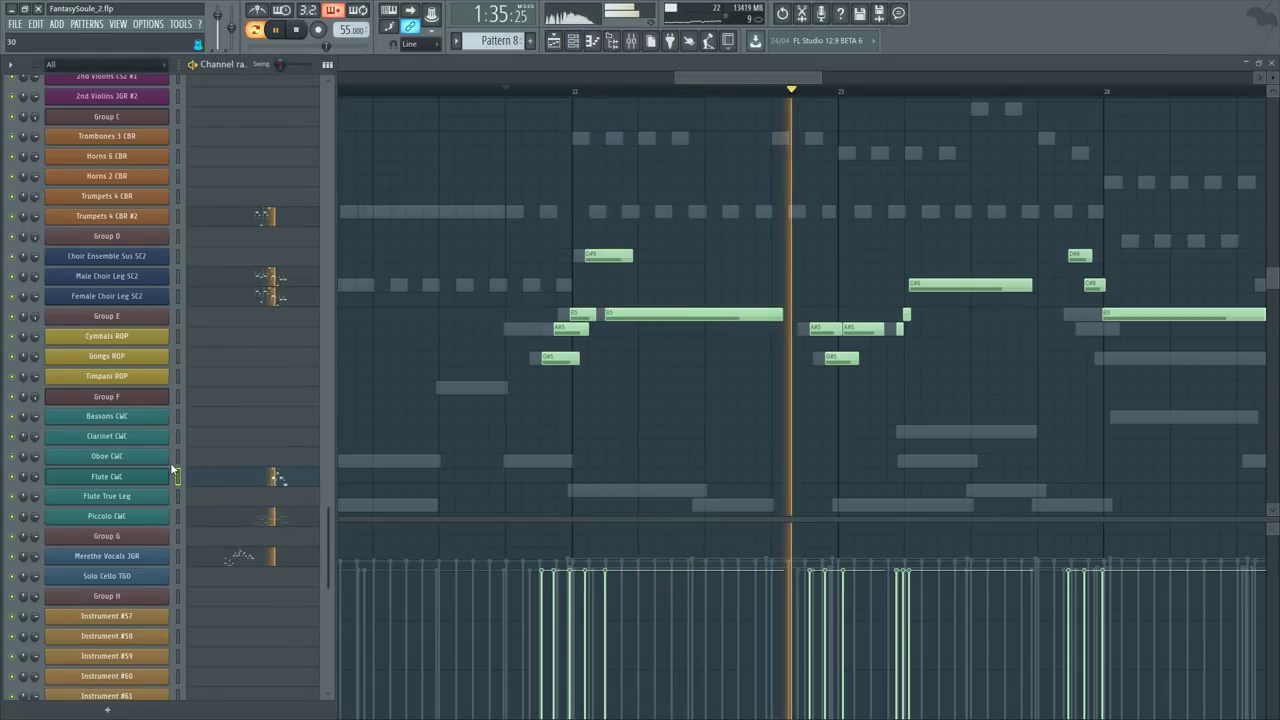
key("F9")
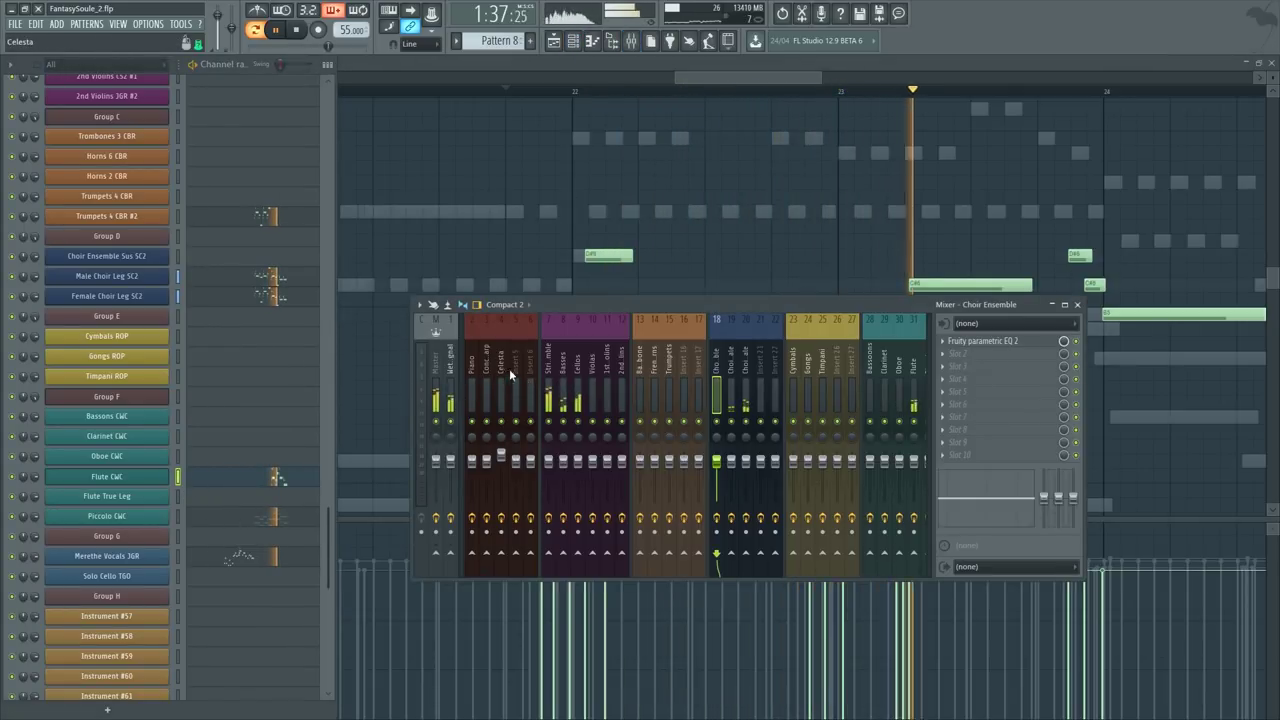
left_click(155, 479)
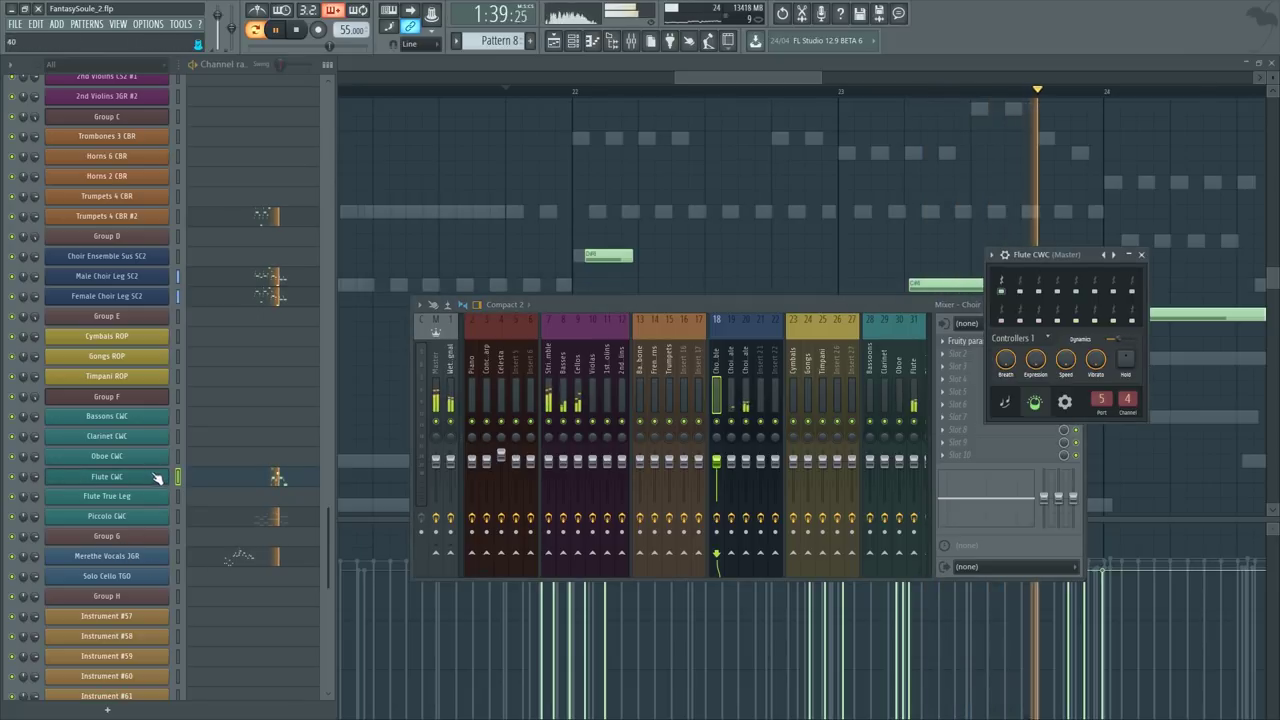
scroll(885, 330, "down", 3)
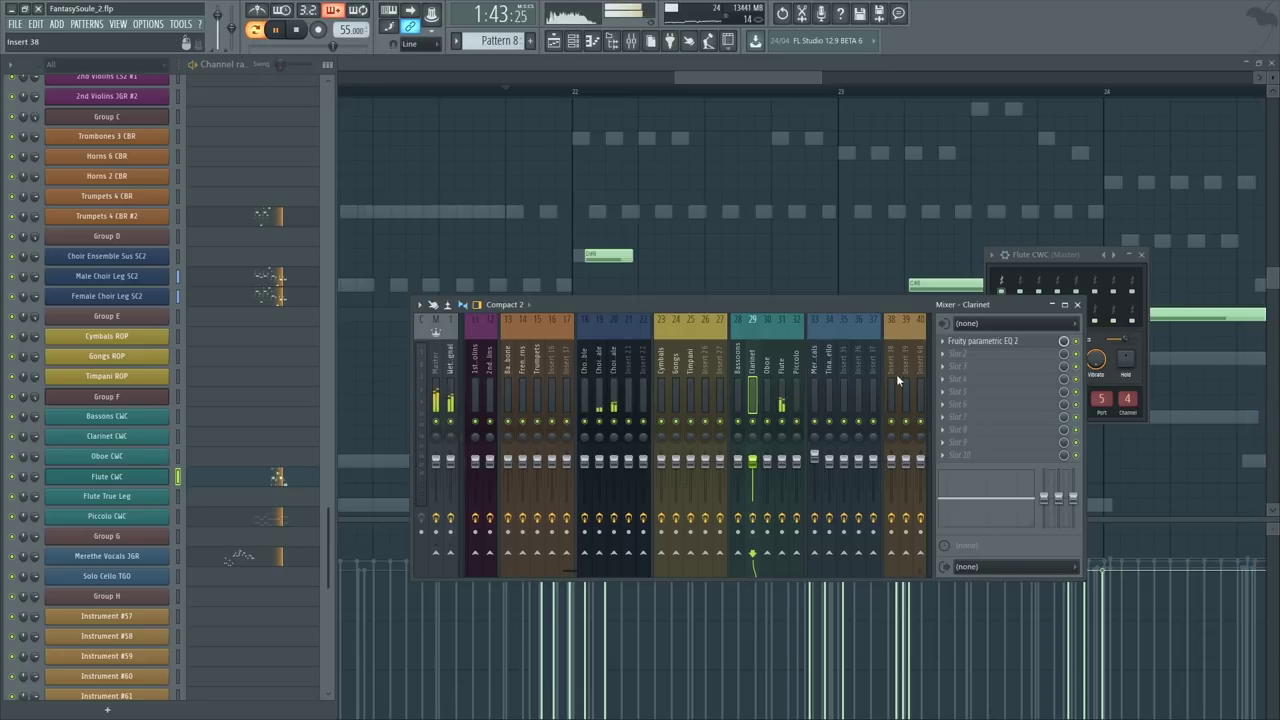
left_click(925, 365)
left_click(987, 91)
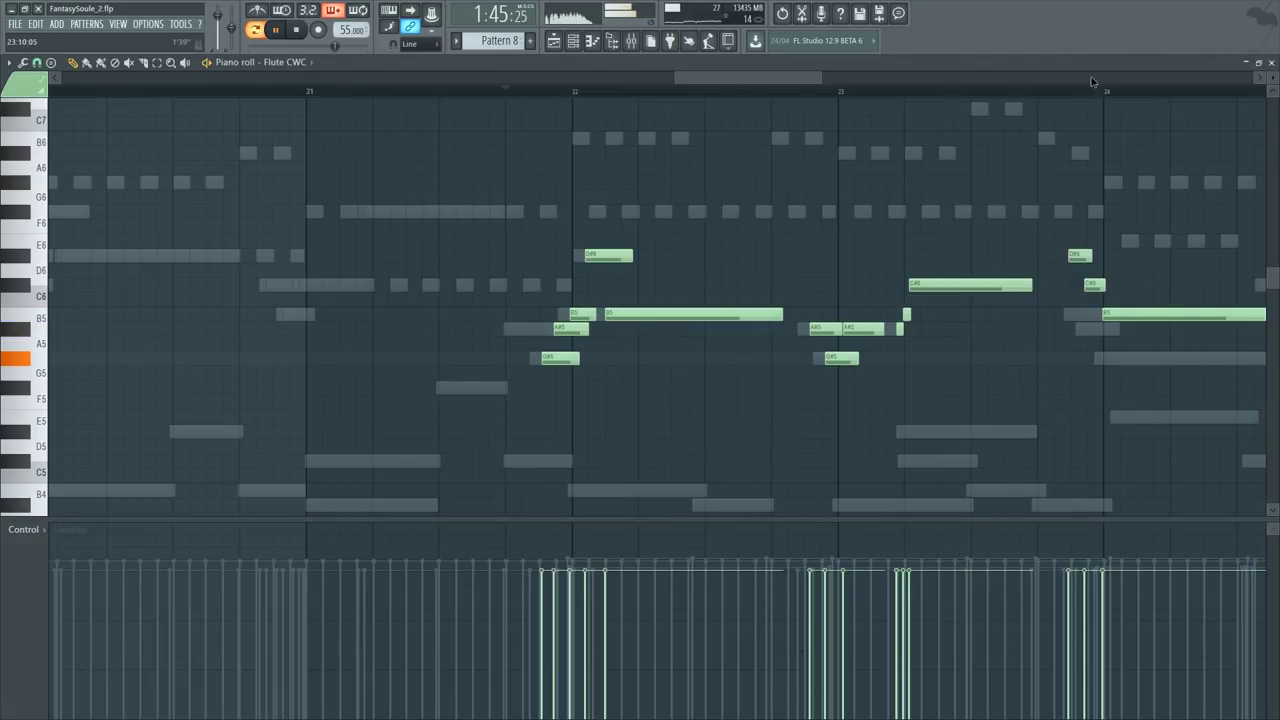
Step: Restore an A#5 note from the middle of bar 24 for about a quarter of the bar, and trim the preceding B5 to meet it
left_click(937, 91)
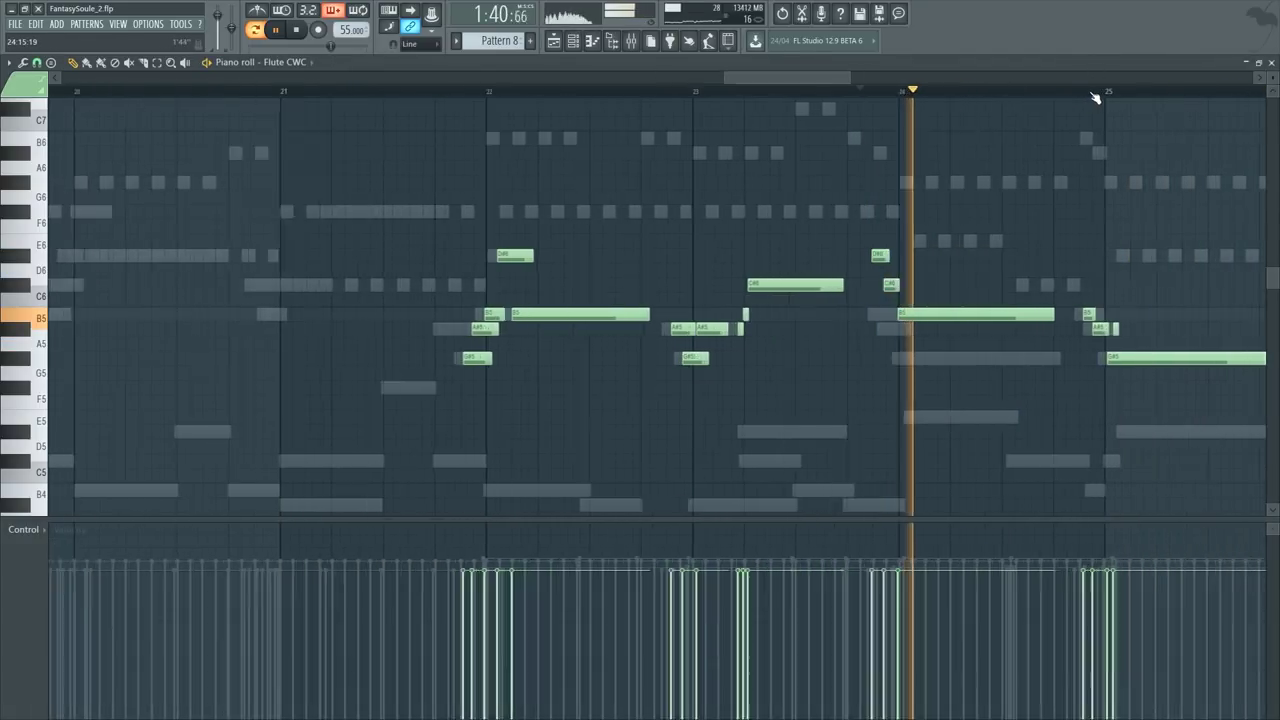
scroll(1095, 97, "up", 5)
key("space")
left_click(785, 343)
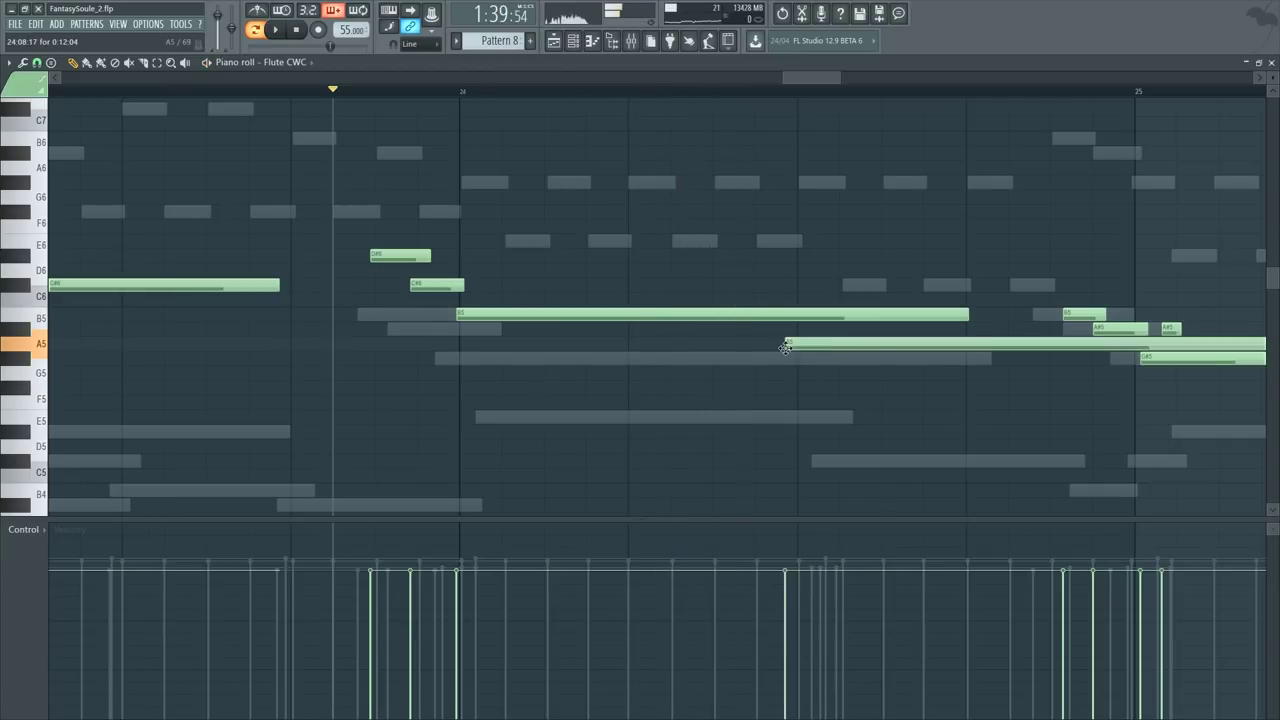
left_click_drag(787, 334, 801, 319)
key("ctrl+x")
key("ctrl+z")
left_click(960, 329, "ctrl")
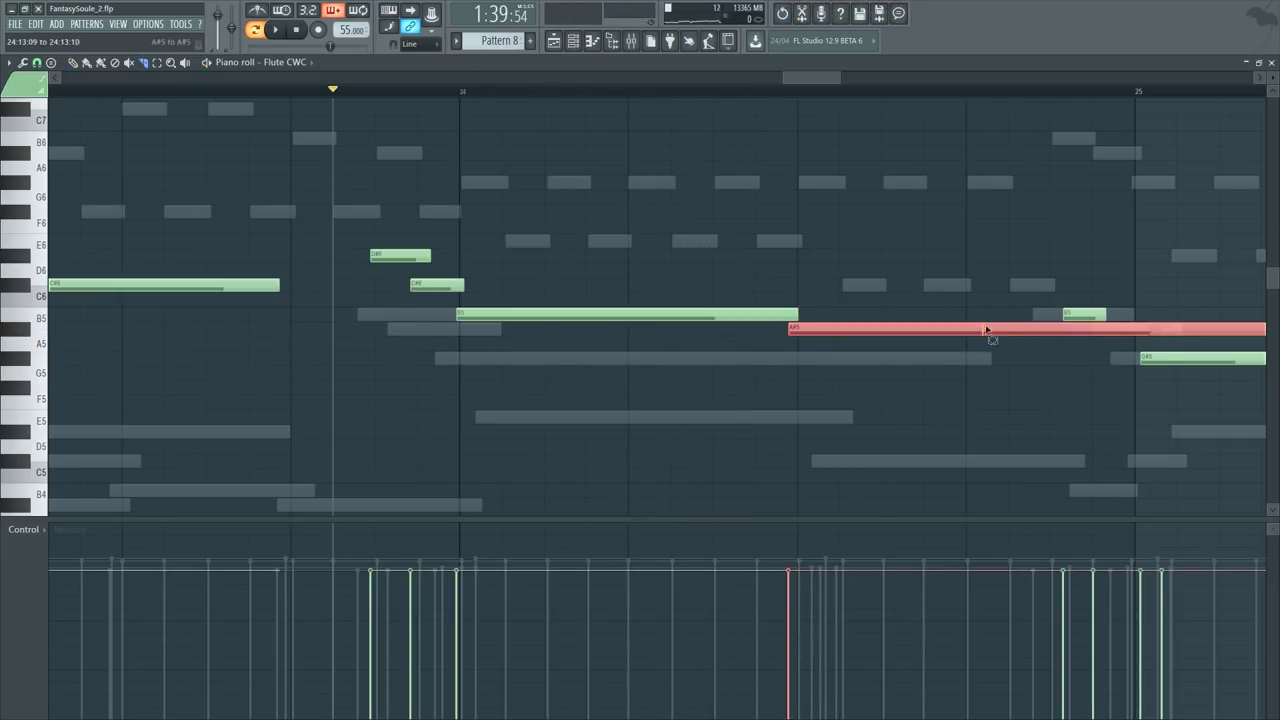
key("ctrl+x")
key("ctrl+z")
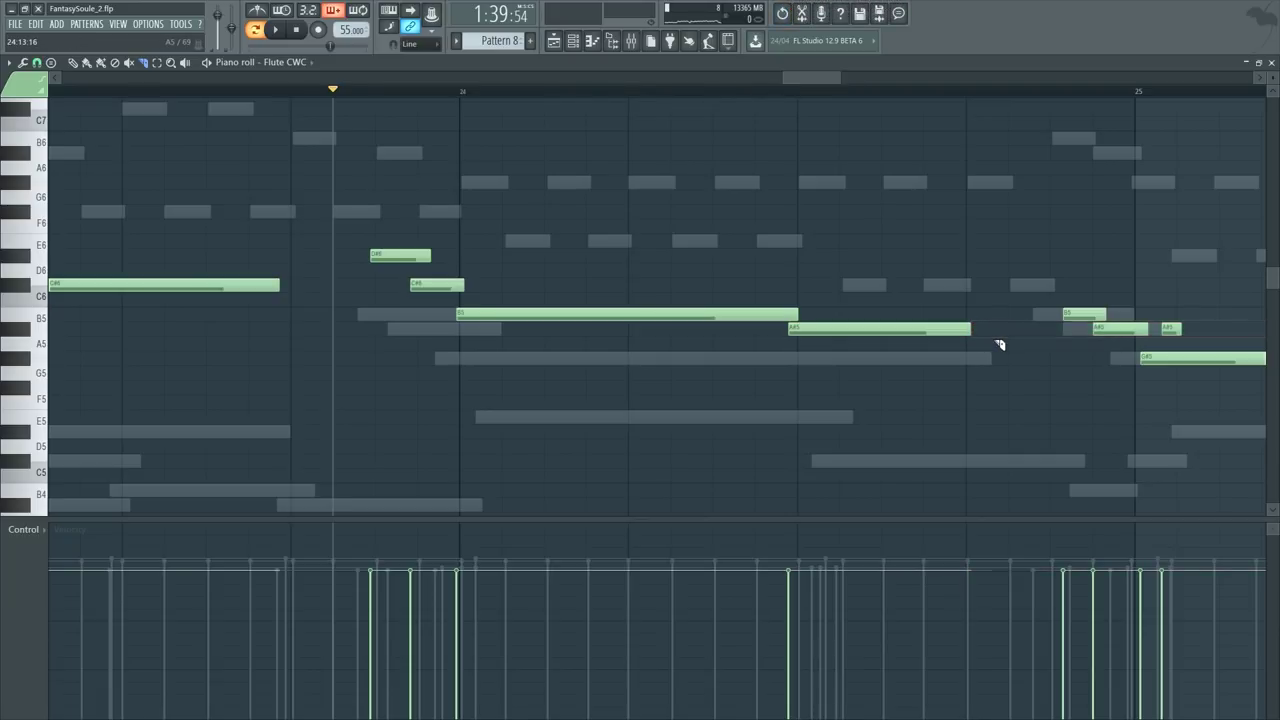
Step: During playback, set the Y value of the Woodwinds mixer track's Fruity X-Y-Z Controller to 33%, and close the controller and mixer
key("space")
key("F9")
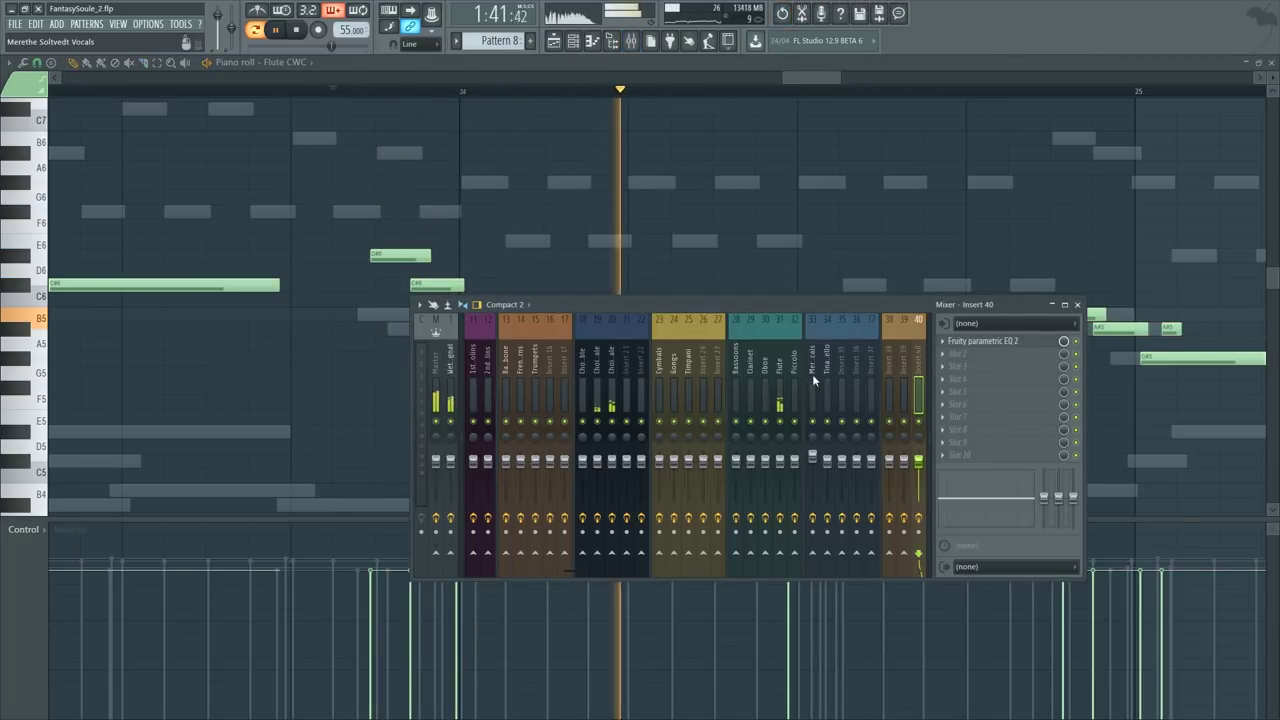
scroll(924, 386, "down", 6)
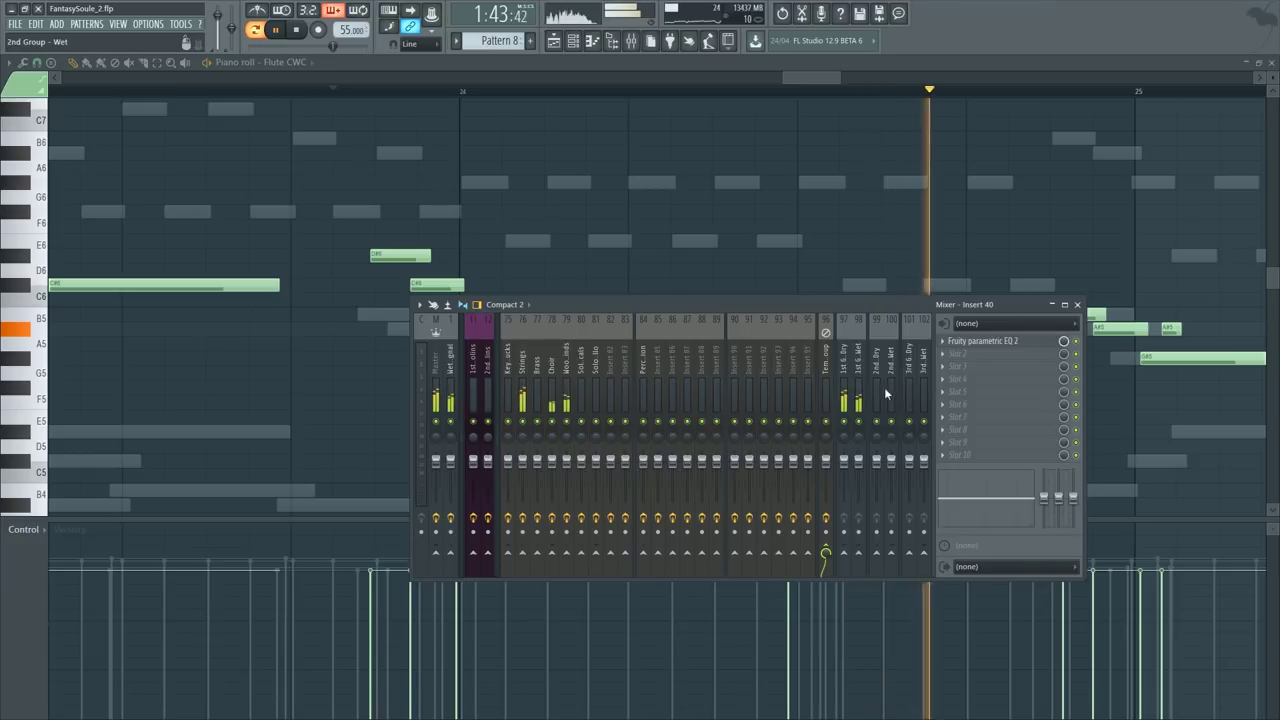
left_click(566, 360)
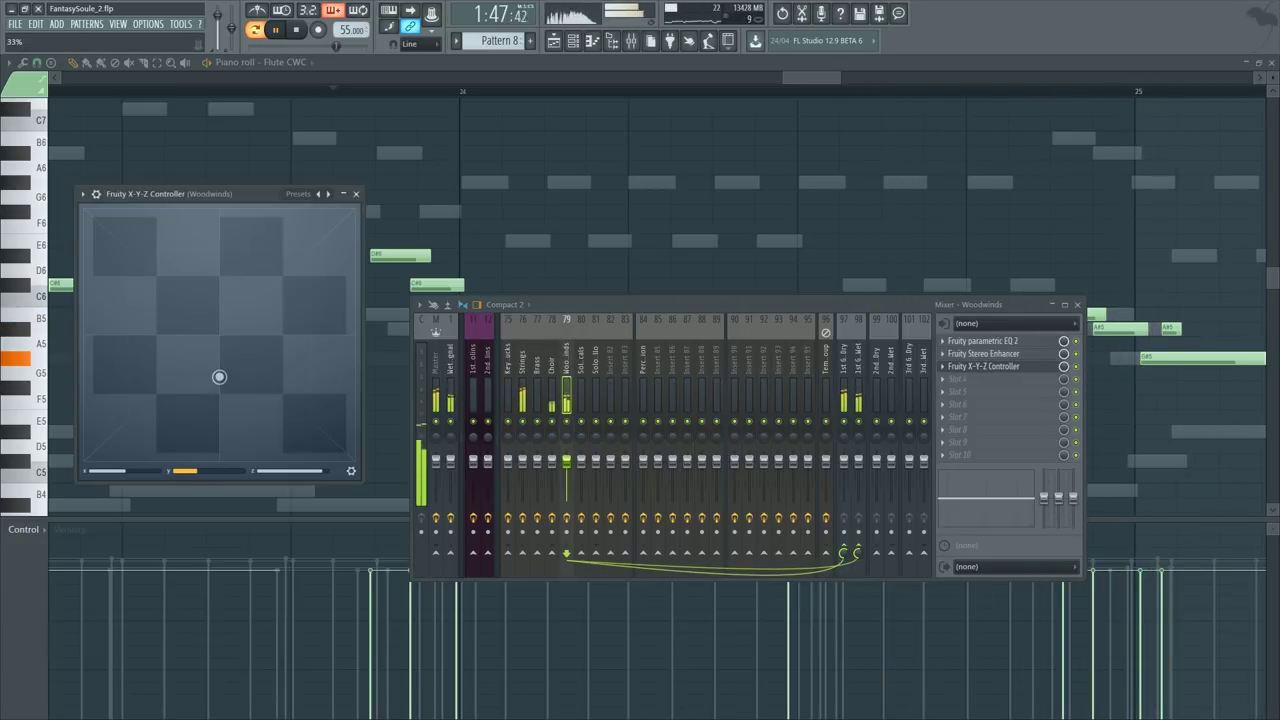
left_click(355, 194)
key("F9")
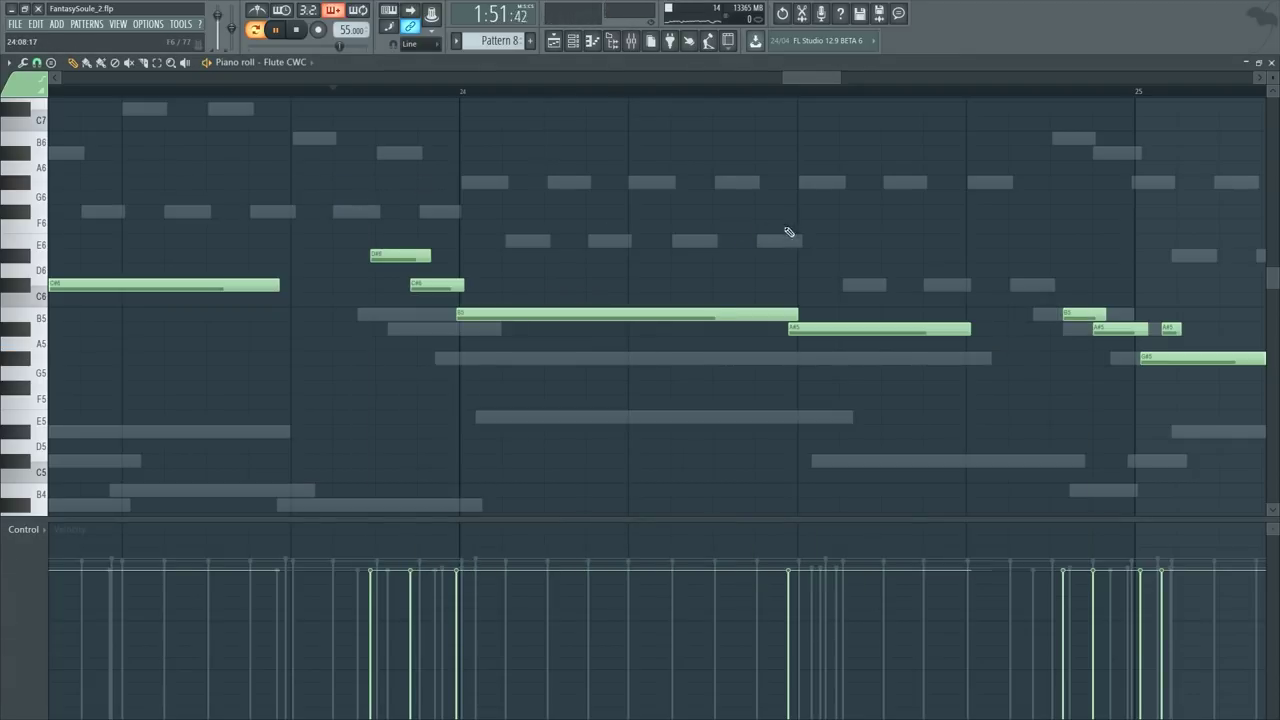
Step: Play the arrangement from just before bar 22 and check the channel list for the parts with notes in that section
scroll(792, 228, "down", 8)
key("space")
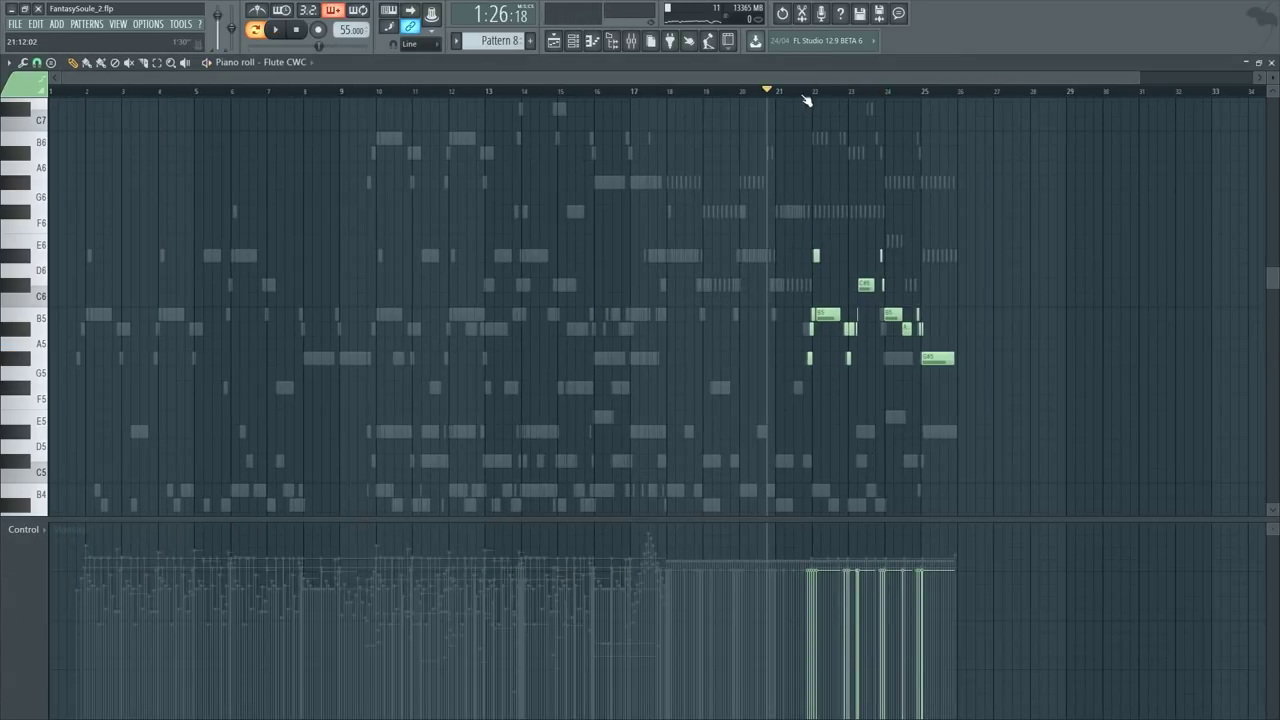
key("F6")
key("space")
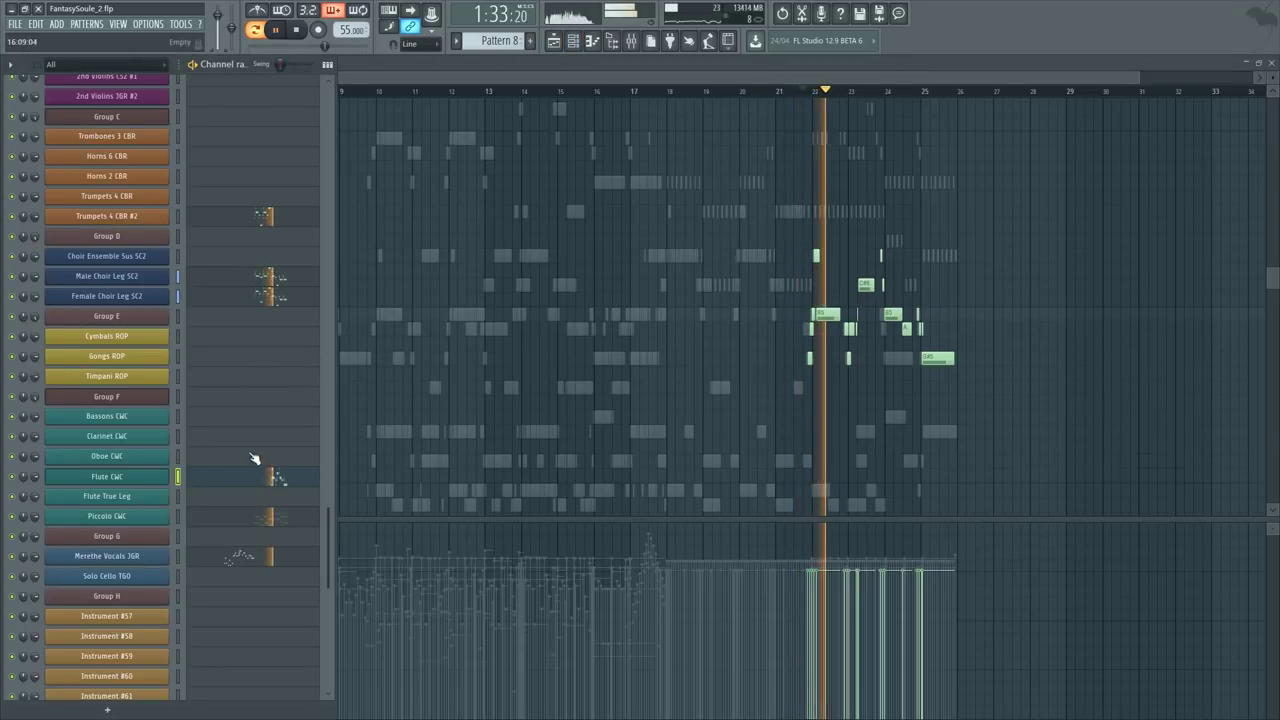
key("space")
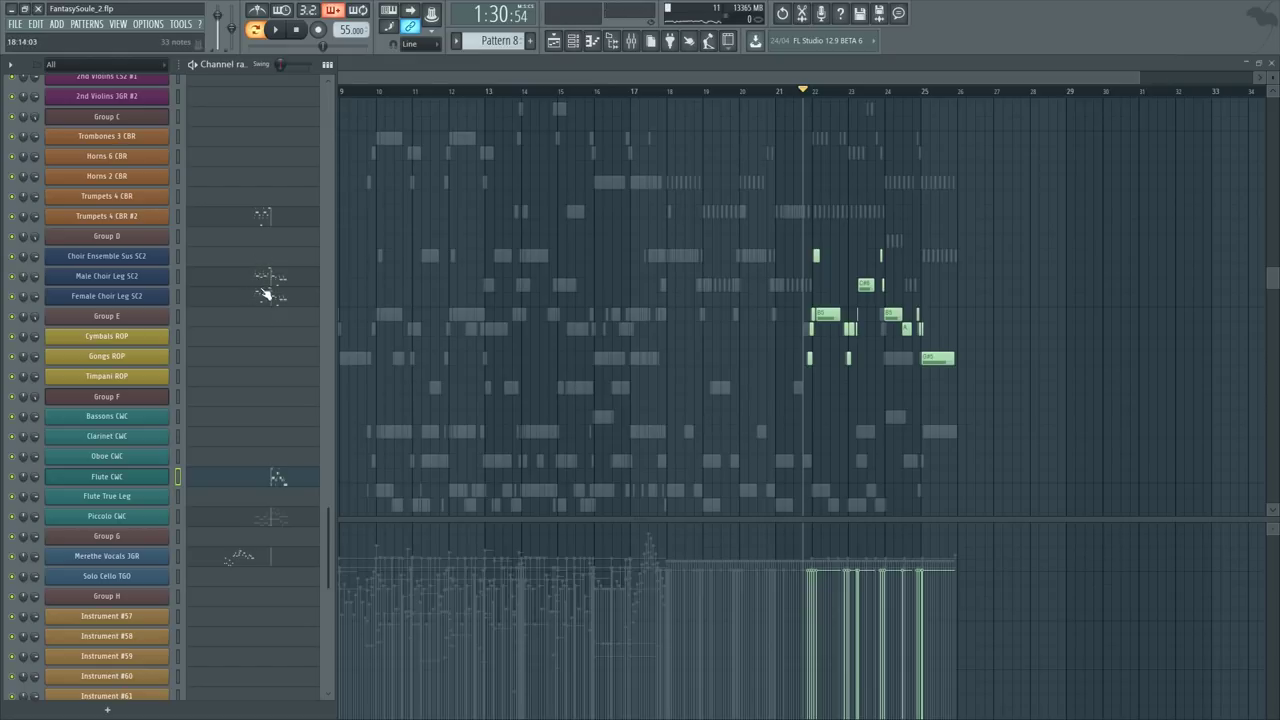
Step: Copy all the Female Choir Leg SC2 notes into Trumpets 4 CBR #2, aligned with the existing trumpet notes from just before bar 18
left_click(270, 305)
key("ctrl+a")
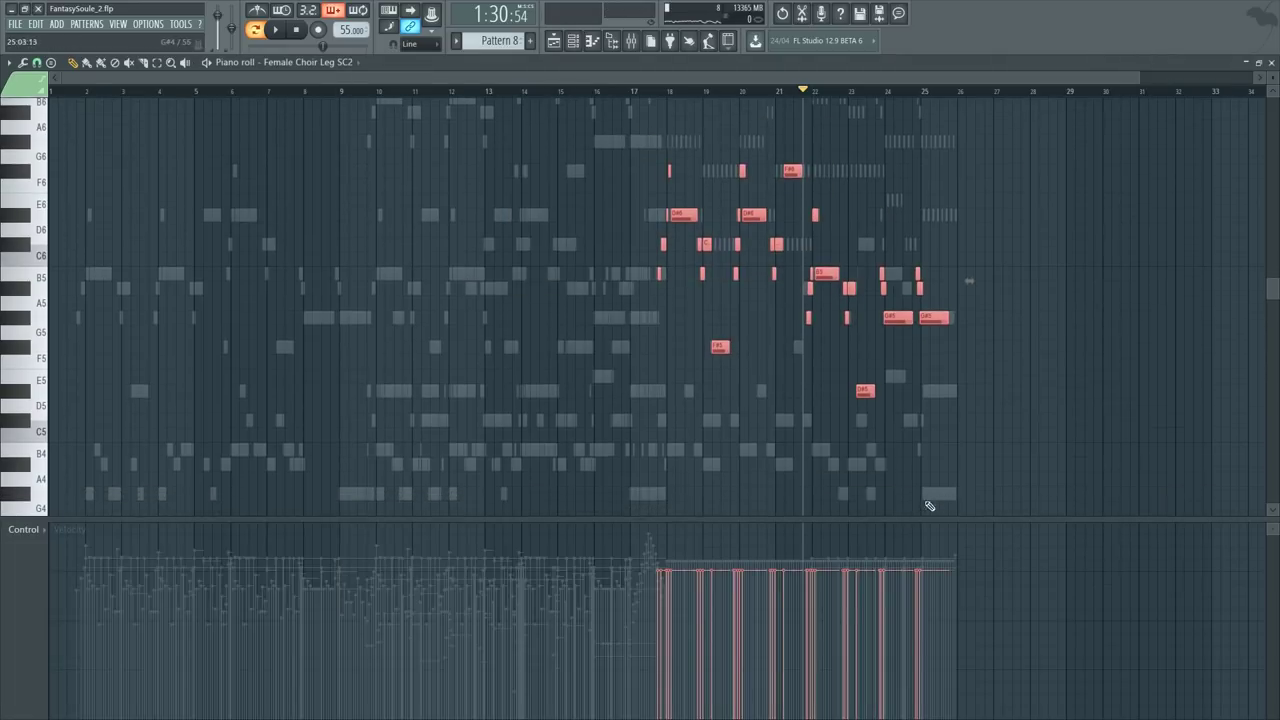
key("F6")
left_click(262, 216)
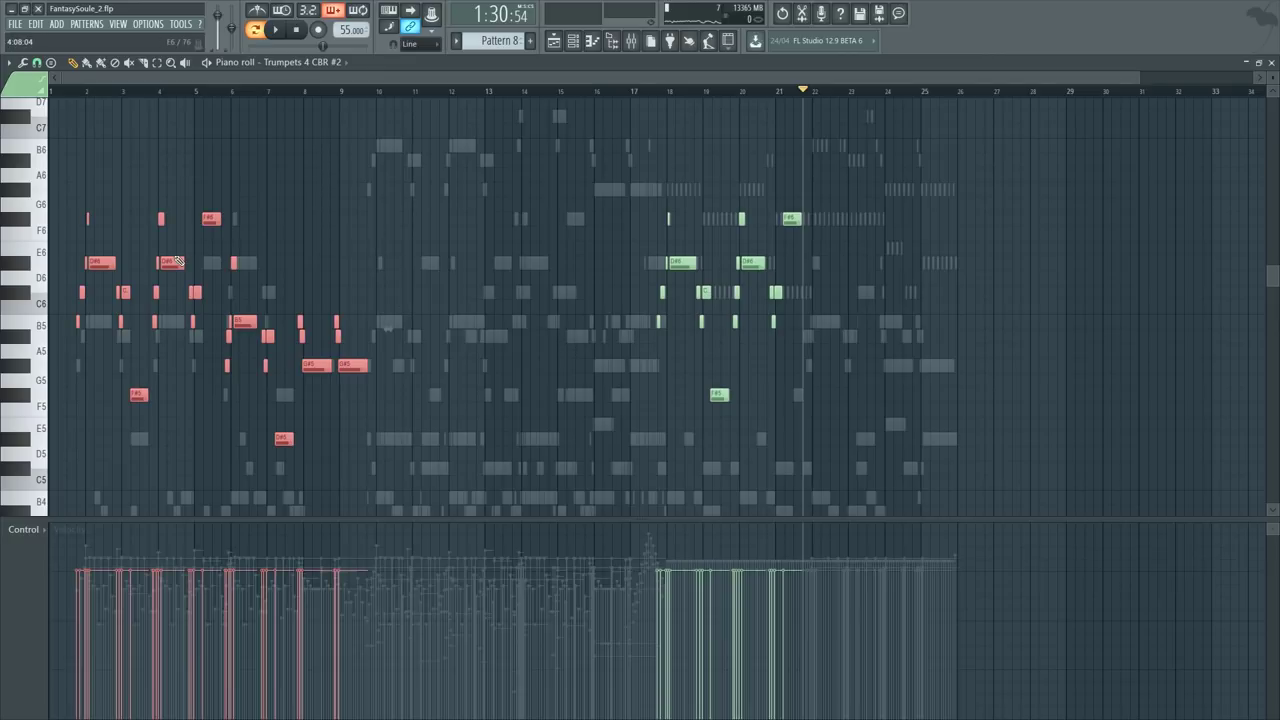
left_click_drag(168, 265, 745, 287)
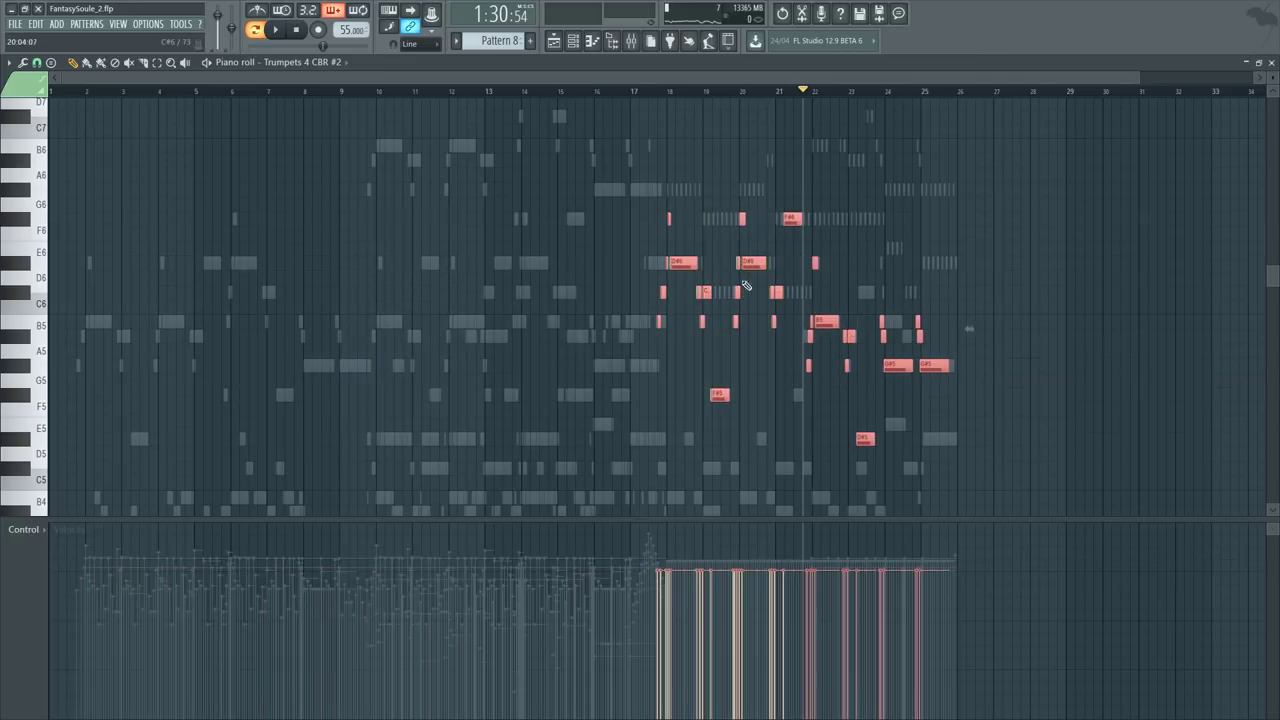
scroll(694, 94, "up", 5)
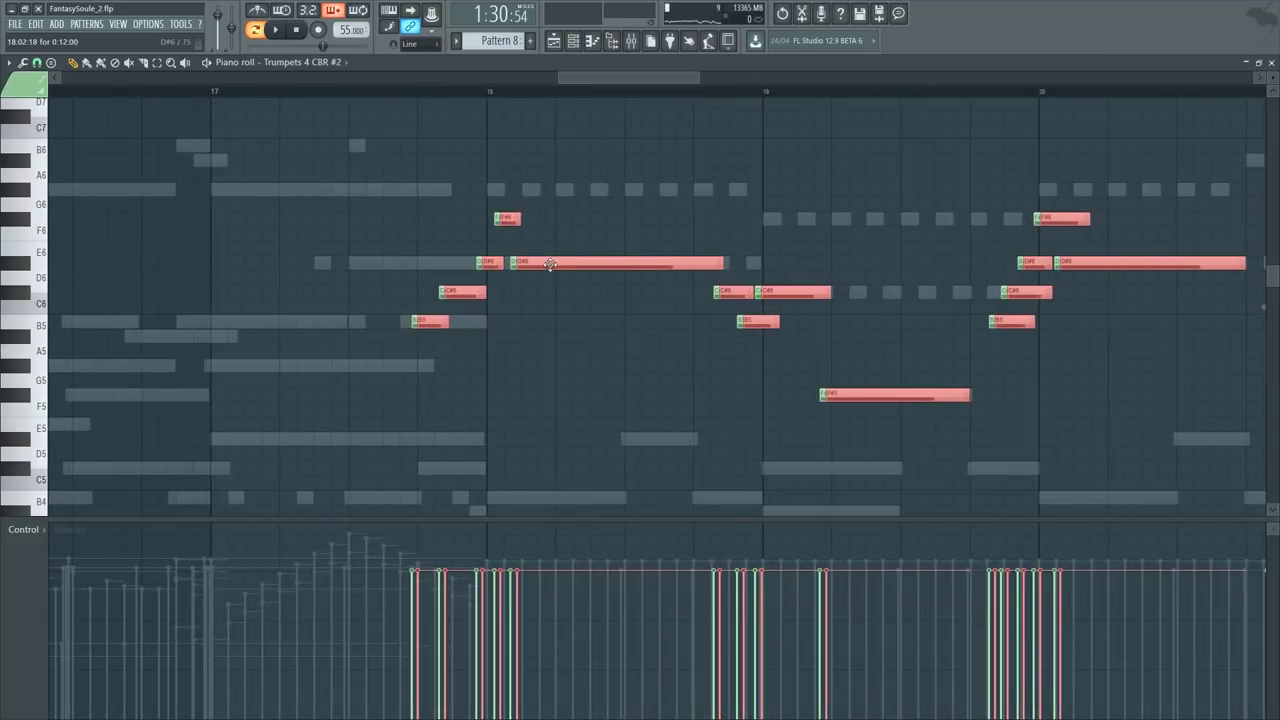
left_click_drag(550, 265, 543, 267)
Step: Transpose the pasted trumpet notes up two octaves, clear of the originals, and delete the pasted duplicates for bars 18 to 21
scroll(700, 88, "down", 5)
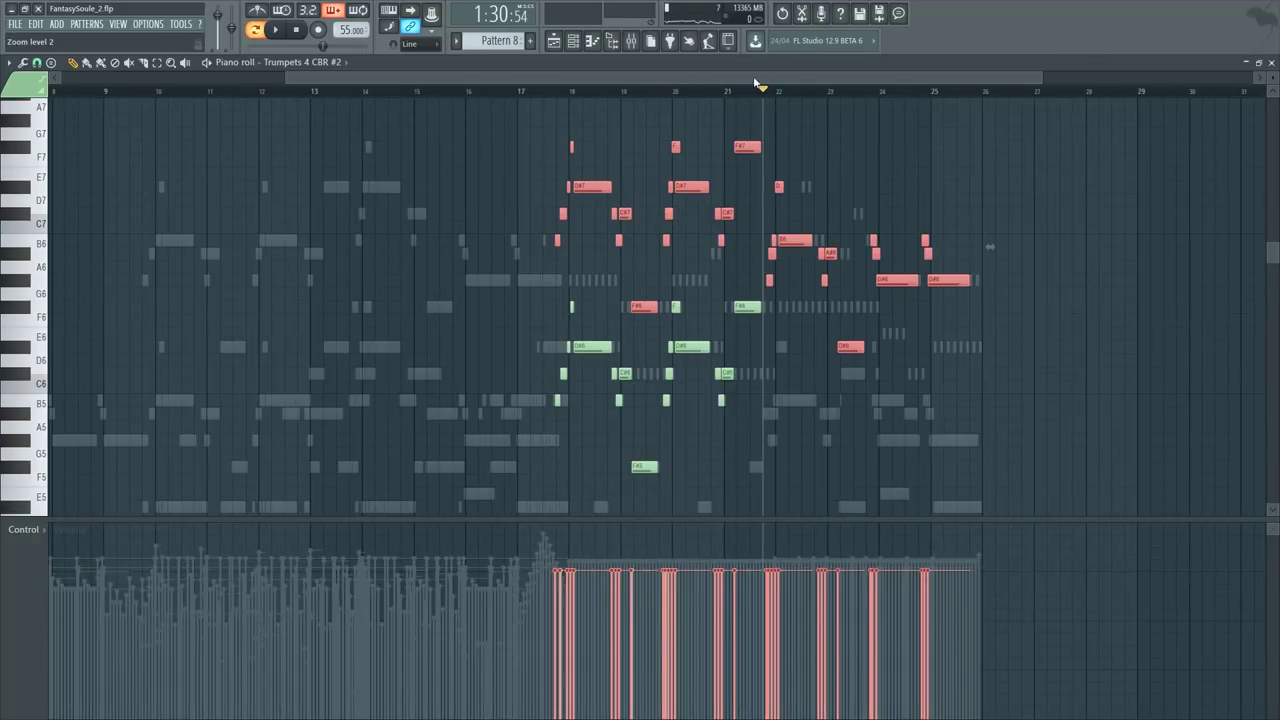
scroll(743, 115, "down", 2)
left_click_drag(746, 117, 531, 269)
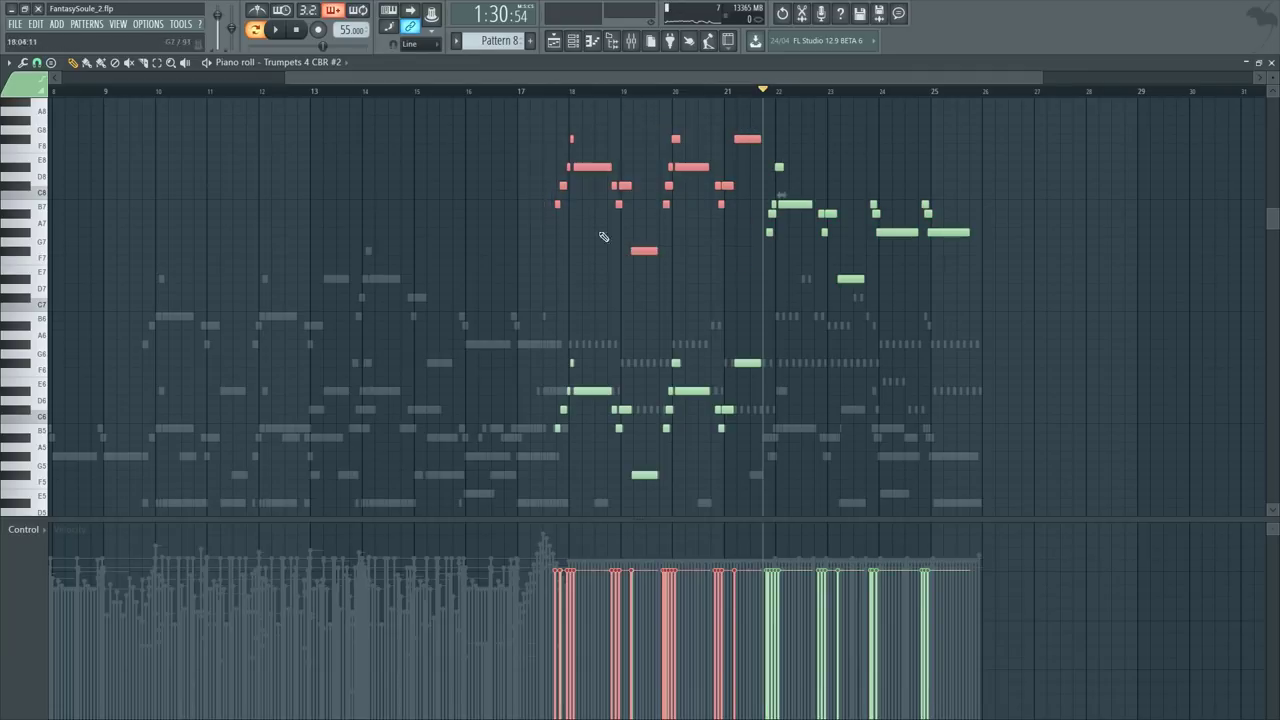
key("Delete")
Step: Transpose the remaining pasted trumpet notes of bars 22 to 25 down two octaves
left_click_drag(700, 134, 1060, 323)
key("ctrl+Down")
scroll(1069, 309, "up", 2)
key("ctrl+Down")
scroll(1068, 300, "down", 3)
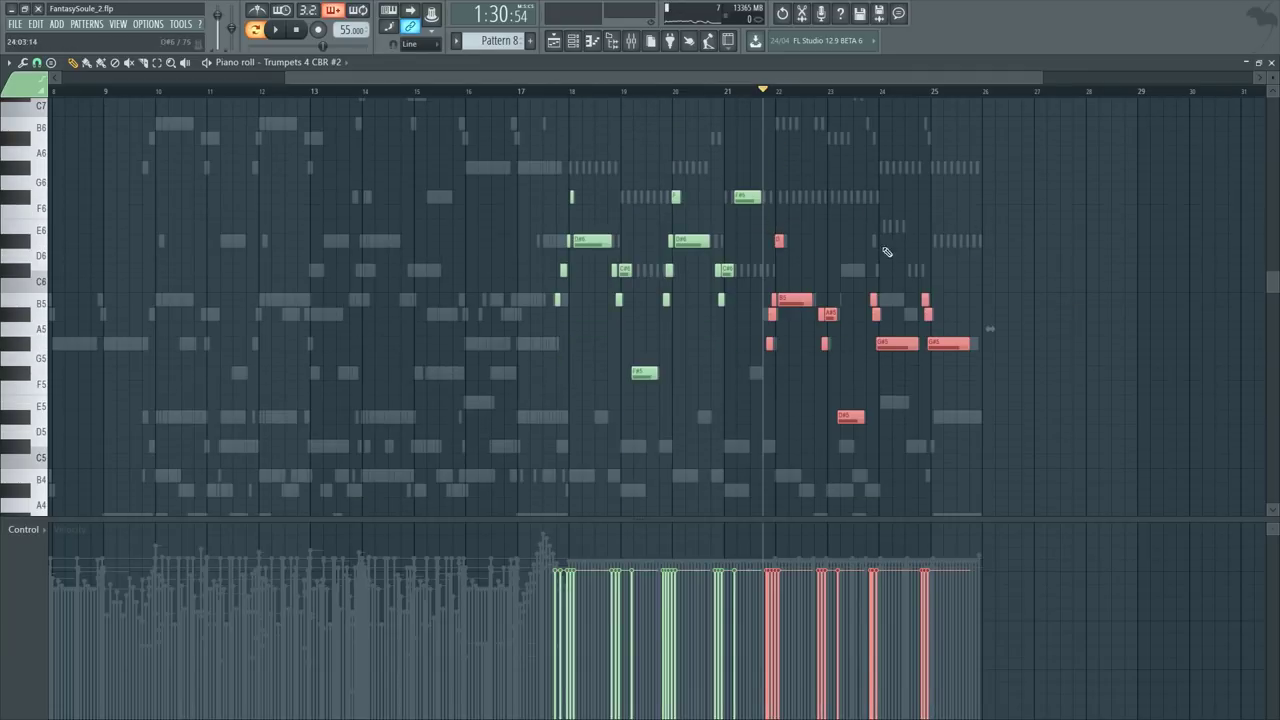
Step: Mute the Female Choir Leg SC2 notes of bars 22 to 25, and play from late in bar 17 with the channel list open
key("F6")
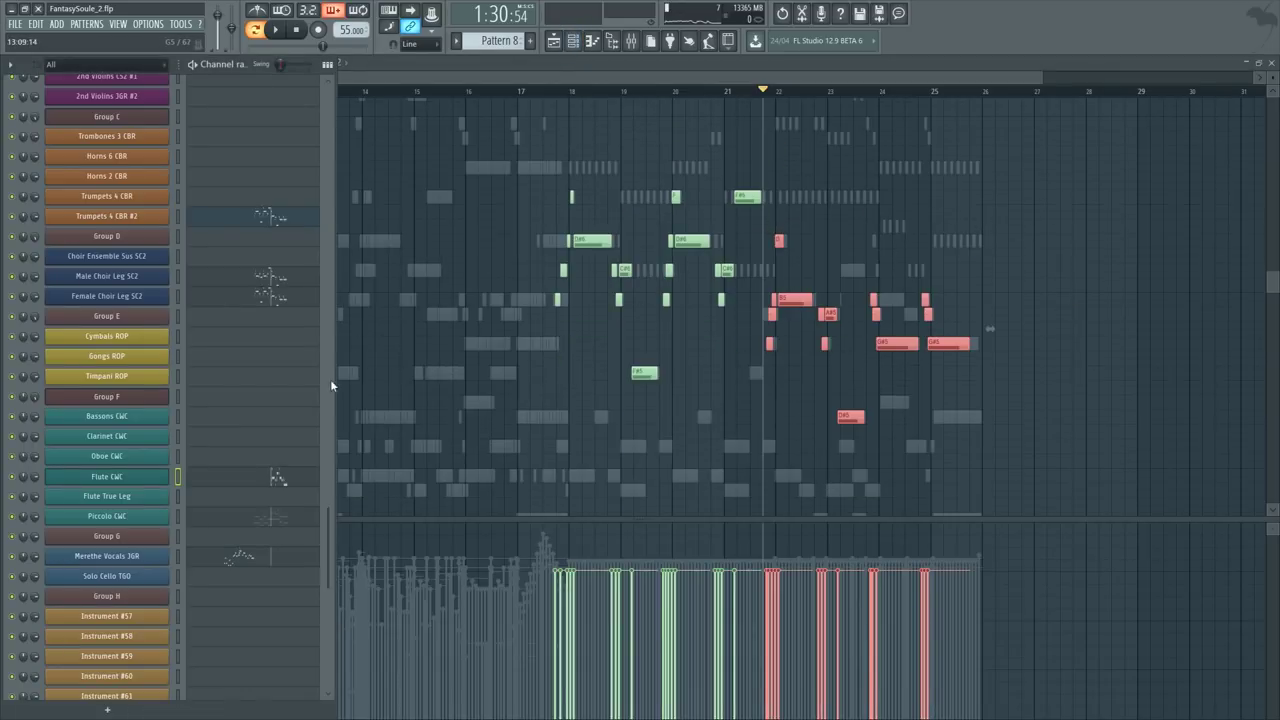
left_click(279, 298)
scroll(943, 106, "up", 3)
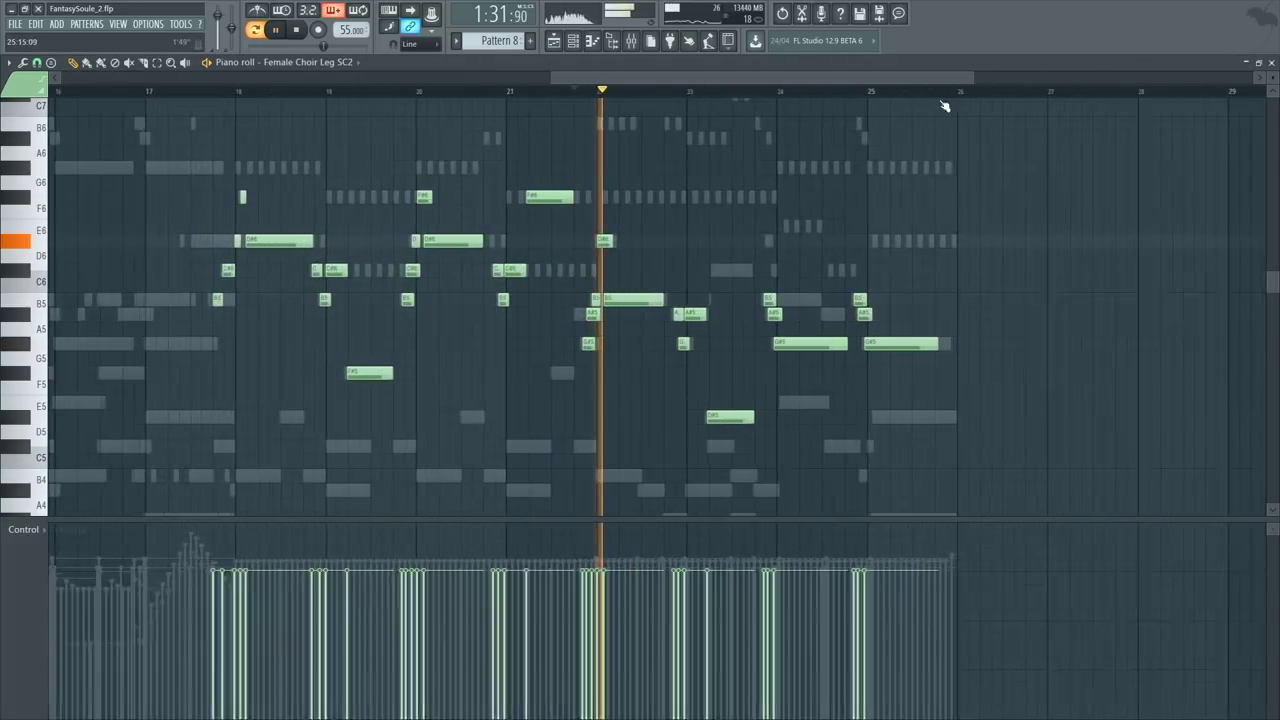
key("space")
left_click_drag(555, 220, 1085, 490)
key("t")
left_click(706, 415)
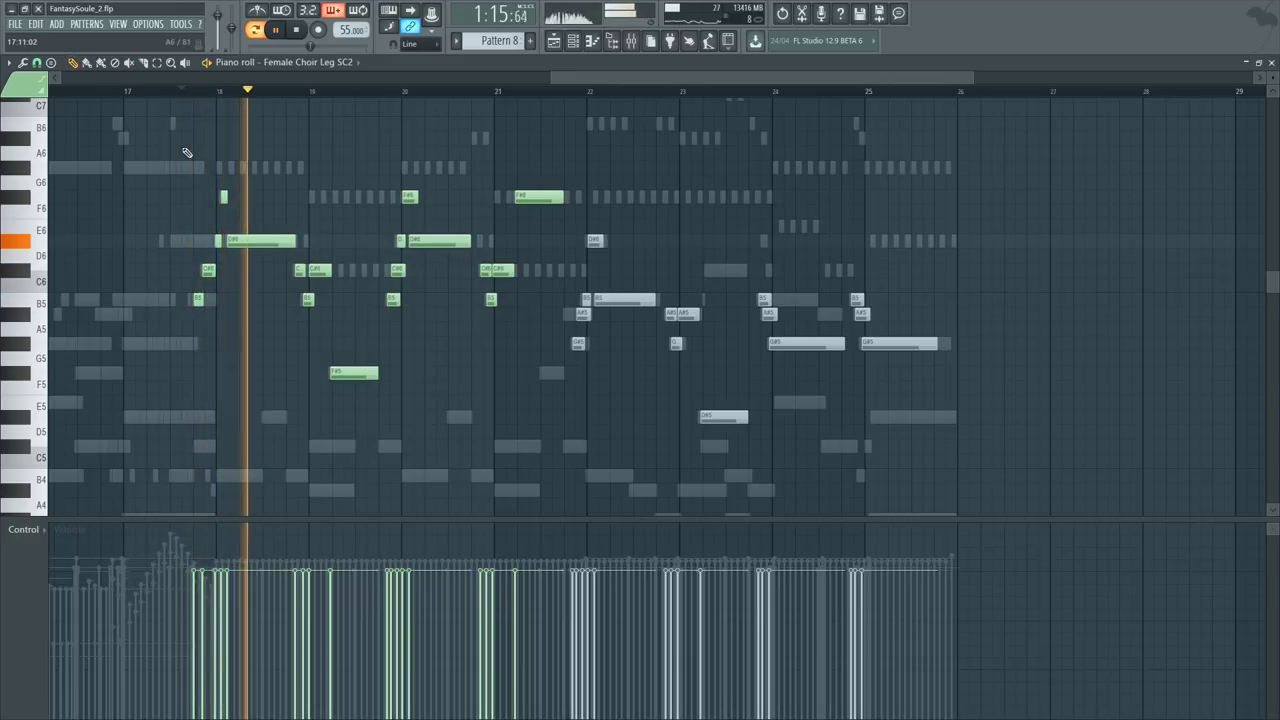
key("F6")
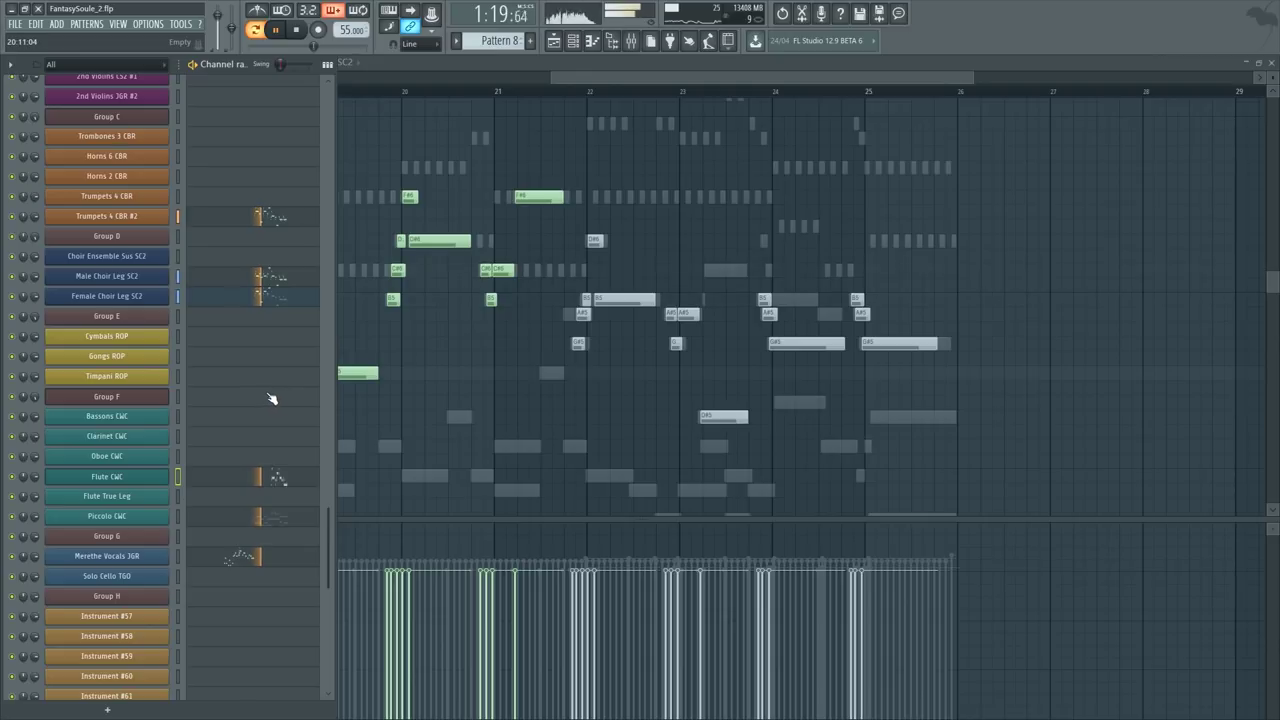
Step: Listen to bars 20 to 23 while examining the Female Choir Leg SC2 notes and the other channels' parts
scroll(234, 374, "up", 5)
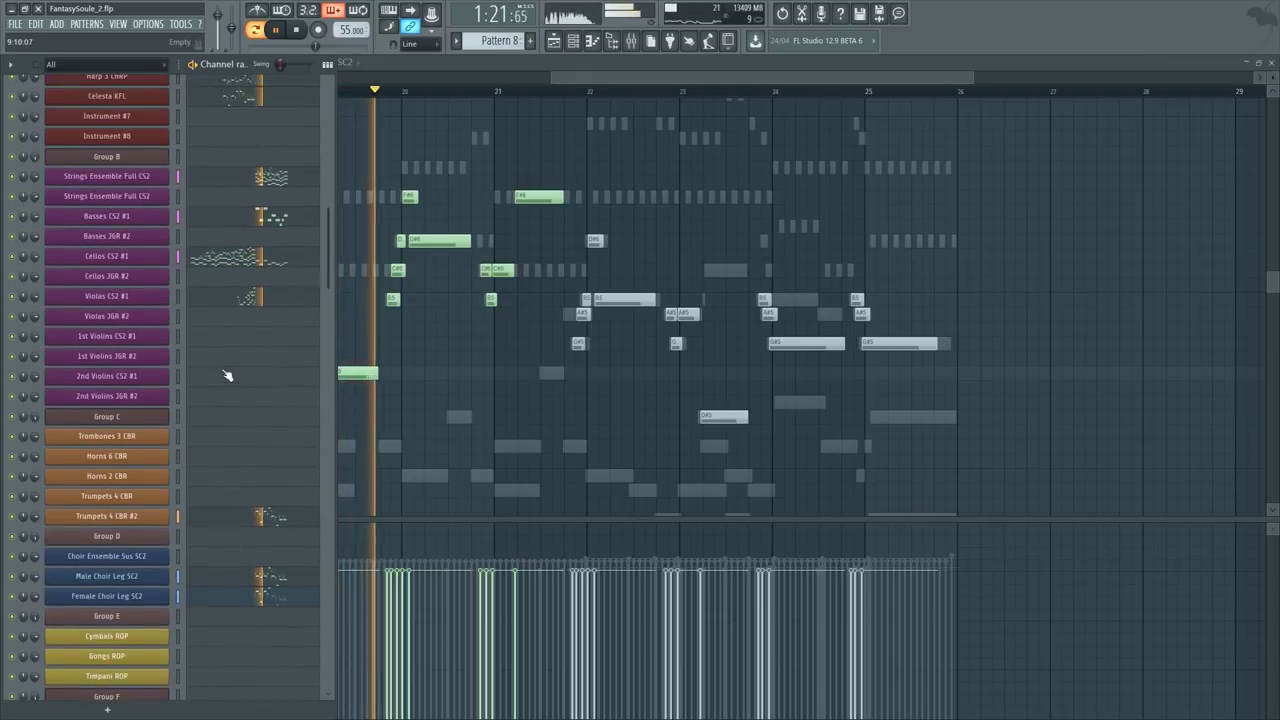
scroll(215, 386, "down", 3)
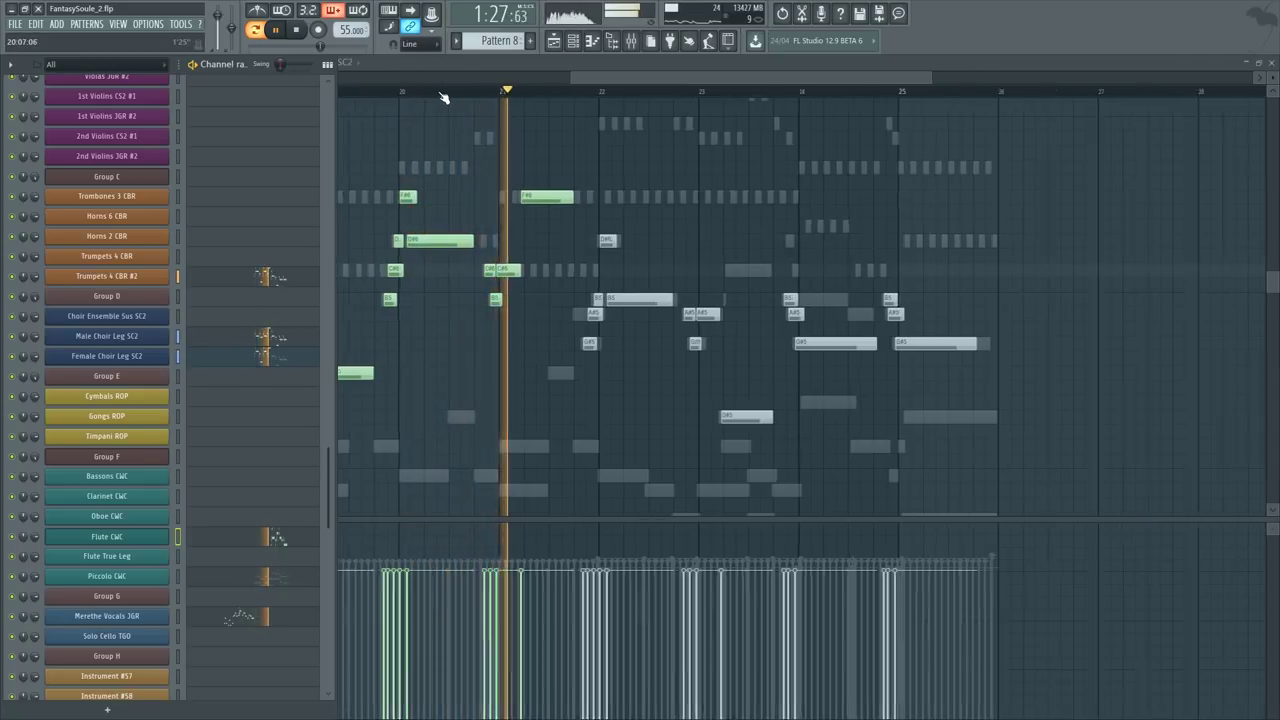
scroll(442, 104, "up", 3)
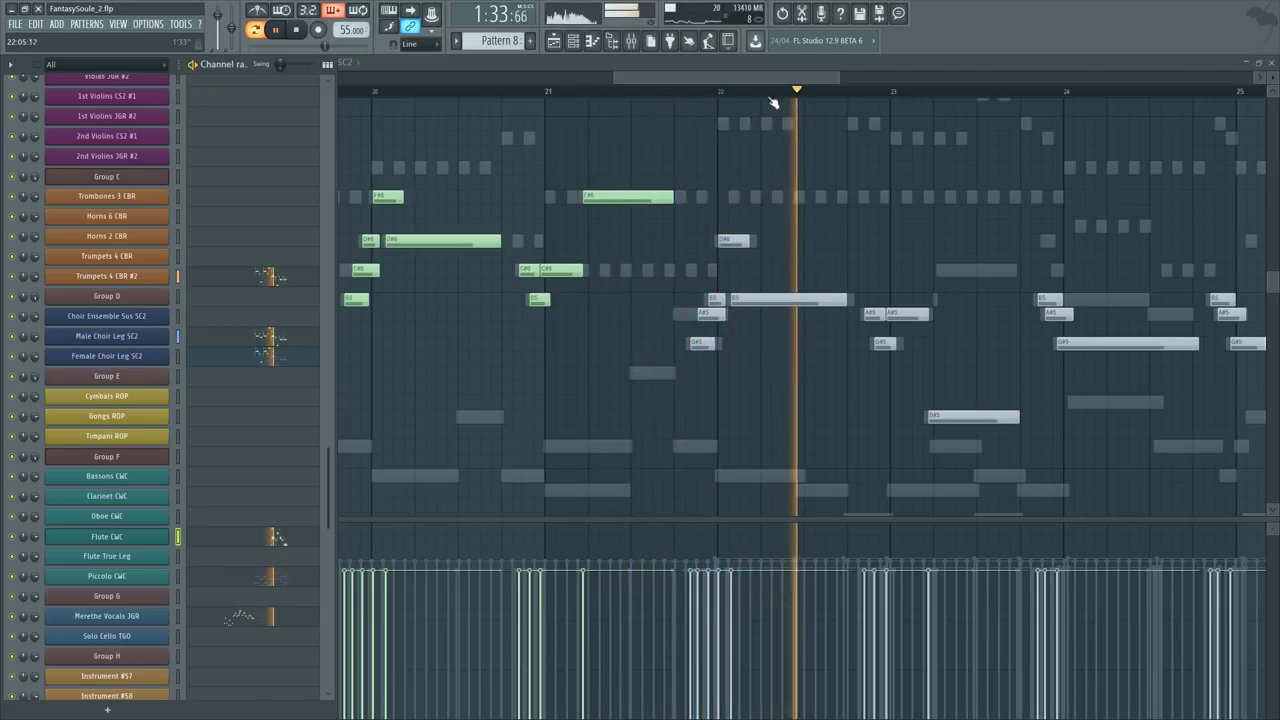
scroll(776, 92, "down", 2)
scroll(886, 149, "down", 2)
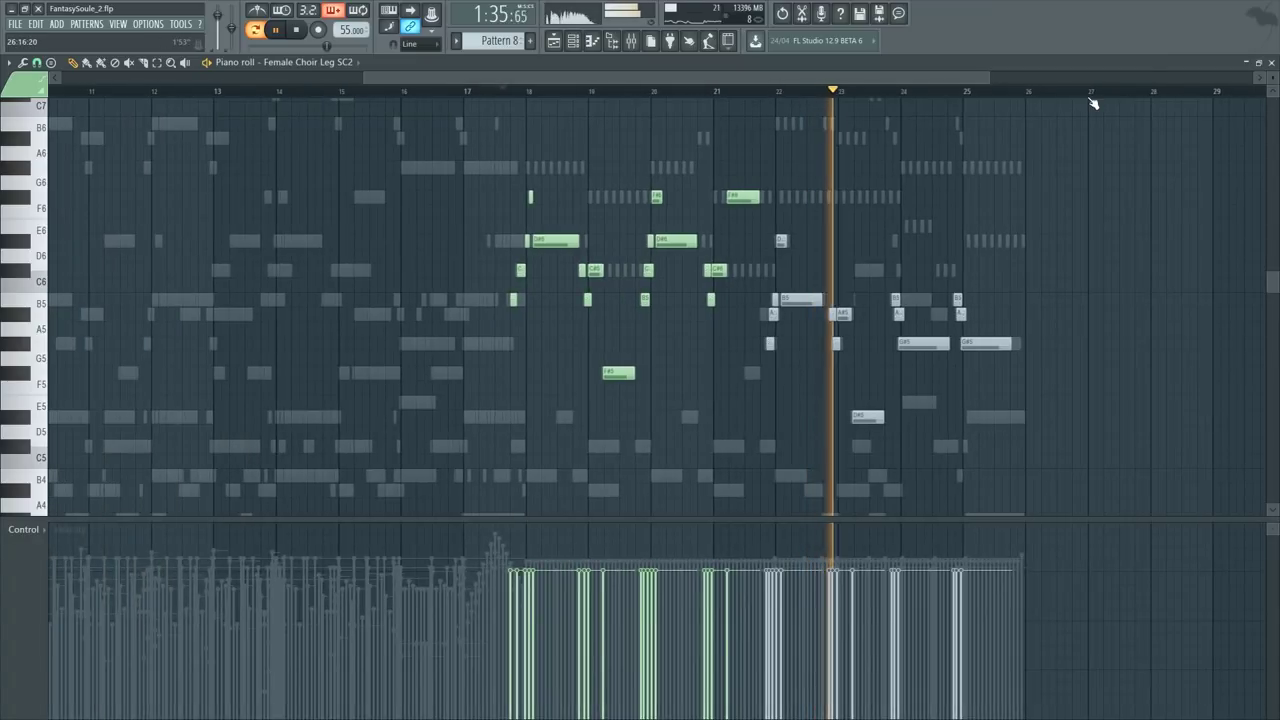
scroll(1094, 103, "up", 3)
key("F6")
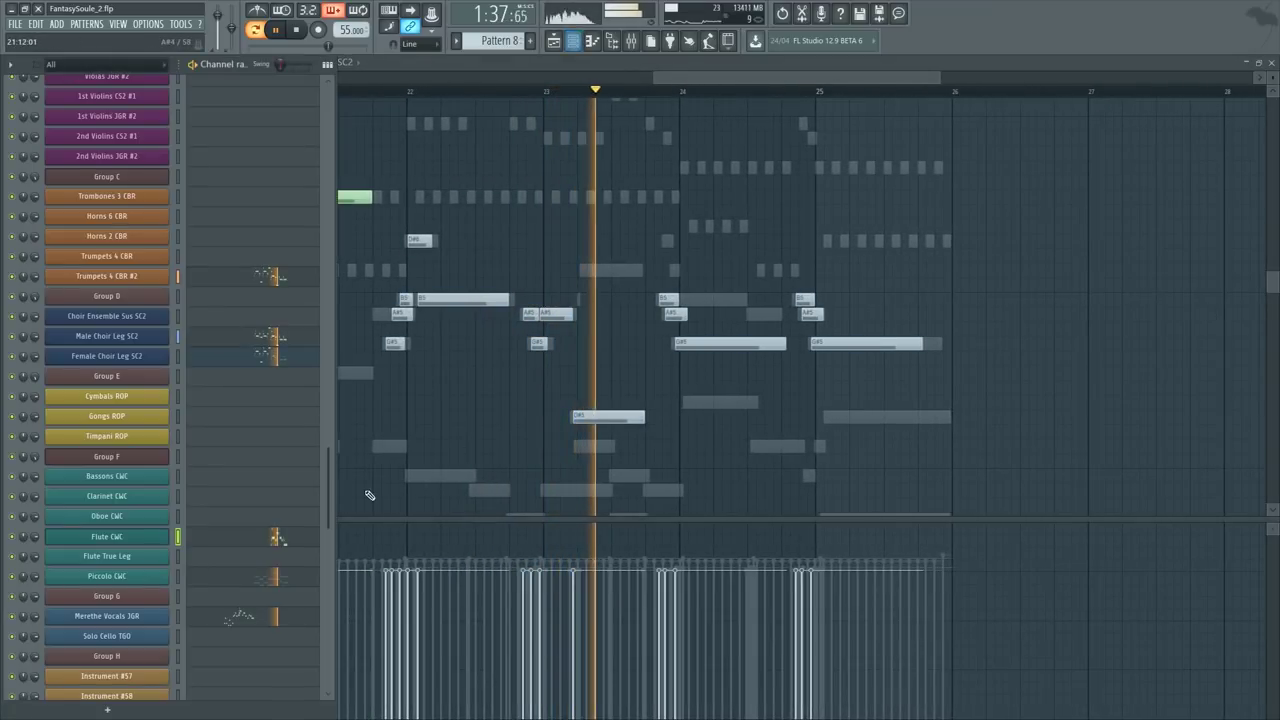
Step: Open the Flute CWC notes, select those of bars 22 to 25, listen through bar 25 and stop playback
left_click(275, 541)
scroll(1043, 91, "up", 4)
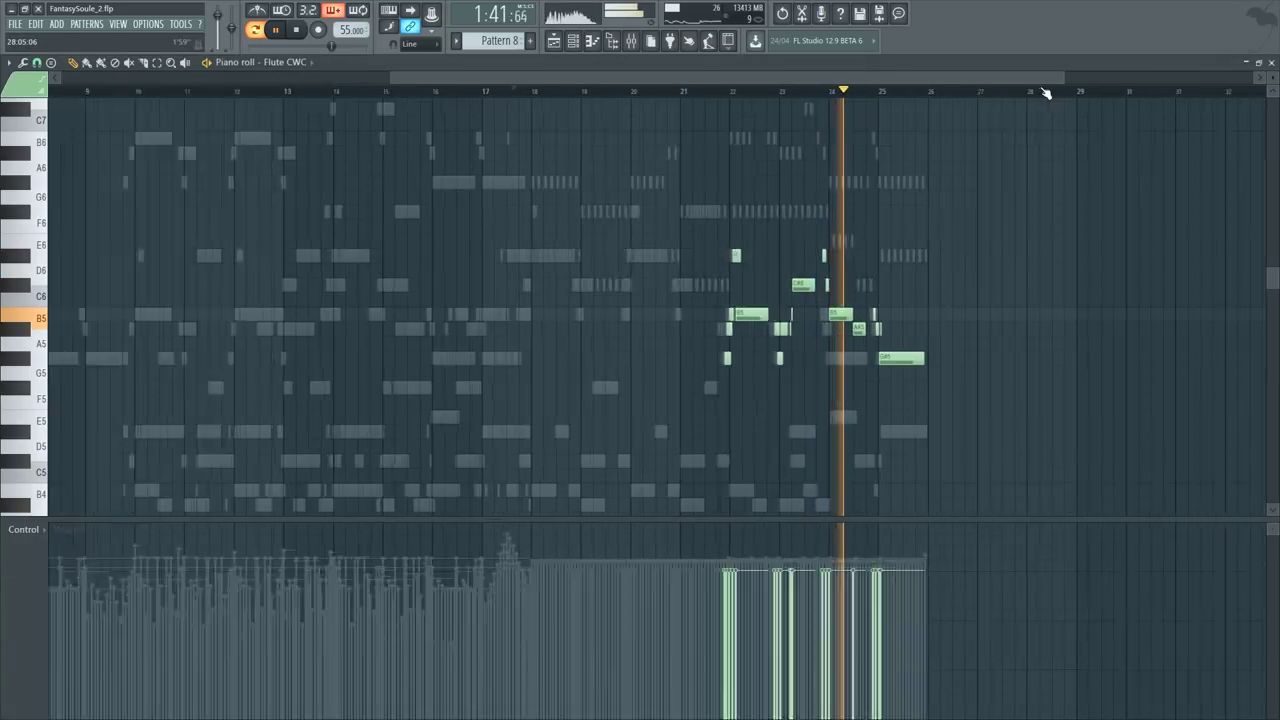
left_click_drag(263, 163, 724, 410)
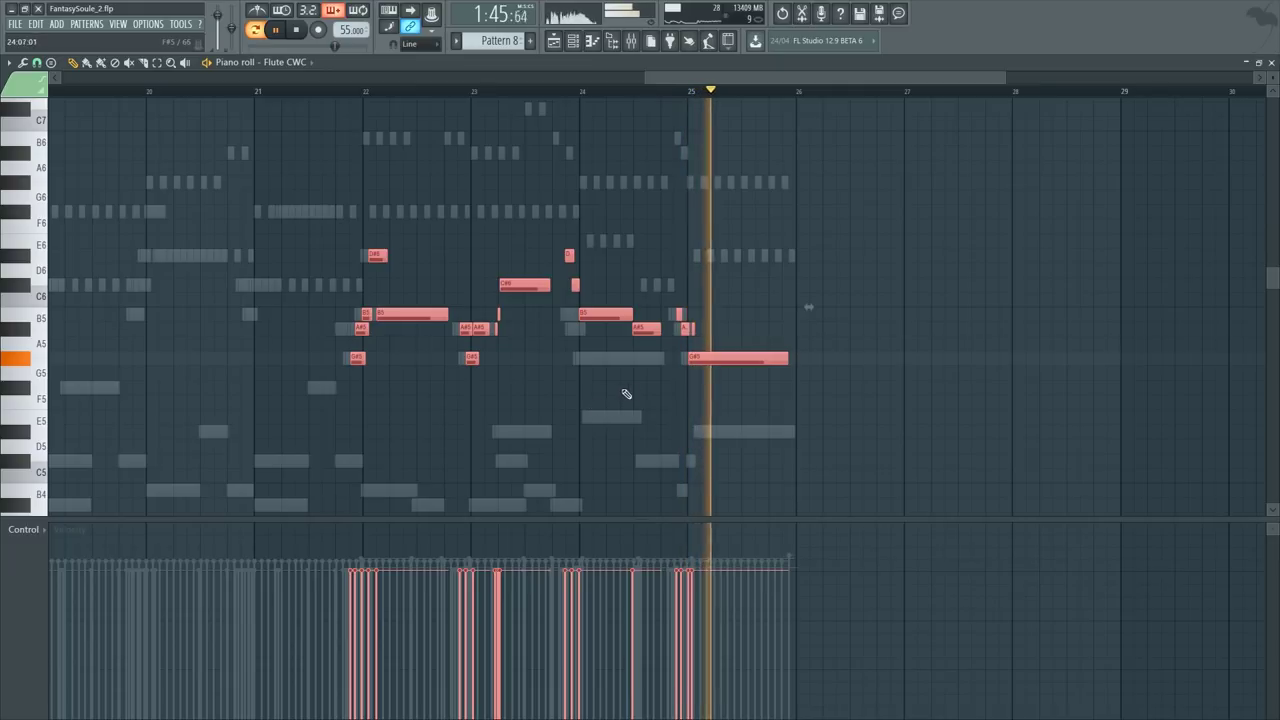
key("F6")
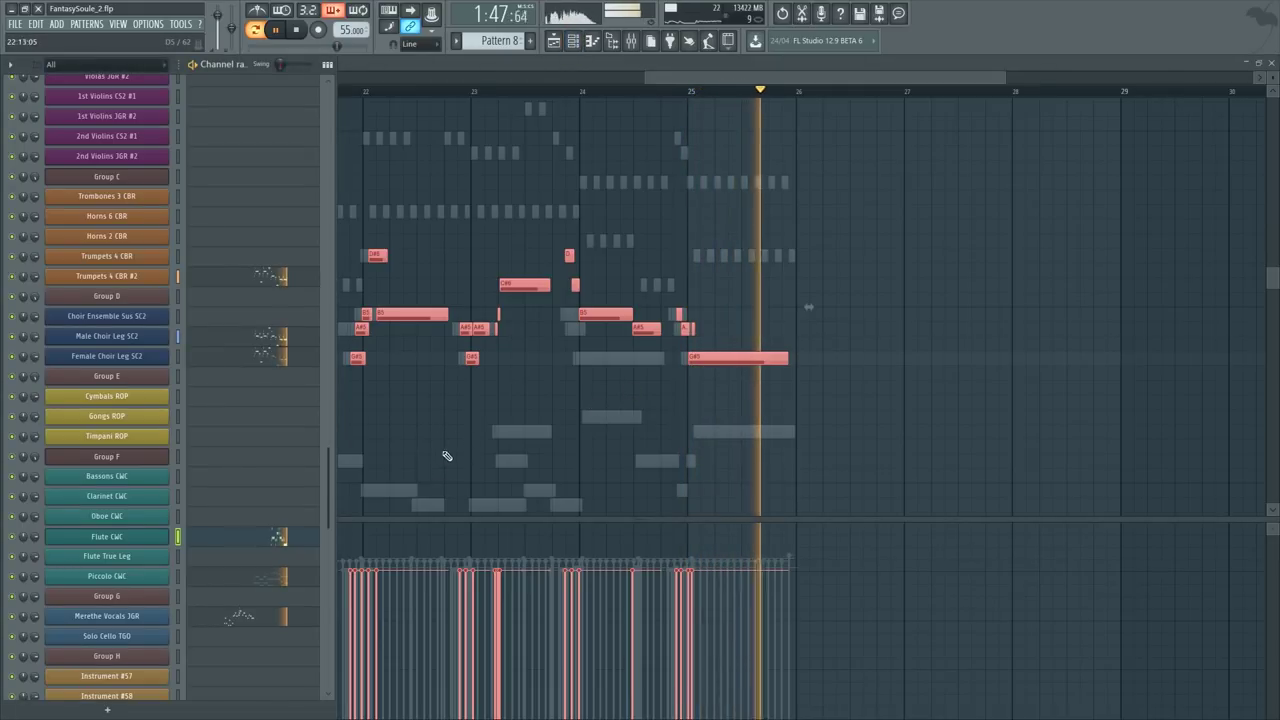
key("space")
Step: Set the playback start late in bar 21 and open the notes of the first Strings Ensemble Full CS2 channel
scroll(280, 445, "up", 6)
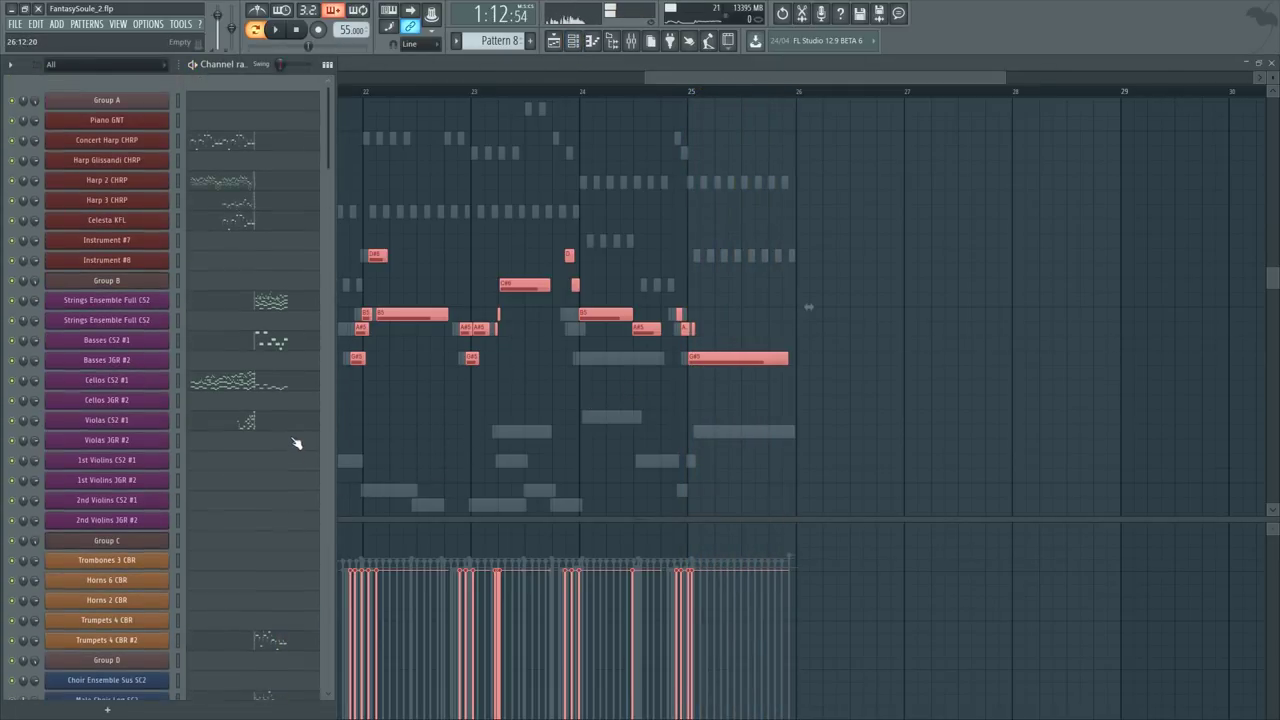
scroll(263, 337, "down", 2)
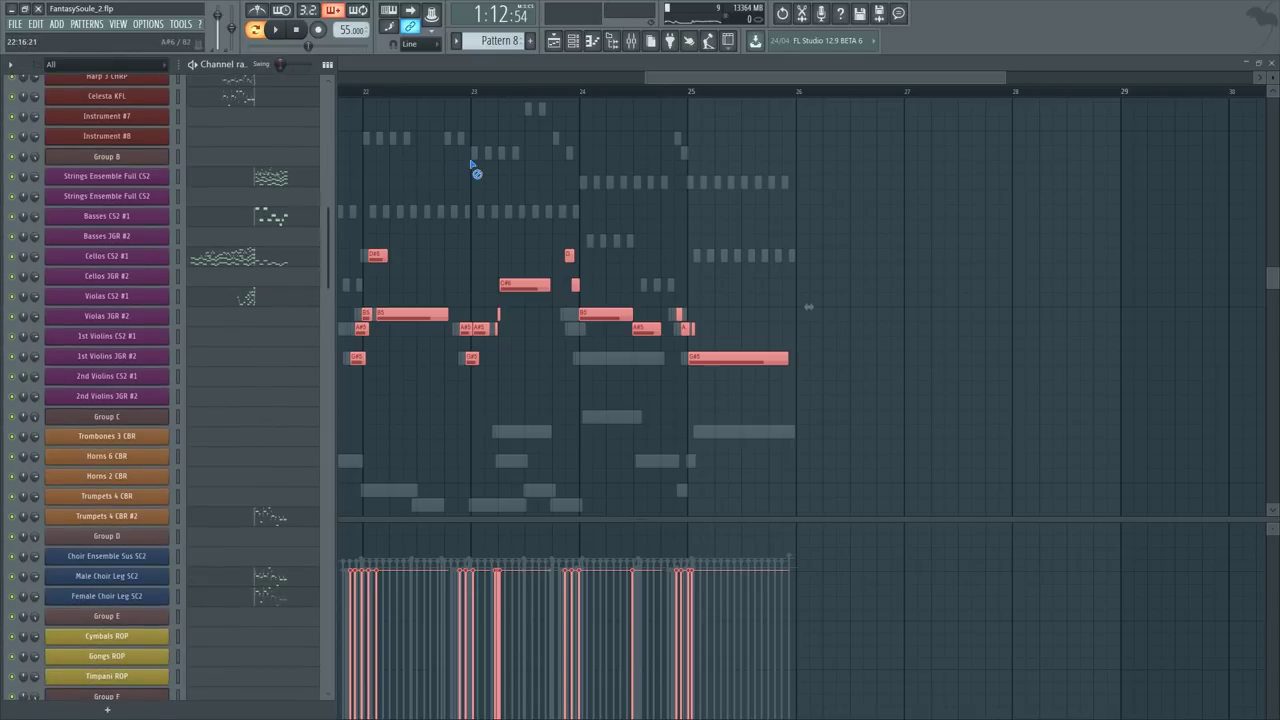
key("F6")
scroll(336, 93, "down", 2)
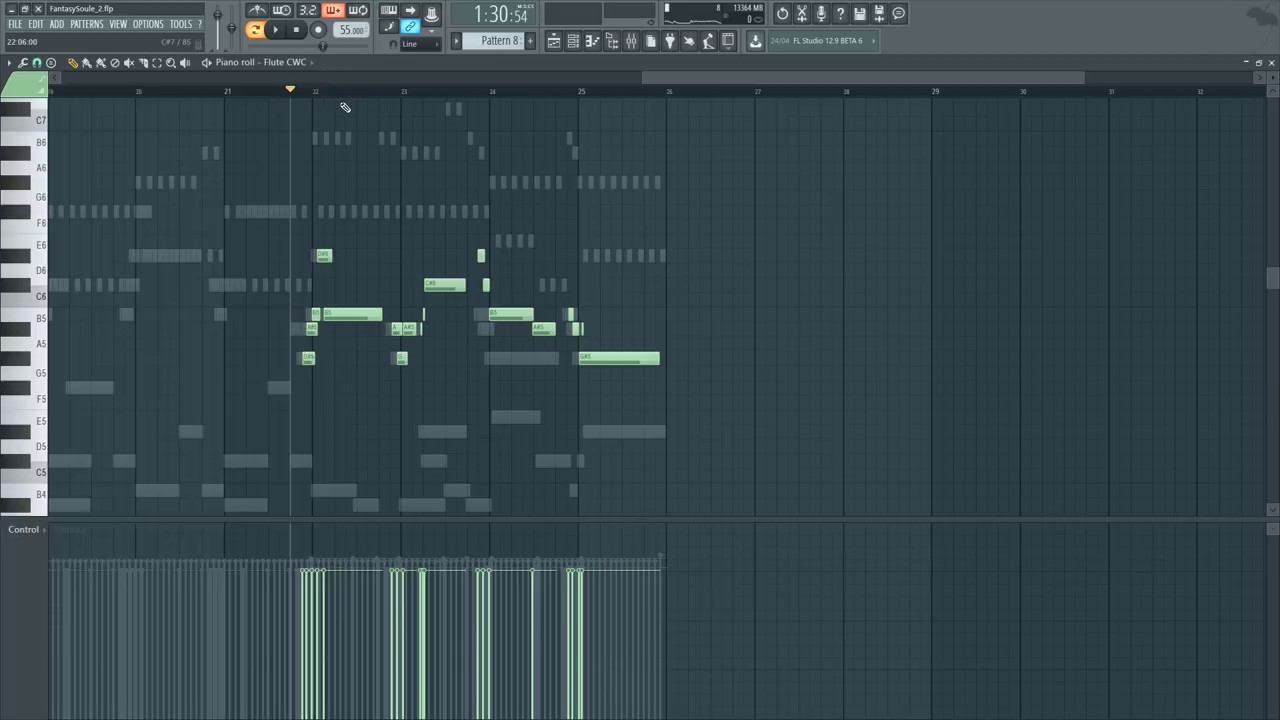
key("F6")
left_click(287, 188)
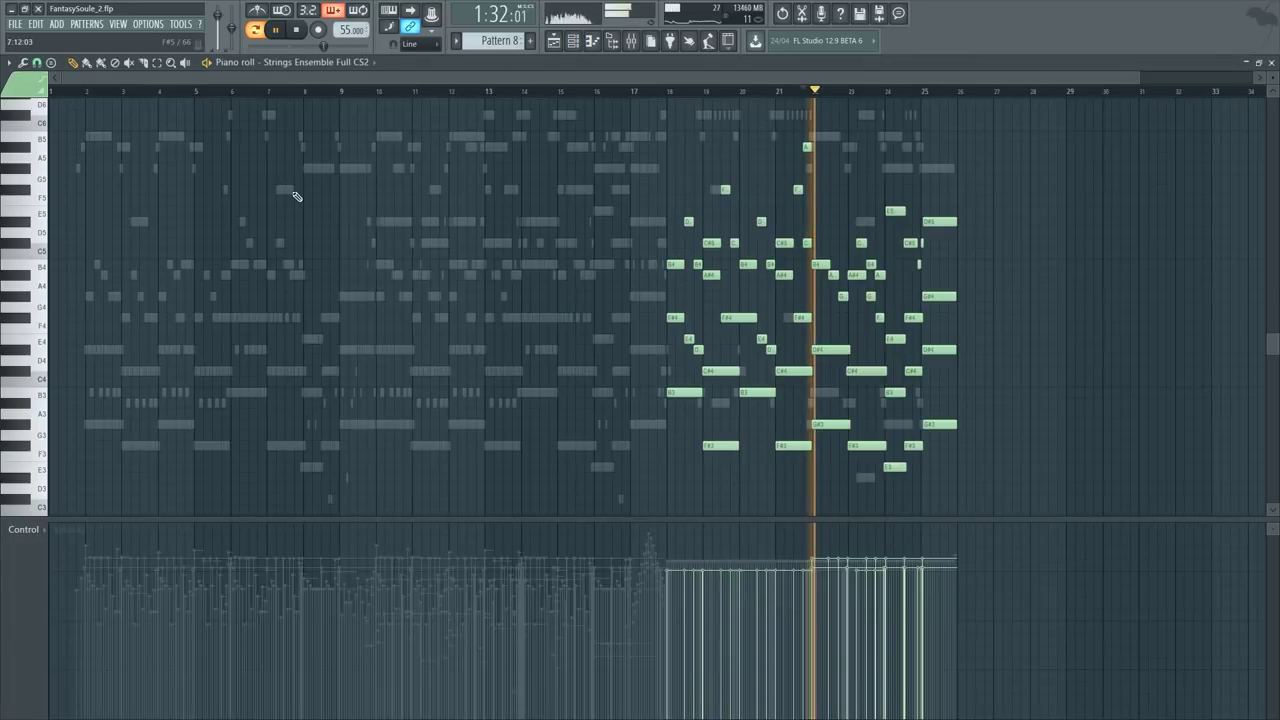
scroll(1052, 97, "up", 2)
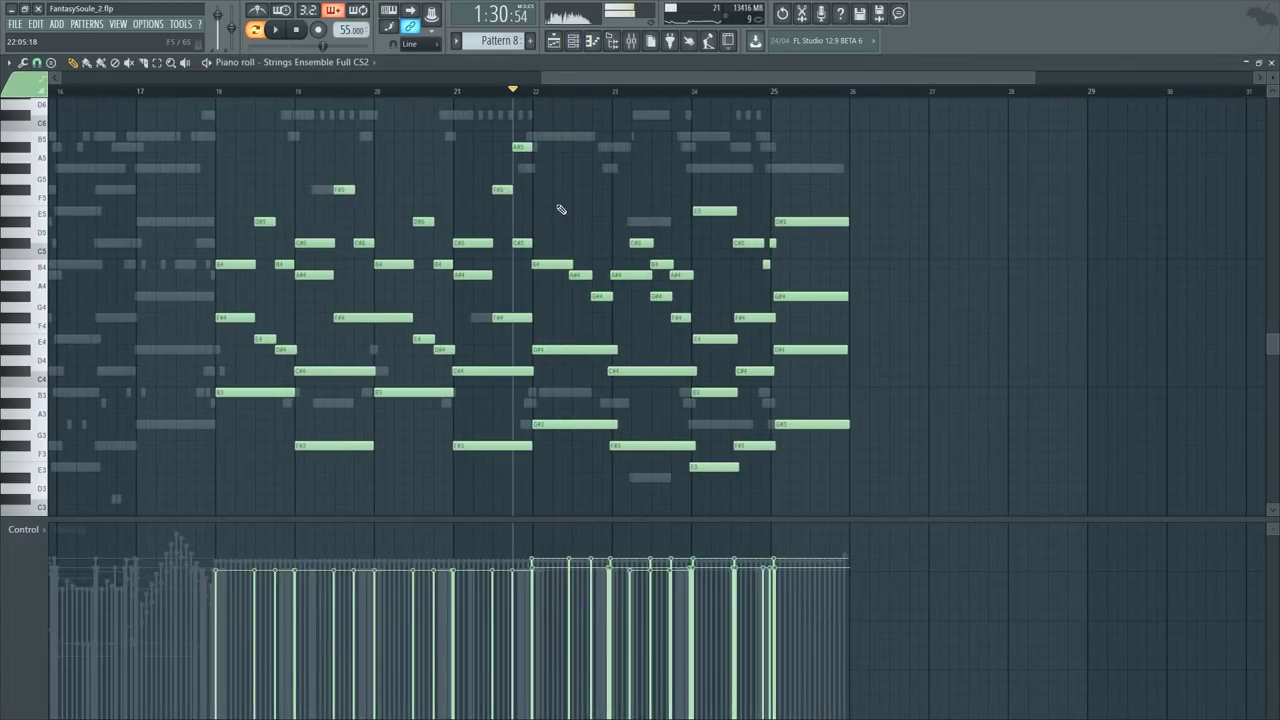
Step: Mute the upper string melody notes of bars 22 to 25, listen from late in bar 21, and unmute them
left_click_drag(557, 197, 826, 268)
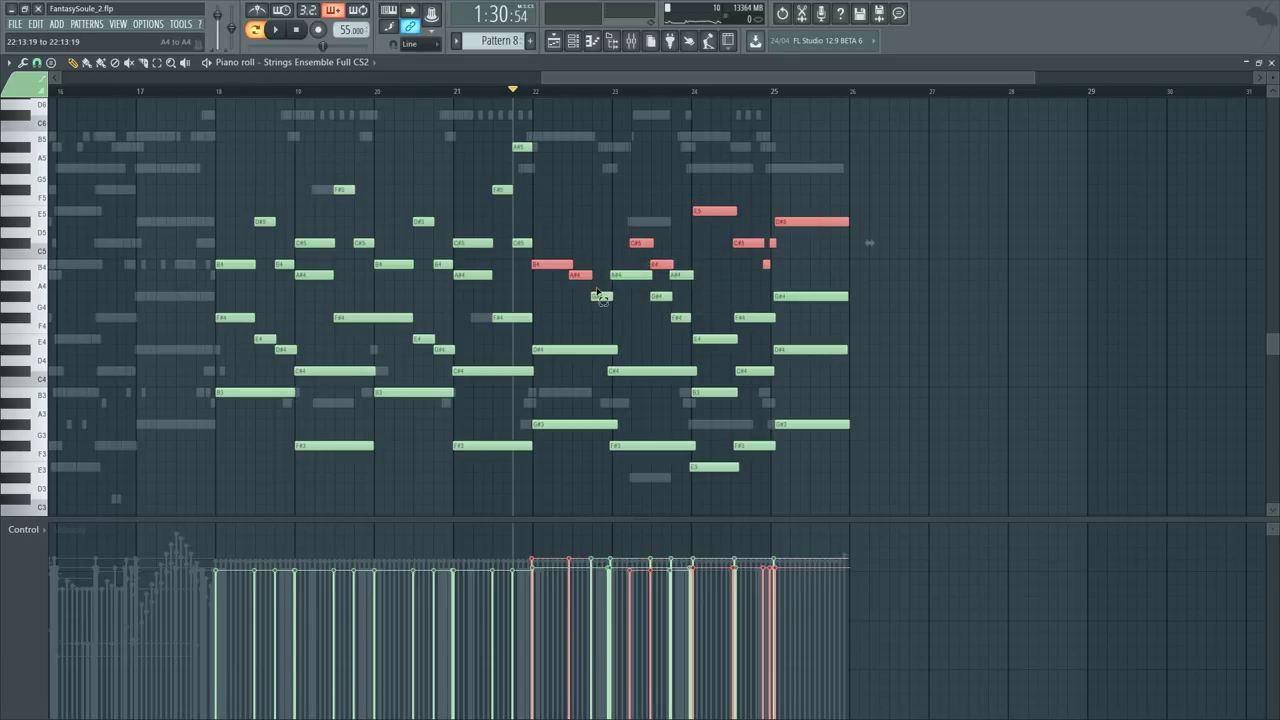
key("t")
left_click(621, 274)
key("space")
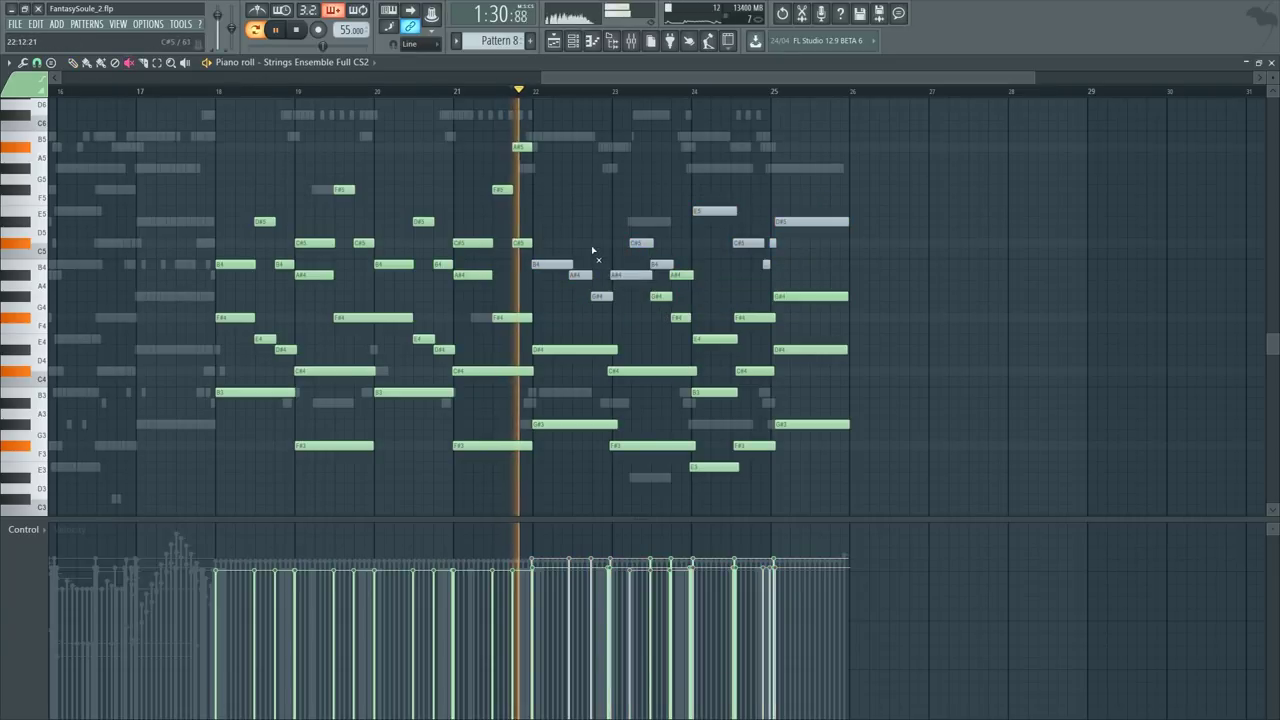
left_click(676, 275)
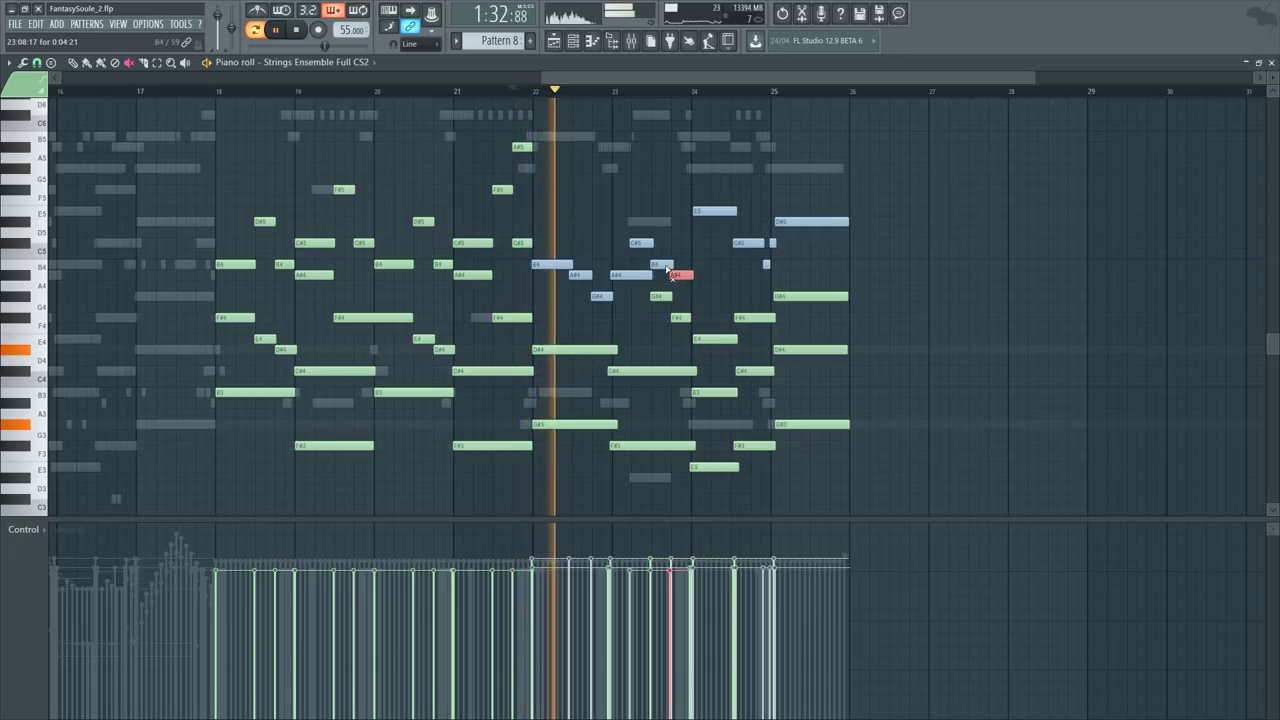
key("shift+m")
key("ctrl+d")
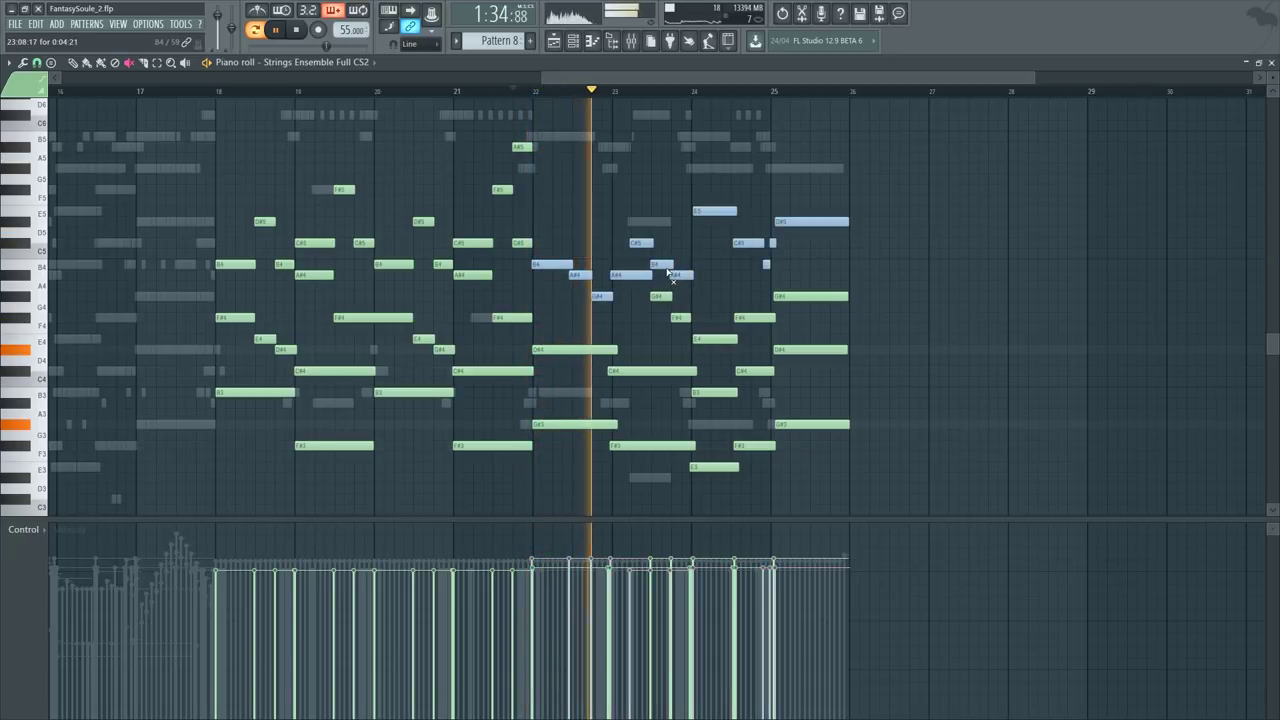
key("p")
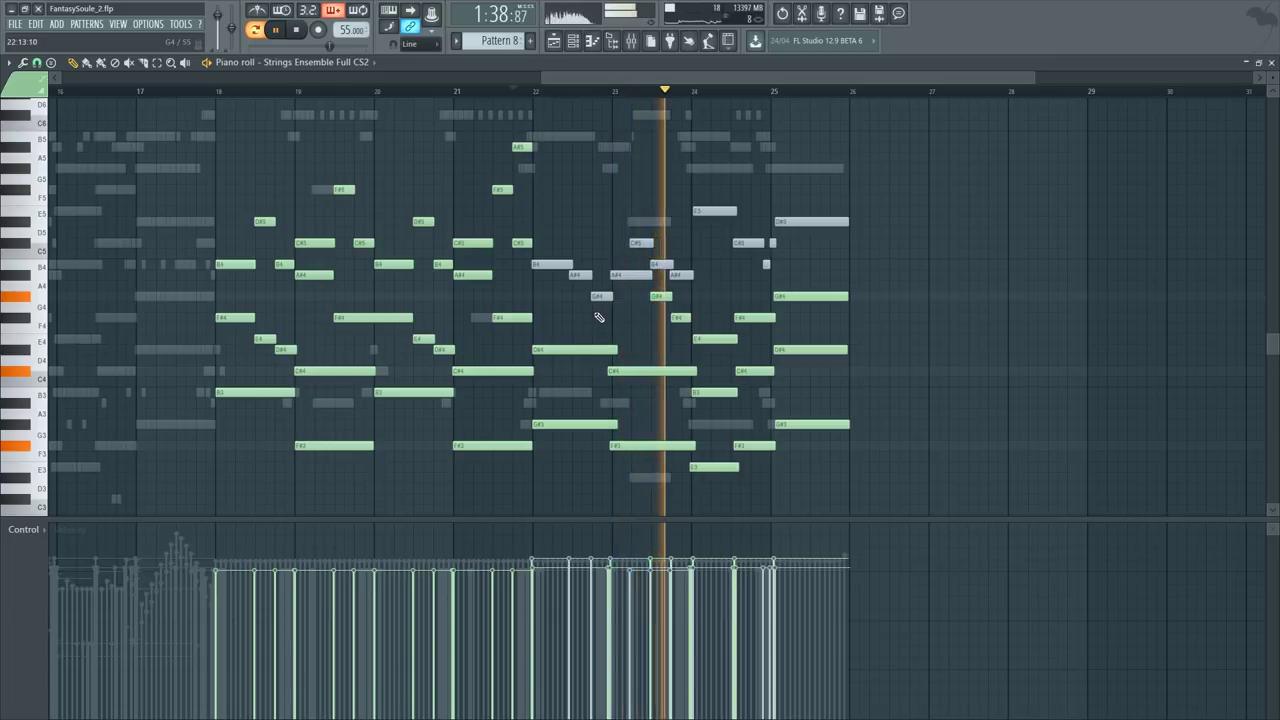
key("alt+shift+m")
key("space")
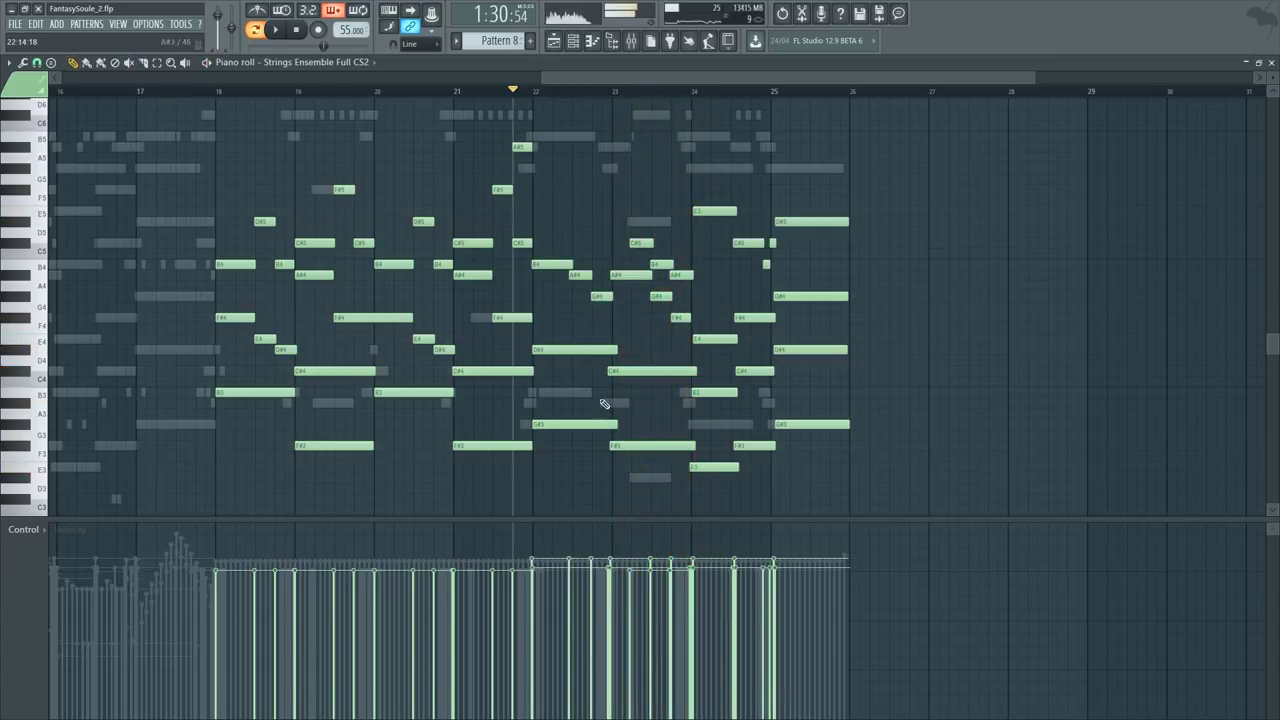
Step: Mute the two lowest string lines of bars 22 to 25, listen from late in bar 21, and unmute them
left_click_drag(571, 348, 623, 448)
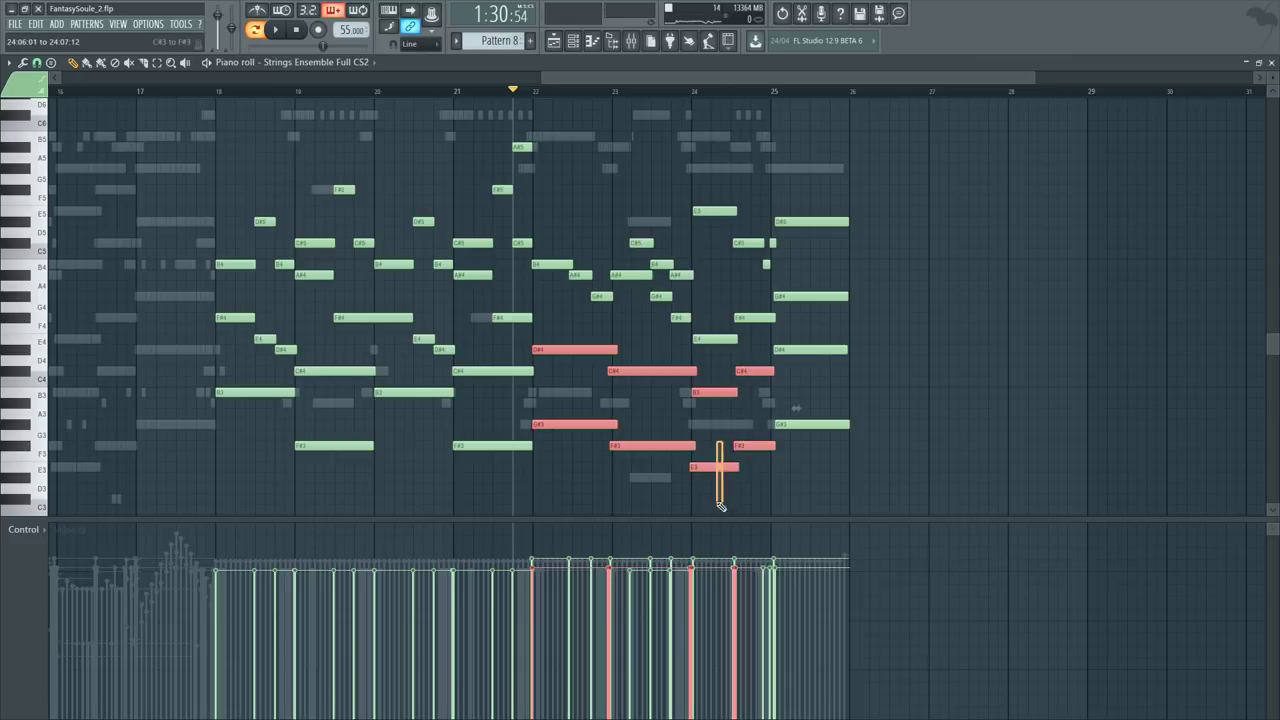
key("alt+m")
key("space")
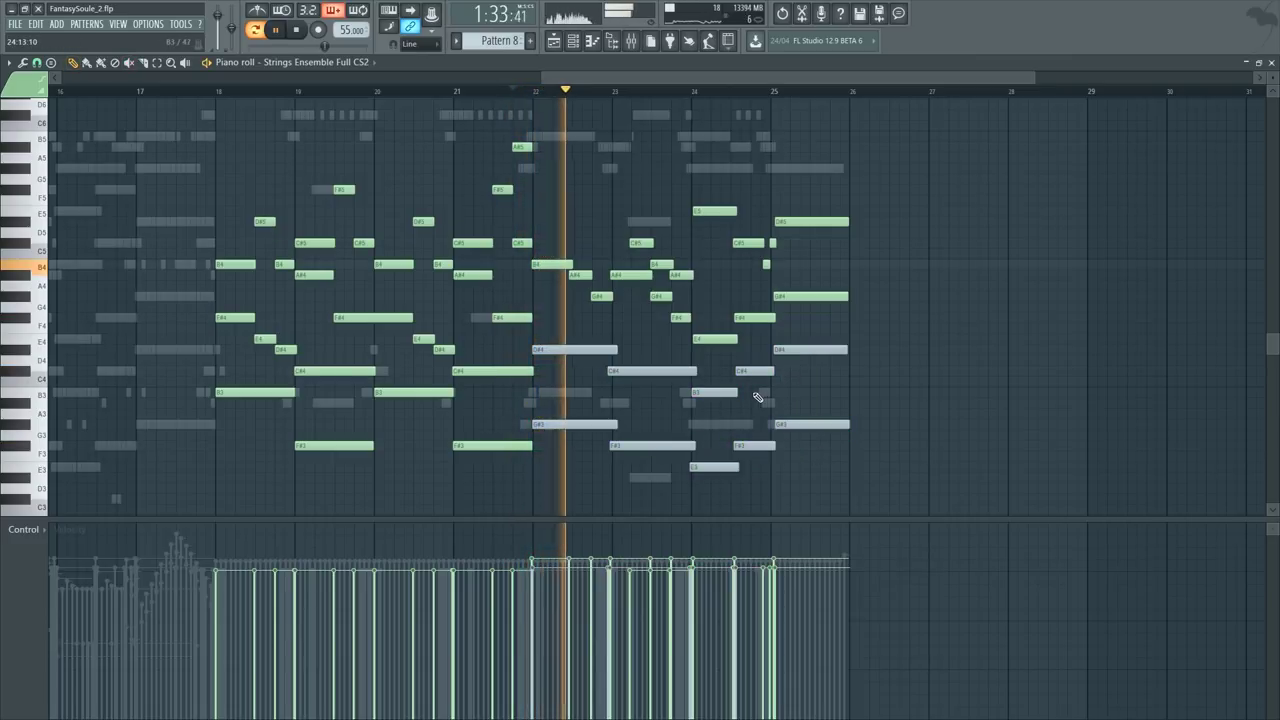
key("F6")
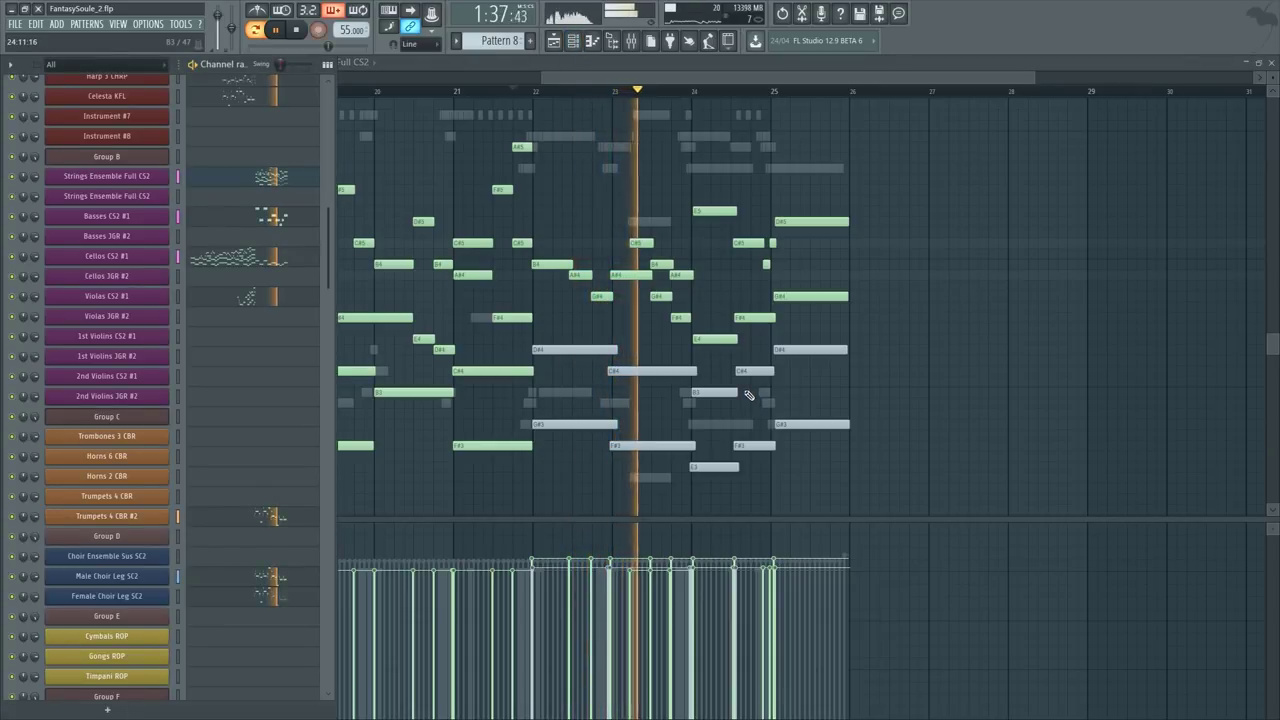
left_click_drag(745, 391, 757, 421)
right_click(772, 369)
key("t")
key("F6")
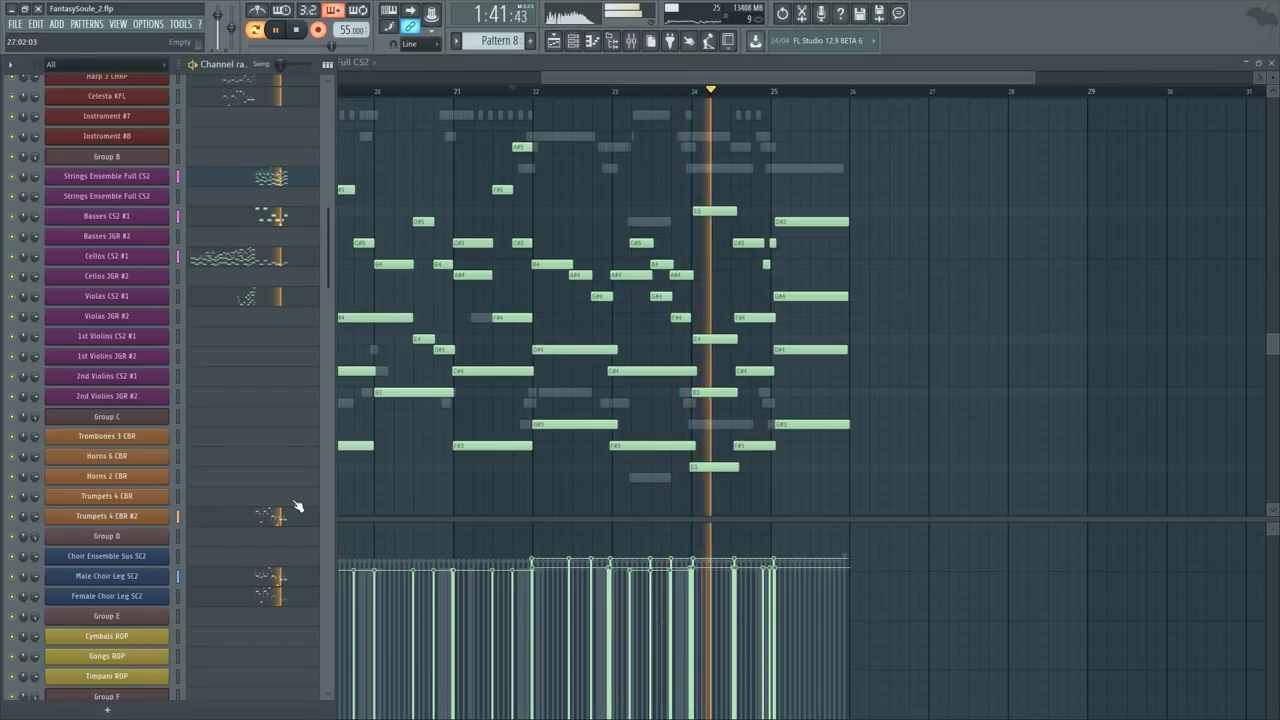
Step: Select the two lowest string lines of bars 22 to 25 during playback, clear the selection and stop playback
left_click_drag(540, 349, 868, 478)
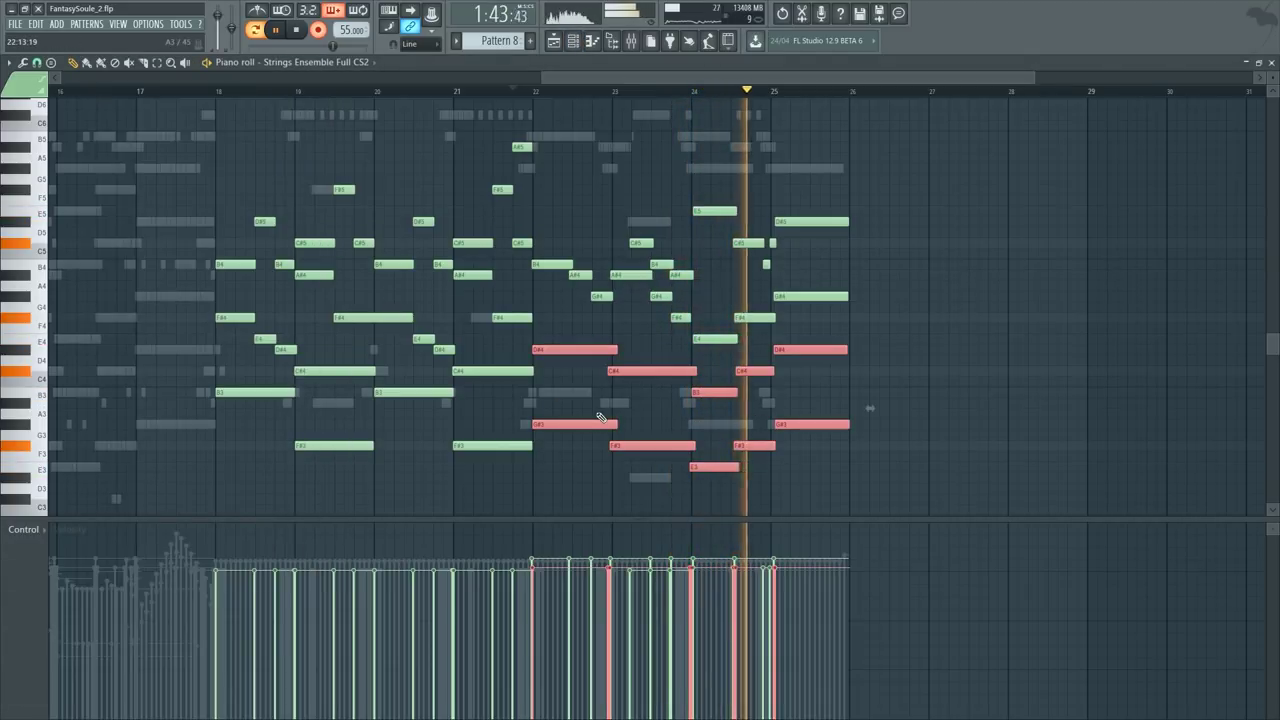
key("F6")
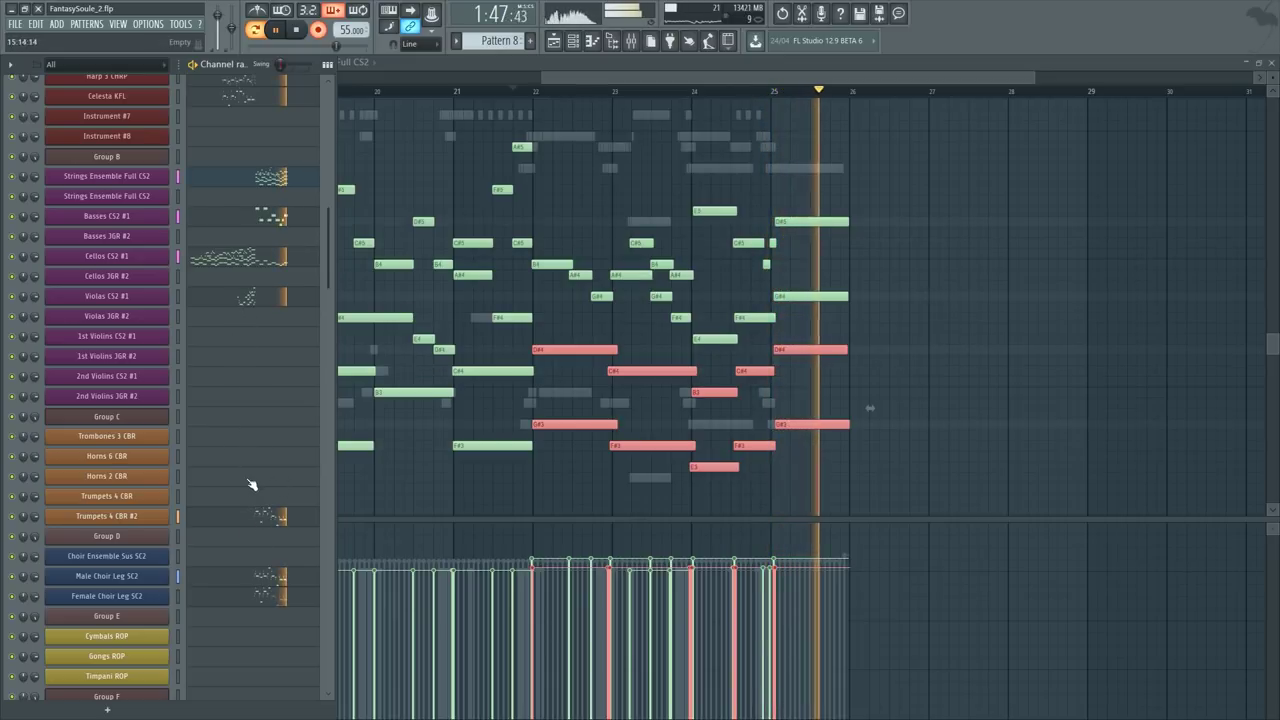
left_click(811, 191)
scroll(832, 93, "up", 2)
key("space")
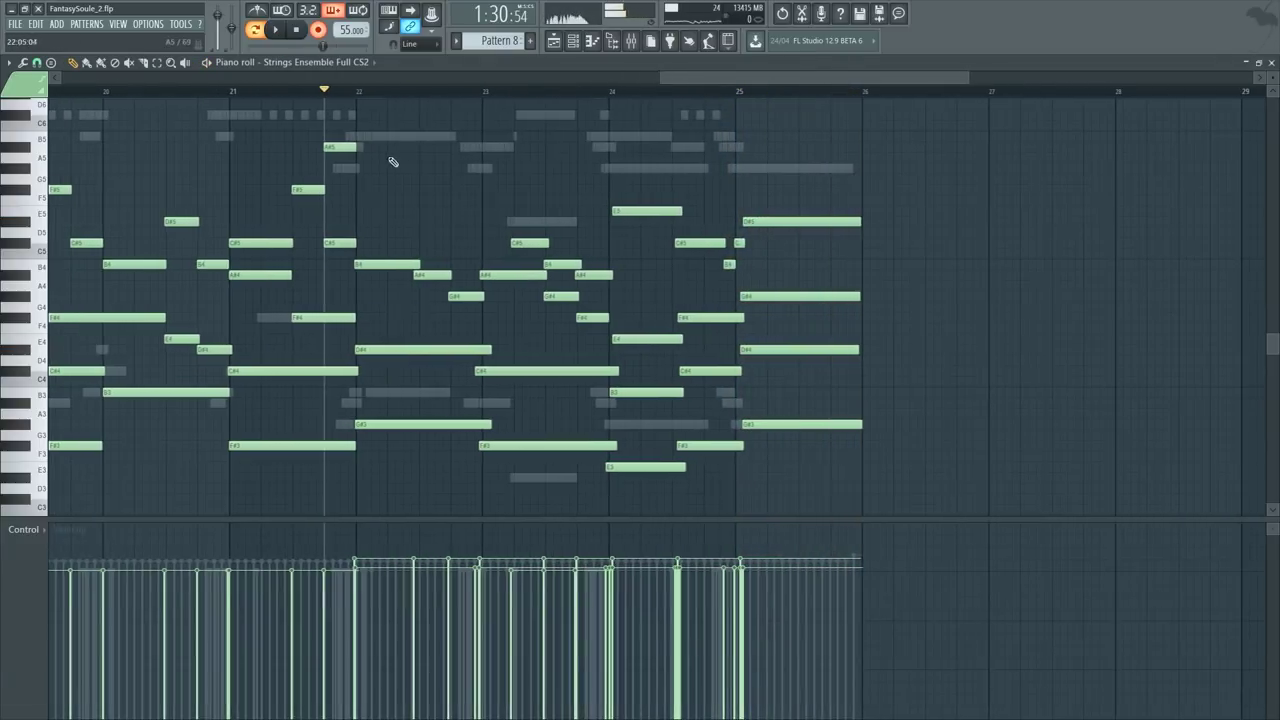
Step: Play the strings briefly from the middle of bar 21 and look through the channel list for the trumpet part
scroll(561, 96, "down", 2)
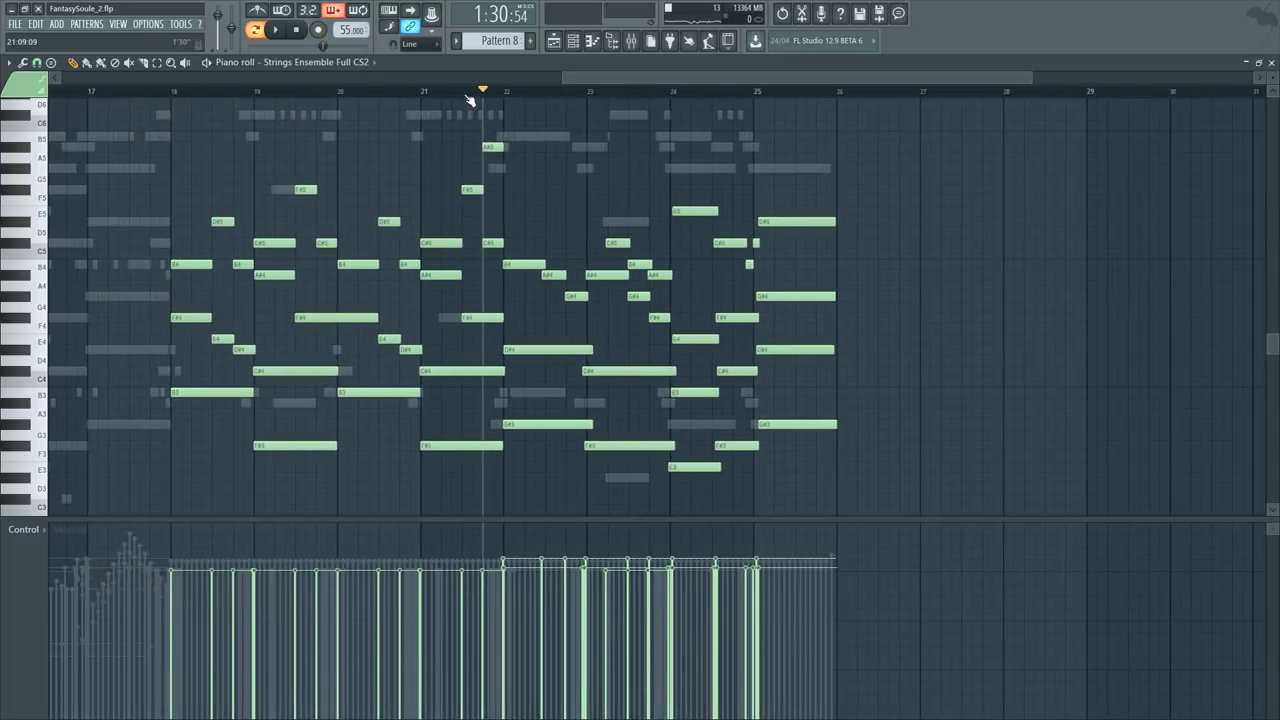
scroll(467, 97, "up", 2)
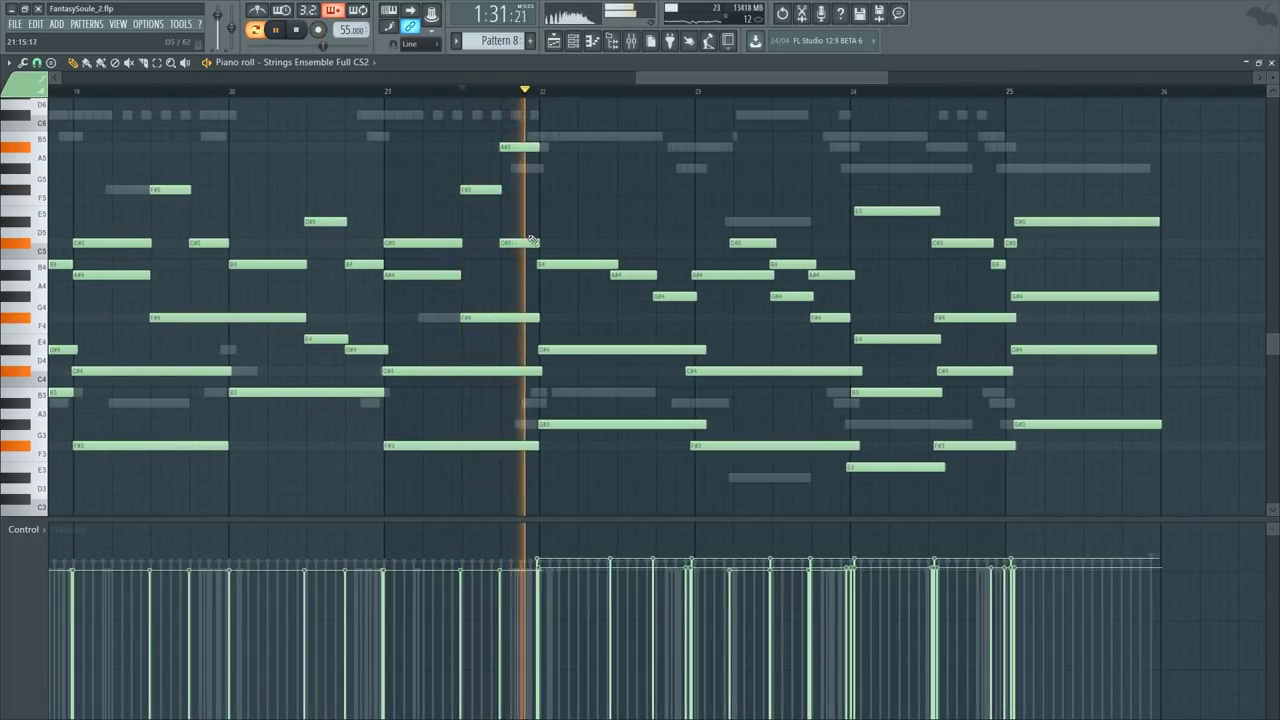
key("space")
key("F6")
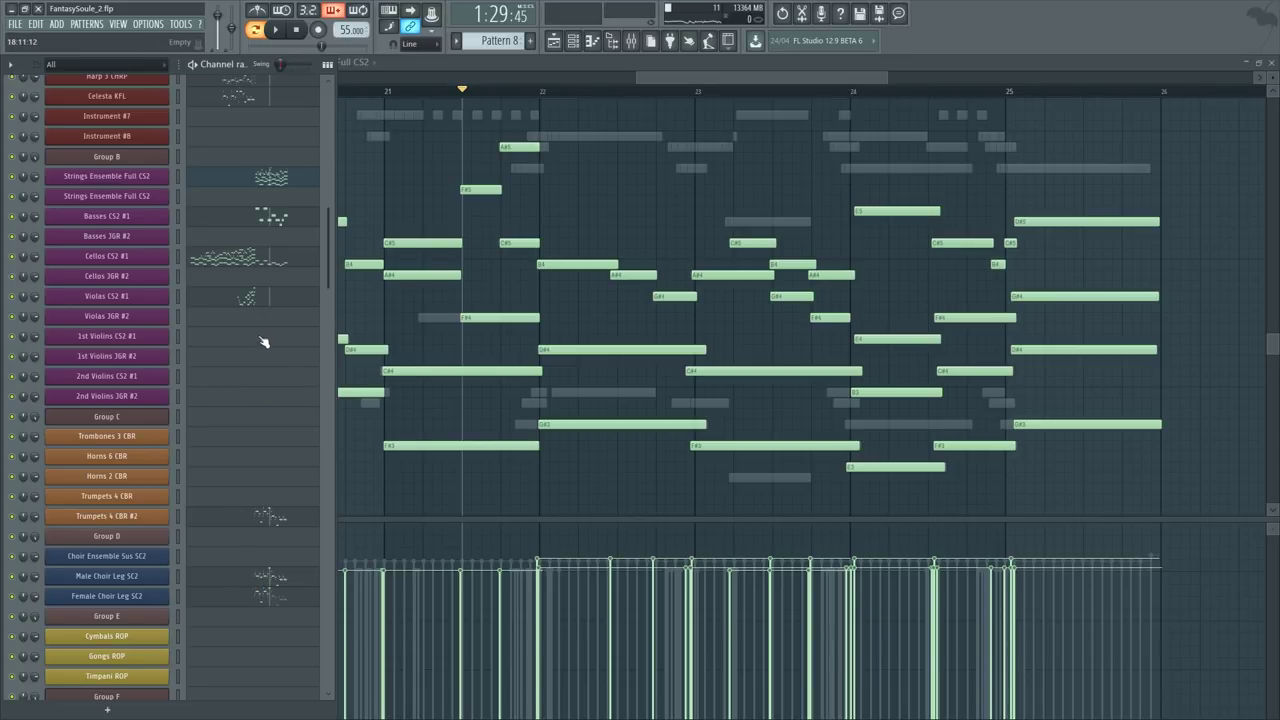
scroll(259, 545, "down", 1)
scroll(259, 535, "up", 2)
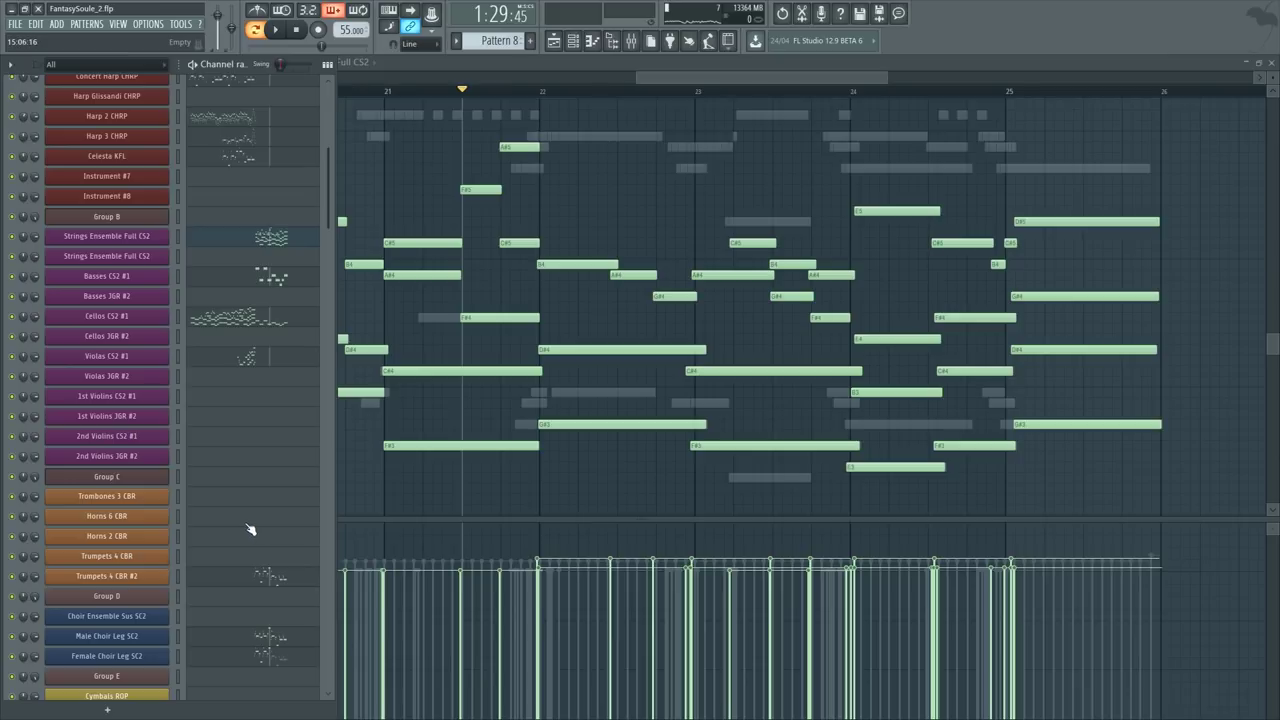
Step: Open the Trumpets 4 CBR #2 notes, select those from just before bar 22 through bar 25, and listen from mid bar 21
left_click(230, 578)
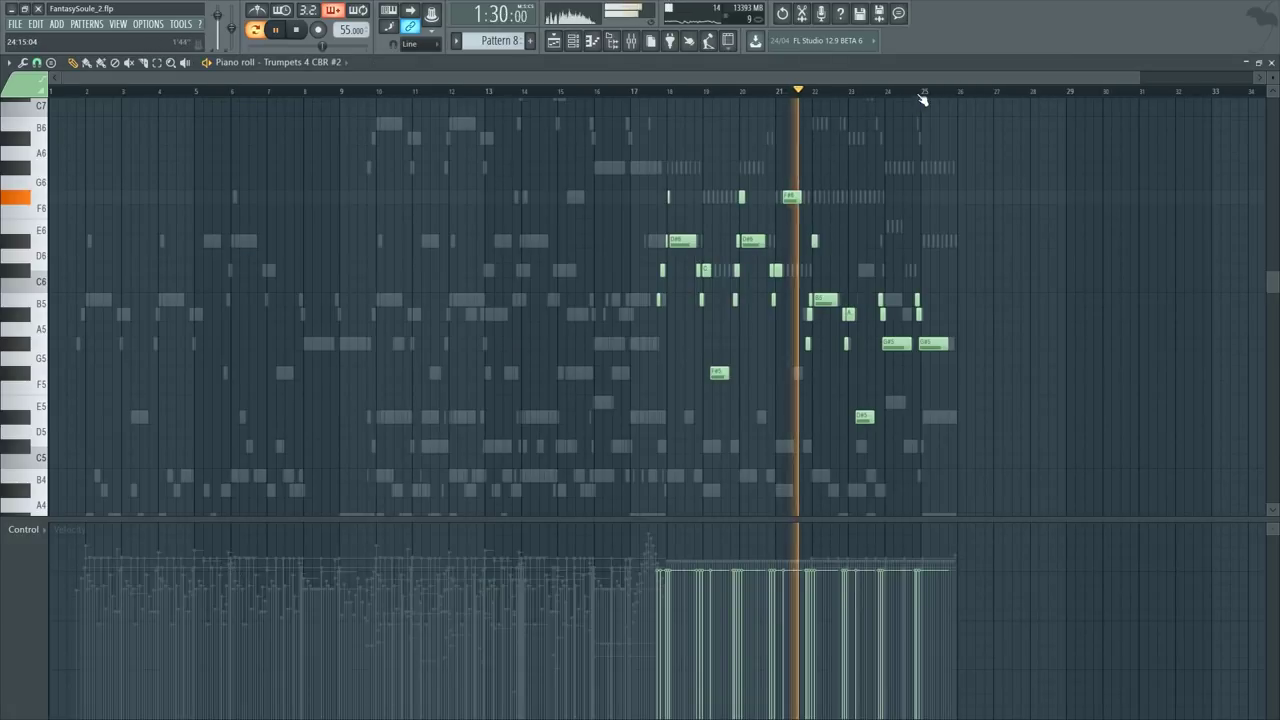
scroll(923, 97, "up", 4)
left_click_drag(613, 220, 972, 436)
key("F6")
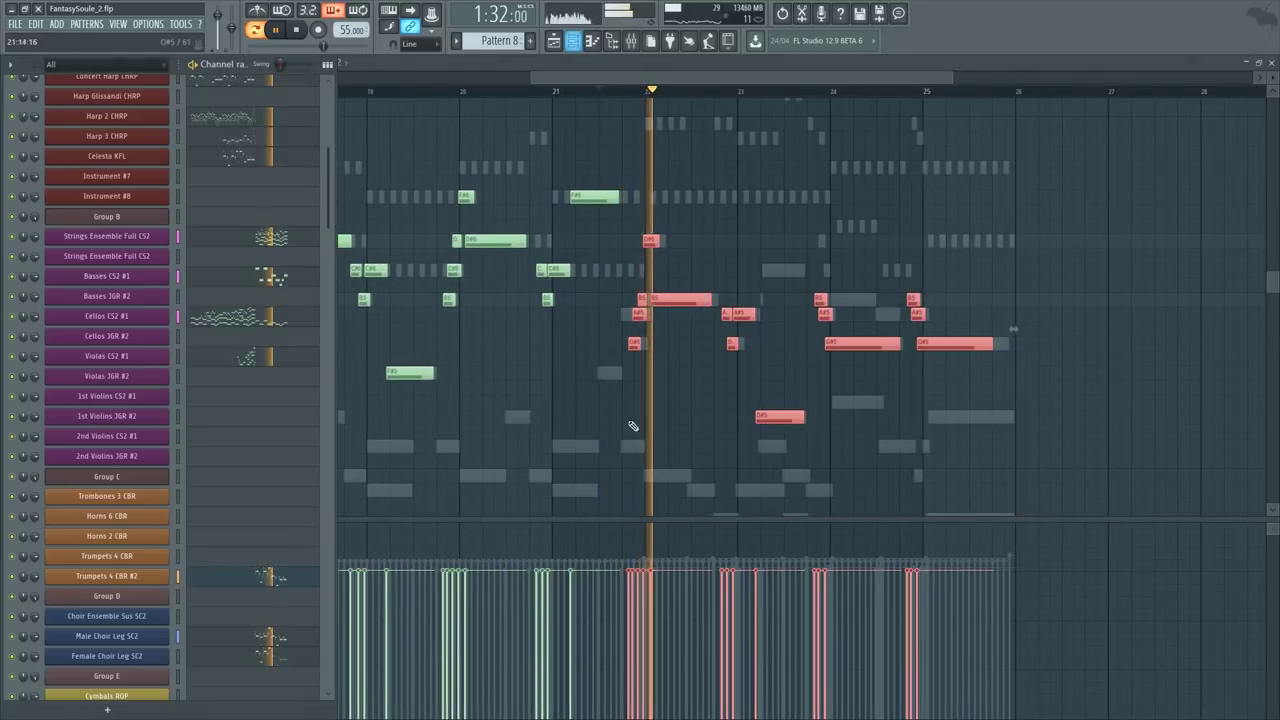
key("F6")
key("space")
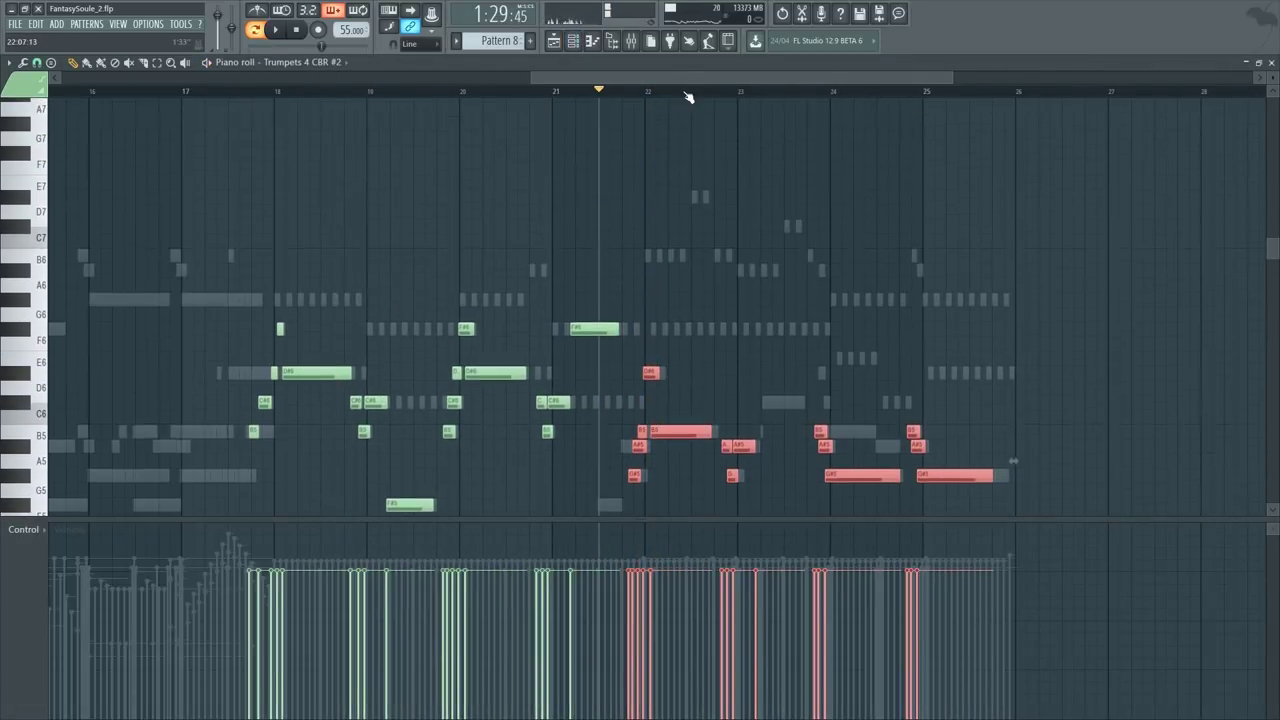
Step: Open the Flute CWC part and select its melody notes from just before bar 22 onward to compare them with the trumpet phrase
scroll(686, 97, "up", 4)
left_click_drag(545, 246, 552, 246)
key("ctrl+d")
key("Up")
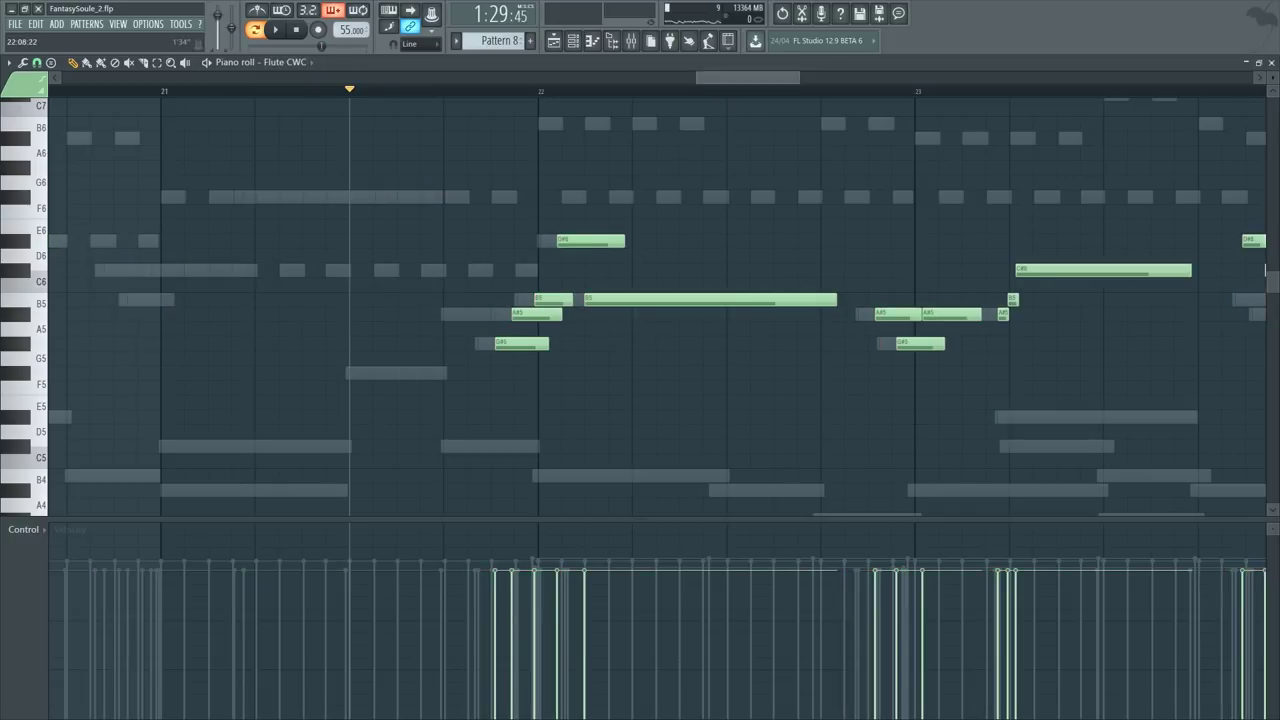
scroll(640, 94, "down", 4)
left_click_drag(488, 163, 1142, 514)
scroll(740, 140, "down", 1)
scroll(640, 94, "up", 4)
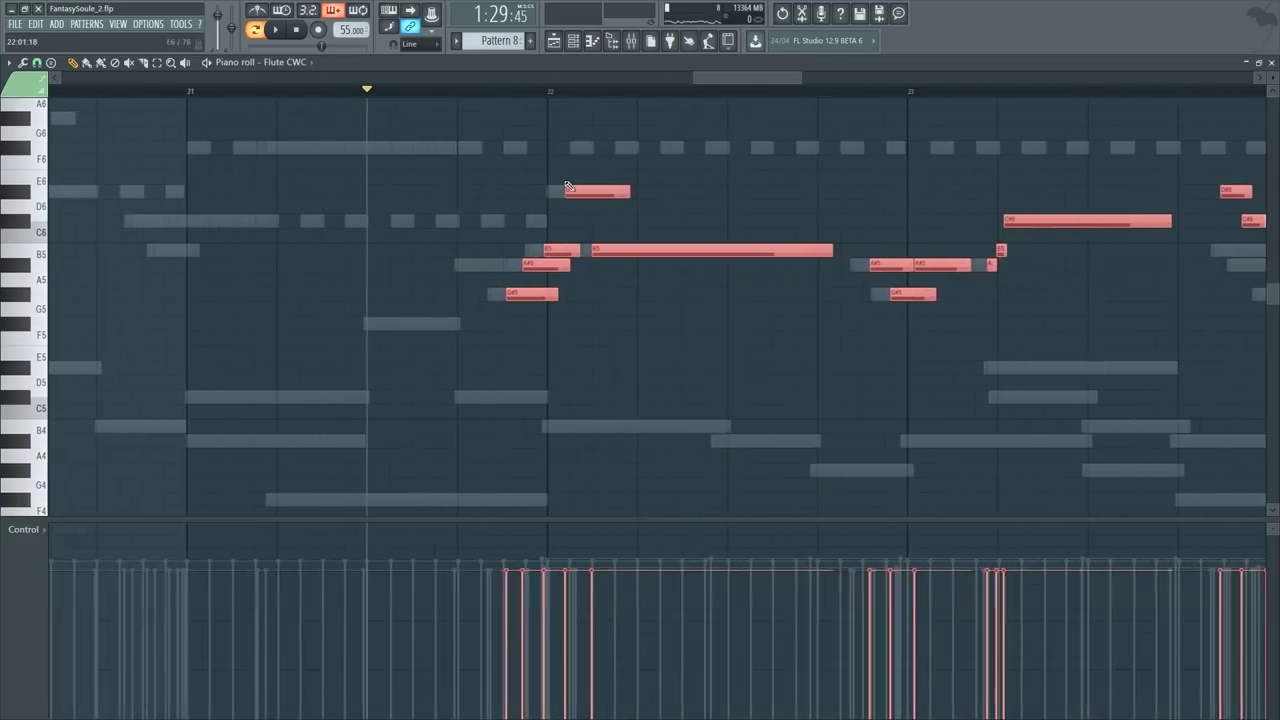
left_click_drag(570, 190, 1051, 491)
Step: Copy the selected Trumpets 4 CBR #2 phrase into 1st Violins CS2 #1 and move it to start just before bar 22
right_click(552, 192)
right_click(552, 192)
scroll(623, 92, "down", 4)
key("F6")
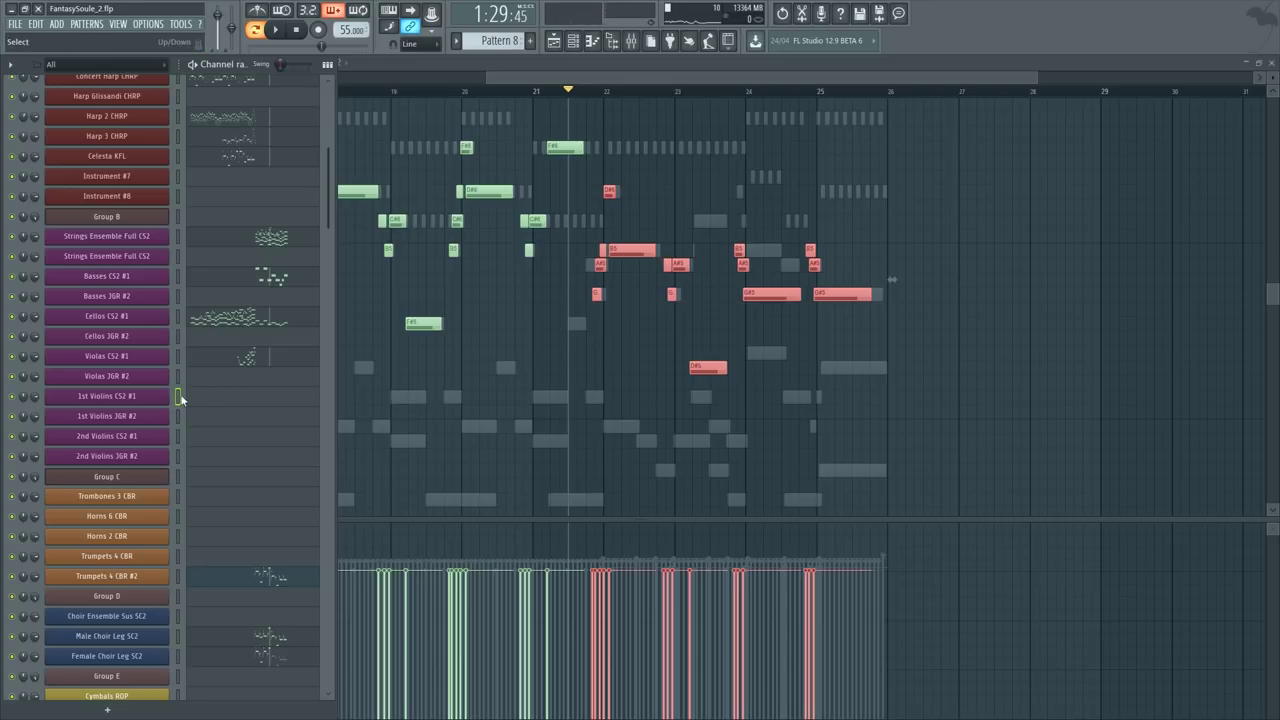
left_click(216, 400)
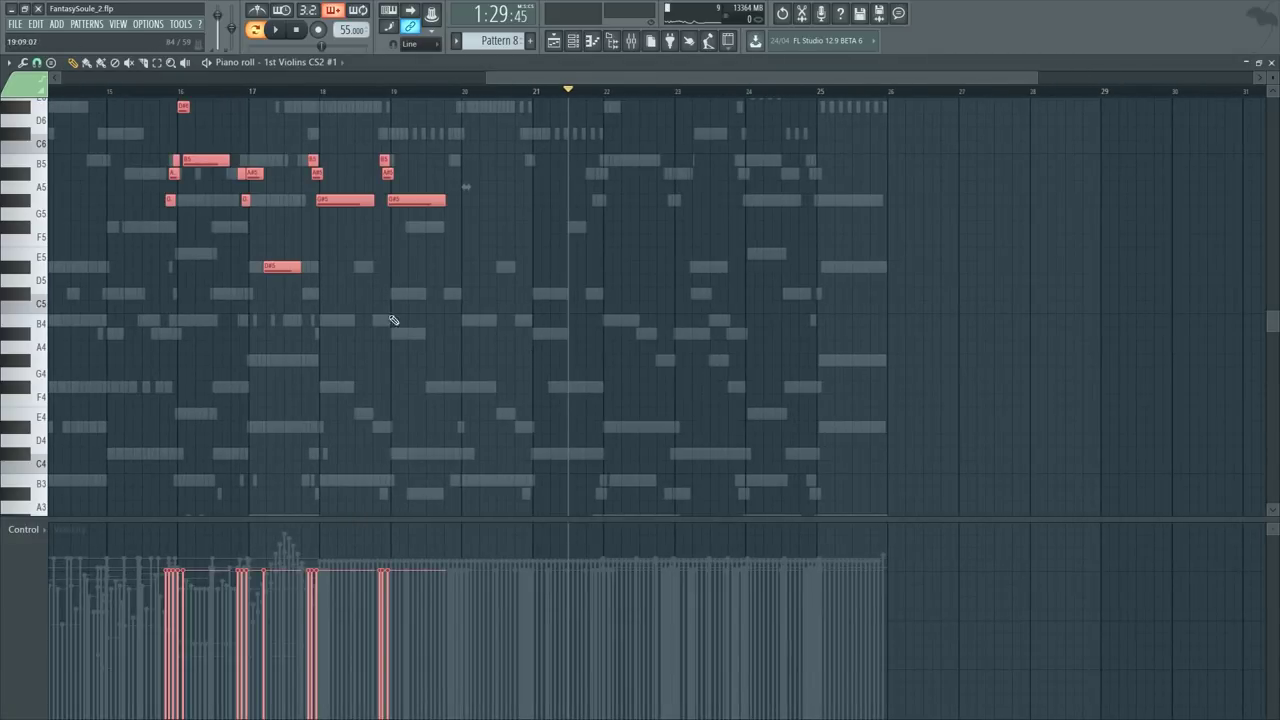
left_click_drag(254, 175, 689, 176)
scroll(629, 263, "up", 5)
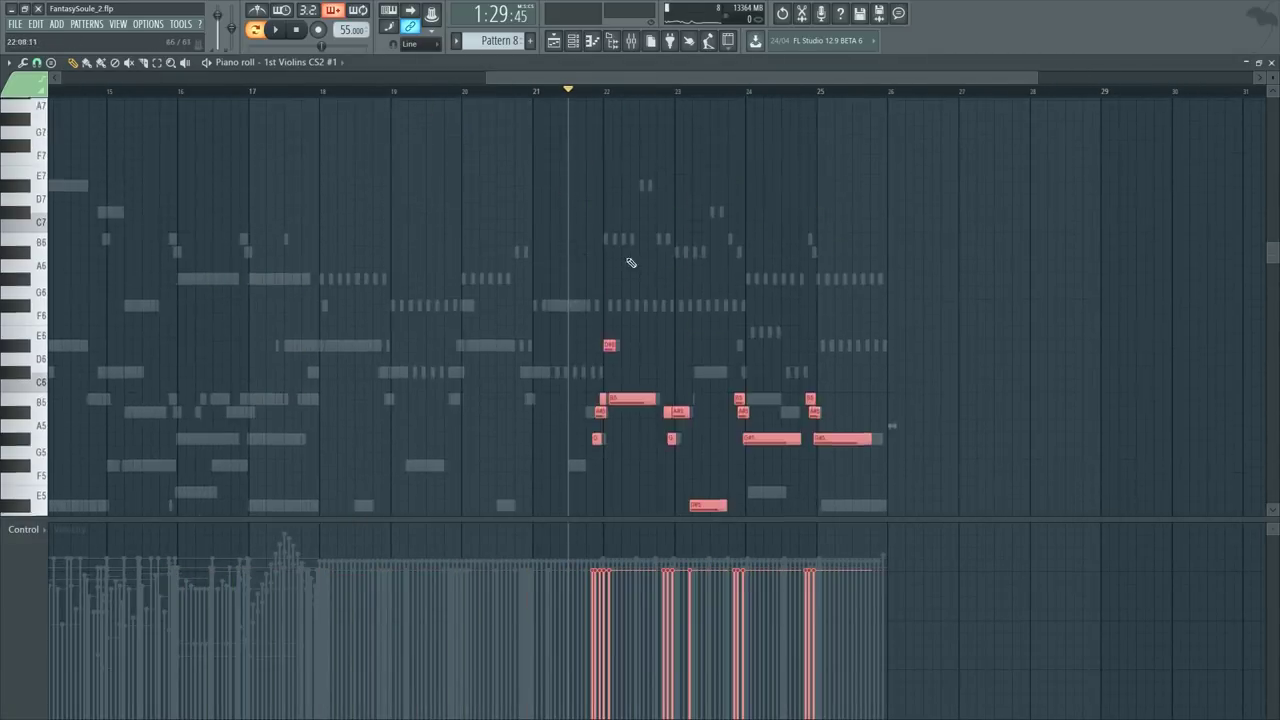
scroll(690, 91, "up", 3)
scroll(469, 266, "down", 3)
Step: Play the 1st violin phrase from the middle of bar 21 and shift all its notes slightly later
key("space")
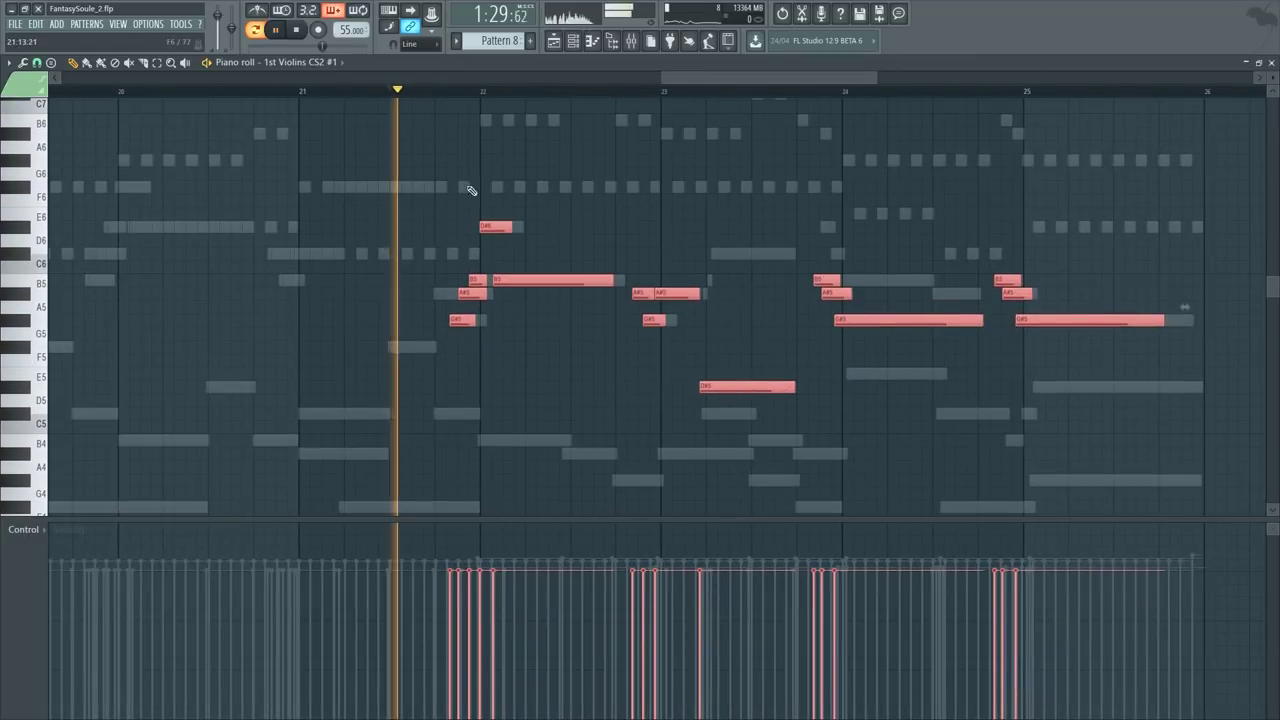
scroll(442, 93, "up", 2)
scroll(442, 93, "up", 1)
key("space")
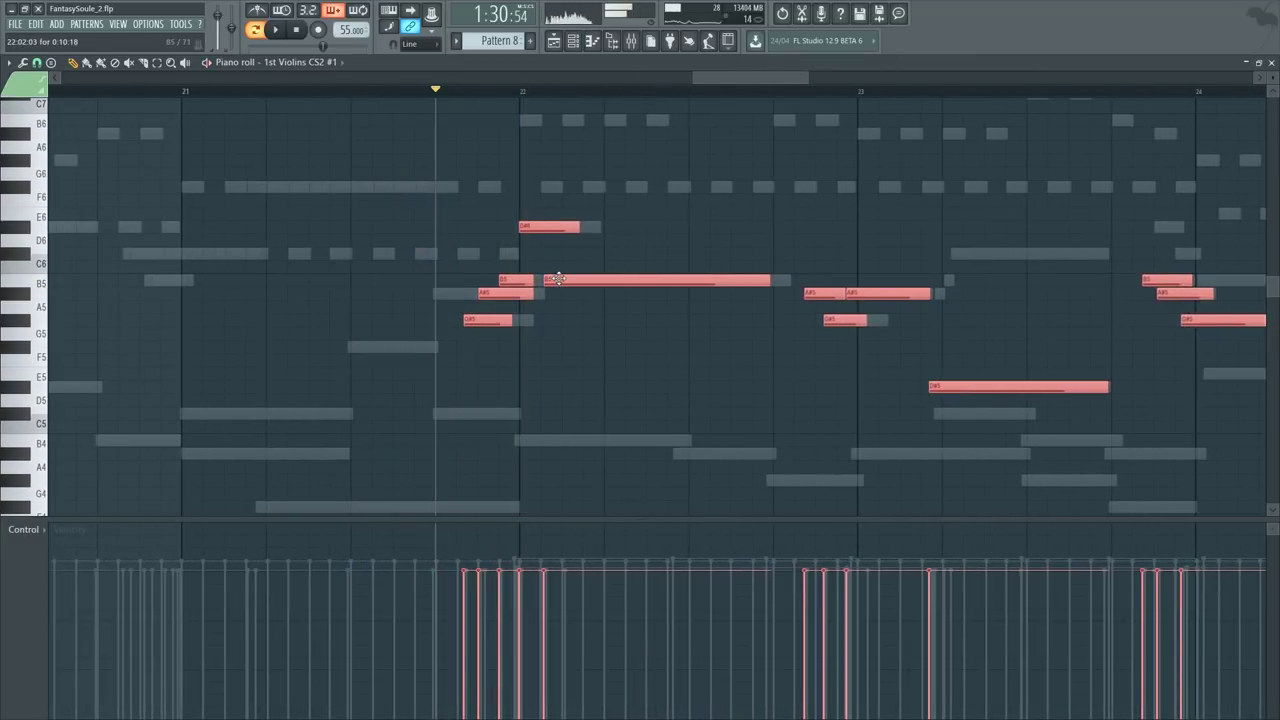
Step: Solo 1st Violins CS2 #1 and listen to its phrase from the middle of bar 21 into bar 24
key("F6")
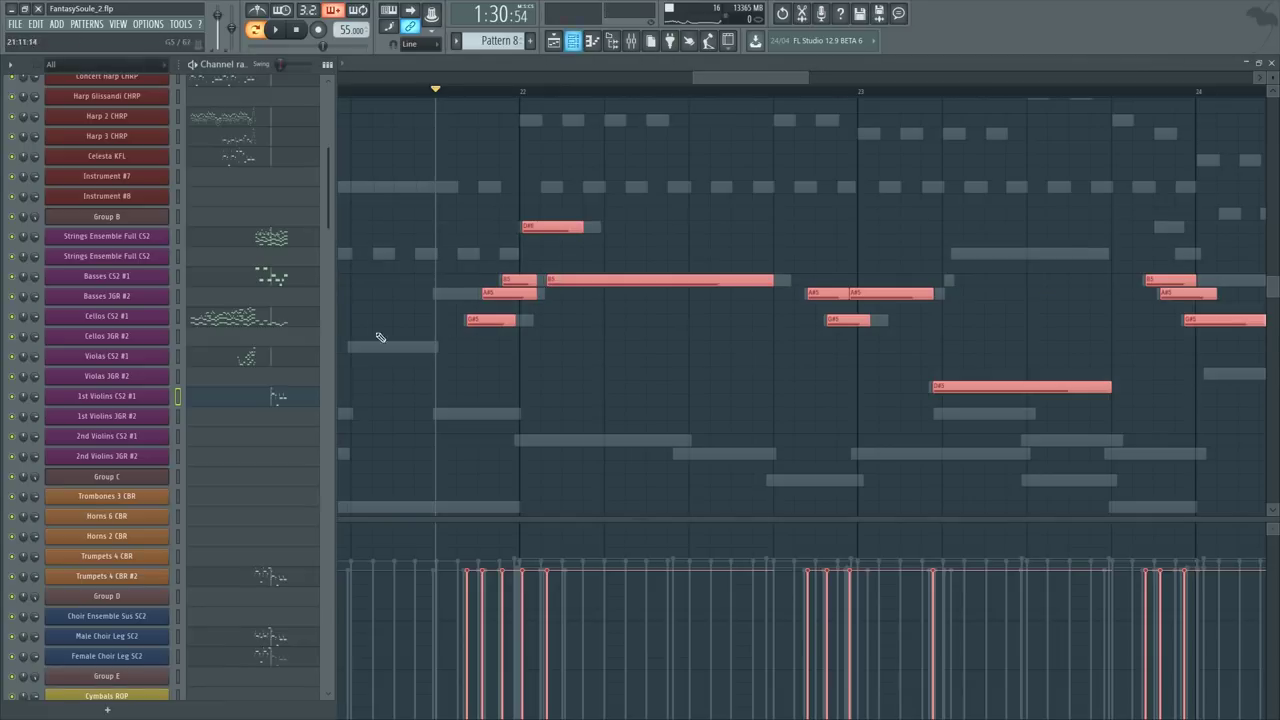
key("space")
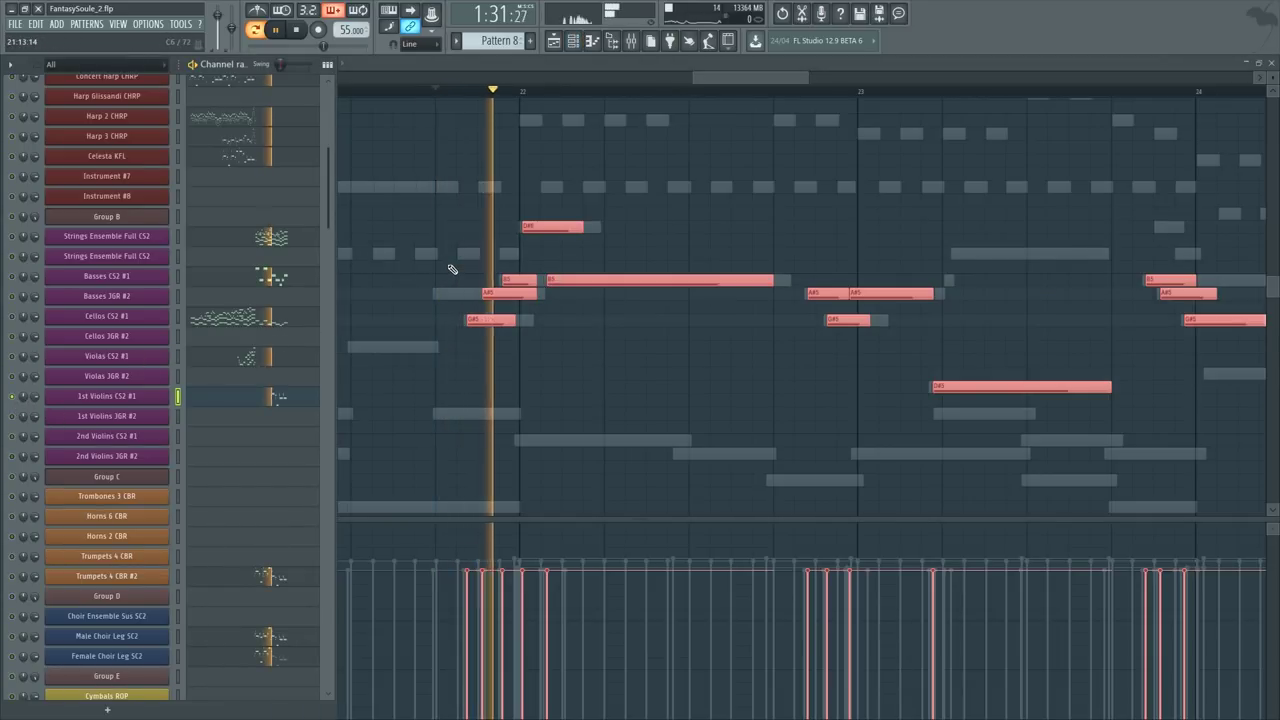
key("F6")
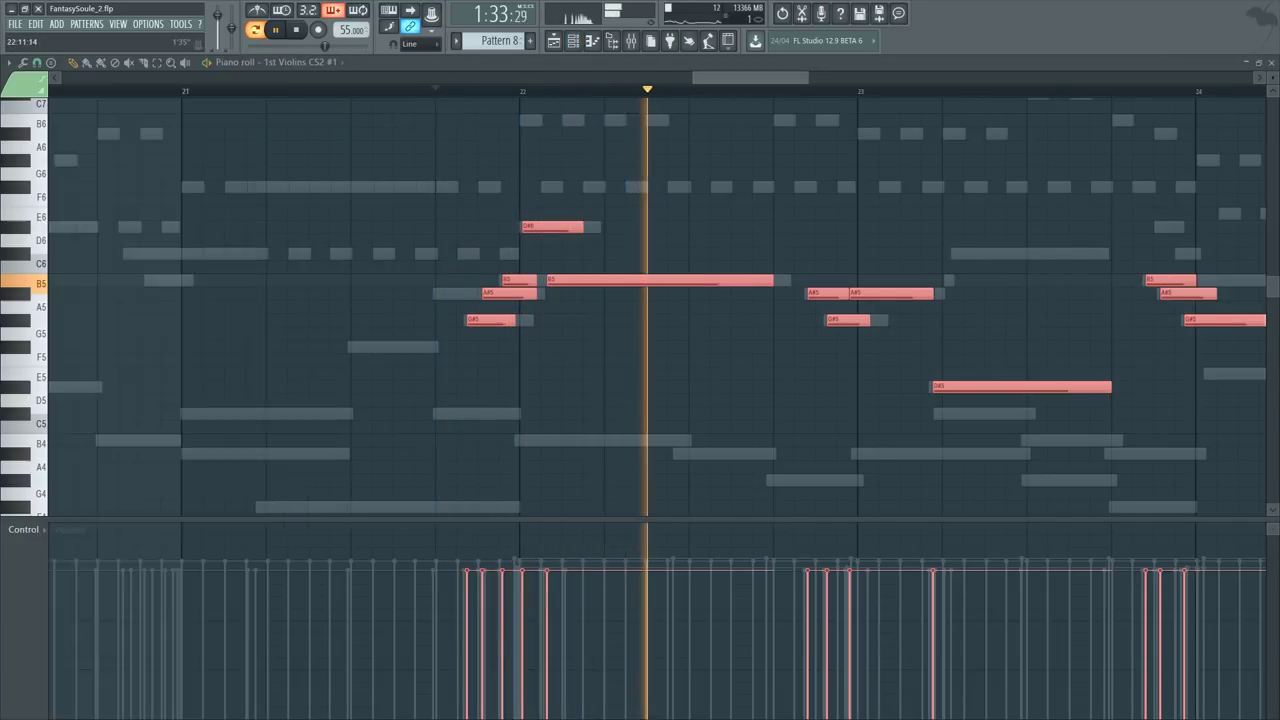
scroll(571, 200, "down", 2)
left_click(737, 157, "ctrl")
left_click_drag(727, 80, 757, 80)
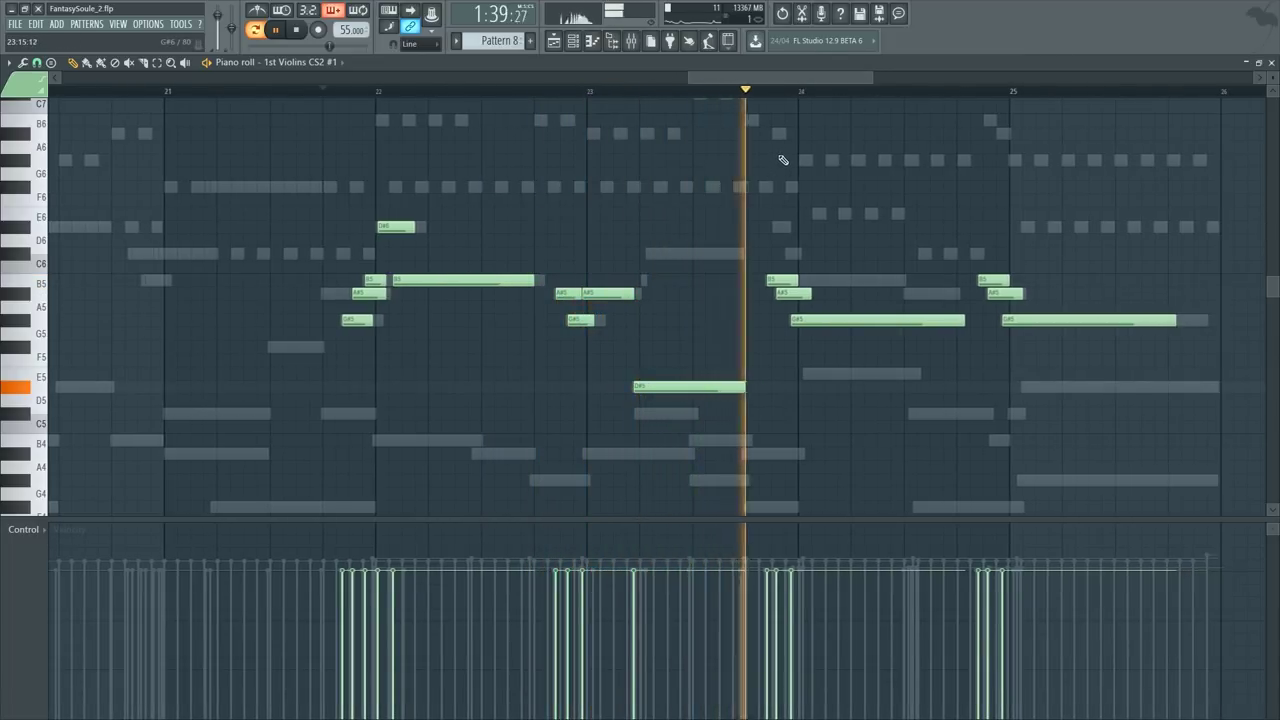
scroll(790, 210, "down", 3, "ctrl")
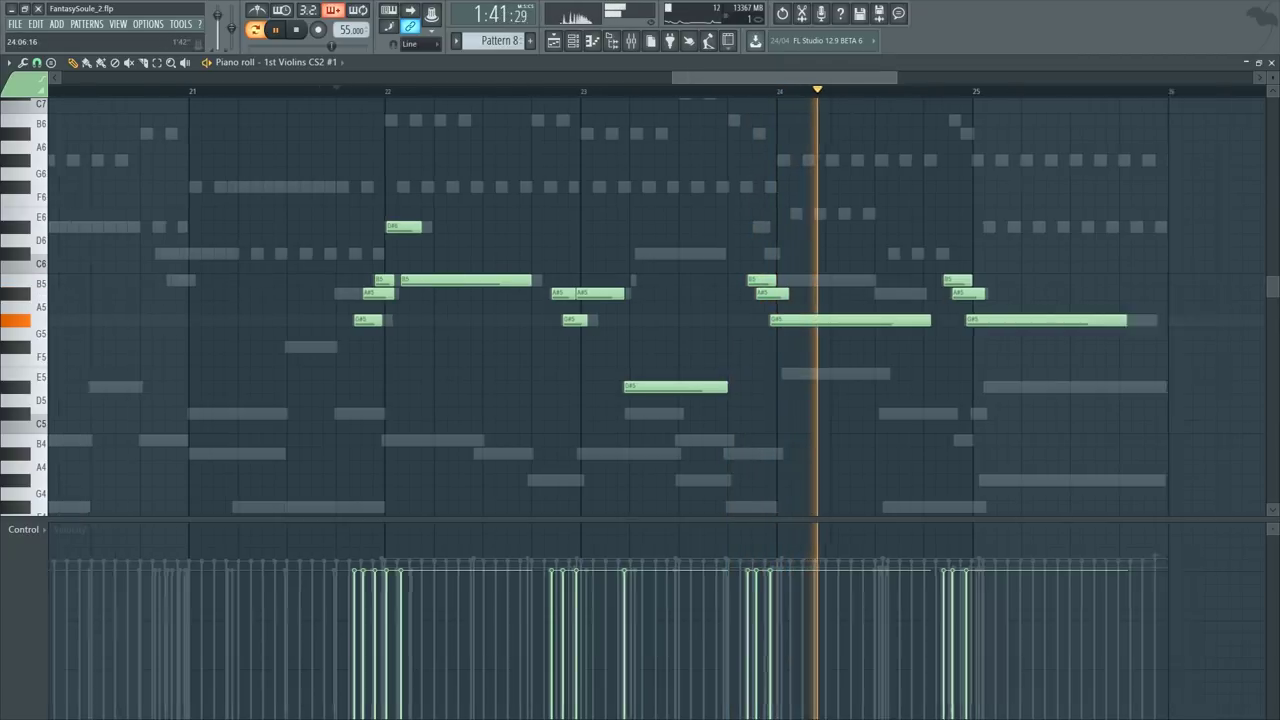
key("ctrl+a")
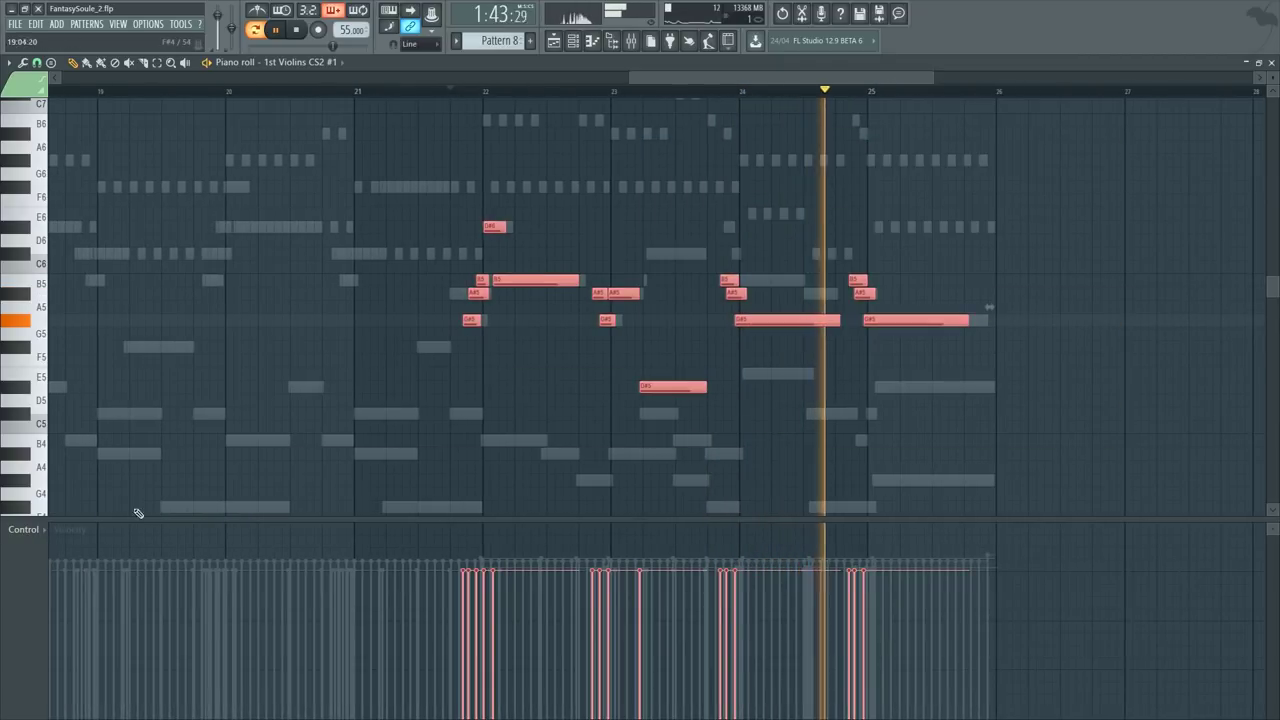
key("F6")
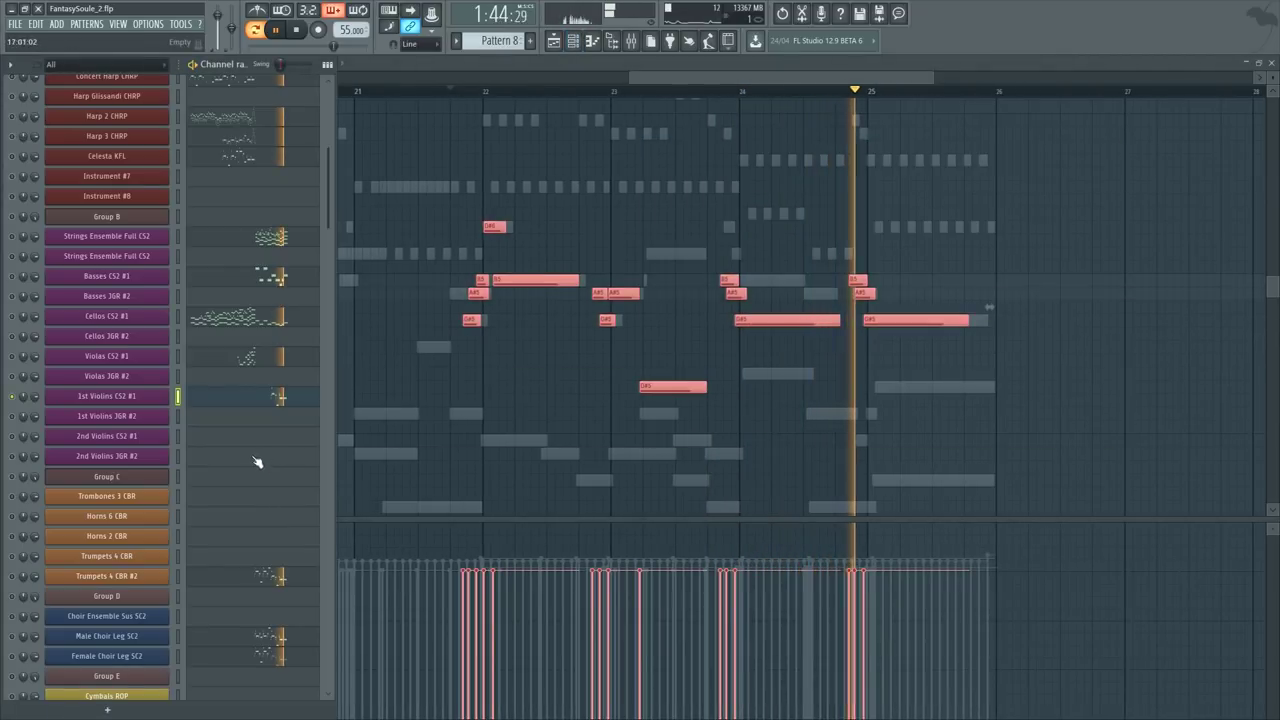
Step: Set the playback start late in bar 24 and add a short A#5 note at the start of bar 25 in the 1st violins
left_click(919, 181)
left_click(852, 94)
key("space")
scroll(895, 93, "up", 5, "ctrl")
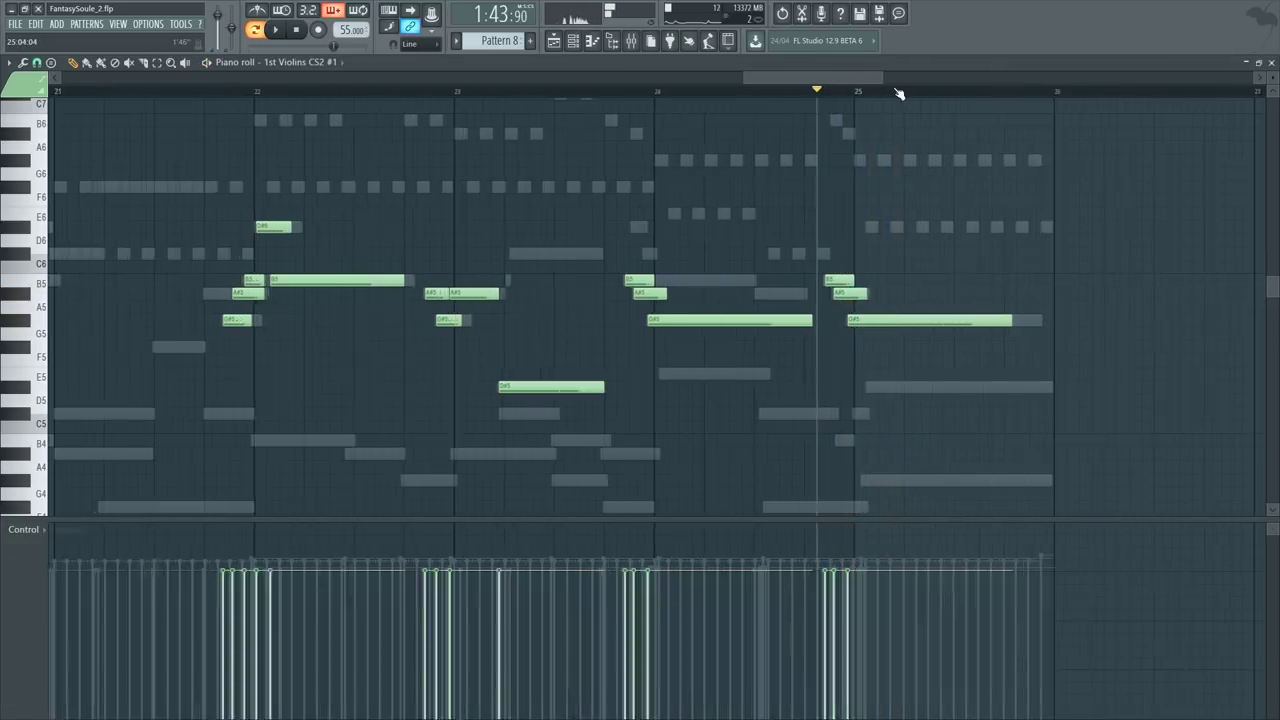
scroll(870, 220, "up", 2)
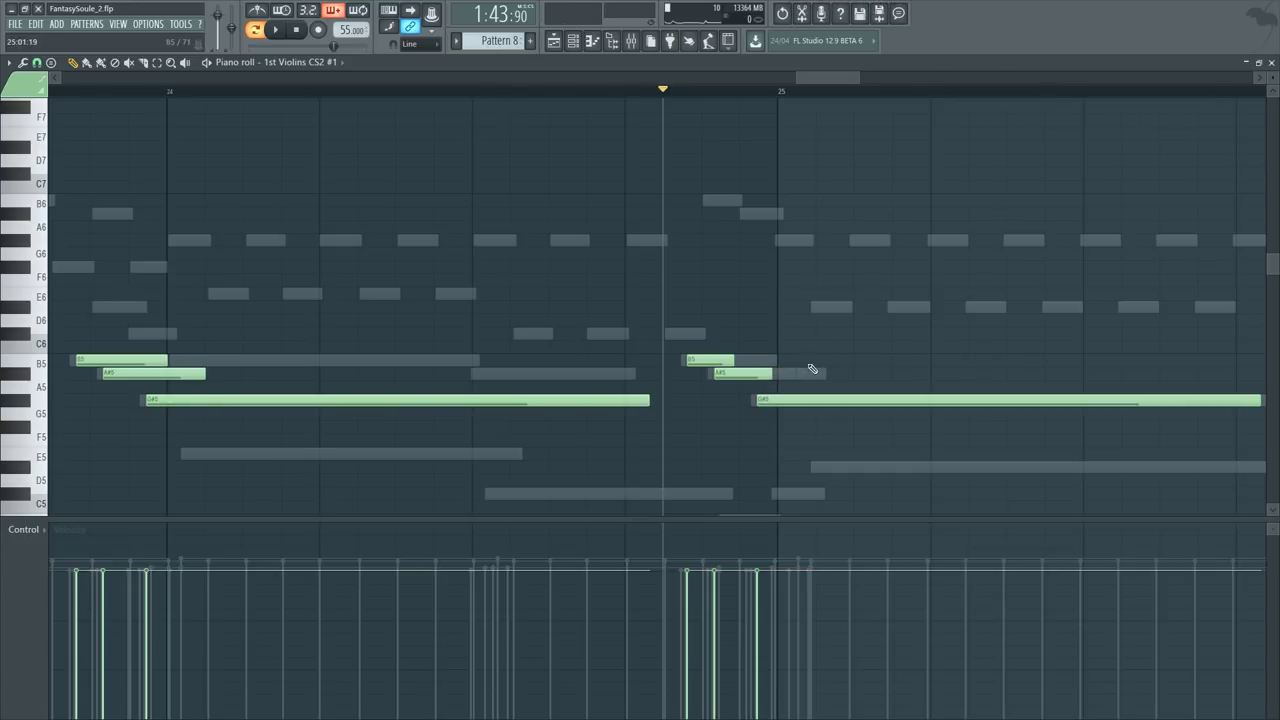
mouse_move(785, 393)
left_mouse_down()
mouse_move(782, 376)
mouse_move(826, 376)
mouse_move(781, 374)
left_mouse_up()
left_click(806, 362)
key("ctrl+z")
key("space")
key("space")
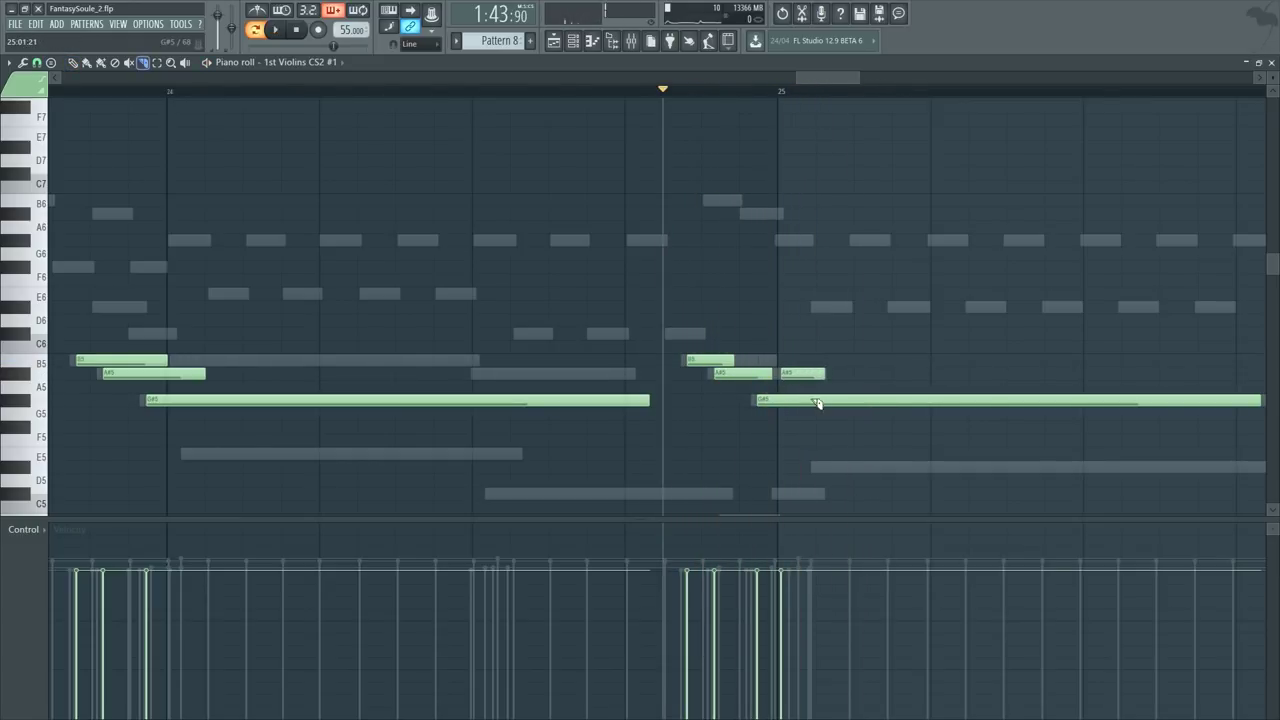
Step: Split the last long G#5 note just after the start of bar 25 and shorten its first part to leave a gap
left_click(817, 403)
key("space")
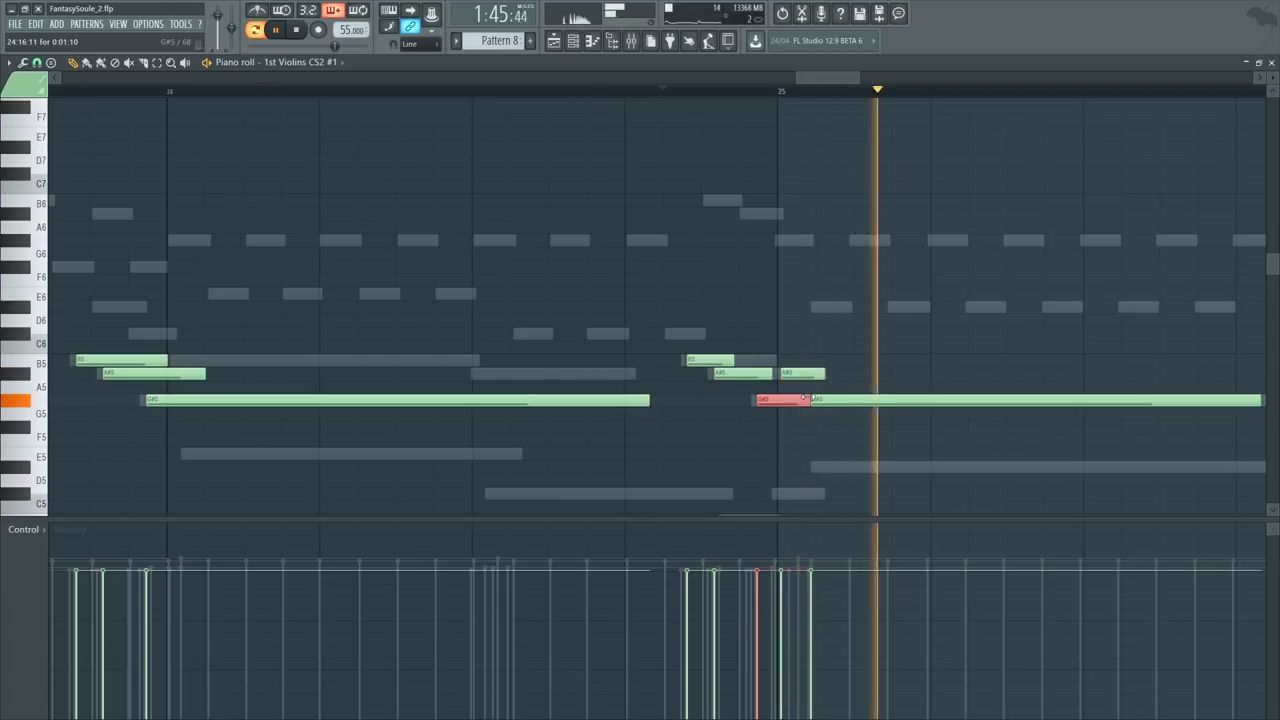
key("space")
left_click(813, 401)
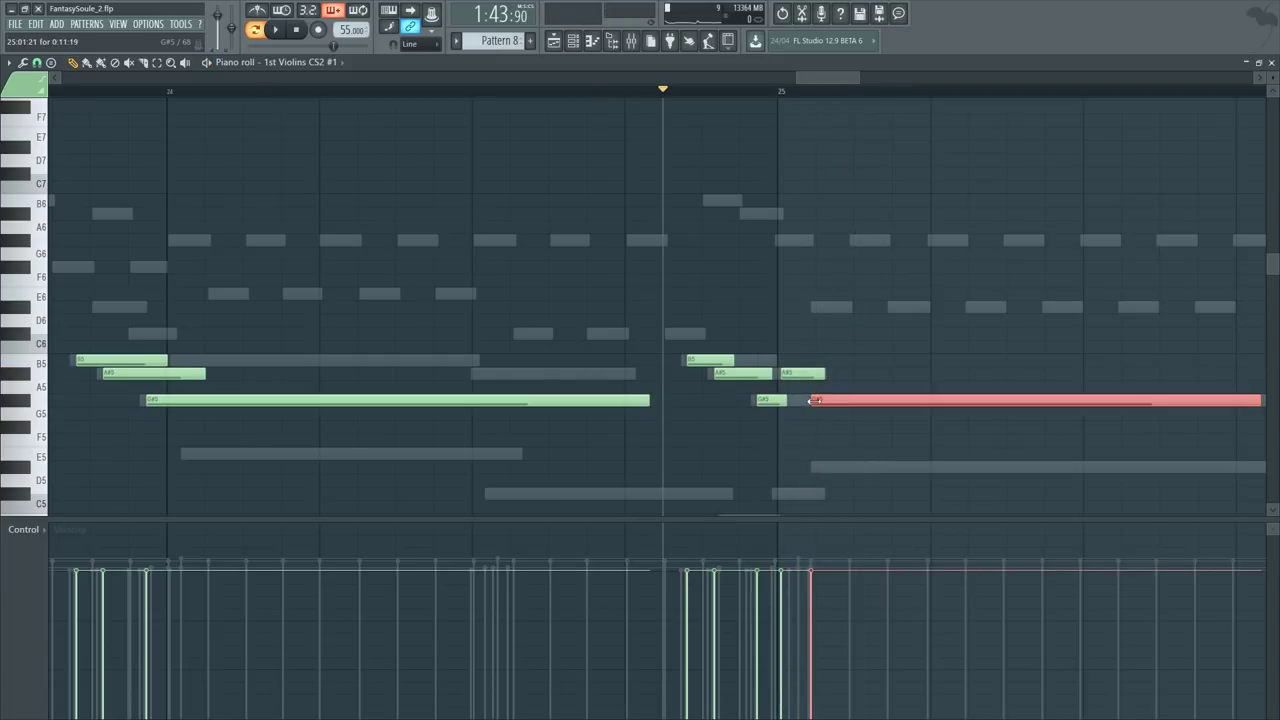
Step: Extend the starts of the added A#5 and the long G#5 slightly earlier, trim the short G#5, and listen to the ornament
key("space")
left_click(777, 374)
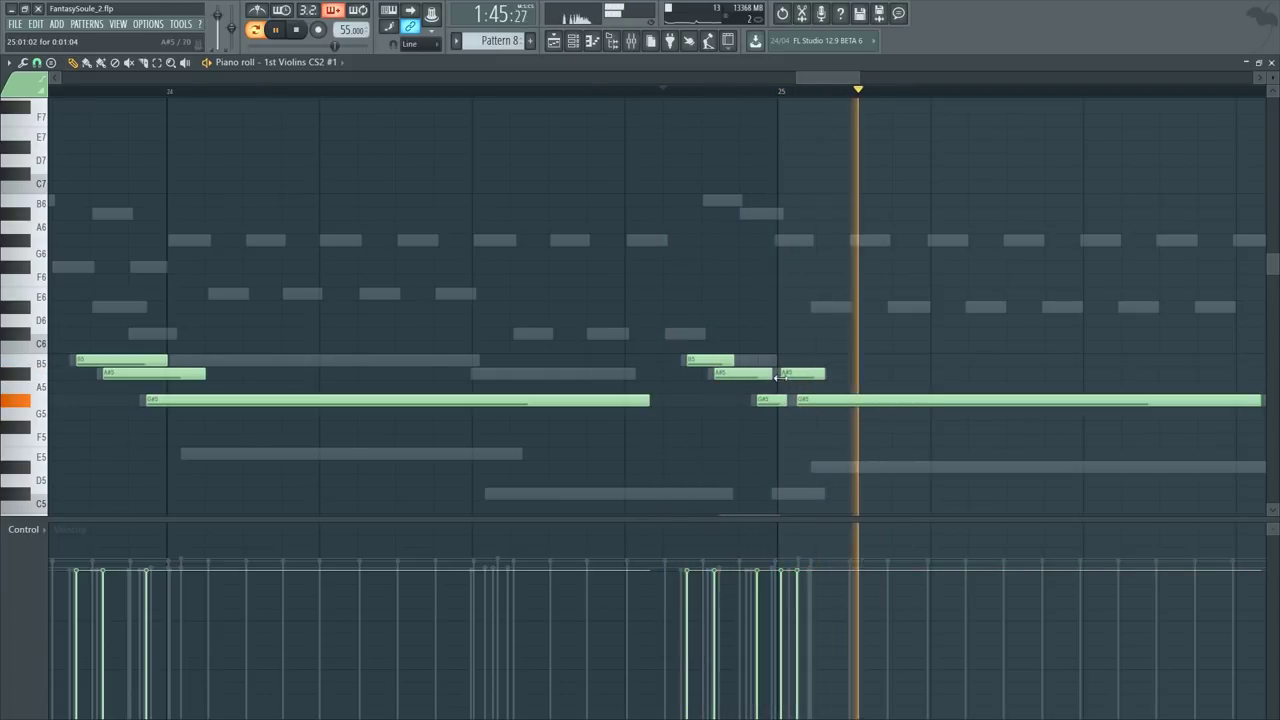
key("space")
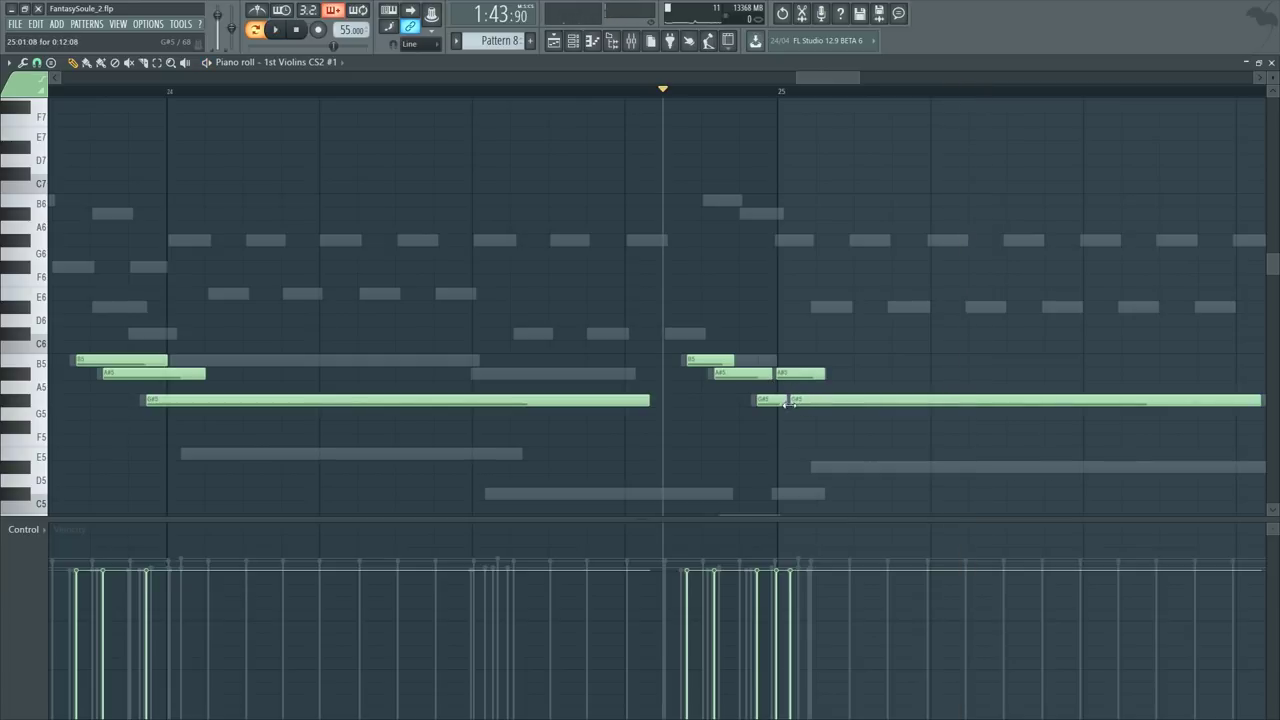
key("space")
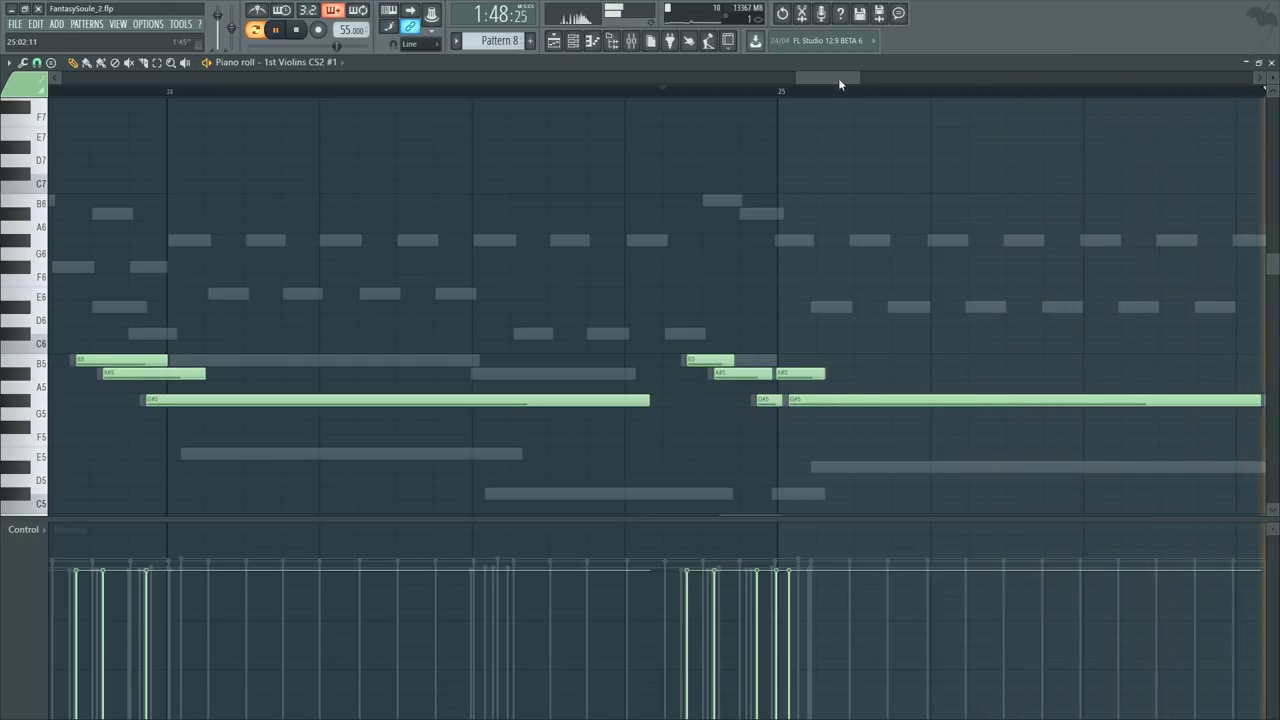
Step: Move the playback start back to mid bar 21, select the whole 1st violin phrase and enable 2nd Violins CS2 #1 alongside it
scroll(838, 79, "down", 5)
scroll(764, 249, "down", 3)
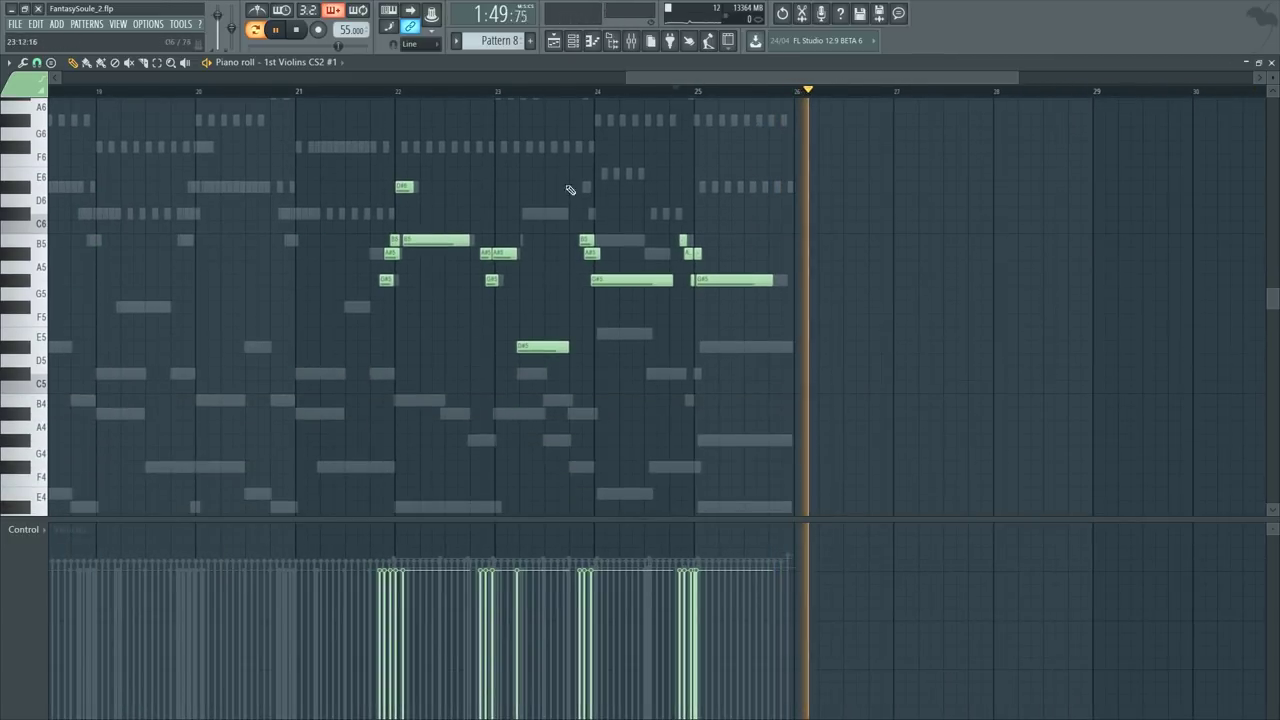
left_click(354, 91)
key("ctrl+a")
key("F6")
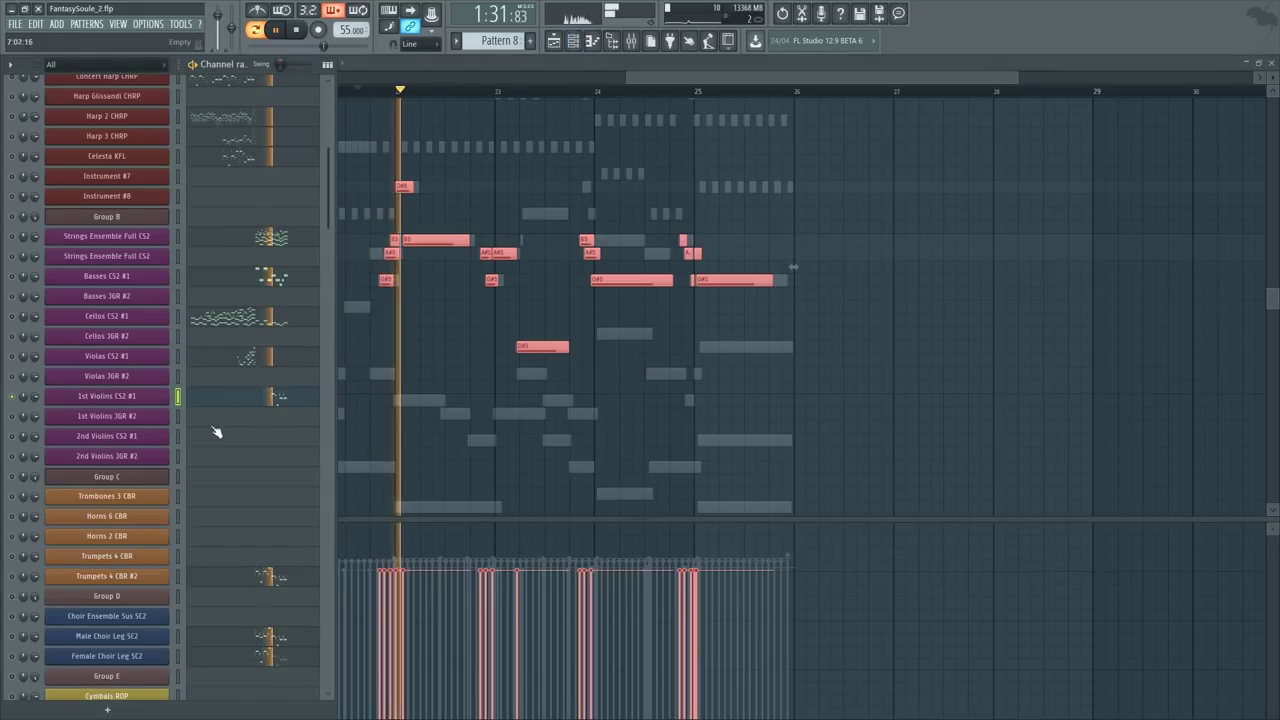
key("space")
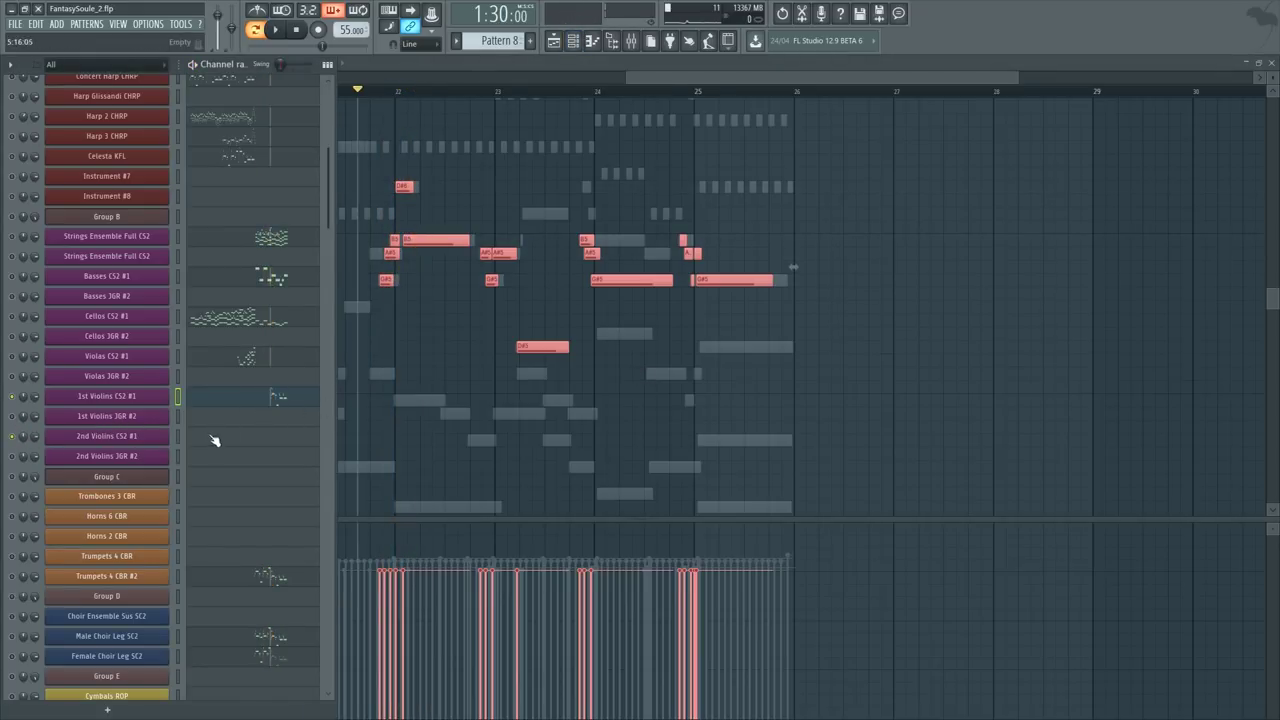
Step: Paste the 1st violin phrase into 2nd Violins CS2 #1 over bars 22 to 25
left_click(213, 440)
scroll(289, 276, "up", 3)
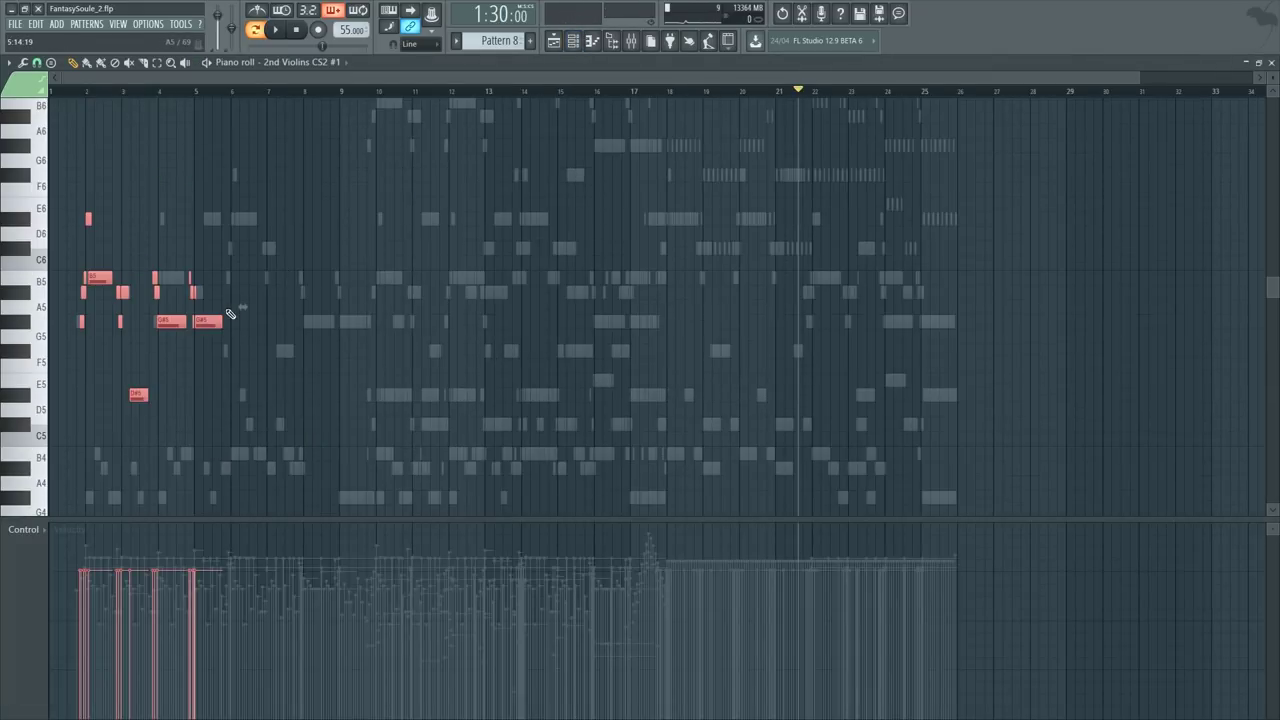
key("F6")
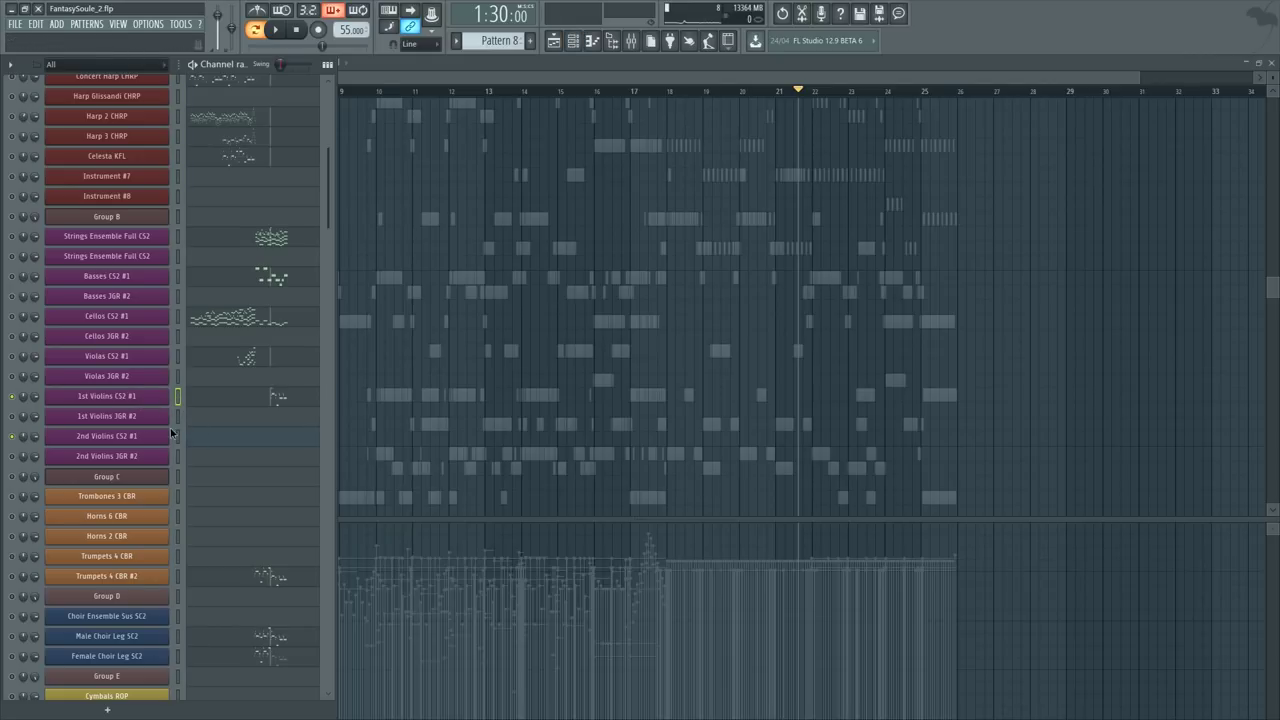
key("ctrl+v")
key("F7")
left_click(262, 443)
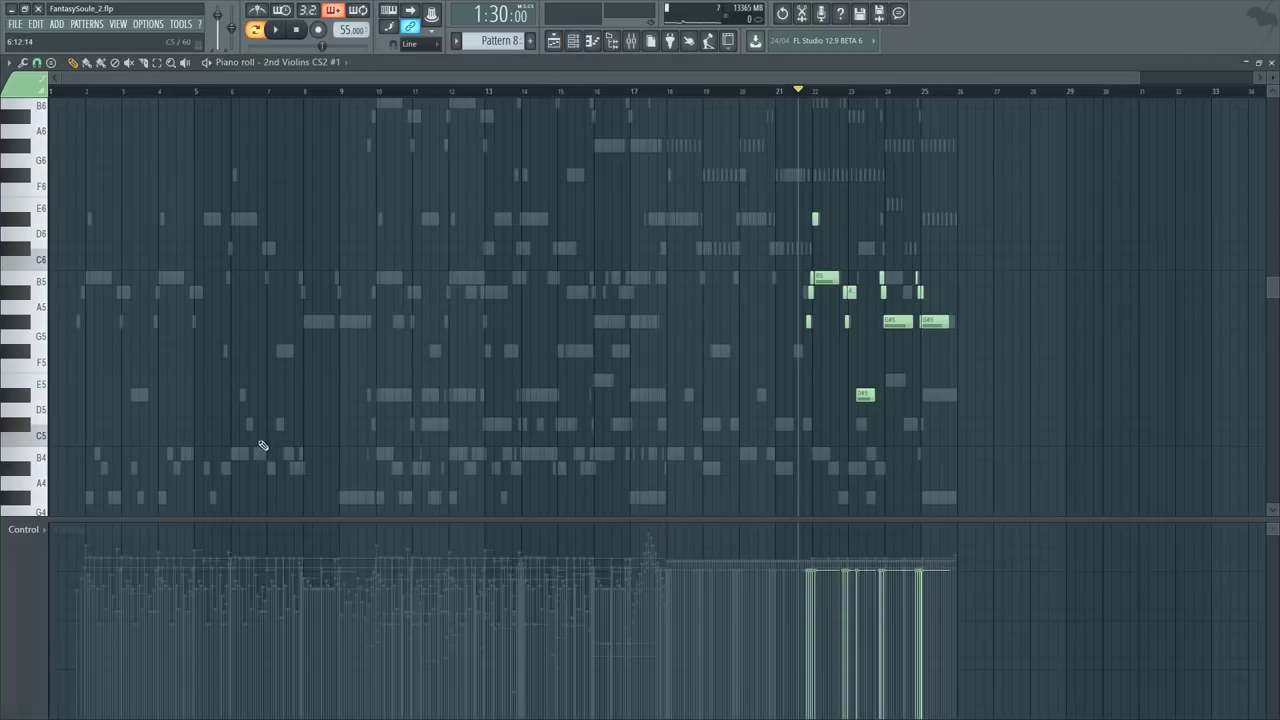
Step: Raise the whole 2nd violin phrase by one octave and listen to it with the 1st violins from mid bar 21
scroll(480, 394, "up", 5)
key("ctrl+a")
scroll(479, 391, "down", 5)
key("space")
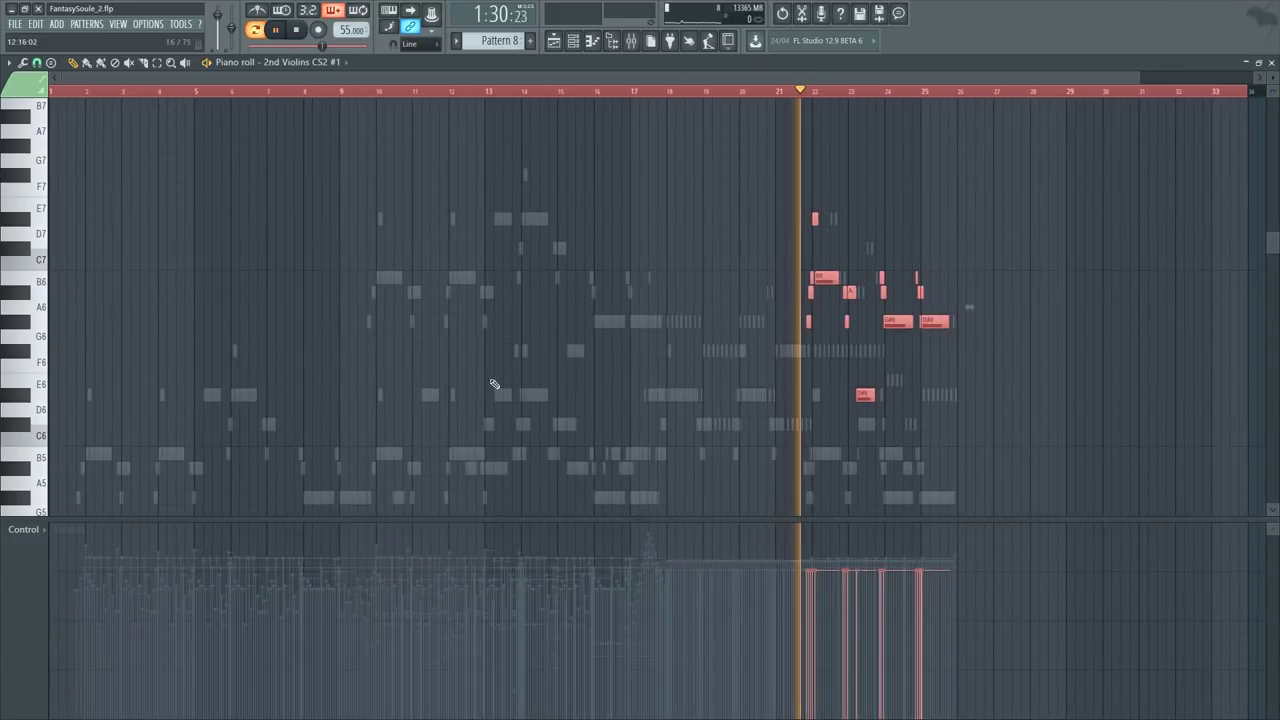
scroll(908, 88, "up", 5)
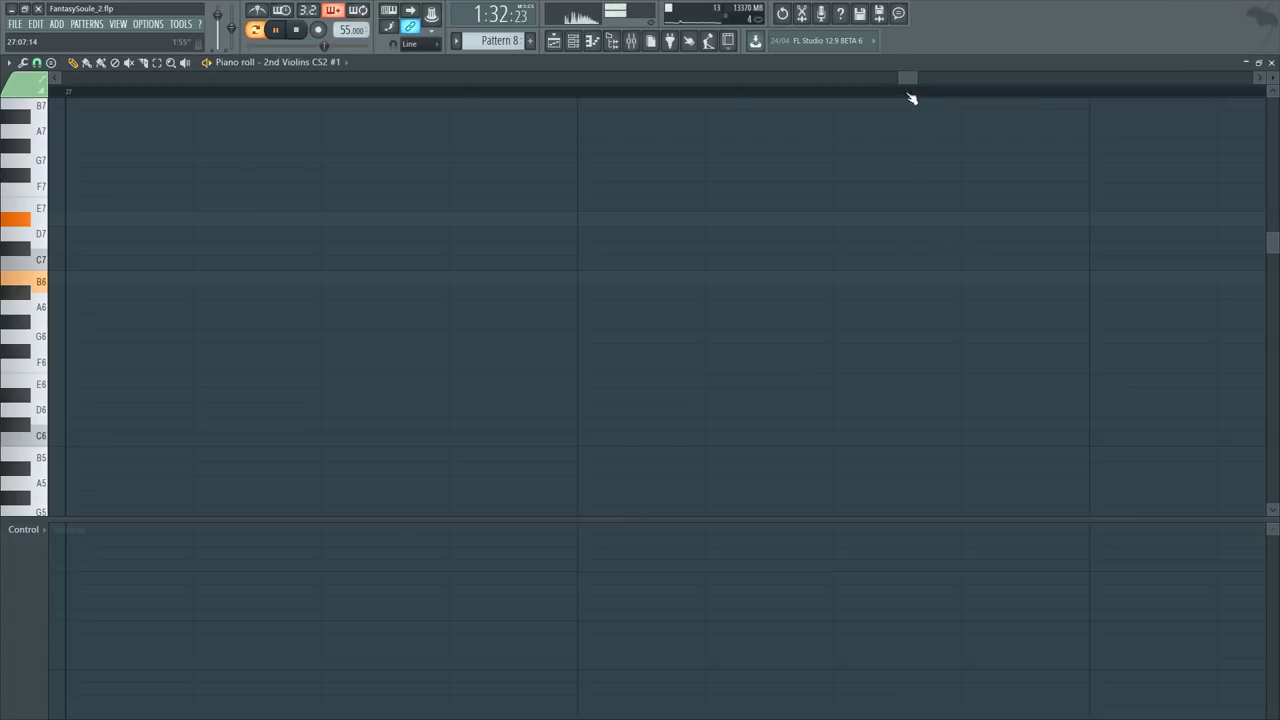
scroll(908, 88, "down", 5)
scroll(955, 91, "up", 5)
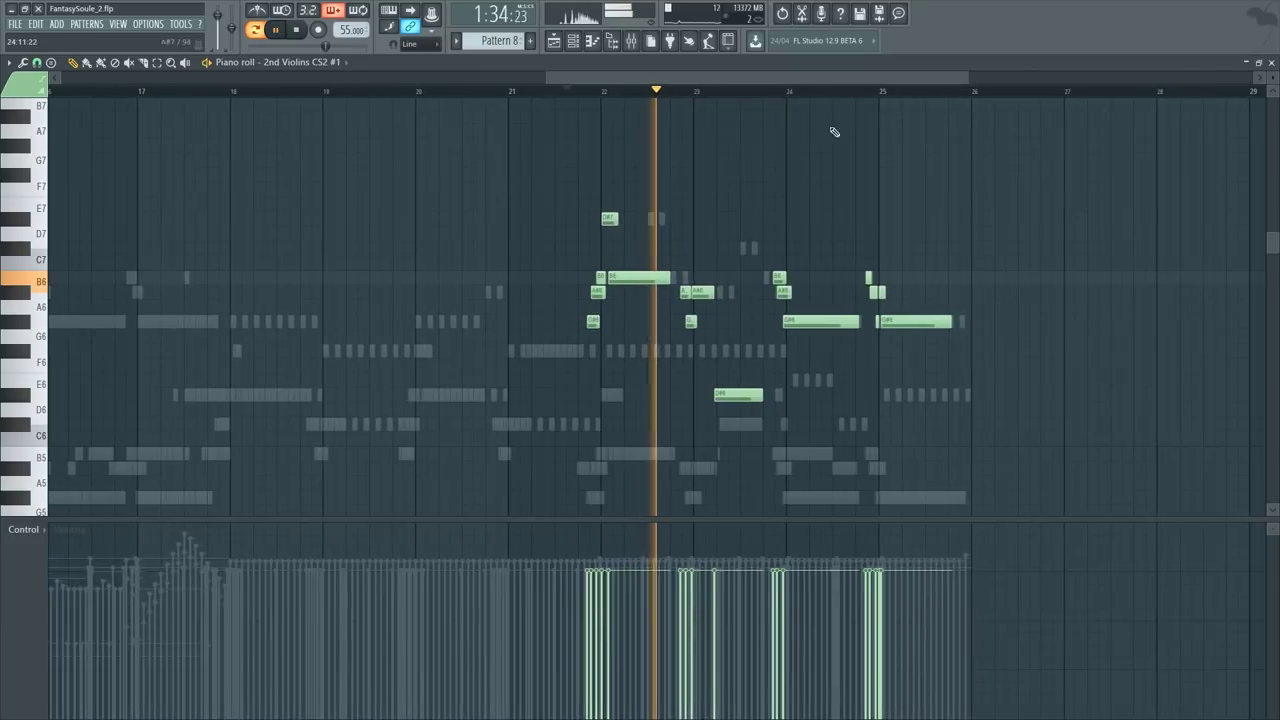
key("space")
scroll(710, 100, "up", 2)
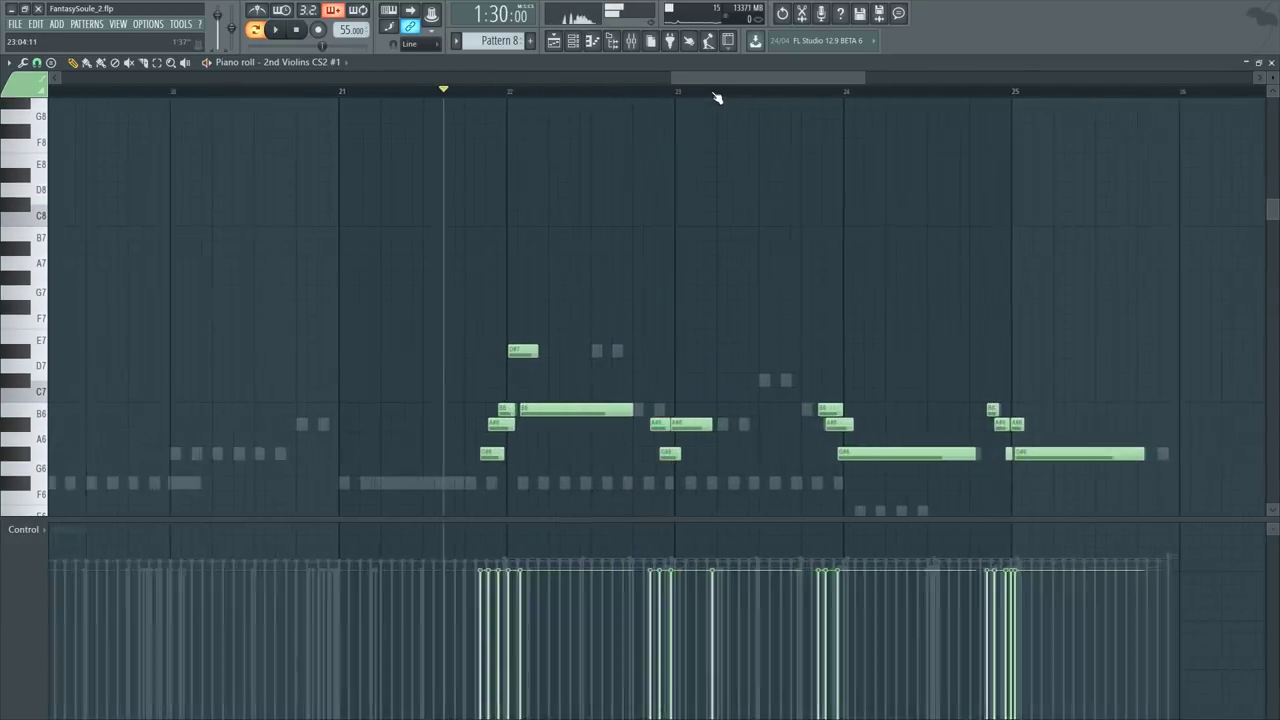
scroll(671, 260, "up", 6)
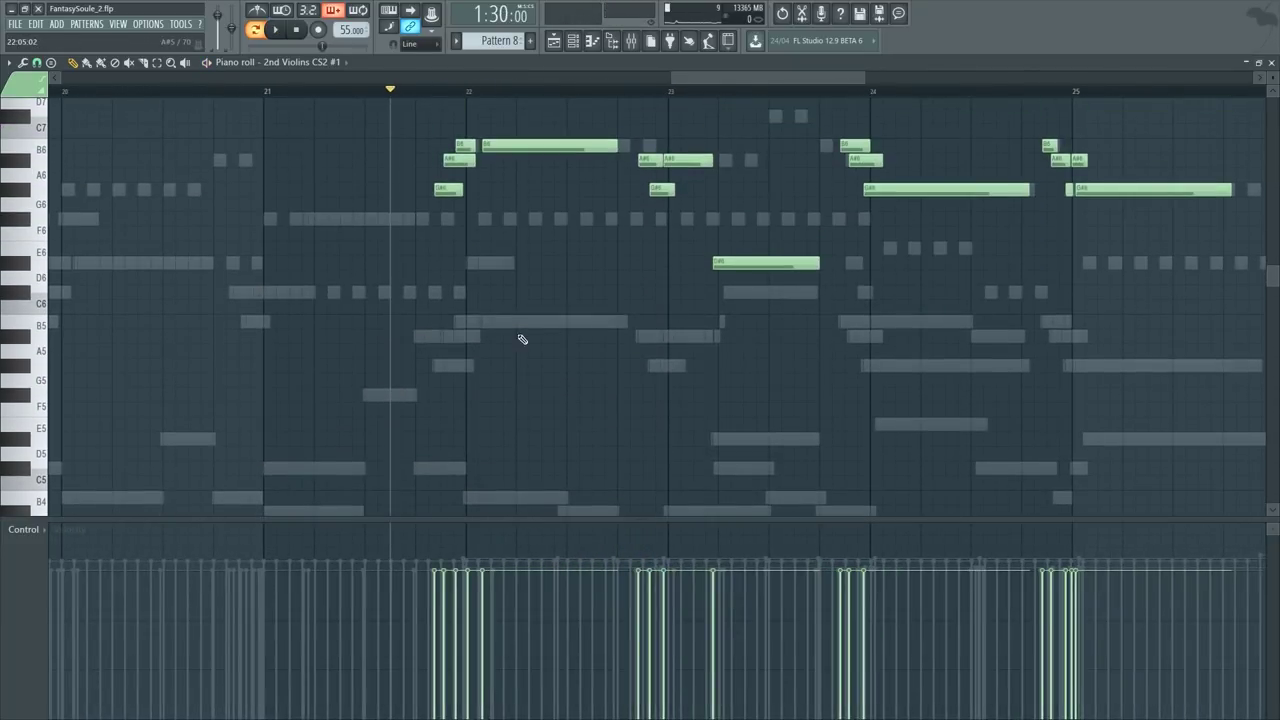
Step: Open the 1st Violins CS2 #1 notes and play both violin parts from the middle of bar 21
key("F6")
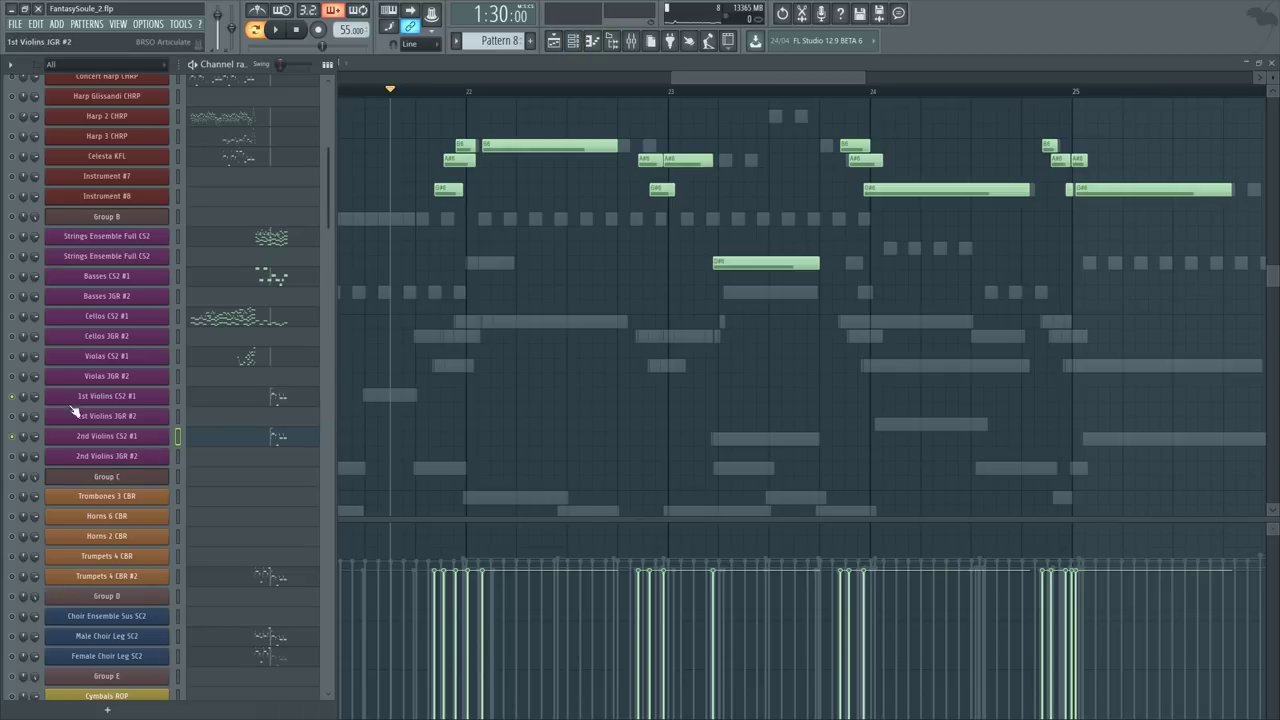
left_click(268, 397)
key("space")
scroll(884, 101, "up", 8)
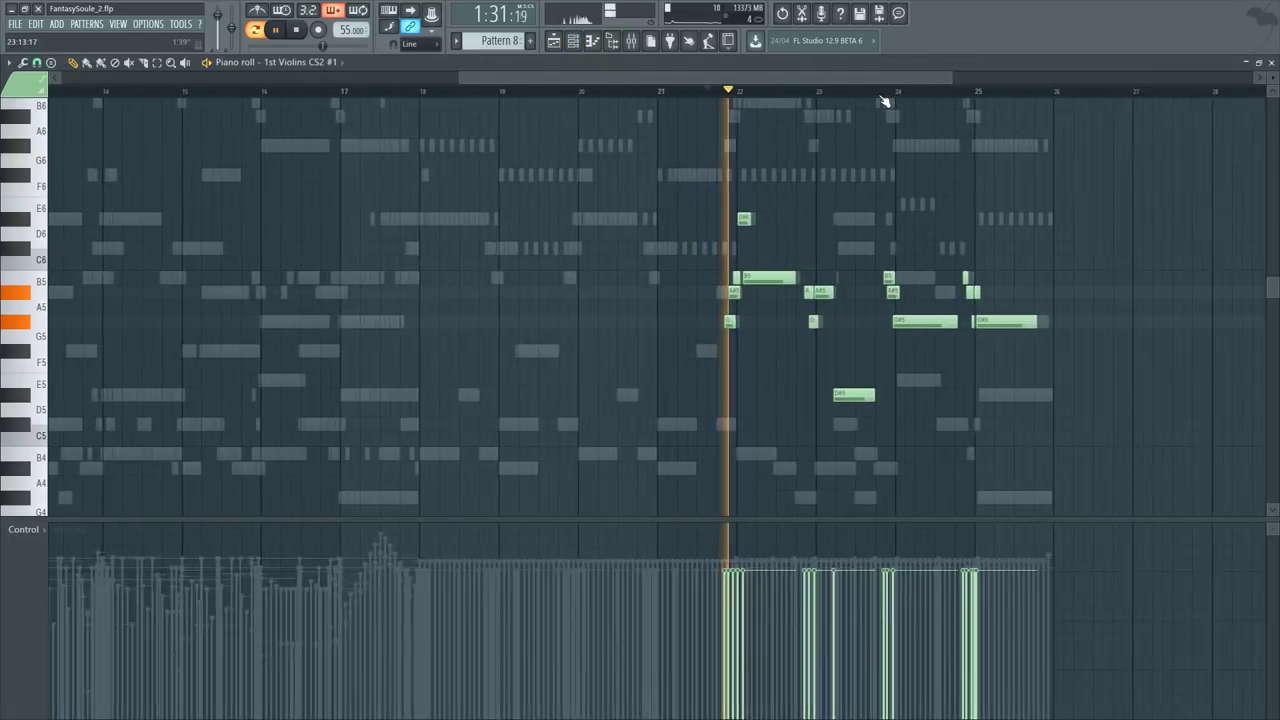
Step: Look over the 1st violin notes around bars 22 to 25, stop playback and select the whole phrase
scroll(348, 332, "down", 3)
scroll(348, 332, "down", 1)
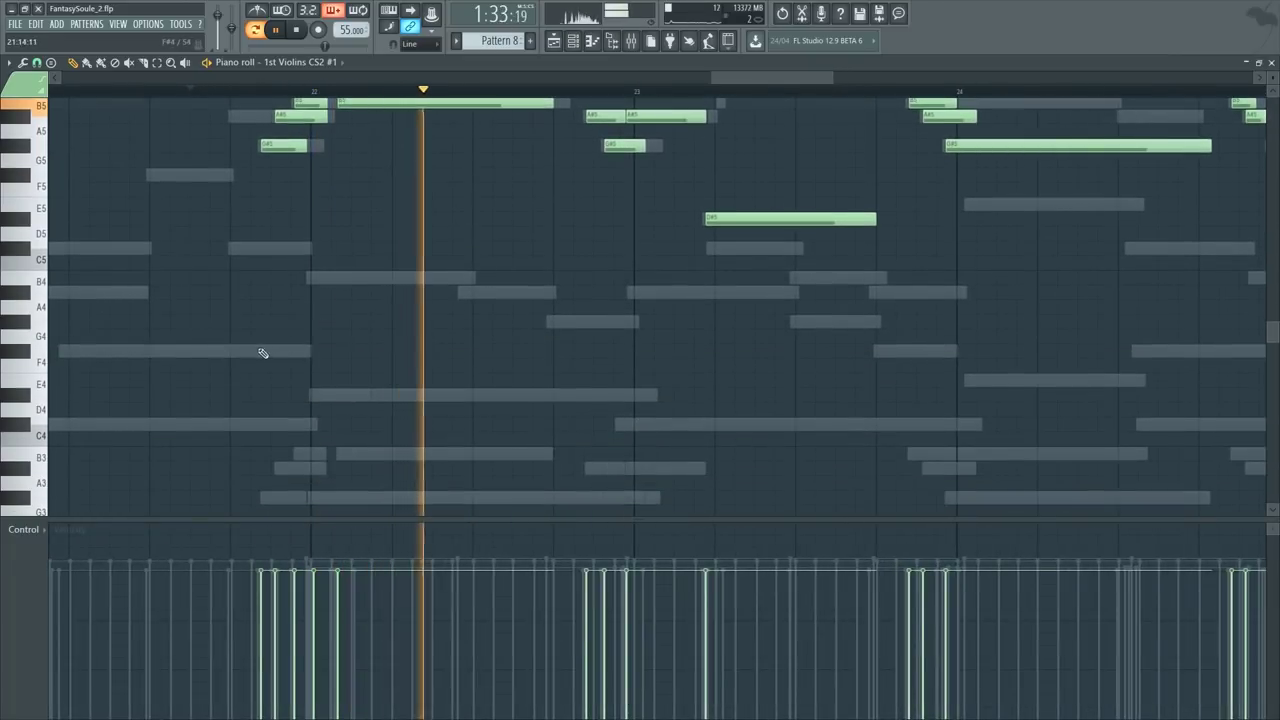
key("space")
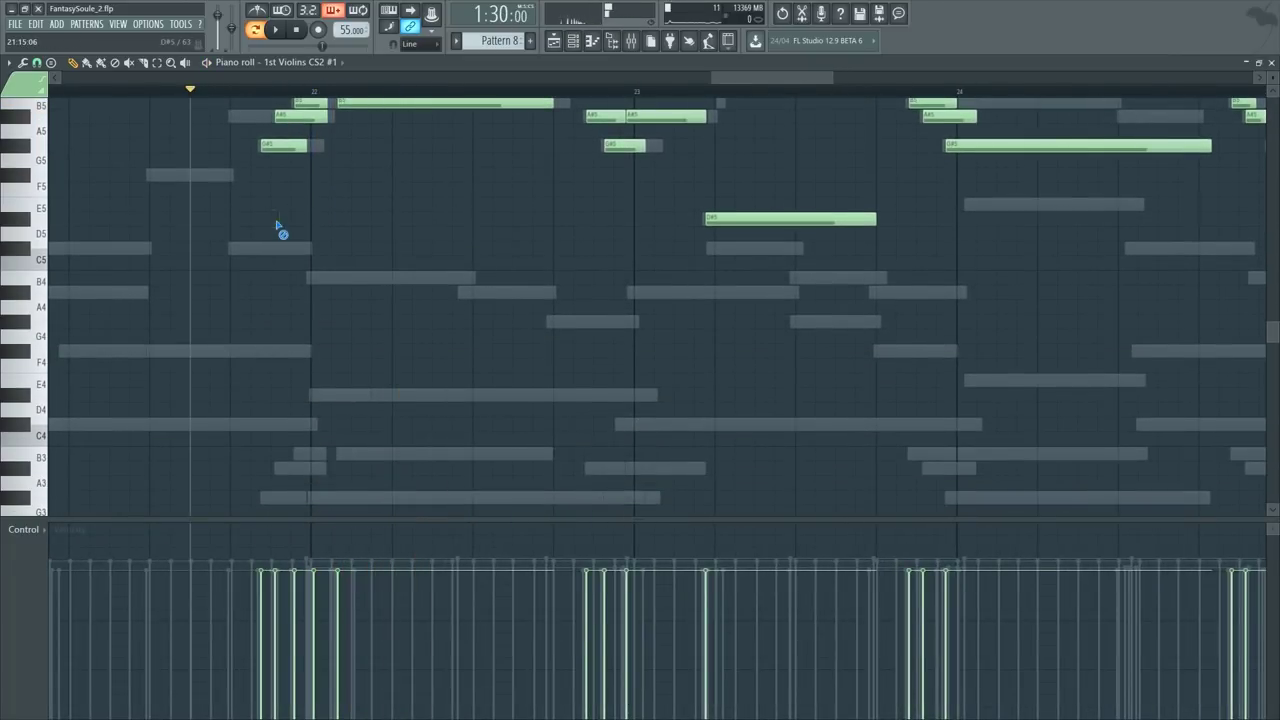
scroll(341, 249, "up", 5)
scroll(531, 280, "down", 8)
left_click_drag(630, 192, 1226, 533)
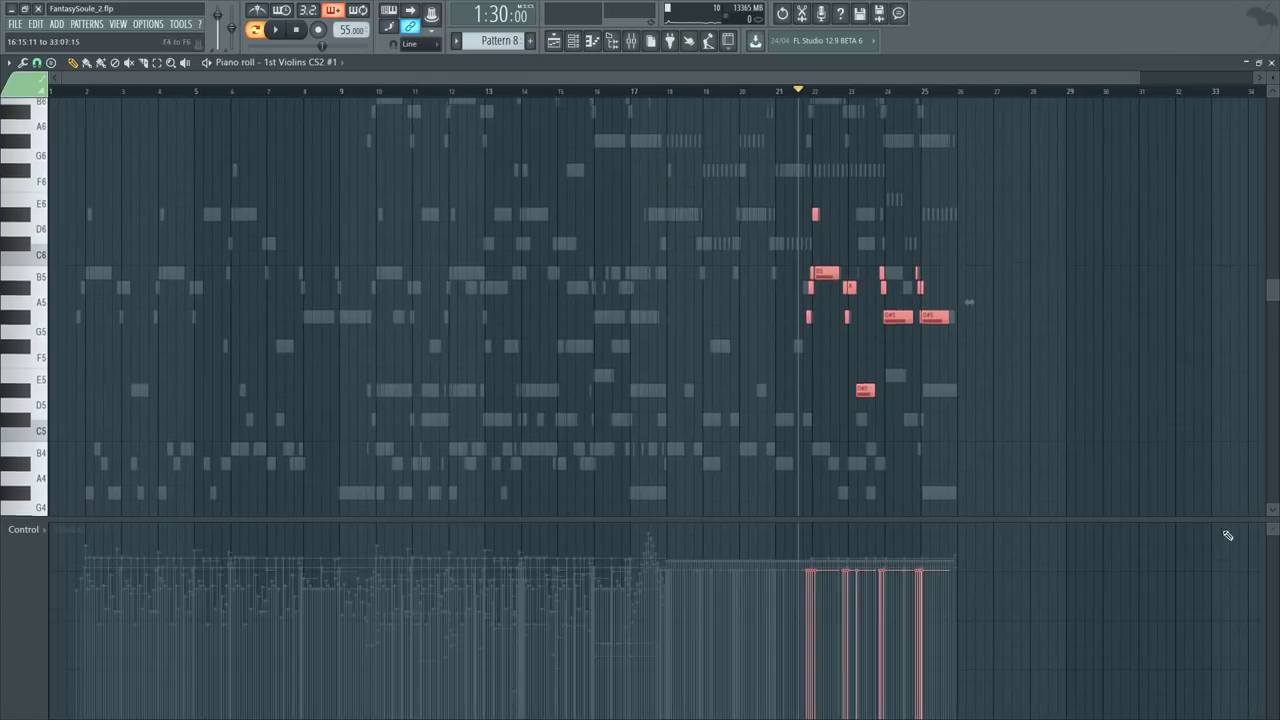
Step: Play the passage from mid bar 21 with all channels enabled, and again with only 1st Violins CS2 #1 and Trumpets 4 CBR #2
key("F6")
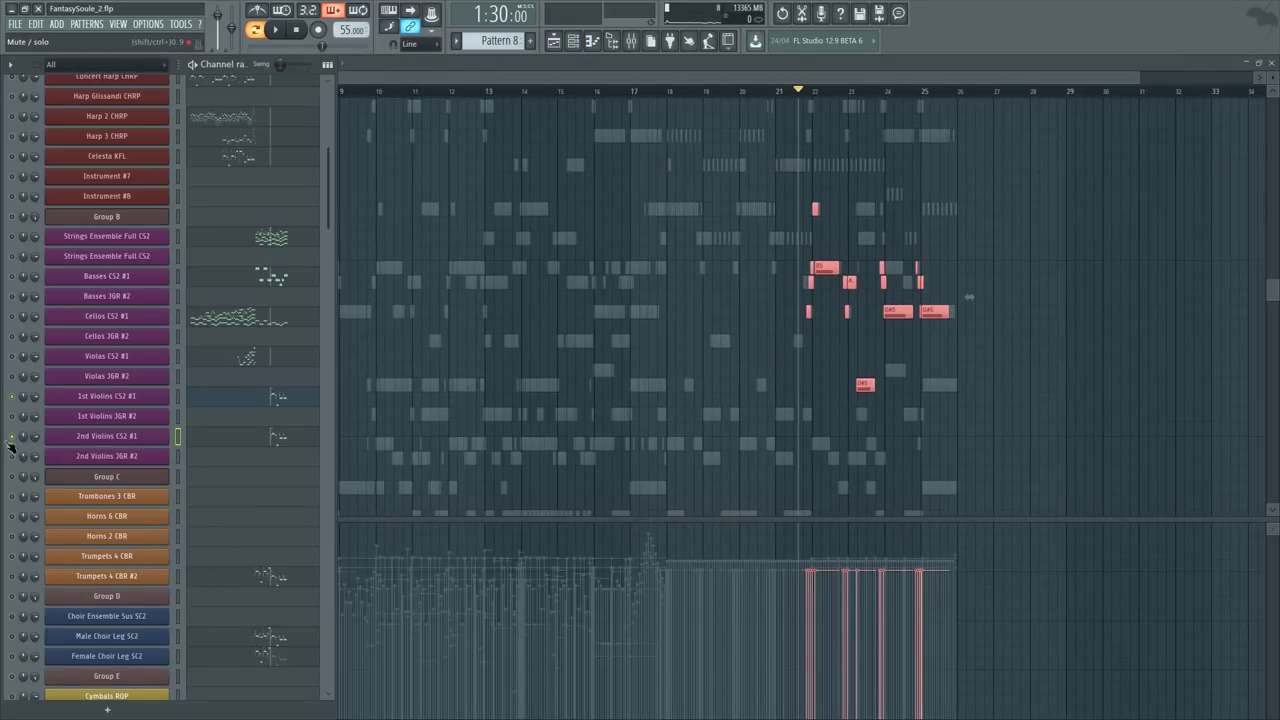
key("space")
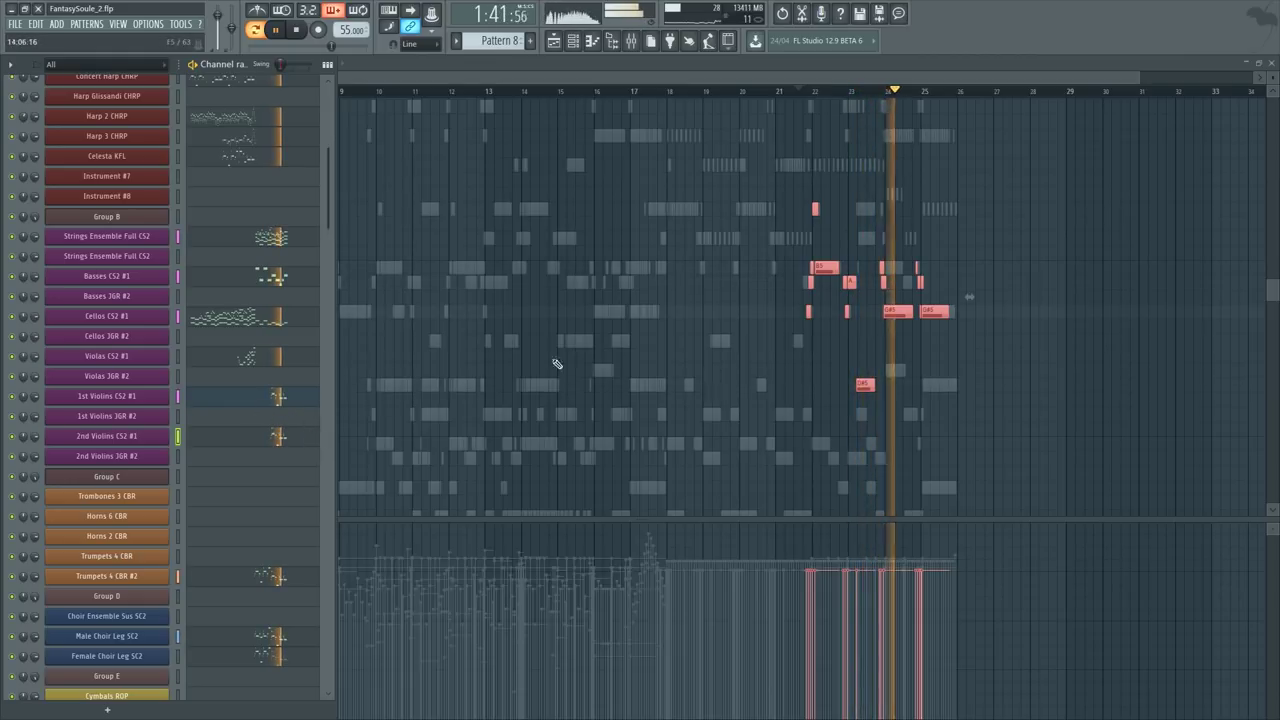
key("space")
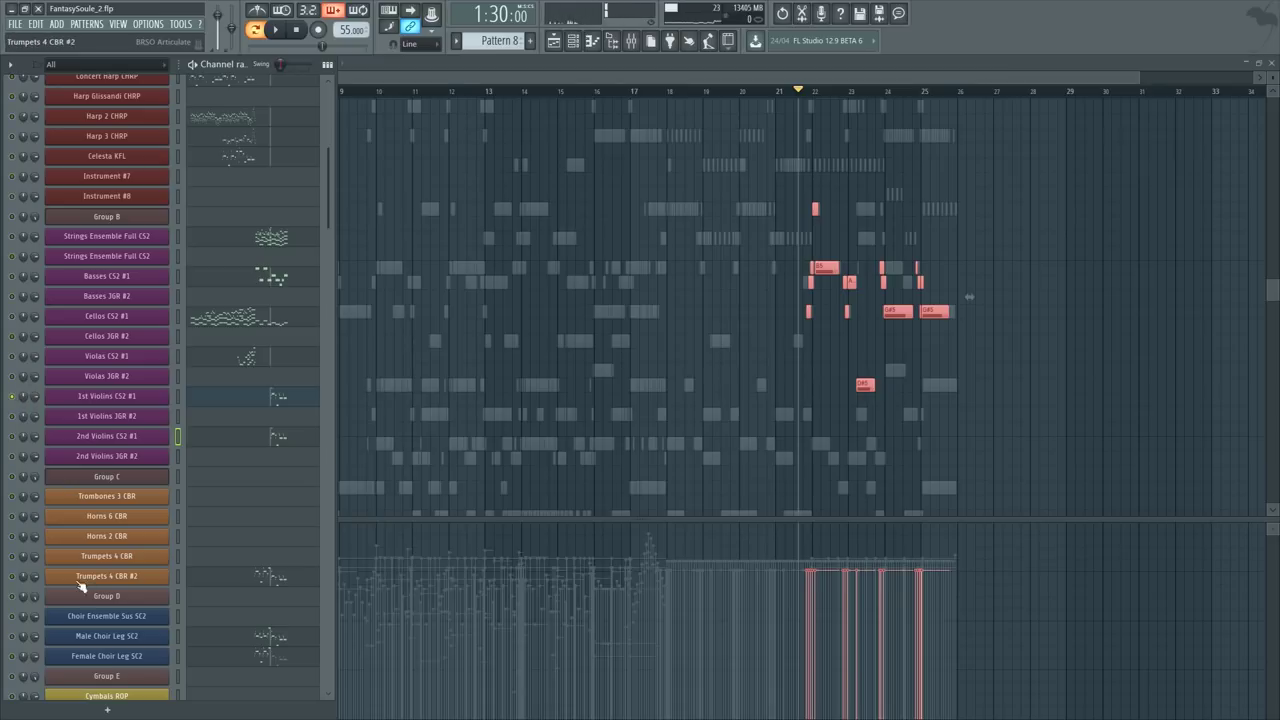
key("space")
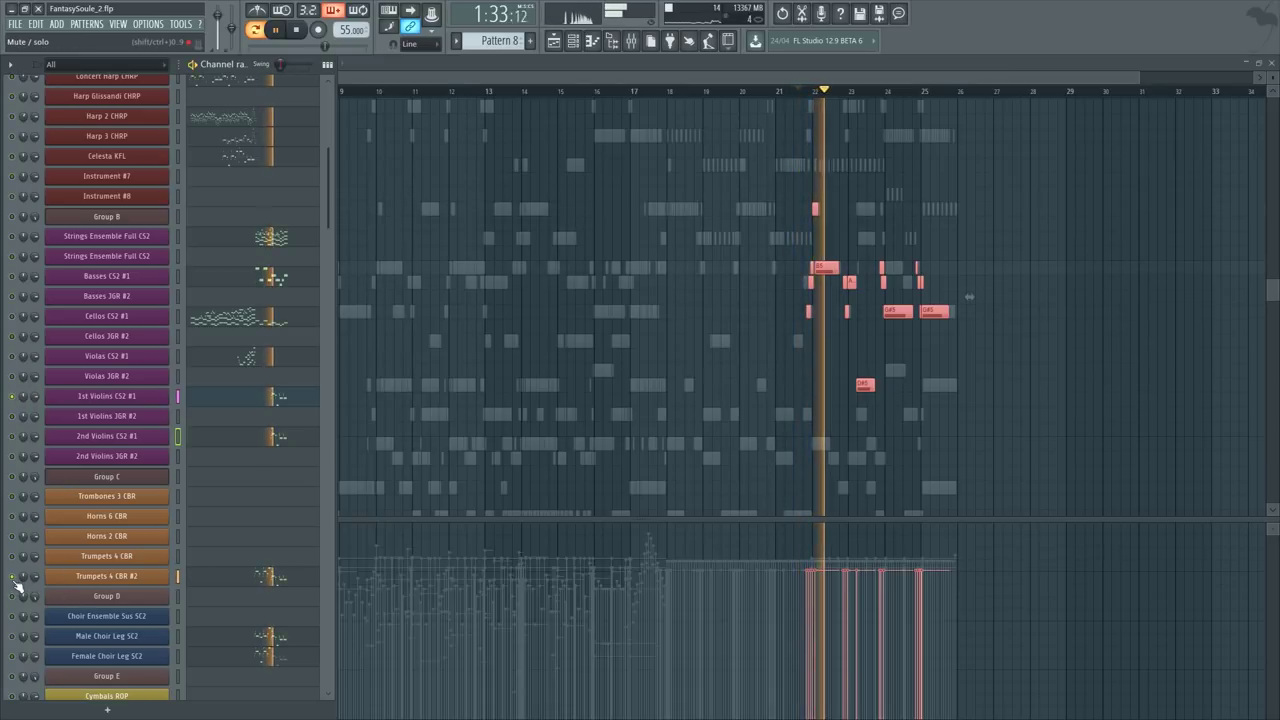
key("space")
Step: Solo Flute CWC, open its notes and listen to the flute line from mid bar 21
scroll(92, 540, "down", 7)
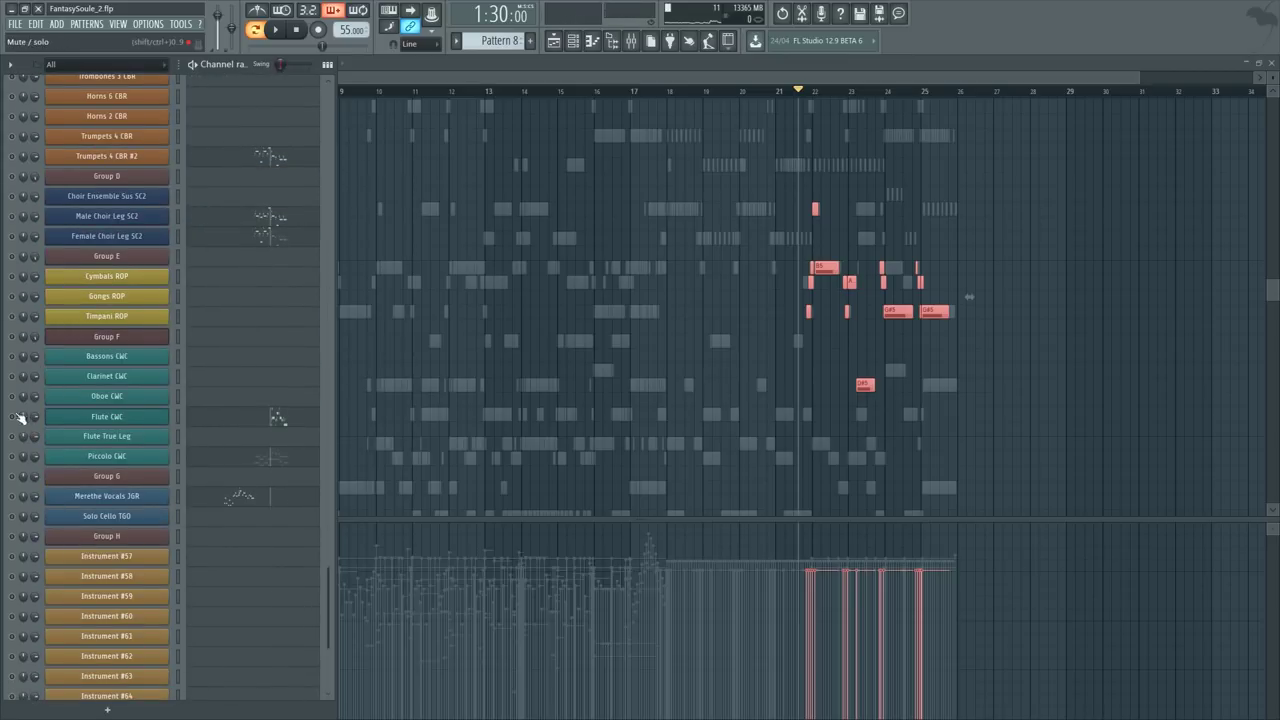
key("space")
left_click(271, 420)
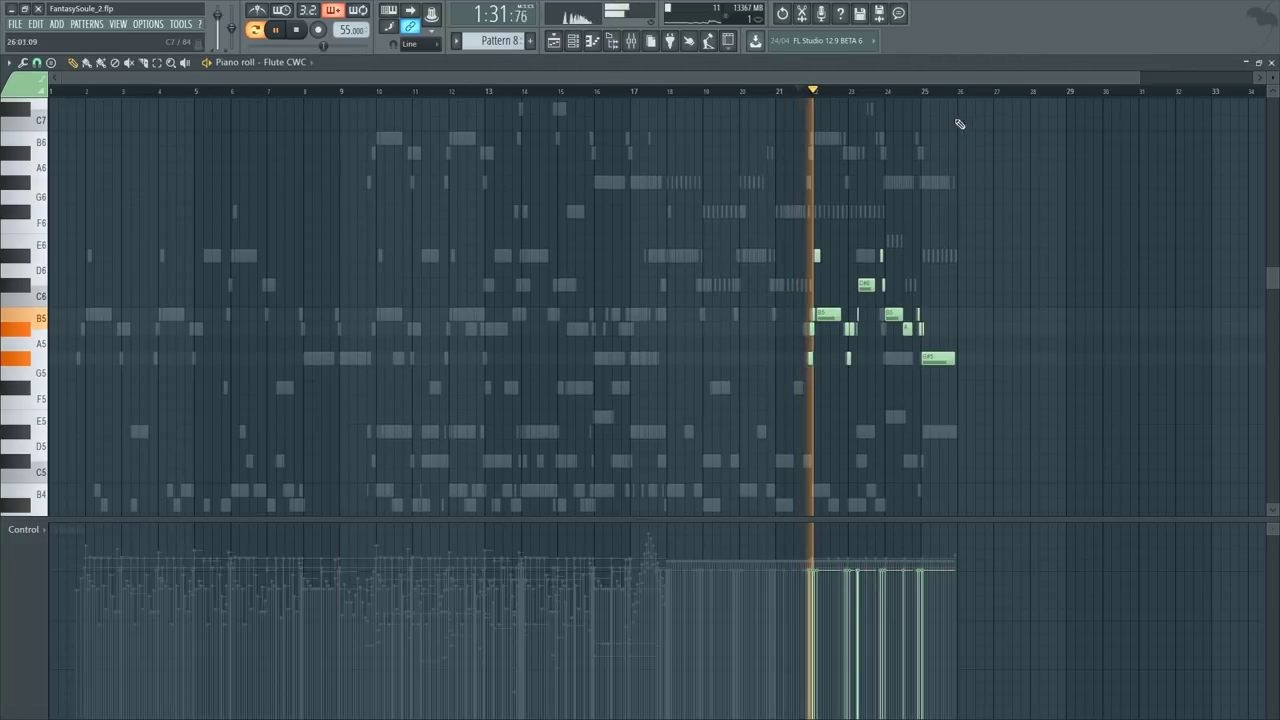
scroll(960, 97, "up", 5)
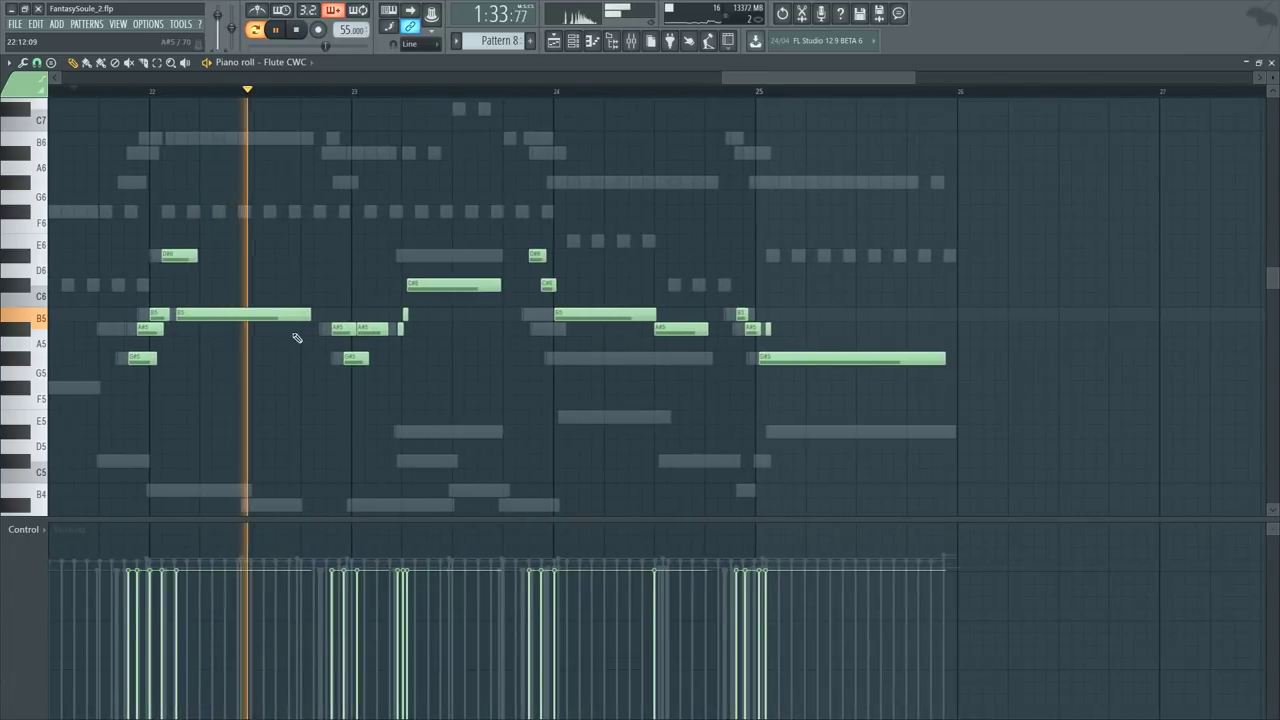
scroll(296, 338, "up", 2)
scroll(334, 328, "down", 1)
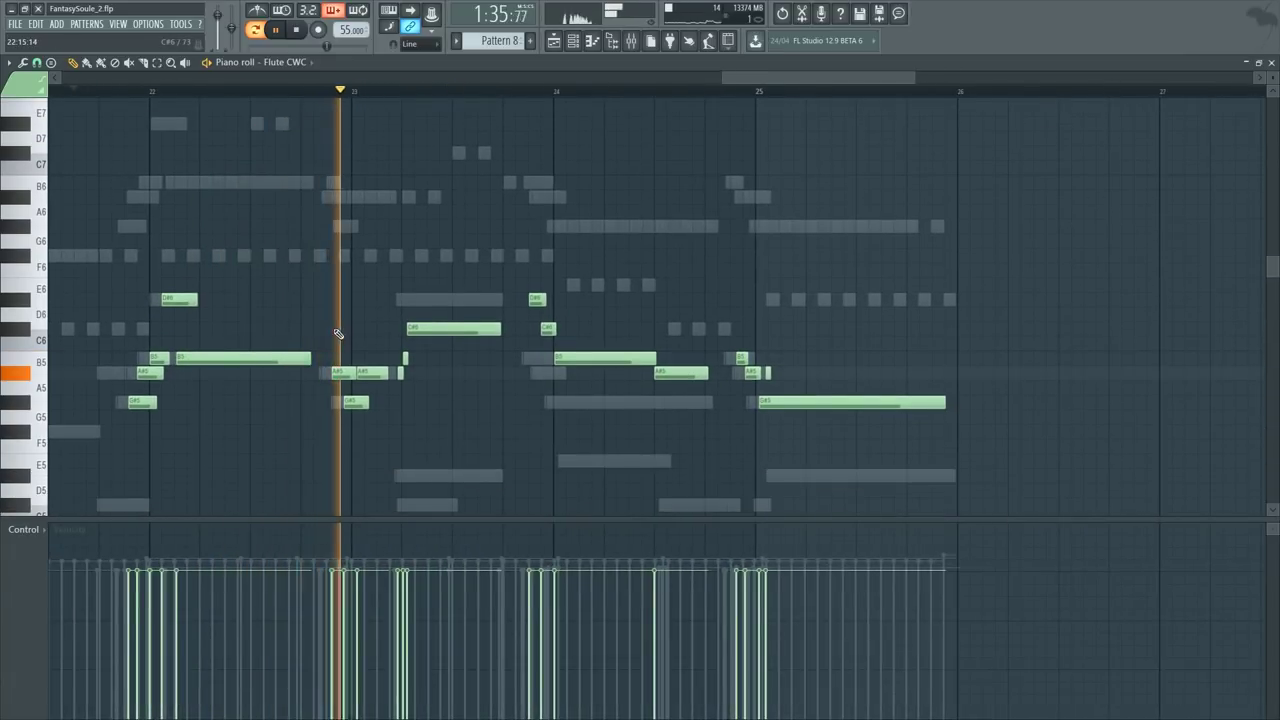
key("space")
Step: Compare the 2nd Violins CS2 #1 notes with the Flute CWC melody in bars 22 to 25
scroll(336, 305, "up", 1)
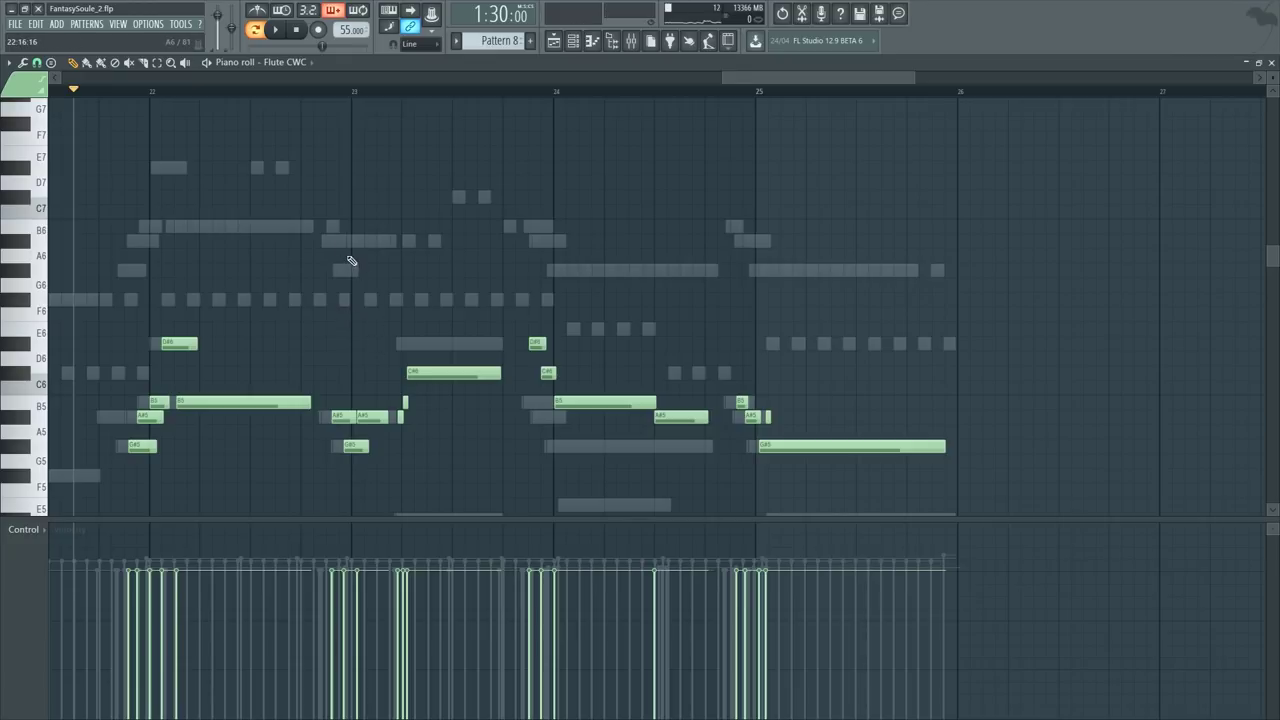
double_click(341, 253)
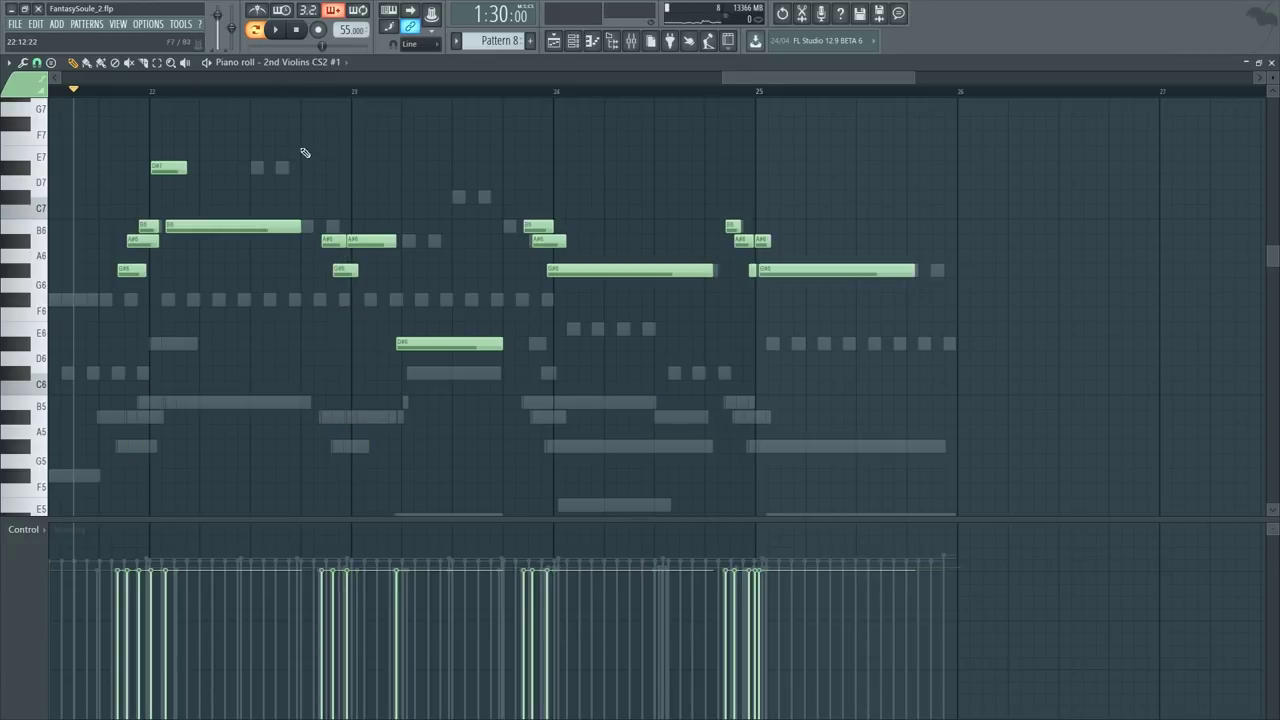
double_click(417, 376)
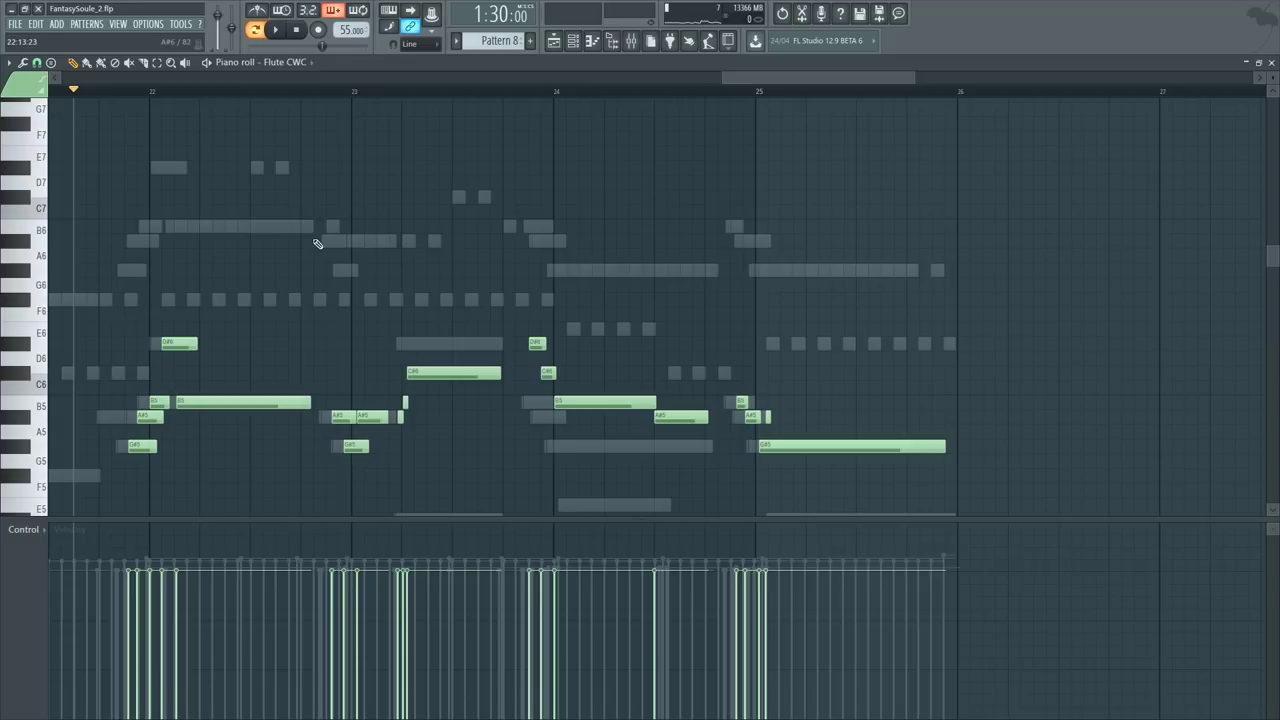
Step: Open the 1st Violins CS2 #1 notes and listen to bar 22 against the flute line
key("F6")
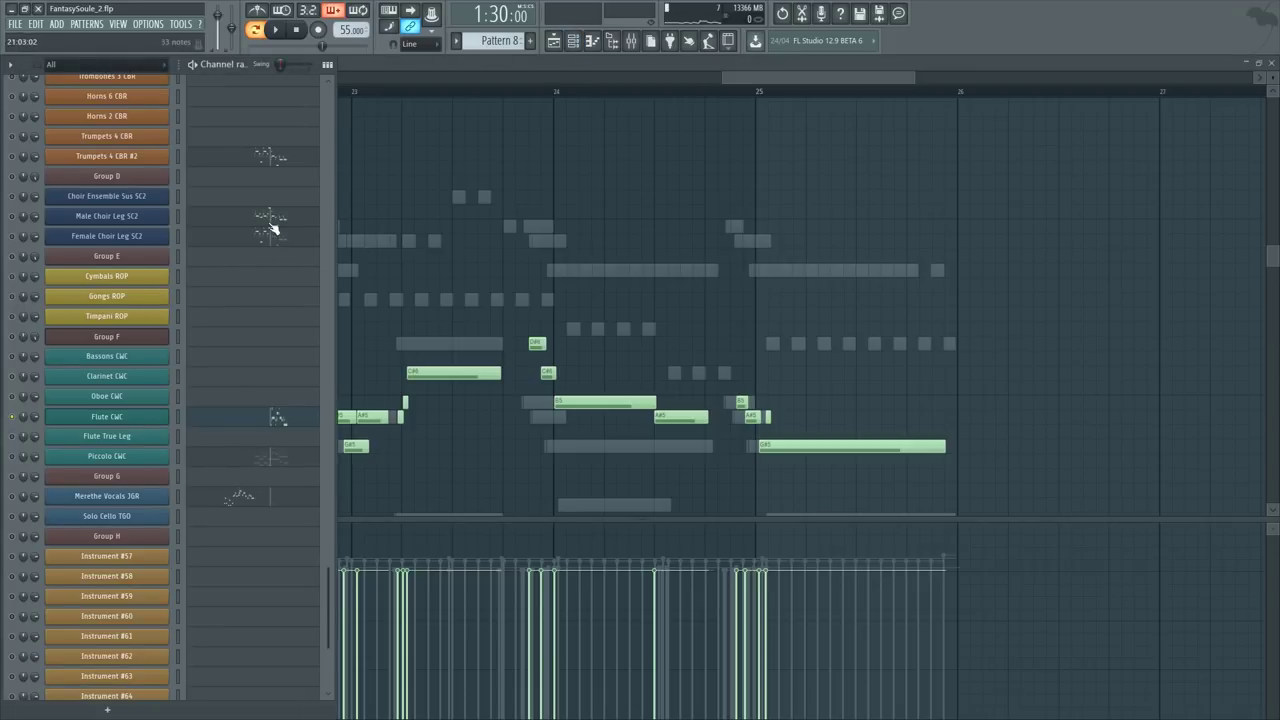
scroll(272, 229, "up", 6)
left_click(272, 425)
key("space")
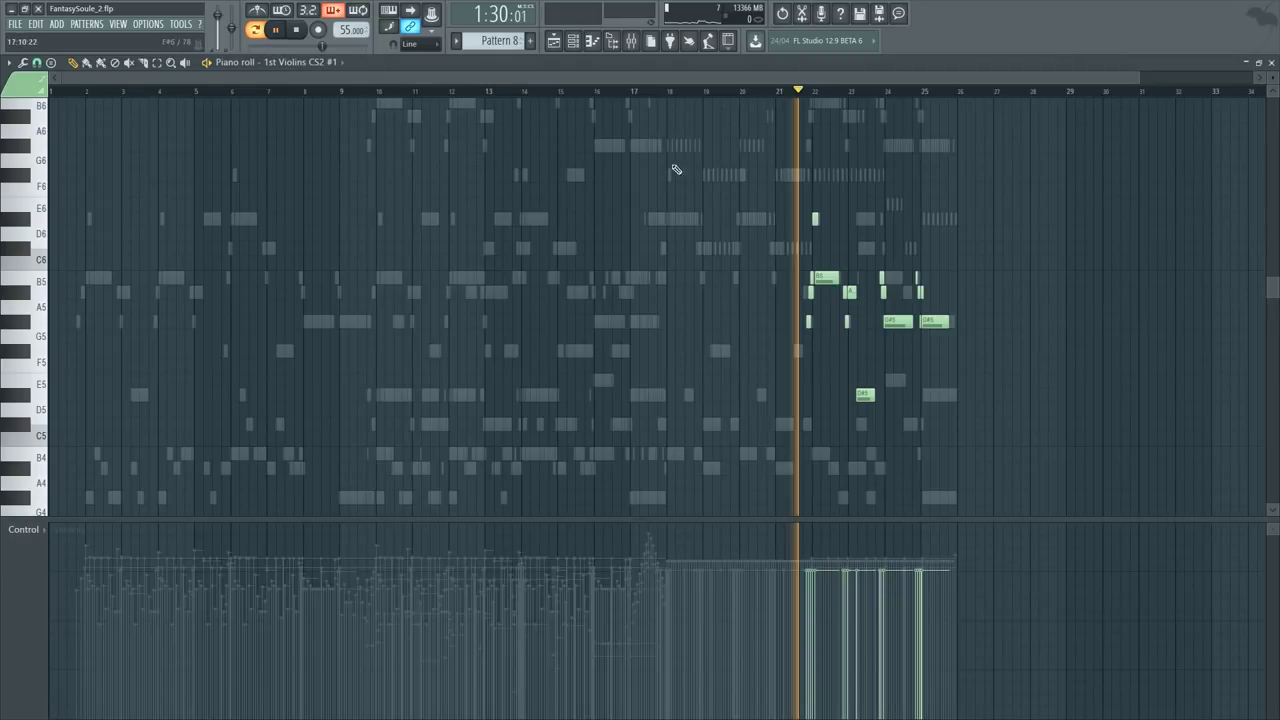
scroll(882, 97, "up", 5)
scroll(882, 97, "up", 1)
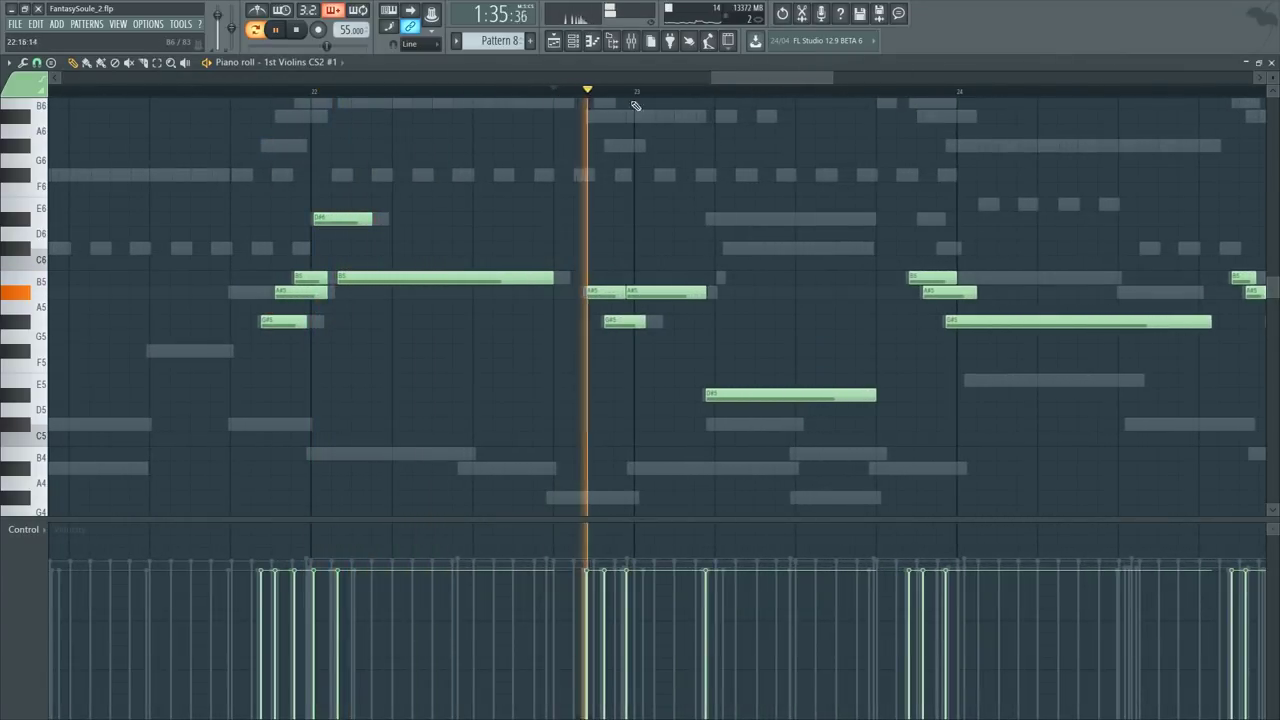
key("space")
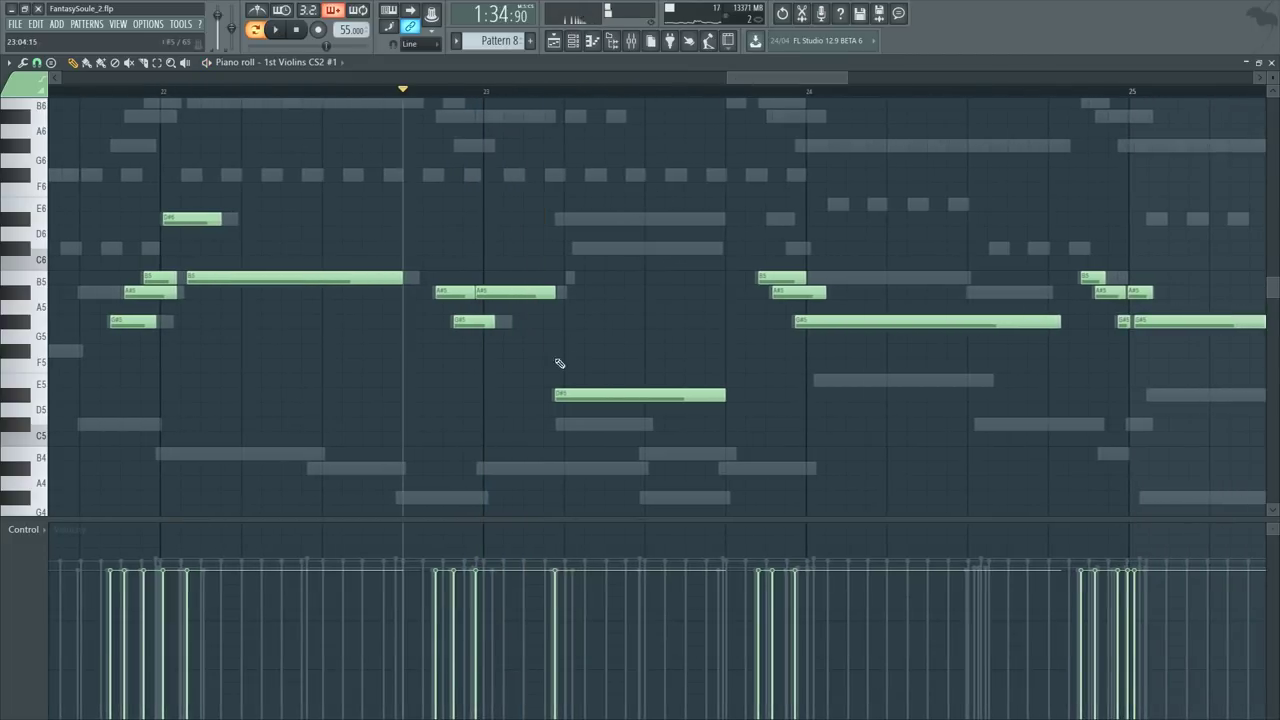
Step: Replace the low D#5 in bar 23 of the 1st violins with short A#5 and B5 notes leading into a long C#6
left_click_drag(567, 392, 567, 290)
key("ctrl+z")
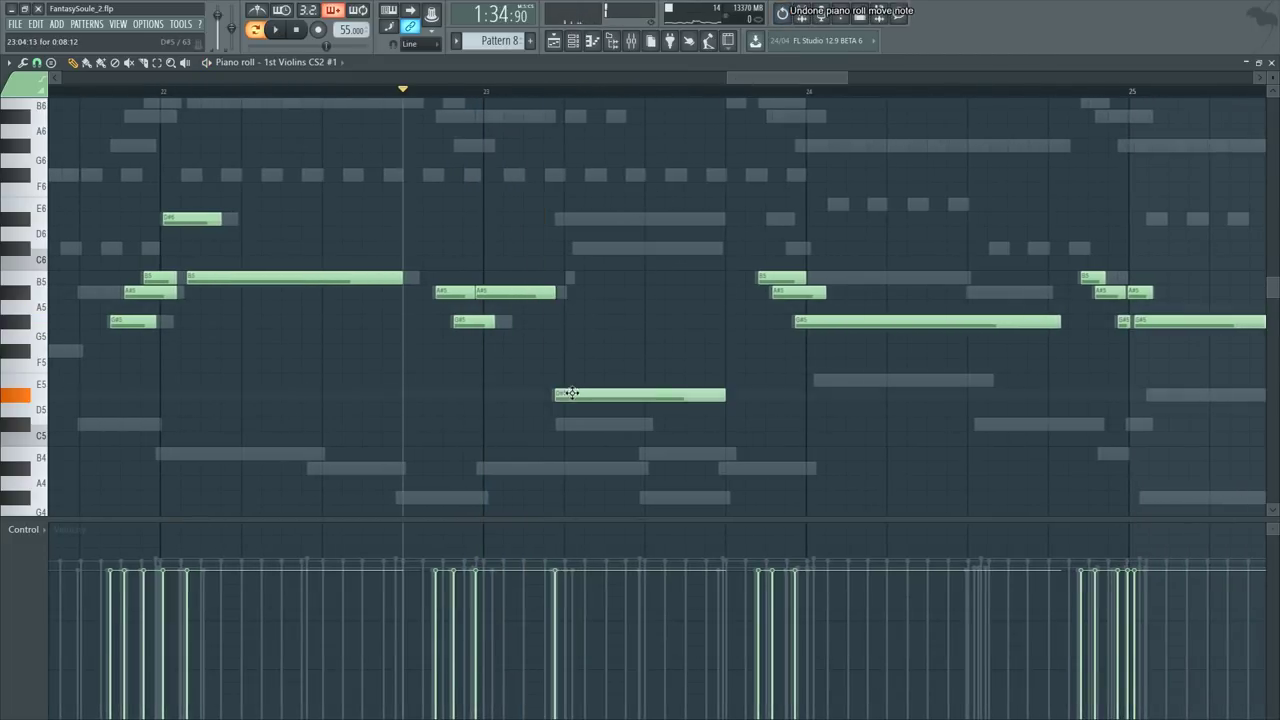
left_click_drag(567, 392, 578, 290)
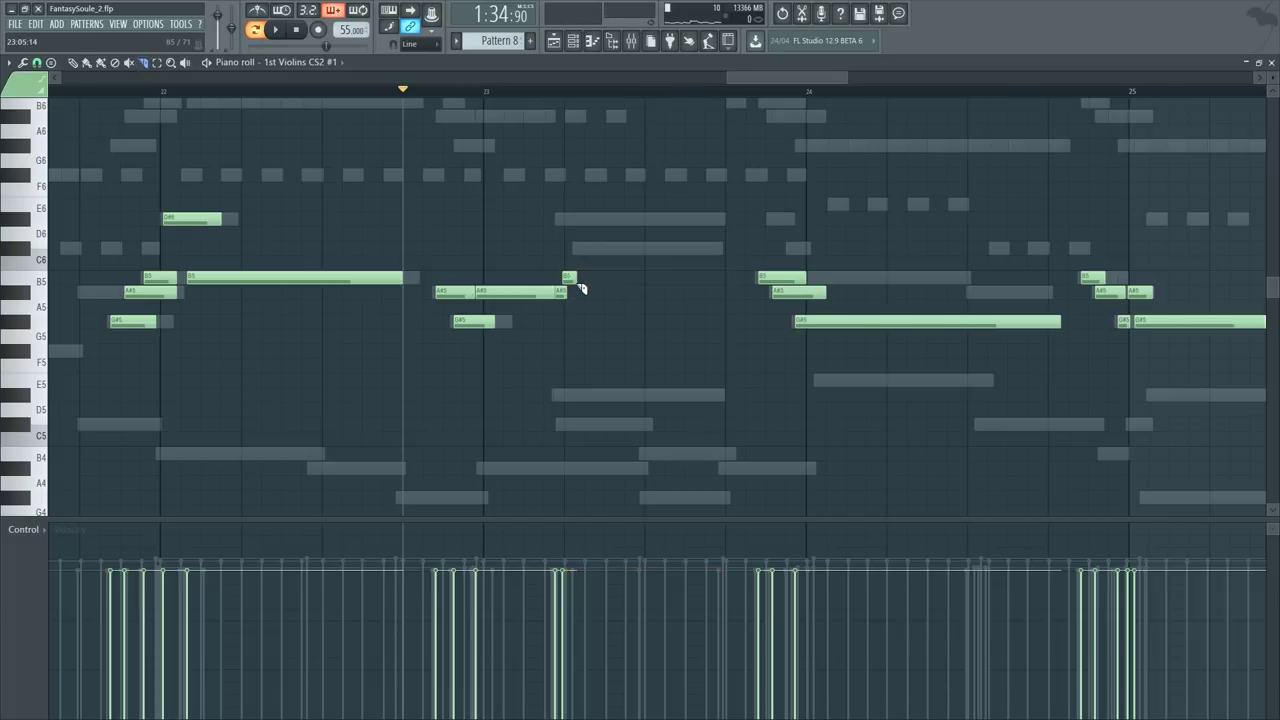
left_click_drag(571, 253, 574, 240)
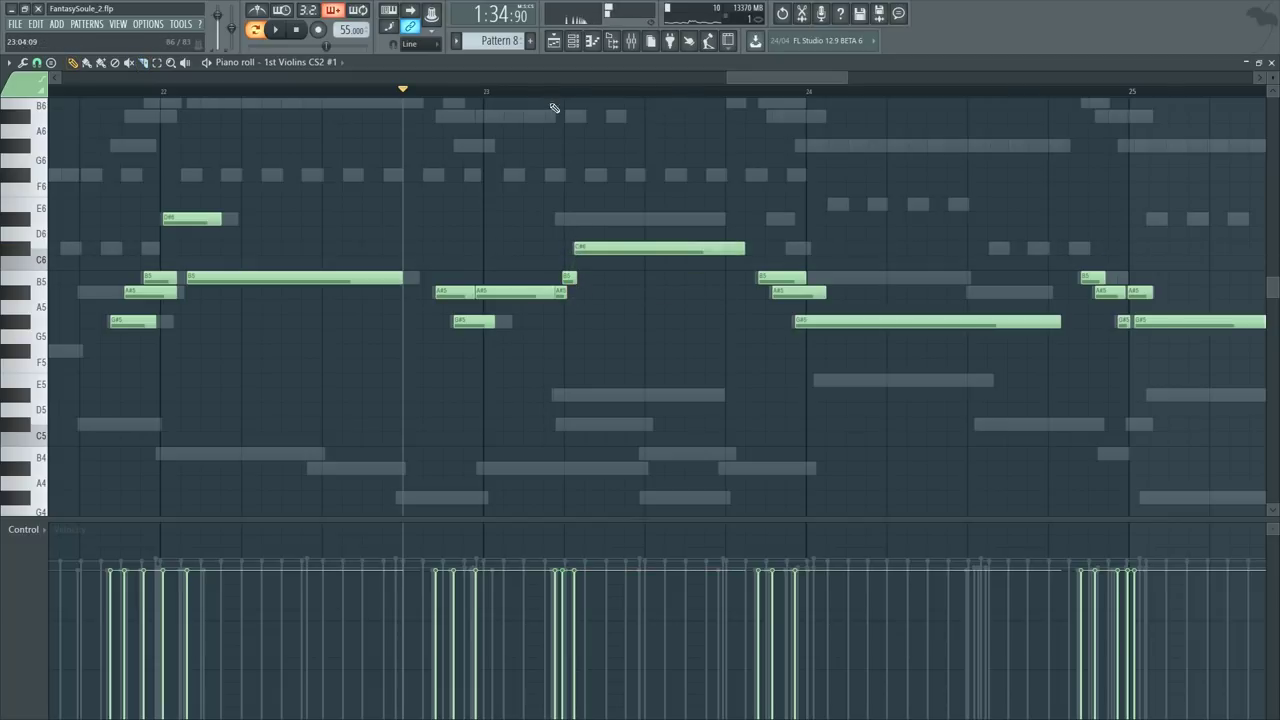
Step: Play from early bar 23 and shorten the longer A#5 so it ends before the short A#5 and B5 notes
left_click(537, 91)
left_click(543, 293)
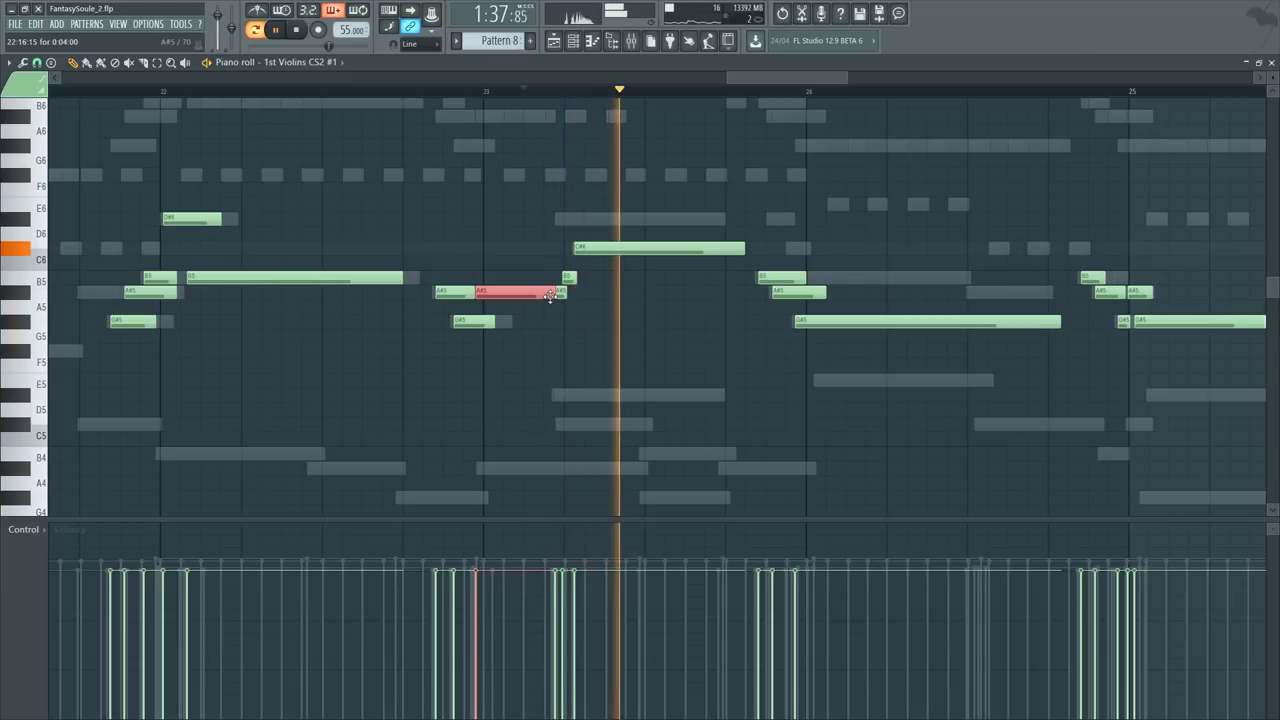
left_click_drag(547, 296, 539, 296)
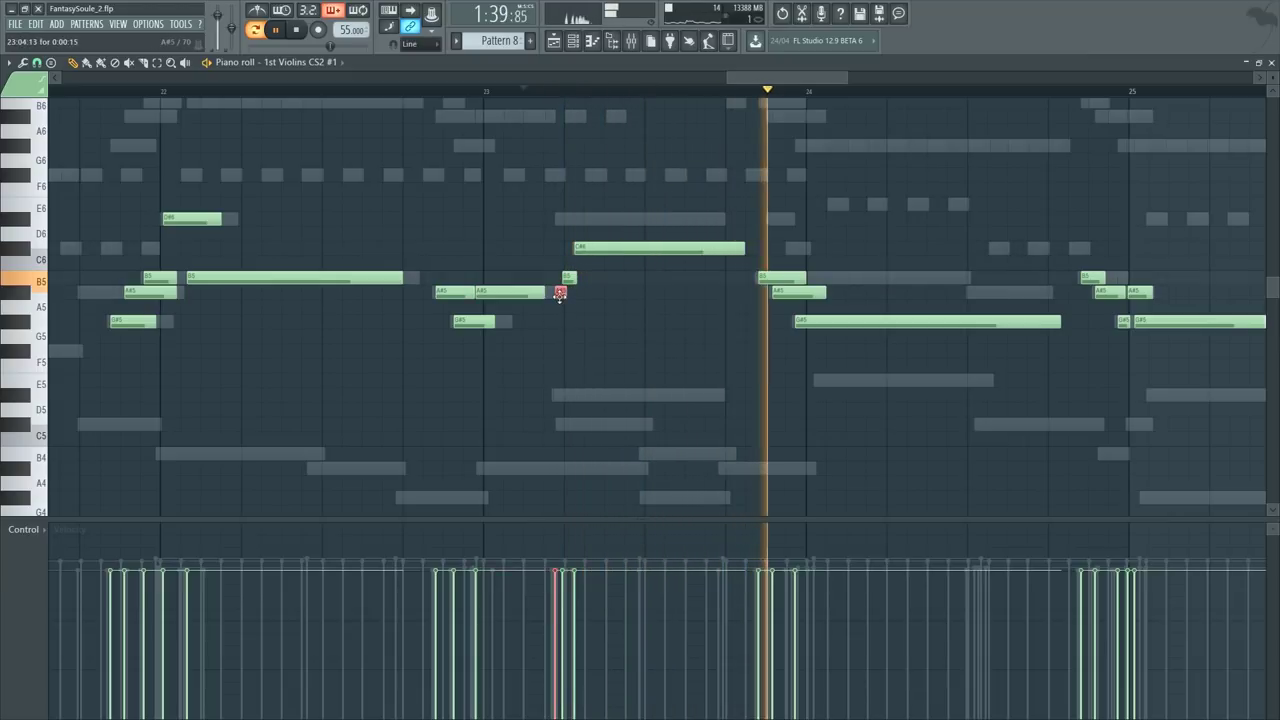
Step: Raise the two short notes just before bar 24 to D#6 and C#6 and listen from late bar 23
key("space")
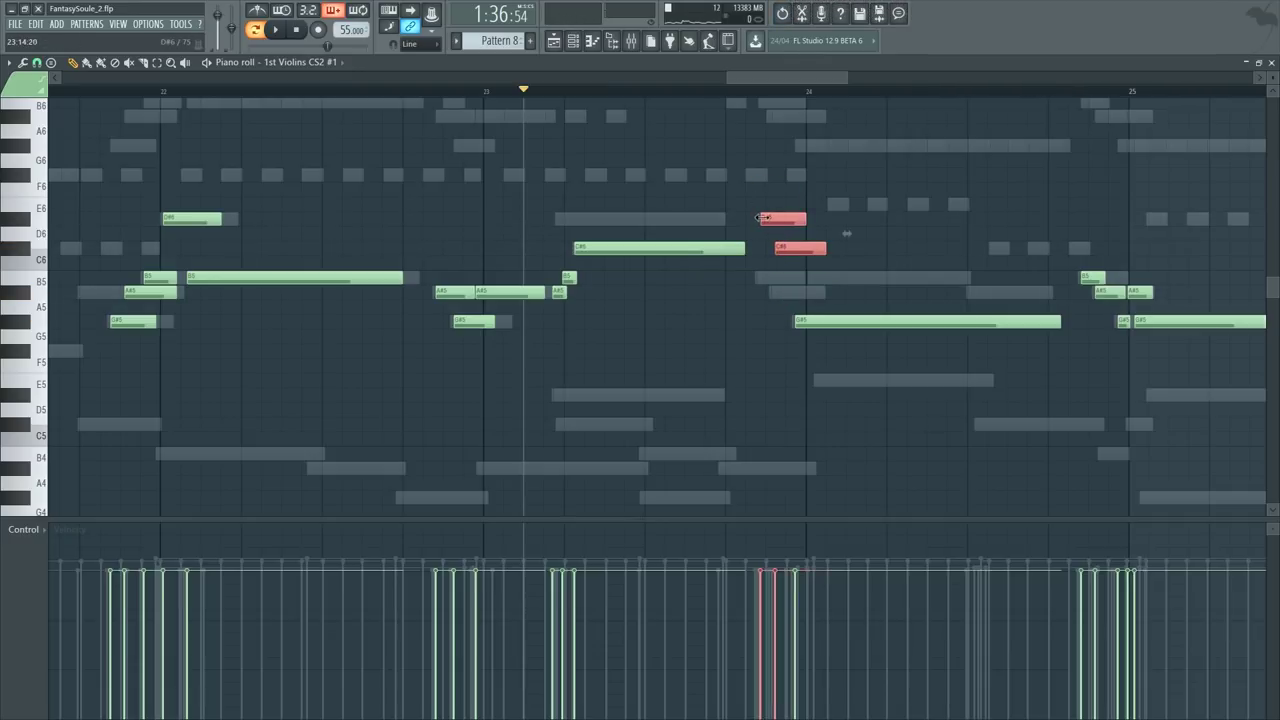
left_click(738, 92)
key("space")
left_click(838, 295, "ctrl")
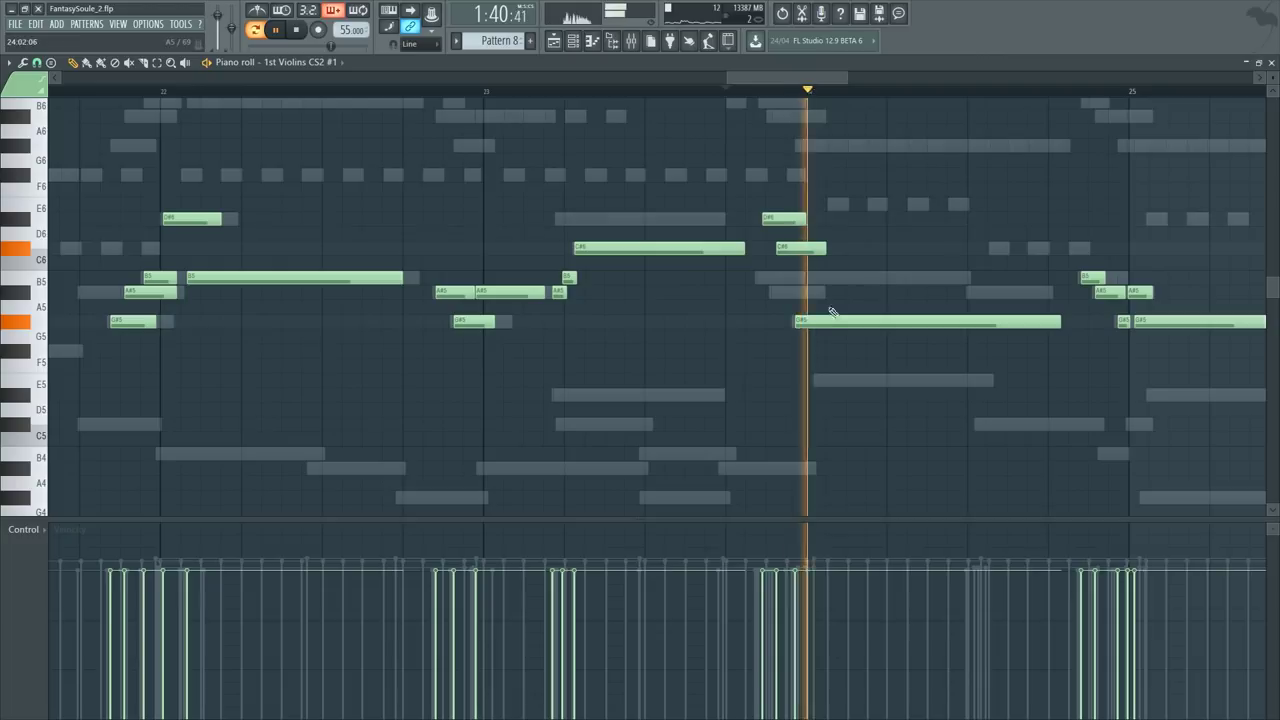
Step: Raise the long bar 24 note to B5, align its start just before the bar line and listen to it
key("space")
left_click_drag(803, 320, 818, 273)
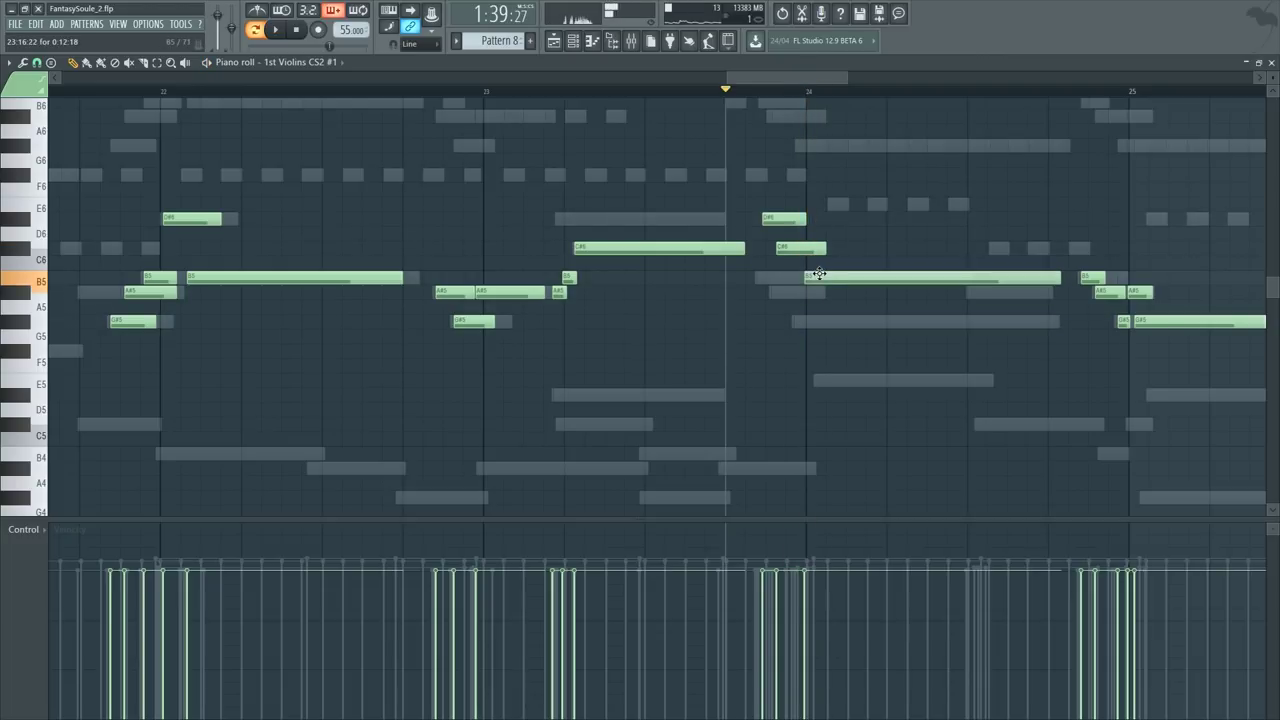
key("space")
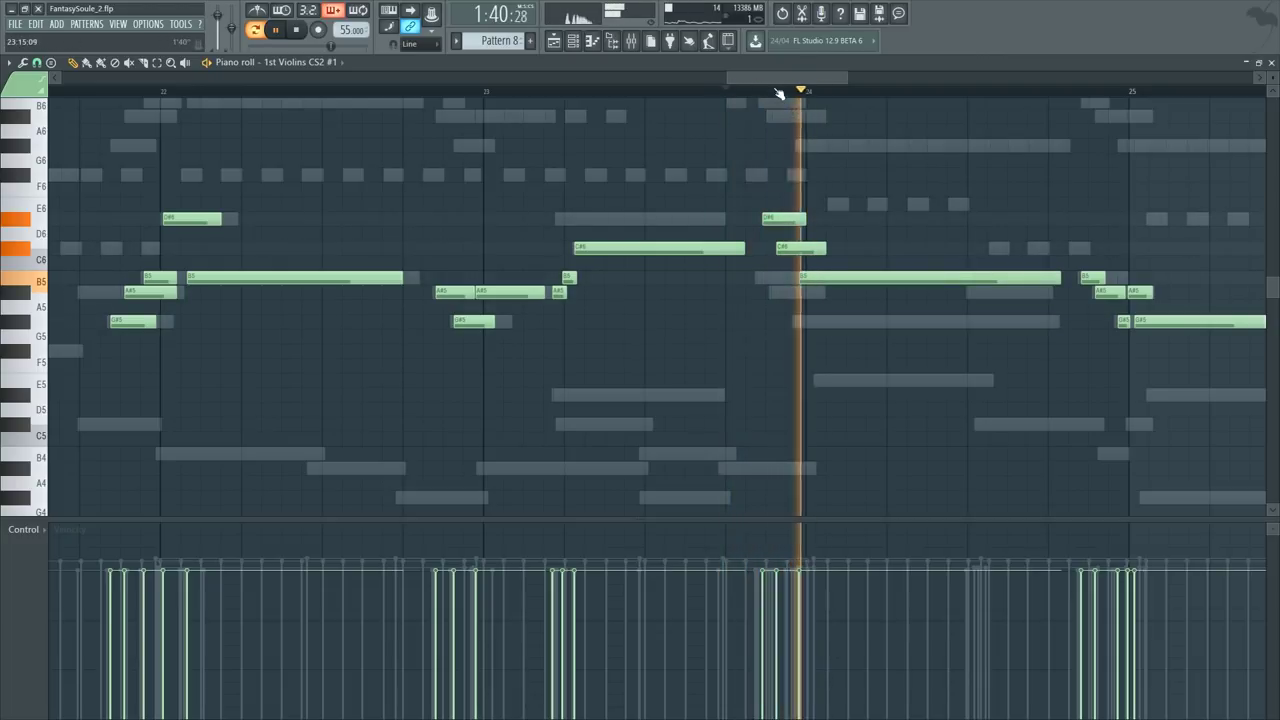
left_click_drag(782, 77, 805, 77)
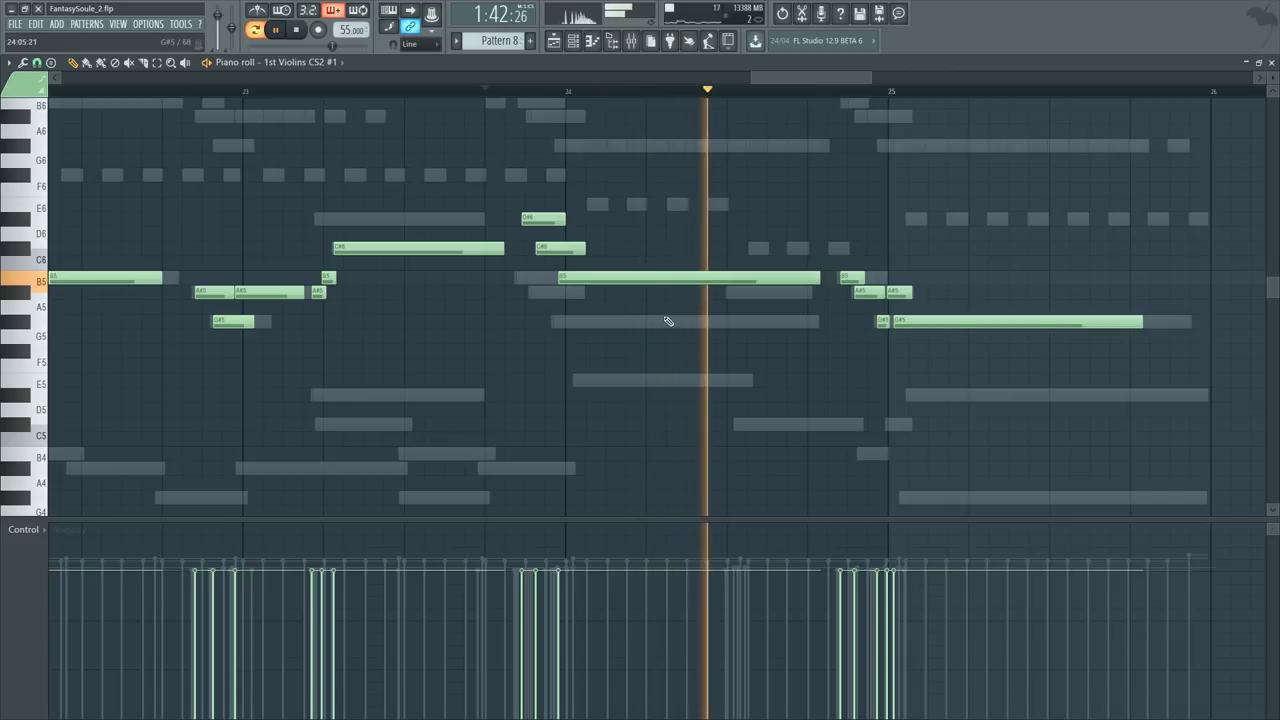
Step: Shorten the long B5 to mid bar 24, follow it with an A#5 note and listen to the change
key("space")
left_click(722, 292)
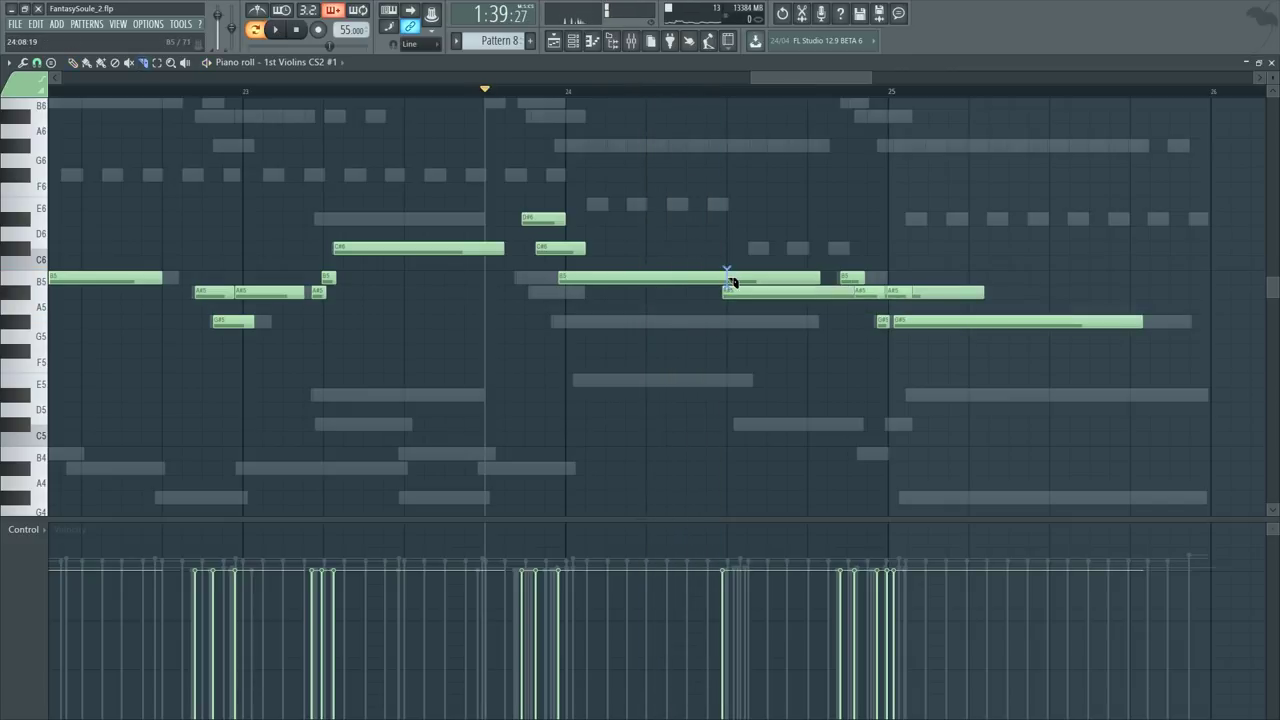
key("Delete")
key("space")
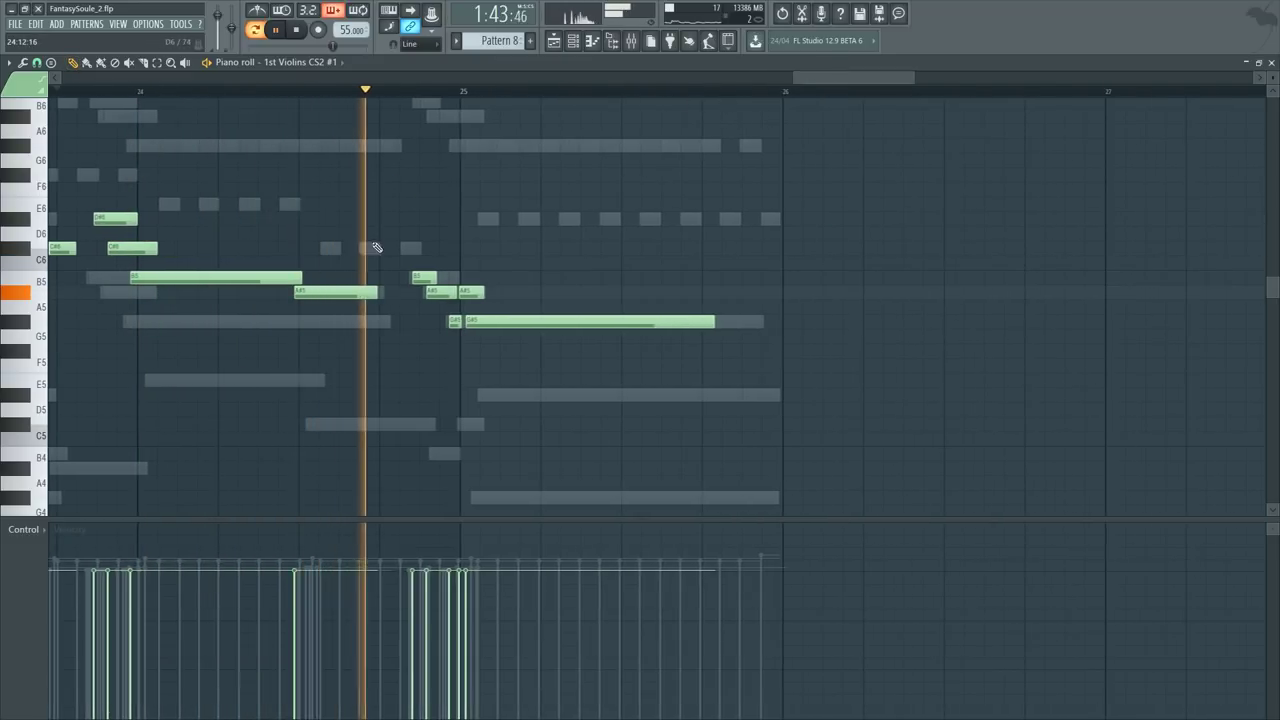
key("space")
Step: Rearrange the short notes before bar 25 into a C#6, B5, A#5, F#5 run and play it from mid bar 24
left_click_drag(388, 230, 385, 249)
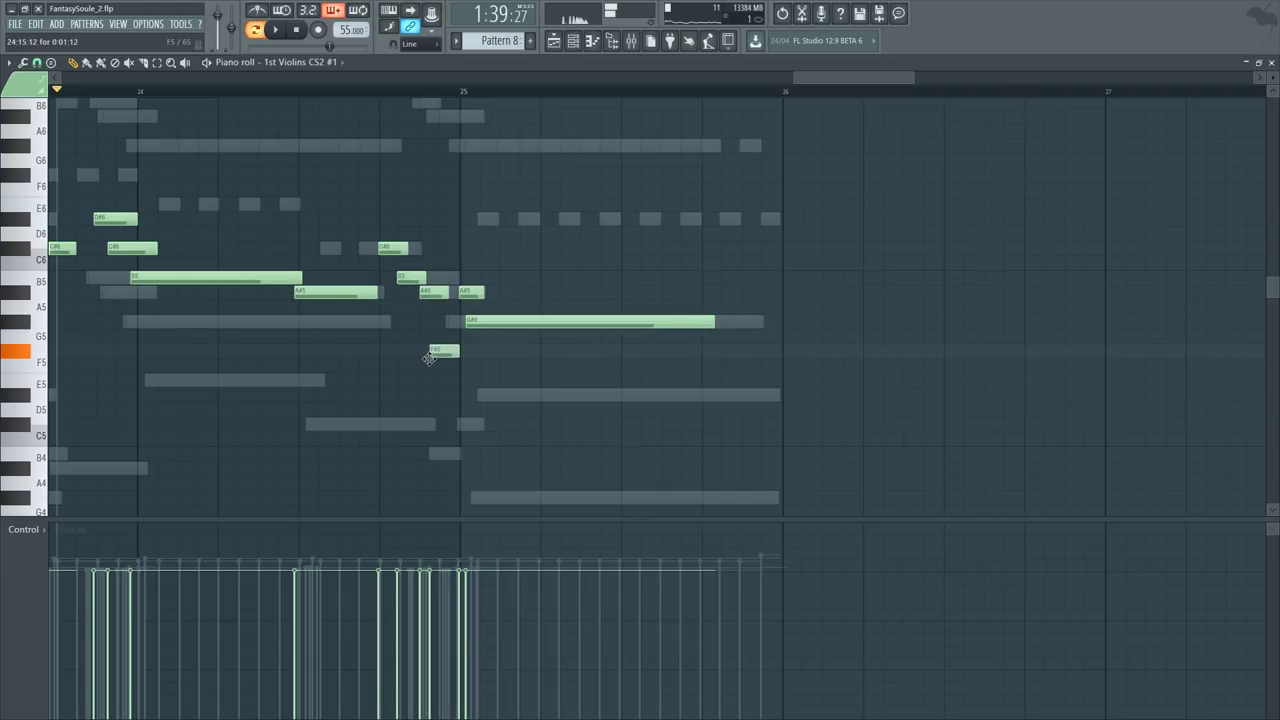
left_click(350, 90)
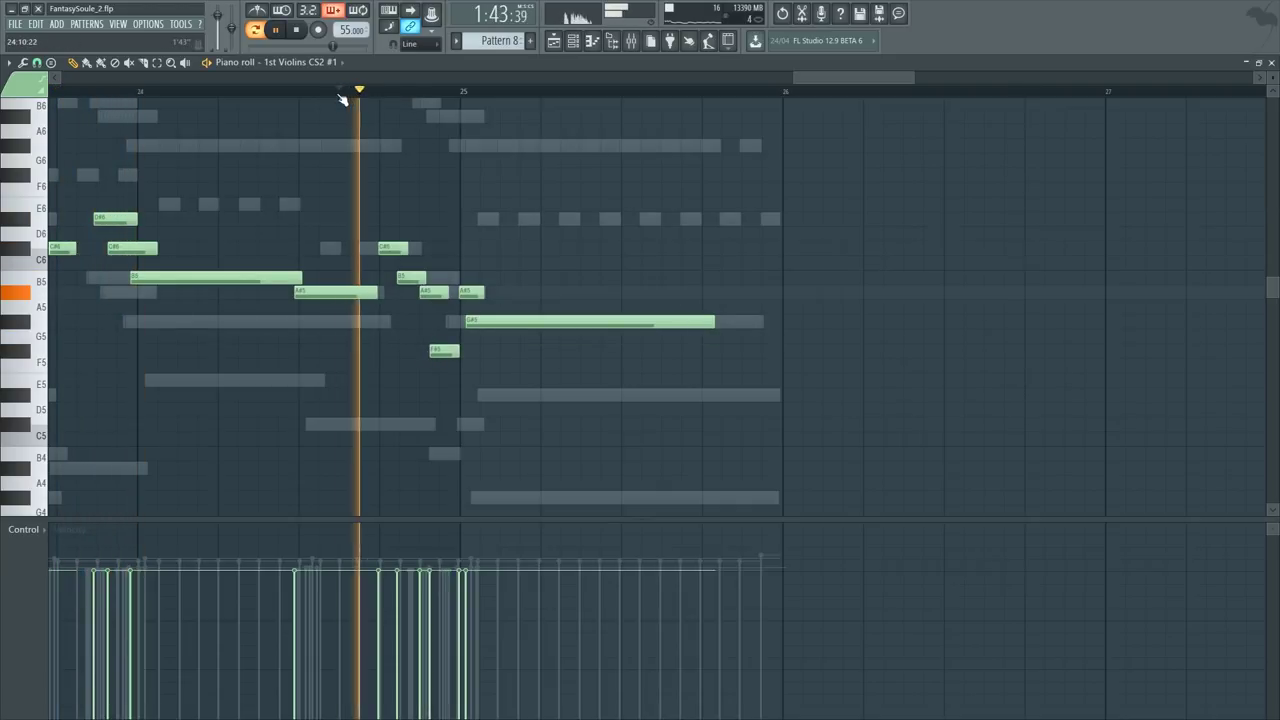
scroll(349, 93, "up", 3)
key("space")
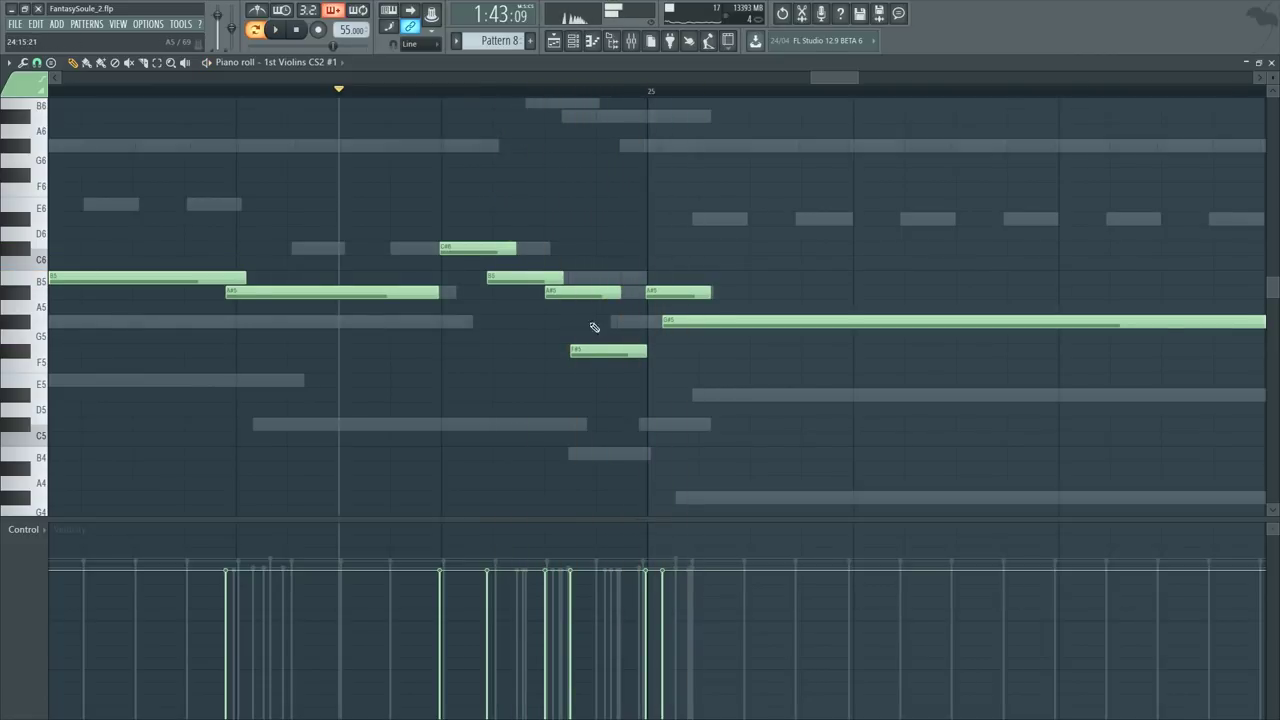
Step: Shorten the four run notes before bar 25, space them evenly up to the bar line and select them
key("p")
right_click(507, 282)
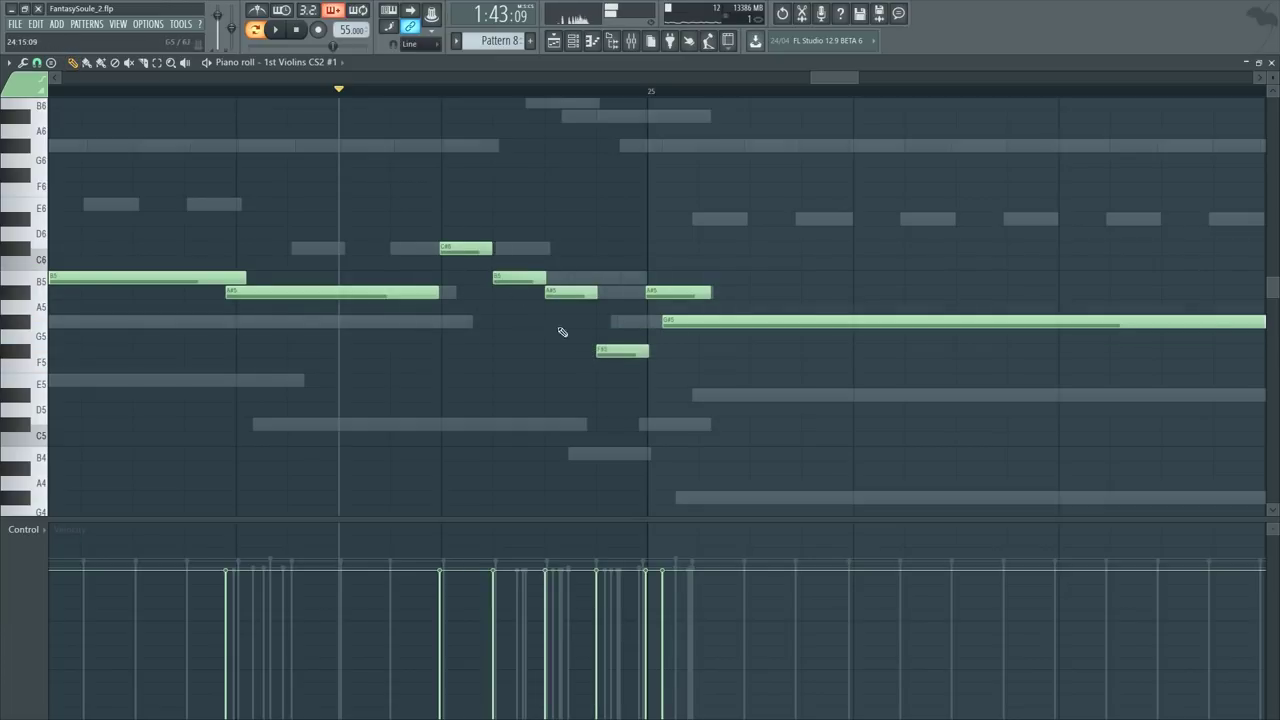
left_click_drag(452, 230, 621, 412)
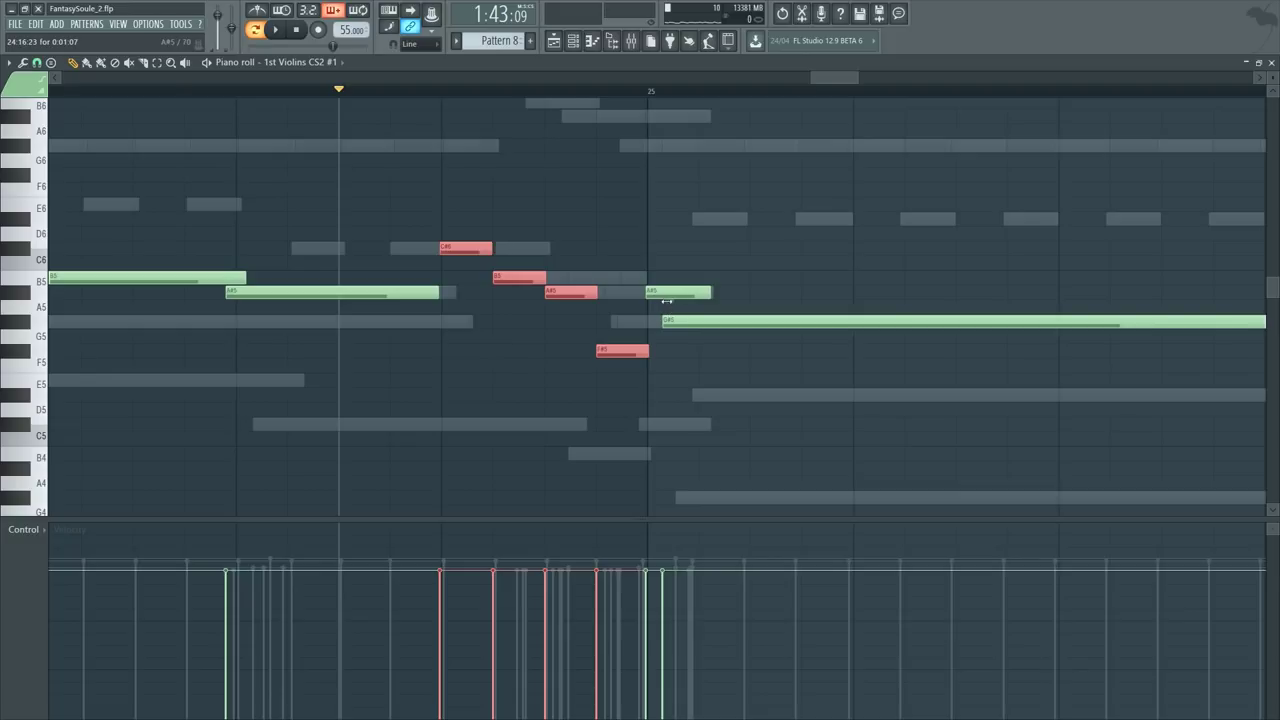
Step: Lengthen the four run notes before bar 25 by starting them slightly earlier, listen to the run and clear the selection
key("space")
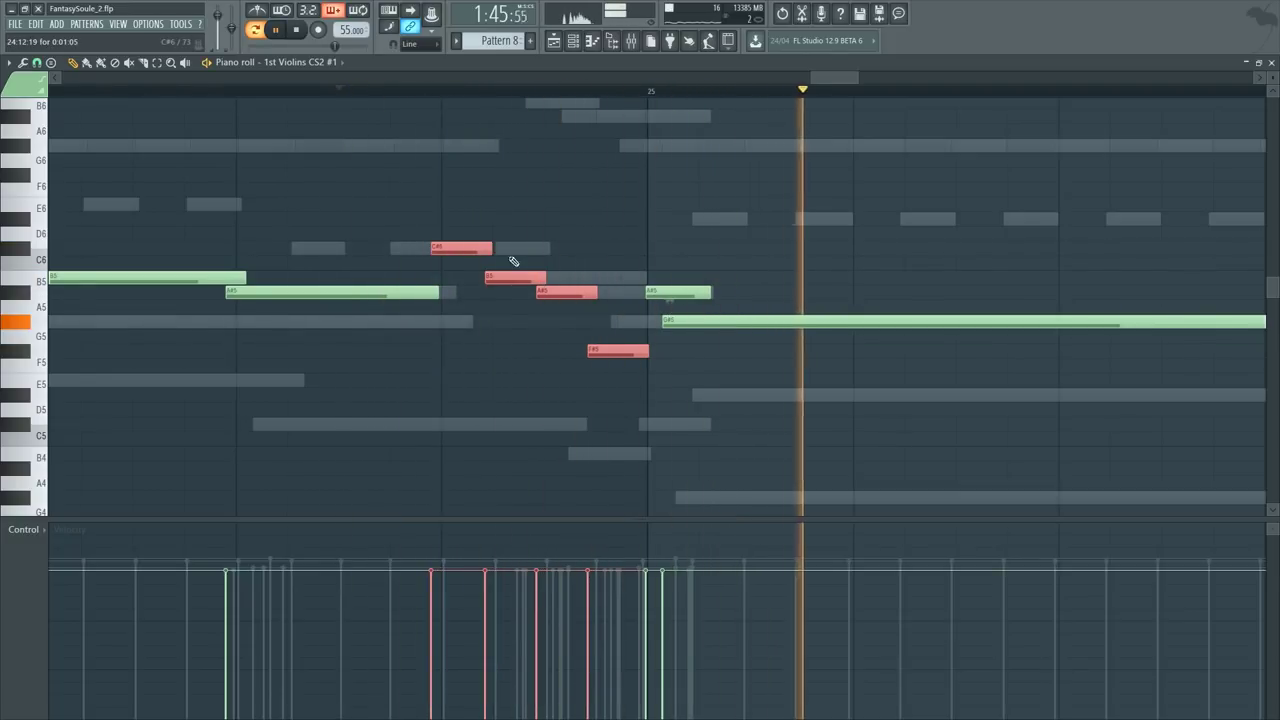
key("space")
key("ctrl+d")
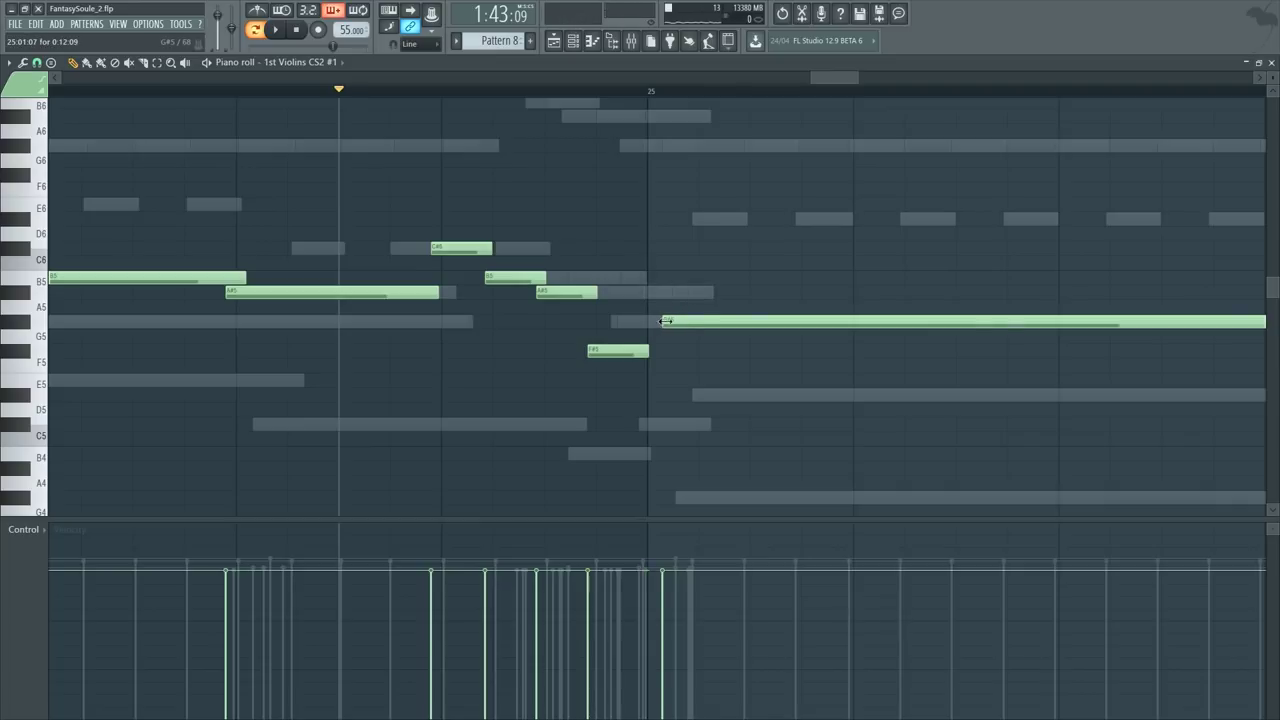
Step: Try starting the long G#5 just before bar 25 in place of the short A#5, listen to it and undo the change
left_click_drag(665, 321, 643, 321)
key("space")
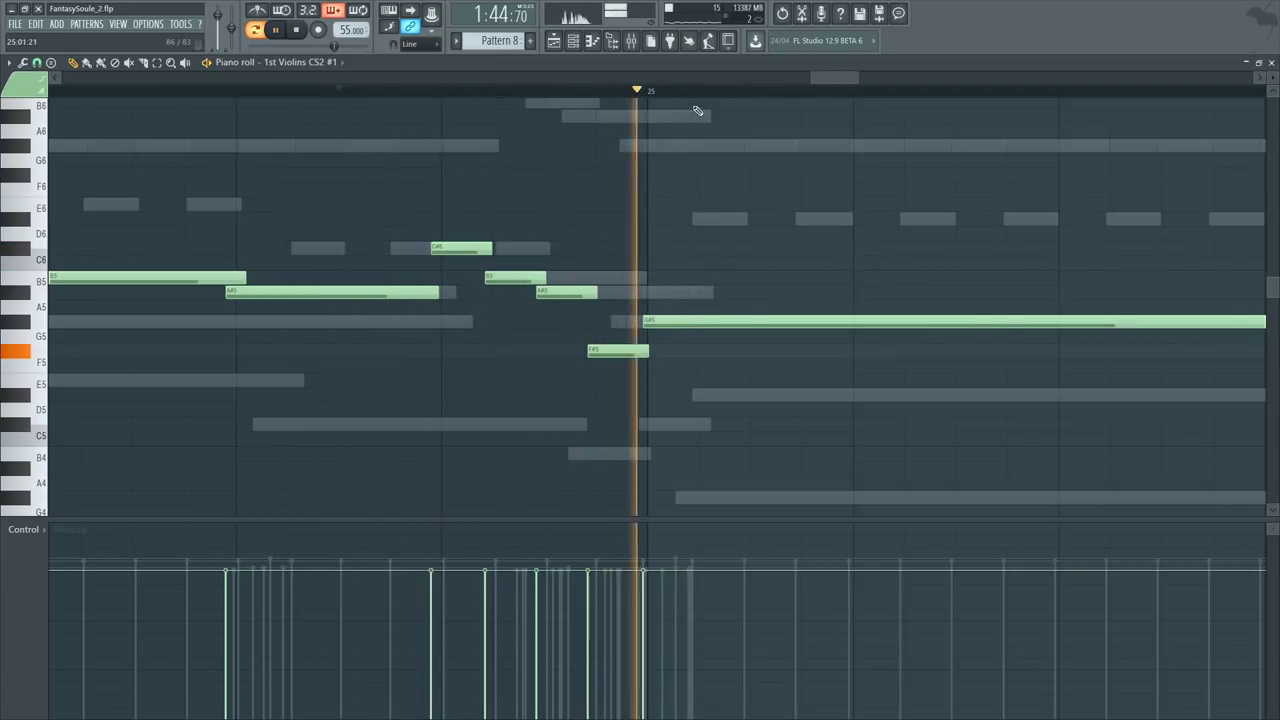
left_click_drag(811, 78, 751, 78)
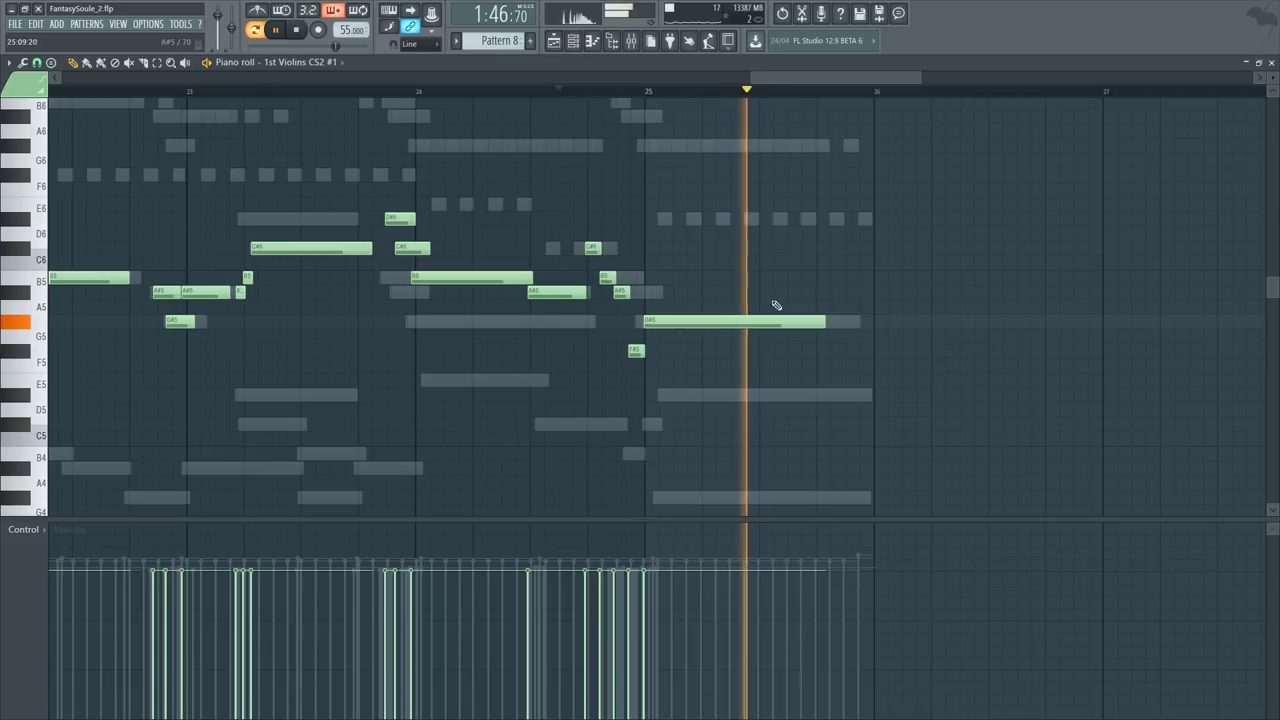
key("space")
key("space")
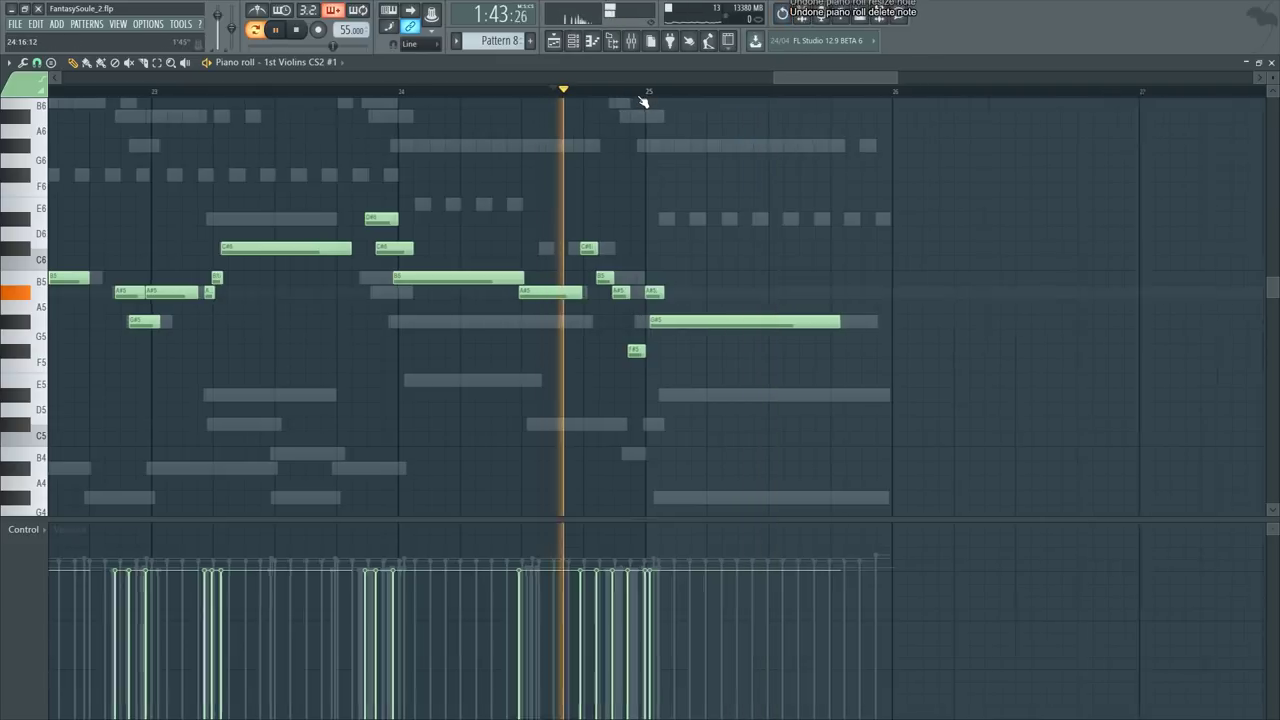
Step: Place a very short G#5 and A#5 at the start of bar 25 leading into the long G#5 and play them
scroll(643, 100, "up", 3)
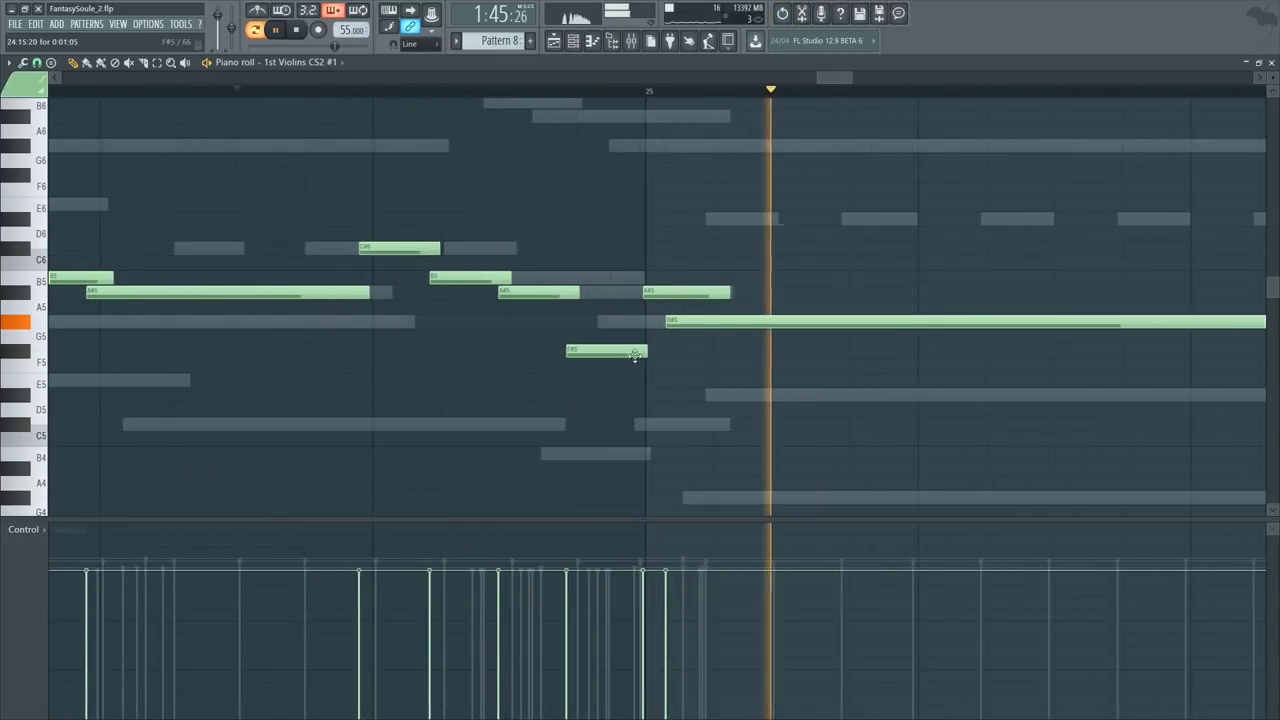
key("space")
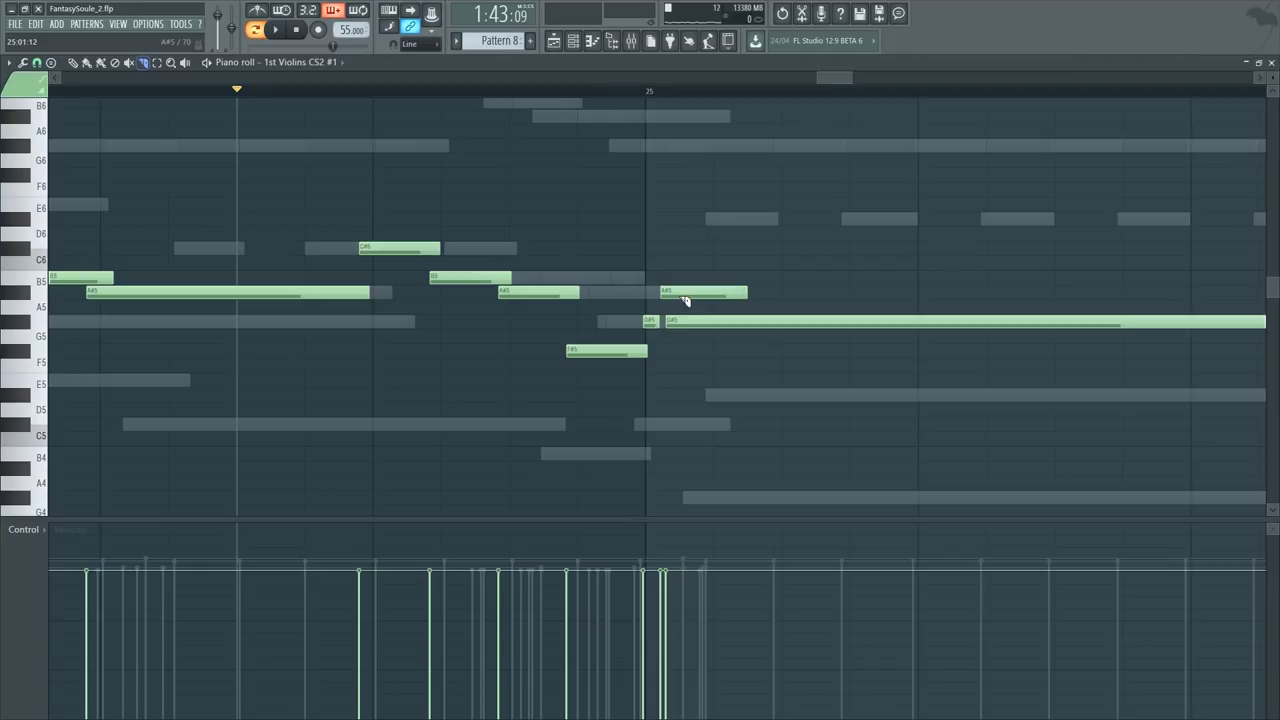
key("space")
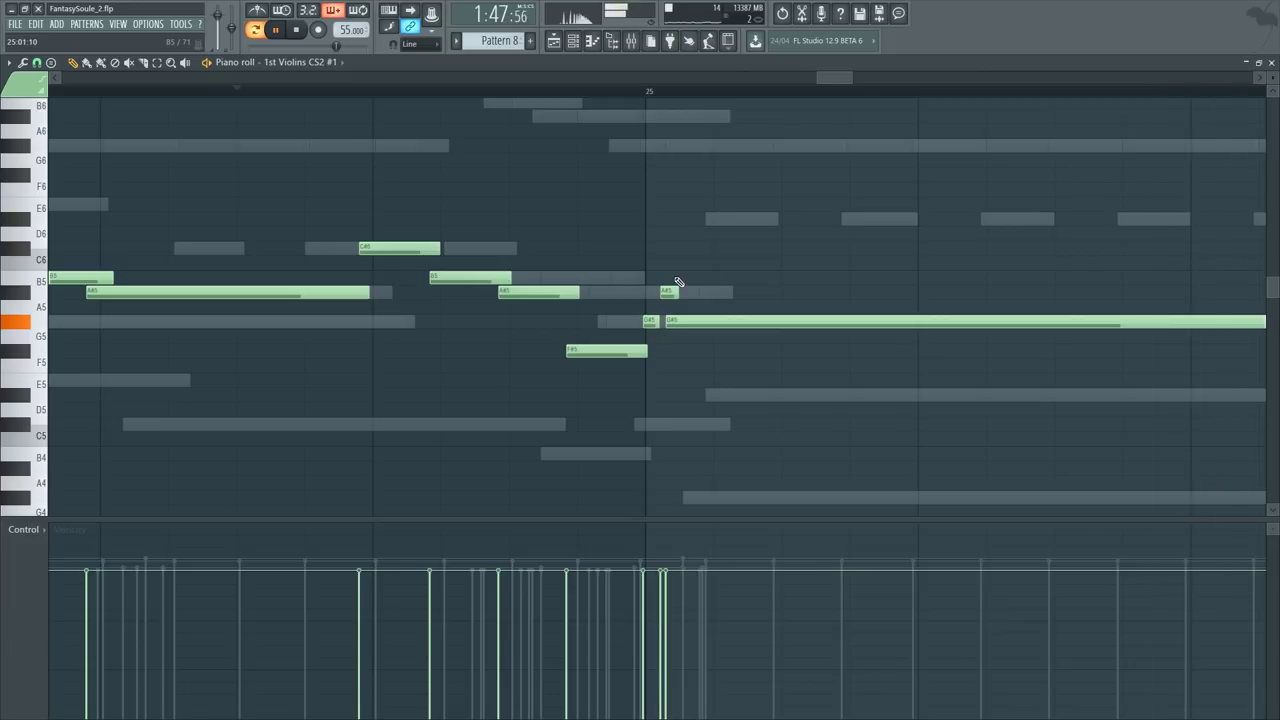
Step: Lengthen the final G#5 to just before bar 26 and stop the playback
scroll(687, 76, "down", 6)
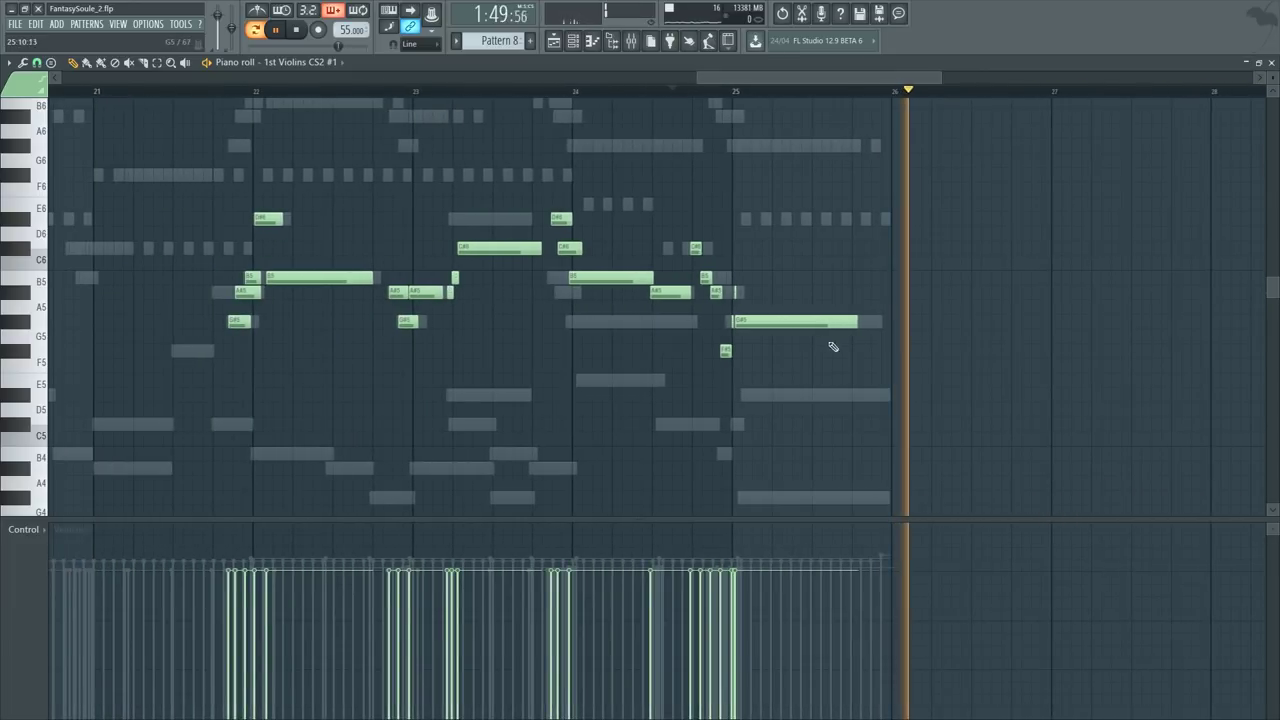
left_click_drag(848, 320, 876, 320)
key("space")
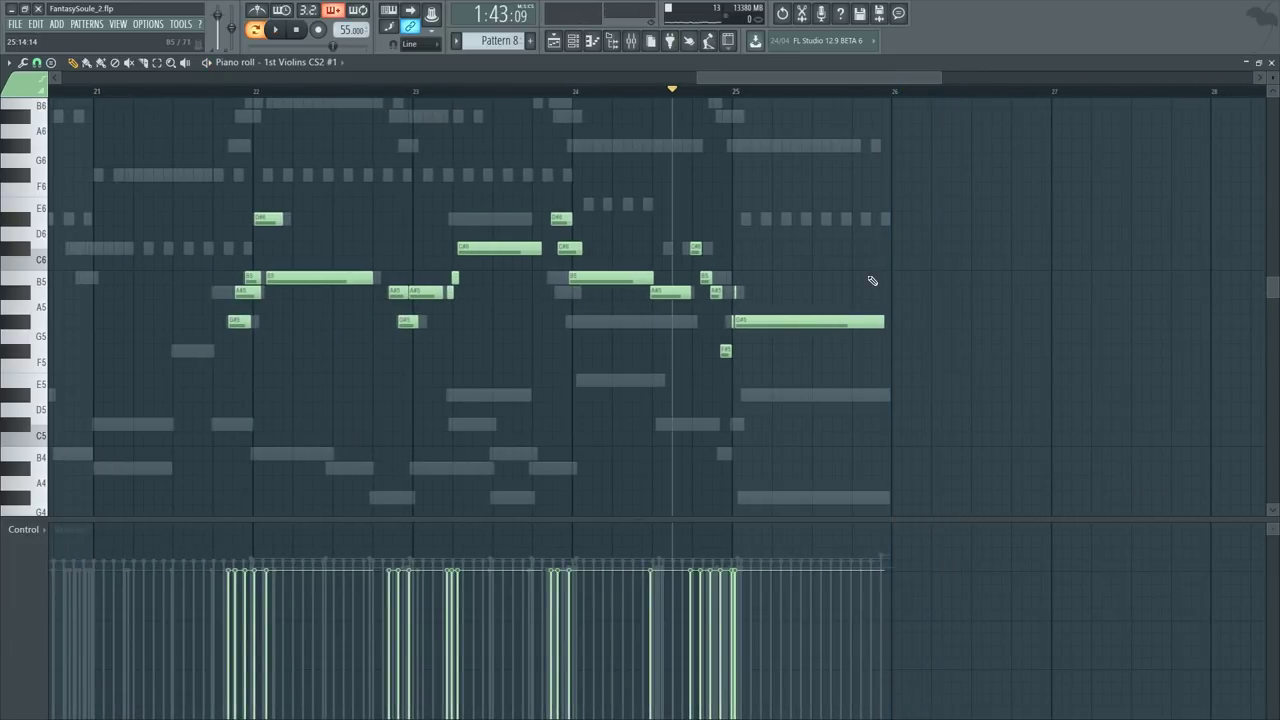
Step: Unsolo the 1st Violins CS2 #1 channel so all channels sound, and play the pattern from mid bar 17
scroll(784, 205, "down", 6)
key("F6")
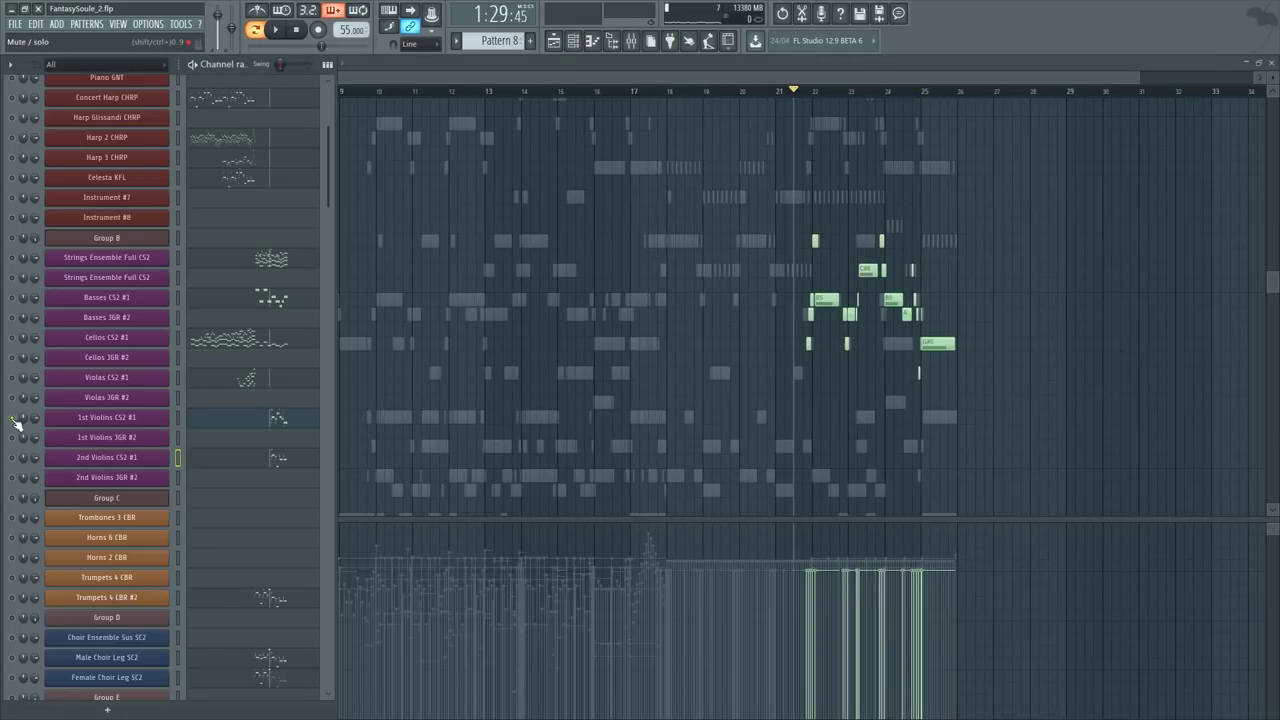
key("F6")
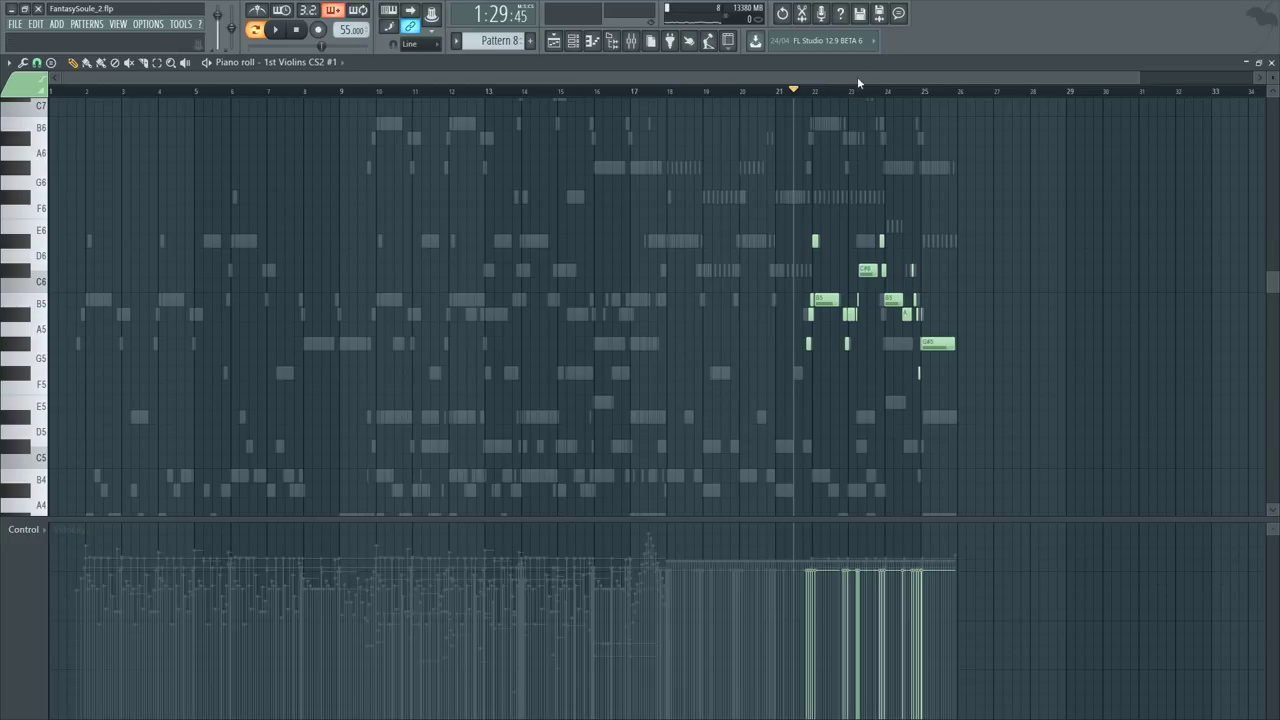
left_click_drag(857, 76, 910, 79)
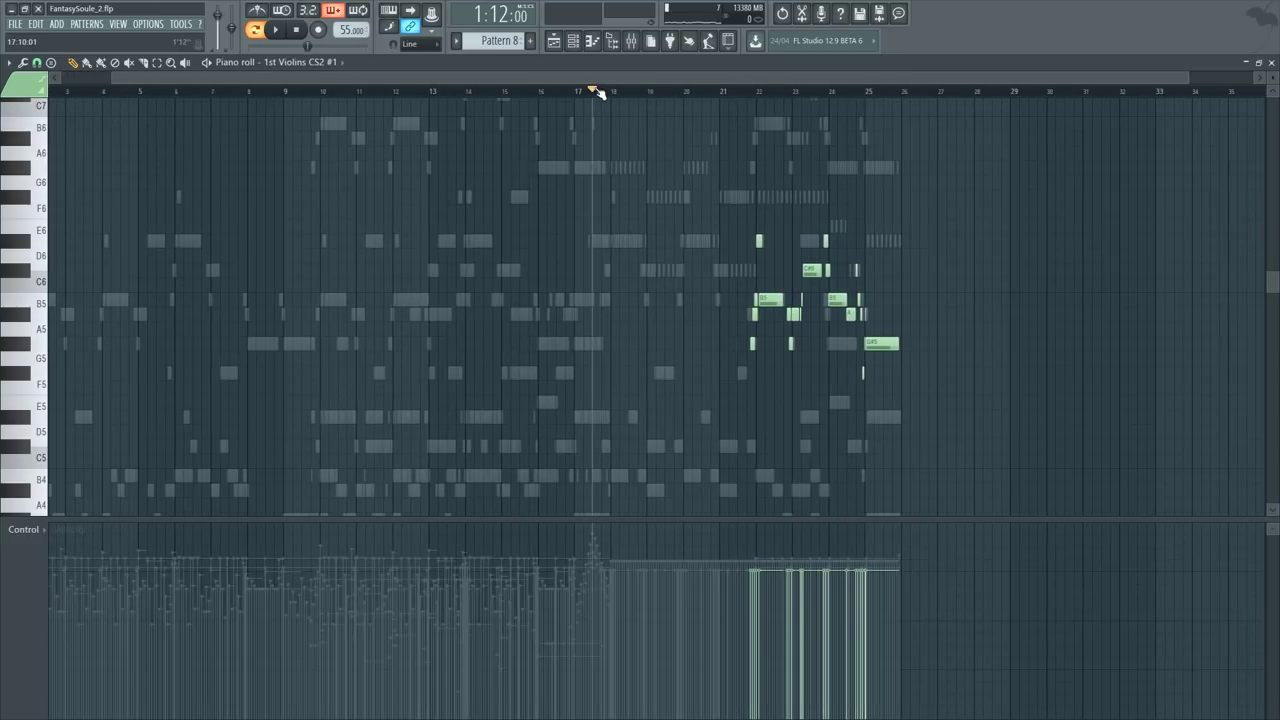
key("F6")
key("space")
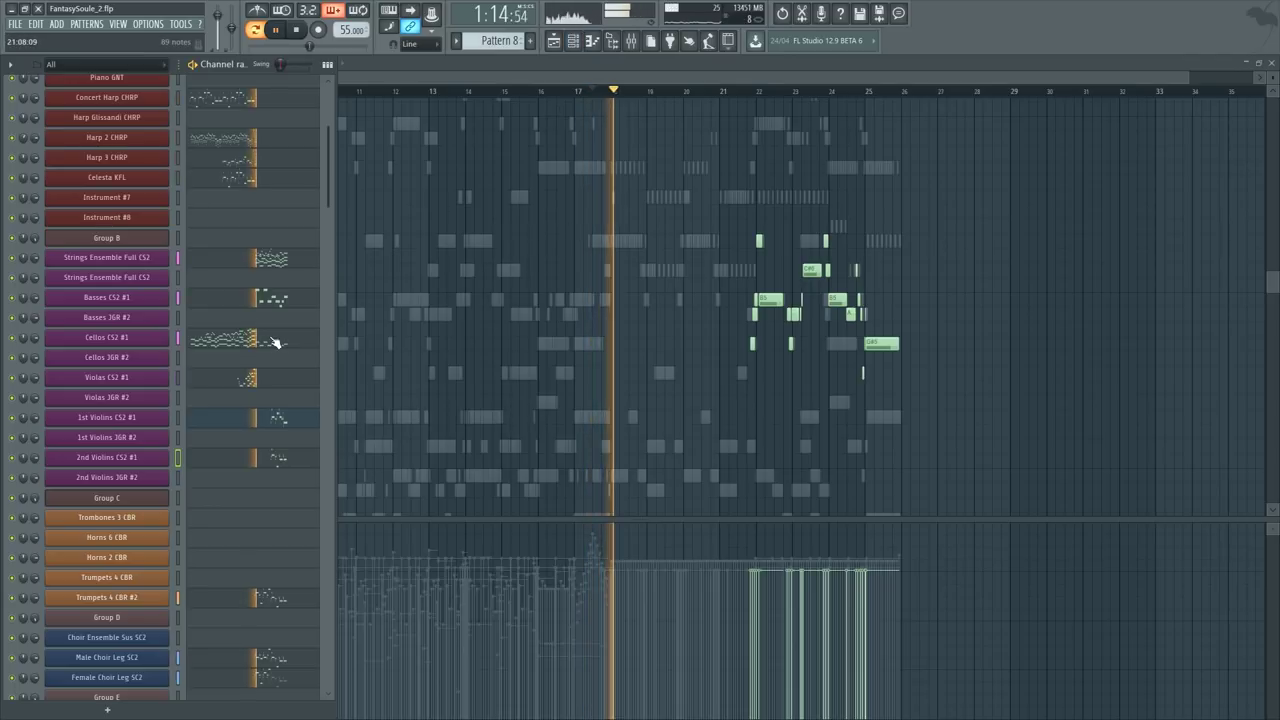
Step: Examine the Harp 2 CHRP notes and the mixer levels while bars 18 to 20 play
scroll(263, 345, "up", 2)
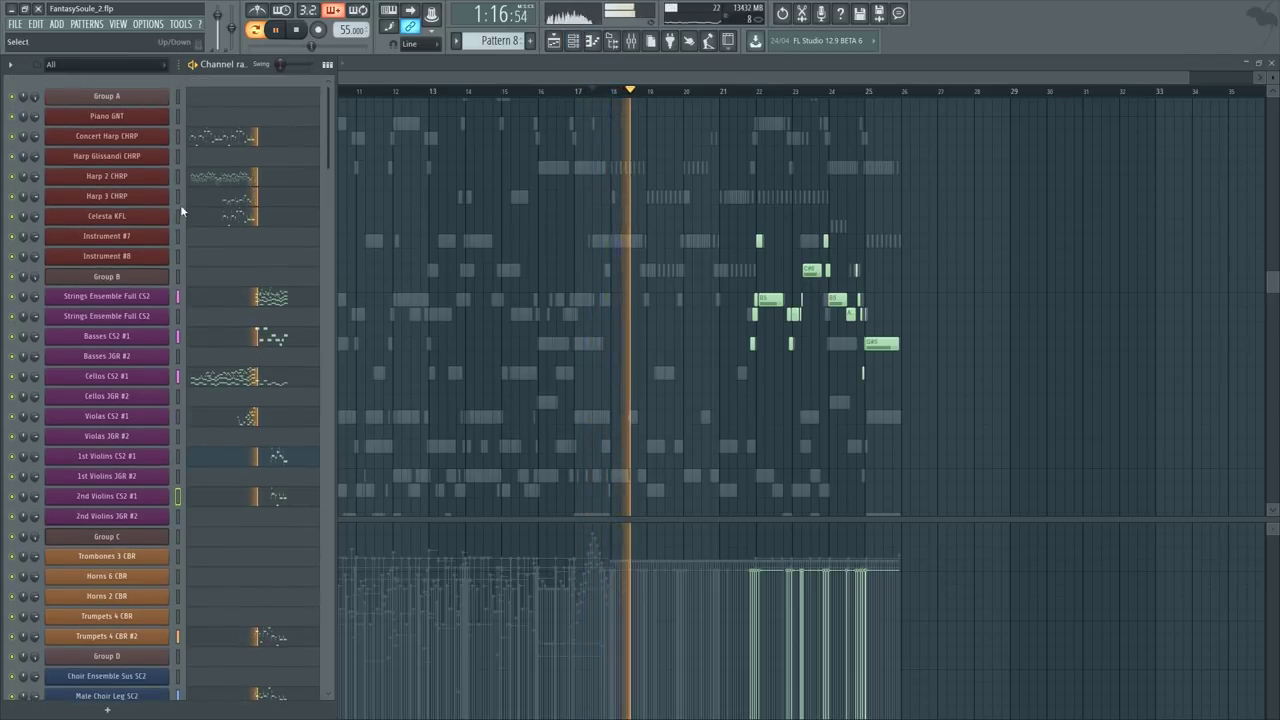
left_click(232, 177)
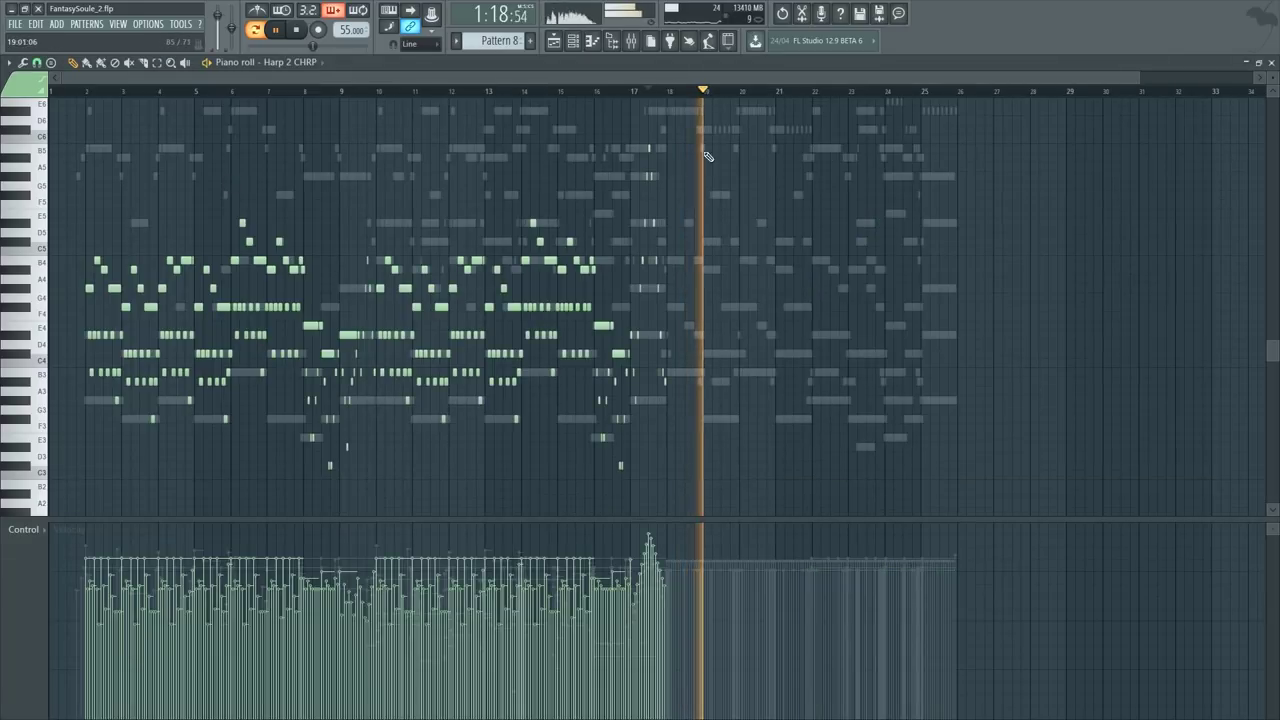
scroll(757, 91, "up", 3)
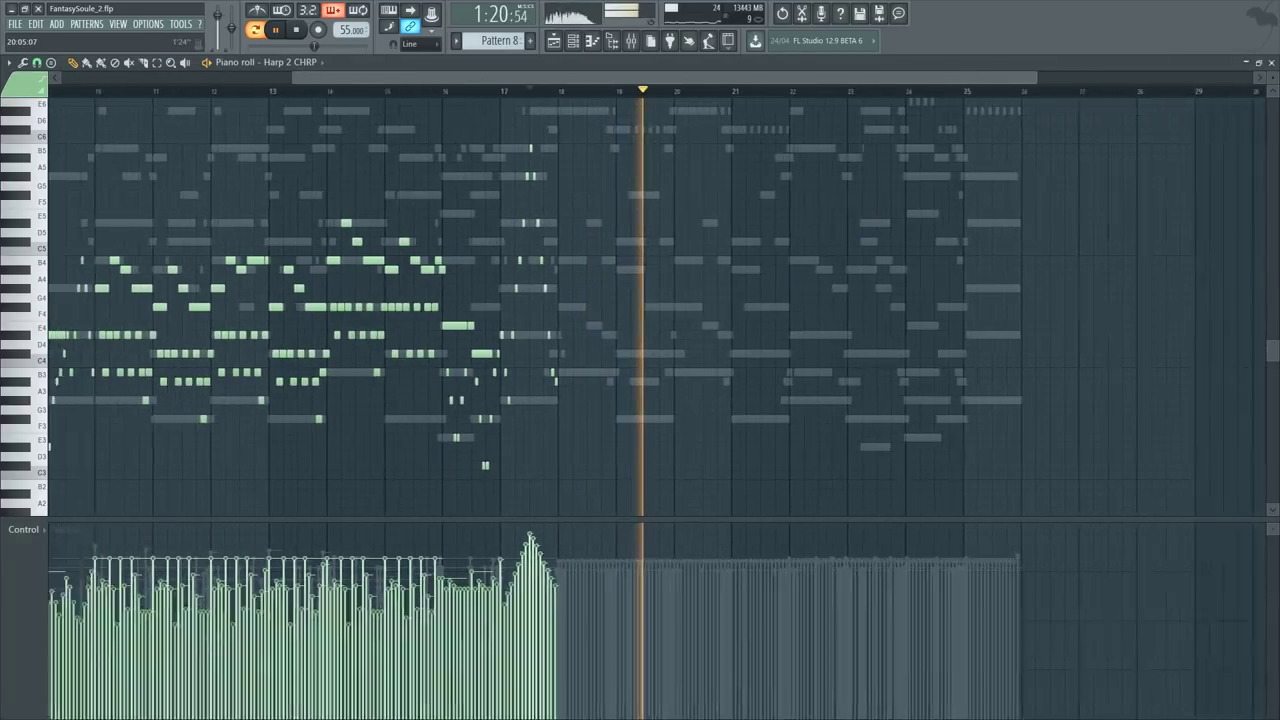
scroll(692, 91, "down", 1)
key("F9")
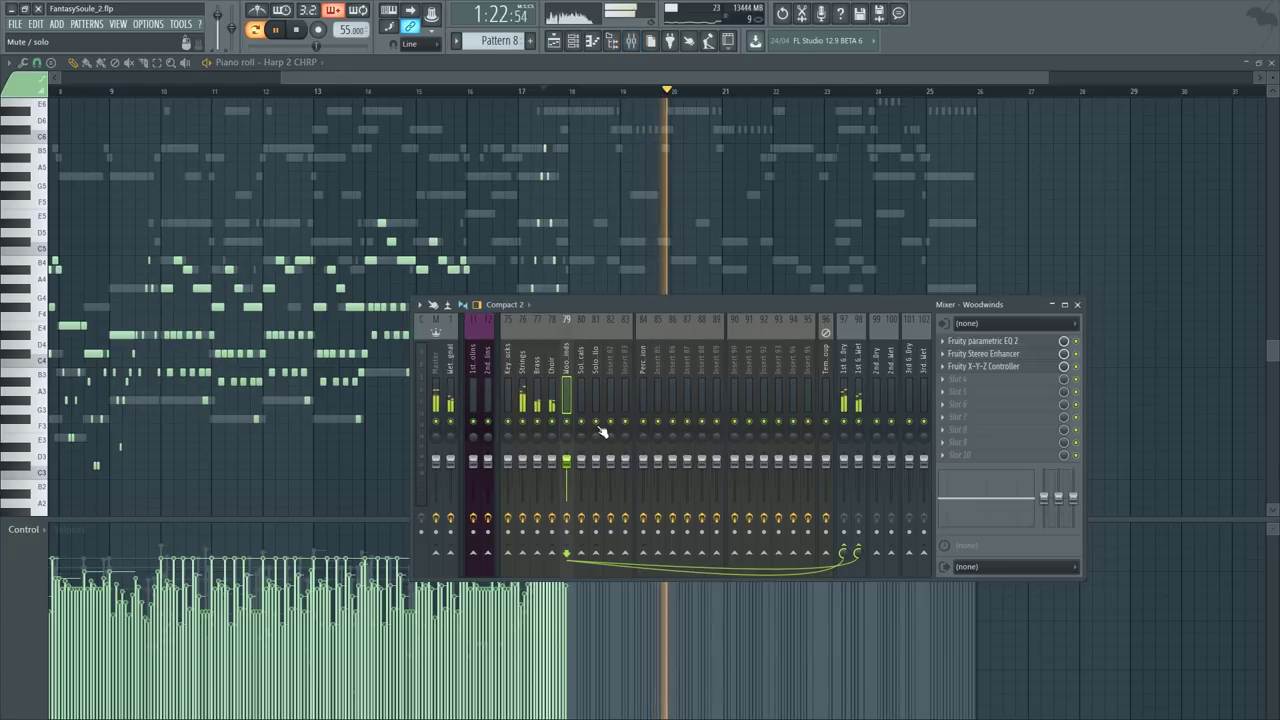
key("F6")
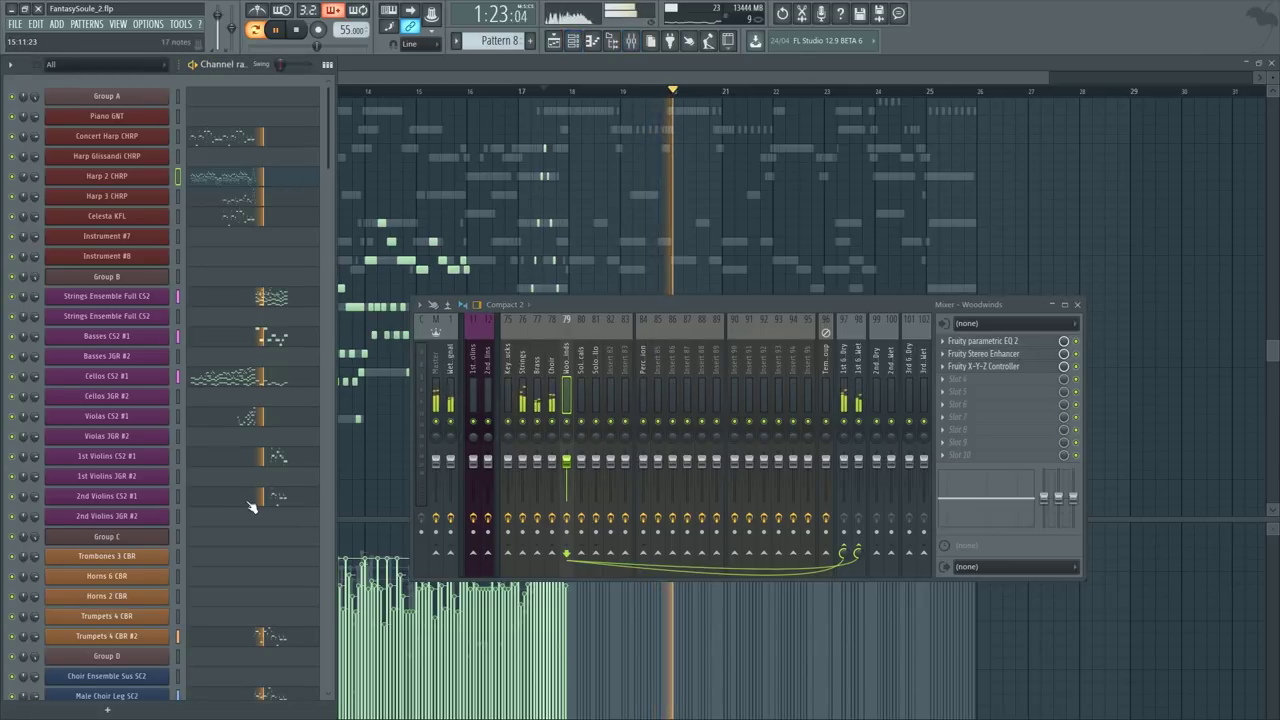
Step: Rename the channel Trumpets 4 CBR #2 as Trumpets 4 JGR #2 and Trumpets 4 CBR as Trumpets 4 CBR #1
left_click(154, 637)
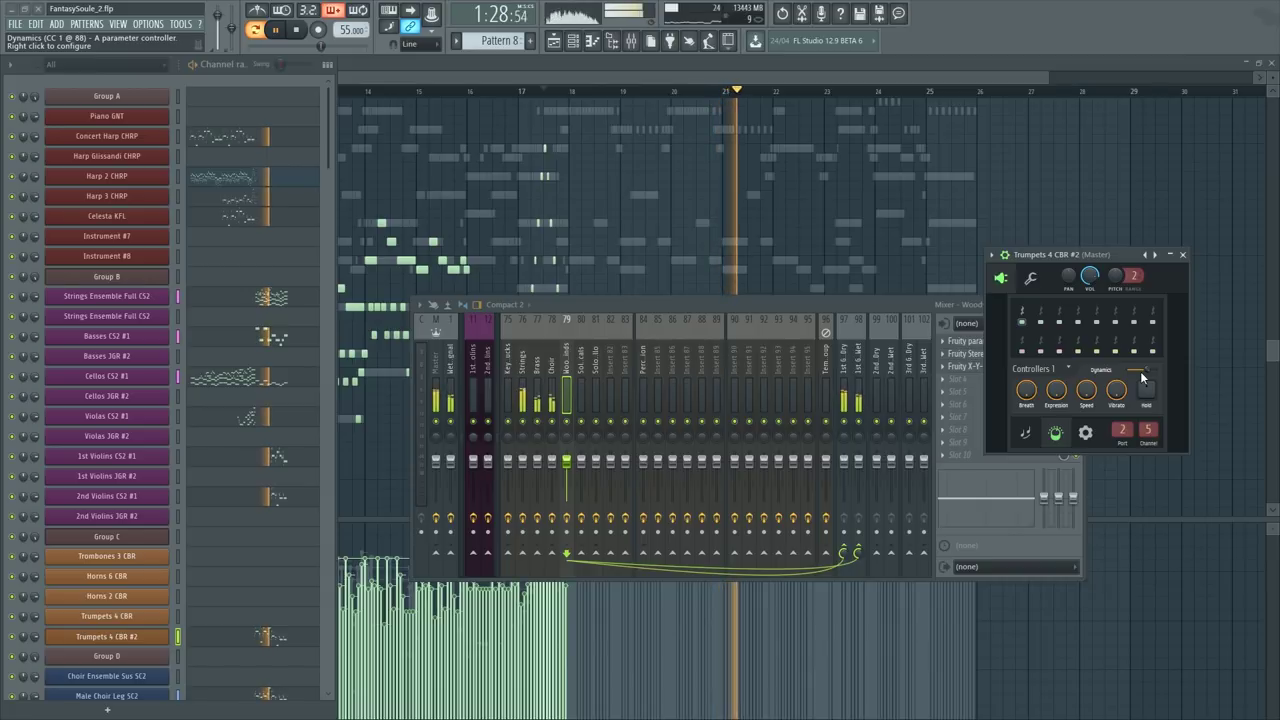
key("F2")
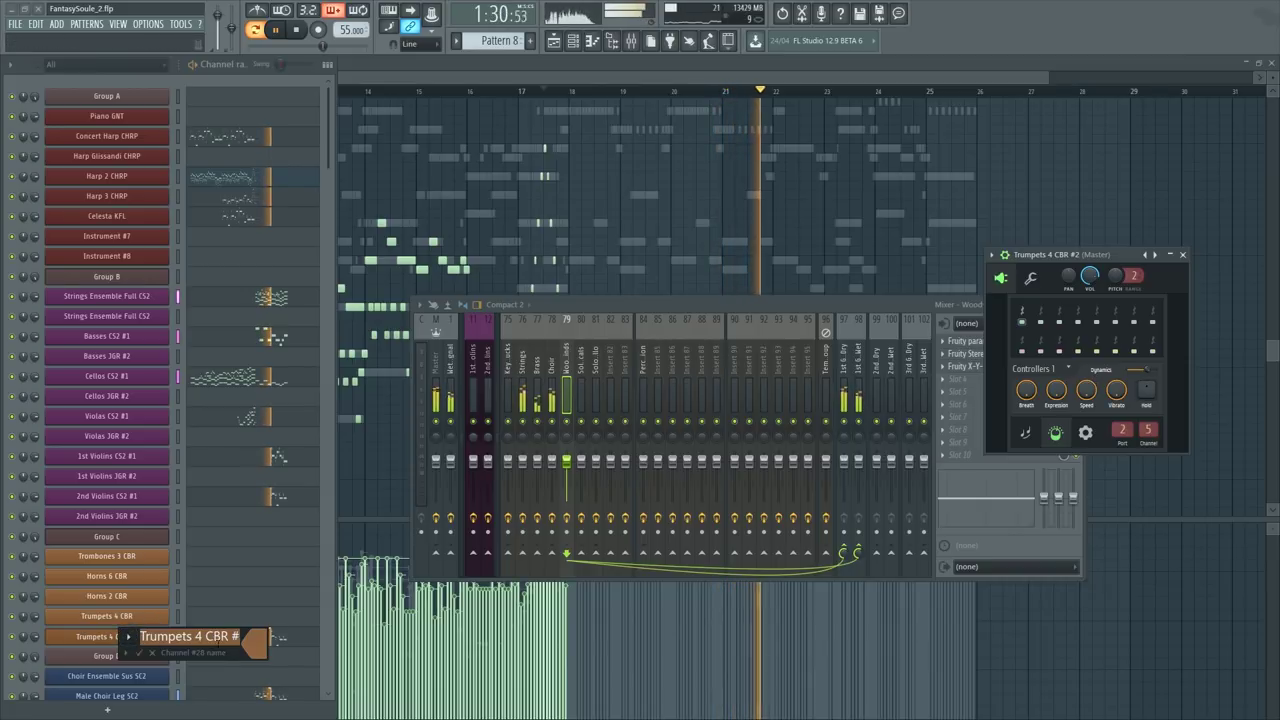
left_click_drag(207, 638, 413, 640)
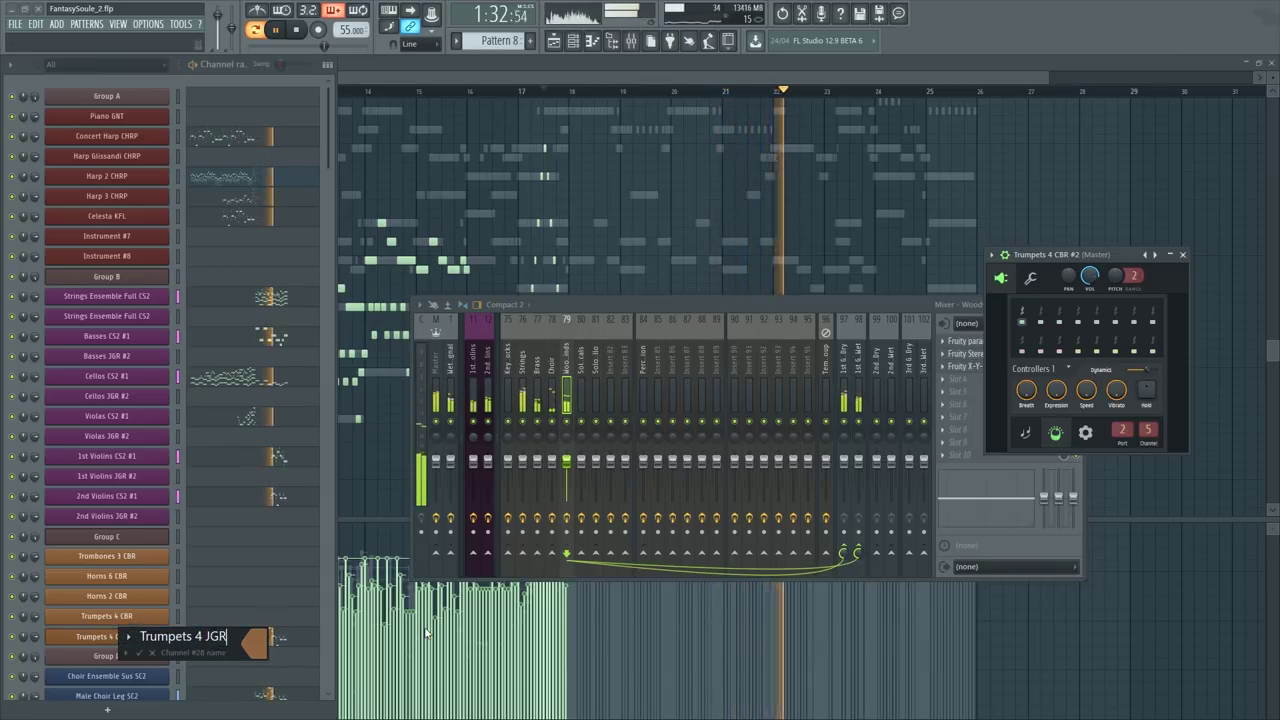
key("Escape")
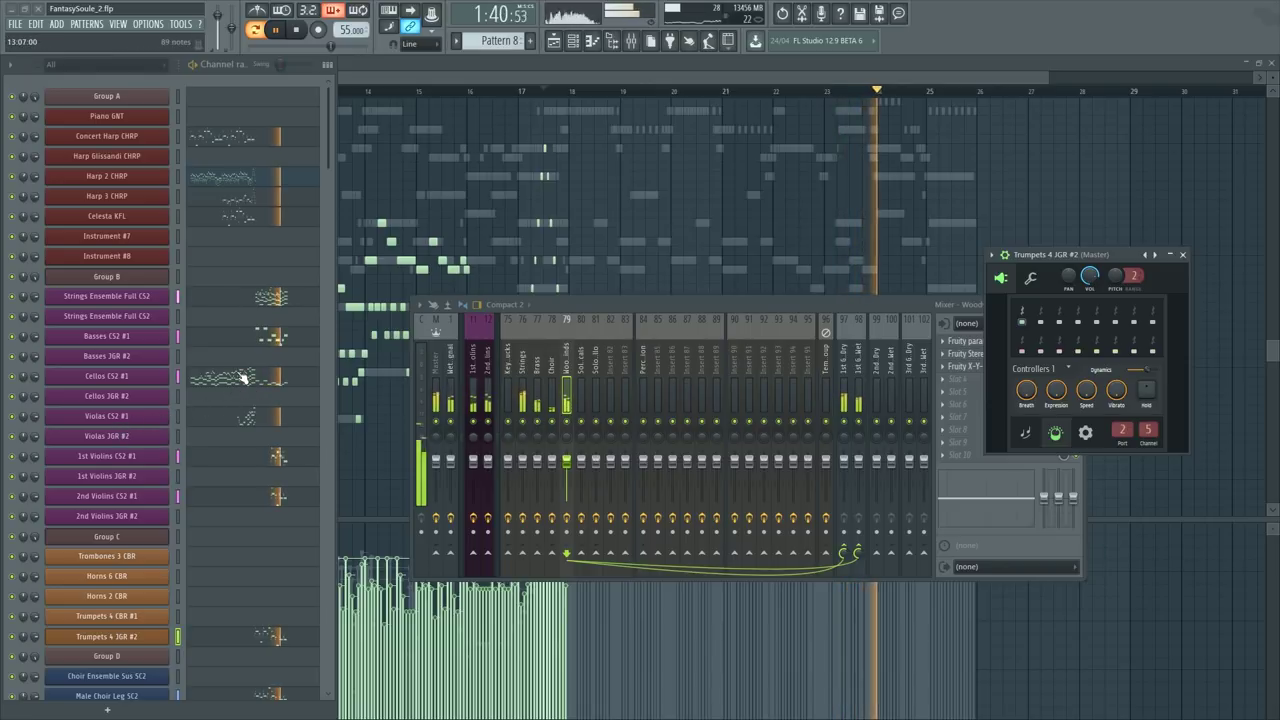
Step: Listen to the full arrangement through bars 24 and 25 over the Harp 2 CHRP notes and stop the playback
left_click(847, 284)
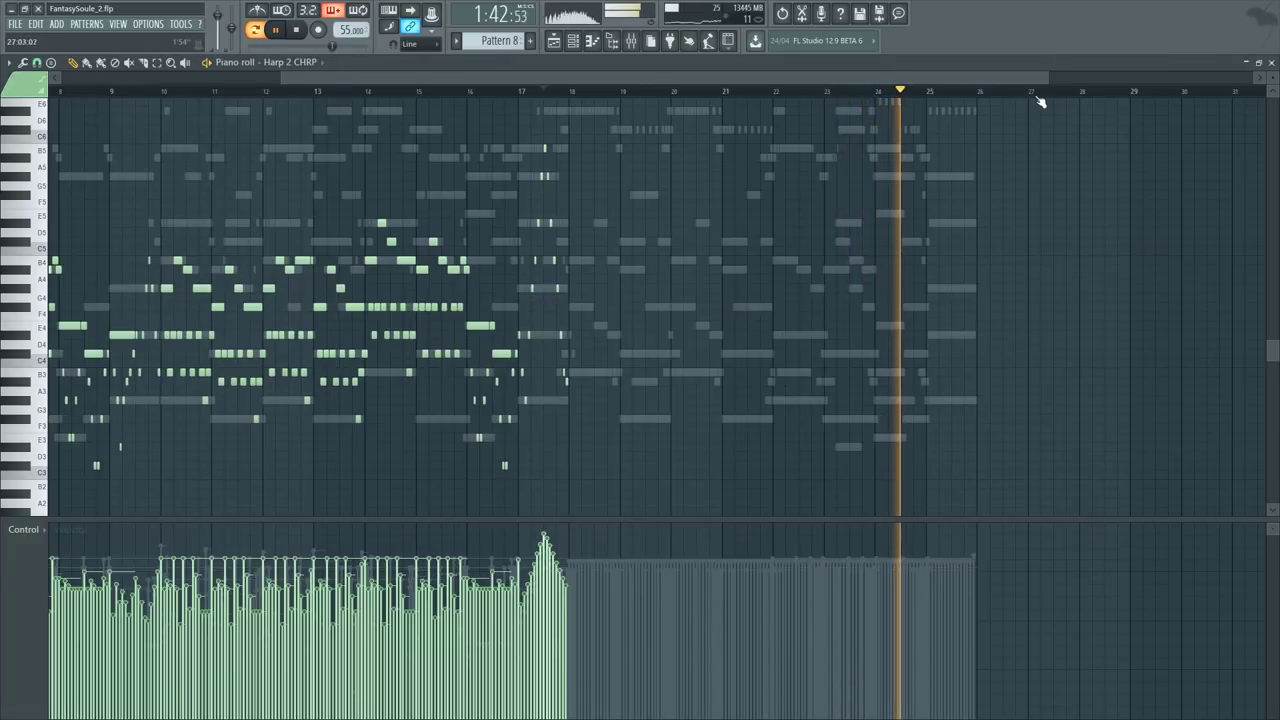
scroll(1037, 97, "up", 3)
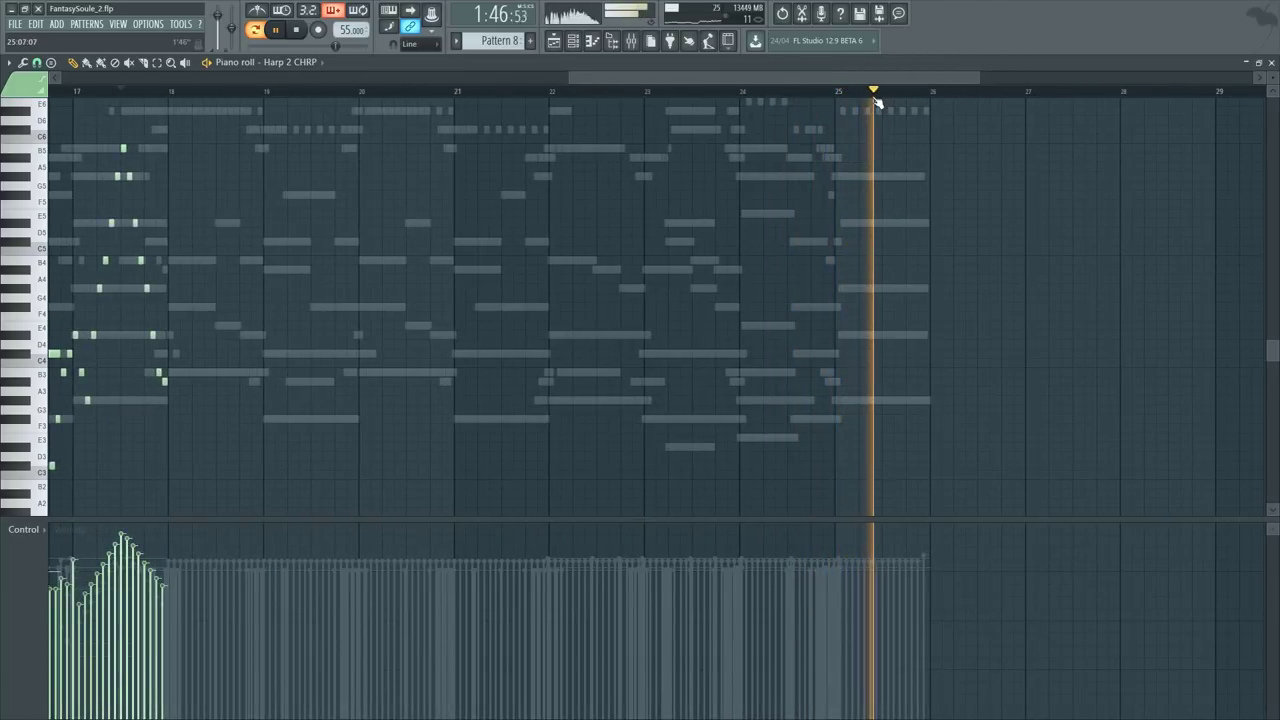
scroll(872, 98, "down", 3)
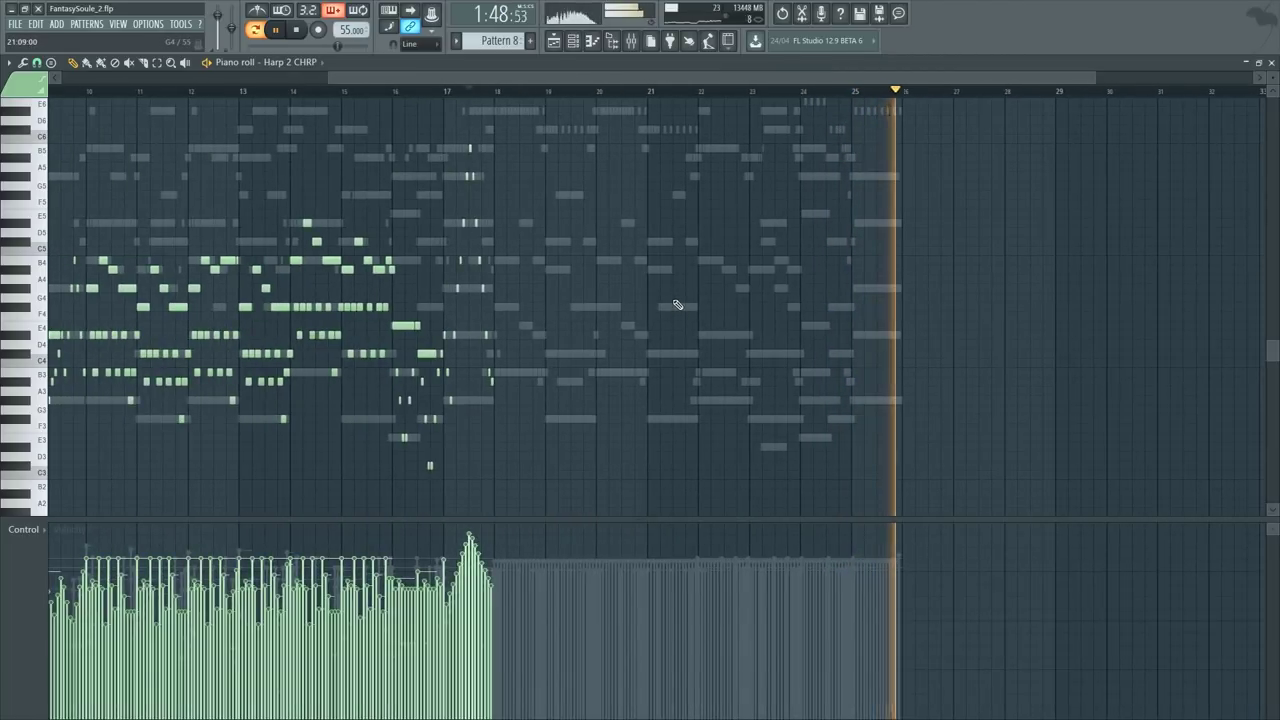
key("space")
scroll(687, 316, "down", 3)
scroll(687, 316, "up", 3)
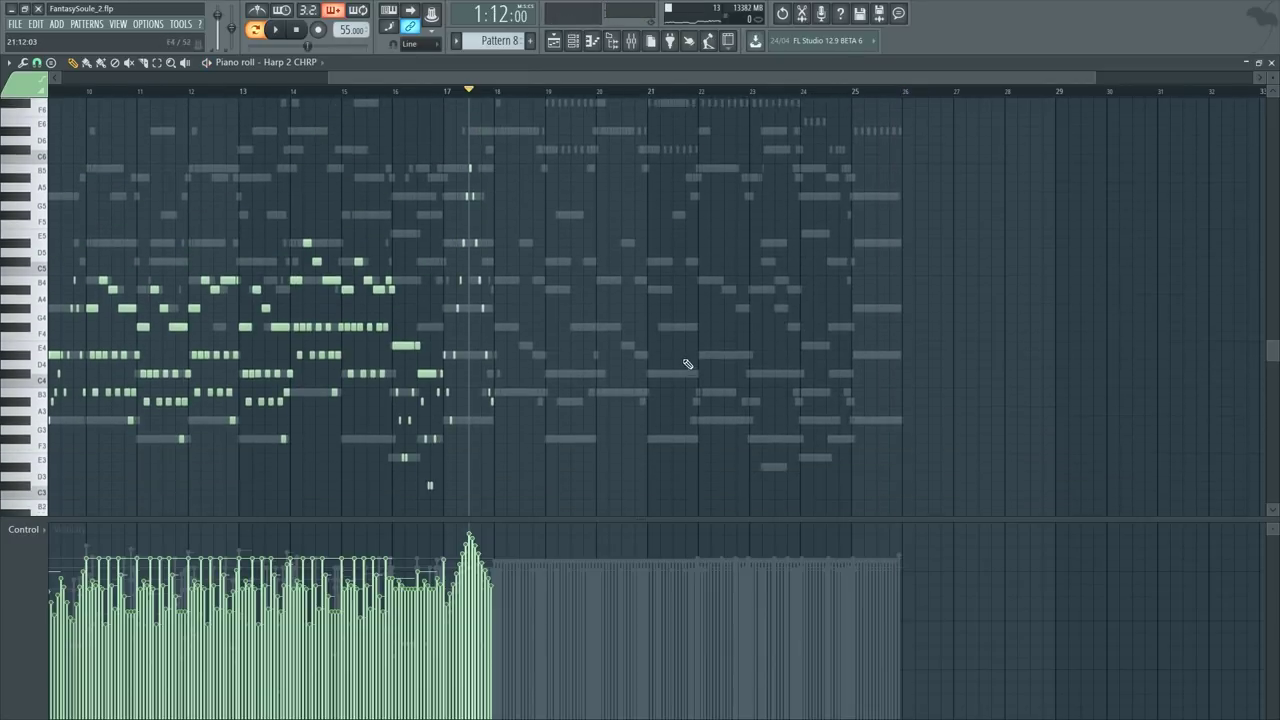
Step: Look through the channel list, turn on the metronome and play the pattern from mid bar 17
key("F6")
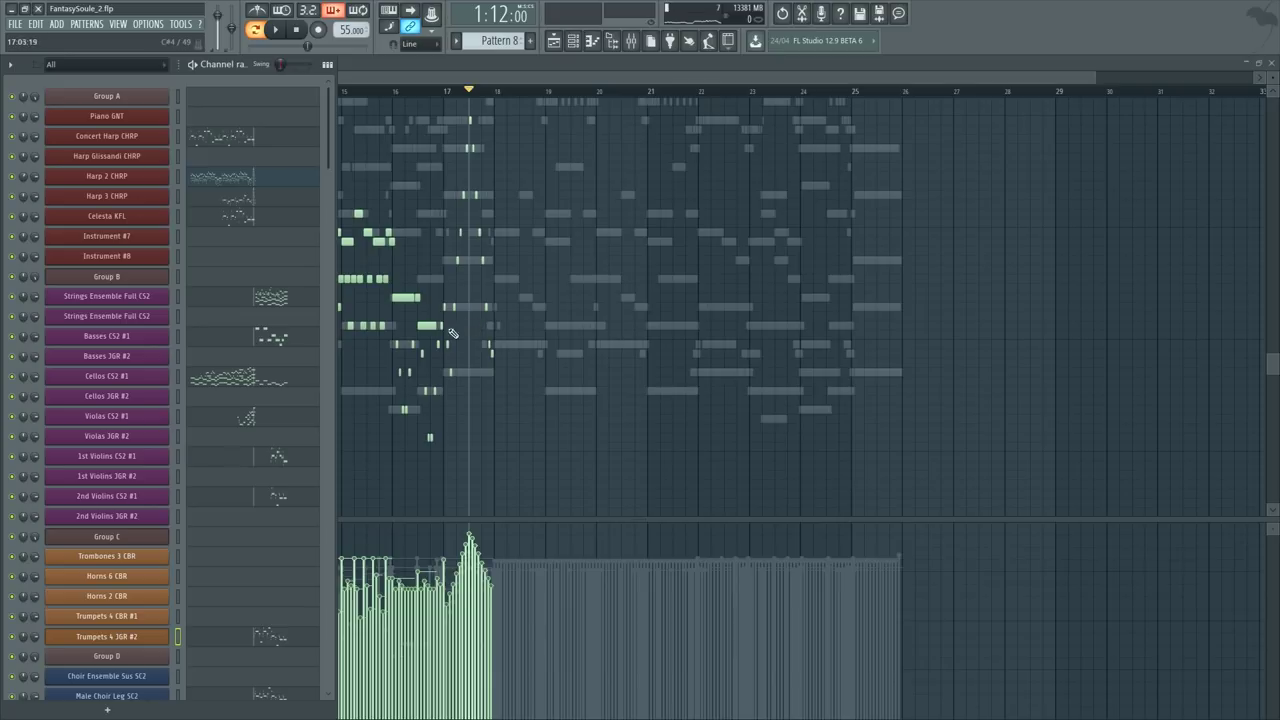
scroll(324, 302, "down", 3)
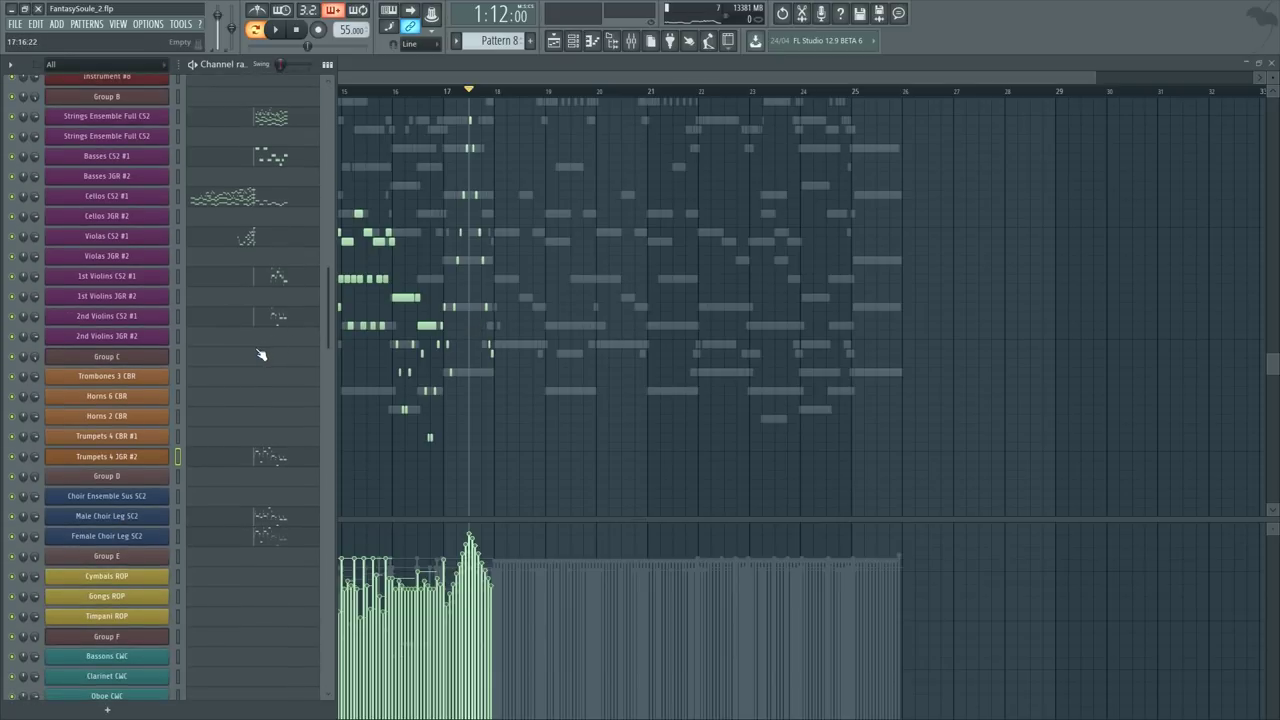
scroll(244, 411, "down", 3)
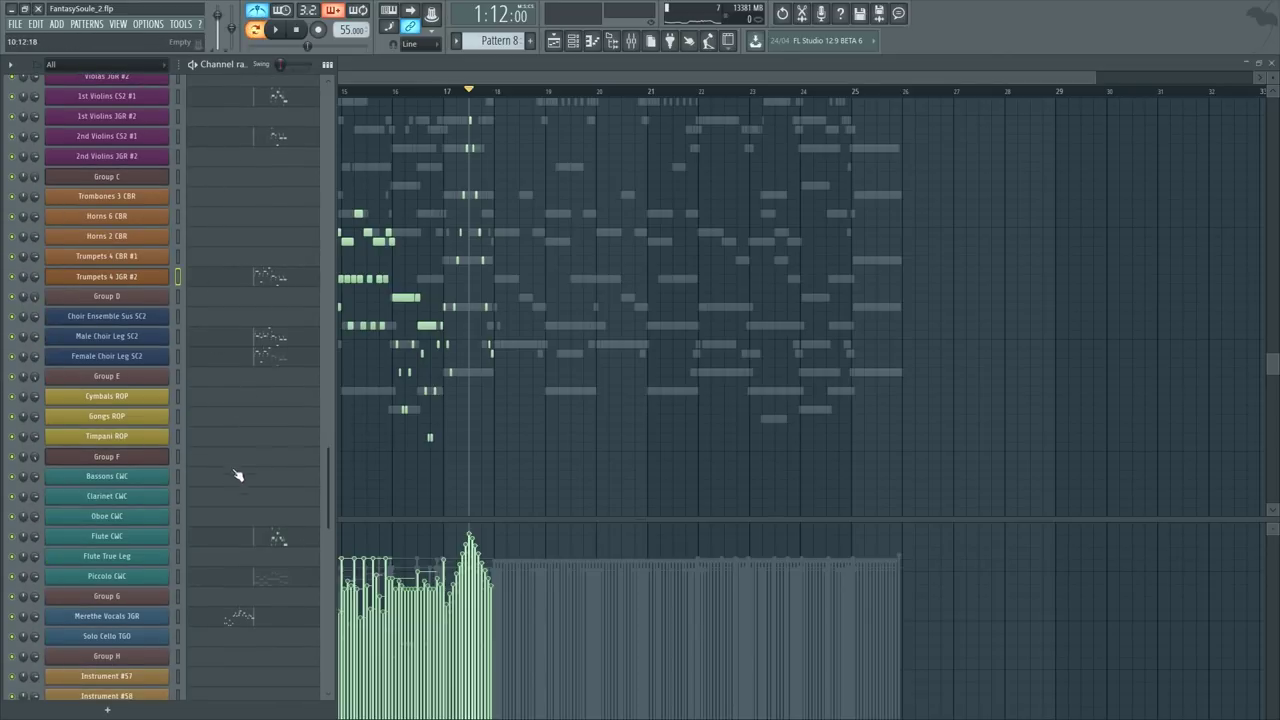
scroll(265, 499, "down", 3)
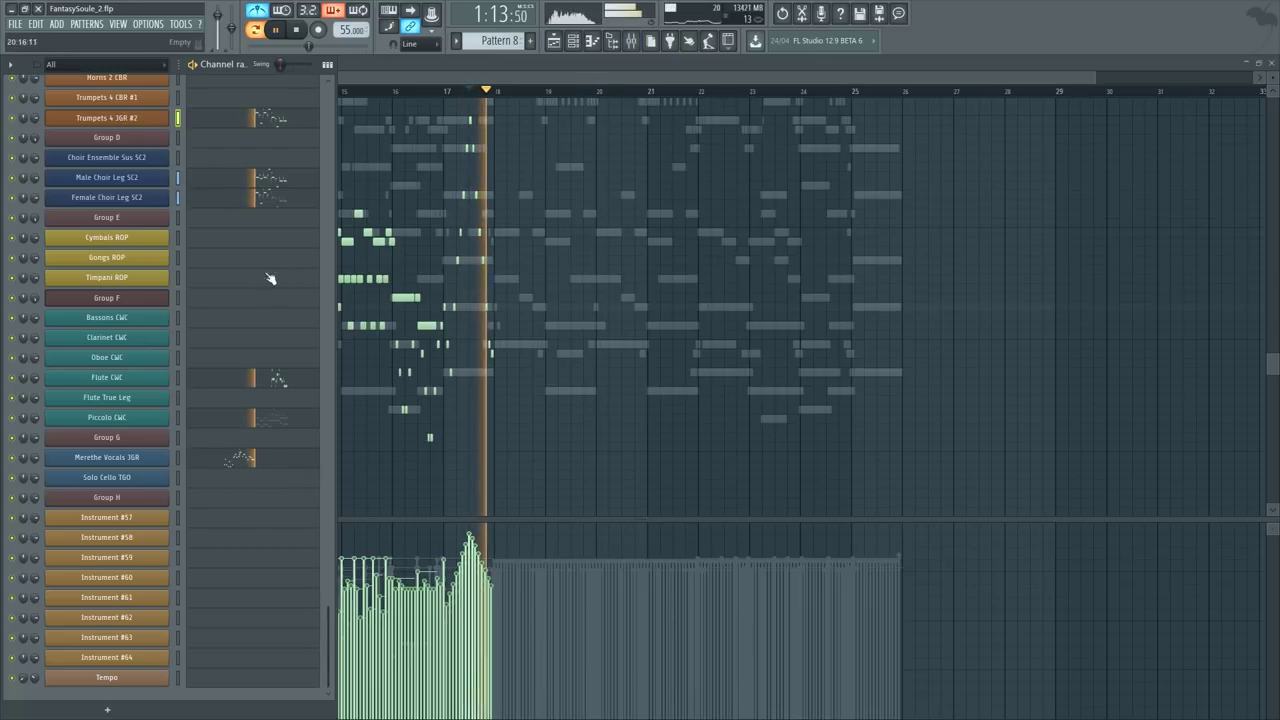
Step: Mute the first Strings Ensemble Full CS2 channel, listen to bars 18 to 20 without it and stop the playback
scroll(242, 302, "up", 2)
scroll(242, 302, "up", 7)
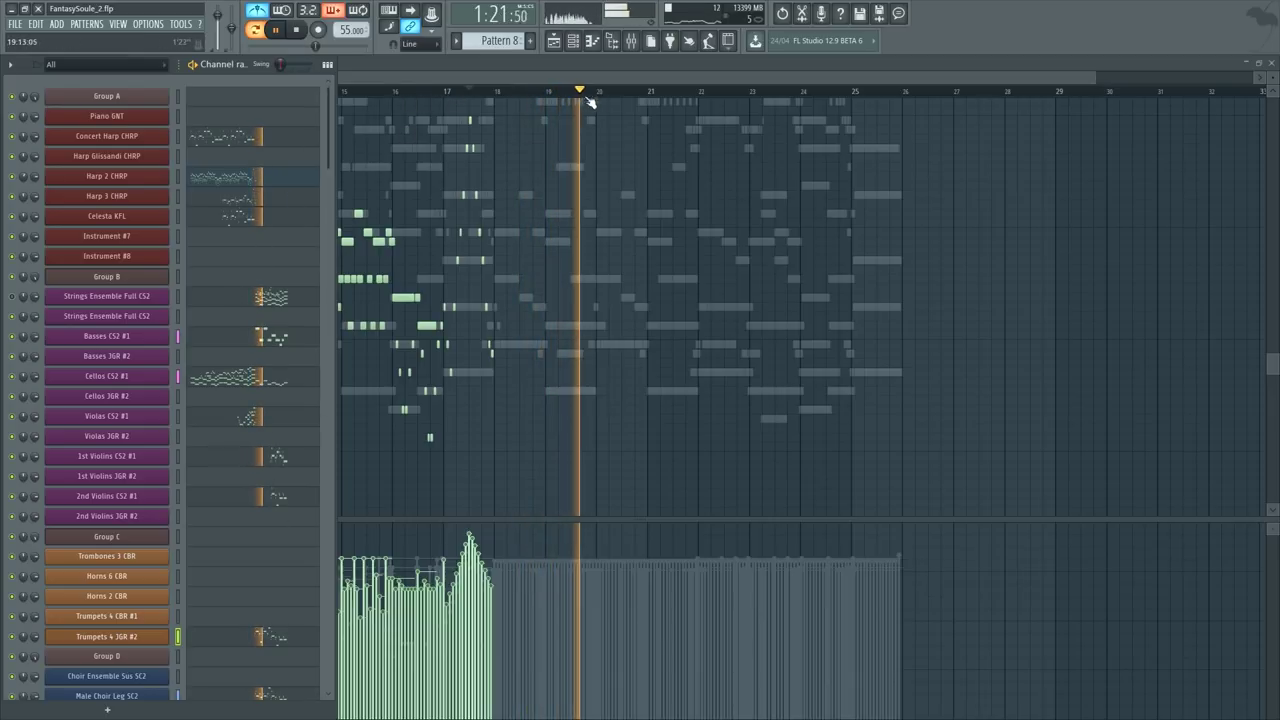
scroll(600, 96, "up", 2)
scroll(600, 97, "up", 1)
scroll(600, 325, "up", 2)
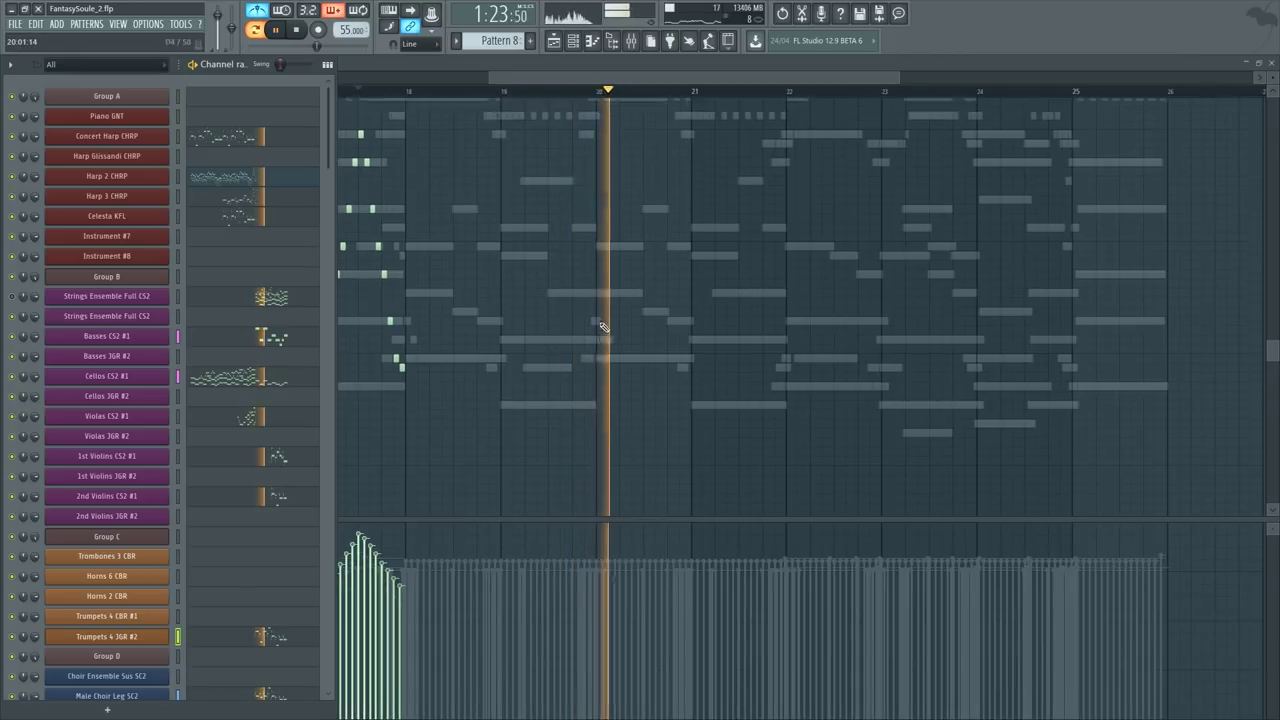
scroll(280, 489, "down", 3)
scroll(280, 489, "down", 3)
key("space")
Step: Open the notes of Trumpets 4 JGR #2 and play them from bar 19
left_click(264, 457)
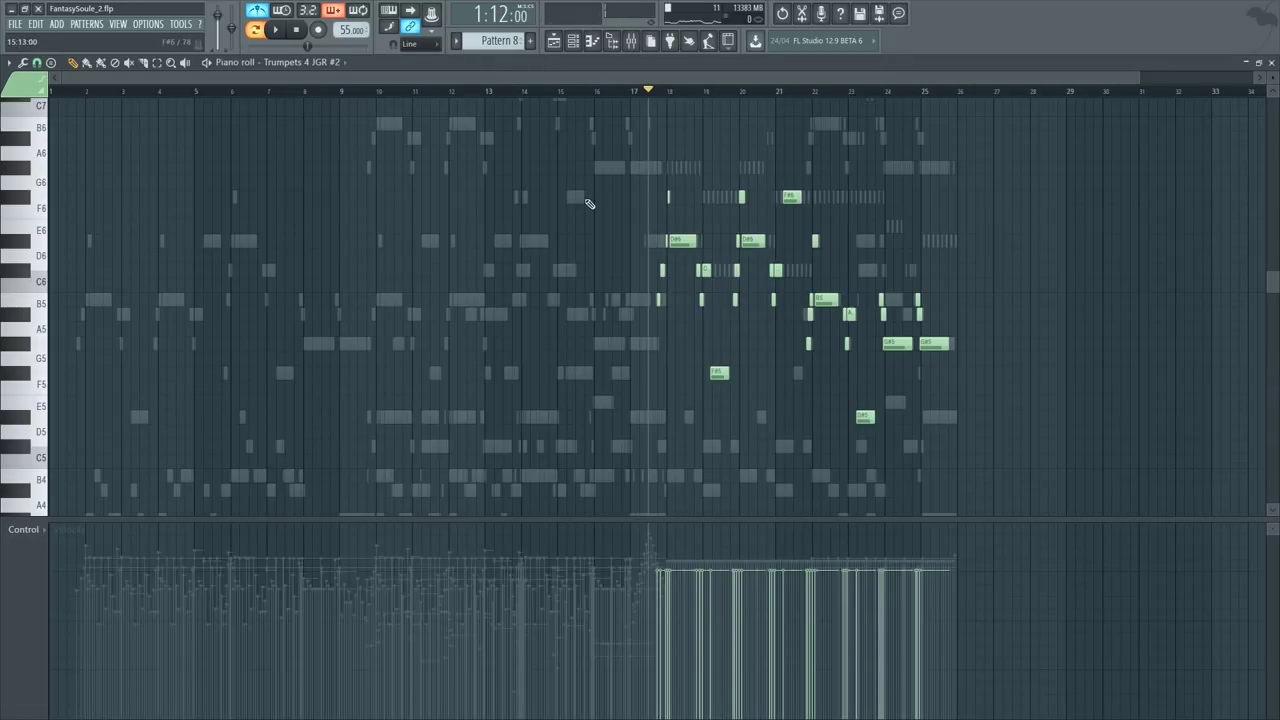
left_click(706, 92)
key("space")
scroll(735, 90, "up", 5)
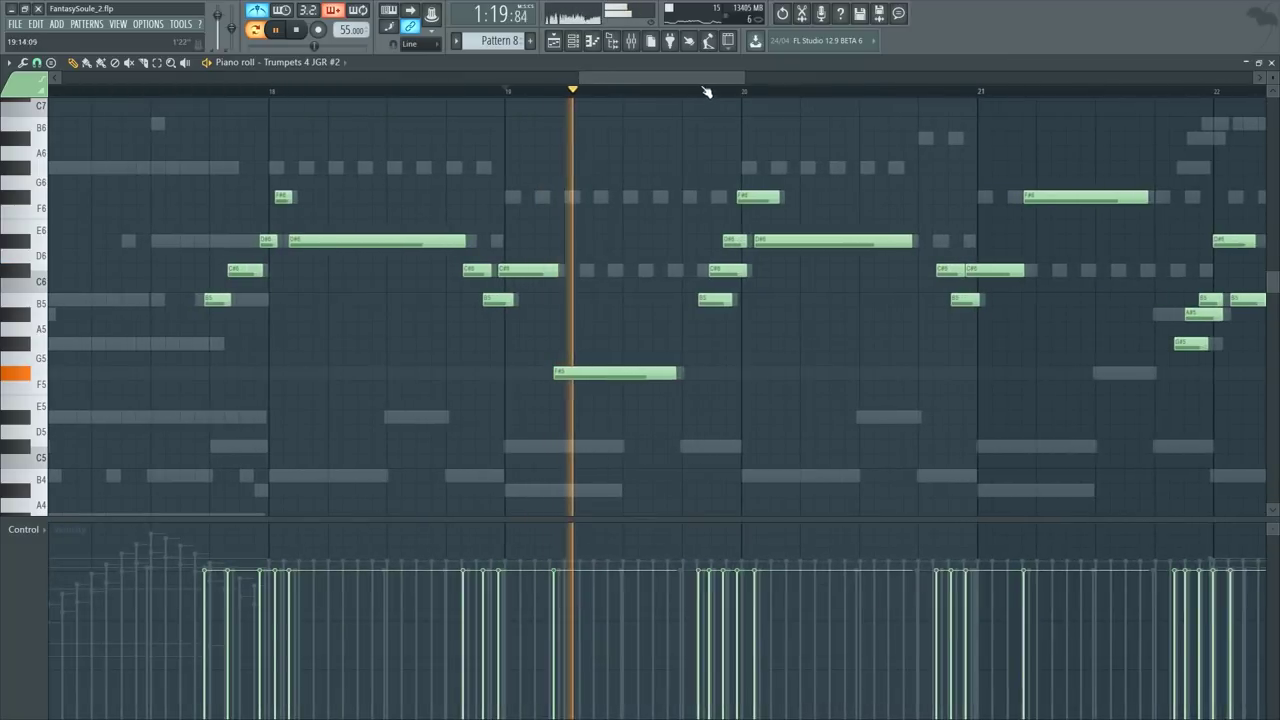
Step: Play the pattern from late bar 19, select the trumpet notes from the end of bar 19 through bar 25 and stop the playback
scroll(757, 82, "up", 3)
left_click_drag(633, 82, 724, 79)
left_click(440, 91)
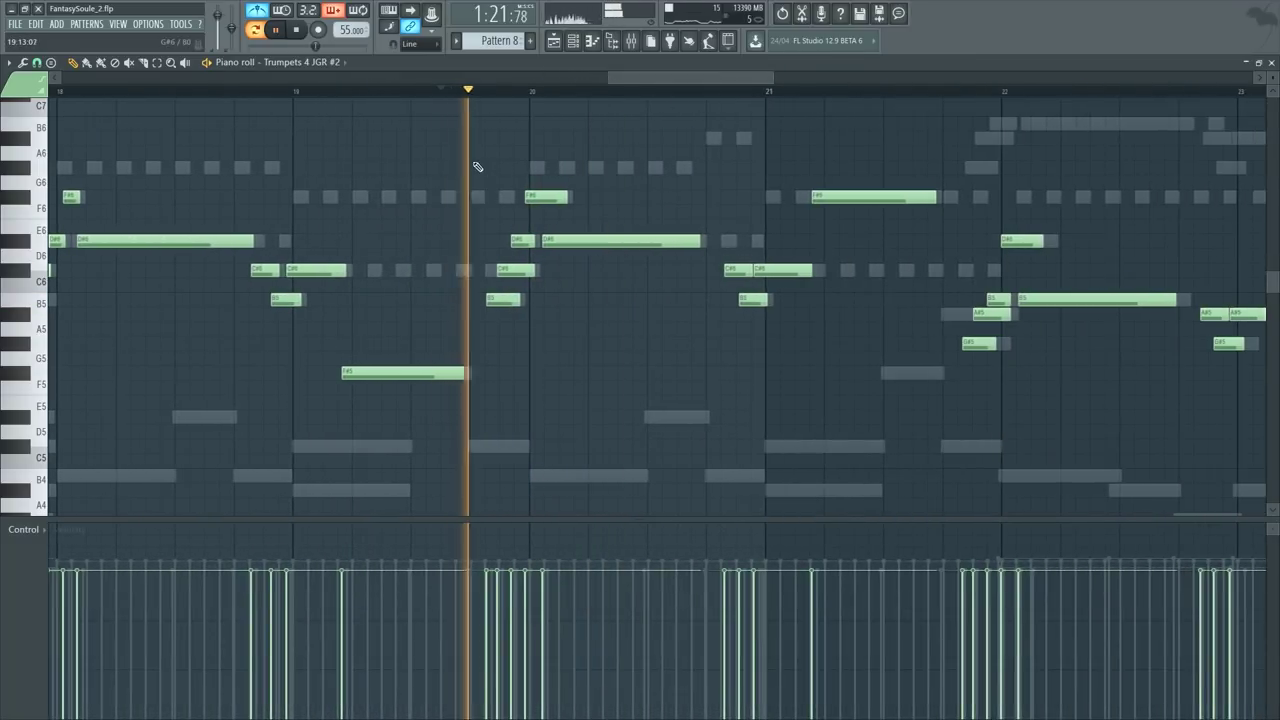
left_click_drag(477, 166, 602, 341)
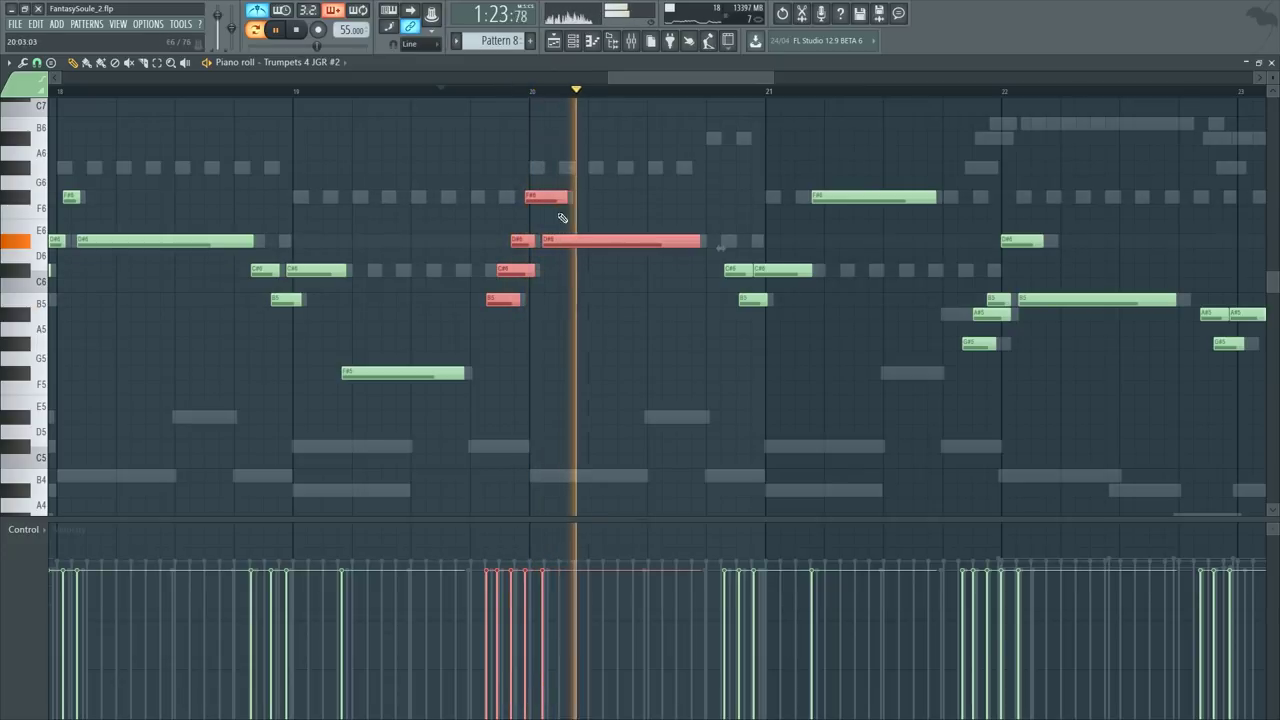
scroll(599, 97, "down", 3)
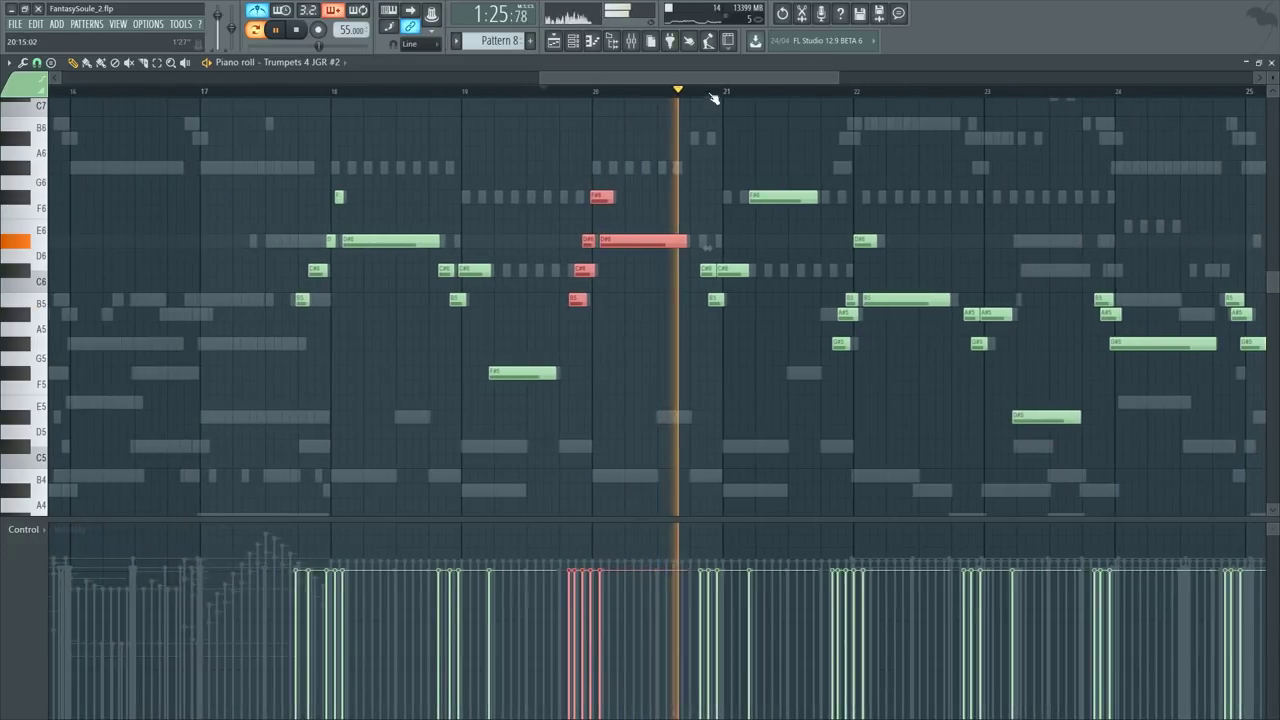
left_click_drag(724, 76, 772, 75)
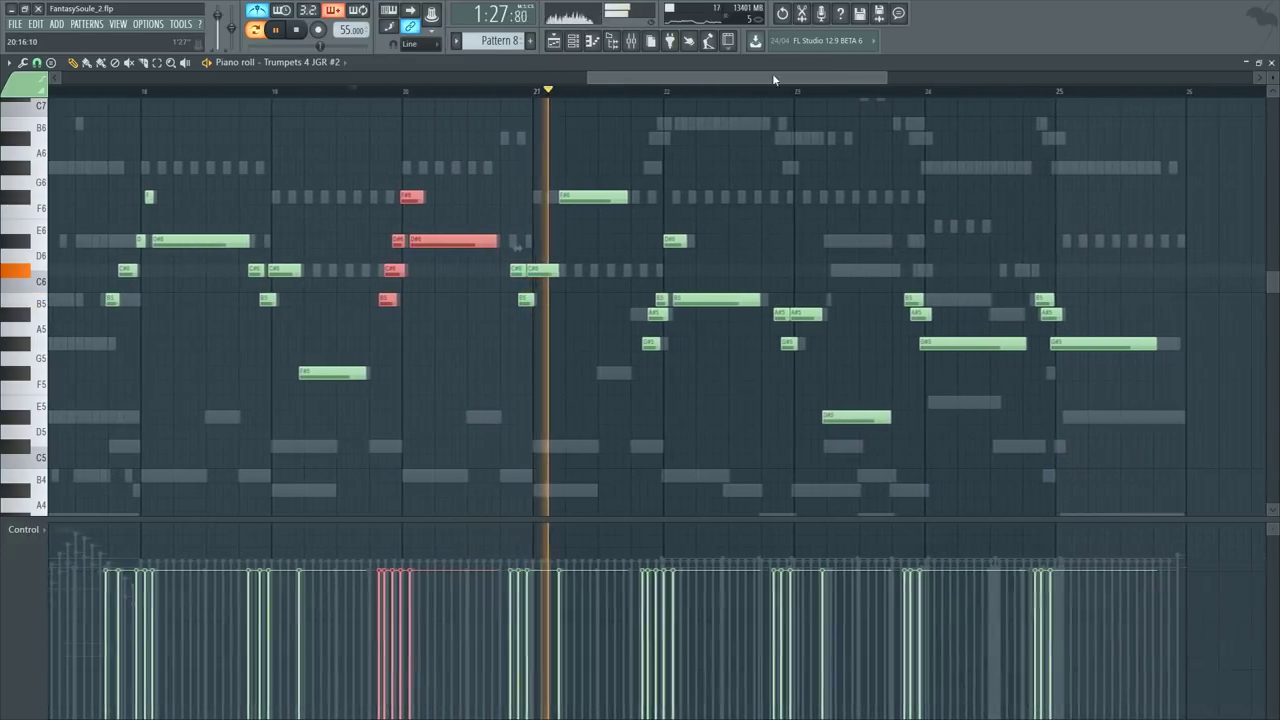
left_click_drag(388, 148, 1118, 484)
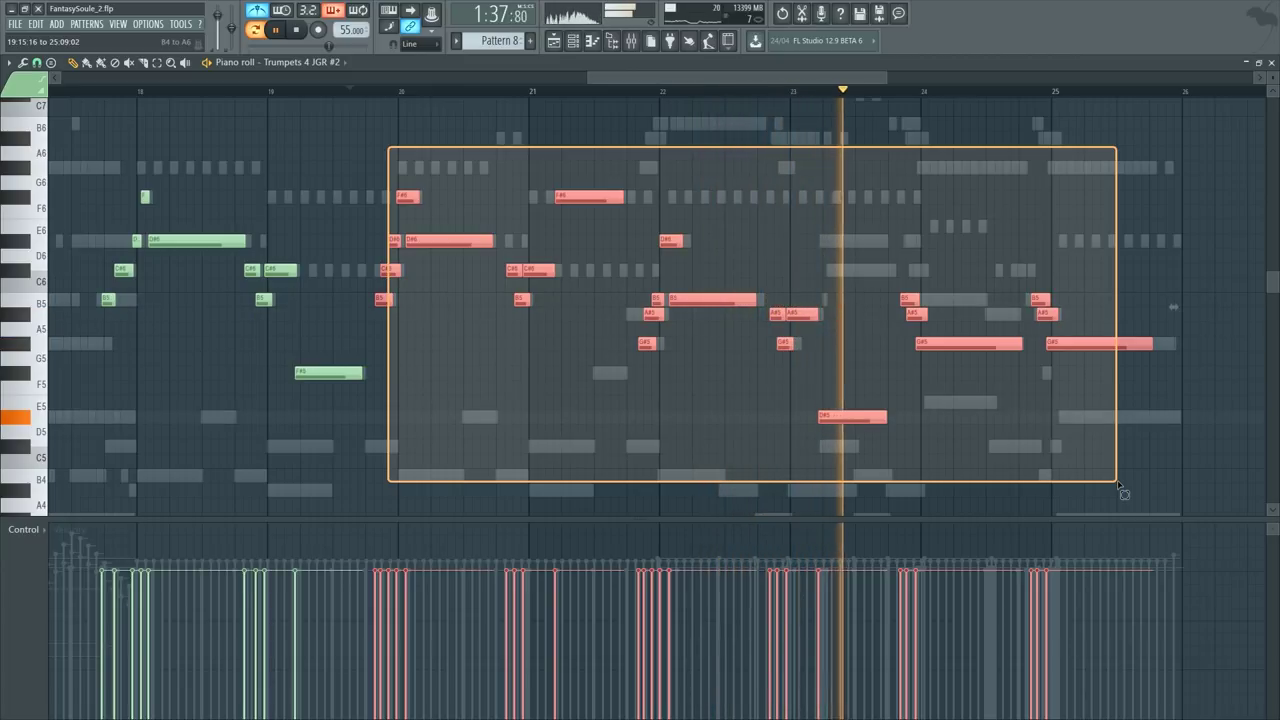
left_click_drag(1117, 483, 1129, 481)
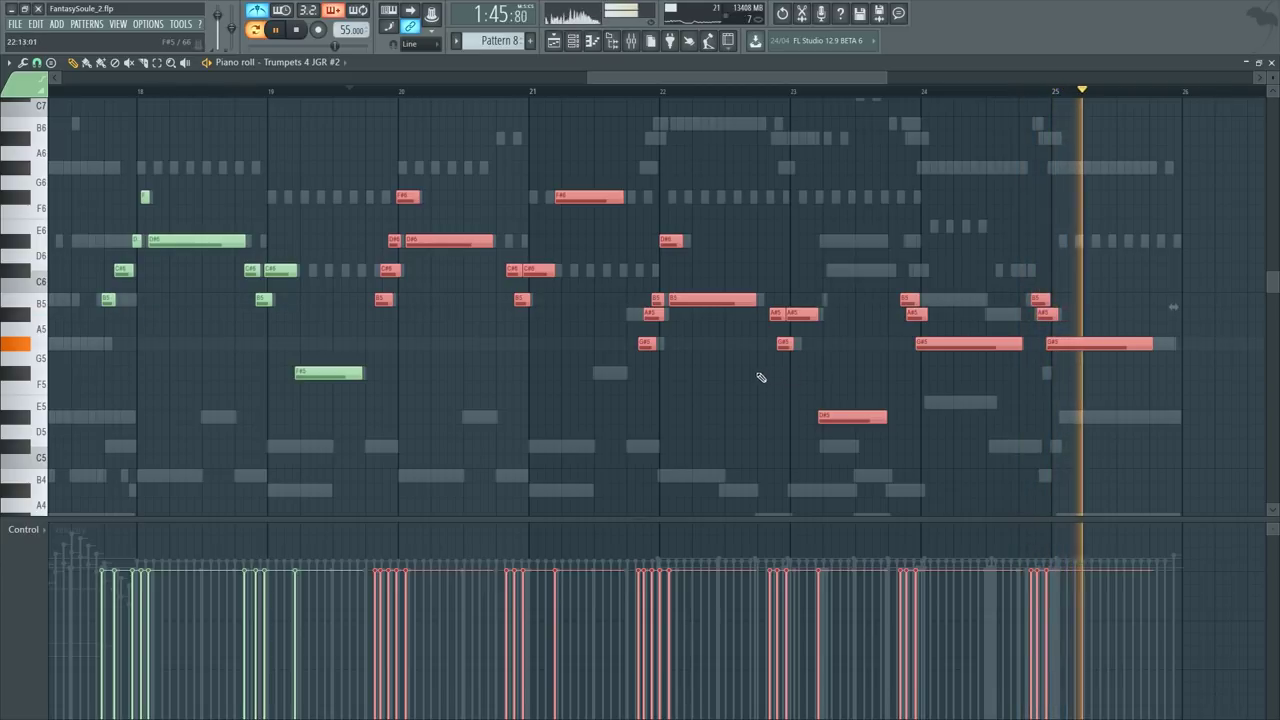
key("space")
Step: Place the playback position at the trumpet phrase leading into bar 20 and listen from there
scroll(560, 96, "down", 2)
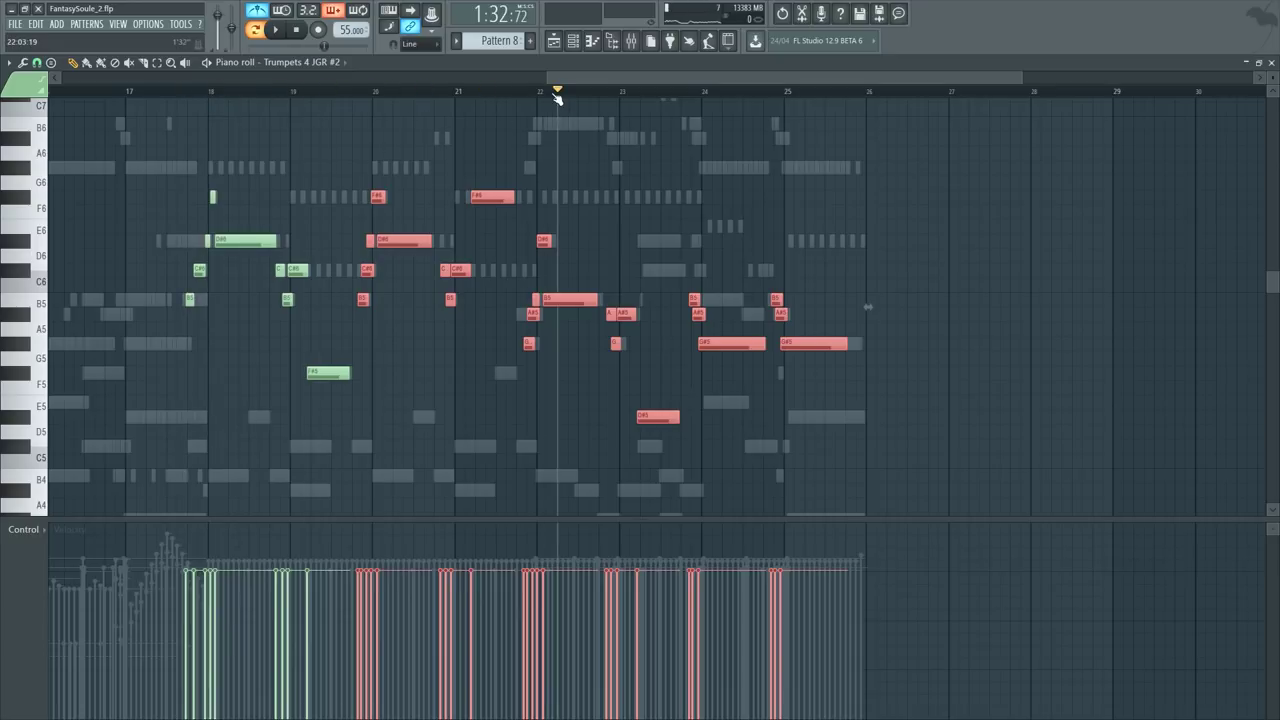
scroll(557, 96, "up", 2)
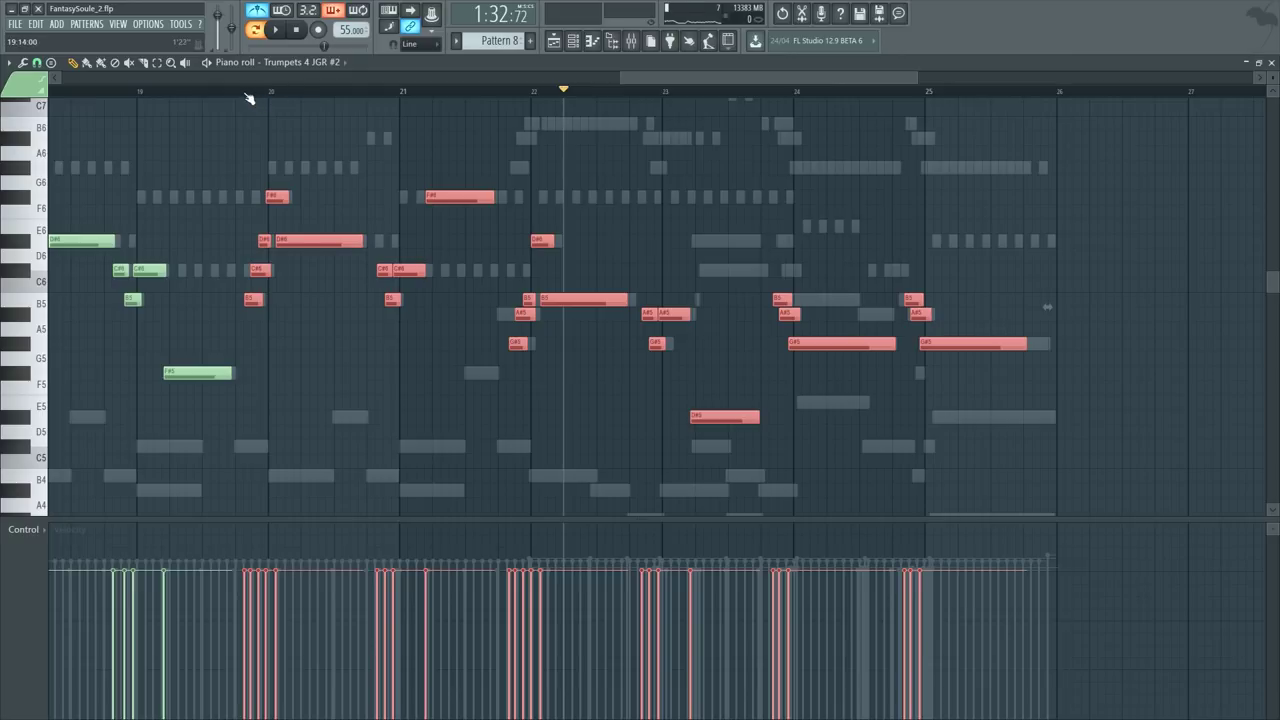
scroll(248, 96, "up", 4)
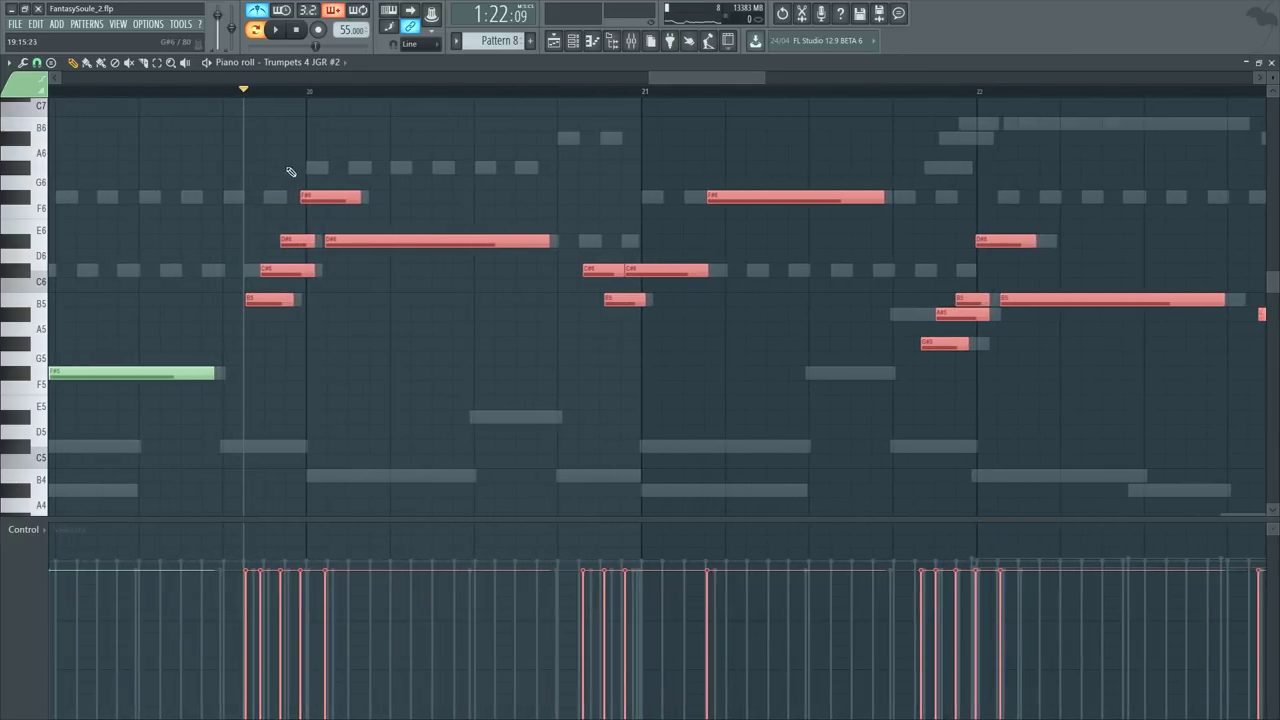
key("space")
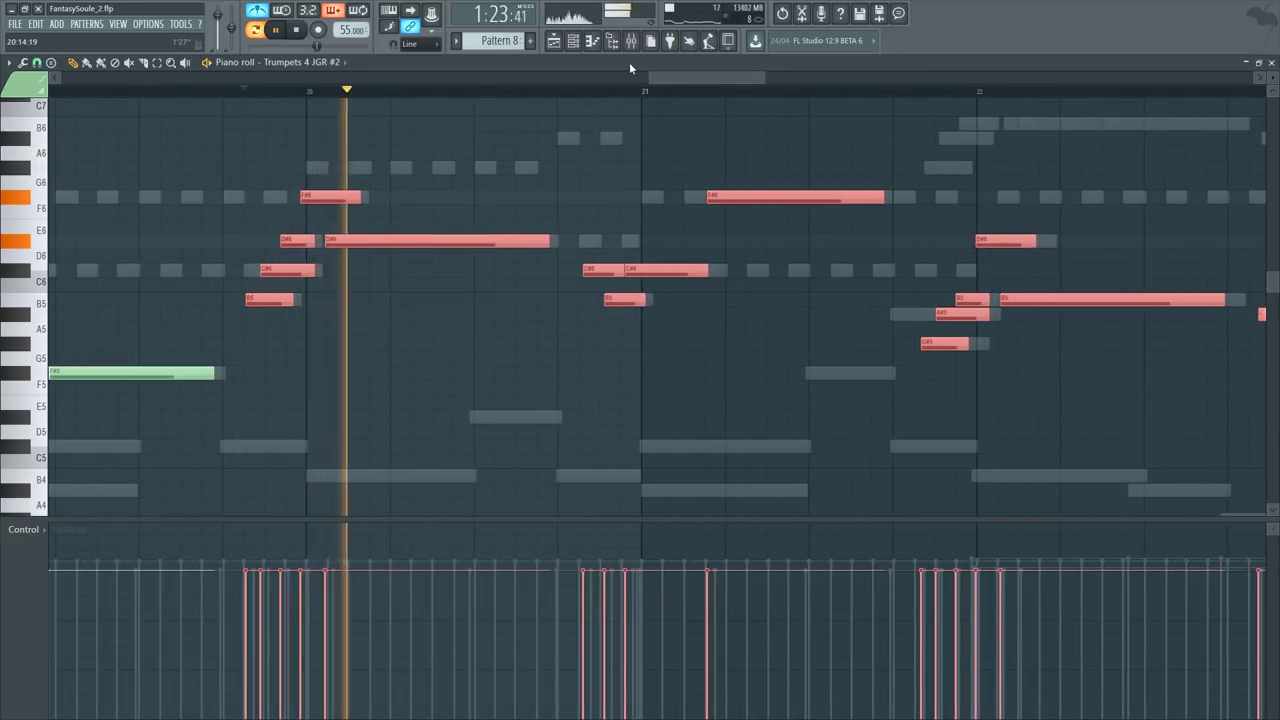
scroll(640, 98, "down", 4)
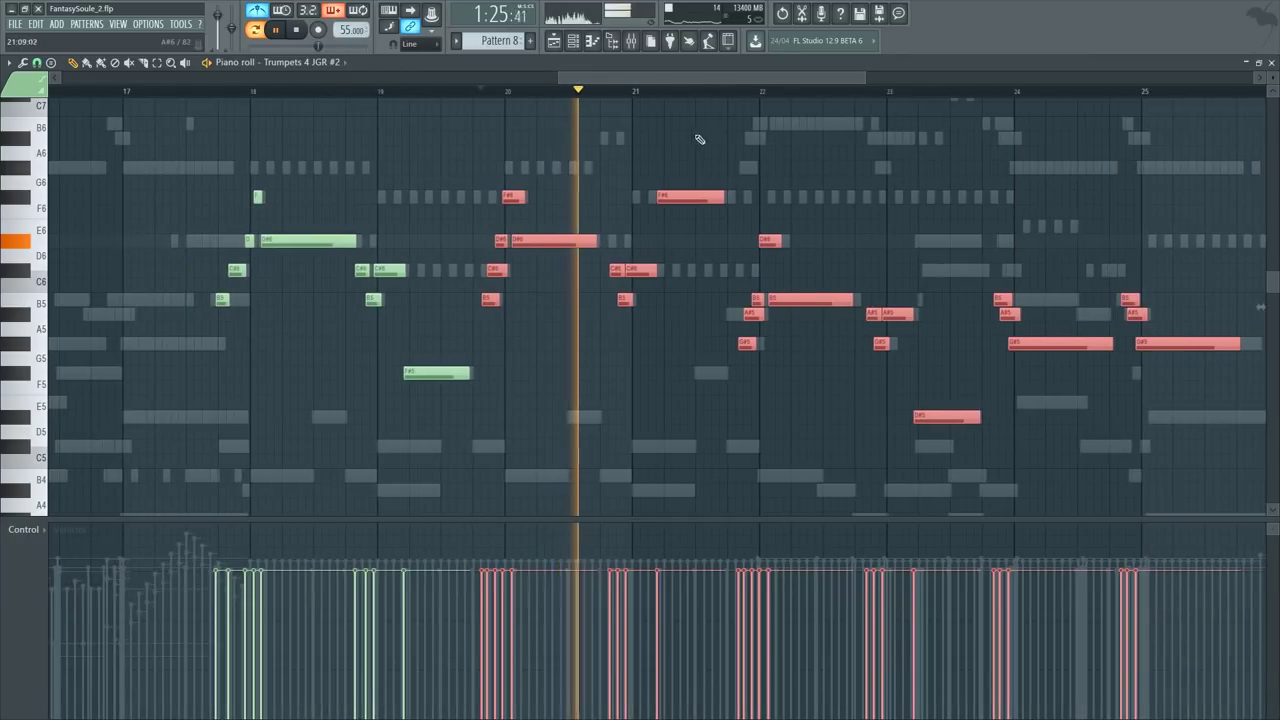
Step: Reselect the trumpet phrase around bars 20 and 21, add the notes through bar 25 to the selection and stop the playback
left_click(648, 163, "ctrl")
left_click_drag(466, 118, 714, 349)
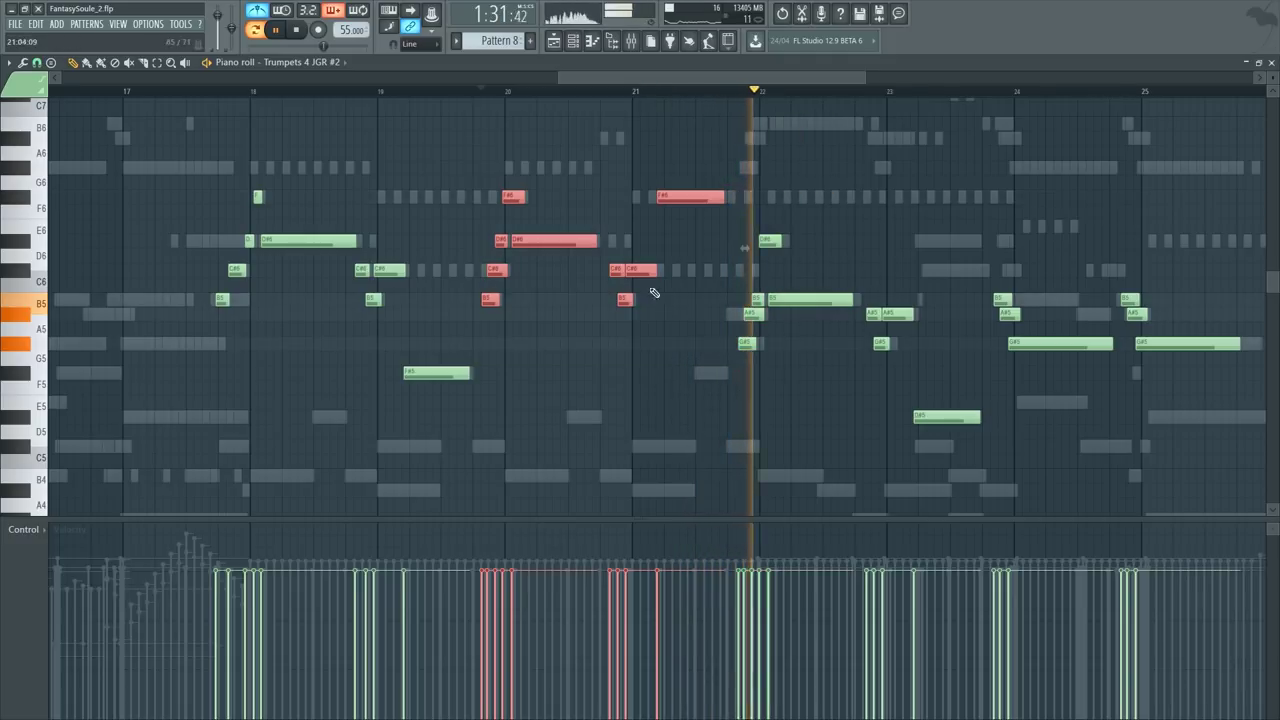
left_click_drag(738, 191, 1266, 467)
scroll(398, 93, "up", 5)
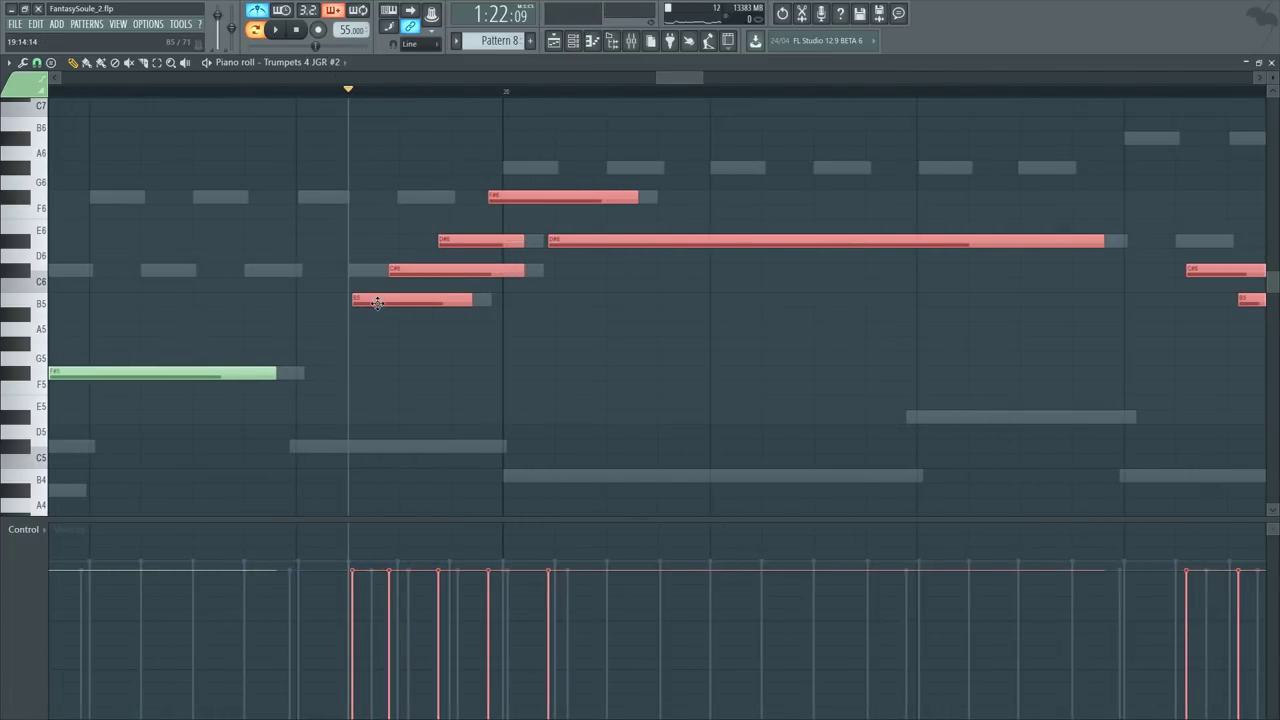
Step: Undo a trial move of the selected trumpet notes and set the piano roll snap to 1/4 step
left_click_drag(377, 303, 392, 307)
key("ctrl+z")
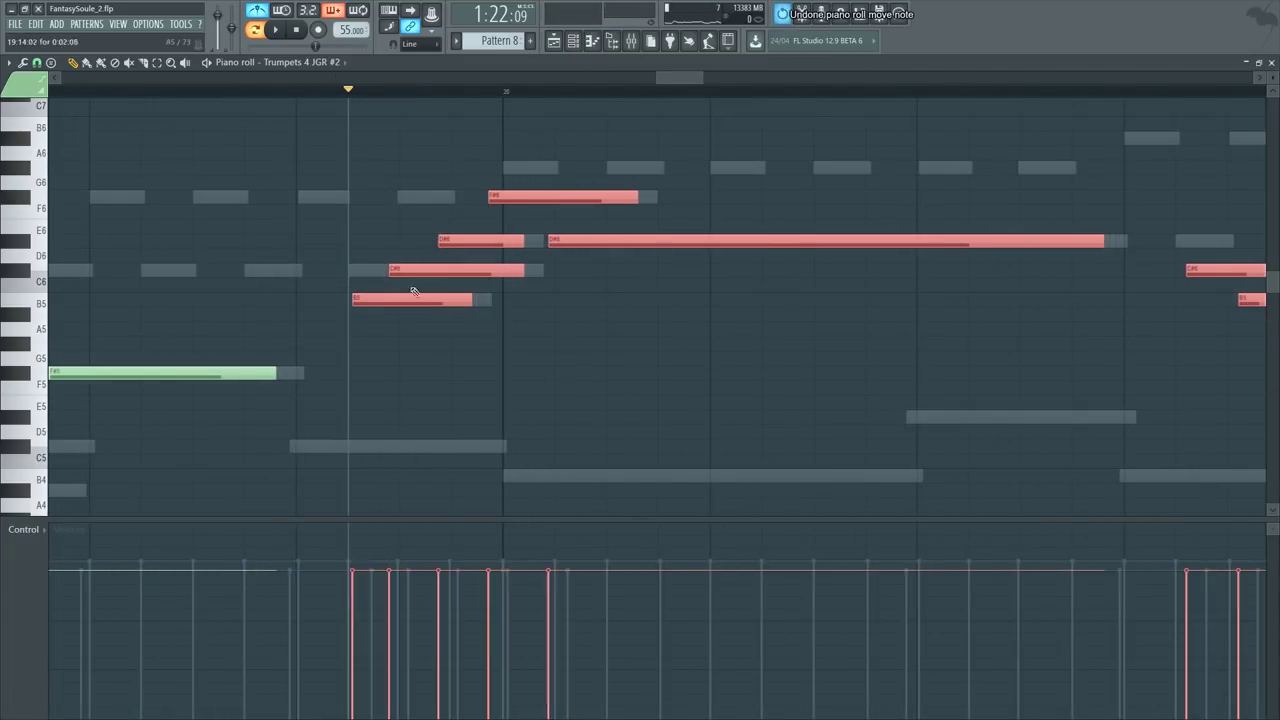
scroll(540, 93, "down", 3)
scroll(540, 93, "up", 2)
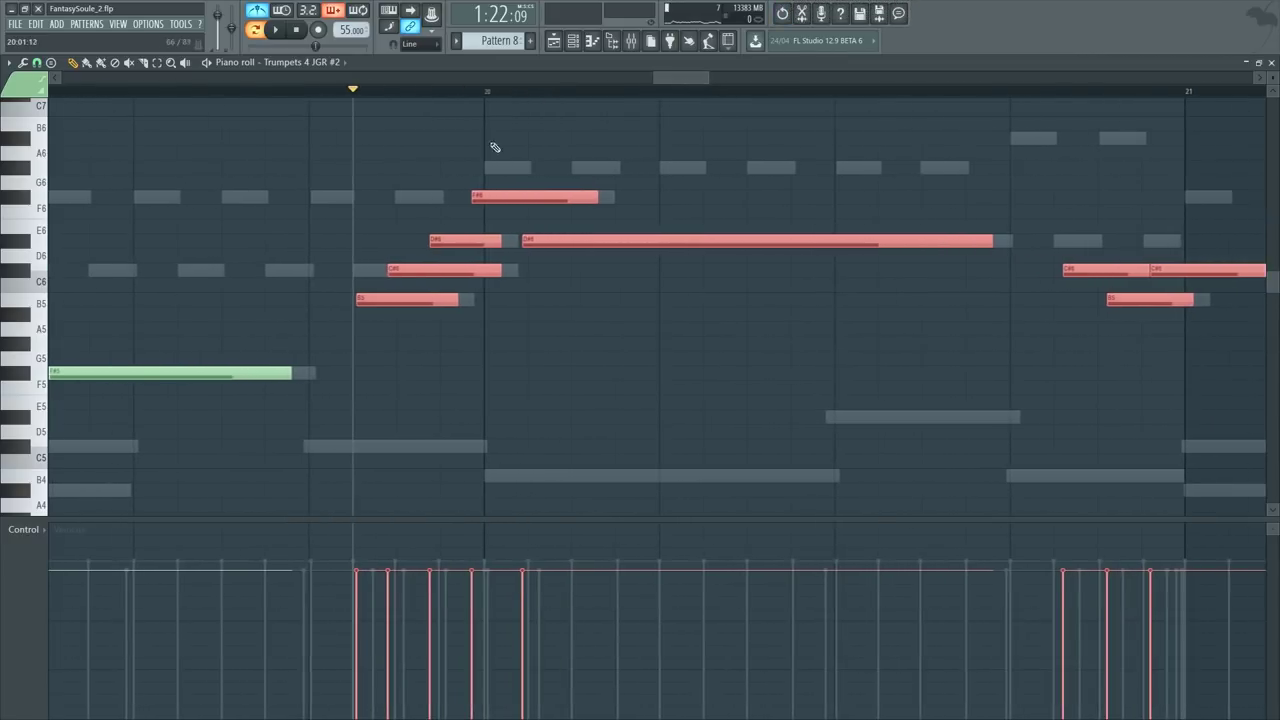
left_click(37, 64)
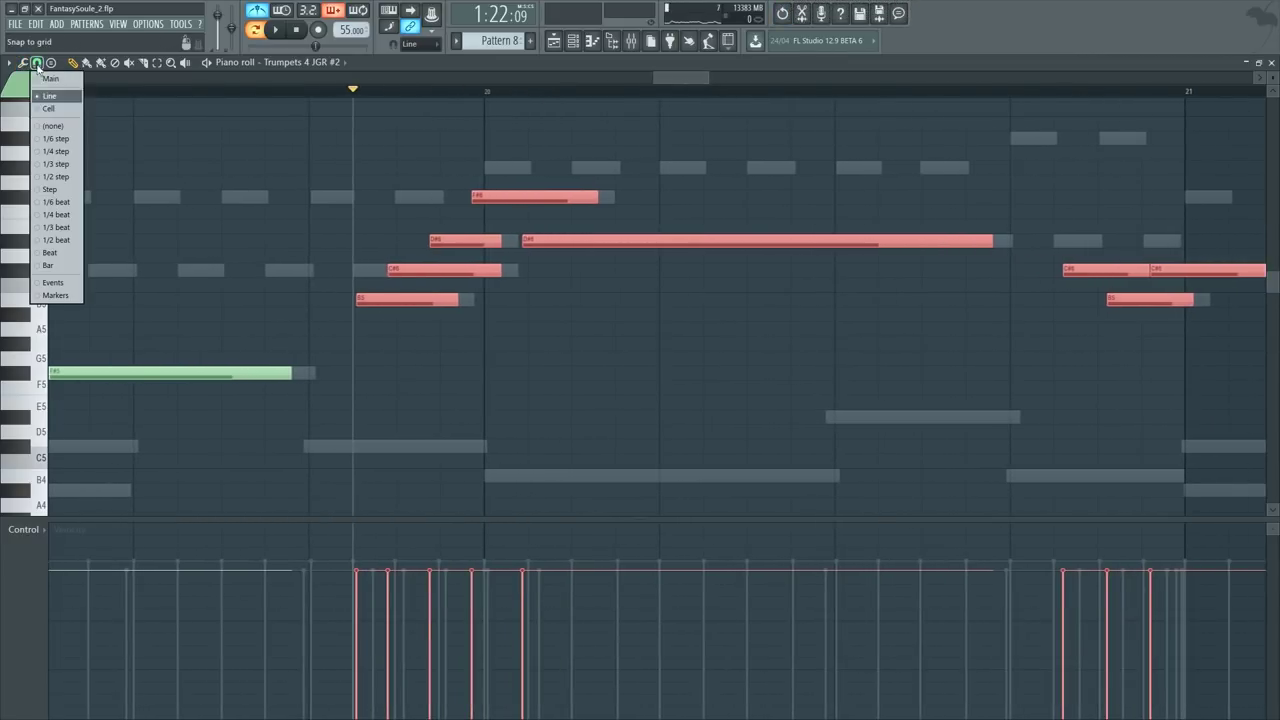
left_click(53, 156)
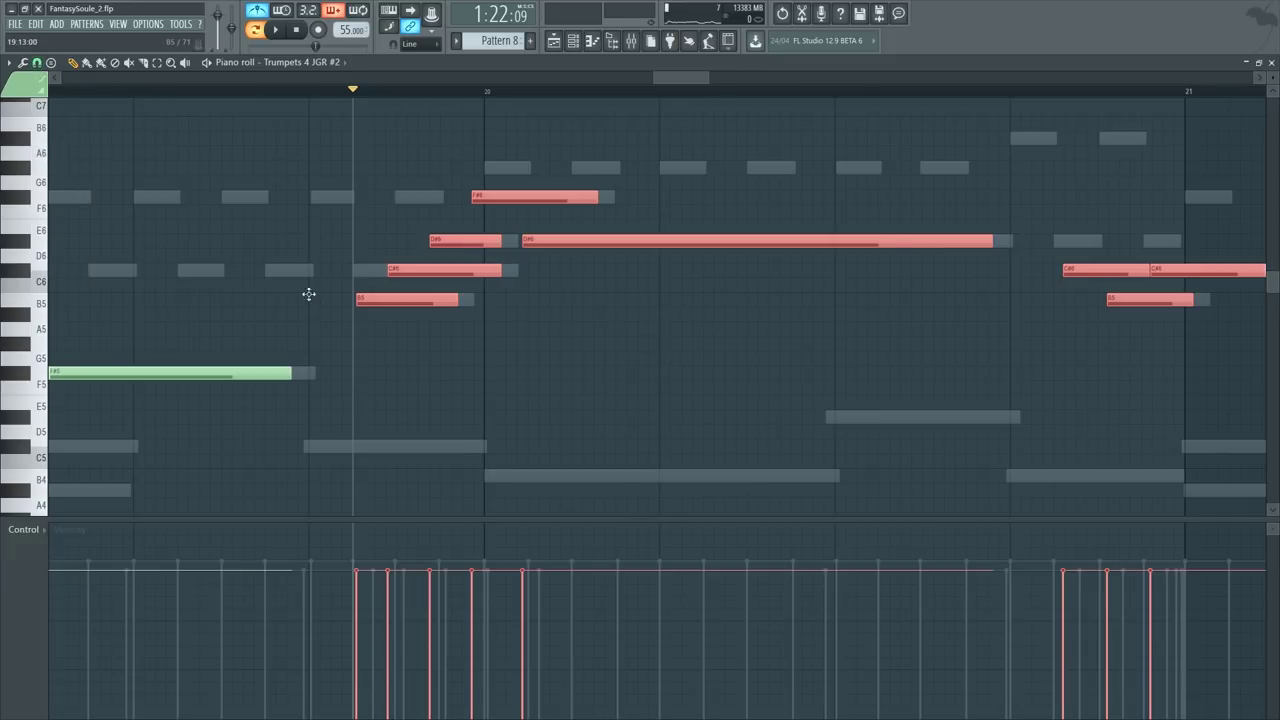
Step: Nudge the selected trumpet notes from the end of bar 19 through bar 25 slightly later in time
scroll(311, 296, "right", 5)
scroll(311, 298, "down", 5)
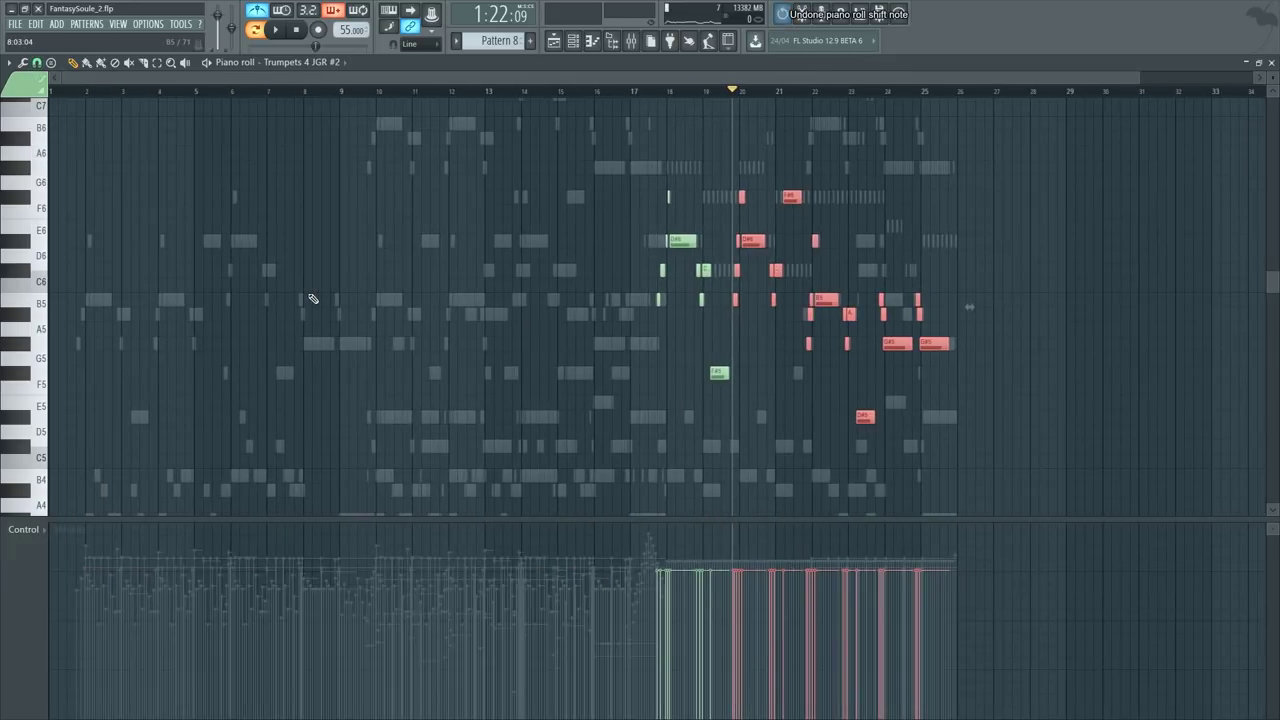
key("shift+Right")
key("shift+Right")
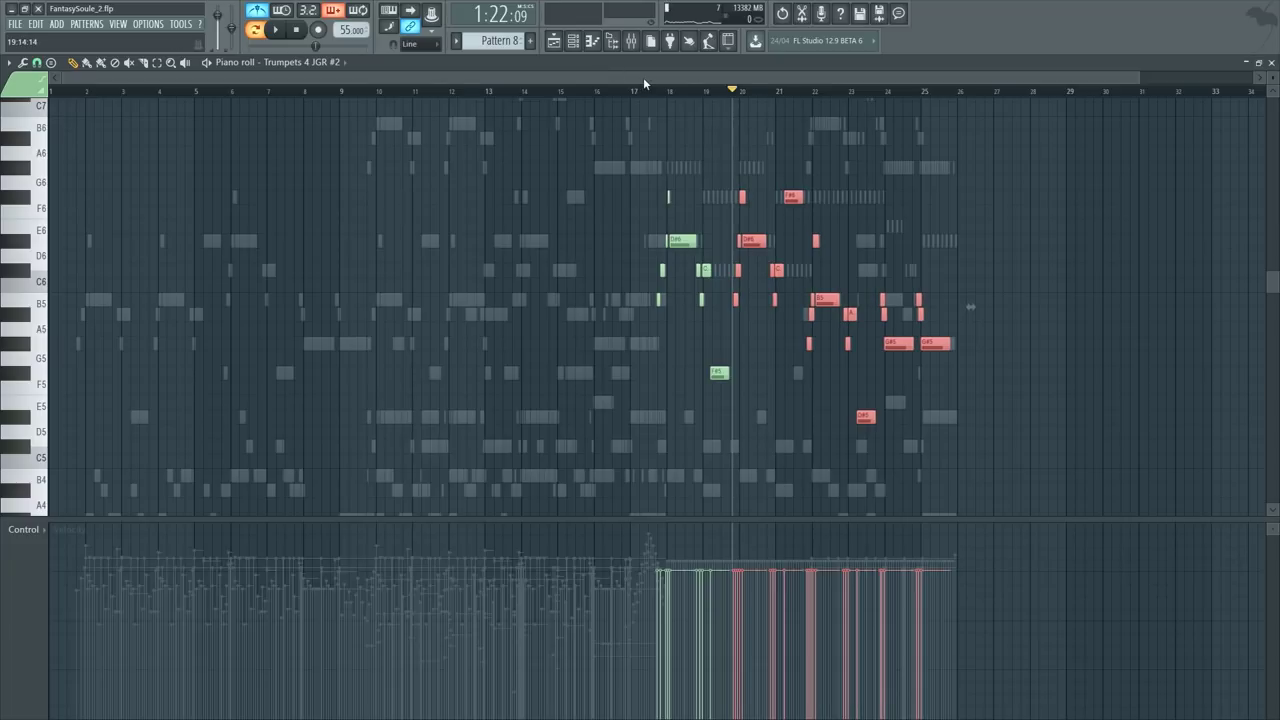
scroll(777, 97, "up", 6)
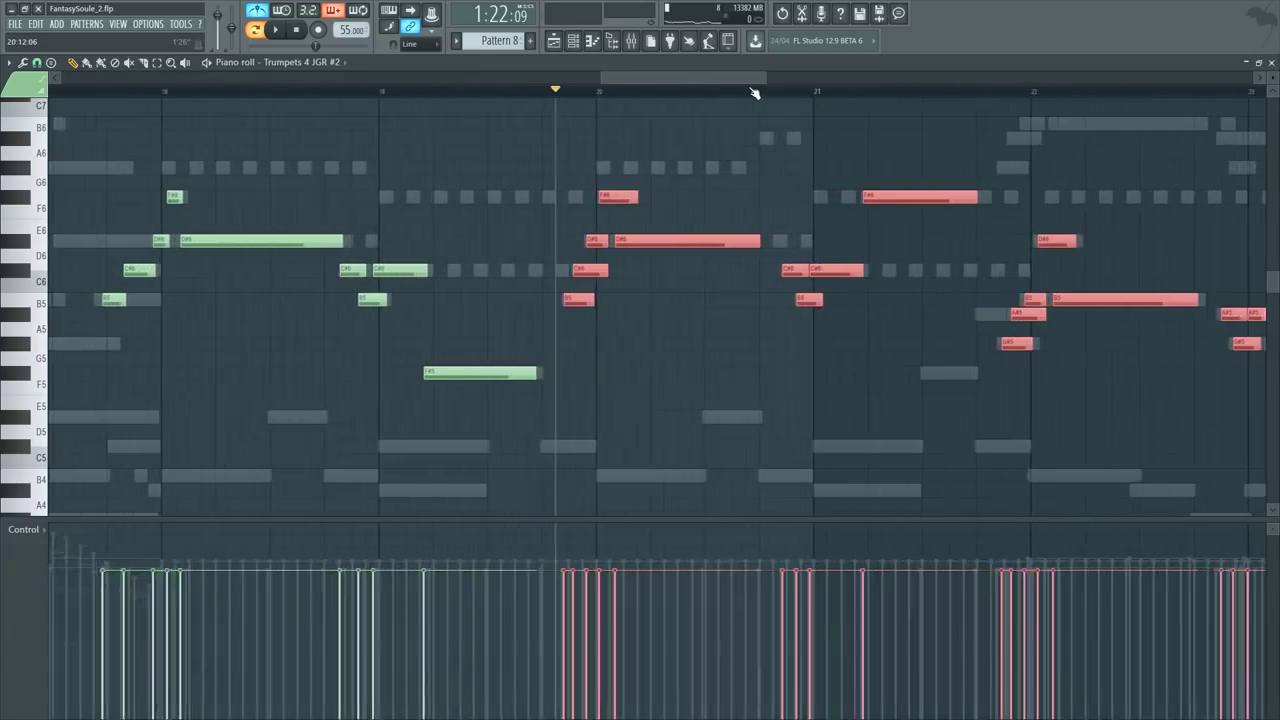
Step: Step back and forth through the last note shifts to compare the timing of the phrase at bar 20
key("ctrl+z")
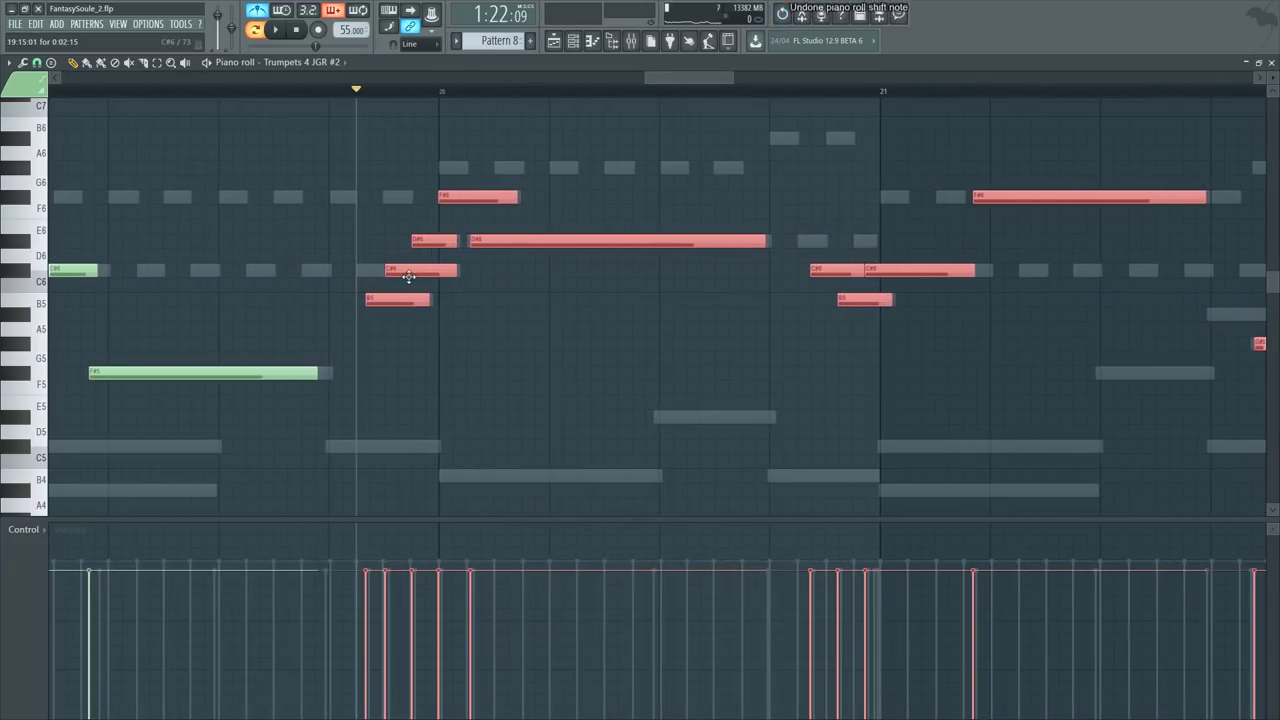
key("ctrl+z")
key("ctrl+z")
key("ctrl+z")
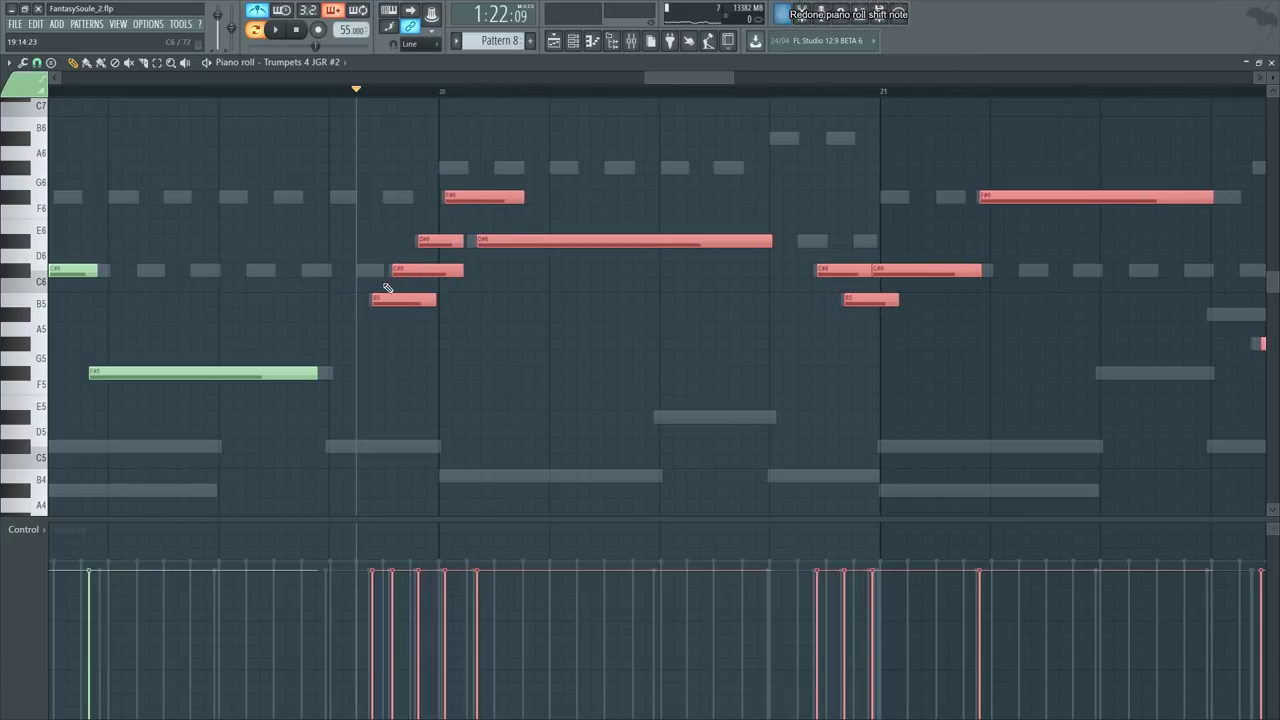
Step: Check the shifted trumpet notes through bar 25, listen to them from late bar 19 and late bar 18, and stop the playback
scroll(387, 288, "down", 4)
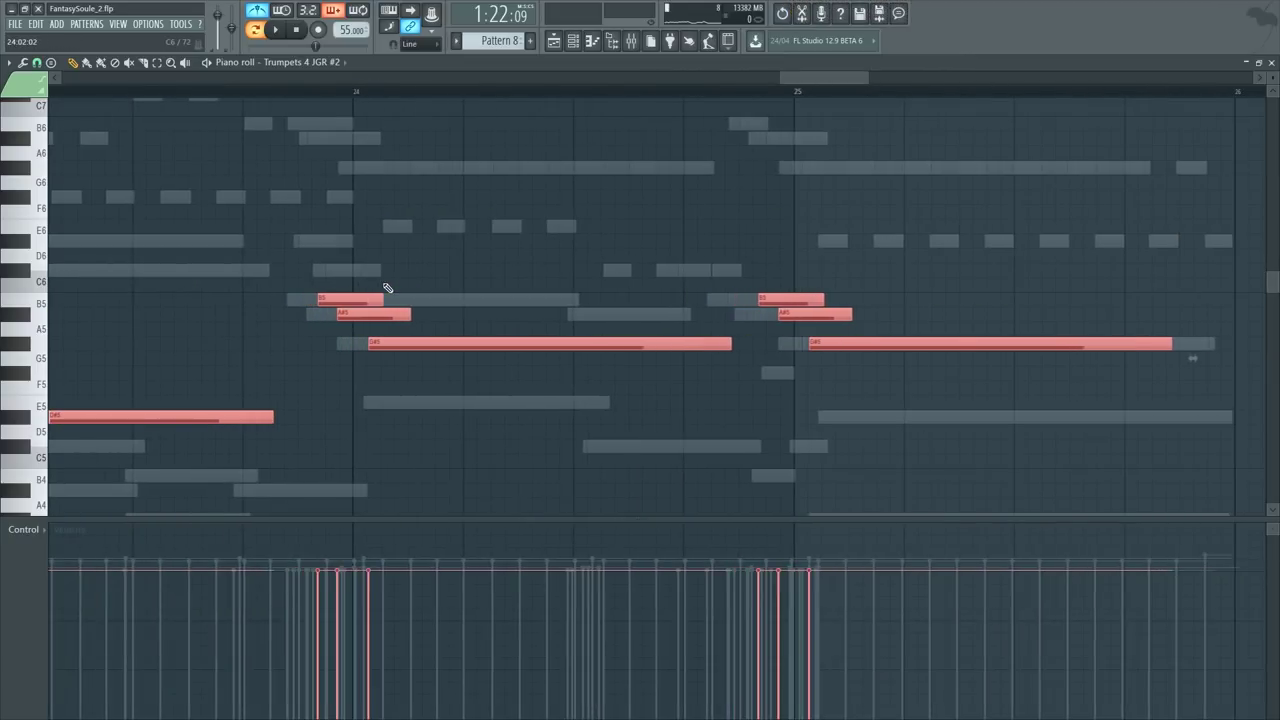
scroll(388, 288, "down", 5)
scroll(645, 163, "up", 5)
scroll(530, 180, "down", 3)
key("F6")
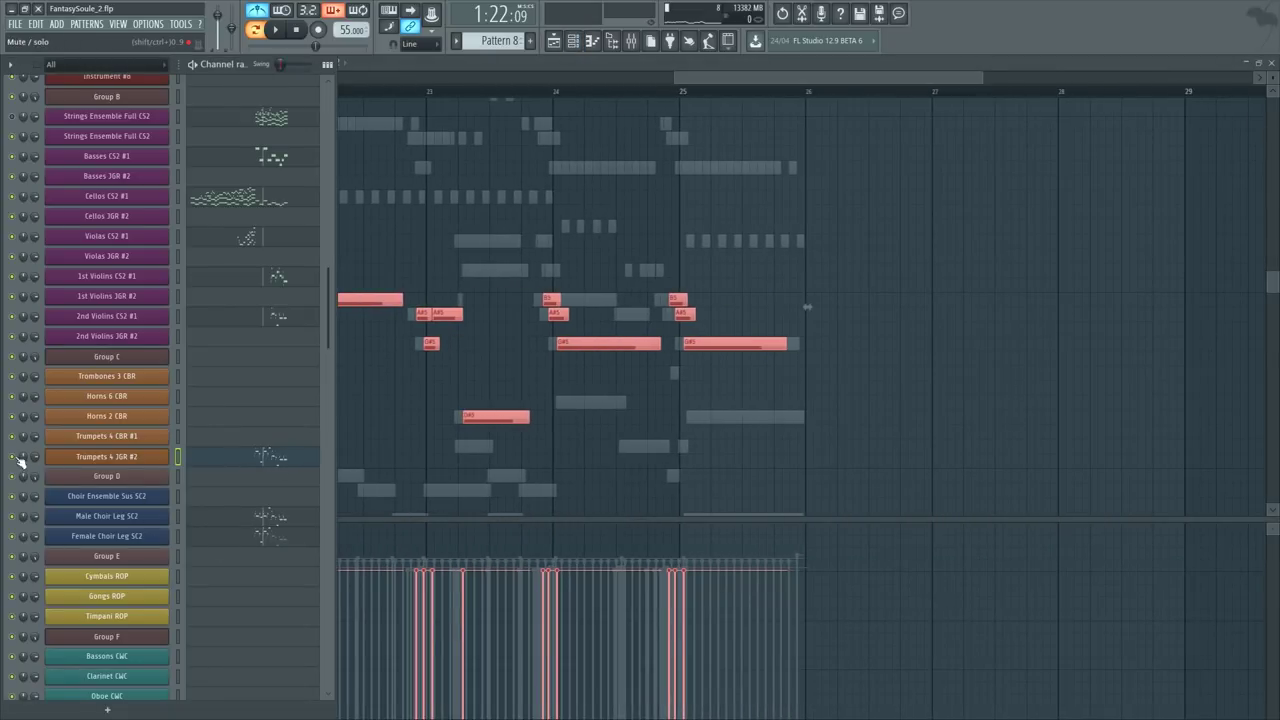
left_click_drag(741, 80, 648, 92)
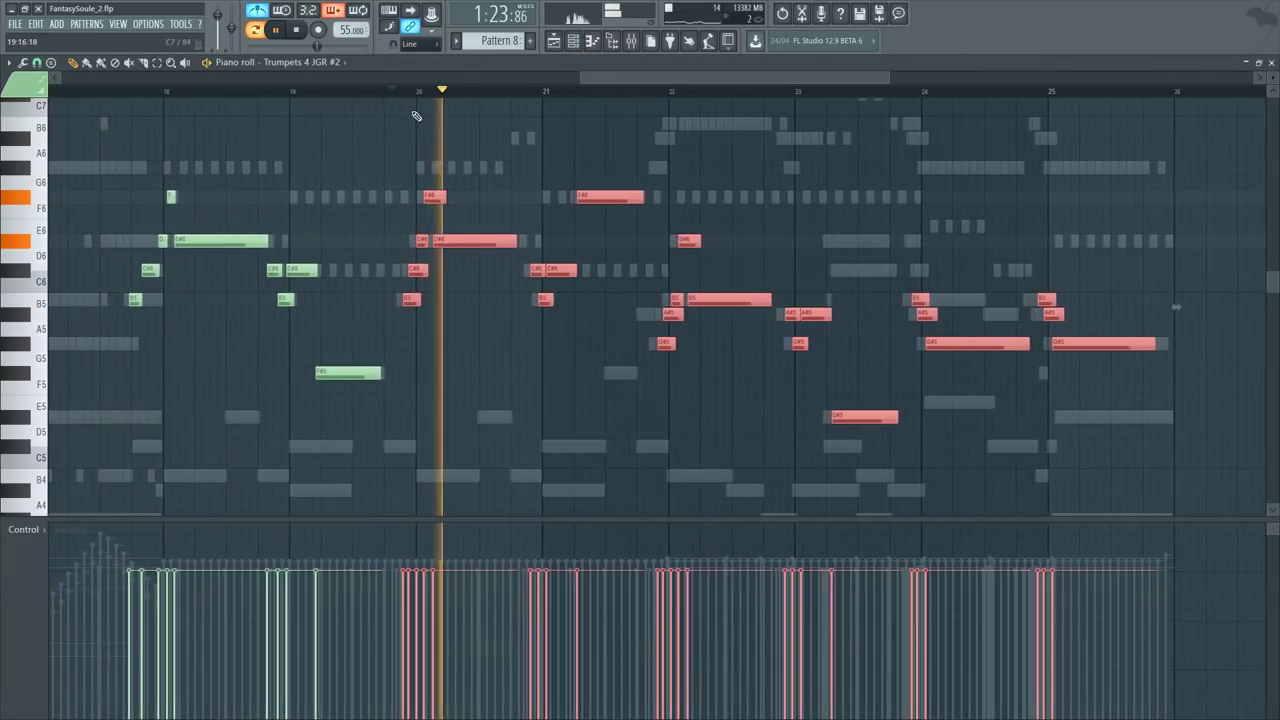
left_click_drag(391, 93, 279, 93)
scroll(390, 100, "up", 5)
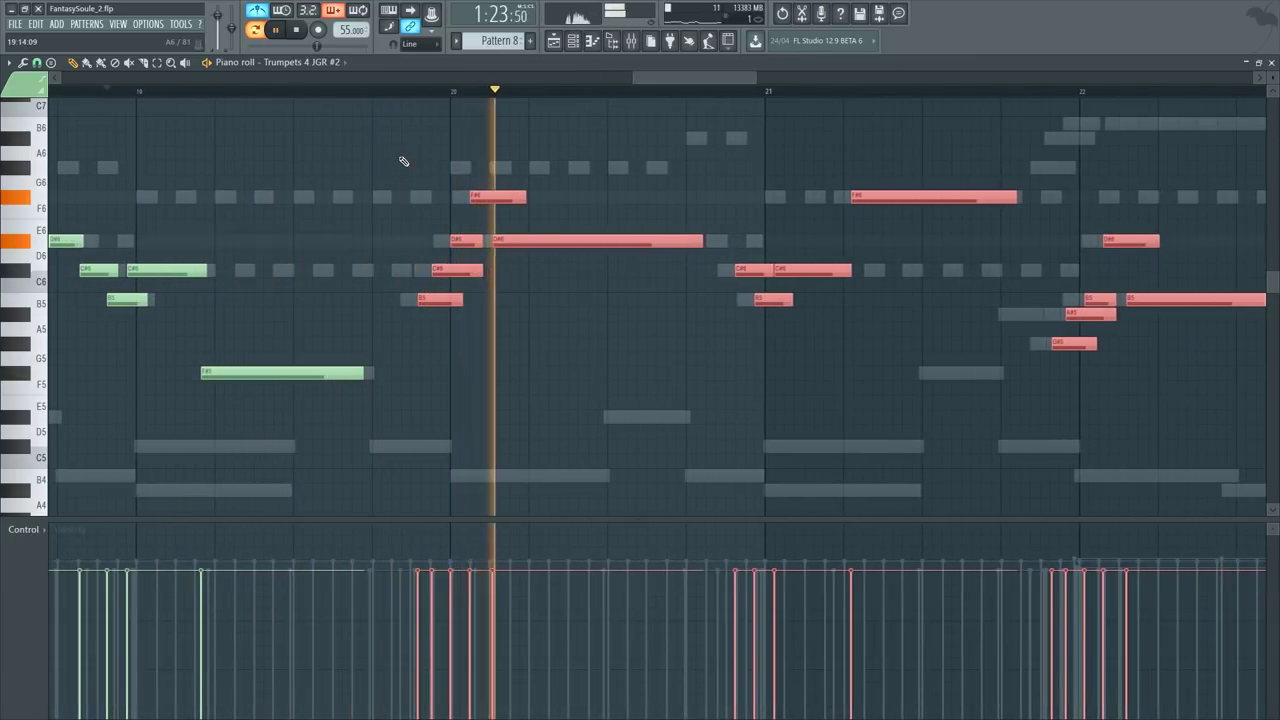
key("space")
Step: Save the project and step back through the time shifts of the selected trumpet notes
key("ctrl+s")
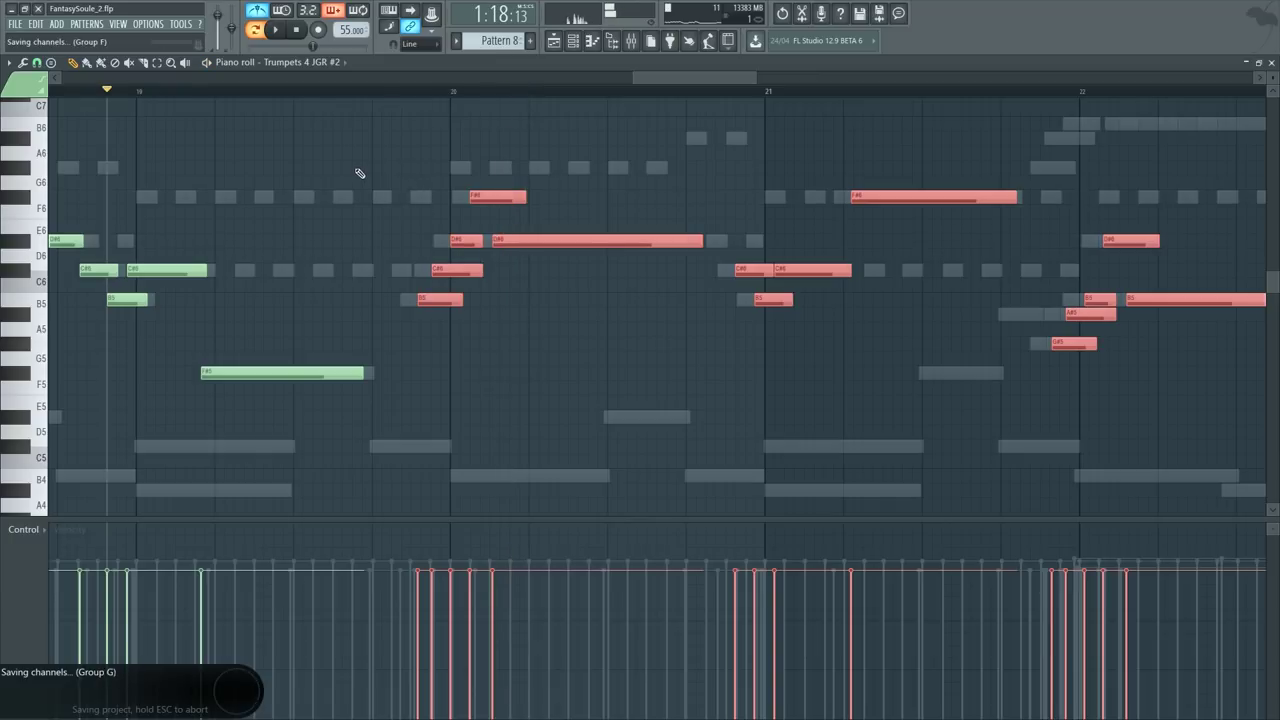
key("ctrl+alt+z")
key("ctrl+alt+z")
key("ctrl+alt+z")
key("ctrl+alt+z")
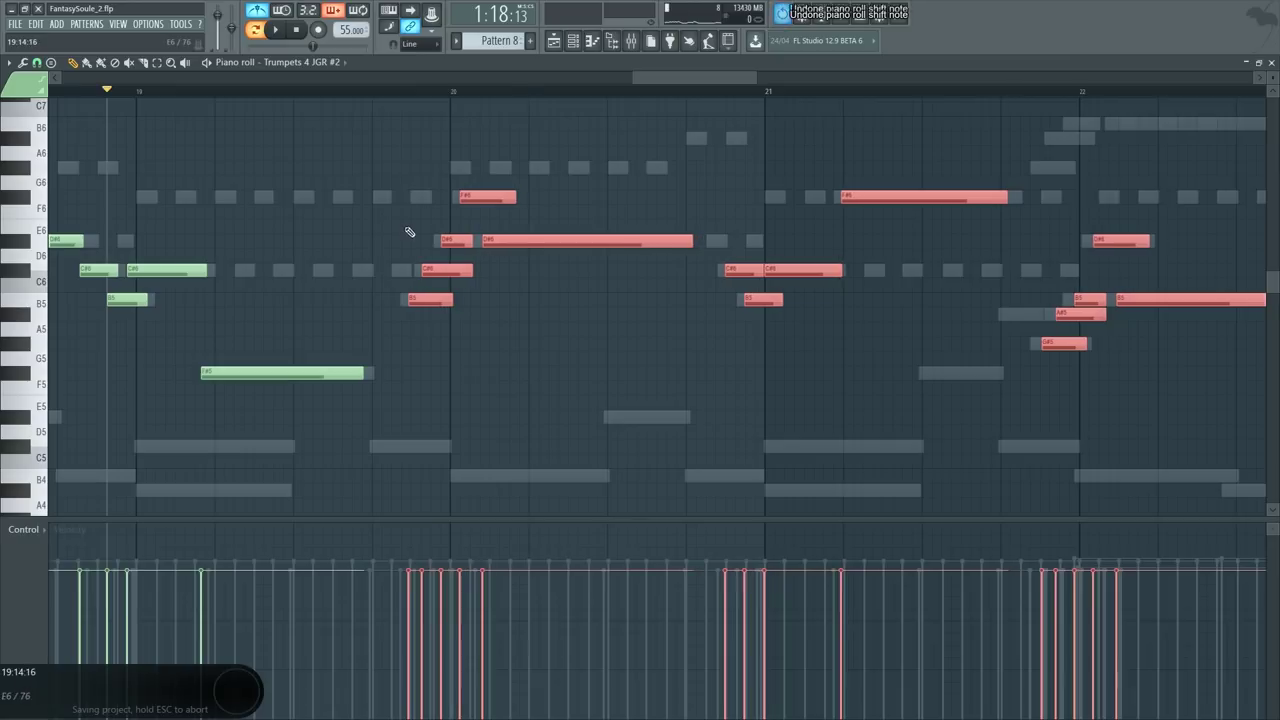
key("ctrl+alt+z")
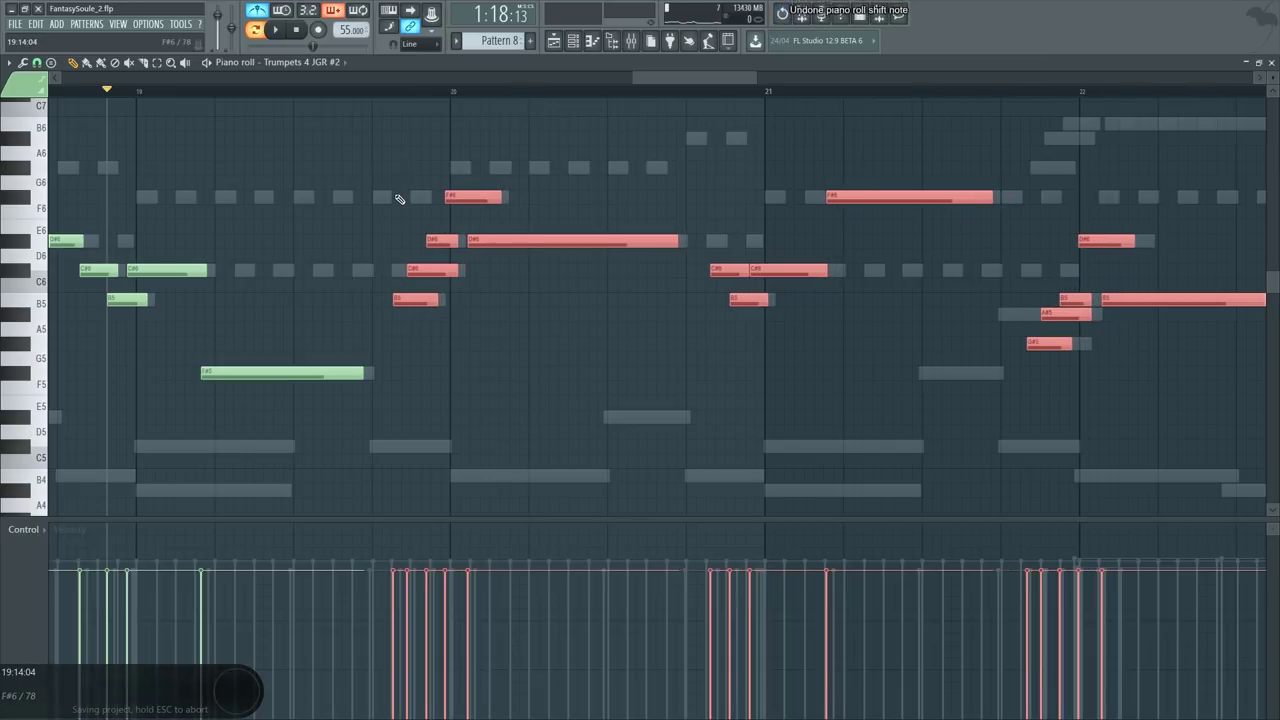
key("ctrl+alt+z")
key("ctrl+z")
Step: Review the selected trumpet notes through bar 25 and play them repeatedly from late bar 19
scroll(399, 199, "right", 9)
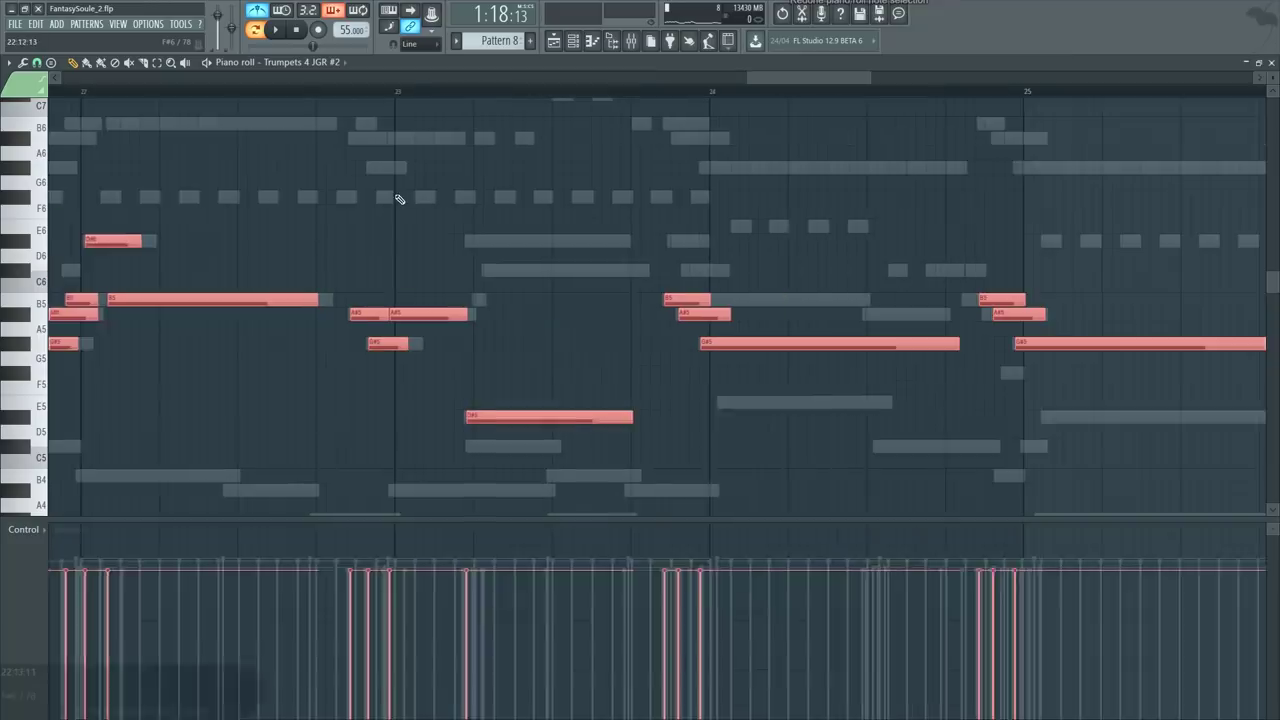
scroll(399, 199, "up", 2)
scroll(490, 170, "down", 5)
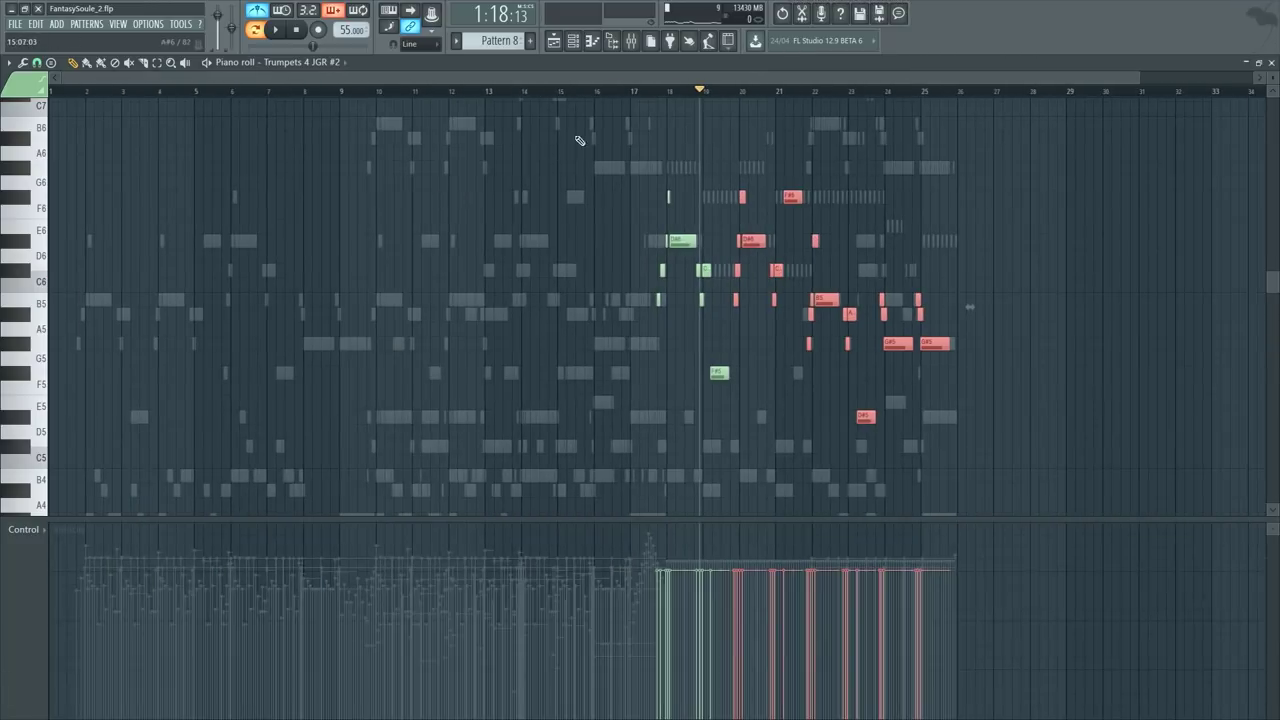
left_click(732, 93)
key("space")
scroll(765, 95, "up", 1)
scroll(765, 95, "up", 1)
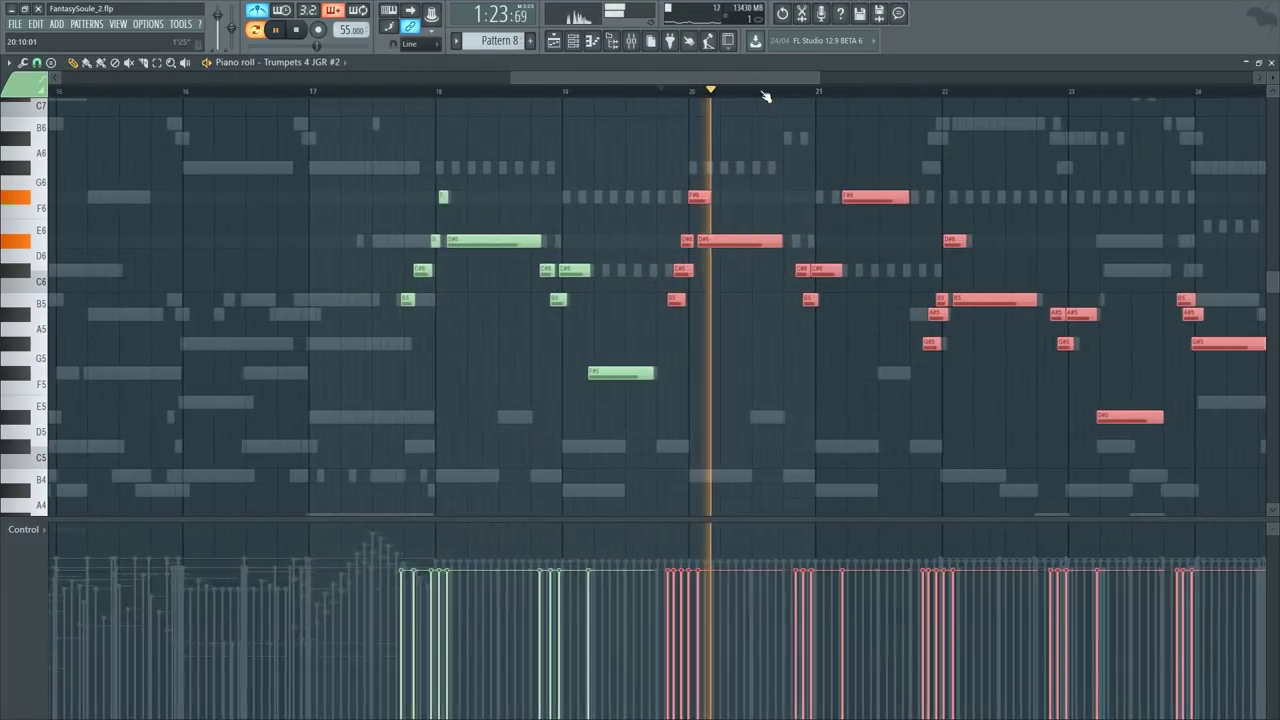
scroll(765, 95, "up", 3)
key("space")
key("space")
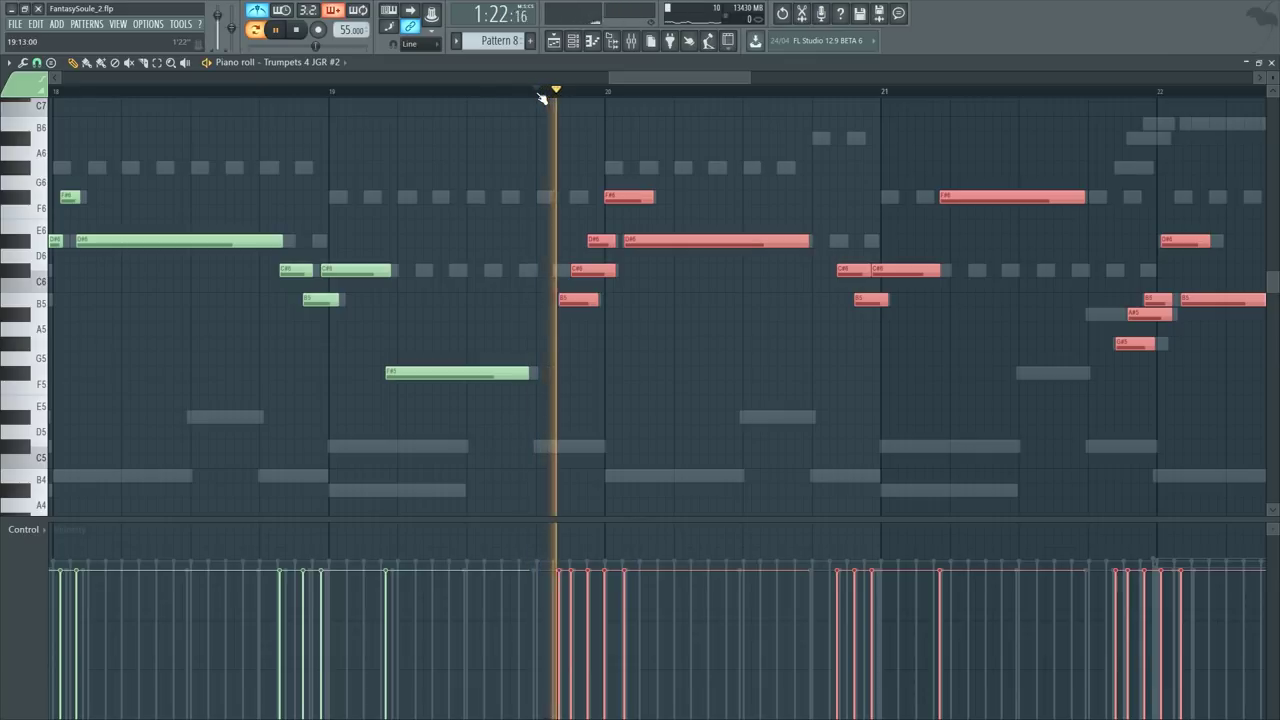
Step: Listen to the phrase at bar 20 once more, undo the last note shift and restart playback from late bar 19
key("space")
scroll(540, 95, "down", 2)
key("space")
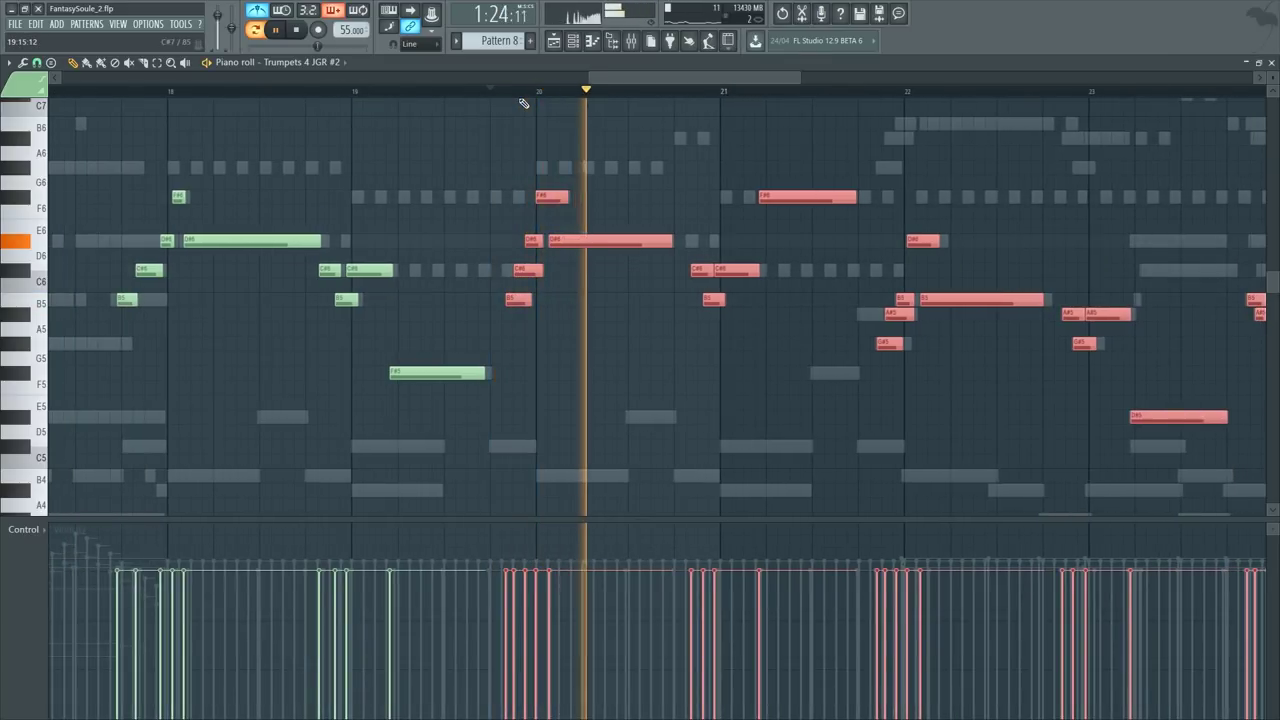
key("ctrl+z")
key("space")
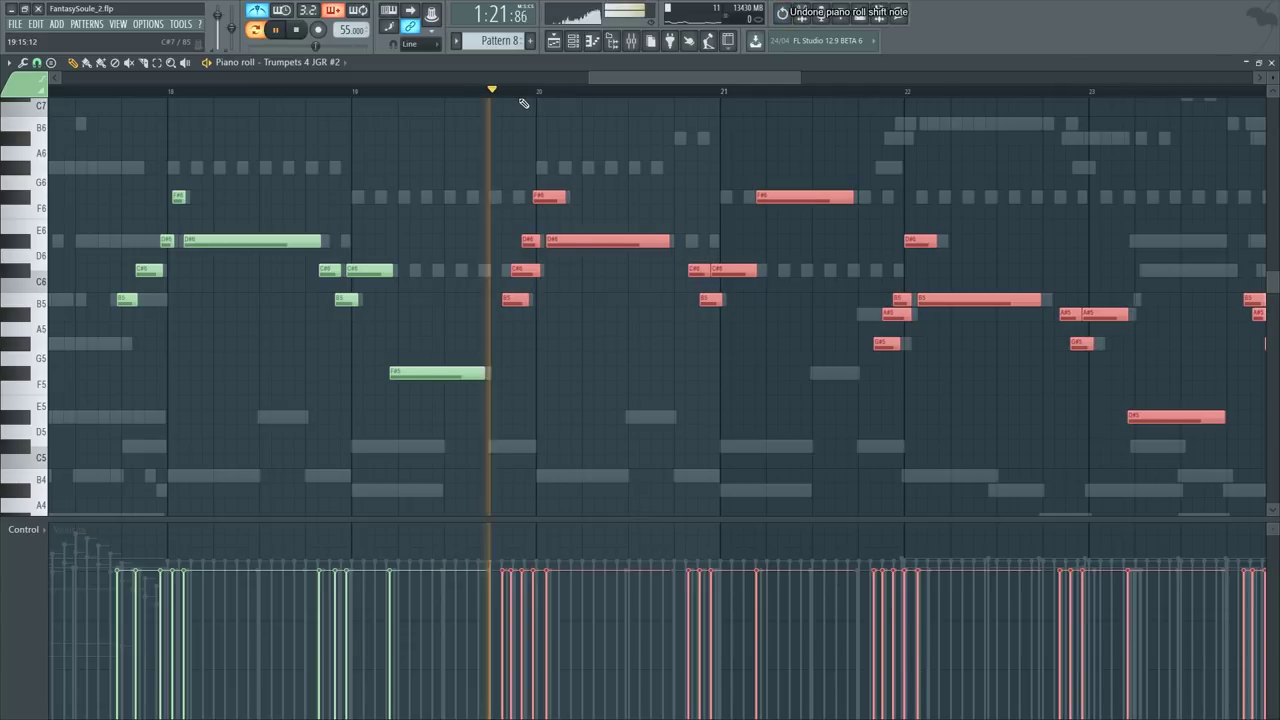
Step: Stop playback, change the piano roll snap resolution, and replay the trumpet phrase from late bar 19 through bar 20
key("space")
left_click(37, 62)
left_click(63, 176)
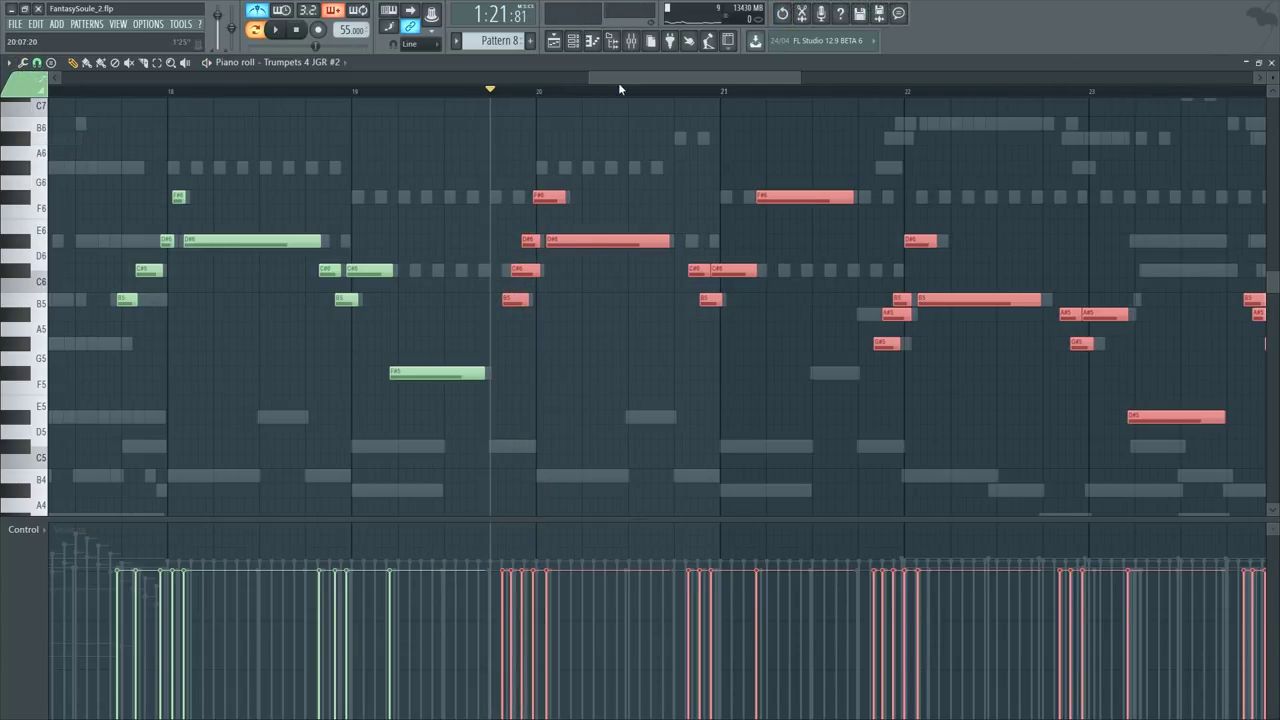
key("space")
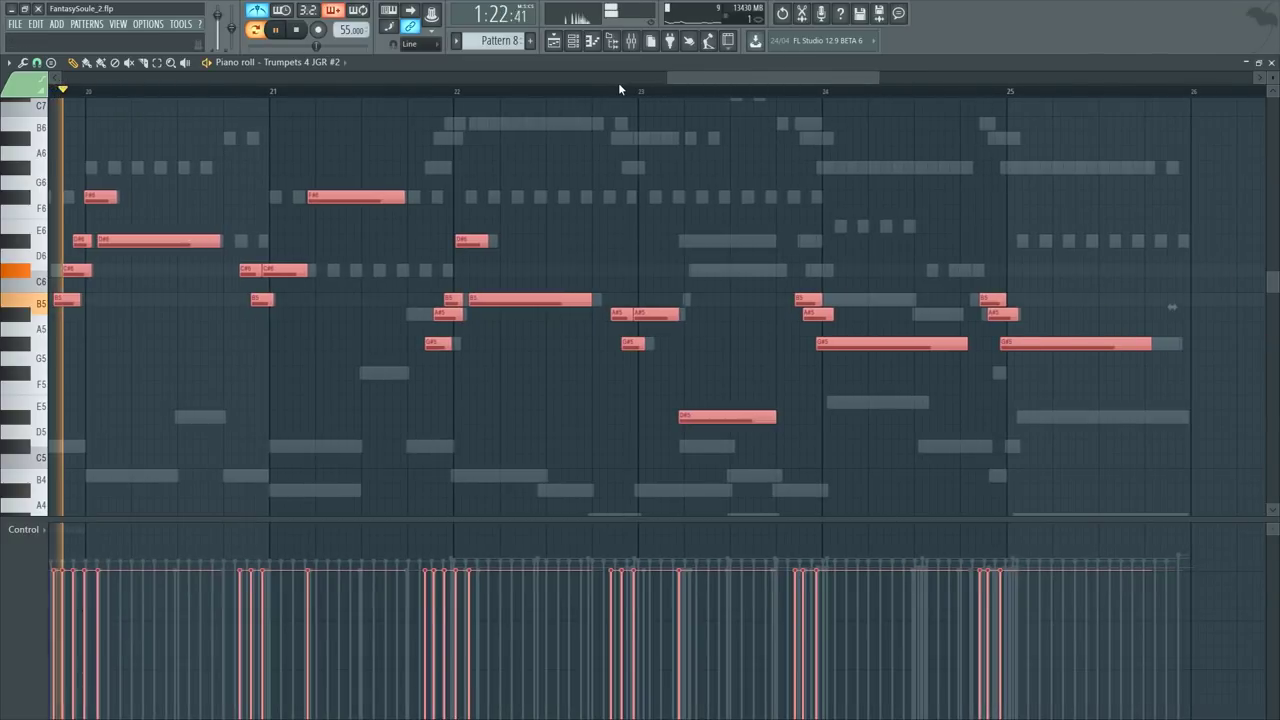
left_click_drag(707, 80, 636, 75)
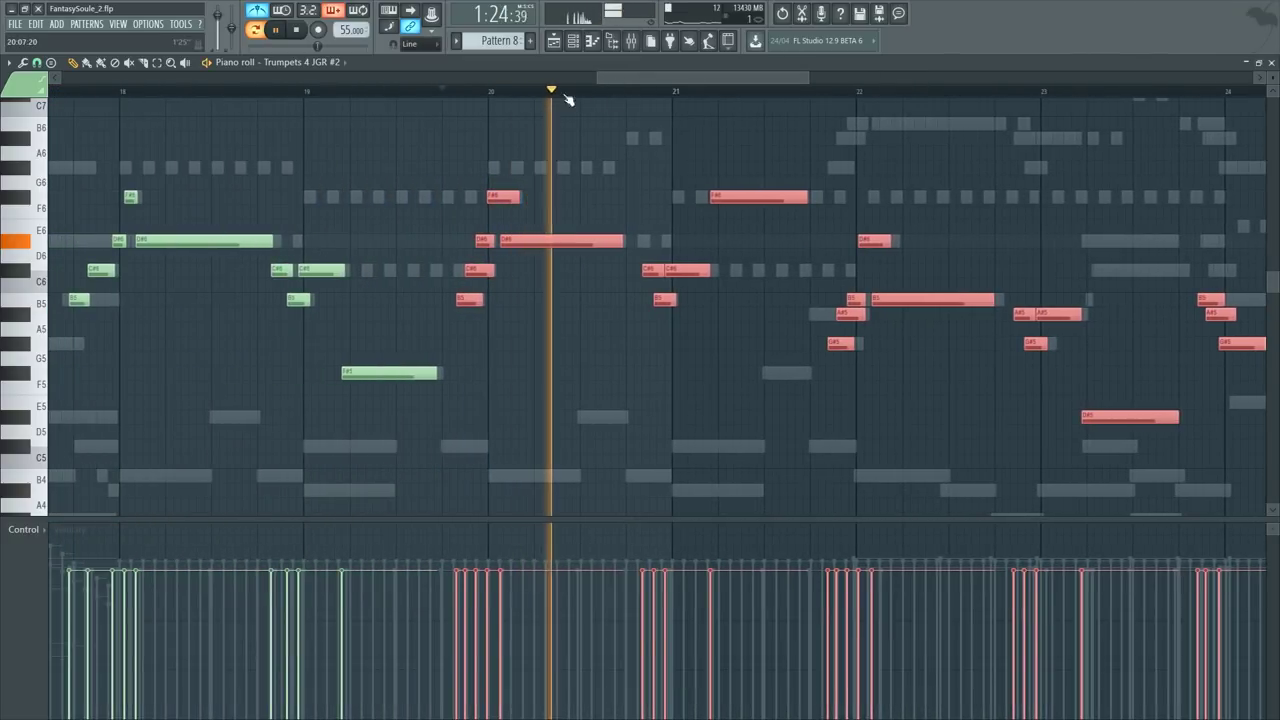
scroll(502, 96, "down", 1)
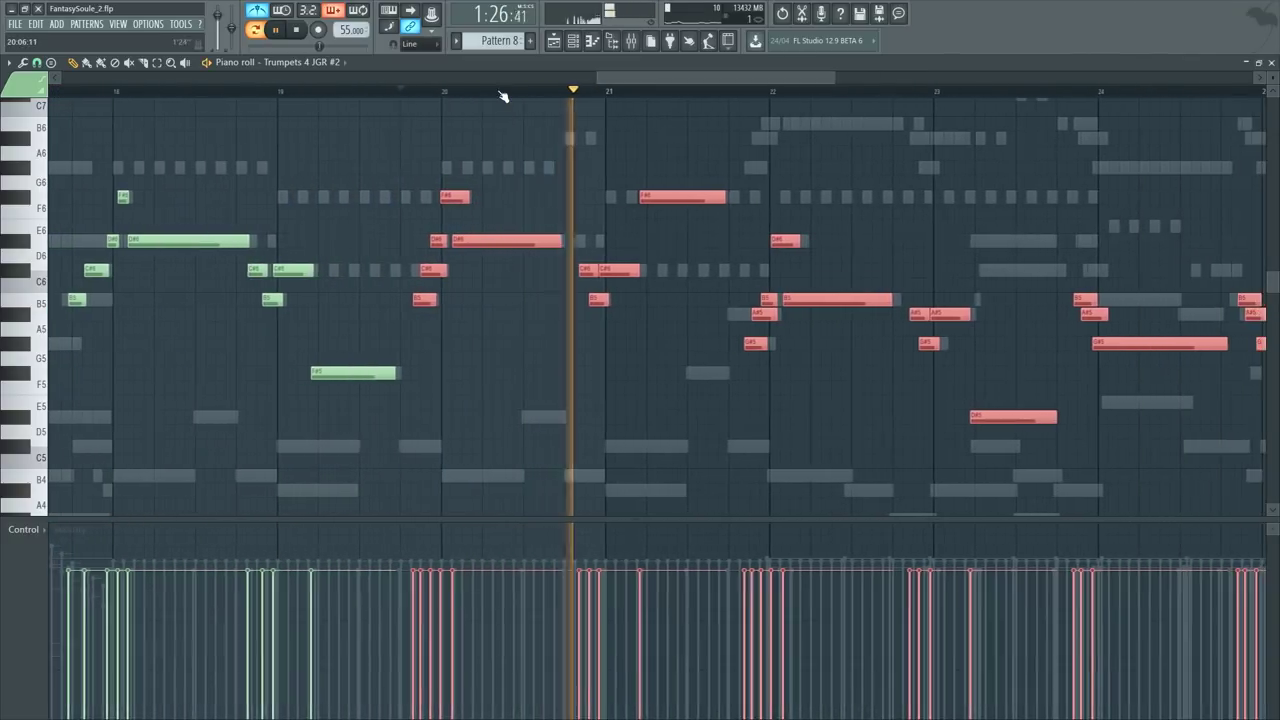
Step: Replay the pickup notes into bar 20, deselect the trumpet notes and extend the start of the pickup's C#6 note slightly earlier
left_click(420, 92)
scroll(420, 95, "up", 4)
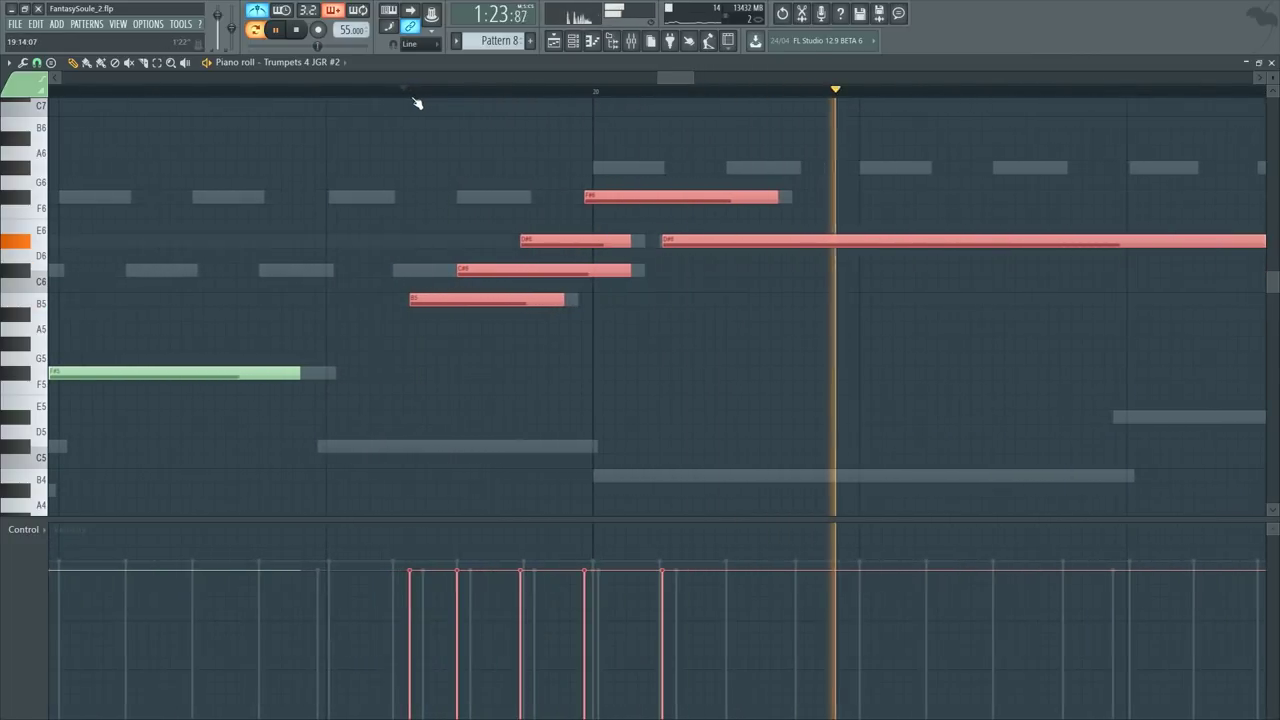
scroll(422, 96, "down", 2)
left_click(376, 92)
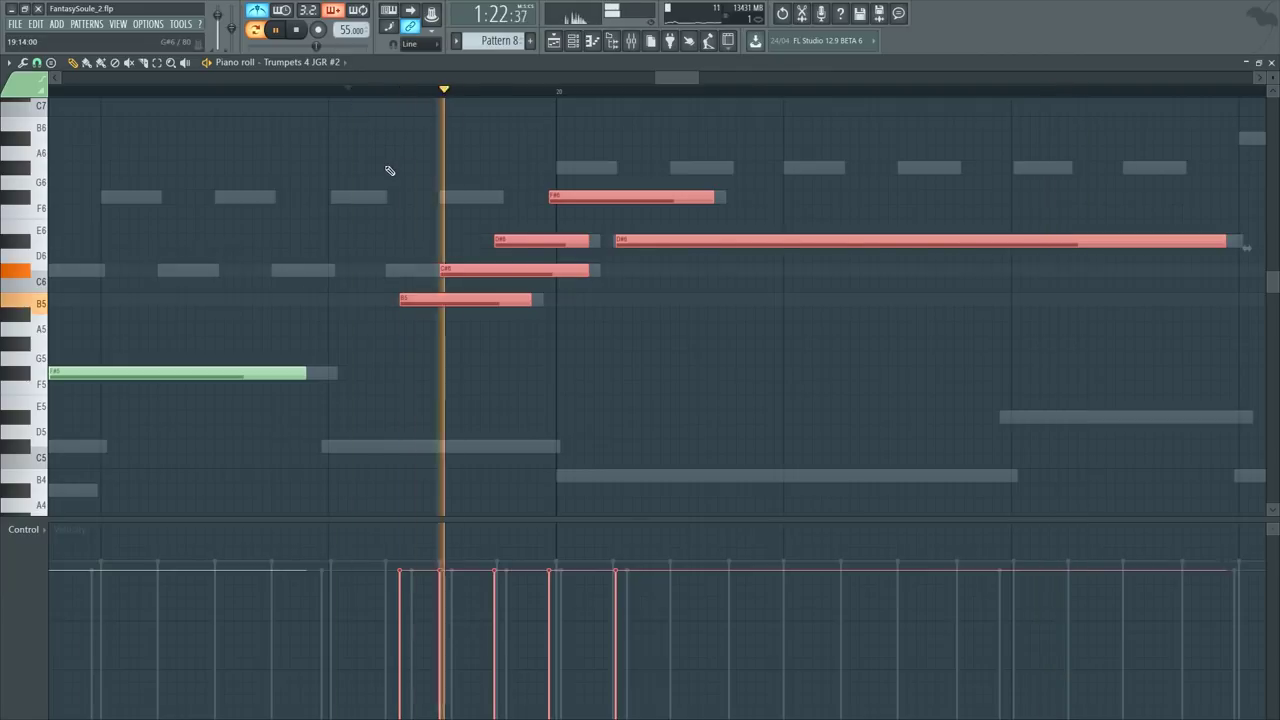
key("space")
left_click(440, 270)
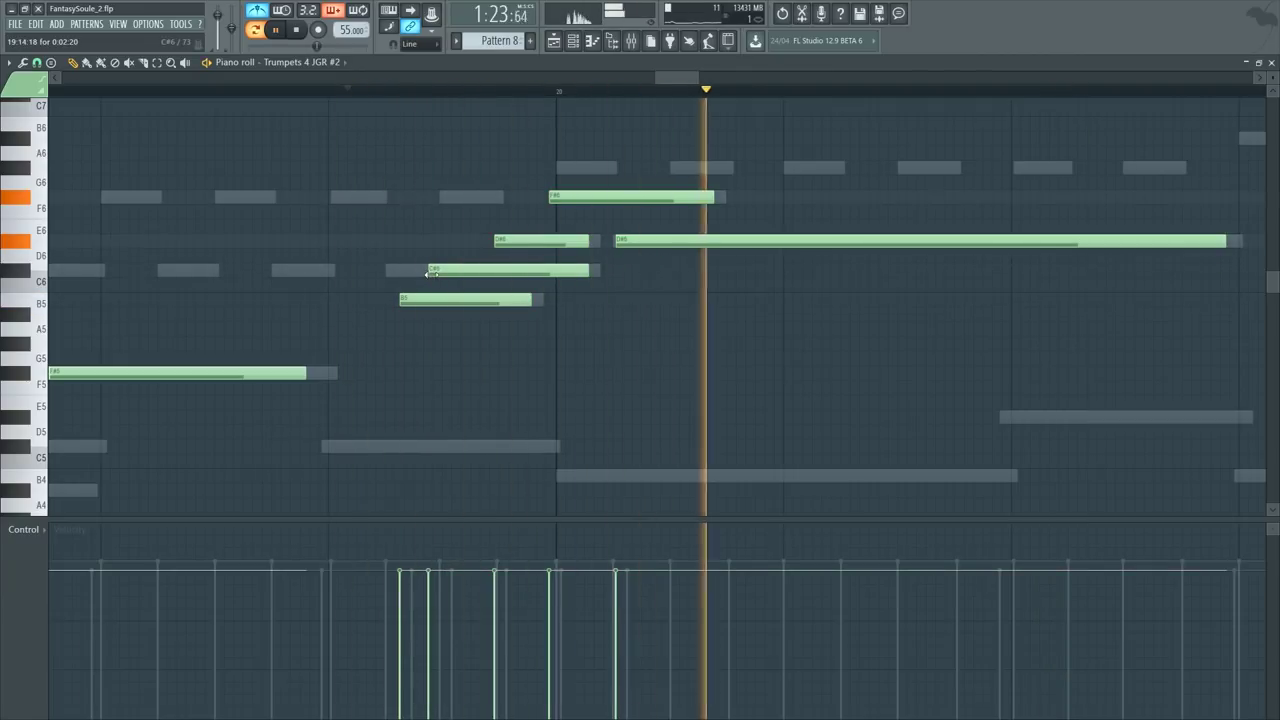
Step: Change the snap resolution and retime the run before bar 21, starting B5 and the second C#6 earlier and shortening the first C#6
scroll(557, 103, "down", 3)
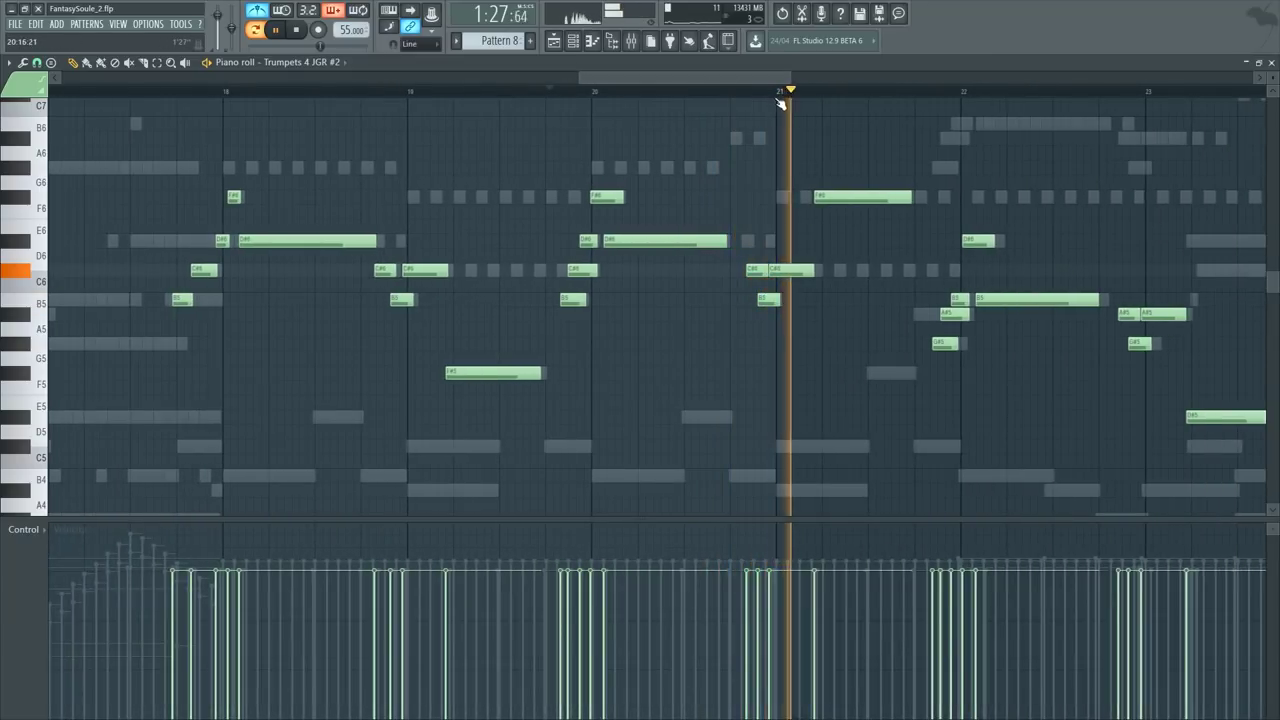
scroll(781, 100, "up", 3)
scroll(781, 100, "up", 2)
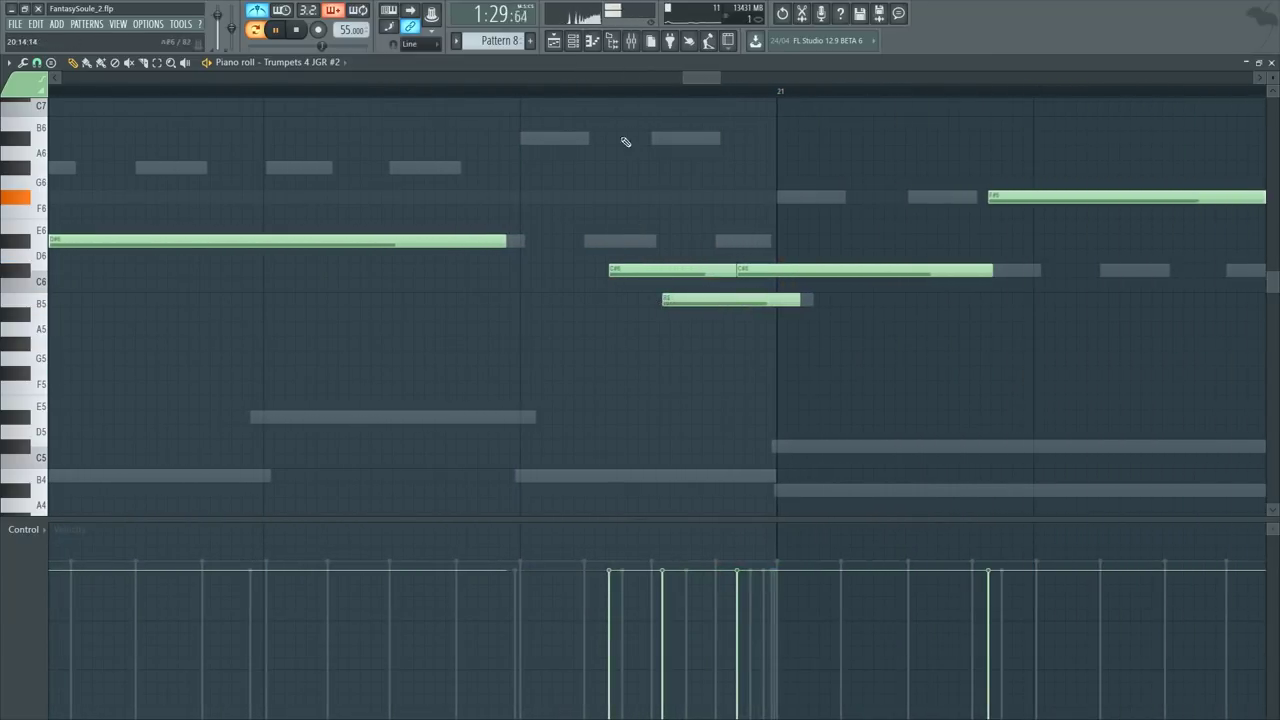
left_click(37, 62)
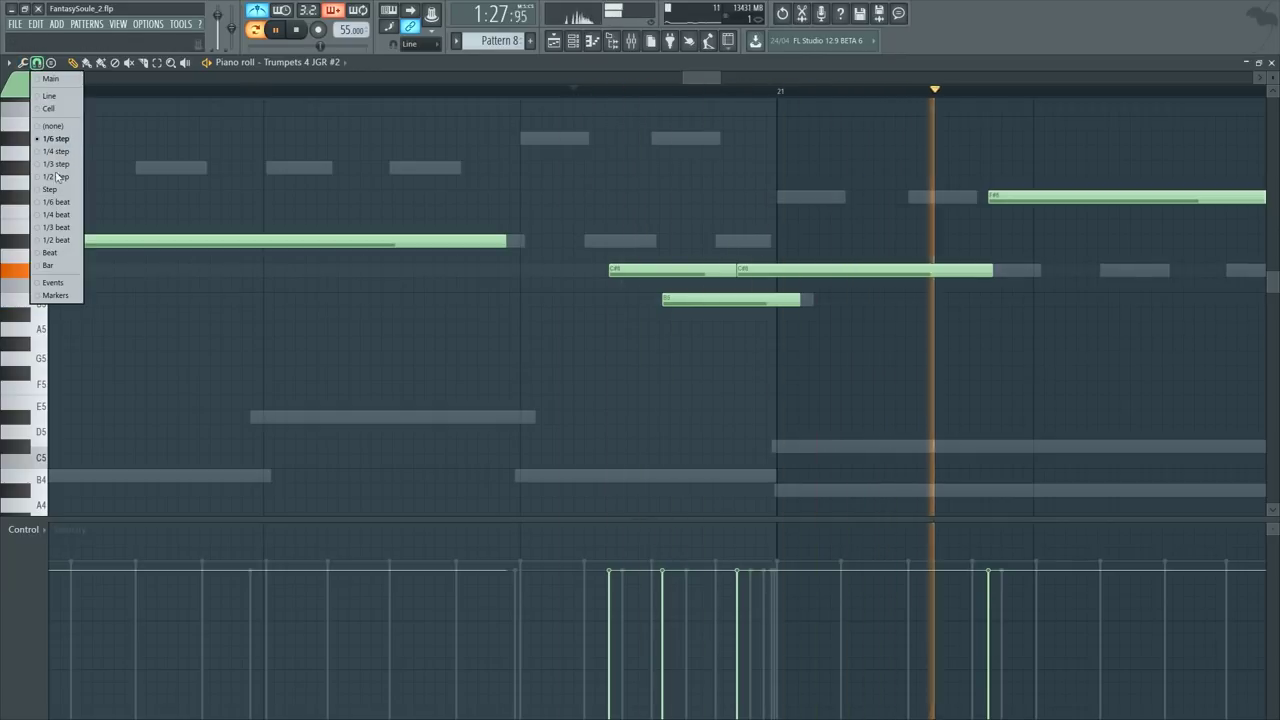
left_click(58, 163)
key("space")
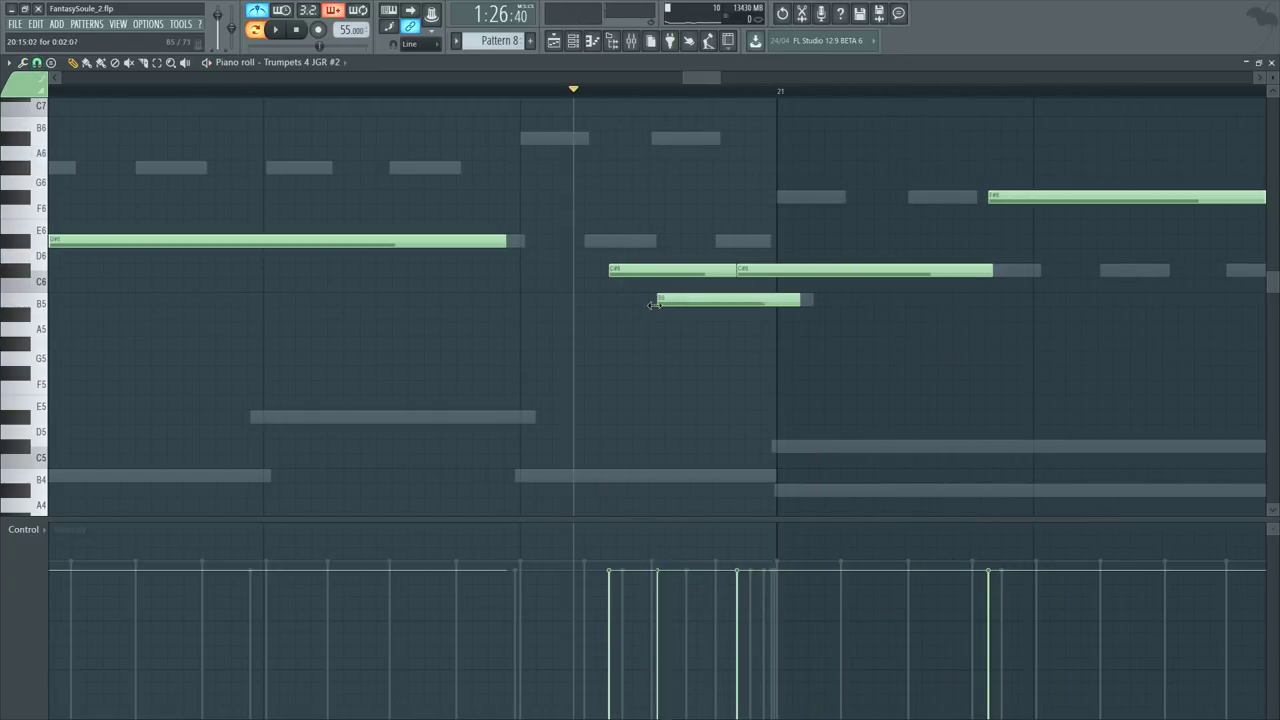
key("space")
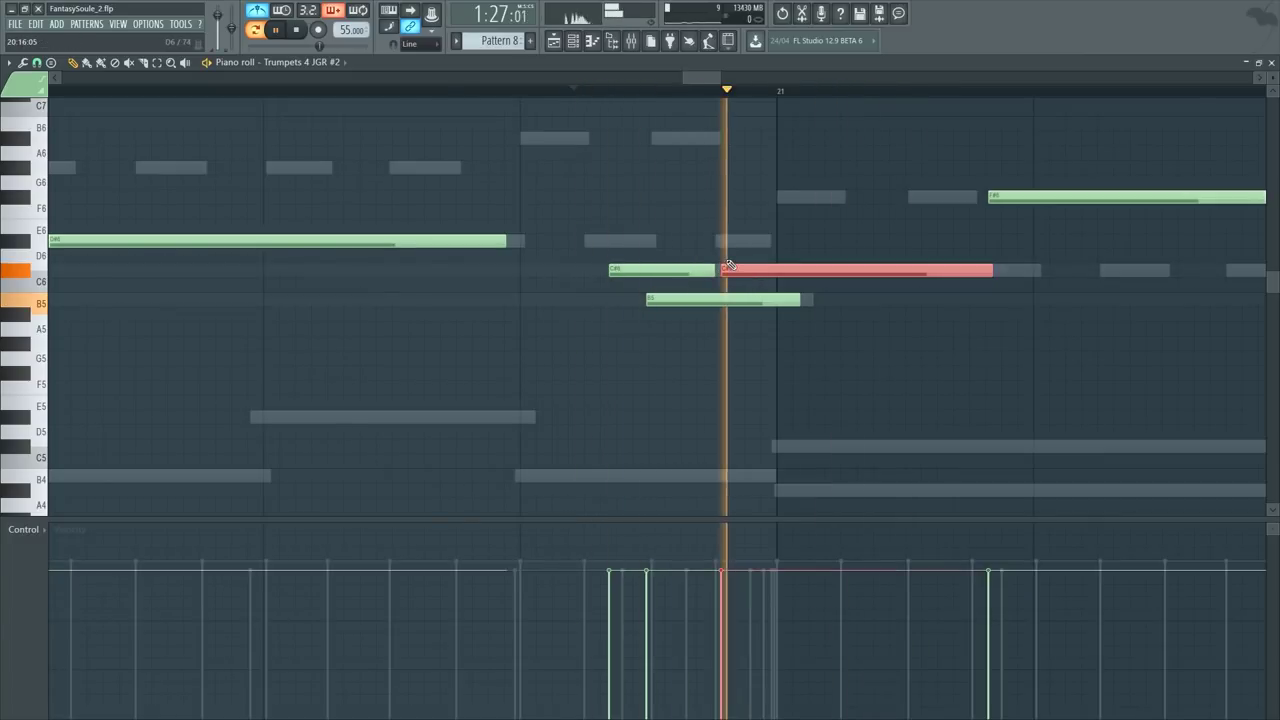
left_click(726, 118, "ctrl")
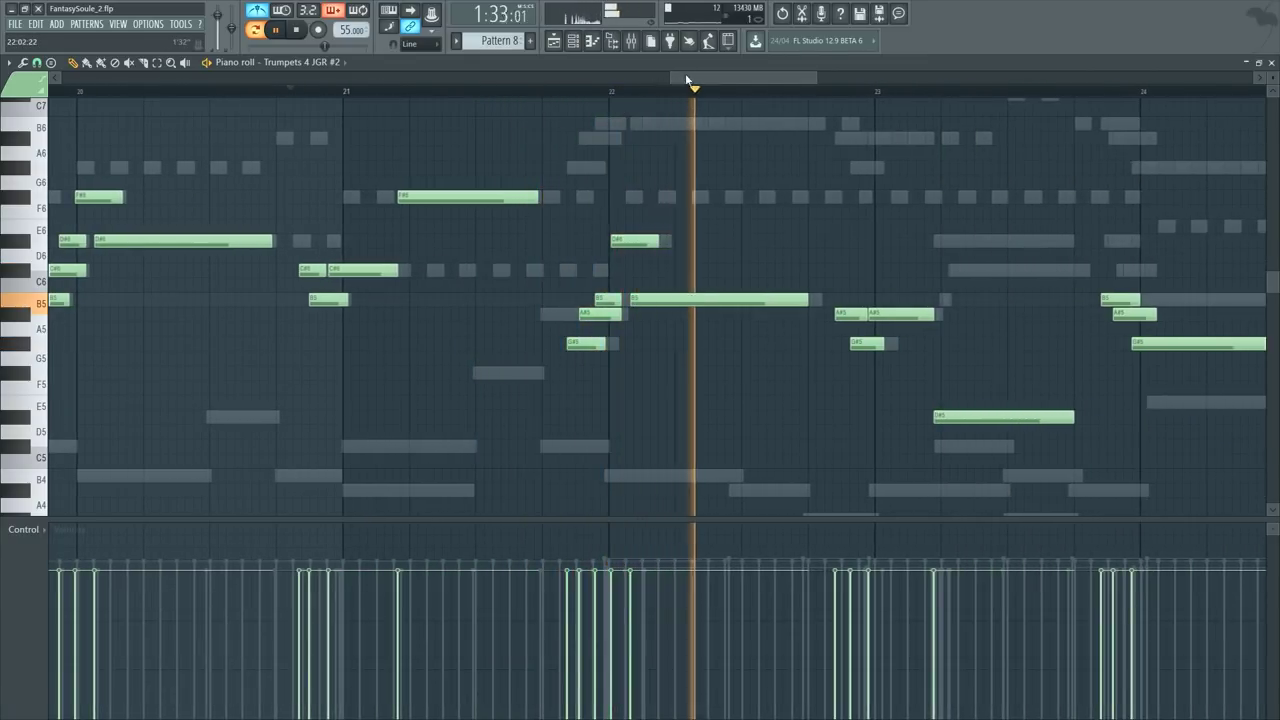
Step: Examine the trumpet notes from bar 22 to bar 25 and the channel list, and listen to the phrase from late bar 22
left_click_drag(688, 79, 728, 82)
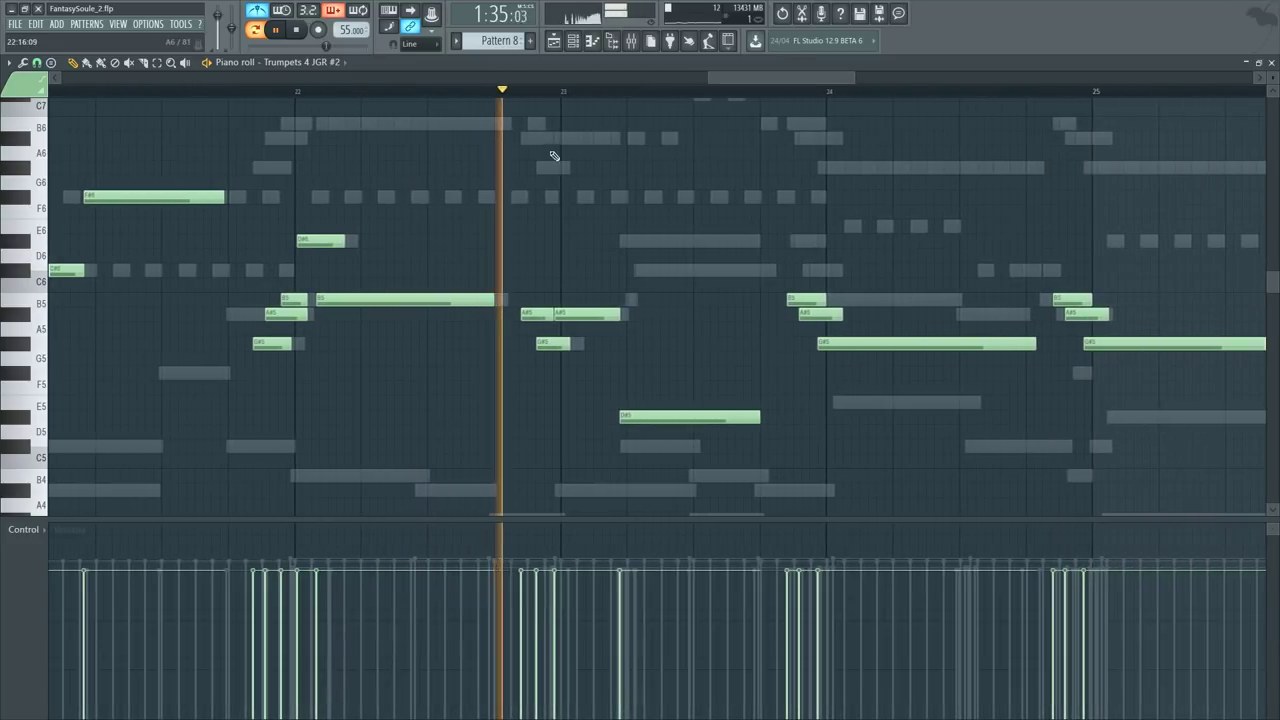
key("space")
scroll(555, 90, "up", 4)
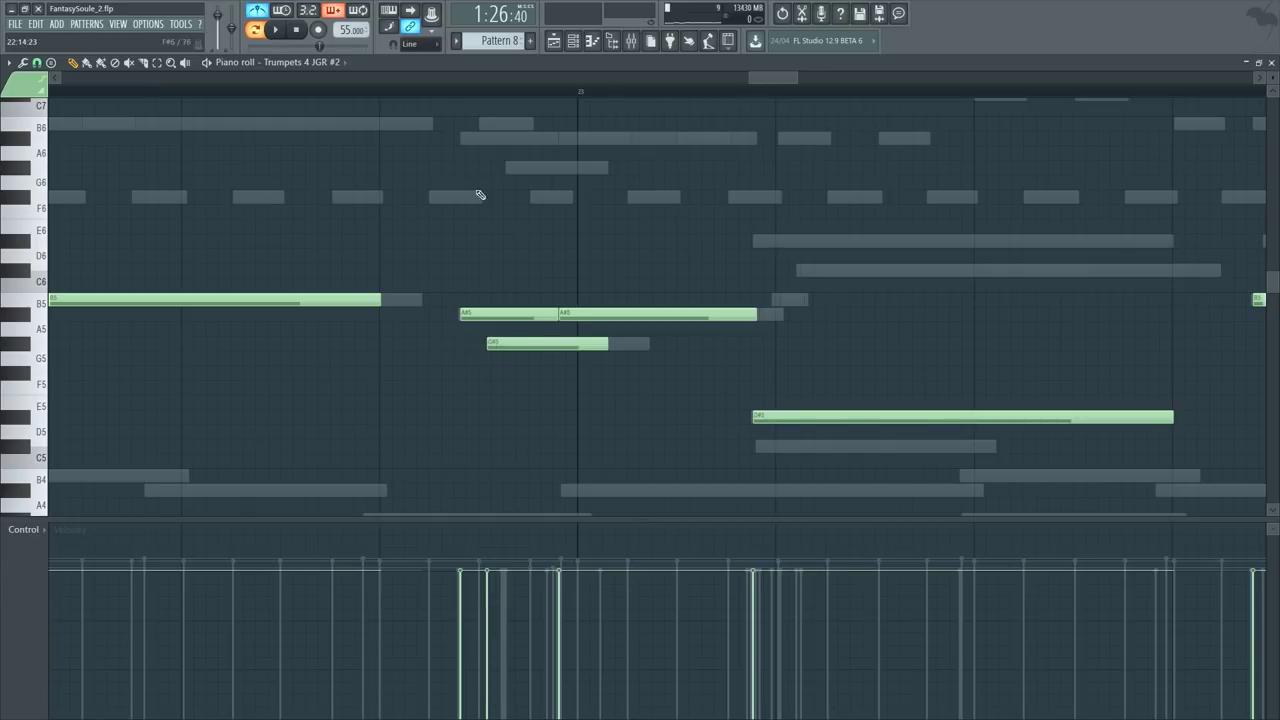
left_click(434, 94)
scroll(434, 94, "down", 2)
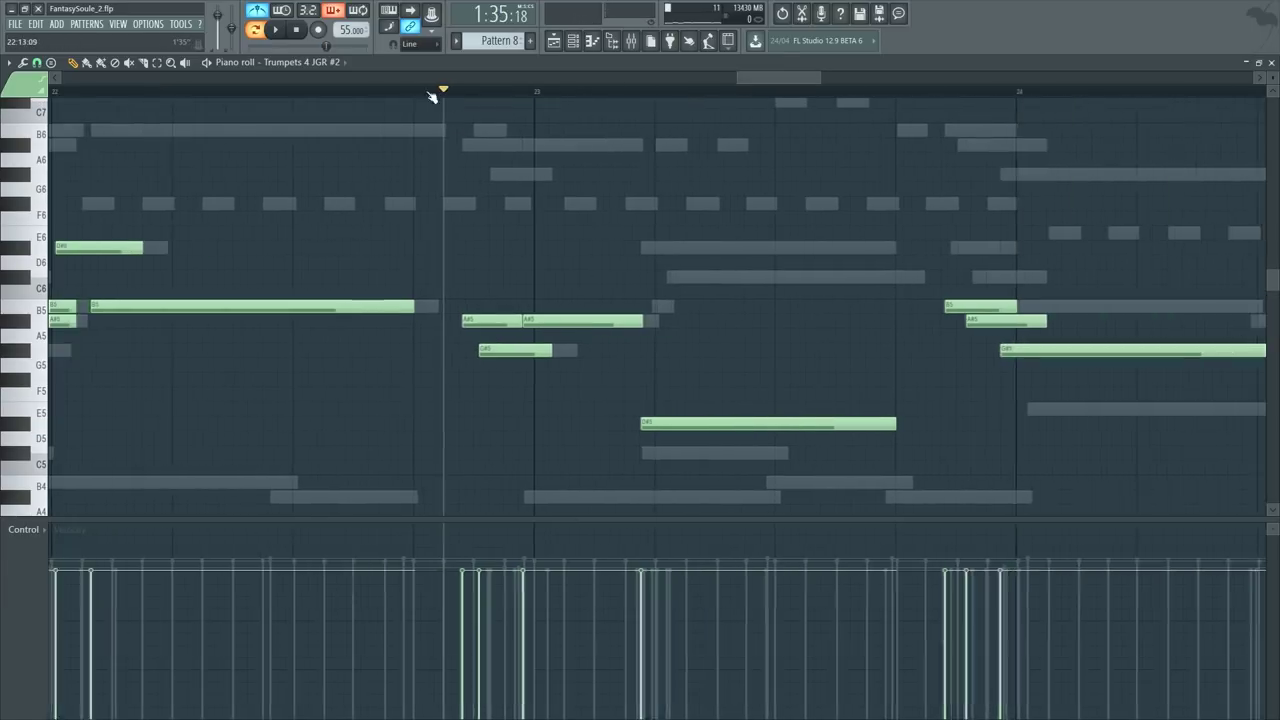
left_click_drag(742, 81, 750, 86)
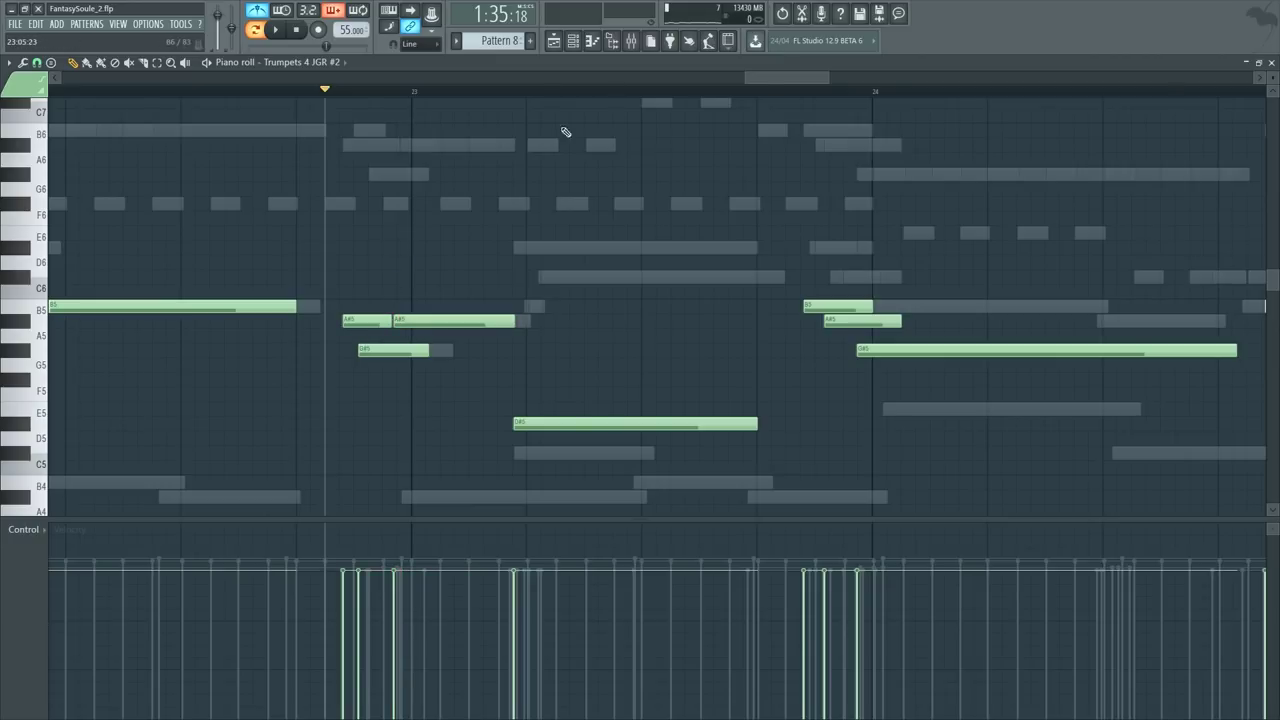
left_click_drag(762, 82, 767, 82)
key("F6")
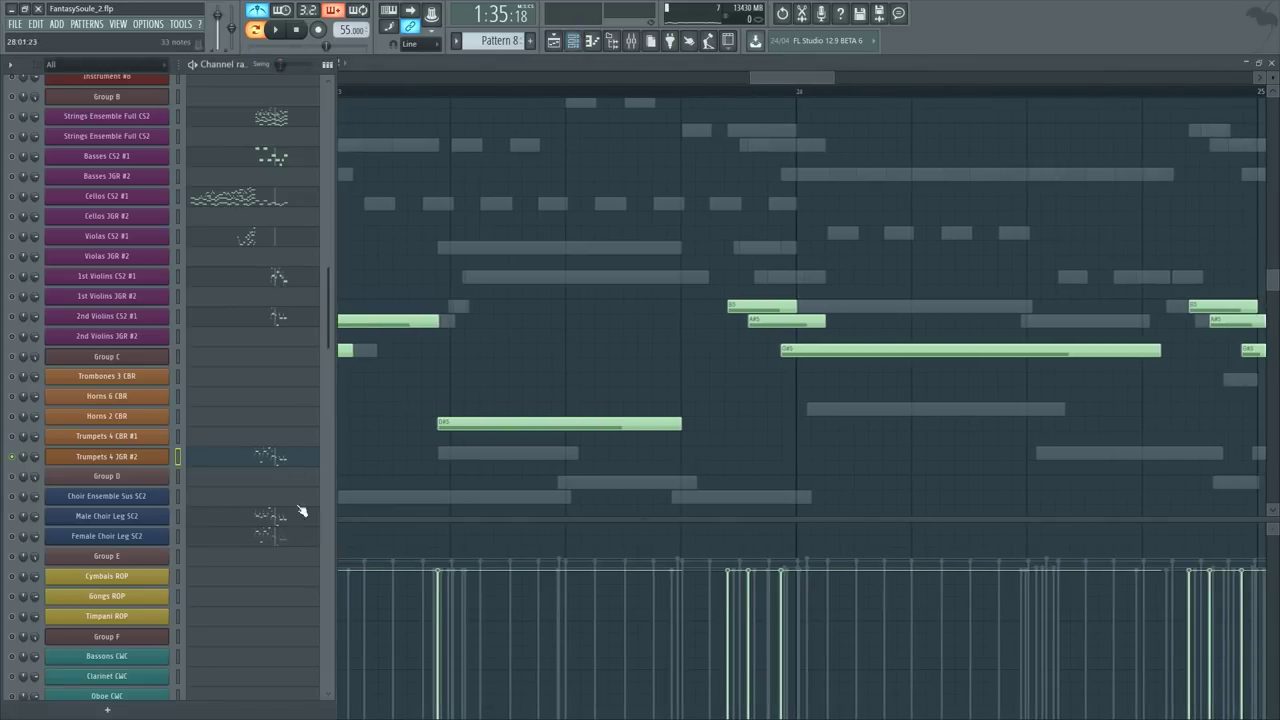
key("F6")
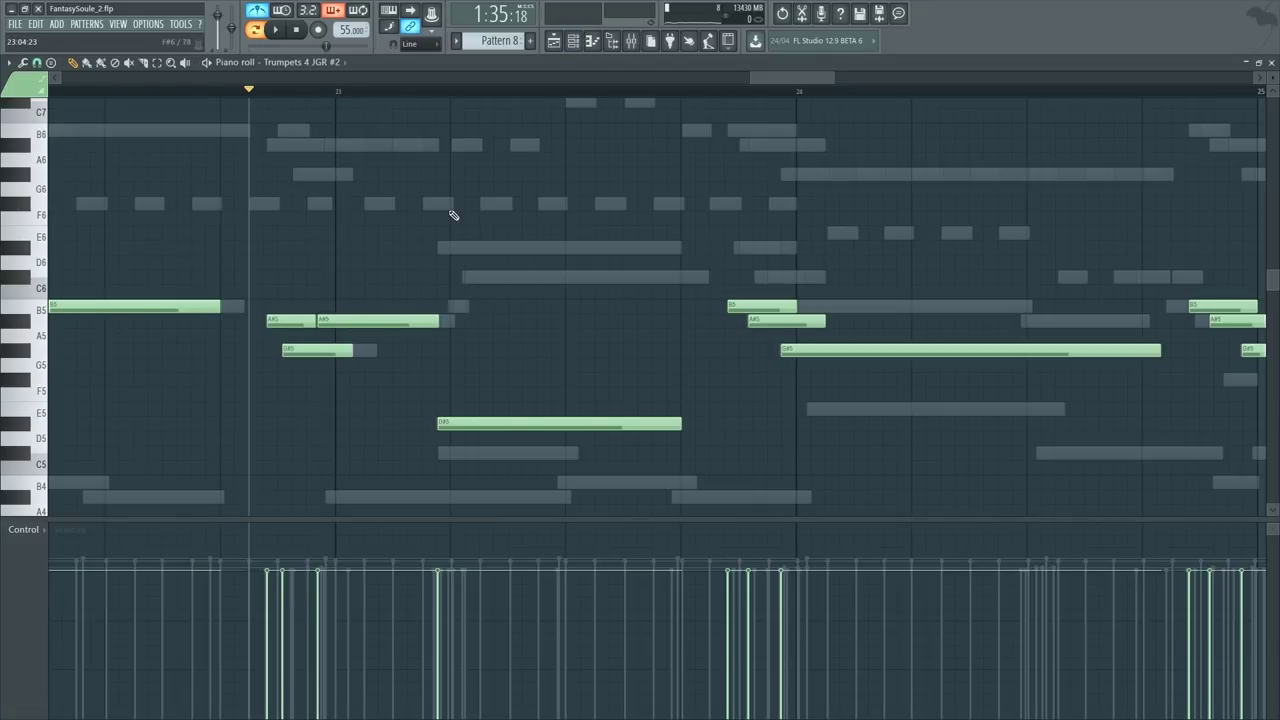
key("space")
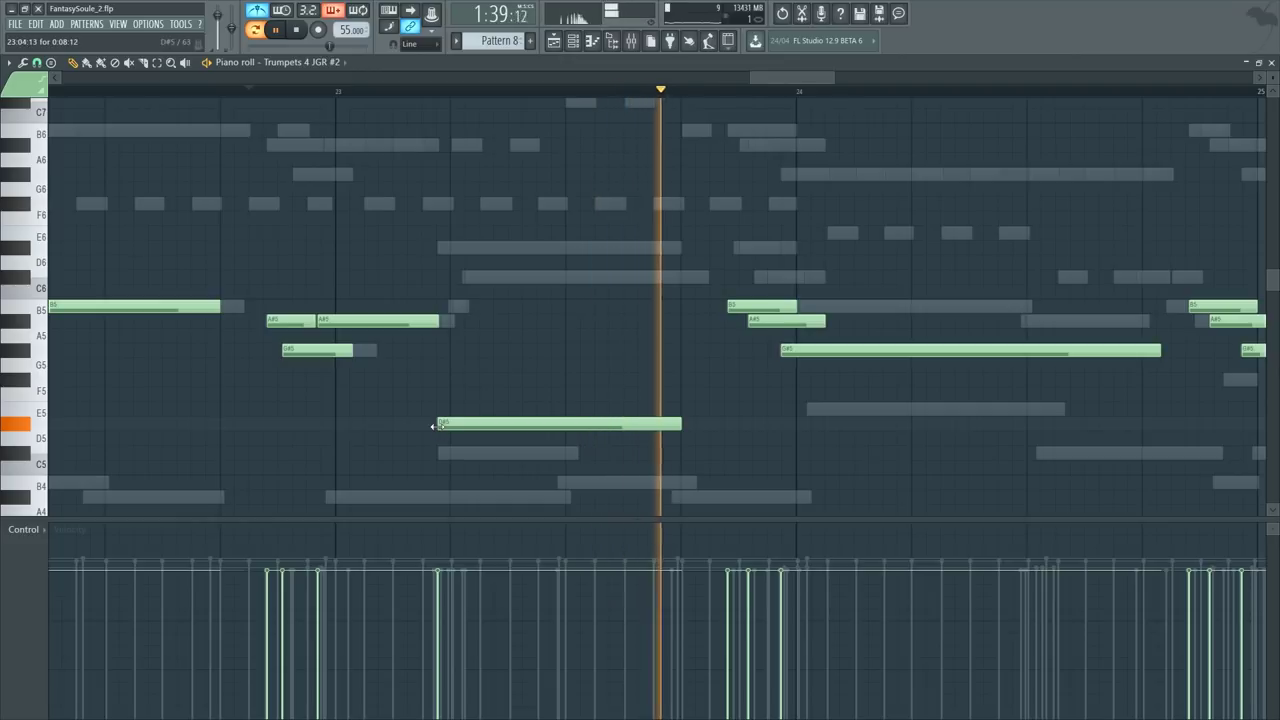
Step: Start the D#5 note in bar 23 slightly earlier and adjust the starts of the B5, A#5 and G#5 notes leading into bar 25
left_click_drag(437, 424, 431, 424)
left_click_drag(782, 80, 812, 77)
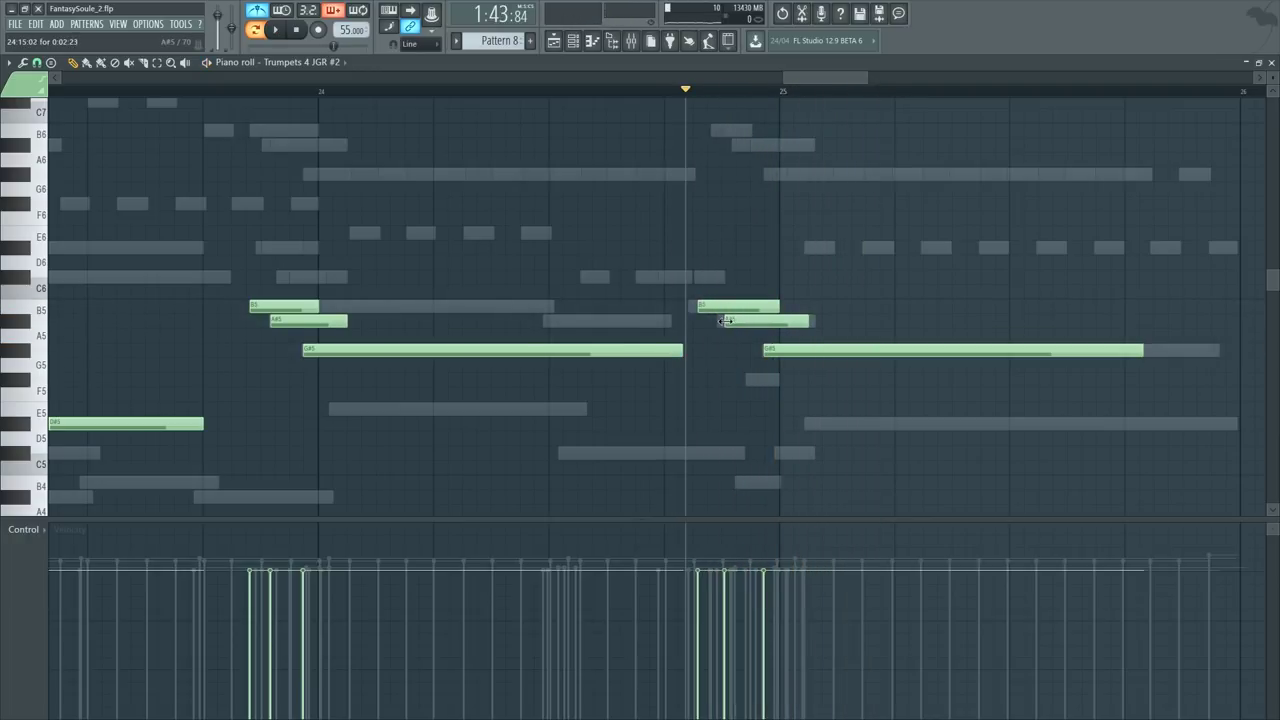
key("space")
key("space")
key("space")
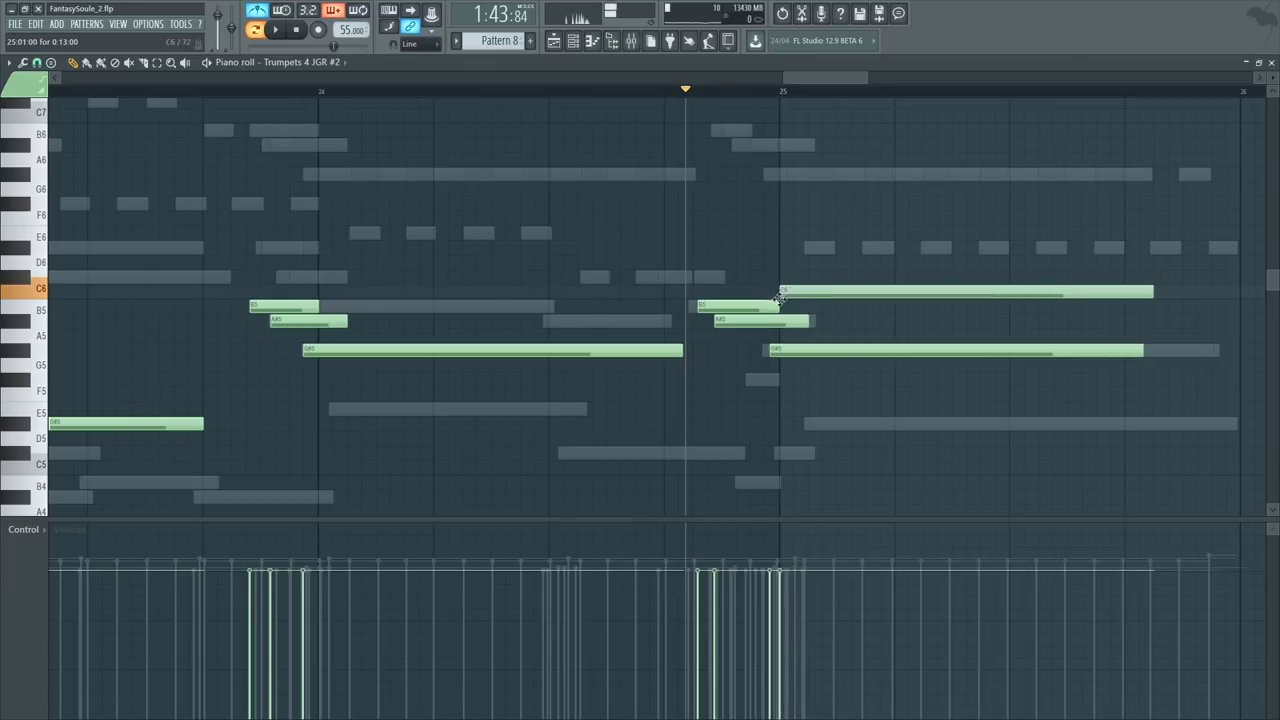
Step: Place an additional long A#5 note at bar 25 and shorten the B5 and A#5 notes leading into it
left_click_drag(779, 297, 777, 328)
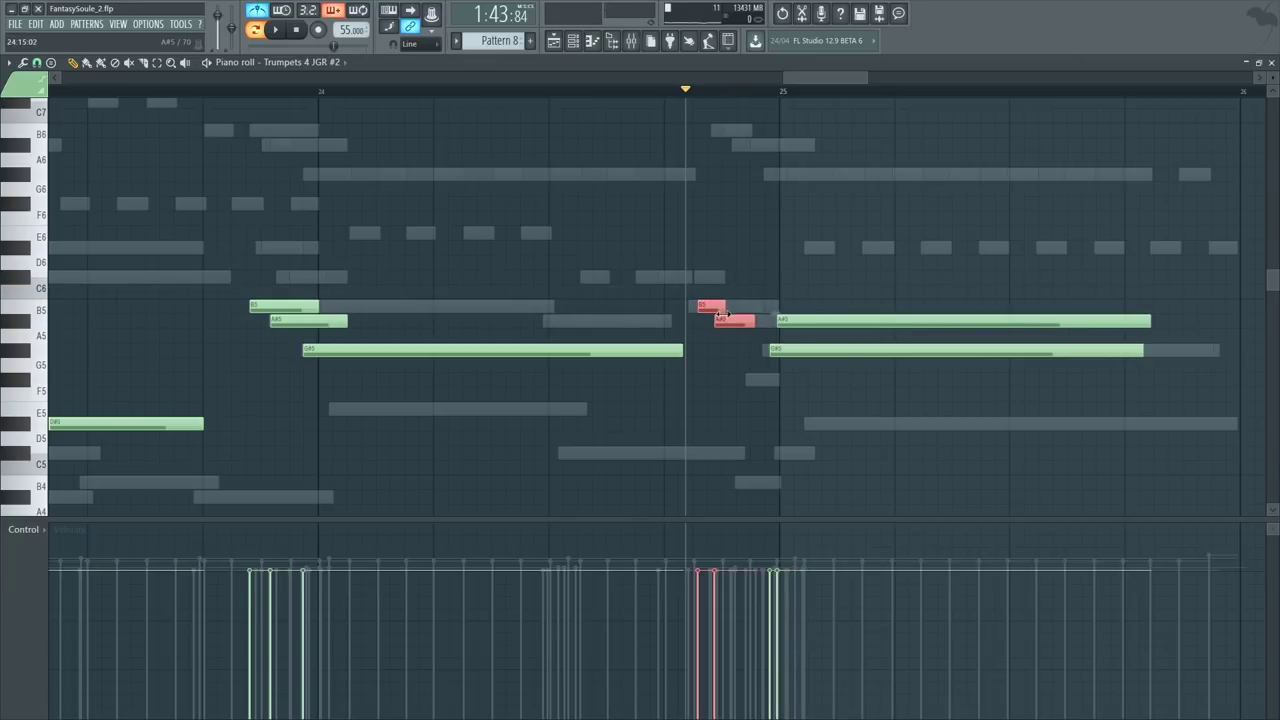
key("space")
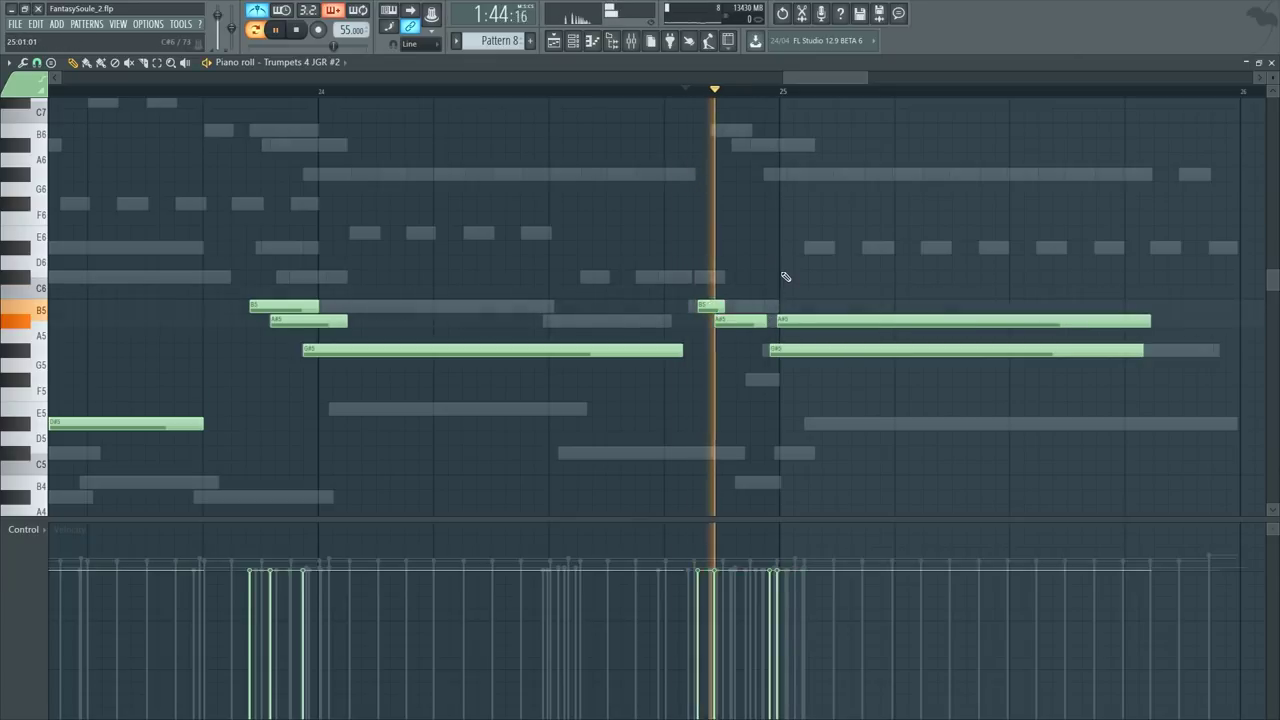
key("space")
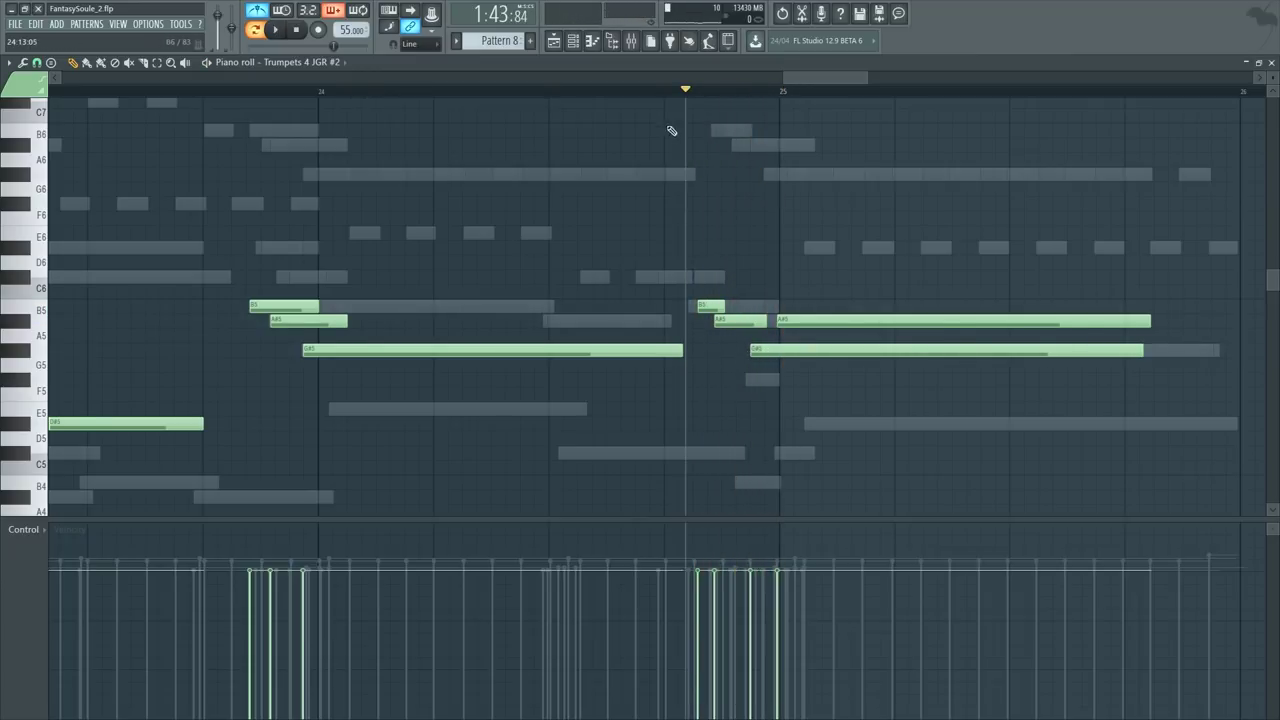
Step: Extend the start of the G#5 note before bar 25 earlier, and move the added long note up to B5 and slightly earlier
key("space")
key("space")
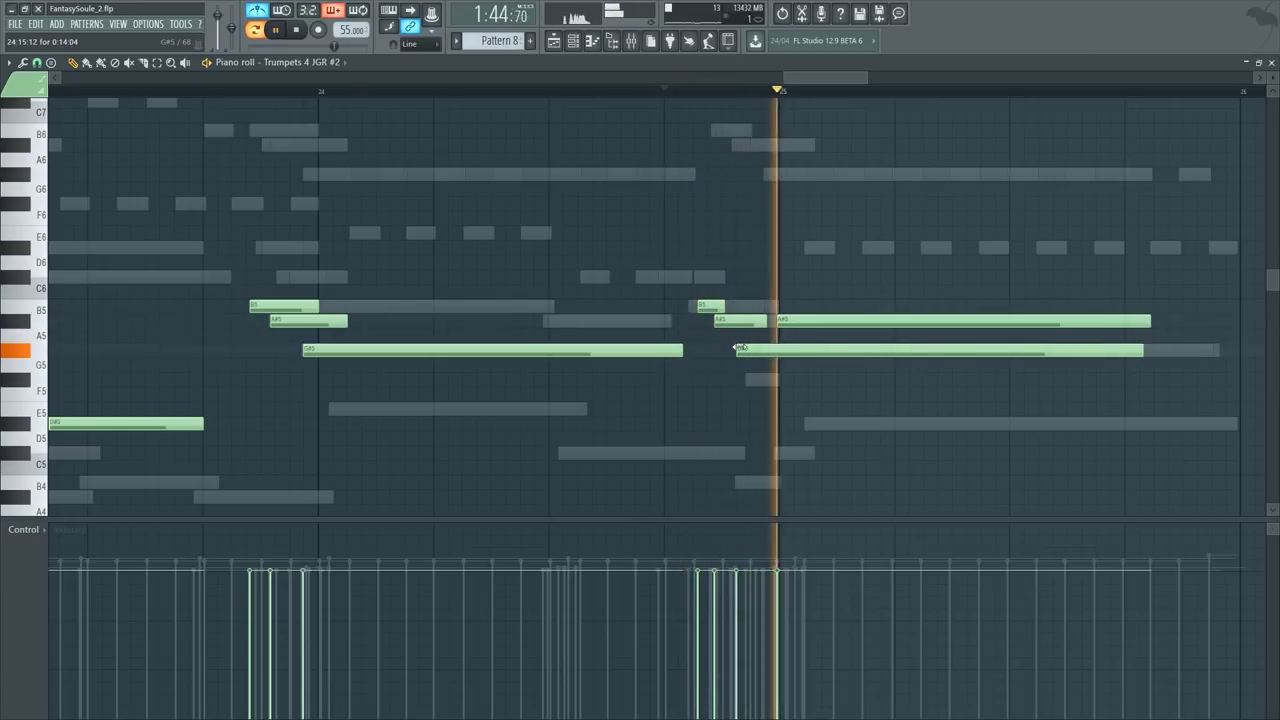
left_click_drag(785, 322, 765, 300)
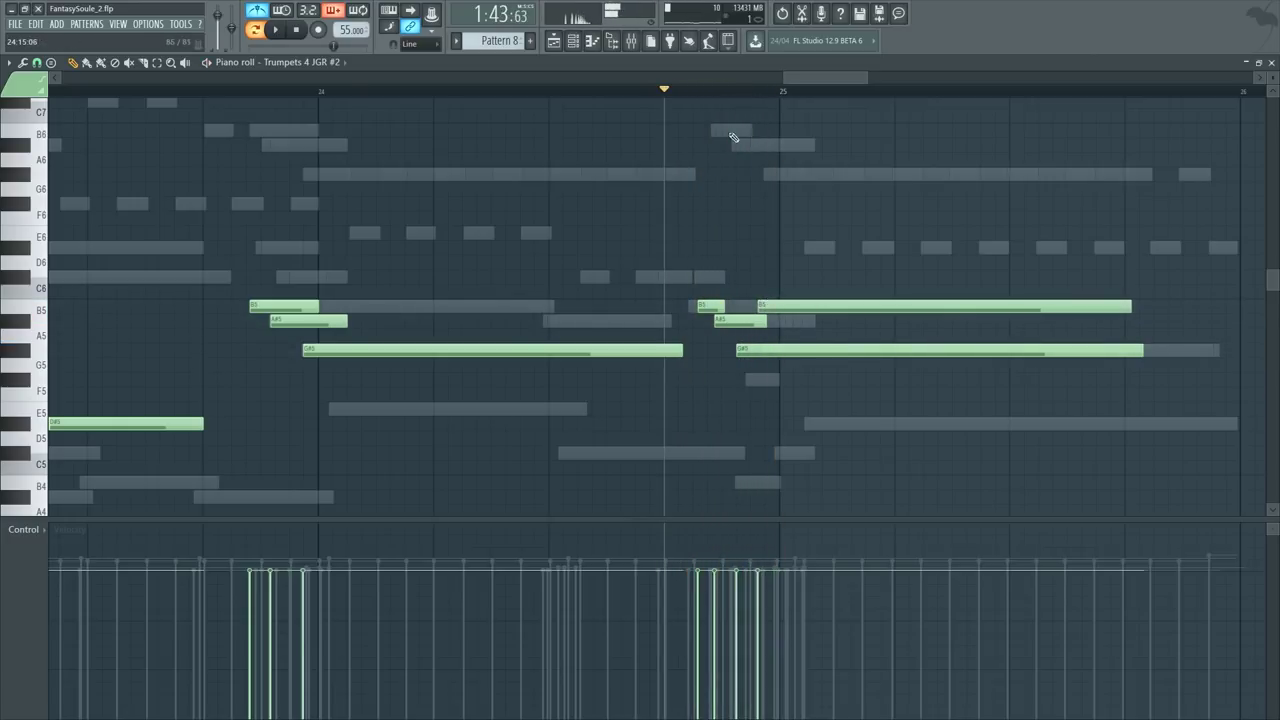
scroll(743, 76, "down", 2)
key("space")
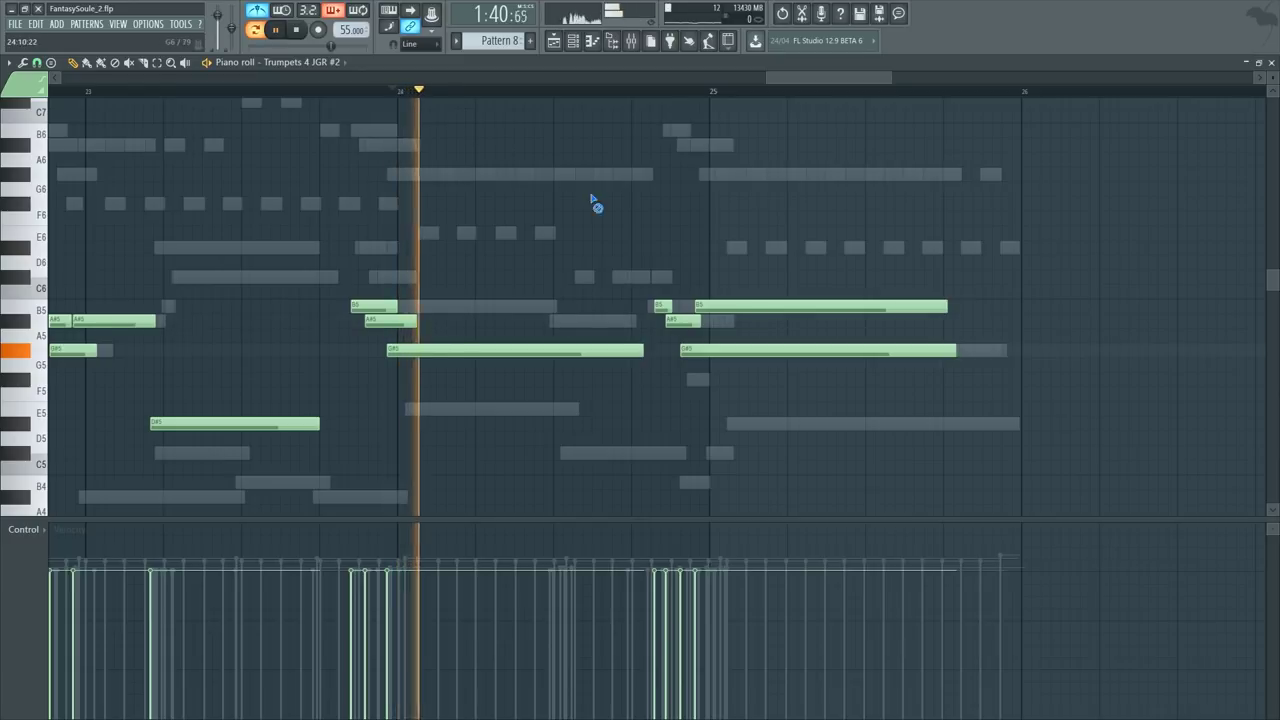
Step: Rework the end of bar 24 by shortening the added B5 and lowering it to A#5, and splitting G#5 into a short and a long note
scroll(713, 170, "up", 2)
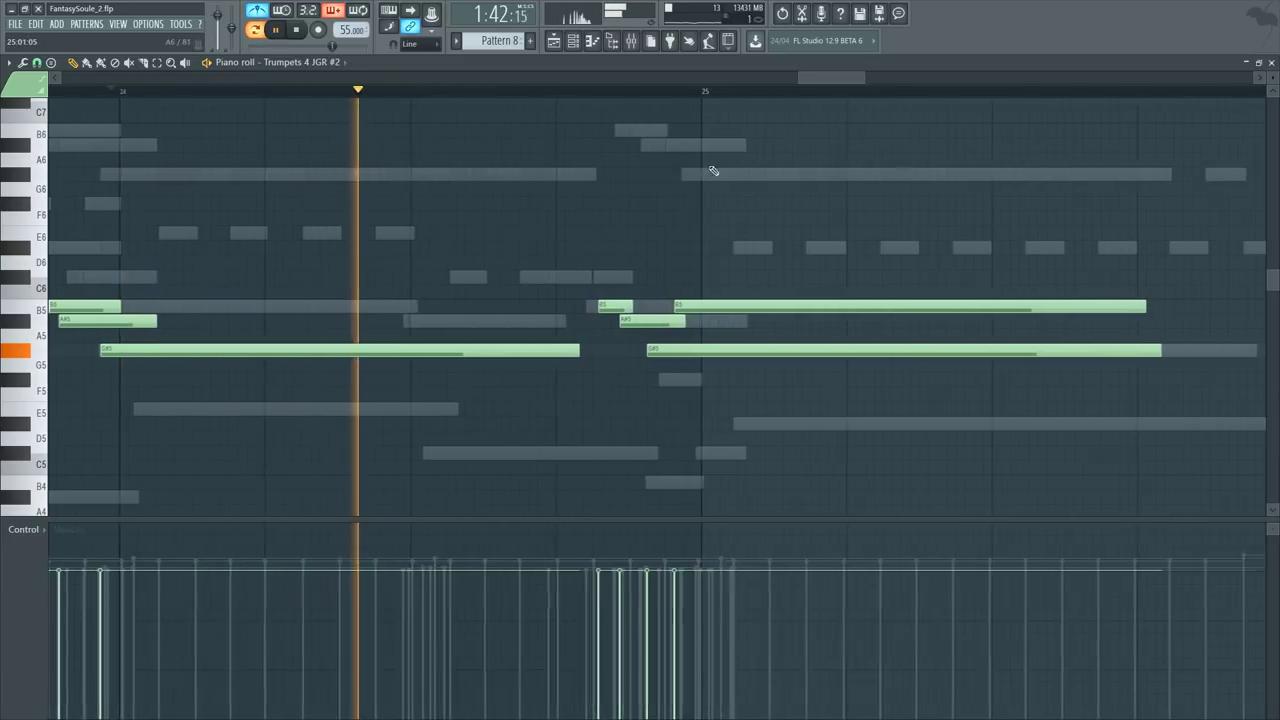
right_click(697, 303, "shift")
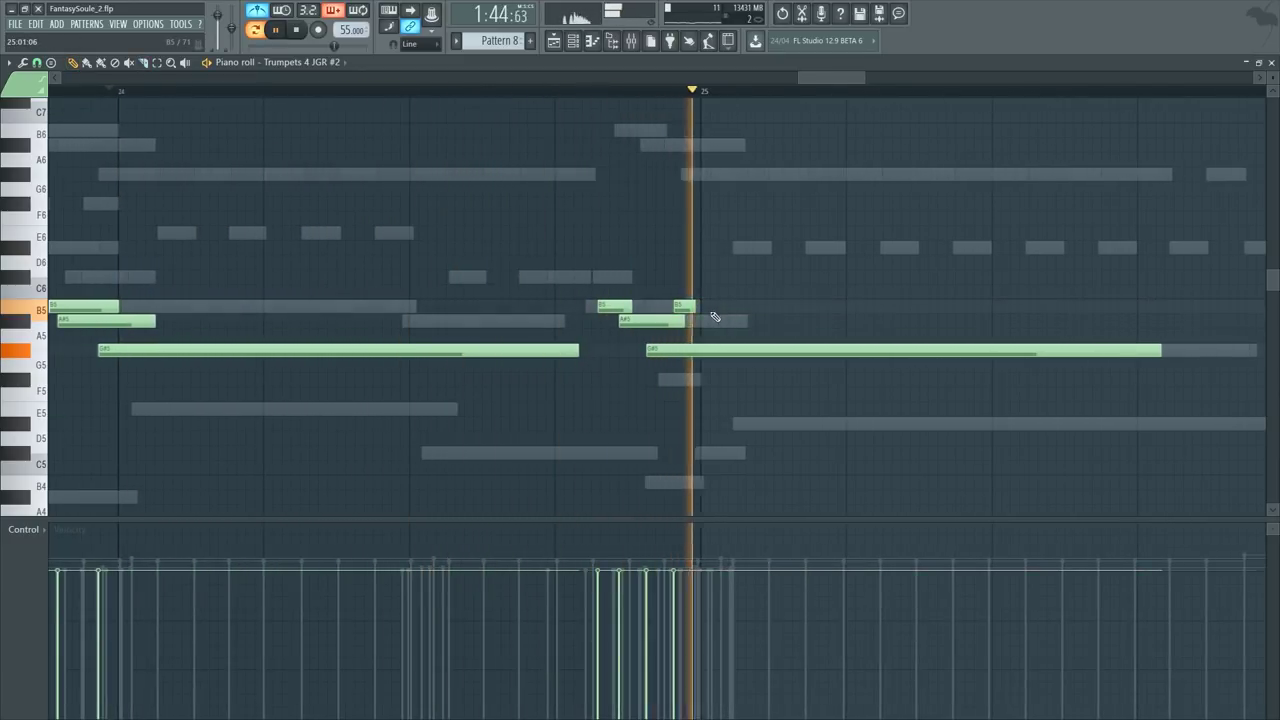
key("space")
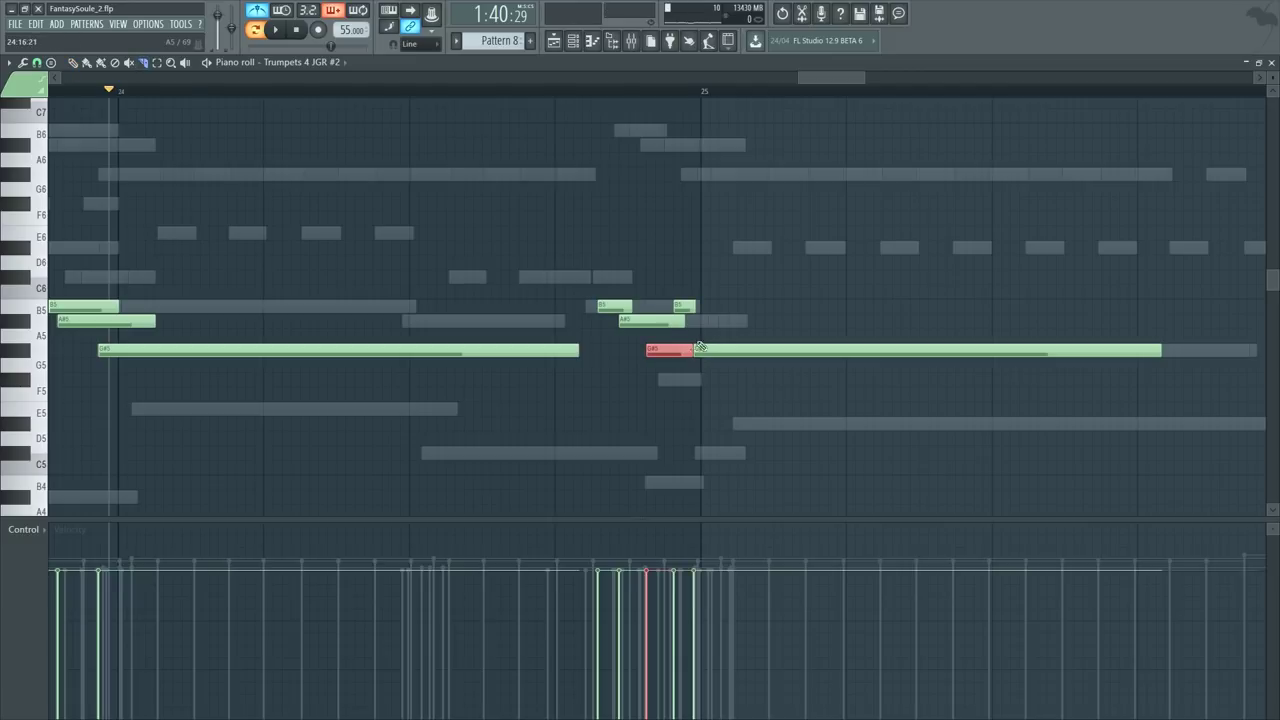
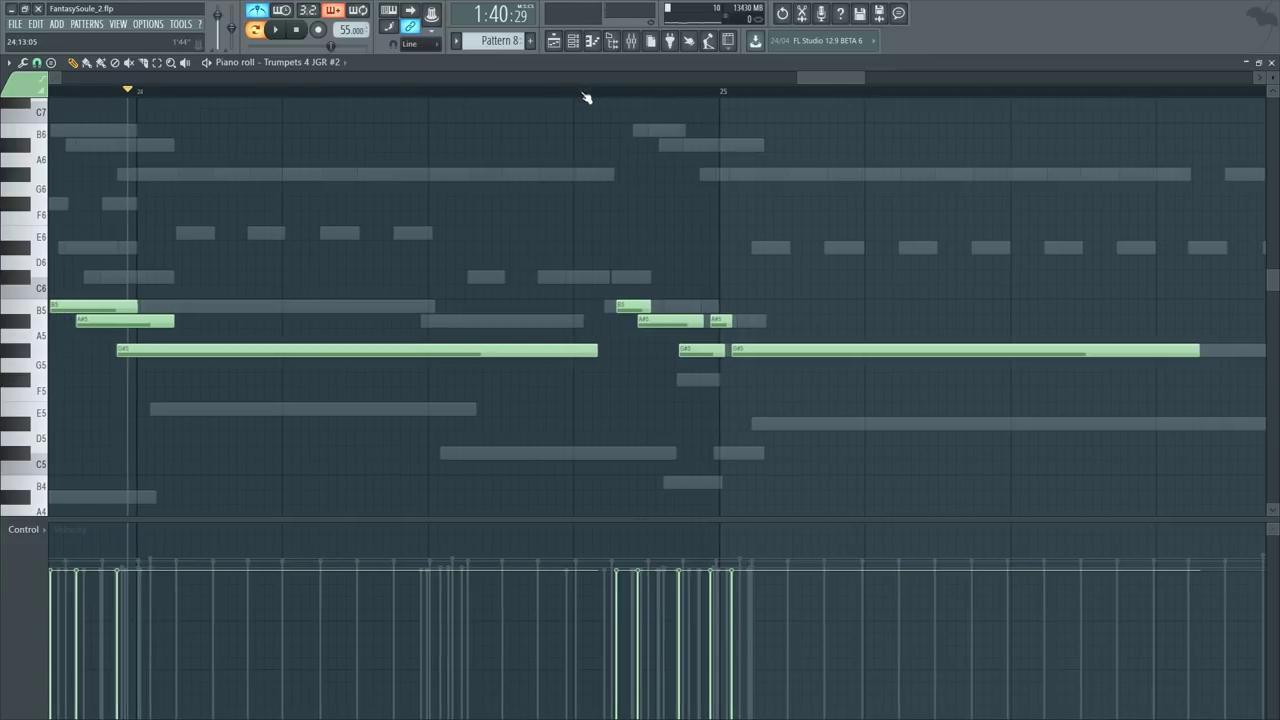
Step: Replay the run from late bar 24, lengthen its short A#5, trim the short G#5 and start the long G#5 at bar 25
left_click(584, 93)
key("space")
key("space")
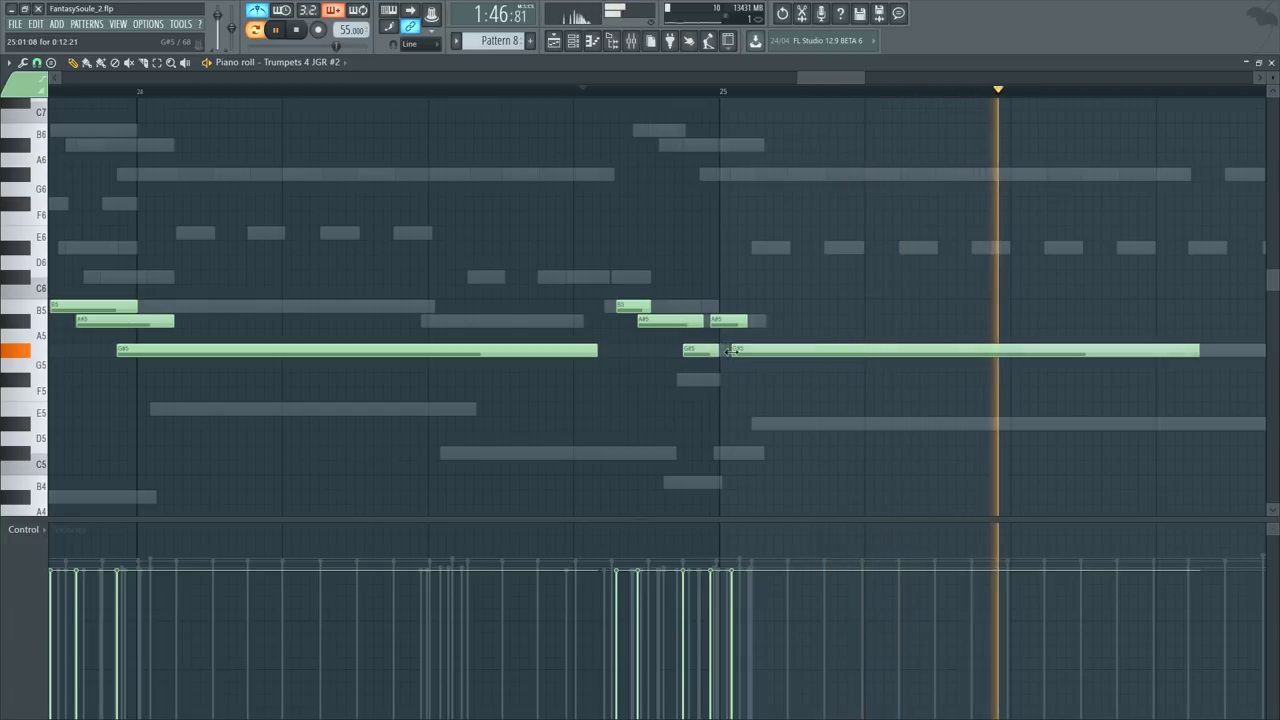
key("space")
key("space")
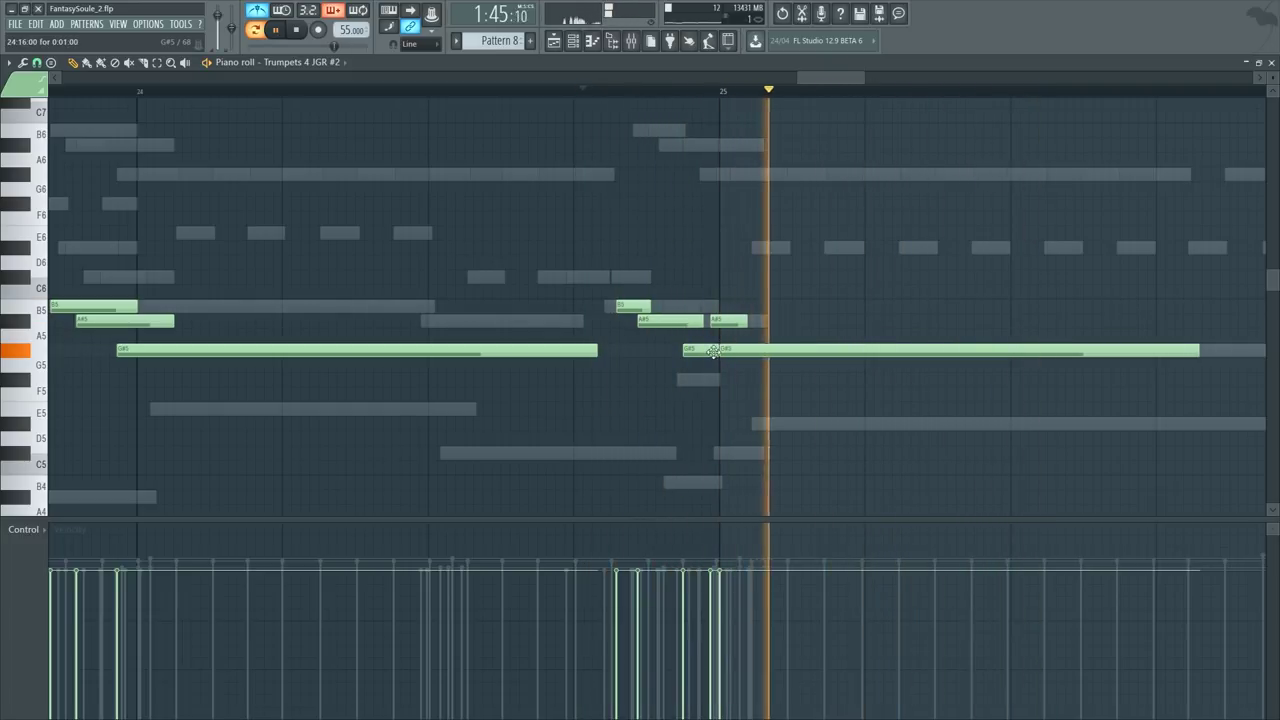
left_click(713, 351)
key("space")
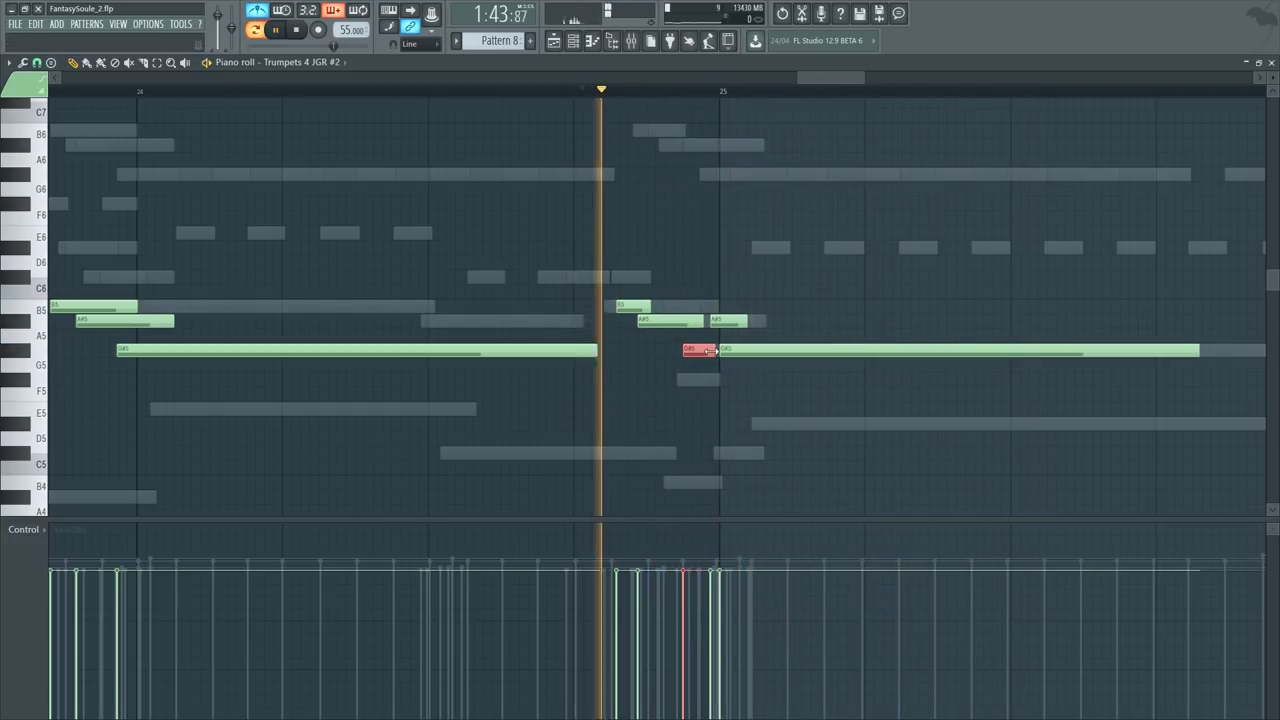
Step: Restore the longer B5 near the end of bar 24 and shift the second short A#5 slightly earlier
key("ctrl+z")
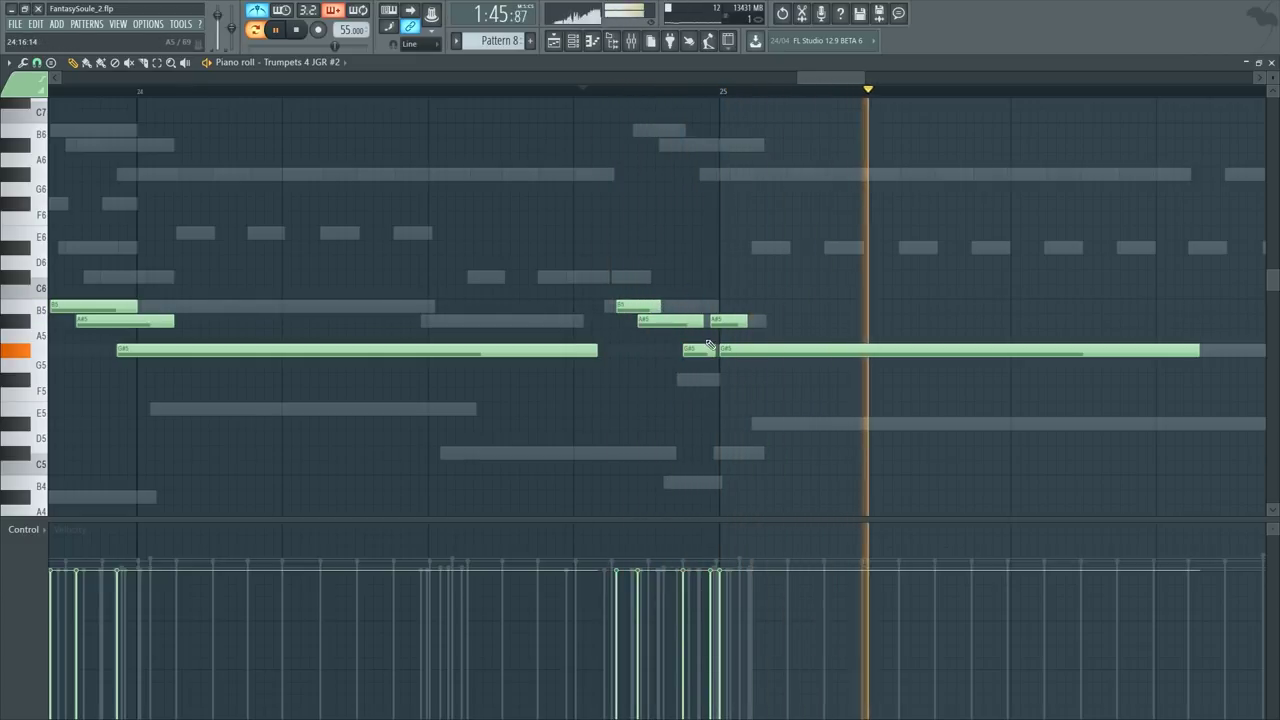
key("space")
left_click_drag(703, 322, 689, 323)
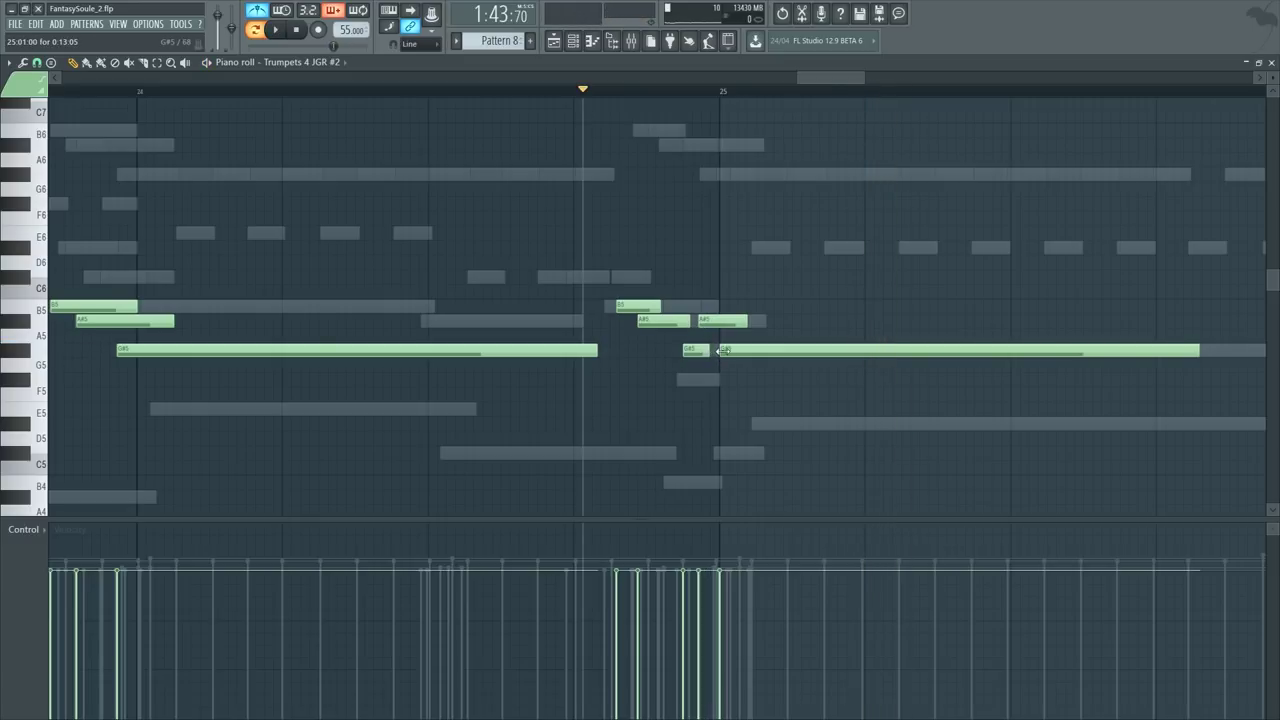
key("space")
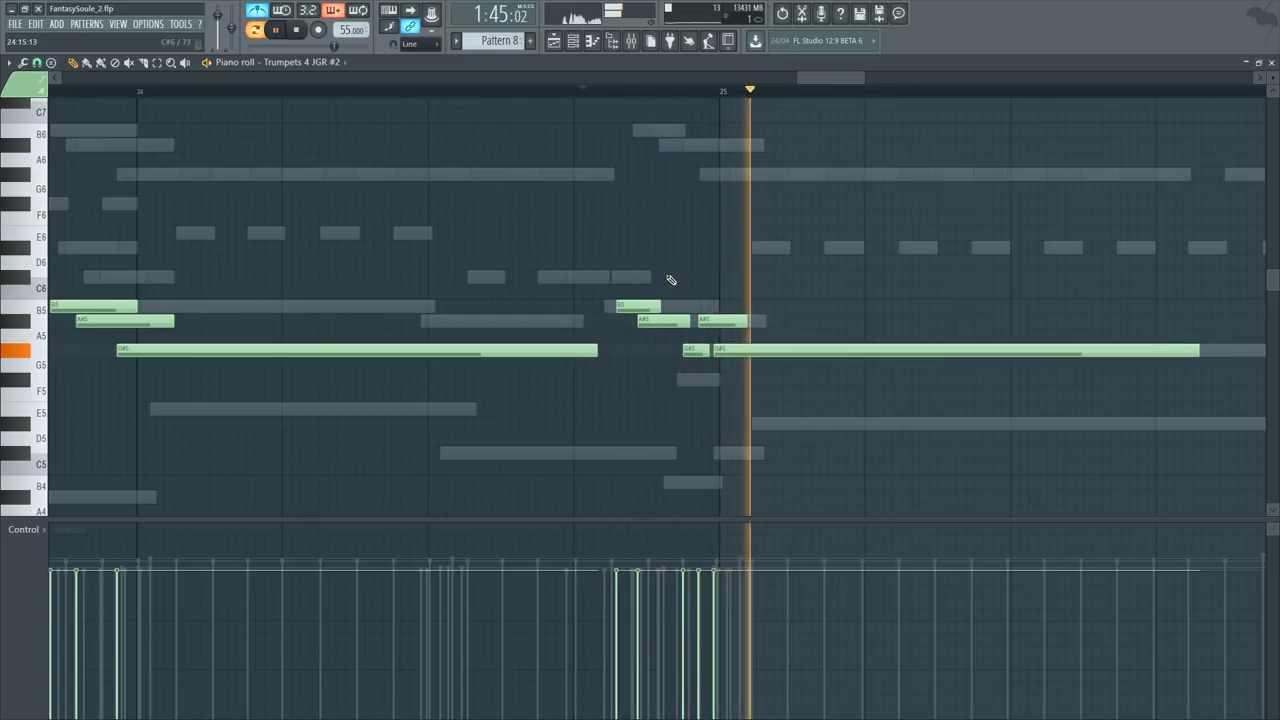
Step: Replay the trumpet melody from late bar 23 and shift the run of notes leading into bar 25 slightly later
scroll(660, 270, "down", 2)
key("space")
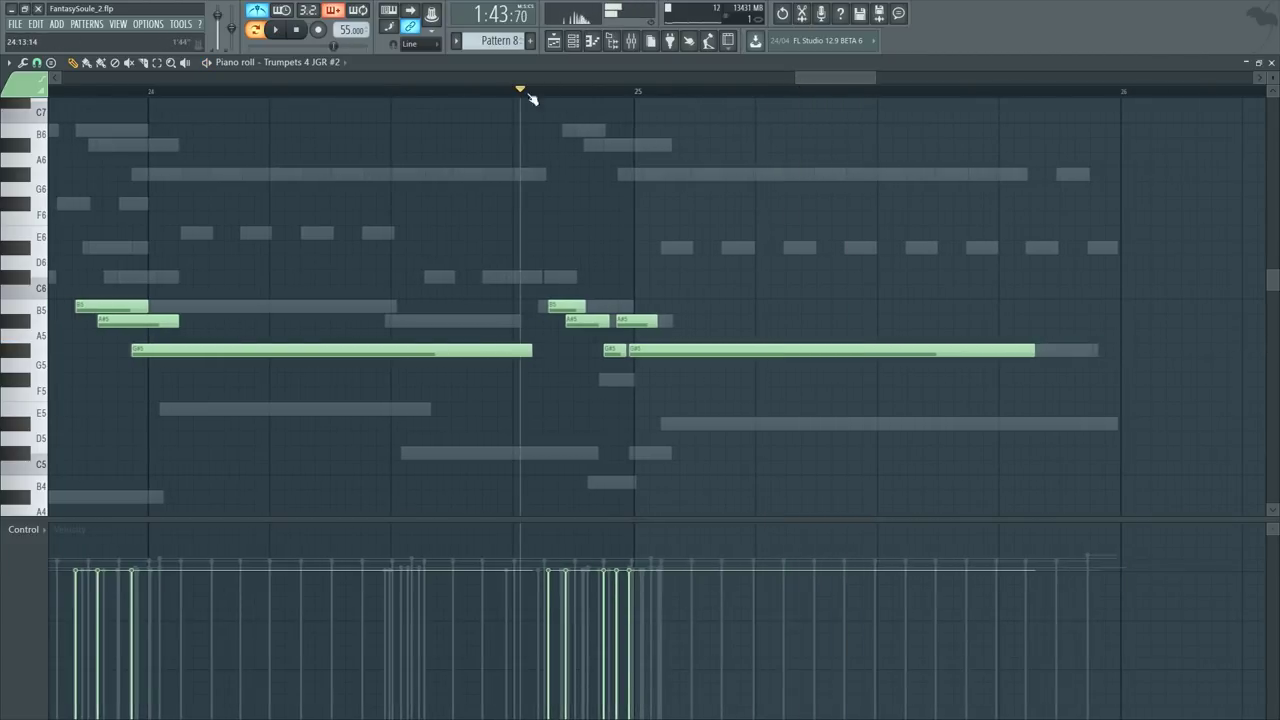
scroll(308, 97, "down", 1)
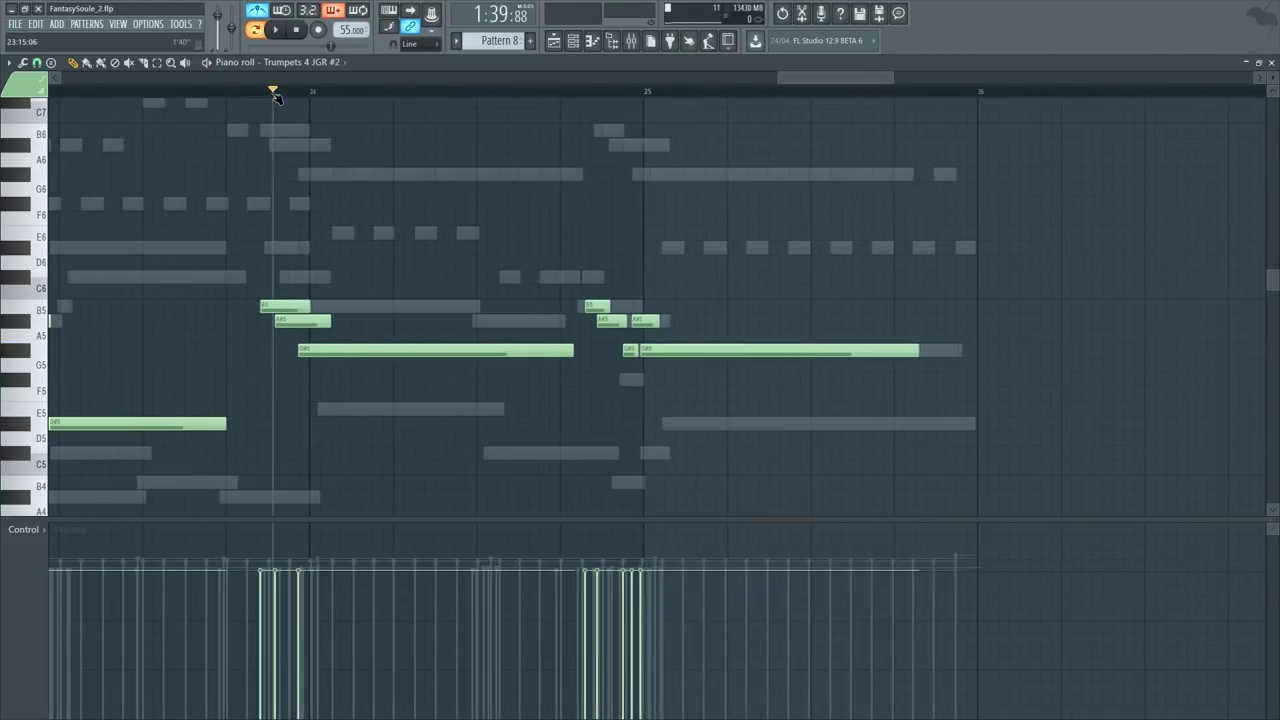
key("space")
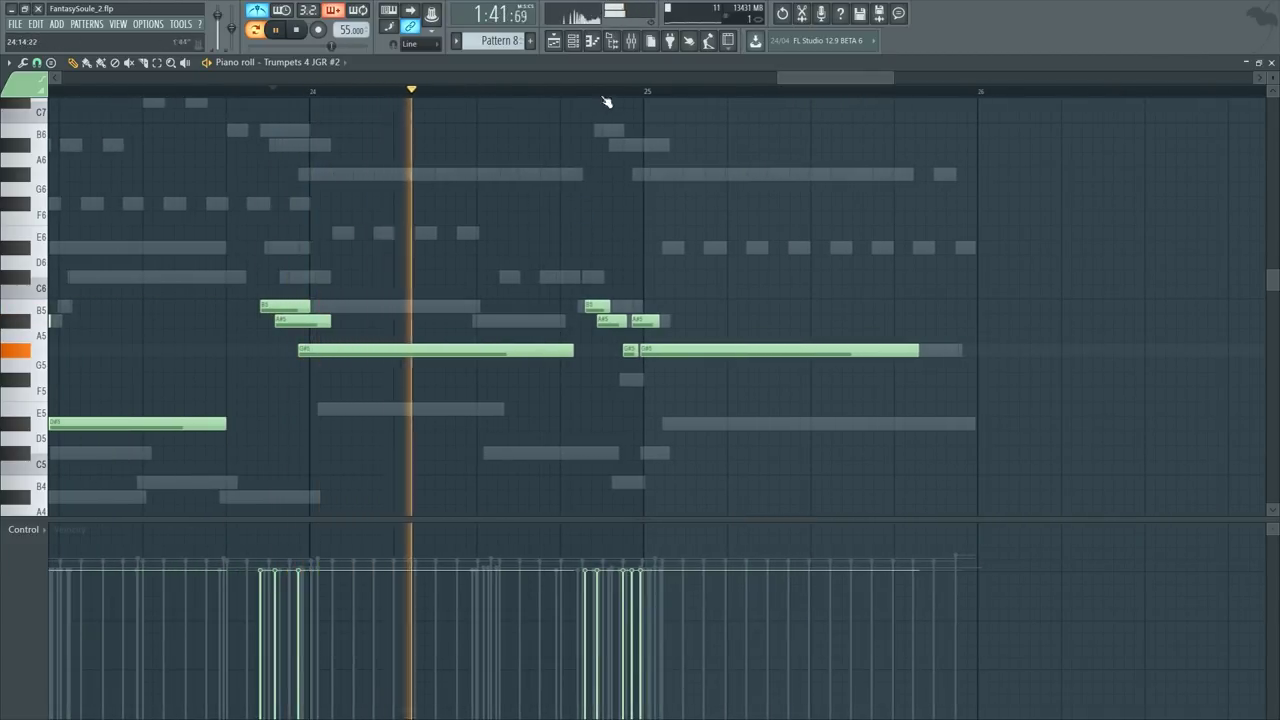
scroll(606, 102, "up", 2)
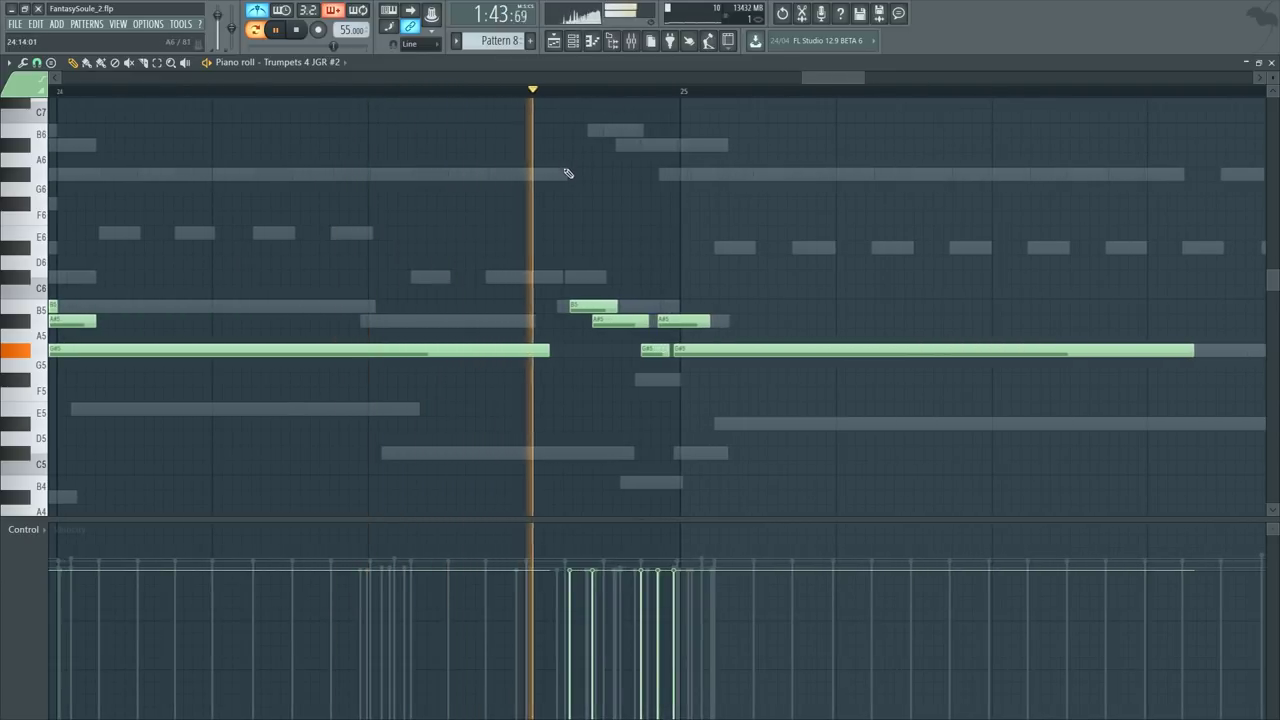
left_click_drag(599, 286, 686, 387)
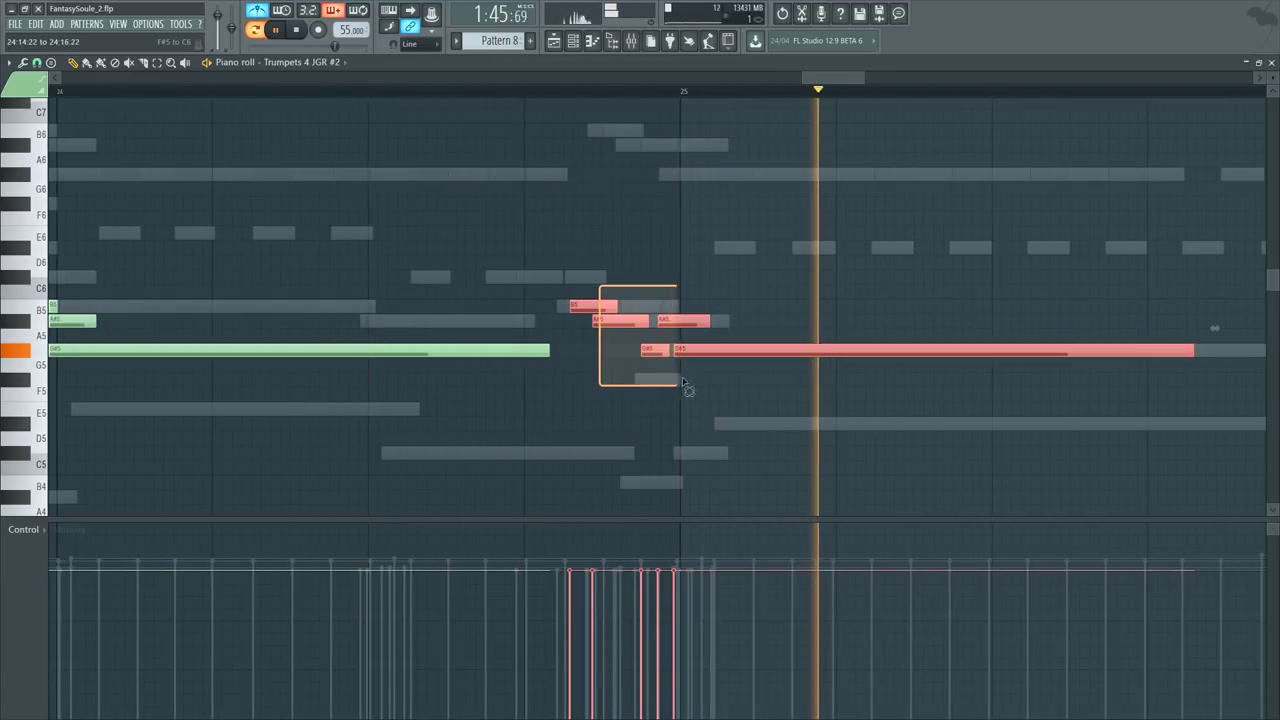
key("space")
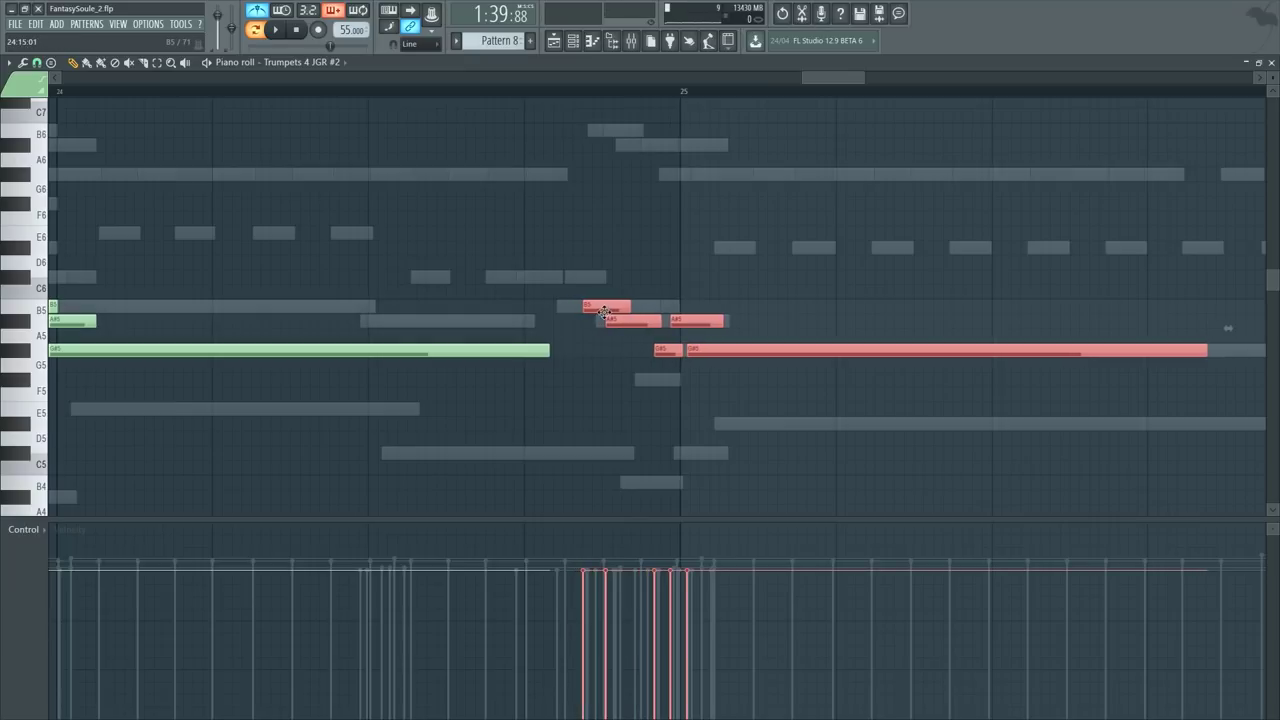
left_click(686, 240, "ctrl")
Step: Shorten the last short A#5 of the run and start the long G#5 exactly at bar 25
key("space")
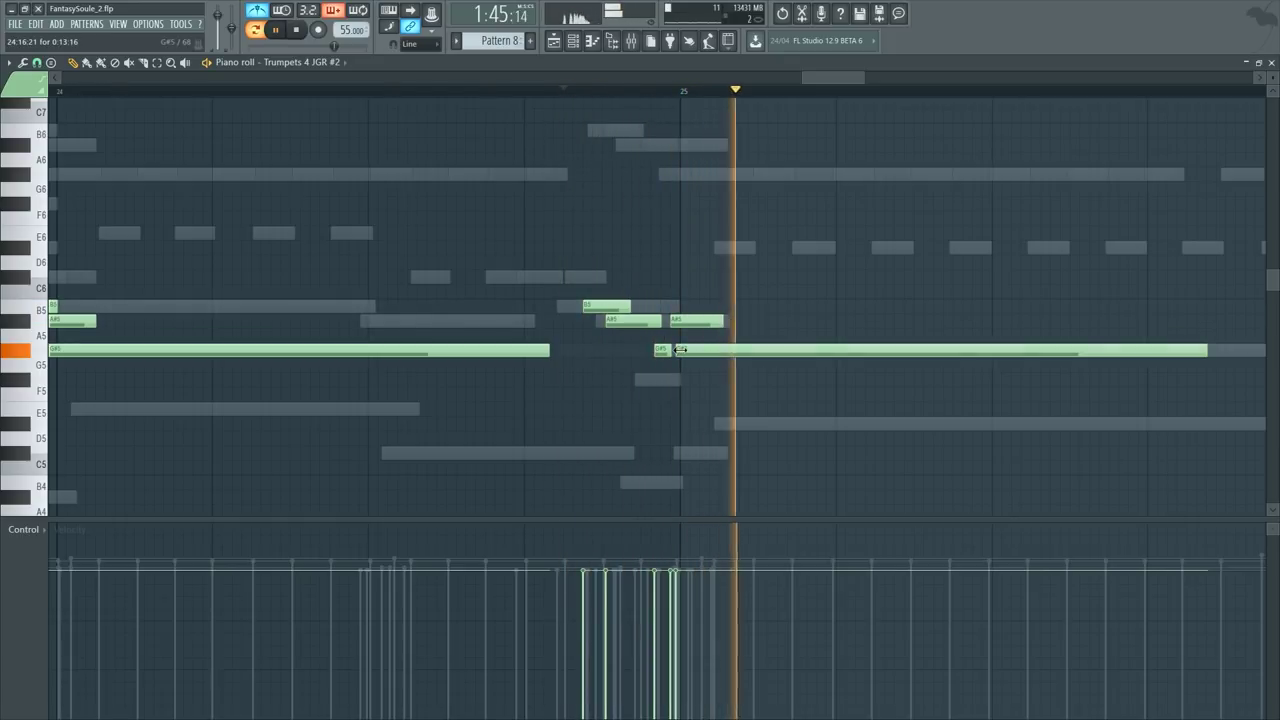
left_click_drag(721, 322, 687, 325)
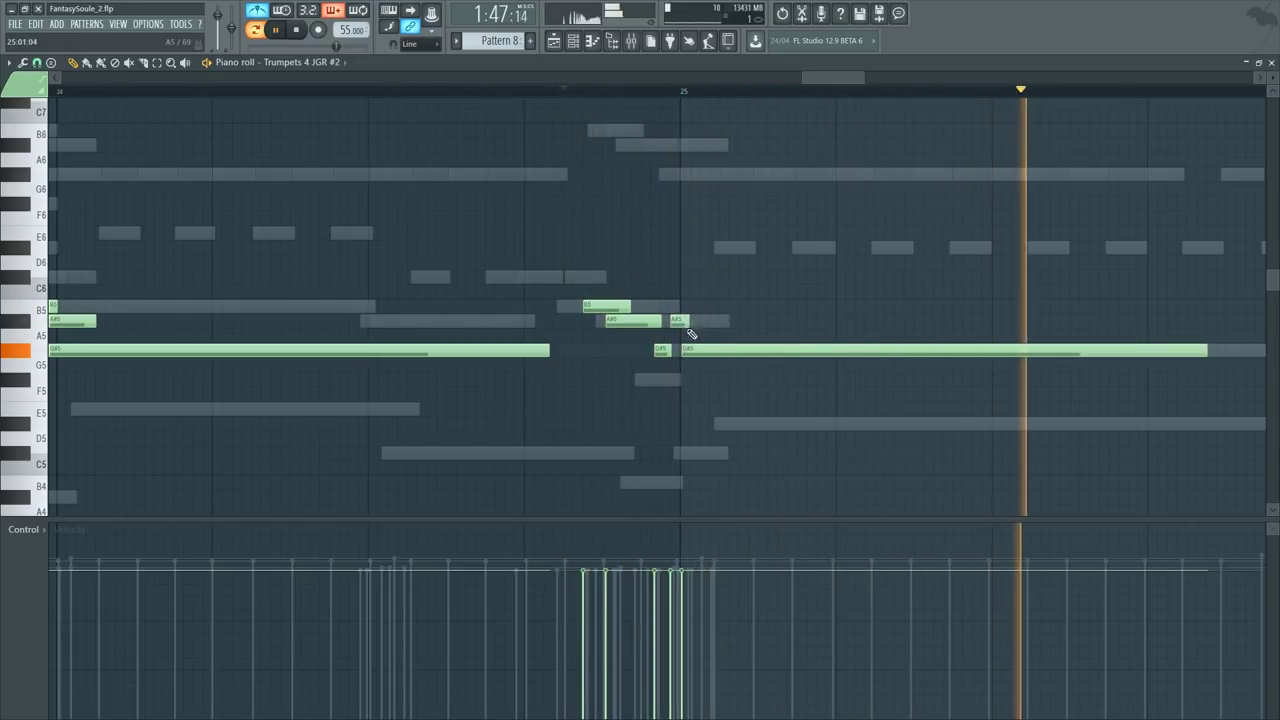
scroll(977, 92, "down", 5)
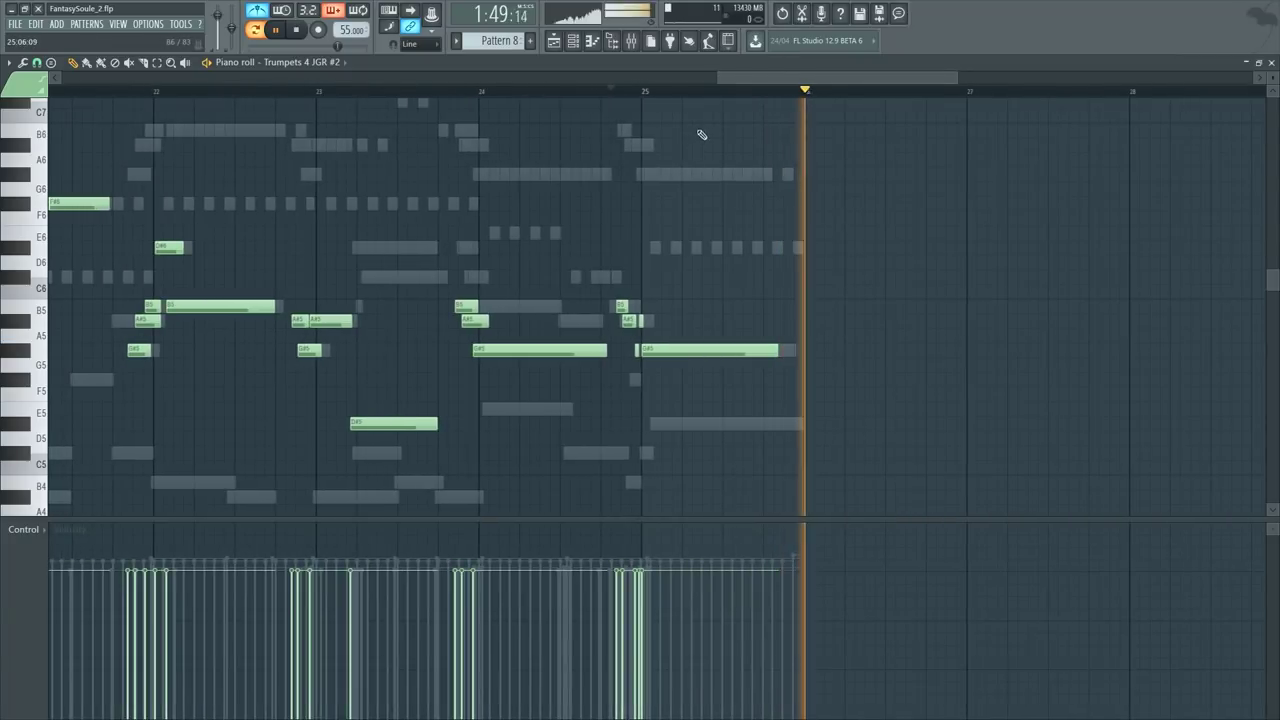
Step: Play the Trumpets 4 JGR #2 melody from late bar 17 to check its entrance in the arrangement
scroll(400, 92, "down", 6)
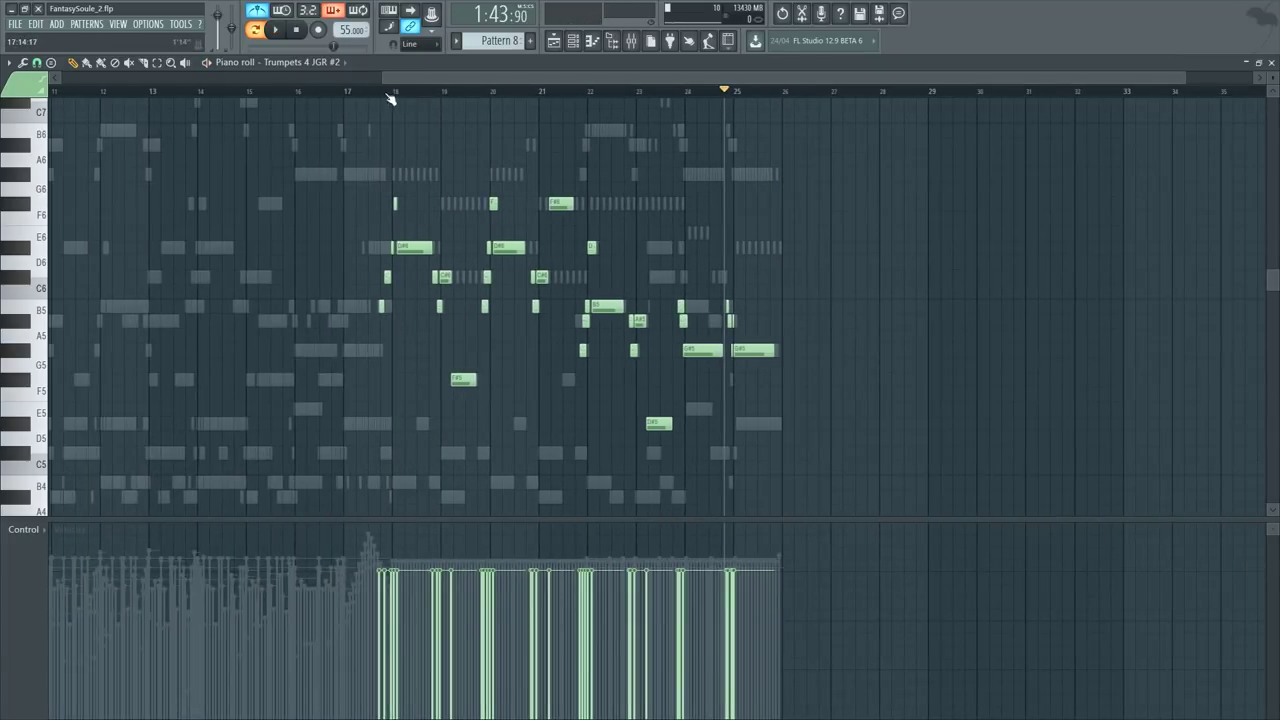
left_click(380, 91)
key("F6")
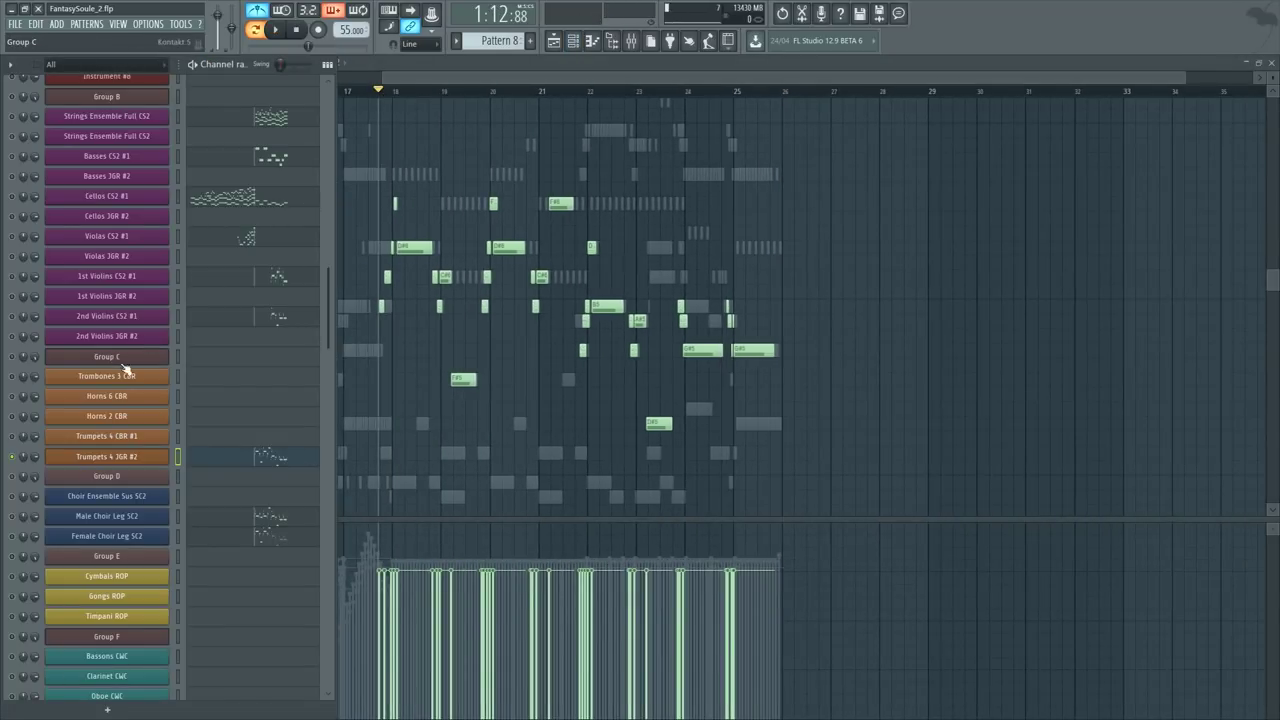
key("space")
key("F6")
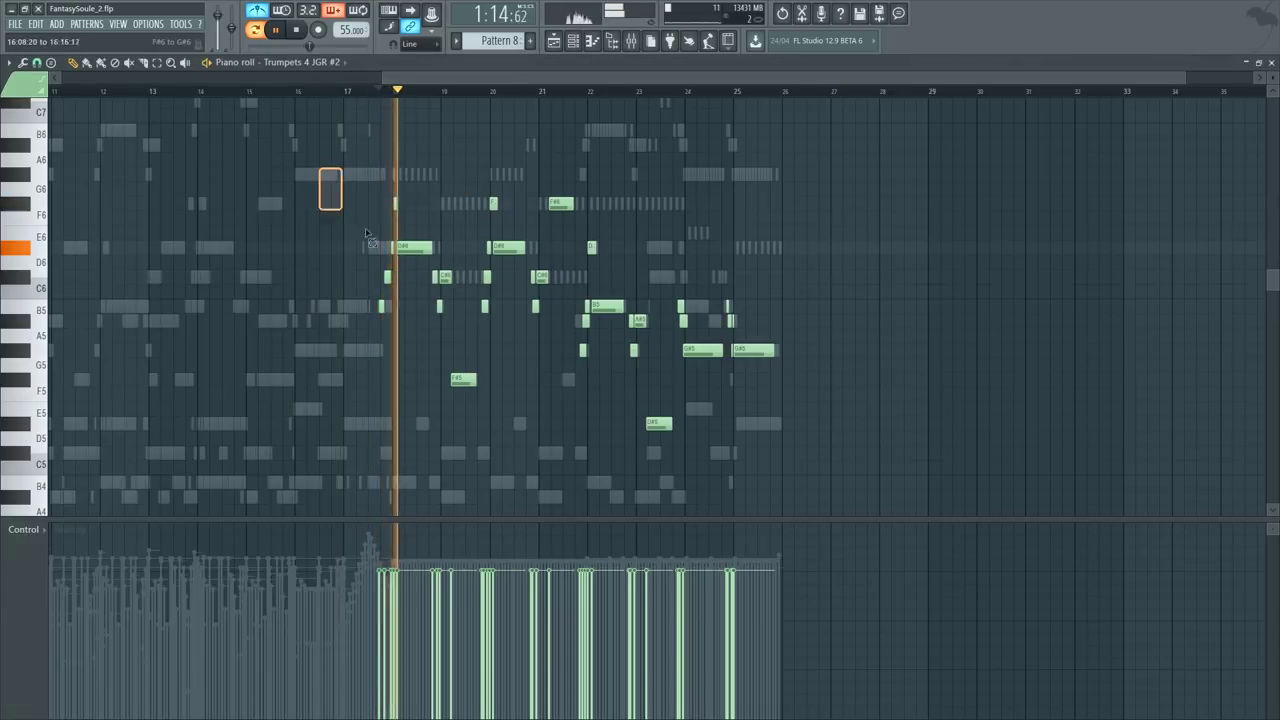
Step: Copy all notes of the Trumpets 4 JGR #2 melody and open the Celesta KFL piano roll
key("ctrl+a")
key("F6")
key("space")
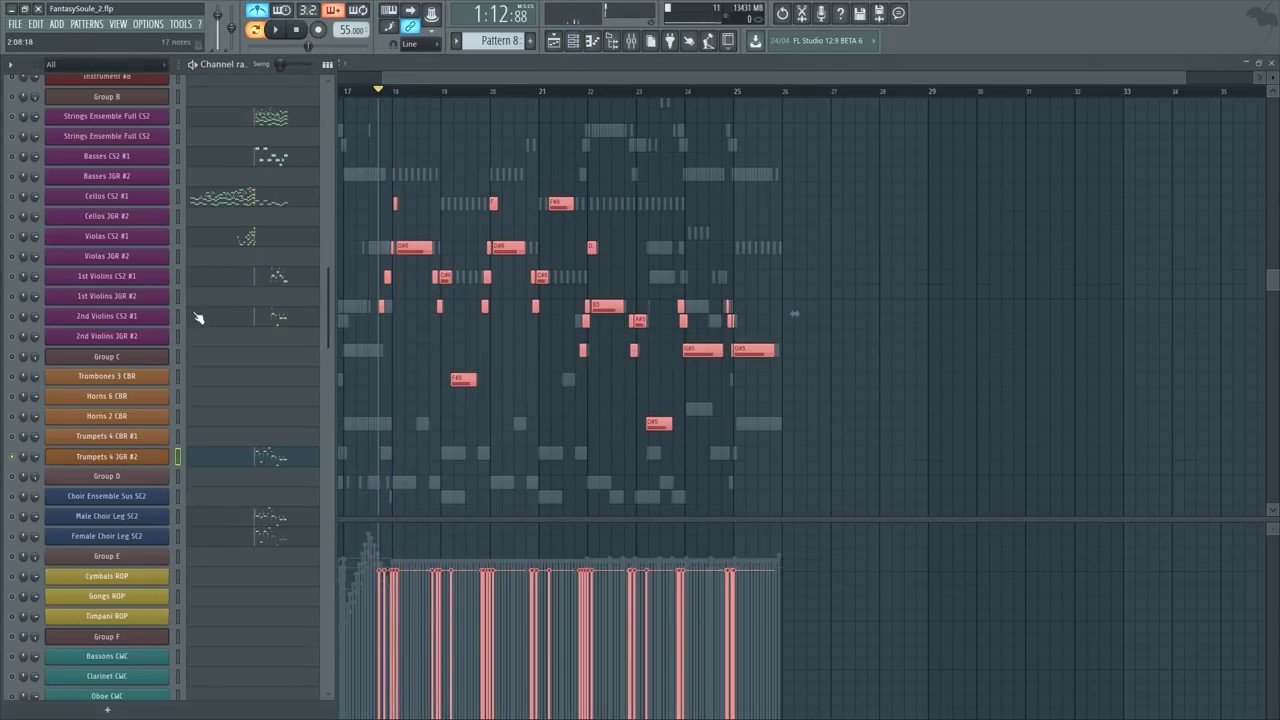
scroll(205, 322, "up", 4)
scroll(205, 330, "down", 6)
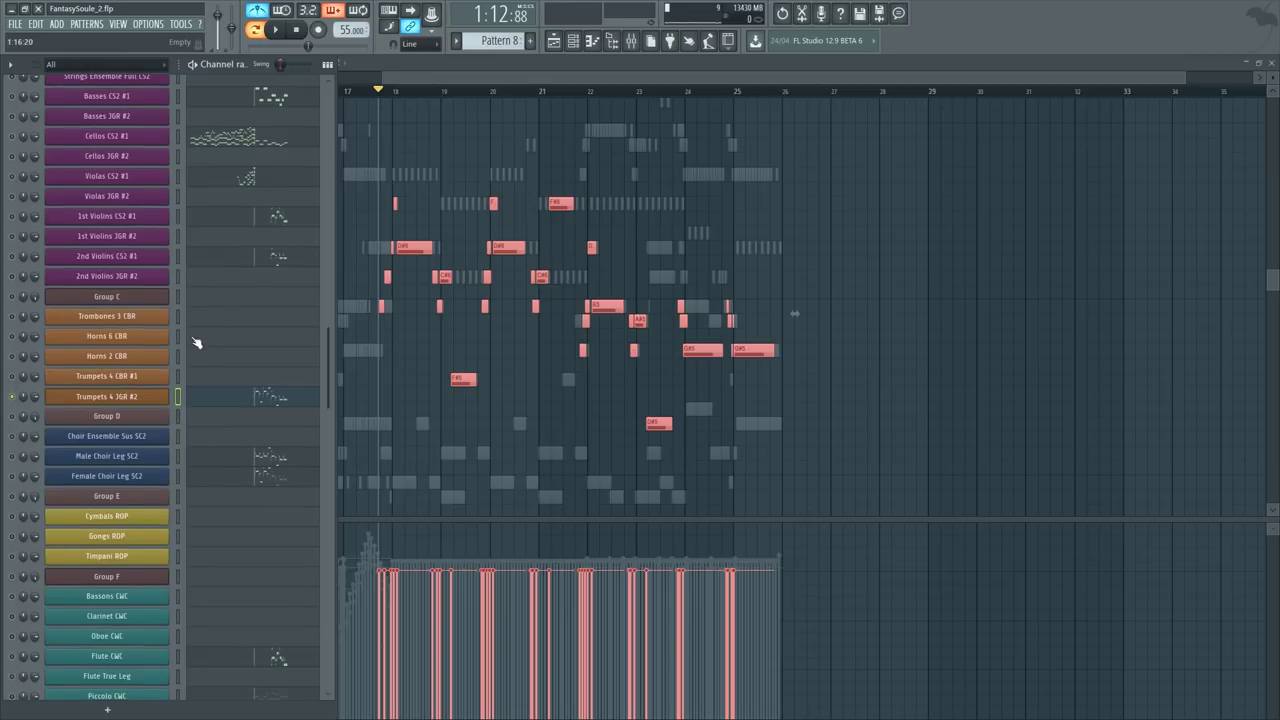
scroll(197, 343, "up", 4)
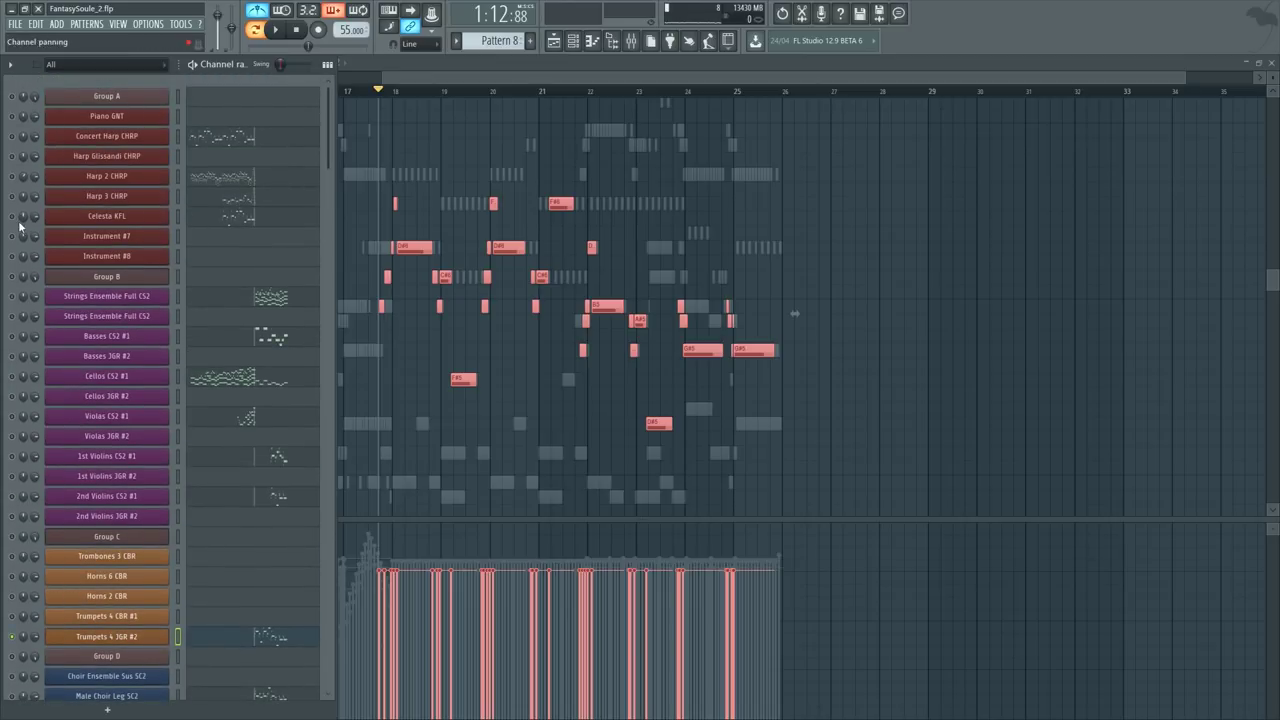
left_click(288, 224)
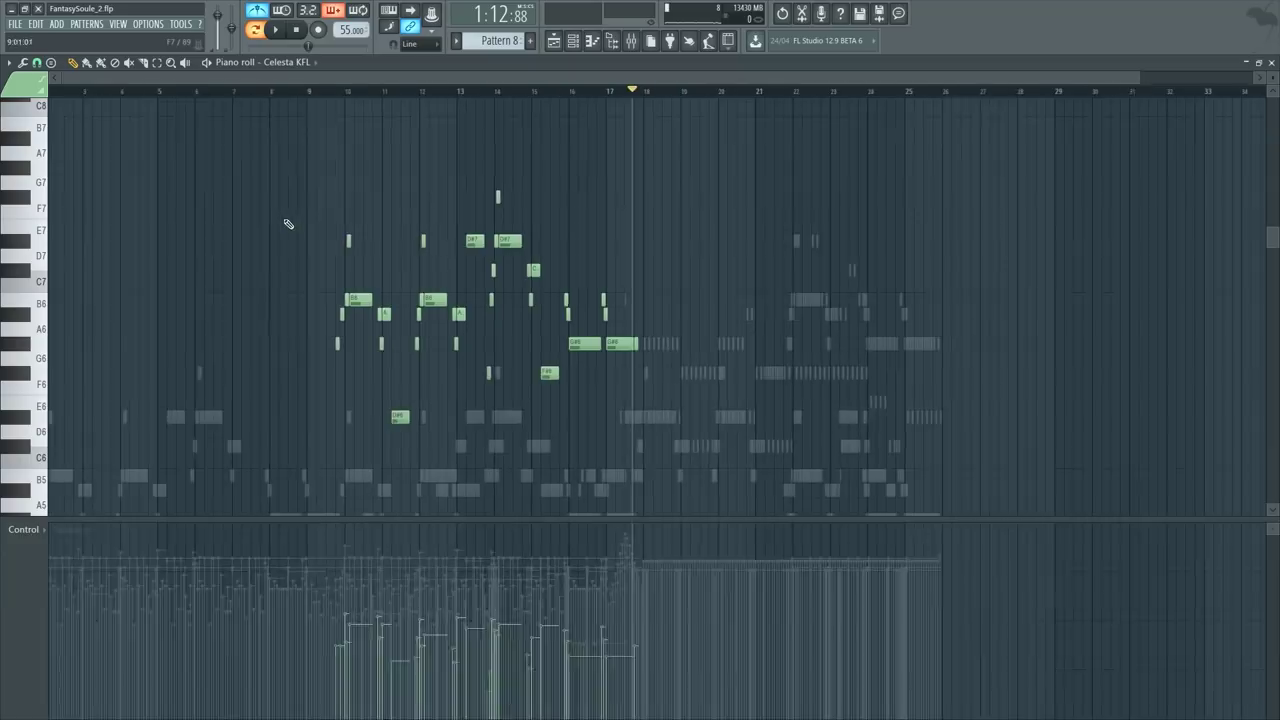
Step: Try to paste the copied trumpet melody into Celesta KFL and move it to about bar 19
key("F6")
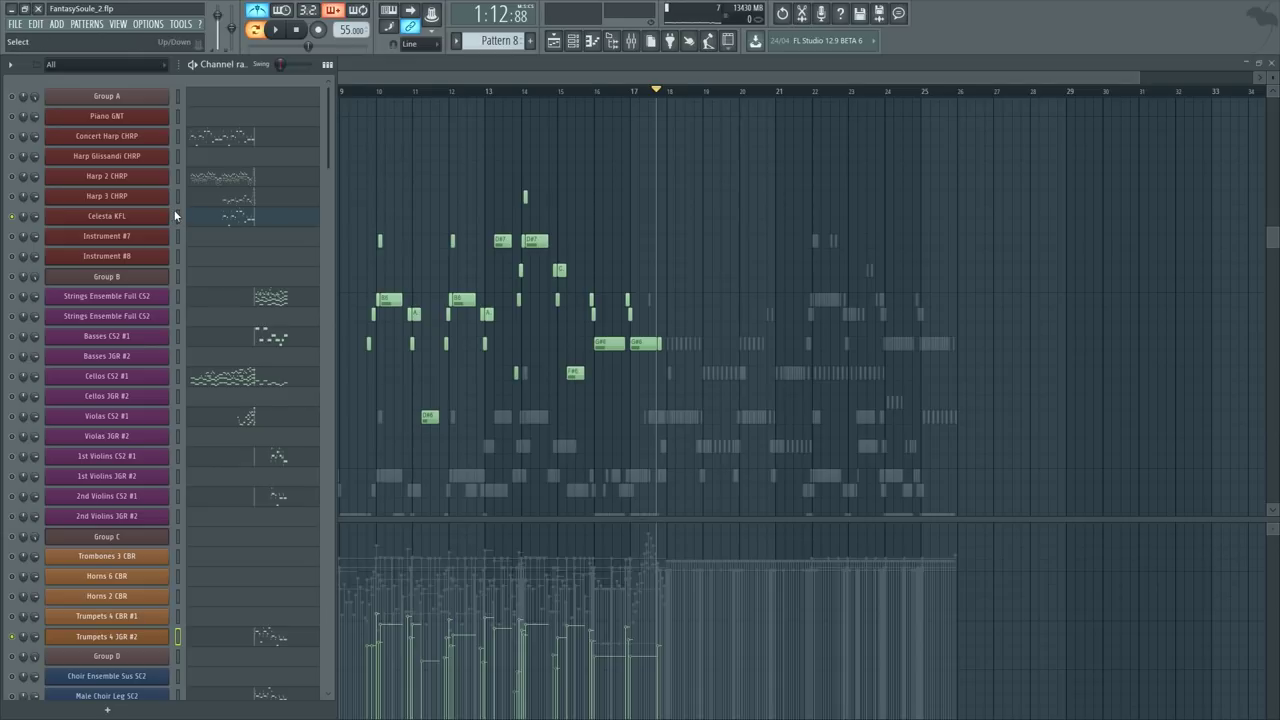
left_click(274, 227)
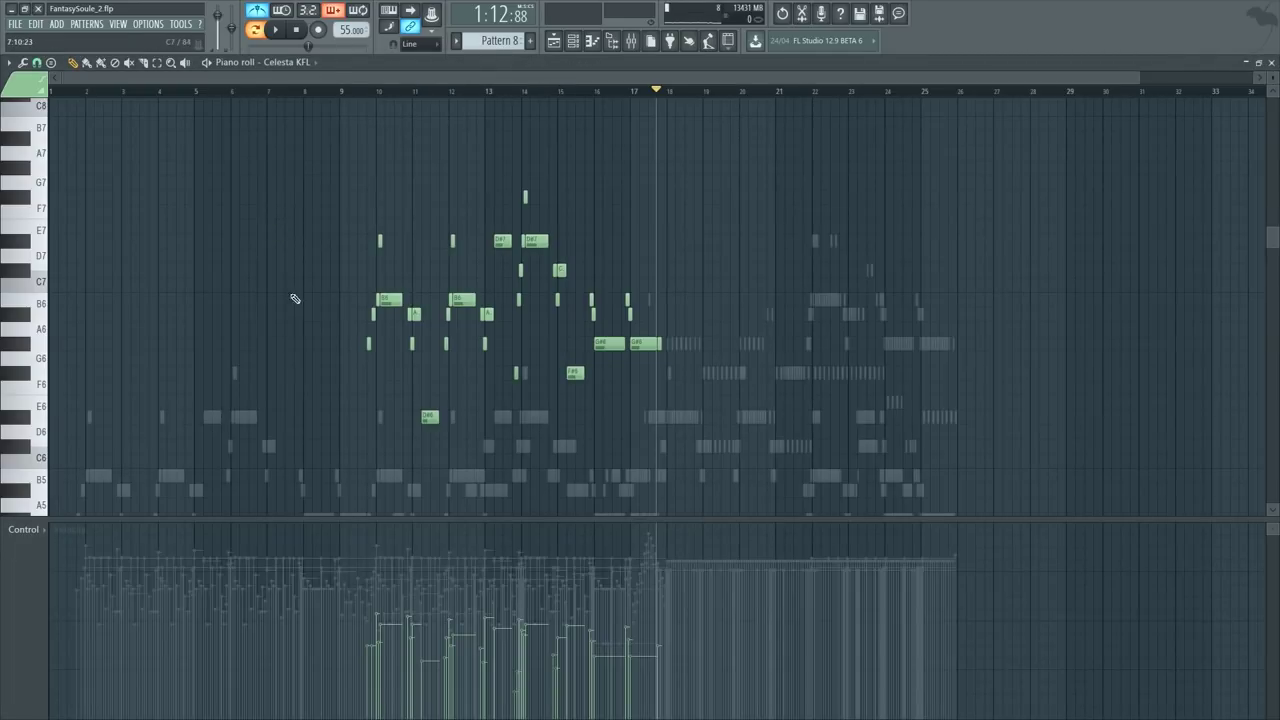
key("F6")
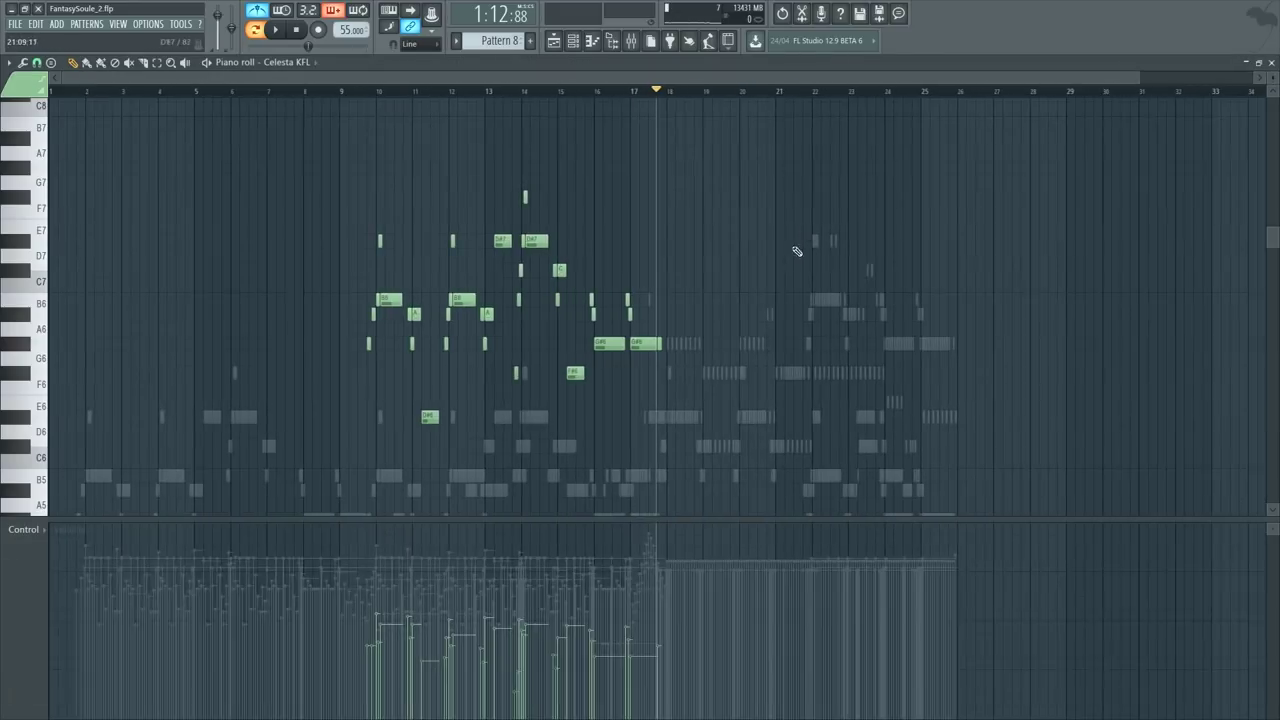
key("ctrl+v")
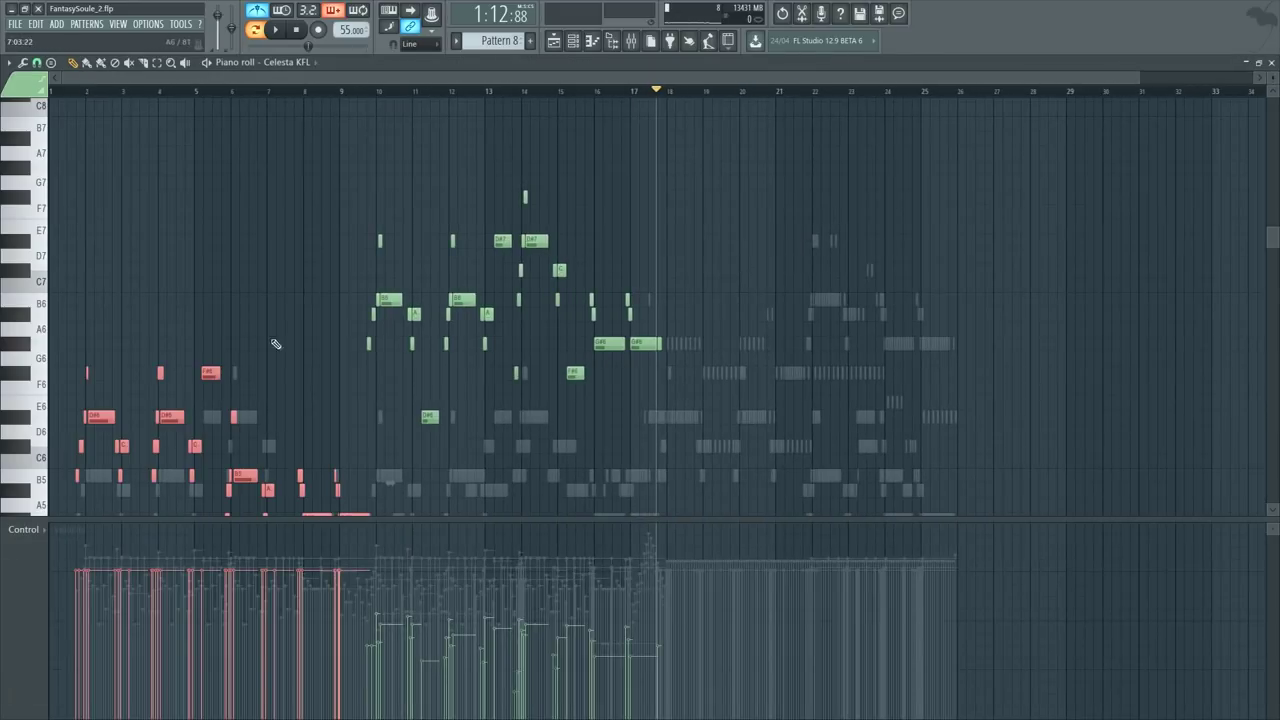
left_click_drag(185, 418, 824, 418)
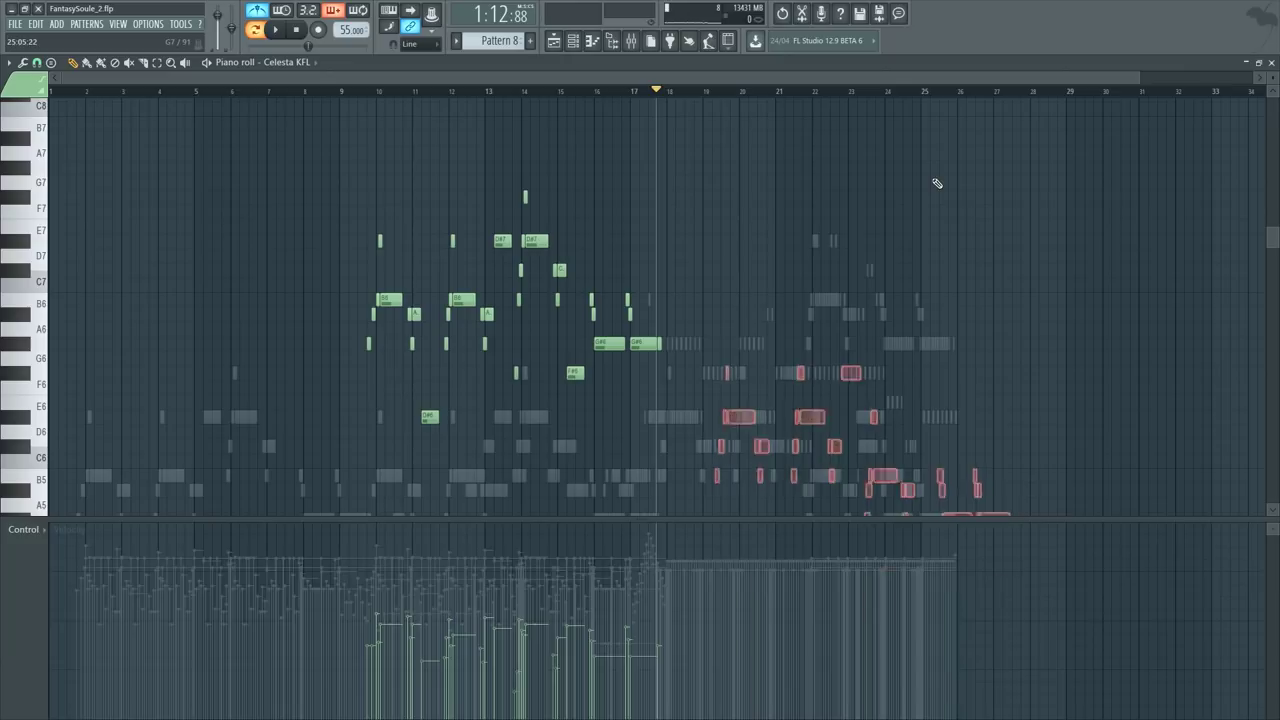
Step: Open the Piano GNT notes of the Theme pattern and play them from bar 18
key("F6")
key("F5")
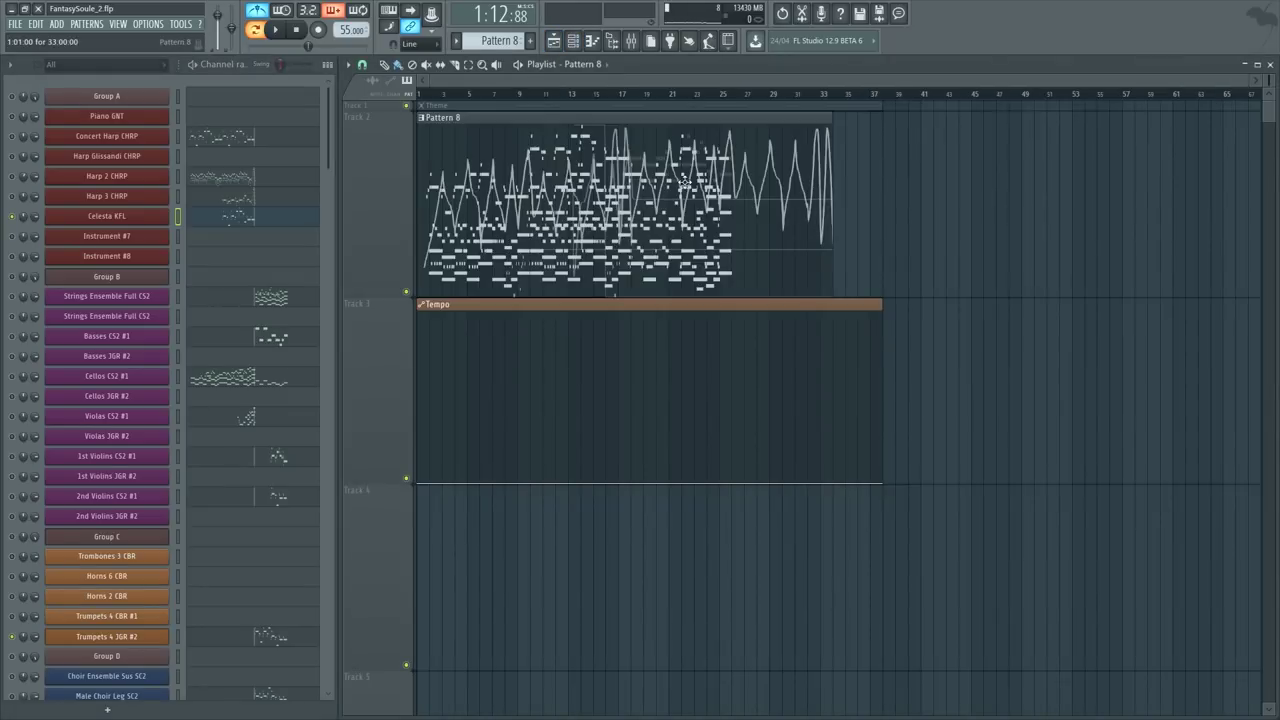
double_click(715, 105)
scroll(543, 223, "left", 5)
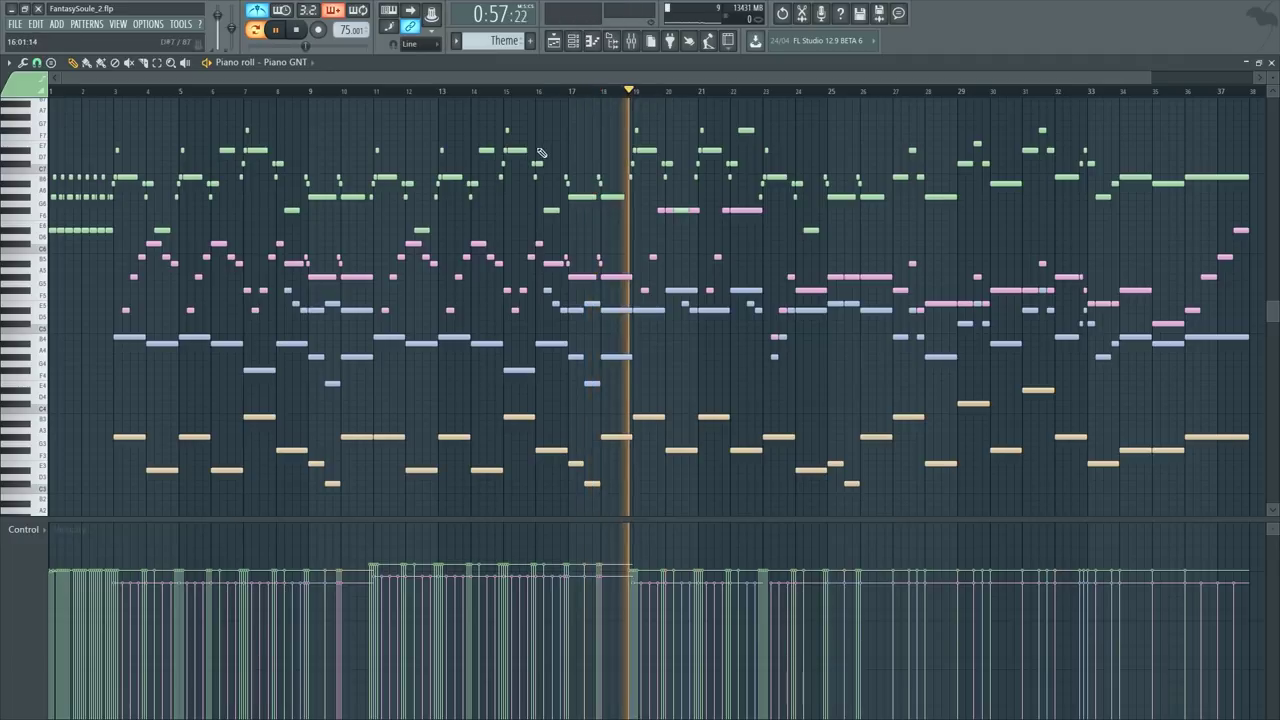
key("F6")
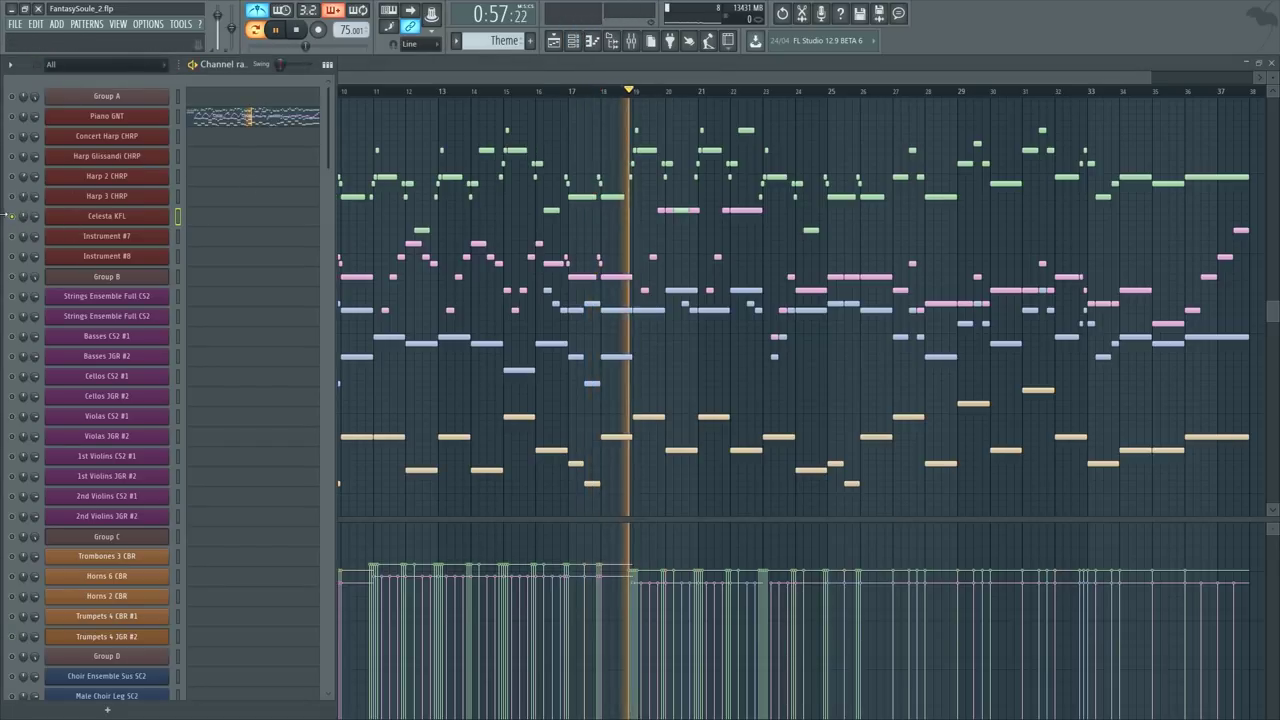
key("F6")
left_click(619, 91)
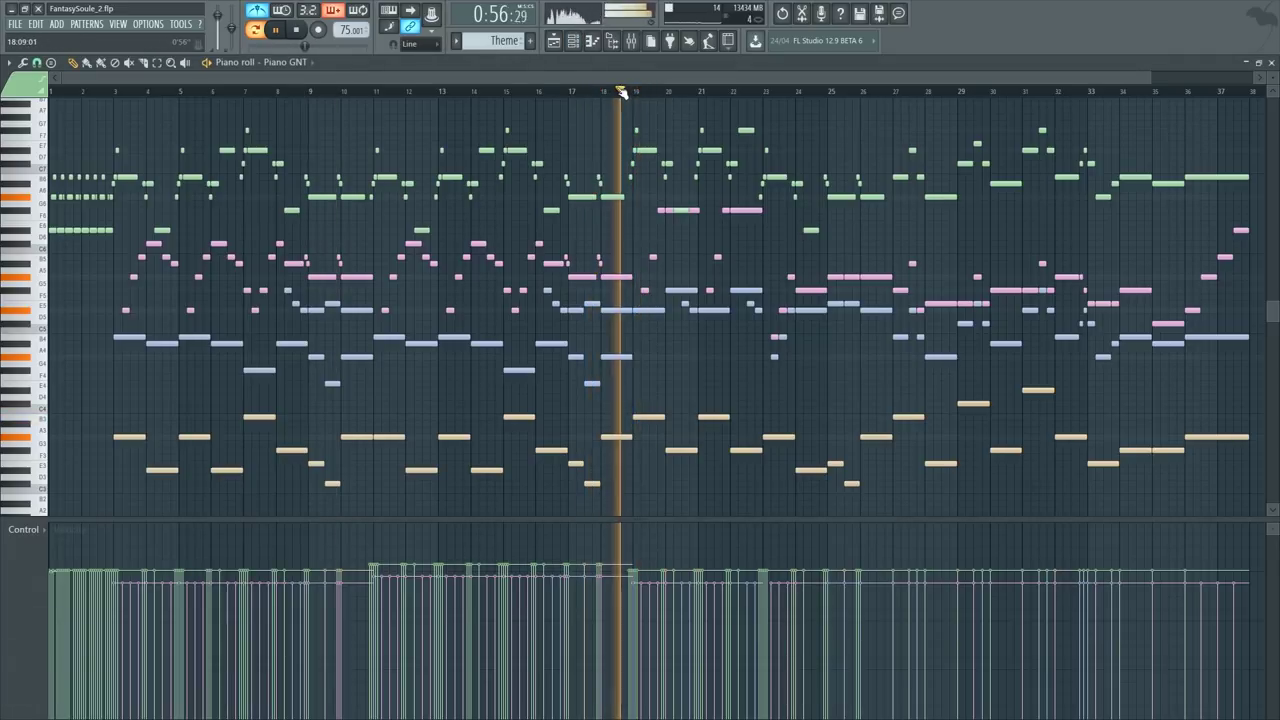
Step: Select and copy the green upper melody notes of the piano theme from just before bar 19 through bar 26
left_click_drag(619, 180, 814, 170)
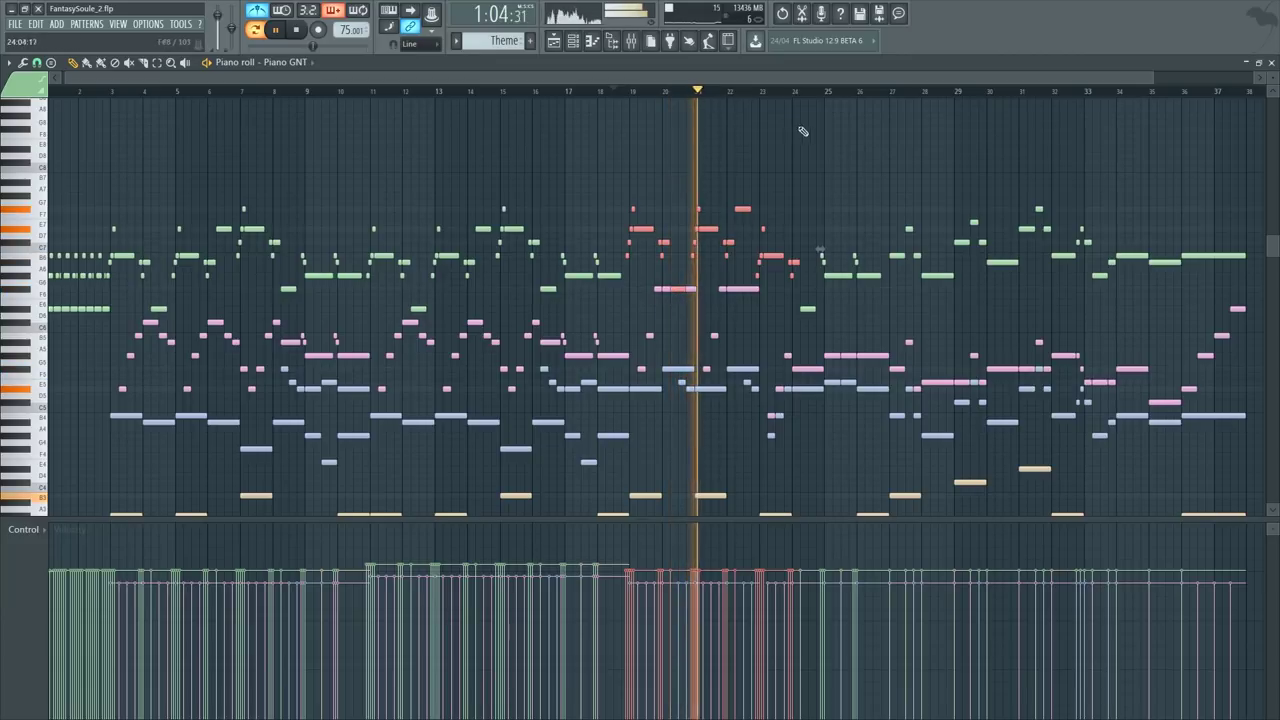
scroll(800, 200, "up", 3)
left_click_drag(809, 228, 969, 321)
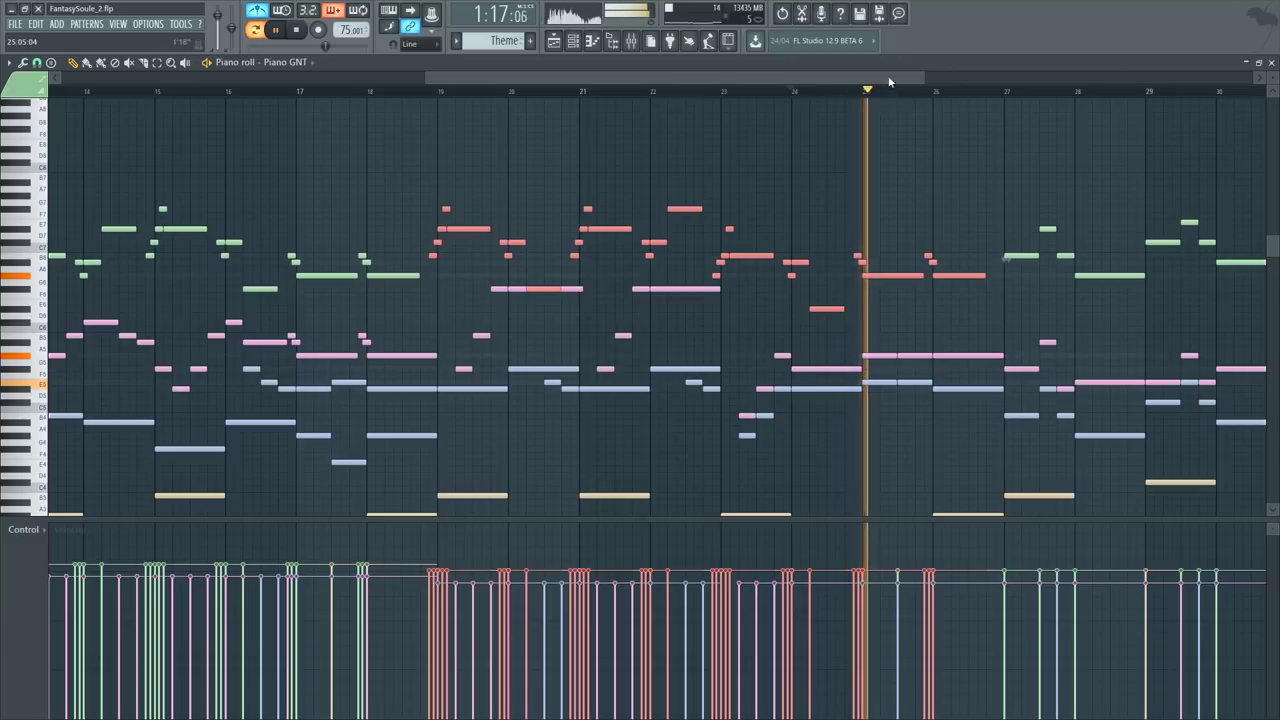
scroll(889, 80, "down", 3)
scroll(860, 145, "down", 3)
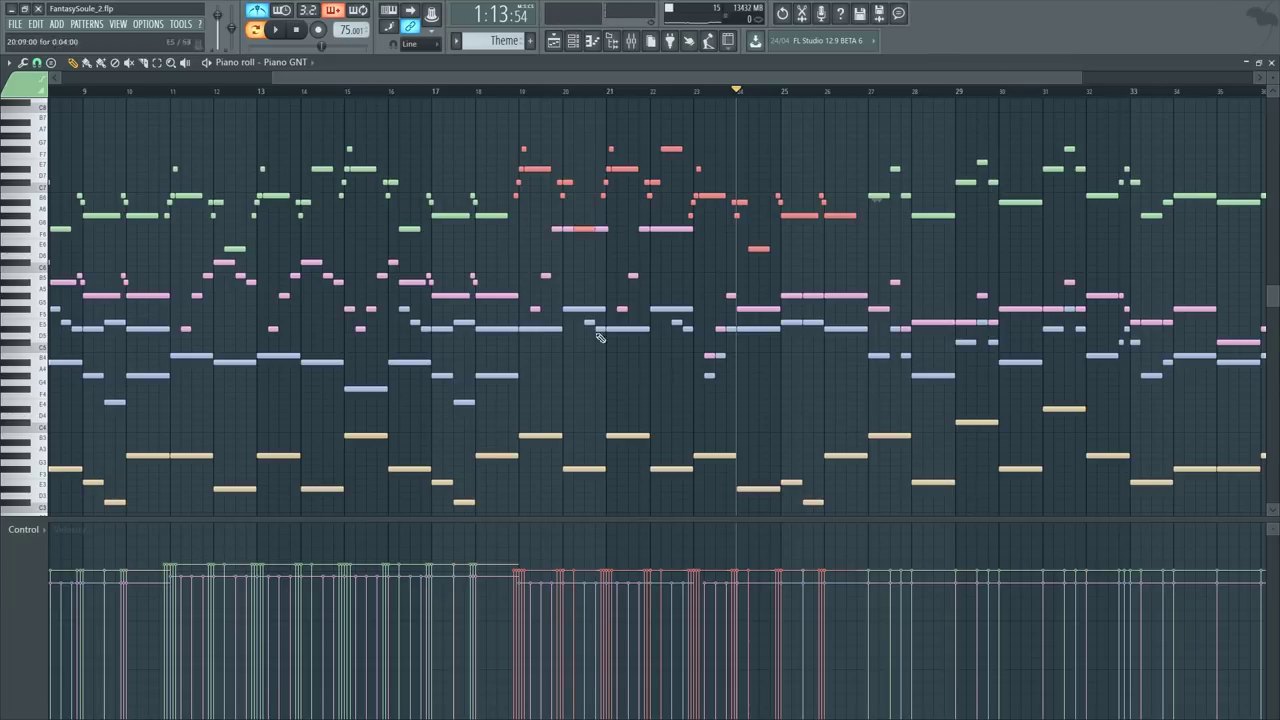
Step: Return to Pattern 8 and paste the copied piano theme melody into the Celesta KFL piano roll
key("F5")
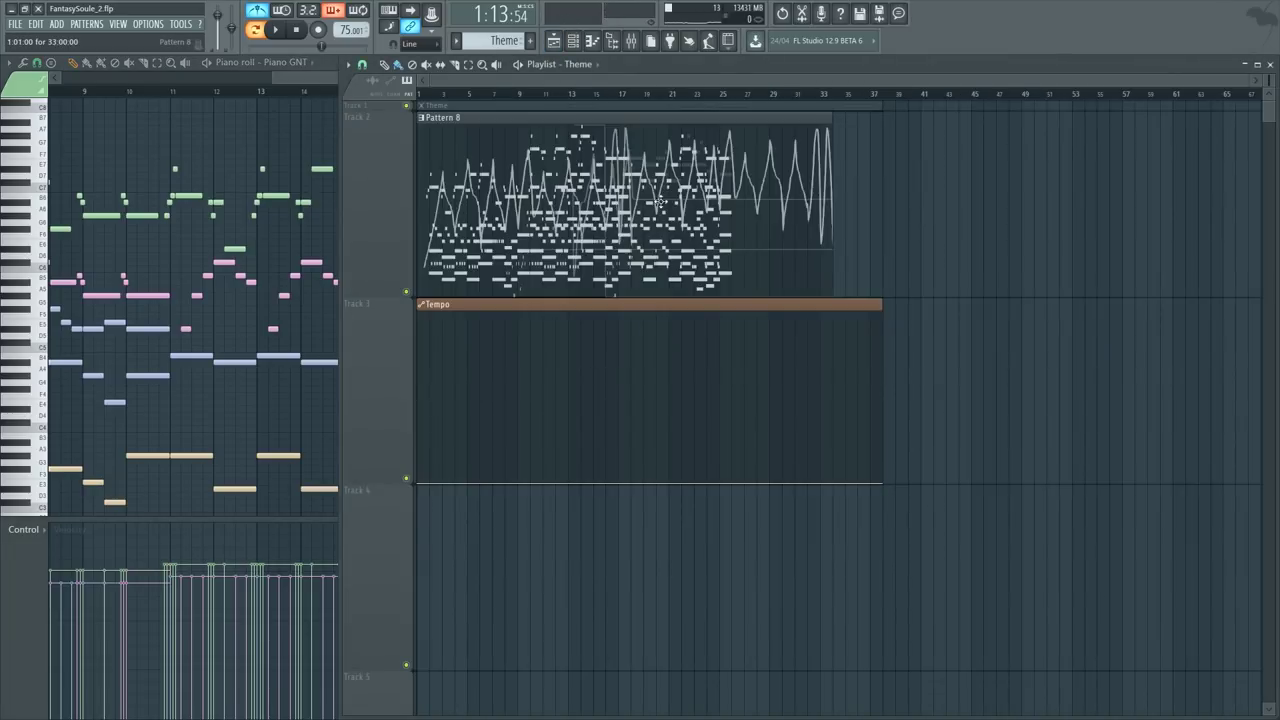
key("l")
scroll(616, 104, "up", 2)
double_click(594, 249)
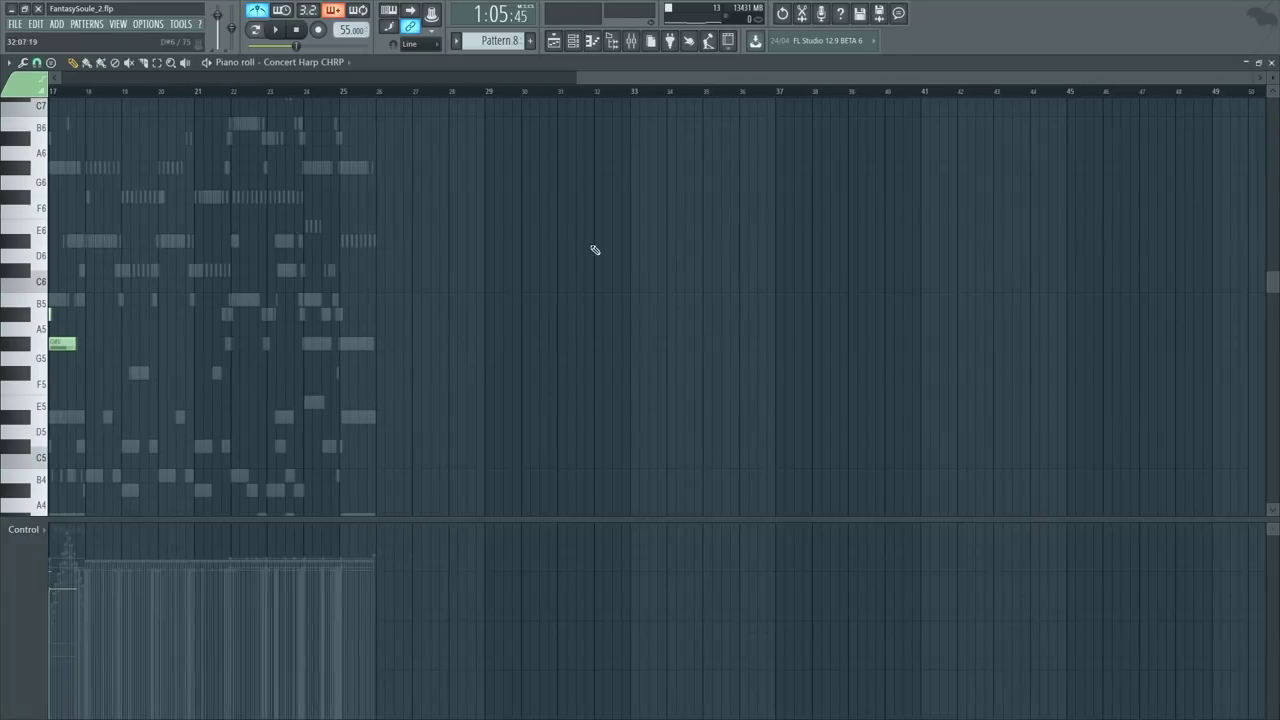
scroll(590, 252, "left", 4)
key("F6")
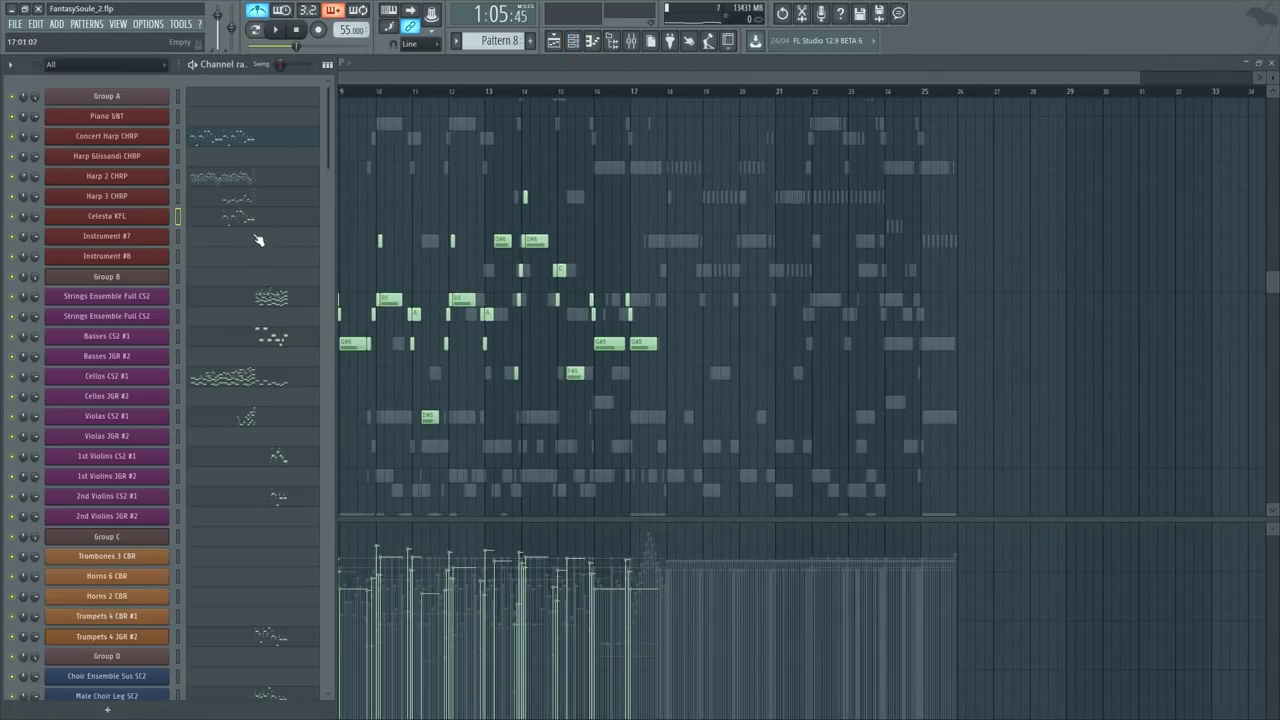
key("F6")
key("ctrl+v")
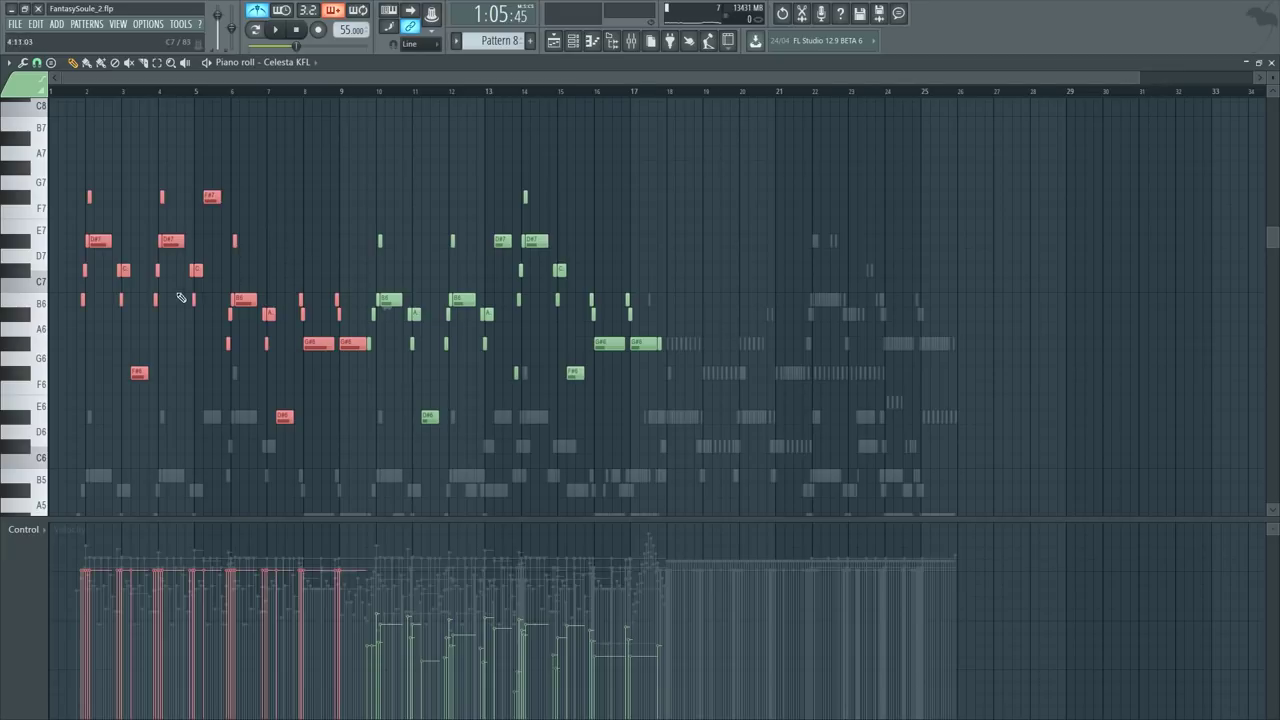
Step: Move the pasted Celesta KFL melody so that its pickup starts just before bar 18, checking the position with playback from bar 17
left_click_drag(237, 297, 812, 285)
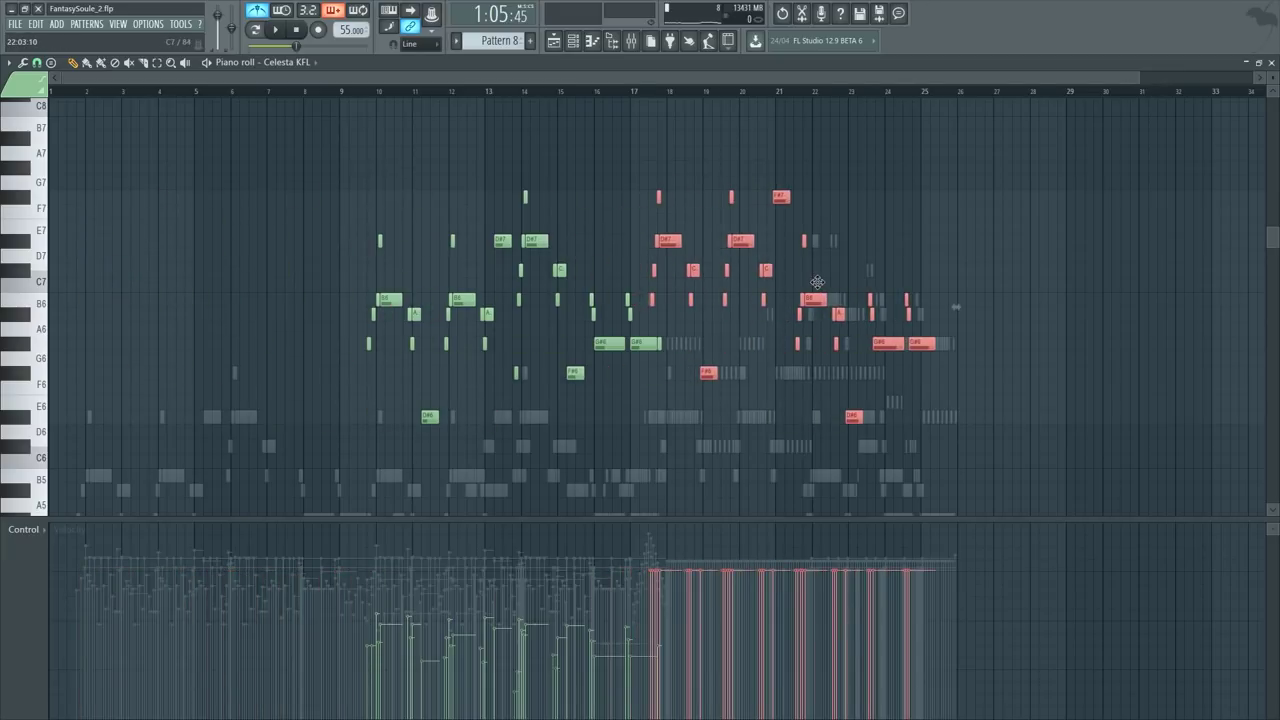
scroll(680, 97, "up", 5)
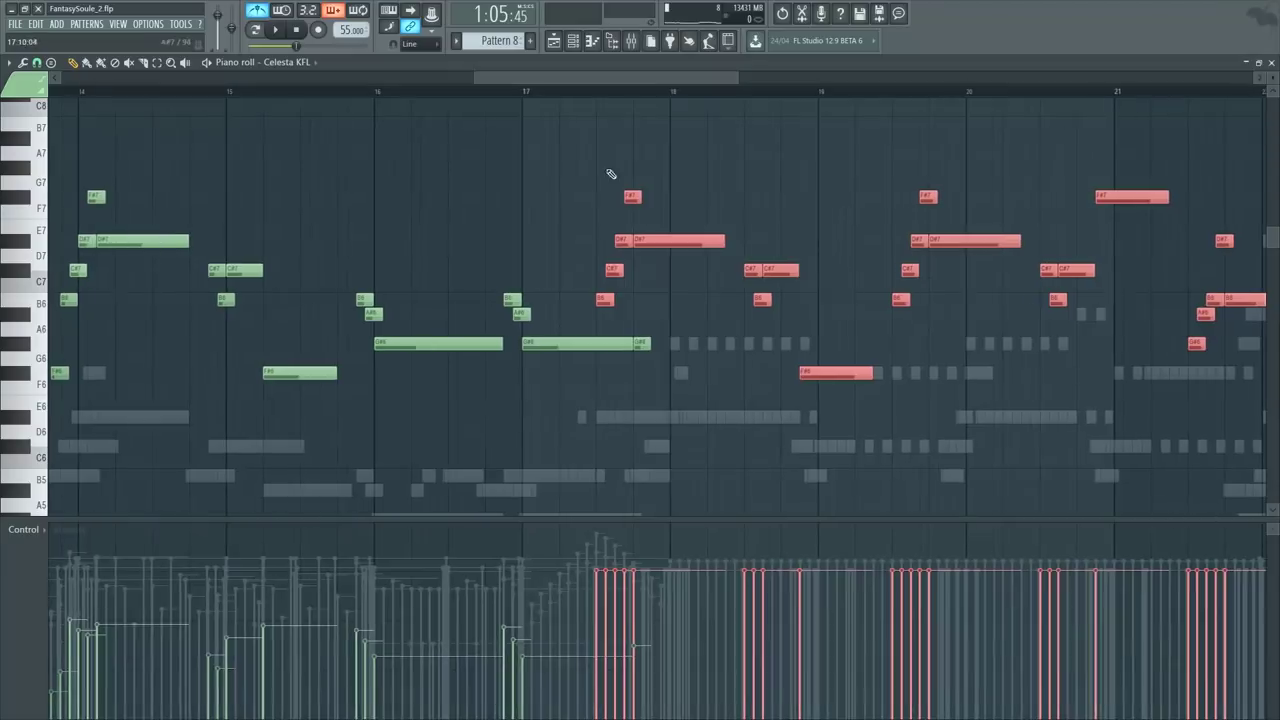
left_click_drag(679, 237, 759, 231)
scroll(700, 232, "down", 3)
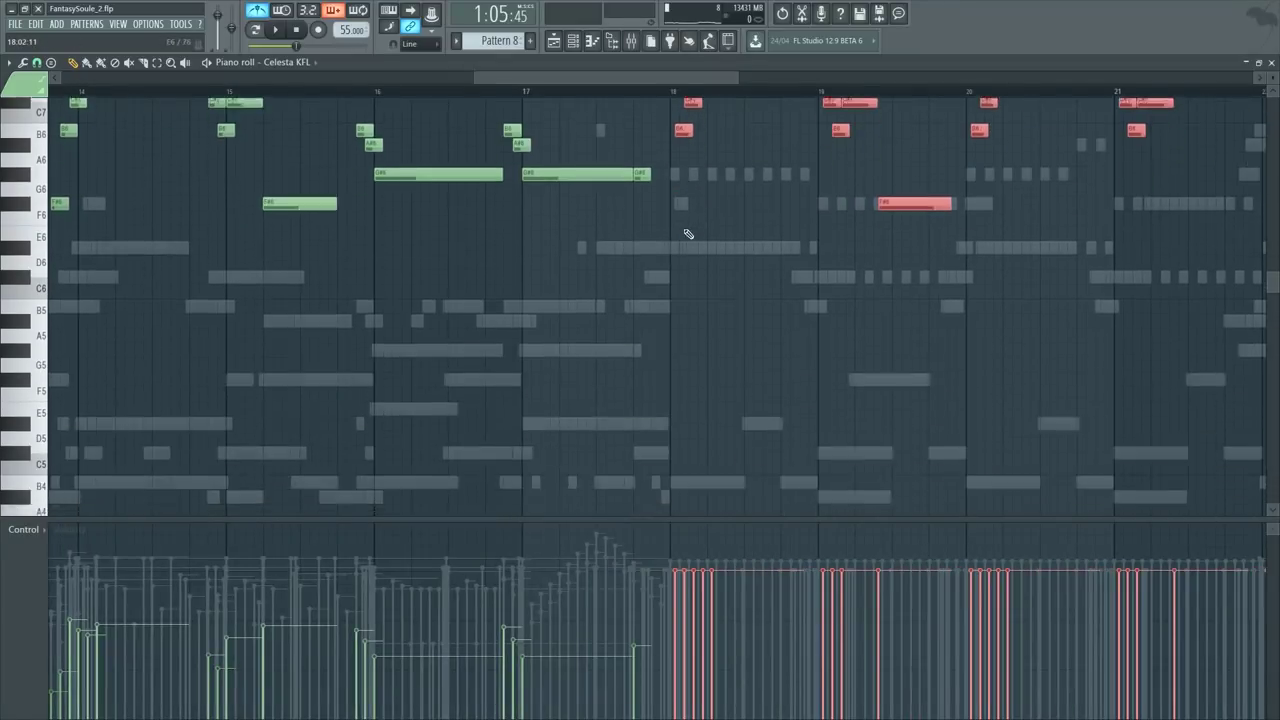
left_click(597, 94)
key("space")
scroll(598, 96, "up", 3)
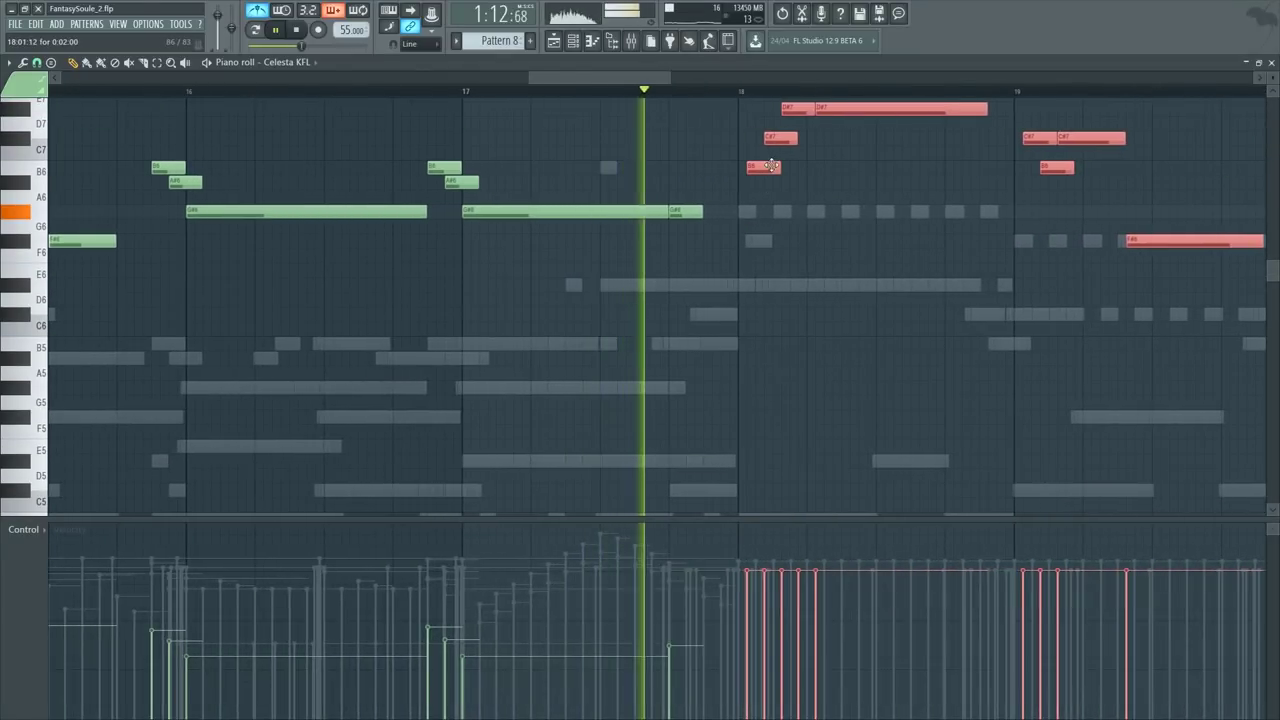
left_click_drag(772, 162, 693, 166)
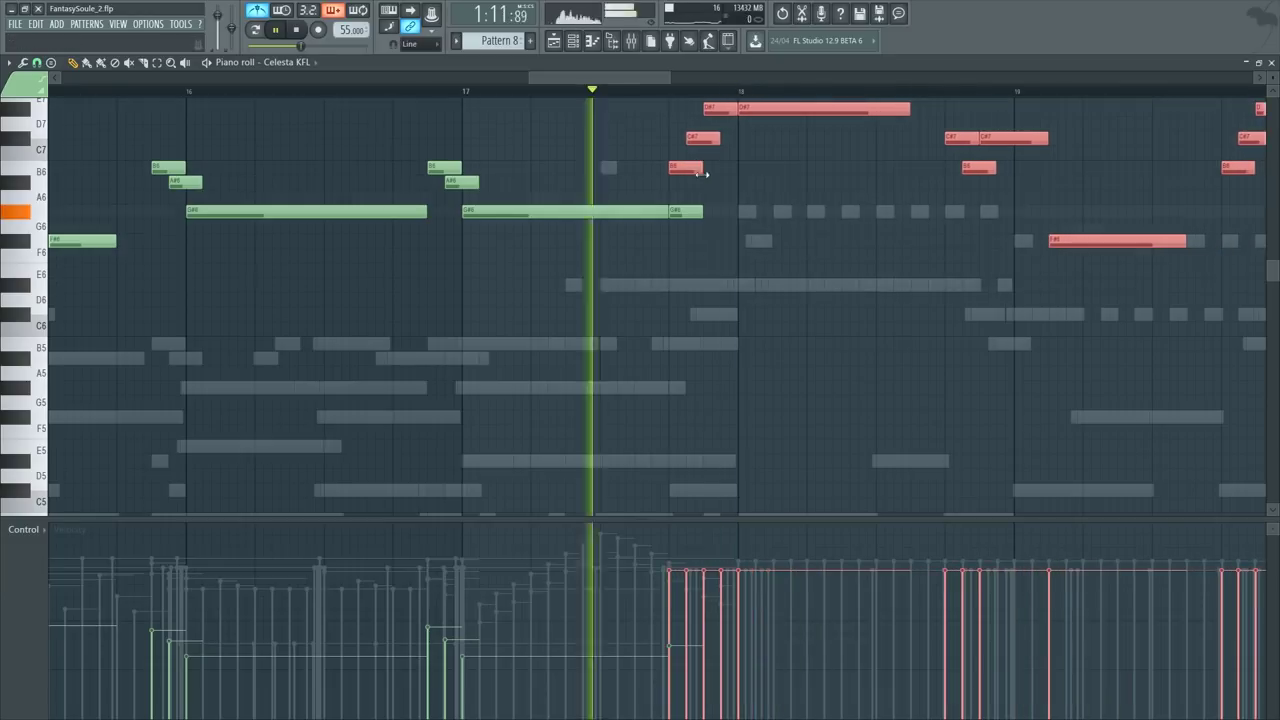
scroll(730, 283, "up", 4)
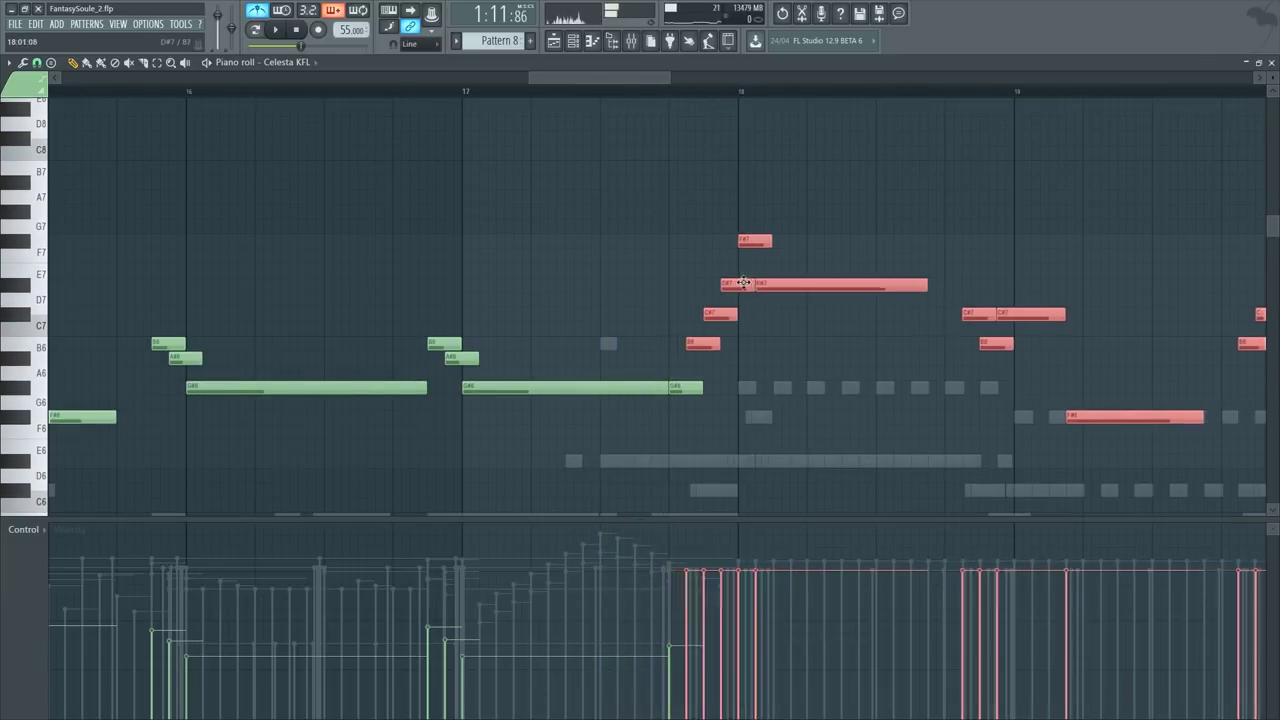
Step: Lower the velocities of the pasted Celesta melody while playing it across bar 18, and show the channel list
scroll(722, 244, "down", 5)
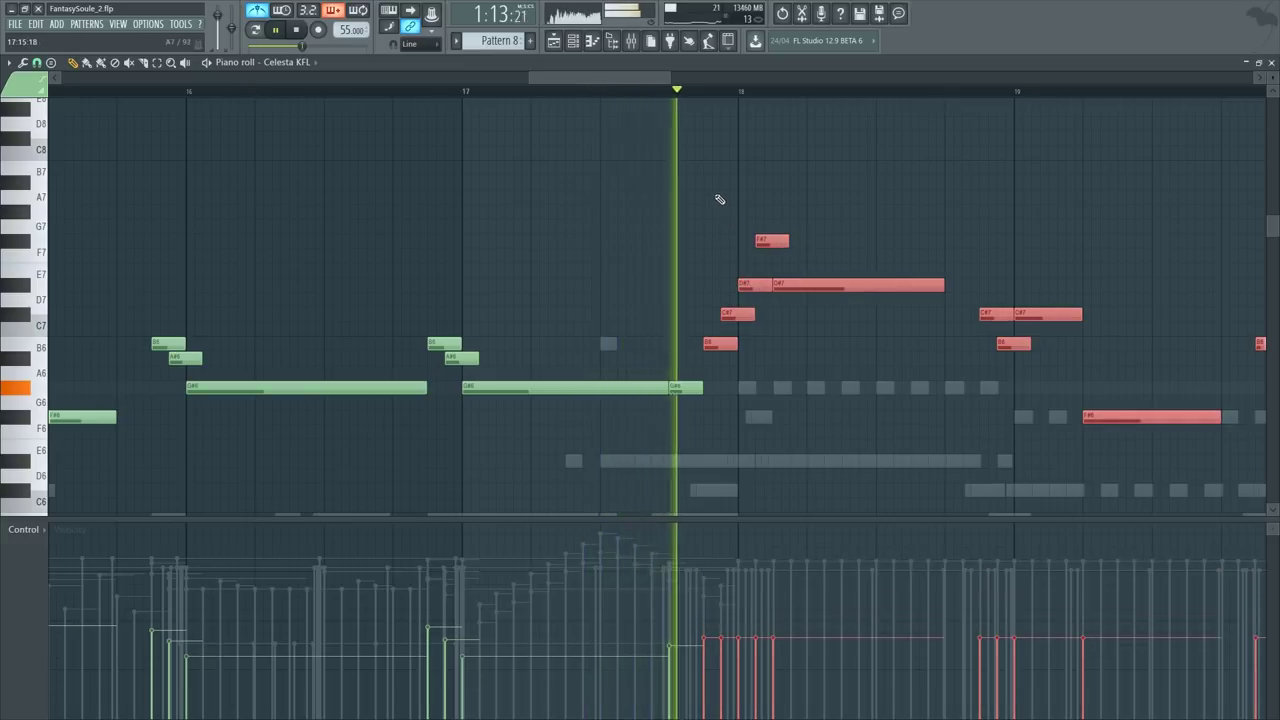
scroll(768, 222, "down", 3)
scroll(769, 222, "up", 5)
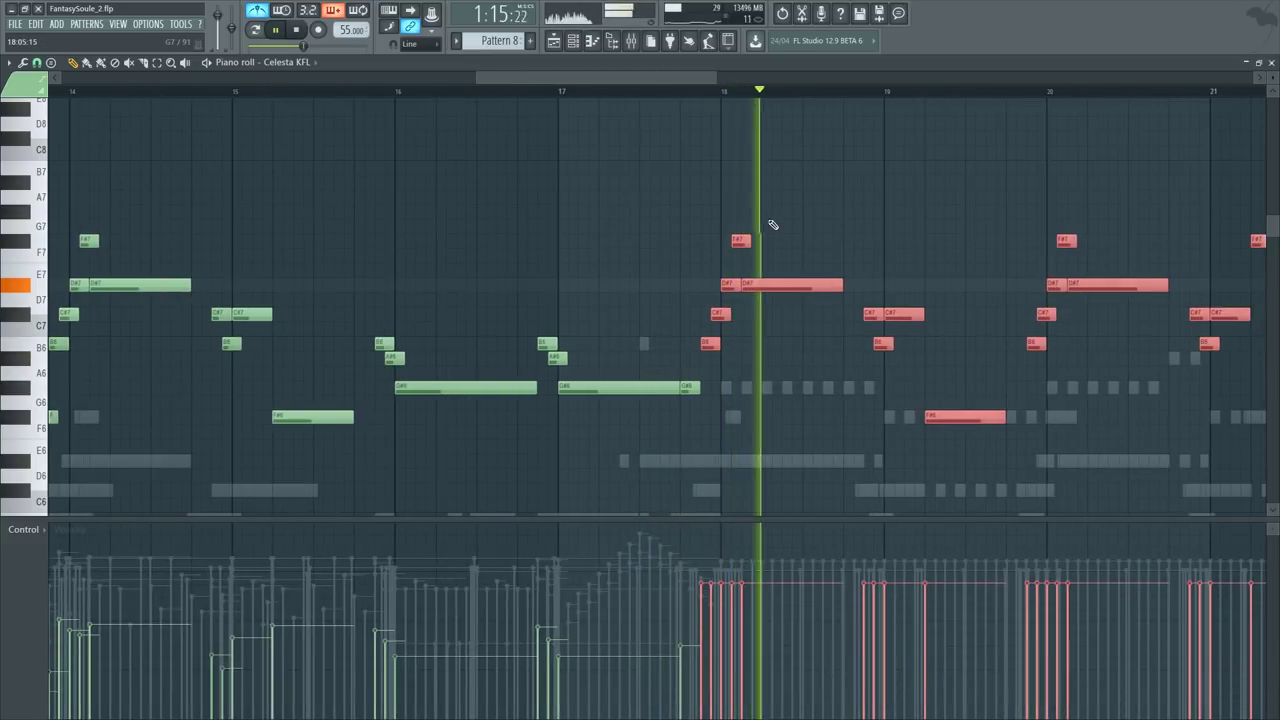
key("F6")
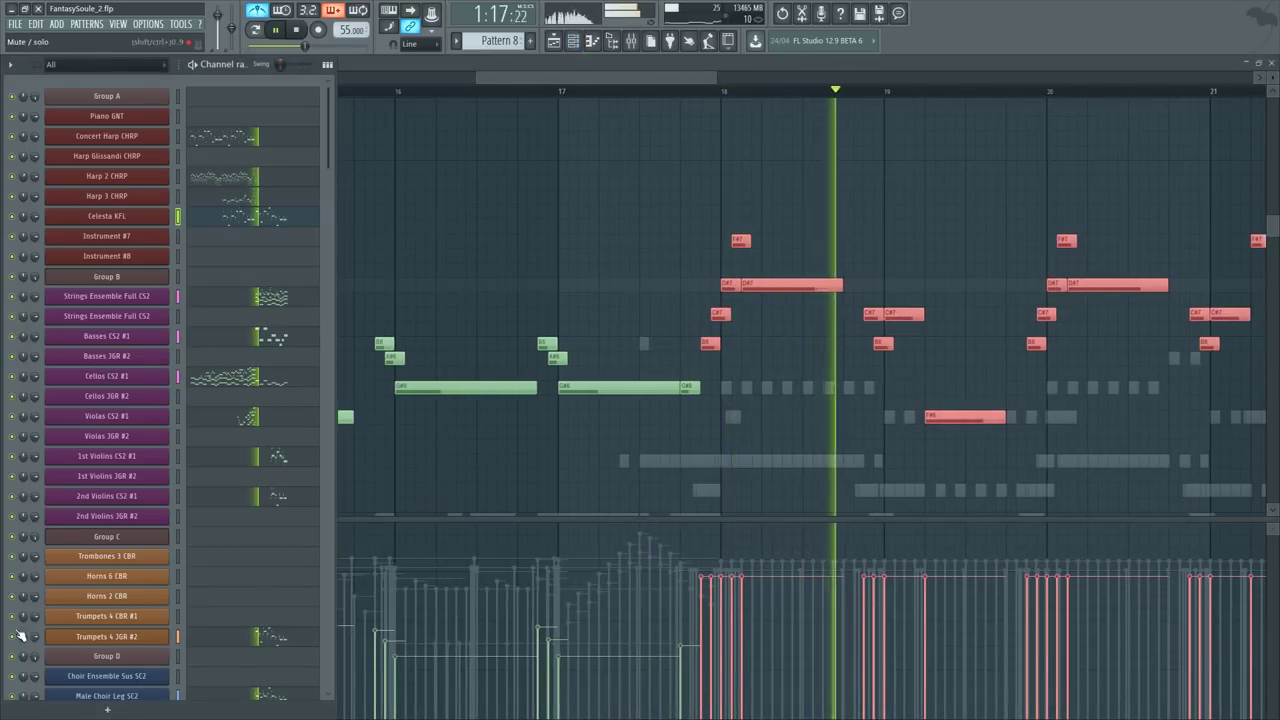
Step: Stop playback, then select the Celesta melody from just before bar 18 through bar 25 and transpose it down one octave
left_click(620, 199, "ctrl")
key("space")
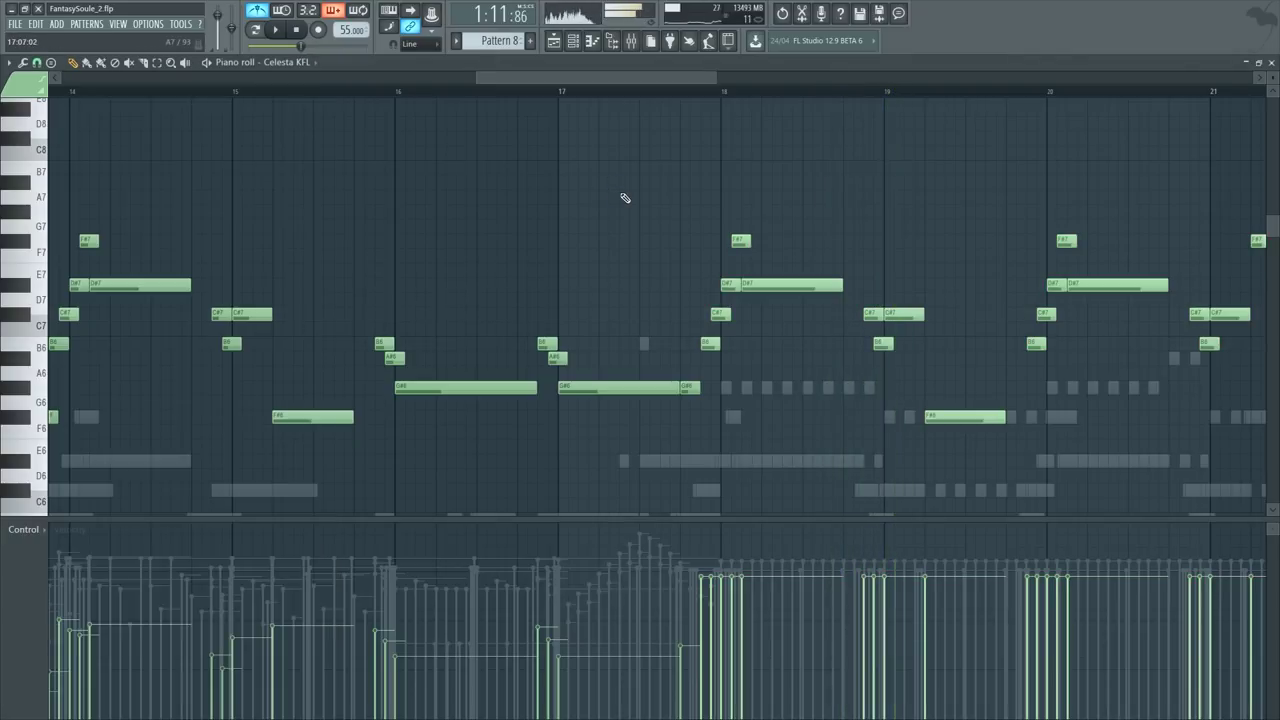
scroll(698, 266, "down", 3)
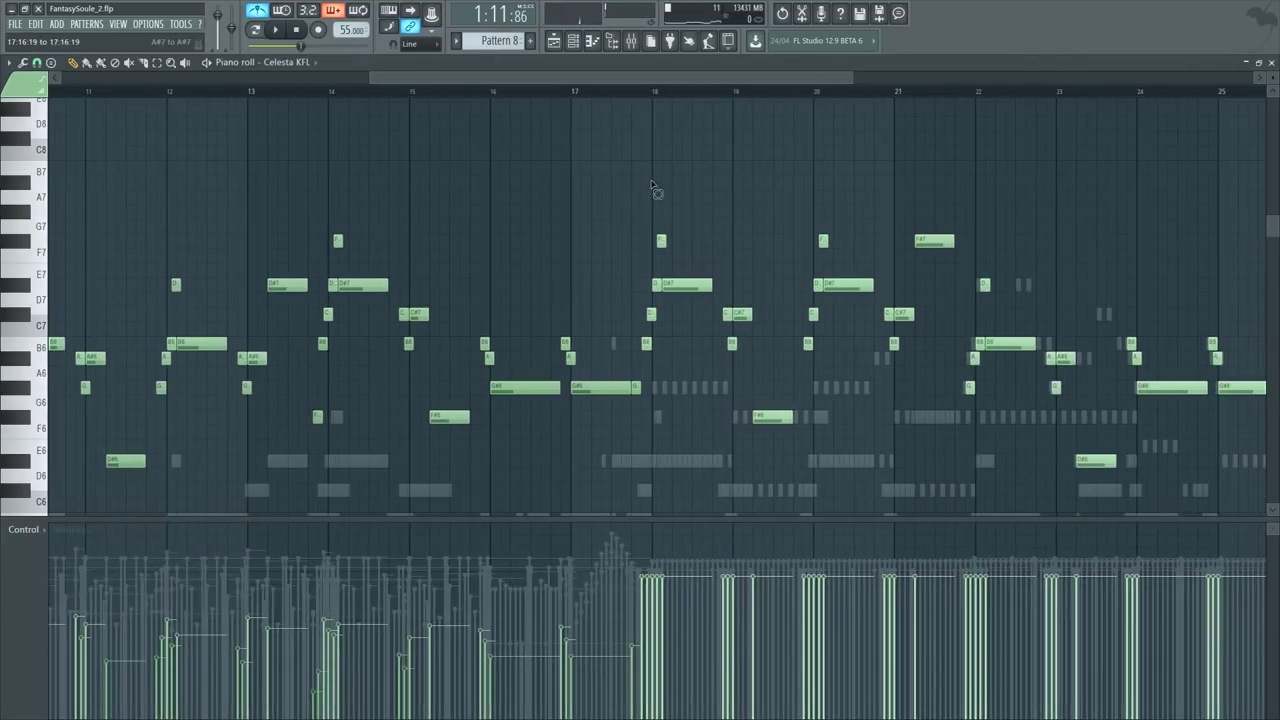
left_click_drag(652, 190, 1262, 500)
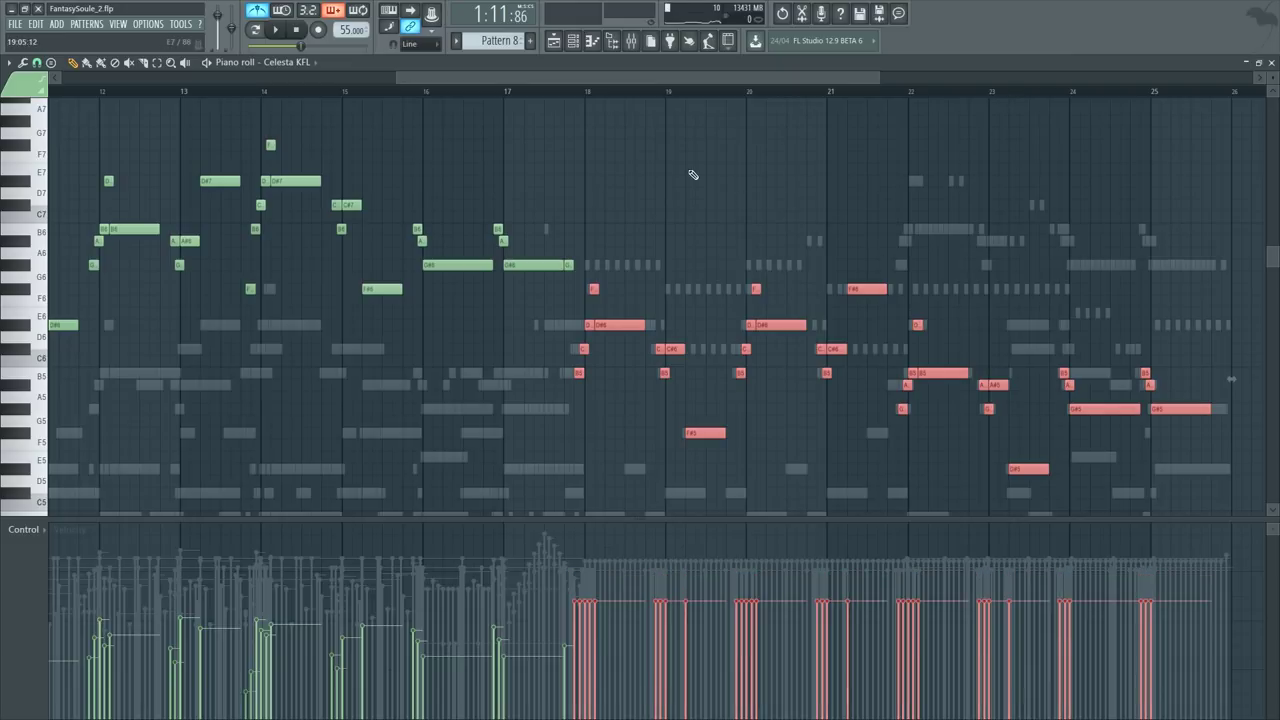
Step: Solo Celesta KFL, play from just before bar 18 and lower the velocities of the selected melody
key("F6")
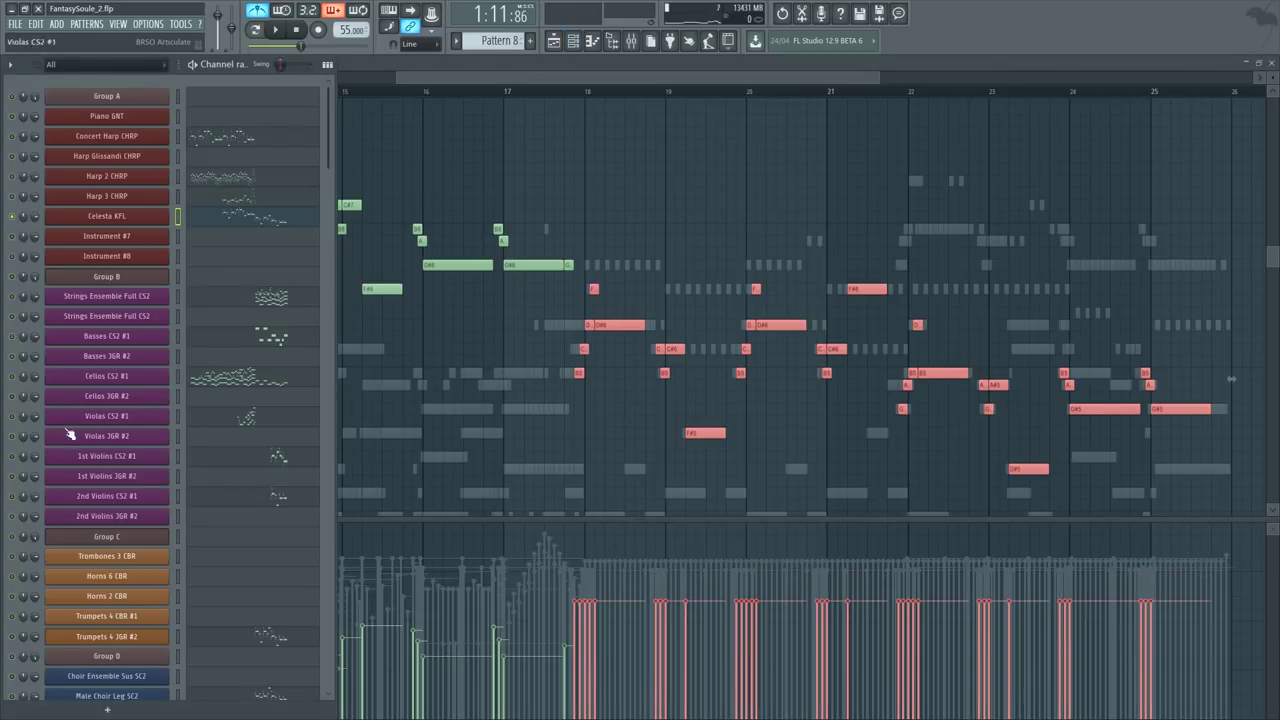
left_click(577, 96)
key("space")
scroll(580, 98, "up", 4)
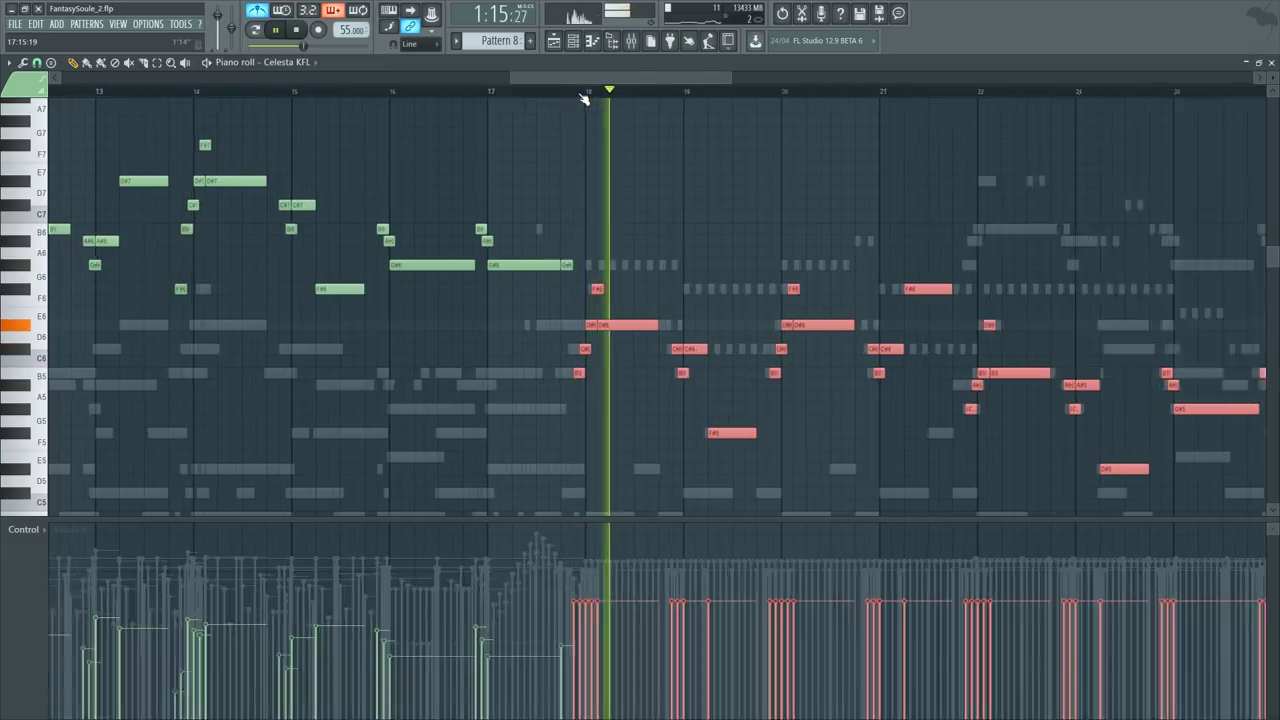
scroll(672, 96, "down", 1)
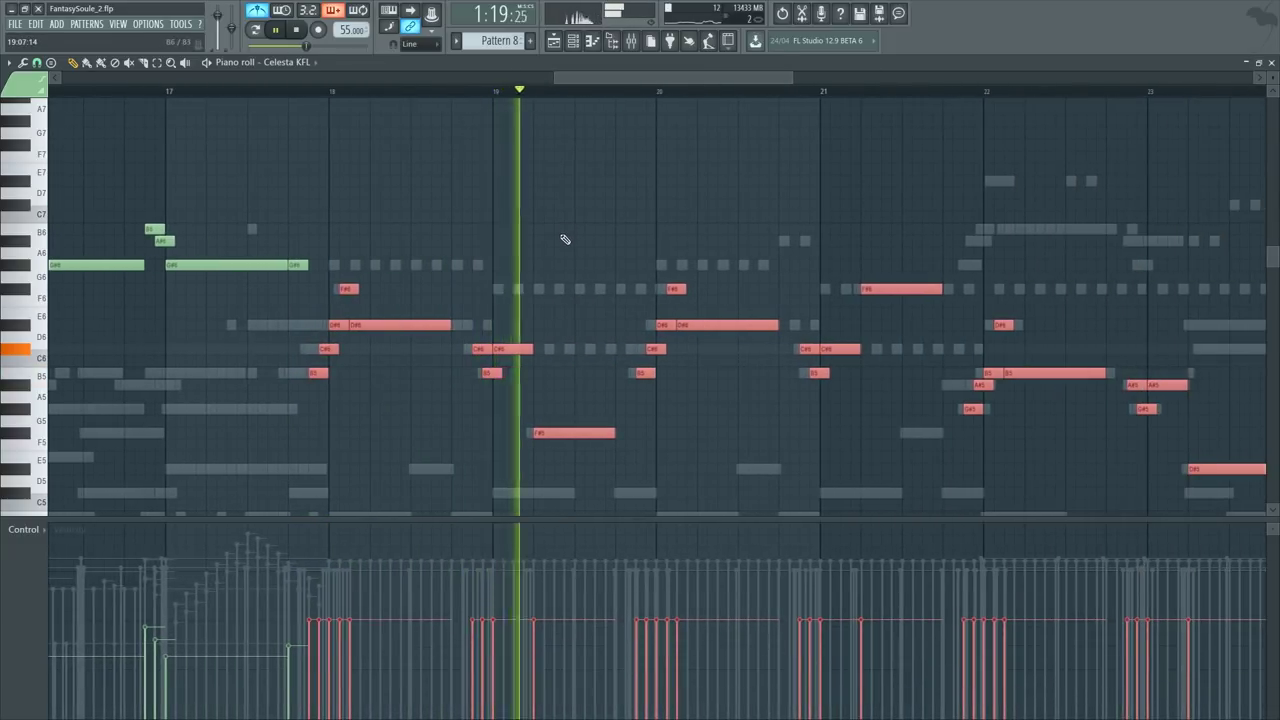
Step: Enable Trumpets 4 JGR #2 alongside the soloed Celesta and open the trumpets' piano roll
key("F6")
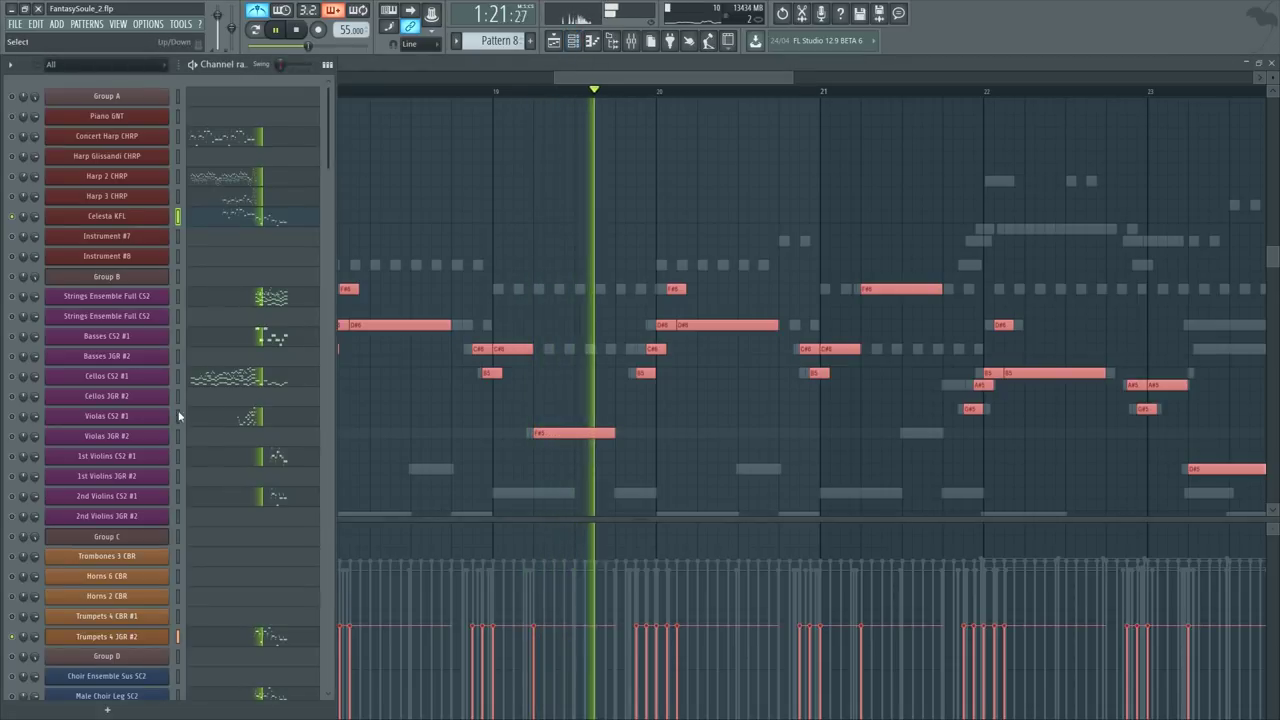
scroll(240, 470, "down", 3)
left_click(263, 460)
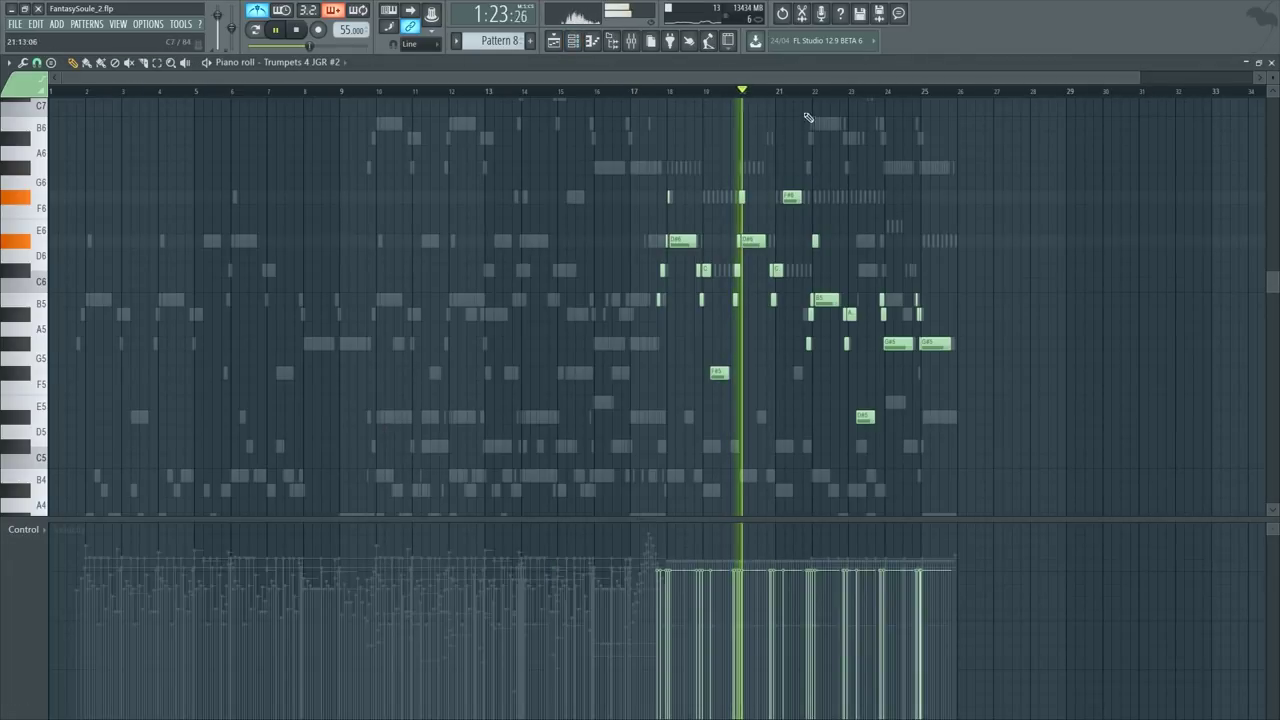
Step: Play the trumpet melody from just before bar 18 with the metronome off, and nudge the phrase starting before bar 20 slightly later
scroll(676, 97, "up", 8)
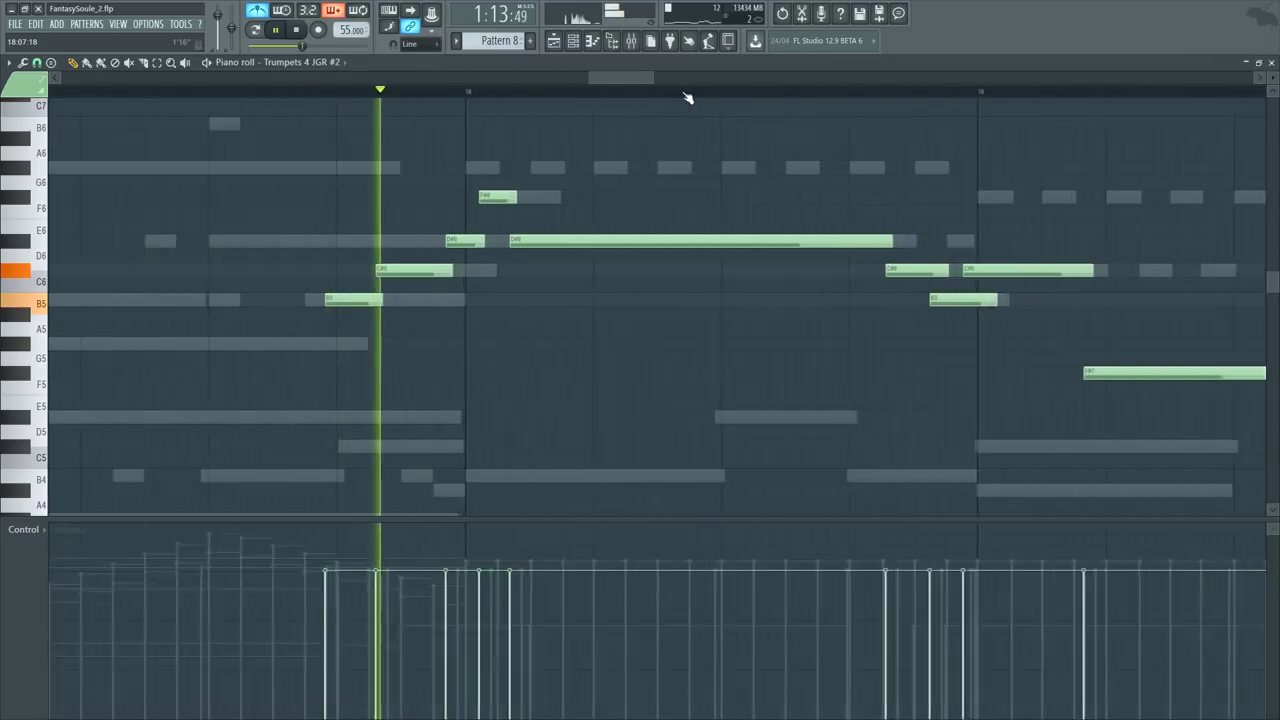
scroll(585, 158, "down", 2)
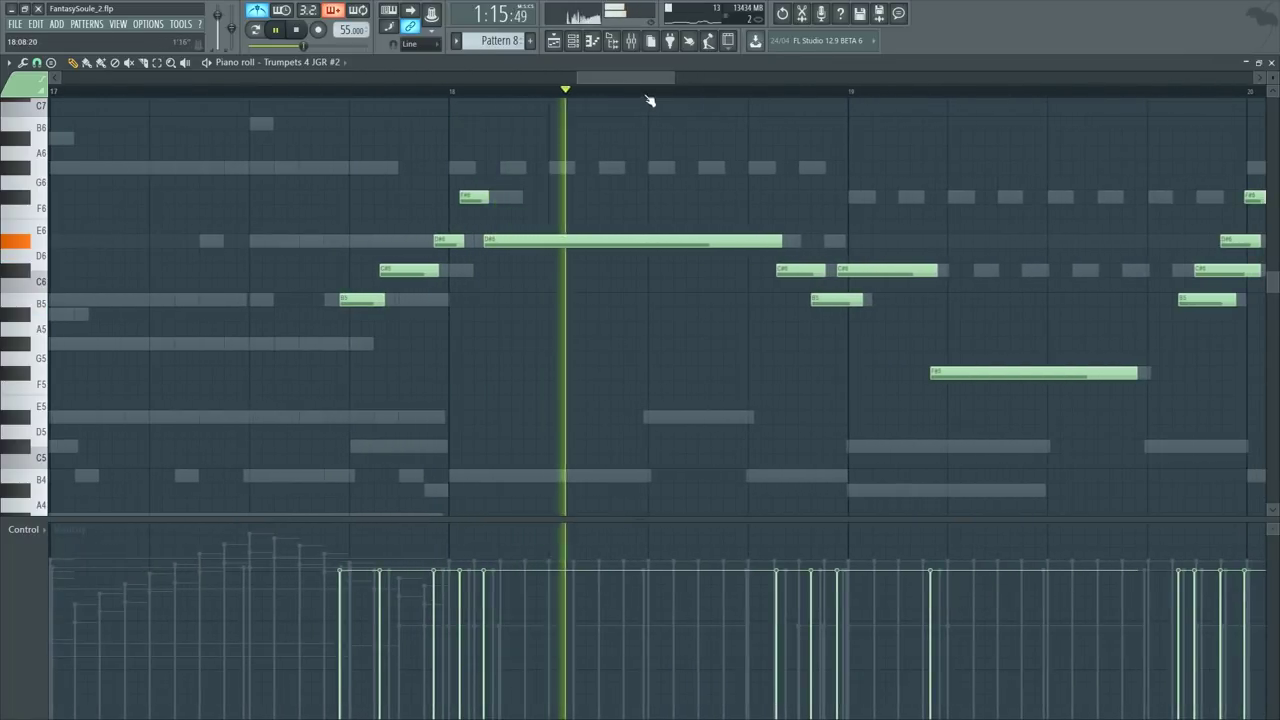
left_click_drag(641, 81, 650, 88)
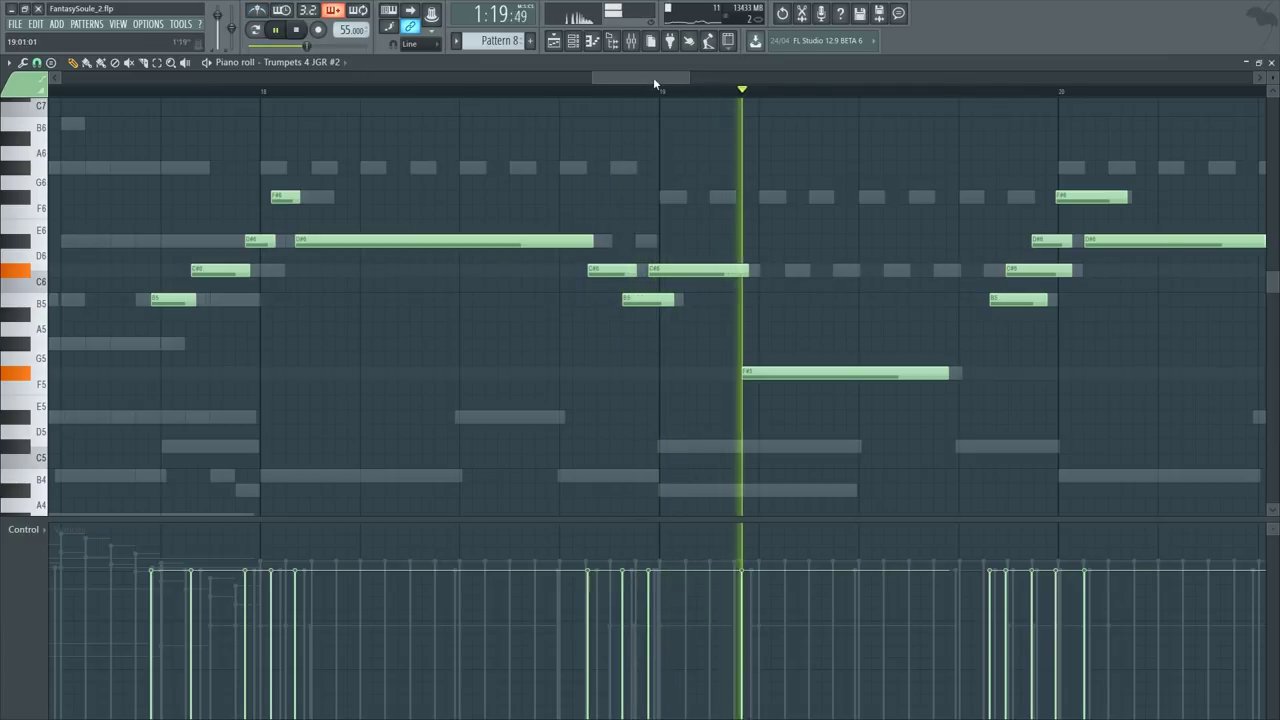
mouse_move(654, 77)
left_mouse_down()
mouse_move(680, 109)
mouse_move(672, 77)
left_mouse_up()
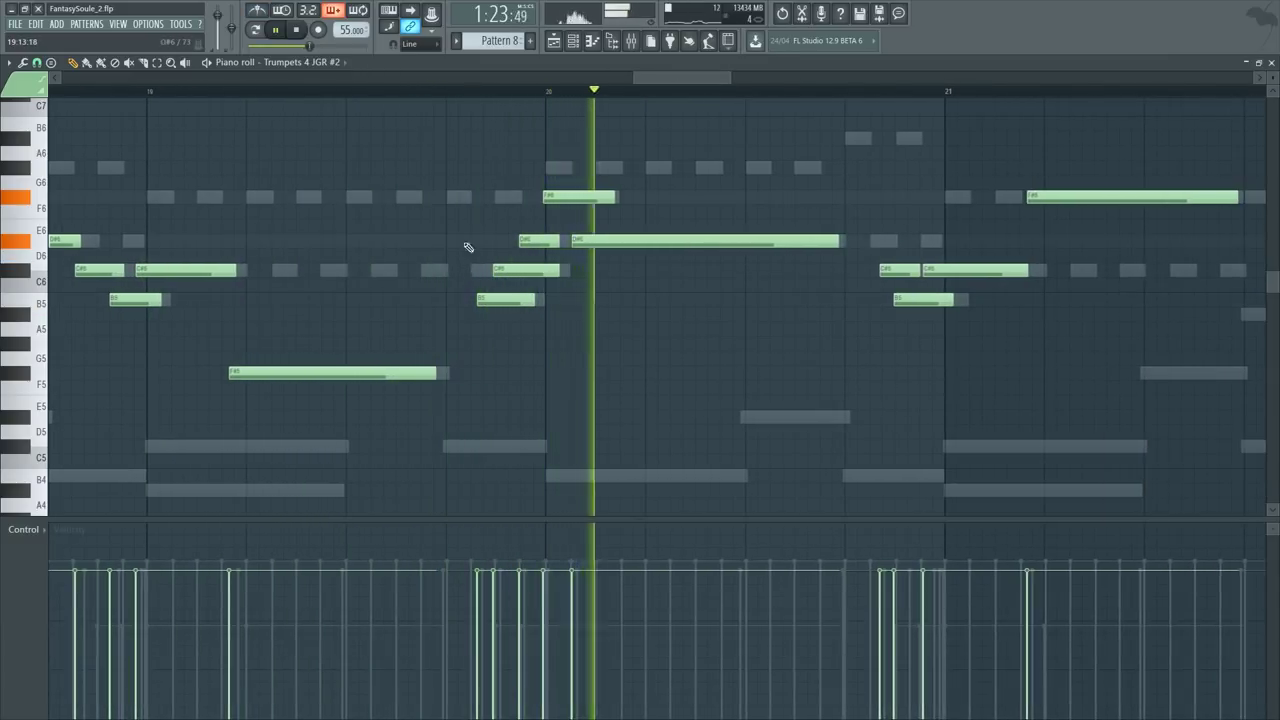
left_click_drag(450, 150, 614, 306)
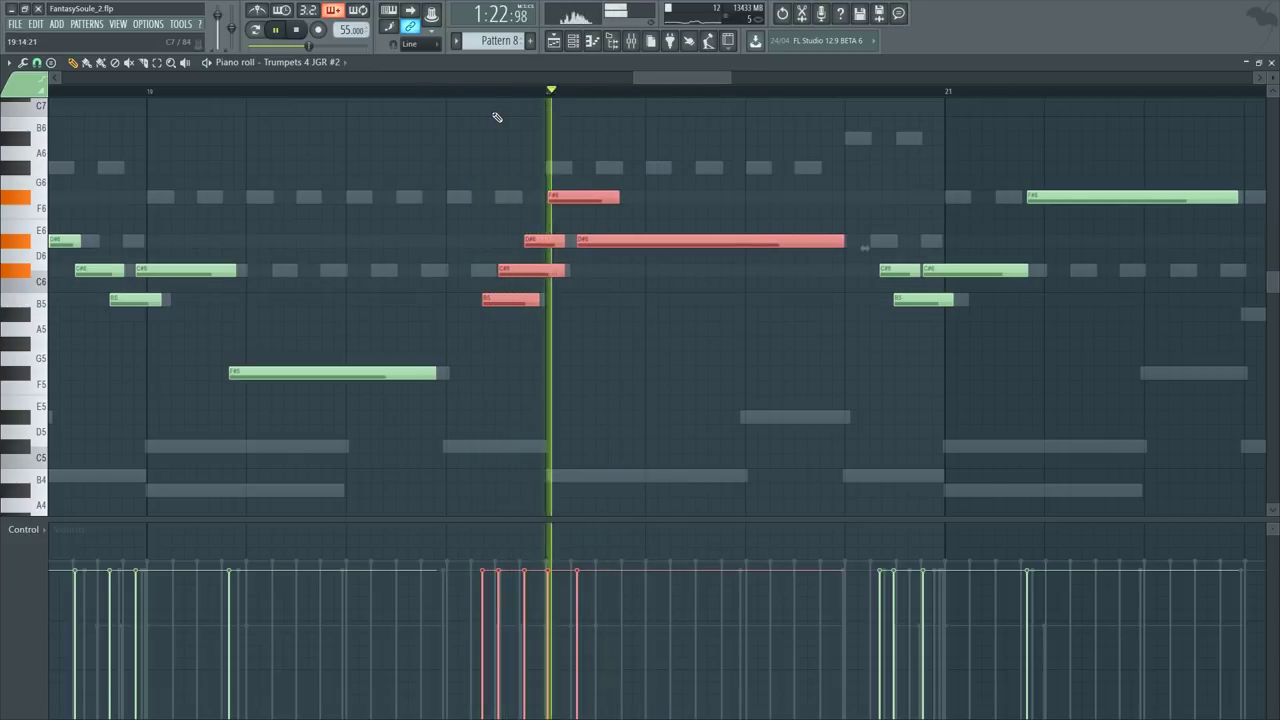
Step: Check the timing of the trumpet notes just before bar 21 and play the melody on into bar 24
left_click_drag(685, 78, 725, 78)
left_click(398, 174, "ctrl")
left_click_drag(405, 240, 445, 300)
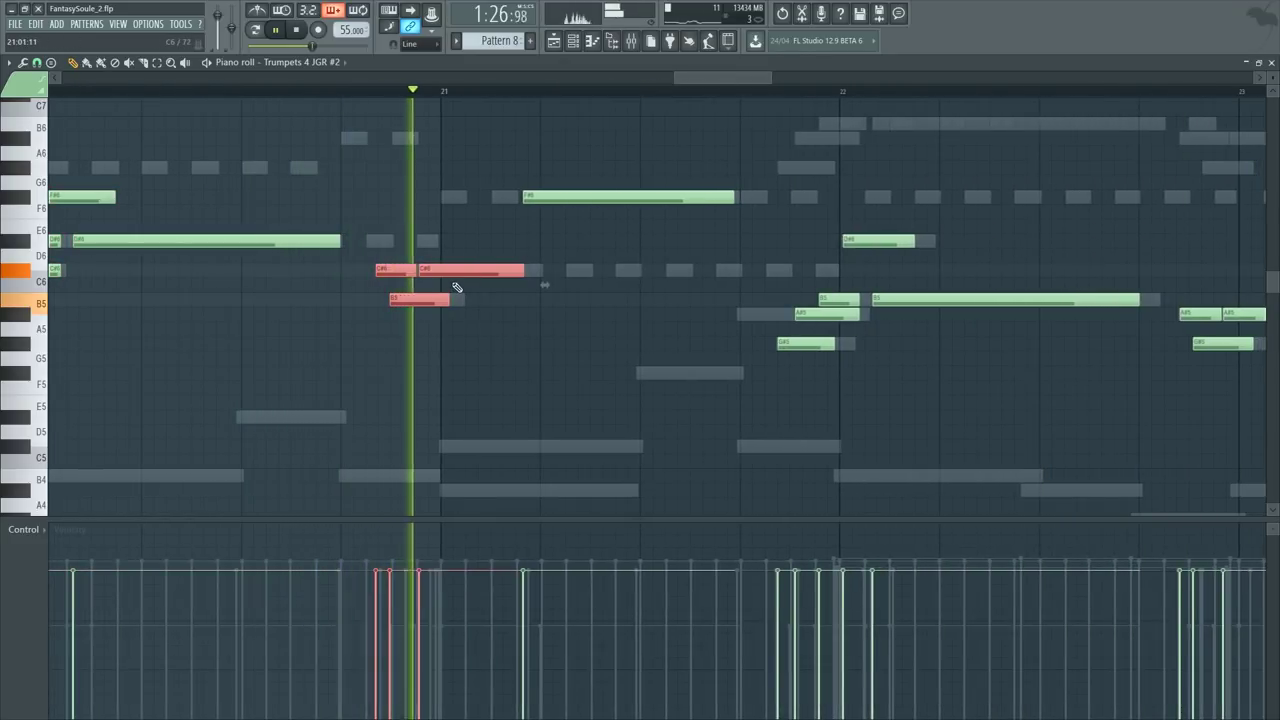
left_click(461, 226, "ctrl")
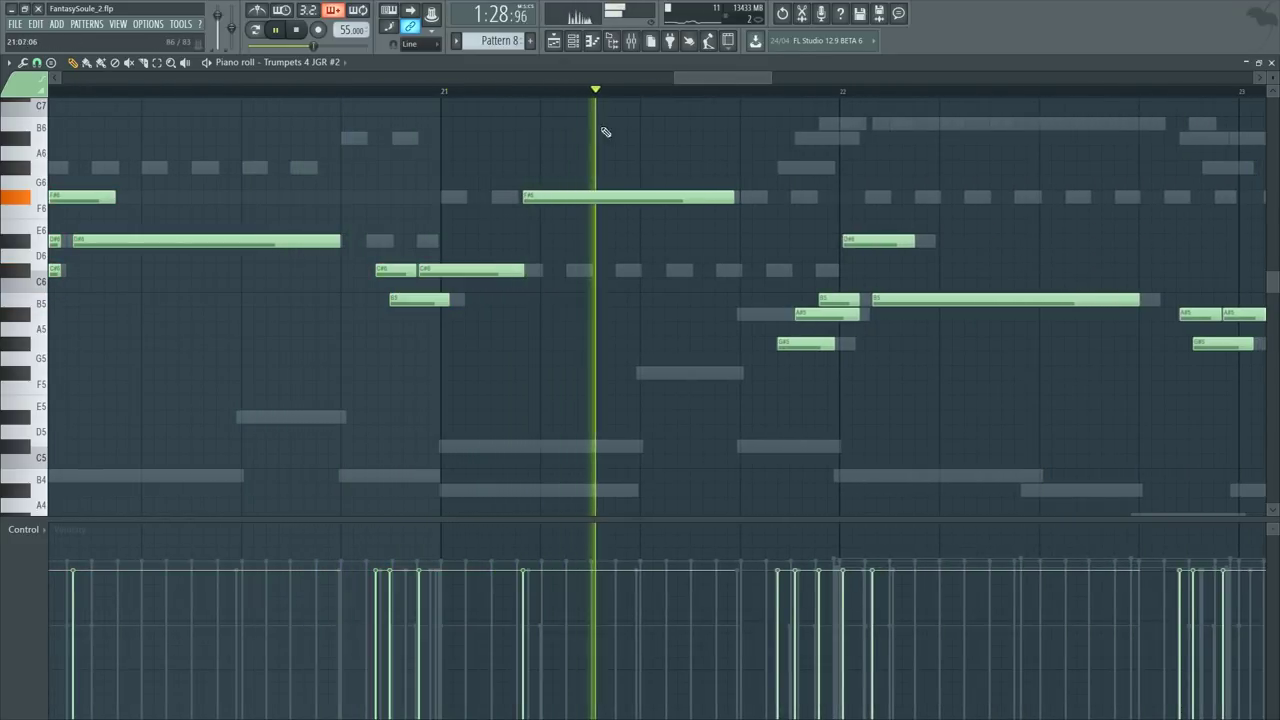
left_click_drag(720, 78, 757, 78)
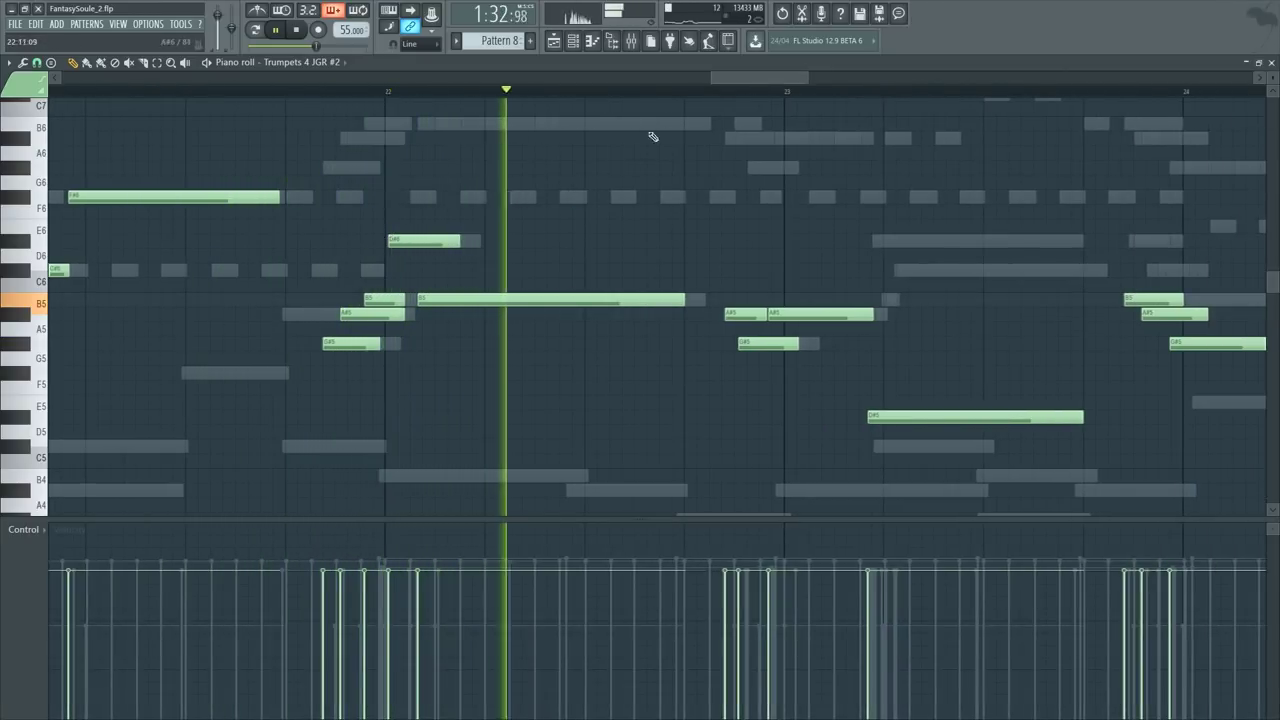
left_click_drag(731, 78, 758, 77)
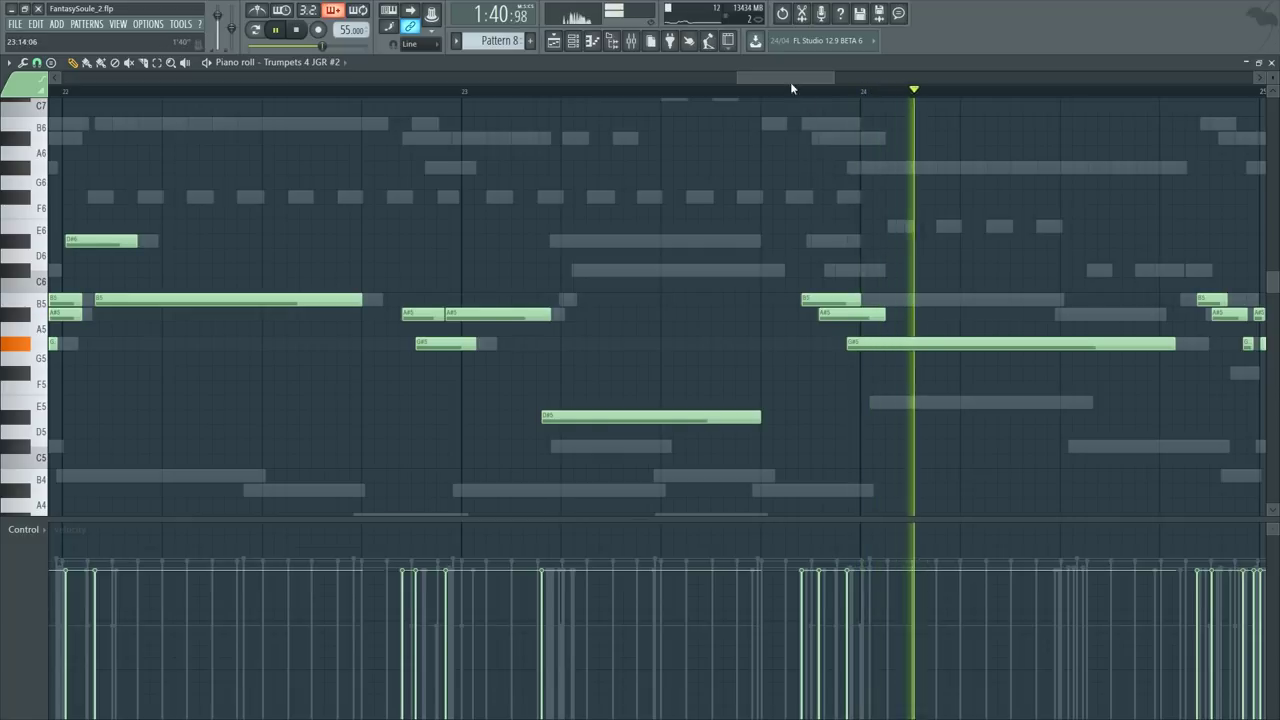
Step: Replay the transition into bar 25 and nudge the short G#5, the A#5 and the long G#5 slightly earlier
left_click_drag(791, 82, 844, 88)
scroll(627, 110, "down", 1)
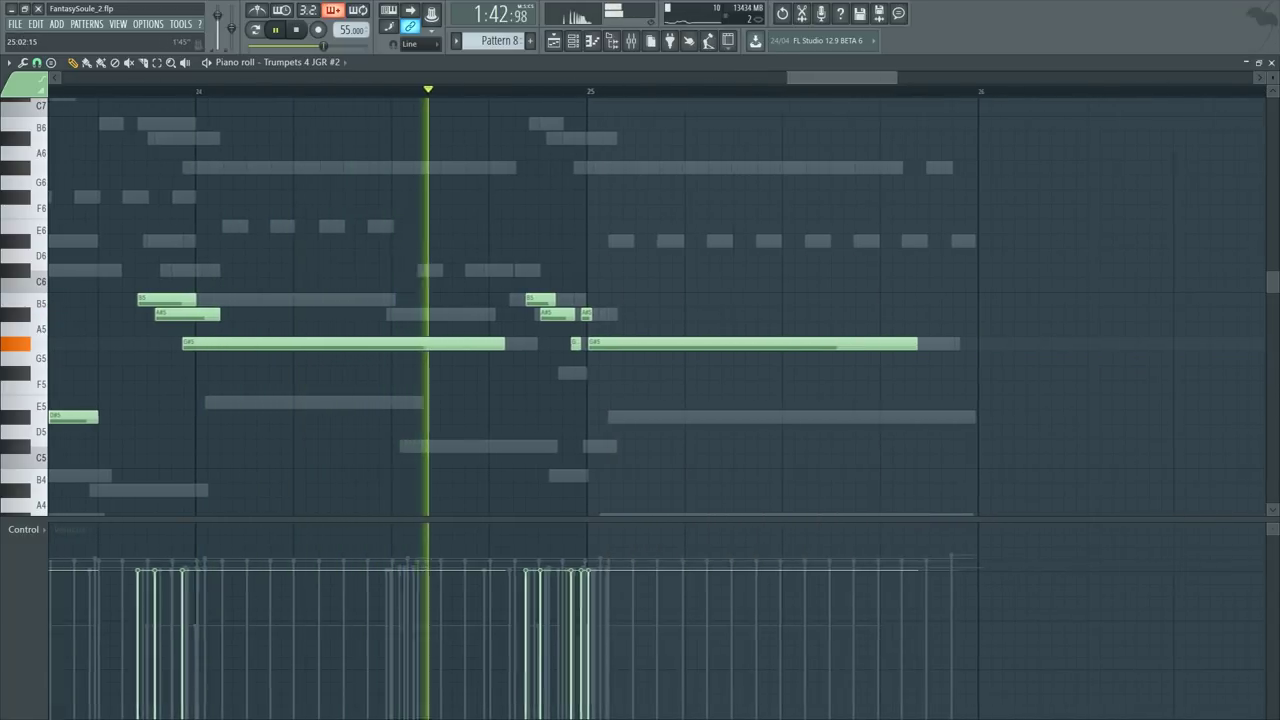
scroll(537, 320, "down", 1)
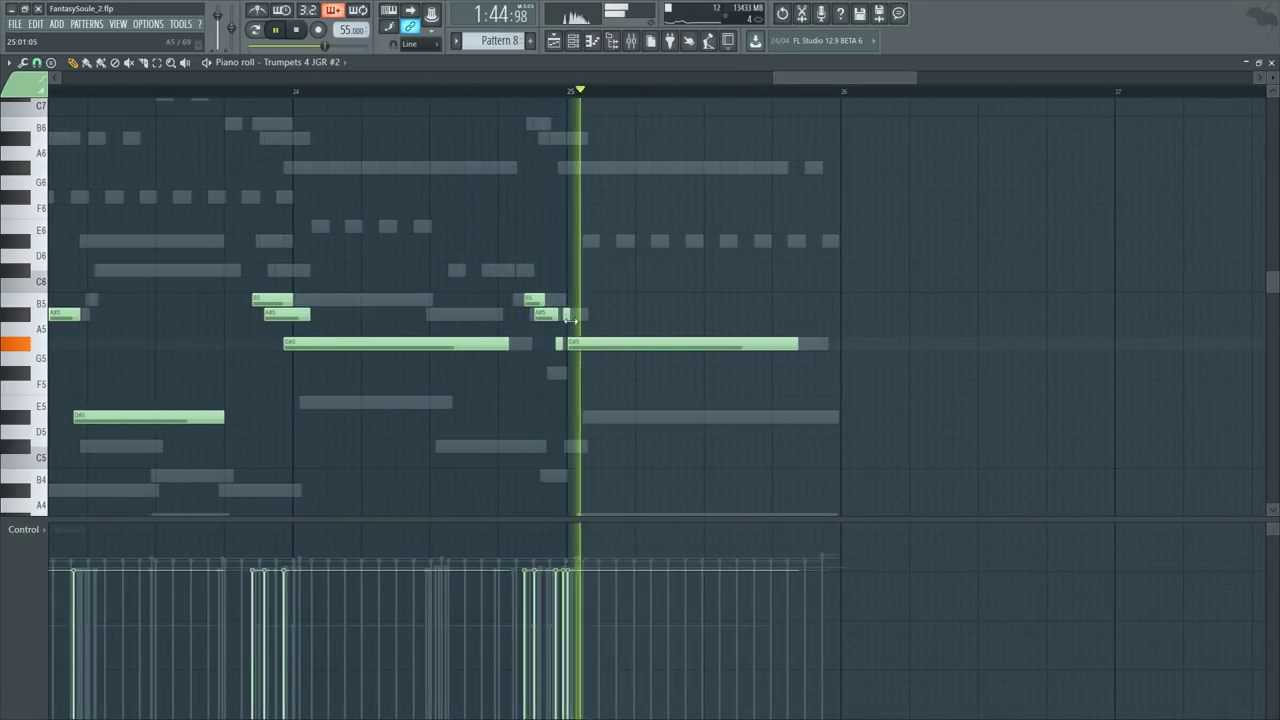
left_click(512, 98)
scroll(535, 98, "up", 1)
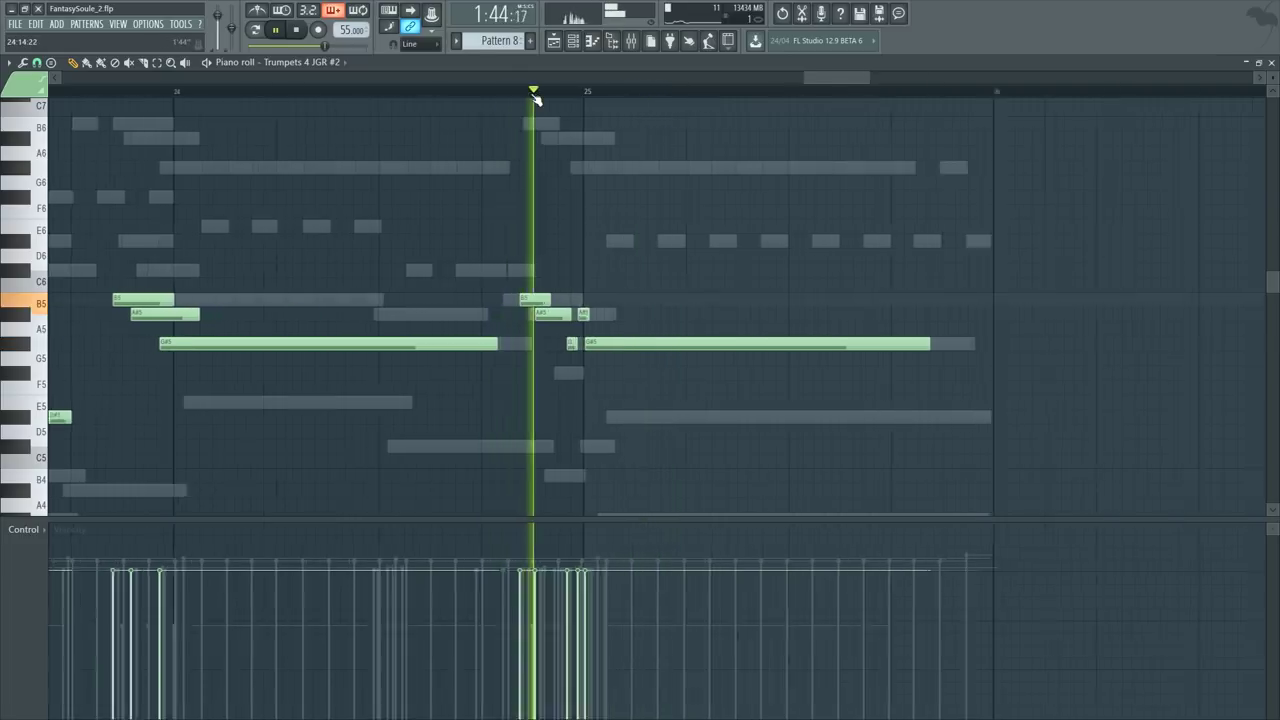
scroll(535, 98, "up", 3)
left_click_drag(667, 306, 720, 347)
key("space")
left_click(766, 256, "ctrl")
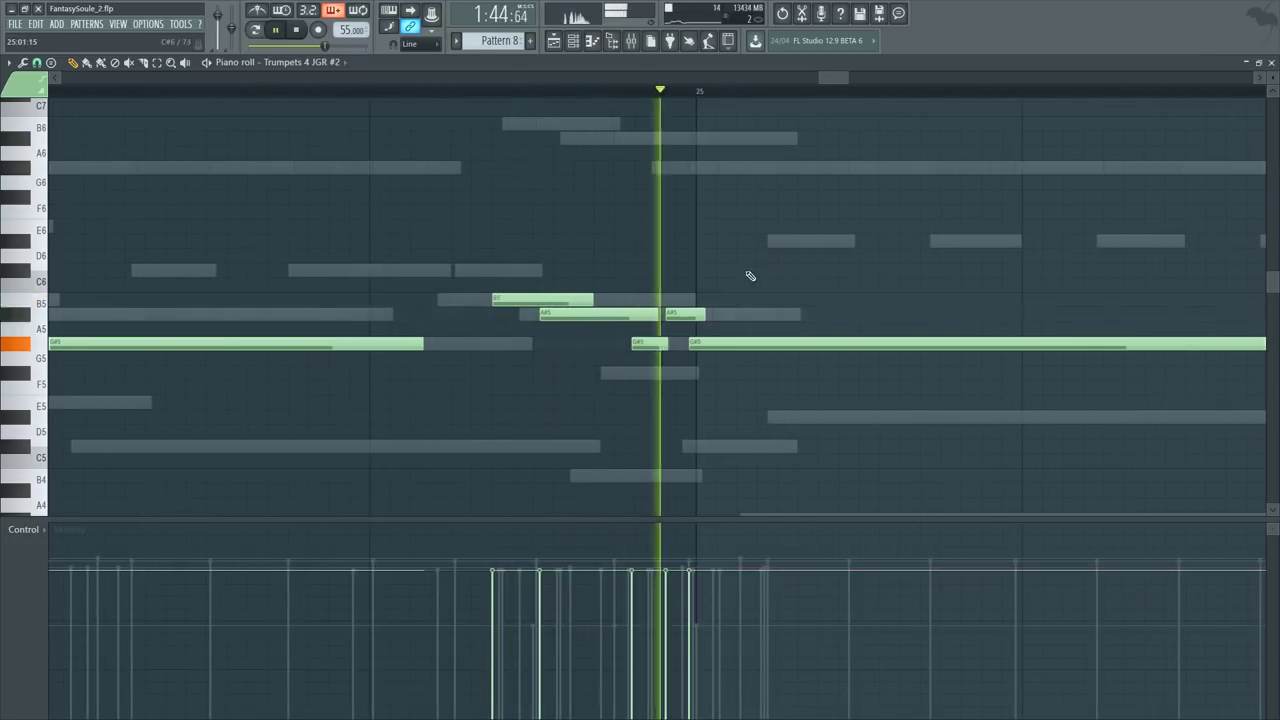
Step: Lengthen the short G#5 and the following A#5 just before bar 25 slightly, then replay the transition
left_click_drag(668, 339, 679, 342)
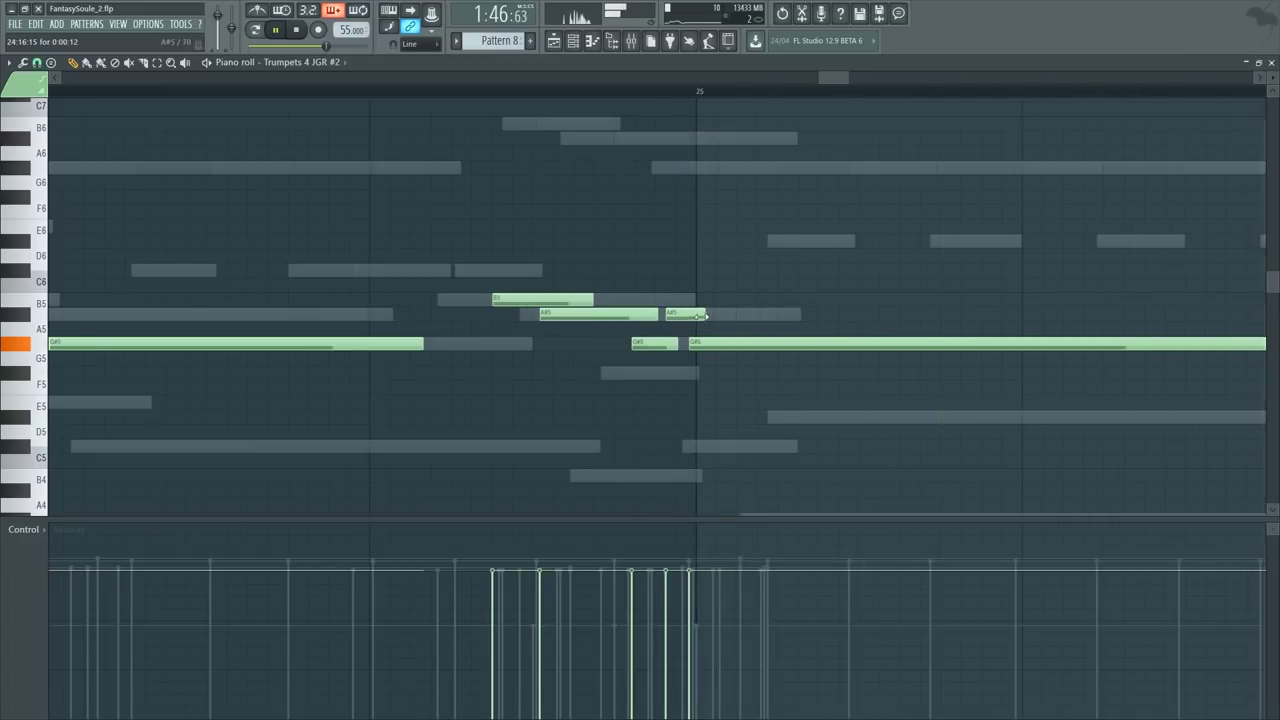
key("space")
key("space")
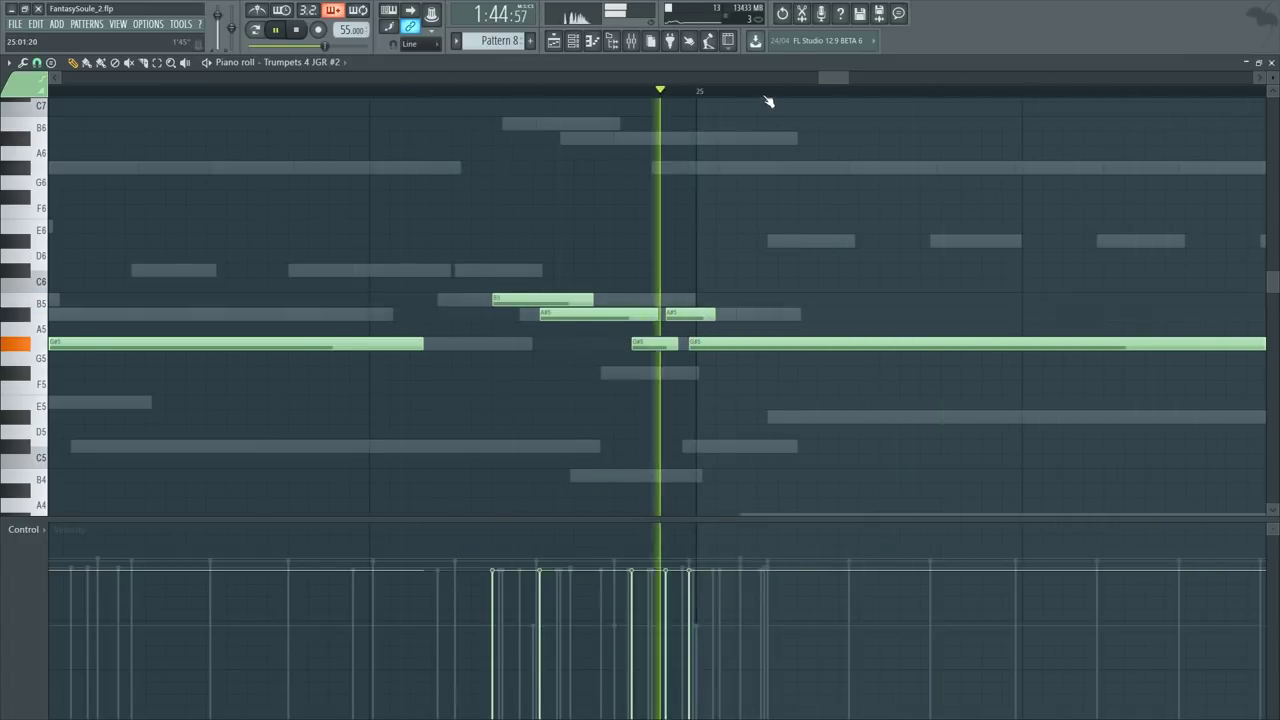
Step: Extend the final long G#5 in bar 25 nearly to the end of the bar and show the channel list
left_click_drag(846, 78, 939, 78)
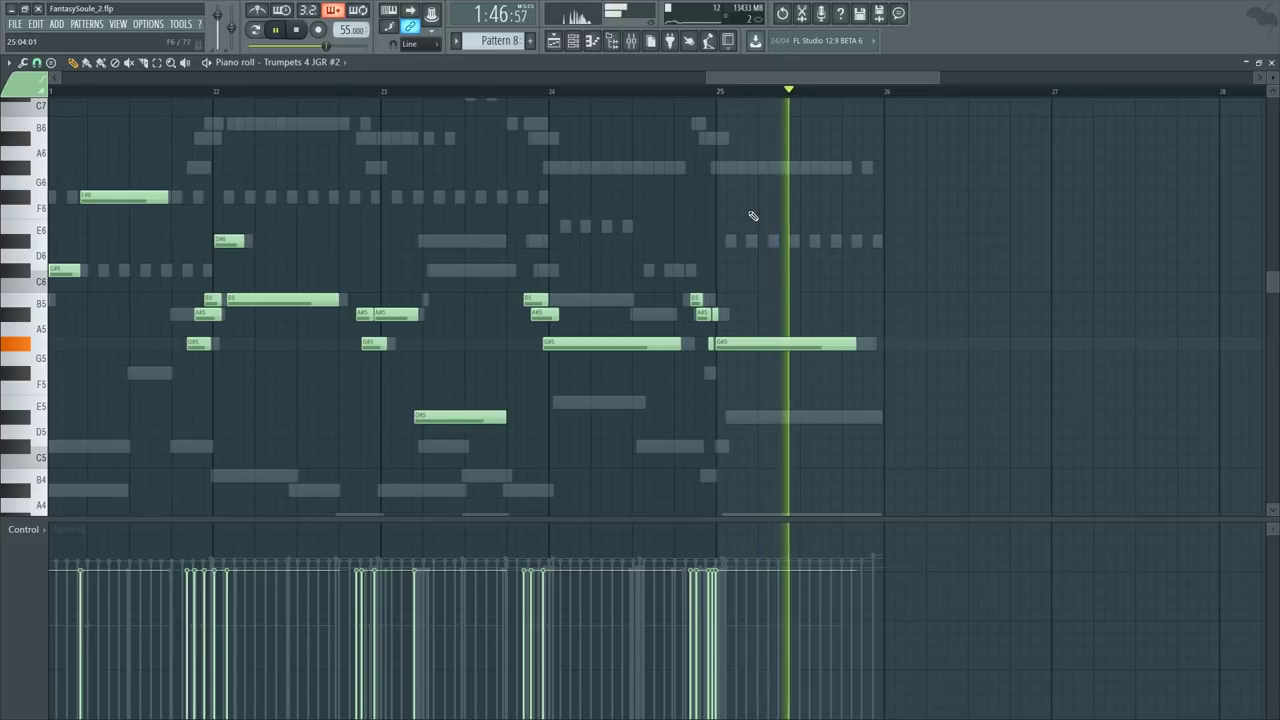
key("F6")
left_click_drag(939, 78, 994, 78)
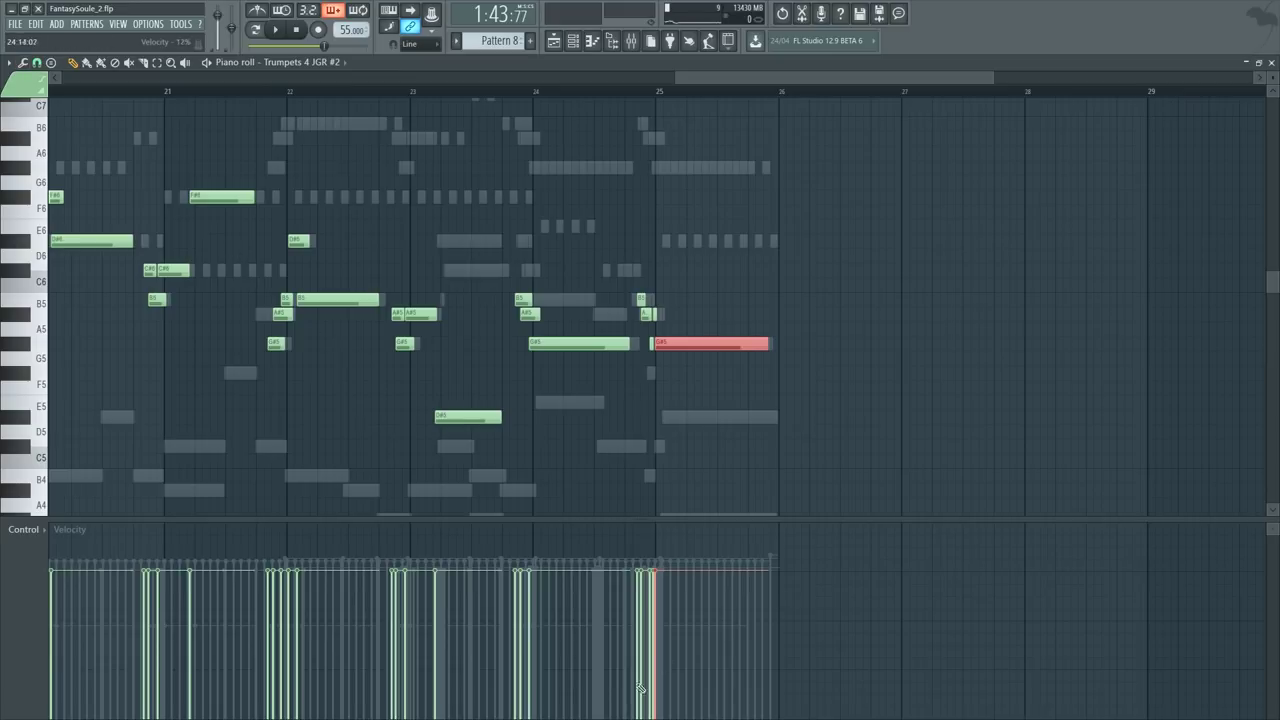
key("F6")
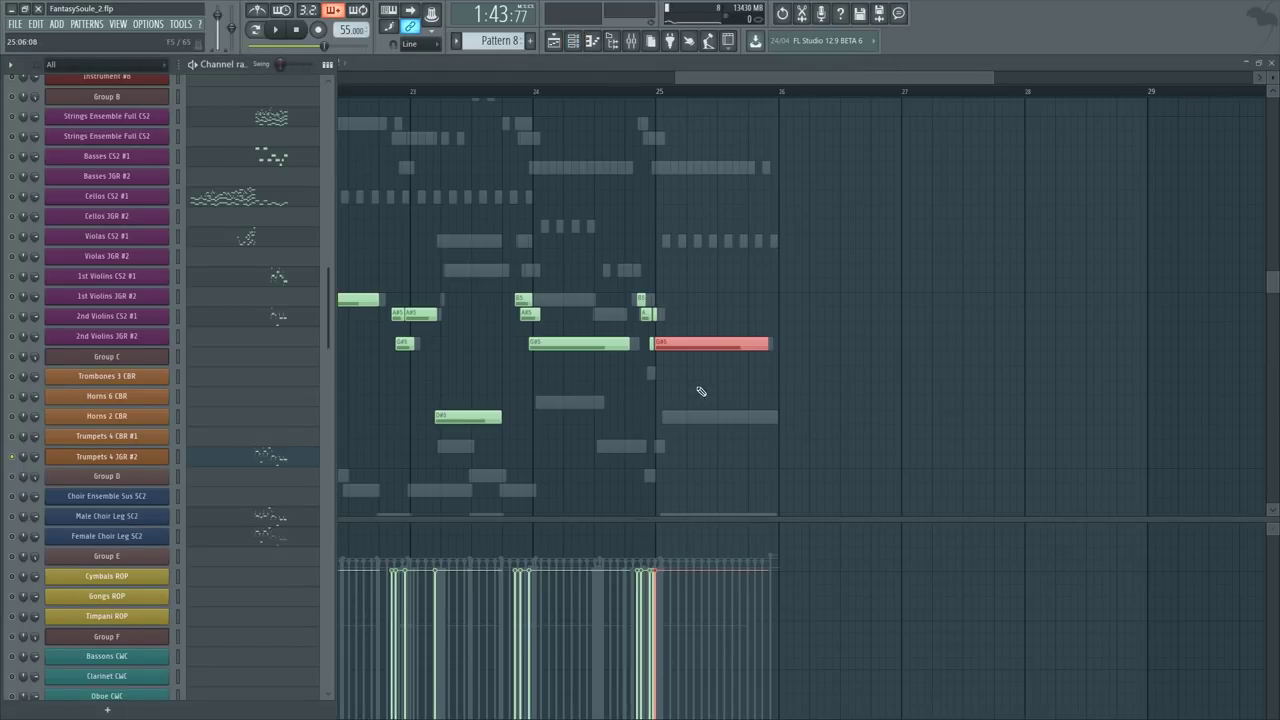
Step: Open the Female Choir Leg SC2 notes and play the melody from just before bar 18 into bar 20
scroll(55, 427, "down", 3)
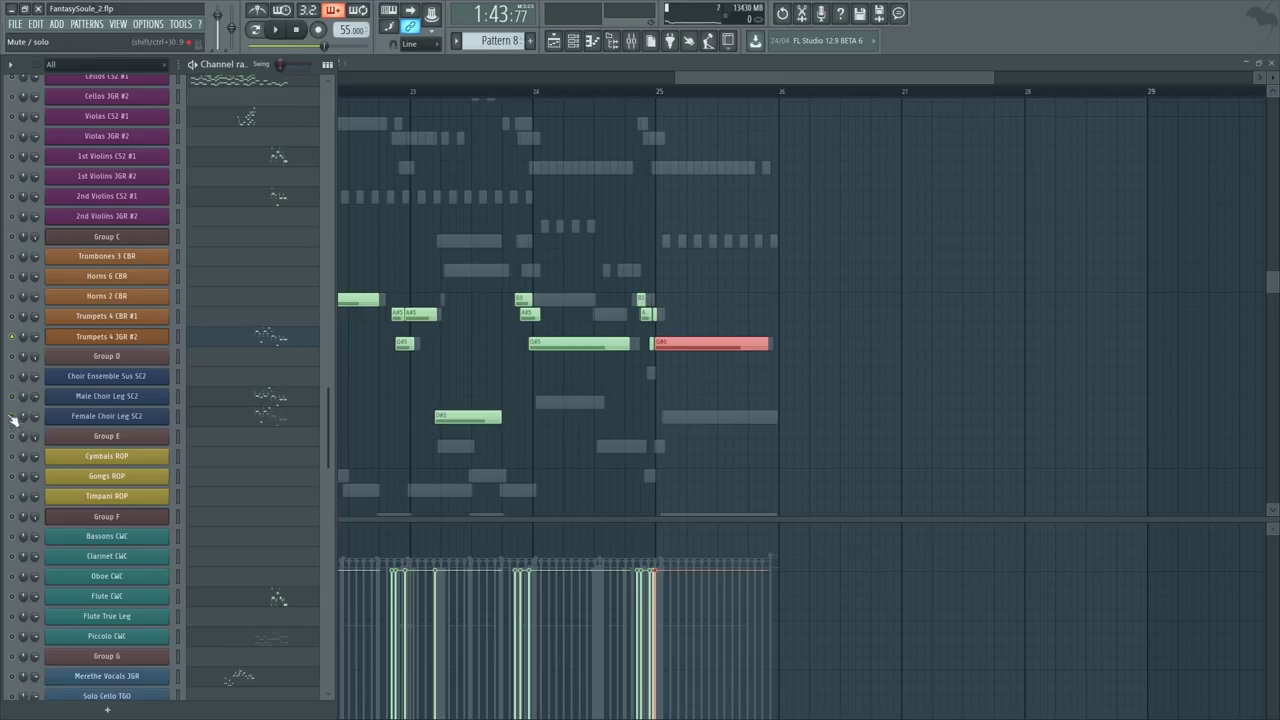
left_click(236, 425)
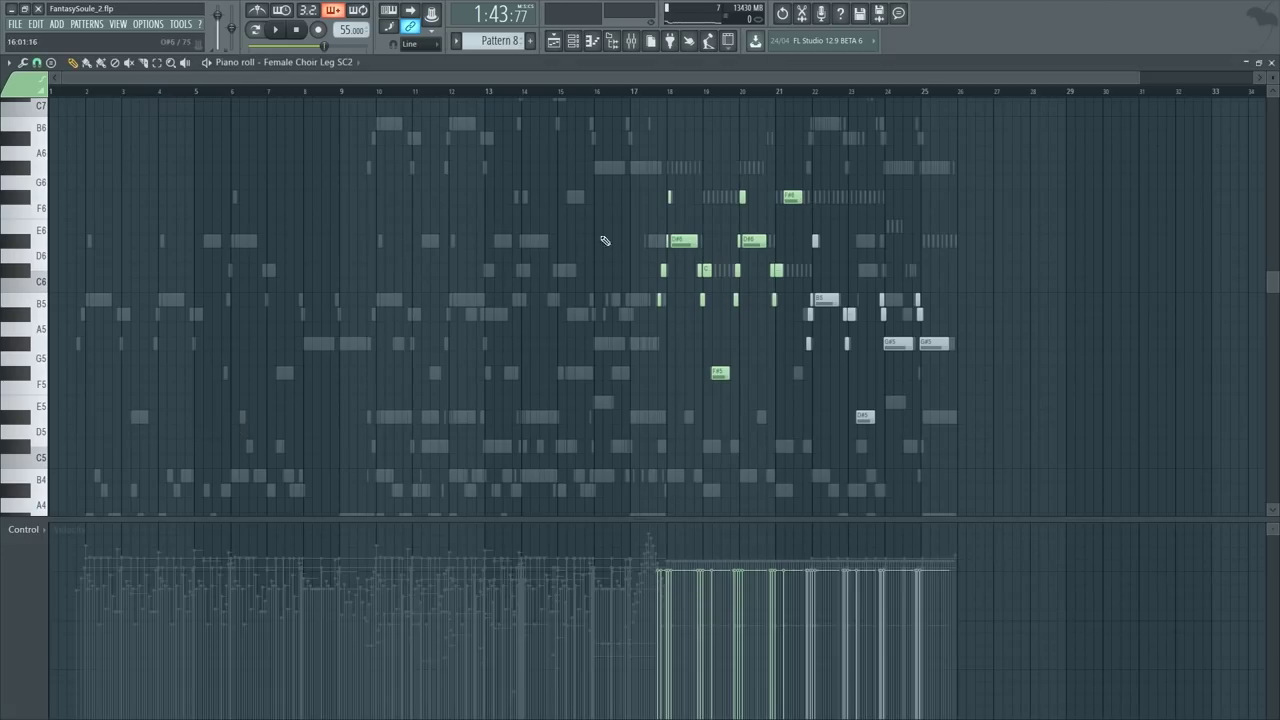
scroll(680, 102, "up", 5)
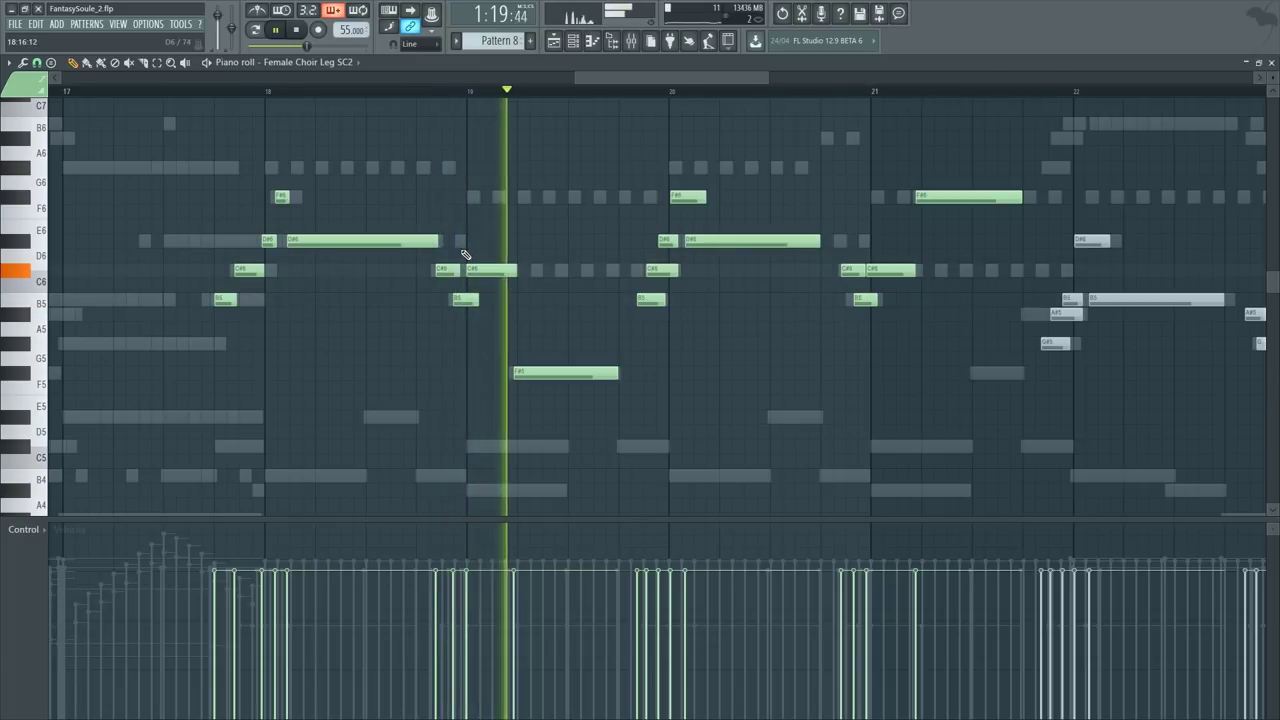
scroll(720, 100, "up", 2)
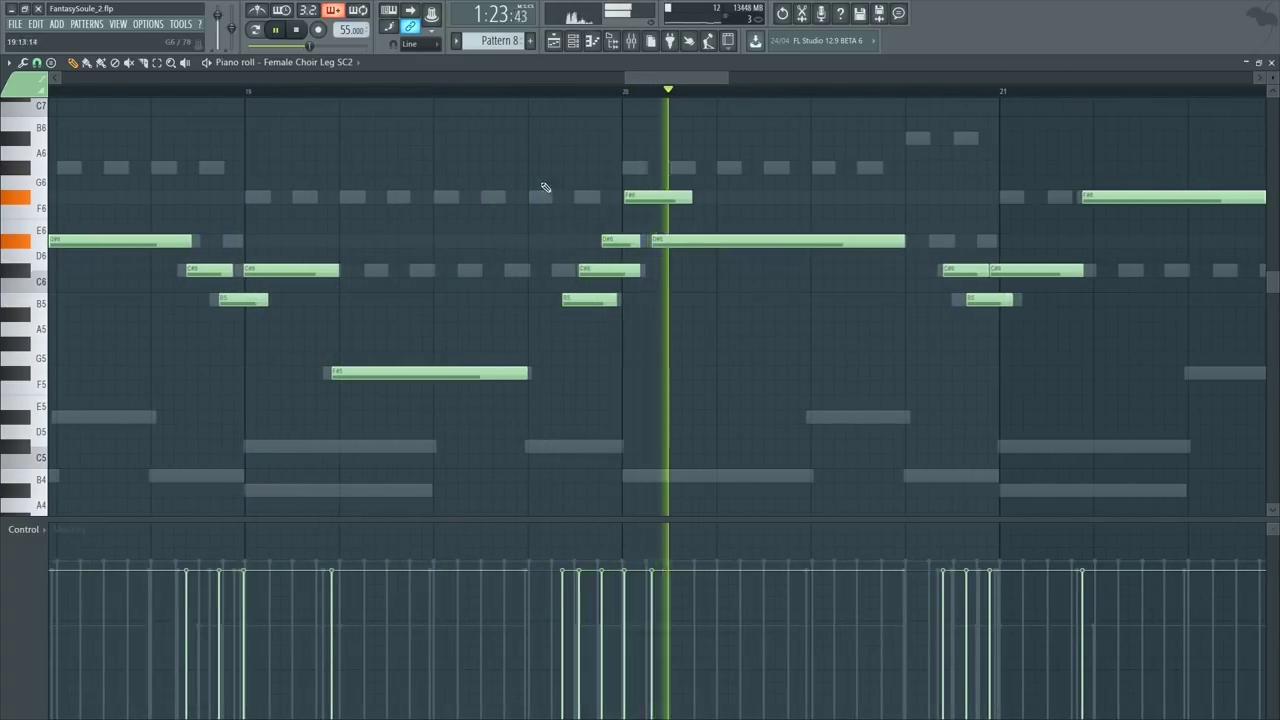
Step: Shift the female choir's five-note group around bar 20, from B5 to the long D#6, slightly later and replay it
left_click_drag(531, 149, 680, 320)
key("space")
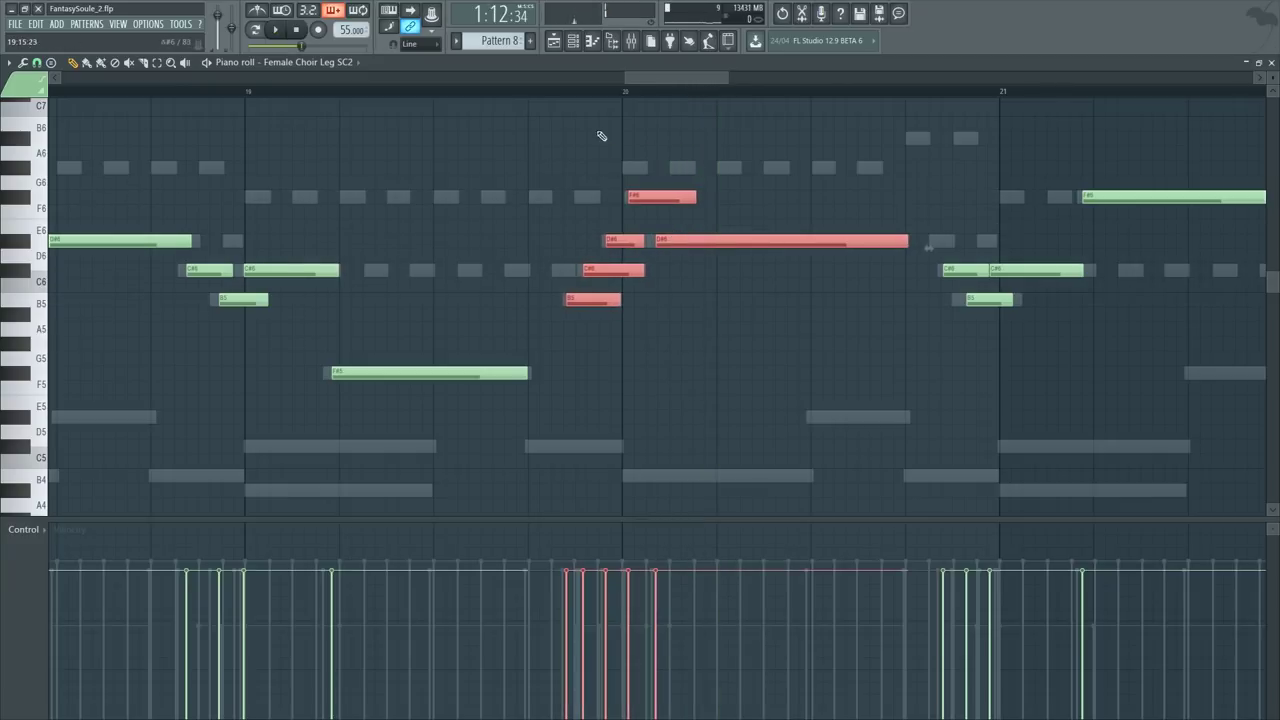
left_click(557, 93)
key("space")
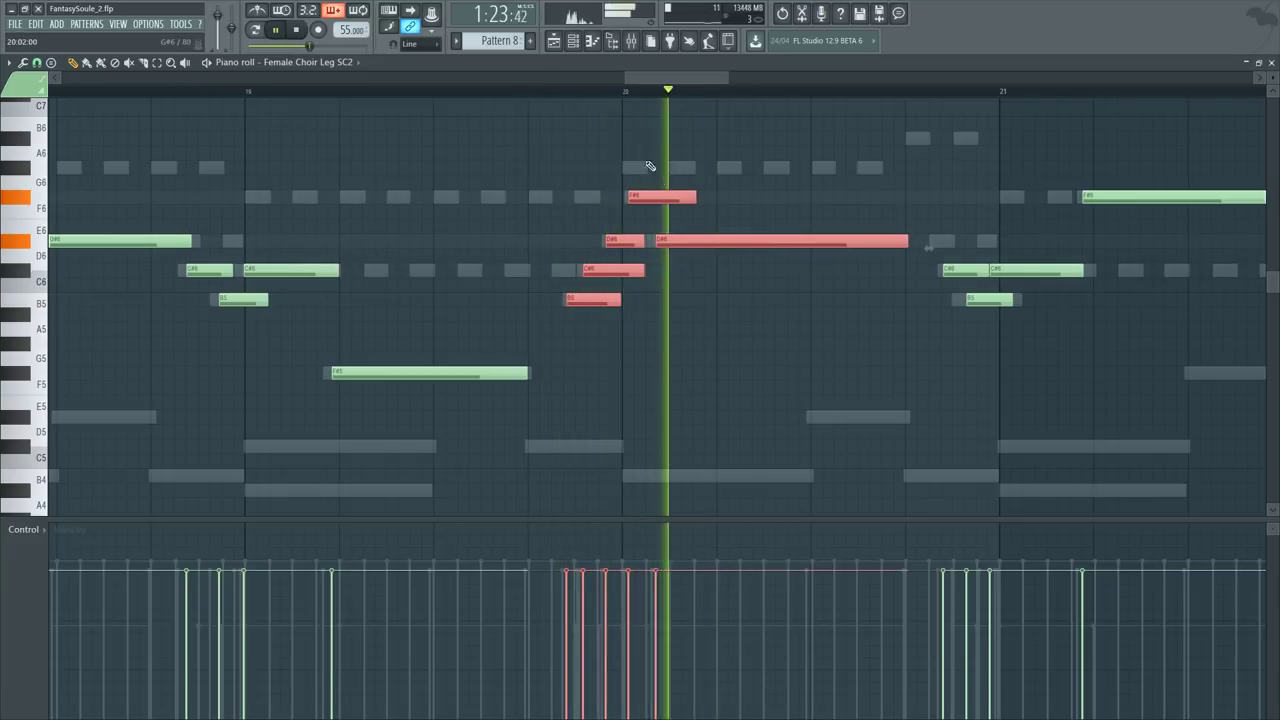
left_click_drag(681, 79, 715, 79)
left_click(592, 167, "ctrl")
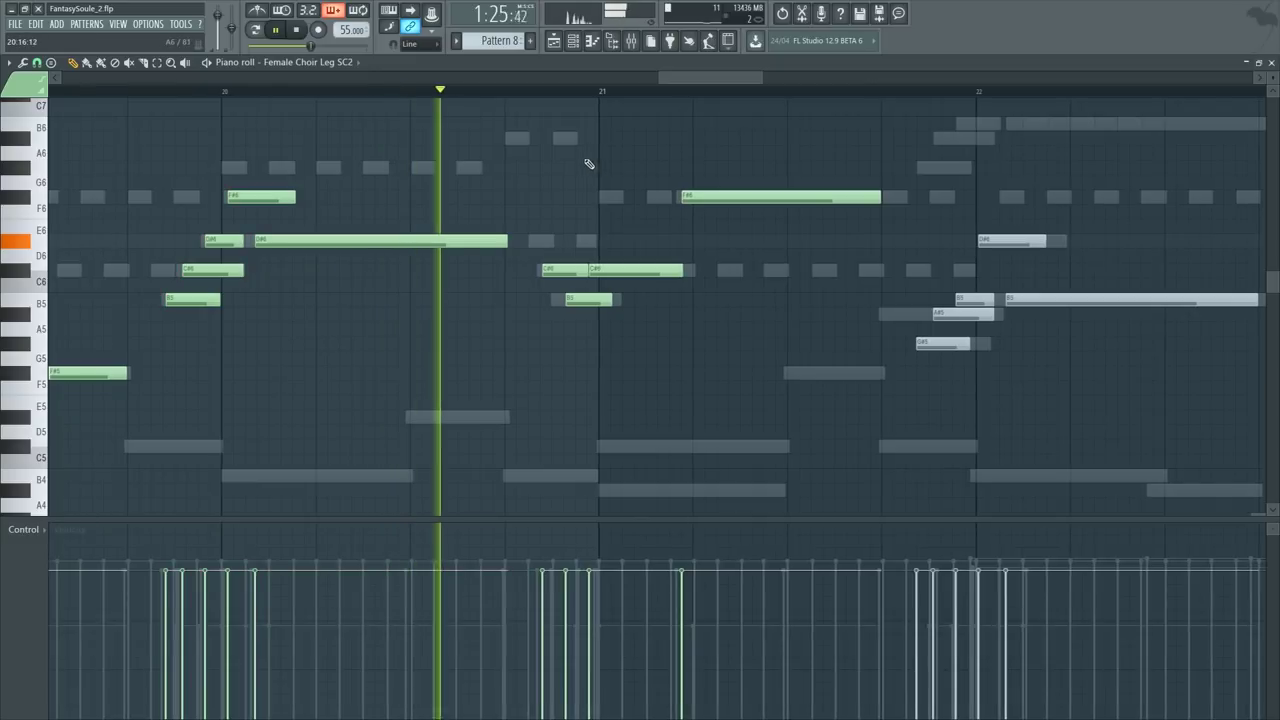
Step: Play the female choir line on to bar 22 and delete its notes from just before bar 22 through bar 25
key("alt+Tab")
key("alt+Tab")
key("alt+Tab")
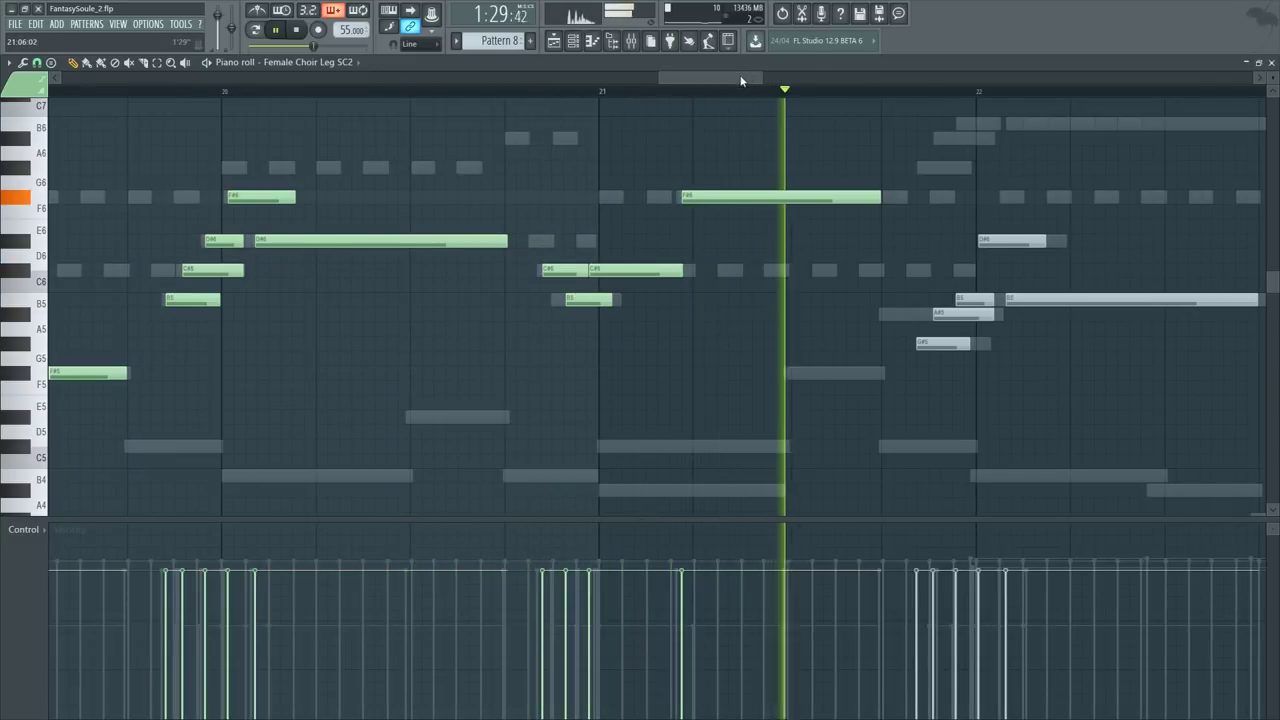
left_click_drag(743, 79, 777, 77)
scroll(612, 236, "down", 5)
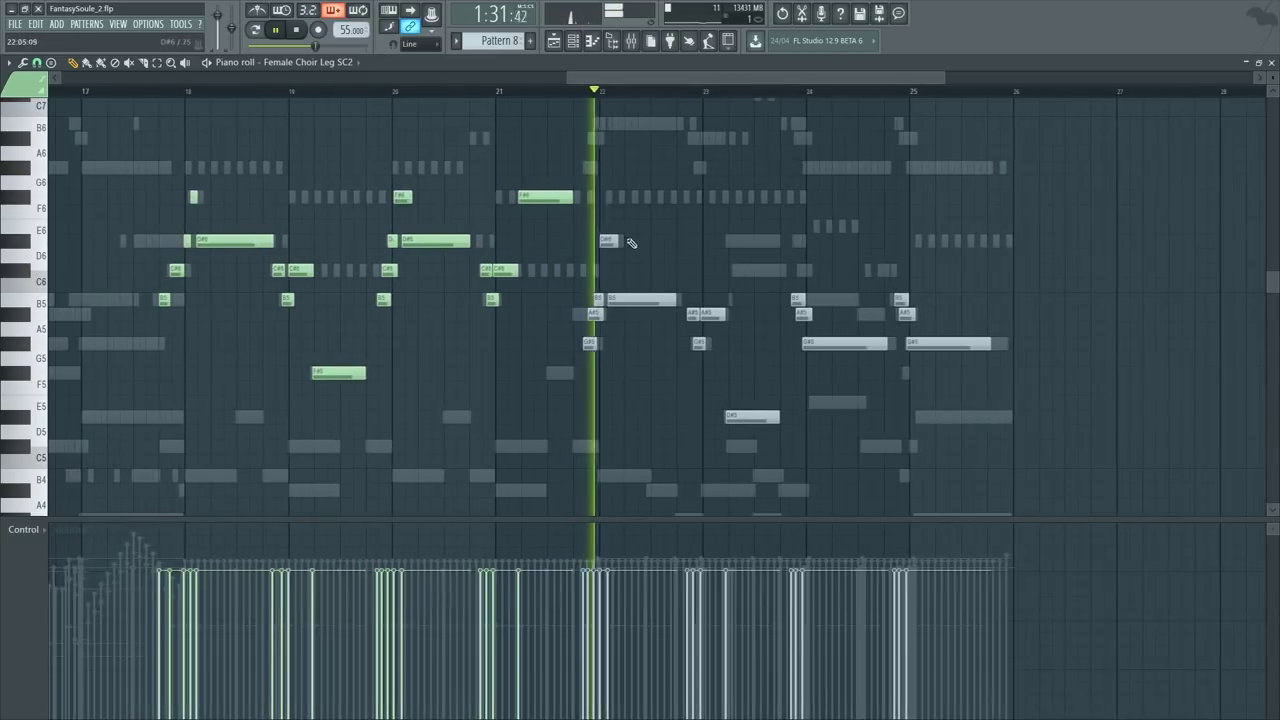
key("Delete")
Step: Open the Male Choir Leg SC2 notes and play the melody from just before bar 18
key("F6")
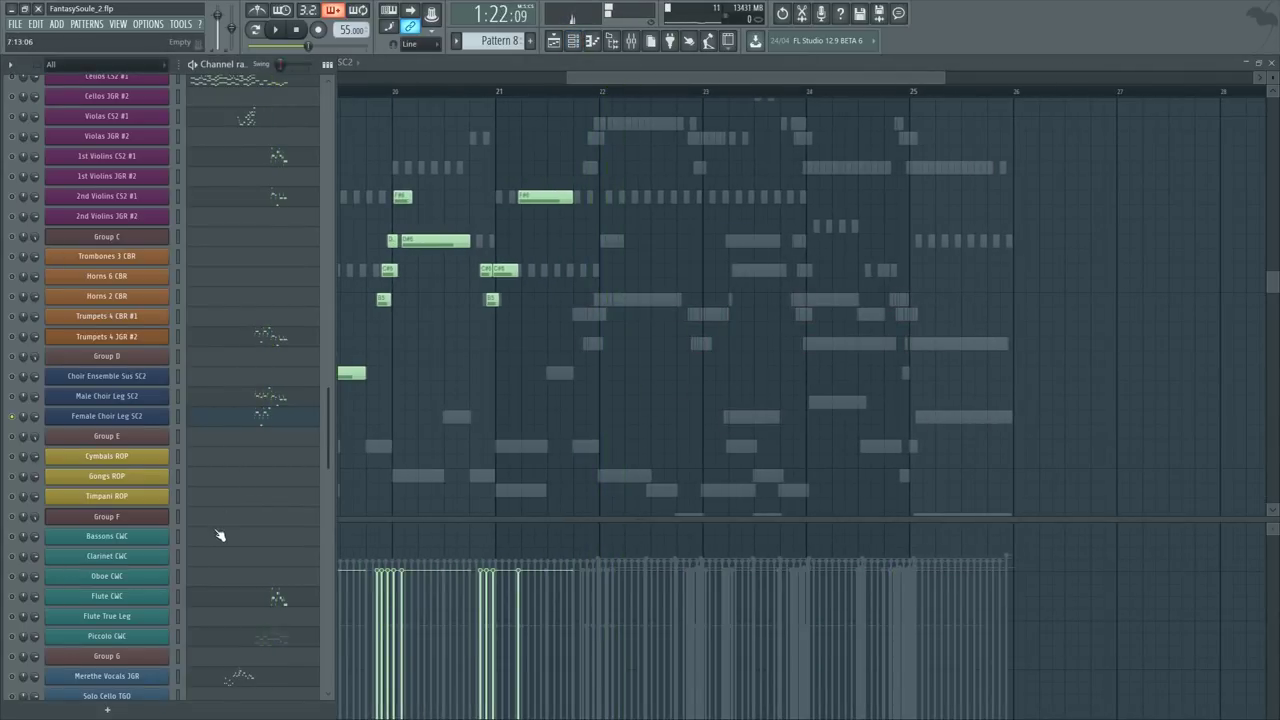
scroll(220, 536, "down", 3)
left_click(268, 336)
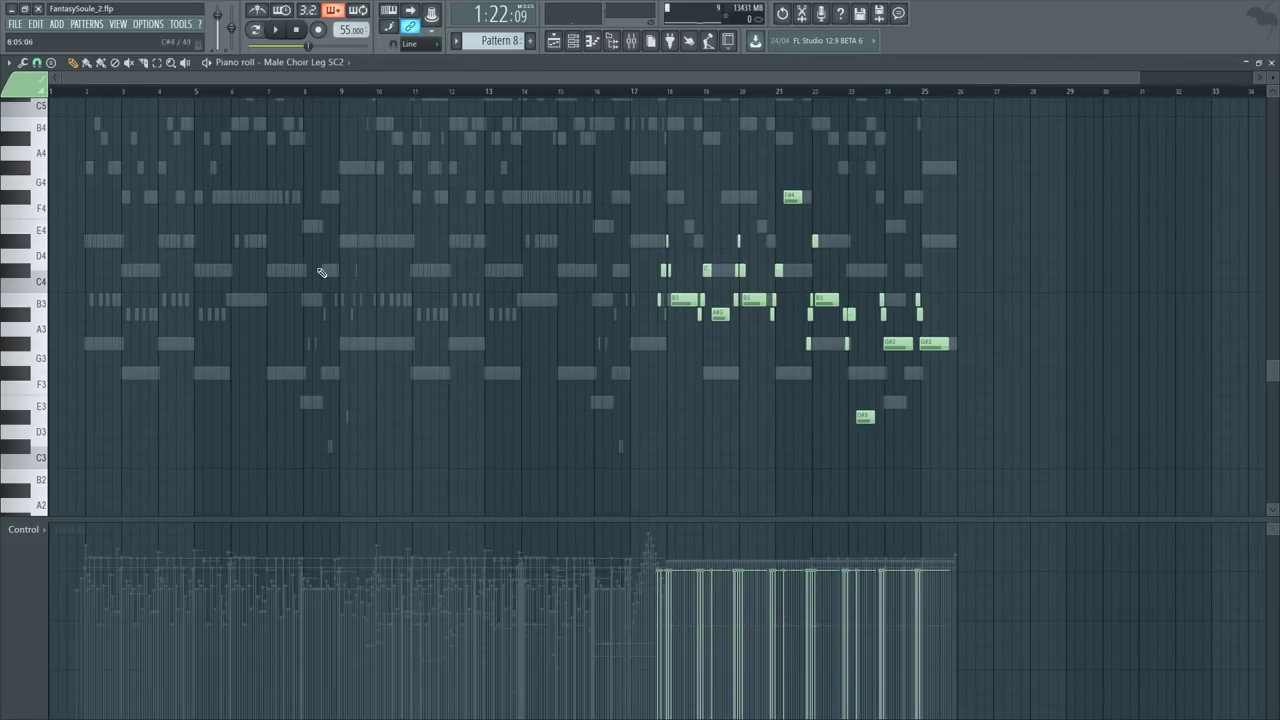
key("space")
scroll(659, 97, "up", 5)
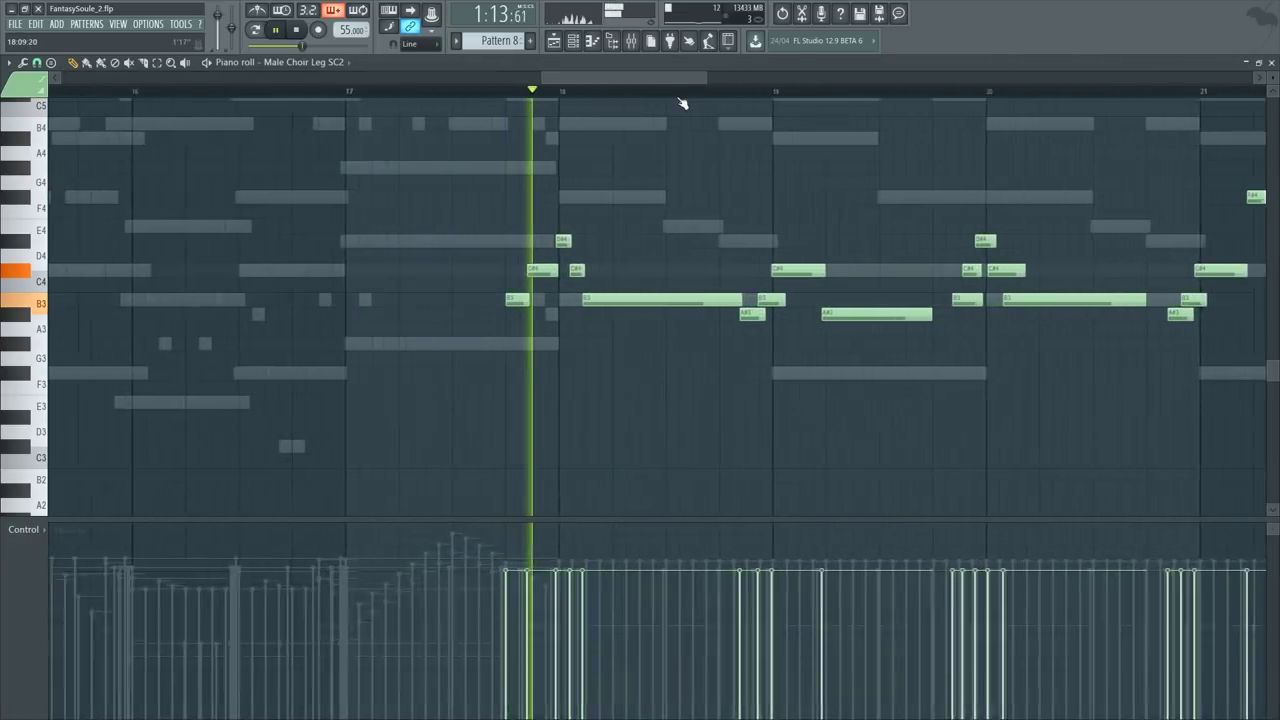
key("F6")
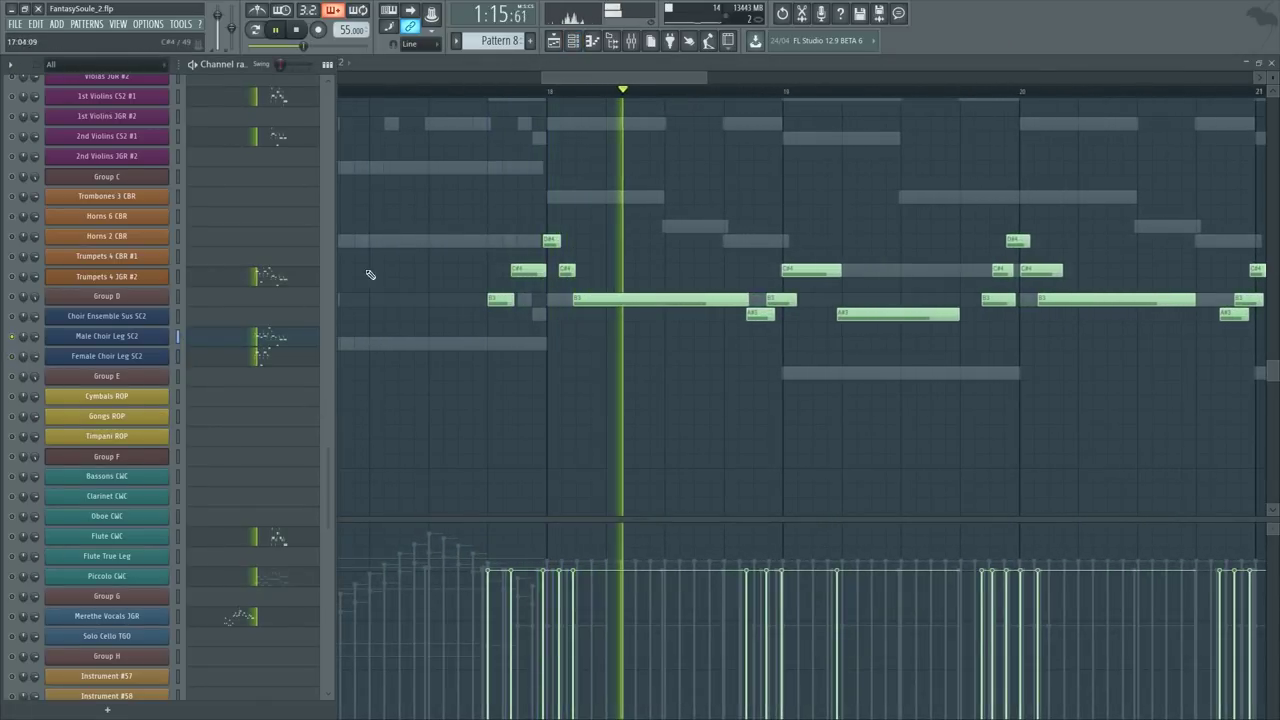
key("F6")
left_click(489, 96)
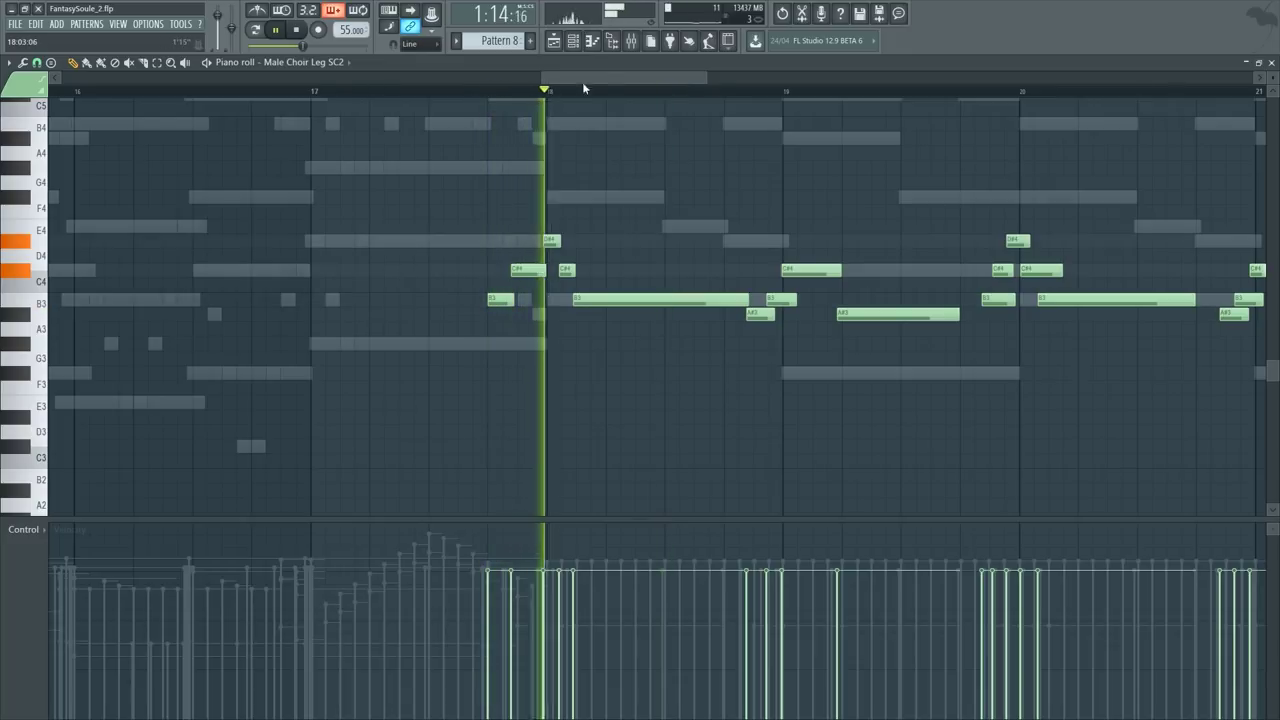
left_click_drag(602, 72, 630, 80)
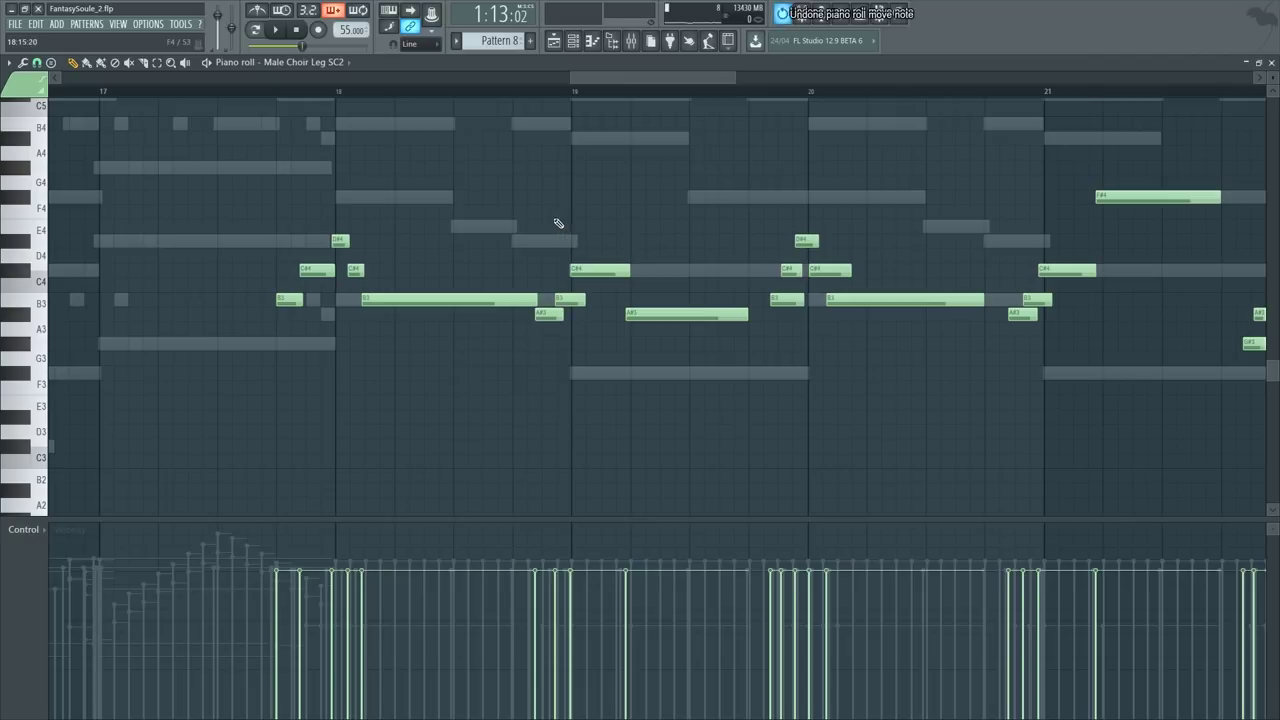
Step: Try an additional low G#3 below the long B3 in bar 18 and audition it at lower pitches
key("space")
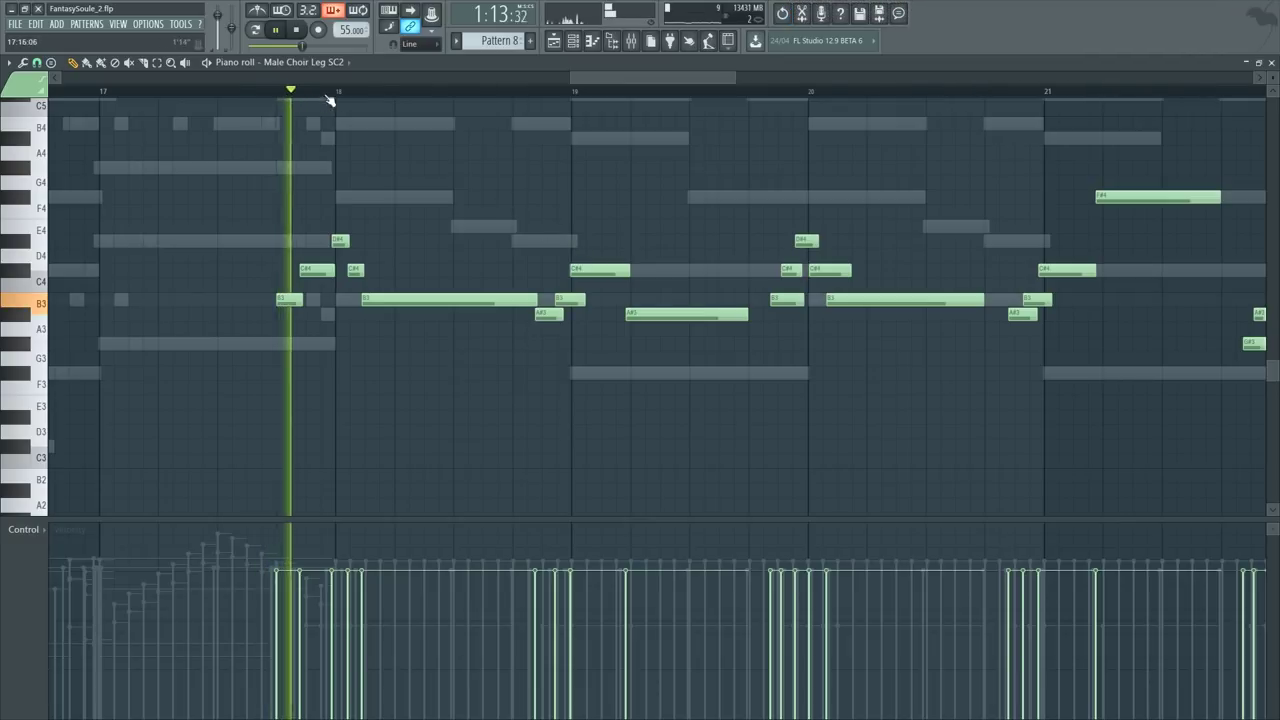
scroll(430, 98, "up", 2)
scroll(430, 98, "up", 1)
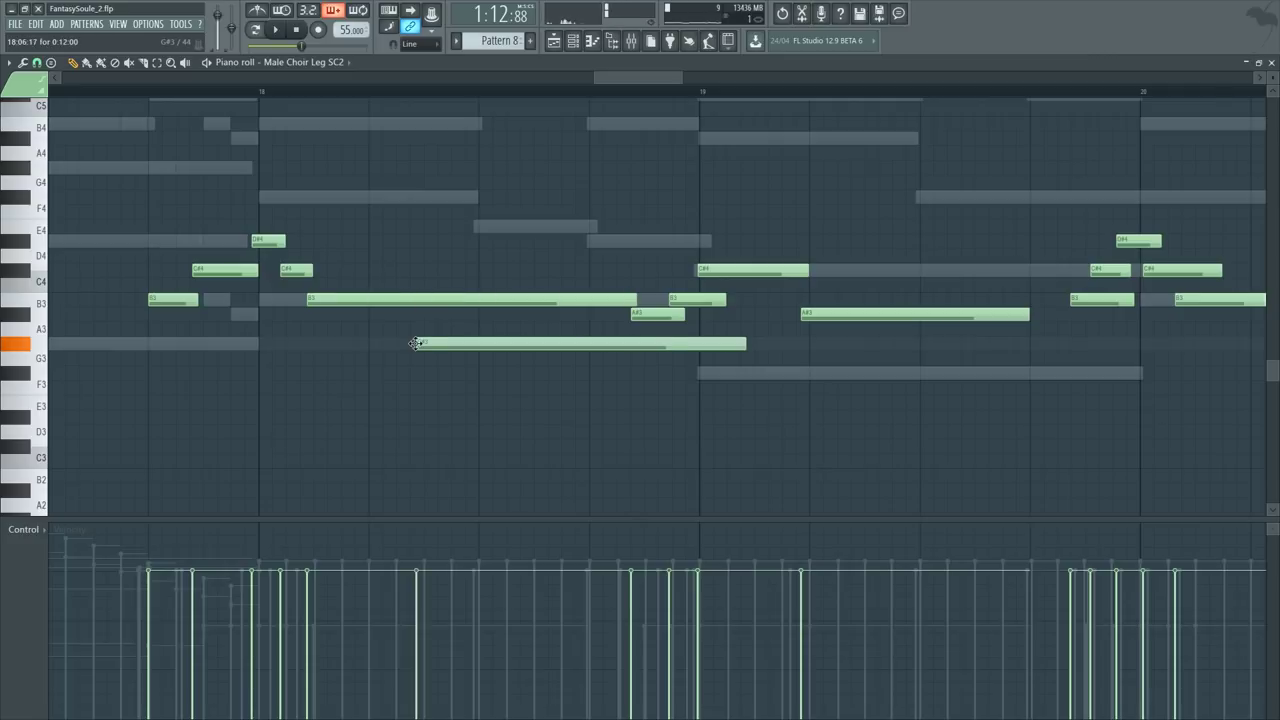
left_click_drag(415, 343, 407, 377)
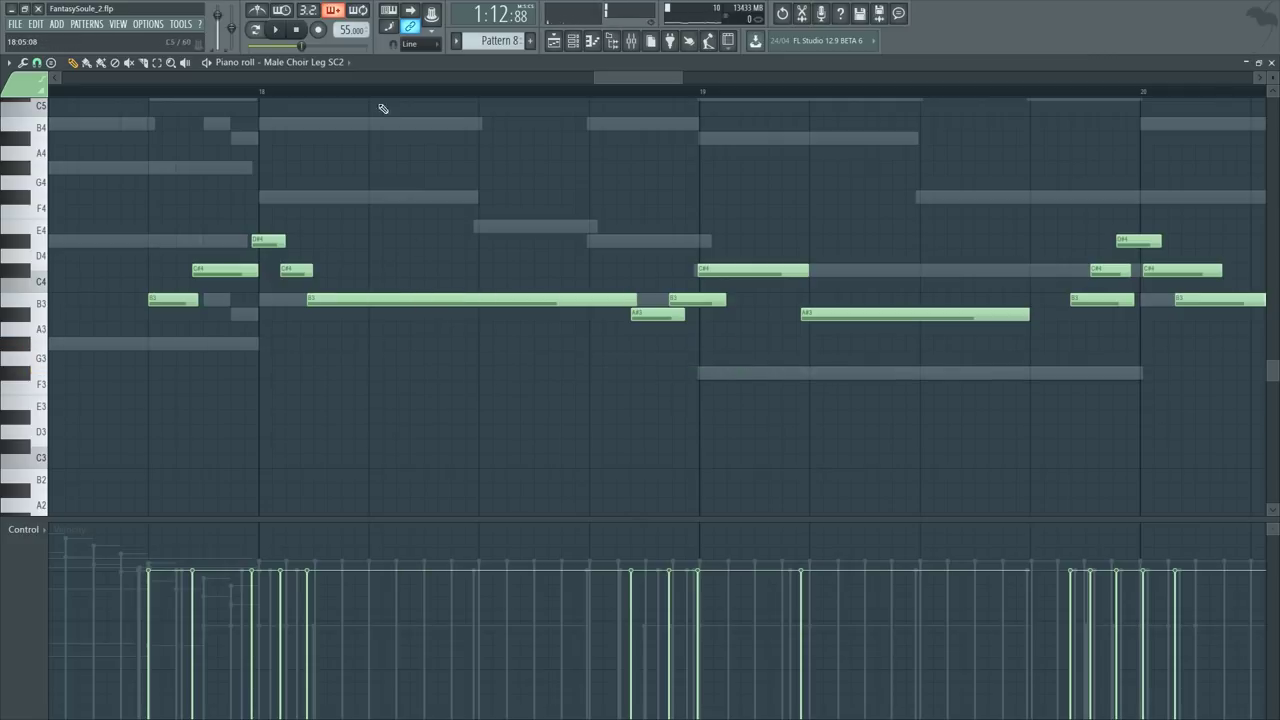
Step: Play into bar 19, try lowering the male choir's long A#3 to F#3, and replay the passage with the original pitch
scroll(365, 102, "down", 3)
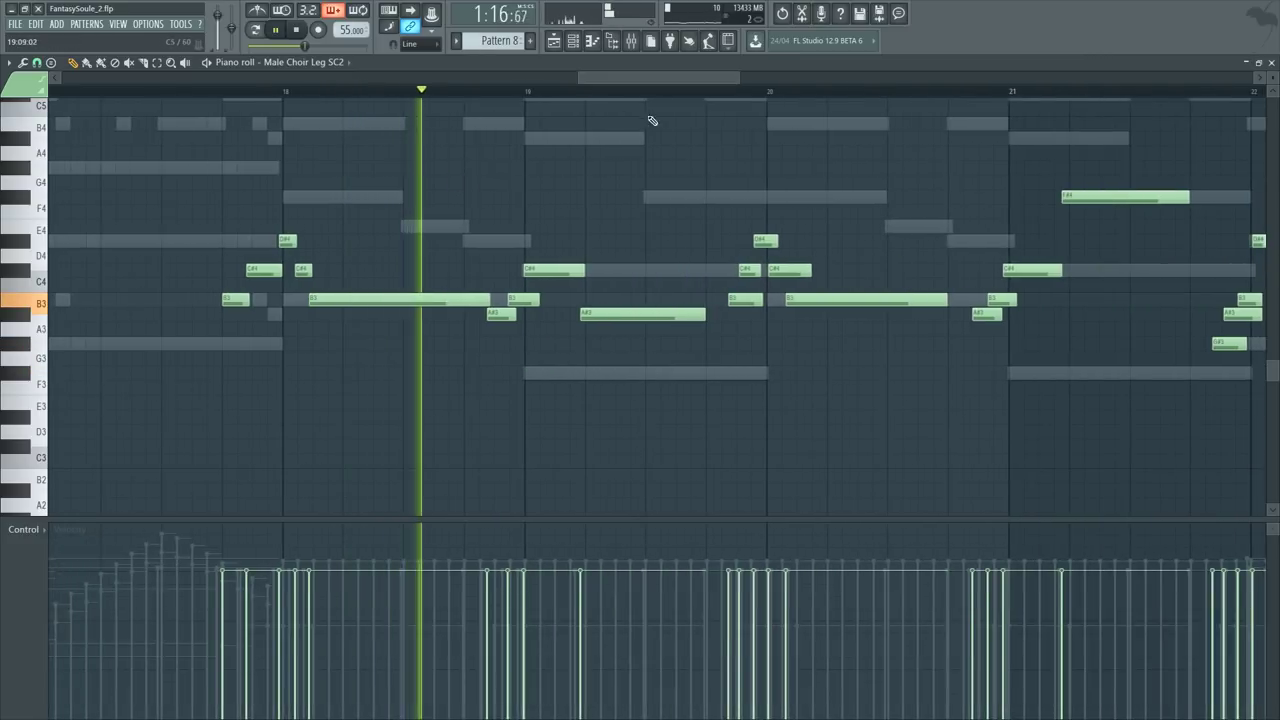
left_click_drag(616, 82, 641, 82)
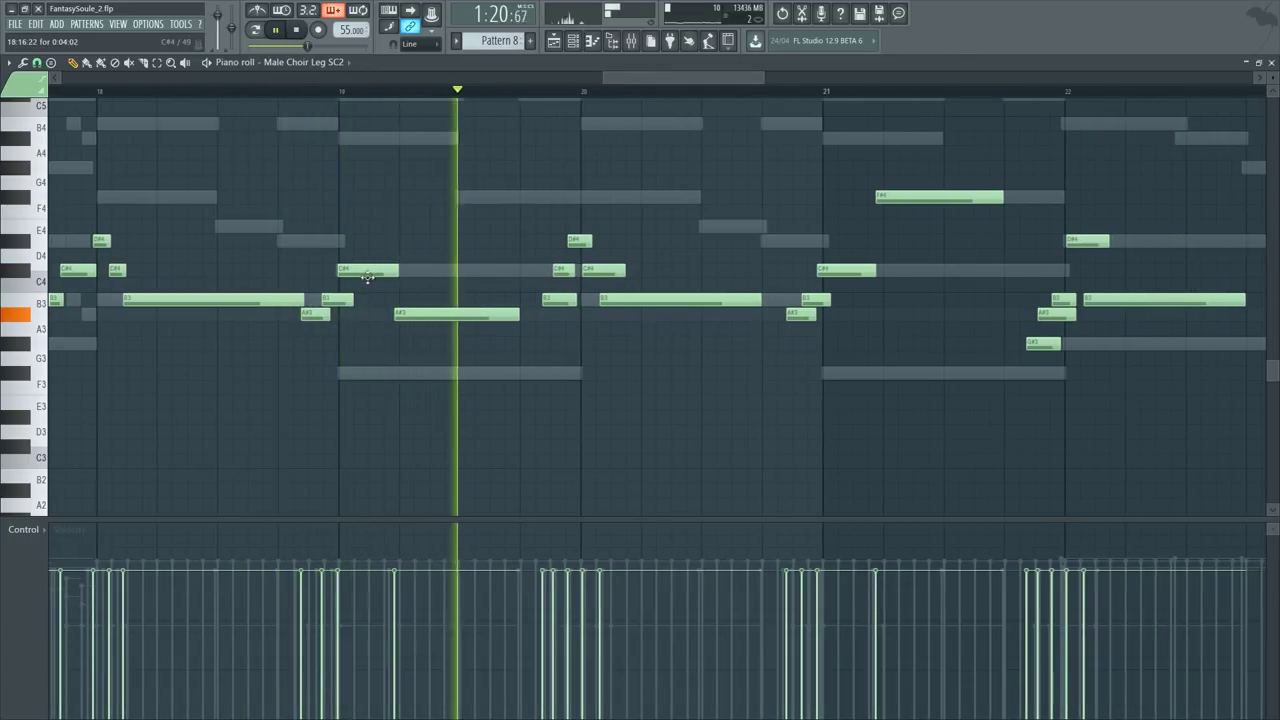
key("space")
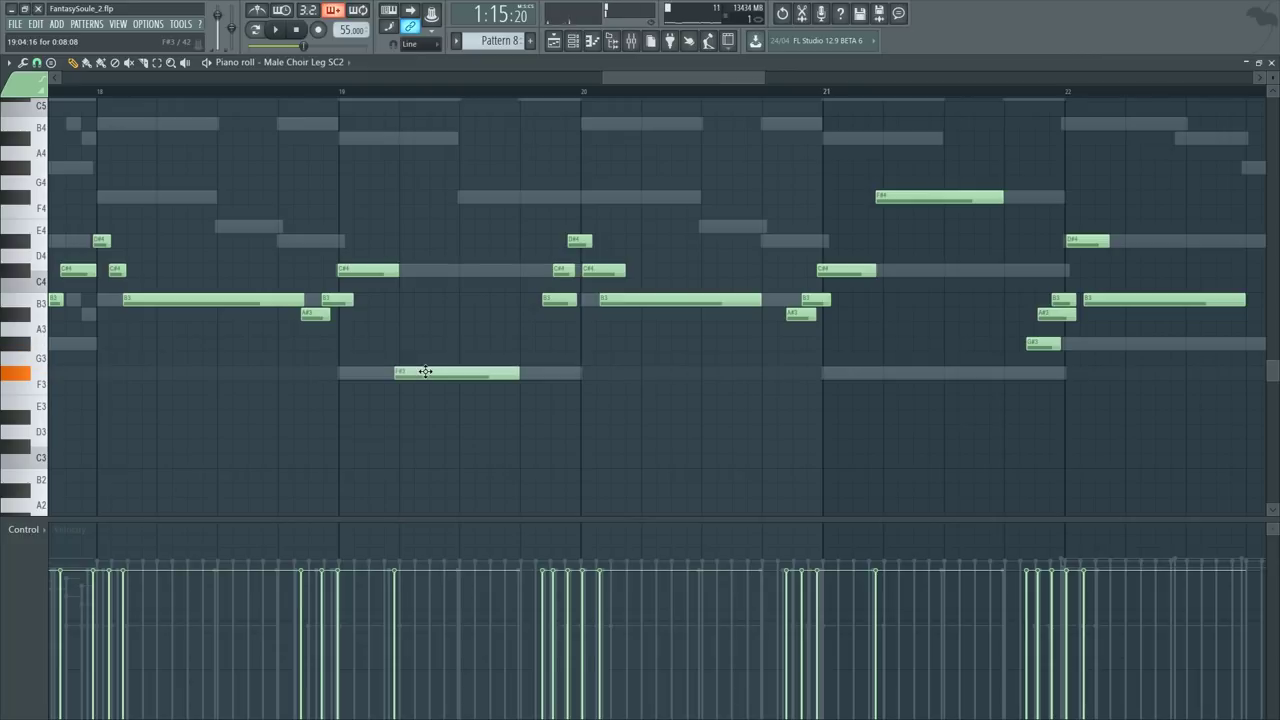
scroll(312, 92, "left", 1)
left_click(299, 92)
key("space")
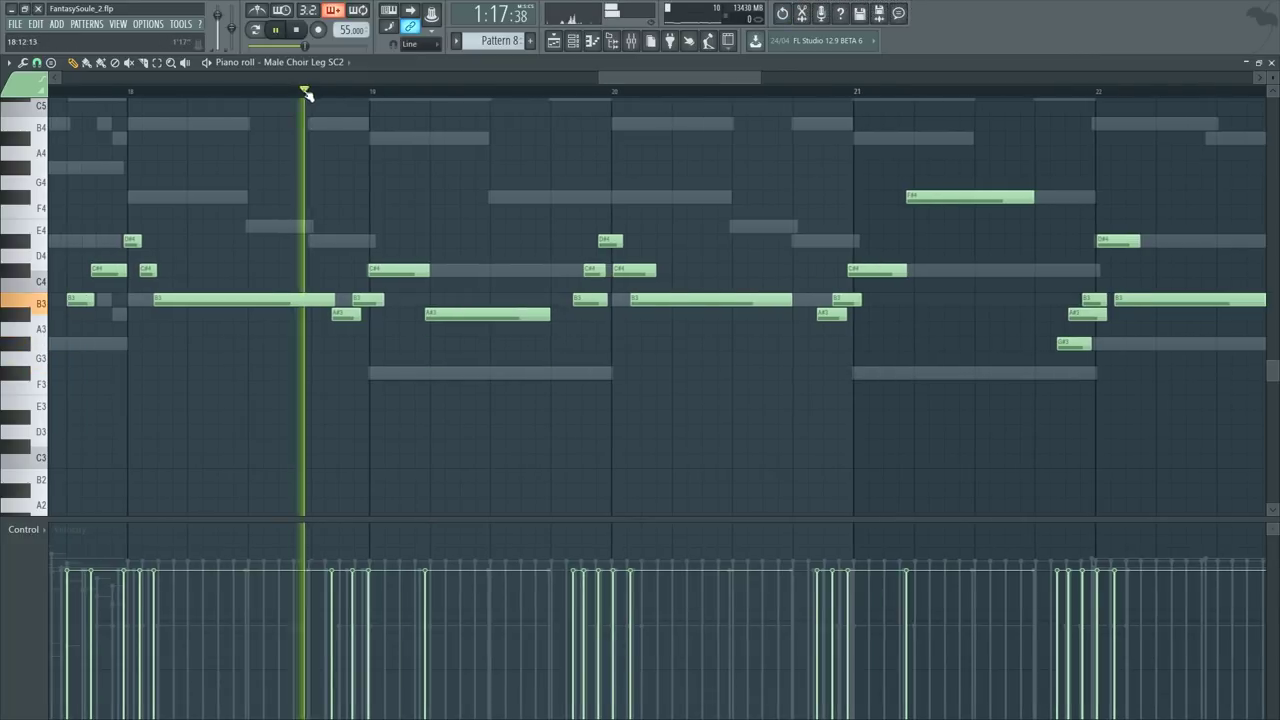
Step: Shift the male choir's five-note group around bar 20, from the short B3 to the long B3, slightly later
scroll(380, 93, "up", 3)
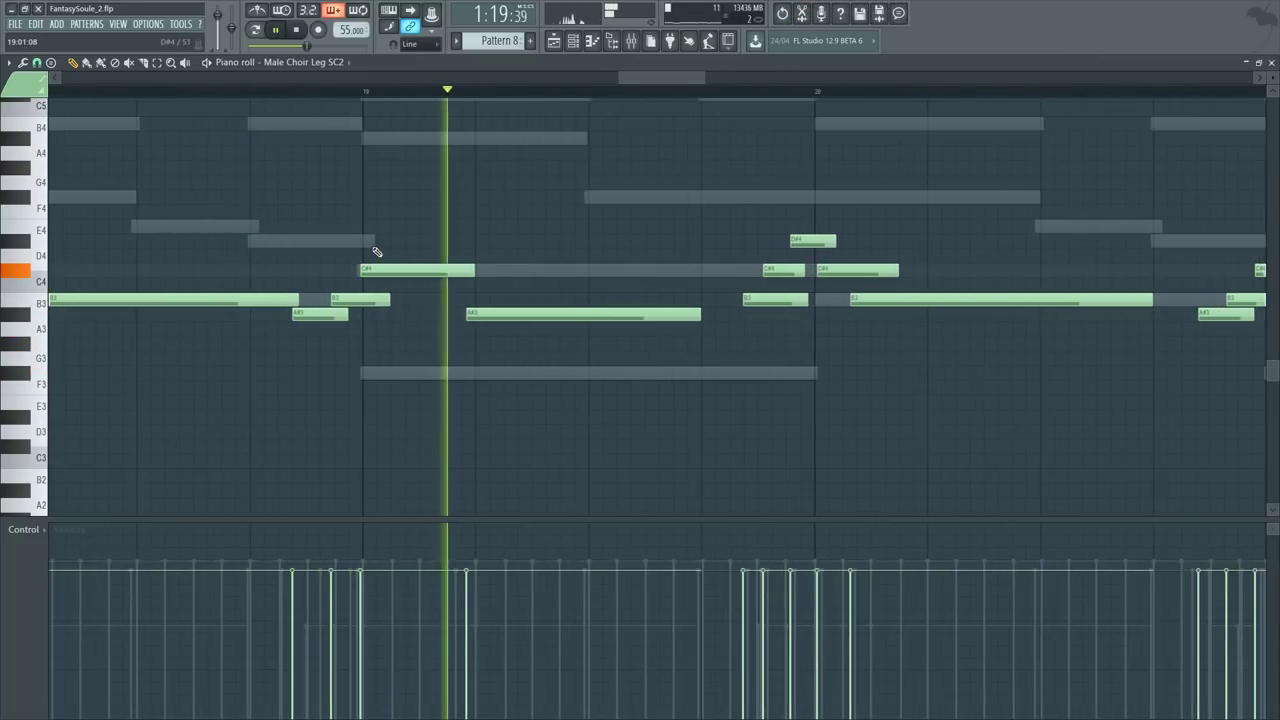
left_click_drag(669, 80, 701, 80)
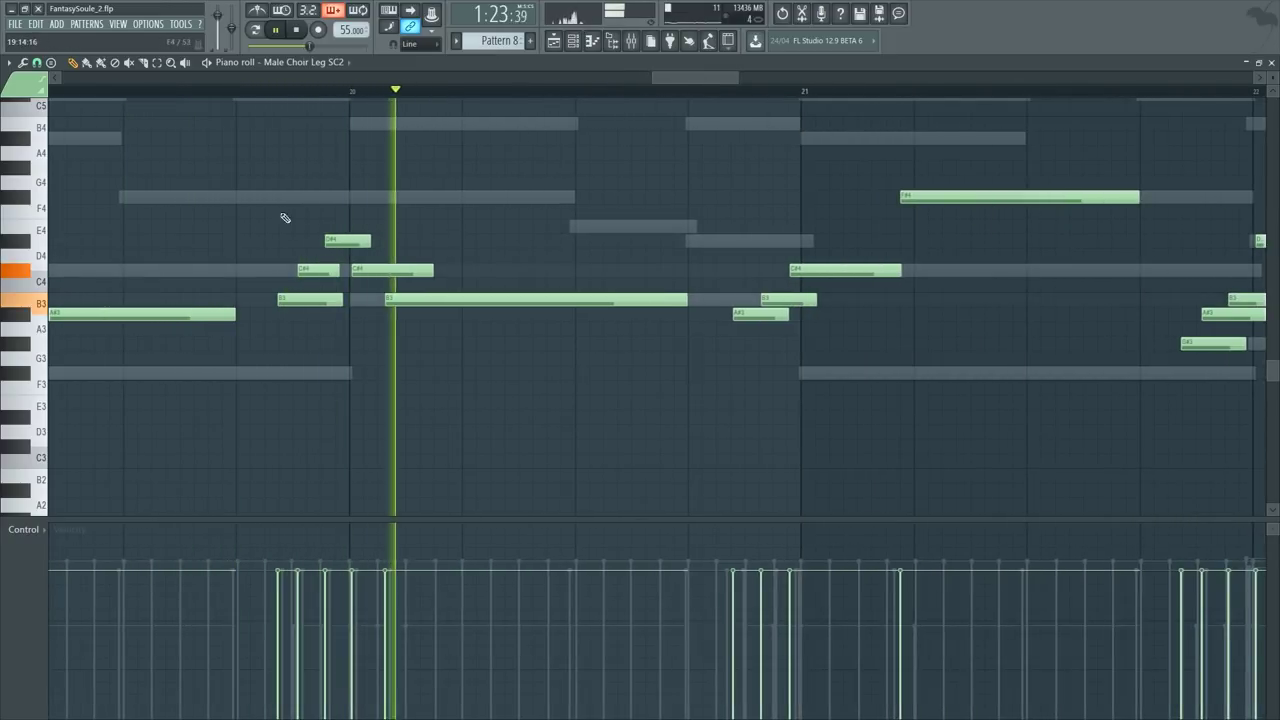
left_click_drag(271, 177, 434, 337)
left_click_drag(383, 273, 389, 273)
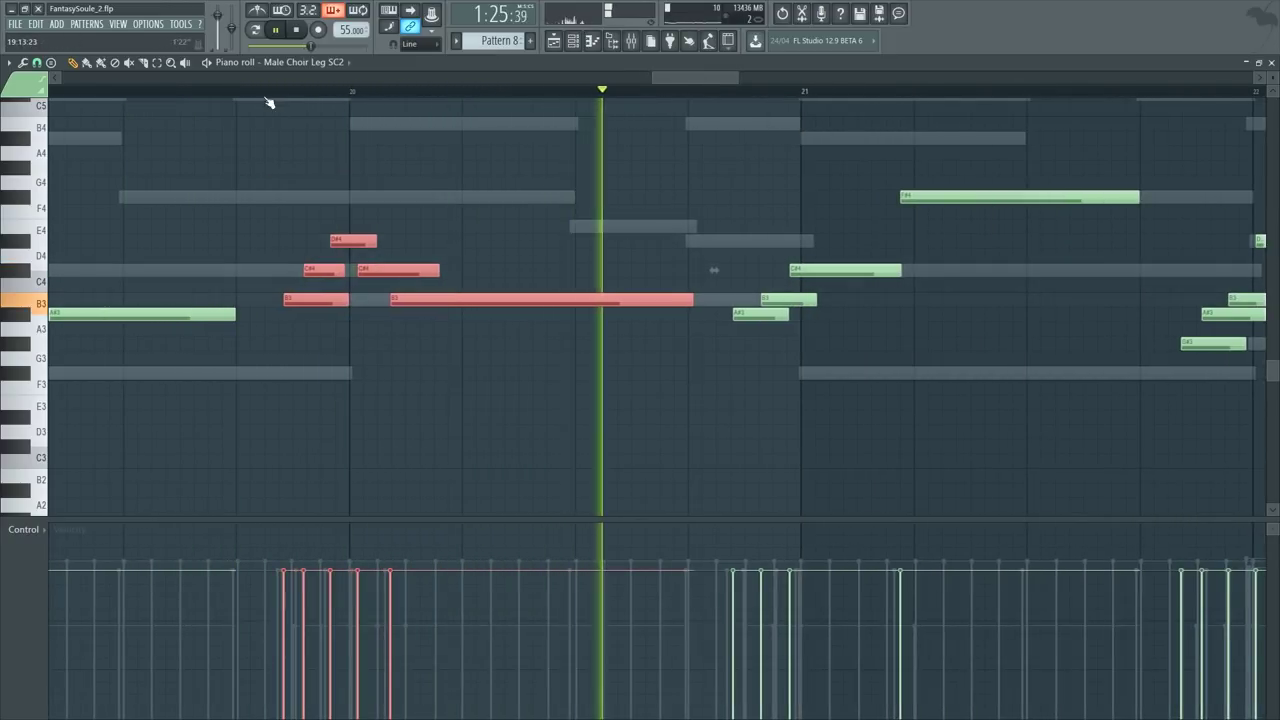
left_click(514, 200, "ctrl")
Step: Play on to bar 22, shift the male choir's group from G#3 to the long B3 slightly later, and replay the transition
scroll(651, 96, "down", 1)
left_click_drag(694, 79, 728, 77)
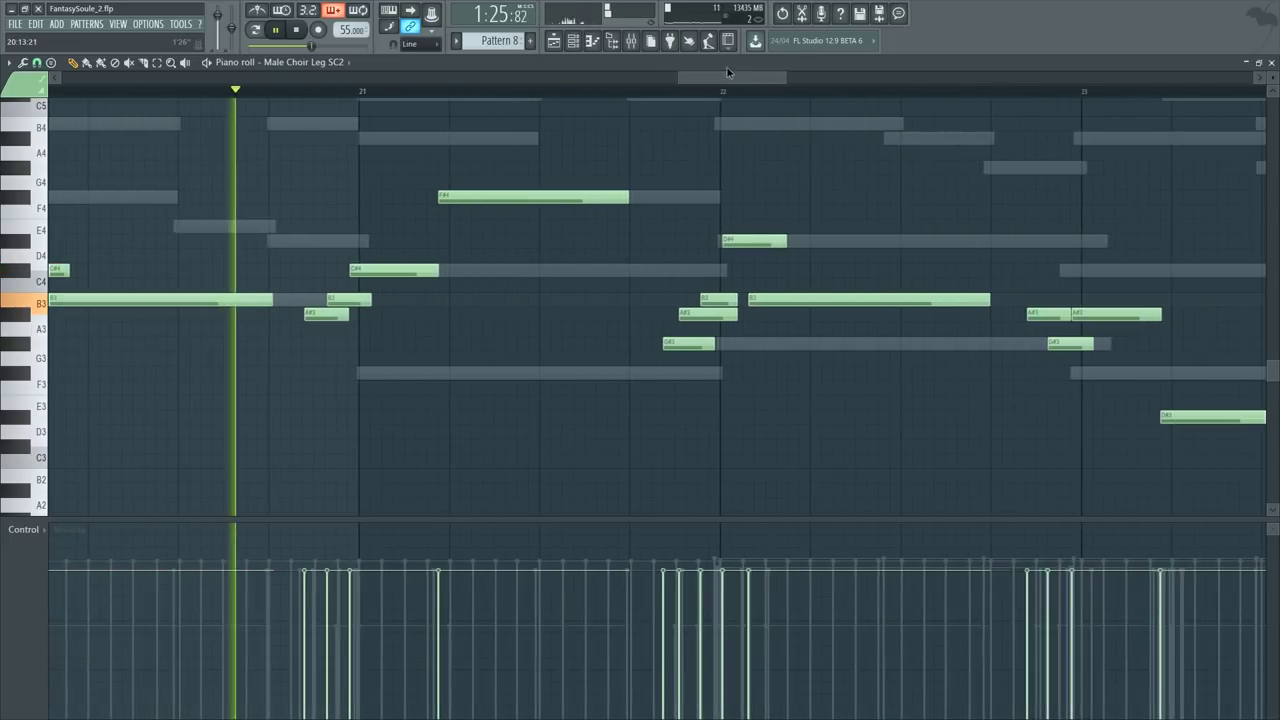
scroll(722, 77, "down", 2)
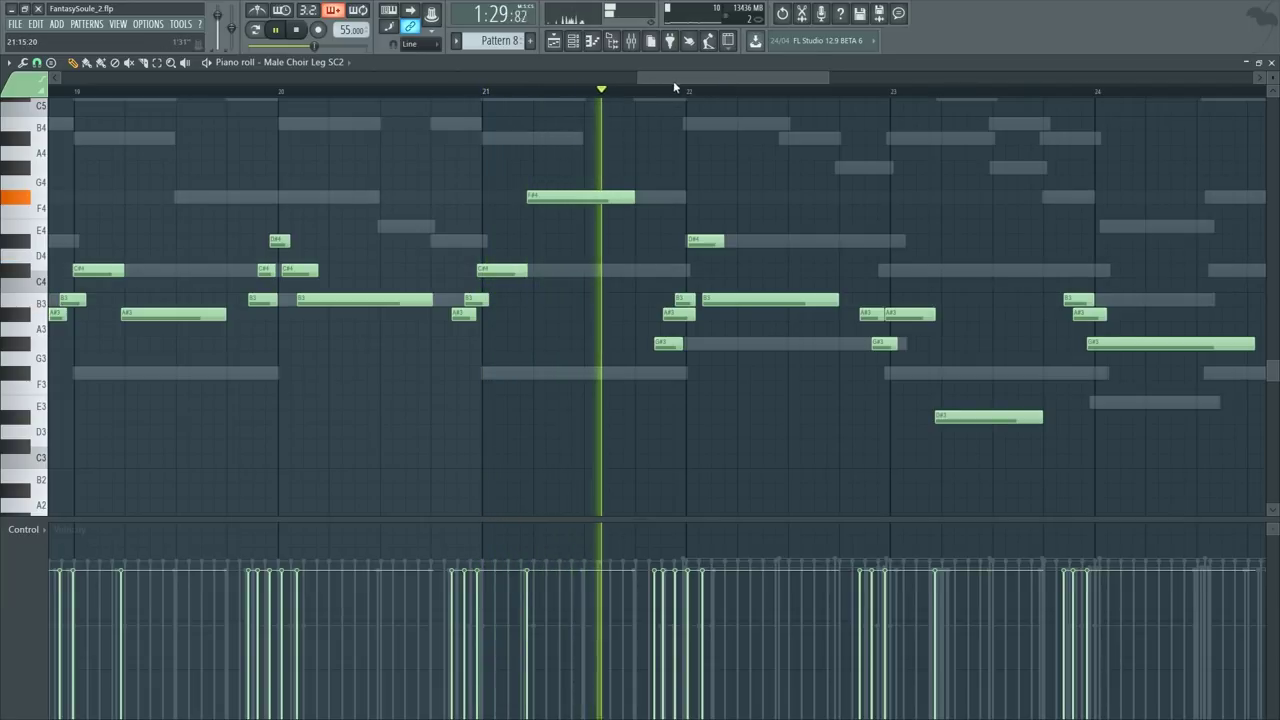
left_click_drag(678, 80, 706, 81)
scroll(706, 81, "down", 2)
scroll(537, 257, "down", 2)
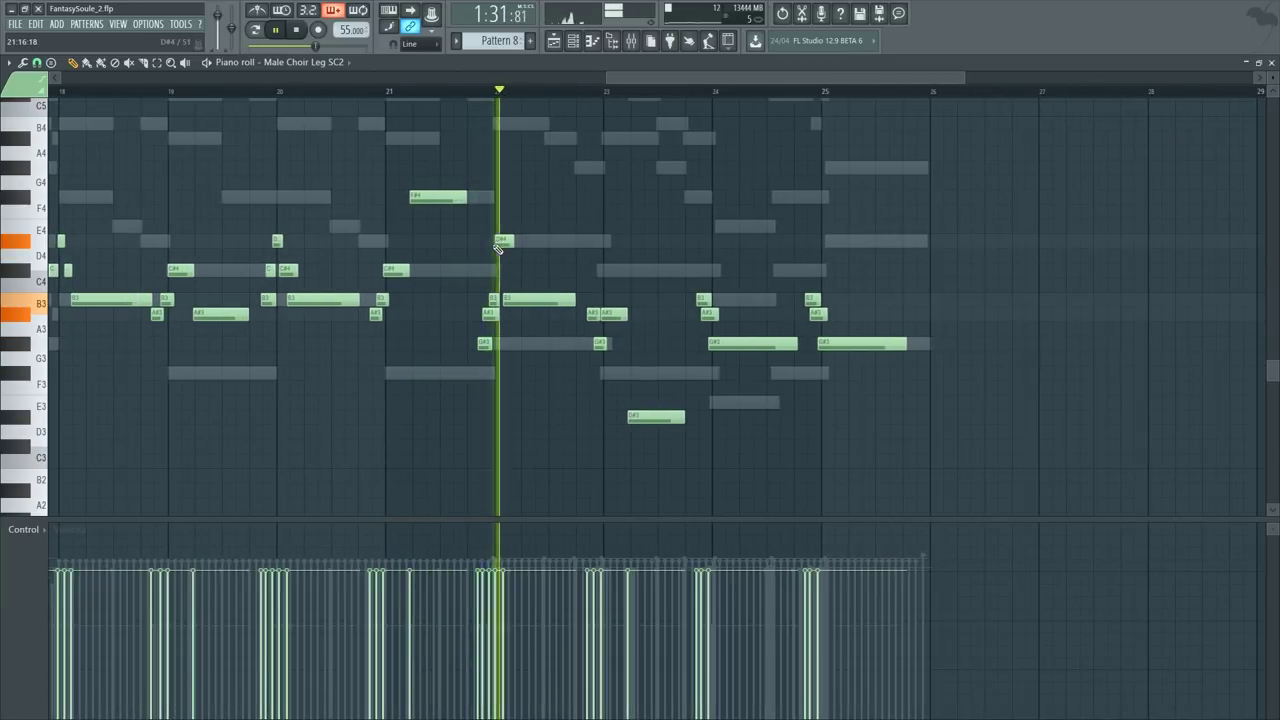
left_click(463, 92)
scroll(492, 93, "up", 4)
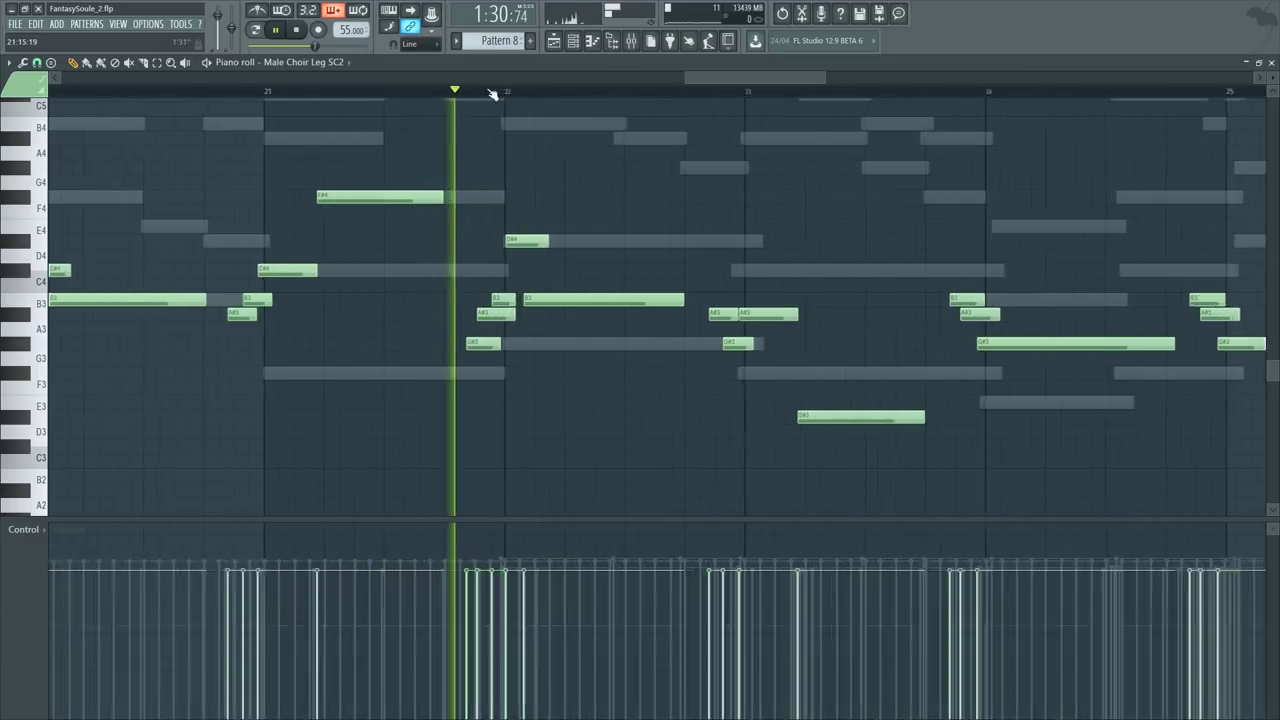
left_click_drag(441, 192, 630, 352)
key("space")
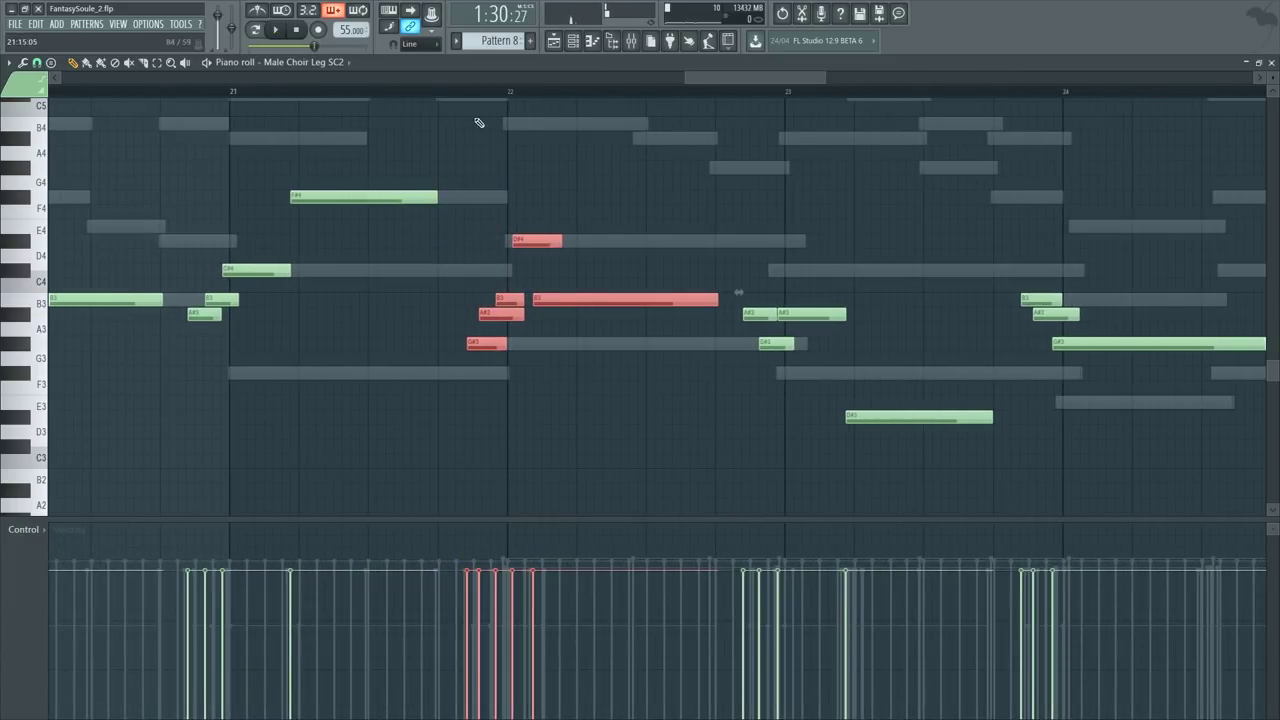
key("space")
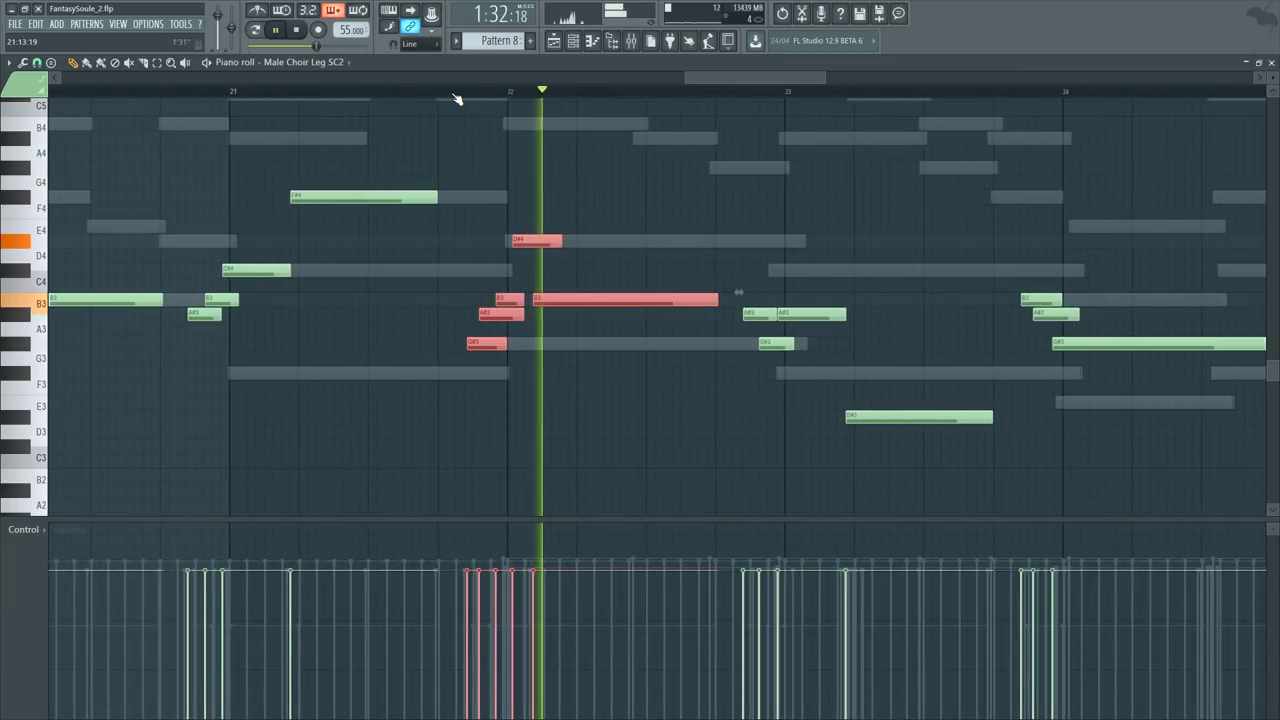
left_click(573, 182, "ctrl")
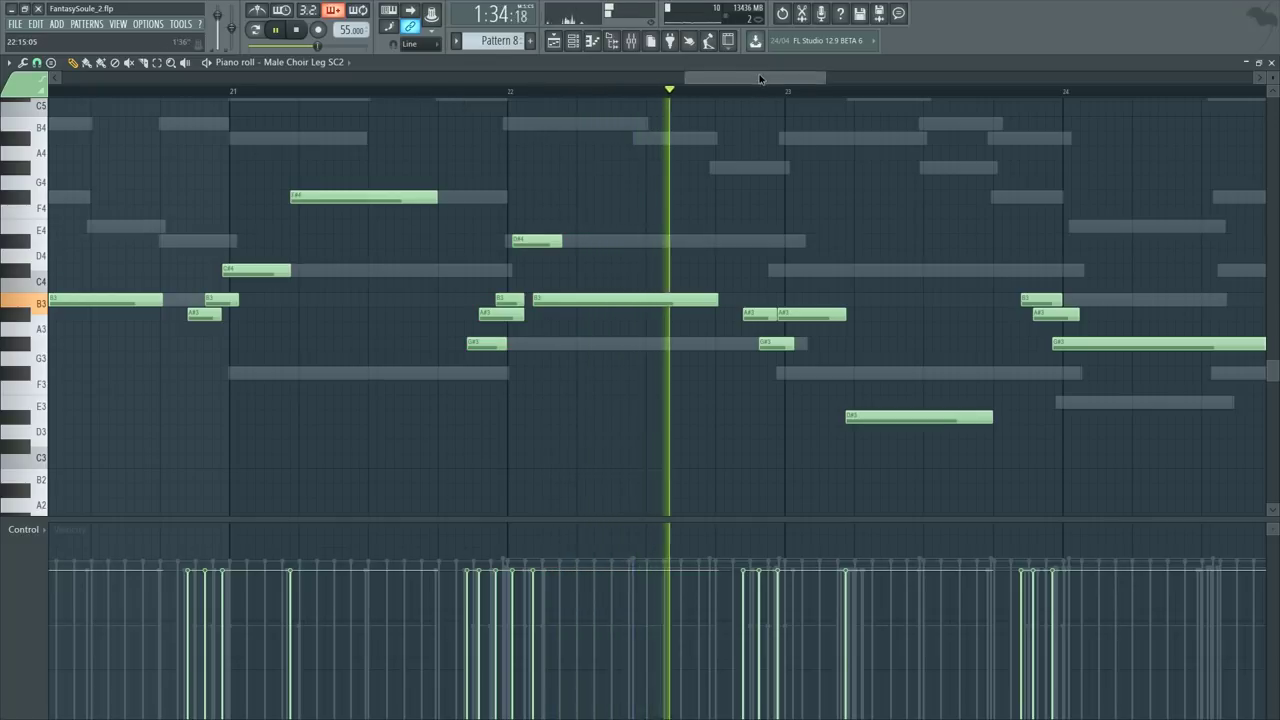
Step: Raise the male choir's long D#3 in bar 23 one octave to D#4 and replay the passage
left_click_drag(763, 78, 784, 79)
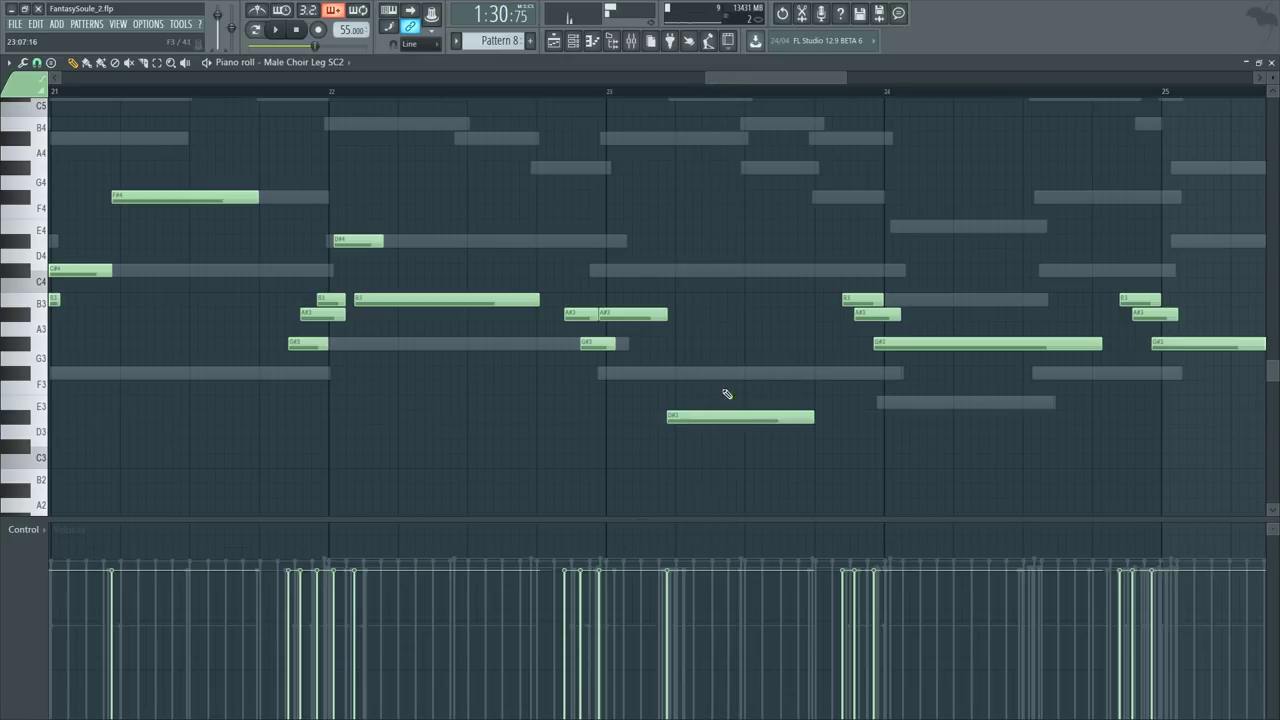
key("ctrl+Up")
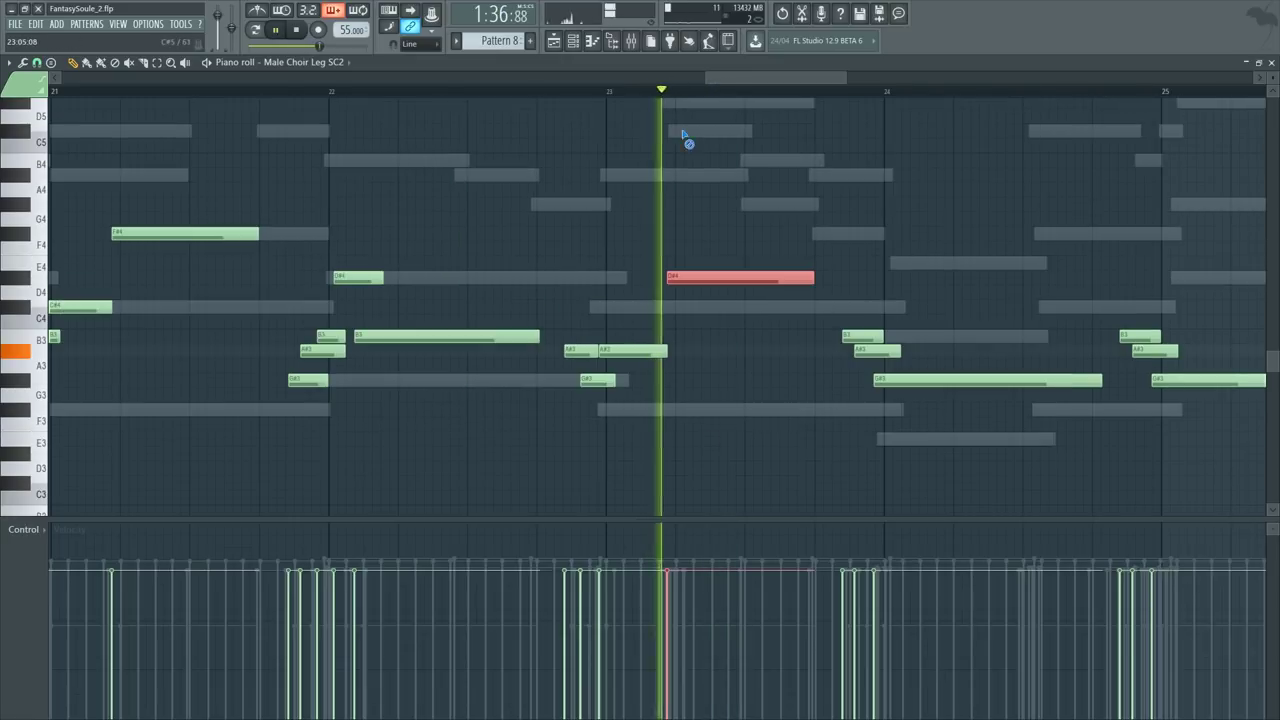
key("ctrl+d")
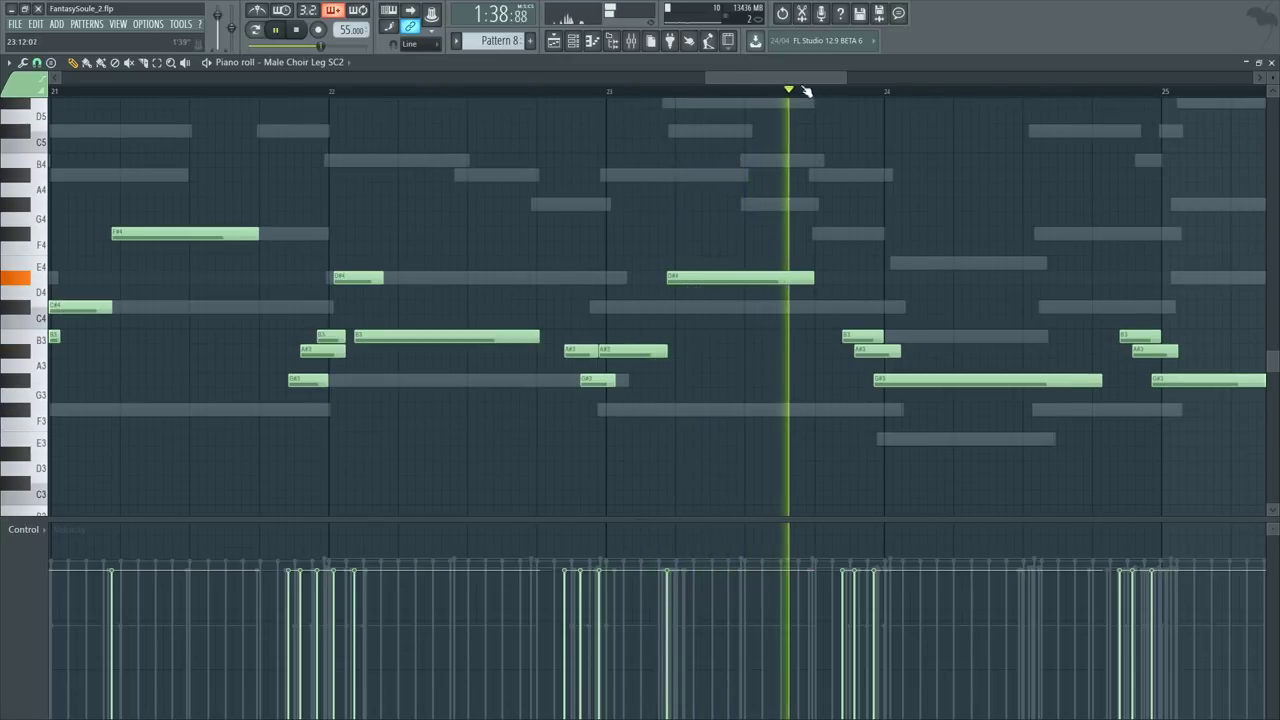
Step: Raise the male choir's groups leading into bars 24 and 25 to D#4, C#4 and long B3, adding a C#4 between them
key("space")
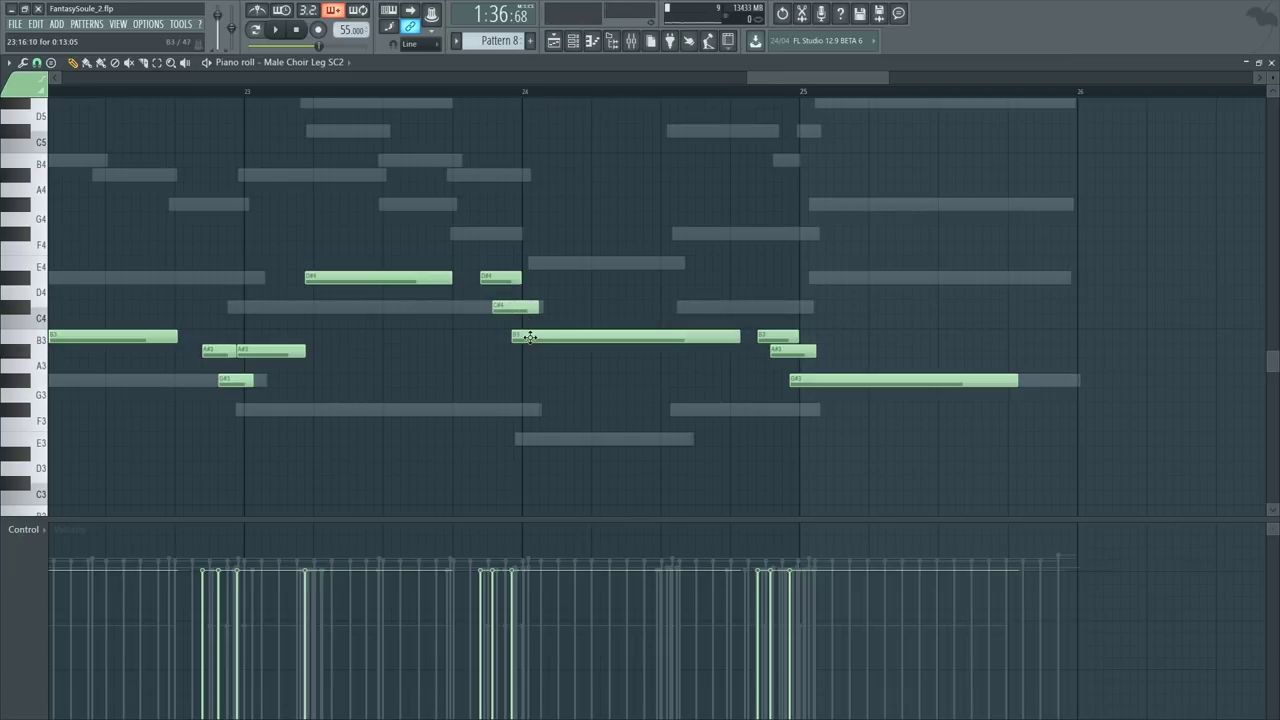
key("space")
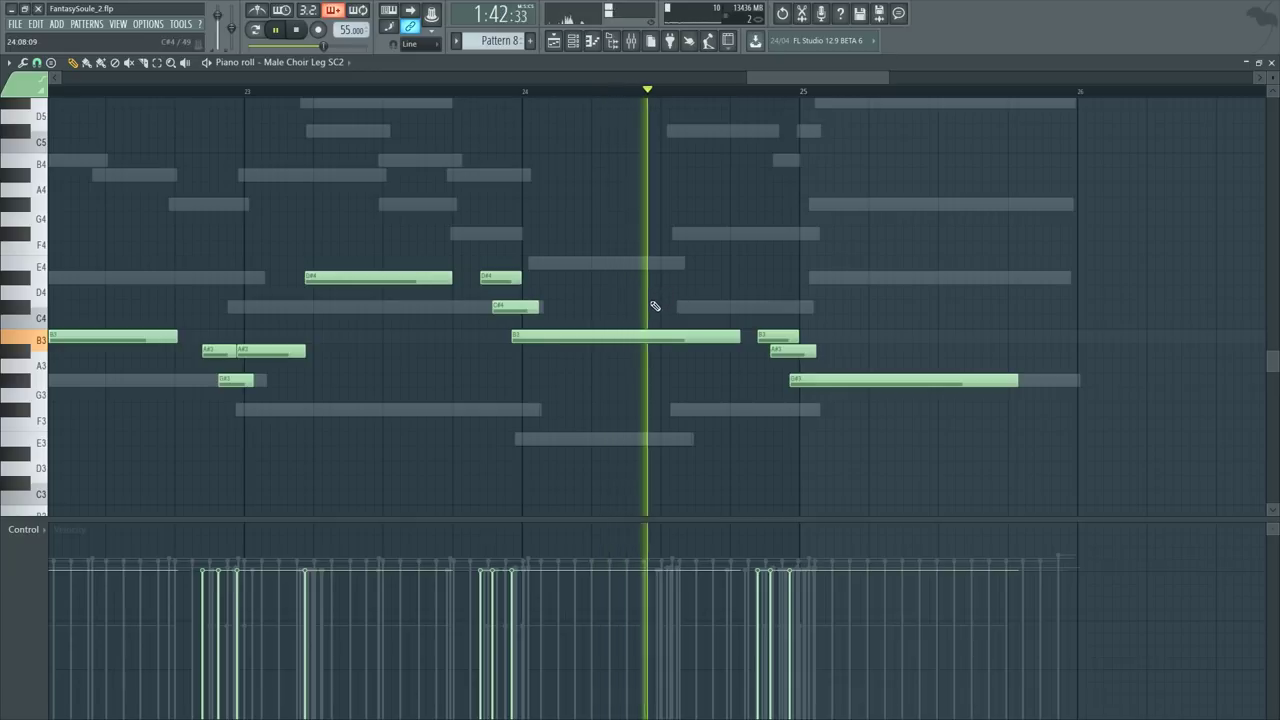
key("space")
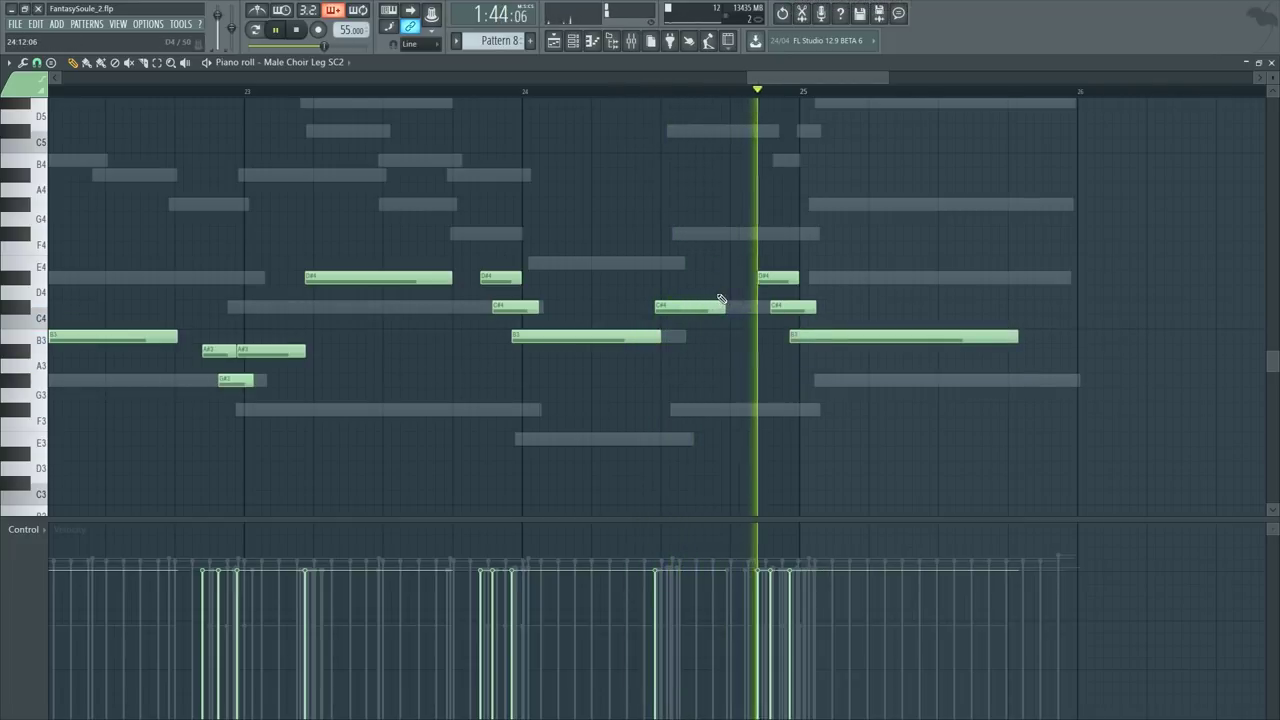
Step: Stop playback and switch from the male choir to the Flute CWC part in the piano roll
key("F6")
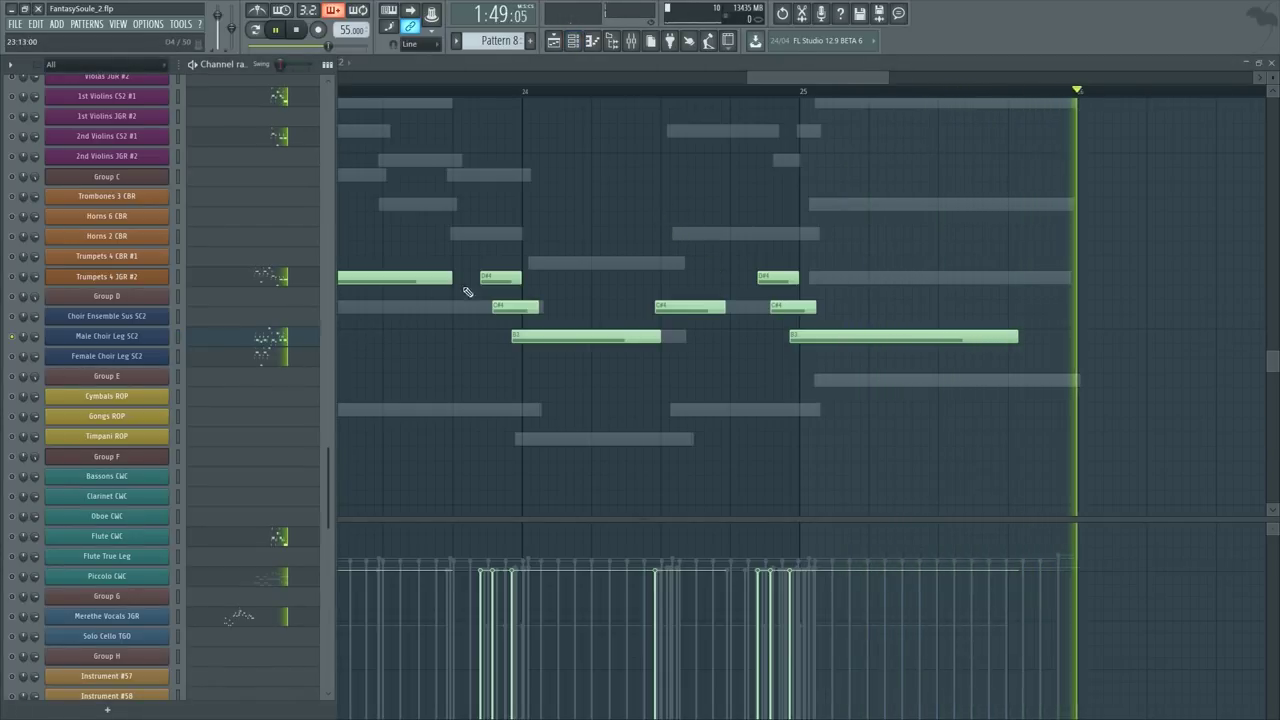
key("space")
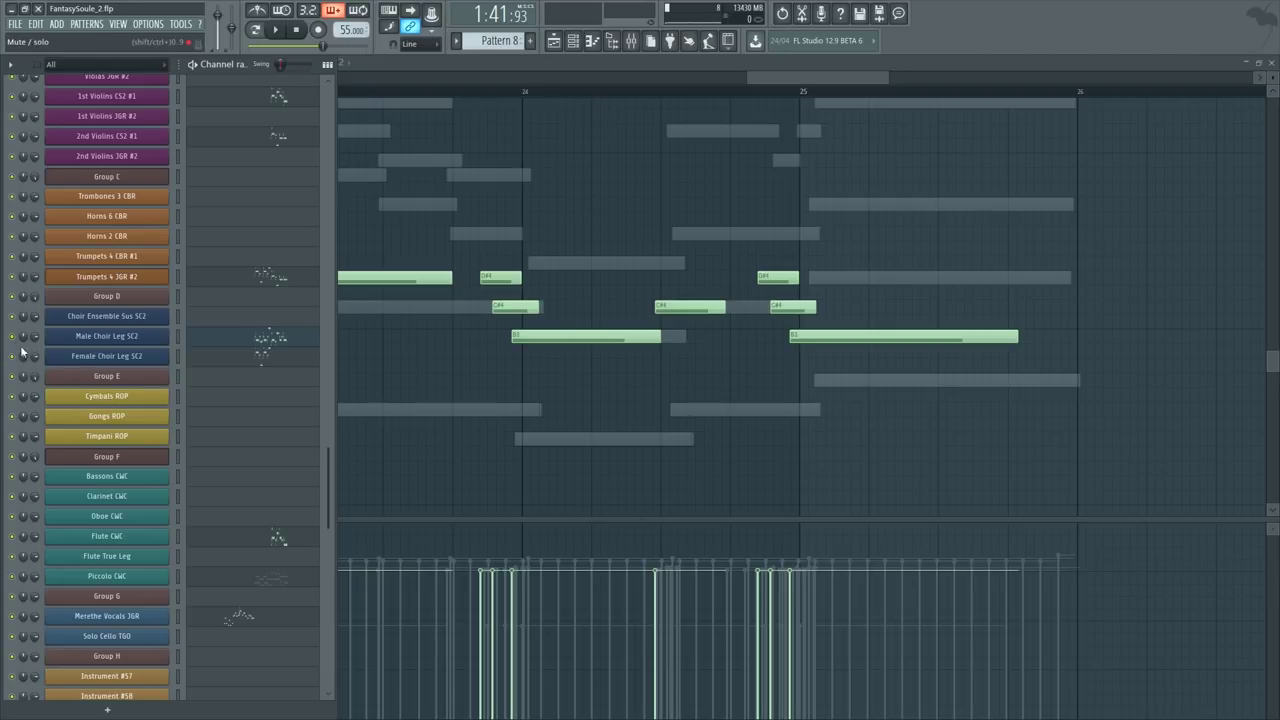
scroll(224, 321, "up", 6)
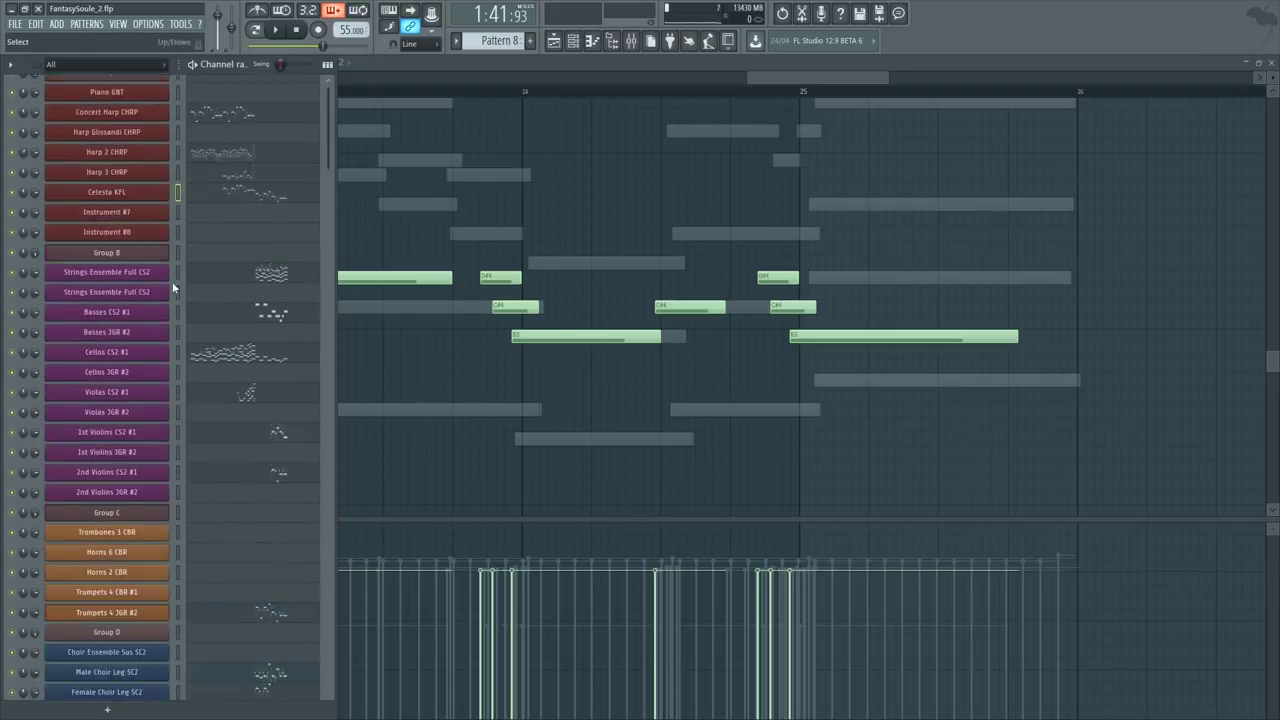
scroll(53, 300, "down", 9)
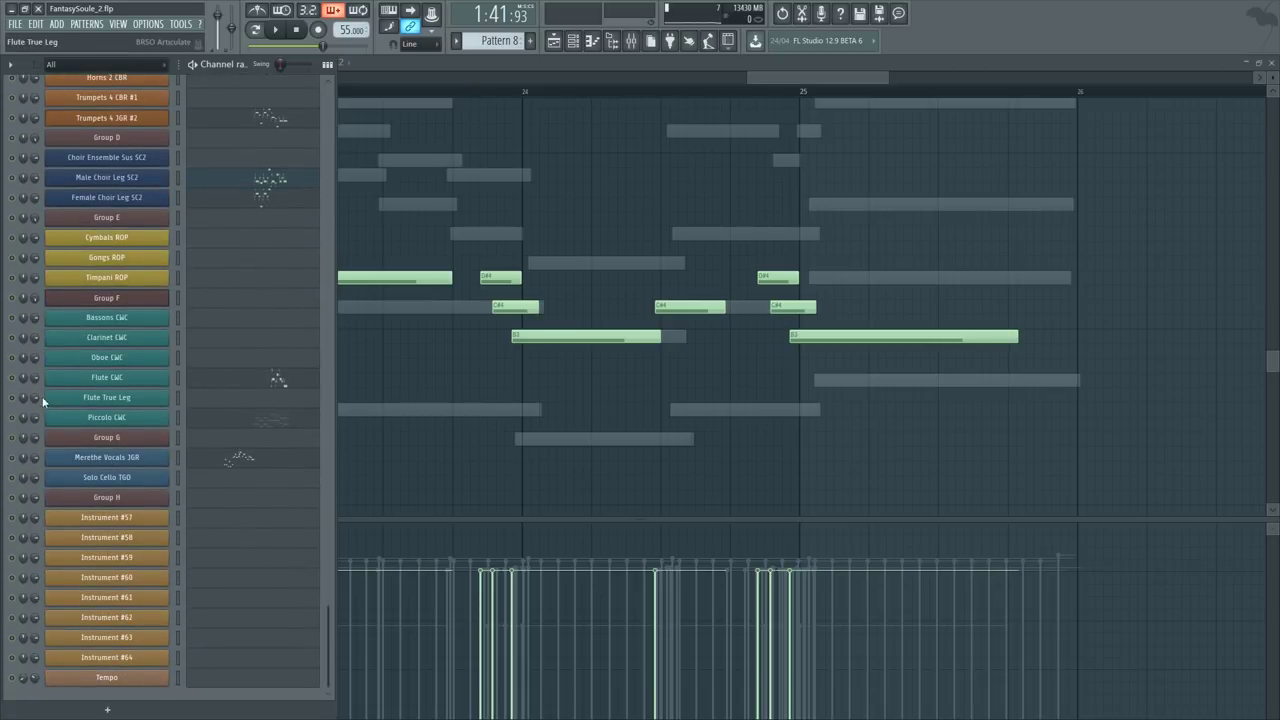
left_click(222, 385)
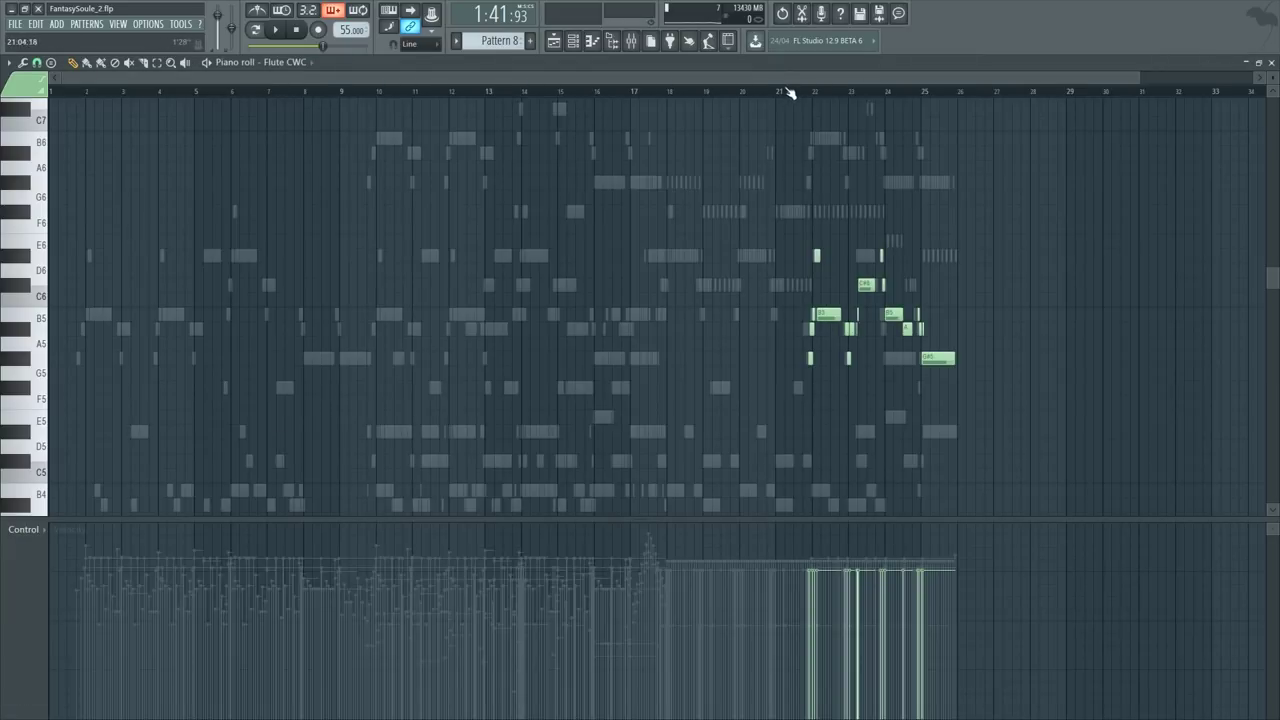
Step: Shift the flute's five-note group around bar 22, from G#5 to the long B5, slightly earlier and replay the transition
scroll(871, 90, "up", 5)
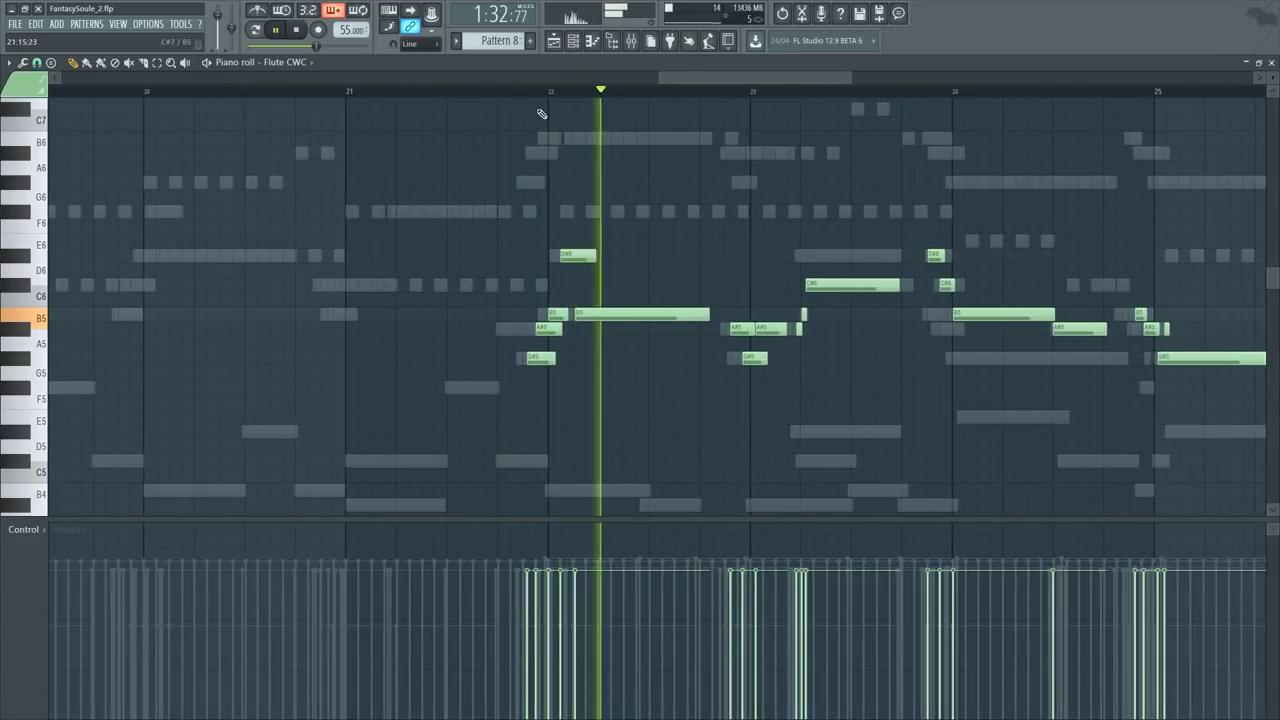
scroll(546, 97, "up", 2)
key("space")
left_click_drag(485, 225, 744, 418)
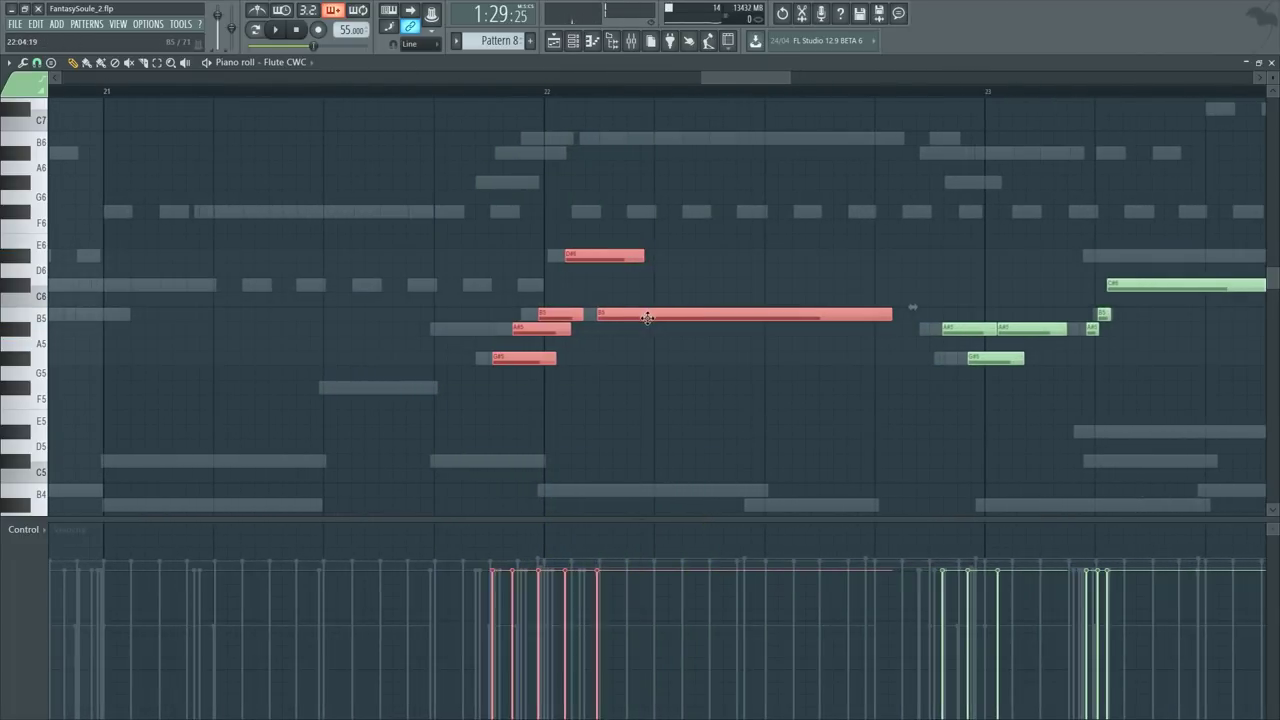
key("space")
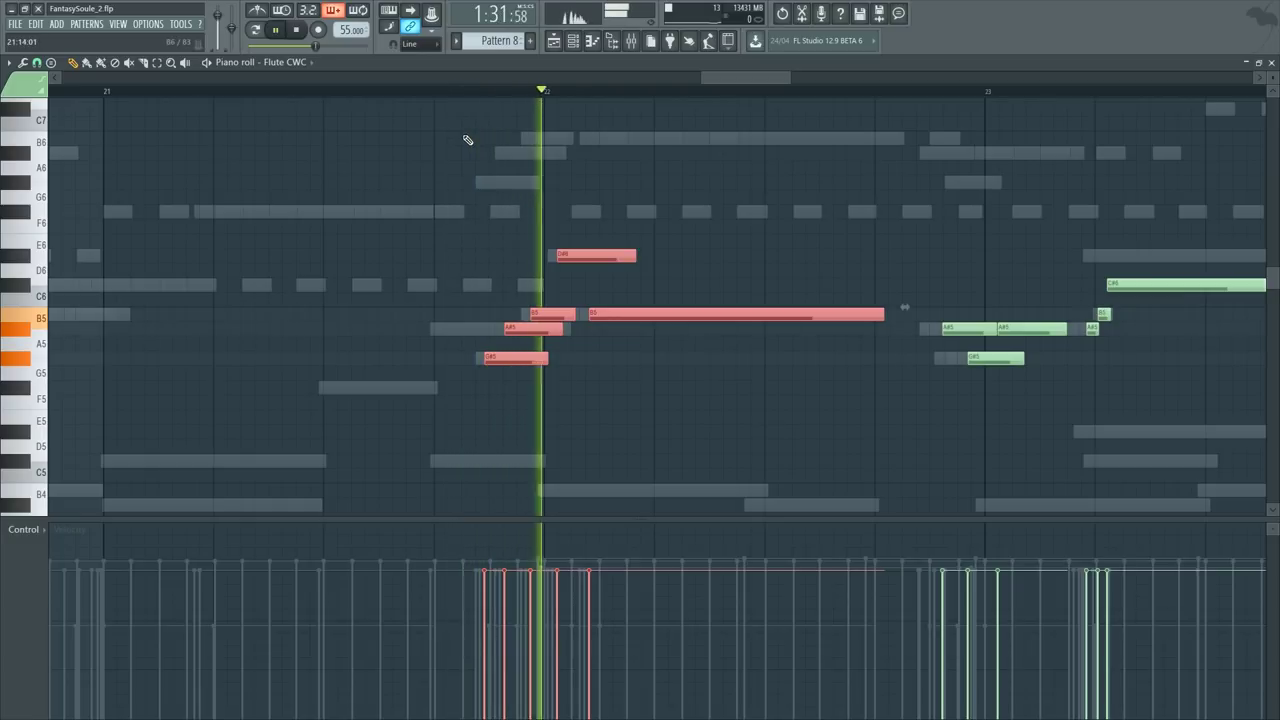
Step: Undo the last move of the five flute notes around bar 22 and extend the first G#5 to start slightly earlier
key("space")
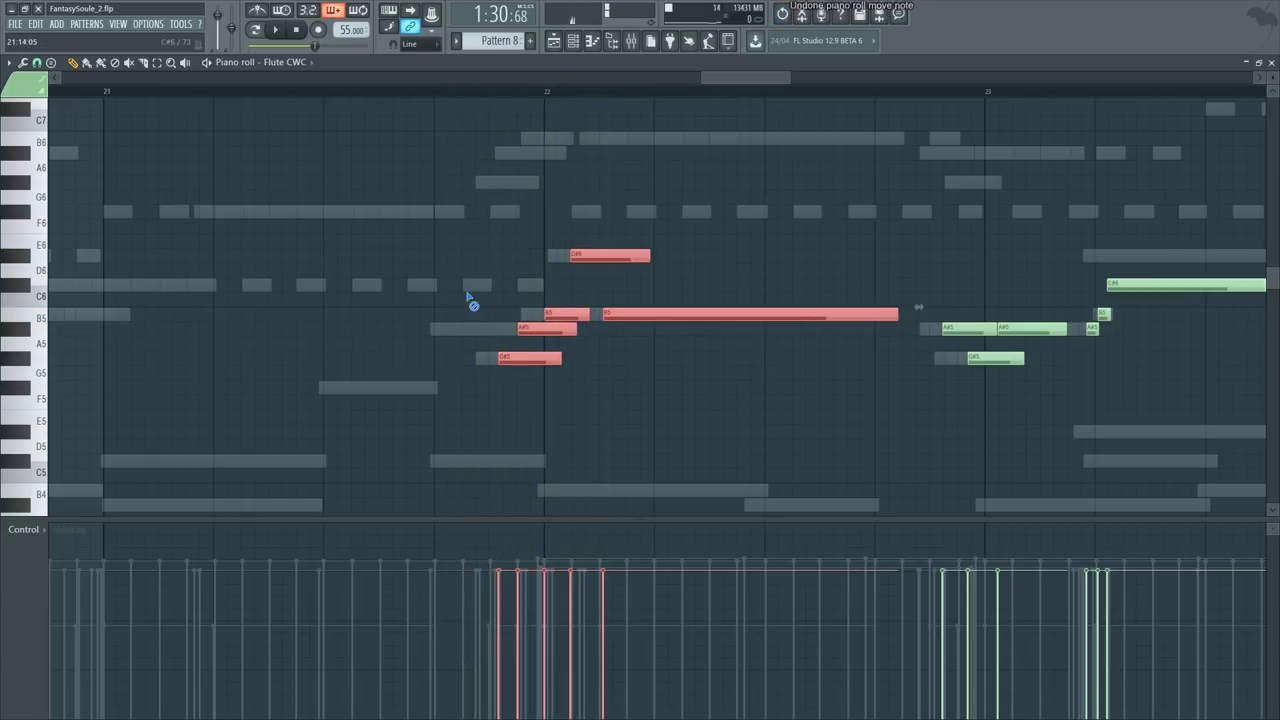
left_click(473, 303)
key("space")
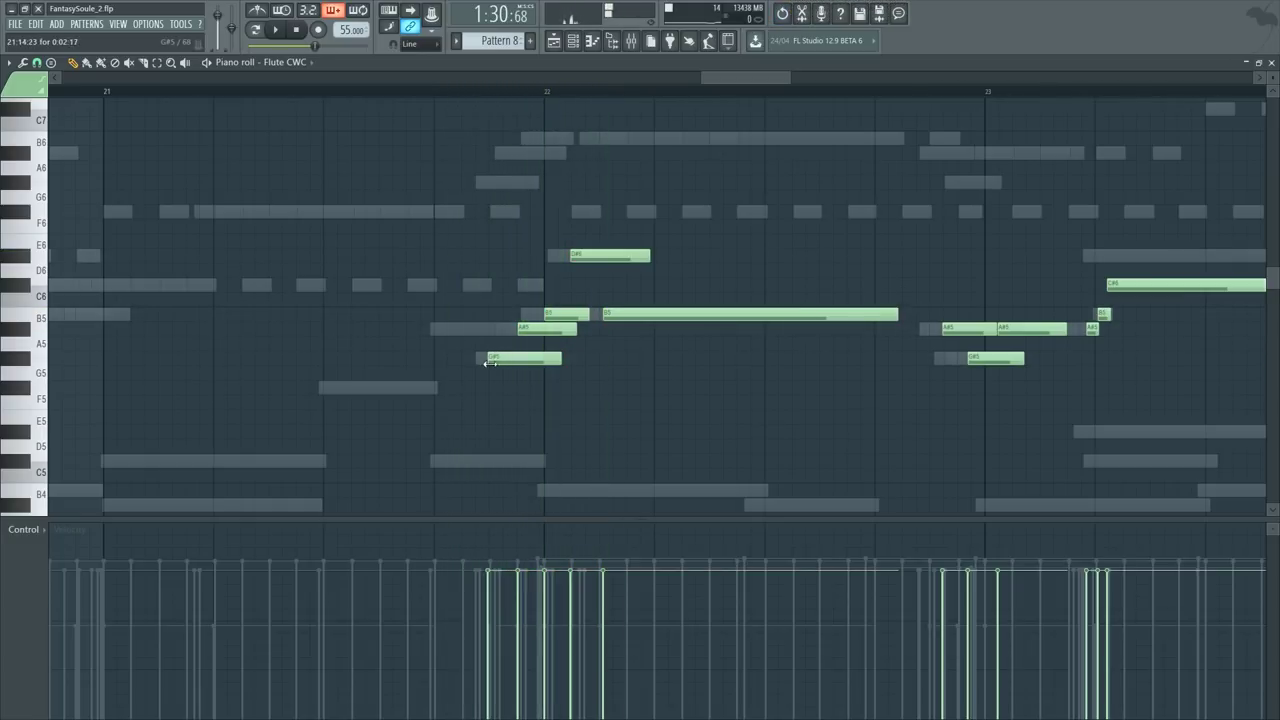
key("space")
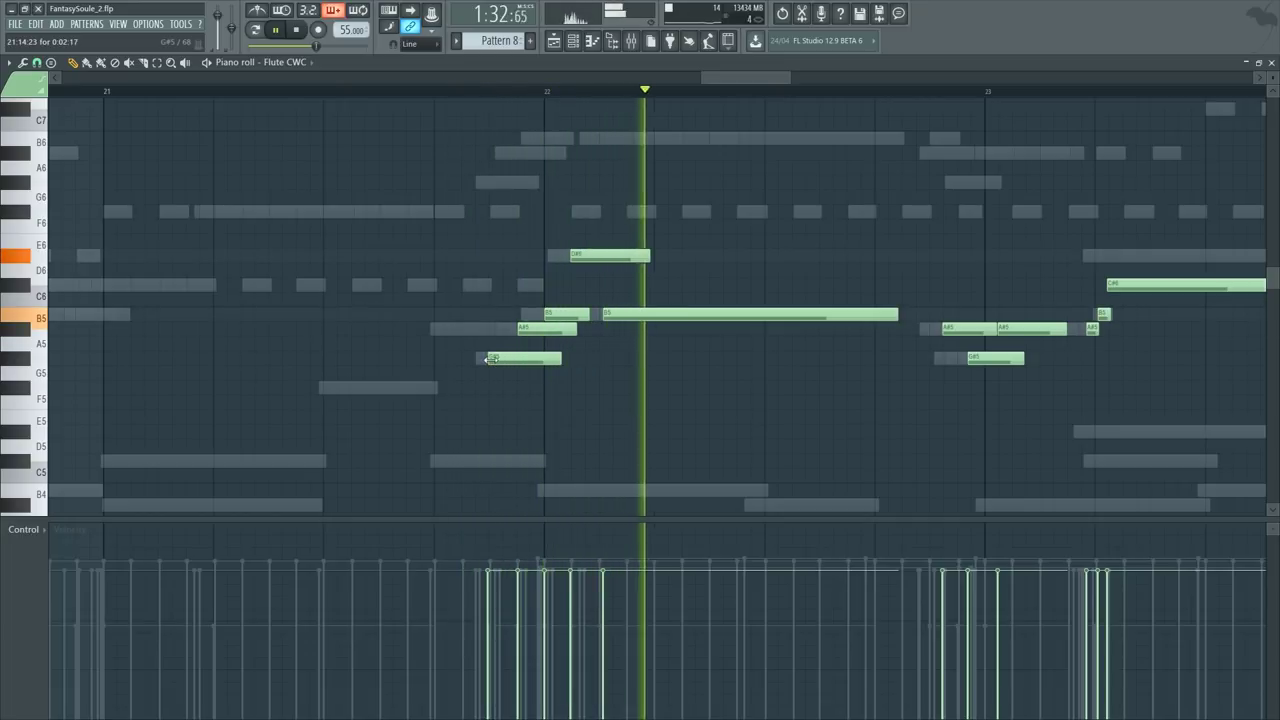
key("space")
Step: Open the Group F Kontakt instrument and examine the legato settings of the 03 Flute Articulations patch
key("F6")
left_click(124, 302)
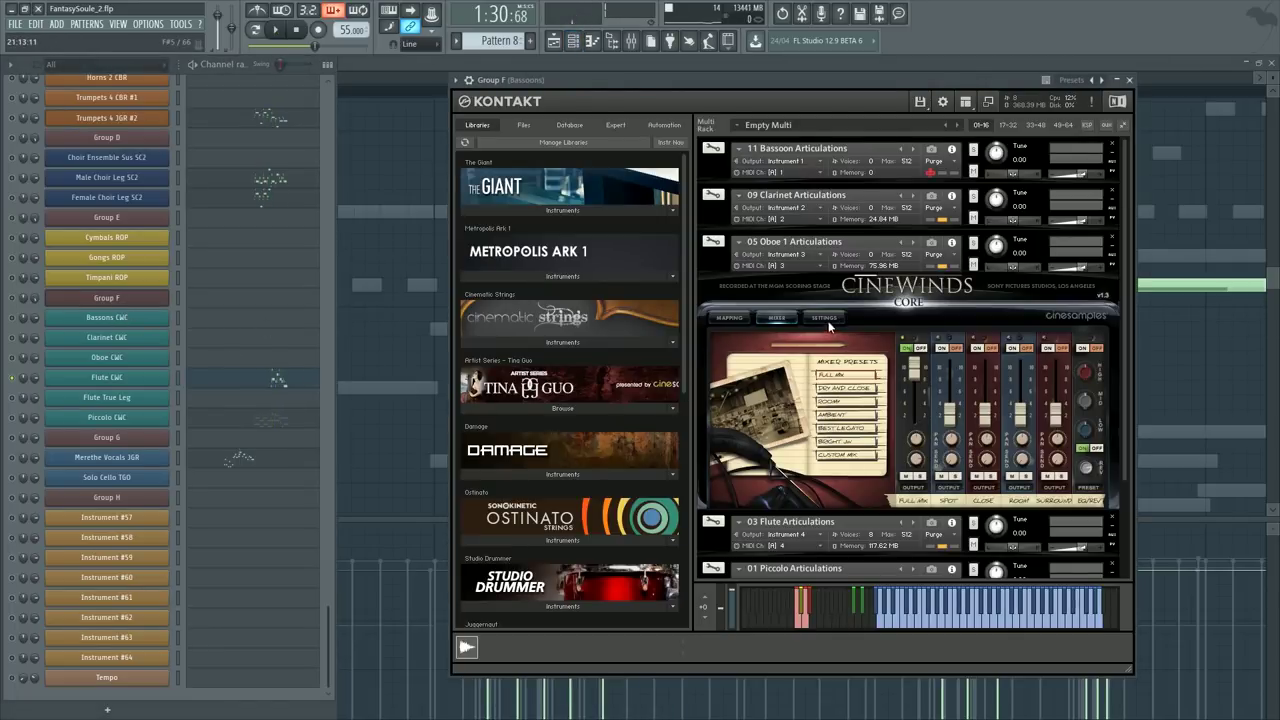
left_click(714, 275)
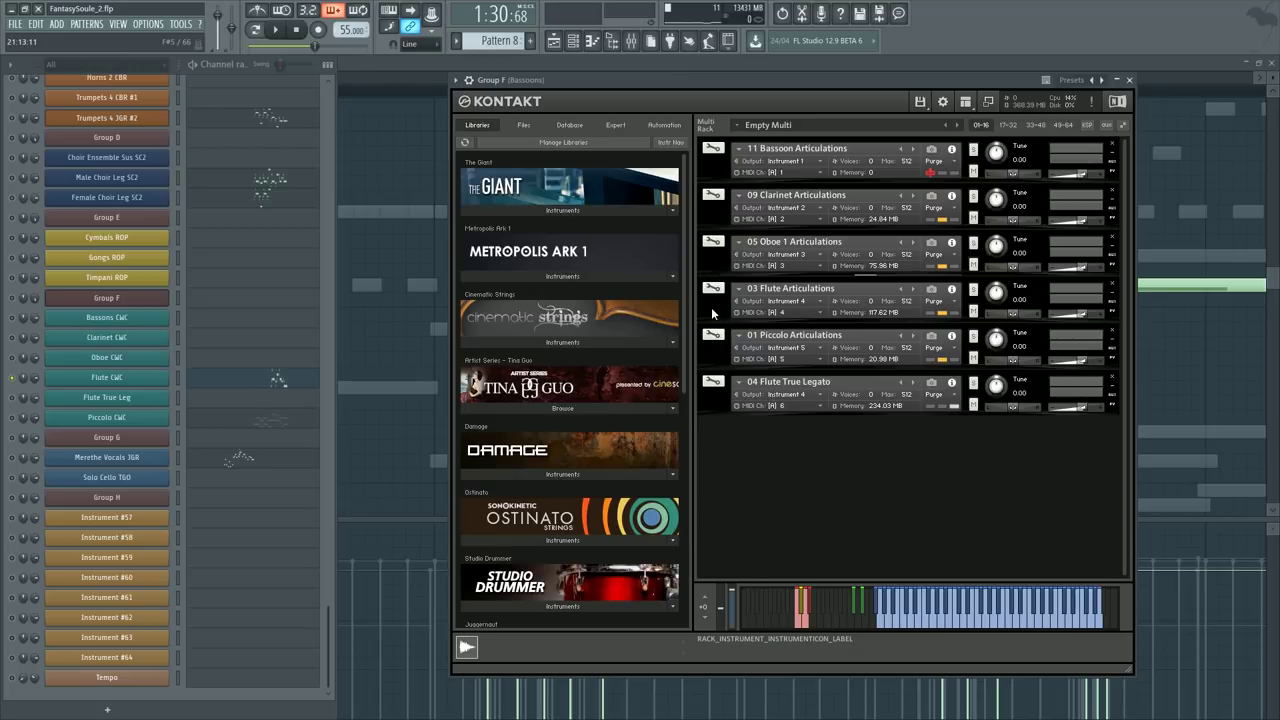
left_click(712, 310)
left_click(820, 367)
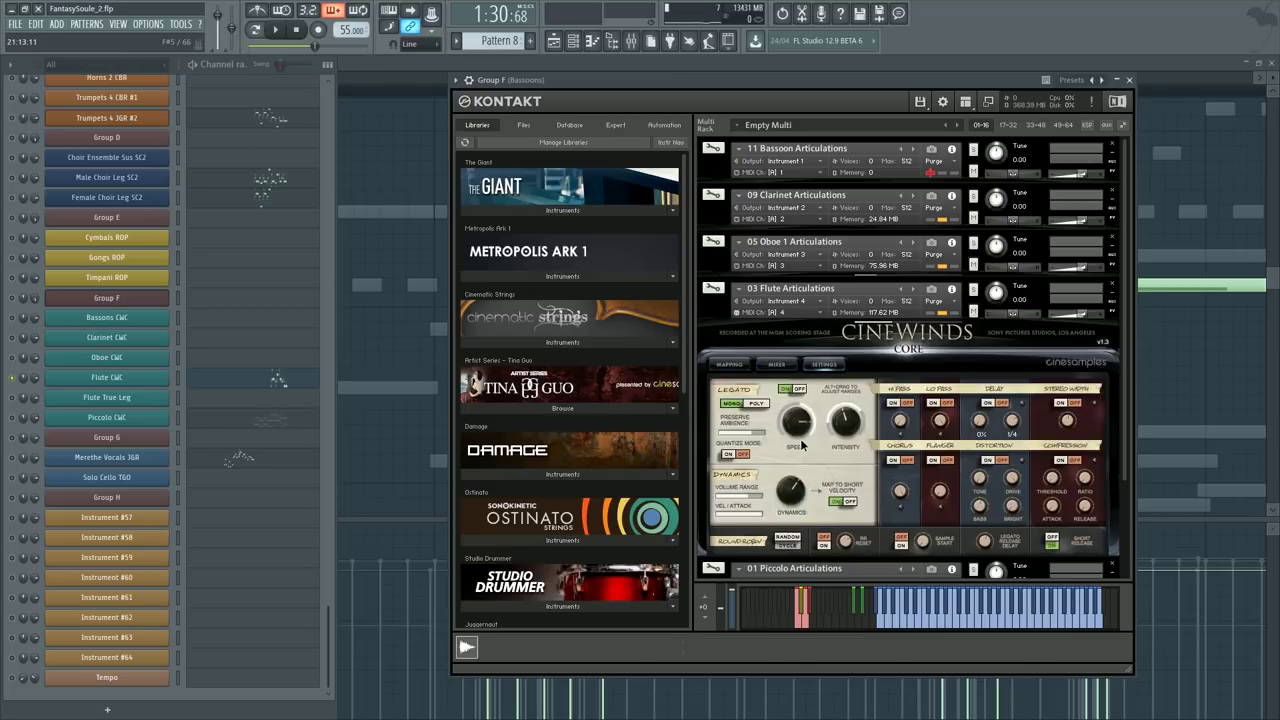
right_click(435, 379)
key("space")
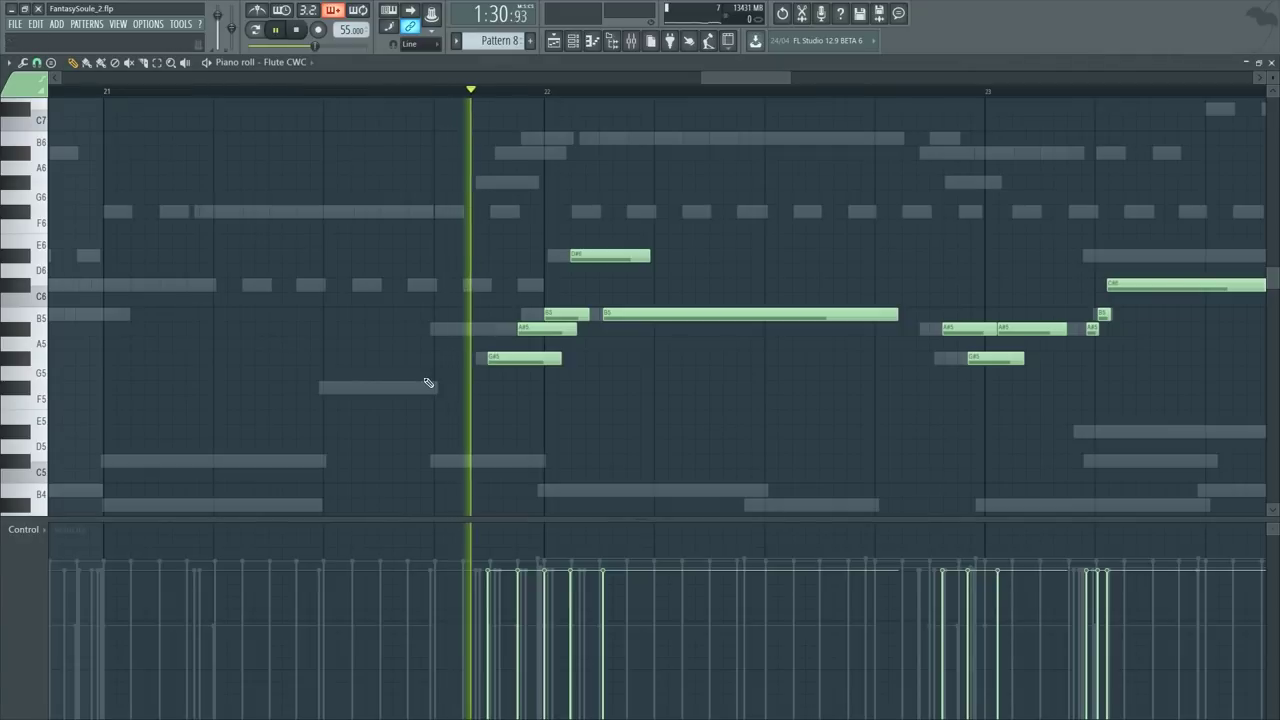
Step: Examine the articulation mapping of the 03 Flute Articulations patch during playback
key("F6")
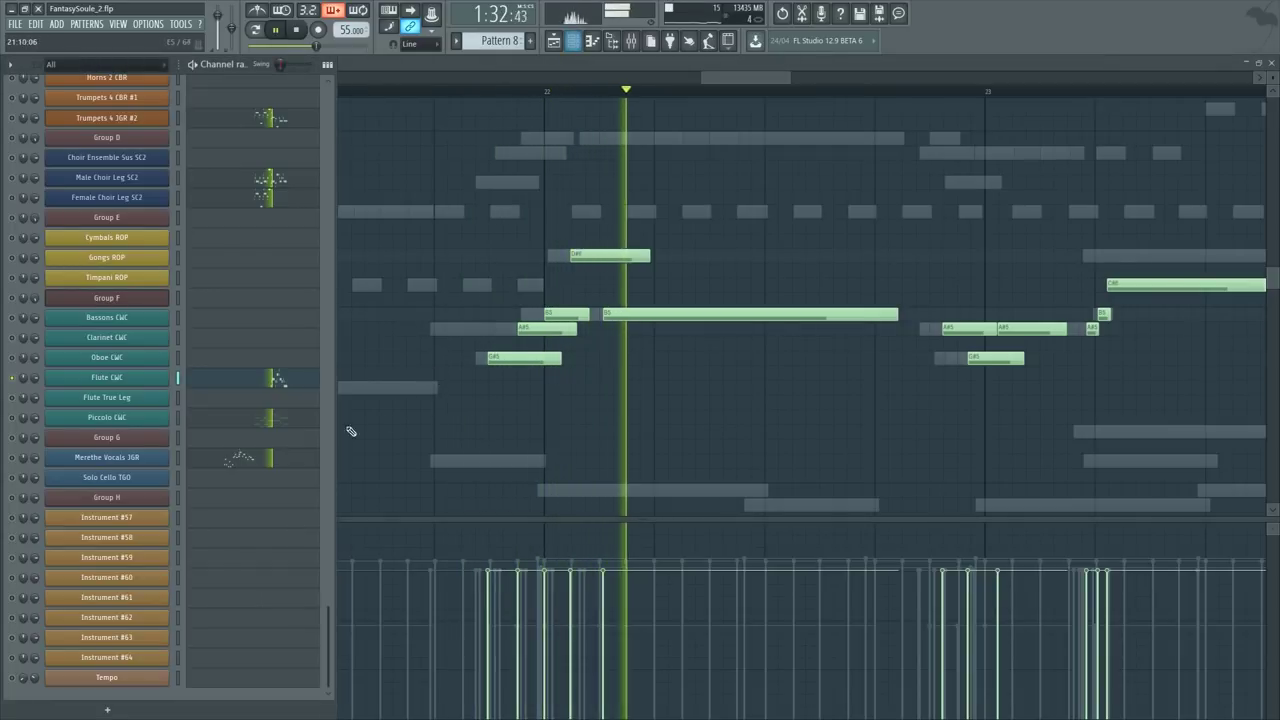
left_click(107, 318)
left_click(729, 366)
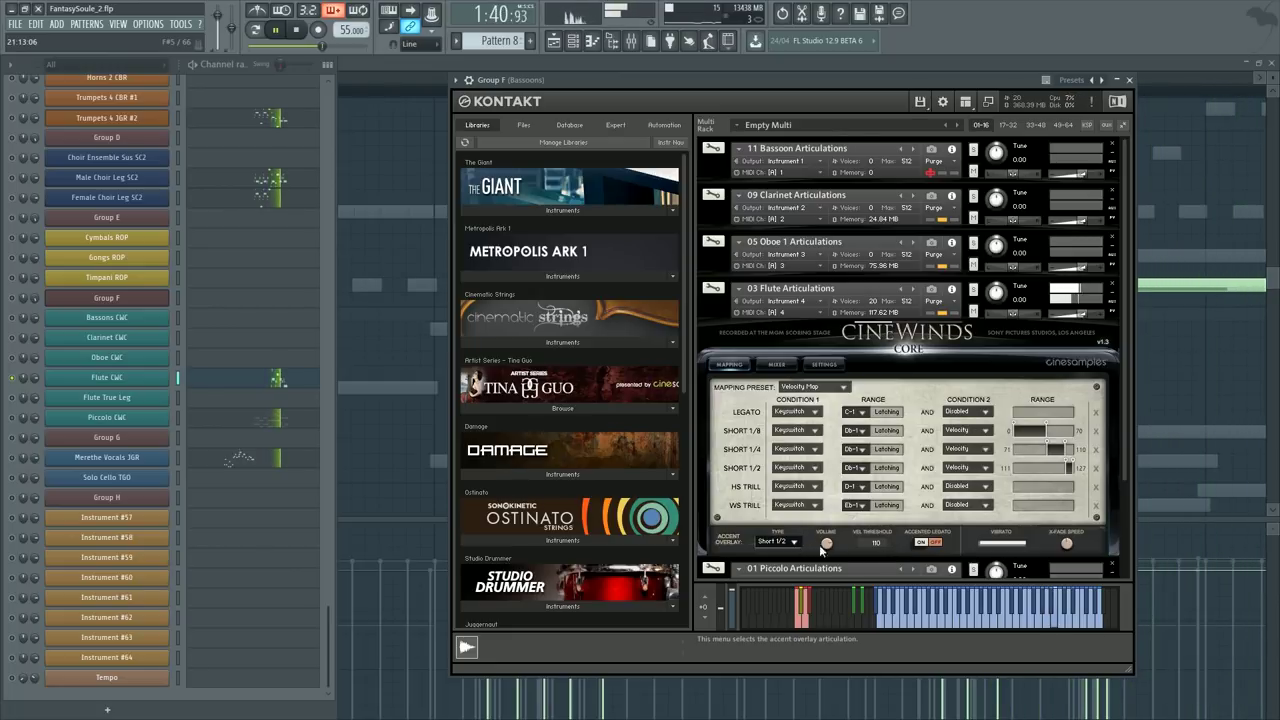
right_click(404, 375)
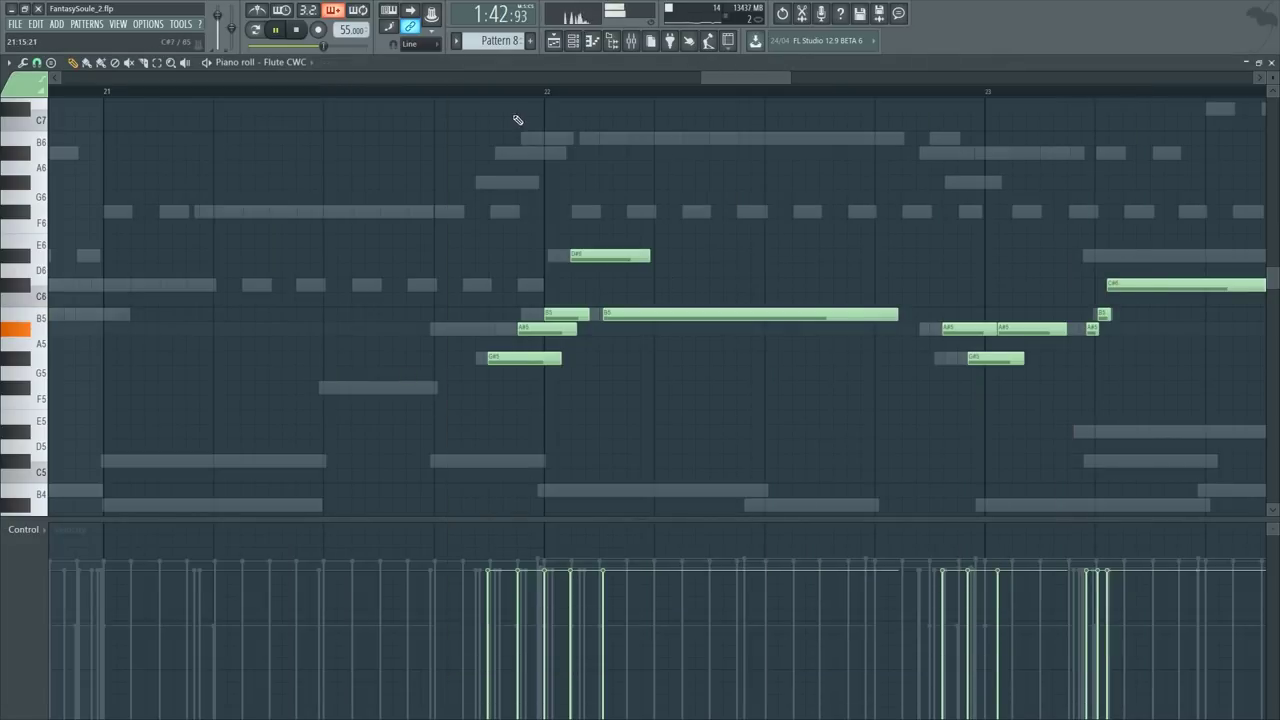
Step: Start the long B5 of bar 22 slightly earlier and shorten the G#5, A#5 and B5 notes leading into it
left_click(455, 95)
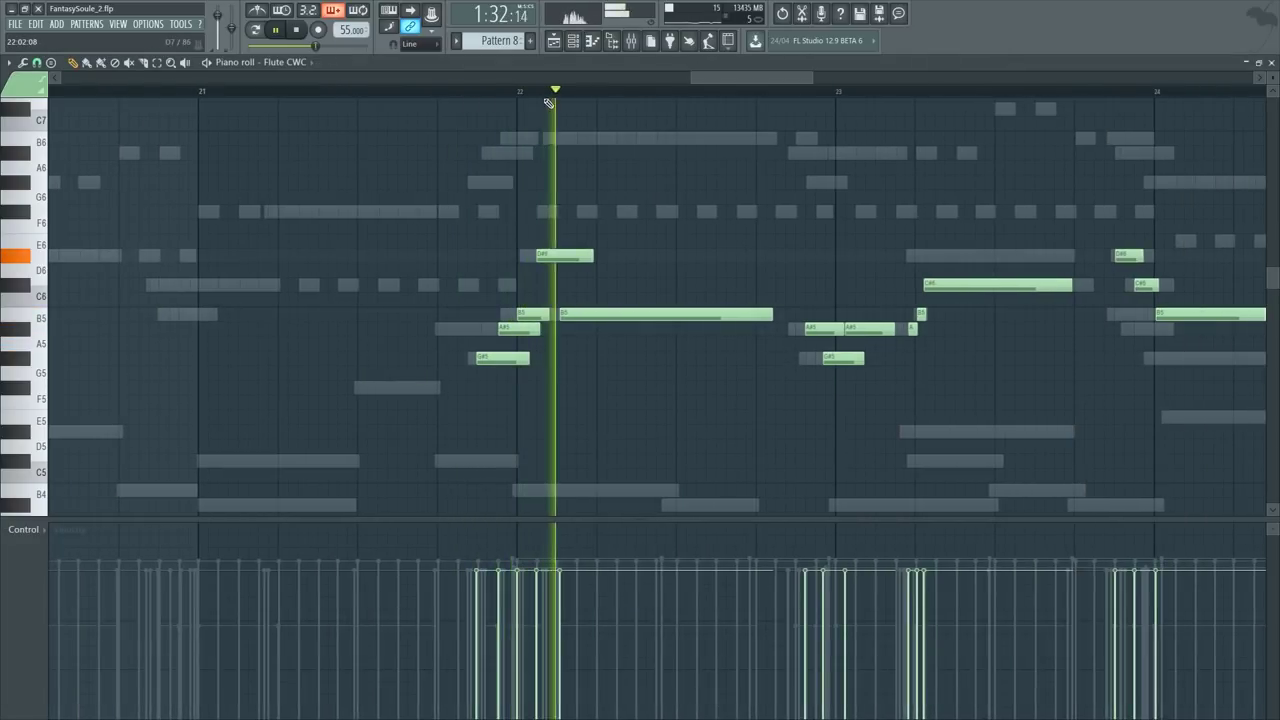
key("space")
key("space")
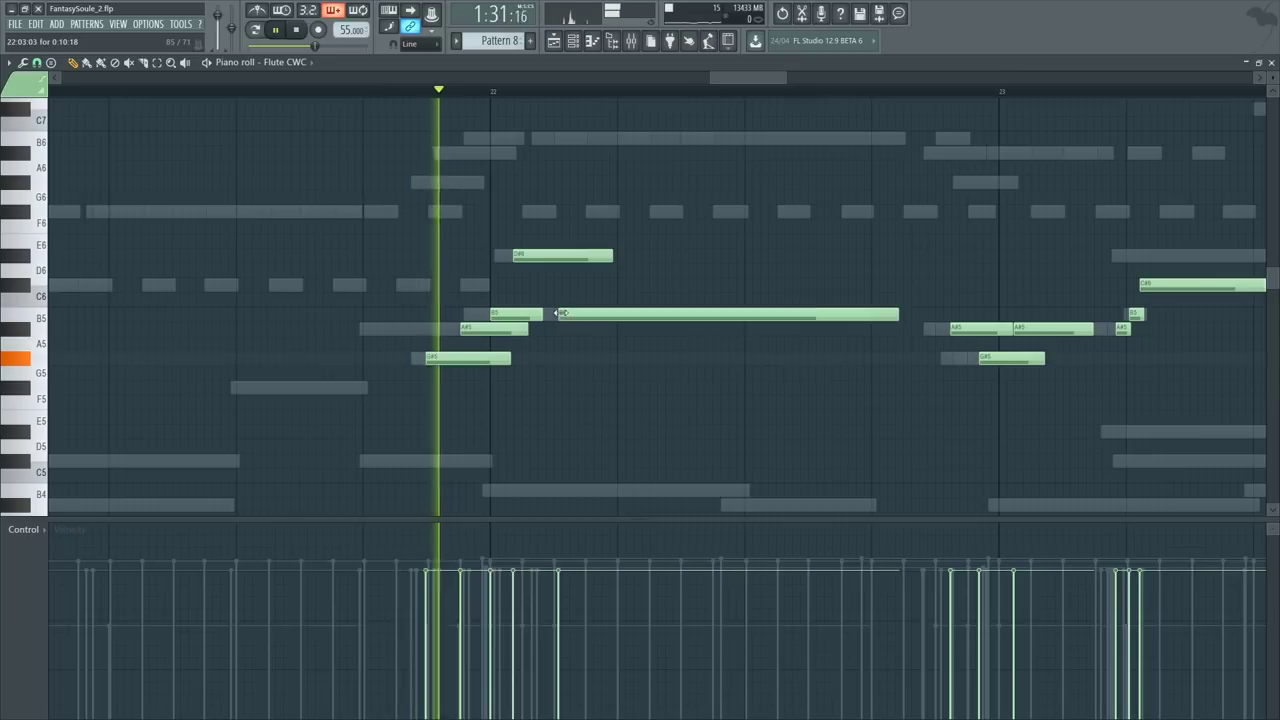
left_click_drag(558, 315, 554, 315)
key("space")
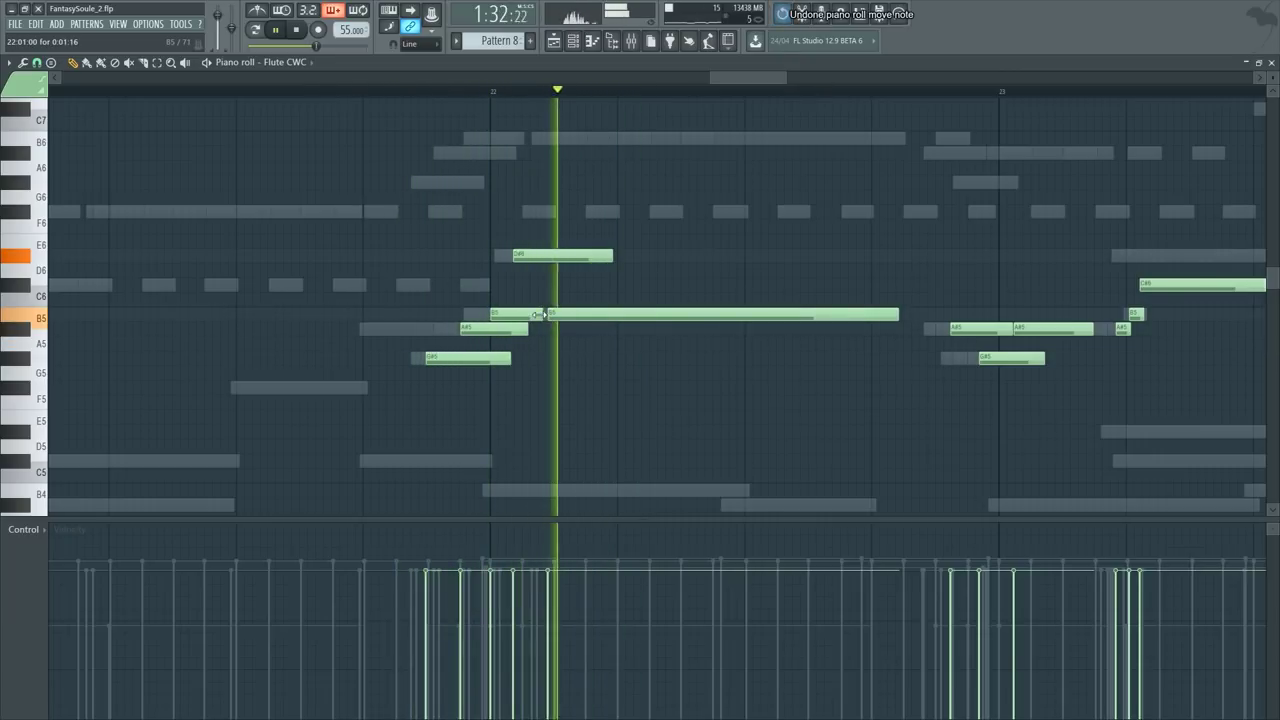
key("ctrl+z")
left_click_drag(533, 315, 469, 358)
left_click(486, 358, "ctrl")
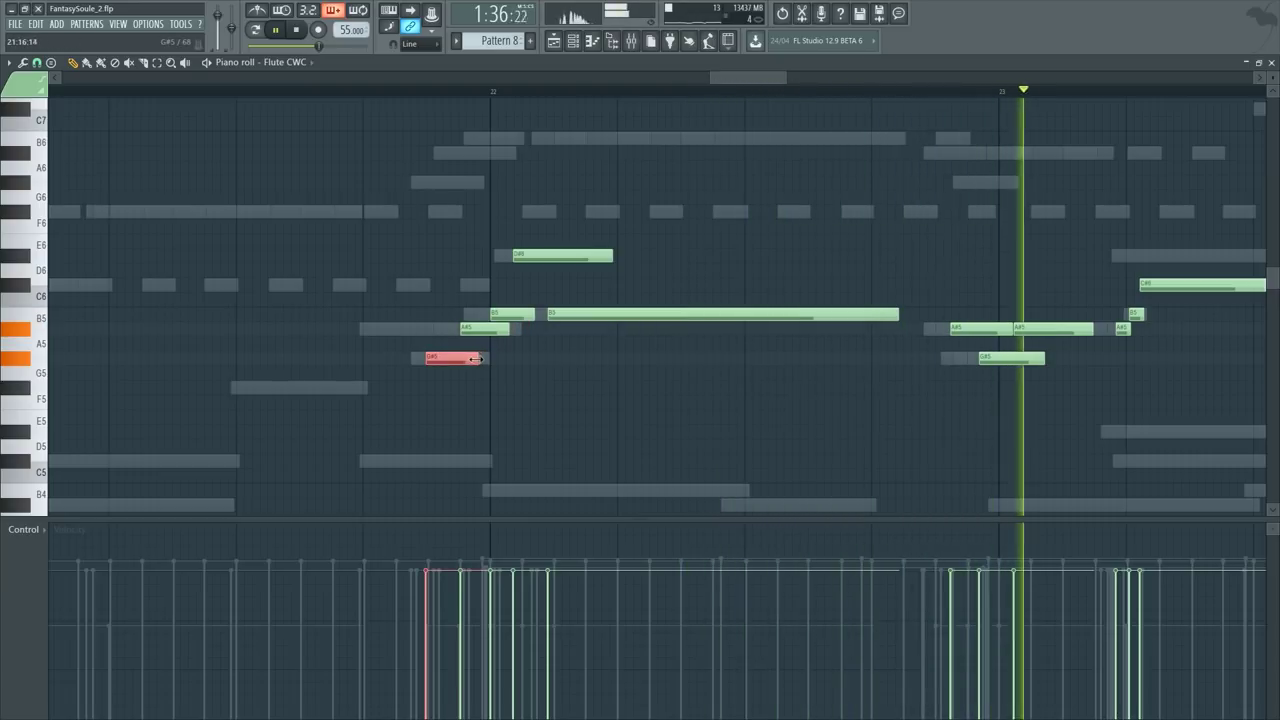
Step: Move the two A#5 notes and the G#5 around the start of bar 23 earlier, and start the long C#6 sooner
key("space")
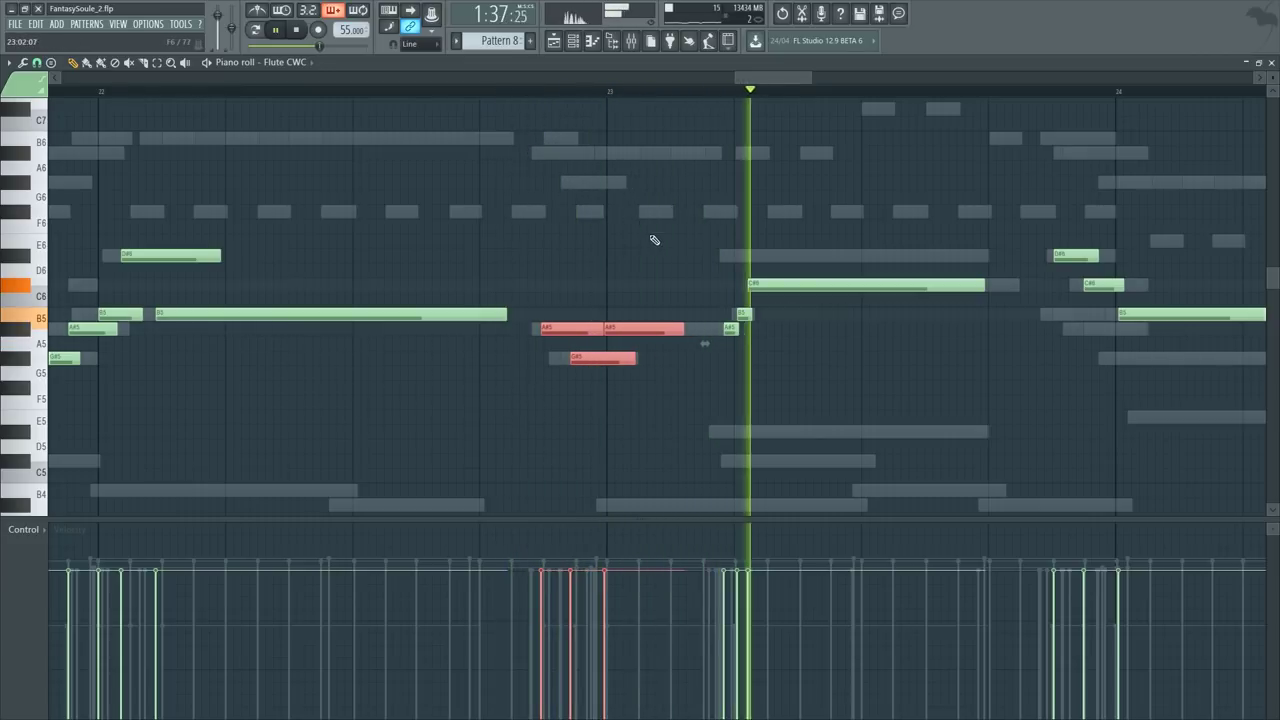
key("space")
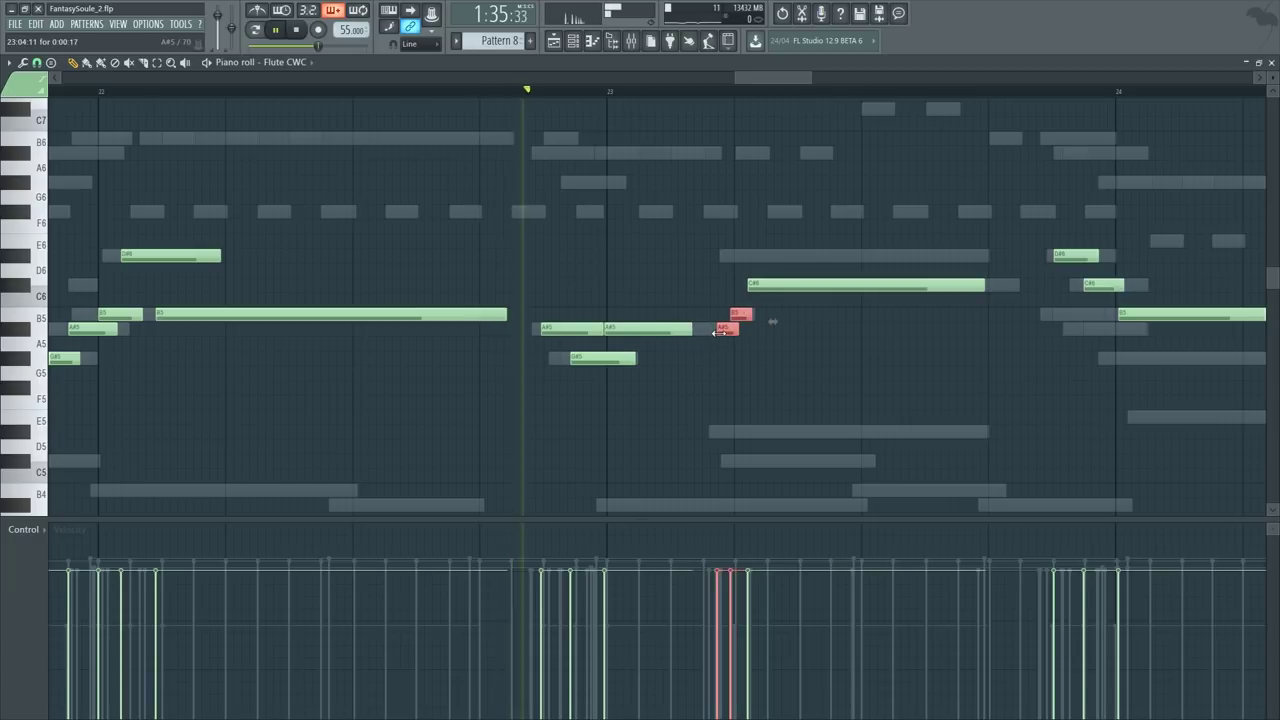
left_click(720, 367, "ctrl")
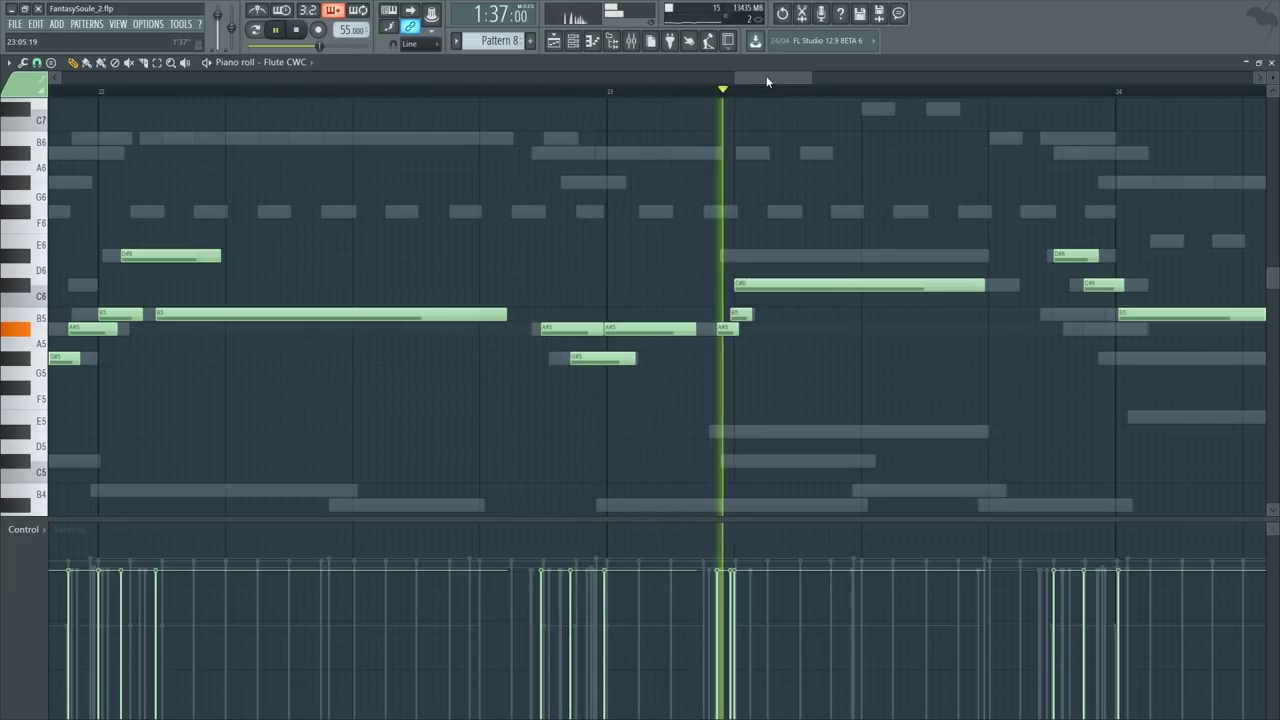
Step: Shift the short A#5 and B5 notes before bar 23's long C#6 slightly earlier and fine-tune the B5's timing
left_click_drag(766, 82, 778, 81)
left_click_drag(604, 345, 543, 327)
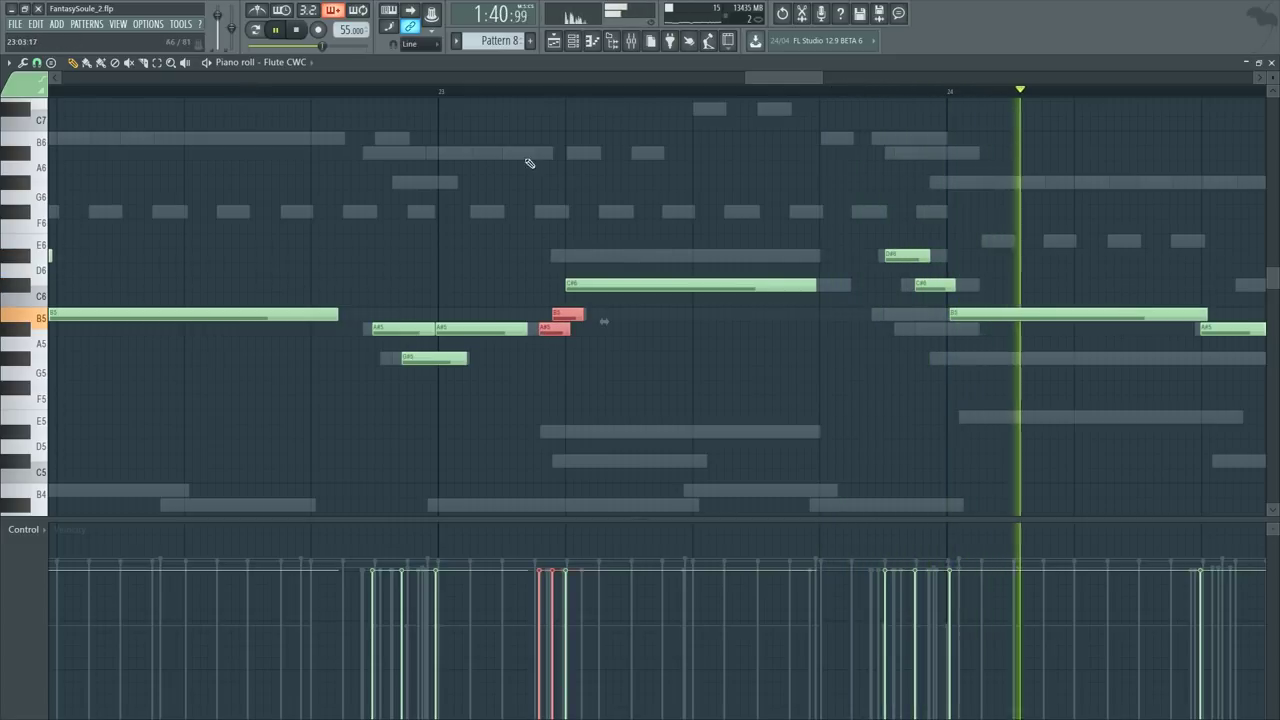
left_click(461, 93)
left_click(532, 211)
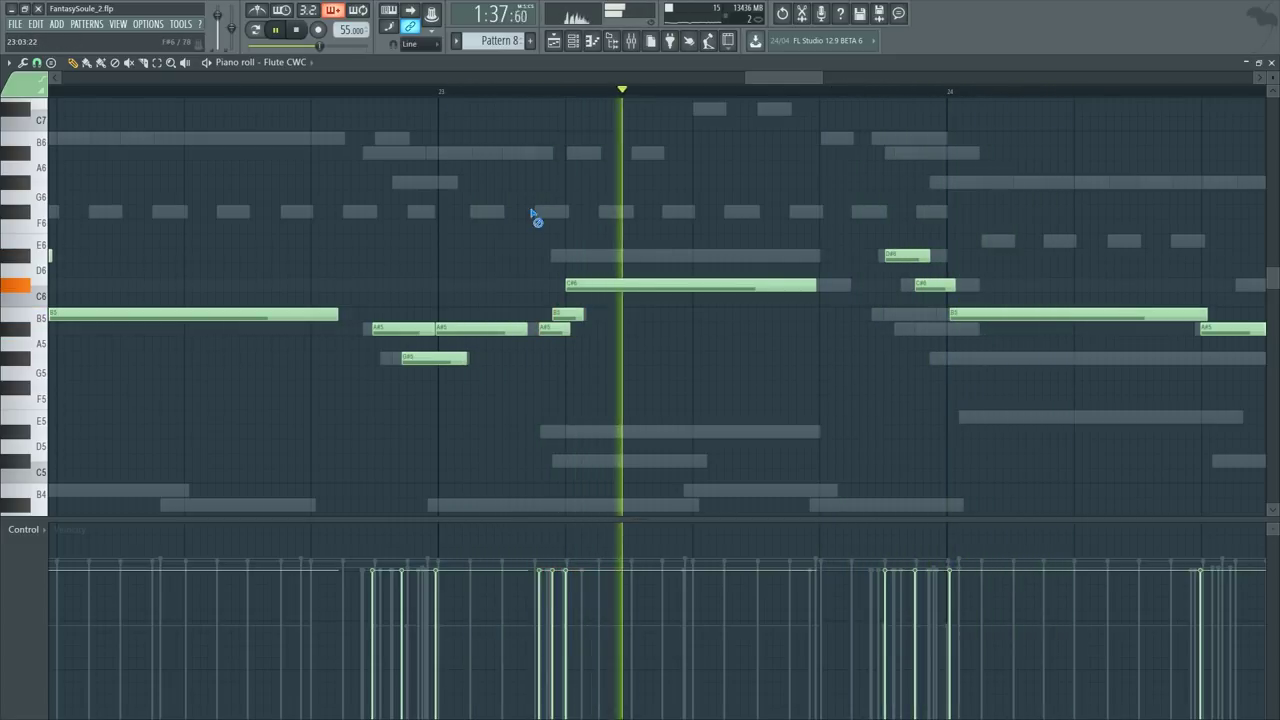
left_click_drag(570, 316, 576, 316)
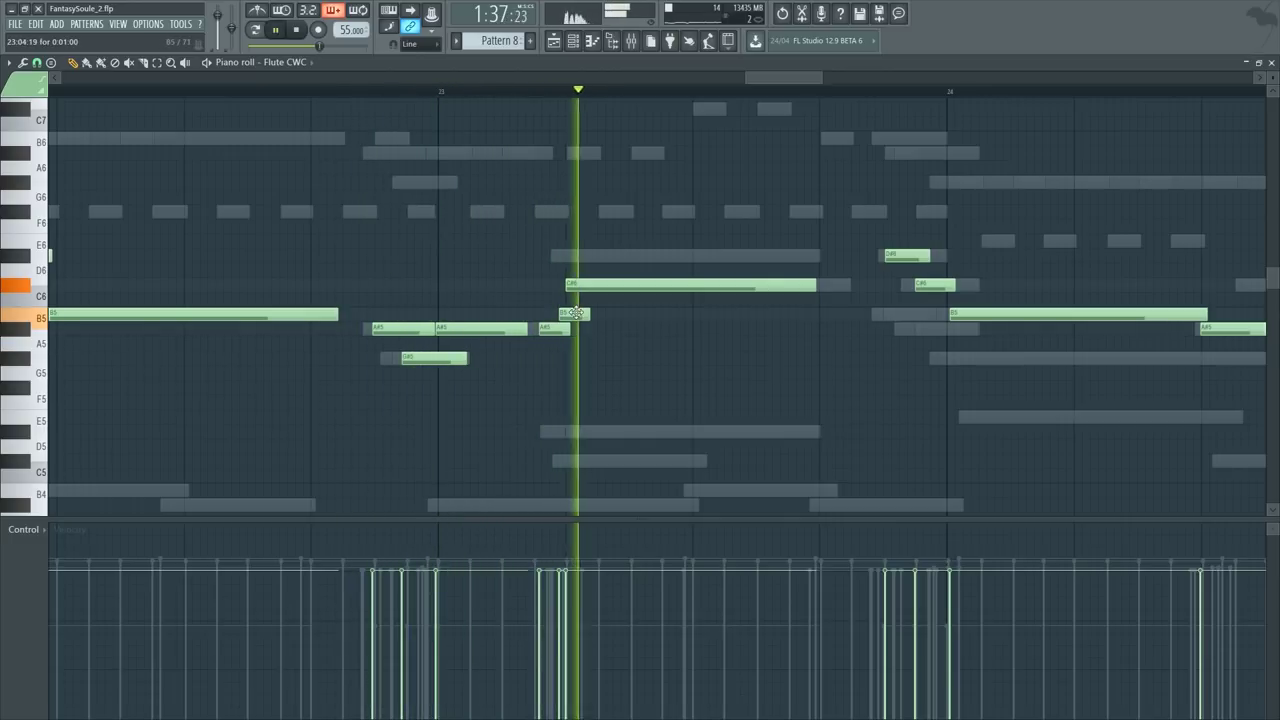
left_click_drag(575, 315, 571, 315)
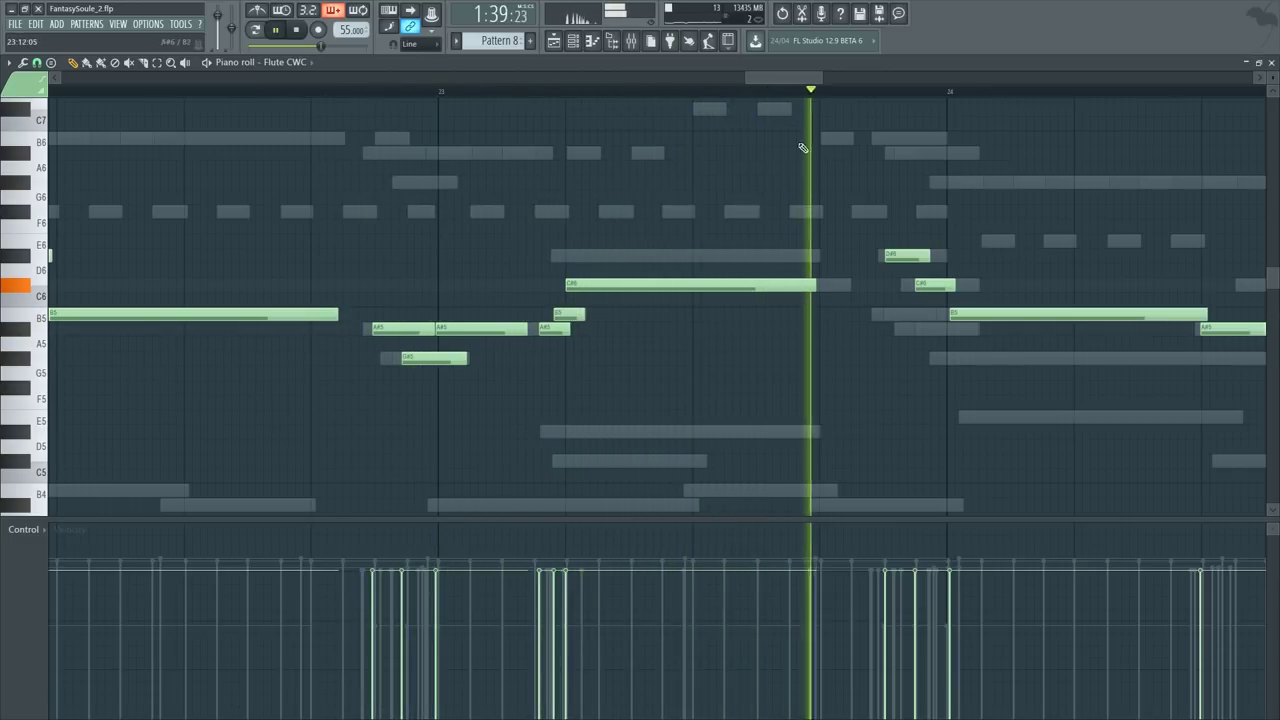
Step: Move the D#6 and C#6 notes leading into bar 24 slightly earlier
left_click_drag(776, 81, 799, 80)
left_click_drag(531, 239, 616, 286)
key("space")
left_click(490, 93)
key("space")
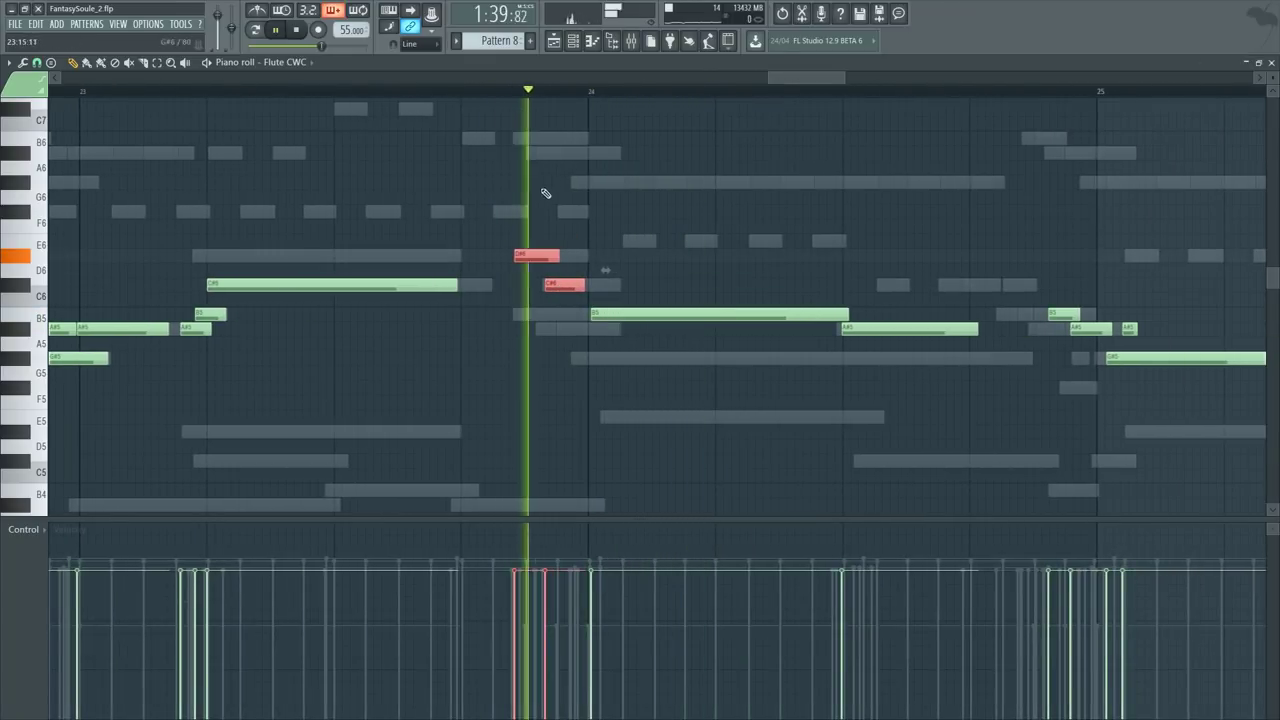
Step: Extend the long B5 of bar 24 to start slightly earlier and shift the A#5 following it earlier
left_click(572, 326, "ctrl")
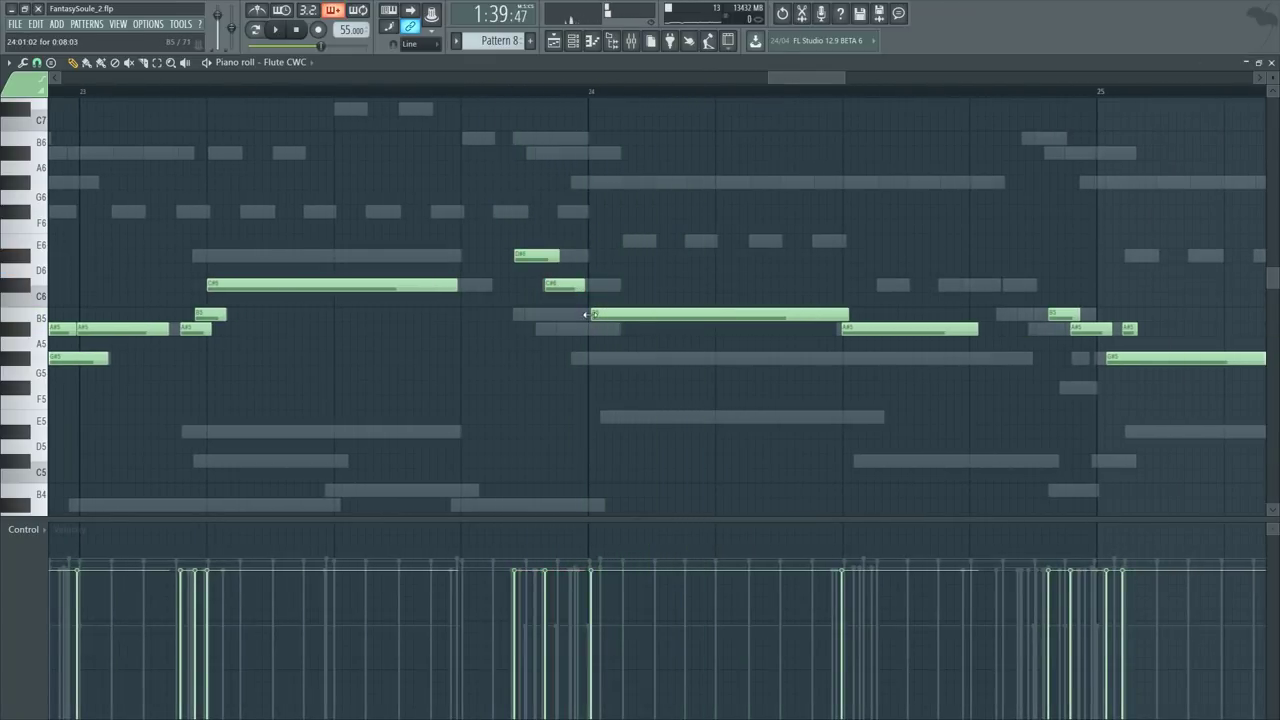
left_click_drag(797, 78, 815, 77)
left_click_drag(563, 330, 556, 331)
key("space")
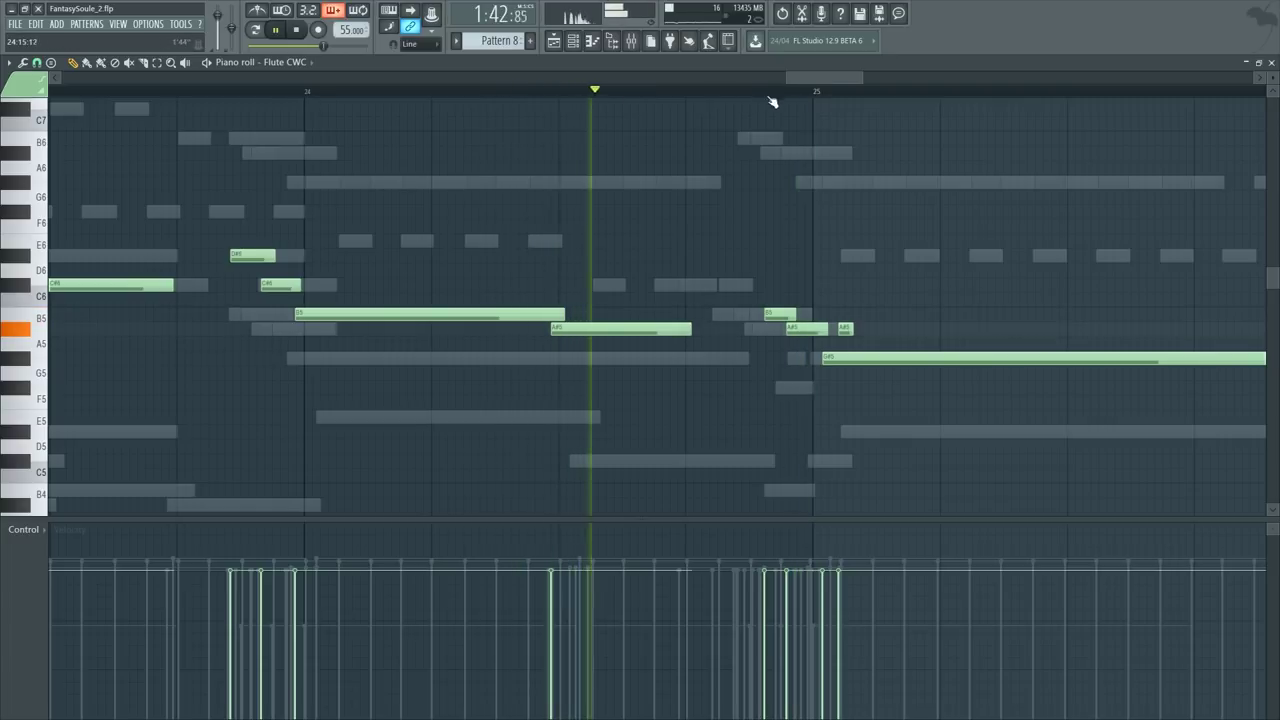
Step: Move the B5, two short A#5 notes and long G#5 around the start of bar 25 earlier
scroll(766, 110, "up", 2)
key("space")
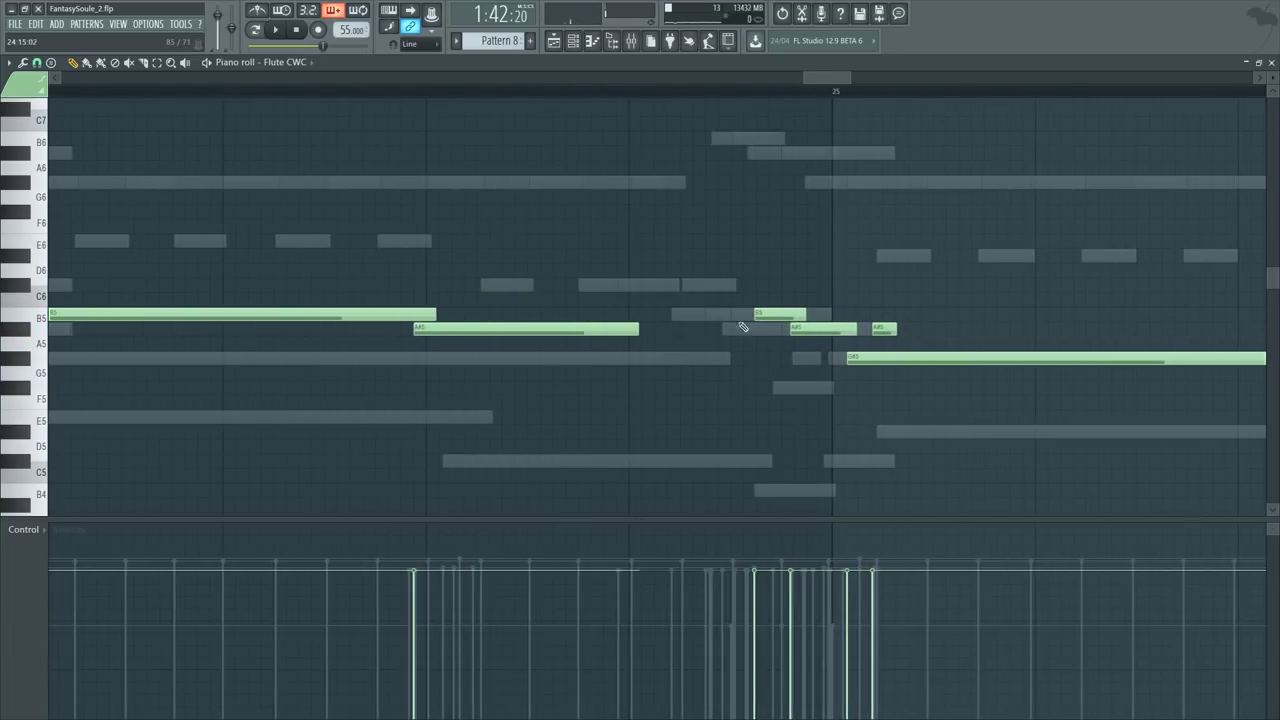
left_click(689, 80)
key("space")
left_click(697, 88)
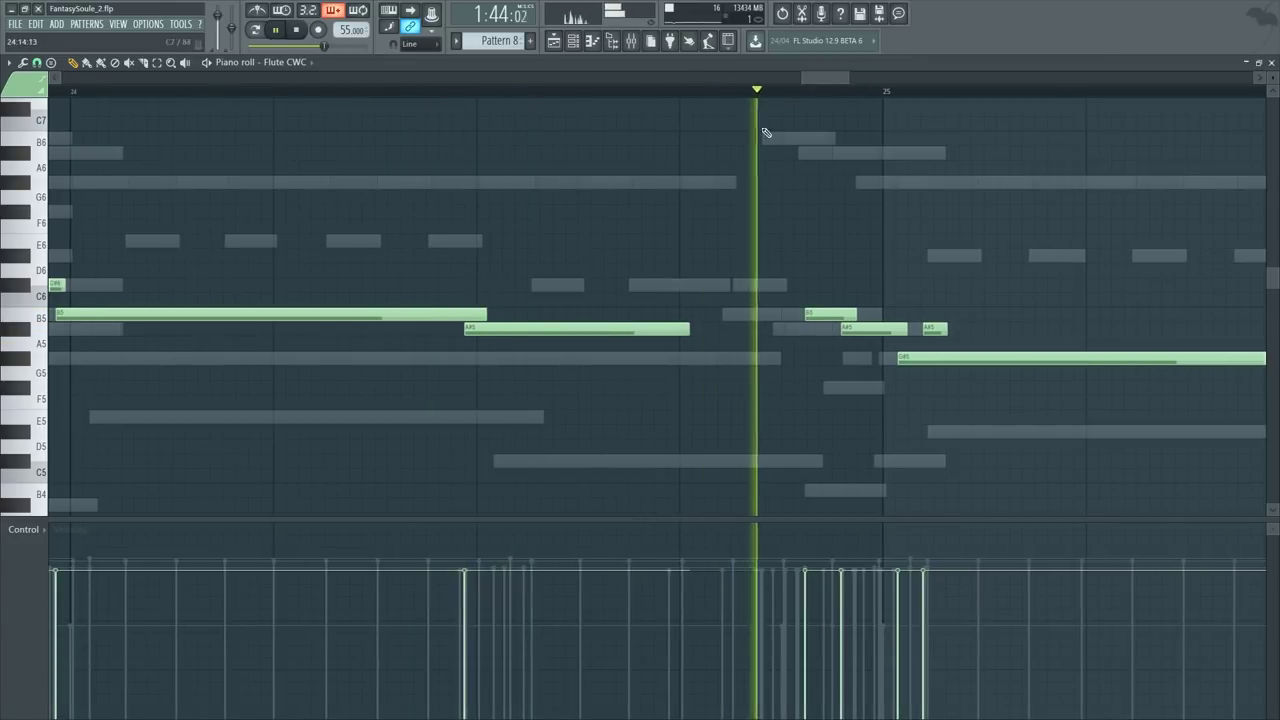
left_click_drag(817, 298, 933, 363)
key("space")
key("space")
key("space")
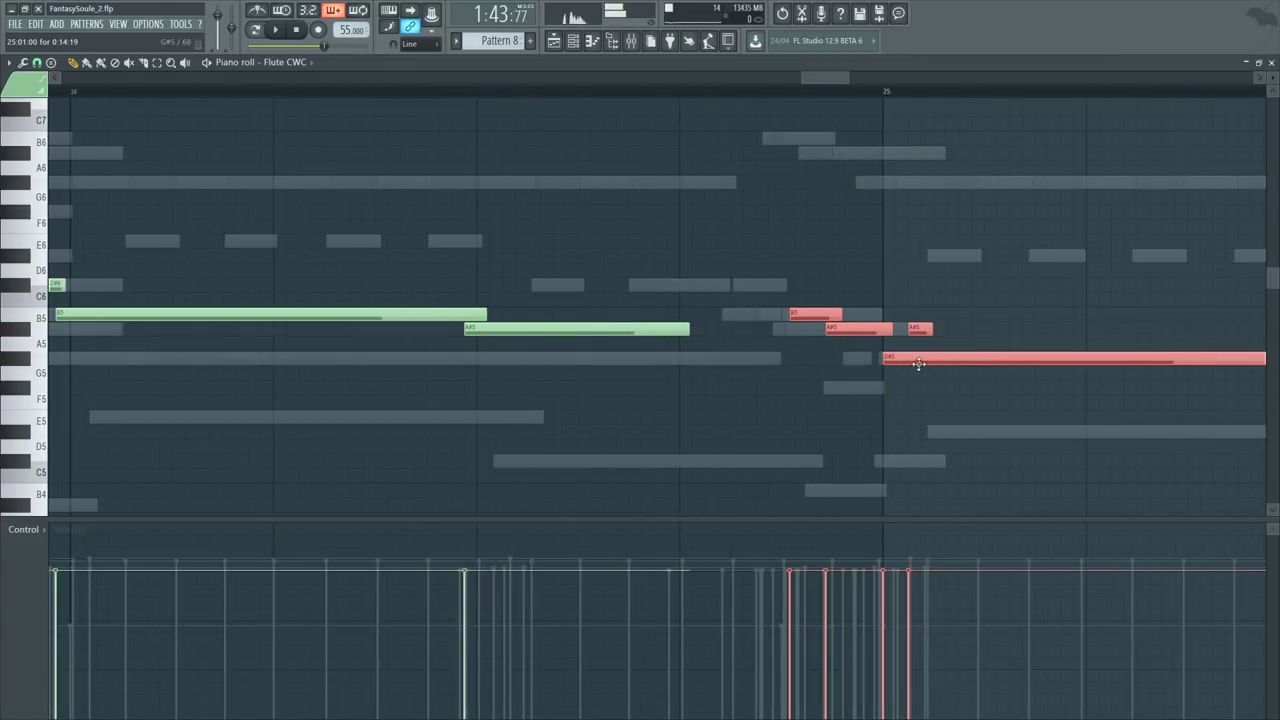
key("space")
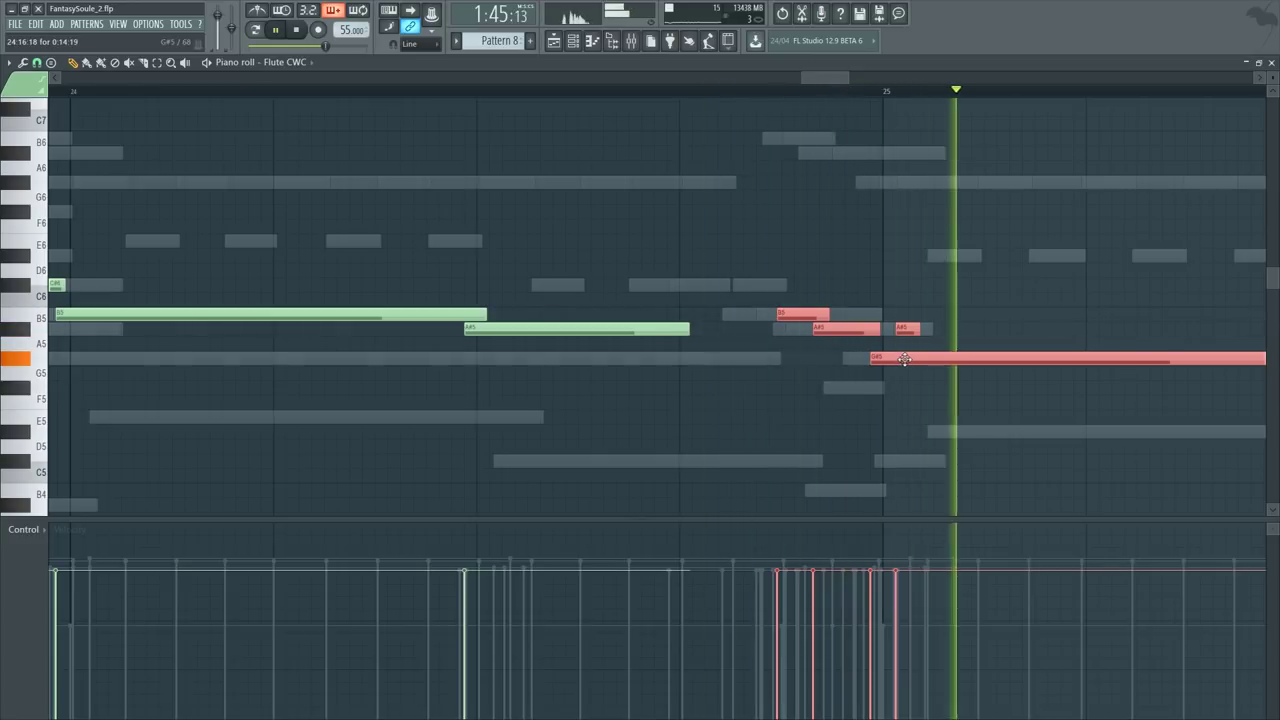
Step: Nudge the four selected notes around bar 25 slightly later and clear the selection
left_click_drag(817, 317, 823, 317)
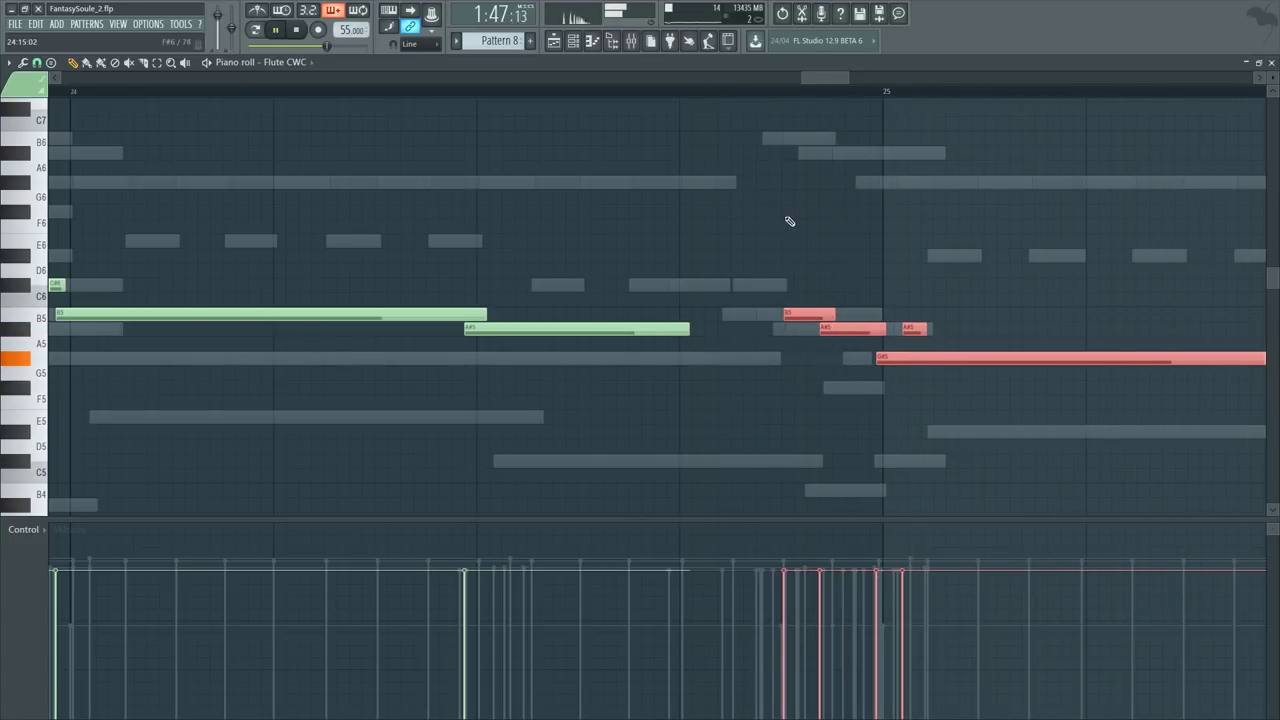
scroll(831, 106, "down", 5)
left_click(1000, 335, "ctrl")
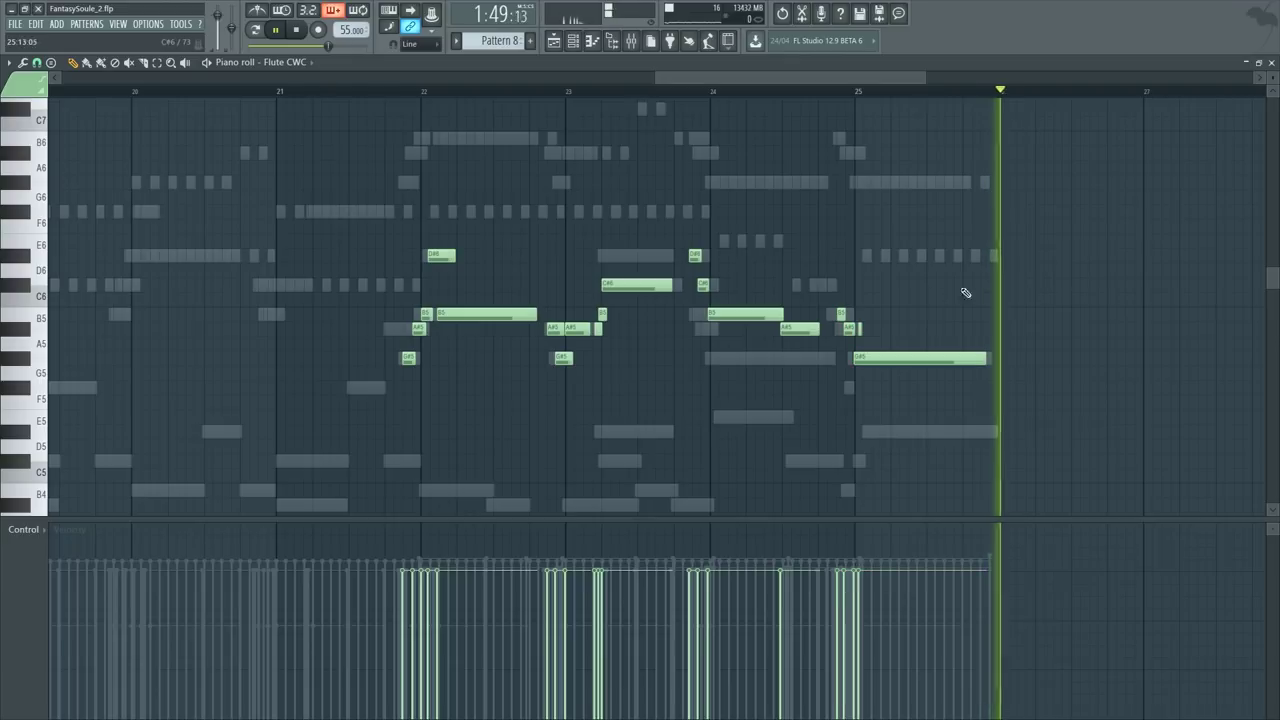
Step: Stop playback and unmute the 1st Violins CS2 #1 channel in the channel rack alongside Flute CWC
key("F6")
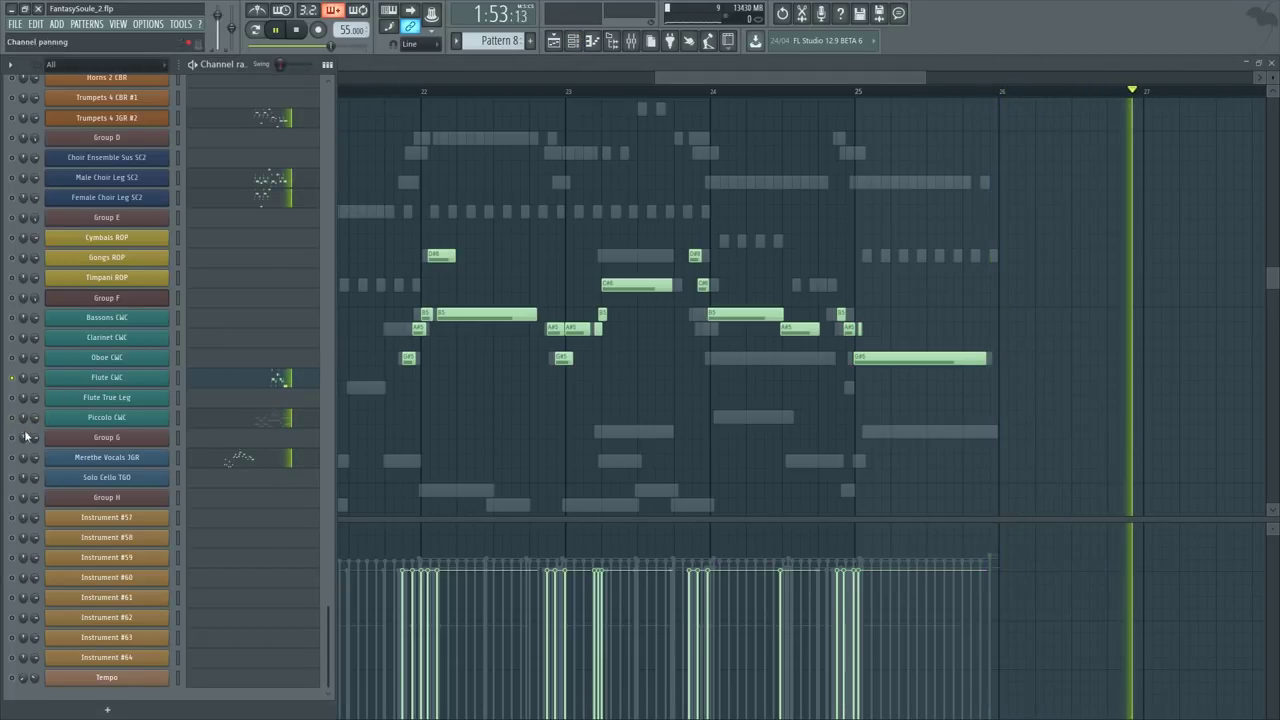
scroll(77, 428, "up", 6)
key("space")
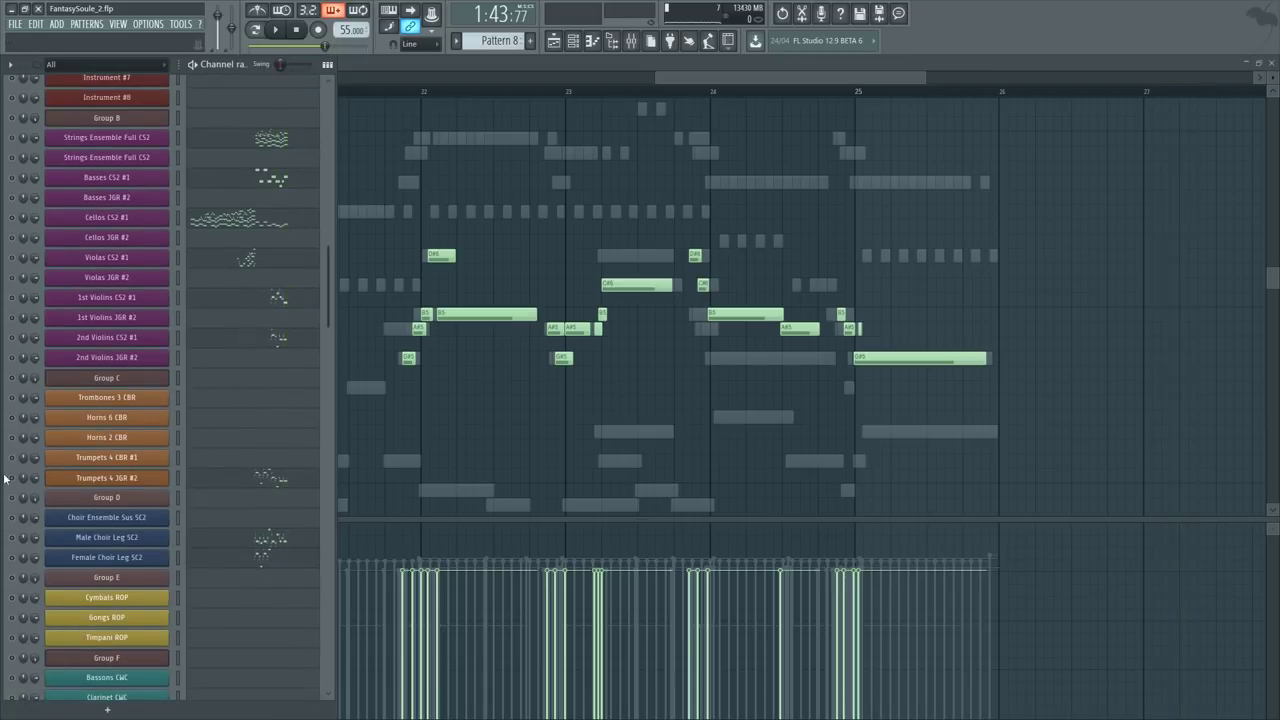
scroll(199, 383, "up", 1)
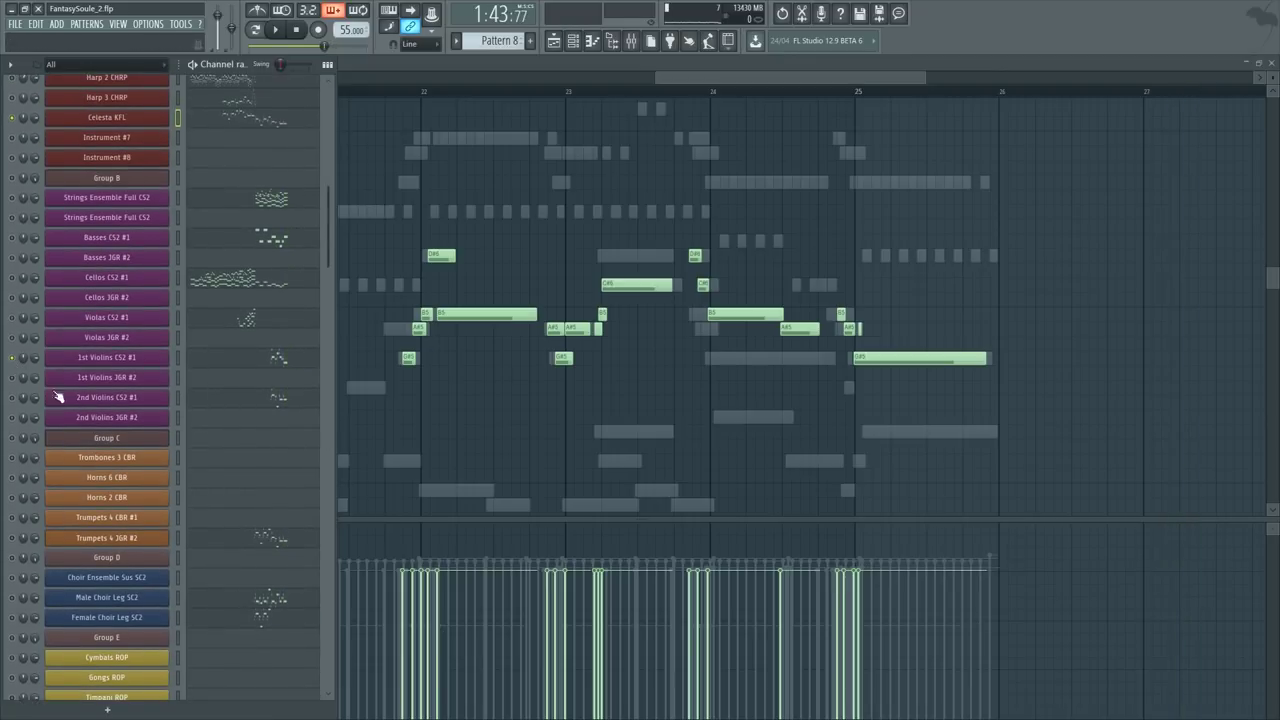
scroll(191, 463, "down", 6)
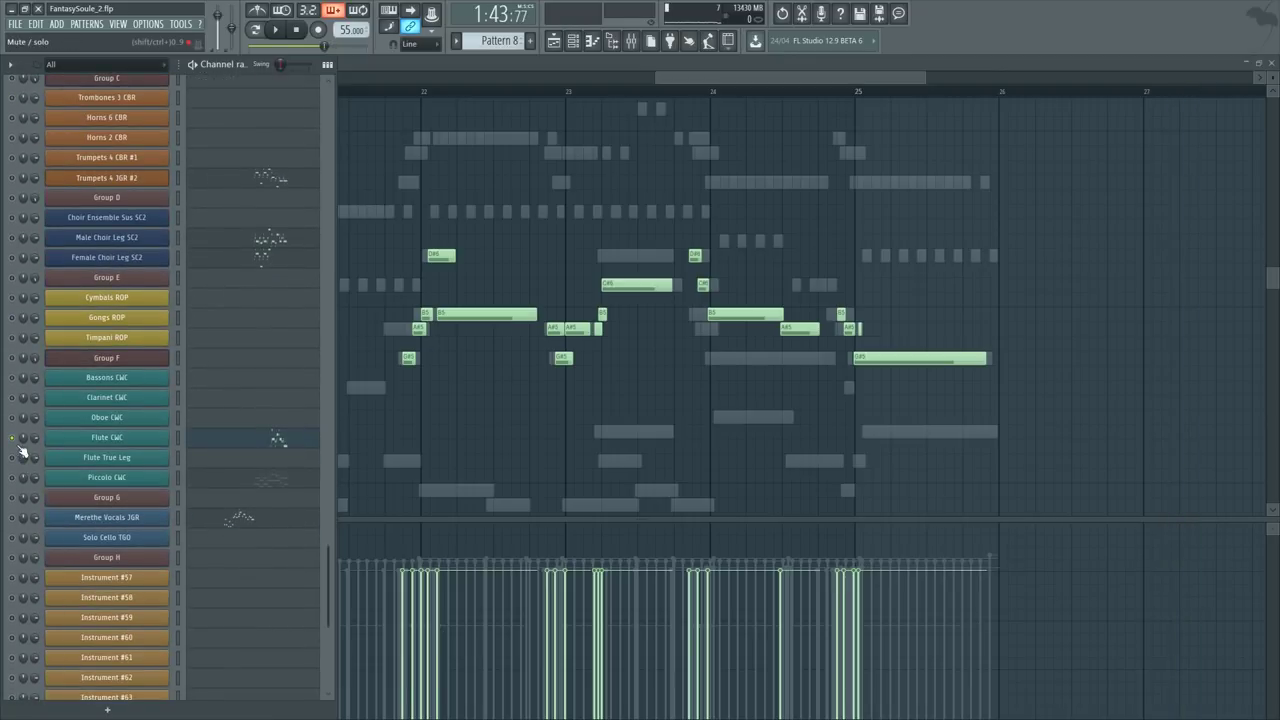
scroll(298, 362, "up", 5)
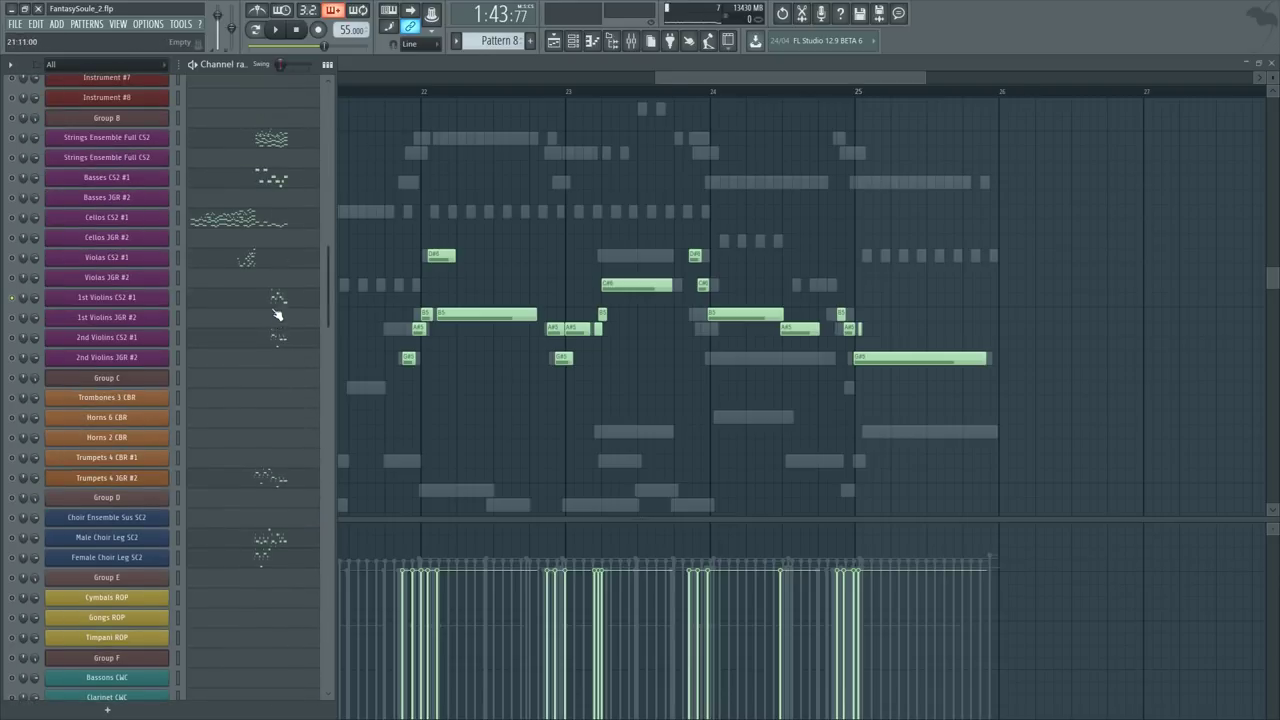
Step: Open the 1st Violins CS2 #1 notes in the piano roll and play them from just before bar 22
left_click(277, 301)
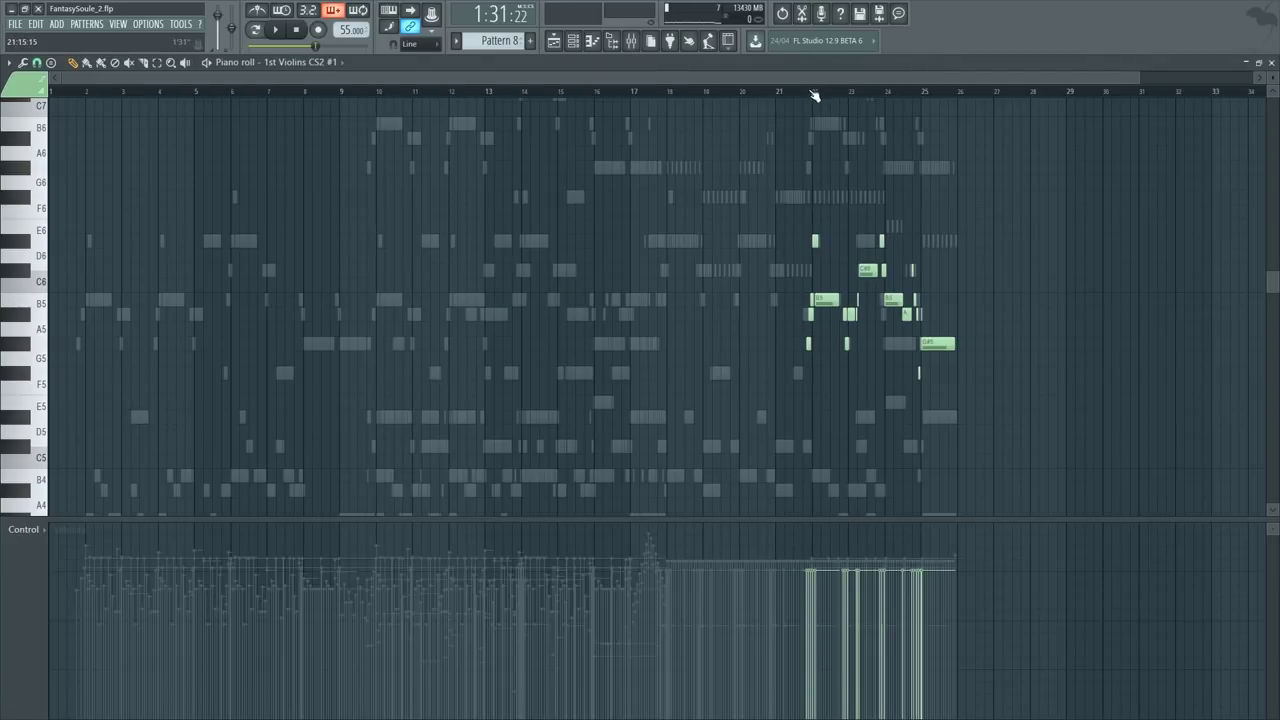
scroll(815, 95, "up", 5)
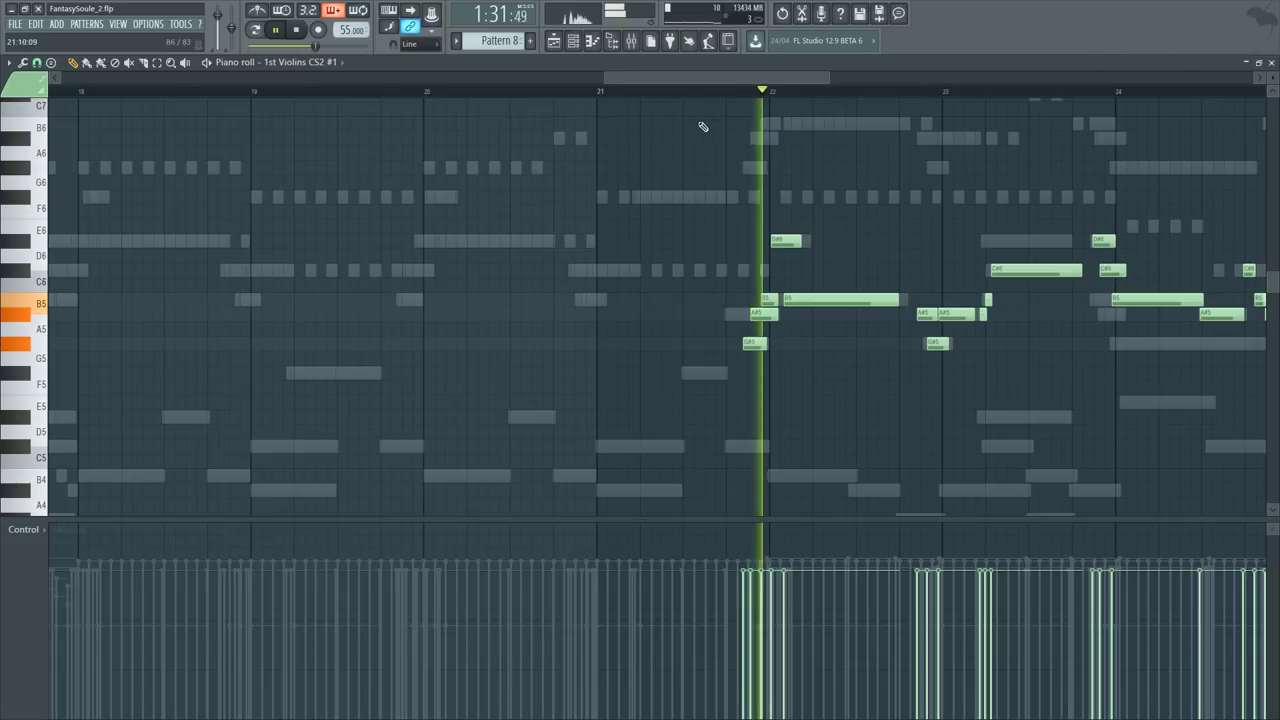
left_click(740, 91)
scroll(826, 97, "up", 4)
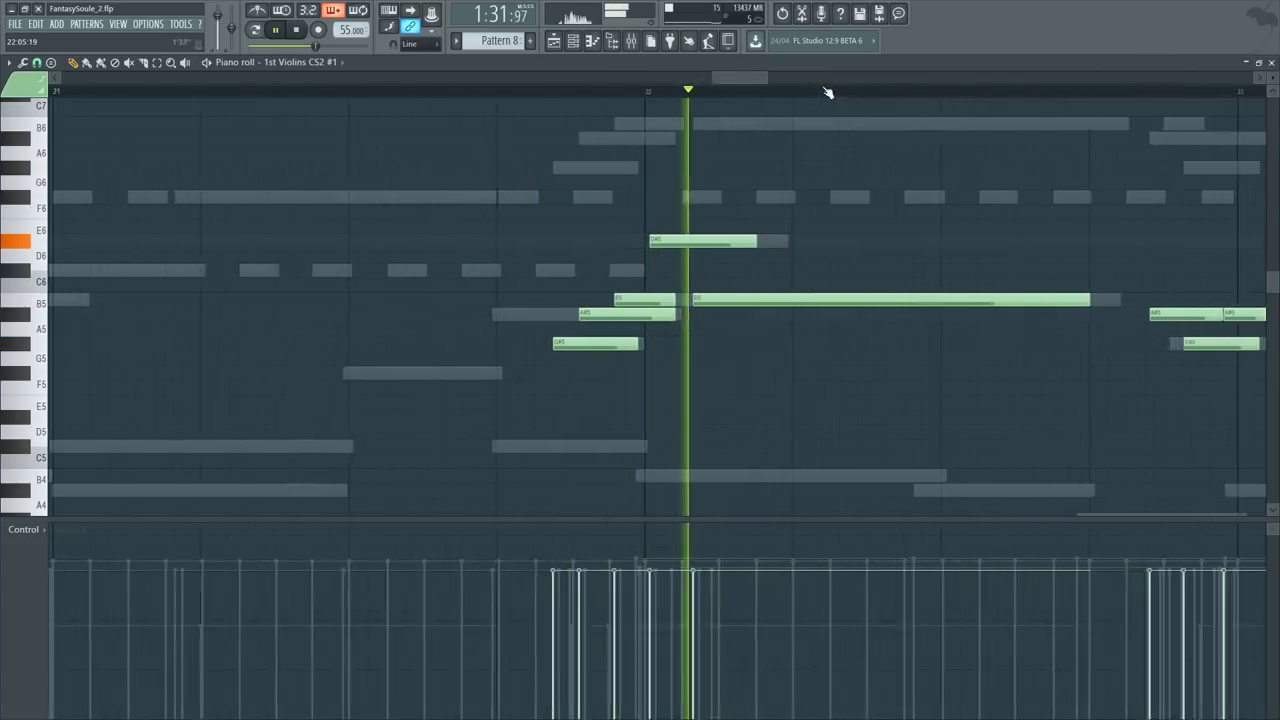
Step: Shift the five notes around the start of bar 22 slightly later and play them back
key("space")
key("ctrl+a")
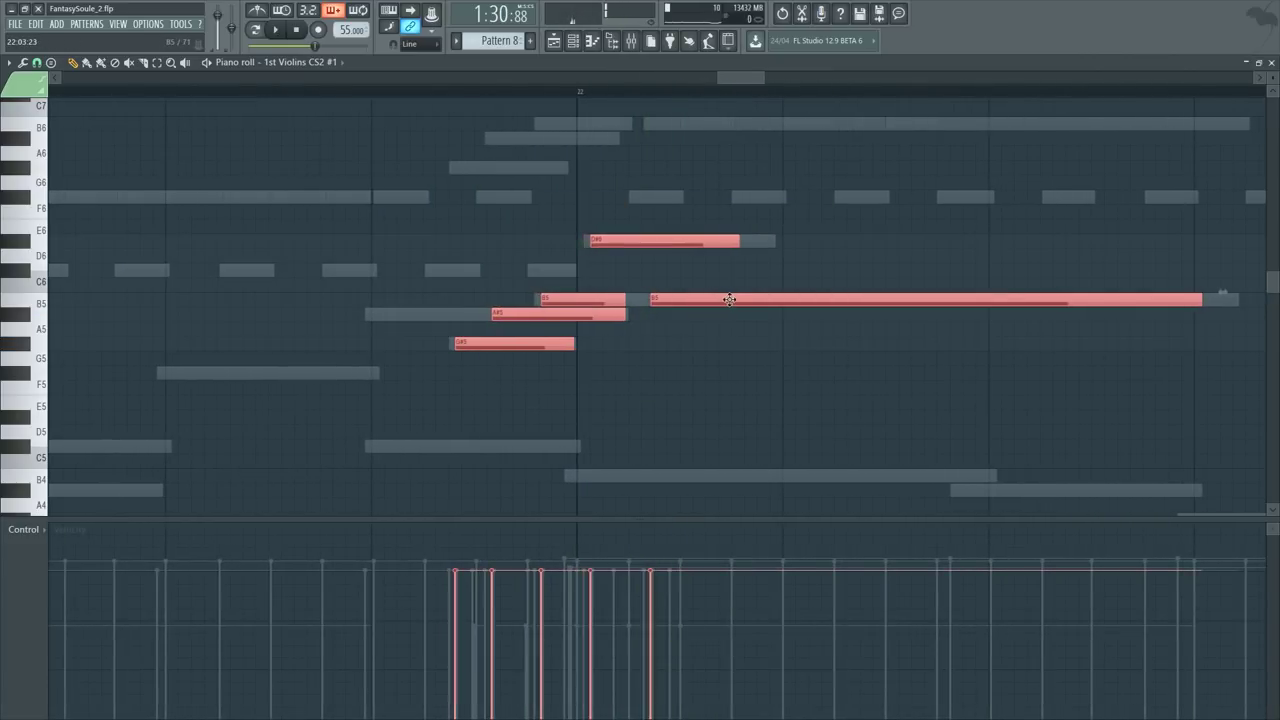
key("space")
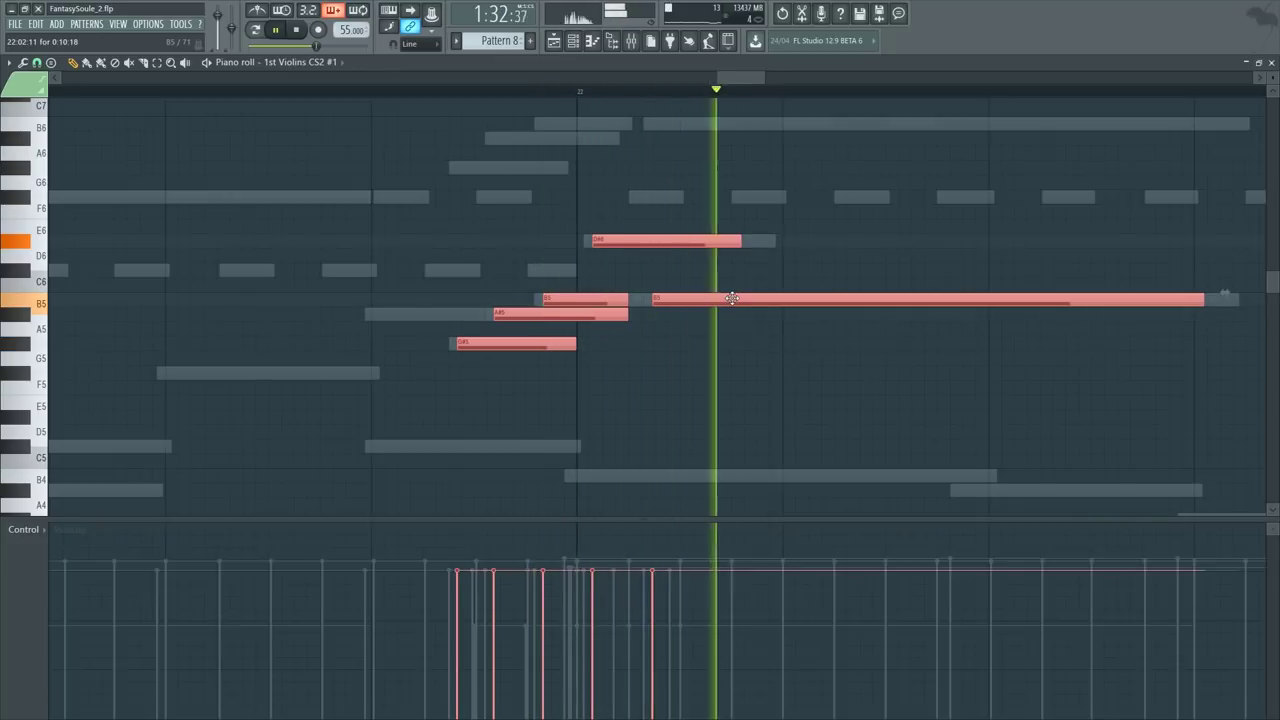
Step: Shorten the G#5 and A#5 leading into bar 22 and start the long B5 of bar 22 slightly later
key("ctrl+d")
key("c")
left_click_drag(548, 309, 549, 323)
key("Delete")
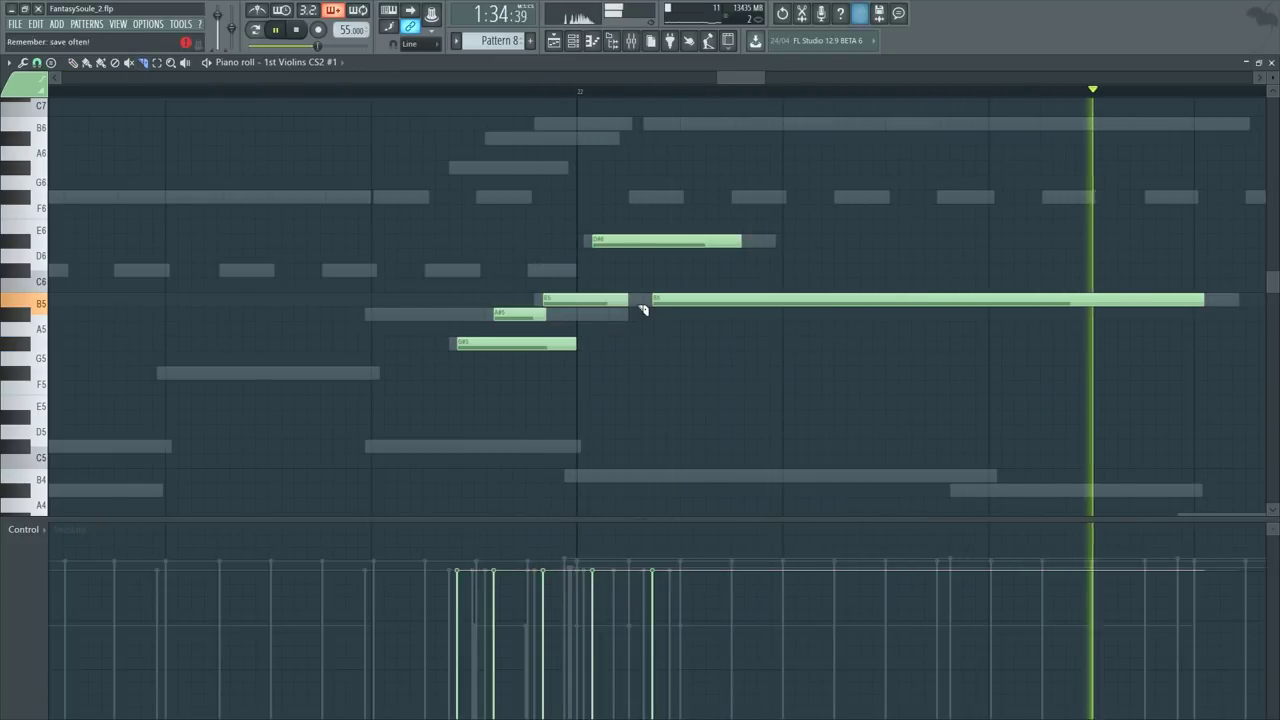
key("p")
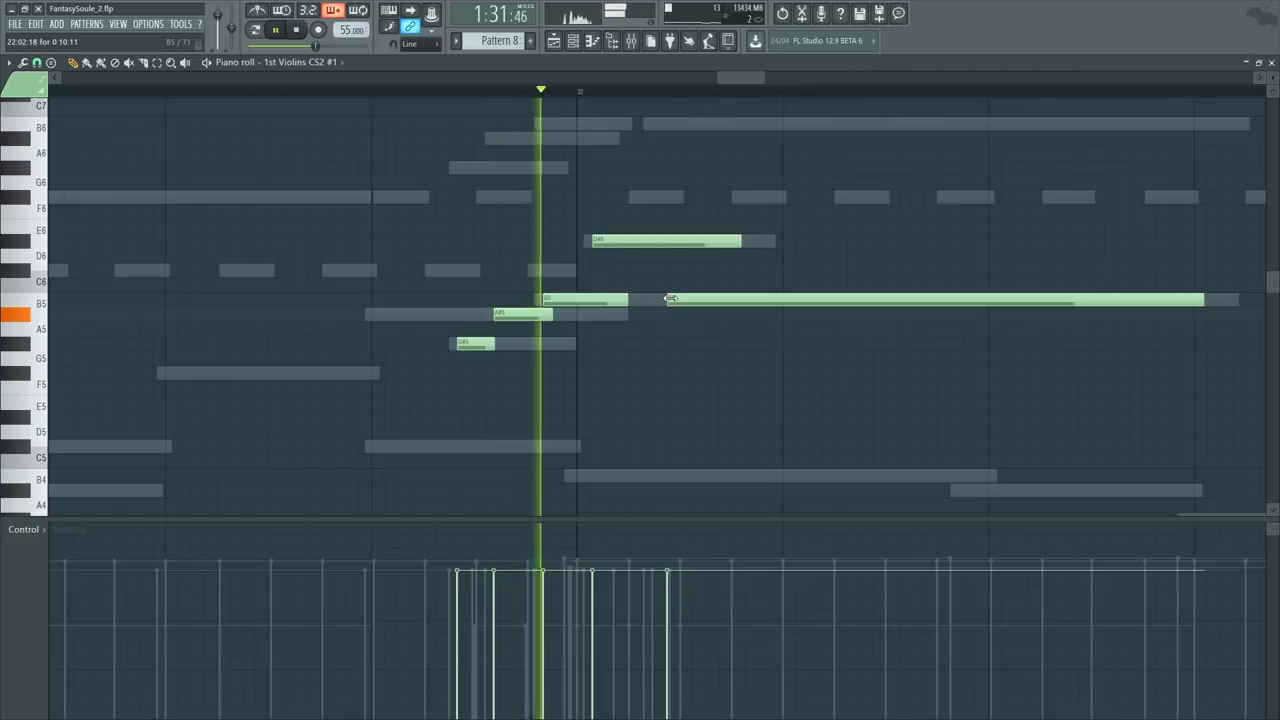
Step: Lengthen the G#5 before bar 22 a little and start the D#6 of bar 22 slightly later
left_click_drag(494, 343, 501, 341)
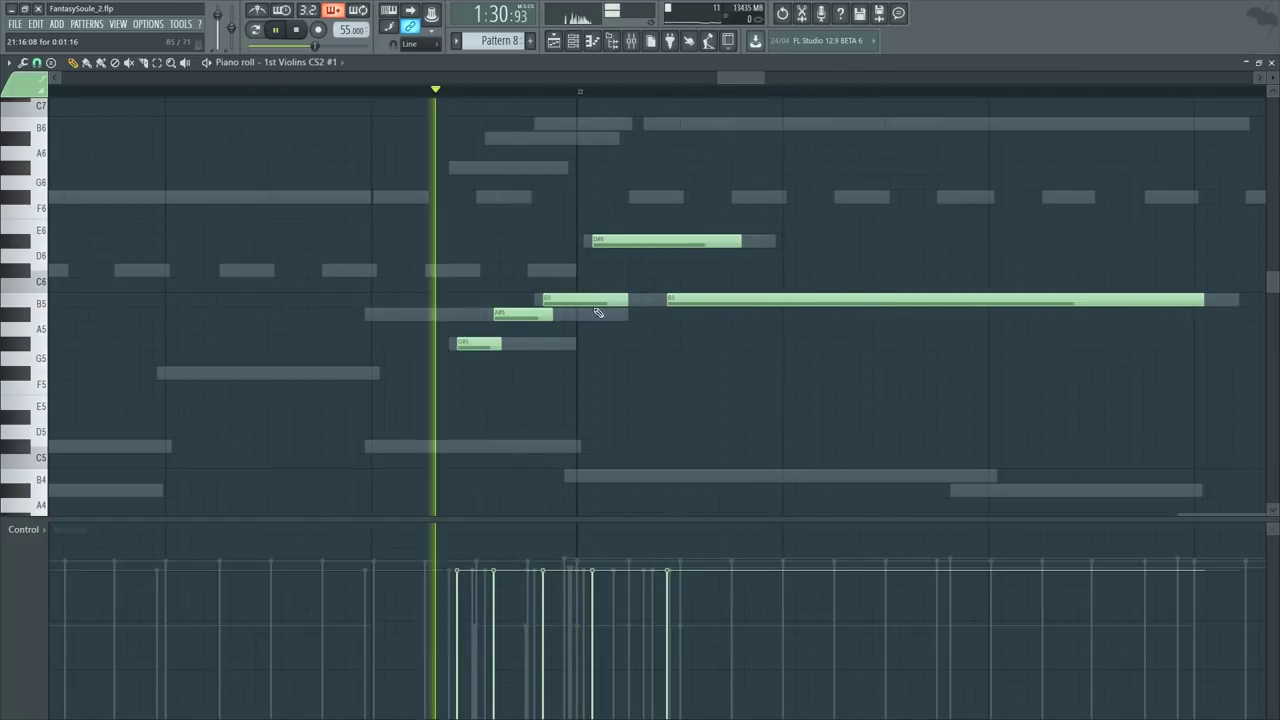
key("space")
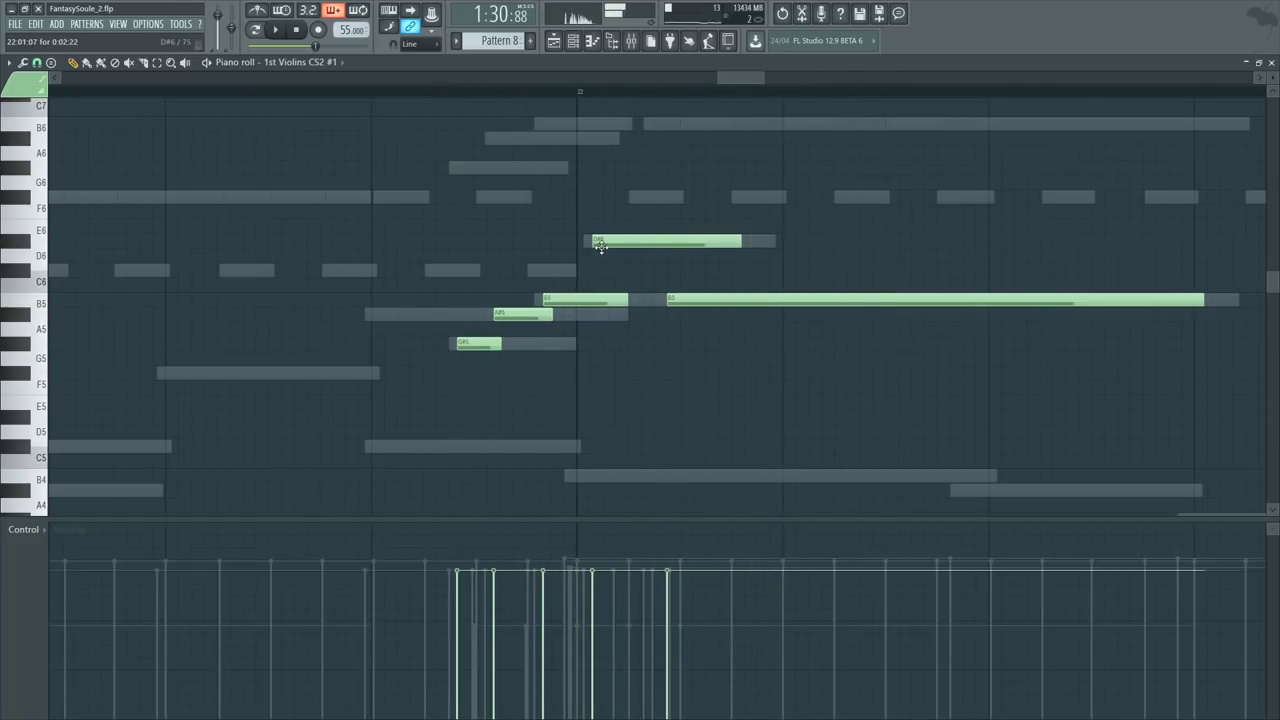
key("space")
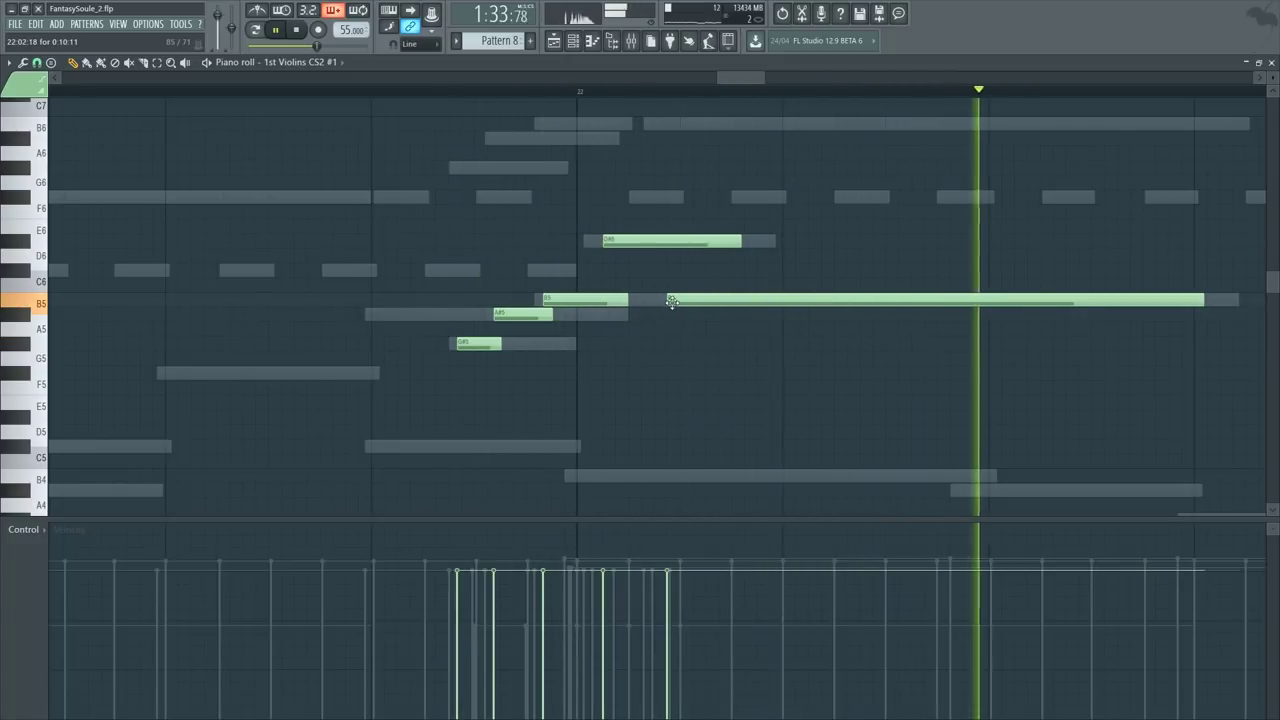
Step: Play the passage around bar 23 and extend the long C#6 to start slightly earlier
scroll(765, 95, "down", 2)
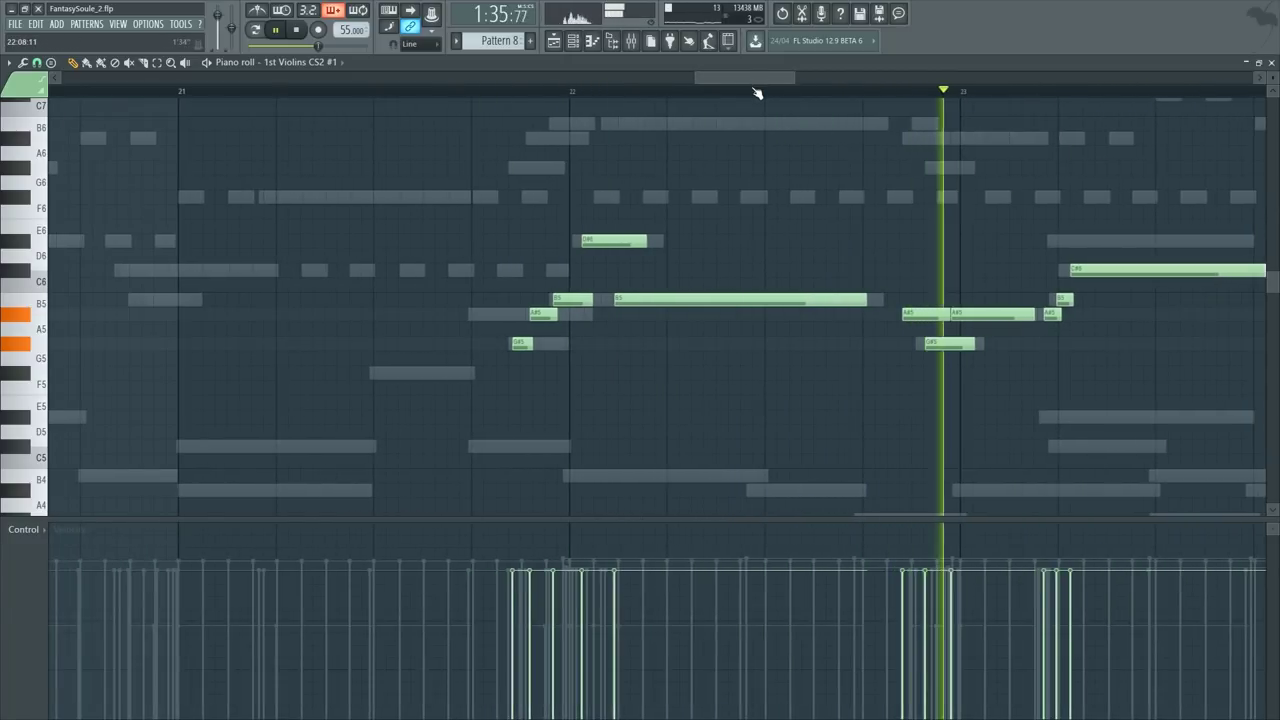
left_click_drag(761, 79, 796, 79)
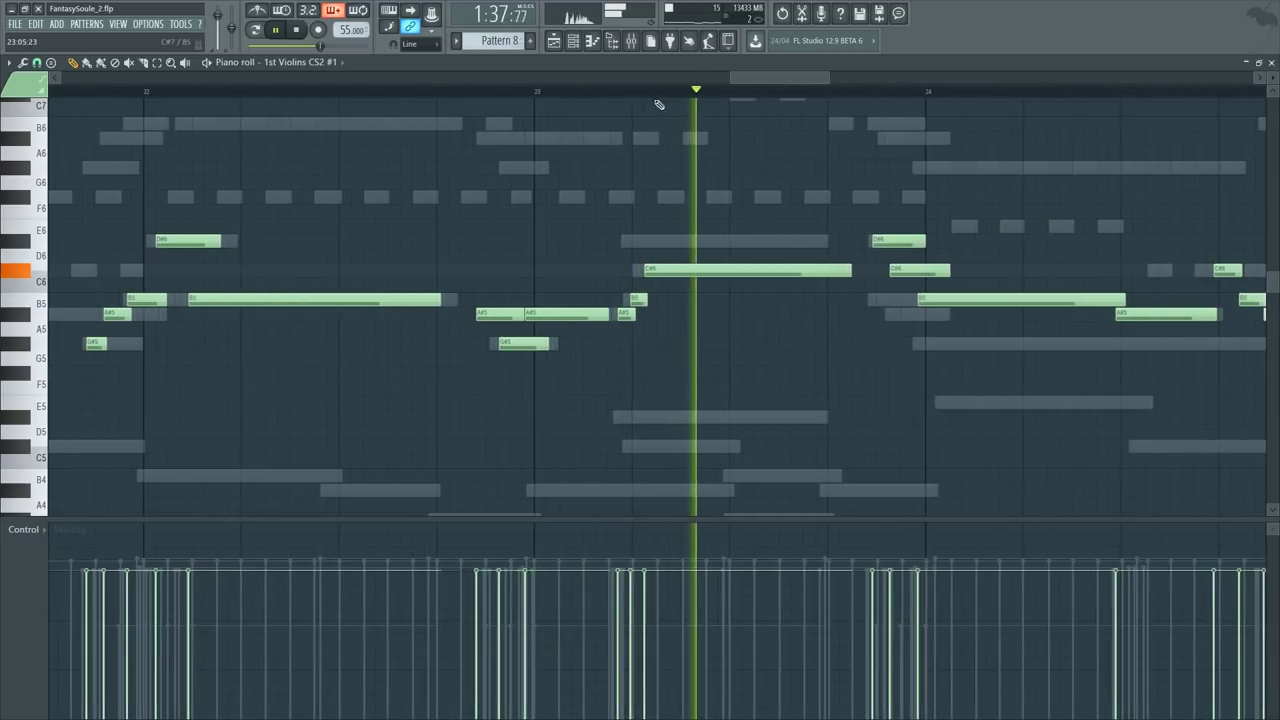
left_click(535, 94)
scroll(623, 94, "up", 3)
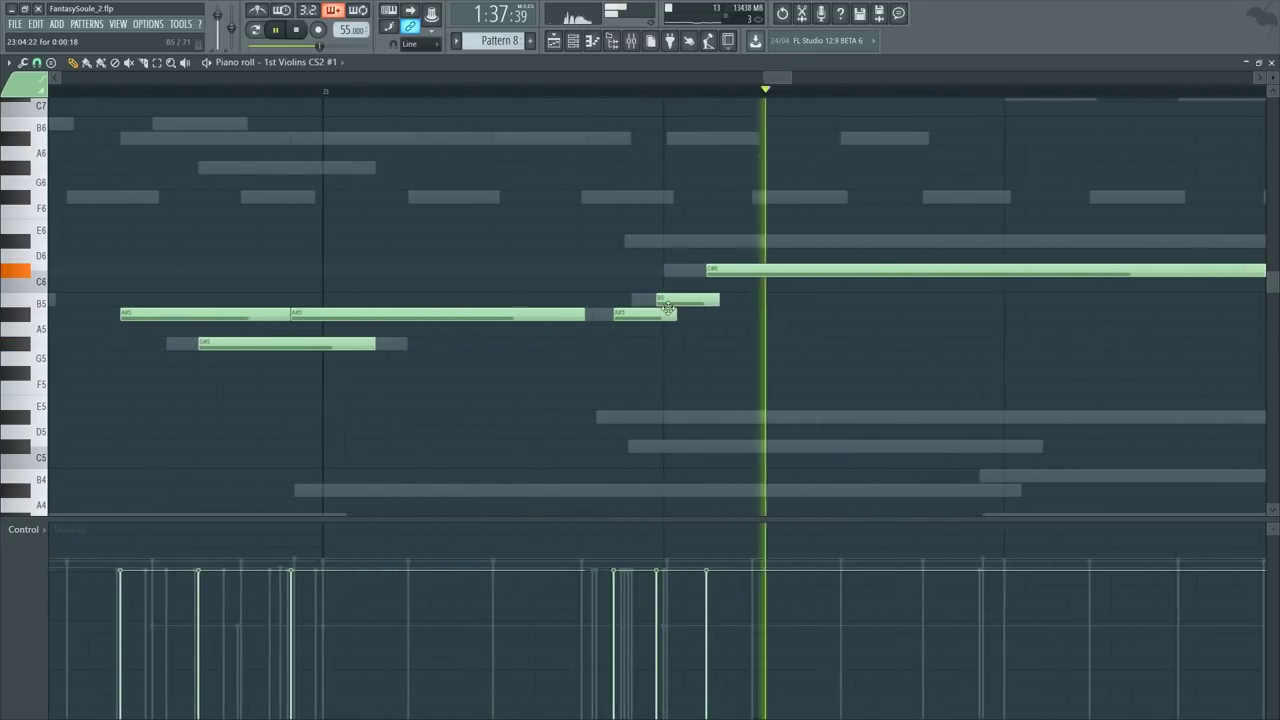
left_click(116, 95)
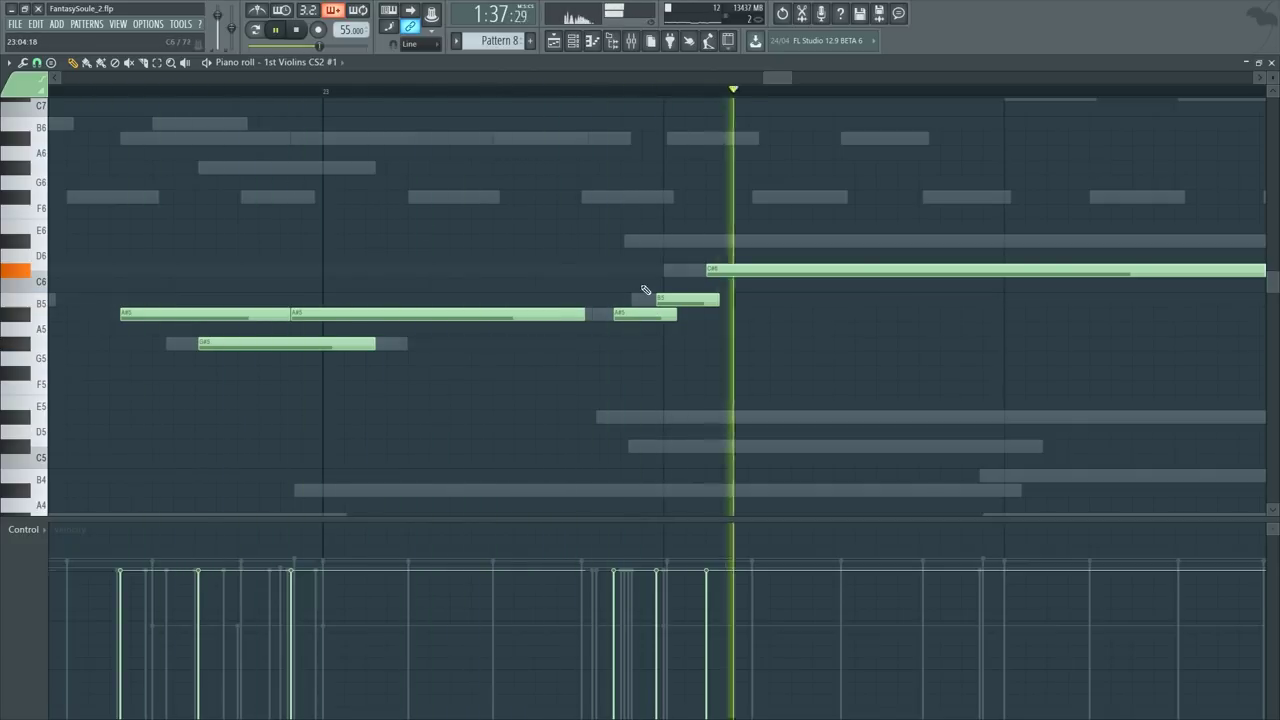
left_click_drag(624, 268, 727, 310, "ctrl")
key("space")
left_click(698, 283, "ctrl")
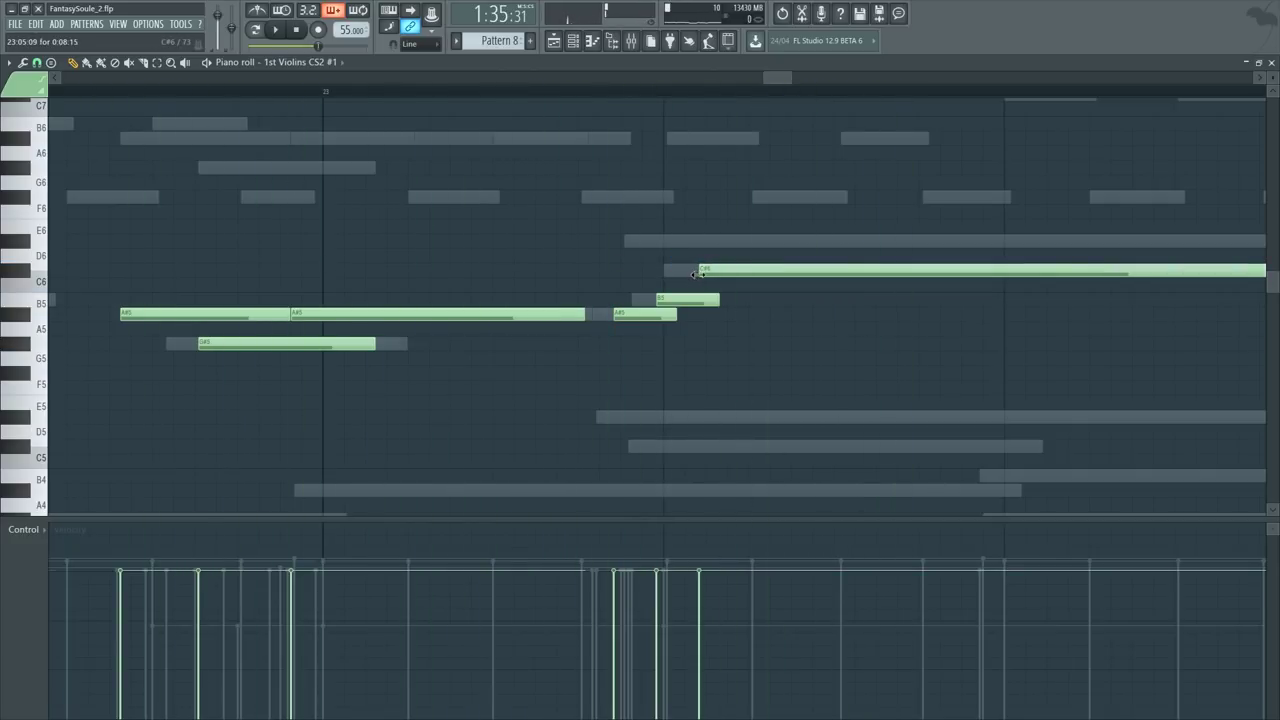
Step: Extend the short A#5 and B5 before the long C#6 of bar 23 to start earlier, and clear the selection
key("space")
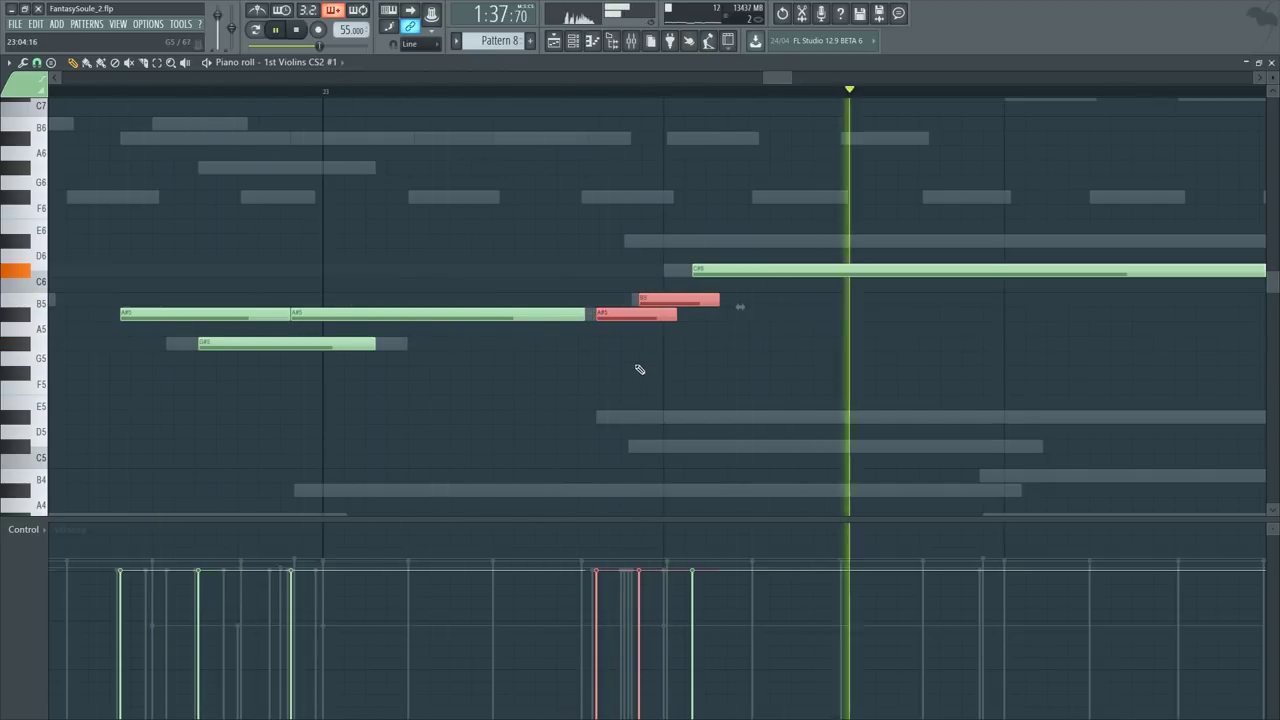
left_click(641, 370, "ctrl")
key("space")
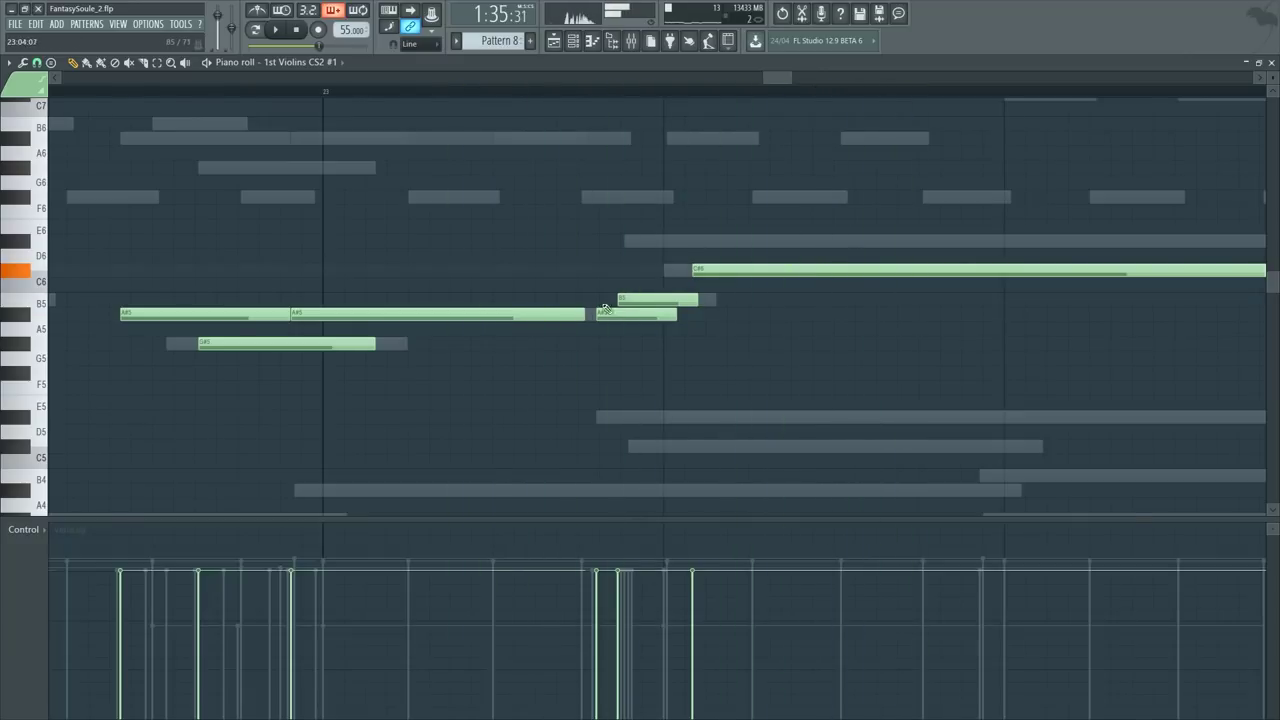
Step: Reposition the short B5 before the long C#6 of bar 23 and extend its start earlier, checking by playback
left_click_drag(658, 299, 650, 299)
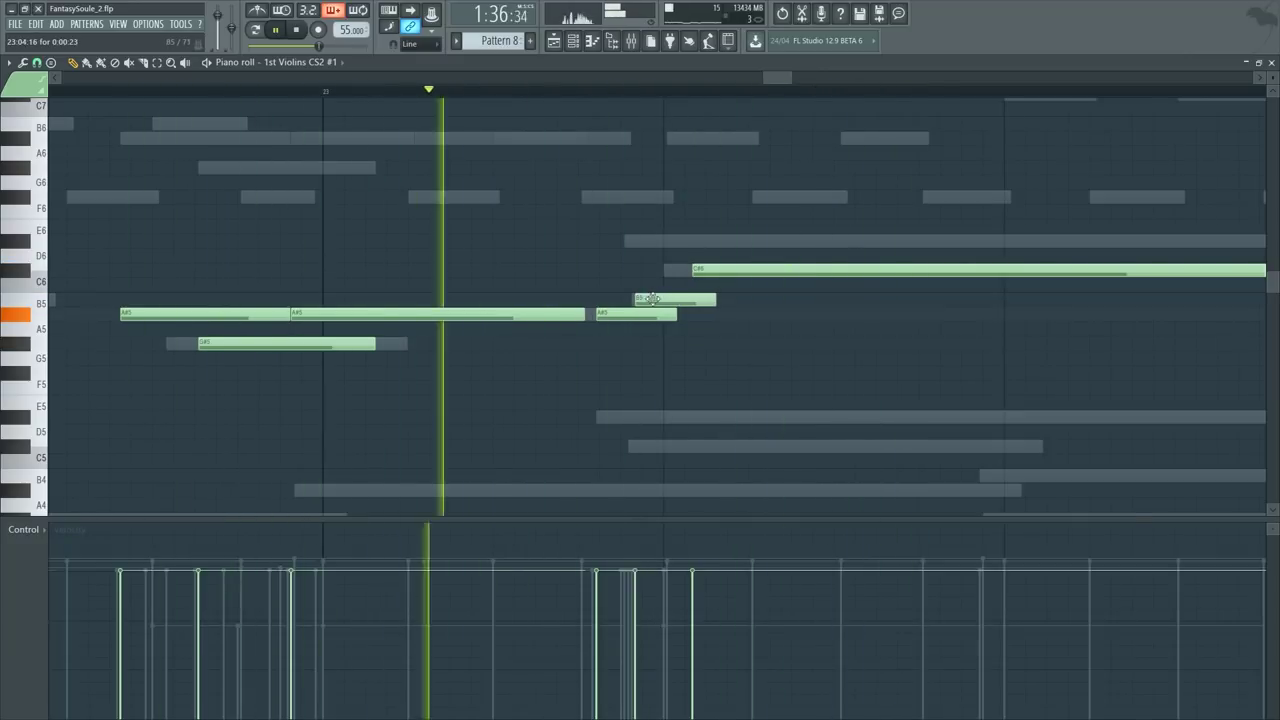
key("space")
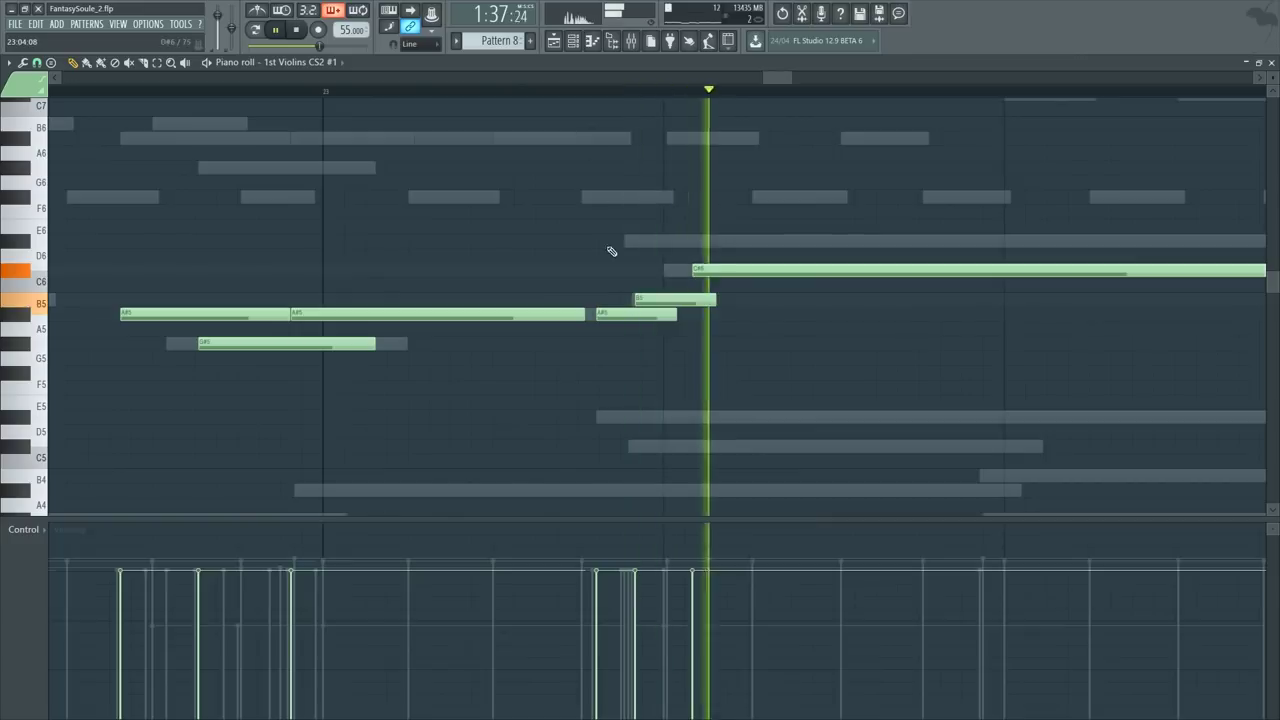
key("space")
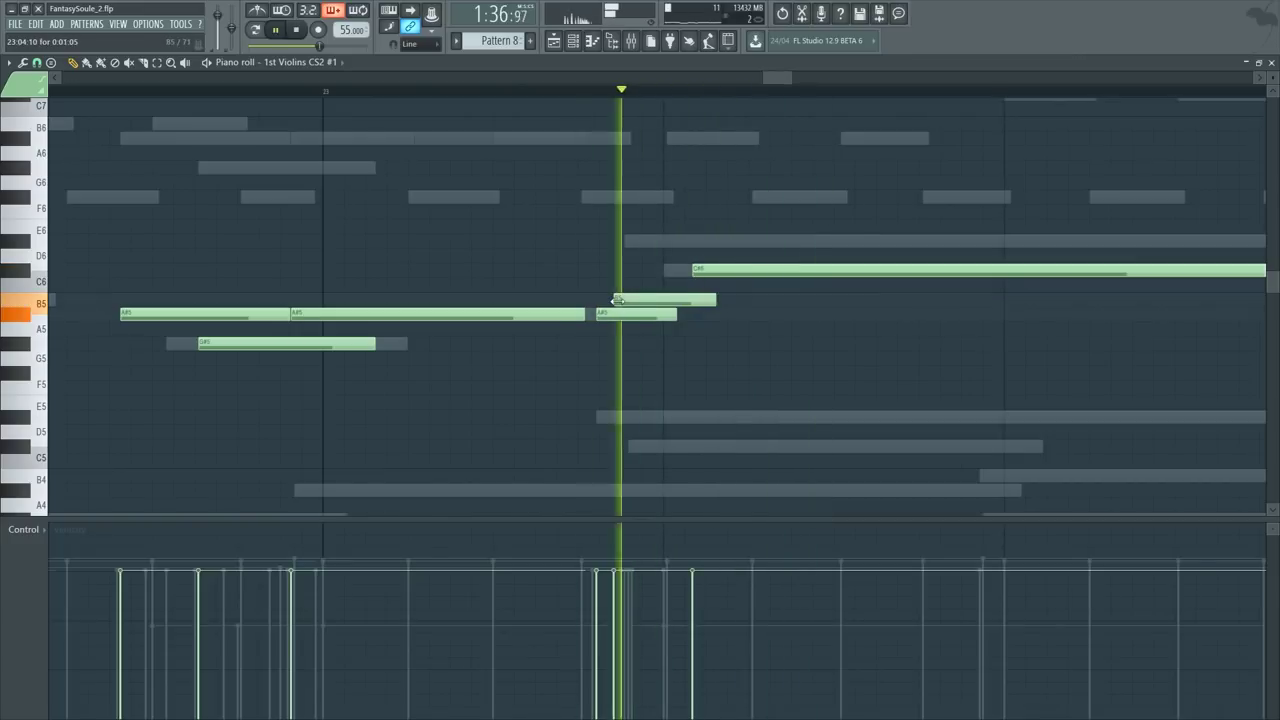
key("space")
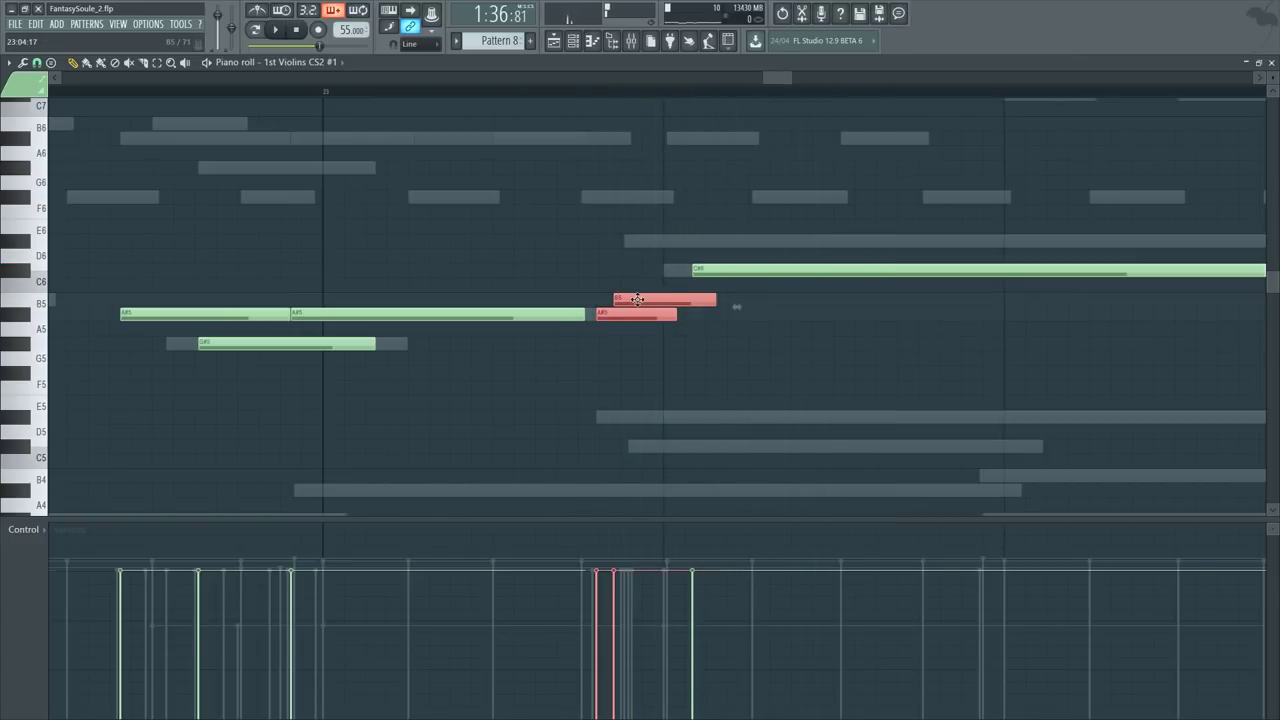
Step: Move the short A#5 and B5 in bar 23 later, nudging the B5 slightly further, and listen
key("space")
key("space")
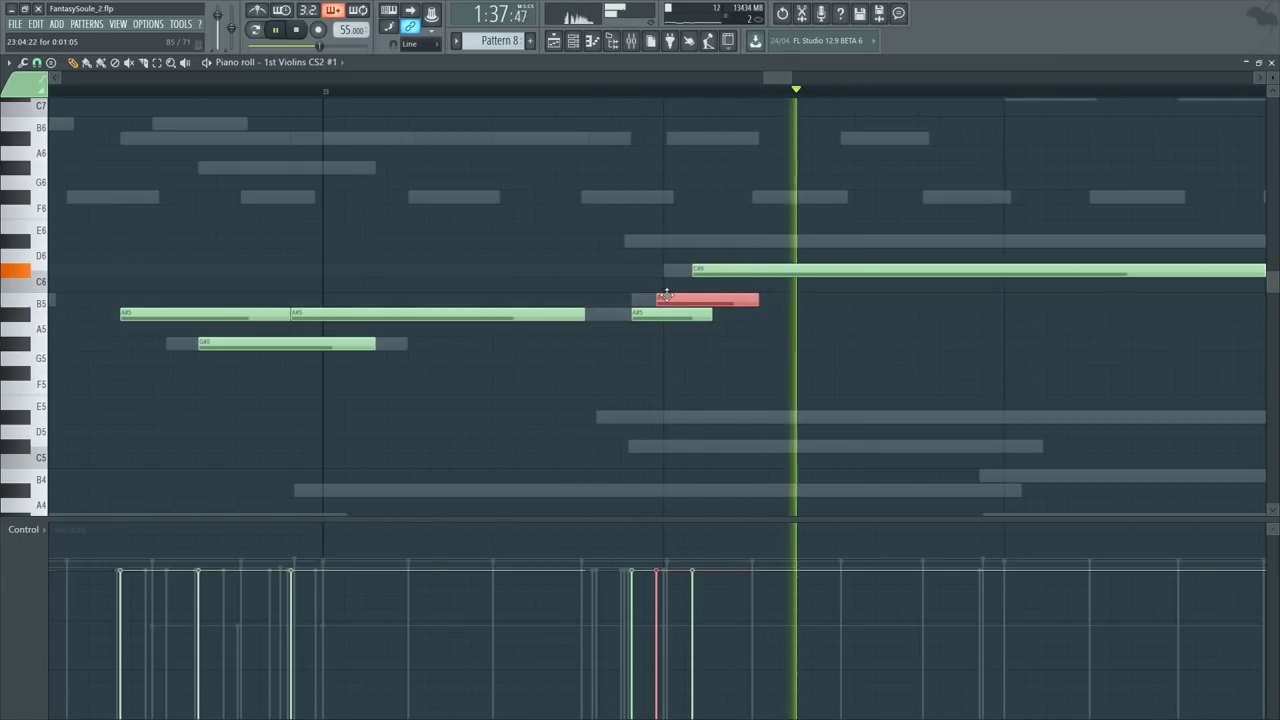
left_click_drag(666, 295, 670, 295)
key("space")
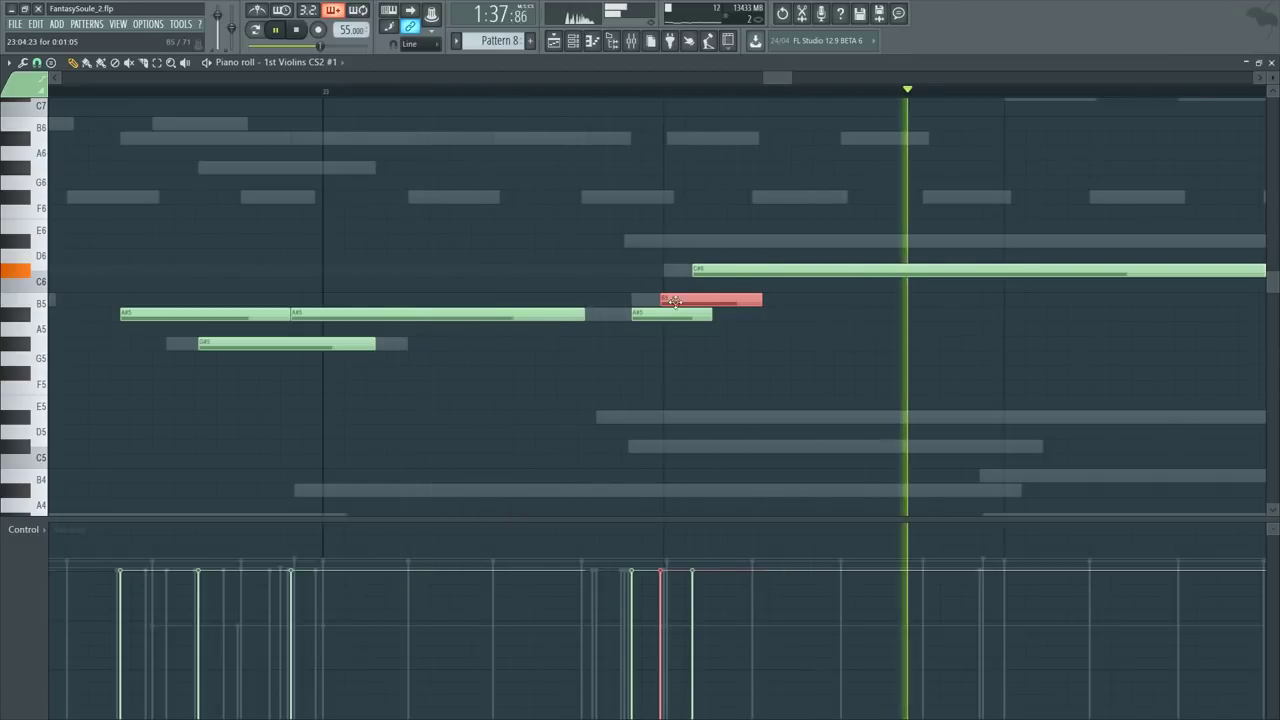
Step: Select the A#5, B5 and long C#6 of bar 23 together and move them slightly earlier
key("space")
left_click(705, 270, "shift")
left_click(688, 313, "shift")
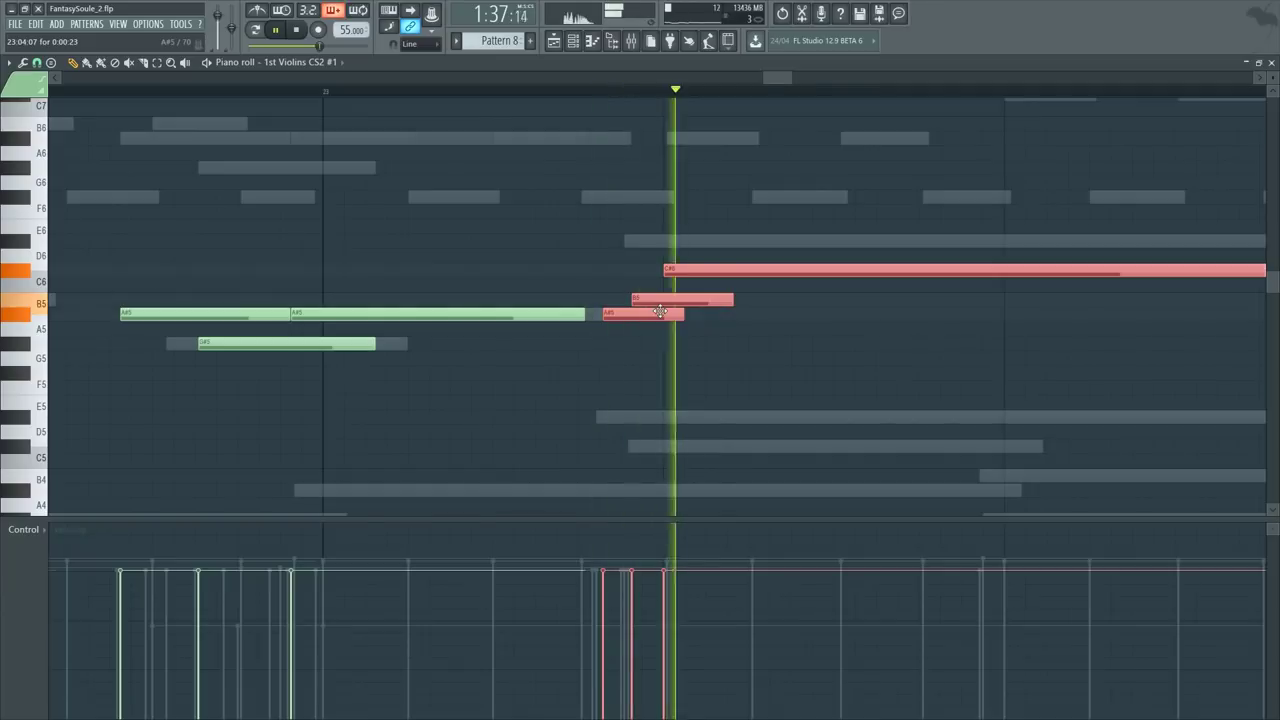
Step: Nudge the D#6, C#6 and long B5 around the start of bar 24 slightly later, undoing any stray C6 notes
scroll(720, 91, "down", 4)
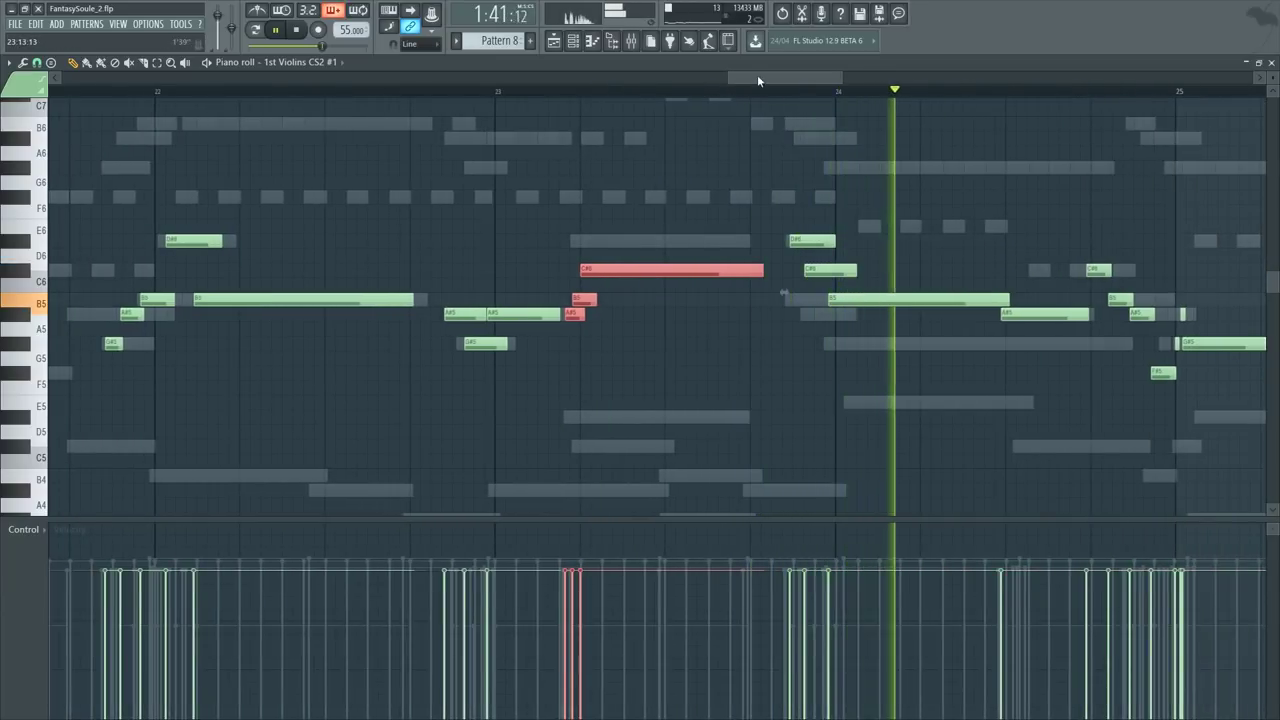
scroll(757, 74, "up", 3)
left_click_drag(676, 199, 760, 342)
left_click(723, 287)
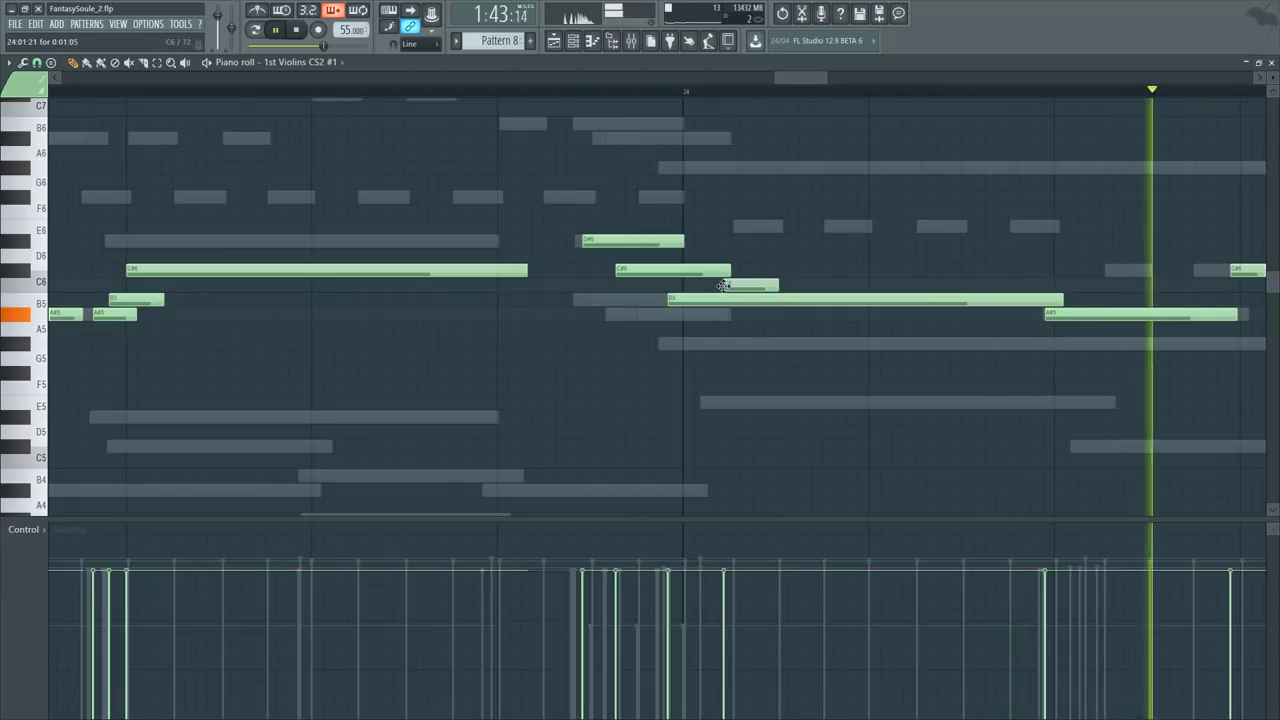
key("ctrl+z")
left_click(722, 289)
key("ctrl+z")
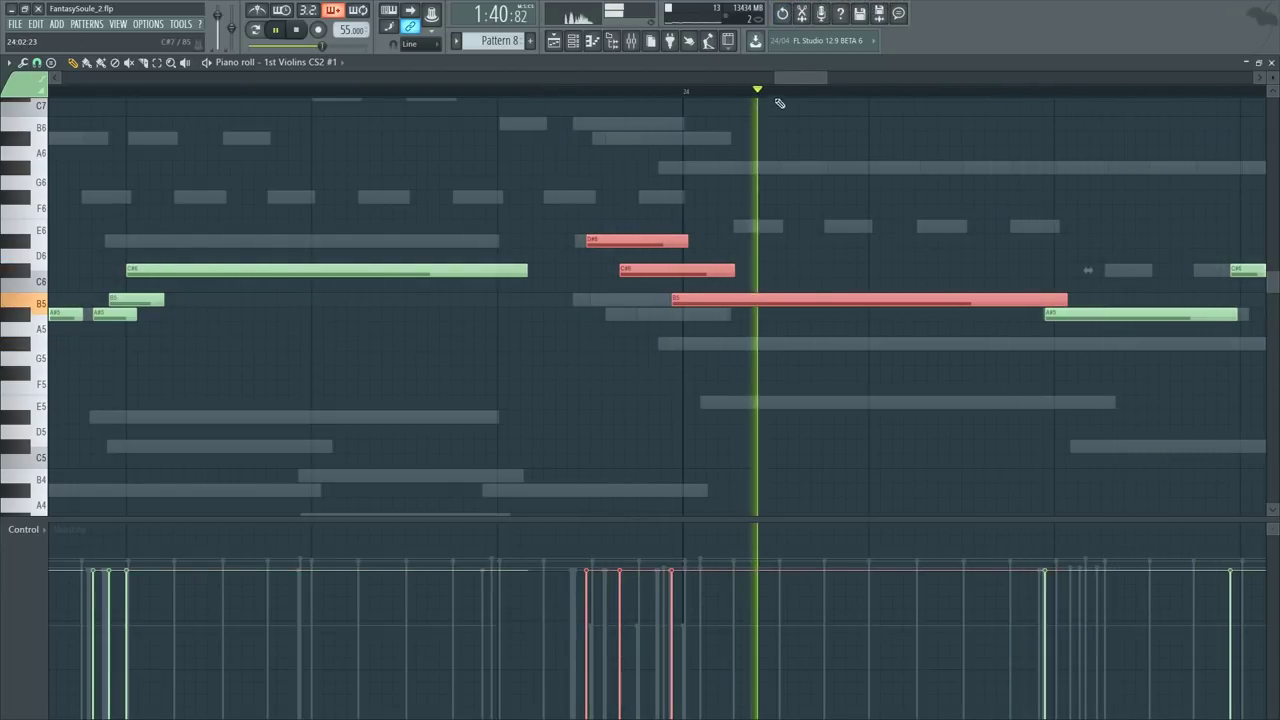
Step: Delete the short C#6 and B5 late in bar 24 and raise the two notes following them to B5 and A#5
right_click(752, 270)
right_click(764, 300)
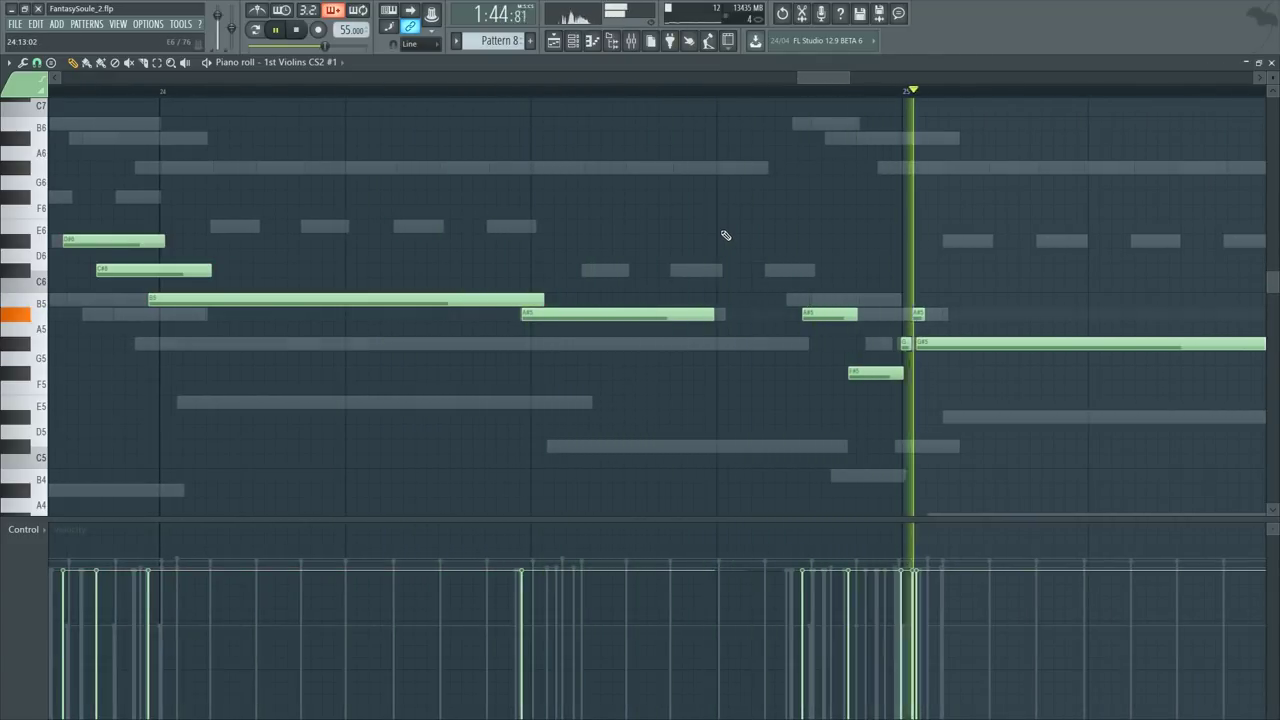
key("space")
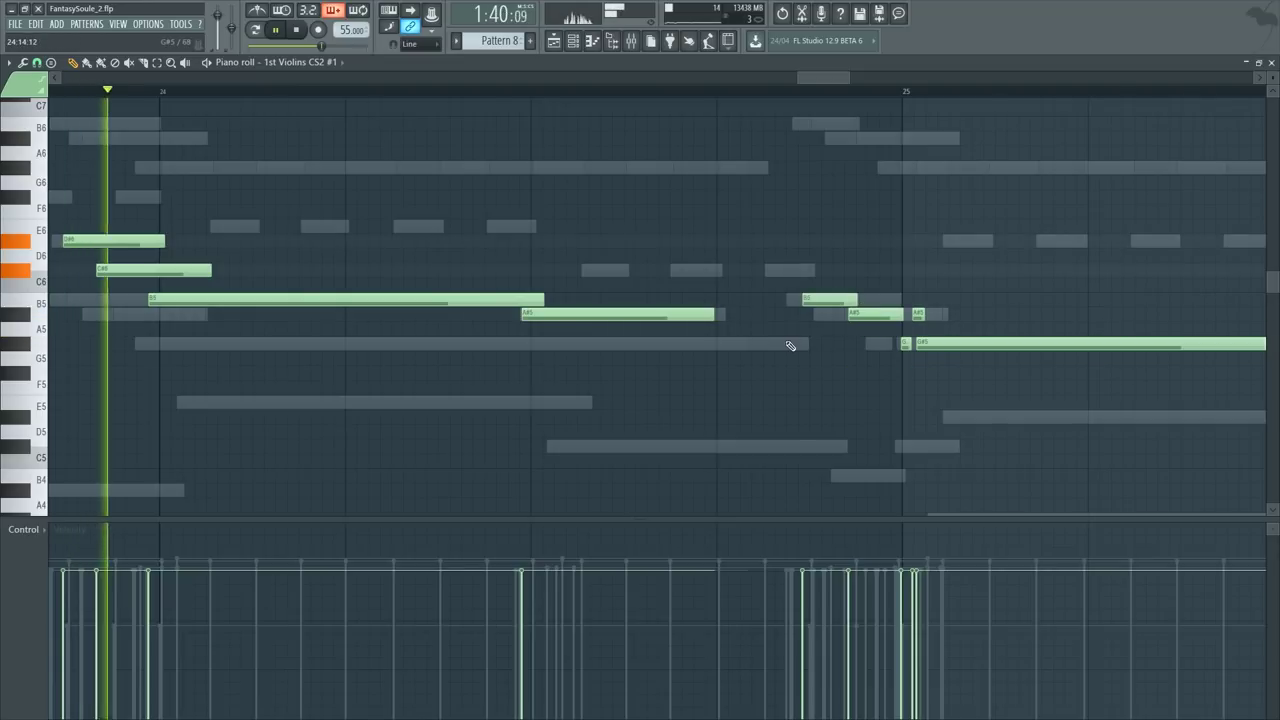
Step: Lengthen the long A#5 of bar 24 slightly and replace the two short notes at bar 25 with an earlier-starting long G#5
left_click_drag(712, 313, 722, 313)
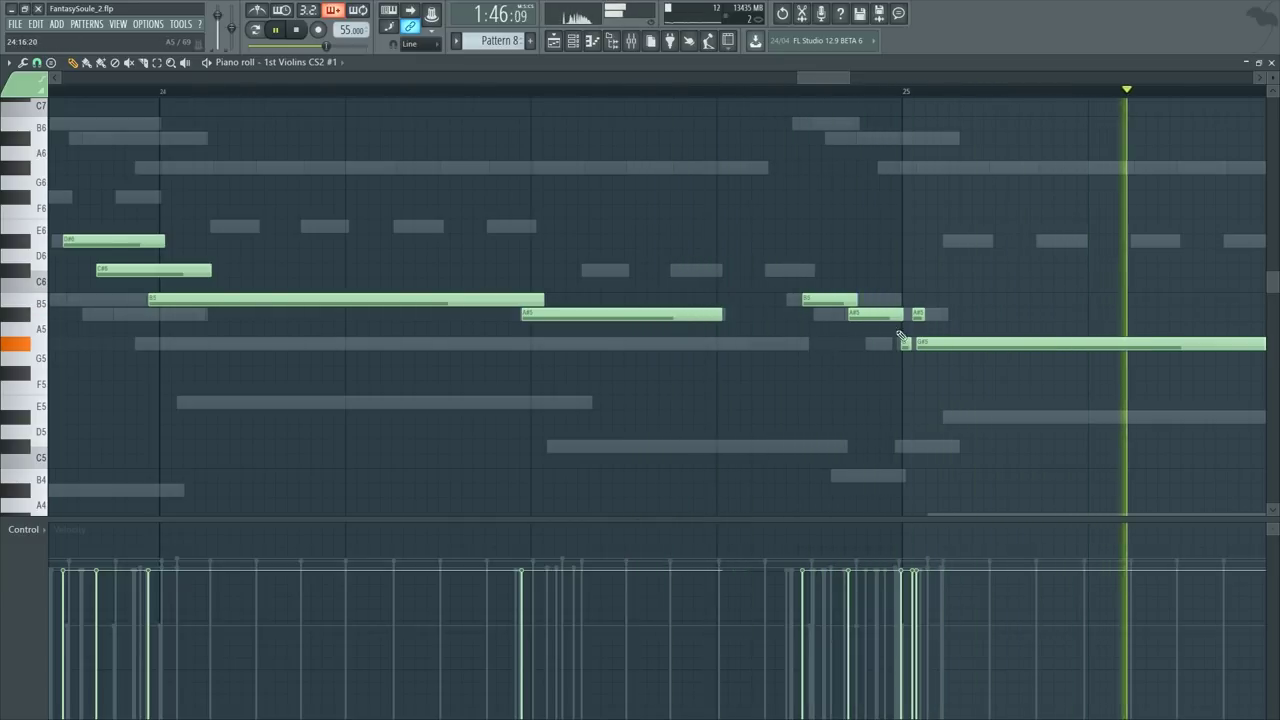
key("space")
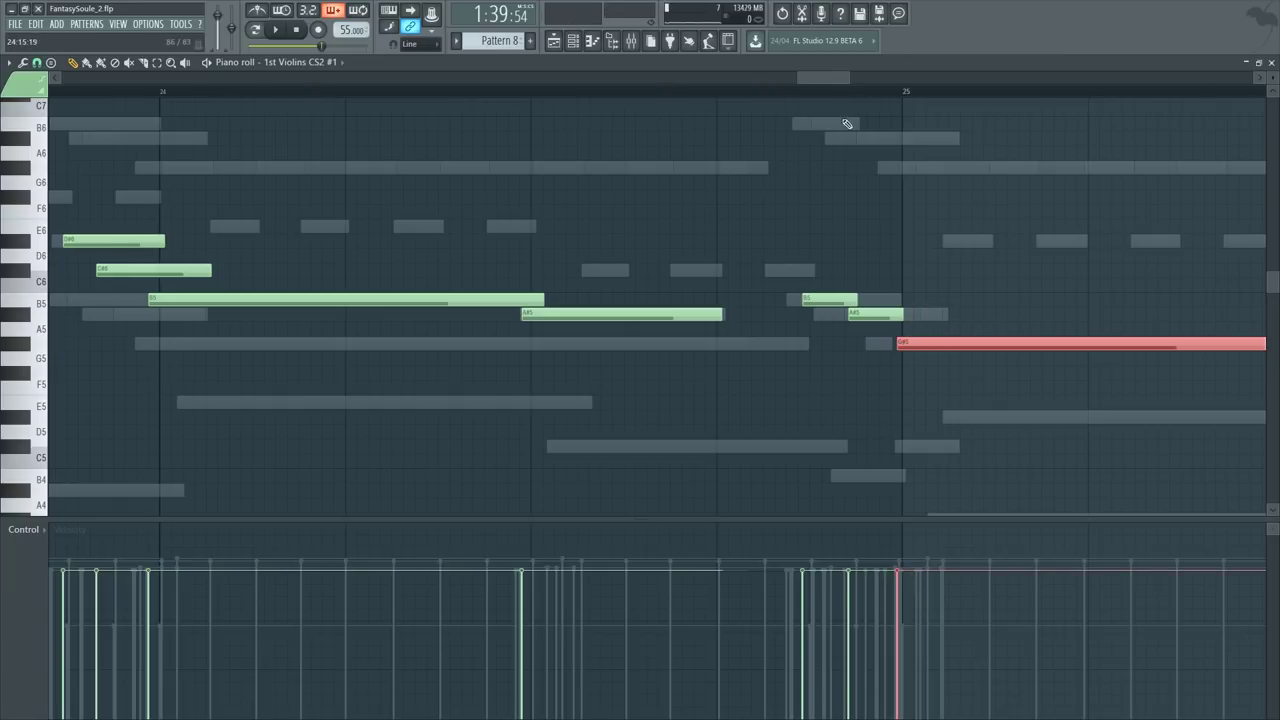
scroll(816, 93, "down", 4)
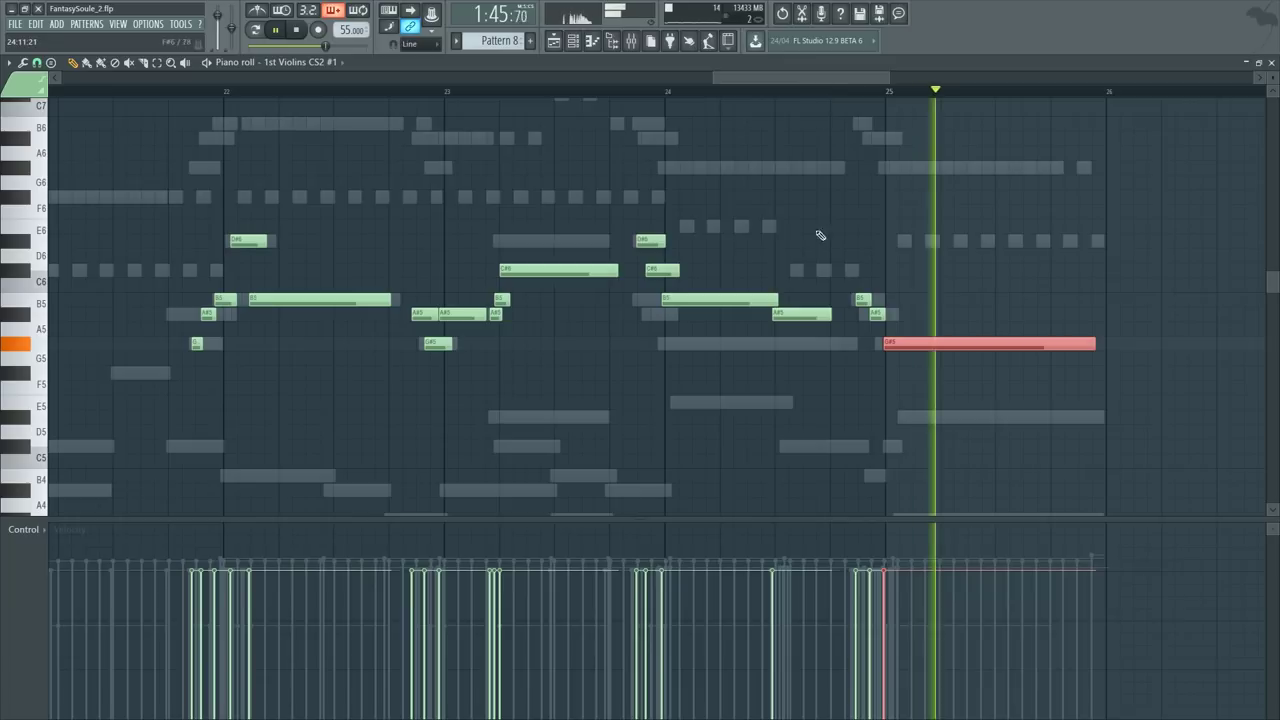
Step: Stop playback, open the 2nd Violins CS2 #1 notes in the piano roll and play them from around bar 22
key("F6")
key("space")
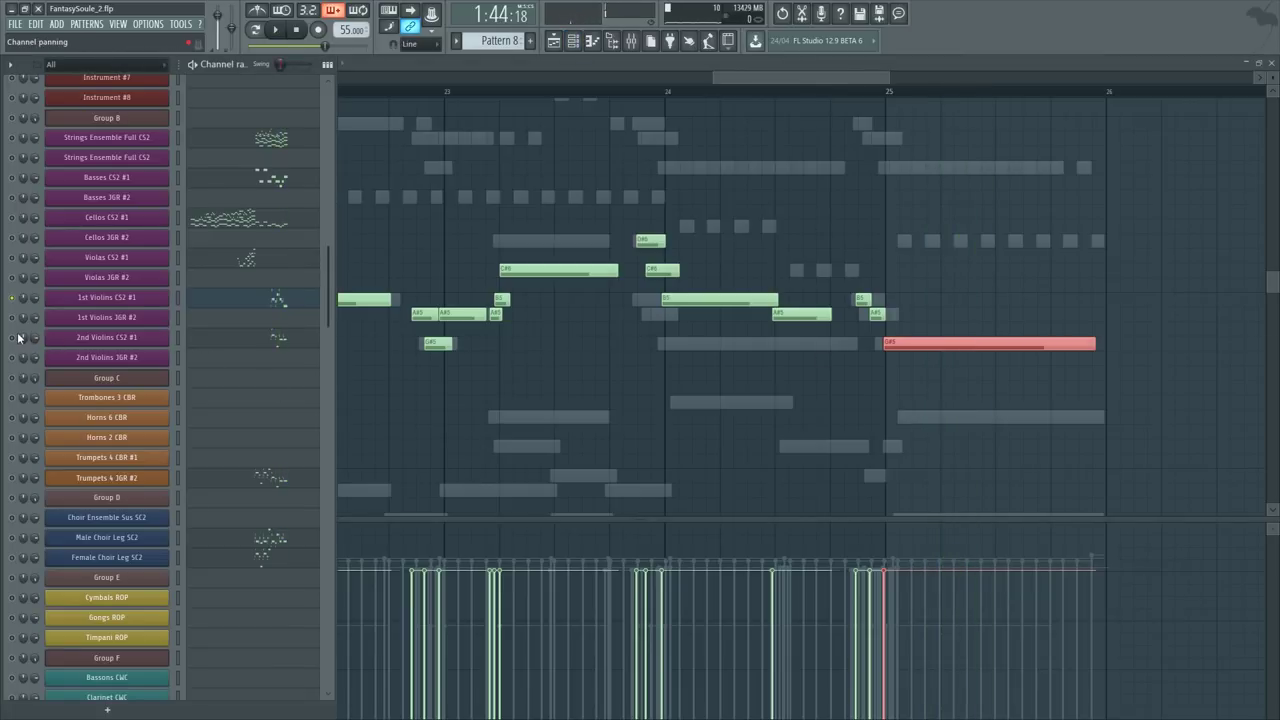
left_click(294, 345)
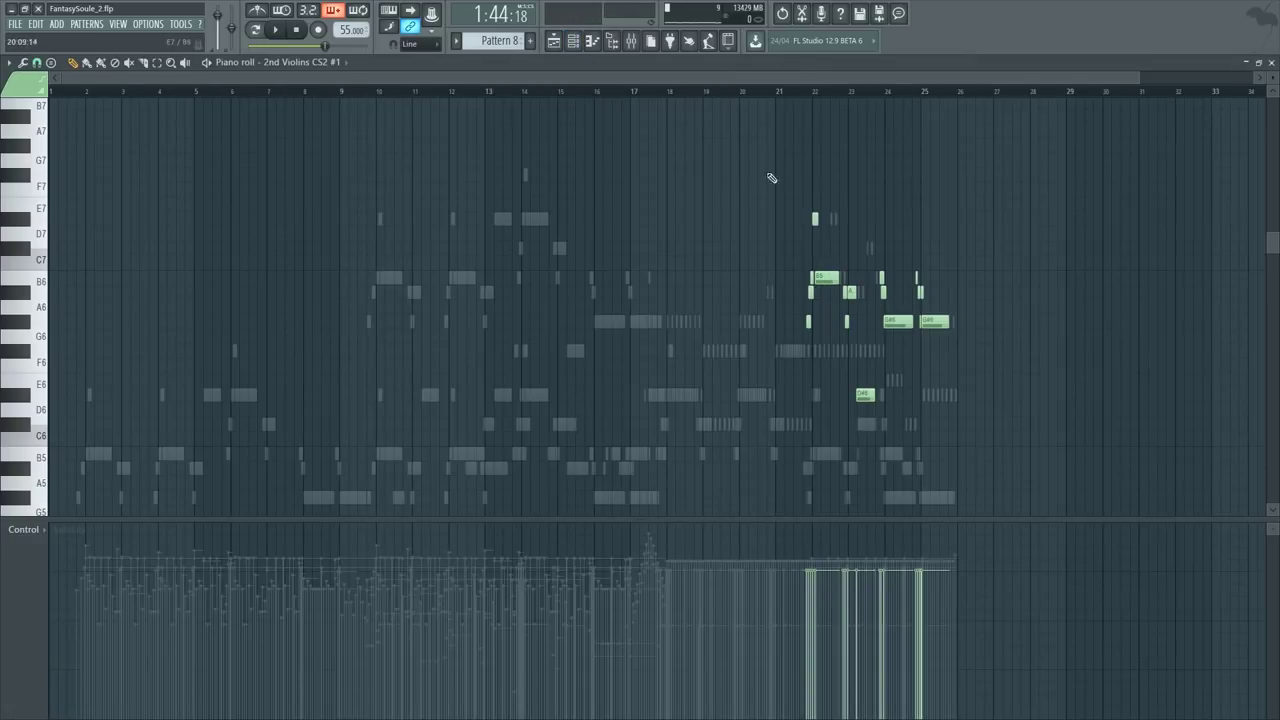
scroll(851, 97, "up", 6)
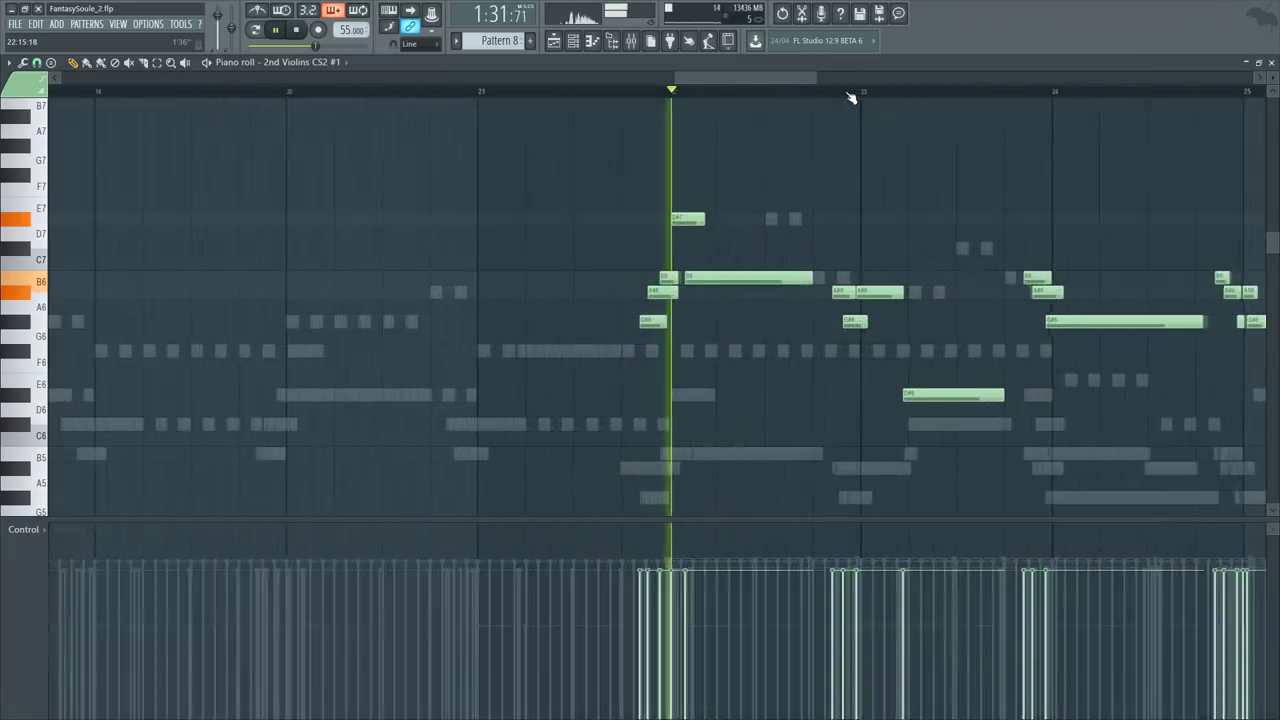
Step: Nudge the 2nd violin notes around the starts of bars 22 and 23 slightly later, one group at a time
key("space")
left_click_drag(406, 215, 576, 371)
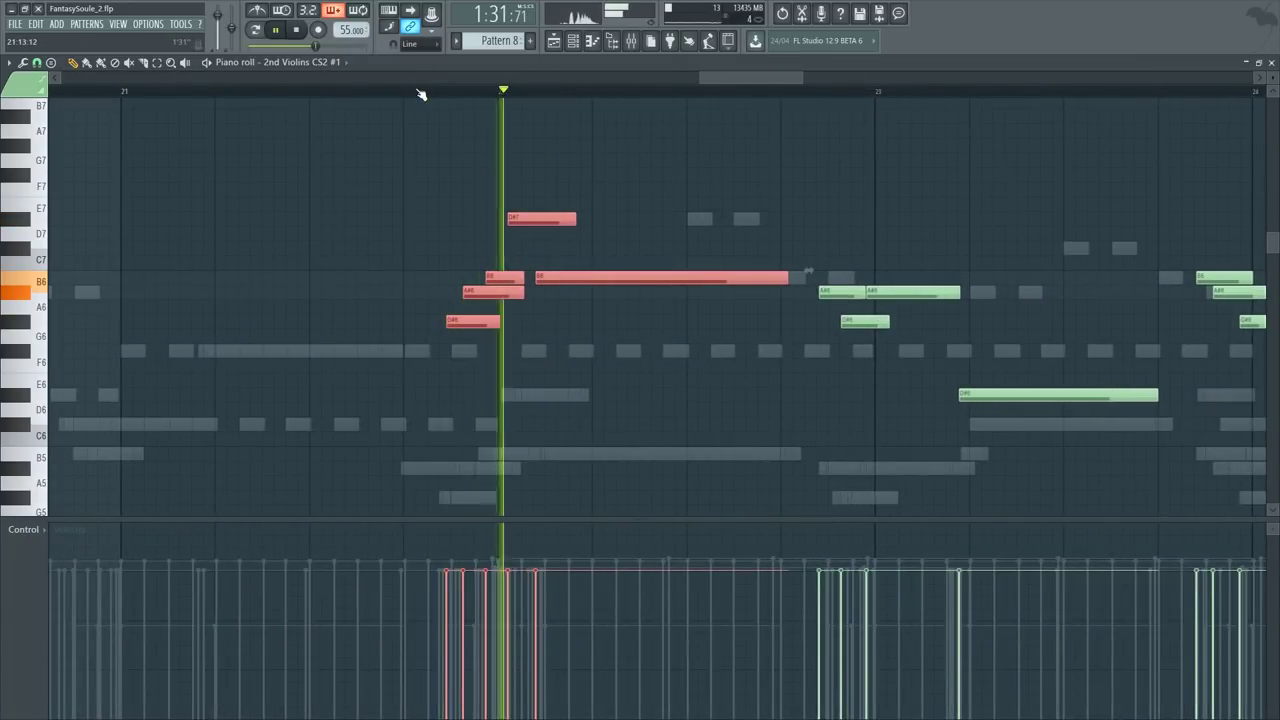
left_click(726, 208, "ctrl")
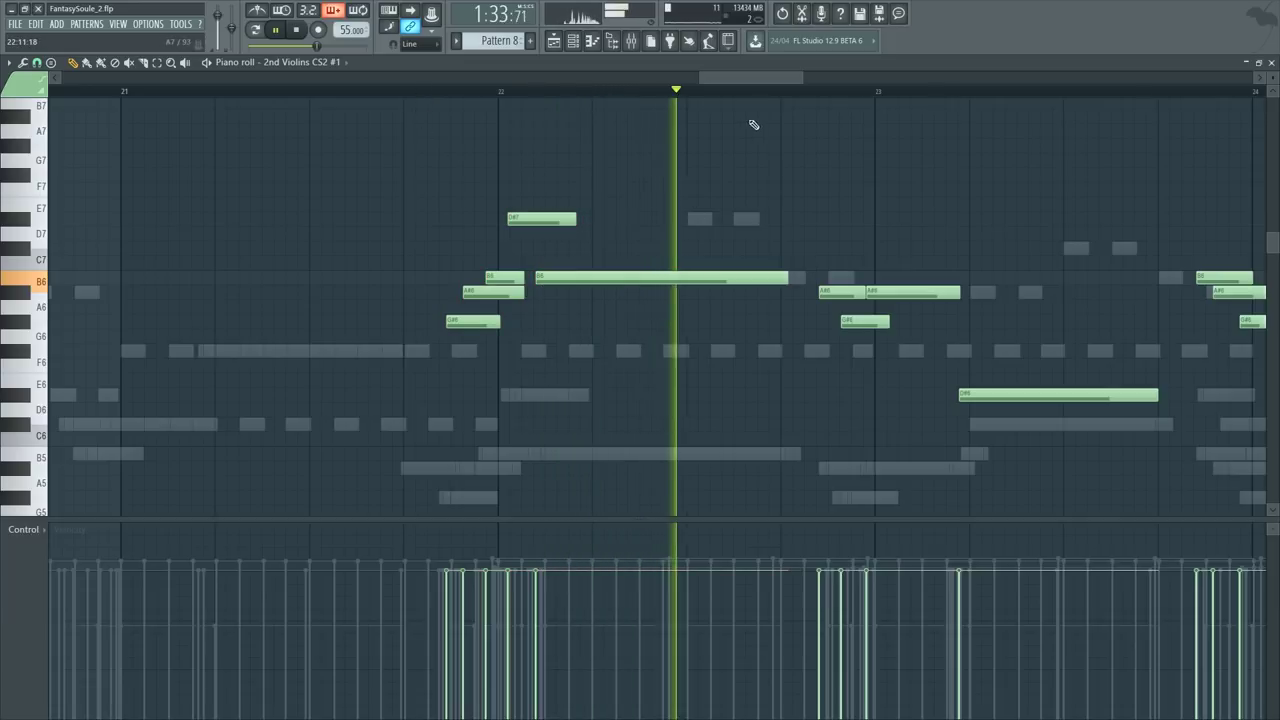
left_click_drag(740, 79, 762, 80)
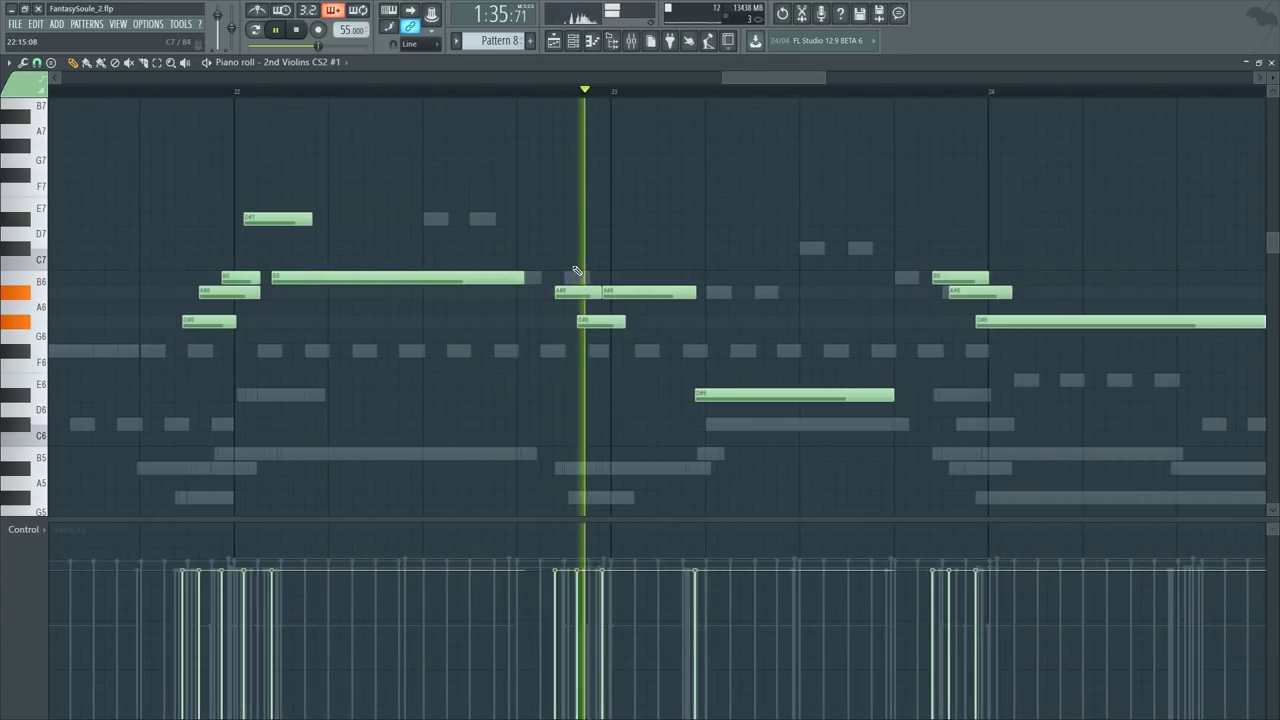
left_click_drag(571, 276, 728, 394)
left_click(806, 160, "ctrl")
left_click_drag(779, 79, 821, 82)
Step: Nudge the B6, A#6 and long G#6 around the start of bar 24 slightly later, playing them back to check the timing
left_click_drag(446, 233, 563, 317)
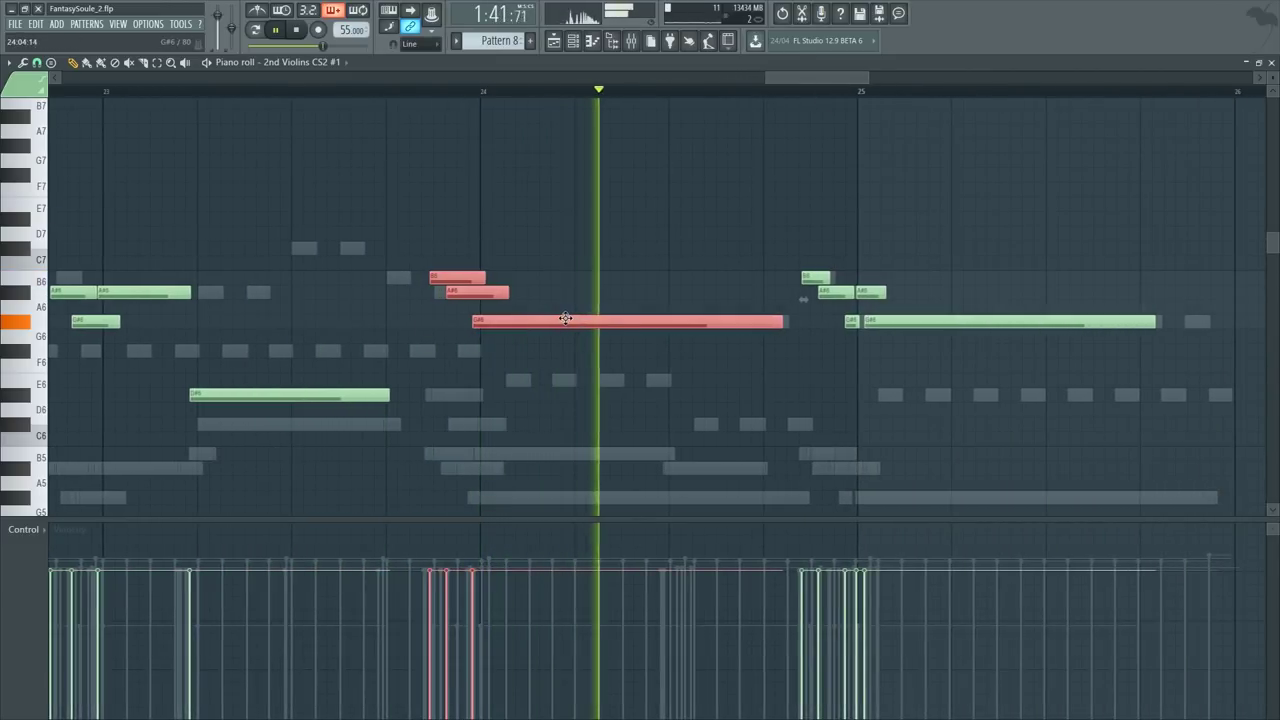
key("ctrl+z")
key("space")
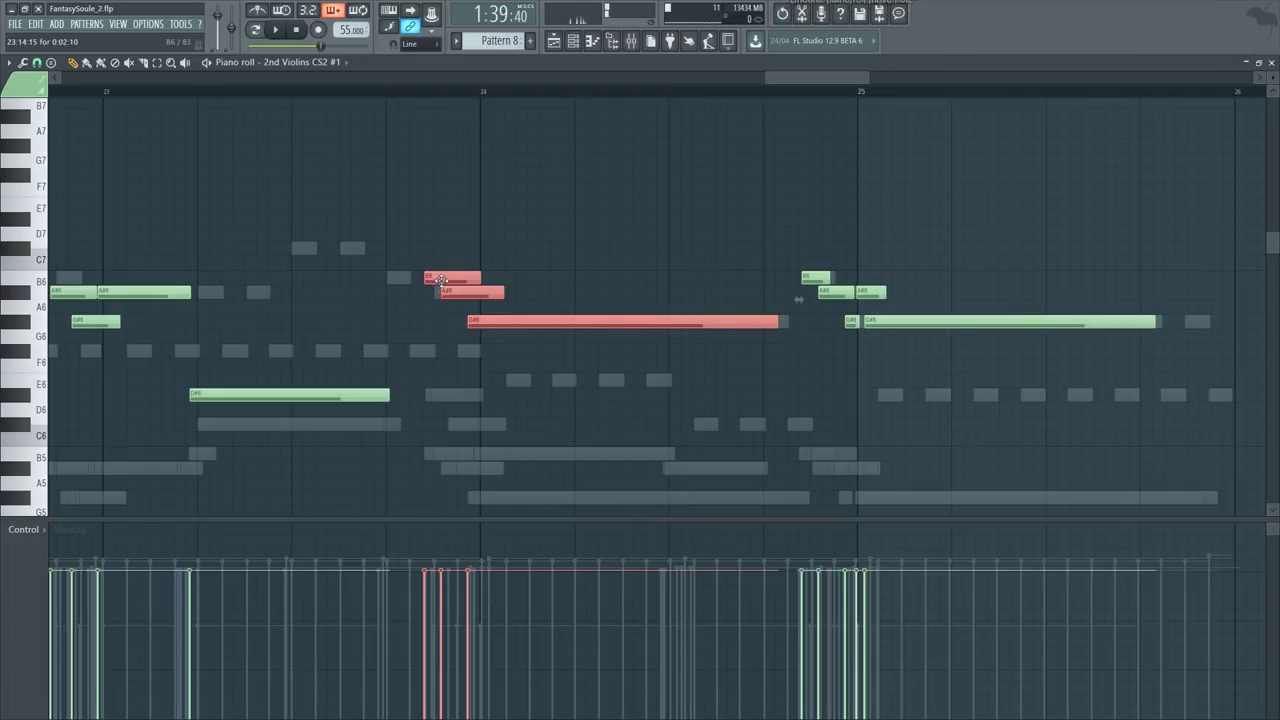
left_click(414, 96)
key("space")
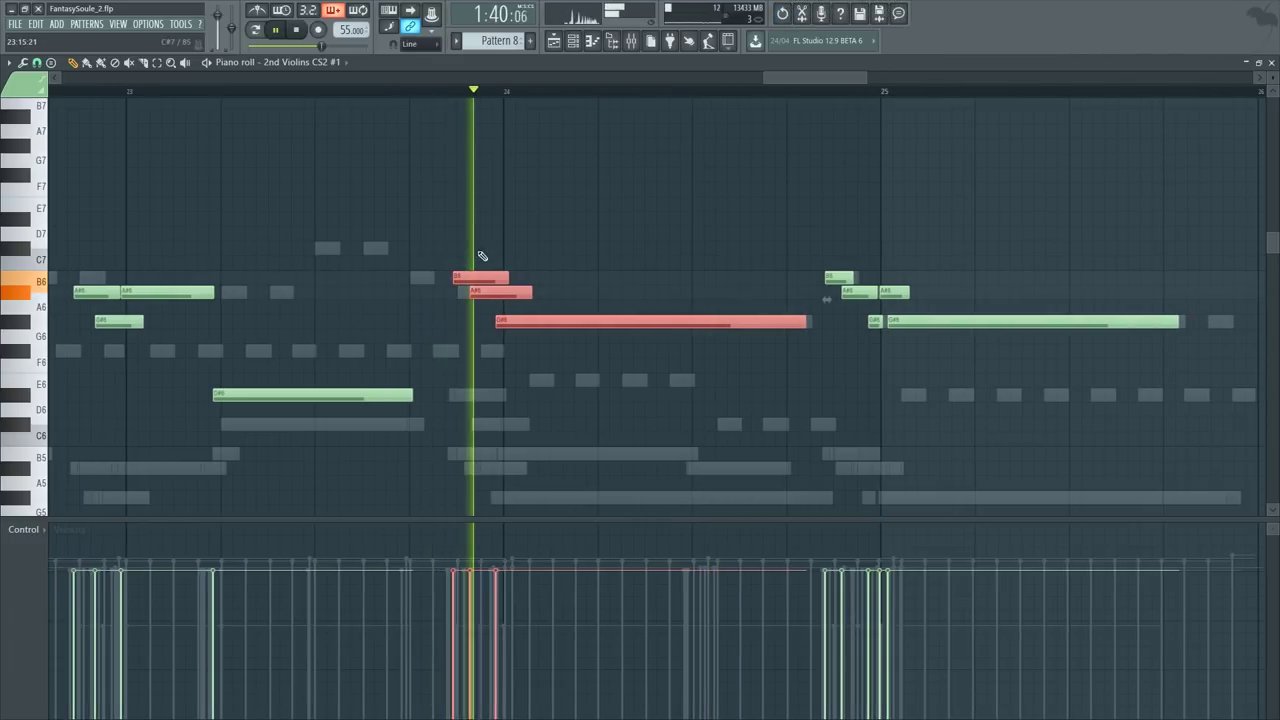
left_click(631, 246, "ctrl")
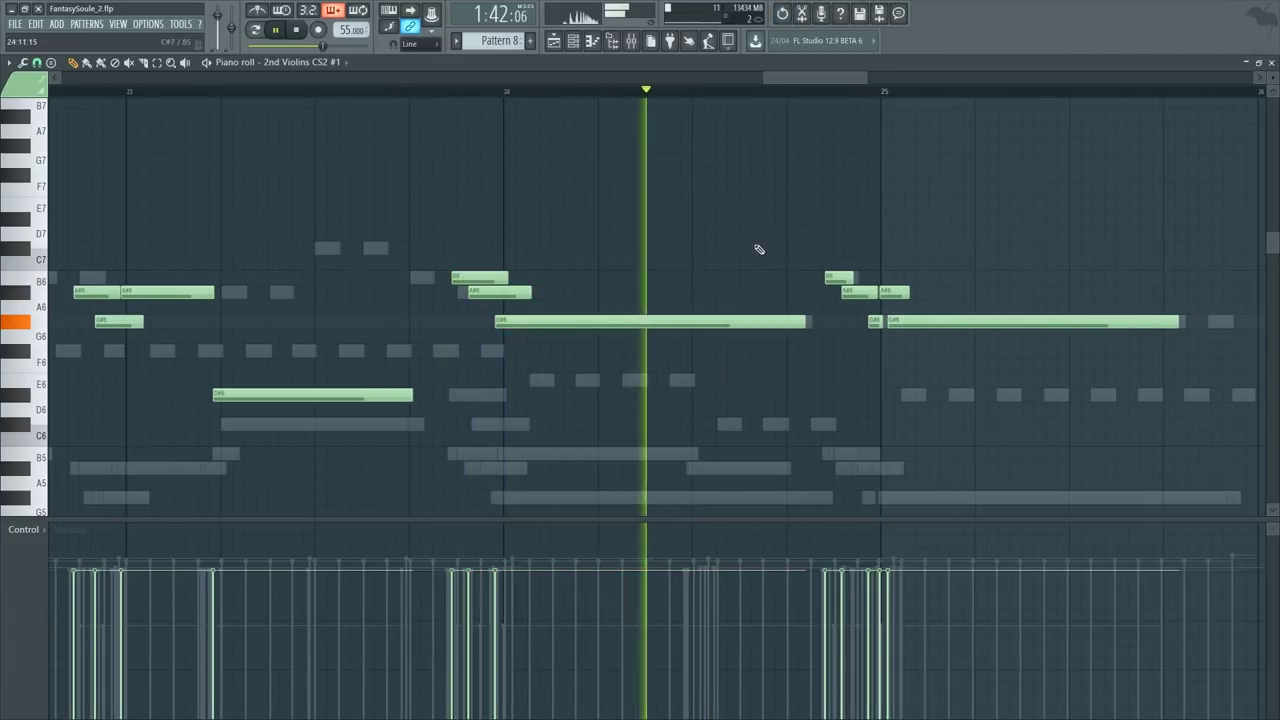
Step: Nudge the B6, A#6 and G#6 notes around the start of bar 25 slightly later, replay them and stop playback
left_click_drag(859, 261, 945, 355)
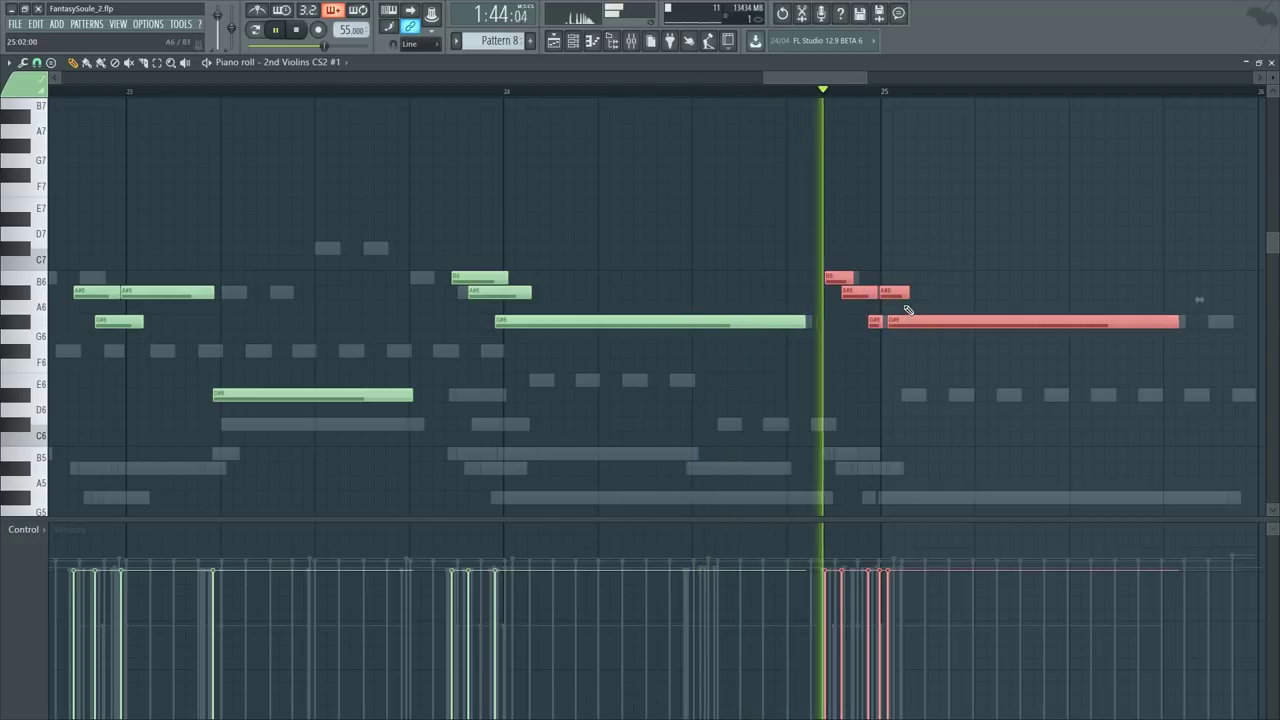
left_click_drag(899, 298, 905, 298)
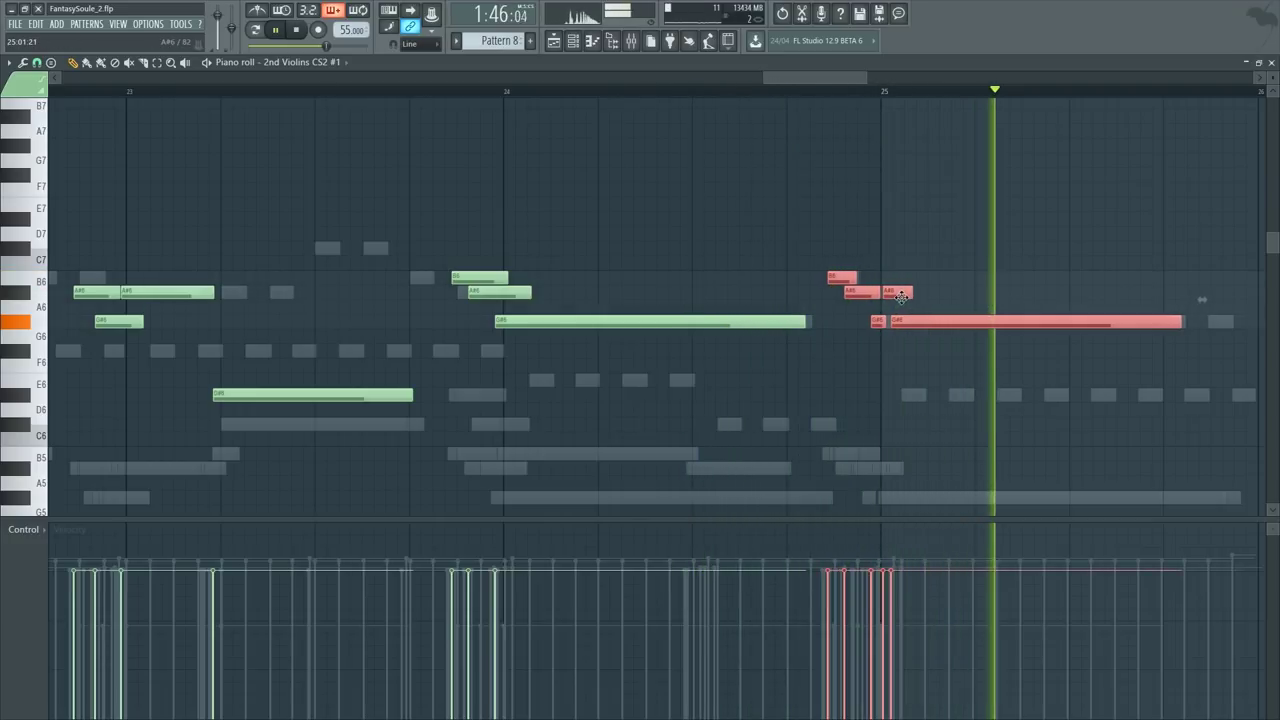
left_click(798, 90)
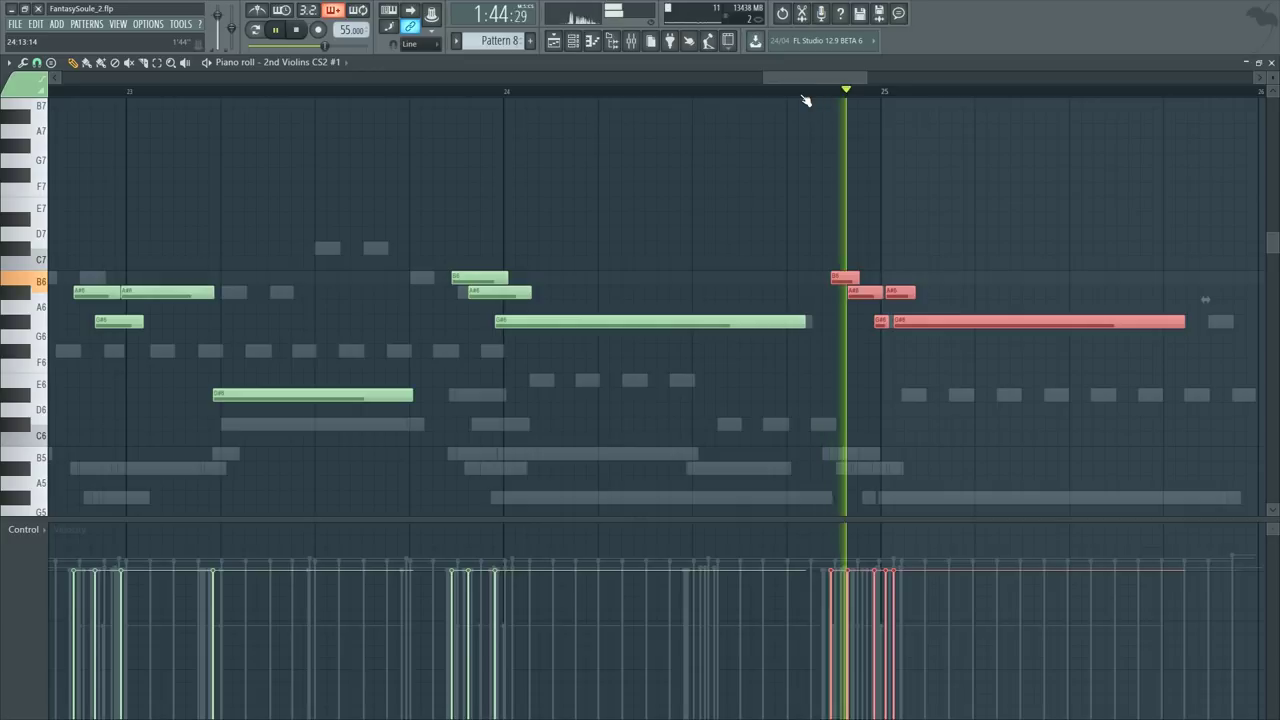
key("space")
Step: Turn off the solo on the 2nd Violins CS2 #1 channel and play the full arrangement from around bar 20
scroll(802, 104, "down", 3)
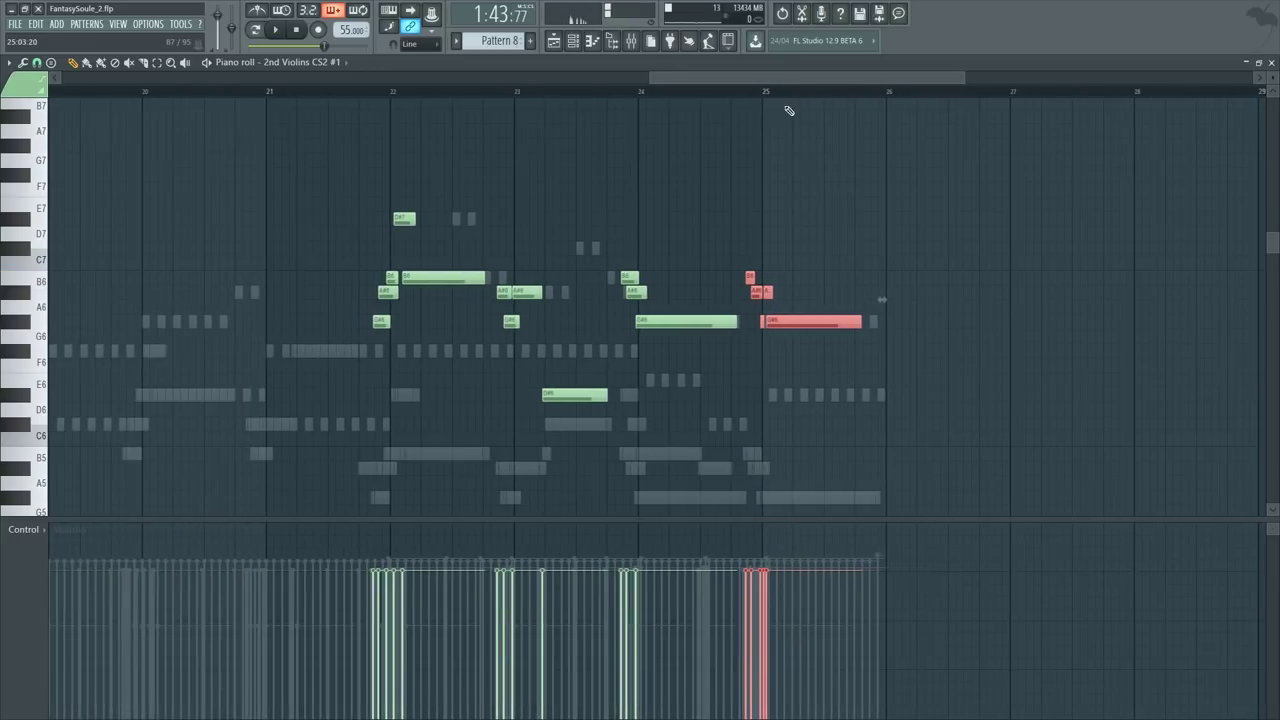
key("F6")
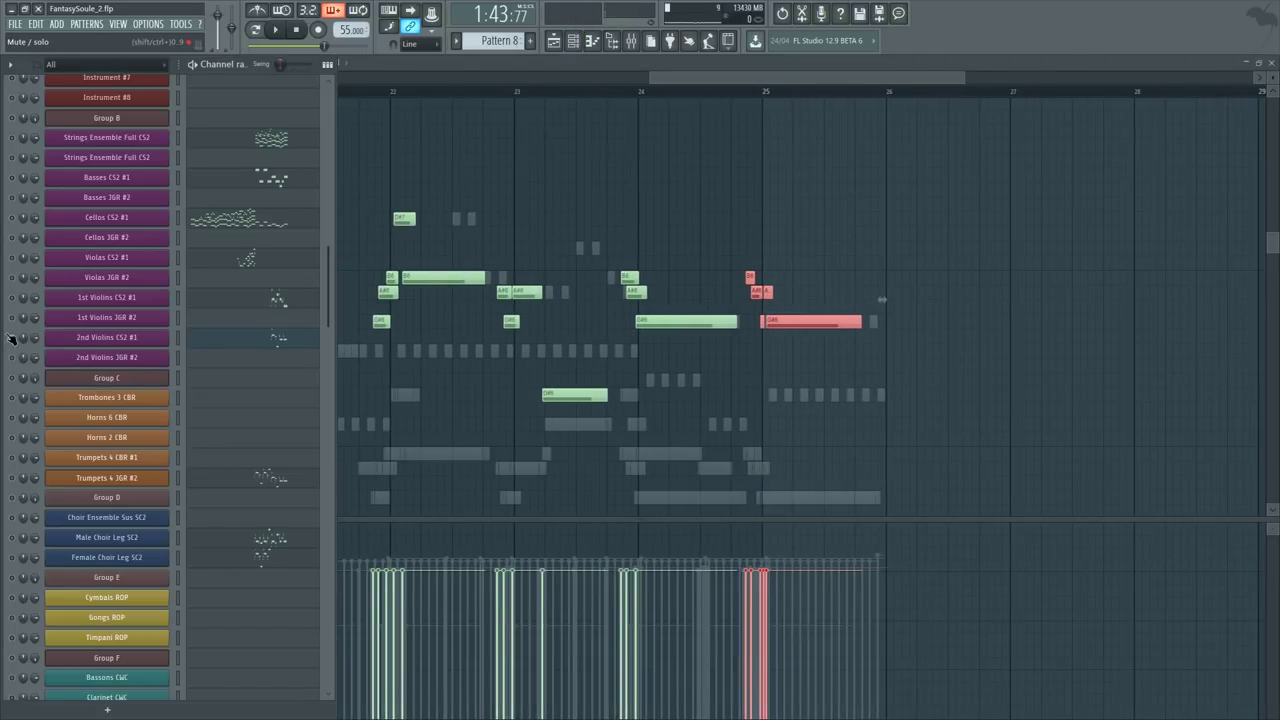
right_click(605, 194)
scroll(705, 100, "down", 4)
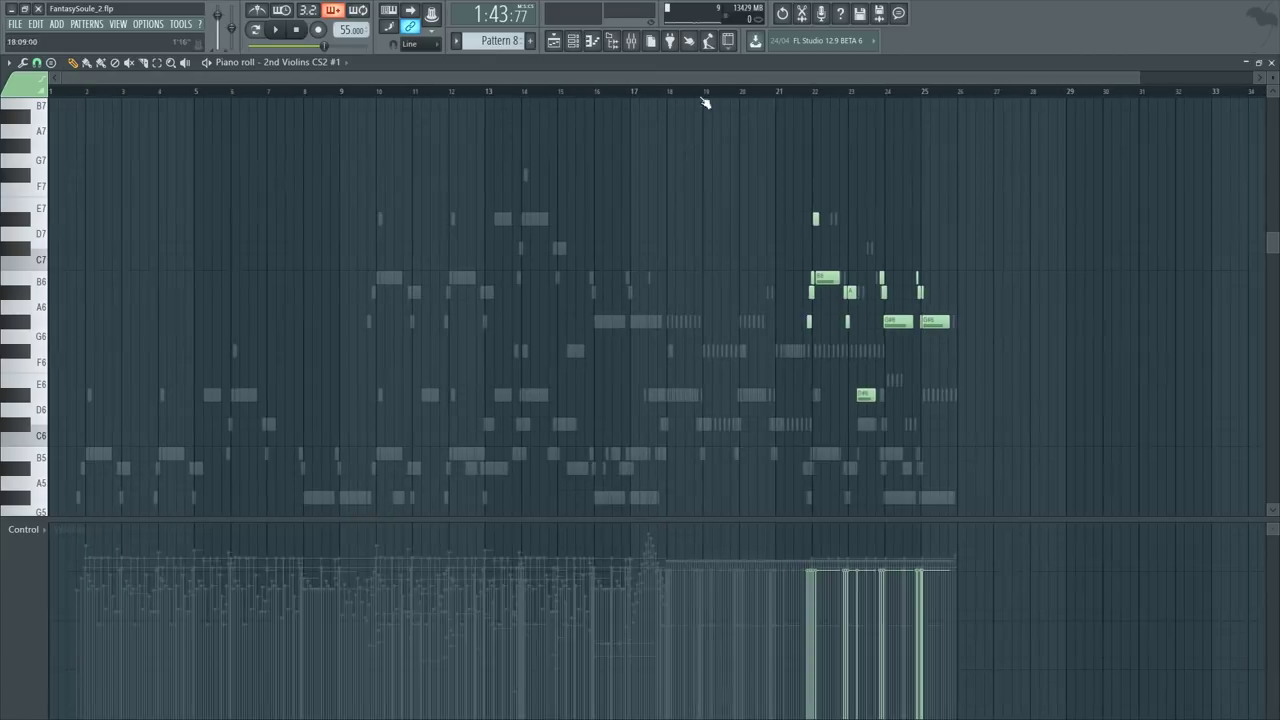
scroll(915, 100, "up", 4)
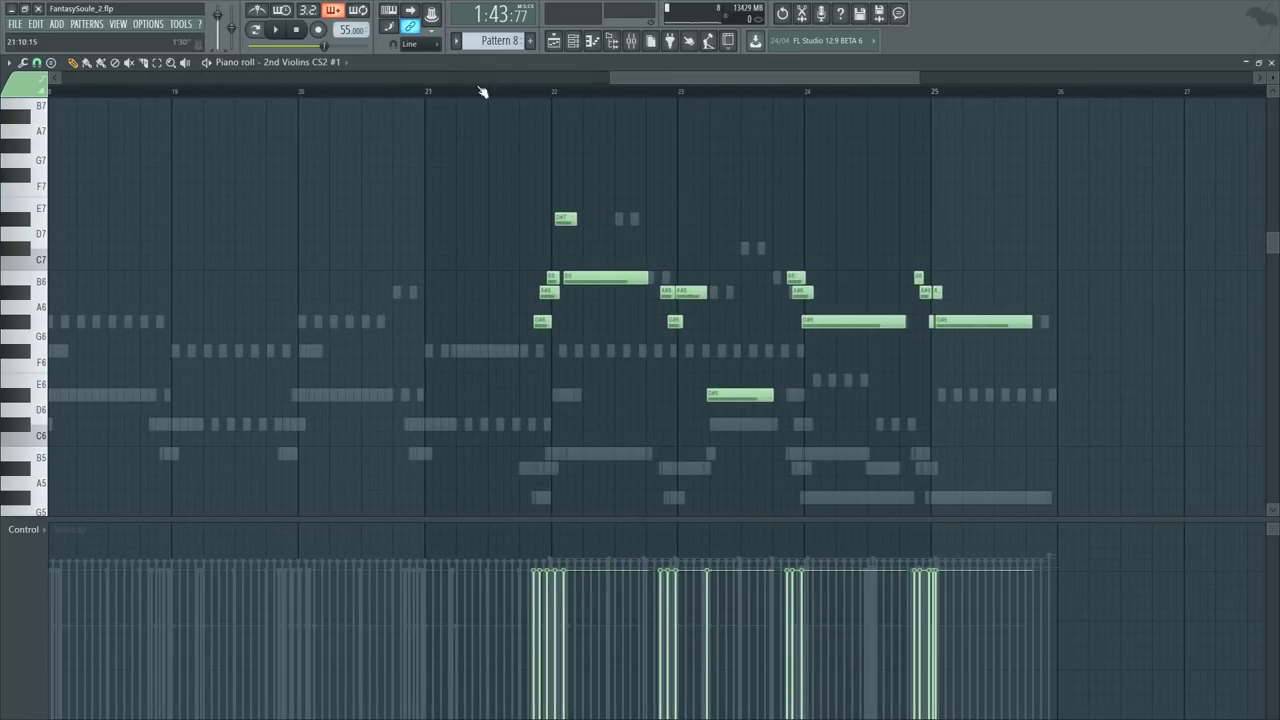
scroll(482, 92, "down", 1)
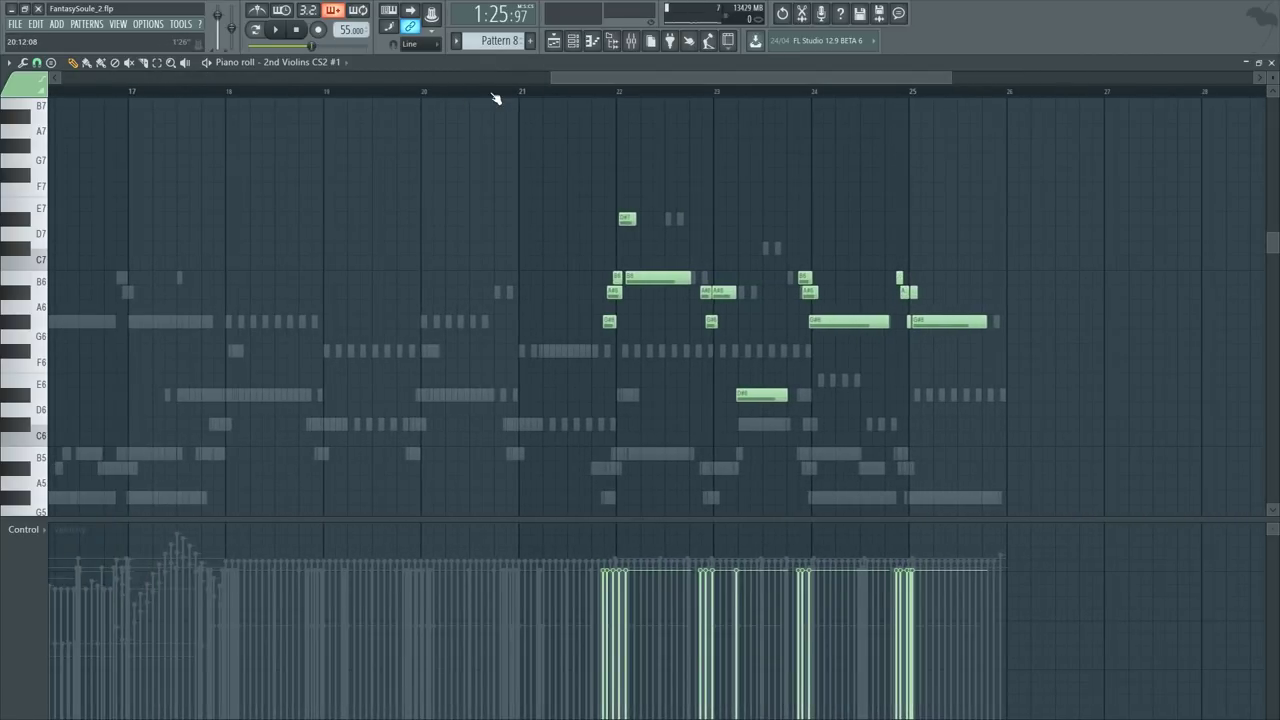
scroll(496, 98, "down", 1)
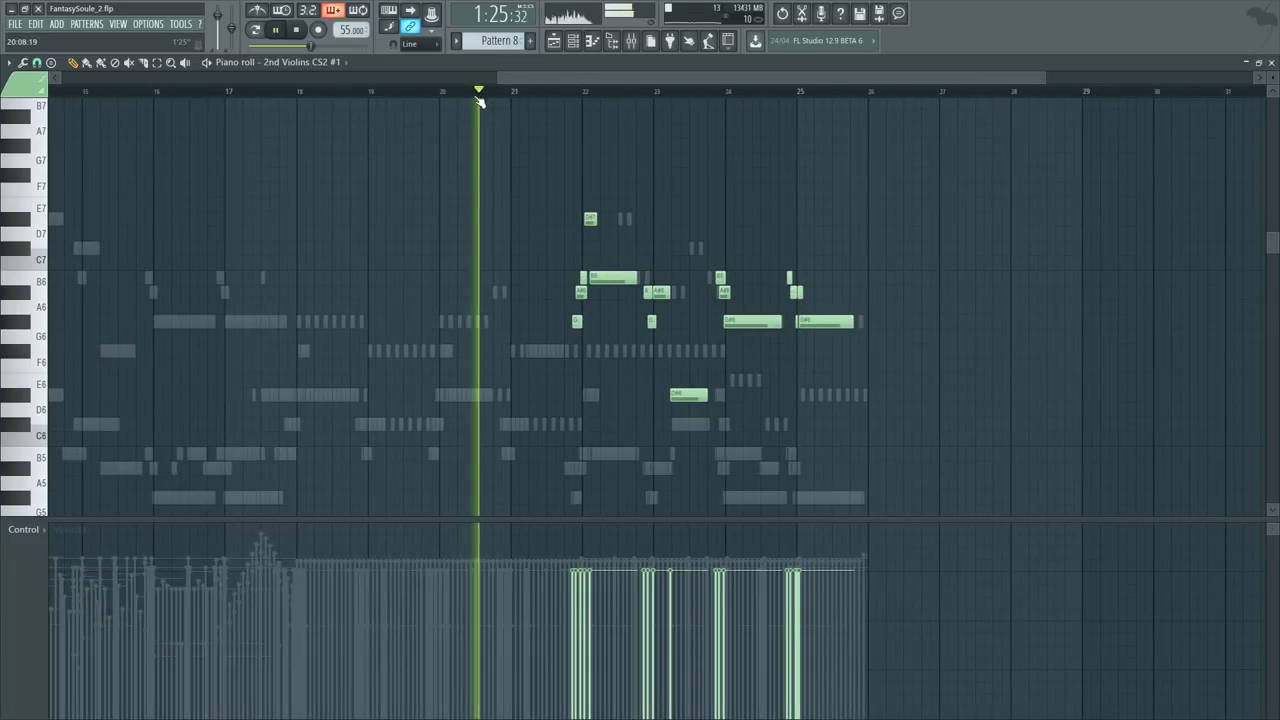
Step: Open the Celesta KFL notes in the piano roll and examine bars 14 to 25 against the other parts during playback
key("F6")
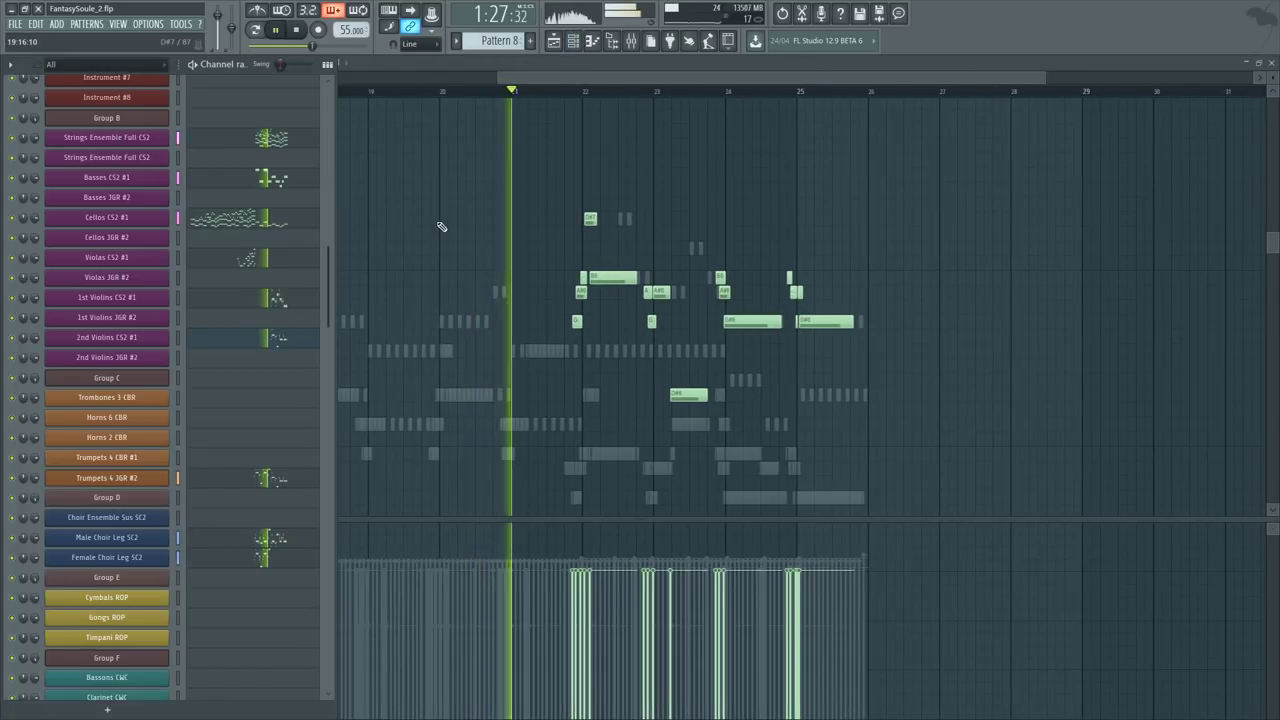
scroll(262, 285, "up", 4)
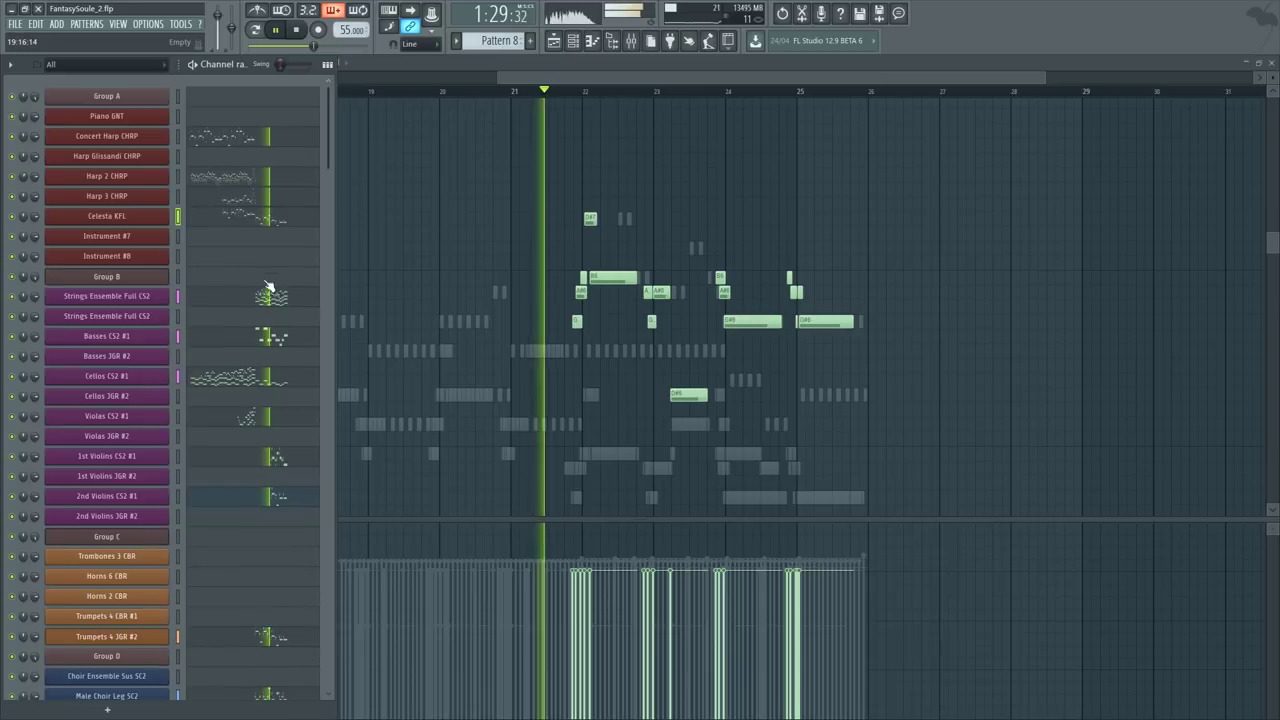
left_click(266, 220)
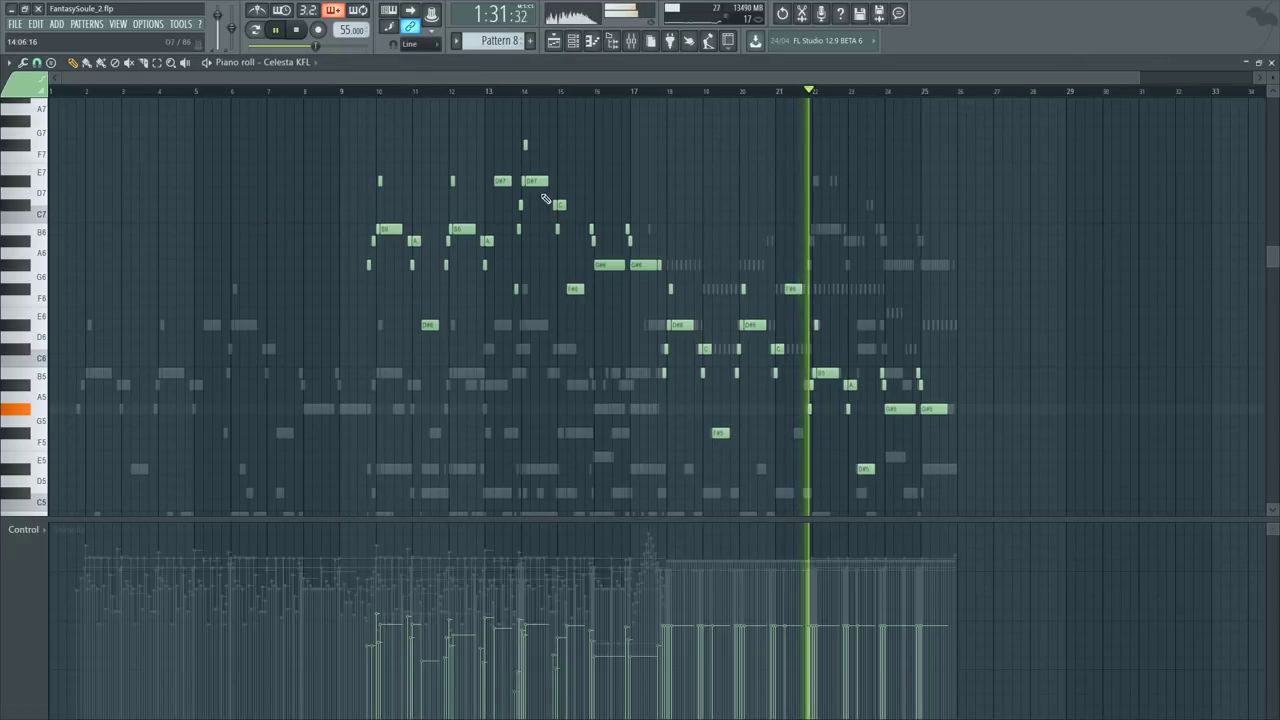
scroll(808, 95, "up", 5)
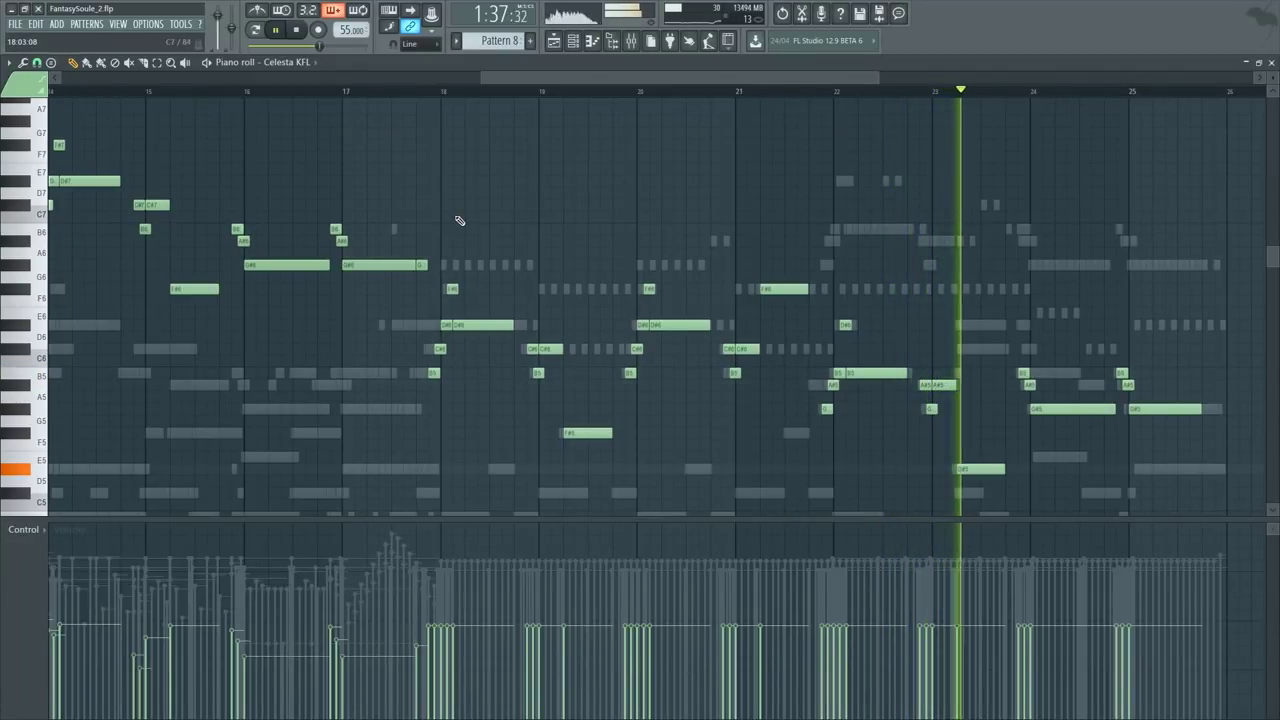
scroll(474, 222, "down", 5)
scroll(478, 226, "up", 4)
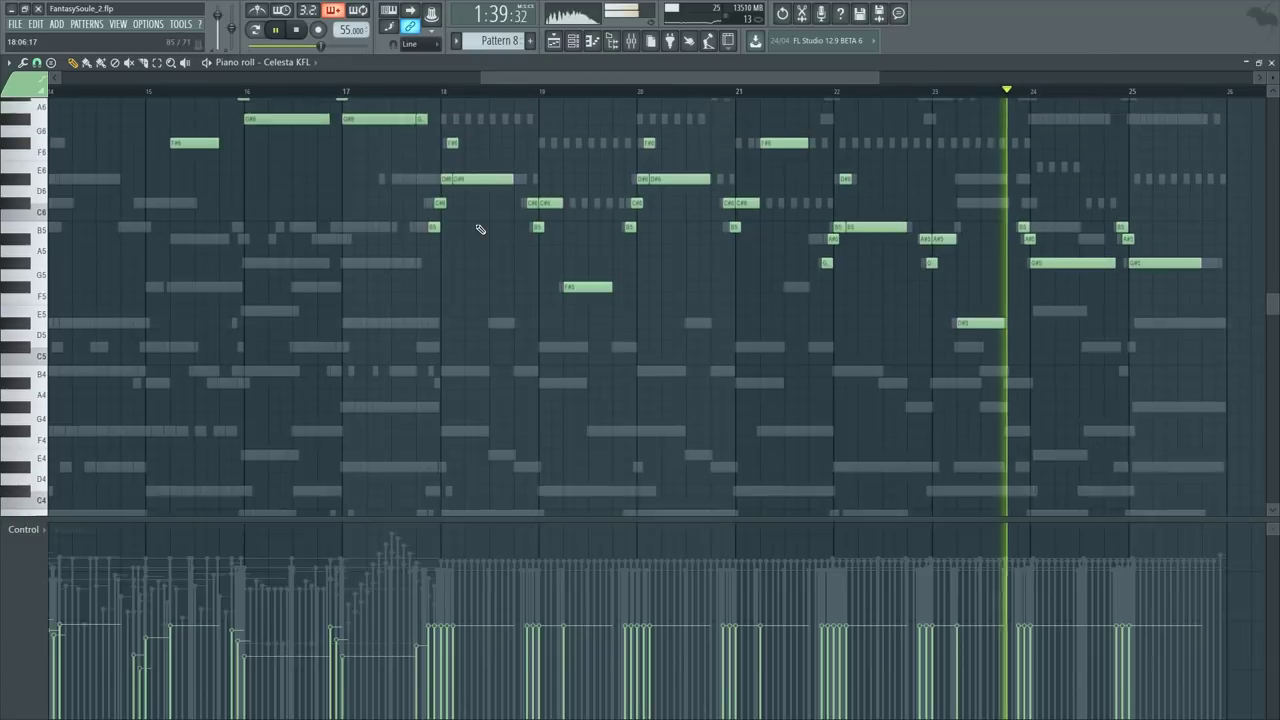
scroll(1160, 117, "down", 5)
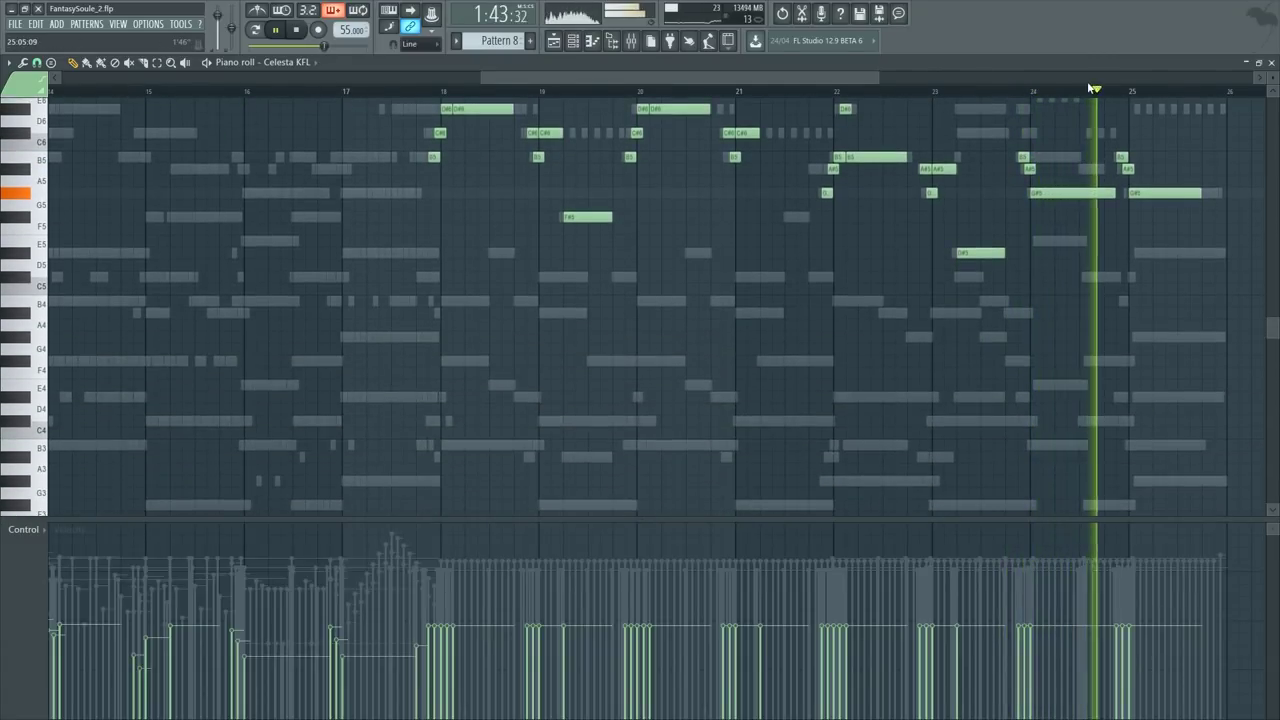
scroll(1125, 96, "up", 3)
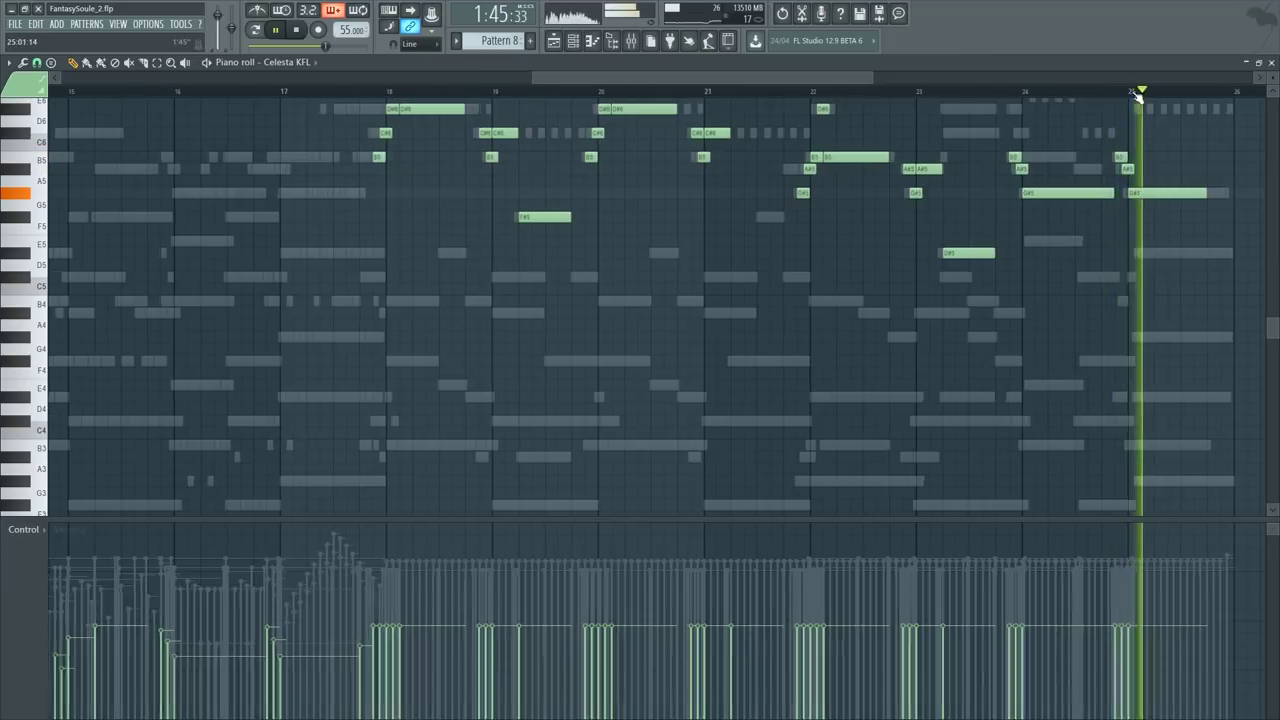
scroll(1137, 97, "down", 2)
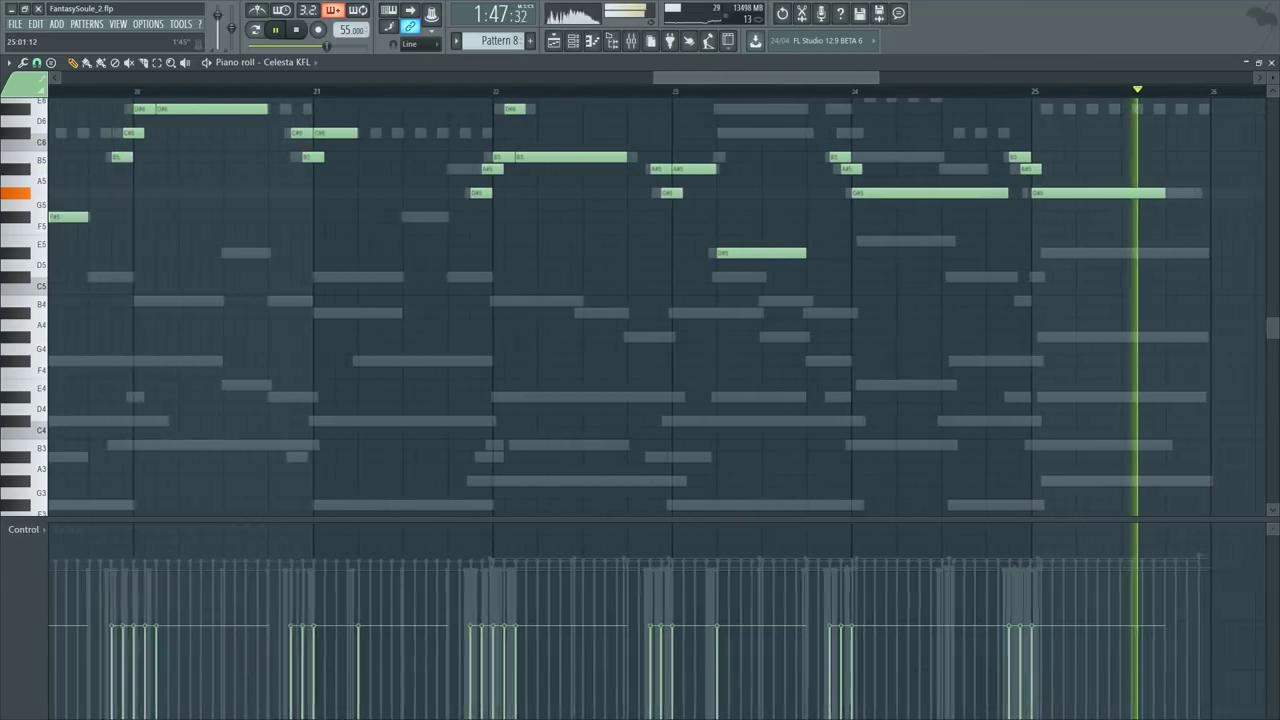
Step: Open the first Strings Ensemble Full CS2 channel's notes in the piano roll and display its Dynamics automation in the control lane
key("F6")
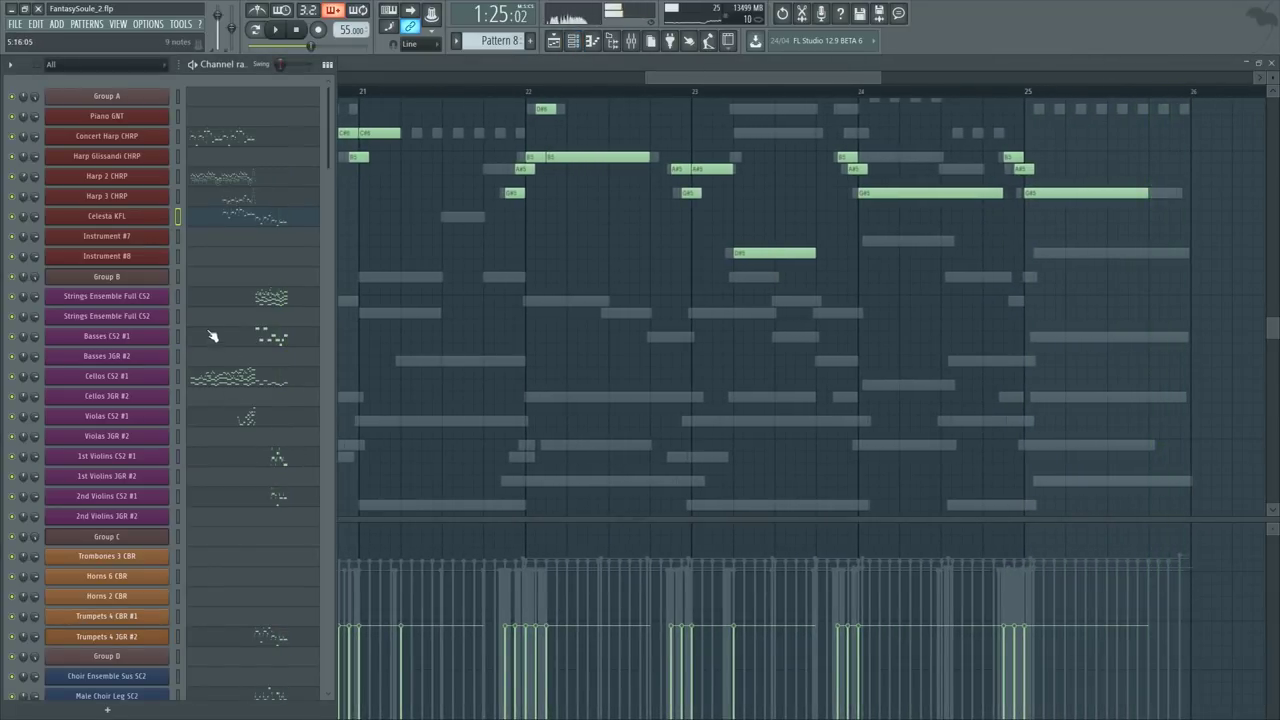
left_click(146, 297)
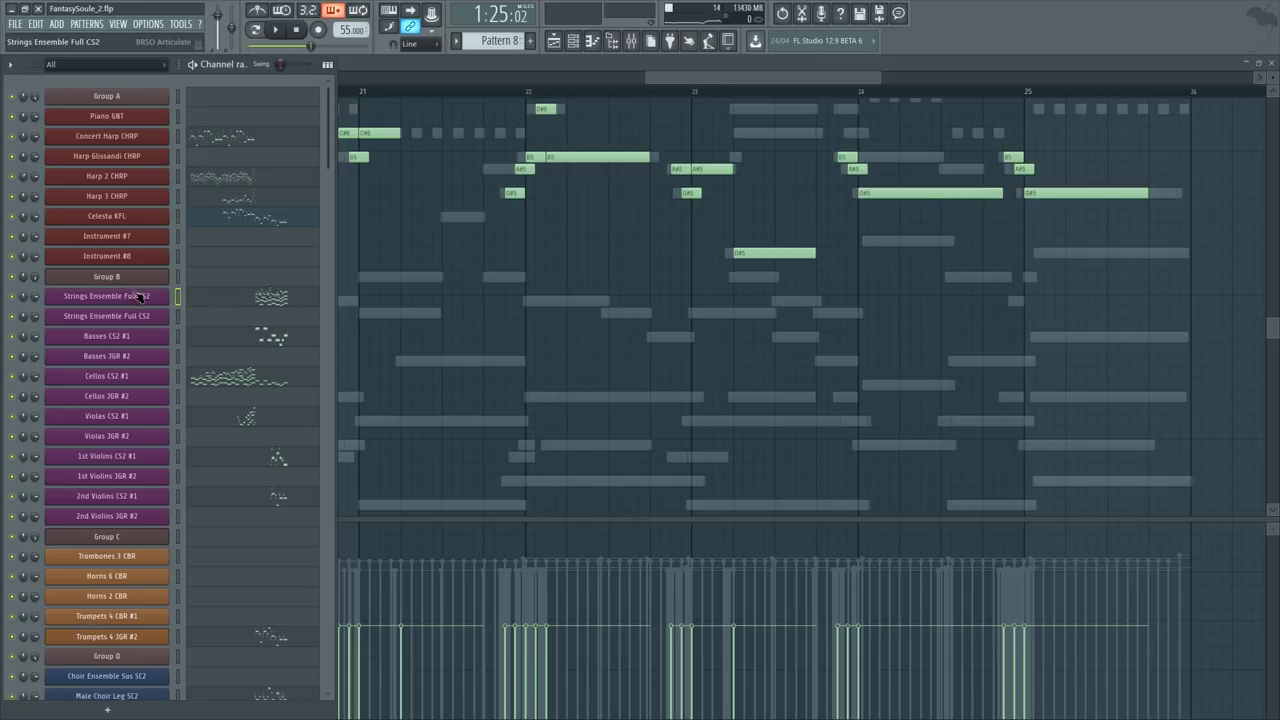
left_click(140, 297)
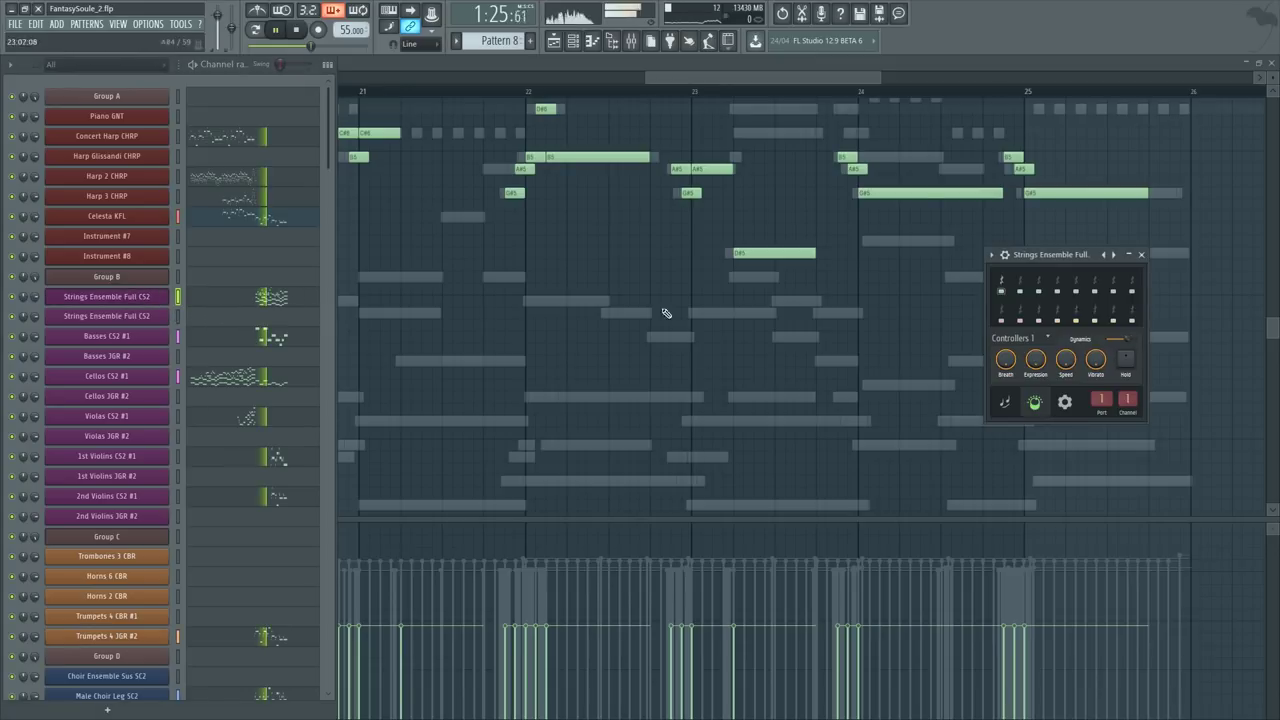
left_click(284, 299)
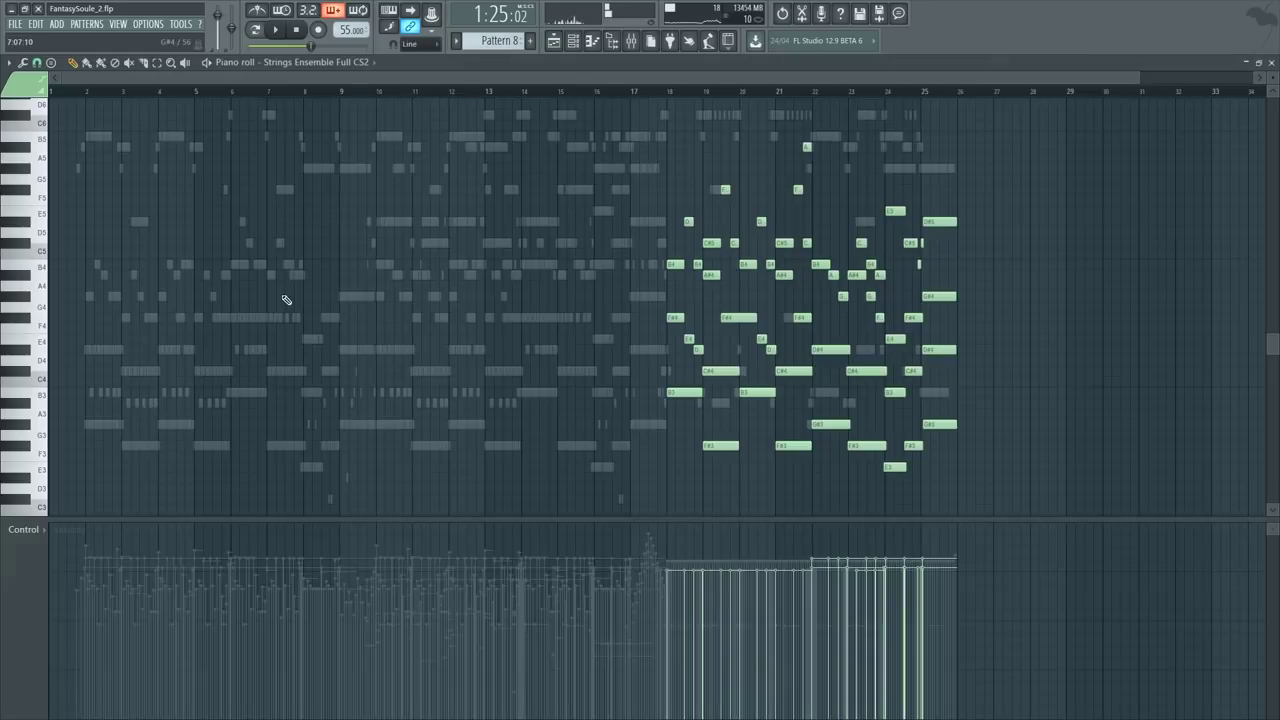
left_click(27, 533)
left_click(190, 487)
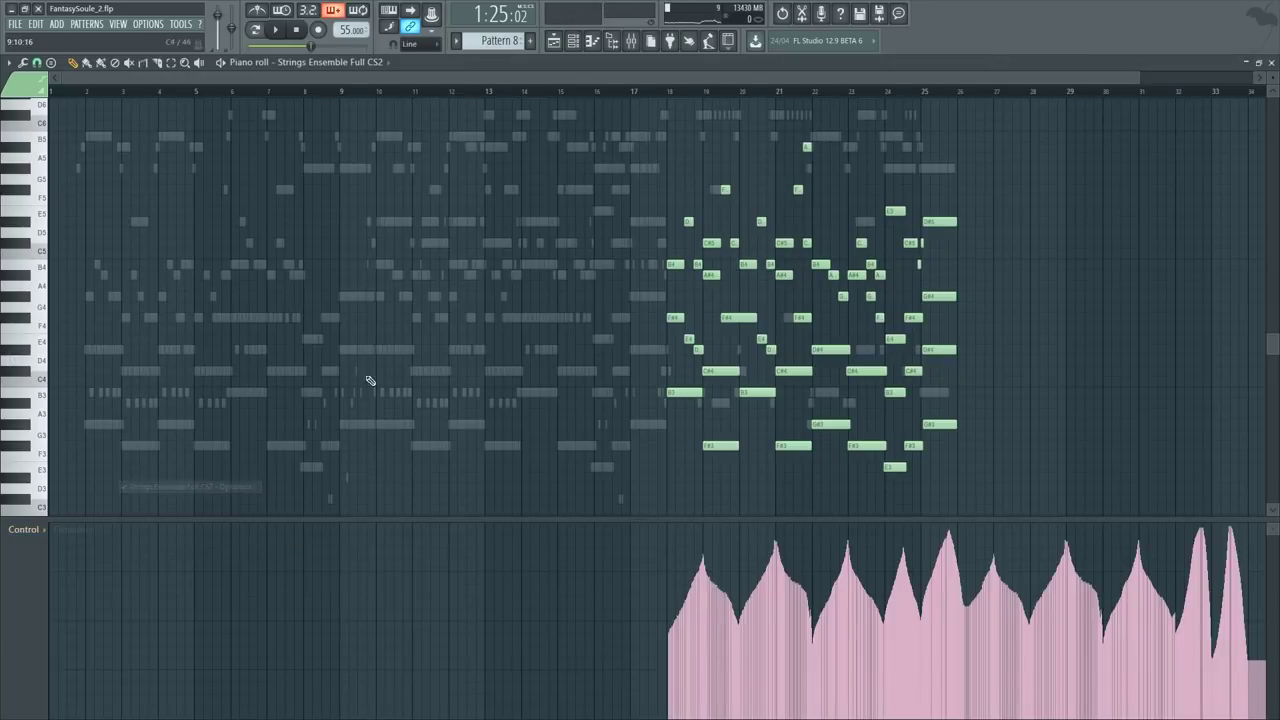
Step: Scale the levels of the strings' Dynamics automation from bar 18 to about bar 35 with a tension of -31%
scroll(872, 133, "down", 3)
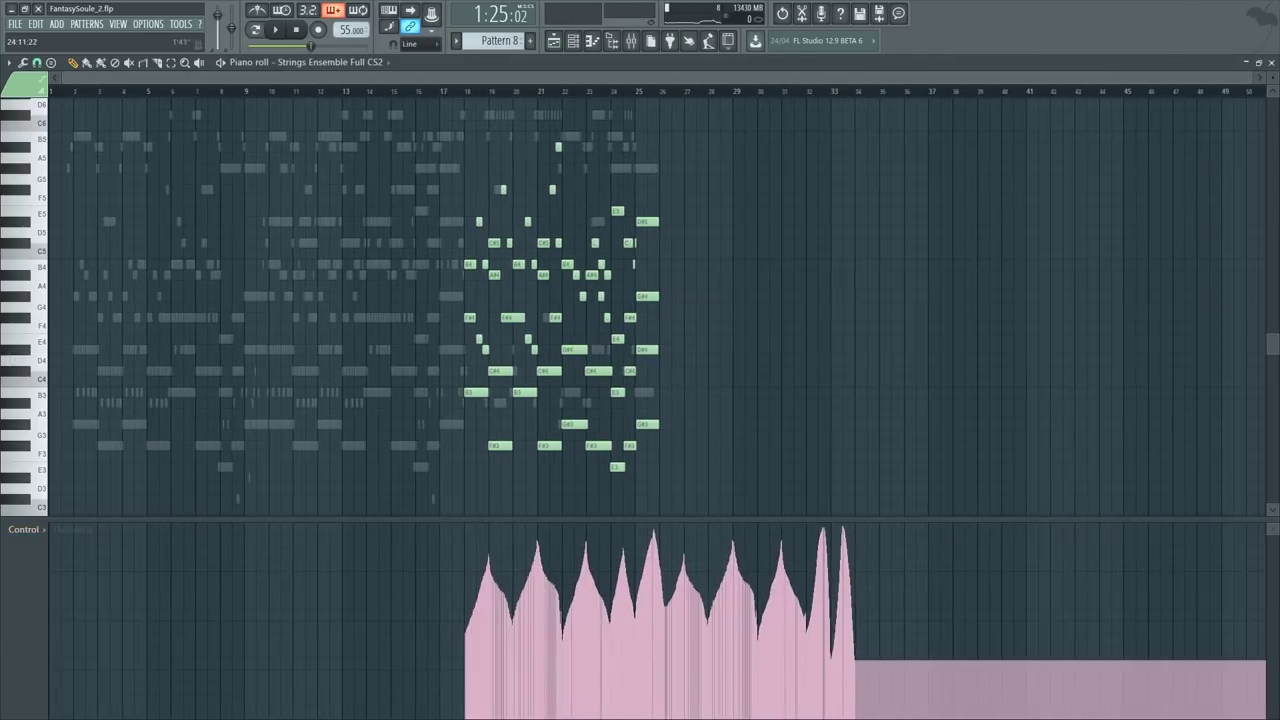
left_click_drag(840, 92, 588, 165)
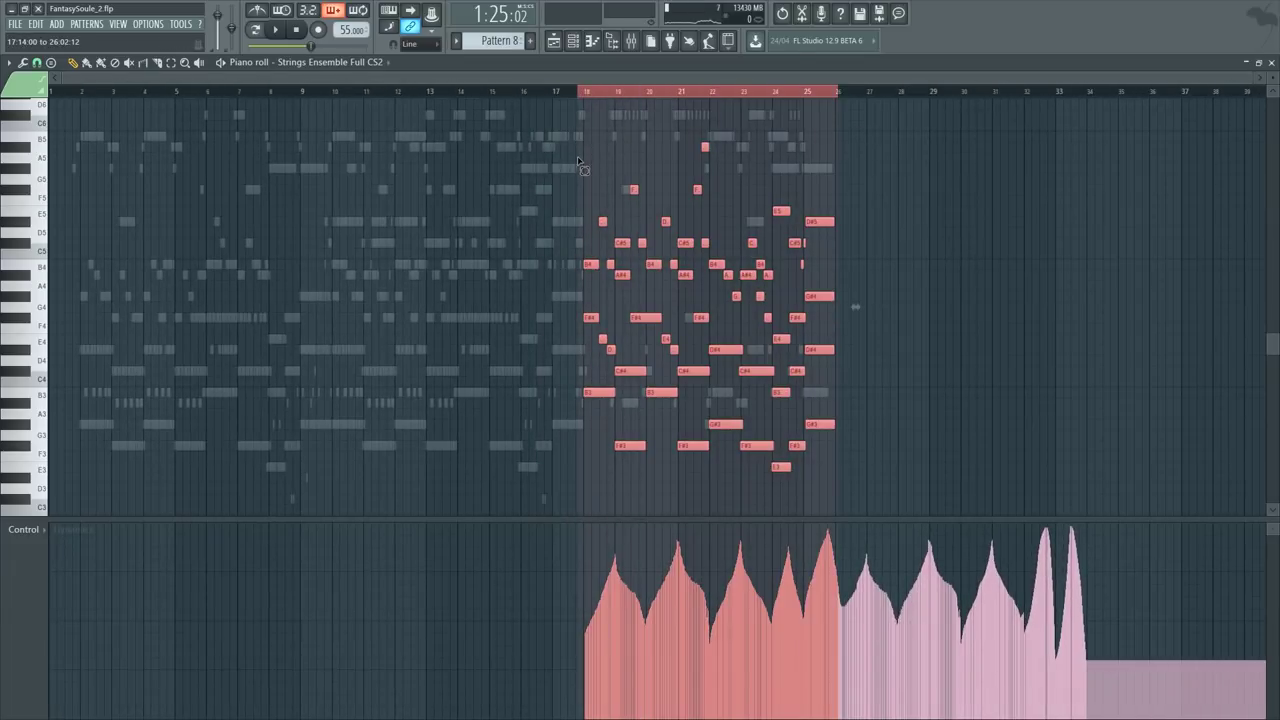
left_click_drag(586, 94, 1133, 160)
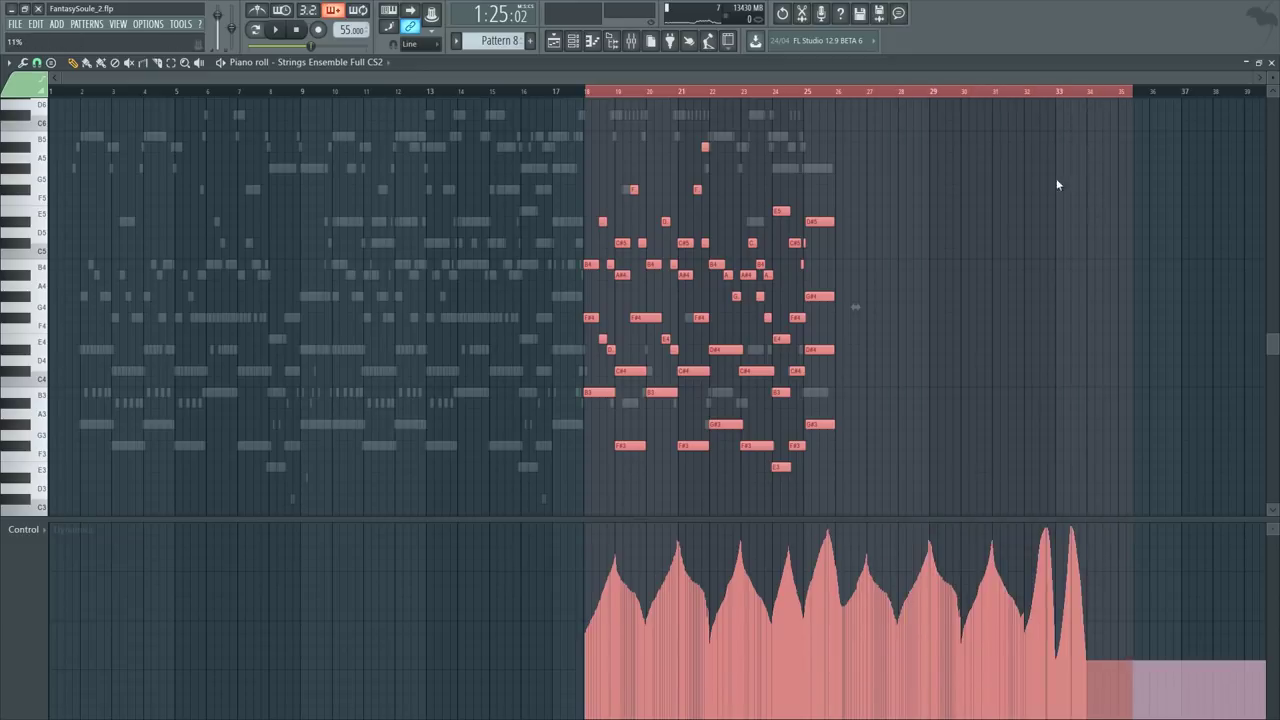
key("alt+x")
left_click(892, 338)
left_click_drag(893, 297, 893, 335)
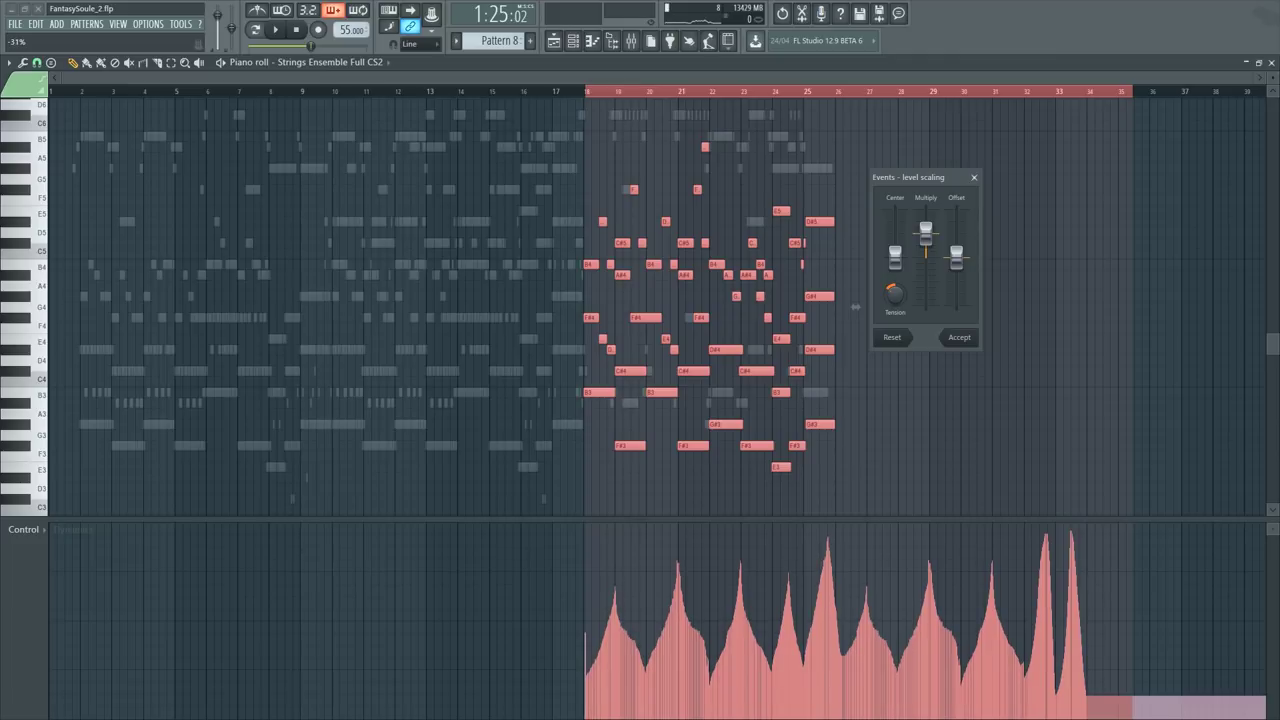
left_click(959, 337)
Step: Clear the selection and play the arrangement from around bar 20 to hear the reshaped strings dynamics
key("space")
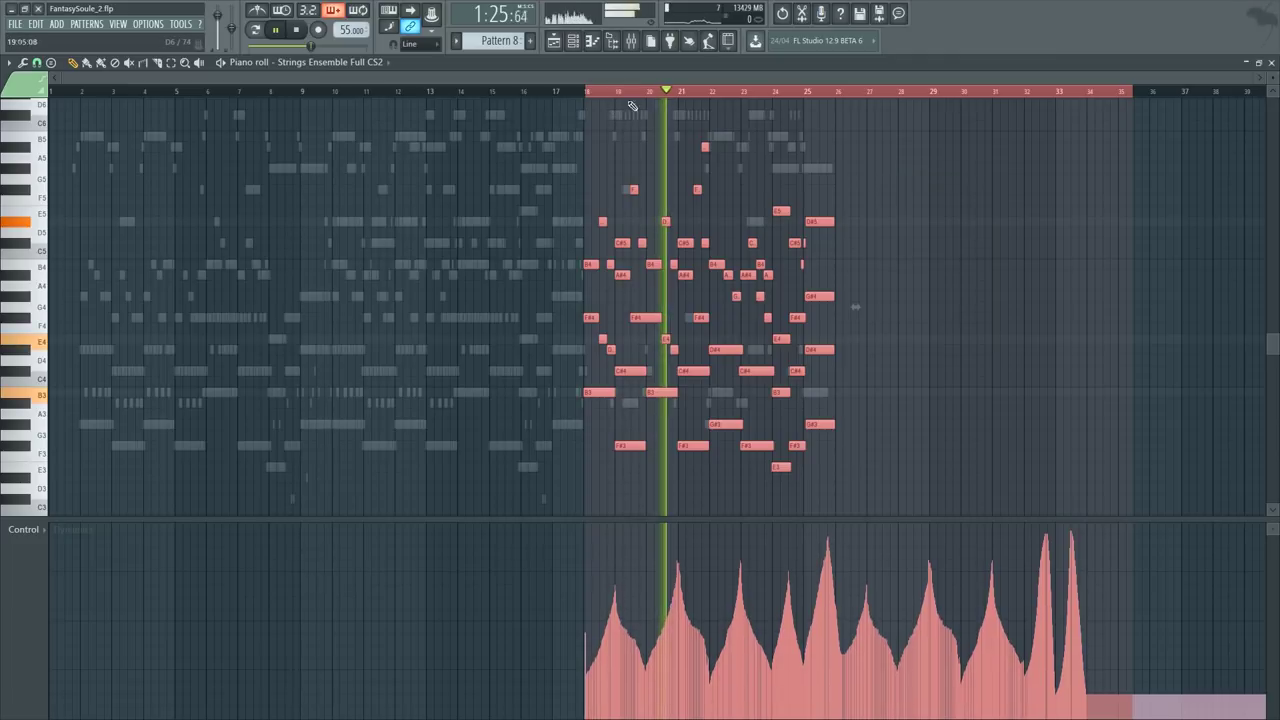
key("ctrl+d")
scroll(714, 99, "up", 3)
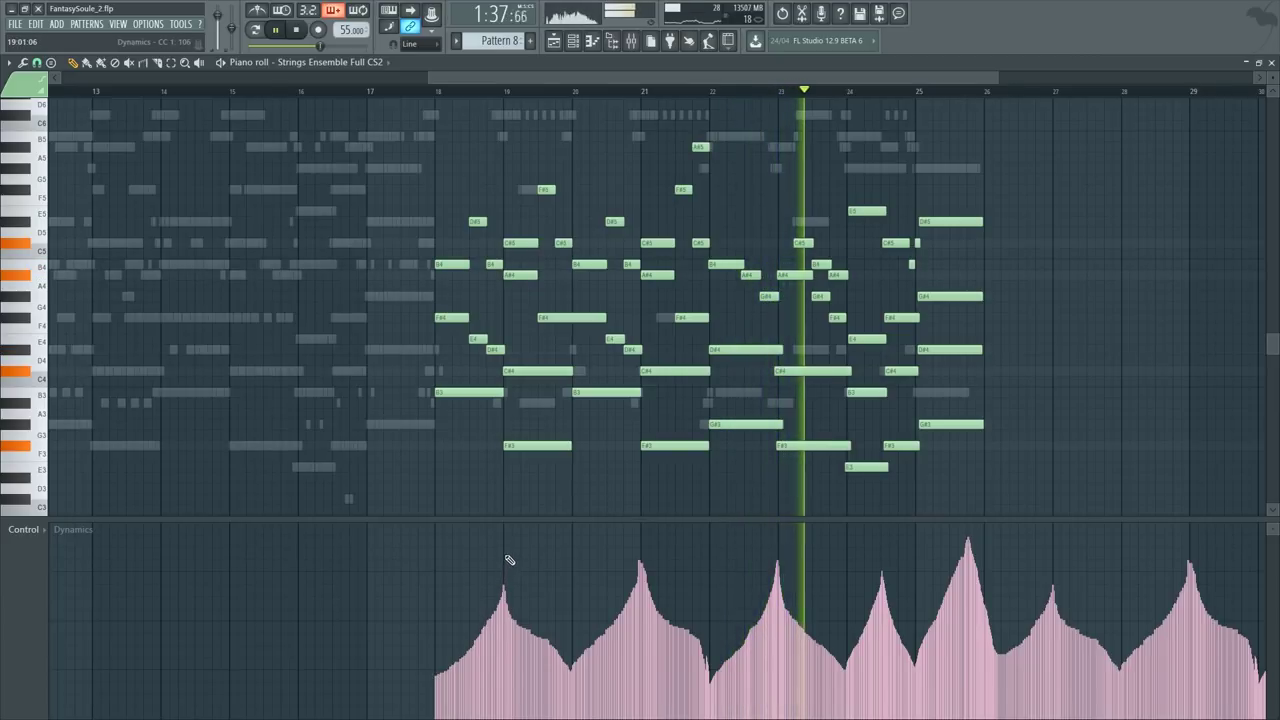
Step: Try lowering the overall levels of the strings' Dynamics automation from bar 18 onward with level scaling
key("space")
key("ctrl+a")
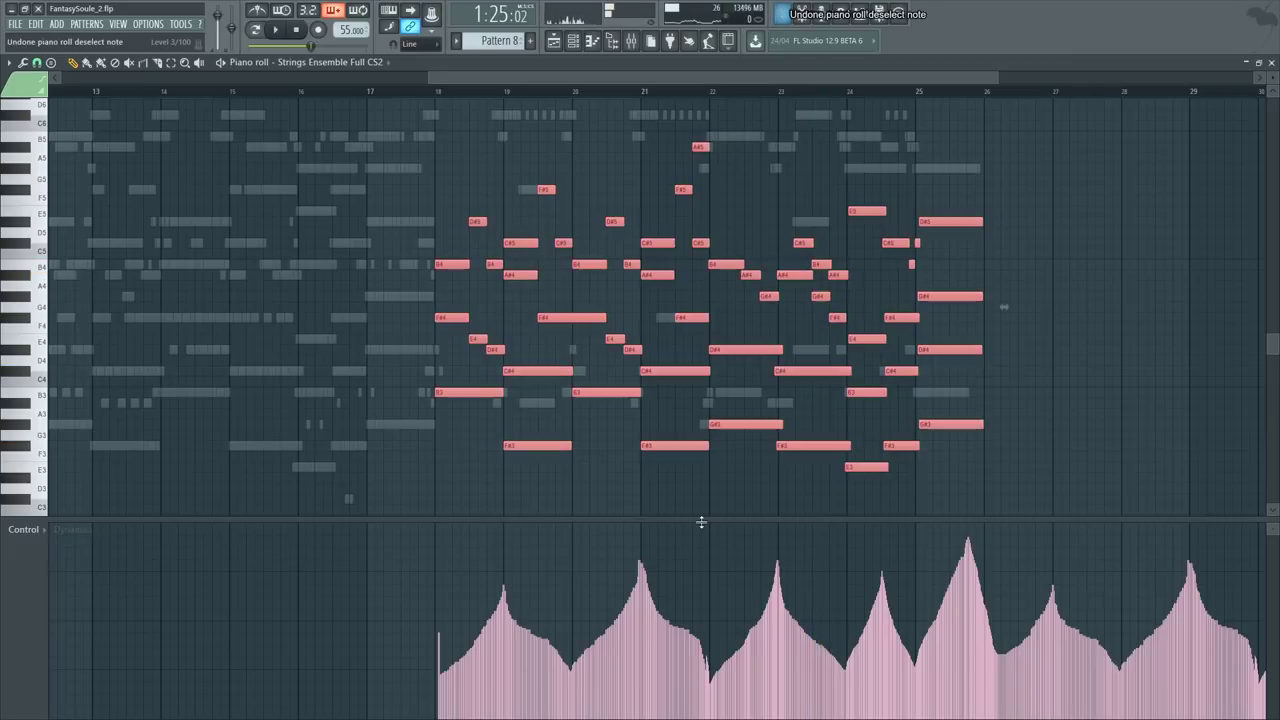
key("alt+x")
left_click(899, 344)
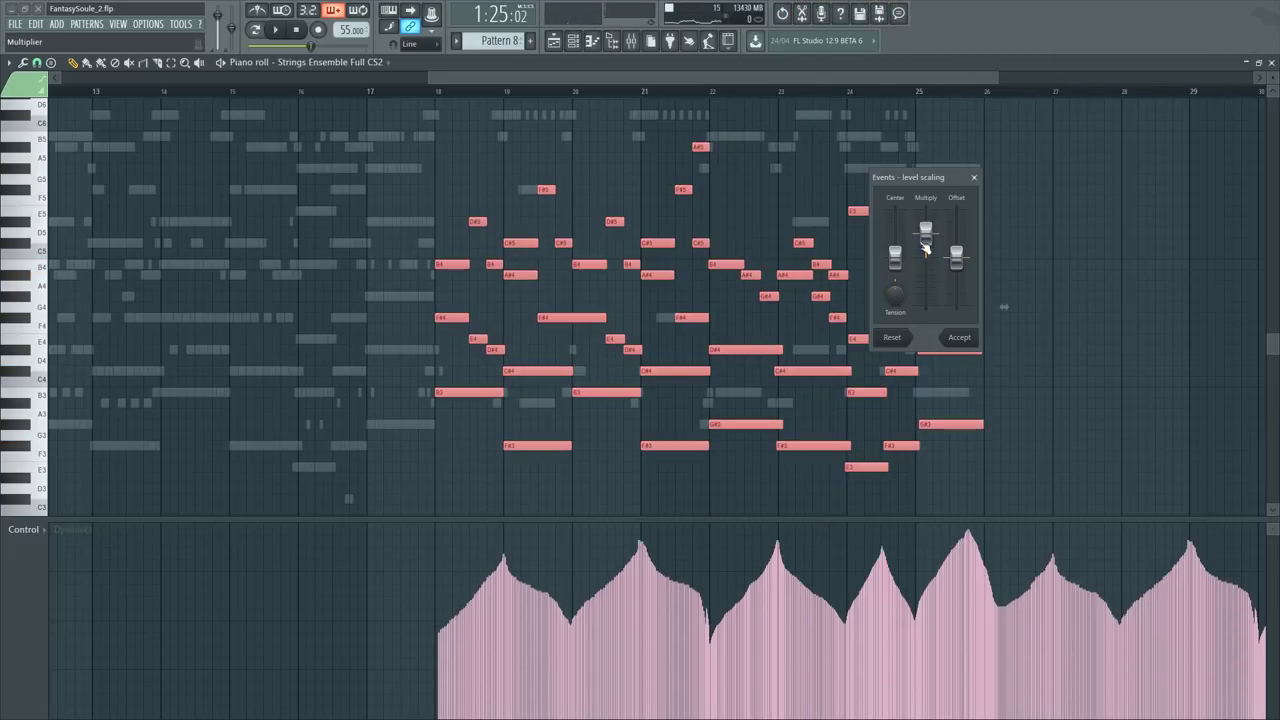
left_click_drag(925, 240, 955, 267)
left_click(959, 337)
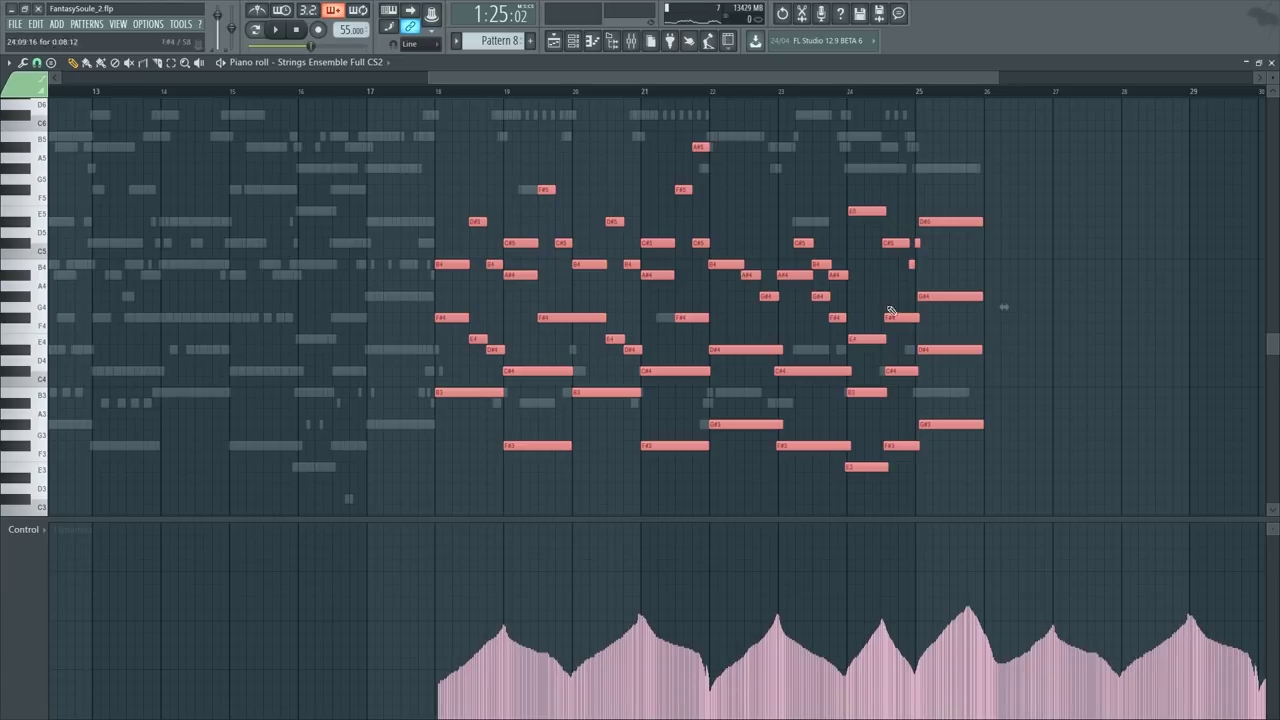
Step: Clear the selection and play the arrangement from bar 18 to hear the lowered strings dynamics
key("ctrl+d")
left_click(430, 92)
key("space")
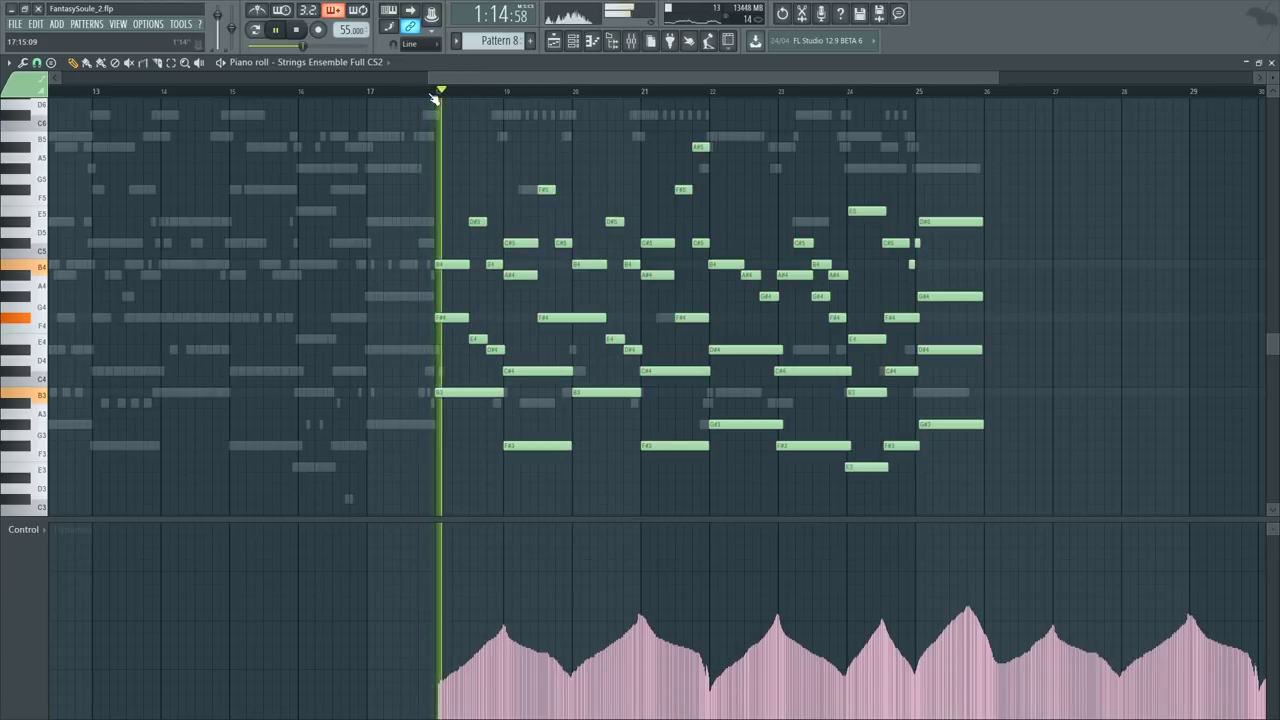
scroll(443, 93, "up", 5)
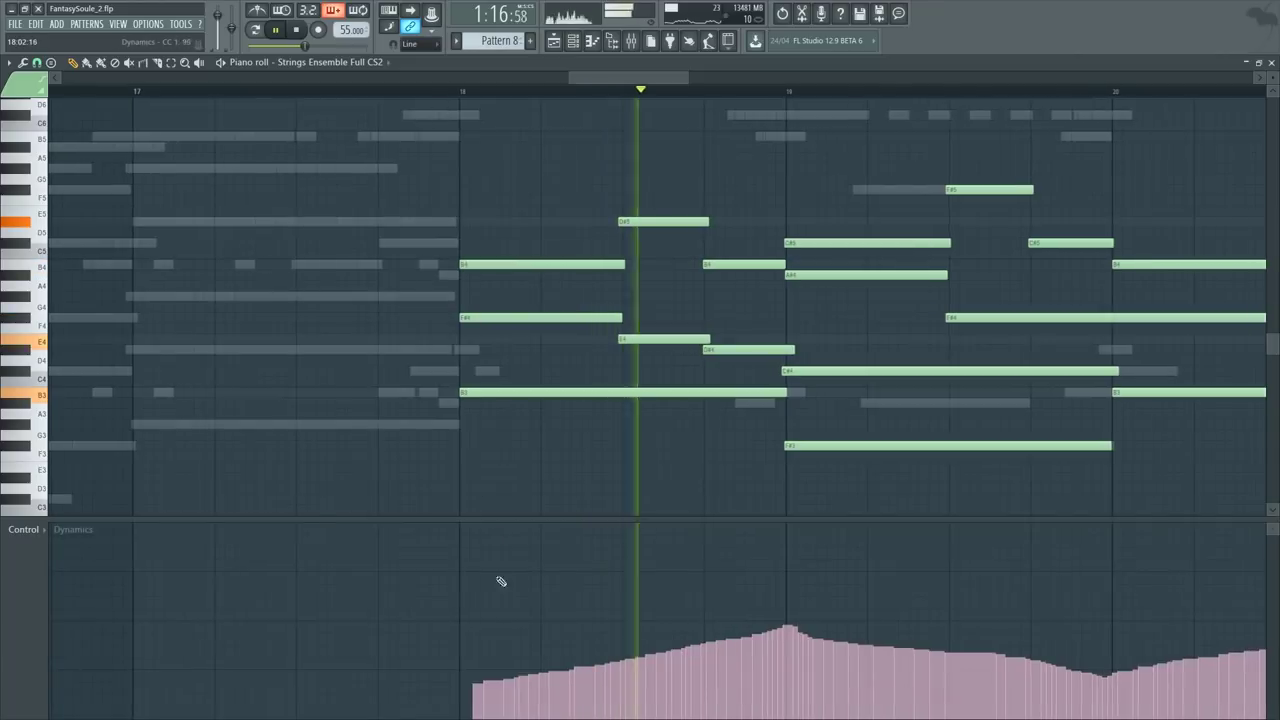
scroll(537, 423, "down", 5)
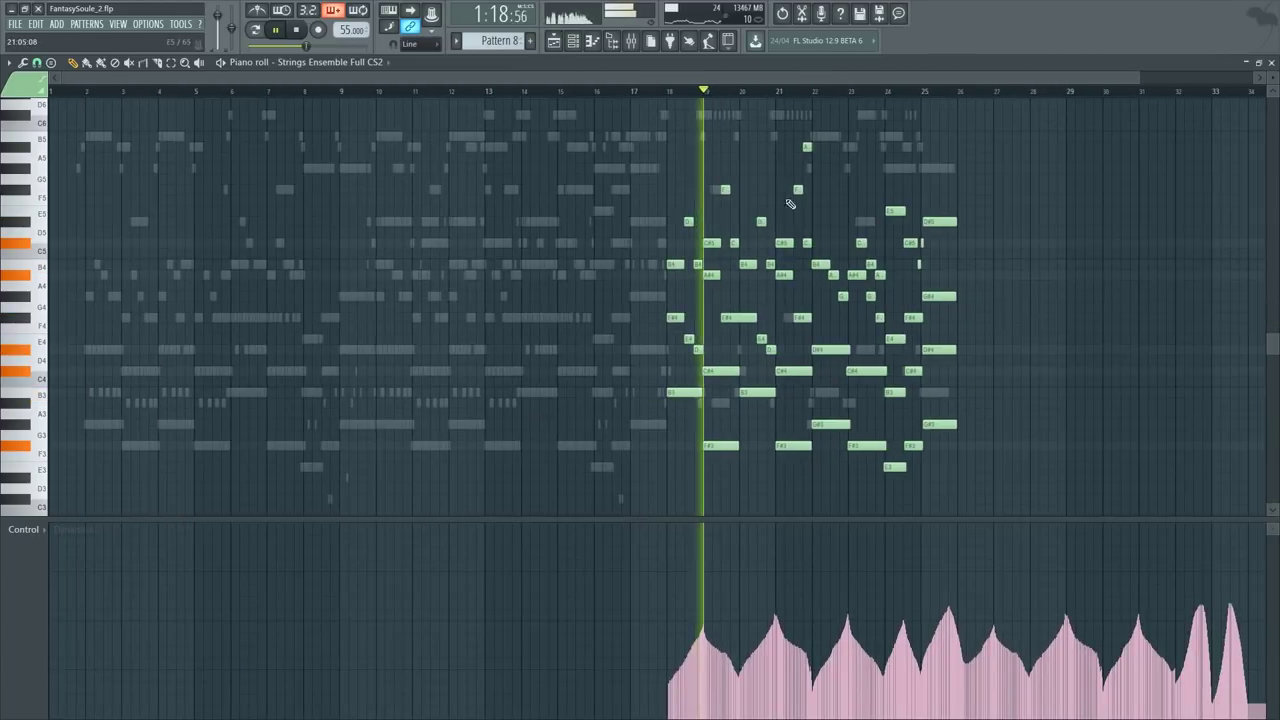
scroll(830, 101, "up", 2)
Step: Undo the last level scaling and rescale the strings' Dynamics automation with an offset of -10%
key("ctrl+z")
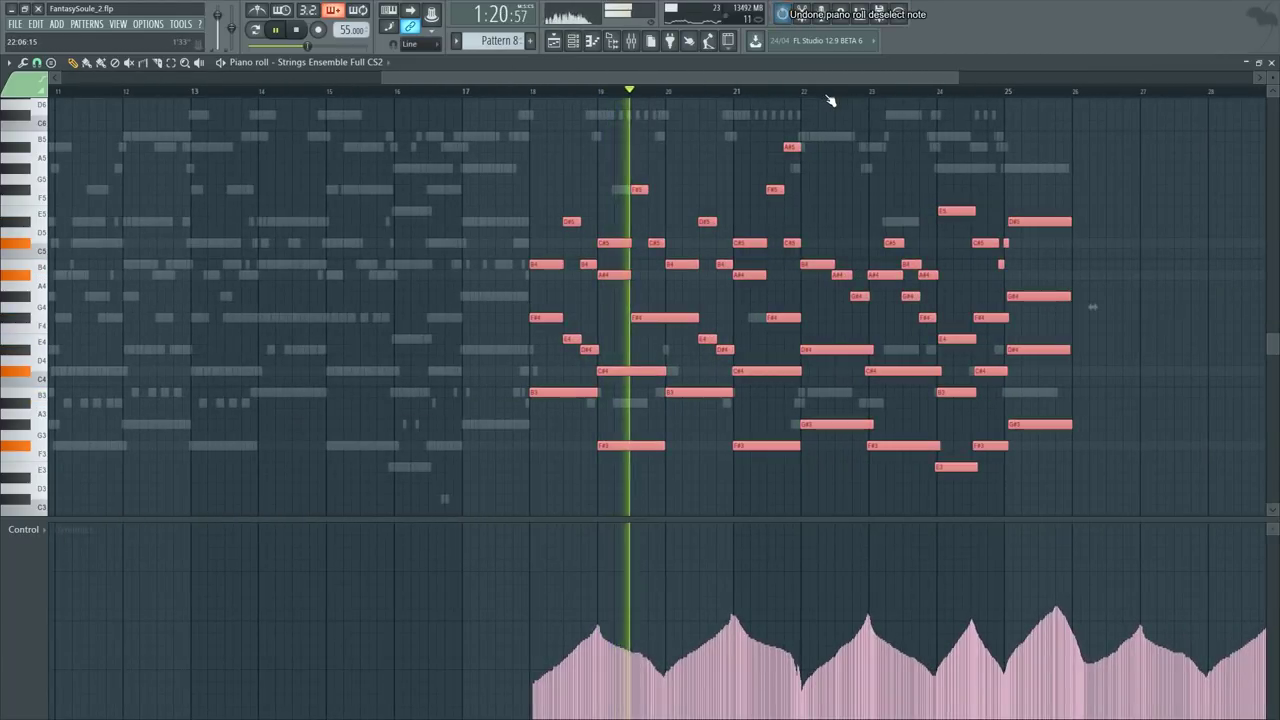
key("ctrl+z")
key("alt+x")
left_click(892, 337)
left_click_drag(957, 258, 957, 262)
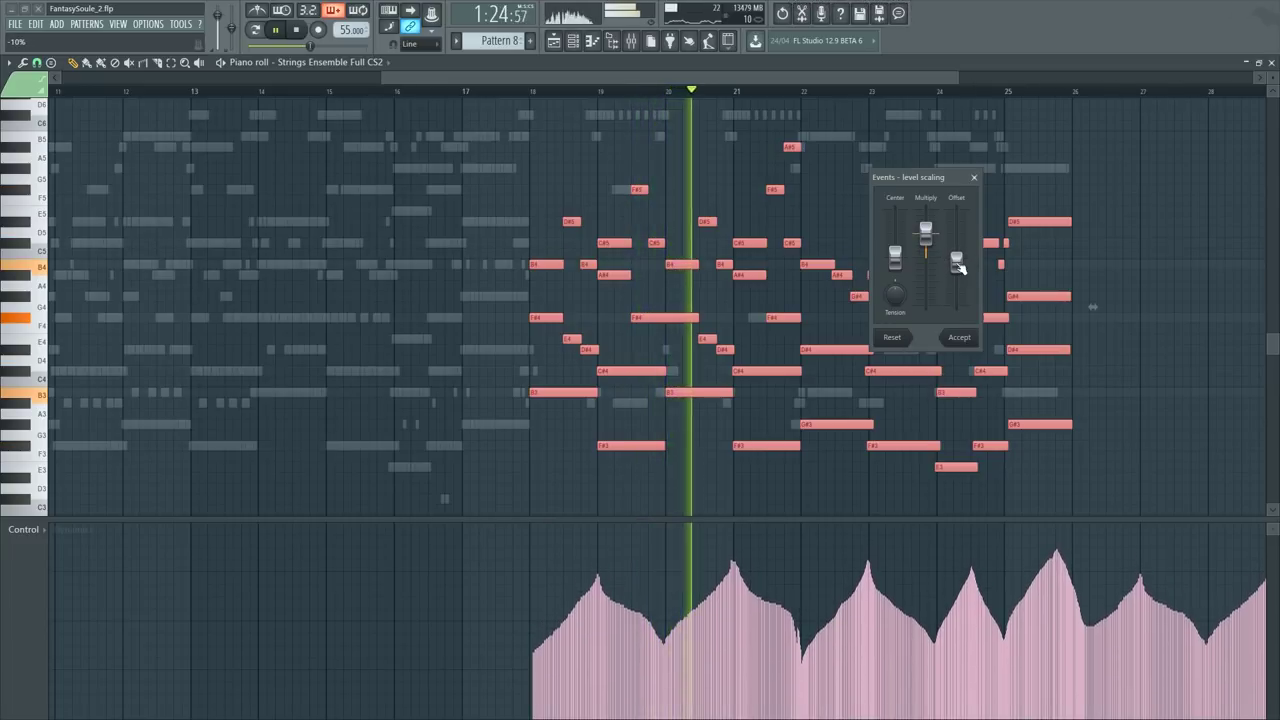
left_click(960, 338)
Step: Play from bar 18 and fill the small gap at the start of the strings' Dynamics automation in bar 18
left_click(528, 92)
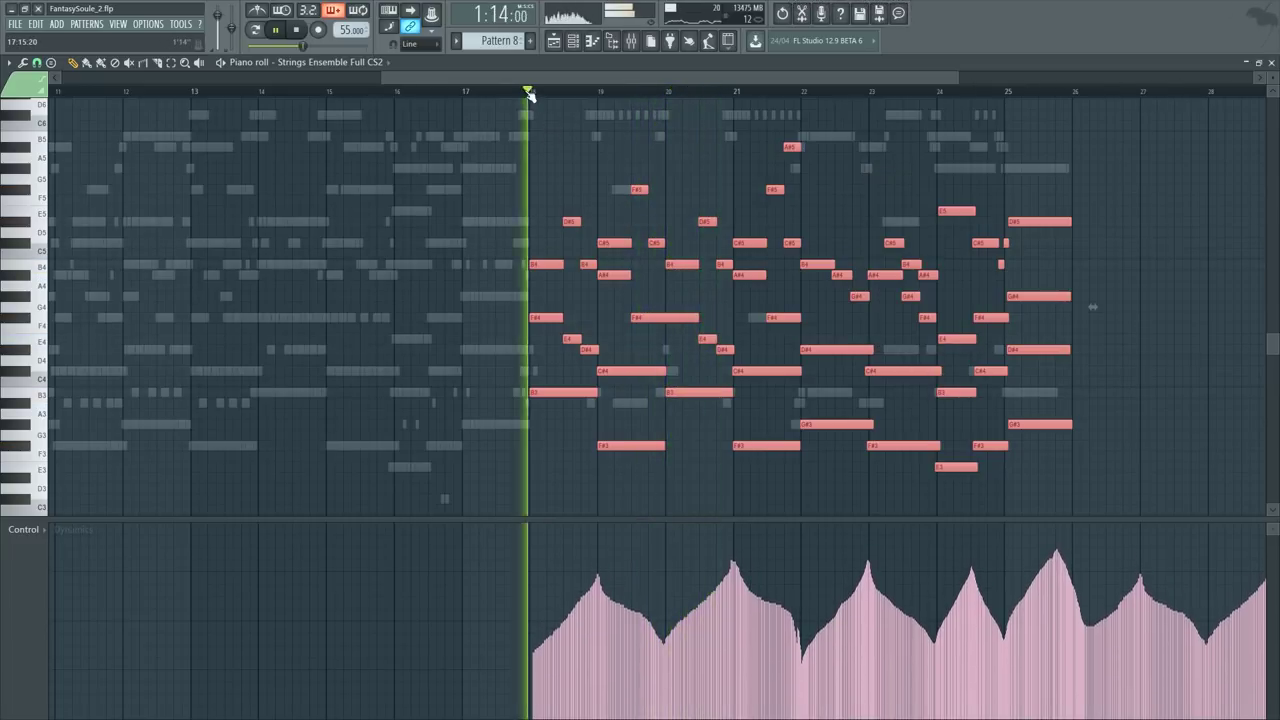
scroll(550, 278, "up", 3)
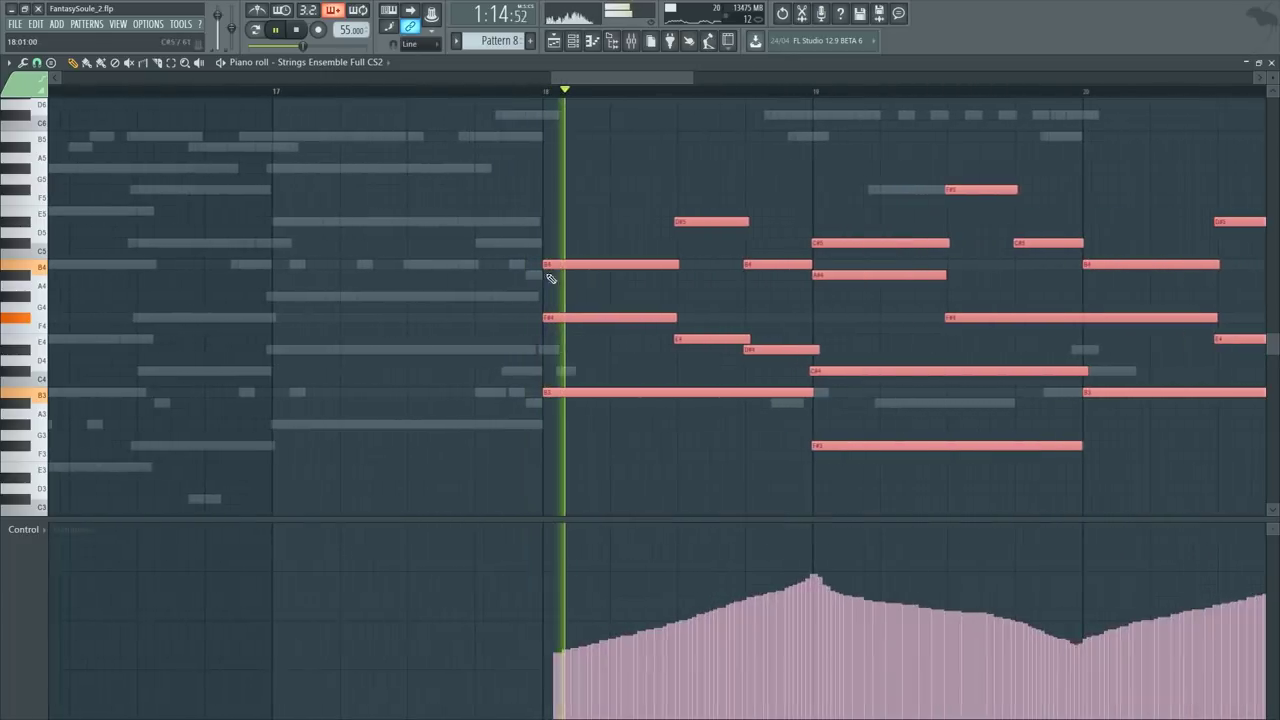
key("ctrl+z")
left_click(547, 657)
scroll(614, 451, "down", 5)
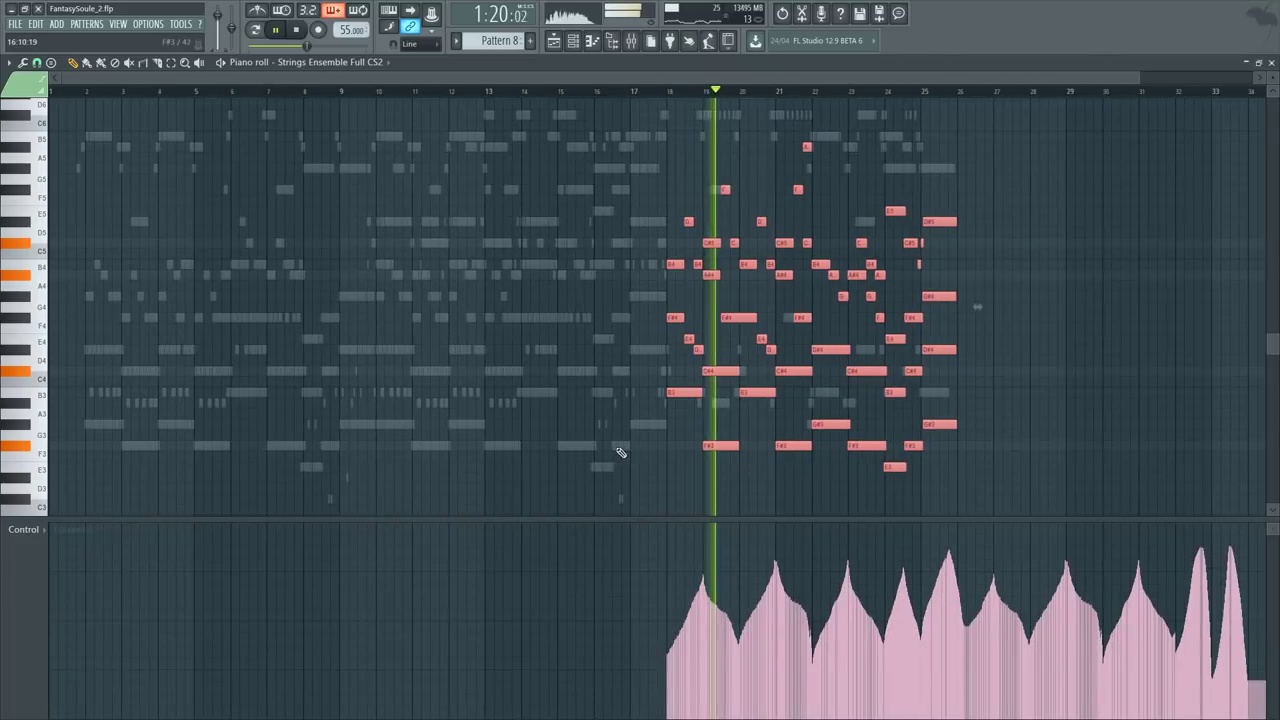
Step: Try lowering the strings' Dynamics levels slightly further with a small negative scaling offset
key("alt+x")
left_click(900, 341)
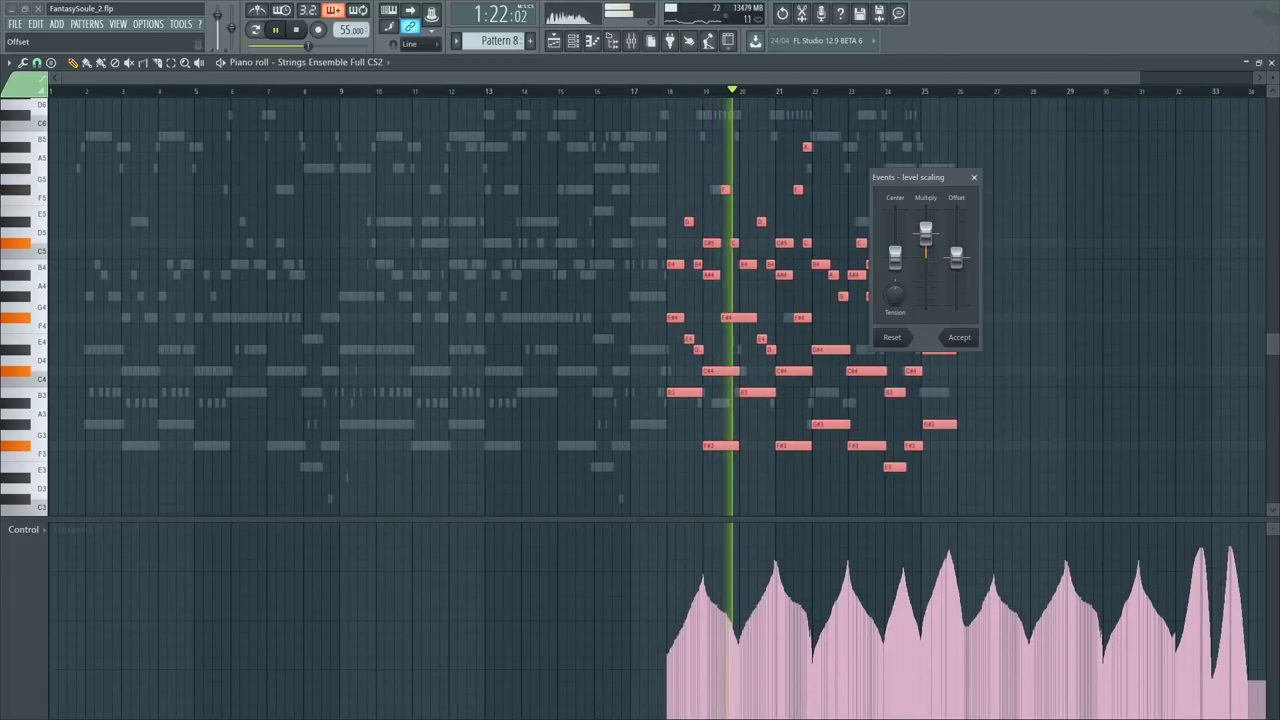
left_click_drag(957, 258, 957, 261)
left_click(959, 337)
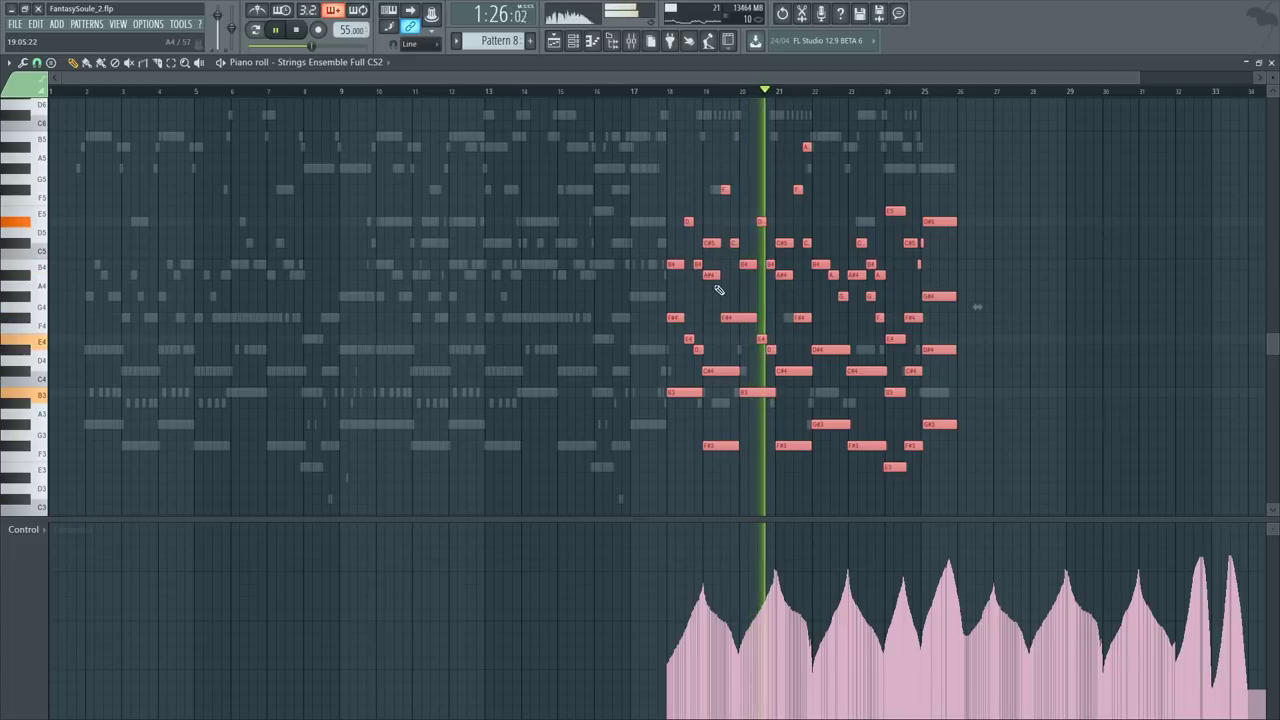
Step: Try scaling the strings' Dynamics levels with a tension of -15%
key("alt+x")
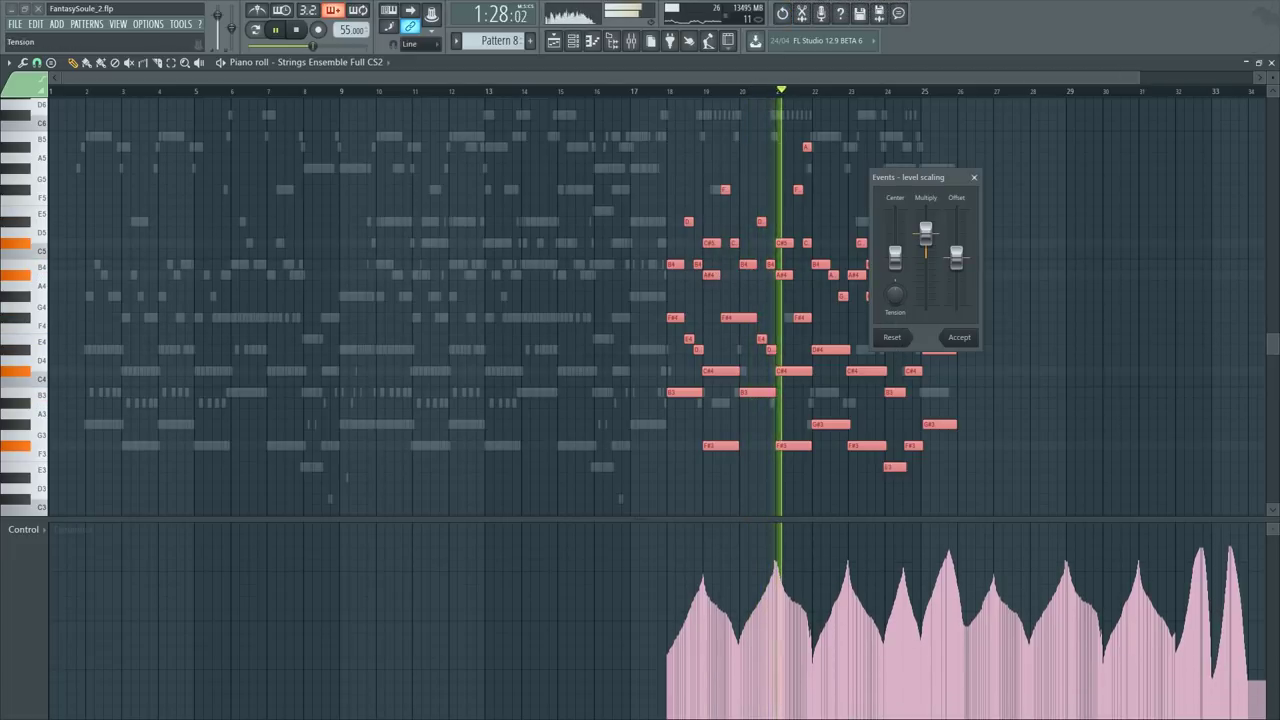
left_click_drag(894, 293, 894, 304)
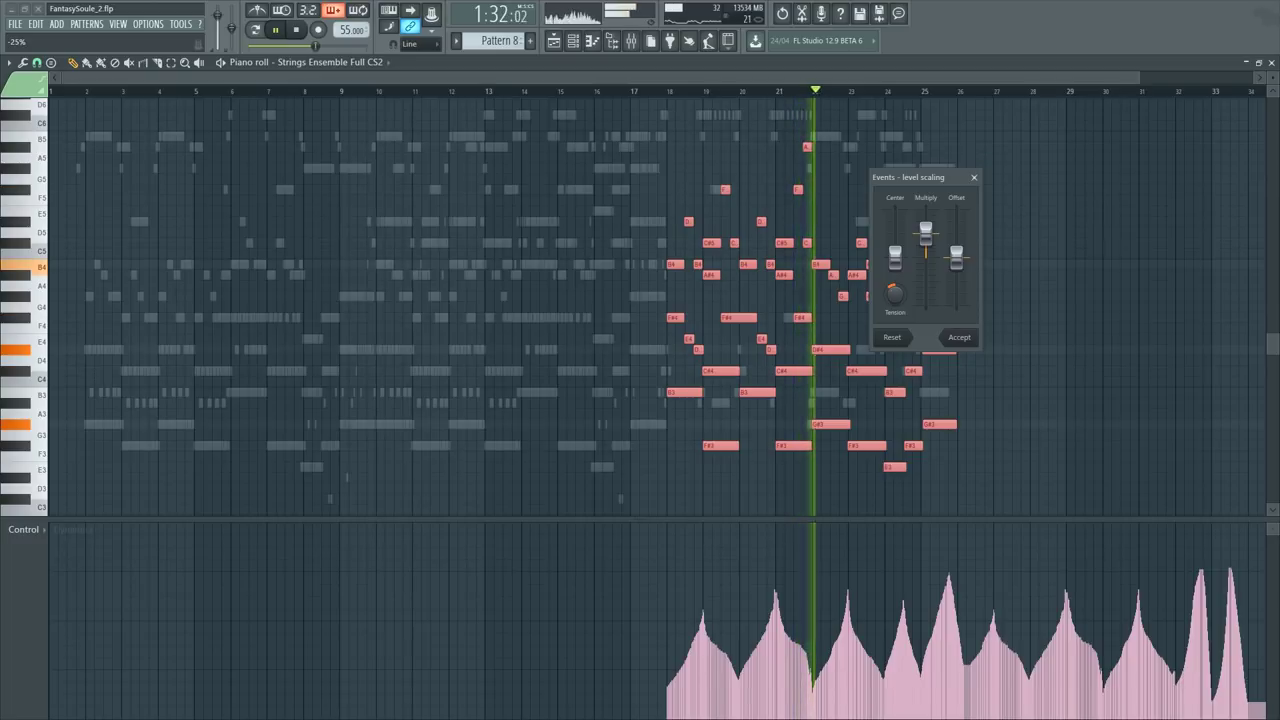
left_click_drag(894, 294, 894, 287)
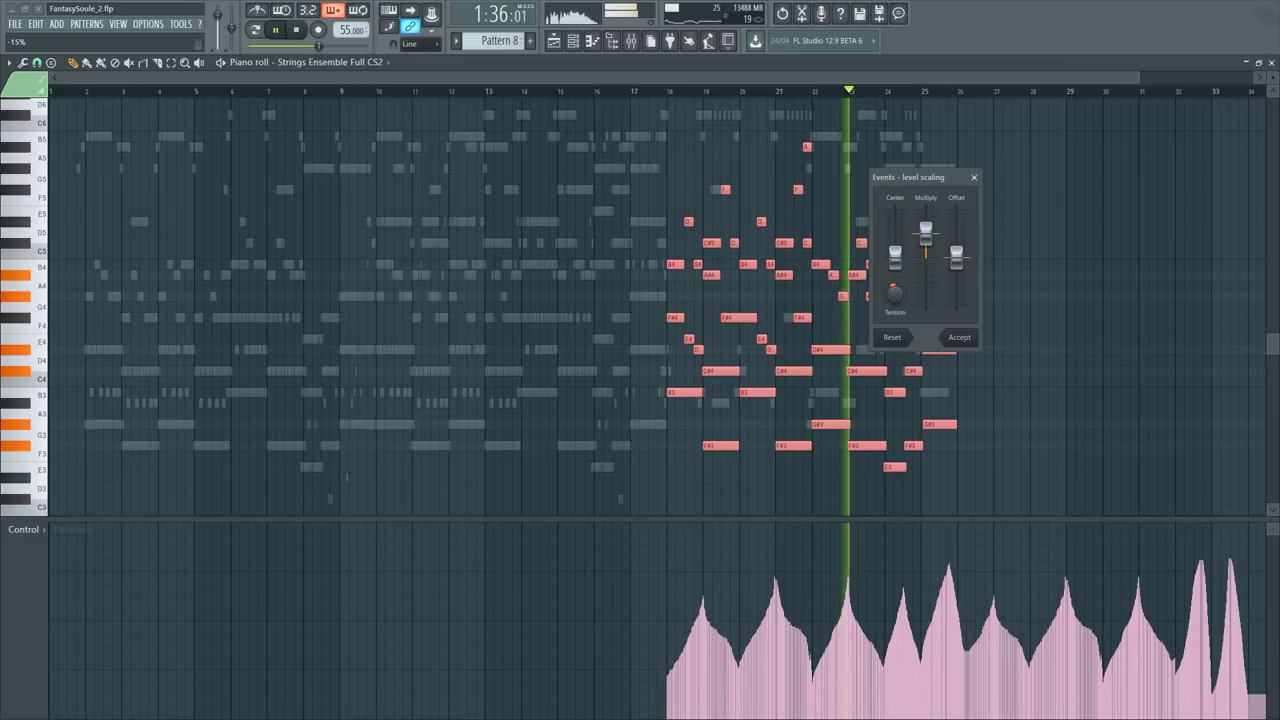
left_click(959, 337)
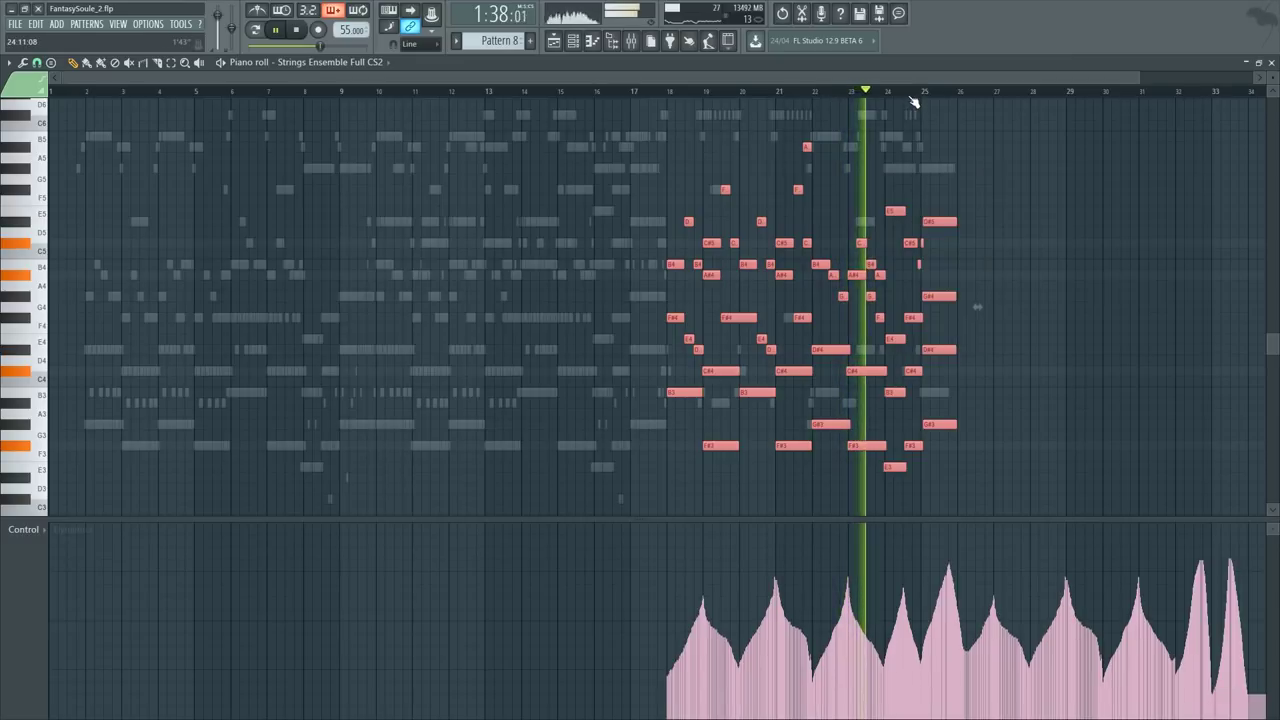
Step: Listen to the tension-scaled dynamics around bars 23 to 25, undo that scaling and clear the note selection
key("ctrl+d")
scroll(913, 101, "up", 6)
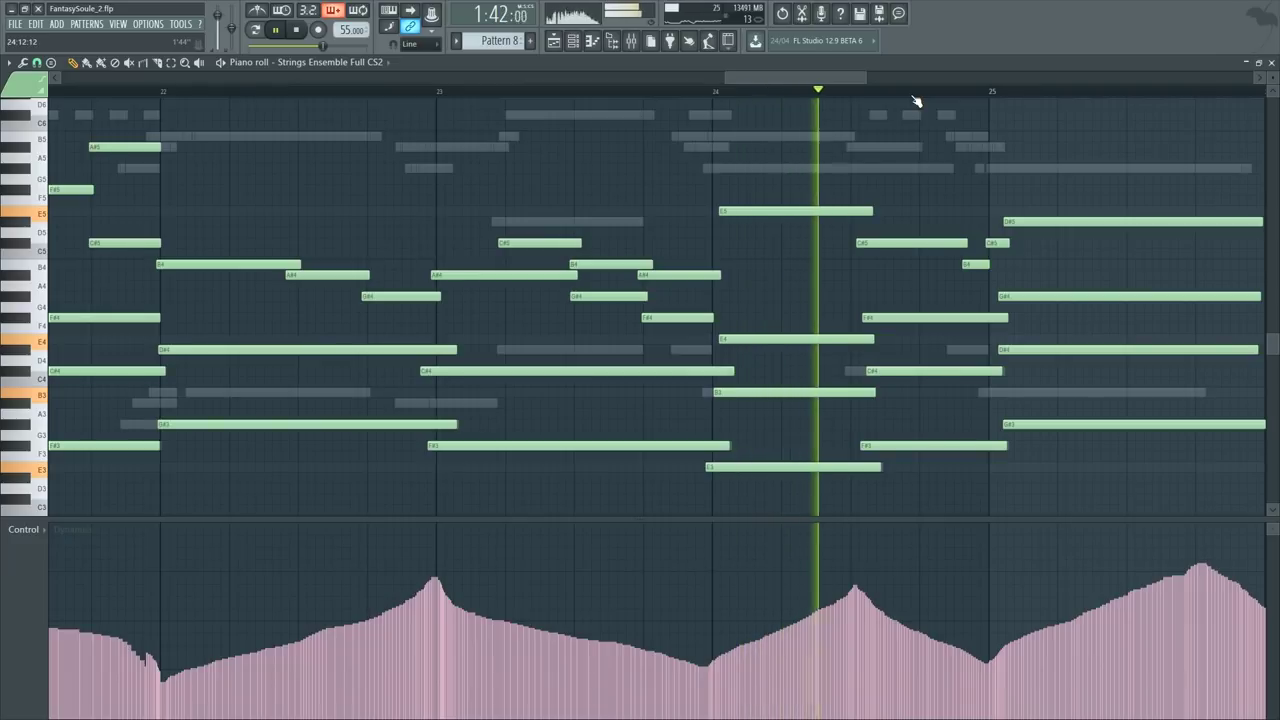
scroll(913, 101, "down", 4)
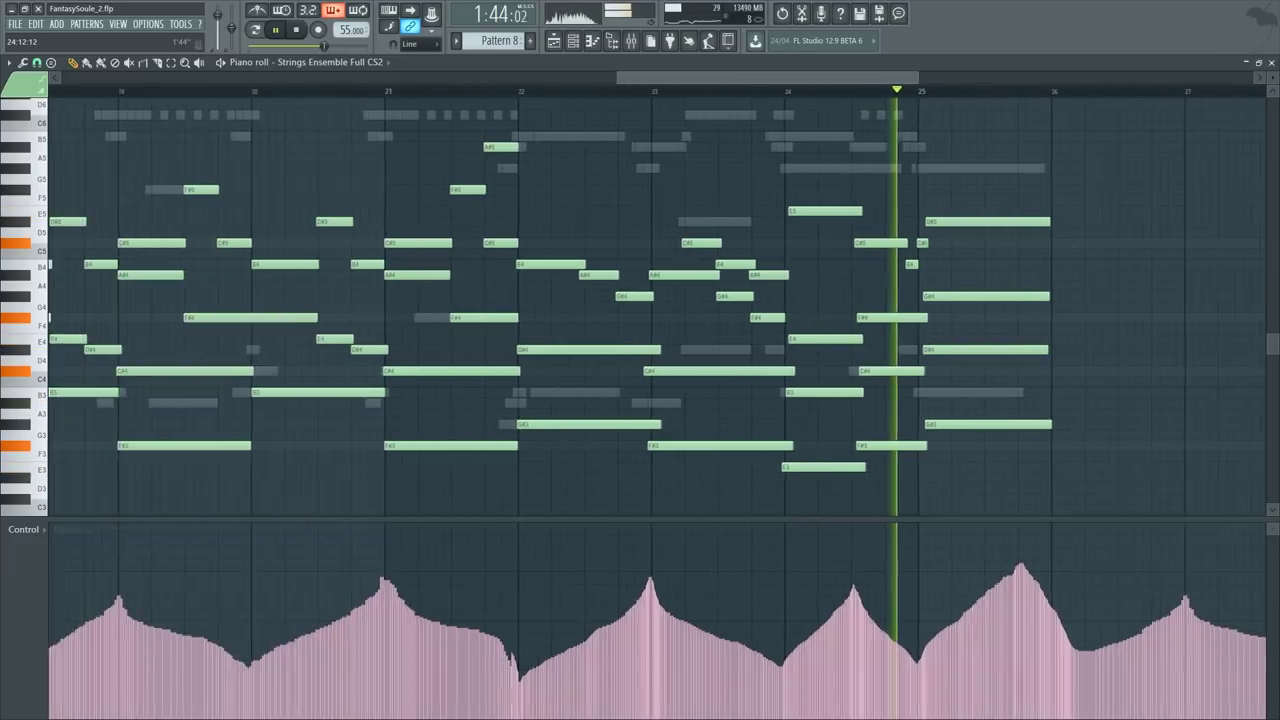
key("ctrl+z")
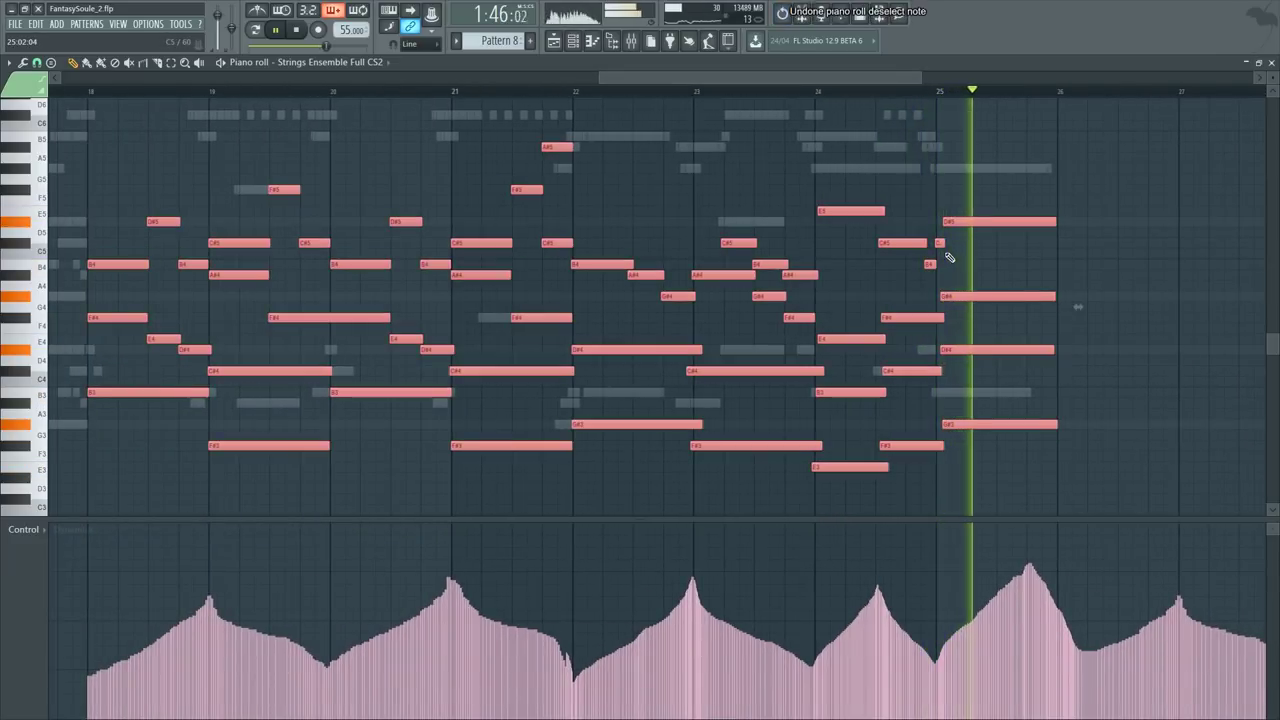
key("ctrl+alt+z")
key("ctrl+d")
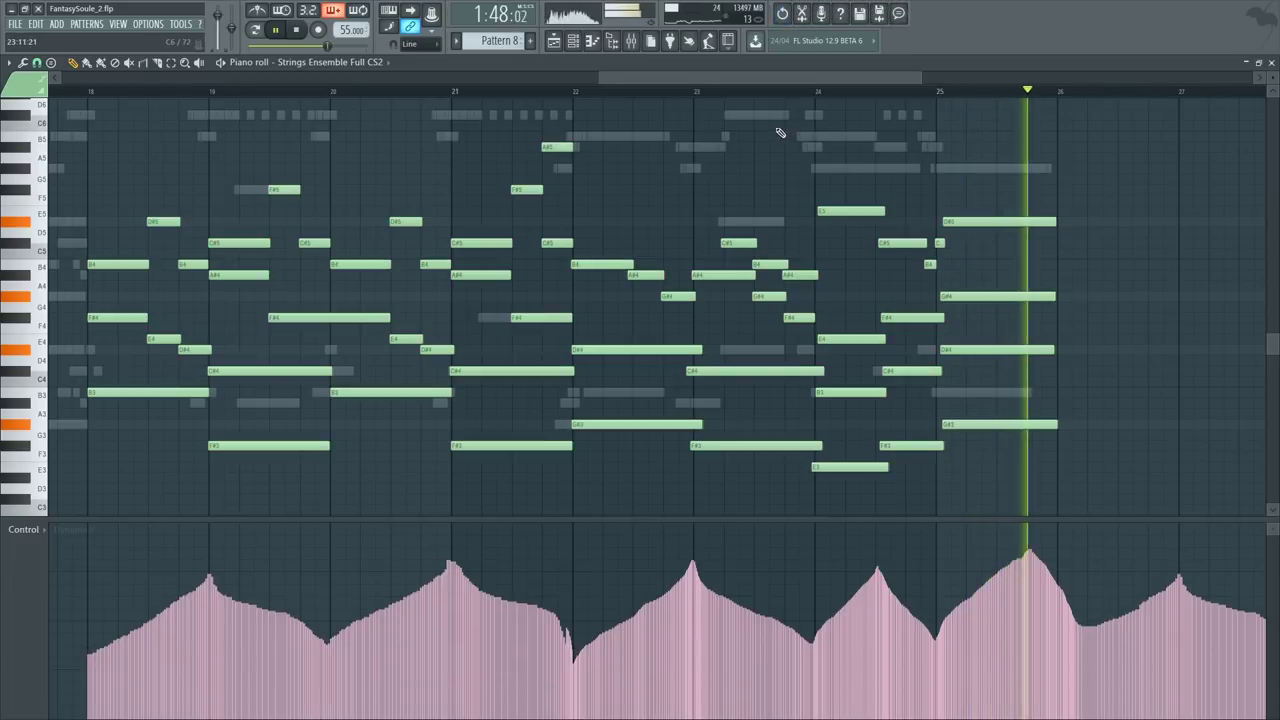
scroll(677, 101, "down", 1)
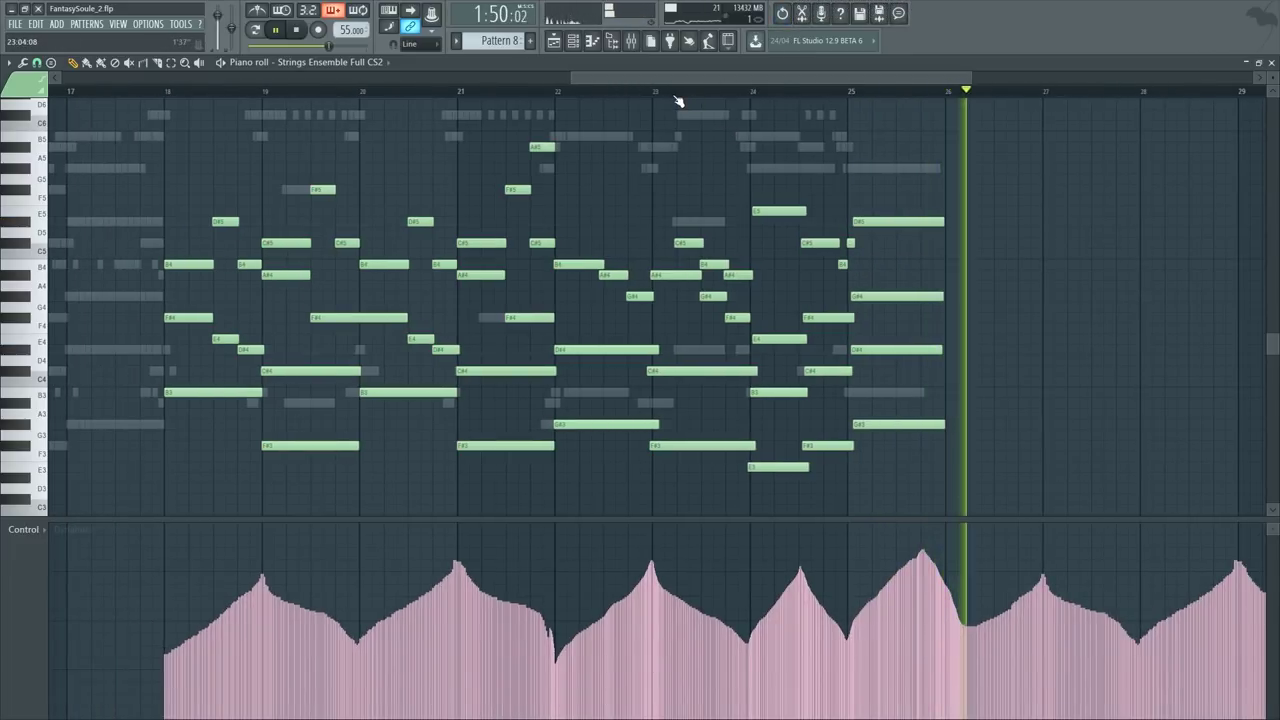
Step: Open the Basses CS2 #1 notes in the piano roll, stop playback and examine bars 18 to 25
key("F6")
left_click(265, 339)
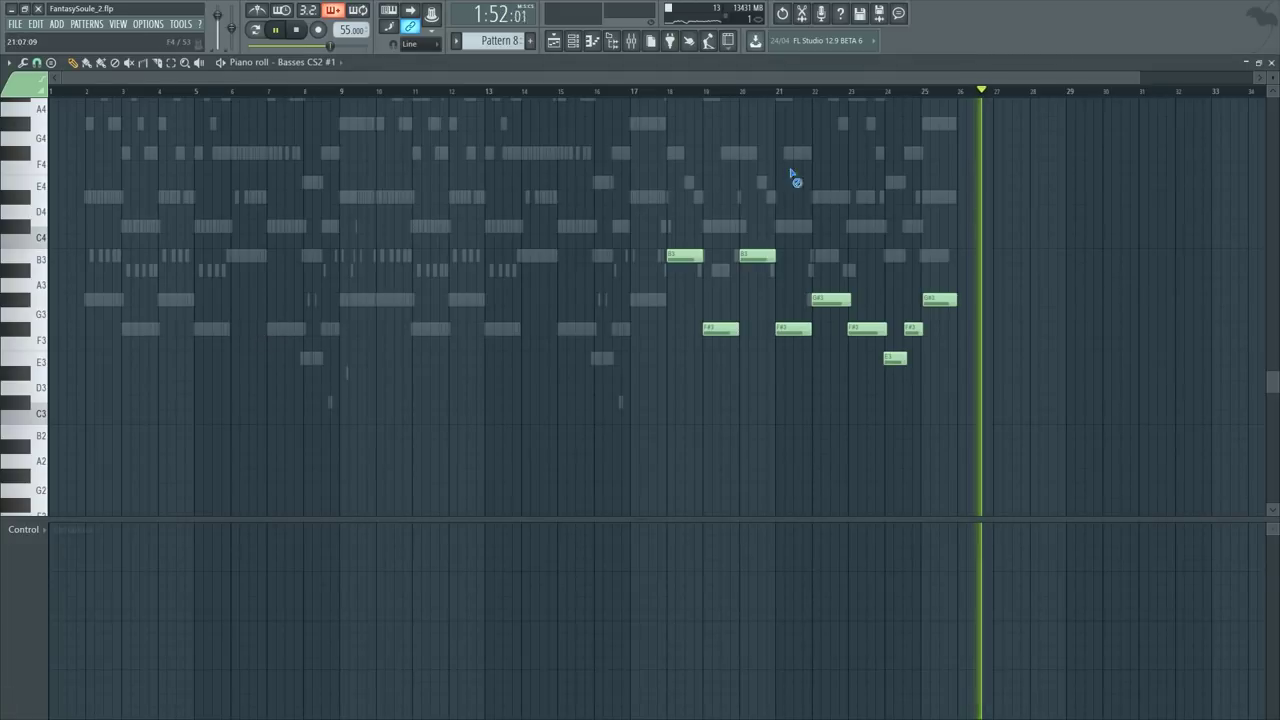
key("space")
scroll(966, 86, "up", 4)
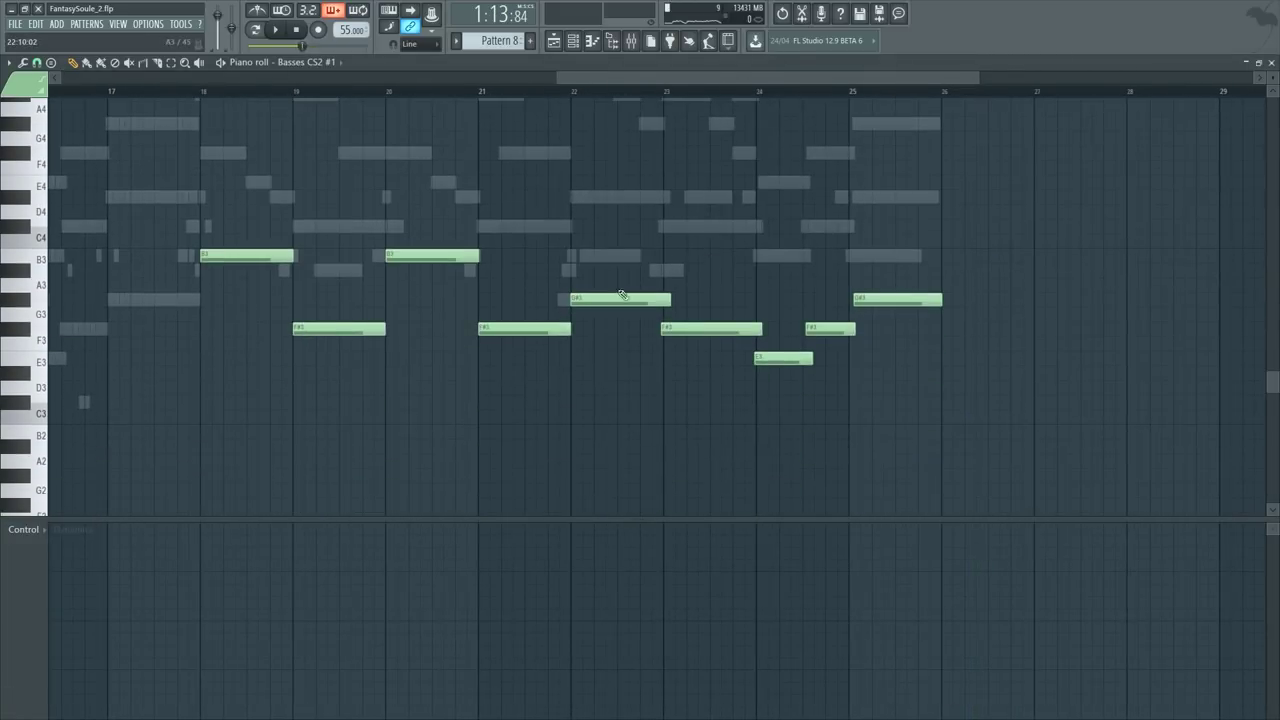
Step: Open the 1st Violins CS2 #1 notes in the piano roll and play them from the middle of bar 23
key("F6")
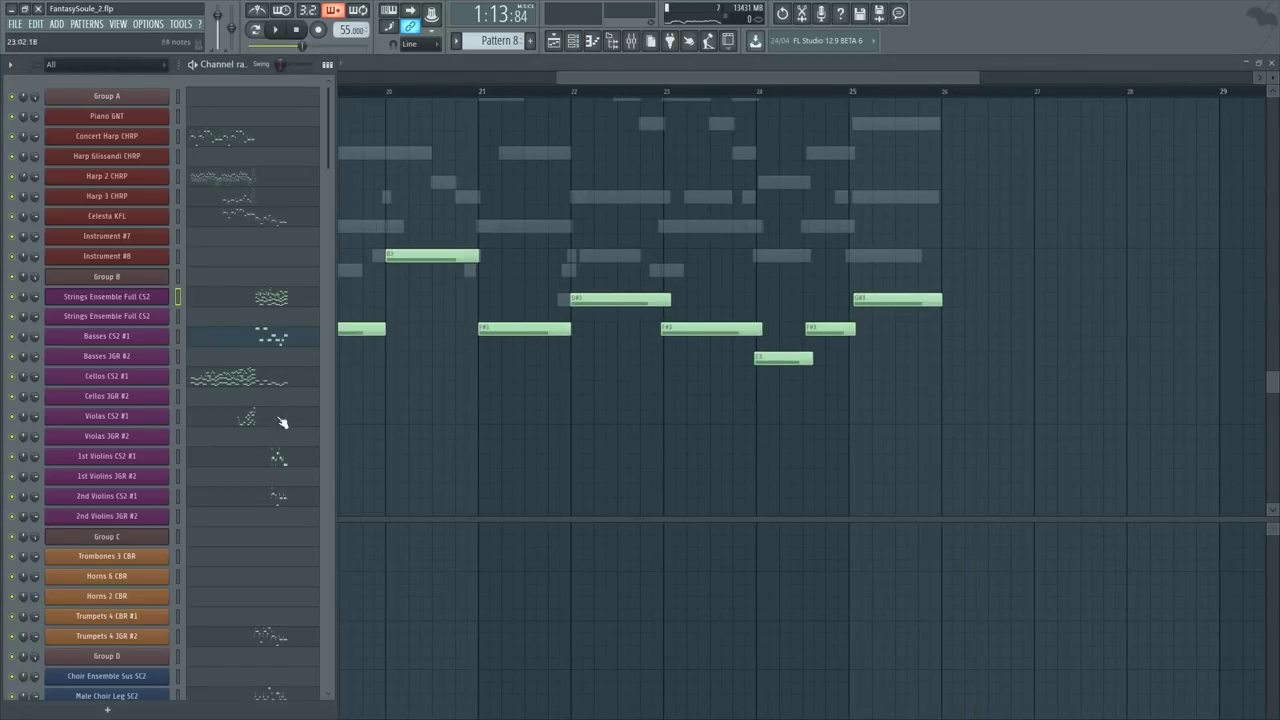
left_click(279, 465)
scroll(920, 90, "up", 6)
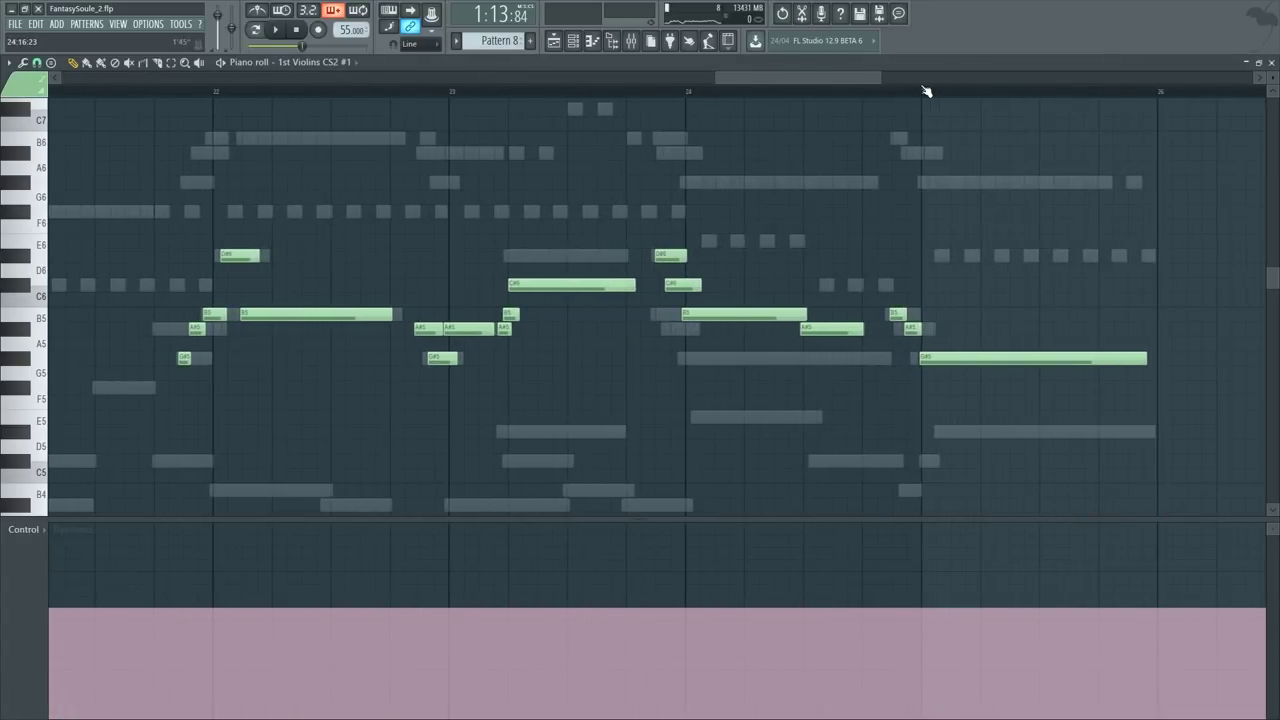
left_click(830, 330)
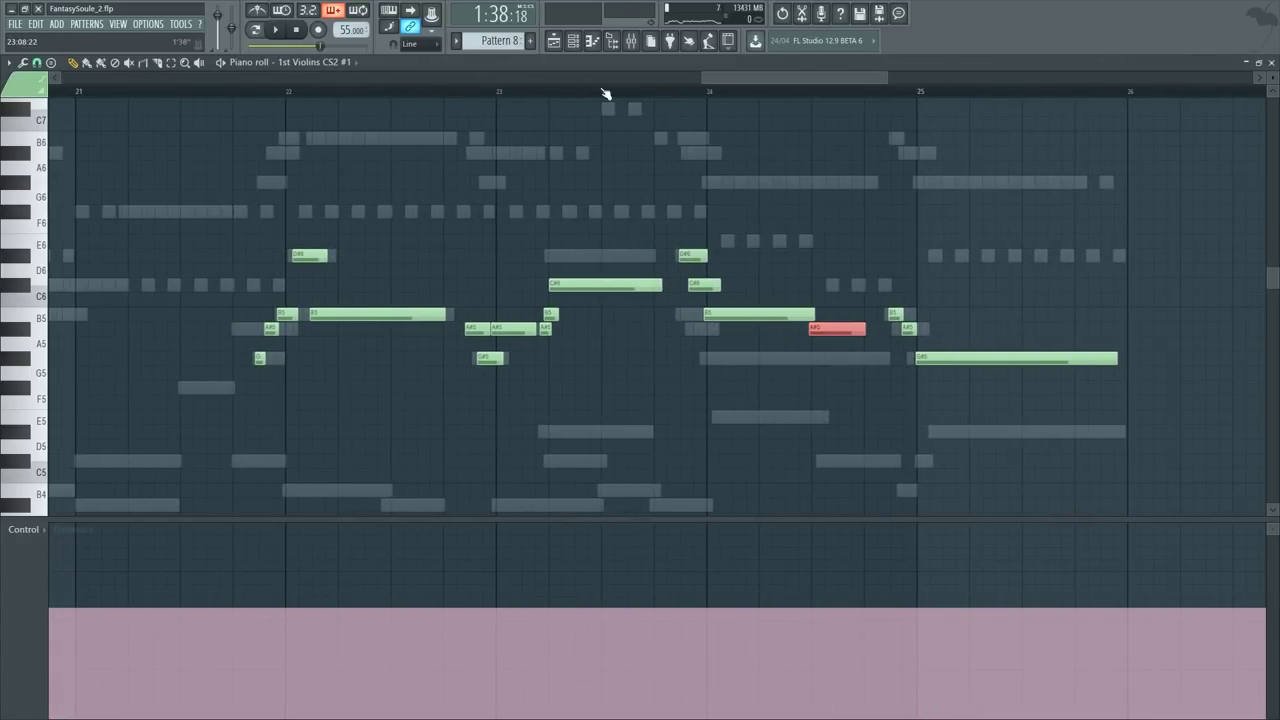
key("space")
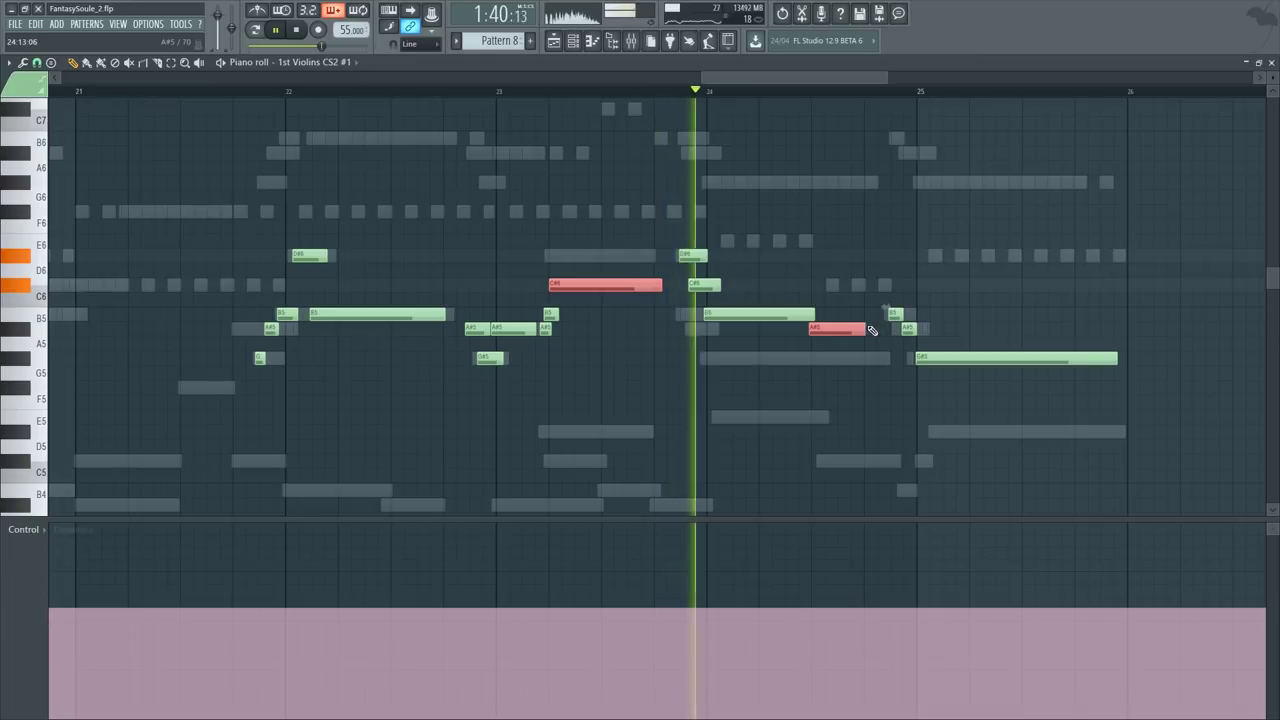
Step: Lengthen the 1st violins' sustained B5, C#6 and A#5 notes in bars 22 to 24, and extend the final G#5 to bar 26
left_click_drag(868, 330, 889, 330)
left_click(443, 316)
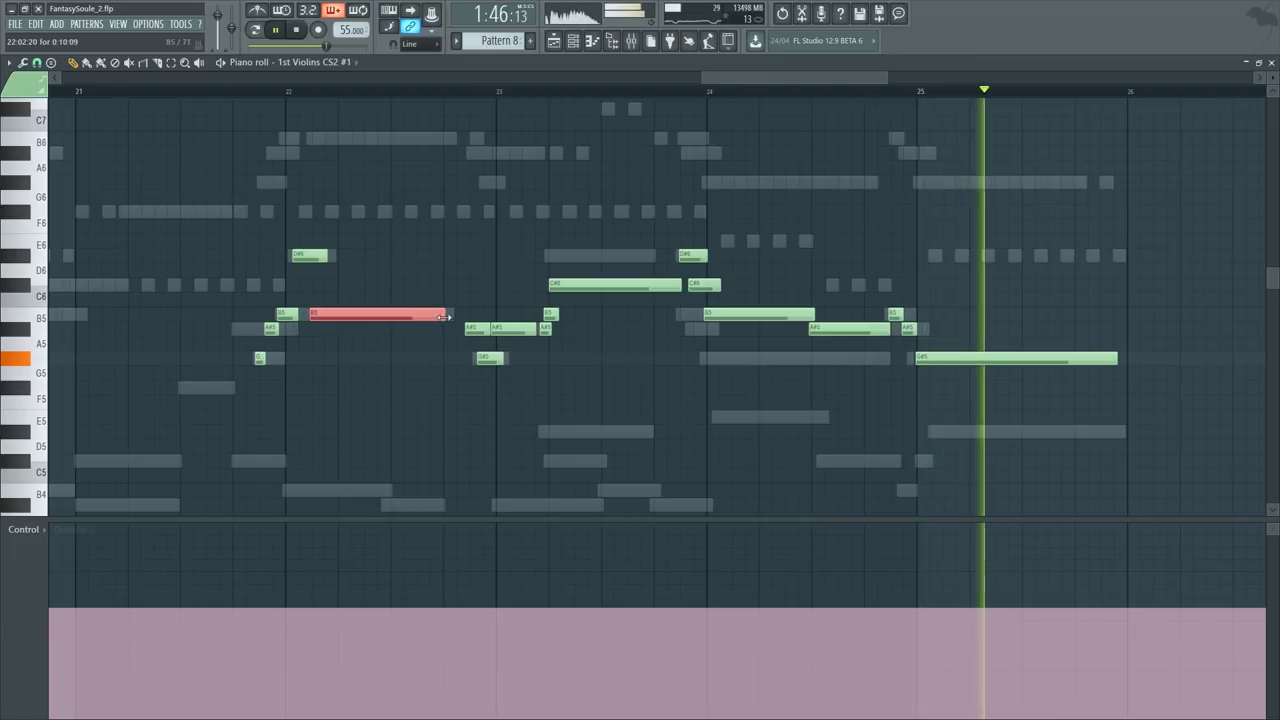
left_click_drag(443, 316, 465, 316)
left_click(1113, 358)
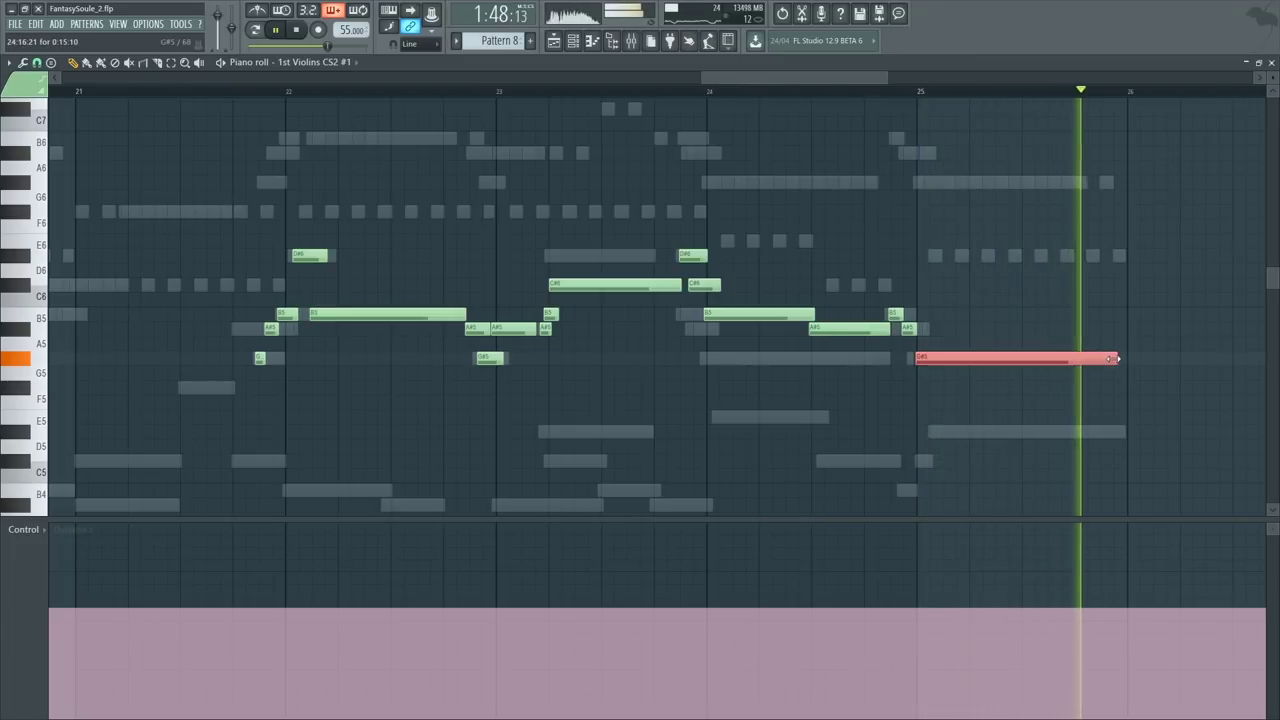
left_click_drag(1113, 358, 1126, 358)
Step: Open the 2nd Violins CS2 #1 notes, extend the last G#6 to bar 26 and lengthen the long B6 in bar 22
scroll(971, 334, "up", 2)
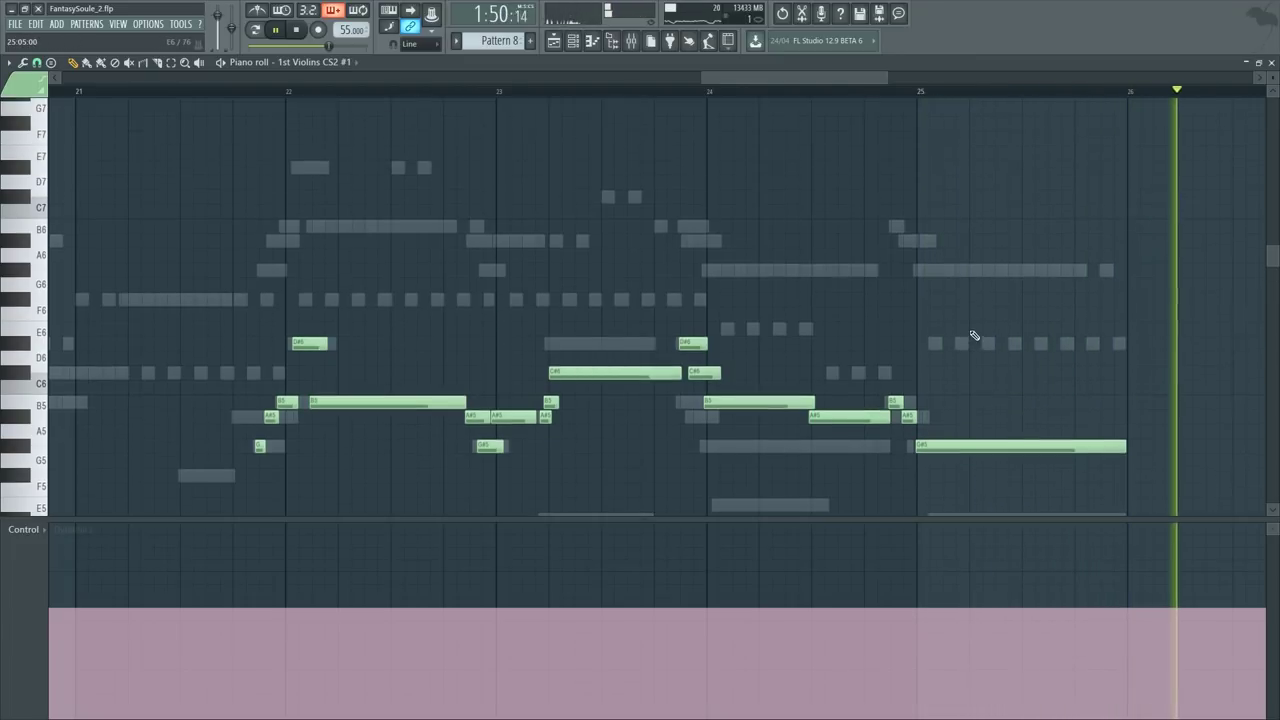
double_click(975, 272)
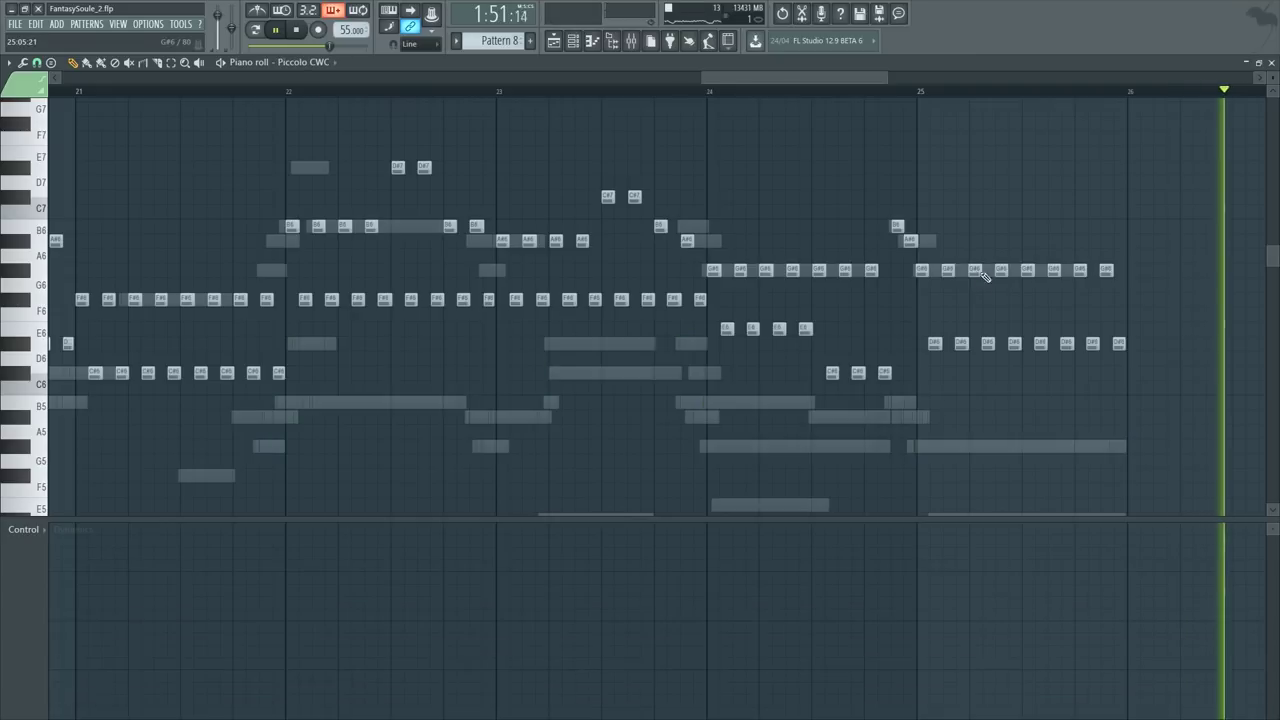
double_click(866, 272)
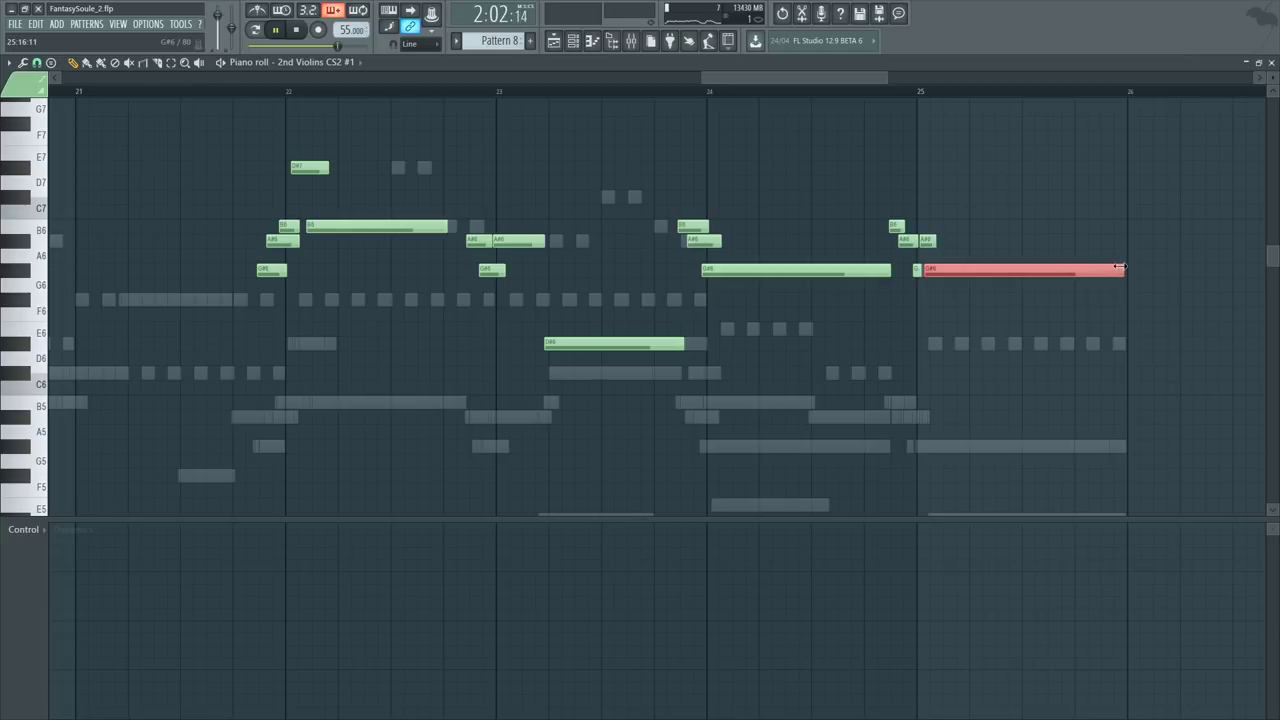
left_click(236, 100)
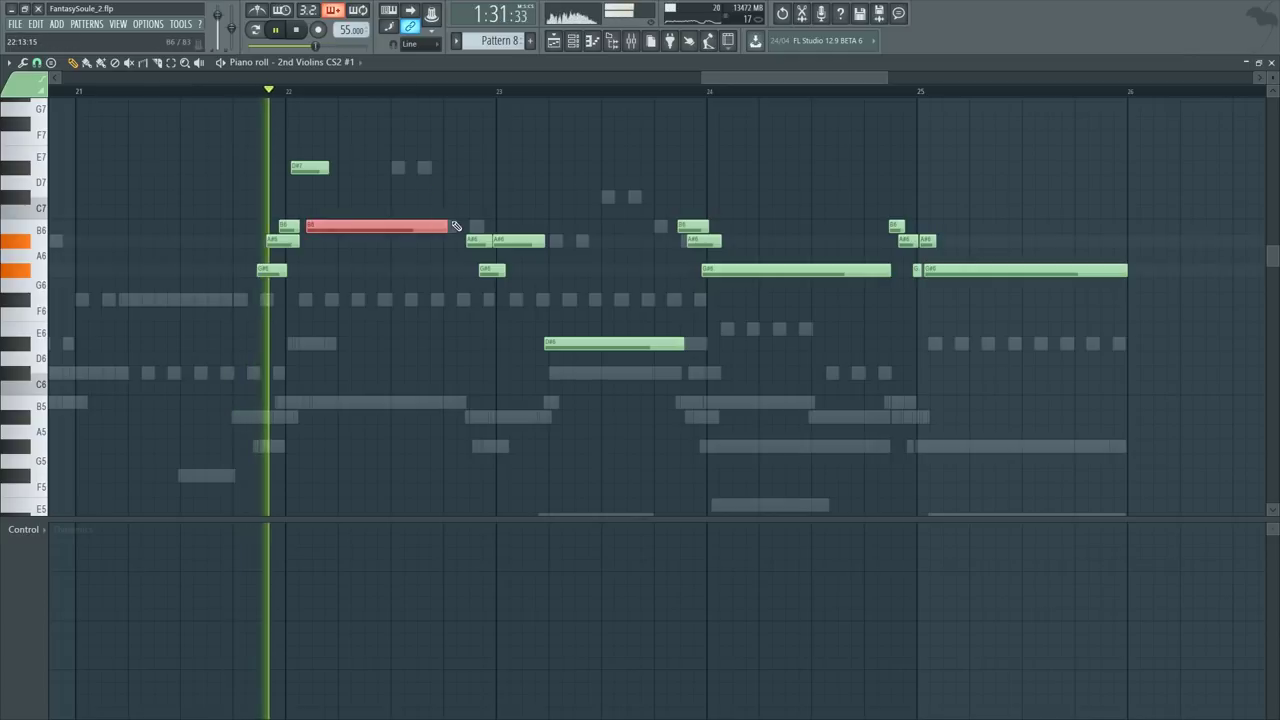
left_click_drag(452, 221, 468, 222)
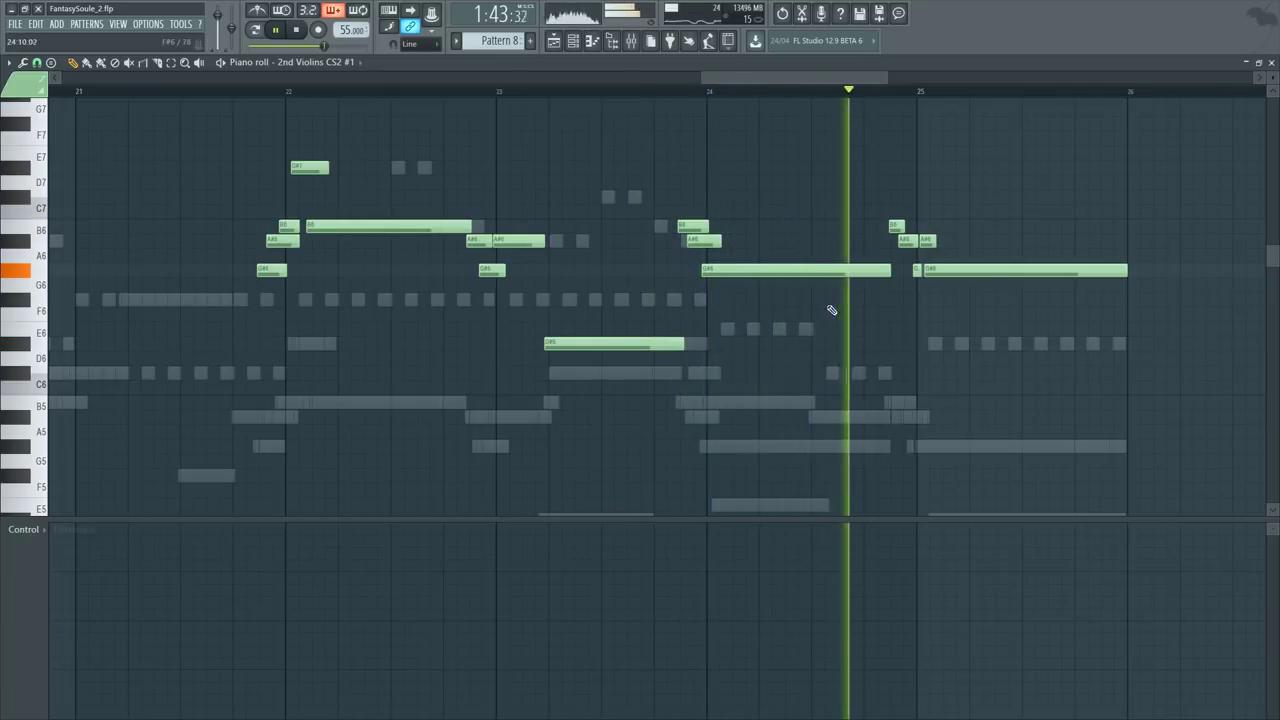
Step: Listen to the 2nd Violins CS2 #1 notes through bars 24 and 25 and show the channel rack
left_click_drag(853, 249, 870, 282)
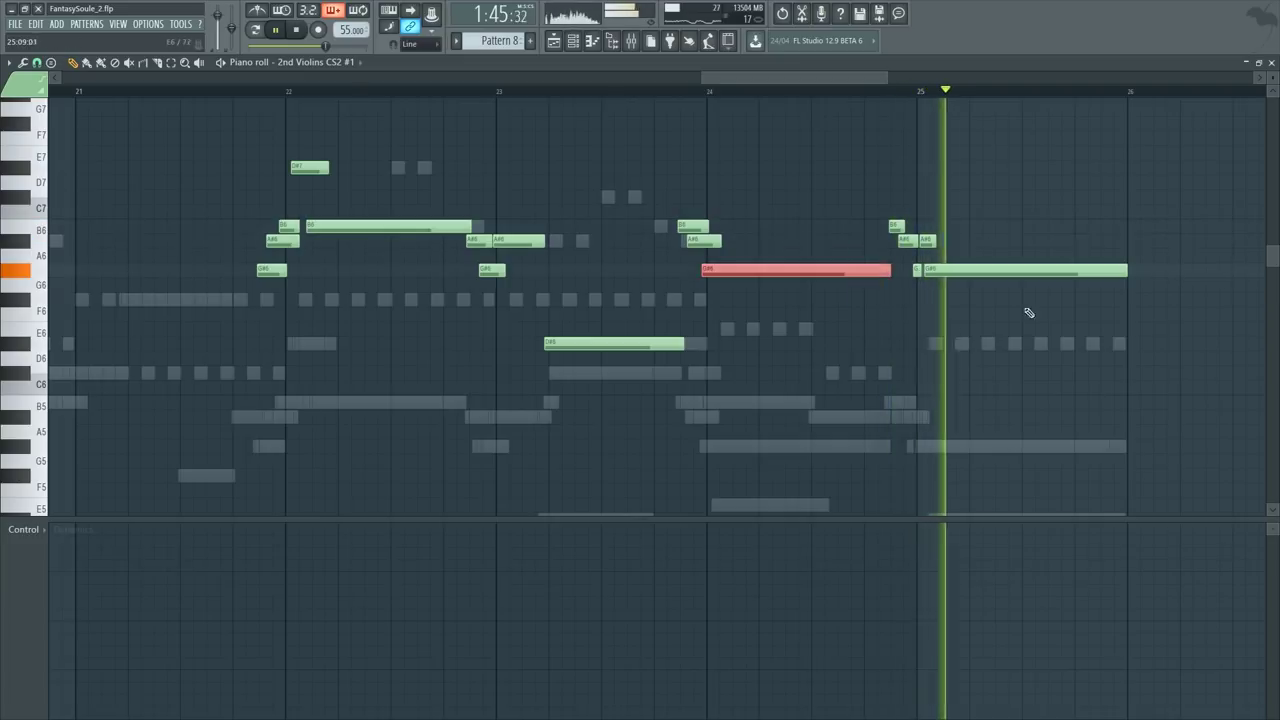
left_click_drag(1063, 266, 1071, 307)
left_click(843, 195, "ctrl")
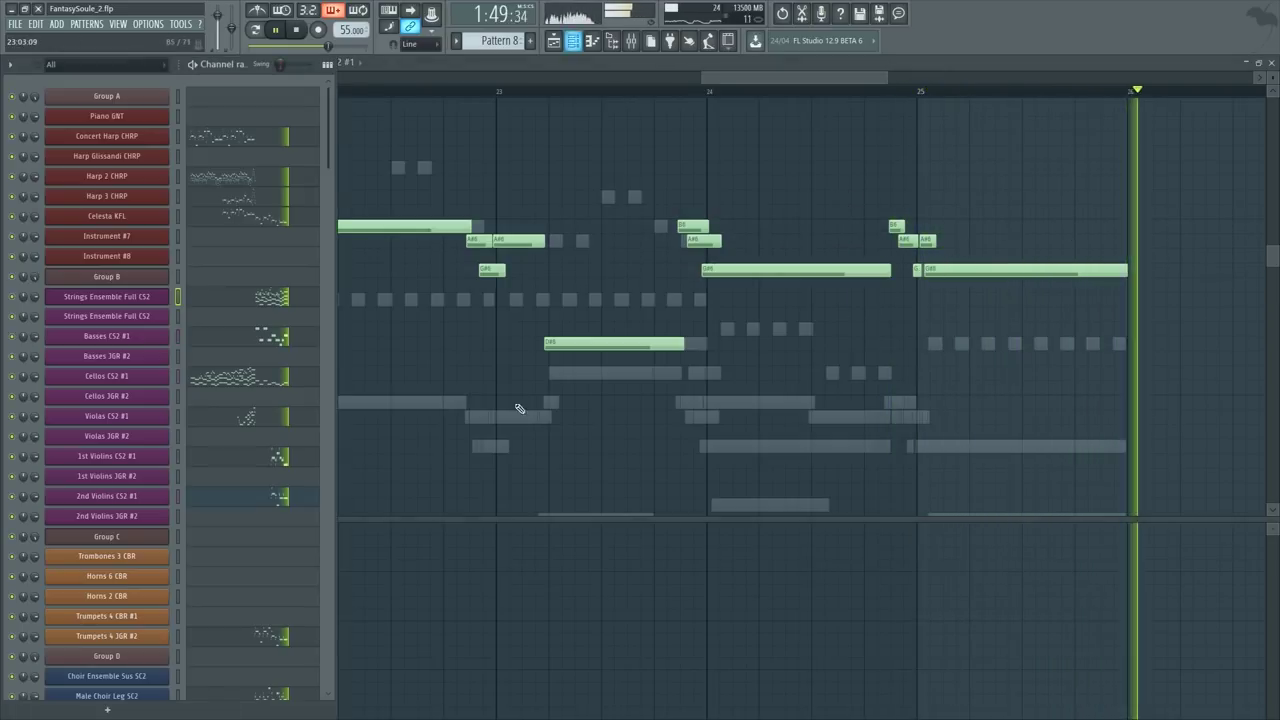
key("F6")
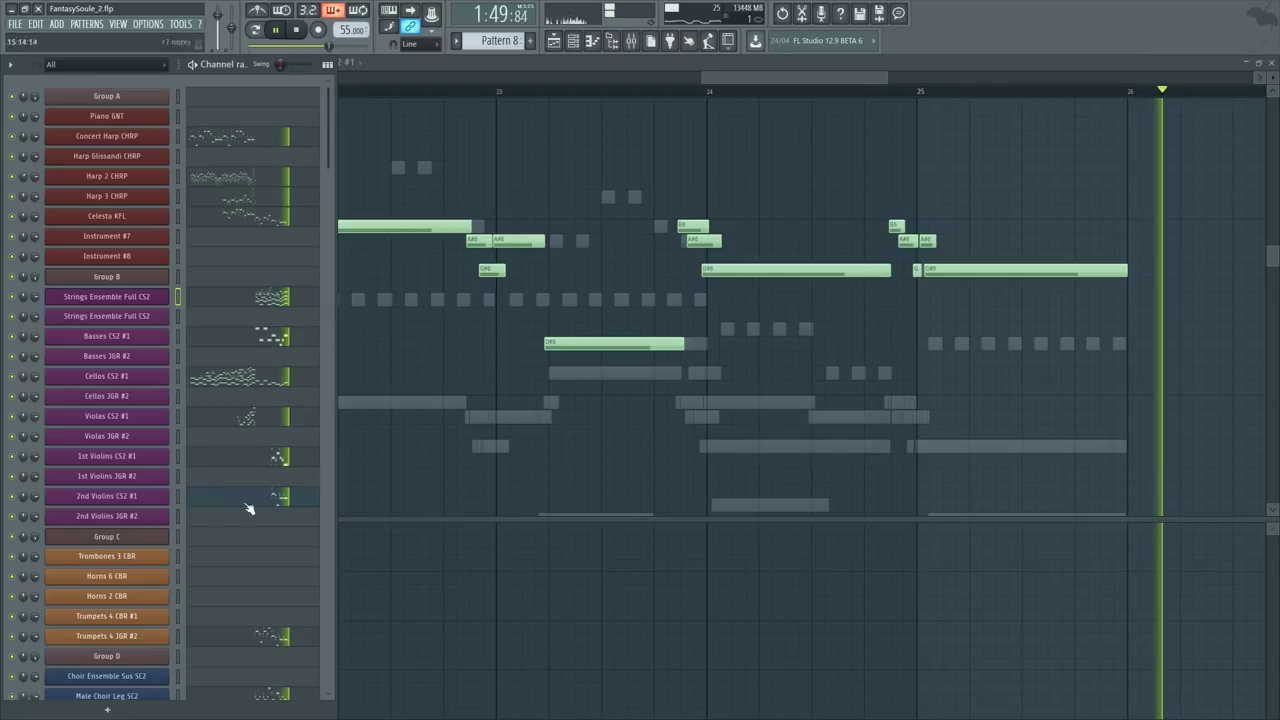
Step: Examine the Dynamics controller events of 1st Violins CS2 #1 in the piano roll and return to the channel's instrument settings
left_click(163, 496)
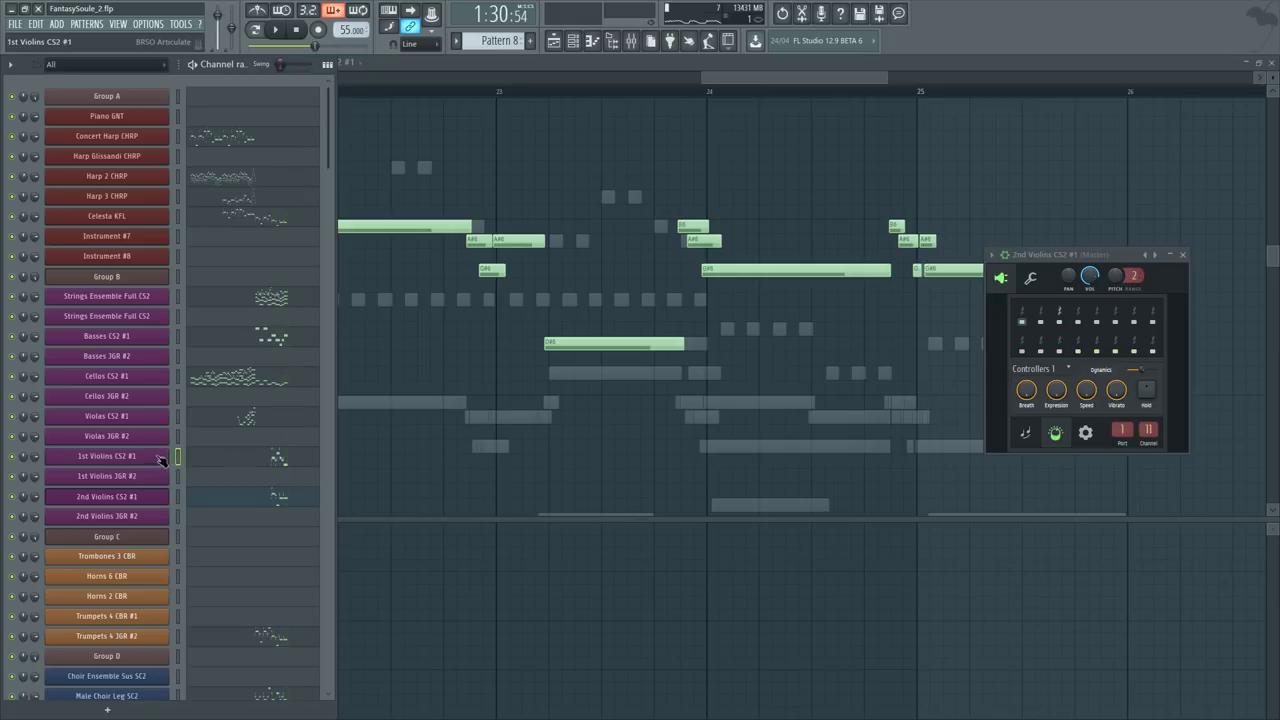
right_click(1152, 375)
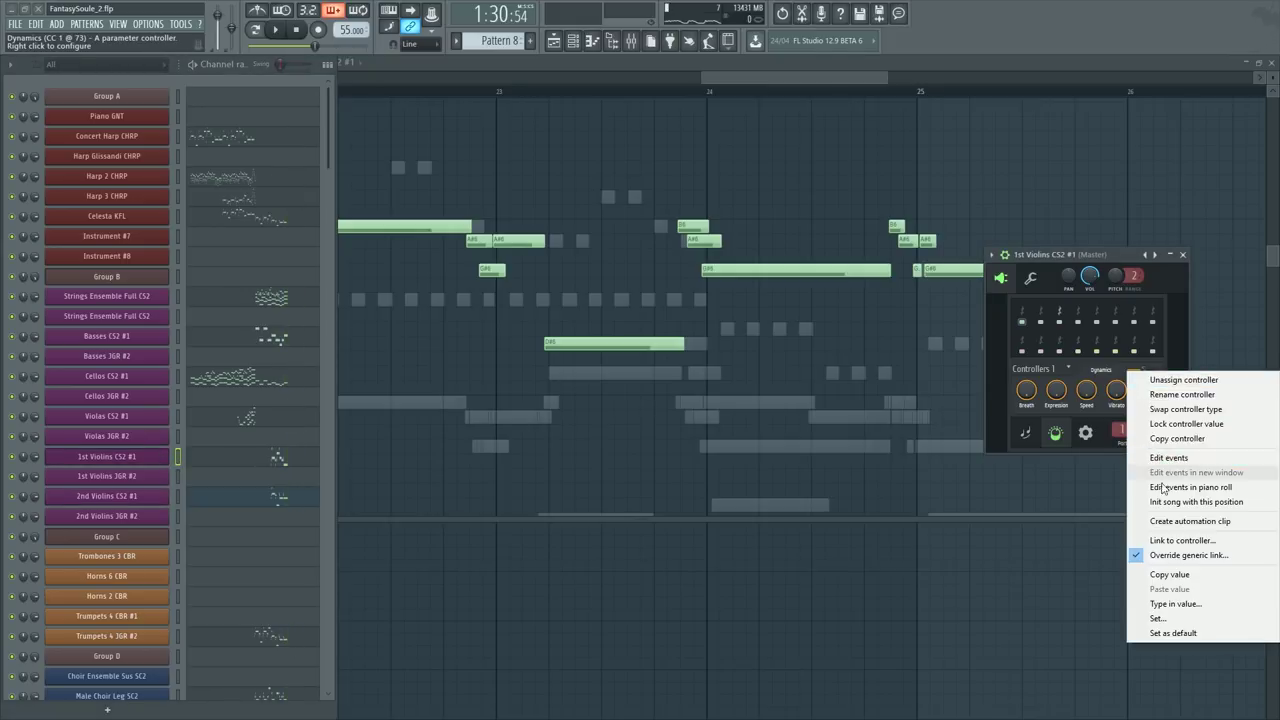
left_click(1163, 487)
scroll(470, 357, "down", 5)
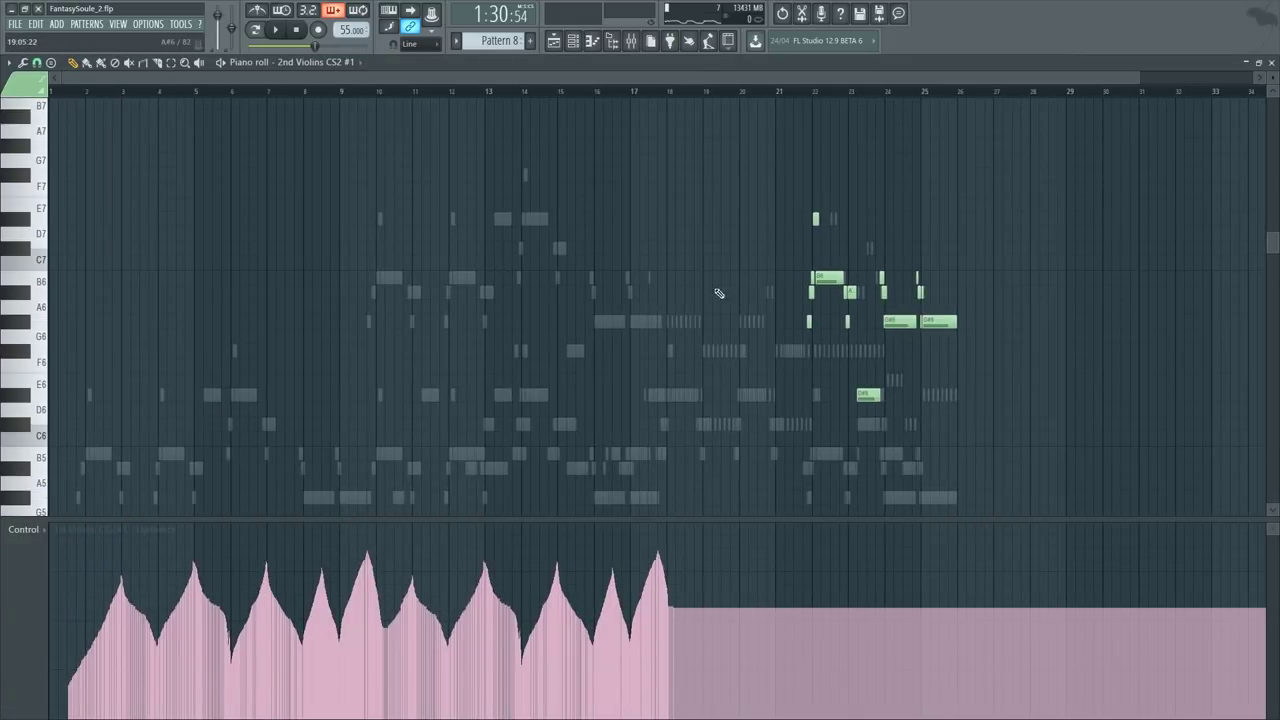
key("F6")
left_click(227, 500)
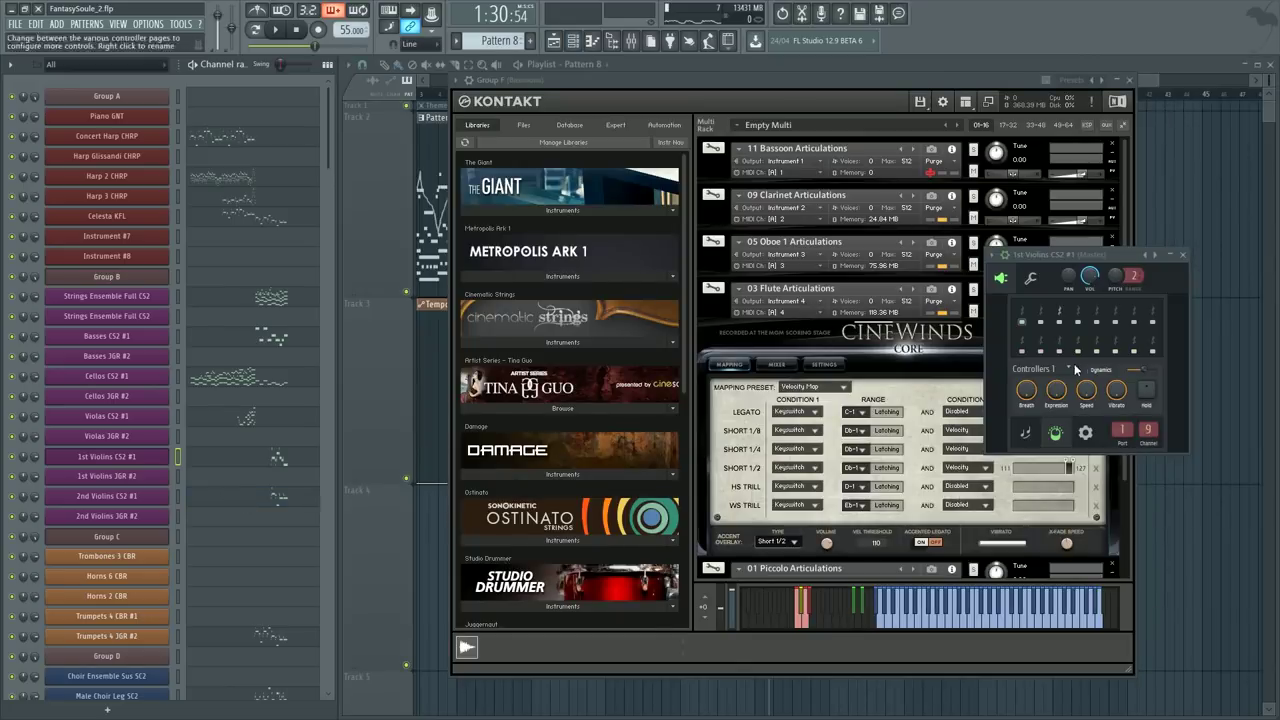
right_click(1140, 370)
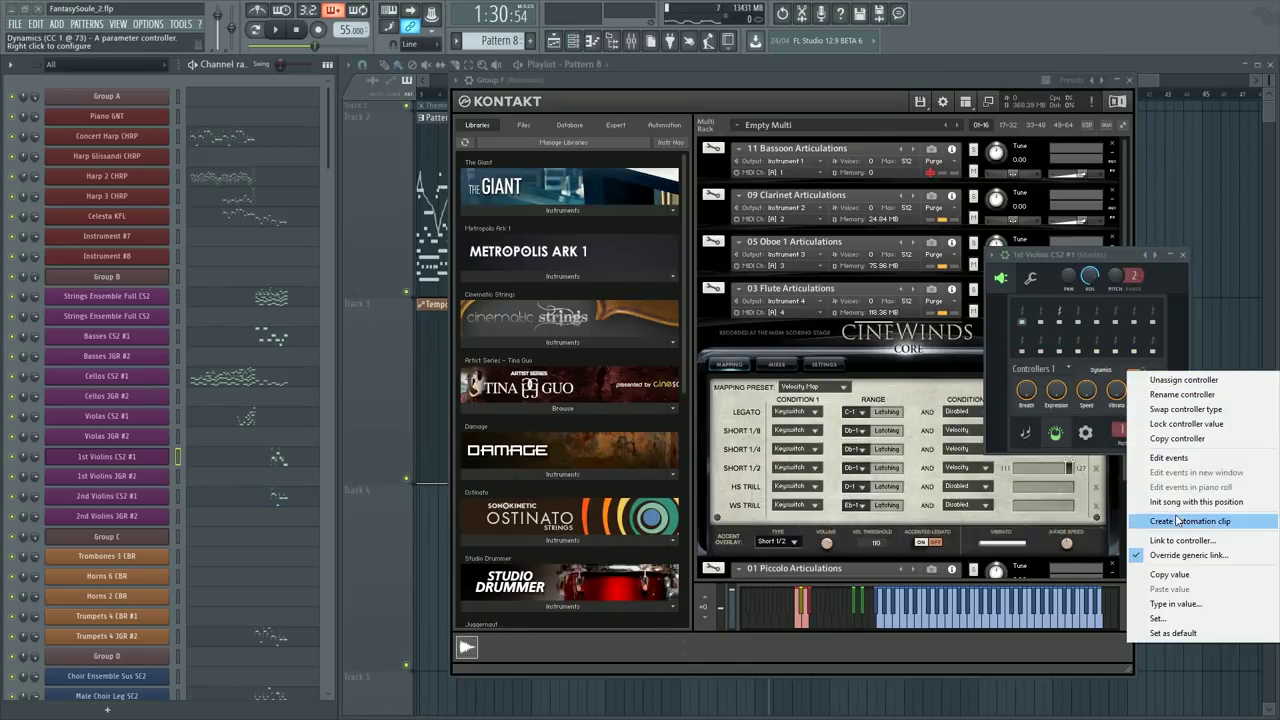
left_click(180, 498)
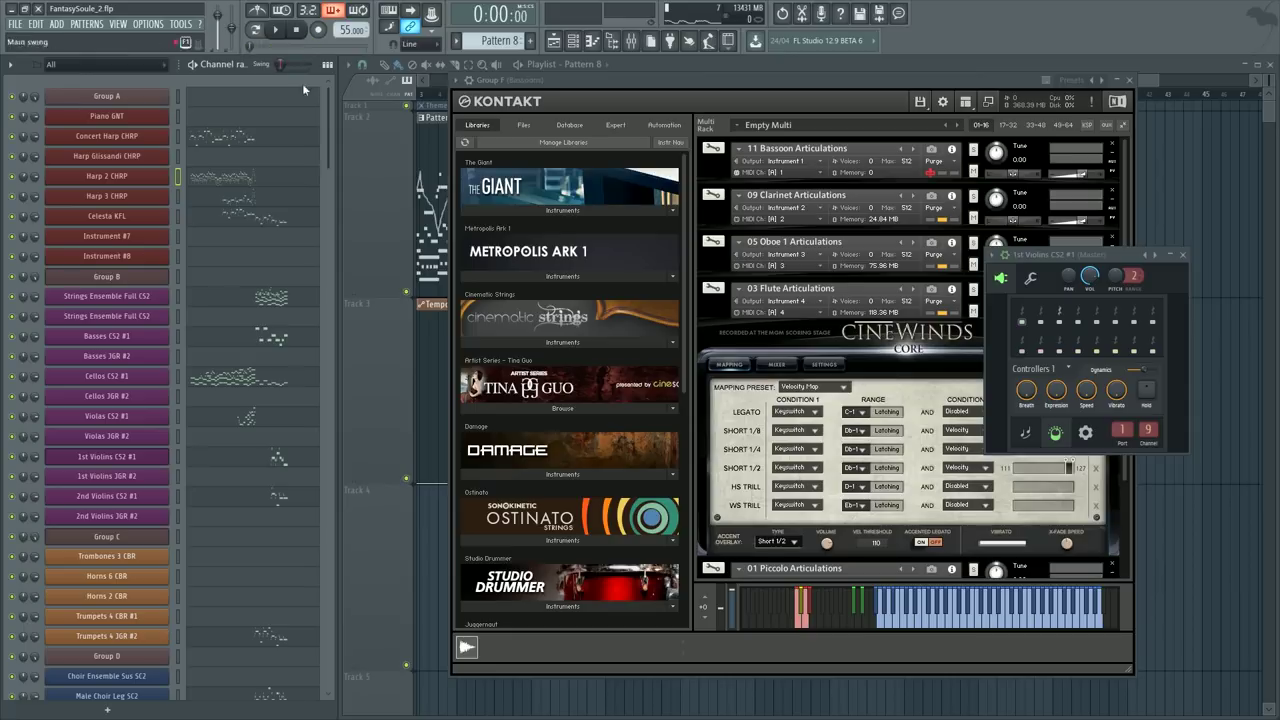
Step: Play the pattern from bar 2, then open the Harp 2 CHRP notes and set the playback start near the end of bar 17
left_click(437, 104)
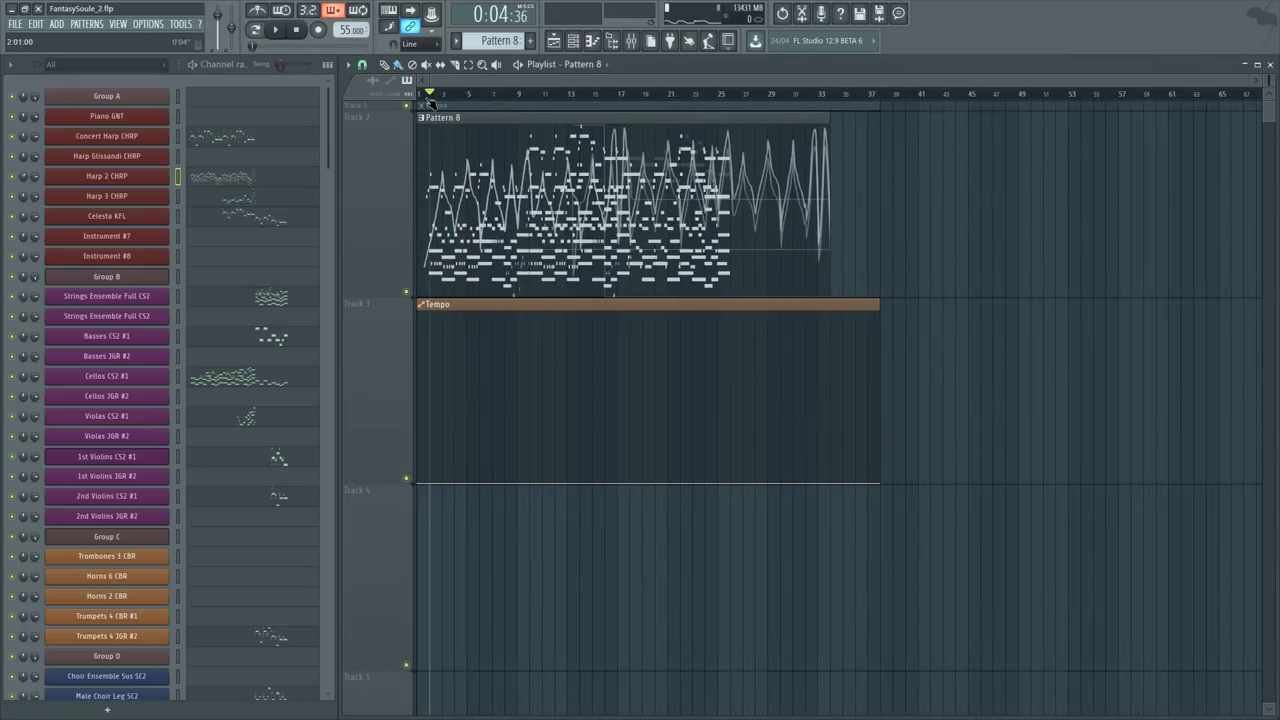
left_click(278, 29)
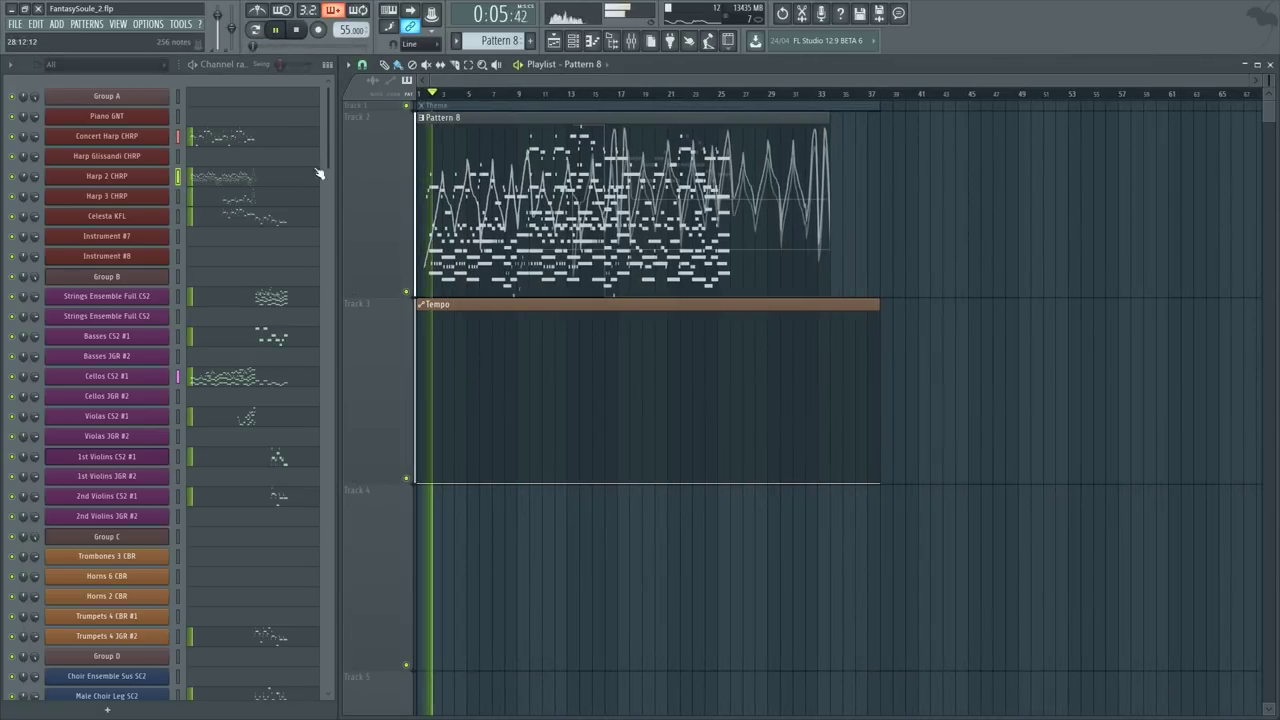
left_click(222, 178)
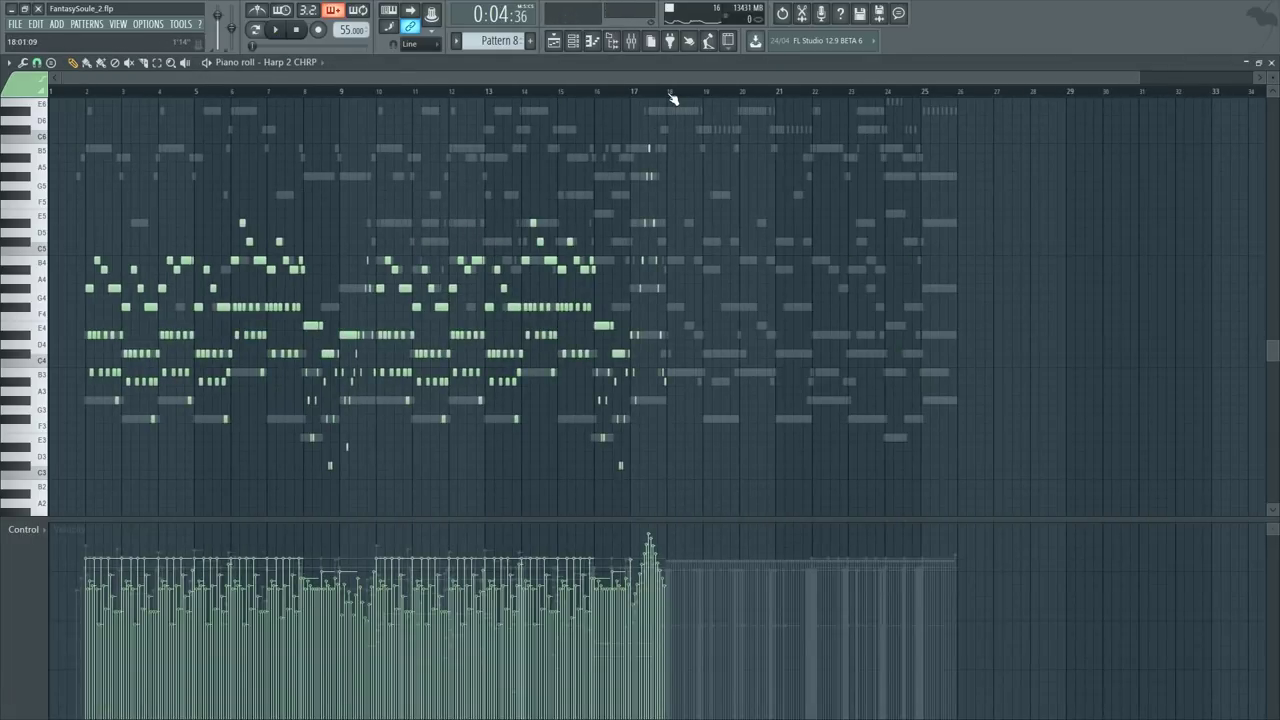
scroll(672, 98, "up", 3)
left_click_drag(693, 77, 420, 90)
left_click_drag(587, 78, 875, 100)
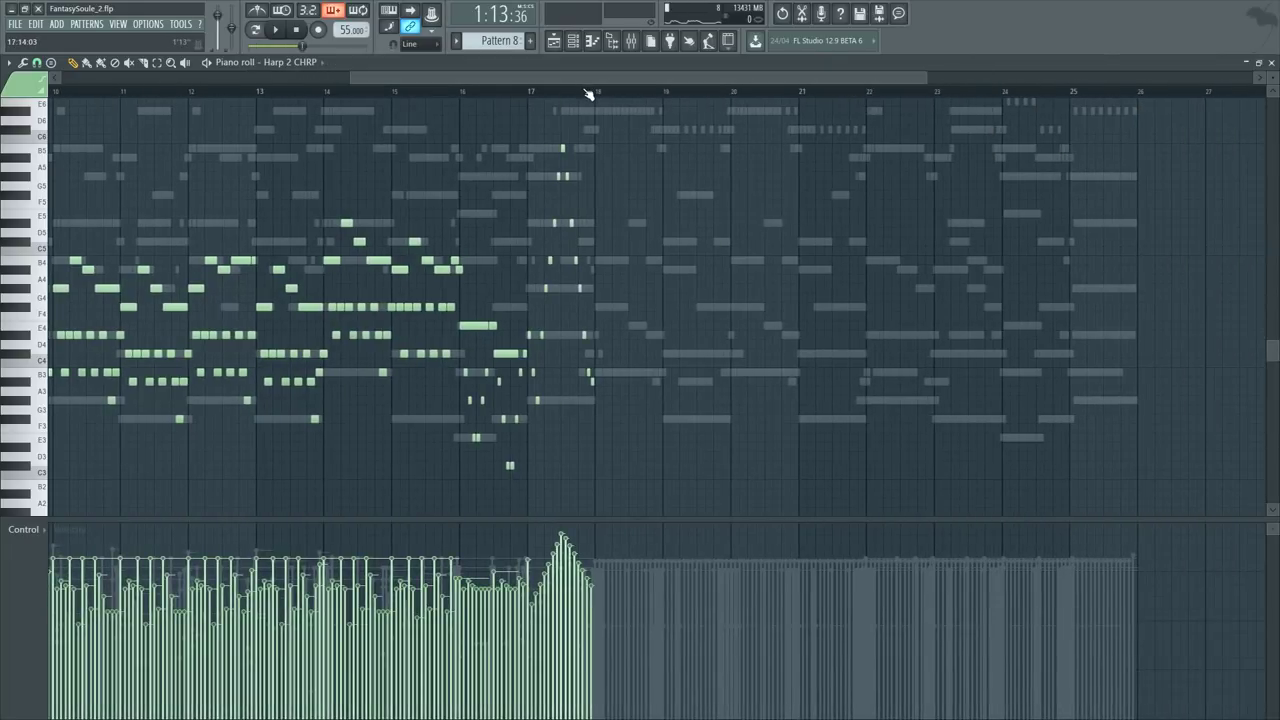
Step: Play the transition from the end of bar 17 into bar 18 while examining the string, brass and choir channels
key("F6")
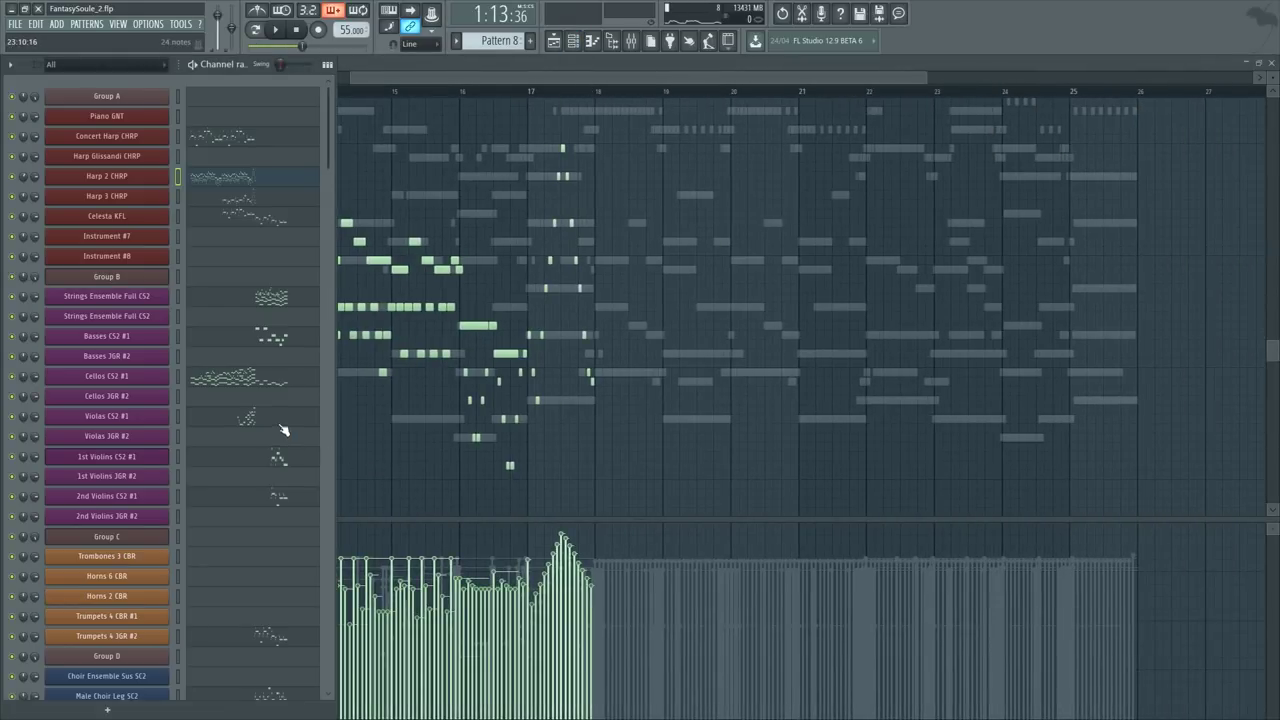
key("space")
scroll(651, 100, "up", 2)
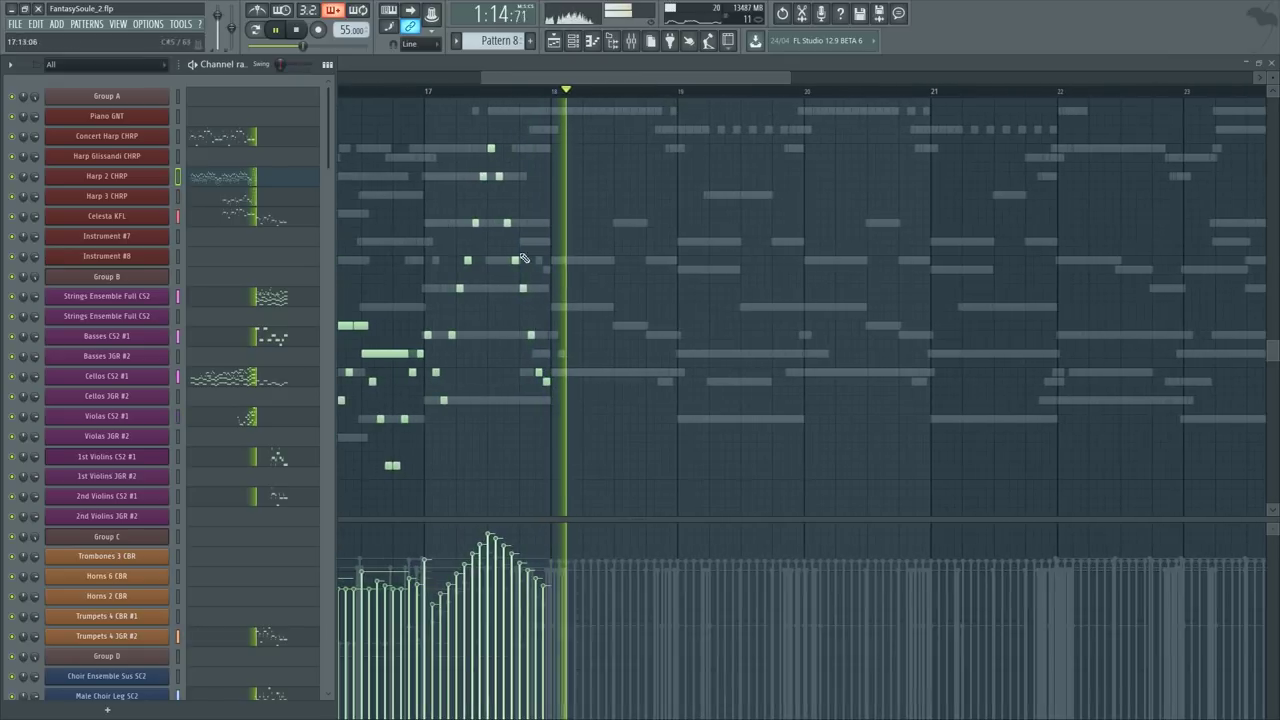
key("space")
scroll(250, 520, "down", 4)
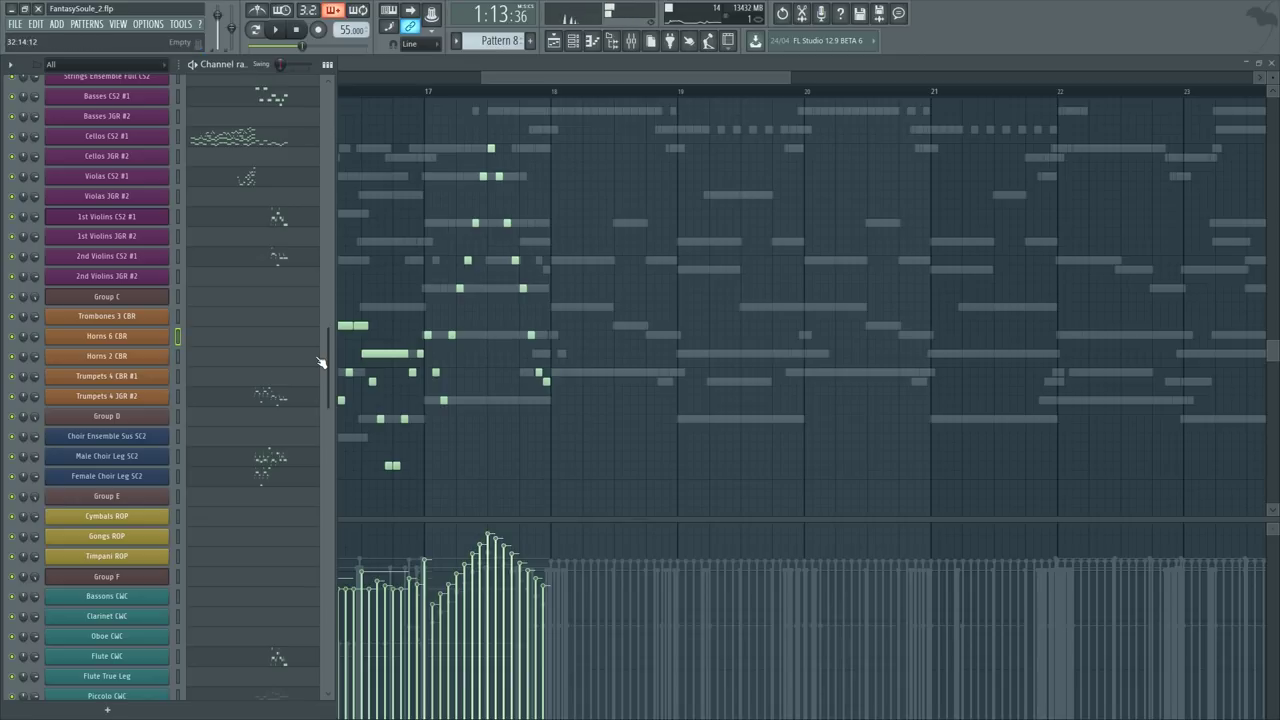
key("space")
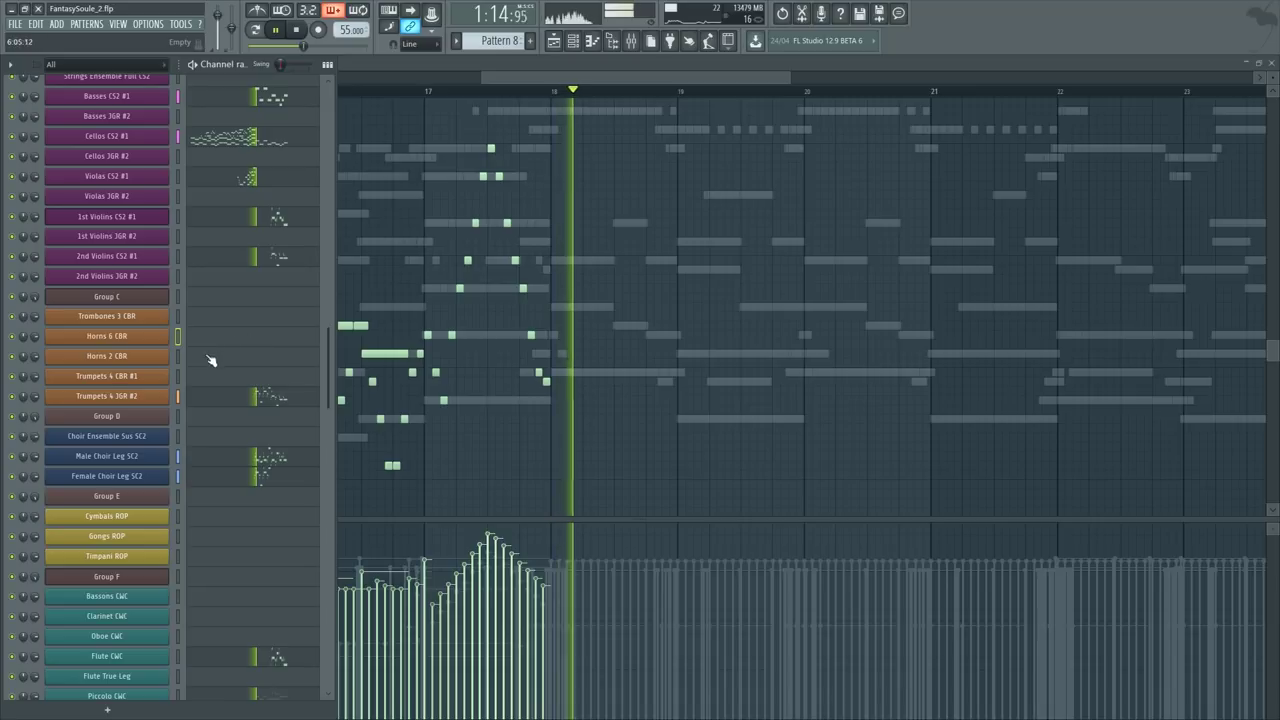
key("space")
Step: Open the empty Horns 6 CBR channel in the piano roll and add a long F#4 note starting around the middle of bar 18
left_click(239, 337)
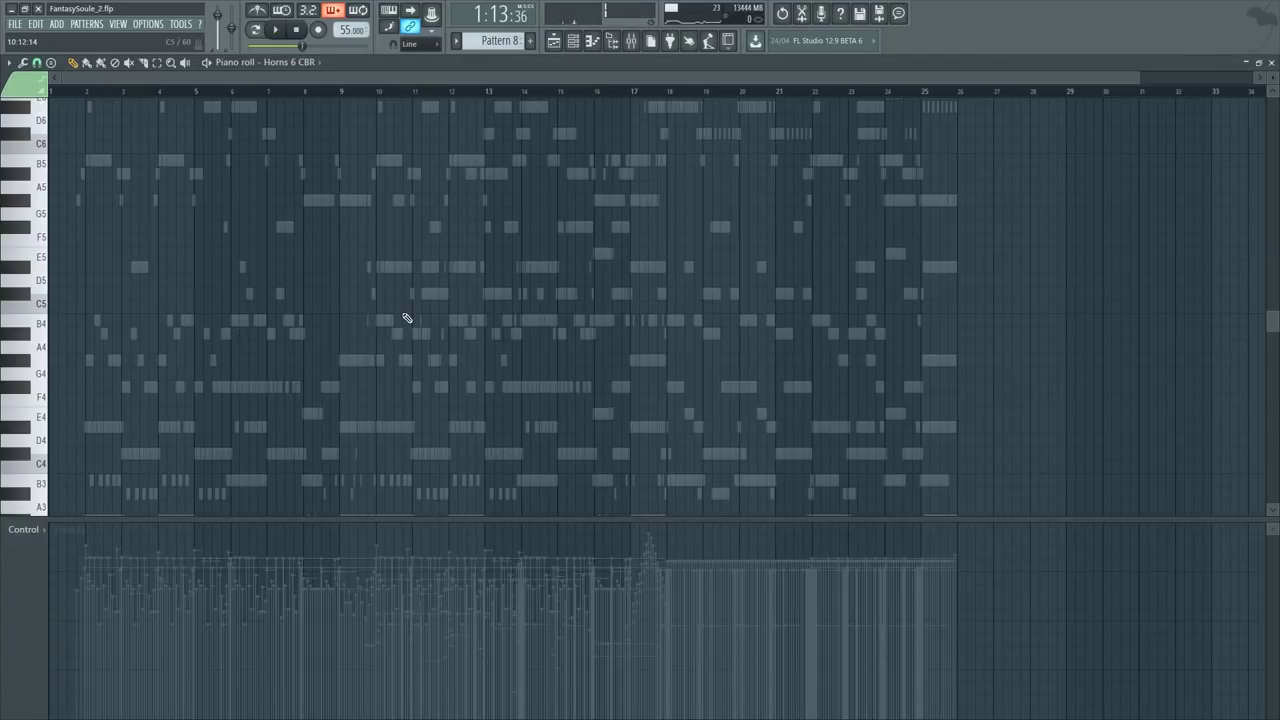
key("F6")
key("space")
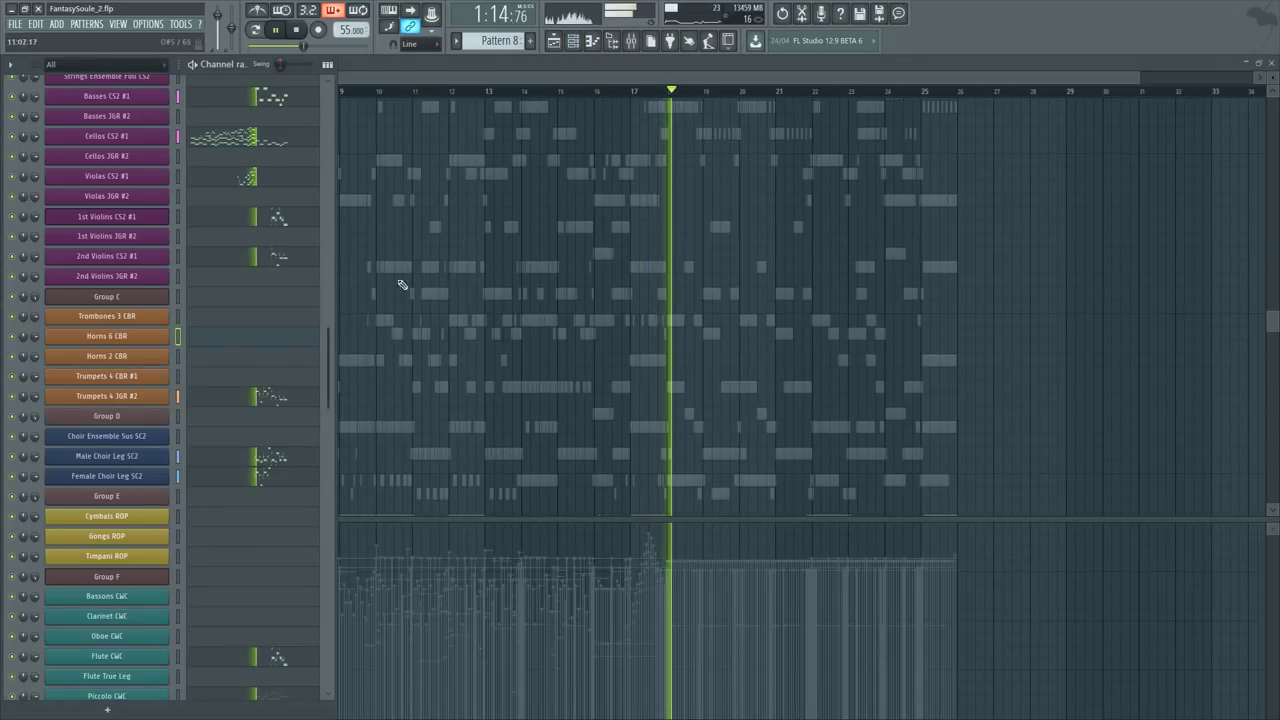
key("space")
scroll(730, 95, "up", 3)
key("F6")
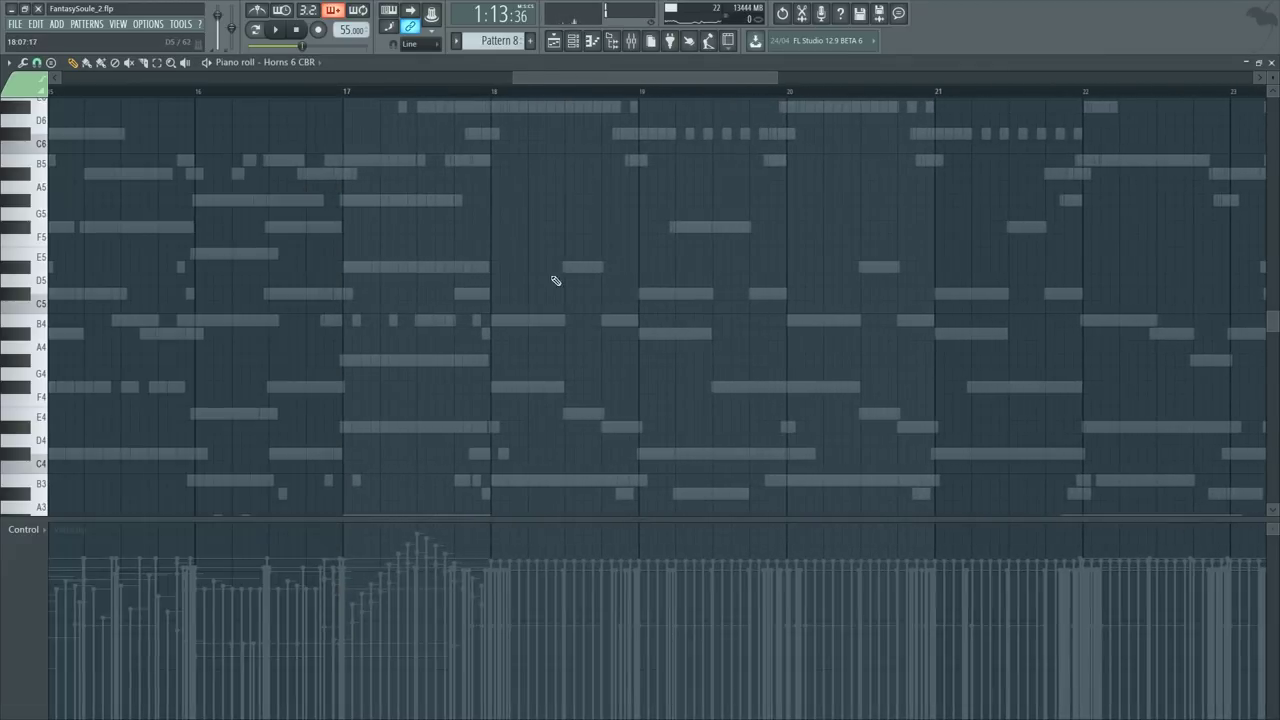
left_click_drag(568, 370, 563, 393)
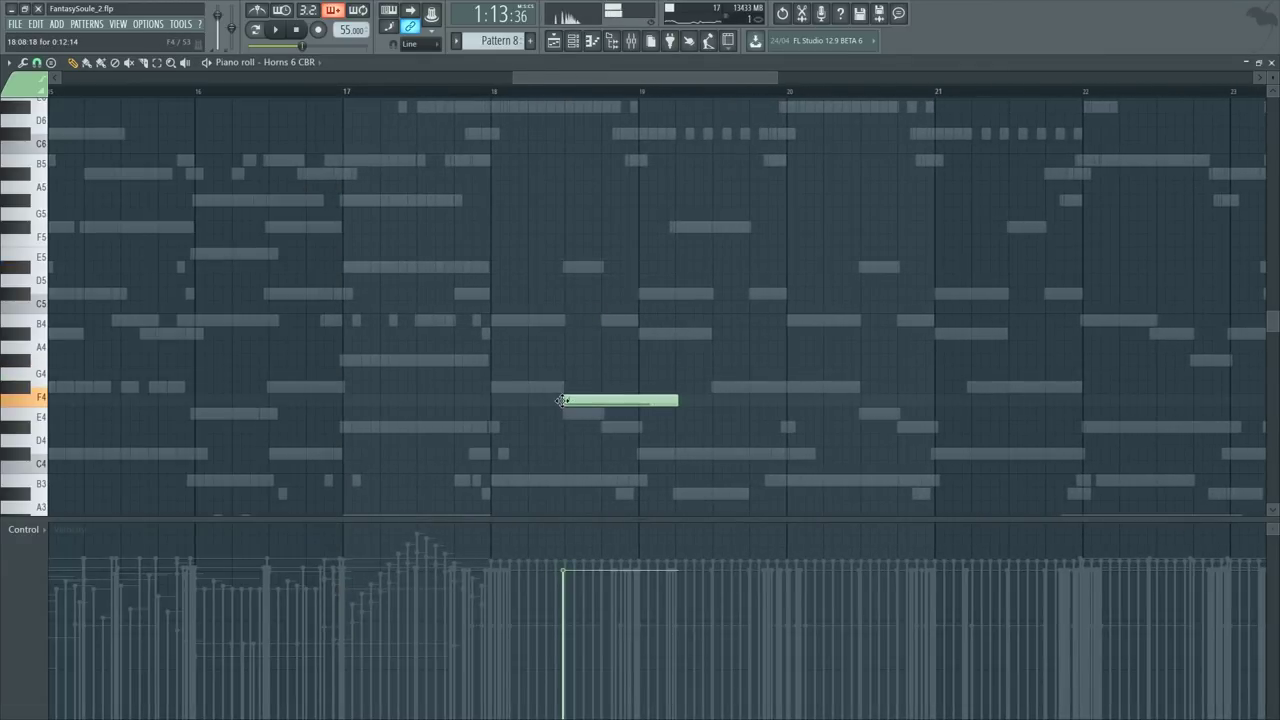
Step: Select the Solo Cello TGO channel to audition it, and return to the Horns 6 CBR notes
key("F6")
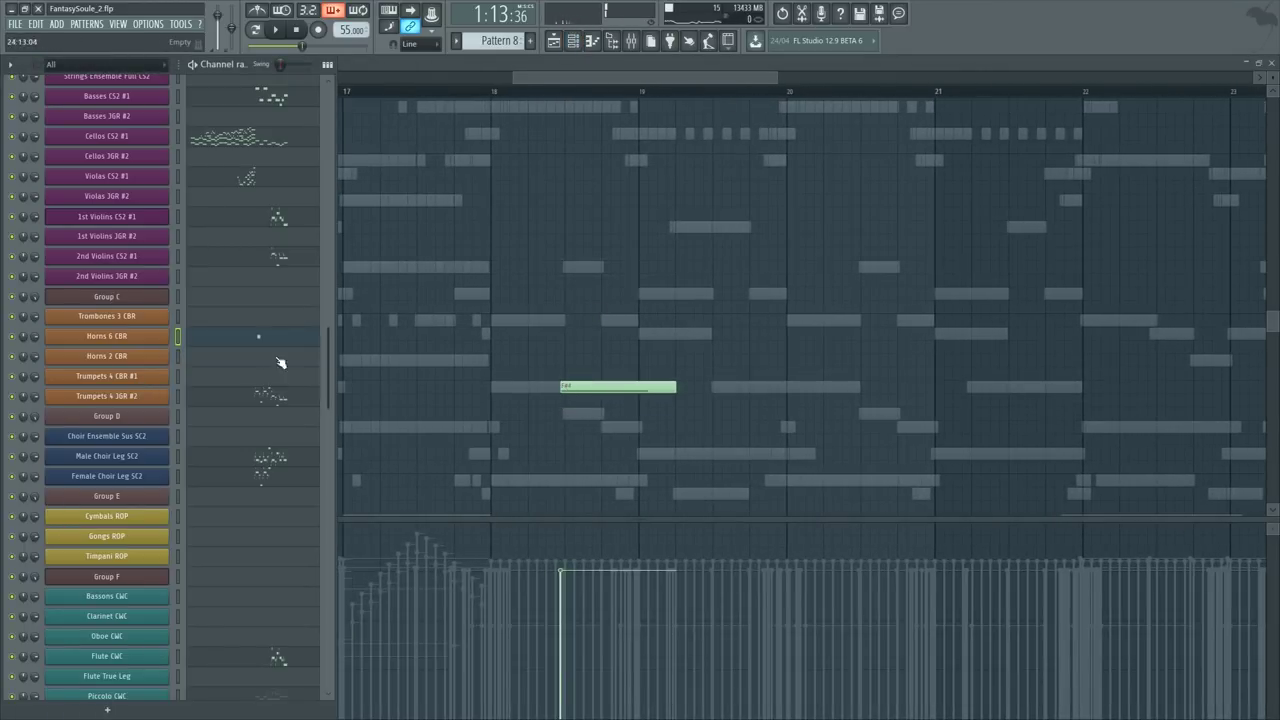
scroll(188, 545, "down", 3)
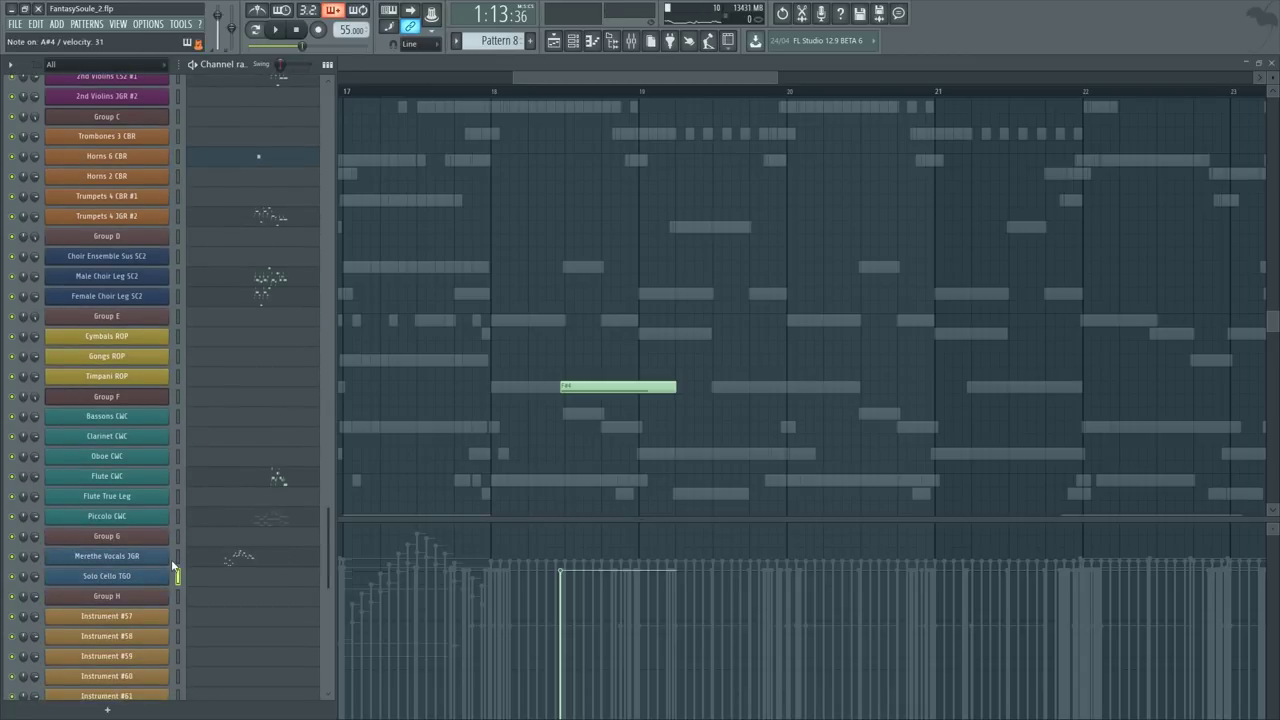
left_click(176, 570)
key("F6")
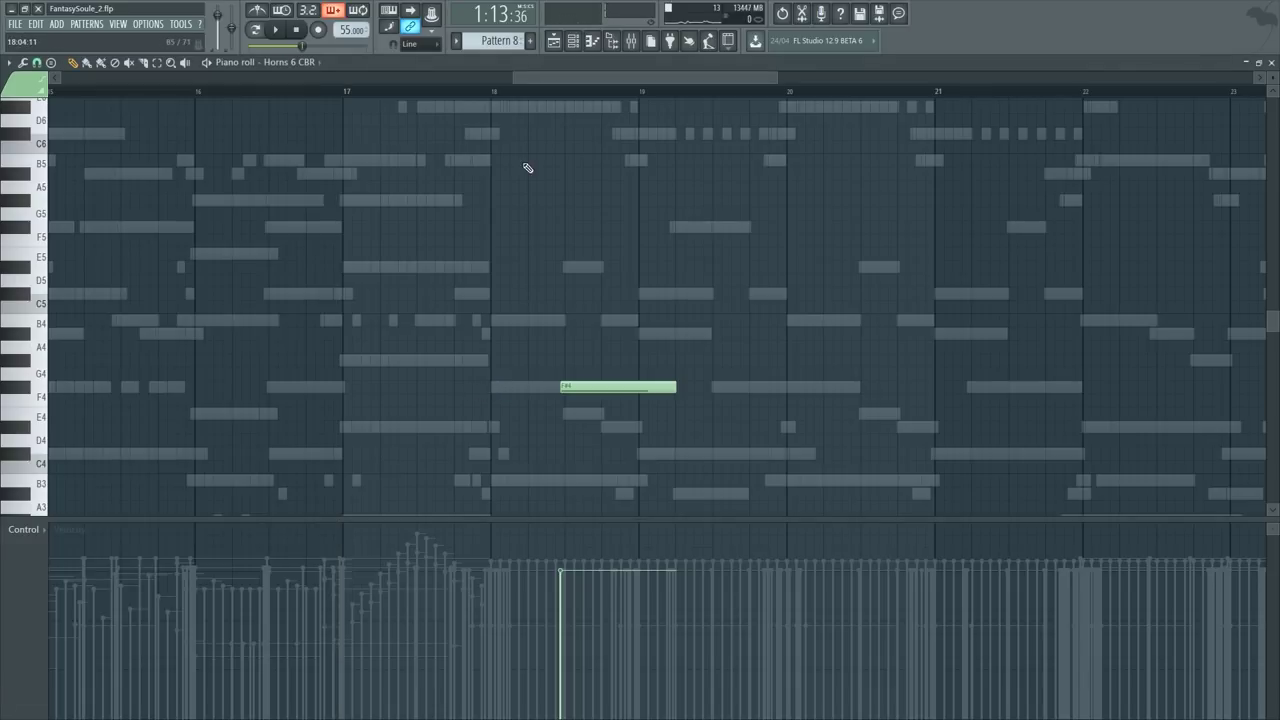
Step: Play the passage into bar 18 and move the horns' F#4 note earlier, to just before the bar's second beat
left_click_drag(569, 80, 521, 80)
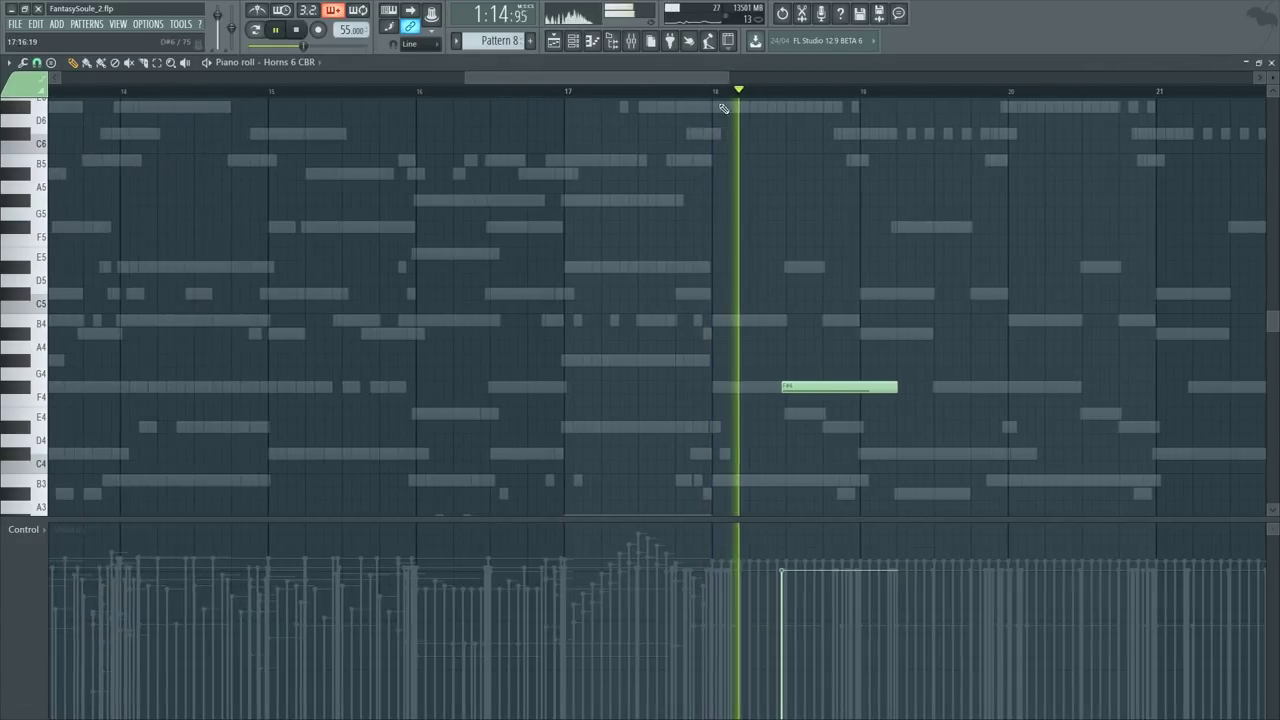
key("space")
scroll(802, 316, "up", 3)
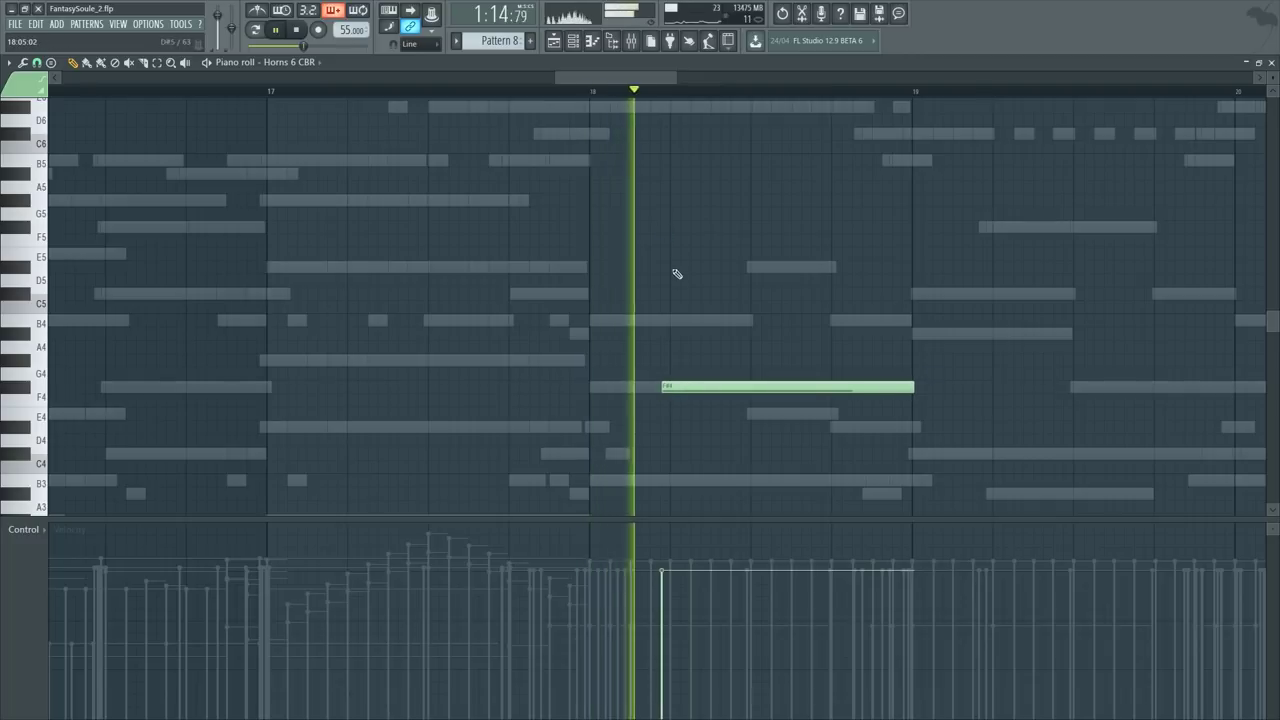
Step: Add rising B4, D#5 and F#5 horn notes from mid-bar 18 into bar 19, shortening each earlier note to reach the following one
key("space")
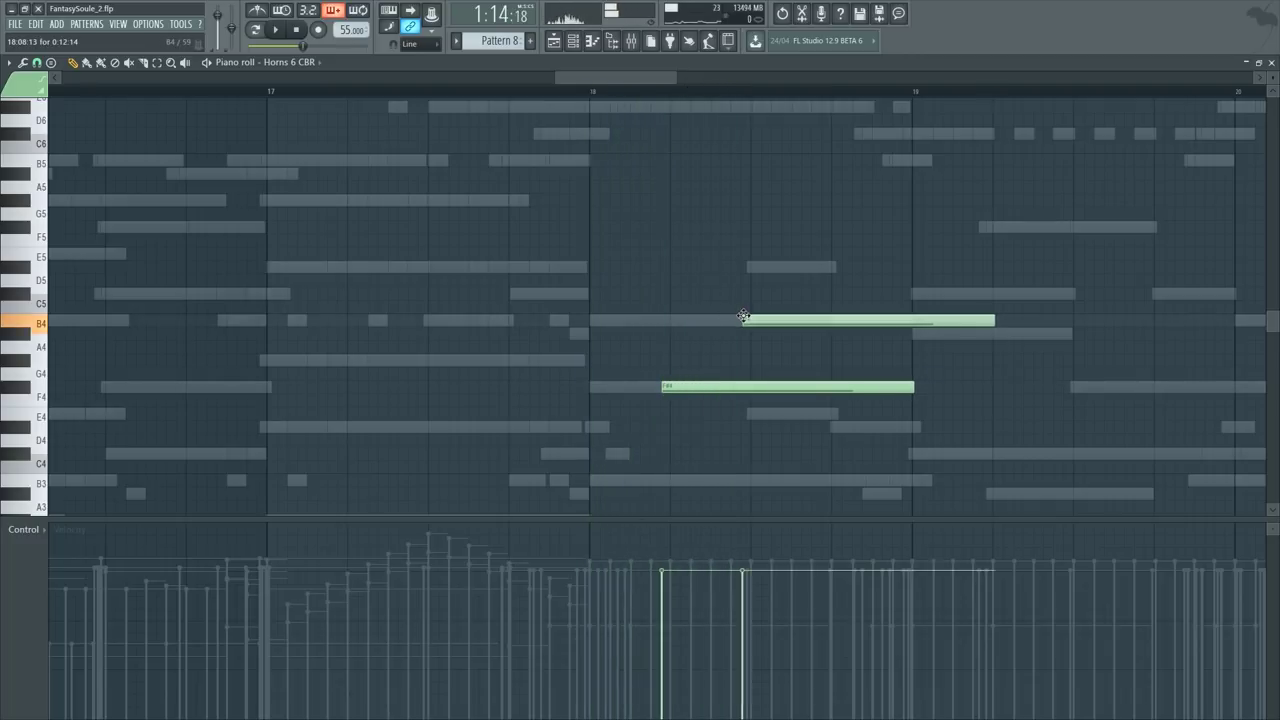
left_click_drag(814, 257, 829, 274)
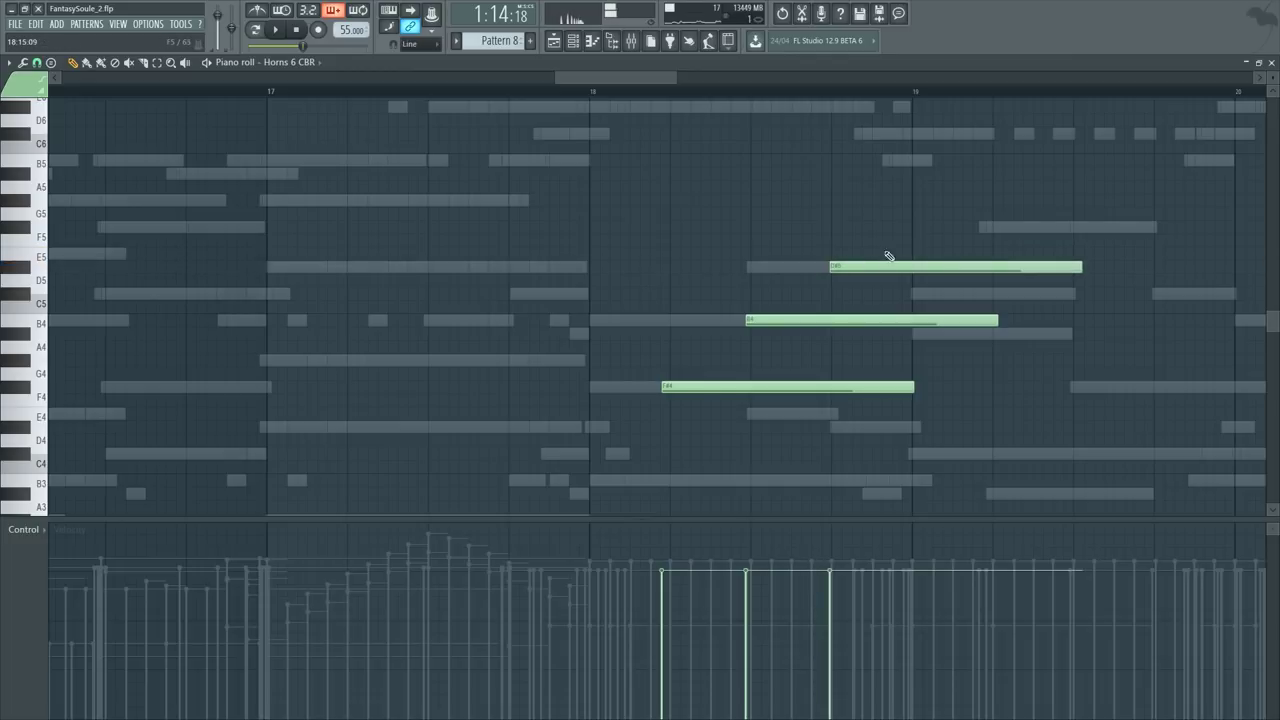
left_click_drag(908, 245, 903, 224)
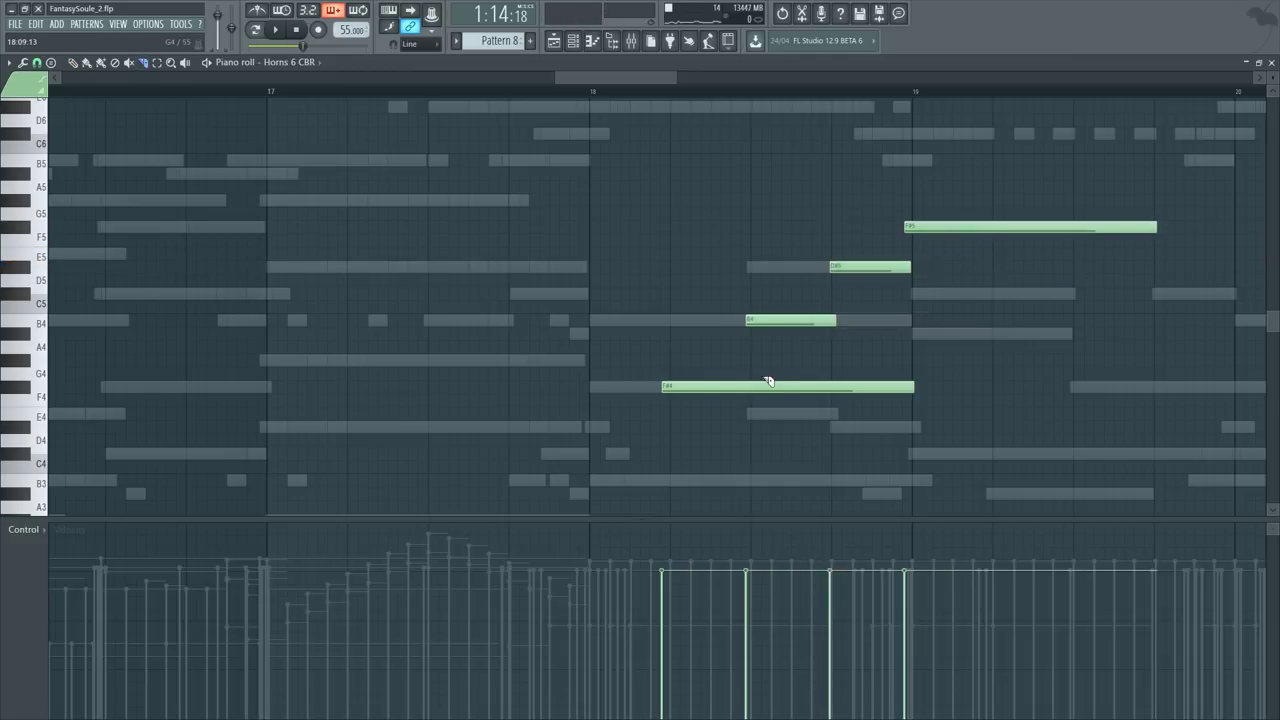
Step: Play the rising horn phrase through bar 18 into bar 19 while looking over the channel rack
key("space")
key("F6")
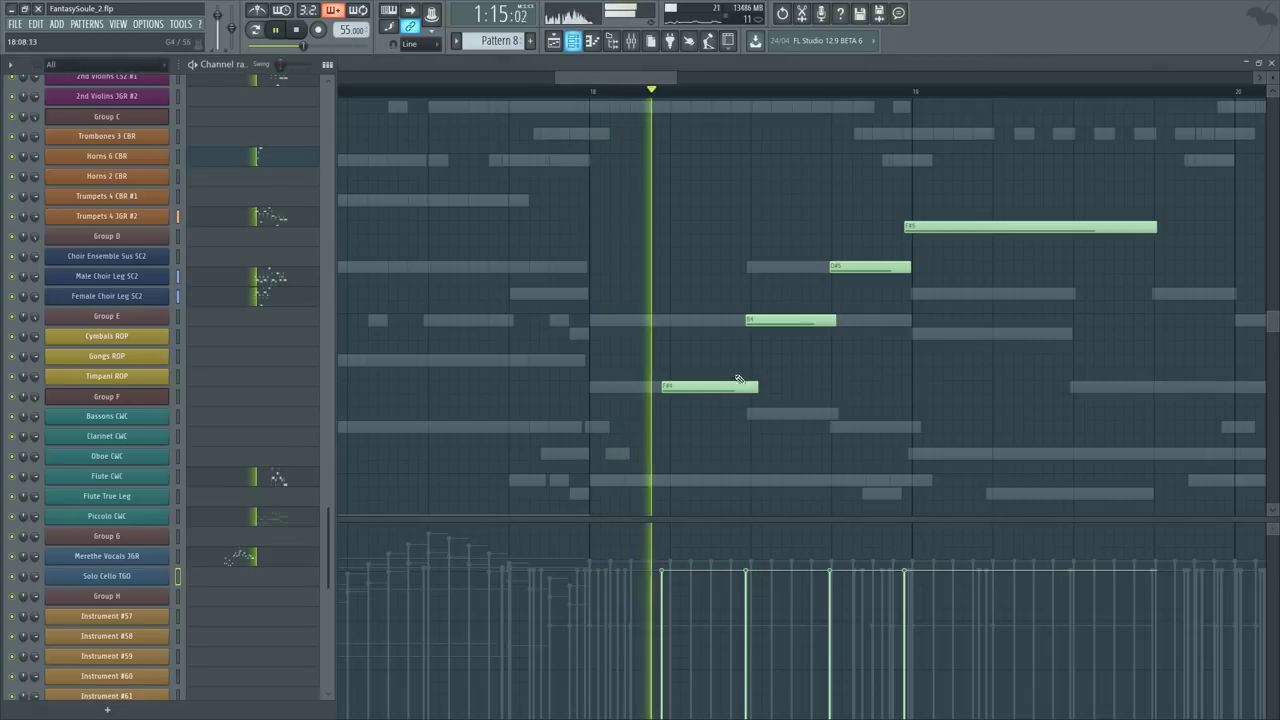
scroll(246, 320, "up", 6)
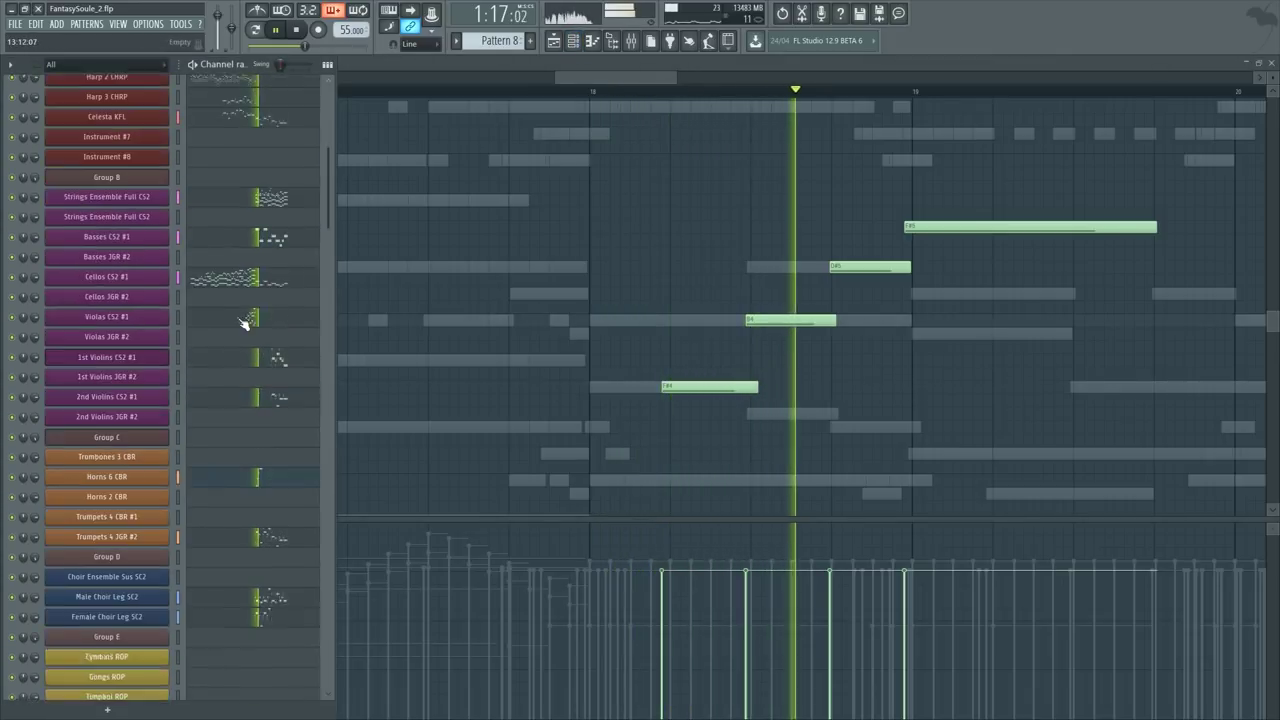
key("F6")
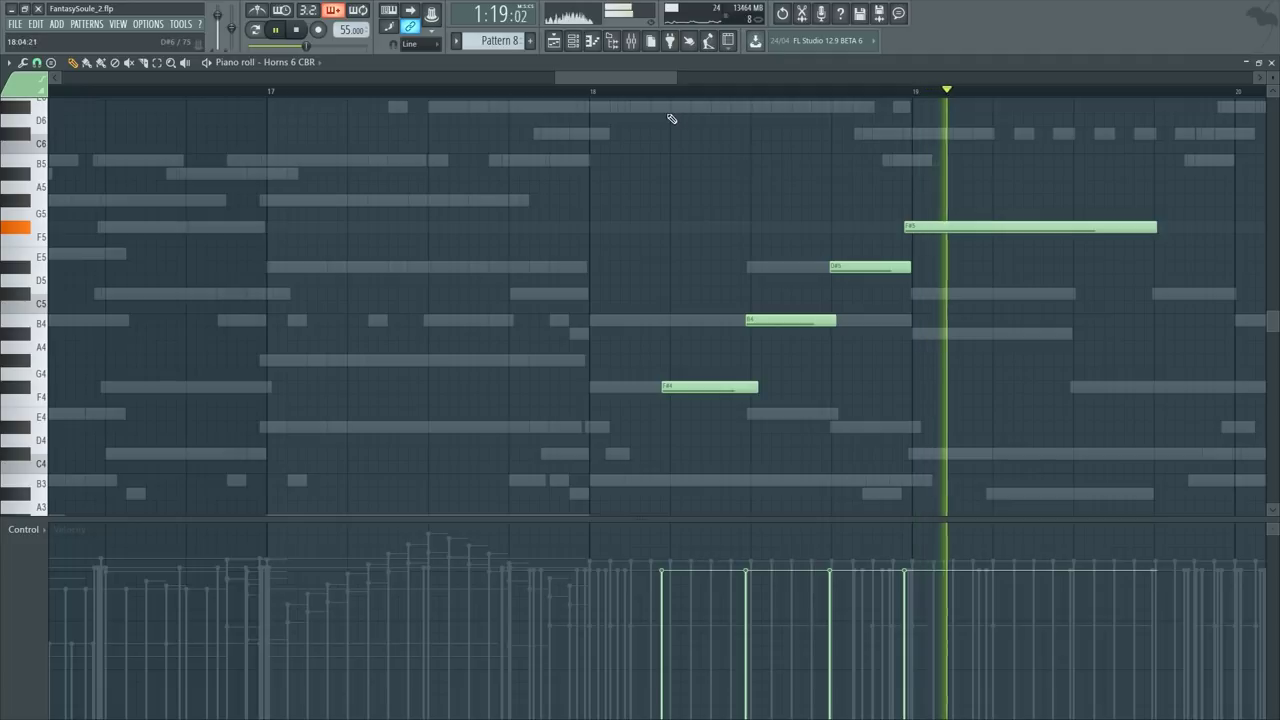
Step: Mute the first Strings Ensemble Full CS2 channel and replay the horn phrase from the start of bar 18
left_click(620, 92)
key("F6")
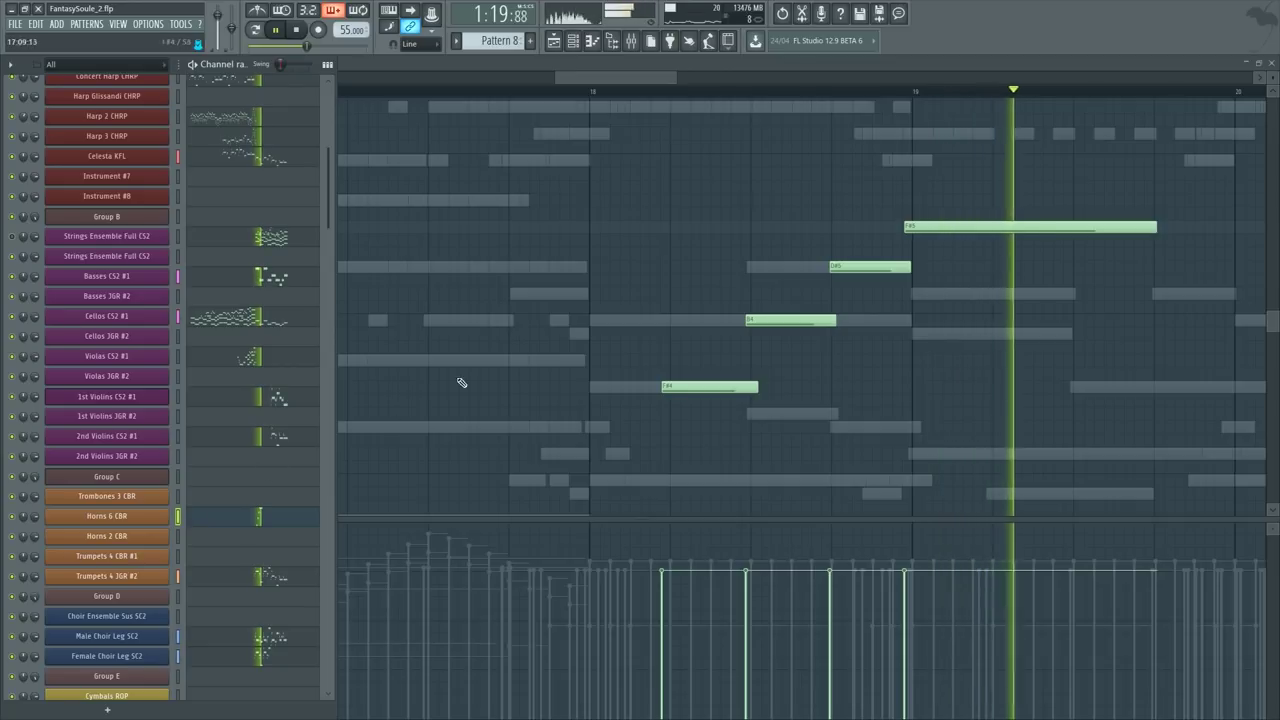
key("F6")
key("space")
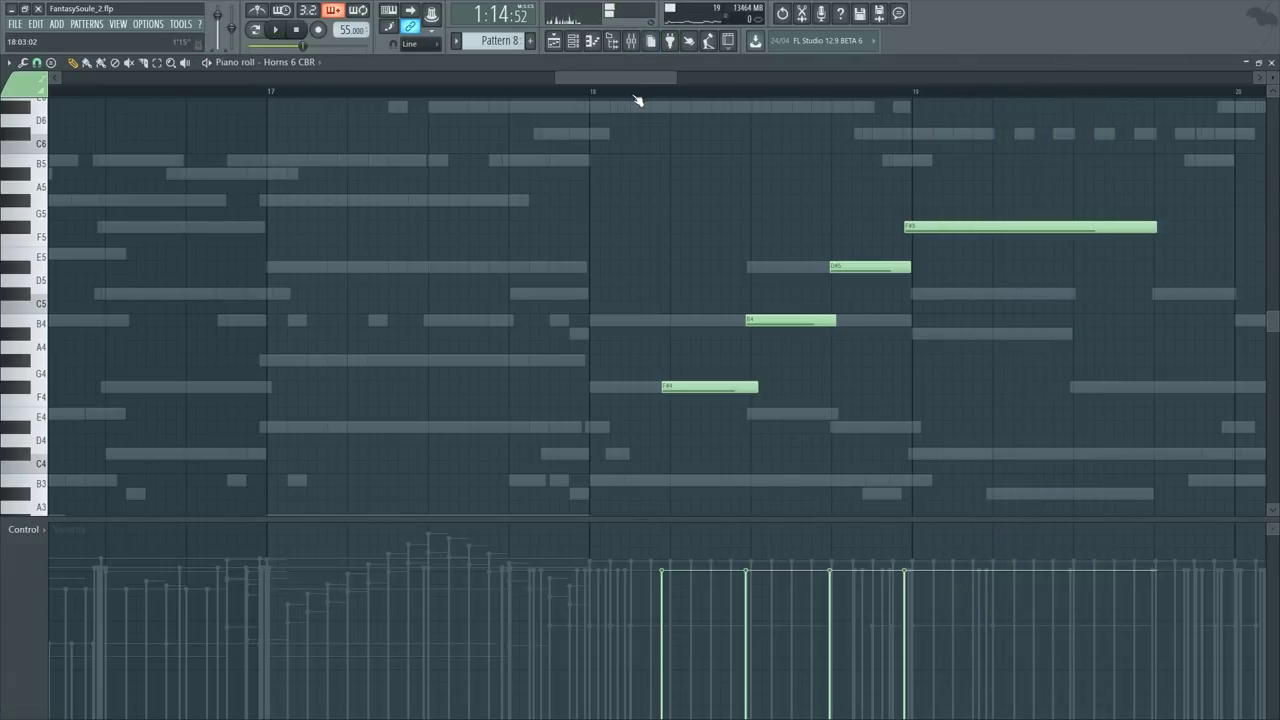
left_click_drag(619, 81, 648, 82)
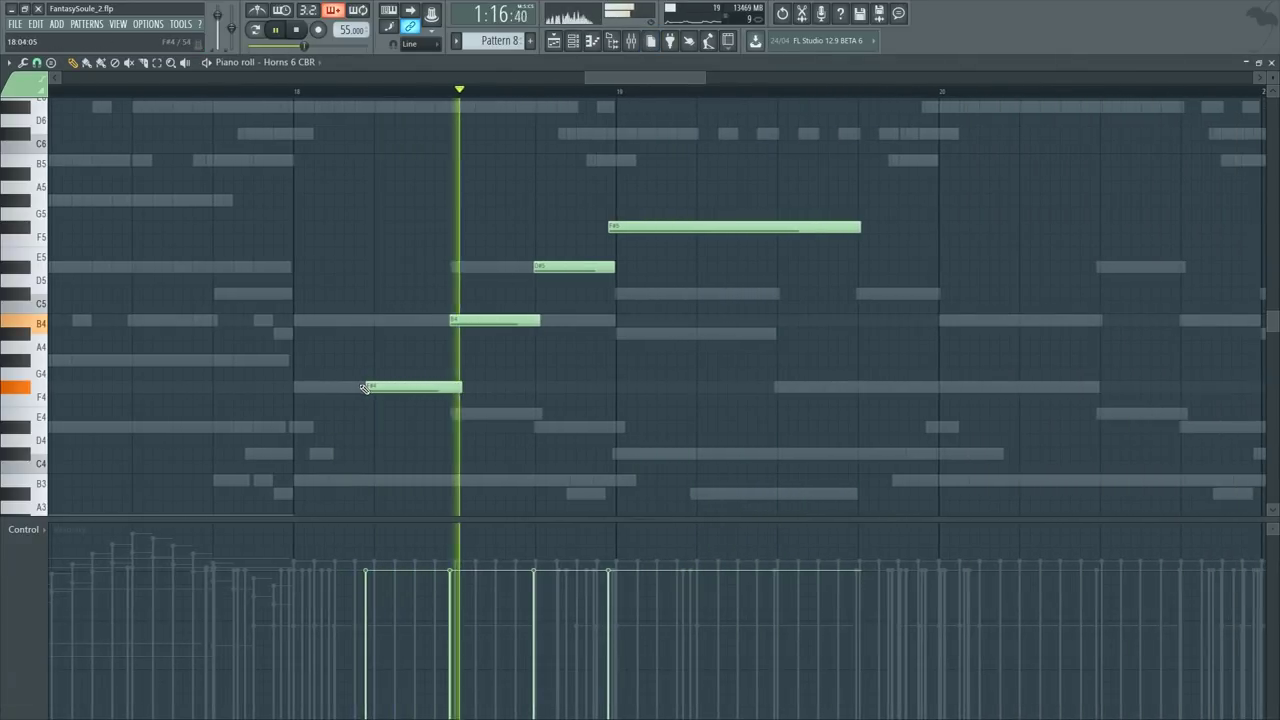
Step: Start the horns' B4, D#5 and F#5 notes slightly earlier so the rise through bar 18 anticipates each beat
left_click_drag(450, 320, 445, 320)
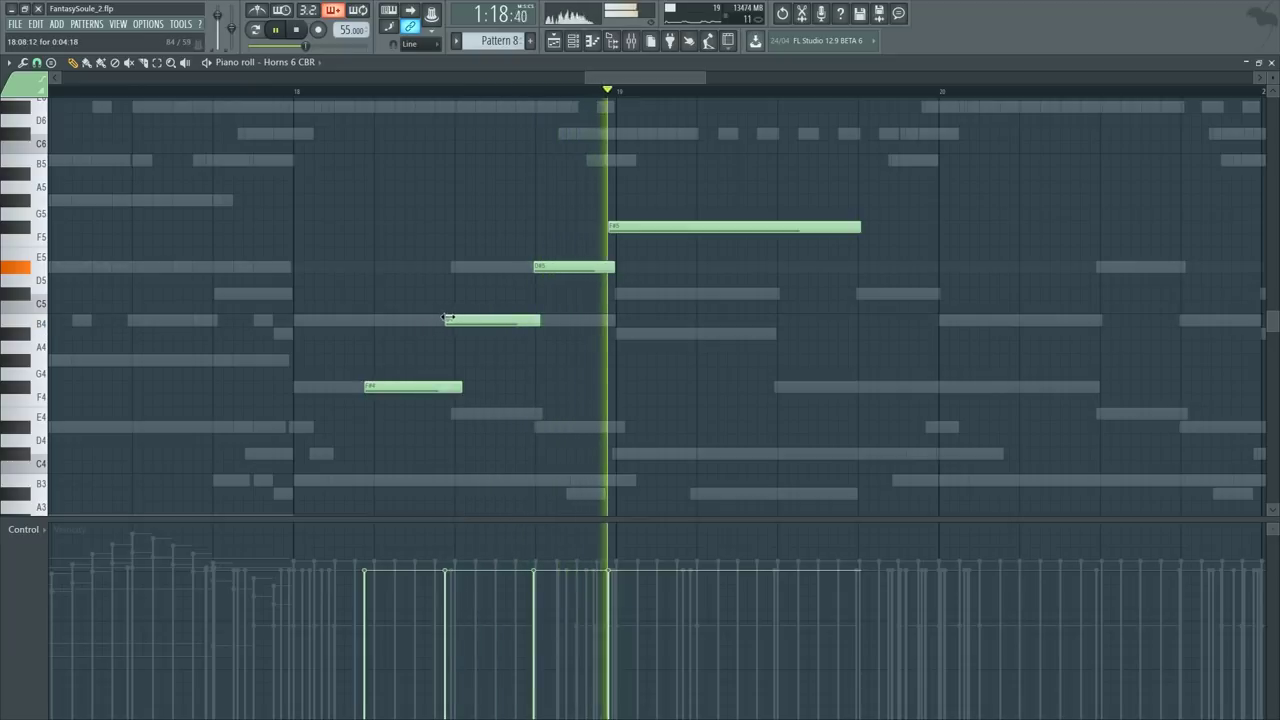
left_click_drag(533, 266, 527, 266)
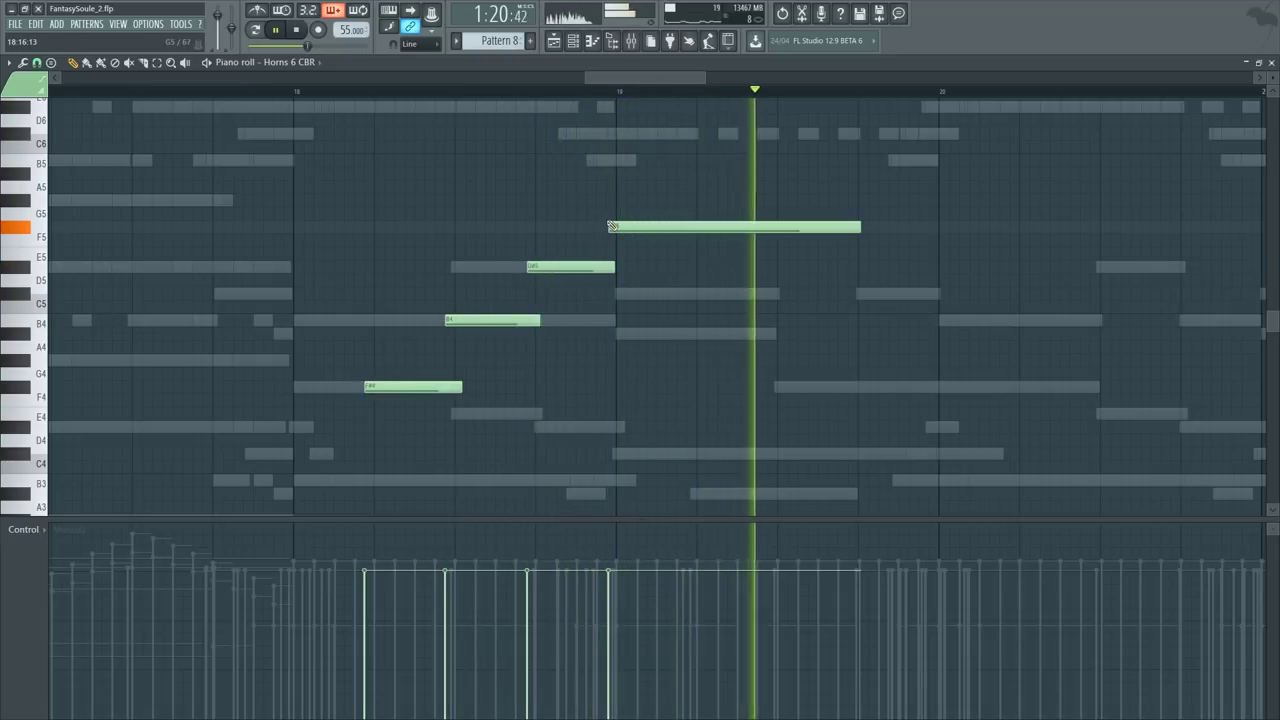
left_click_drag(609, 226, 605, 225)
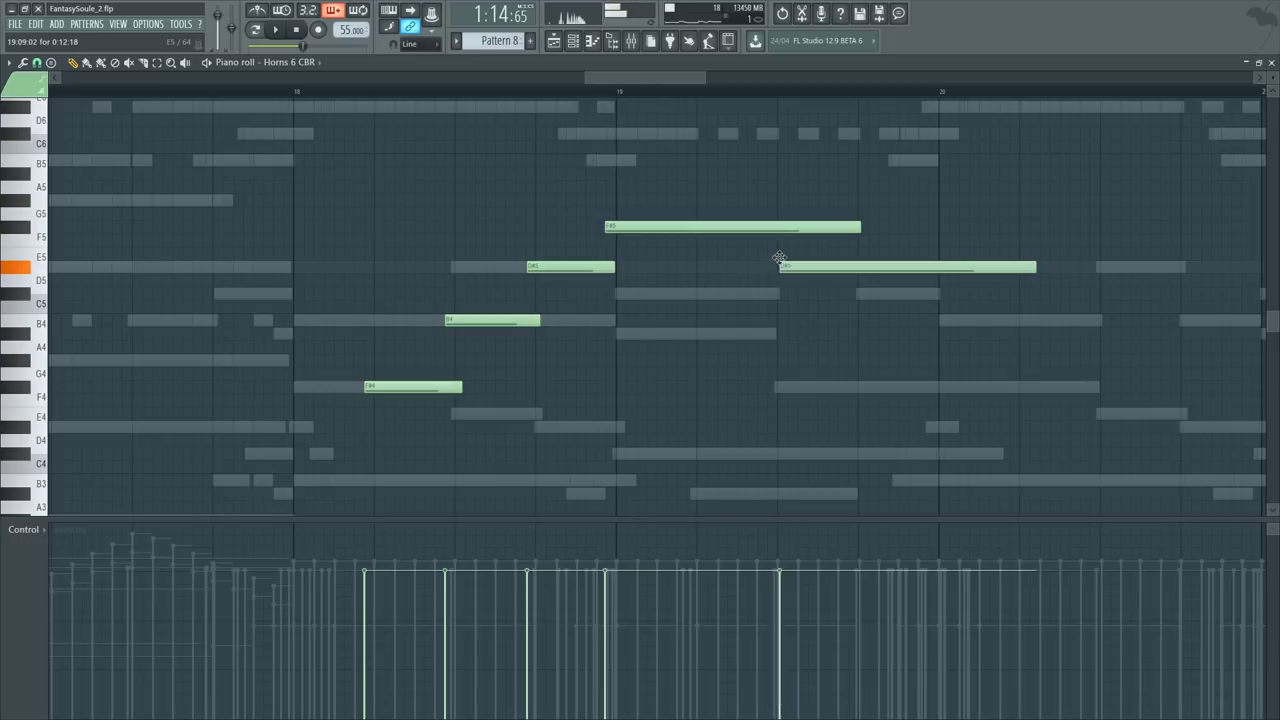
Step: Shorten the horns' F#5 to the middle of bar 19, add E5 and D#5 notes down to bar 20, and listen
left_click_drag(779, 258, 773, 253)
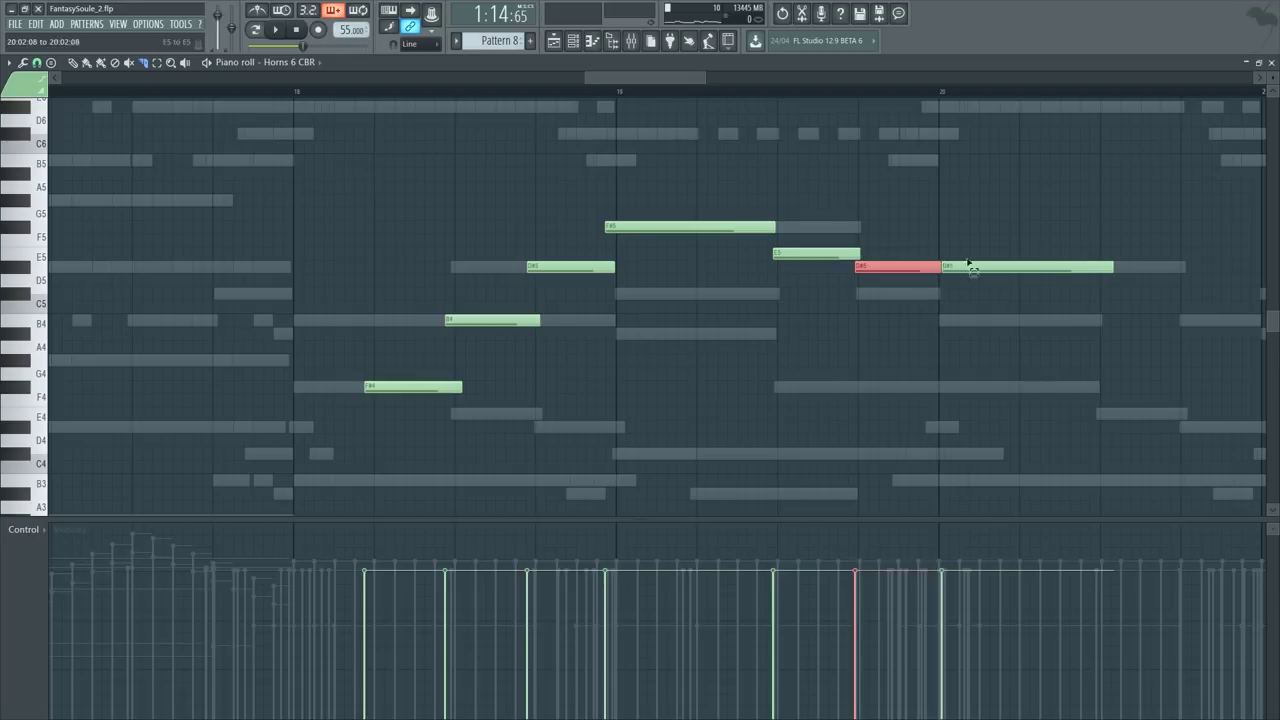
key("space")
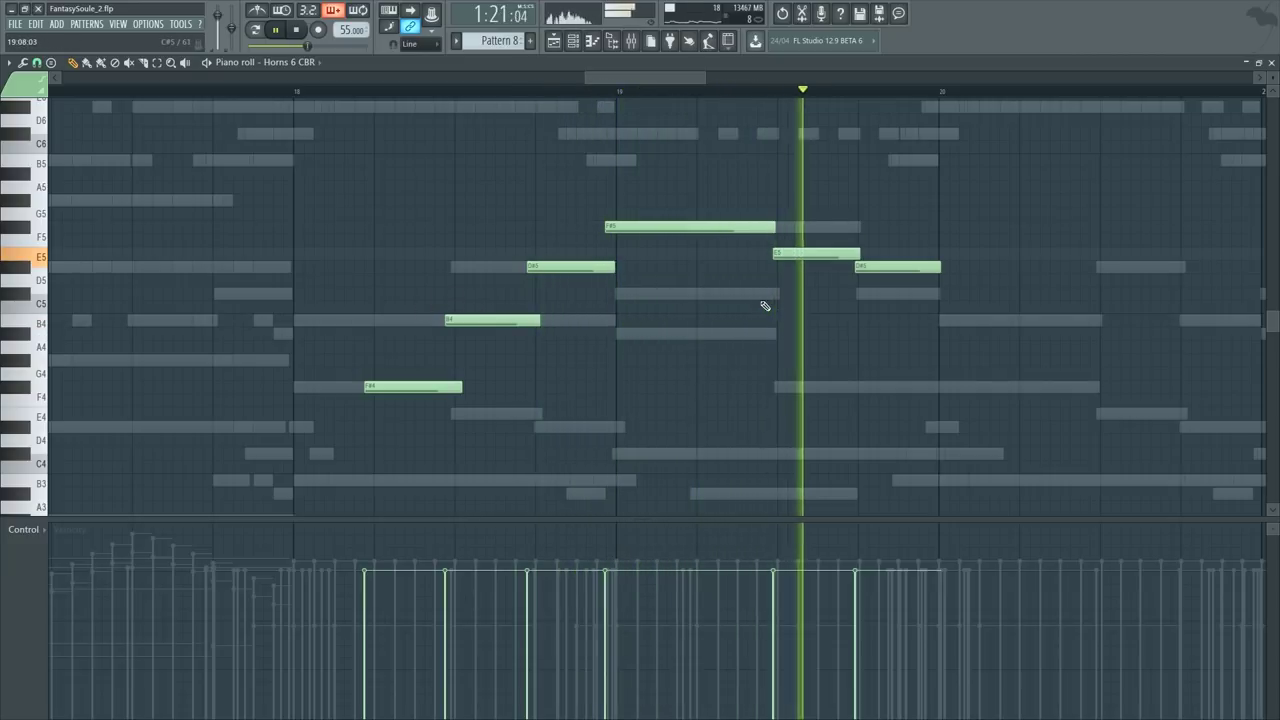
left_click(673, 93)
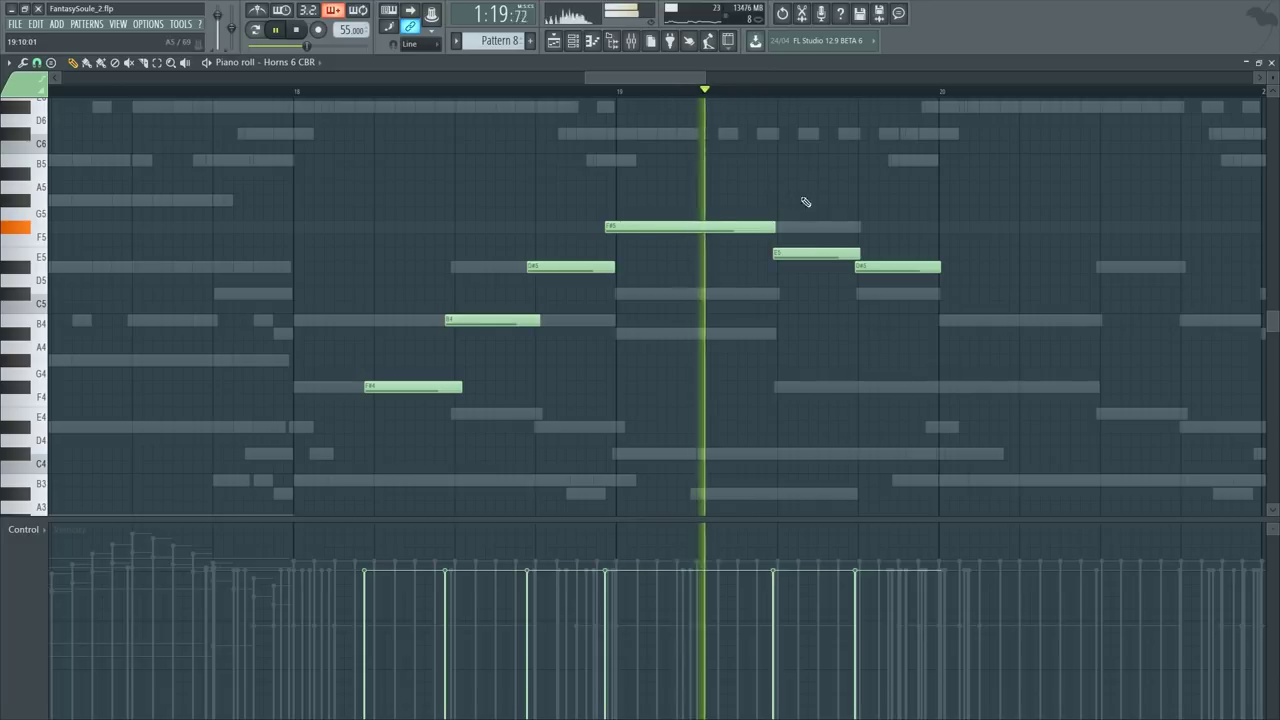
key("space")
Step: Replace the E5 and D#5 horn notes with one C#5 held from the middle of bar 19 to bar 20
left_click_drag(803, 252, 938, 294)
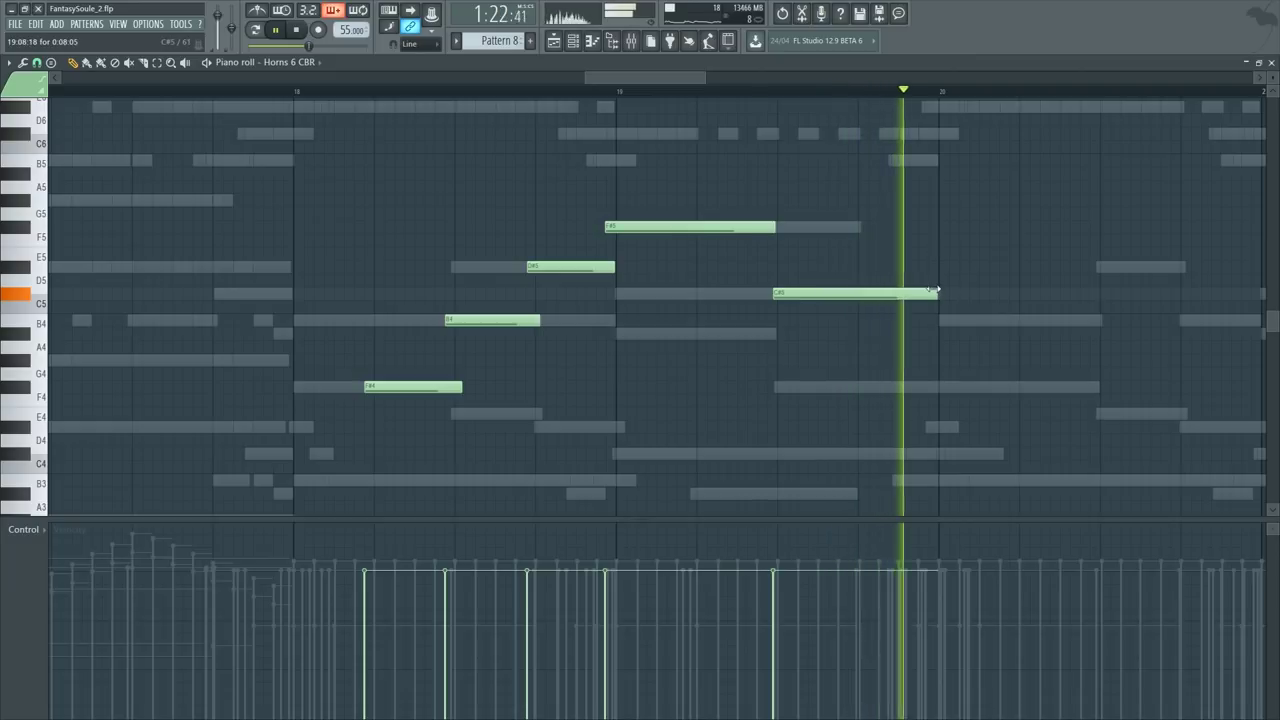
scroll(922, 108, "up", 1)
key("space")
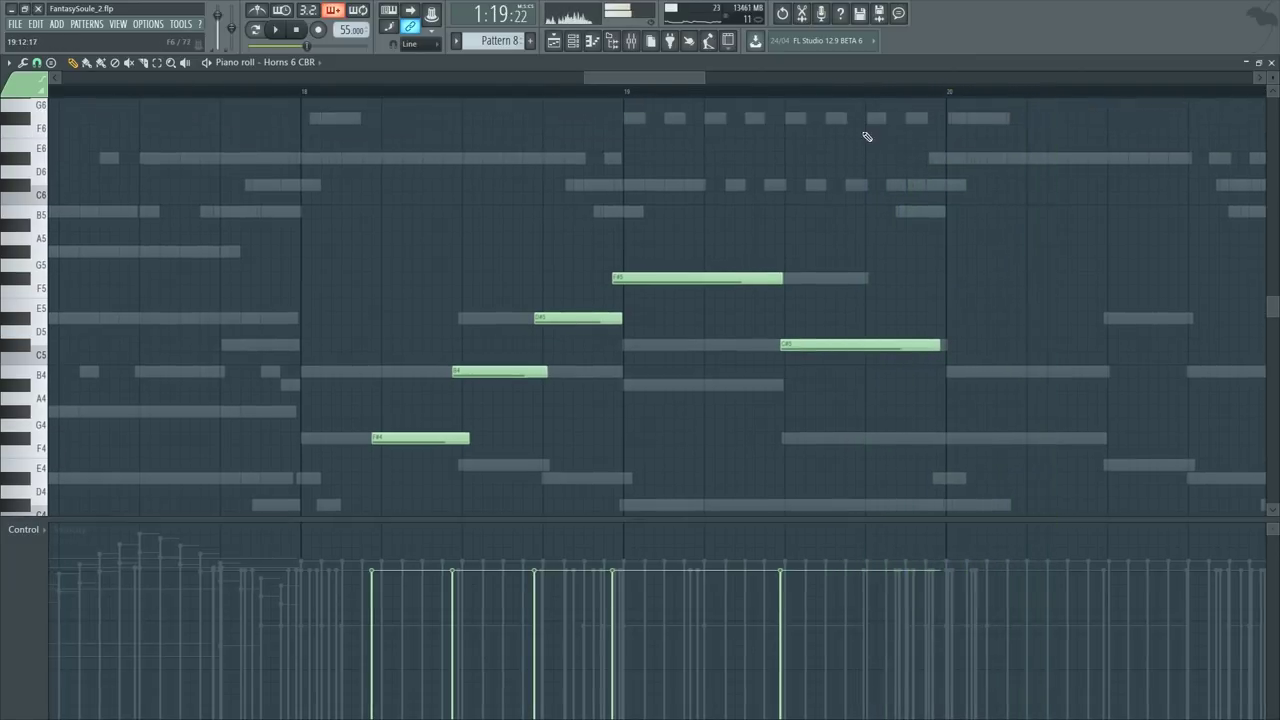
Step: Duplicate the horn phrase of bars 18 and 19 into bars 20 and 21, and clear the selection
scroll(868, 132, "down", 1)
left_click_drag(938, 89, 313, 157)
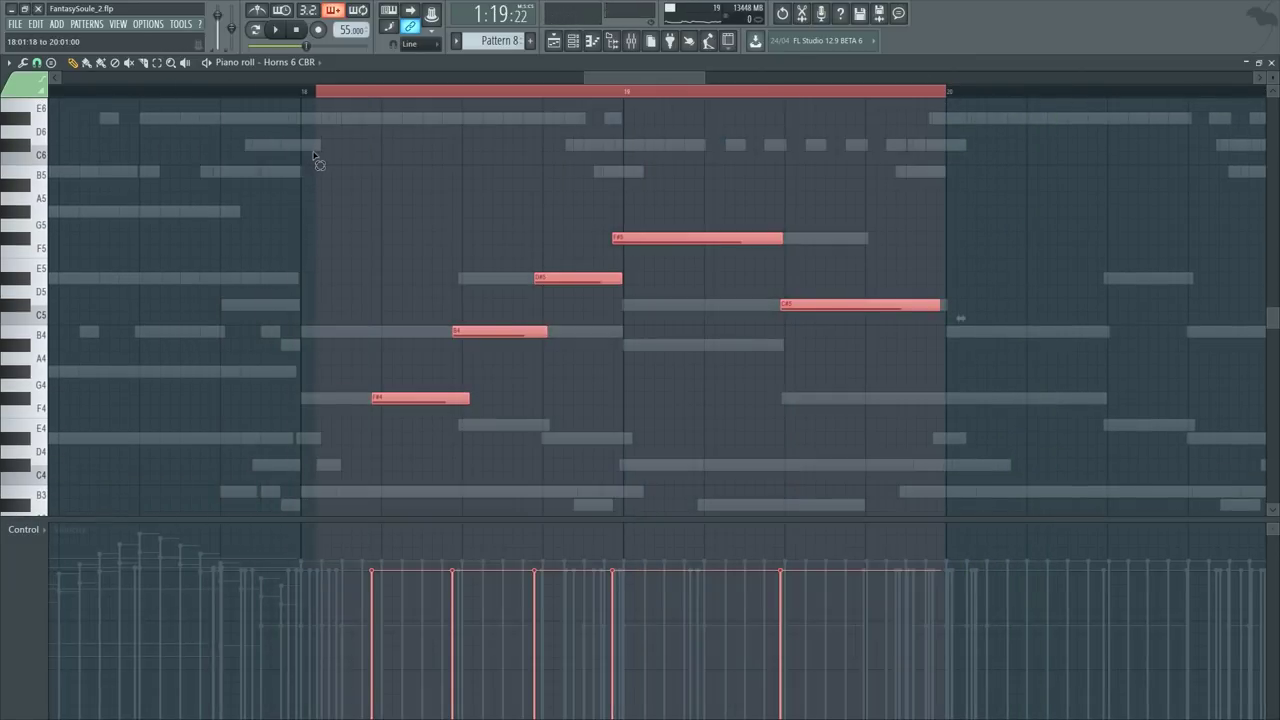
key("ctrl+b")
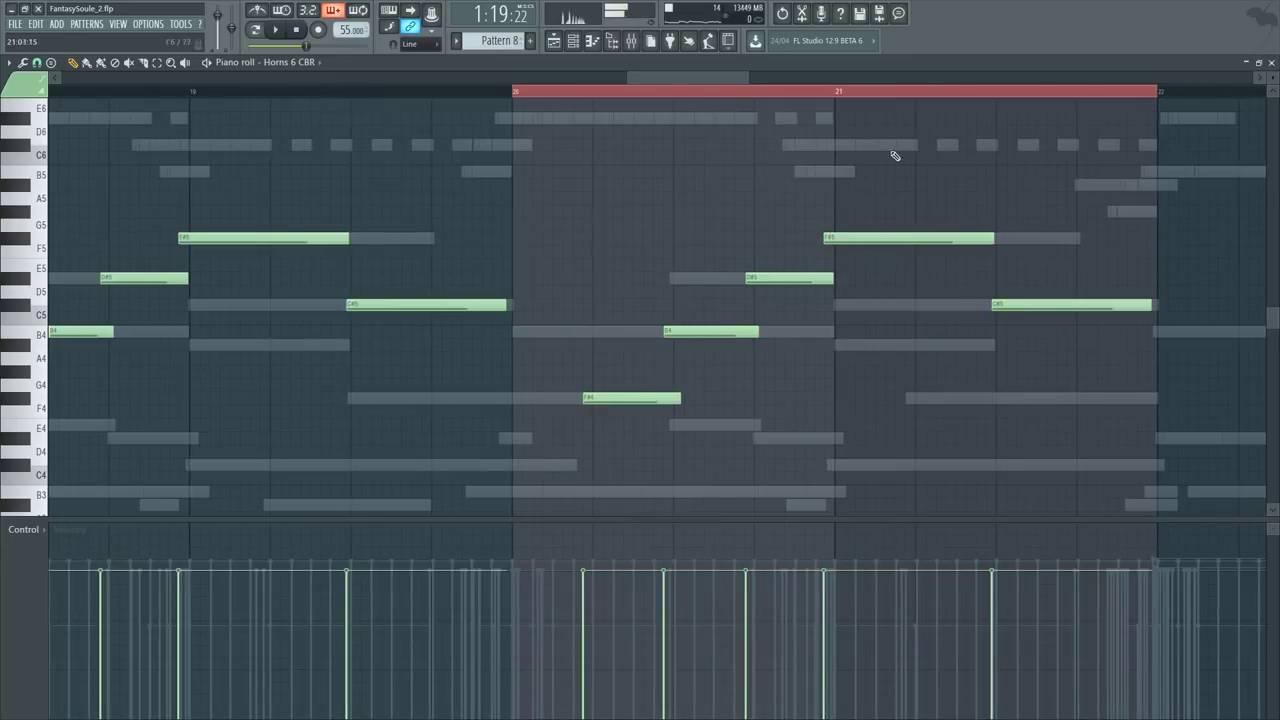
left_click(948, 91, "ctrl")
Step: Replace the copied C#5 in bar 21 with a D#5 followed by a C#5 ending at bar 22
scroll(910, 190, "down", 4)
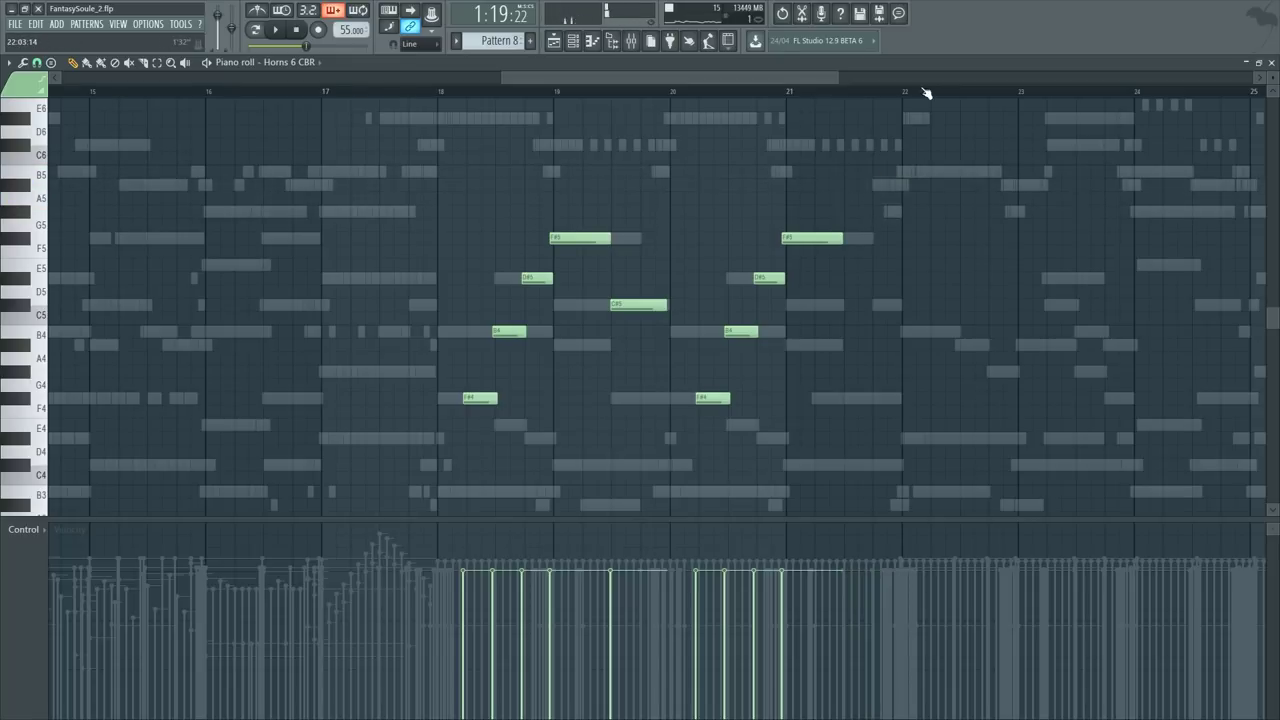
scroll(926, 93, "up", 4)
left_click_drag(636, 279, 626, 293)
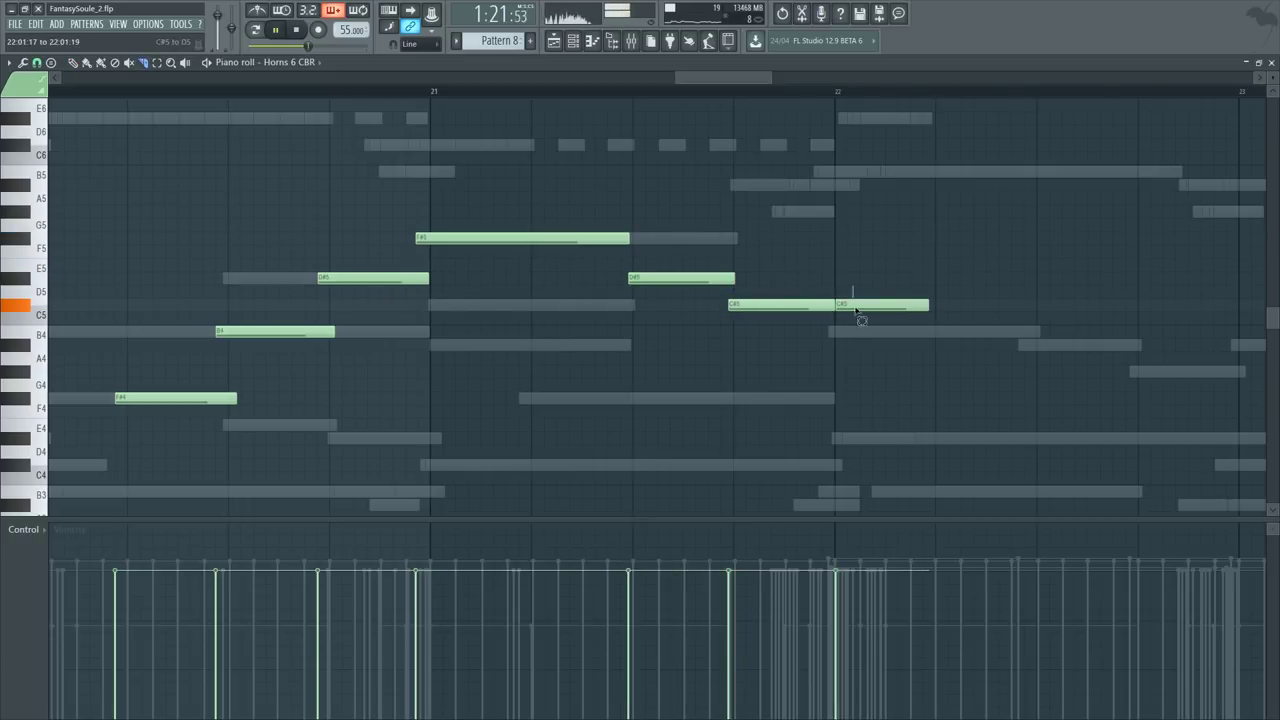
Step: Play the repeated horn phrase through bar 21 into bar 22 to judge its ending
scroll(549, 243, "down", 4)
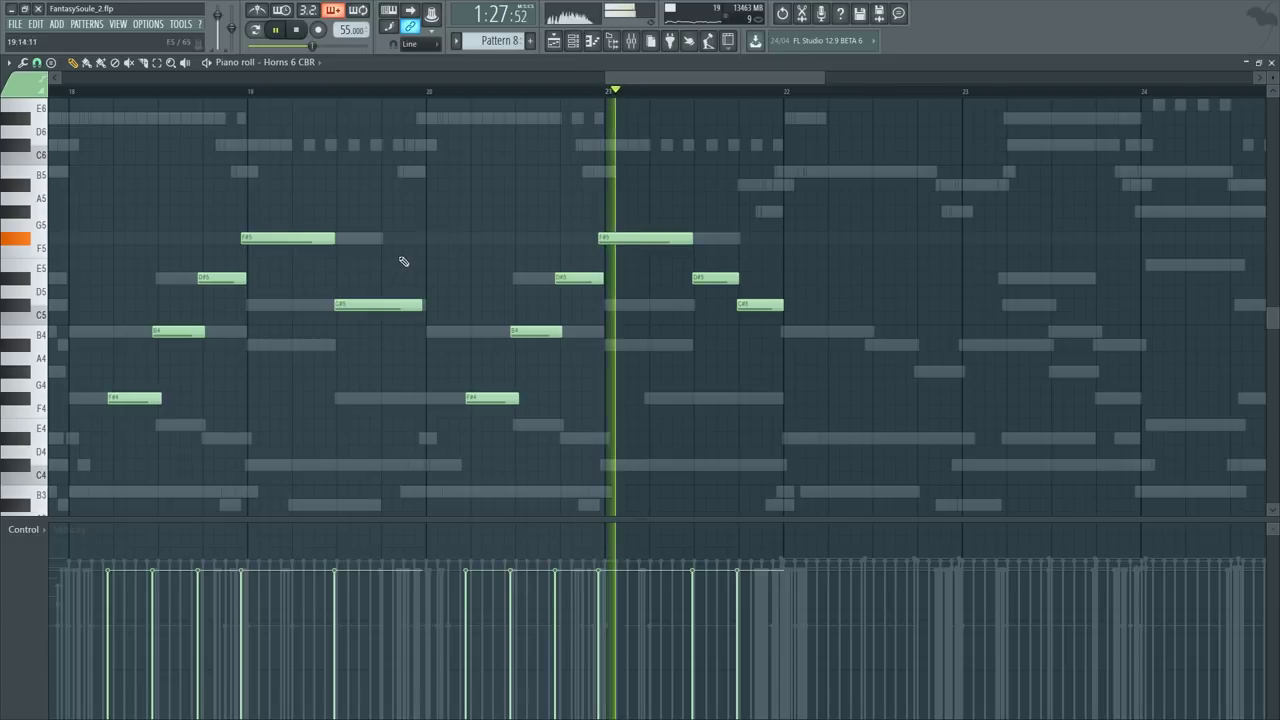
scroll(754, 100, "up", 4)
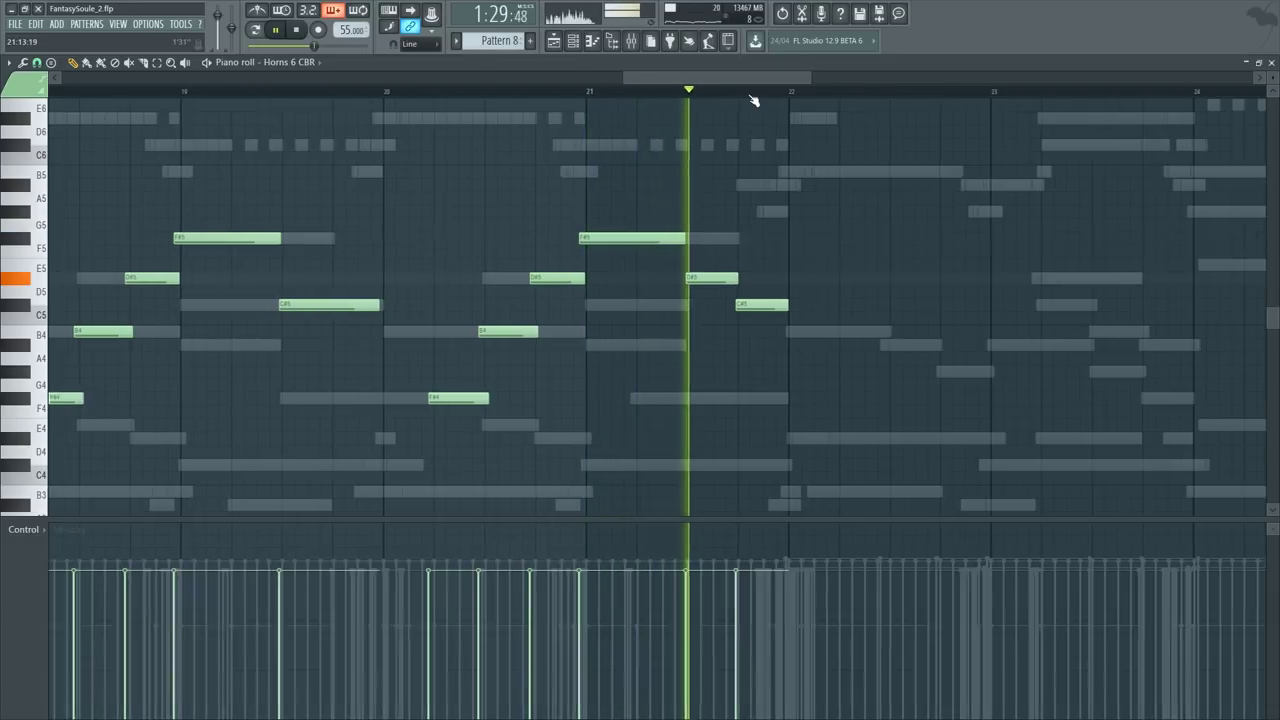
scroll(754, 100, "up", 1)
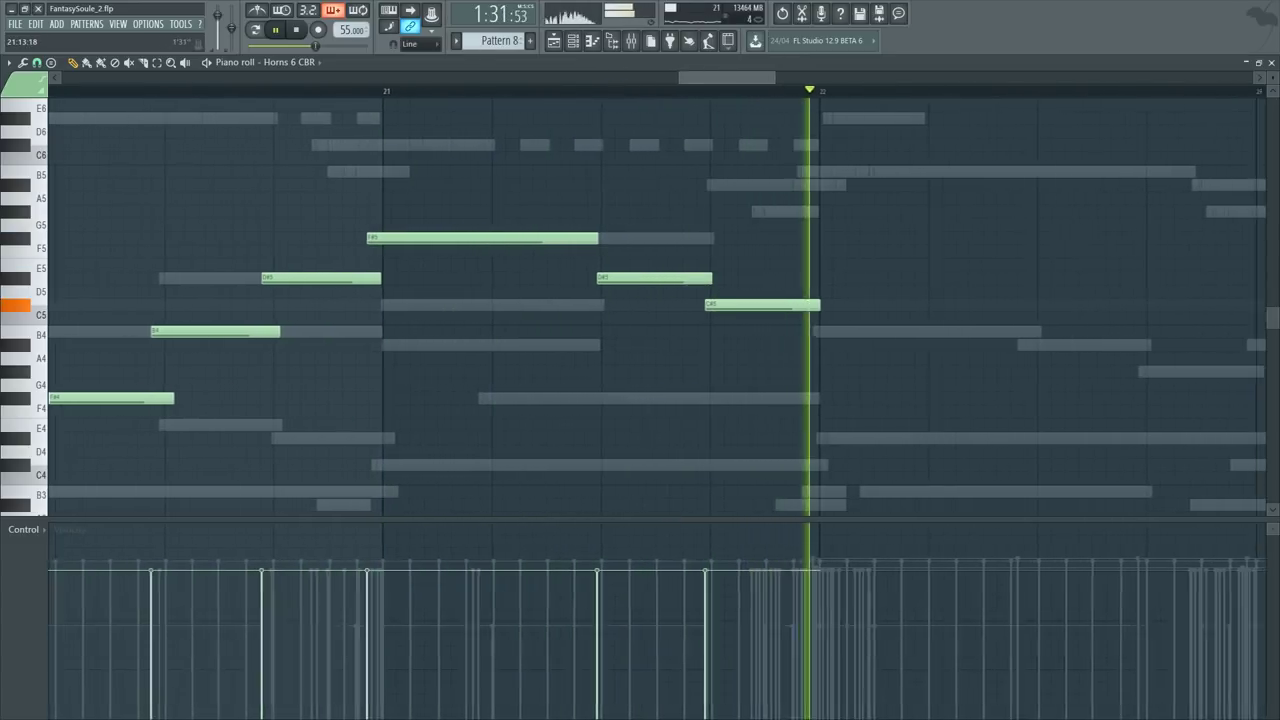
scroll(653, 110, "down", 3)
key("space")
key("space")
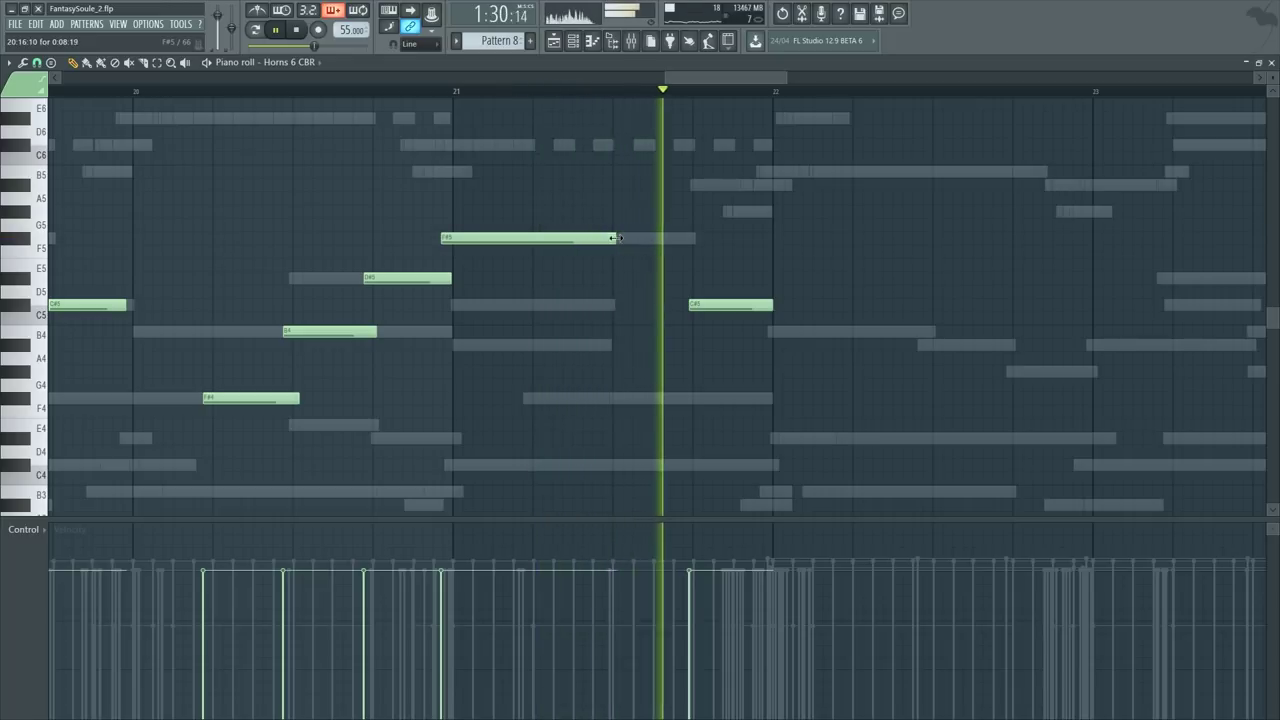
Step: Replace the D#5 and C#5 ending of bar 21 with E5 and D#5, keeping F#5 up to mid-bar, and listen
left_click_drag(612, 238, 696, 238)
key("space")
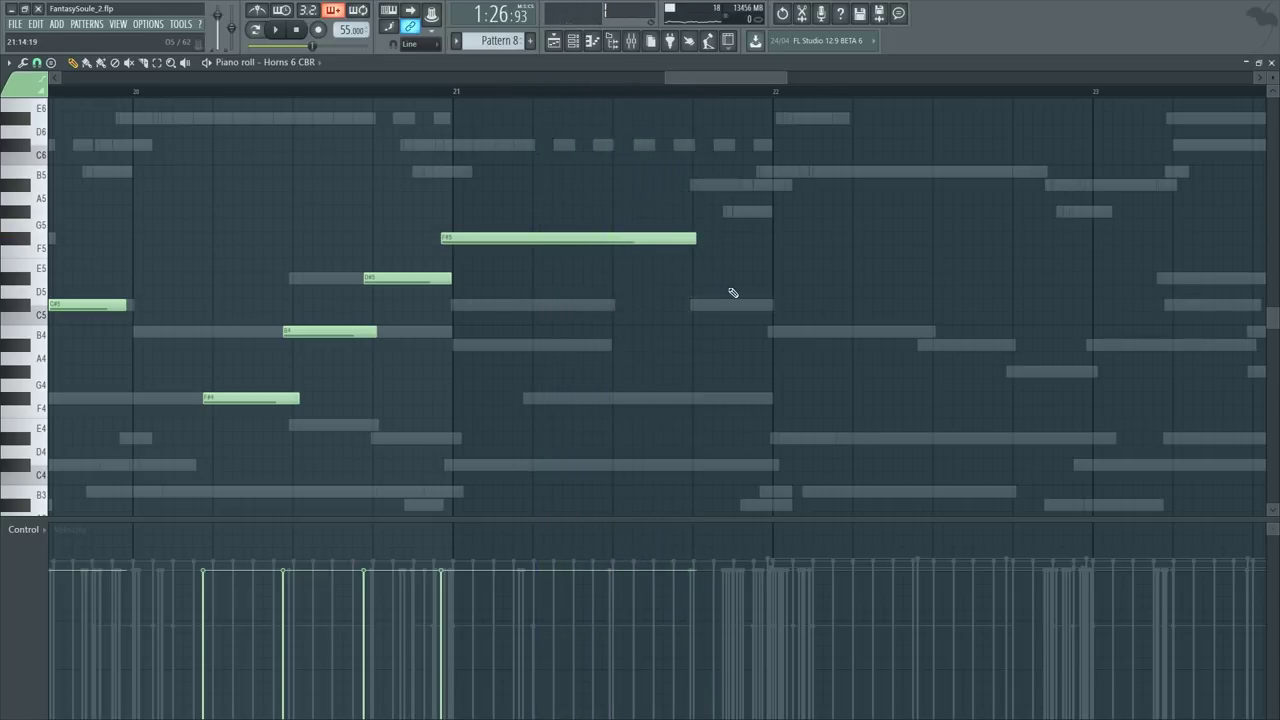
scroll(680, 150, "down", 2)
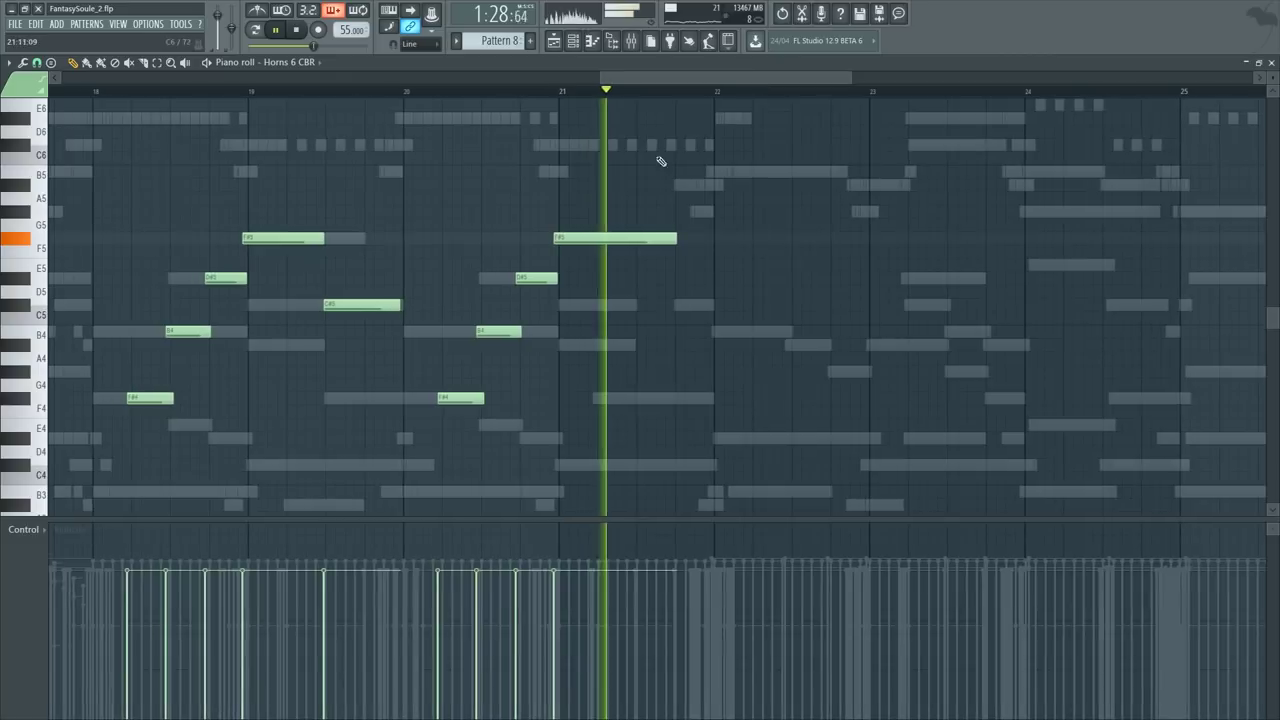
key("space")
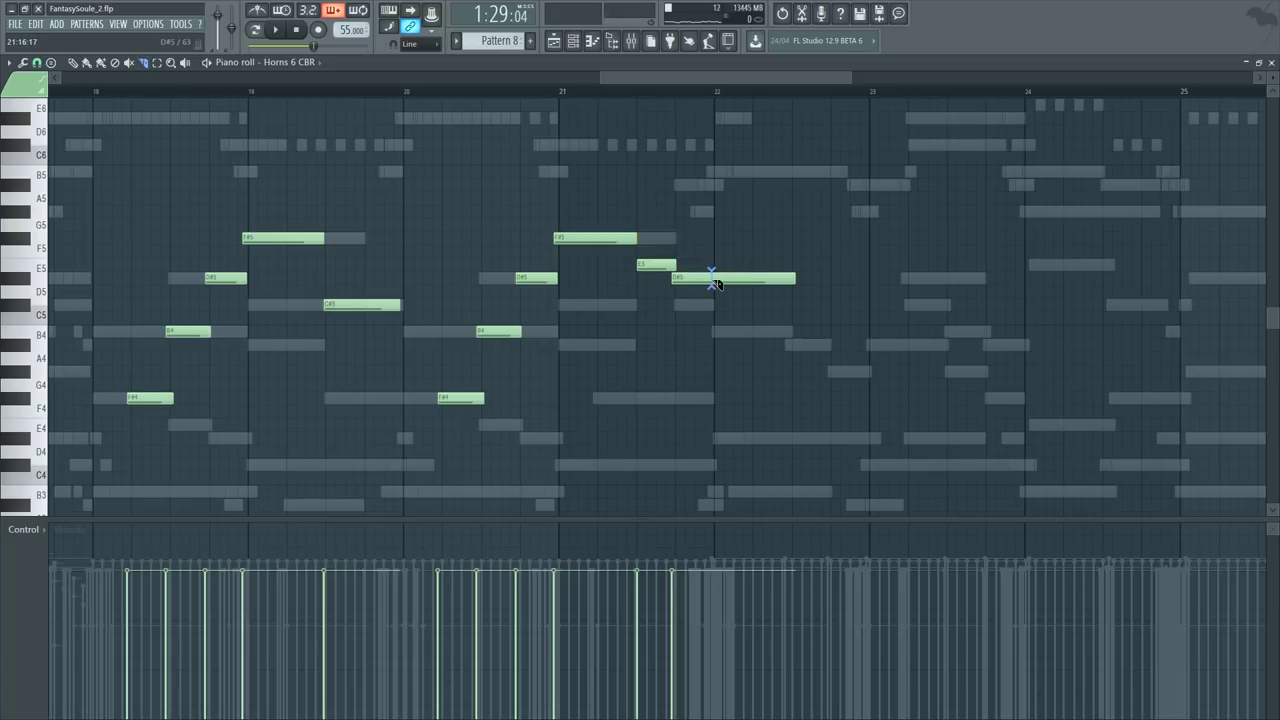
key("space")
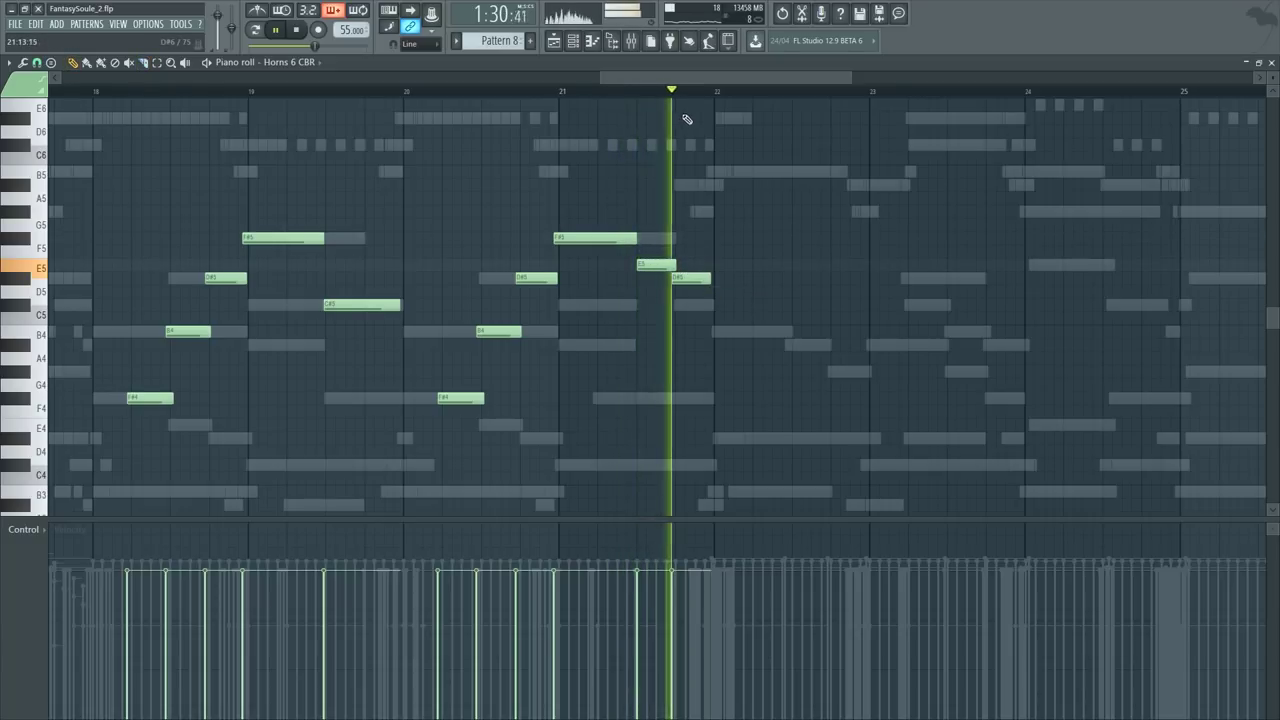
key("space")
Step: Add a long D#5 horn note at the start of bar 22 and a long C#5 starting shortly after it
scroll(766, 91, "up", 3)
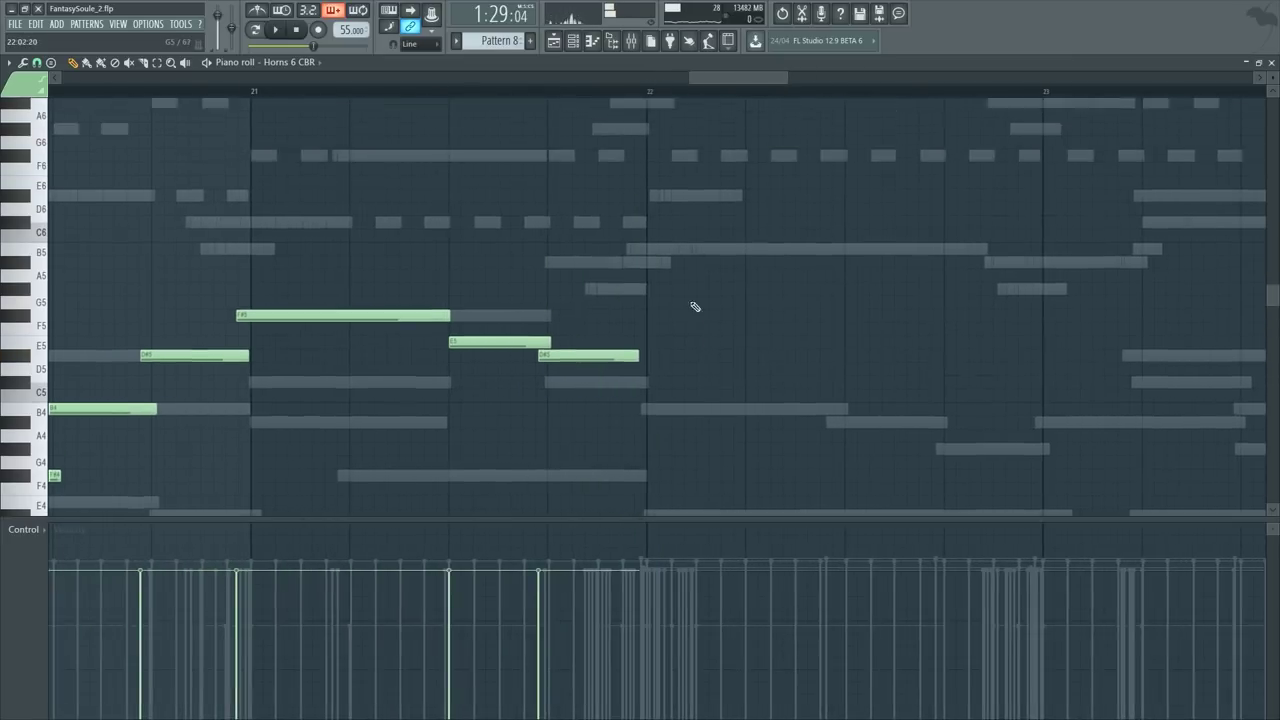
scroll(670, 265, "down", 1)
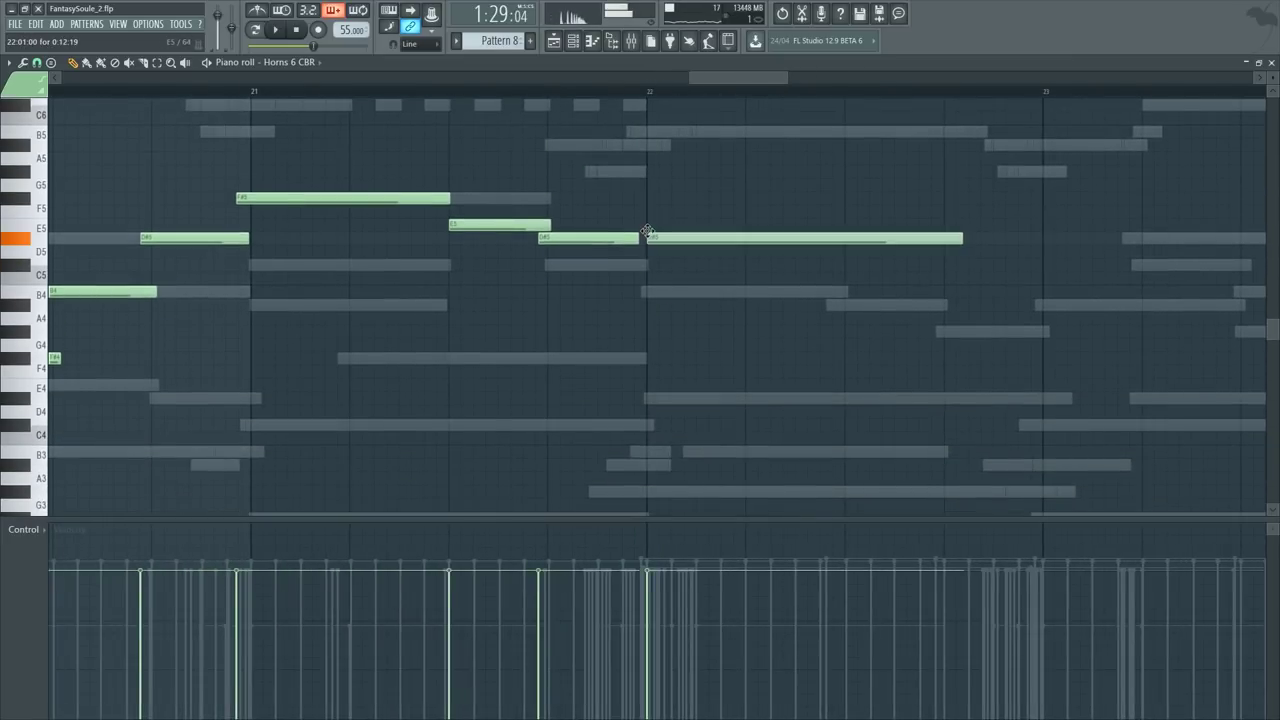
key("space")
scroll(716, 97, "up", 3)
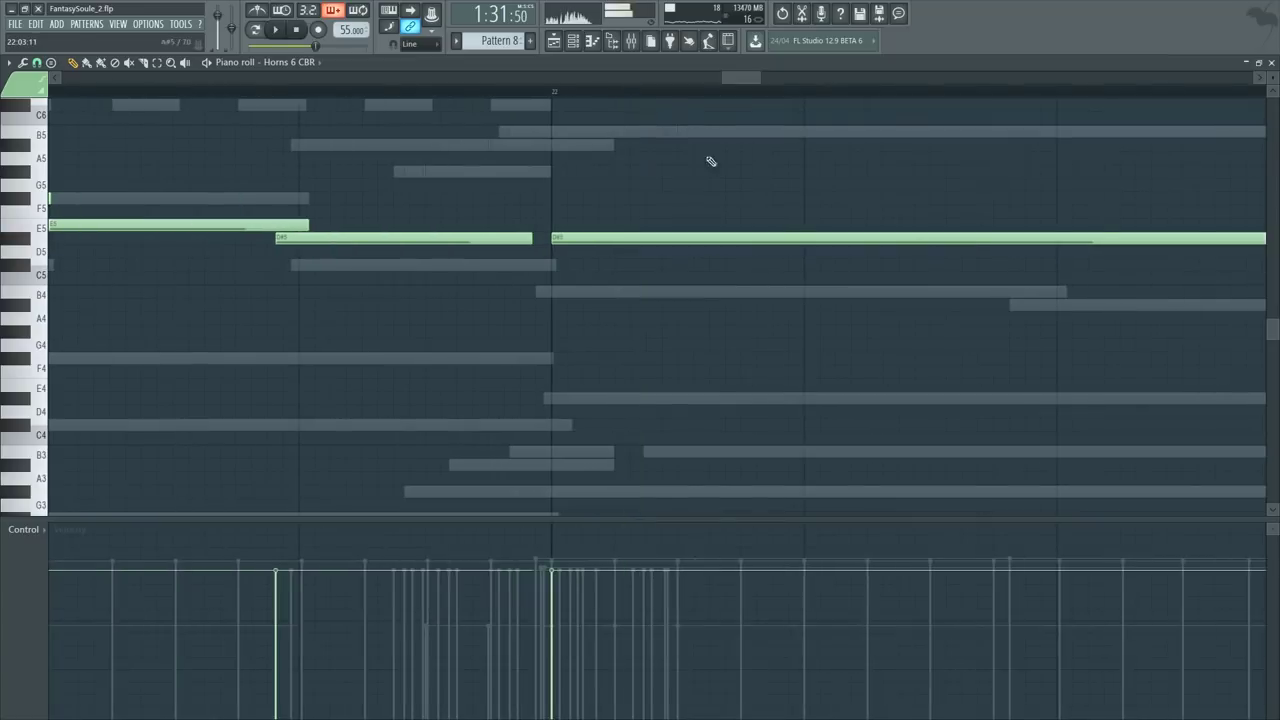
mouse_move(614, 265)
left_mouse_down()
mouse_move(614, 278)
mouse_move(614, 265)
left_mouse_up()
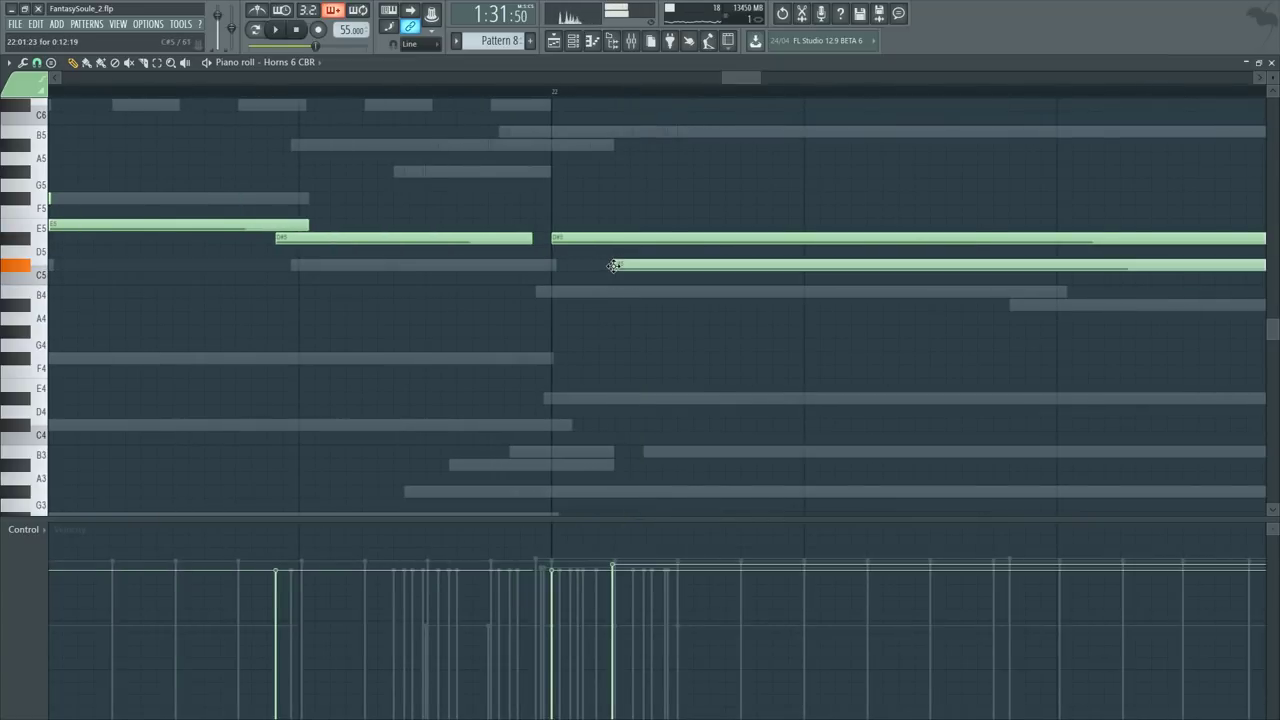
Step: Look over the channel rack and play the horn passage from bar 21 into bar 22
key("F6")
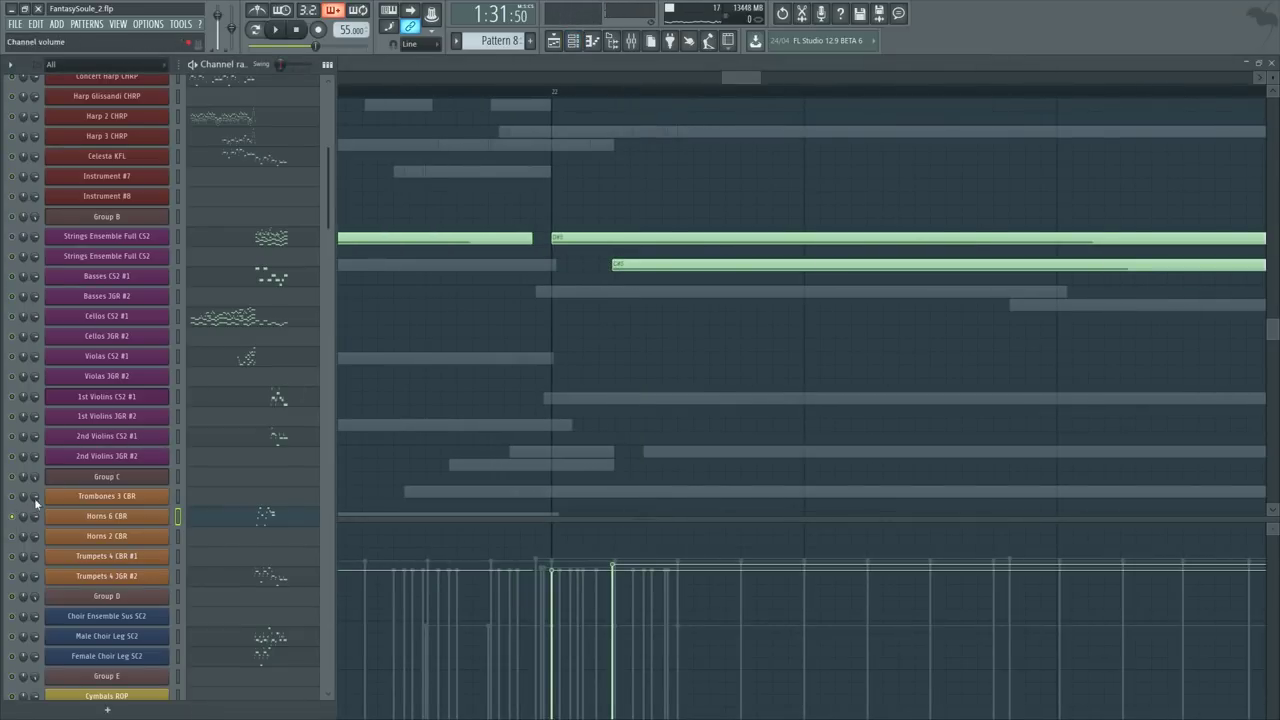
scroll(257, 286, "up", 3)
key("F6")
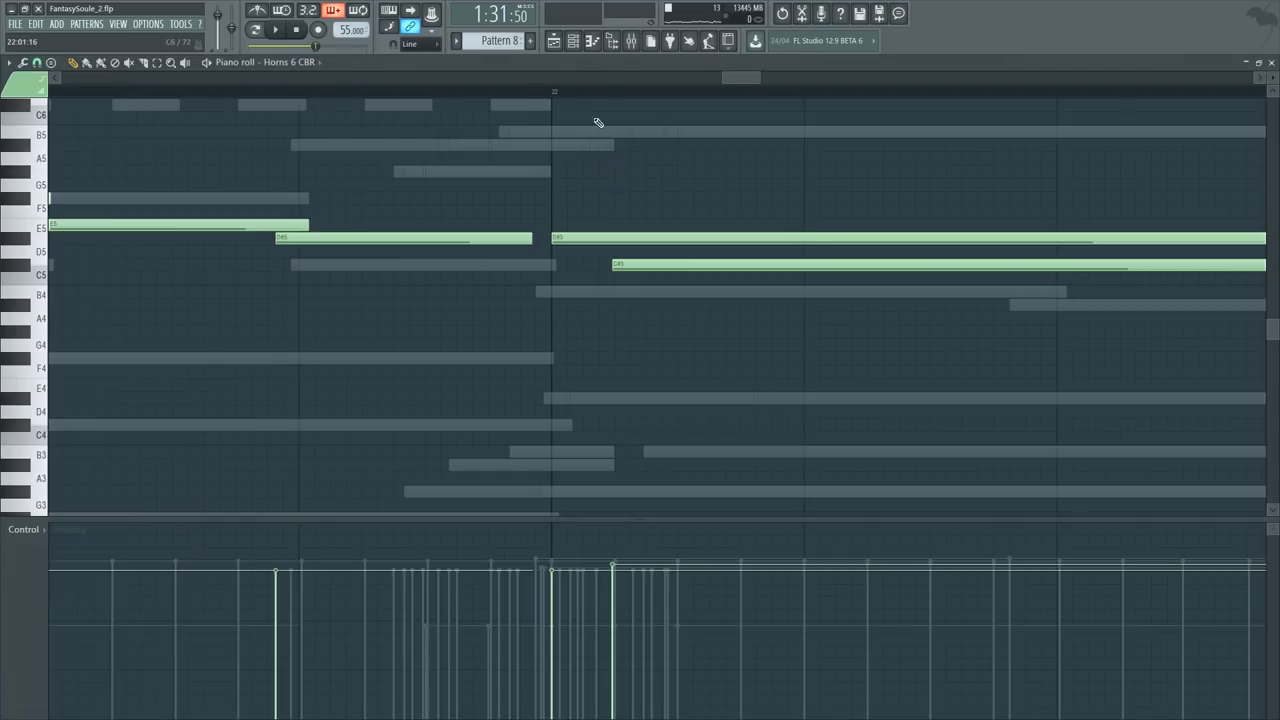
key("space")
scroll(597, 123, "down", 5)
key("space")
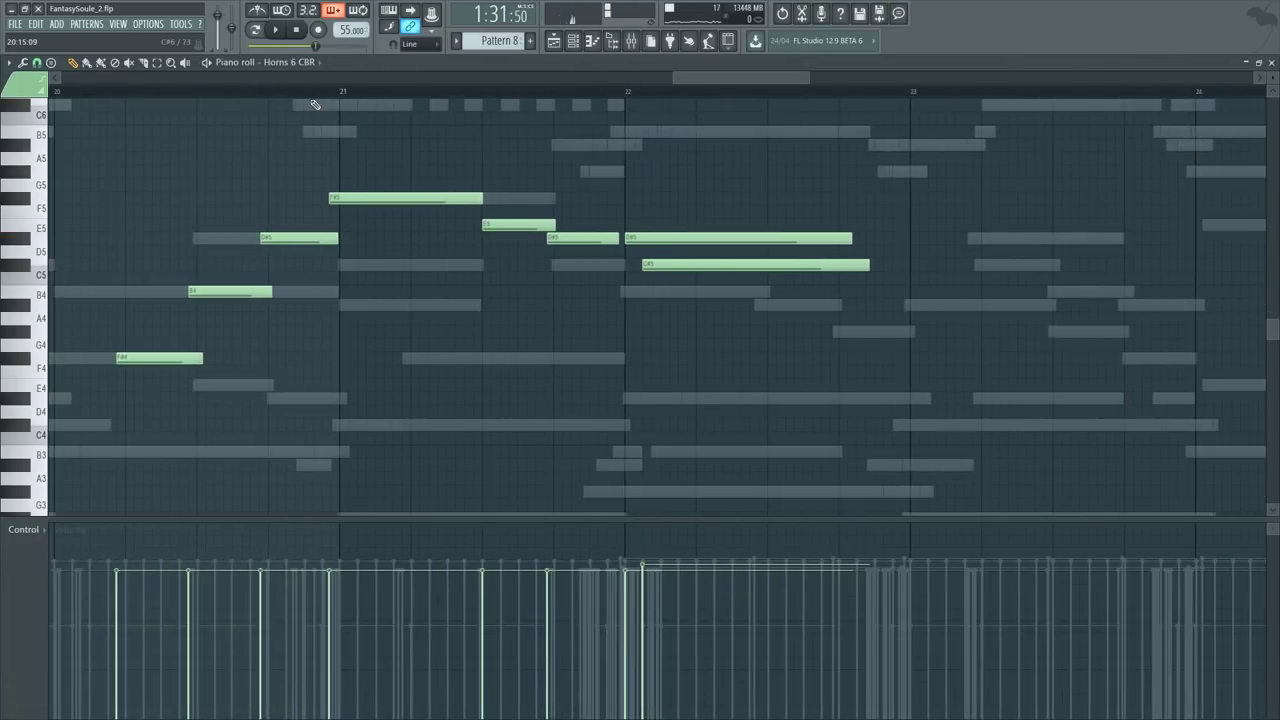
key("F6")
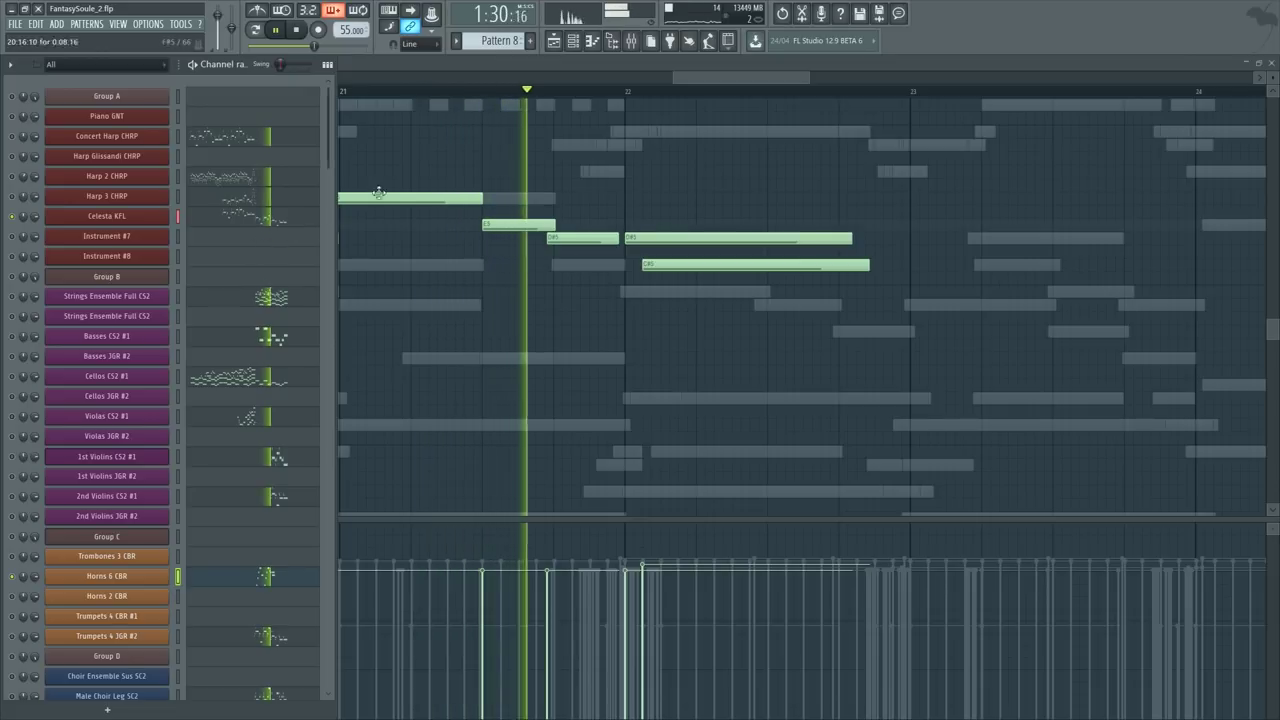
key("F6")
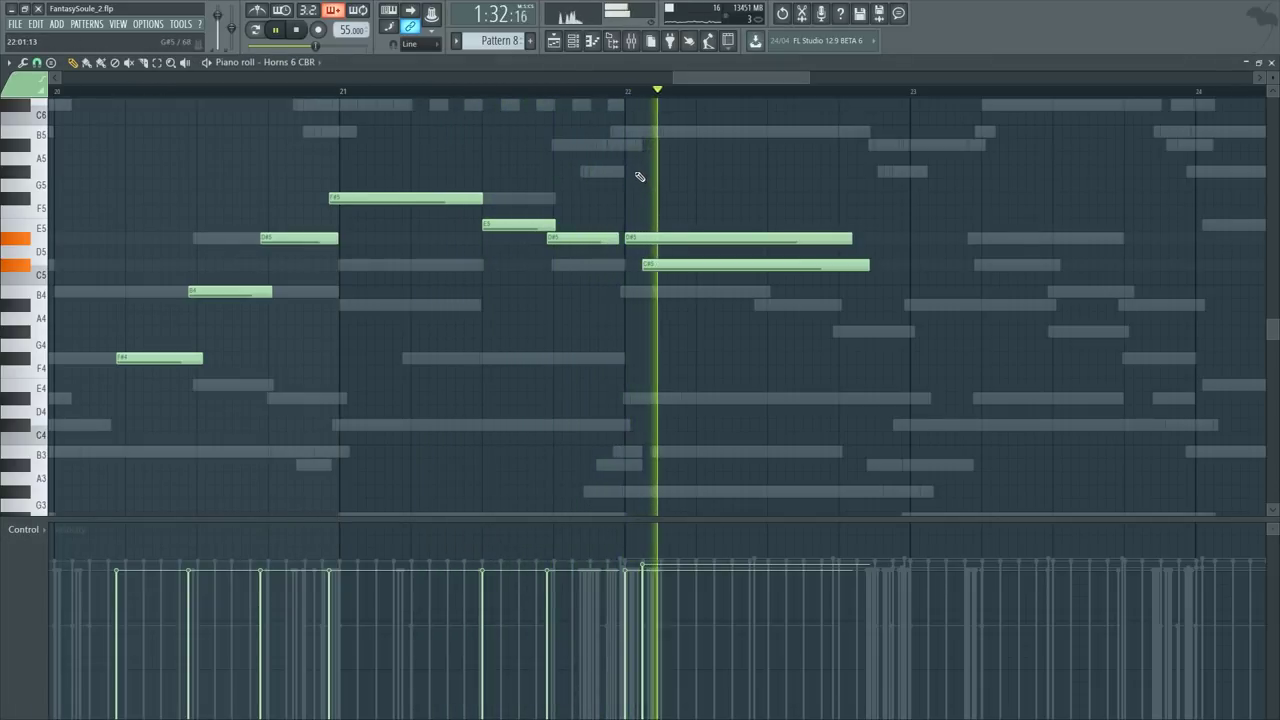
key("space")
Step: Start the long D#5 just before bar 22, cut it off where the C#5 begins, and replay
scroll(660, 91, "up", 3)
key("space")
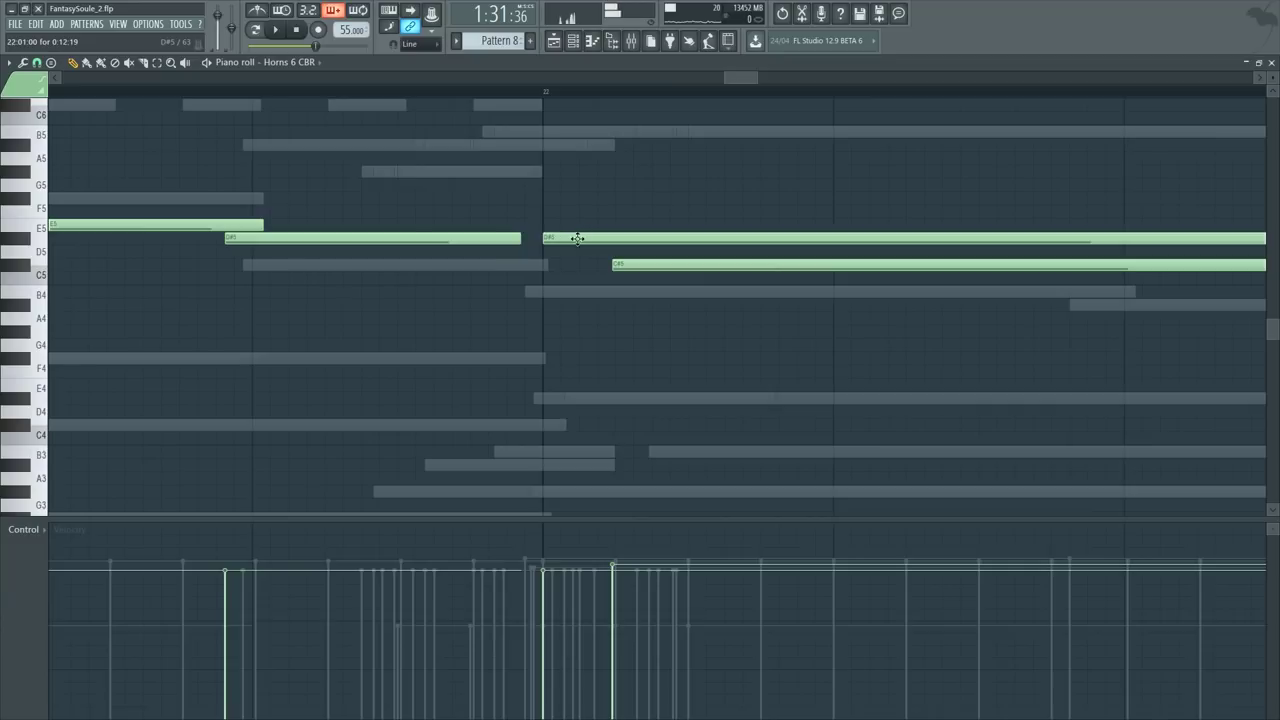
double_click(614, 264)
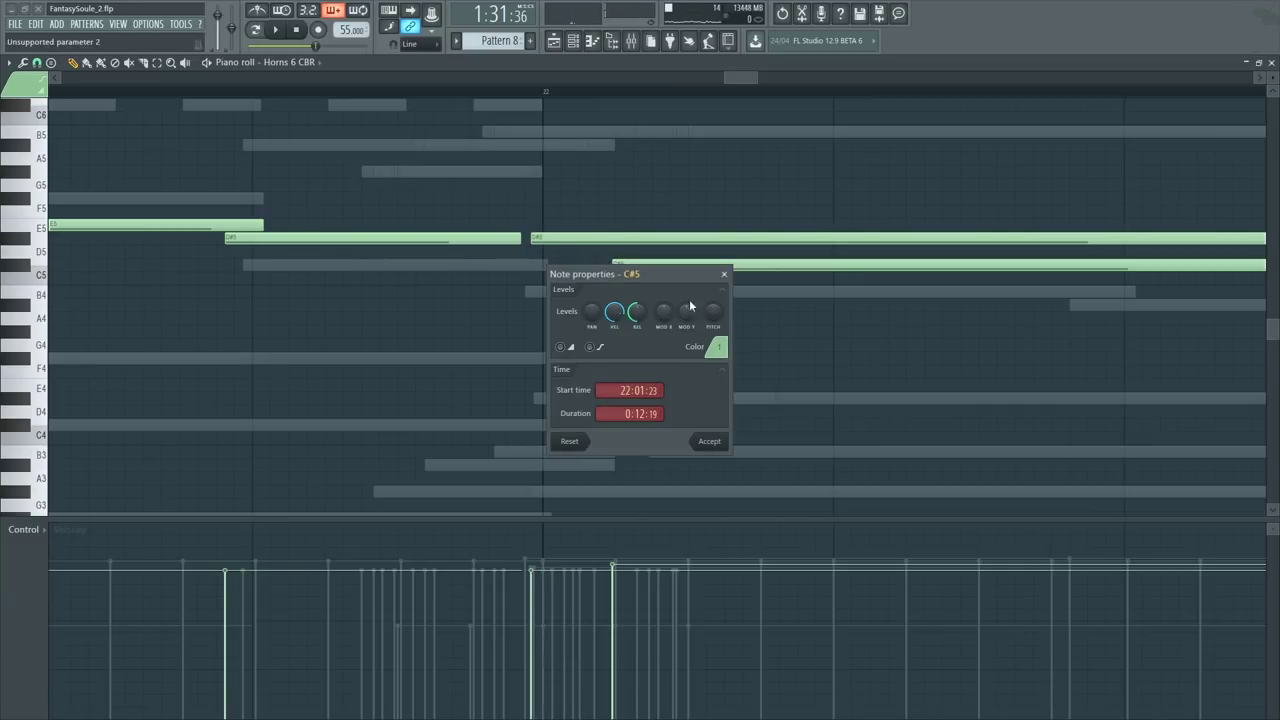
left_click(724, 274)
right_click(624, 243)
key("space")
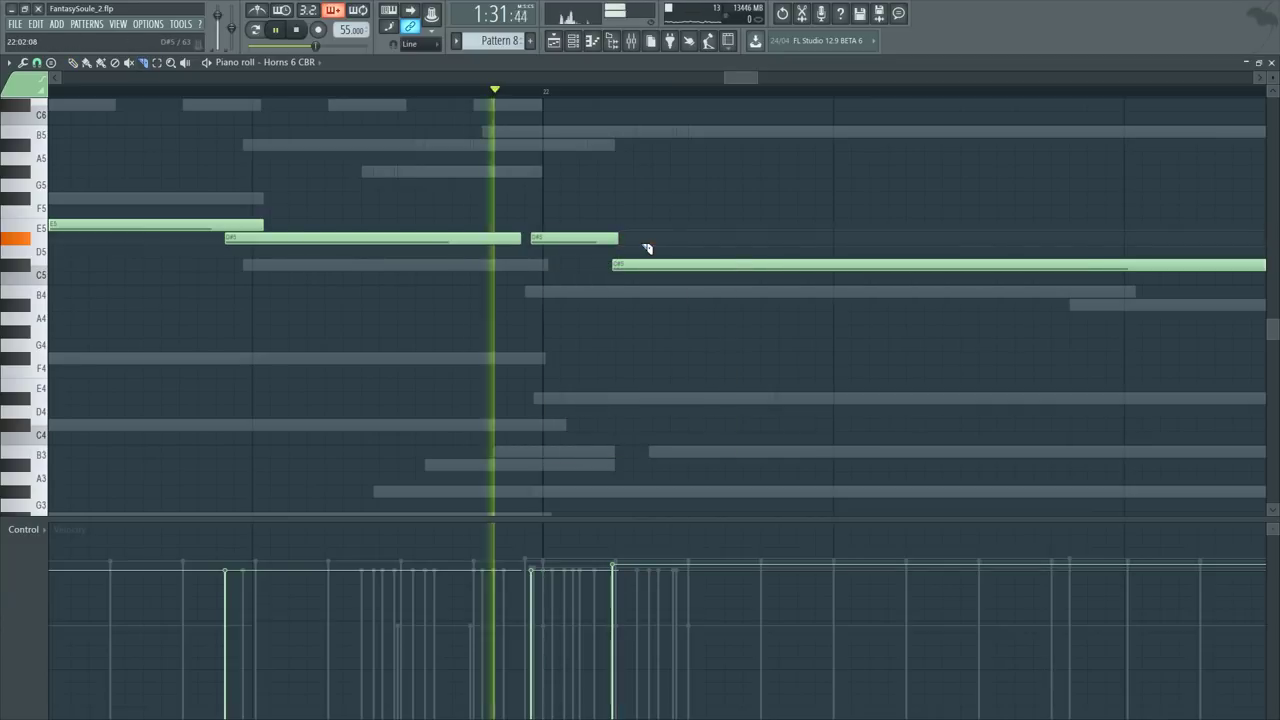
Step: Shorten the C#5 to a brief passing note and add a B4 after it, held to the middle of bar 22
left_click(727, 265)
right_click(756, 268)
key("p")
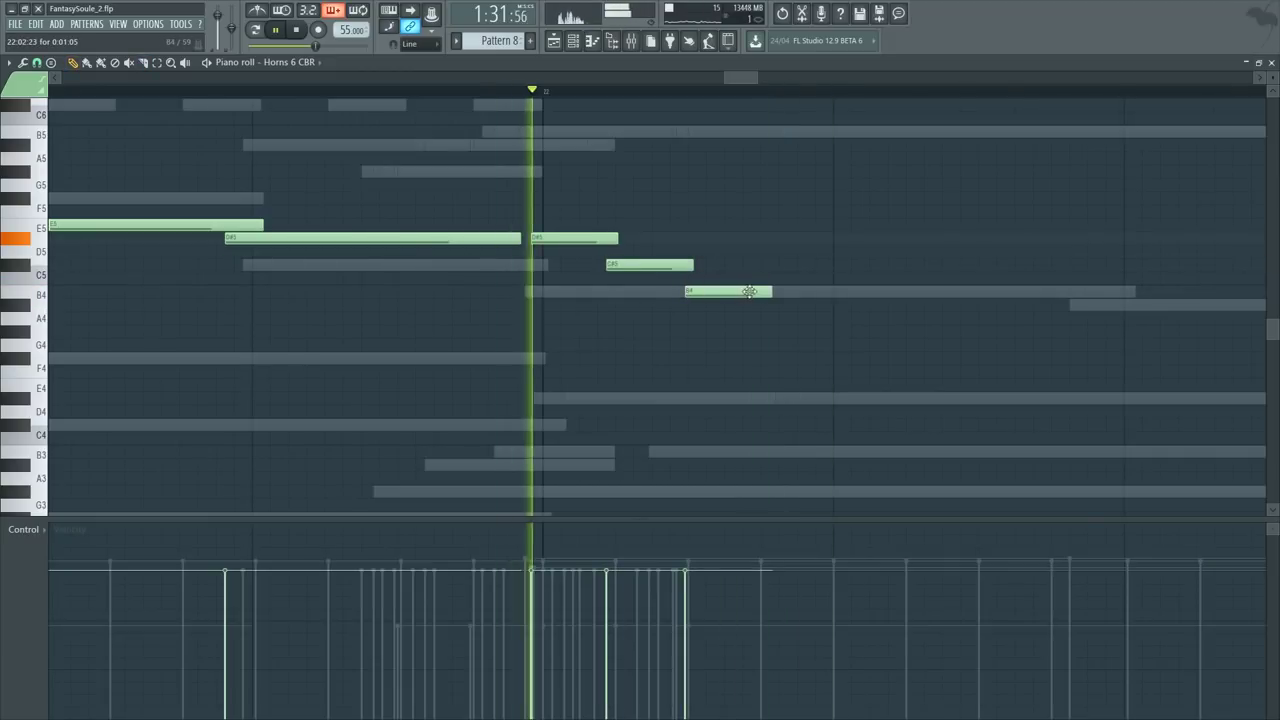
left_click_drag(770, 292, 1122, 291)
Step: Replay the descending D#5, C#5 and B4 horn notes from just before bar 22
scroll(835, 132, "down", 3)
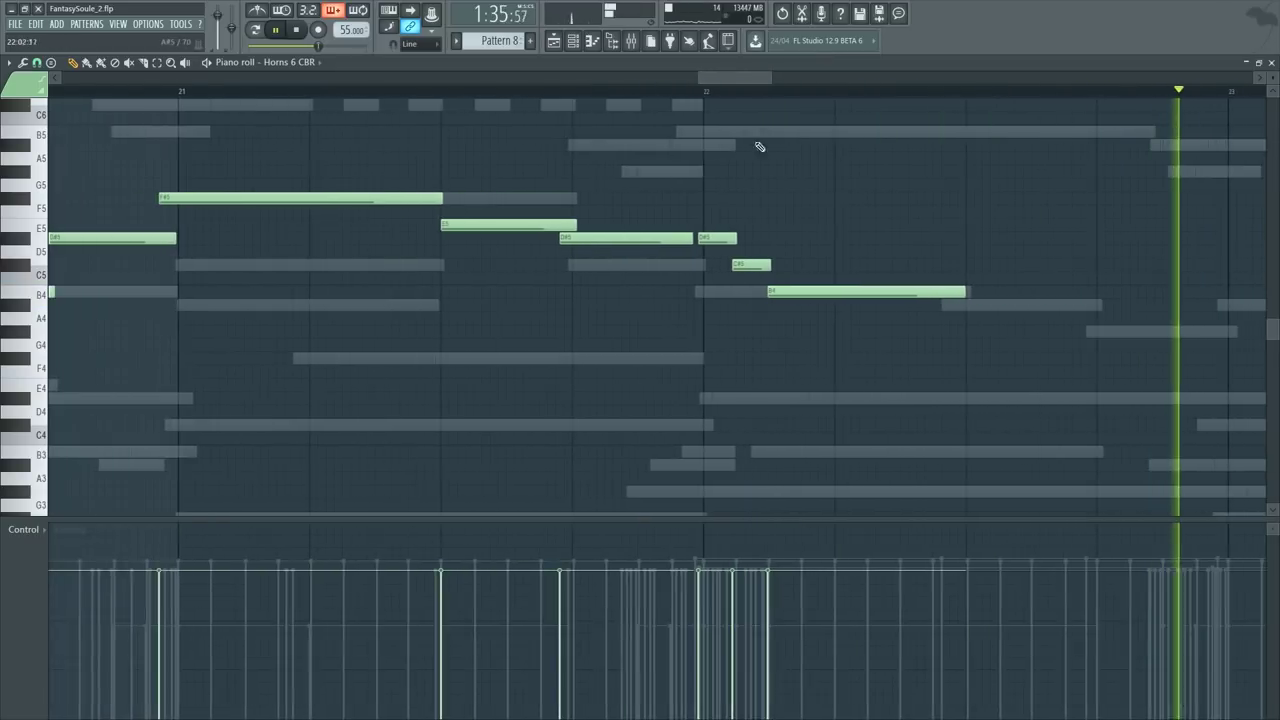
left_click(669, 92)
left_click_drag(719, 80, 734, 86)
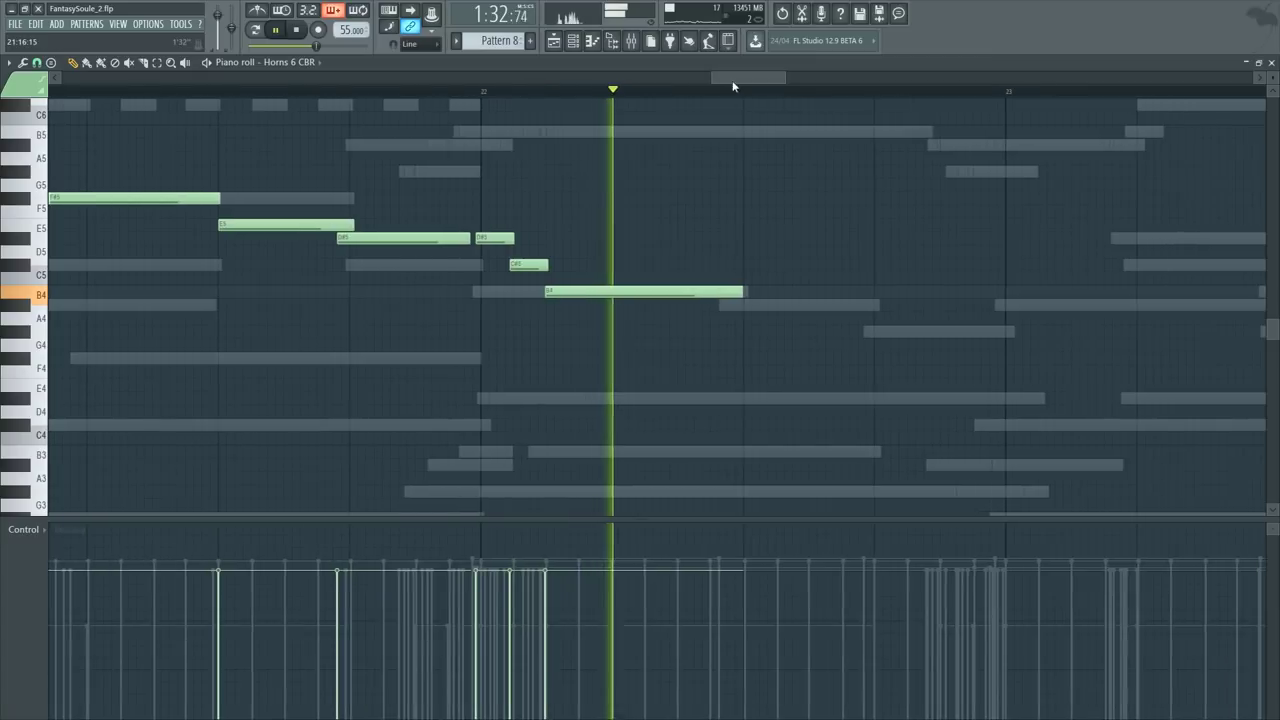
Step: Switch on the 1st Violins CS2 #1 channel alongside the horns and play from just before bar 22
key("F6")
scroll(230, 514, "down", 3)
key("space")
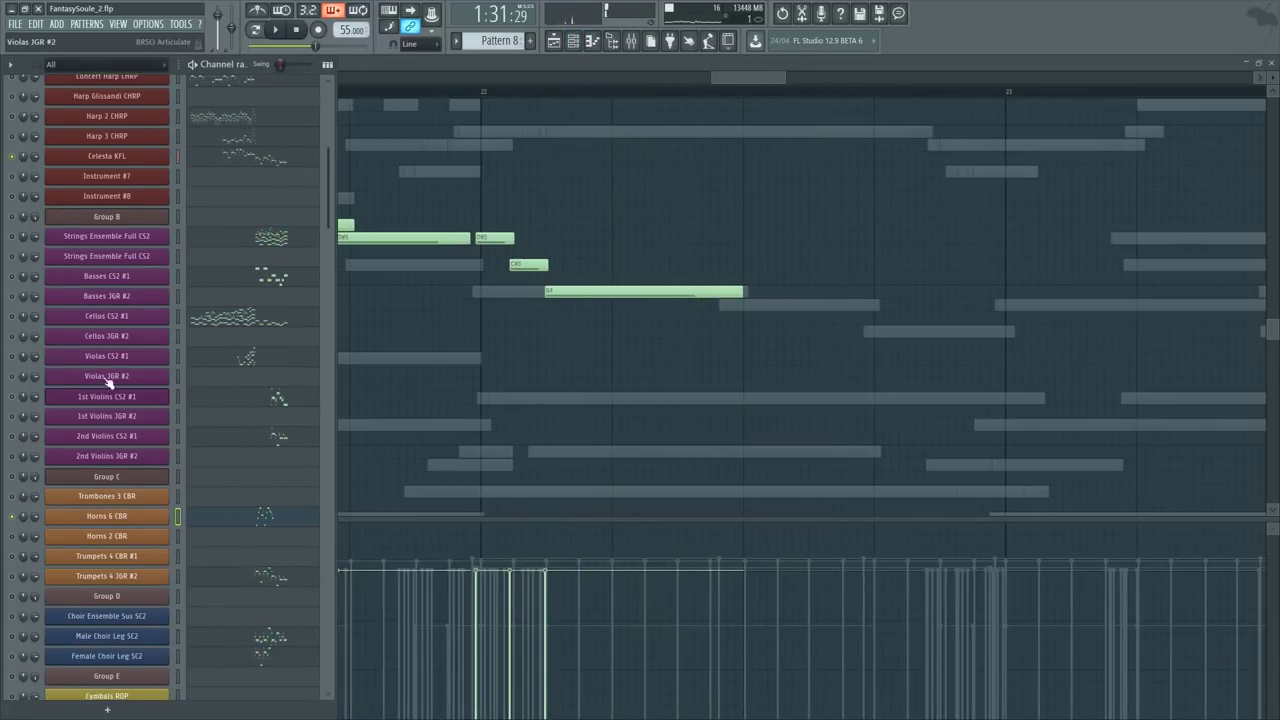
key("space")
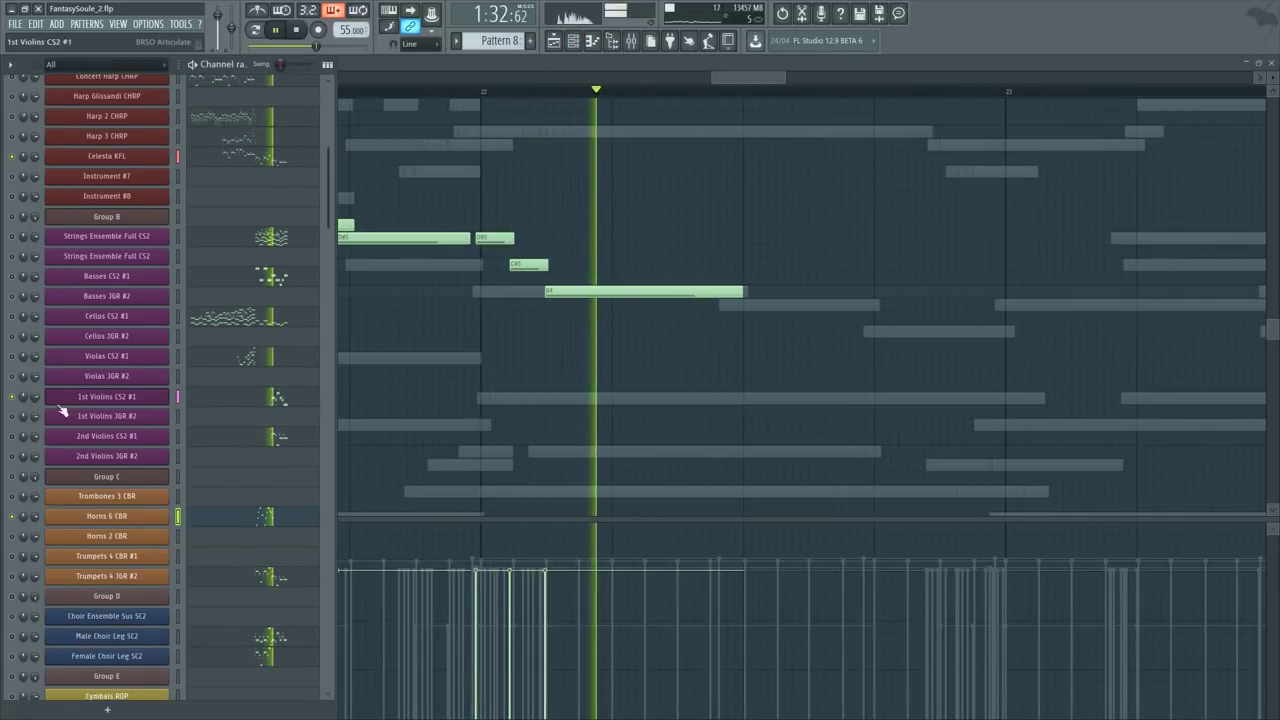
key("F6")
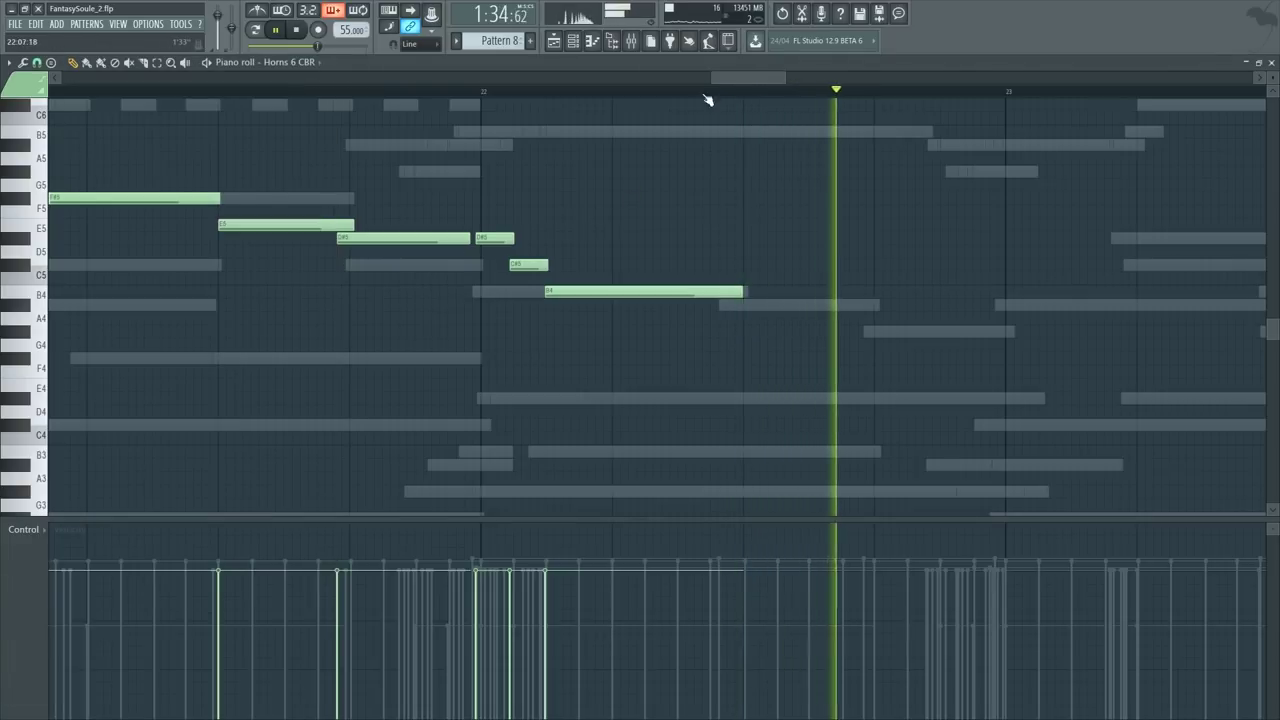
Step: Add a long D#5 horn note that starts shortly before bar 23 and holds through its first quarter
key("space")
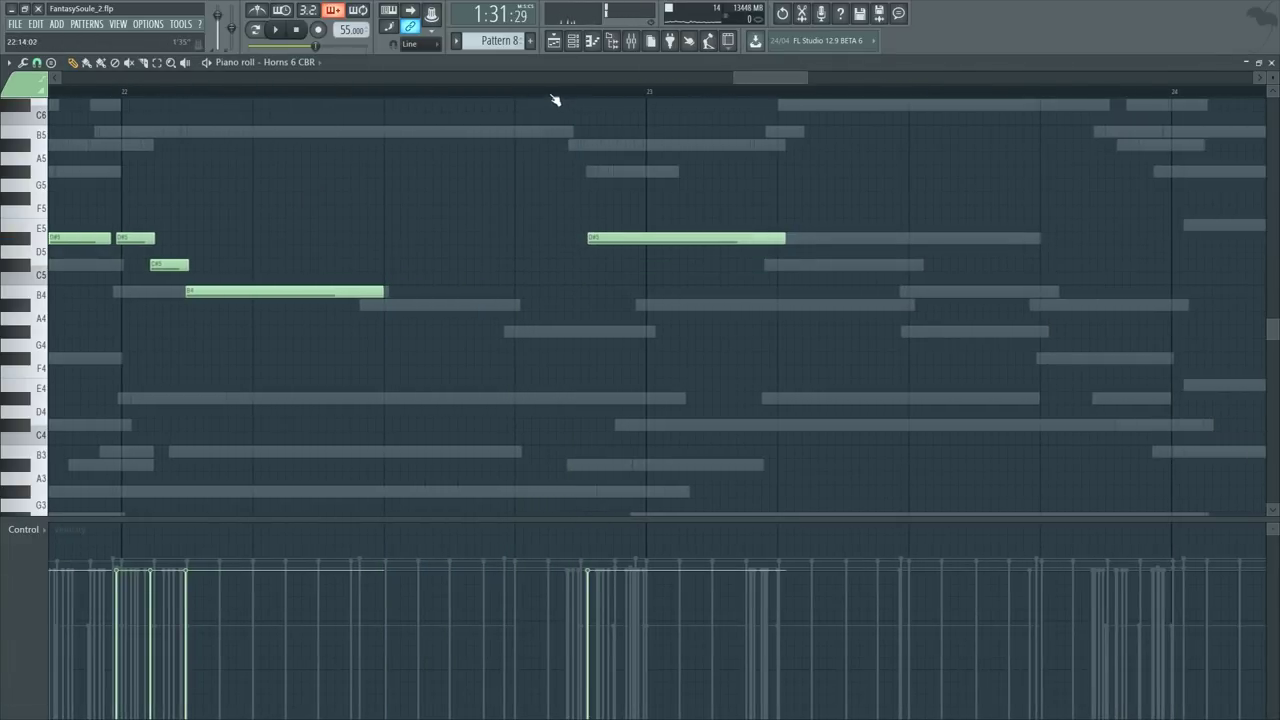
scroll(570, 96, "up", 2)
key("space")
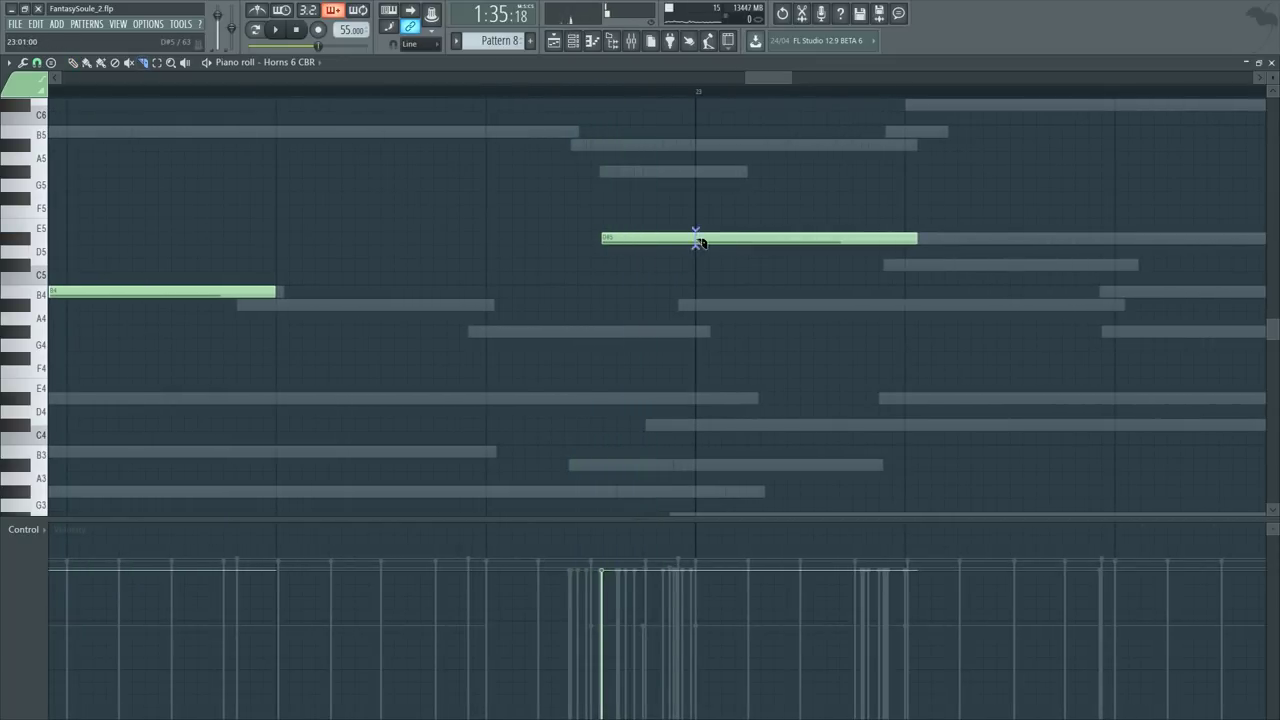
Step: Try splitting the D#5 around bar 23 into three repeated notes, play it, and restore the single note
key("space")
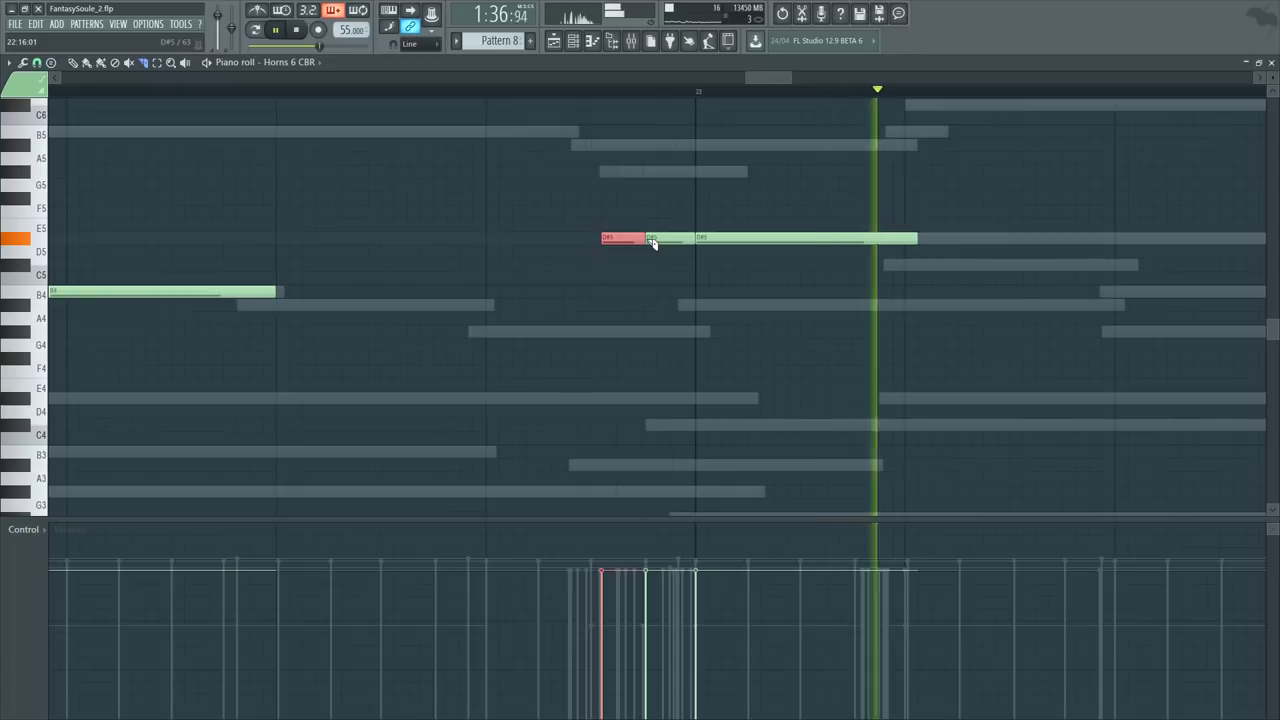
scroll(746, 98, "down", 2)
left_click(624, 93)
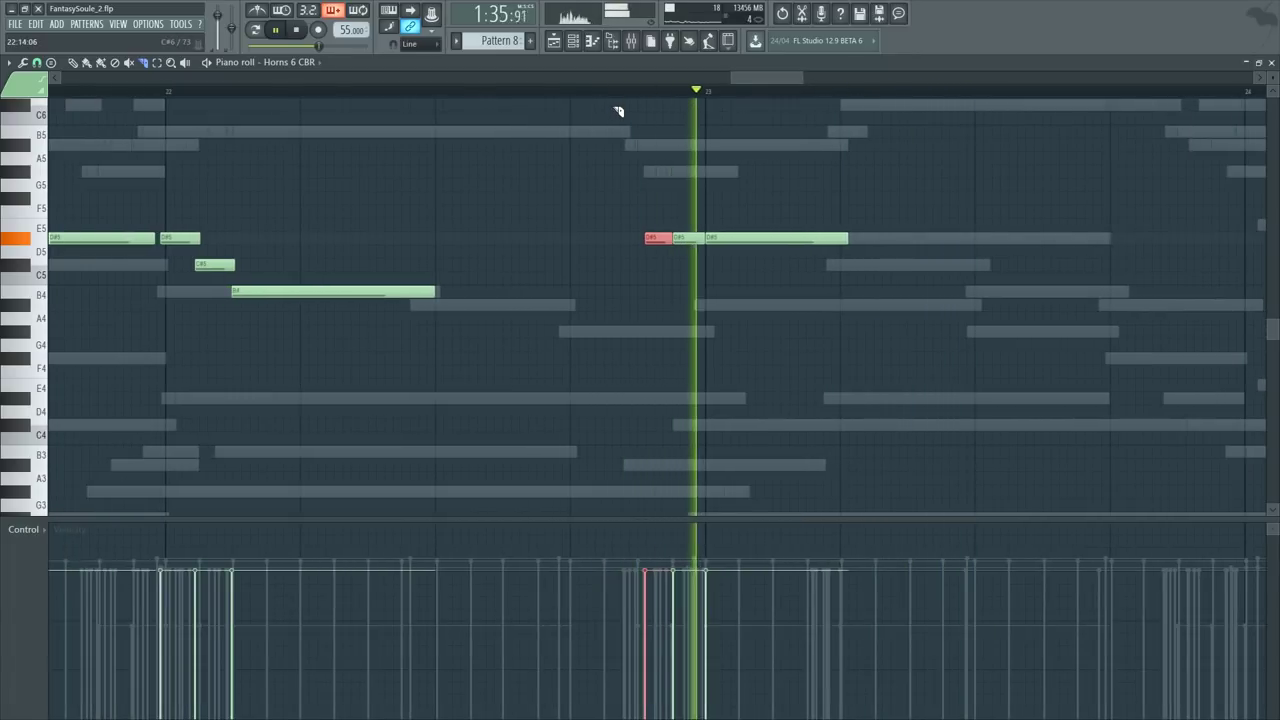
key("space")
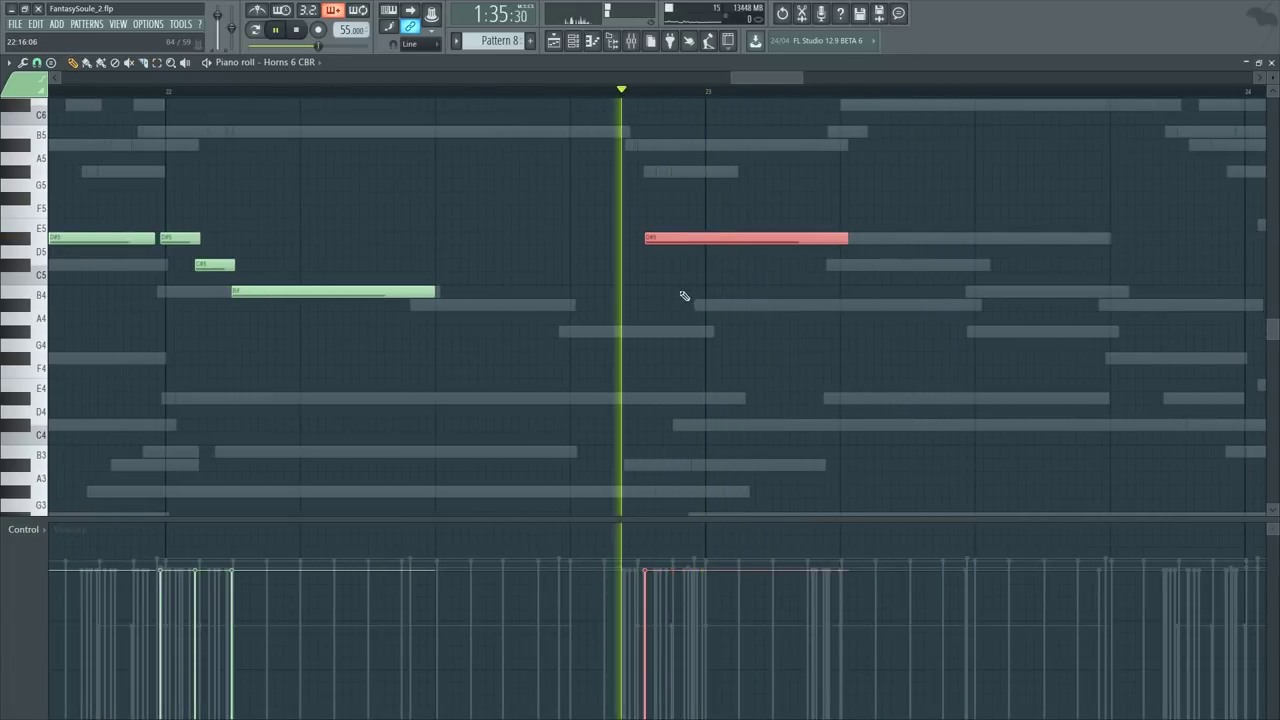
left_click(685, 296, "ctrl")
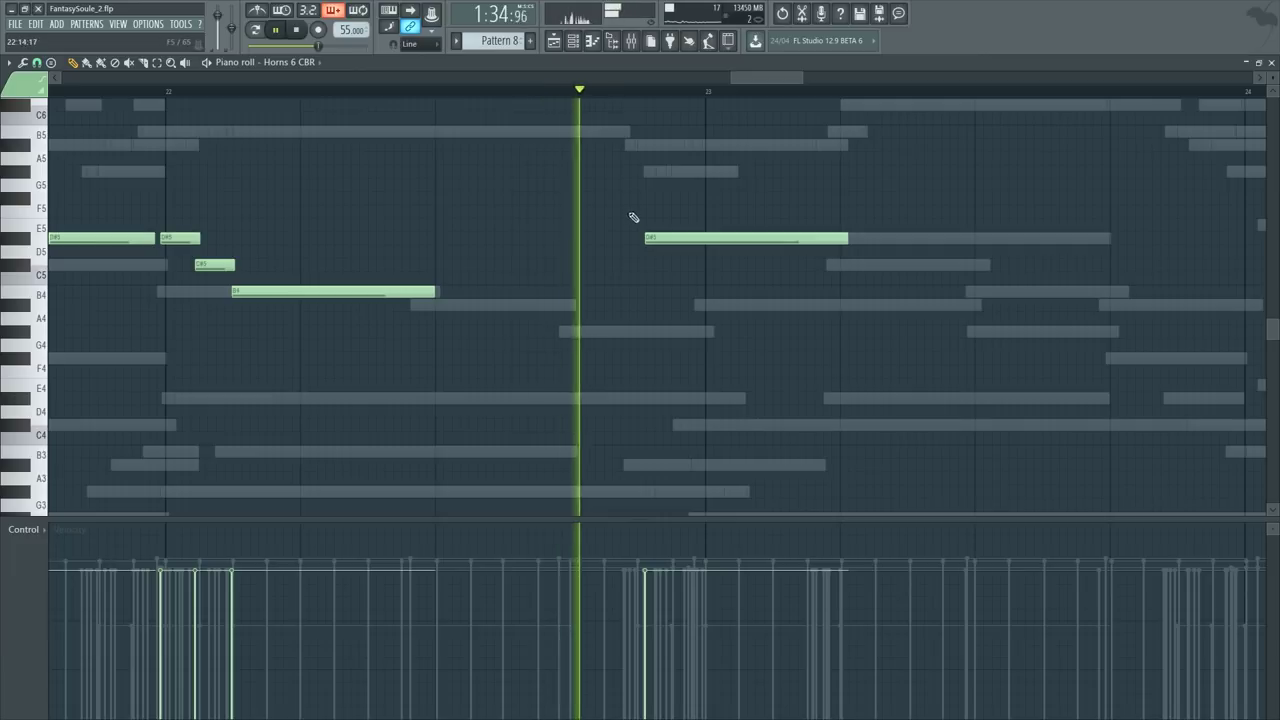
Step: Start the D#5 before bar 23 a little earlier, replay, and nudge the start of the B4 in bar 22 earlier
left_click_drag(646, 238, 611, 238)
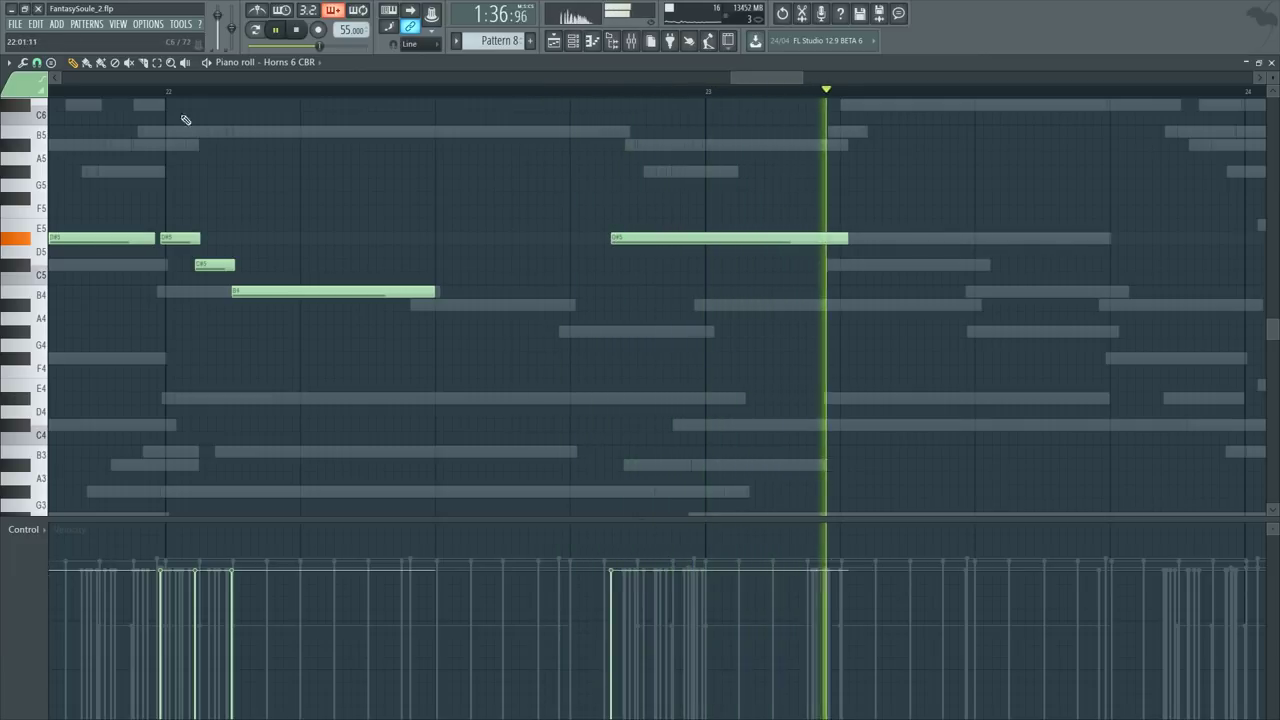
left_click(140, 91)
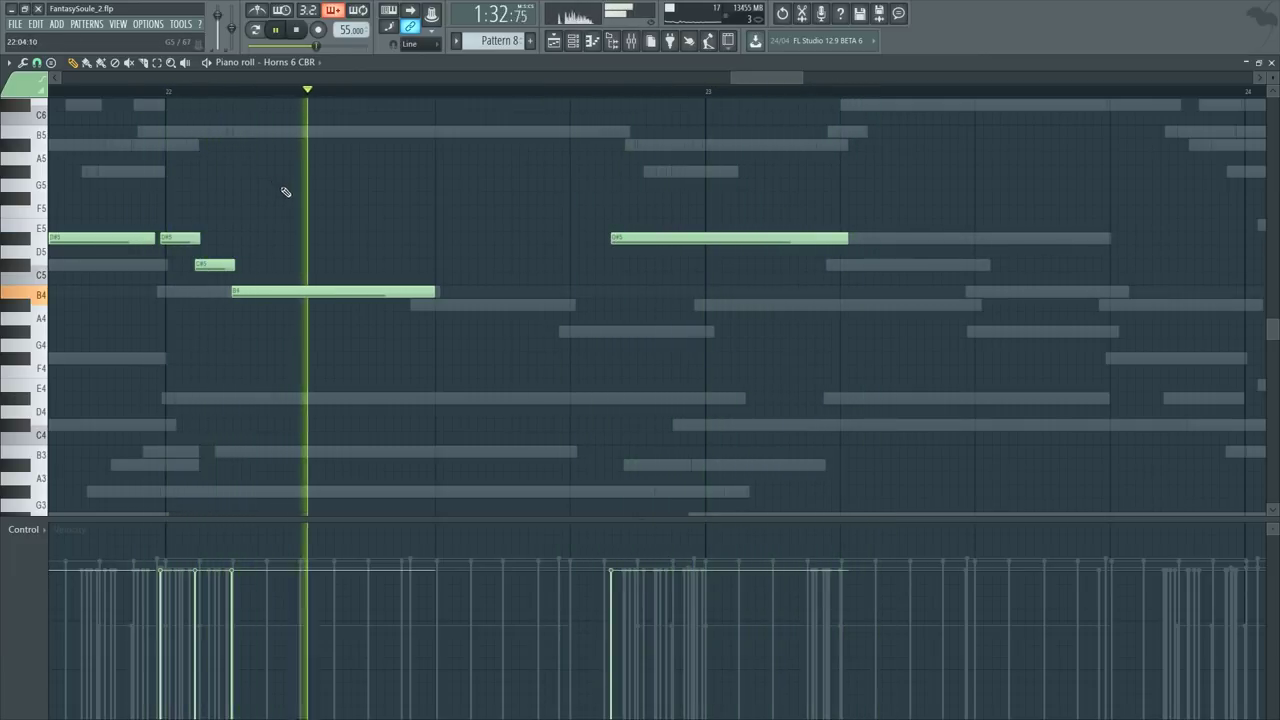
left_click_drag(232, 291, 227, 291)
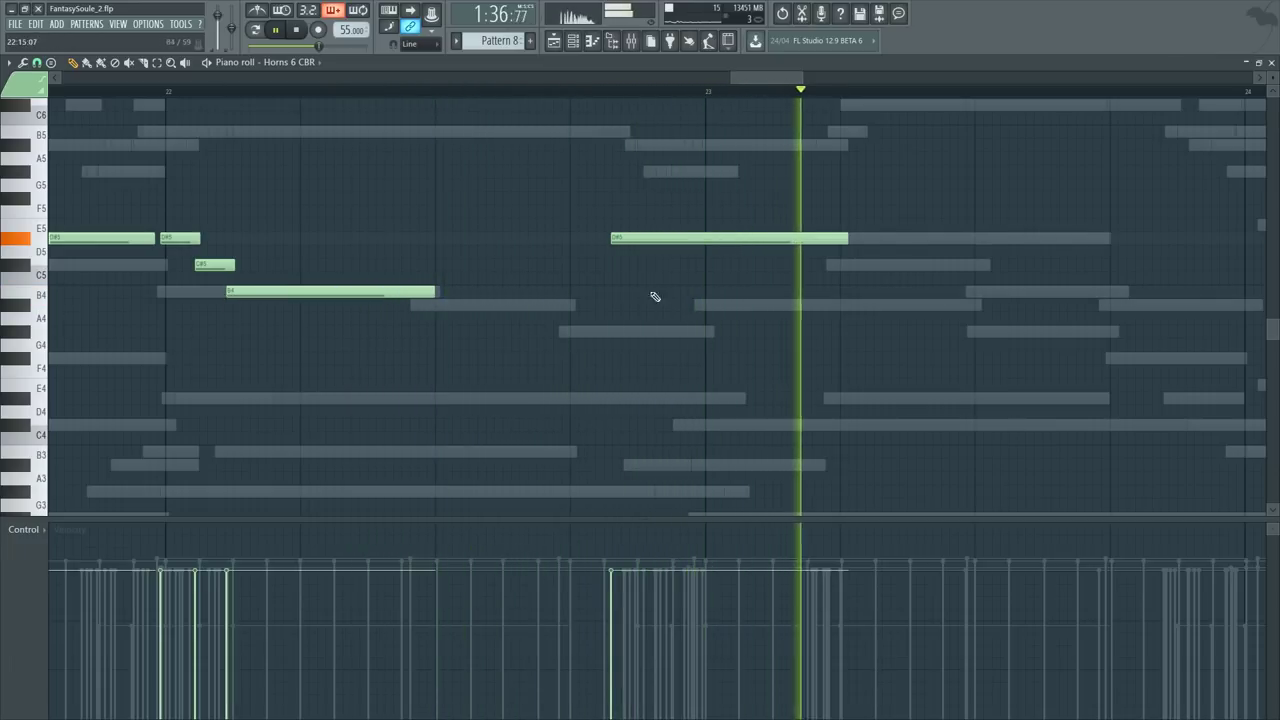
Step: Add a C#5 horn note overlapping the end of the D#5 in bar 23 and play the passage
key("space")
left_click_drag(826, 291, 840, 254)
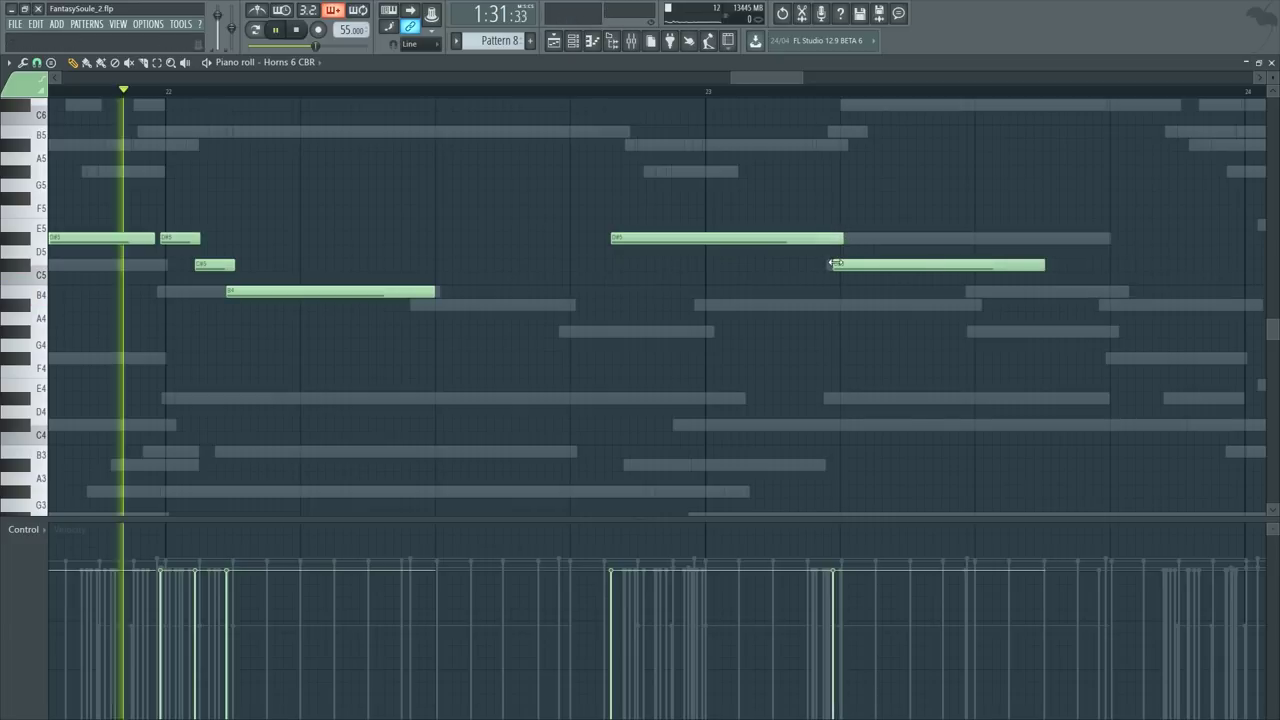
key("F6")
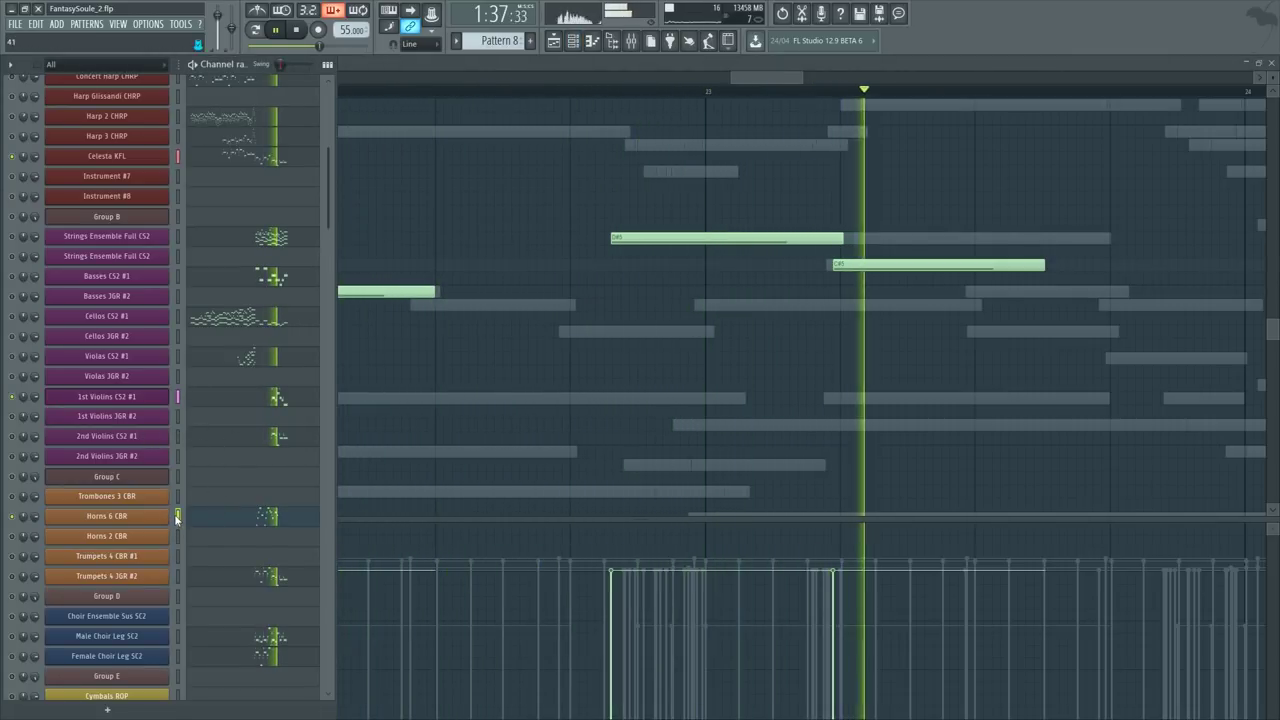
key("F6")
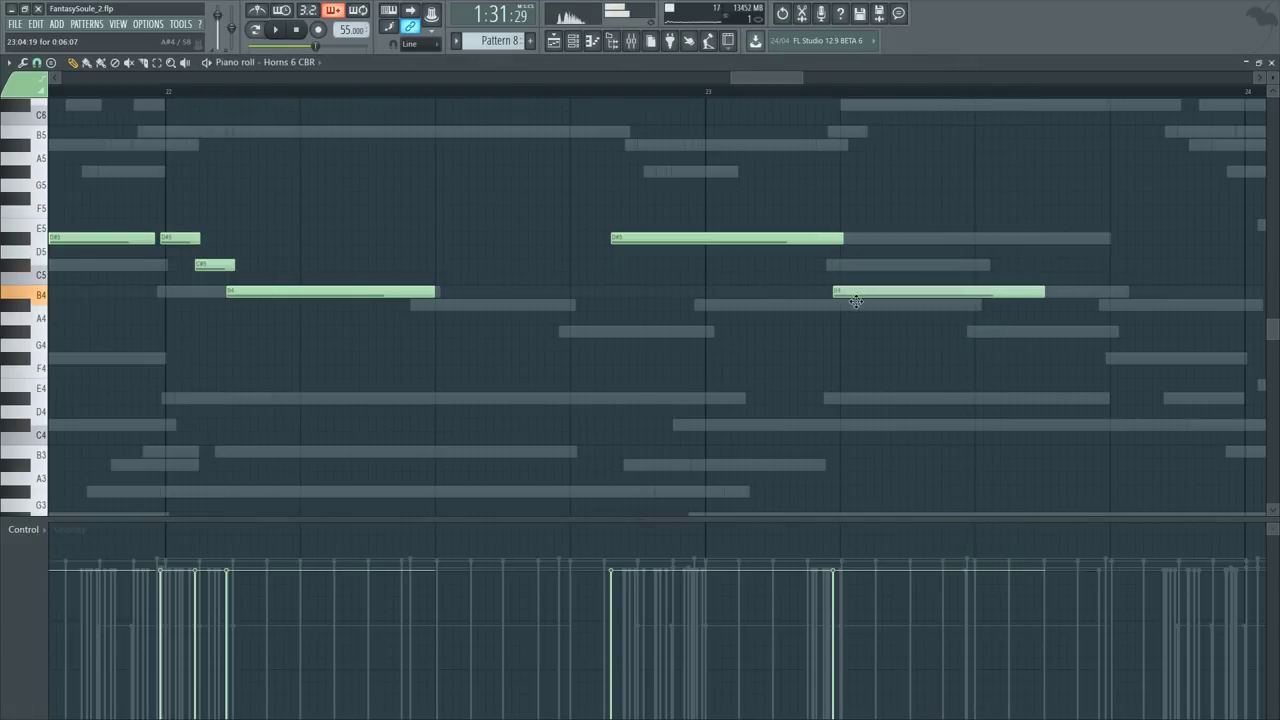
Step: Try moving the note after the D#5 down to A#4, following it with a C#5 halfway through bar 23
key("space")
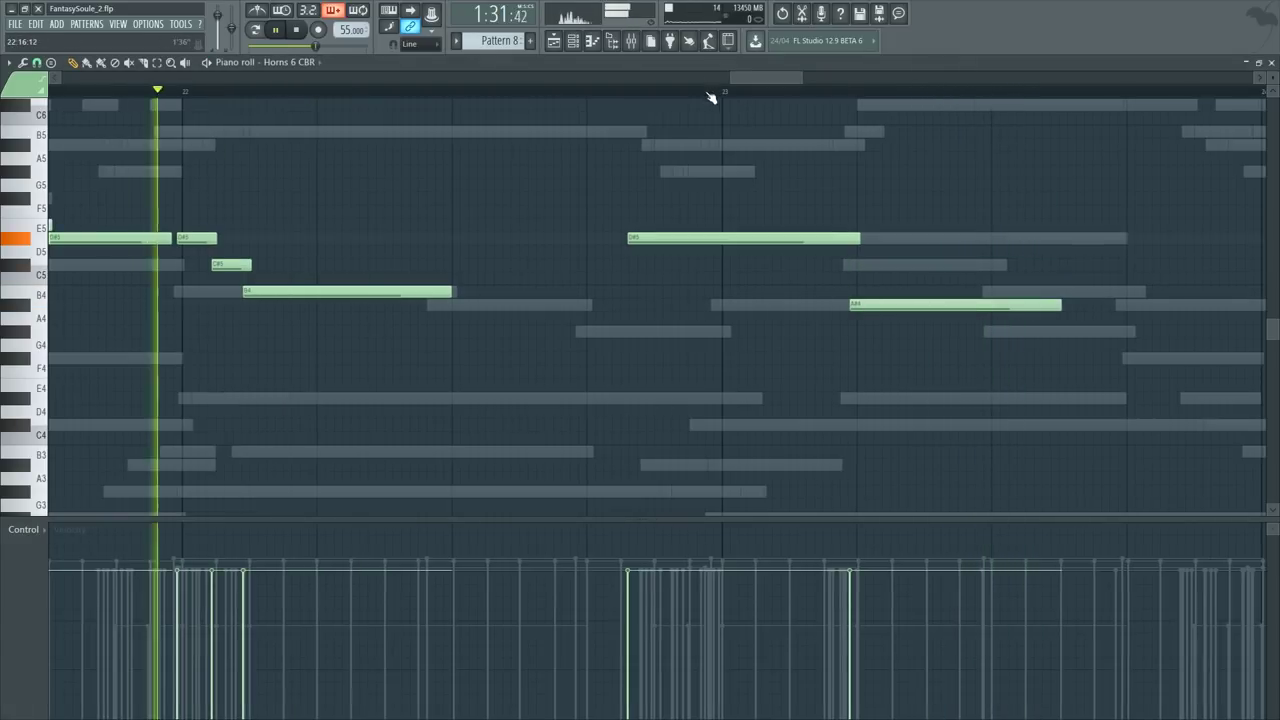
left_click(612, 96)
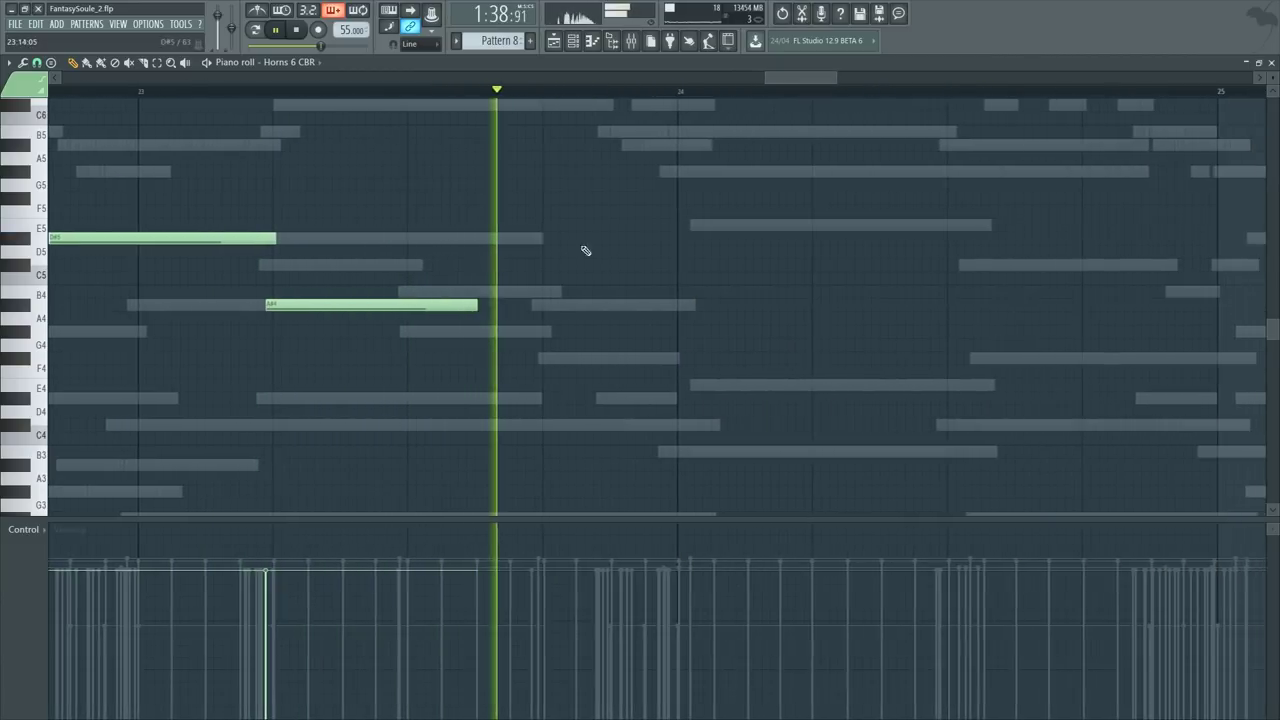
key("space")
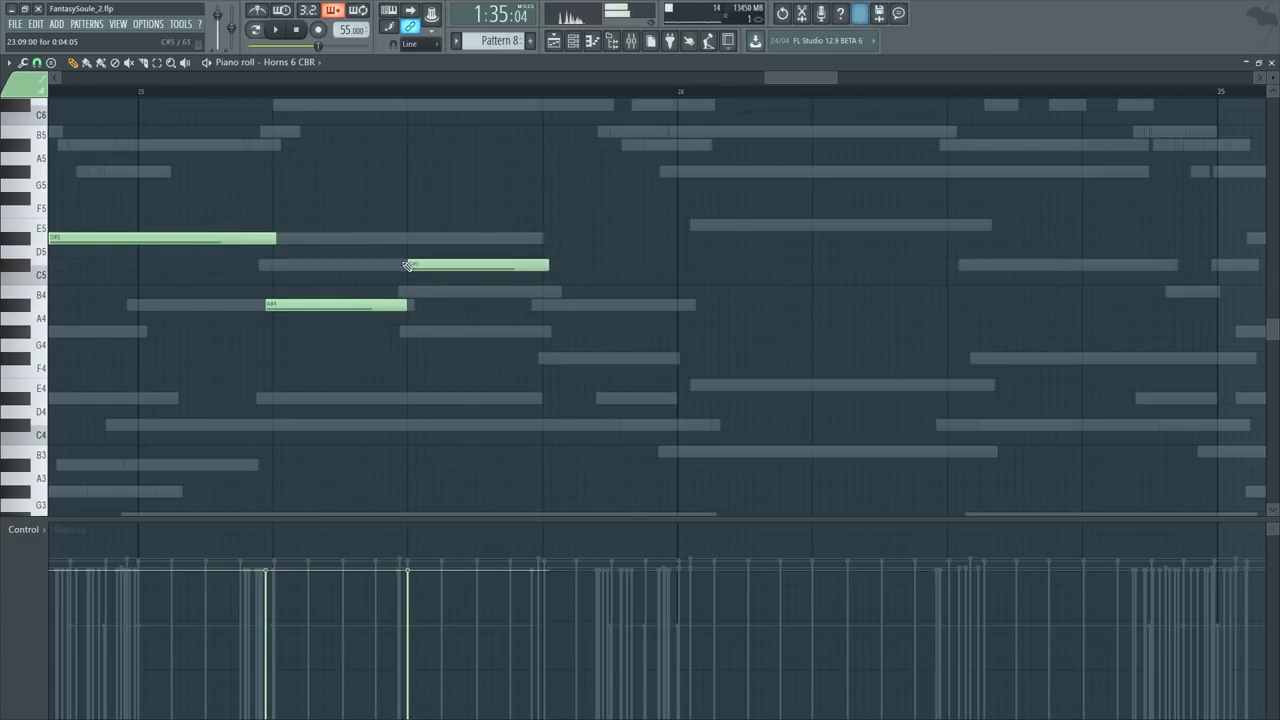
Step: Follow the D#5 in bar 23 with a single C#5 held to the bar's last quarter, and replay
key("space")
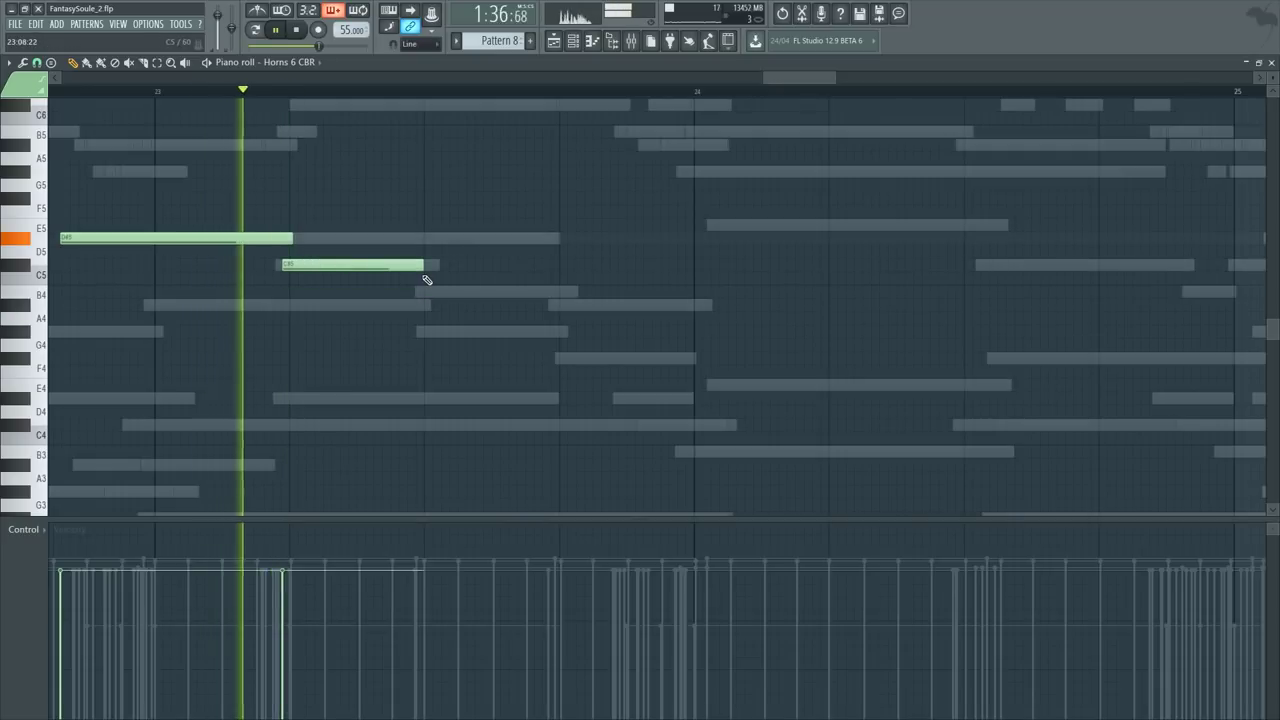
left_click_drag(423, 265, 559, 267)
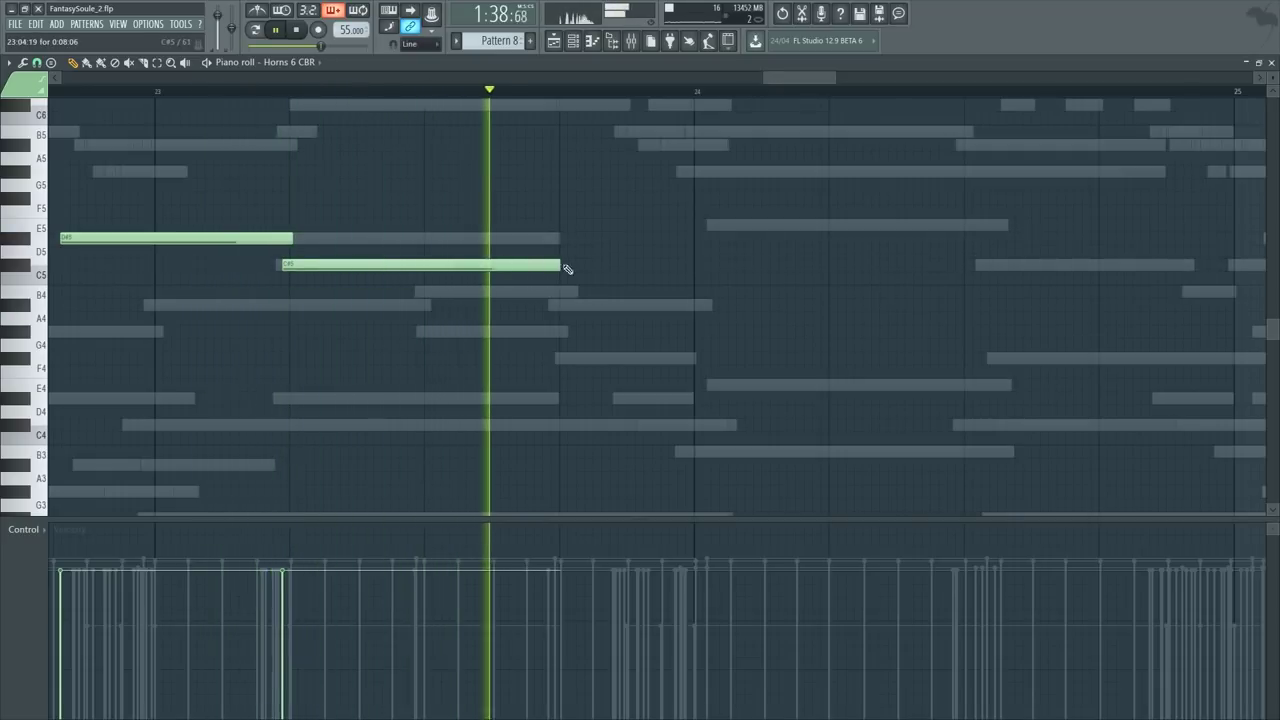
key("space")
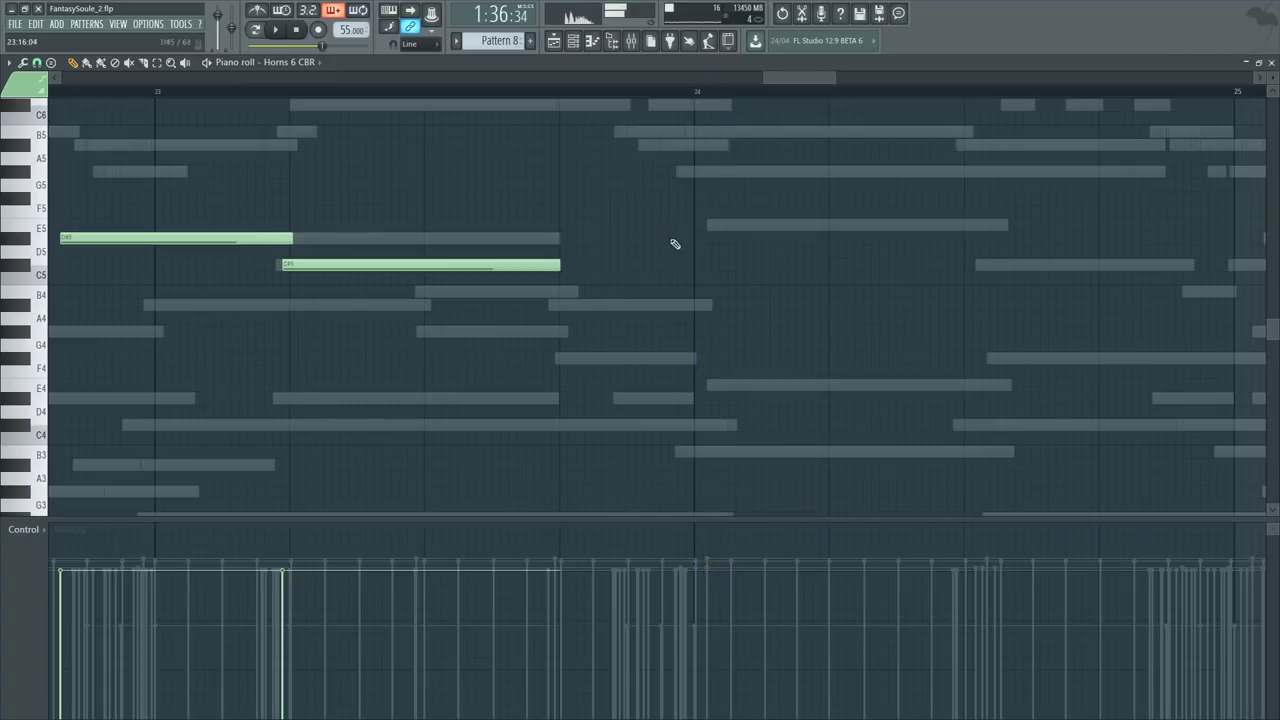
Step: Open the Flute CWC notes and copy the melody from just before bar 24 through bar 25
scroll(643, 240, "up", 3)
double_click(636, 212)
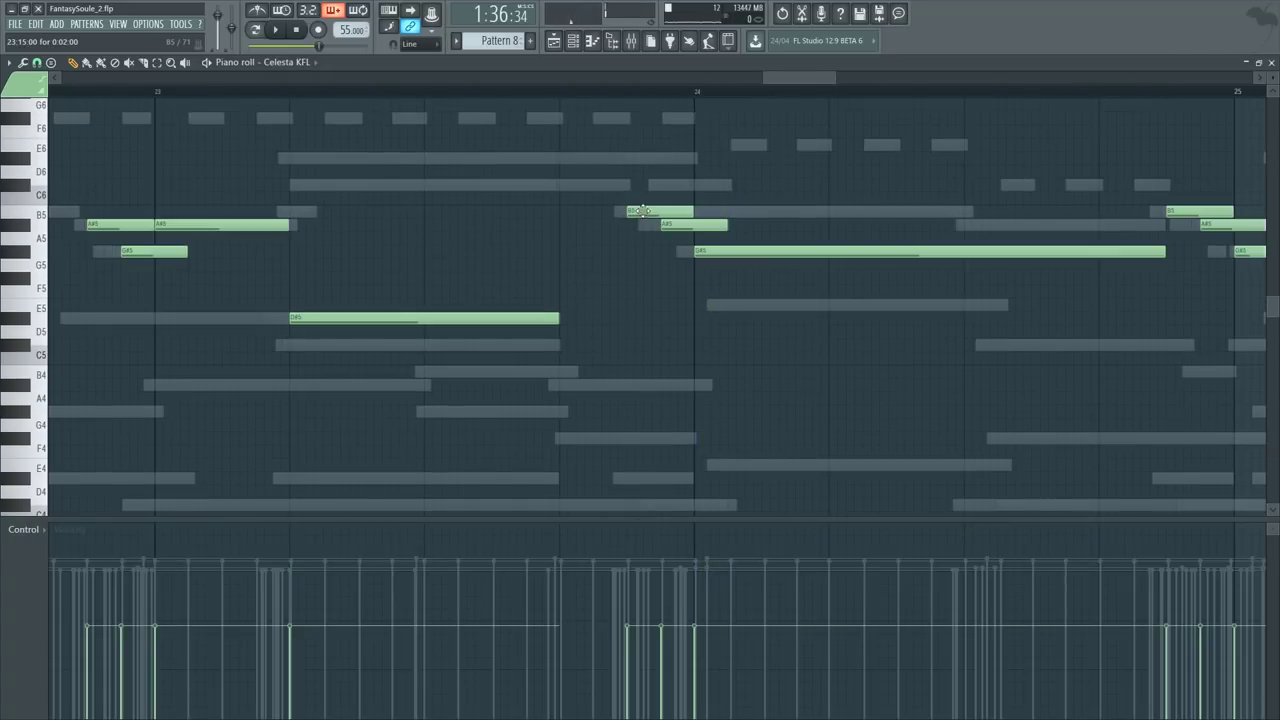
scroll(687, 242, "down", 2)
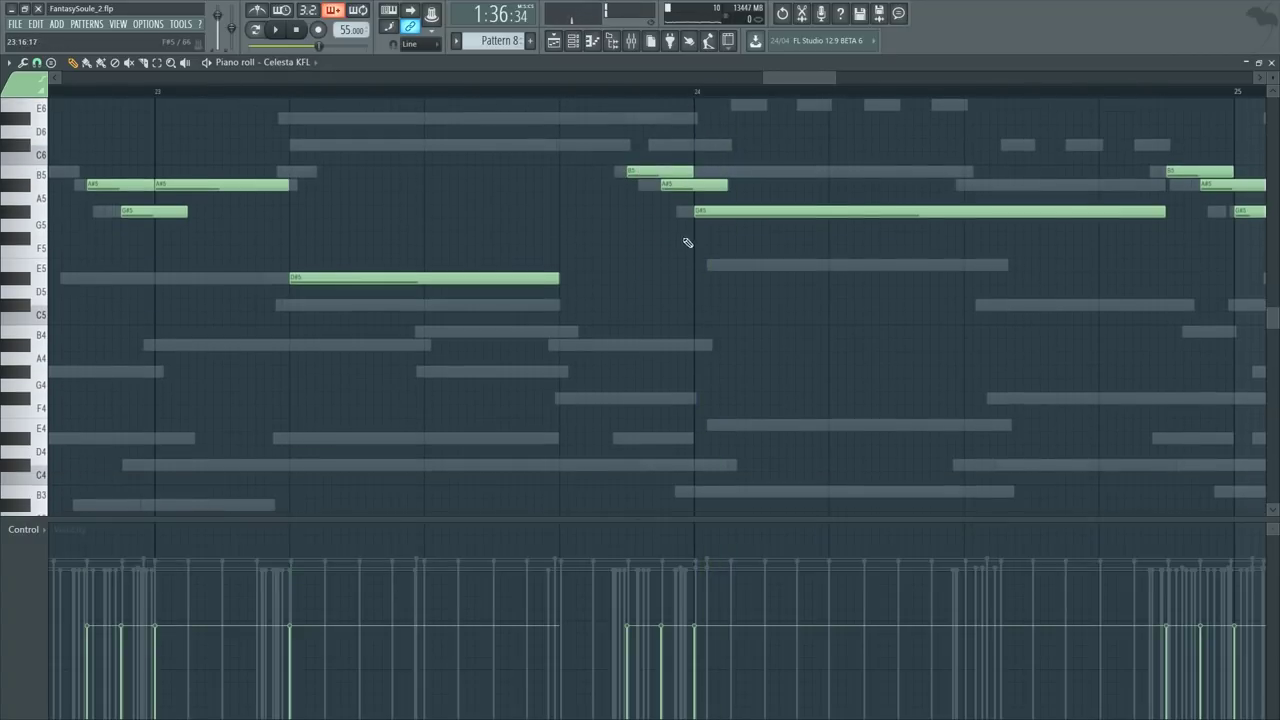
double_click(679, 150)
scroll(660, 180, "up", 3)
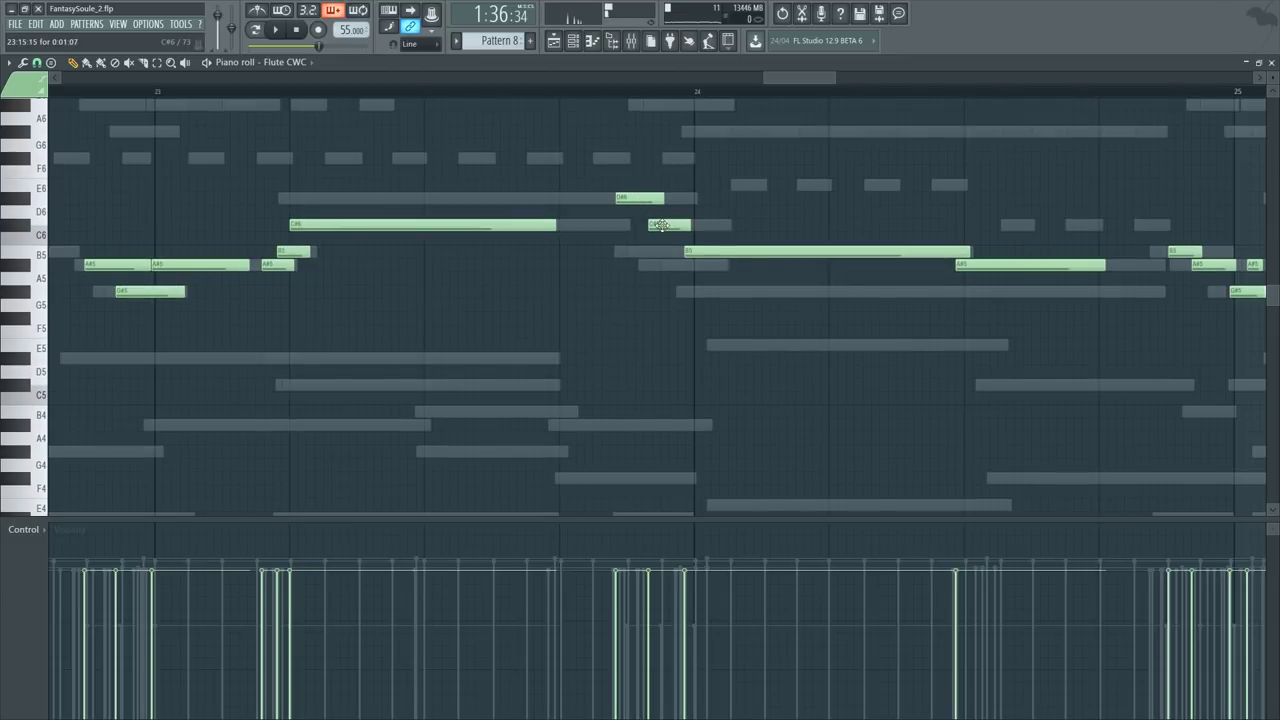
left_click_drag(634, 178, 1270, 404)
scroll(976, 307, "down", 7)
scroll(971, 306, "up", 7)
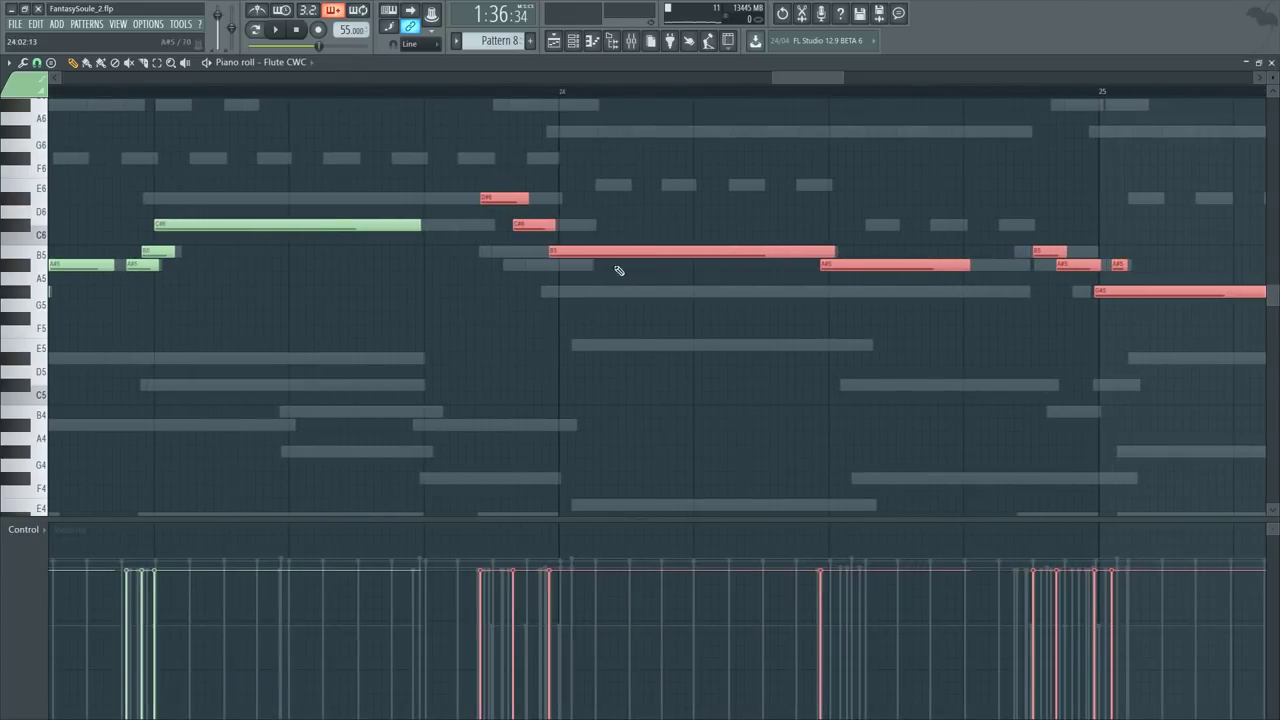
Step: Return to the Horns 6 CBR notes and paste the copied flute melody
key("F6")
left_click(268, 516)
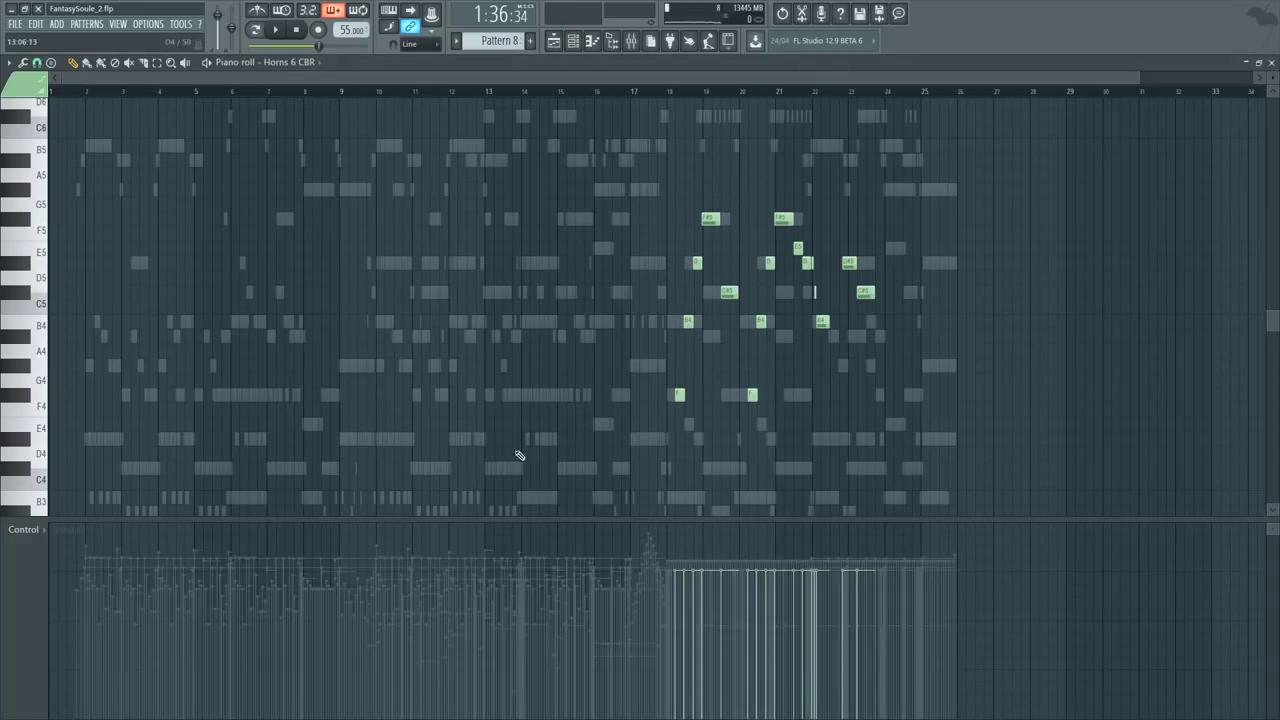
scroll(798, 316, "up", 6)
scroll(655, 242, "down", 5)
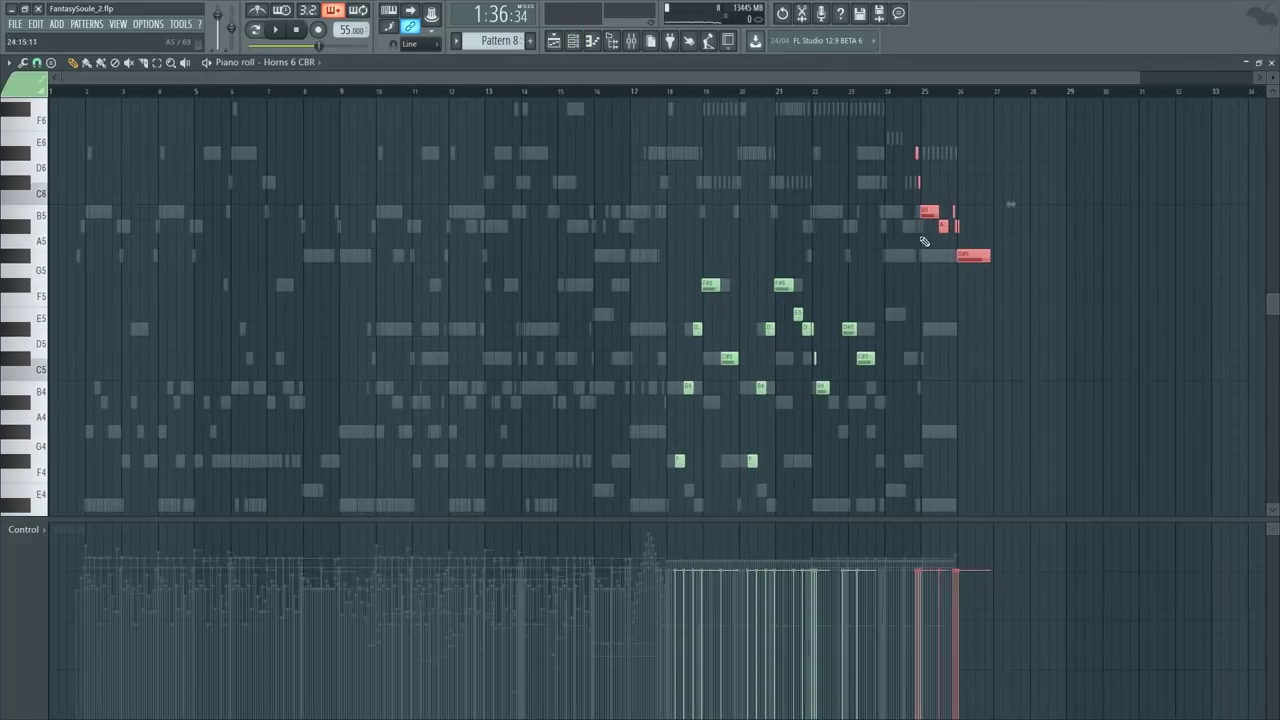
Step: Move the pasted phrase back so its first D#6 starts just before bar 24, in line with the flute melody
scroll(930, 235, "up", 5)
left_click_drag(1073, 117, 414, 128)
scroll(462, 285, "up", 5)
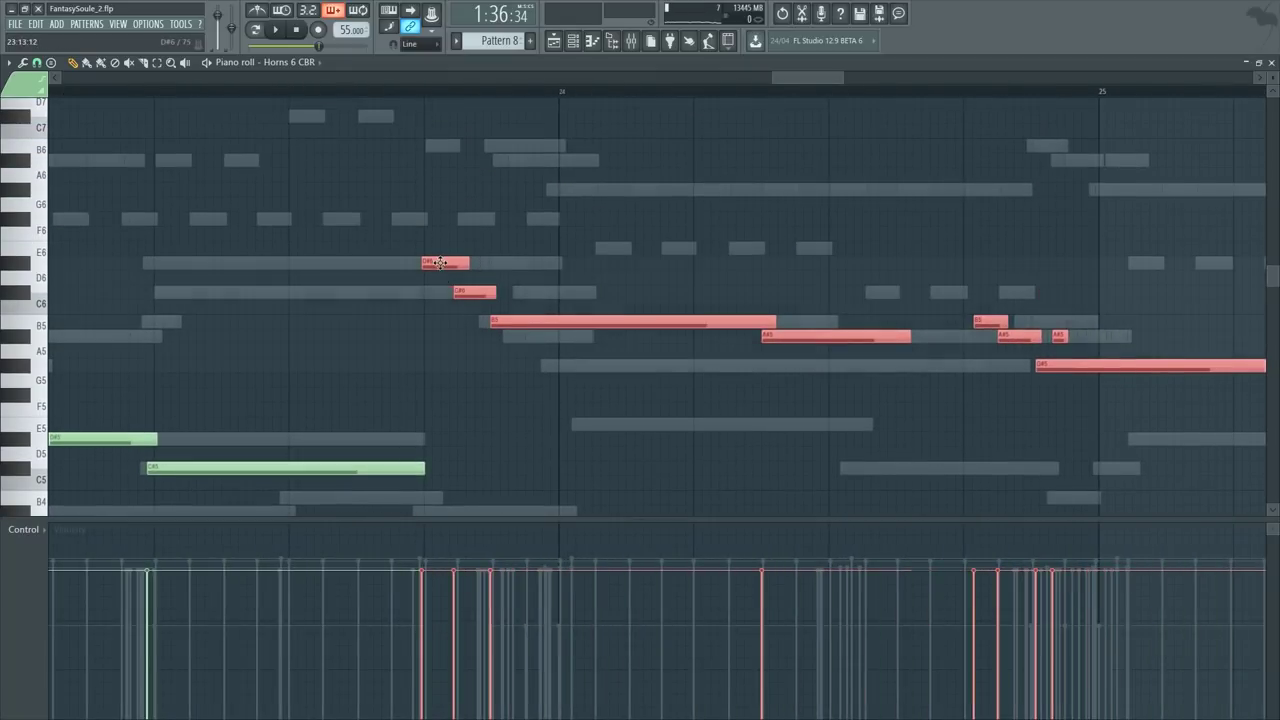
left_click_drag(440, 262, 508, 275)
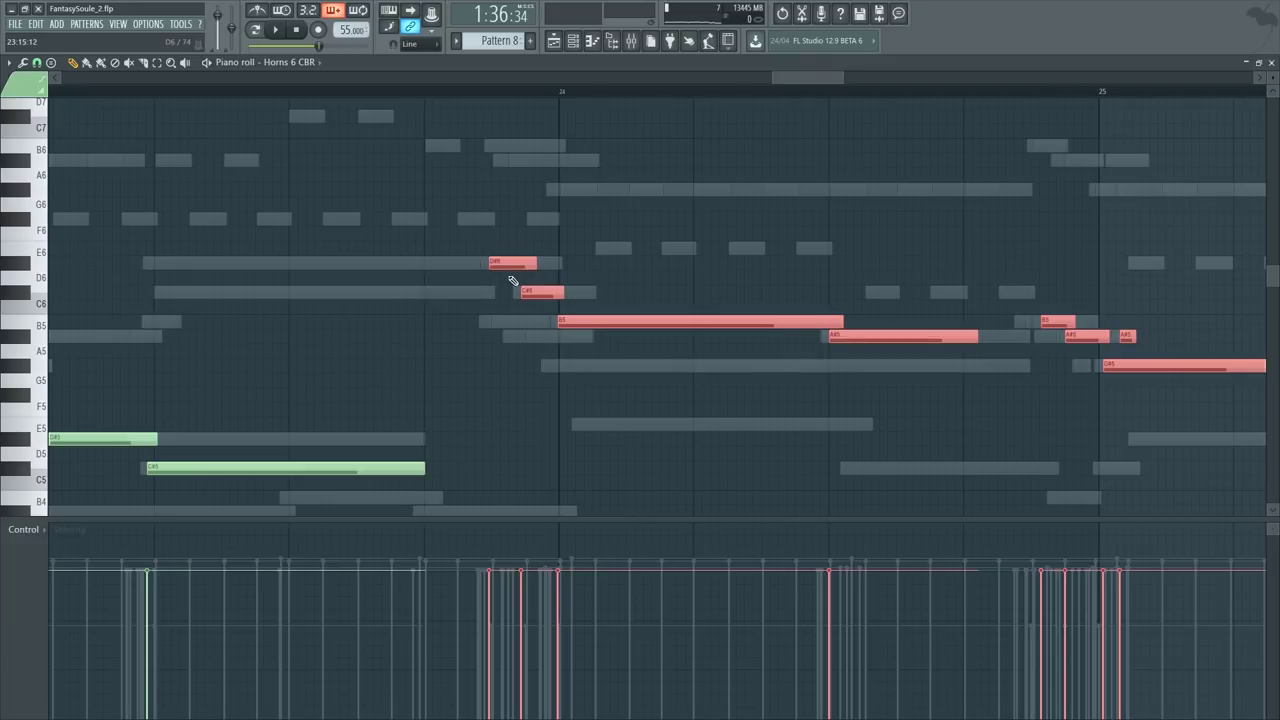
Step: Transpose the pasted horn phrase down one octave and play it through bars 23 to 25
scroll(514, 277, "down", 3)
key("space")
key("ctrl+Down")
scroll(514, 277, "down", 2)
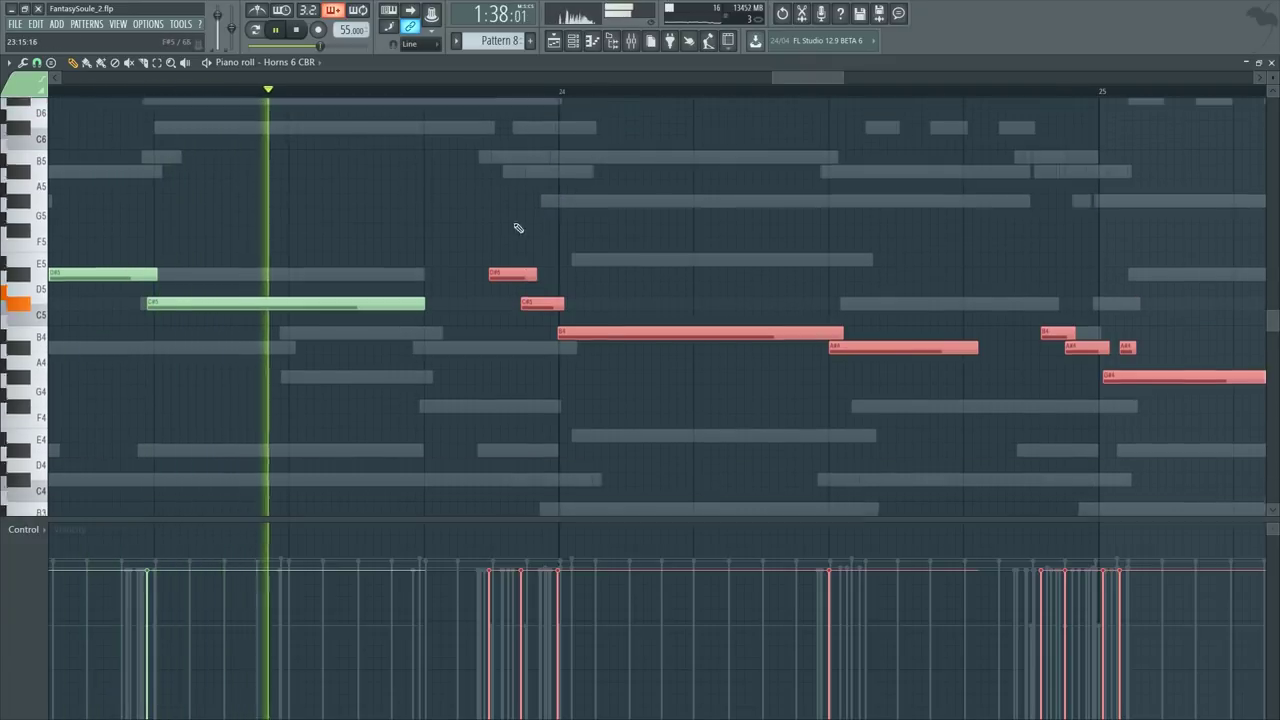
scroll(518, 228, "up", 1)
scroll(500, 157, "down", 2)
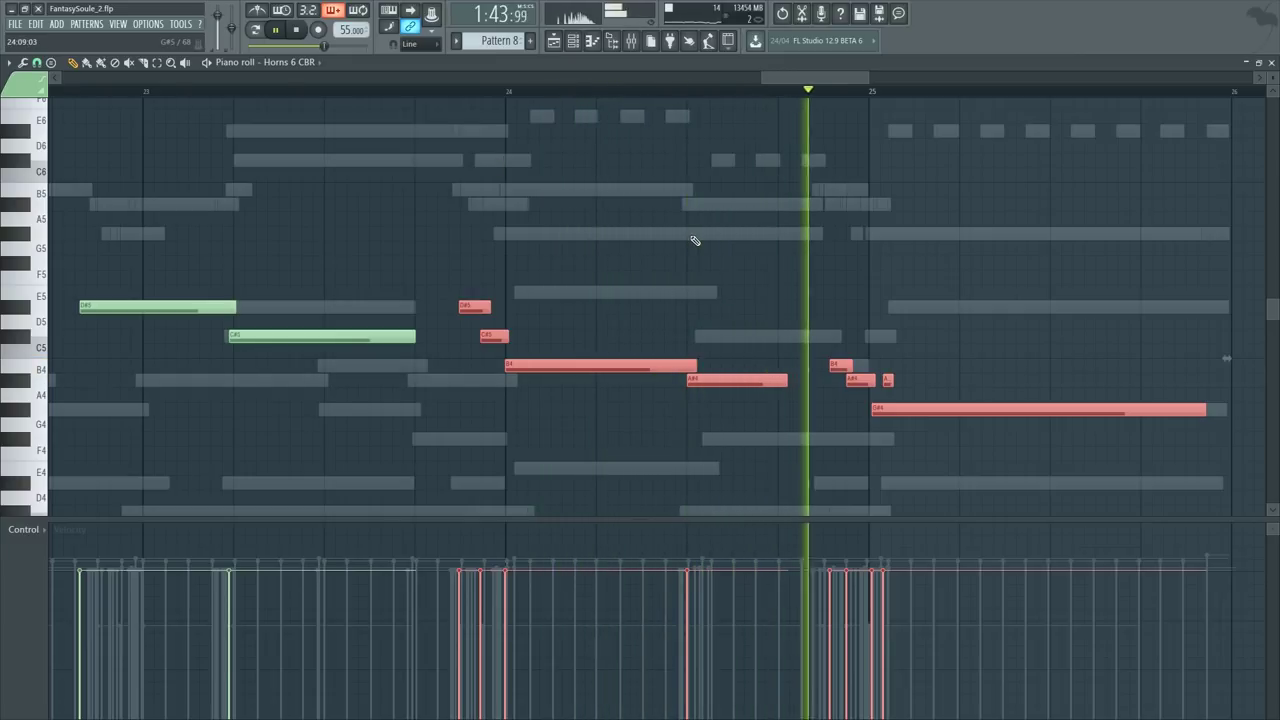
Step: Delete the very short A#4 just after the start of bar 25 in the horn line
left_click(887, 379)
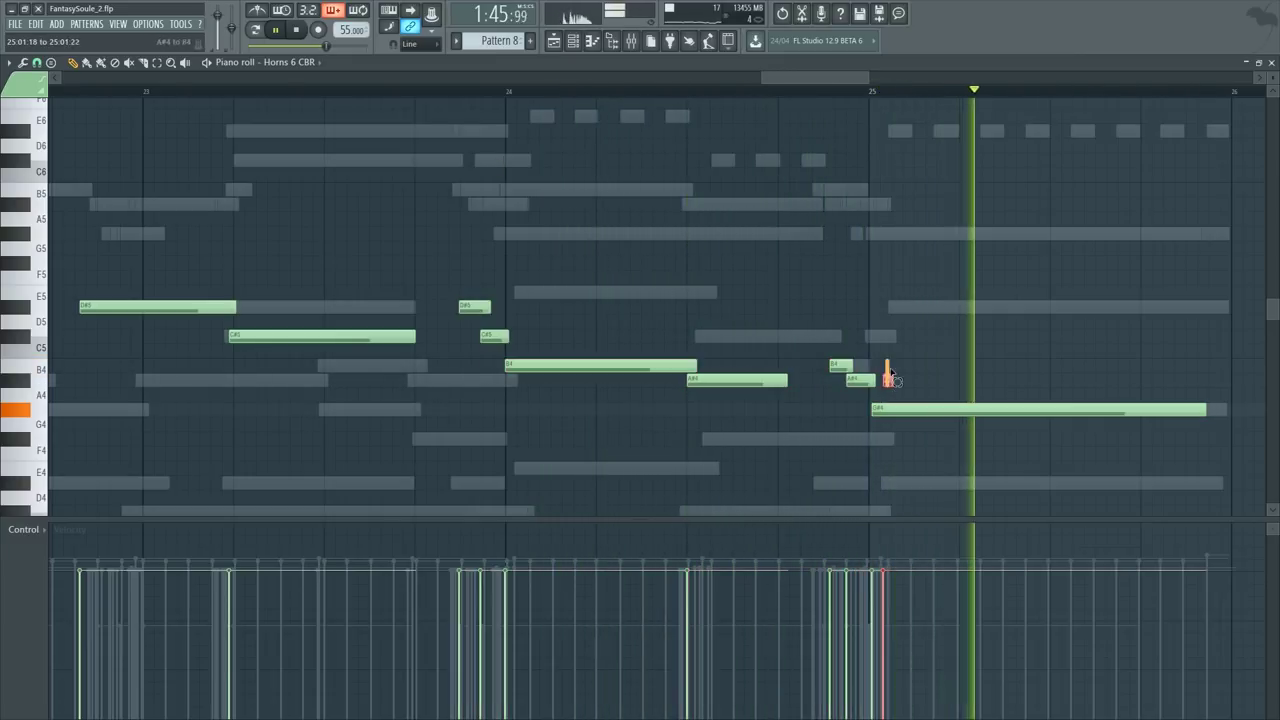
right_click(887, 379)
key("space")
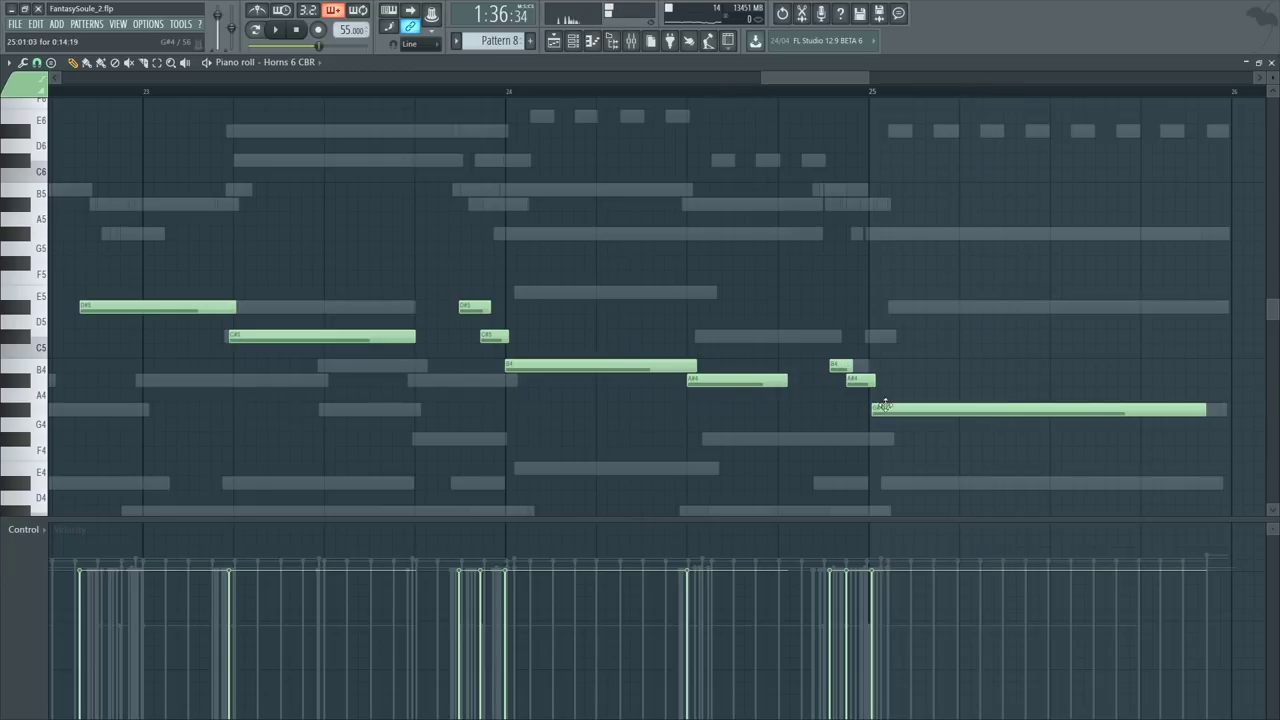
Step: Nudge the long G#4 to start slightly before bar 25 and play back the horn line
mouse_move(886, 405)
left_mouse_down()
mouse_move(886, 333)
mouse_move(889, 408)
left_mouse_up()
key("space")
scroll(620, 120, "down", 3)
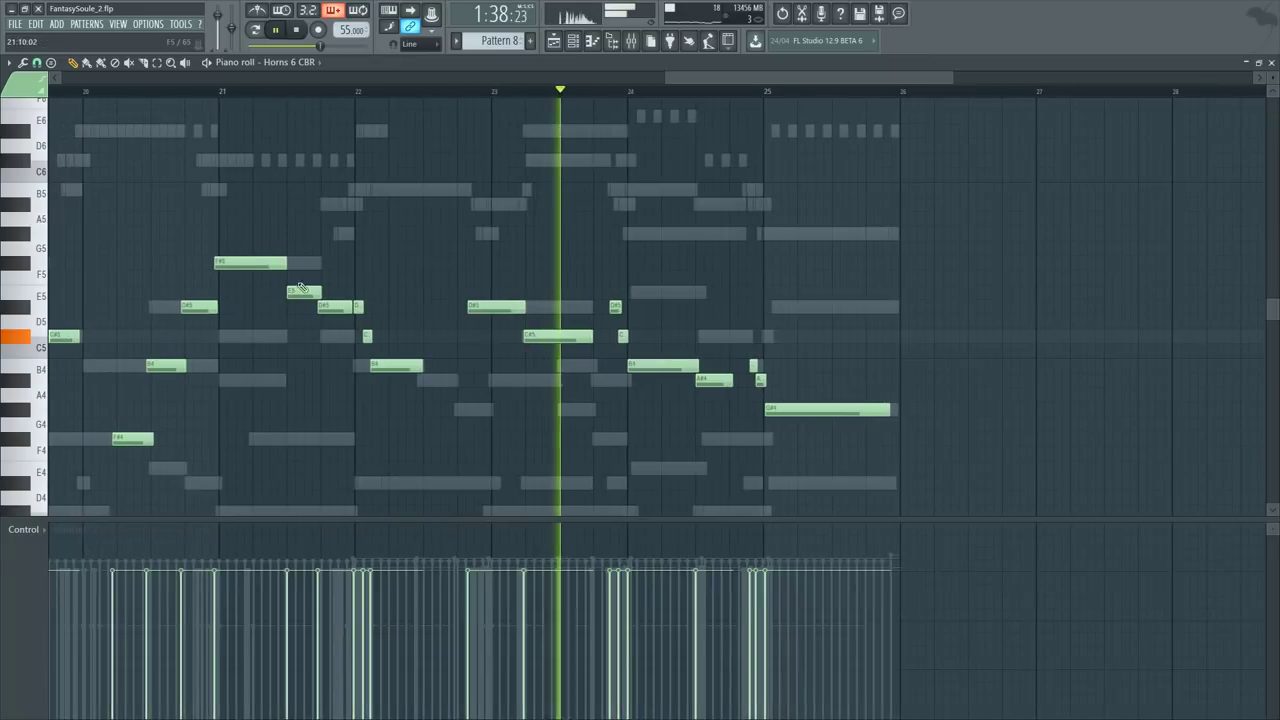
scroll(636, 146, "down", 3)
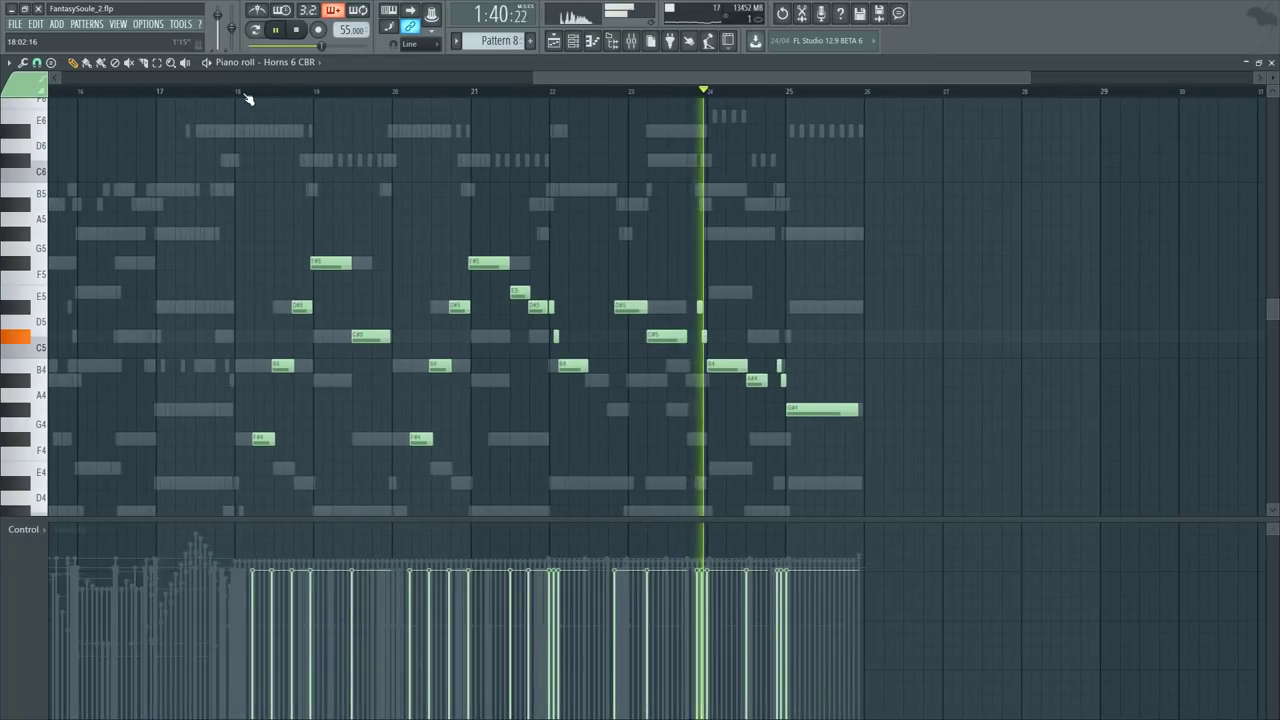
Step: Play the horn line from bar 18 with the violins and celesta, and open the Horns 6 CBR instrument
left_click(249, 92)
key("F6")
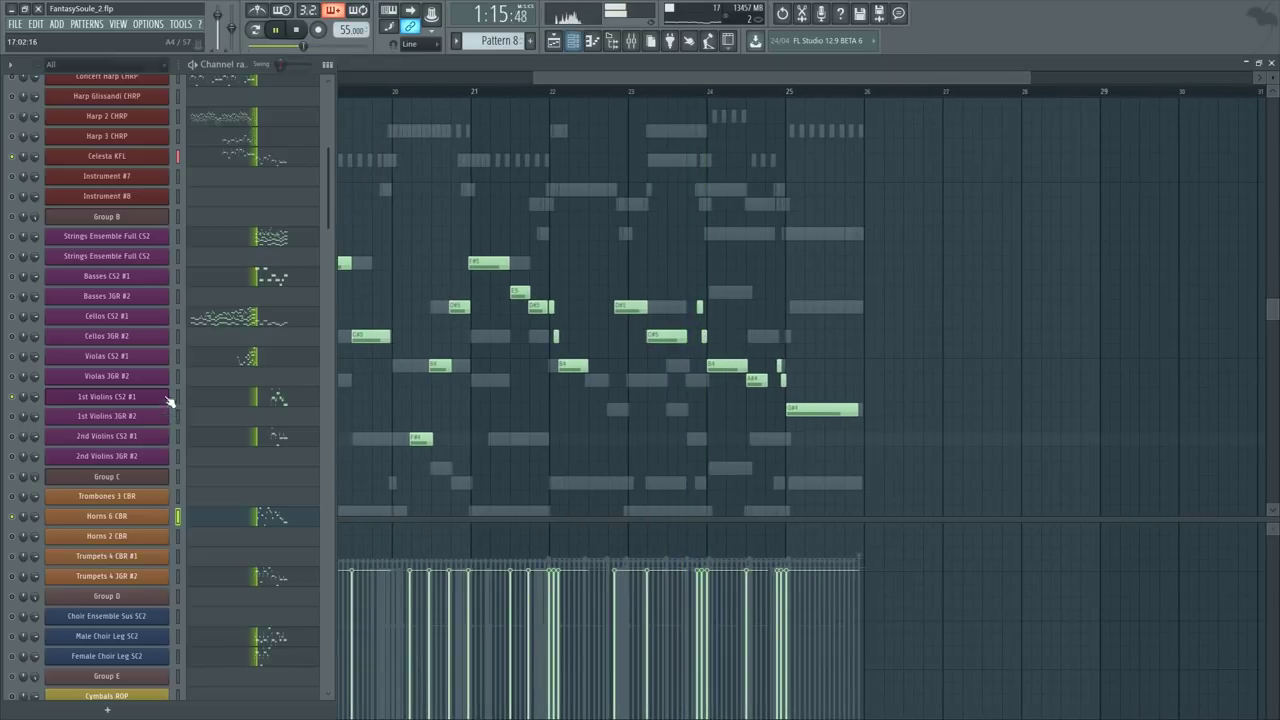
left_click(158, 513)
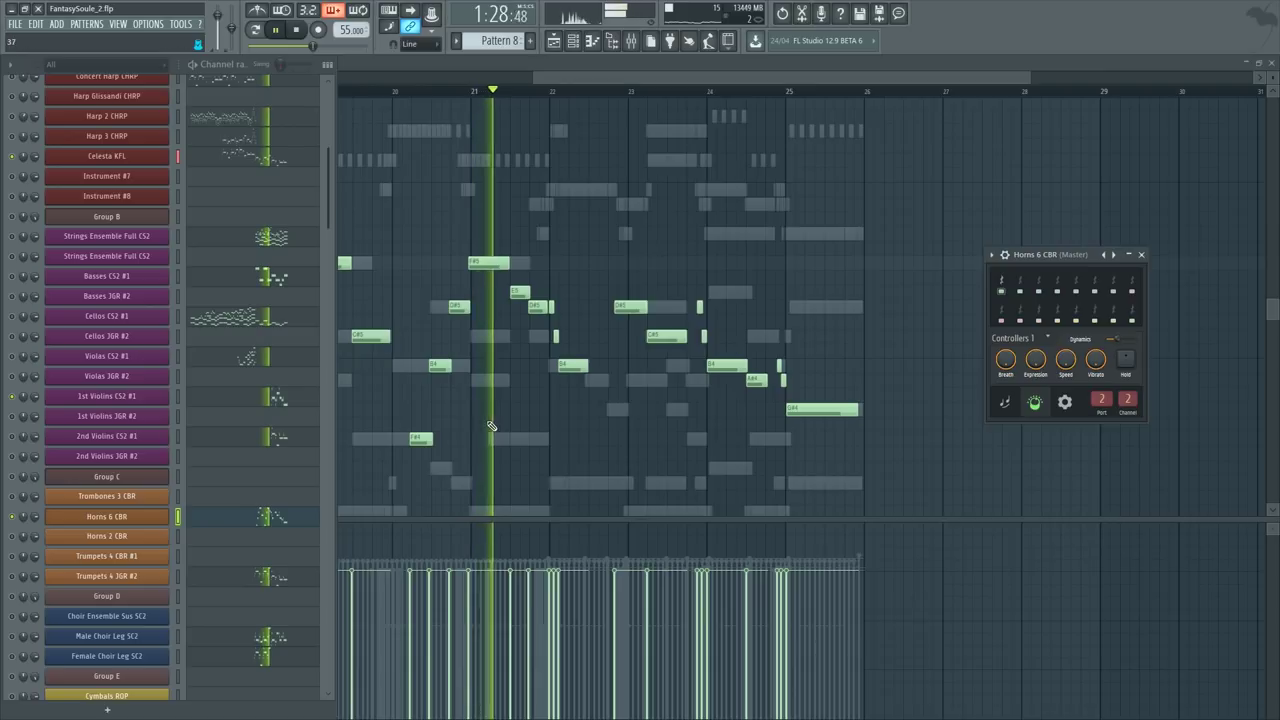
key("F7")
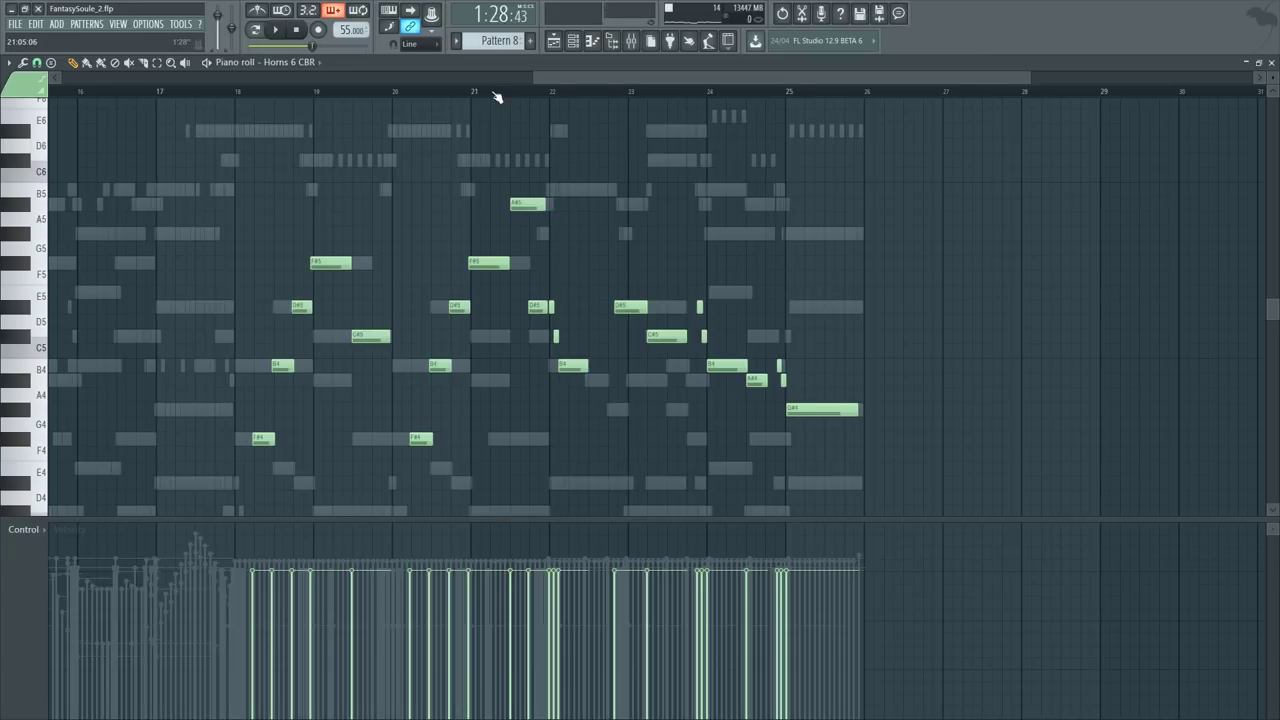
Step: Replace the horn notes in the second half of bar 21 with one A#5 ending before bar 22, and play it
scroll(496, 94, "up", 4)
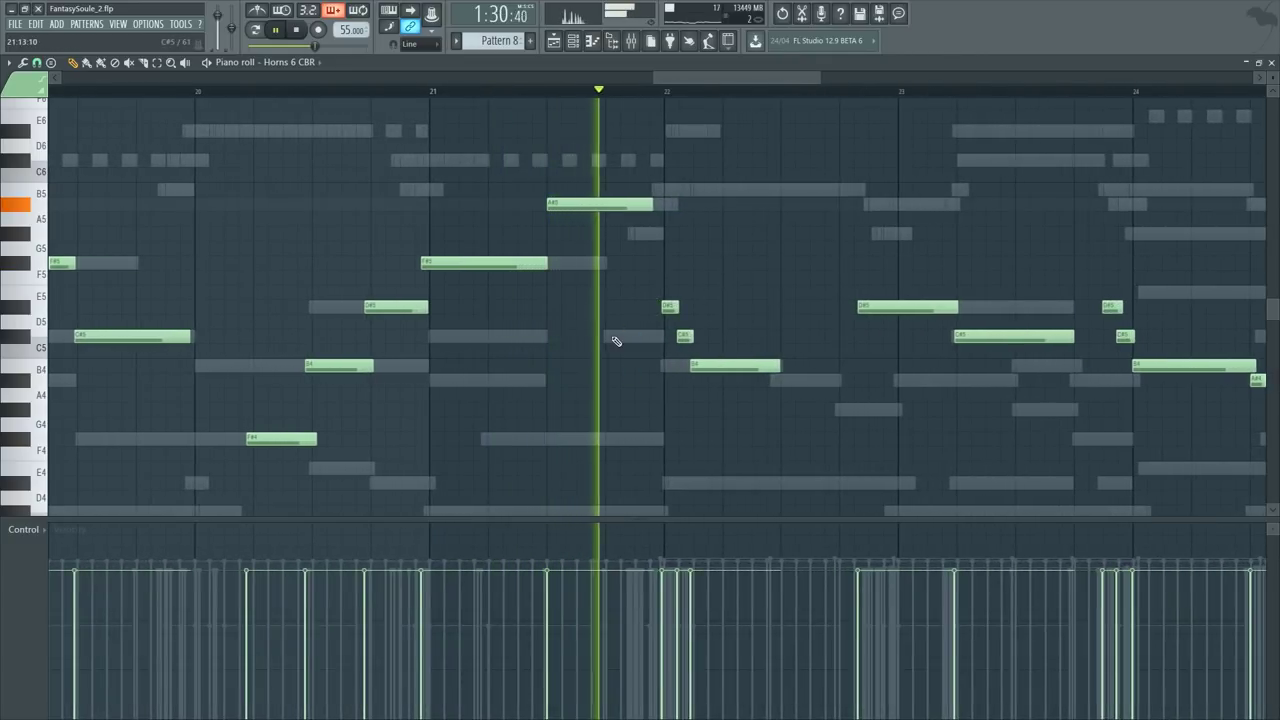
key("space")
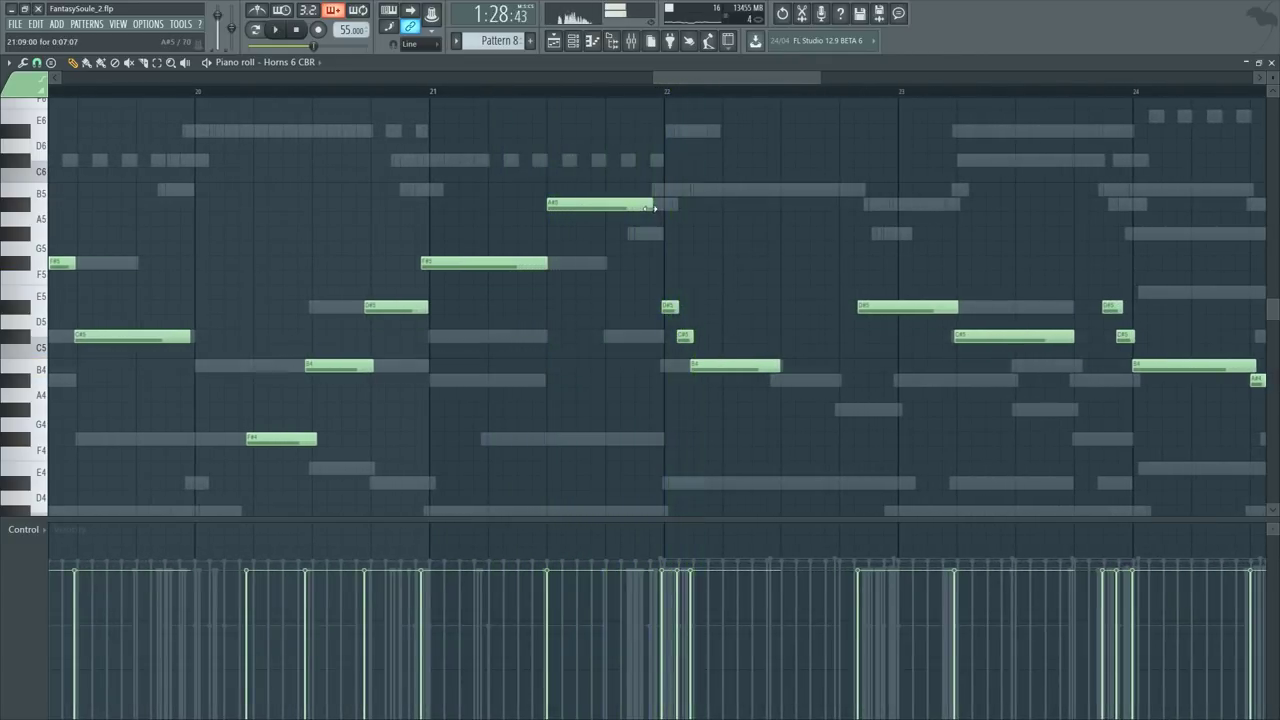
key("space")
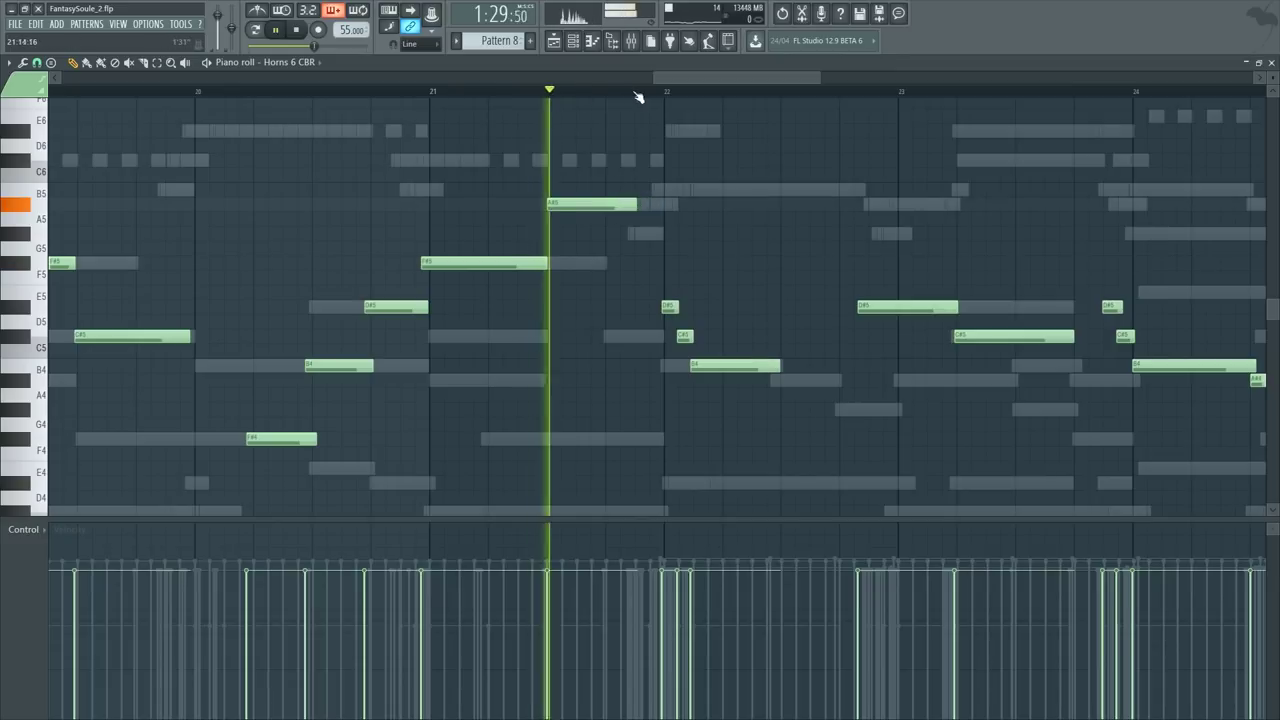
Step: Try a short G#5, A#5, B5 horn run leading into bar 22, adjust its note lengths and play it
scroll(669, 88, "up", 2)
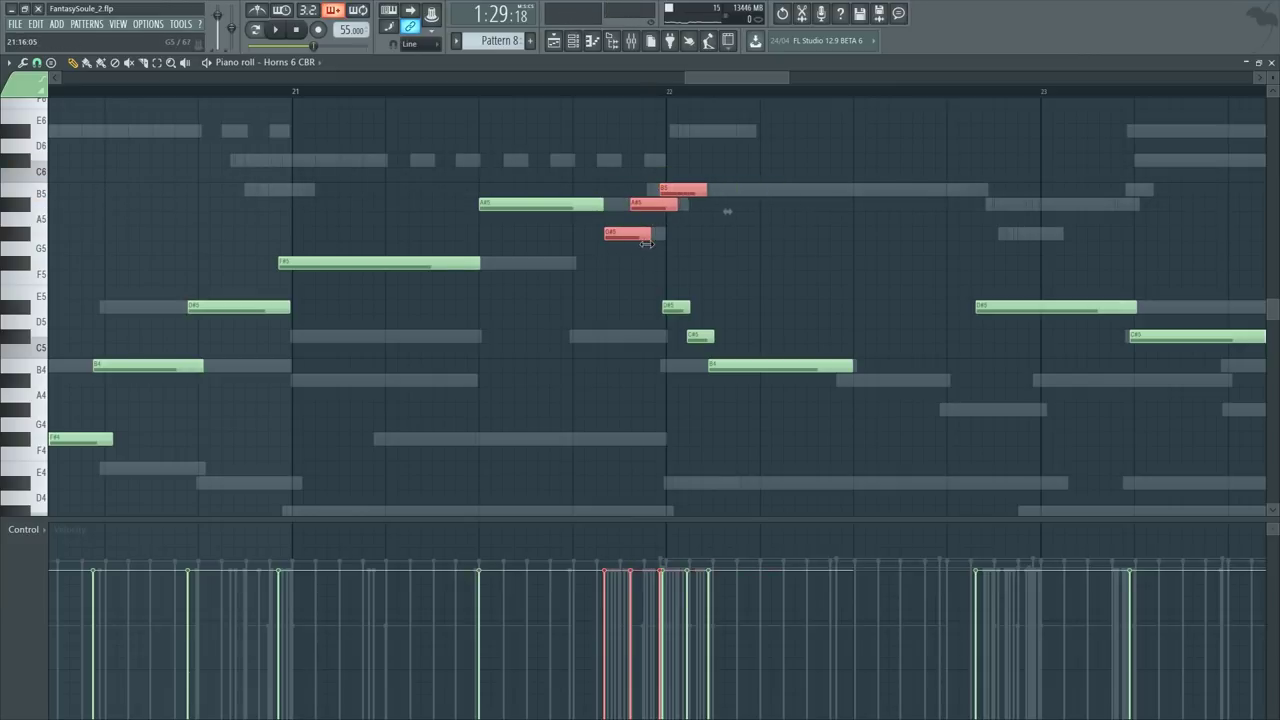
key("space")
left_click(677, 234, "ctrl")
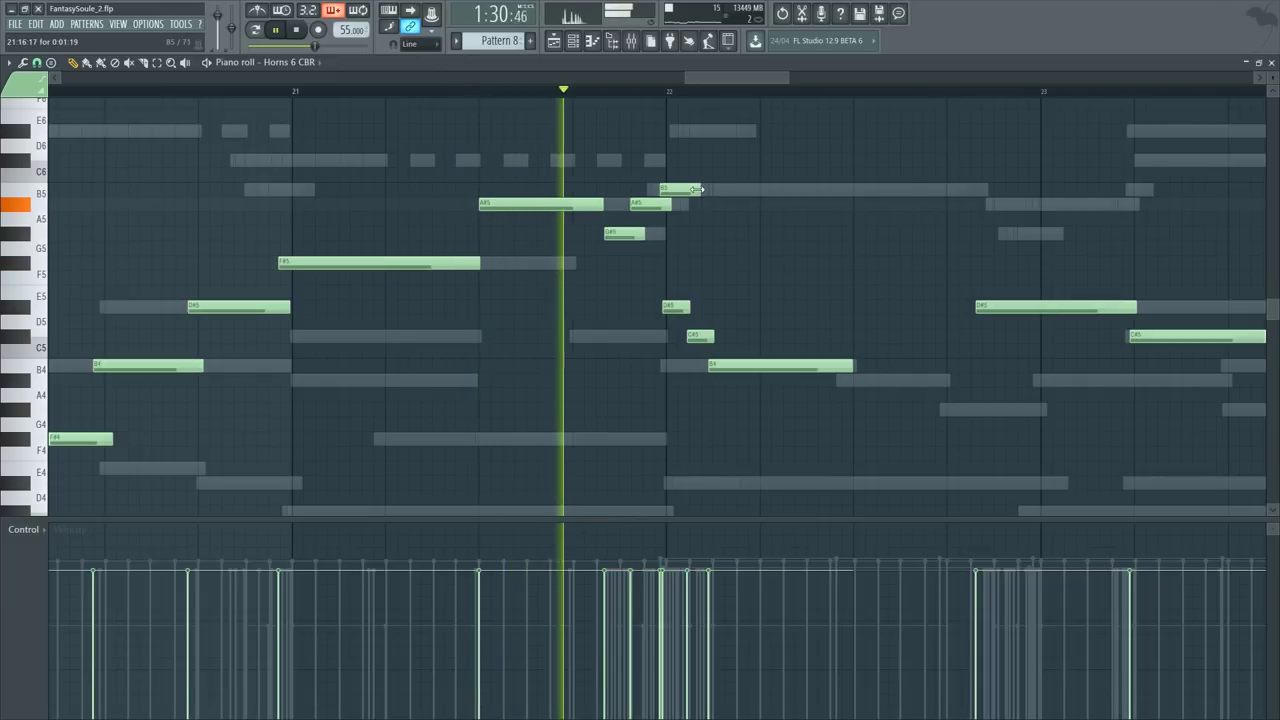
left_click_drag(697, 188, 705, 187)
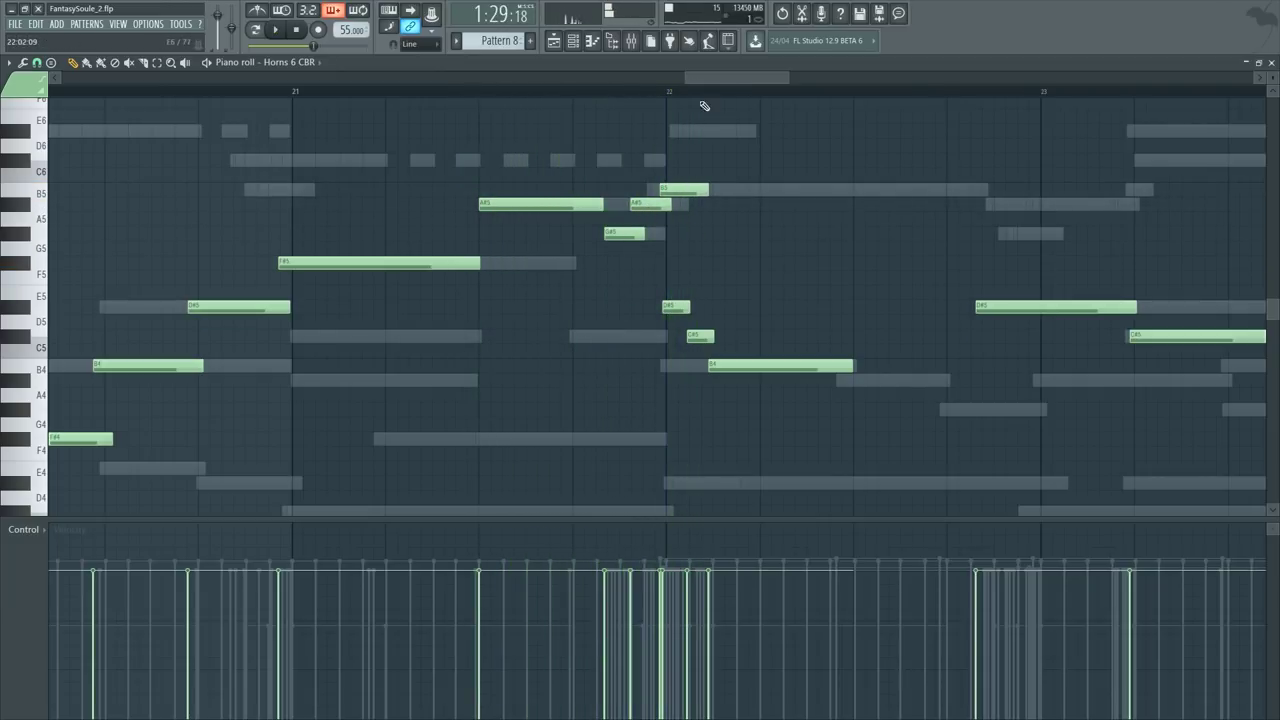
scroll(704, 106, "down", 2)
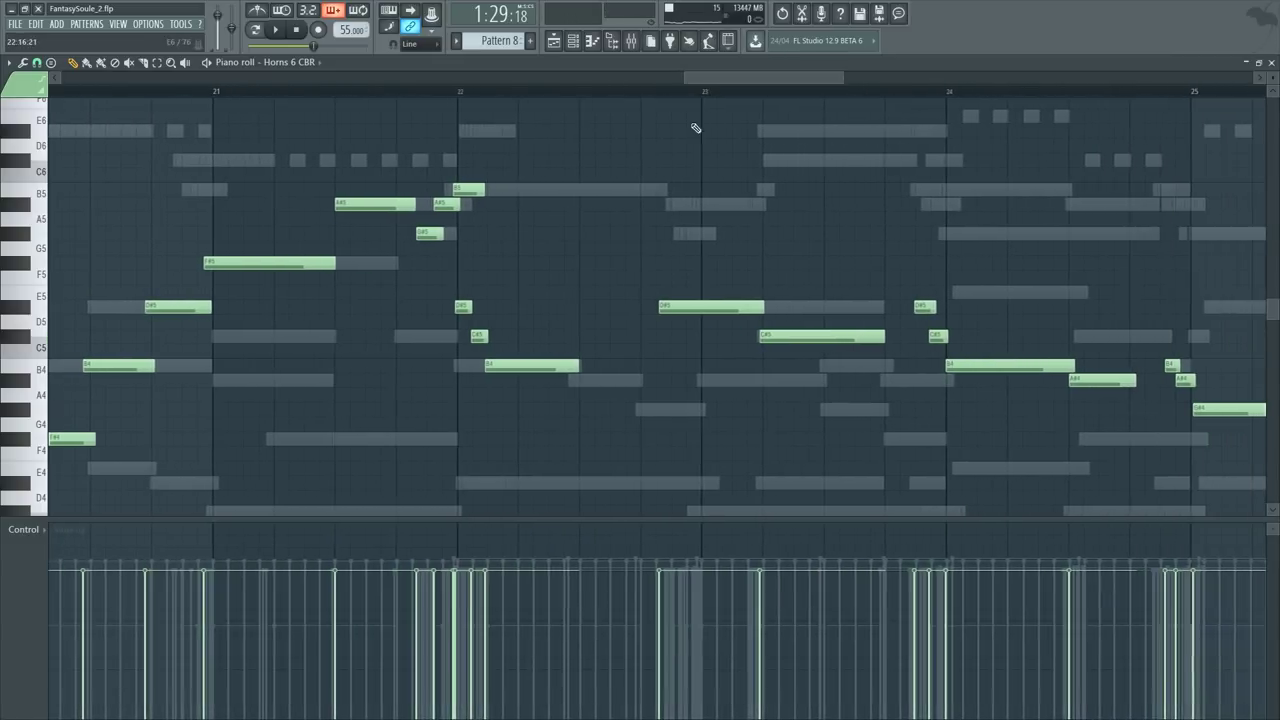
key("space")
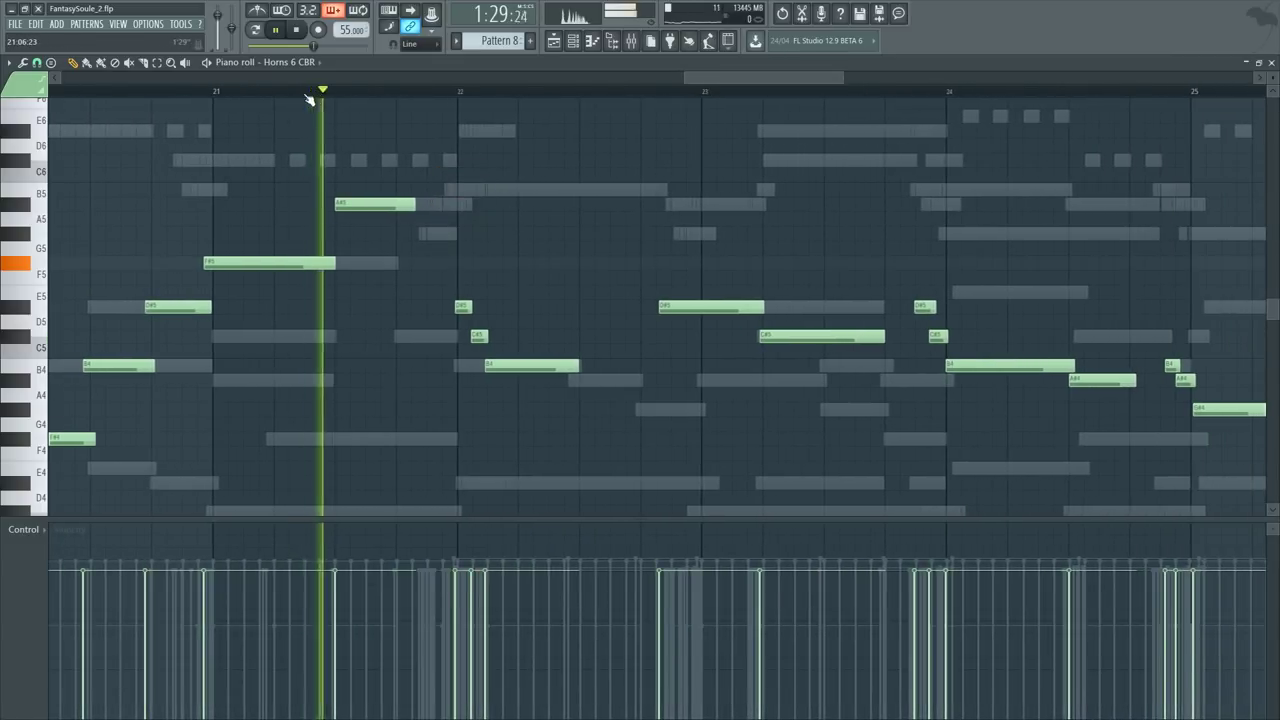
Step: Turn the other instrument channels back on and play the full arrangement from bar 18 with the horn line
scroll(305, 100, "down", 1)
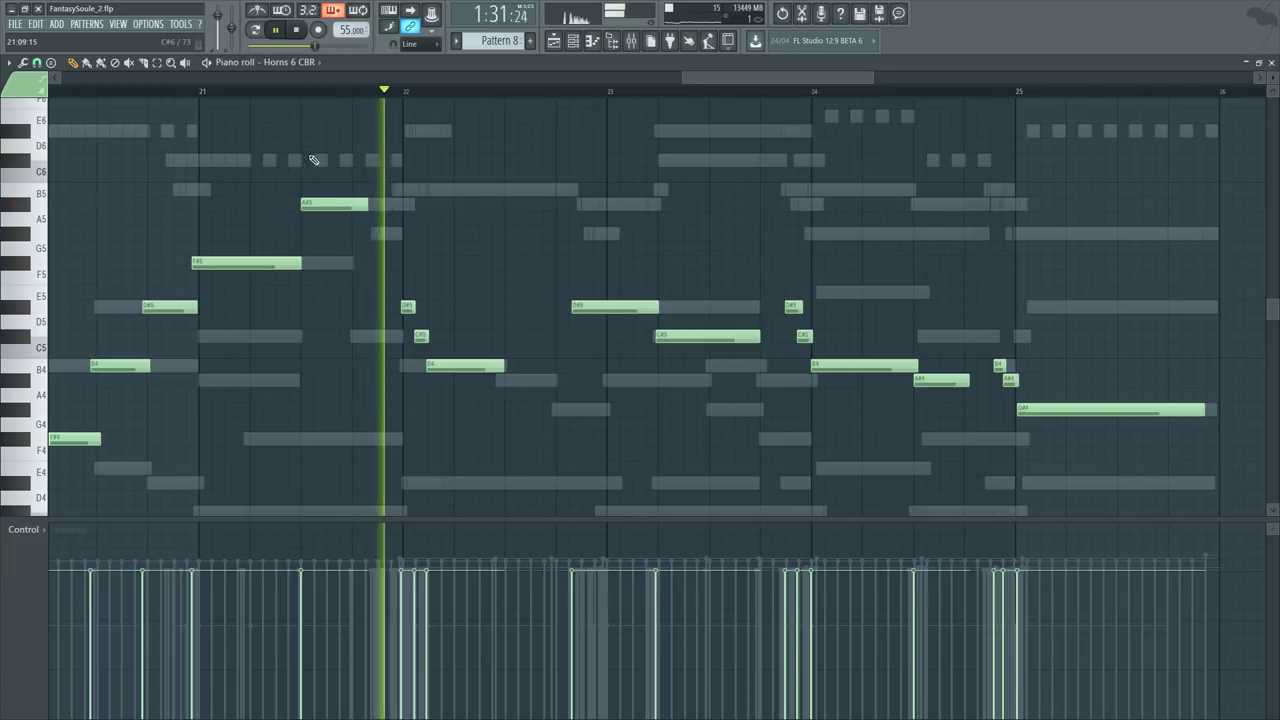
key("F6")
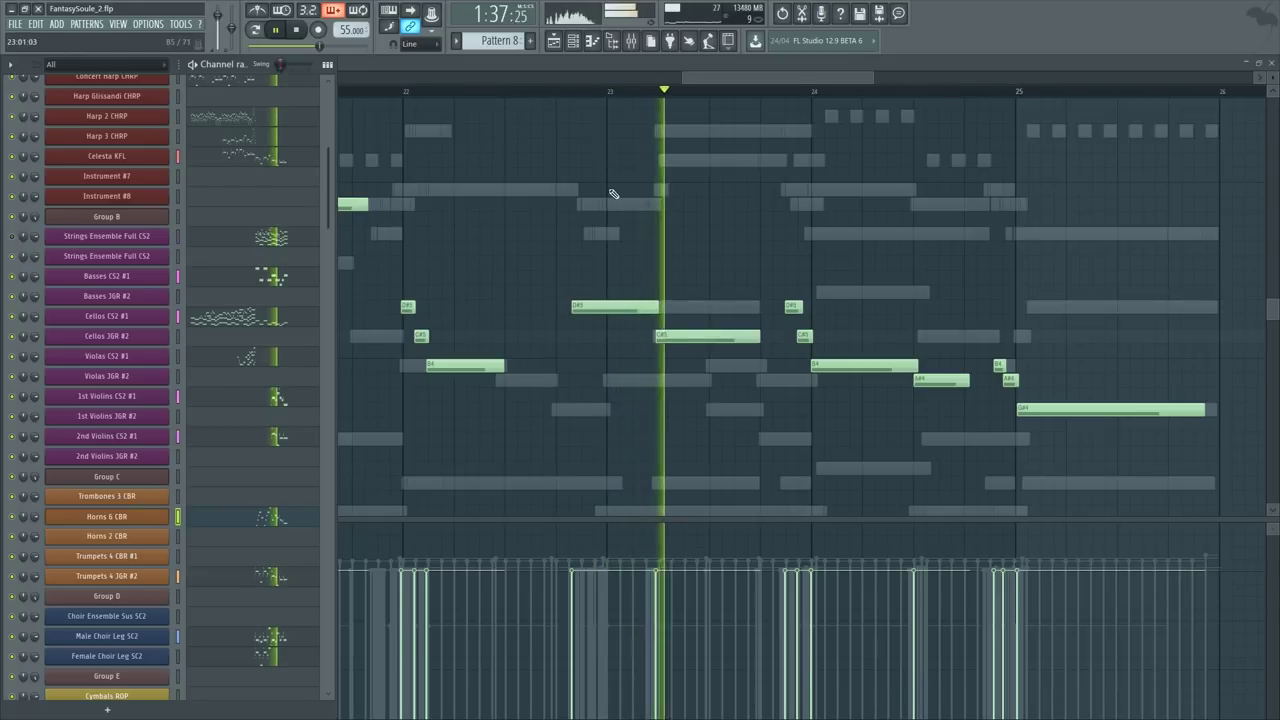
key("F6")
scroll(692, 101, "down", 3)
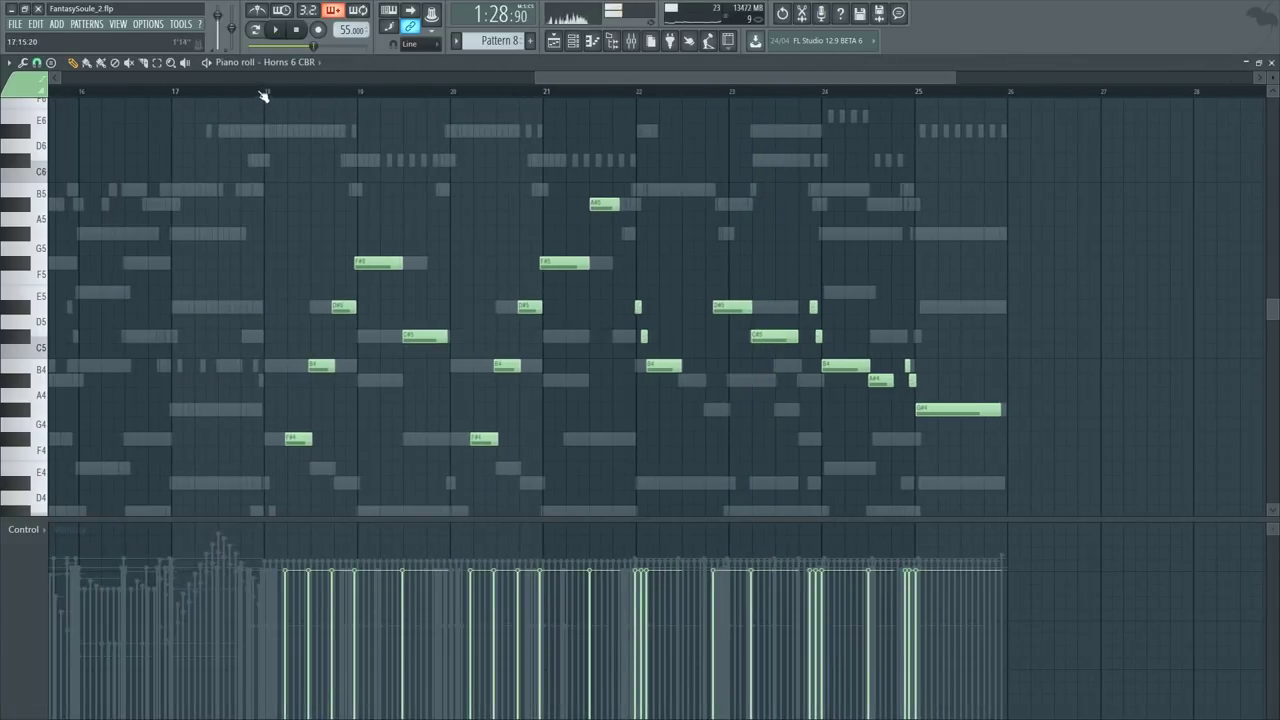
left_click(263, 95)
key("F6")
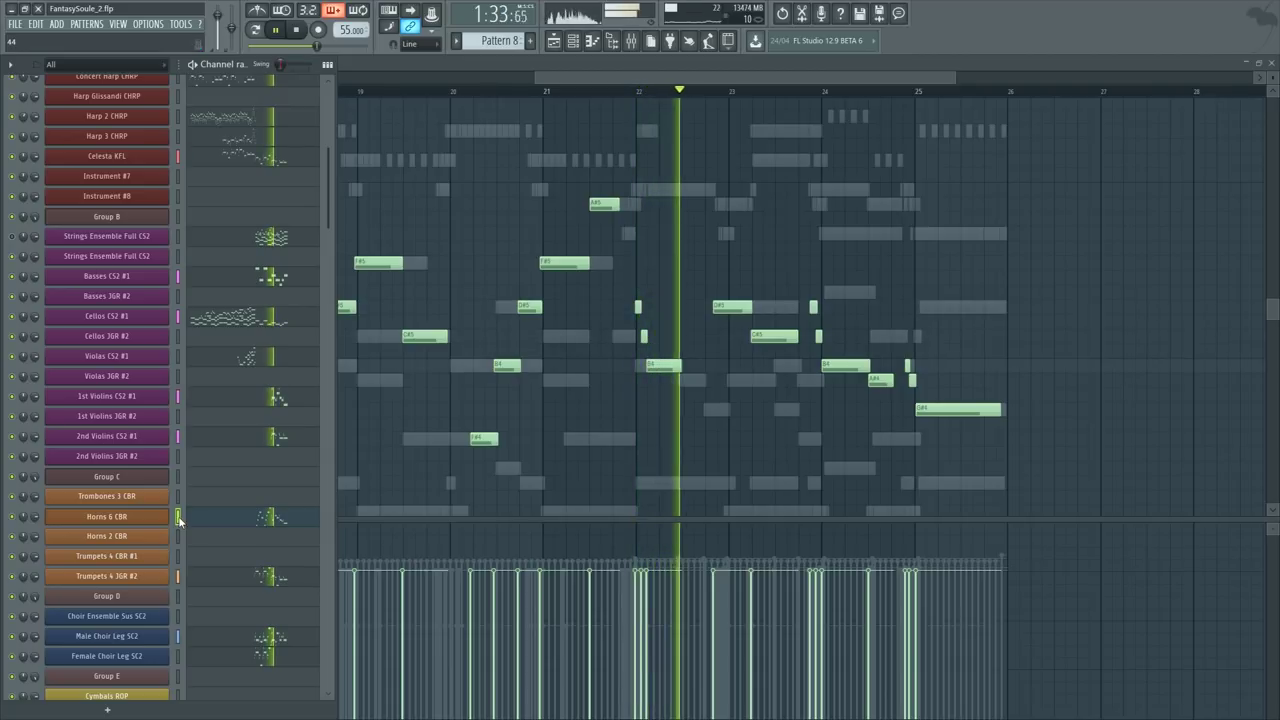
key("F6")
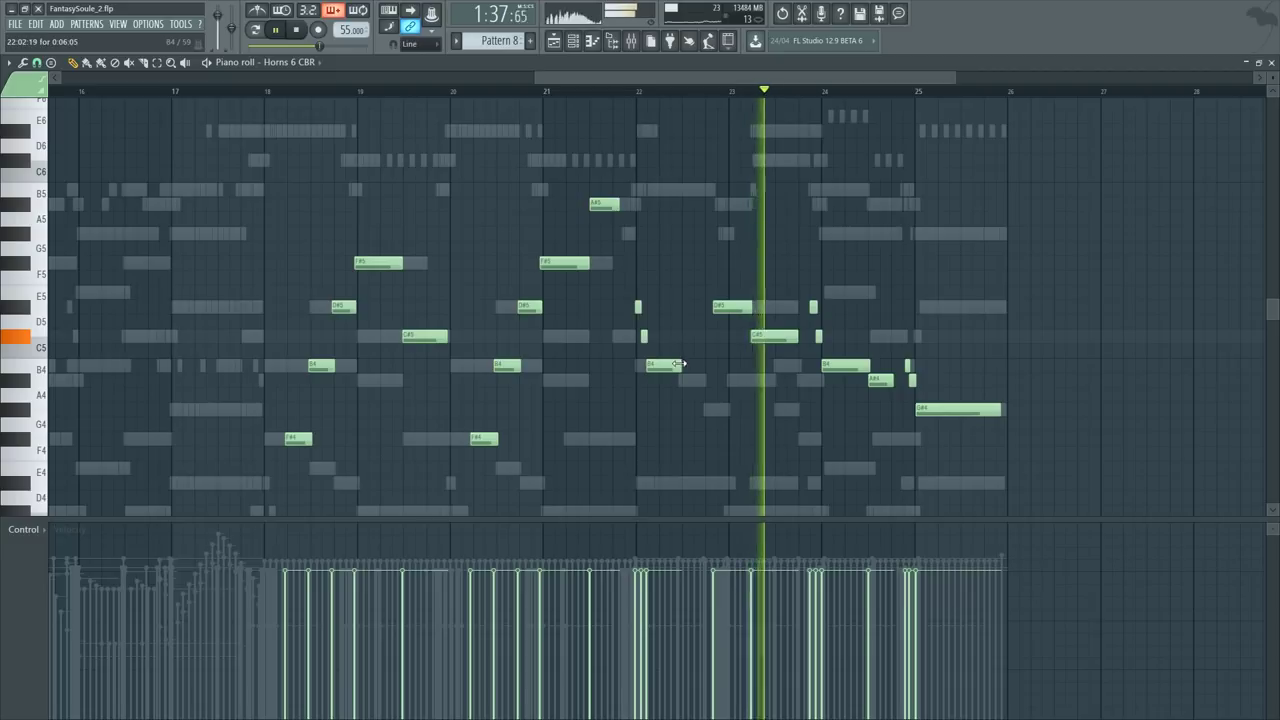
Step: Lengthen the horn B4 in bar 22, the A#4 in bar 24 and the closing G#4 in bar 25 to fill their gaps
left_click_drag(681, 365, 724, 363)
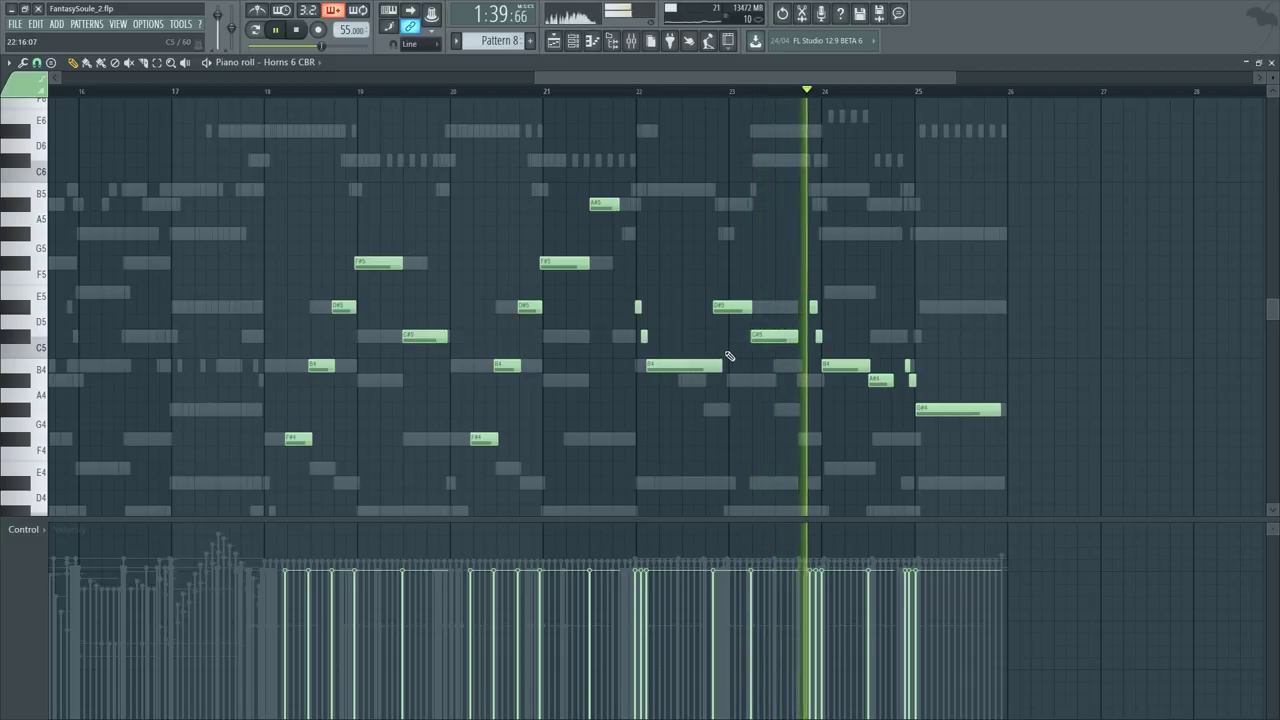
key("F6")
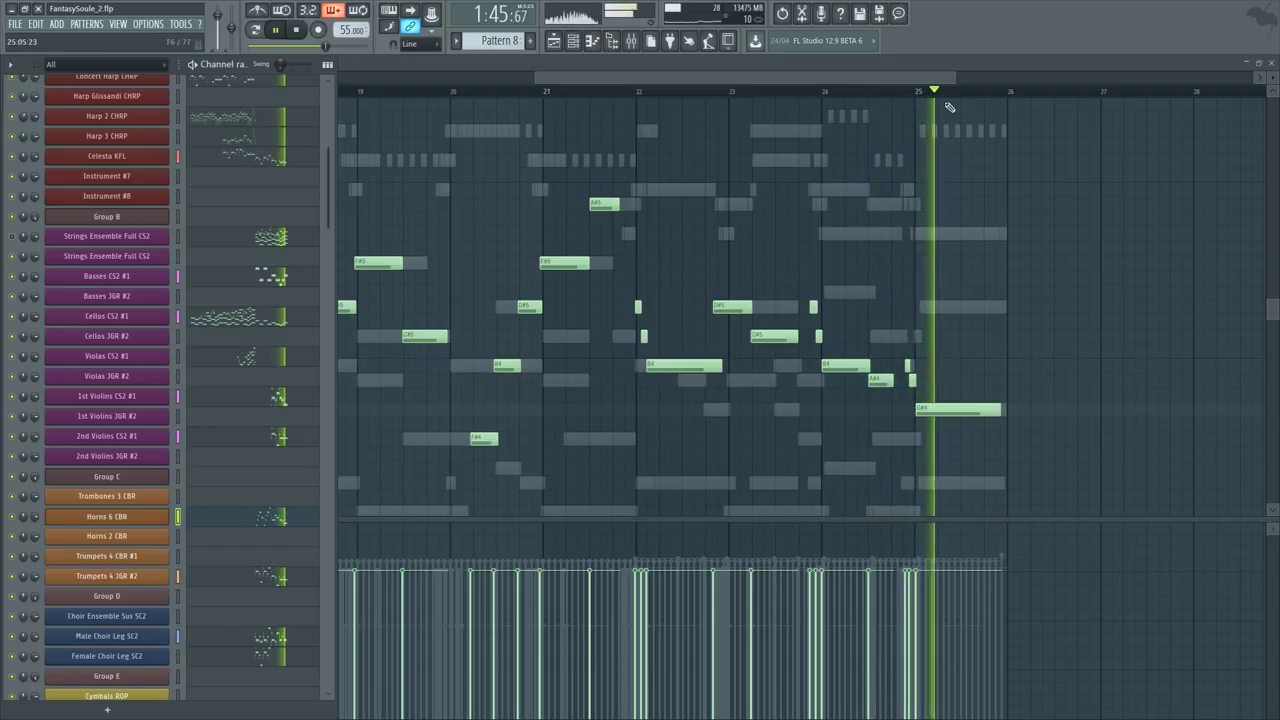
scroll(943, 91, "up", 4)
key("F6")
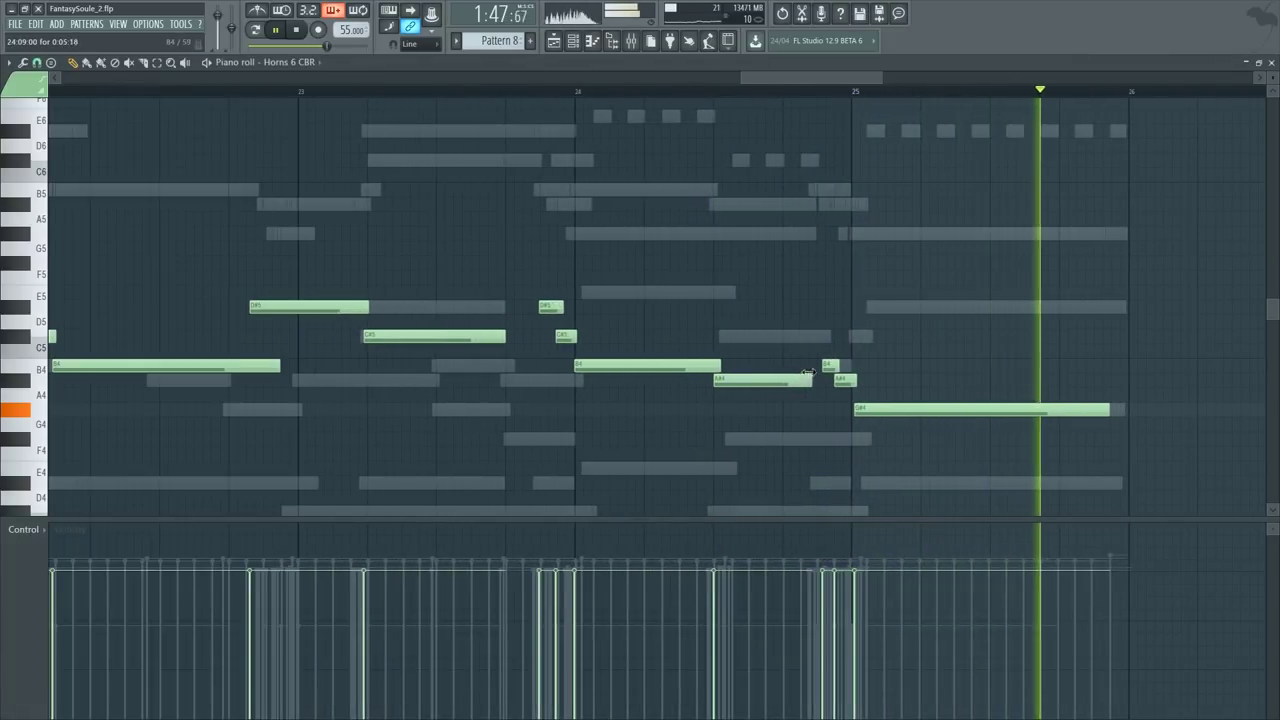
scroll(705, 223, "down", 4)
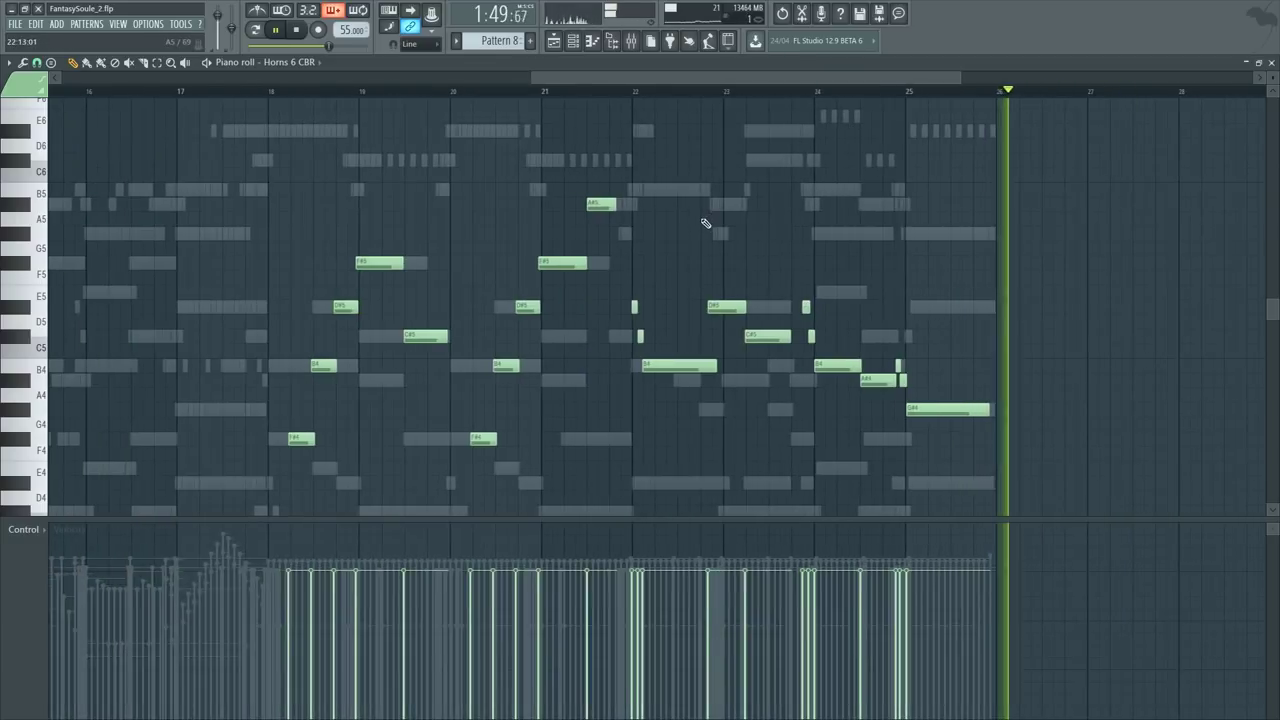
scroll(1010, 95, "up", 4)
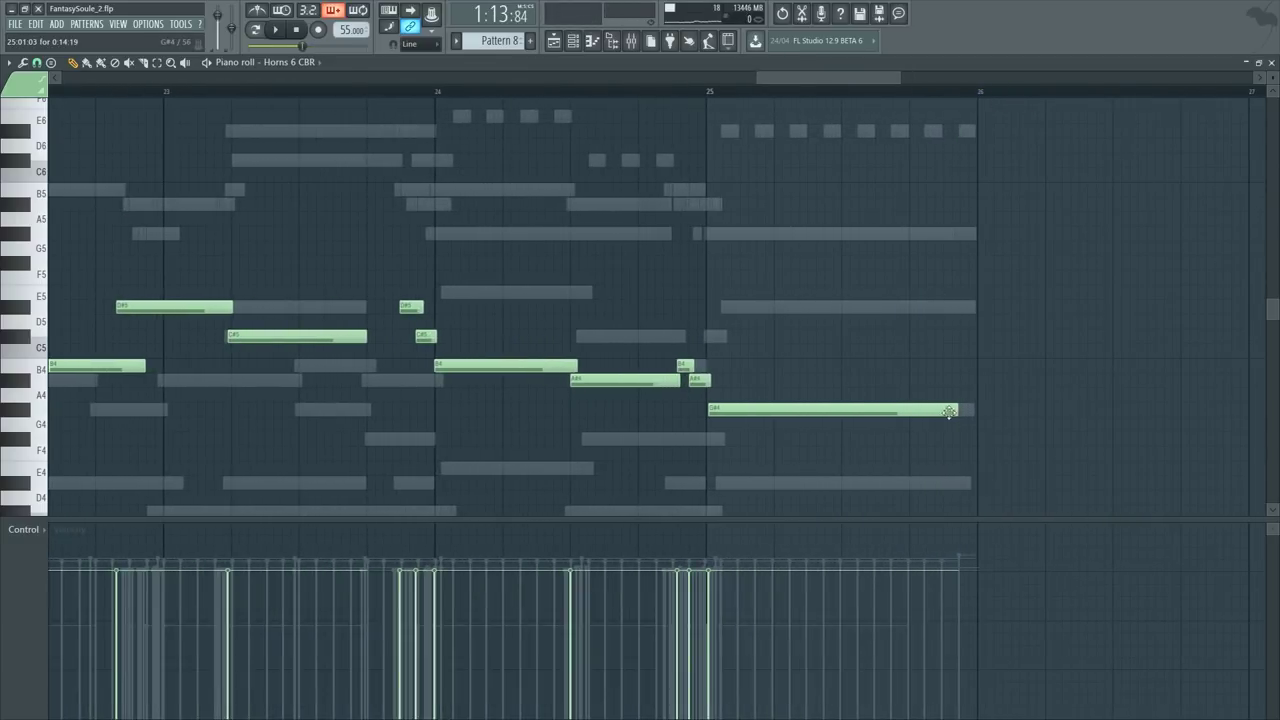
scroll(880, 96, "down", 3)
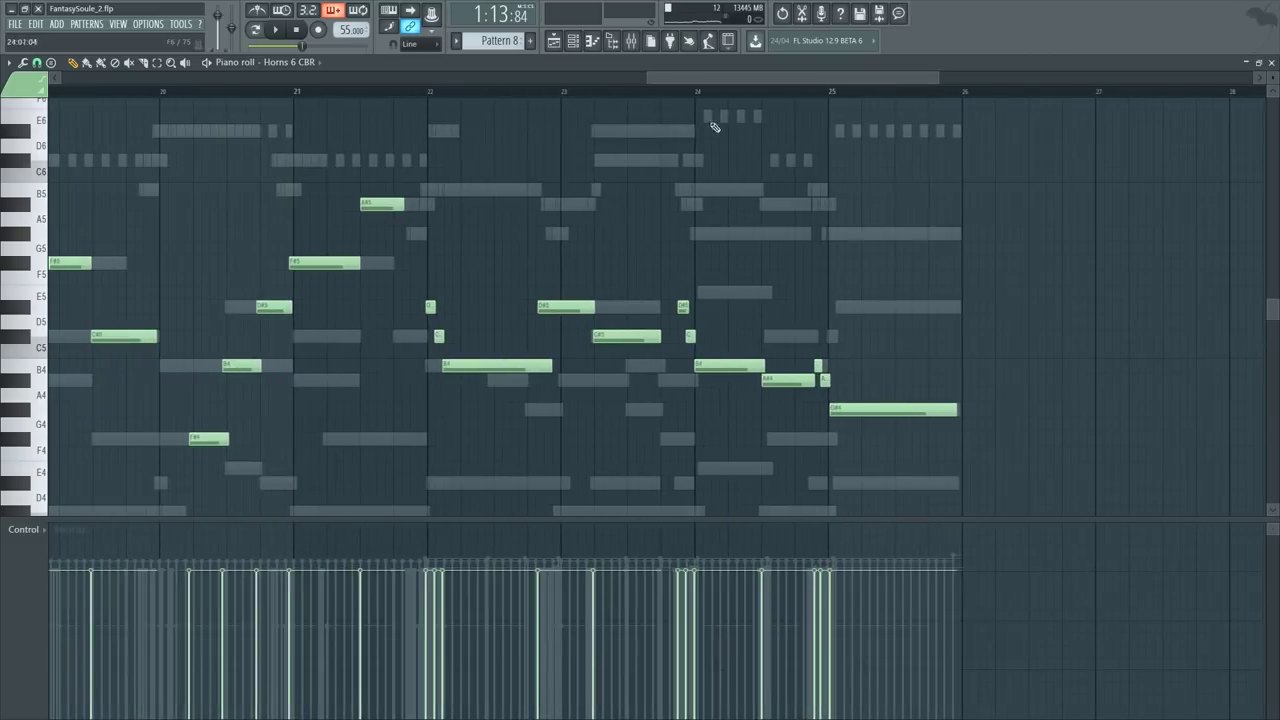
Step: Solo the Brass track in the mixer and play the brass from bar 18
key("F6")
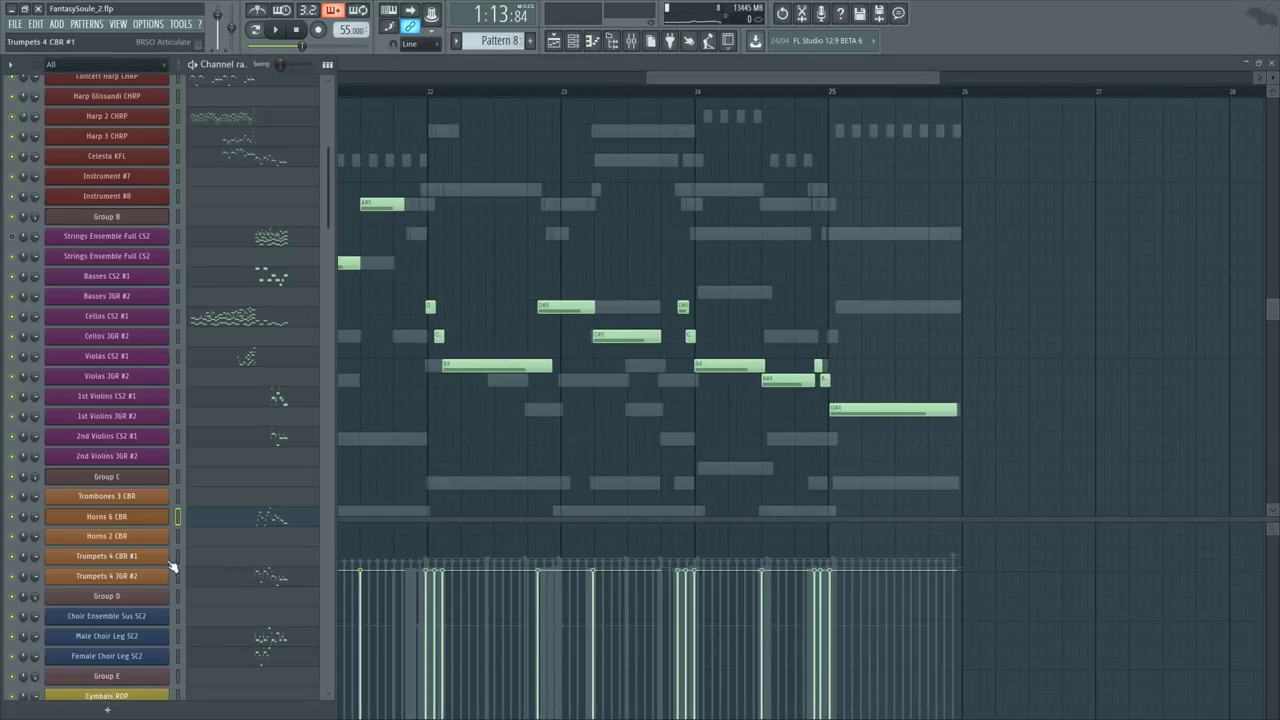
key("F9")
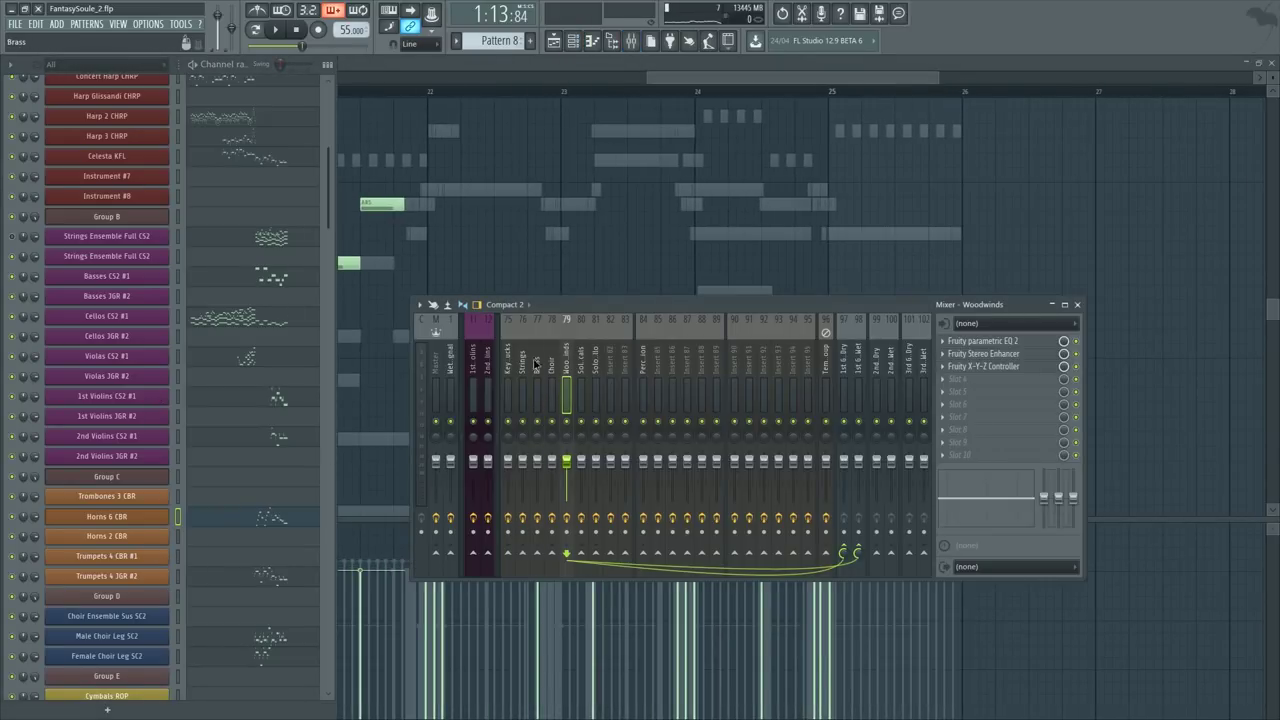
left_click(534, 363)
key("space")
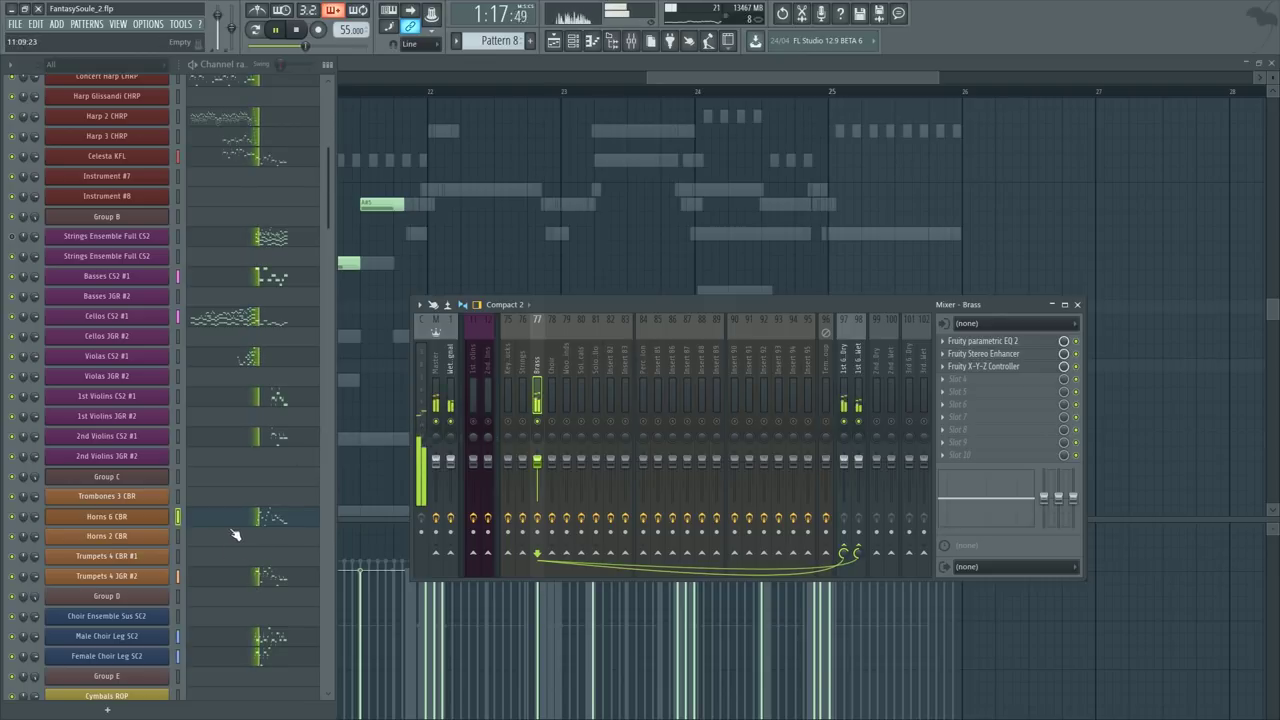
Step: Open the Trumpets 4 JGR #2 part and examine its notes from bar 18 to 26 during playback
left_click(275, 578)
scroll(758, 90, "up", 6)
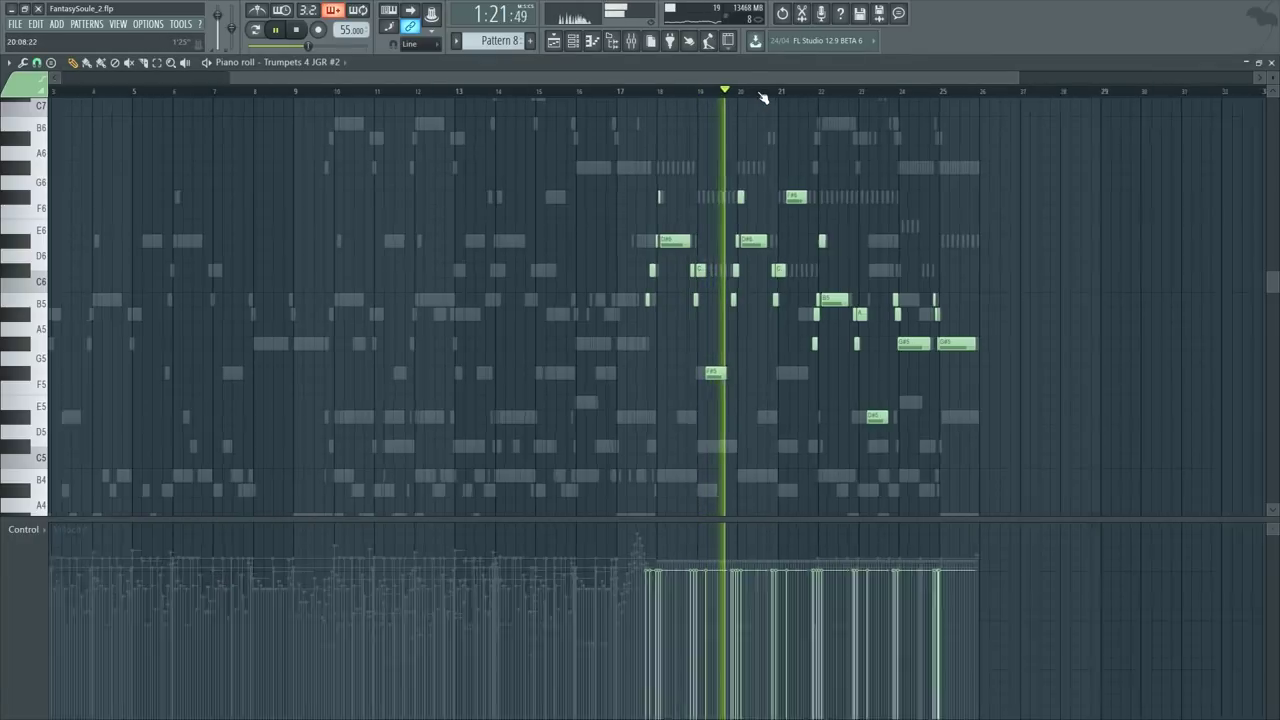
scroll(751, 104, "down", 2)
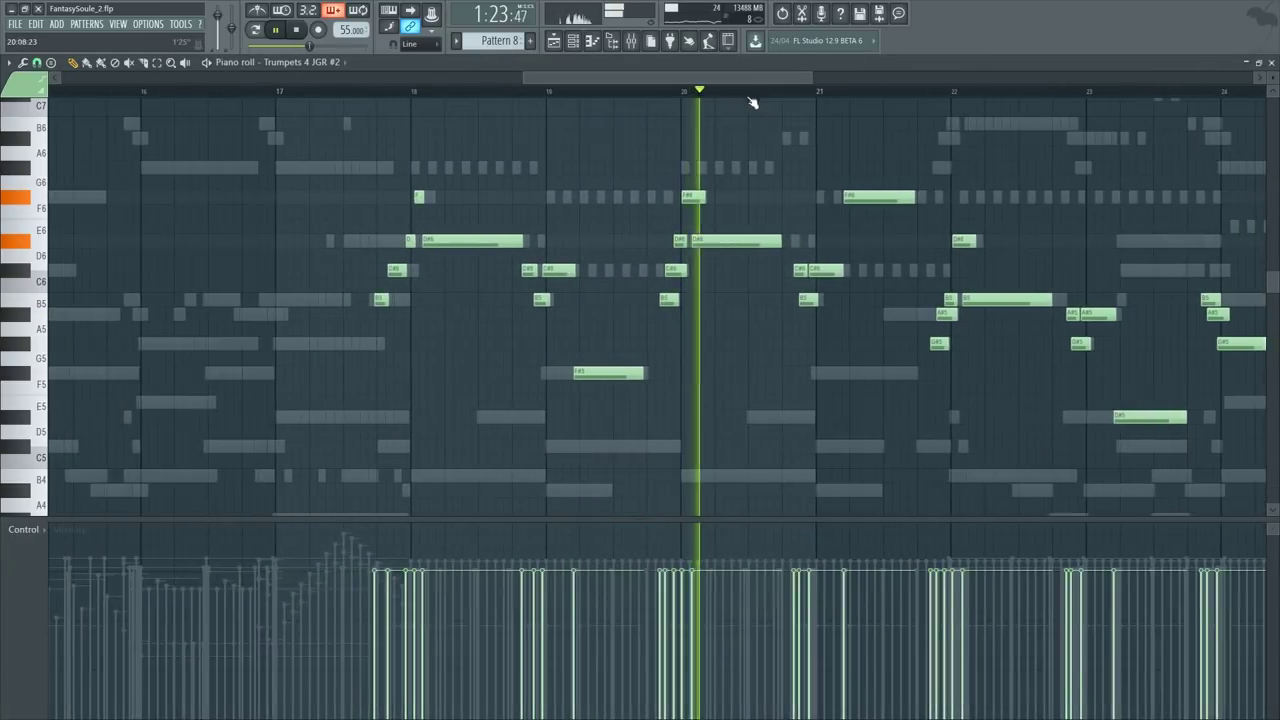
scroll(706, 93, "down", 1)
scroll(704, 92, "down", 2)
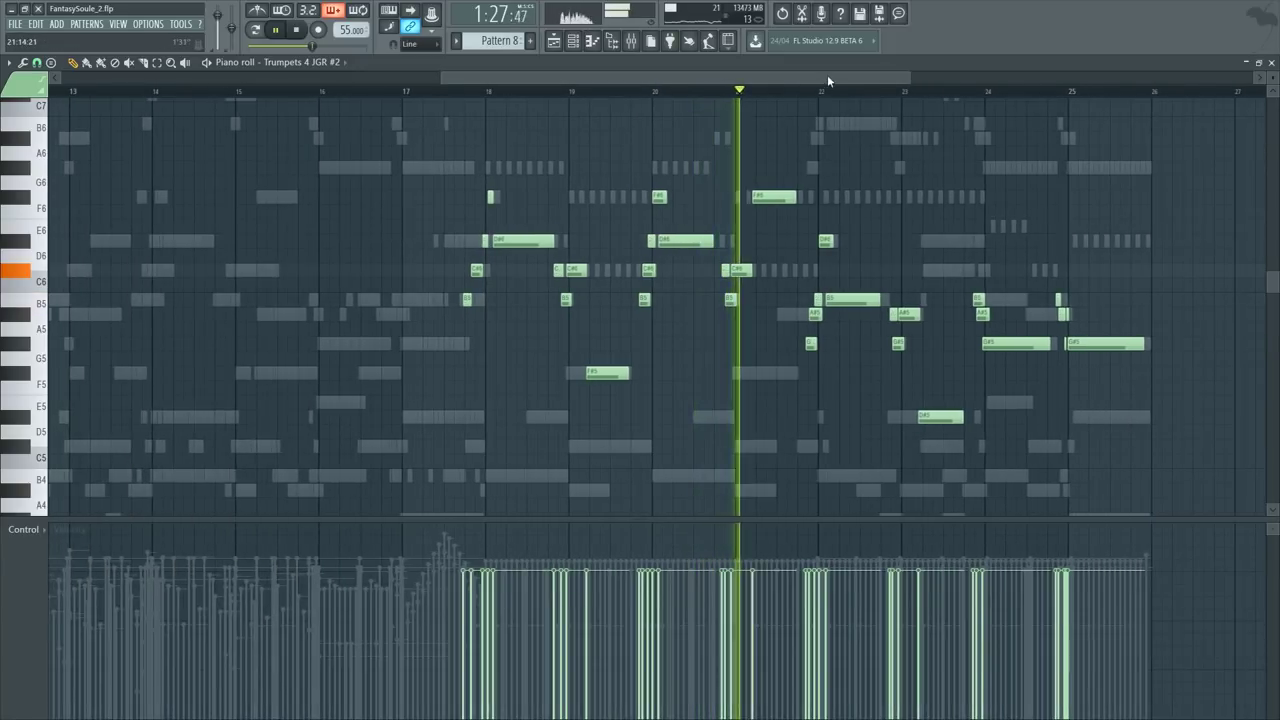
left_click_drag(827, 77, 878, 77)
key("F6")
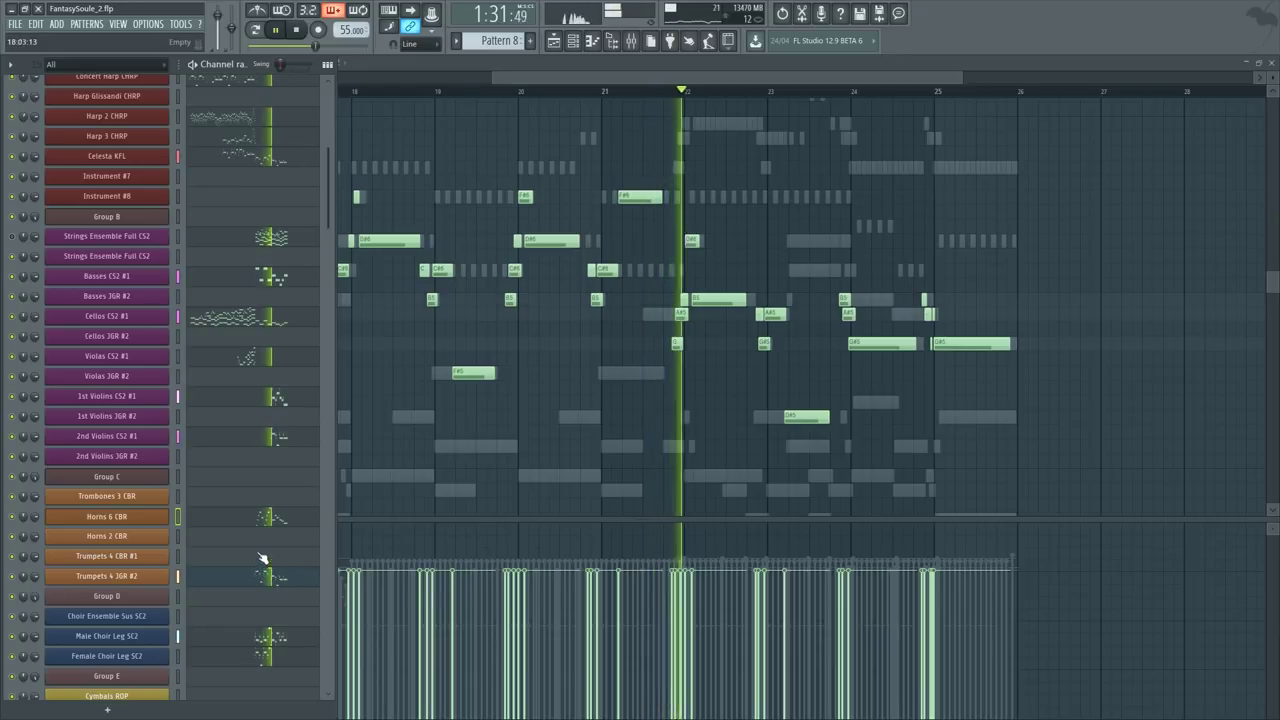
Step: Stop playback, select the Brass and Woodwinds mixer tracks together and play from bar 21
key("space")
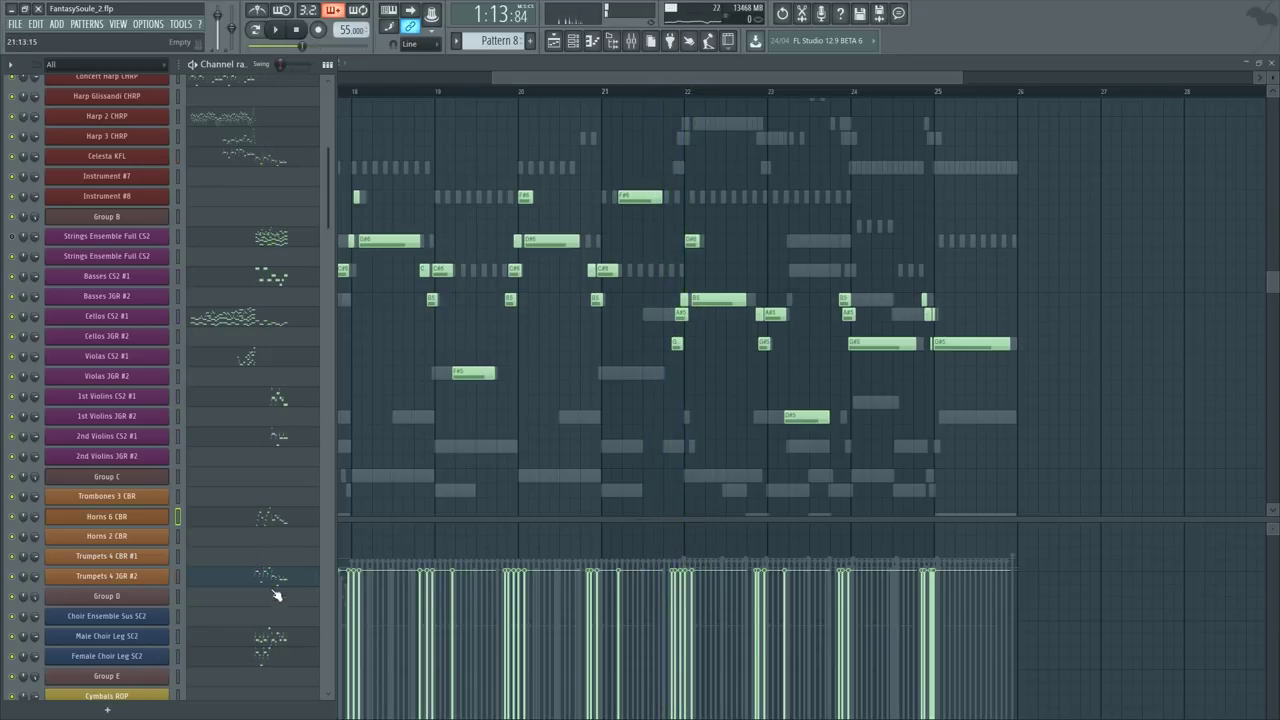
scroll(276, 576, "down", 5)
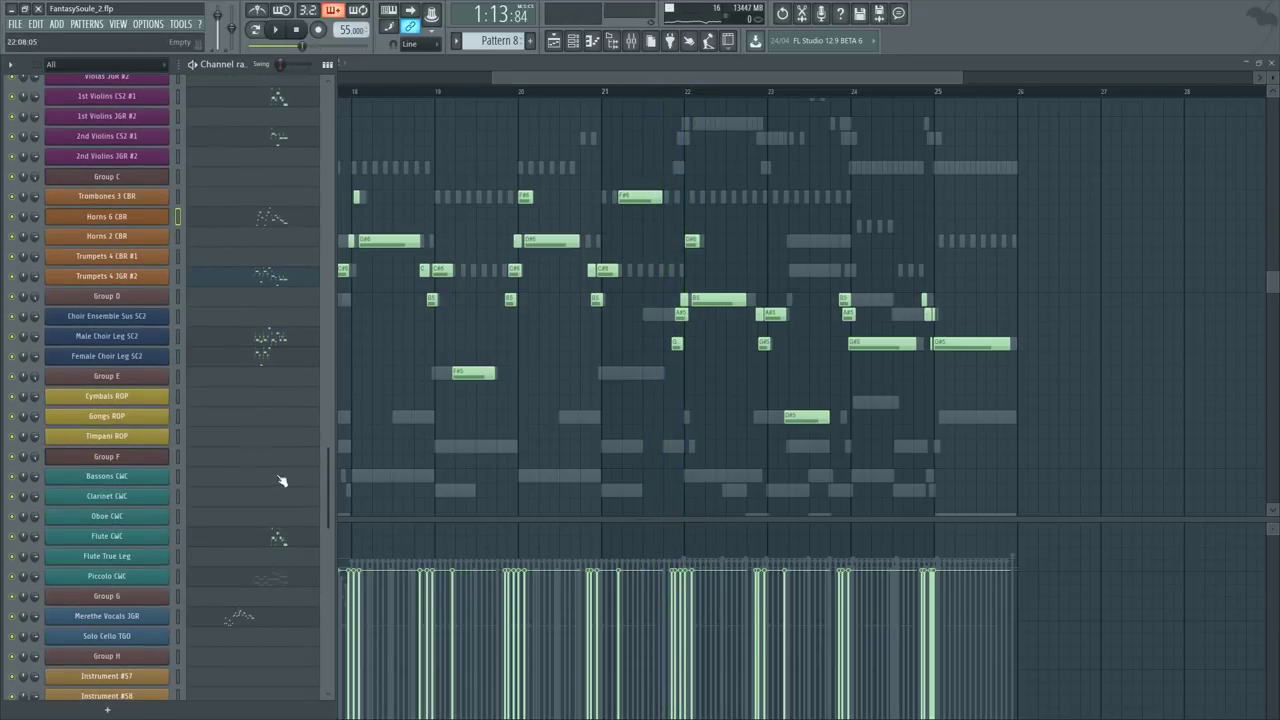
key("F9")
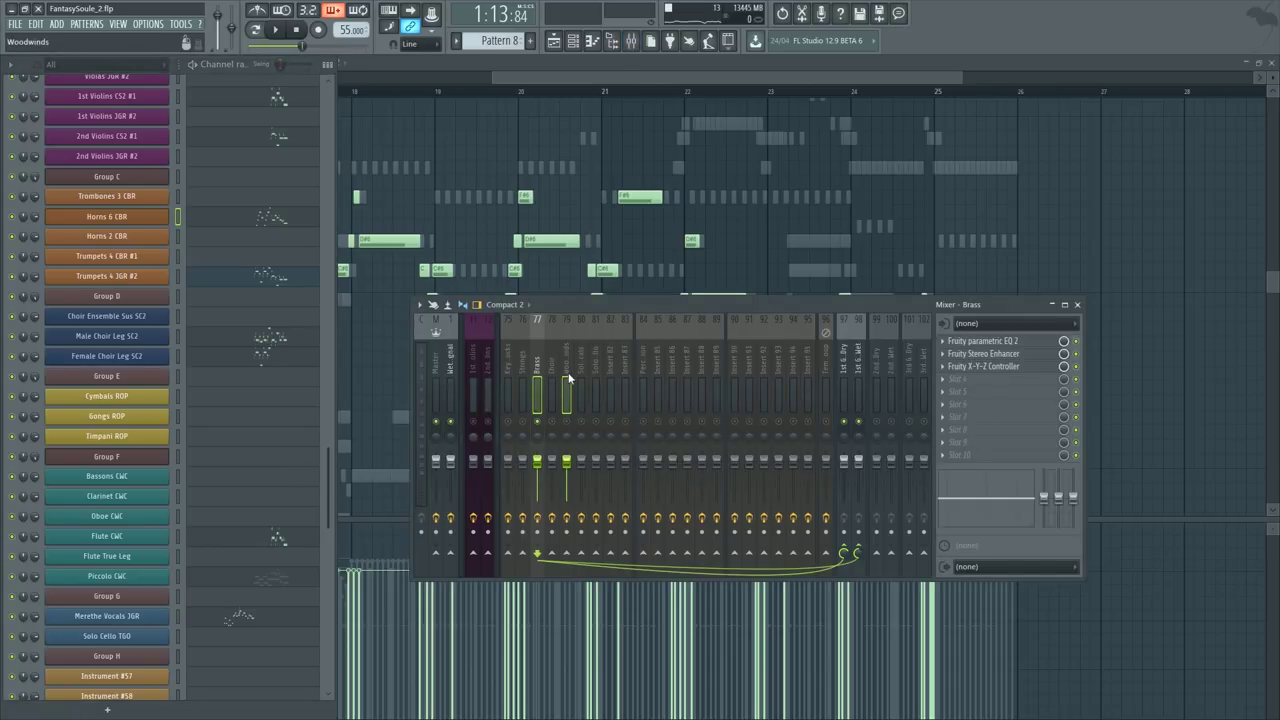
left_click(614, 91)
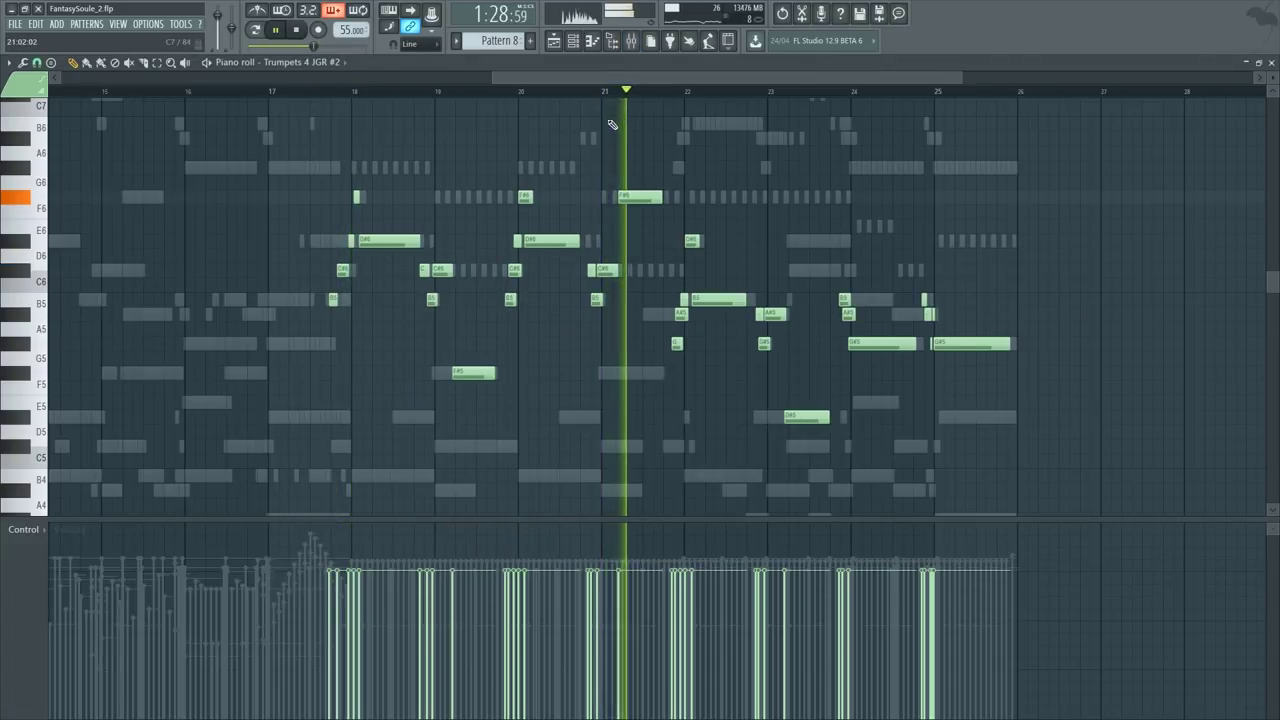
Step: Look through the channel list during playback and open the Flute True Leg part in the piano roll
key("F6")
scroll(270, 480, "up", 4)
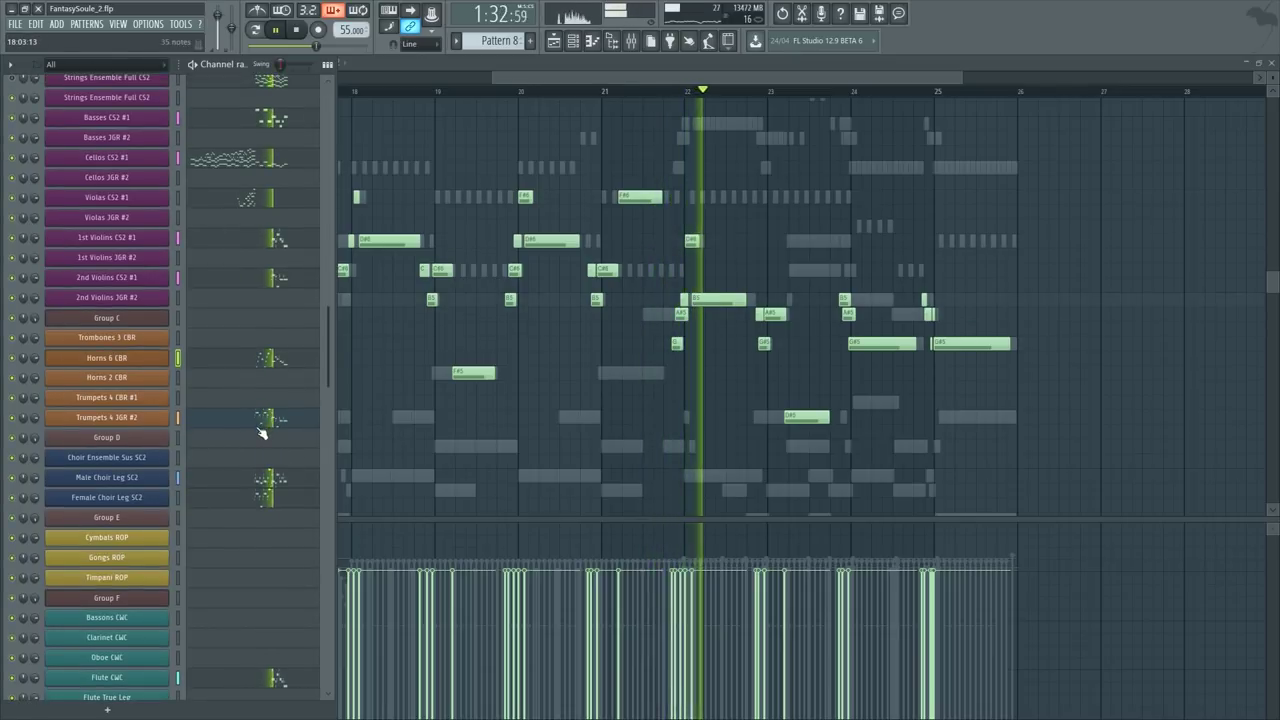
scroll(266, 440, "up", 3)
scroll(255, 525, "up", 3)
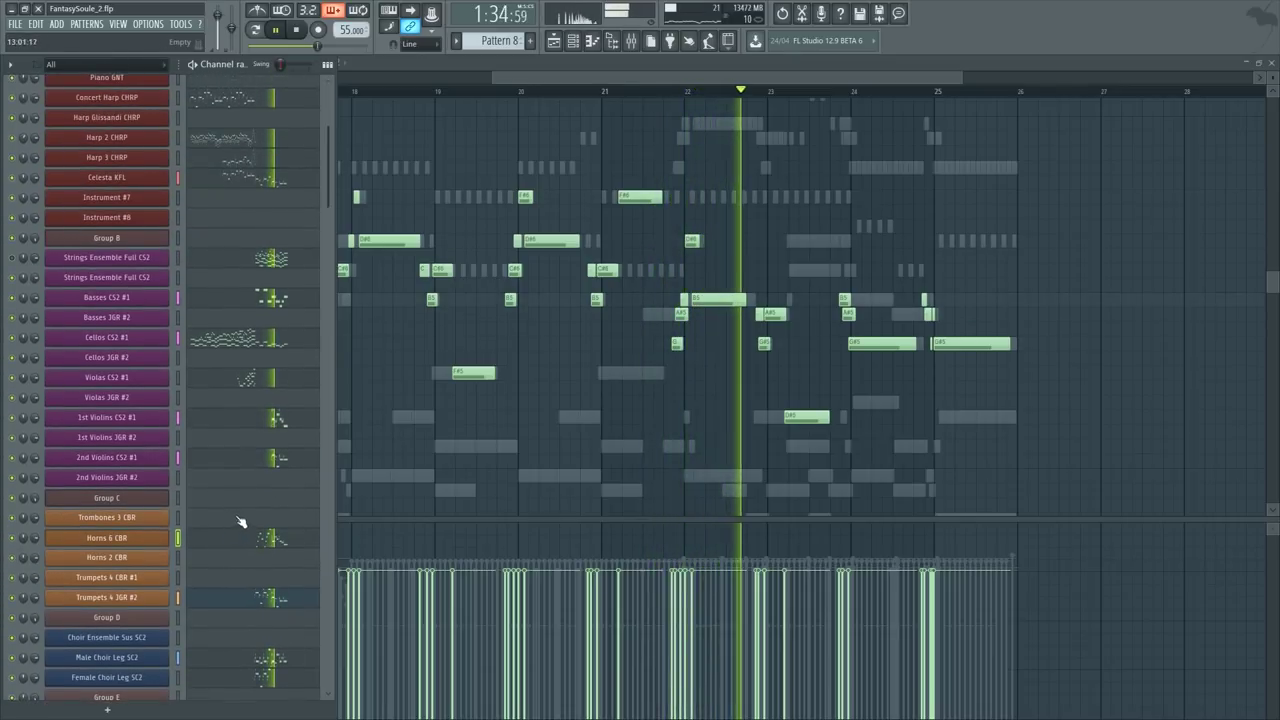
scroll(250, 460, "down", 10)
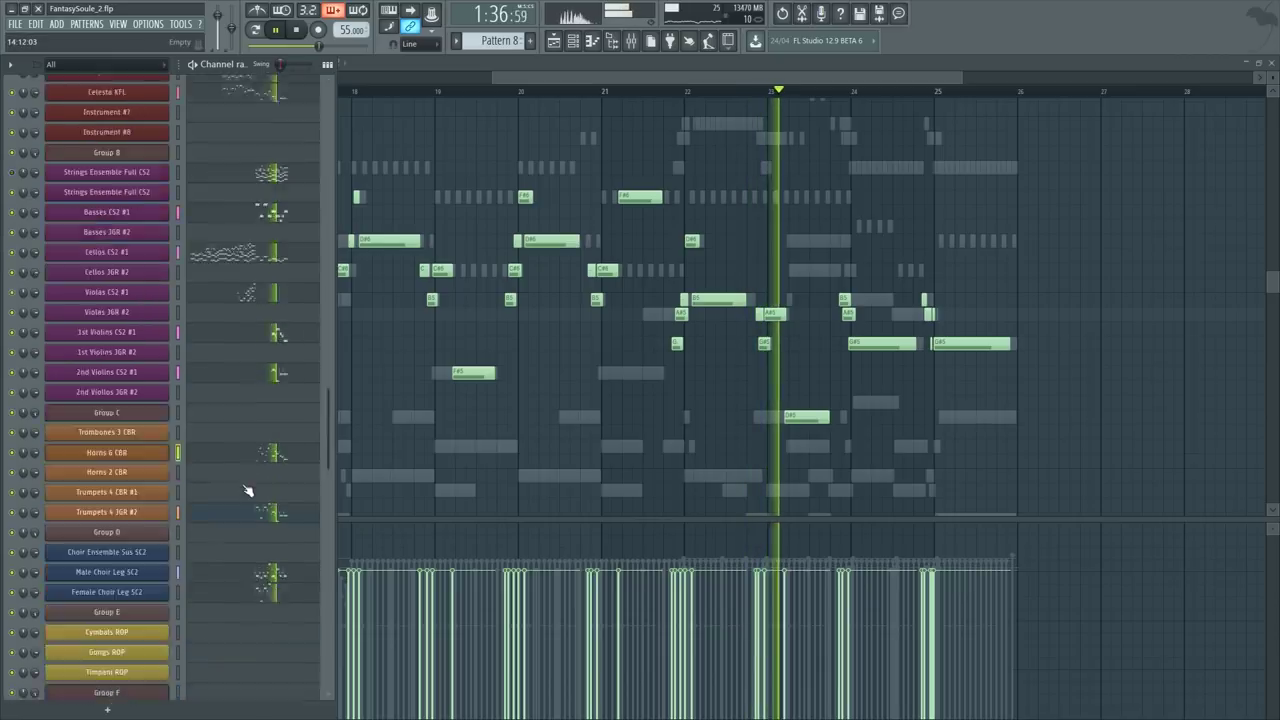
scroll(248, 332, "down", 2)
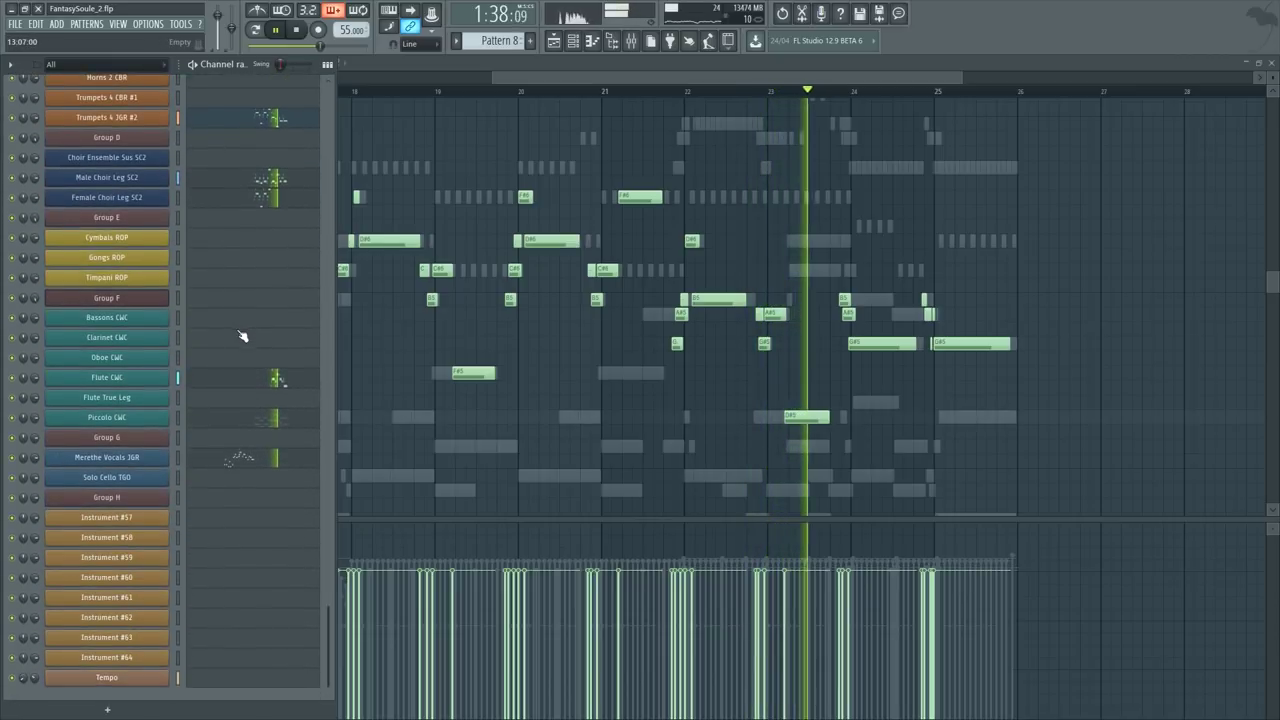
left_click(277, 420)
scroll(927, 190, "up", 3)
scroll(947, 132, "down", 3)
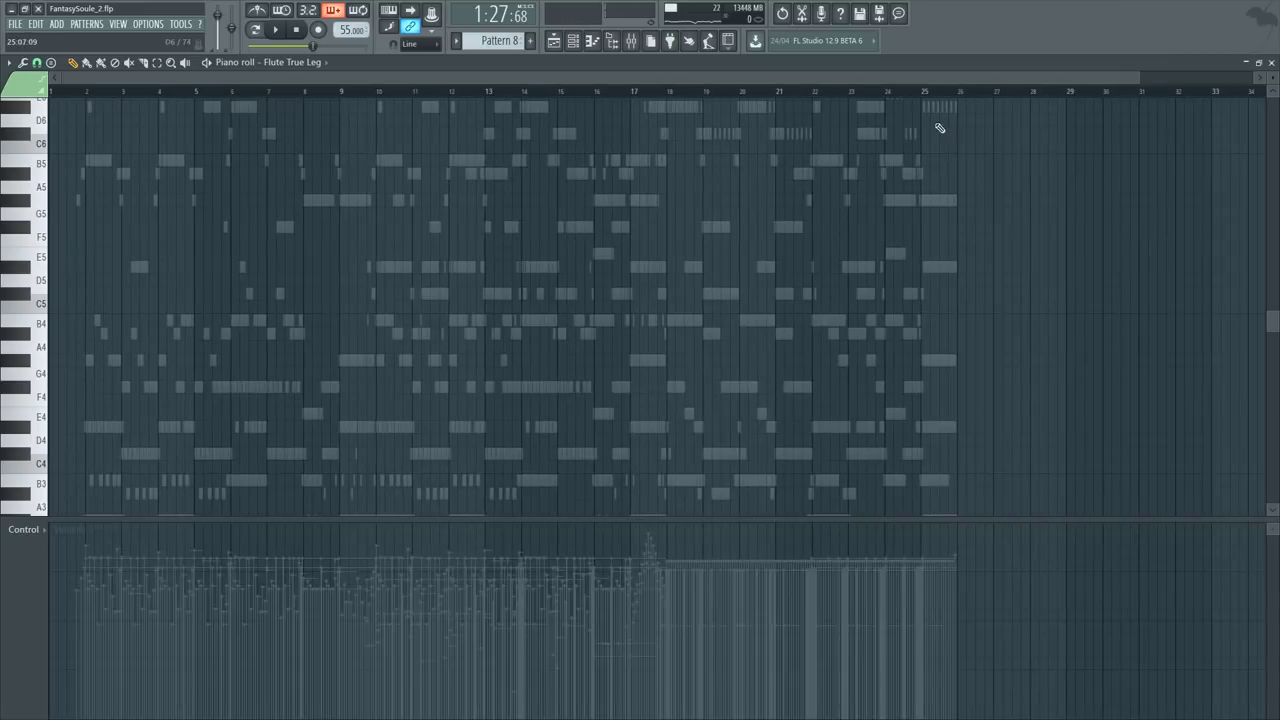
scroll(920, 180, "up", 3)
Step: Open the Flute CWC part and examine its notes from bar 22 to 26
key("F6")
left_click(283, 381)
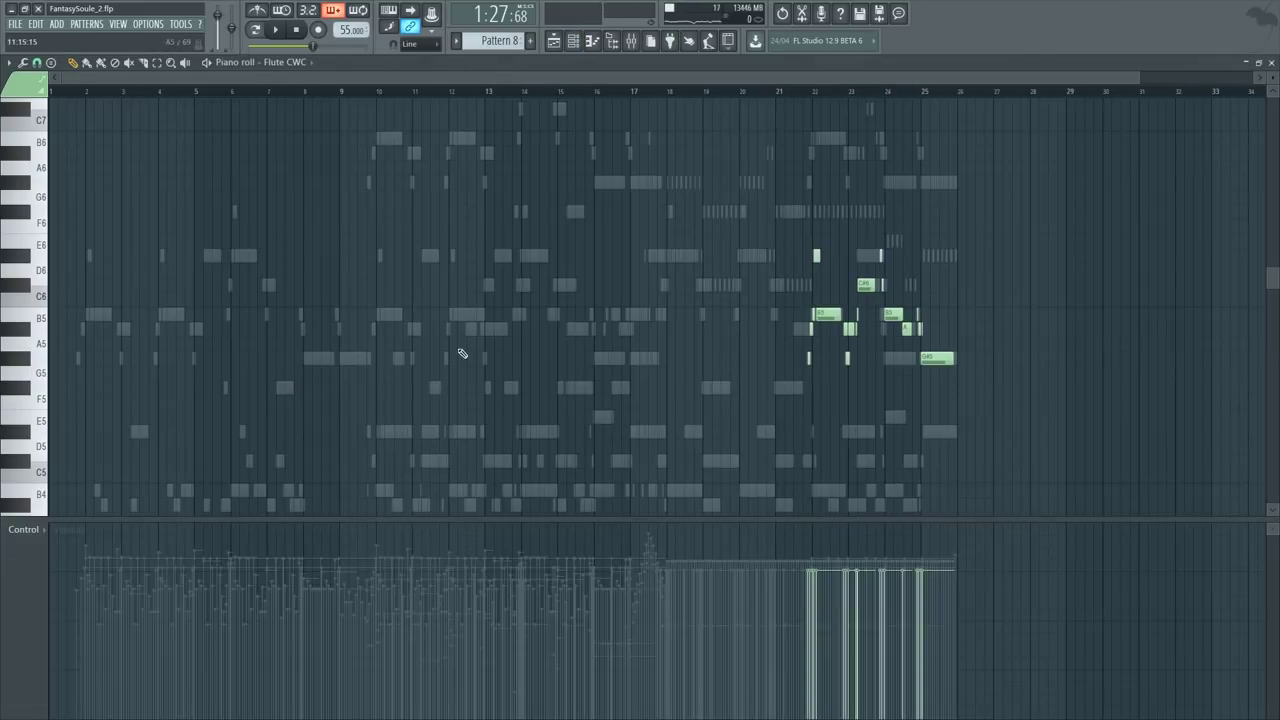
scroll(700, 286, "up", 4)
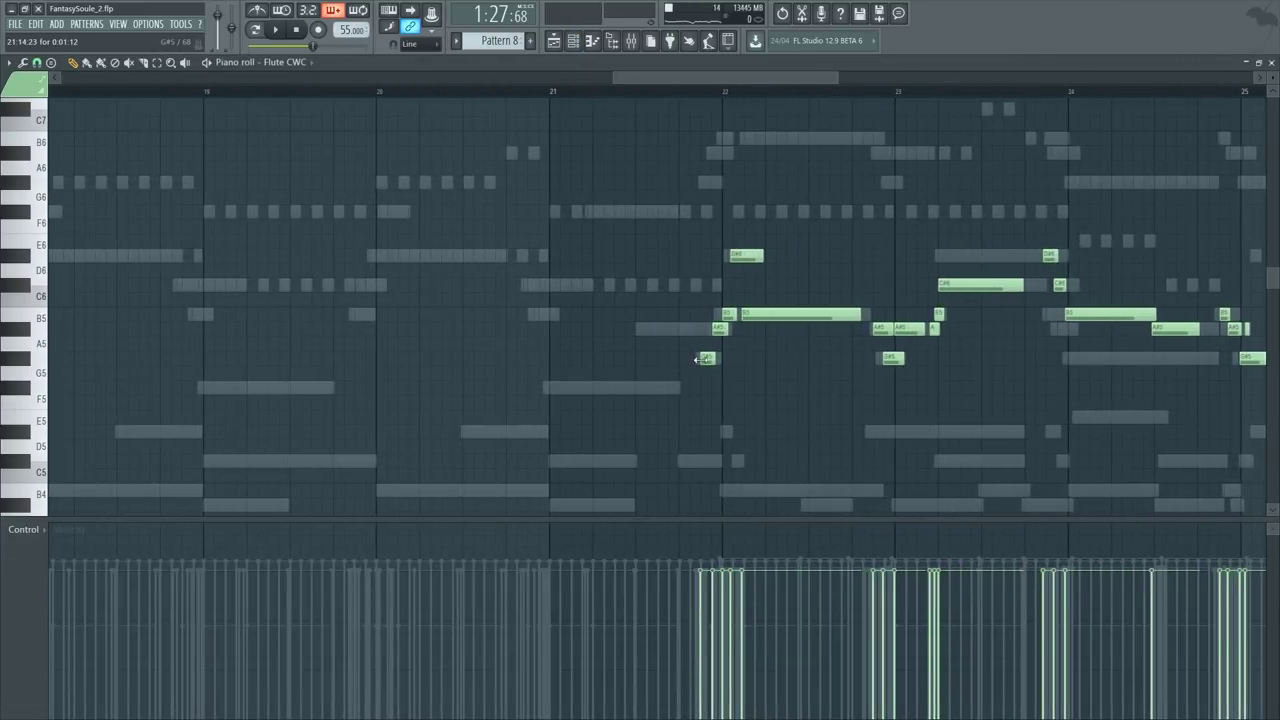
scroll(713, 348, "down", 1)
Step: Mute all the Flute CWC notes from bar 22 to 26 and lower them by one octave
left_click_drag(1098, 459, 1098, 459)
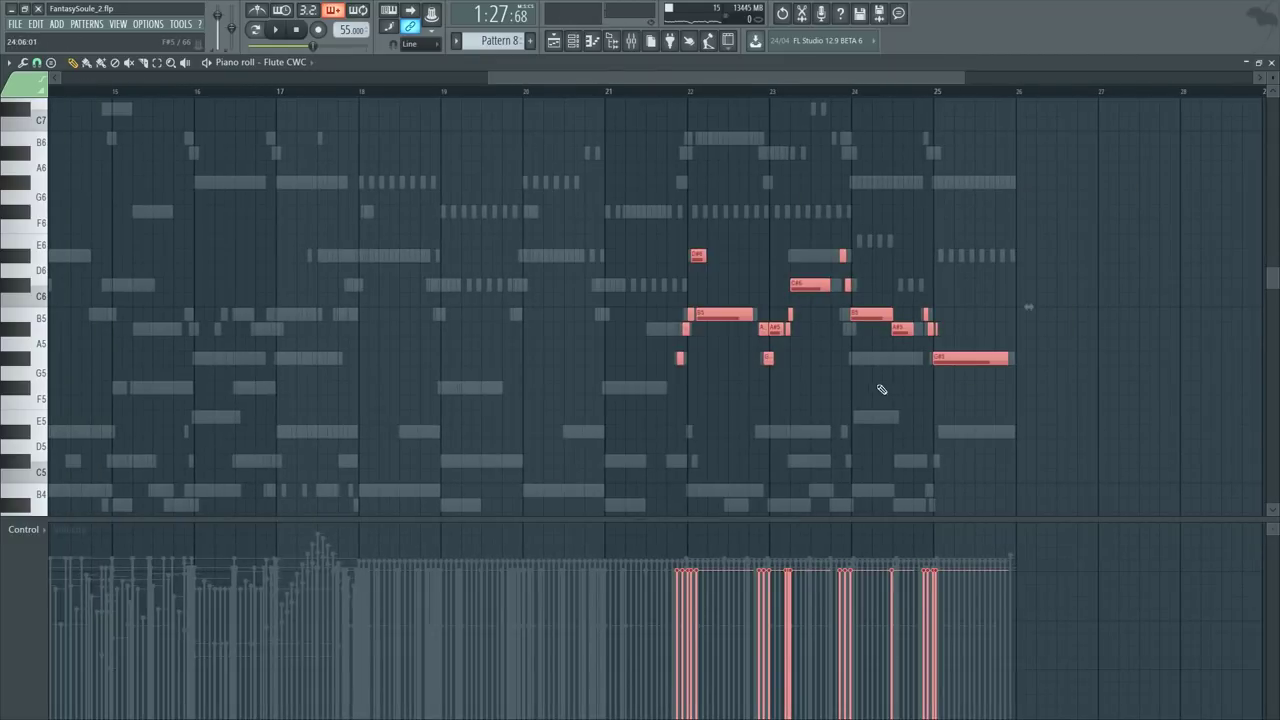
key("t")
left_click(716, 282)
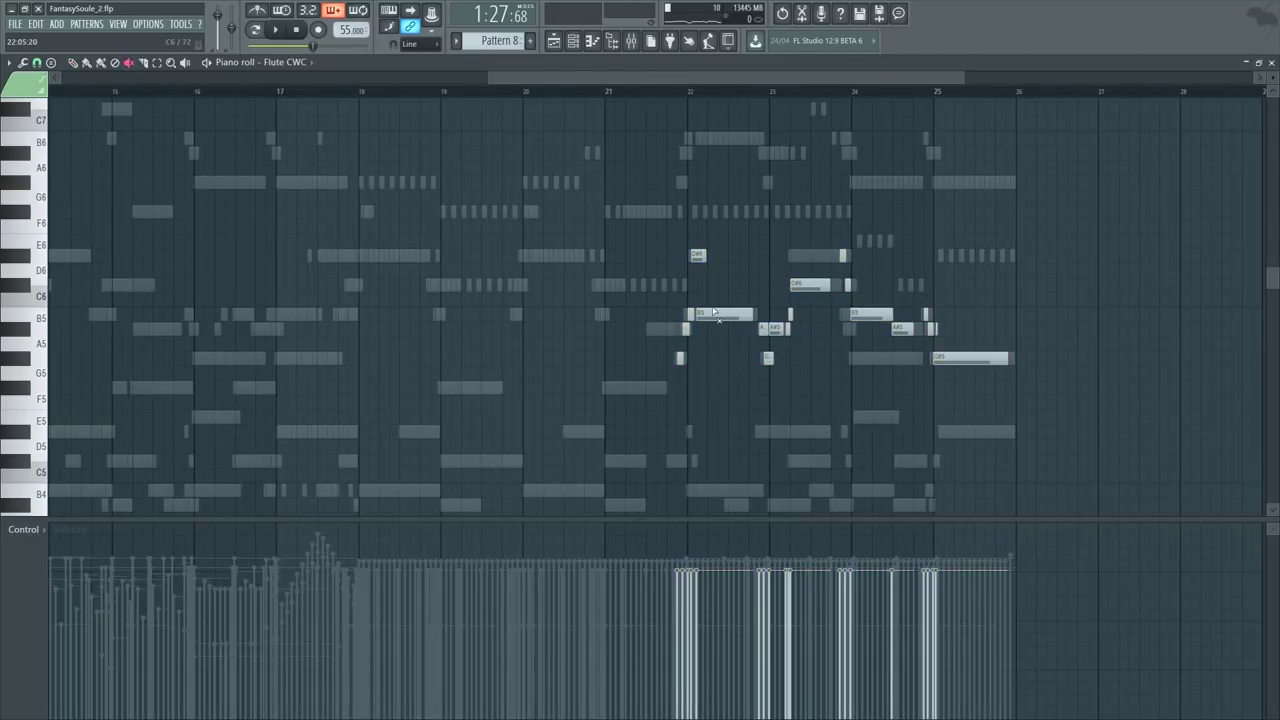
key("ctrl+a")
key("ctrl+Down")
Step: Paste a copy of the muted flute melody over the original at bar 22 and raise it one octave
key("ctrl+c")
key("ctrl+v")
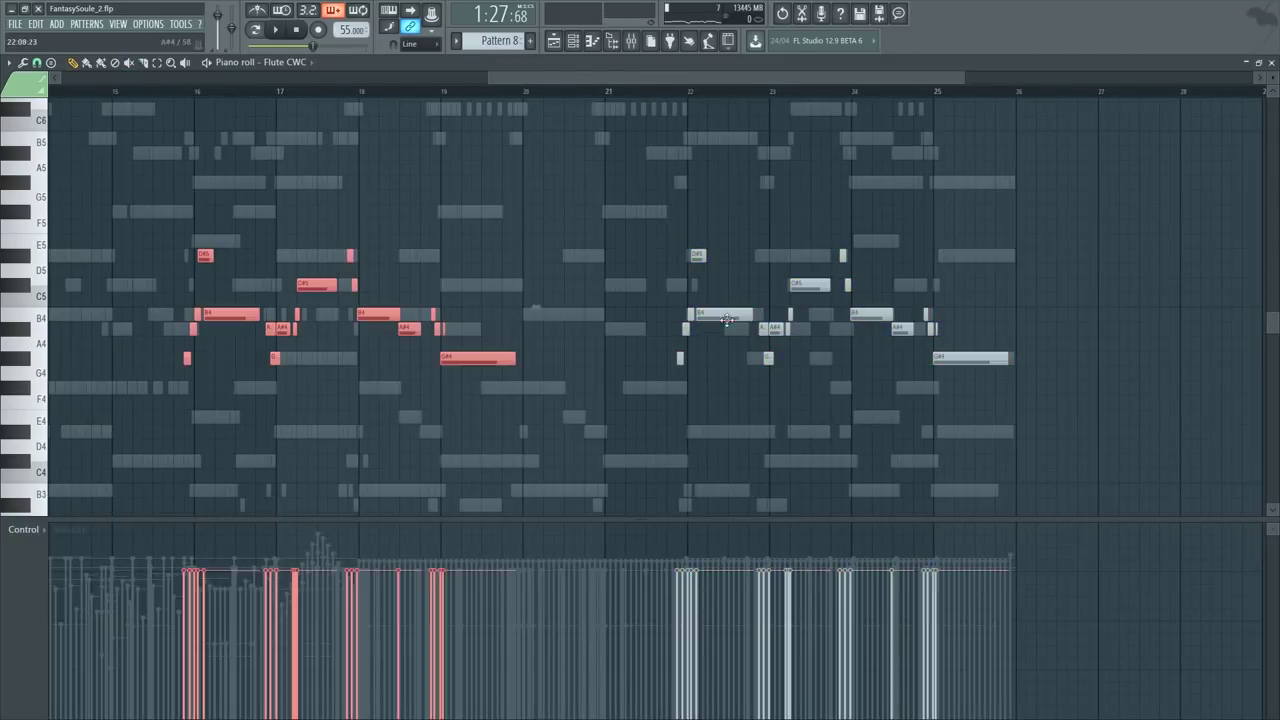
left_click_drag(264, 319, 757, 319)
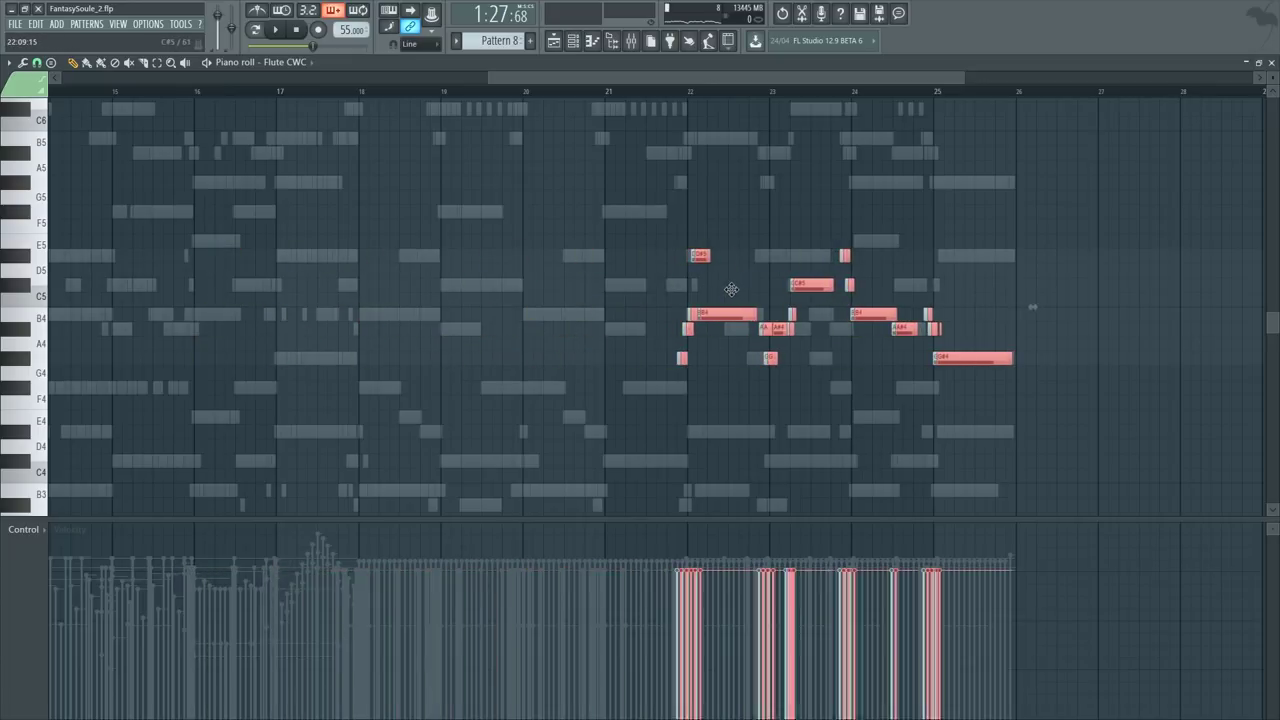
key("ctrl+Up")
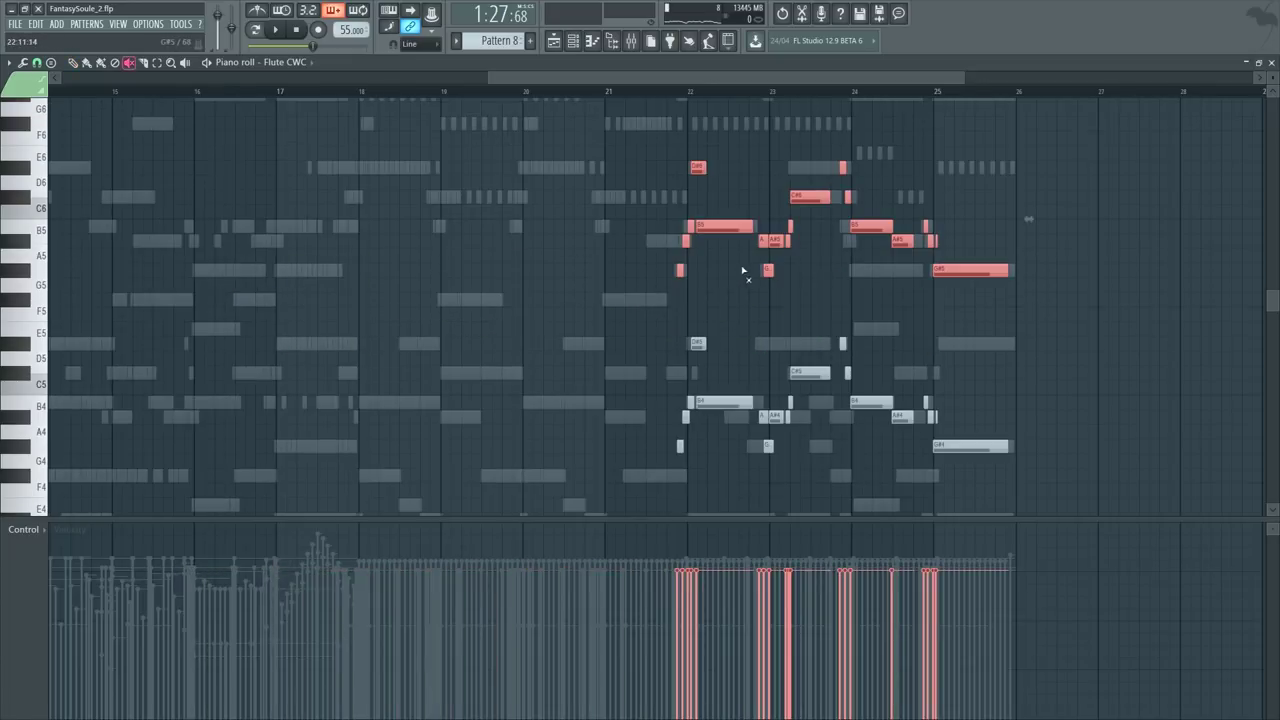
Step: Unmute the upper copy of the flute melody and raise it another octave, to around B6
left_click(743, 271)
left_click_drag(640, 206, 750, 248)
left_click(639, 288, "ctrl")
key("ctrl+a")
key("ctrl+Up")
scroll(741, 84, "up", 4)
left_click(738, 91, "ctrl")
key("ctrl+a")
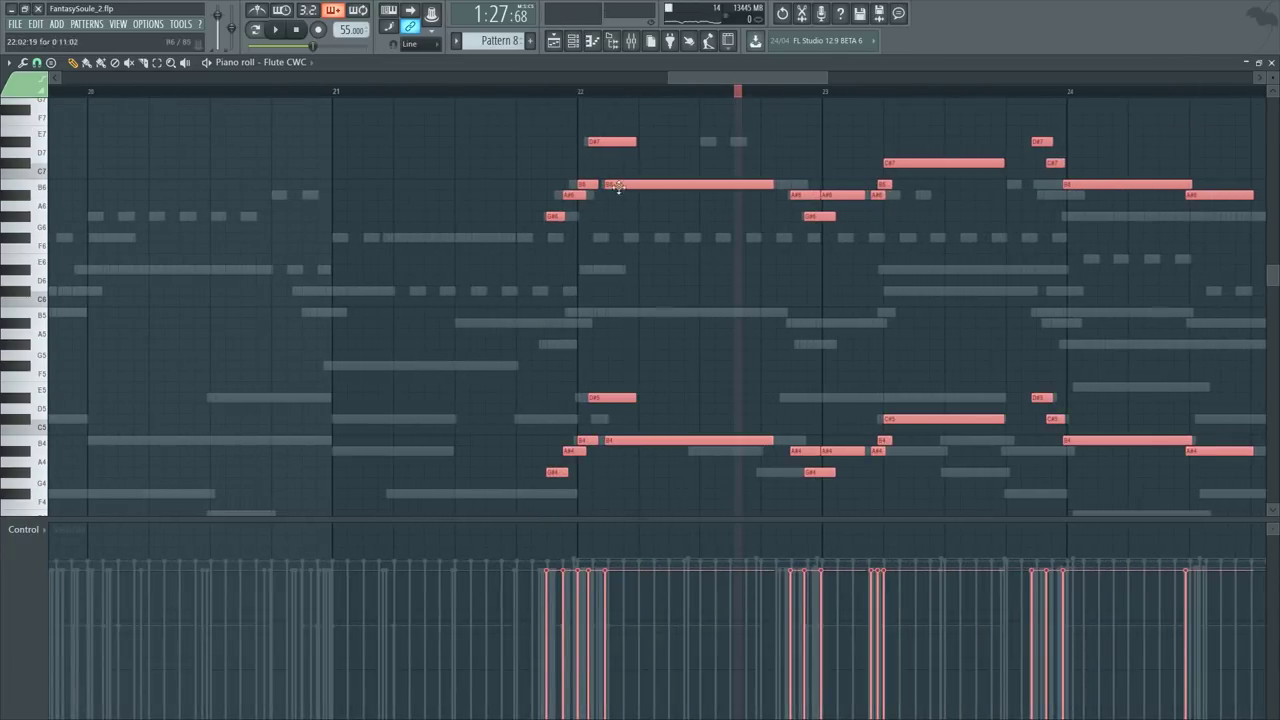
key("ctrl+d")
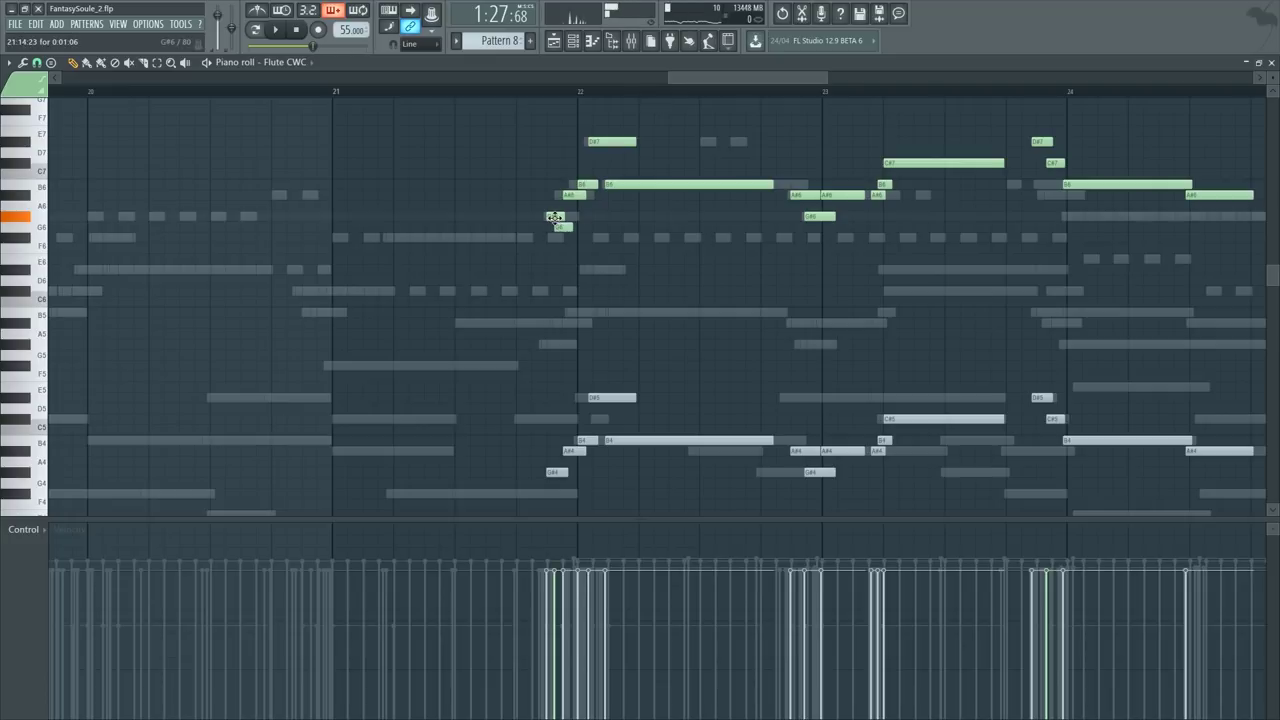
Step: Re-pitch the upper flute notes while auditioning: D#7 to A#6 and B6 to G#6 in bar 22, G#6 to B6 at bar 23
key("space")
key("space")
key("ctrl+z")
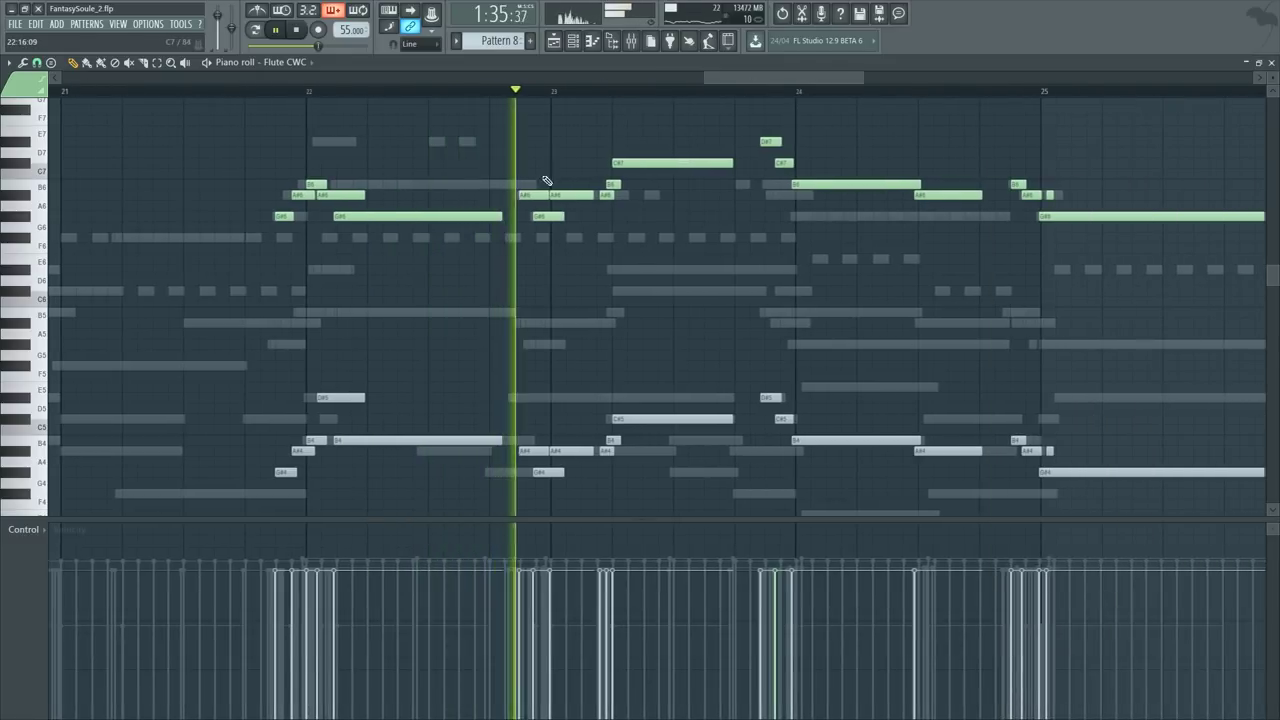
key("space")
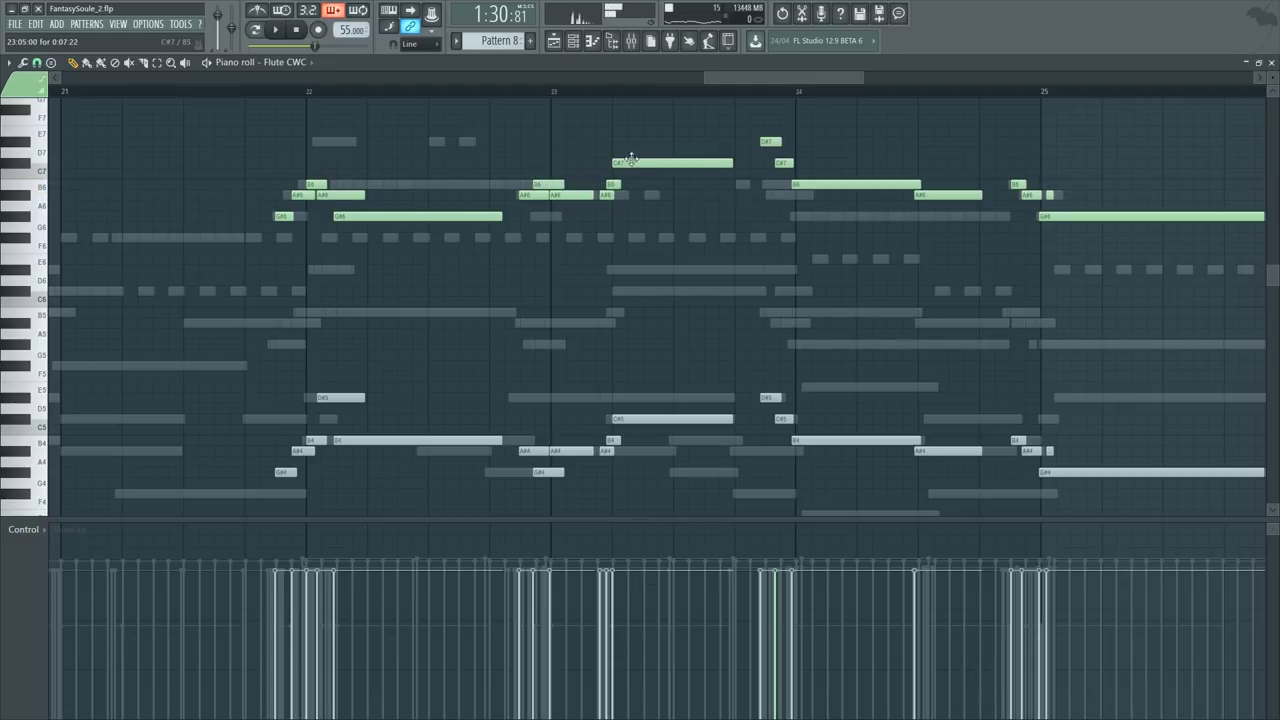
key("space")
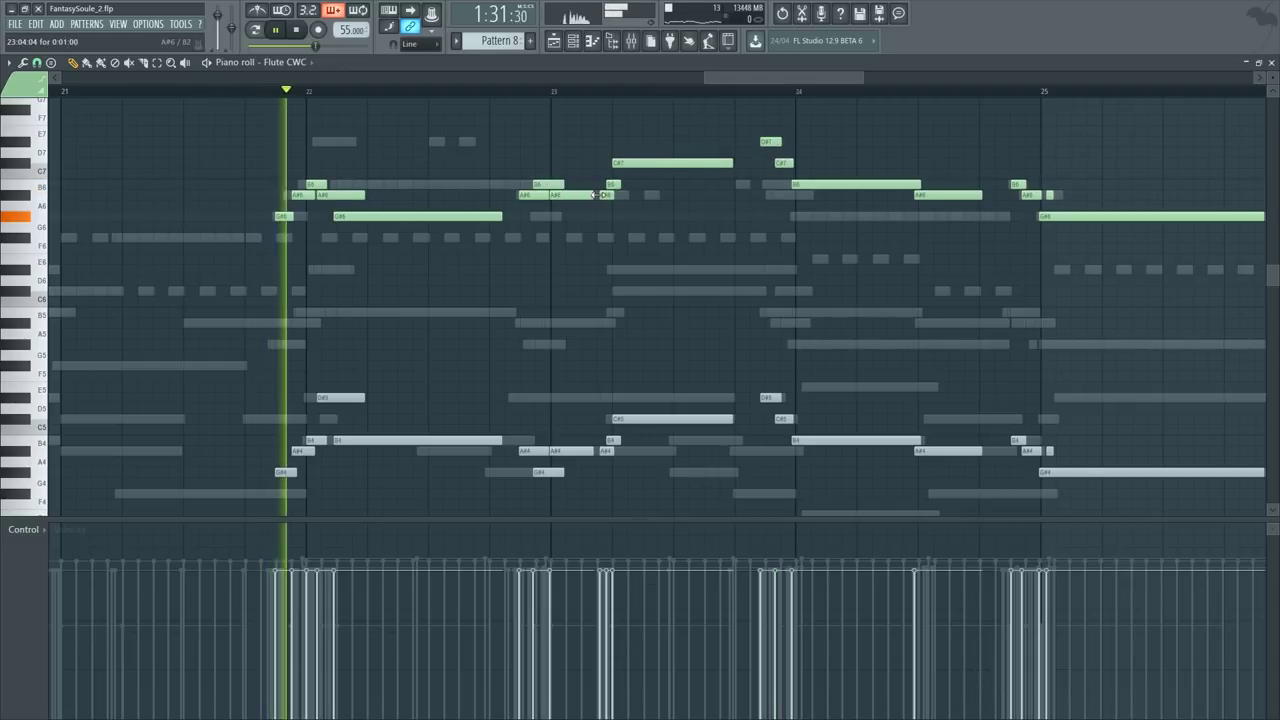
Step: Restore all mixer tracks and open the Master track's SPAN analyzer during playback, placing its window clear of the flute notes
key("F9")
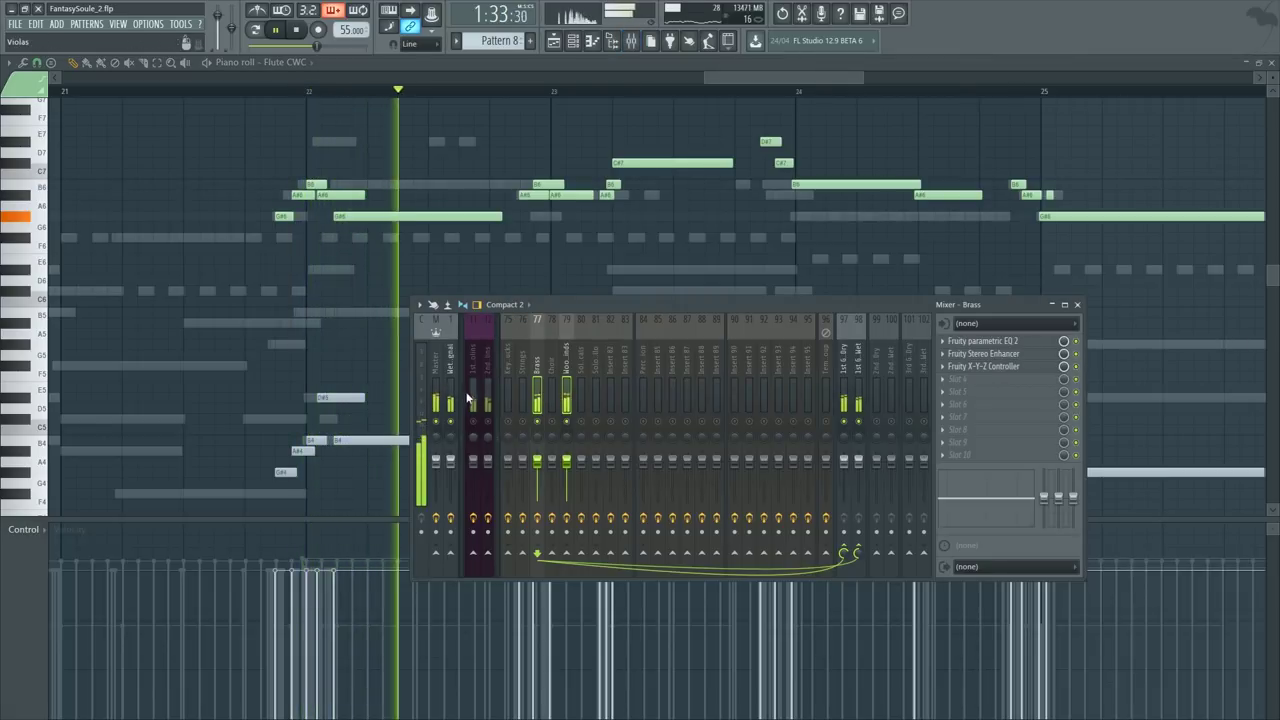
left_click(437, 382)
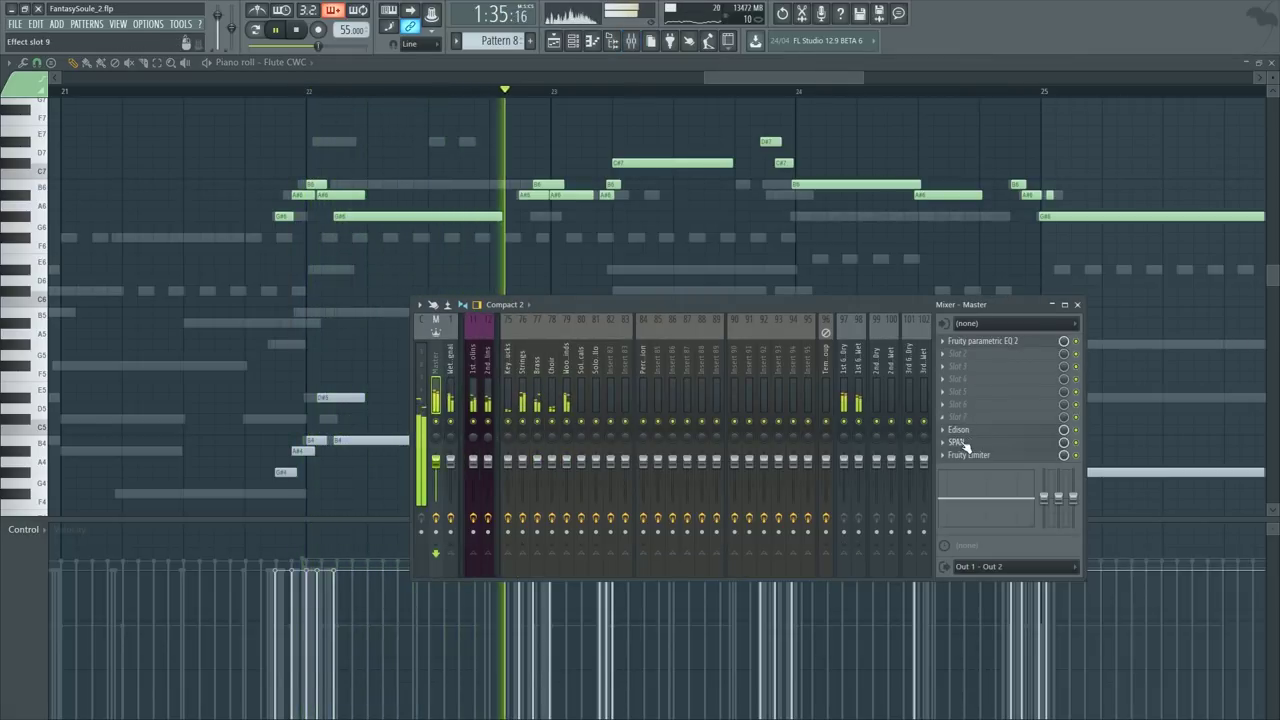
left_click(962, 443)
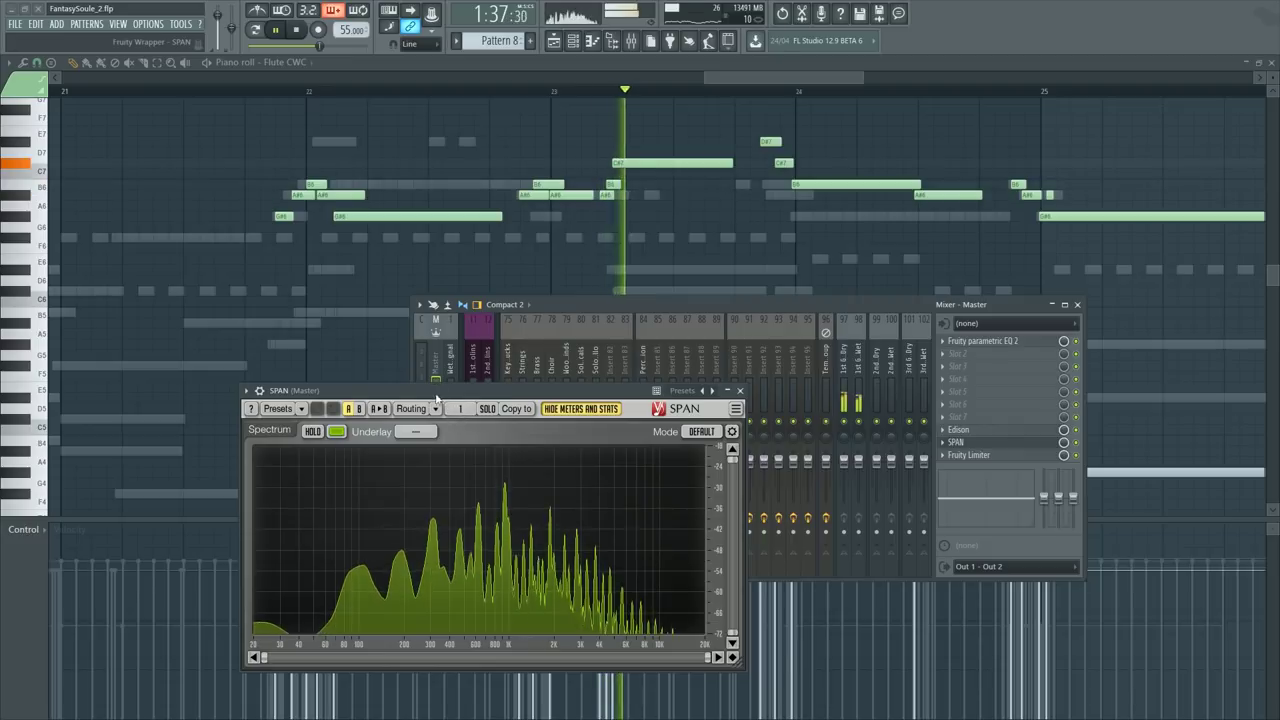
left_click_drag(447, 396, 359, 276)
left_click_drag(704, 77, 541, 77)
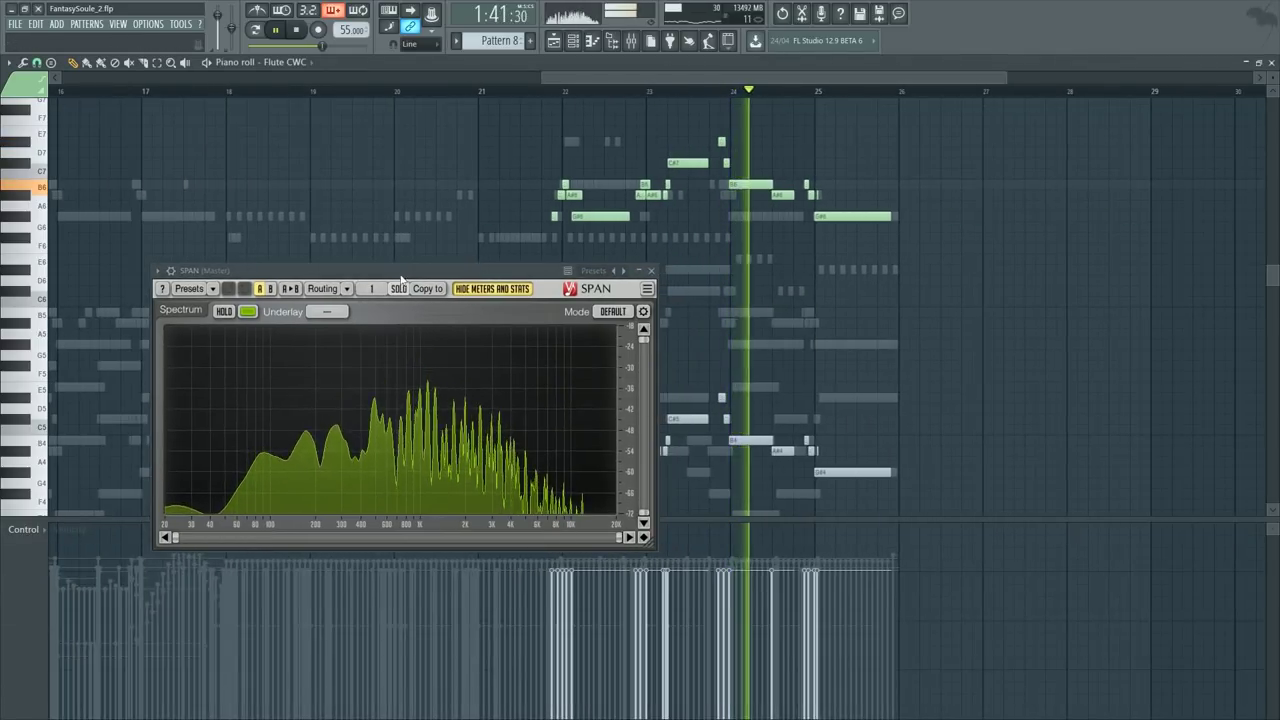
left_click_drag(394, 271, 324, 358)
left_click(92, 375)
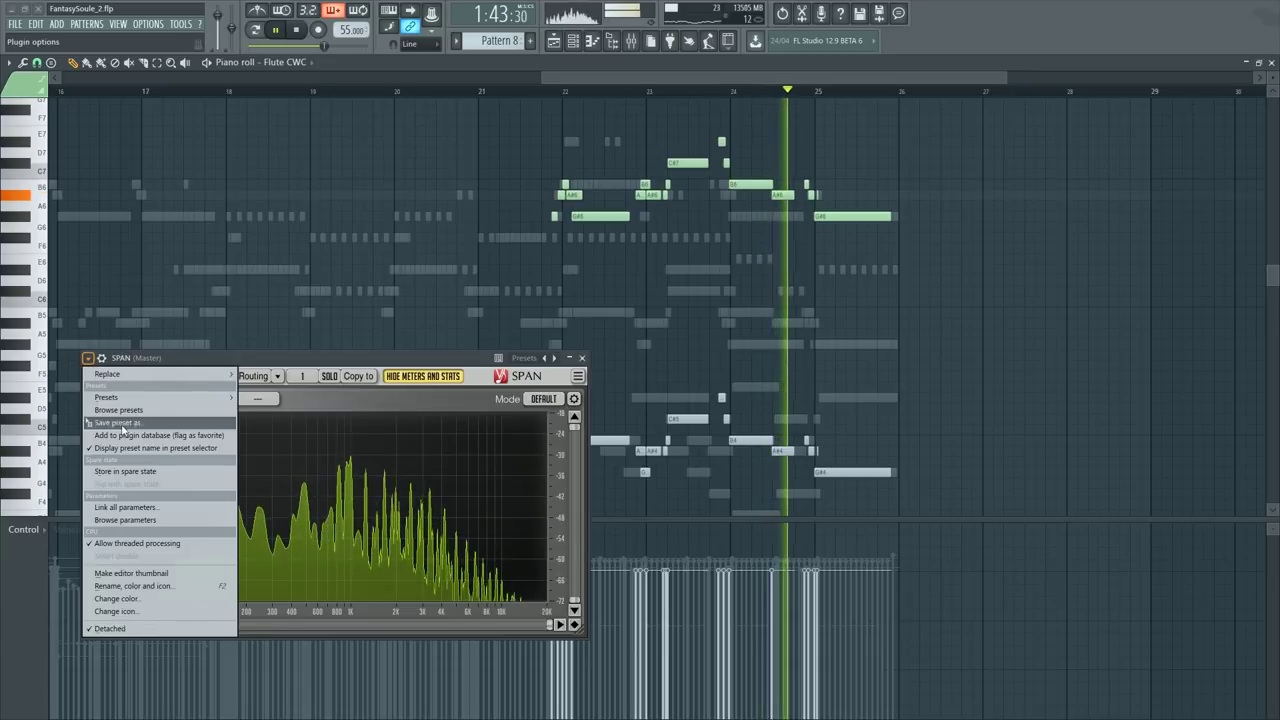
left_click(308, 308)
left_click_drag(320, 358, 265, 301)
key("space")
Step: Lower the unmuted flute melody by one octave and play bars 22 to 26 against the spectrum analyzer
key("ctrl+a")
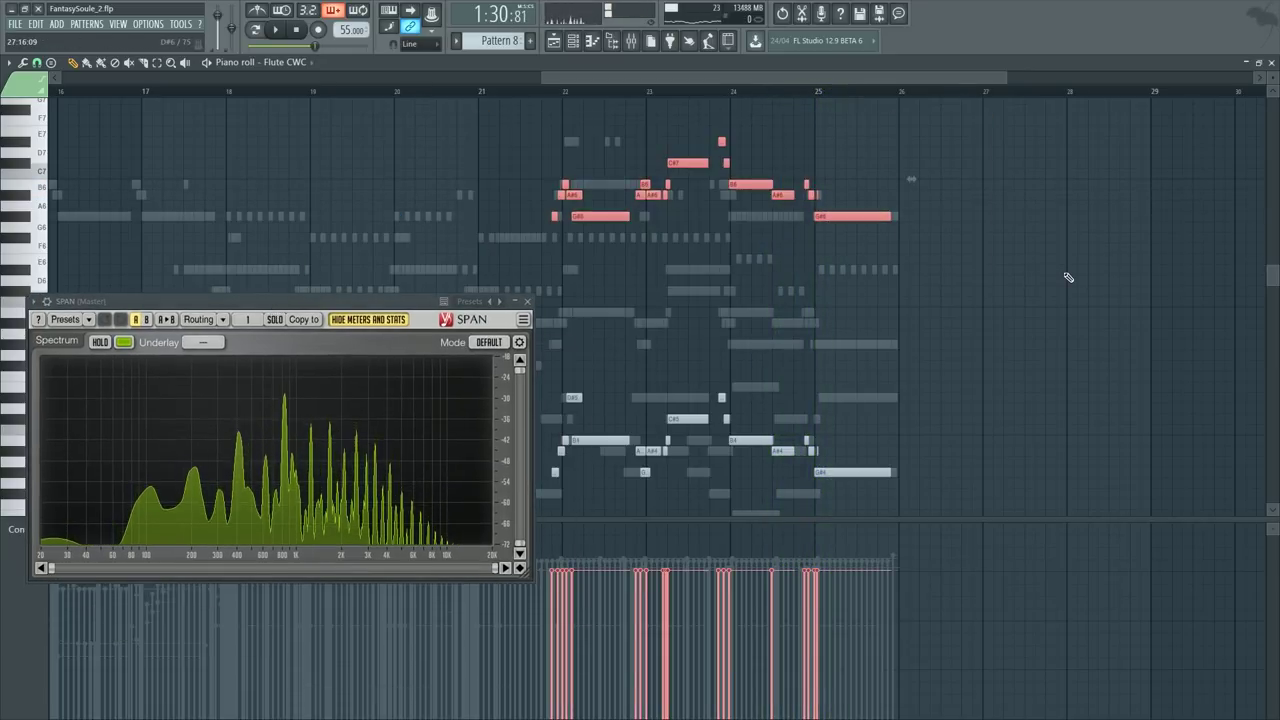
scroll(1066, 274, "up", 2)
key("space")
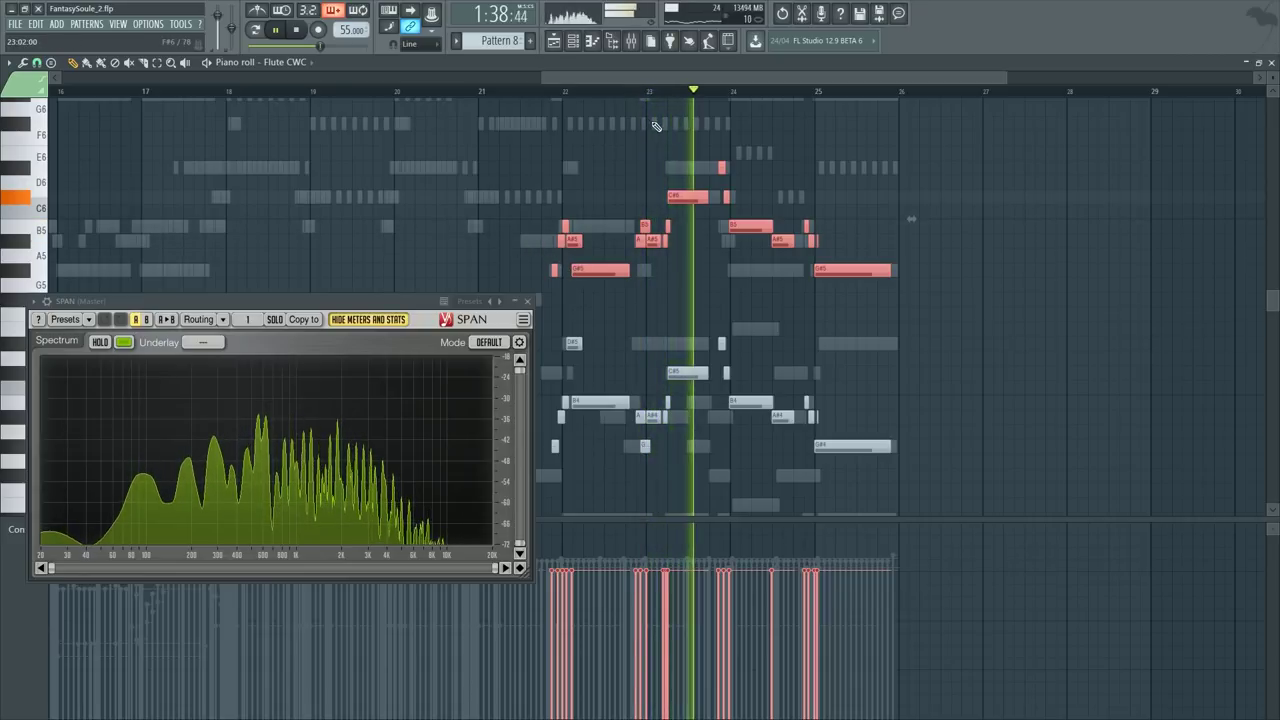
scroll(690, 97, "up", 3)
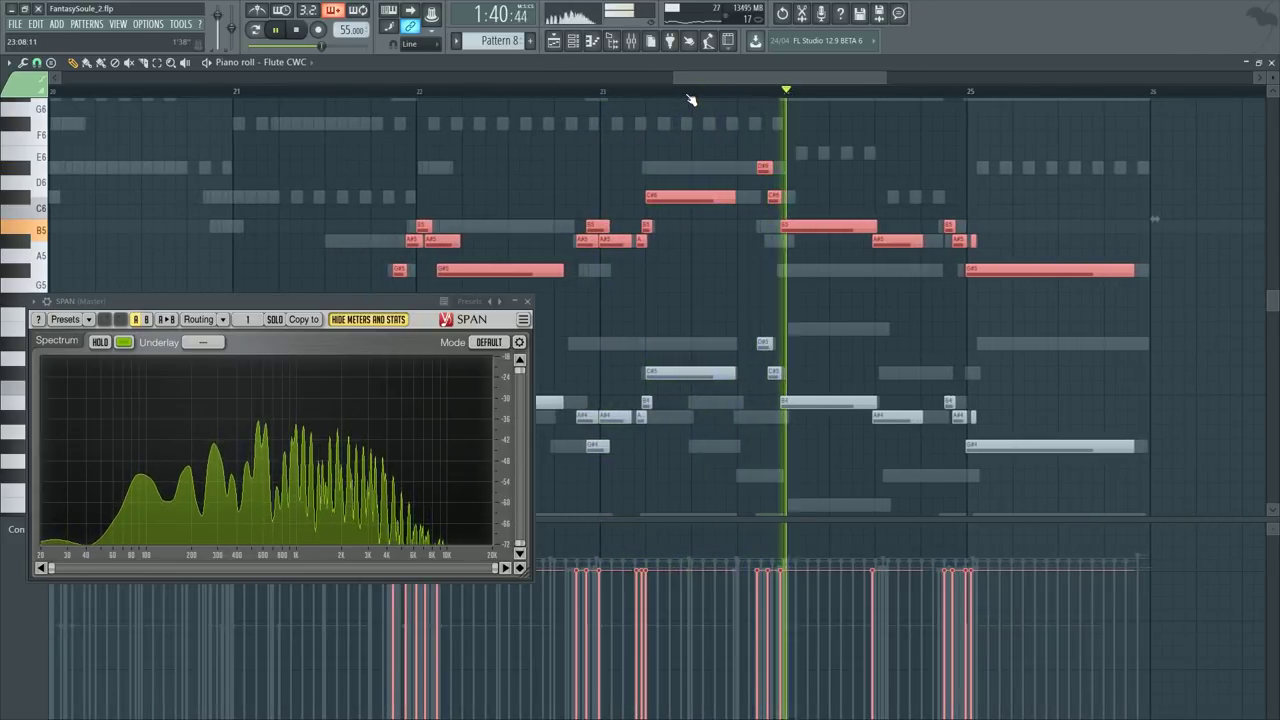
scroll(690, 97, "down", 3)
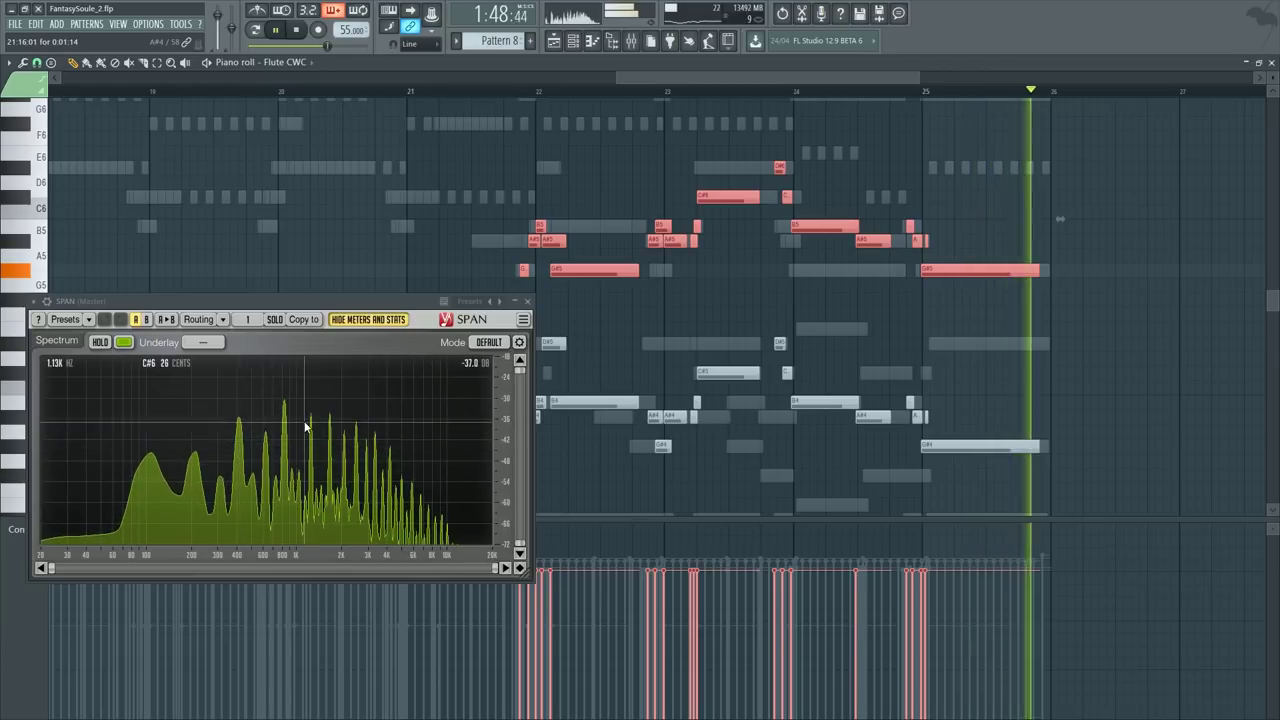
Step: Move the SPAN window clear of the channel list and stop playback
key("F6")
left_click_drag(259, 304, 567, 352)
key("space")
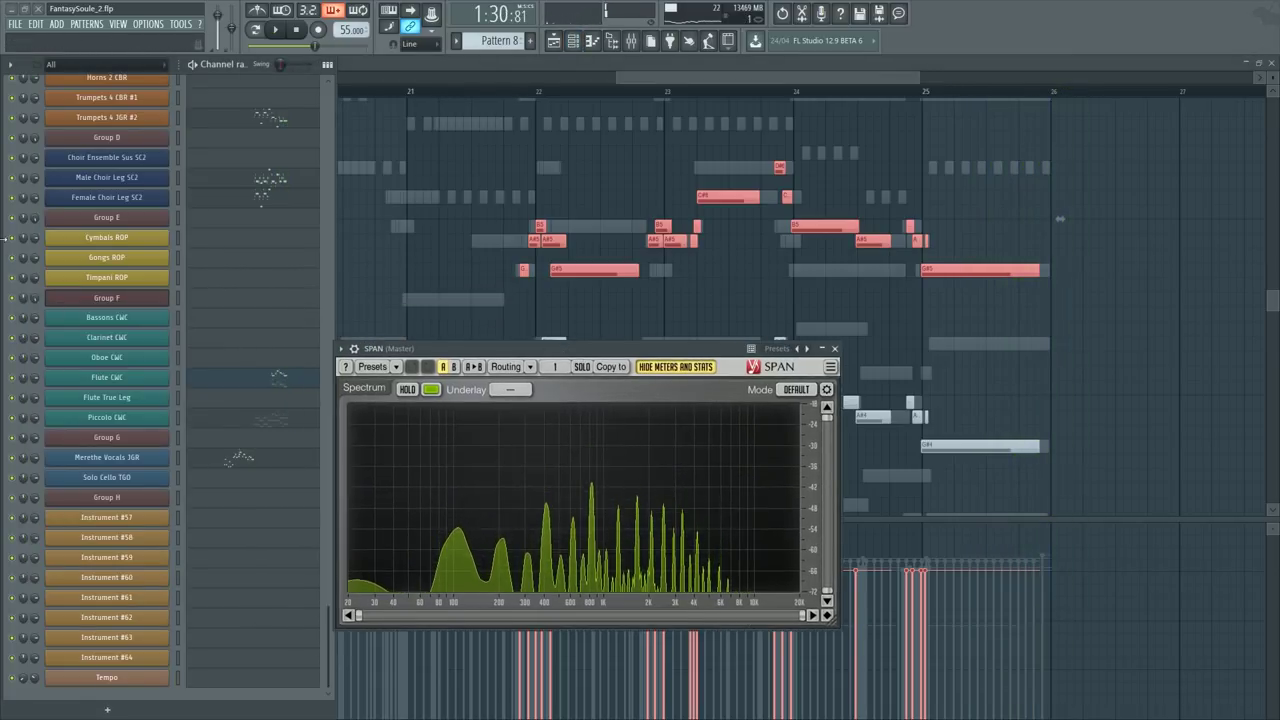
left_click(434, 191)
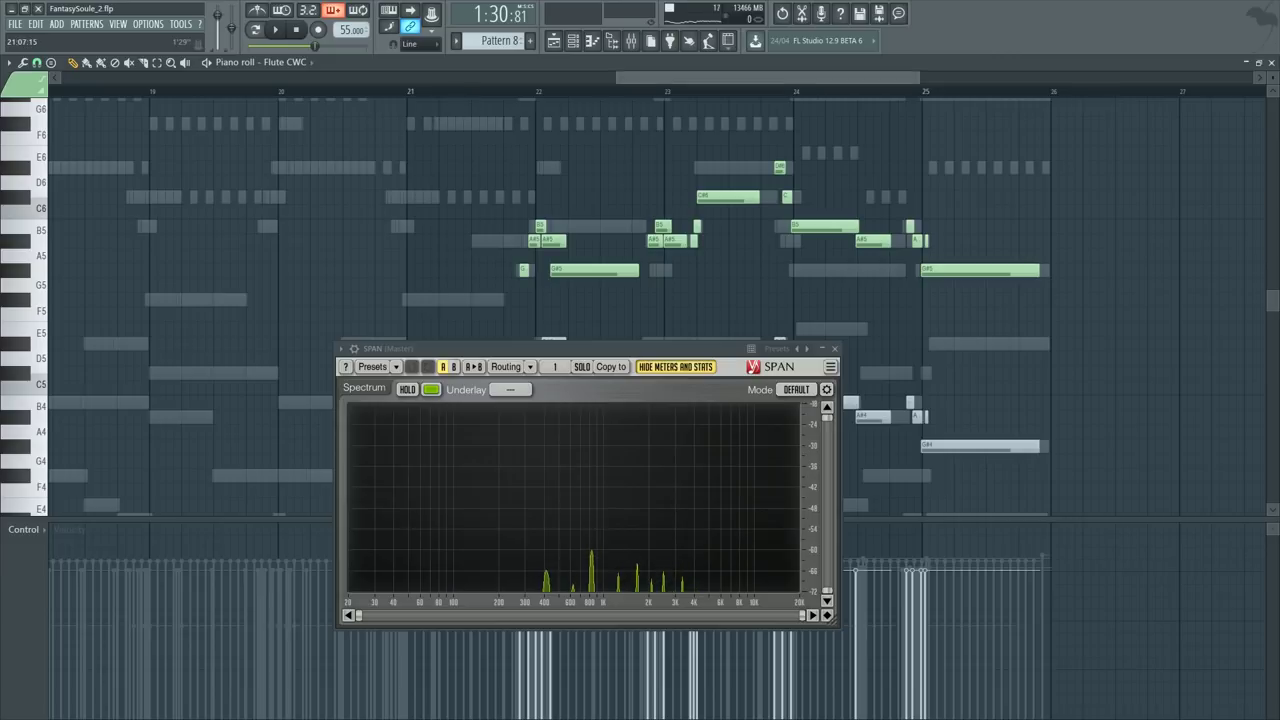
Step: Copy the unmuted flute melody from bars 22 to 26 and open the Concert Harp CHRP part
scroll(385, 92, "down", 3)
left_click_drag(504, 128, 806, 290)
key("F6")
scroll(236, 264, "up", 3)
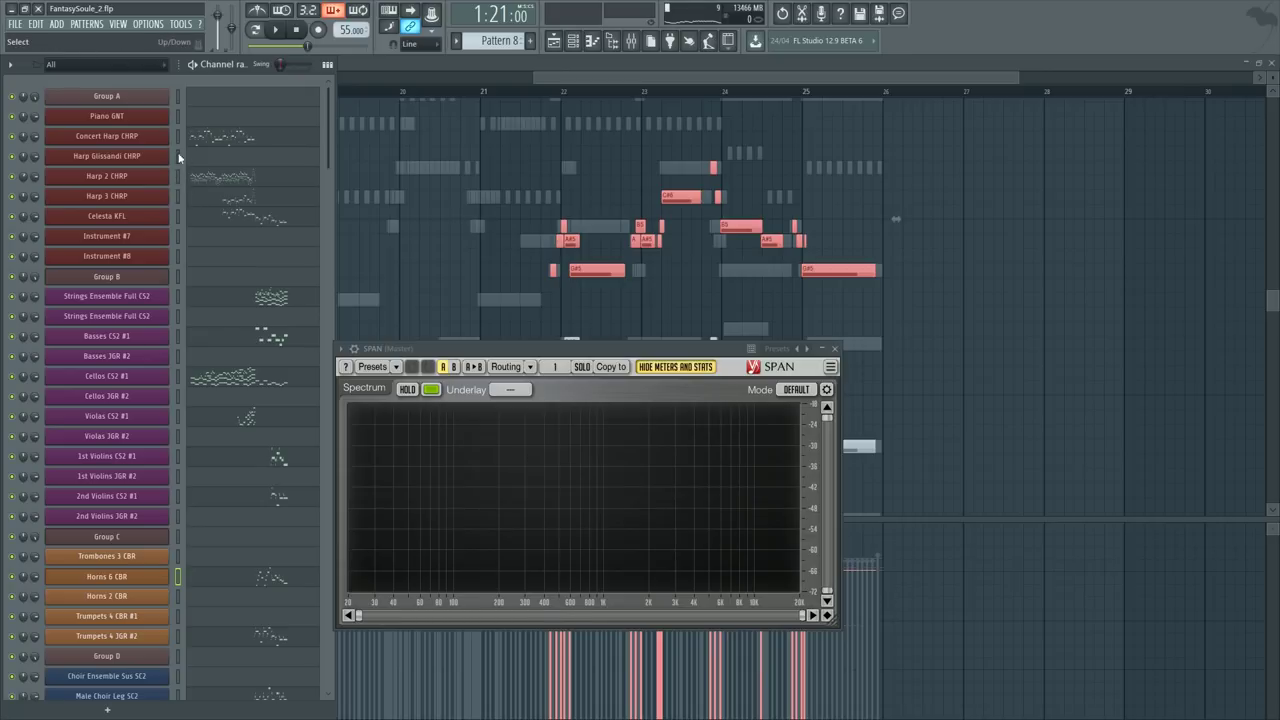
left_click(240, 141)
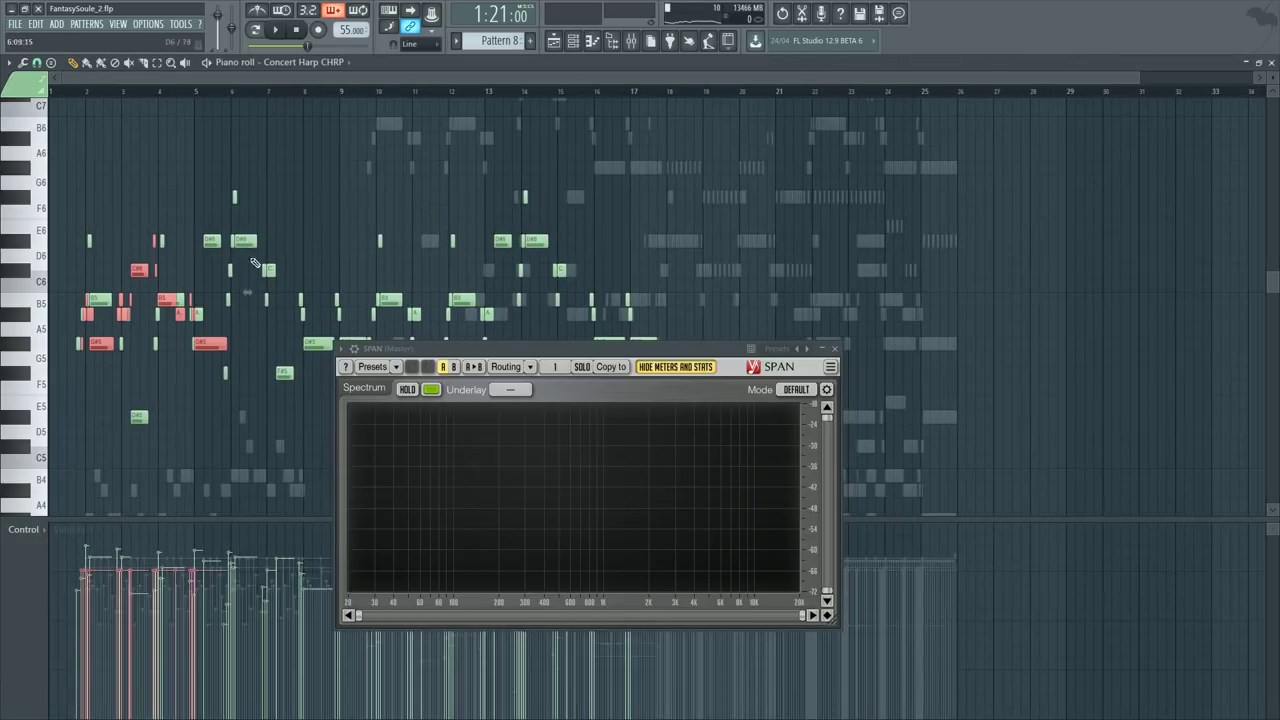
Step: Place the copied melody at bars 22 to 26 of the Concert Harp CHRP part and raise it one octave
left_click_drag(163, 300, 889, 273)
scroll(968, 99, "up", 5)
scroll(741, 206, "down", 4)
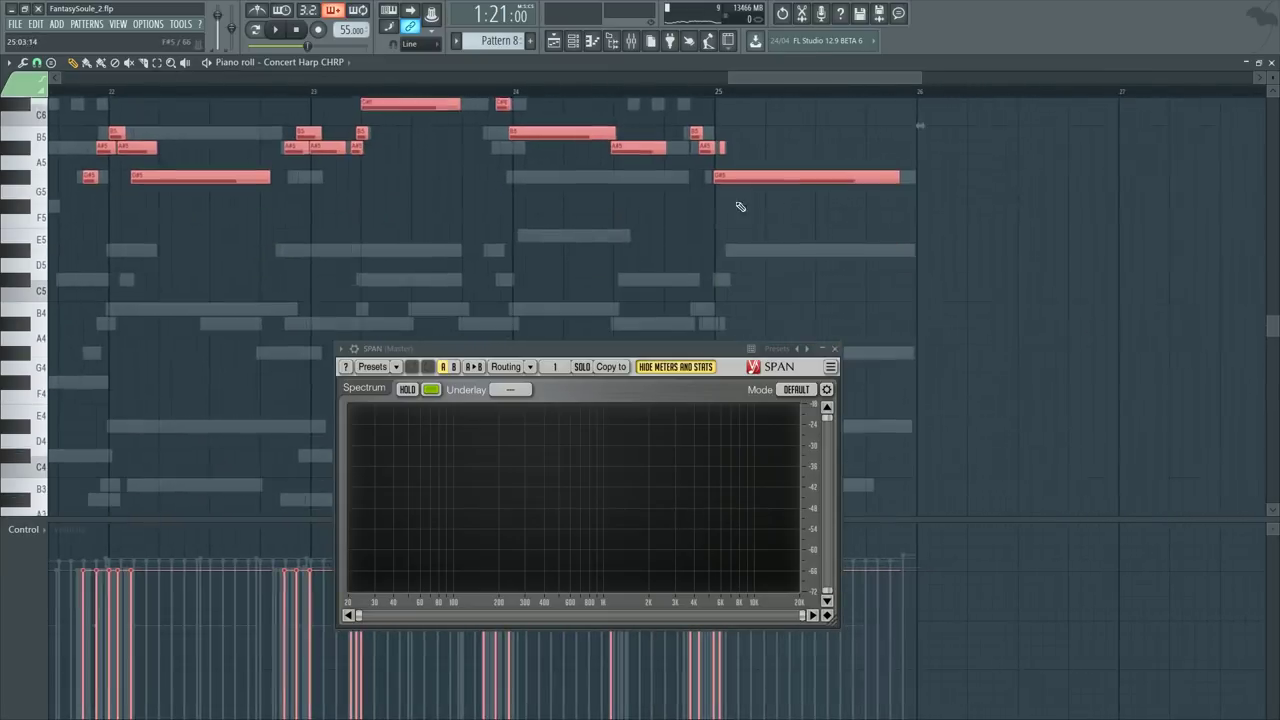
scroll(215, 274, "up", 2)
left_click_drag(140, 262, 142, 262)
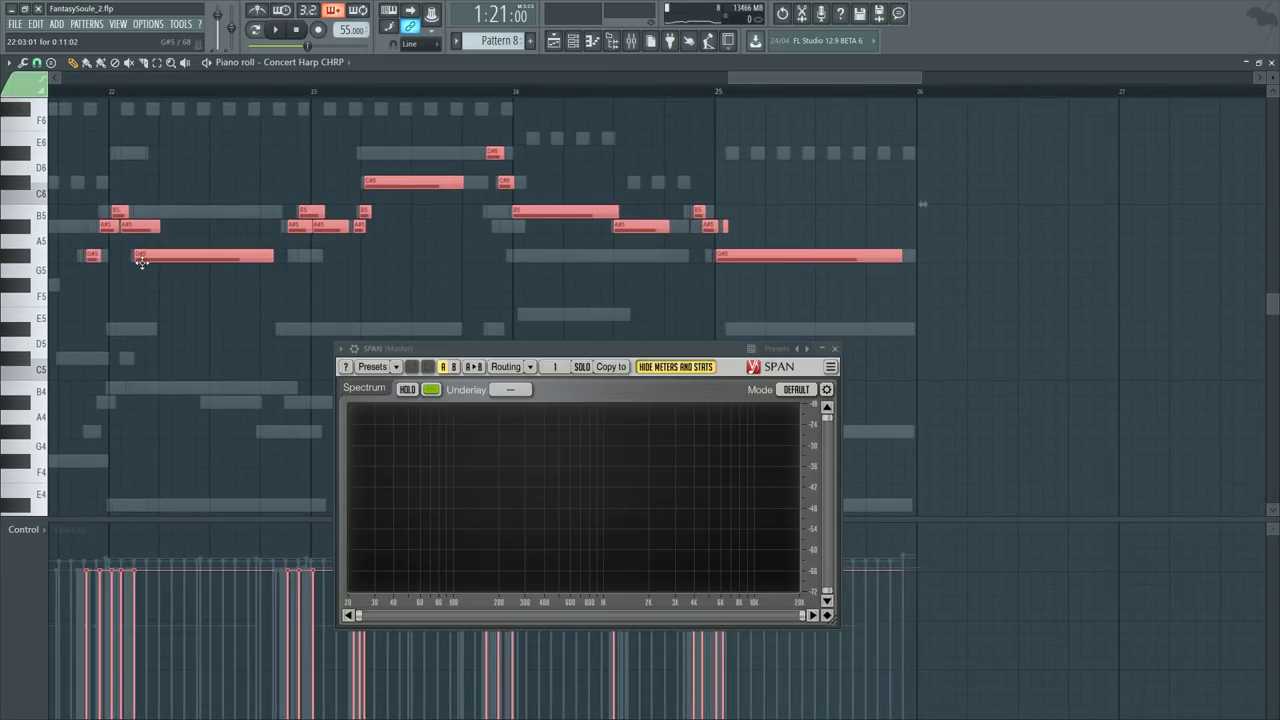
key("ctrl+Up")
scroll(85, 92, "up", 5)
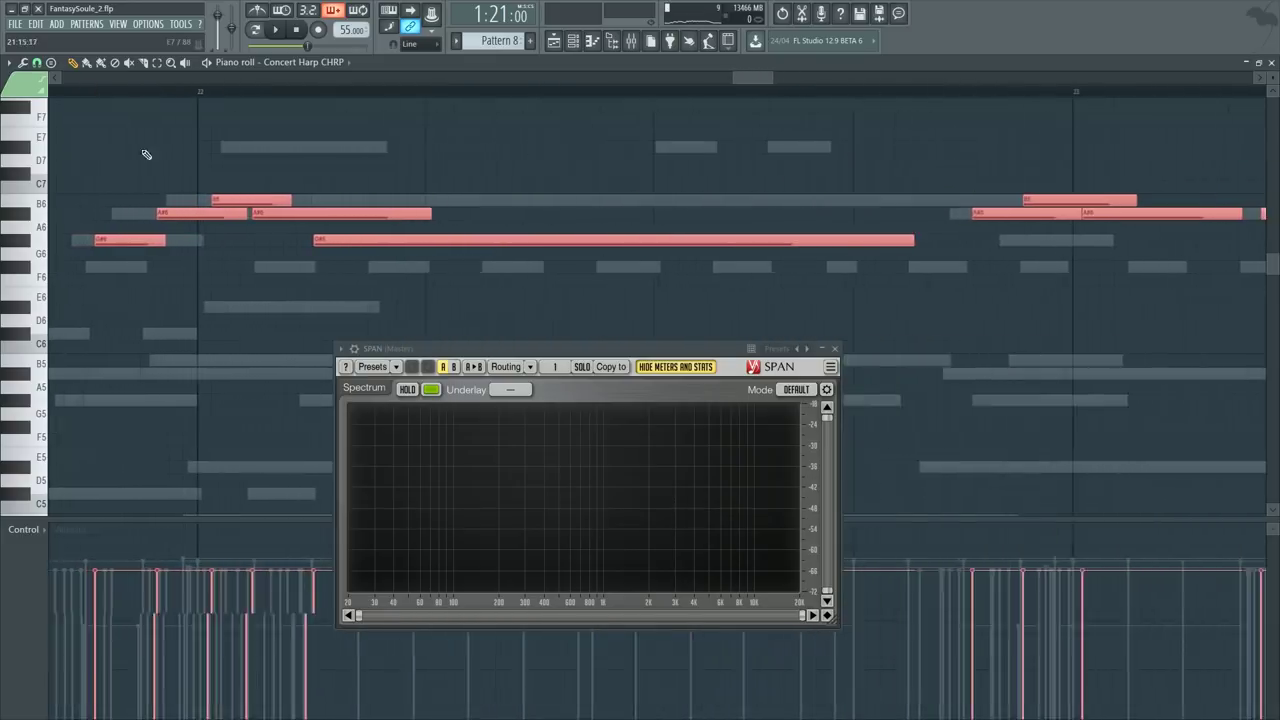
Step: Try quantizing the harp notes around bar 22 and shift the harp melody slightly earlier
key("ctrl+q")
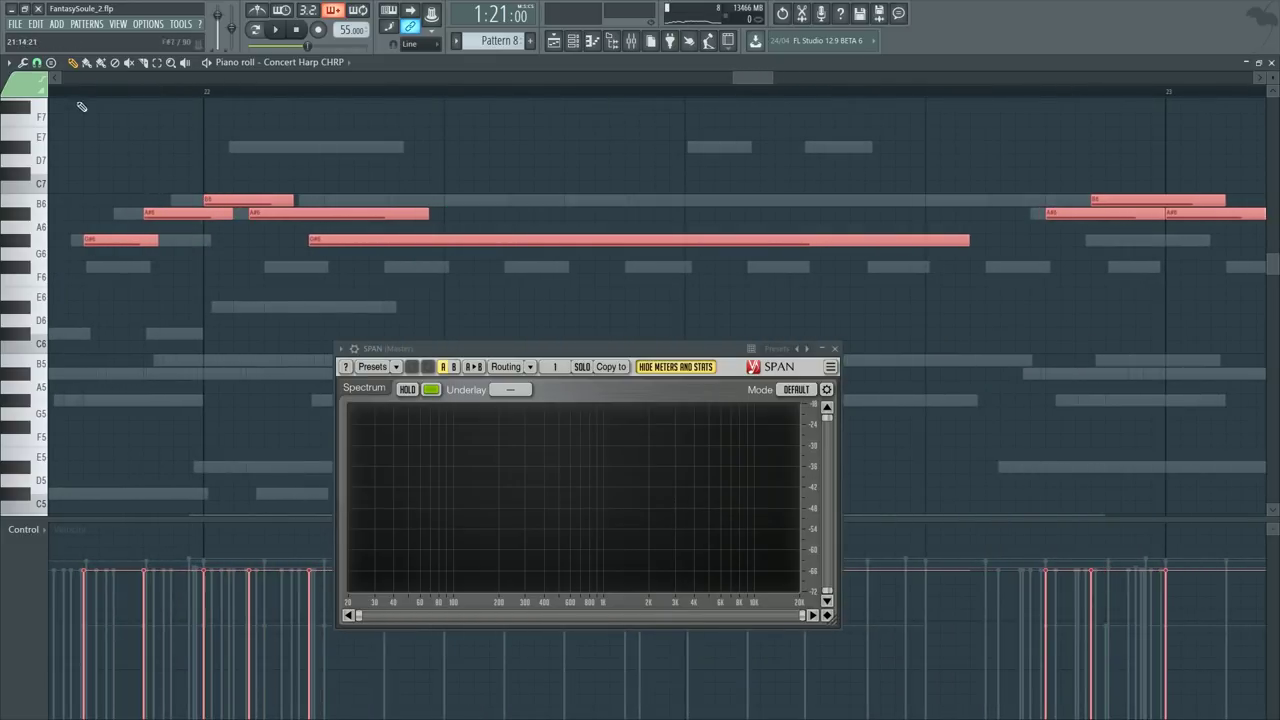
left_click(36, 63)
left_click(49, 97)
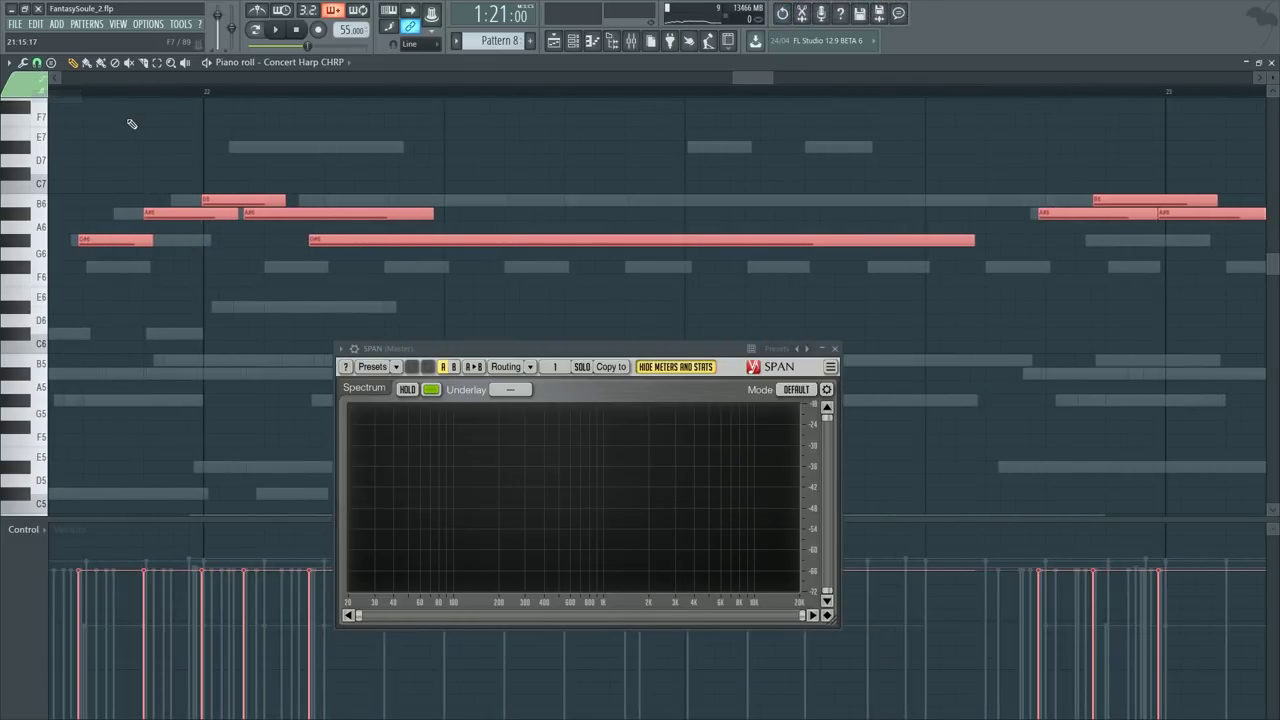
Step: Try quantizing the harp melody in bars 22 to 26, listening from just before bar 22, and undo the quantize
key("ctrl+q")
left_click(80, 91)
key("space")
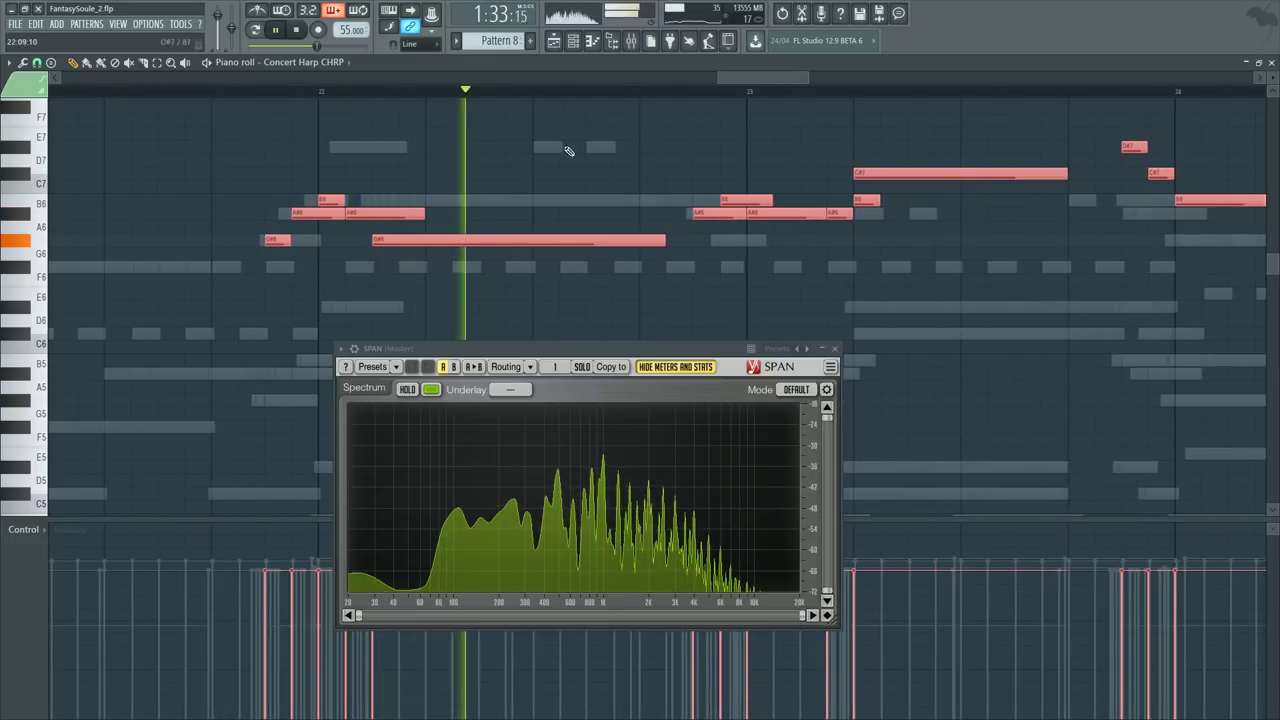
scroll(763, 91, "down", 3)
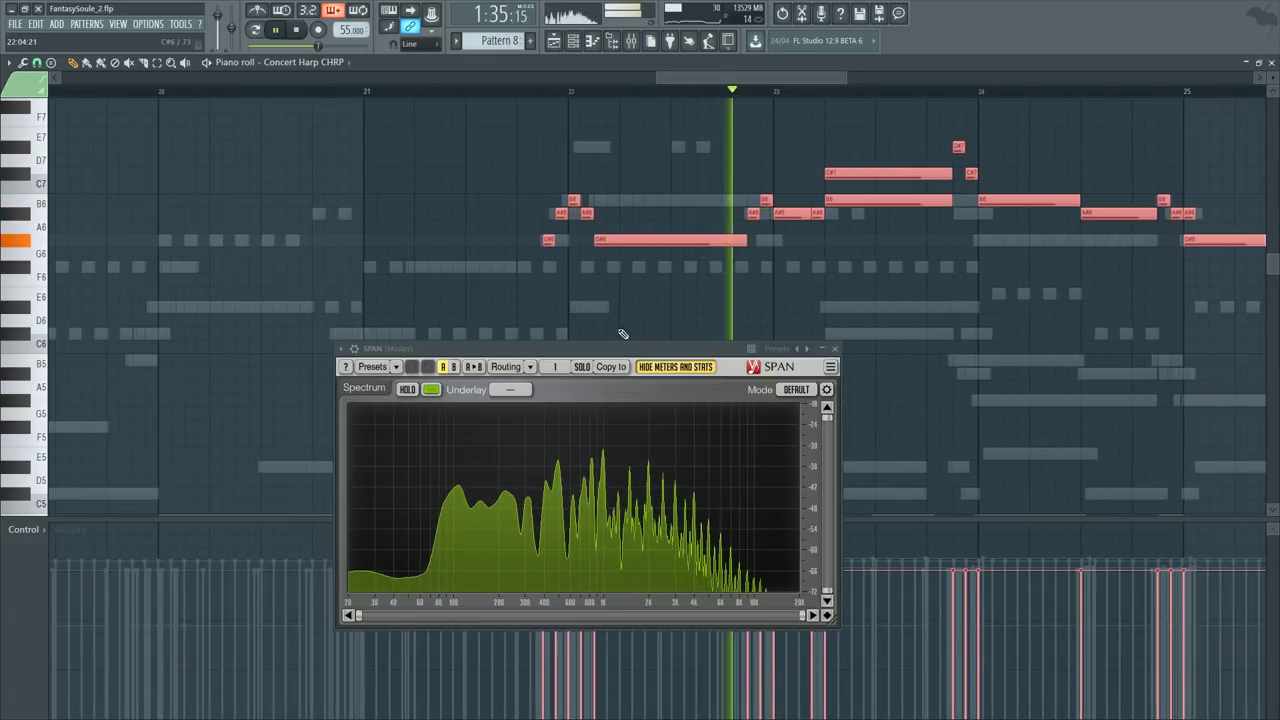
key("ctrl+z")
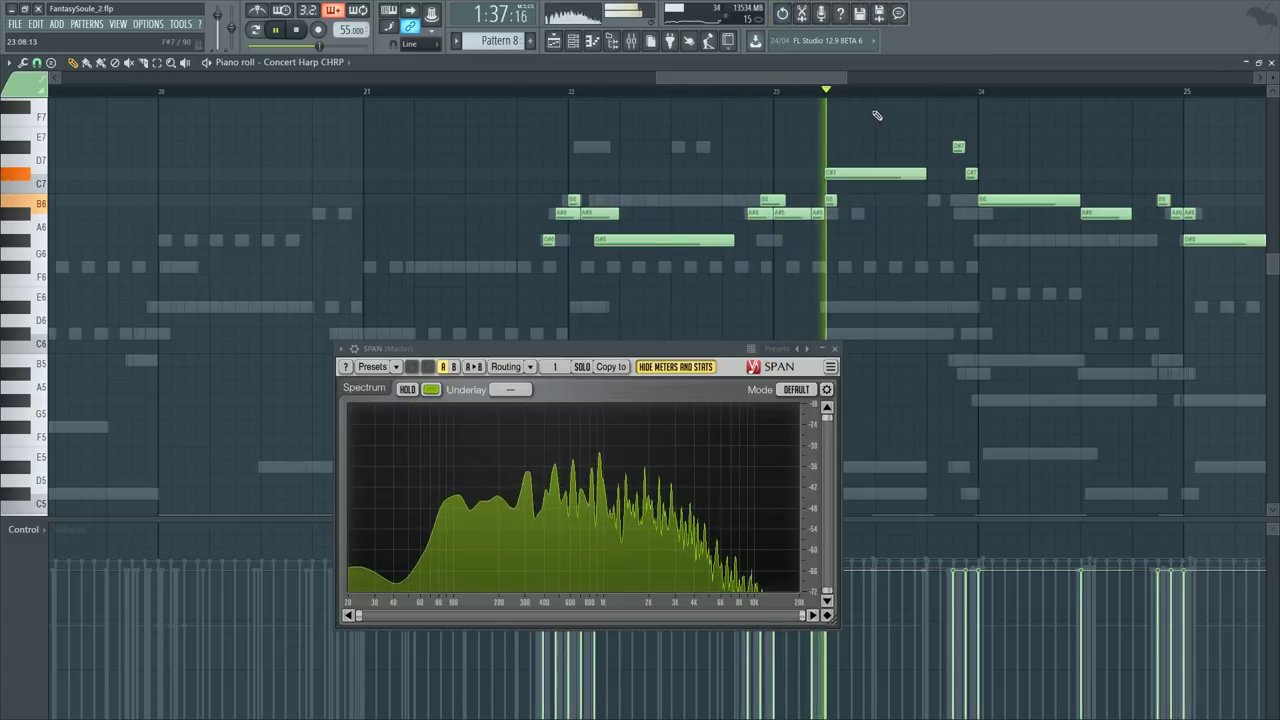
key("space")
Step: Play the passage from before bar 22 and lower the whole harp melody in bars 22 to 26 by one octave
scroll(875, 93, "up", 5)
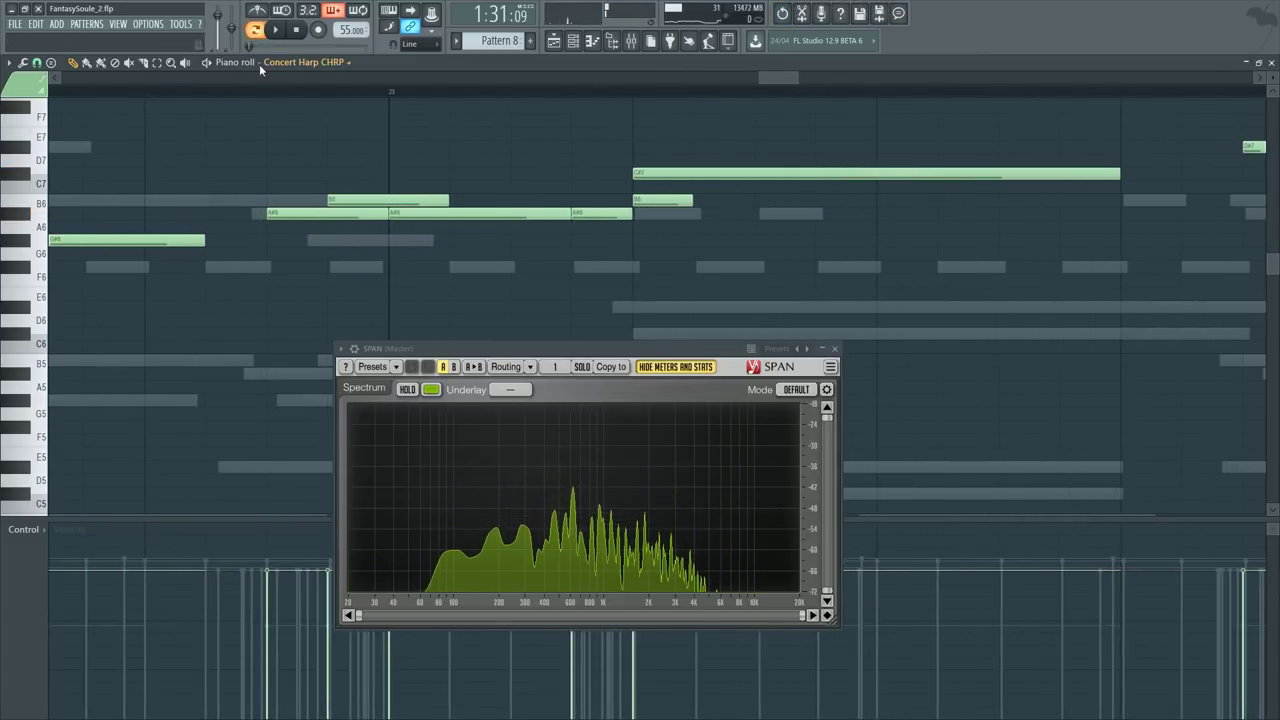
key("space")
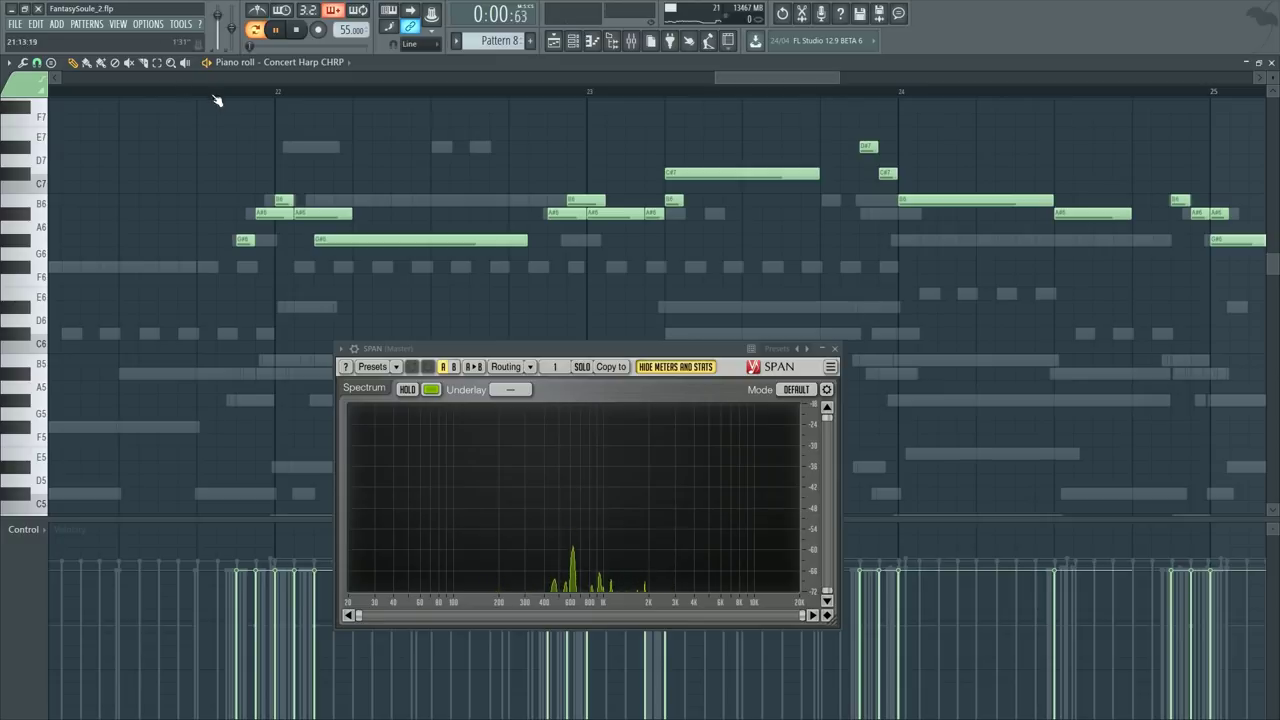
left_click(213, 94)
scroll(216, 96, "down", 3)
left_click_drag(212, 127, 1040, 275)
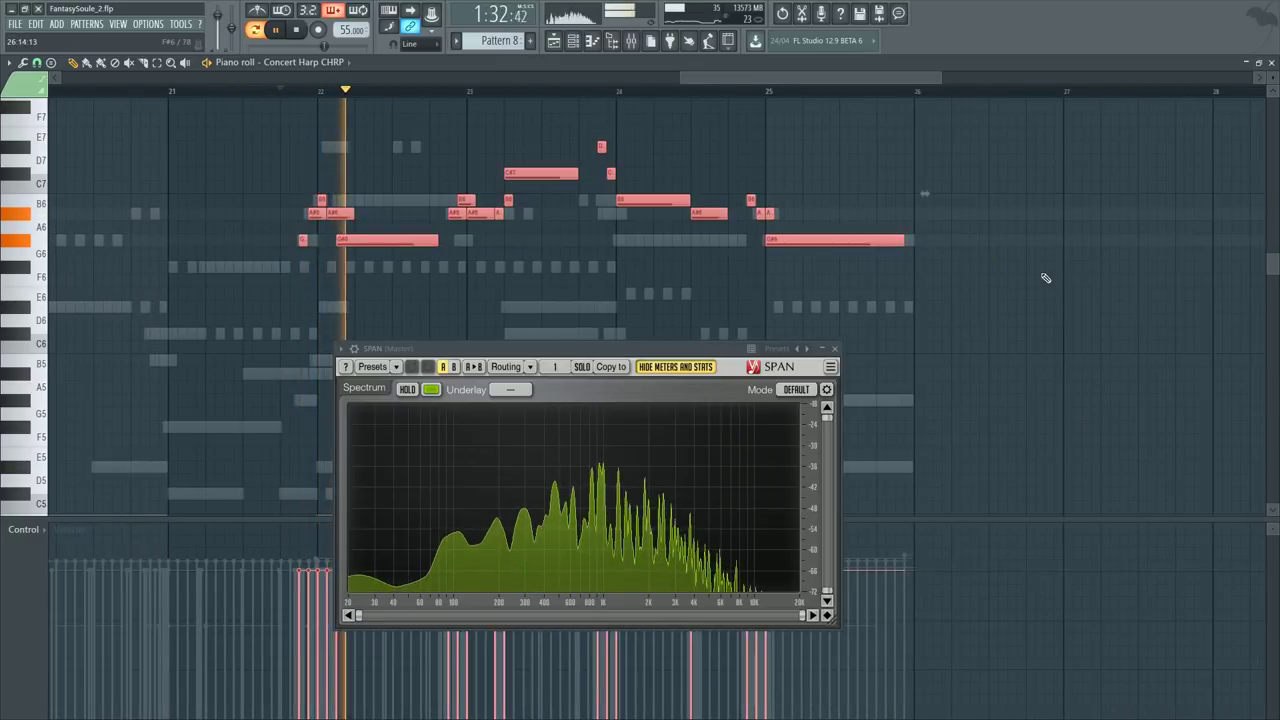
scroll(1045, 278, "up", 4)
Step: Solo the Concert Harp CHRP channel and listen to its melody around bars 22 and 23 on its own
key("F6")
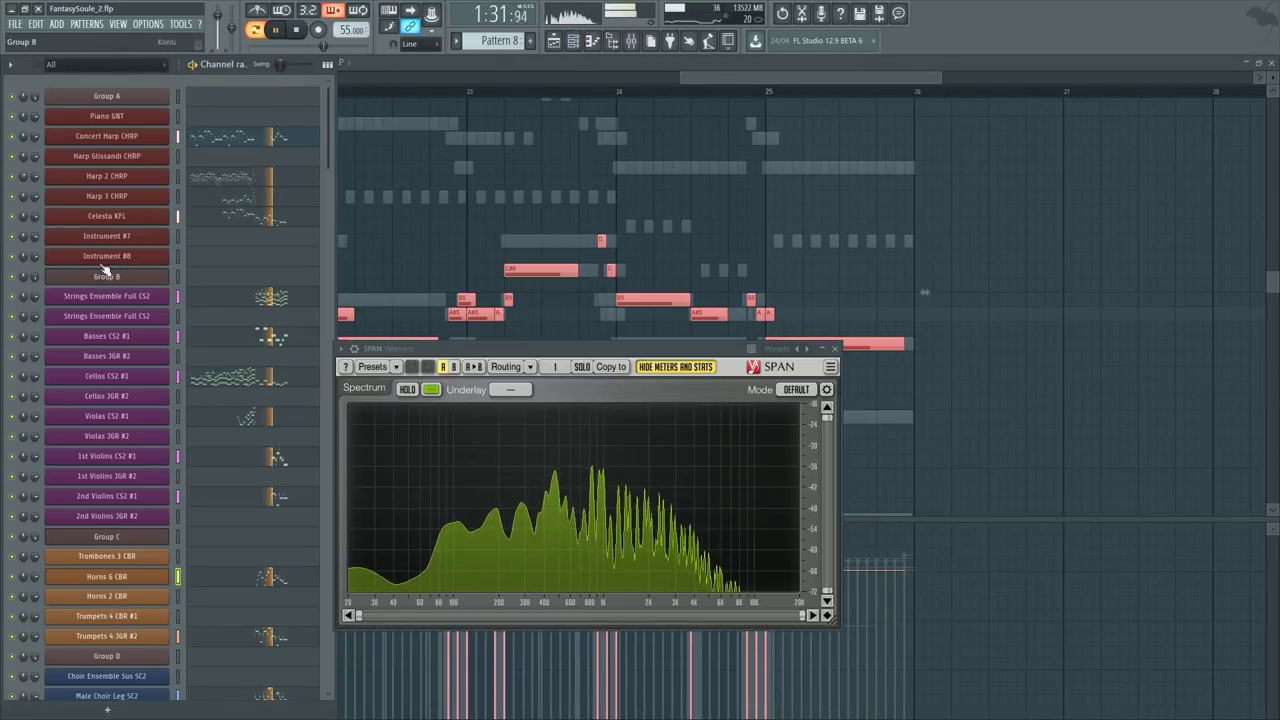
left_click(400, 251)
scroll(400, 251, "down", 3)
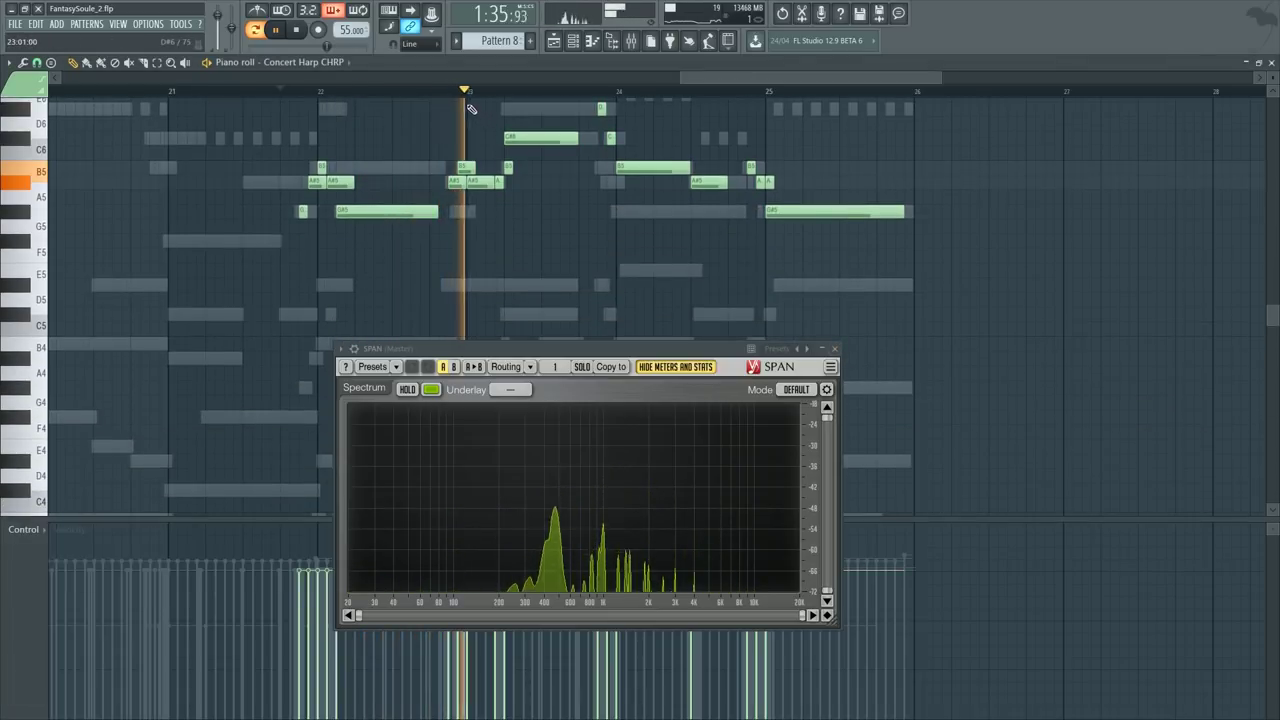
scroll(480, 101, "up", 3)
scroll(480, 101, "up", 3)
scroll(612, 180, "down", 2)
key("space")
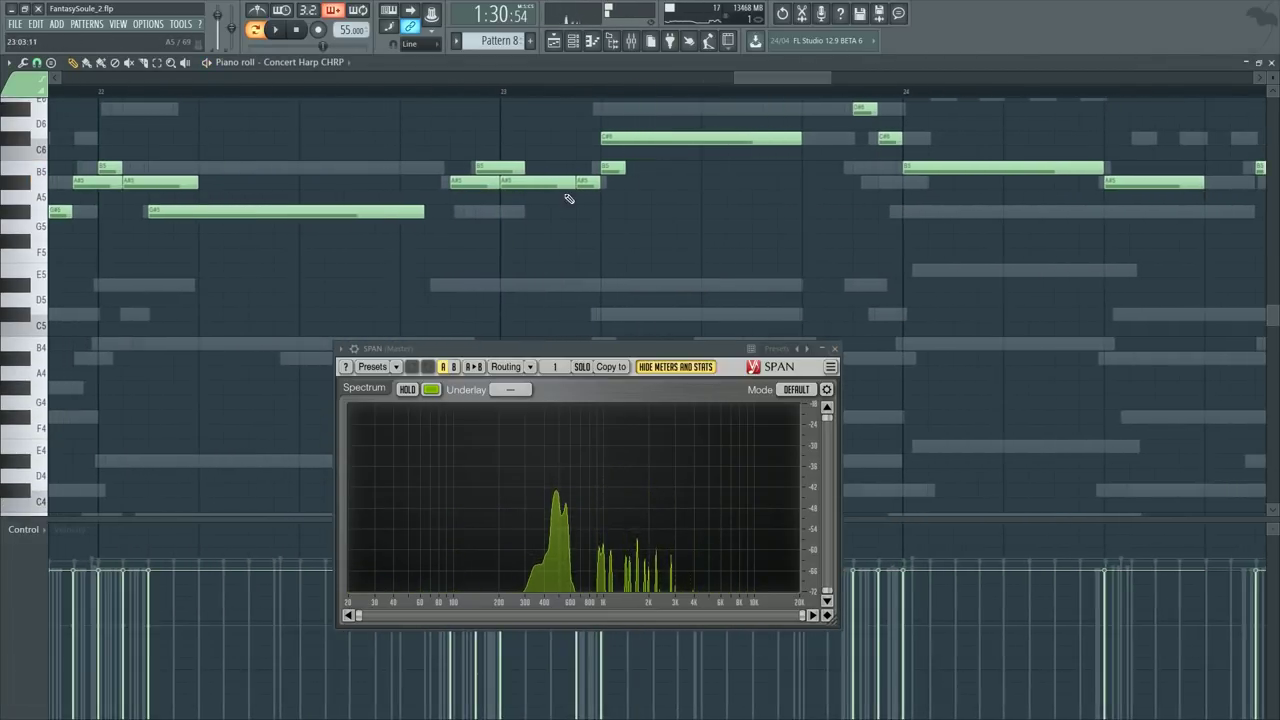
Step: Set the snap to 1/3 step and trim the A#5 and B5 before bar 23's C#6 so they sound in succession
scroll(630, 165, "up", 4)
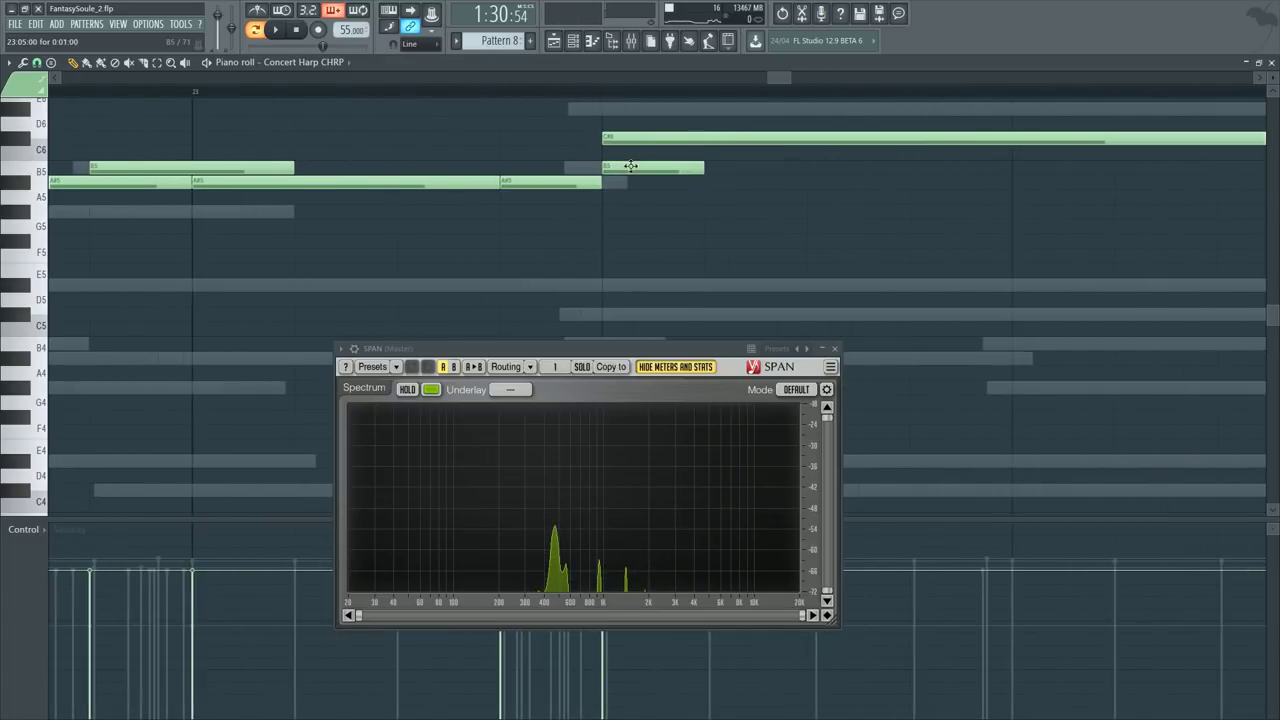
left_click(37, 62)
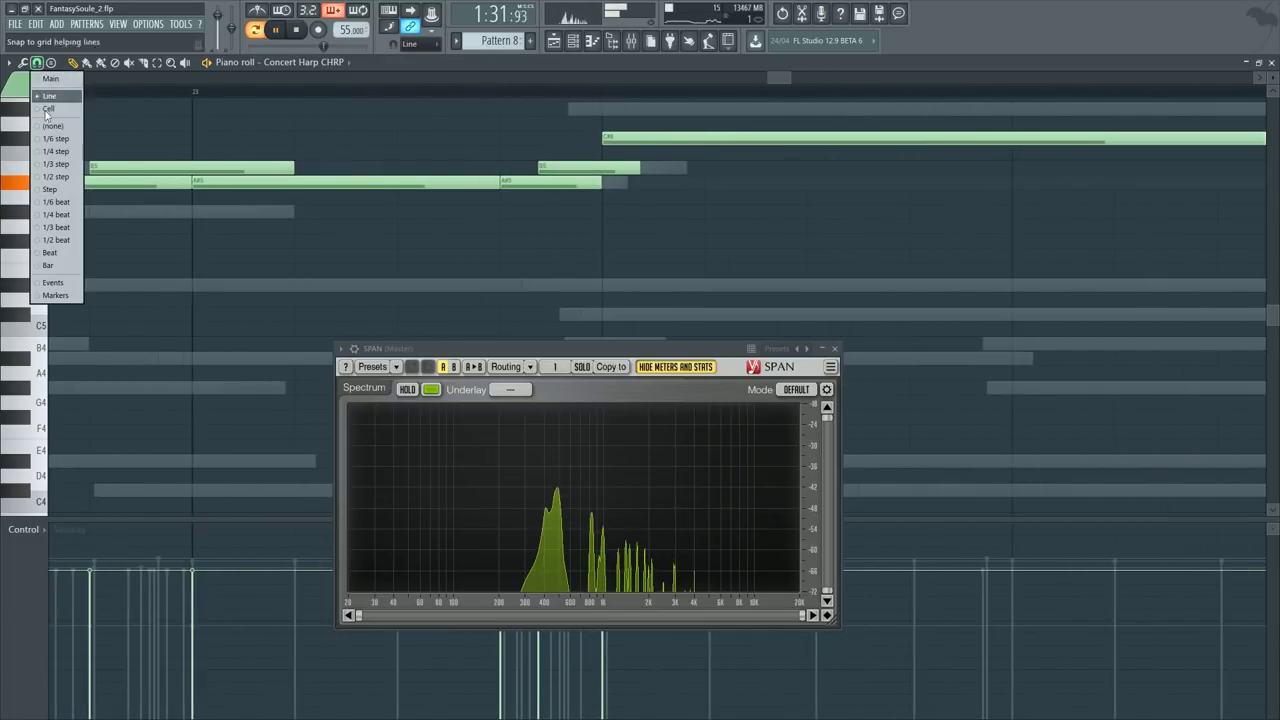
left_click(57, 165)
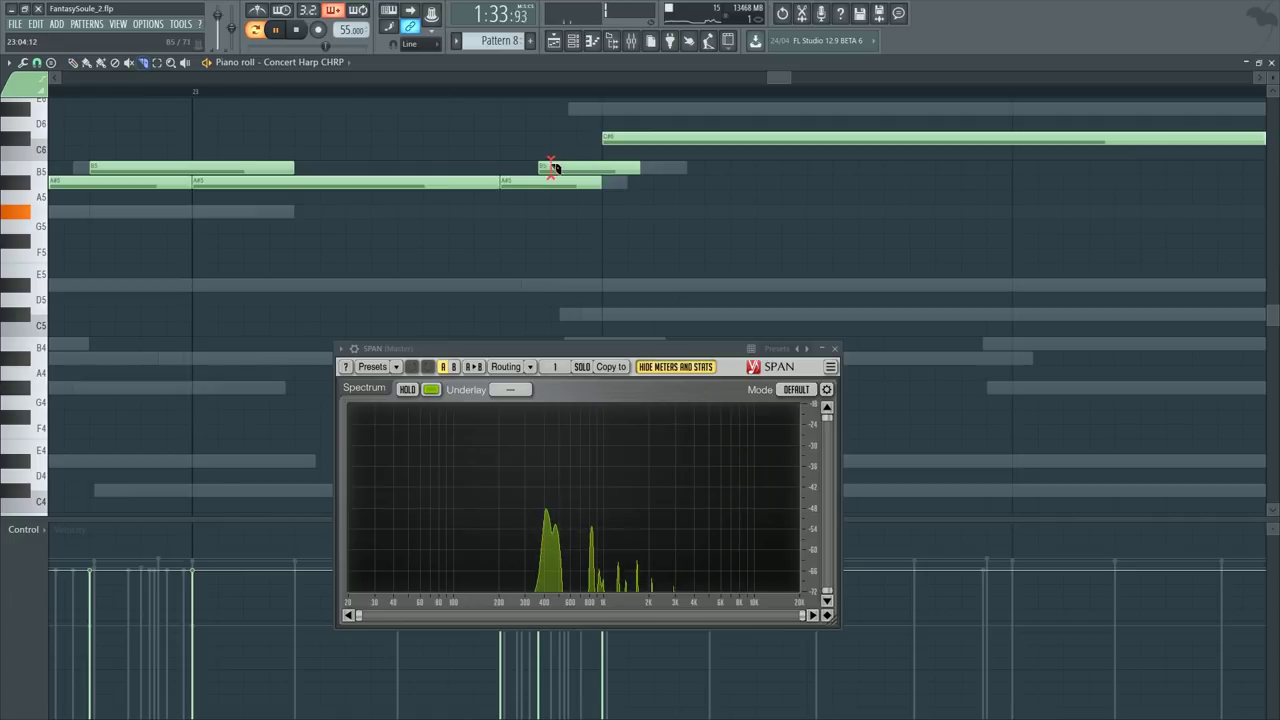
right_click(602, 177)
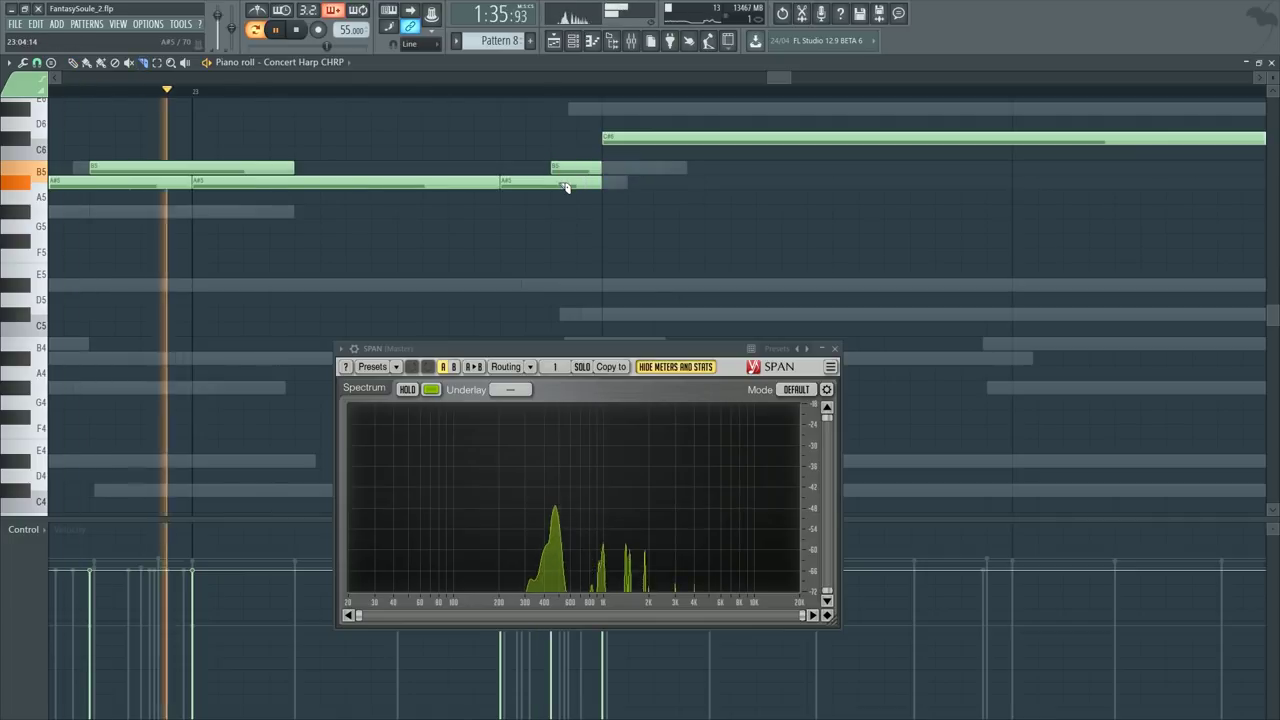
right_click(561, 186)
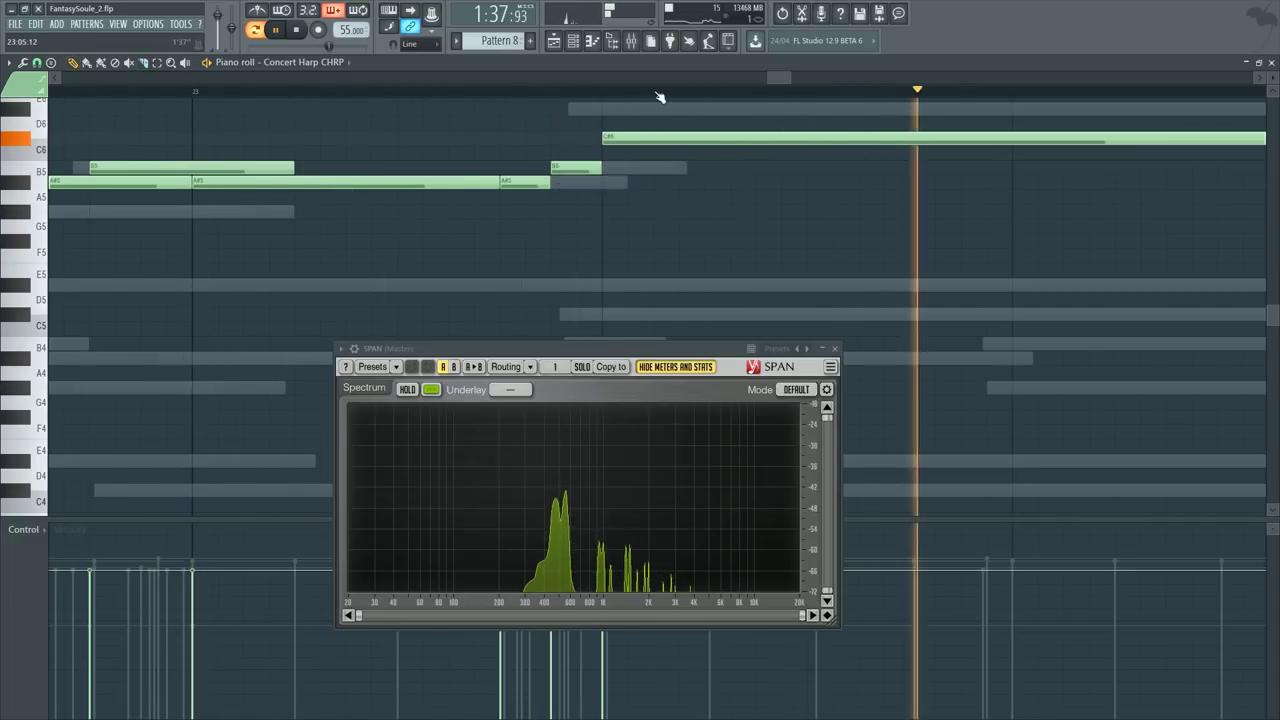
Step: Listen to the soloed harp through bars 23 to 25 and try adding short D#6 and C#6 notes late in bar 24
scroll(662, 92, "down", 5)
scroll(712, 217, "up", 3)
scroll(712, 217, "down", 3)
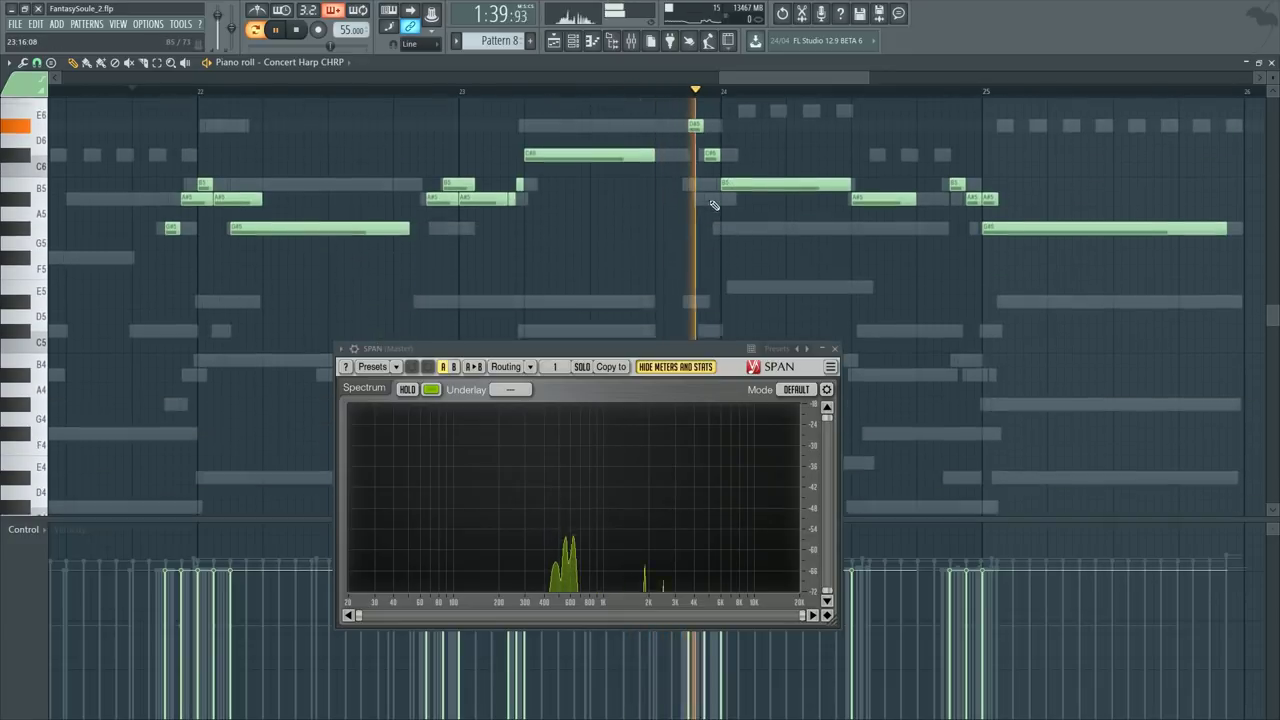
scroll(750, 130, "right", 4)
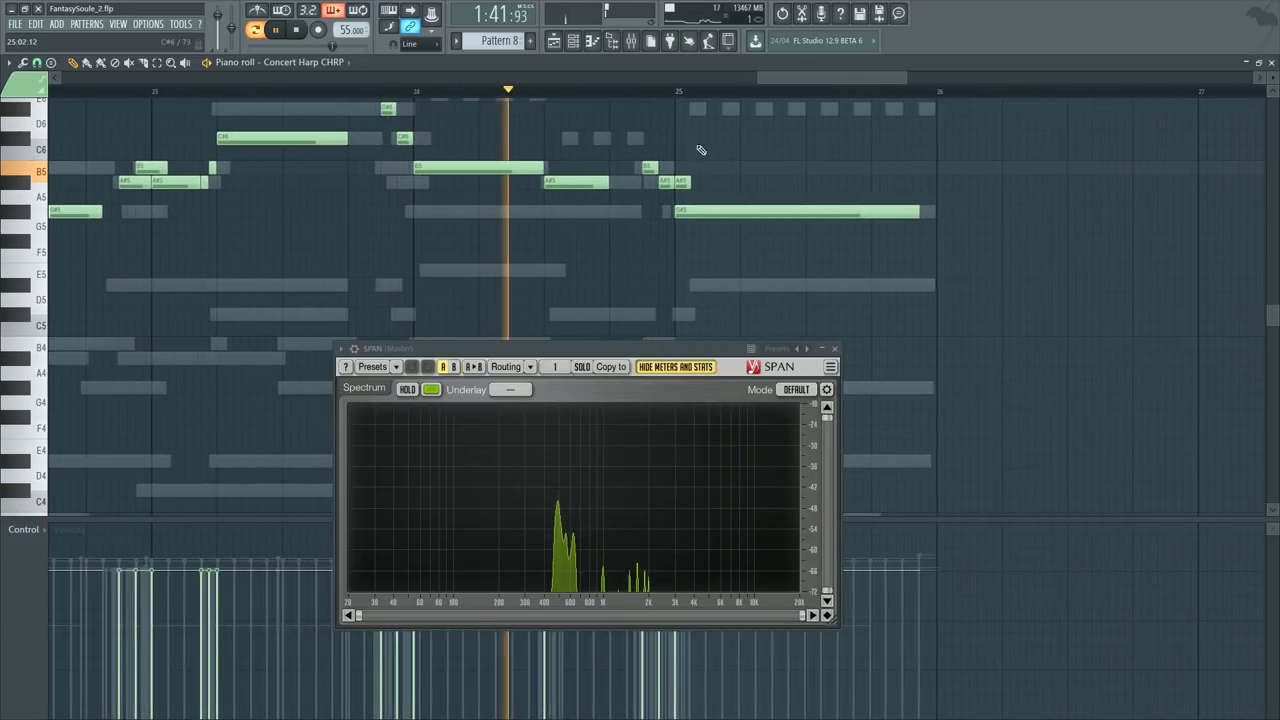
scroll(658, 215, "up", 1)
key("space")
scroll(612, 93, "up", 3)
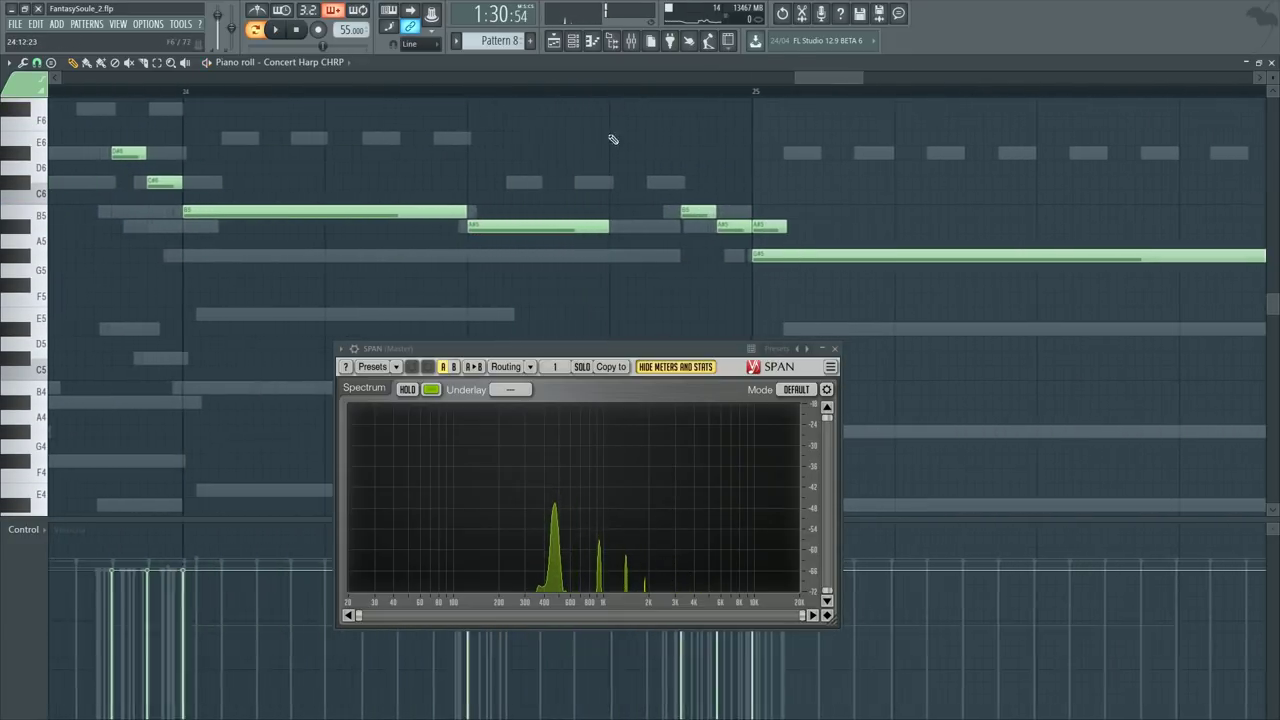
left_click_drag(612, 153, 611, 163)
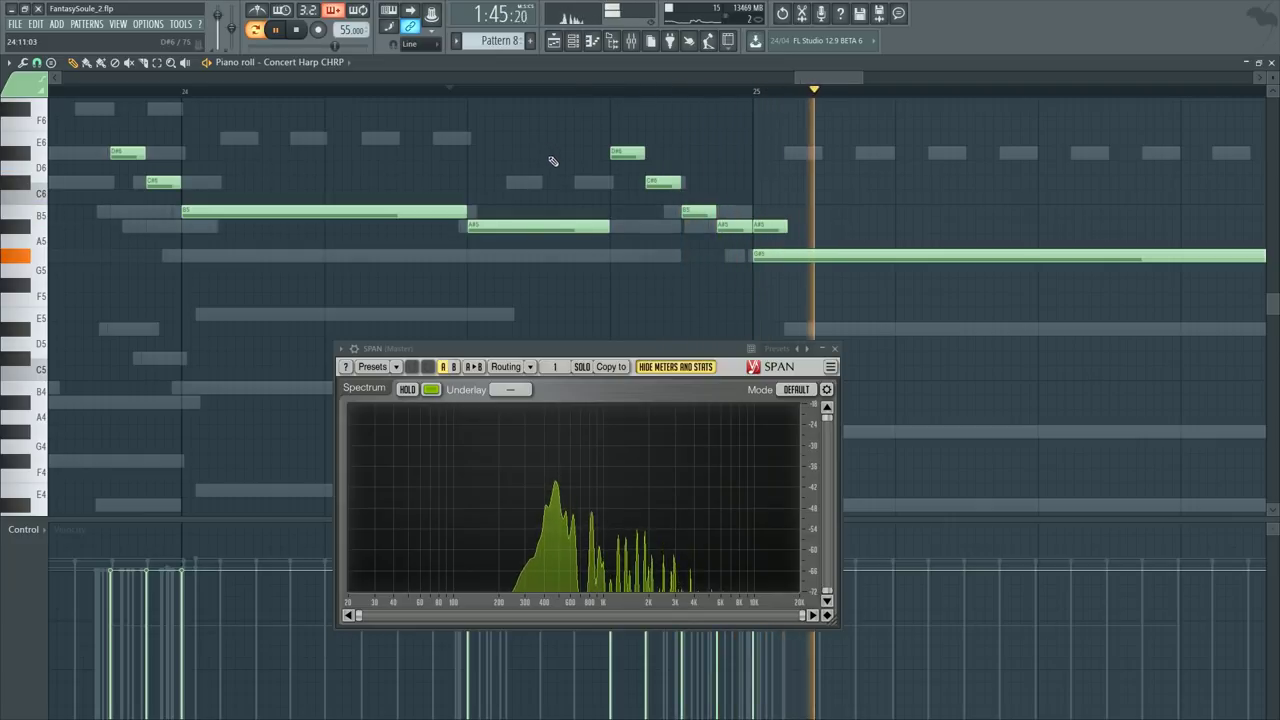
Step: Rework the start of bar 25 into a short G#5 and A#5 leading into the long G#5
key("space")
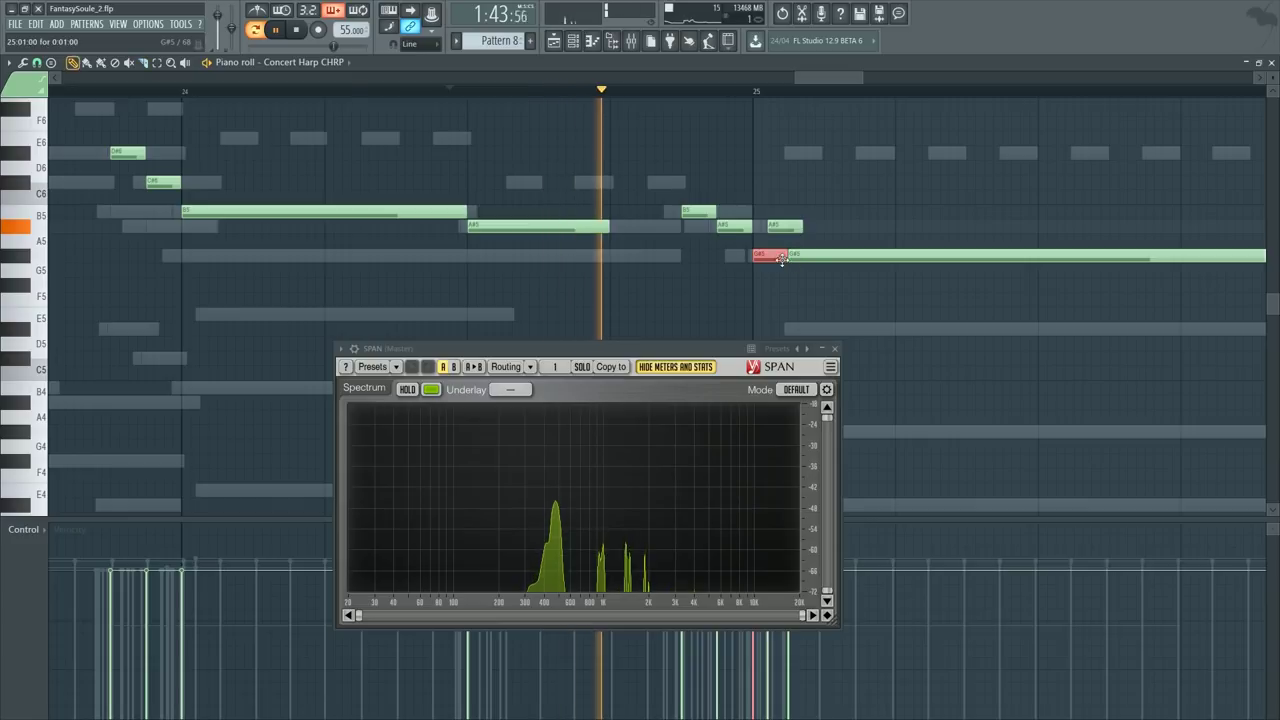
left_click_drag(766, 211, 793, 290)
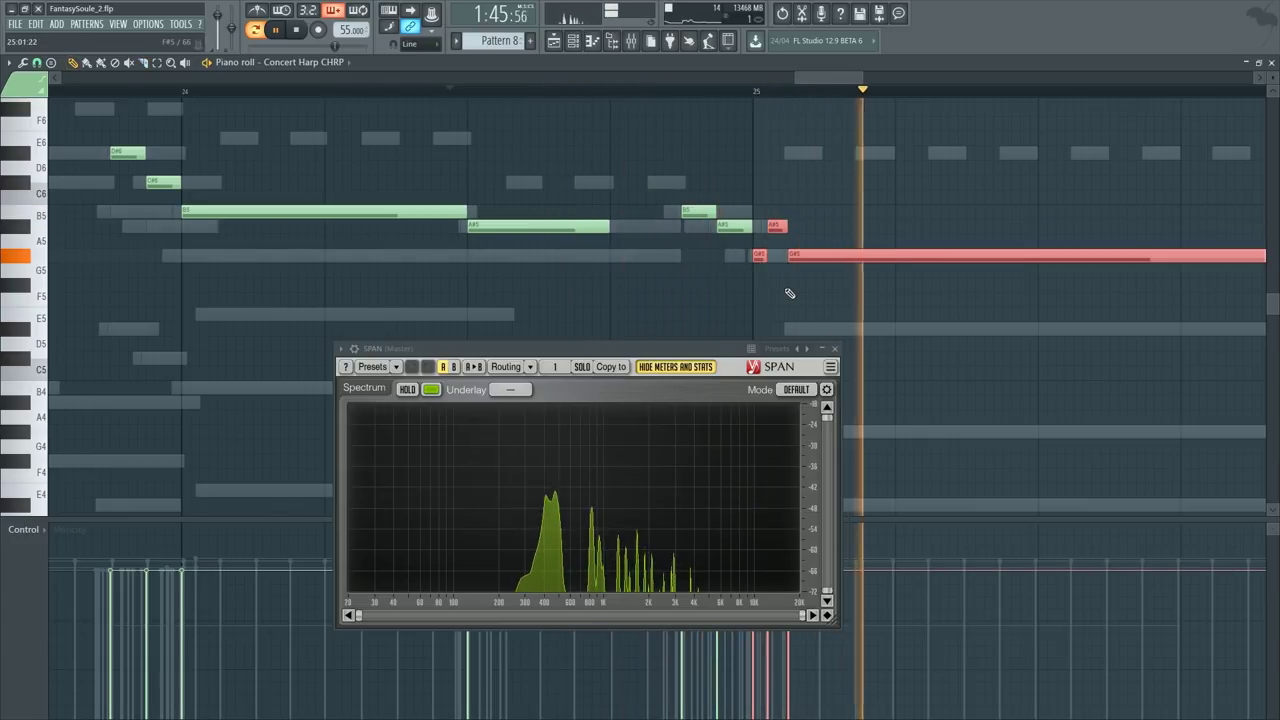
left_click(817, 243, "ctrl")
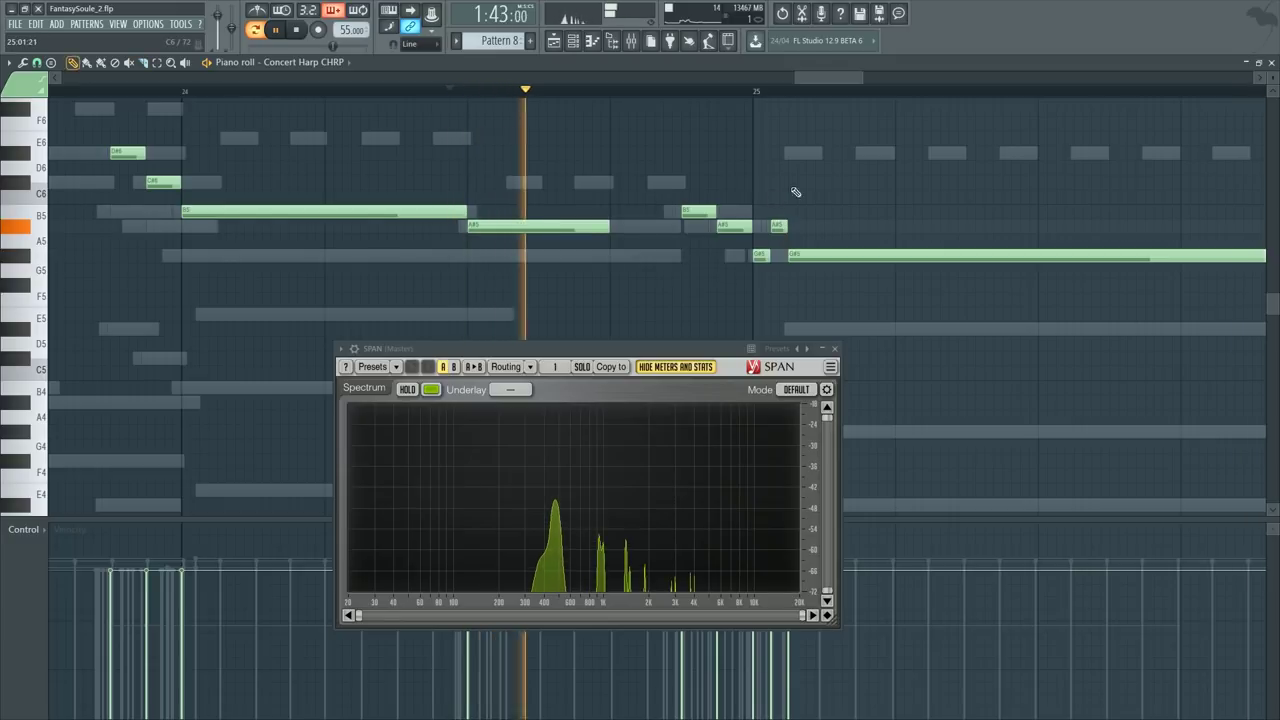
Step: Move the SPAN window away from the harp melody in bars 22 to 26
right_click(837, 183, "ctrl")
left_click(824, 350)
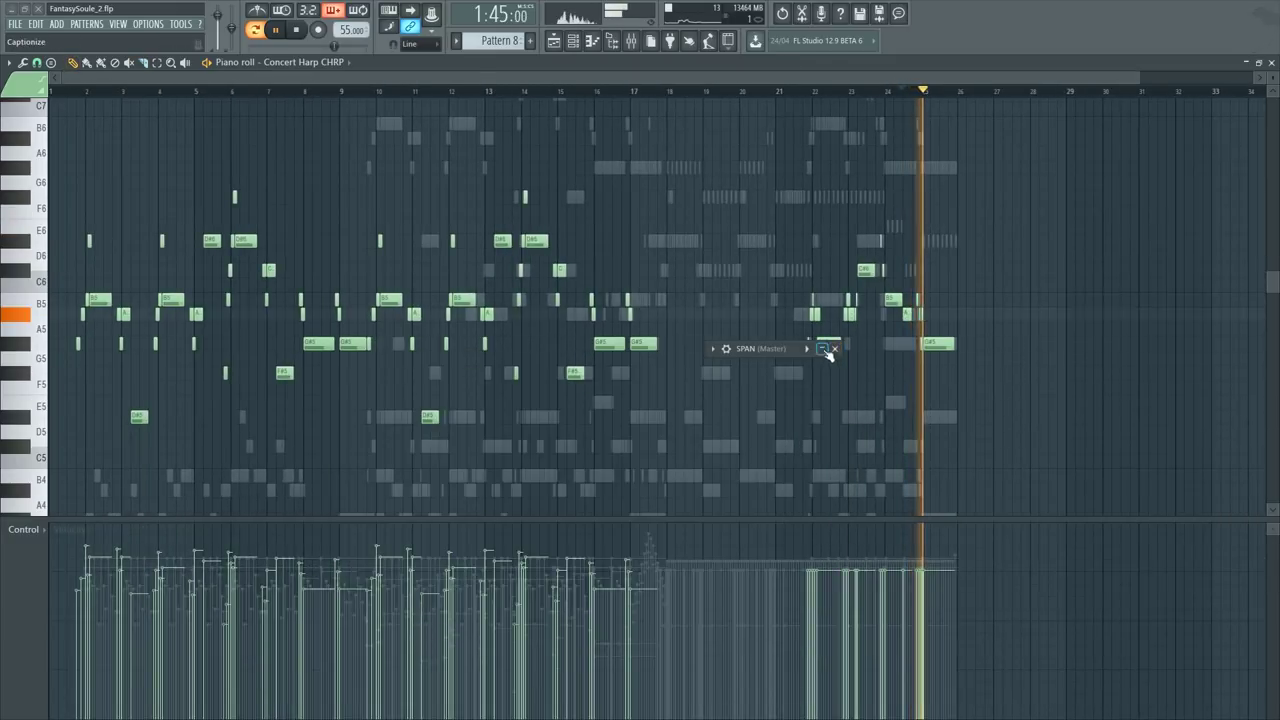
left_click(824, 350)
left_click_drag(726, 352, 396, 347)
Step: Try the harp melody of bars 22 to 26 one octave higher and play it from bar 21
left_click_drag(775, 174, 1175, 414)
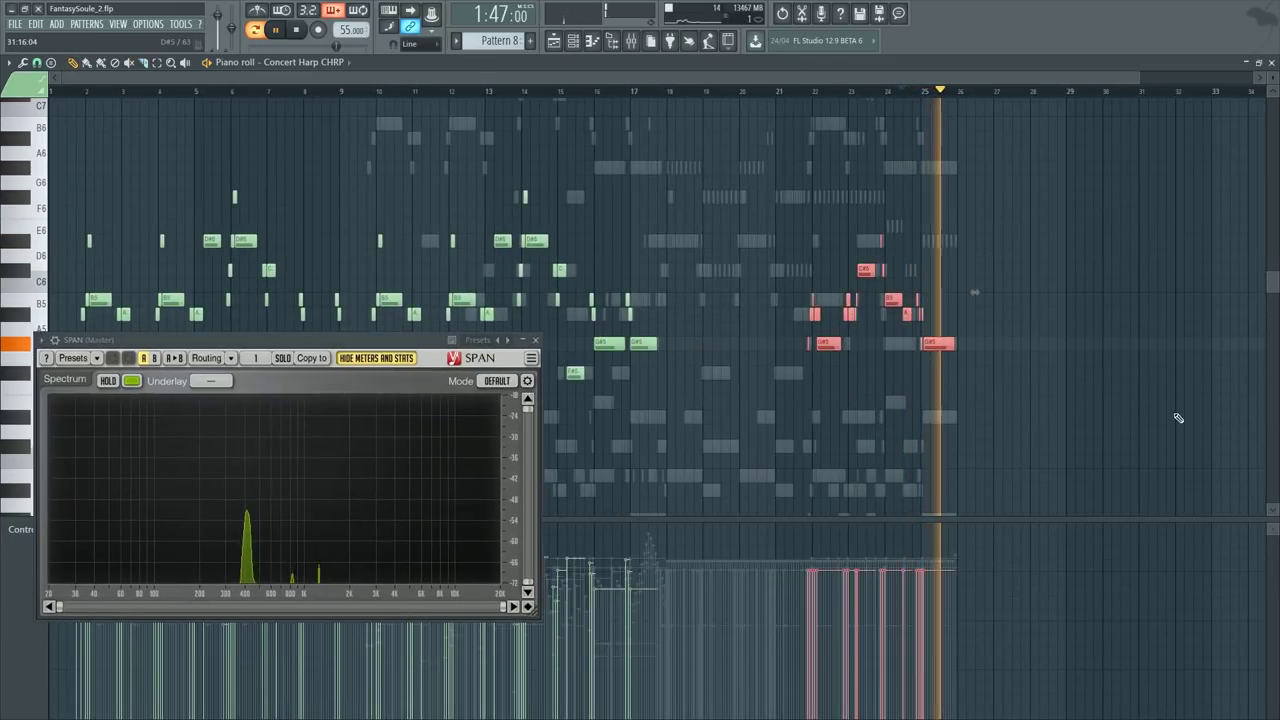
key("ctrl+Up")
left_click(793, 96)
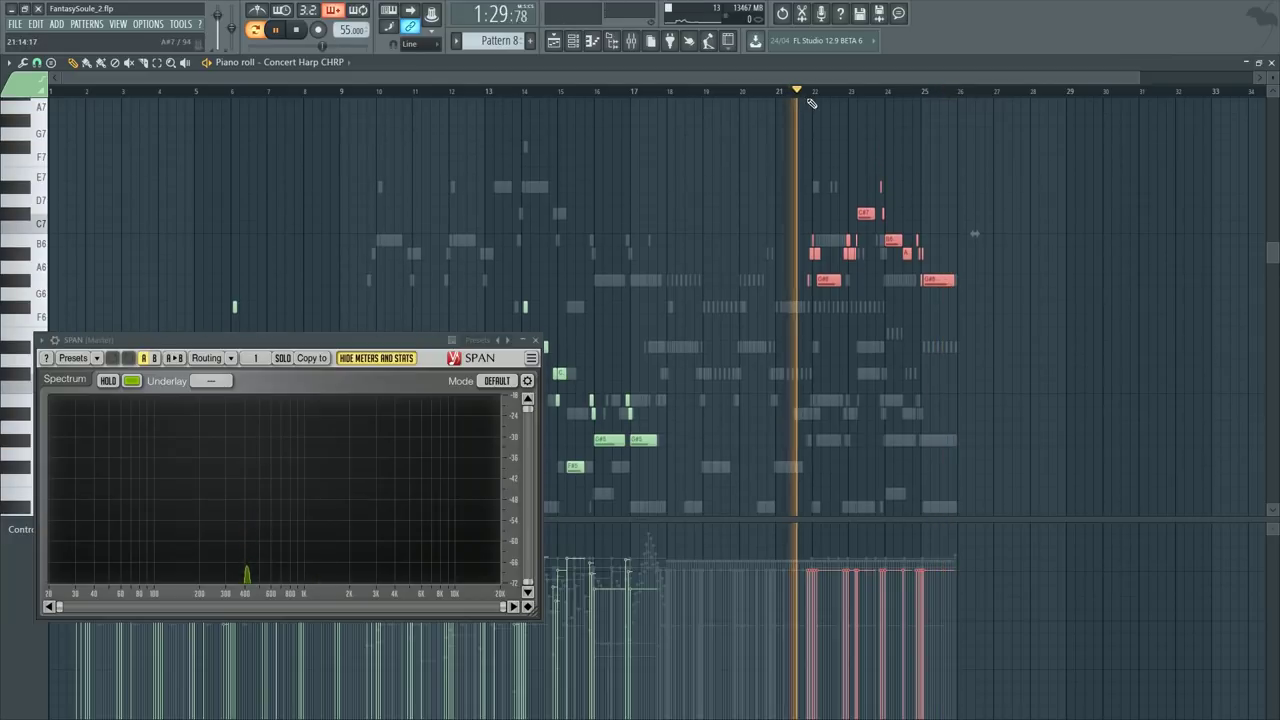
scroll(803, 225, "up", 5)
scroll(800, 246, "down", 4)
left_click_drag(743, 194, 994, 384)
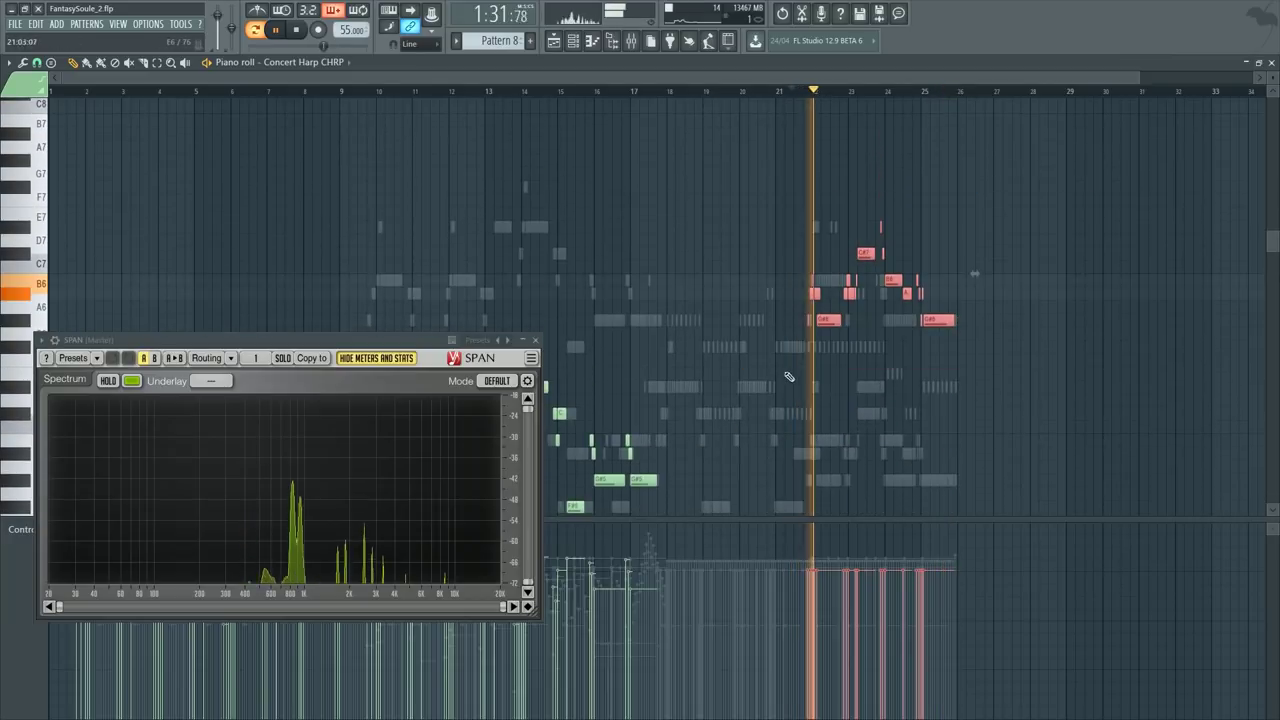
scroll(818, 328, "down", 3)
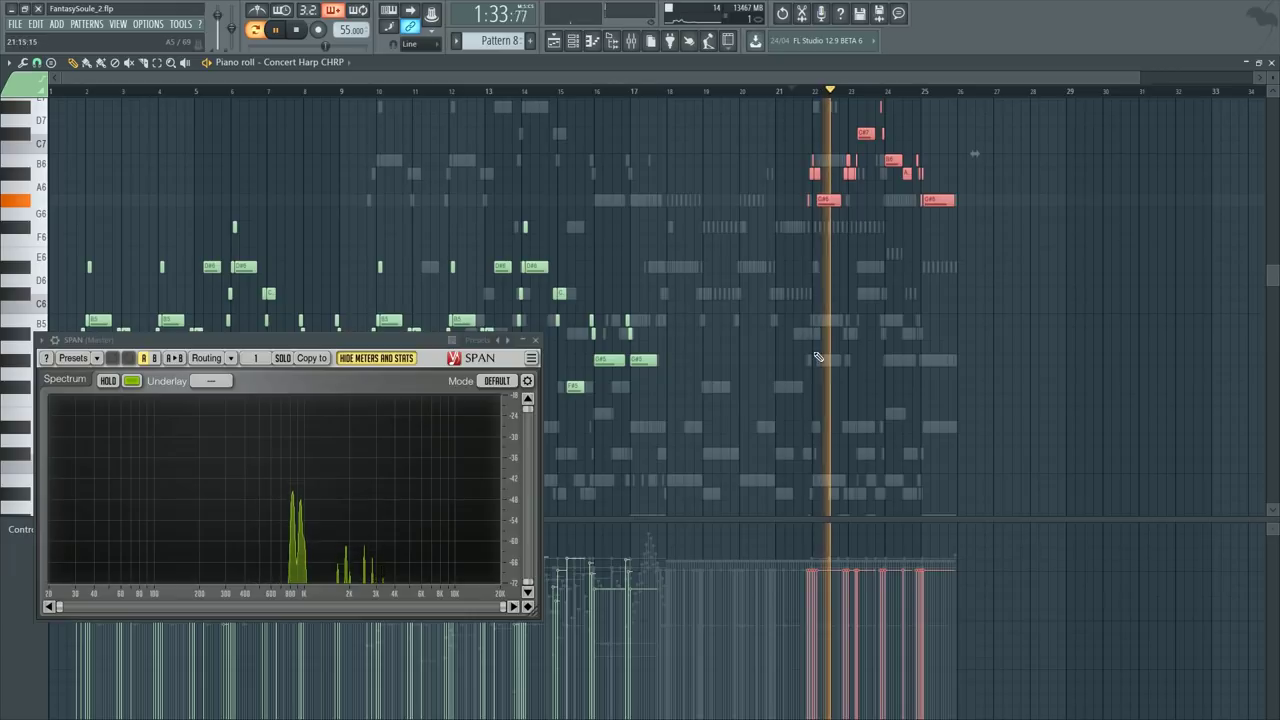
Step: Bring back the full mix by unsoloing Concert Harp CHRP and lower the velocity of the harp melody in bars 22 to 26
key("F6")
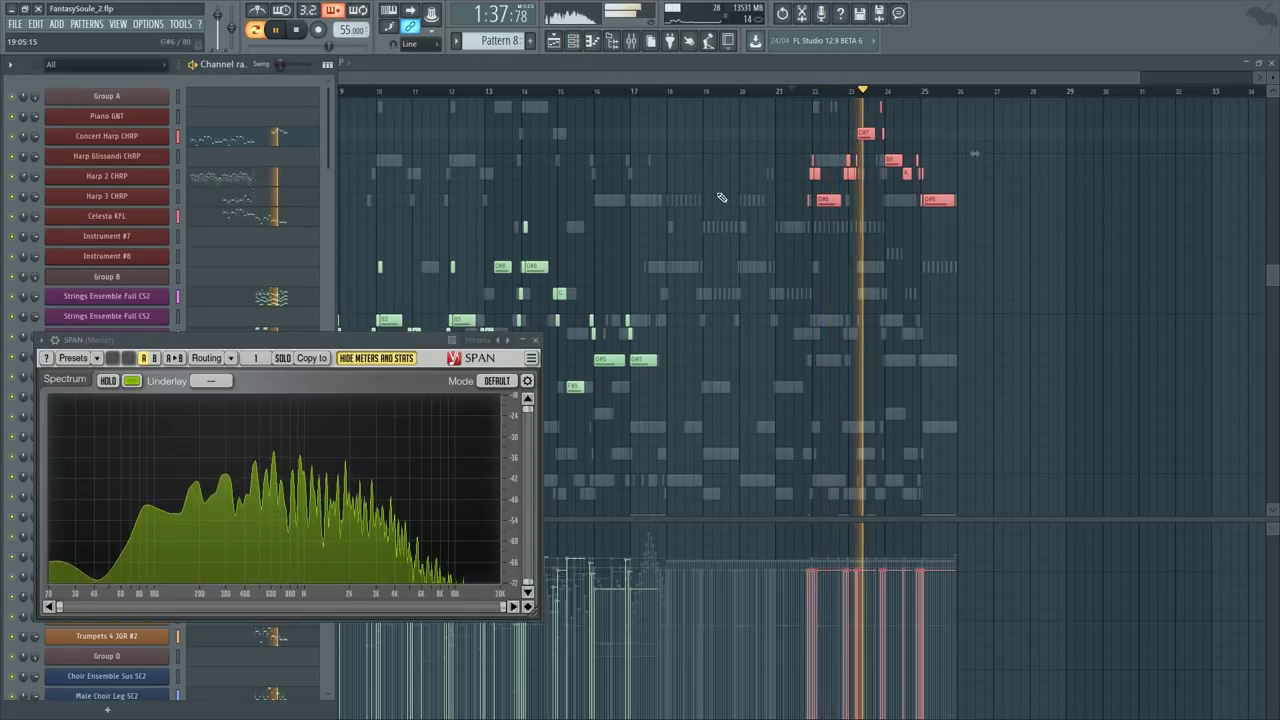
key("F6")
scroll(838, 296, "up", 4)
left_click_drag(785, 240, 1109, 449)
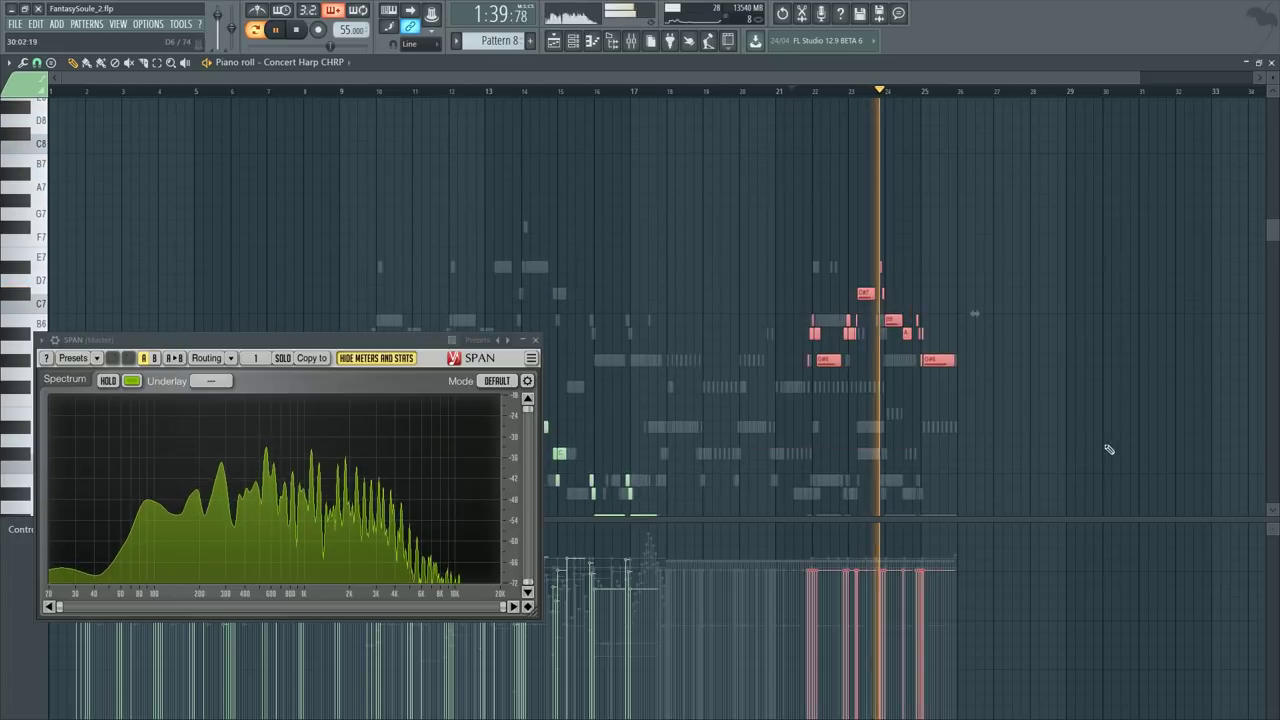
scroll(944, 366, "down", 2)
scroll(963, 105, "down", 3)
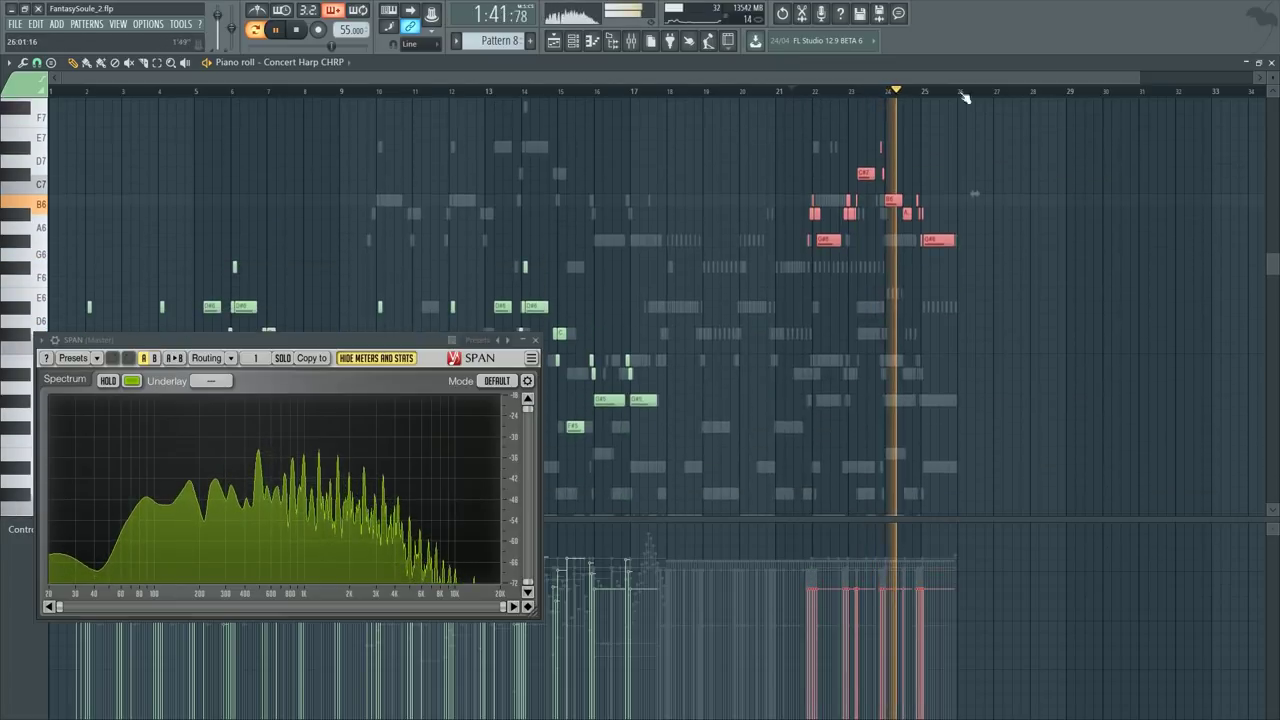
Step: Lower the selected harp melody in bars 22 to 26 by one octave while the full mix plays
scroll(970, 106, "up", 4)
key("ctrl+Down")
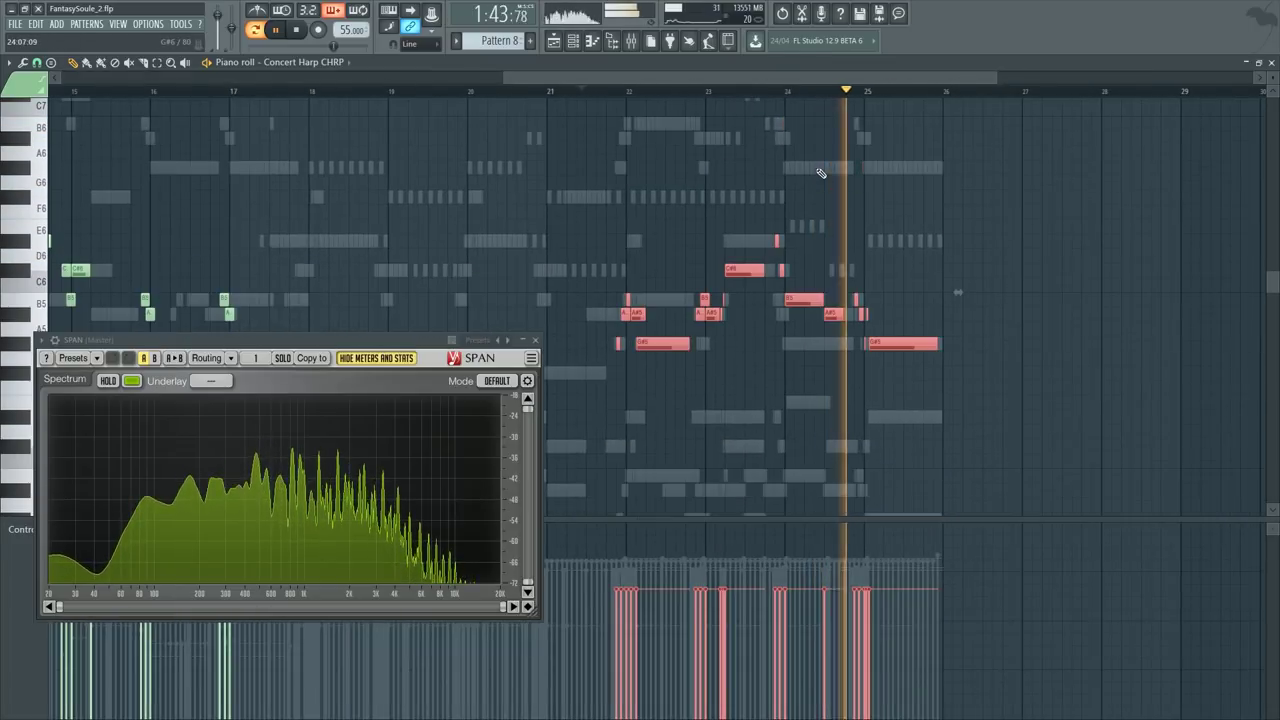
scroll(643, 218, "down", 3)
scroll(643, 218, "up", 3)
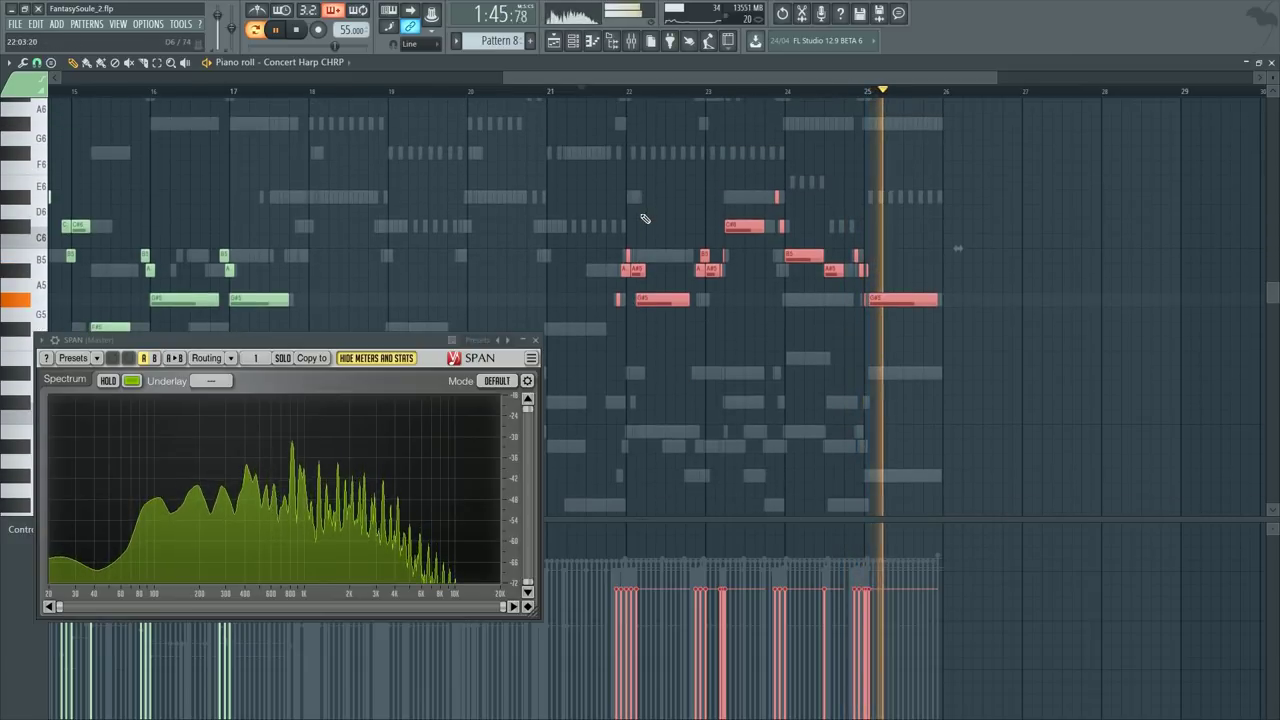
Step: Play the earlier harp melody around bars 5 to 7 in the full mix for comparison
scroll(777, 96, "down", 2)
scroll(291, 118, "down", 3)
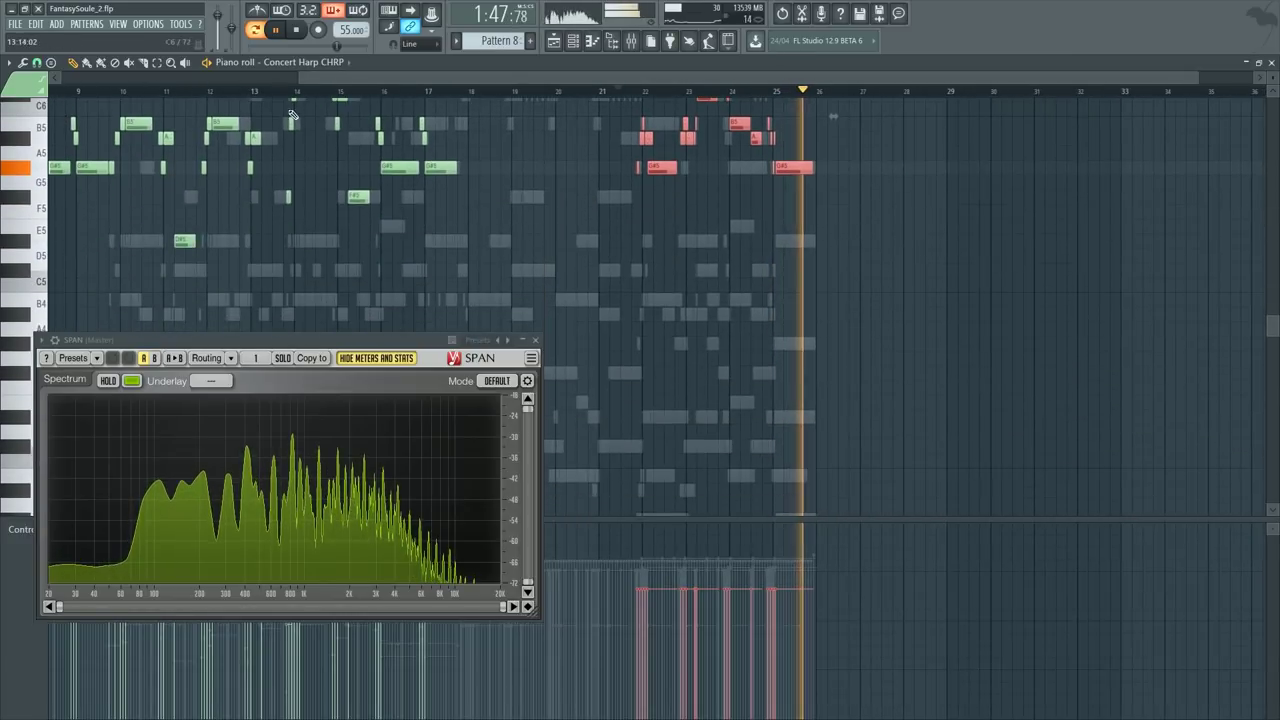
scroll(291, 118, "up", 2)
left_click(284, 91)
scroll(284, 91, "left", 4)
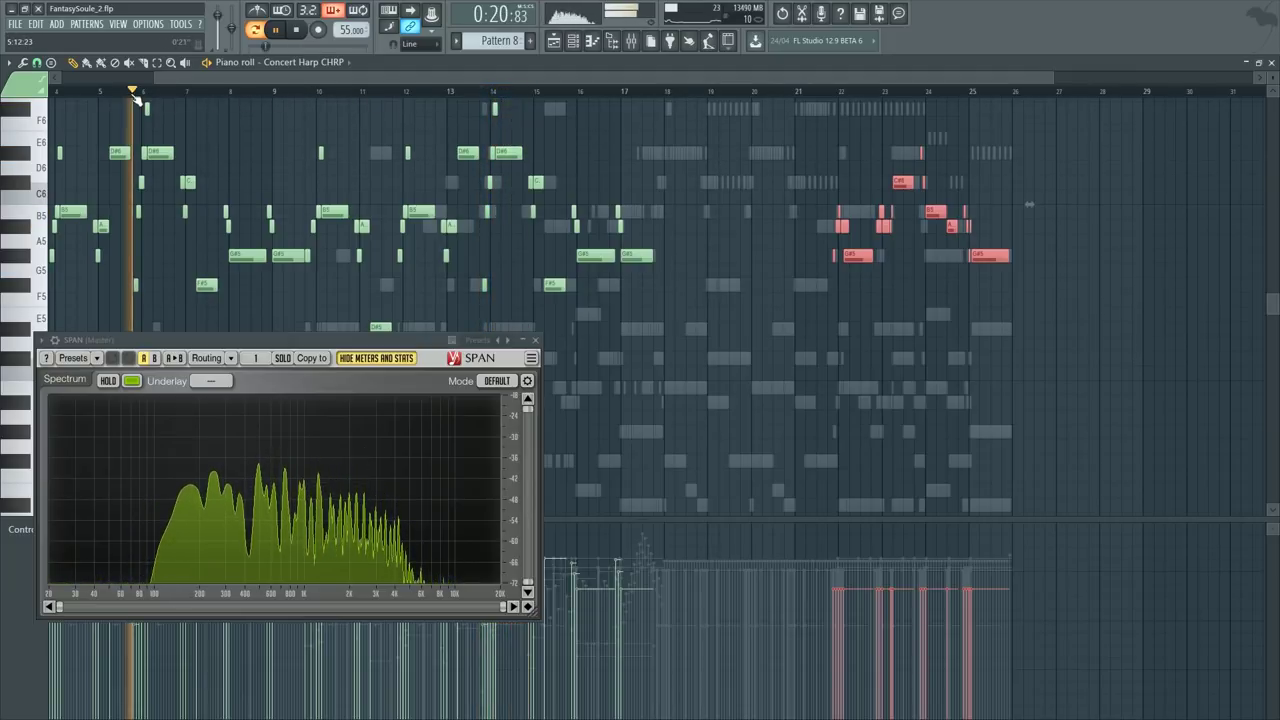
scroll(136, 98, "up", 3)
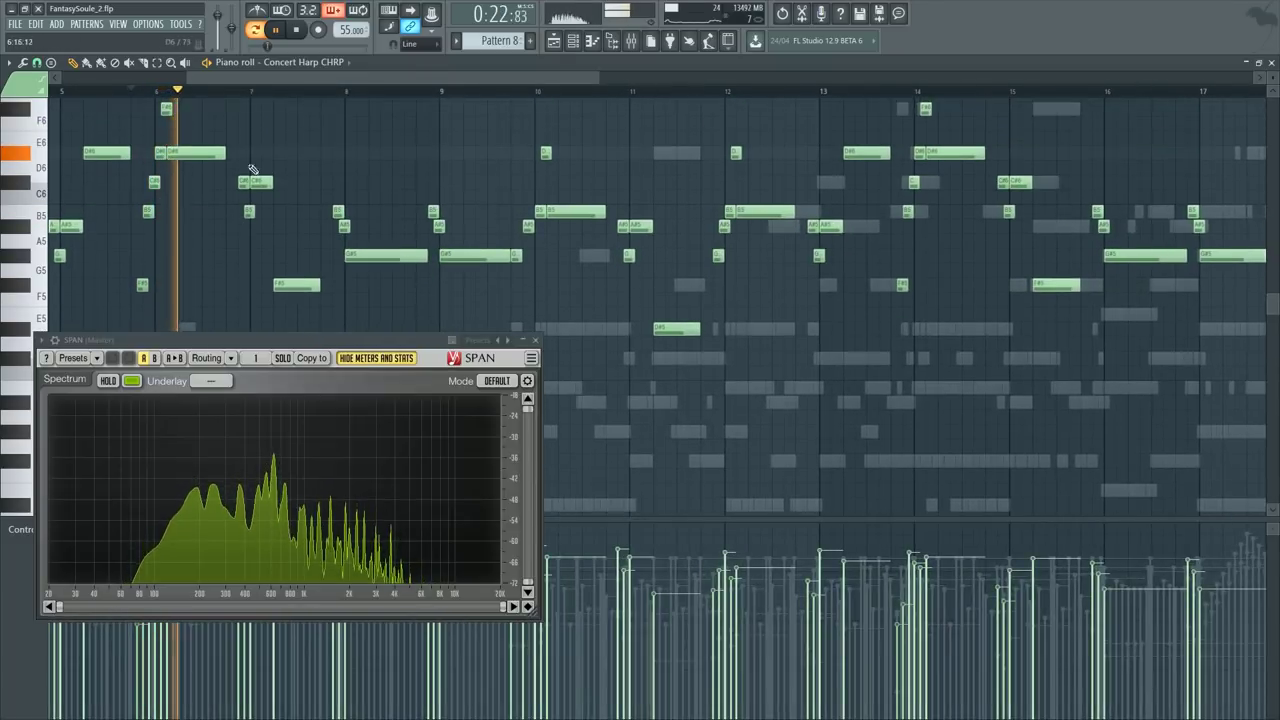
left_click(258, 92)
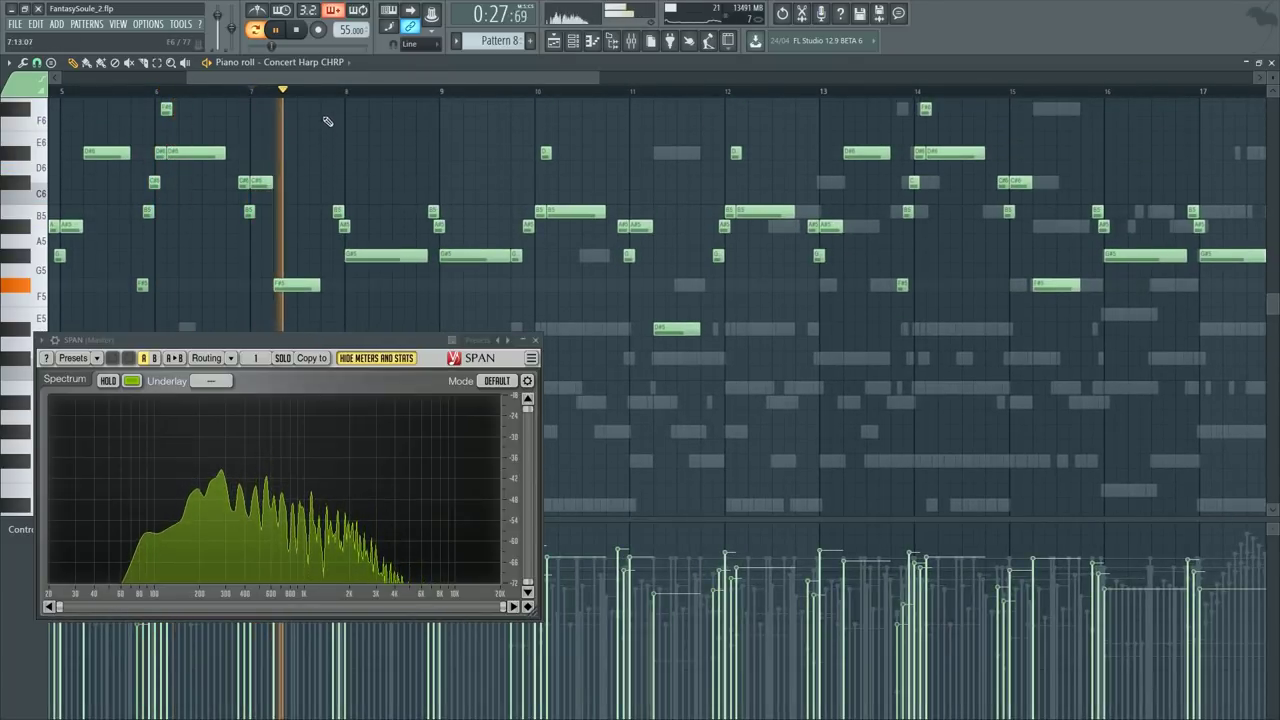
Step: Play the opening harp melody of bars 1 to 6 in the full mix for comparison with bars 22 to 26
scroll(327, 121, "up", 2)
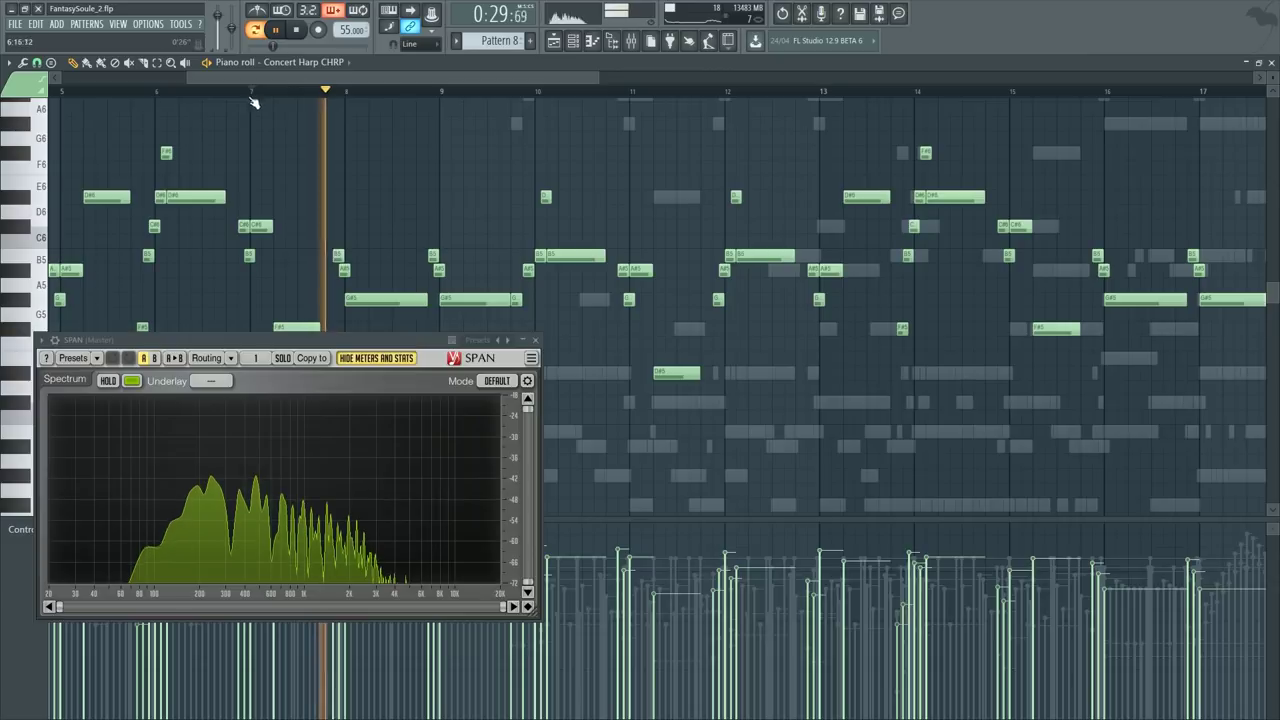
scroll(253, 99, "down", 4)
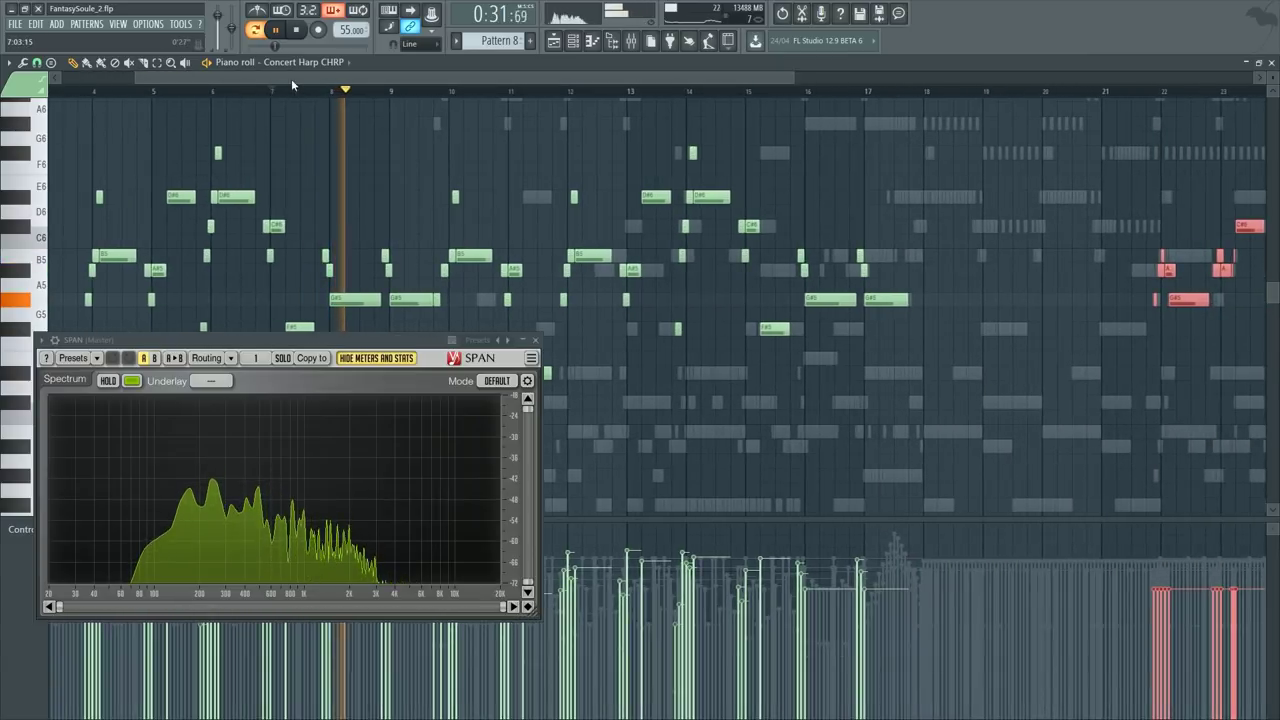
left_click_drag(292, 80, 60, 122)
scroll(54, 131, "down", 3)
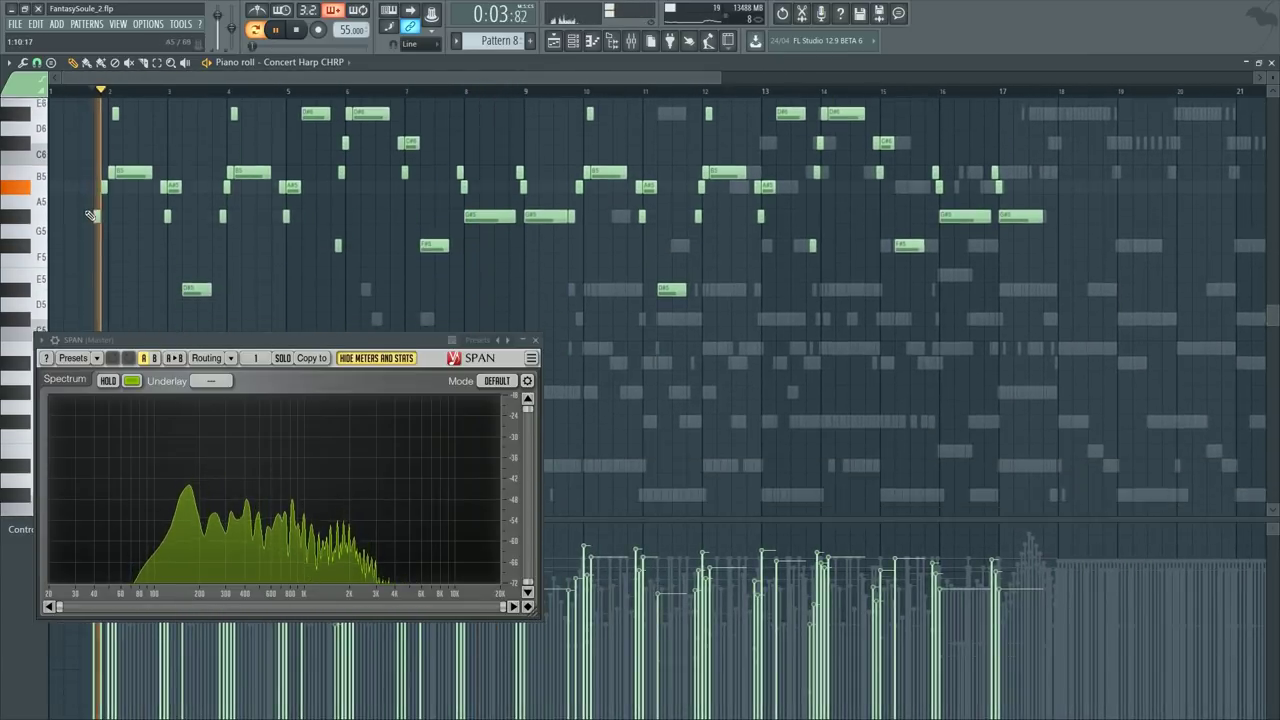
scroll(215, 112, "up", 2)
left_click(209, 91)
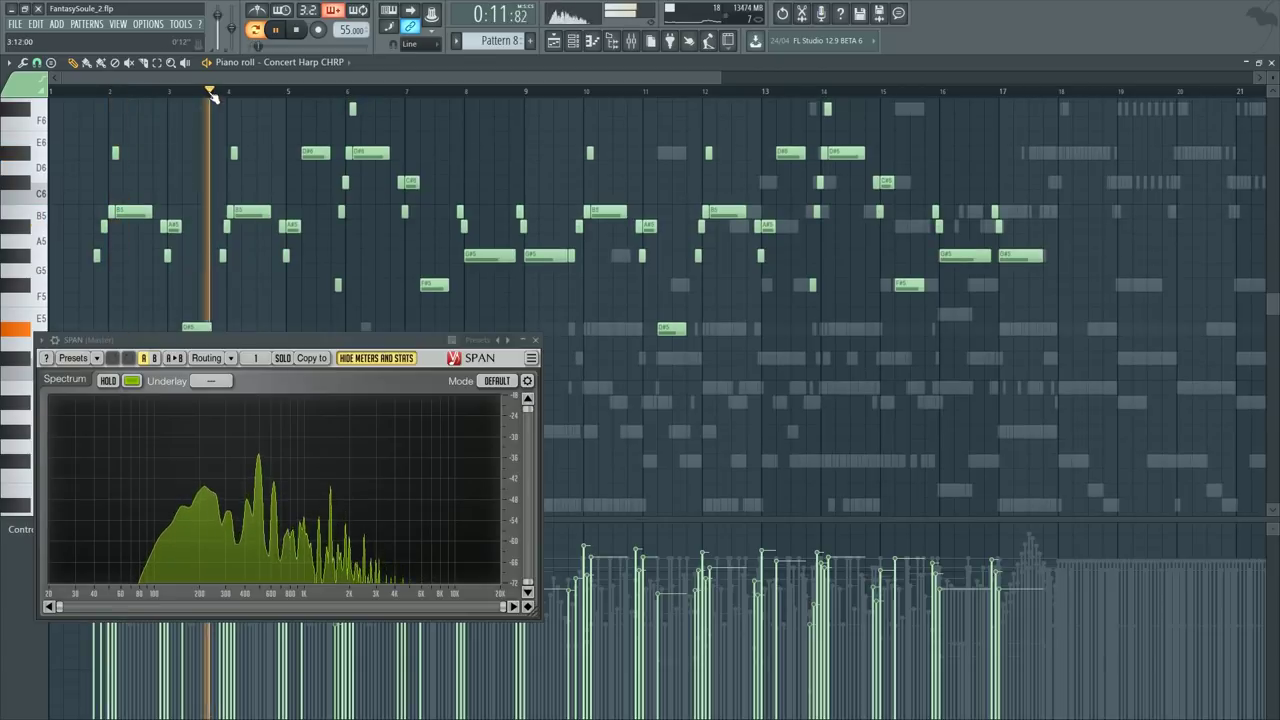
scroll(213, 115, "up", 2)
left_click_drag(212, 118, 380, 295)
scroll(402, 108, "down", 1)
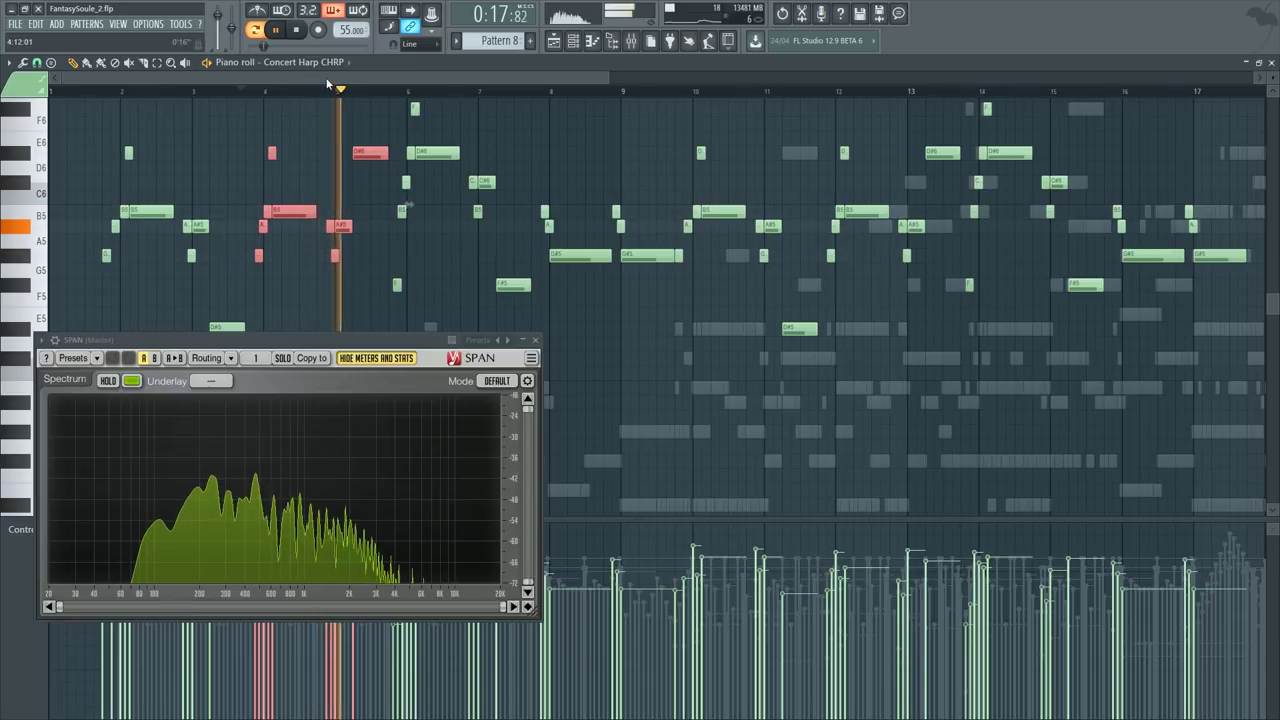
left_click_drag(327, 82, 361, 78)
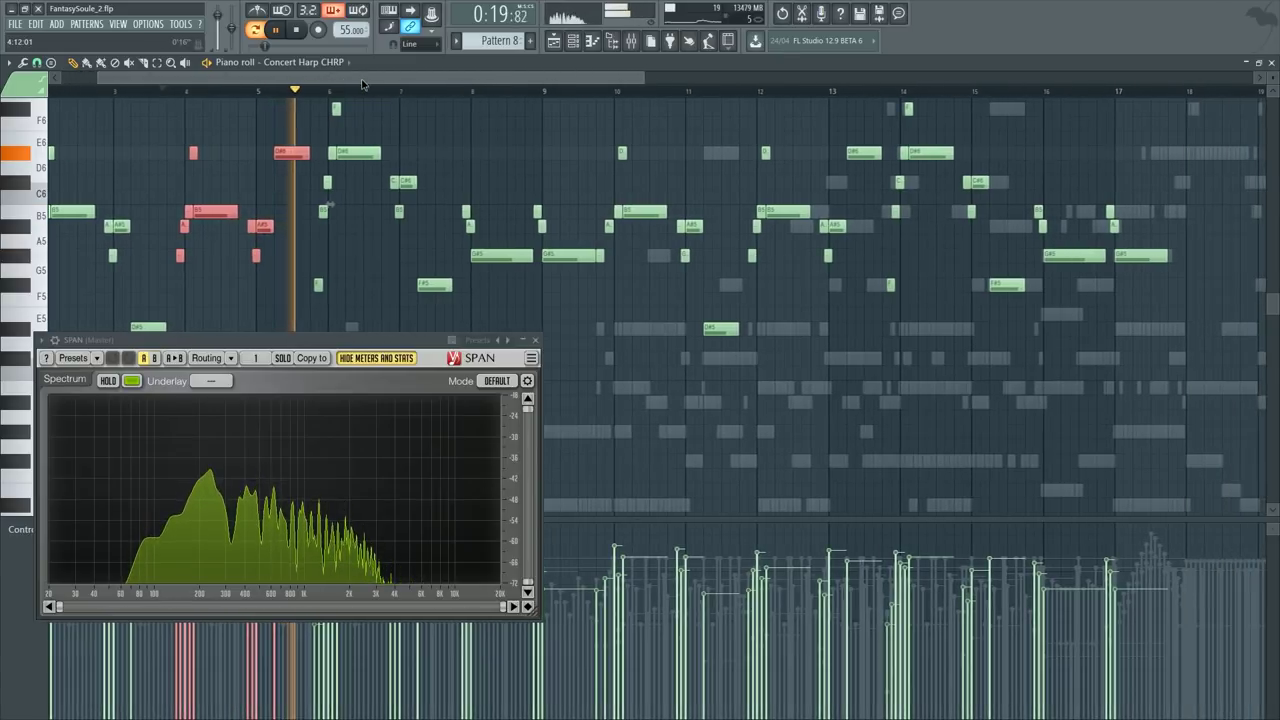
scroll(407, 139, "down", 1)
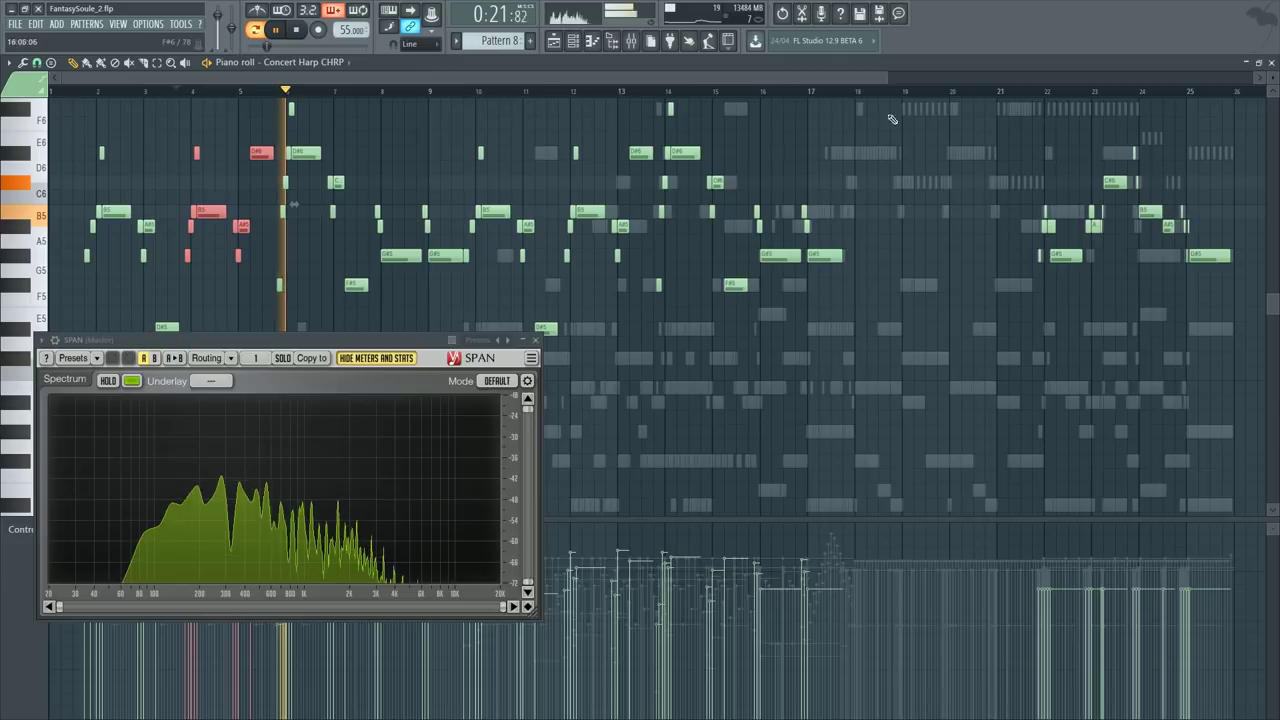
scroll(1232, 92, "up", 4)
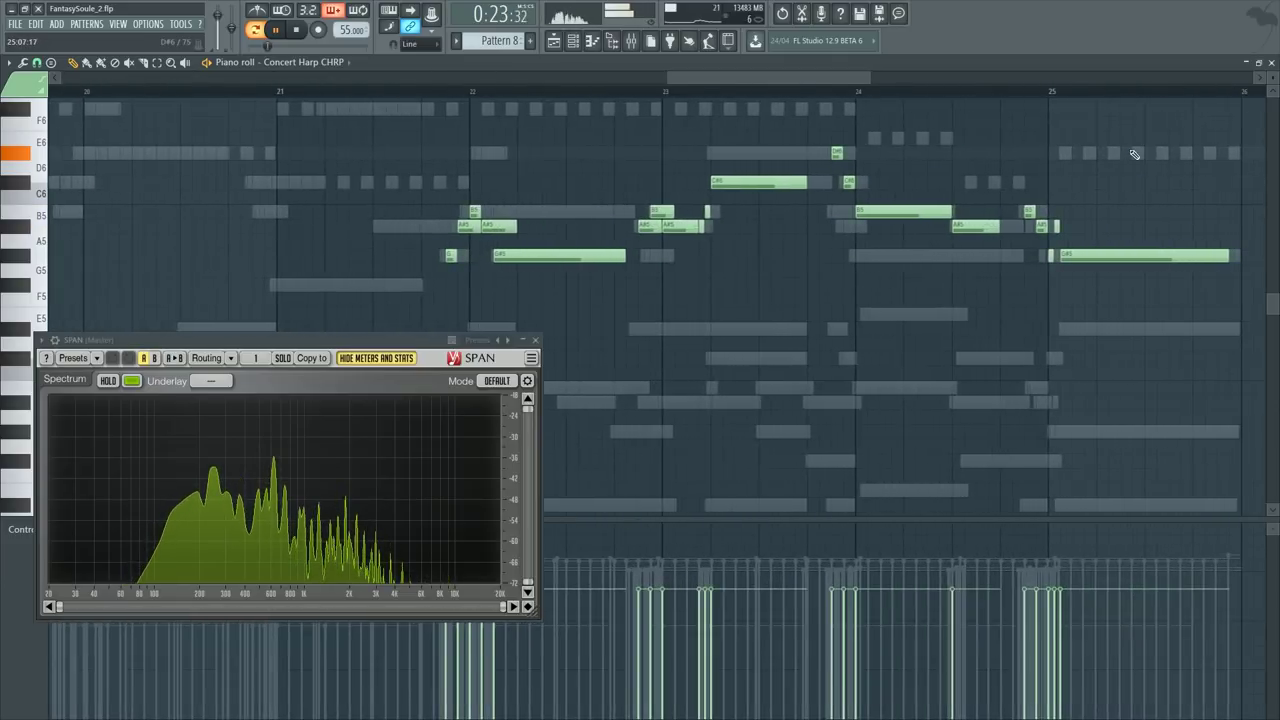
key("space")
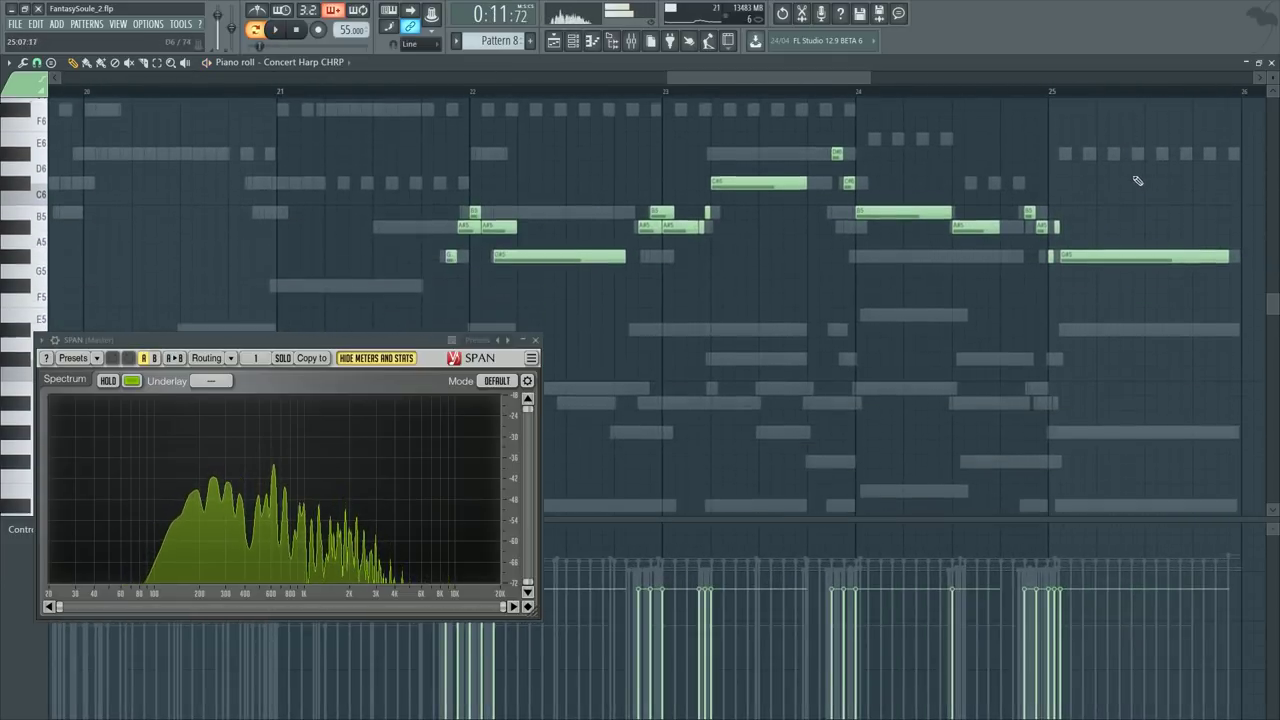
Step: Try doubling the harp melody of bars 22 to 26 with a copy one octave higher
left_click_drag(1168, 151, 291, 380)
key("ctrl+c")
key("ctrl+v")
left_click_drag(356, 260, 549, 247)
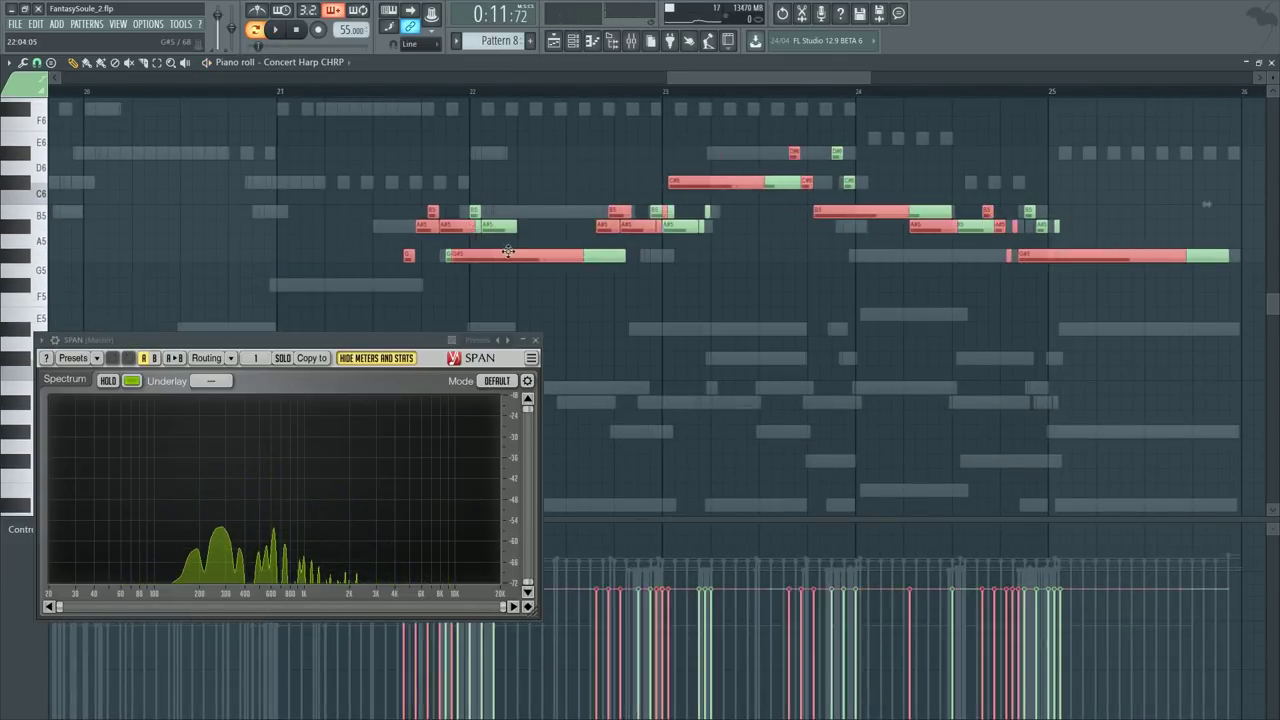
key("ctrl+Up")
key("ctrl+x")
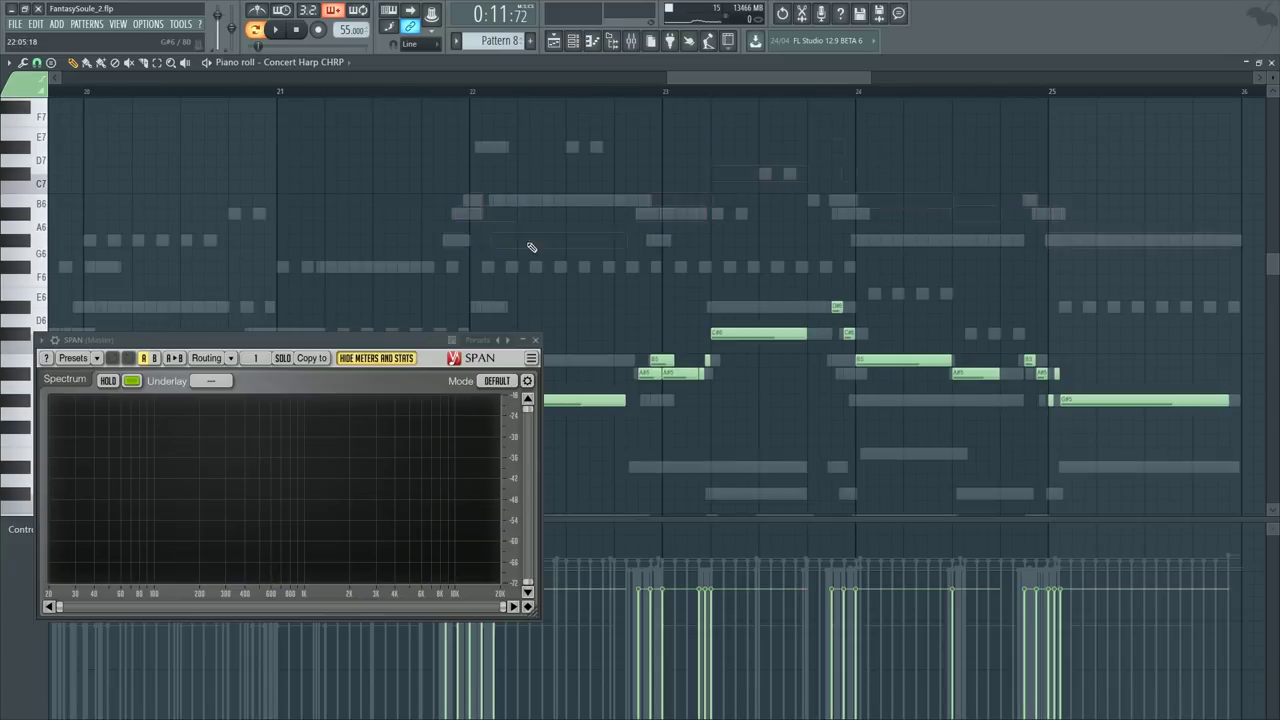
Step: Copy the Celesta KFL melody of bars 22 to 26 into Concert Harp CHRP at the same bars
key("F6")
left_click(294, 230)
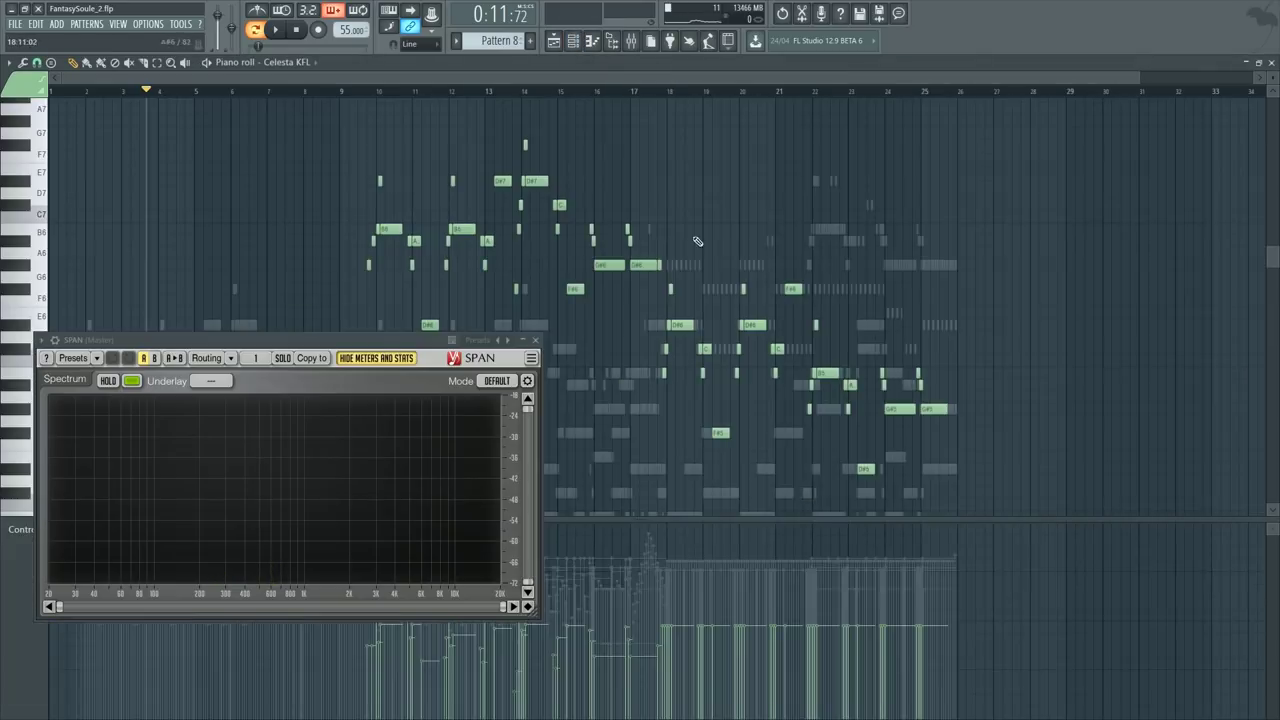
key("space")
left_click(664, 92)
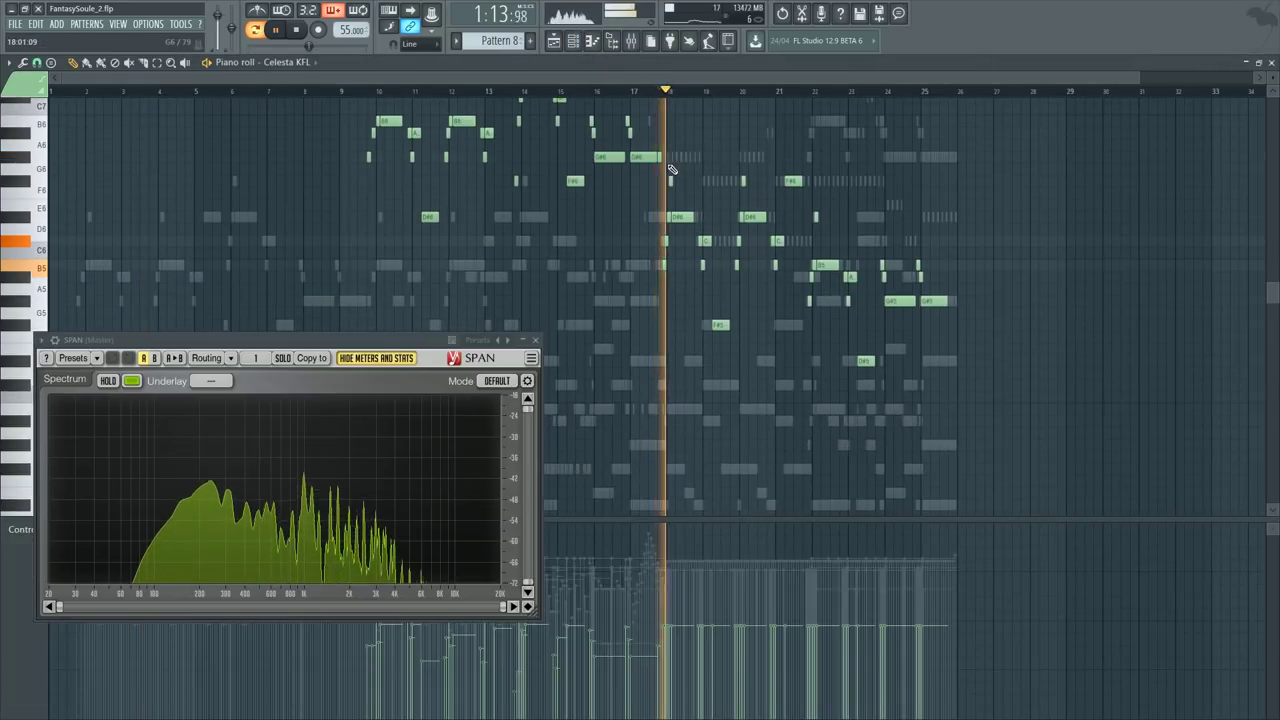
left_click_drag(808, 194, 1005, 396)
key("F6")
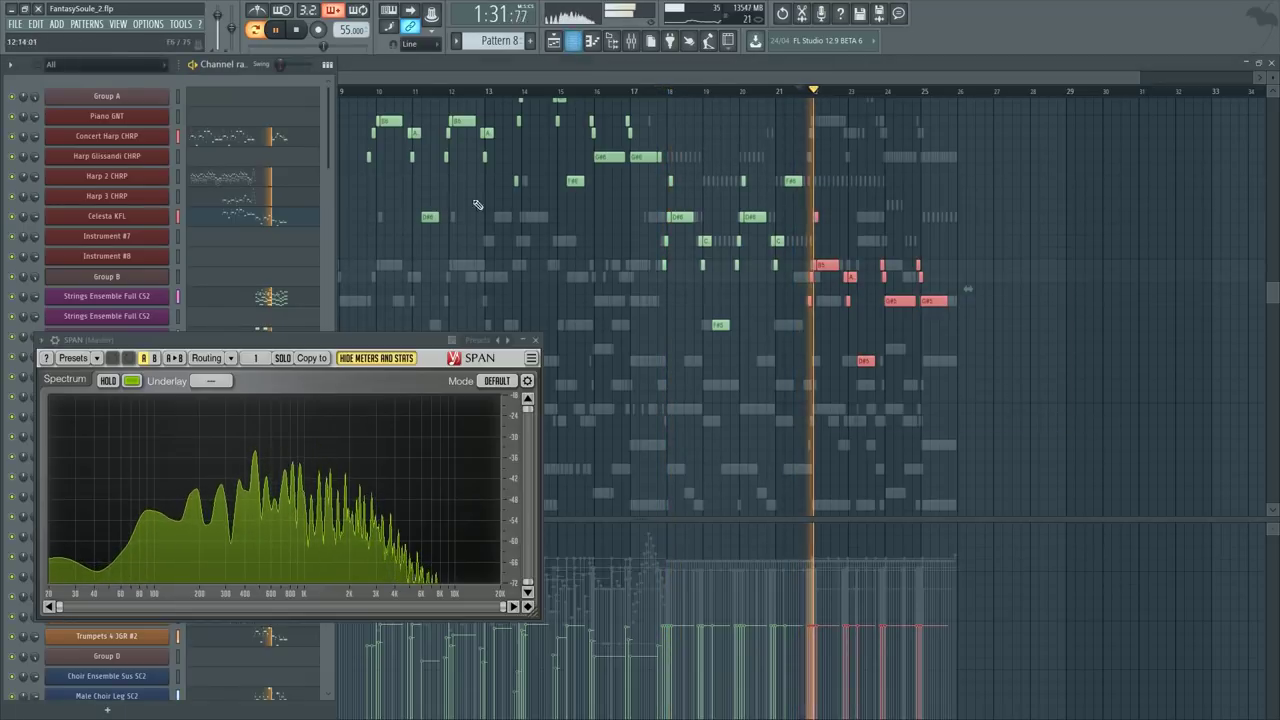
left_click(287, 139)
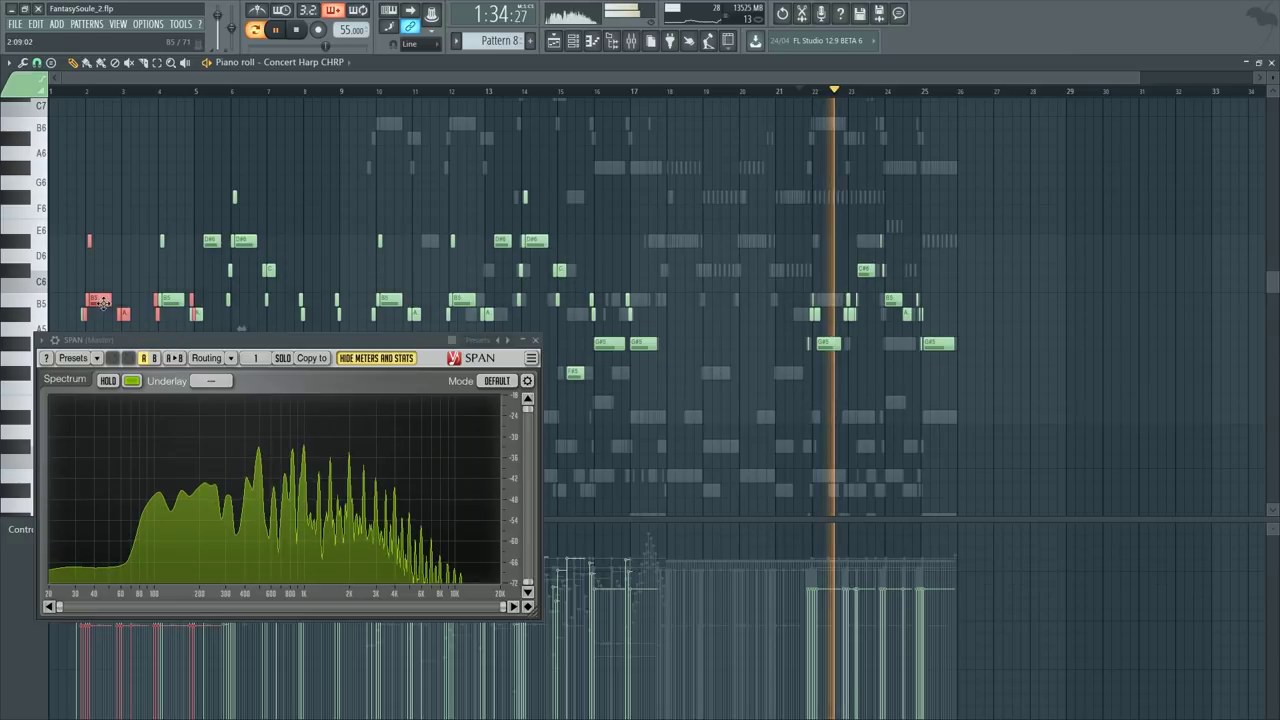
left_click_drag(104, 299, 833, 298)
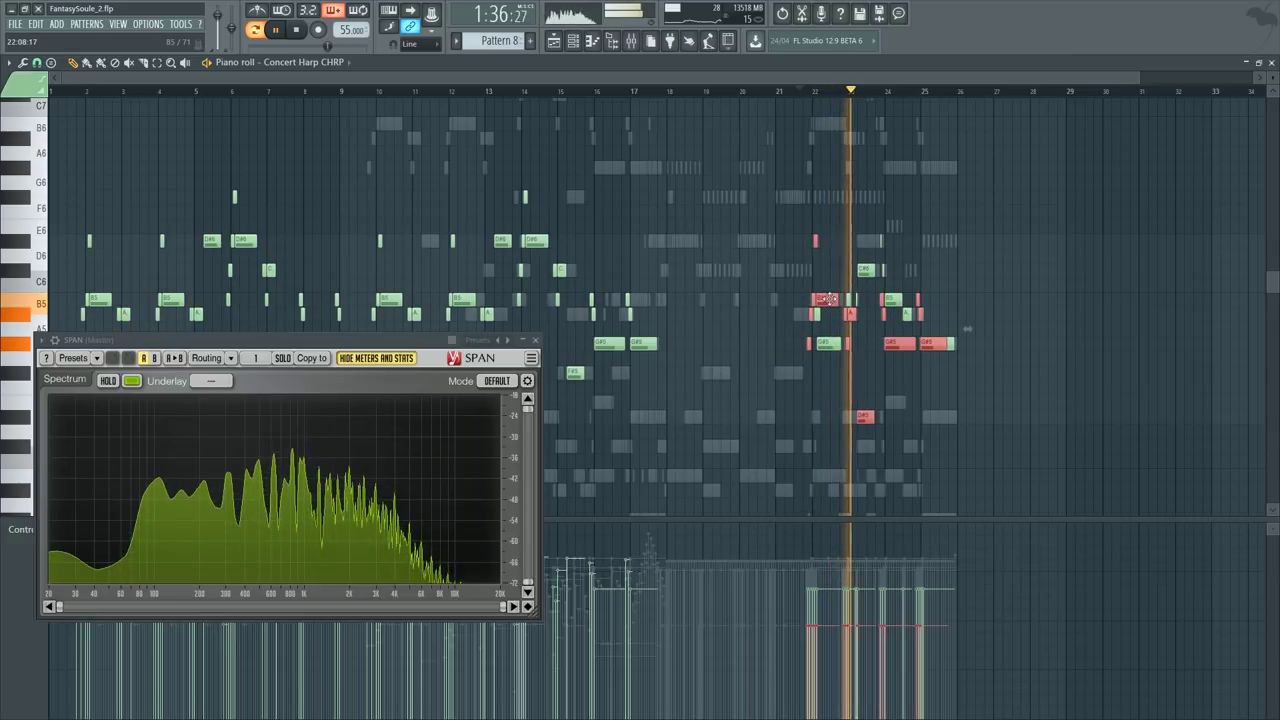
Step: Raise the copied celesta melody in Concert Harp CHRP by one octave and play it in the full mix
scroll(916, 100, "up", 5)
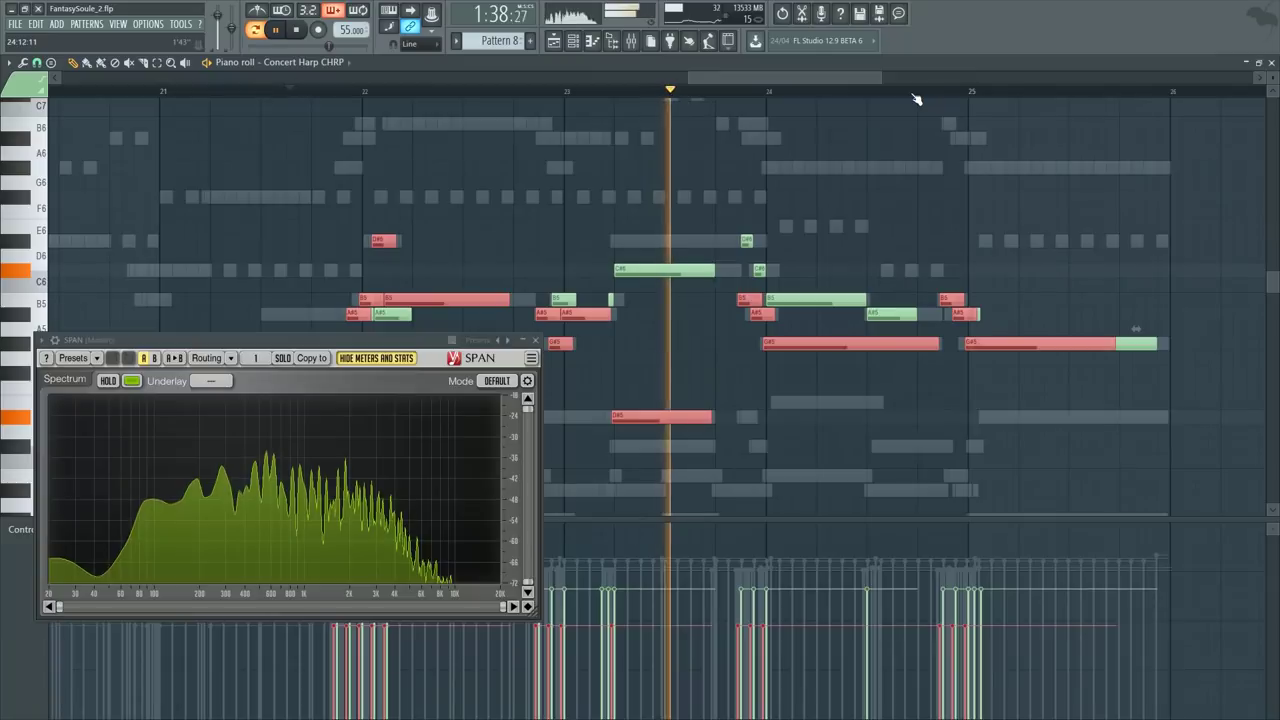
scroll(916, 100, "down", 3)
scroll(377, 106, "up", 4)
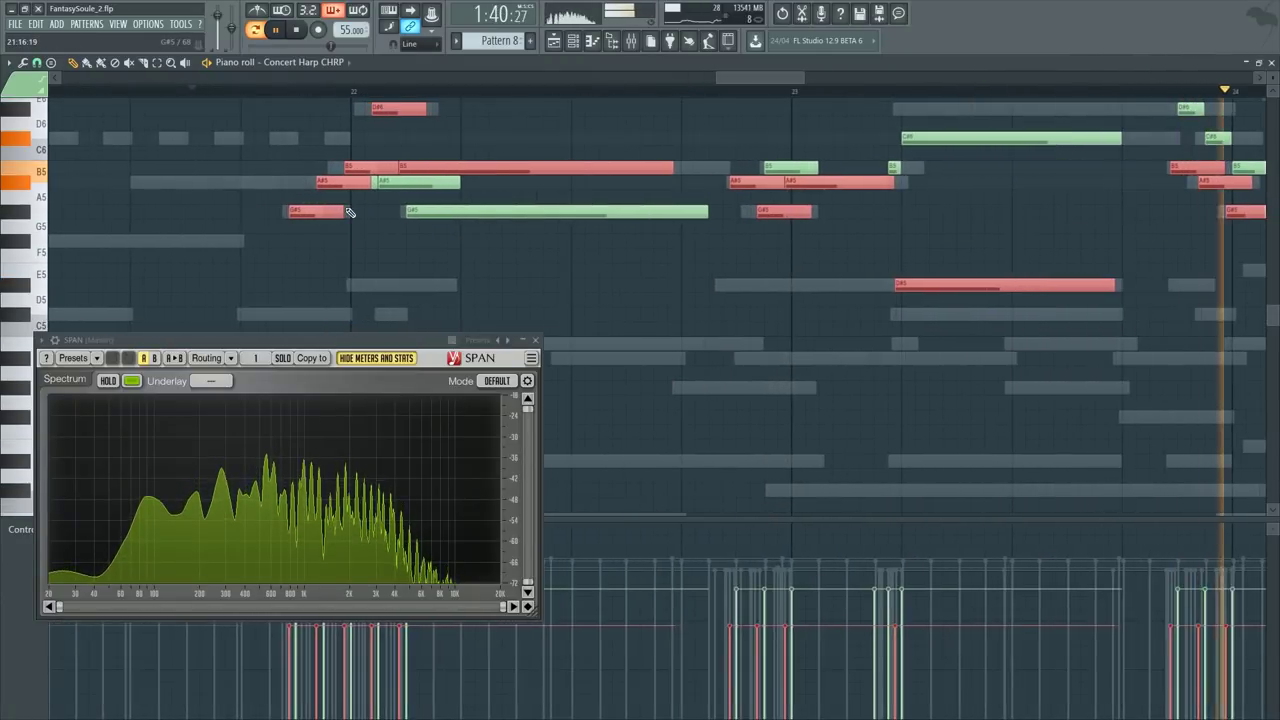
scroll(345, 207, "up", 3)
scroll(468, 223, "down", 1)
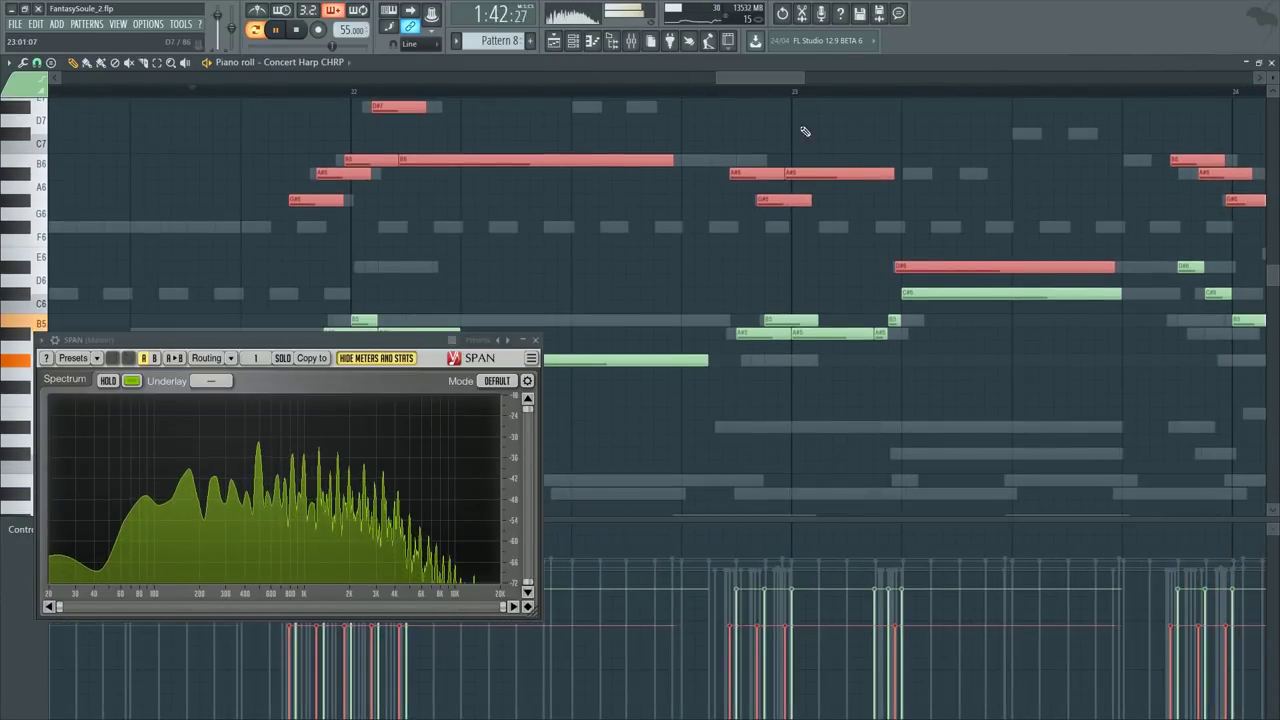
scroll(809, 157, "down", 4)
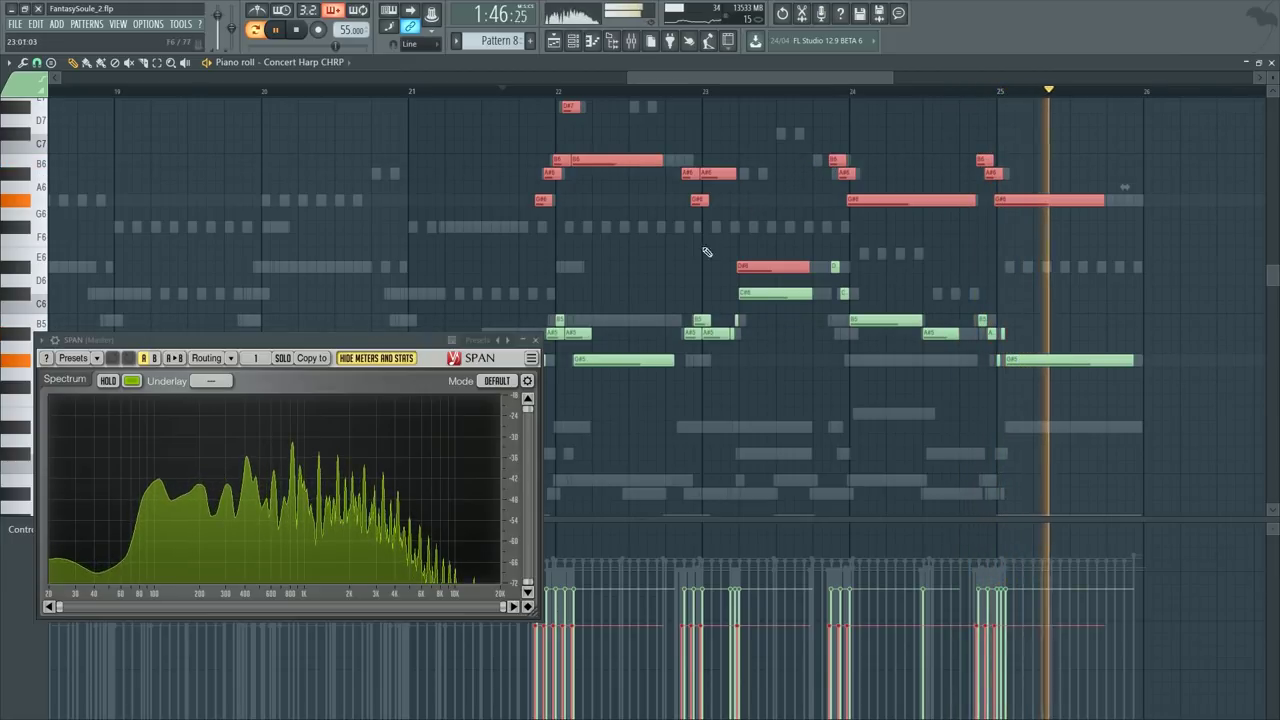
Step: Solo Concert Harp CHRP and shift the copied high melody slightly later to line up with the lower harp notes at bar 22
key("F6")
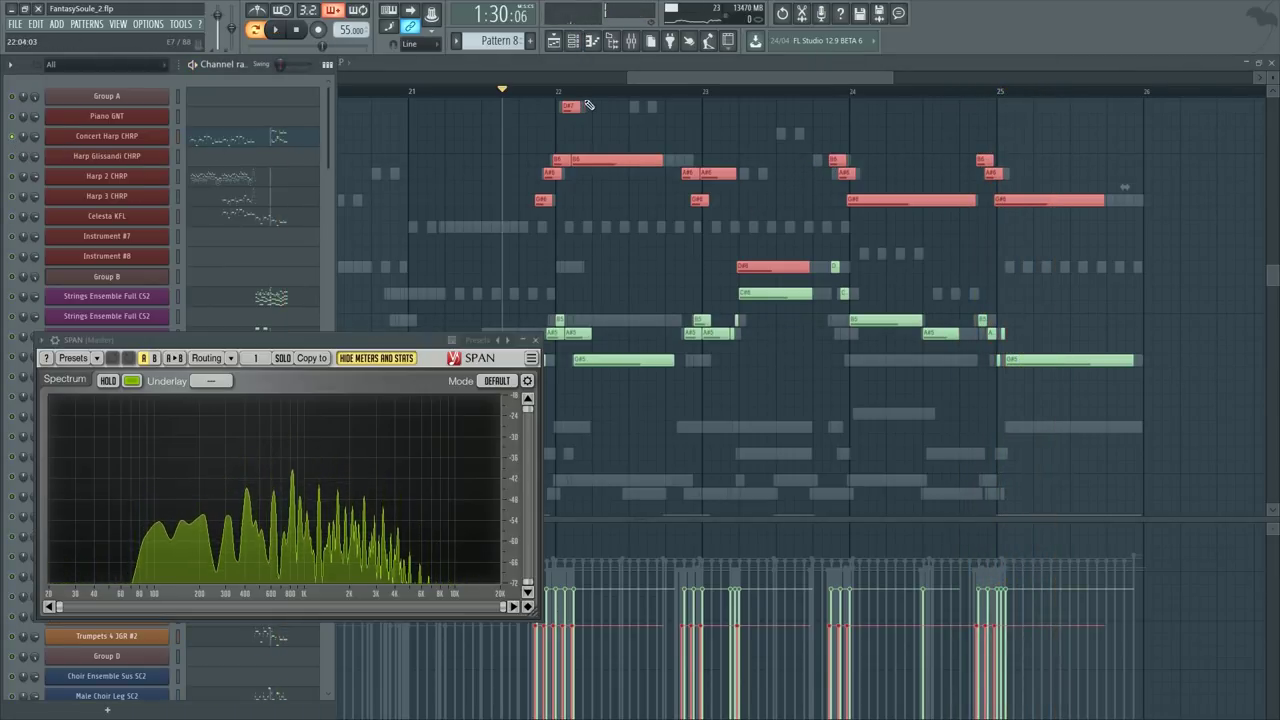
key("F6")
scroll(543, 100, "up", 2)
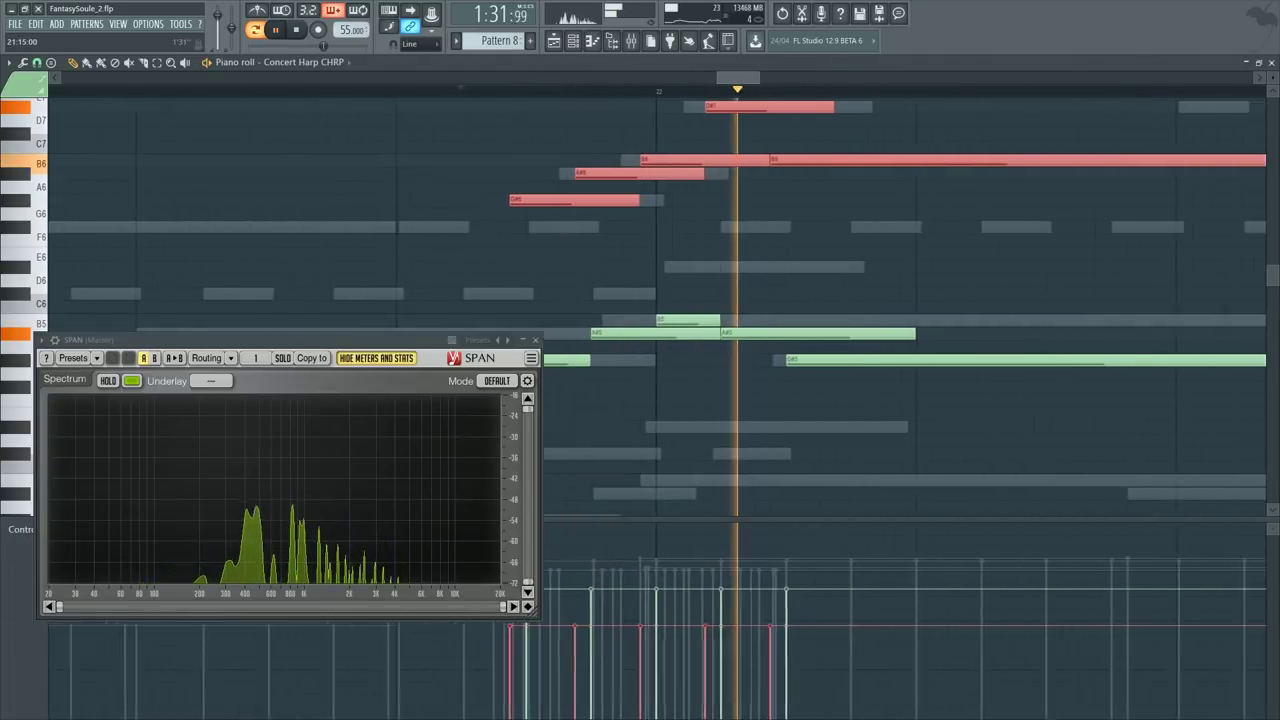
scroll(526, 174, "down", 2)
scroll(540, 175, "up", 2)
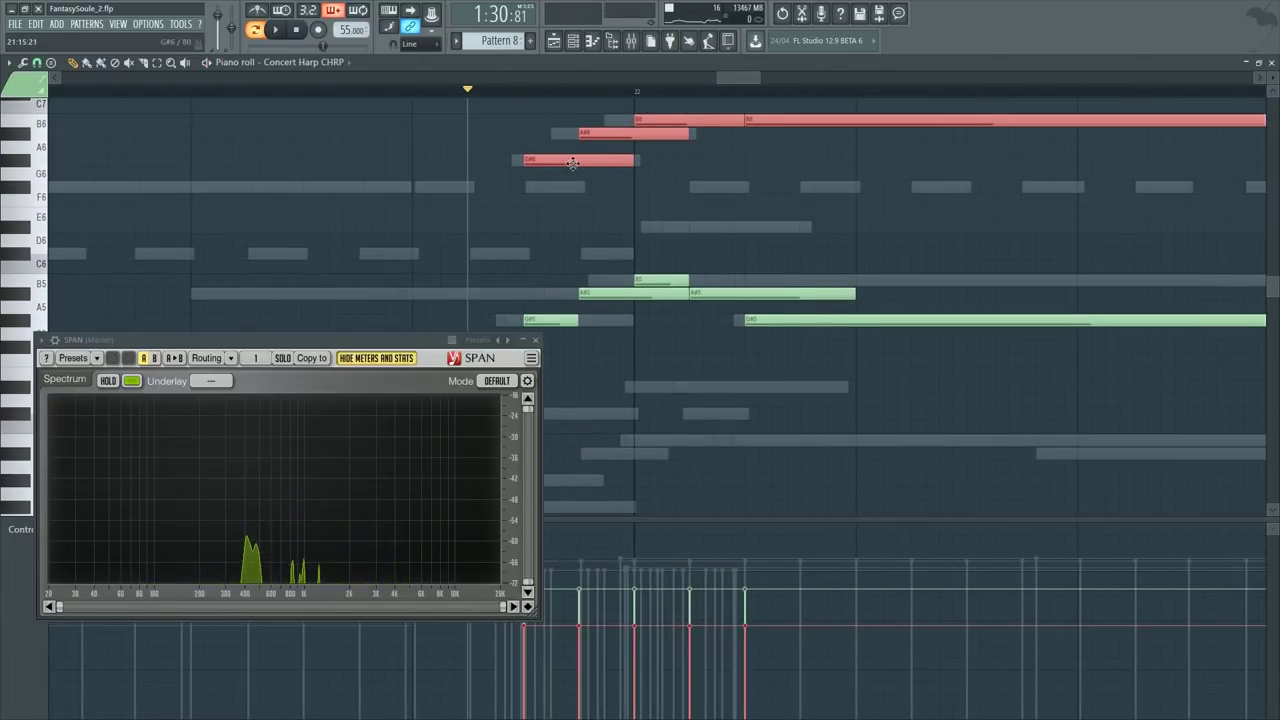
left_click_drag(569, 163, 556, 163)
Step: Raise the velocity of the high harp melody slightly while playing bars 22 to 25 in solo
scroll(620, 192, "up", 3)
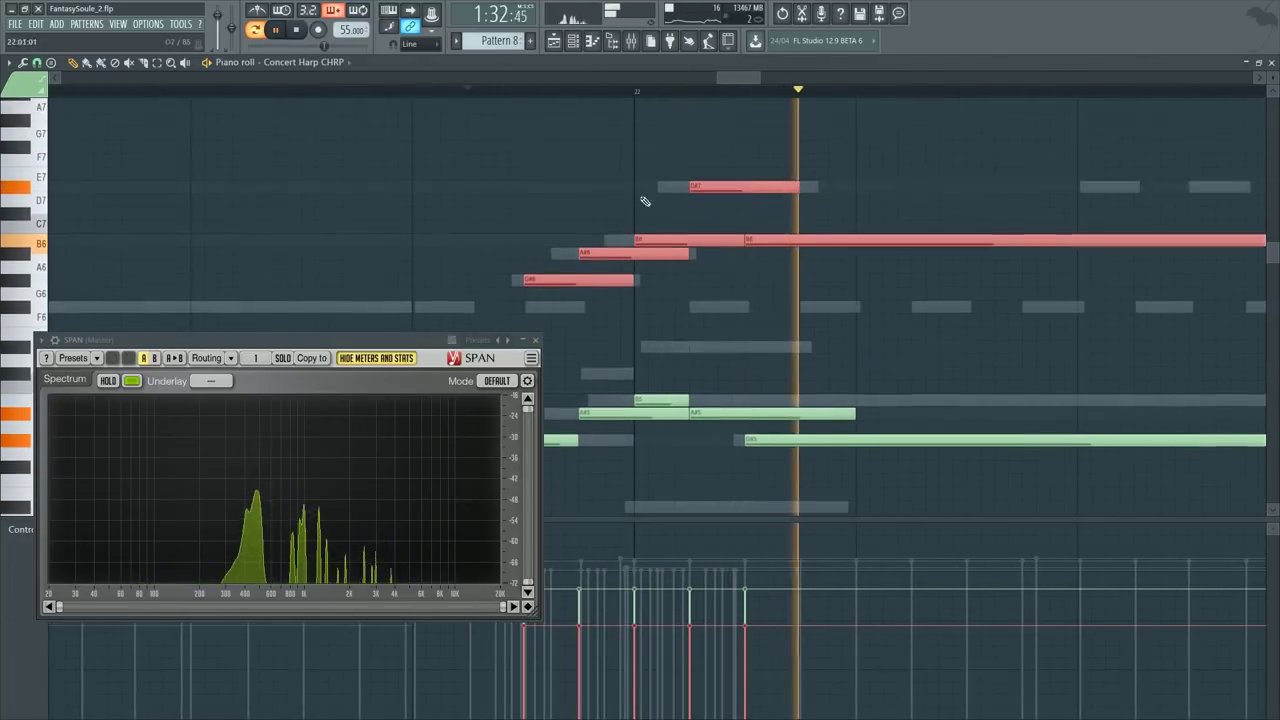
left_click_drag(760, 78, 821, 78)
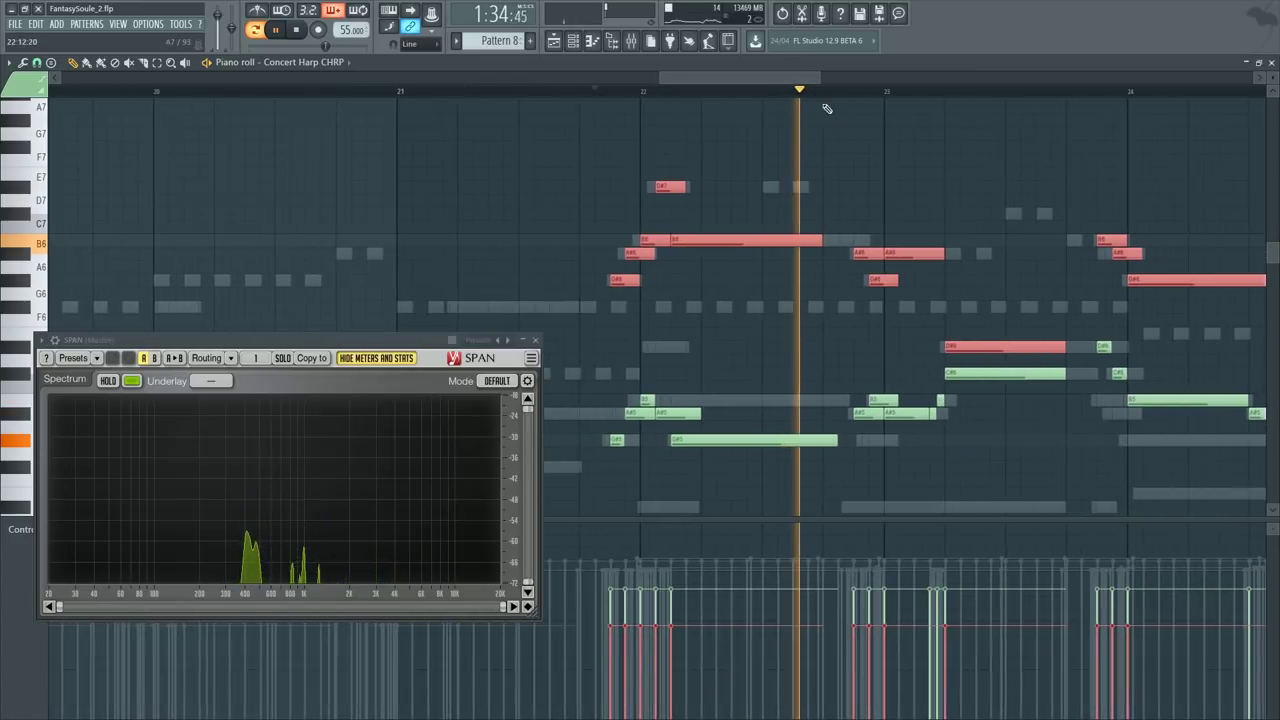
left_click(774, 91)
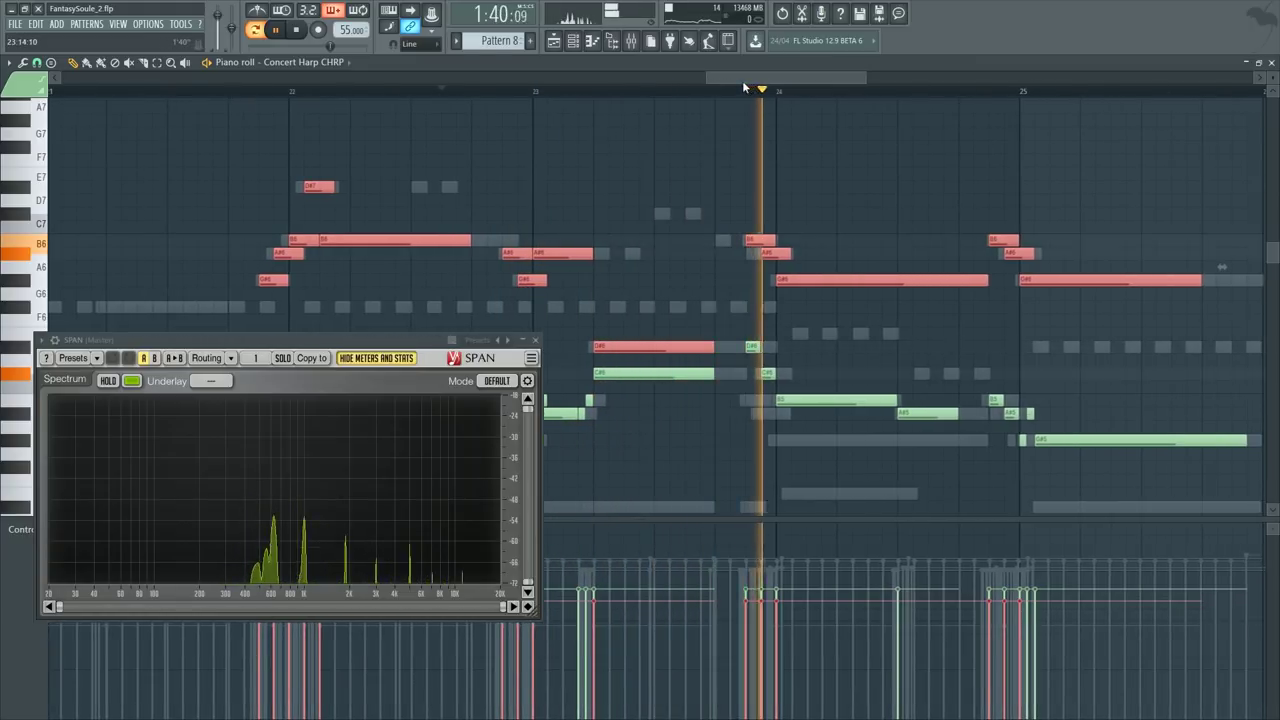
scroll(674, 171, "down", 3)
scroll(664, 178, "down", 4)
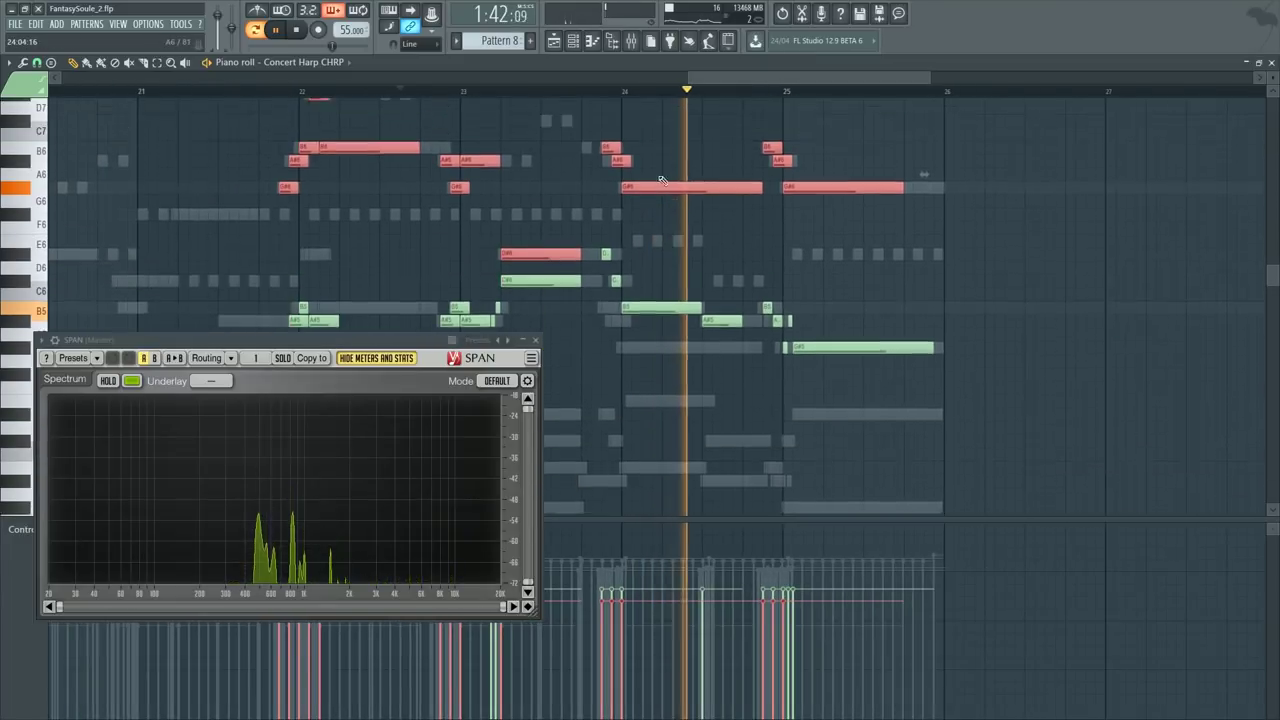
Step: Shorten the high harp melody's ornament notes around bars 22, 23, 24 and 25 by half
scroll(659, 181, "up", 1)
scroll(658, 182, "down", 2)
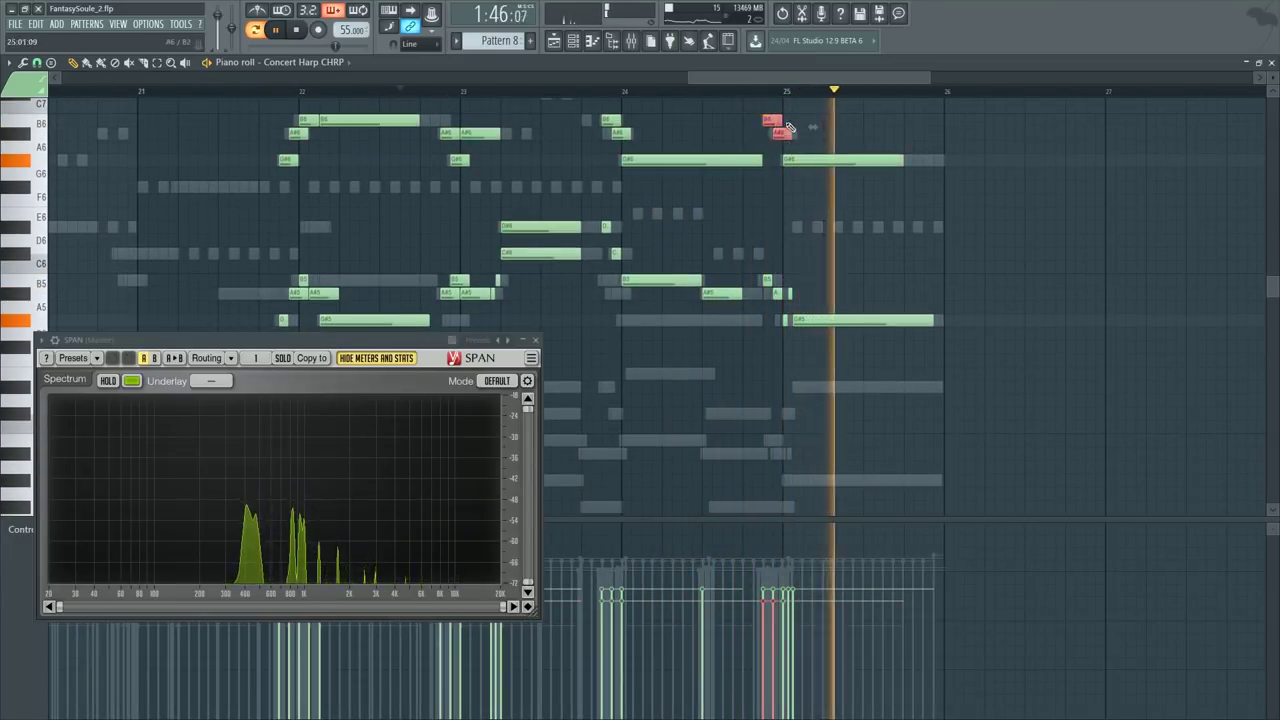
left_click_drag(609, 114, 614, 135)
left_click_drag(449, 118, 456, 162)
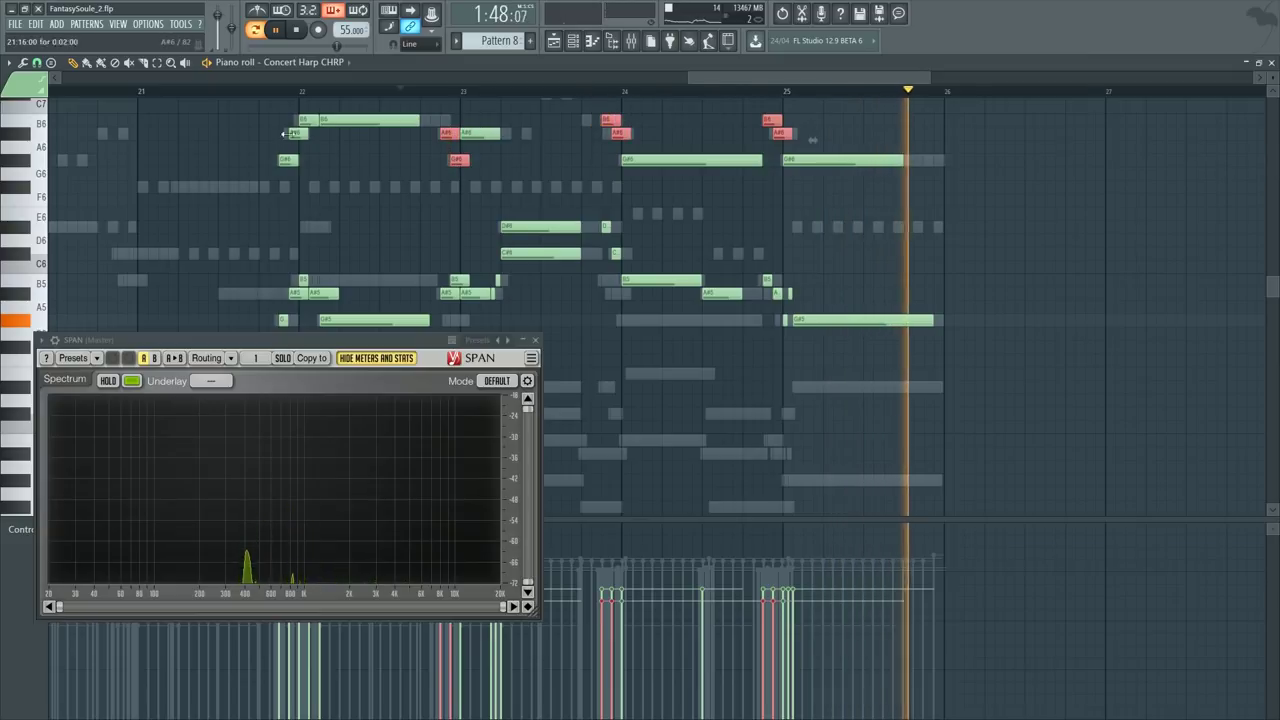
left_click_drag(298, 103, 301, 126)
key("space")
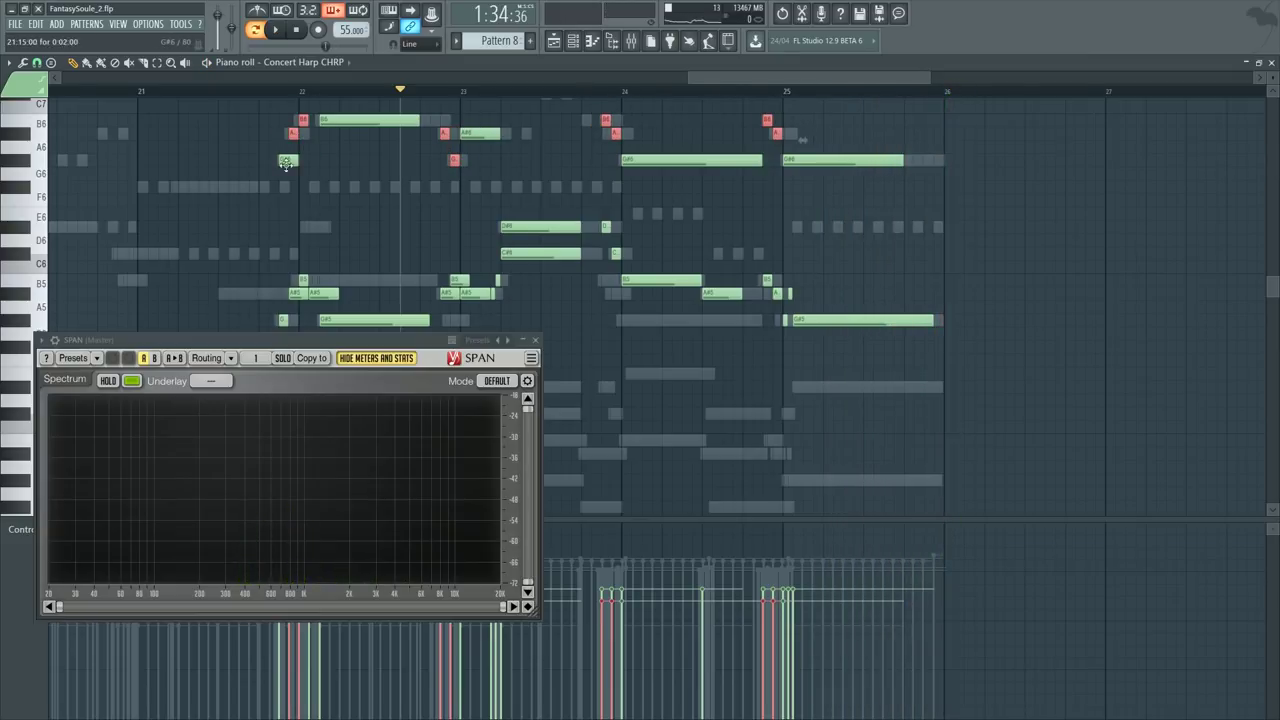
Step: Play the soloed harp from bar 21 and check the high melody with its shortened ornaments against the lower line
scroll(325, 133, "up", 4)
scroll(297, 99, "up", 3)
scroll(290, 150, "down", 4)
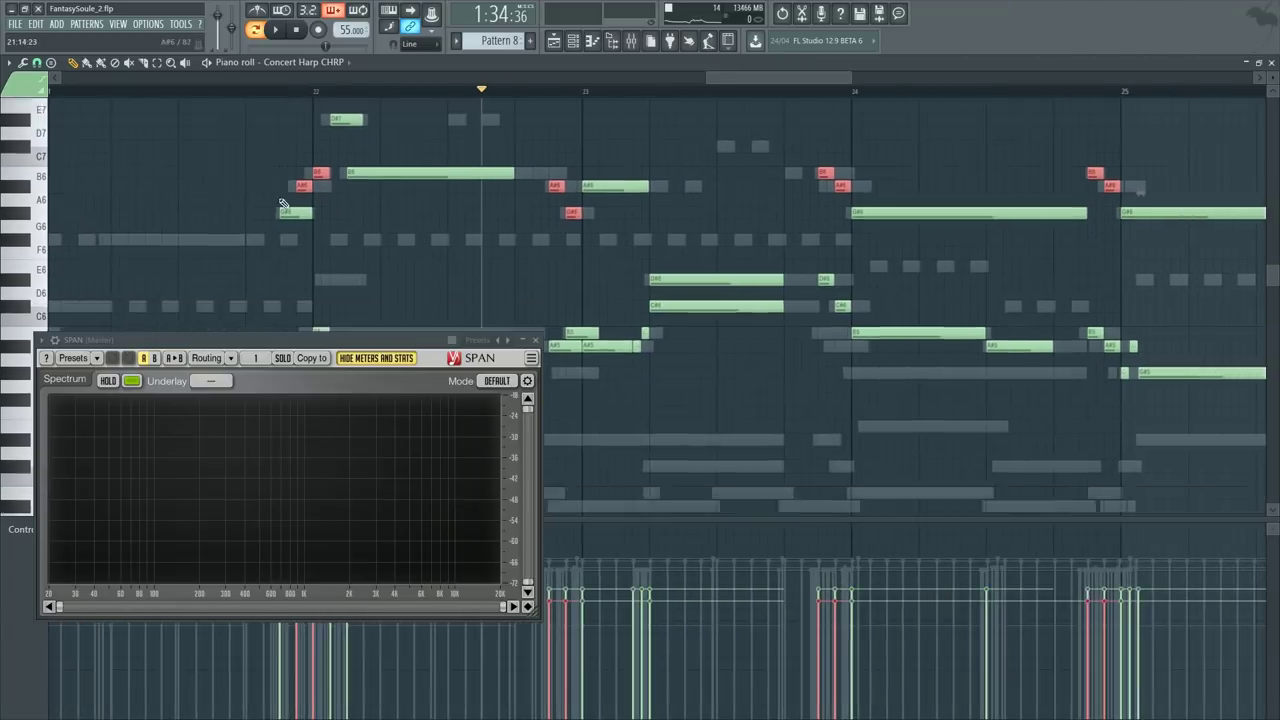
scroll(508, 100, "down", 1)
scroll(508, 98, "down", 1)
scroll(651, 260, "up", 2)
scroll(520, 210, "down", 3)
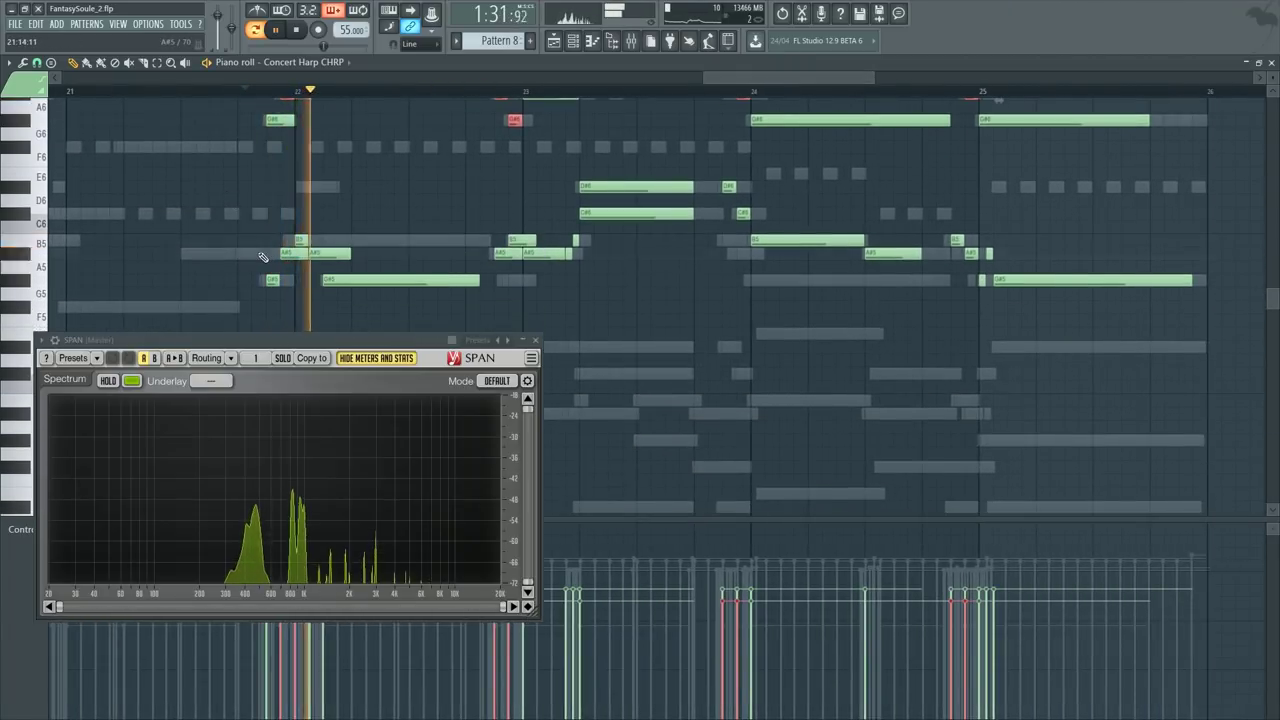
key("F6")
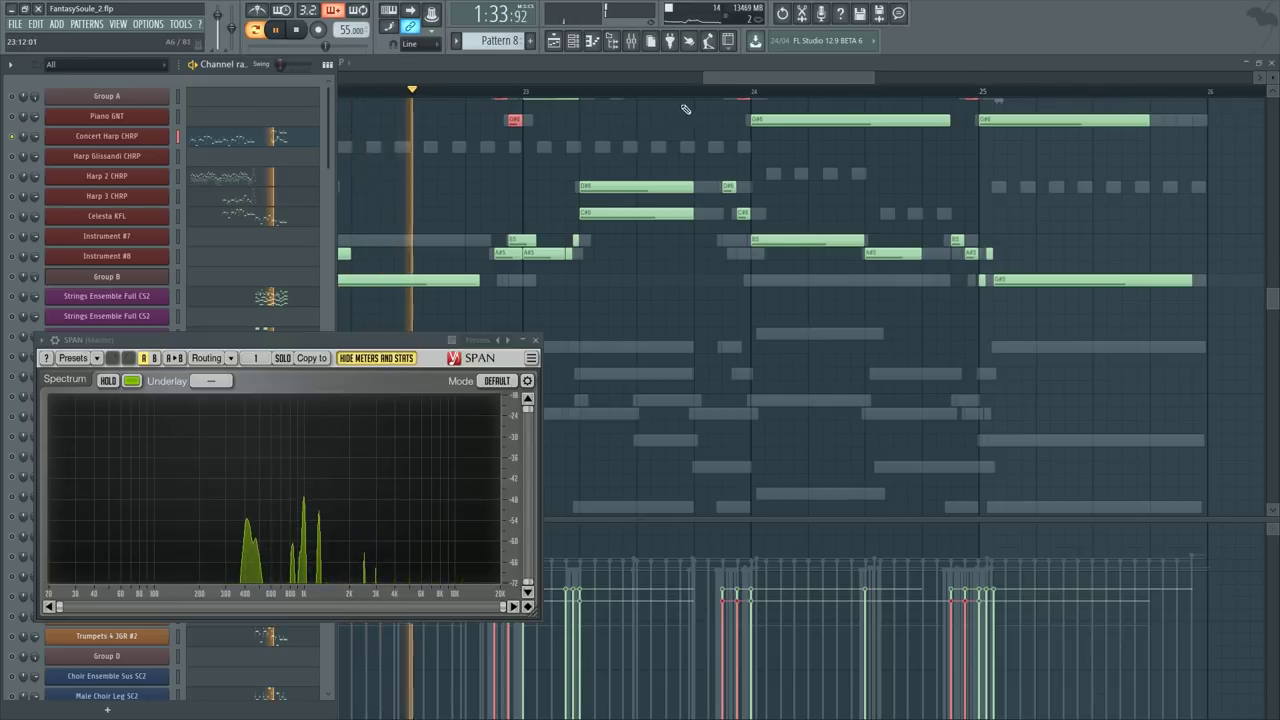
key("F6")
scroll(622, 207, "up", 3)
scroll(622, 207, "down", 1)
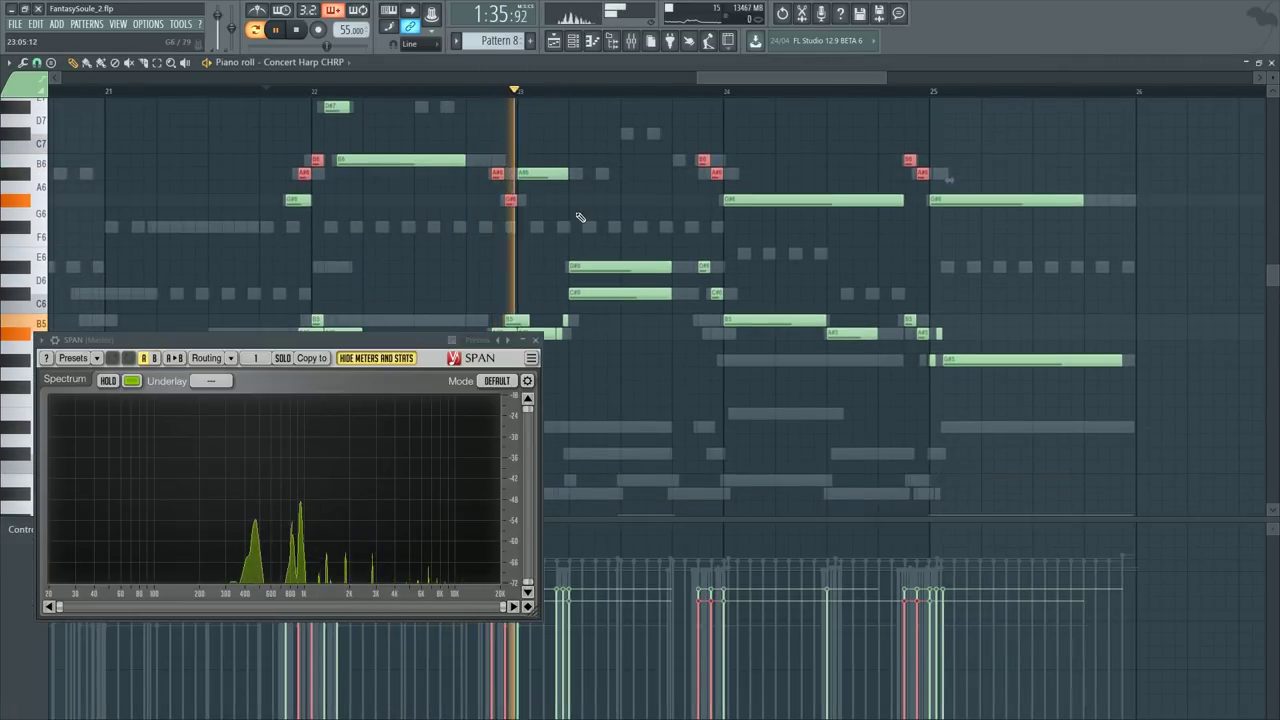
Step: End the Concert Harp CHRP solo to check bars 23 and 24 in the full arrangement, and save the project
key("F6")
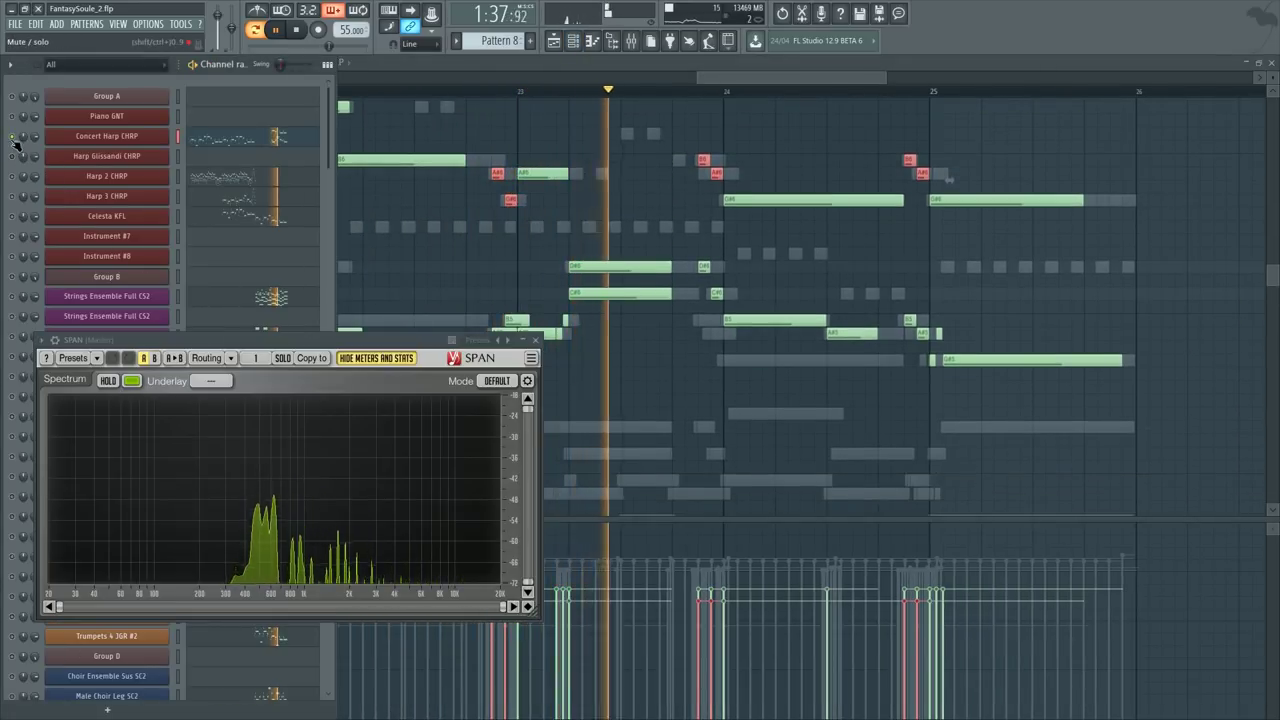
left_click_drag(409, 340, 844, 315)
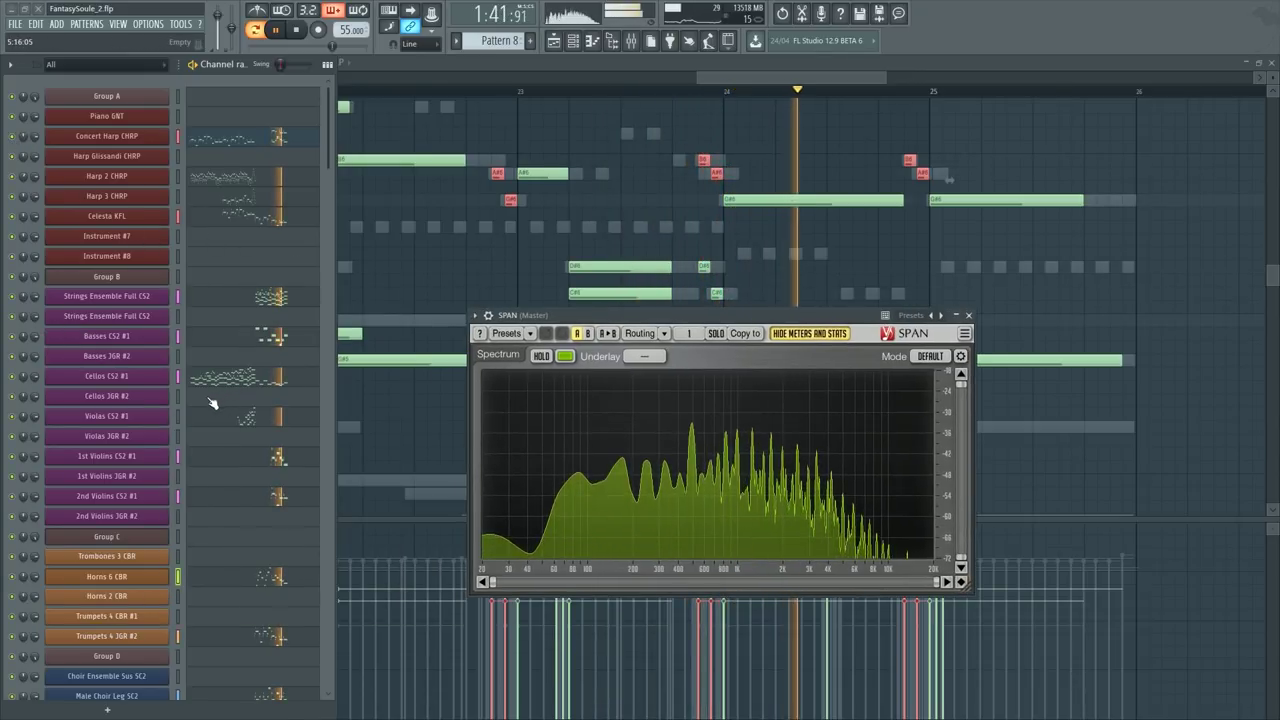
scroll(212, 403, "down", 3)
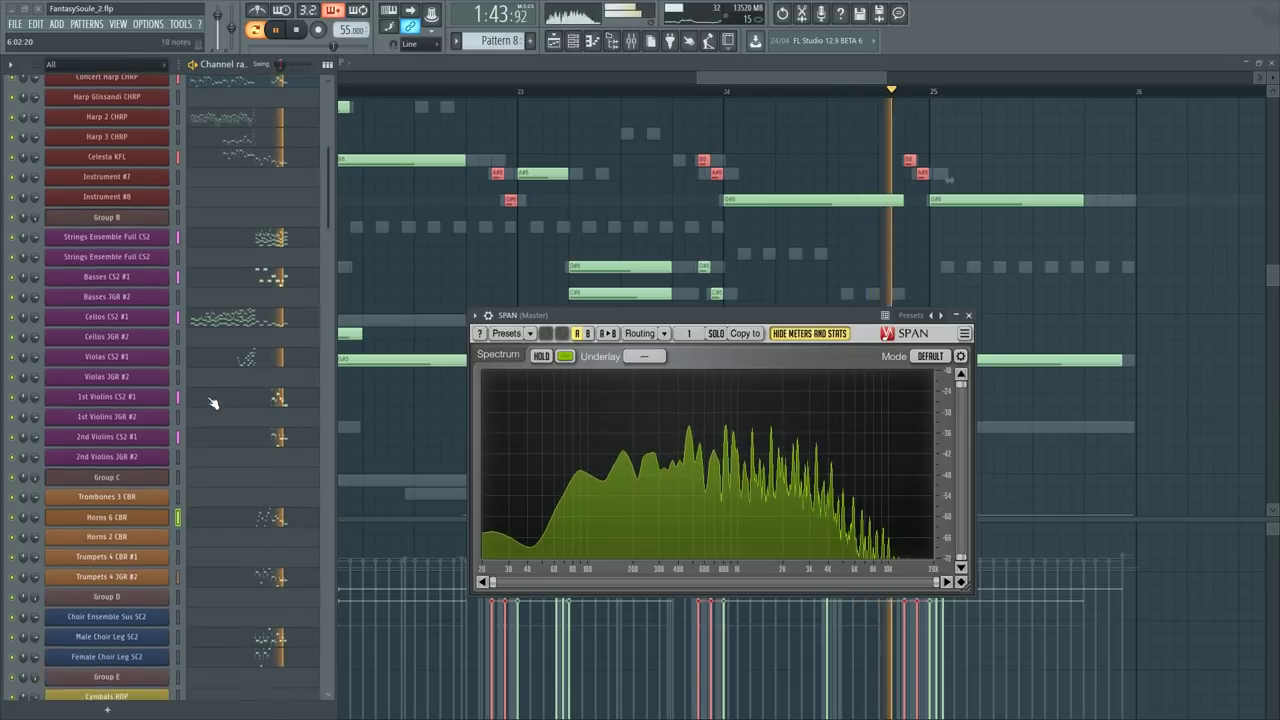
key("space")
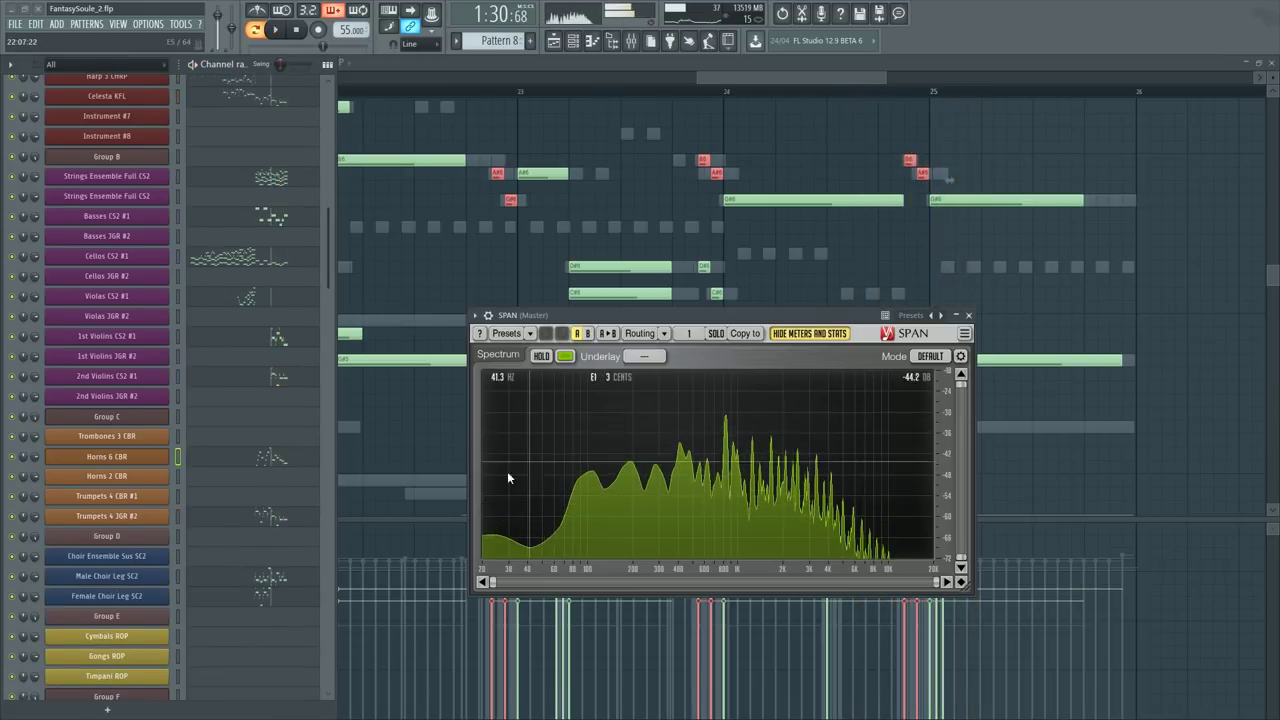
left_click(15, 23)
left_click(110, 80)
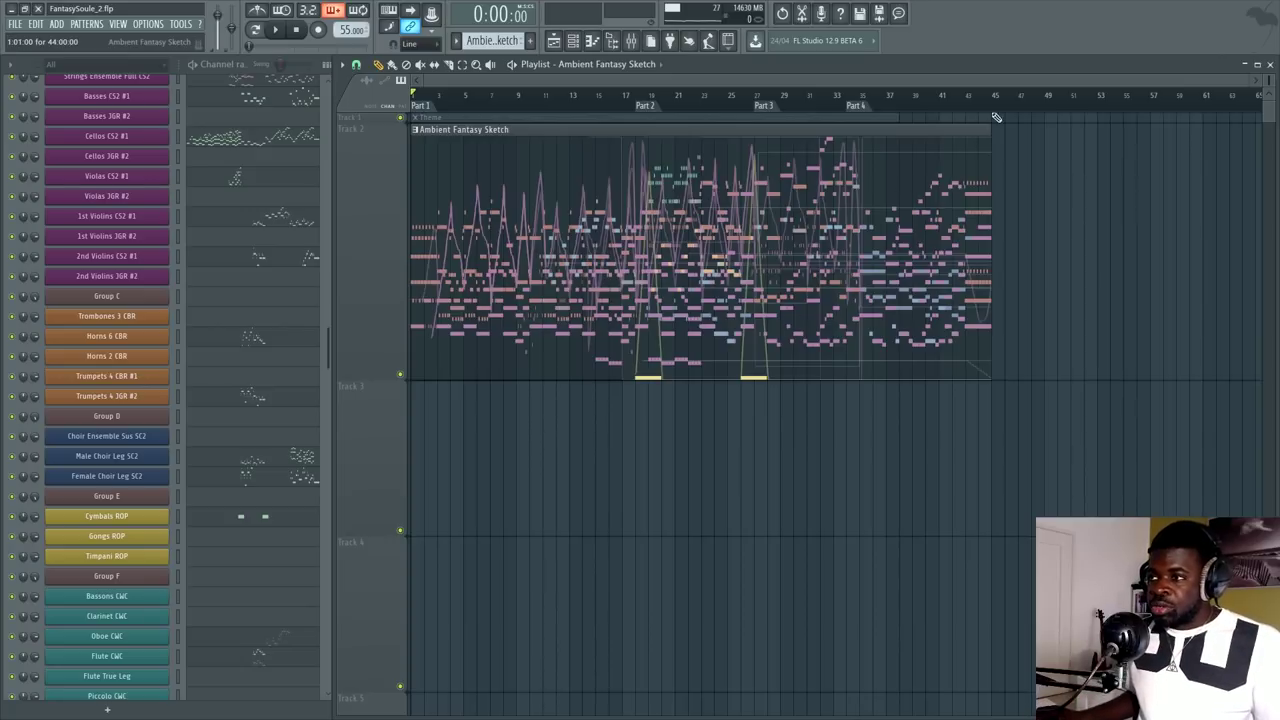
Step: Examine the full length of the Ambient Fantasy Sketch pattern in the playlist, from the start of Part 1 to bar 45
left_click_drag(992, 104, 412, 106)
left_click(518, 109, "ctrl")
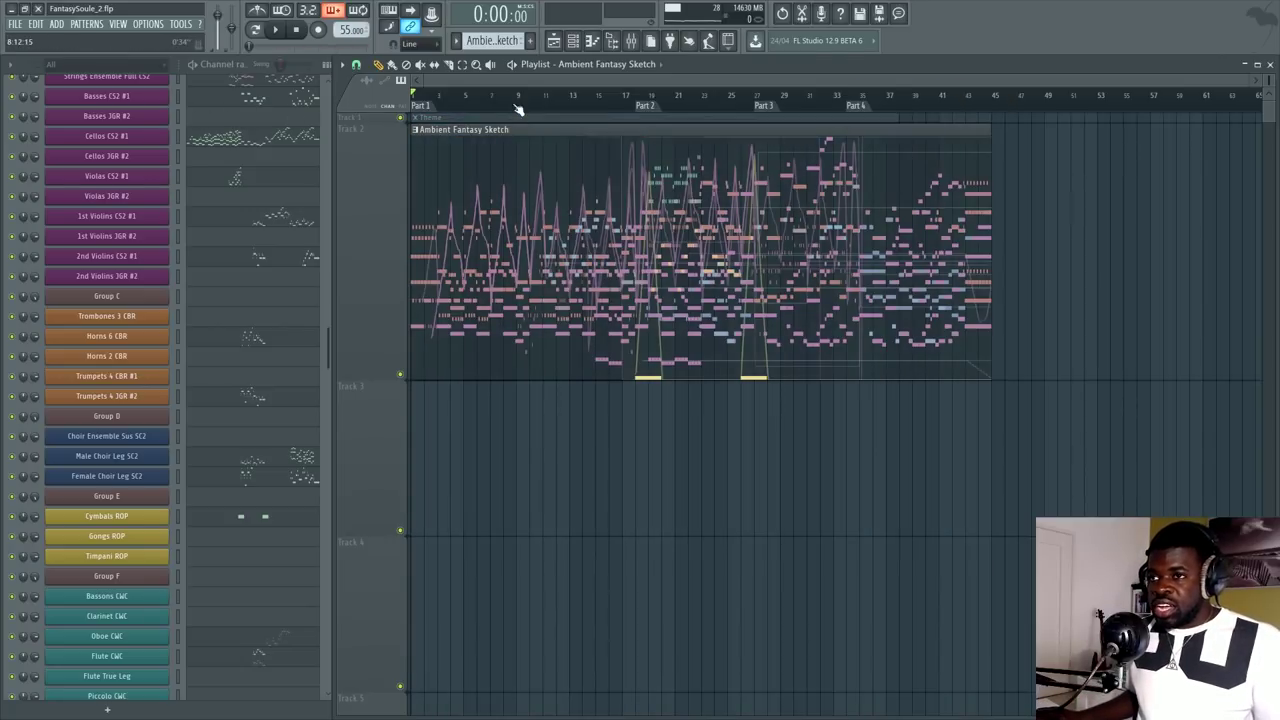
scroll(518, 109, "up", 2)
scroll(518, 109, "up", 1)
left_click_drag(655, 82, 612, 82)
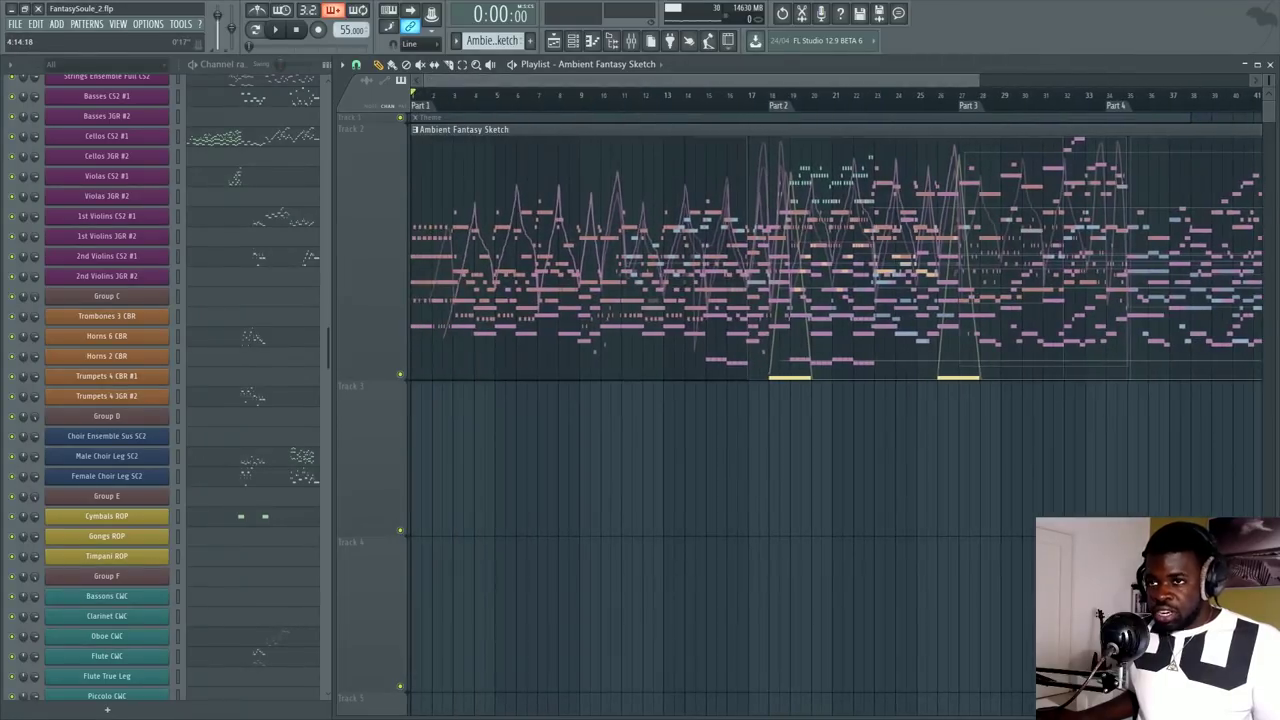
scroll(620, 83, "down", 3)
left_click_drag(993, 103, 267, 125)
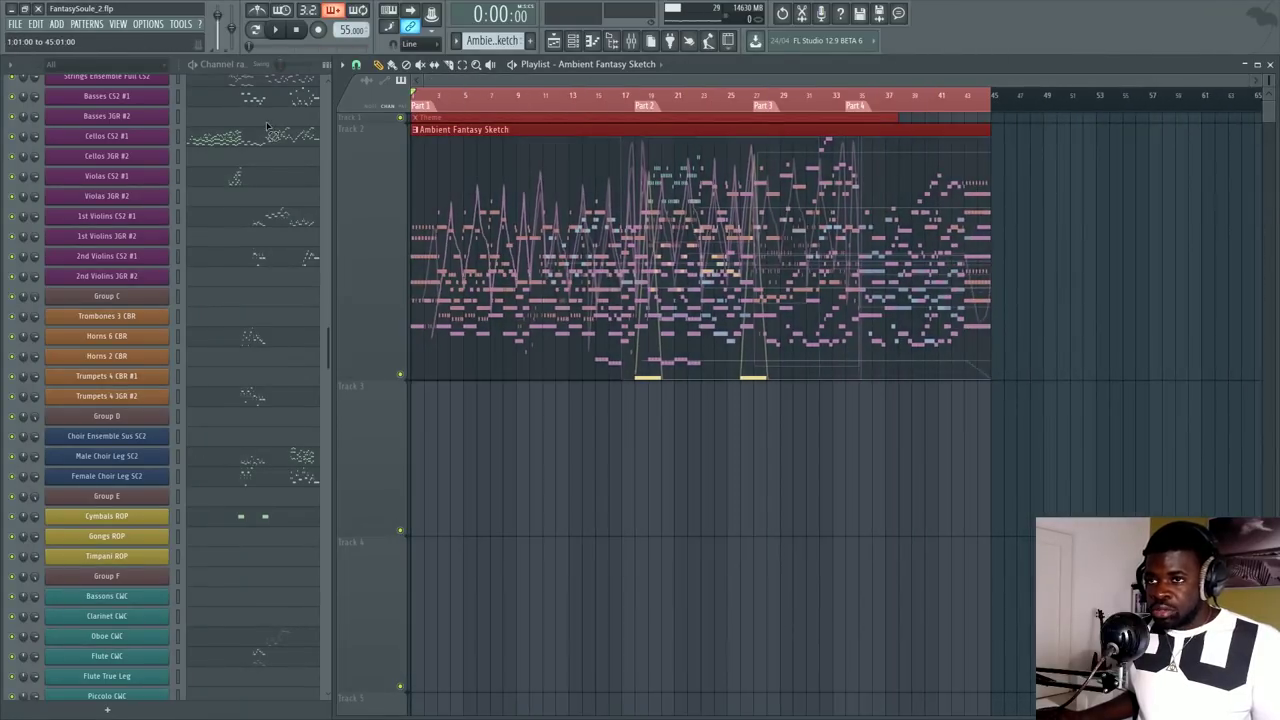
left_click(467, 114)
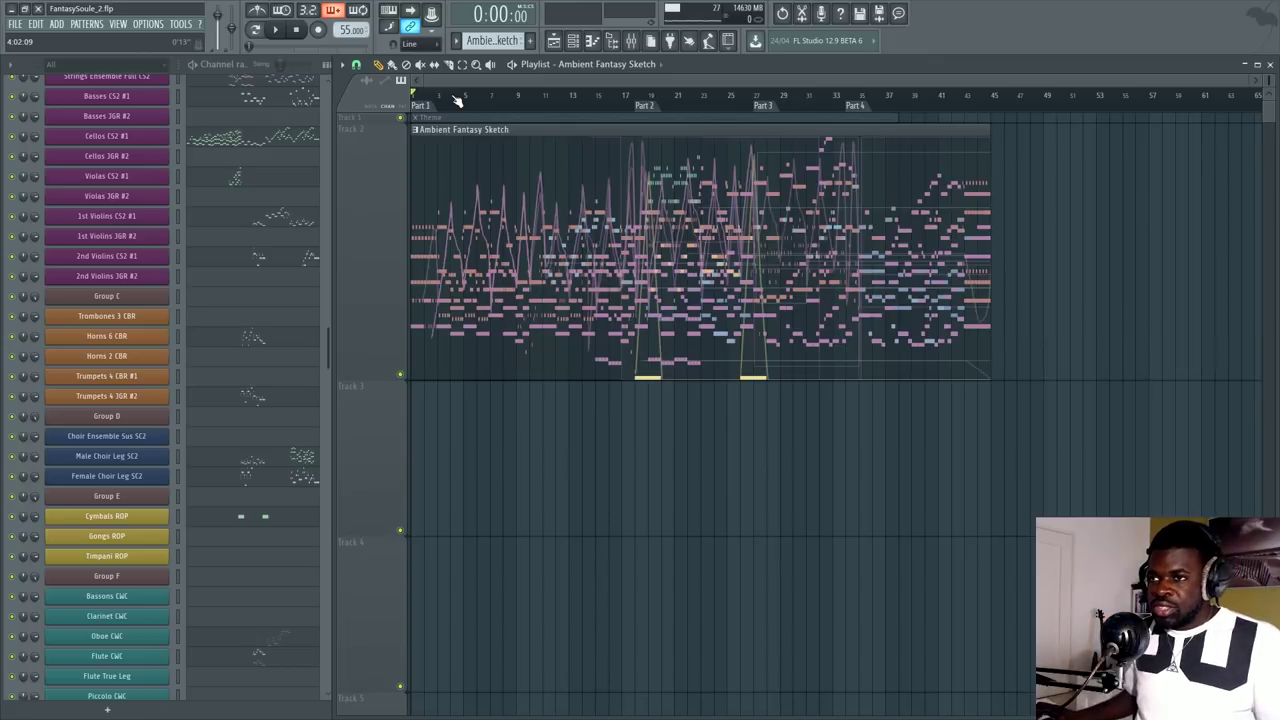
left_click_drag(990, 107, 414, 112)
left_click(509, 107)
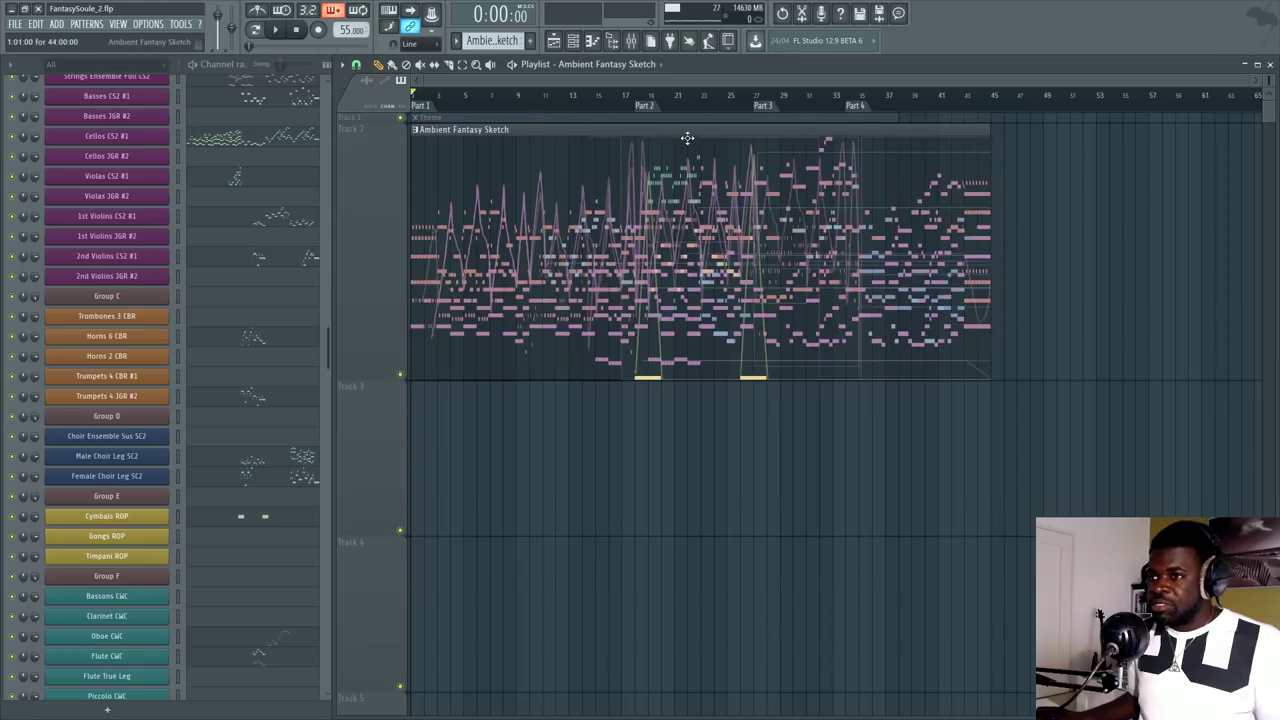